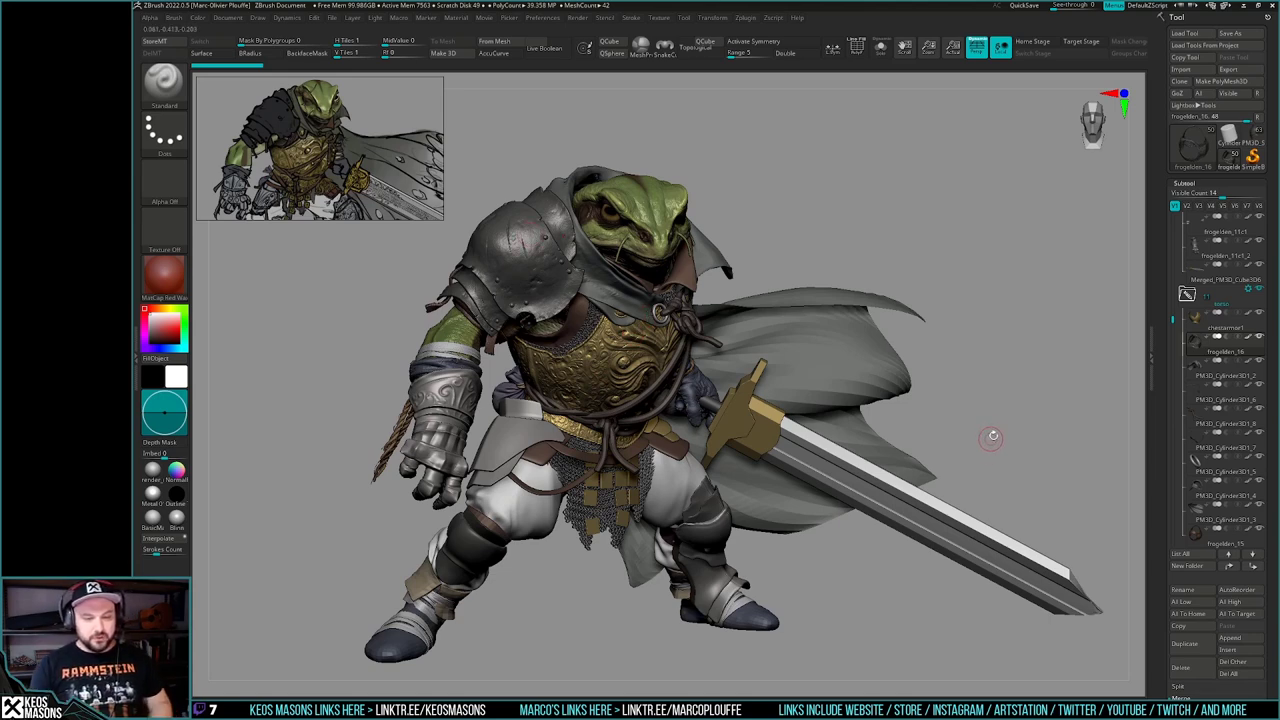
- Select the frog knight's large shoulder plate as the active subtool and display its sculpting layers
mouse_move(947, 416)
left_mouse_down()
mouse_move(968, 421)
mouse_move(934, 416)
left_mouse_up()
right_click_drag(572, 311, 592, 386, "alt")
mouse_move(592, 386)
right_mouse_down("ctrl")
mouse_move(587, 365)
mouse_move(592, 462)
mouse_move(608, 435)
mouse_move(580, 436)
mouse_move(602, 468)
mouse_move(636, 335)
right_mouse_up("ctrl")
left_click_drag(882, 493, 868, 493)
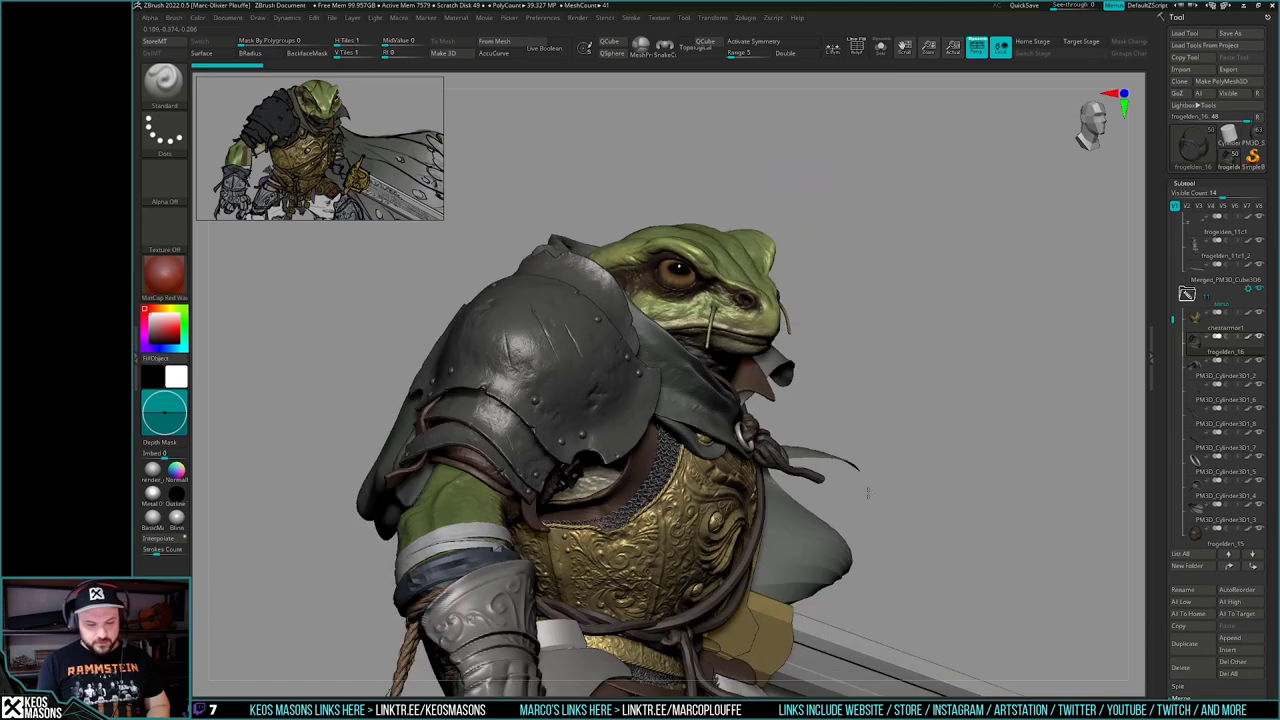
right_click_drag(868, 493, 825, 505)
mouse_move(625, 368)
right_mouse_down("alt")
mouse_move(695, 417)
mouse_move(708, 455)
right_mouse_up("alt")
left_click_drag(1159, 451, 1175, 335)
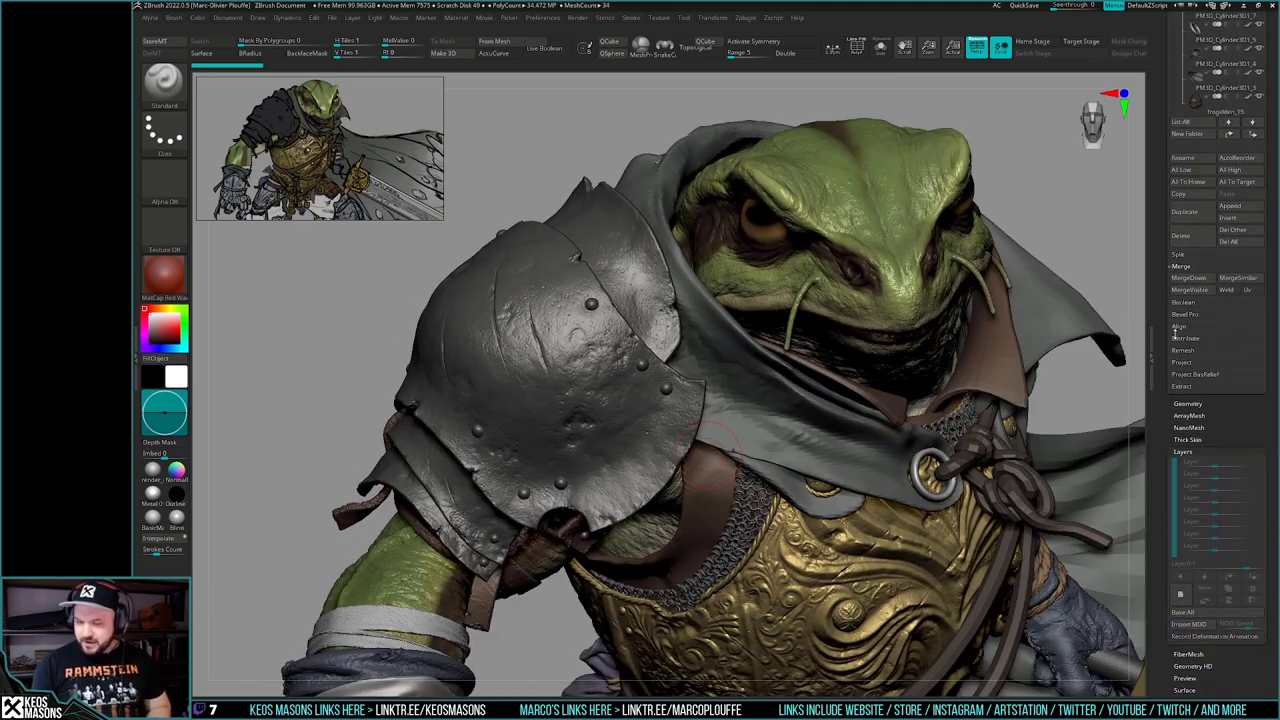
key("shift+s")
key("shift+s")
left_click(619, 334, "alt")
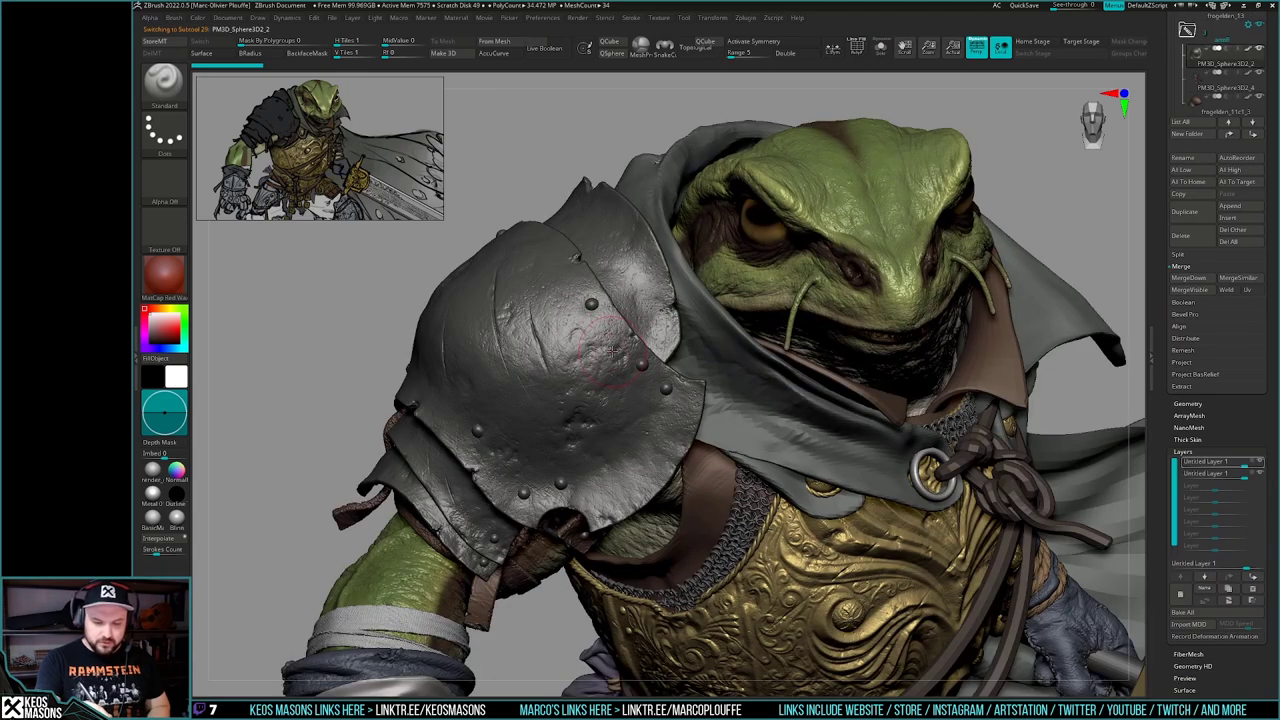
- Inspect the shoulder armour from the side and compare its surface with the sculpting layers shown and hidden
right_click_drag(621, 337, 621, 390)
mouse_move(621, 390)
right_mouse_down("ctrl")
mouse_move(661, 427)
mouse_move(573, 452)
mouse_move(664, 466)
mouse_move(660, 454)
right_mouse_up("ctrl")
key("shift+f")
key("shift+f")
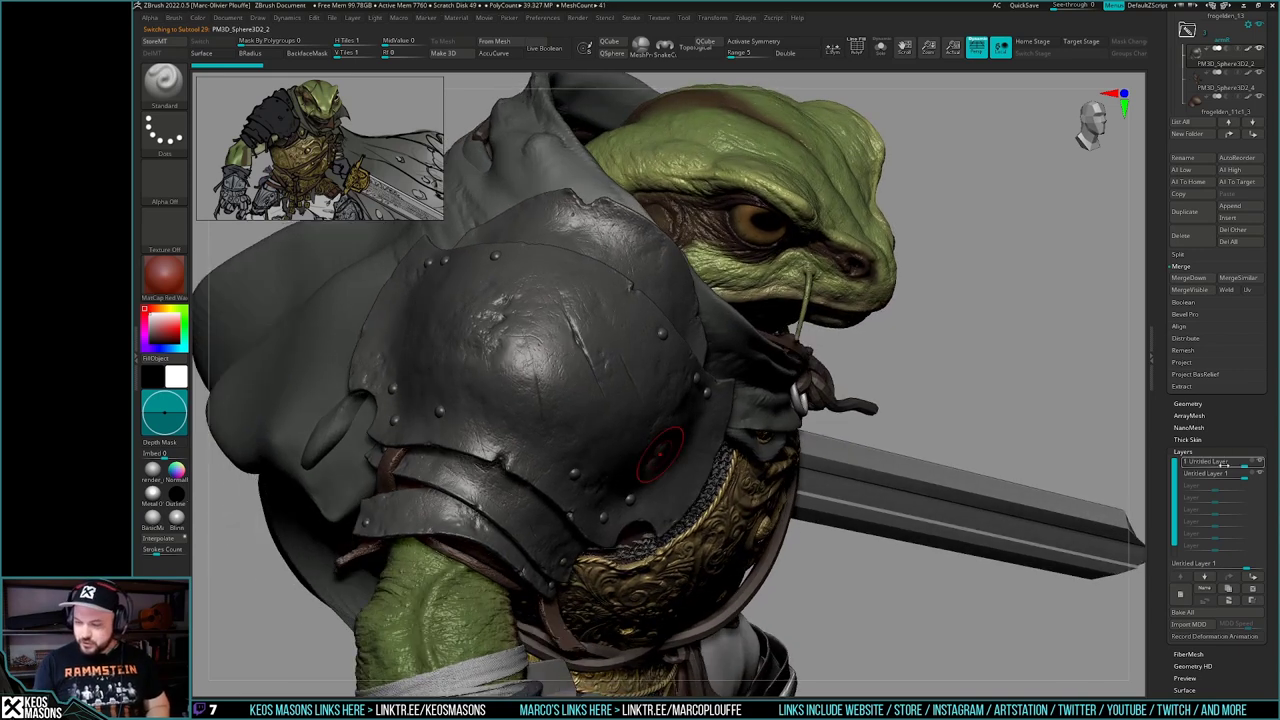
left_click(1261, 473)
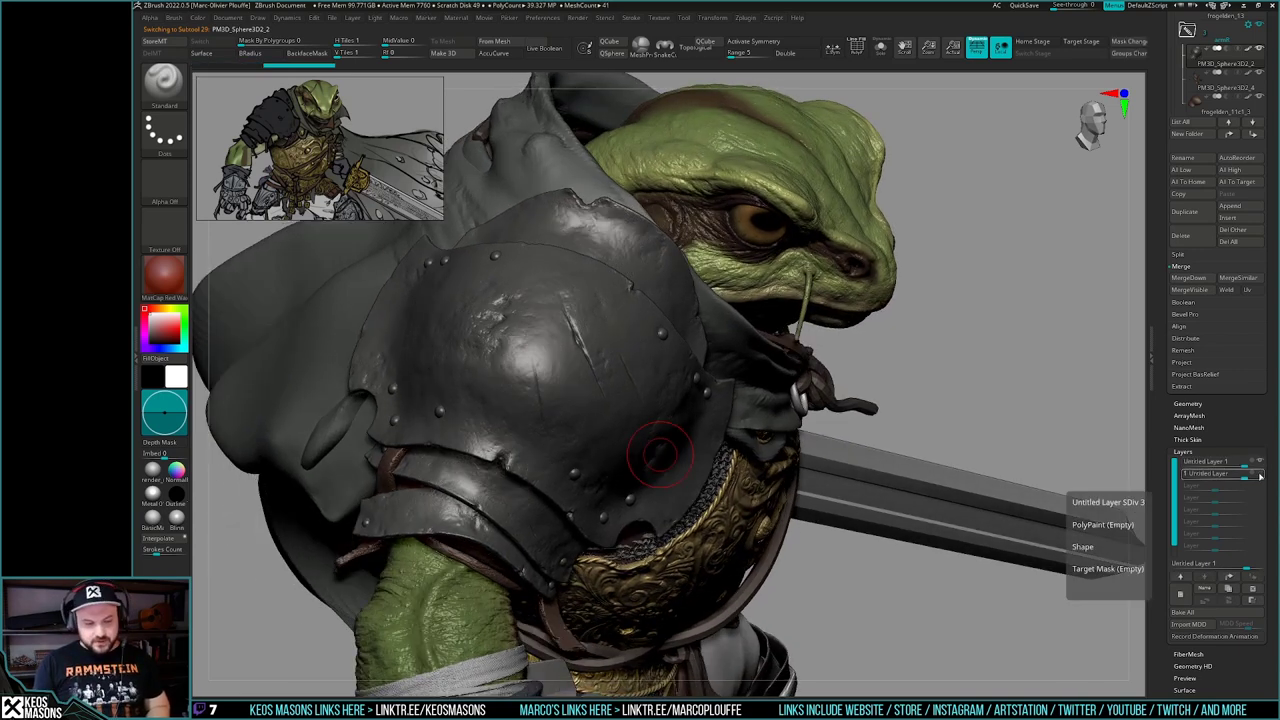
left_click(1260, 476)
left_click(1260, 477)
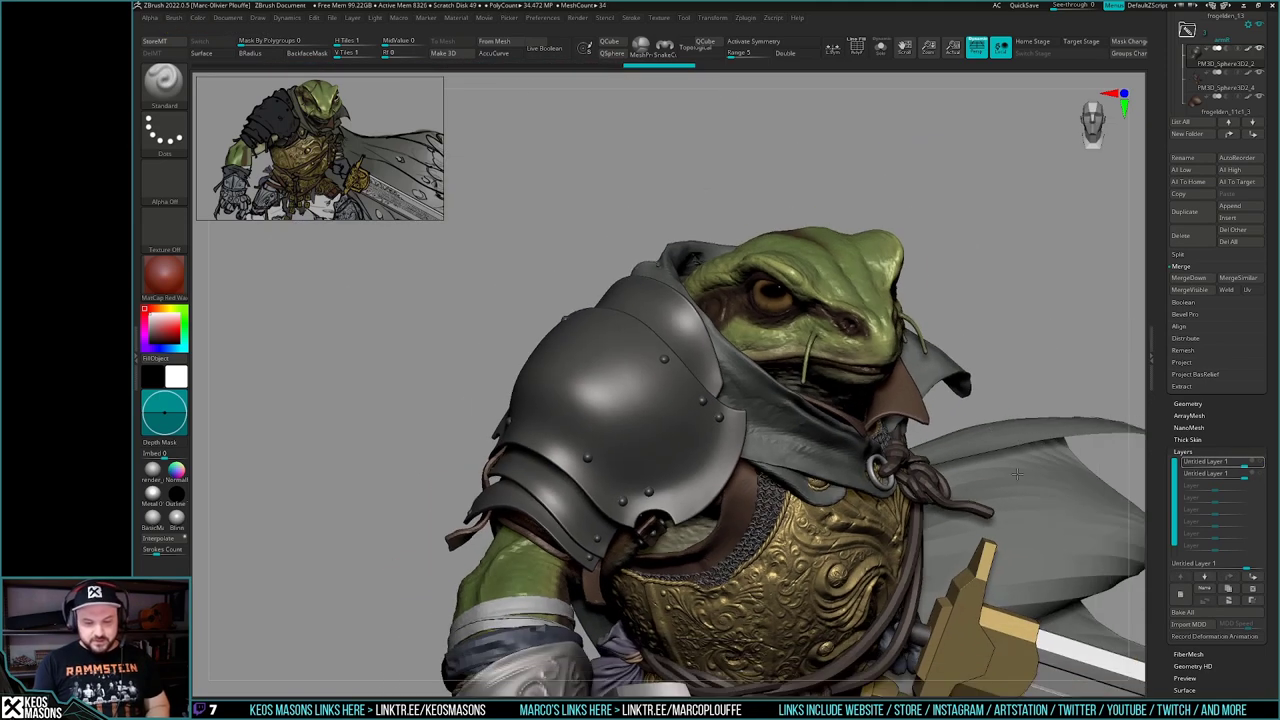
- Show the shoulder armour's battle-damage layer again and check the second layer's effect from the front
right_click_drag(1017, 474, 957, 427, "alt")
left_click(1262, 463)
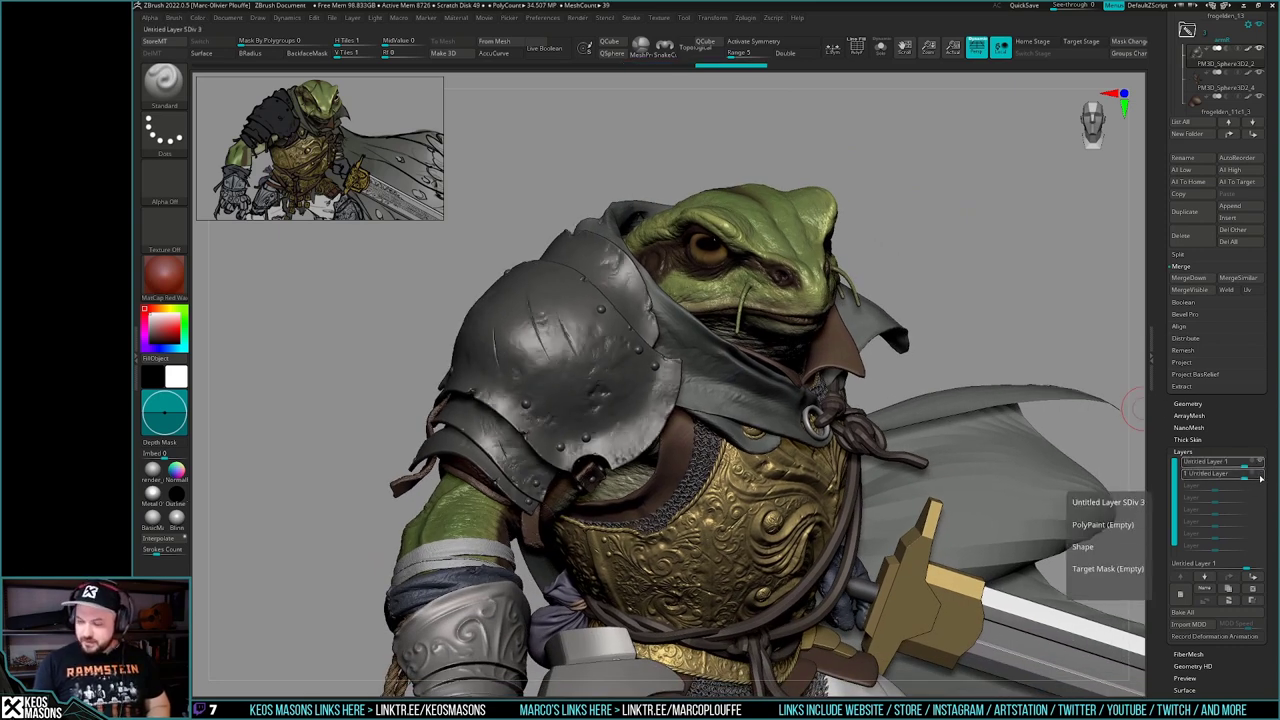
left_click(1261, 476)
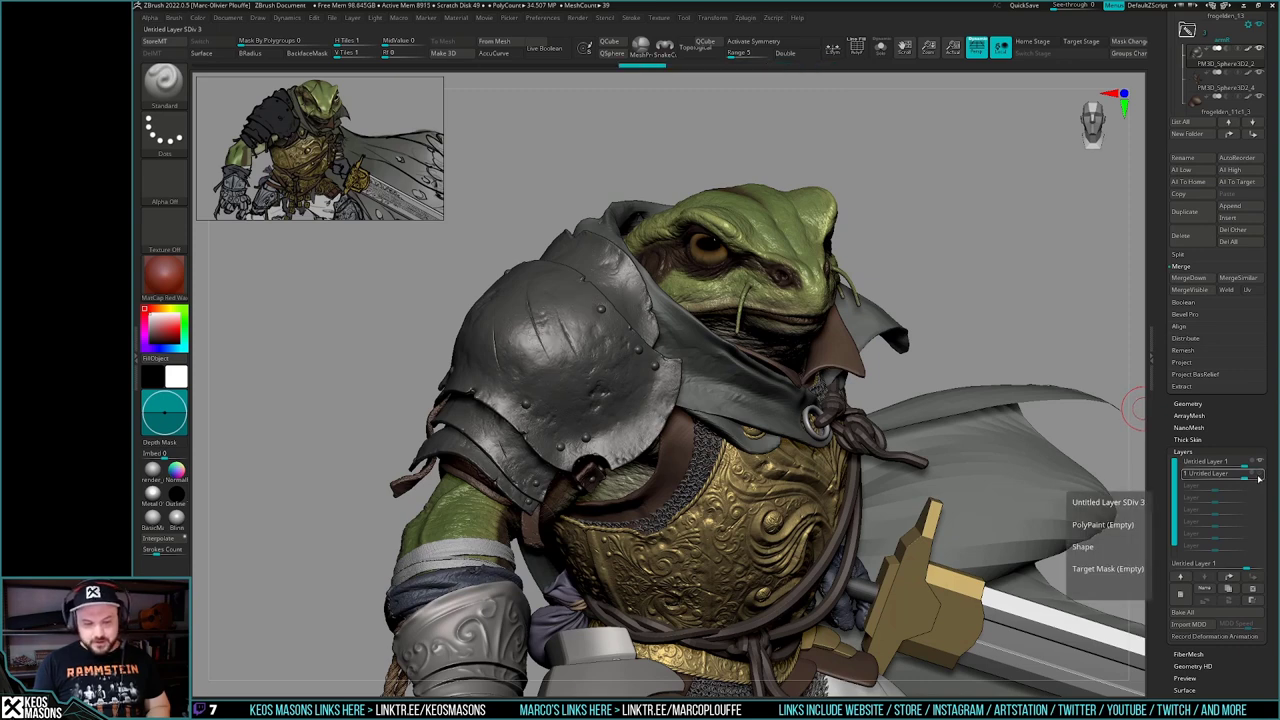
mouse_move(500, 430)
right_mouse_down()
mouse_move(600, 450)
mouse_move(639, 432)
mouse_move(577, 450)
mouse_move(600, 438)
right_mouse_up()
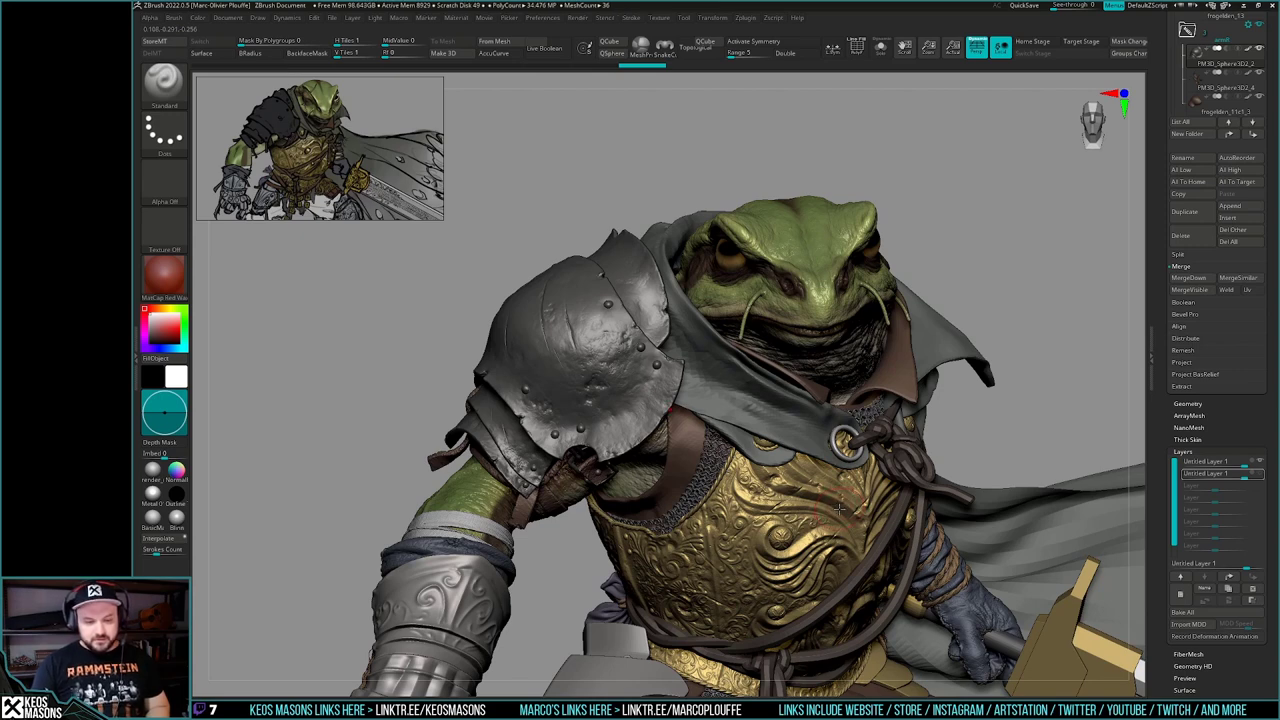
right_click_drag(838, 510, 838, 480)
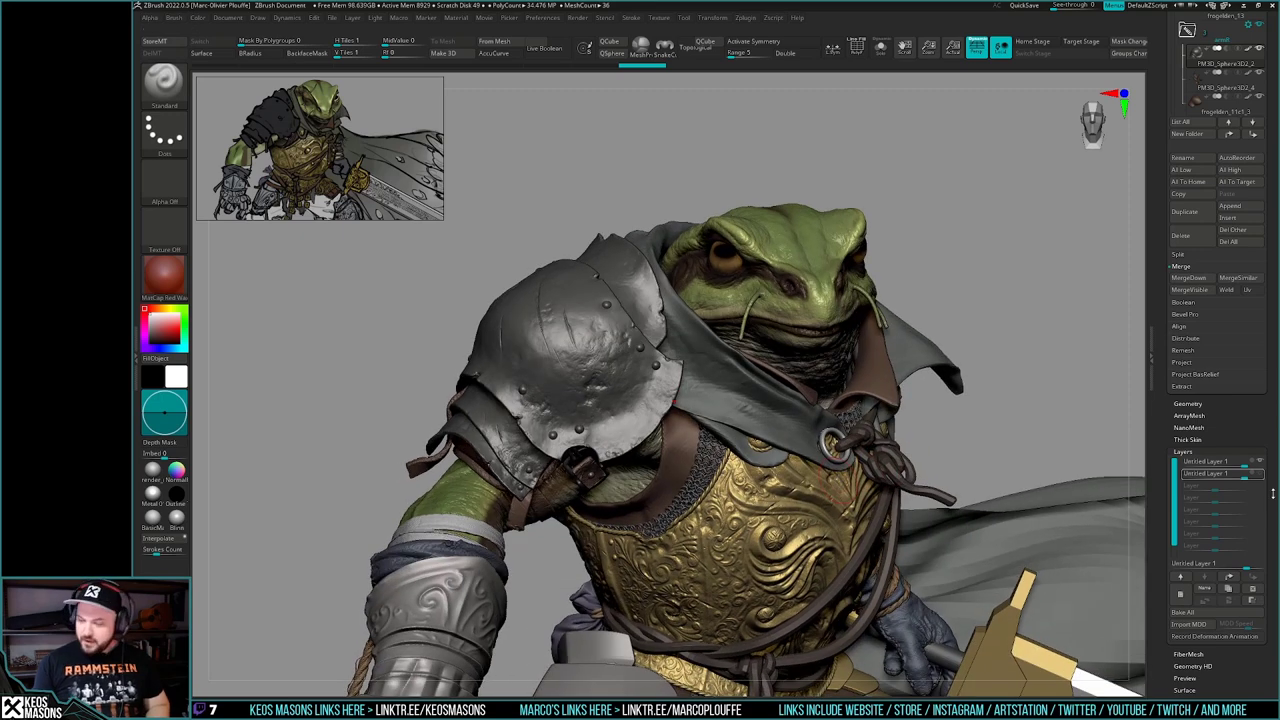
- Store a morph target for the shoulder armour, show its damage layer and add a new recording layer
left_click(156, 42)
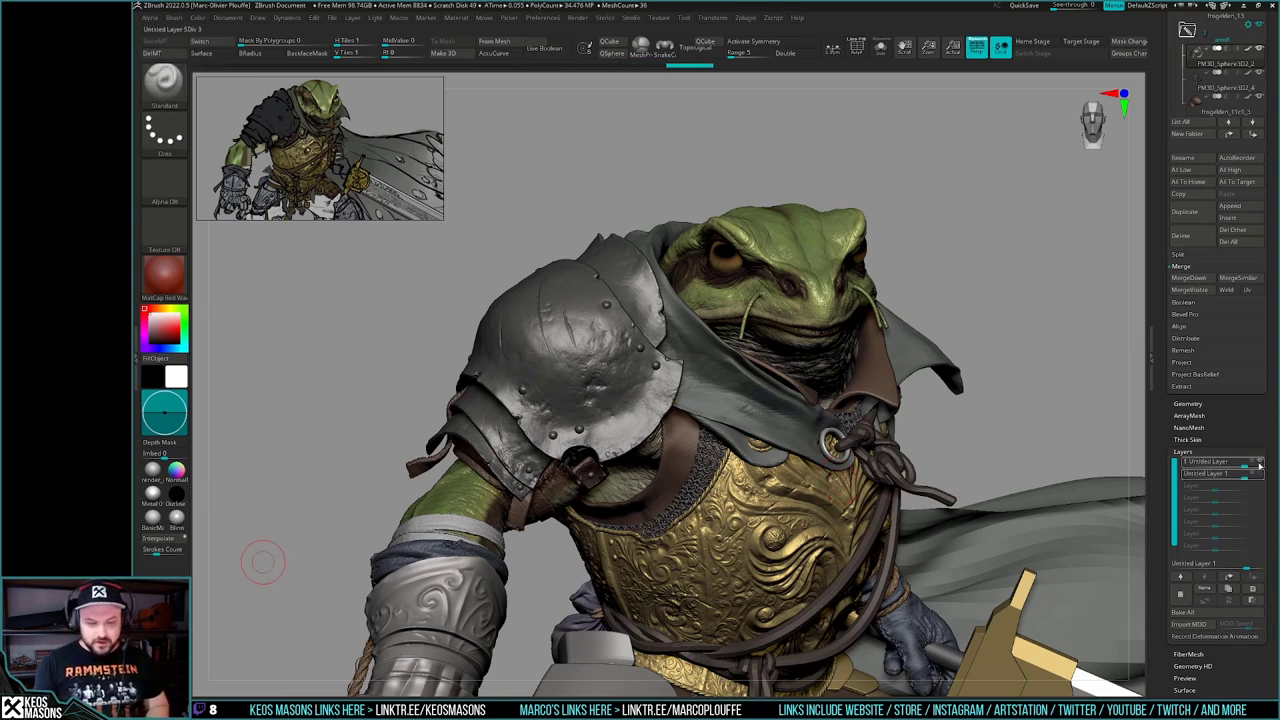
left_click(1259, 465)
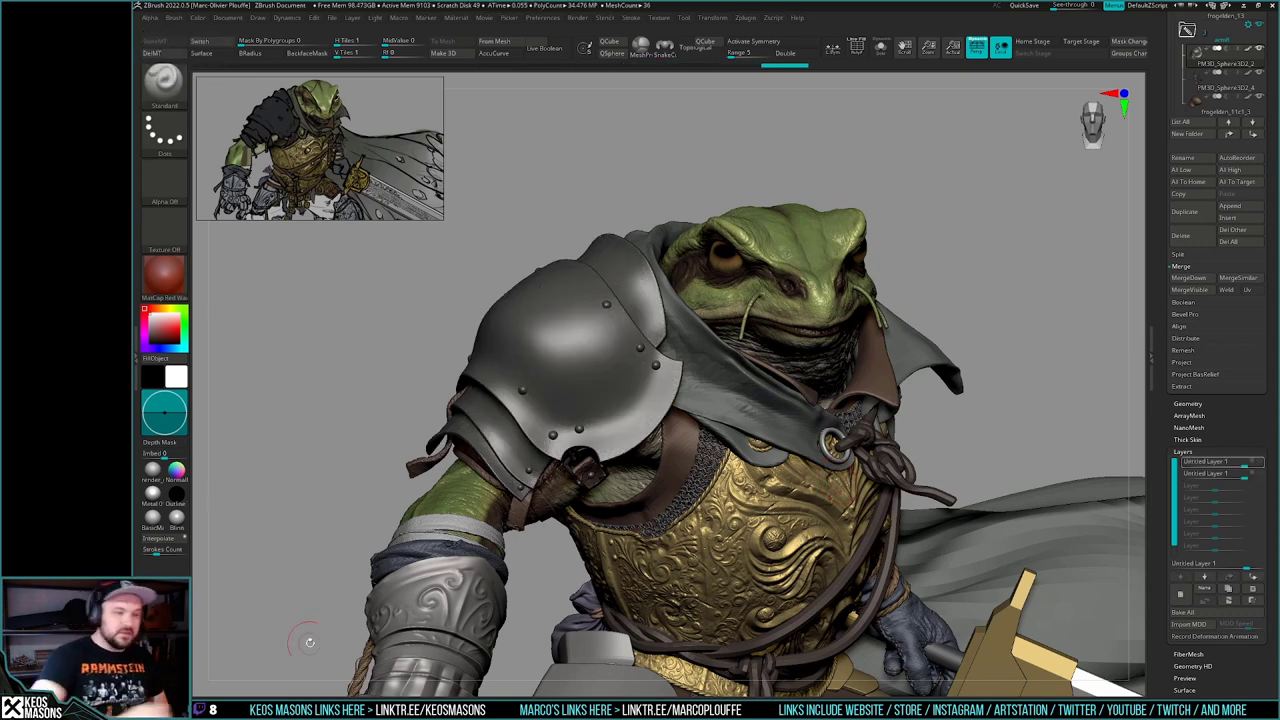
left_click(1259, 462)
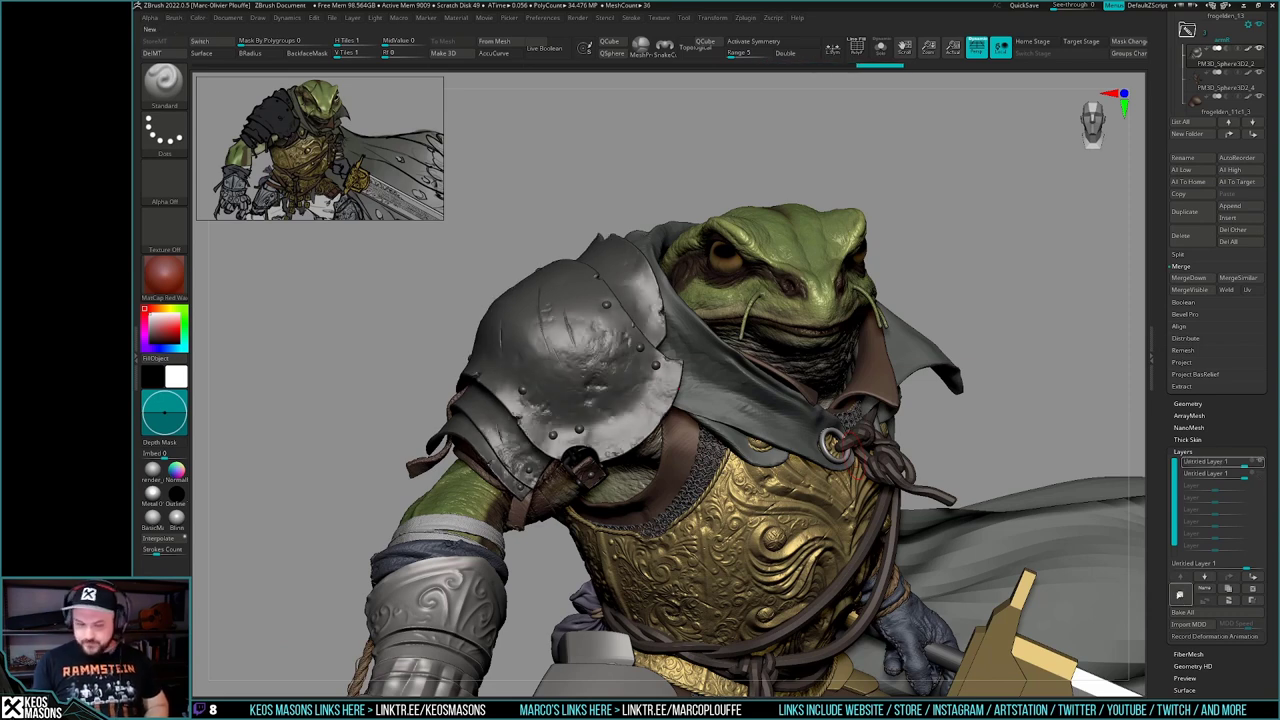
key("x")
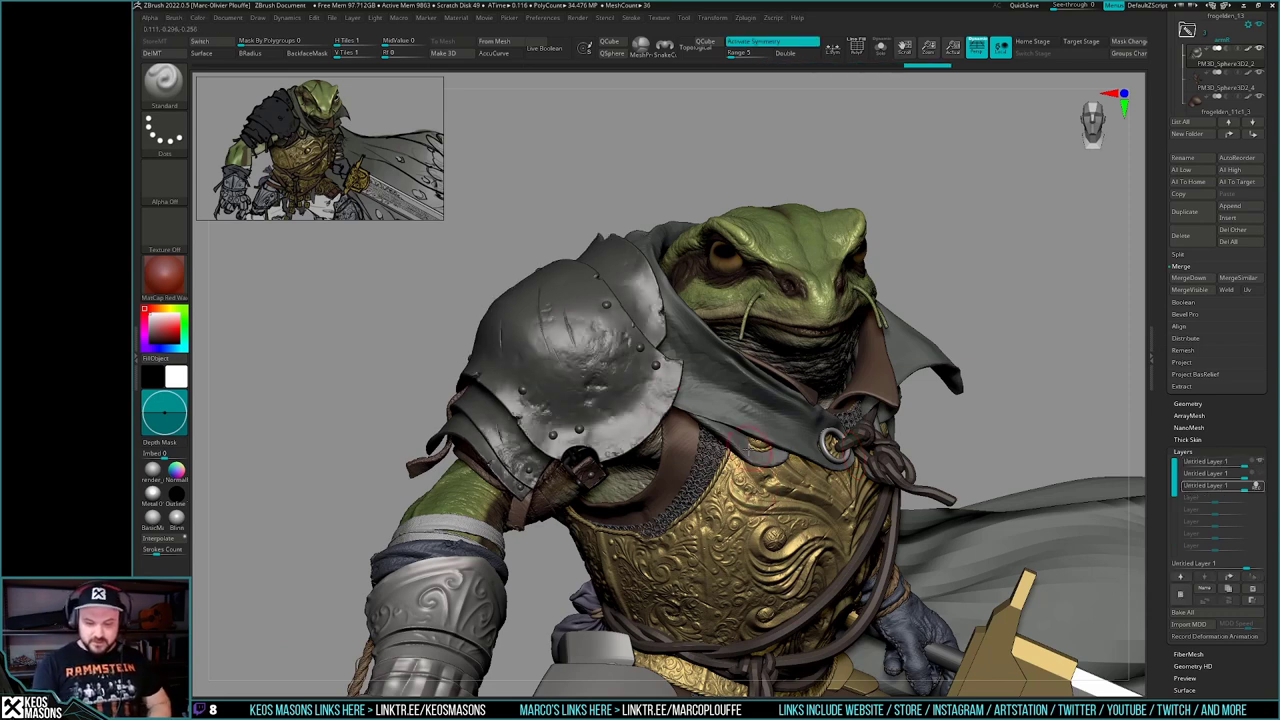
- Switch to the Morph brush, adjust its settings and turn symmetry off
right_click_drag(745, 468, 689, 432)
key("ctrl+z")
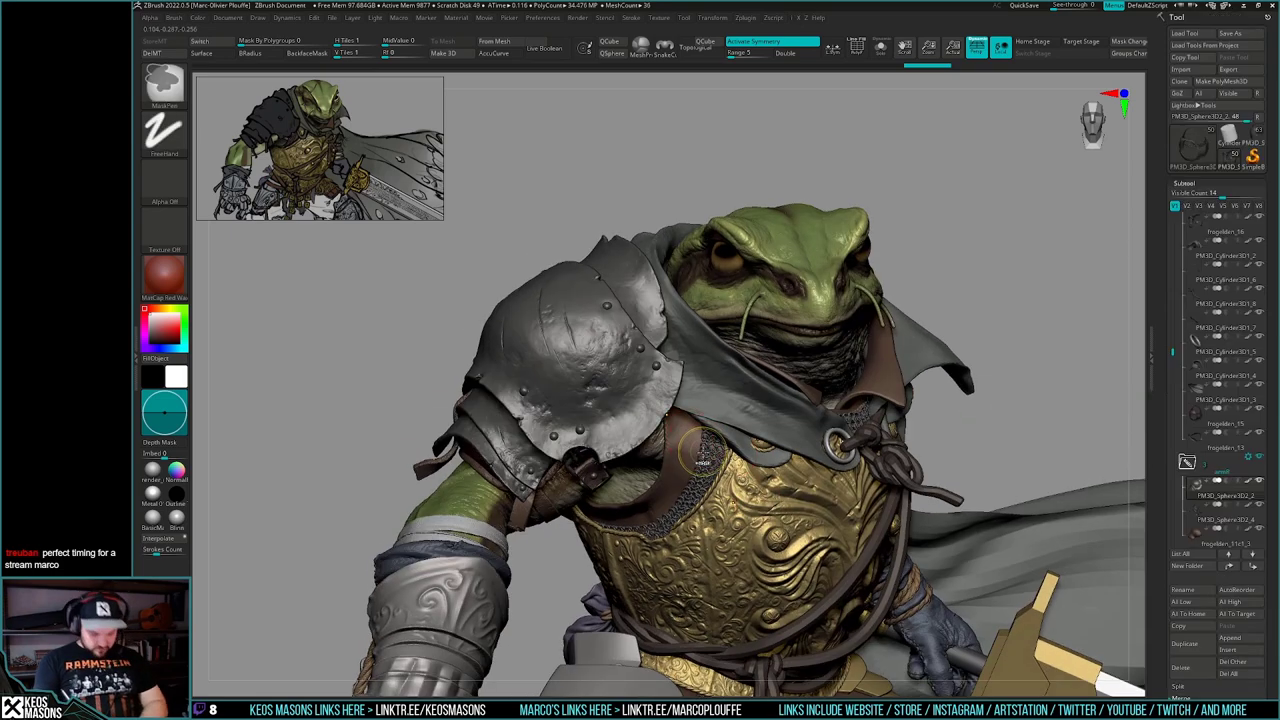
key("space")
left_click(735, 485)
key("ctrl+shift+z")
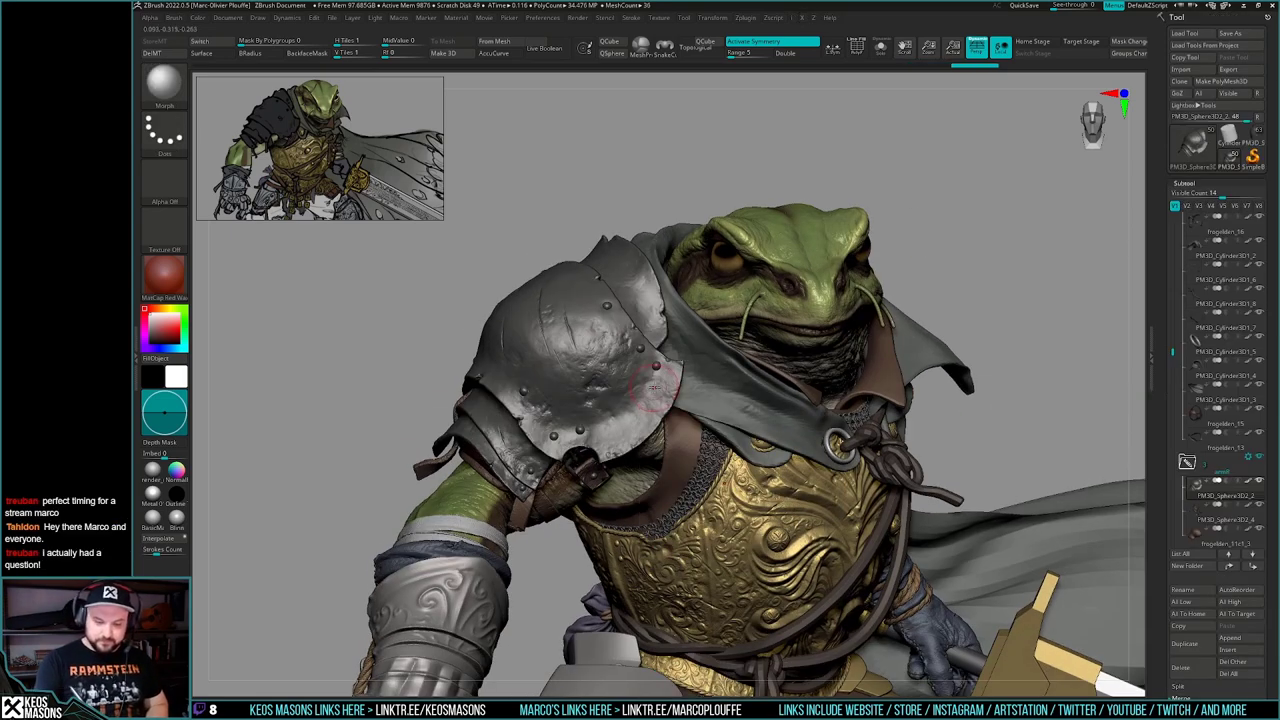
key("space")
left_click(668, 460)
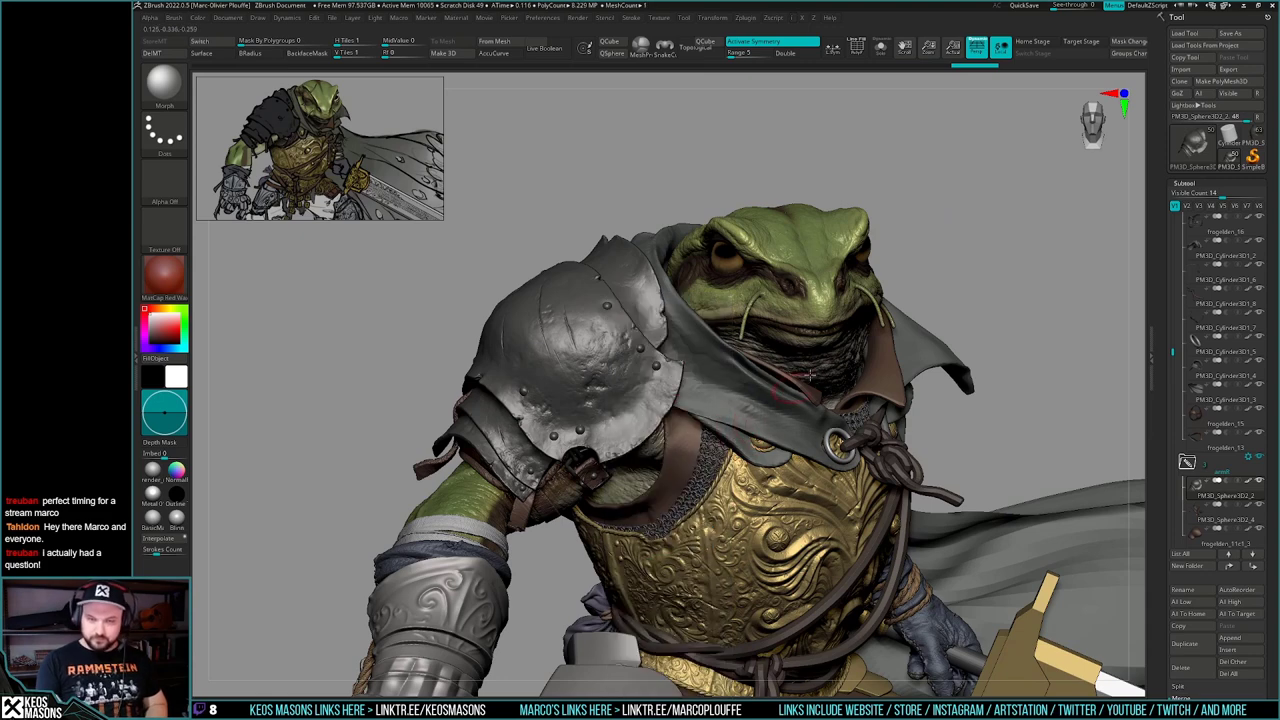
left_click(772, 42)
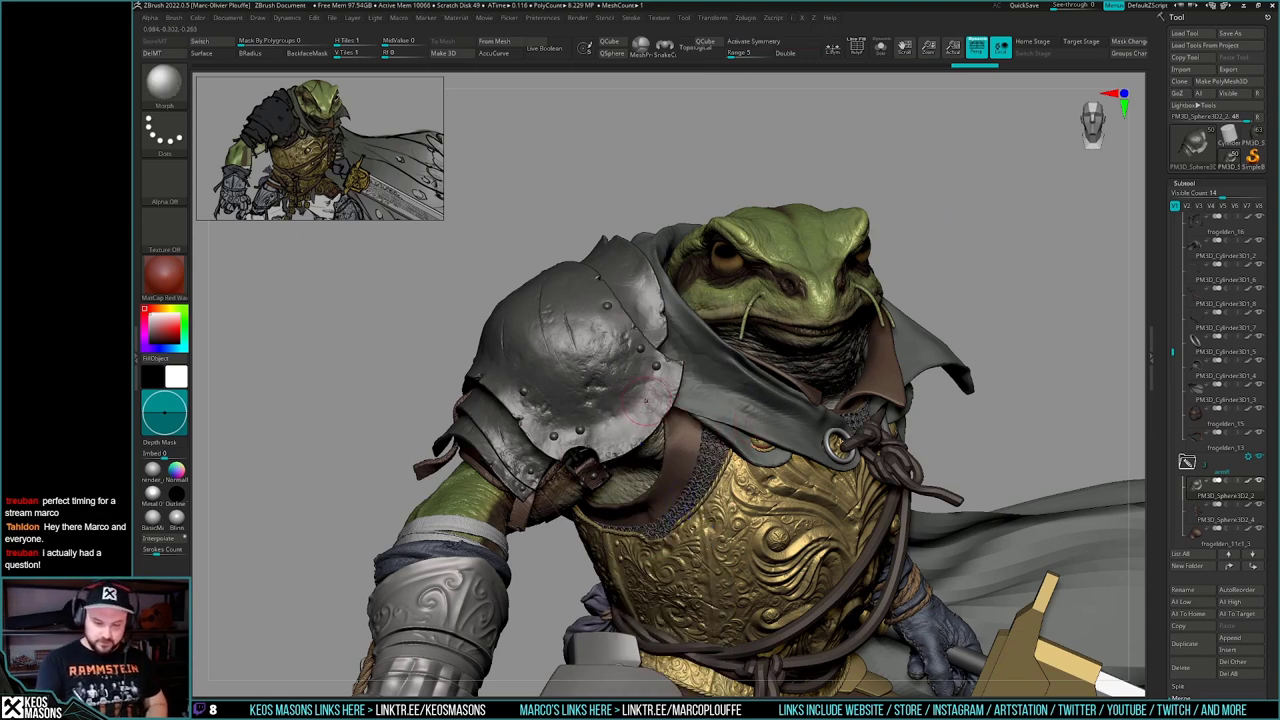
- Try a Morph stroke near the shoulder plate's front edge and assign Alpha 15 to the brush
left_click_drag(651, 395, 630, 428)
mouse_move(640, 405)
right_mouse_down("ctrl")
mouse_move(658, 424)
mouse_move(690, 399)
right_mouse_up("ctrl")
key("a")
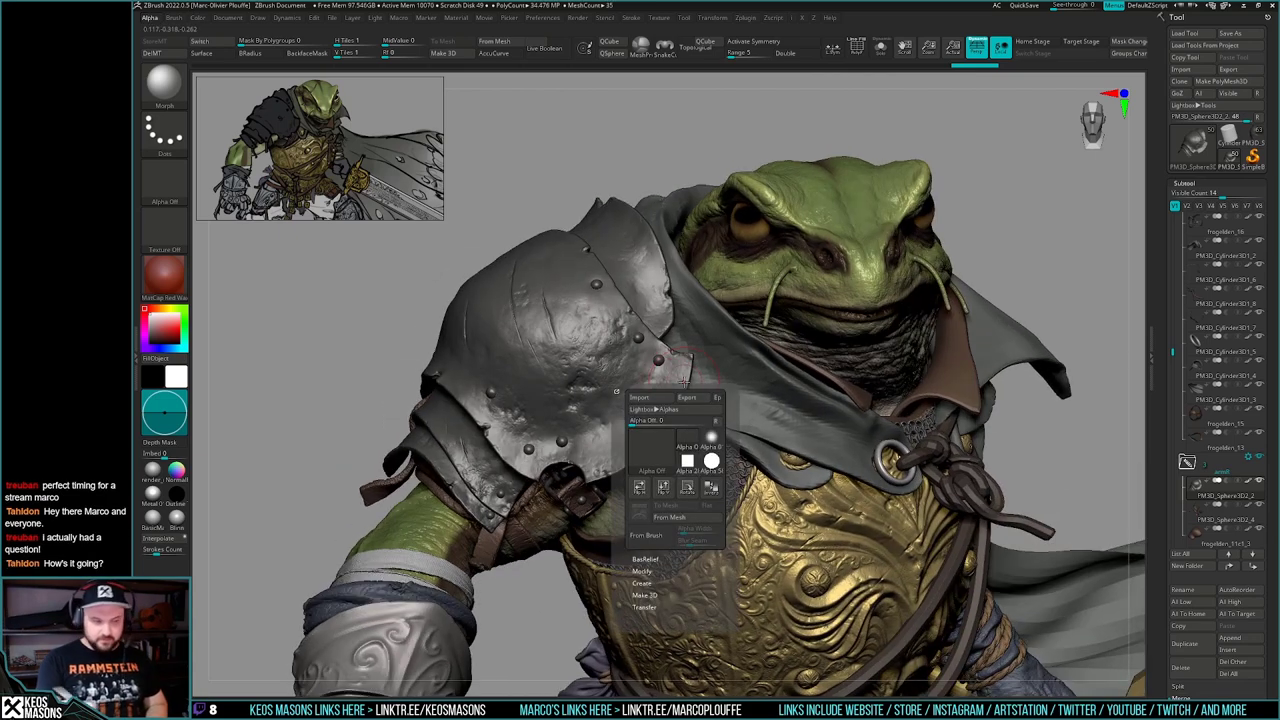
left_click(175, 182)
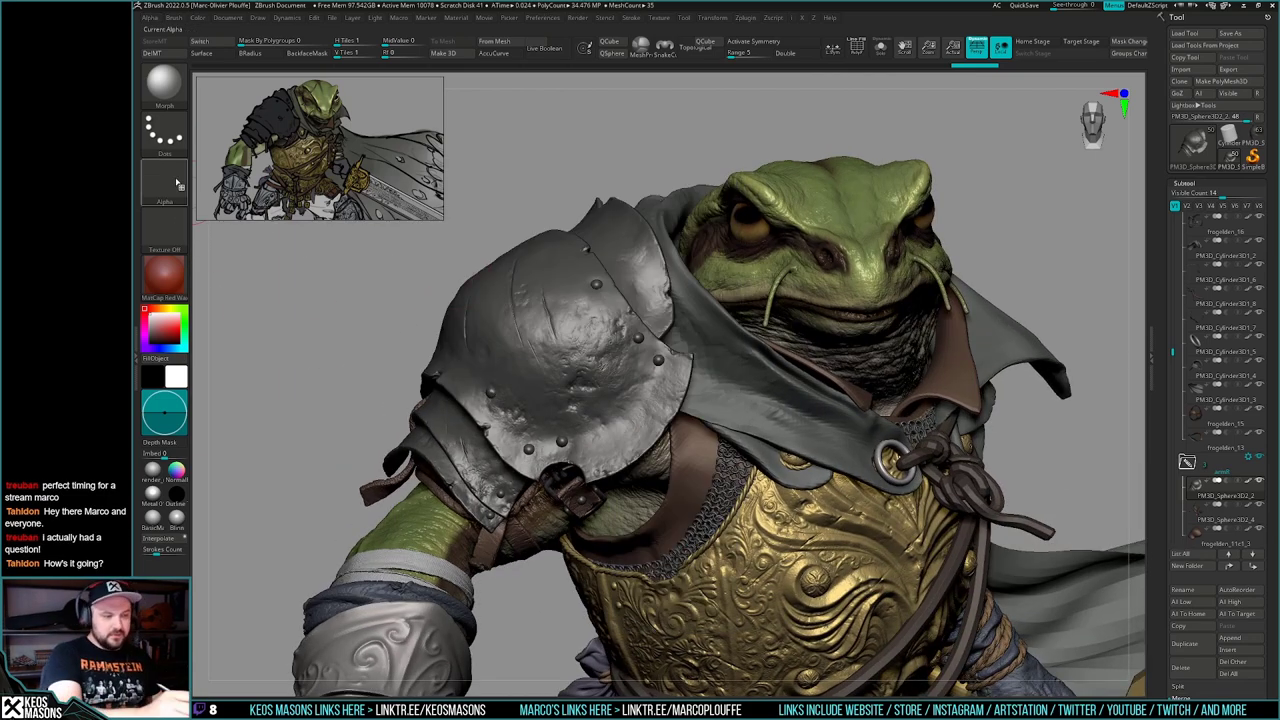
left_click(177, 183)
left_click(176, 197)
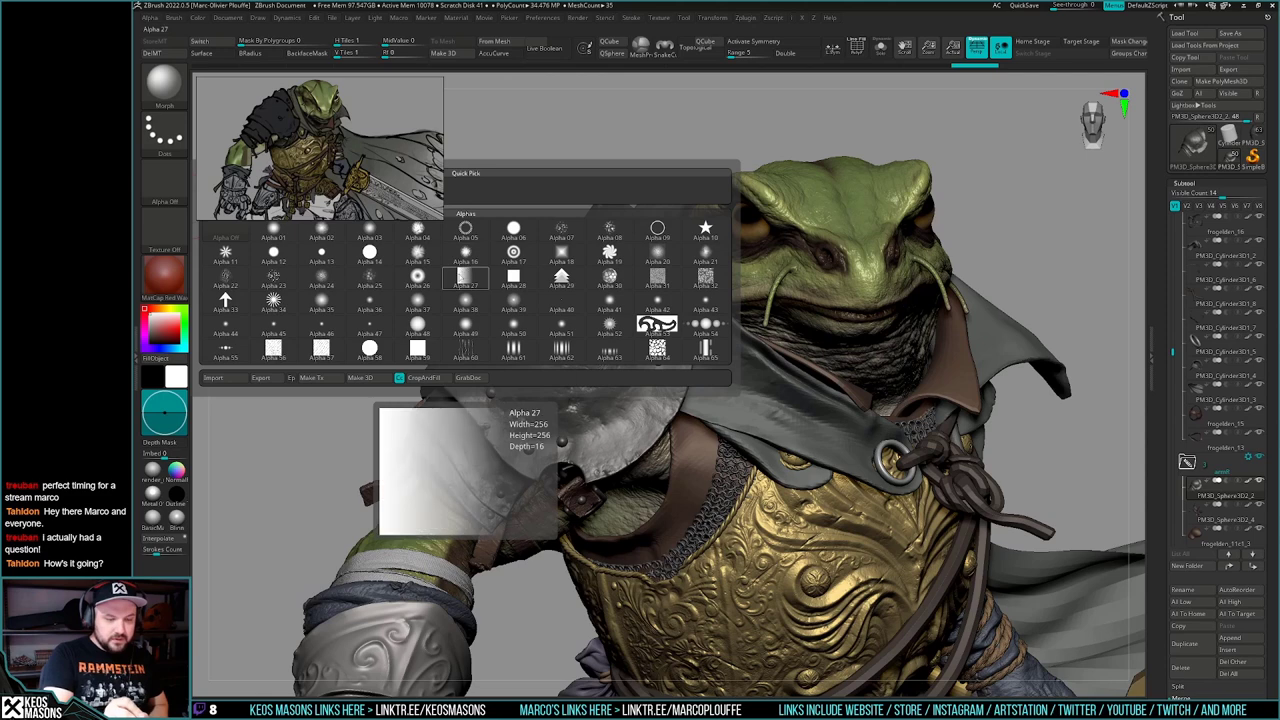
left_click(419, 259)
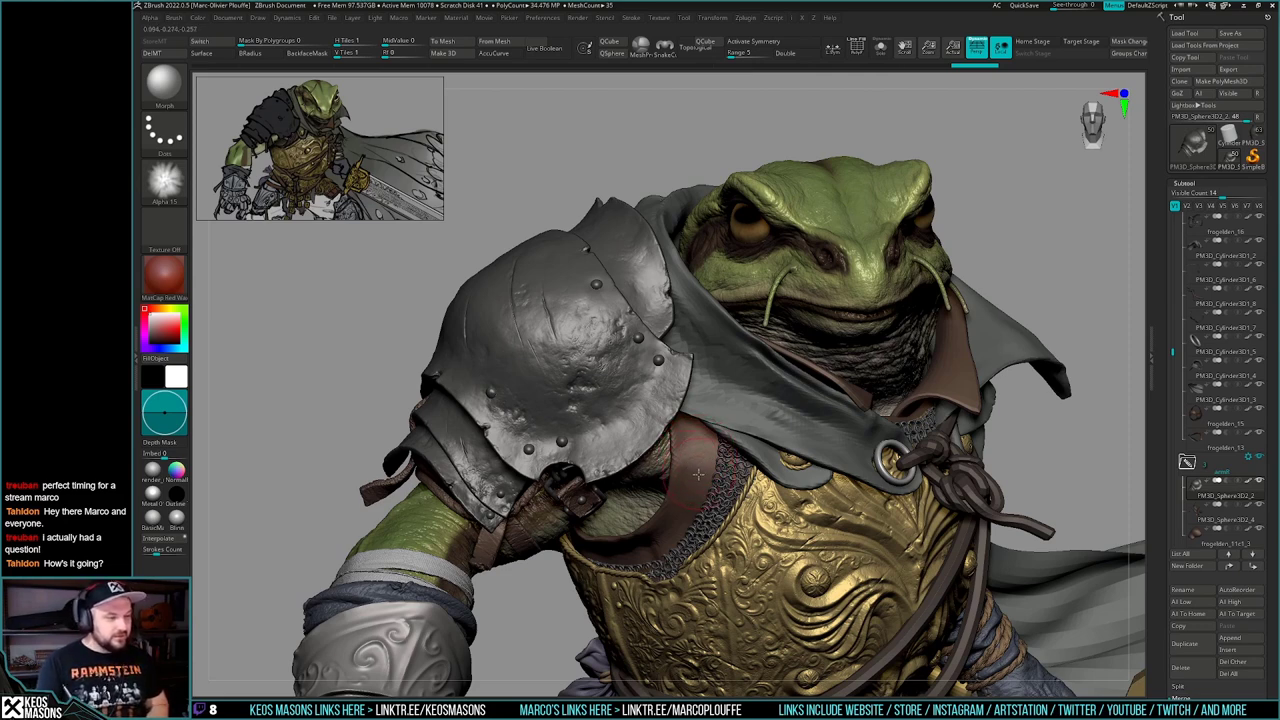
- Adjust the Morph brush settings and soften the dents around the rivets on the shoulder plate's front edge
right_click(672, 400)
right_click_drag(672, 400, 715, 425)
key("space")
left_click_drag(690, 392, 672, 392)
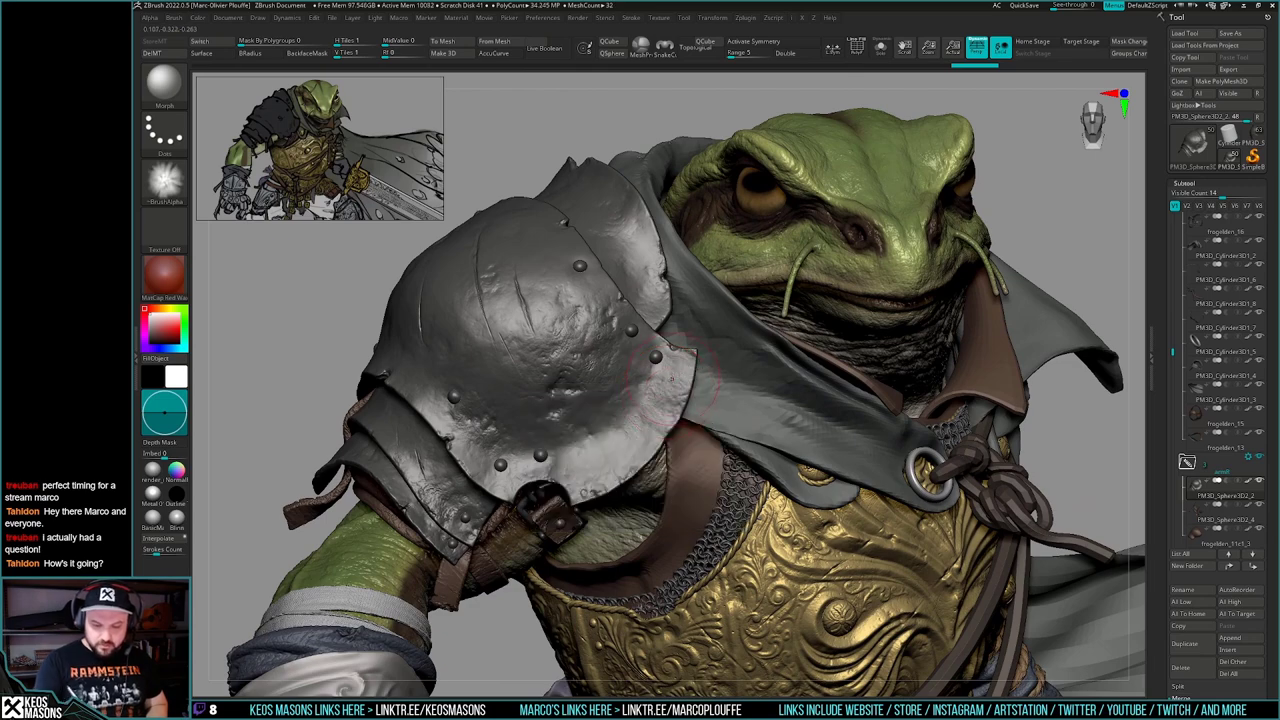
key("space")
right_click_drag(664, 391, 664, 376)
mouse_move(632, 457)
right_mouse_down()
mouse_move(711, 361)
mouse_move(698, 400)
mouse_move(671, 395)
mouse_move(664, 440)
mouse_move(652, 426)
mouse_move(704, 408)
right_mouse_up()
key("space")
key("space")
right_click(622, 490)
- Fade the dents and scratches on the front and upper part of the shoulder armour with the Morph brush
right_click_drag(473, 425, 536, 440)
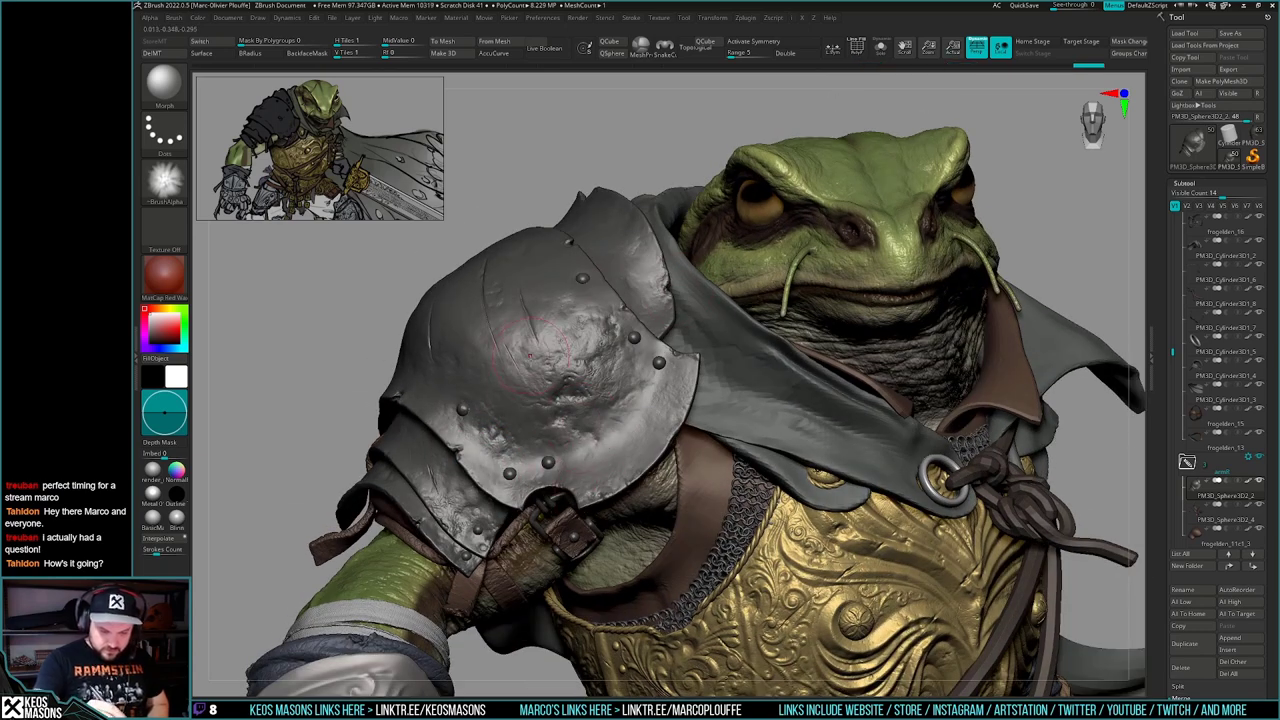
right_click(510, 376)
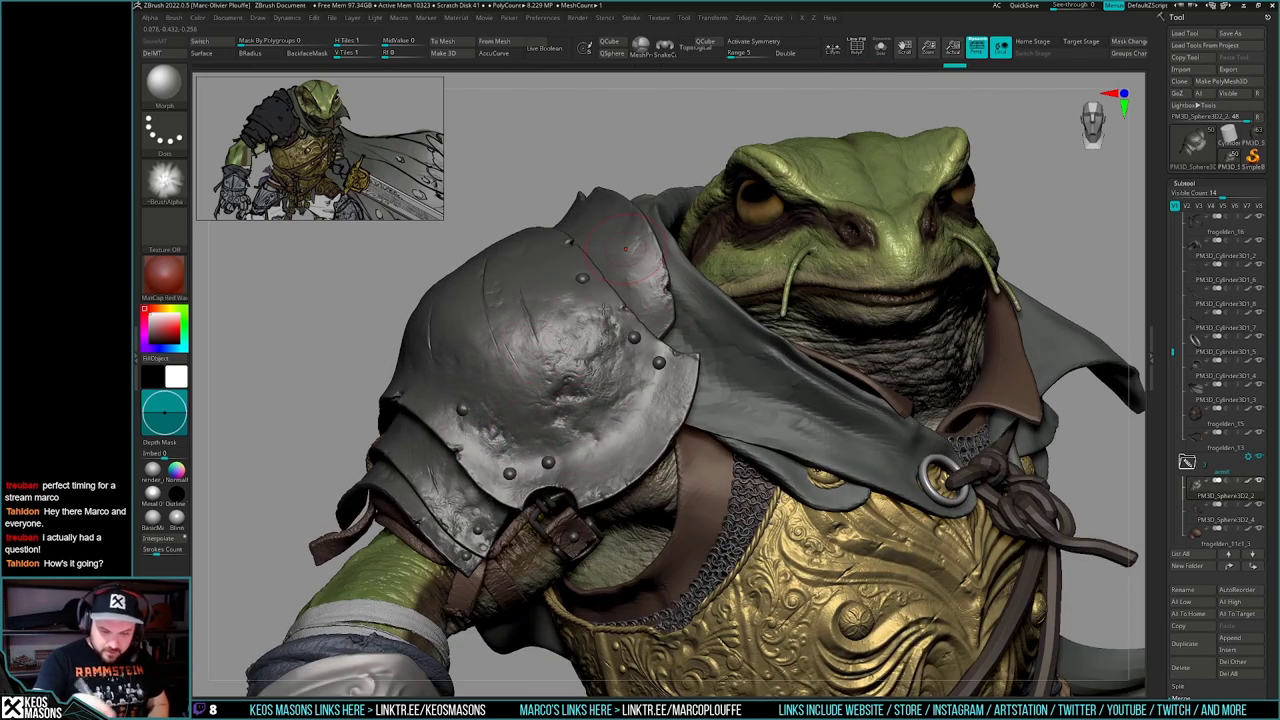
right_click_drag(580, 338, 588, 484)
right_click(584, 488)
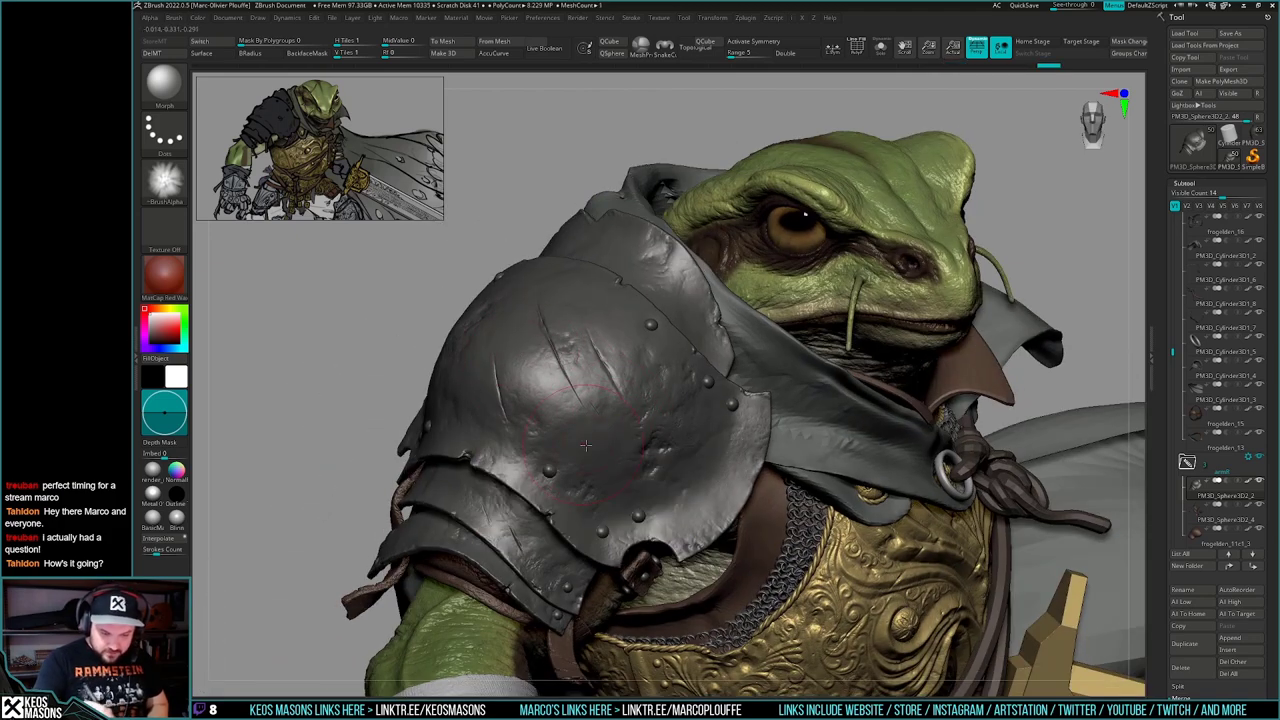
right_click_drag(585, 445, 604, 368)
mouse_move(715, 355)
right_mouse_down()
mouse_move(685, 395)
mouse_move(714, 446)
mouse_move(645, 440)
mouse_move(696, 478)
right_mouse_up()
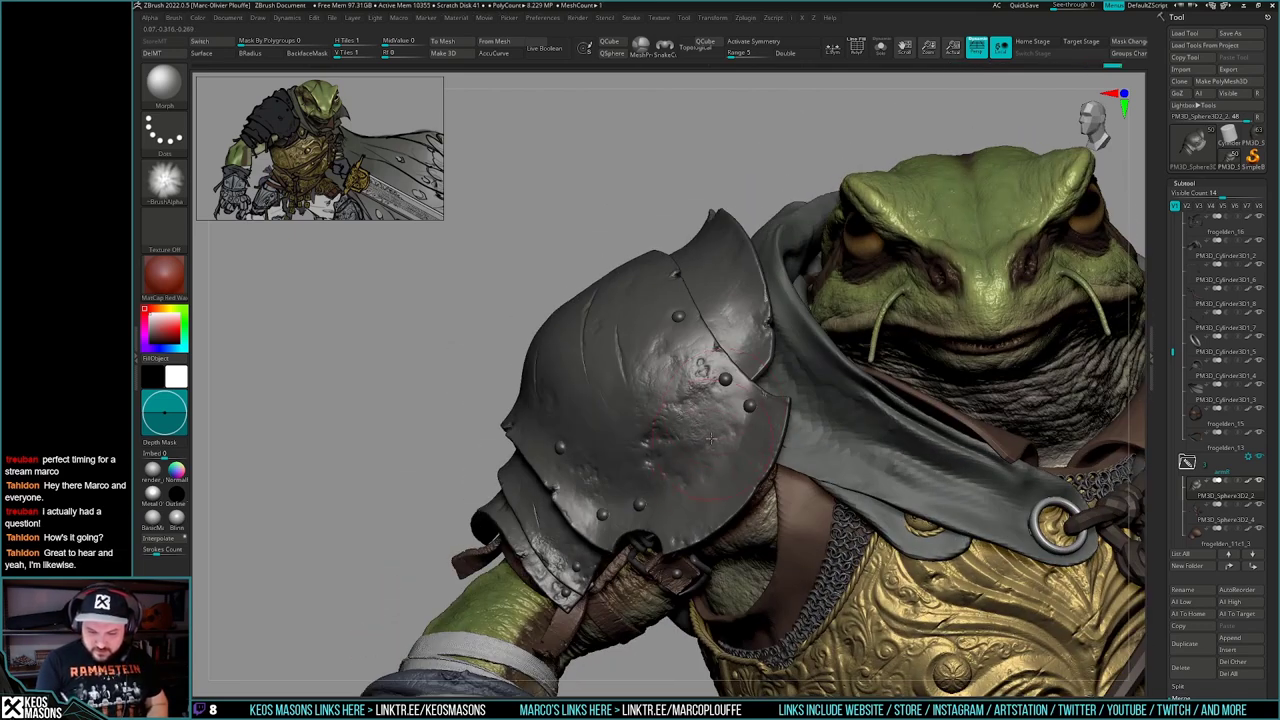
right_click_drag(660, 438, 671, 369)
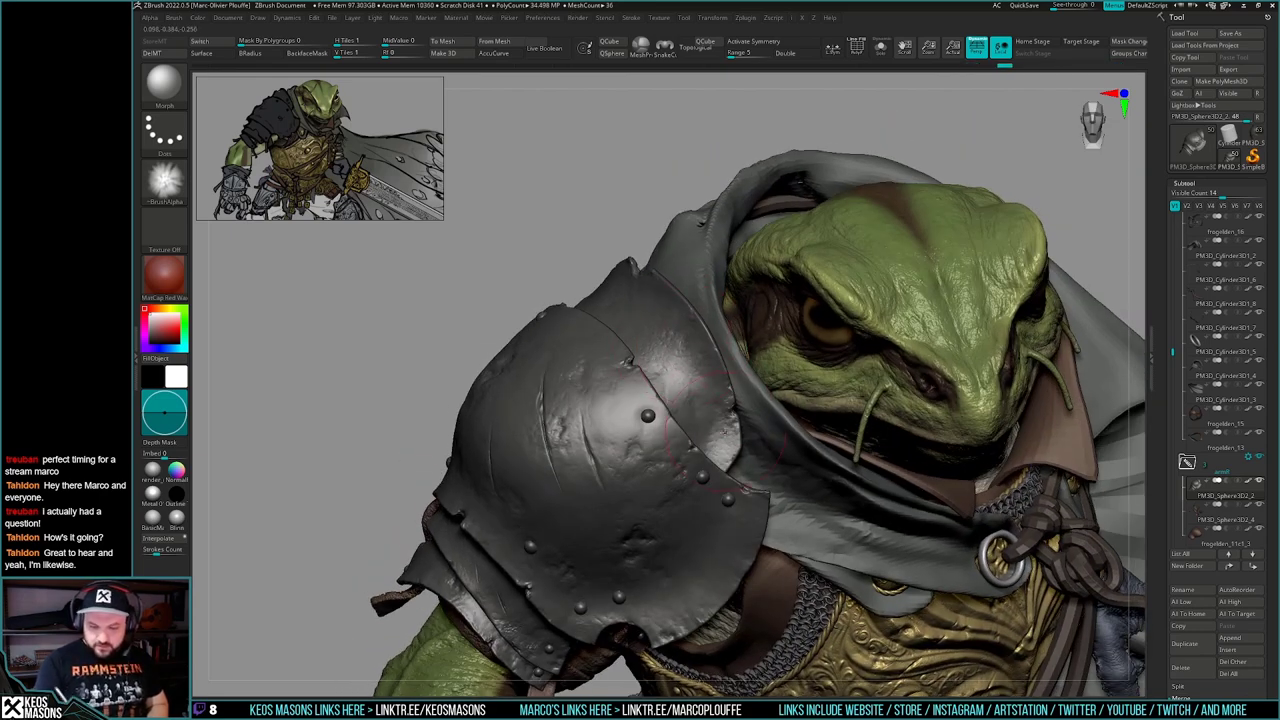
mouse_move(727, 432)
right_mouse_down()
mouse_move(738, 445)
mouse_move(702, 440)
mouse_move(673, 415)
mouse_move(710, 416)
right_mouse_up()
mouse_move(536, 340)
right_mouse_down()
mouse_move(704, 482)
mouse_move(689, 475)
mouse_move(755, 415)
mouse_move(668, 412)
mouse_move(606, 452)
mouse_move(591, 484)
right_mouse_up()
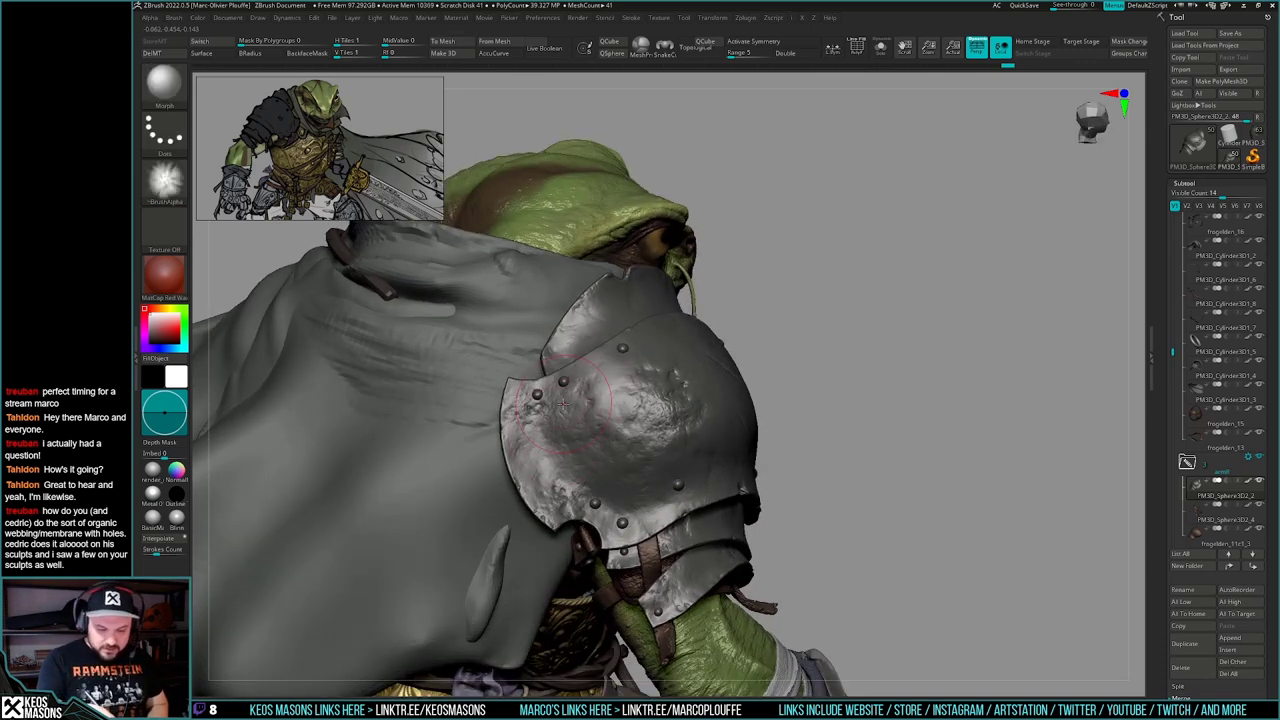
- Soften the damage along the shoulder plate's rear edge and around its rivets with the Morph brush
left_click_drag(574, 433, 590, 462)
right_click_drag(590, 462, 648, 450)
left_click_drag(550, 440, 559, 491)
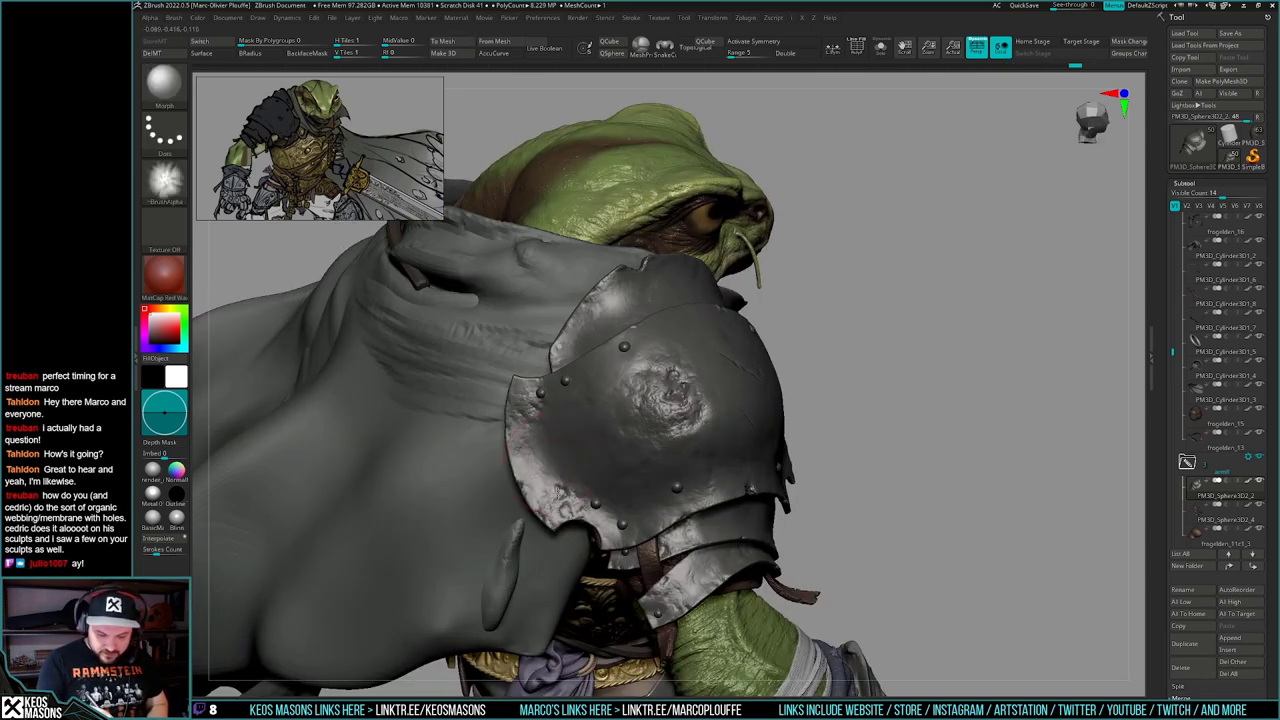
right_click_drag(630, 513, 712, 458)
left_click_drag(714, 474, 723, 489)
right_click_drag(723, 489, 758, 466)
left_click_drag(758, 466, 755, 489)
mouse_move(755, 489)
right_mouse_down()
mouse_move(806, 462)
mouse_move(824, 475)
mouse_move(899, 449)
mouse_move(846, 505)
right_mouse_up()
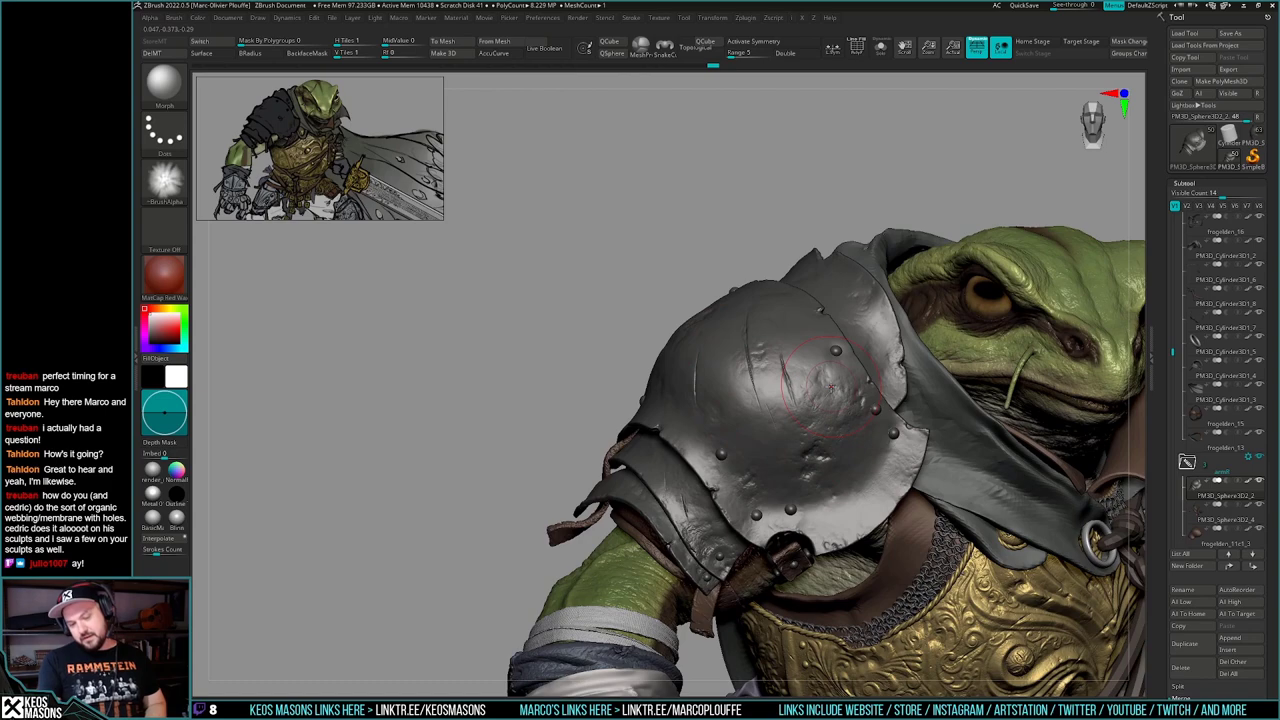
- Reduce the remaining wear on the main shoulder plate and the lower overlapping arm plates with the Morph brush
right_click_drag(786, 459, 826, 451)
mouse_move(729, 541)
right_mouse_down()
mouse_move(733, 512)
mouse_move(688, 565)
mouse_move(725, 513)
mouse_move(685, 482)
mouse_move(765, 440)
mouse_move(657, 465)
mouse_move(618, 458)
mouse_move(628, 446)
right_mouse_up()
right_click(688, 580)
right_click_drag(569, 506, 617, 502)
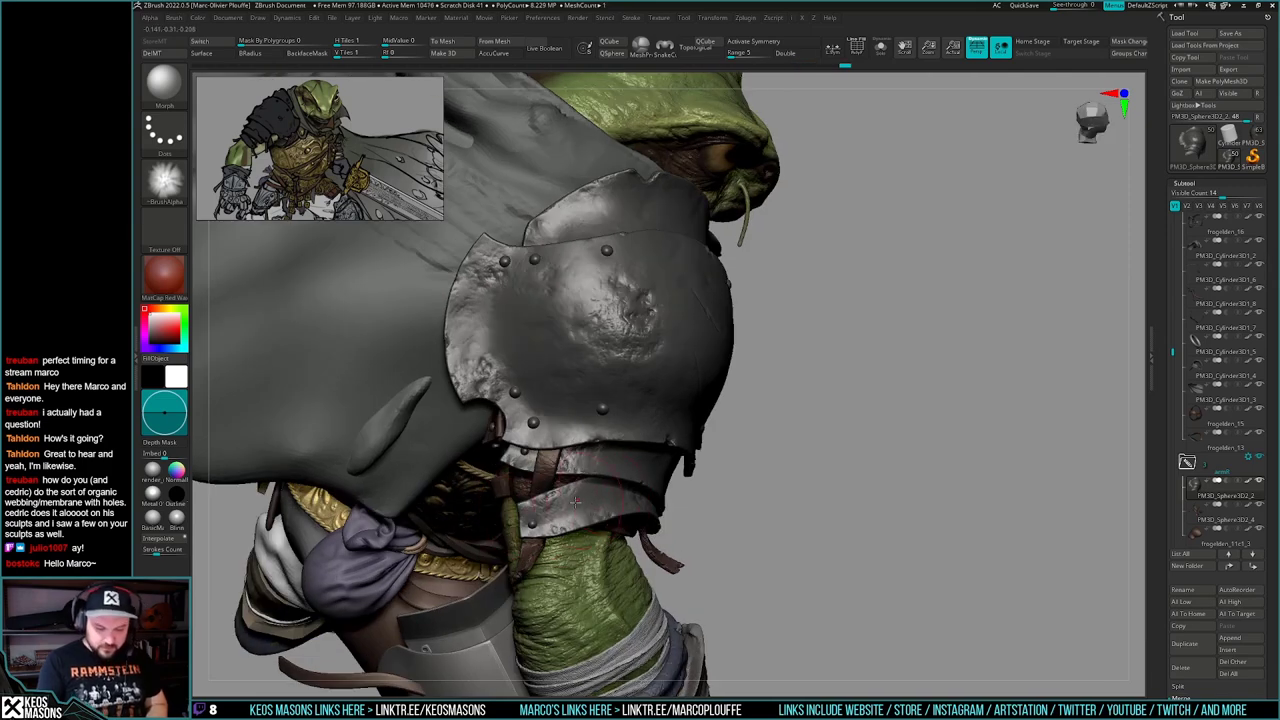
right_click_drag(664, 455, 600, 446)
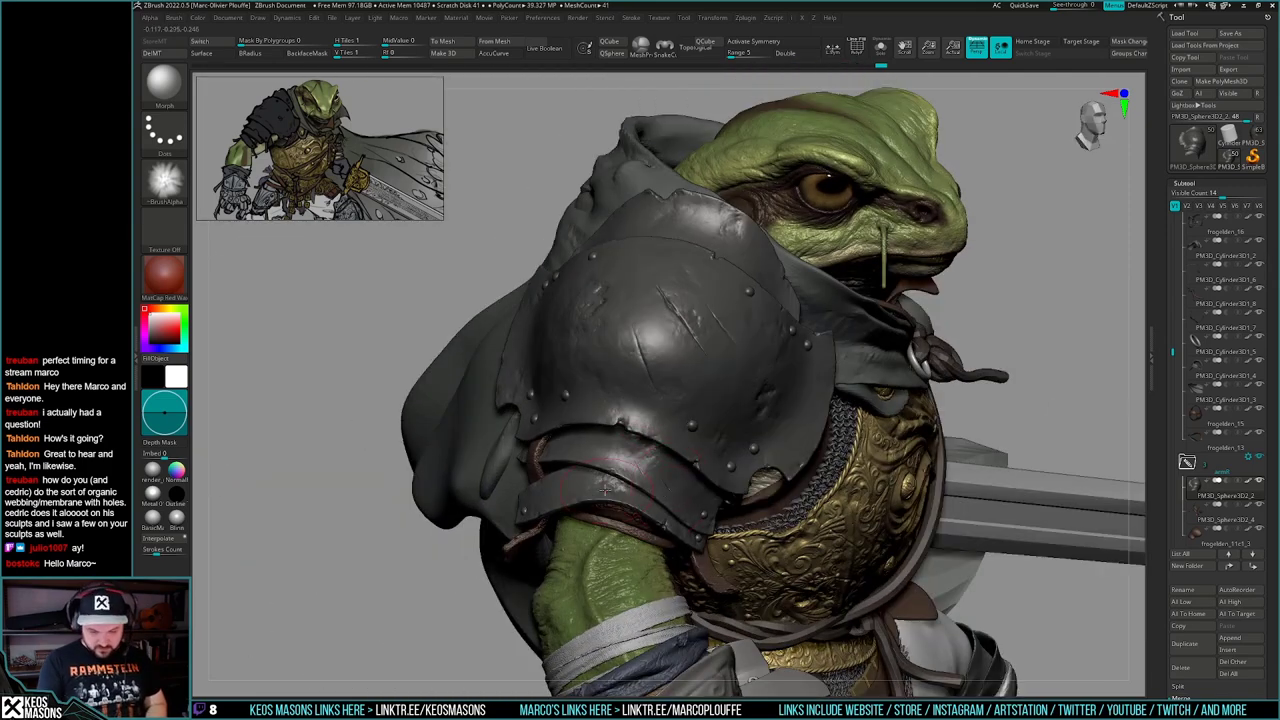
mouse_move(646, 507)
right_mouse_down()
mouse_move(636, 503)
mouse_move(800, 550)
mouse_move(768, 482)
right_mouse_up()
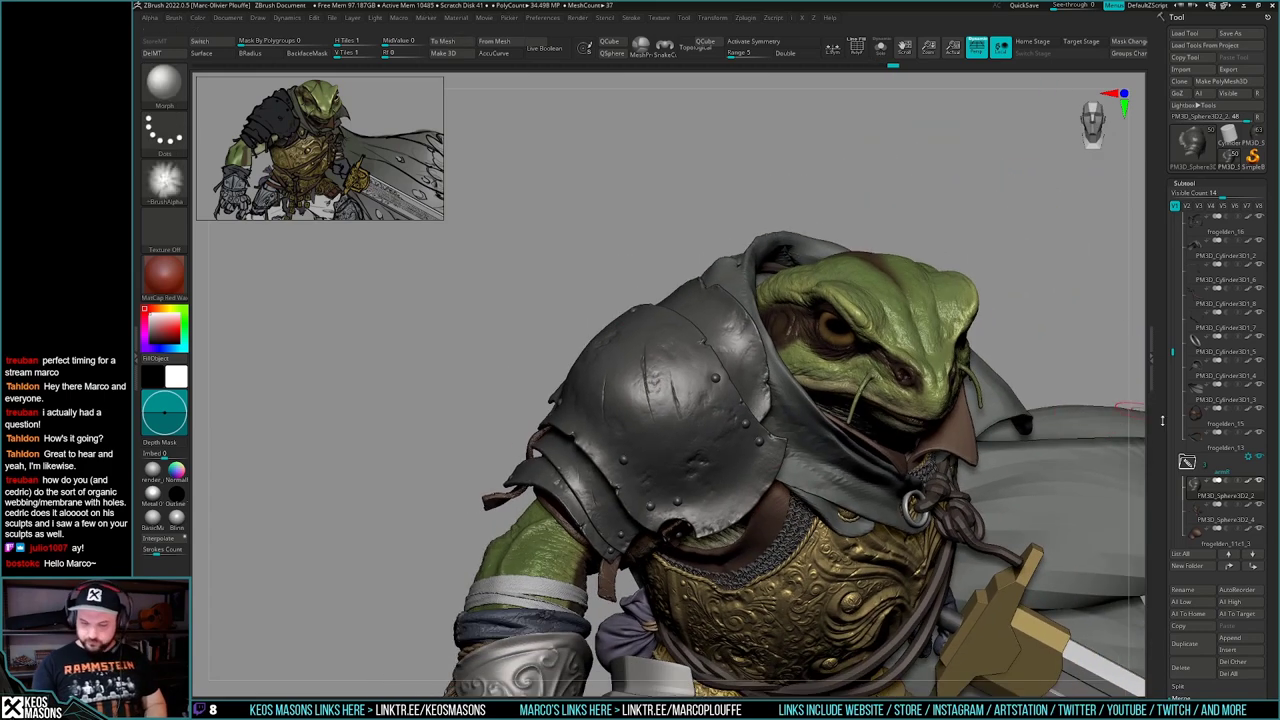
- Toggle the softening layer of the shoulder armour off and on to compare the damage with and without the morph edits
left_click_drag(1248, 648, 1248, 448)
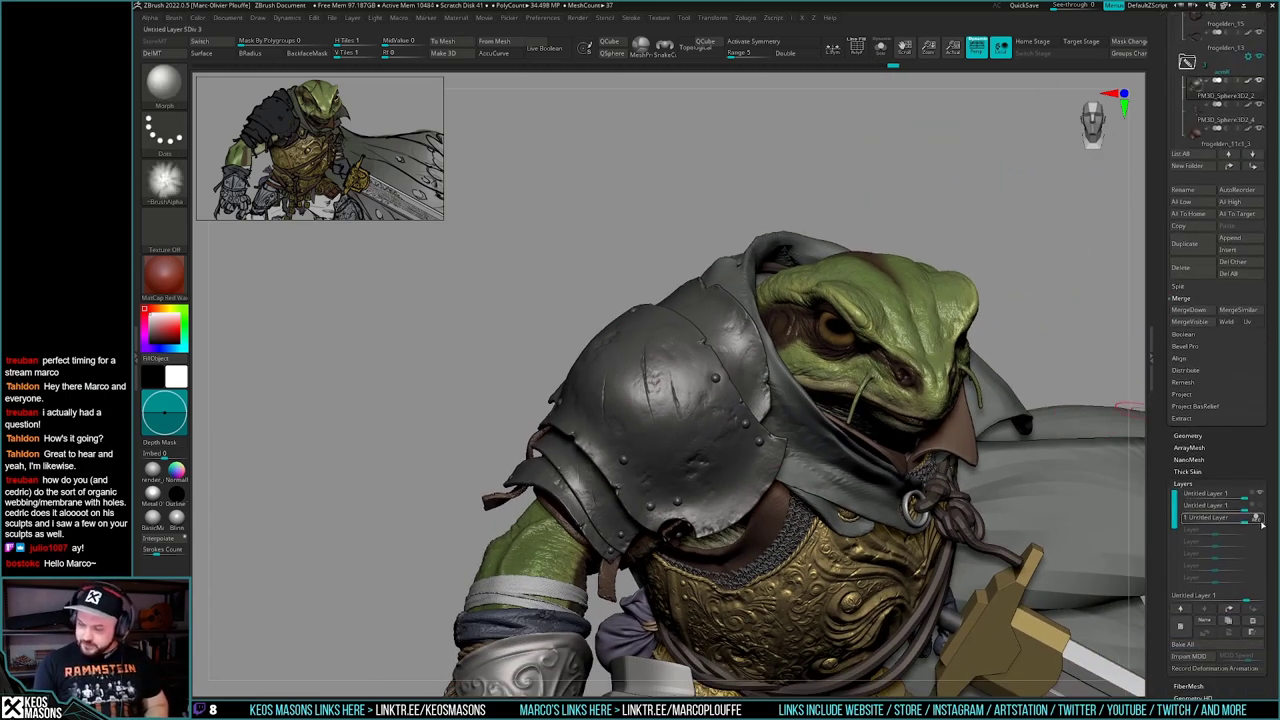
left_click(1260, 520)
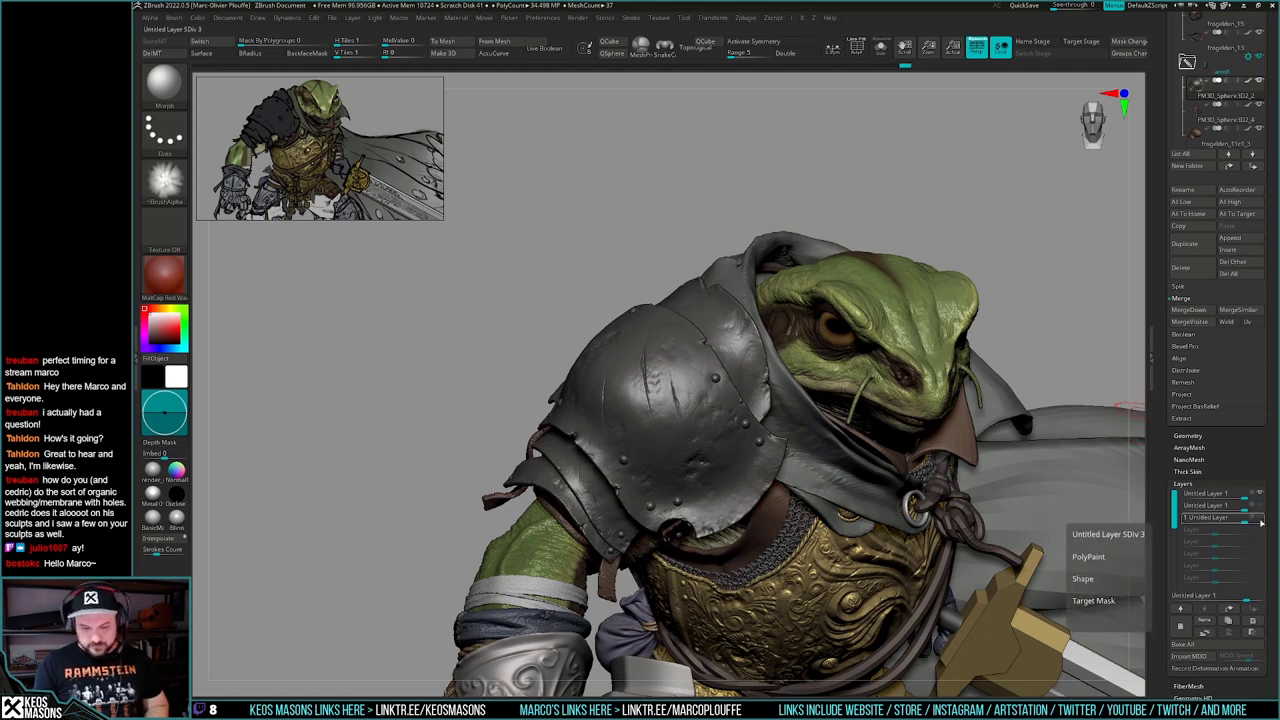
left_click(1260, 520)
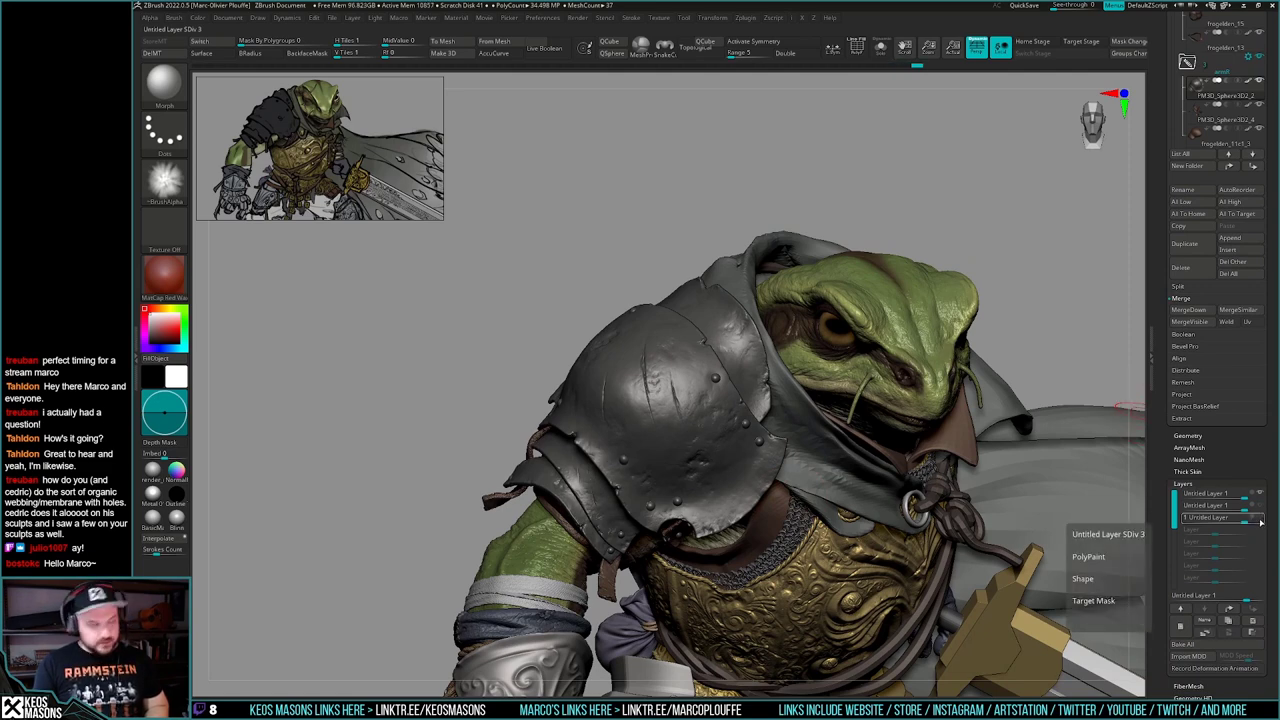
left_click(1260, 520)
left_click_drag(1095, 375, 985, 220, "alt")
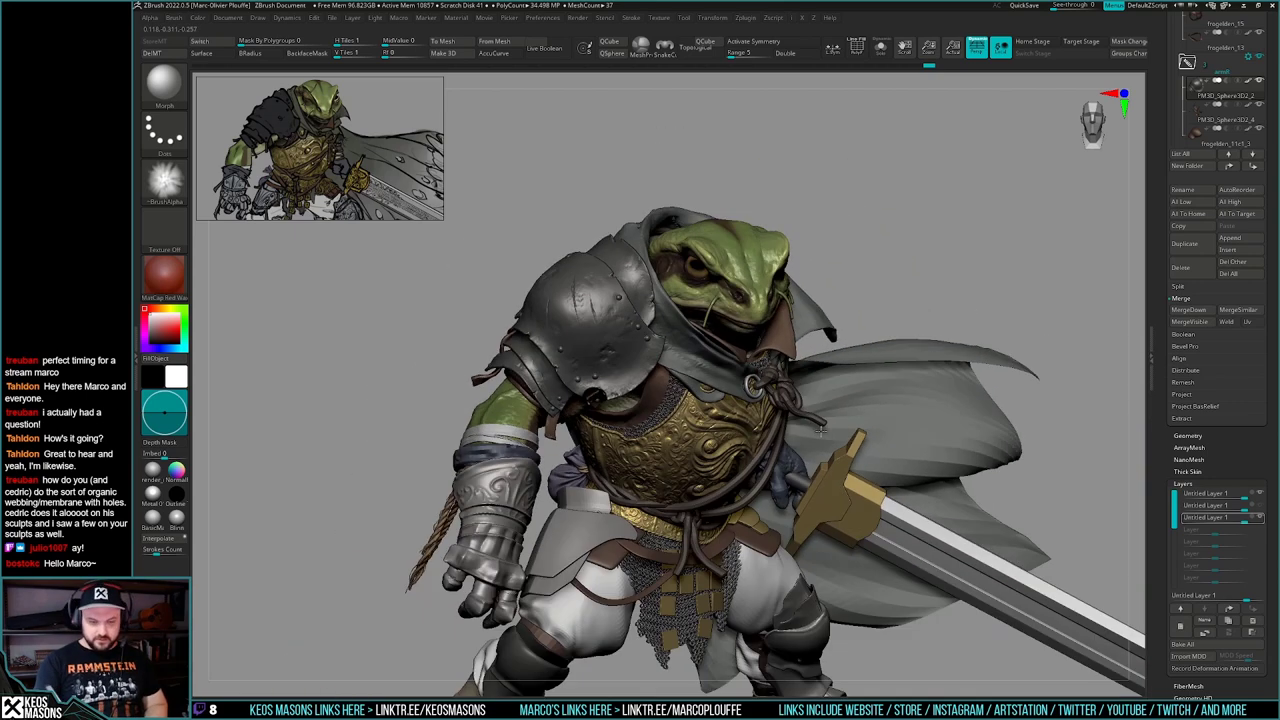
left_click(1261, 519)
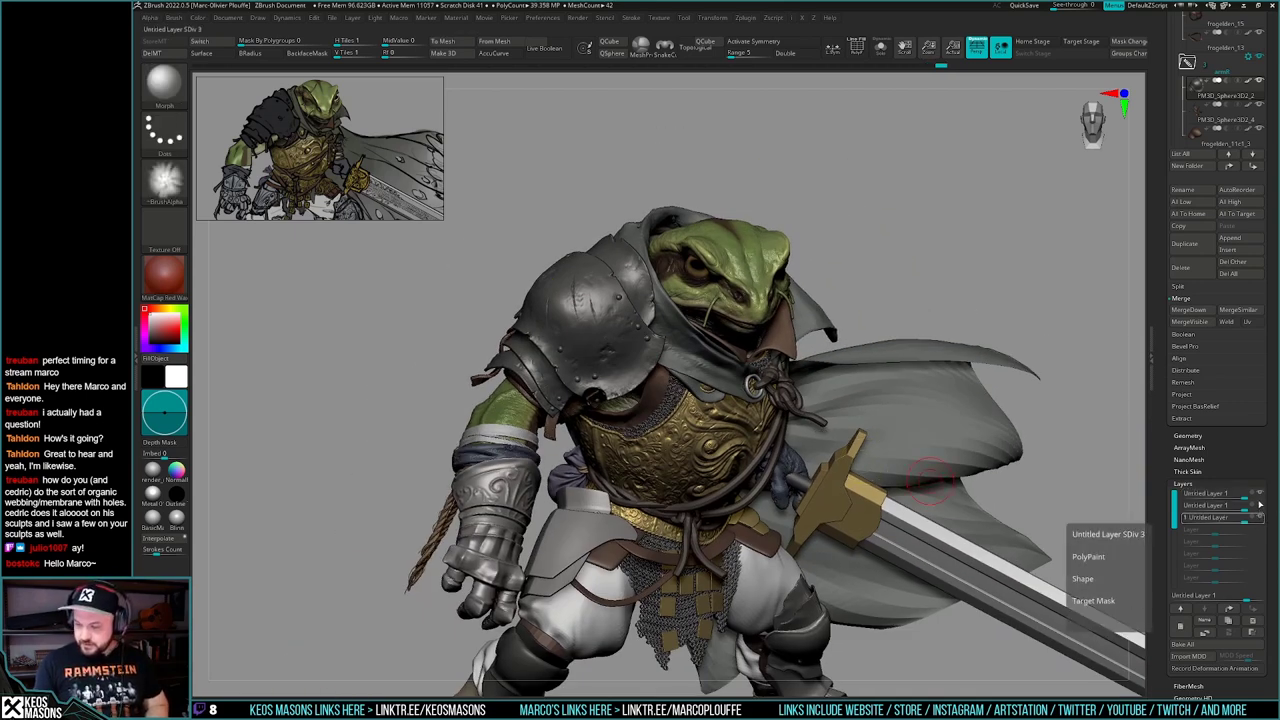
- Hide the heavy damage layer of the shoulder armour and isolate the layer with the fine surface scratches
left_click(1261, 496)
left_click(1259, 507)
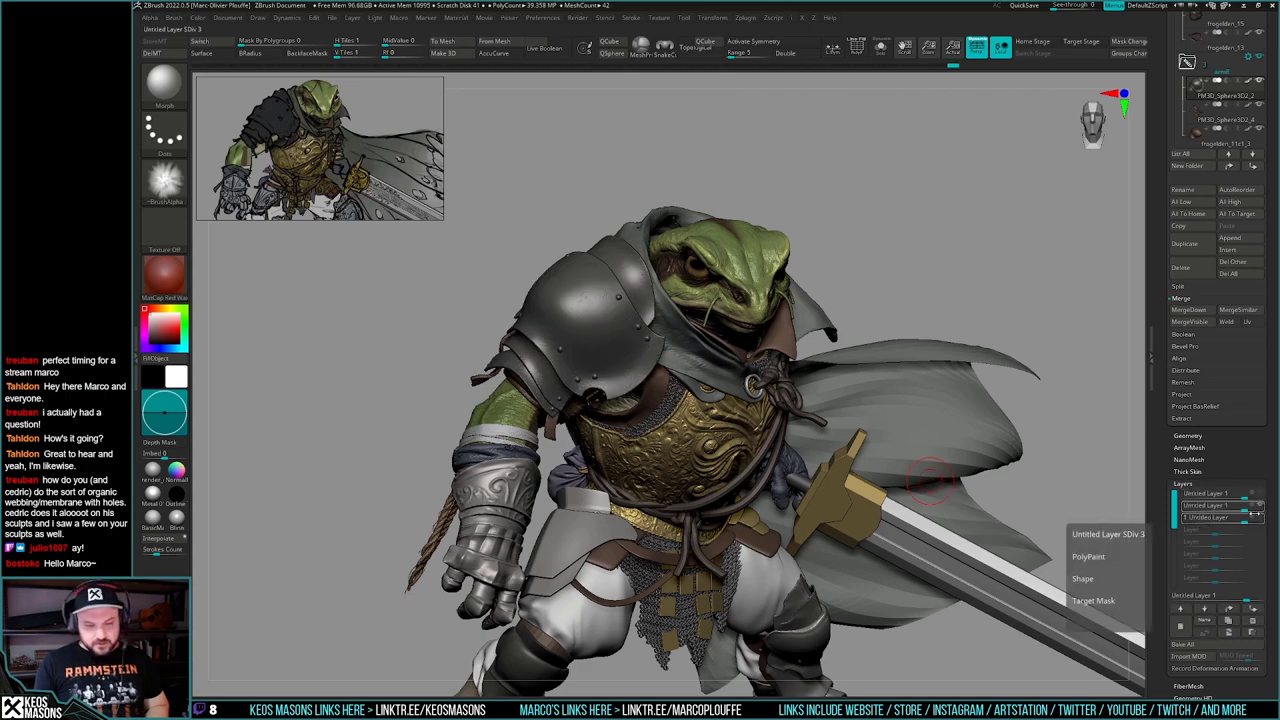
right_click_drag(590, 325, 703, 461, "ctrl")
- Assign the speckled Alpha 07 to the Morph brush
left_click(170, 194)
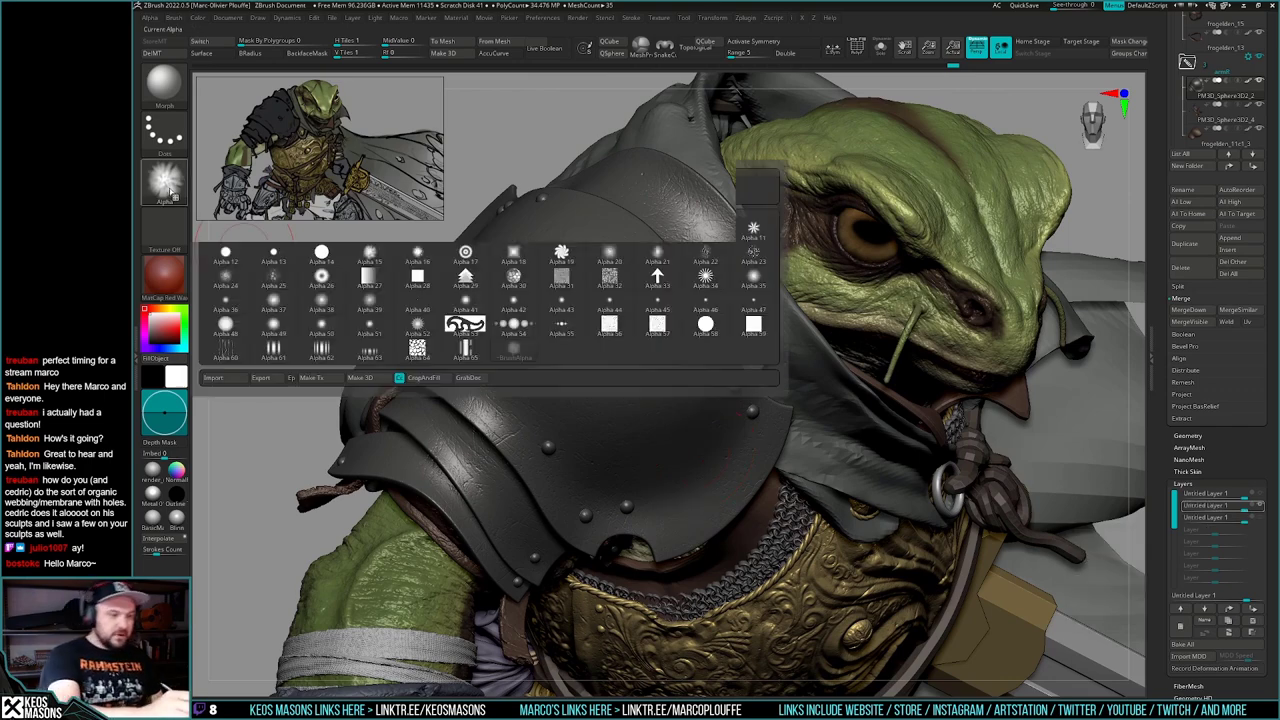
left_click(256, 262)
left_click(175, 199)
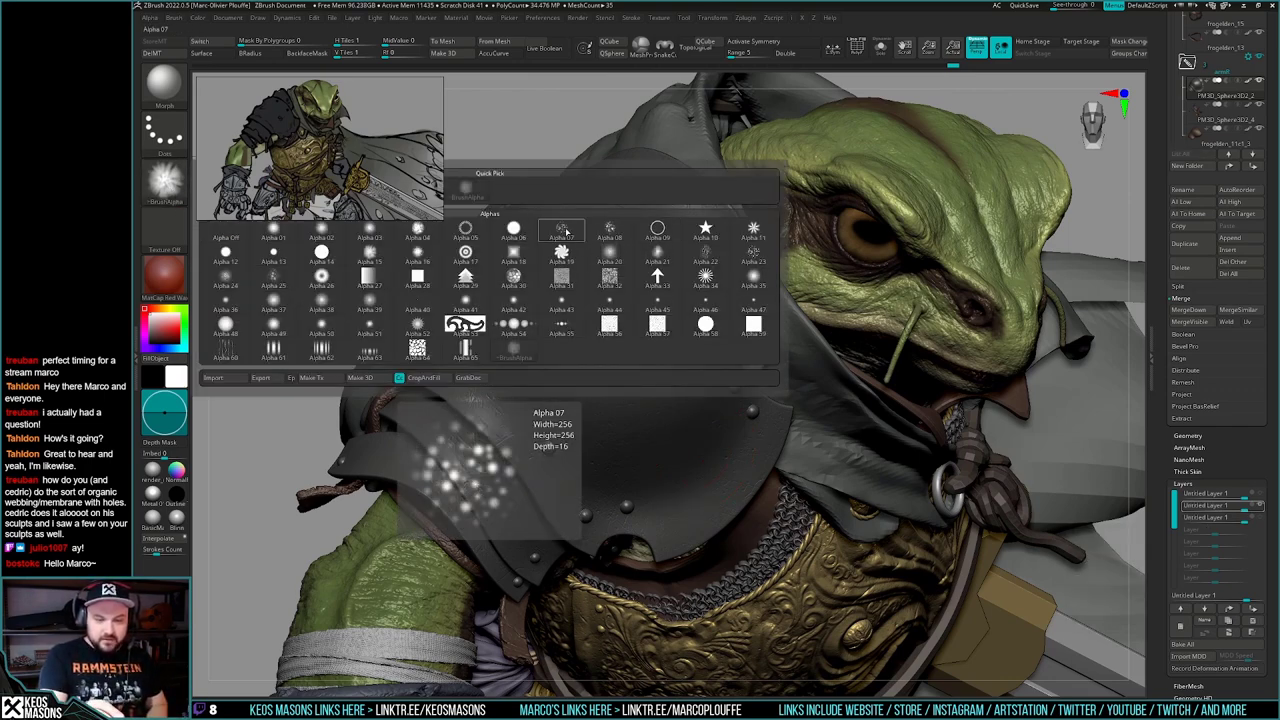
left_click(561, 229)
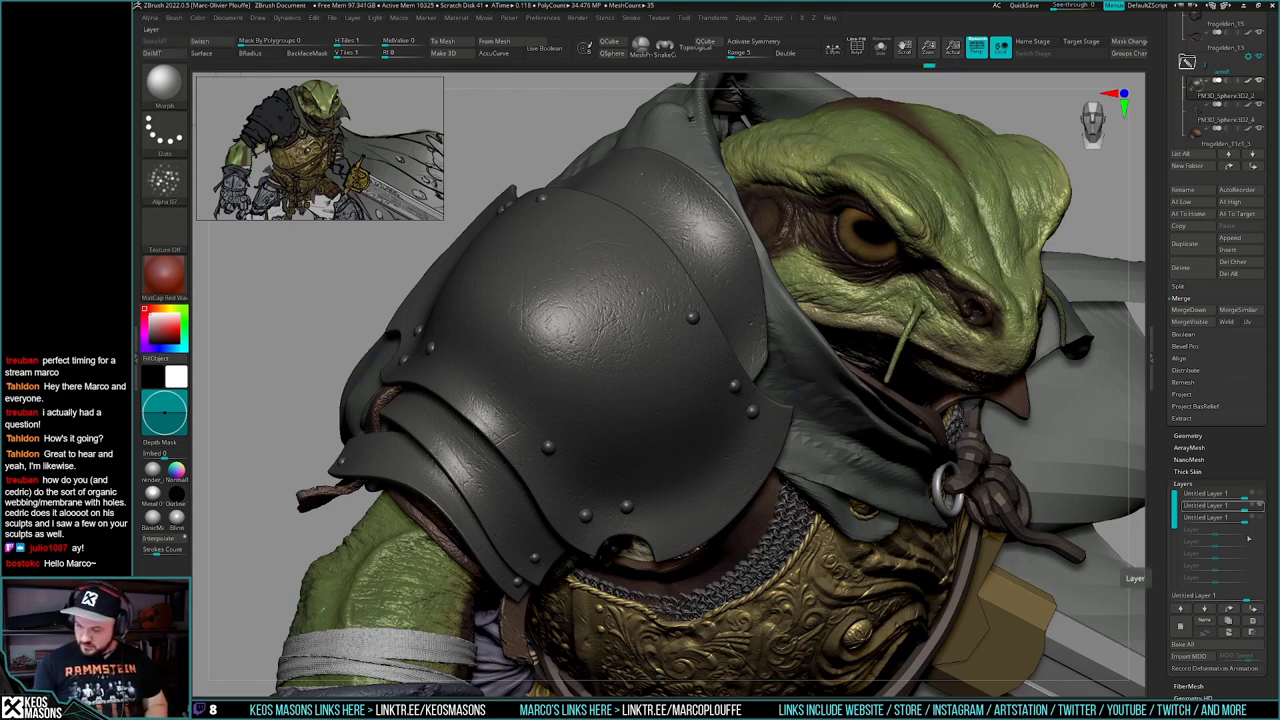
- Add a fourth sculpting layer to the shoulder armour and adjust the Morph brush's draw size
left_click(1181, 627)
key("space")
left_click(618, 296)
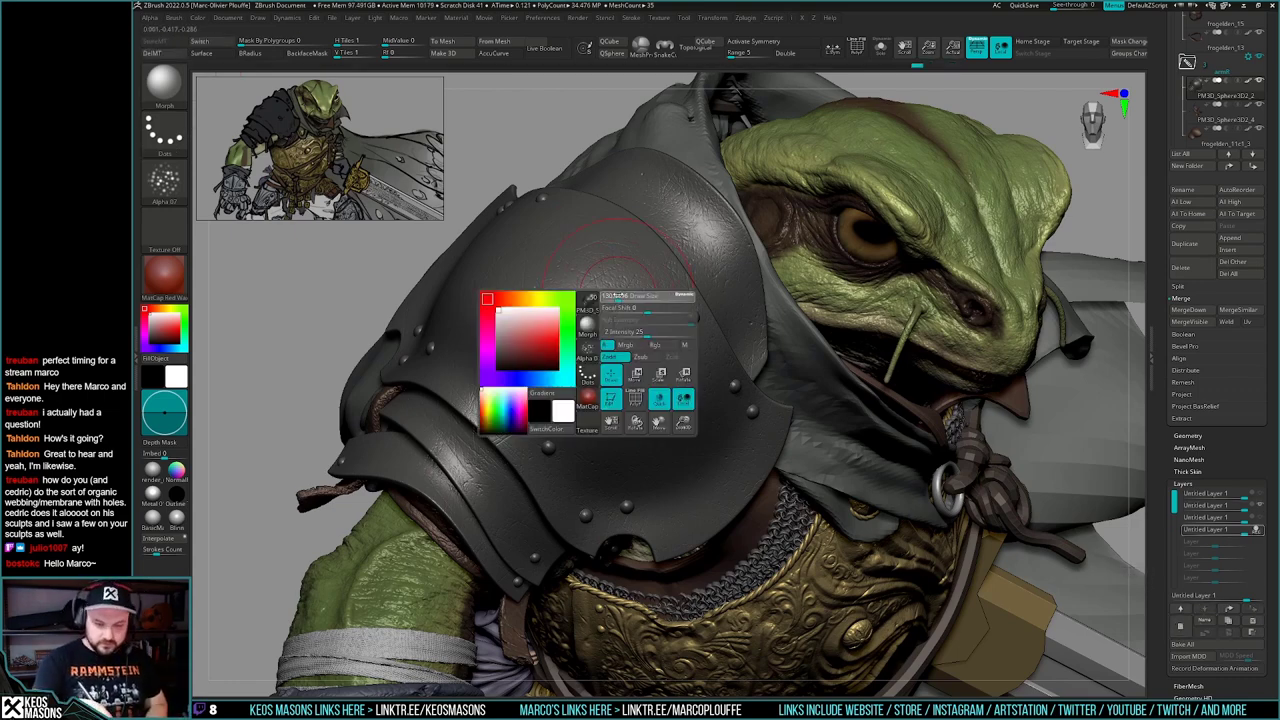
right_click_drag(618, 296, 645, 318)
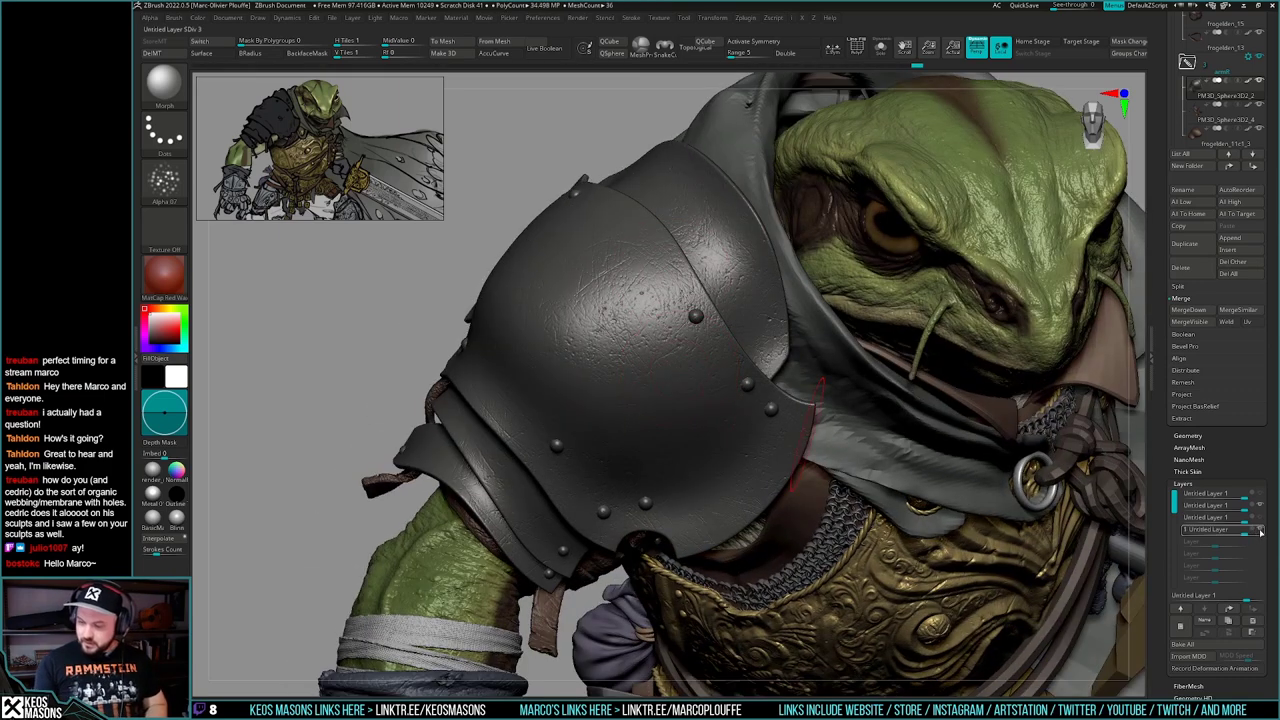
- Hide the fine-scratch layer, replace the stored morph target with the clean armour surface, and return to recording on the fourth layer
left_click(1258, 507)
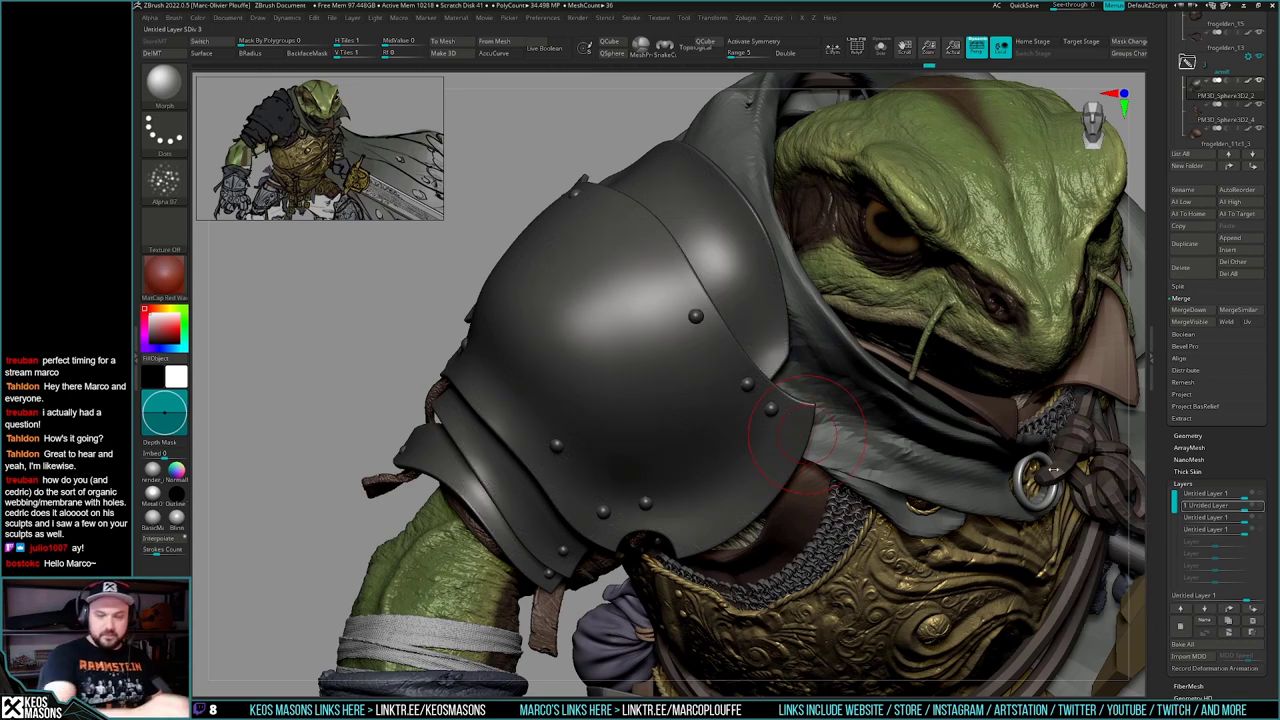
left_click(166, 54)
left_click(168, 43)
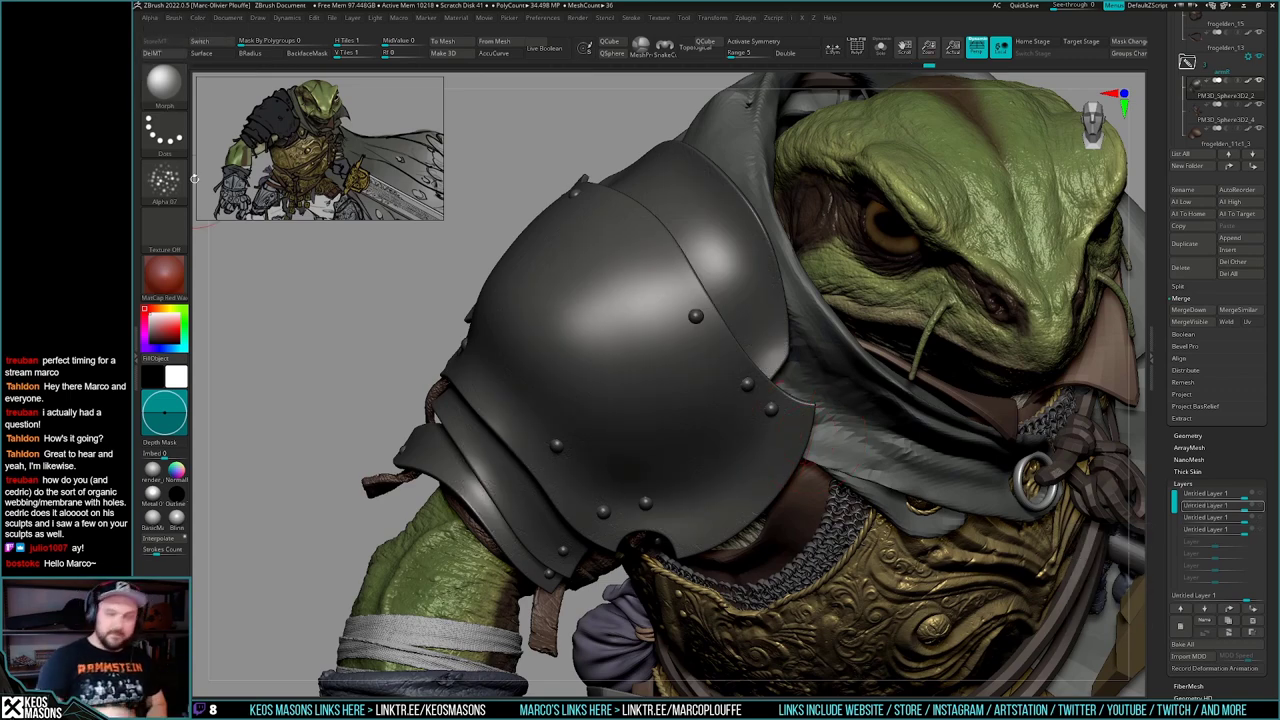
left_click(1255, 531)
- Break up the fine scratches on the front and lower part of the main shoulder plate with the Morph brush
right_click_drag(622, 398, 663, 325)
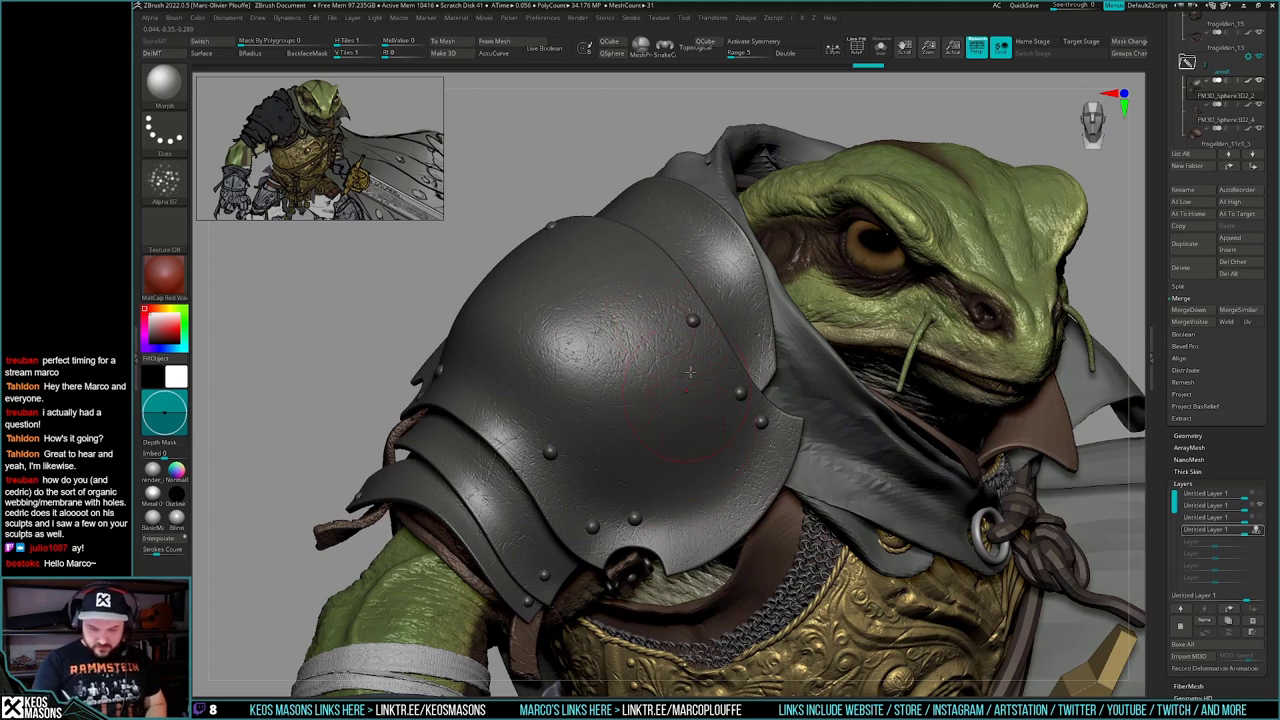
right_click_drag(749, 458, 702, 452)
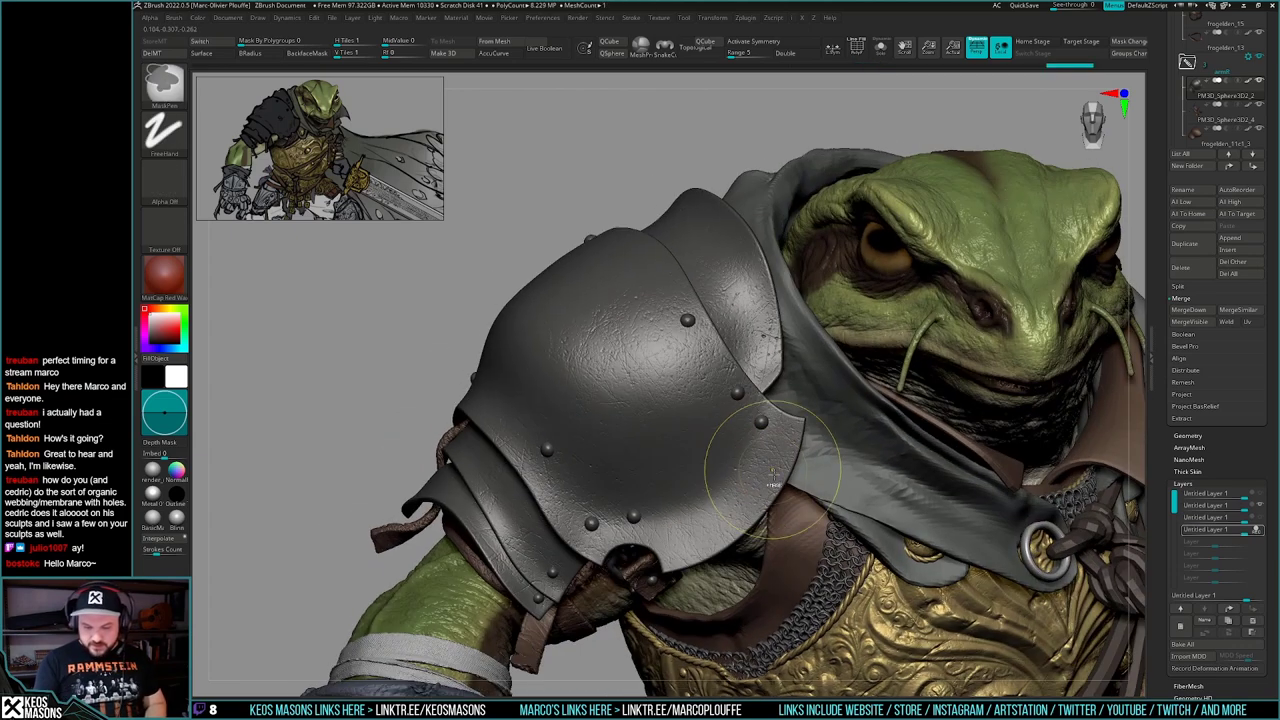
right_click_drag(753, 500, 735, 452)
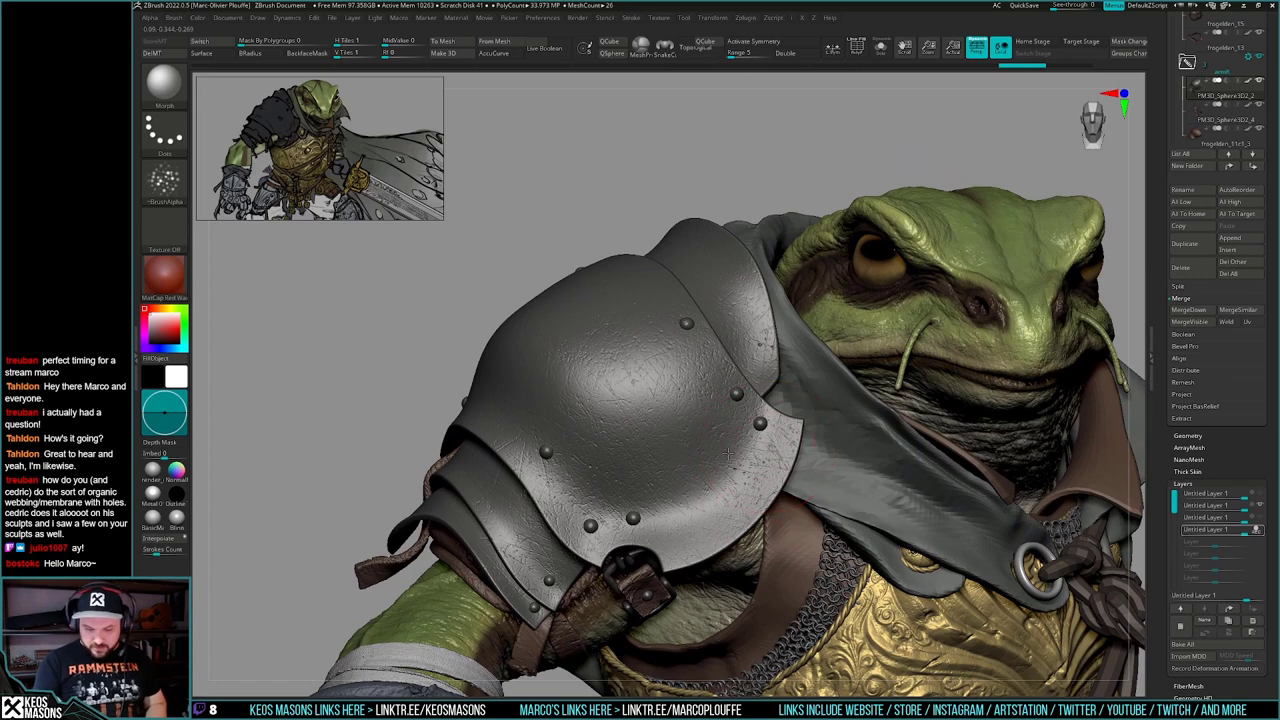
left_click_drag(662, 398, 670, 408)
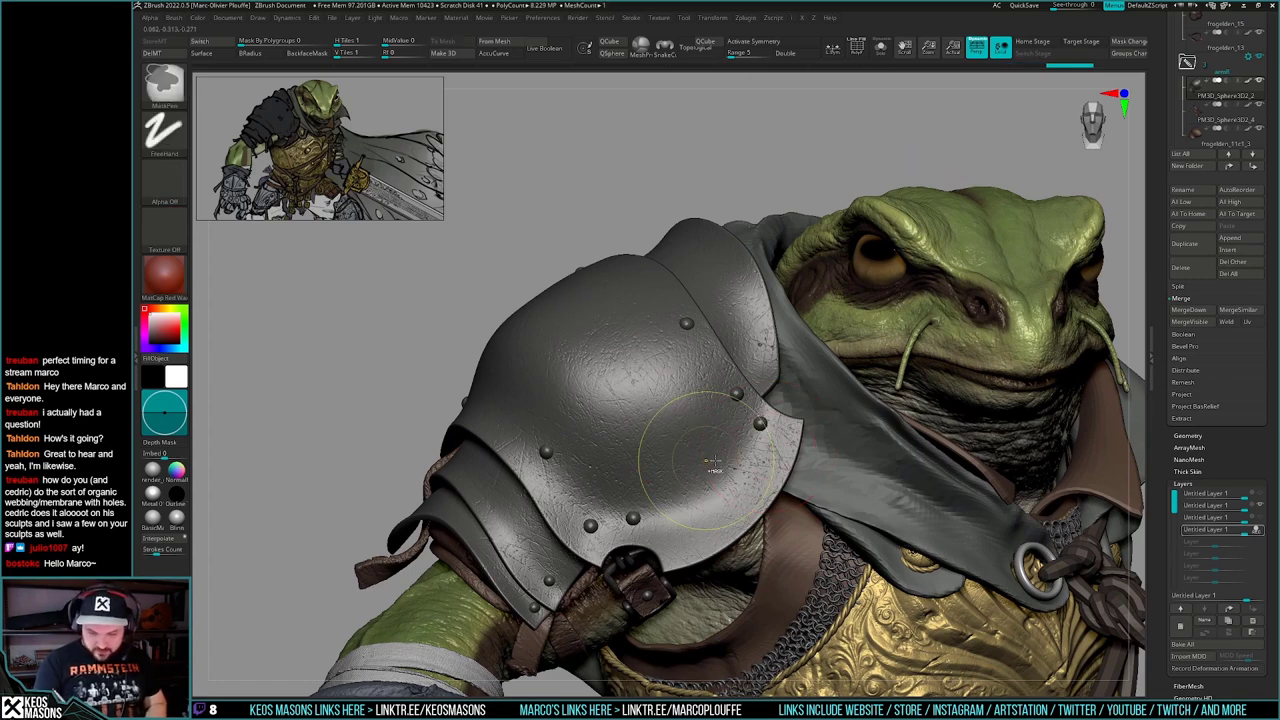
key("ctrl+z")
right_click_drag(706, 450, 707, 437)
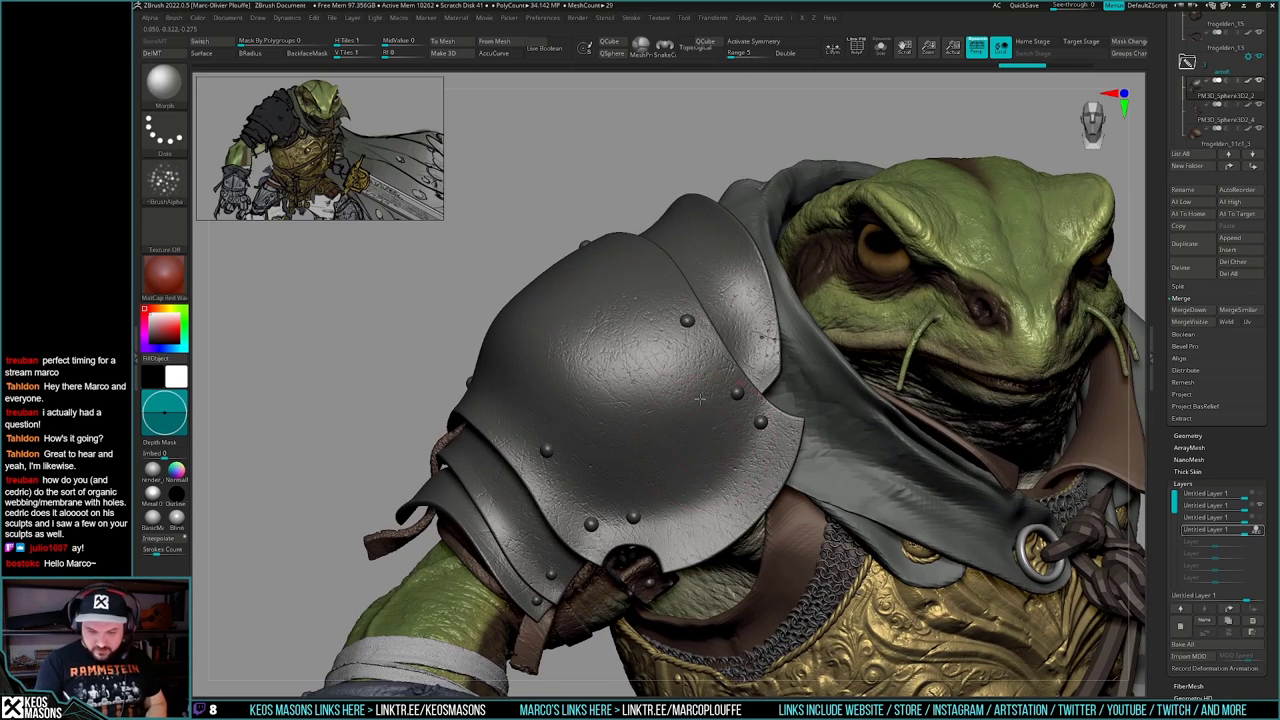
left_click_drag(658, 408, 668, 440)
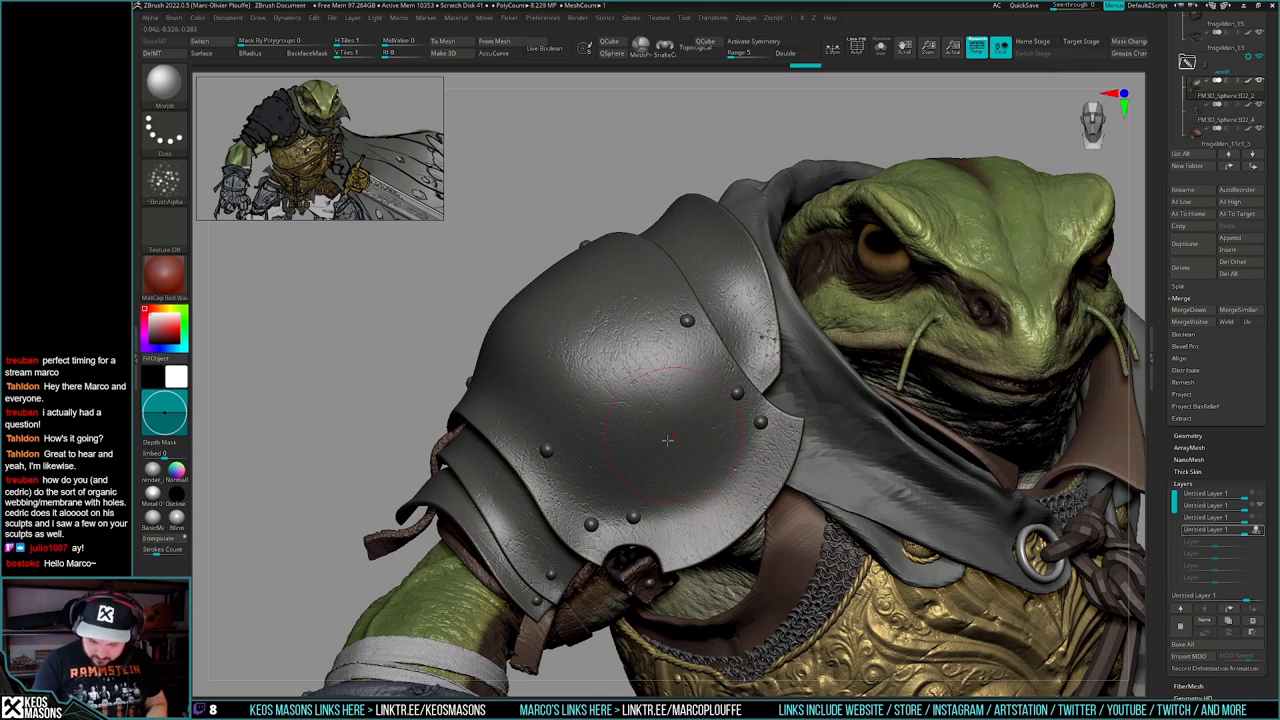
left_click_drag(559, 512, 580, 430)
- Fade patches of the fine scratches across the middle and outer side of the main shoulder plate with the Morph brush
right_click_drag(613, 474, 636, 458)
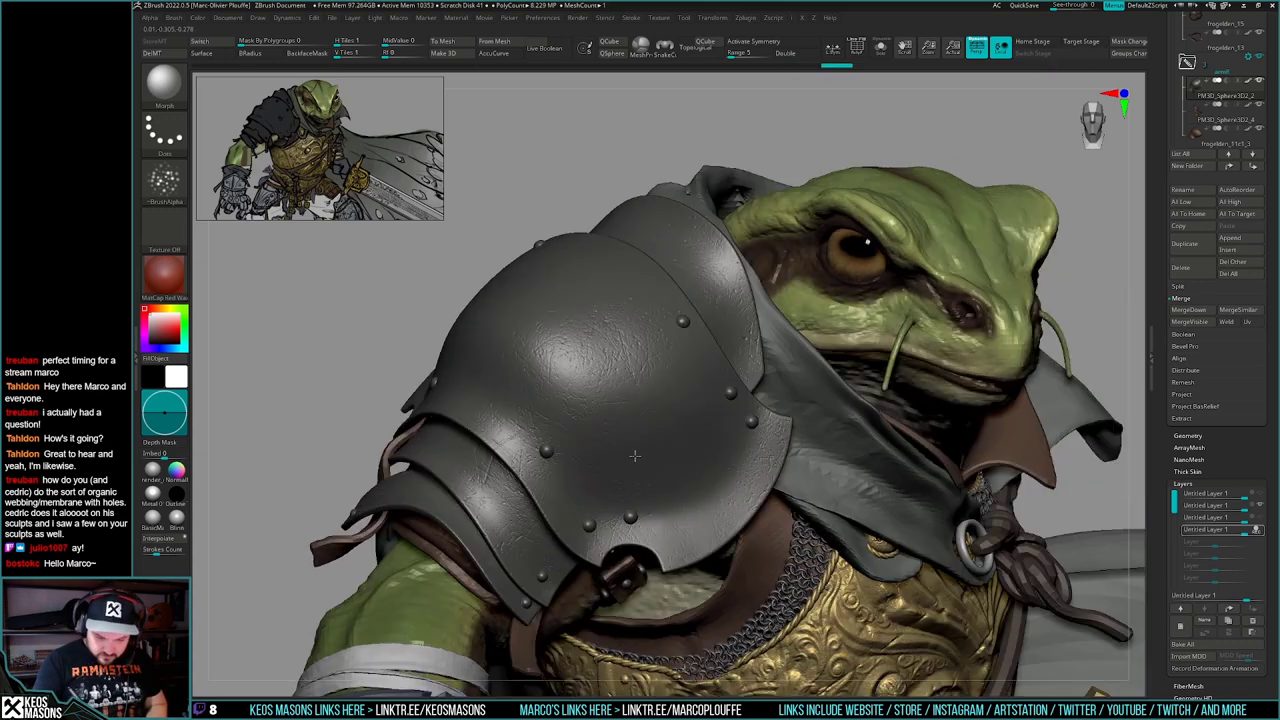
right_click_drag(676, 359, 660, 397, "alt")
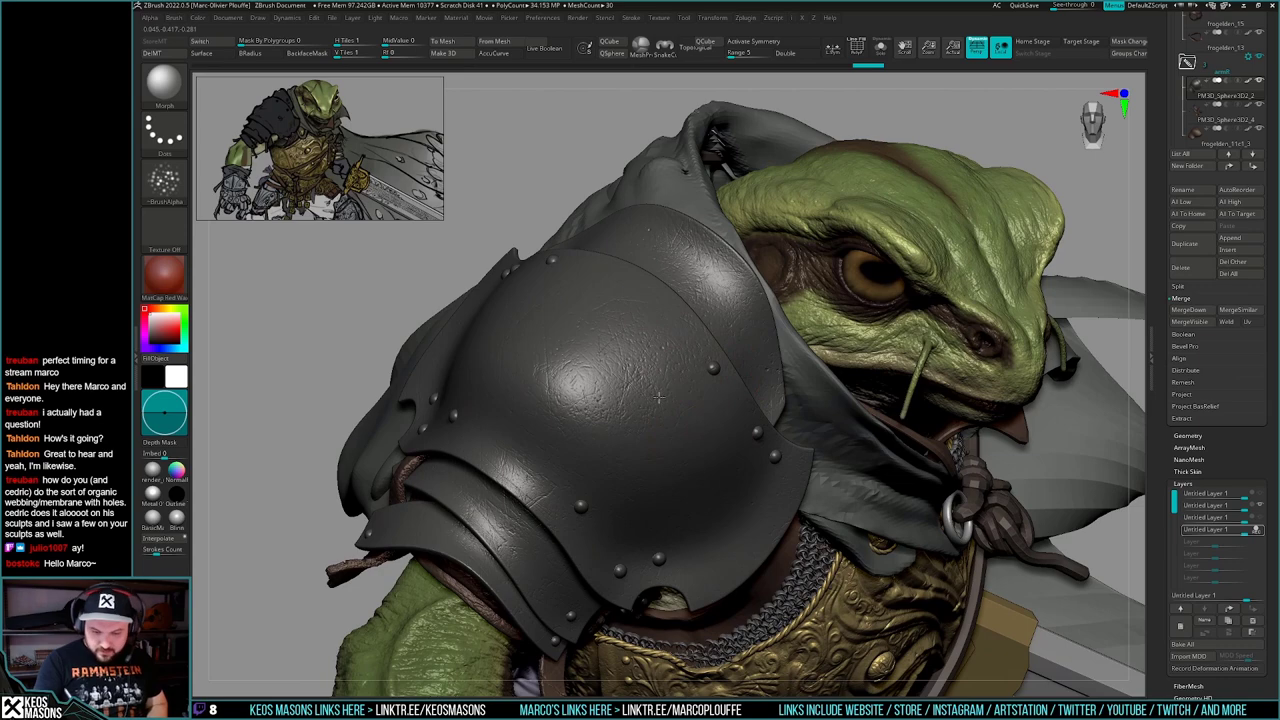
left_click_drag(596, 425, 626, 330)
right_click_drag(626, 340, 622, 395)
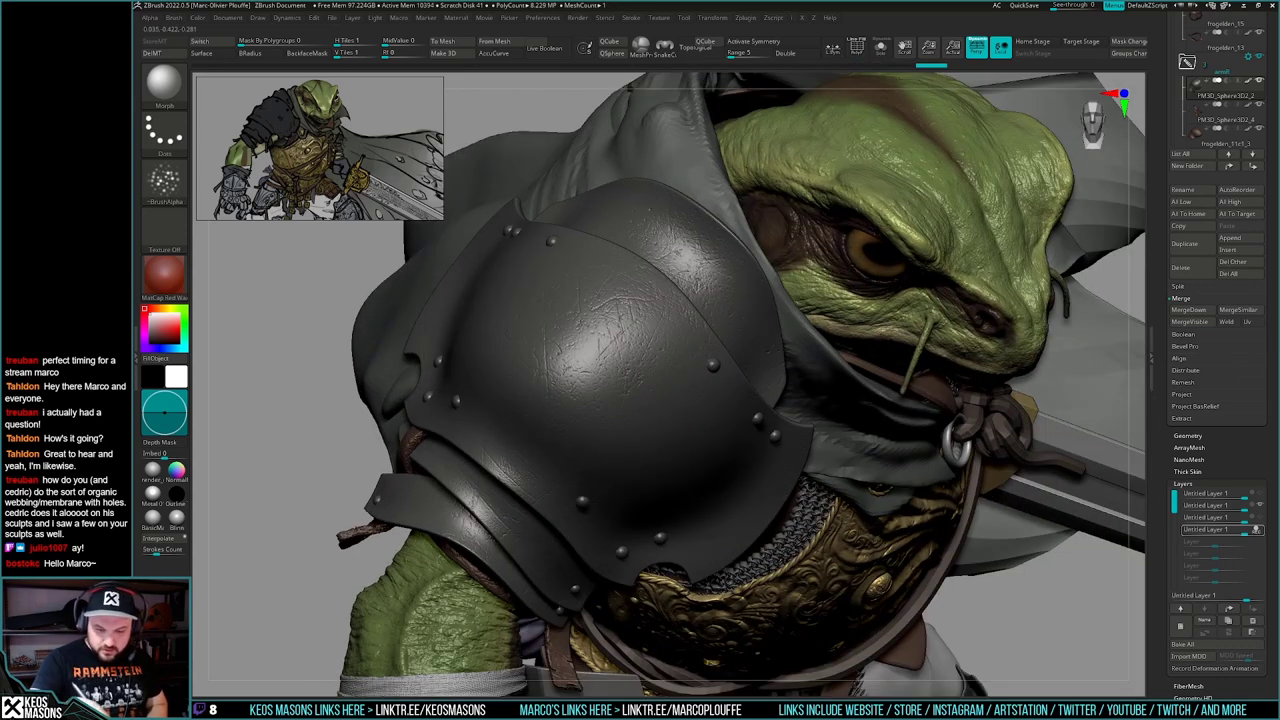
left_click_drag(557, 332, 540, 400)
right_click_drag(500, 460, 527, 400)
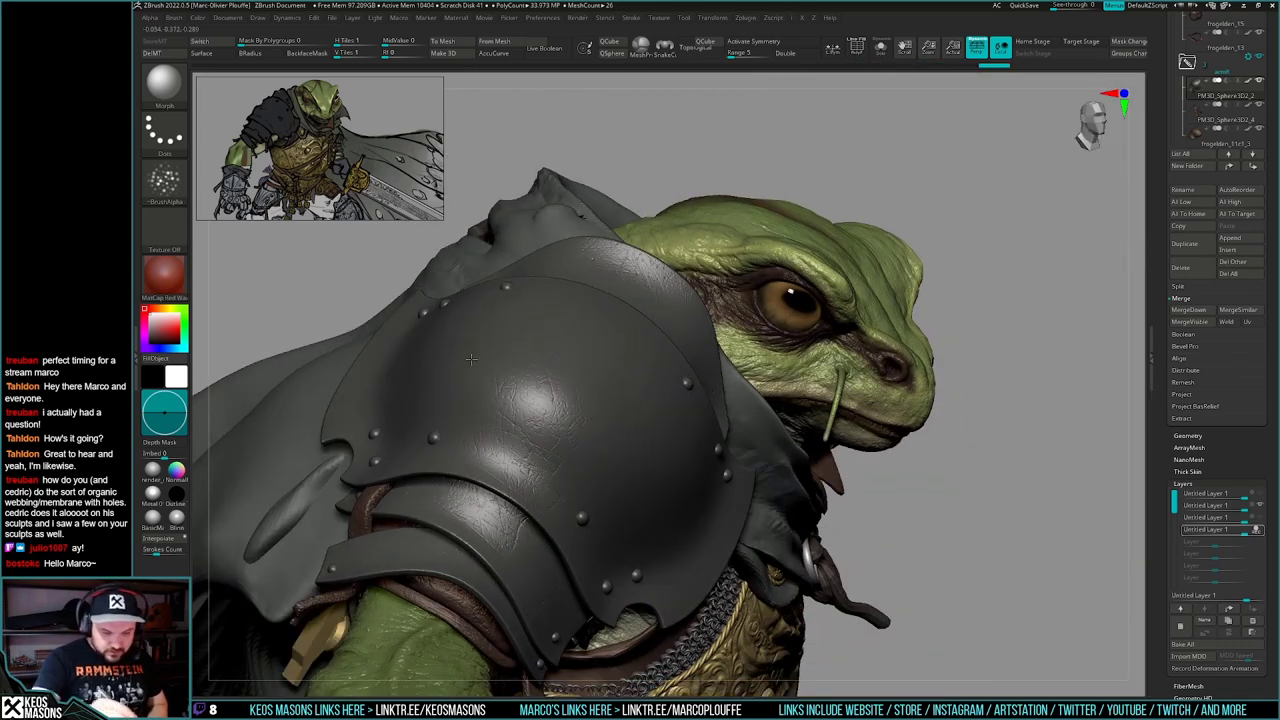
left_click_drag(471, 359, 474, 368)
- Thin out the fine scratches on the rear side of the main shoulder plate and around its rivets with the Morph brush
mouse_move(465, 300)
right_mouse_down()
mouse_move(480, 340)
mouse_move(686, 460)
mouse_move(600, 440)
right_mouse_up()
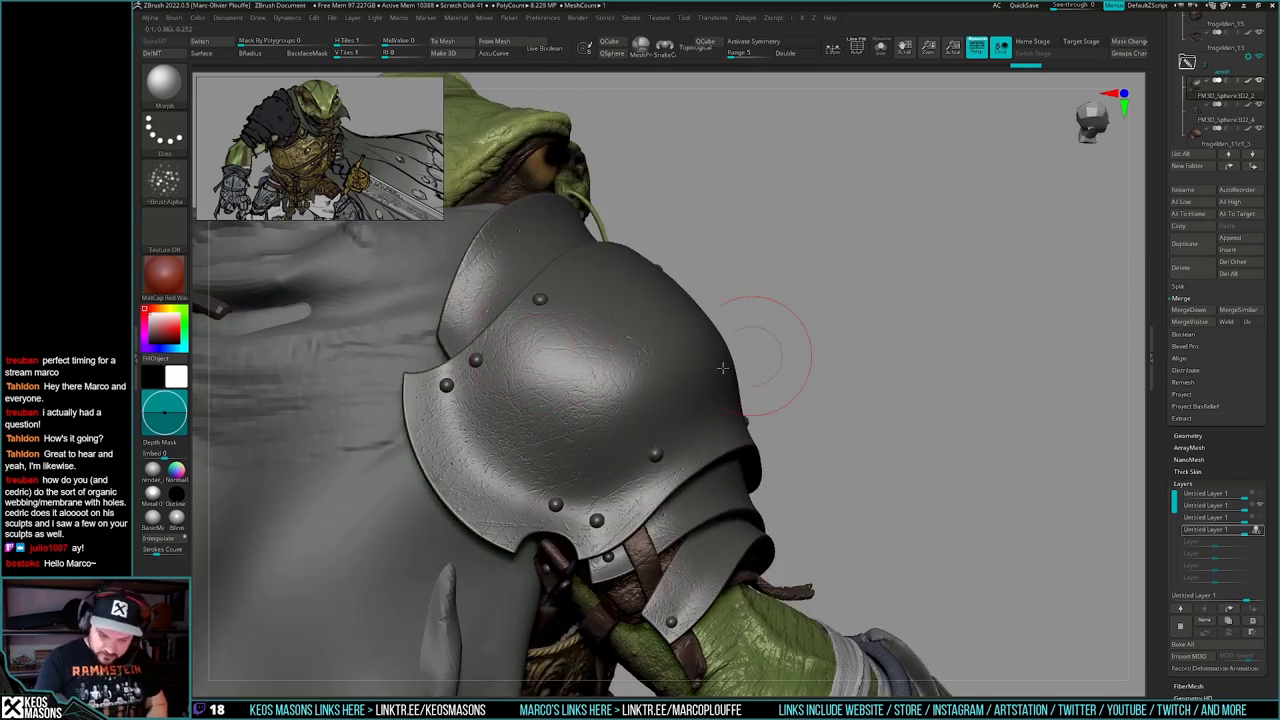
left_click_drag(597, 404, 606, 400)
right_click_drag(680, 385, 625, 420)
mouse_move(705, 250)
right_mouse_down()
mouse_move(666, 298)
mouse_move(671, 399)
mouse_move(673, 373)
right_mouse_up()
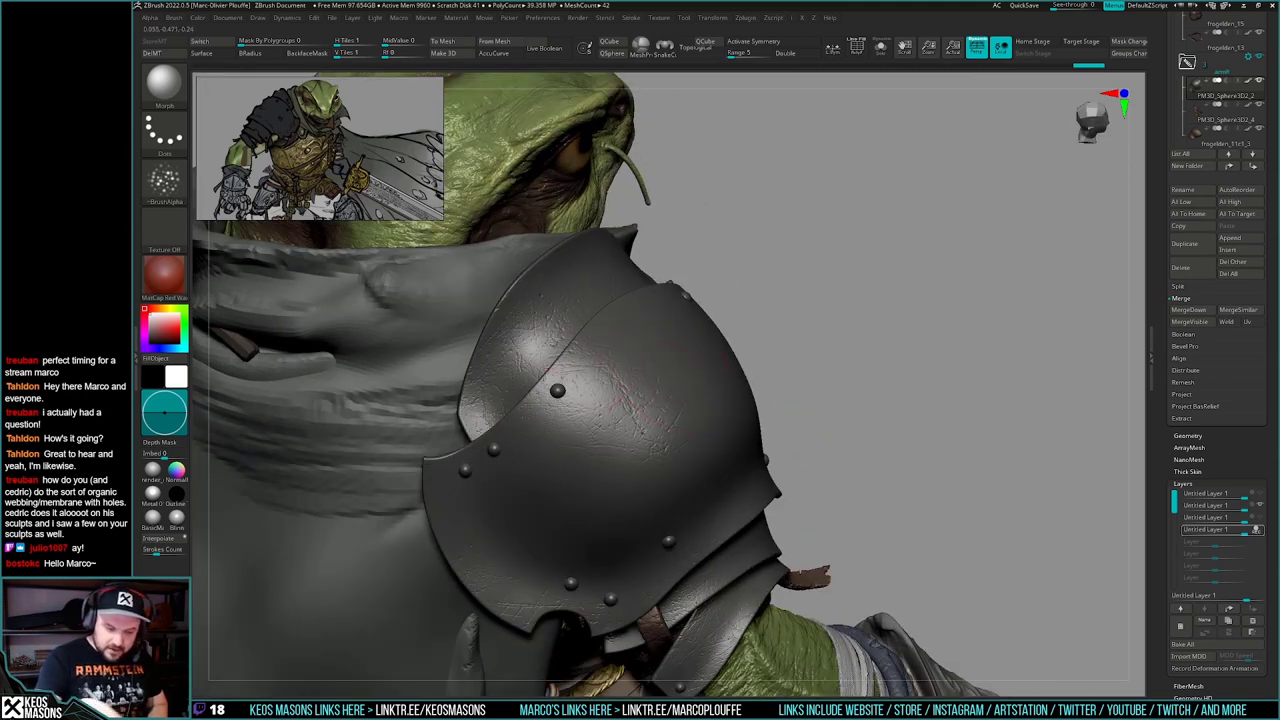
left_click_drag(557, 378, 568, 386)
- Soften the fine scratches on the upper overlapping plate and the top of the main shoulder plate with the Morph brush
mouse_move(720, 380)
right_mouse_down()
mouse_move(600, 420)
mouse_move(590, 340)
mouse_move(640, 310)
right_mouse_up()
right_click_drag(742, 233, 655, 217)
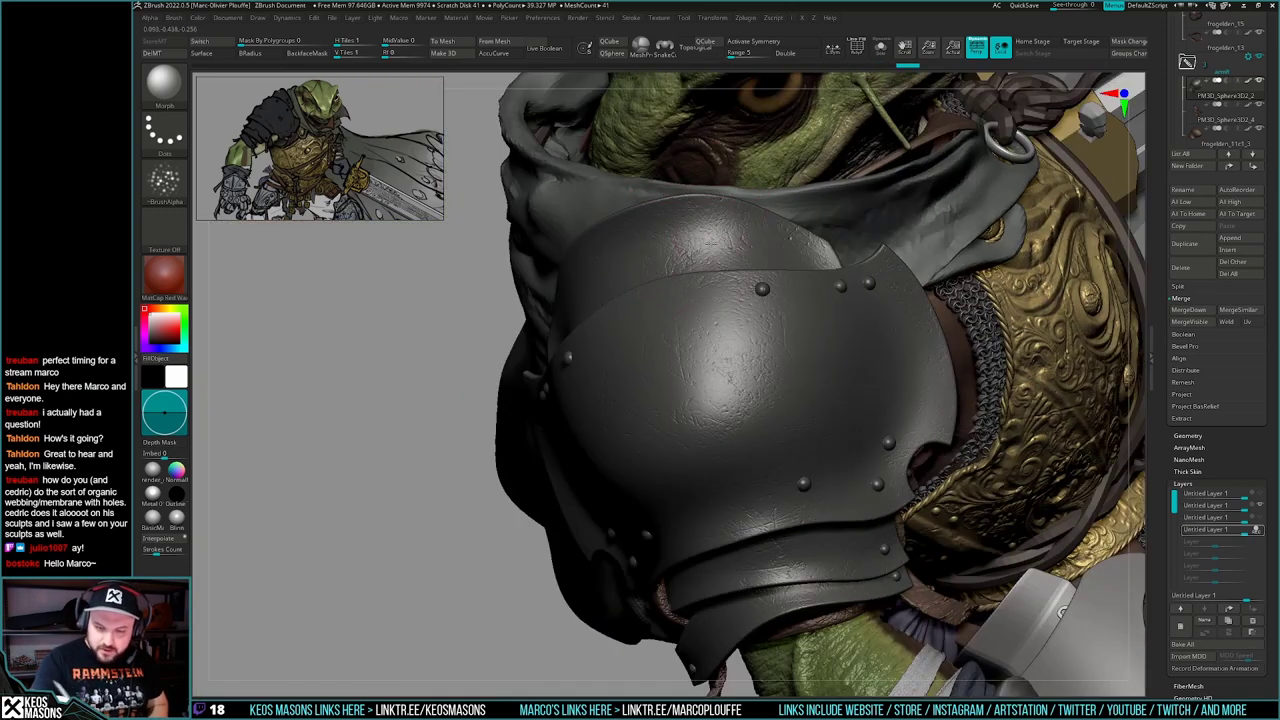
right_click_drag(777, 246, 818, 327)
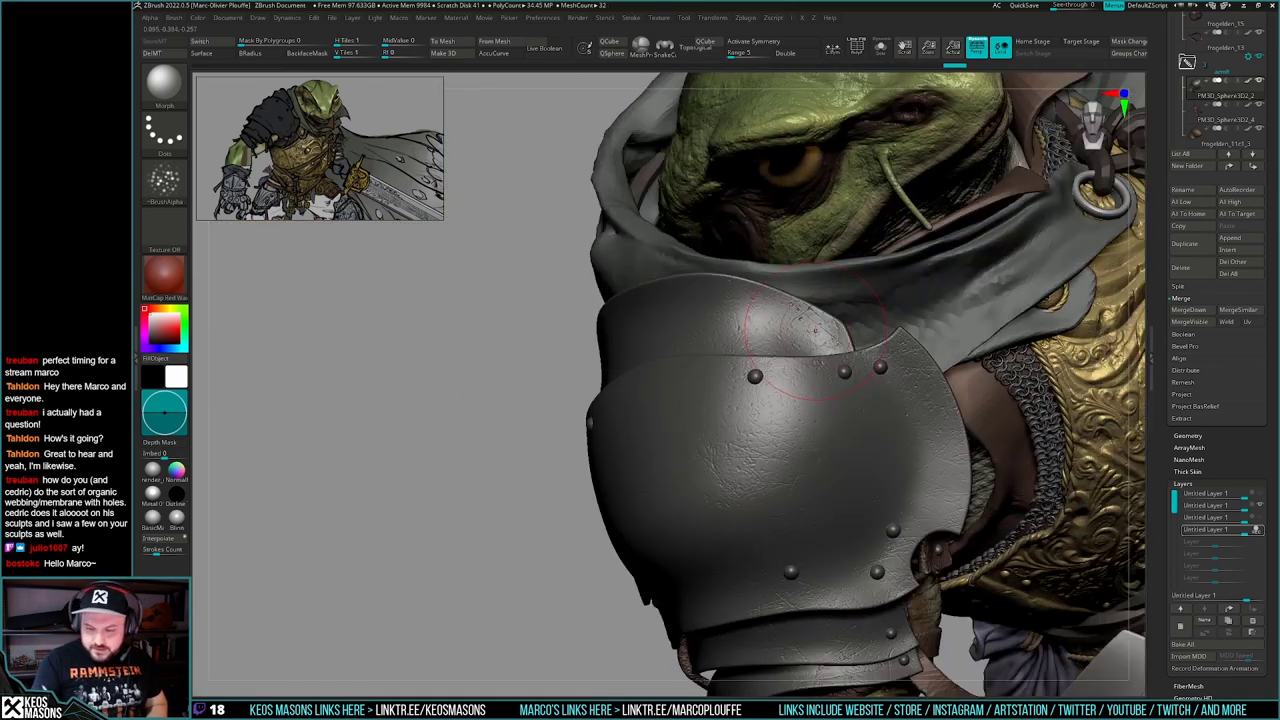
left_click_drag(782, 352, 768, 342)
right_click_drag(690, 340, 770, 372)
left_click_drag(598, 378, 571, 397)
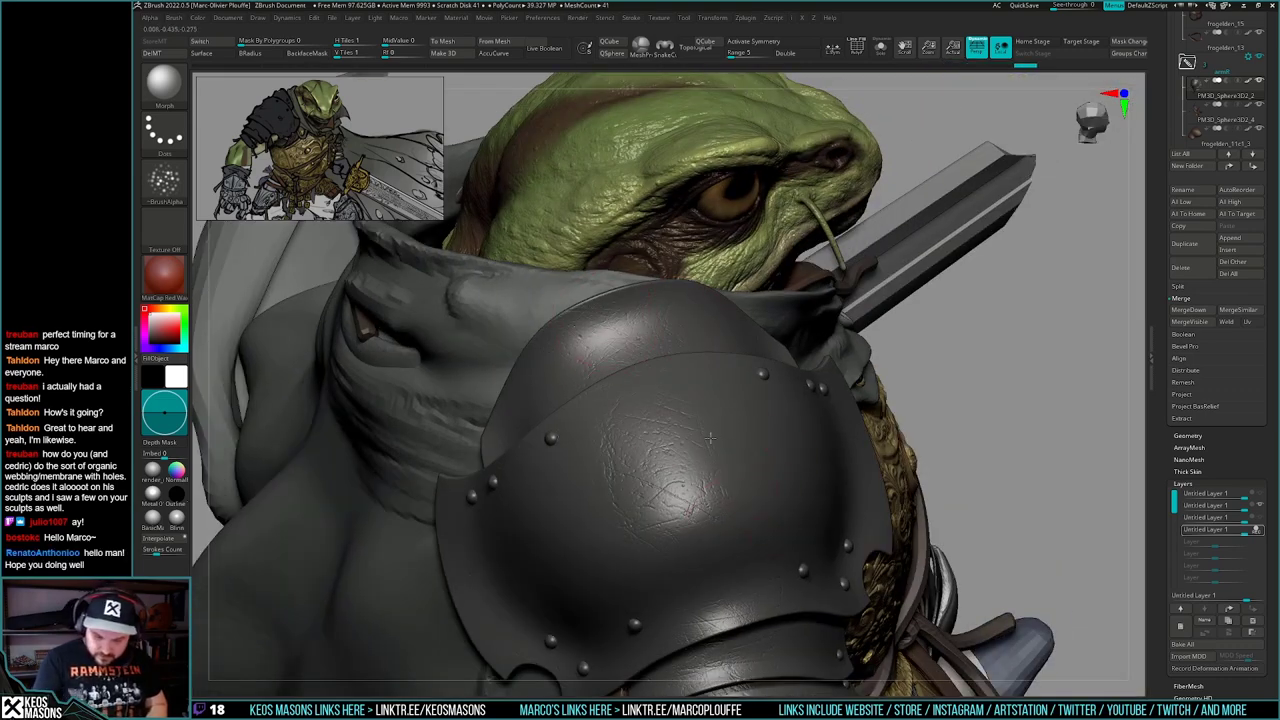
left_click_drag(596, 506, 606, 498)
- Reduce the remaining fine scratches along the front edge and lower outer area of the shoulder plate with the Morph brush
mouse_move(606, 498)
right_mouse_down()
mouse_move(620, 423)
mouse_move(755, 485)
right_mouse_up()
right_click(764, 490)
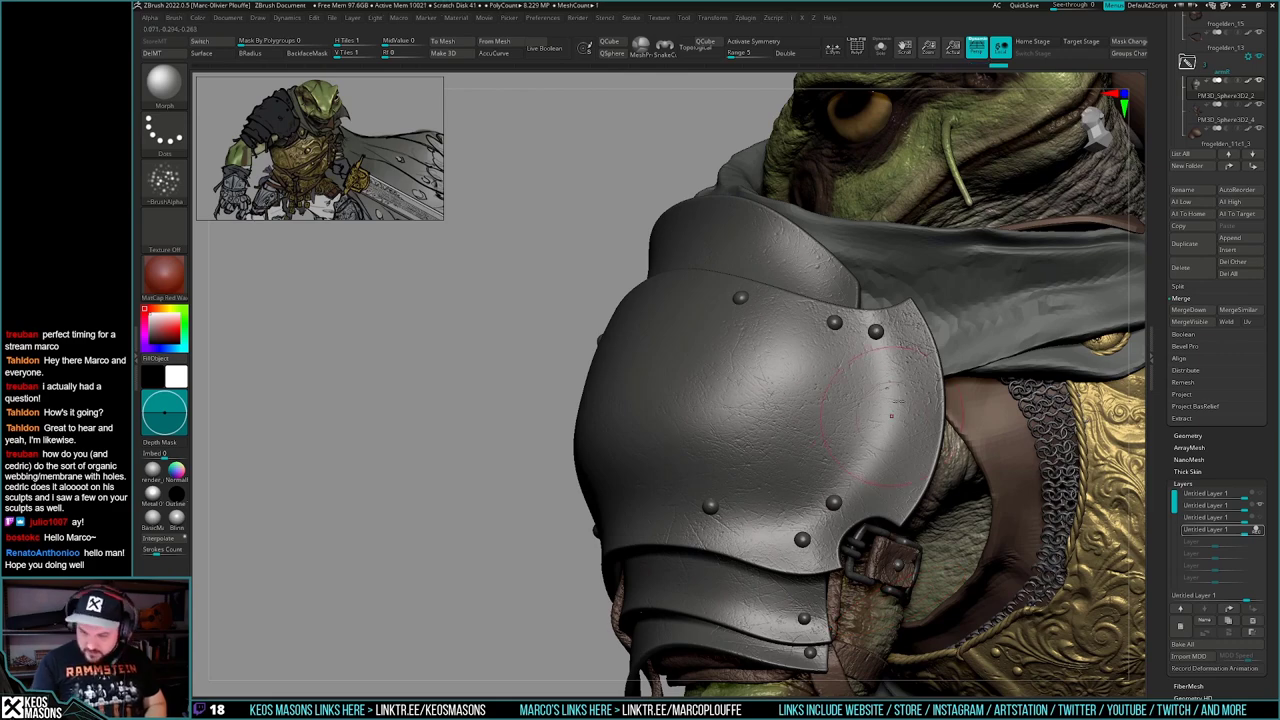
right_click_drag(716, 318, 793, 302)
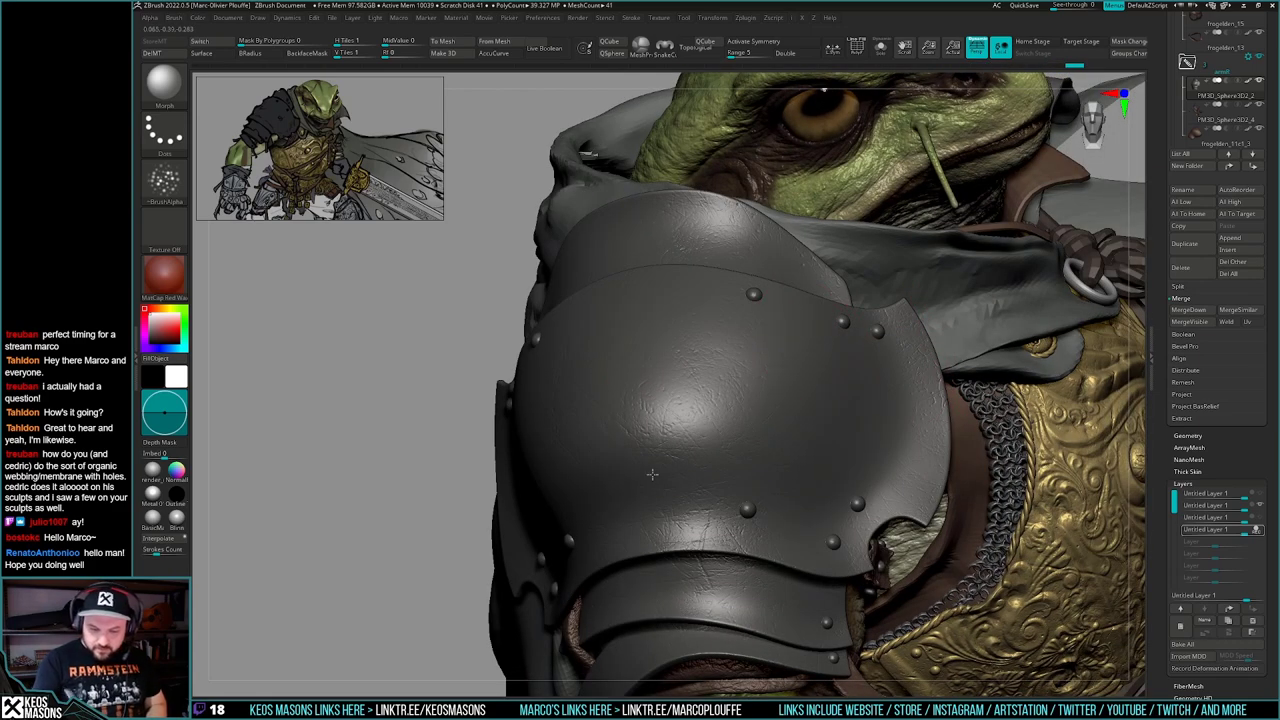
mouse_move(652, 474)
right_mouse_down()
mouse_move(552, 484)
mouse_move(537, 471)
mouse_move(640, 471)
right_mouse_up()
right_click_drag(553, 352, 560, 290, "ctrl")
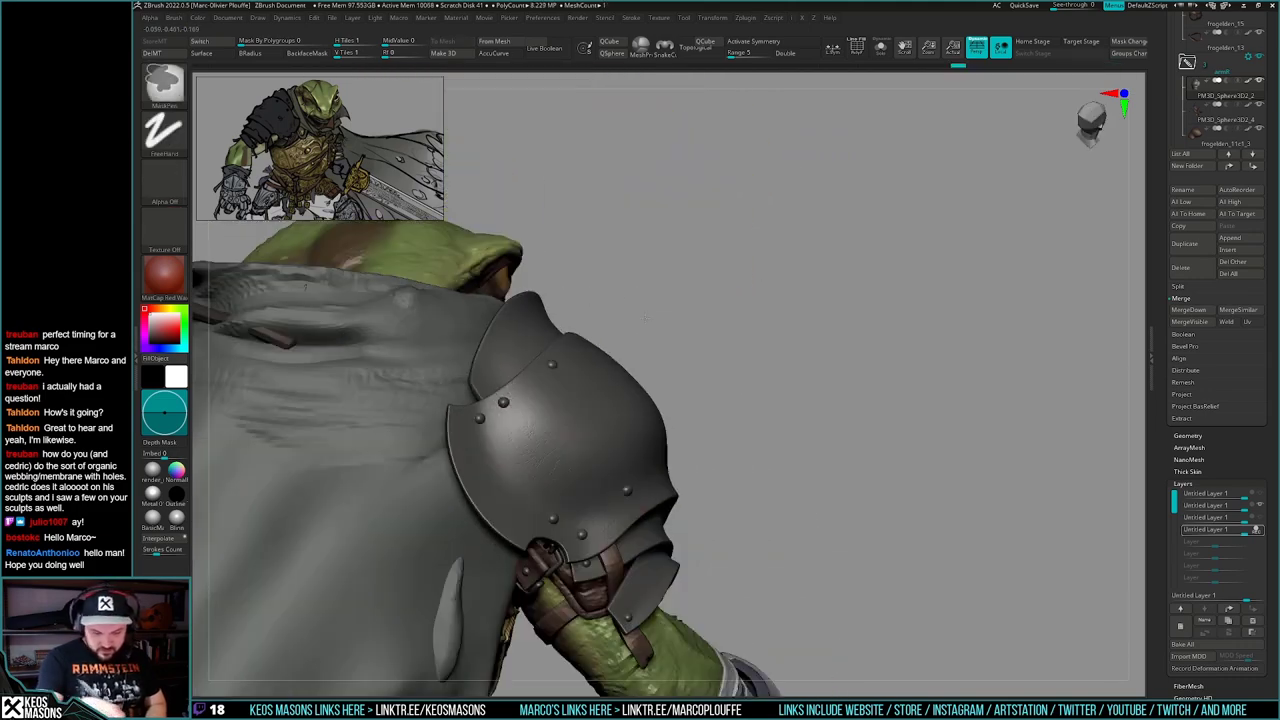
right_click_drag(940, 405, 786, 327)
- Toggle the two softening layers off and on with the heavy damage displayed to compare their effect on the shoulder armour
left_click(1261, 532)
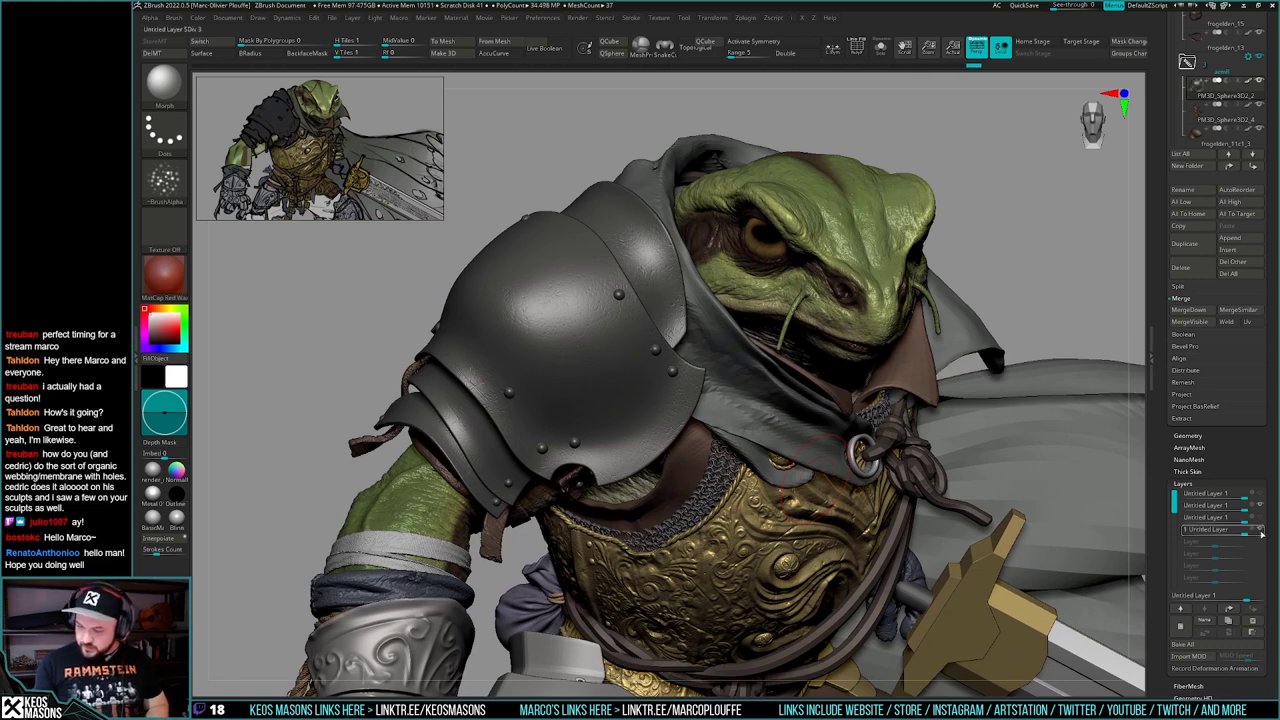
left_click(1261, 532)
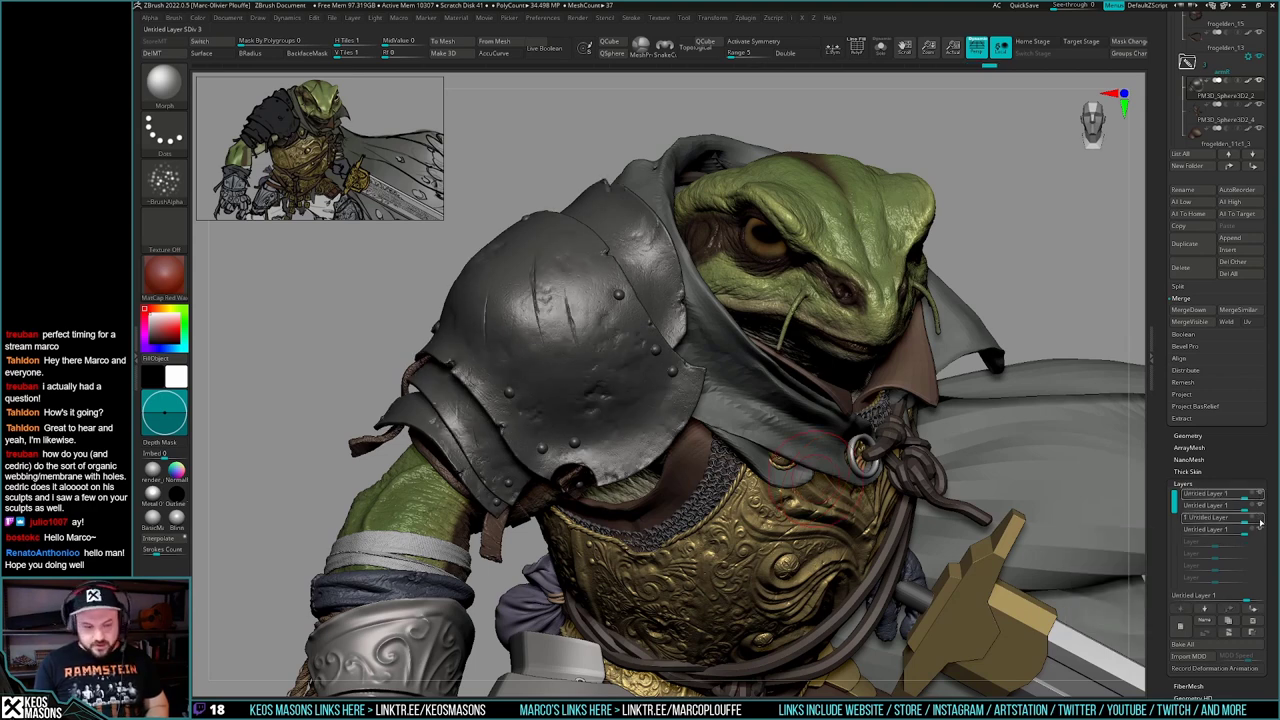
left_click(1260, 521)
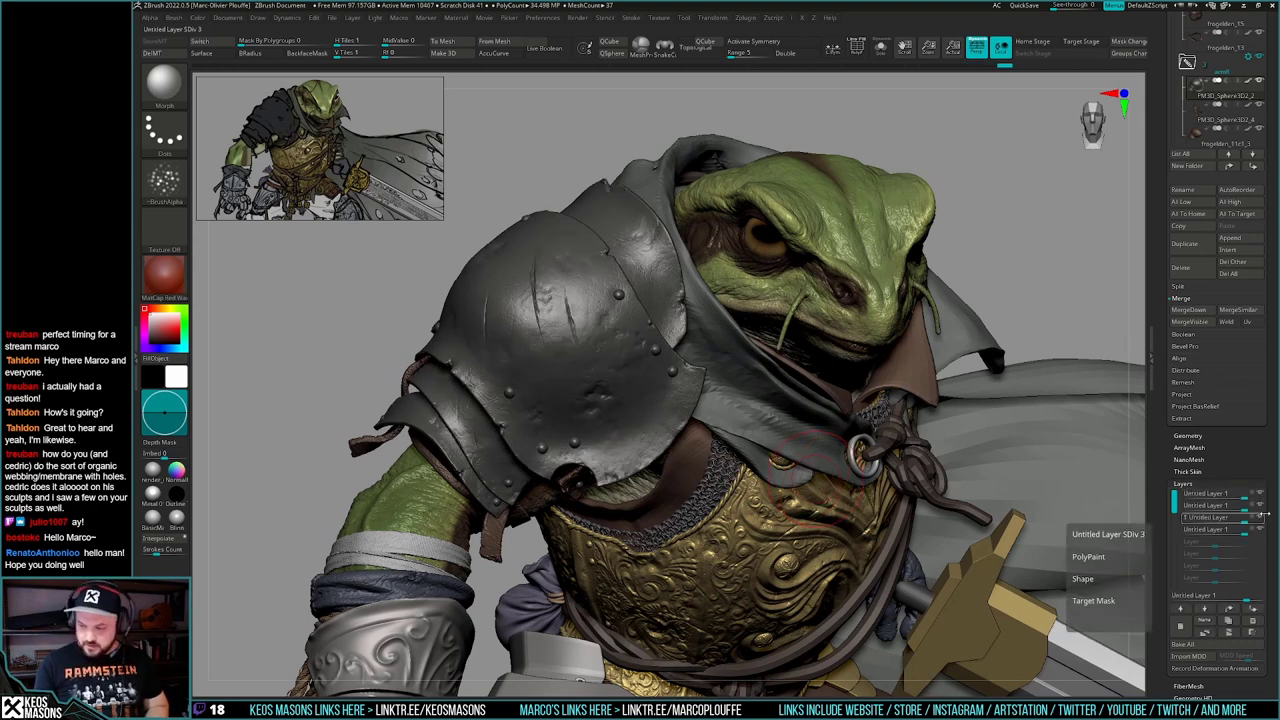
left_click(1262, 531)
left_click(1261, 519)
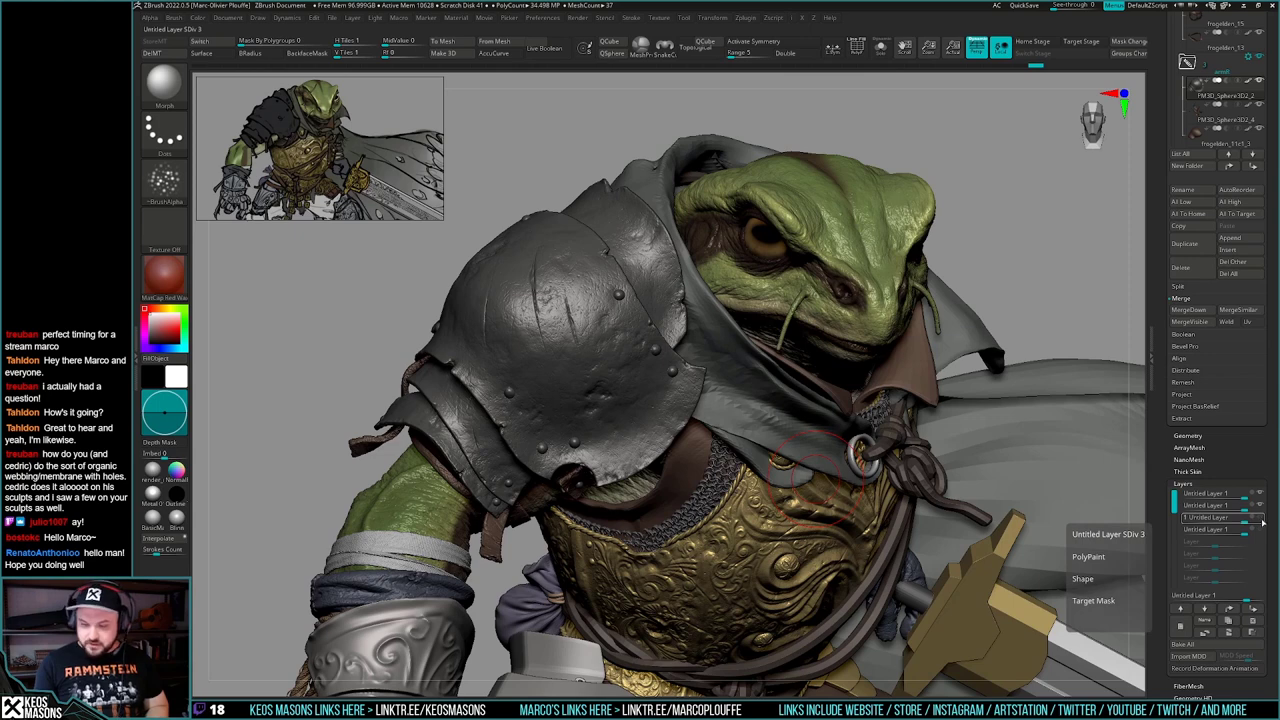
- Merge the two softening layers of the shoulder armour into a single layer
left_click(1261, 530)
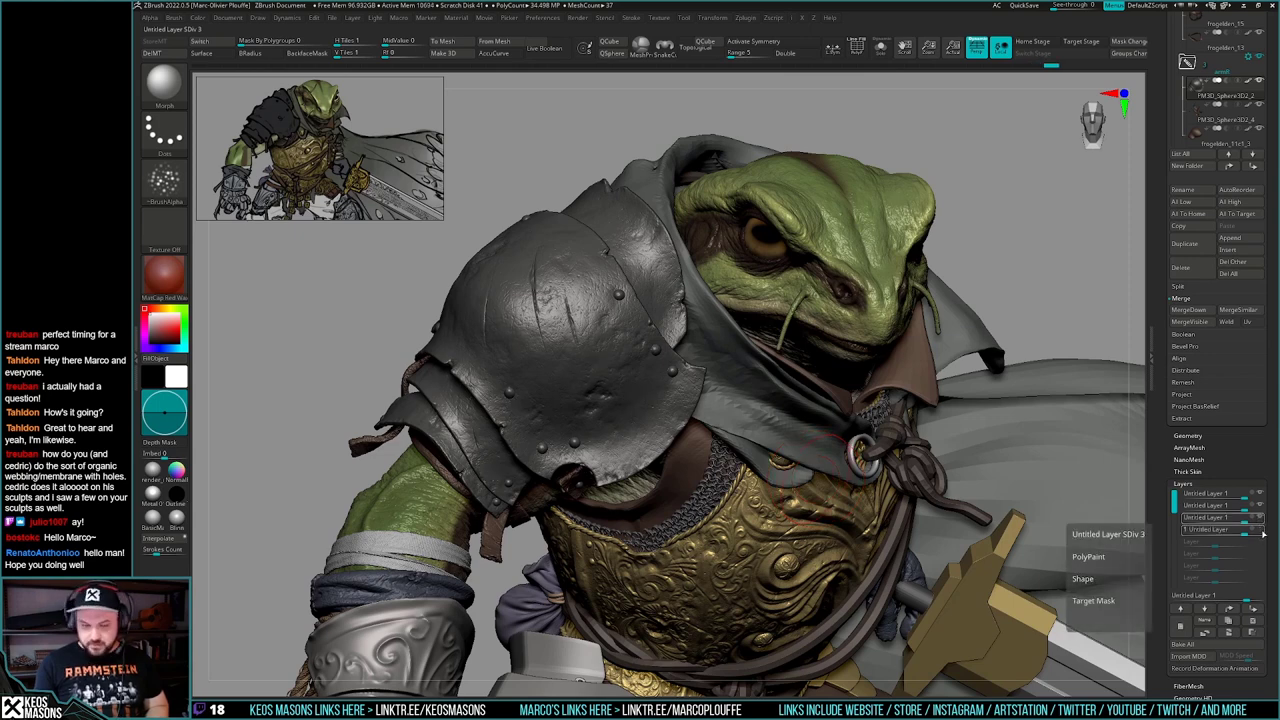
left_click(1258, 520)
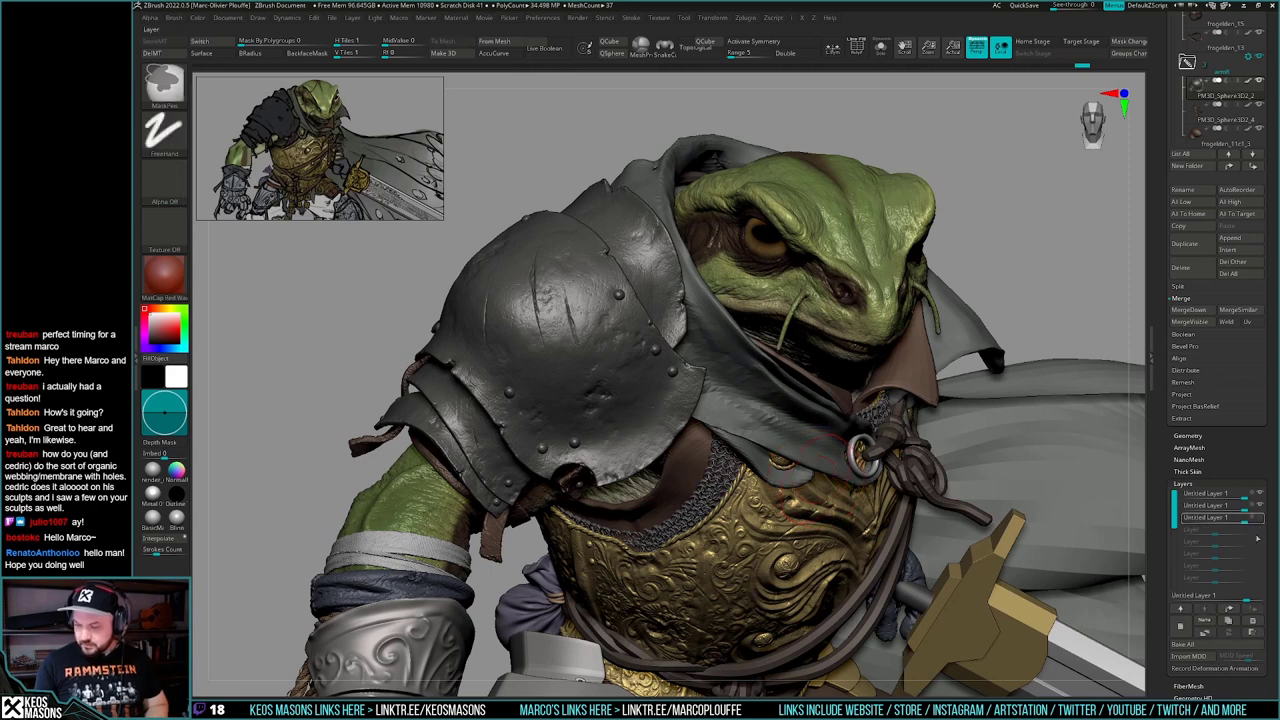
key("ctrl+z")
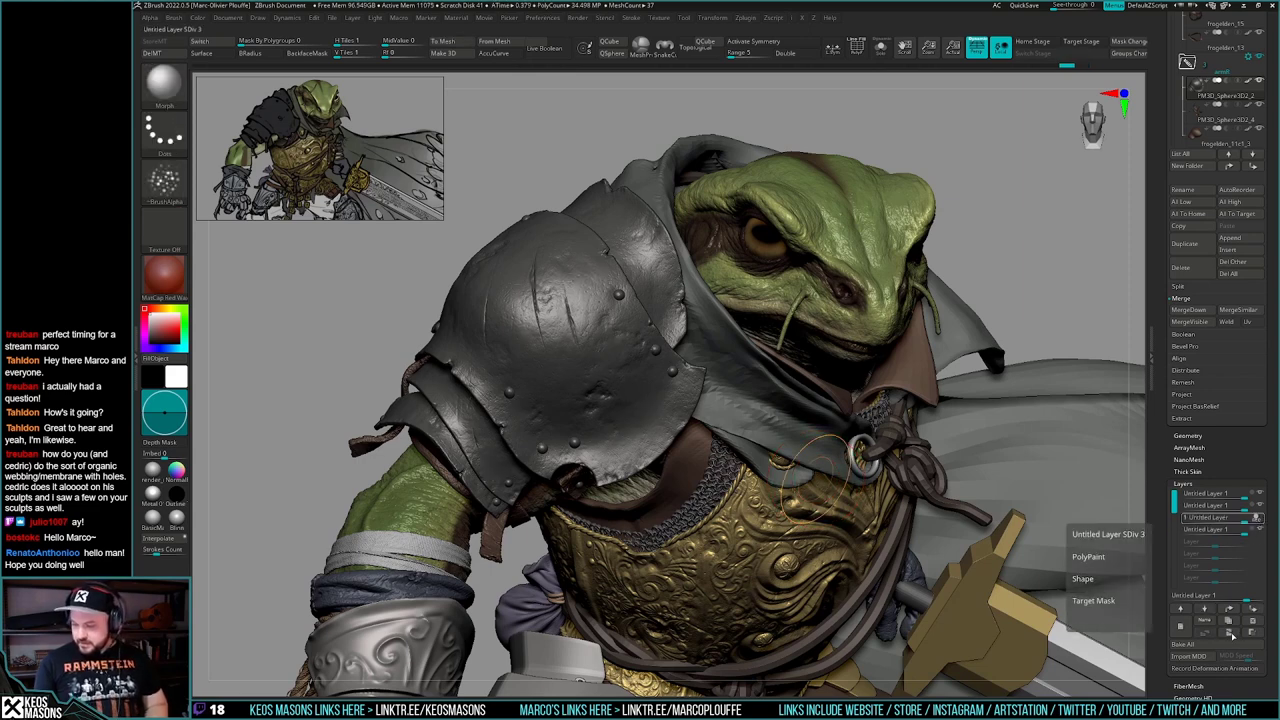
left_click(1231, 635)
key("ctrl+z")
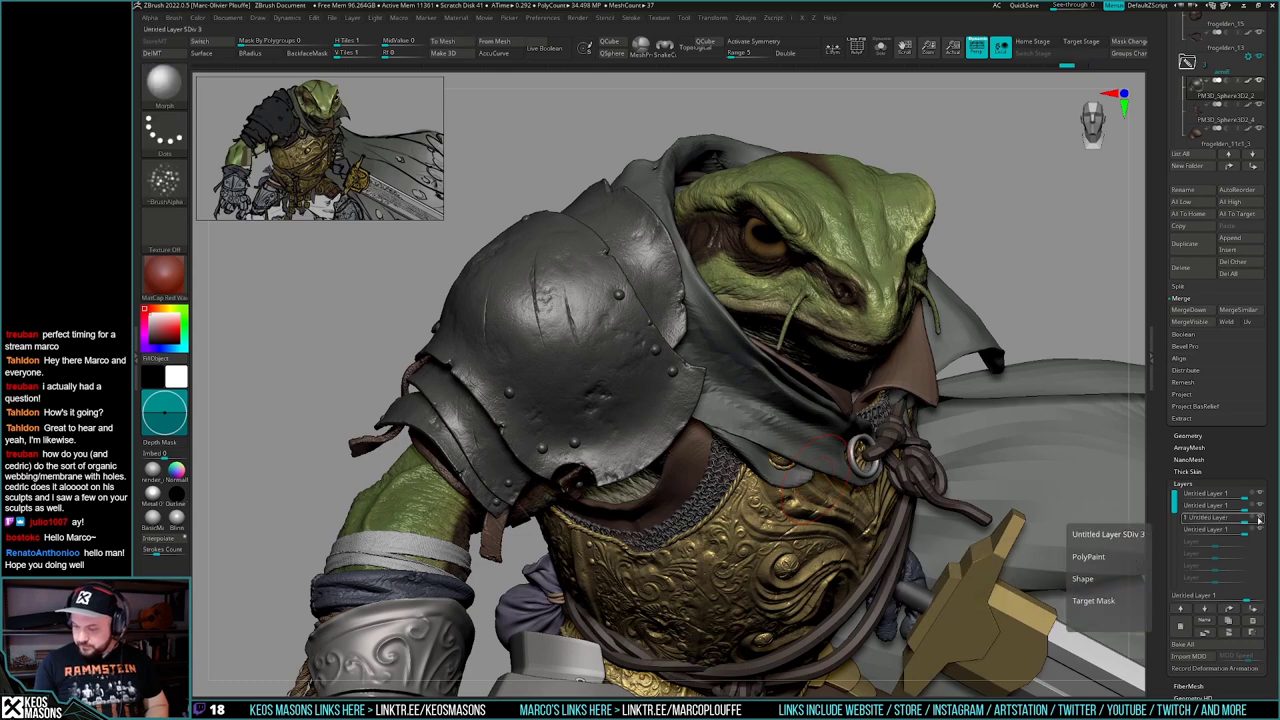
left_click(1231, 634)
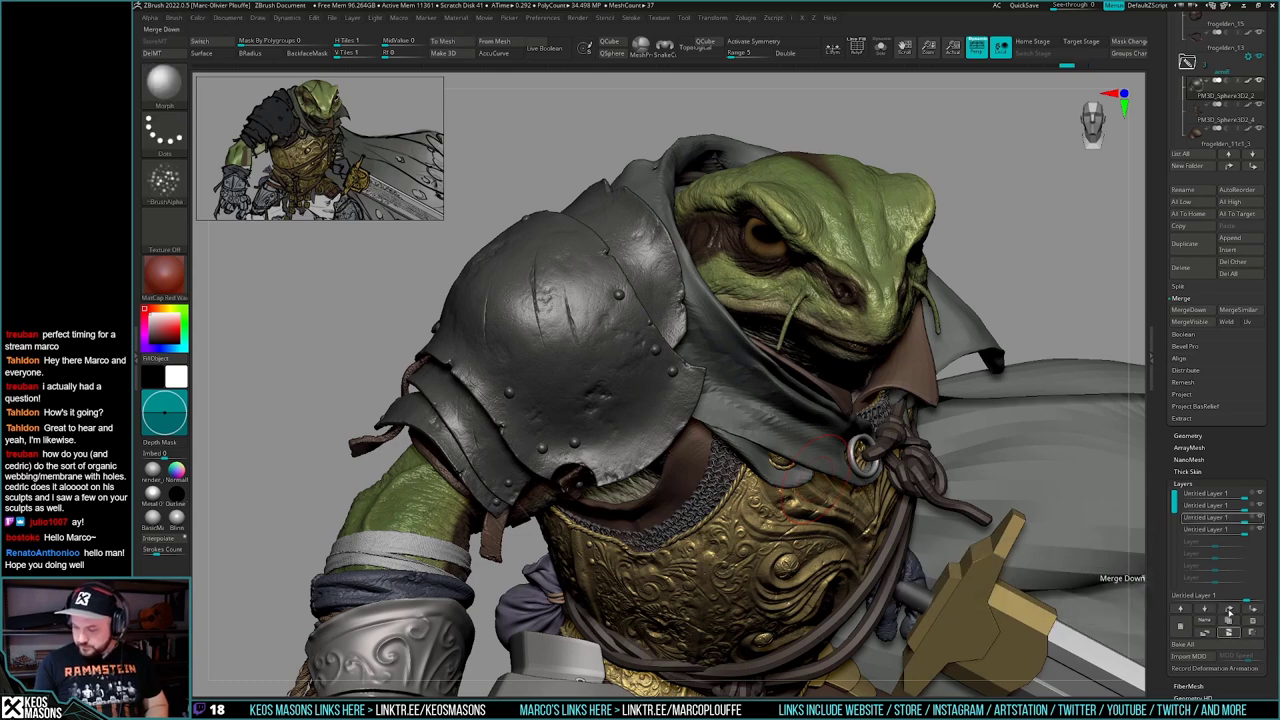
- Toggle the merged softening layer off and on to compare the shoulder armour up close and on the whole figure
left_click(1261, 519)
left_click(1261, 519)
mouse_move(885, 580)
right_mouse_down("ctrl")
mouse_move(862, 472)
mouse_move(812, 398)
right_mouse_up("ctrl")
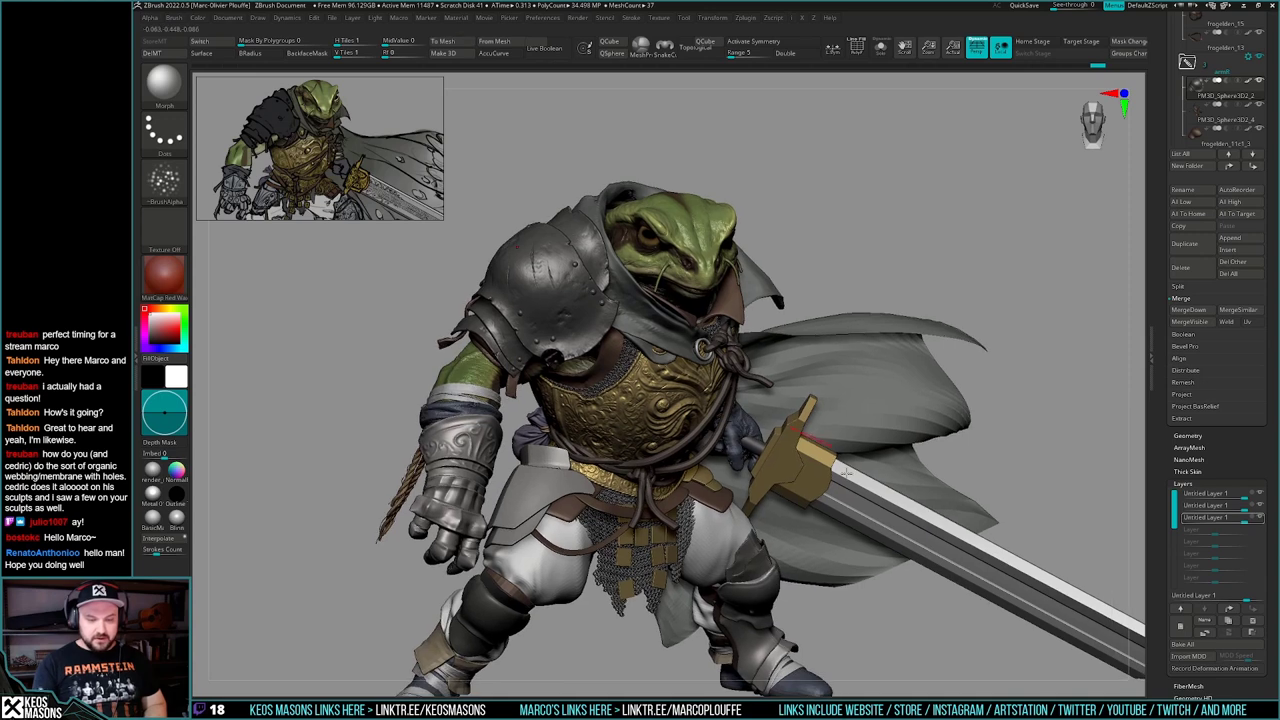
left_click(1261, 519)
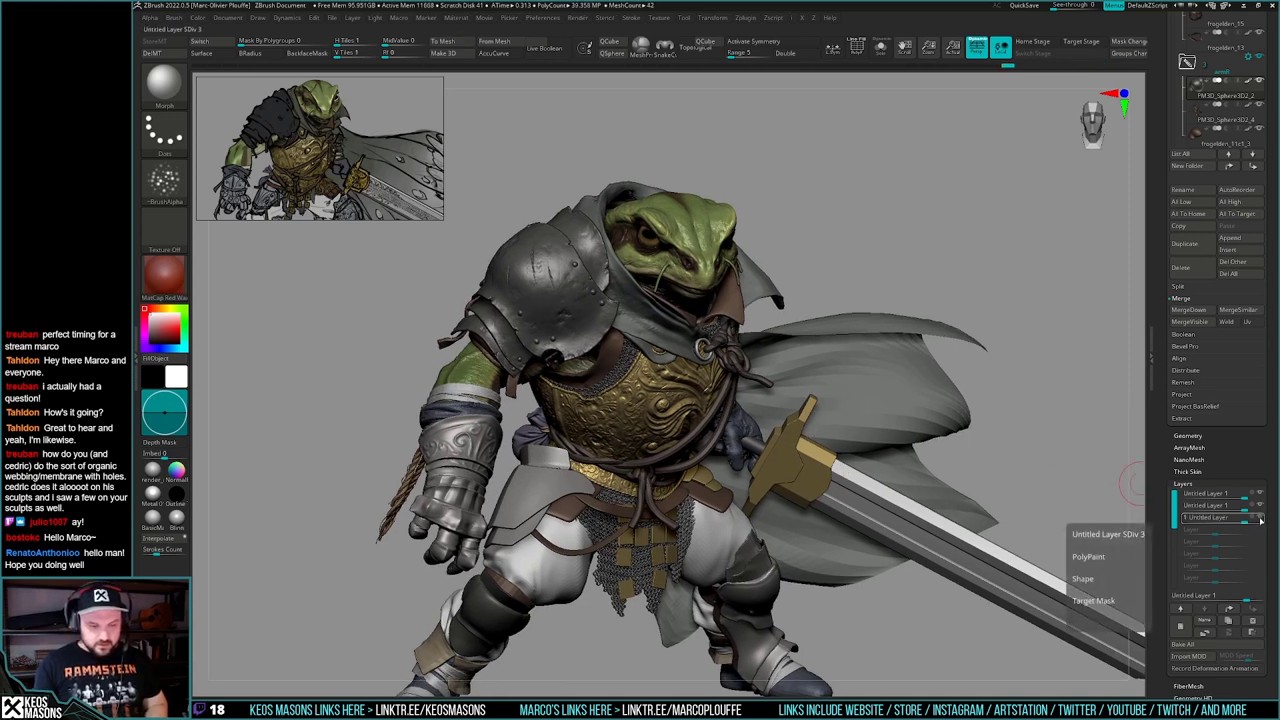
right_click_drag(985, 480, 1138, 507, "ctrl")
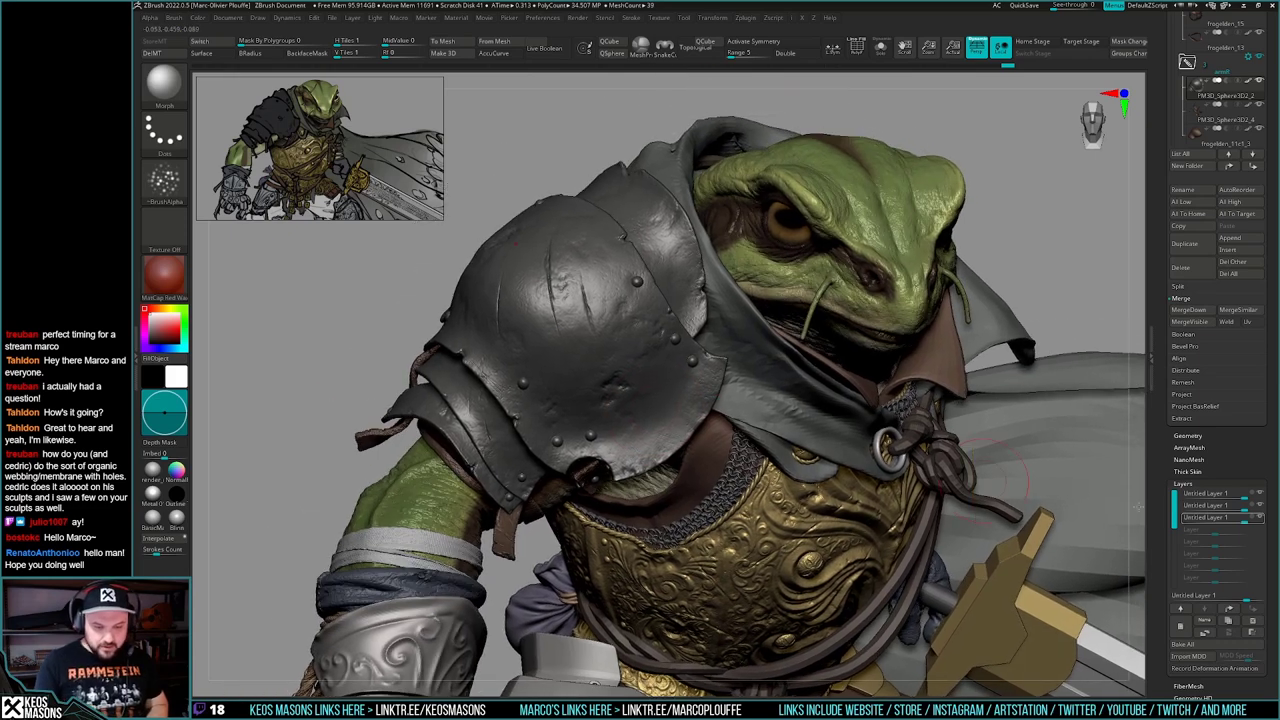
left_click(1260, 520)
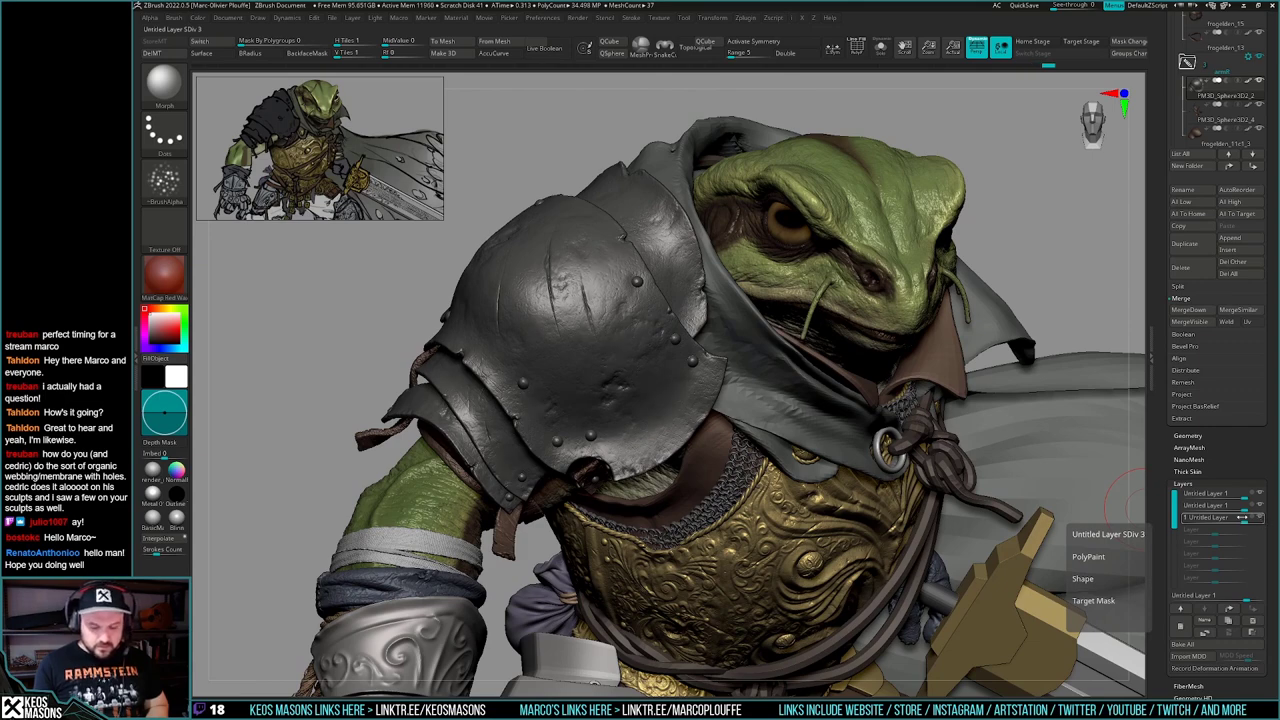
right_click_drag(888, 520, 781, 553)
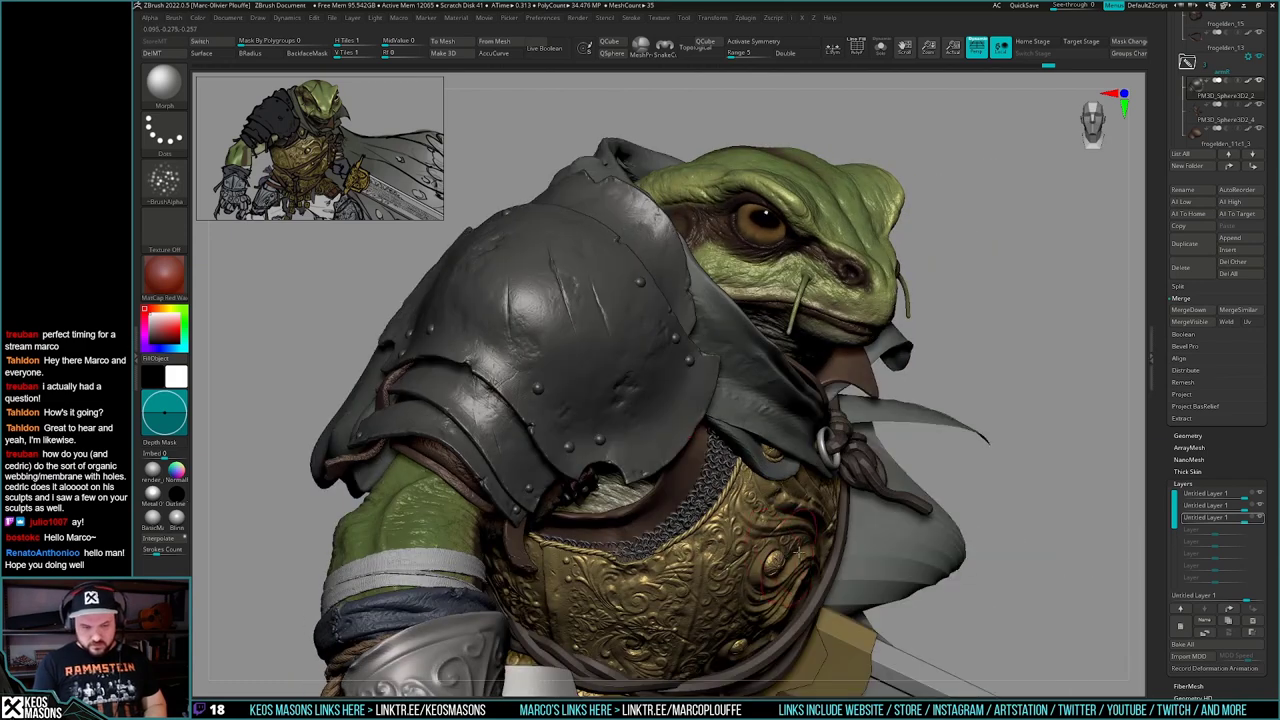
left_click(1260, 520)
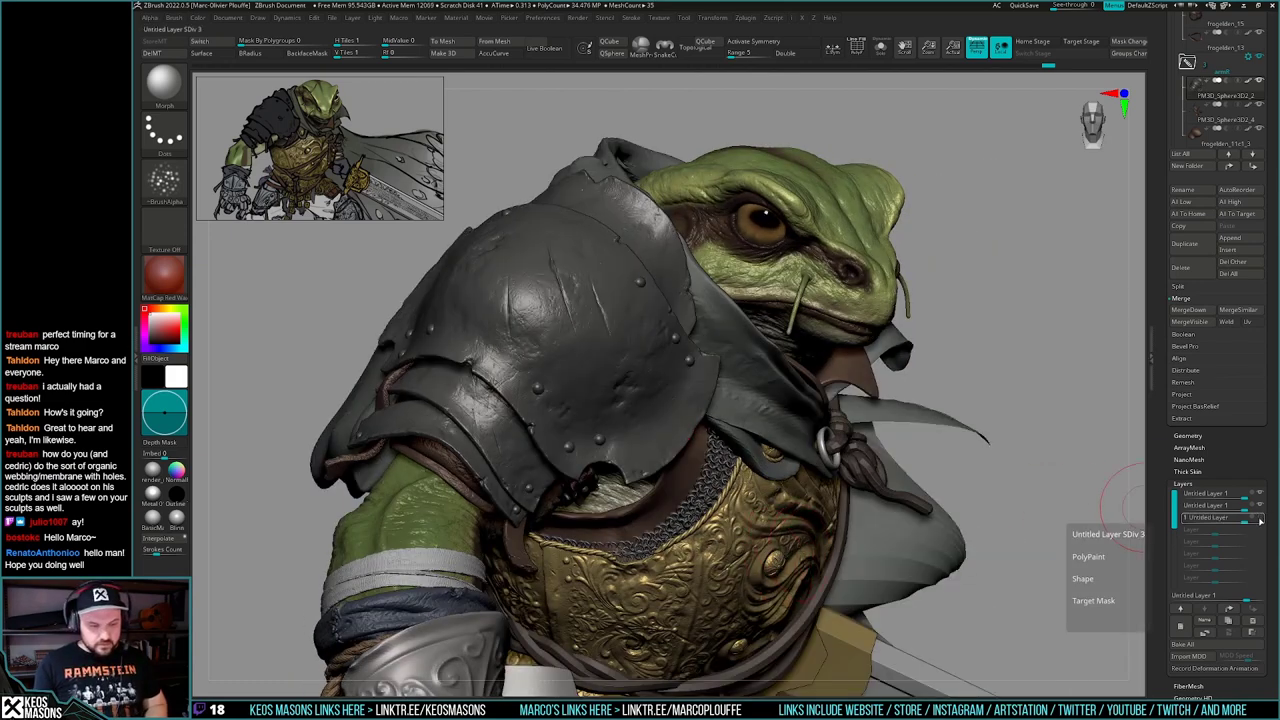
left_click(1260, 520)
right_click_drag(850, 530, 869, 502, "ctrl")
key("shift+f")
key("shift+f")
right_click_drag(866, 563, 872, 536)
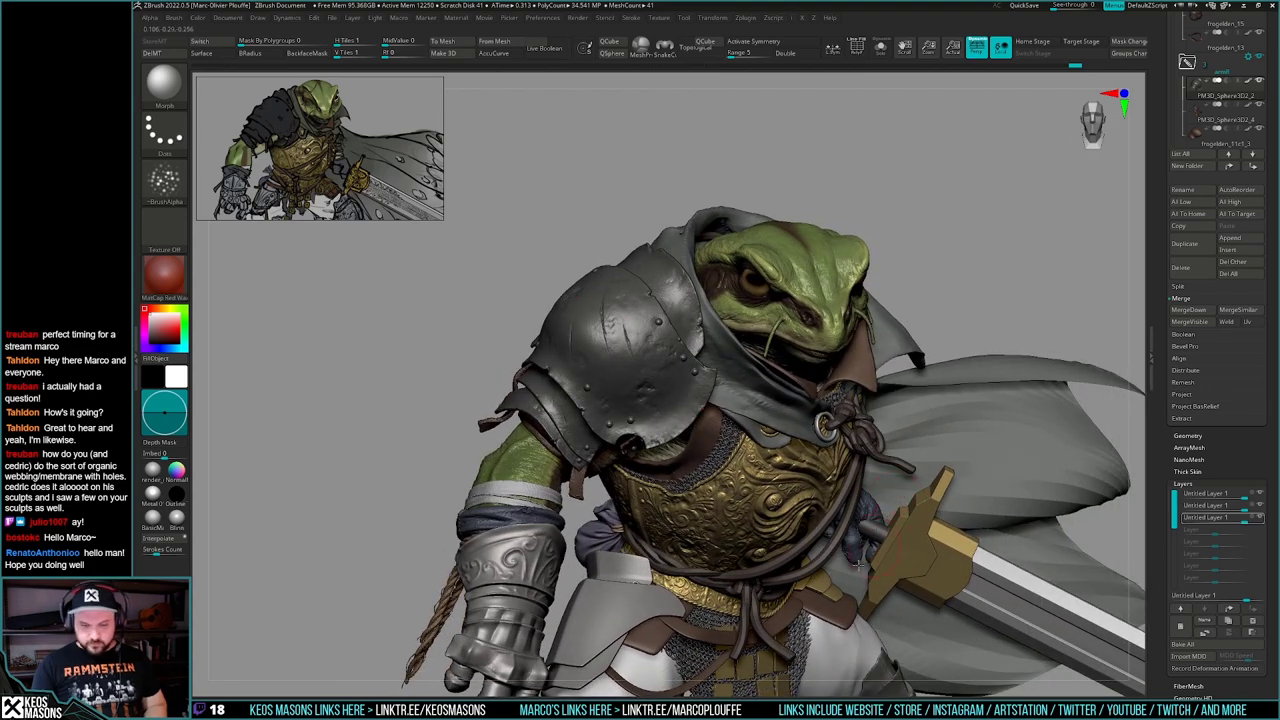
- Choose the CurveStrapSnap brush for drawing straps
key("space")
left_click(924, 373)
mouse_move(946, 535)
right_mouse_down("alt")
mouse_move(849, 482)
mouse_move(827, 484)
mouse_move(839, 441)
mouse_move(814, 523)
mouse_move(822, 502)
mouse_move(799, 507)
mouse_move(796, 542)
mouse_move(780, 513)
right_mouse_up("alt")
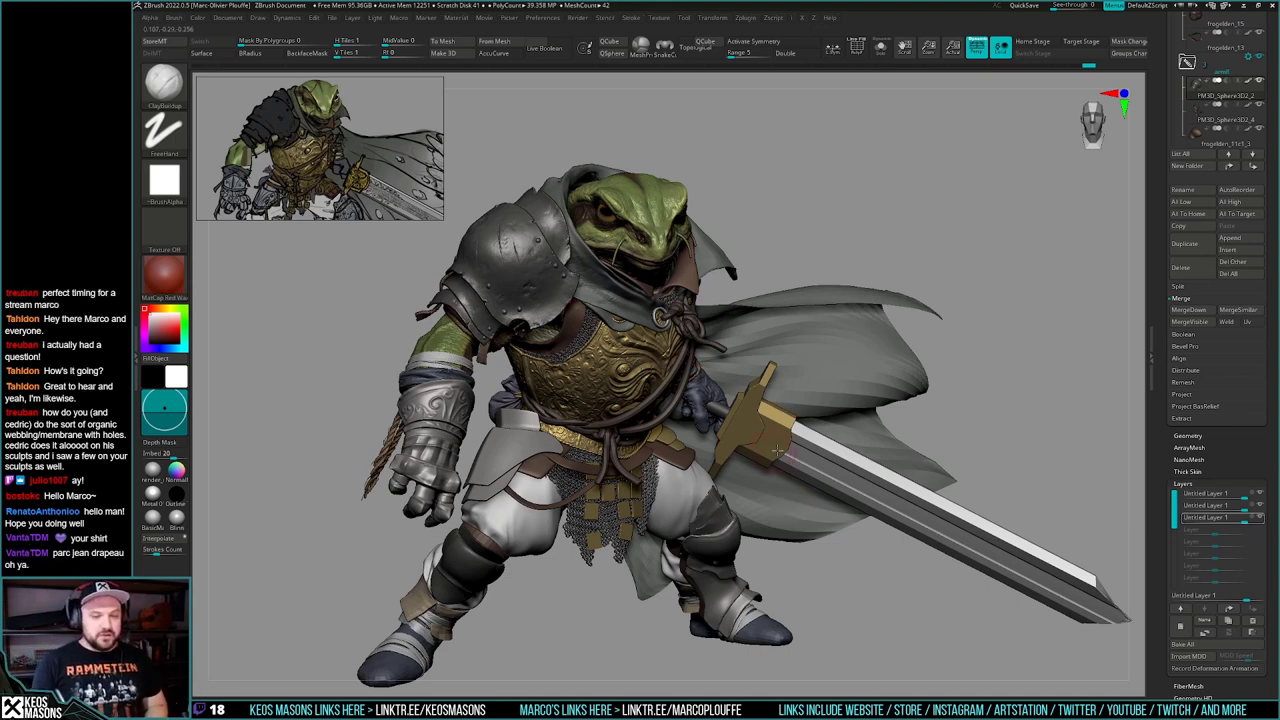
key("x")
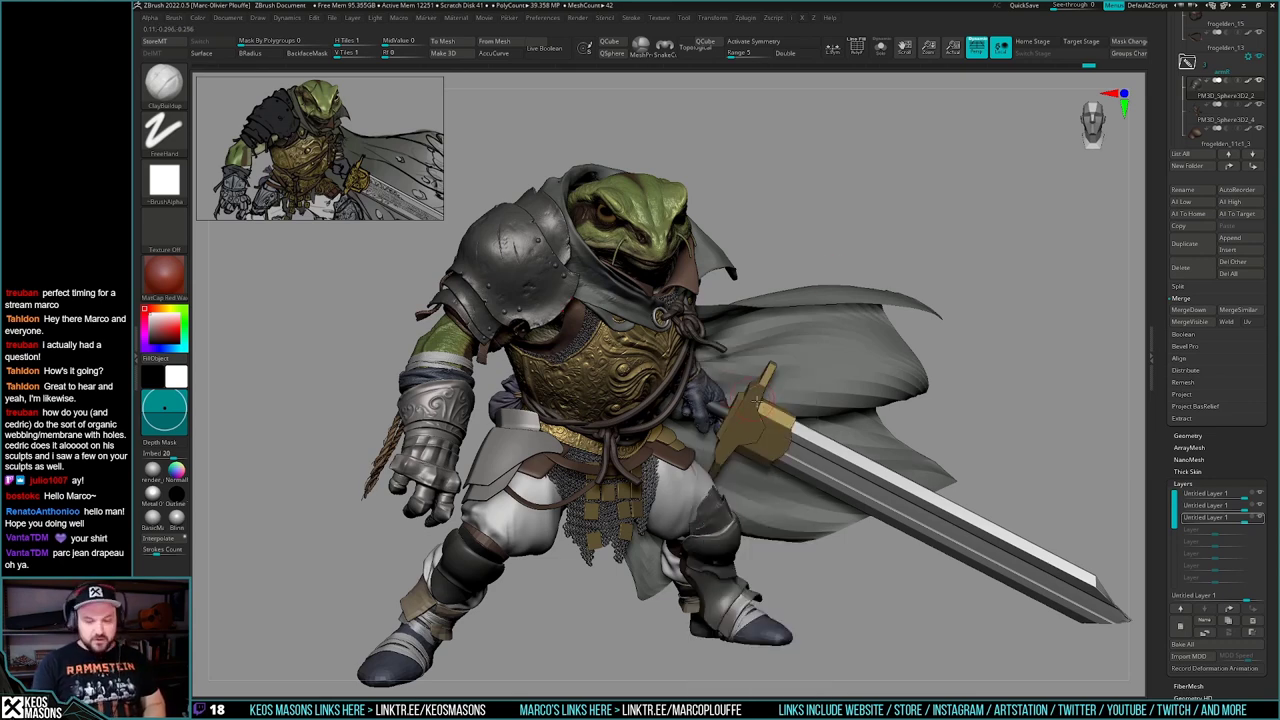
key("c")
key("b")
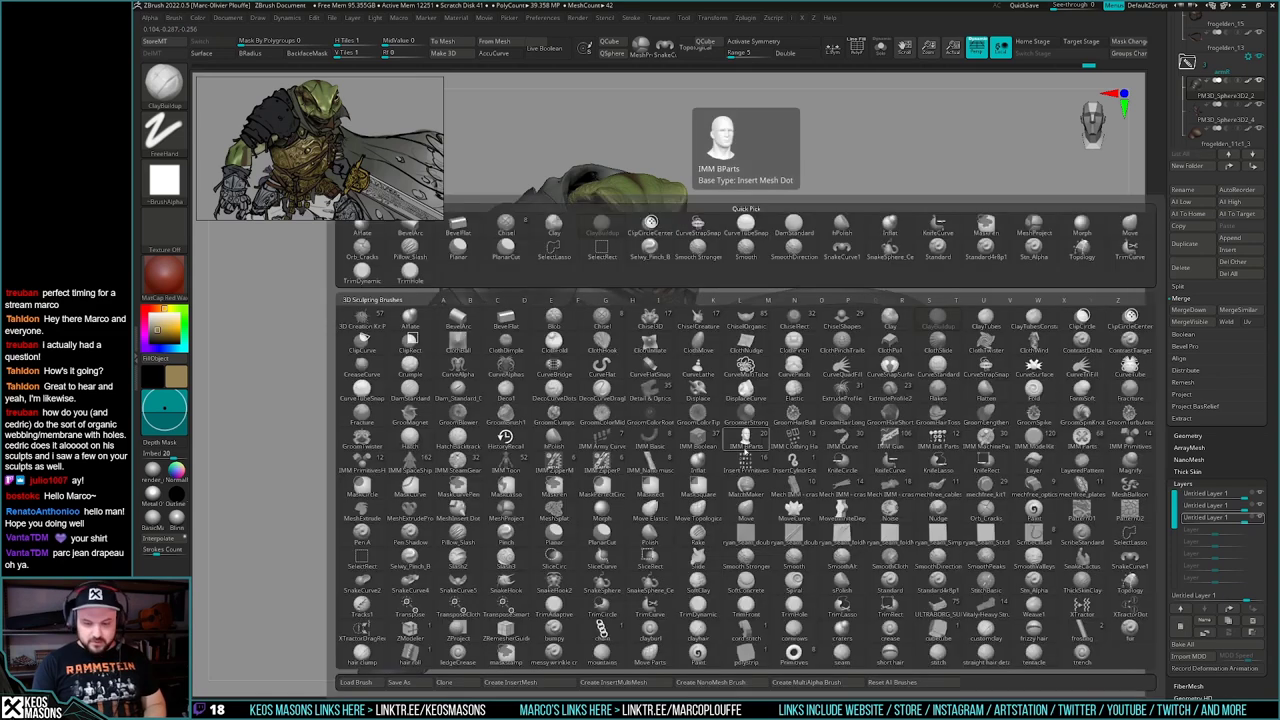
key("x")
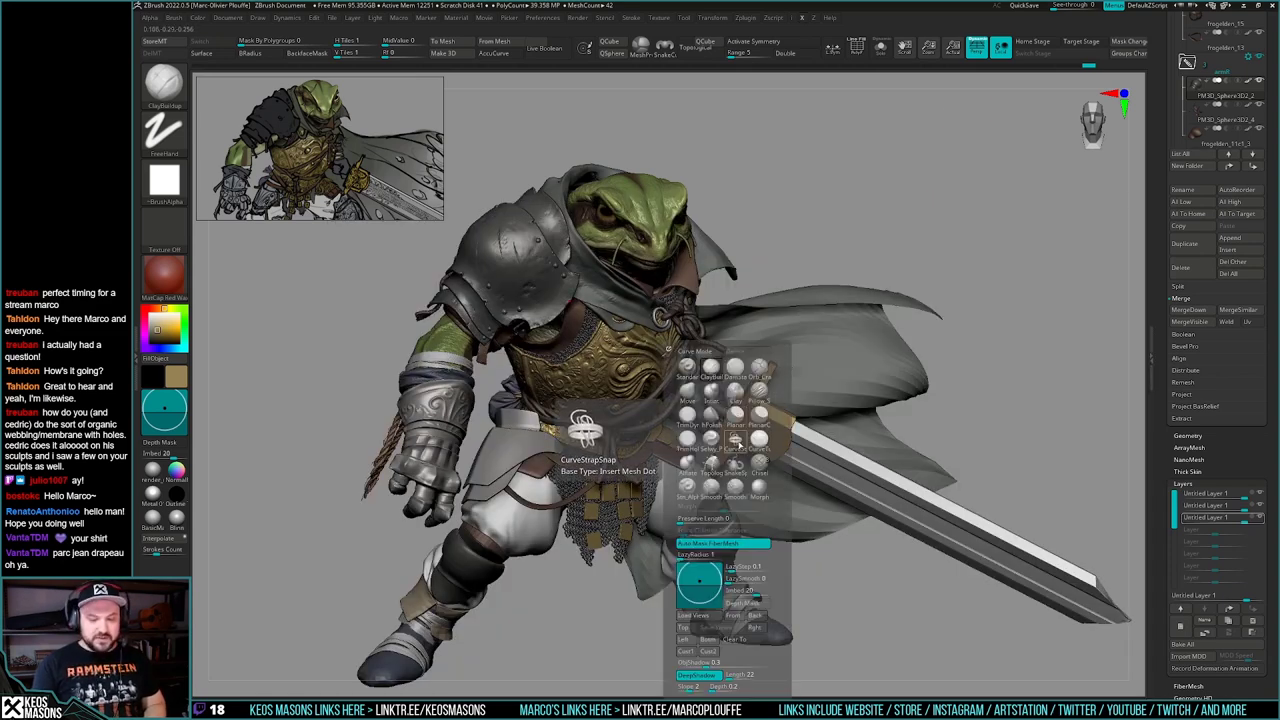
left_click(737, 443)
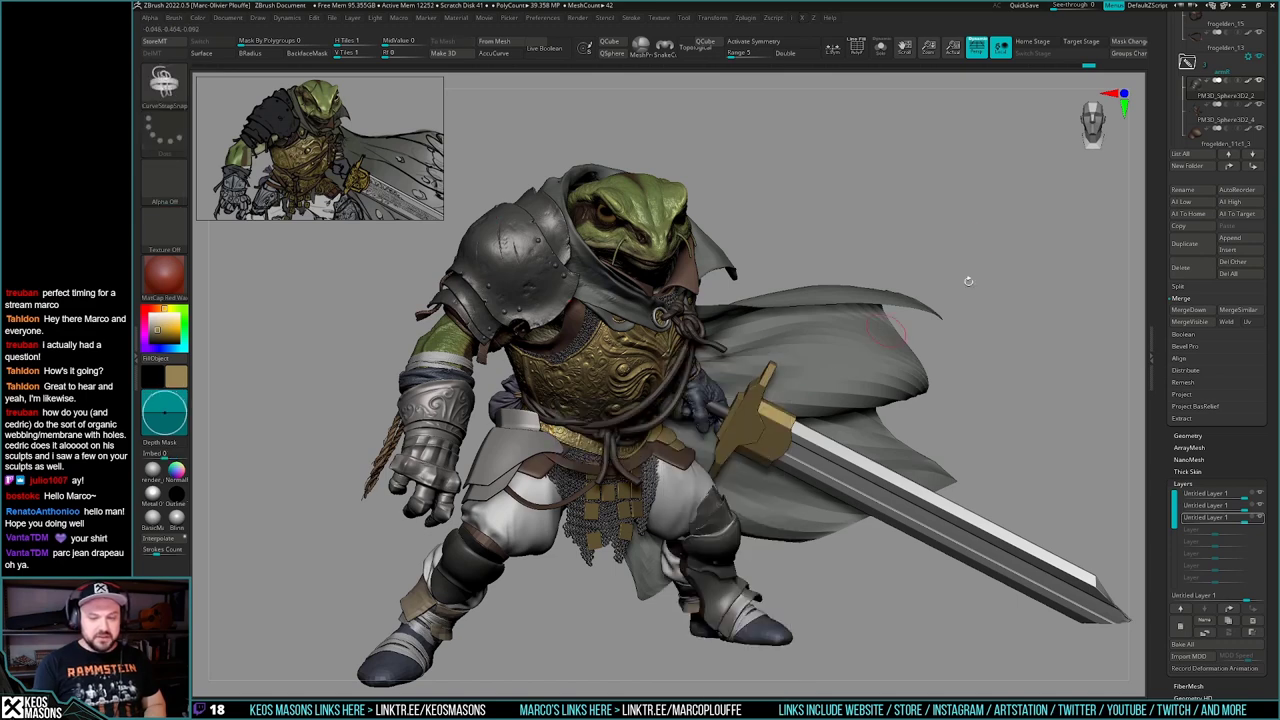
- Isolate the shoulder armour and duplicate its subtool
mouse_move(572, 336)
right_mouse_down("alt")
mouse_move(606, 424)
mouse_move(668, 445)
right_mouse_up("alt")
key("alt+s")
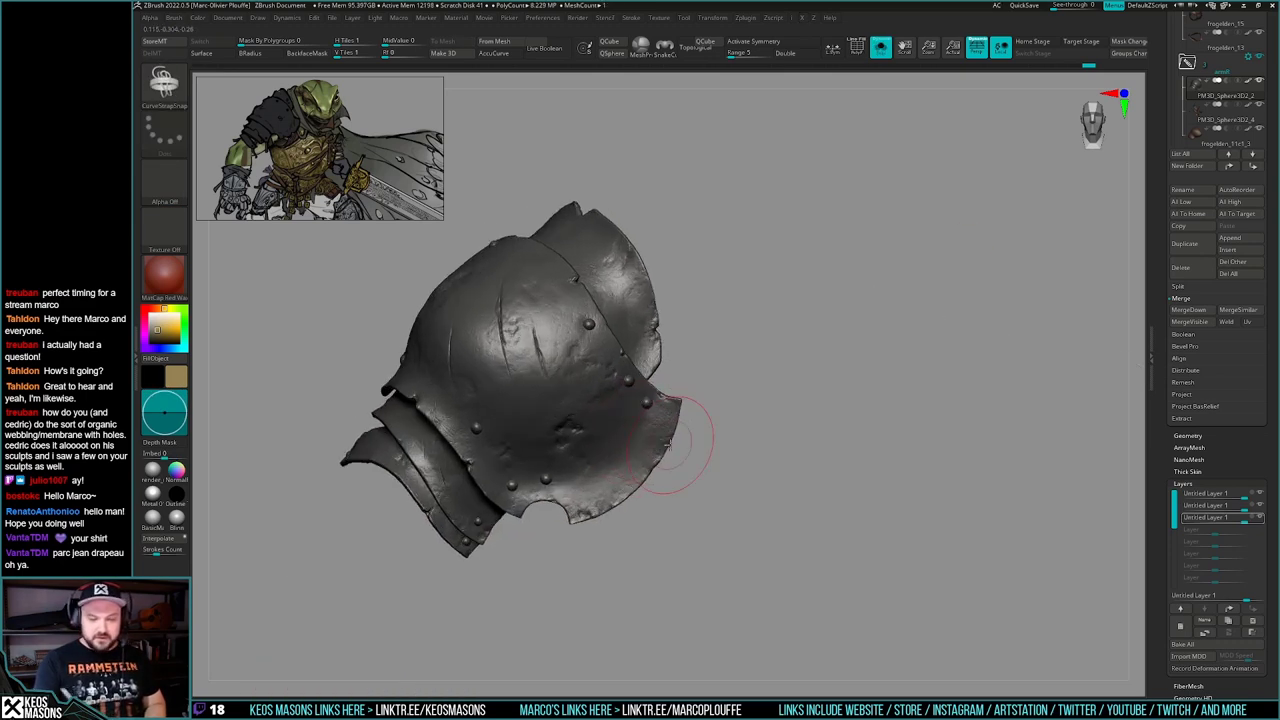
left_click_drag(1236, 441, 1236, 649)
left_click(1196, 456)
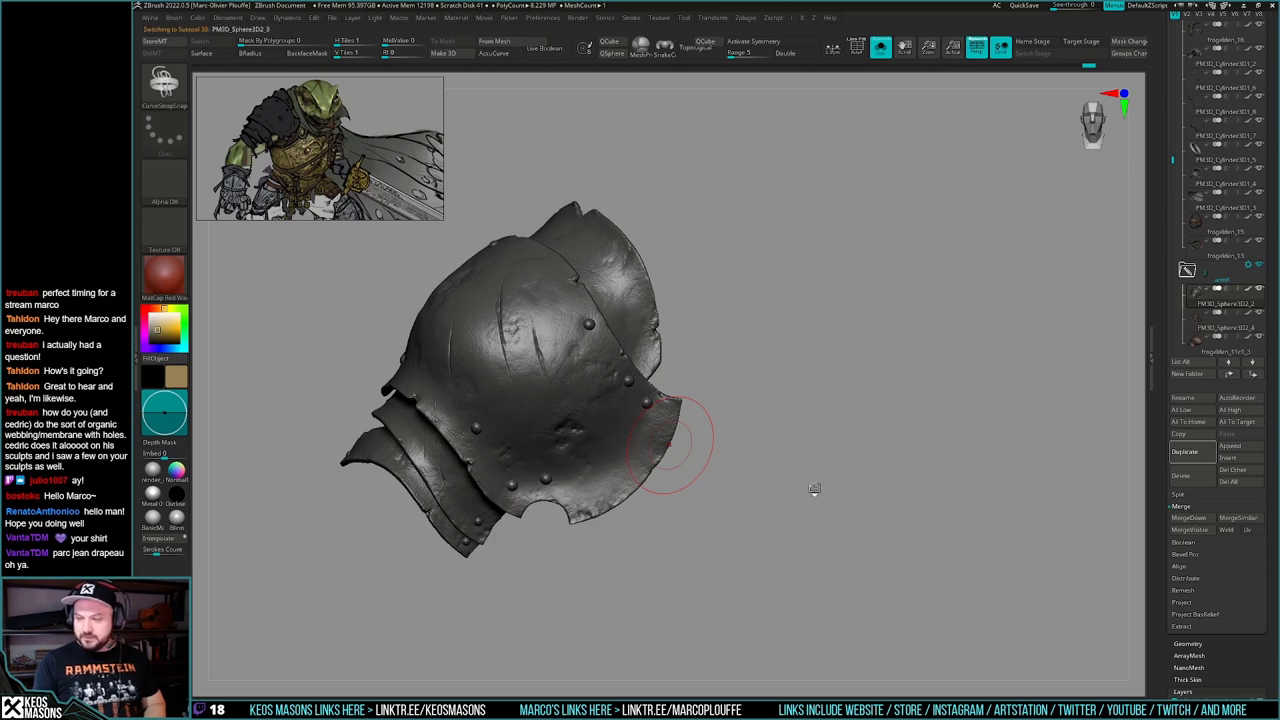
- Lower the duplicate's subdivision level, delete its higher levels and bake all of its layers
key("g")
left_click(789, 304)
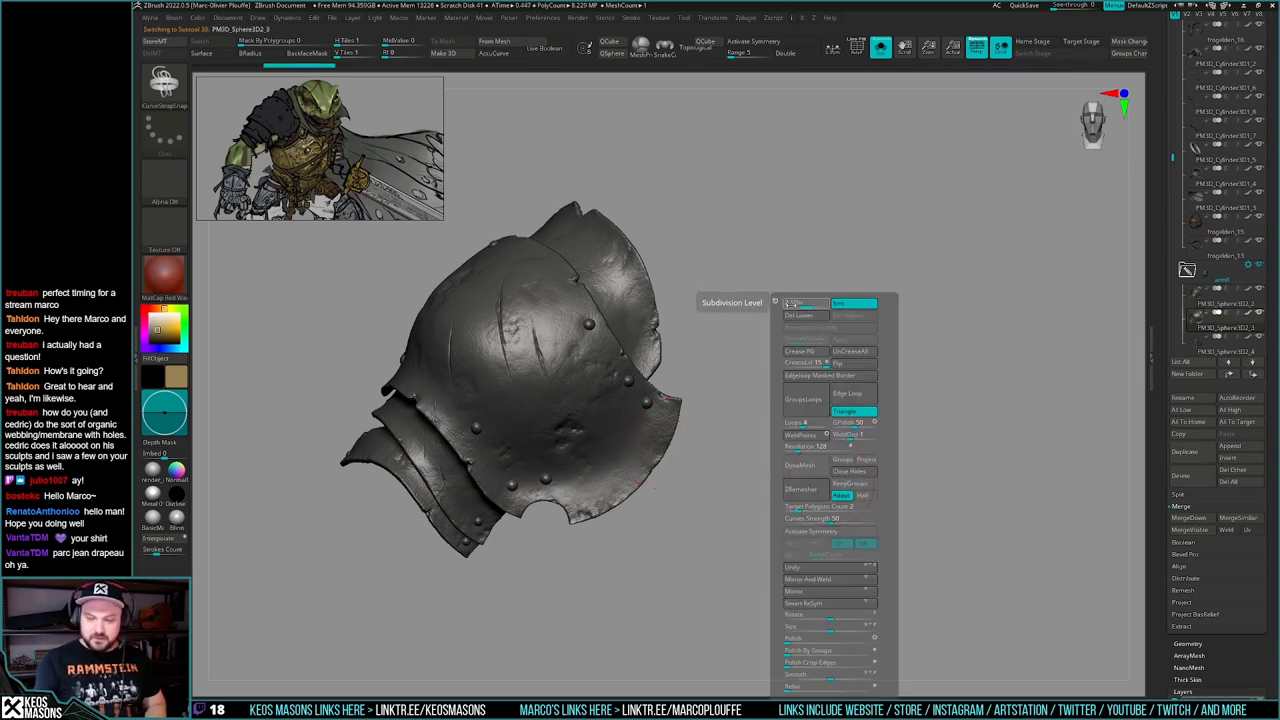
left_click(842, 320)
right_click_drag(795, 376, 788, 457, "alt")
left_click_drag(1236, 585, 1236, 220)
left_click(1209, 488)
- Try a CurveStrapSnap stroke down the main shoulder plate and switch the material to render_mat2
right_click(638, 405)
right_click_drag(616, 361, 572, 438, "alt")
right_click(594, 436)
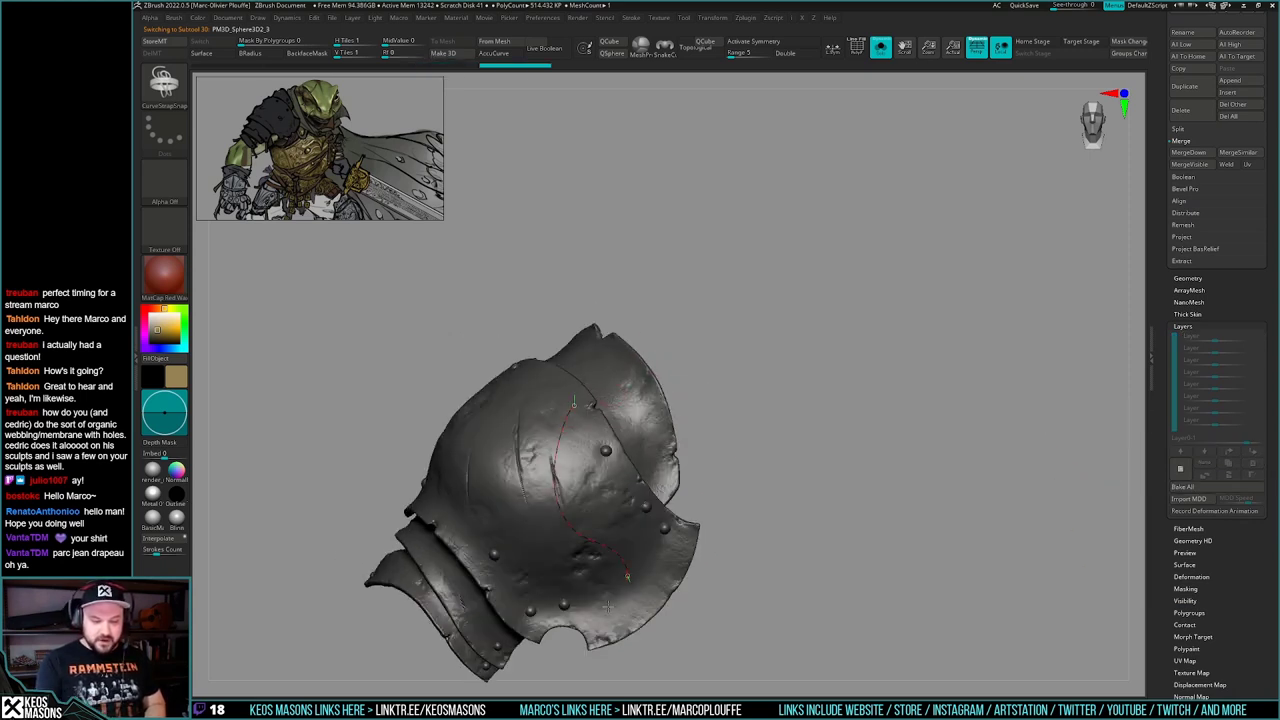
left_click_drag(608, 606, 606, 609)
mouse_move(721, 534)
right_mouse_down()
mouse_move(754, 490)
mouse_move(784, 480)
right_mouse_up()
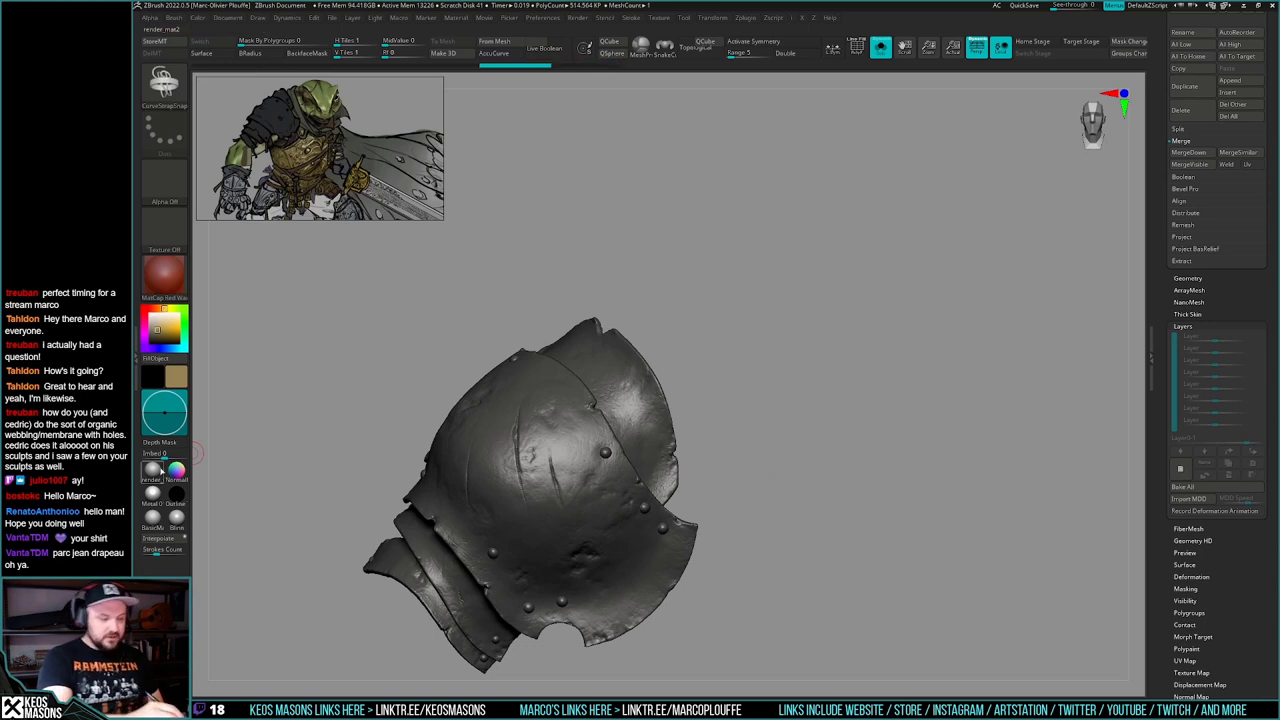
left_click_drag(744, 400, 756, 426, "alt")
- Adjust the strap brush's curve stroke settings and draw size, discarding the trial strap
key("k")
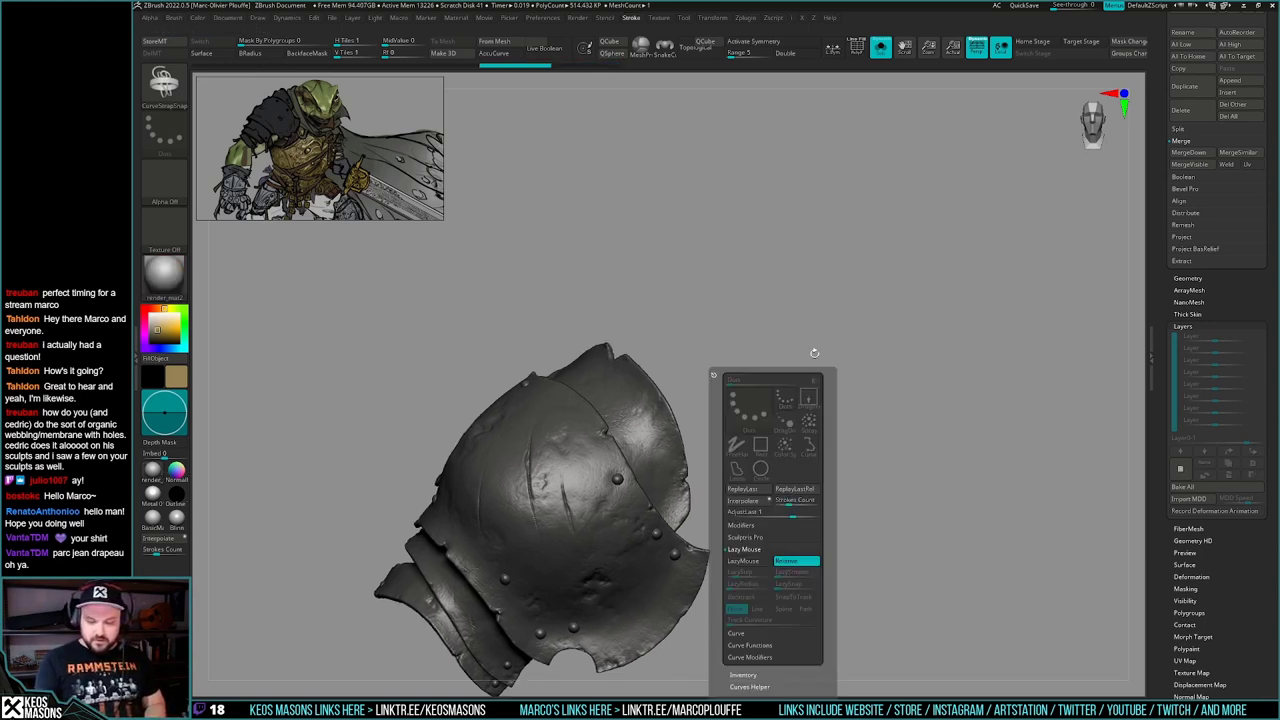
key("k")
left_click(632, 18)
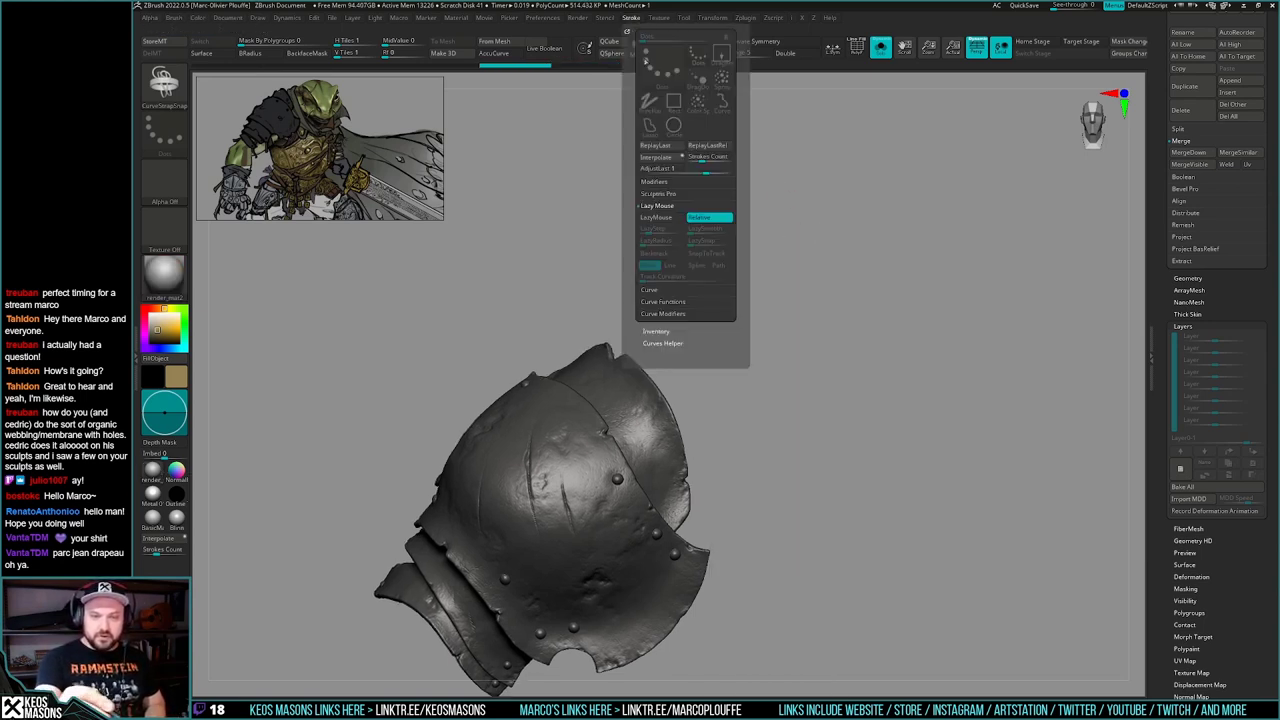
left_click(660, 289)
left_click(715, 304)
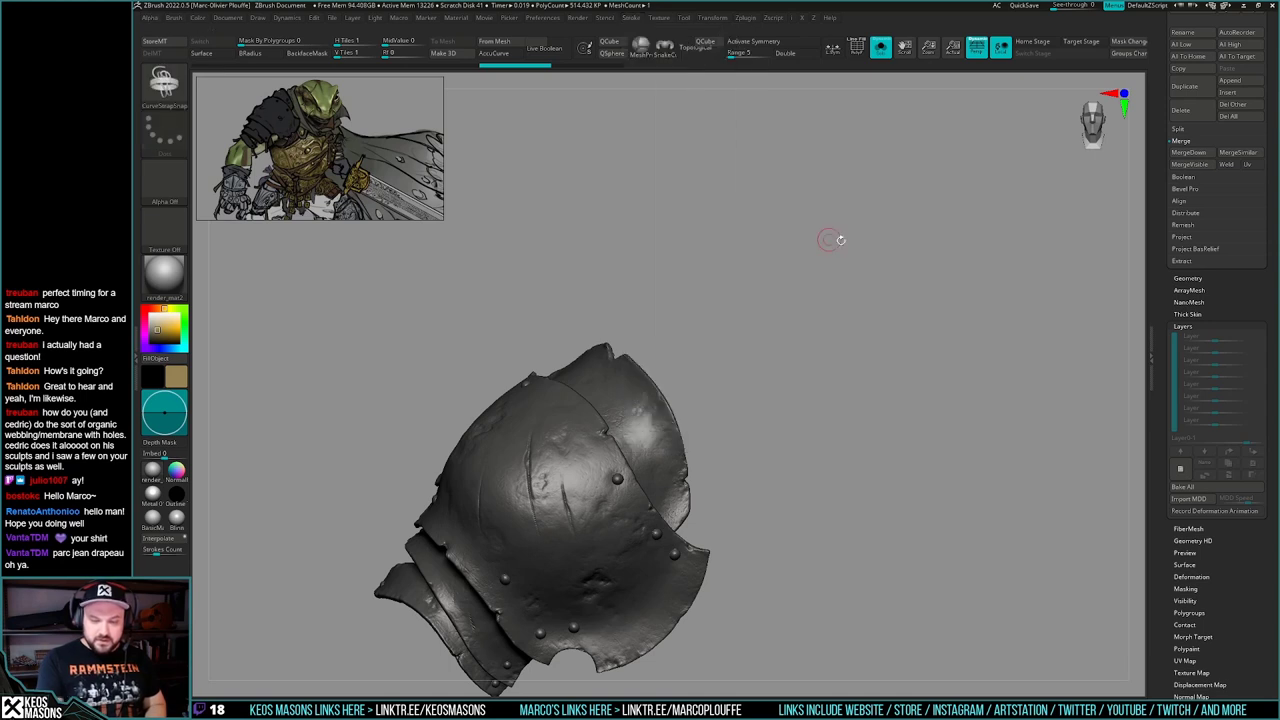
left_click_drag(663, 390, 662, 389)
mouse_move(791, 434)
left_mouse_down()
mouse_move(789, 352)
mouse_move(797, 448)
mouse_move(786, 411)
left_mouse_up()
key("ctrl+z")
key("space")
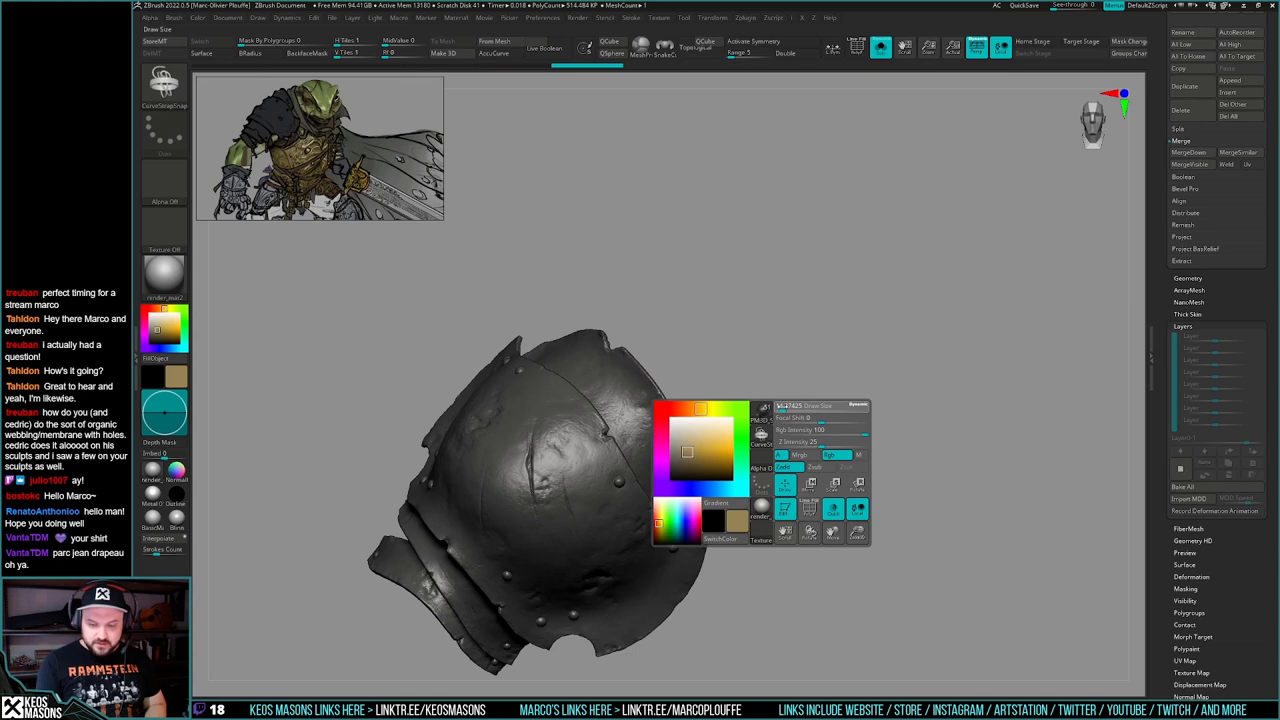
- Draw test straps across the upper overlapping plate of the duplicated shoulder armour
left_click_drag(578, 396, 652, 378)
left_click_drag(595, 430, 681, 427)
left_click_drag(803, 477, 799, 447)
left_click_drag(864, 404, 727, 461)
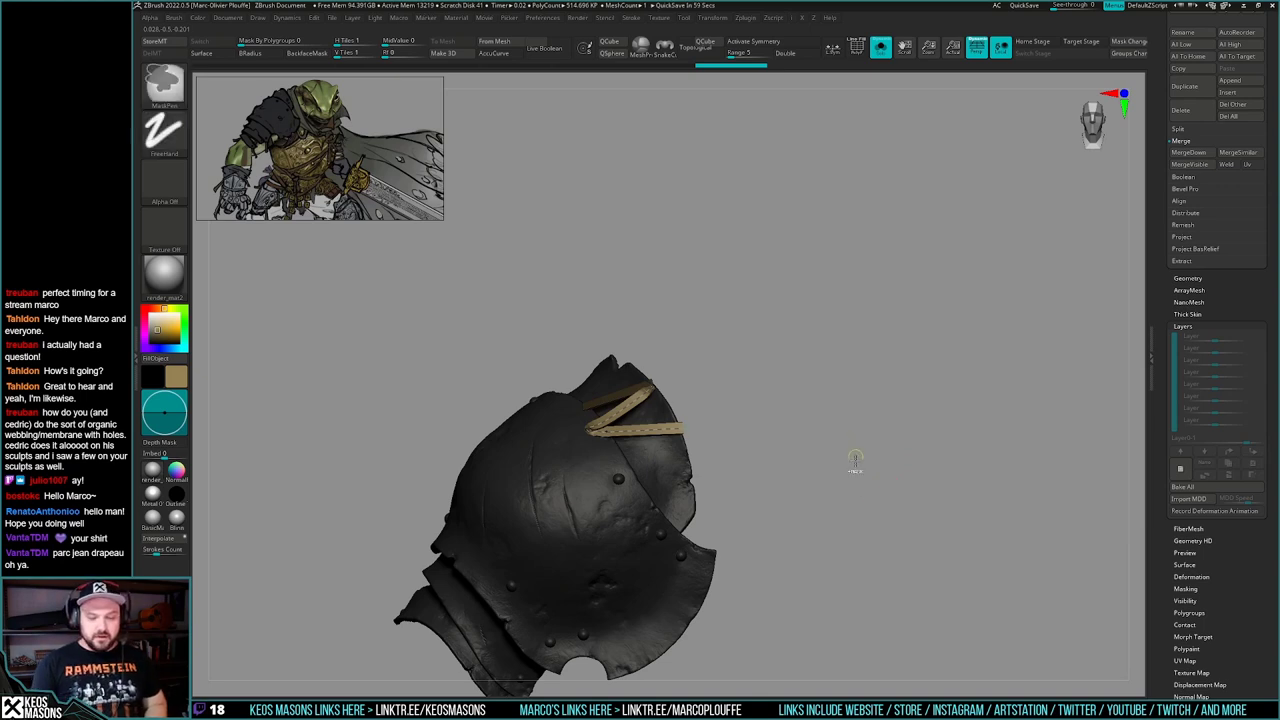
- Undo the test straps, delete the duplicated shoulder armour subtool and display the whole figure again
key("ctrl+z")
key("ctrl+z")
key("ctrl+z")
key("ctrl+z")
key("ctrl+z")
left_click_drag(1242, 302, 1242, 696)
left_click(1193, 590)
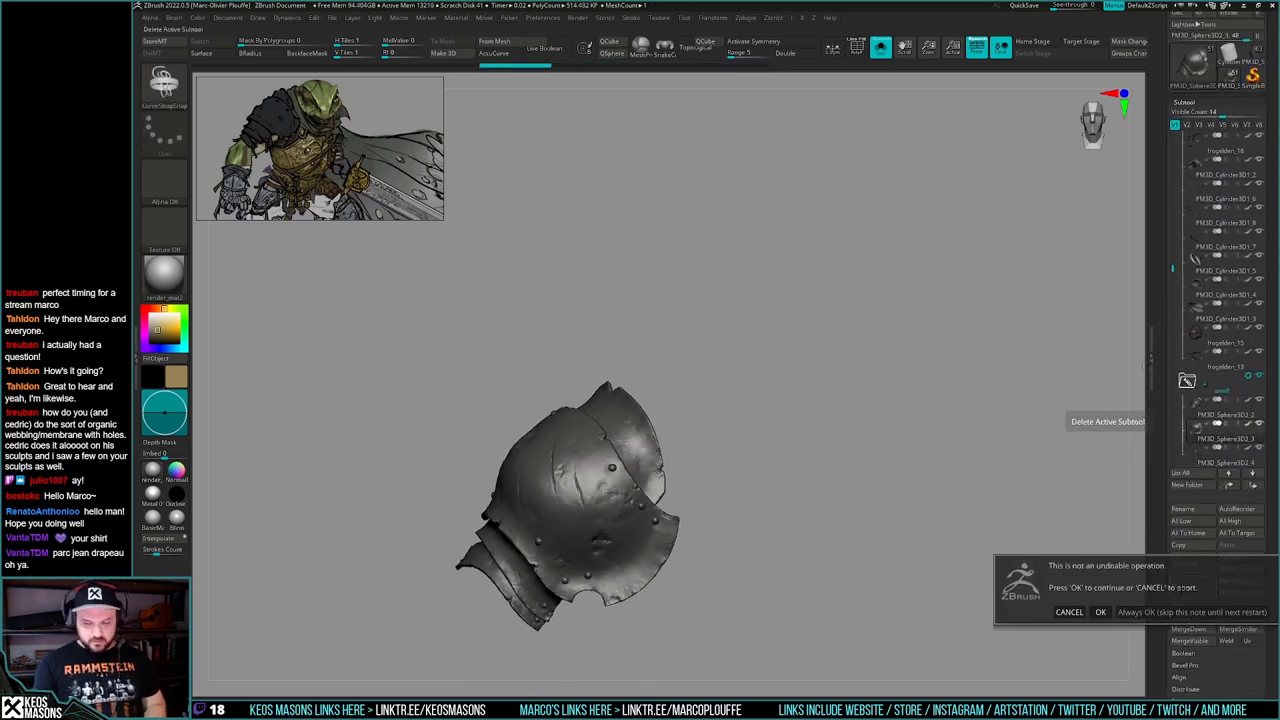
left_click(1173, 609)
left_click_drag(894, 589, 886, 497, "alt")
key("shift+s")
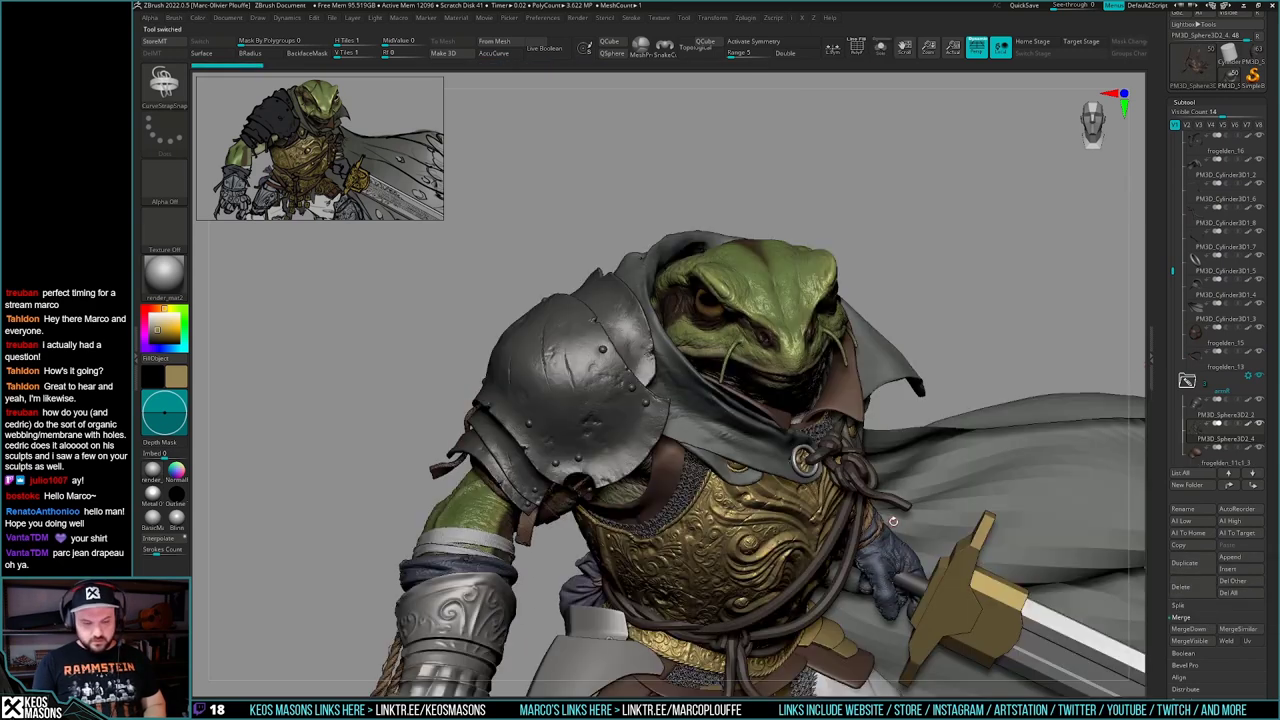
- Examine the shoulder armour, arm straps, breastplate and overall figure from several angles and distances
mouse_move(620, 448)
right_mouse_down("ctrl")
mouse_move(608, 443)
mouse_move(634, 415)
right_mouse_up("ctrl")
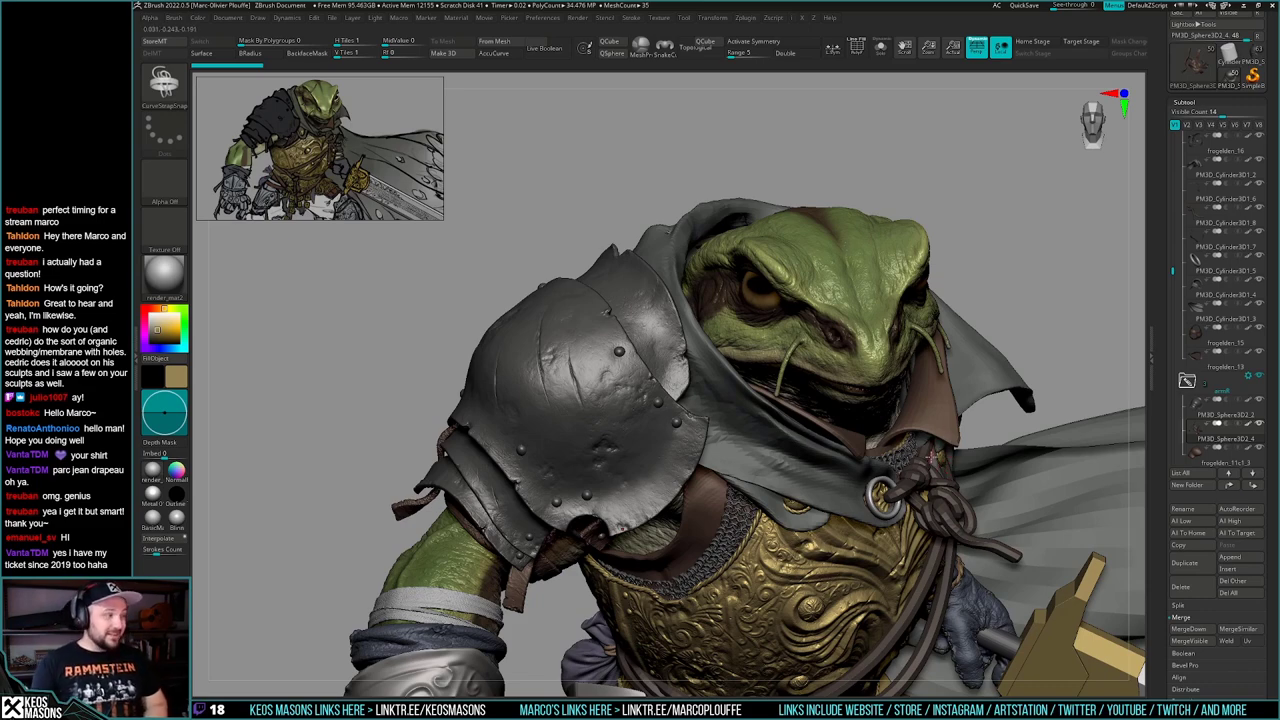
mouse_move(921, 448)
right_mouse_down()
mouse_move(838, 432)
mouse_move(900, 430)
mouse_move(882, 454)
mouse_move(892, 432)
mouse_move(866, 452)
mouse_move(900, 440)
right_mouse_up()
mouse_move(900, 440)
right_mouse_down("ctrl")
mouse_move(722, 567)
mouse_move(690, 562)
mouse_move(694, 538)
mouse_move(681, 542)
mouse_move(698, 534)
right_mouse_up("ctrl")
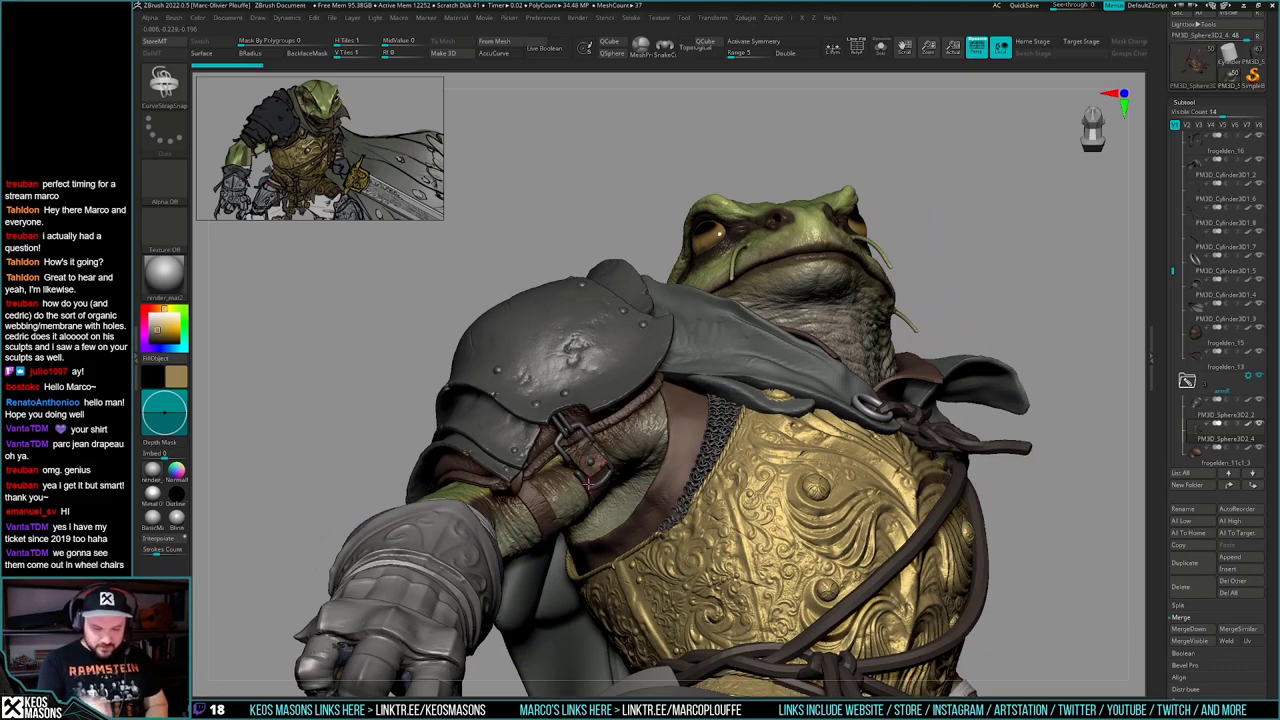
mouse_move(588, 484)
right_mouse_down()
mouse_move(566, 520)
mouse_move(592, 524)
mouse_move(584, 488)
mouse_move(572, 508)
mouse_move(530, 516)
right_mouse_up()
right_click_drag(873, 459, 896, 510)
mouse_move(802, 562)
right_mouse_down()
mouse_move(785, 556)
mouse_move(752, 582)
mouse_move(757, 594)
mouse_move(764, 536)
mouse_move(783, 546)
right_mouse_up()
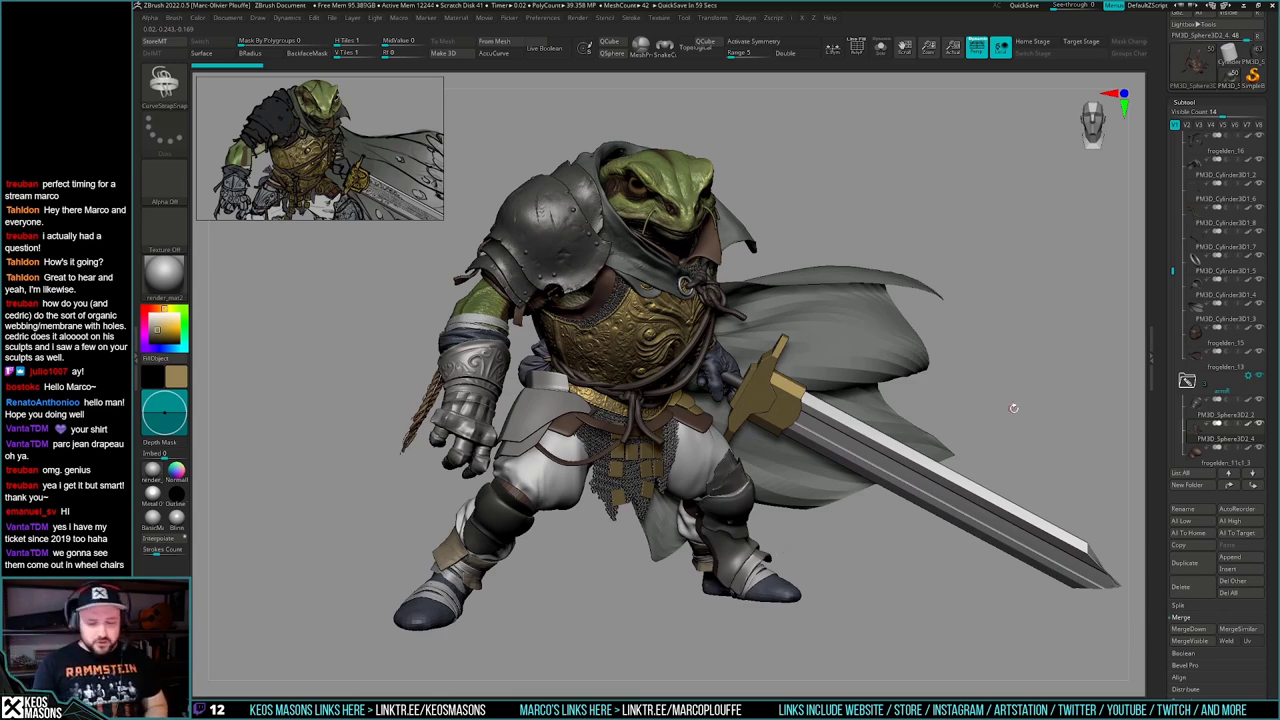
mouse_move(1010, 412)
right_mouse_down()
mouse_move(822, 495)
mouse_move(826, 526)
mouse_move(833, 499)
right_mouse_up()
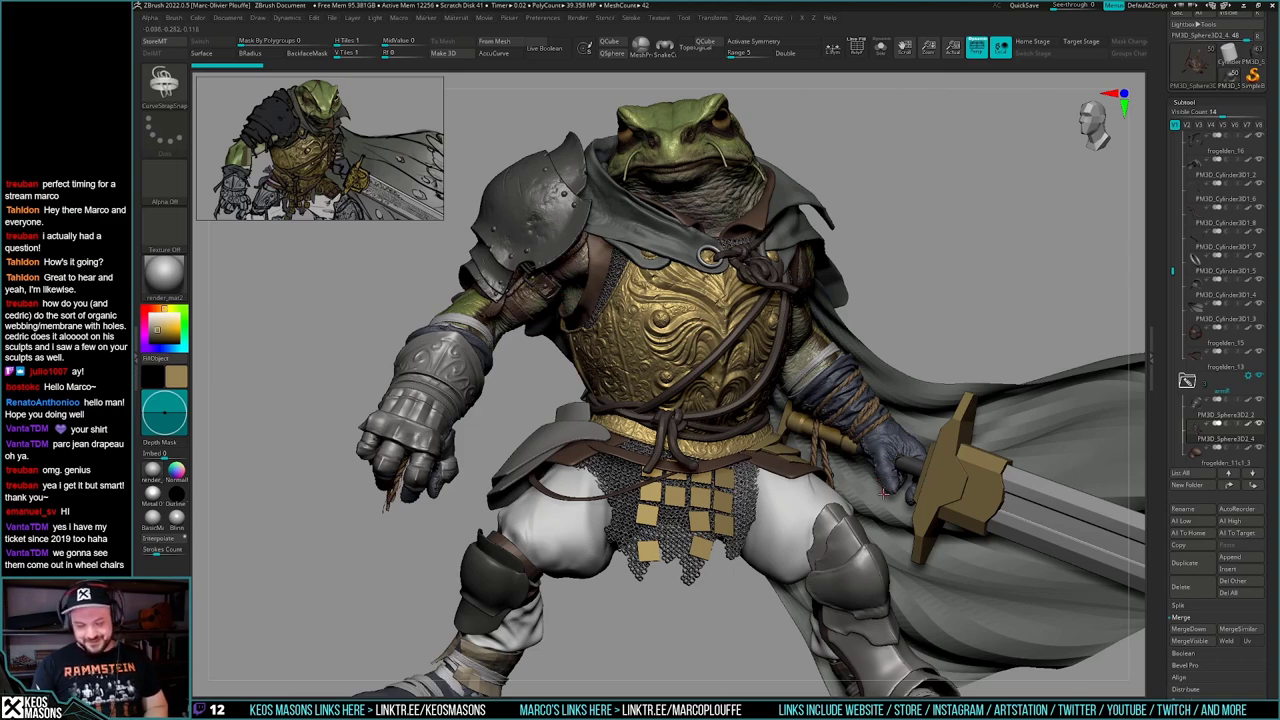
right_click_drag(869, 459, 864, 504)
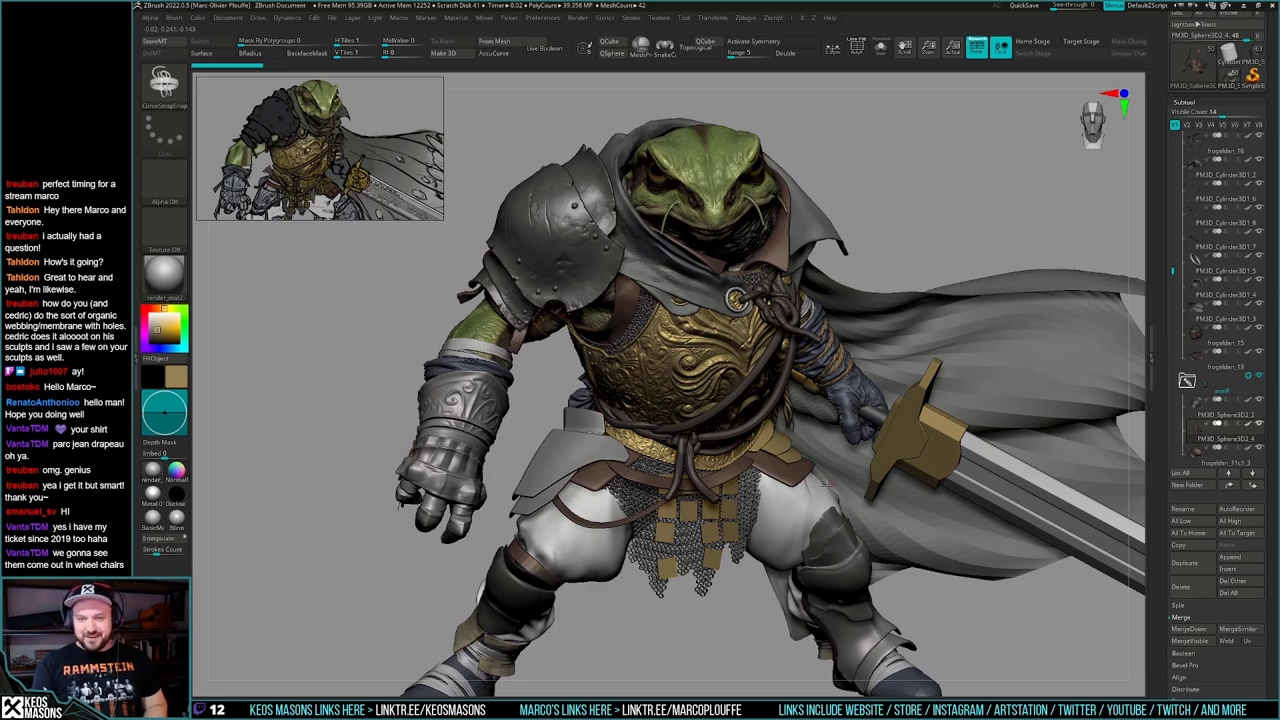
mouse_move(829, 486)
right_mouse_down()
mouse_move(814, 511)
mouse_move(891, 394)
mouse_move(1041, 373)
right_mouse_up()
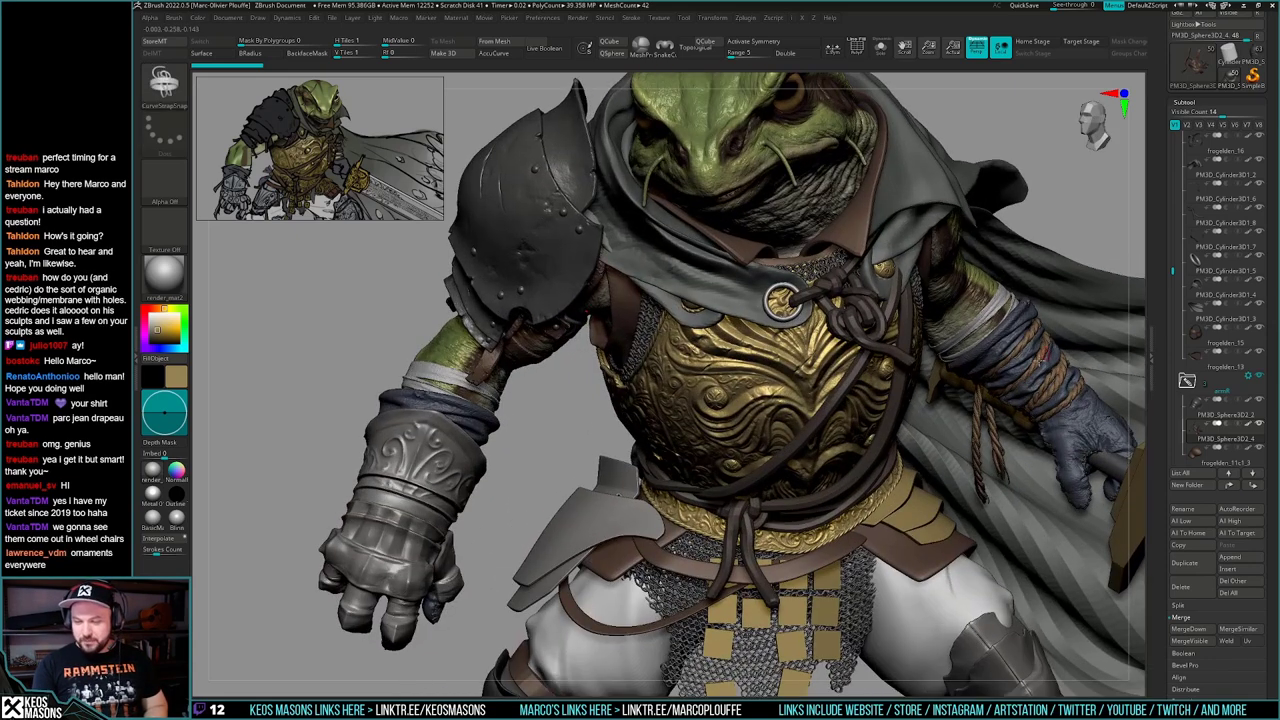
- Examine the posed figure's armour, legs, cape and sword from several angles and distances
right_click_drag(930, 482, 750, 440, "ctrl")
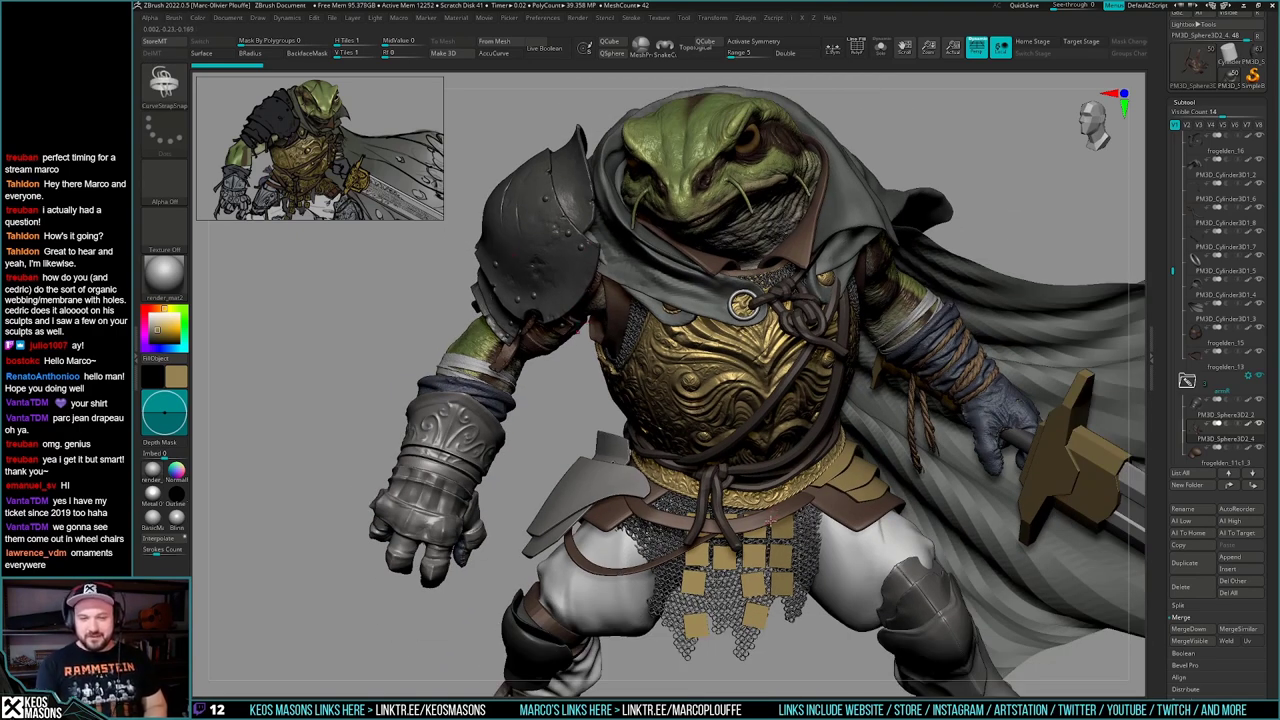
right_click_drag(771, 520, 742, 485)
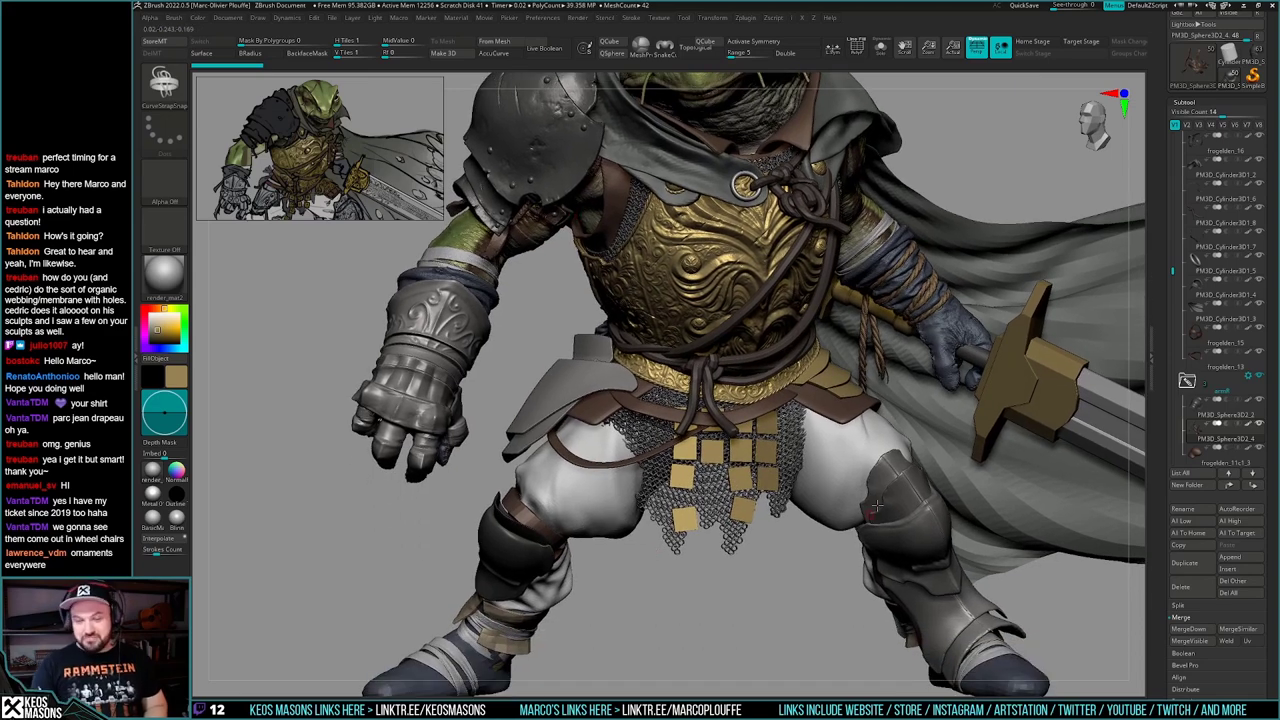
right_click_drag(878, 506, 816, 602, "alt")
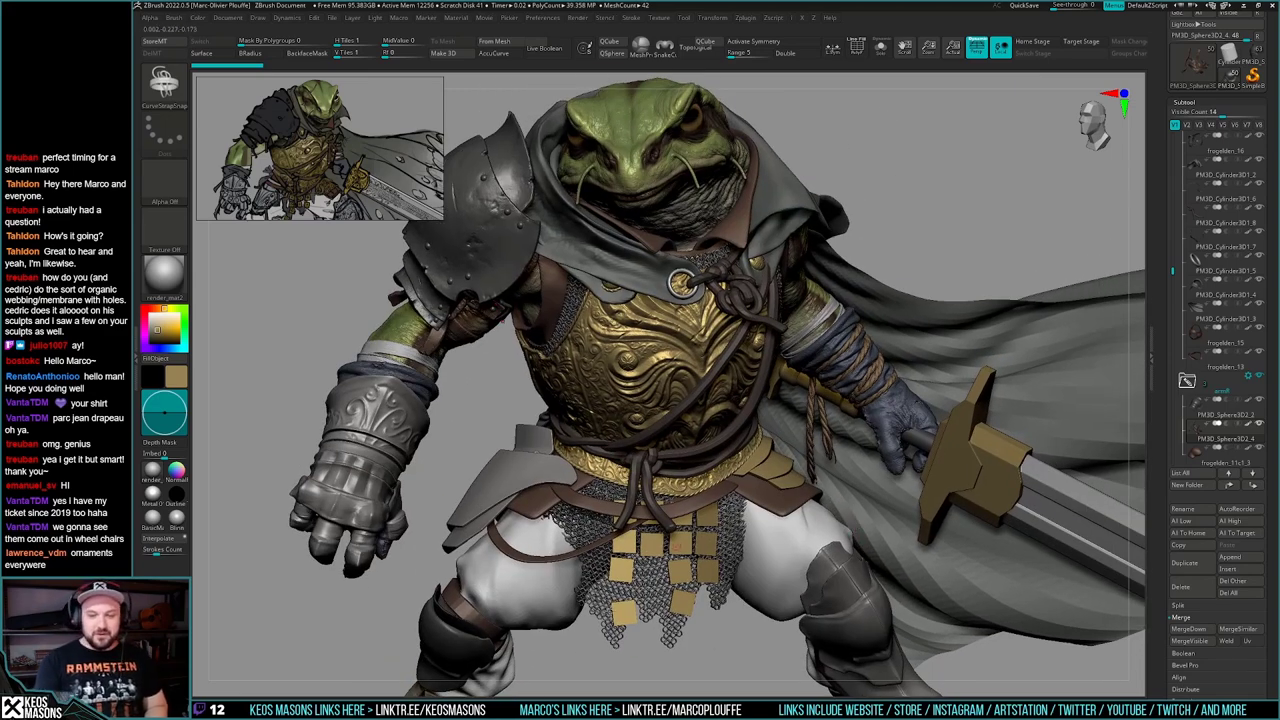
right_click_drag(748, 500, 845, 520)
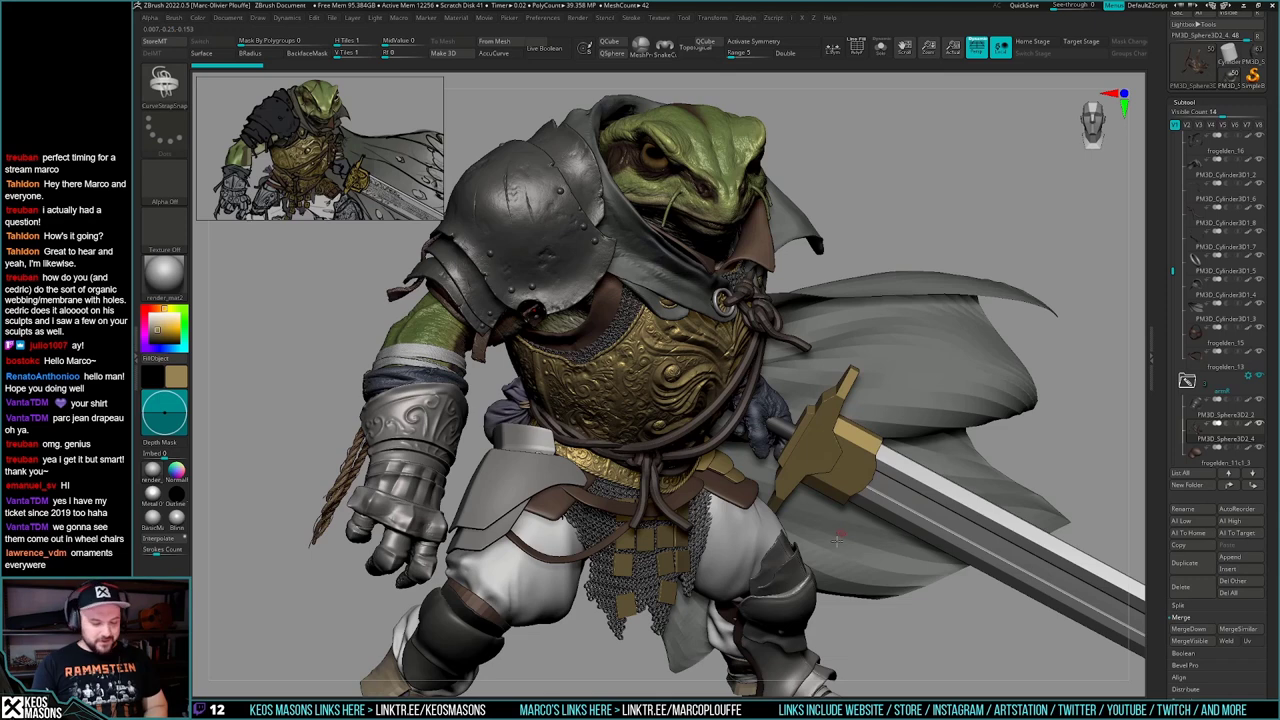
mouse_move(837, 541)
right_mouse_down("ctrl")
mouse_move(825, 554)
mouse_move(841, 518)
mouse_move(835, 531)
right_mouse_up("ctrl")
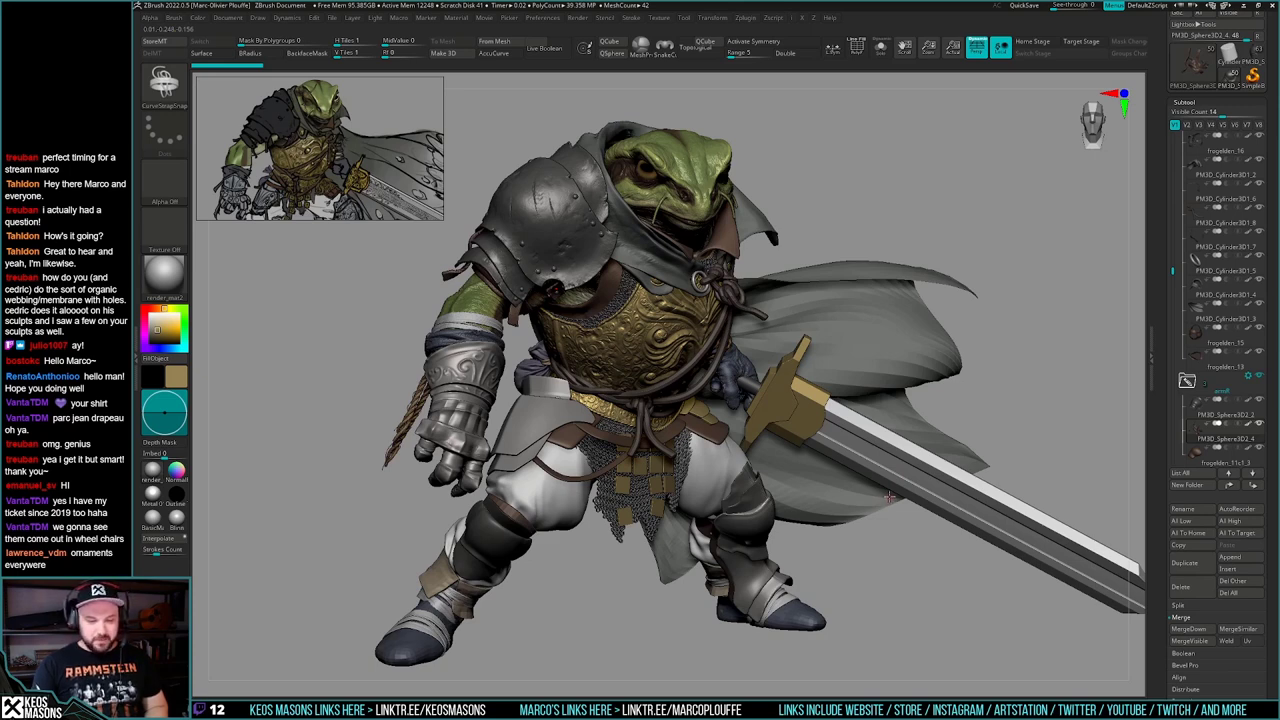
- Select the knee guard on the raised leg and examine how it sits against the knee
left_click(498, 542, "alt")
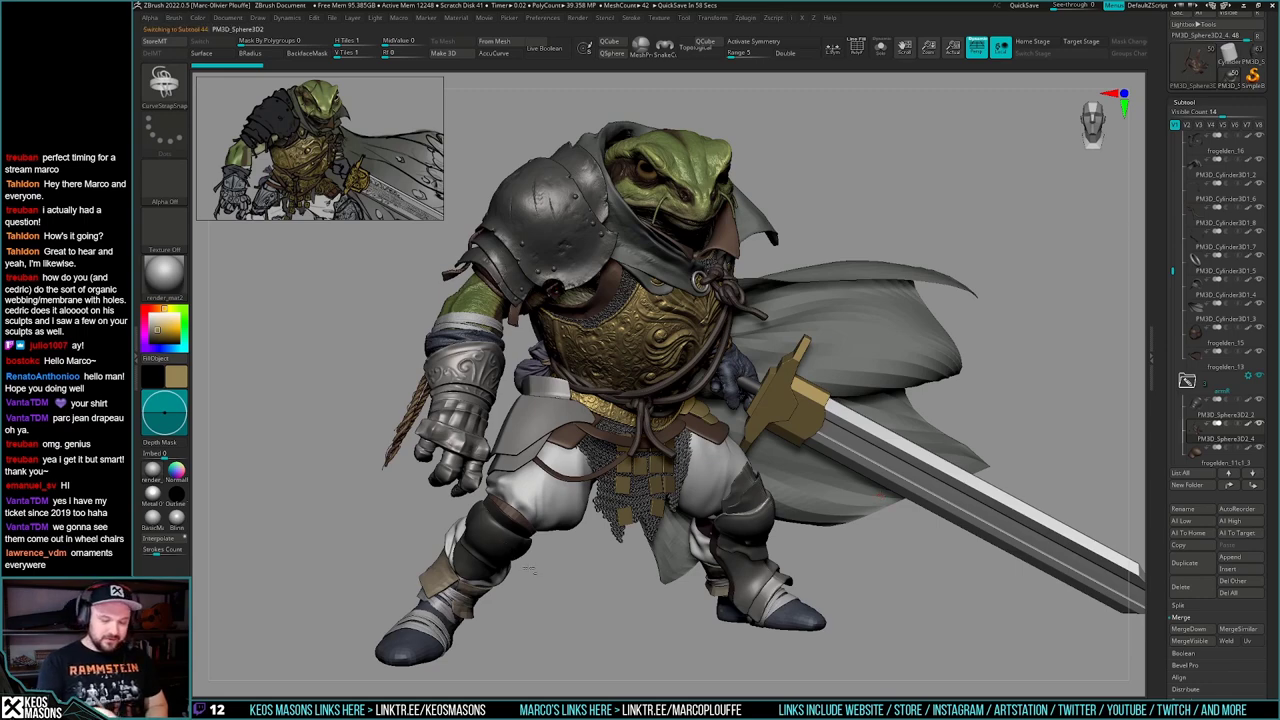
key("alt+s")
left_click_drag(807, 614, 898, 495)
key("alt+s")
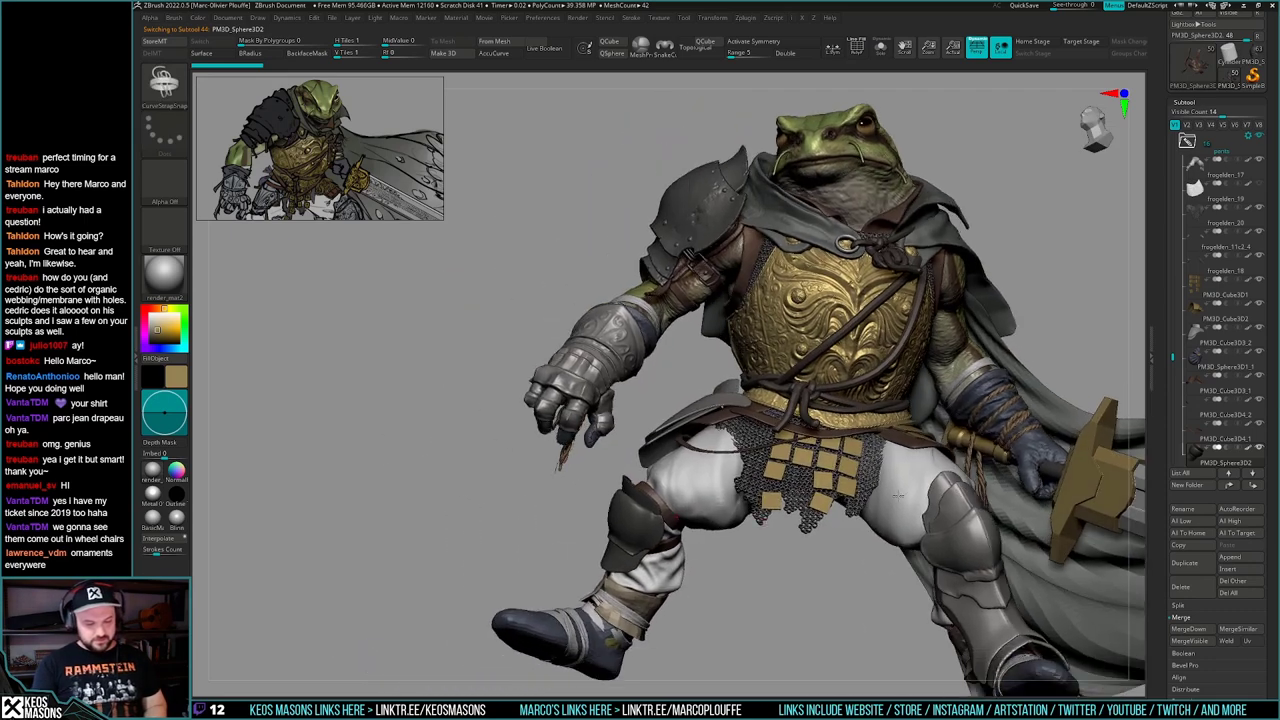
key("alt+s")
left_click_drag(762, 566, 748, 545, "alt")
left_click_drag(748, 545, 719, 520)
key("alt+s")
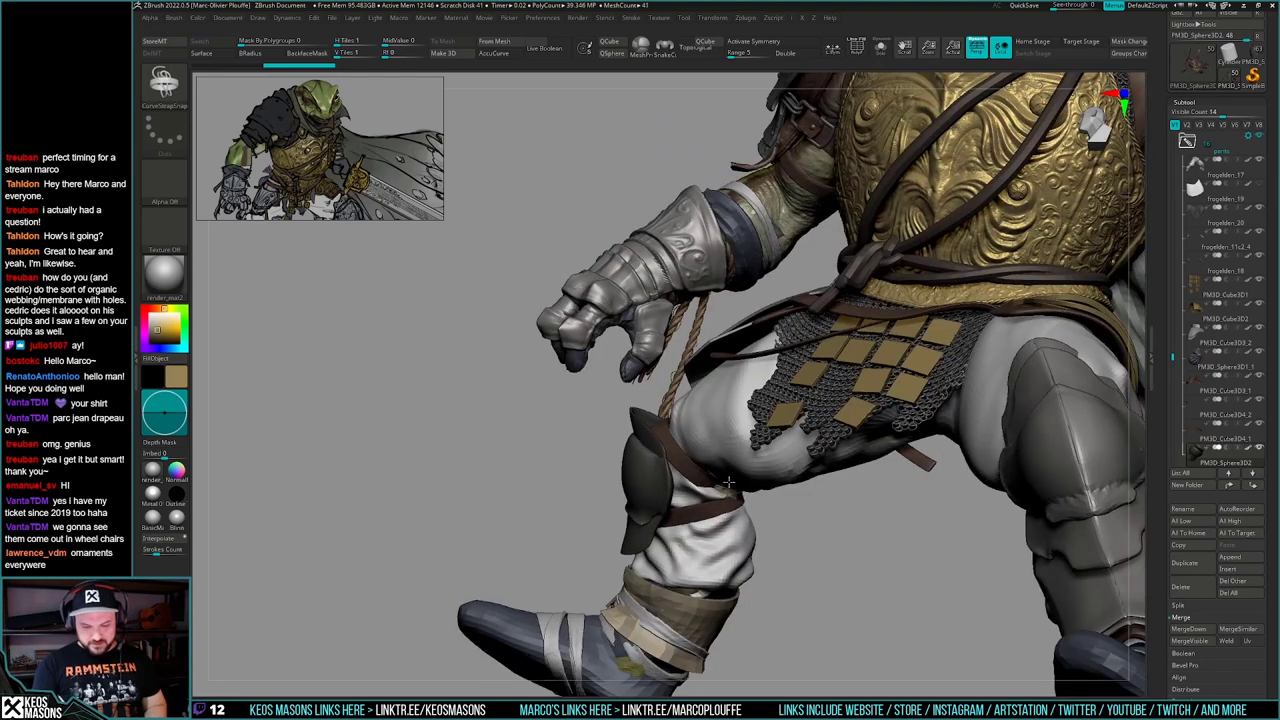
right_click_drag(729, 482, 729, 522)
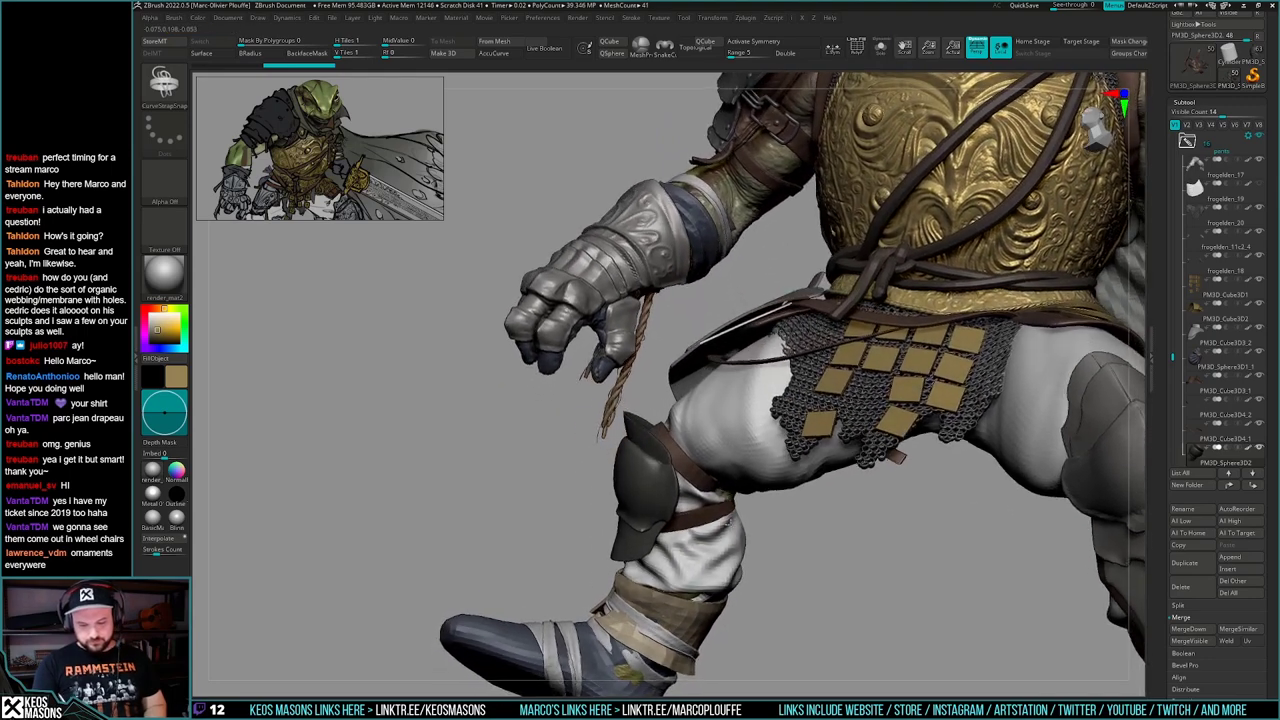
left_click_drag(727, 518, 726, 521)
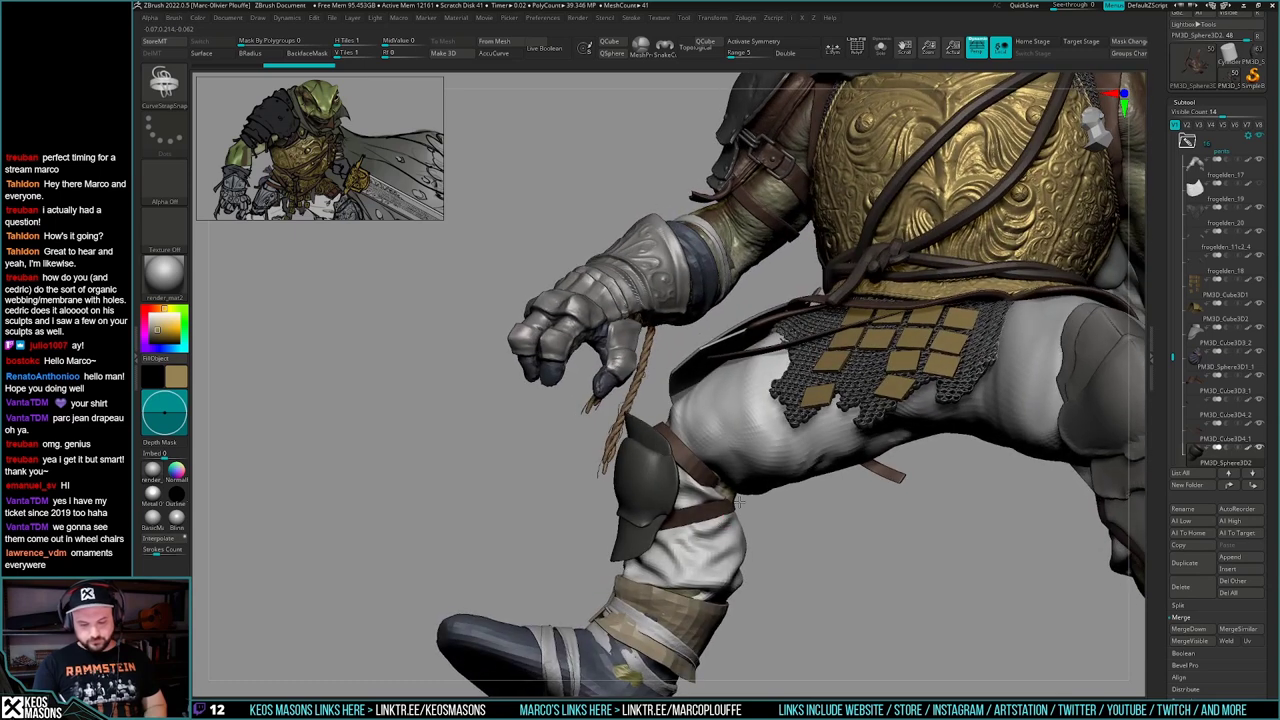
- Isolate the raised leg's knee guard and mask it topologically to separate its straps from the plate
key("shift+s")
key("w")
left_click(717, 500, "ctrl")
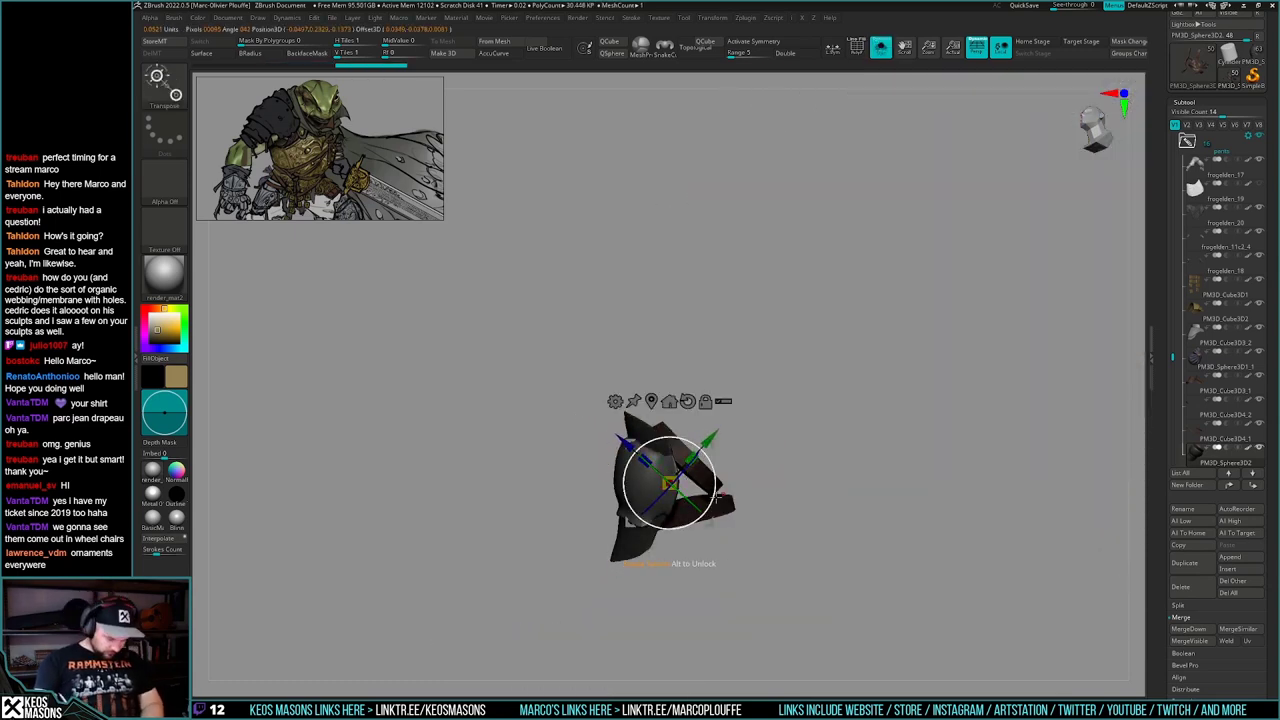
key("y")
left_click_drag(715, 480, 765, 517, "ctrl")
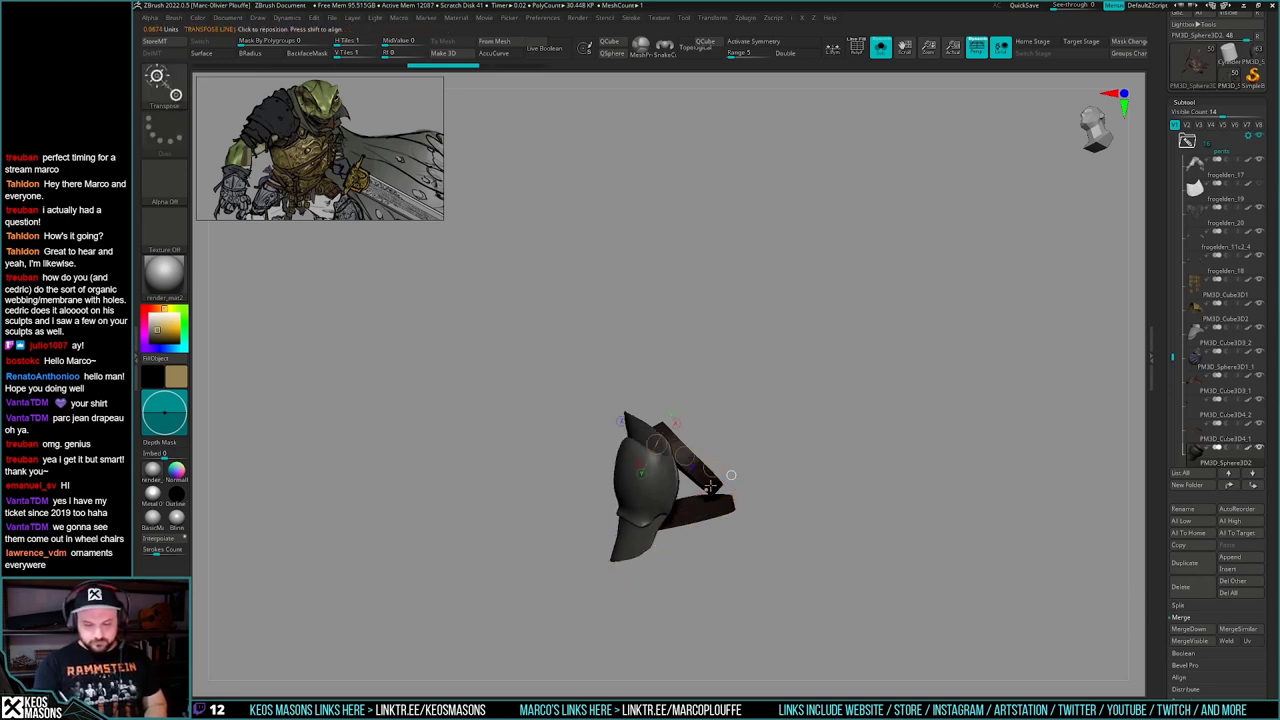
mouse_move(652, 436)
left_mouse_down("ctrl")
mouse_move(720, 476)
mouse_move(652, 494)
mouse_move(794, 504)
mouse_move(754, 486)
left_mouse_up("ctrl")
left_click(674, 561, "ctrl")
- Show the whole figure again, tilt the knee plate around the knee with Transpose, and clear the mask
key("alt+s")
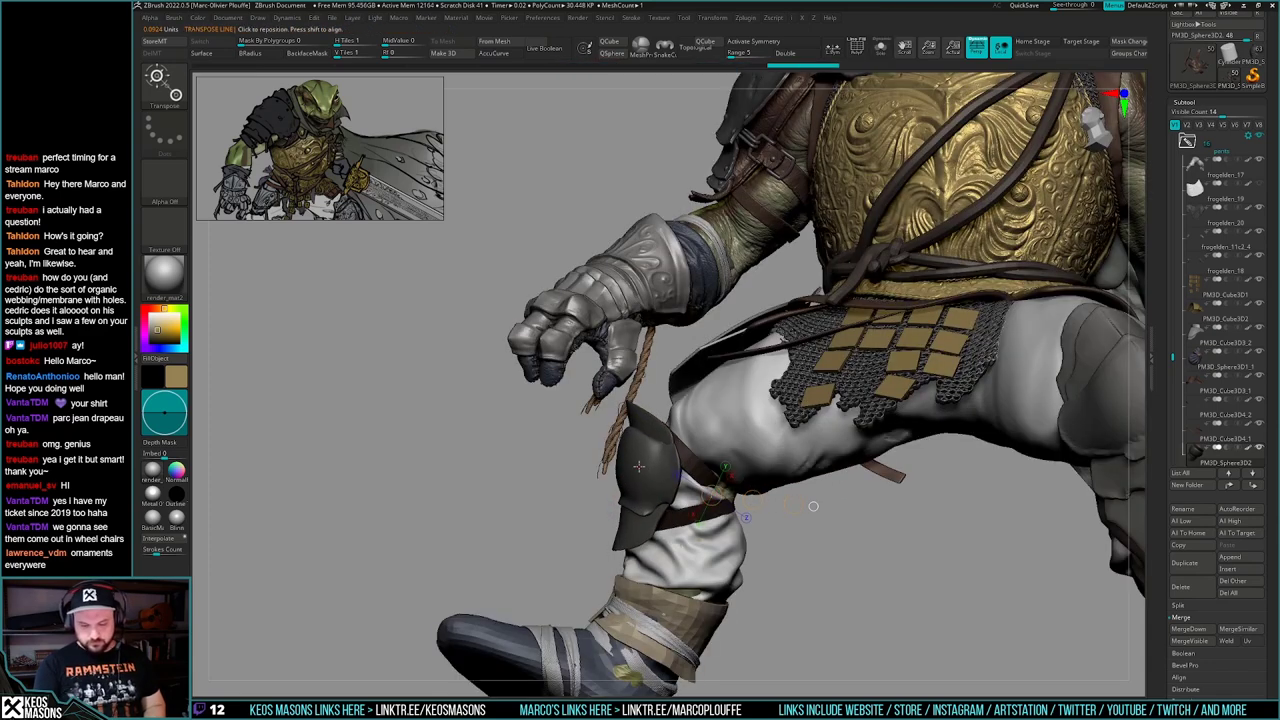
mouse_move(639, 467)
left_mouse_down()
mouse_move(844, 511)
mouse_move(837, 543)
left_mouse_up()
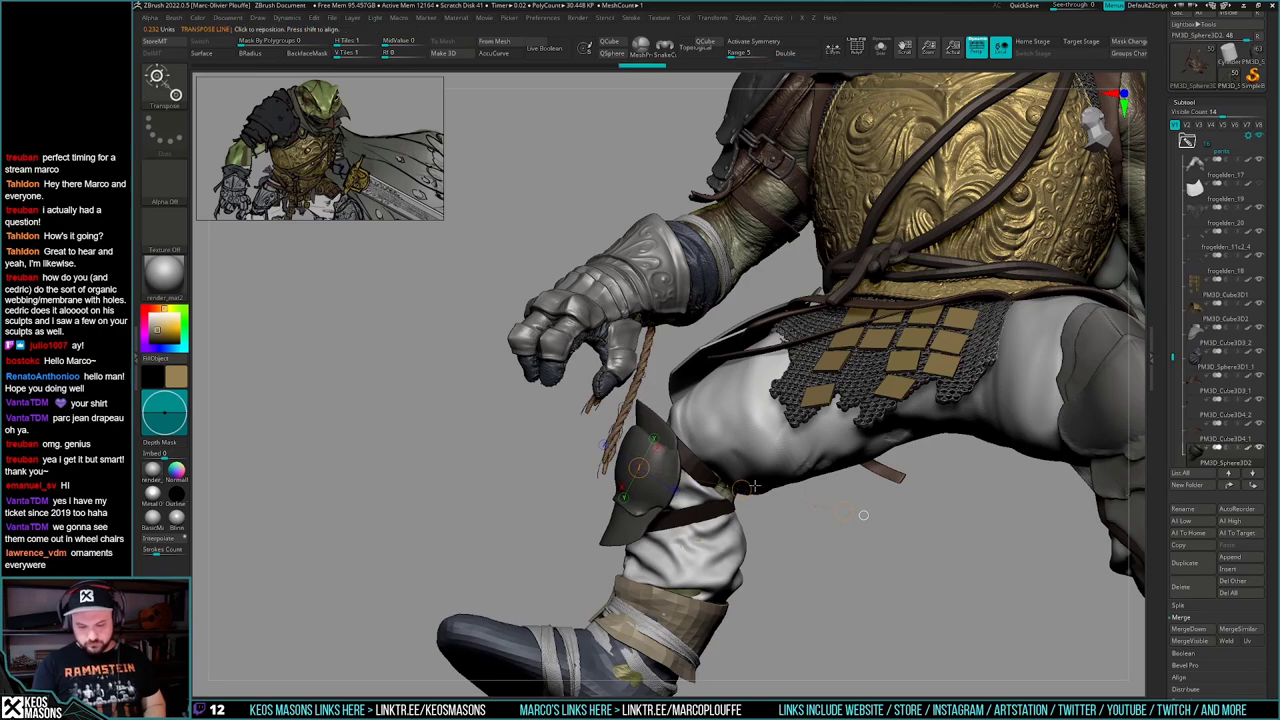
mouse_move(741, 489)
left_mouse_down()
mouse_move(805, 517)
mouse_move(900, 463)
mouse_move(874, 502)
mouse_move(750, 530)
left_mouse_up()
key("q")
left_click(874, 502, "ctrl")
- Isolate the knee guard in a frontal view and check its polygroups with PolyFrame
right_click_drag(960, 530, 905, 506)
right_click_drag(905, 506, 883, 526, "alt")
key("alt+s")
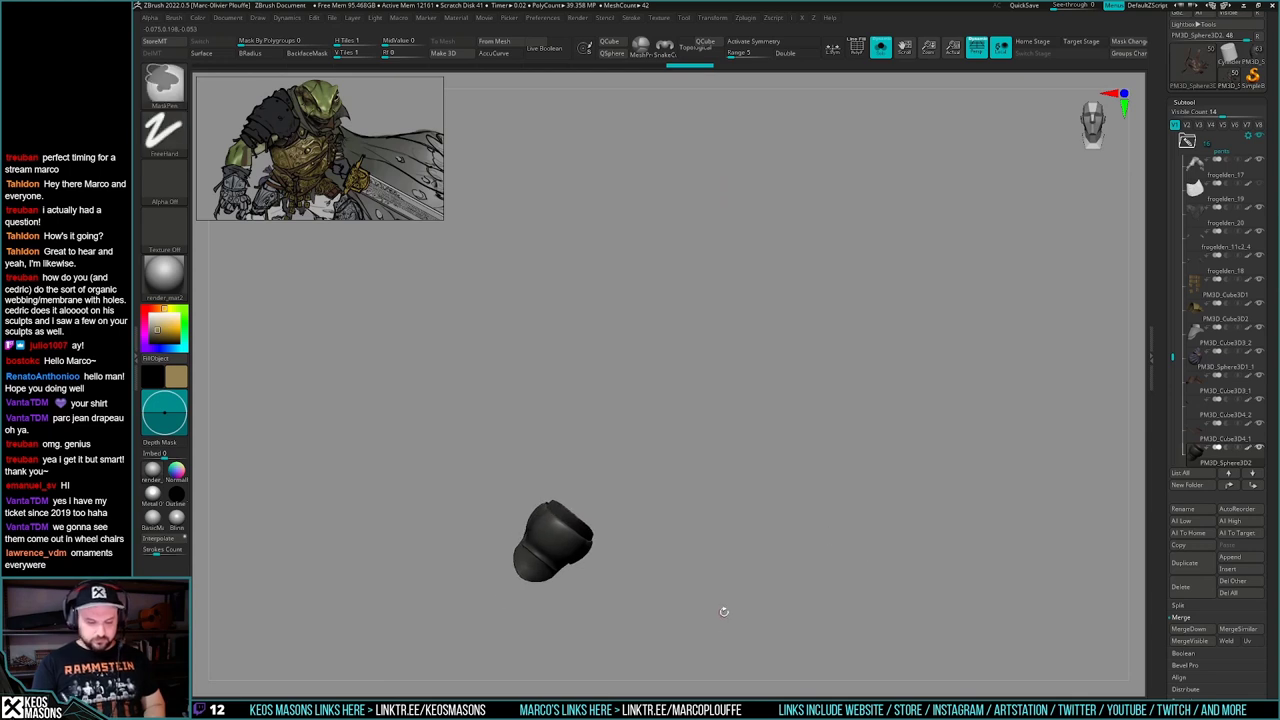
right_click_drag(724, 610, 732, 552)
key("ctrl+w")
key("shift+f")
key("shift+f")
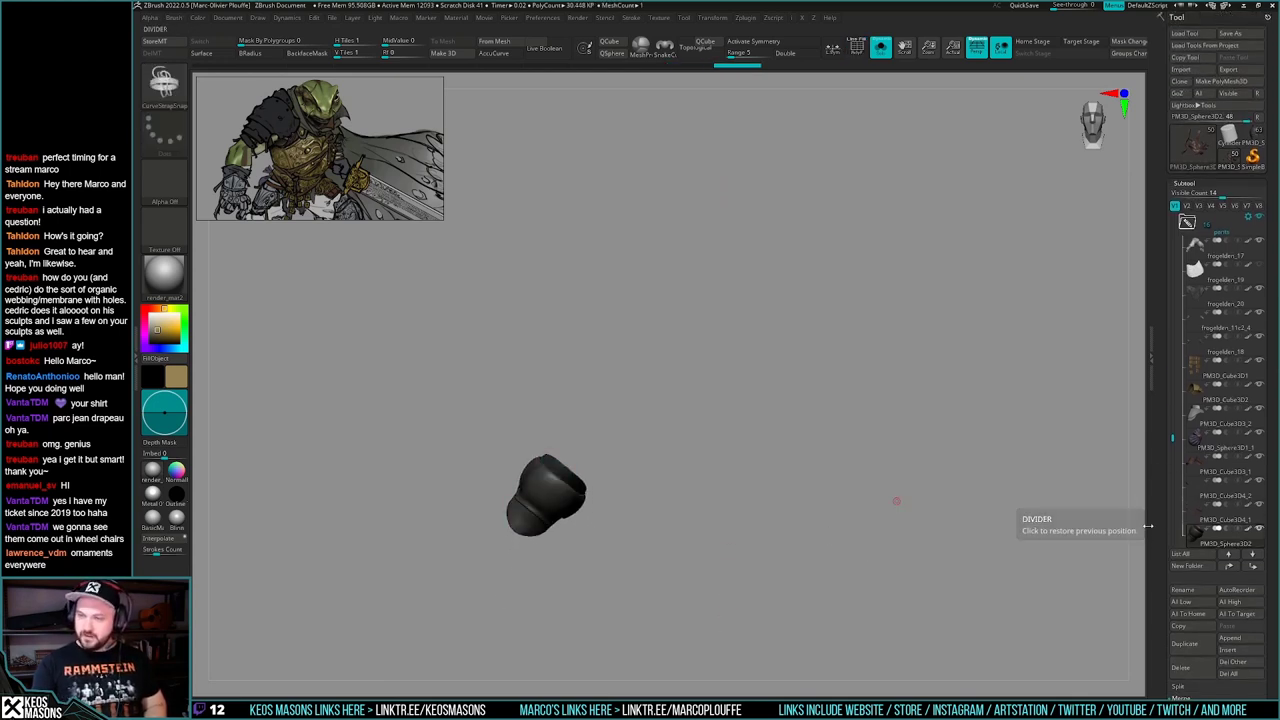
- Switch to the neutral-pose version of the frog knight and display the whole figure from the front
left_click(1258, 138)
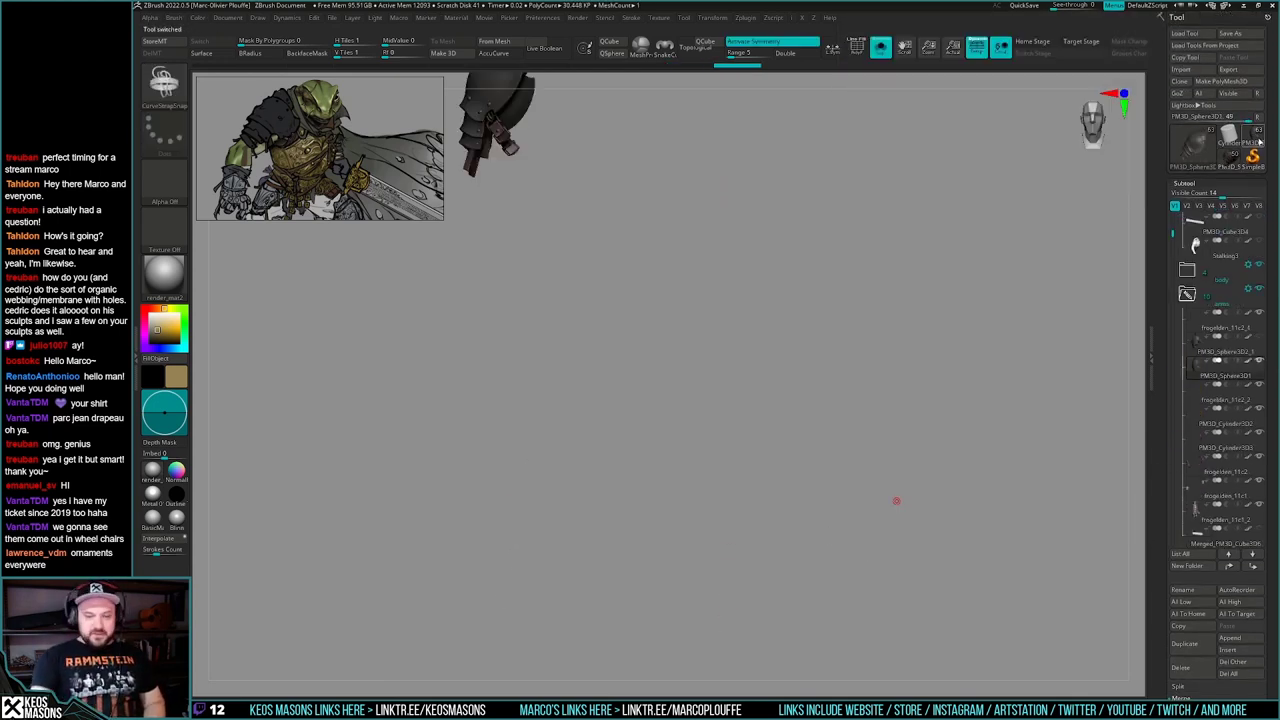
left_click_drag(836, 458, 810, 482, "alt")
key("alt+s")
left_click_drag(847, 571, 849, 510, "alt")
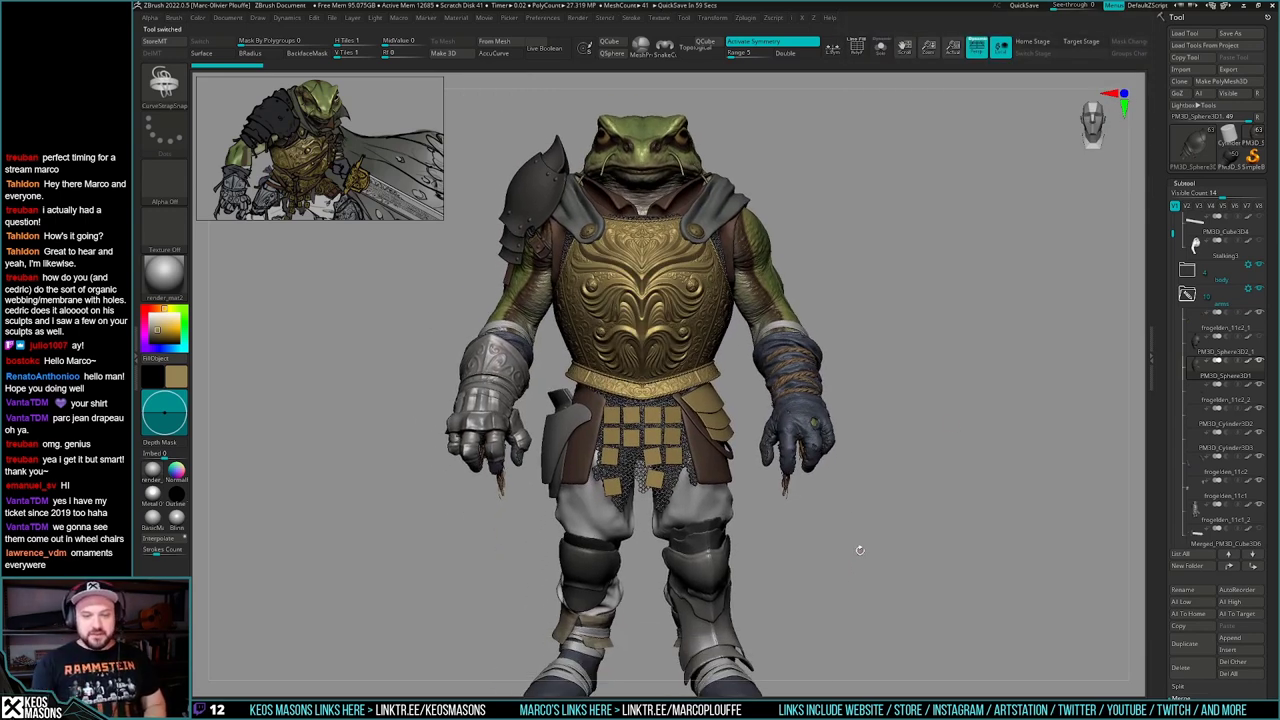
mouse_move(957, 439)
left_mouse_down()
mouse_move(928, 467)
mouse_move(943, 448)
left_mouse_up()
- Collapse the arms, torso and pants subtool folders, leaving the sword folder closed
left_click(1188, 294)
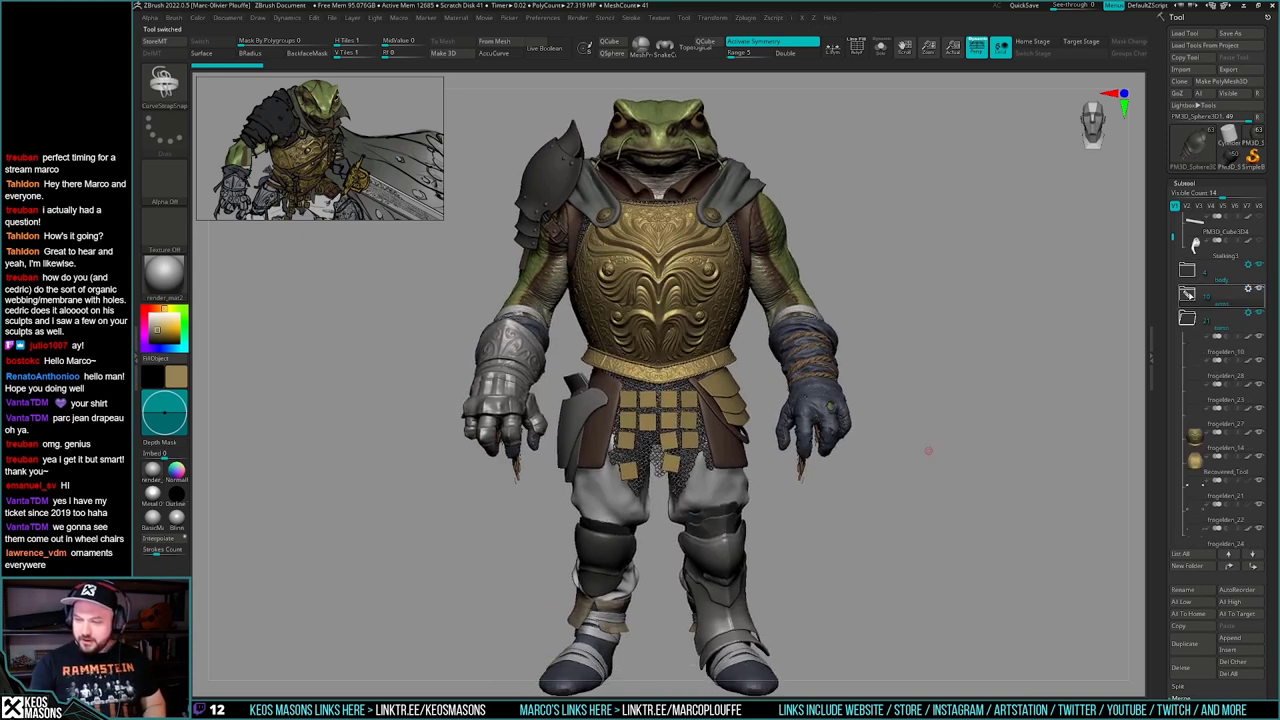
left_click(1188, 318)
left_click(1188, 368)
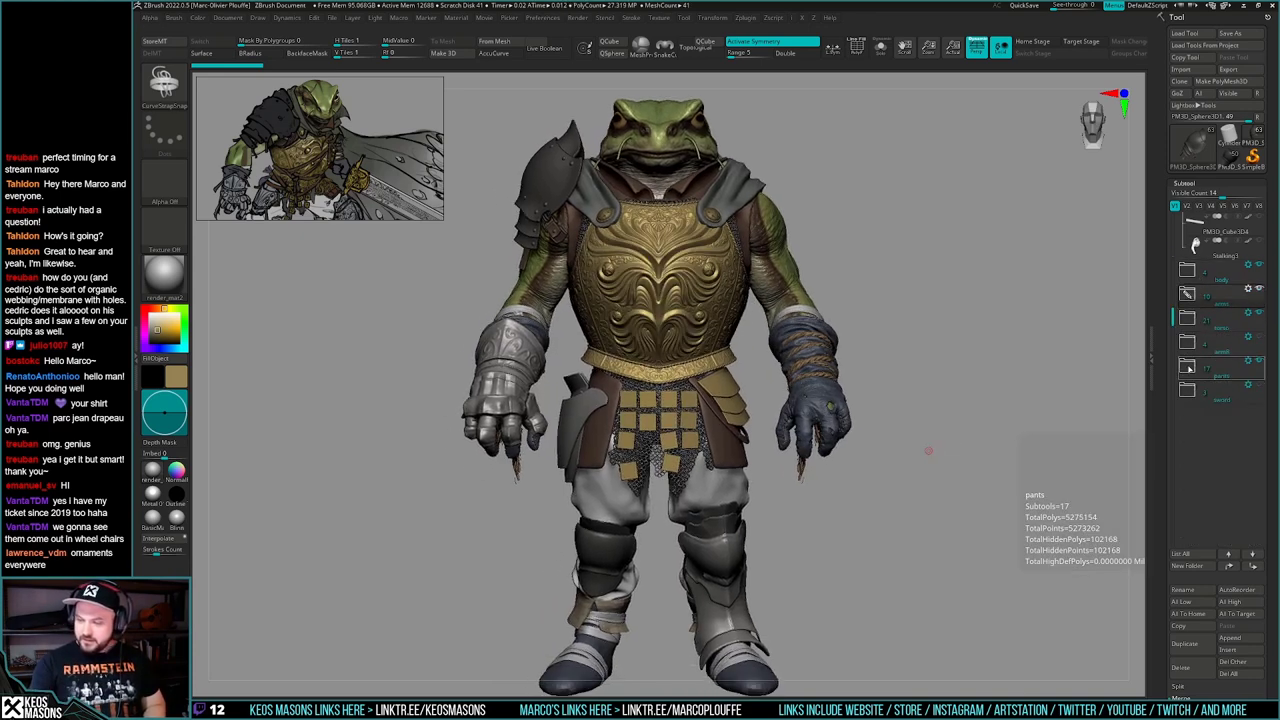
left_click(1191, 391)
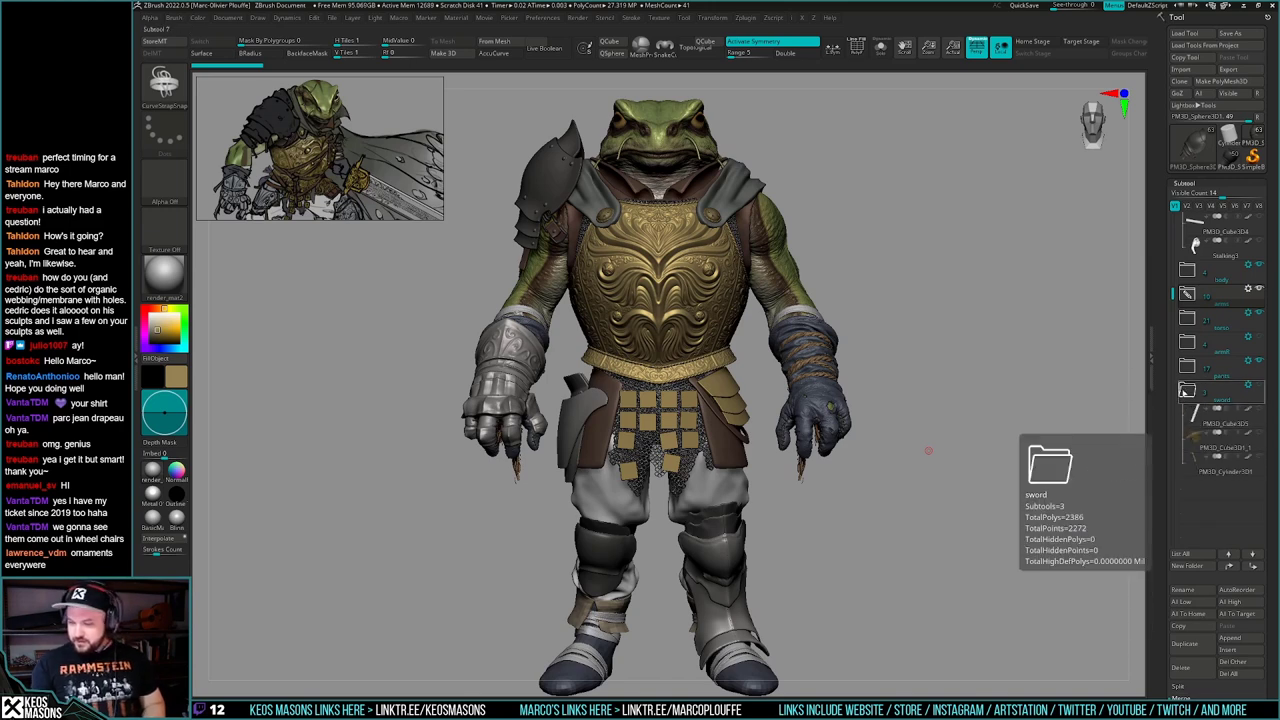
left_click(1188, 391)
- Append the posed model's knee guard to the neutral figure and place it in a new subtool folder
left_click(1228, 638)
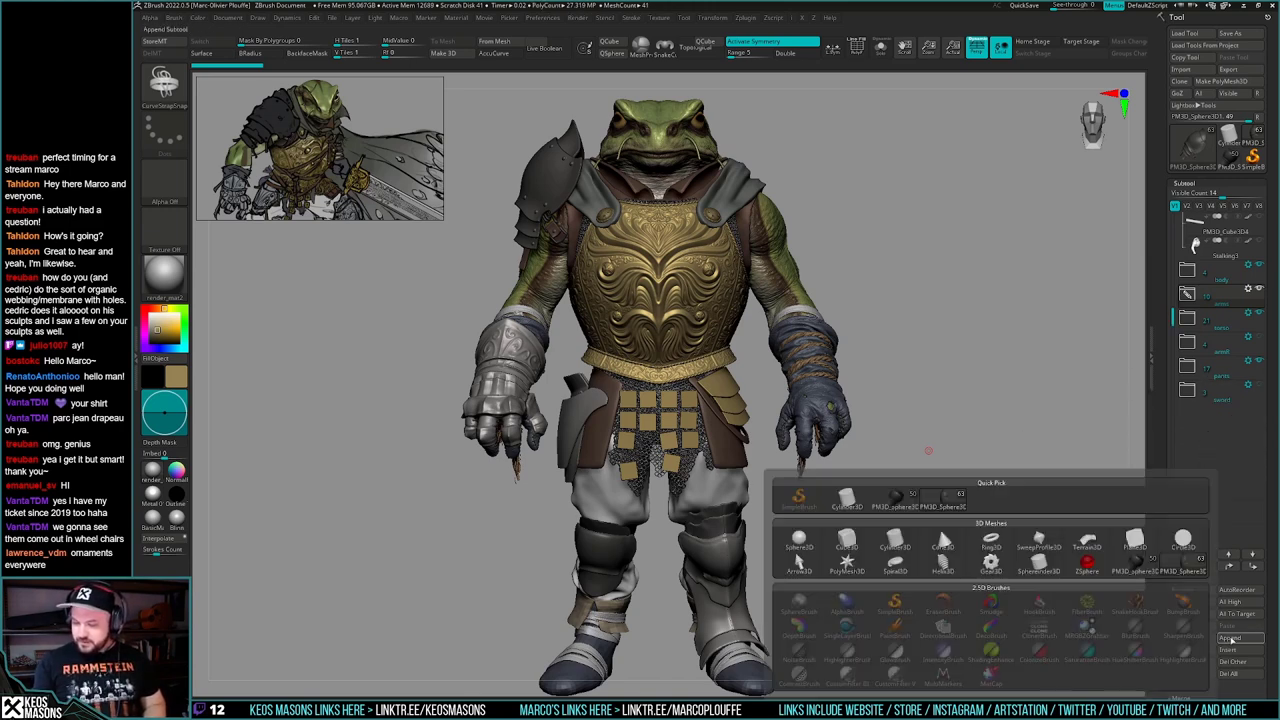
left_click(1180, 567)
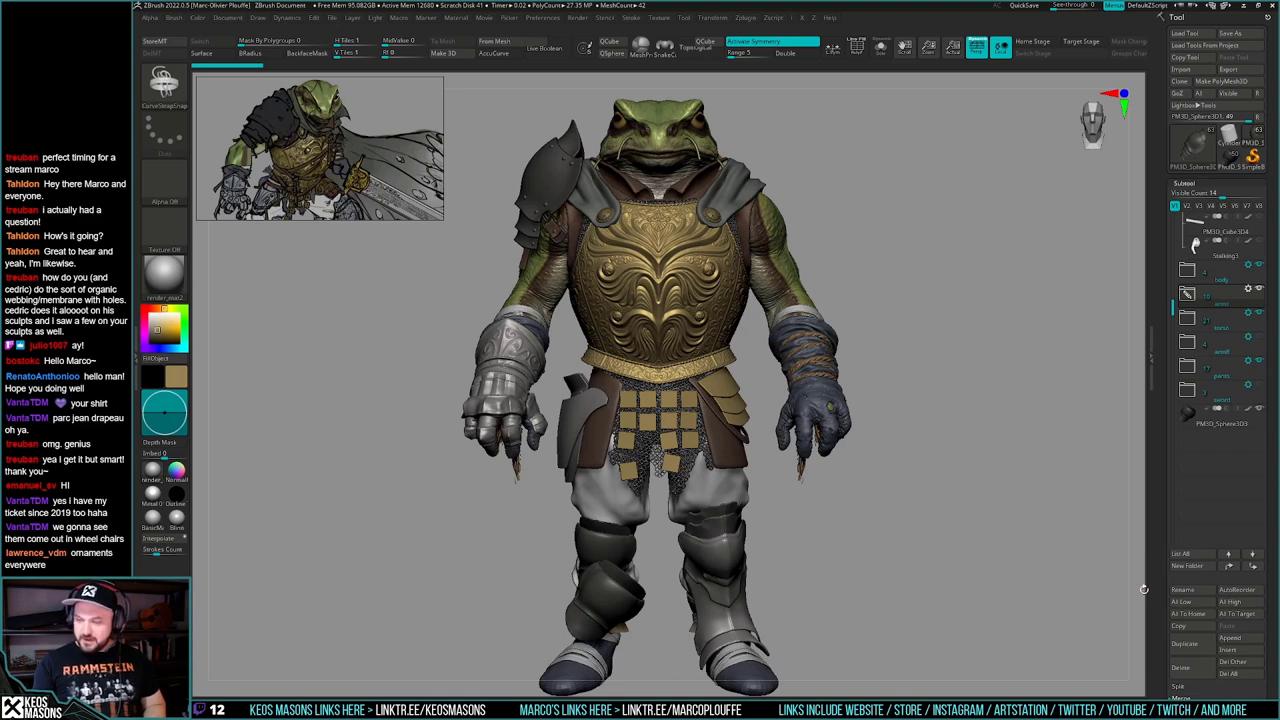
left_click(1207, 418)
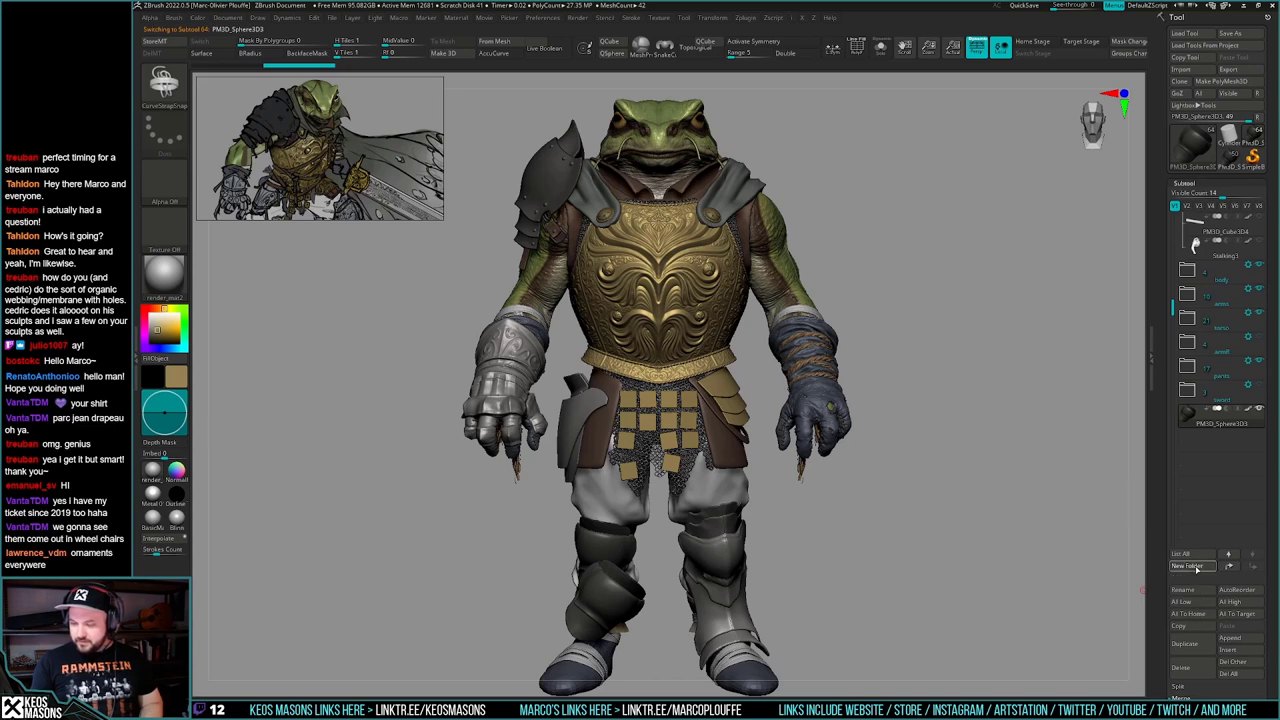
left_click(1197, 568)
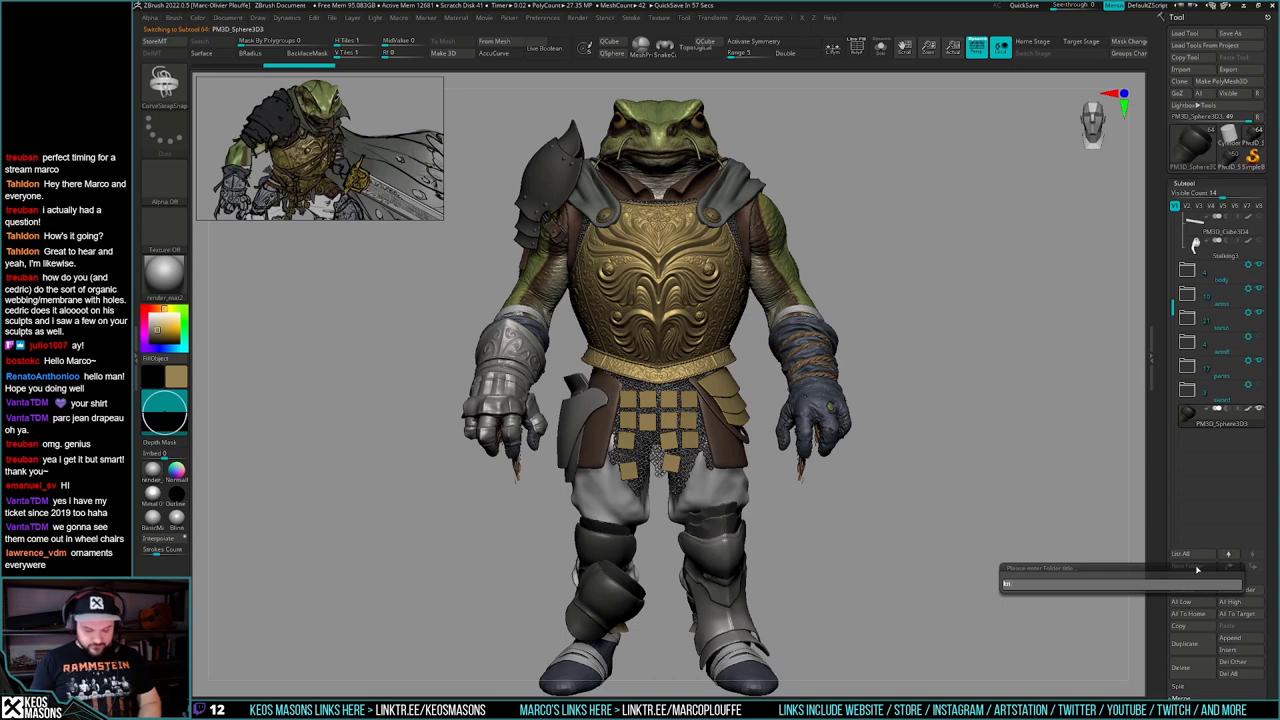
key("Return")
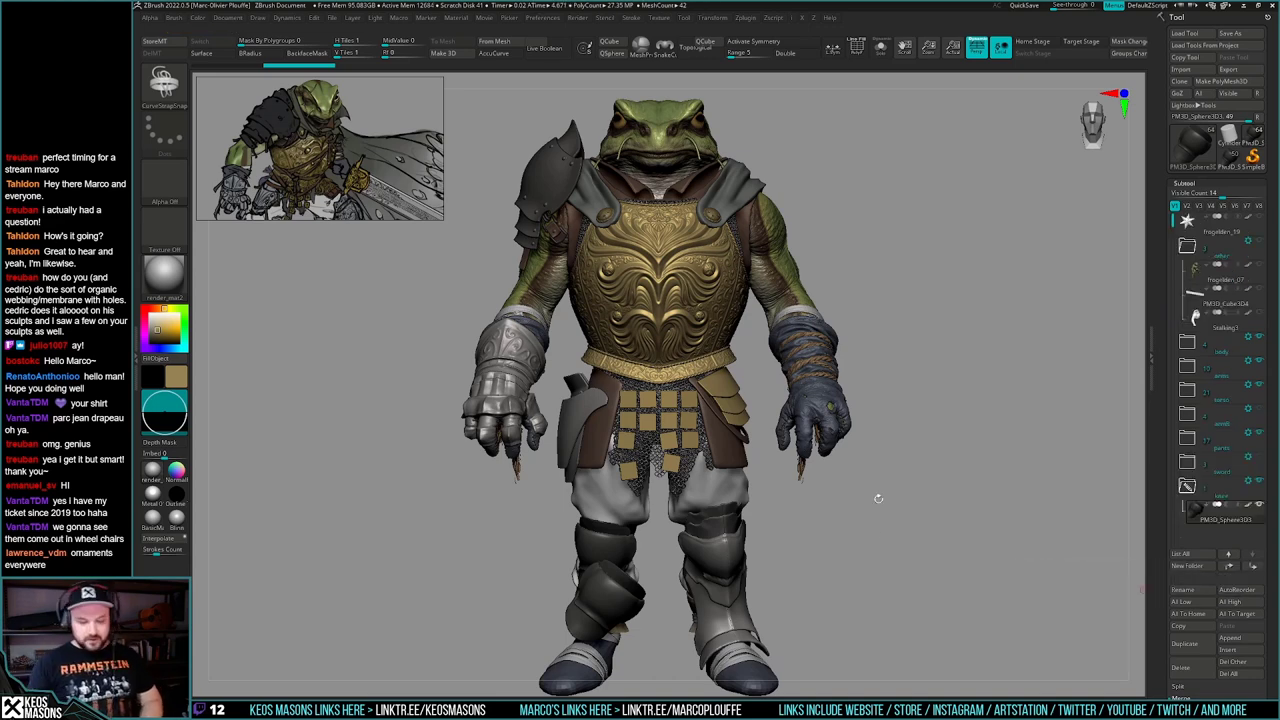
- Straighten the appended knee guard upright with Transpose and move it midway between the figure's knees
left_click_drag(876, 564, 880, 523, "alt")
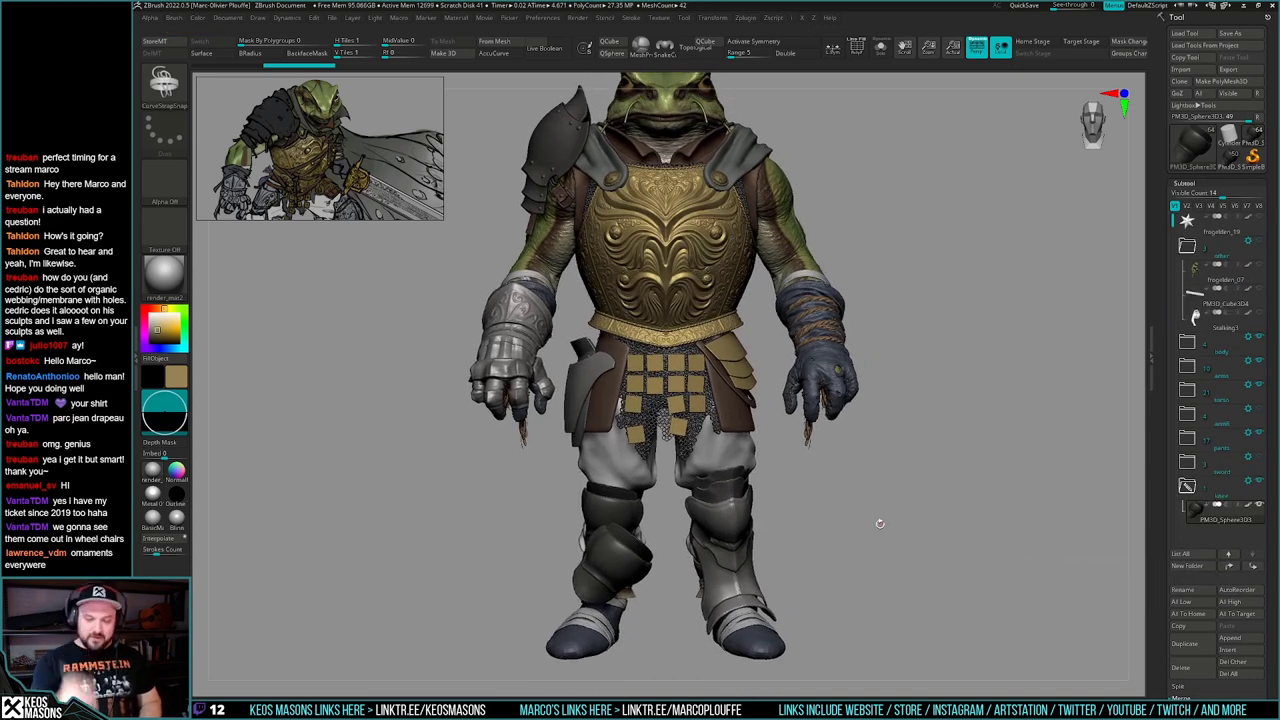
key("w")
left_click_drag(650, 560, 804, 516)
left_click_drag(805, 413, 806, 411)
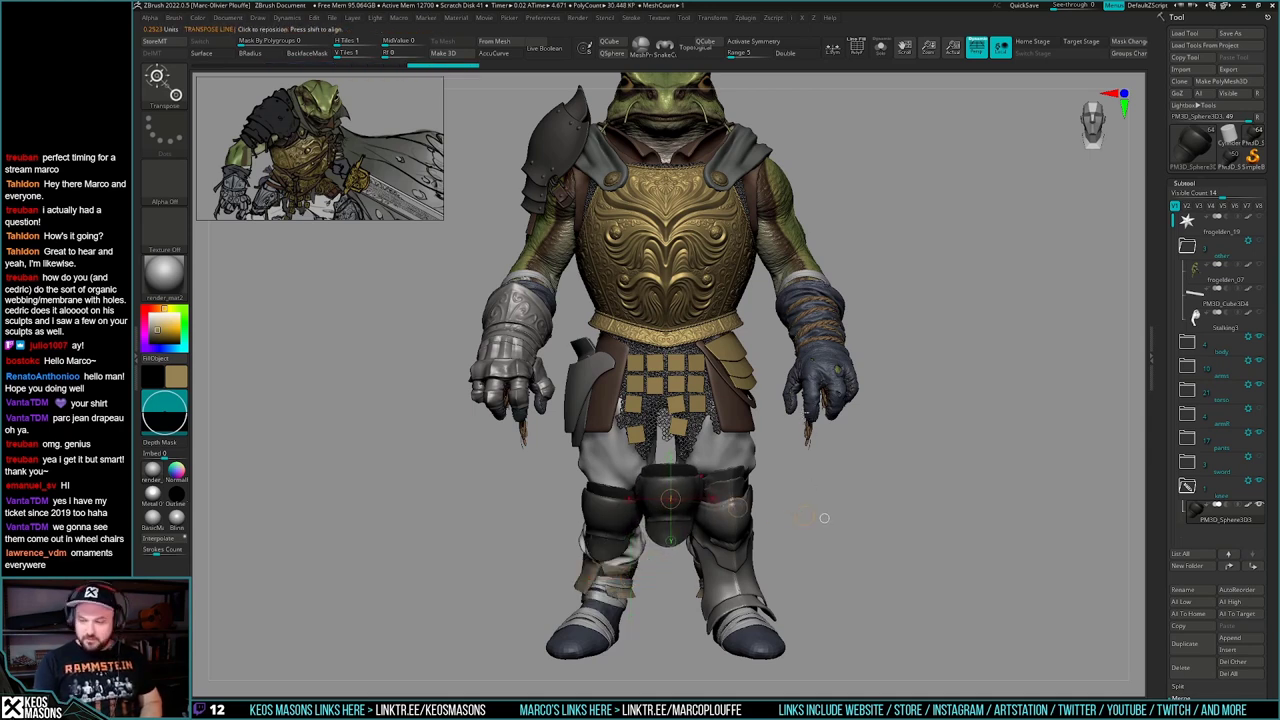
- Hide the pants, torso, arms and body folders, and turn on PolyFrame and the floor grid for the knee guard
left_click(1261, 434)
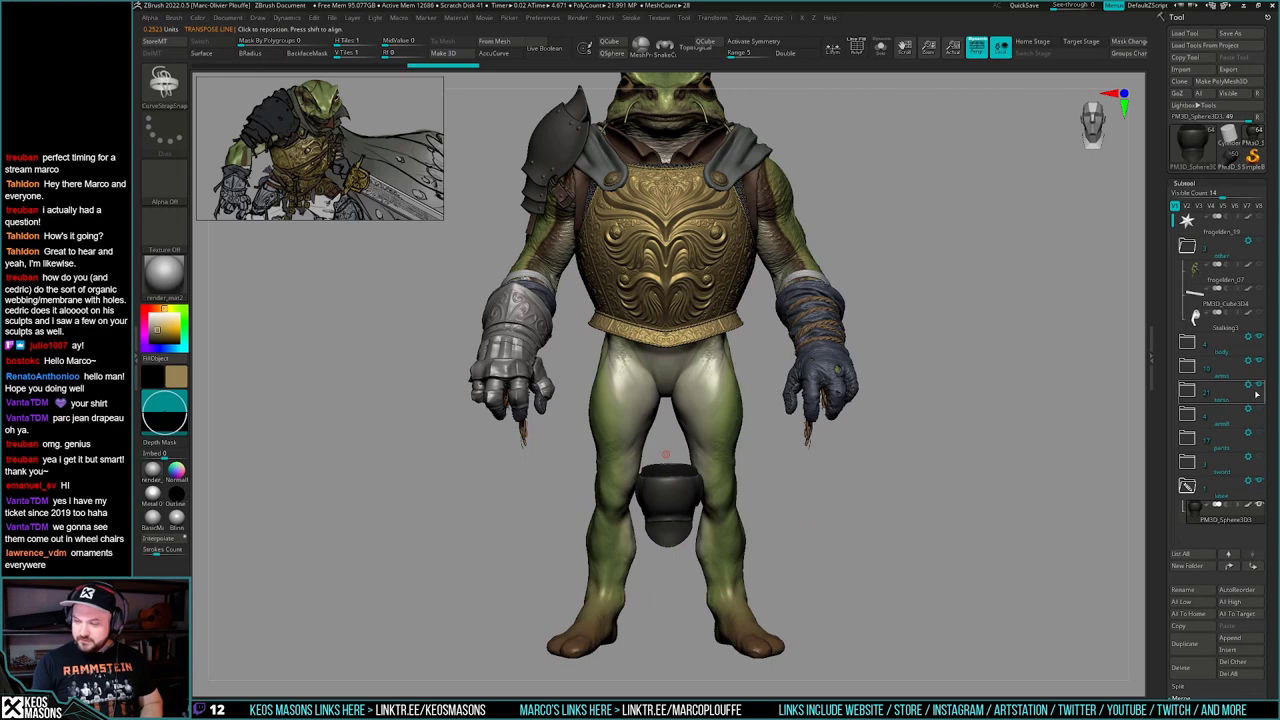
left_click(1260, 384)
left_click(1260, 360)
left_click(1261, 340)
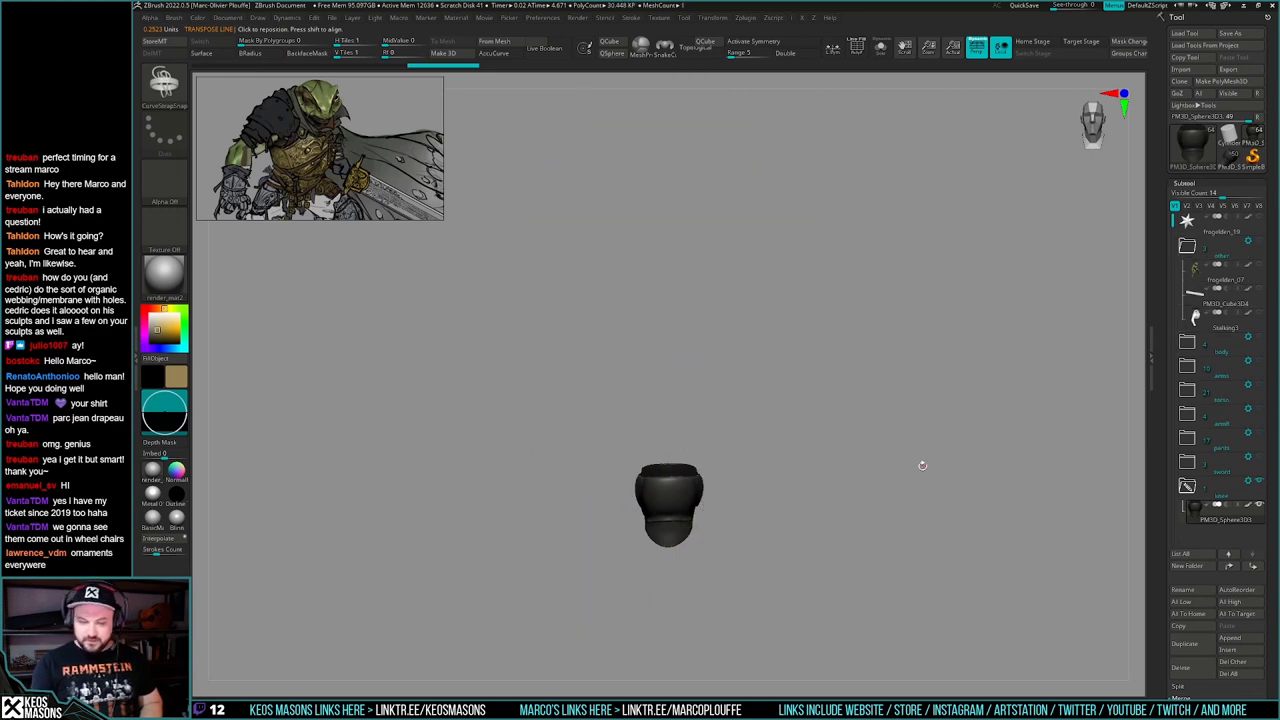
mouse_move(725, 506)
left_mouse_down("alt")
mouse_move(731, 534)
mouse_move(721, 489)
left_mouse_up("alt")
key("shift+f")
key("shift+p")
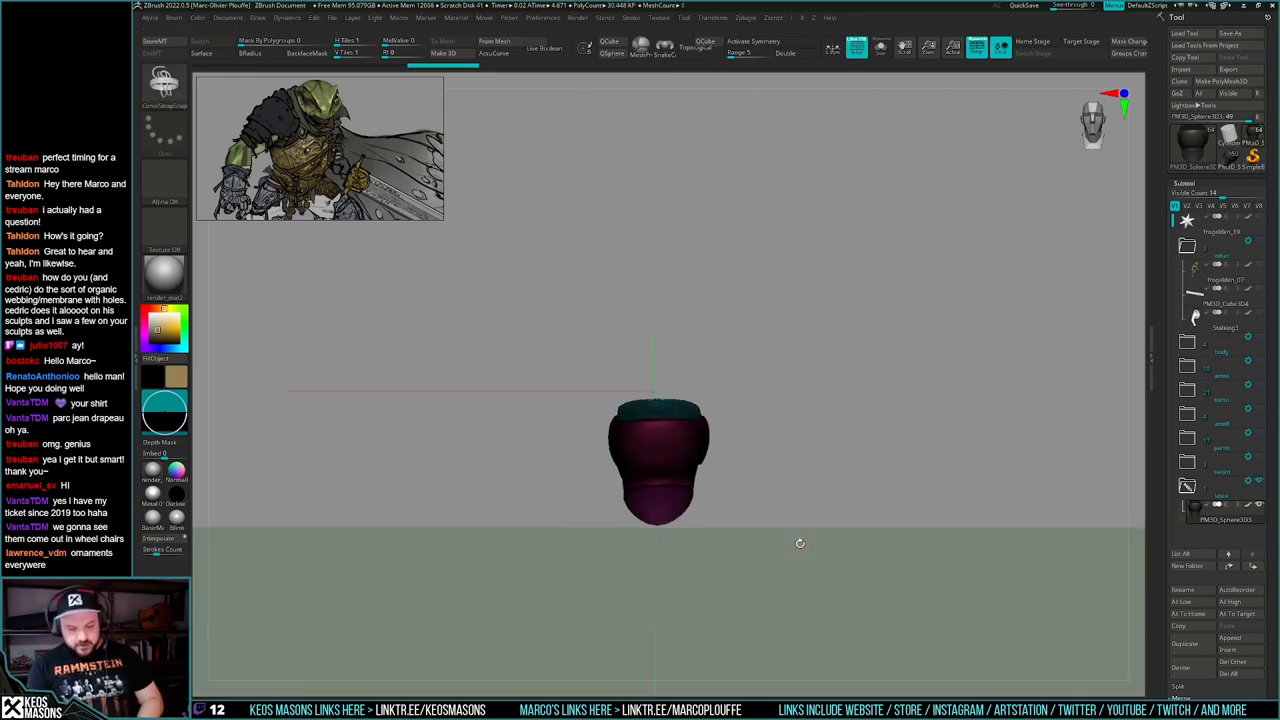
- Turn off perspective, centre the knee guard on the world axis and straighten its rotation with Transpose
left_click_drag(826, 508, 820, 575)
key("w")
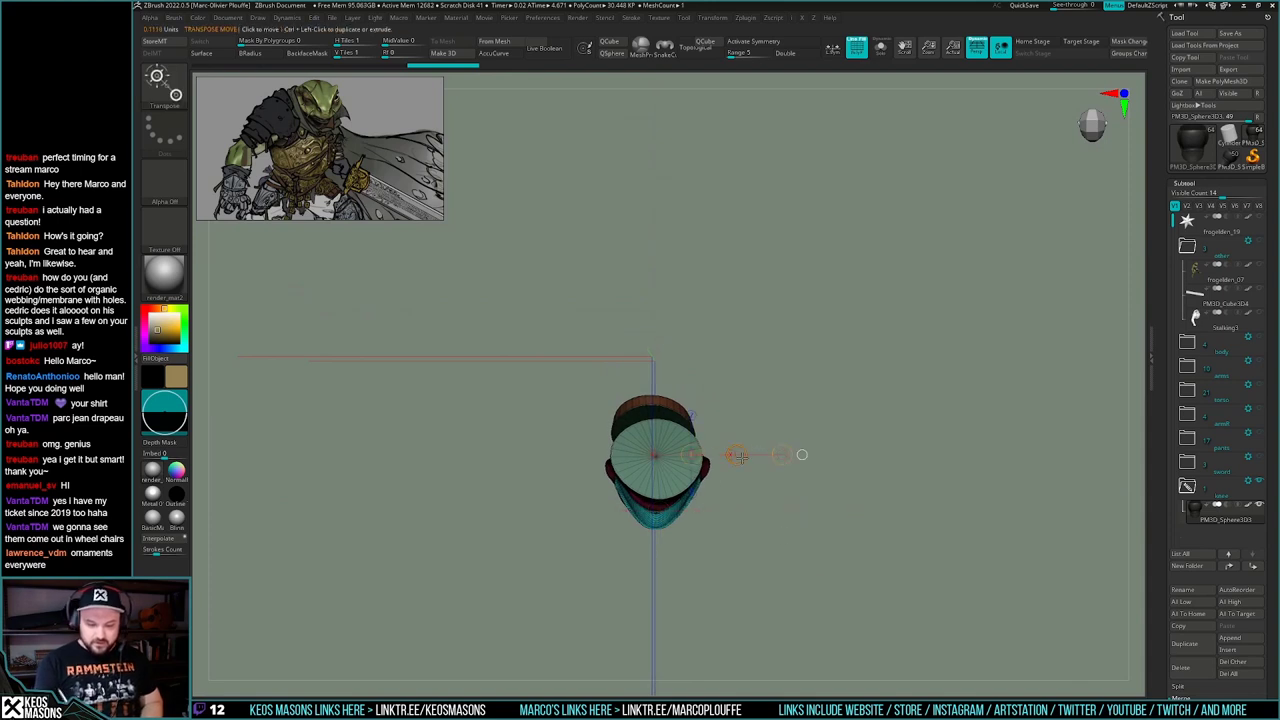
left_click_drag(741, 457, 736, 458)
key("p")
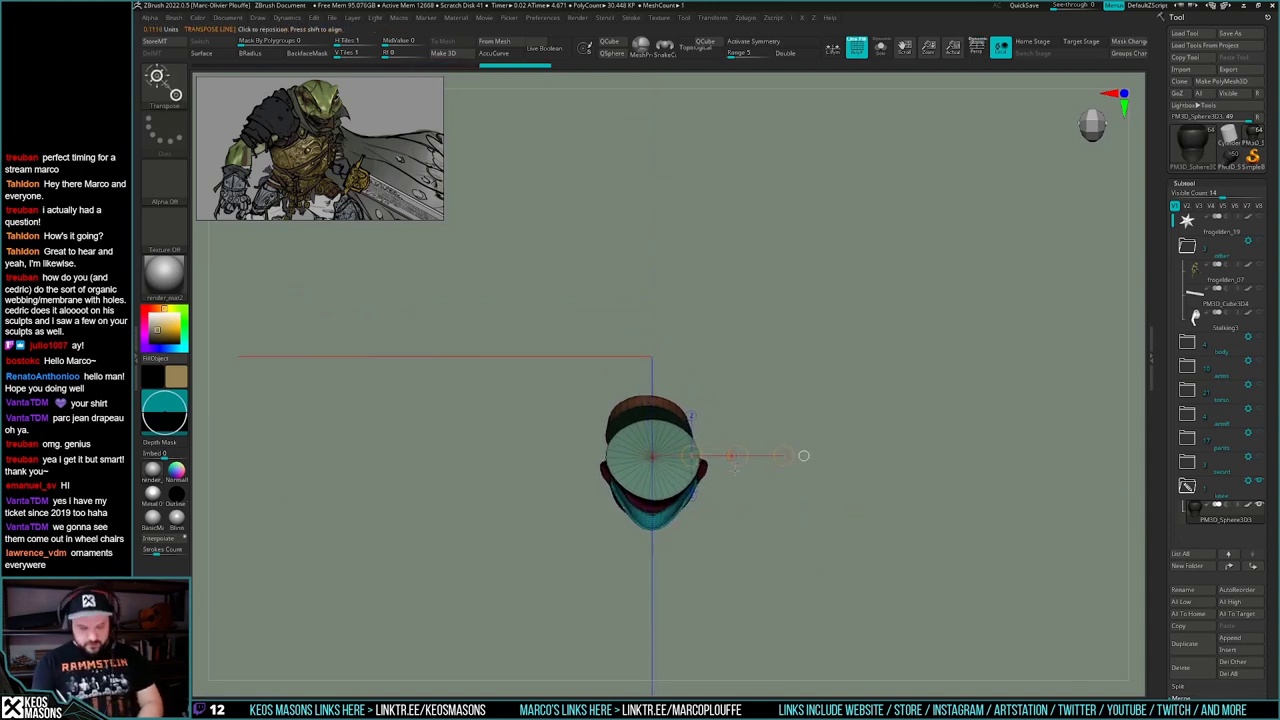
mouse_move(649, 500)
left_mouse_down()
mouse_move(764, 478)
mouse_move(767, 442)
left_mouse_up()
left_click_drag(706, 476, 703, 473)
right_click_drag(738, 550, 735, 490, "shift")
mouse_move(735, 489)
left_mouse_down()
mouse_move(791, 543)
mouse_move(891, 494)
mouse_move(843, 527)
mouse_move(814, 526)
mouse_move(849, 523)
left_mouse_up()
- Try to mirror the knee guard across its central axis
key("shift+f")
key("shift+f")
key("shift+f")
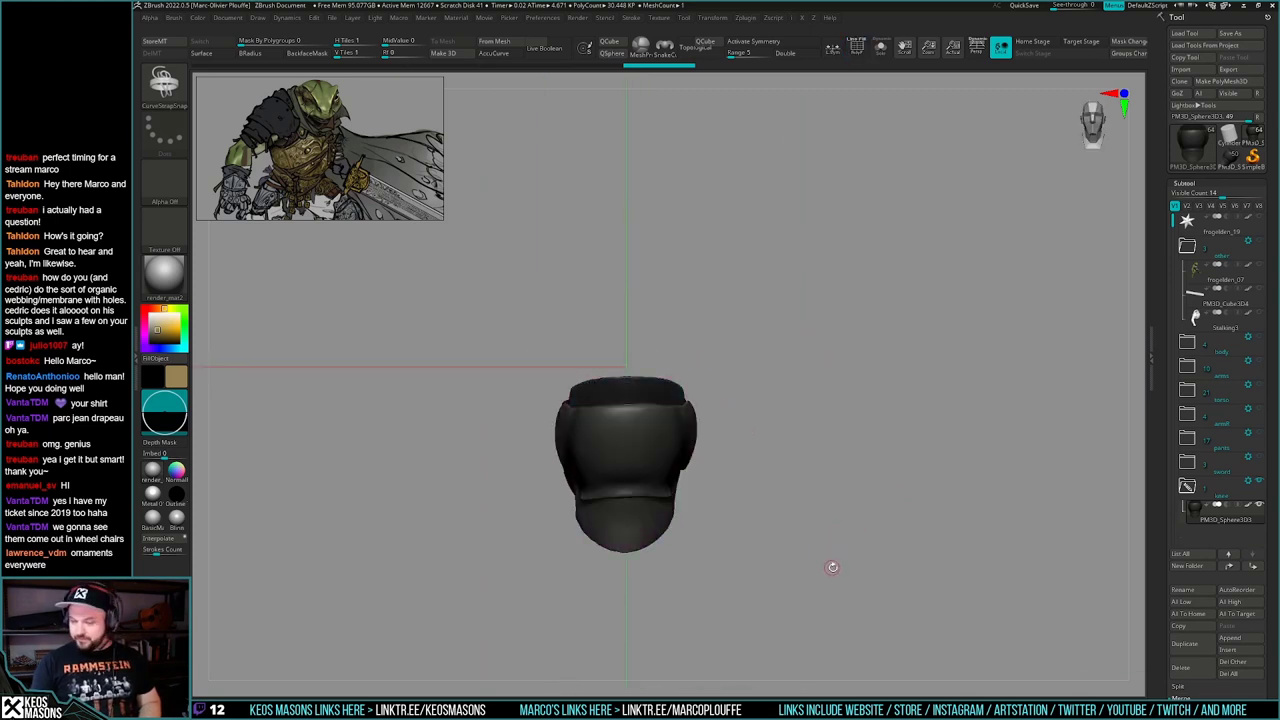
key("z")
left_click(843, 583)
mouse_move(888, 514)
left_mouse_down()
mouse_move(886, 587)
mouse_move(907, 465)
mouse_move(897, 538)
left_mouse_up()
key("ctrl+z")
key("ctrl+shift+z")
key("ctrl+z")
- Shift the knee guard slightly sideways onto the centre axis with Transpose
key("w")
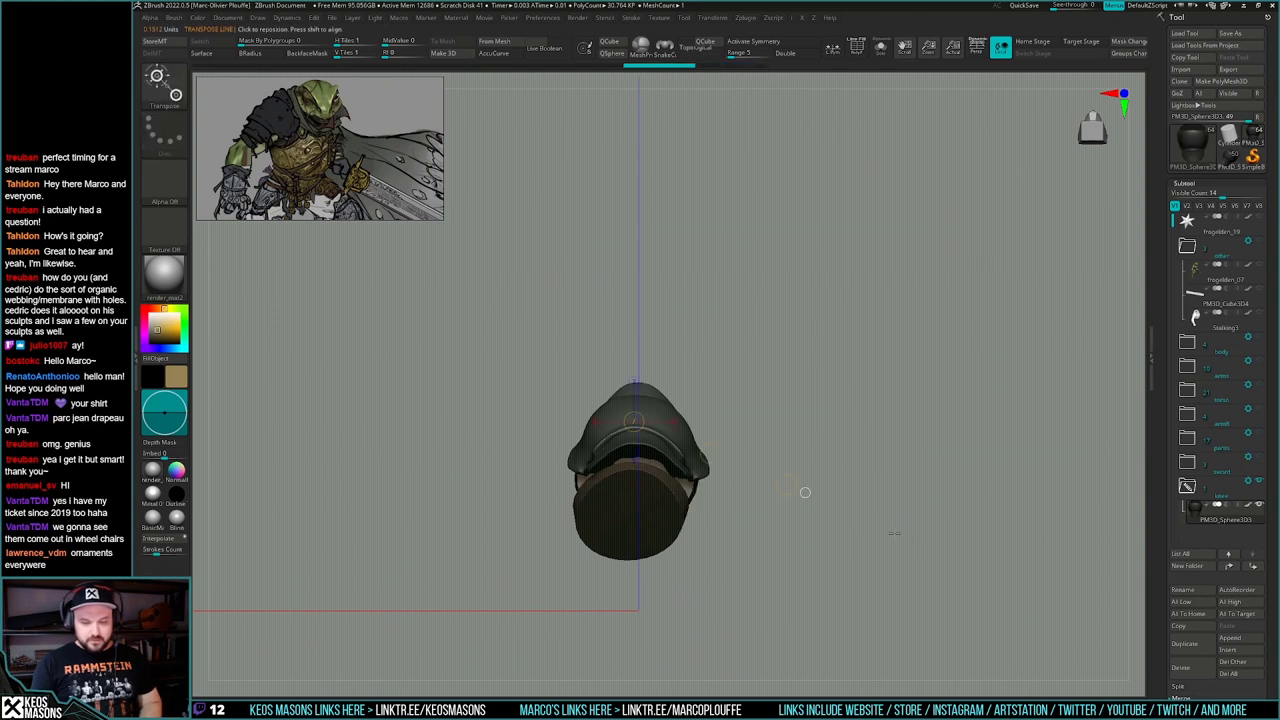
left_click_drag(858, 382, 859, 381)
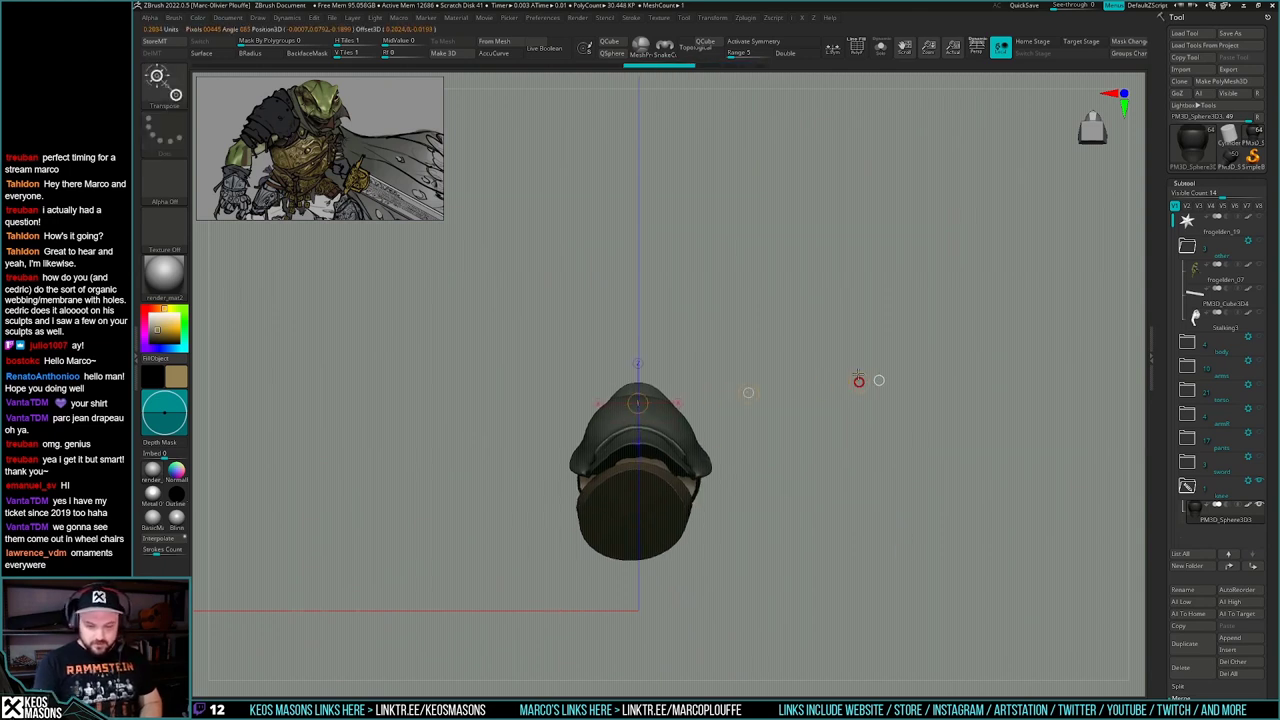
left_click_drag(748, 392, 750, 393)
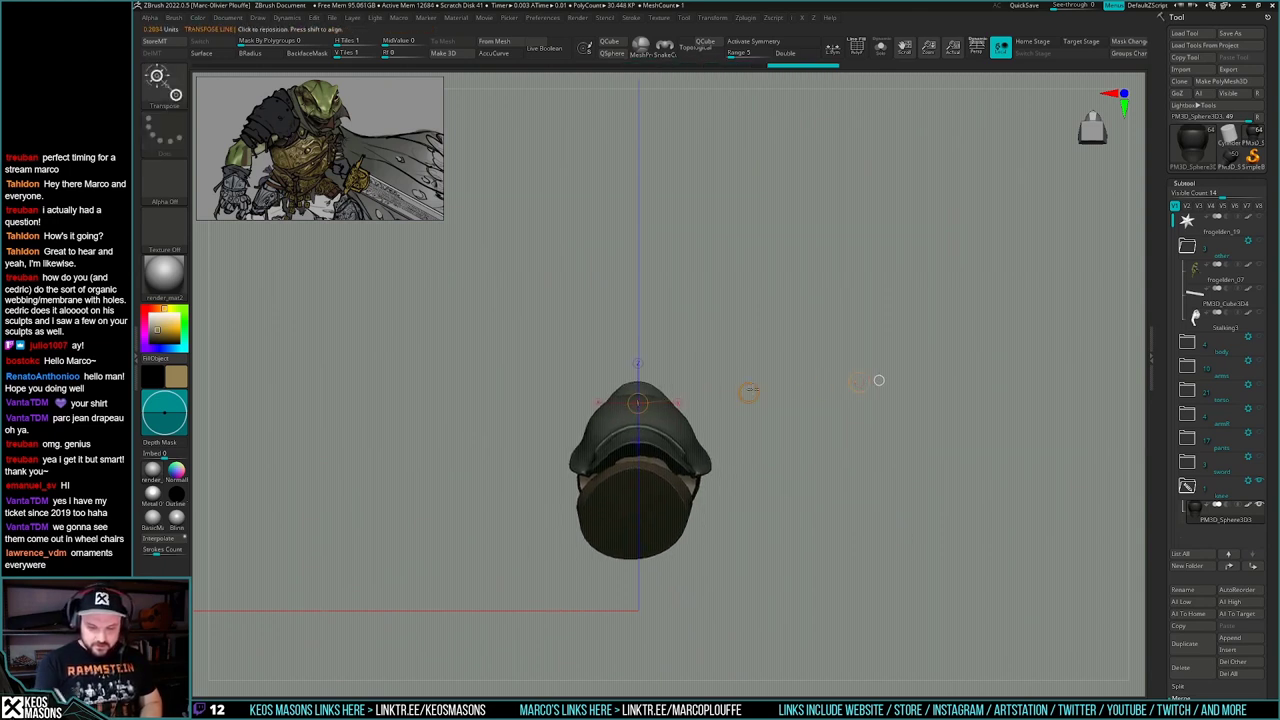
- Mirror the centred knee guard so both halves match, and compare the shape before and after
key("q")
key("space")
left_click(863, 583)
mouse_move(962, 498)
left_mouse_down("ctrl")
mouse_move(899, 538)
mouse_move(900, 591)
mouse_move(884, 545)
mouse_move(907, 535)
mouse_move(914, 550)
mouse_move(800, 445)
left_mouse_up("ctrl")
key("ctrl+z")
key("ctrl+shift+z")
key("ctrl+z")
key("ctrl+shift+z")
key("ctrl+z")
key("ctrl+shift+z")
key("shift+f")
key("shift+f")
key("ctrl+shift+z")
key("shift+f")
key("shift+f")
- Split the knee guard's armour plates from the rear straps into separate subtools using a Transpose topology mask
key("w")
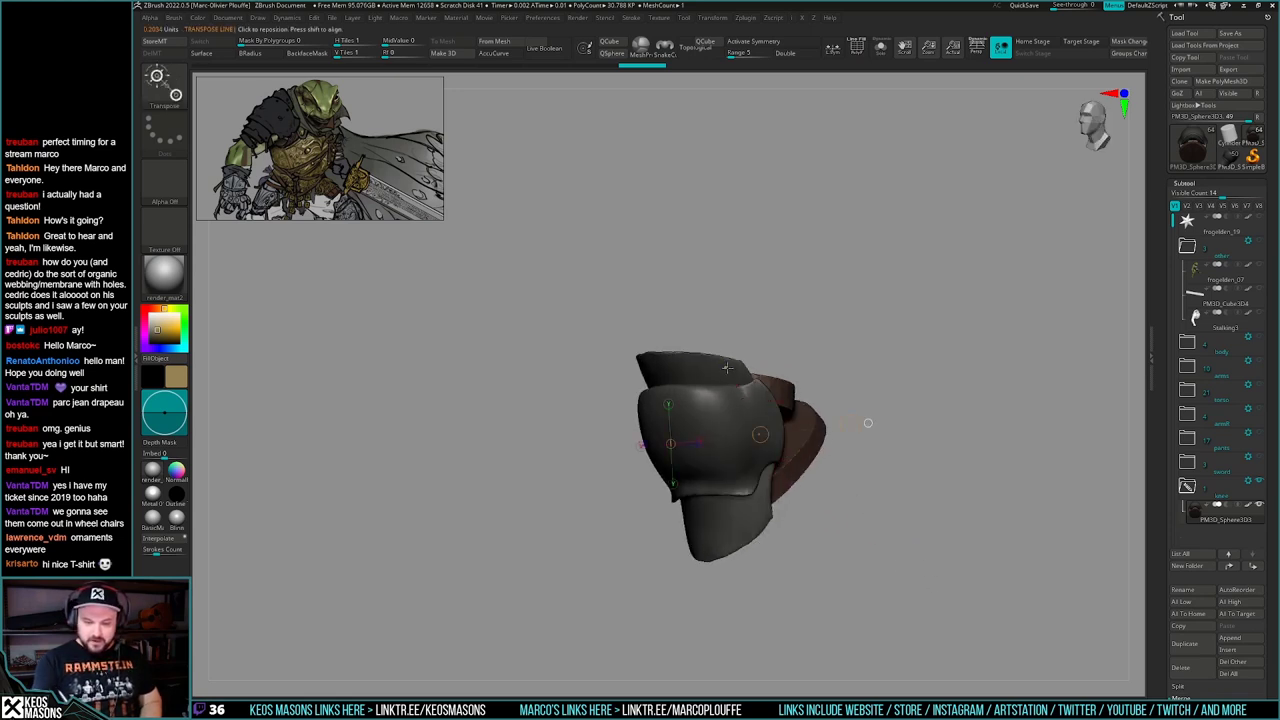
mouse_move(779, 390)
left_mouse_down("ctrl")
mouse_move(733, 497)
mouse_move(735, 480)
left_mouse_up("ctrl")
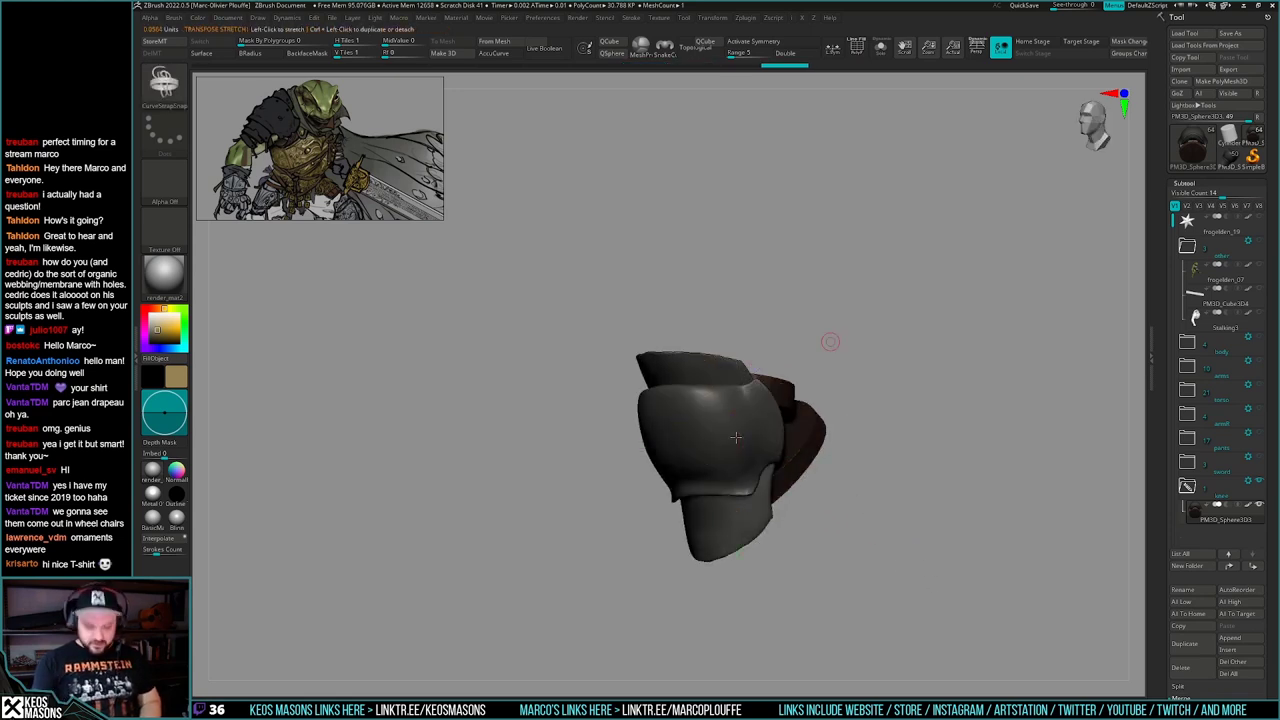
key("ctrl+shift+s")
key("q")
- Leave a snapshot of the posed frog knight's upper body on the canvas as reference and return to the knee guard model
mouse_move(931, 548)
right_mouse_down("ctrl")
mouse_move(914, 534)
mouse_move(939, 360)
right_mouse_up("ctrl")
left_click_drag(880, 592, 1110, 454)
left_click(1224, 171)
right_click_drag(920, 205, 805, 577, "alt")
right_click_drag(810, 521, 470, 288)
right_click_drag(557, 471, 789, 602, "ctrl")
right_click_drag(830, 503, 826, 578, "alt")
left_click_drag(825, 578, 828, 567)
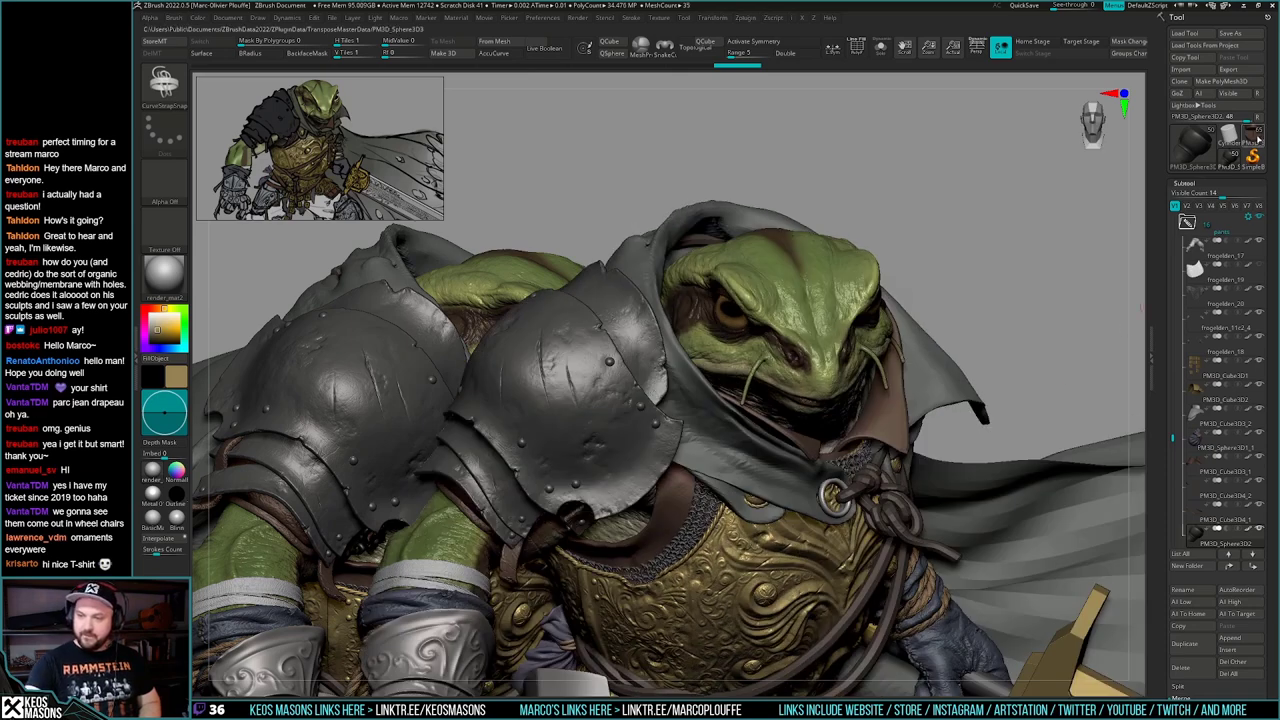
left_click(1258, 139)
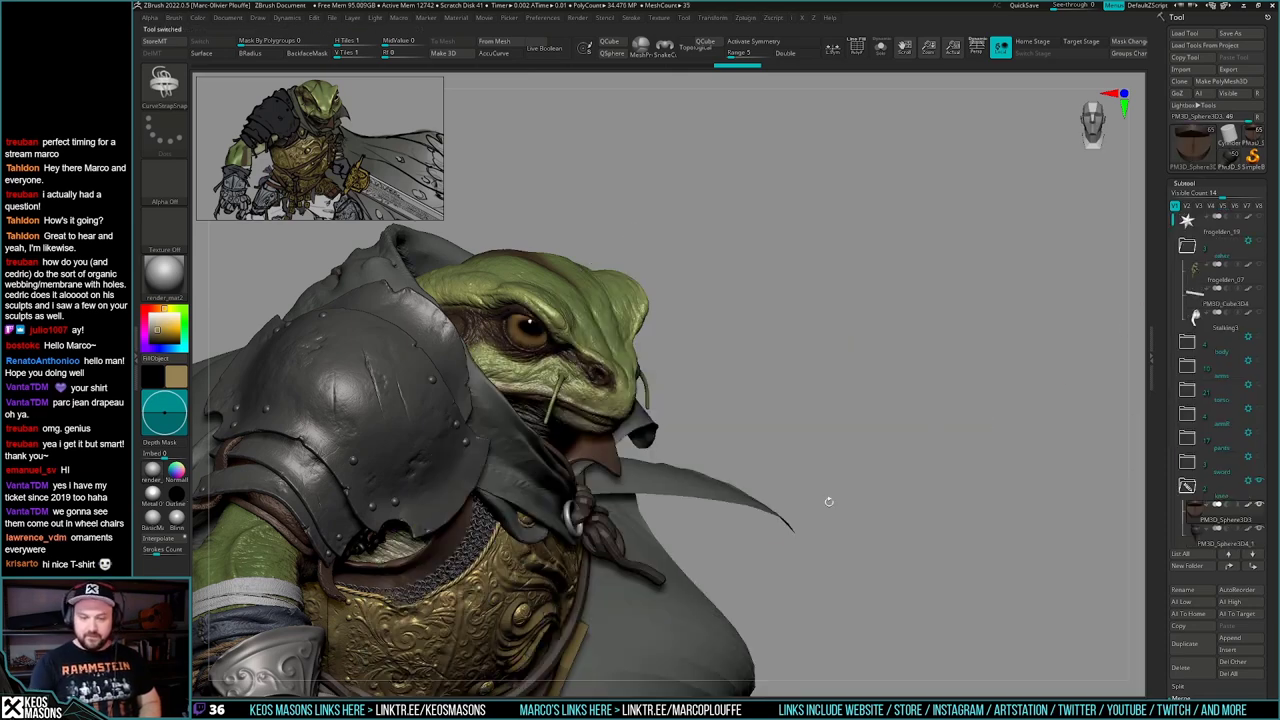
mouse_move(829, 500)
left_mouse_down()
mouse_move(798, 570)
mouse_move(969, 249)
mouse_move(994, 456)
mouse_move(938, 529)
mouse_move(960, 426)
mouse_move(951, 474)
mouse_move(939, 474)
left_mouse_up()
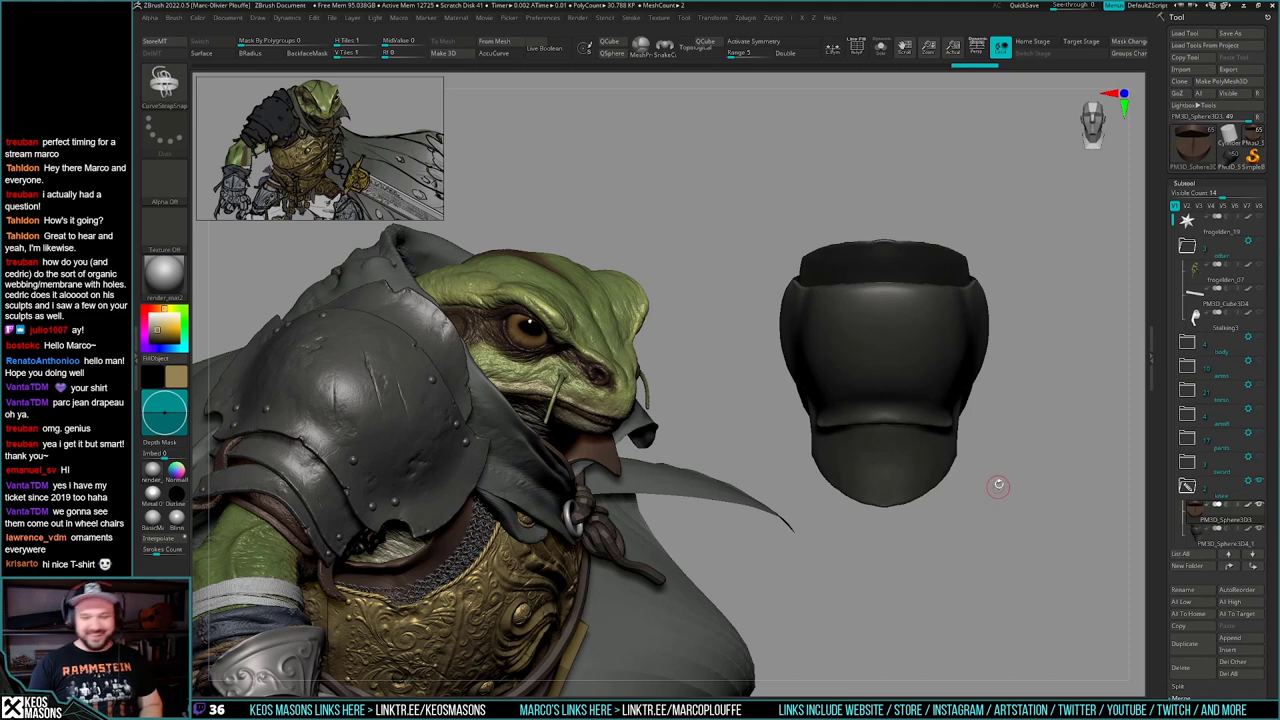
- Hide the strap subtool PM3D_Sphere3D3, select the armour plates and turn on PolyFrame
left_click_drag(998, 484, 1007, 428)
left_click_drag(1007, 428, 993, 469, "alt")
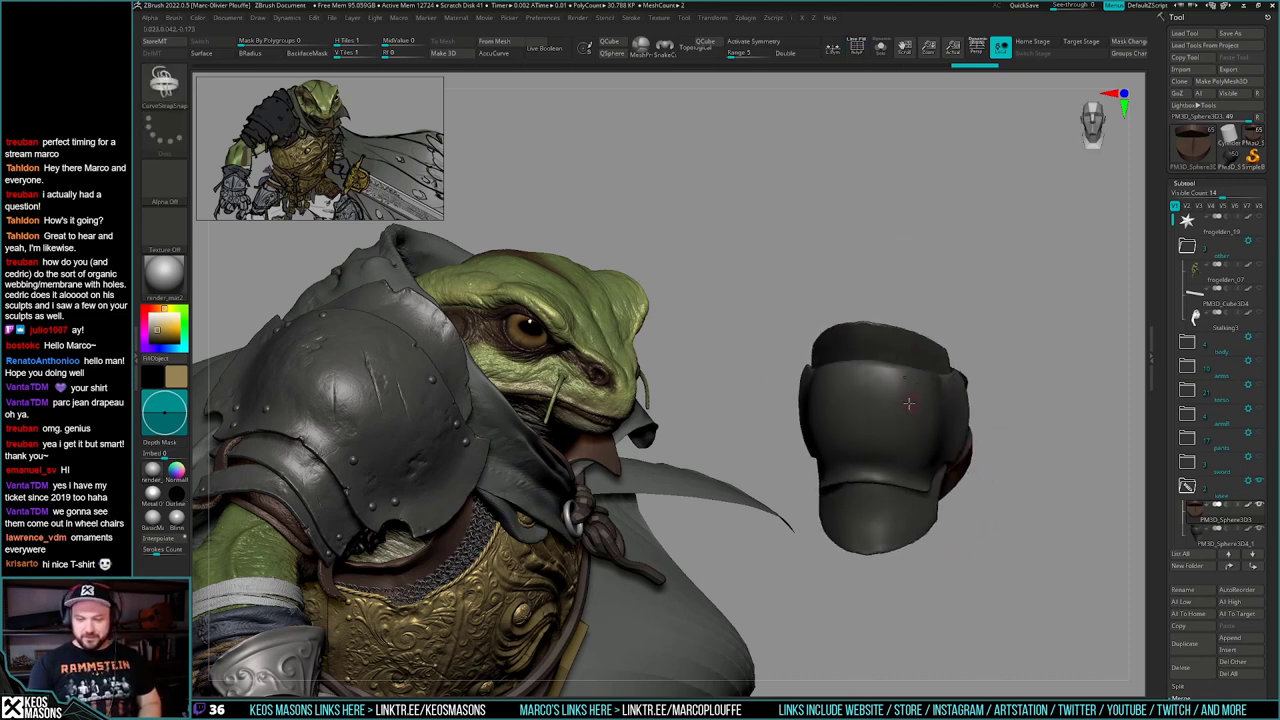
right_click_drag(909, 403, 892, 408)
key("w")
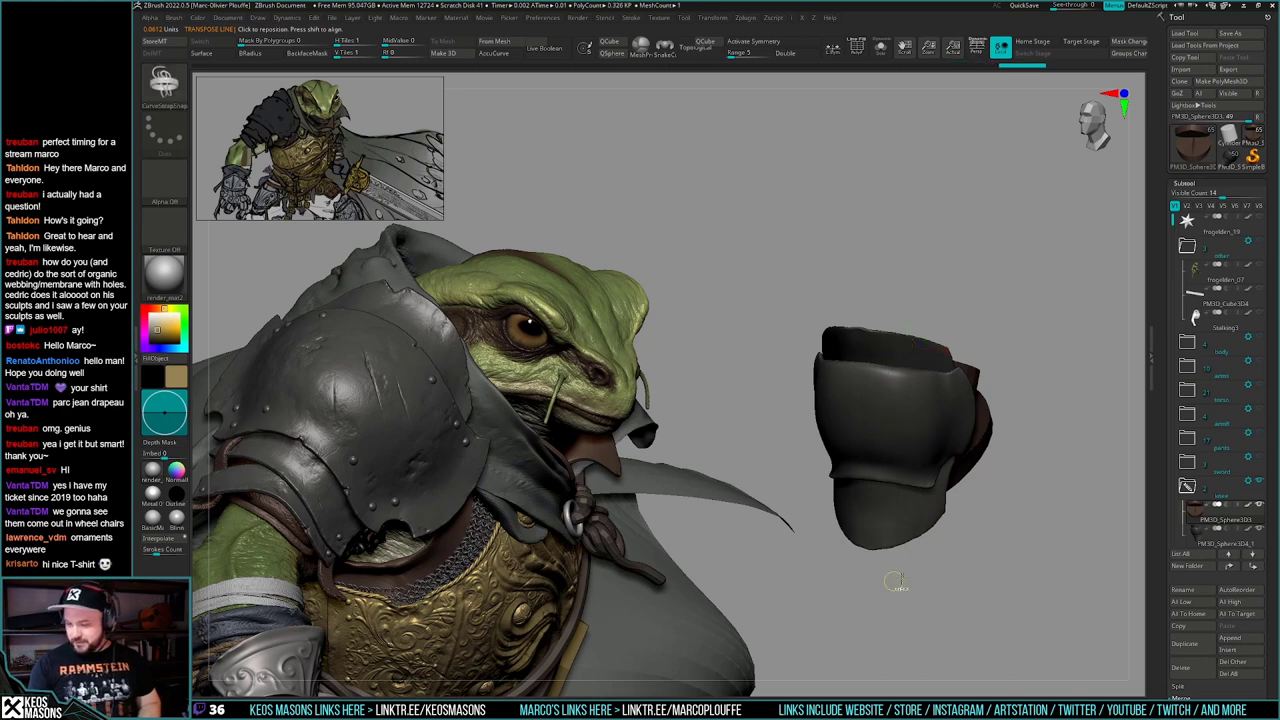
left_click_drag(1173, 246, 1172, 259)
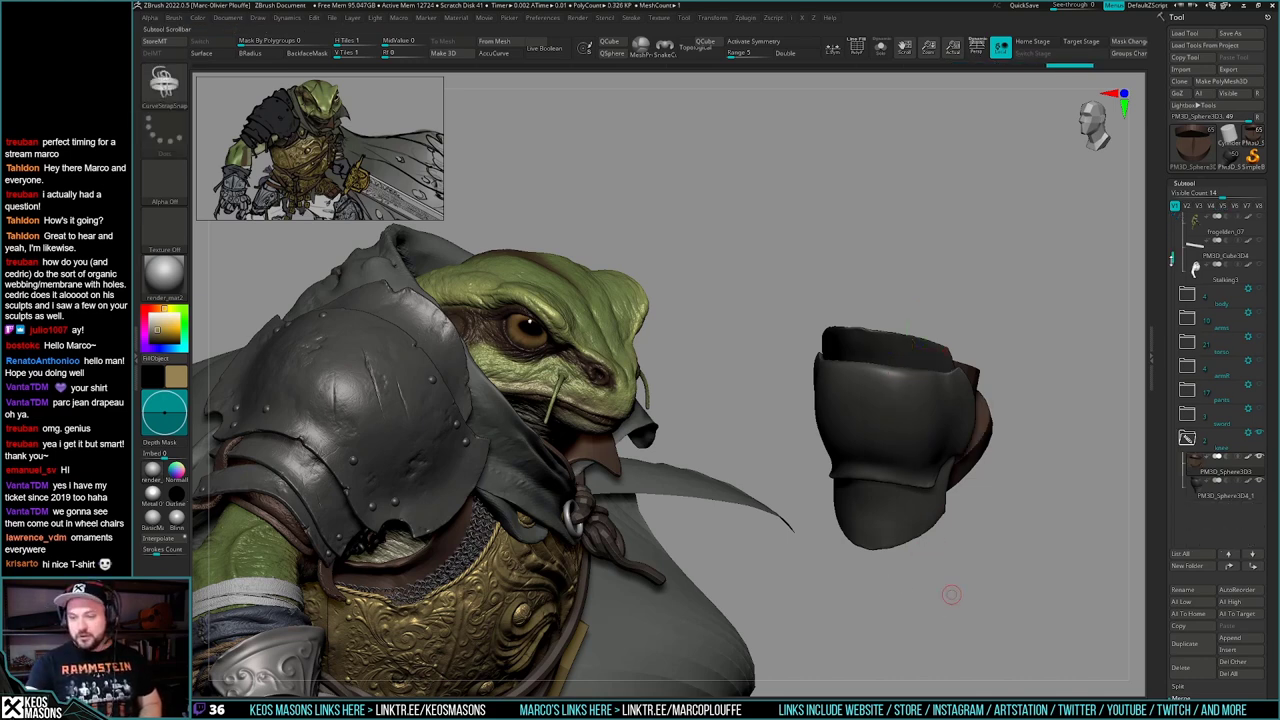
left_click(1259, 457)
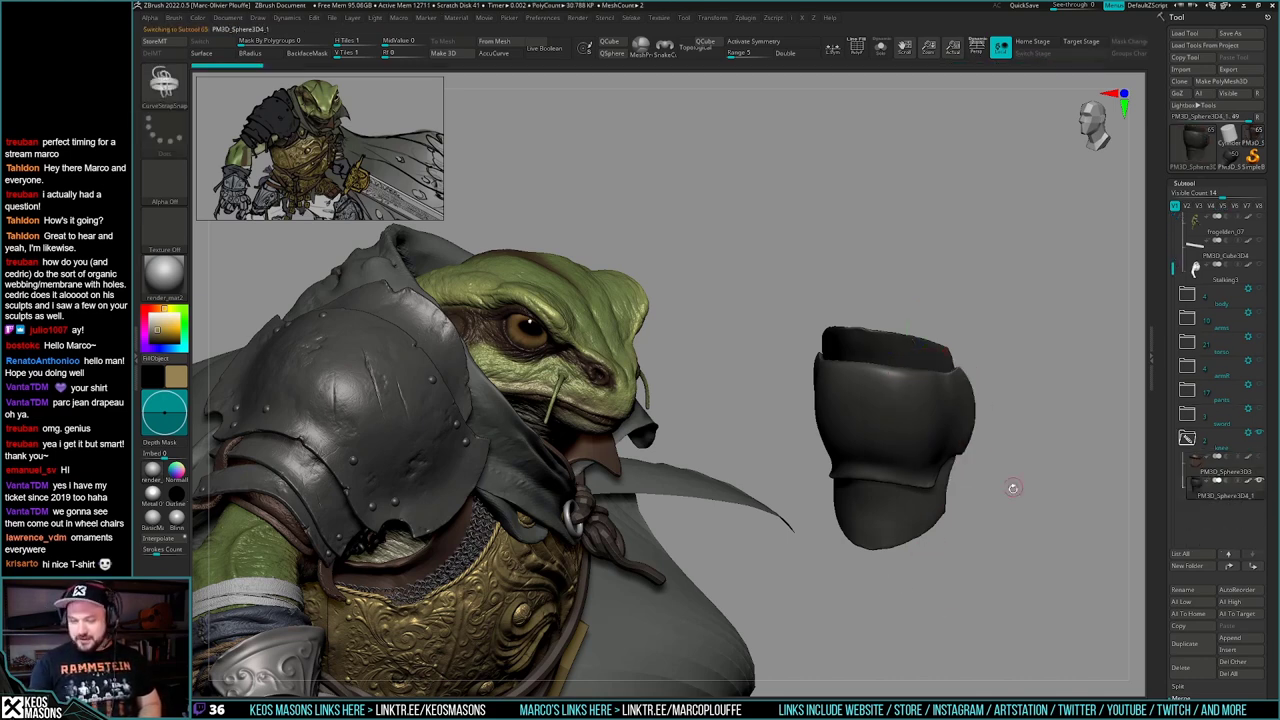
mouse_move(1014, 490)
left_mouse_down()
mouse_move(1011, 503)
mouse_move(957, 487)
mouse_move(977, 522)
mouse_move(975, 498)
mouse_move(1006, 491)
mouse_move(995, 494)
left_mouse_up()
key("shift+f")
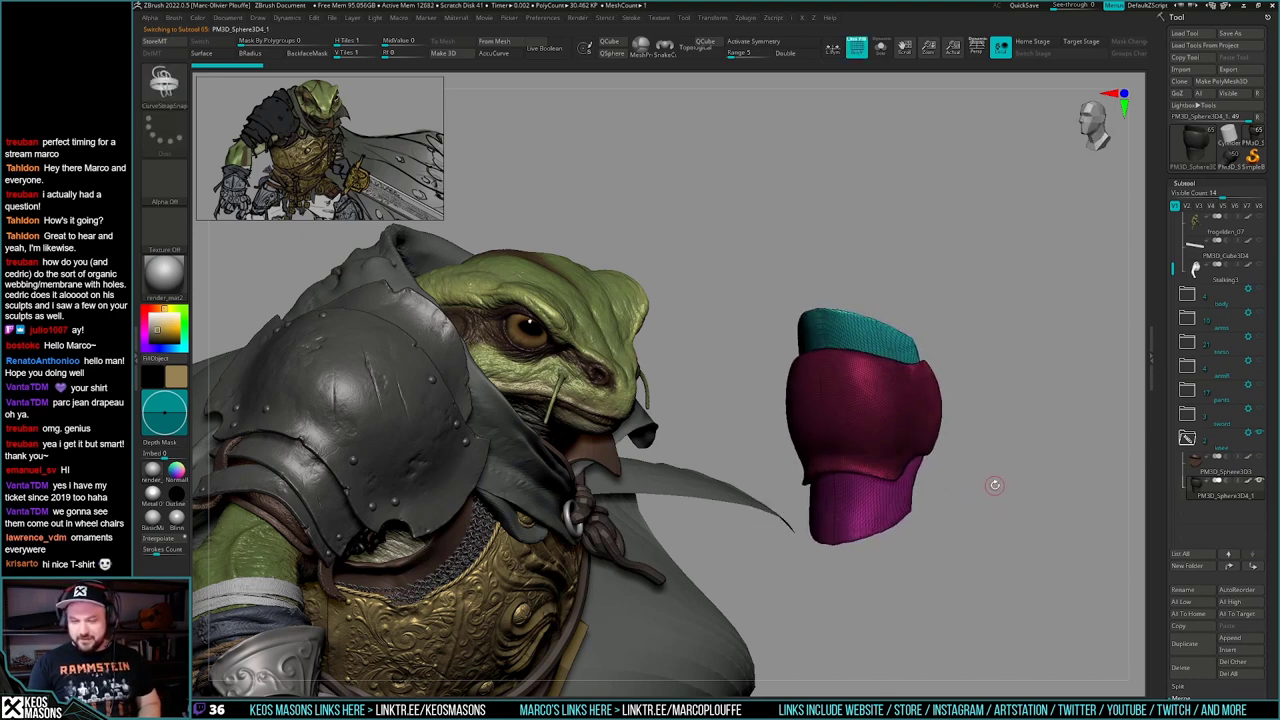
- Split the upper plate into its own subtool with a topology mask, and turn on symmetry
key("w")
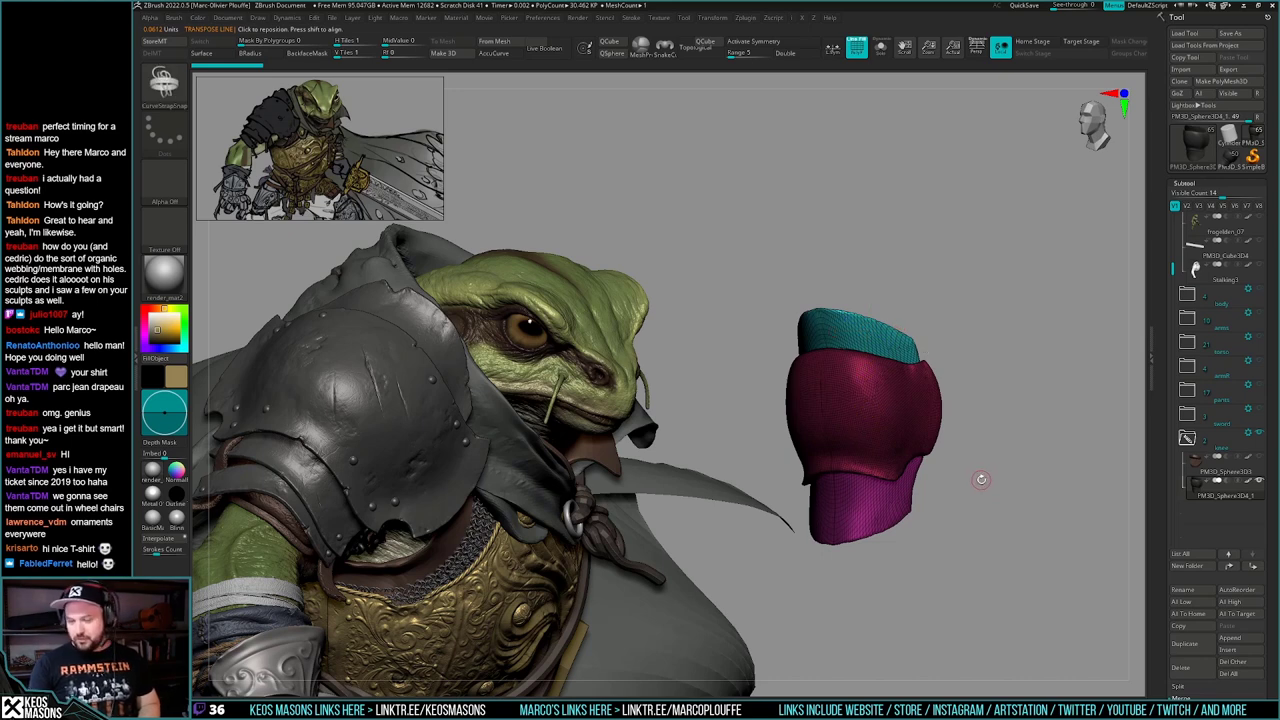
left_click_drag(849, 317, 858, 403, "ctrl")
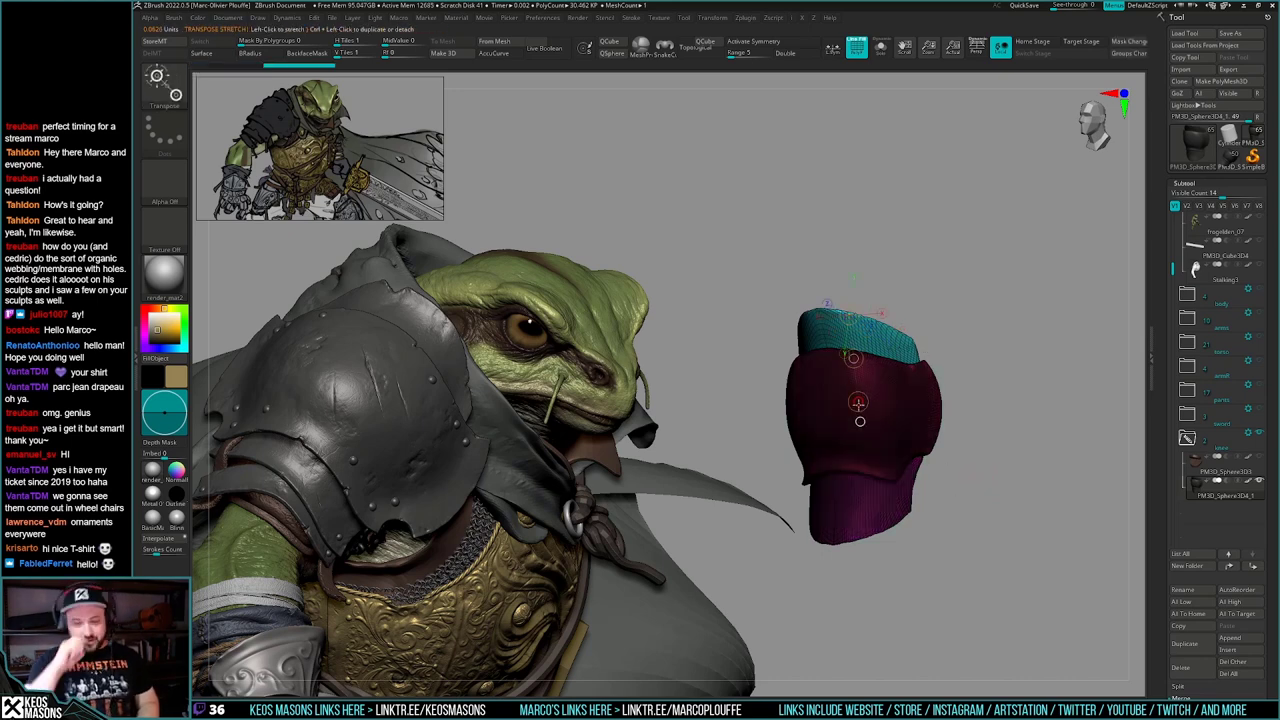
key("x")
mouse_move(960, 434)
left_mouse_down()
mouse_move(983, 437)
mouse_move(966, 449)
mouse_move(977, 442)
mouse_move(971, 466)
left_mouse_up()
key("ctrl+shift+s")
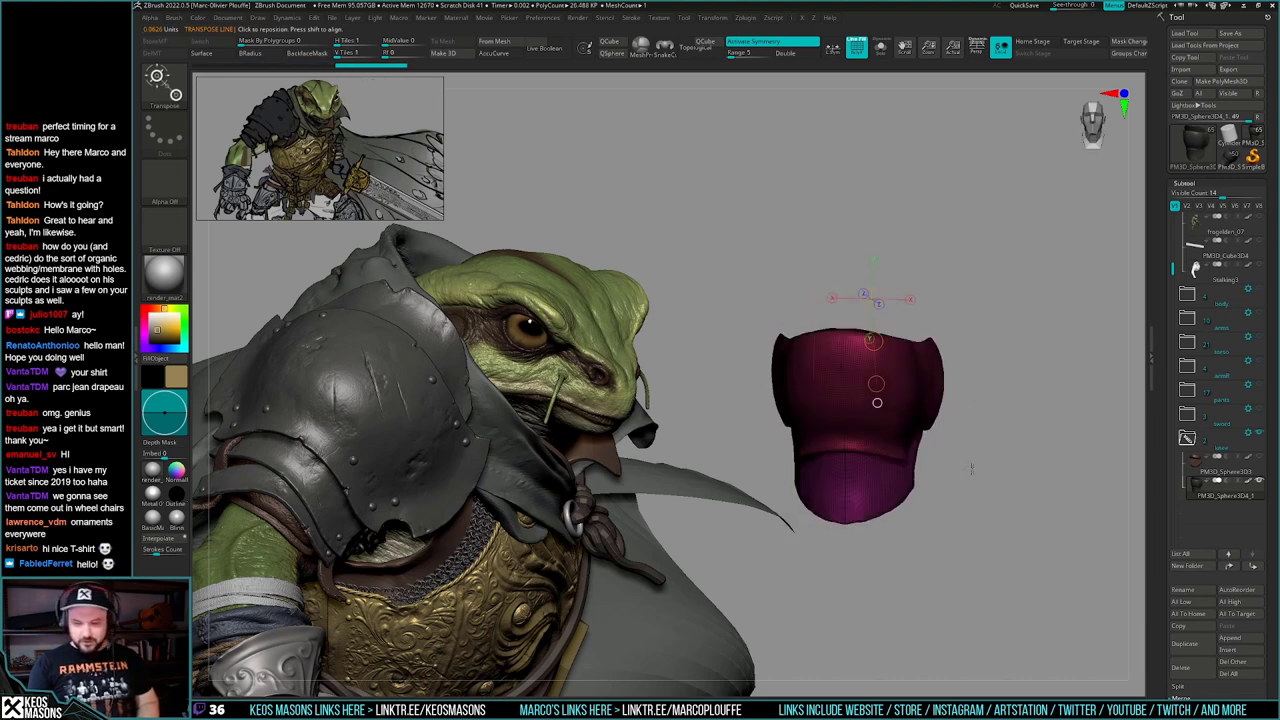
- Split the kneecap plate from the lower plate with a topology mask, clear the mask and turn off PolyFrame
left_click_drag(920, 391, 881, 493, "ctrl")
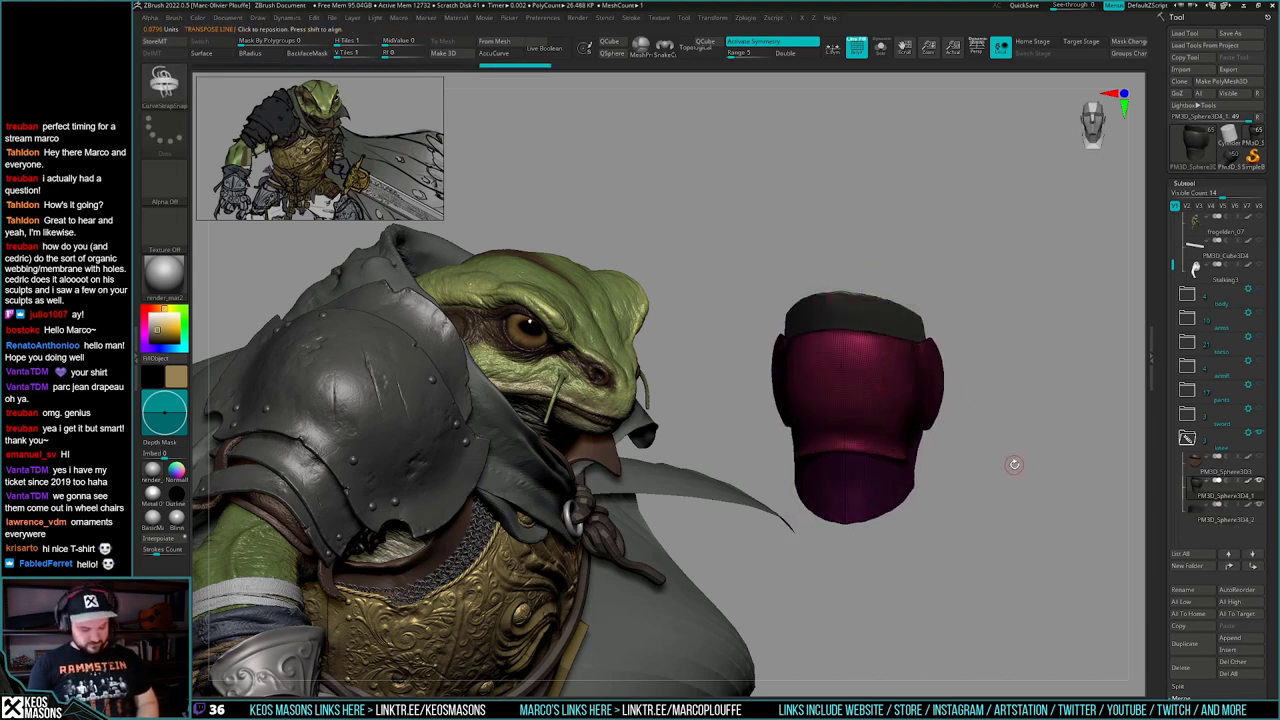
key("ctrl+shift+s")
left_click_drag(1044, 360, 817, 543, "ctrl")
mouse_move(979, 518)
left_mouse_down("ctrl")
mouse_move(1008, 514)
mouse_move(995, 531)
mouse_move(1004, 514)
left_mouse_up("ctrl")
key("shift+f")
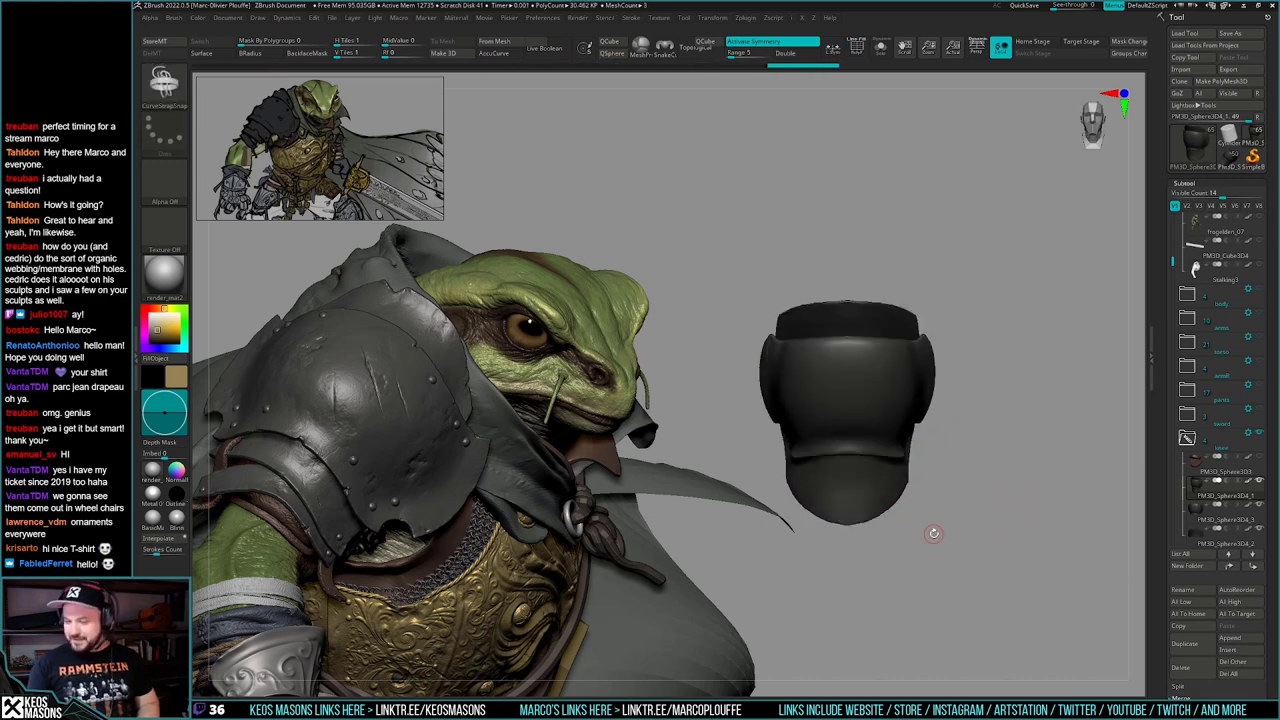
- Check the lower plate's polygons with PolyFrame and subdivide the plate once
left_click_drag(1174, 263, 1174, 293)
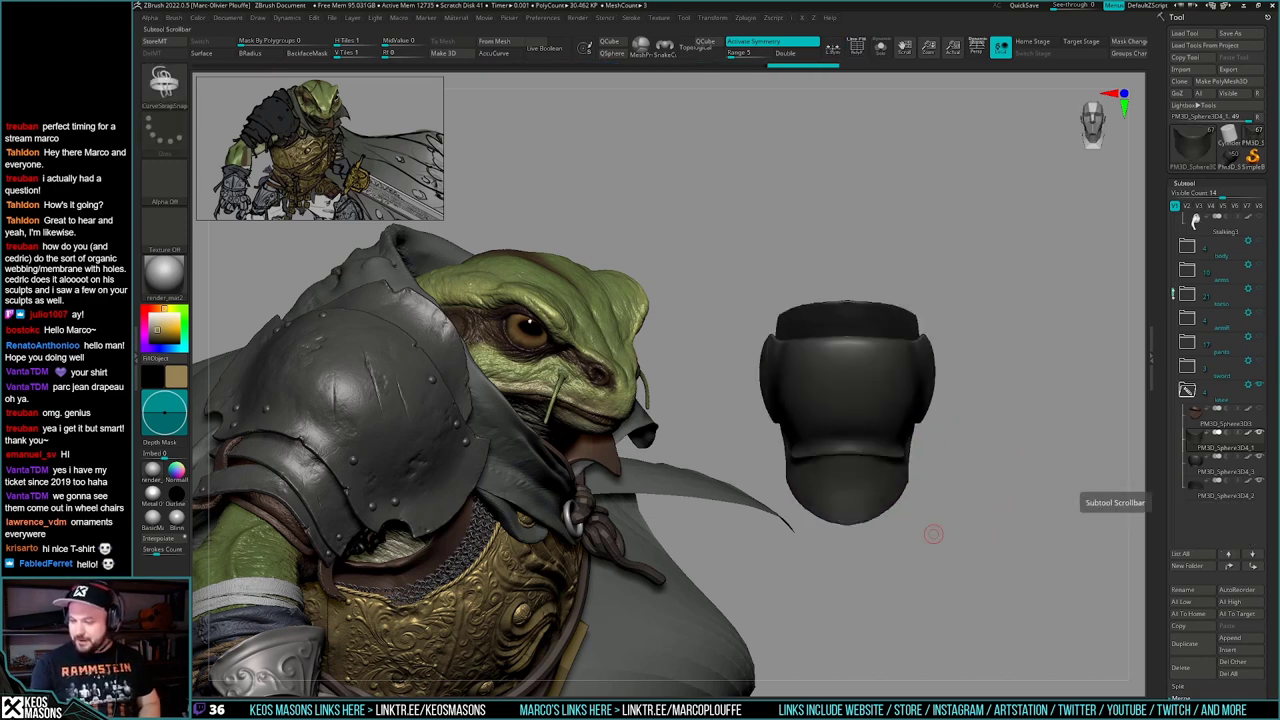
mouse_move(1217, 474)
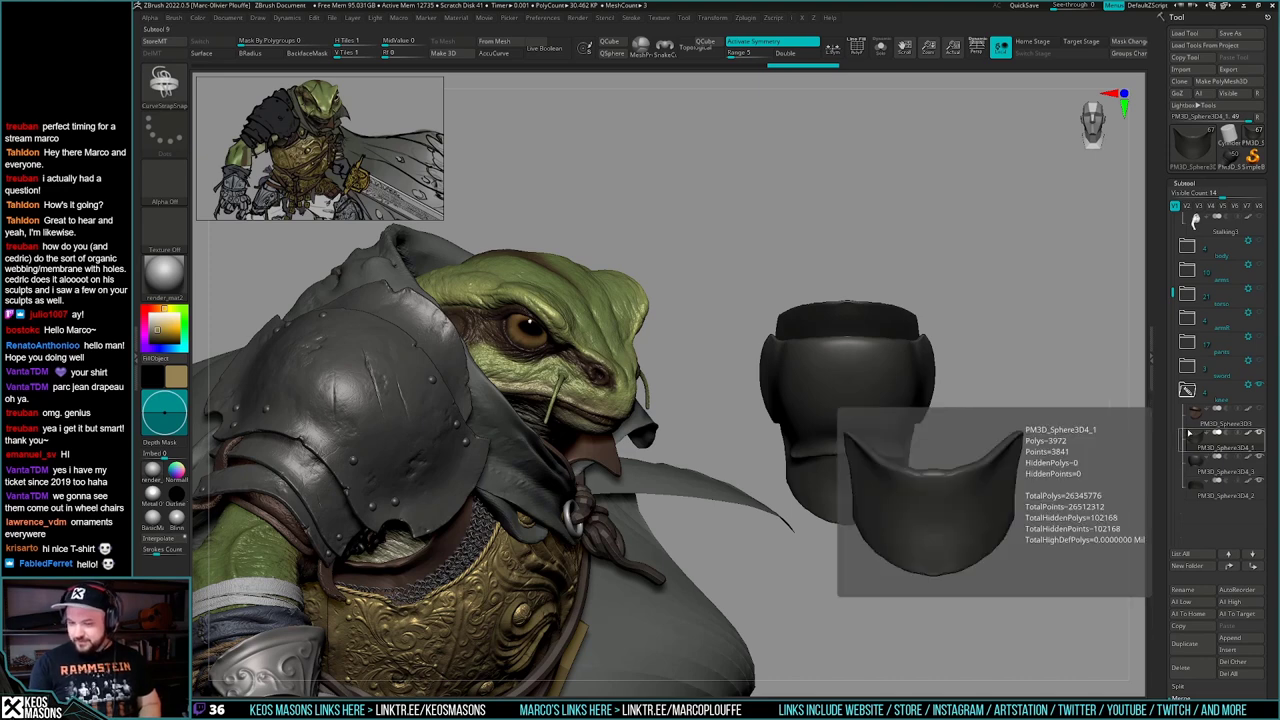
left_click_drag(963, 458, 943, 454)
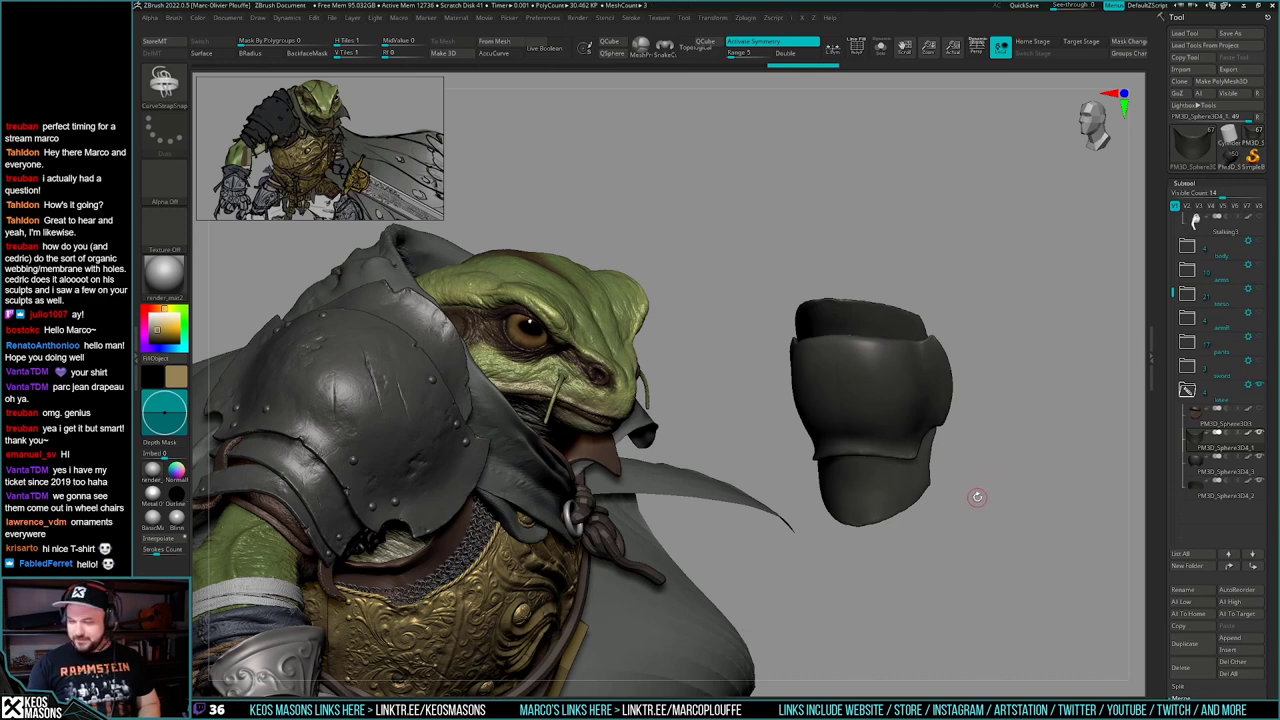
key("shift+f")
left_click_drag(976, 499, 979, 481)
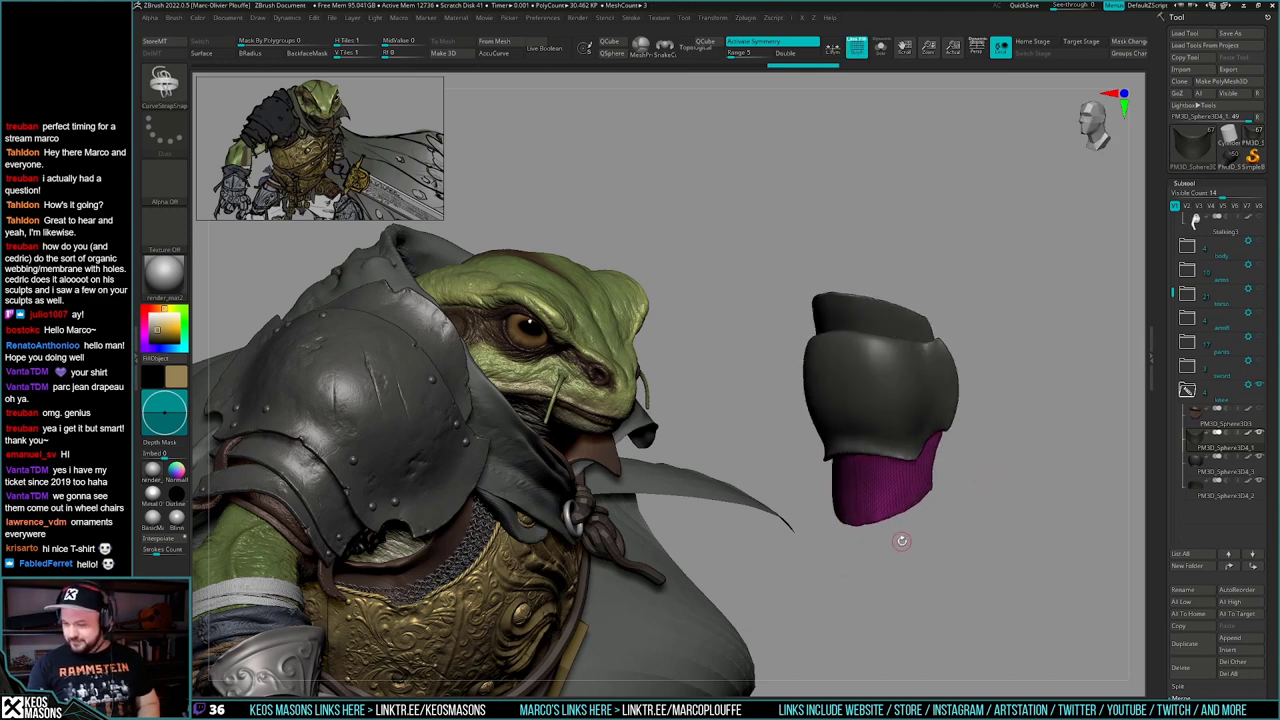
key("shift+f")
- Subdivide the kneecap and upper plates, checking their density with PolyFrame and Solo
left_click(1194, 471)
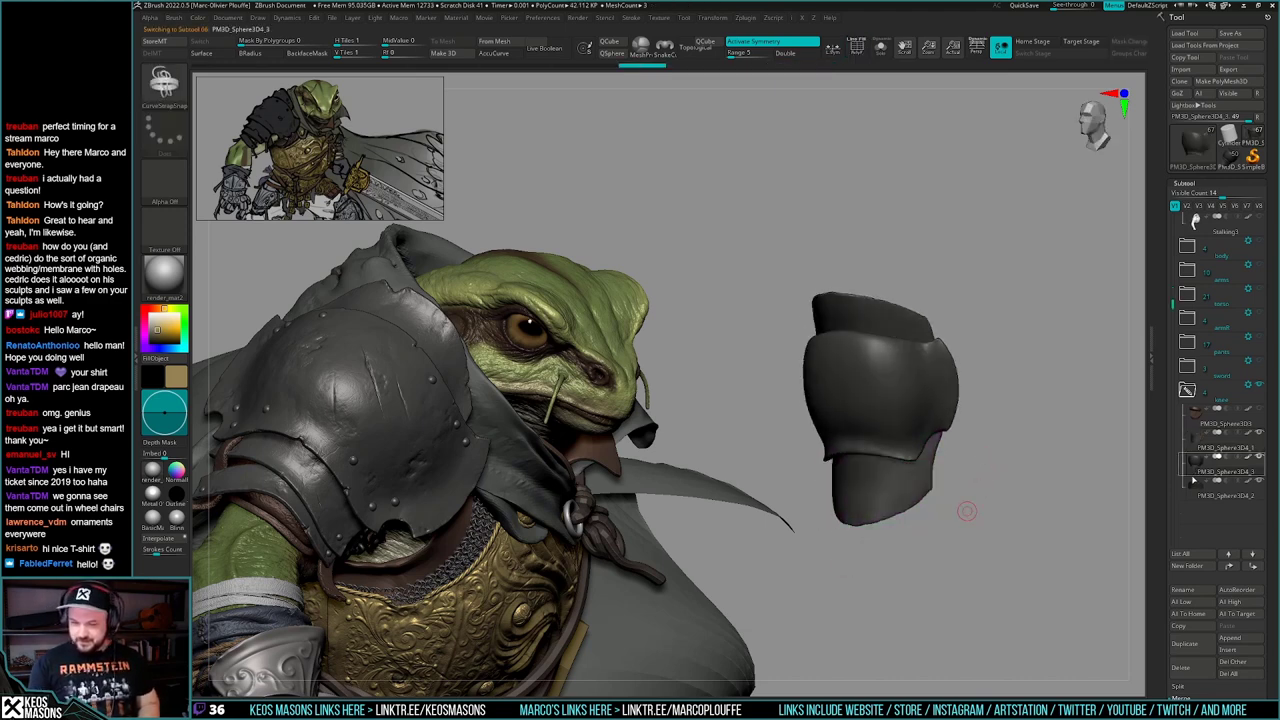
key("shift+f")
key("shift+s")
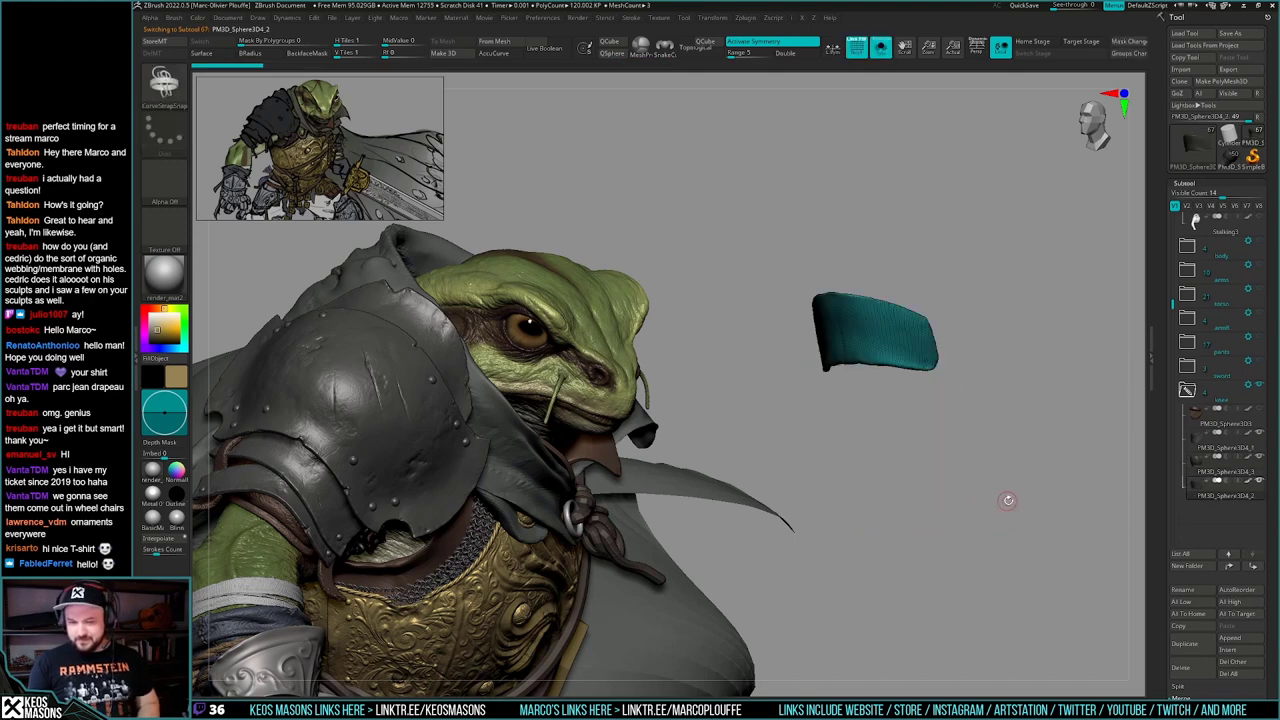
left_click_drag(1008, 500, 956, 537, "alt")
key("shift+f")
key("ctrl+d")
key("shift+s")
key("shift+f")
key("shift+f")
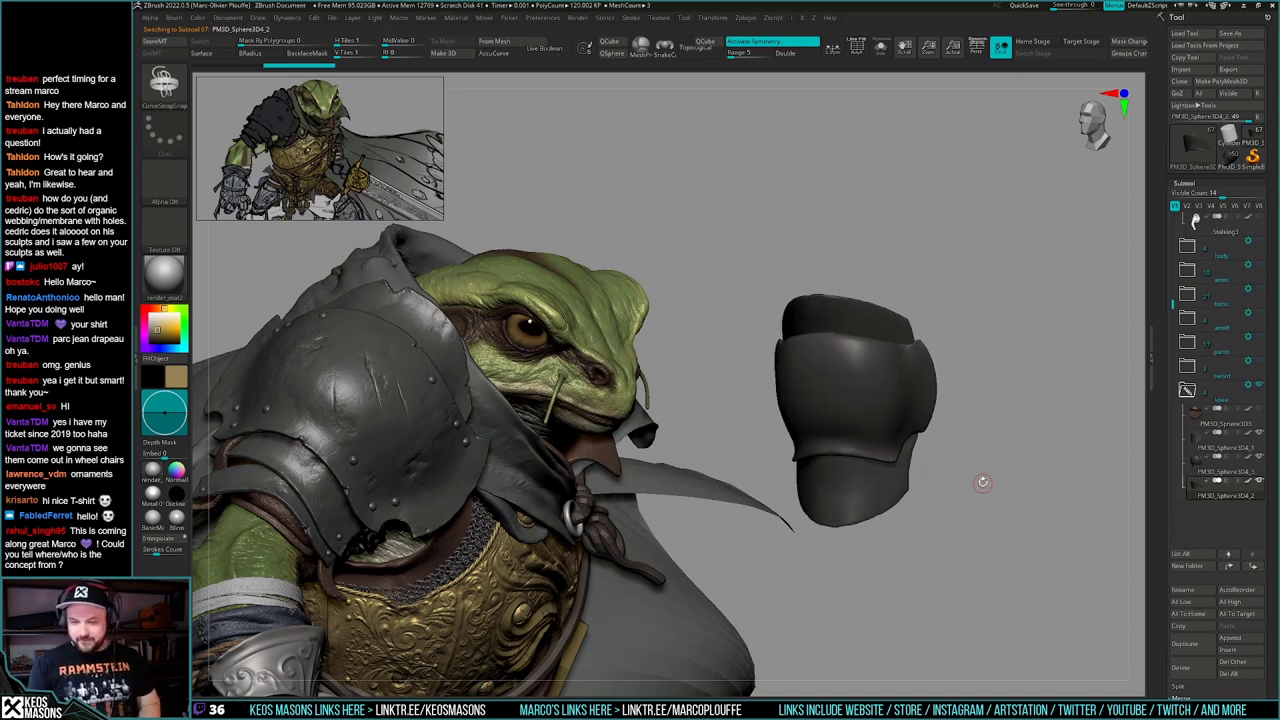
- Merge the three knee guard plates into a single subtool with MergeDown
mouse_move(983, 482)
left_mouse_down()
mouse_move(988, 460)
mouse_move(979, 496)
left_mouse_up()
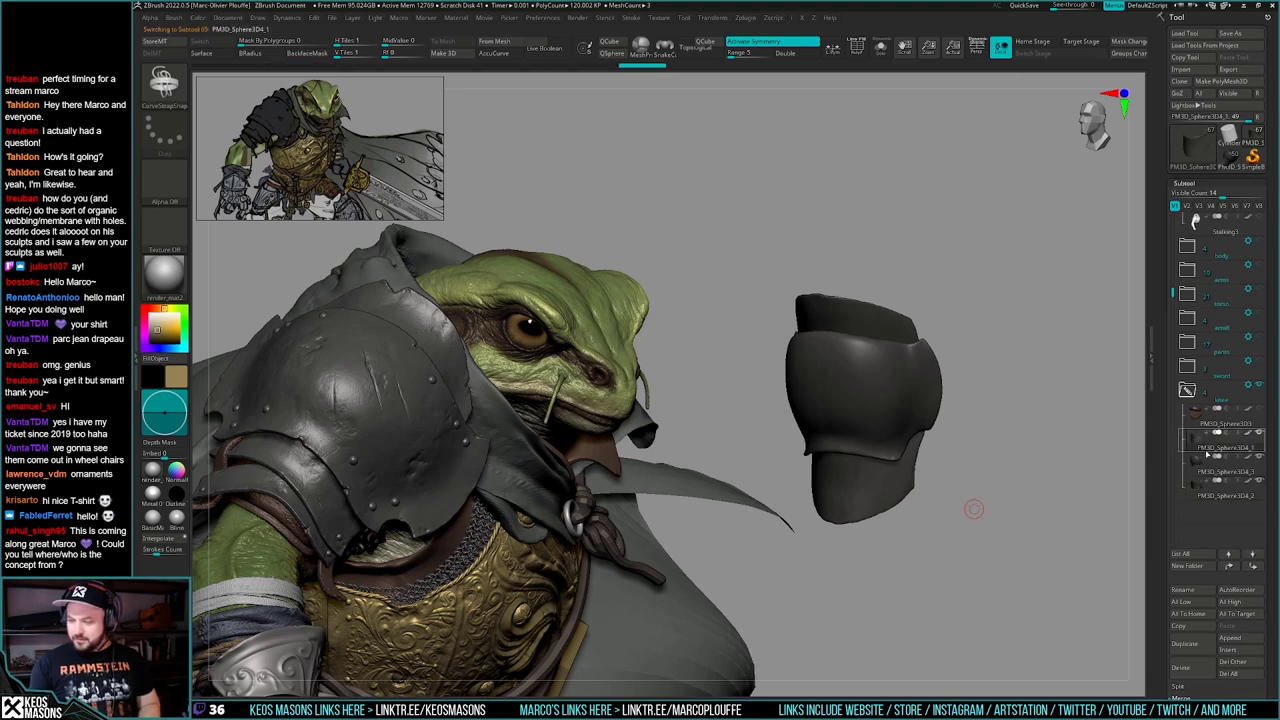
mouse_move(1195, 459)
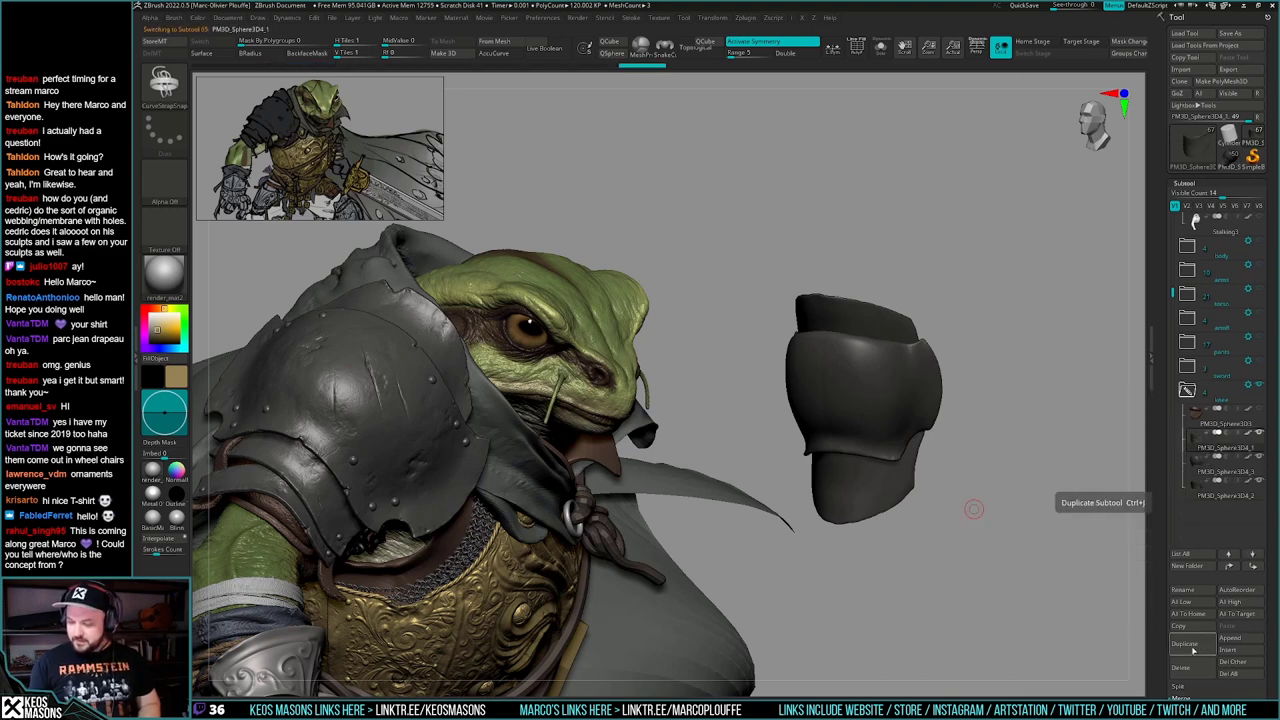
left_click(1184, 697)
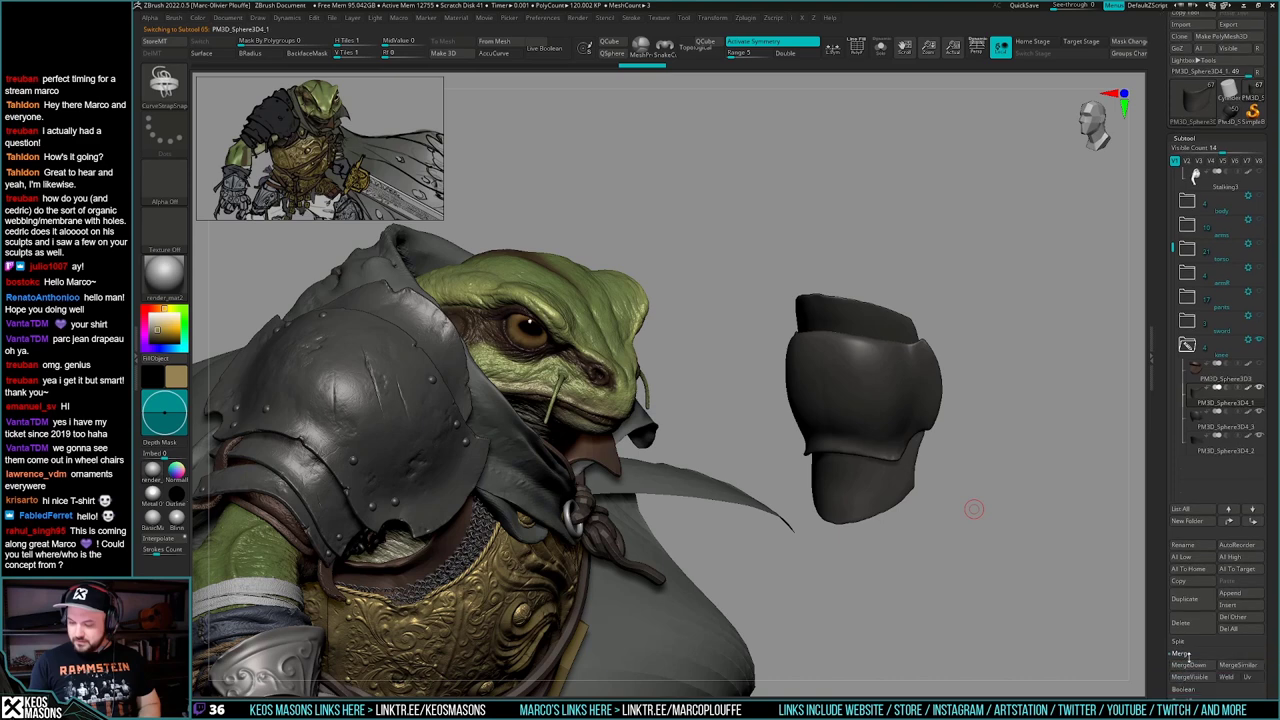
left_click(1187, 667)
left_click(1190, 688)
left_click(1197, 669)
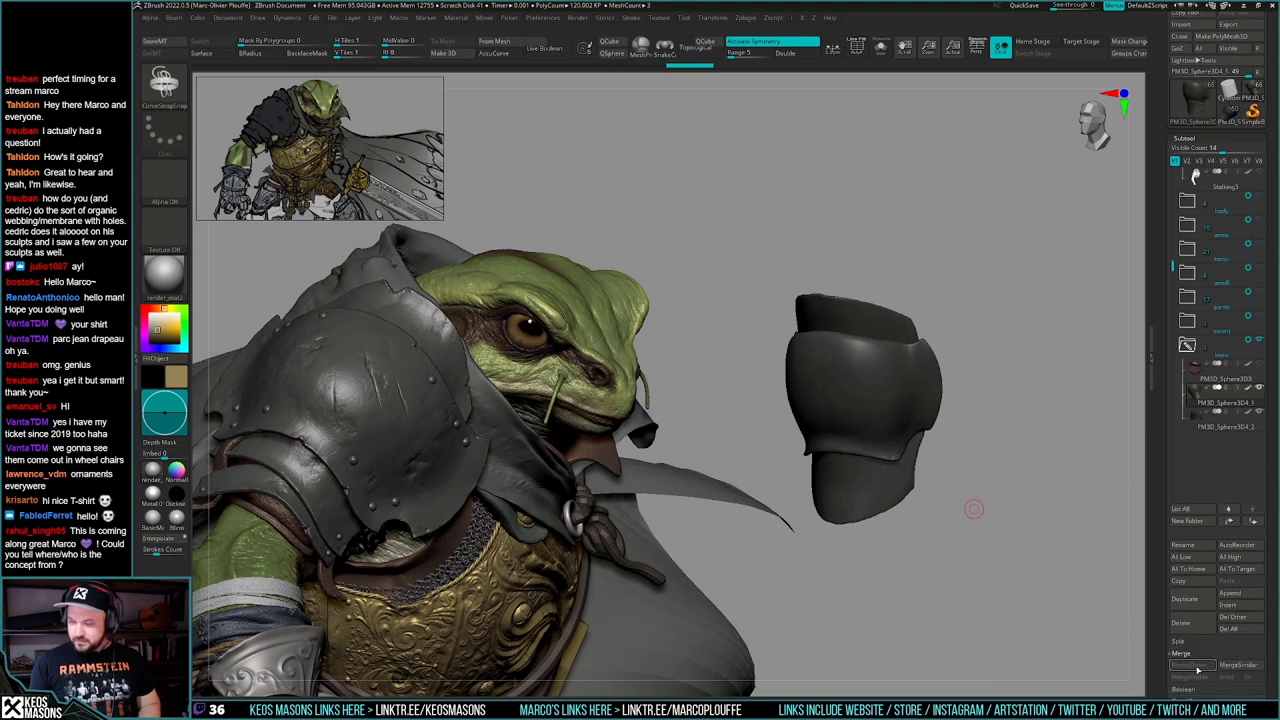
- Duplicate the merged plates subtool and hide the original
left_click(1196, 602)
left_click(1260, 390)
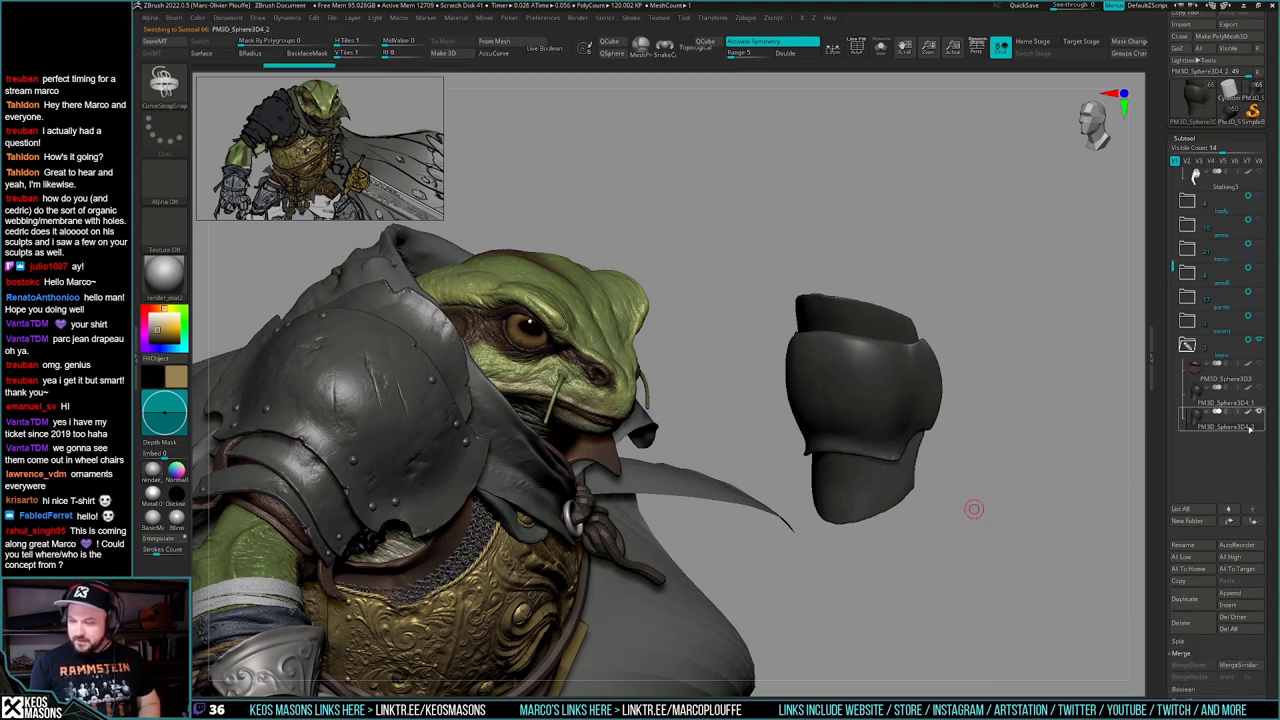
key("space")
key("shift+f")
right_click_drag(925, 400, 908, 439, "alt")
key("shift+f")
- Isolate the kneecap plate in the duplicate, remove the upper and lower plates from it and clear the mask
key("w")
left_click_drag(909, 374, 909, 491, "ctrl")
right_click_drag(909, 491, 979, 479)
left_click_drag(887, 538, 887, 454, "ctrl")
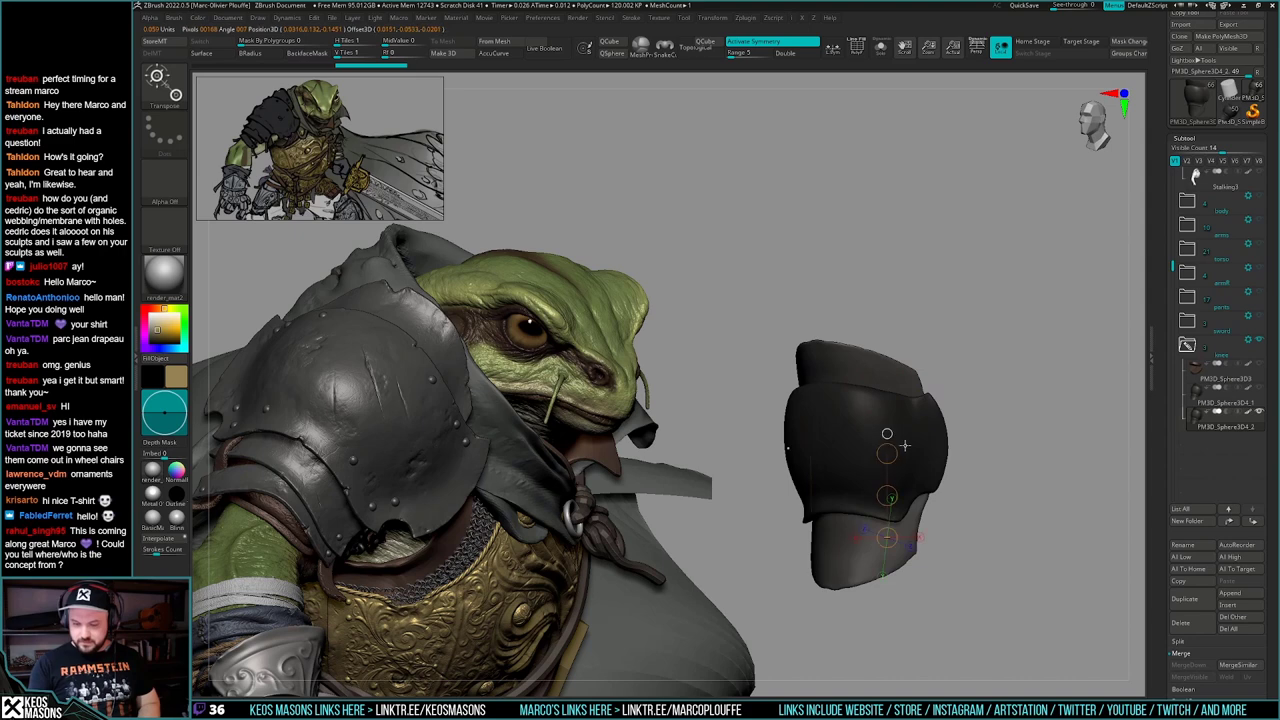
left_click(933, 485, "ctrl+shift")
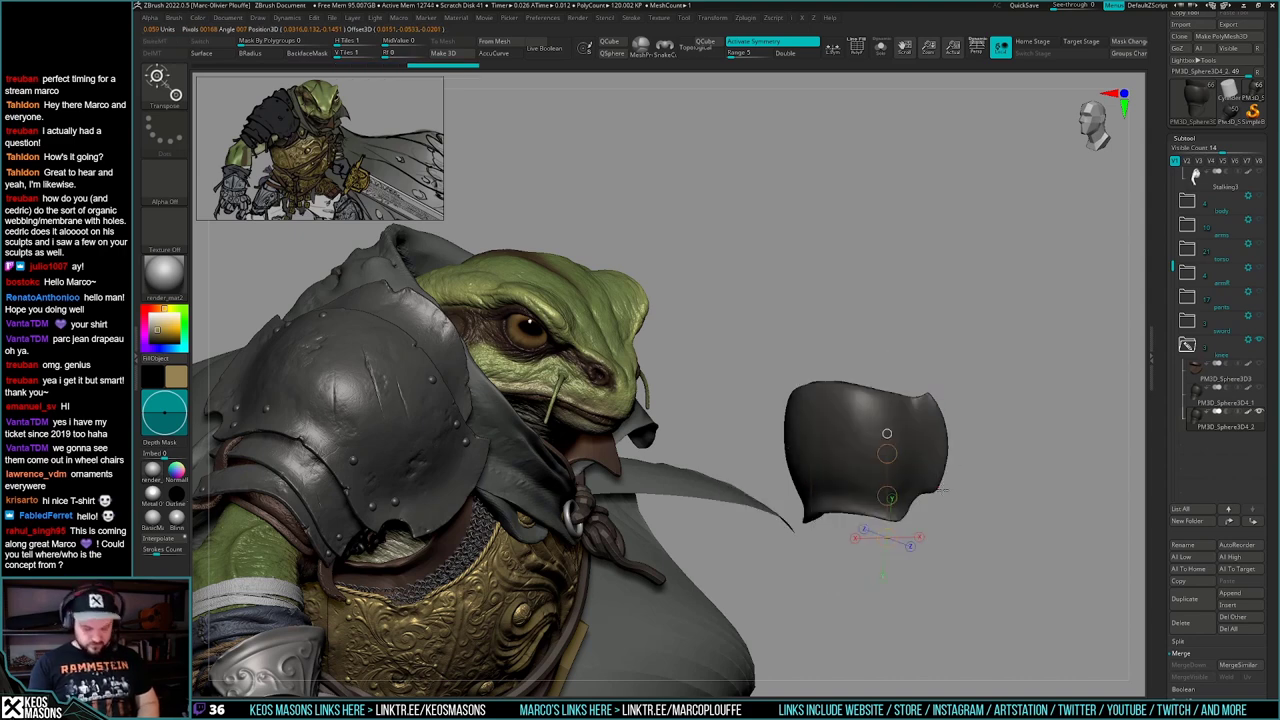
left_click_drag(932, 445, 909, 587, "ctrl")
left_click_drag(1043, 573, 1049, 520, "ctrl")
- Delete the kneecap subtool's lower subdivision levels and keep only the upper and lower plates in a second copy of the merged subtool
left_click(1199, 399)
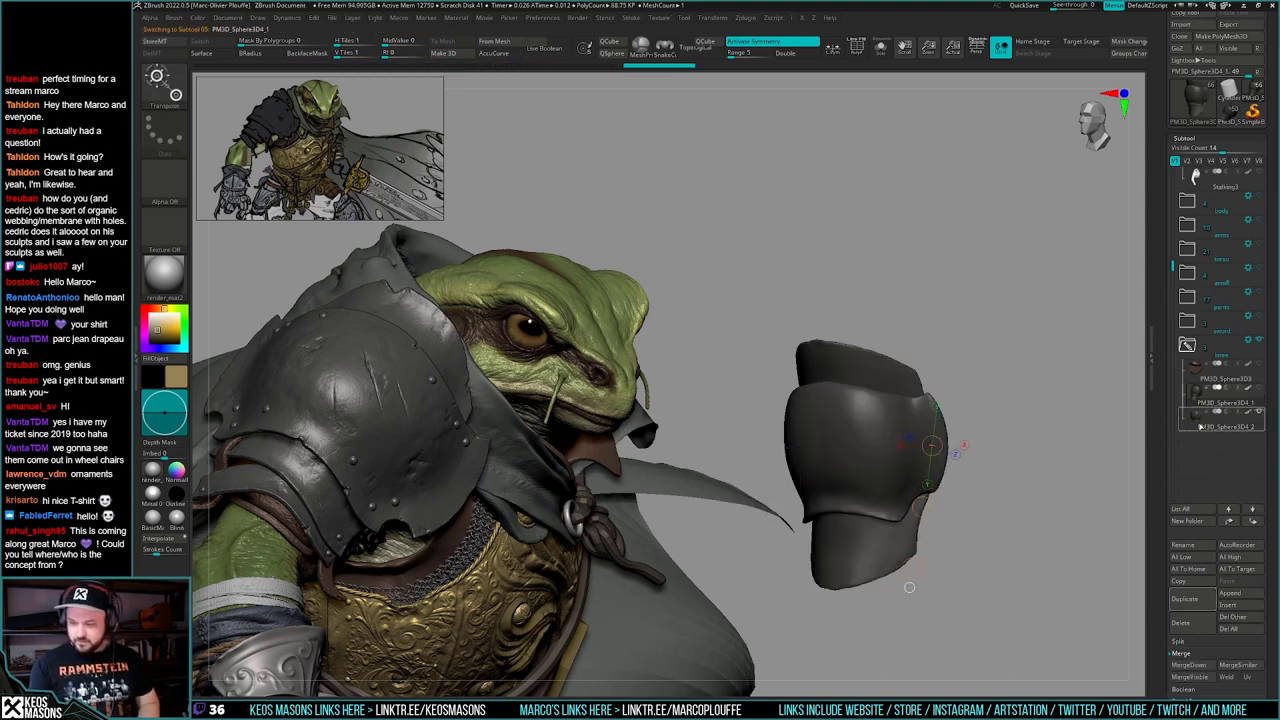
left_click(1199, 425)
key("space")
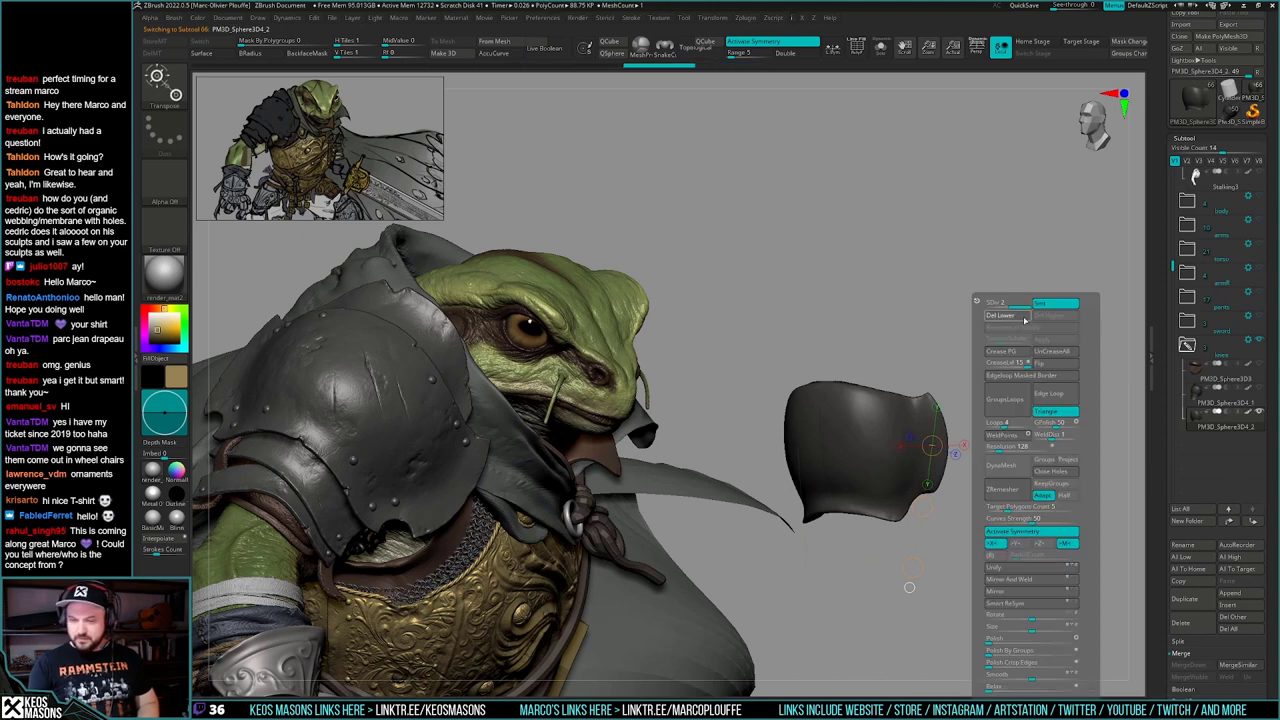
left_click(1024, 320)
left_click(1000, 551, "ctrl+shift")
key("Down")
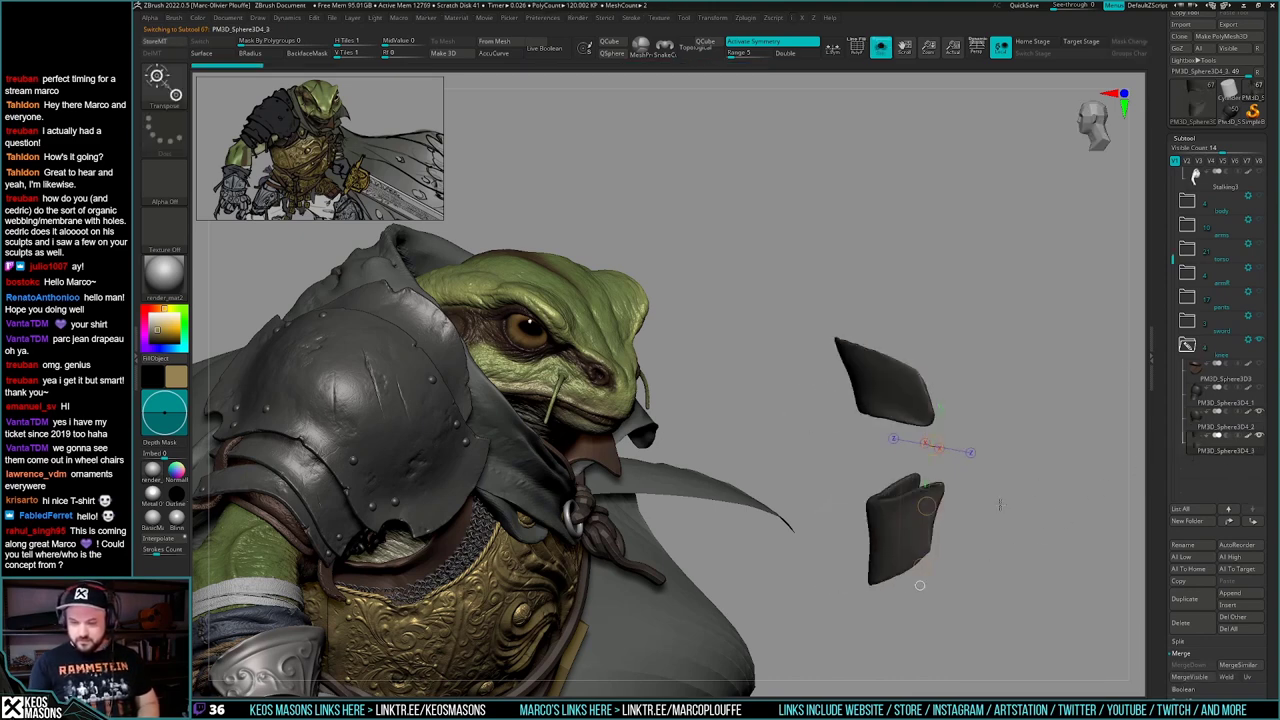
- Return to Draw mode with the Standard brush and fill the kneecap subtool and the upper and lower plates with white
key("q")
mouse_move(1000, 505)
left_mouse_down()
mouse_move(1011, 514)
mouse_move(910, 537)
mouse_move(988, 500)
mouse_move(975, 499)
mouse_move(986, 449)
left_mouse_up()
key("shift+f")
key("b")
left_click(956, 369)
key("shift+f")
key("space")
left_click(874, 468)
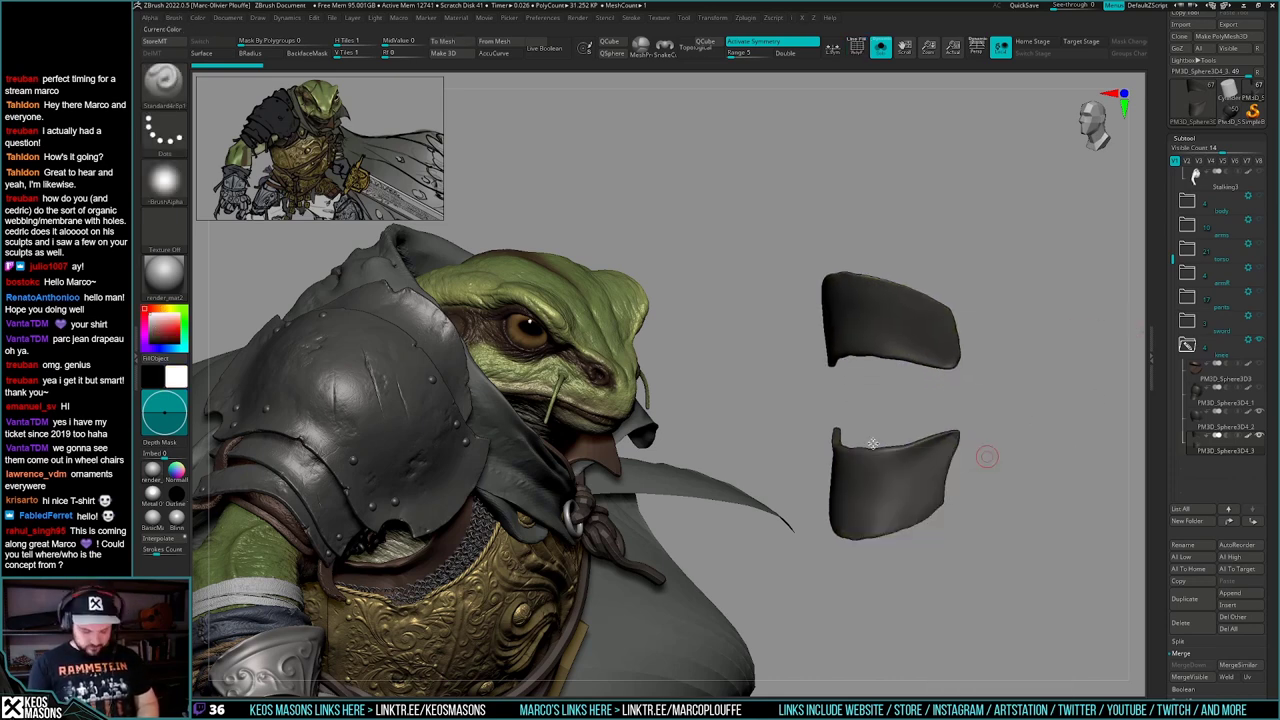
key("ctrl+f")
key("Up")
key("ctrl+f")
left_click(1197, 444)
left_click_drag(950, 512, 962, 465)
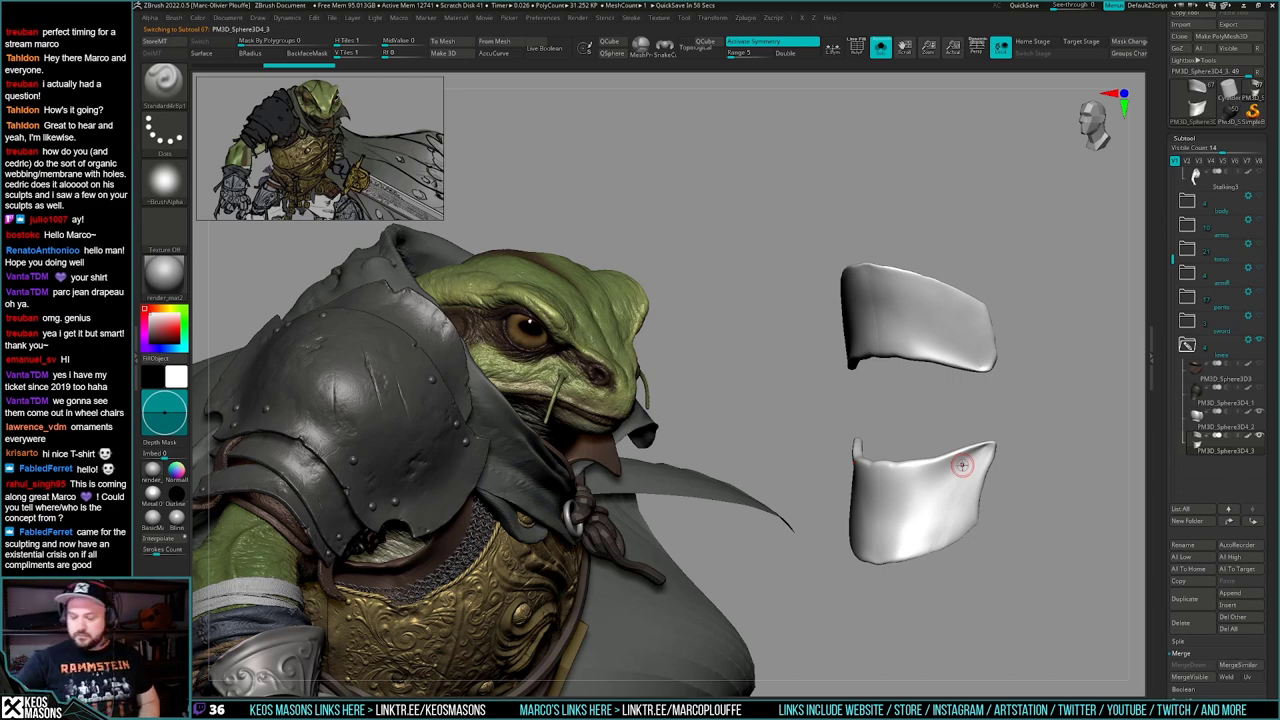
- Set the Standard brush to paint near-black colour only, with Rgb on, Zadd off and a smaller draw size
right_click_drag(962, 465, 948, 407, "alt")
key("b")
key("space")
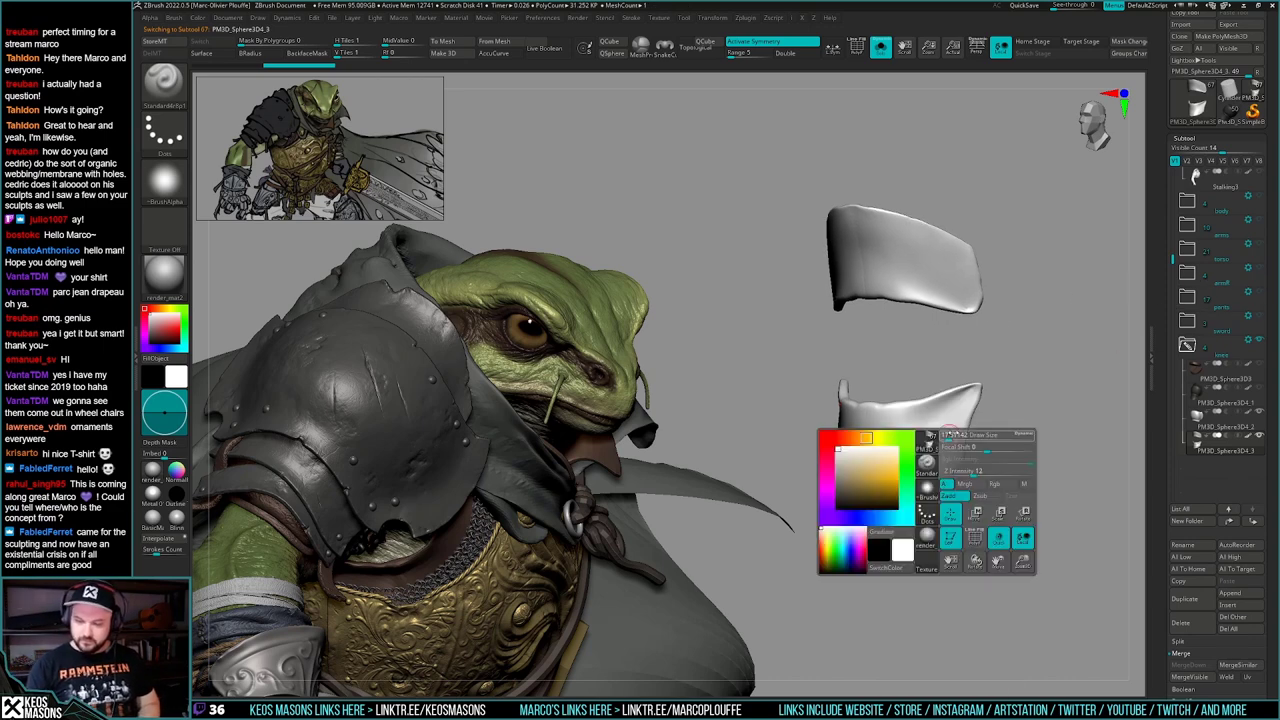
left_click_drag(954, 435, 946, 435)
left_click_drag(838, 500, 838, 491)
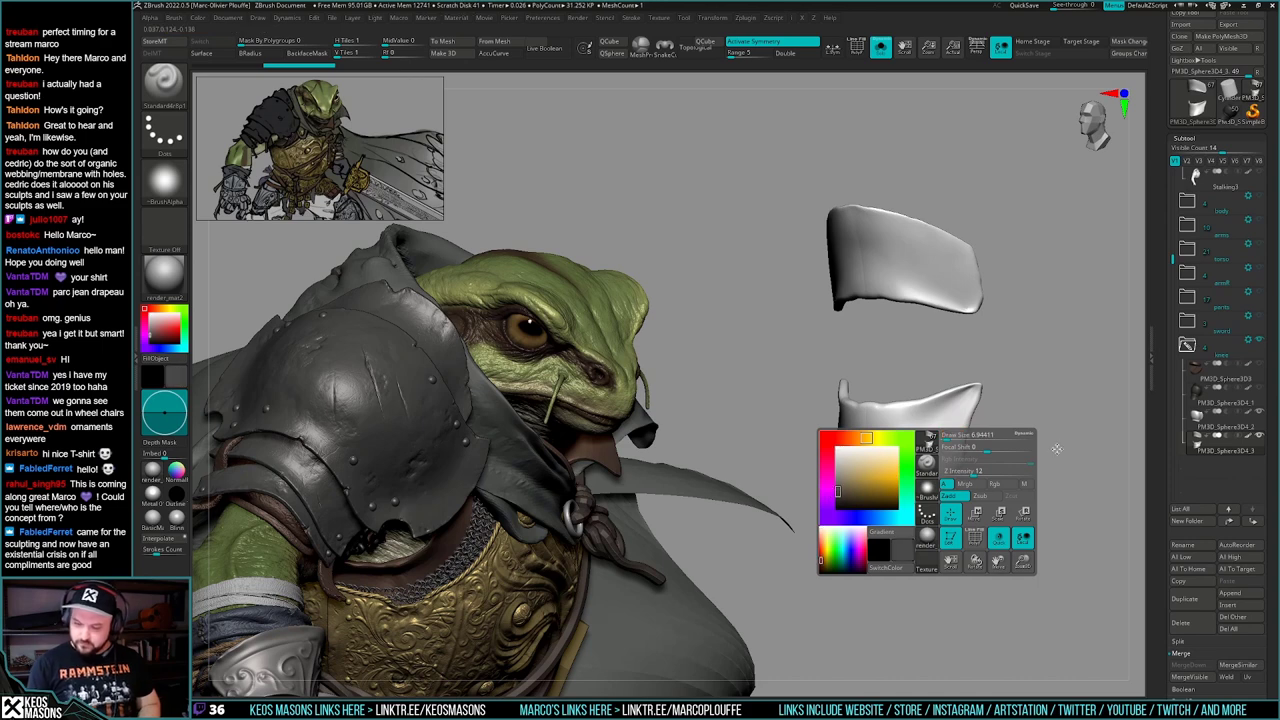
left_click(999, 484)
left_click(961, 498)
- Paint a dark border along the lower plate's upper edge, undoing the first trial stroke
left_click_drag(849, 404, 893, 406)
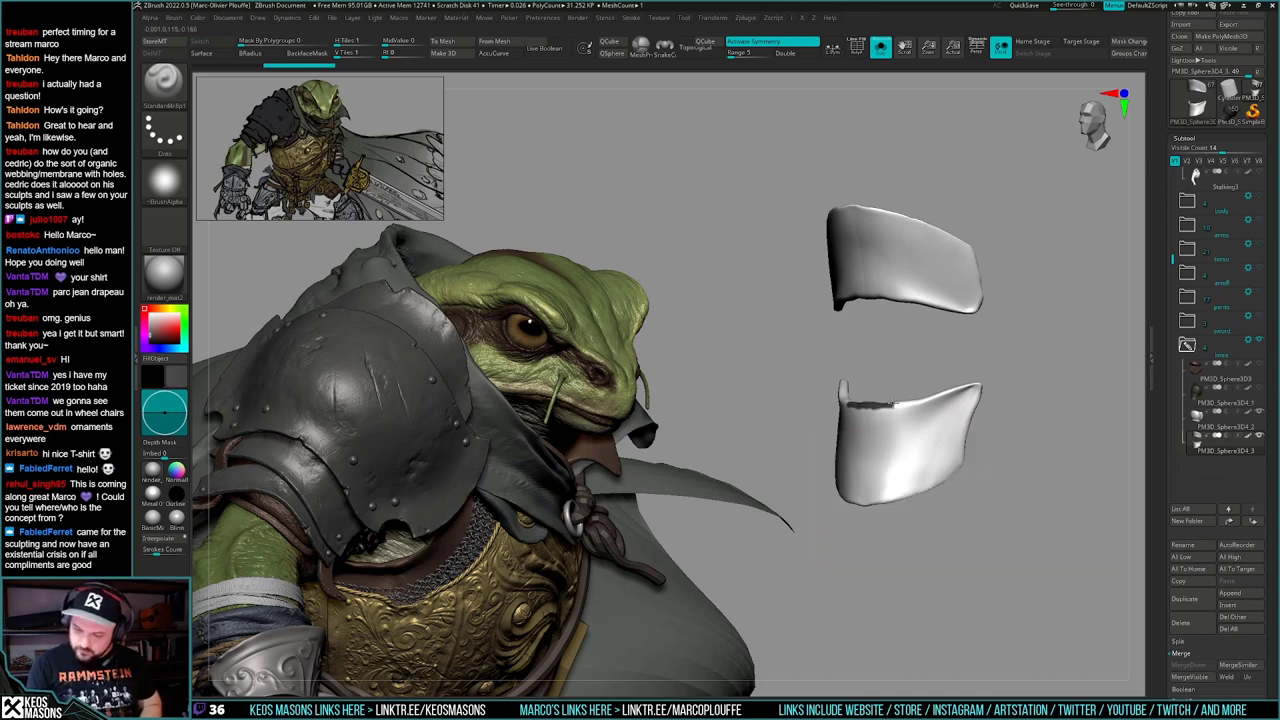
key("ctrl+z")
right_click_drag(922, 384, 928, 402)
left_click_drag(866, 403, 984, 382)
right_click_drag(988, 386, 982, 397)
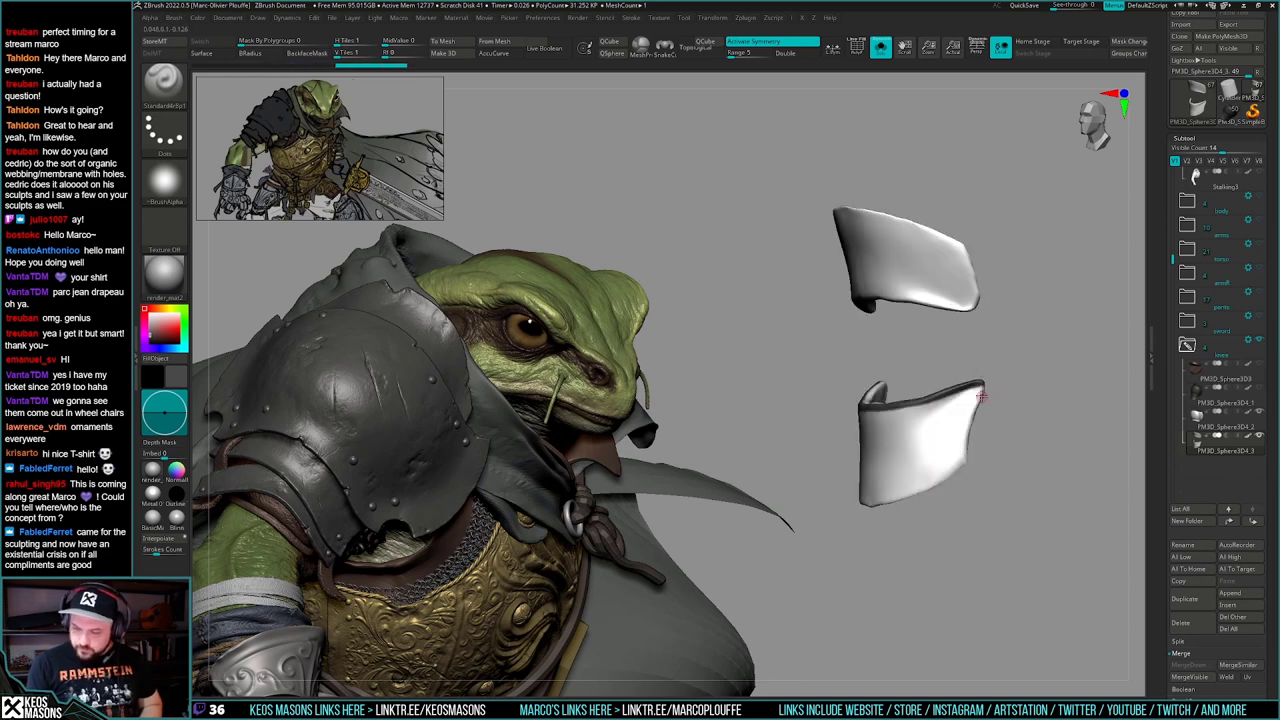
- Continue the dark border down the lower plate's side and along its bottom edge, repainting the bottom stroke once
left_click_drag(966, 432, 965, 465)
right_click_drag(924, 474, 928, 464)
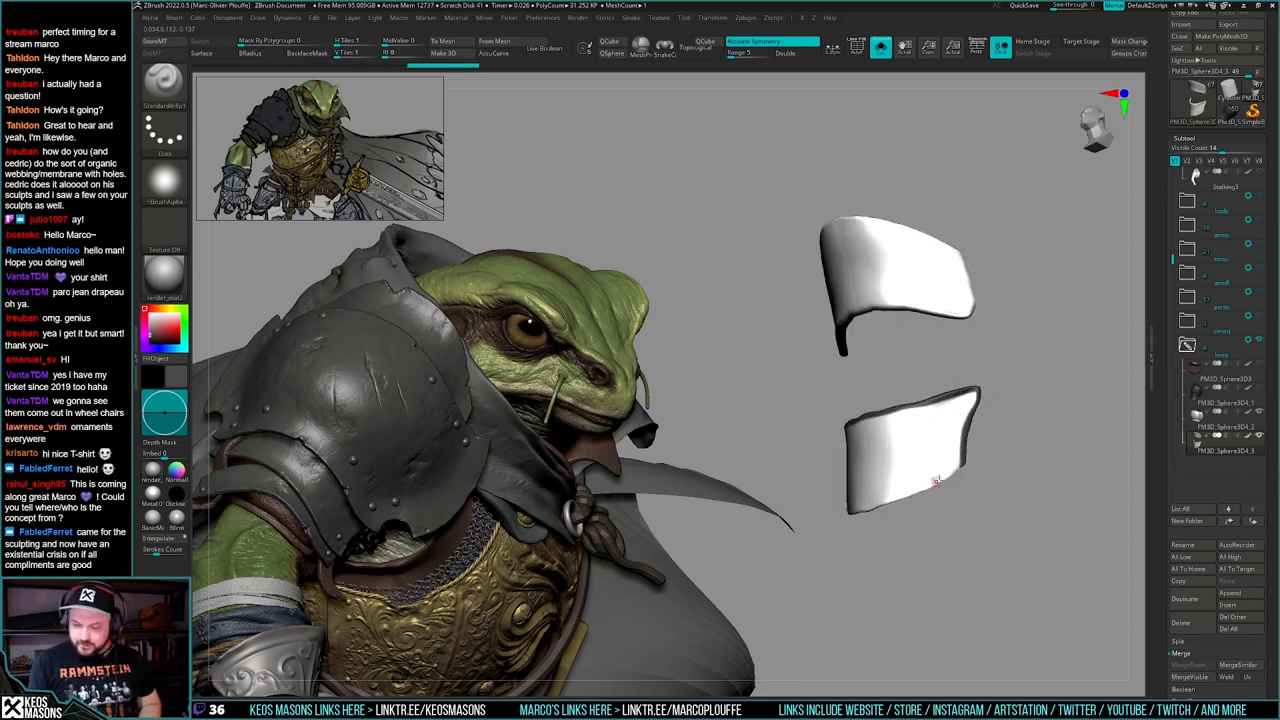
left_click_drag(946, 481, 852, 514)
right_click_drag(850, 516, 822, 520)
key("ctrl+z")
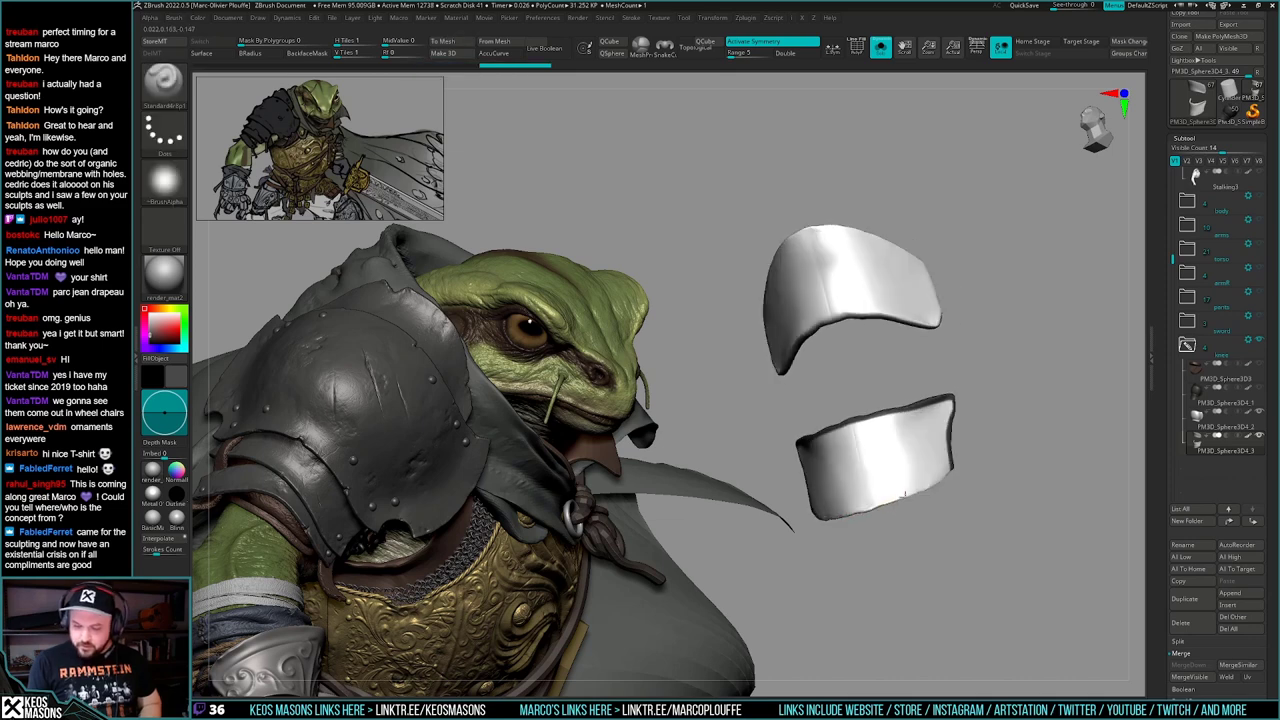
left_click_drag(828, 519, 948, 477)
mouse_move(975, 438)
right_mouse_down()
mouse_move(957, 414)
mouse_move(950, 430)
right_mouse_up()
- Paint the dark border around the edges of the upper plate
left_click_drag(849, 424, 940, 413)
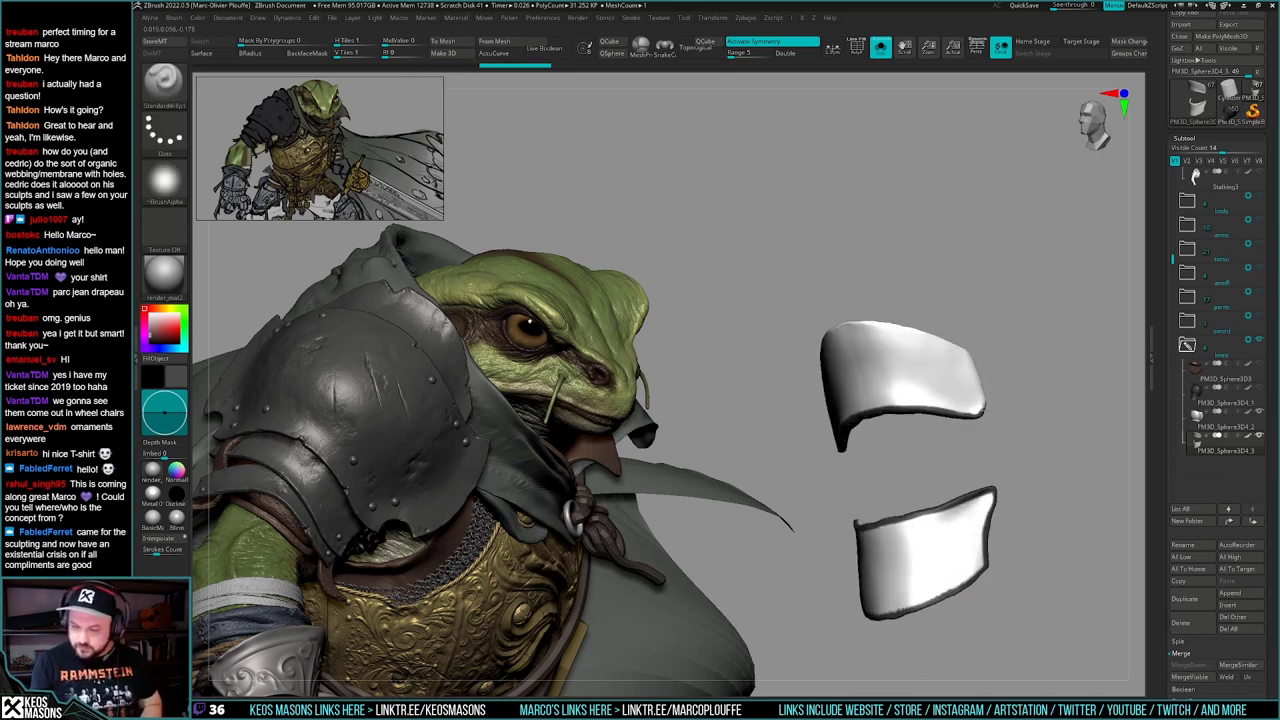
mouse_move(1046, 352)
left_mouse_down()
mouse_move(997, 346)
mouse_move(977, 264)
left_mouse_up()
left_click_drag(952, 378, 912, 430)
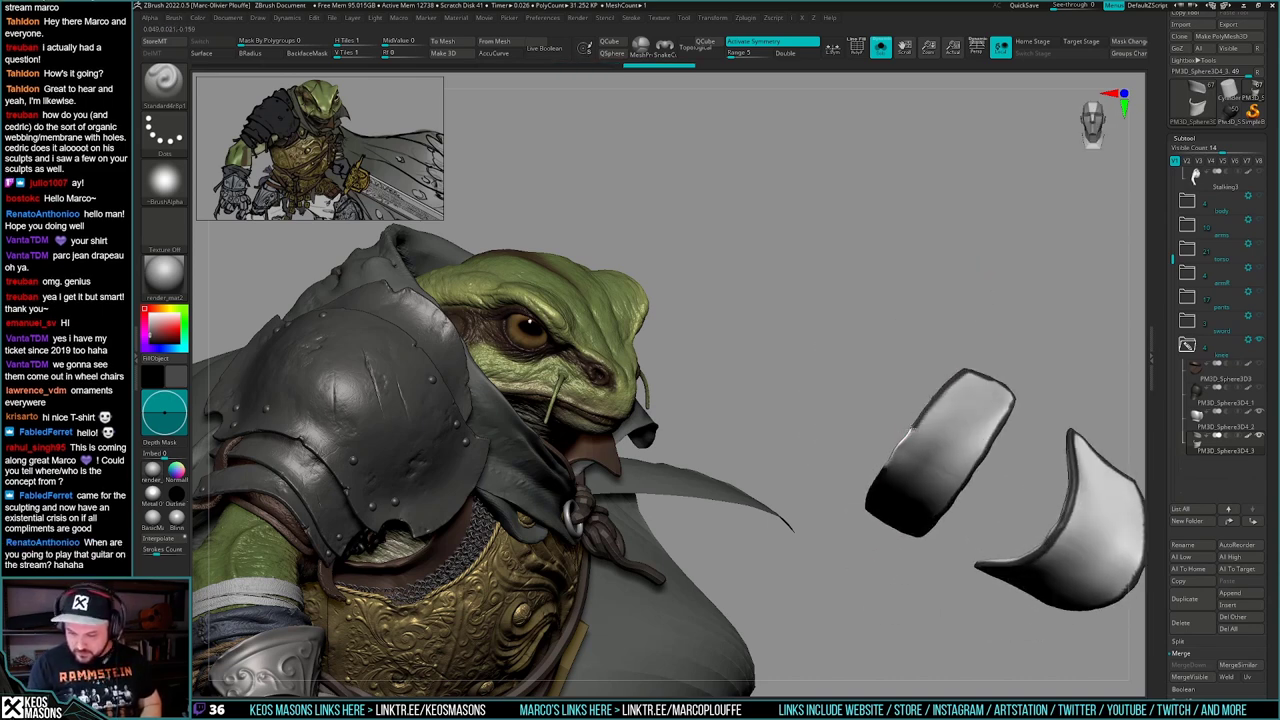
left_click_drag(972, 330, 900, 312)
left_click_drag(1010, 358, 1003, 386, "alt")
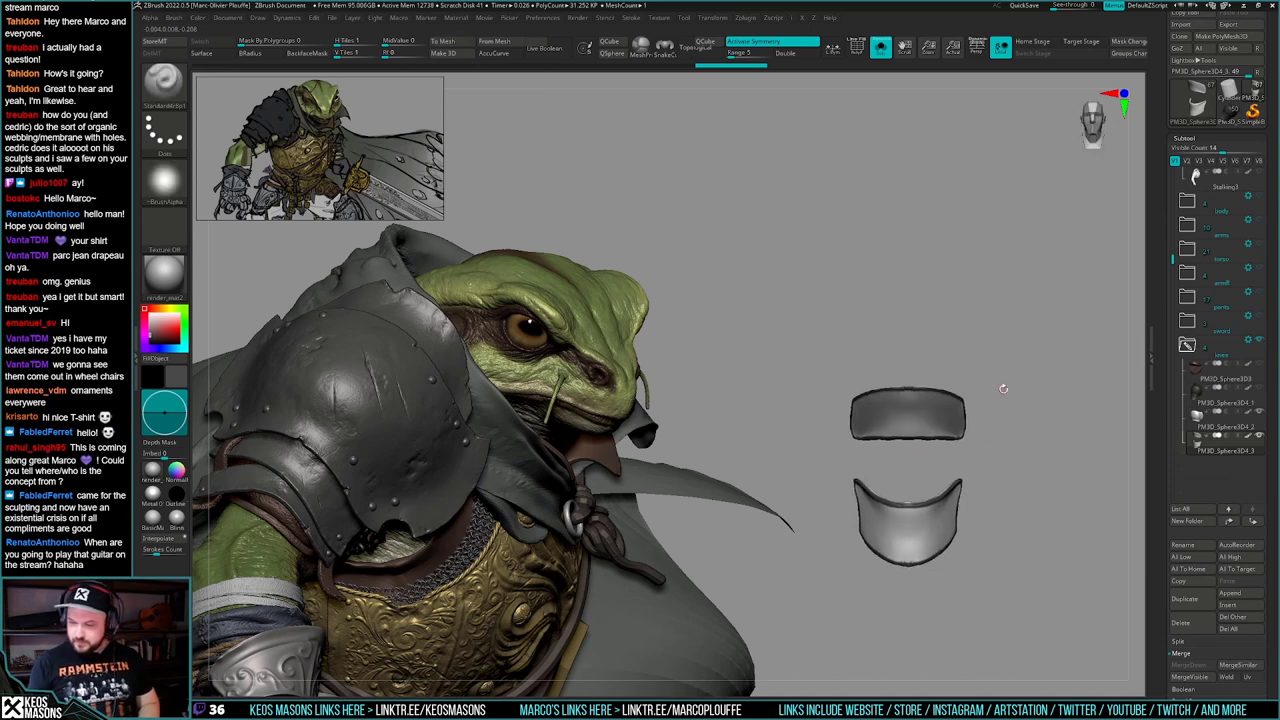
- Select the kneecap subtool and paint a dark border along its side, bottom and top edges
left_click(1186, 420)
right_click_drag(985, 455, 962, 488, "ctrl")
right_click_drag(962, 488, 1021, 504, "alt")
left_click_drag(1041, 470, 1061, 467)
mouse_move(1061, 467)
right_mouse_down()
mouse_move(1062, 430)
mouse_move(1051, 453)
right_mouse_up()
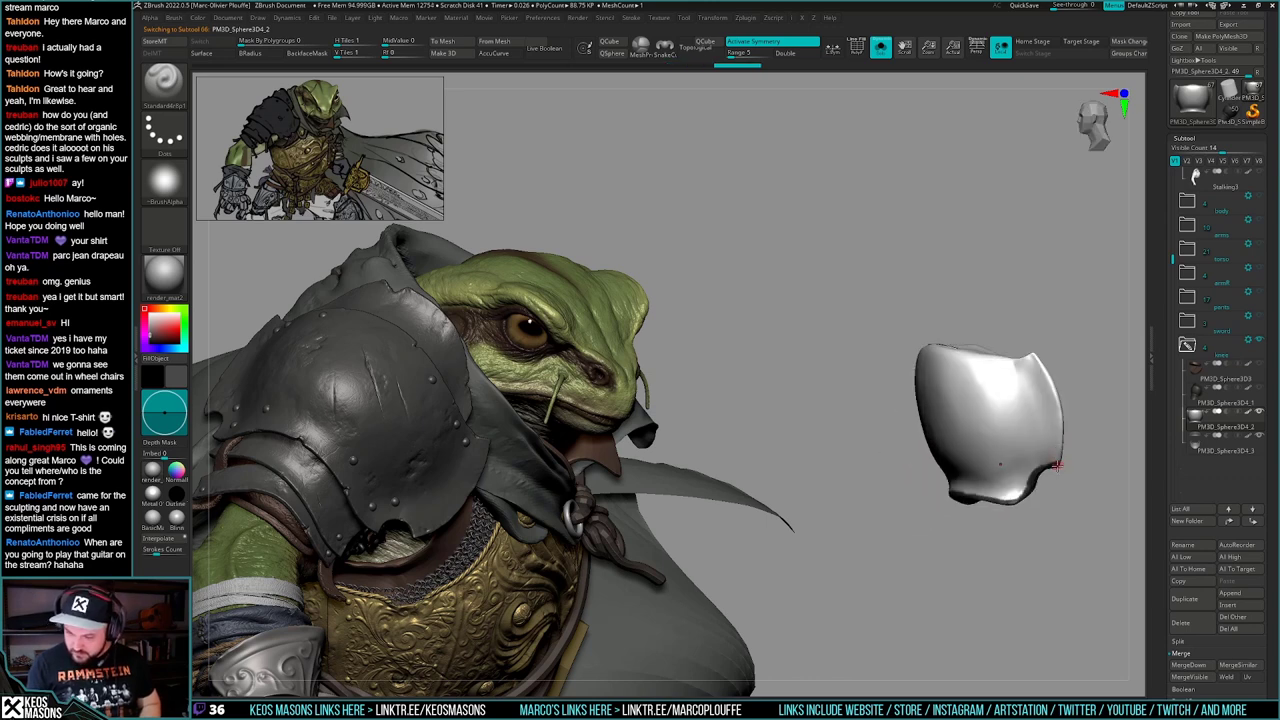
left_click_drag(1033, 345, 1032, 354)
right_click_drag(1032, 354, 951, 471)
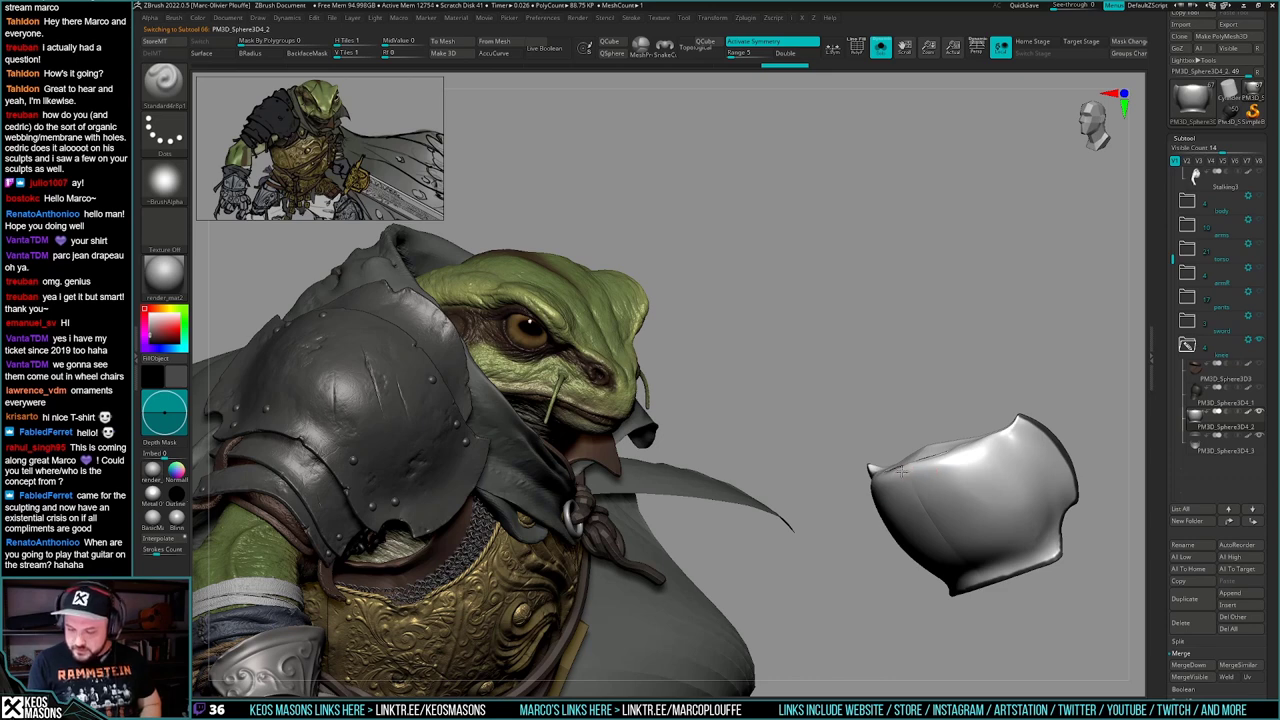
left_click_drag(901, 471, 1022, 415)
mouse_move(1030, 410)
right_mouse_down()
mouse_move(1049, 366)
mouse_move(1016, 338)
right_mouse_up()
mouse_move(1045, 447)
right_mouse_down("alt")
mouse_move(1007, 365)
mouse_move(1018, 456)
mouse_move(1009, 494)
mouse_move(991, 497)
mouse_move(1006, 466)
mouse_move(1012, 479)
mouse_move(988, 480)
right_mouse_up("alt")
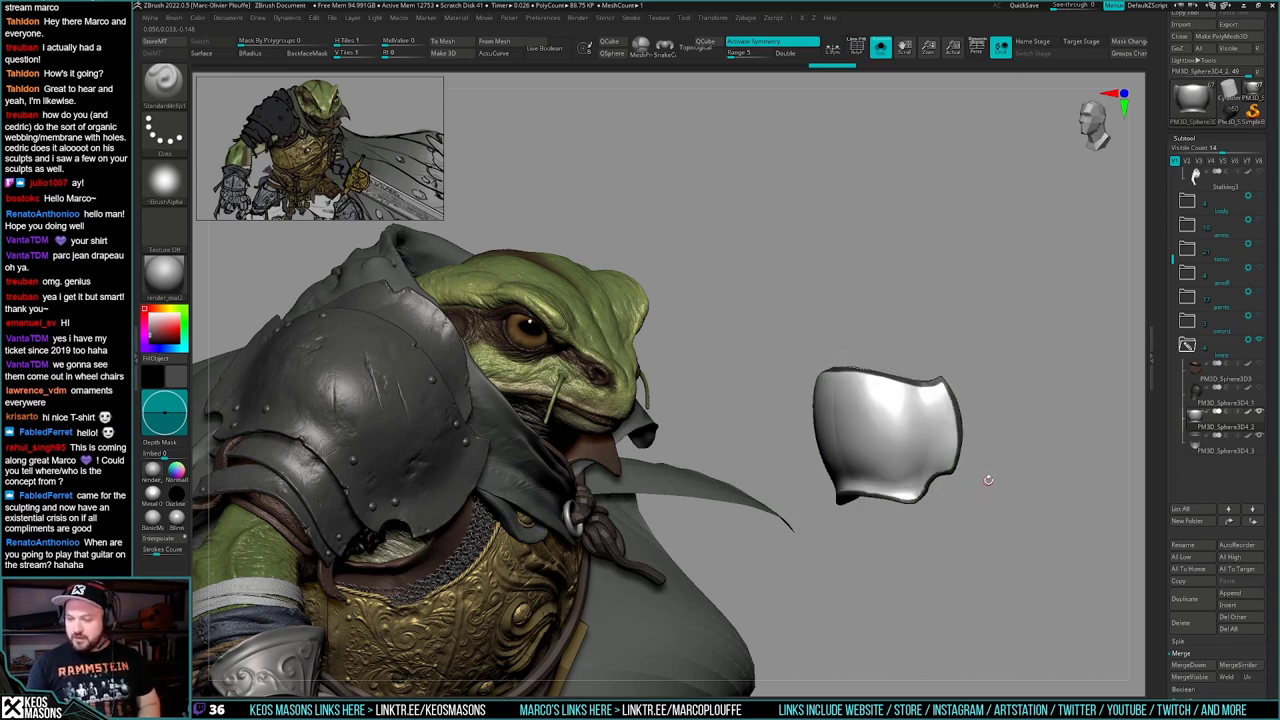
- Merge the kneecap subtool with the upper and lower plates using MergeDown and check the result with PolyFrame
left_click(1217, 436)
left_click(1216, 423)
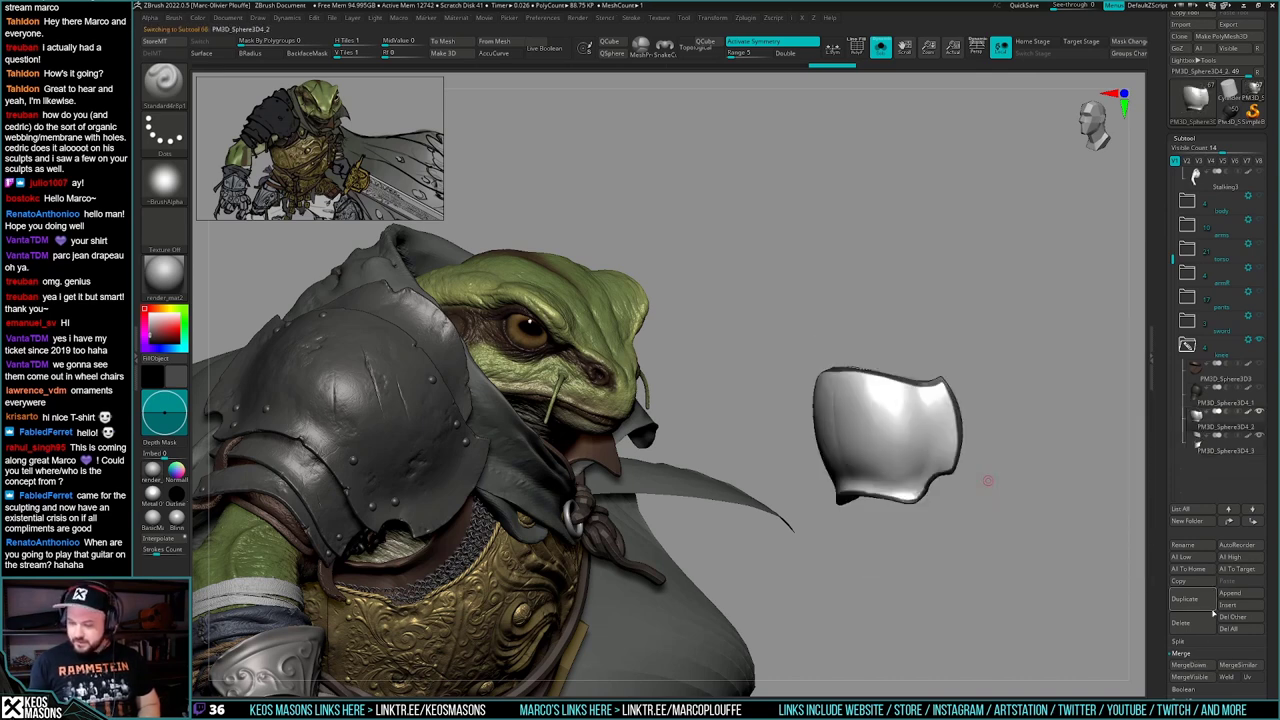
left_click(1190, 665)
key("d")
key("shift+f")
mouse_move(1012, 518)
left_mouse_down()
mouse_move(1020, 489)
mouse_move(1014, 510)
left_mouse_up()
key("shift+f")
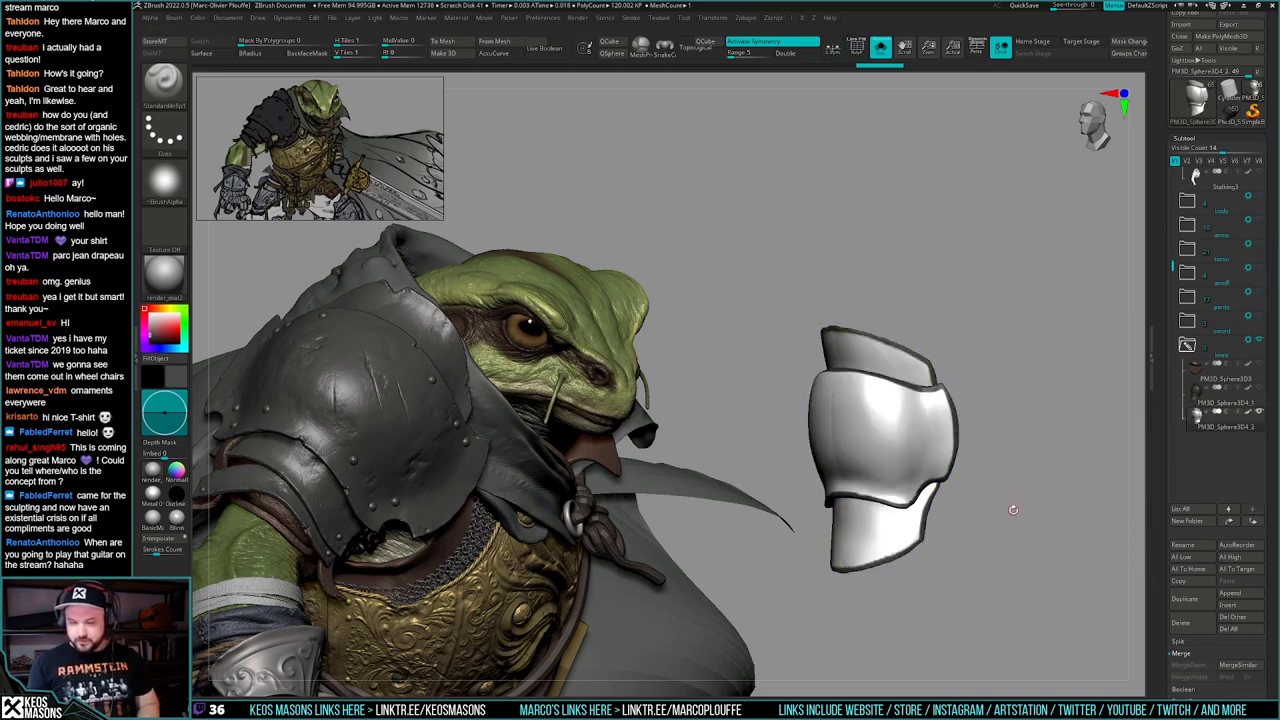
- Mask the dark painted borders of the merged plates and turn the masked area into its own polygroup
key("x")
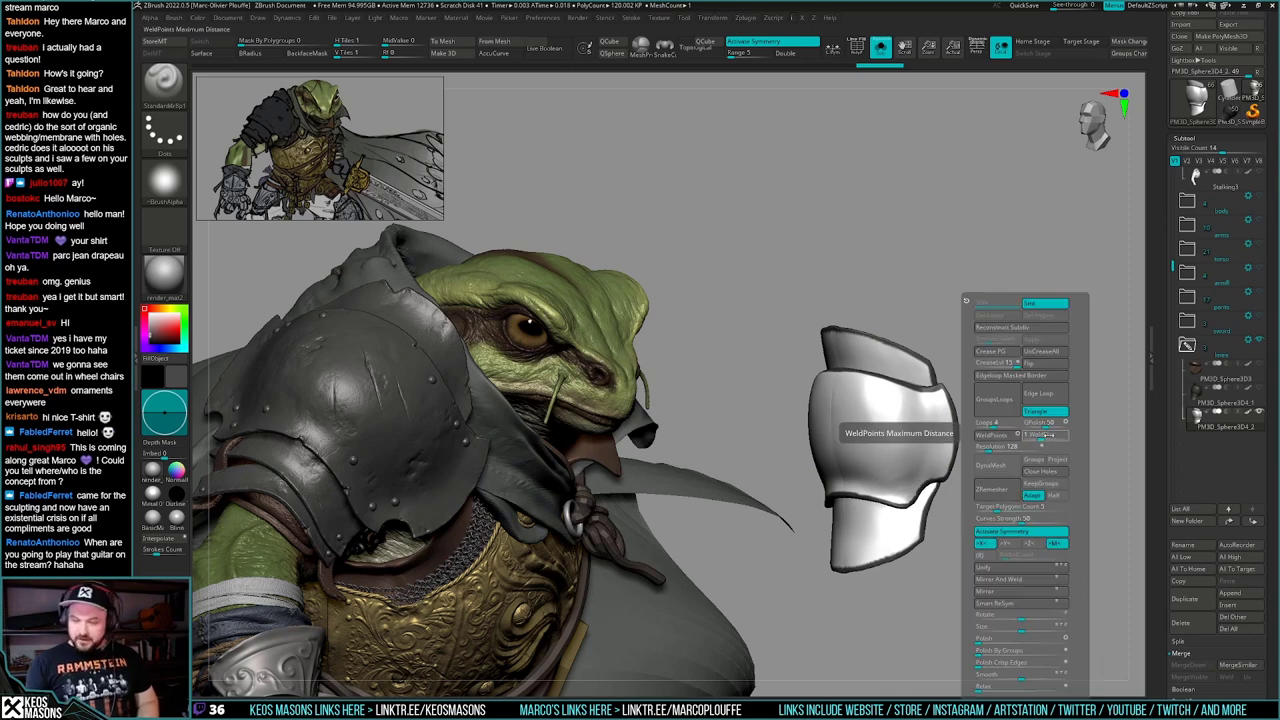
key("z")
left_click(1038, 436)
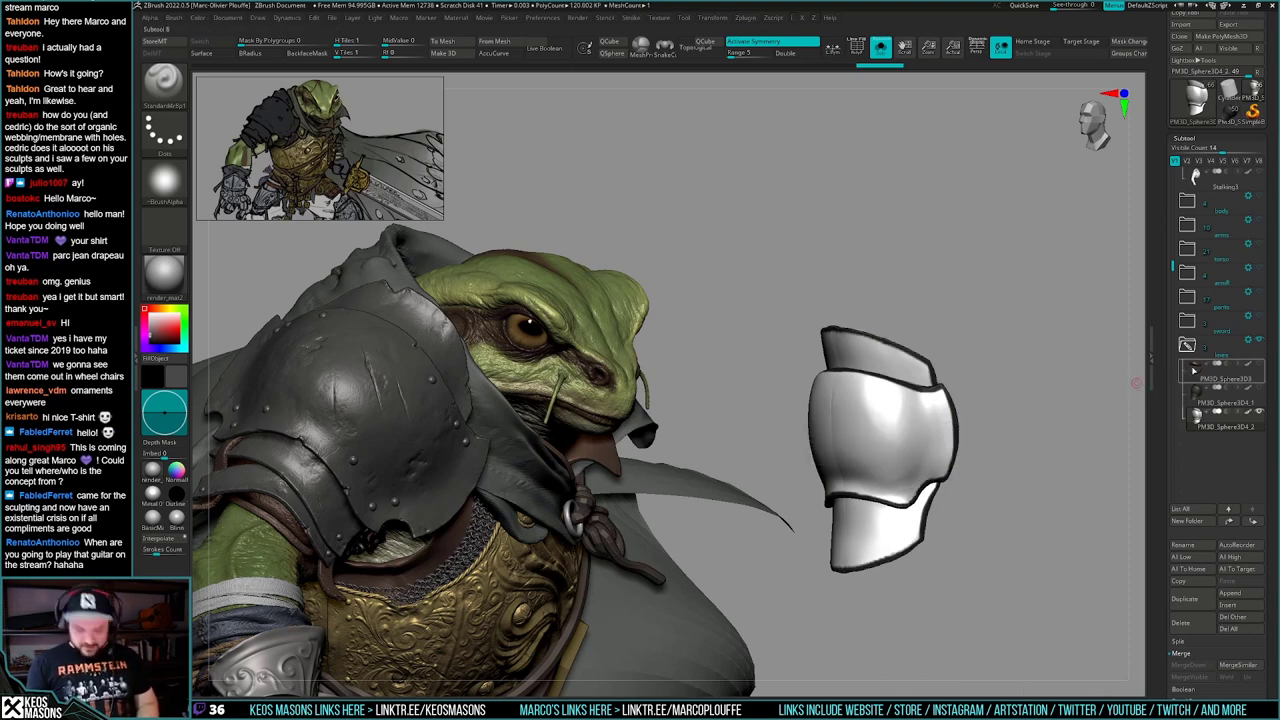
key("h")
mouse_move(996, 490)
left_mouse_down("ctrl")
mouse_move(994, 478)
mouse_move(1031, 477)
mouse_move(1038, 457)
mouse_move(1012, 468)
mouse_move(1015, 490)
mouse_move(1044, 432)
left_mouse_up("ctrl")
key("shift+f")
key("ctrl+w")
- Isolate the border polygroup and invert the visibility so only the interiors of the three plates are shown
left_click(1046, 429, "ctrl+shift")
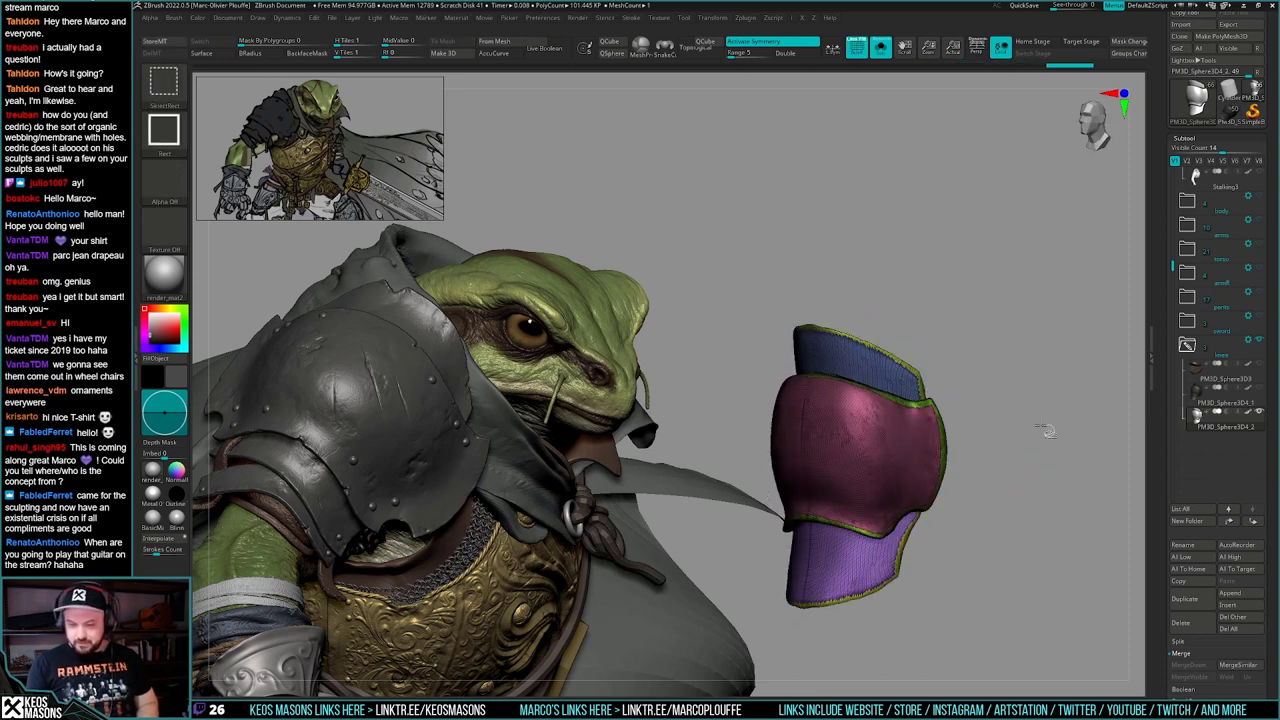
left_click(906, 379, "ctrl+shift")
left_click(917, 370, "ctrl+shift")
left_click(921, 436, "ctrl+shift")
left_click(873, 561, "ctrl+shift")
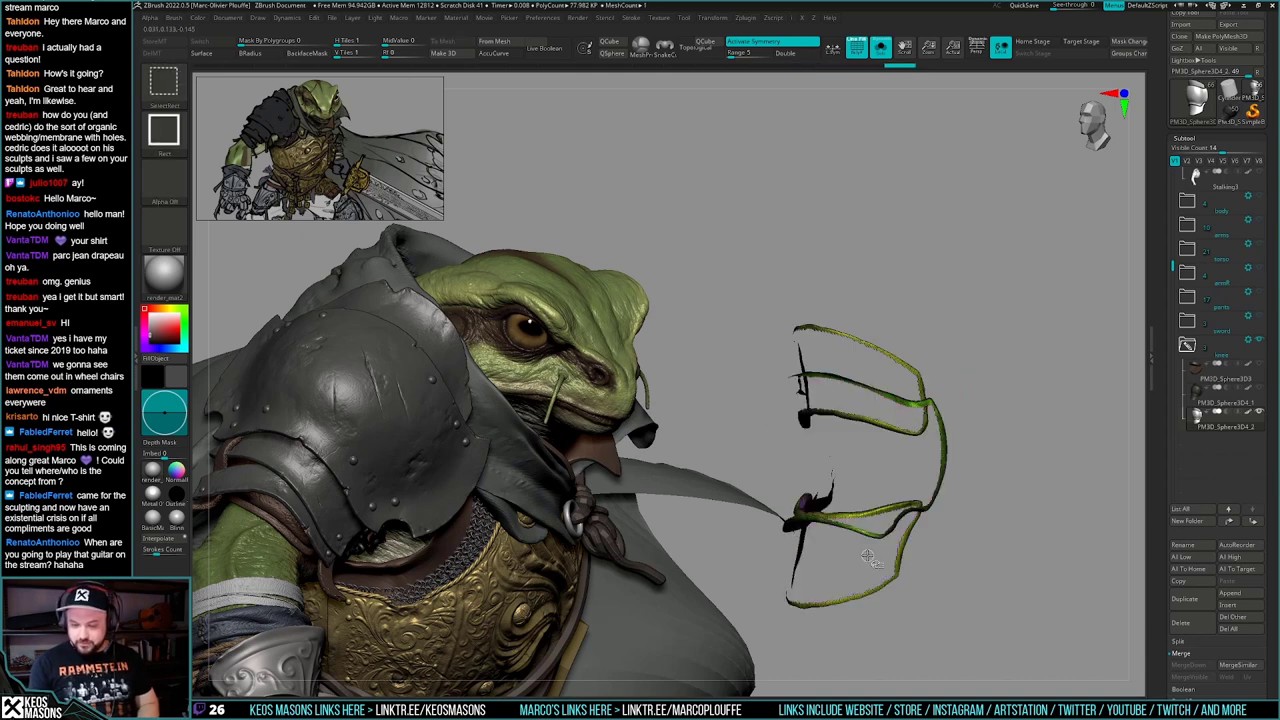
left_click_drag(1060, 473, 1039, 500, "ctrl+shift")
key("Delete")
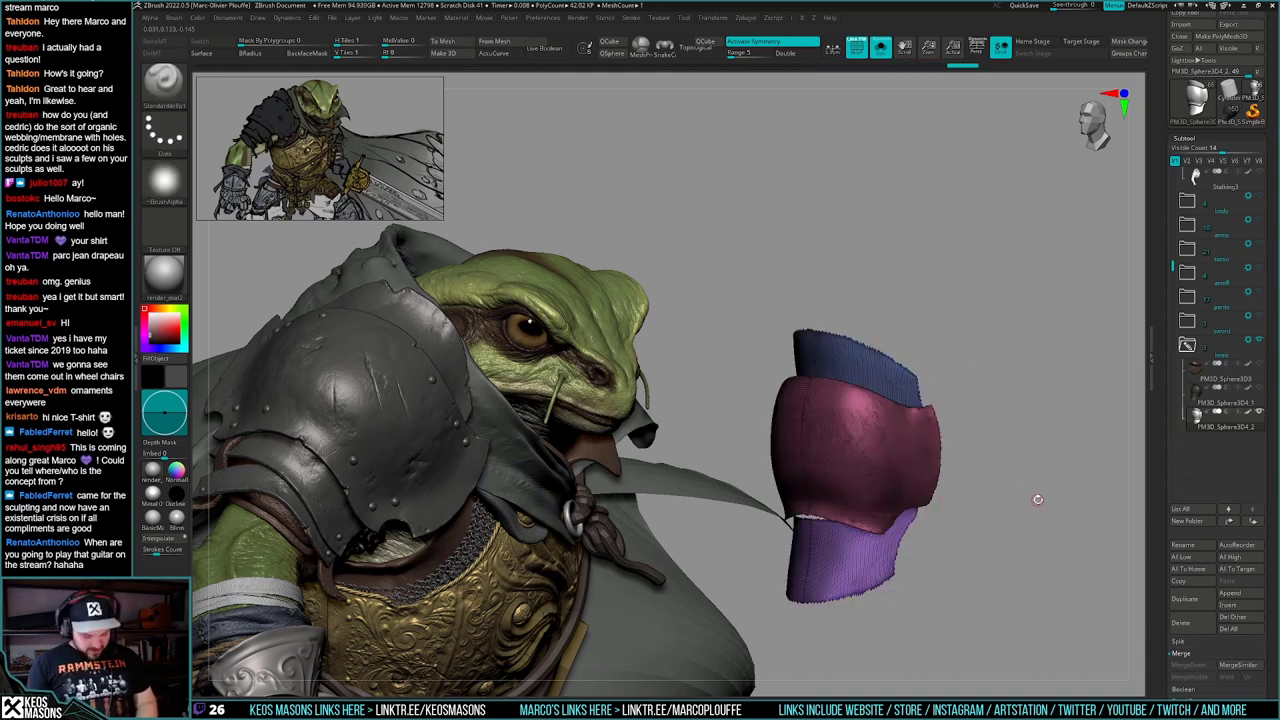
- Grow the visible plate interiors slightly outward three times and remove the hidden border geometry
key("shift+c")
key("ctrl+shift+x")
key("ctrl+shift+x")
key("ctrl+shift+x")
mouse_move(1034, 497)
left_mouse_down()
mouse_move(1020, 472)
mouse_move(1046, 482)
mouse_move(1031, 491)
mouse_move(1029, 456)
mouse_move(1031, 478)
left_mouse_up()
key("ctrl+w")
key("ctrl+z")
key("ctrl+m")
left_click(1062, 447)
- Turn off PolyFrame, fill the three plates with light grey and clear the mask
key("shift+f")
key("space")
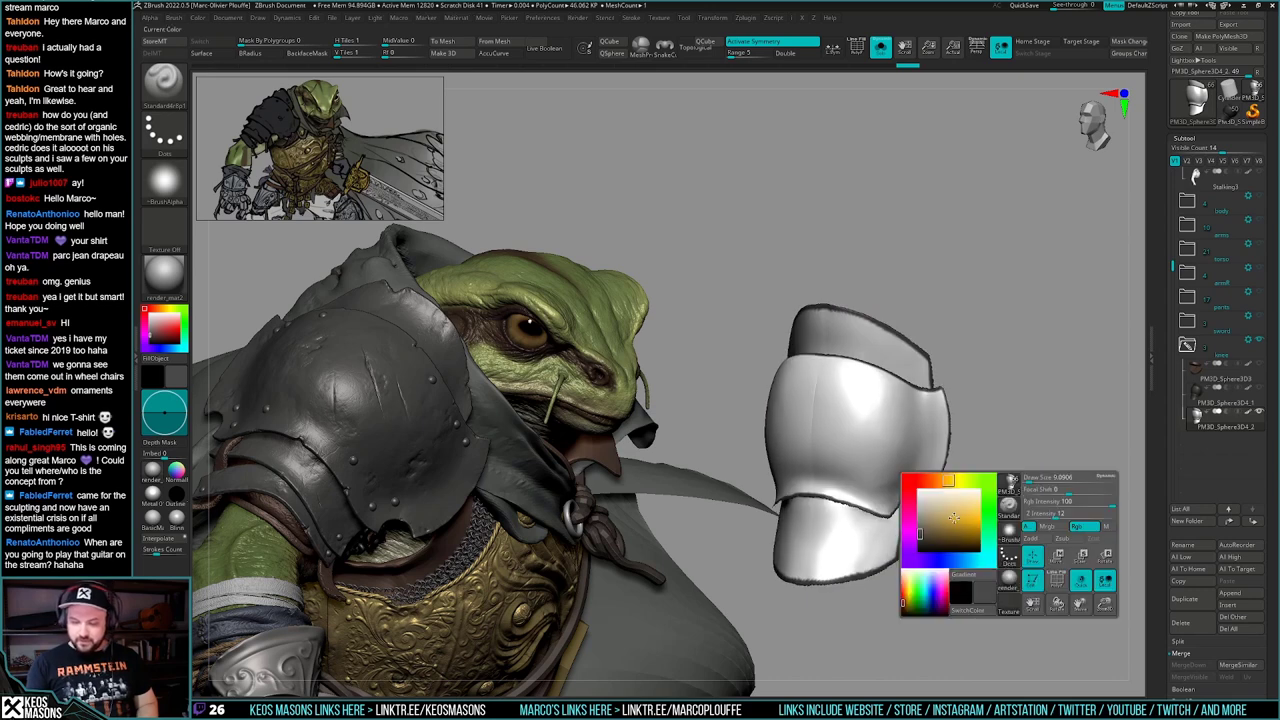
left_click(911, 577)
key("space")
left_click(926, 500)
left_click_drag(1052, 412, 1071, 432, "ctrl")
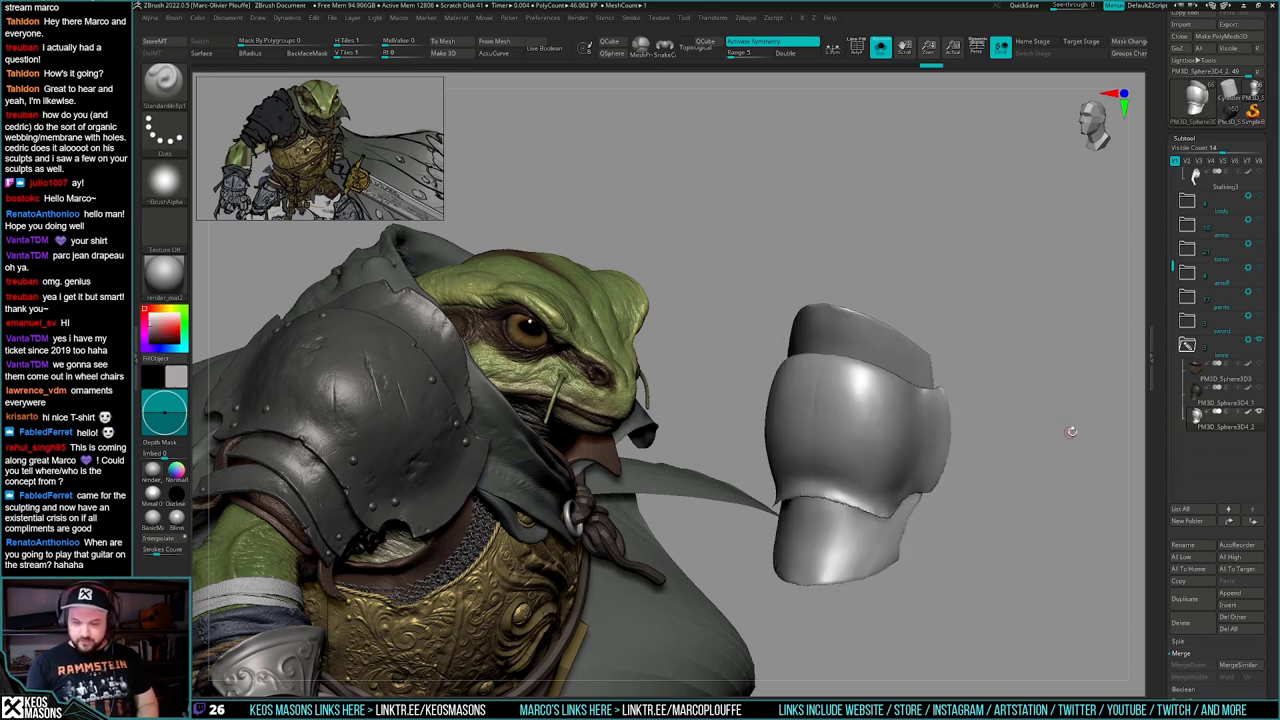
- Apply GroupsLoops with 4 loops and GPolish 50 to clean the plate borders, and regroup the mesh
mouse_move(1045, 475)
left_mouse_down()
mouse_move(1034, 454)
mouse_move(1043, 481)
left_mouse_up()
left_click_drag(1043, 481, 1015, 467, "alt")
key("shift+f")
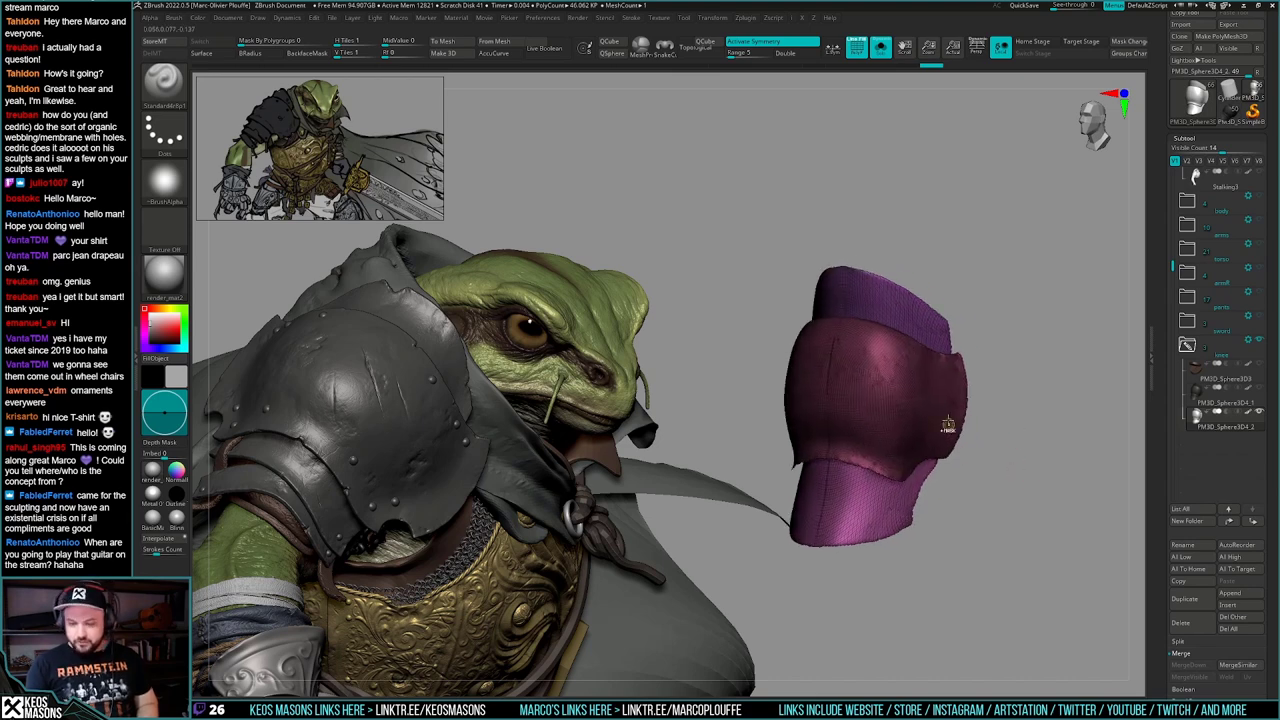
right_click_drag(948, 424, 908, 505, "ctrl")
key("space")
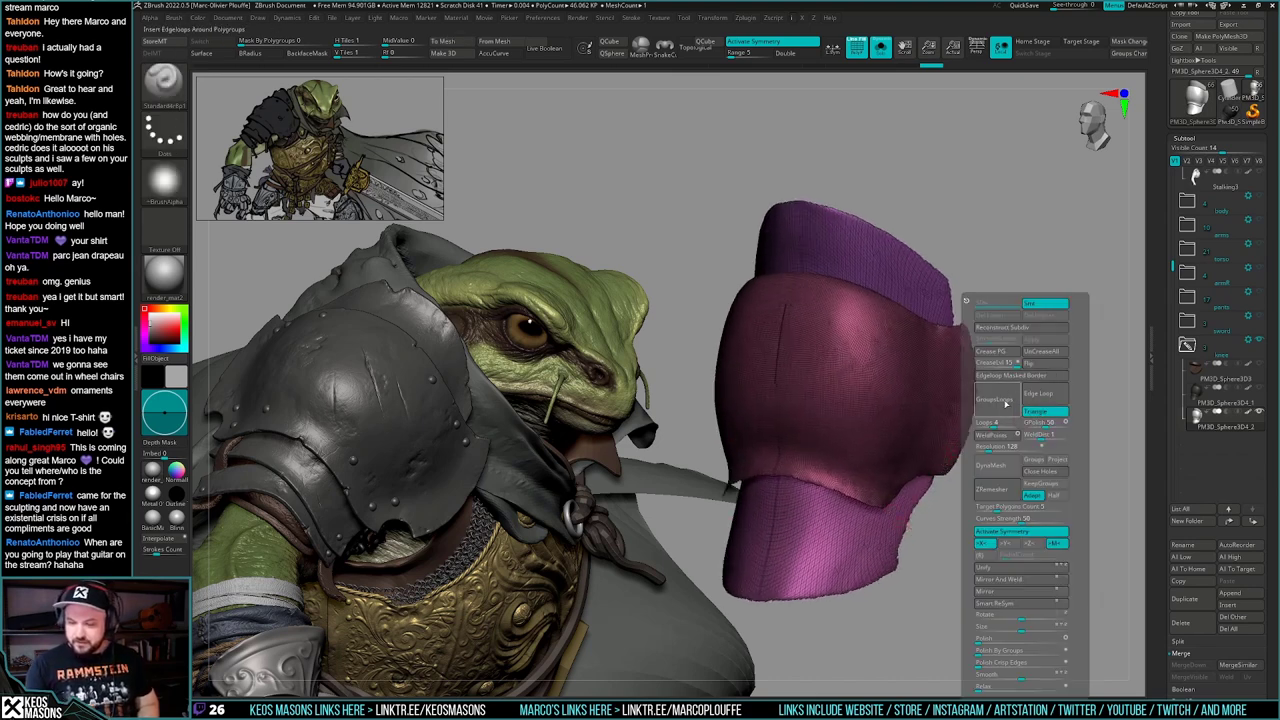
left_click(1009, 402)
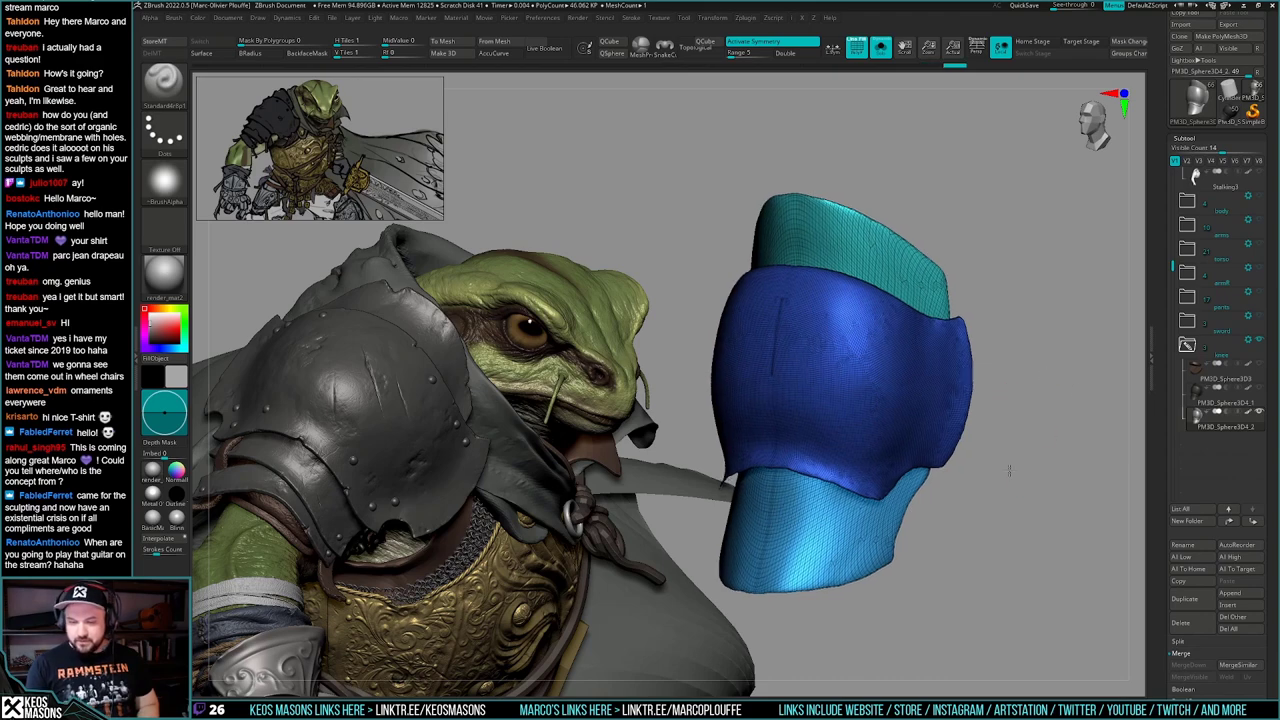
right_click_drag(1009, 471, 1008, 467, "ctrl")
mouse_move(1008, 467)
left_mouse_down()
mouse_move(1009, 490)
mouse_move(1035, 443)
mouse_move(1021, 452)
mouse_move(1028, 480)
mouse_move(1012, 471)
left_mouse_up()
key("ctrl+w")
- Review the geometry options, isolate the kneecap plate and turn off PolyFrame
key("space")
key("space")
key("space")
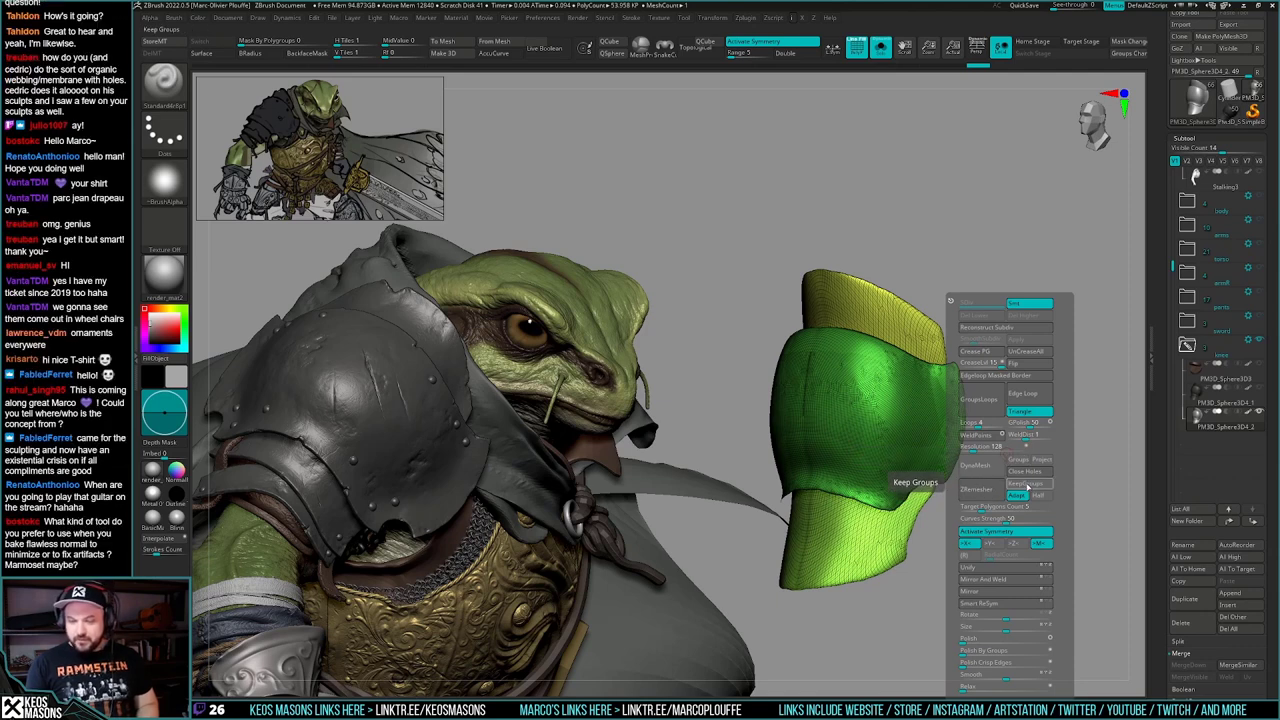
left_click_drag(1100, 426, 915, 420)
left_click(932, 435, "ctrl+shift")
key("shift+f")
left_click_drag(915, 420, 921, 370, "alt")
right_click_drag(905, 374, 896, 392, "ctrl")
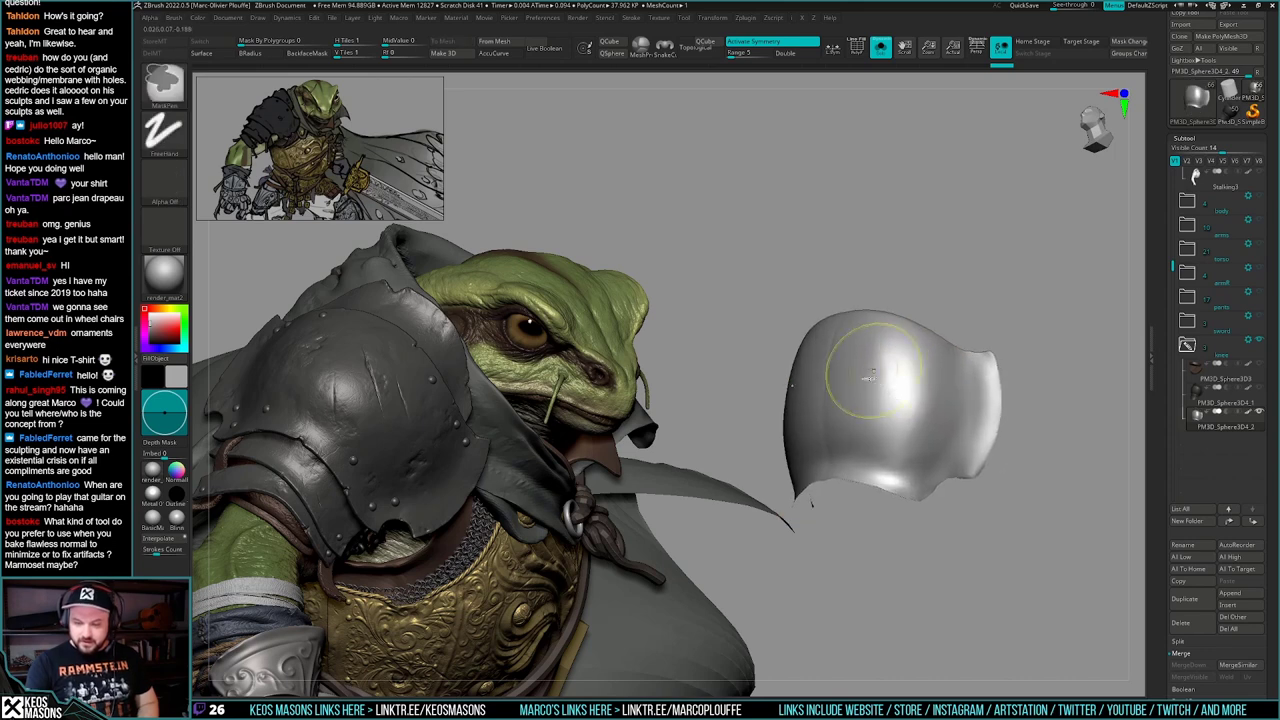
- Paint a mask over the kneecap plate's whole interior from several sides, leaving its flared side and lower border unmasked
mouse_move(836, 345)
left_mouse_down("ctrl")
mouse_move(835, 430)
mouse_move(875, 424)
left_mouse_up("ctrl")
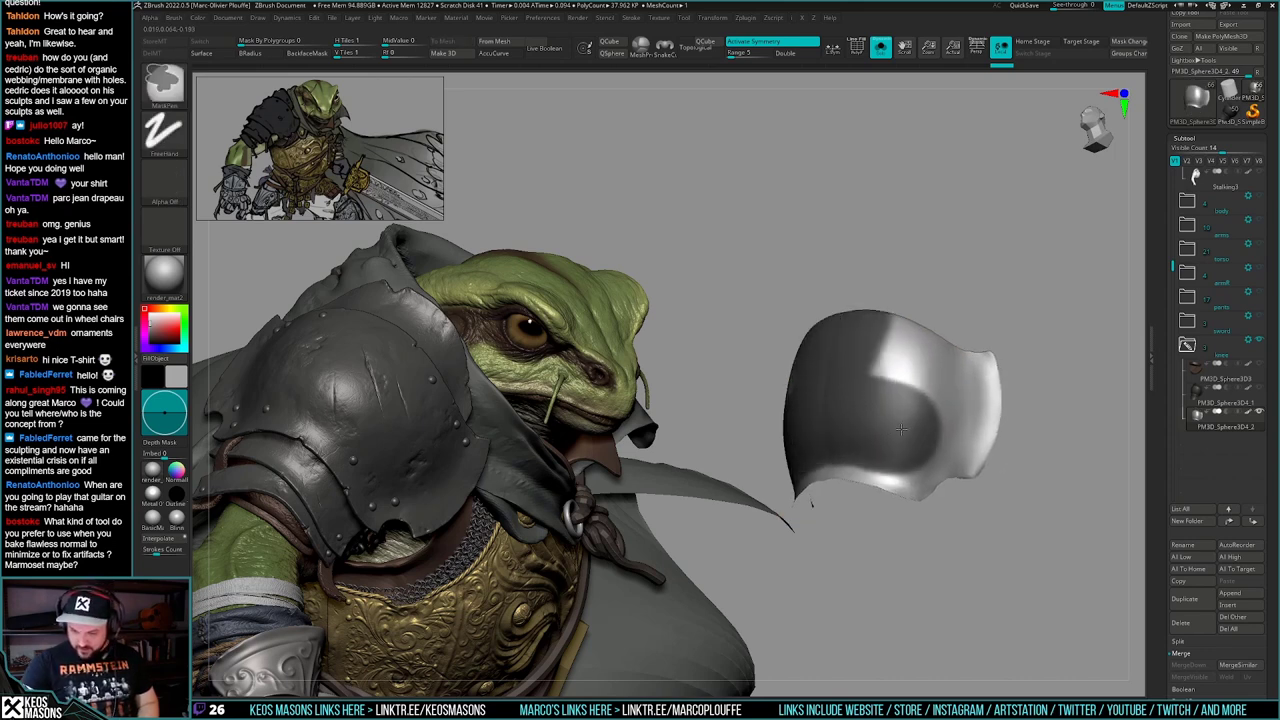
left_click_drag(864, 371, 872, 384, "ctrl")
right_click(898, 432)
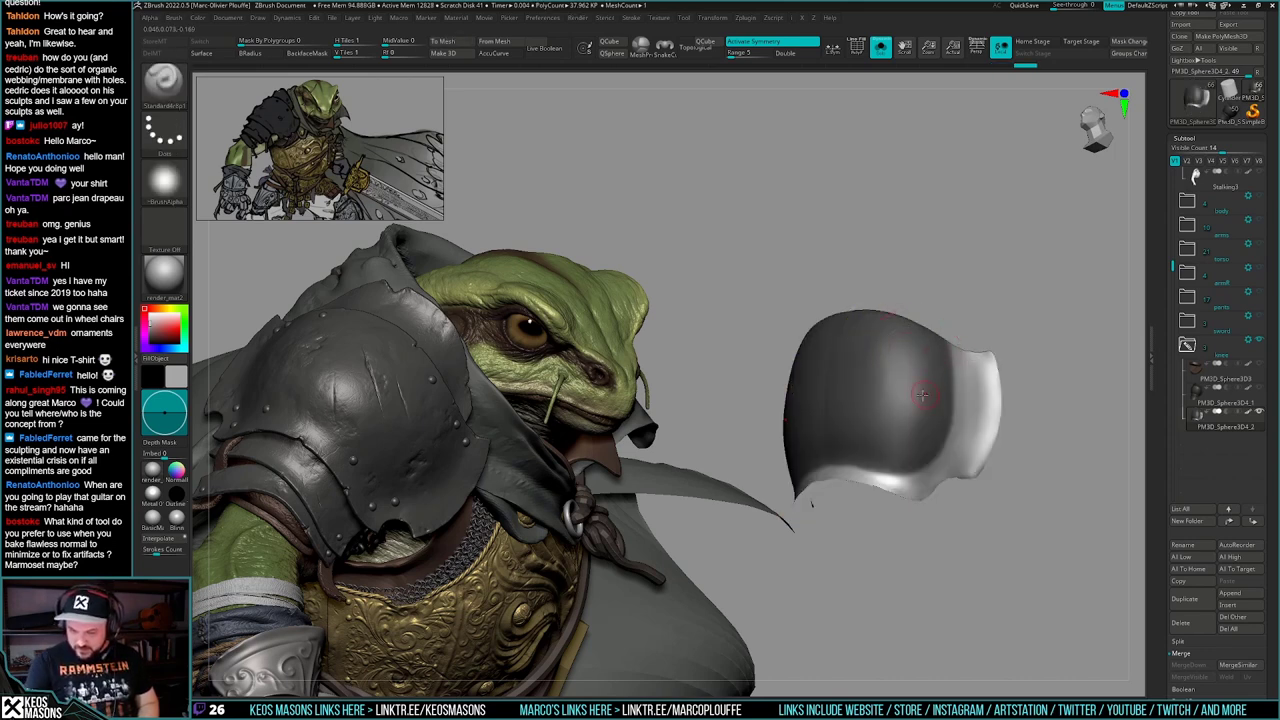
right_click_drag(926, 398, 914, 395)
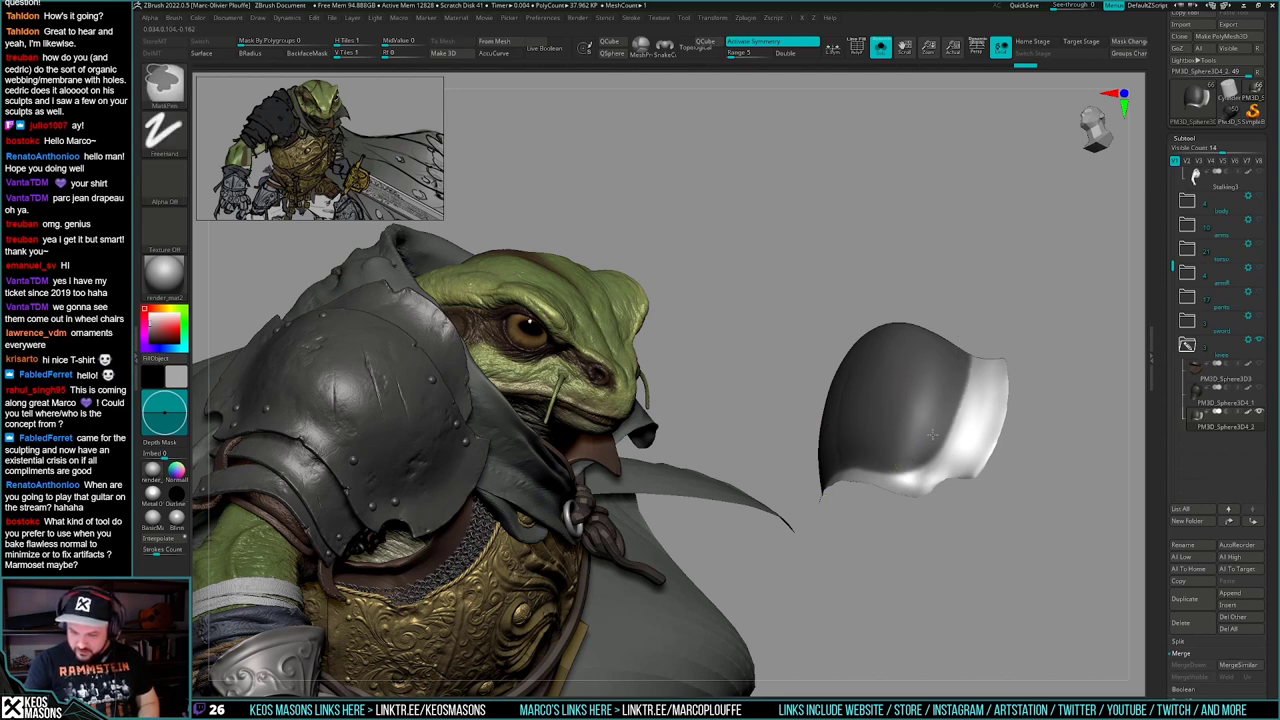
mouse_move(928, 446)
right_mouse_down()
mouse_move(957, 457)
mouse_move(977, 383)
mouse_move(920, 528)
mouse_move(1023, 446)
mouse_move(988, 512)
right_mouse_up()
left_click(977, 383, "ctrl")
right_click_drag(988, 512, 917, 440)
right_click(895, 475)
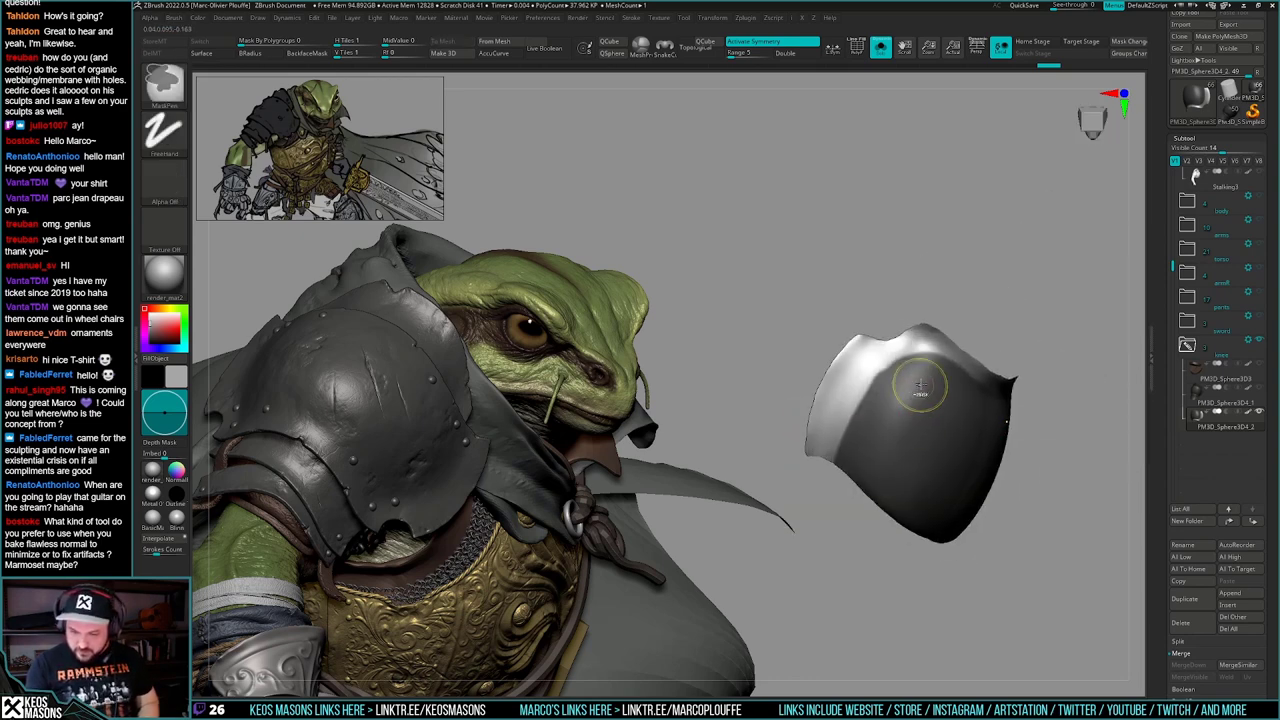
left_click_drag(927, 377, 857, 434, "ctrl")
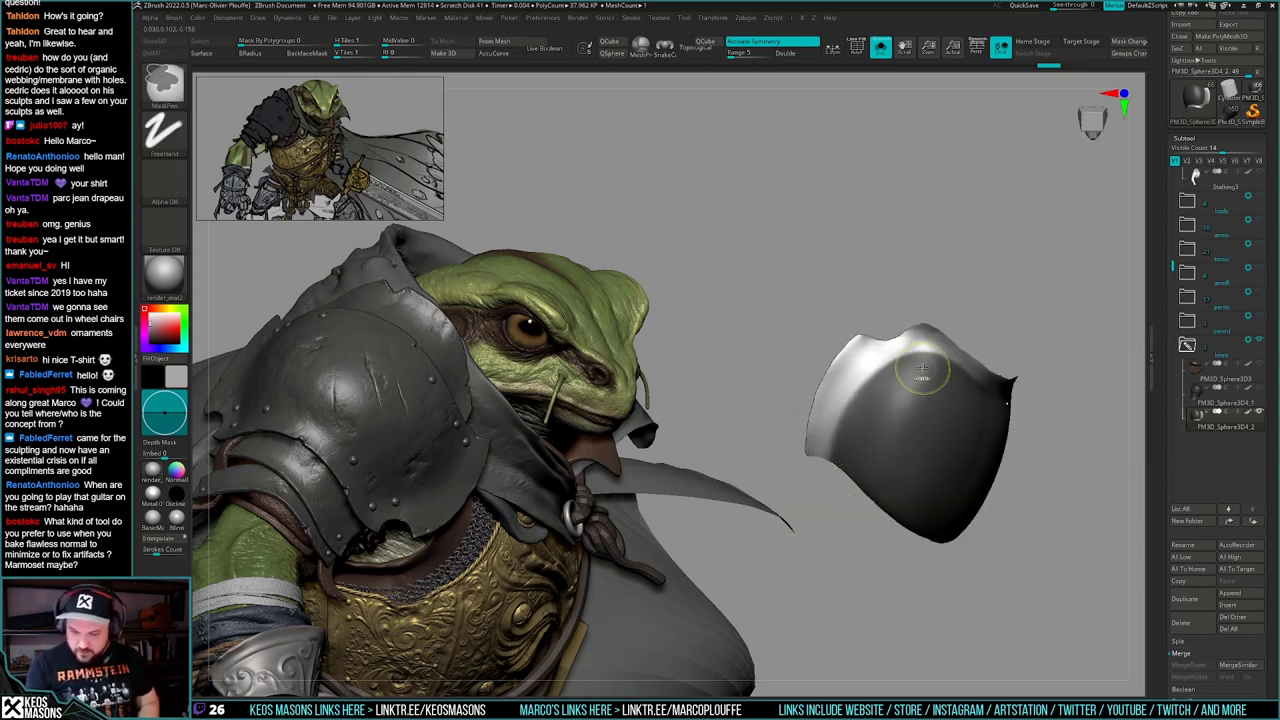
mouse_move(923, 368)
right_mouse_down()
mouse_move(891, 374)
mouse_move(1003, 510)
mouse_move(1023, 440)
mouse_move(1011, 523)
mouse_move(936, 495)
mouse_move(975, 443)
mouse_move(982, 462)
right_mouse_up()
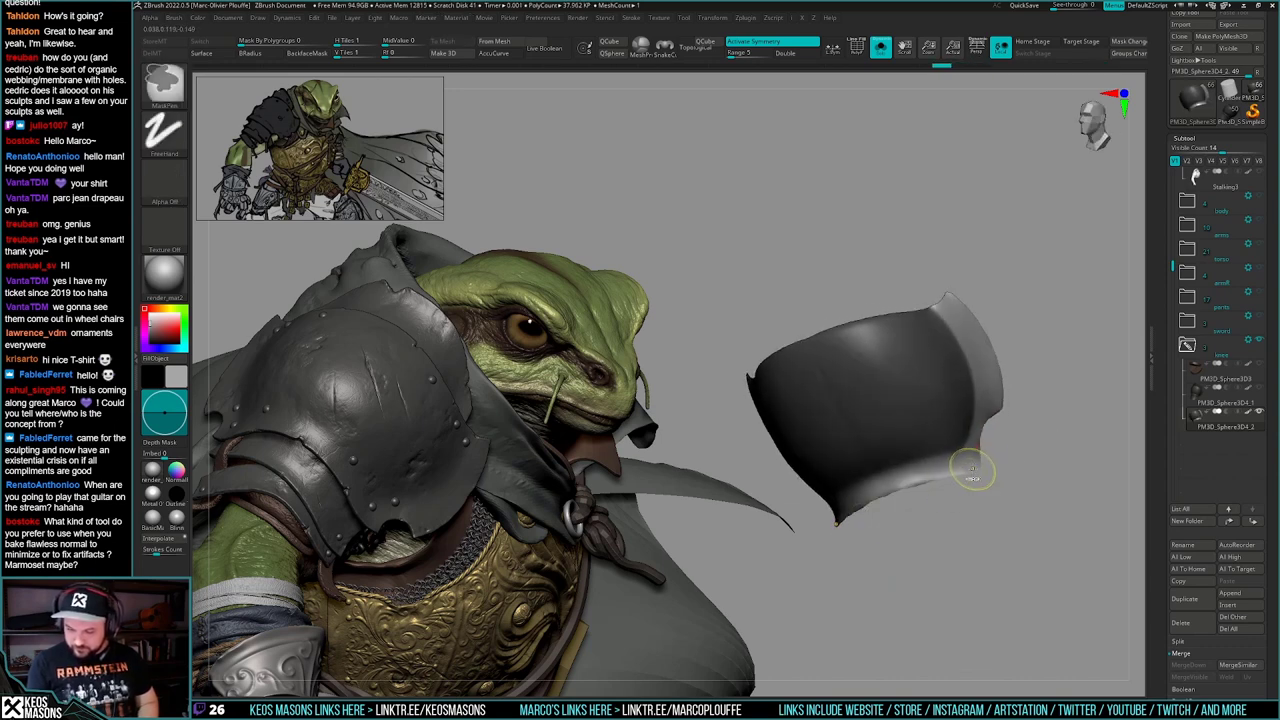
left_click_drag(971, 464, 851, 513, "ctrl")
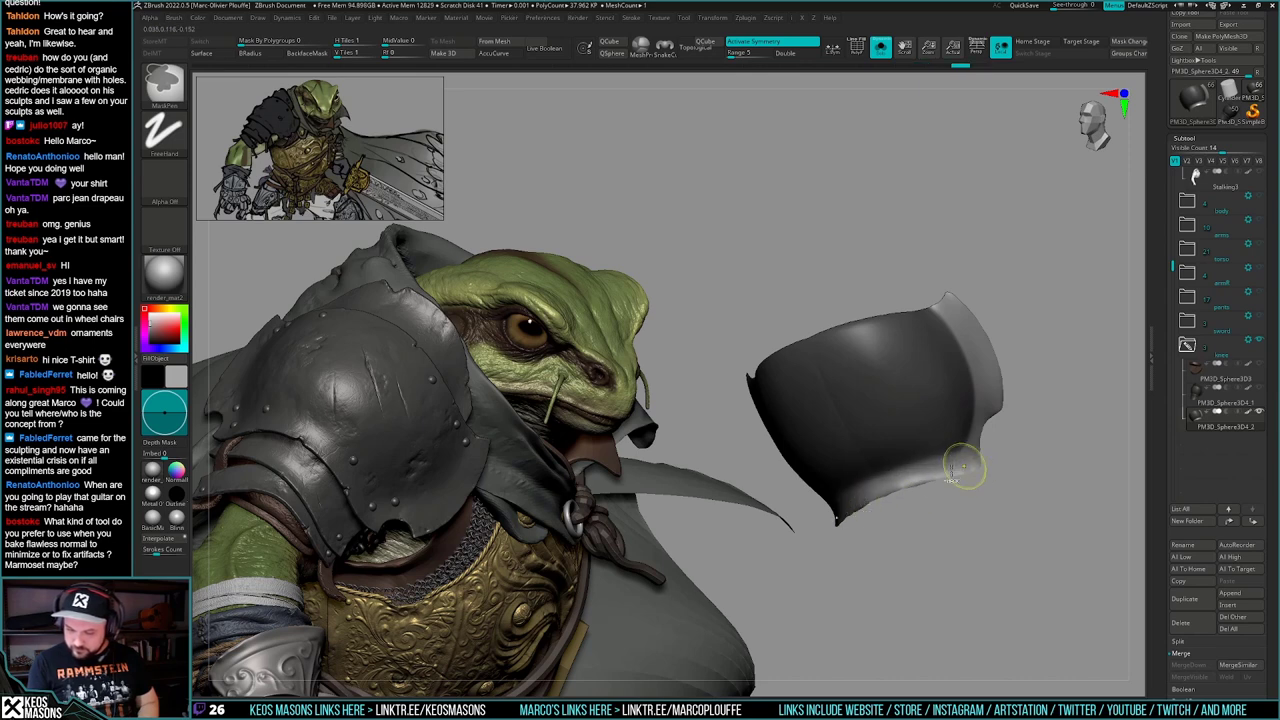
mouse_move(966, 468)
right_mouse_down()
mouse_move(1005, 471)
mouse_move(974, 438)
mouse_move(973, 483)
right_mouse_up()
- Turn on PolyFrame, make the kneecap's masked interior its own polygroup and show all three plates
key("shift+f")
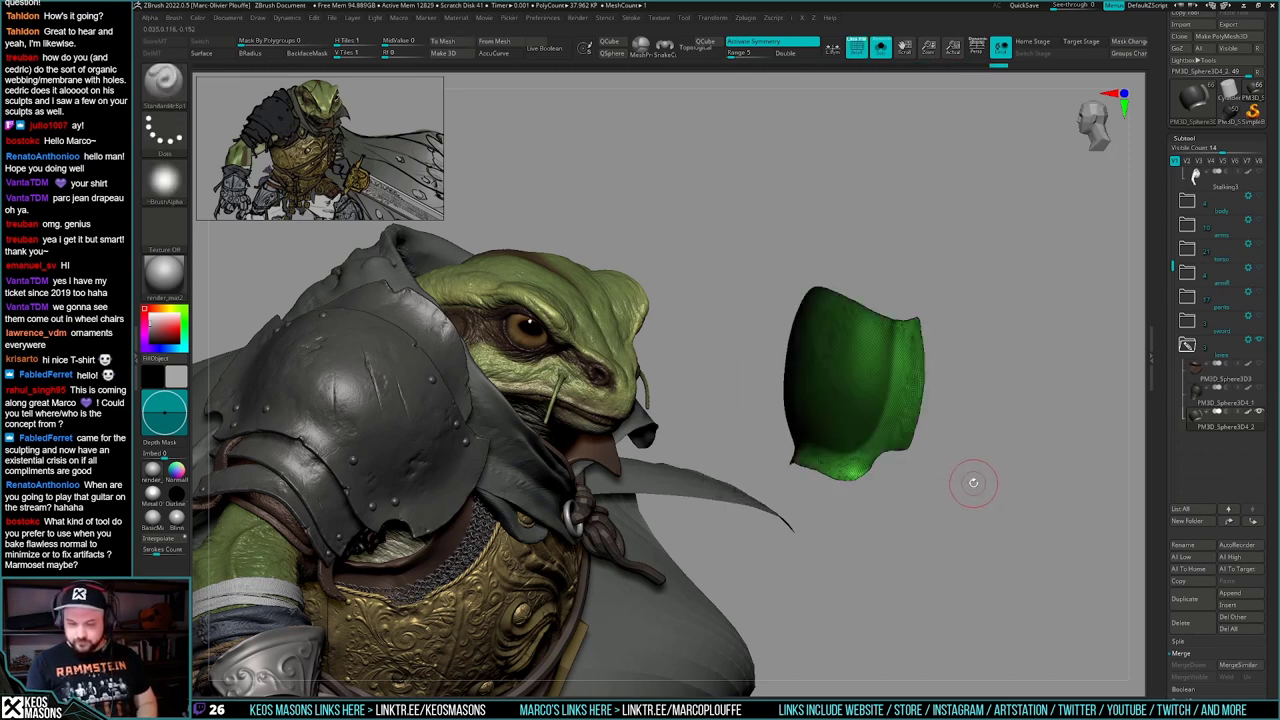
mouse_move(973, 483)
left_mouse_down()
mouse_move(986, 491)
mouse_move(995, 472)
mouse_move(977, 466)
mouse_move(984, 498)
mouse_move(1020, 452)
mouse_move(990, 465)
mouse_move(997, 457)
left_mouse_up()
left_click(996, 469, "ctrl+shift")
- ZRemesh the knee guard plates with KeepGroups on, aborting the first run to adjust the target polygon count
key("space")
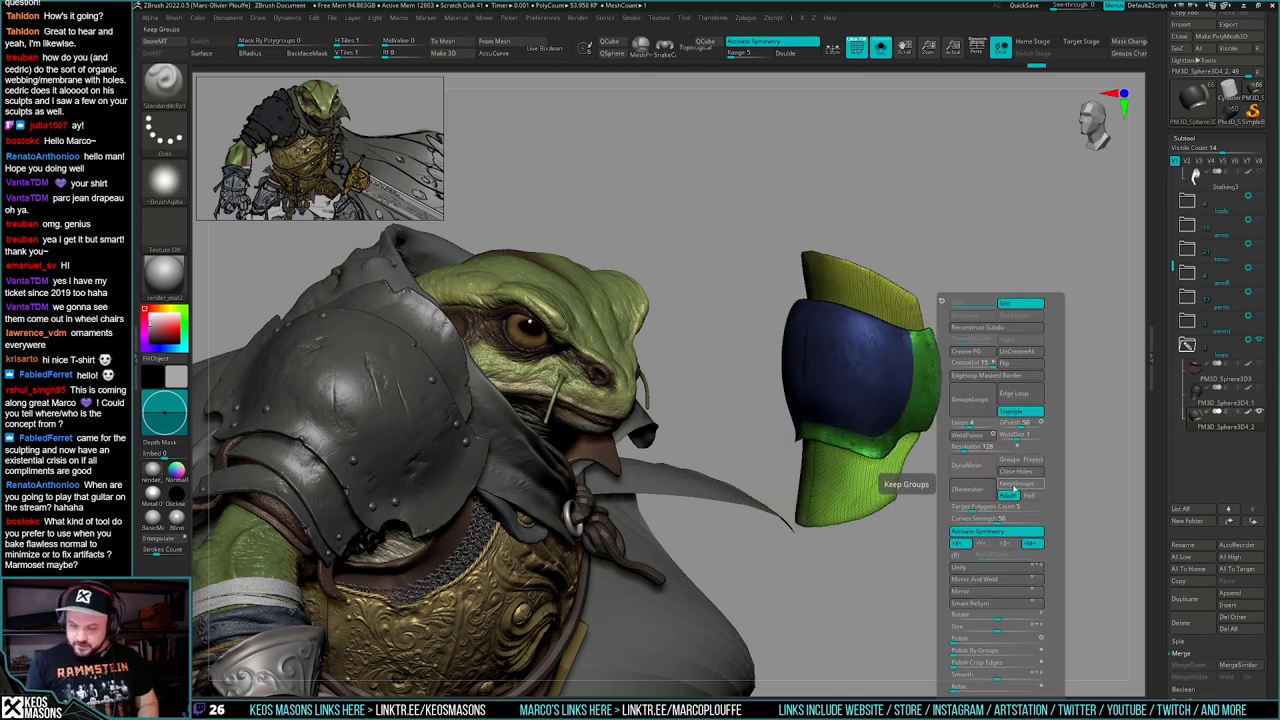
left_click(1014, 487)
left_click(973, 492)
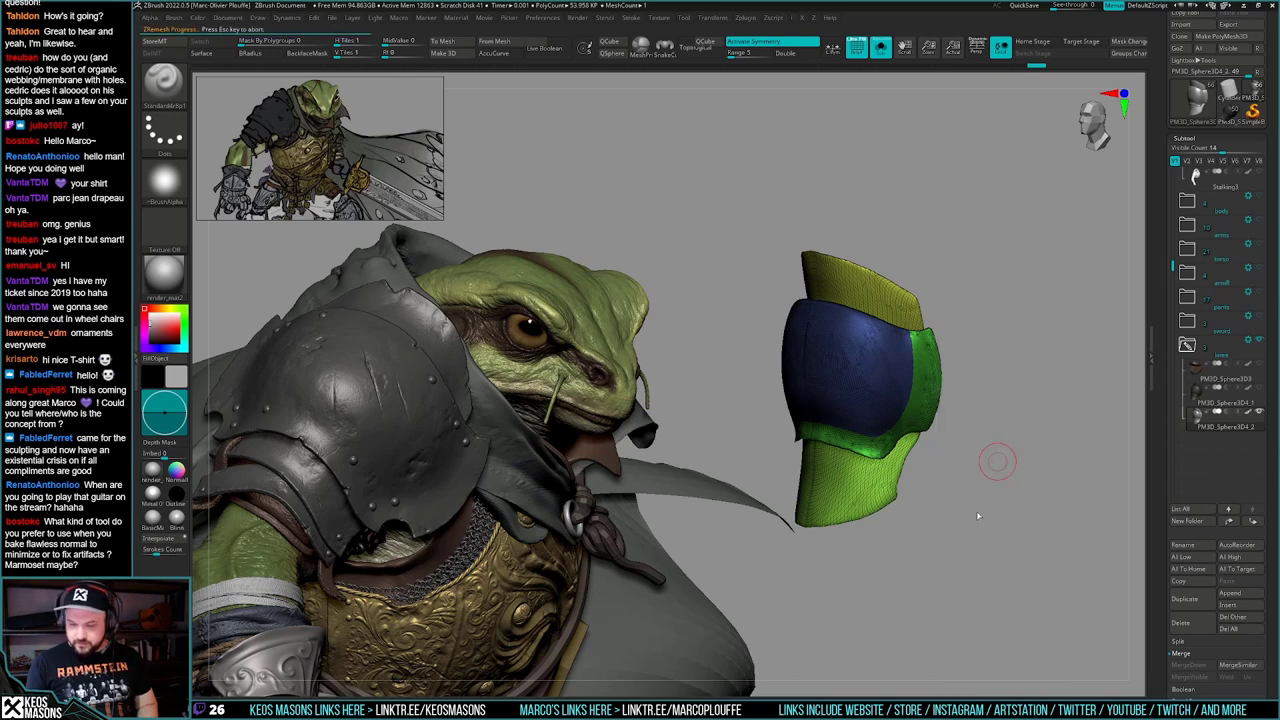
key("Escape")
key("space")
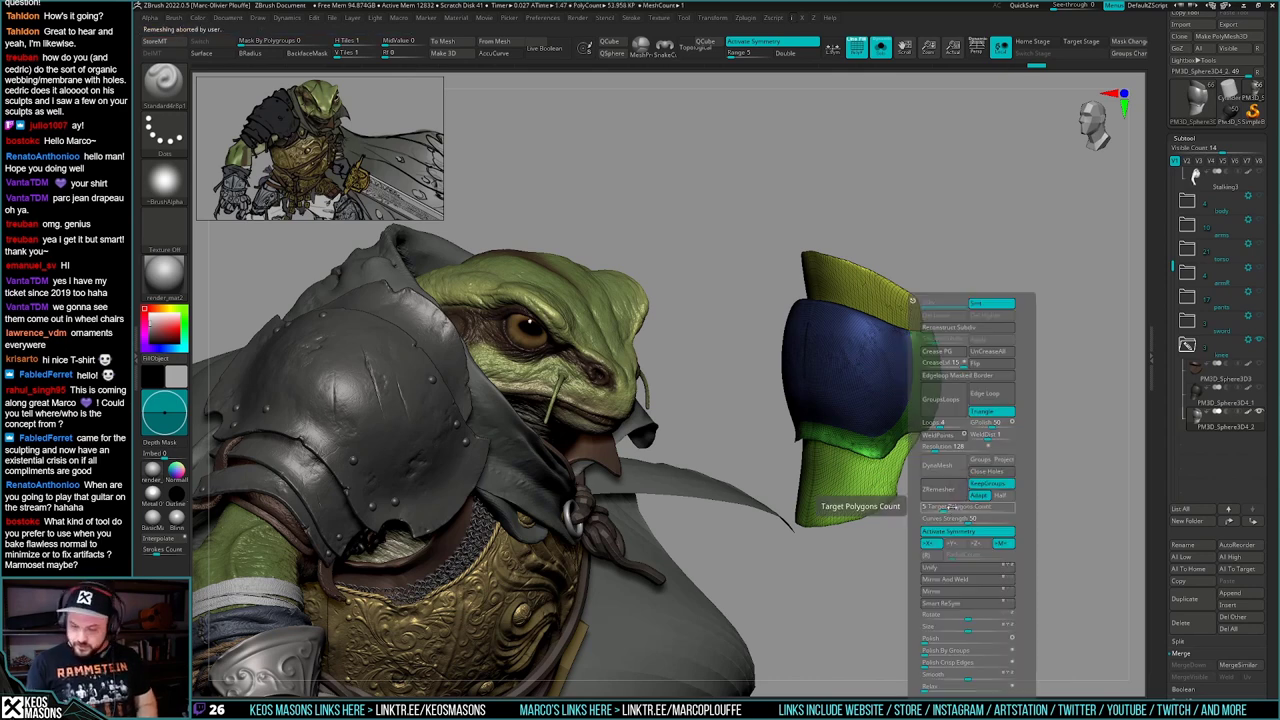
left_click(962, 490)
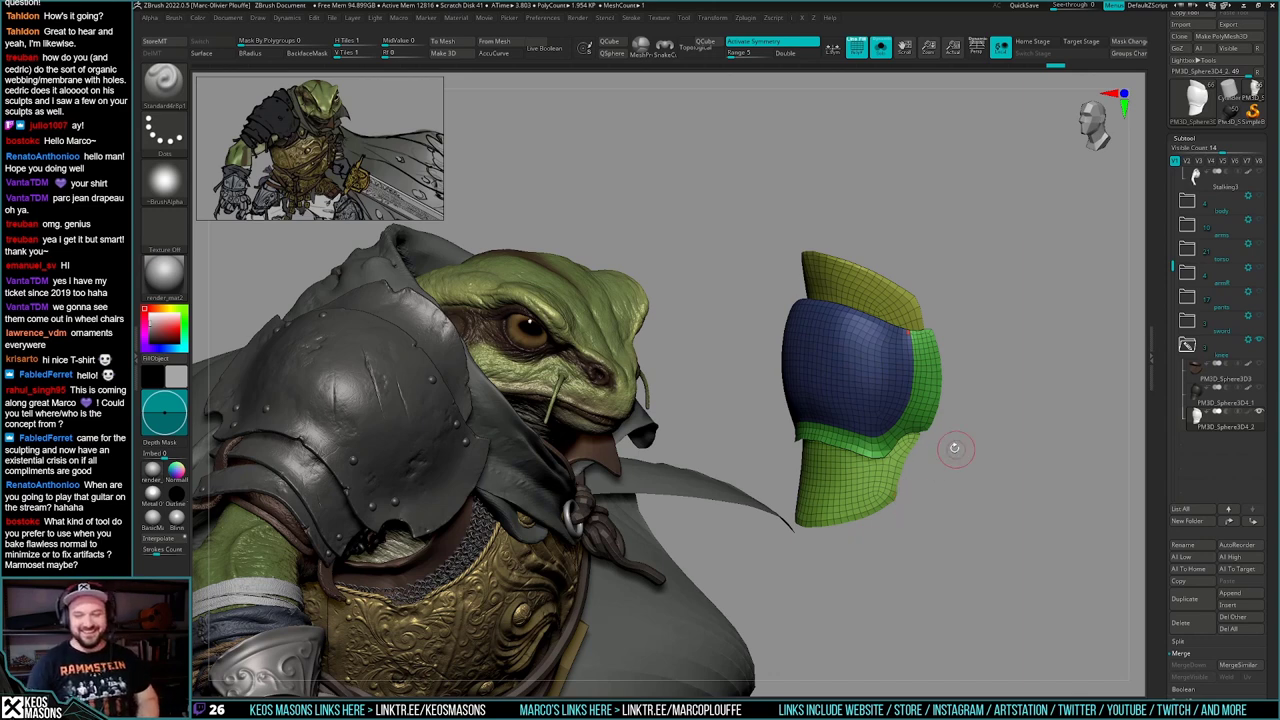
- Isolate the kneecap interior with its stray corner polygon, merge them into one polygroup and show all plates
left_click_drag(945, 460, 920, 560, "alt")
left_click_drag(975, 430, 906, 432)
left_click(903, 435, "ctrl+shift")
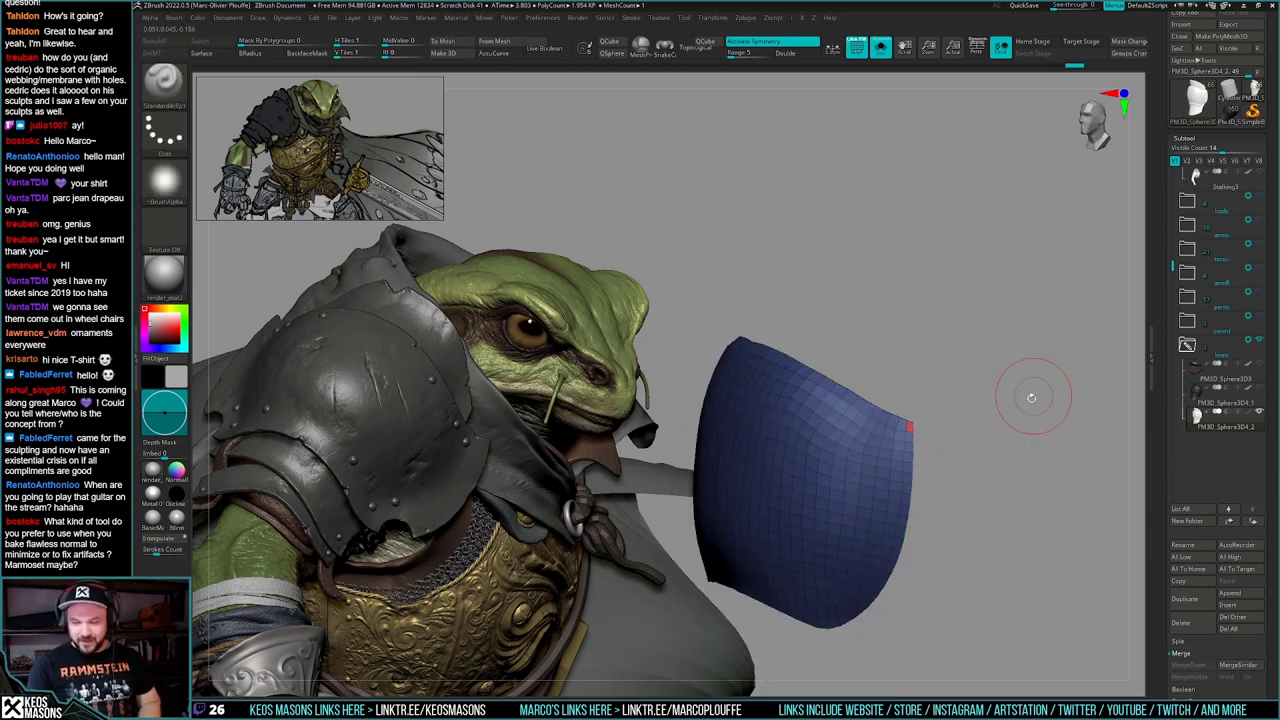
key("ctrl+w")
left_click(996, 435, "ctrl+shift")
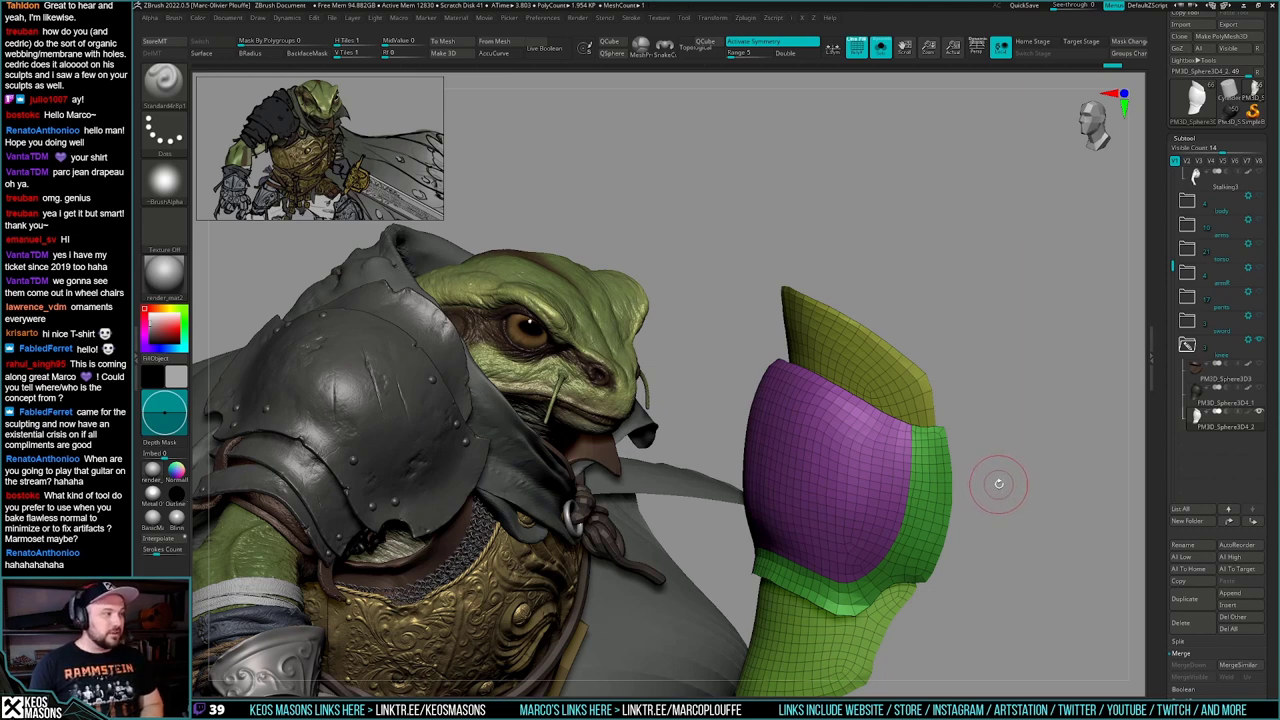
- Examine the remeshed kneecap's topology, isolating its interior and inspecting the seam with the border
left_click_drag(958, 451, 926, 466, "alt")
left_click(872, 453, "ctrl+shift")
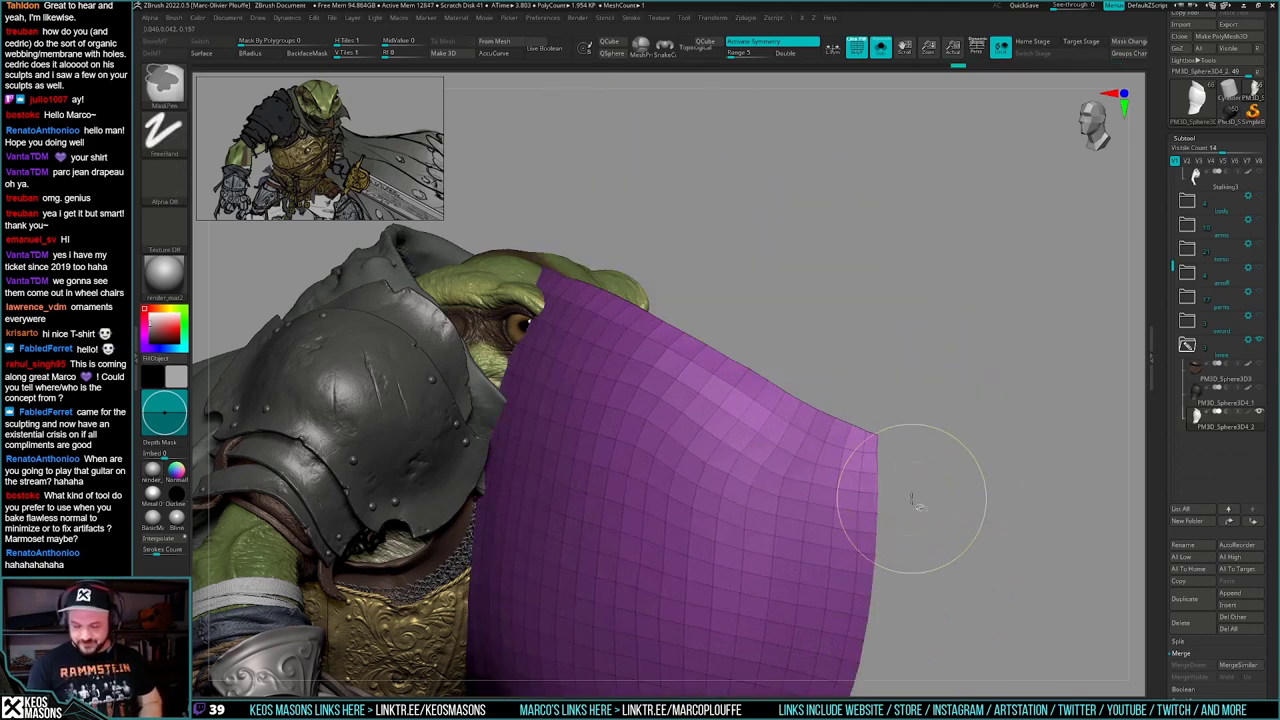
left_click(932, 480, "ctrl+shift")
mouse_move(914, 523)
right_mouse_down("ctrl")
mouse_move(893, 393)
mouse_move(905, 492)
mouse_move(940, 522)
mouse_move(930, 475)
mouse_move(908, 484)
mouse_move(918, 466)
right_mouse_up("ctrl")
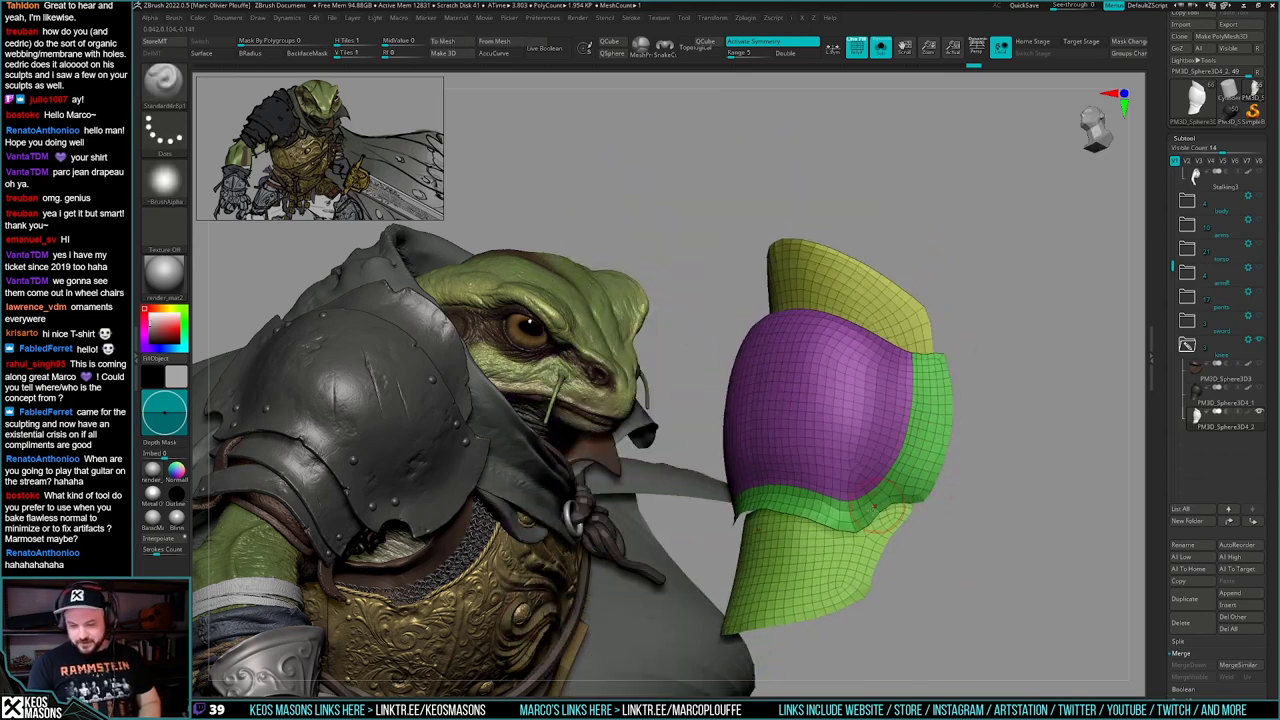
right_click_drag(891, 518, 933, 478)
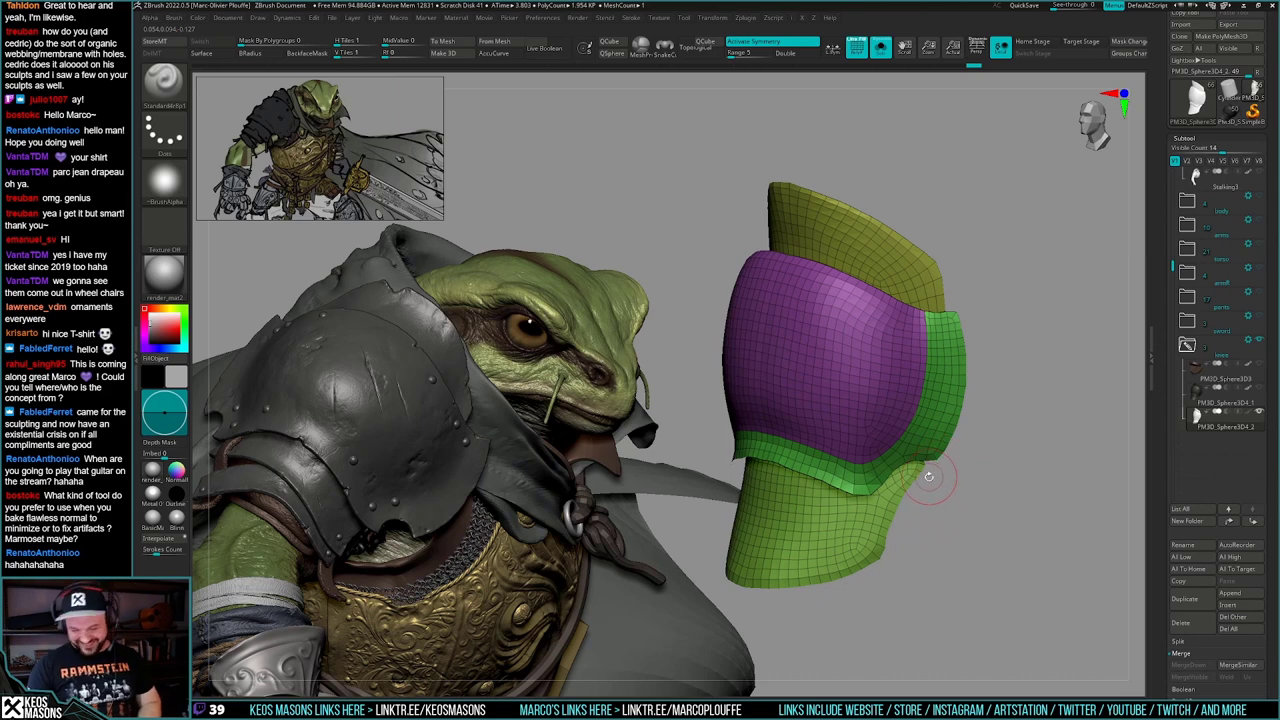
right_click_drag(919, 532, 920, 496, "alt")
right_click_drag(920, 496, 912, 525, "alt")
mouse_move(912, 525)
right_mouse_down()
mouse_move(915, 481)
mouse_move(898, 500)
mouse_move(904, 488)
mouse_move(909, 508)
mouse_move(941, 467)
mouse_move(896, 488)
right_mouse_up()
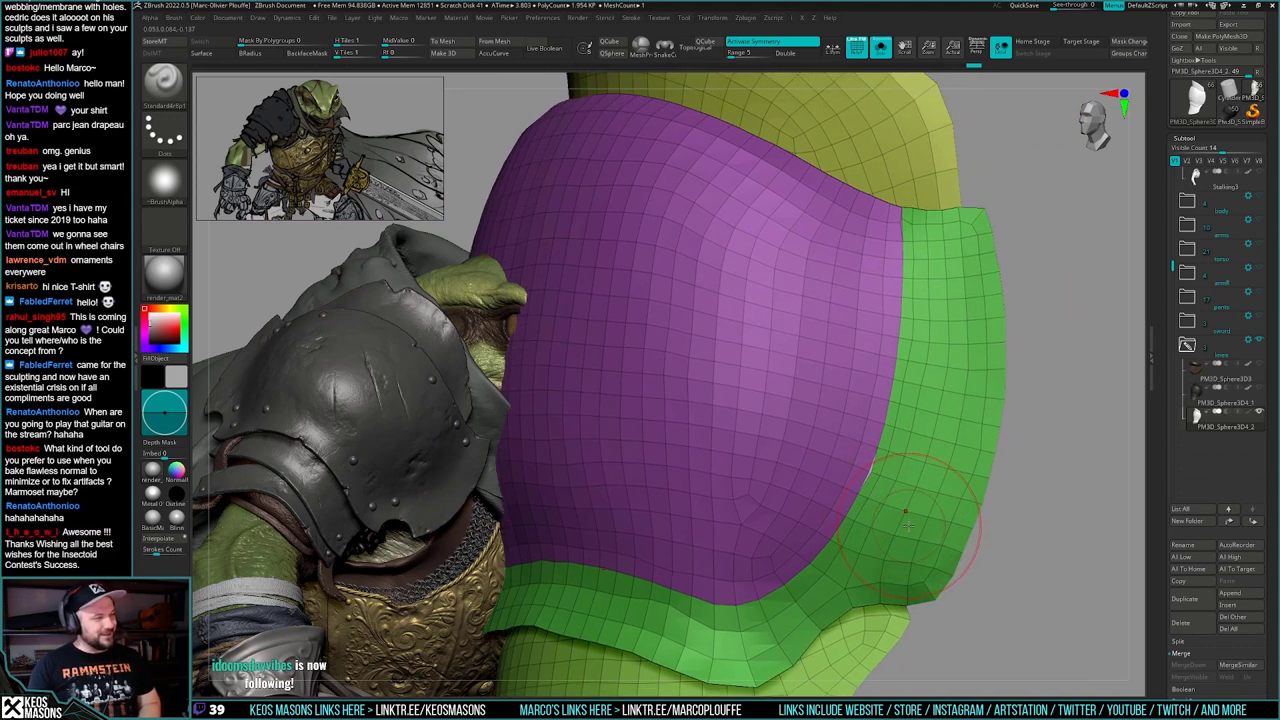
- Set ZModeler's polygon action to Delete and remove sliver polygons along the seam between kneecap interior and border
key("b")
key("z")
key("m")
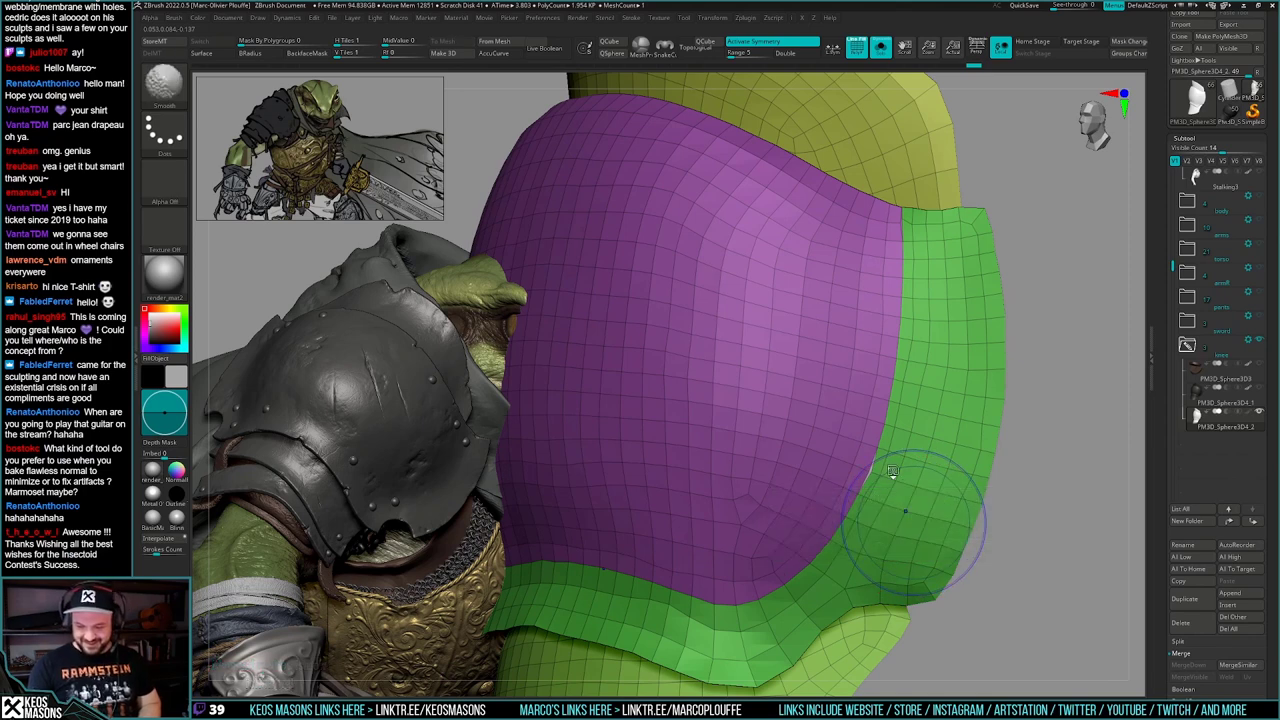
key("space")
left_click(727, 330)
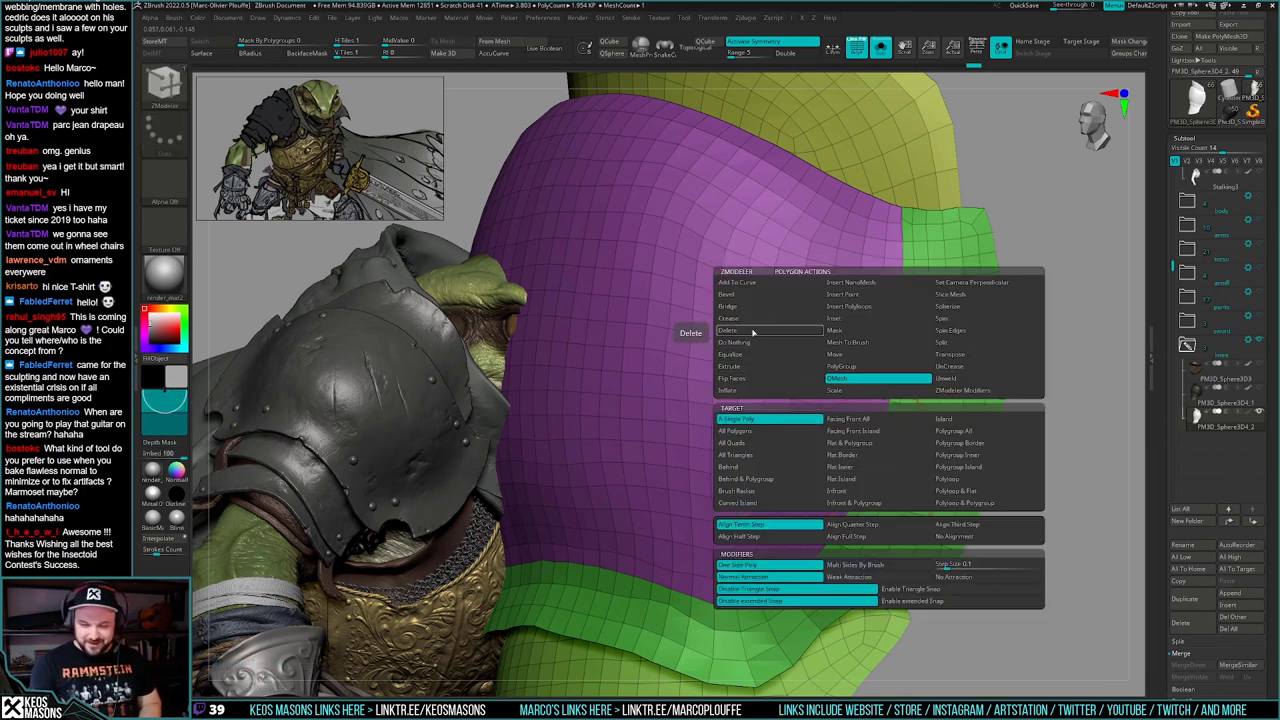
left_click(979, 432)
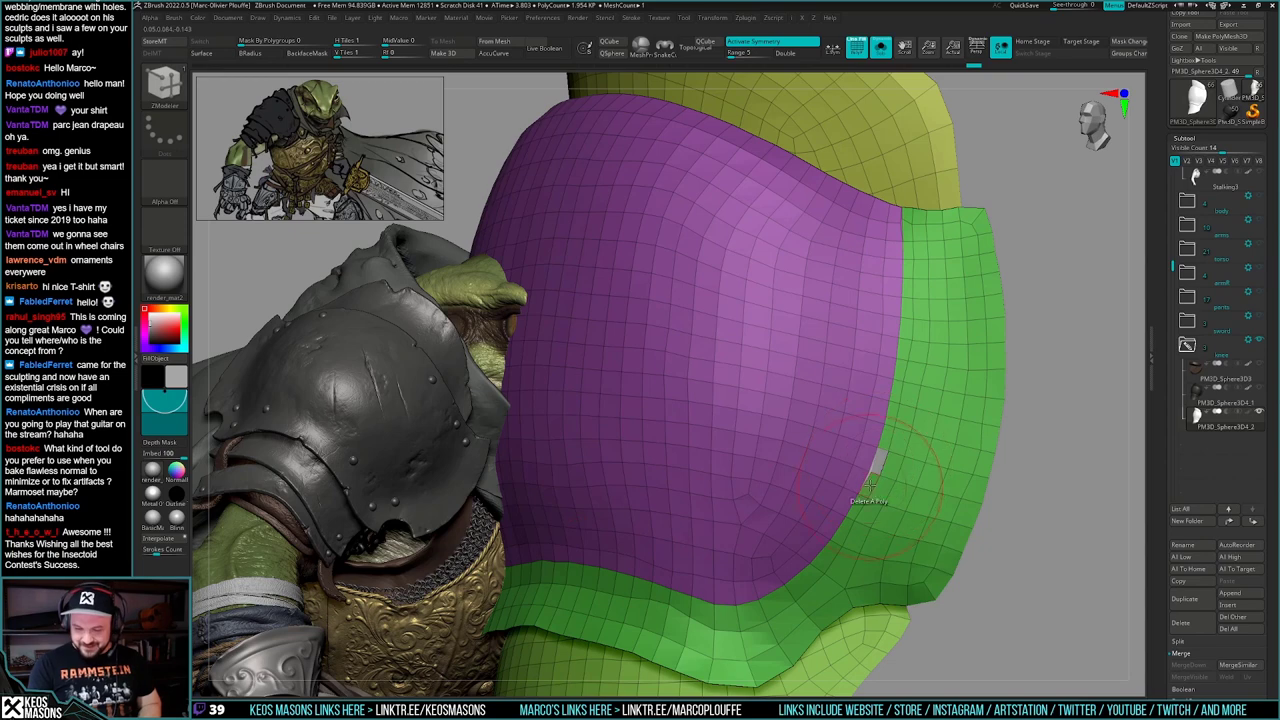
right_click_drag(869, 485, 880, 420, "ctrl")
left_click(867, 512)
left_click(872, 416)
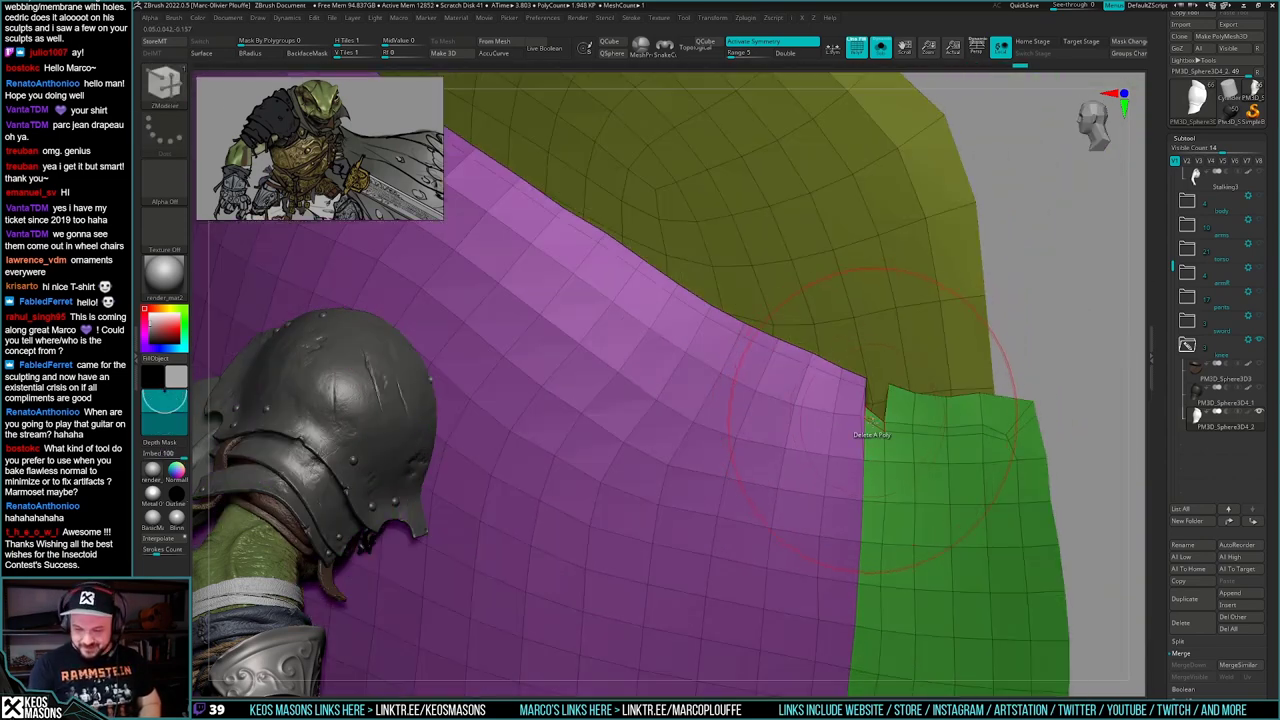
- Undo the last polygon deletion and delete the sliver polygons at the seam's upper end instead
key("ctrl+z")
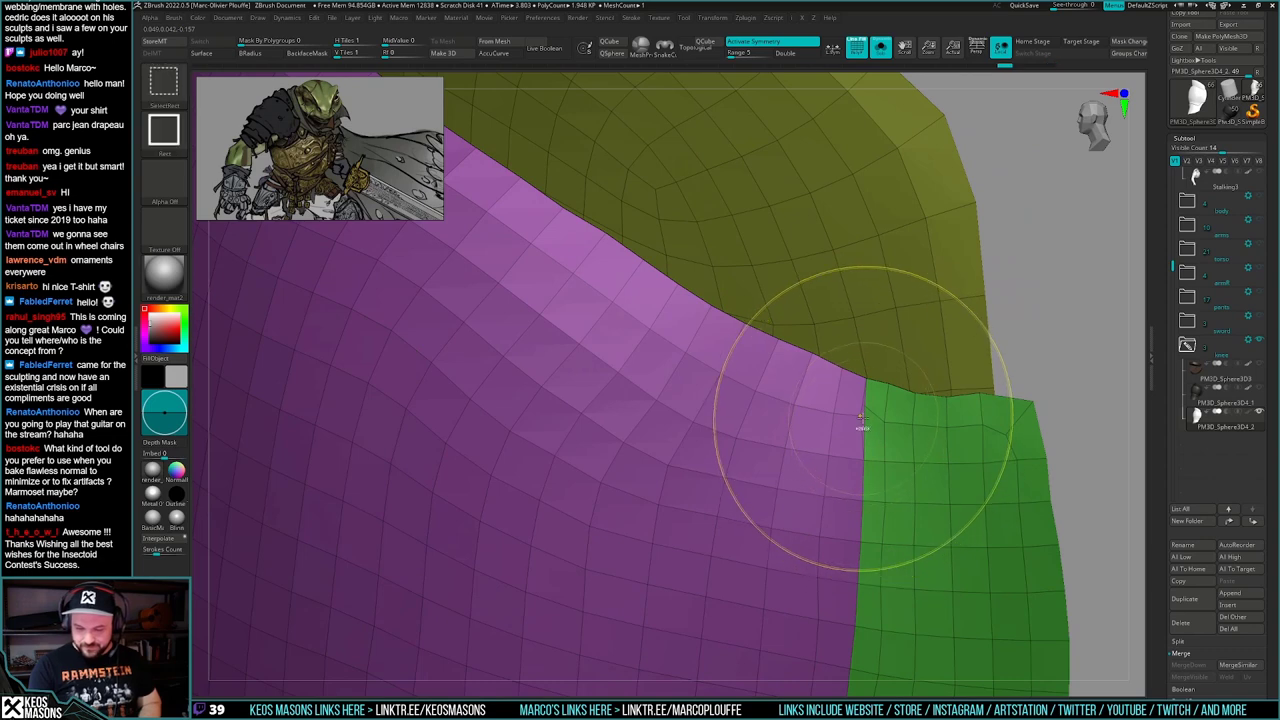
key("ctrl+shift+z")
key("ctrl+z")
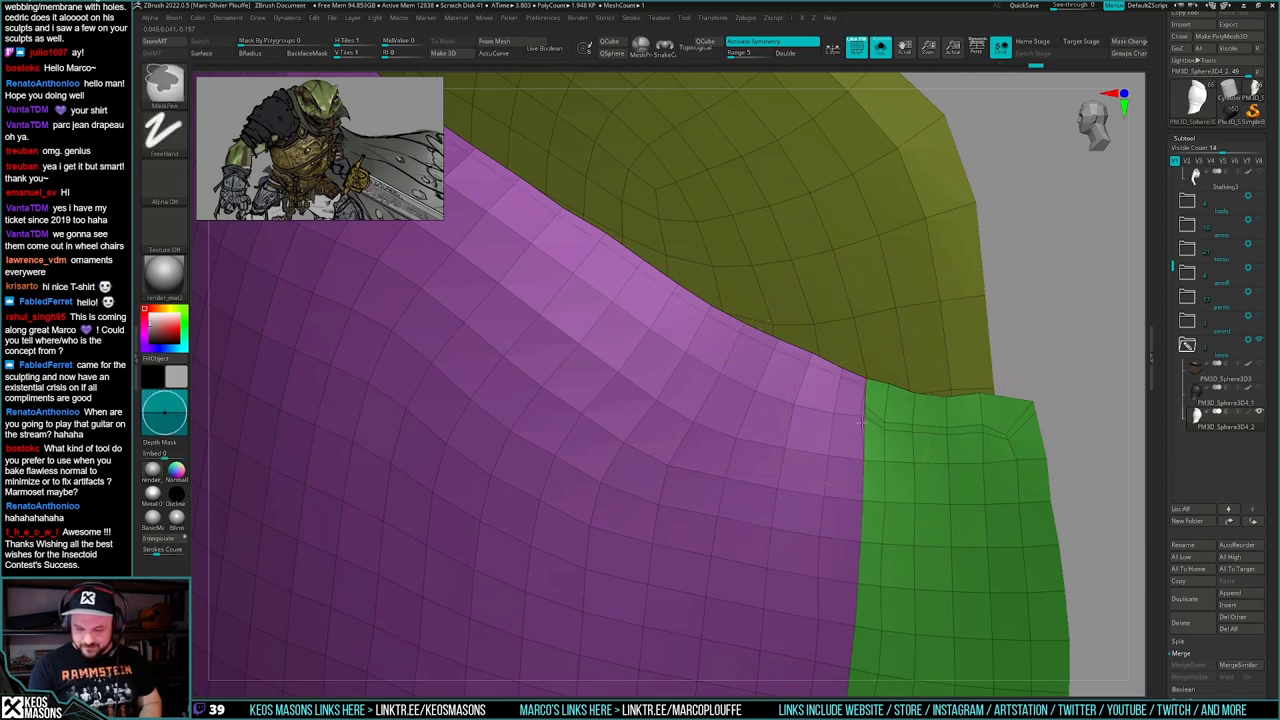
right_click_drag(862, 416, 855, 449, "ctrl")
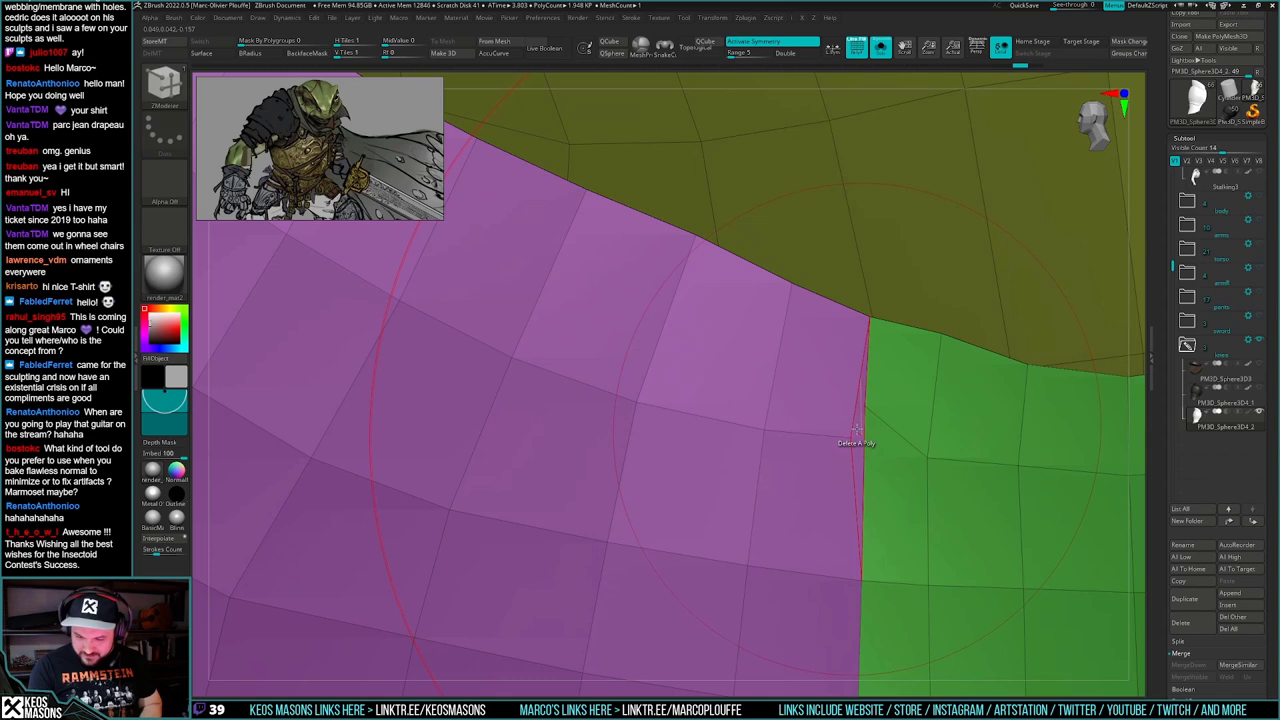
left_click(895, 382)
left_click(889, 520)
mouse_move(889, 523)
right_mouse_down("ctrl")
mouse_move(840, 300)
mouse_move(900, 540)
mouse_move(922, 483)
mouse_move(906, 446)
mouse_move(922, 396)
right_mouse_up("ctrl")
mouse_move(922, 396)
right_mouse_down()
mouse_move(938, 420)
mouse_move(902, 428)
right_mouse_up()
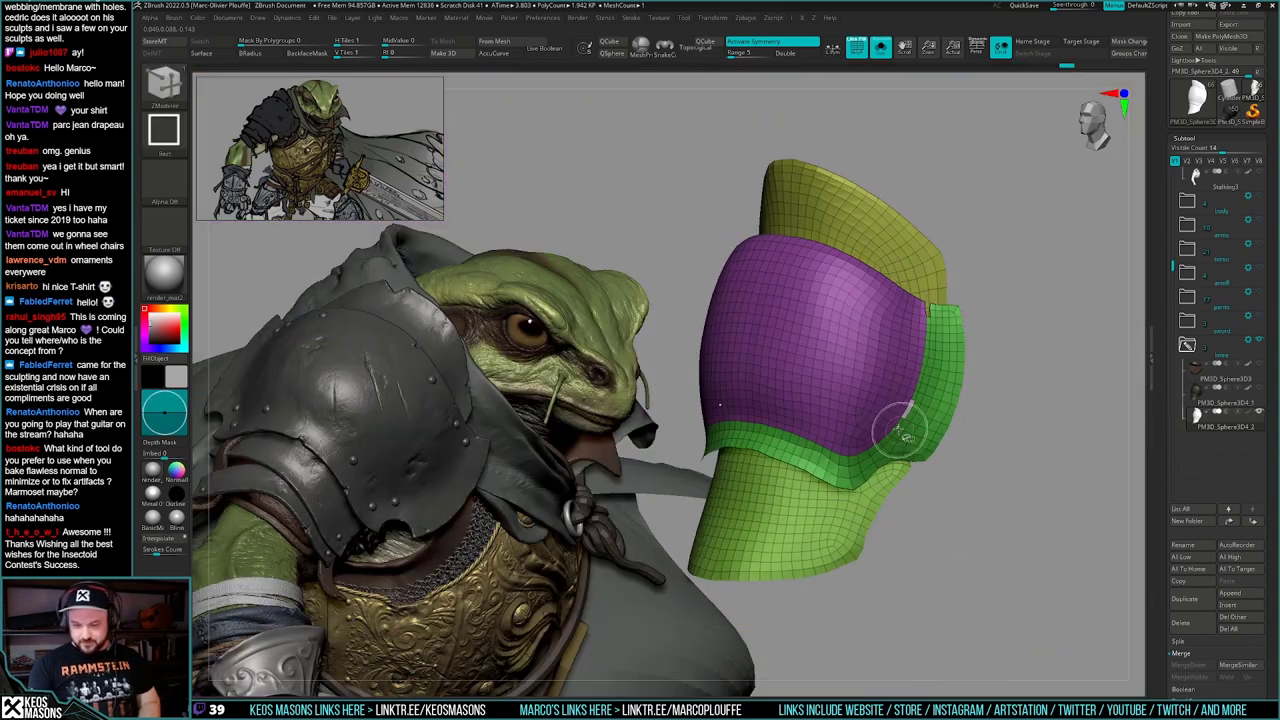
- Isolate the kneecap with its border and split the hidden upper and lower plates into a separate subtool
left_click(886, 433, "ctrl+shift")
right_click_drag(963, 474, 977, 508)
right_click_drag(977, 508, 989, 520, "ctrl")
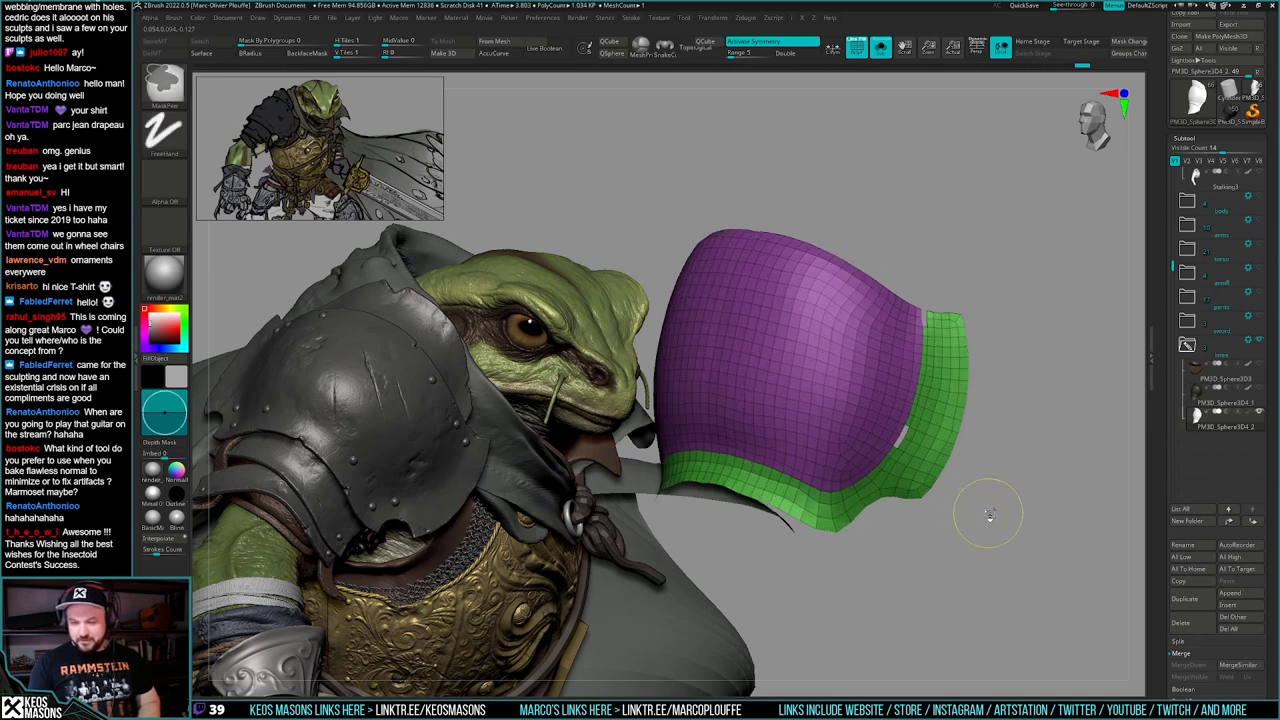
key("ctrl+h")
- Bridge the open edges with ZModeler to close the gaps at the upper and lower parts of the kneecap's seam
mouse_move(915, 440)
right_mouse_down("ctrl")
mouse_move(919, 508)
mouse_move(892, 662)
right_mouse_up("ctrl")
key("space")
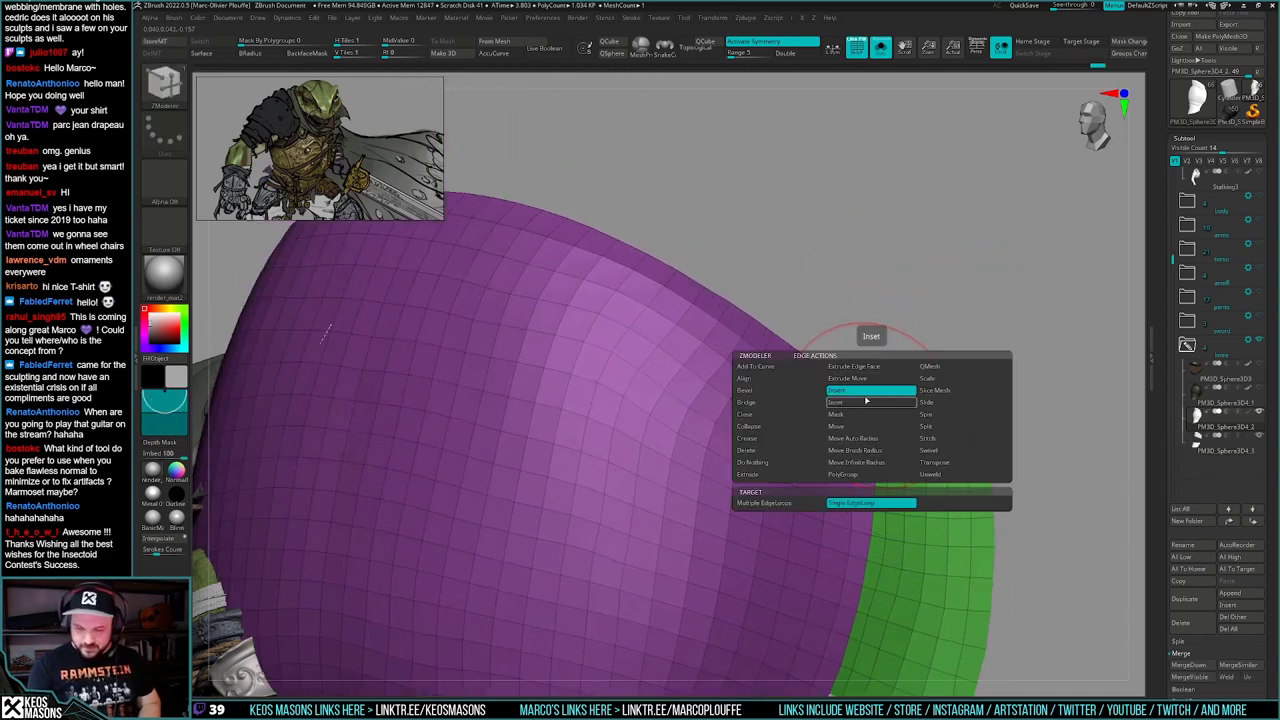
left_click(765, 401)
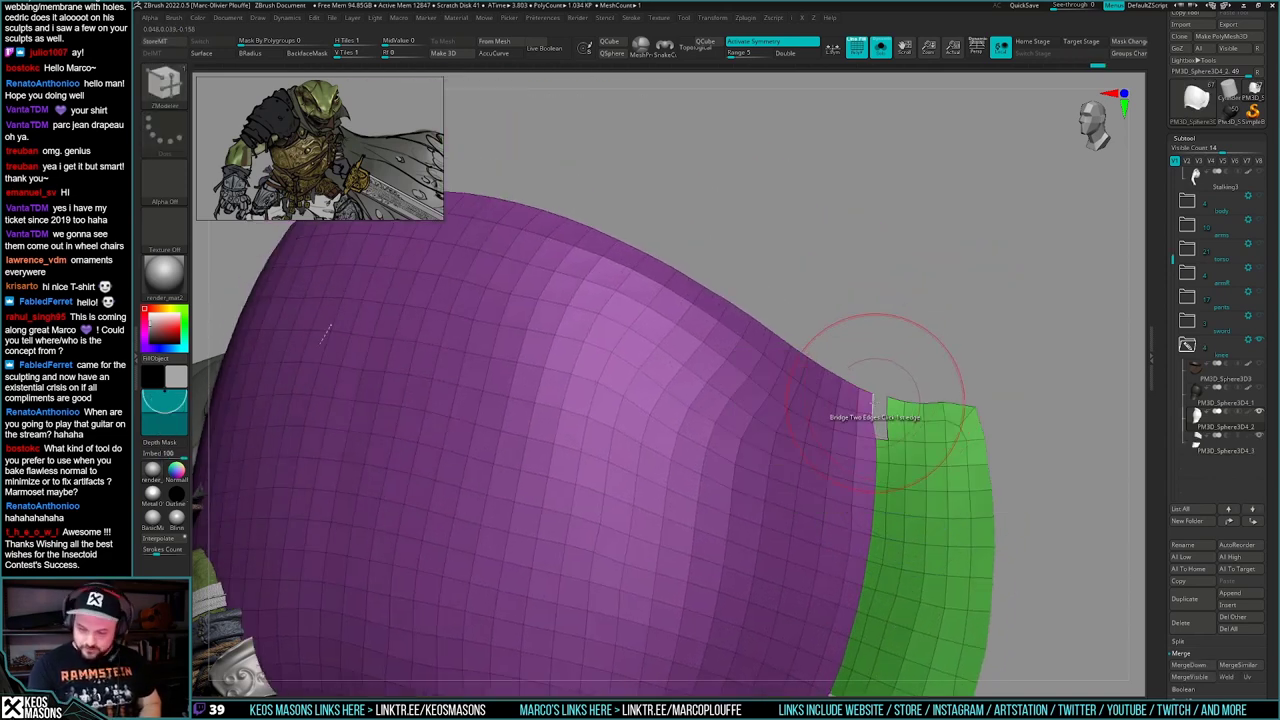
left_click(882, 415)
left_click(882, 436)
right_click_drag(882, 434, 886, 300, "ctrl")
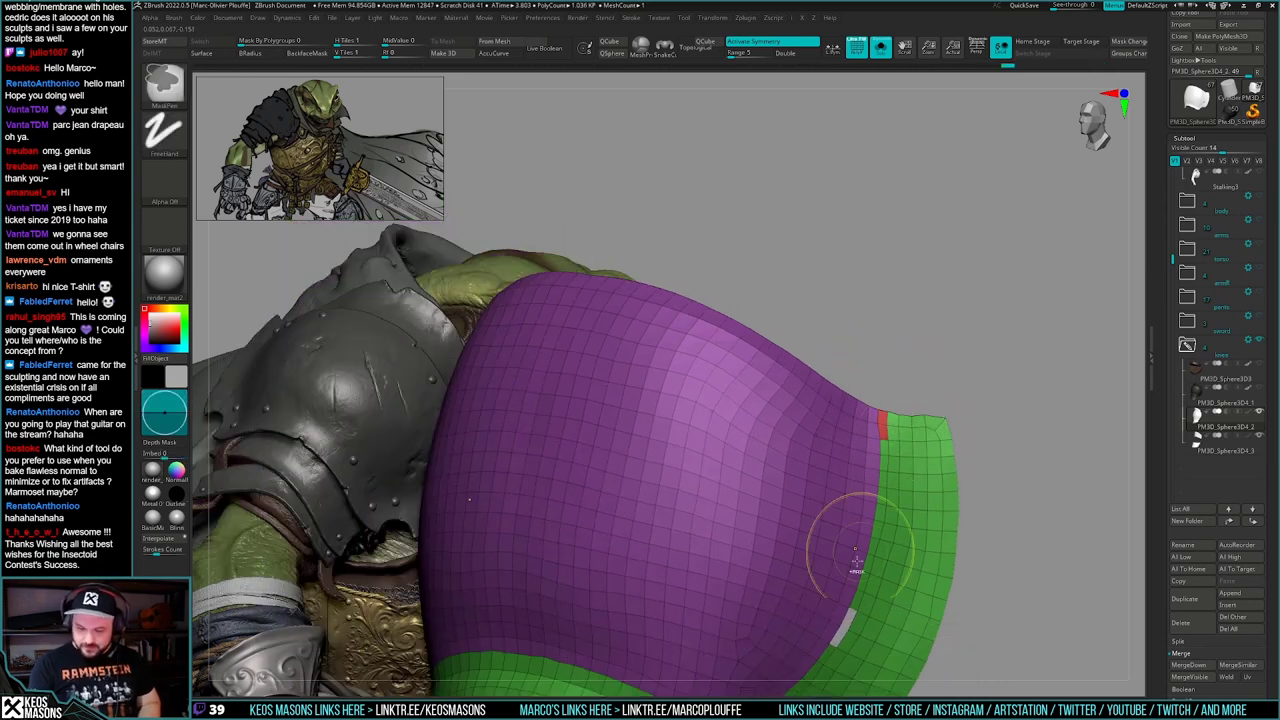
right_click_drag(861, 537, 890, 385, "alt")
right_click_drag(890, 385, 860, 598, "ctrl")
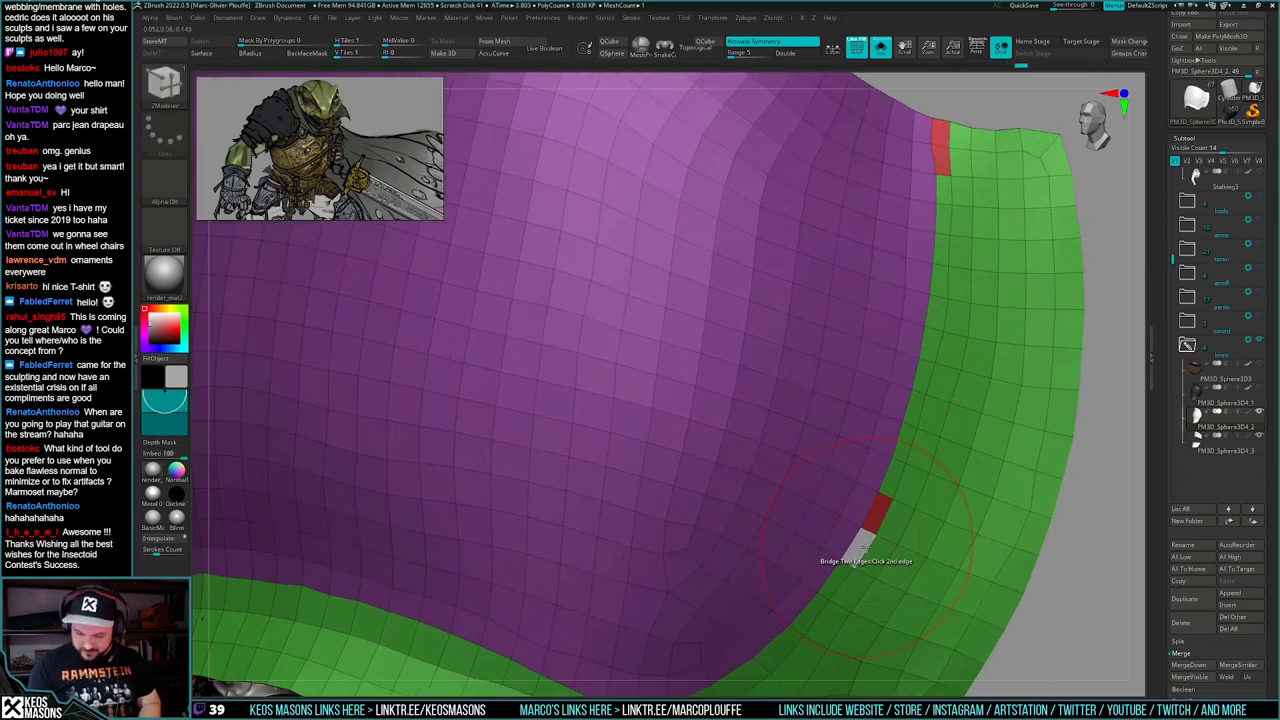
left_click(868, 547)
- Isolate the kneecap's border with the new bridge polygons, merge them into one polygroup and show the whole plate
left_click(860, 510, "ctrl+shift")
left_click(860, 510, "ctrl+shift")
right_click_drag(880, 530, 895, 336, "ctrl")
key("ctrl+w")
left_click(975, 471, "ctrl+shift")
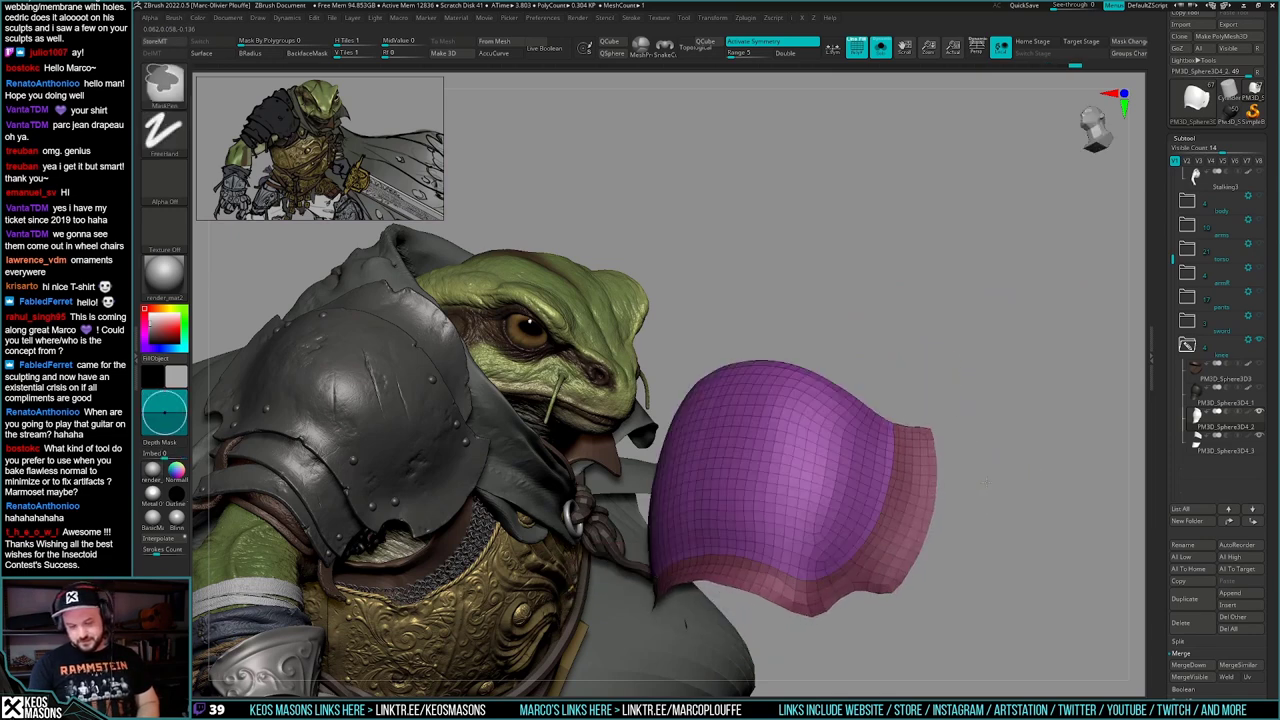
- Inspect the split-off plates subtool and the kneecap subtool, toggling PolyFrame to check their surfaces
right_click_drag(984, 483, 990, 452, "ctrl")
mouse_move(990, 452)
right_mouse_down()
mouse_move(1014, 454)
mouse_move(994, 471)
mouse_move(1009, 471)
mouse_move(998, 497)
mouse_move(970, 478)
mouse_move(965, 527)
mouse_move(990, 520)
right_mouse_up()
left_click(1214, 445)
right_click_drag(1054, 484, 948, 515)
key("shift+f")
left_click(1195, 425)
right_click_drag(1005, 468, 960, 528)
mouse_move(960, 528)
right_mouse_down("alt")
mouse_move(986, 474)
mouse_move(980, 454)
mouse_move(955, 477)
mouse_move(974, 474)
mouse_move(989, 440)
mouse_move(960, 430)
right_mouse_up("alt")
key("shift+f")
- Choose the hPolish brush and check the kneecap with PolyFrame off and on
key("space")
left_click(953, 425)
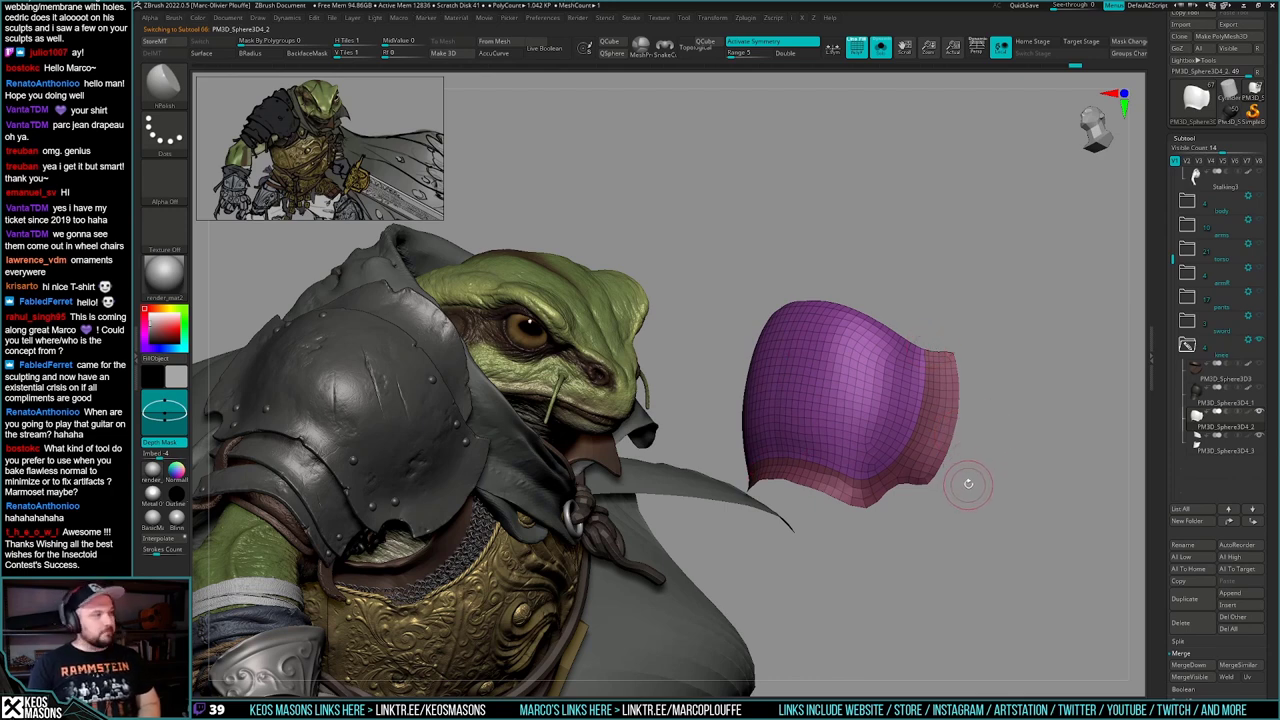
mouse_move(967, 492)
right_mouse_down()
mouse_move(997, 471)
mouse_move(974, 449)
mouse_move(960, 472)
mouse_move(985, 510)
mouse_move(937, 490)
mouse_move(924, 446)
mouse_move(932, 506)
mouse_move(972, 400)
right_mouse_up()
key("shift+f")
key("shift+f")
- Mask the kneecap's main polygroup so that only its border strip stays editable
key("w")
left_click(903, 331, "ctrl")
key("q")
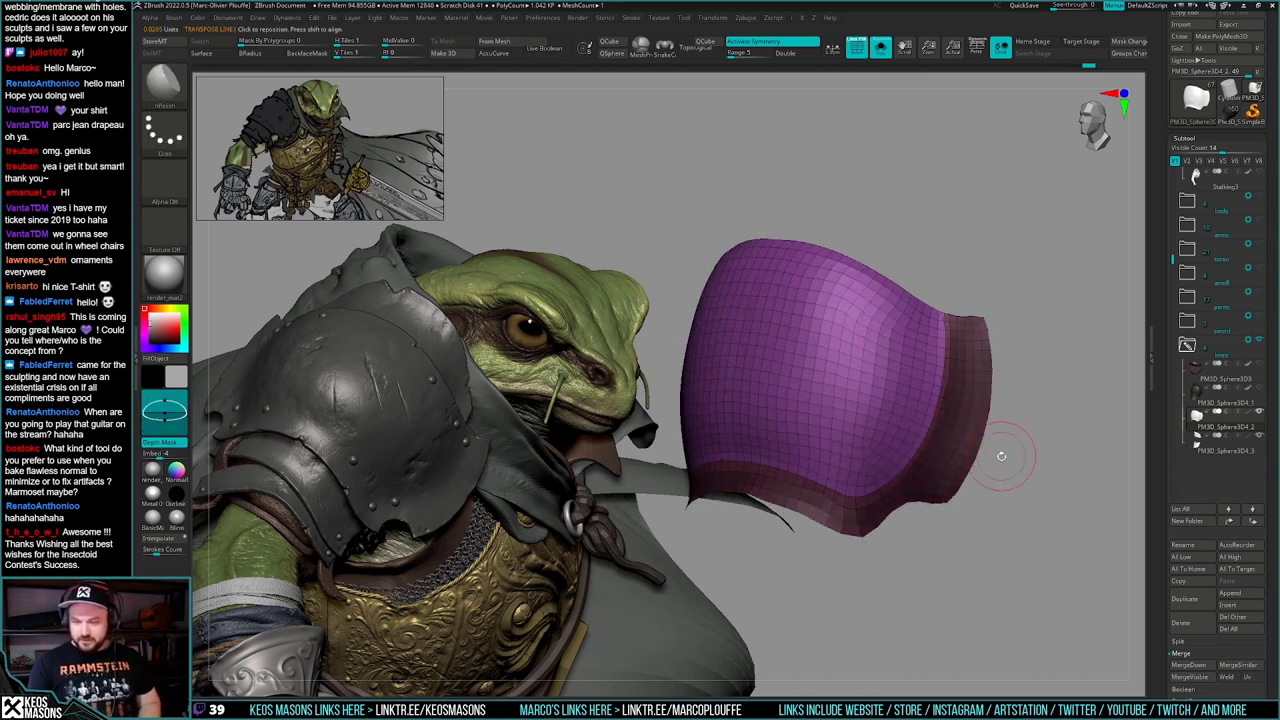
mouse_move(1001, 456)
right_mouse_down()
mouse_move(1034, 443)
mouse_move(984, 438)
mouse_move(1020, 443)
right_mouse_up()
left_click(1034, 443, "ctrl")
key("space")
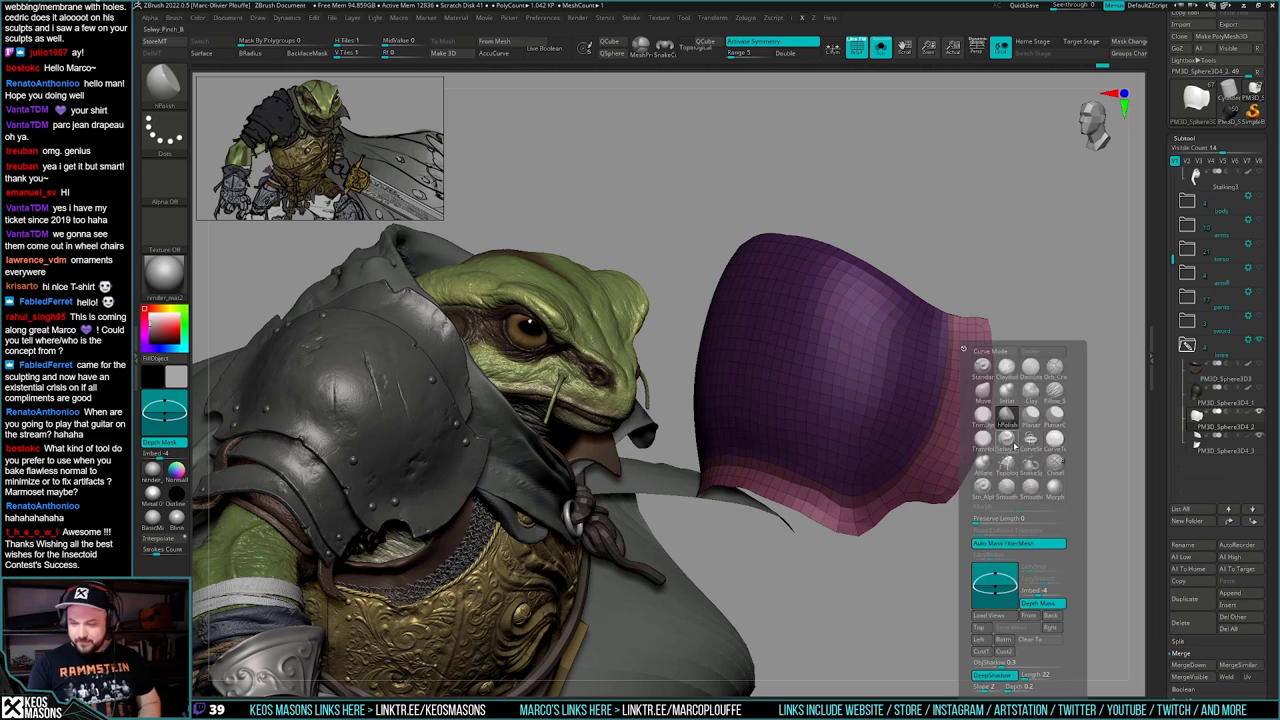
- Turn off PolyFrame and apply the Metal 01 material to judge the kneecap's surface
key("shift+f")
right_click(974, 334)
right_click_drag(976, 334, 988, 337)
left_click(153, 494)
right_click_drag(1012, 438, 1011, 435)
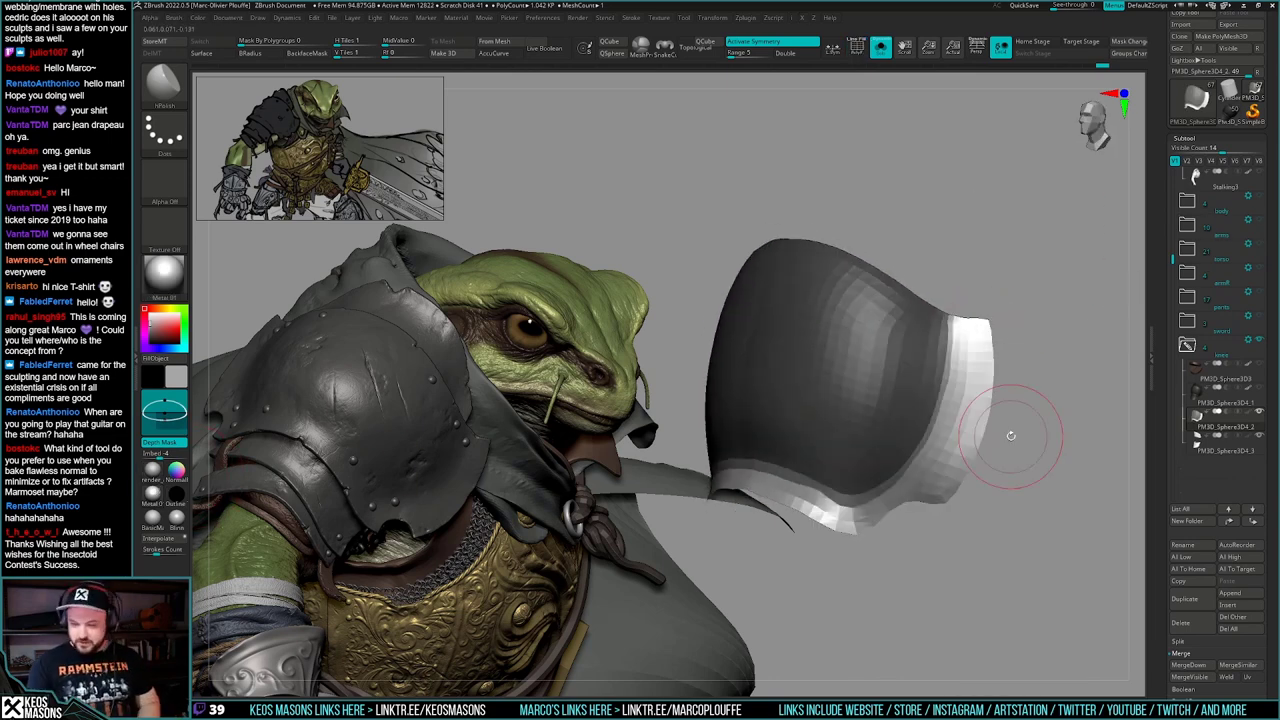
- Polish the unmasked side border of the kneecap with hPolish, adjusting the brush size between strokes
key("space")
left_click(891, 482)
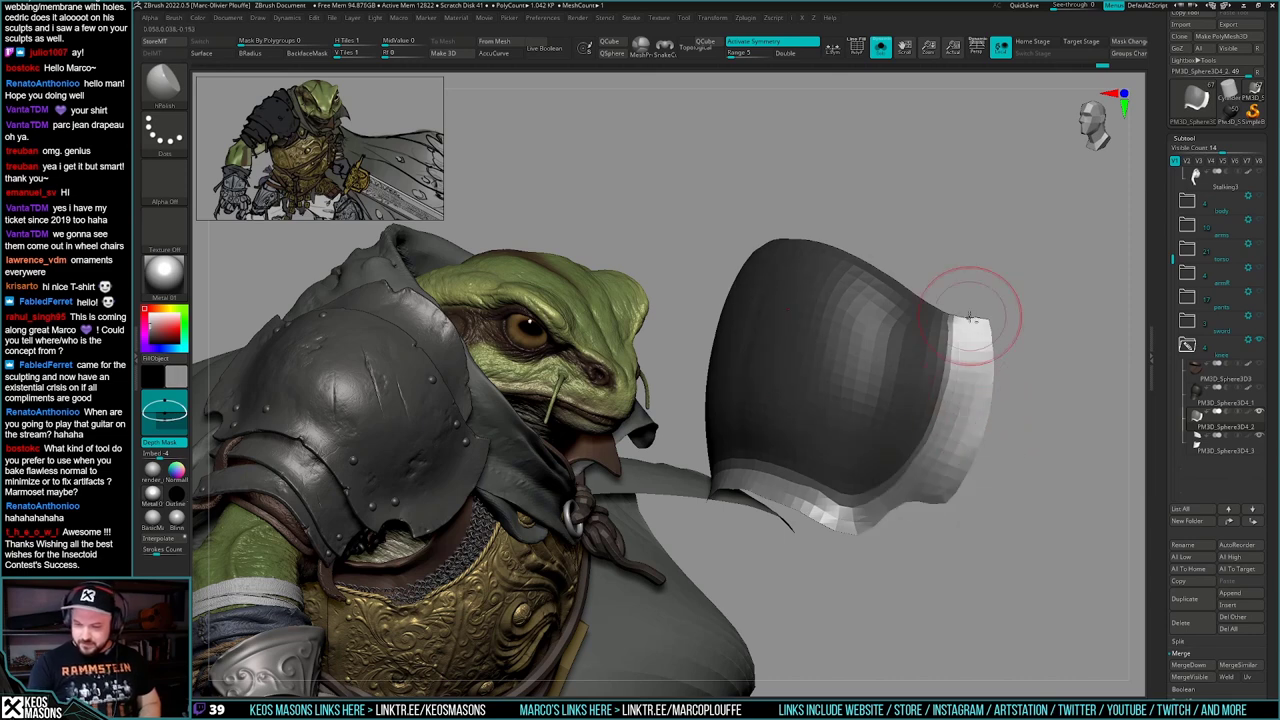
left_click_drag(960, 441, 944, 467)
left_click_drag(978, 358, 930, 505)
right_click_drag(925, 518, 1013, 434)
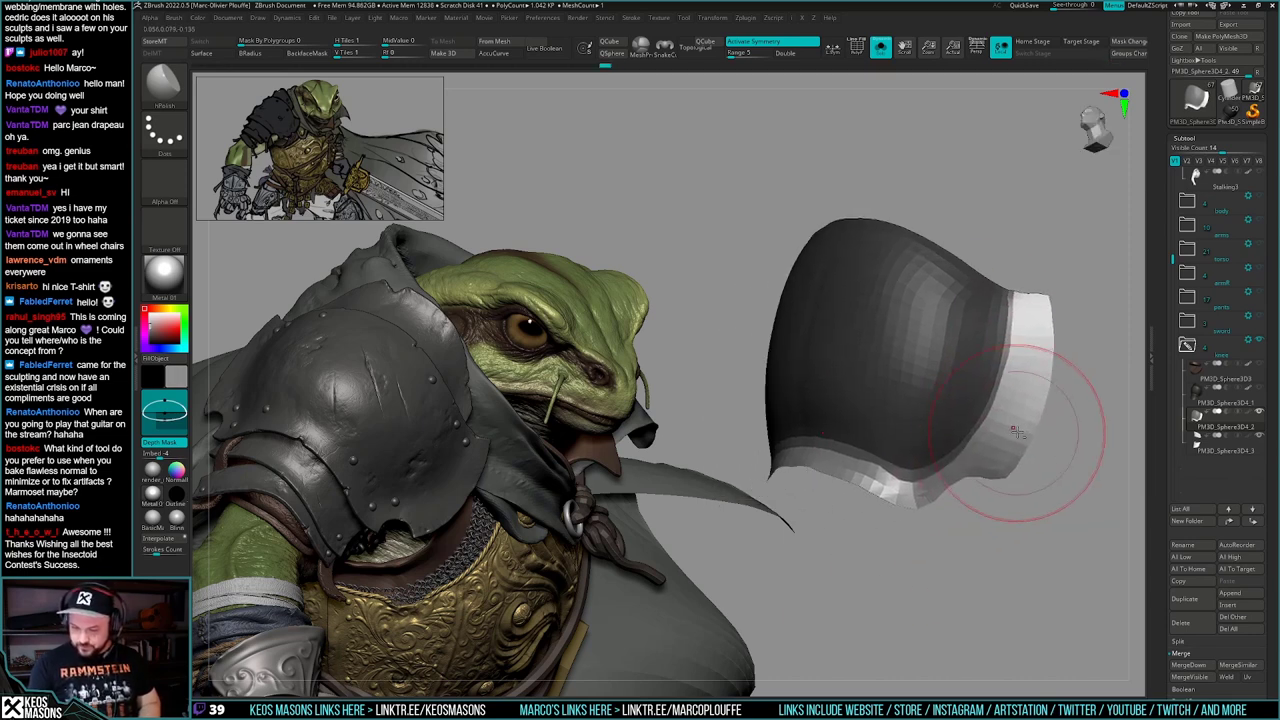
key("space")
left_click_drag(1020, 431, 1035, 428)
mouse_move(1030, 455)
right_mouse_down()
mouse_move(915, 478)
mouse_move(936, 467)
right_mouse_up()
- Readjust the hPolish brush size and continue flattening the masked kneecap's border along its side and lower corner
key("space")
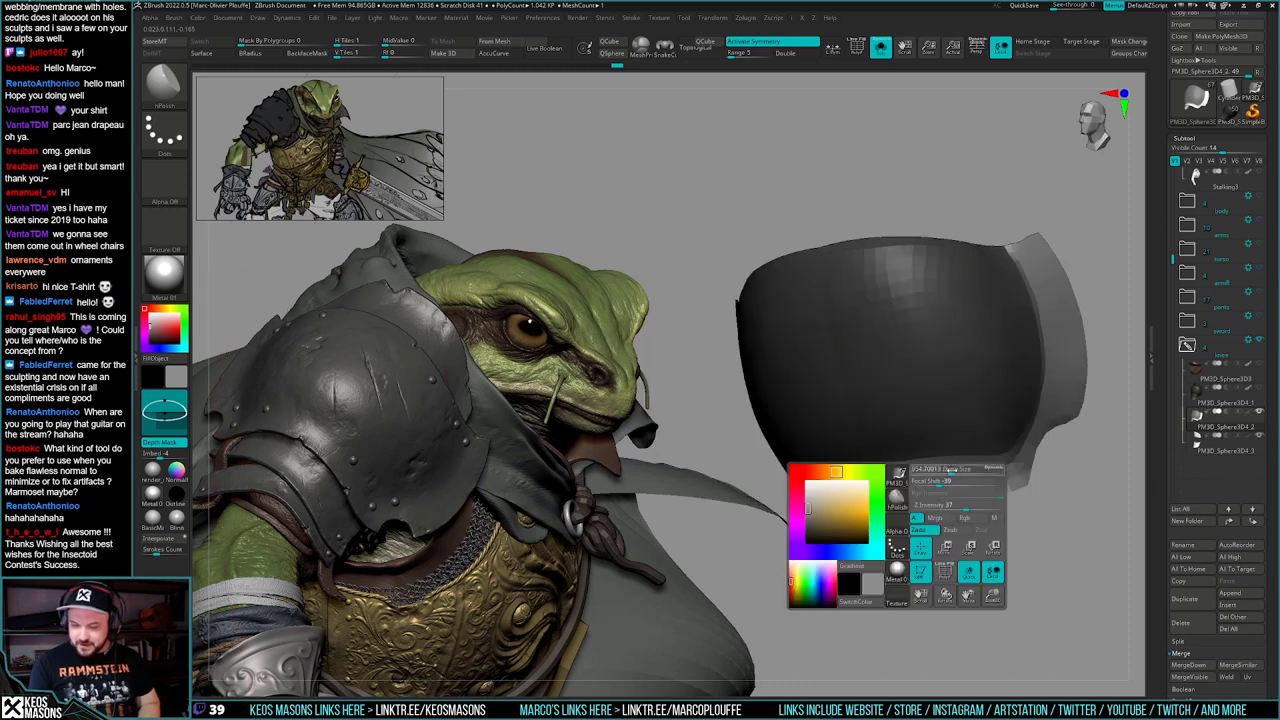
left_click_drag(937, 468, 920, 470)
right_click_drag(920, 474, 931, 506)
mouse_move(1010, 468)
right_mouse_down()
mouse_move(1077, 443)
mouse_move(1050, 492)
right_mouse_up()
left_click_drag(971, 480, 950, 477)
mouse_move(1040, 490)
right_mouse_down()
mouse_move(1080, 440)
mouse_move(1005, 468)
mouse_move(878, 476)
mouse_move(1010, 455)
right_mouse_up()
key("space")
left_click_drag(1050, 345, 1042, 400)
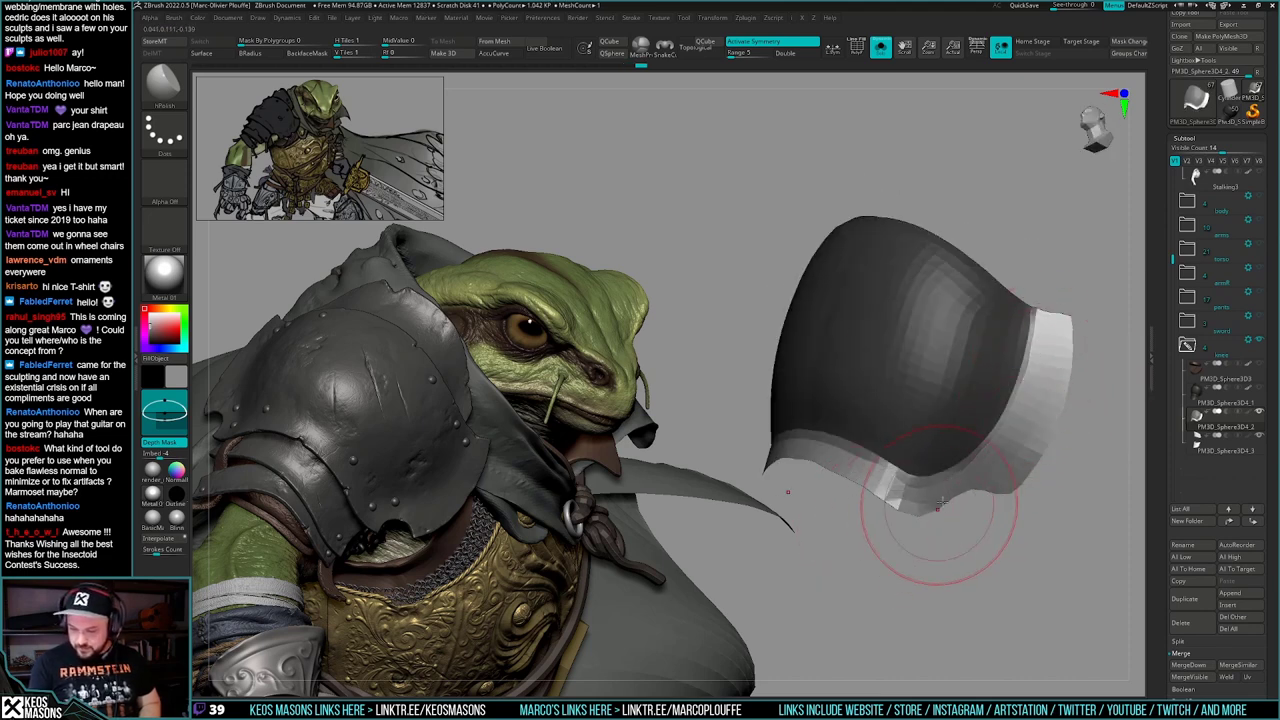
mouse_move(948, 506)
right_mouse_down()
mouse_move(786, 523)
mouse_move(957, 510)
mouse_move(1008, 425)
right_mouse_up()
mouse_move(965, 476)
right_mouse_down()
mouse_move(1007, 440)
mouse_move(850, 500)
mouse_move(924, 500)
mouse_move(1040, 465)
mouse_move(1043, 421)
mouse_move(1028, 400)
right_mouse_up()
right_click_drag(1099, 253, 1057, 313, "alt")
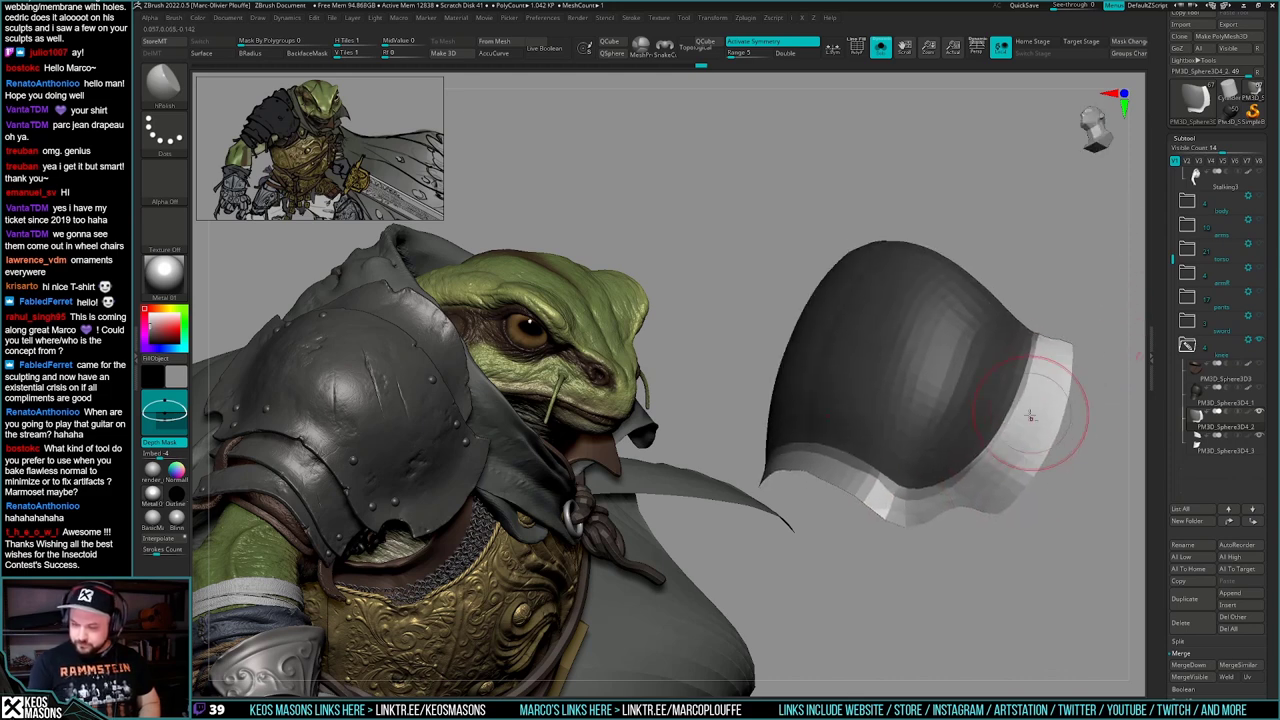
- Try polishing the kneecap's border with the mask cleared, and step back to the masked state
key("ctrl+shift+z")
key("ctrl+shift+z")
key("ctrl+shift+z")
key("ctrl+shift+z")
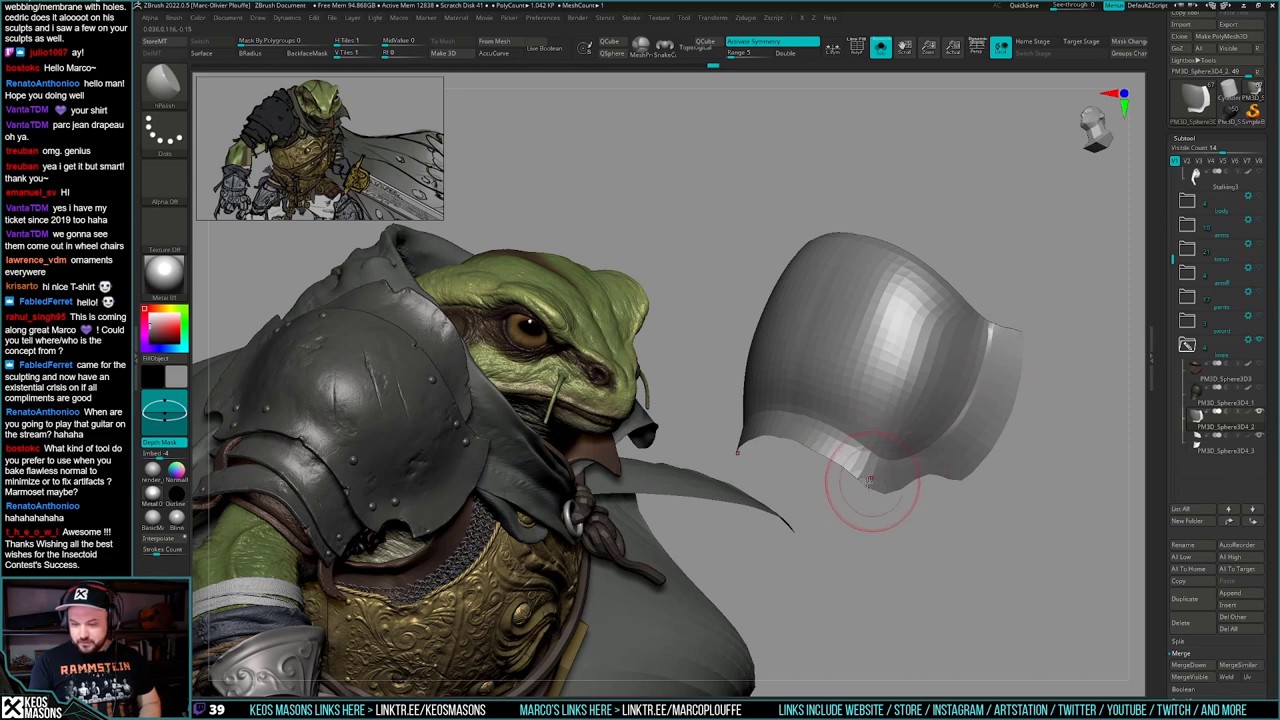
left_click_drag(1036, 463, 1000, 511)
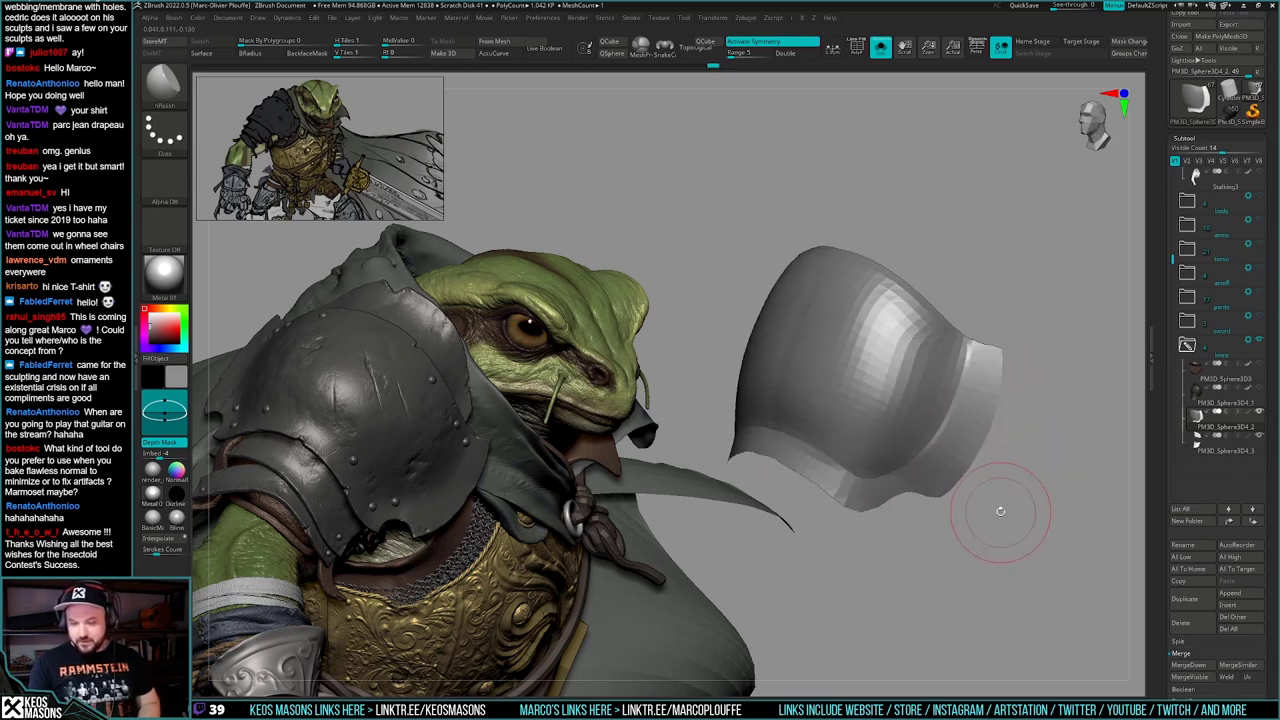
key("ctrl+z")
key("ctrl+z")
key("ctrl+z")
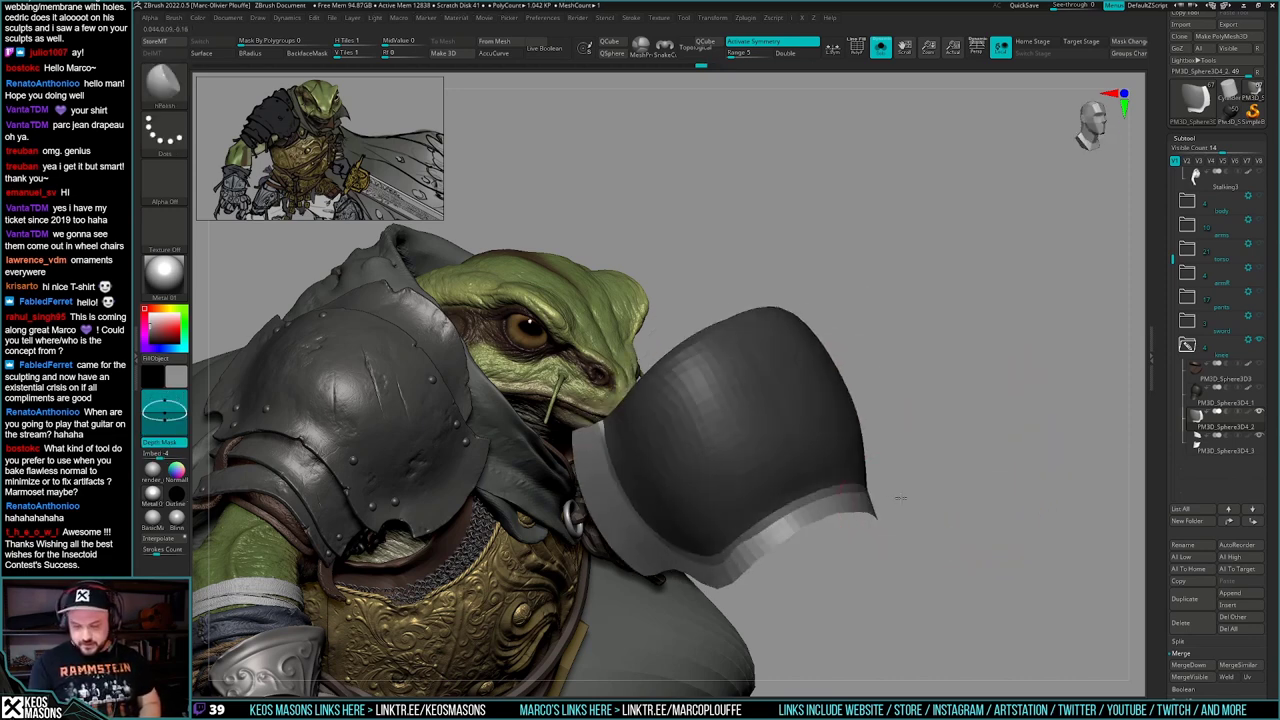
- Clear the mask and polish the kneecap's border along its lower edge and side with hPolish
mouse_move(991, 495)
left_mouse_down("ctrl")
mouse_move(1000, 510)
mouse_move(968, 504)
left_mouse_up("ctrl")
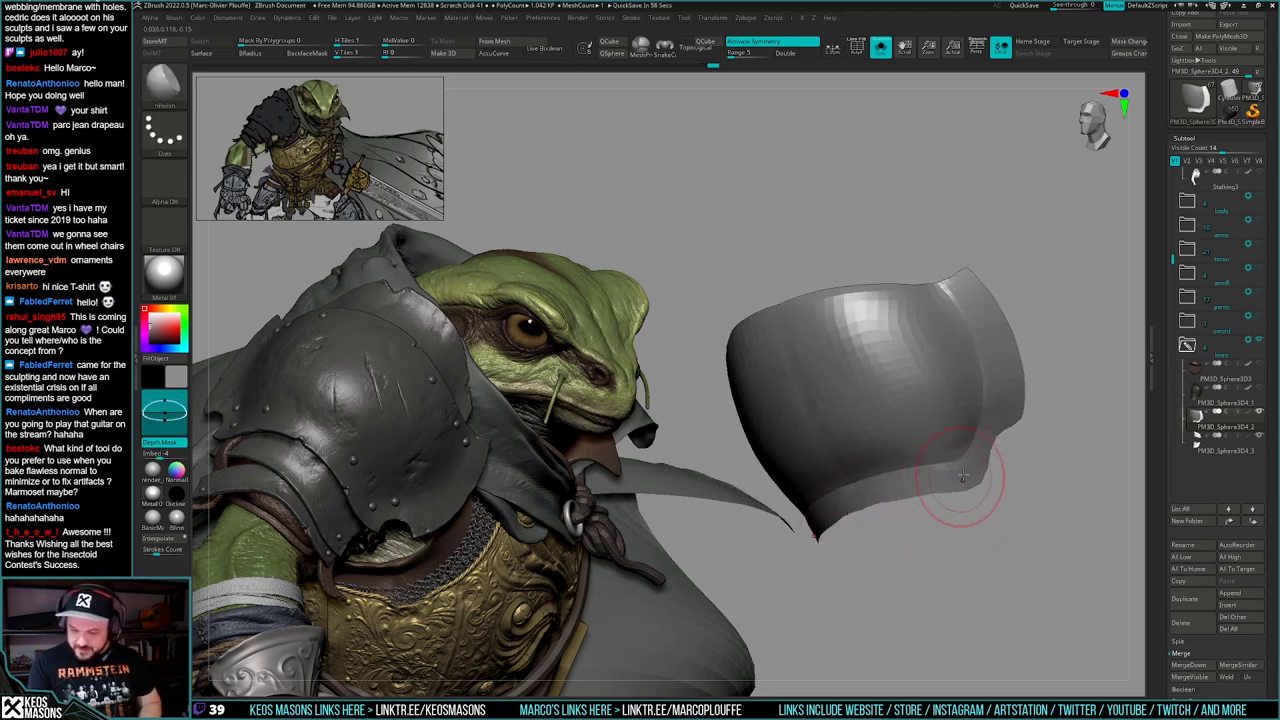
key("ctrl+shift+z")
key("ctrl+shift+z")
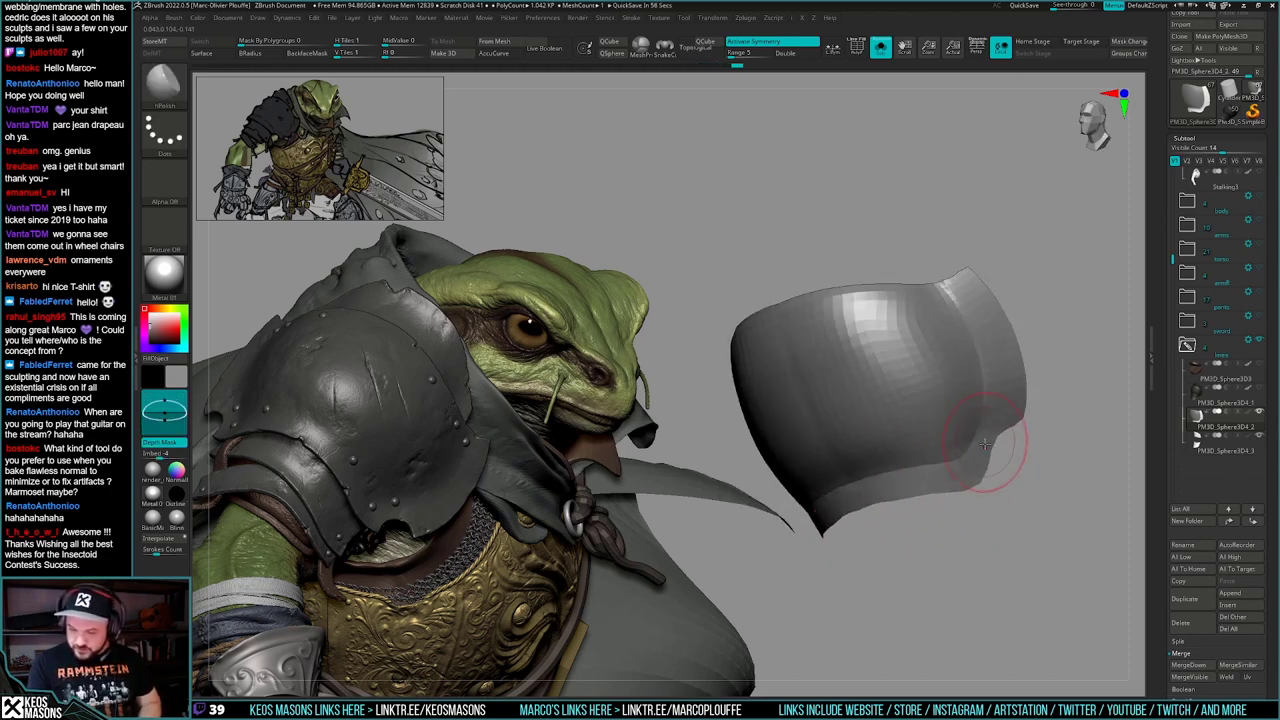
key("ctrl+shift+z")
key("ctrl+shift+z")
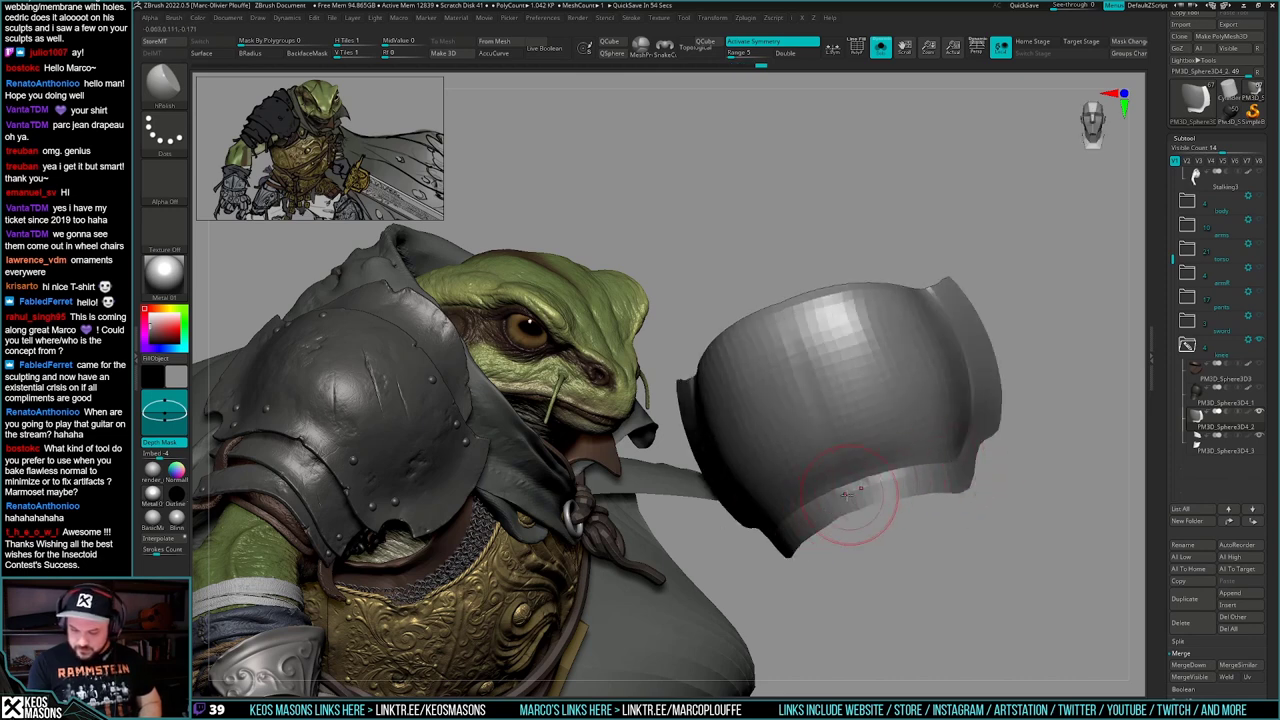
left_click_drag(848, 493, 862, 490)
mouse_move(864, 512)
left_mouse_down()
mouse_move(905, 525)
mouse_move(968, 506)
mouse_move(1026, 436)
mouse_move(995, 463)
left_mouse_up()
key("ctrl+shift+z")
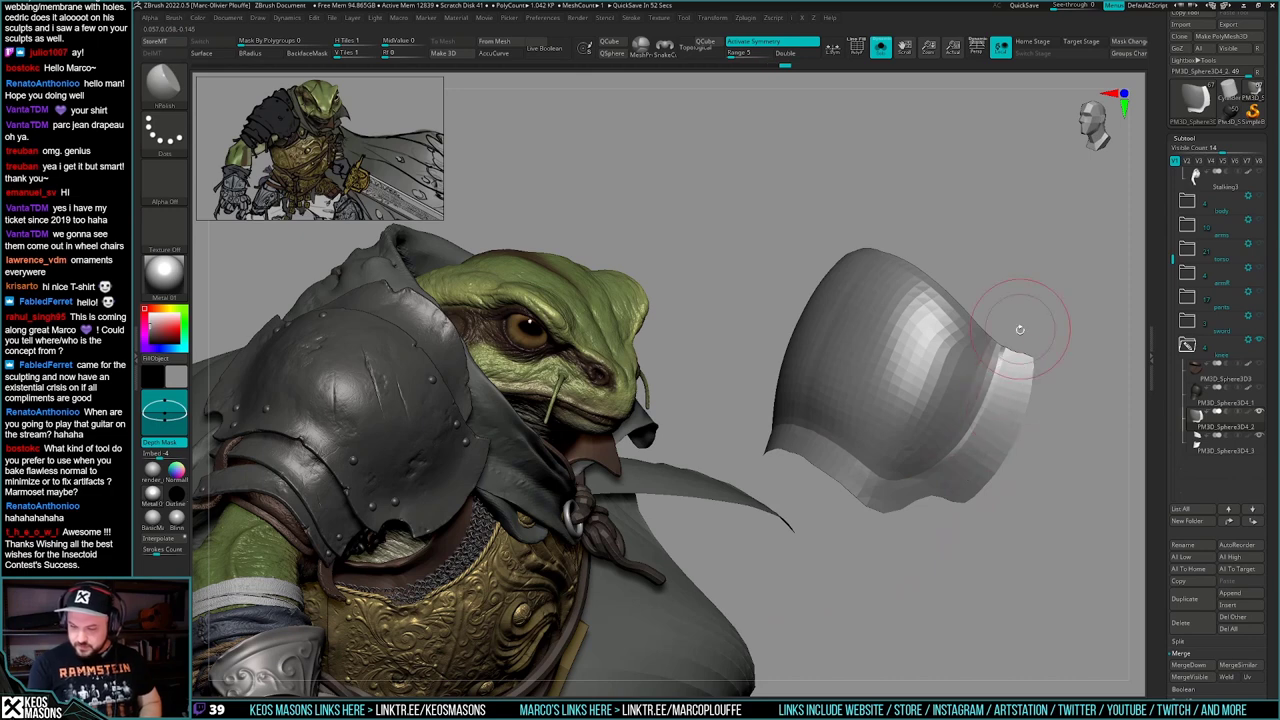
left_click_drag(1018, 368, 1020, 347)
left_click_drag(990, 451, 972, 478)
mouse_move(940, 545)
left_mouse_down()
mouse_move(983, 478)
mouse_move(1029, 489)
mouse_move(1002, 520)
mouse_move(1014, 536)
left_mouse_up()
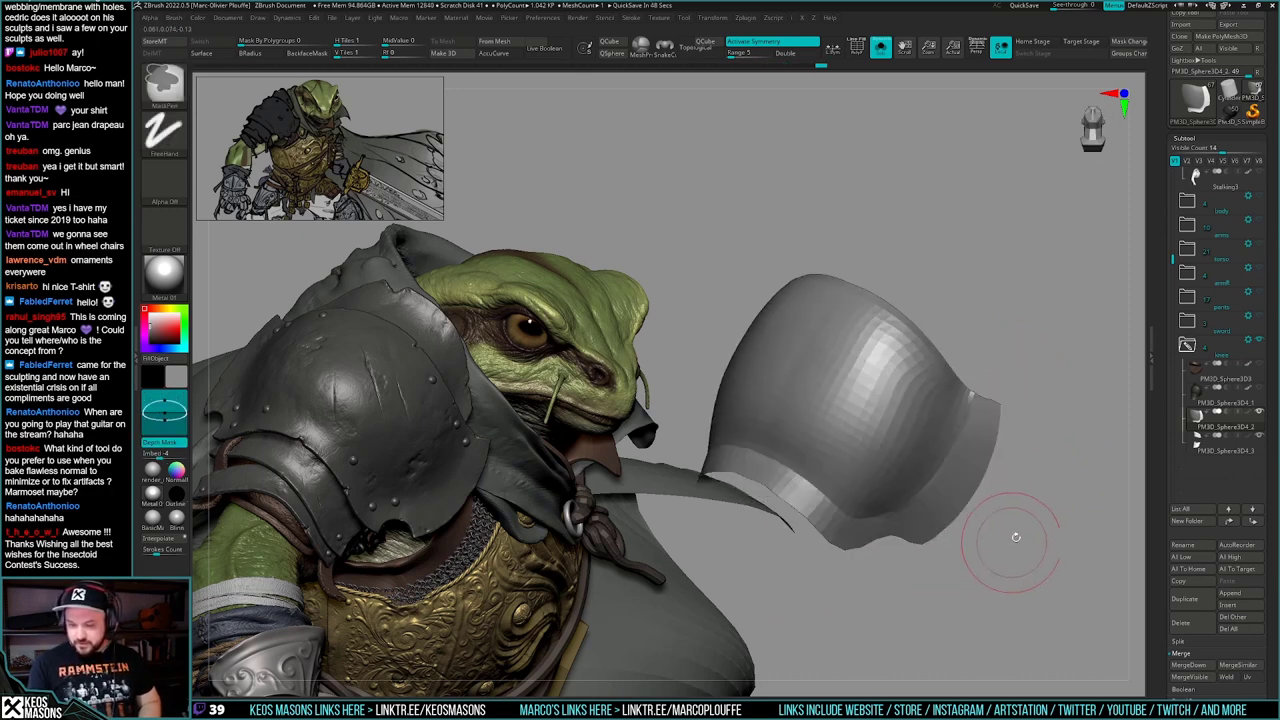
- Mask the kneecap's main polygroup, check it with PolyFrame, invert the mask onto the border and remove it
key("shift+f")
key("shift+f")
key("w")
left_click(975, 450, "ctrl")
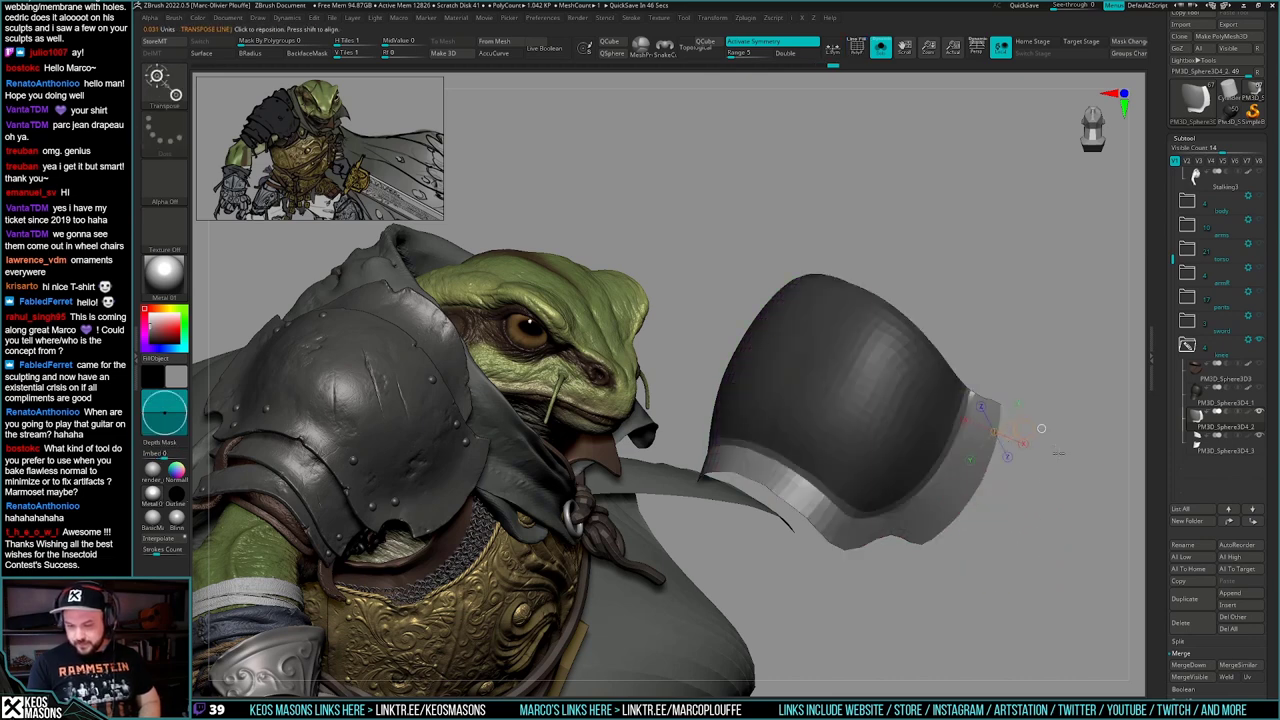
key("q")
left_click_drag(1050, 447, 1034, 471)
key("shift+f")
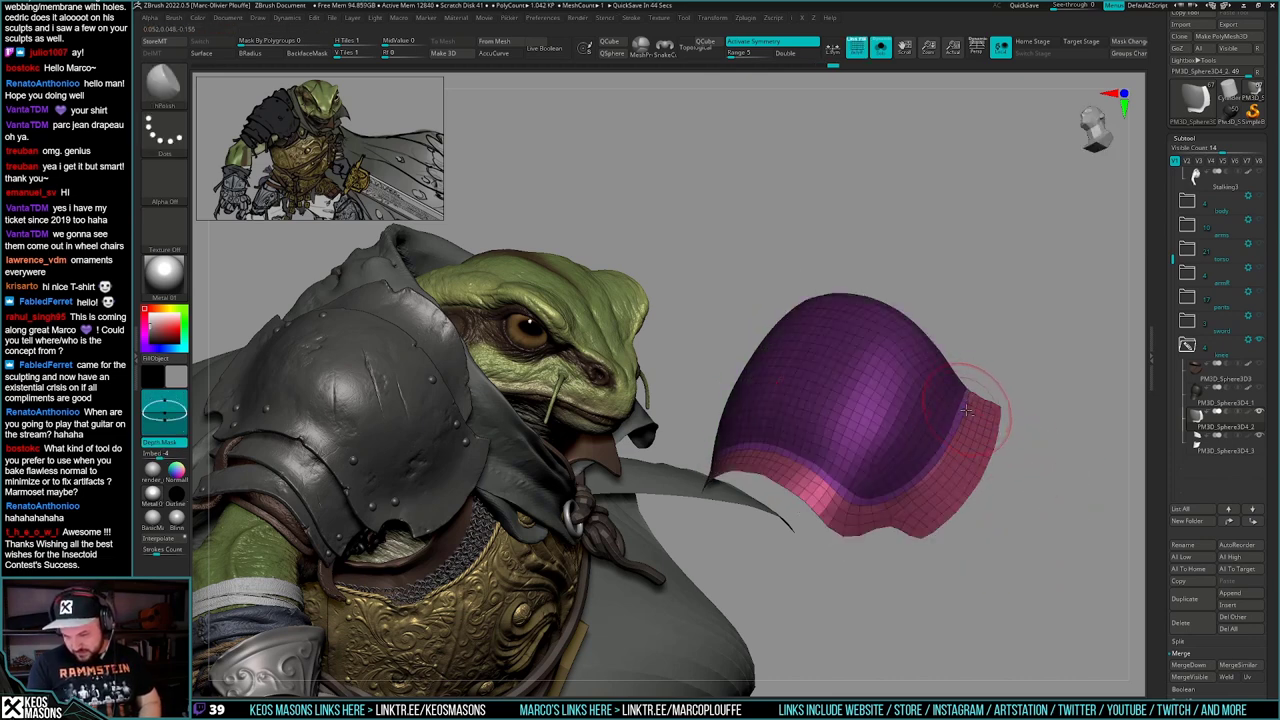
key("shift+f")
left_click(1054, 414, "ctrl")
mouse_move(1060, 412)
left_mouse_down()
mouse_move(1126, 426)
mouse_move(1044, 414)
left_mouse_up()
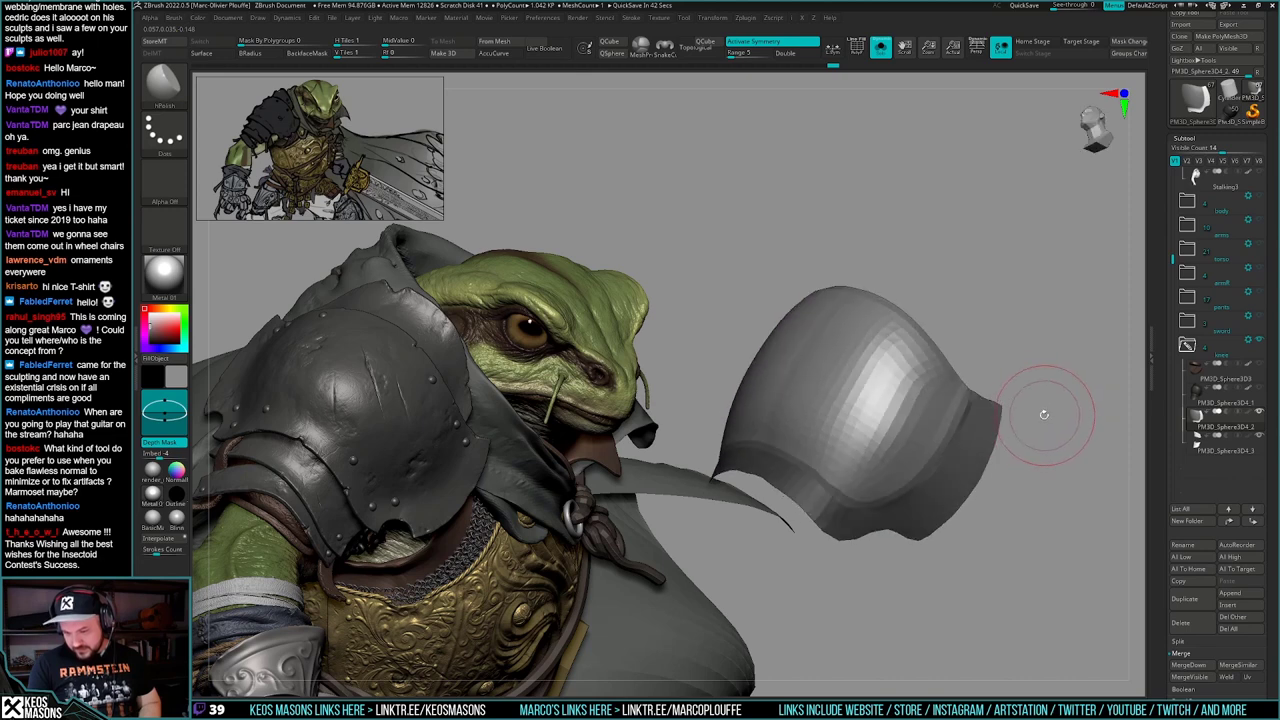
key("ctrl+shift+z")
key("ctrl+shift+z")
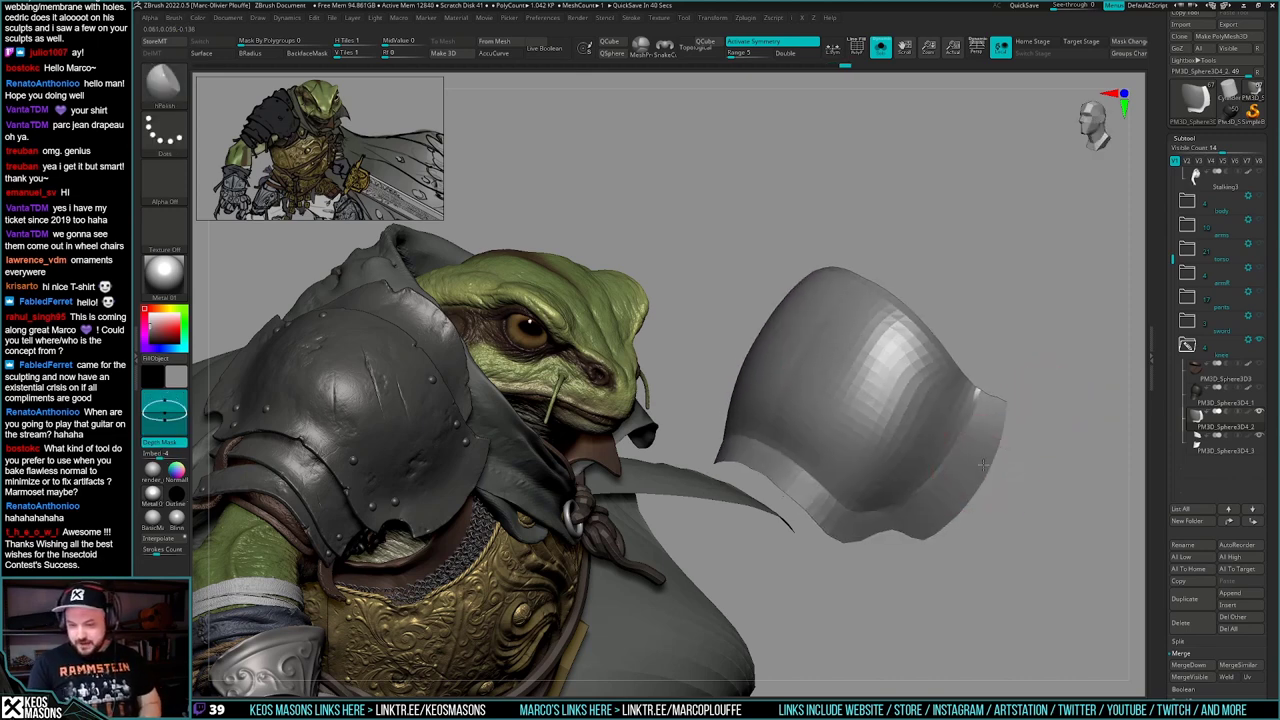
- Adjust the brush settings and smooth the kneecap's central bulge with the Smooth Stronger brush
right_click_drag(983, 464, 1000, 438)
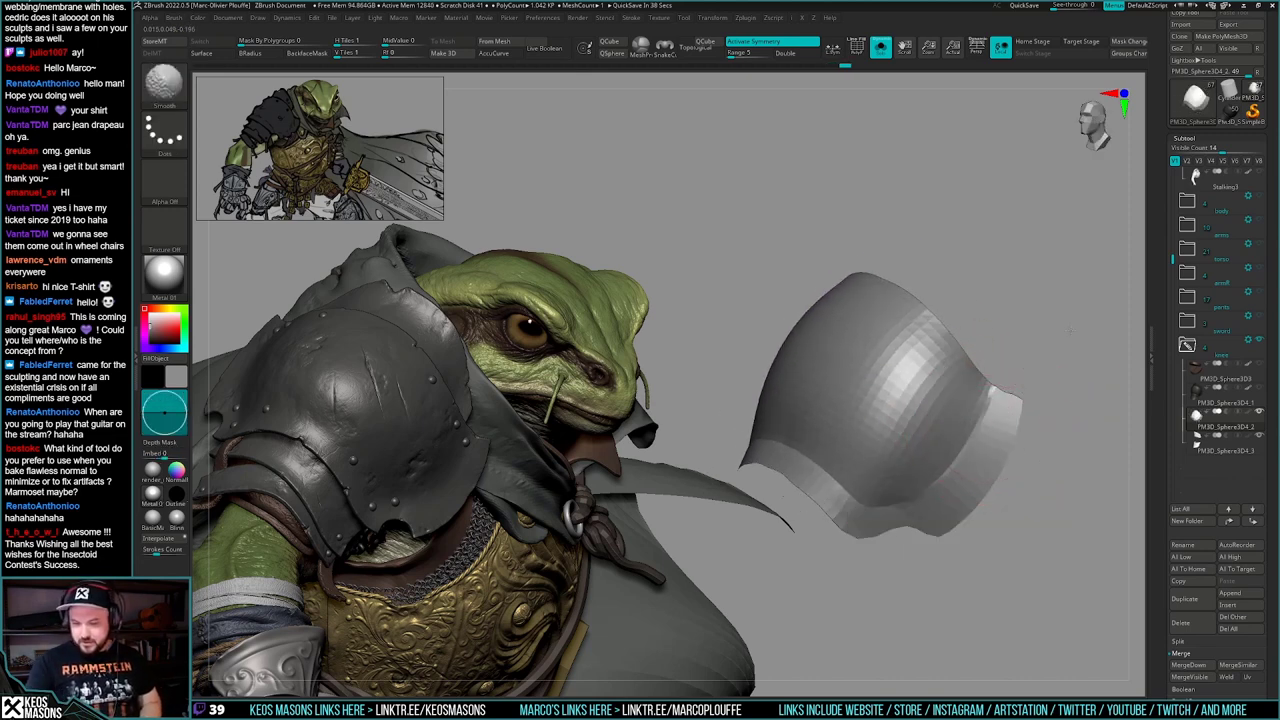
key("space")
left_click_drag(914, 312, 868, 330)
key("shift")
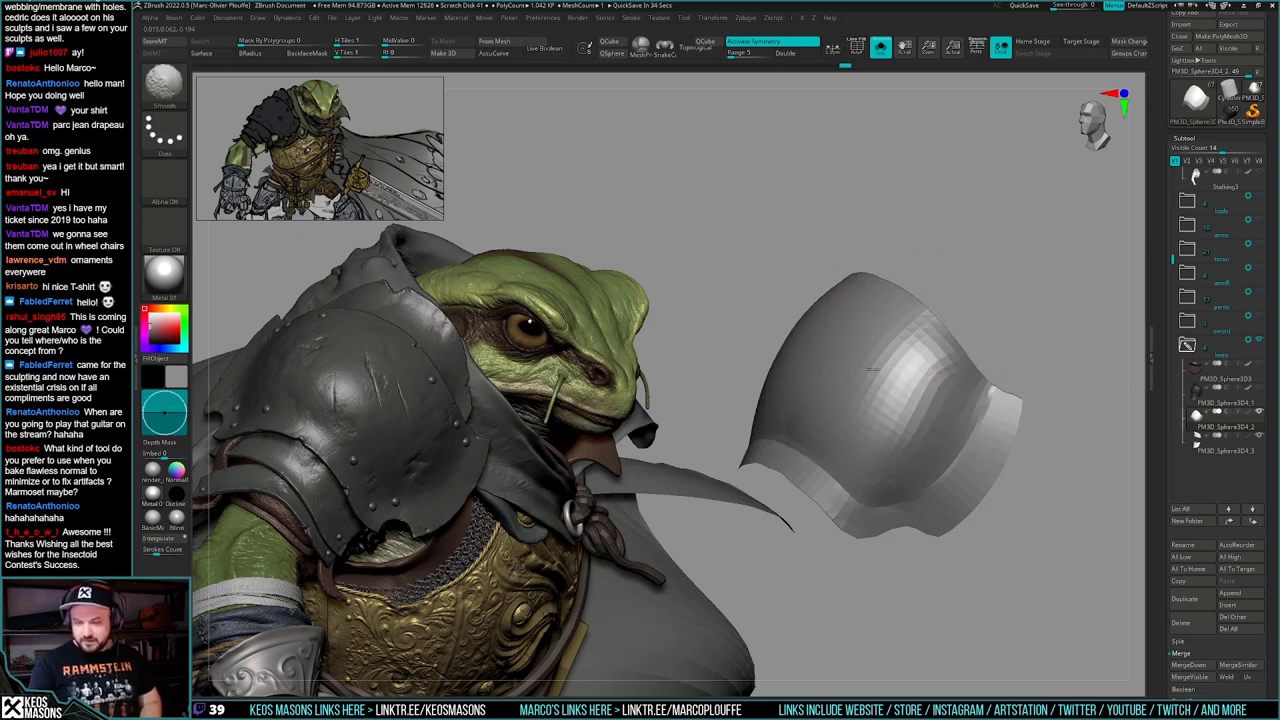
key("space")
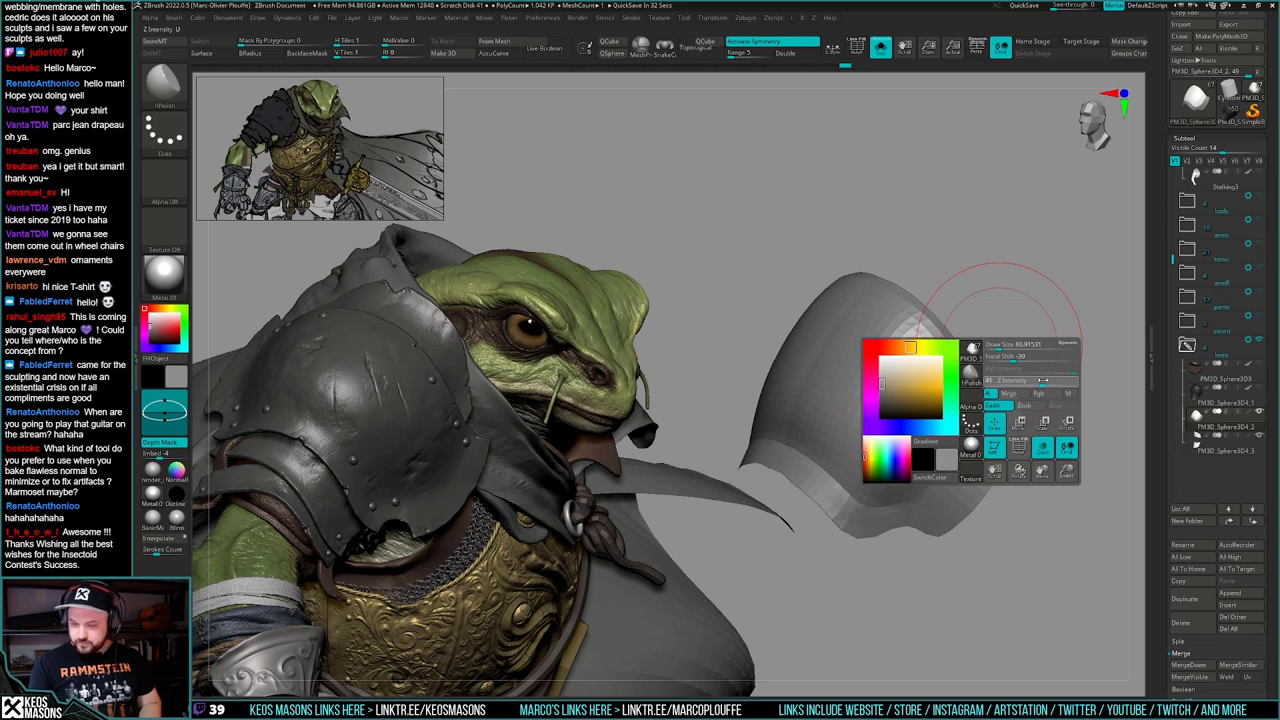
key("shift+space")
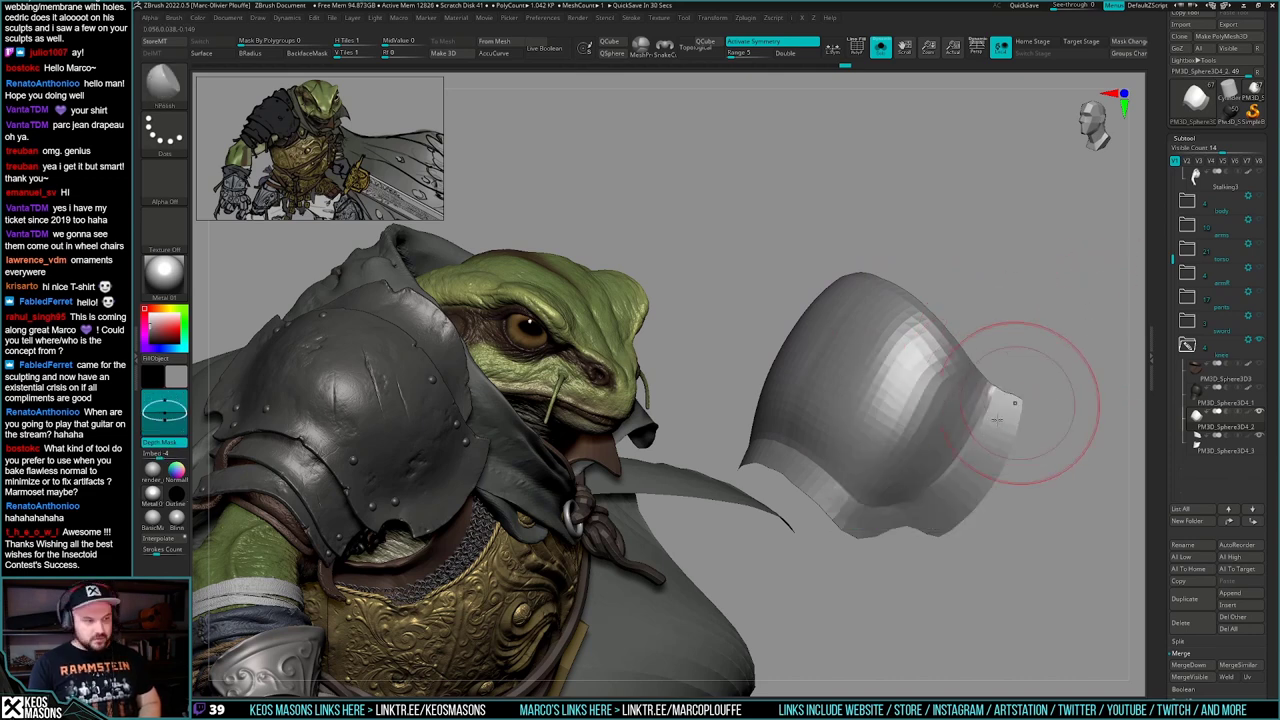
key("1")
key("shift+space")
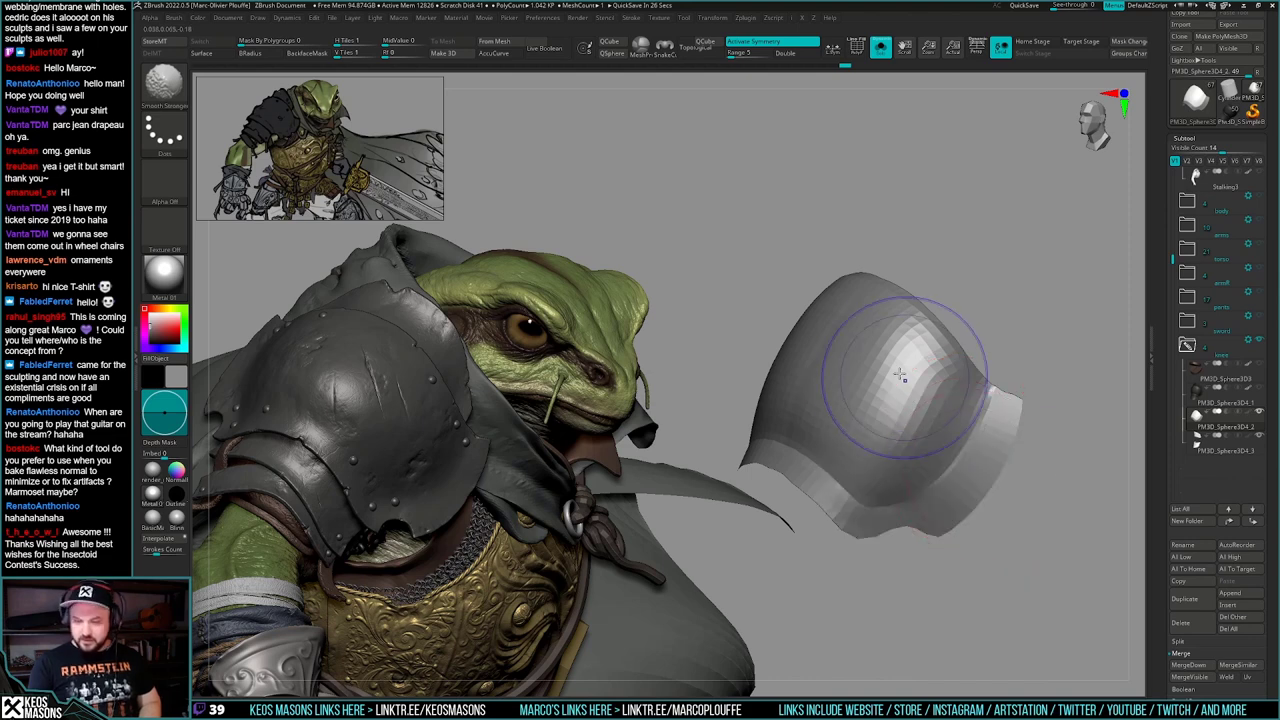
left_click_drag(922, 386, 928, 366, "shift")
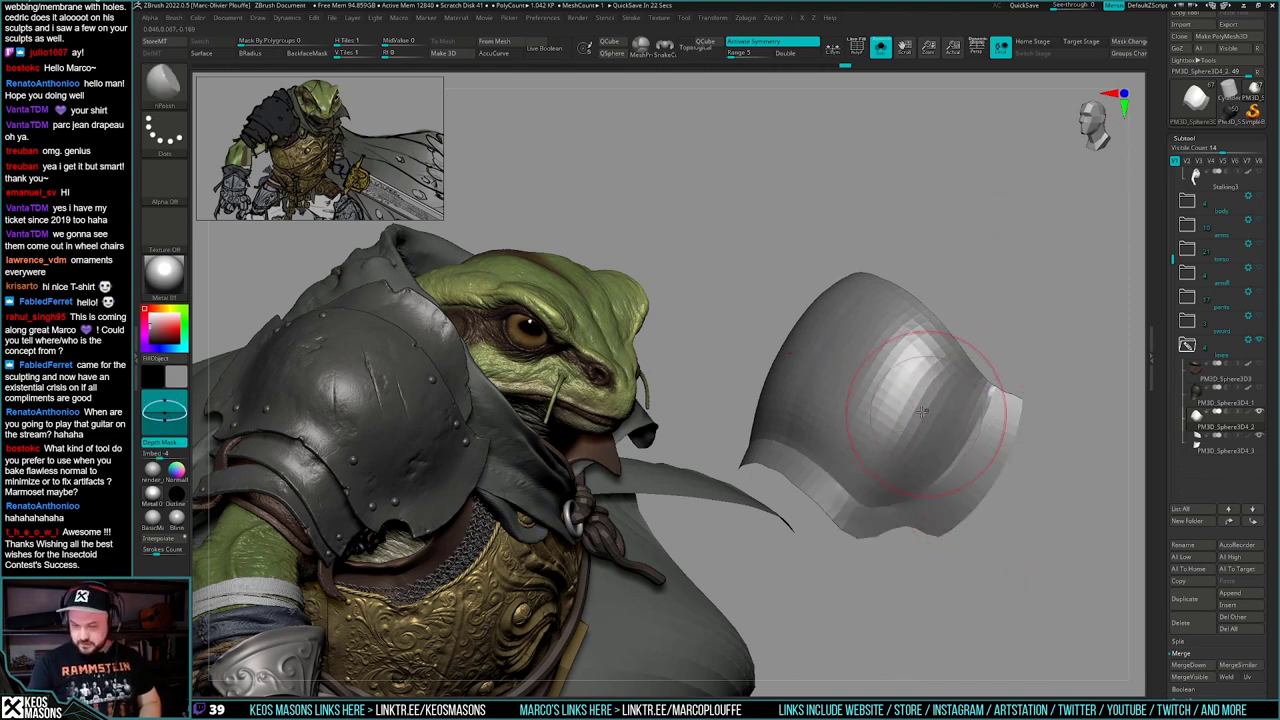
left_click_drag(922, 411, 914, 321, "shift")
- Polish the kneecap's central bulge from both sides with hPolish
mouse_move(1075, 290)
left_mouse_down()
mouse_move(960, 437)
mouse_move(1050, 465)
mouse_move(957, 420)
mouse_move(914, 429)
mouse_move(957, 413)
left_mouse_up()
mouse_move(911, 448)
left_mouse_down()
mouse_move(928, 442)
mouse_move(943, 470)
left_mouse_up()
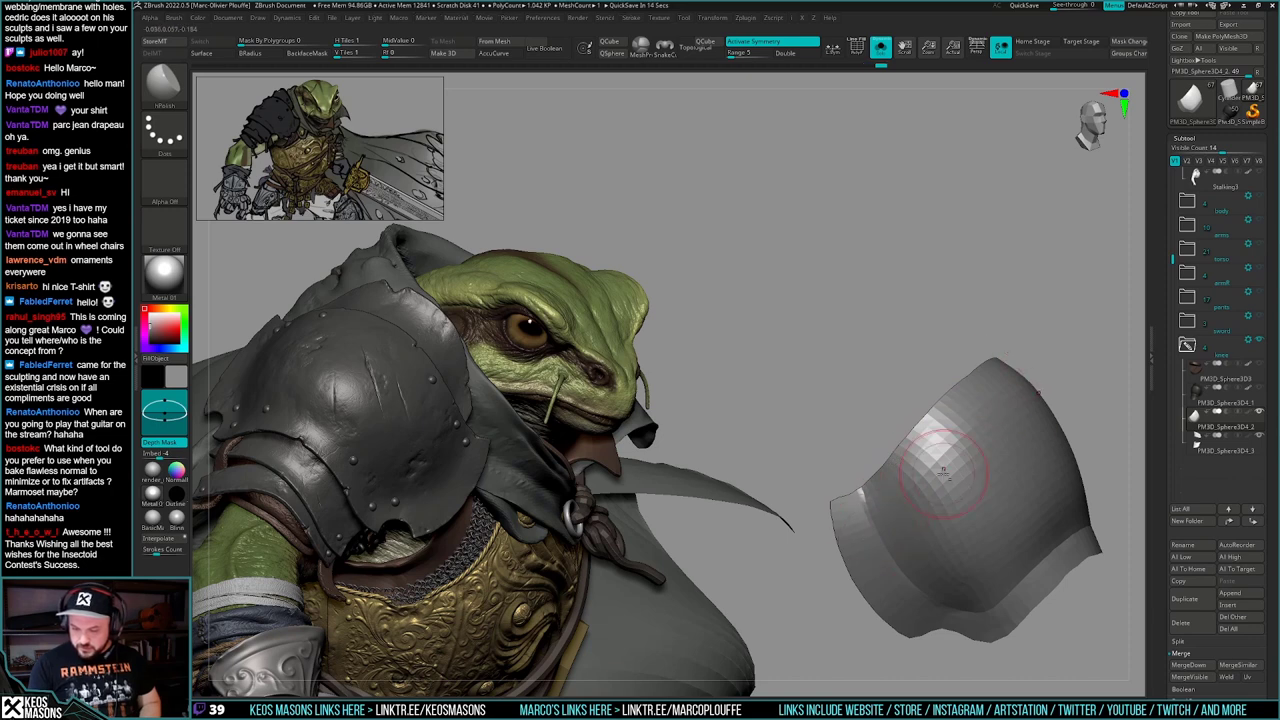
right_click_drag(893, 490, 968, 462)
left_click_drag(935, 455, 975, 445)
mouse_move(975, 445)
right_mouse_down()
mouse_move(966, 430)
mouse_move(980, 480)
mouse_move(970, 529)
mouse_move(930, 502)
mouse_move(950, 440)
right_mouse_up()
- Switch to the Move brush and adjust the kneecap's upper contour
key("space")
left_click(911, 400)
right_click_drag(896, 407, 900, 401, "ctrl")
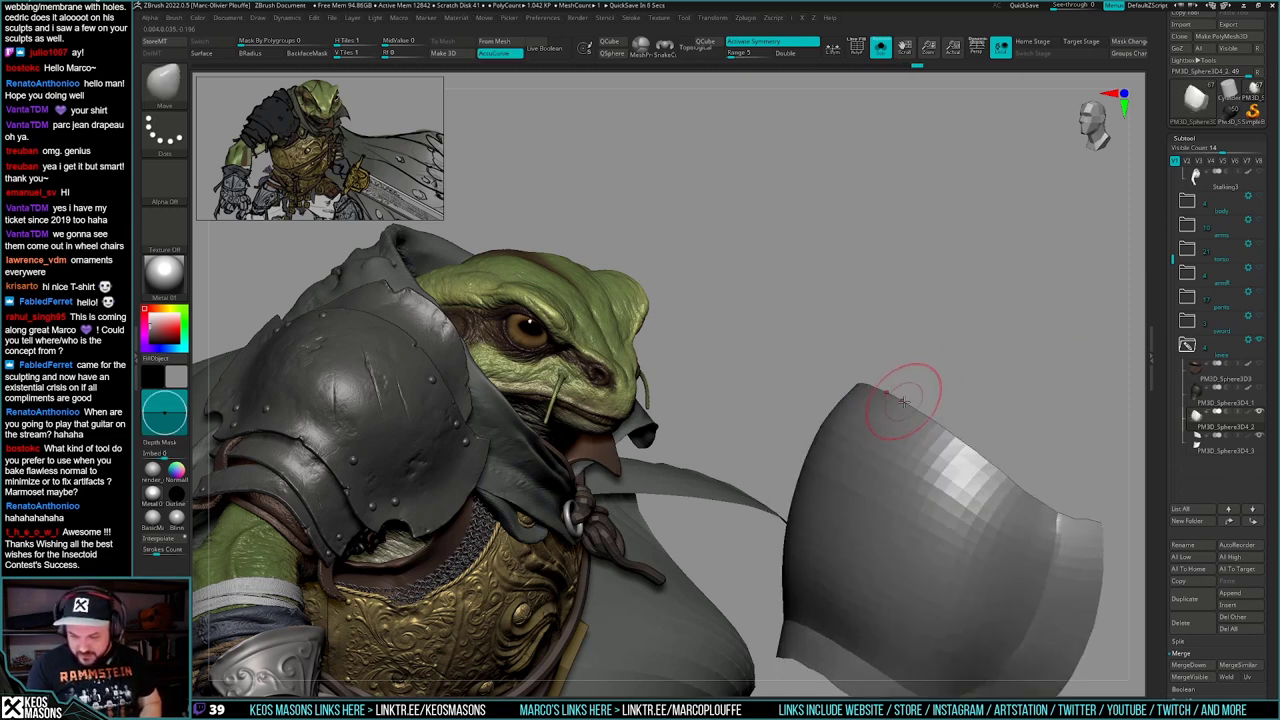
mouse_move(897, 400)
right_mouse_down("ctrl")
mouse_move(920, 363)
mouse_move(1000, 478)
mouse_move(980, 432)
right_mouse_up("ctrl")
mouse_move(980, 432)
right_mouse_down()
mouse_move(977, 451)
mouse_move(941, 430)
mouse_move(974, 446)
mouse_move(938, 400)
mouse_move(936, 432)
mouse_move(990, 466)
mouse_move(960, 440)
right_mouse_up()
key("space")
left_click_drag(958, 434, 982, 432)
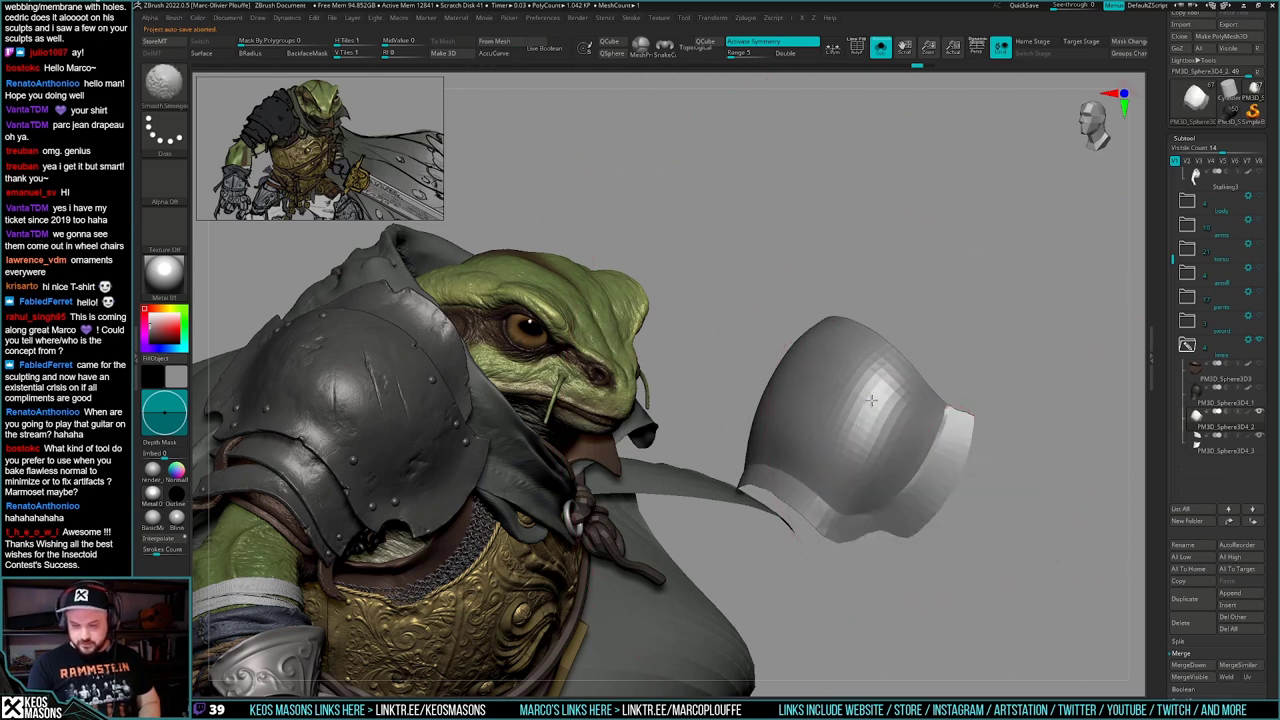
- Smooth the kneecap's bulge, refine its overall shape with a resized Move brush and check the topology in PolyFrame
left_click_drag(870, 402, 871, 413)
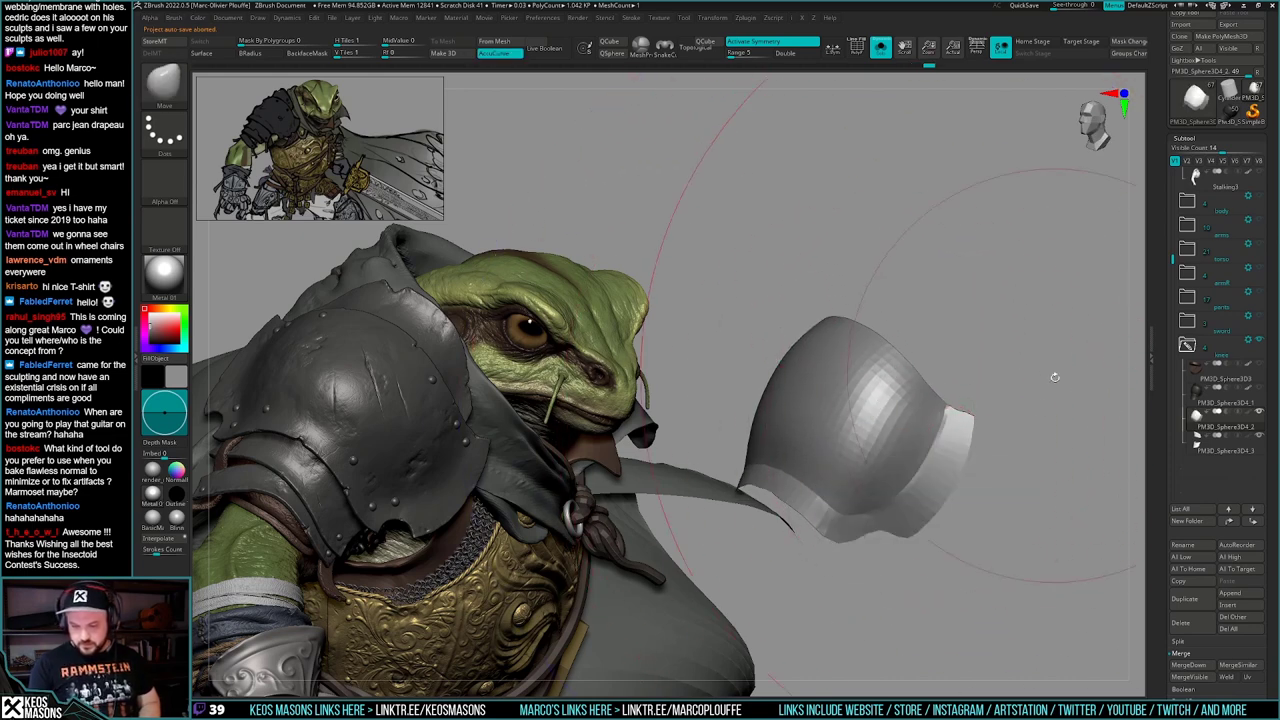
mouse_move(1054, 374)
right_mouse_down()
mouse_move(1028, 448)
mouse_move(986, 468)
right_mouse_up()
key("space")
left_click_drag(989, 451, 972, 450)
mouse_move(972, 450)
right_mouse_down()
mouse_move(978, 432)
mouse_move(946, 371)
mouse_move(934, 424)
mouse_move(940, 404)
mouse_move(980, 494)
mouse_move(973, 455)
mouse_move(957, 474)
mouse_move(972, 487)
right_mouse_up()
key("shift+f")
key("shift+f")
key("shift+f")
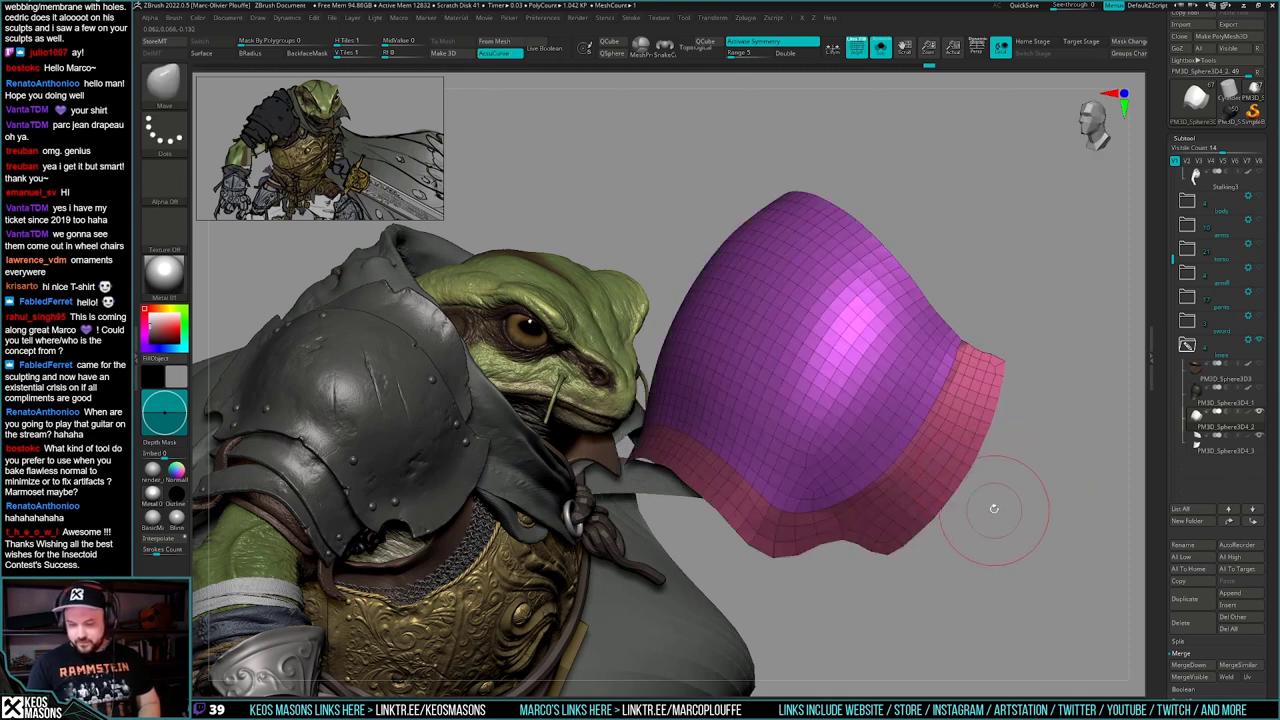
key("shift+f")
- Choose the ZModeler brush, set its edge action to Insert and add edge loops to the kneecap's border
key("b")
key("z")
key("m")
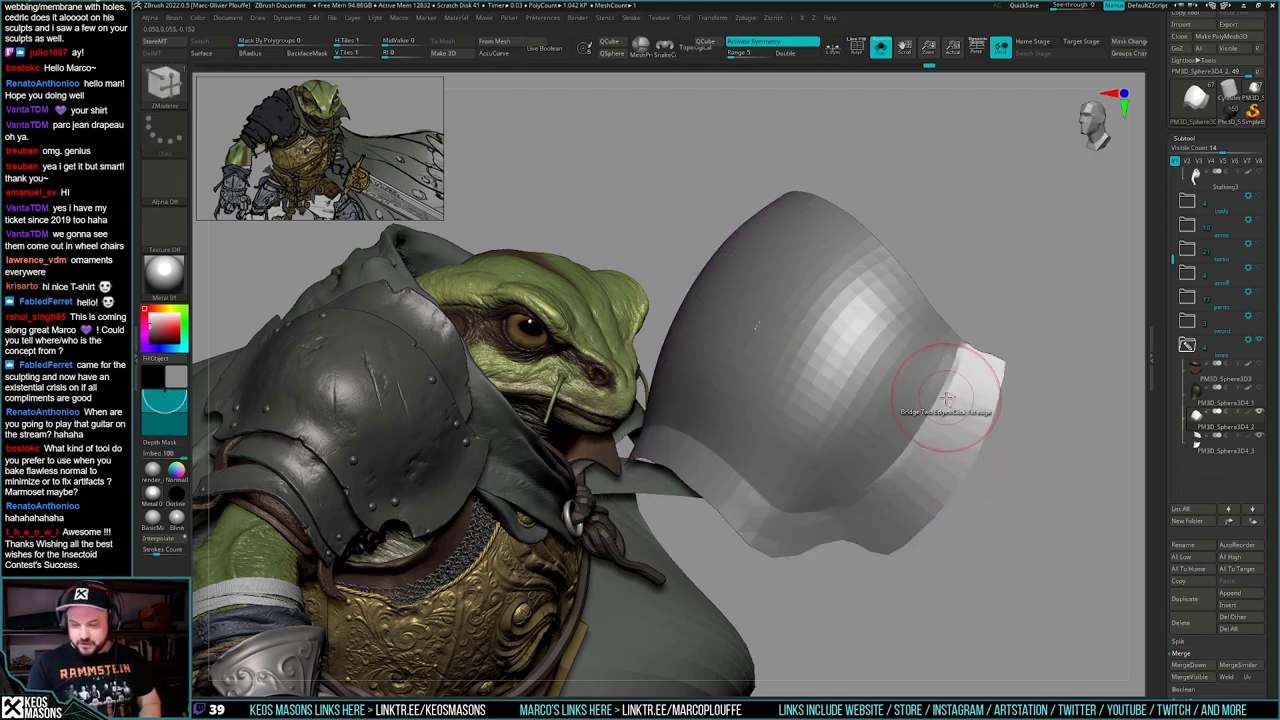
key("shift+f")
key("space")
key("space")
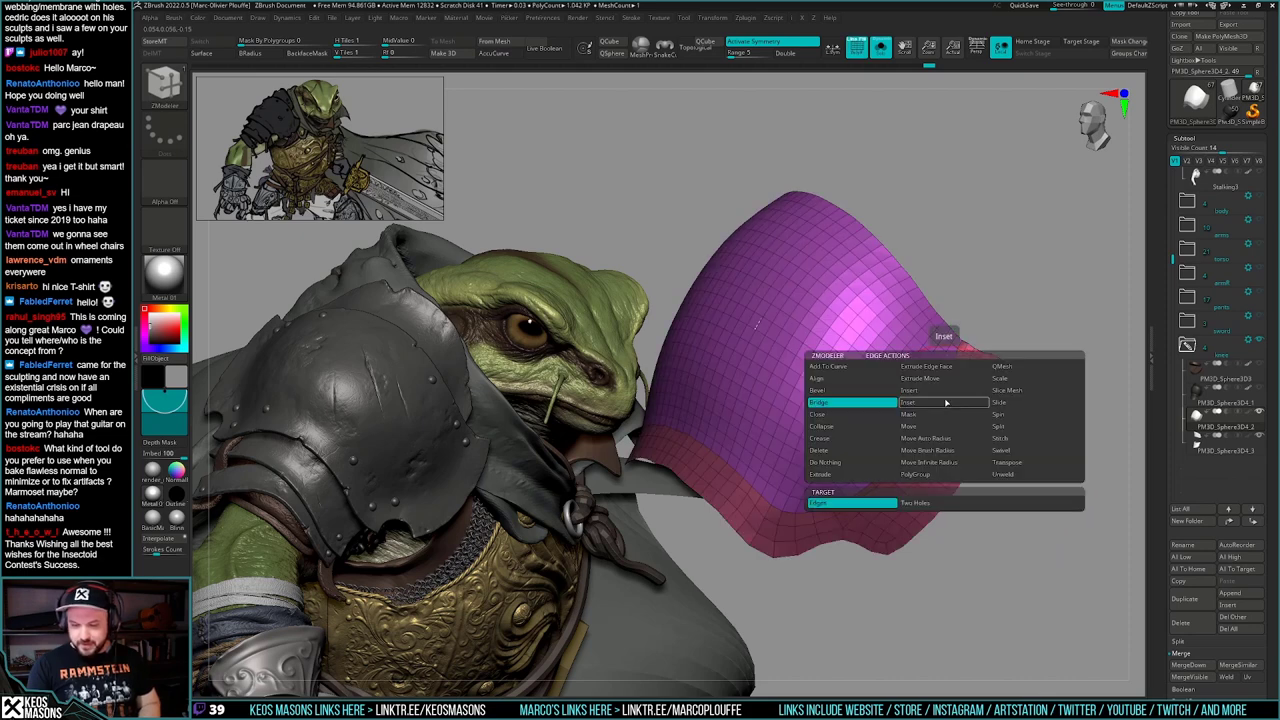
left_click(949, 396)
key("shift+f")
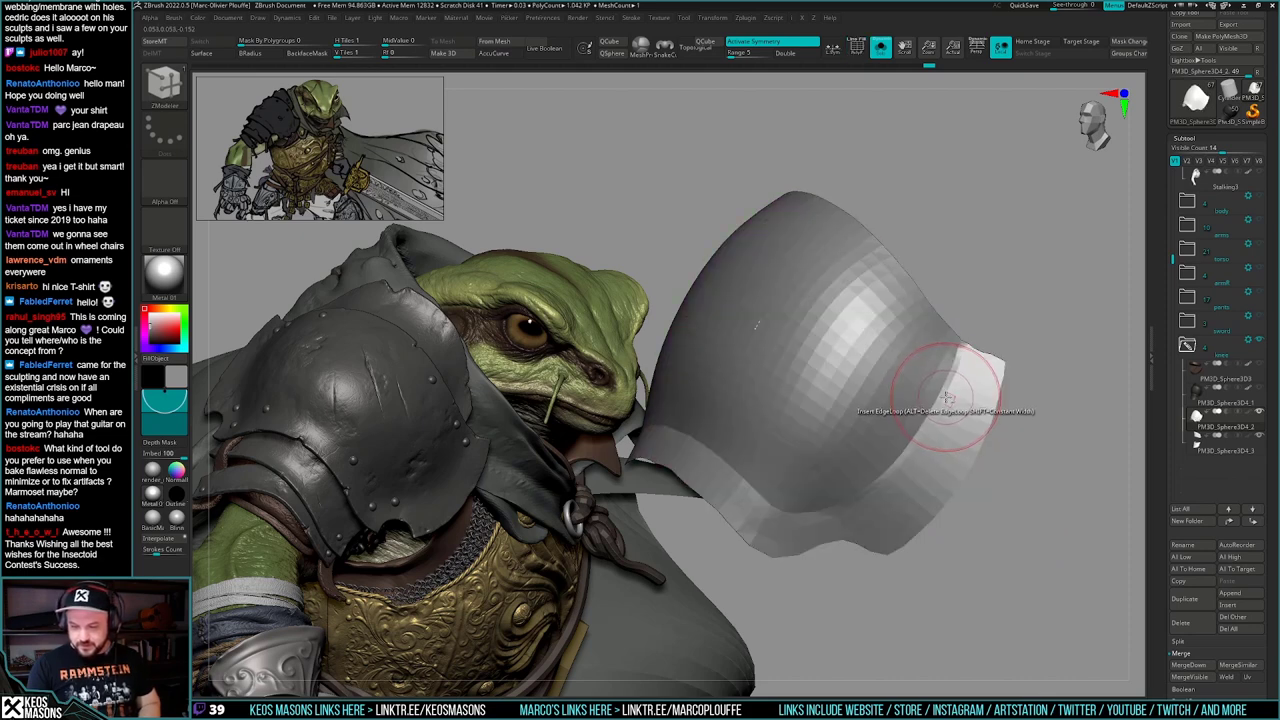
key("shift+f")
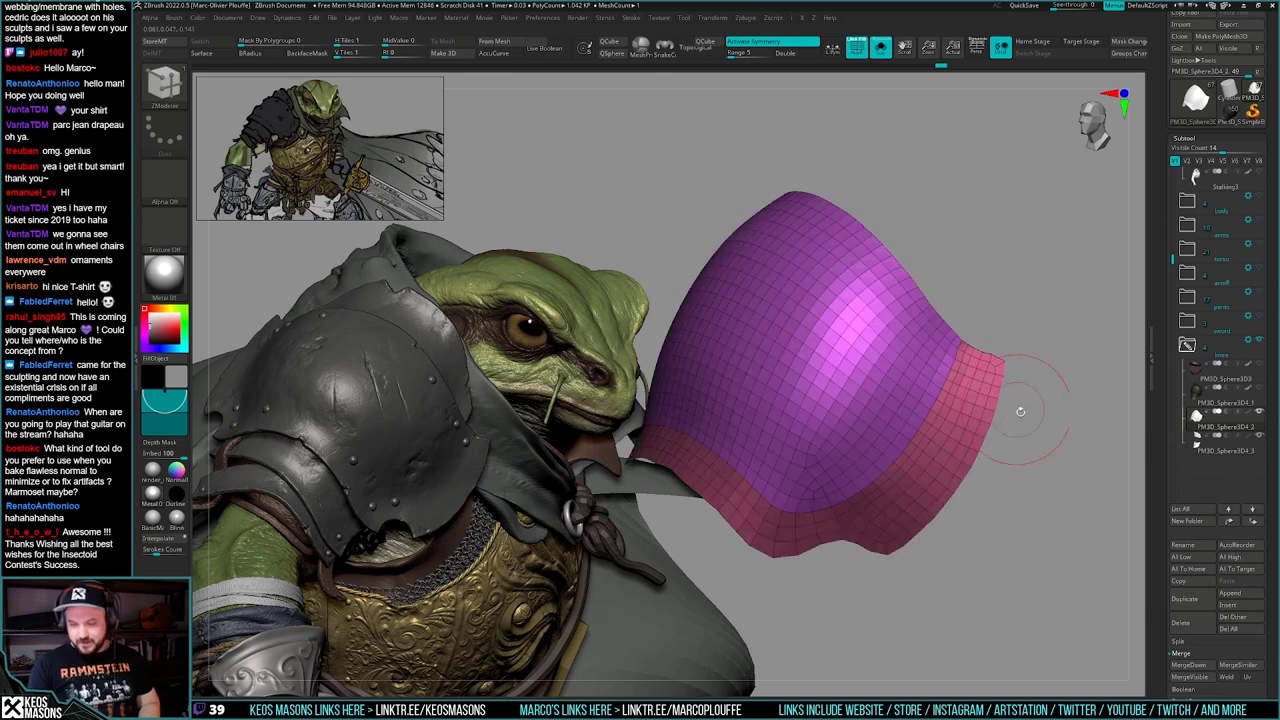
- Turn off PolyFrame and examine the kneecap's surface and flared border from several angles
key("shift+f")
left_click_drag(1008, 497, 1028, 437)
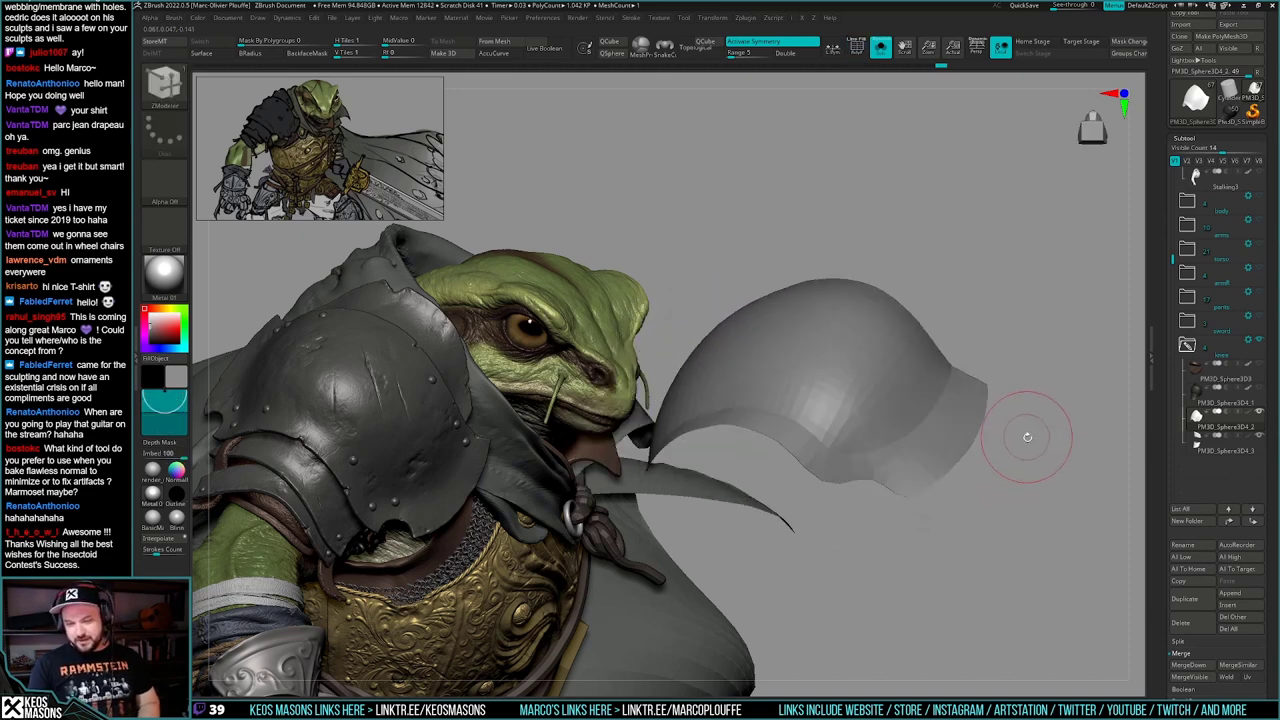
key("ctrl+shift+z")
key("ctrl+shift+z")
key("ctrl+shift+z")
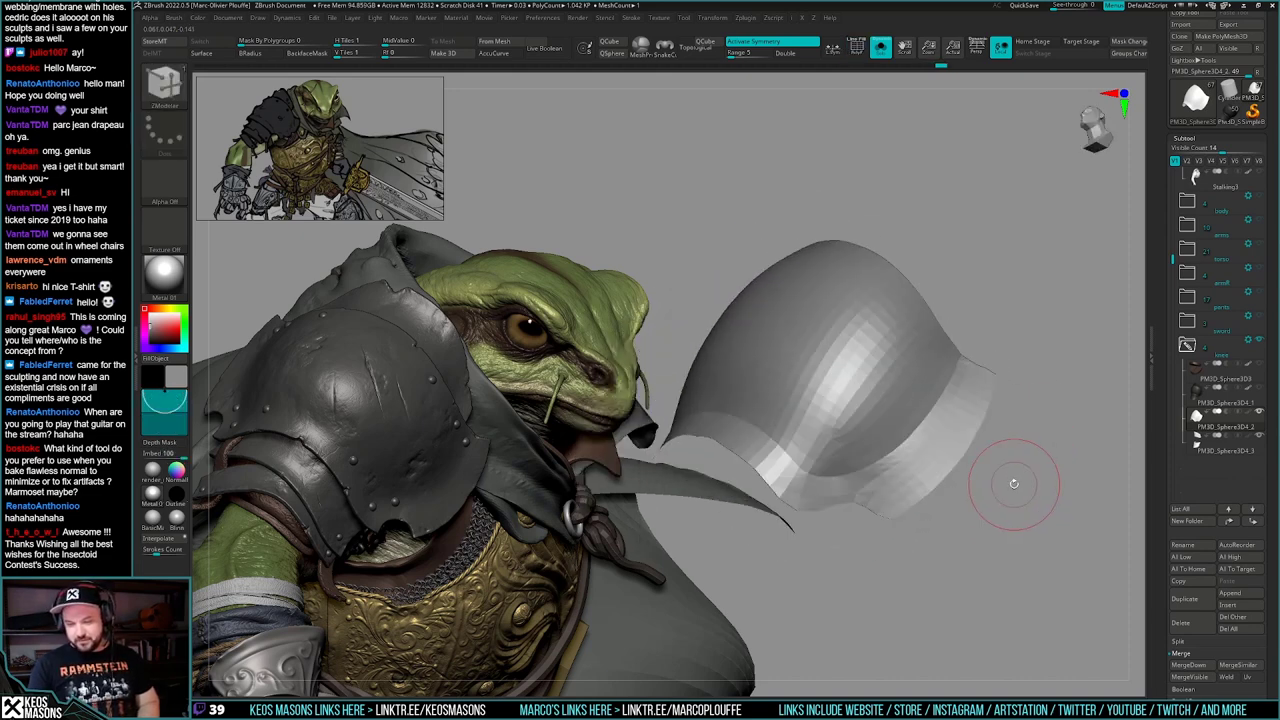
key("shift+f")
key("shift+f")
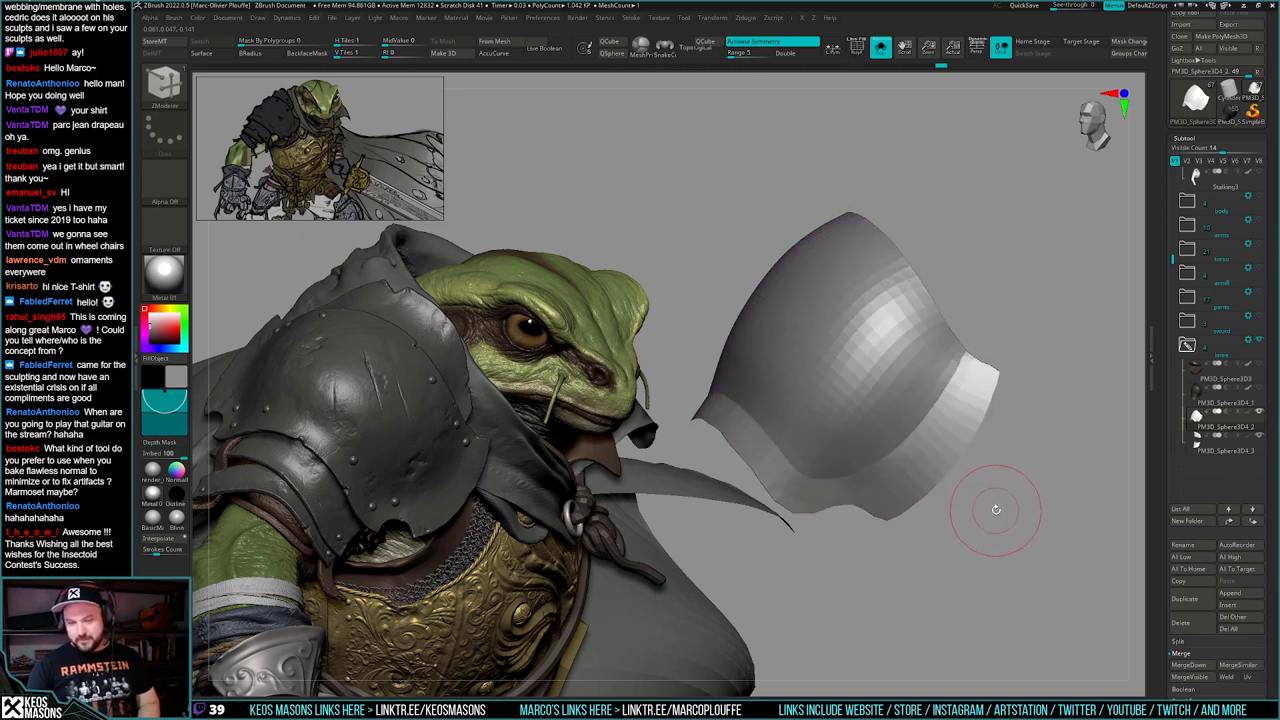
left_click_drag(996, 509, 1006, 471)
- Choose the Inflat brush for the kneecap's flared border
key("space")
left_click(1003, 362)
key("b")
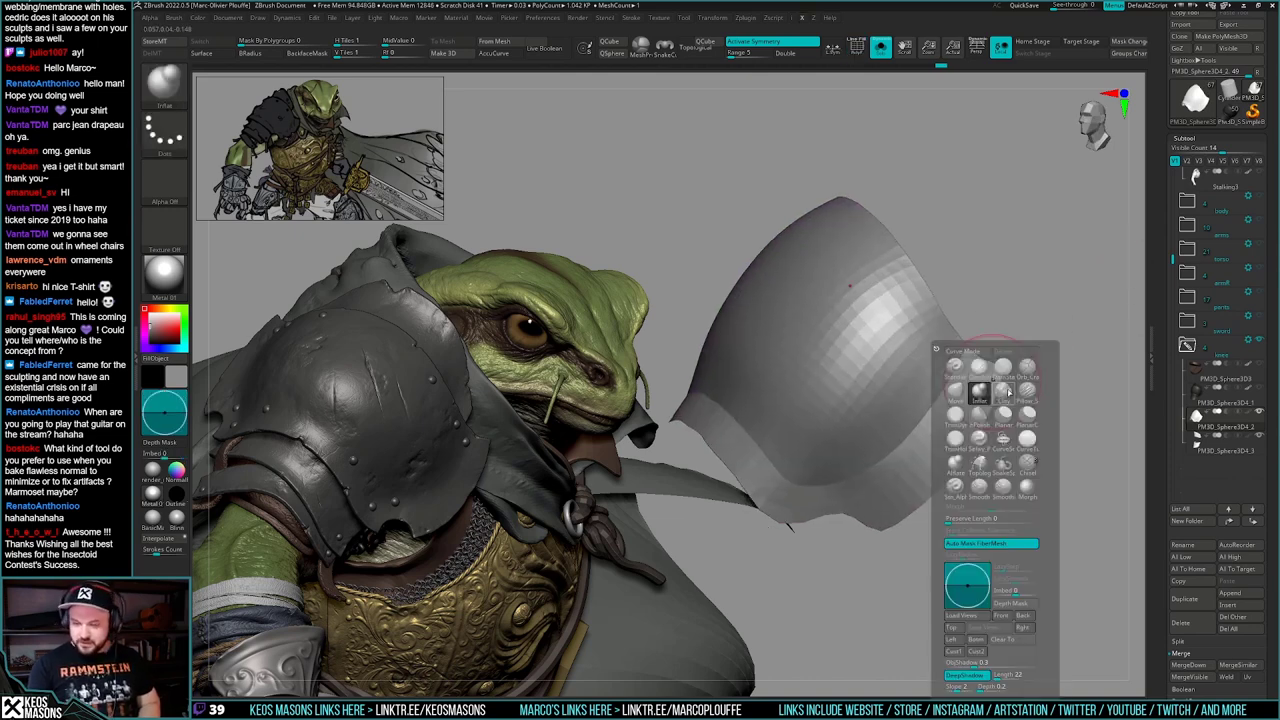
key("d")
key("s")
key("space")
mouse_move(963, 352)
right_mouse_down()
mouse_move(1017, 374)
mouse_move(974, 346)
right_mouse_up()
mouse_move(1074, 346)
right_mouse_down()
mouse_move(967, 326)
mouse_move(1026, 406)
mouse_move(996, 366)
mouse_move(998, 344)
mouse_move(1003, 365)
mouse_move(963, 314)
mouse_move(953, 325)
mouse_move(934, 302)
mouse_move(905, 510)
right_mouse_up()
- Switch to the Move brush, enlarge it and adjust the edge of the kneecap's flared border
right_click(1003, 365)
left_click(965, 391)
key("bracketright")
key("bracketright")
right_click(905, 510)
key("ctrl+z")
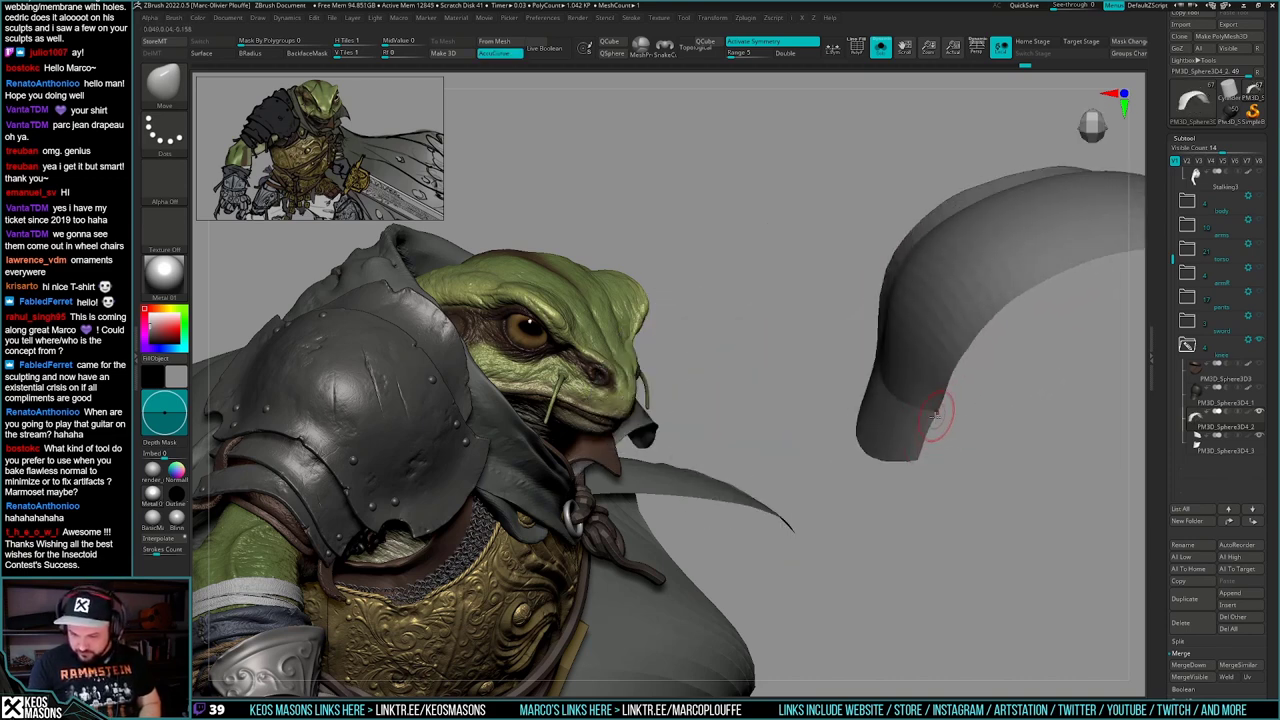
- Refine the corners of the kneecap's border with the Move brush and check the topology in PolyFrame
right_click_drag(921, 444, 963, 486)
key("ctrl+z")
key("ctrl+z")
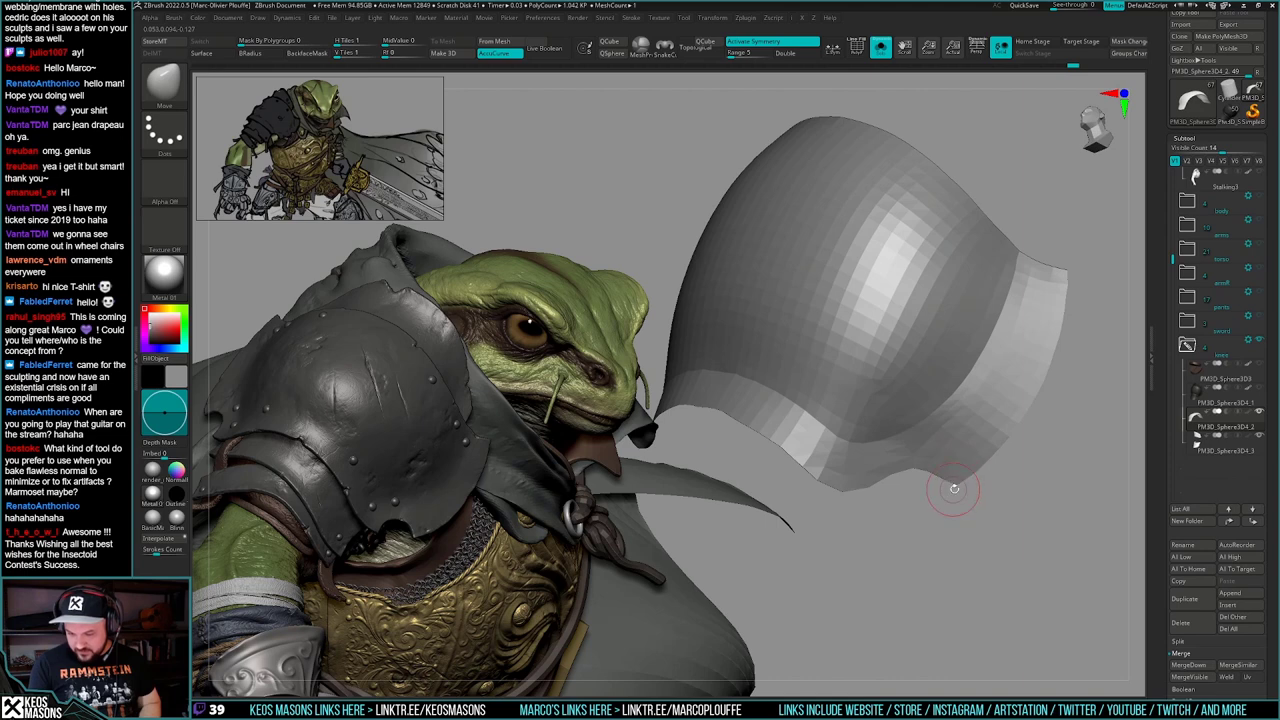
key("ctrl+z")
right_click_drag(966, 491, 934, 492)
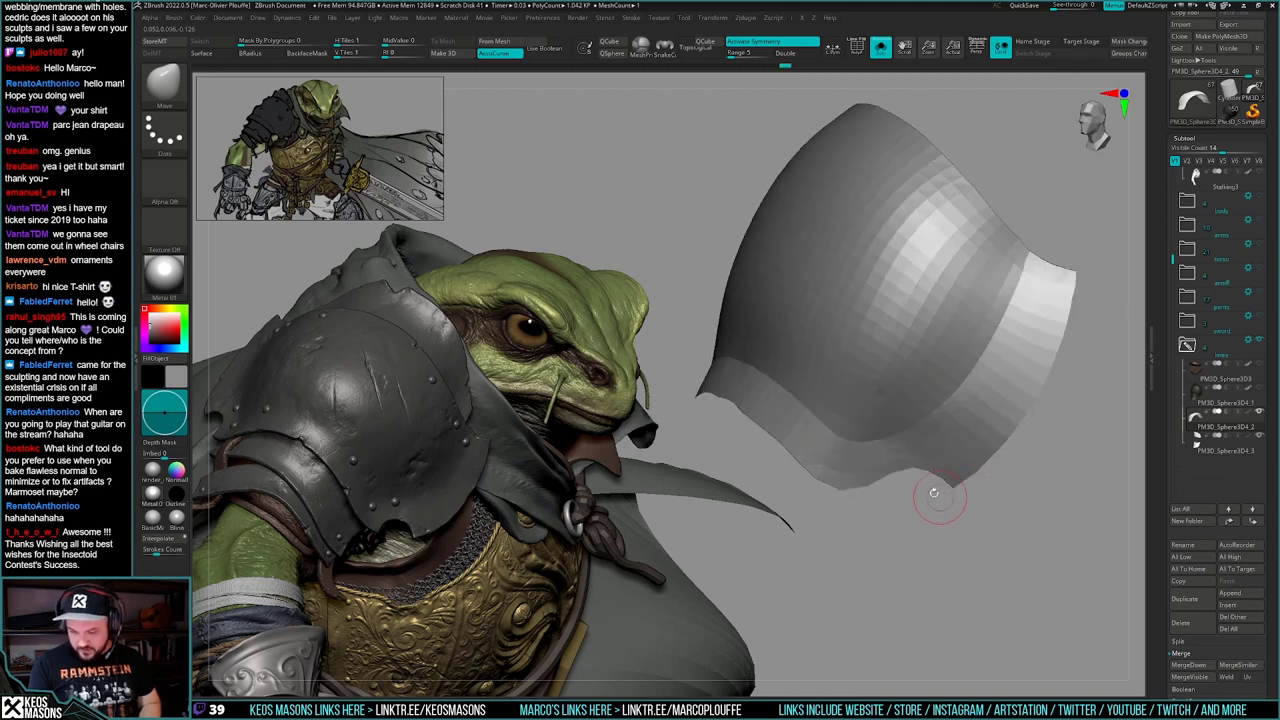
key("shift+f")
key("shift+f")
right_click_drag(849, 508, 947, 493)
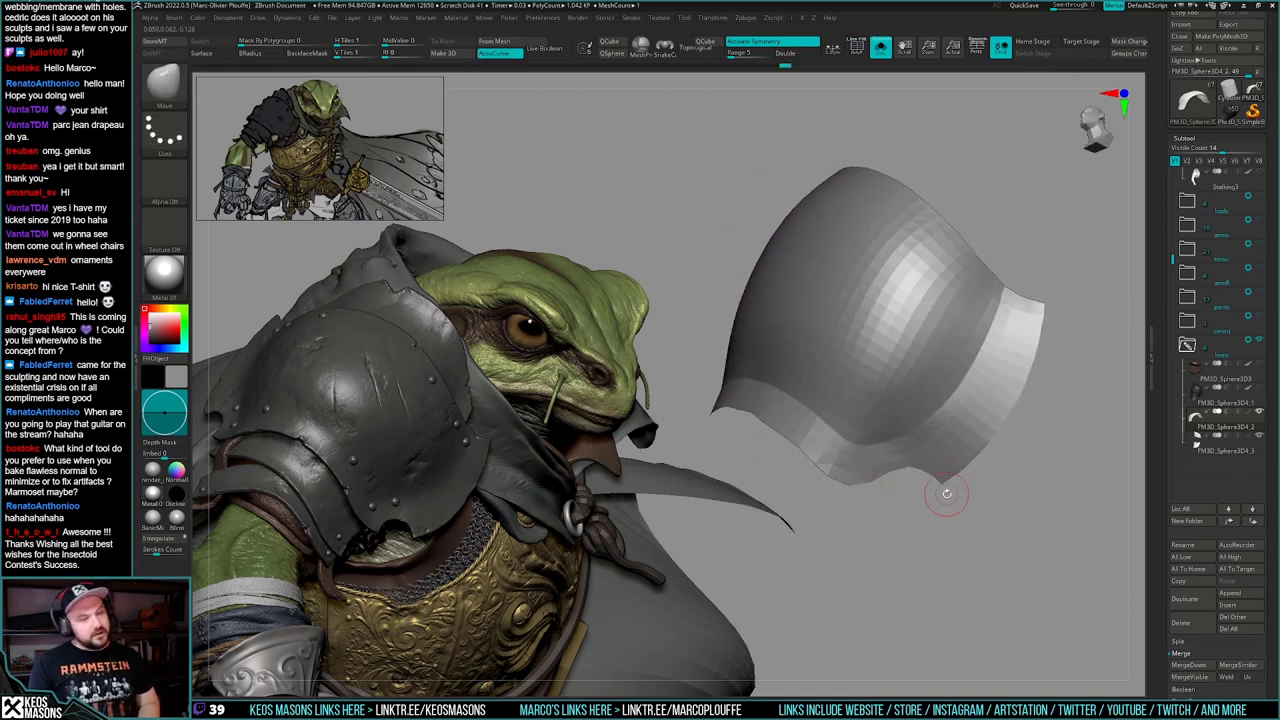
- View the original knee armour in subtool PM3D_Sphere3D4_1 for comparison and return to PM3D_Sphere3D4_2
key("ctrl+z")
key("ctrl+z")
left_click(1218, 396)
key("ctrl+z")
key("ctrl+z")
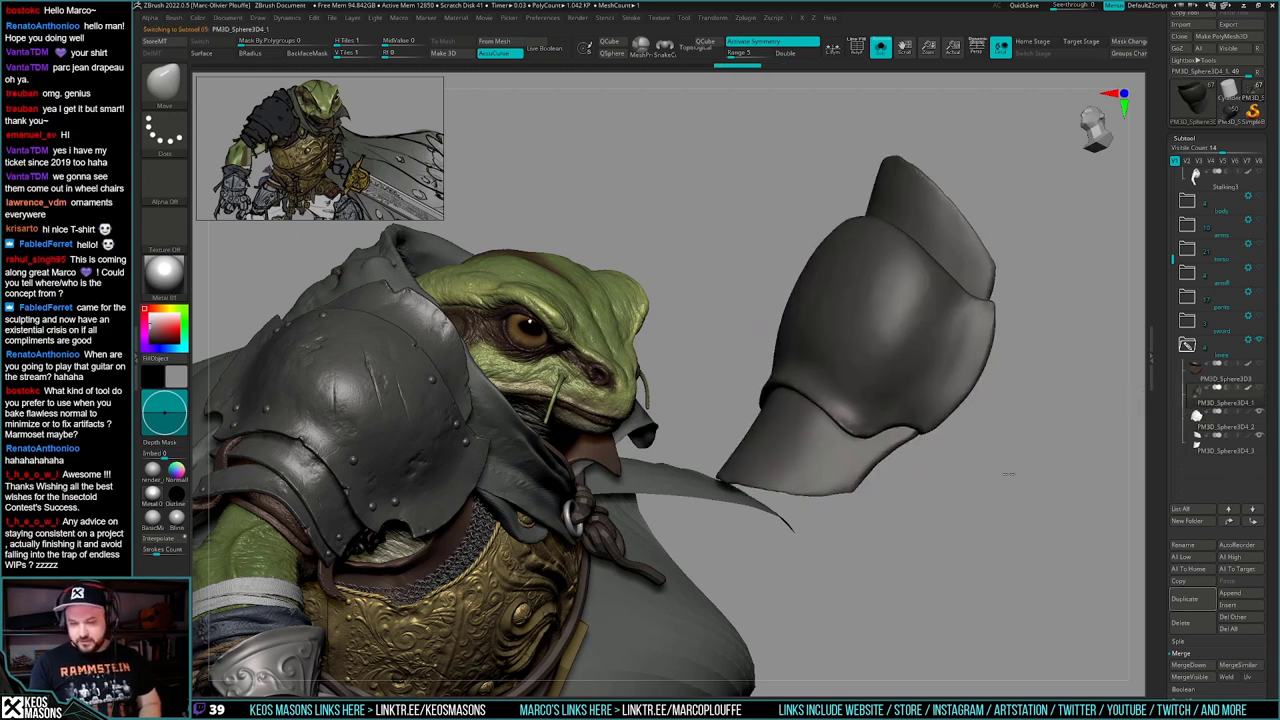
left_click(1196, 424)
key("ctrl+z")
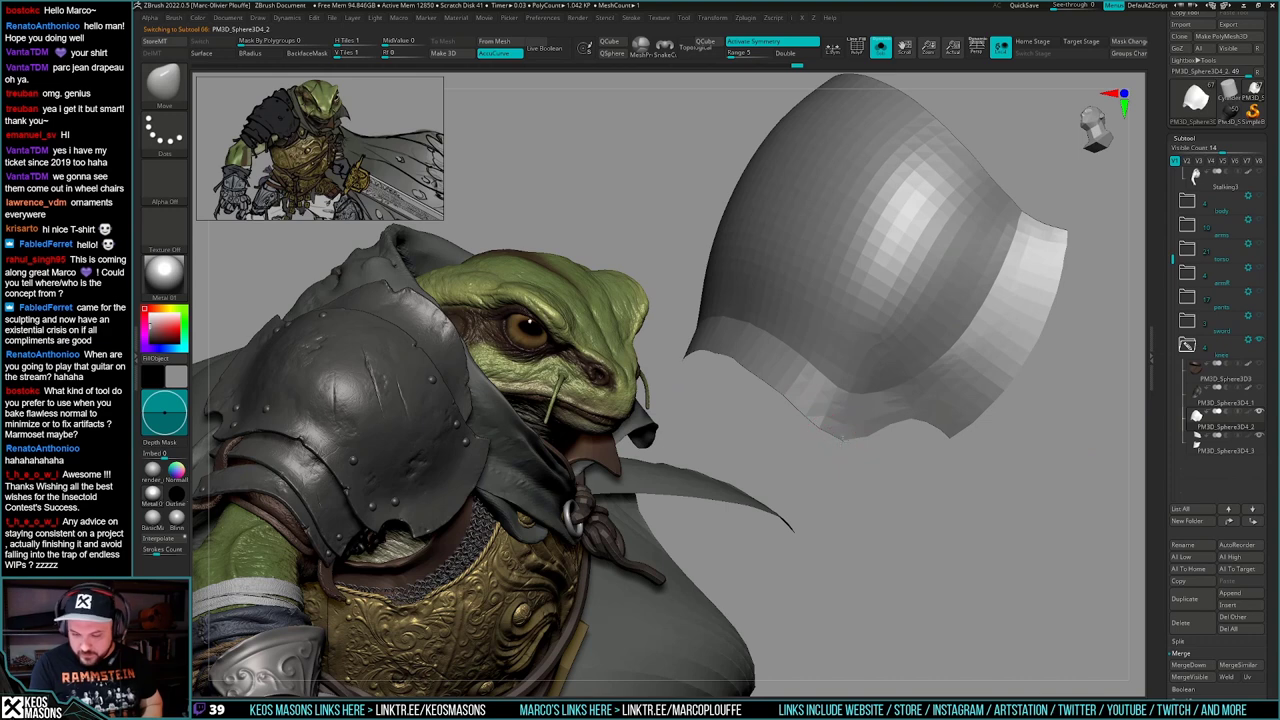
- Adjust the lower rim of the kneecap from the front with the Move brush and check its wireframe
mouse_move(897, 426)
right_mouse_down()
mouse_move(905, 415)
mouse_move(814, 400)
mouse_move(816, 427)
mouse_move(818, 403)
mouse_move(929, 446)
mouse_move(1034, 436)
mouse_move(983, 471)
mouse_move(956, 469)
right_mouse_up()
key("ctrl+shift+z")
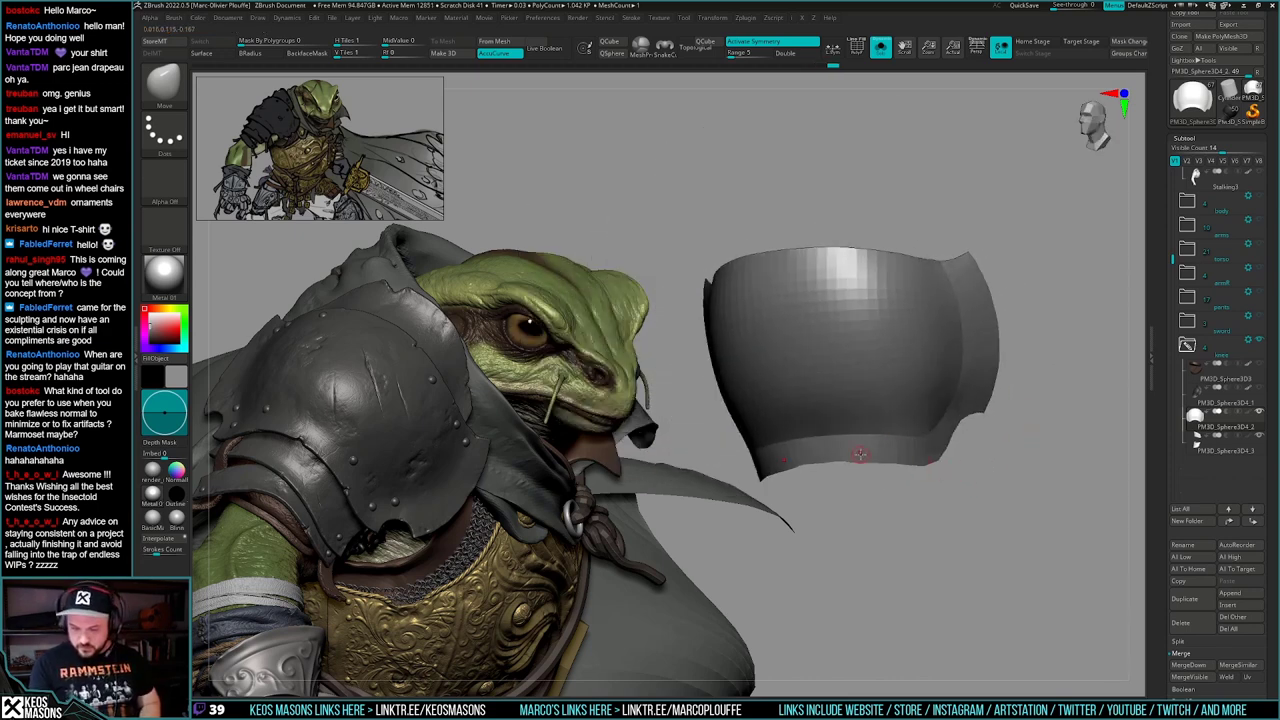
mouse_move(857, 451)
right_mouse_down()
mouse_move(846, 463)
mouse_move(869, 427)
right_mouse_up()
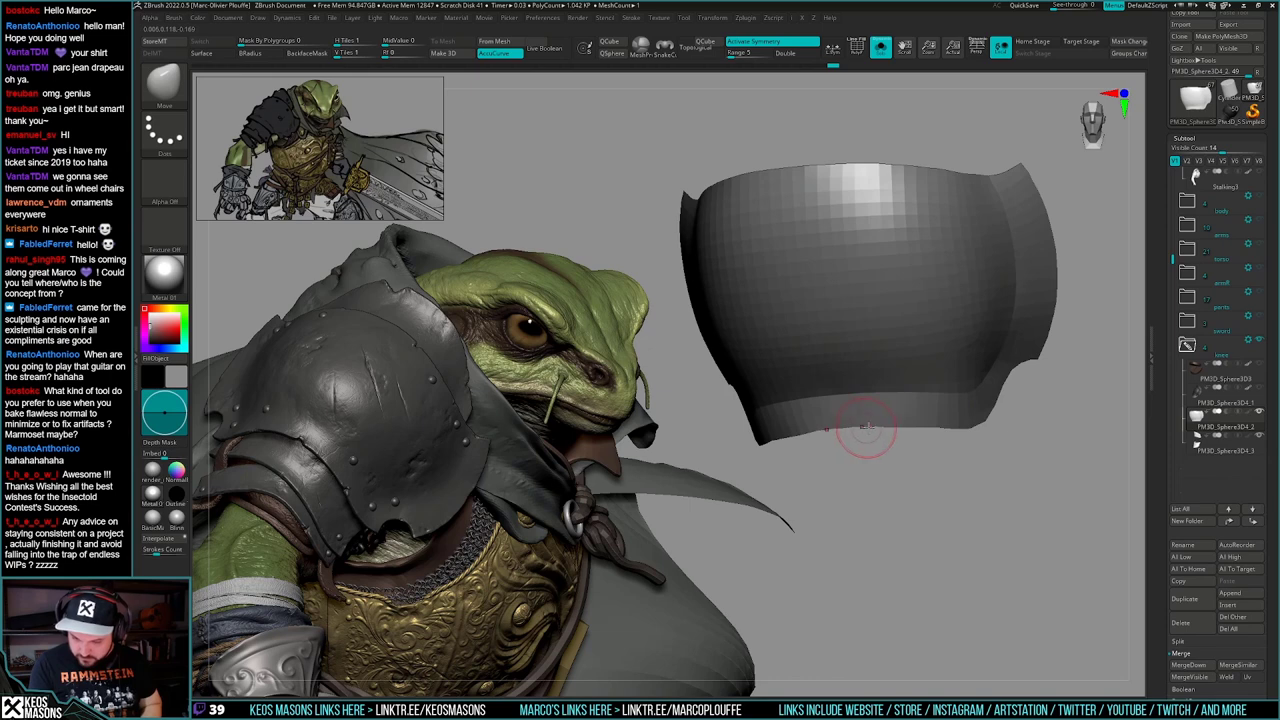
key("ctrl+z")
key("ctrl+z")
key("ctrl+z")
key("ctrl+z")
key("ctrl+z")
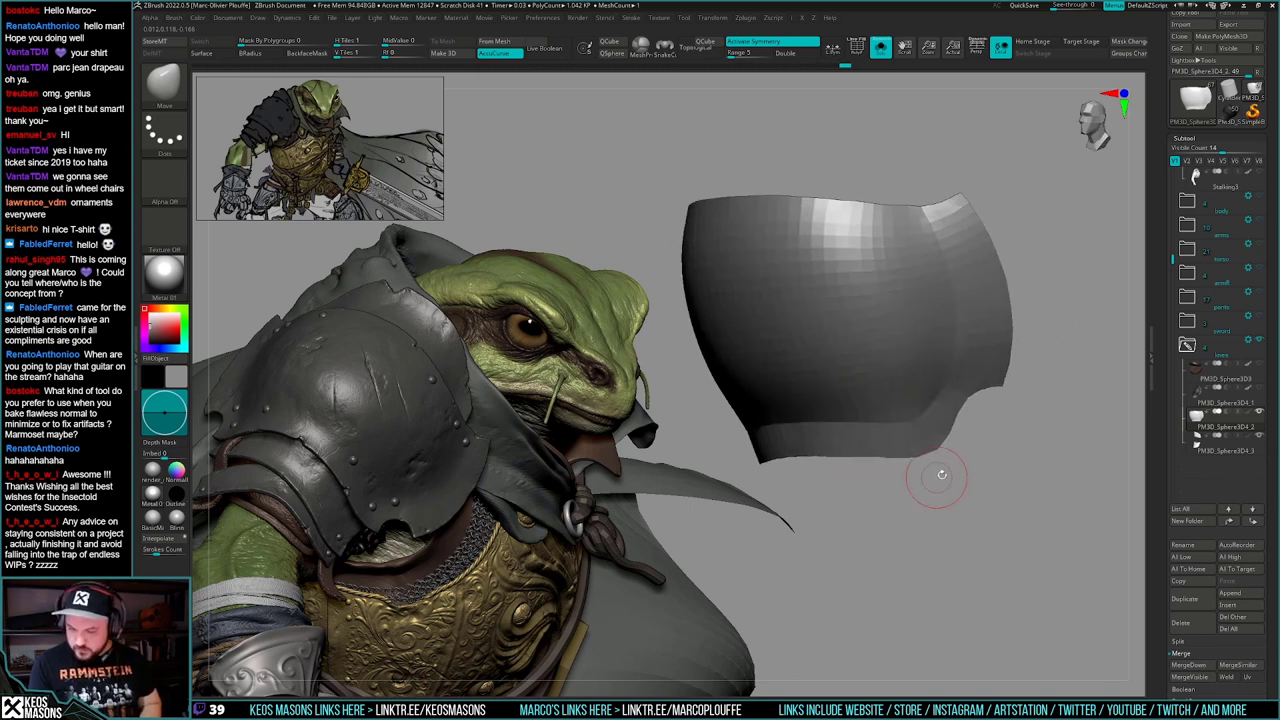
key("shift+f")
key("shift+f")
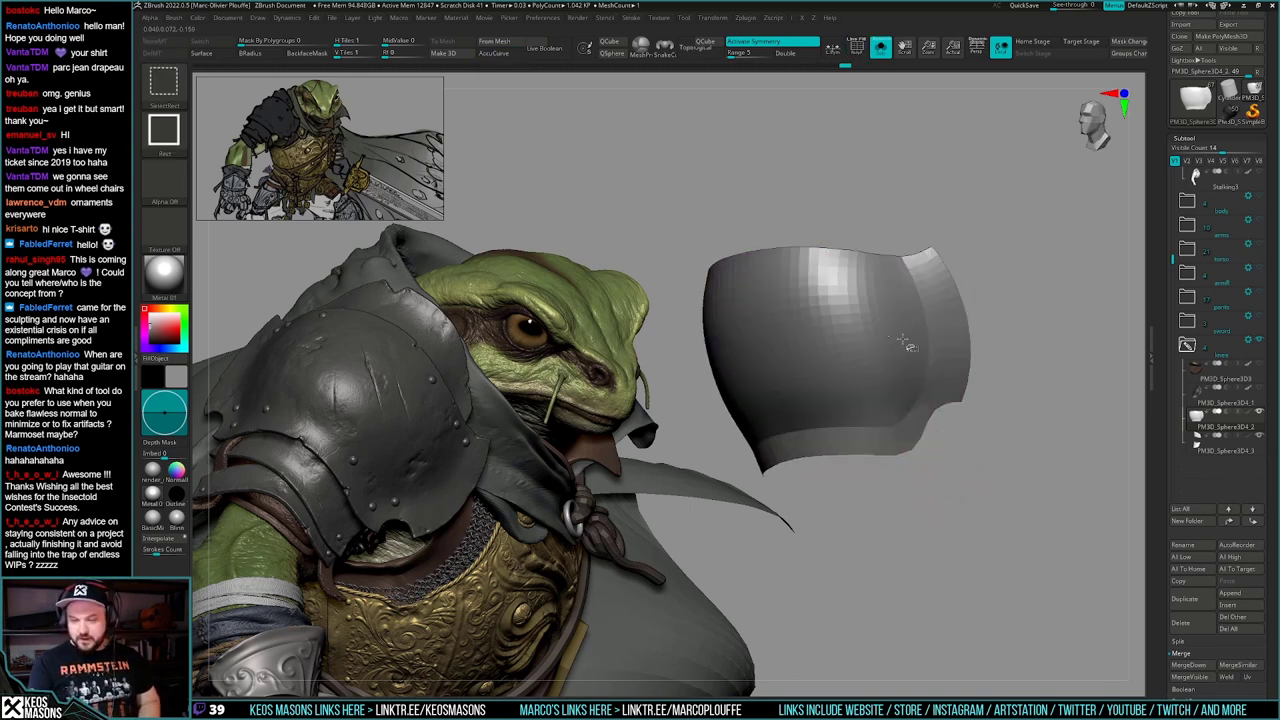
- Isolate the kneecap's central polygroup, mask it and show the whole plate again
left_click(908, 346, "ctrl+shift")
left_click(1041, 448, "ctrl")
left_click(1041, 449, "ctrl+shift")
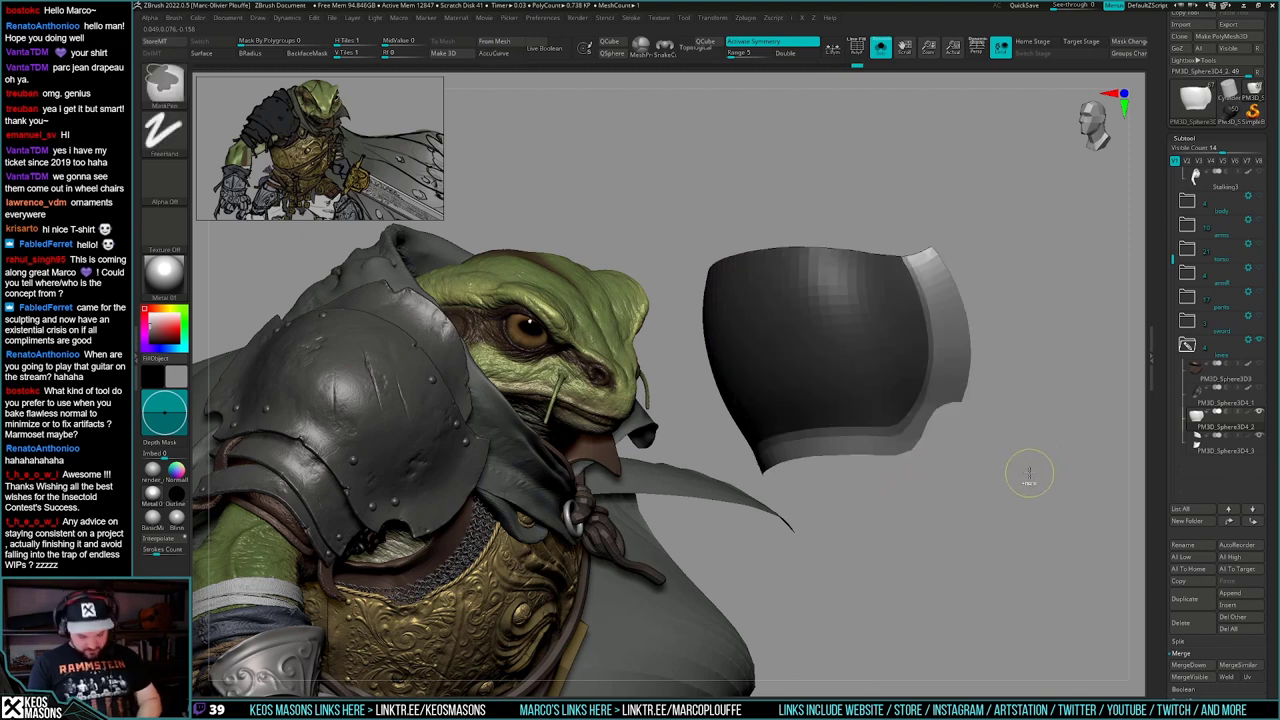
left_click_drag(1029, 471, 1025, 477, "ctrl")
- Switch to the hPolish brush and polish the side of the kneecap's flared border
key("space")
left_click(1010, 416)
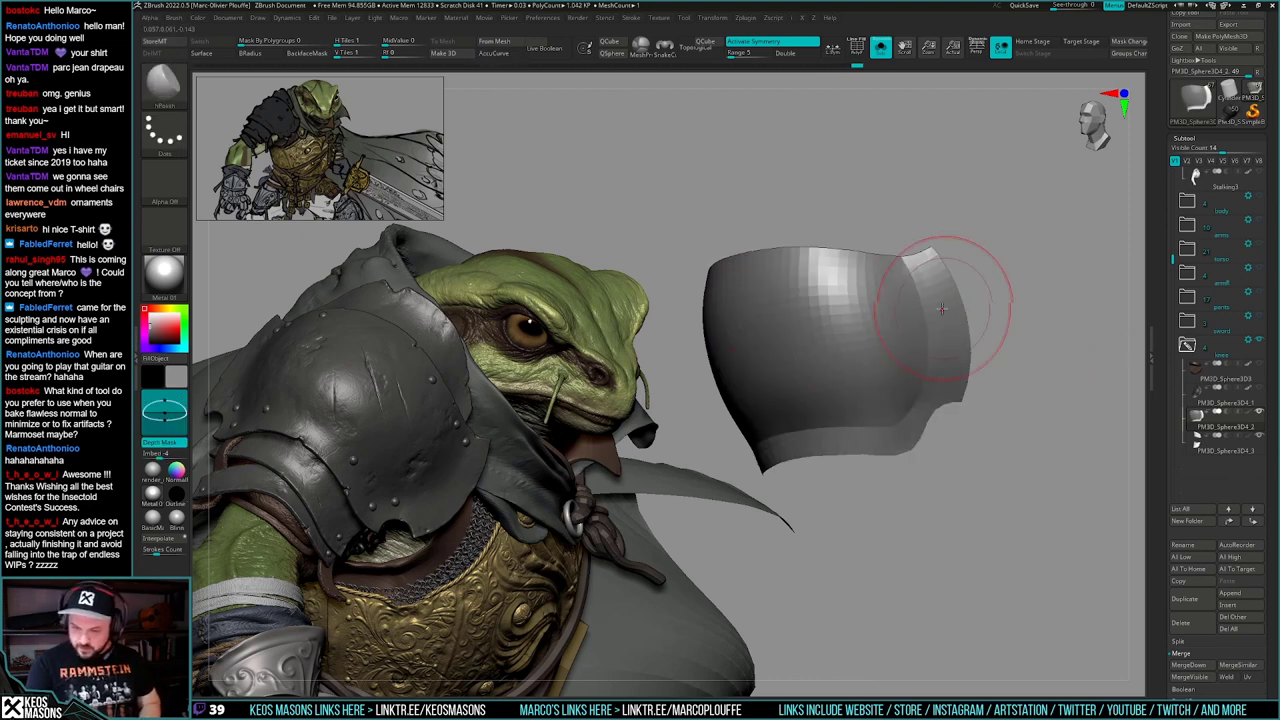
right_click_drag(942, 309, 944, 287)
left_click_drag(937, 274, 951, 346)
key("ctrl+z")
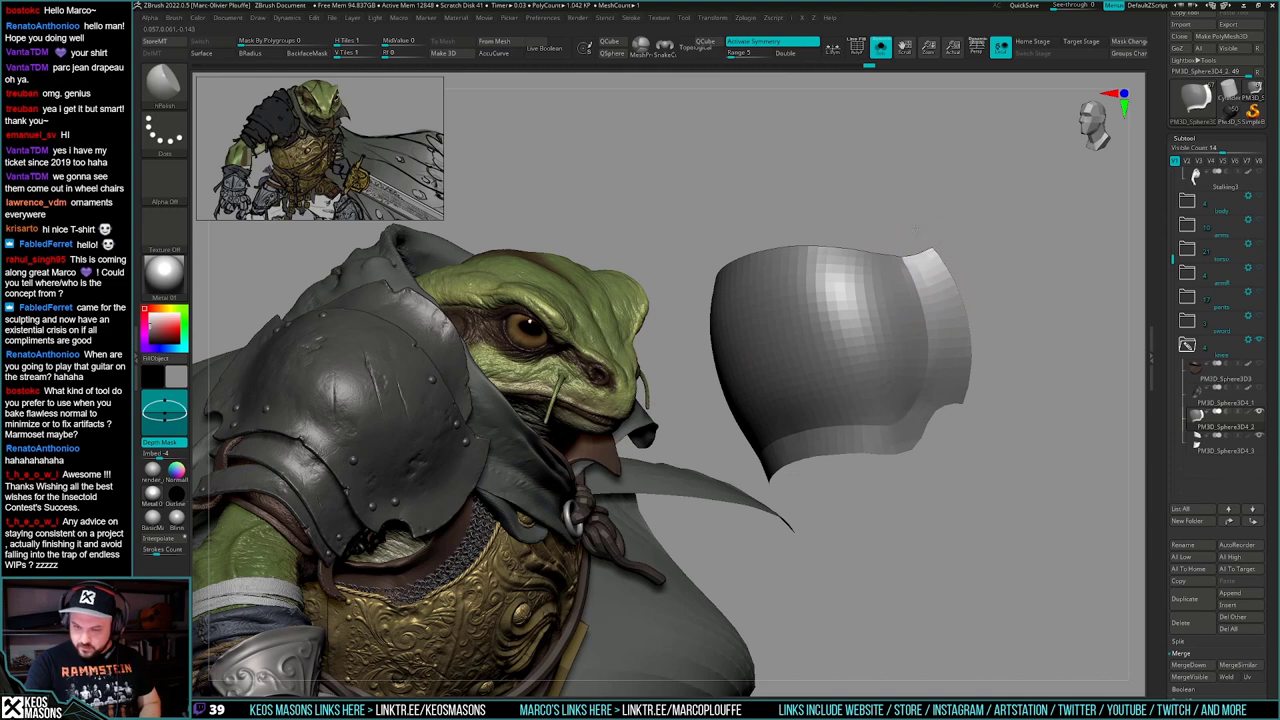
right_click_drag(945, 305, 912, 285)
mouse_move(917, 232)
right_mouse_down()
mouse_move(931, 260)
mouse_move(923, 297)
right_mouse_up()
key("ctrl+z")
right_click_drag(908, 445, 913, 395)
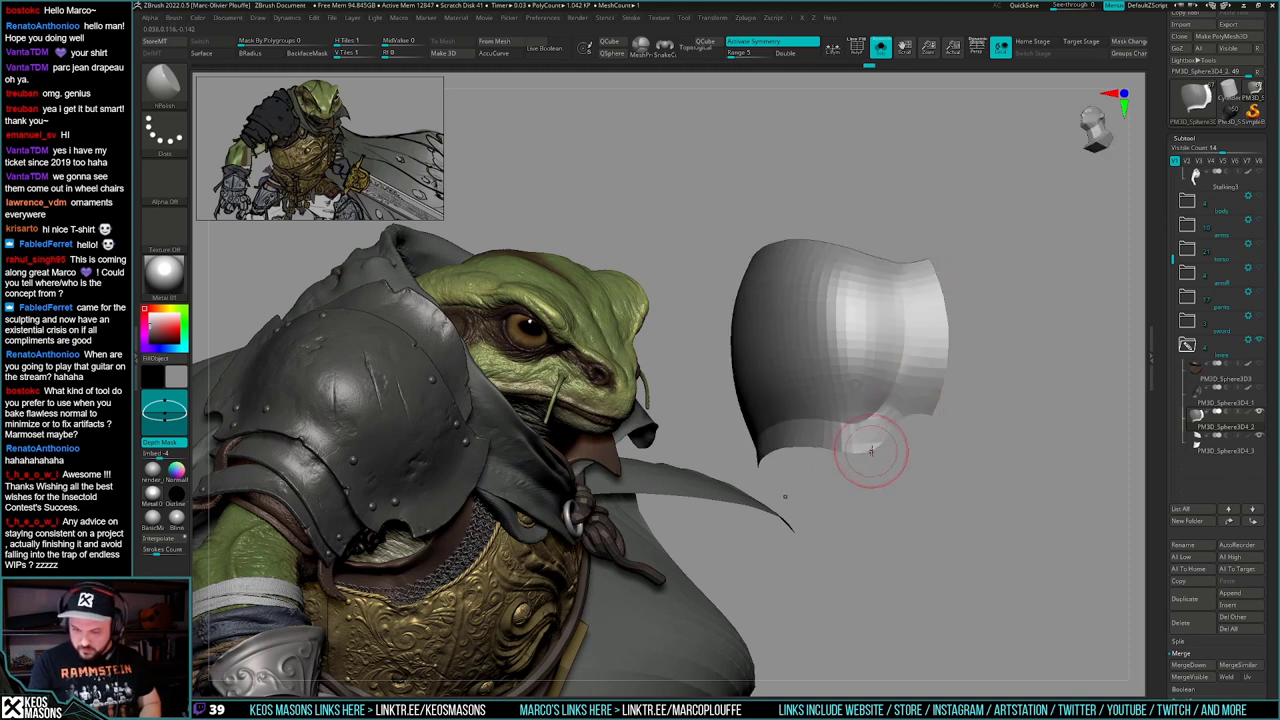
- Polish and smooth the lower section of the kneecap's border
mouse_move(871, 451)
right_mouse_down()
mouse_move(971, 416)
mouse_move(946, 444)
mouse_move(966, 391)
mouse_move(944, 434)
right_mouse_up()
mouse_move(845, 492)
right_mouse_down()
mouse_move(936, 458)
mouse_move(974, 374)
mouse_move(844, 448)
mouse_move(812, 452)
right_mouse_up()
key("space")
left_click(940, 434)
left_click_drag(903, 446, 838, 456, "shift")
mouse_move(915, 442)
right_mouse_down()
mouse_move(943, 434)
mouse_move(978, 362)
mouse_move(1012, 436)
mouse_move(919, 450)
mouse_move(852, 488)
mouse_move(972, 450)
mouse_move(954, 477)
mouse_move(964, 518)
right_mouse_up()
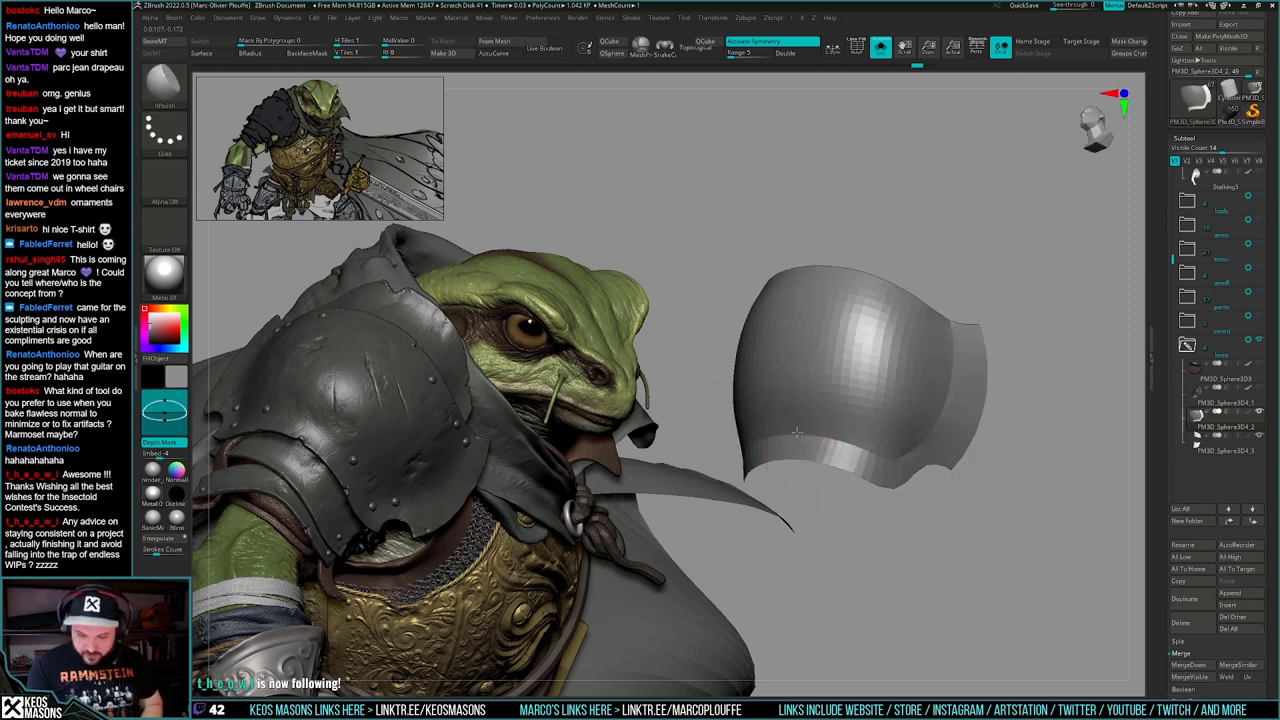
- Smooth the kneecap's border around the corner where its lower rim meets the side flare
right_click_drag(1022, 468, 921, 455)
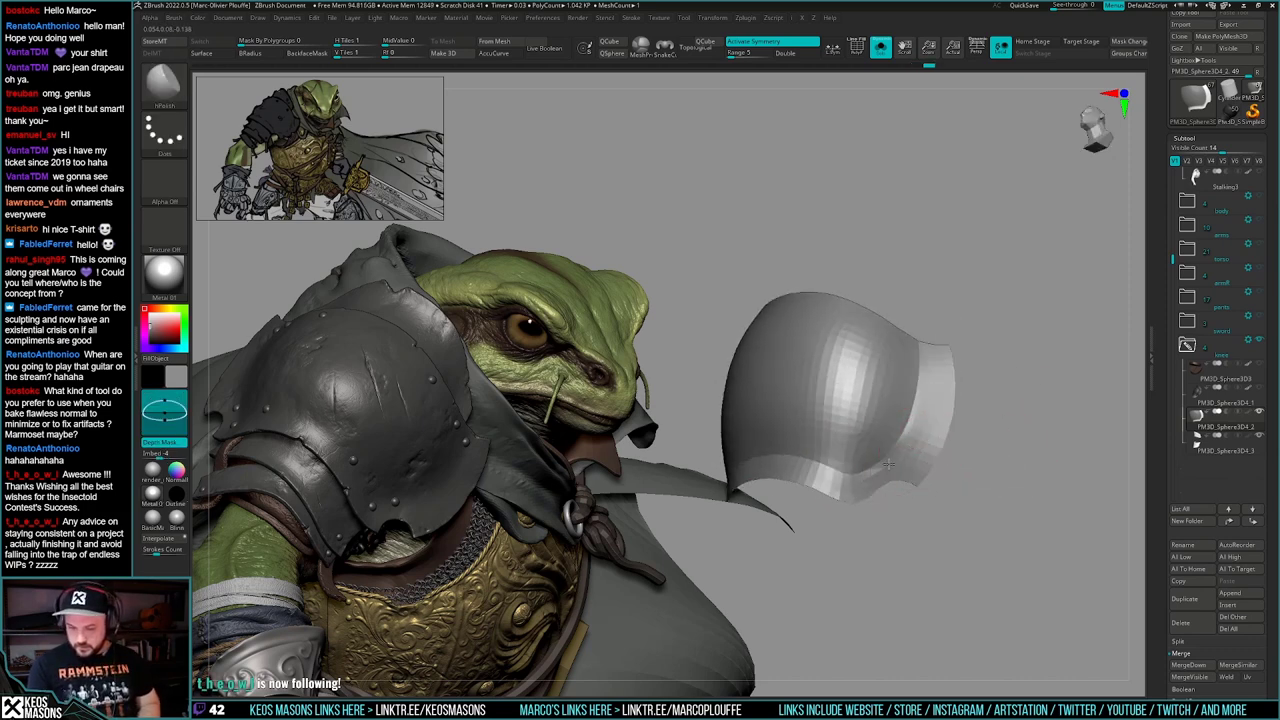
left_click_drag(874, 484, 931, 388, "shift")
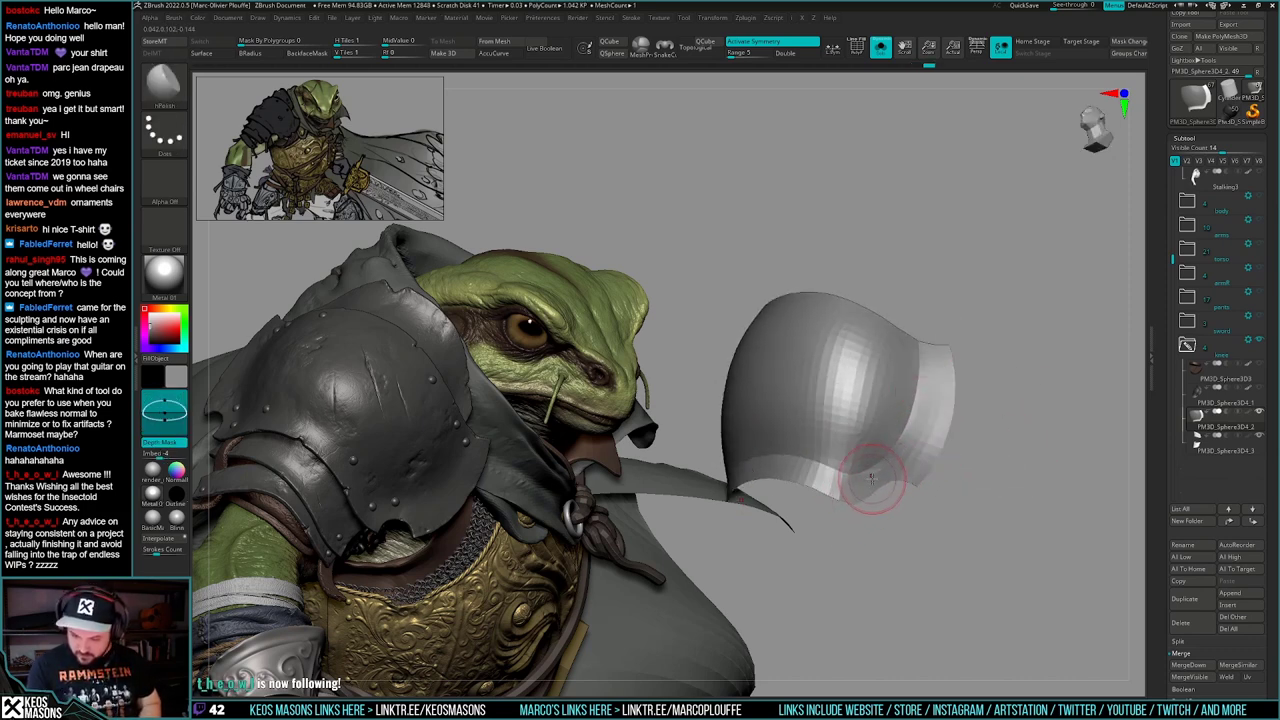
right_click_drag(872, 478, 891, 477)
left_click_drag(891, 477, 873, 482, "shift")
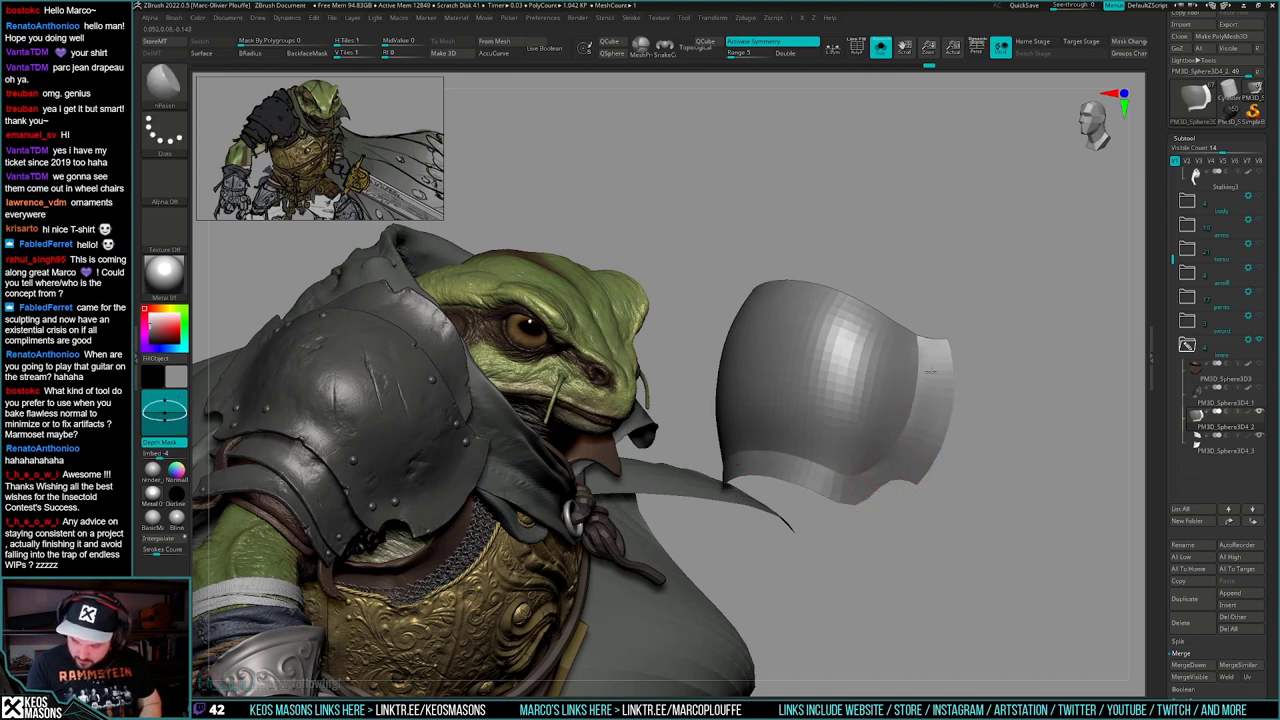
key("ctrl+shift+z")
key("ctrl+shift+z")
key("ctrl+shift+z")
key("ctrl+shift+z")
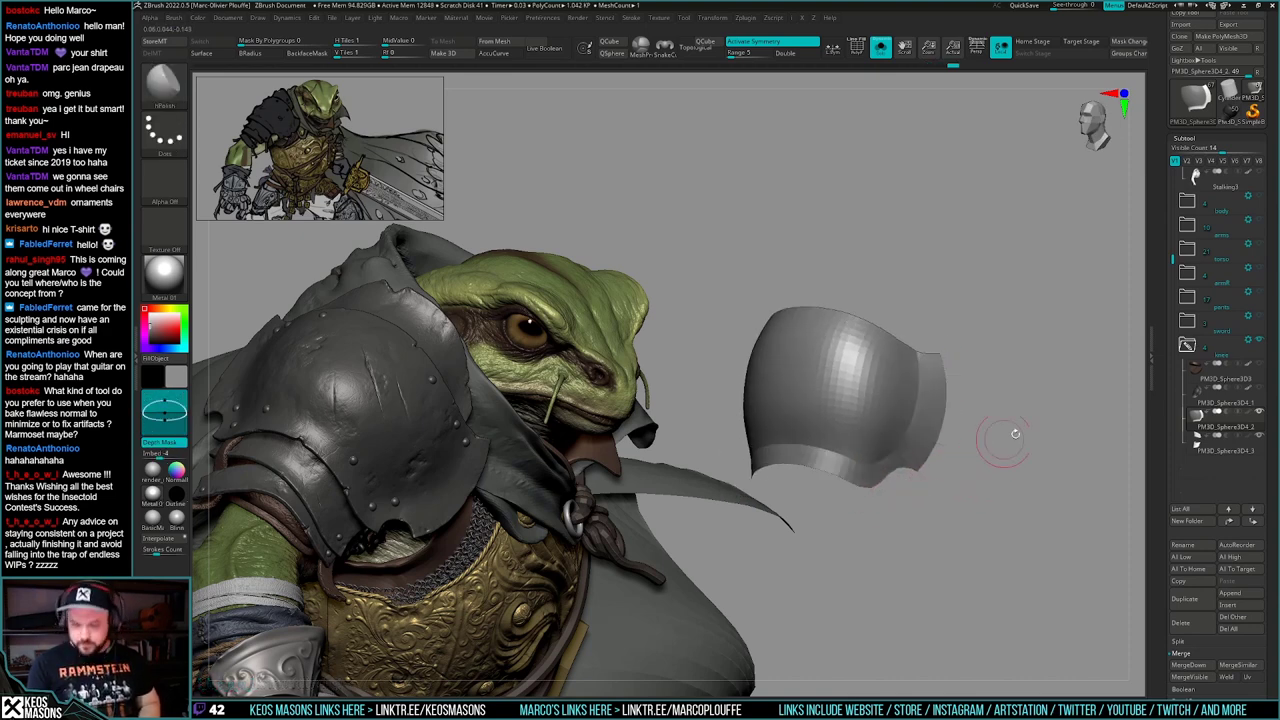
- Check the kneecap's polished border in PolyFrame and from other angles
left_click_drag(993, 476, 973, 515)
key("shift+f")
key("shift+f")
mouse_move(970, 425)
right_mouse_down()
mouse_move(940, 397)
mouse_move(974, 377)
mouse_move(954, 556)
mouse_move(970, 437)
mouse_move(986, 503)
mouse_move(970, 479)
right_mouse_up()
left_click_drag(970, 479, 947, 490)
- Select subtool PM3D_Sphere3D4_3 and polish the lower knee plate with hPolish
key("Down")
right_click_drag(947, 490, 1034, 452, "alt")
right_click(901, 466)
right_click_drag(901, 466, 951, 455)
left_click_drag(950, 455, 922, 434)
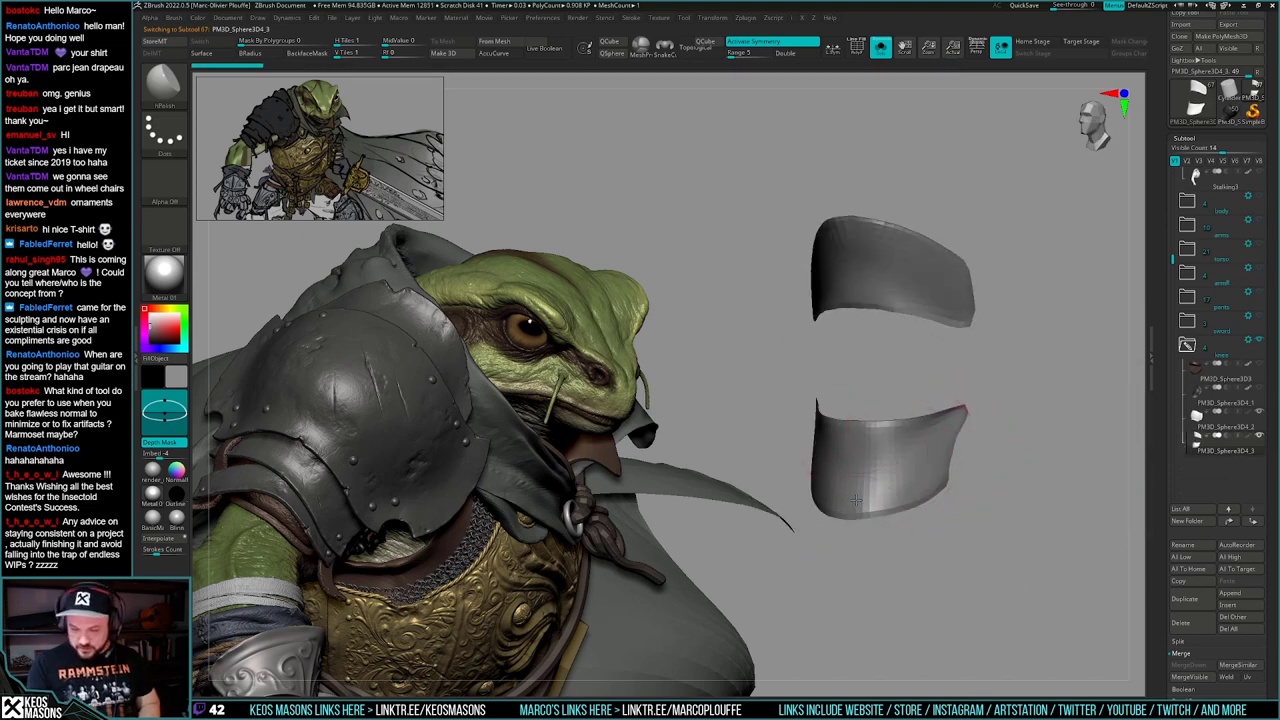
key("ctrl+shift+z")
key("ctrl+shift+z")
key("ctrl+shift+z")
key("ctrl+shift+z")
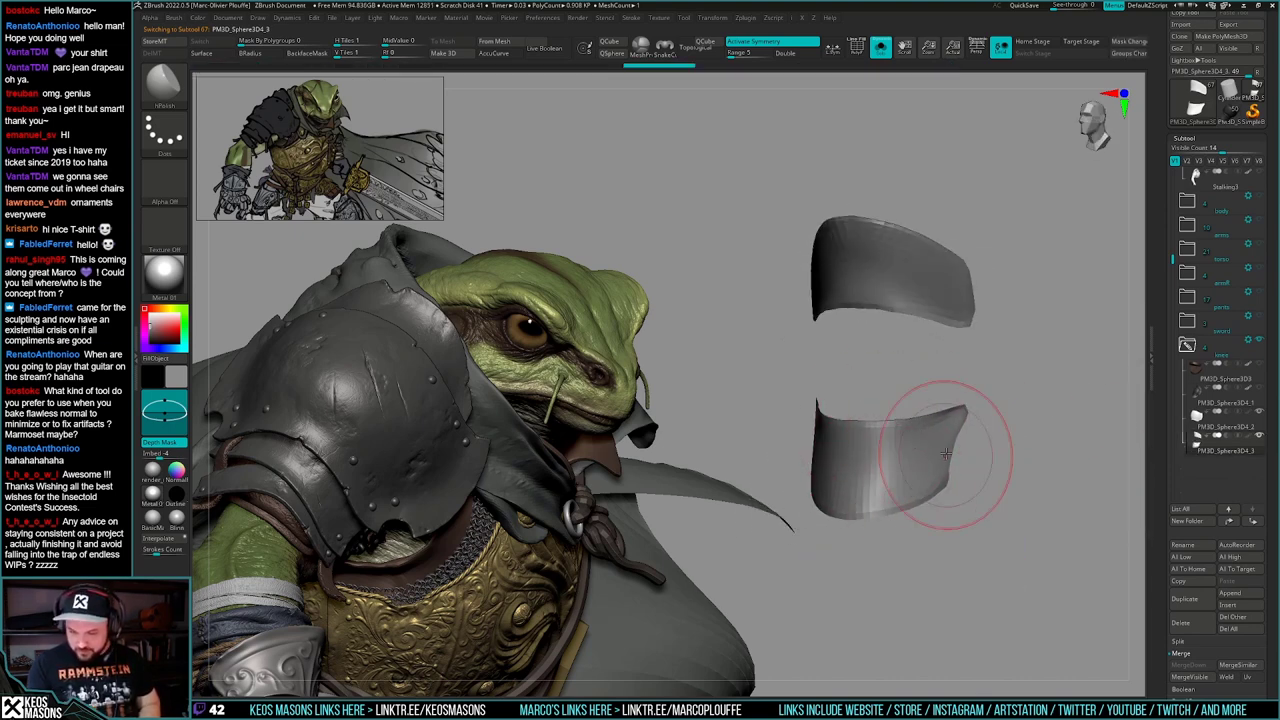
key("ctrl+shift+z")
key("ctrl+shift+z")
- Polish the surfaces and edges of the upper and lower knee plates from several angles
mouse_move(970, 397)
right_mouse_down("alt")
mouse_move(938, 505)
mouse_move(968, 424)
mouse_move(908, 528)
mouse_move(990, 336)
right_mouse_up("alt")
left_click_drag(989, 336, 973, 425)
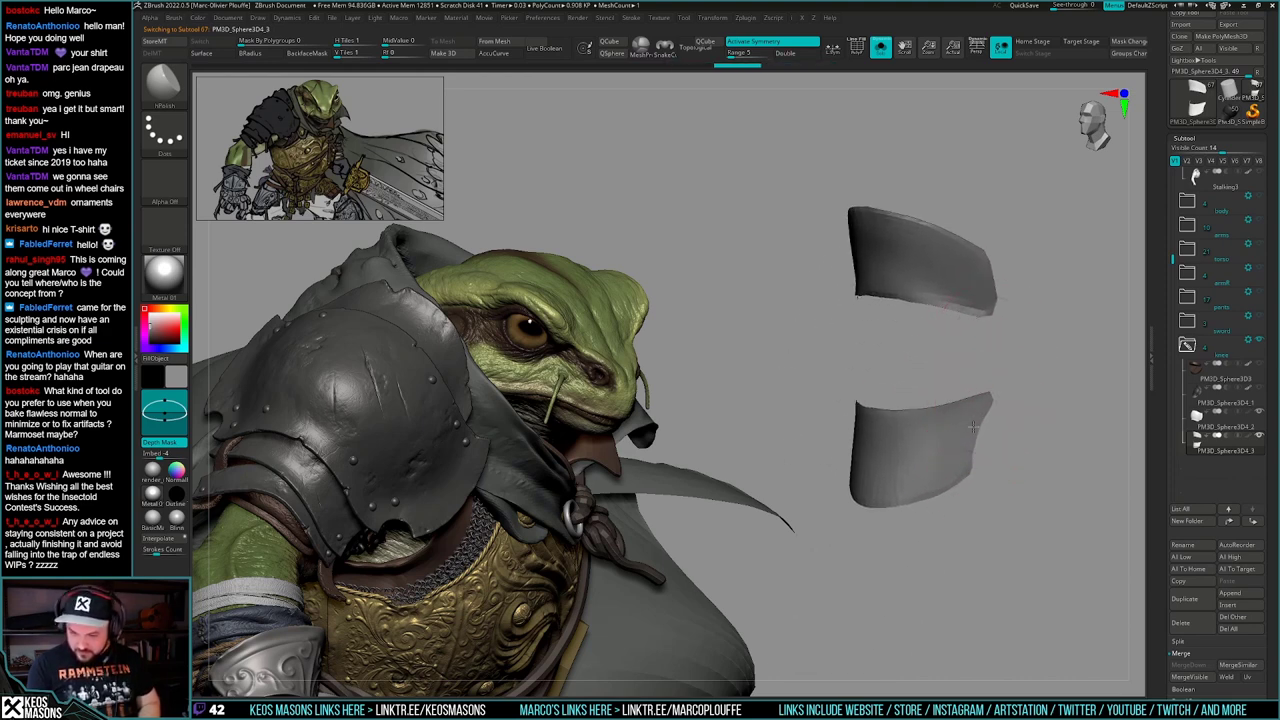
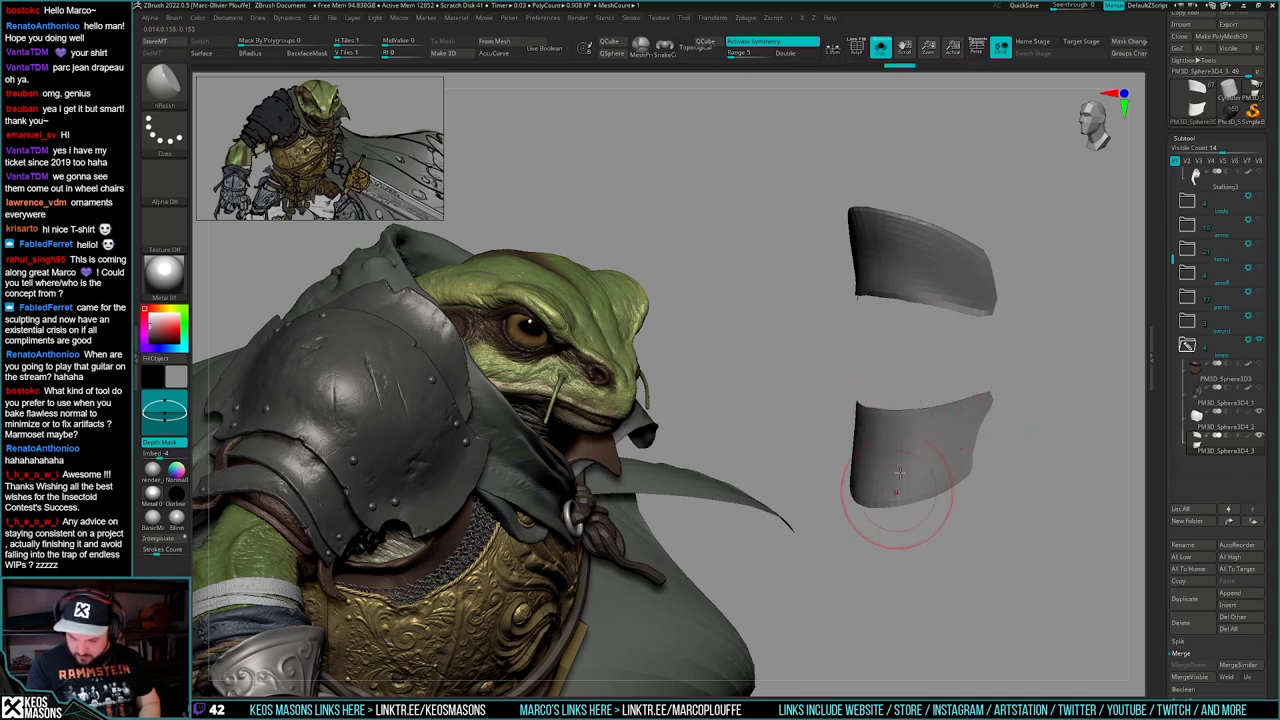
mouse_move(992, 386)
left_mouse_down()
mouse_move(984, 400)
mouse_move(940, 368)
left_mouse_up()
left_click_drag(940, 368, 932, 464, "alt")
left_click_drag(868, 373, 884, 392)
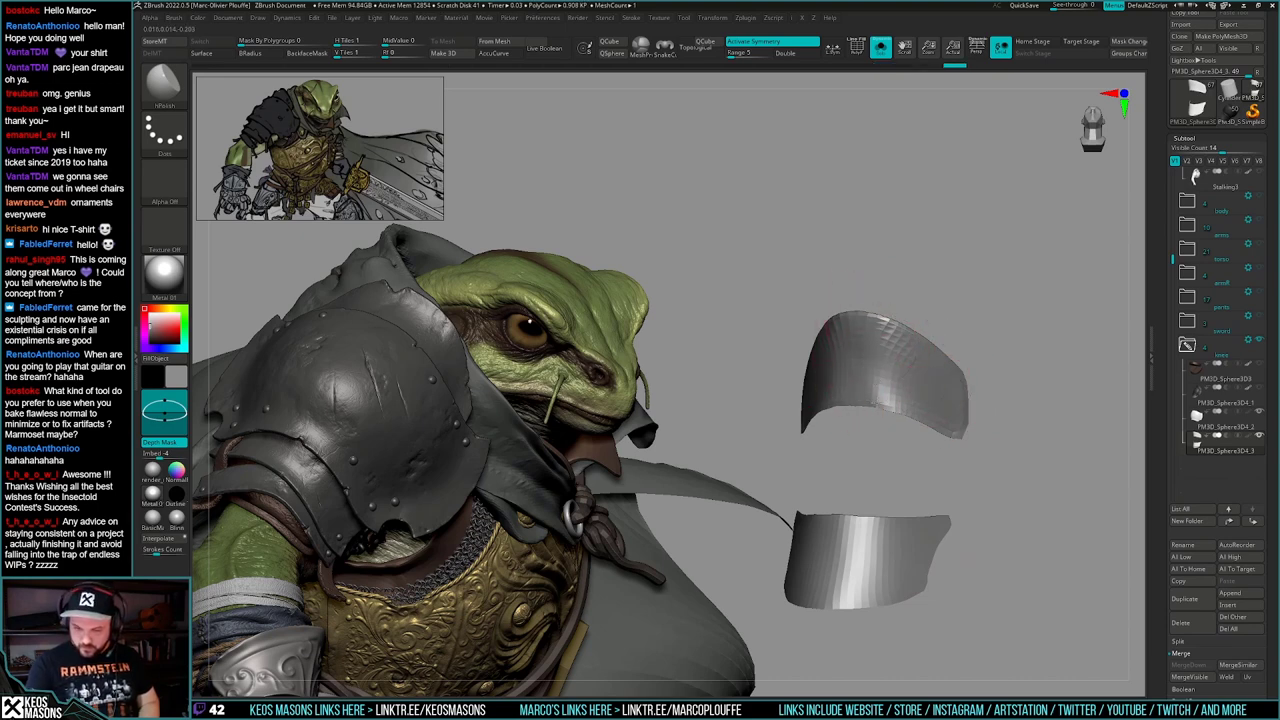
left_click_drag(939, 360, 972, 395)
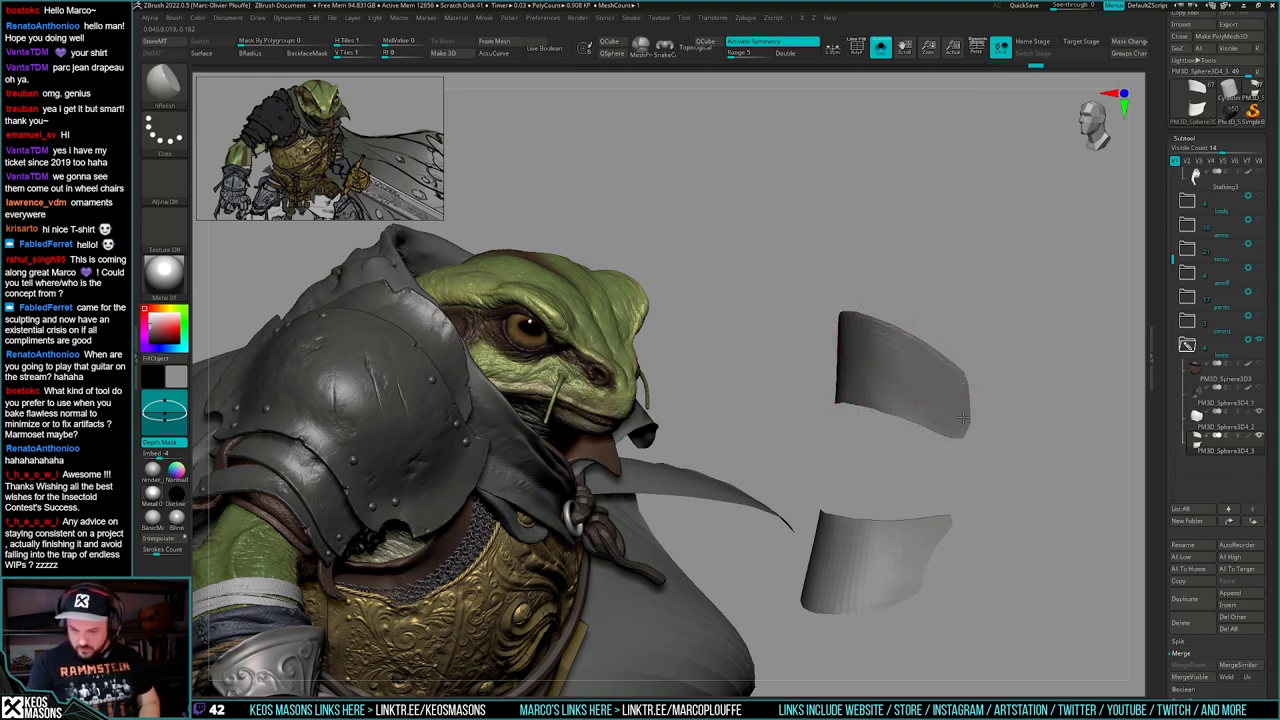
left_click_drag(963, 418, 964, 424)
left_click_drag(965, 455, 1003, 390)
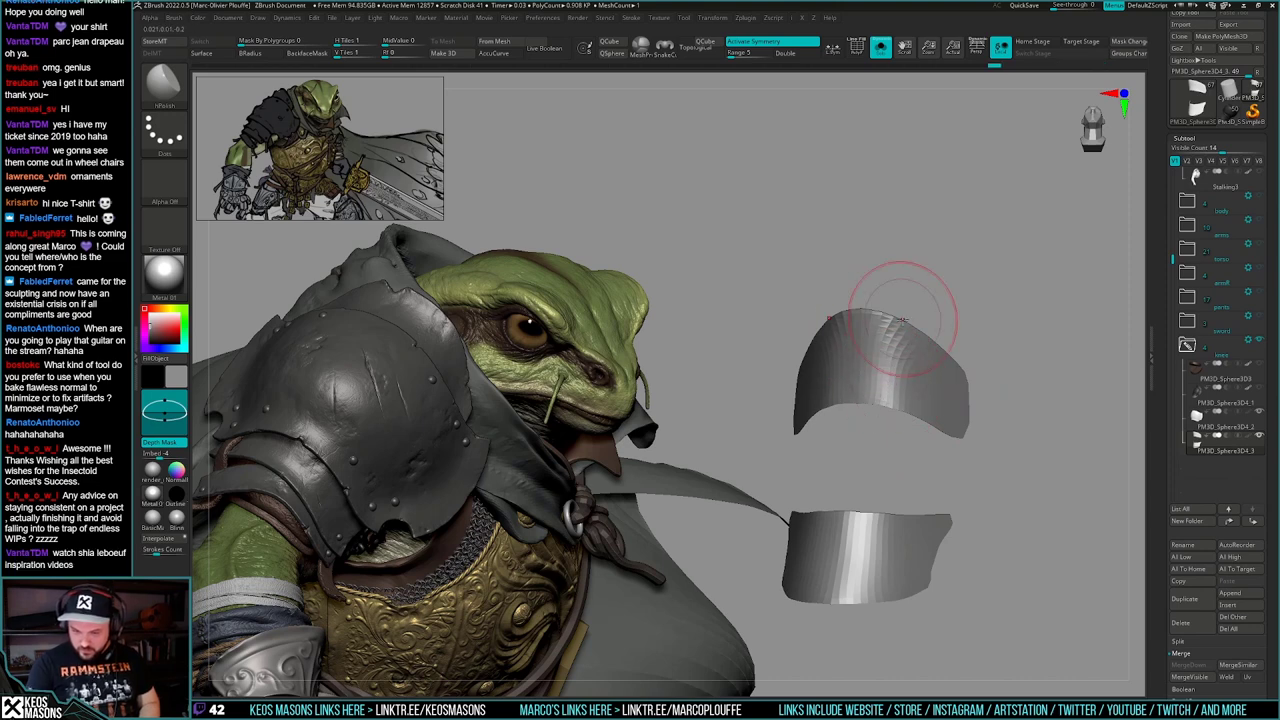
left_click_drag(956, 452, 992, 462)
- Enlarge the brush and smooth the polishing marks on the upper and lower knee plates
key("]")
key("]")
key("]")
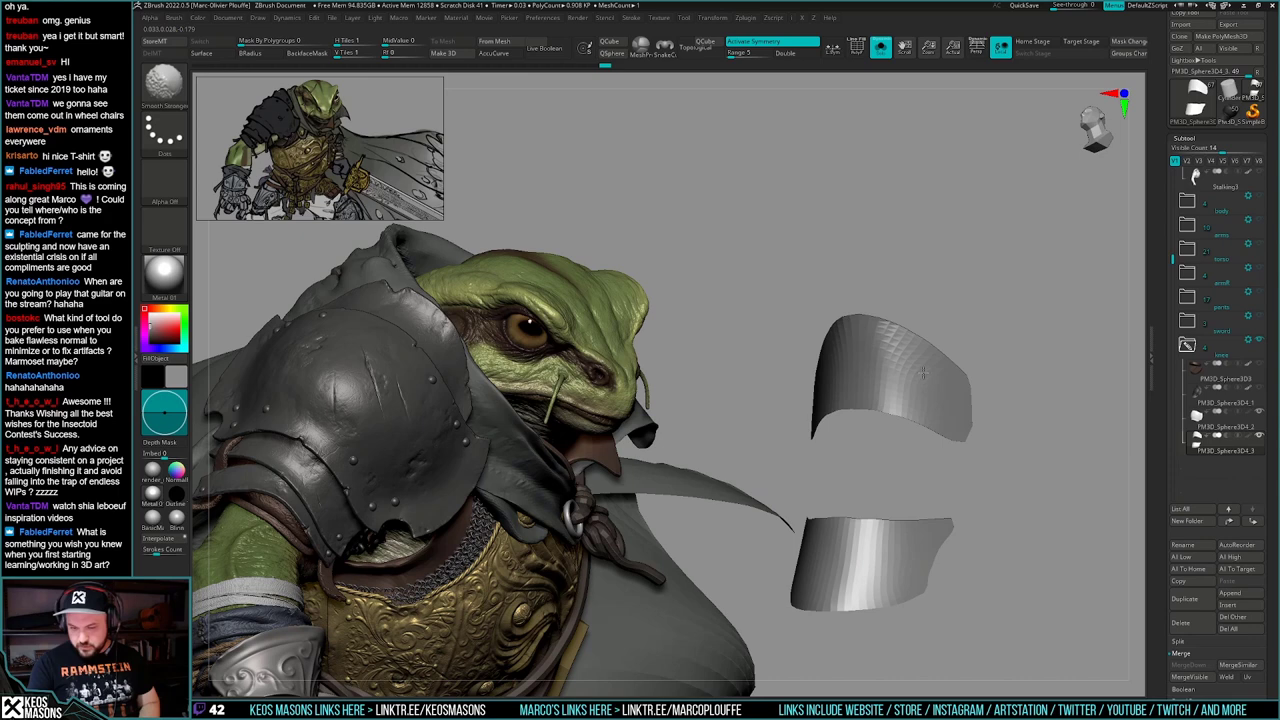
right_click_drag(924, 373, 929, 380)
left_click_drag(929, 380, 923, 376, "shift")
key("shift")
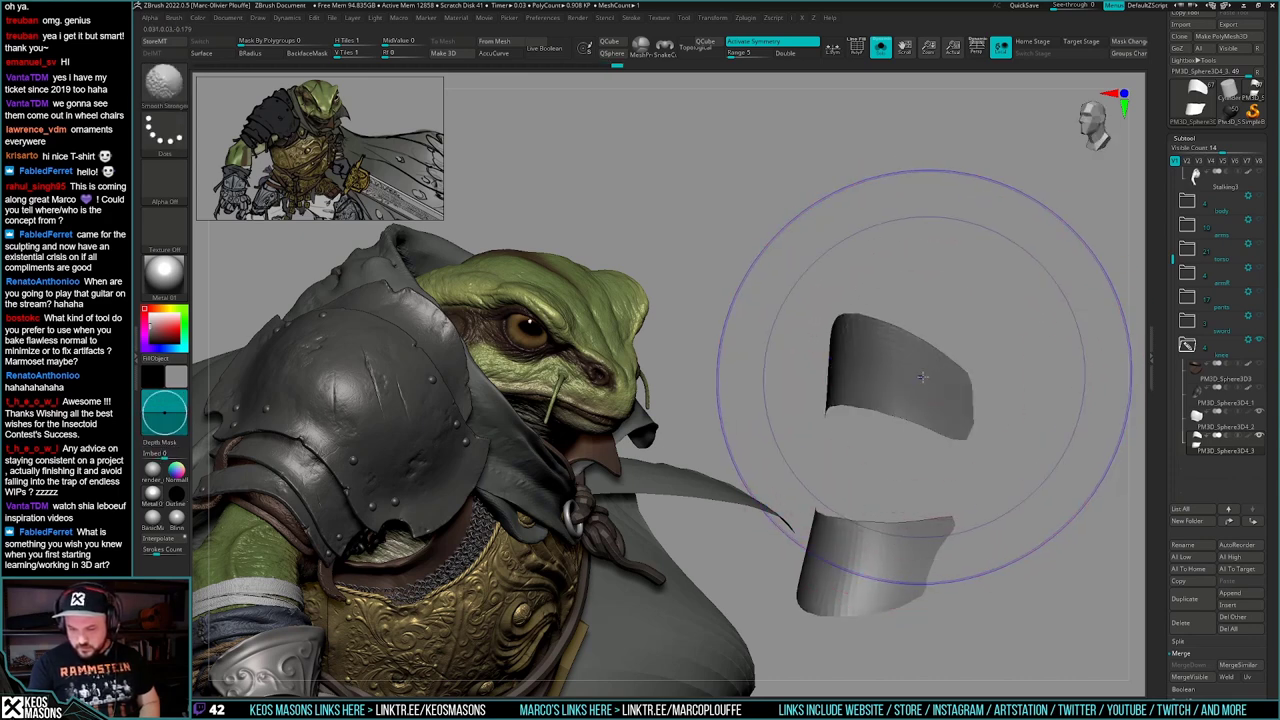
left_click_drag(921, 449, 941, 399, "alt")
key("shift")
key("ctrl+z")
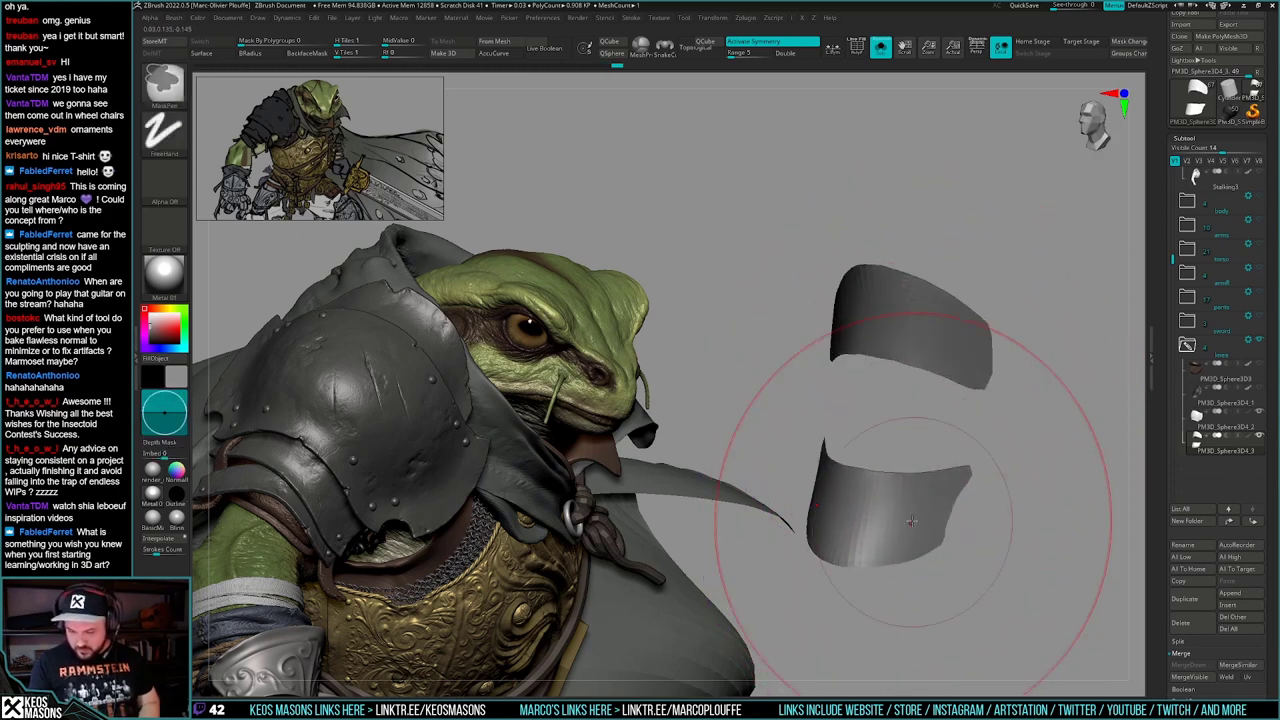
left_click_drag(976, 506, 978, 478)
key("ctrl+z")
- Show the knee plates' polygroups in PolyFrame and switch back to the kneecap subtool PM3D_Sphere3D4_2
key("shift+f")
mouse_move(990, 551)
left_mouse_down("alt")
mouse_move(959, 550)
mouse_move(957, 481)
mouse_move(963, 503)
mouse_move(970, 494)
left_mouse_up("alt")
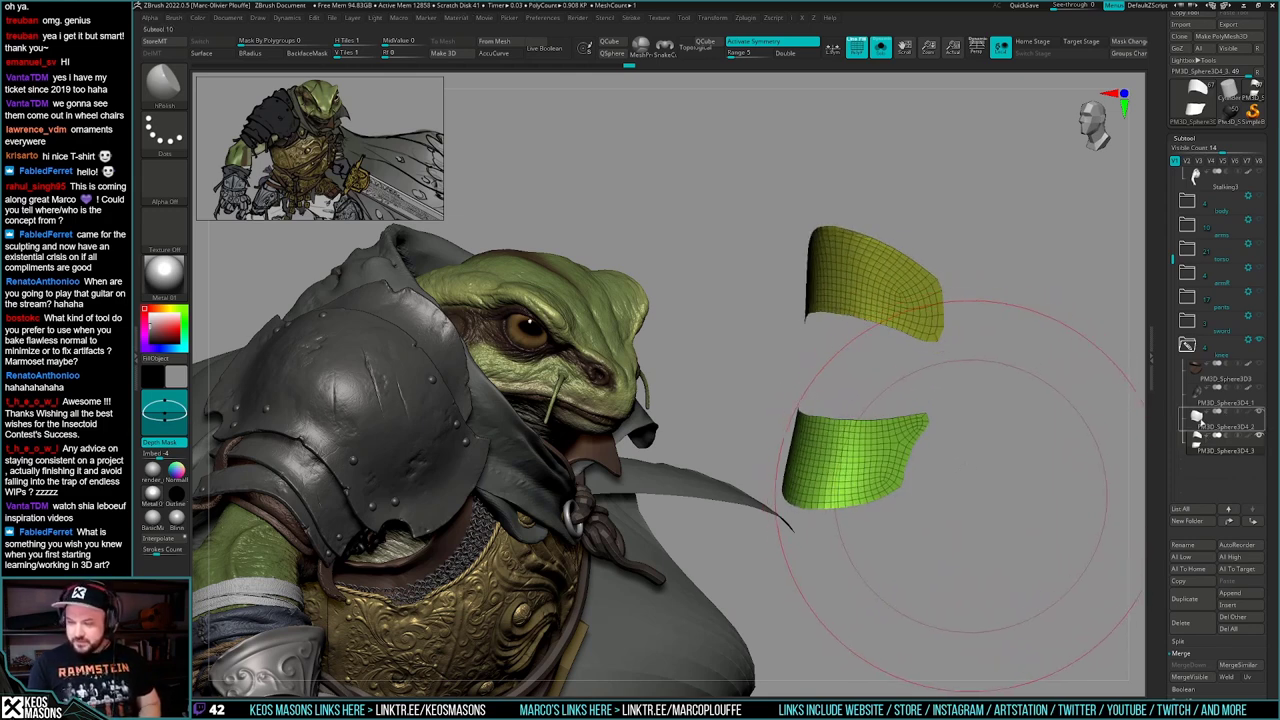
left_click(1198, 416)
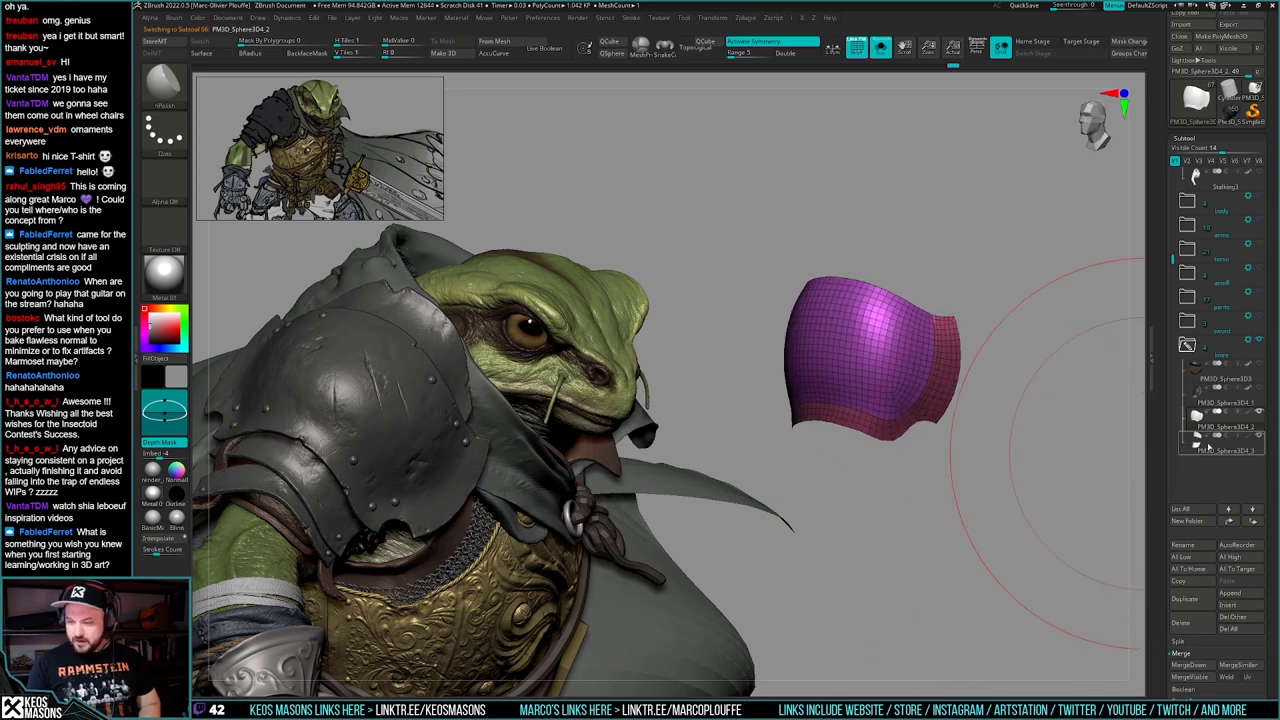
- Merge the kneecap and the upper and lower knee plates into one subtool
left_click(1203, 668)
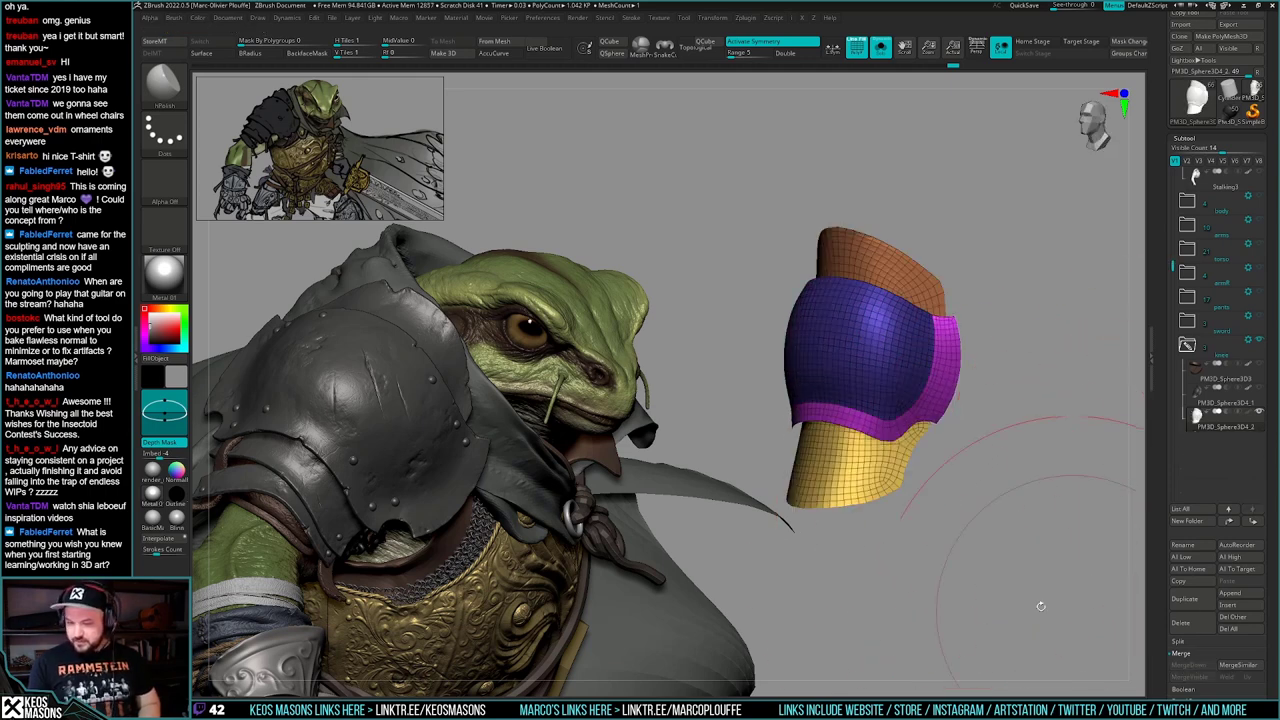
key("shift+f")
key("shift+f")
- Isolate the kneecap, assign its surface and flared border to a single polygroup, and show the plates again
right_click_drag(938, 398, 911, 406, "alt")
left_click(911, 406, "ctrl+shift")
key("ctrl+w")
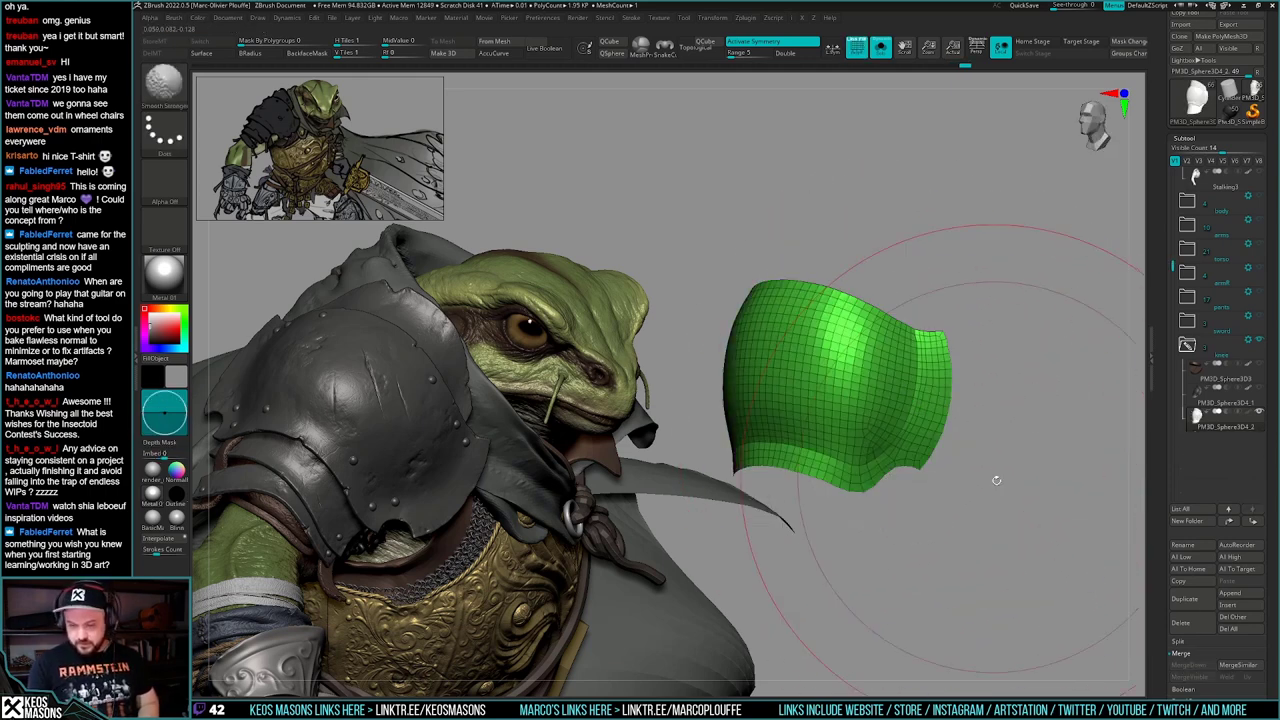
mouse_move(994, 480)
left_mouse_down()
mouse_move(1064, 532)
mouse_move(993, 487)
left_mouse_up()
left_click(1003, 480, "ctrl+shift")
- Give the kneecap and both knee plates thickness with Panel Loops at a Thickness of about 0.006
key("space")
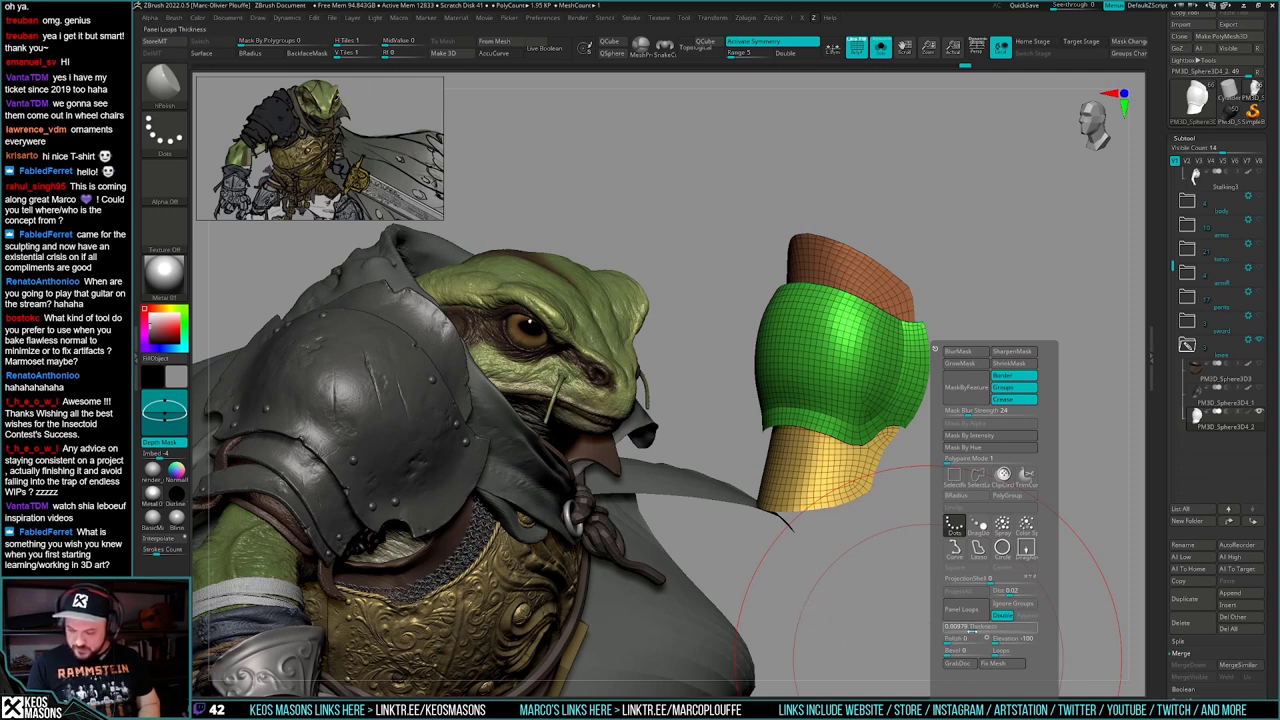
left_click_drag(1065, 518, 1019, 446)
key("space")
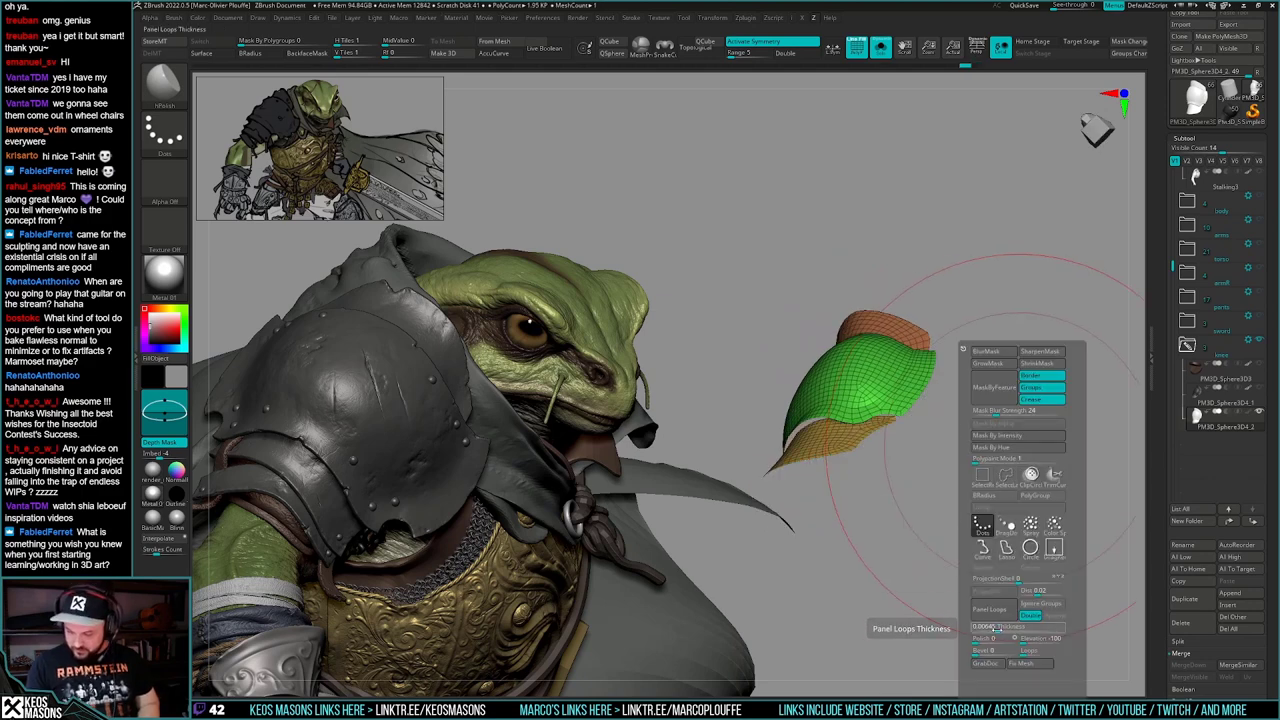
left_click(992, 610)
left_click_drag(986, 456, 982, 486)
key("shift+f")
key("shift+f")
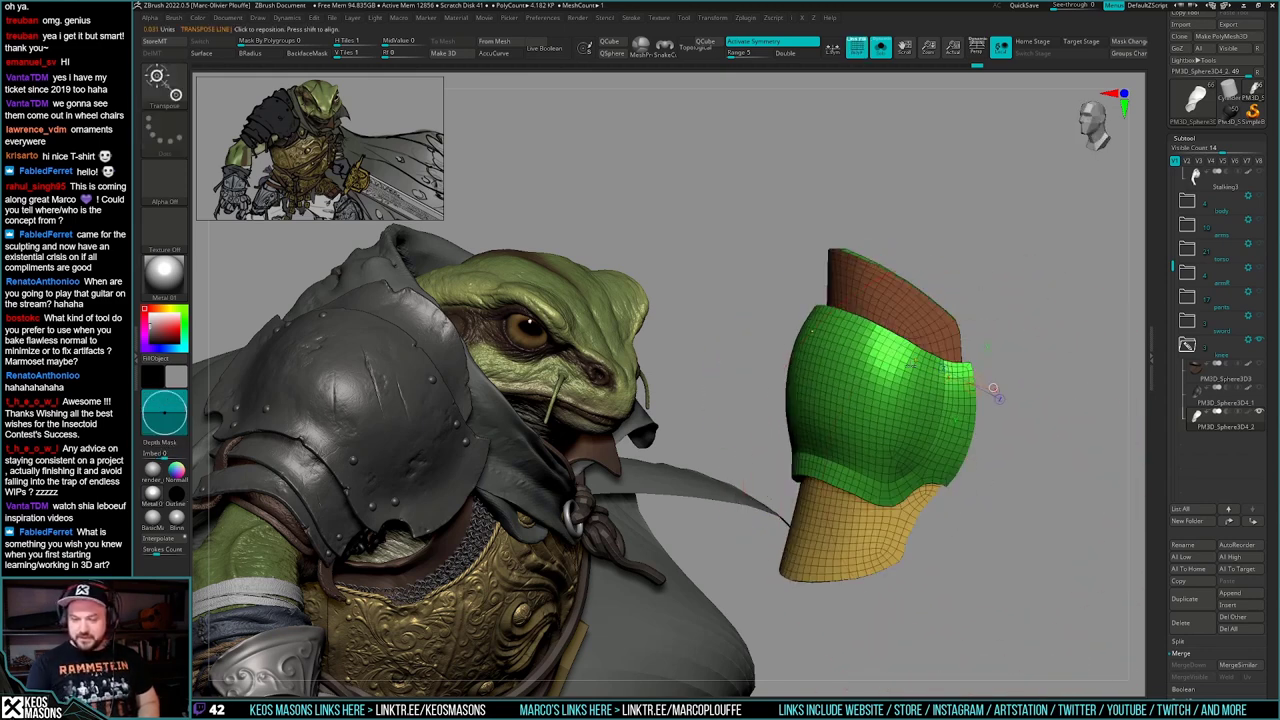
- Mask the knee plates off from the kneecap and split the kneecap into its own subtool
left_click(911, 362, "ctrl")
key("ctrl+shift+s")
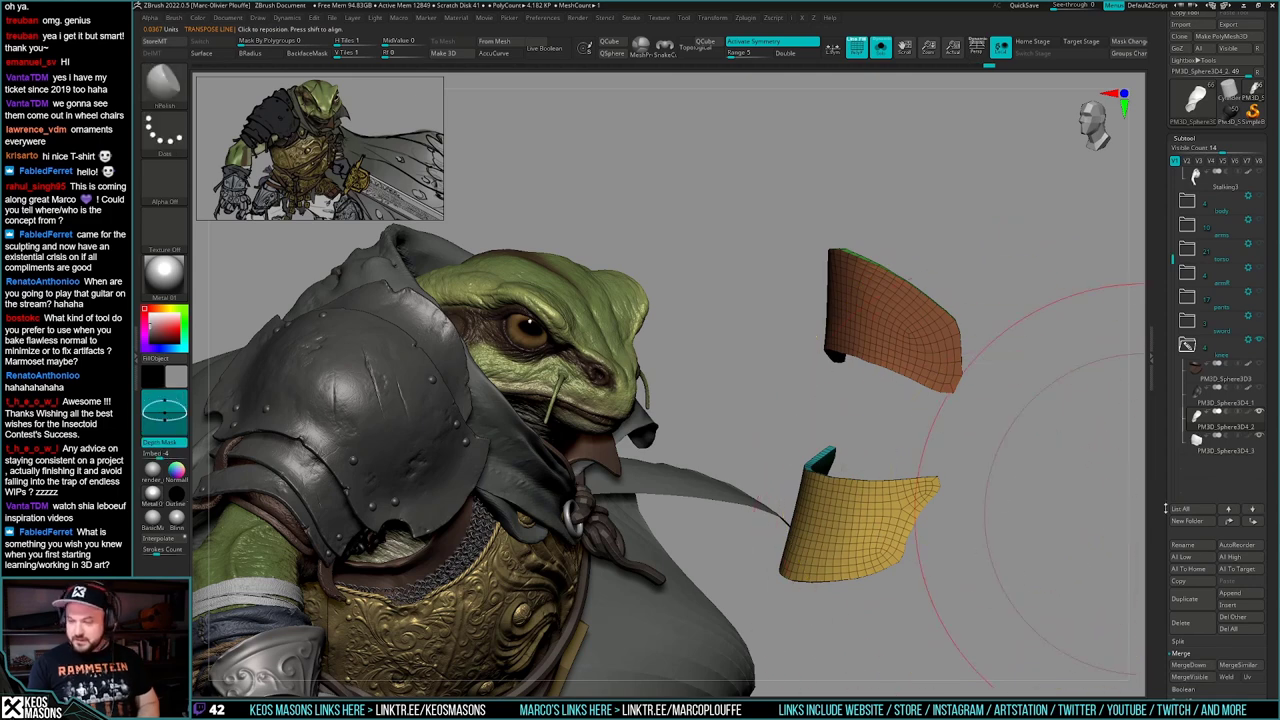
left_click_drag(996, 481, 978, 510)
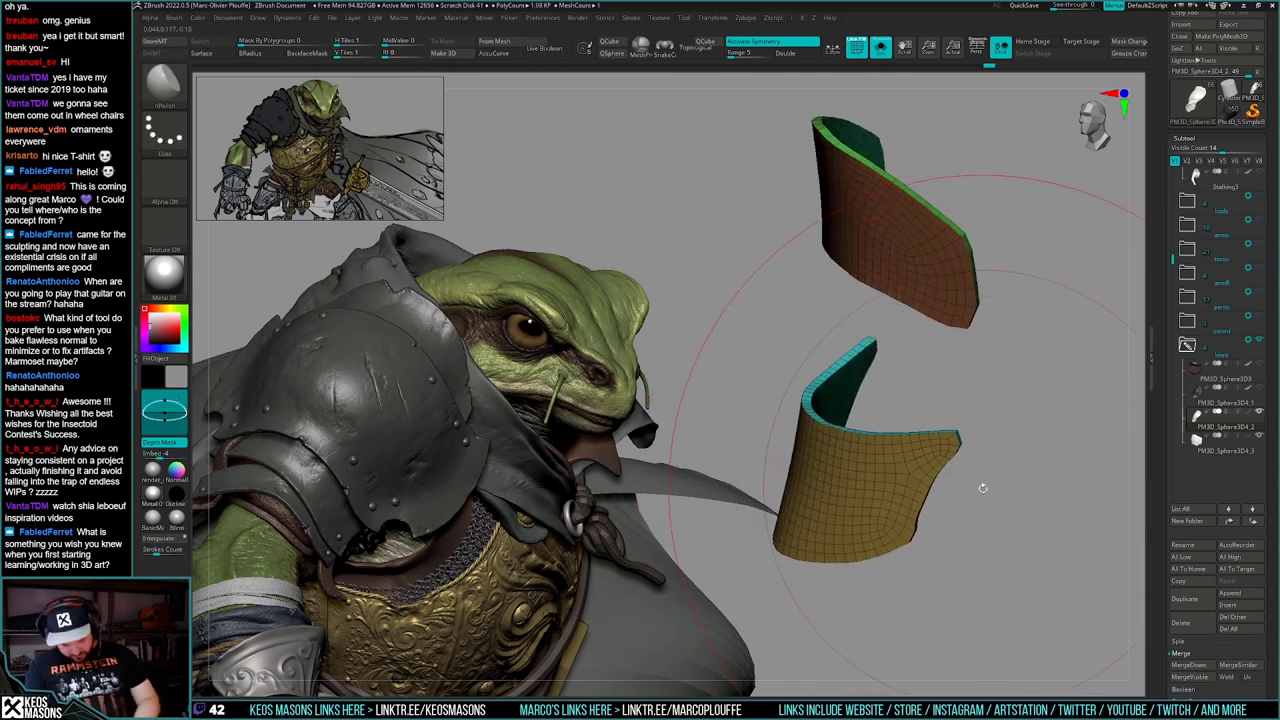
- Regroup the upper and lower plates' faces and rims into new polygroups and smooth them with Polish By Groups
key("ctrl+w")
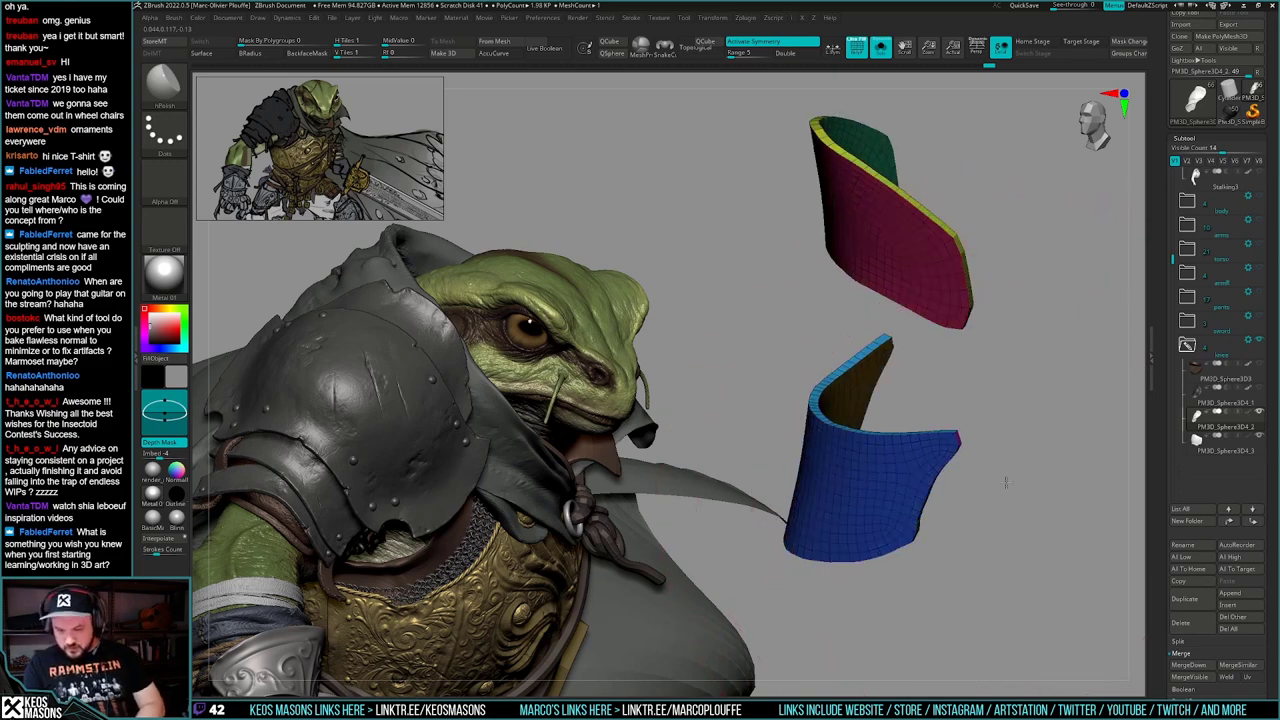
left_click_drag(1003, 484, 1026, 499)
key("space")
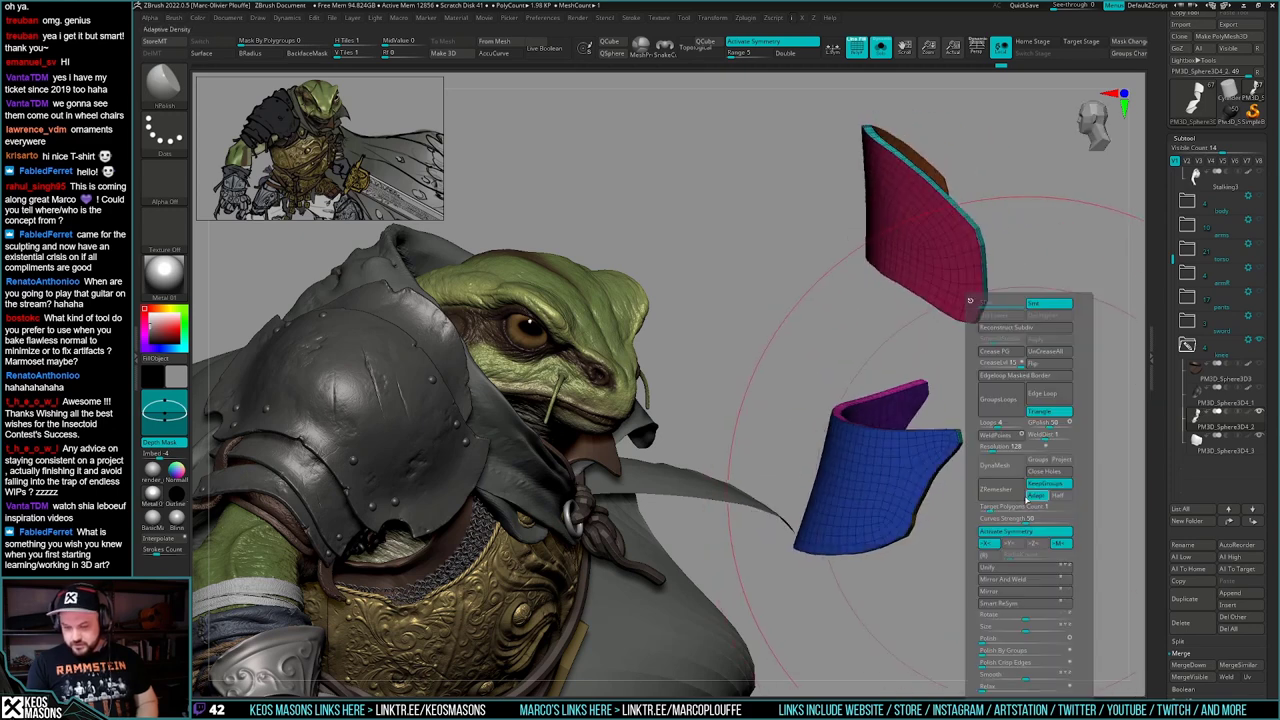
left_click_drag(1000, 590, 1037, 513)
key("shift+f")
key("space")
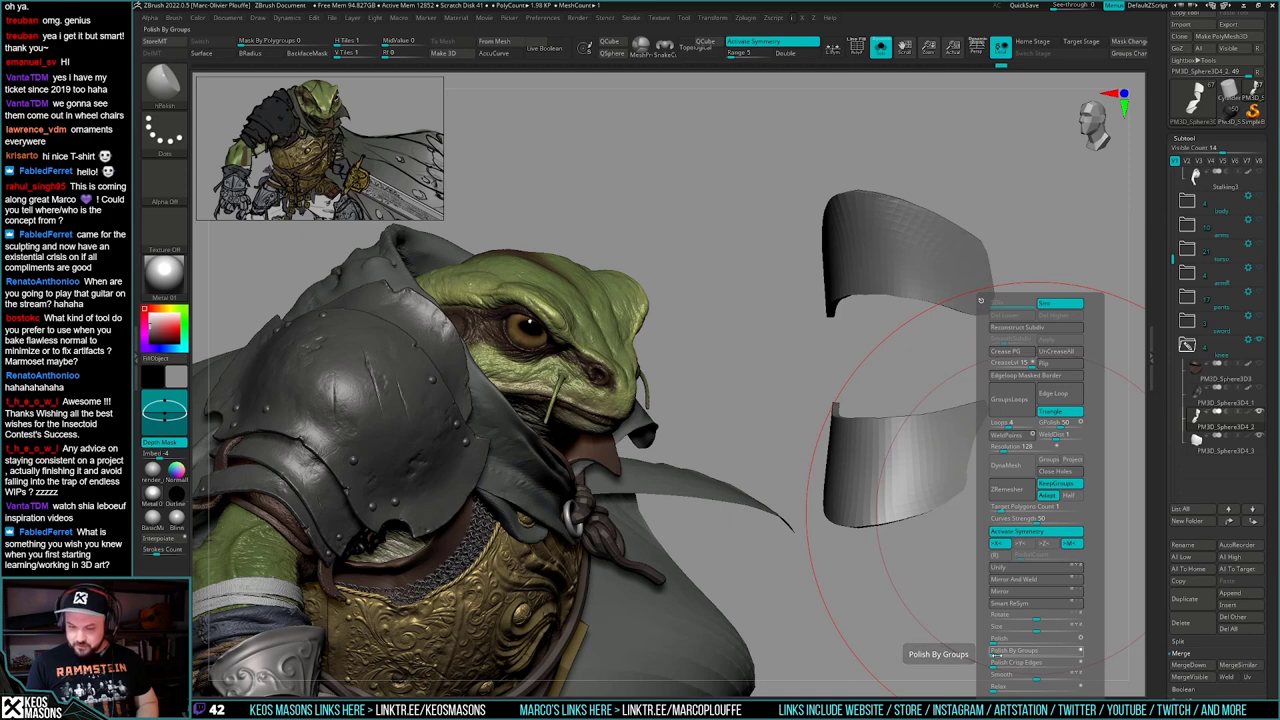
left_click(996, 655)
left_click_drag(996, 628, 1030, 625)
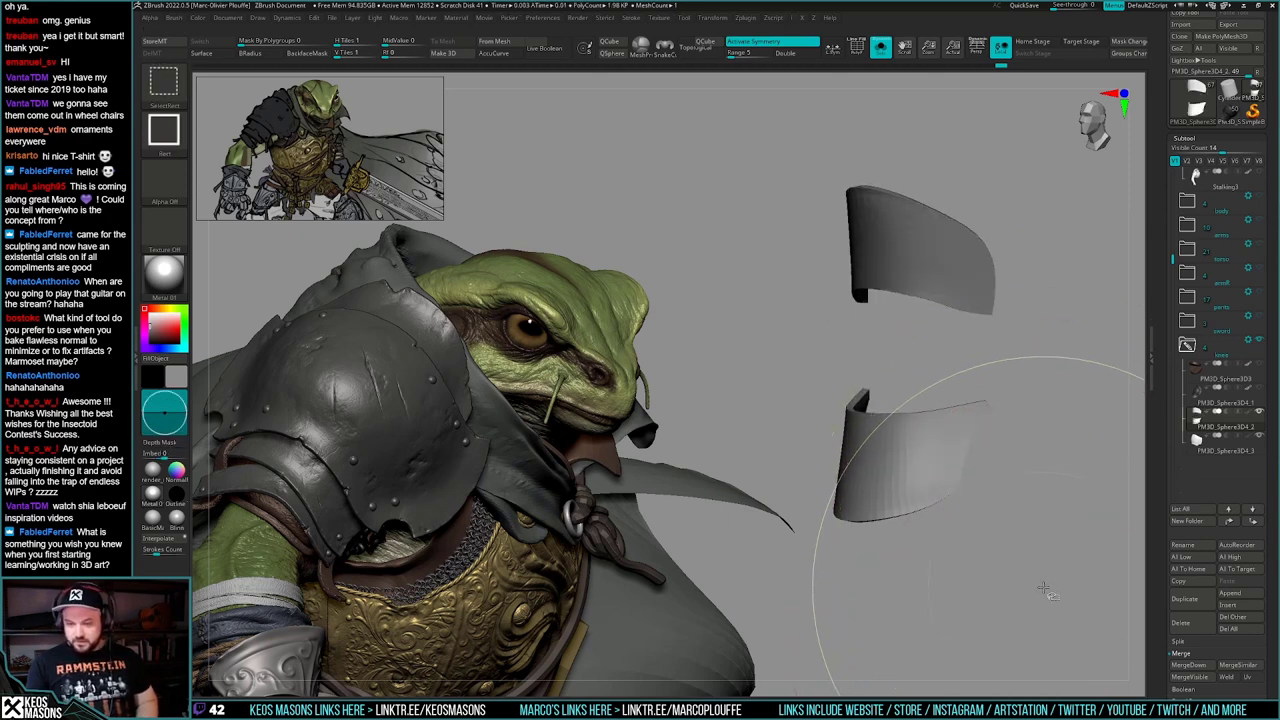
mouse_move(1042, 587)
left_mouse_down()
mouse_move(1031, 486)
mouse_move(1034, 526)
left_mouse_up()
- Hide the inner and outer face polygroups of both knee plates so only their rims are displayed
right_click_drag(1017, 560, 1014, 542, "ctrl")
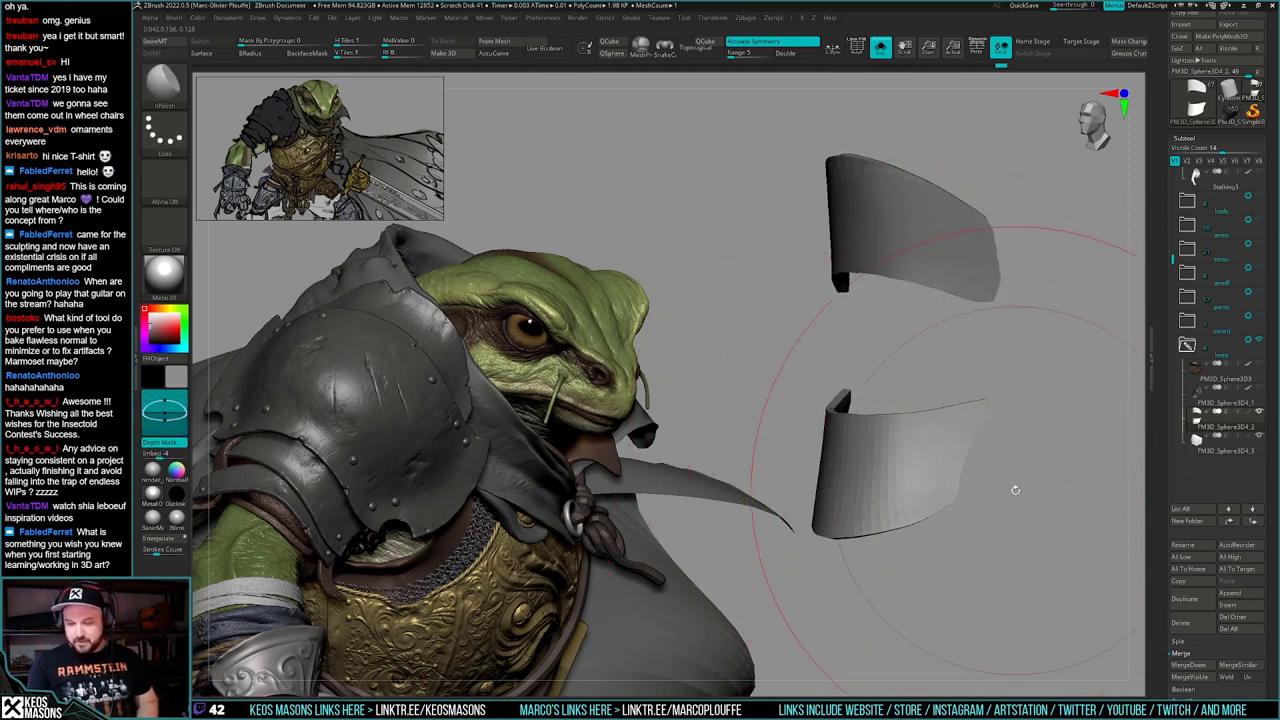
left_click(977, 243, "ctrl+shift")
left_click_drag(1064, 258, 1074, 268, "ctrl+shift")
left_click(907, 459, "ctrl+shift")
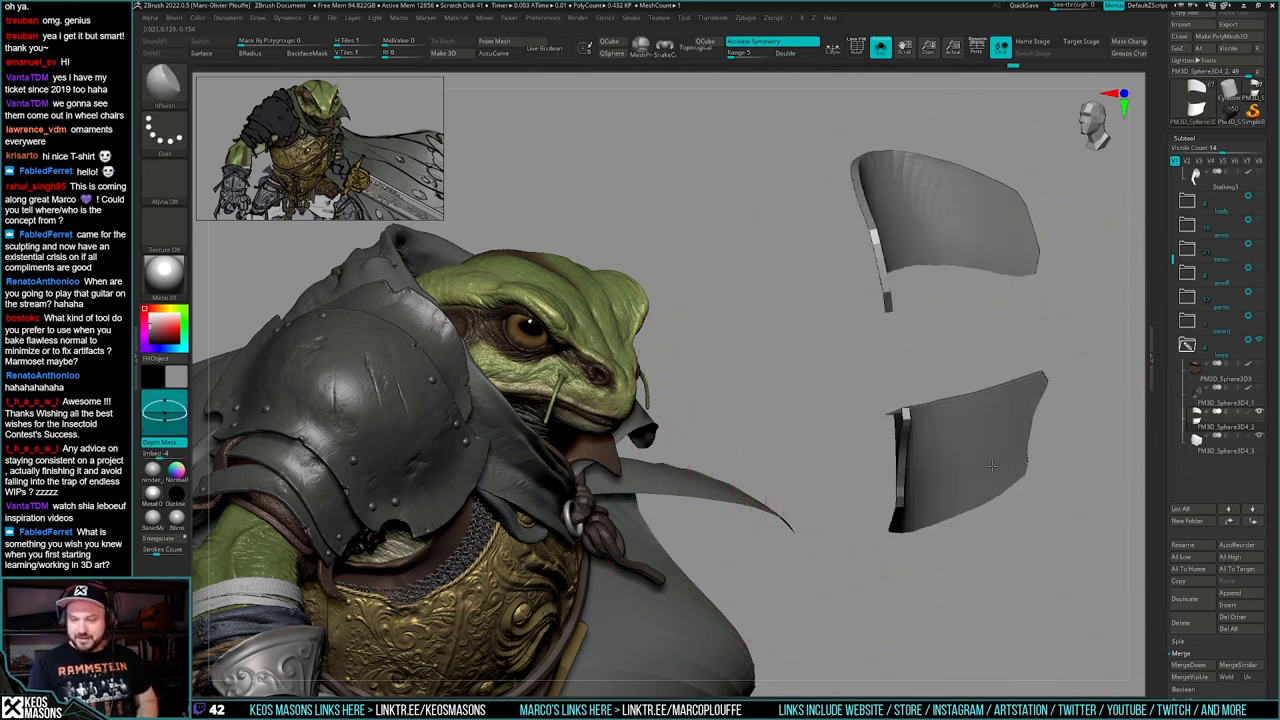
left_click(974, 294, "ctrl+shift")
left_click(978, 525, "ctrl+shift")
left_click(1003, 503, "ctrl+shift")
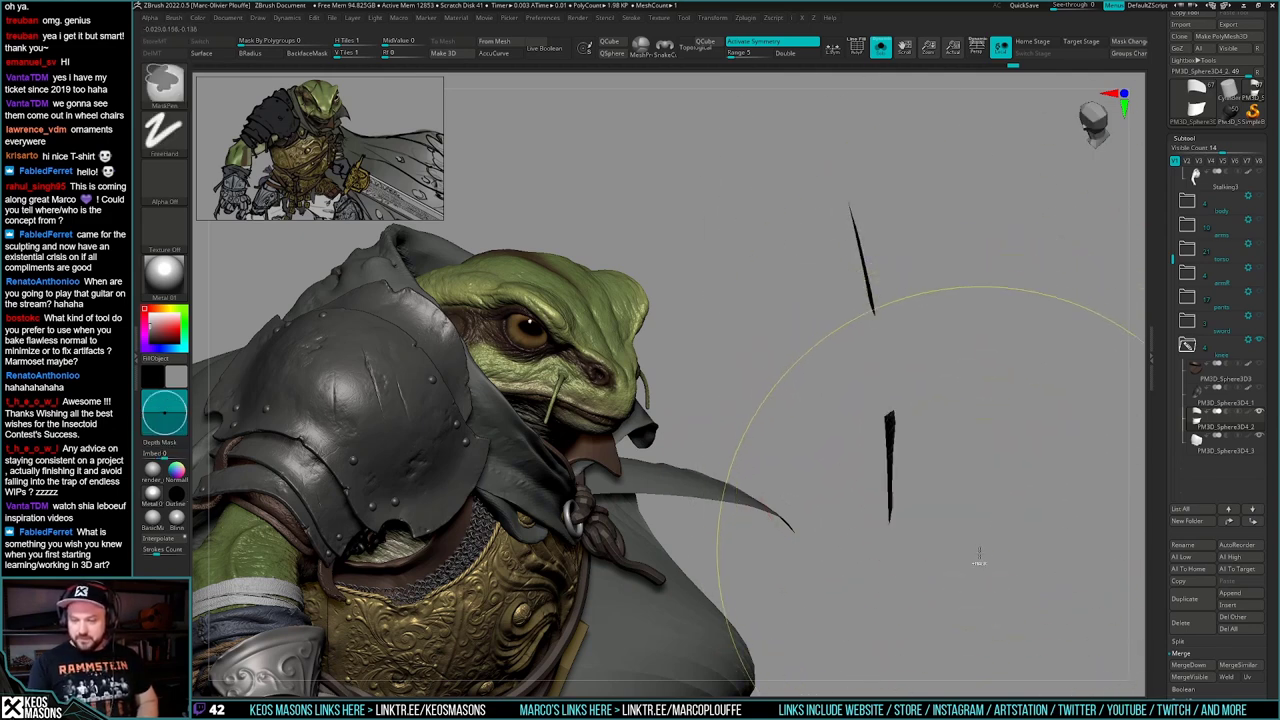
left_click_drag(972, 574, 950, 583, "ctrl+shift")
left_click(968, 234, "ctrl+shift")
left_click(981, 480, "ctrl+shift")
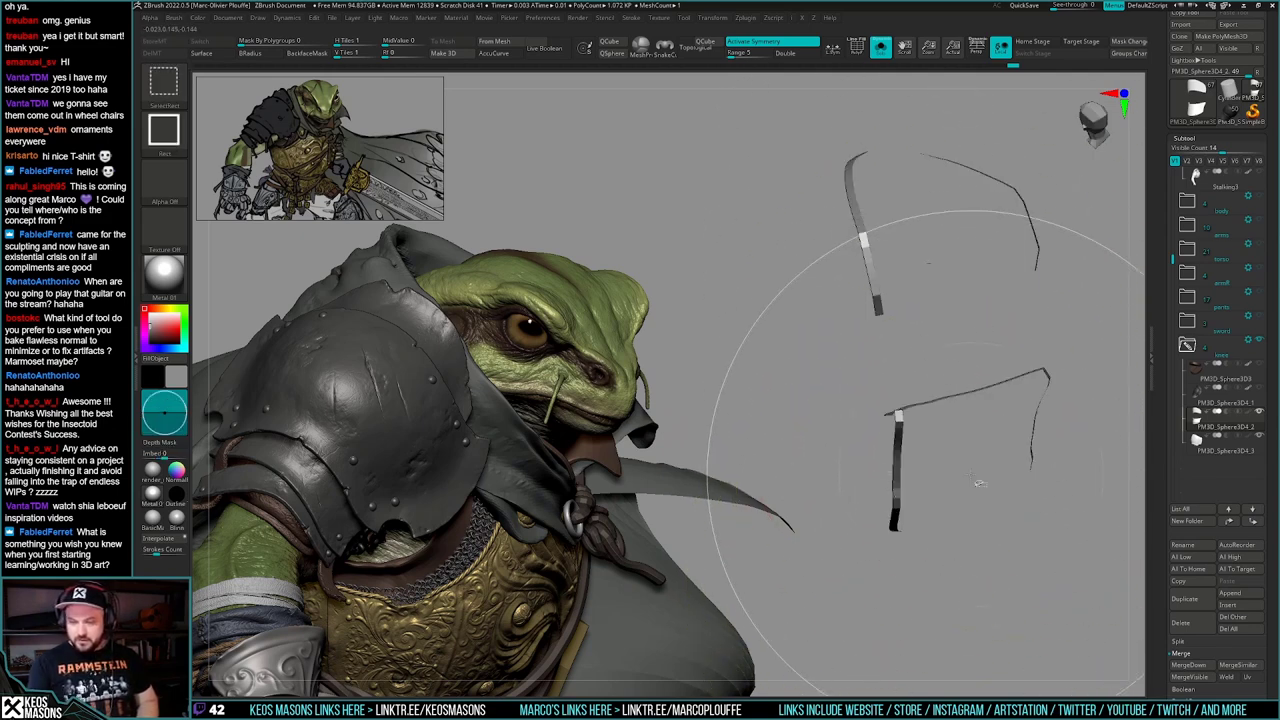
- Unhide both plates and mask their faces, leaving only the rims unmasked
left_click_drag(990, 482, 828, 514)
left_click_drag(1005, 516, 1031, 520)
left_click(1030, 521, "ctrl")
left_click(1030, 523, "ctrl")
left_click(1034, 523, "ctrl")
left_click(1042, 517, "ctrl+shift")
left_click(1031, 513, "ctrl")
- Try to smooth the plates' unmasked rims with Polish By Groups
key("space")
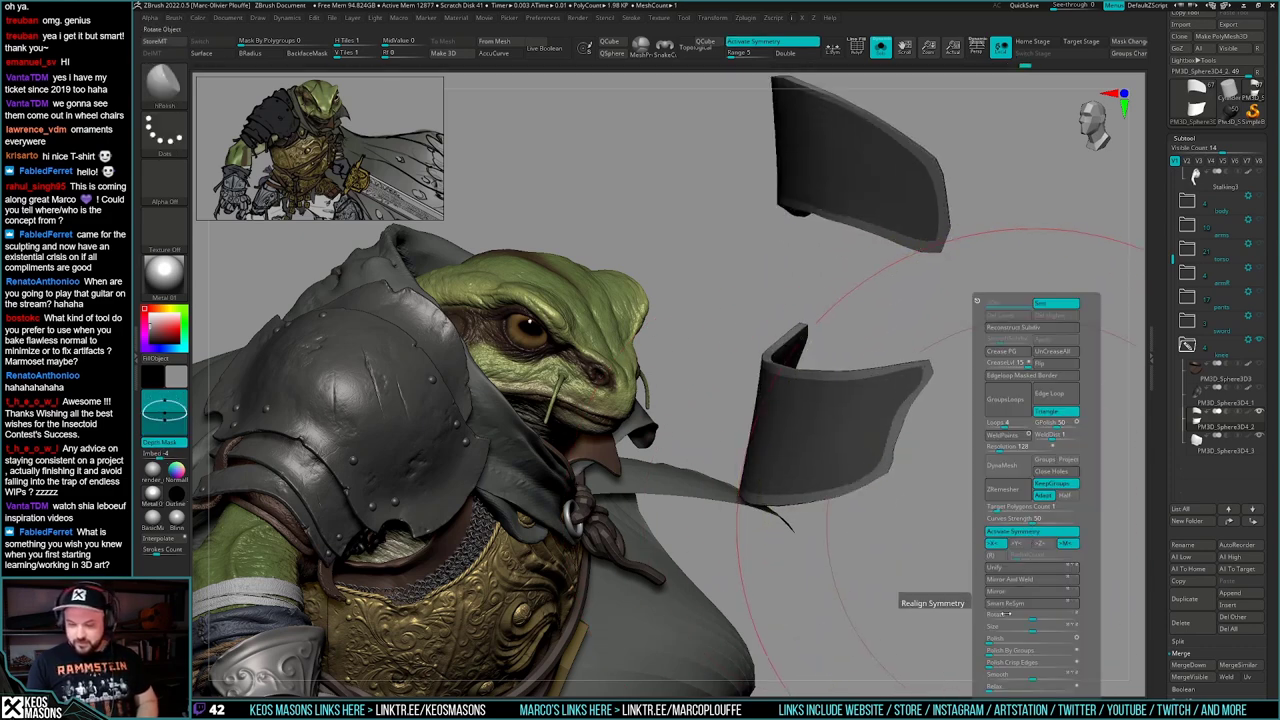
left_click_drag(997, 653, 1019, 652)
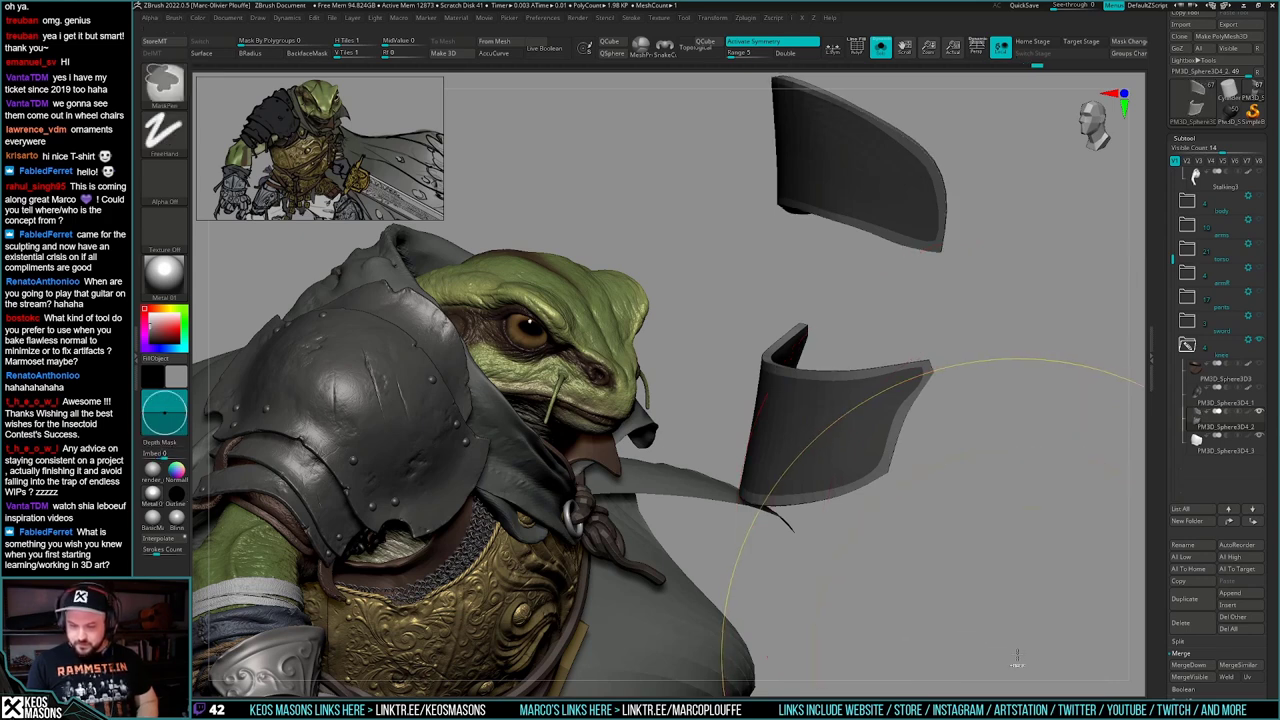
mouse_move(956, 540)
left_mouse_down()
mouse_move(988, 500)
mouse_move(980, 523)
mouse_move(950, 455)
left_mouse_up()
left_click_drag(901, 366, 869, 399, "alt")
key("space")
mouse_move(925, 328)
left_mouse_down()
mouse_move(904, 323)
mouse_move(944, 318)
left_mouse_up()
key("ctrl+z")
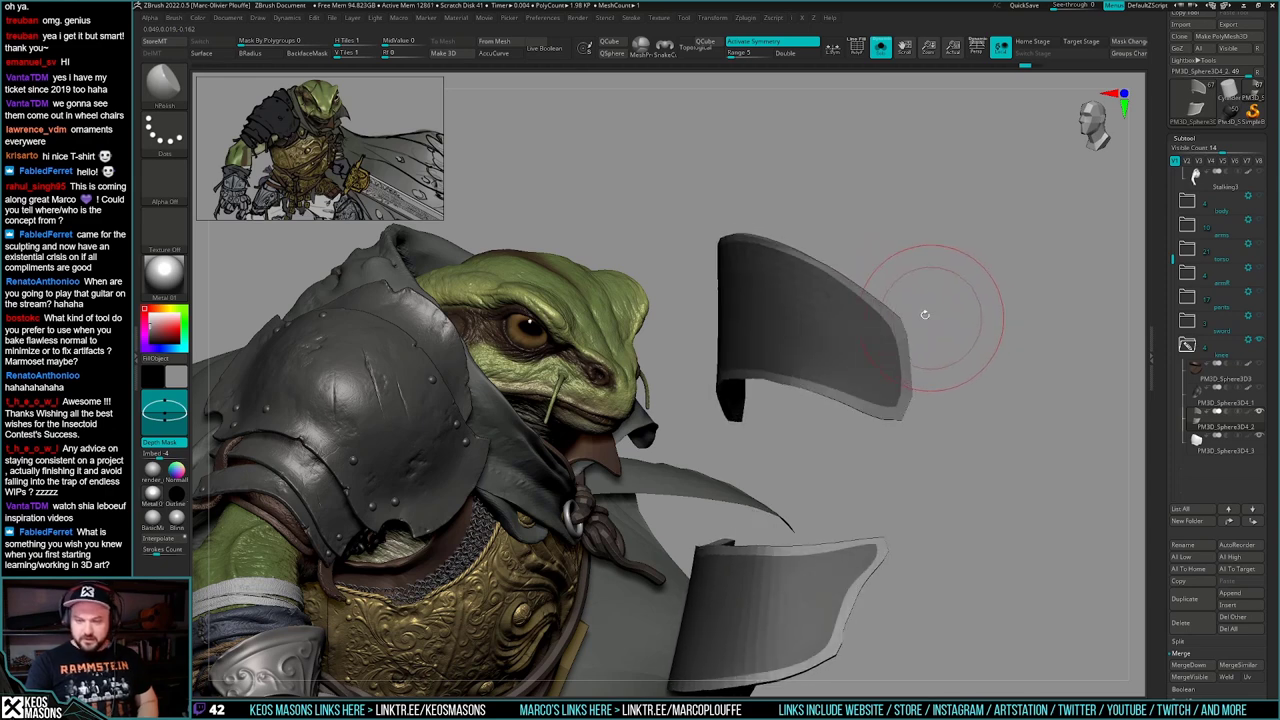
- Store a morph target, polish the plates' rims, and restore the upper plate's outer edge with the Morph brush
key("1")
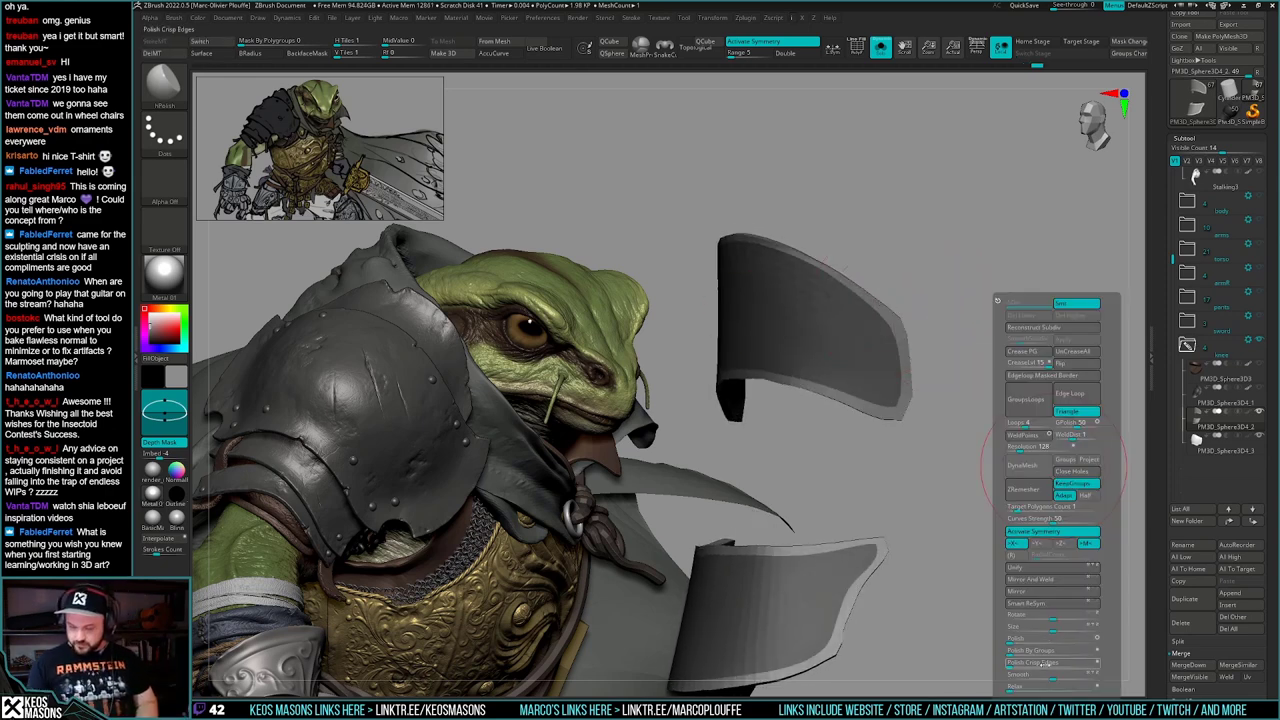
key("2")
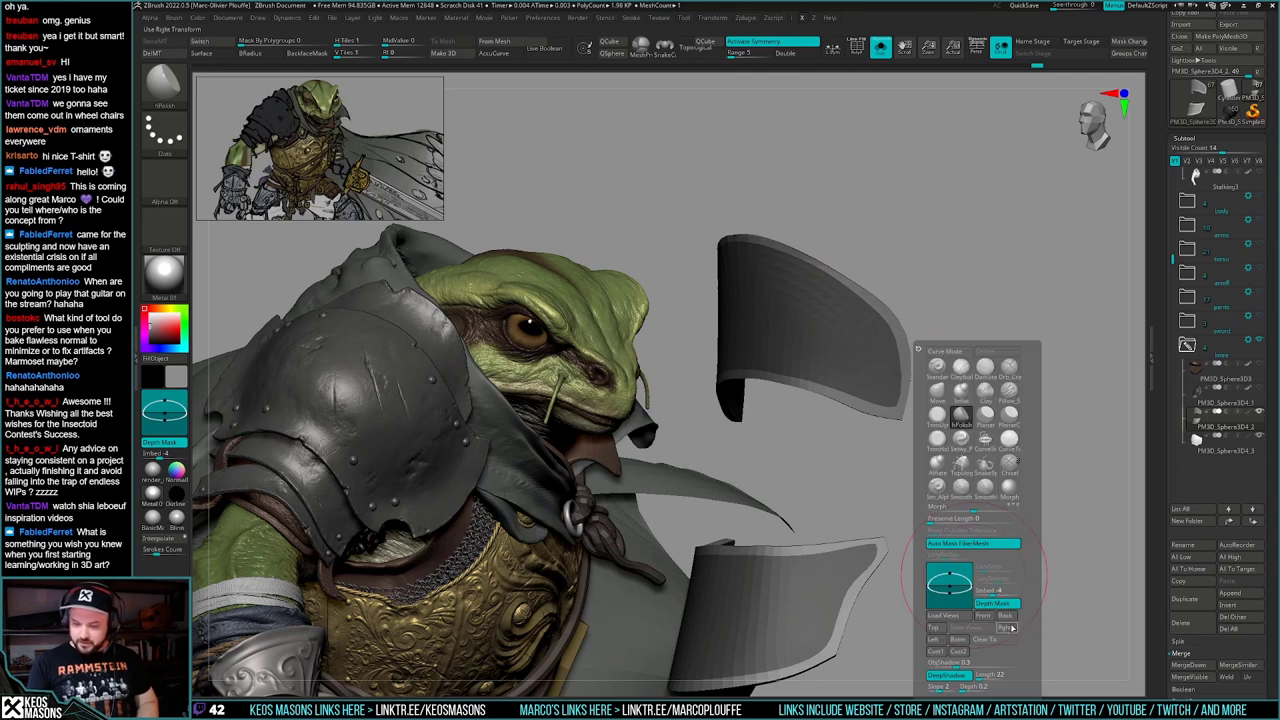
key("2")
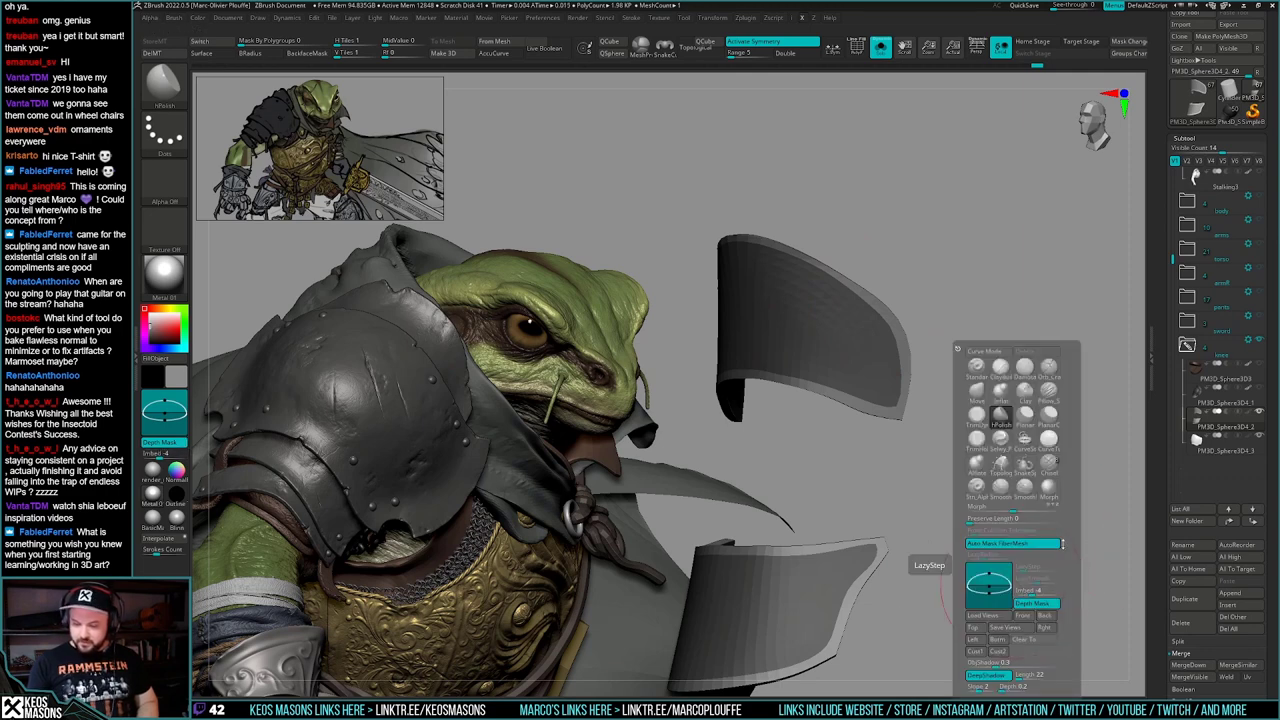
key("2")
left_click(1018, 488)
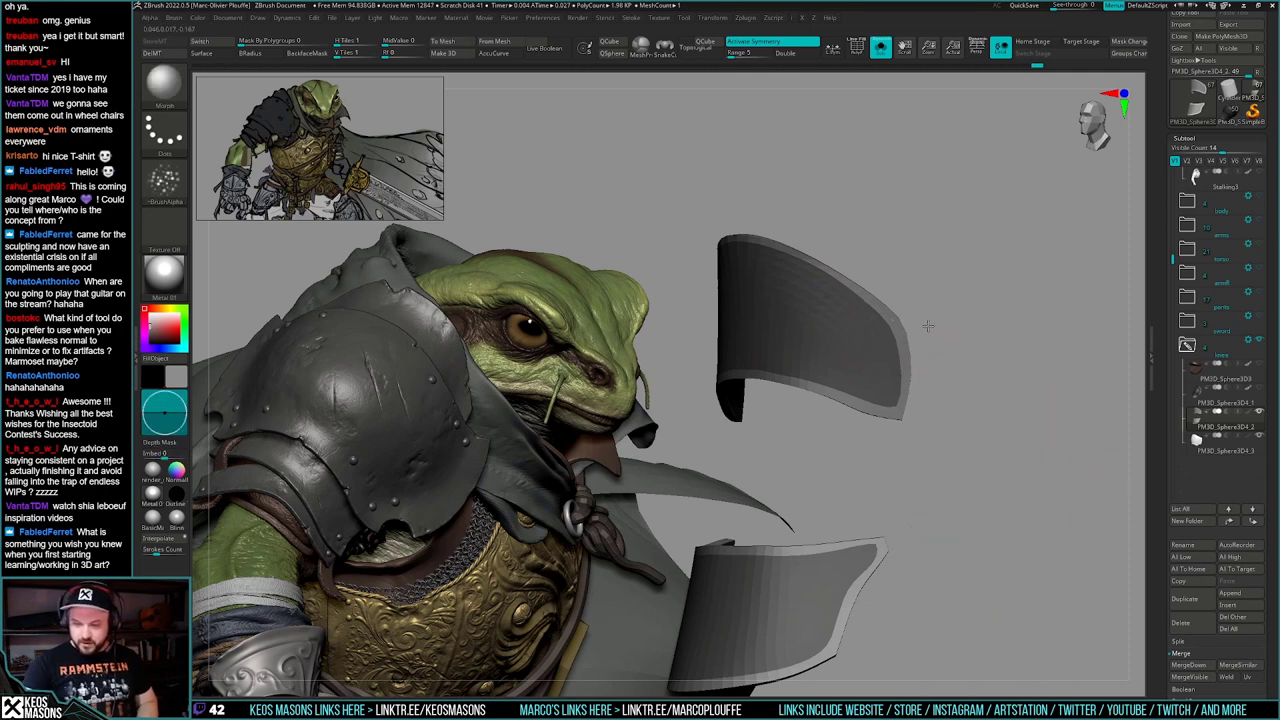
right_click_drag(904, 313, 876, 293)
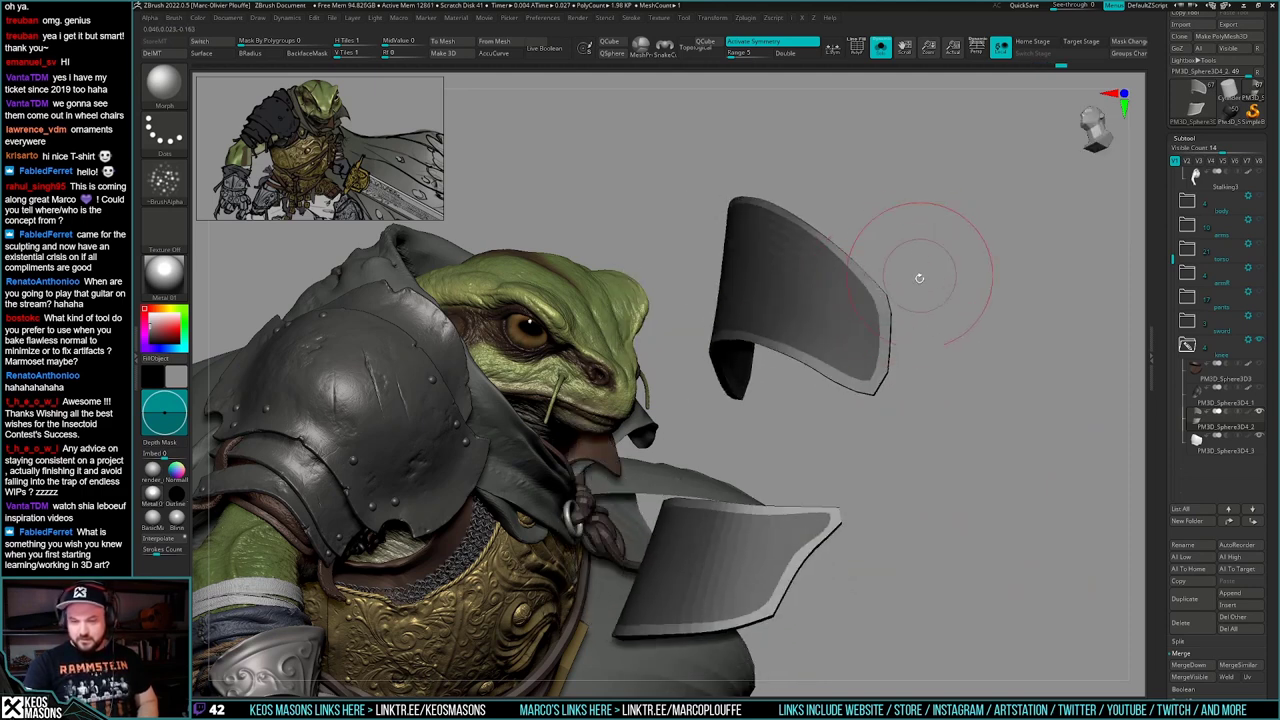
mouse_move(948, 500)
left_mouse_down("ctrl")
mouse_move(963, 517)
mouse_move(994, 489)
mouse_move(983, 511)
mouse_move(989, 484)
mouse_move(1014, 466)
mouse_move(991, 509)
mouse_move(1016, 469)
left_mouse_up("ctrl")
- Select the kneecap subtool PM3D_Sphere3D4_3 and regroup its outer face, inner face and rim by normals
key("shift+f")
key("shift+f")
left_click(1207, 445)
left_click(1010, 505)
key("space")
left_click(1010, 411)
key("shift+f")
key("space")
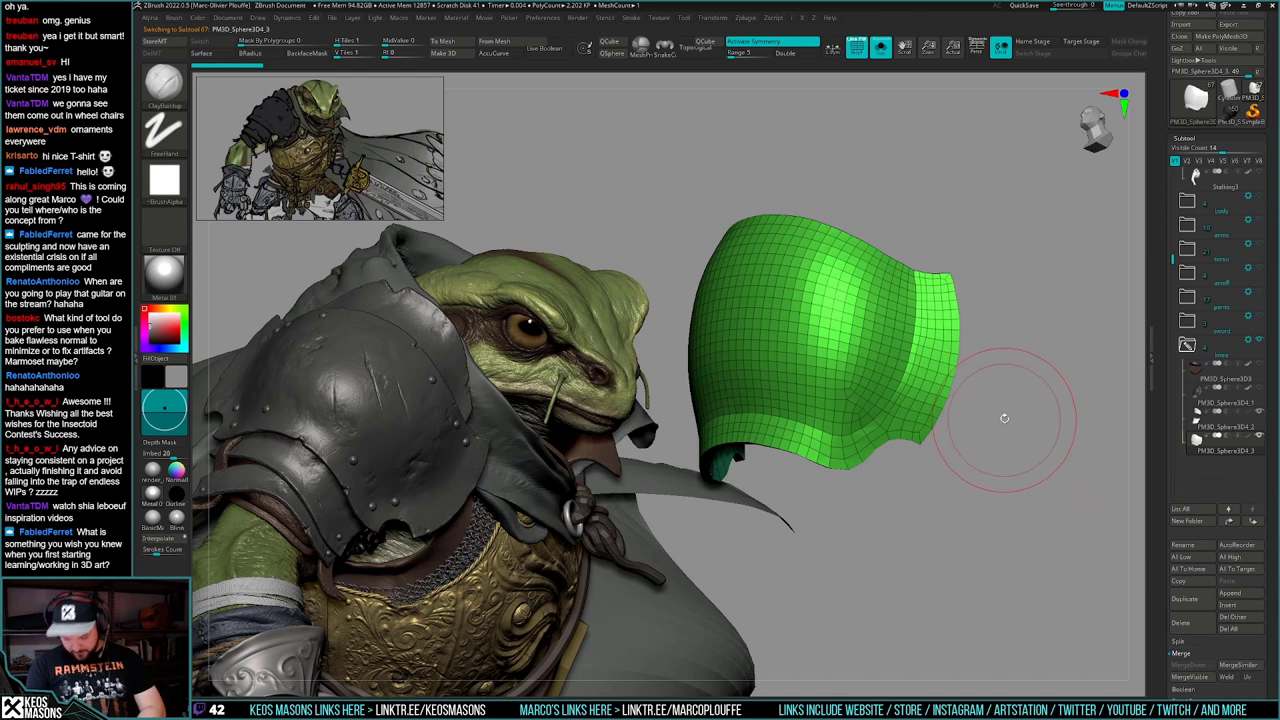
key("ctrl+w")
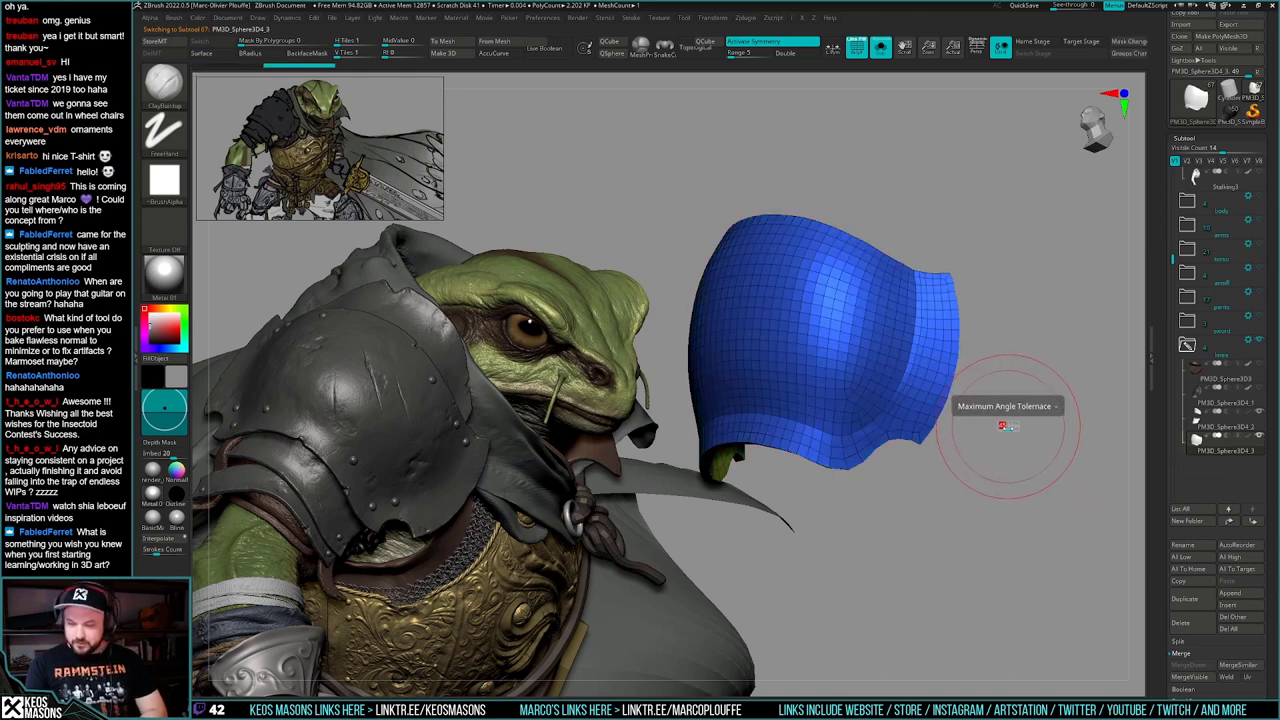
left_click_drag(1016, 420, 985, 472)
- Isolate the kneecap's rim, assign it to a single polygroup, and show the whole kneecap again
left_click(856, 465, "ctrl+shift")
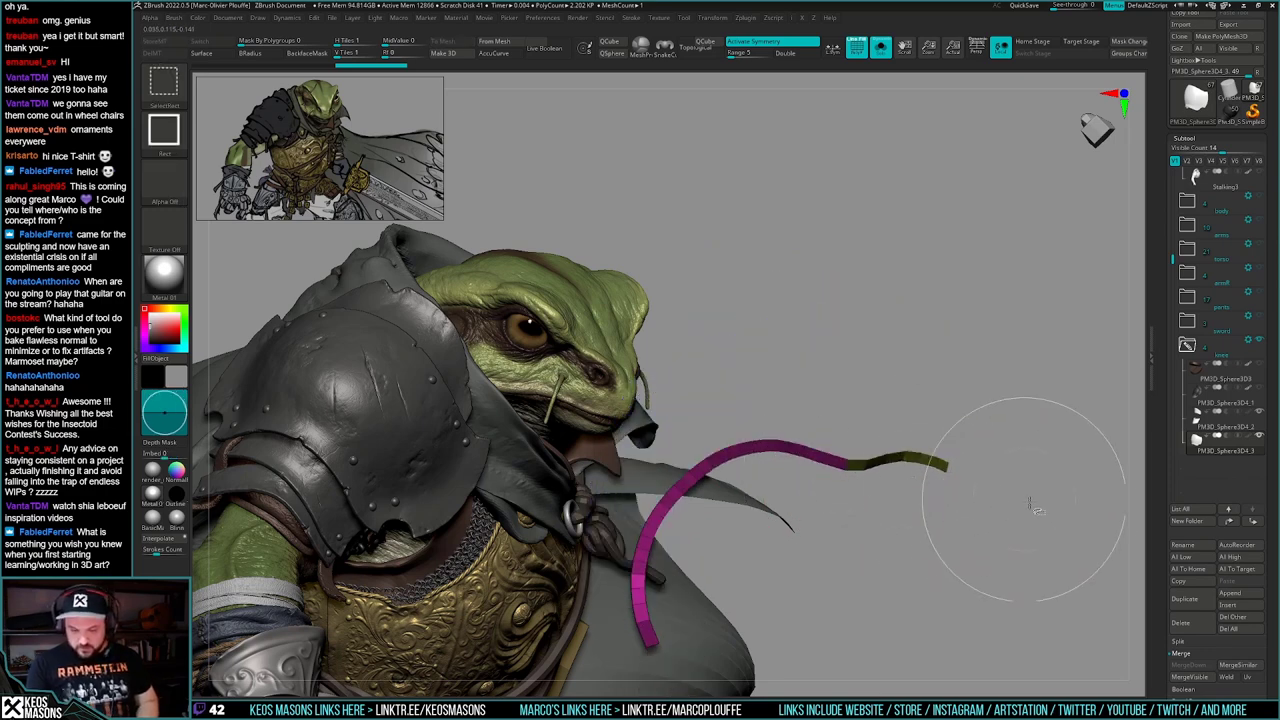
mouse_move(1034, 506)
left_mouse_down()
mouse_move(1025, 483)
mouse_move(1044, 495)
left_mouse_up()
mouse_move(1041, 490)
left_mouse_down()
mouse_move(966, 474)
mouse_move(813, 490)
mouse_move(1098, 463)
mouse_move(1078, 487)
mouse_move(1044, 486)
mouse_move(1003, 571)
mouse_move(1035, 565)
mouse_move(1026, 534)
left_mouse_up()
key("ctrl+w")
left_click(1062, 492, "ctrl+shift")
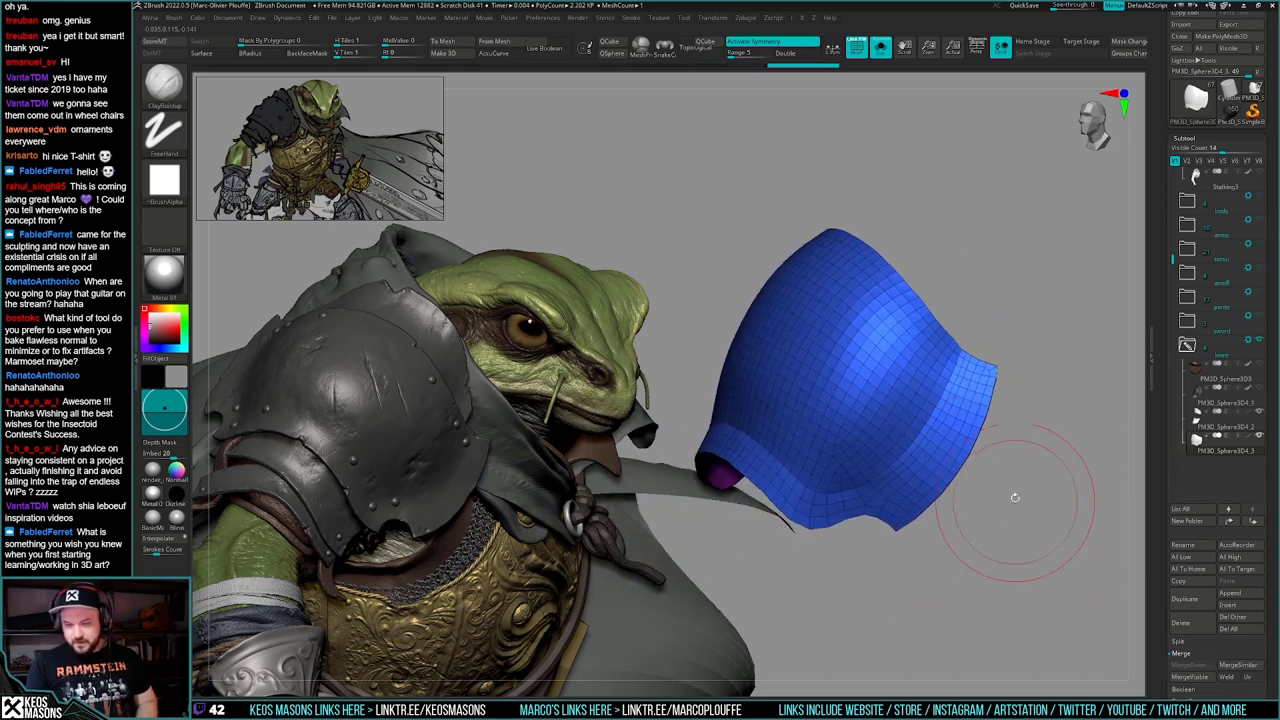
mouse_move(1014, 490)
left_mouse_down()
mouse_move(1017, 467)
mouse_move(984, 504)
left_mouse_up()
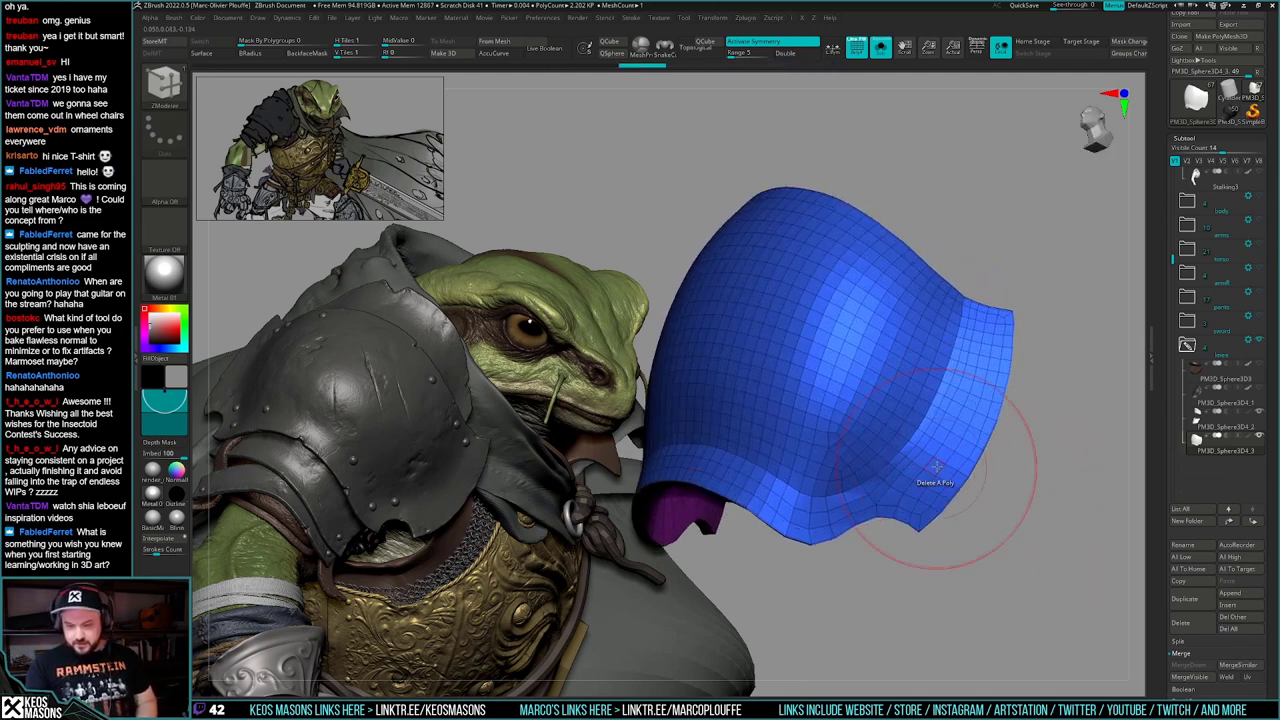
- Set the ZModeler edge action to Crease with the EdgeLoop Partial target for the kneecap's flared border
key("space")
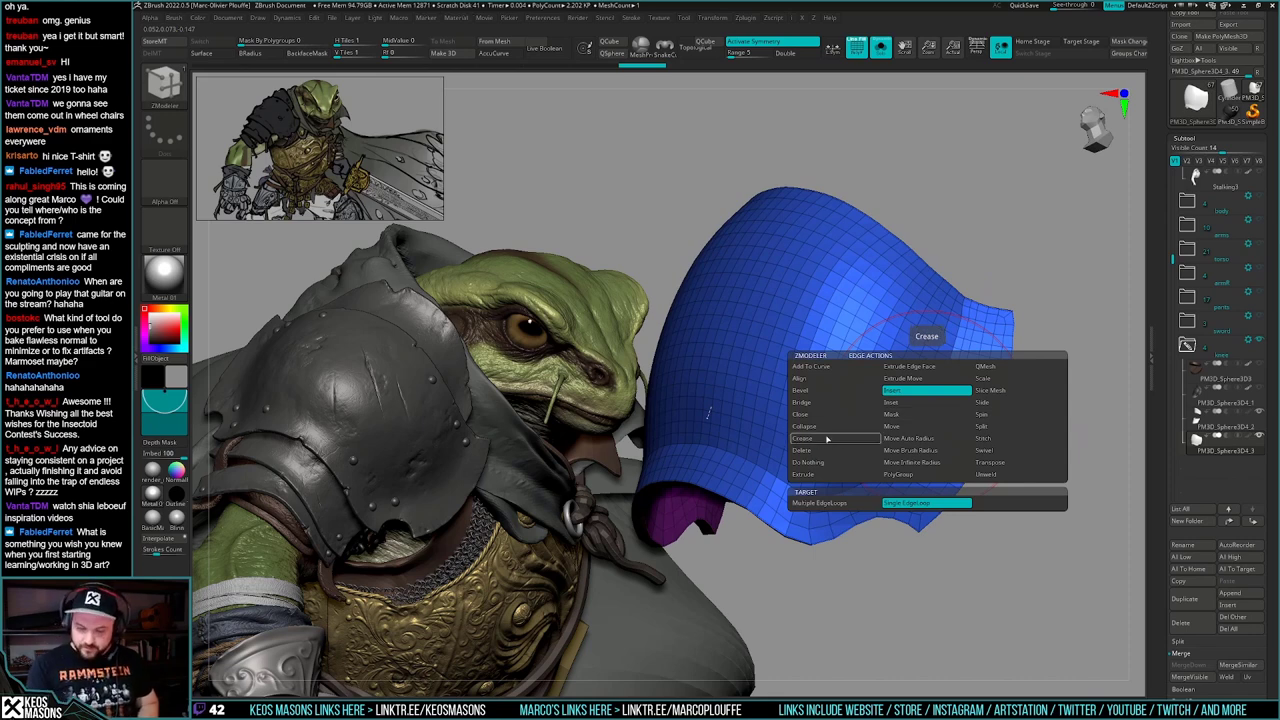
left_click(830, 438)
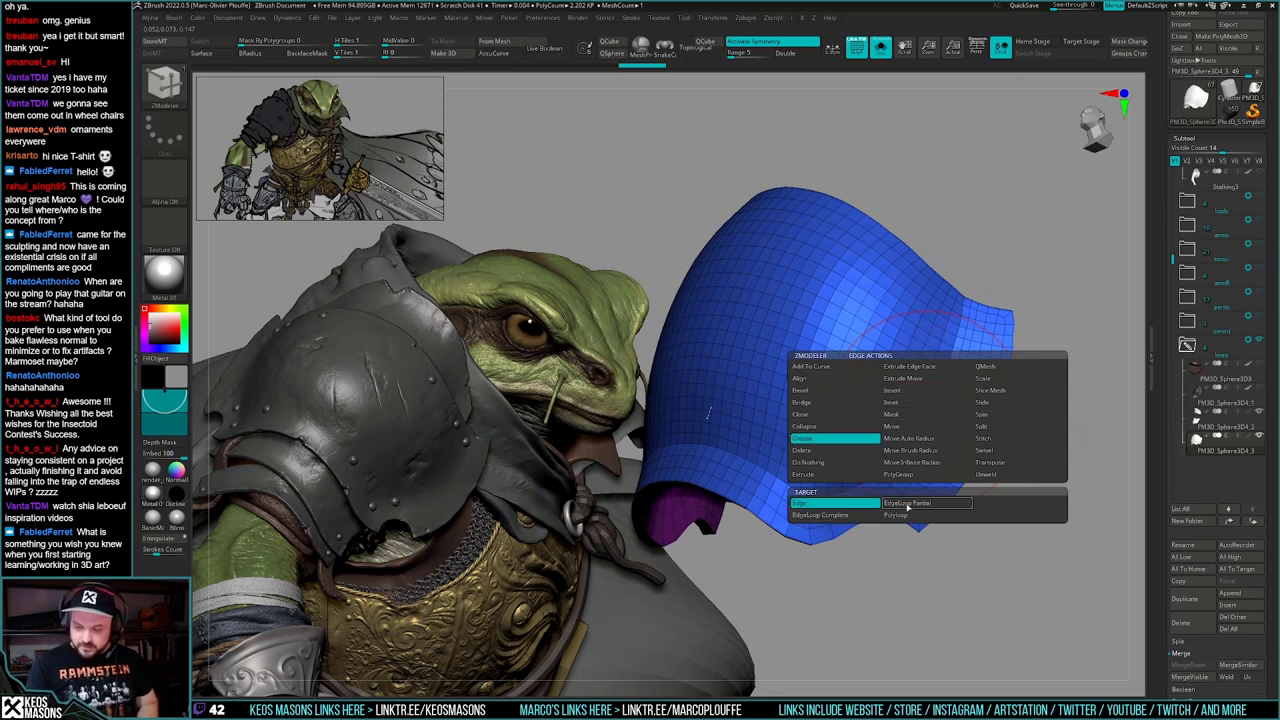
left_click(910, 503)
mouse_move(1000, 443)
left_mouse_down()
mouse_move(1034, 489)
mouse_move(1014, 528)
mouse_move(1034, 443)
mouse_move(1016, 460)
left_mouse_up()
key("shift+f")
- Choose the Move brush and show the upper and lower knee plates together with the kneecap
key("2")
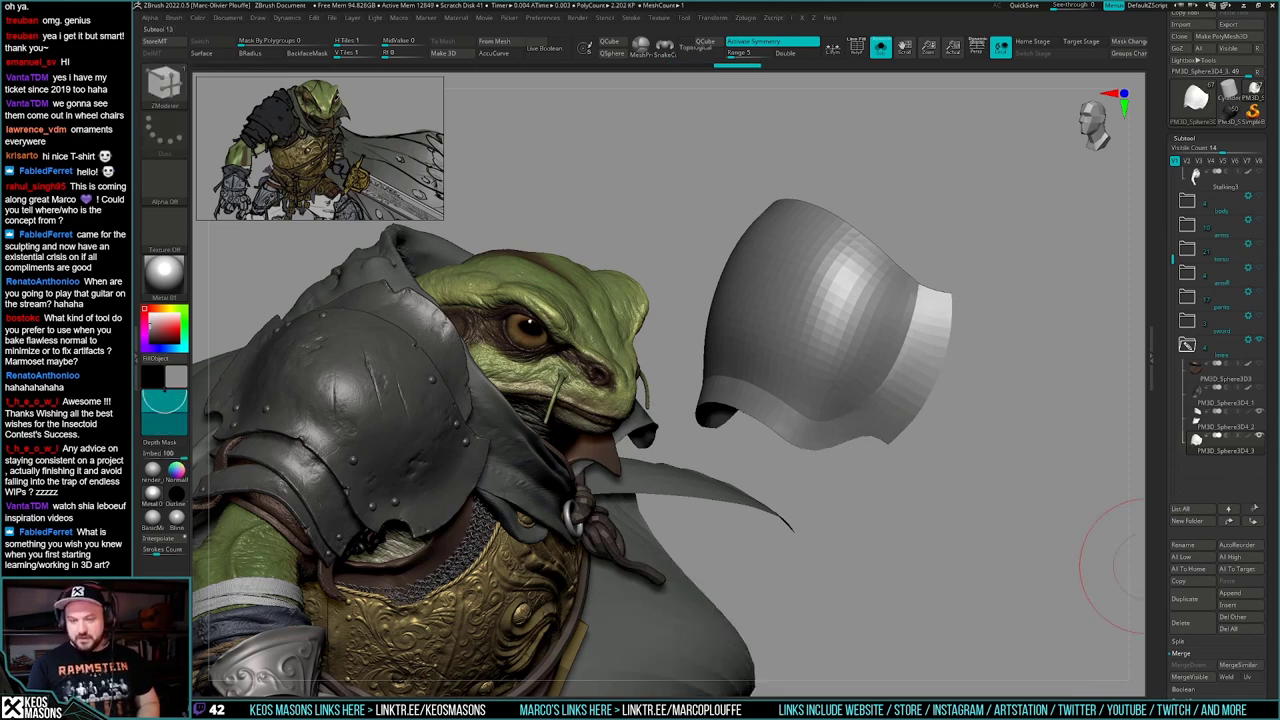
left_click_drag(997, 511, 996, 514)
key("1")
left_click(961, 392)
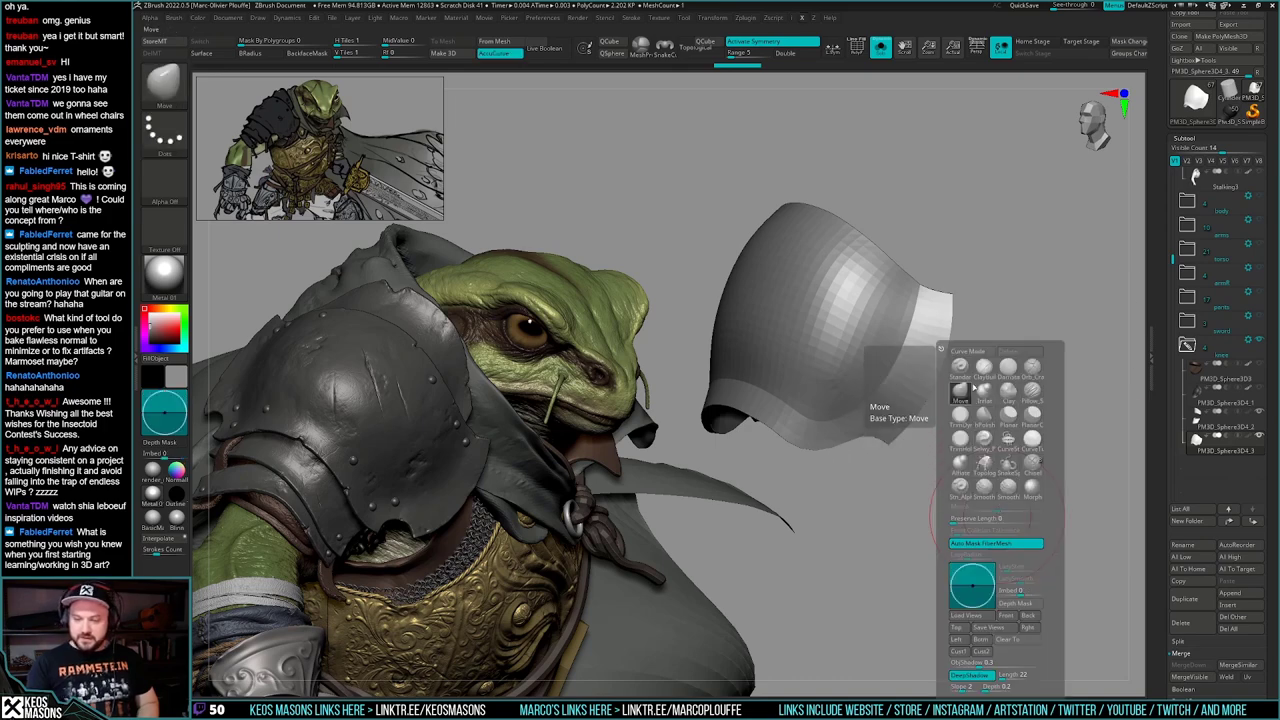
key("shift+s")
mouse_move(920, 481)
left_mouse_down()
mouse_move(882, 492)
mouse_move(840, 457)
left_mouse_up()
key("space")
left_click(862, 394)
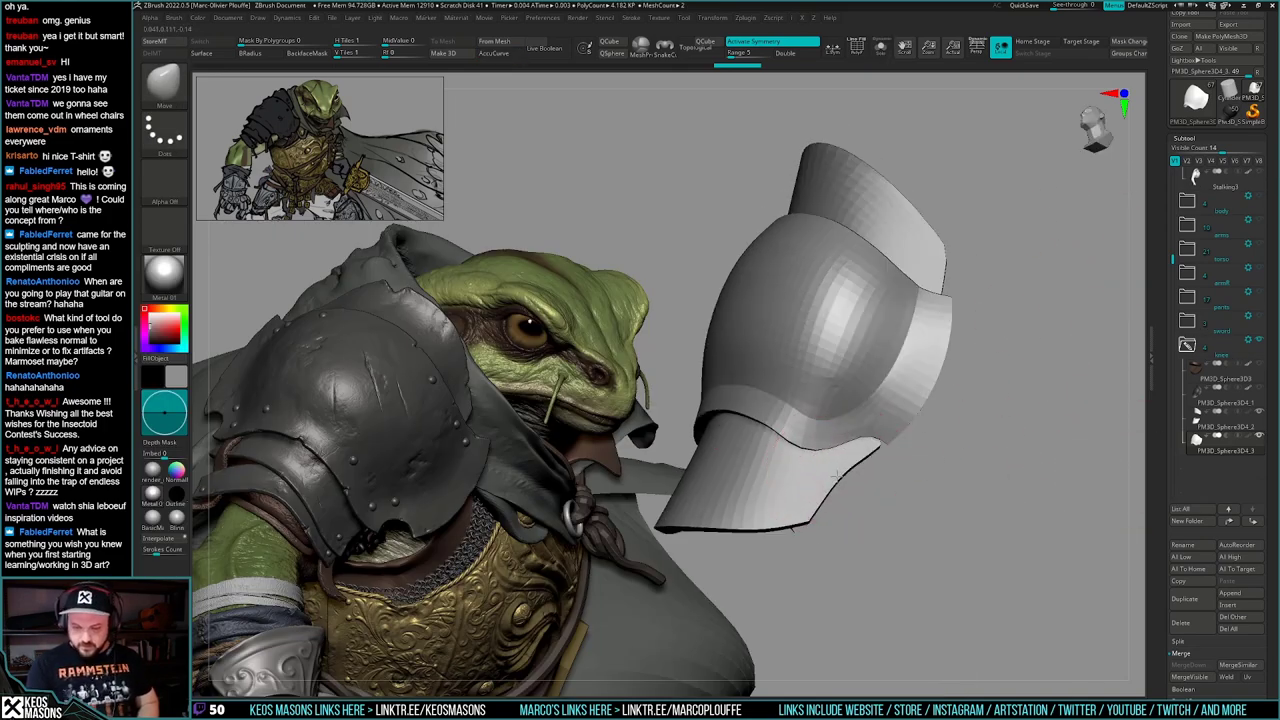
- Adjust the kneecap's border where it meets the lower and upper plates with the Move brush
mouse_move(838, 472)
right_mouse_down()
mouse_move(892, 477)
mouse_move(866, 478)
mouse_move(828, 520)
mouse_move(847, 480)
right_mouse_up()
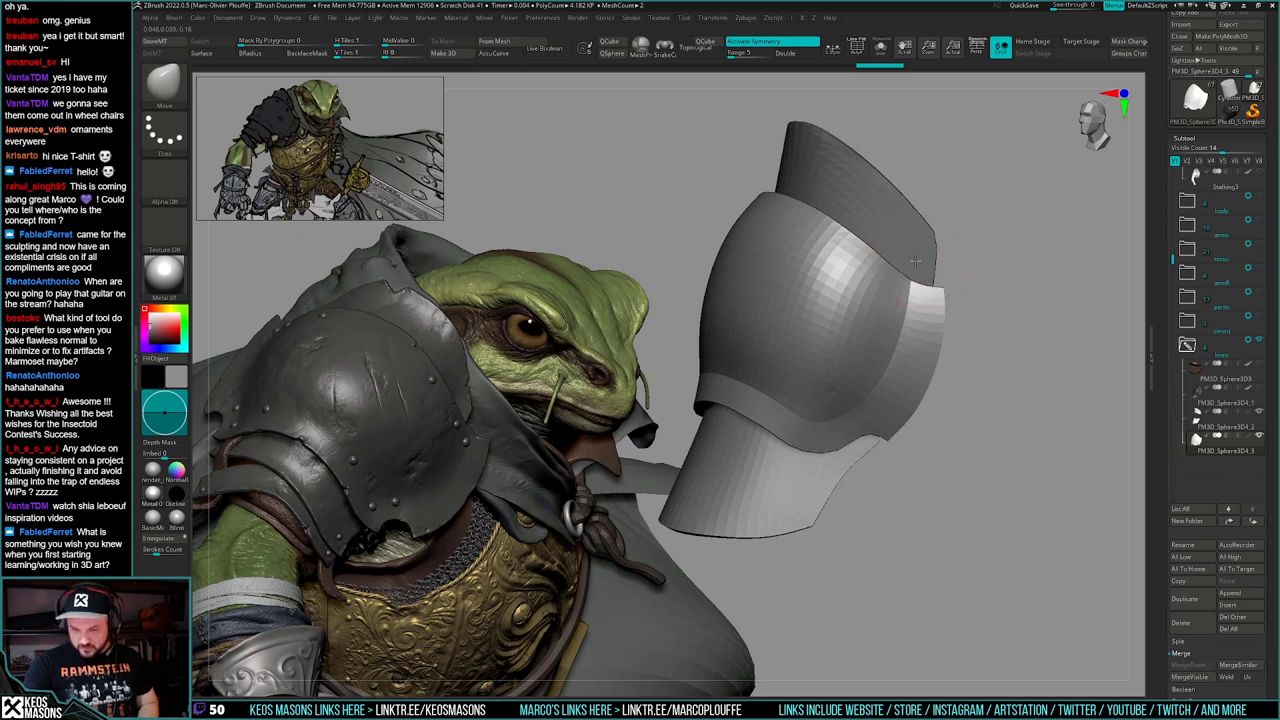
mouse_move(918, 257)
right_mouse_down()
mouse_move(899, 243)
mouse_move(991, 400)
mouse_move(1006, 480)
mouse_move(1026, 466)
mouse_move(989, 480)
mouse_move(1015, 473)
right_mouse_up()
key("shift+f")
key("shift+f")
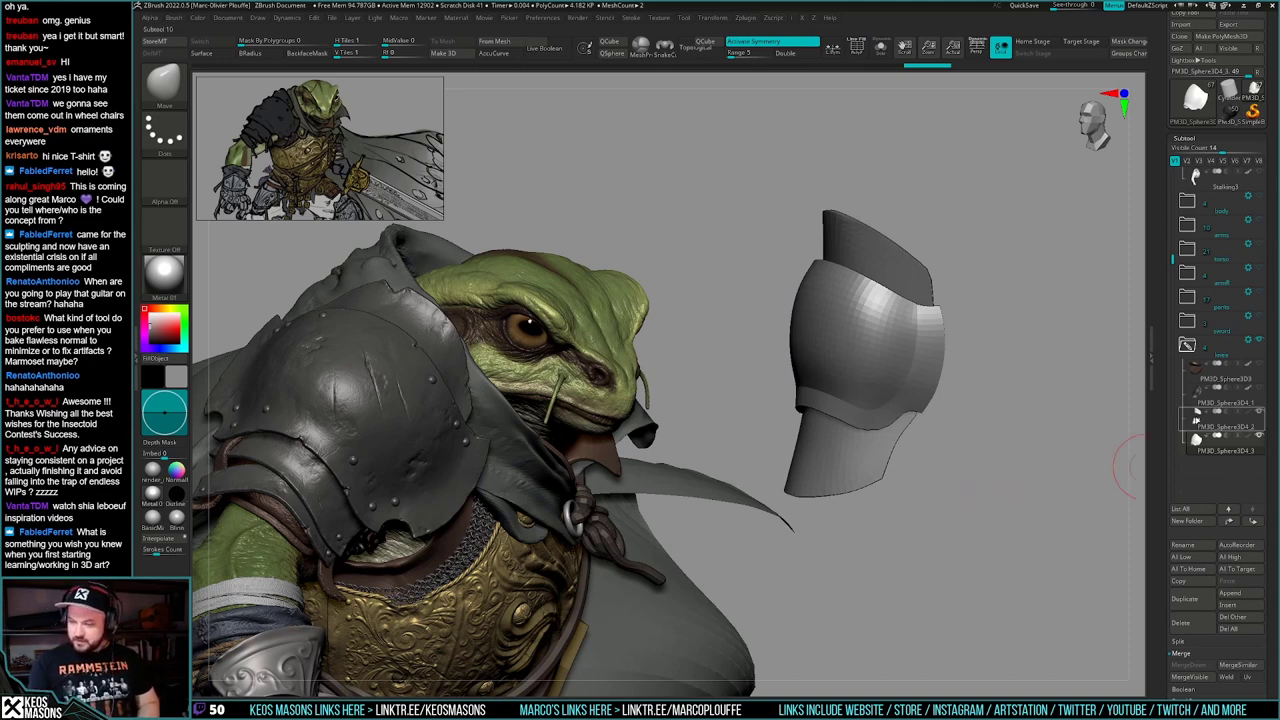
- Merge the kneecap and the knee plates into one subtool and check the combined mesh's polygroups
key("shift+f")
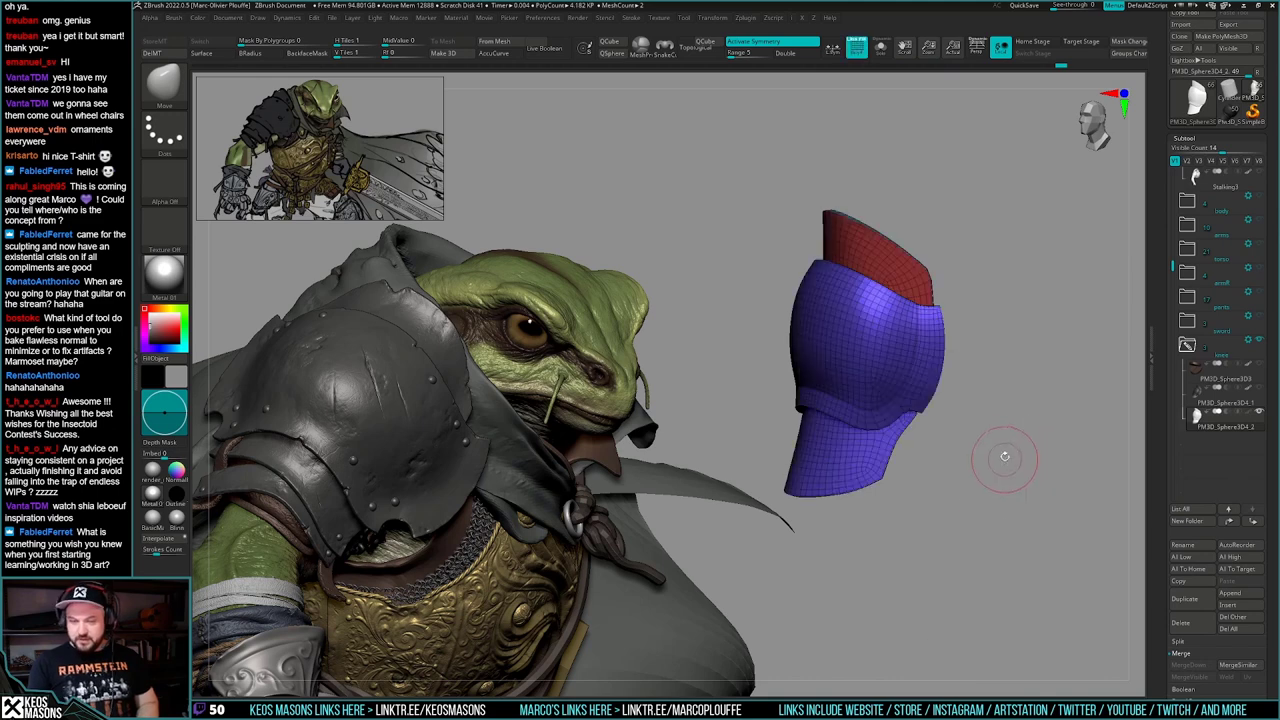
key("shift+f")
mouse_move(1003, 448)
right_mouse_down("alt")
mouse_move(998, 464)
mouse_move(1018, 458)
right_mouse_up("alt")
- Turn on dynamic subdivision for the merged knee armour and lower its crease level to 1
key("g")
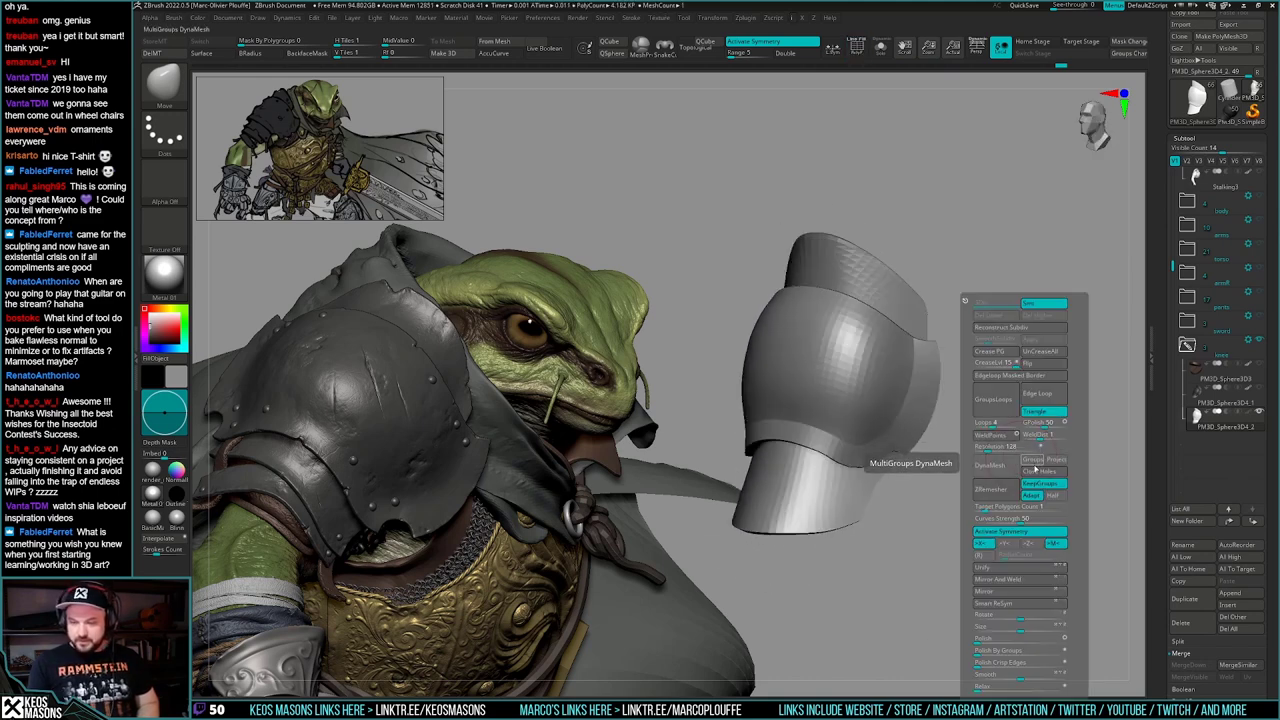
key("d")
key("ctrl+z")
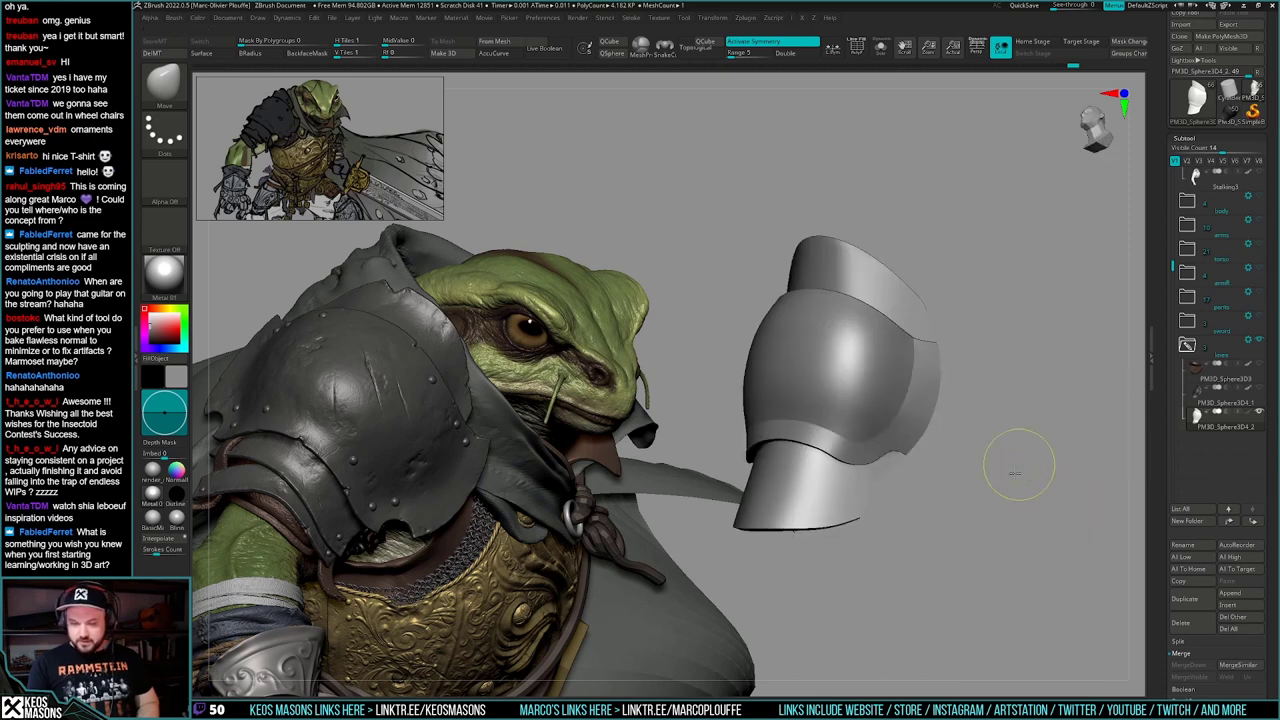
key("d")
key("space")
left_click(995, 353)
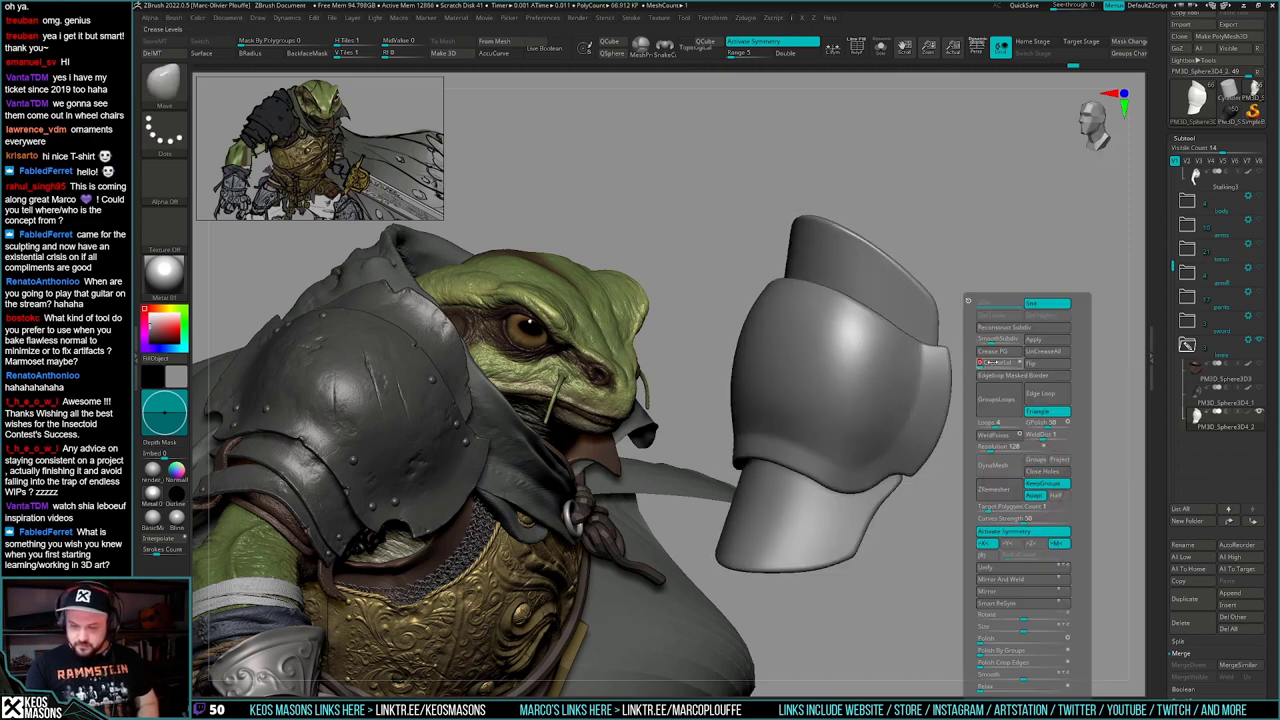
- Check the knee armour's unsmoothed wireframe, choose the ZModeler brush, and turn the dynamic subdivision preview back on
key("shift+d")
key("shift+f")
right_click_drag(897, 443, 1032, 478, "ctrl")
key("b")
key("z")
key("m")
key("shift+f")
key("d")
left_click_drag(1032, 477, 1033, 492)
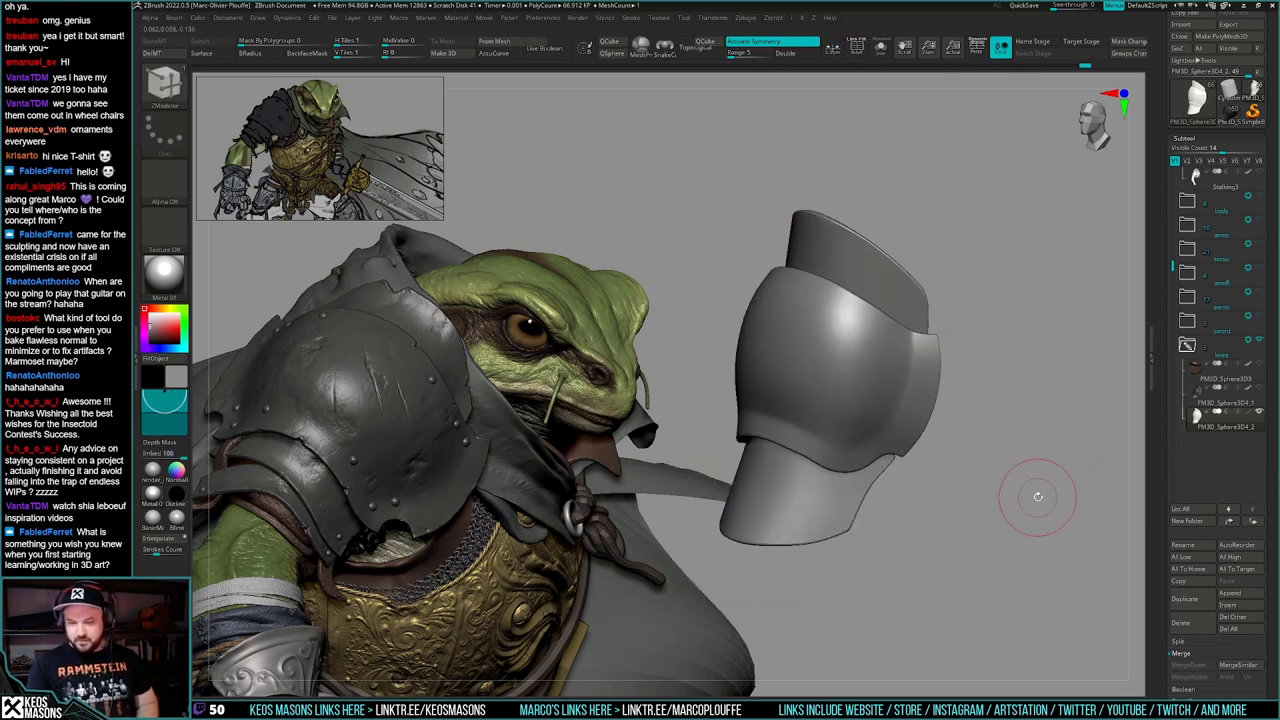
- Set the knee armour's crease level to 2 and its smooth subdivision level to 3
key("space")
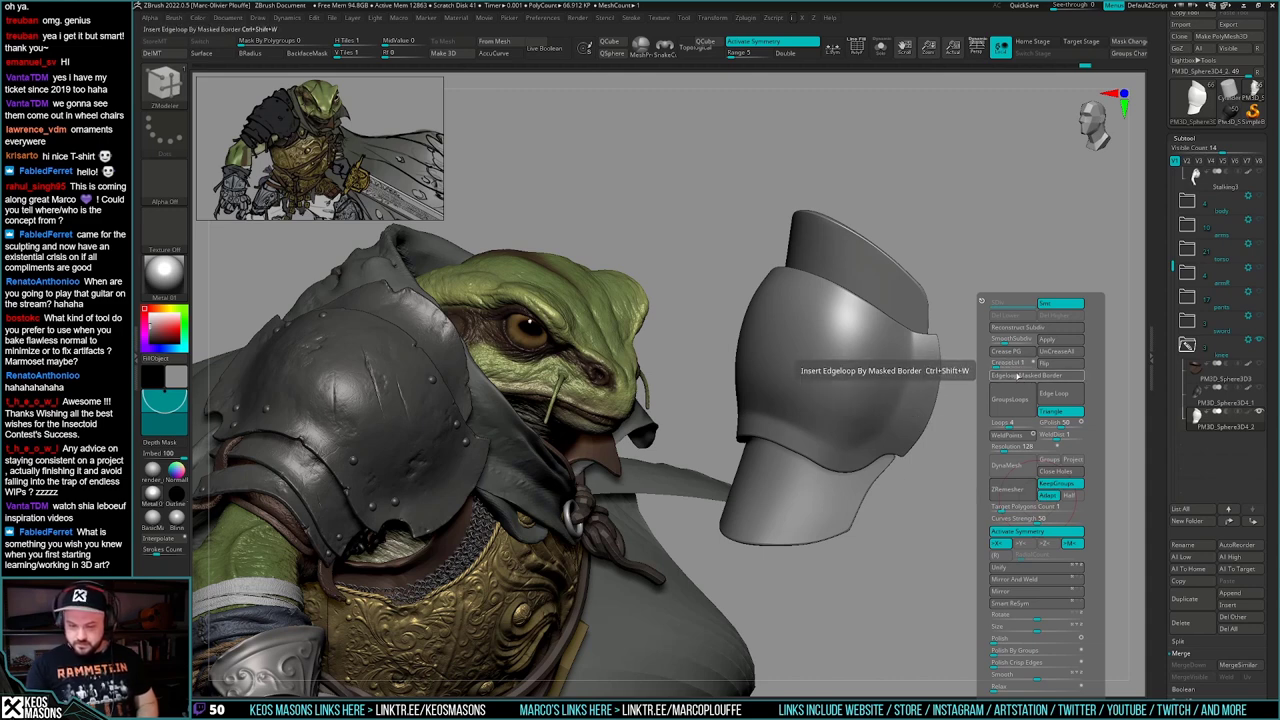
key("shift+d")
left_click_drag(937, 517, 971, 466)
key("space")
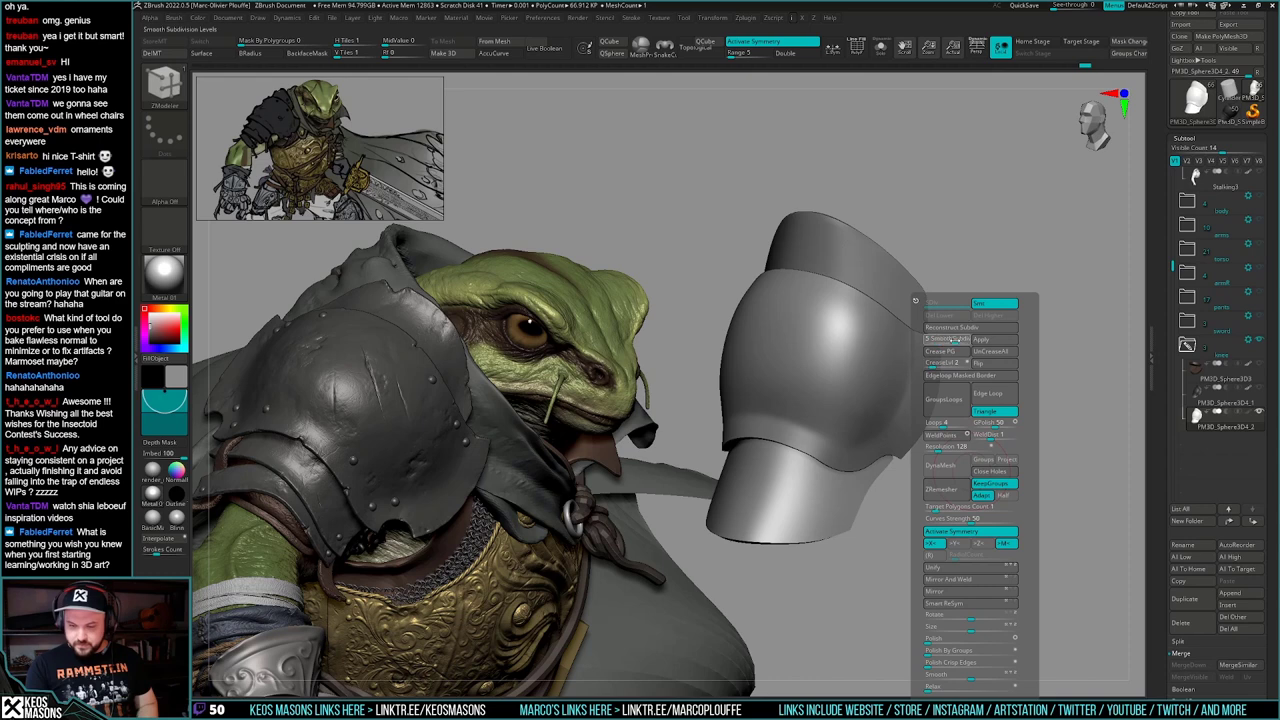
left_click_drag(1063, 366, 1027, 396)
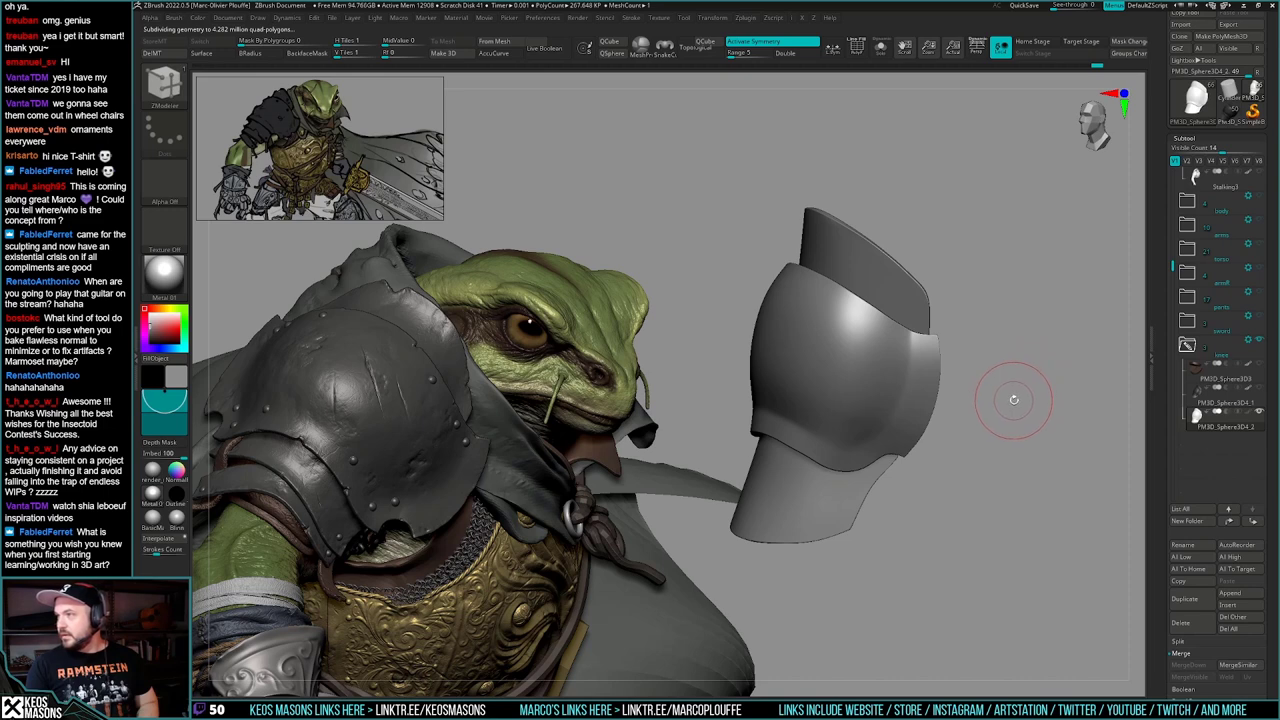
- Compare crease levels 1 and 2 on the smoothed knee armour and keep level 2
key("space")
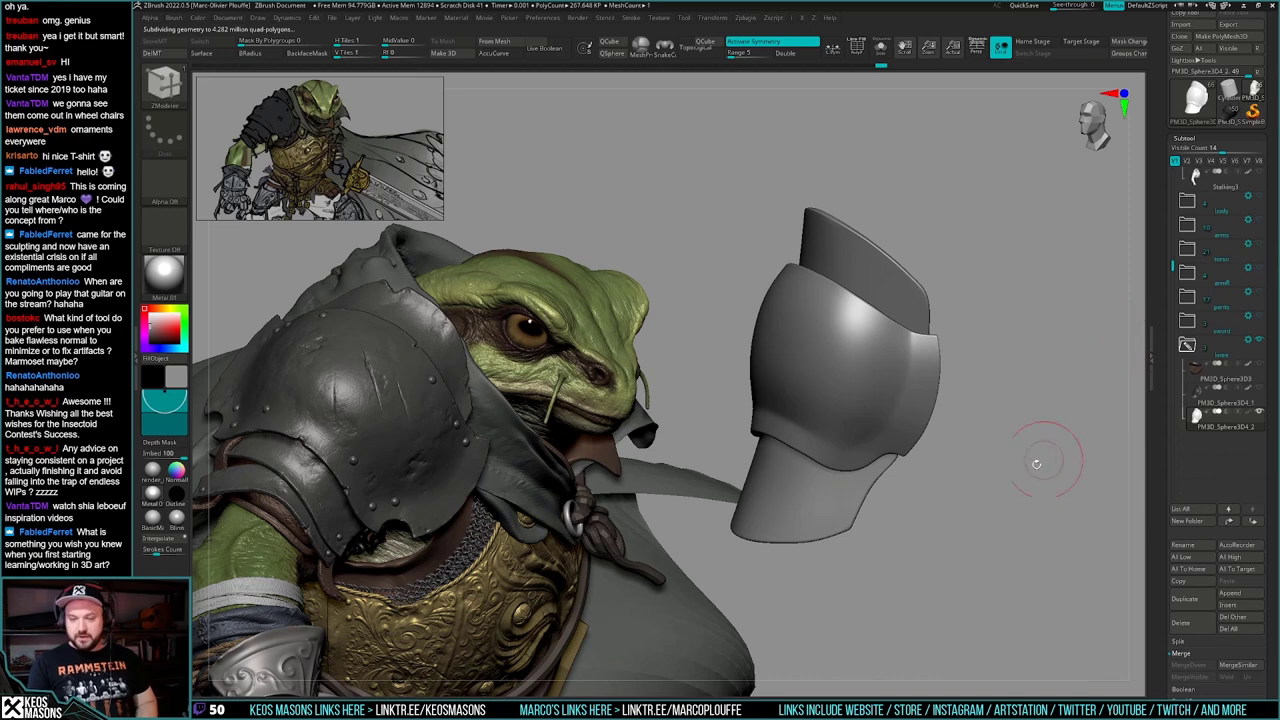
left_click_drag(1039, 463, 1016, 495)
key("g")
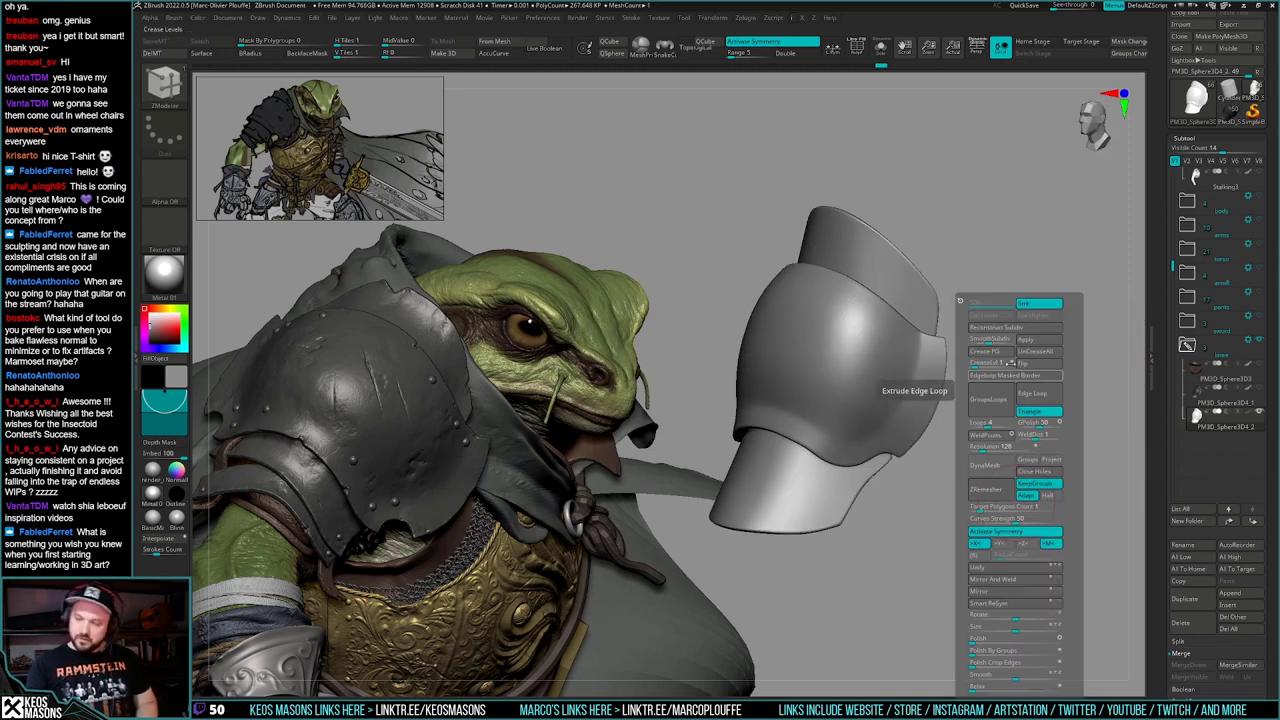
left_click(992, 364)
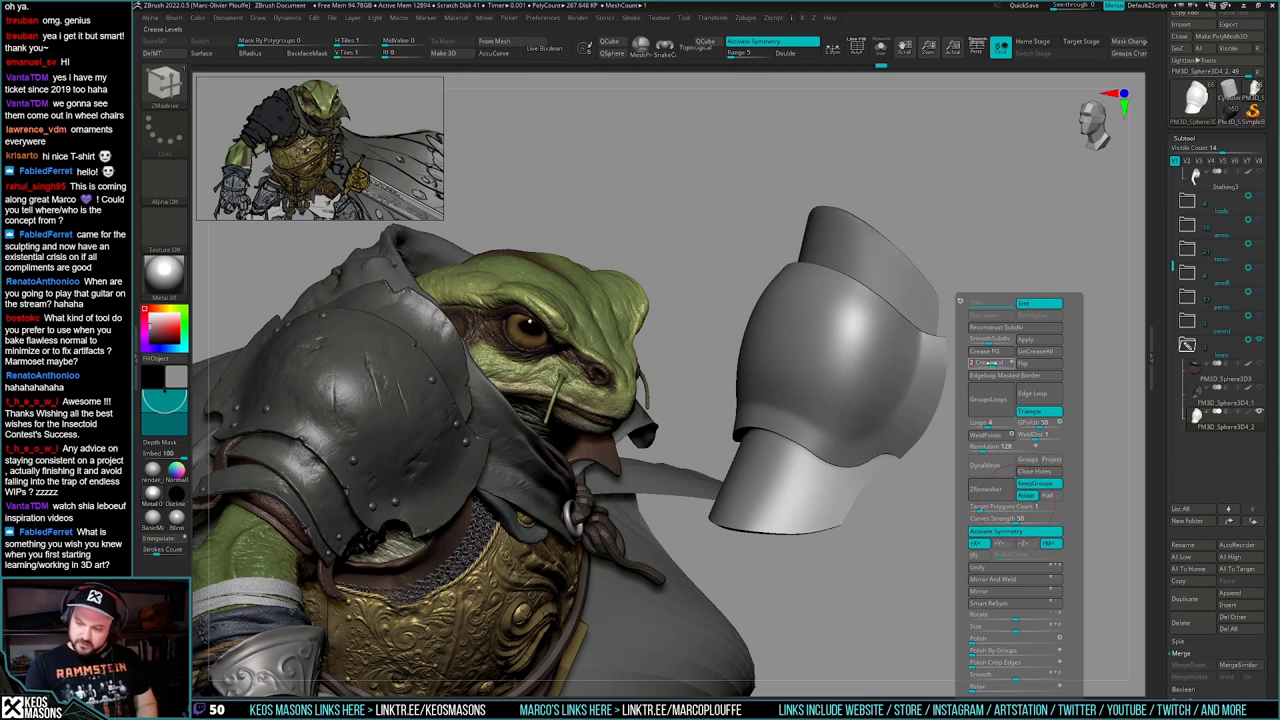
- Inspect the smoothed knee armour's edges and topology with the polygroup wireframe on and off
key("shift+f")
left_click_drag(1050, 485, 1017, 440)
key("shift+f")
key("shift+f")
key("shift+f")
key("space")
left_click(930, 522)
key("space")
left_click(882, 514)
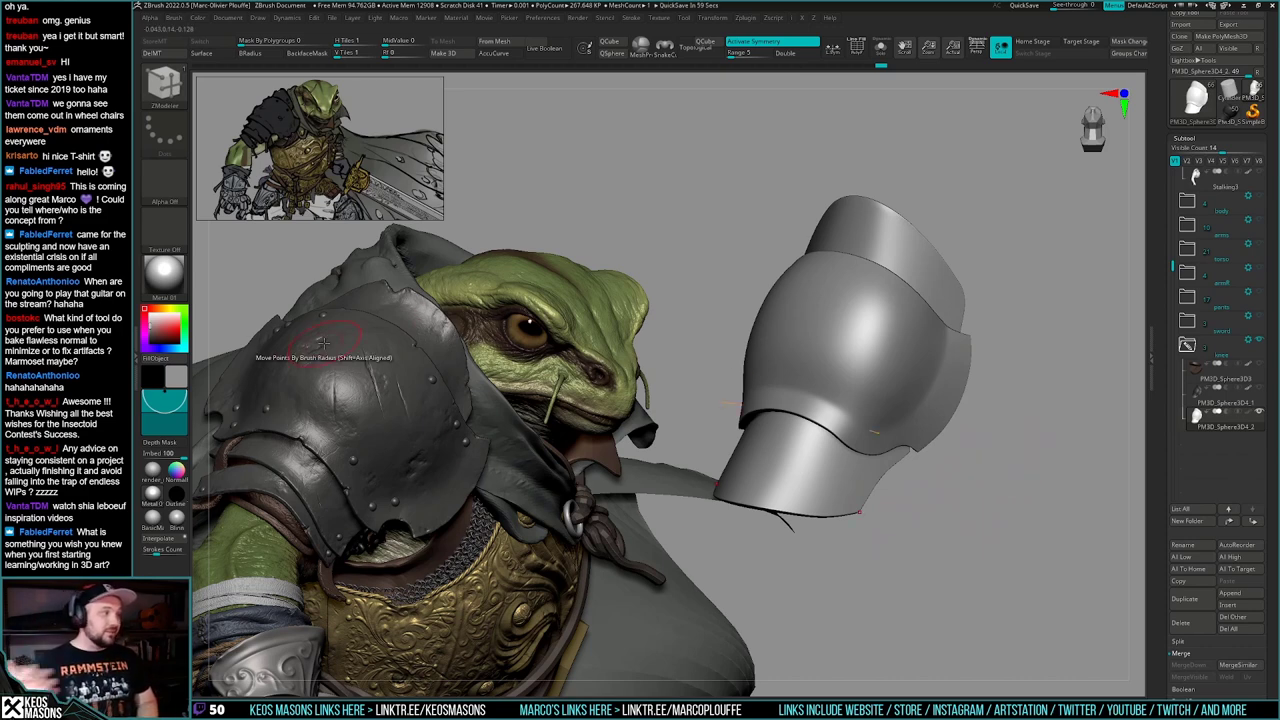
- Switch to the ClayBuildup brush and check the wireframe of the three-part armor piece
mouse_move(1003, 462)
left_mouse_down()
mouse_move(991, 490)
mouse_move(1000, 476)
mouse_move(987, 454)
left_mouse_up()
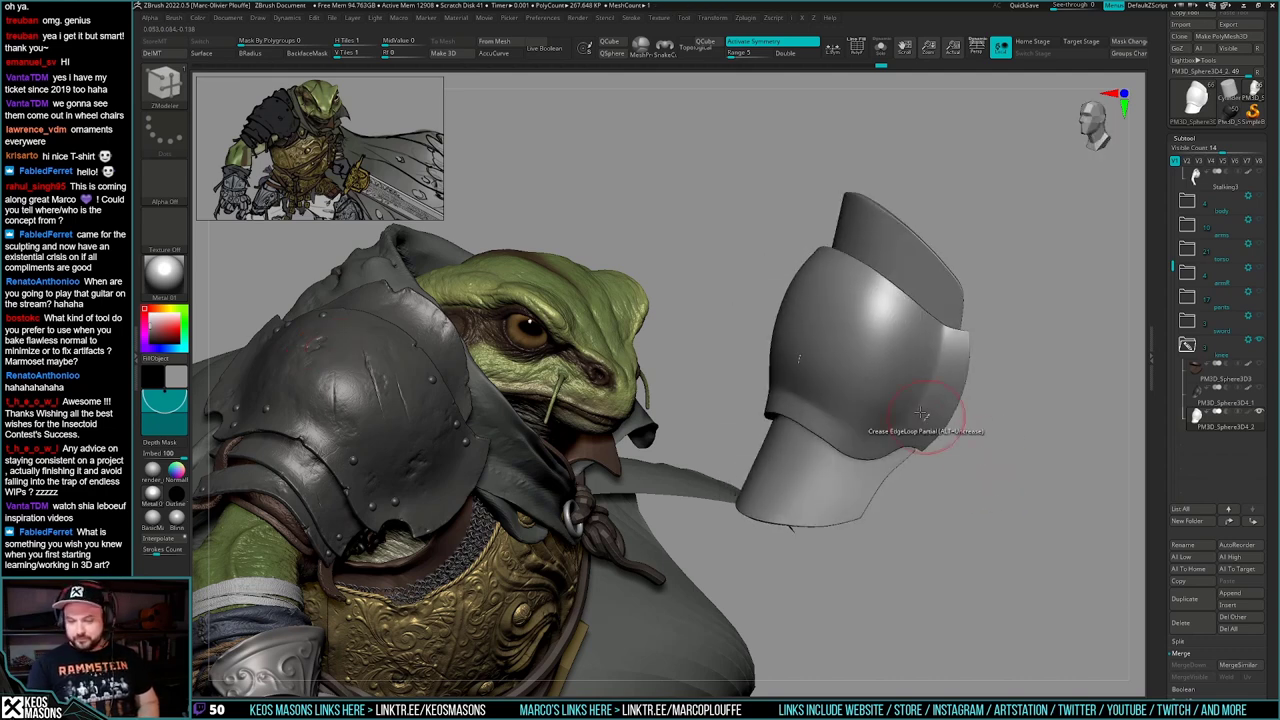
key("shift+d")
key("space")
key("x")
left_click(1037, 364)
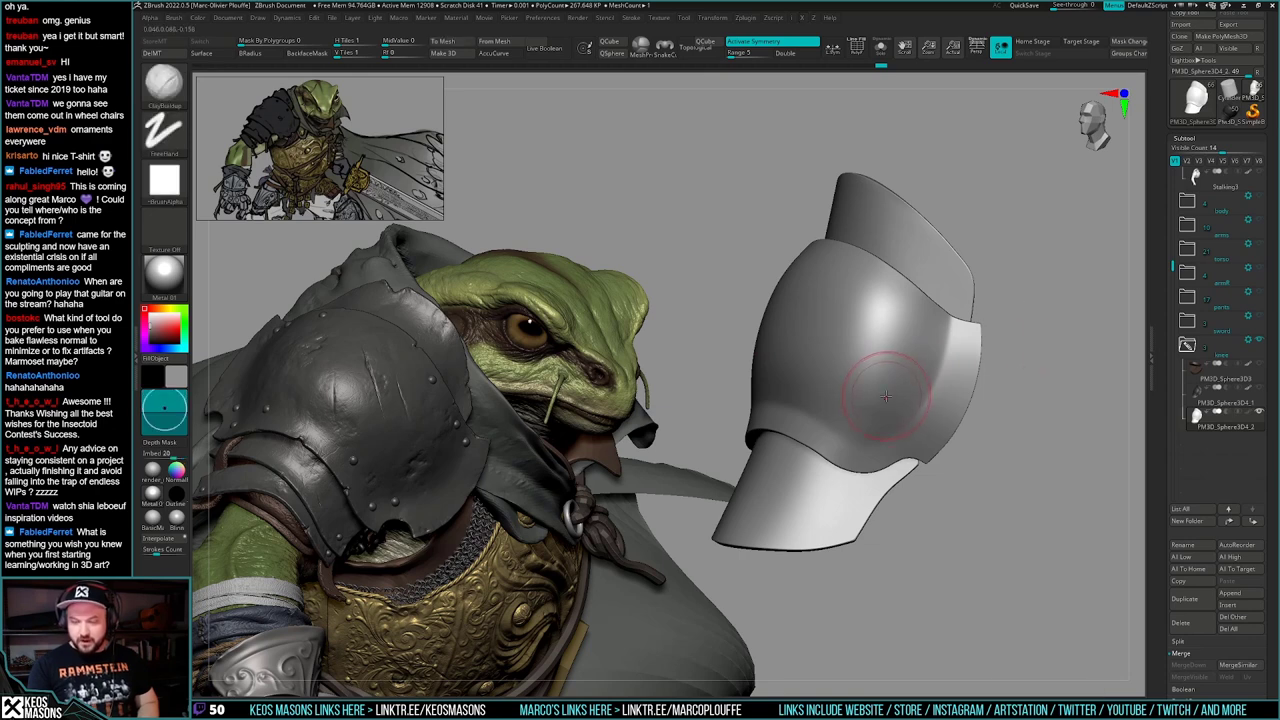
key("space")
key("shift+f")
mouse_move(900, 392)
right_mouse_down()
mouse_move(882, 388)
mouse_move(858, 411)
mouse_move(889, 417)
mouse_move(900, 389)
mouse_move(870, 422)
right_mouse_up()
key("shift+f")
key("g")
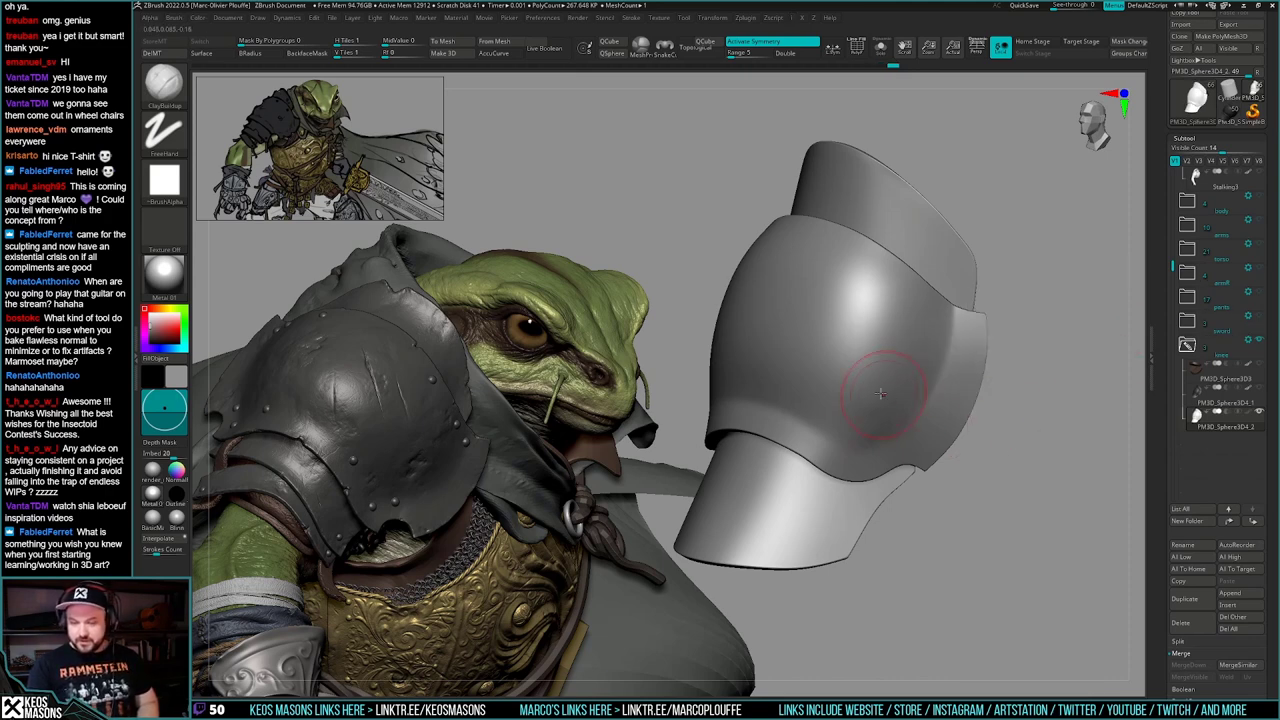
- Smooth the surface of the middle armor plate at its highest subdivision level
left_click_drag(889, 401, 884, 387, "shift")
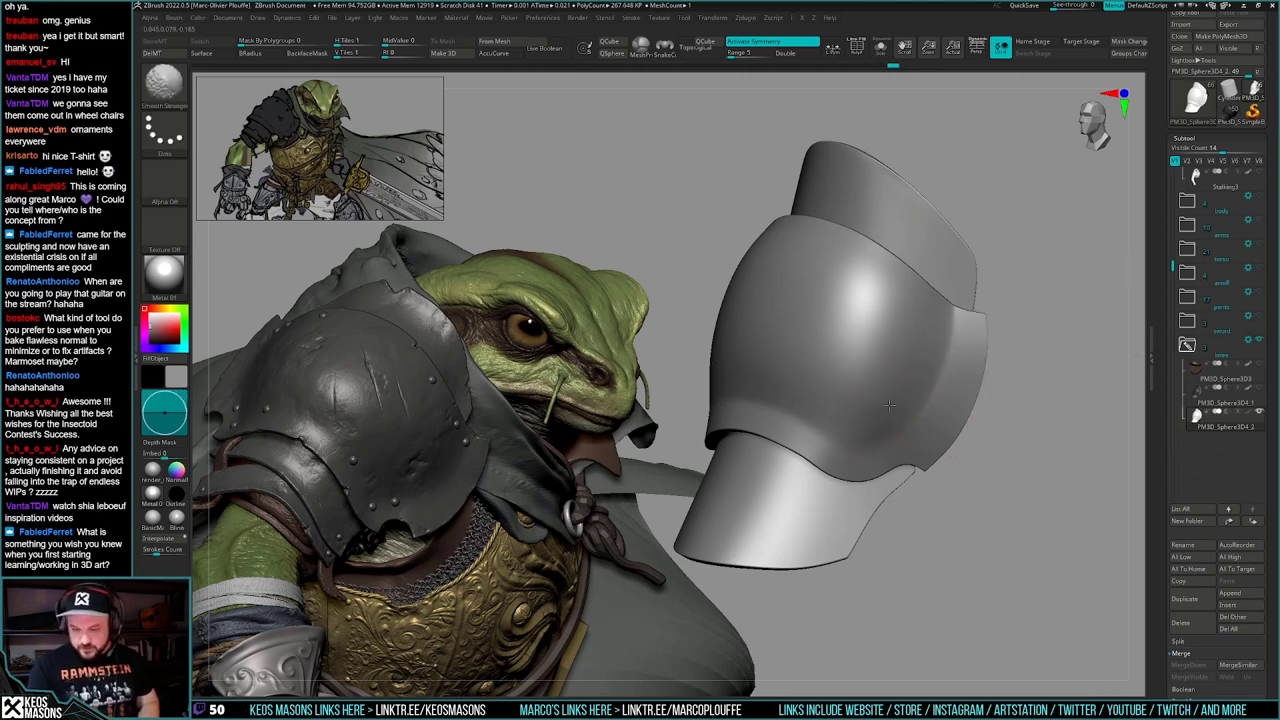
mouse_move(868, 386)
right_mouse_down()
mouse_move(903, 349)
mouse_move(1046, 363)
right_mouse_up()
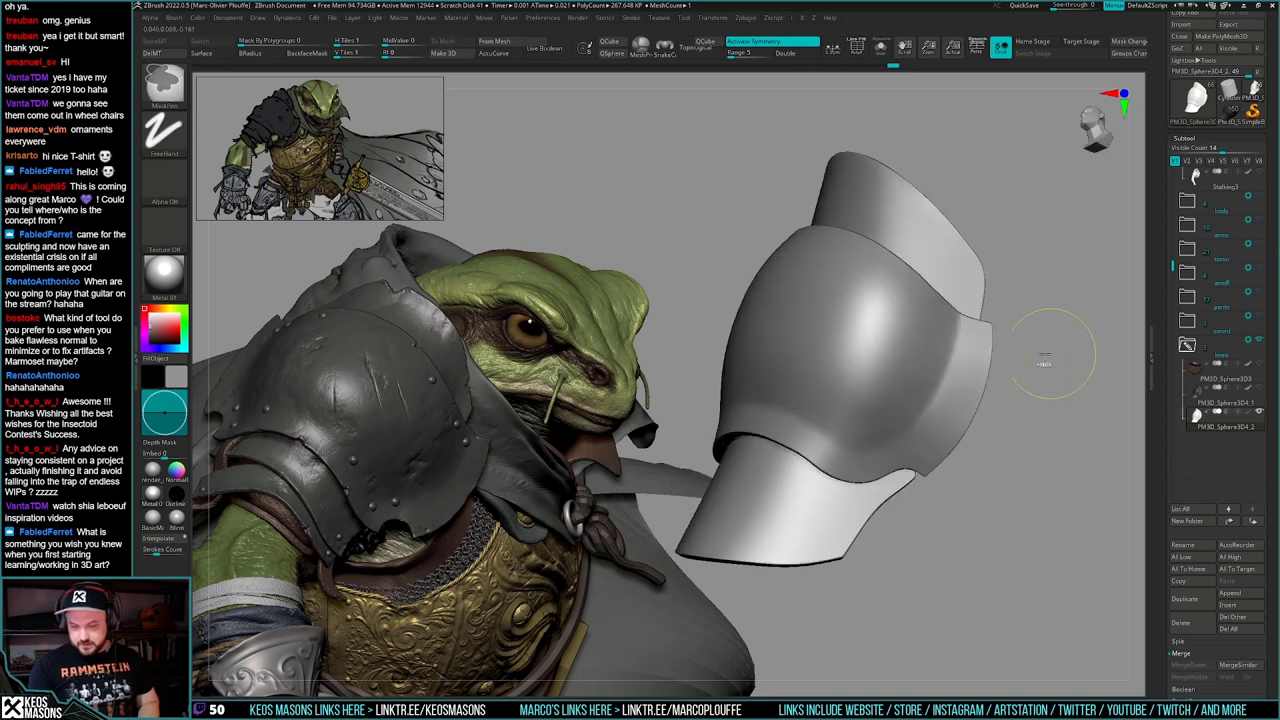
left_click_drag(888, 385, 883, 360, "shift")
right_click_drag(868, 400, 991, 363)
key("g")
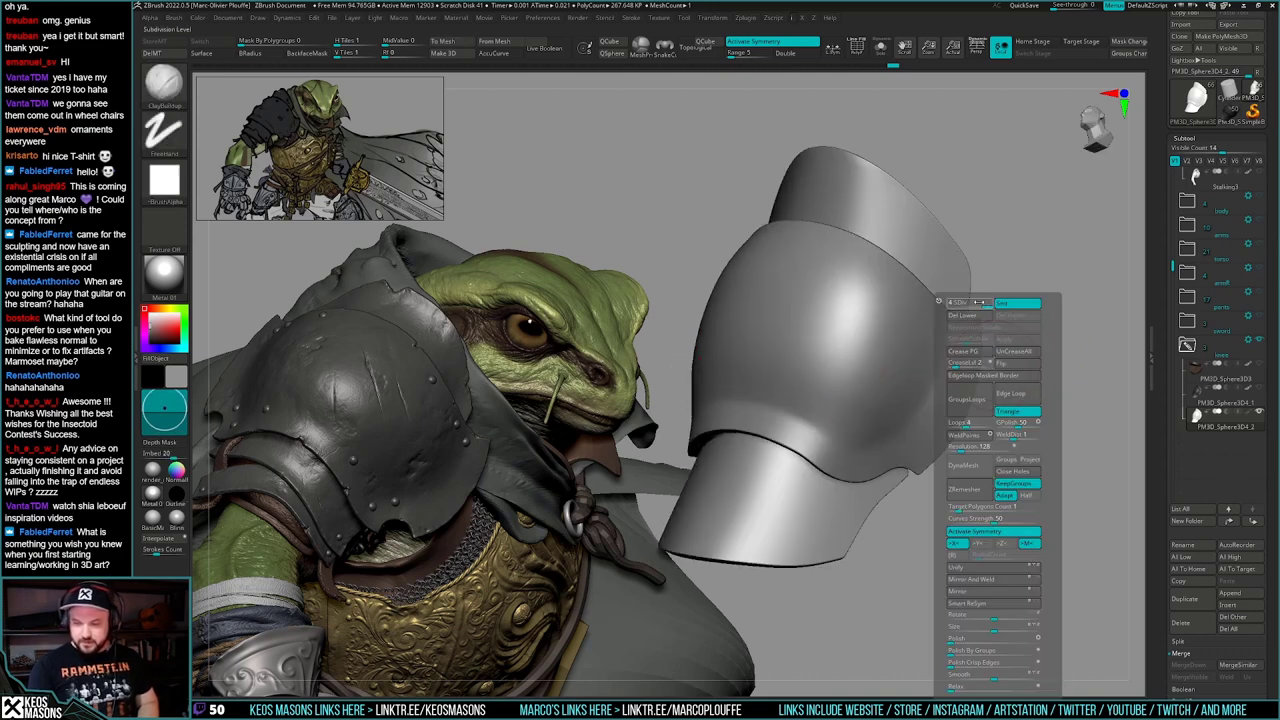
left_click_drag(868, 364, 872, 389, "shift")
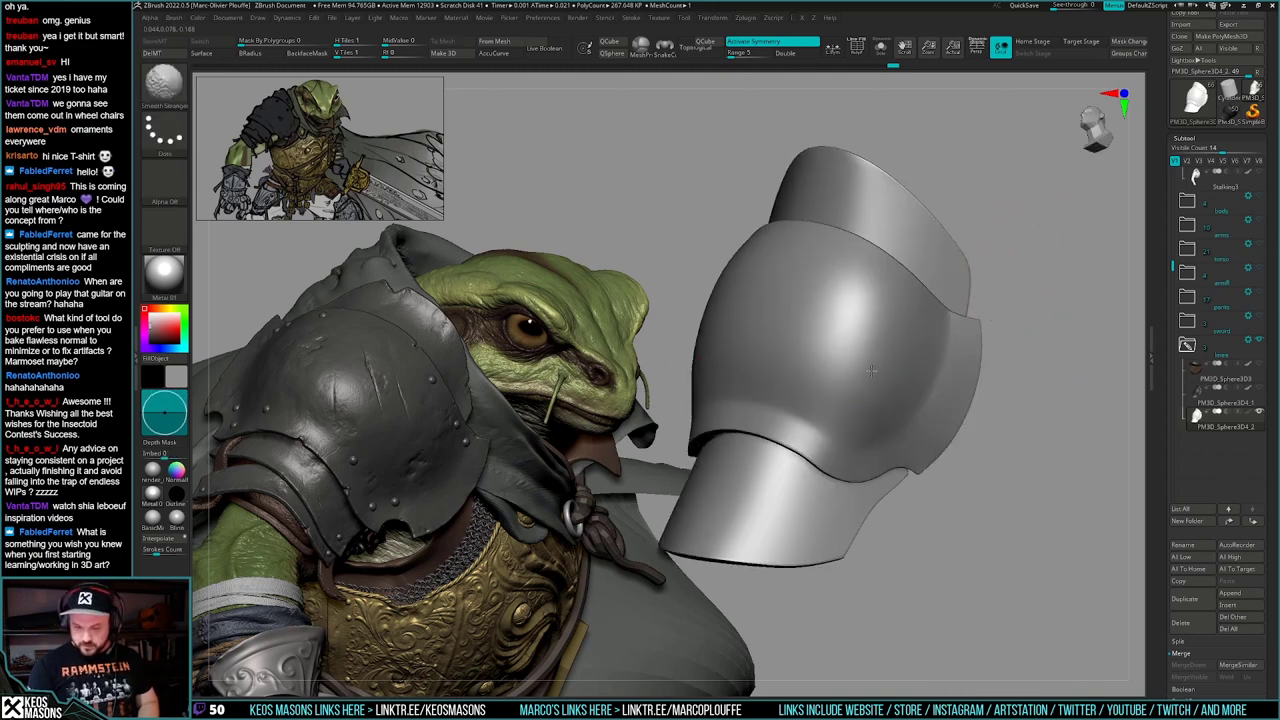
- Step down through the lower subdivision levels and smooth the side of the middle plate at each one
key("shift+d")
mouse_move(874, 378)
right_mouse_down()
mouse_move(1049, 434)
mouse_move(1039, 452)
right_mouse_up()
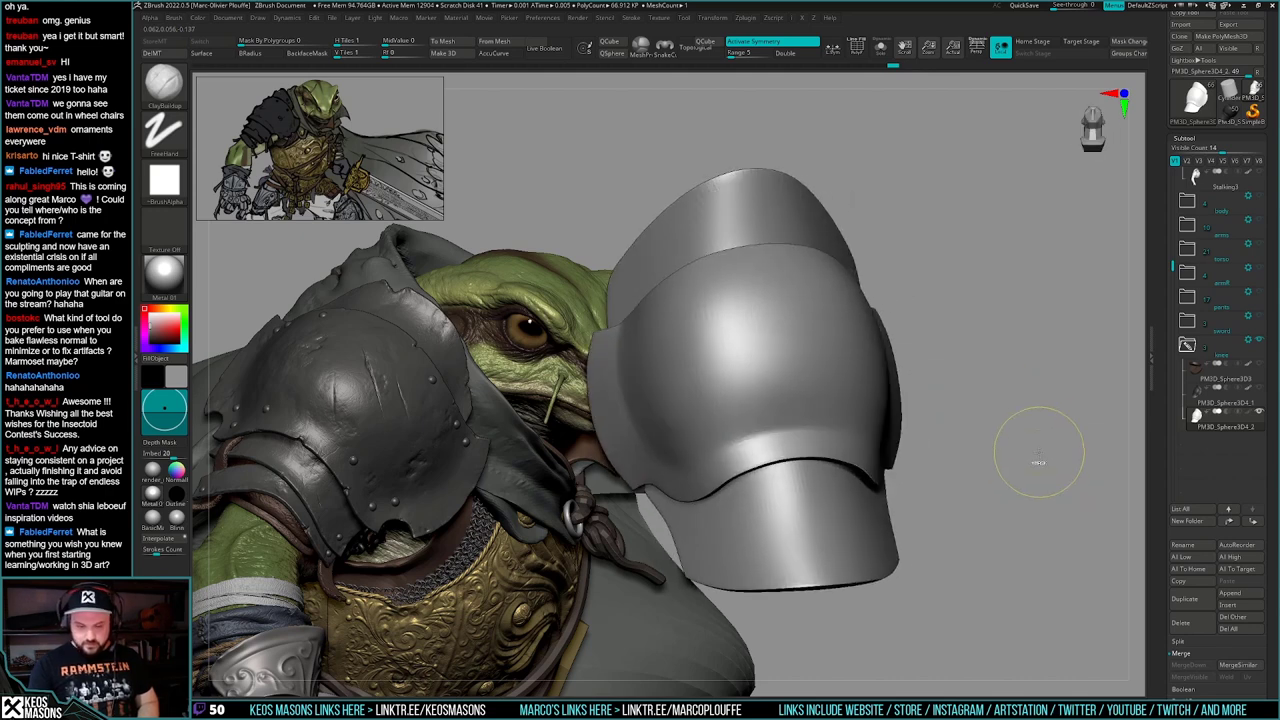
left_click_drag(696, 370, 672, 417, "shift")
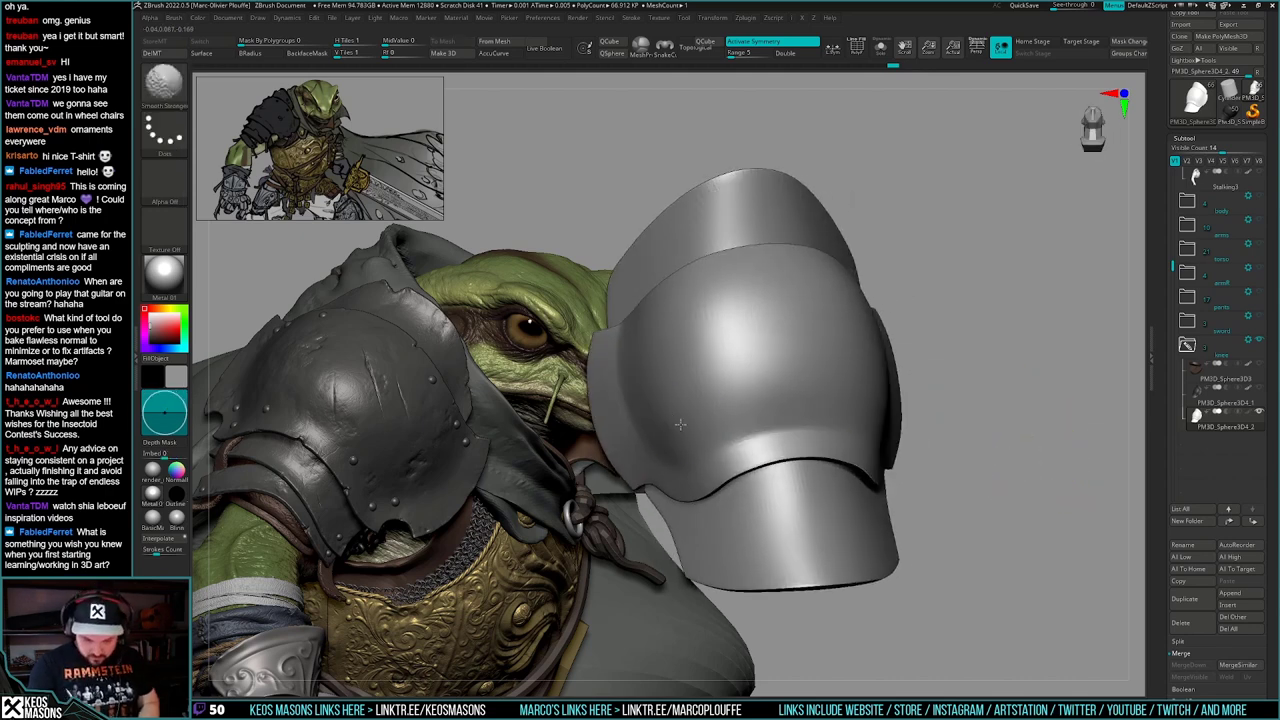
key("g")
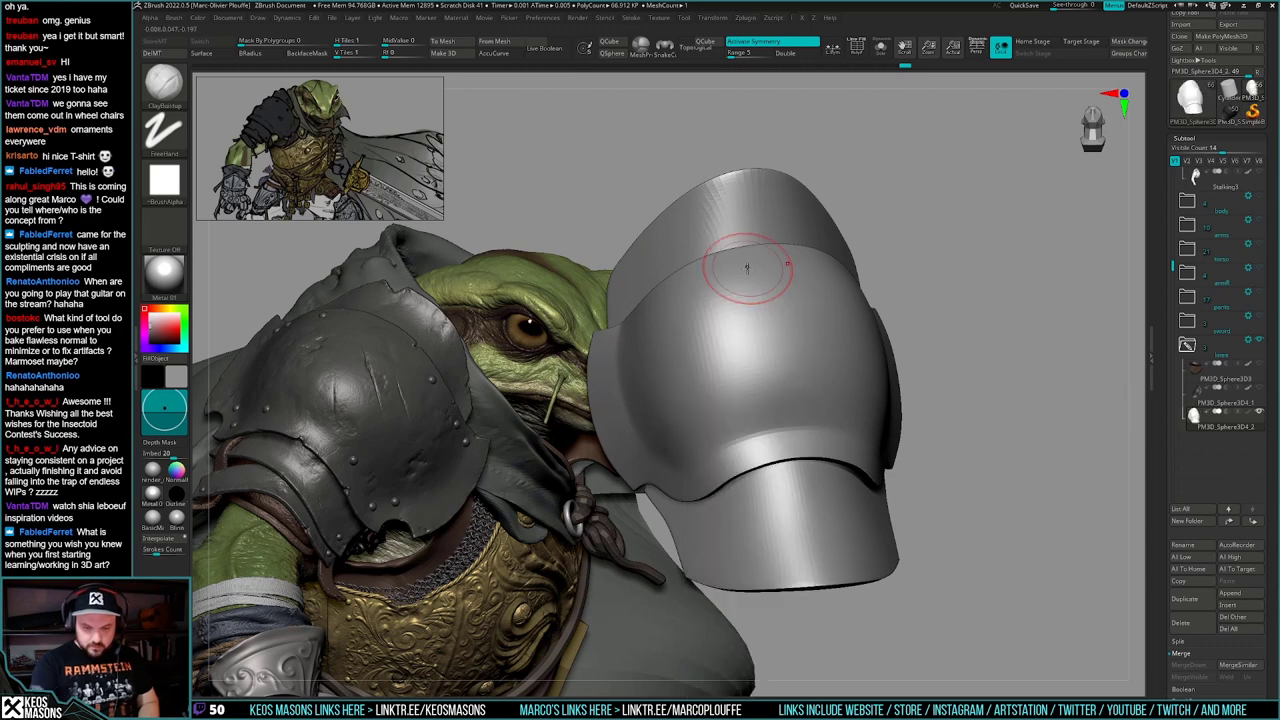
left_click_drag(697, 360, 683, 394, "shift")
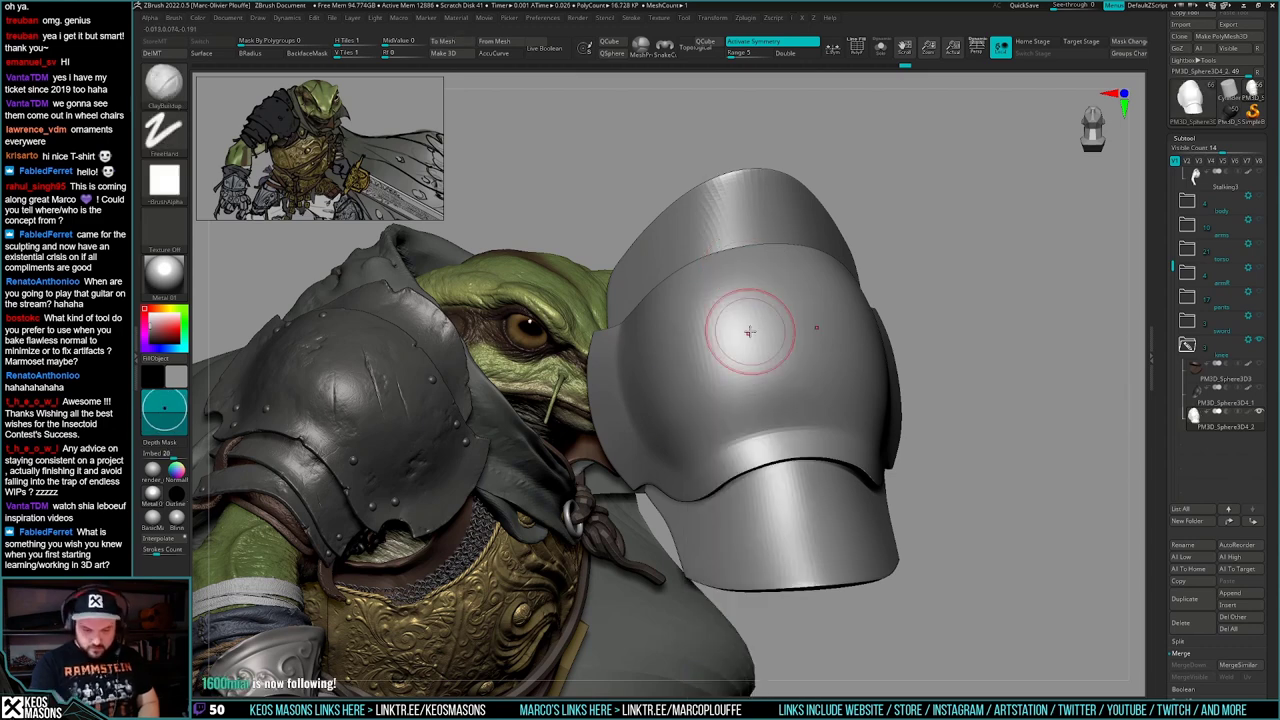
- Check the wireframe at a low subdivision level and keep smoothing the middle plate's front and side
mouse_move(960, 425)
left_mouse_down()
mouse_move(1011, 451)
mouse_move(1009, 483)
mouse_move(1019, 472)
mouse_move(966, 483)
mouse_move(974, 500)
mouse_move(990, 450)
mouse_move(980, 438)
left_mouse_up()
key("shift+f")
key("shift+d")
key("shift+f")
key("g")
key("shift+space")
left_click(1055, 499)
mouse_move(866, 384)
left_mouse_down("shift")
mouse_move(862, 398)
mouse_move(914, 400)
left_mouse_up("shift")
left_click_drag(704, 386, 687, 385, "shift")
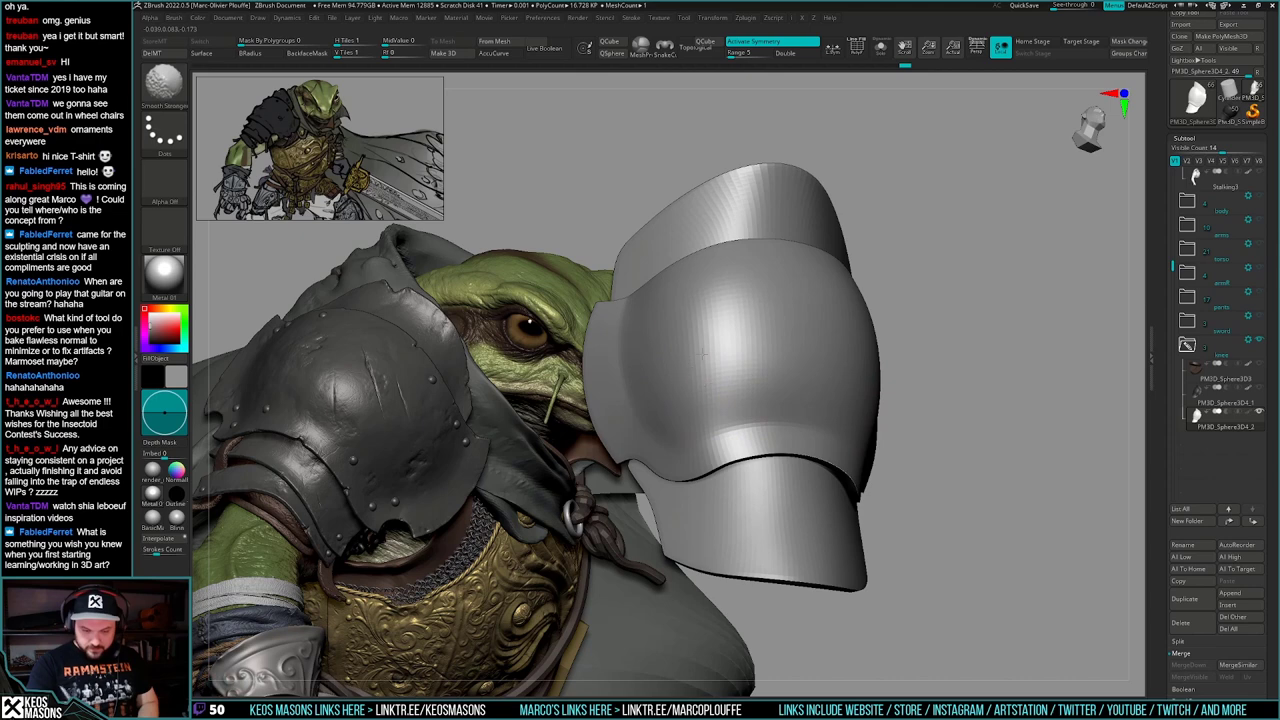
- Delete the armor piece's subdivision levels below level 2 and bring the mesh up two subdivision levels
right_click_drag(704, 353, 734, 337, "ctrl")
left_click_drag(940, 372, 966, 453)
key("g")
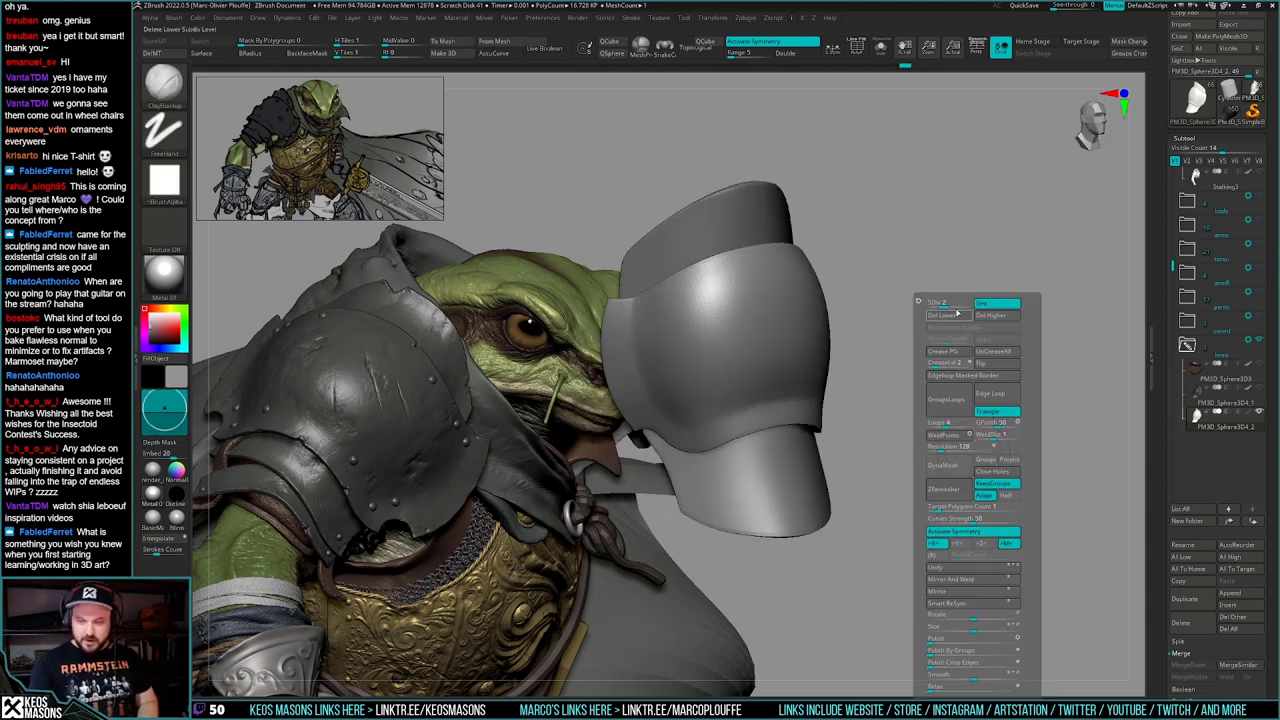
left_click(957, 314)
left_click_drag(1085, 439, 1015, 449)
key("shift+f")
key("shift+f")
key("ctrl+d")
key("ctrl+d")
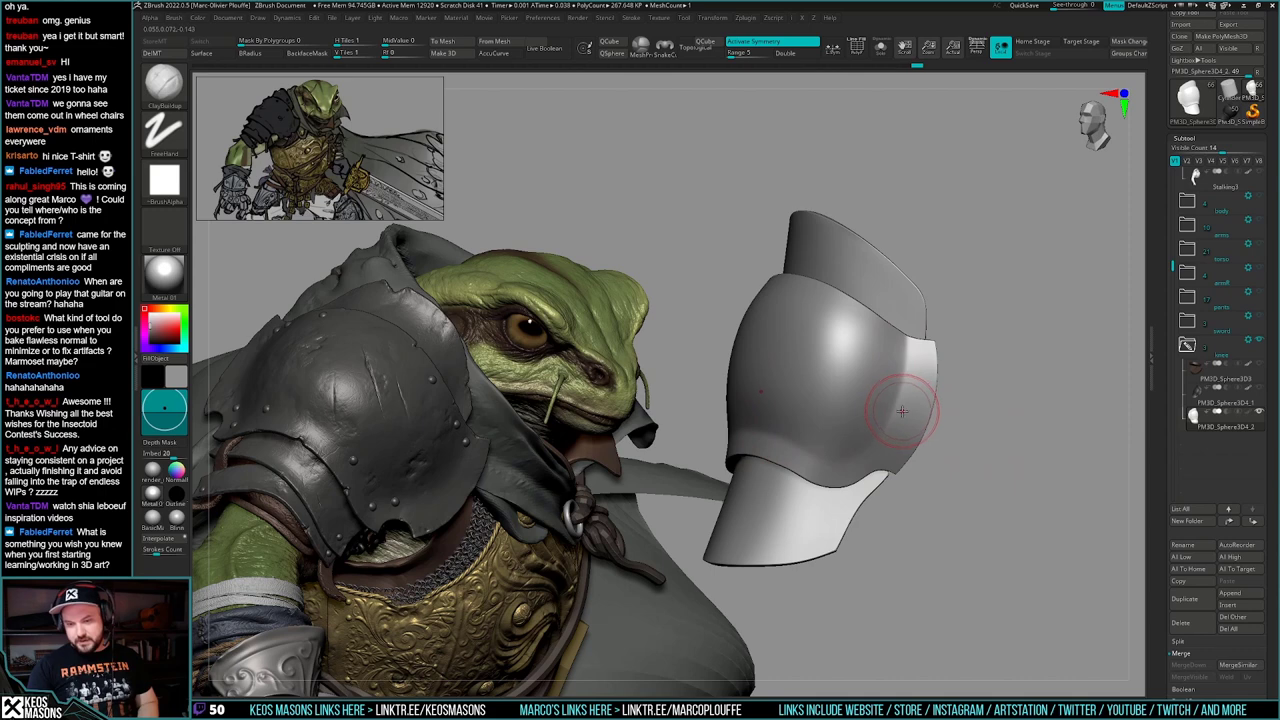
- Mask the upper and lower plates by polygroup so only the middle plate stays editable
key("w")
left_click(890, 415, "ctrl")
key("q")
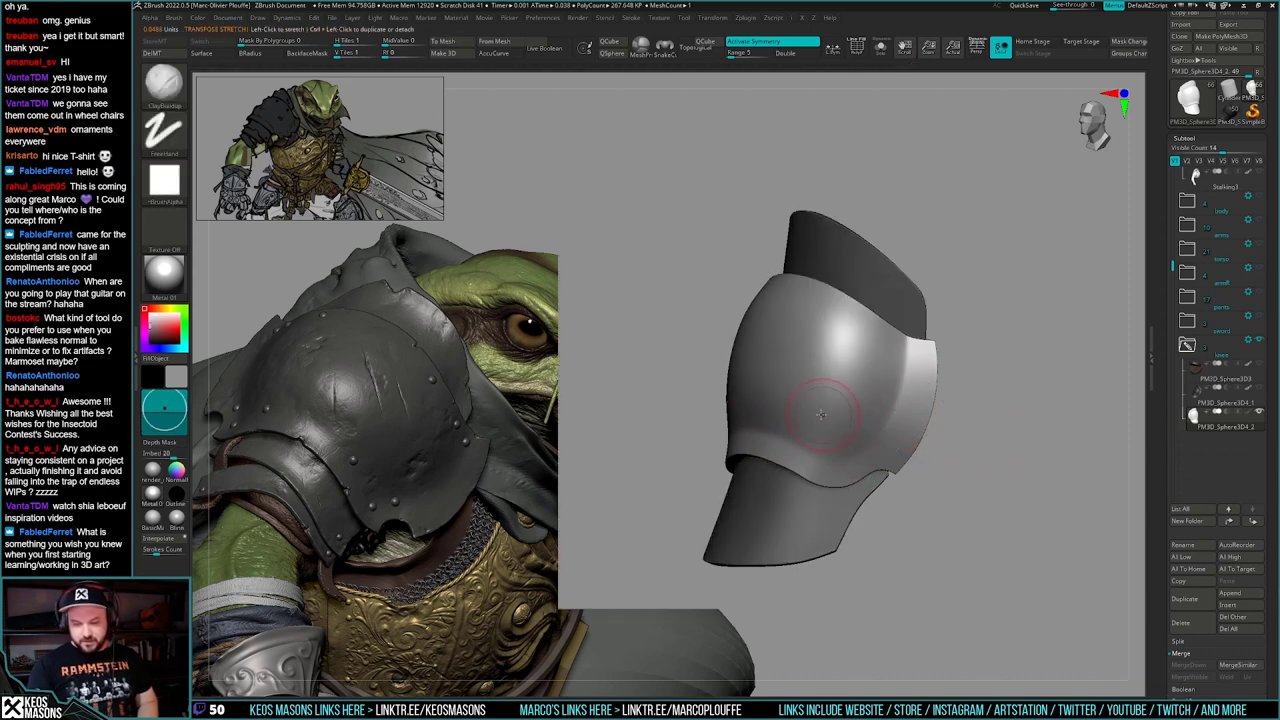
- Smooth the middle plate's surface and its transition into the side flange, and clear the mask
left_click_drag(802, 443, 799, 440, "shift")
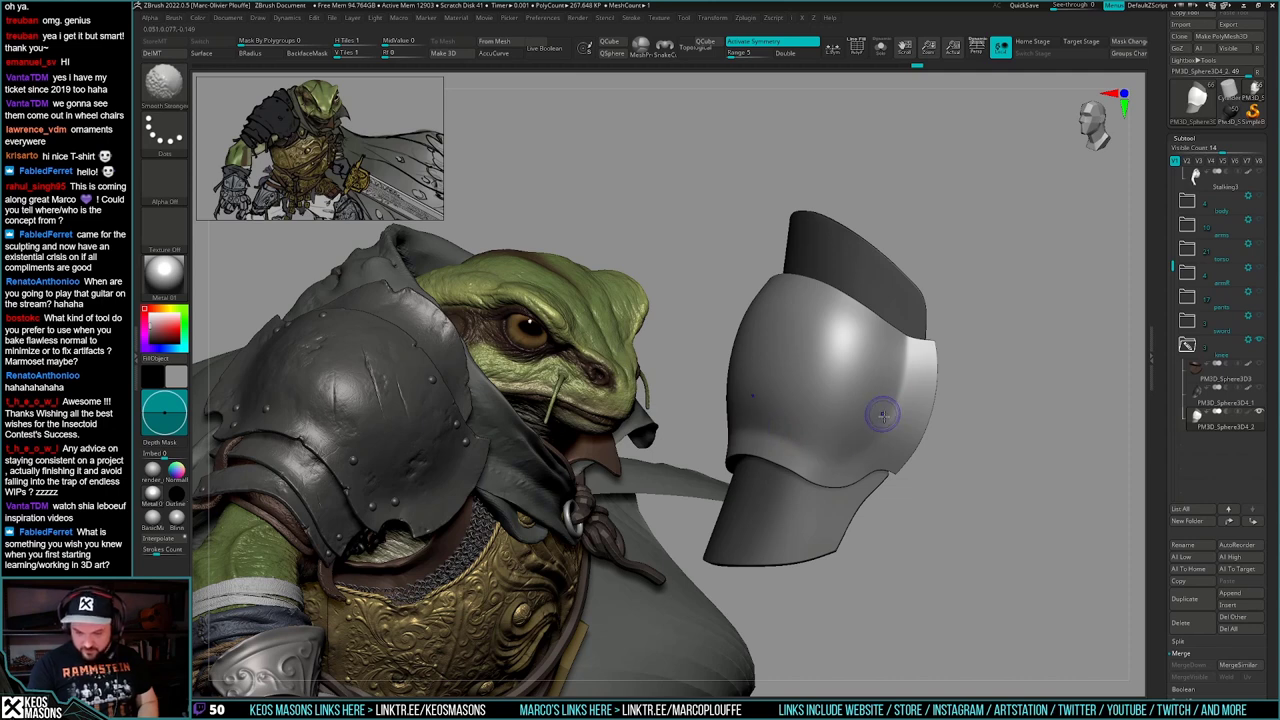
mouse_move(883, 415)
left_mouse_down("shift")
mouse_move(908, 405)
mouse_move(908, 364)
mouse_move(883, 434)
mouse_move(898, 388)
mouse_move(761, 420)
left_mouse_up("shift")
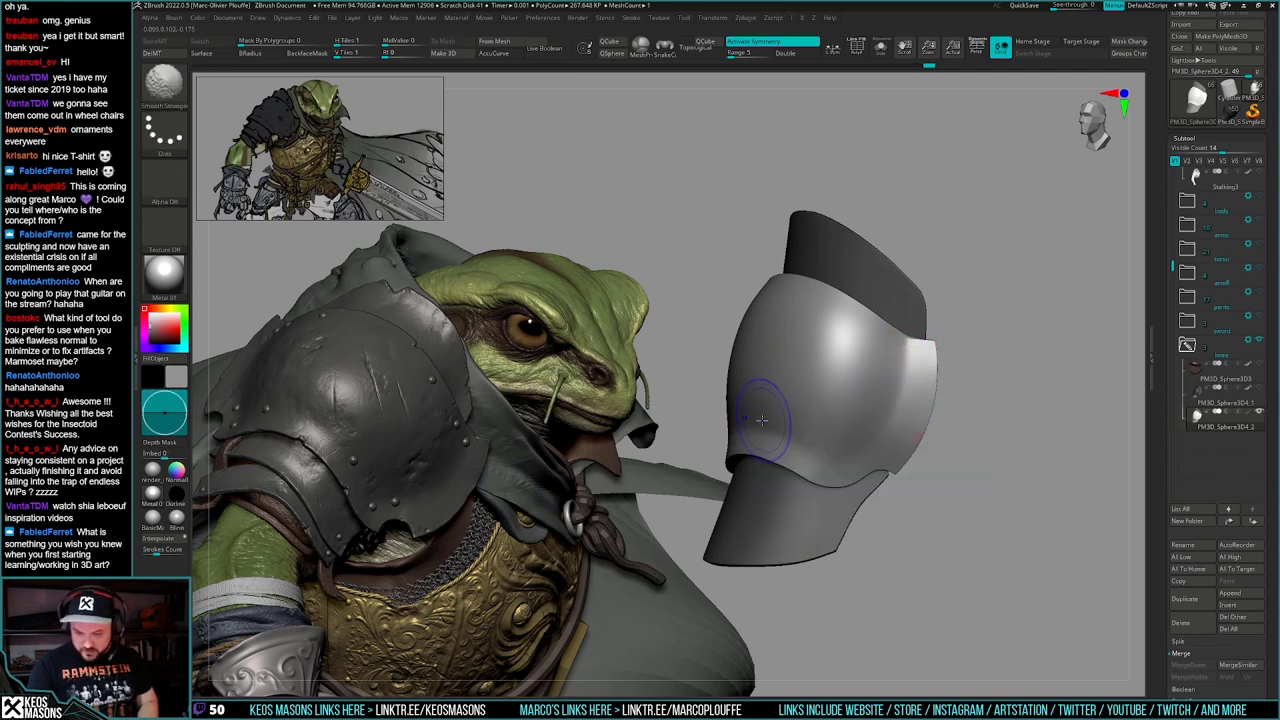
mouse_move(846, 440)
right_mouse_down()
mouse_move(911, 351)
mouse_move(886, 343)
mouse_move(924, 329)
mouse_move(886, 350)
mouse_move(908, 366)
mouse_move(900, 421)
mouse_move(914, 416)
right_mouse_up()
mouse_move(914, 416)
right_mouse_down("ctrl")
mouse_move(928, 420)
mouse_move(906, 434)
mouse_move(900, 401)
right_mouse_up("ctrl")
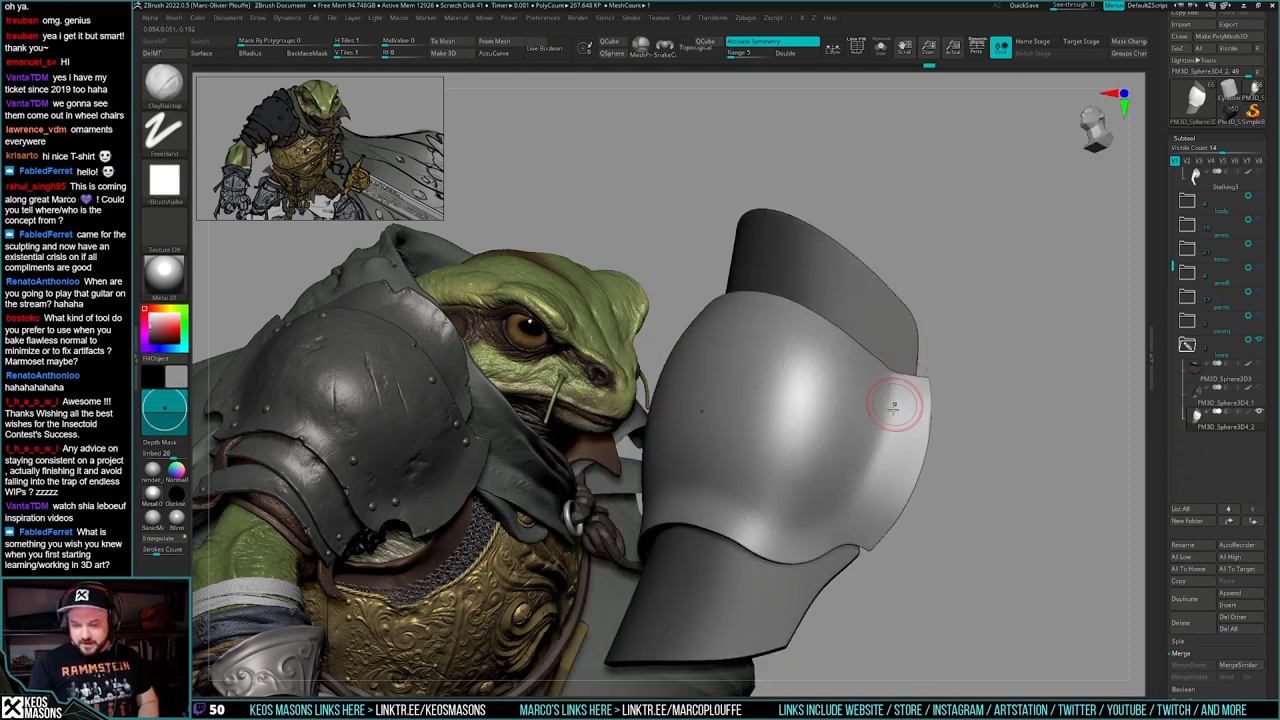
left_click_drag(900, 401, 888, 391, "shift")
mouse_move(849, 503)
right_mouse_down()
mouse_move(862, 474)
mouse_move(877, 480)
mouse_move(891, 404)
mouse_move(909, 464)
mouse_move(956, 504)
mouse_move(977, 456)
mouse_move(951, 462)
mouse_move(983, 472)
mouse_move(971, 429)
mouse_move(997, 434)
mouse_move(983, 494)
mouse_move(1000, 443)
mouse_move(977, 454)
right_mouse_up()
key("shift+f")
key("shift+f")
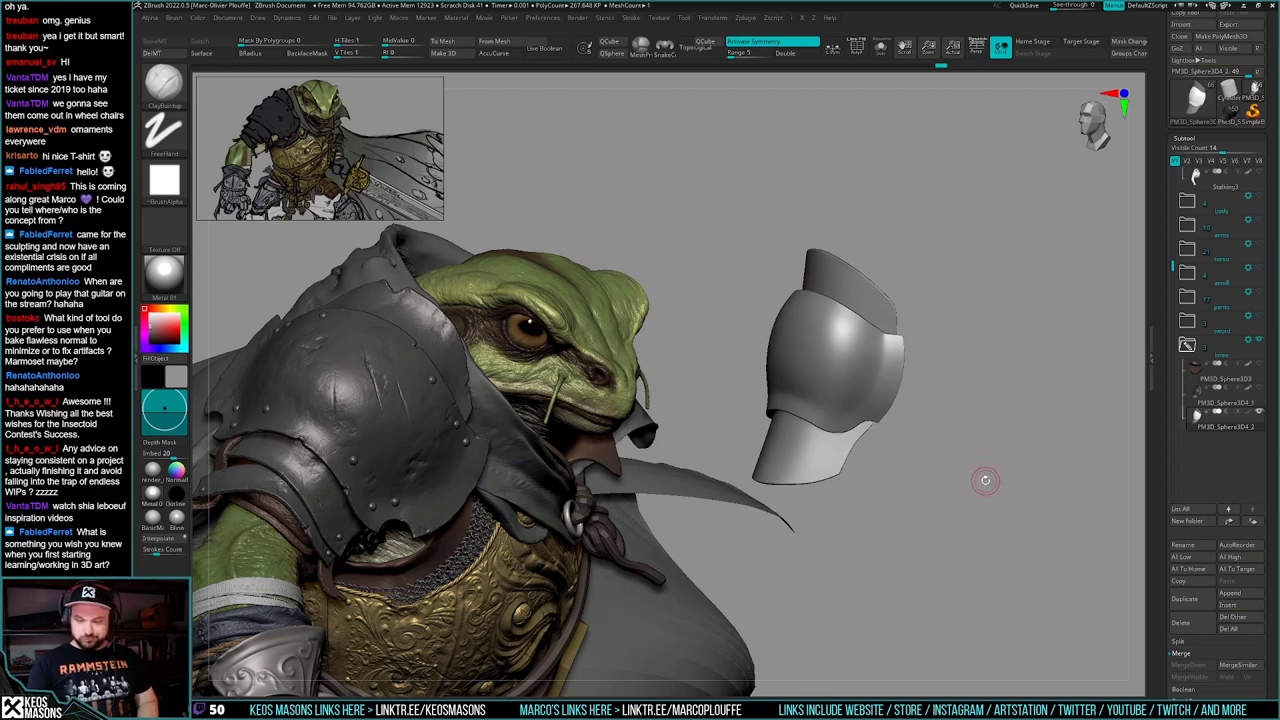
- Apply the Metal 01 material to the armor piece to match the shoulder armor
right_click_drag(985, 481, 970, 475)
right_click_drag(970, 475, 999, 449, "alt")
key("c")
key("space")
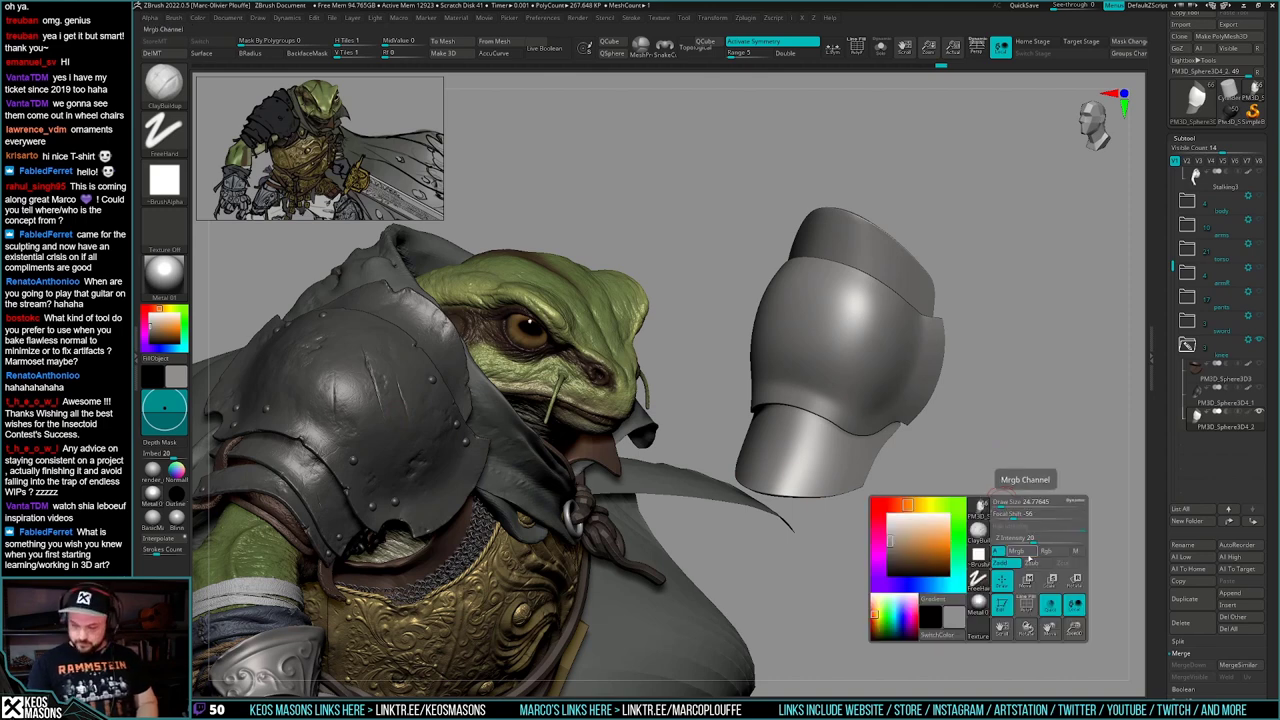
left_click(1026, 513)
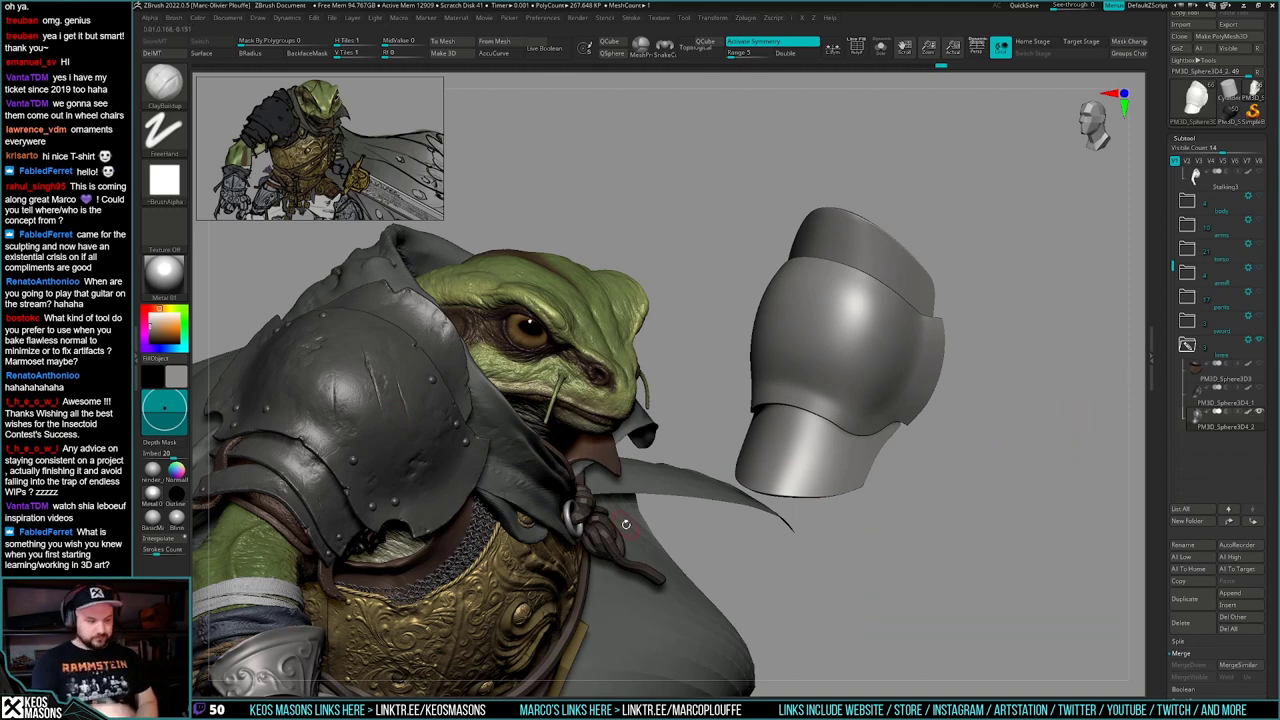
left_click(178, 284)
left_click(338, 459)
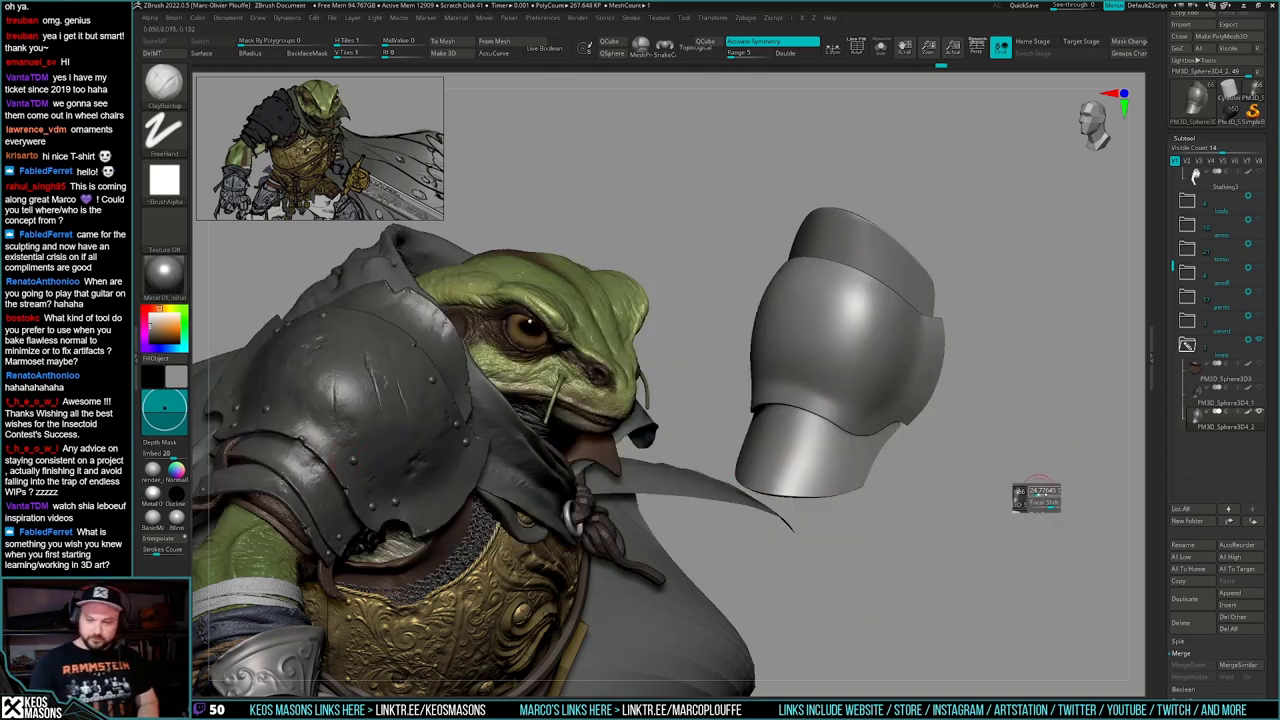
key("space")
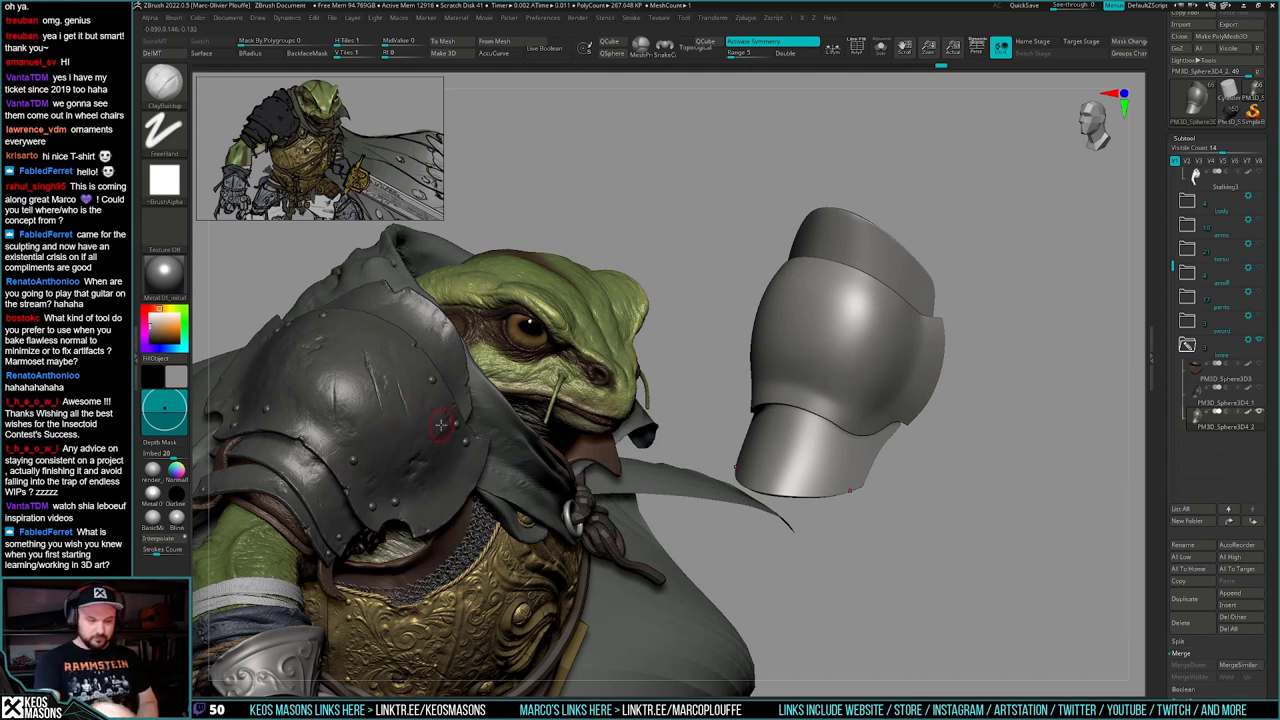
key("space")
left_click_drag(1158, 512, 1158, 94)
key("ctrl+z")
- Examine the shape and metal shading of the armor piece from several angles
mouse_move(957, 506)
left_mouse_down()
mouse_move(935, 517)
mouse_move(963, 525)
left_mouse_up()
left_click_drag(963, 525, 953, 492)
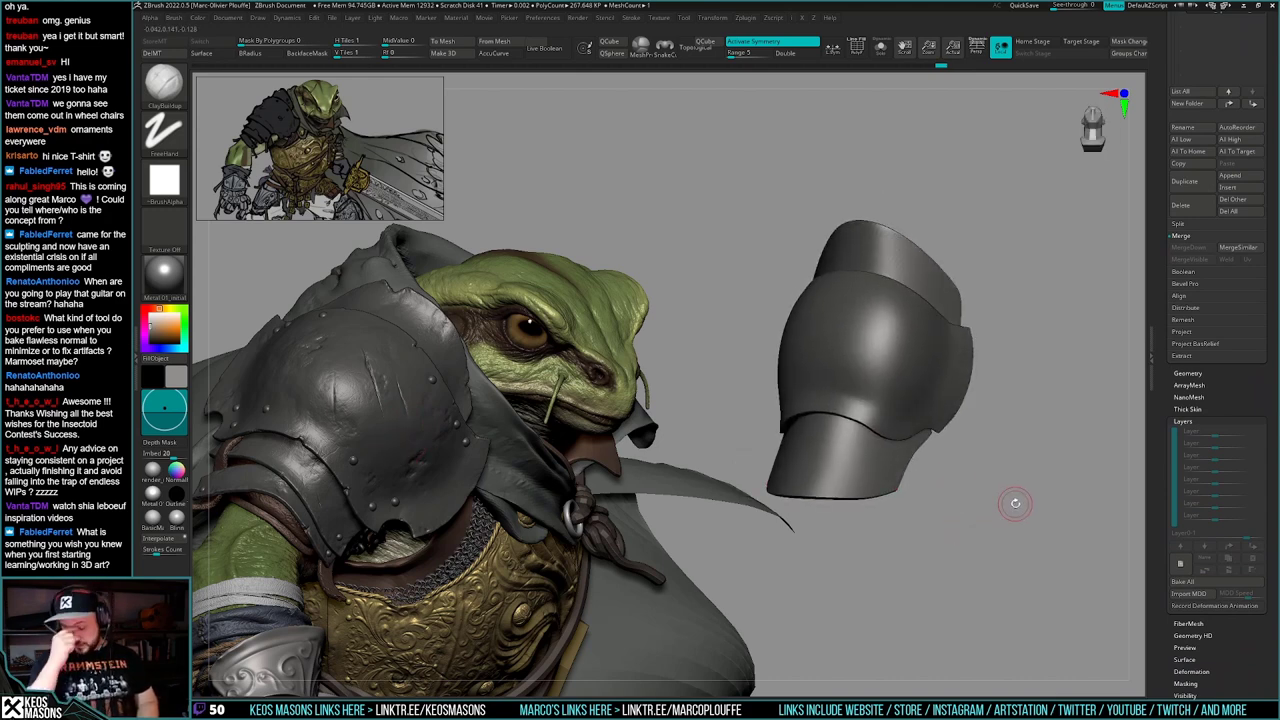
left_click_drag(1015, 503, 995, 488)
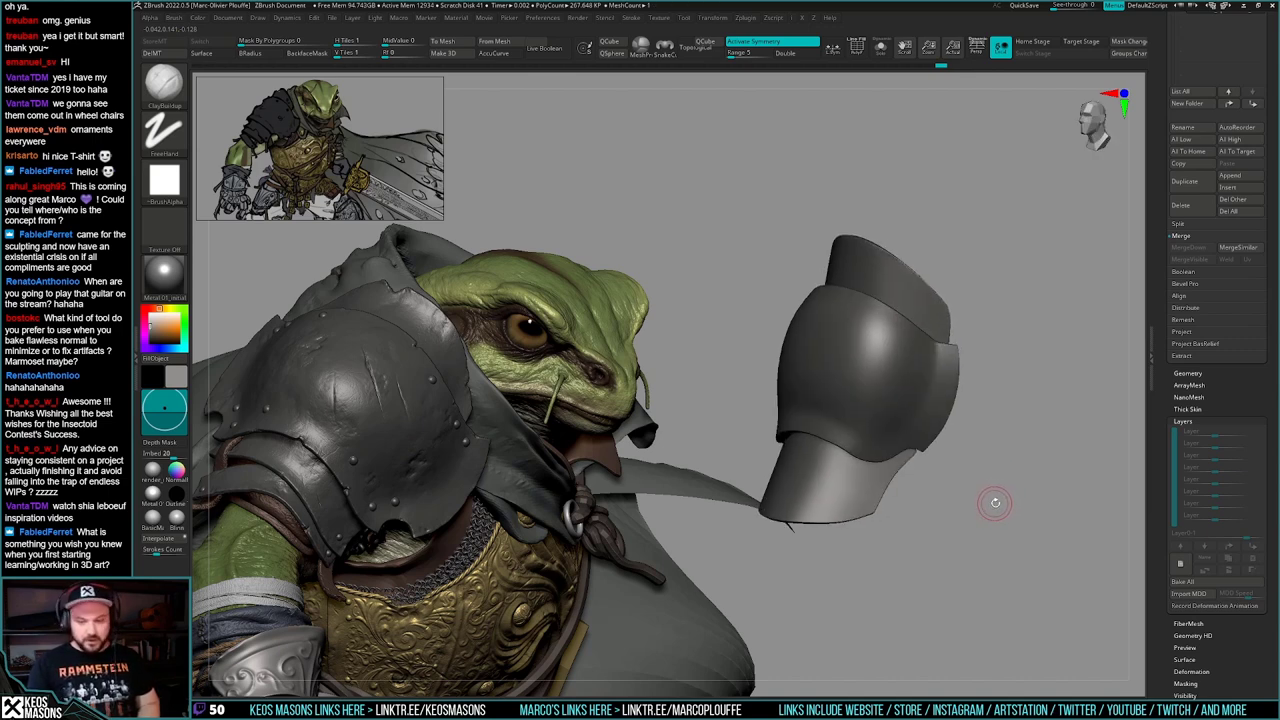
mouse_move(995, 502)
left_mouse_down()
mouse_move(993, 482)
mouse_move(1006, 494)
mouse_move(1015, 484)
mouse_move(1004, 487)
left_mouse_up()
left_click_drag(1189, 71, 1189, 533)
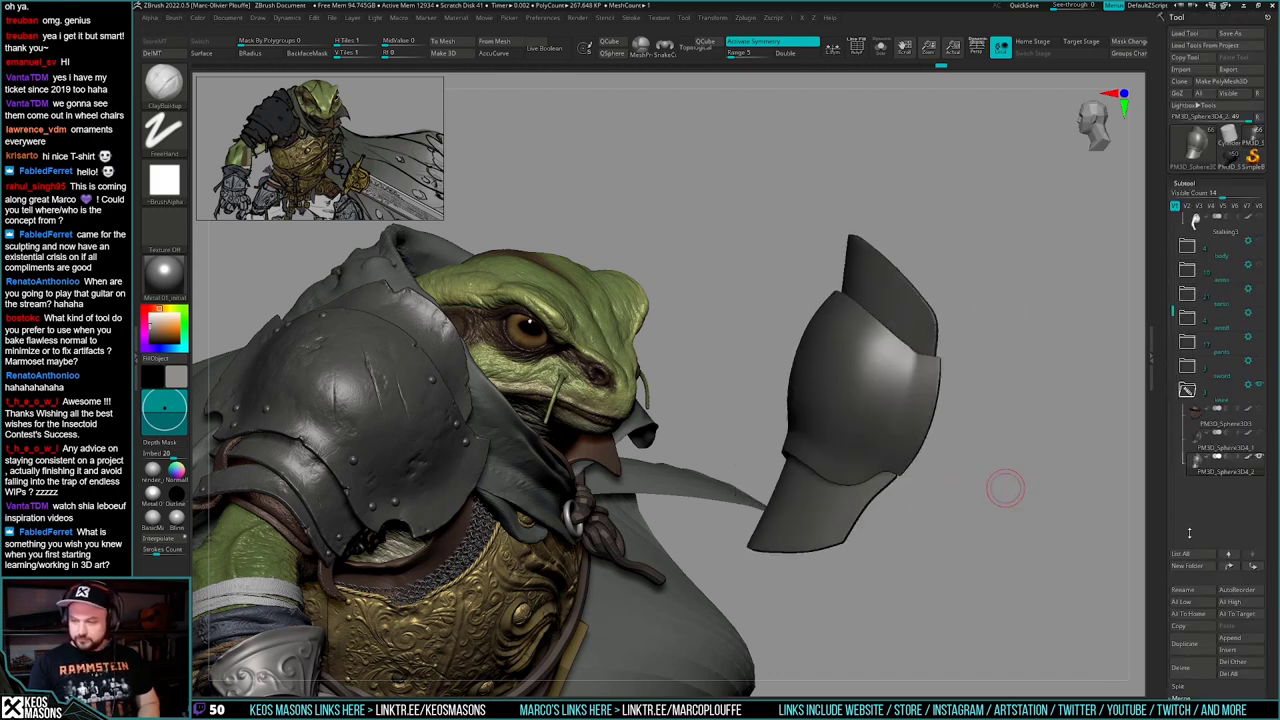
left_click_drag(962, 494, 980, 468, "alt")
left_click_drag(980, 468, 969, 504)
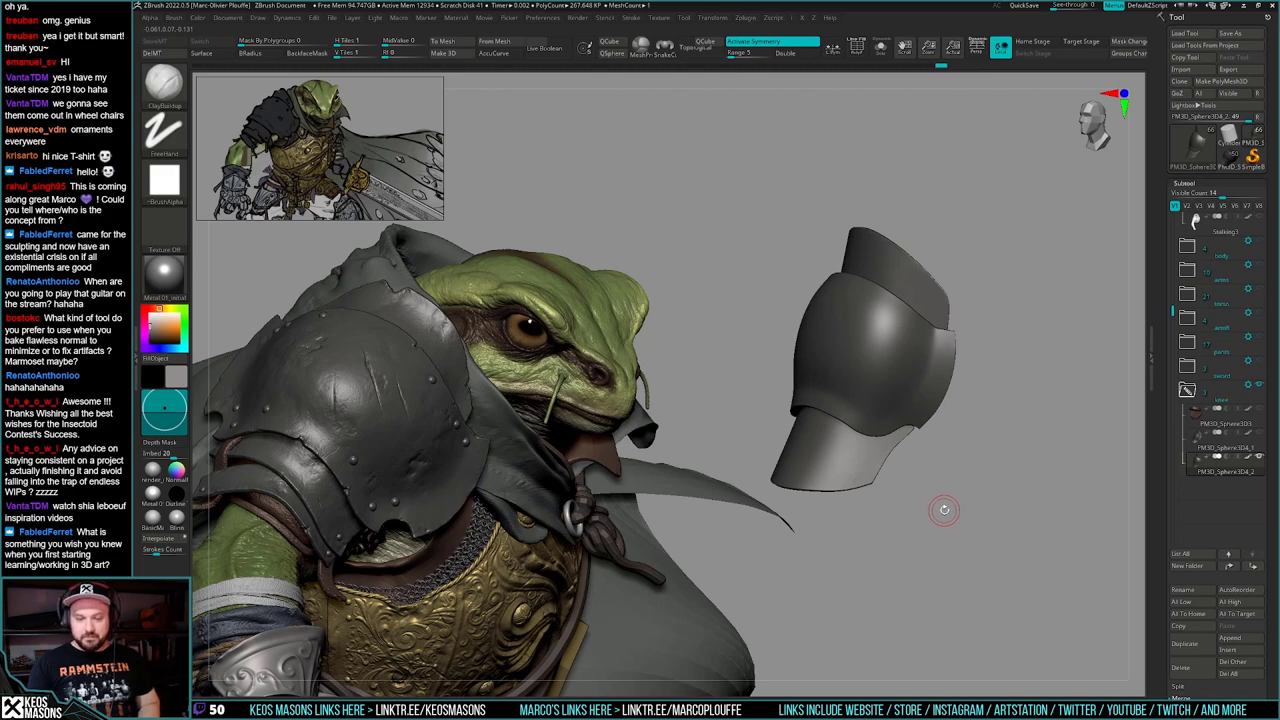
left_click_drag(944, 510, 952, 463)
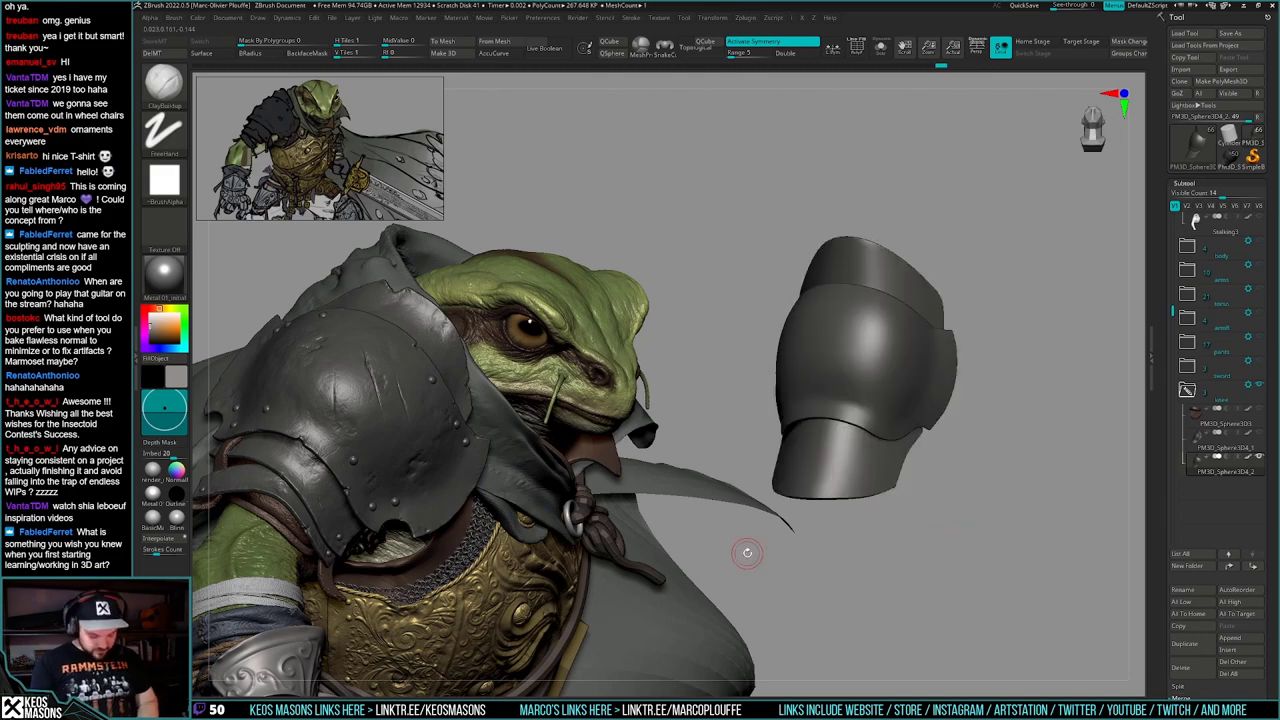
key("b")
left_click(1139, 441)
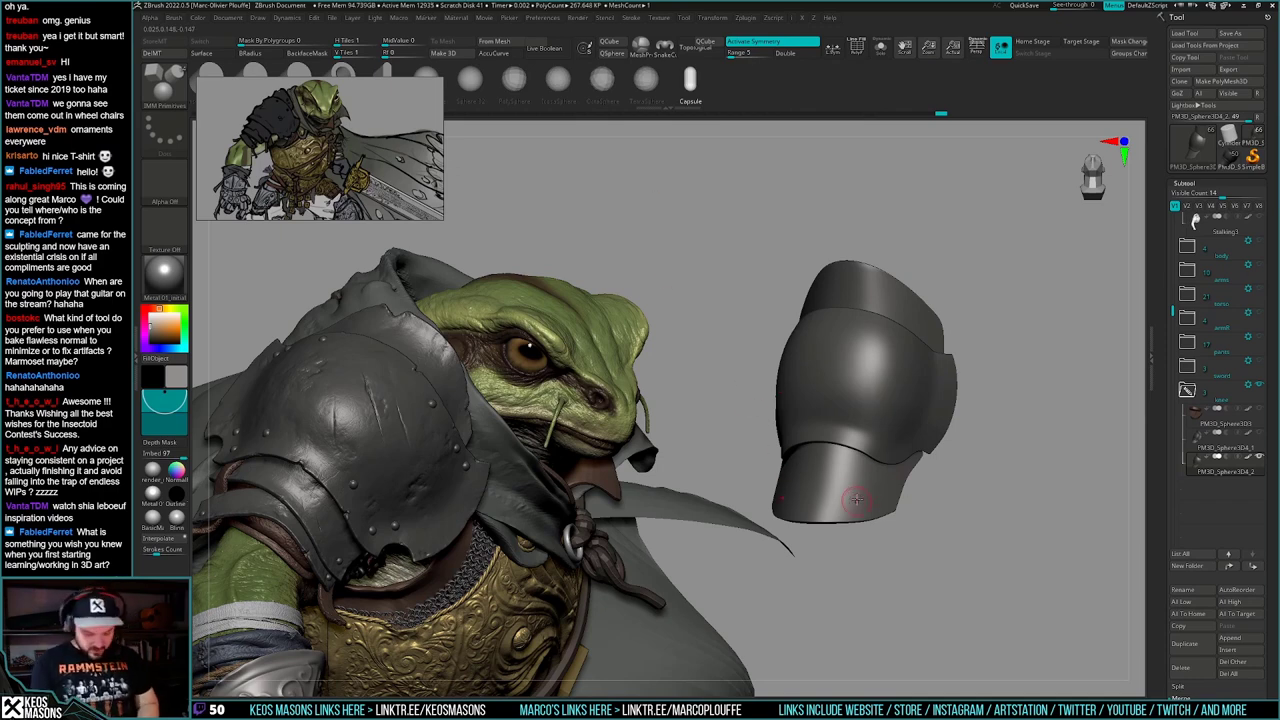
key("b")
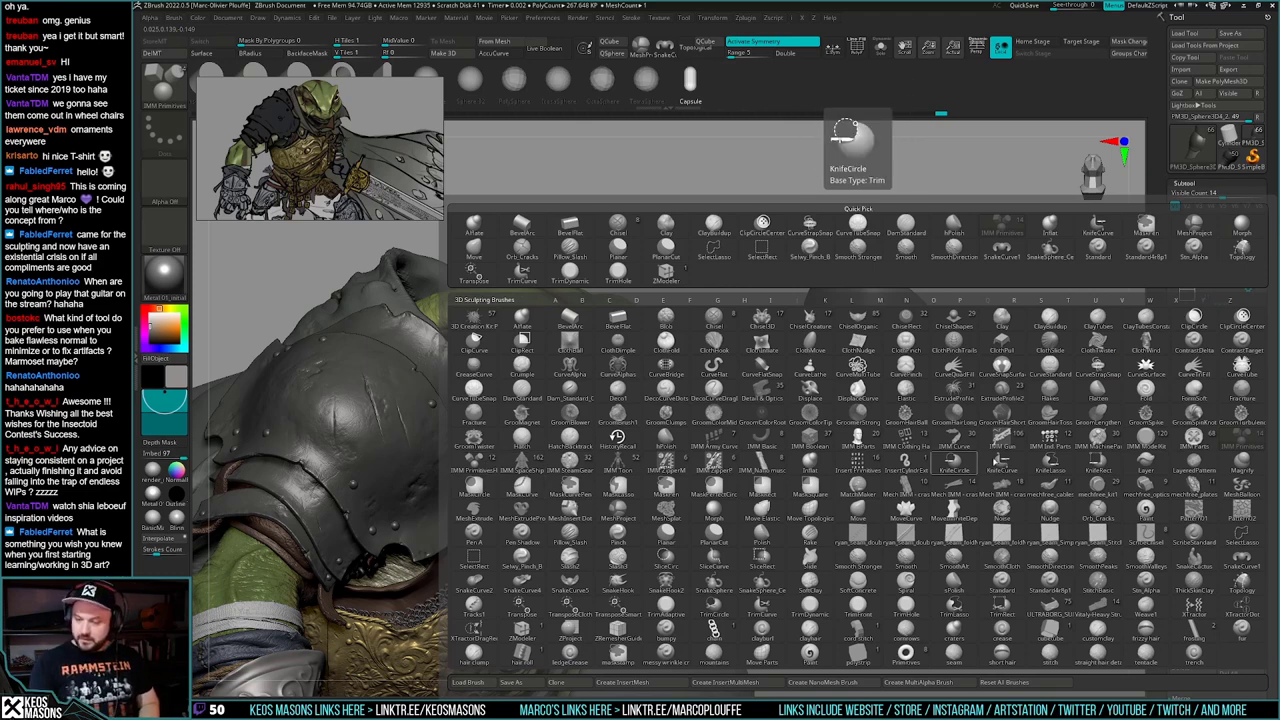
left_click(1099, 441)
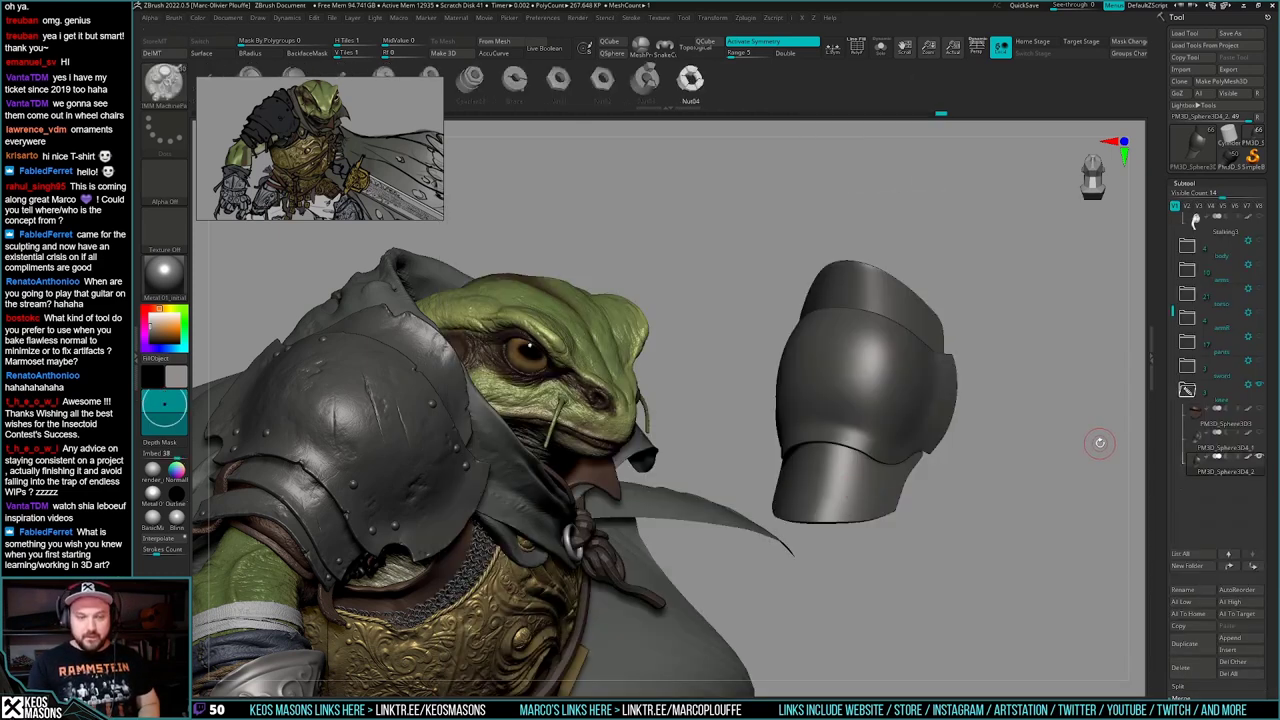
- Choose the IMM ModelKit brush and pick its plain domed fastener as the rivet shape
key("b")
left_click(1149, 441)
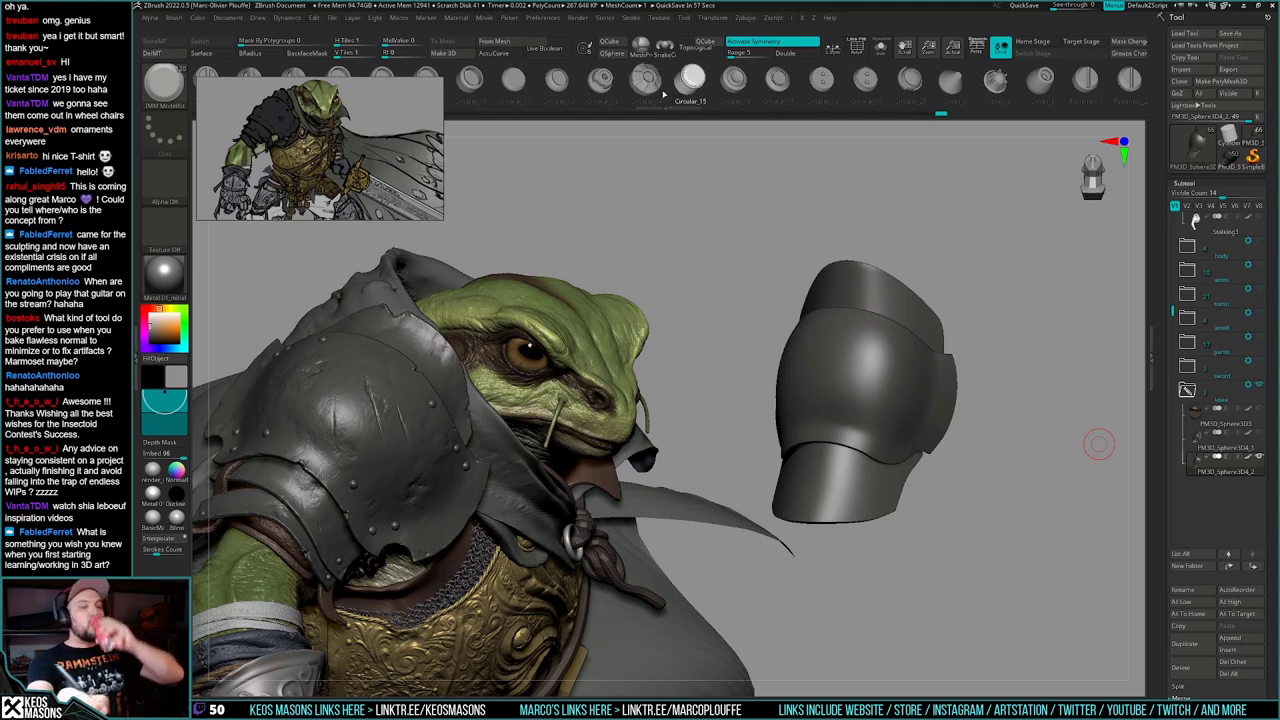
left_click_drag(1097, 86, 602, 230)
left_click(811, 86)
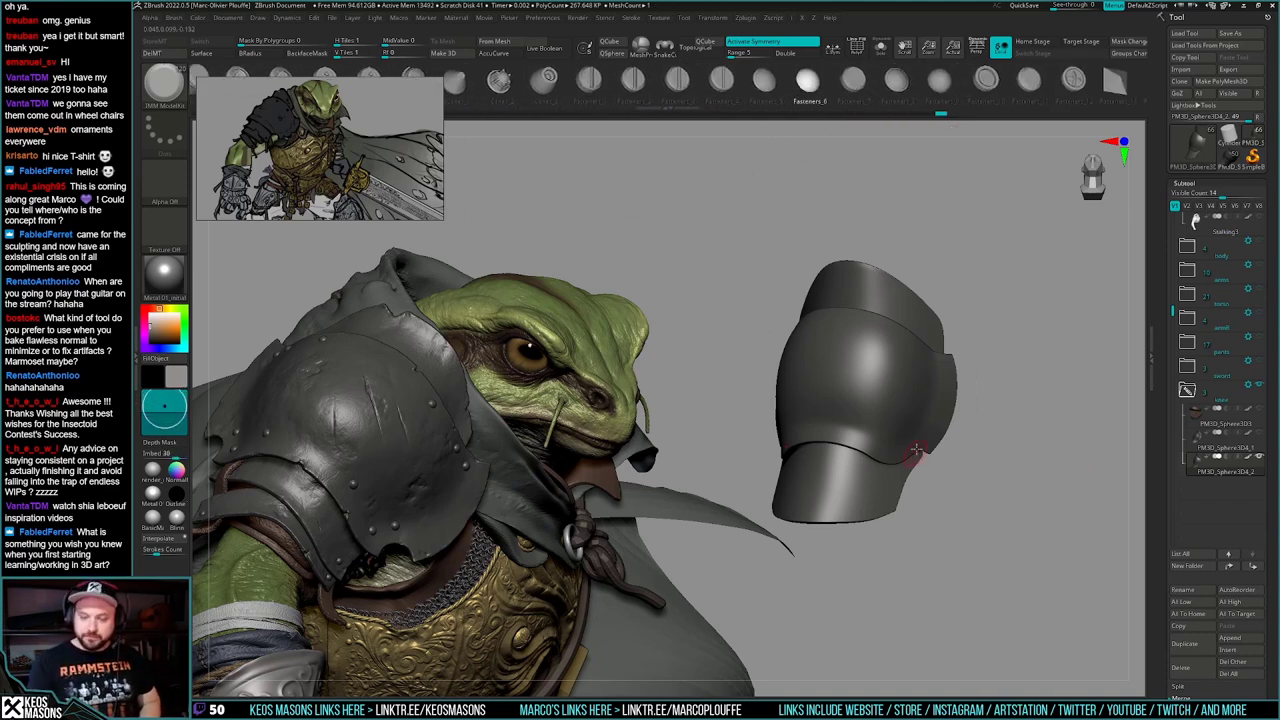
- Duplicate the armor piece and try a rivet near the middle plate's lower side corner on the copy
left_click_drag(924, 462, 865, 468, "alt")
key("space")
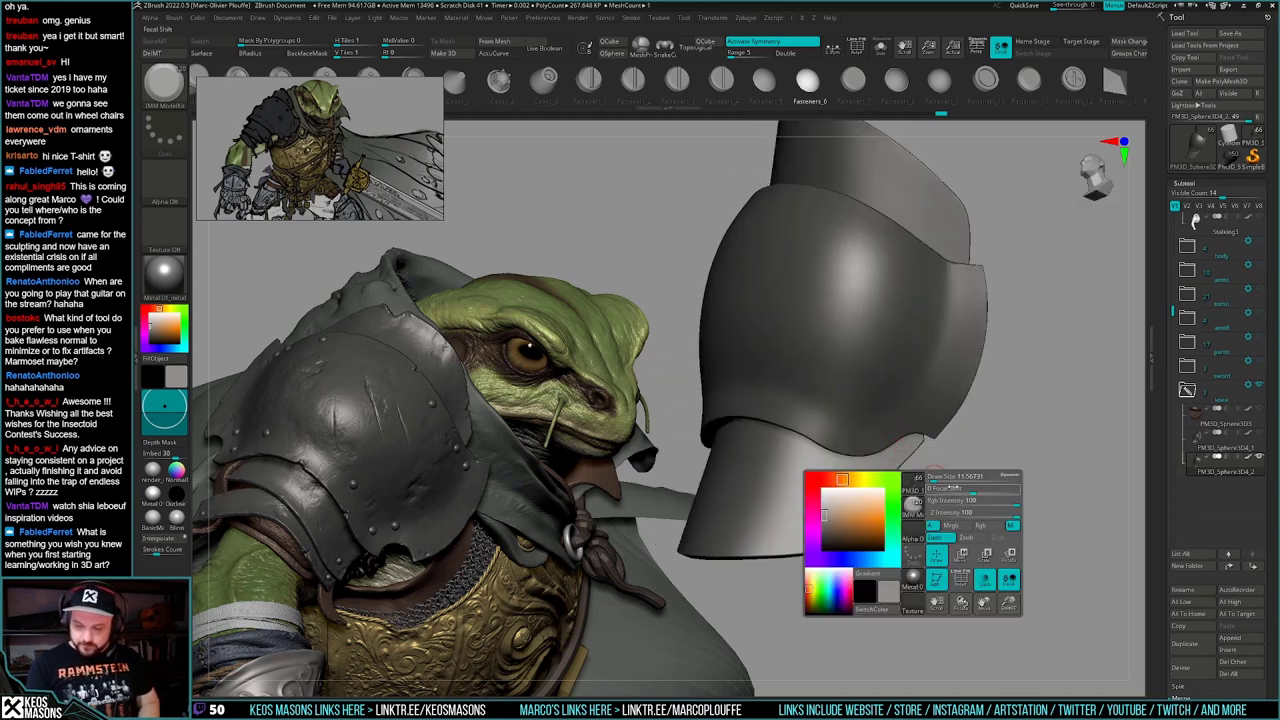
left_click_drag(1170, 645, 1172, 422)
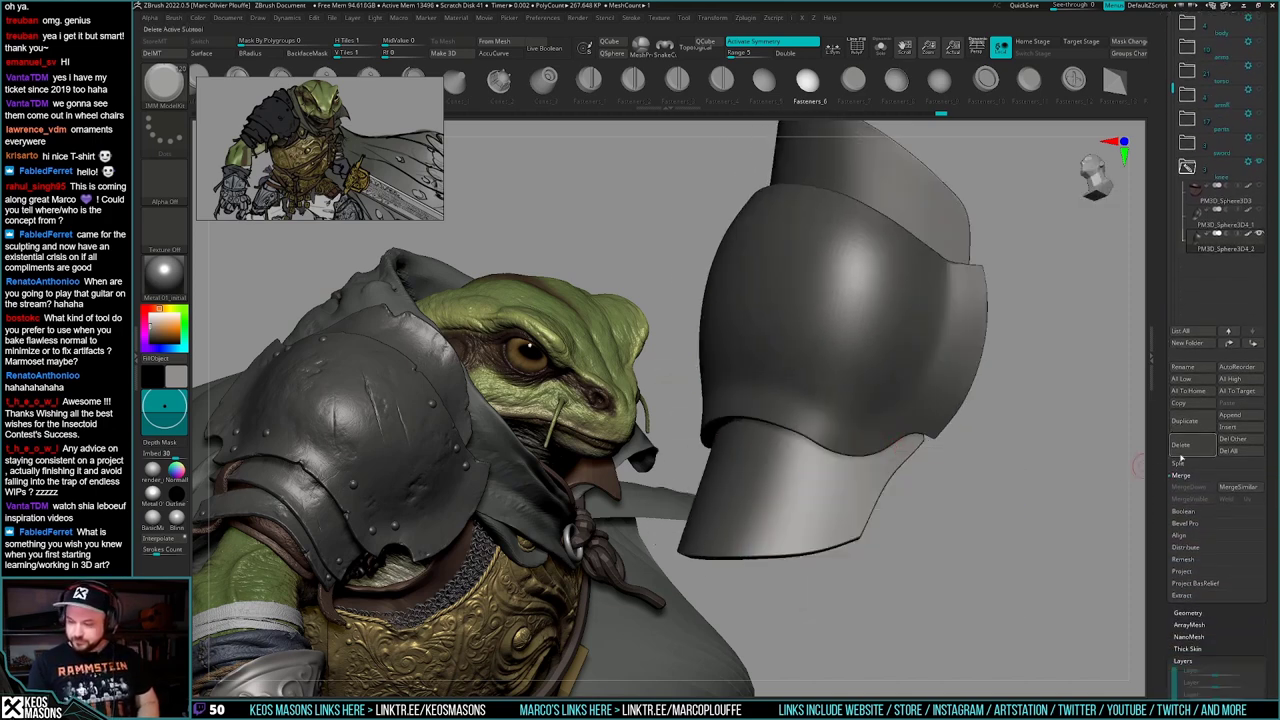
left_click(1198, 431)
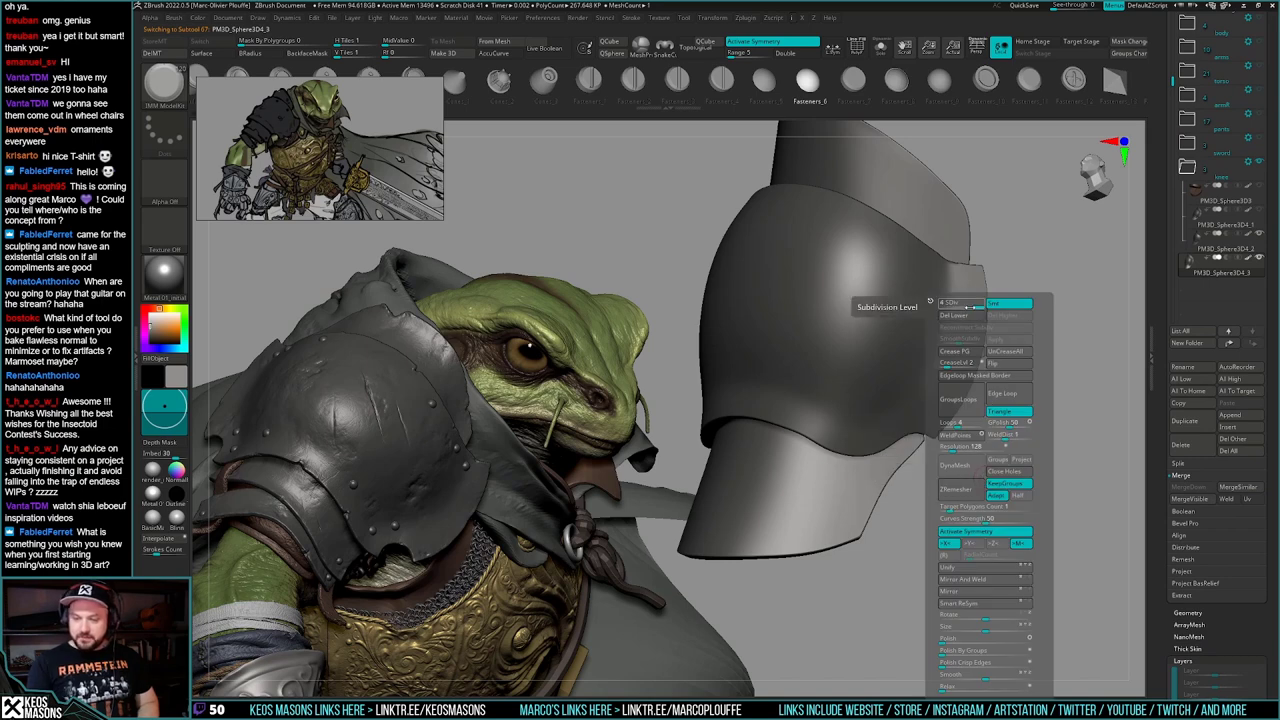
right_click_drag(869, 439, 885, 421)
left_click_drag(861, 431, 872, 445)
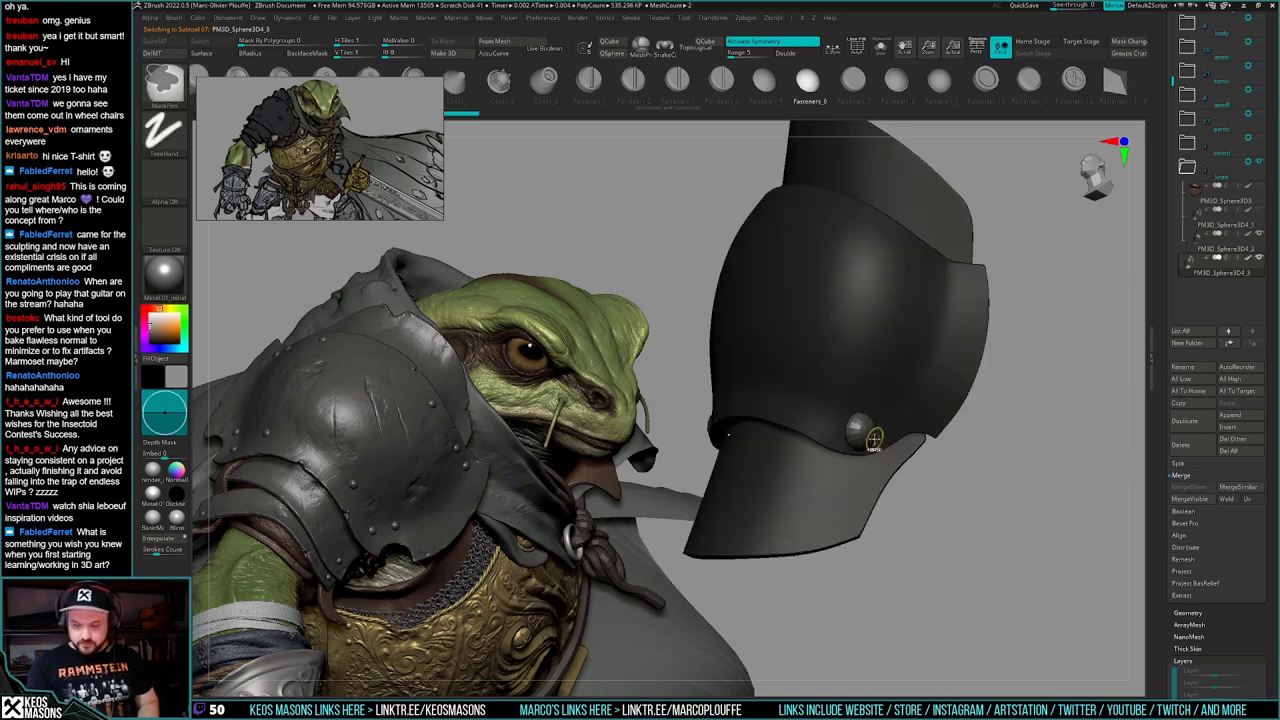
key("ctrl+z")
- Show the arms folder and examine the rivets on the existing shoulder armor as a reference for size and placement
right_click_drag(846, 501, 985, 455)
right_click_drag(985, 455, 957, 509)
left_click_drag(1165, 118, 1165, 321)
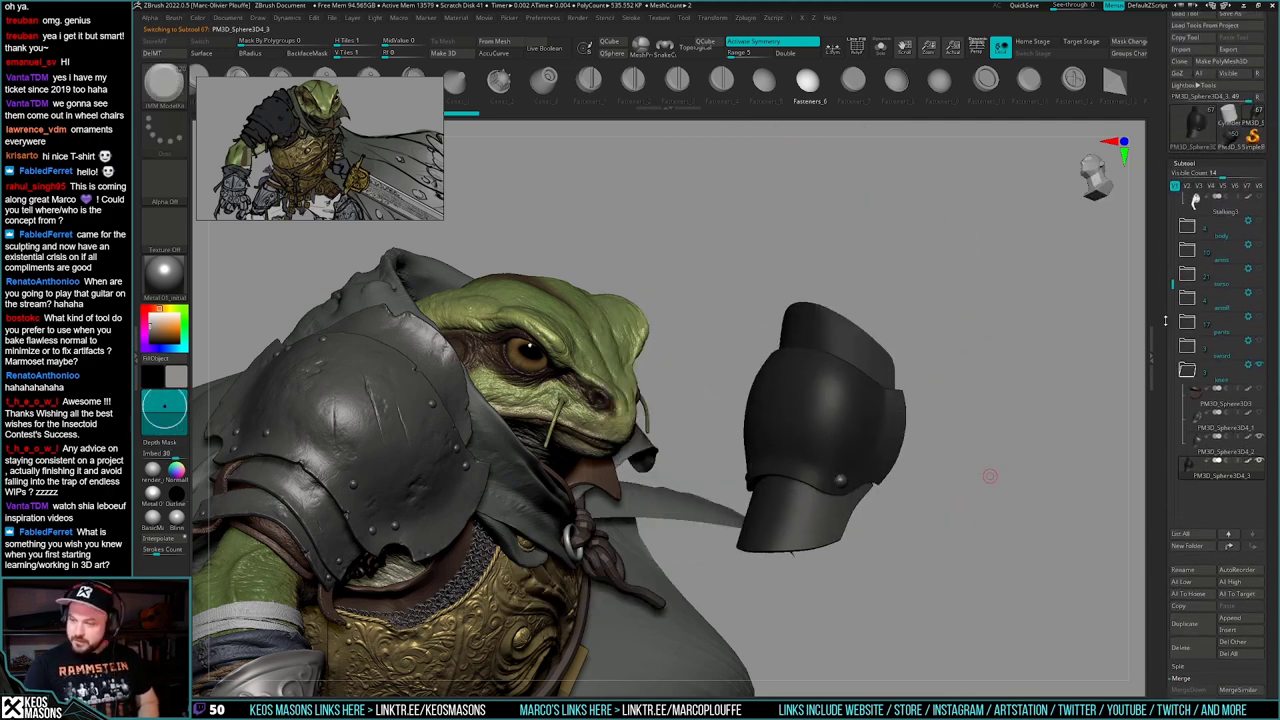
left_click(1260, 245)
right_click_drag(965, 368, 963, 640, "alt")
right_click_drag(963, 640, 845, 641, "alt")
right_click_drag(815, 335, 826, 635, "alt")
mouse_move(826, 449)
right_mouse_down()
mouse_move(836, 468)
mouse_move(846, 455)
mouse_move(841, 473)
right_mouse_up()
right_click_drag(916, 574, 914, 517, "alt")
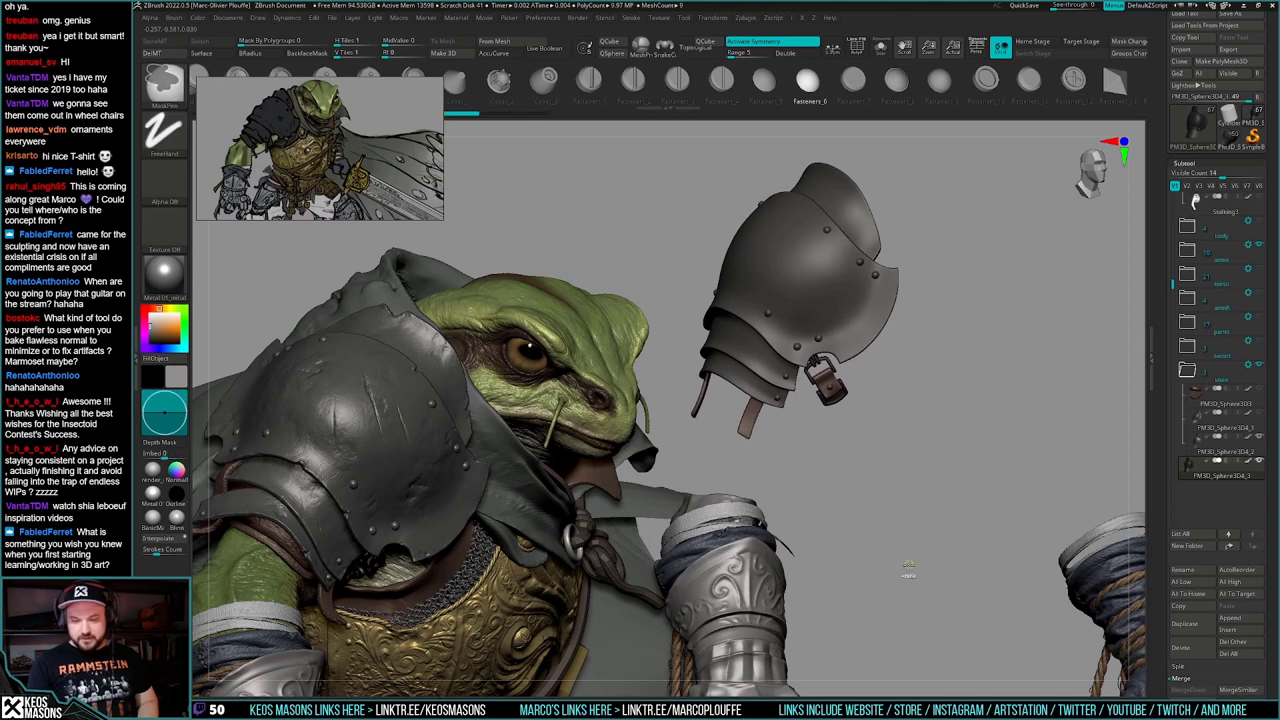
- Try placing a rivet near the middle plate's lower side corner, undoing each attempt
mouse_move(909, 574)
right_mouse_down("ctrl")
mouse_move(897, 494)
mouse_move(872, 512)
mouse_move(866, 470)
right_mouse_up("ctrl")
right_click_drag(866, 470, 908, 446)
key("shift+s")
mouse_move(908, 446)
right_mouse_down()
mouse_move(924, 474)
mouse_move(909, 468)
right_mouse_up()
key("ctrl+z")
left_click_drag(909, 460, 922, 470)
right_click_drag(930, 472, 970, 506)
key("ctrl+z")
left_click_drag(904, 459, 920, 465)
key("ctrl+z")
- Try placing rivets near the middle plate's upper and lower side corners using the brush's Draw Size, and undo them
key("space")
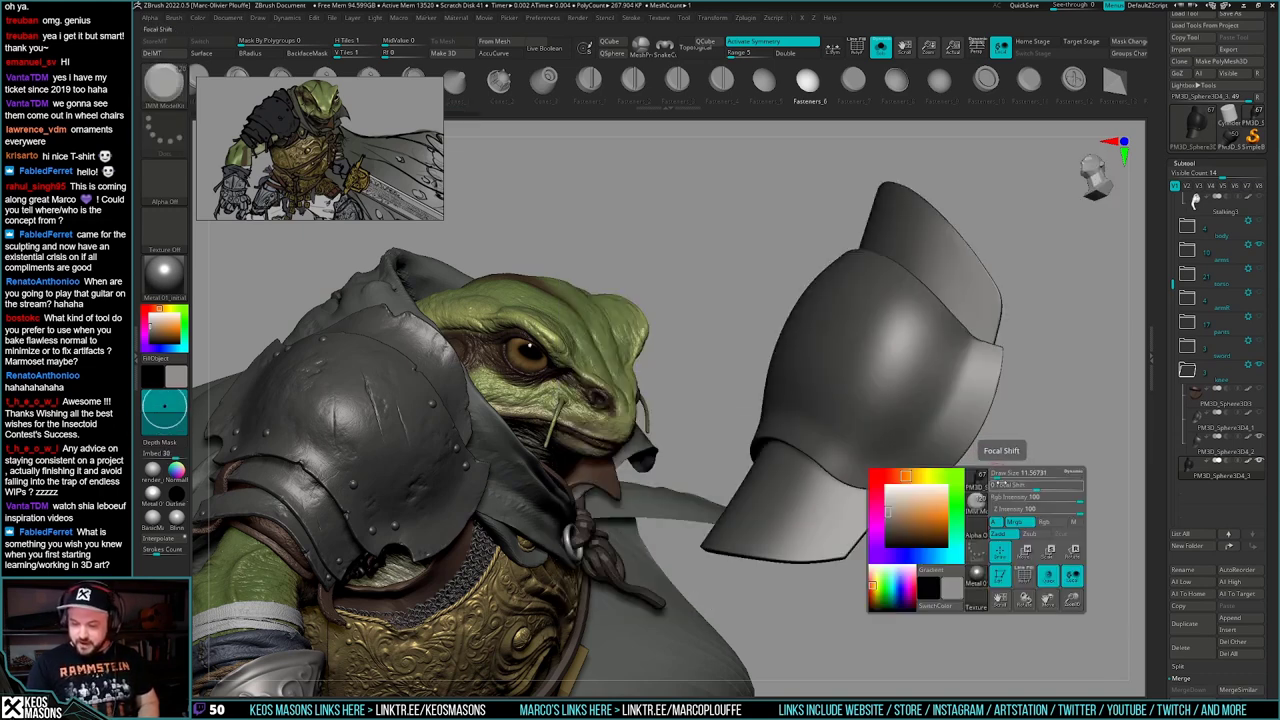
left_click(998, 474)
left_click_drag(998, 475, 996, 475)
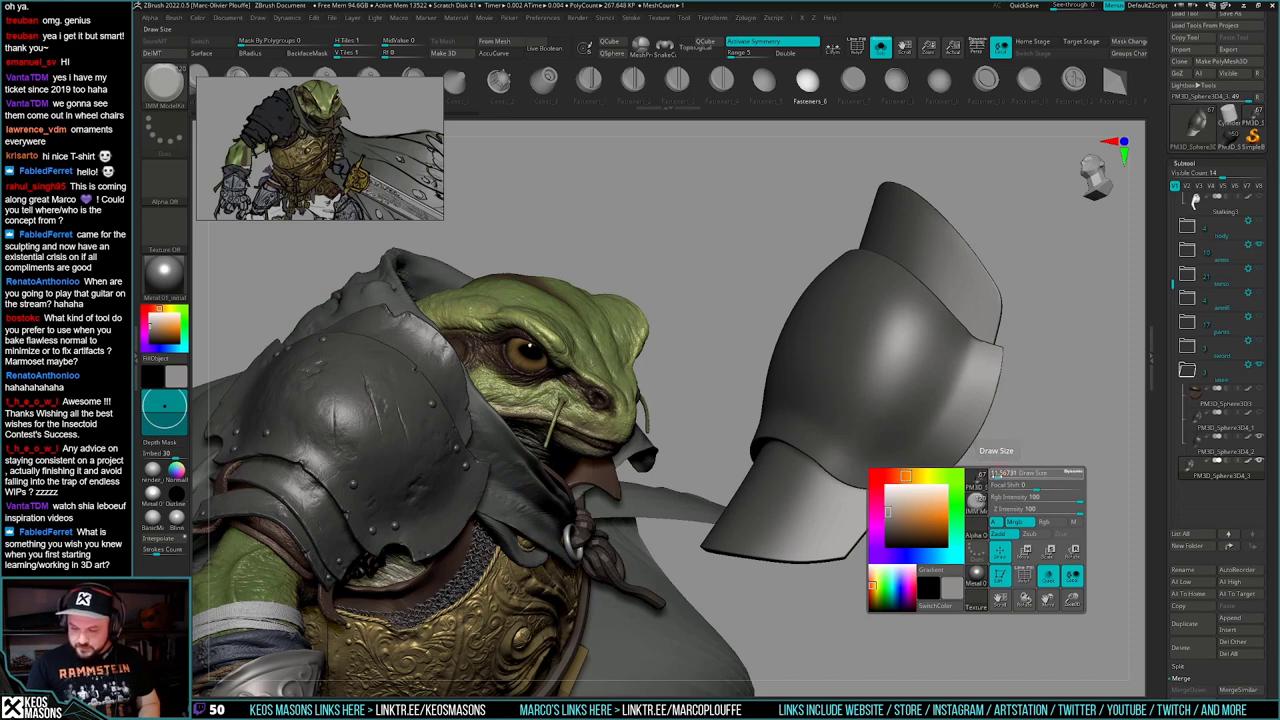
left_click(997, 475)
left_click(998, 476)
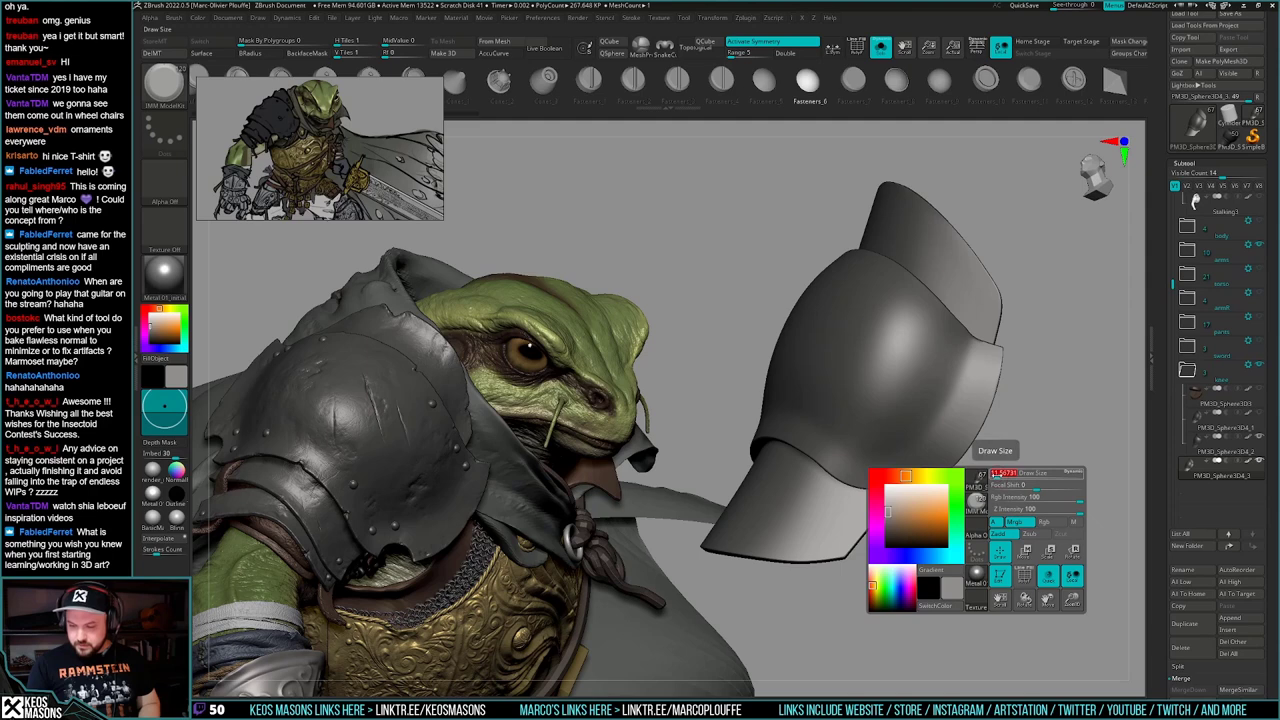
left_click_drag(955, 341, 972, 366)
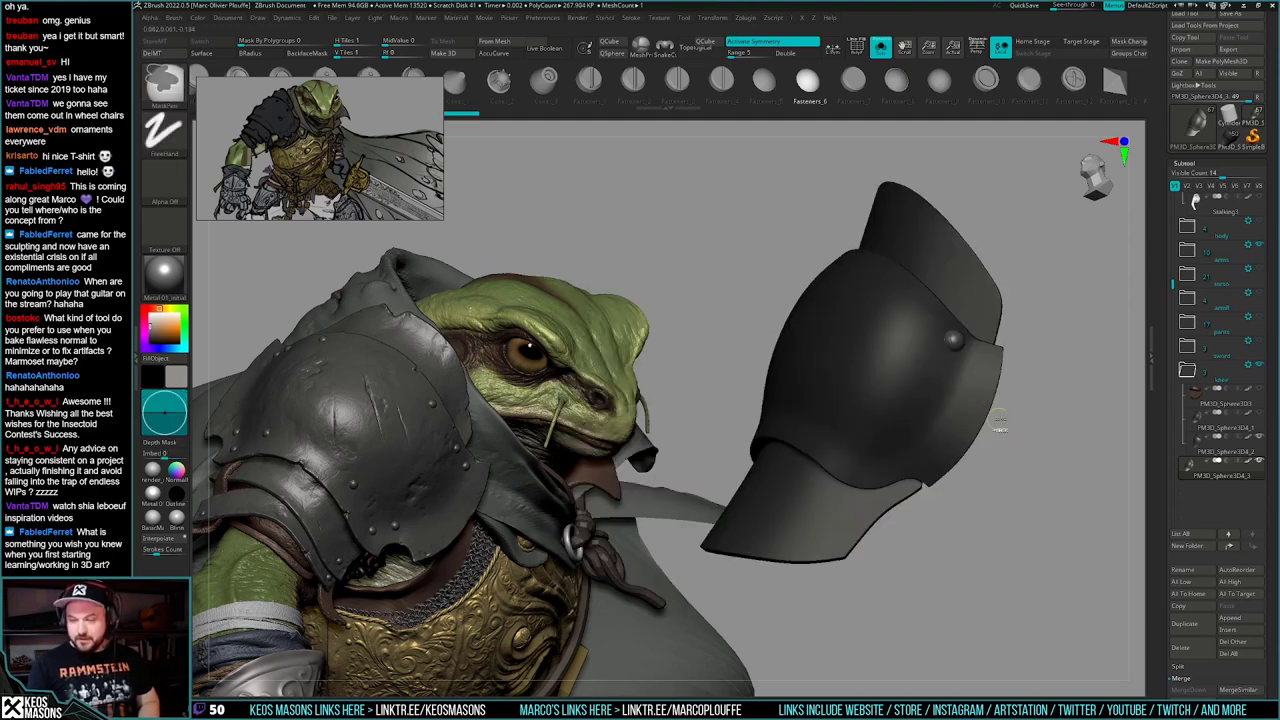
mouse_move(1005, 473)
left_mouse_down()
mouse_move(1080, 470)
mouse_move(1007, 460)
mouse_move(990, 484)
left_mouse_up()
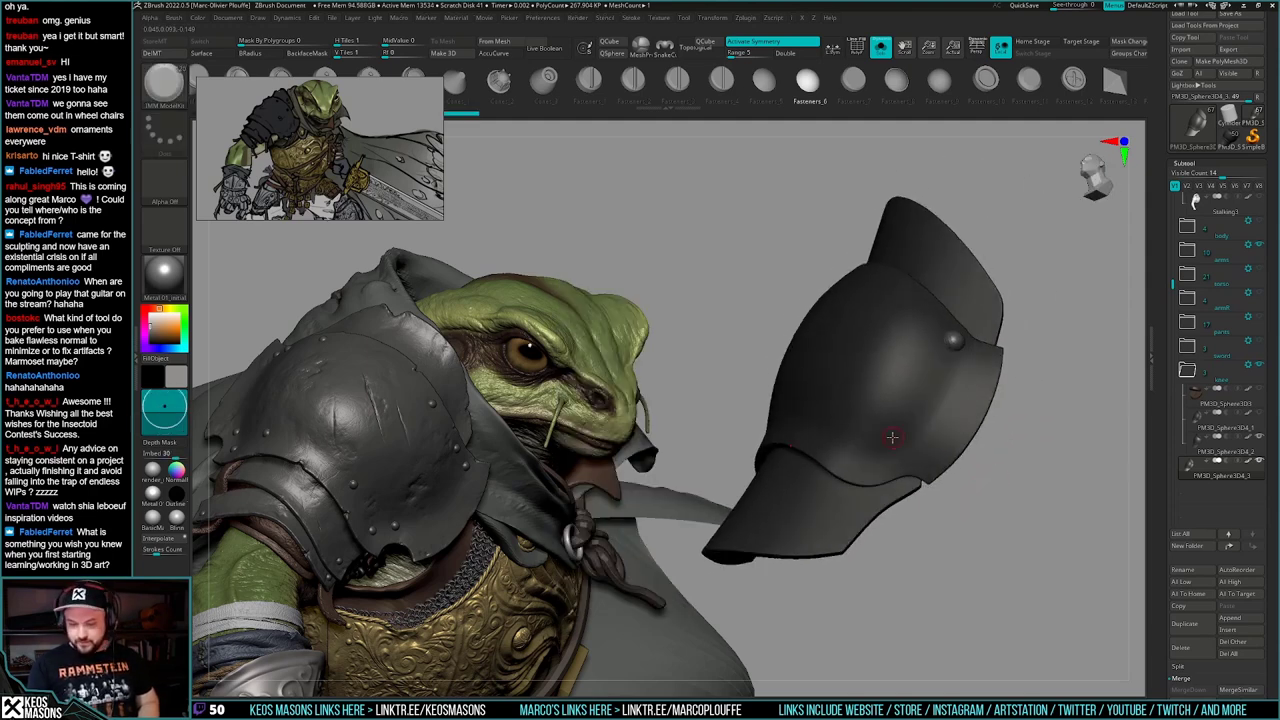
left_click_drag(888, 435, 898, 450)
mouse_move(1020, 474)
left_mouse_down()
mouse_move(1024, 488)
mouse_move(1034, 457)
left_mouse_up()
key("space")
key("ctrl+z")
key("ctrl+z")
key("ctrl+z")
- Place two large mirrored rivets on the middle plate, one near its upper and one near its lower side corner
left_click_drag(937, 334, 955, 380)
right_click_drag(945, 398, 904, 443)
left_click_drag(887, 435, 907, 472)
right_click_drag(915, 470, 1111, 466)
- Reduce the brush's Draw Size for smaller rivets
key("space")
left_click_drag(1034, 469, 1033, 469)
left_click(1031, 469)
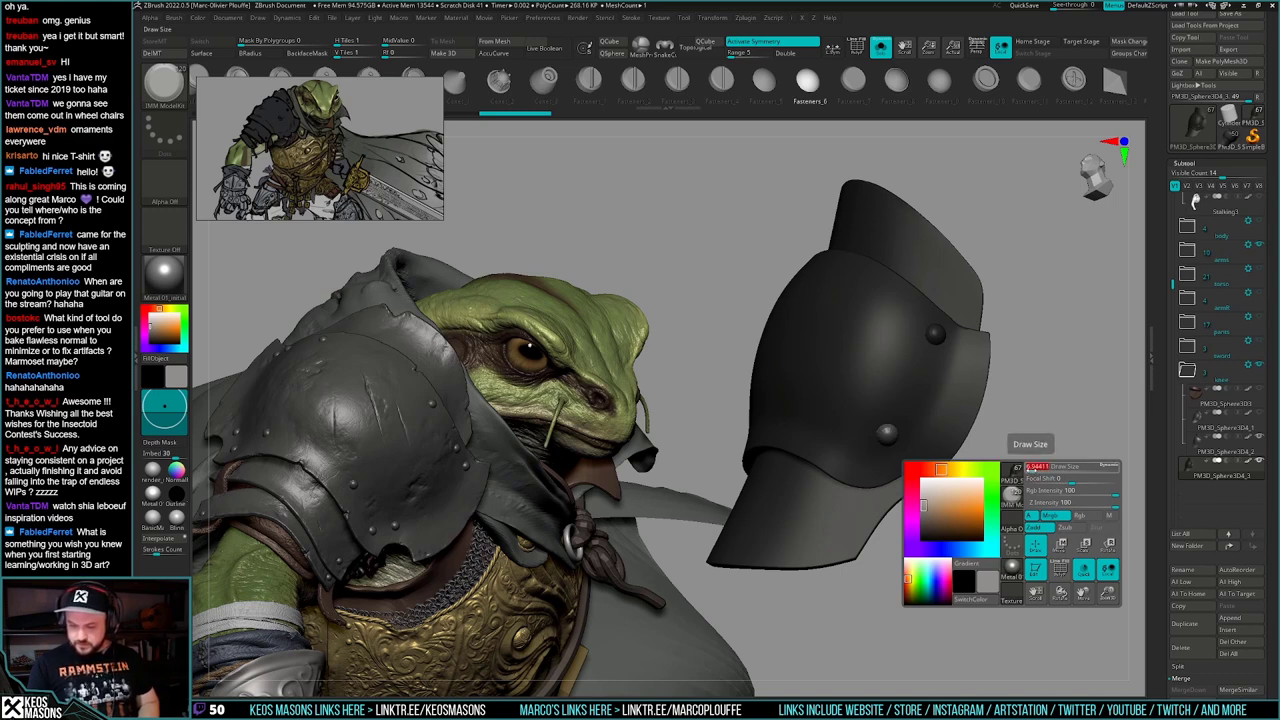
left_click(1031, 469)
- Try smaller rivets close to the middle plate's lower and upper edges, and undo them
mouse_move(889, 472)
right_mouse_down()
mouse_move(880, 483)
mouse_move(885, 465)
mouse_move(932, 448)
mouse_move(919, 443)
right_mouse_up()
left_click_drag(910, 456, 932, 471)
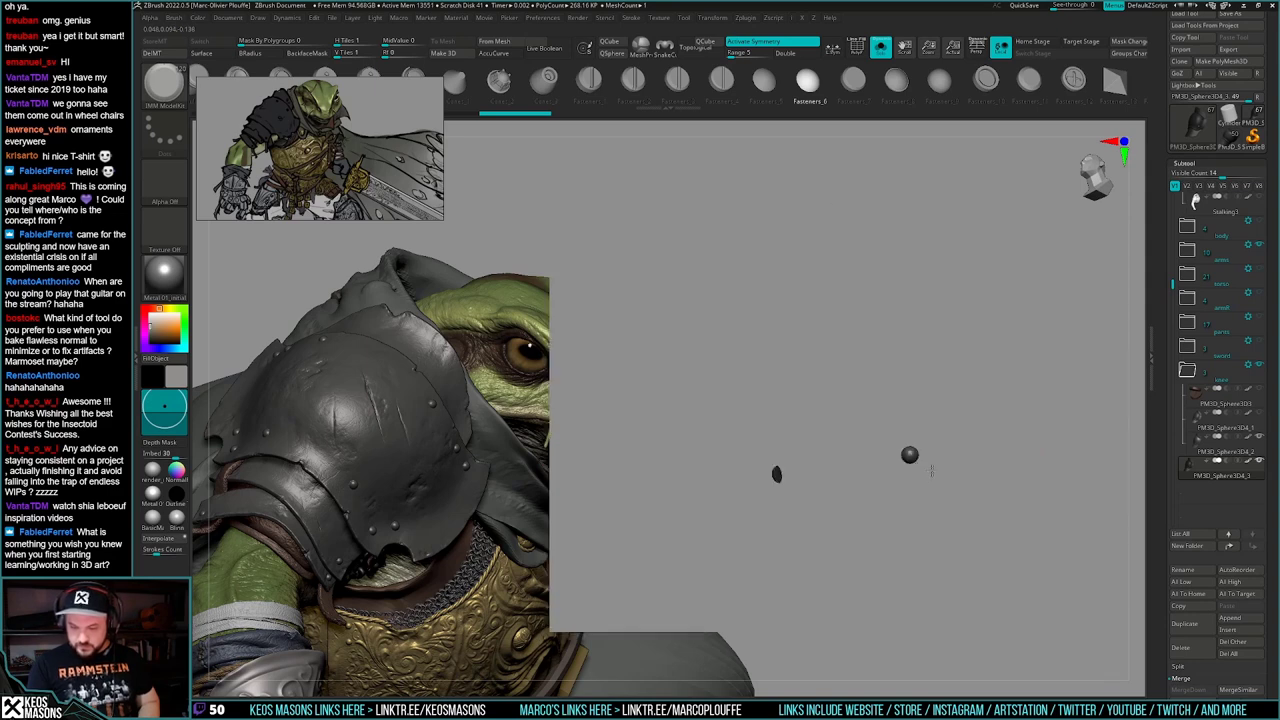
mouse_move(932, 474)
right_mouse_down()
mouse_move(920, 506)
mouse_move(925, 492)
right_mouse_up()
mouse_move(925, 492)
left_mouse_down("ctrl")
mouse_move(905, 460)
mouse_move(932, 475)
left_mouse_up("ctrl")
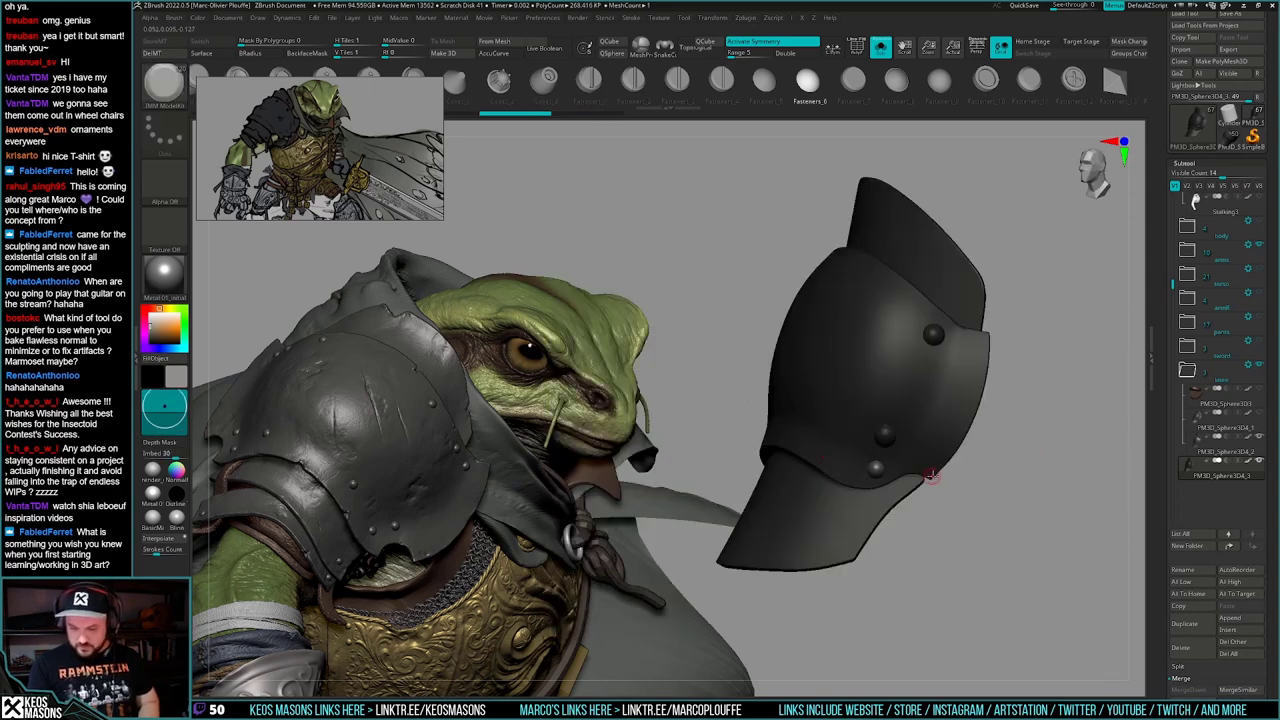
right_click_drag(932, 475, 1022, 465)
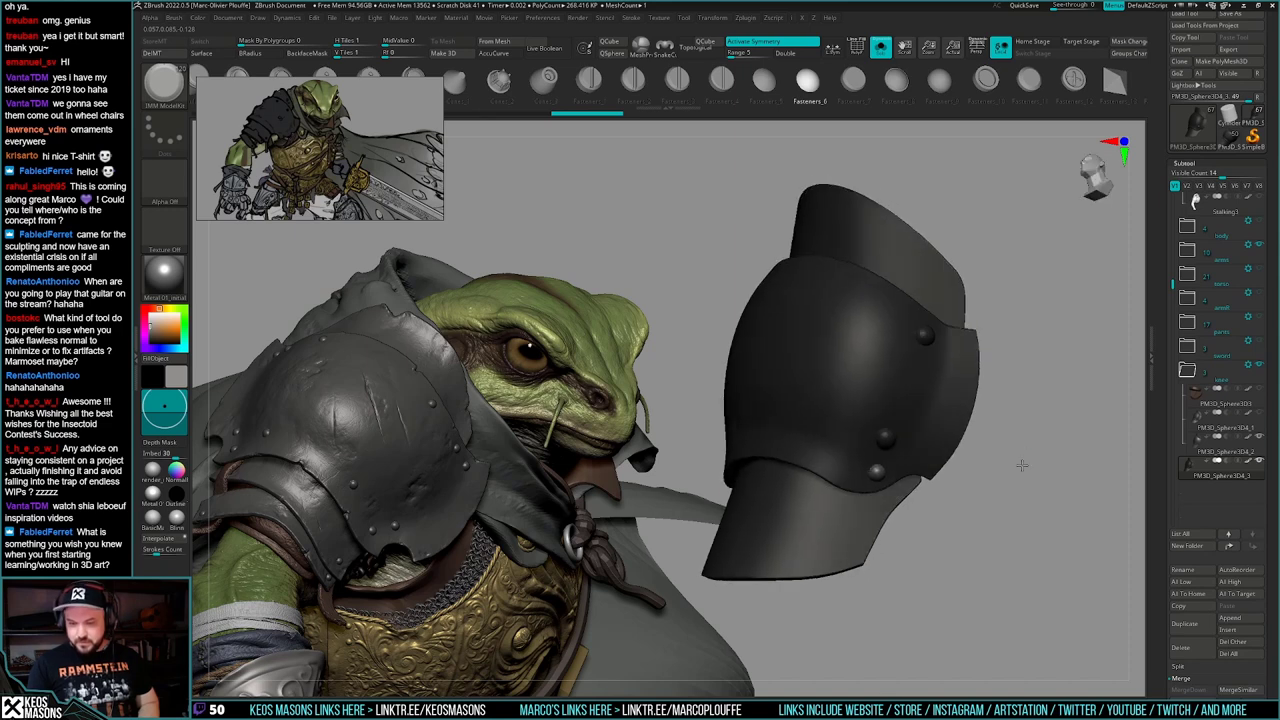
left_click_drag(1021, 465, 991, 413)
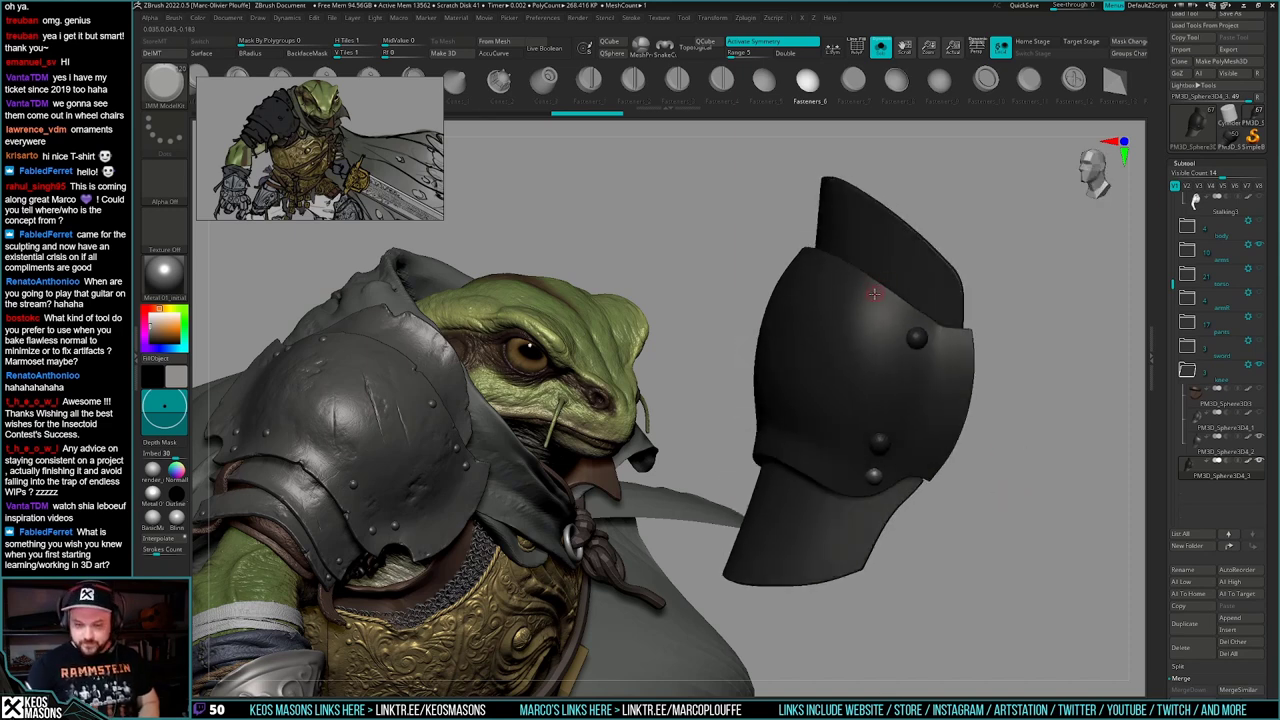
left_click_drag(875, 296, 888, 335)
right_click_drag(985, 420, 1022, 475)
left_click_drag(1022, 475, 1035, 495, "ctrl")
right_click_drag(1035, 495, 1013, 504)
mouse_move(1012, 505)
left_mouse_down()
mouse_move(1020, 480)
mouse_move(998, 506)
mouse_move(985, 500)
mouse_move(1003, 495)
left_mouse_up()
key("ctrl+z")
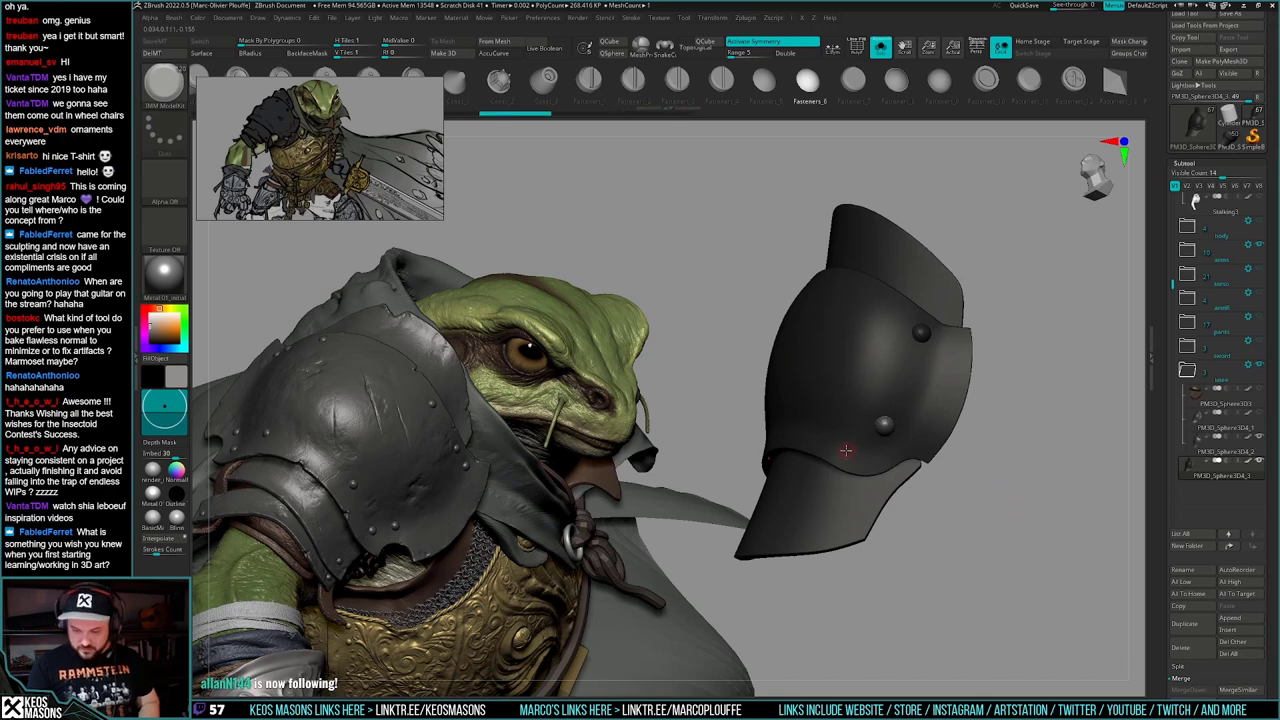
- Add smaller mirrored rivets along the middle plate's lower and upper edges, inward from the large ones
left_click_drag(846, 450, 853, 457)
left_click_drag(1031, 460, 1023, 432)
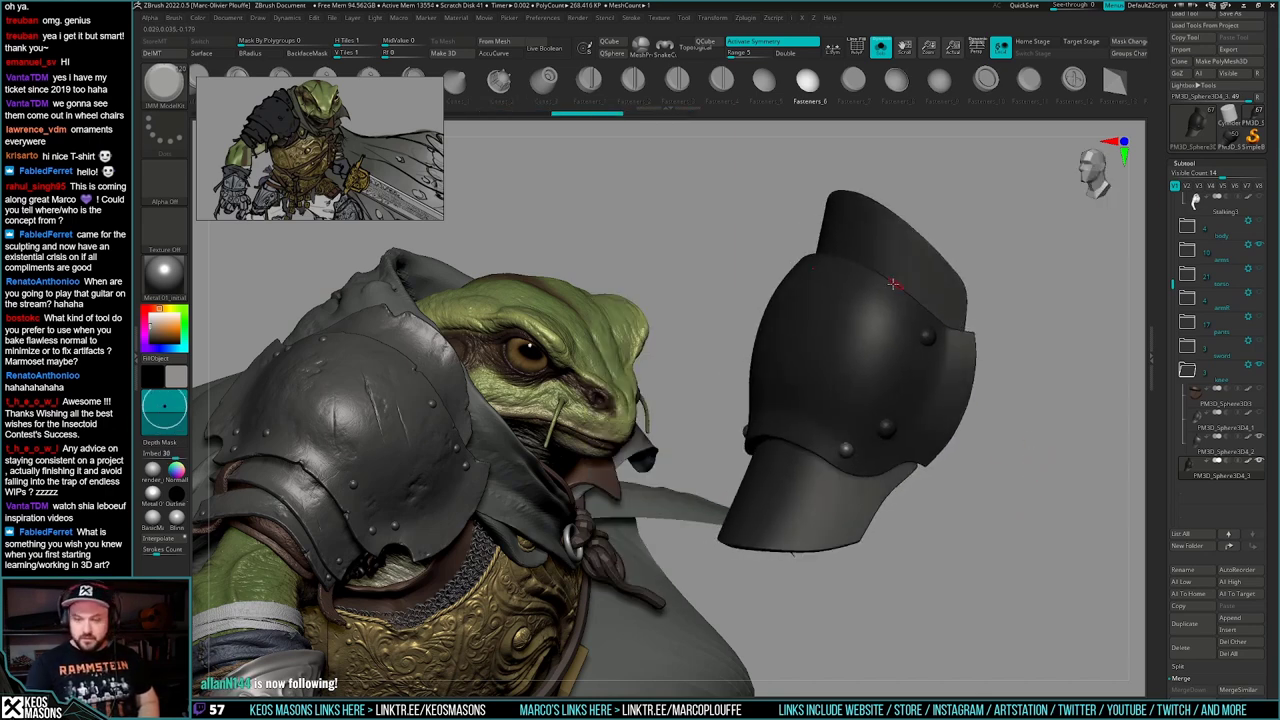
left_click_drag(888, 297, 893, 303)
right_click_drag(935, 285, 929, 229, "ctrl")
left_click_drag(1010, 430, 982, 527)
right_click_drag(982, 515, 964, 522, "ctrl")
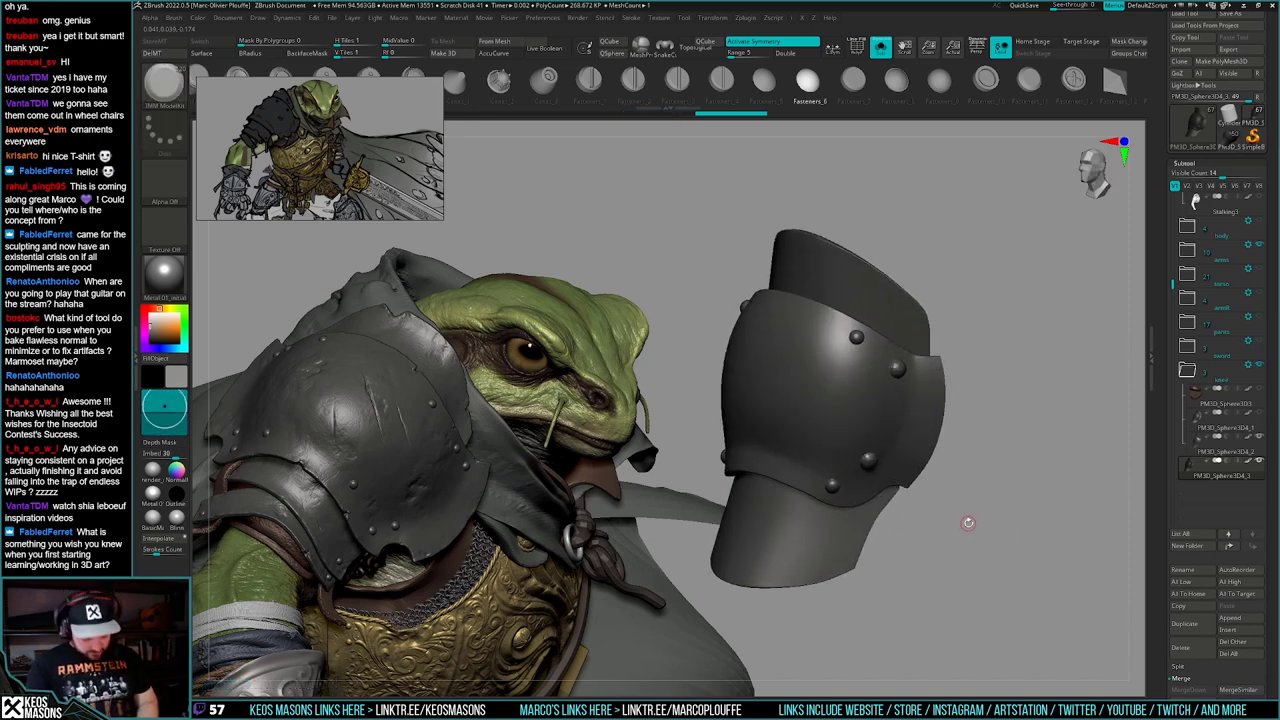
- Isolate the rivets in the duplicated armor piece by masking and hiding its plates
key("w")
left_click(886, 294, "ctrl")
left_click(877, 426, "ctrl")
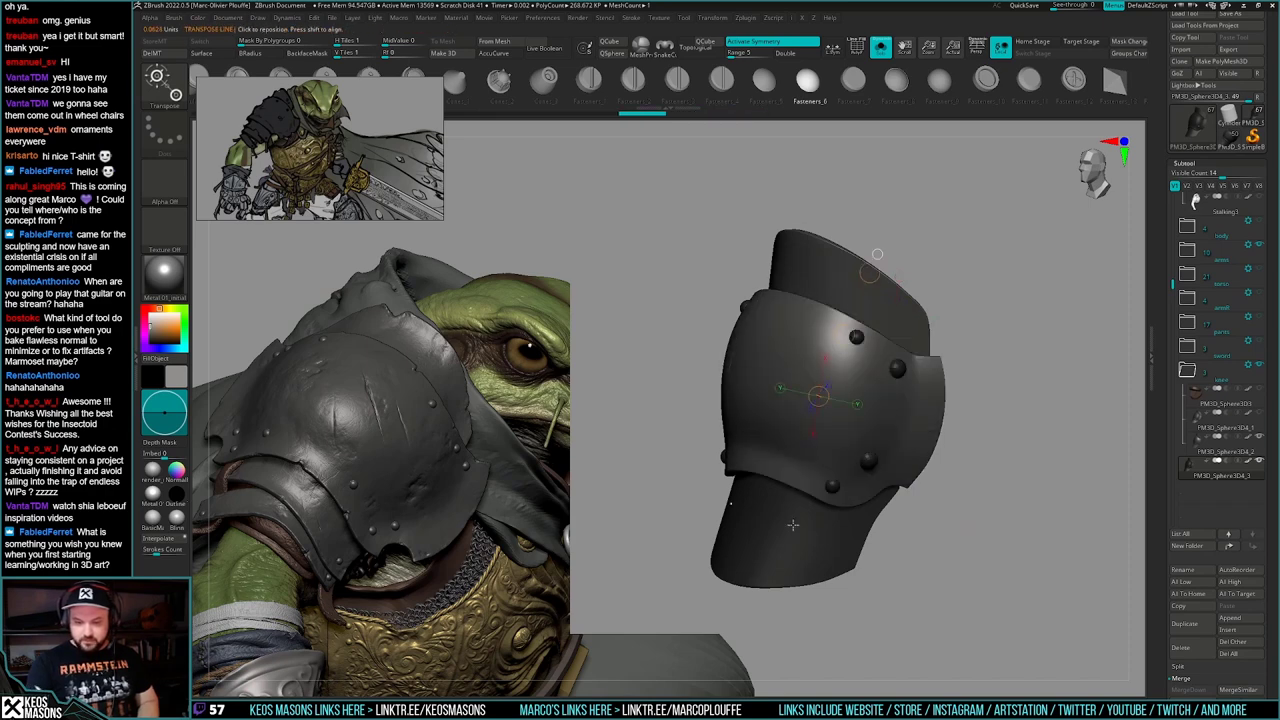
left_click(788, 523, "ctrl")
key("q")
left_click(833, 484, "ctrl+shift")
left_click_drag(1040, 497, 967, 501)
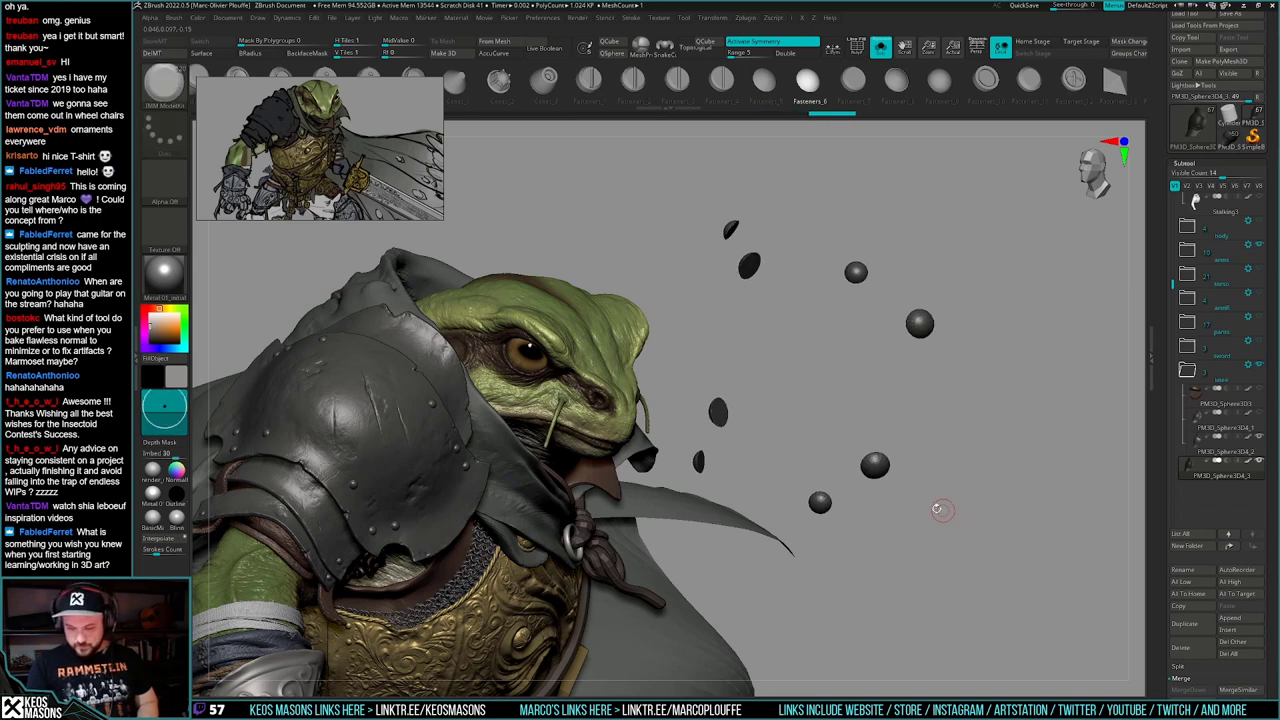
- Try to reconstruct lower subdivision levels for the rivets, and subdivide them once
key("space")
left_click(993, 327)
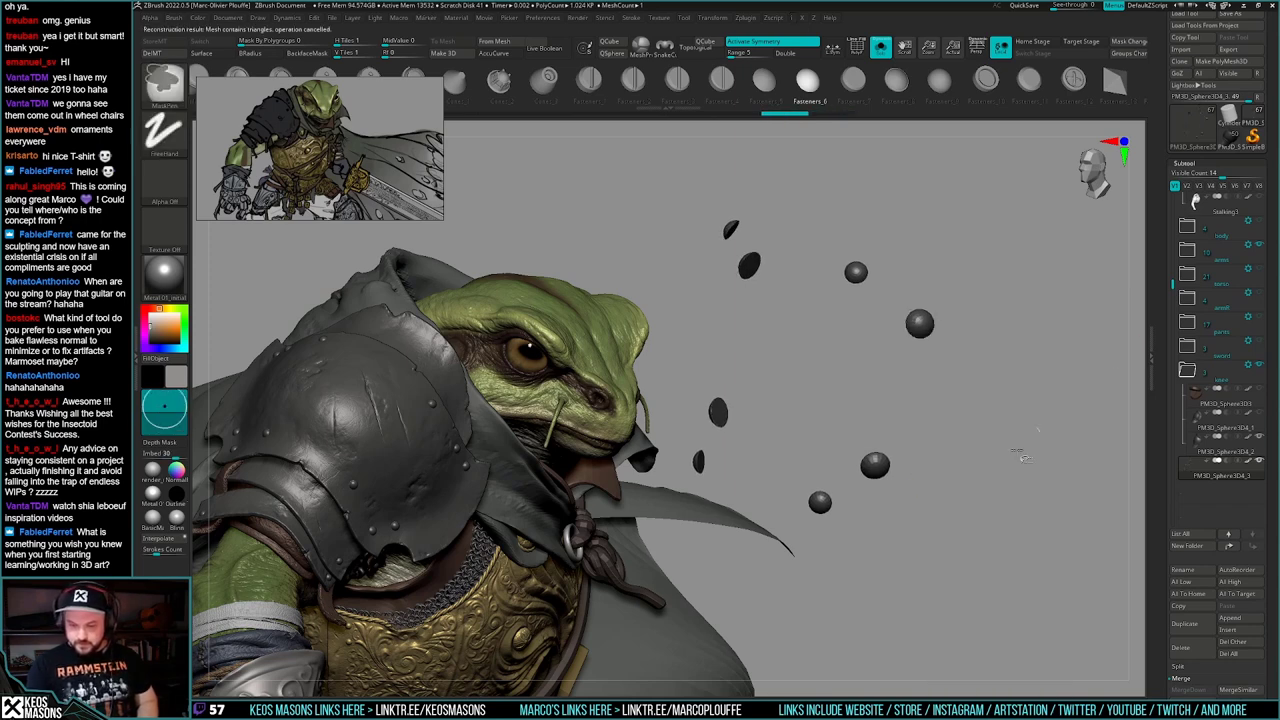
key("ctrl+d")
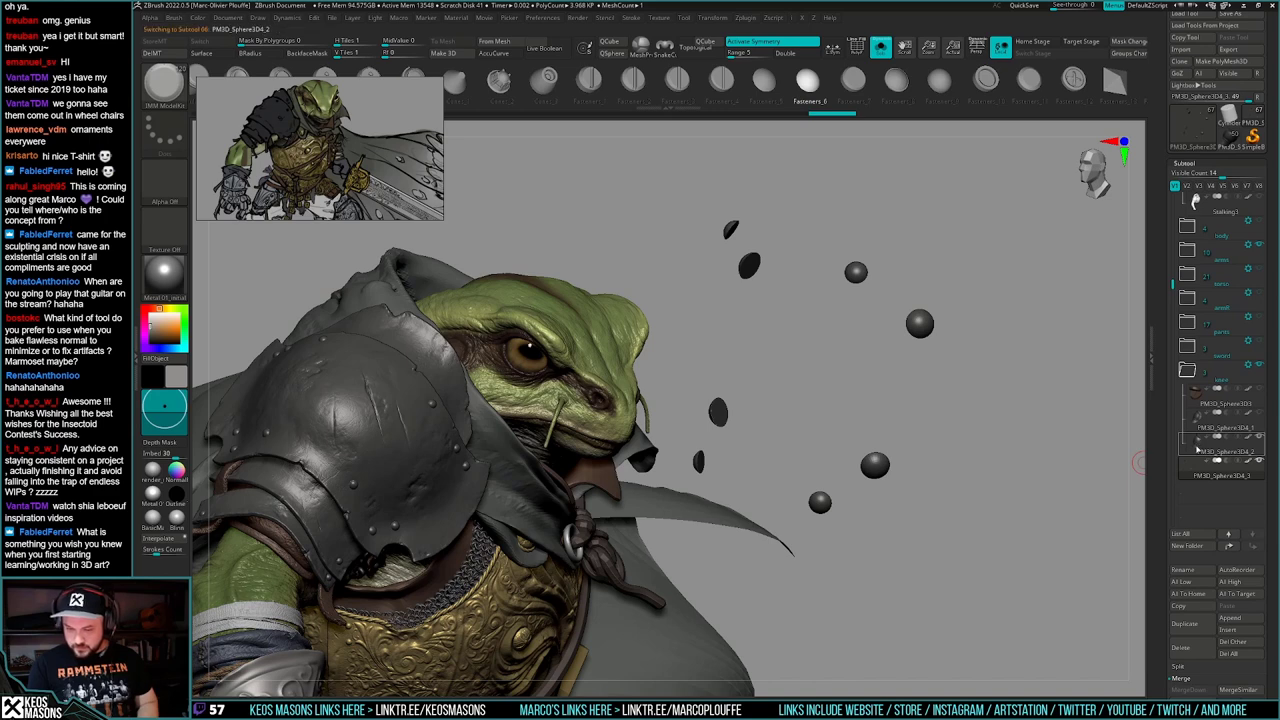
- Show the original plates together with the separate rivets, and subdivide the rivets once more
left_click(1197, 450)
key("shift+f")
key("shift+f")
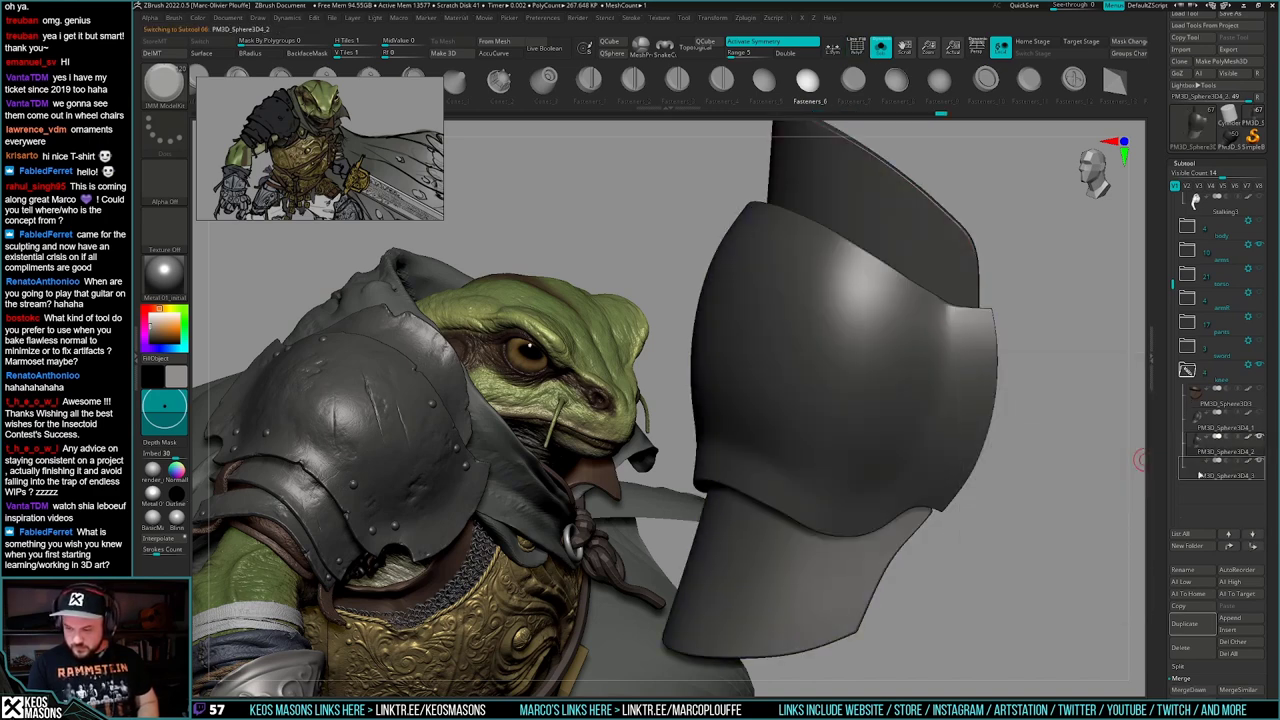
key("shift+s")
left_click_drag(1062, 490, 1060, 540)
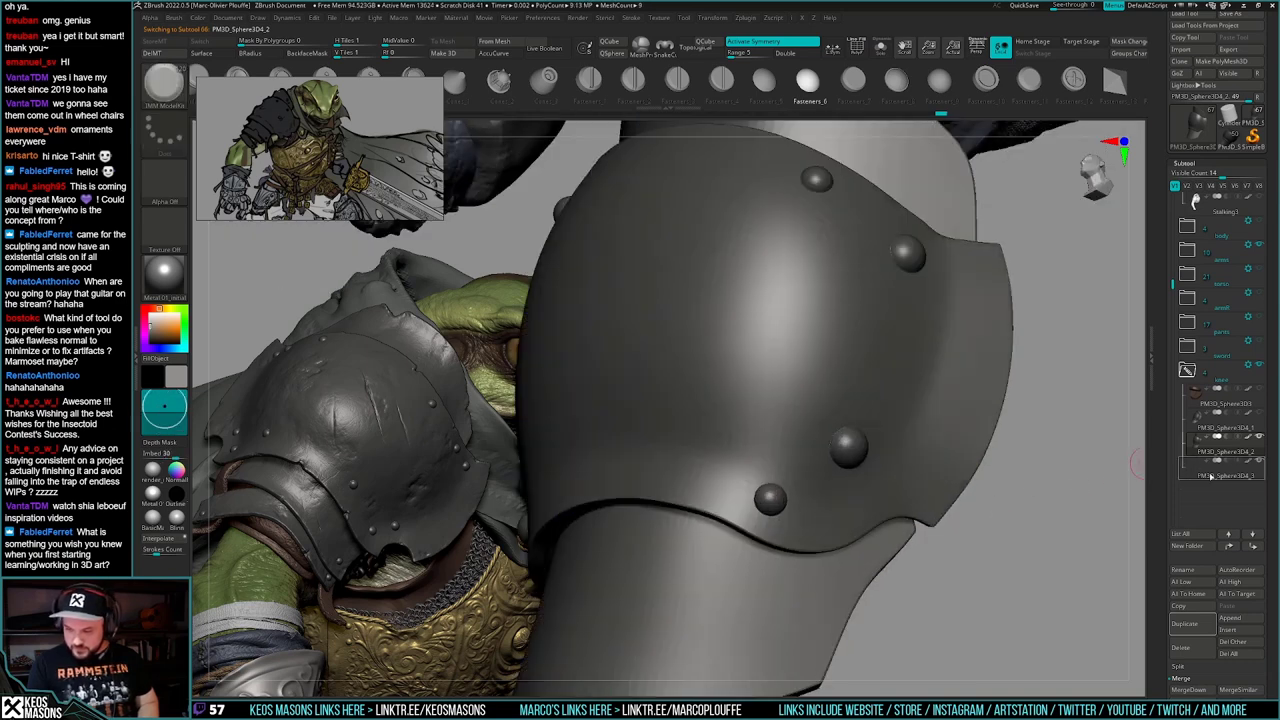
left_click(849, 448, "alt")
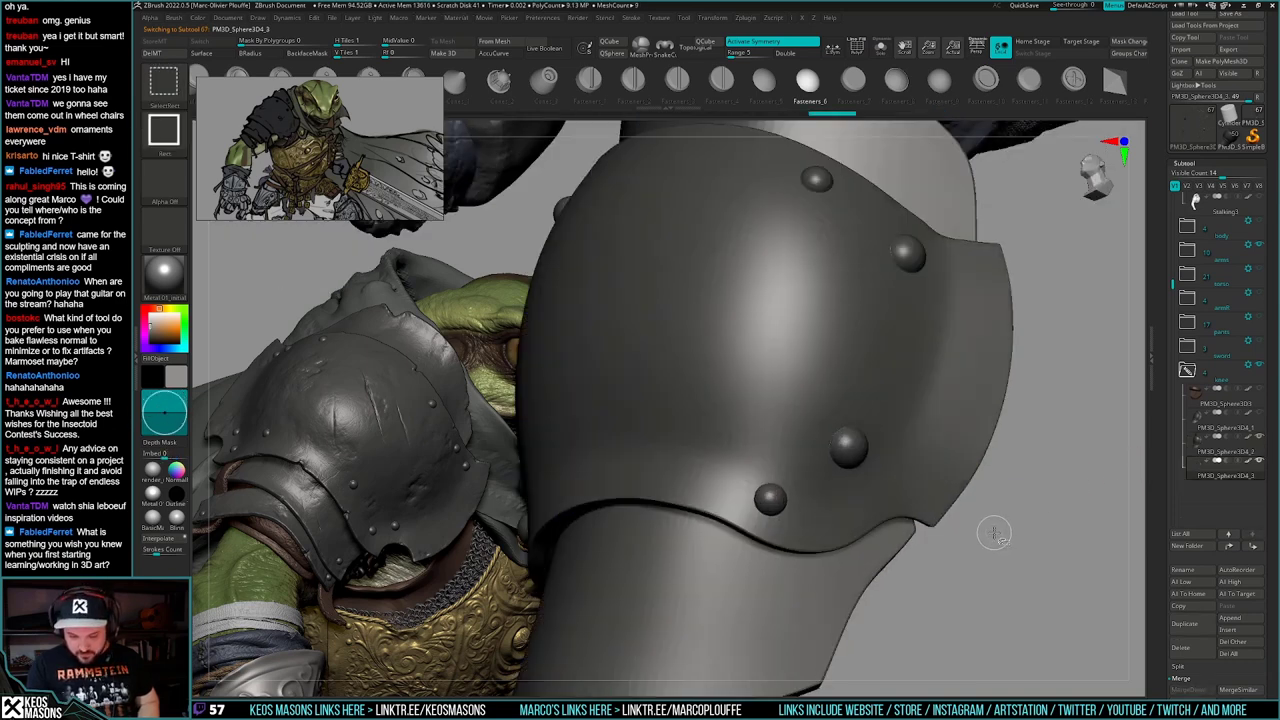
mouse_move(989, 551)
right_mouse_down("ctrl")
mouse_move(989, 503)
mouse_move(997, 526)
mouse_move(976, 525)
mouse_move(966, 497)
mouse_move(946, 502)
mouse_move(992, 489)
right_mouse_up("ctrl")
- Show the leather straps and inspect the riveted armor piece with them from several angles
left_click(1259, 389)
right_click_drag(1118, 450, 1075, 472)
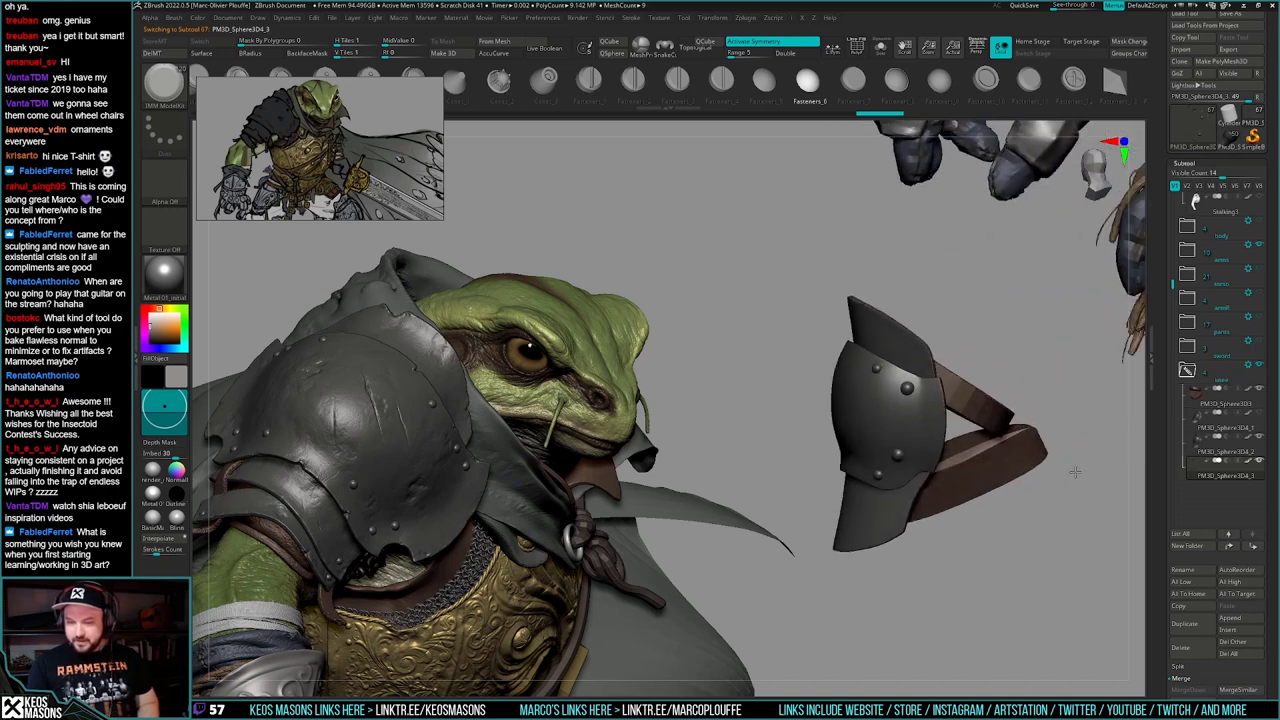
left_click_drag(1074, 471, 1045, 494)
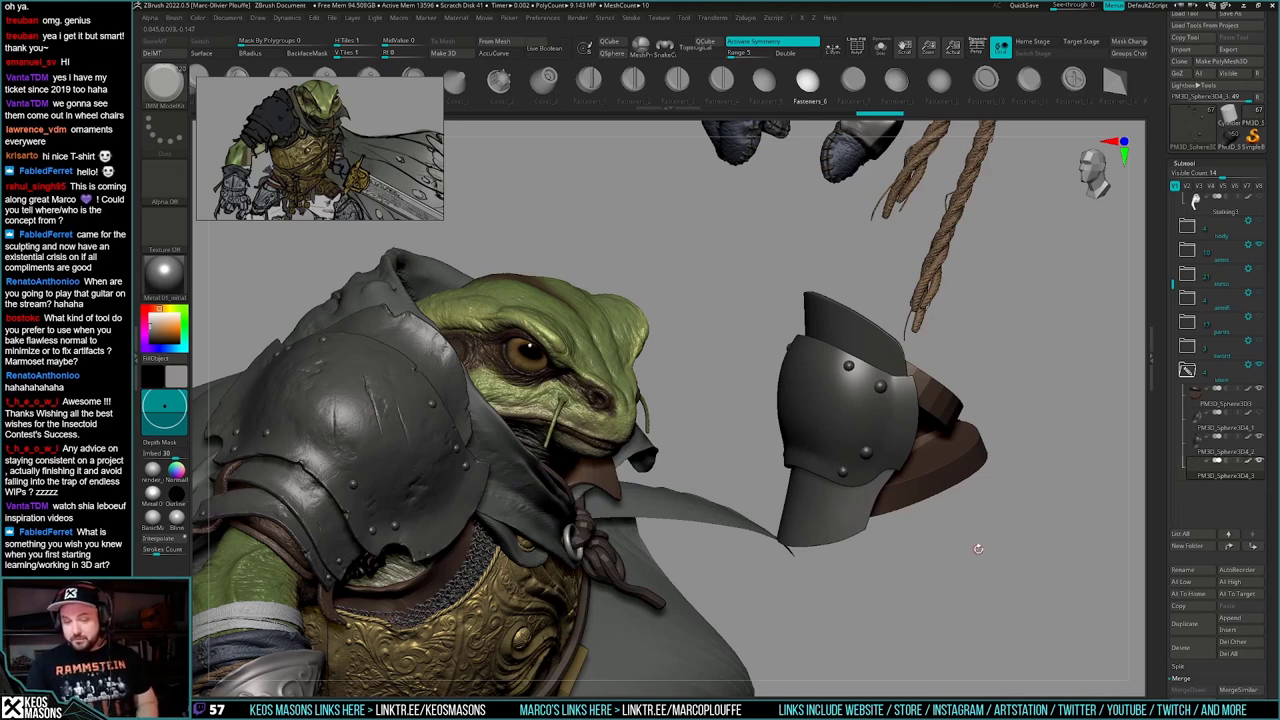
mouse_move(994, 524)
left_mouse_down()
mouse_move(978, 504)
mouse_move(984, 517)
mouse_move(967, 512)
mouse_move(982, 518)
left_mouse_up()
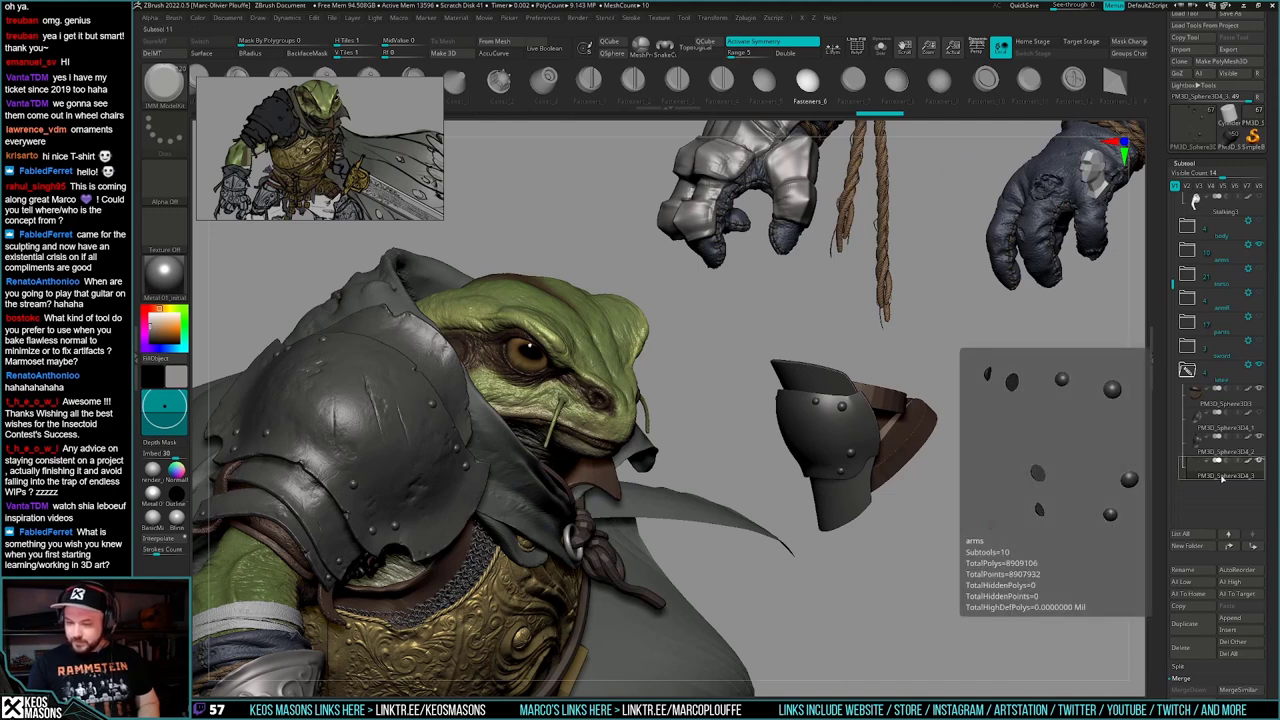
- Isolate the rivets and the plates in turn and check the subdivision levels of each subtool
key("alt+s")
key("shift+f")
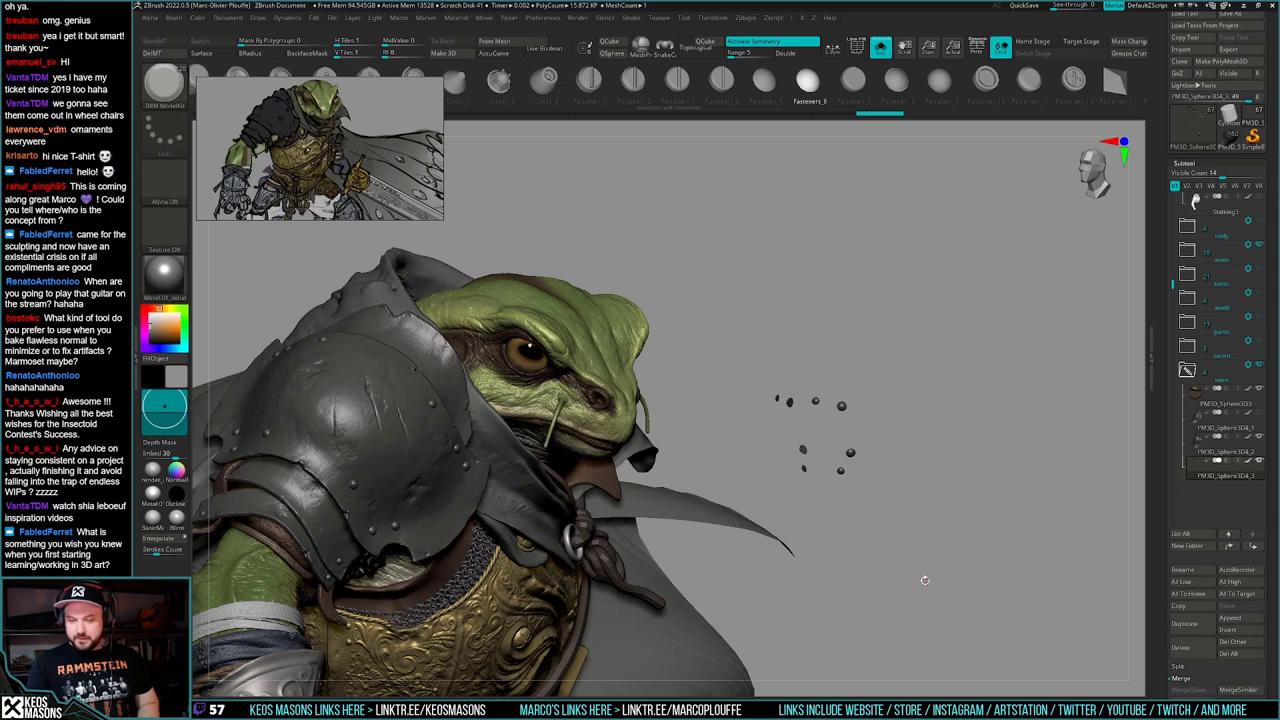
left_click(1201, 452)
key("space")
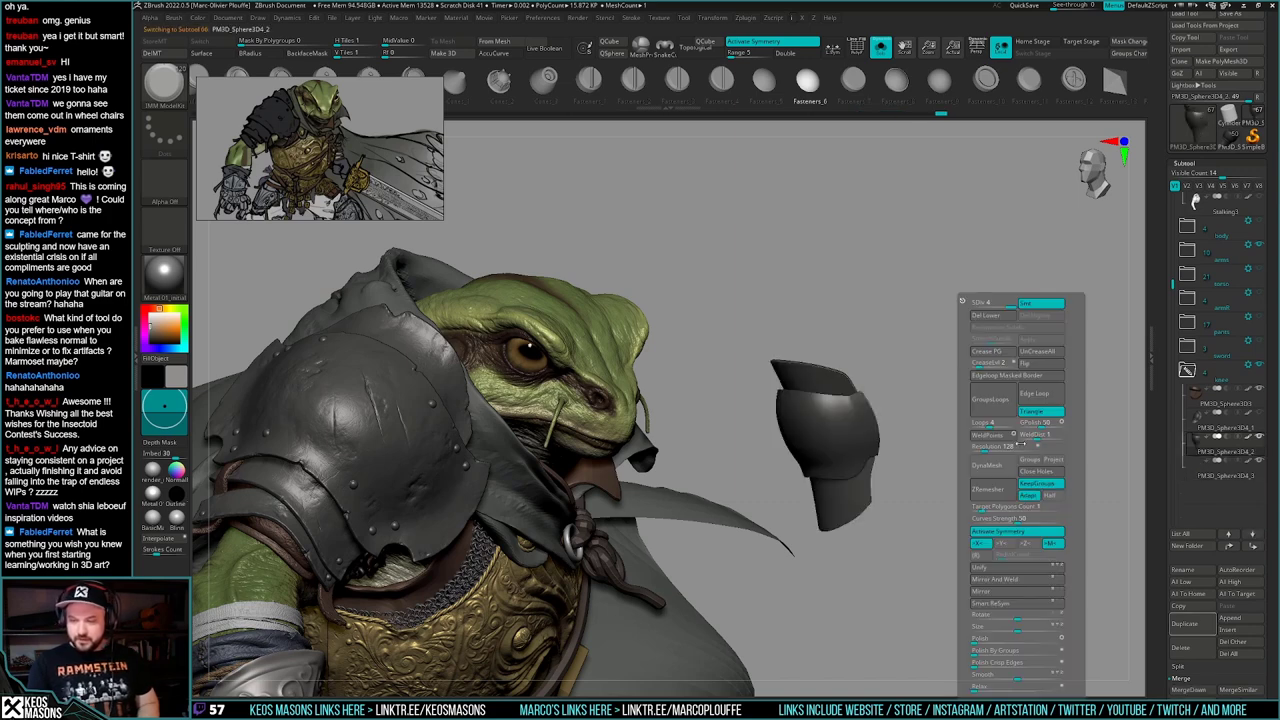
left_click(1197, 474)
key("space")
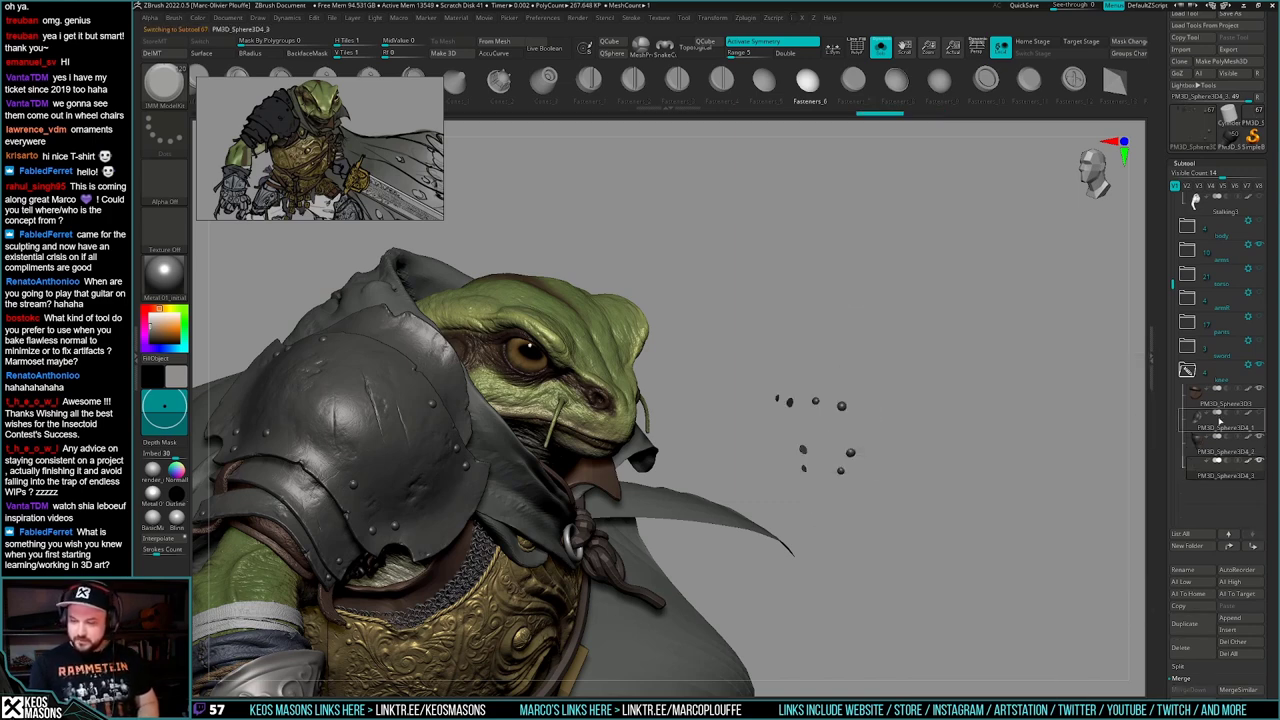
left_click(1187, 452)
key("space")
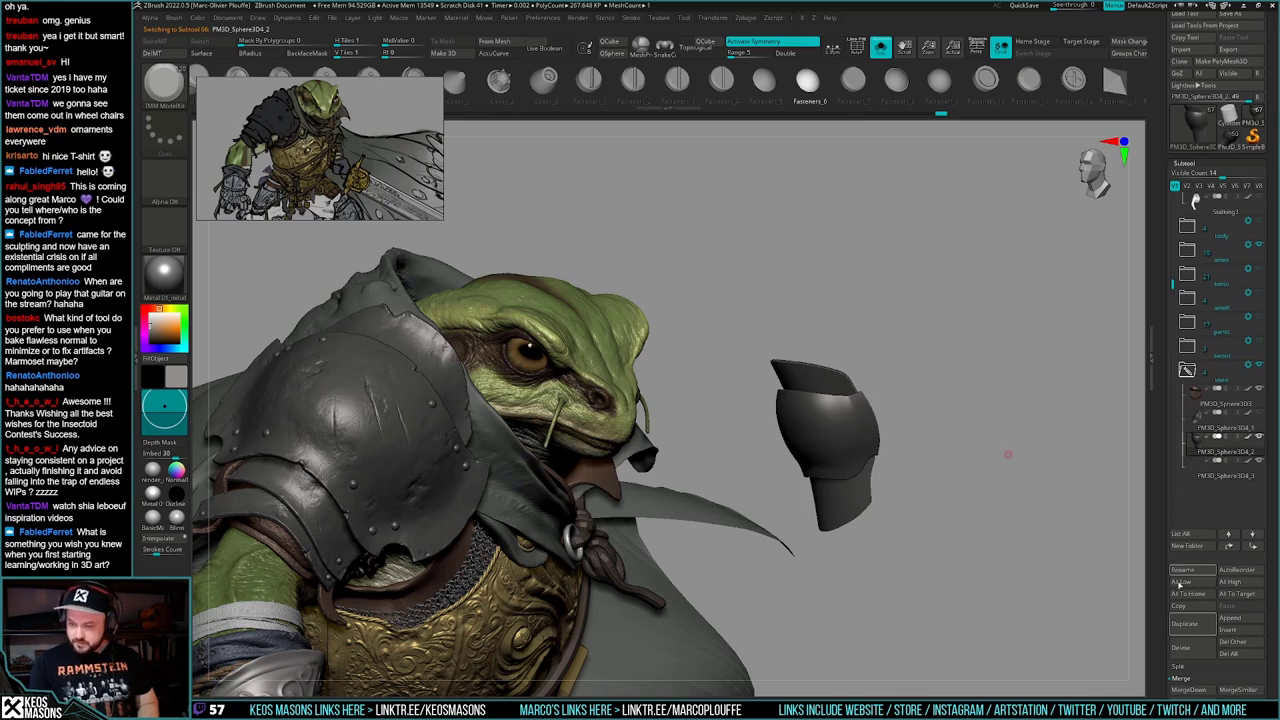
- Merge the rivets down with the armor plates into one subtool and check the combined piece from the front
left_click_drag(1166, 665, 1165, 551)
left_click(1192, 579)
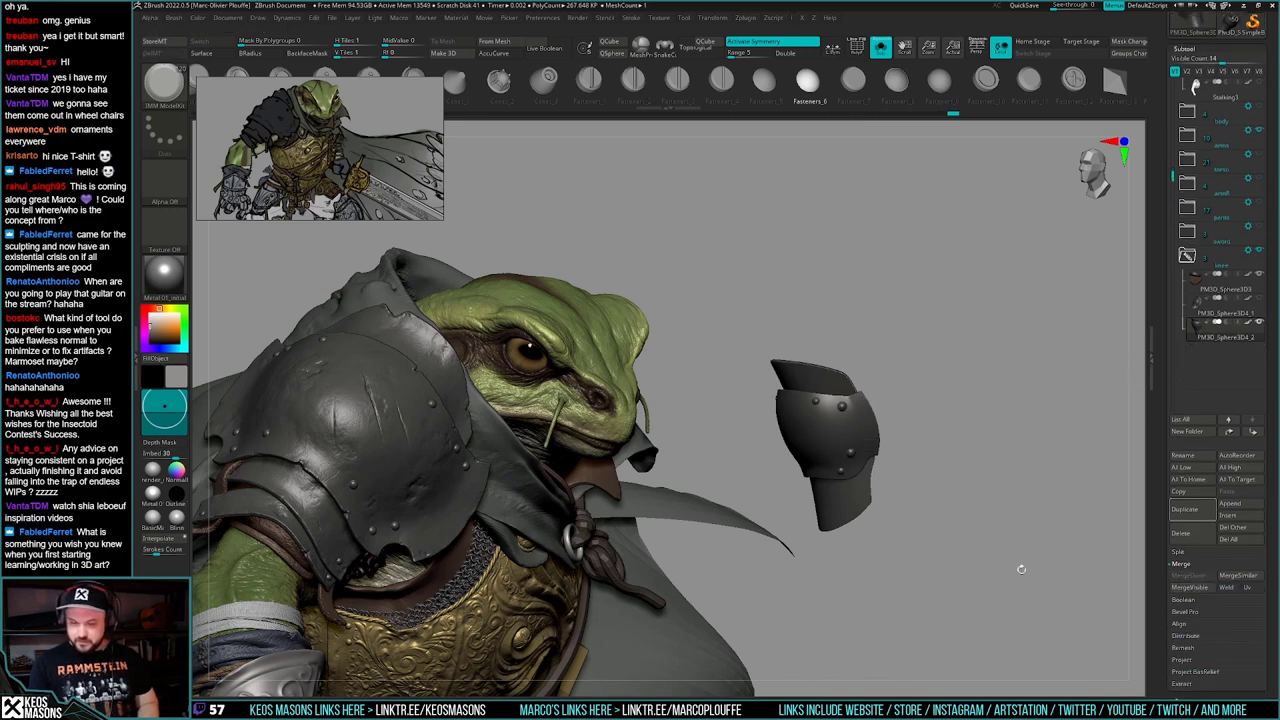
key("shift+f")
left_click_drag(1020, 566, 1131, 554)
key("shift+f")
key("space")
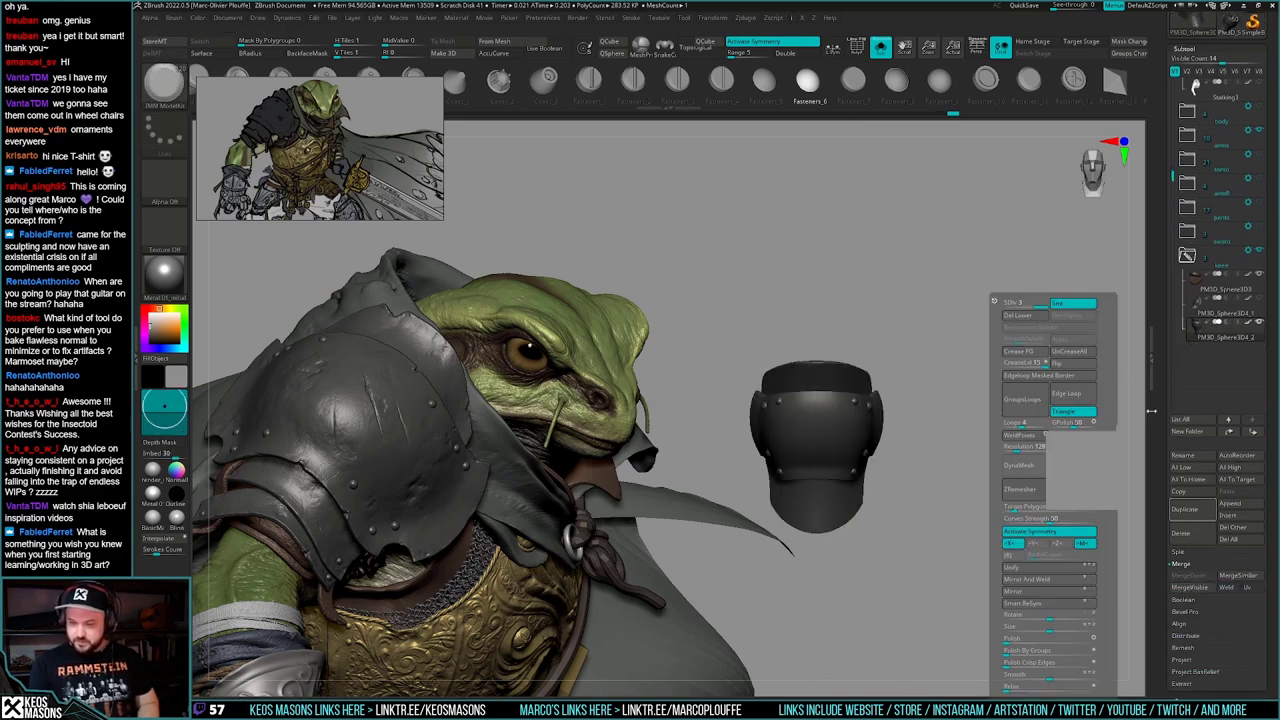
- Switch to the full frog knight tool, insert the merged armor piece as a subtool, and show the whole character
left_click_drag(1152, 407, 1151, 541)
left_click(1229, 158)
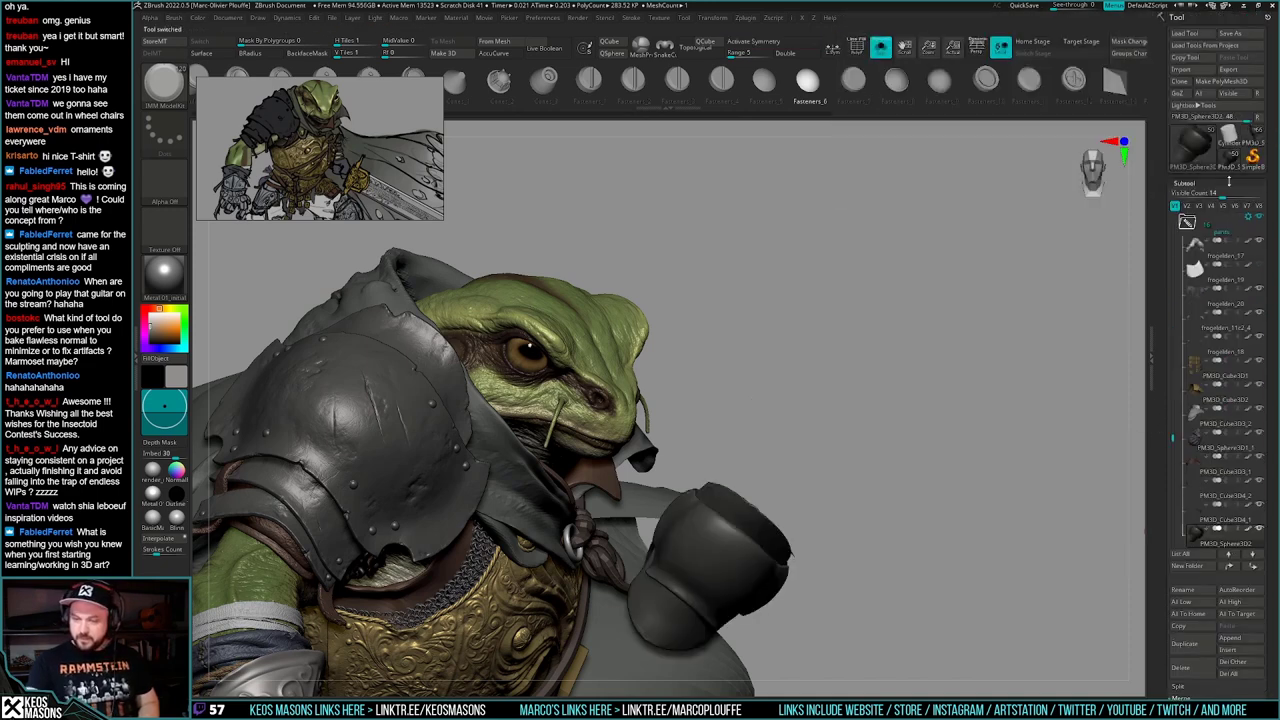
left_click(1226, 650)
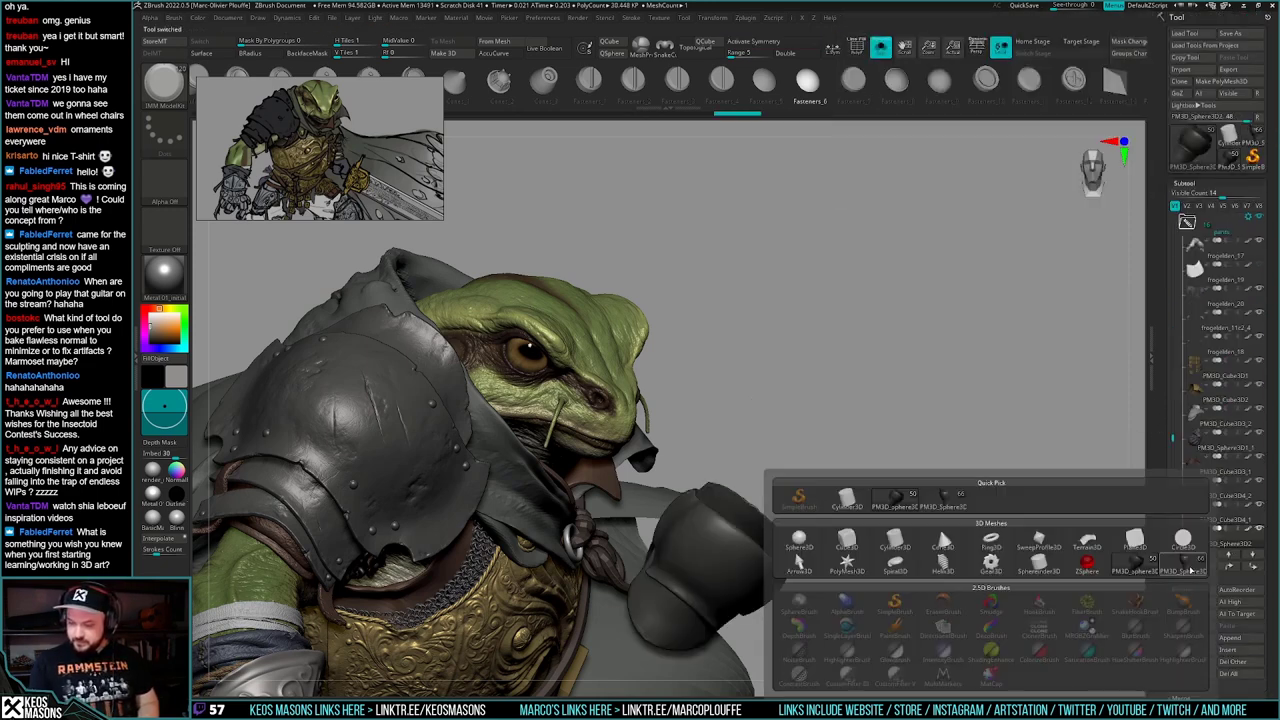
left_click(938, 526)
key("alt+s")
right_click_drag(898, 477, 938, 545, "ctrl")
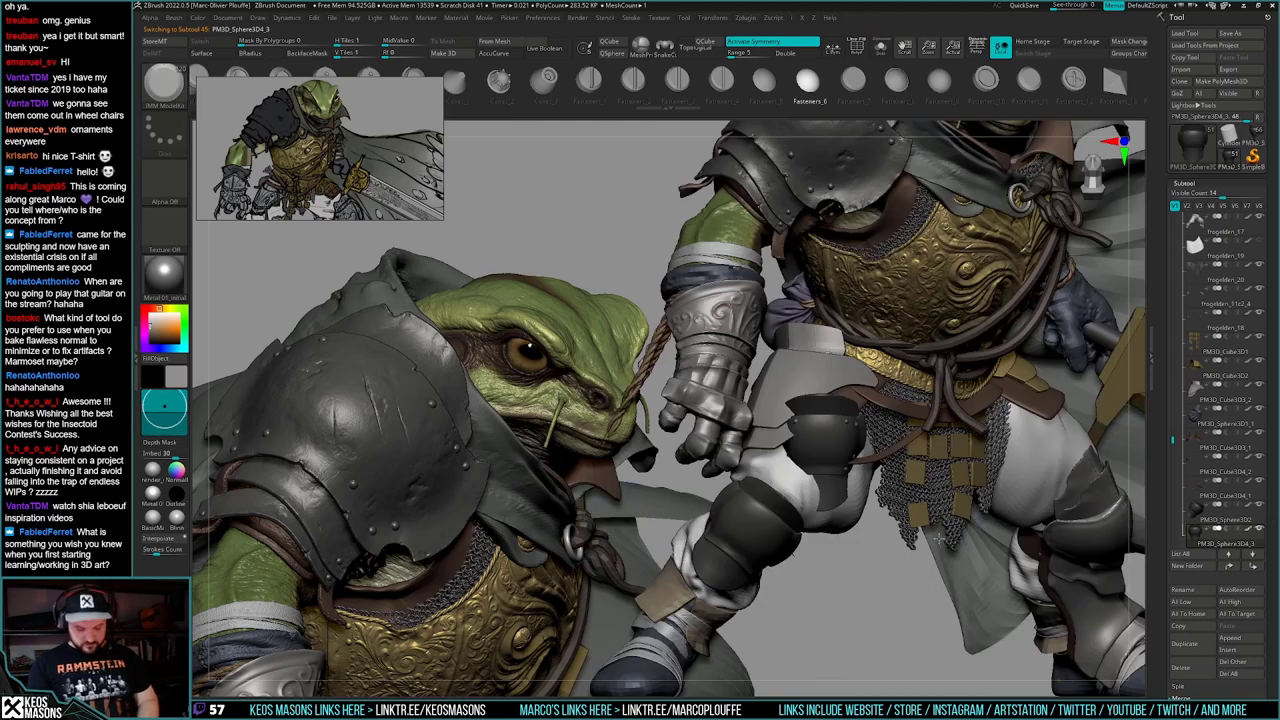
- Clear the leftover canvas image and, without symmetry, move the new armor piece onto the old guard on the knight's right knee
key("ctrl+n")
key("x")
mouse_move(1008, 486)
right_mouse_down("alt")
mouse_move(866, 518)
mouse_move(790, 480)
mouse_move(740, 508)
mouse_move(744, 530)
right_mouse_up("alt")
key("w")
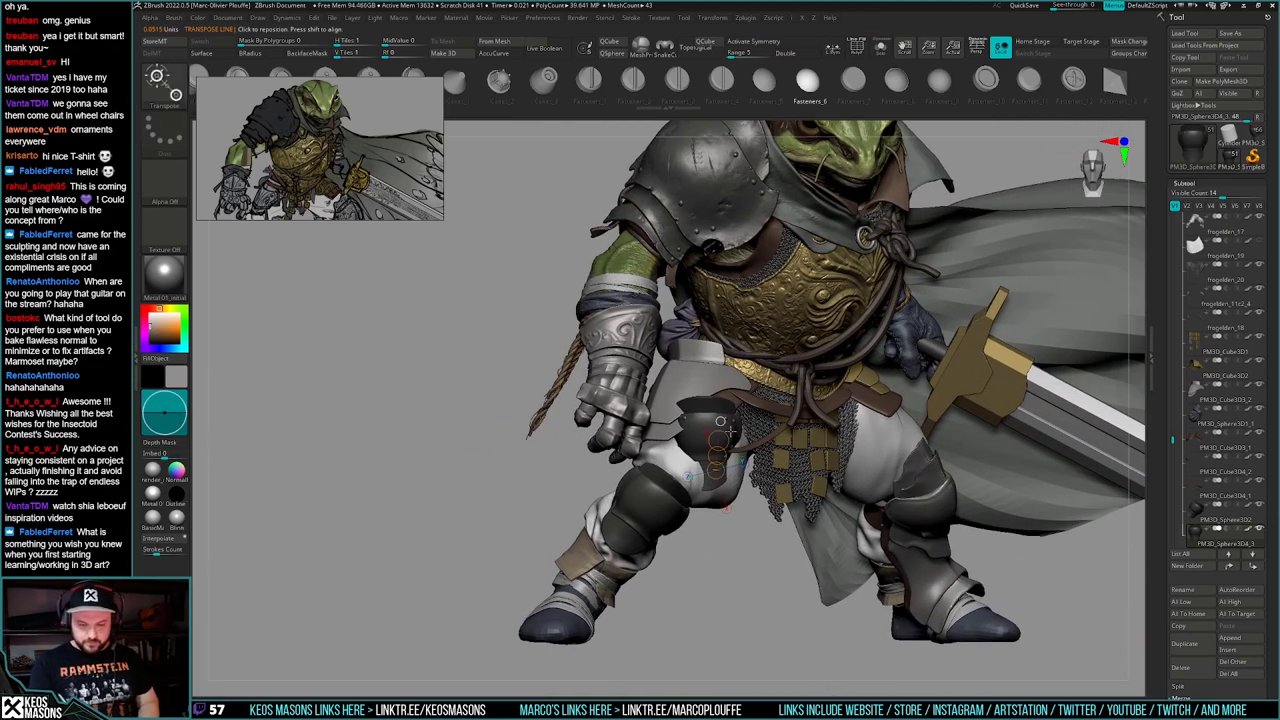
left_click_drag(731, 431, 772, 568)
mouse_move(752, 499)
left_mouse_down()
mouse_move(692, 565)
mouse_move(702, 556)
left_mouse_up()
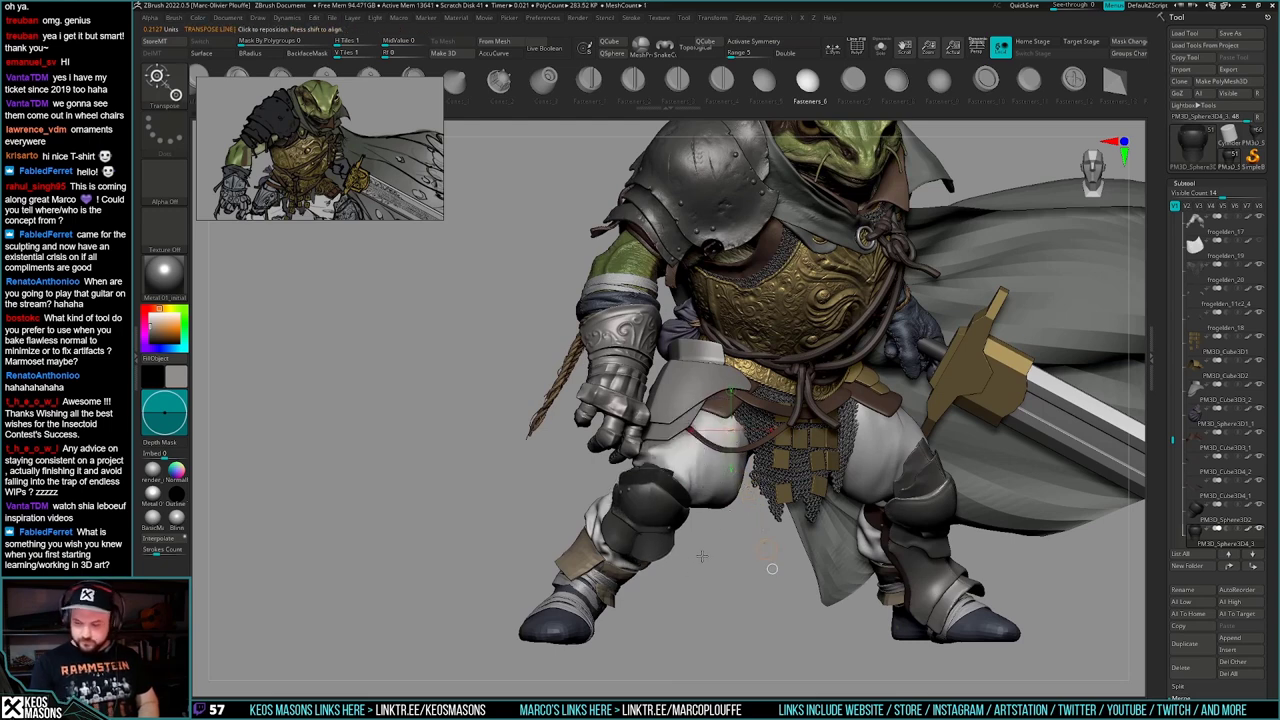
- Tint the old knee guard red and switch to the render_mat2 material to tell it apart from the new piece
key("q")
key("space")
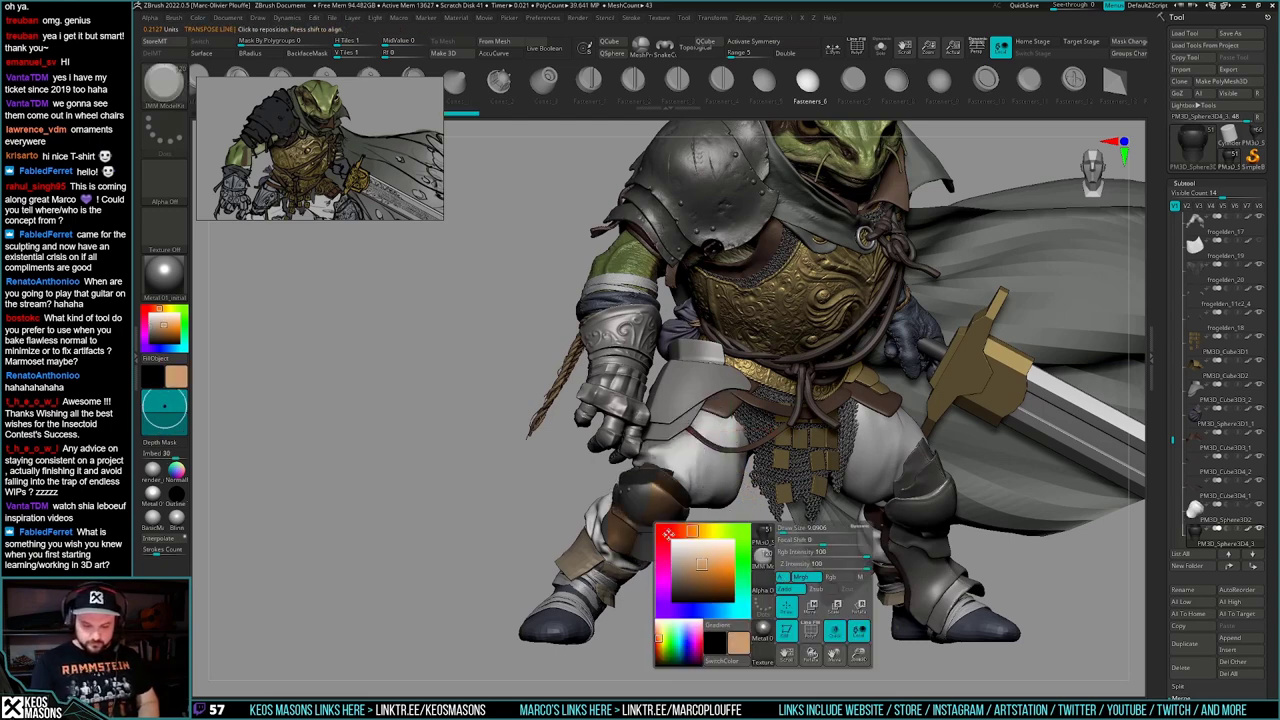
left_click(667, 533)
left_click(156, 473)
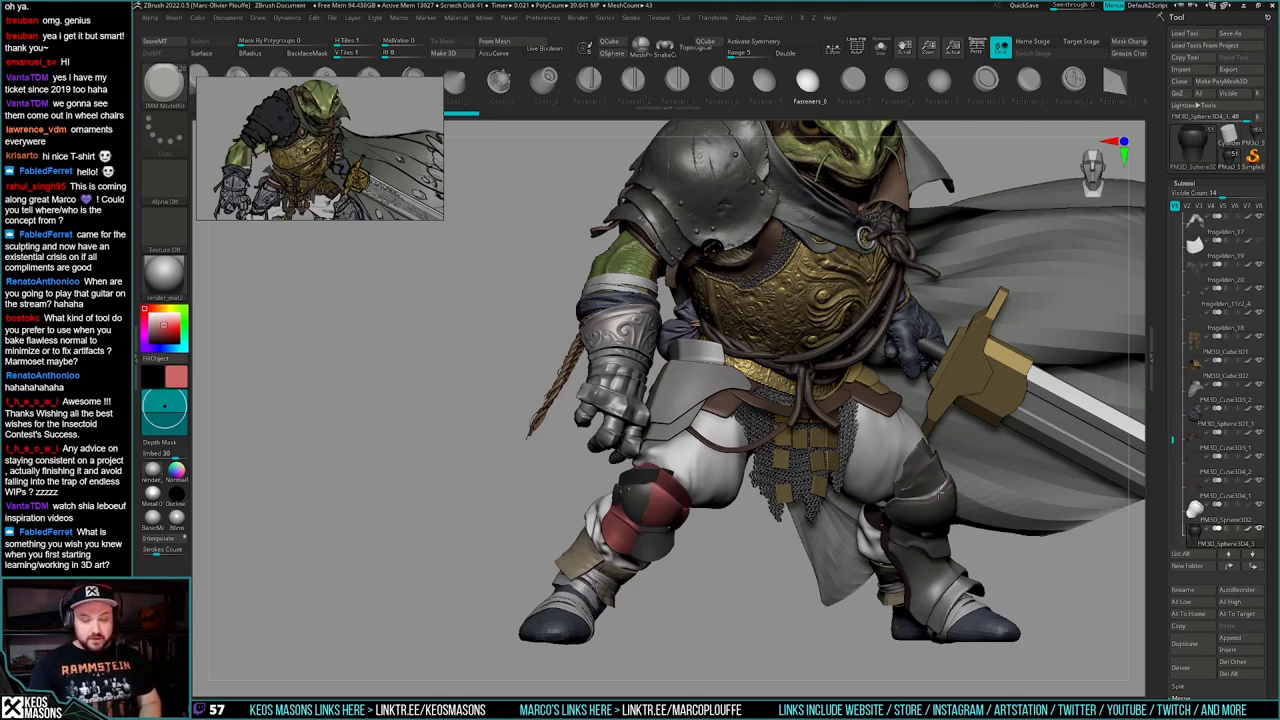
- Rotate and shift the new knee armor with the Transpose line to match the old red guard's angle
right_click_drag(940, 490, 801, 523)
key("w")
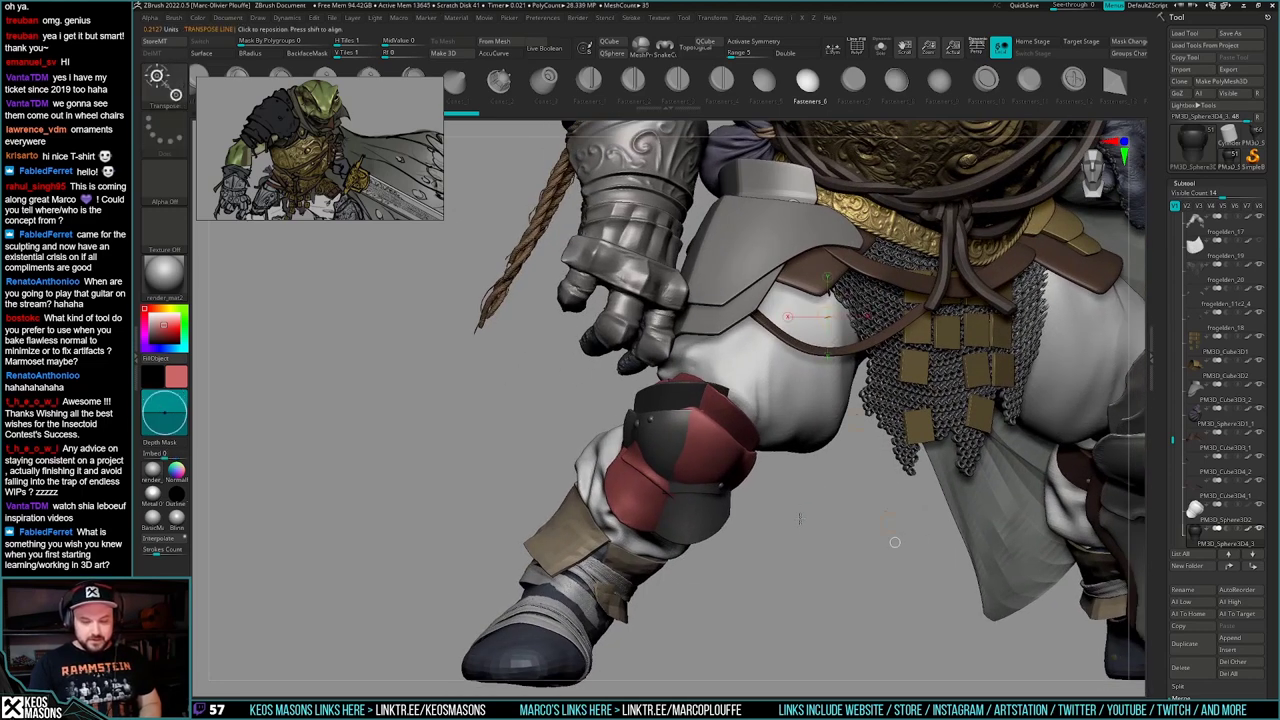
left_click_drag(692, 453, 697, 454)
left_click_drag(840, 489, 783, 567)
left_click_drag(766, 471, 758, 470)
left_click_drag(780, 520, 880, 514)
left_click_drag(693, 453, 722, 462)
left_click_drag(900, 480, 779, 442)
left_click_drag(860, 470, 892, 492)
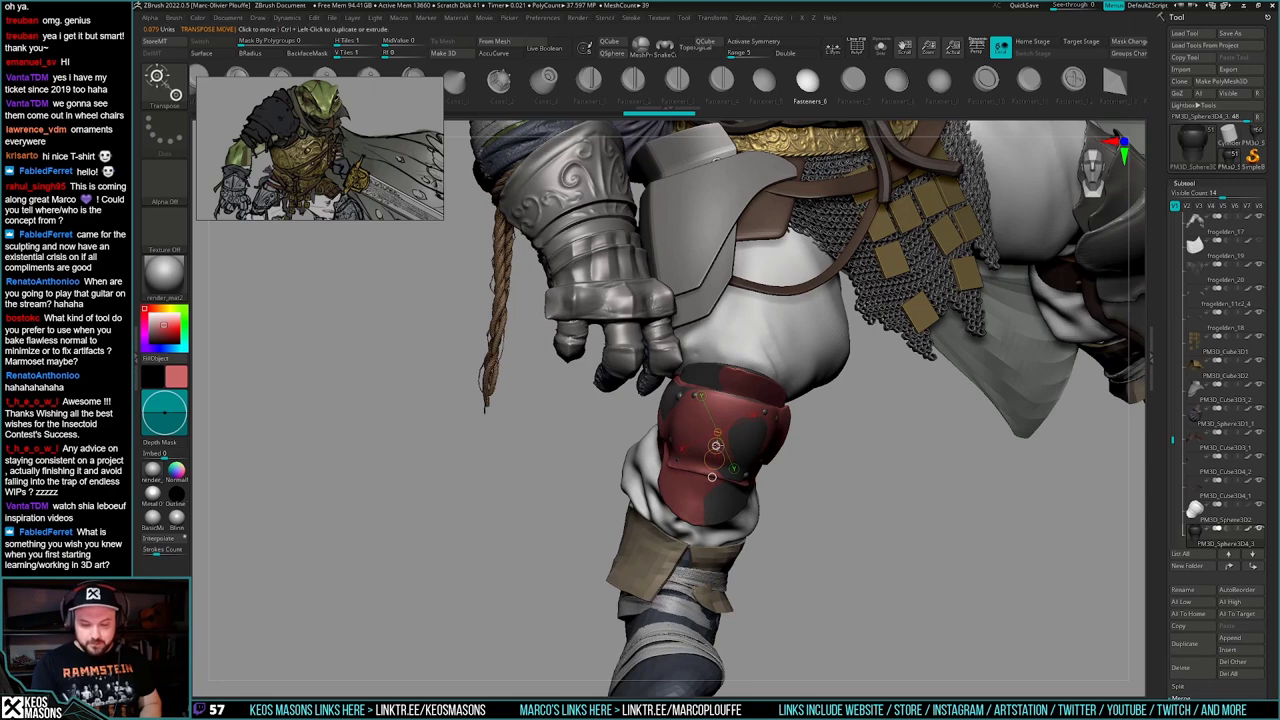
- Fine-tune the new knee armor's placement against the red guard from the front and the side
left_click_drag(715, 446, 716, 443)
right_click_drag(749, 464, 730, 404)
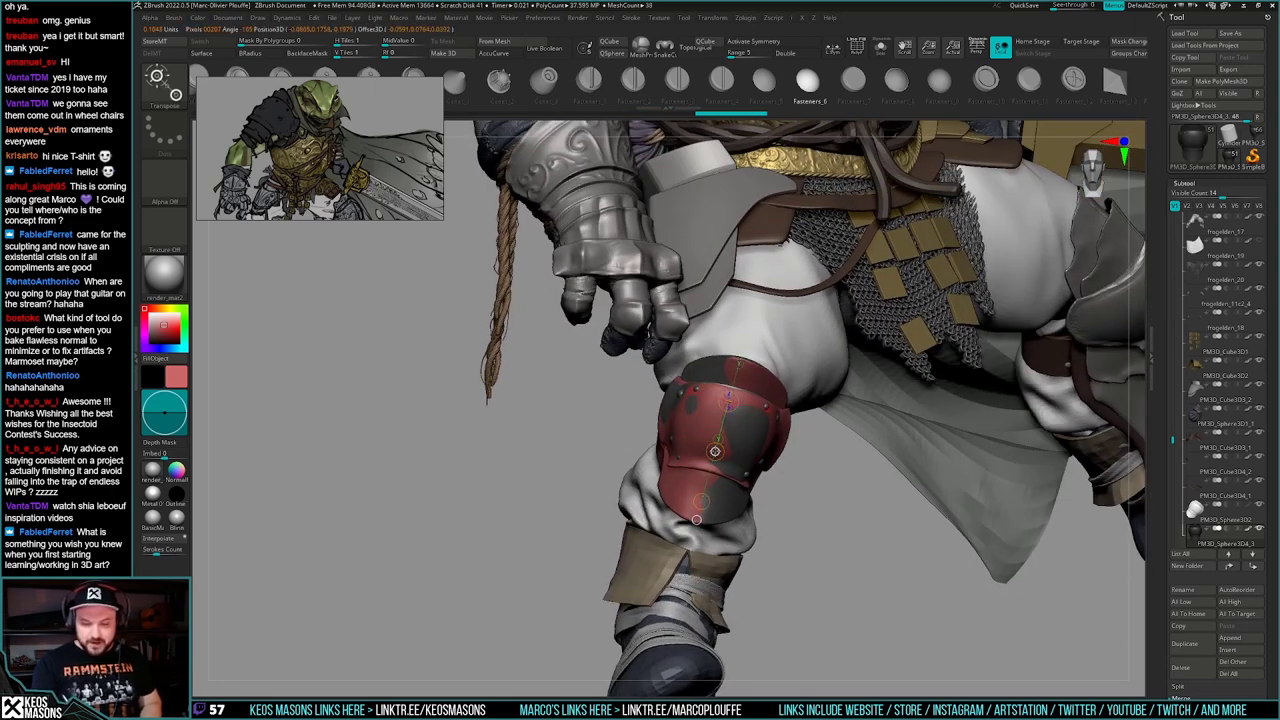
left_click_drag(714, 451, 715, 452)
left_click(742, 482)
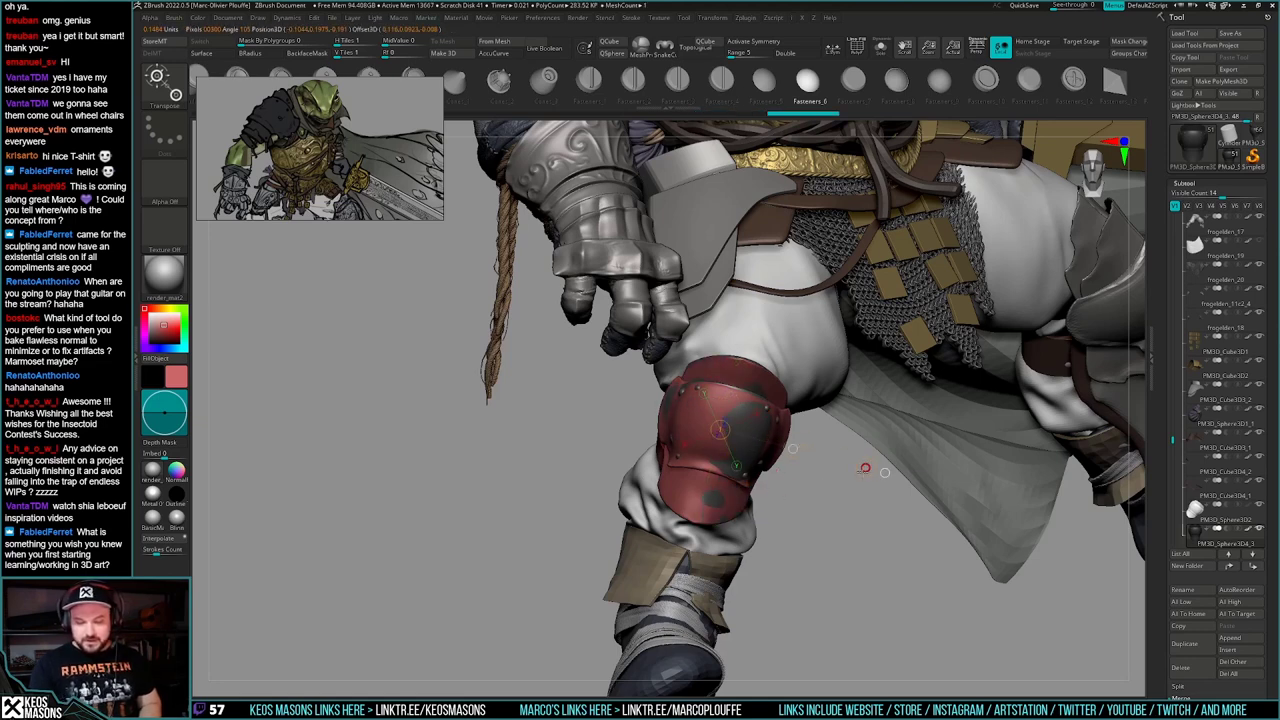
key("q")
mouse_move(930, 474)
right_mouse_down()
mouse_move(858, 467)
mouse_move(873, 459)
right_mouse_up()
key("w")
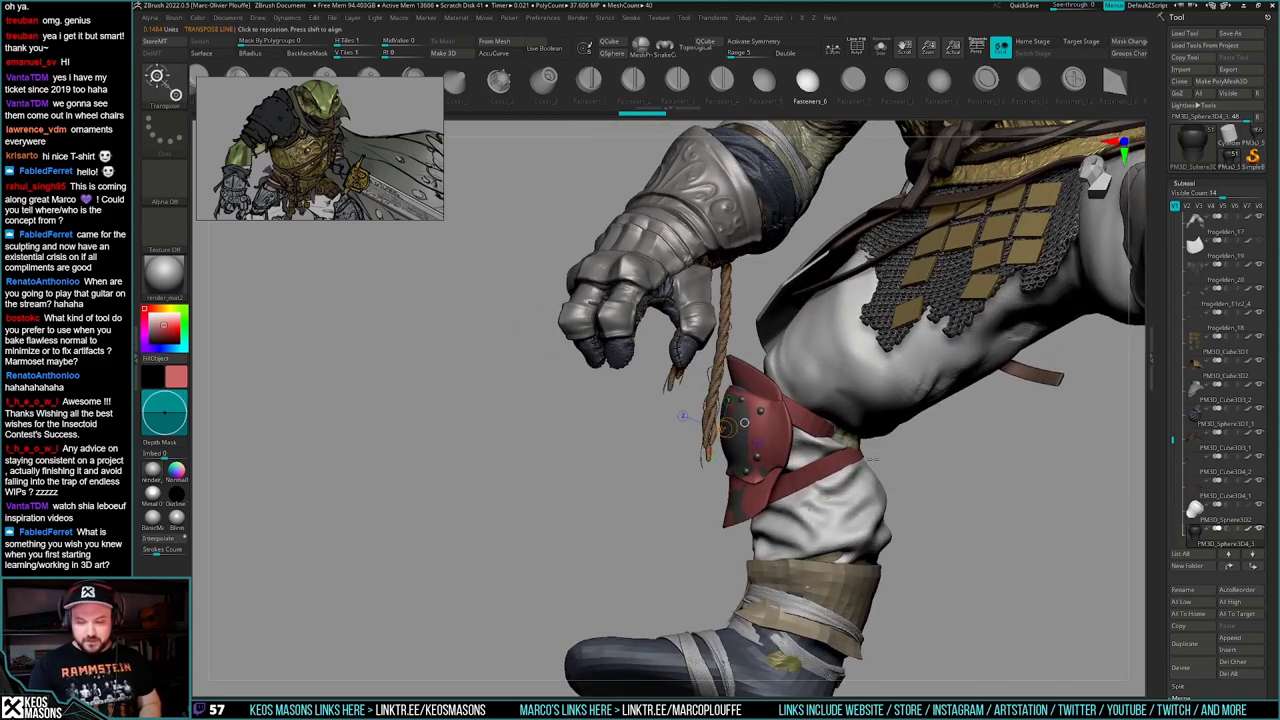
mouse_move(890, 453)
left_mouse_down()
mouse_move(859, 526)
mouse_move(816, 509)
mouse_move(834, 489)
mouse_move(812, 556)
mouse_move(838, 539)
left_mouse_up()
key("q")
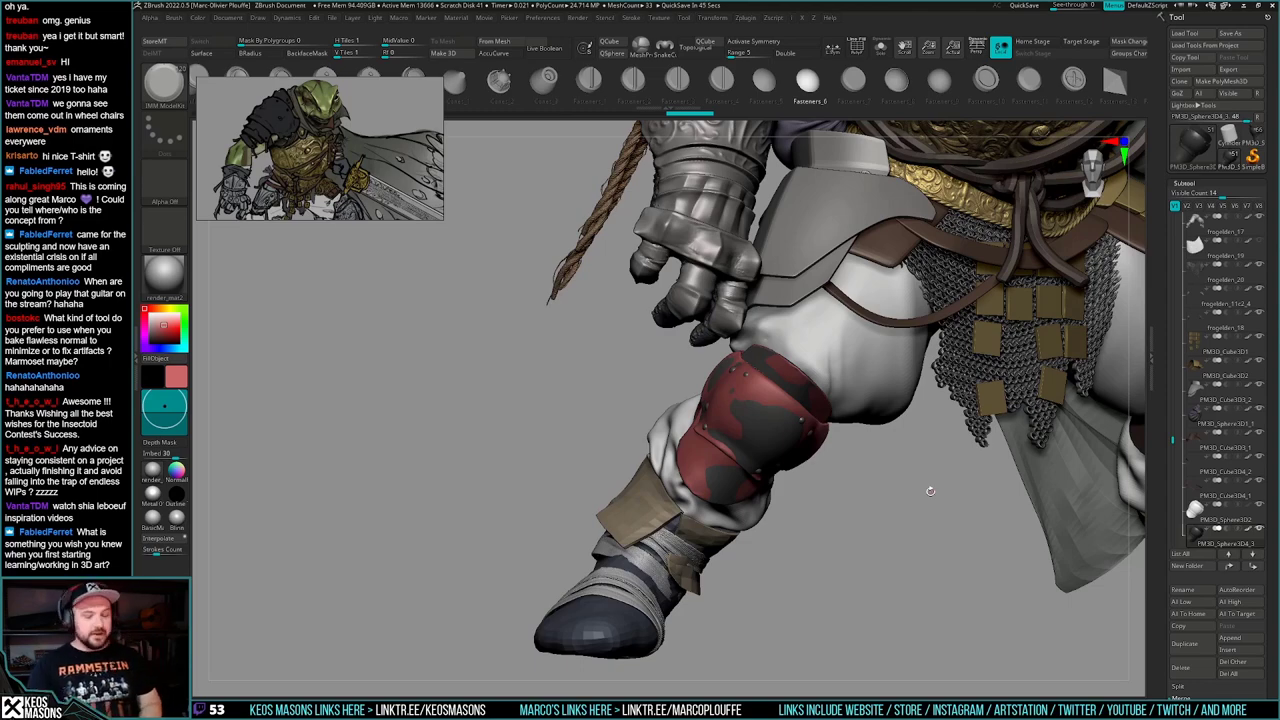
- Select the old red knee guard and hide its plates, keeping only the leg straps under the new armor
mouse_move(873, 514)
left_mouse_down()
mouse_move(946, 472)
mouse_move(894, 514)
left_mouse_up()
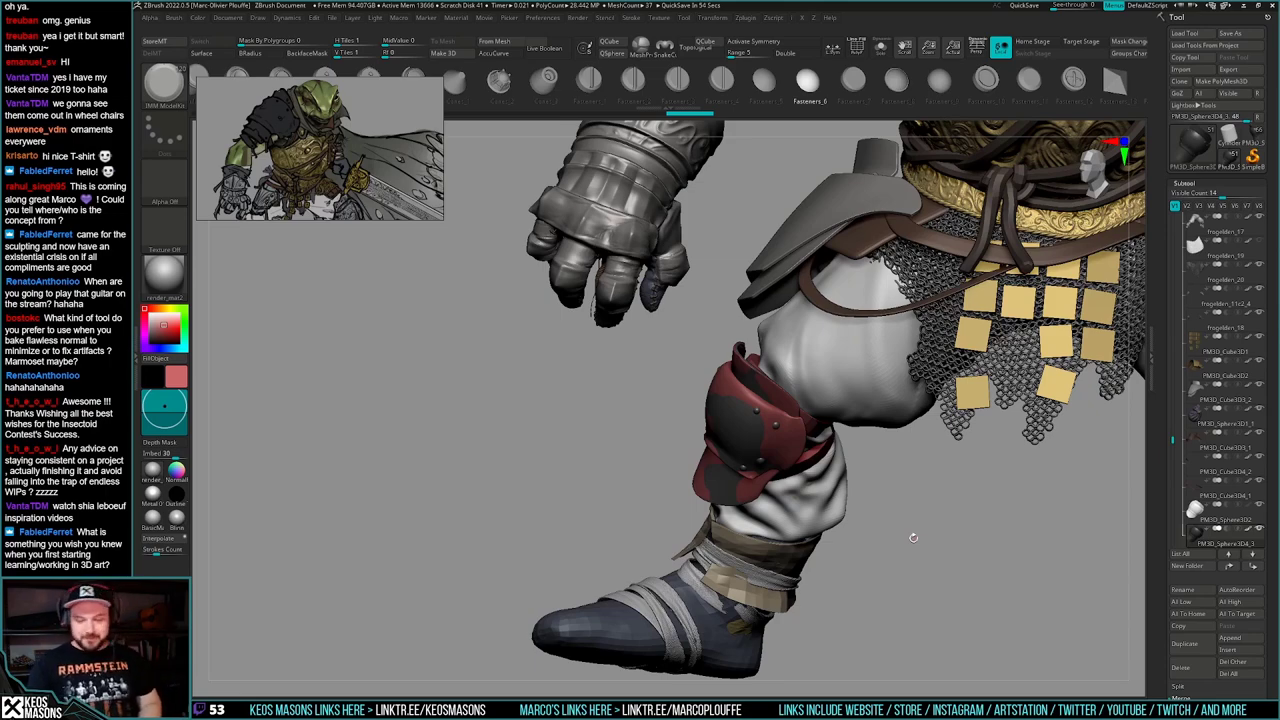
mouse_move(913, 538)
left_mouse_down()
mouse_move(920, 502)
mouse_move(937, 492)
mouse_move(907, 543)
mouse_move(909, 522)
mouse_move(940, 521)
mouse_move(909, 537)
mouse_move(906, 523)
left_mouse_up()
key("shift+s")
left_click(1222, 511)
key("shift+f")
key("shift+f")
key("w")
mouse_move(682, 398)
left_mouse_down("ctrl")
mouse_move(685, 471)
mouse_move(620, 417)
left_mouse_up("ctrl")
left_click_drag(957, 434, 811, 471, "ctrl+shift")
left_click(928, 497, "ctrl+shift")
key("q")
left_click_drag(938, 480, 841, 537, "alt")
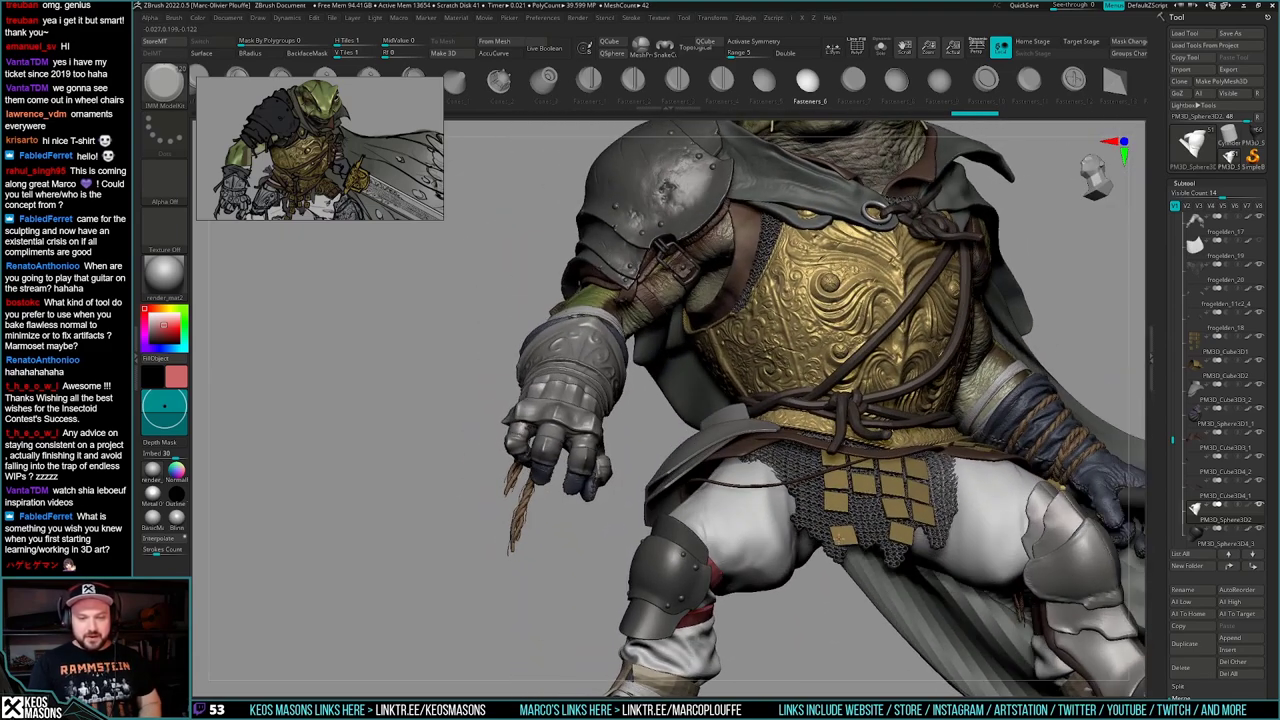
- Duplicate the brown leather shoulder padding and place the copy beside the knee armor in the subtool order
left_click(723, 215, "alt")
left_click(839, 603)
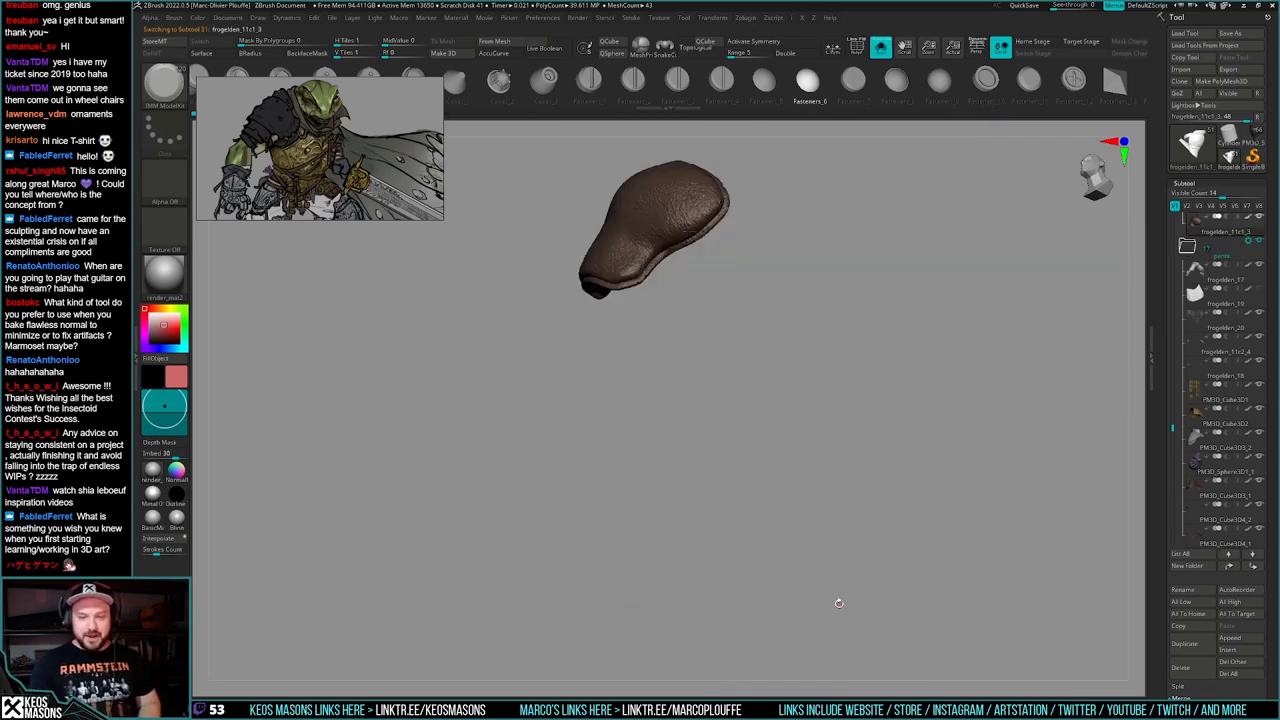
mouse_move(839, 603)
left_mouse_down()
mouse_move(819, 539)
mouse_move(837, 592)
left_mouse_up()
left_click(836, 616)
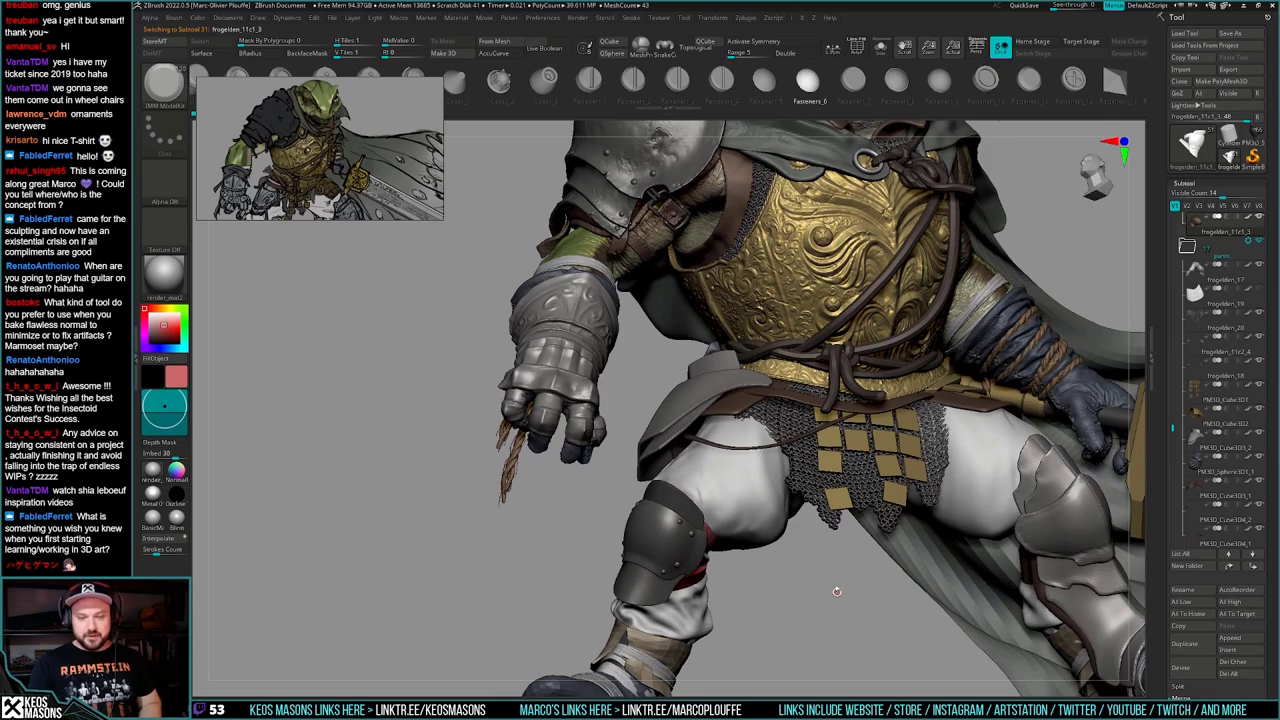
left_click_drag(863, 548, 843, 513, "alt")
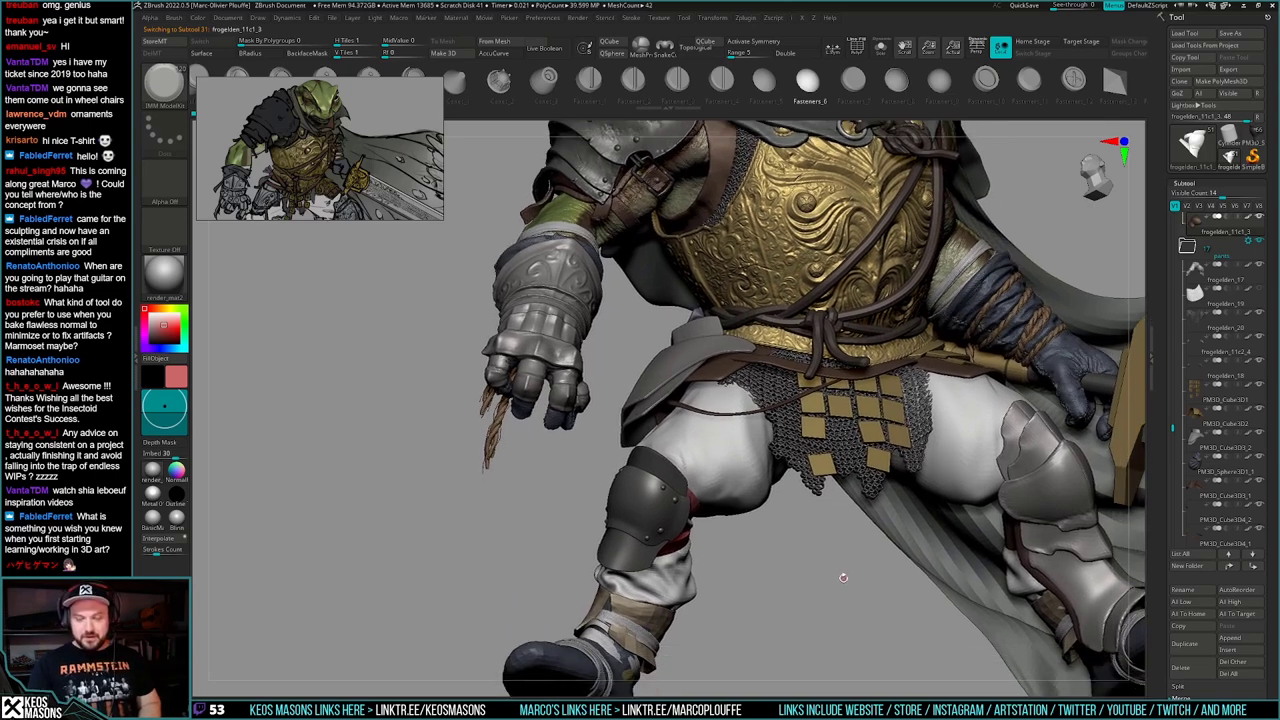
left_click_drag(843, 577, 845, 607)
left_click(847, 609)
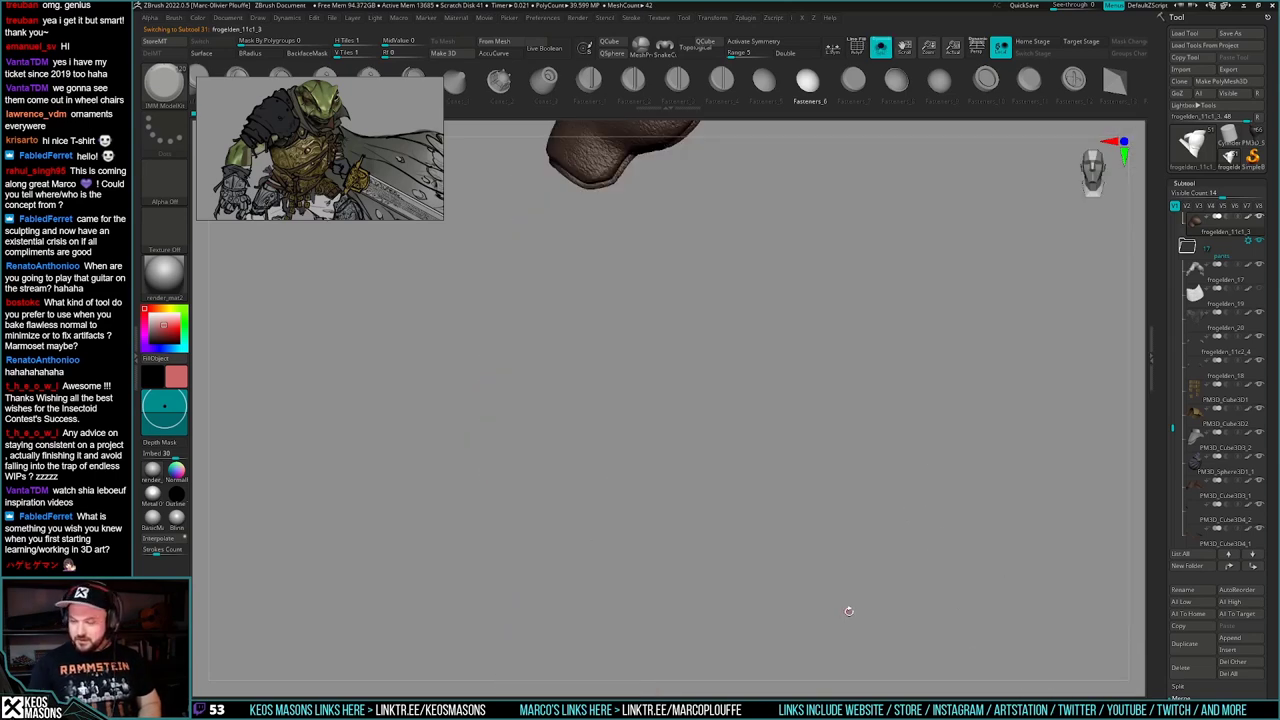
left_click(1191, 650)
left_click_drag(1201, 251, 1201, 288)
left_click(1199, 275)
left_click(1207, 321)
- Show the full character and move the copied leather padding from the shoulder down to the armored knee
right_click_drag(819, 460, 764, 281, "alt")
key("shift+s")
key("w")
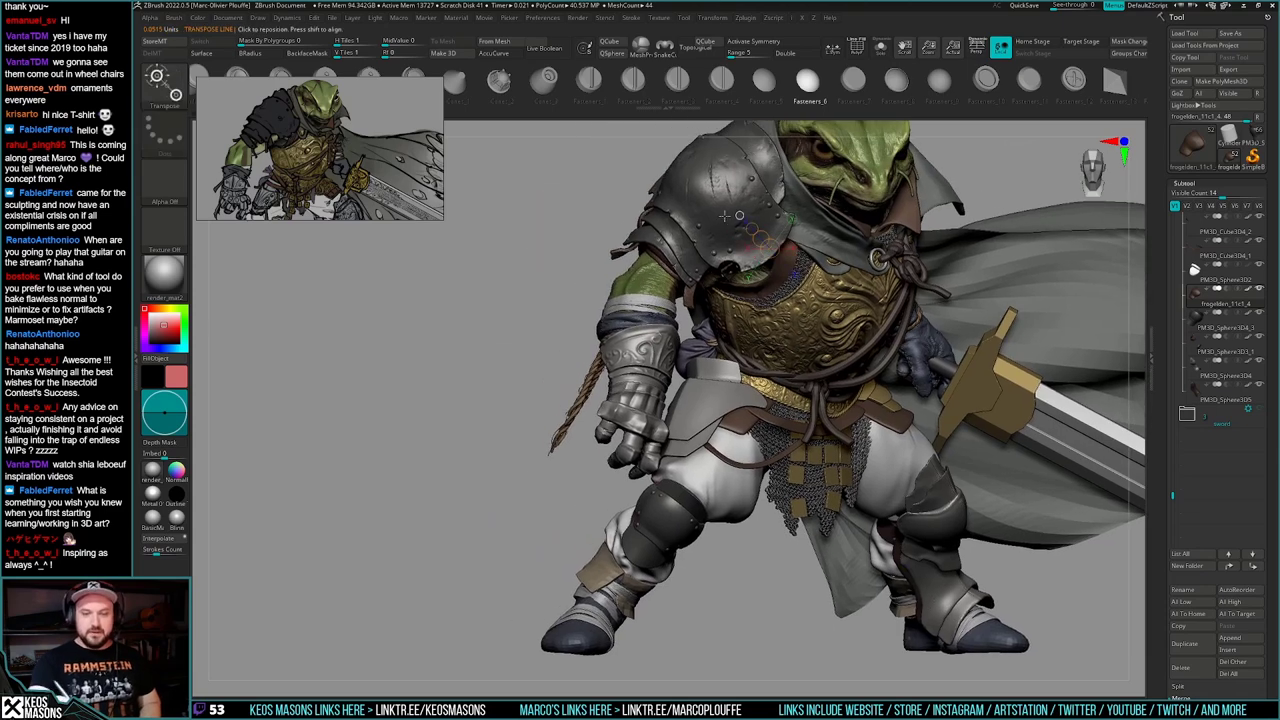
mouse_move(725, 286)
left_mouse_down()
mouse_move(711, 509)
mouse_move(692, 503)
left_mouse_up()
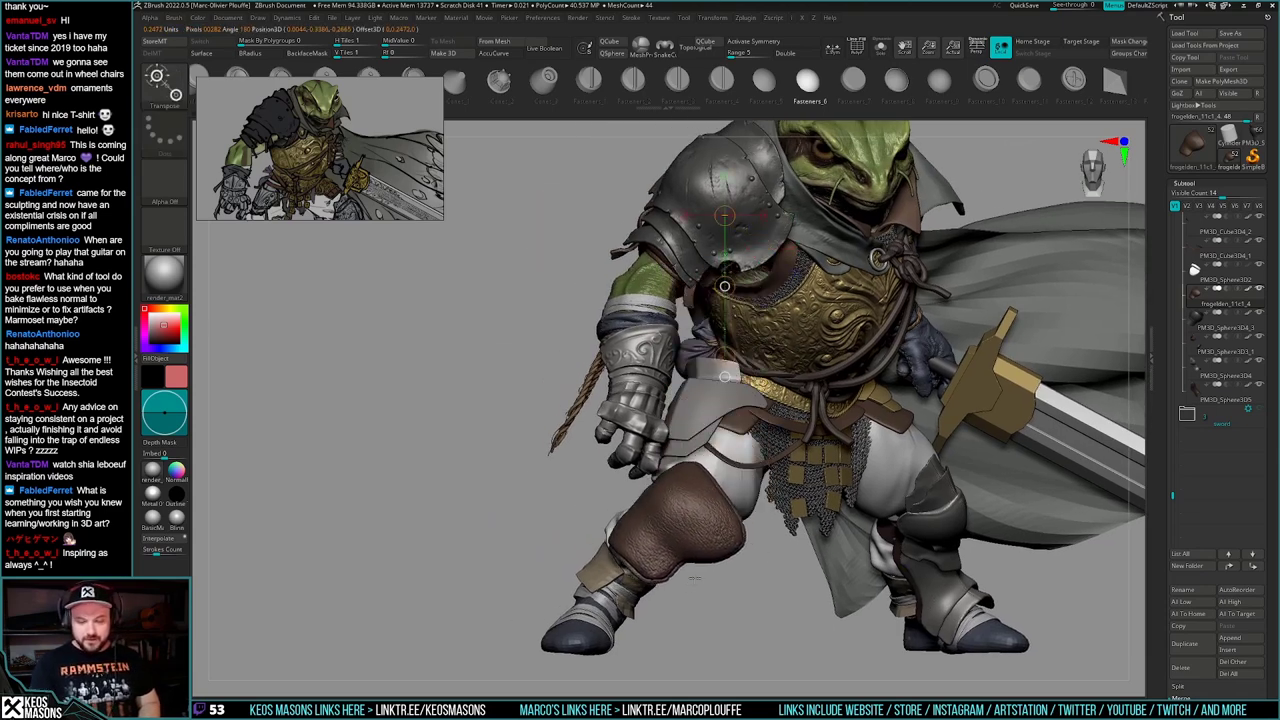
- Scale down, rotate and reposition the leather padding so it sits at the knee plate
key("q")
mouse_move(692, 503)
right_mouse_down("alt")
mouse_move(731, 461)
mouse_move(825, 553)
mouse_move(768, 524)
mouse_move(778, 521)
right_mouse_up("alt")
key("w")
left_click_drag(673, 449, 783, 512, "shift")
right_click_drag(783, 512, 794, 600)
left_click_drag(819, 392, 857, 549)
right_click_drag(857, 549, 924, 514)
mouse_move(772, 401)
left_mouse_down()
mouse_move(868, 574)
mouse_move(857, 554)
left_mouse_up()
key("q")
mouse_move(932, 502)
right_mouse_down()
mouse_move(901, 457)
mouse_move(866, 459)
mouse_move(863, 490)
mouse_move(868, 476)
right_mouse_up()
- Make the surrounding parts transparent, and rotate and shift the leather padding to align with the knee plate from the side
key("shift+t")
key("r")
left_click_drag(837, 439, 988, 489)
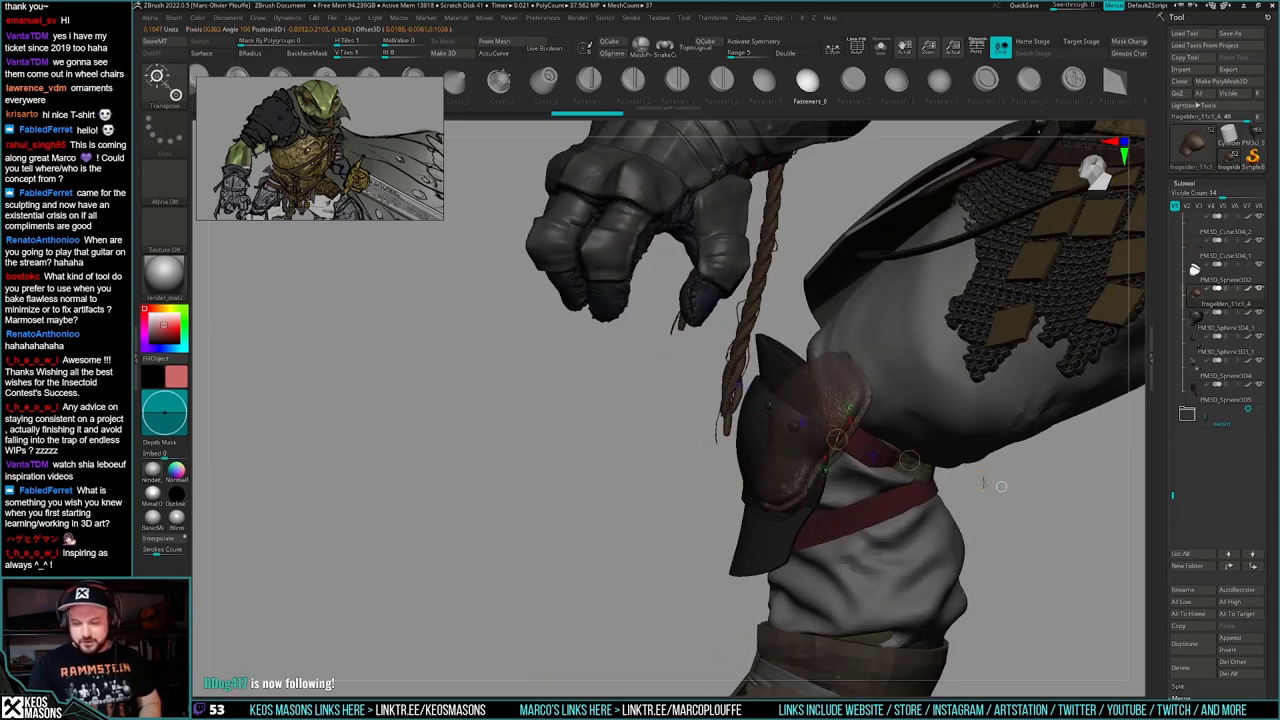
key("w")
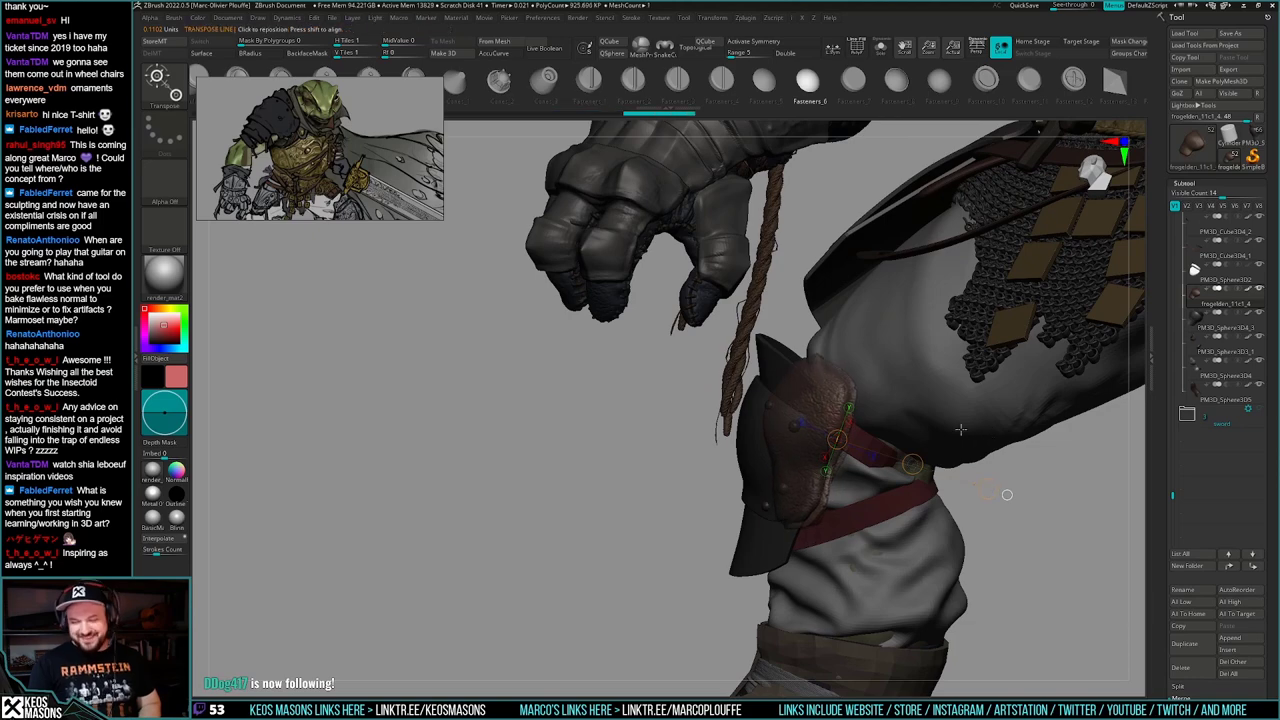
left_click_drag(912, 465, 896, 477)
- Use the Move brush to bend the leather padding around the knee and tuck its edges behind the plate
key("q")
mouse_move(894, 474)
right_mouse_down()
mouse_move(950, 462)
mouse_move(869, 477)
mouse_move(850, 501)
right_mouse_up()
mouse_move(856, 485)
left_mouse_down()
mouse_move(857, 474)
mouse_move(890, 482)
mouse_move(877, 492)
mouse_move(905, 484)
mouse_move(858, 462)
left_mouse_up()
key("space")
left_click(818, 394)
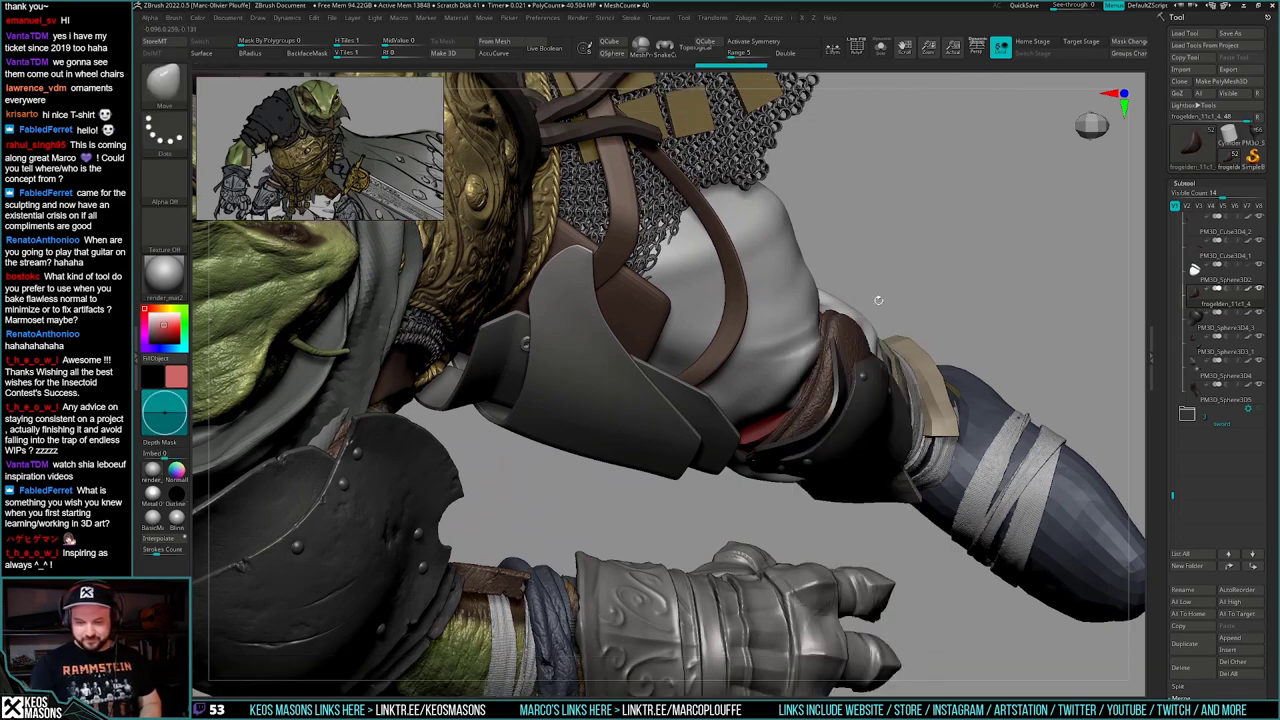
mouse_move(845, 330)
right_mouse_down()
mouse_move(847, 316)
mouse_move(864, 376)
mouse_move(884, 336)
mouse_move(858, 318)
right_mouse_up()
left_click_drag(850, 318, 880, 291)
right_click_drag(880, 291, 769, 448)
right_click(782, 458)
mouse_move(928, 514)
right_mouse_down()
mouse_move(778, 449)
mouse_move(708, 462)
right_mouse_up()
left_click_drag(708, 458, 720, 452)
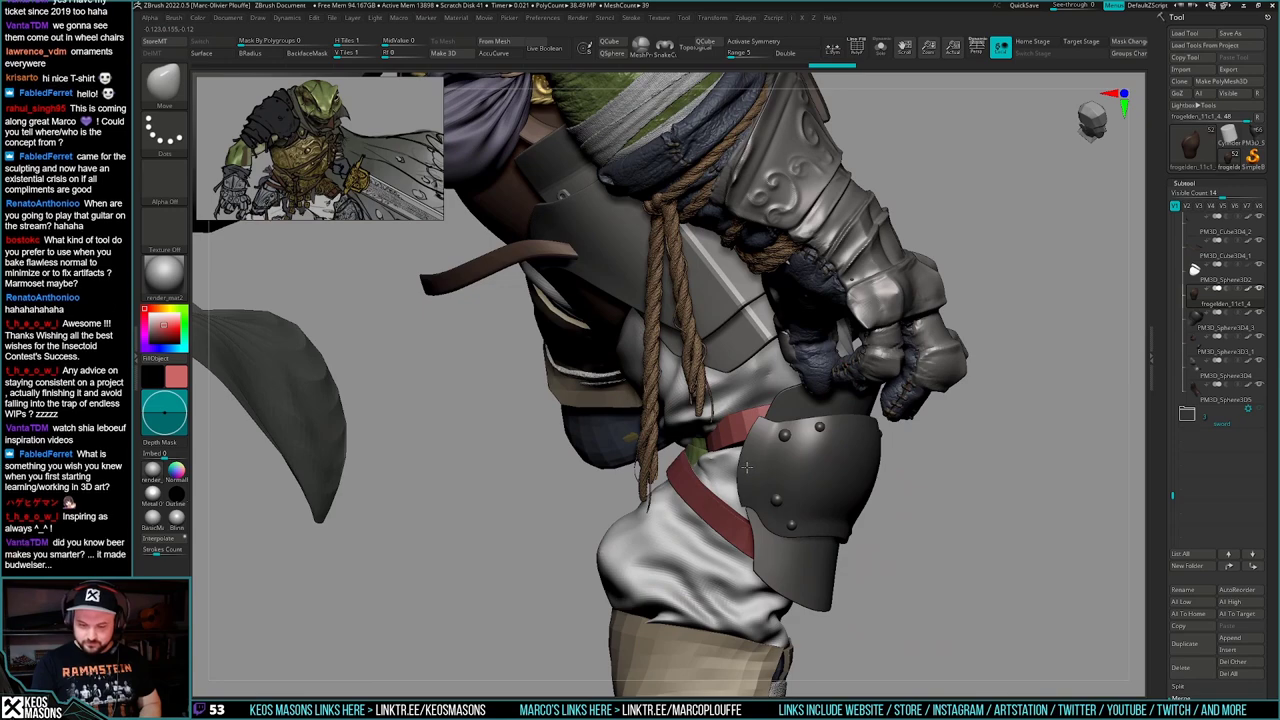
- Adjust the leather padding's back and side edges with the Move brush so they fit between the straps and plate
mouse_move(720, 455)
right_mouse_down()
mouse_move(823, 534)
mouse_move(798, 560)
right_mouse_up()
right_click(782, 572)
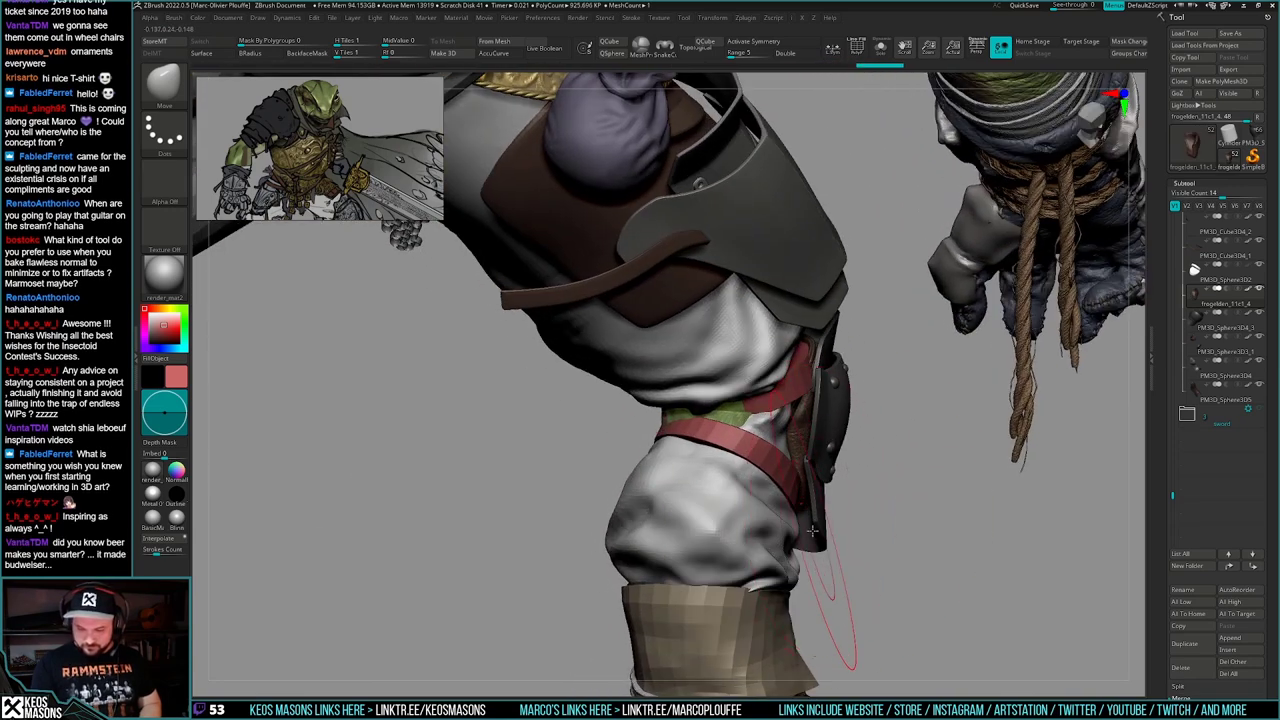
left_click_drag(827, 537, 822, 534)
mouse_move(822, 534)
right_mouse_down()
mouse_move(860, 520)
mouse_move(800, 436)
right_mouse_up()
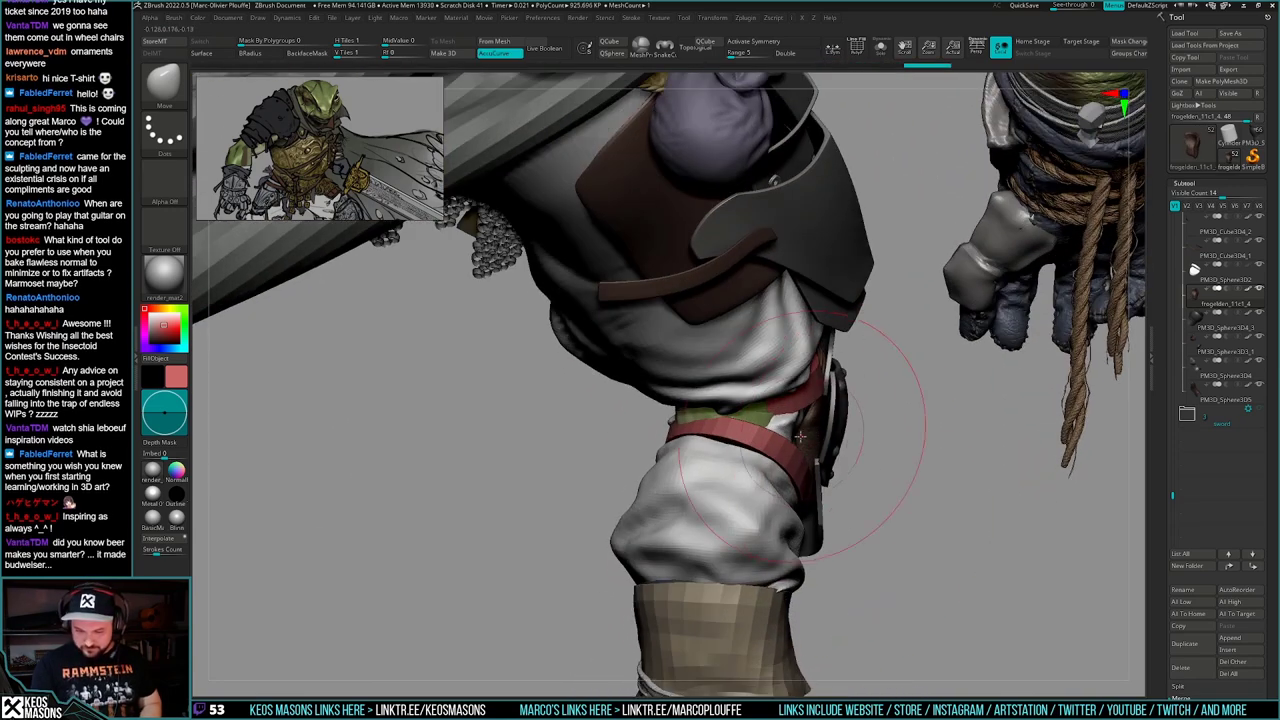
left_click_drag(827, 440, 832, 438)
right_click_drag(860, 440, 672, 464)
right_click_drag(886, 488, 672, 440)
right_click_drag(860, 416, 853, 421)
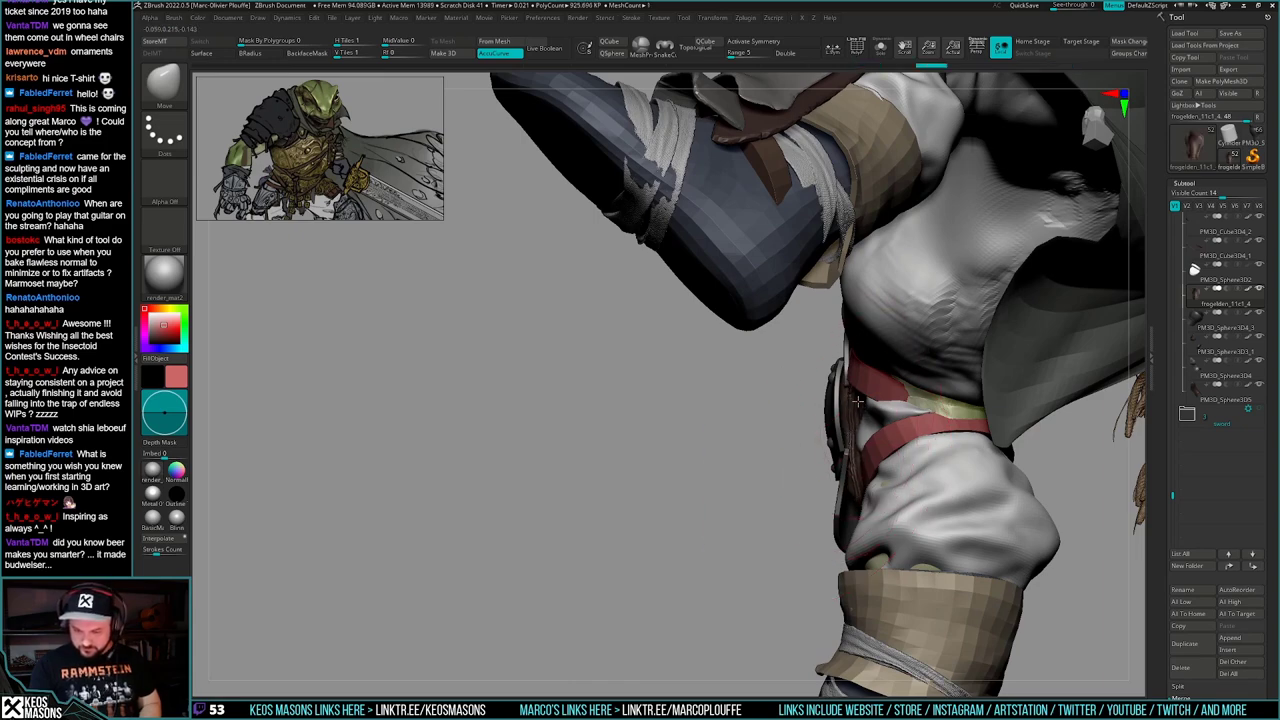
right_click_drag(867, 435, 886, 520)
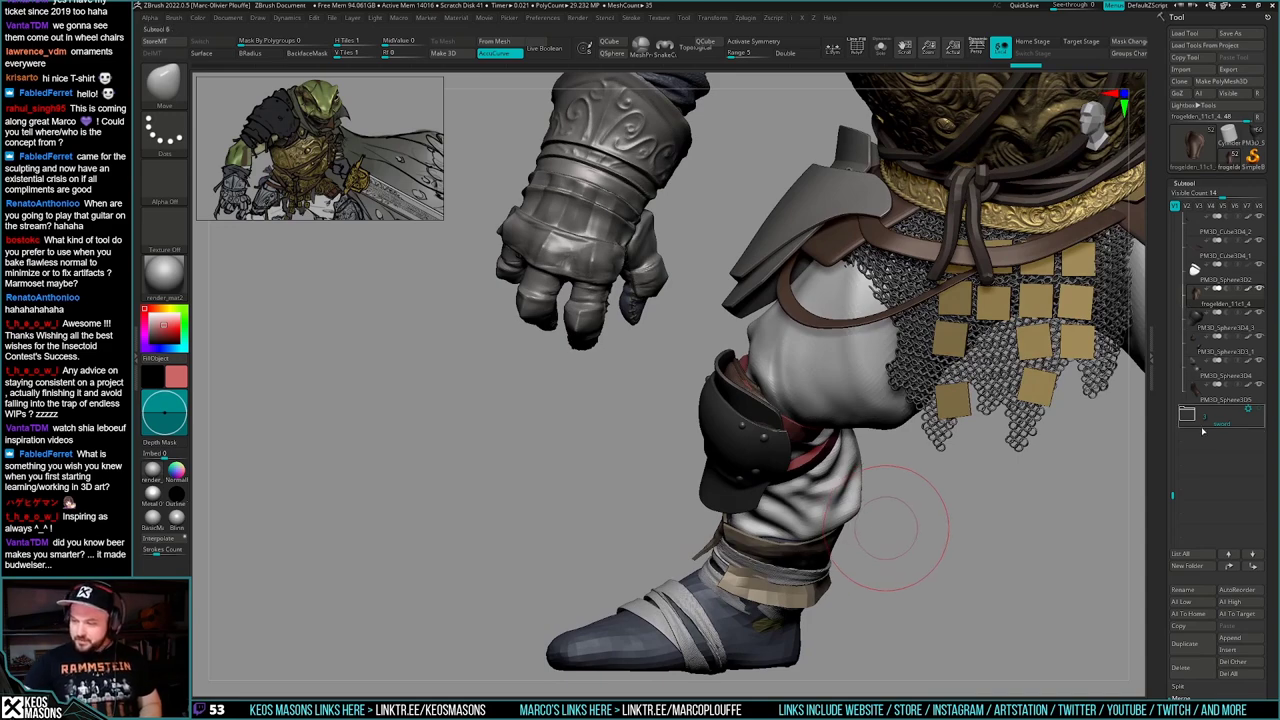
- Hide the pants and use transparency to check how the leather padding fits between the bare leg and knee plate
left_click_drag(1177, 497, 1177, 406)
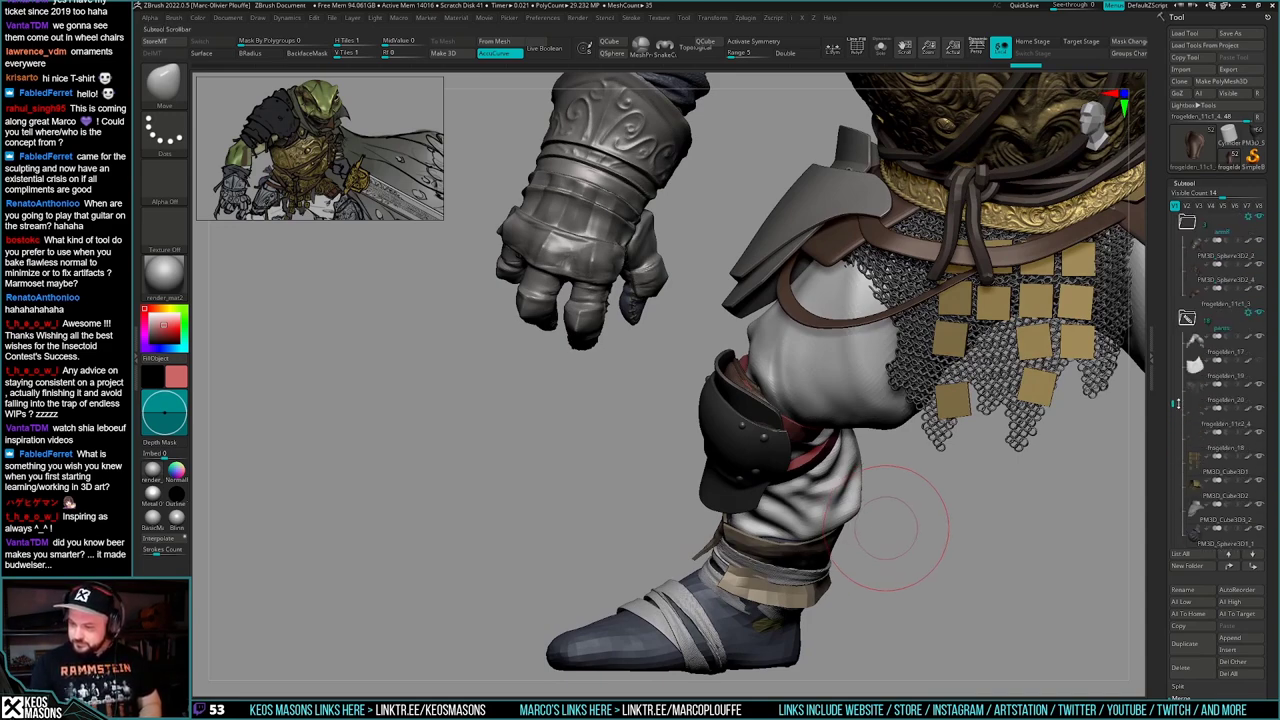
left_click(1259, 338)
mouse_move(886, 528)
right_mouse_down()
mouse_move(886, 514)
mouse_move(840, 492)
mouse_move(878, 487)
mouse_move(879, 498)
mouse_move(800, 490)
mouse_move(706, 432)
mouse_move(752, 337)
mouse_move(740, 378)
mouse_move(758, 428)
mouse_move(806, 479)
mouse_move(784, 556)
mouse_move(768, 520)
mouse_move(778, 456)
mouse_move(874, 477)
right_mouse_up()
right_click(706, 432)
right_click_drag(772, 472, 814, 511)
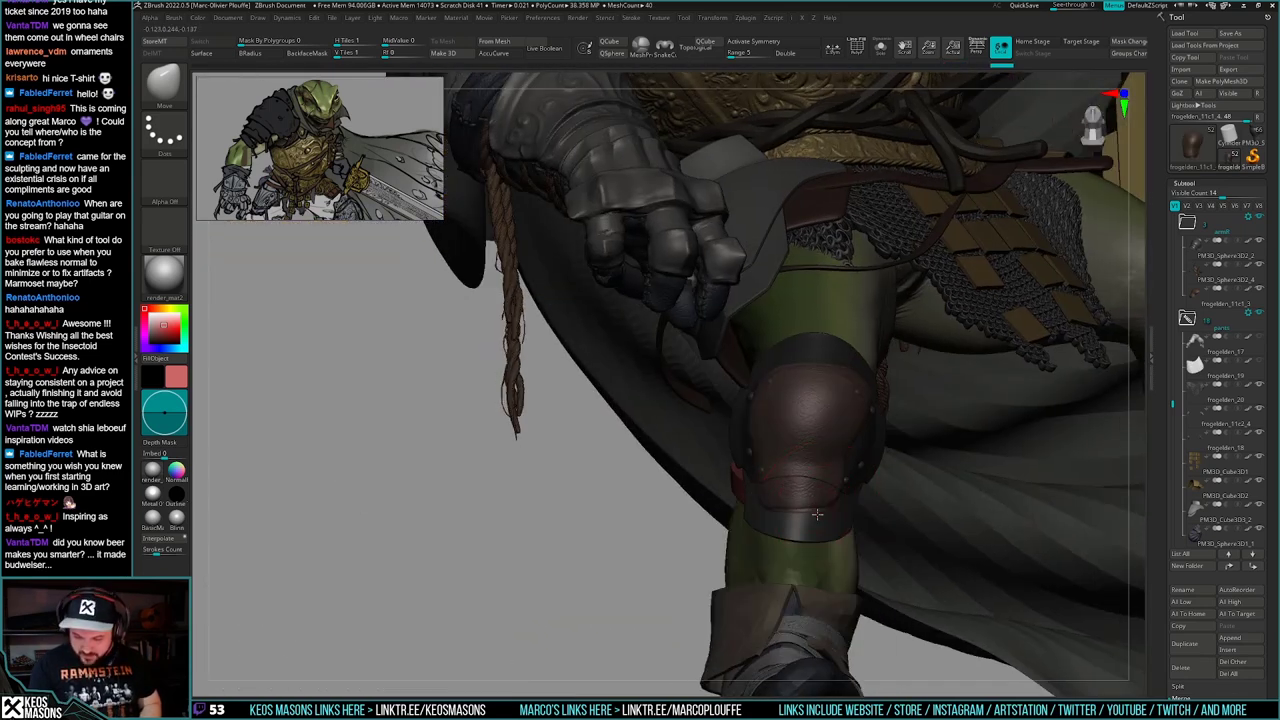
key("shift+t")
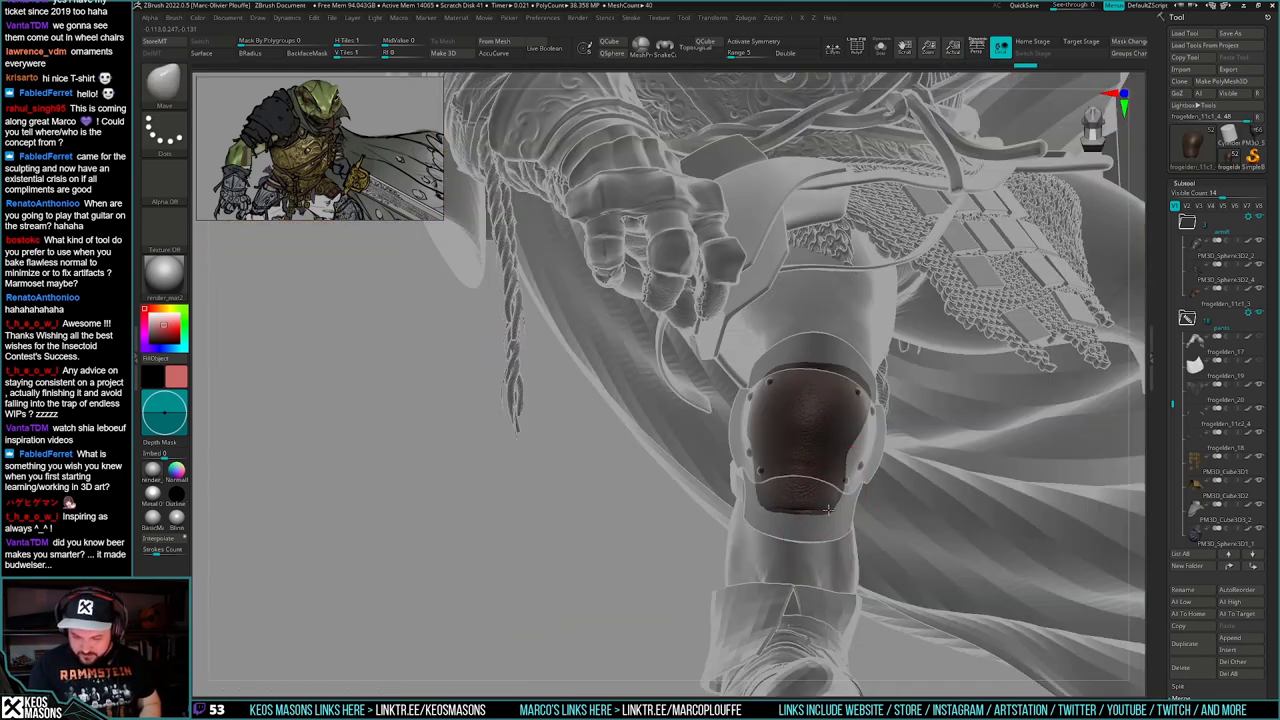
mouse_move(829, 507)
right_mouse_down()
mouse_move(866, 391)
mouse_move(846, 376)
mouse_move(890, 380)
mouse_move(828, 375)
mouse_move(862, 412)
mouse_move(834, 451)
mouse_move(837, 488)
right_mouse_up()
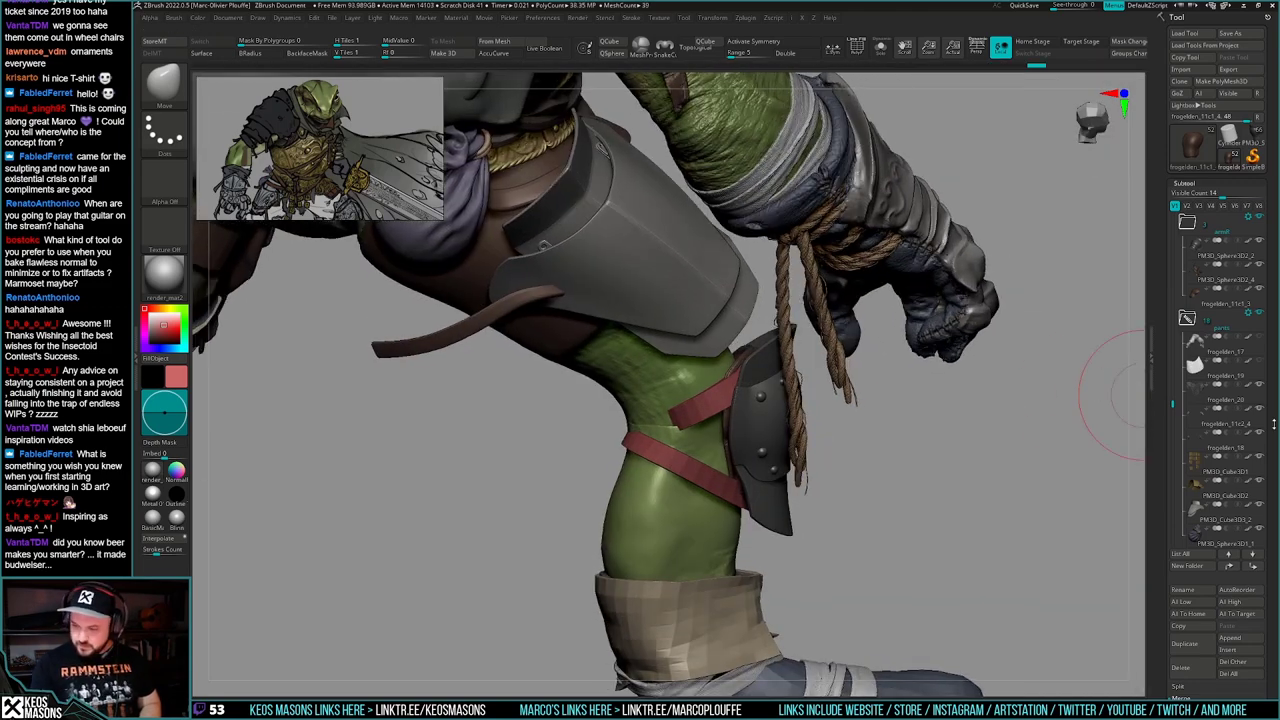
- Hide the knee straps and refine the leather padding's edges with the Move brush from both sides of the bare leg
left_click_drag(1174, 392, 1174, 466)
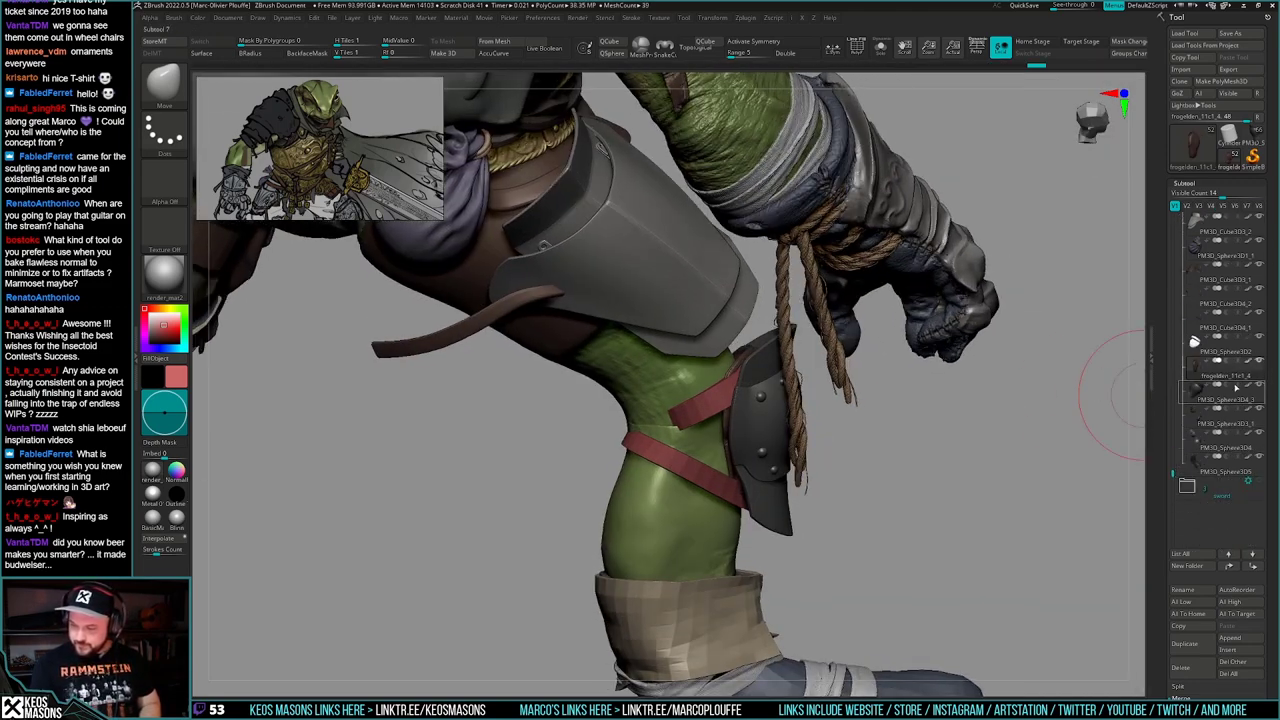
left_click(1260, 338)
right_click_drag(878, 492, 838, 494)
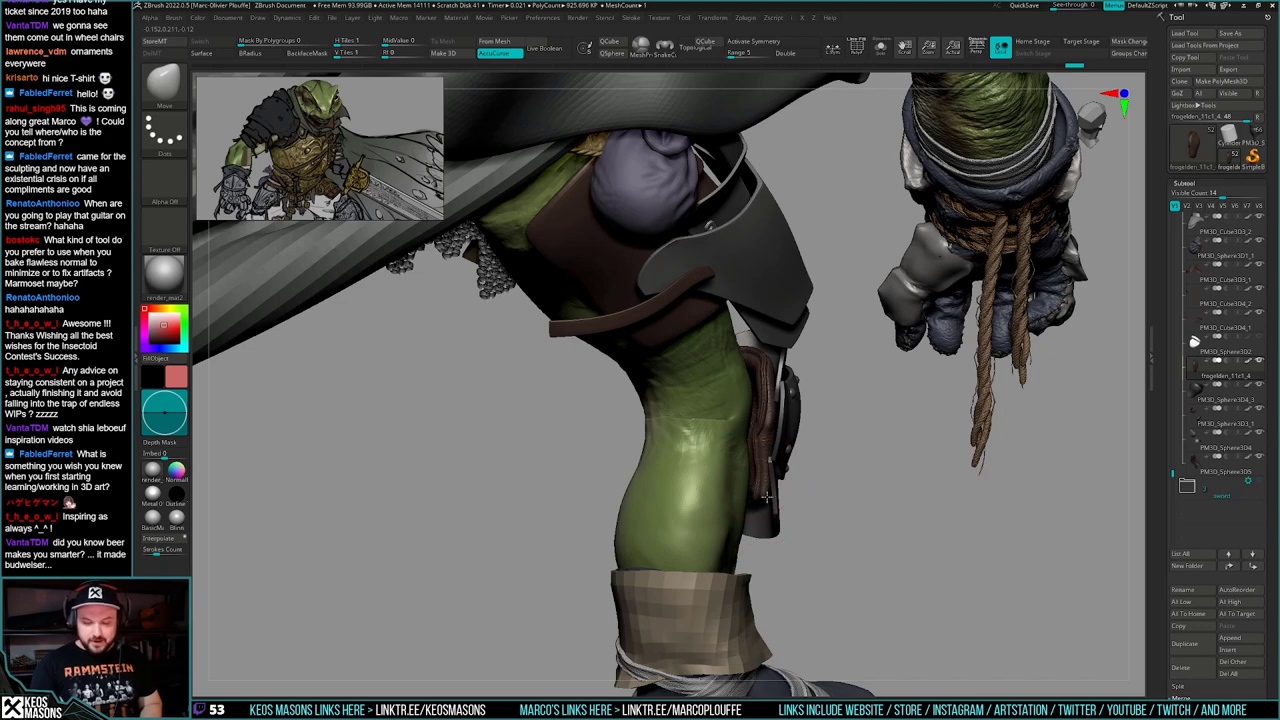
left_click_drag(832, 495, 797, 452)
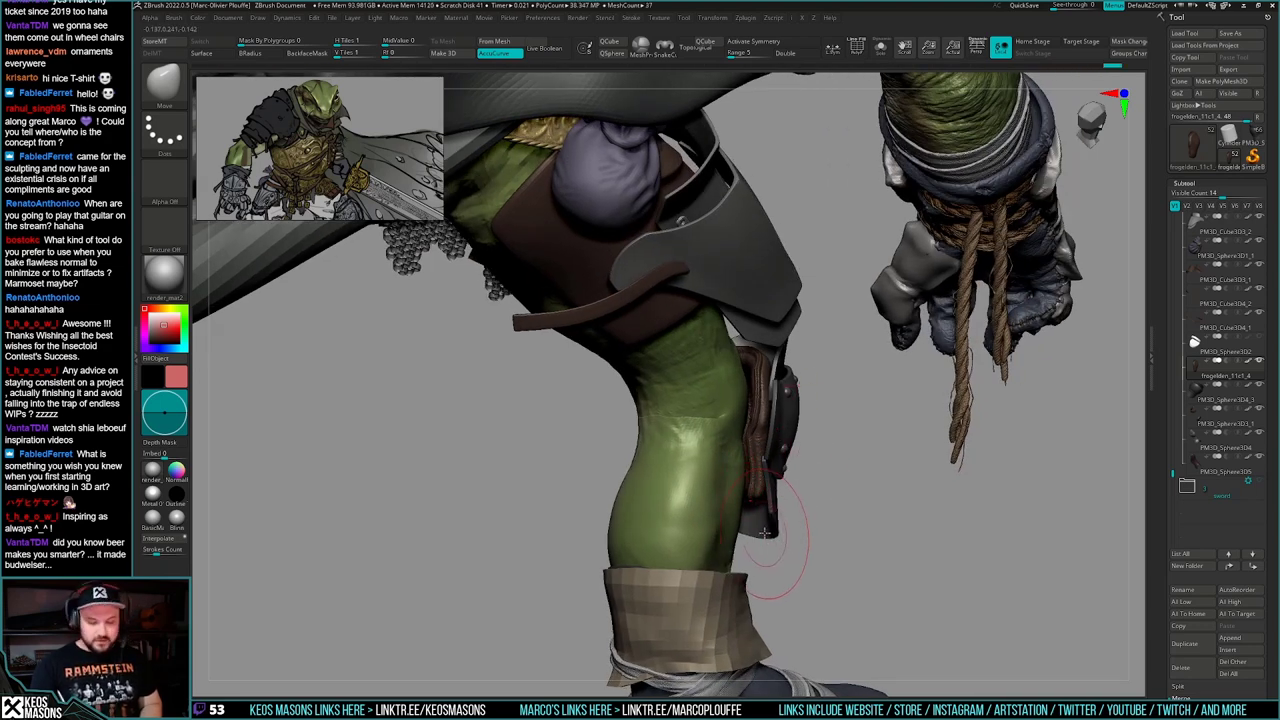
right_click_drag(764, 533, 746, 428)
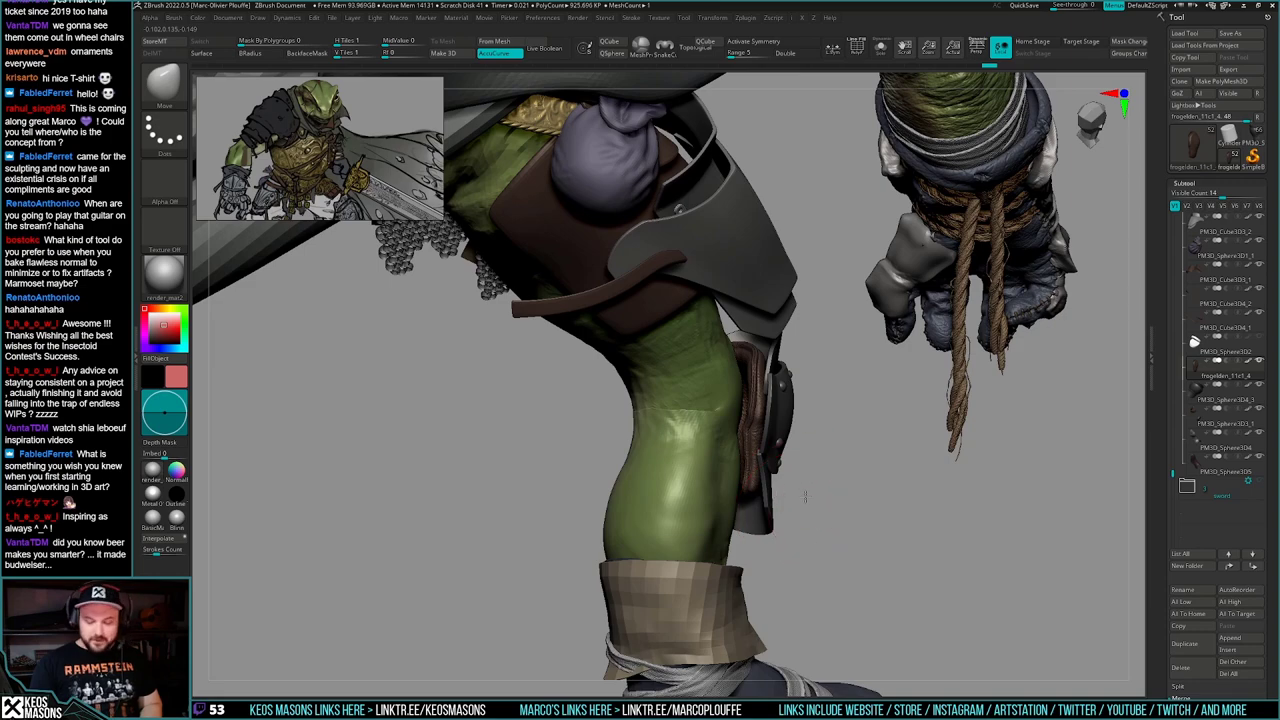
mouse_move(805, 497)
right_mouse_down()
mouse_move(925, 493)
mouse_move(843, 491)
mouse_move(849, 464)
mouse_move(818, 408)
right_mouse_up()
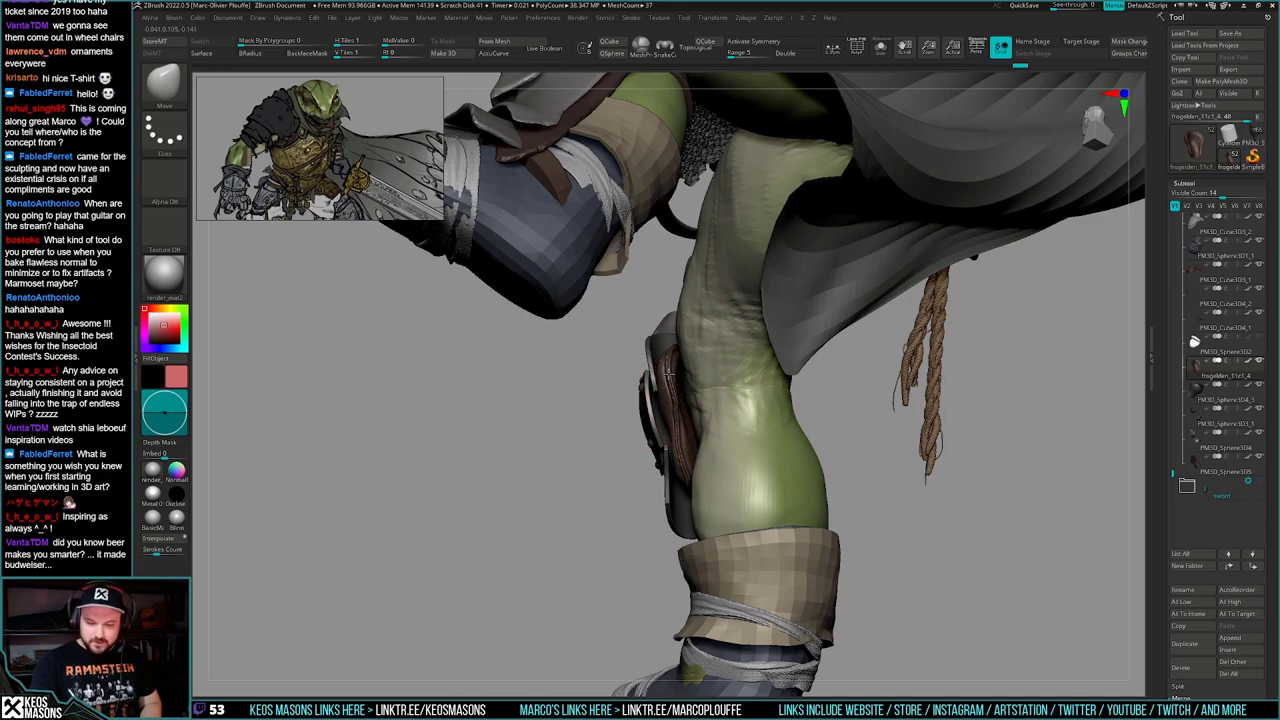
right_click_drag(668, 374, 636, 485)
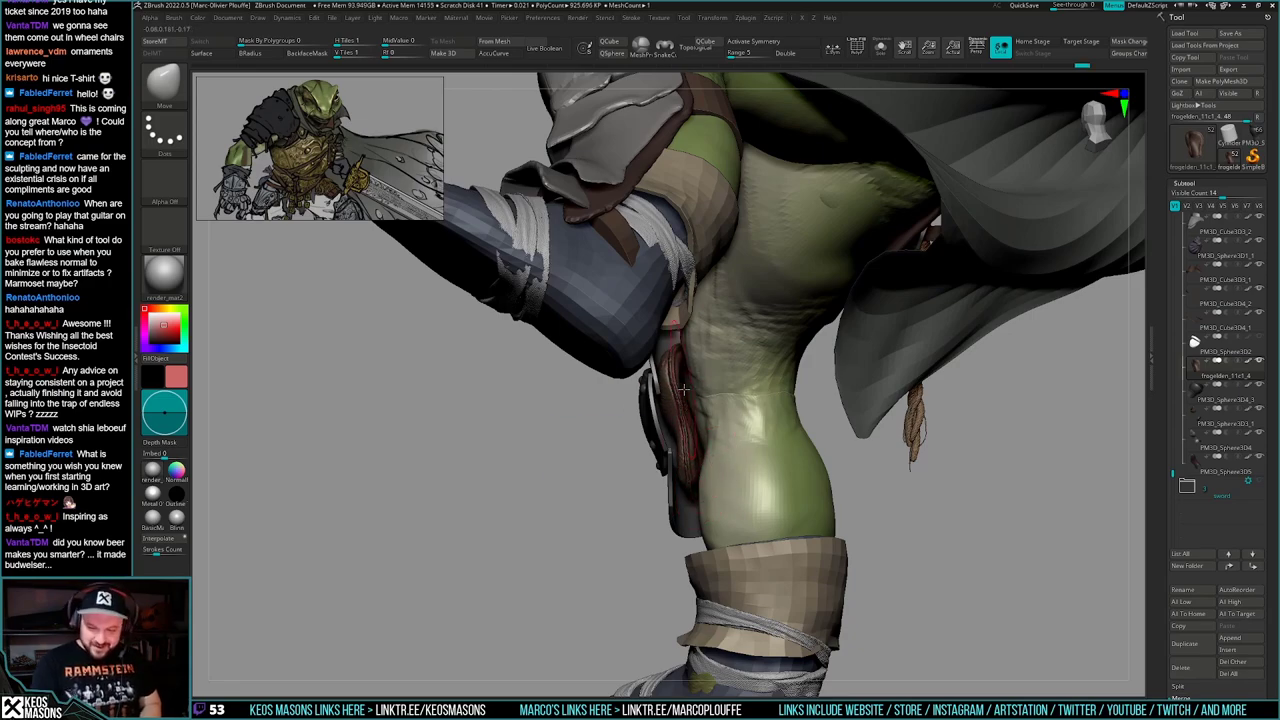
right_click_drag(684, 389, 580, 506)
- Isolate the leather padding to check its shape, and fit its edges behind the knee plate with all parts shown
key("alt+s")
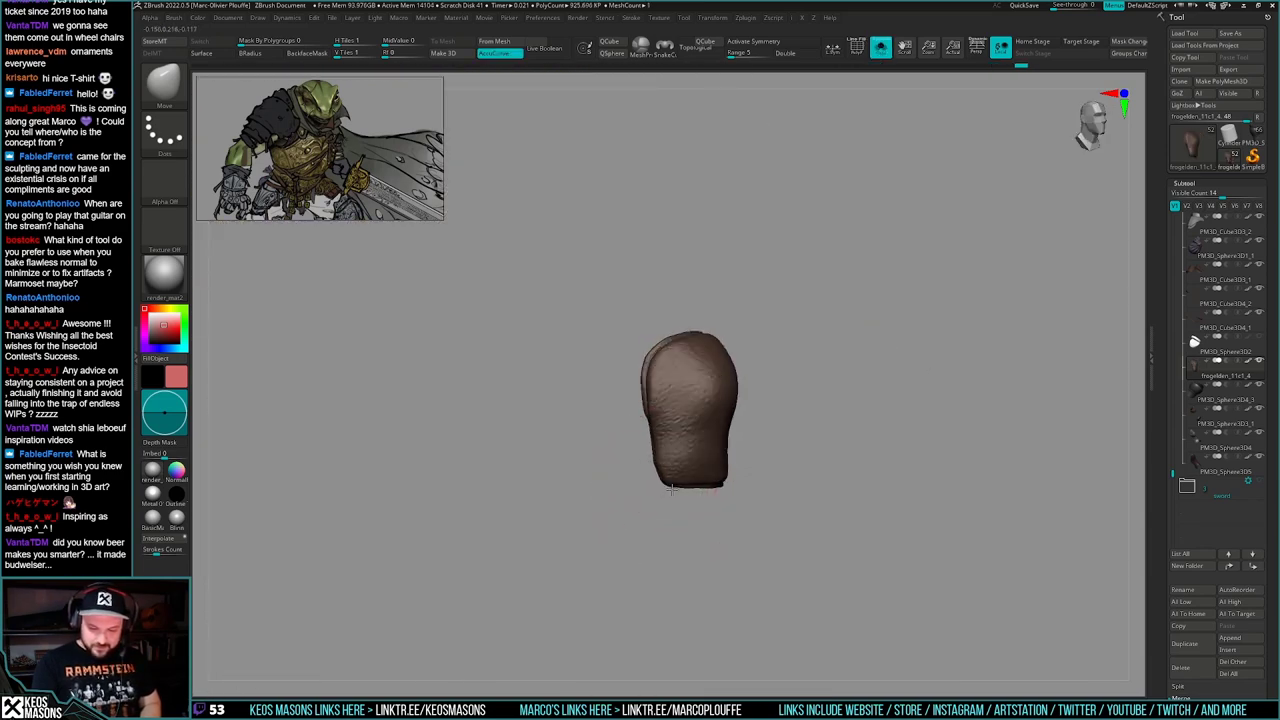
key("alt+s")
mouse_move(688, 466)
right_mouse_down()
mouse_move(660, 480)
mouse_move(662, 514)
right_mouse_up()
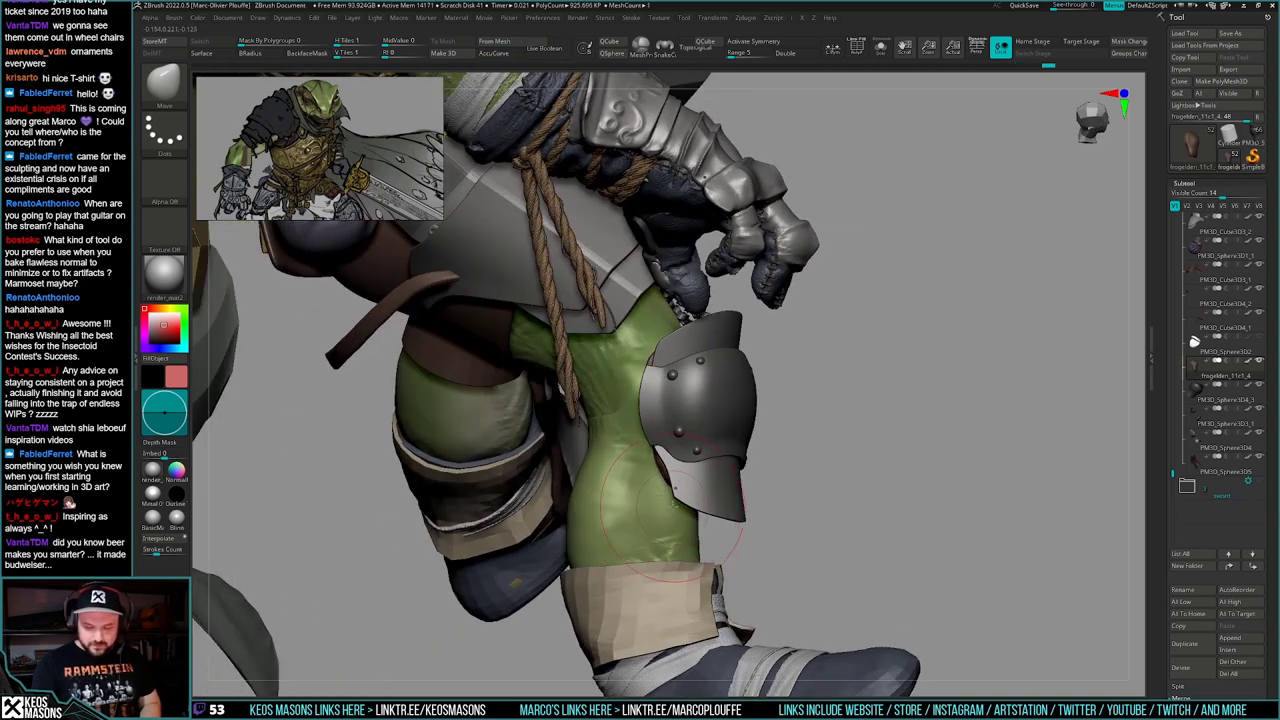
mouse_move(667, 505)
right_mouse_down()
mouse_move(649, 376)
mouse_move(612, 400)
right_mouse_up()
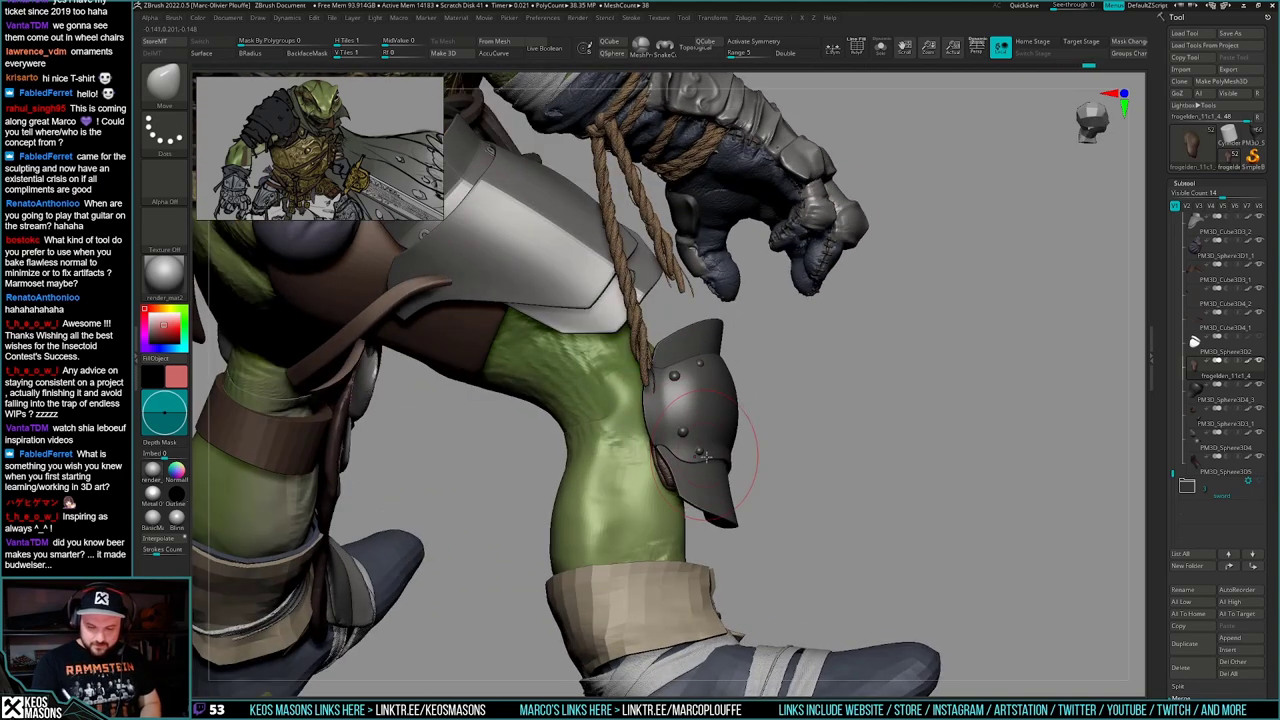
right_click_drag(860, 450, 748, 506)
right_click(648, 464)
right_click_drag(690, 540, 808, 540)
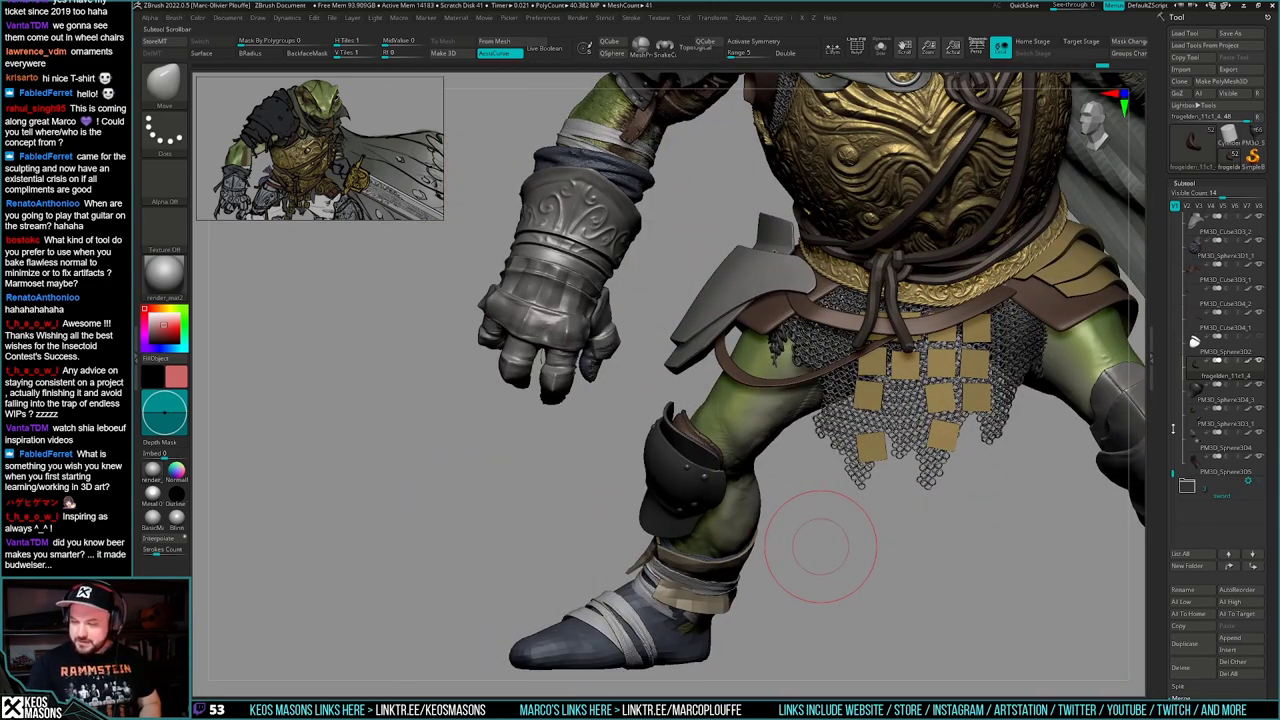
- Show the pants temporarily to check the knee armor's fit over the cloth
left_click_drag(1174, 419, 1174, 416)
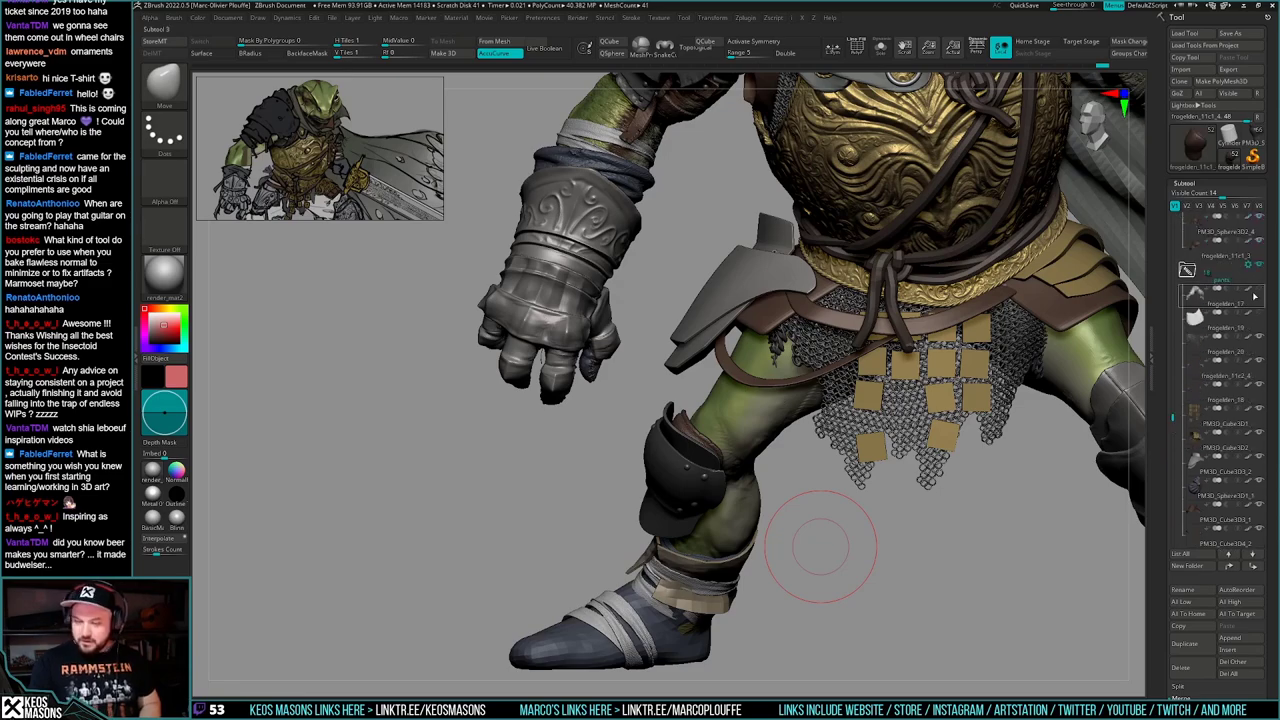
left_click(1257, 291)
mouse_move(891, 516)
right_mouse_down()
mouse_move(832, 492)
mouse_move(896, 494)
right_mouse_up()
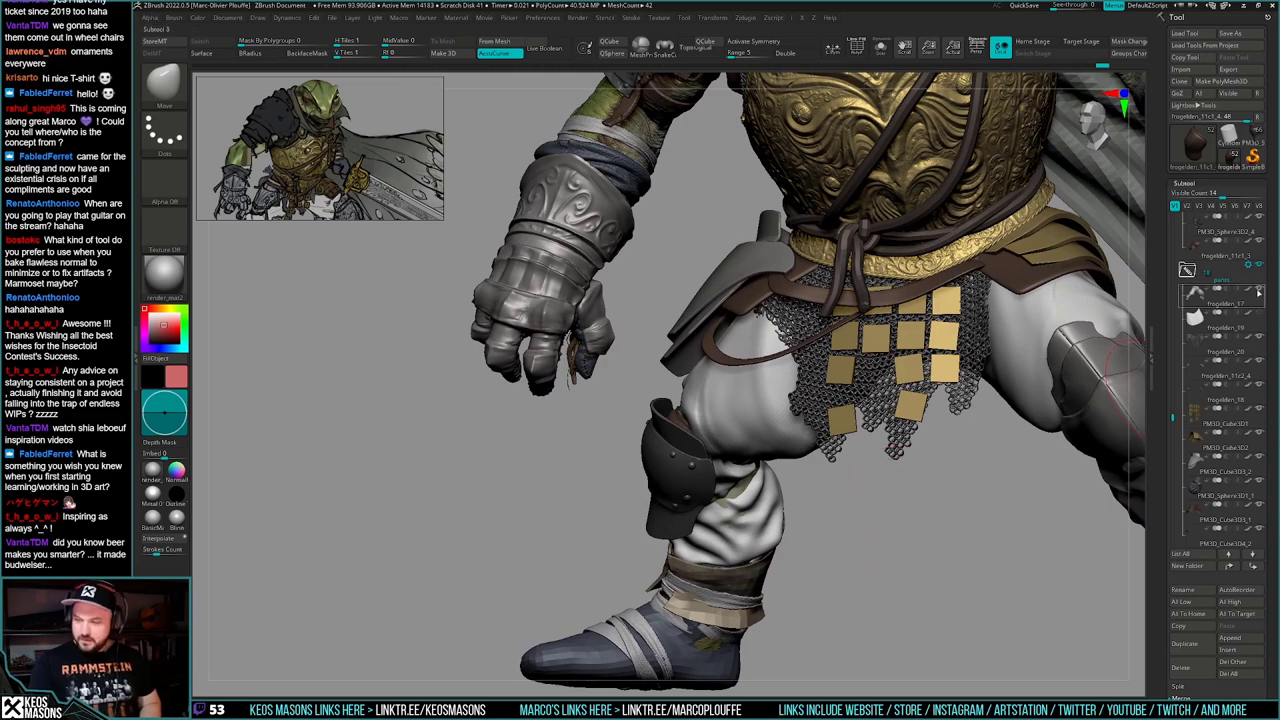
left_click(1201, 327)
- Show and select the knee straps, and reposition them one at a time using Transpose with masking
left_click_drag(1177, 427, 1188, 449)
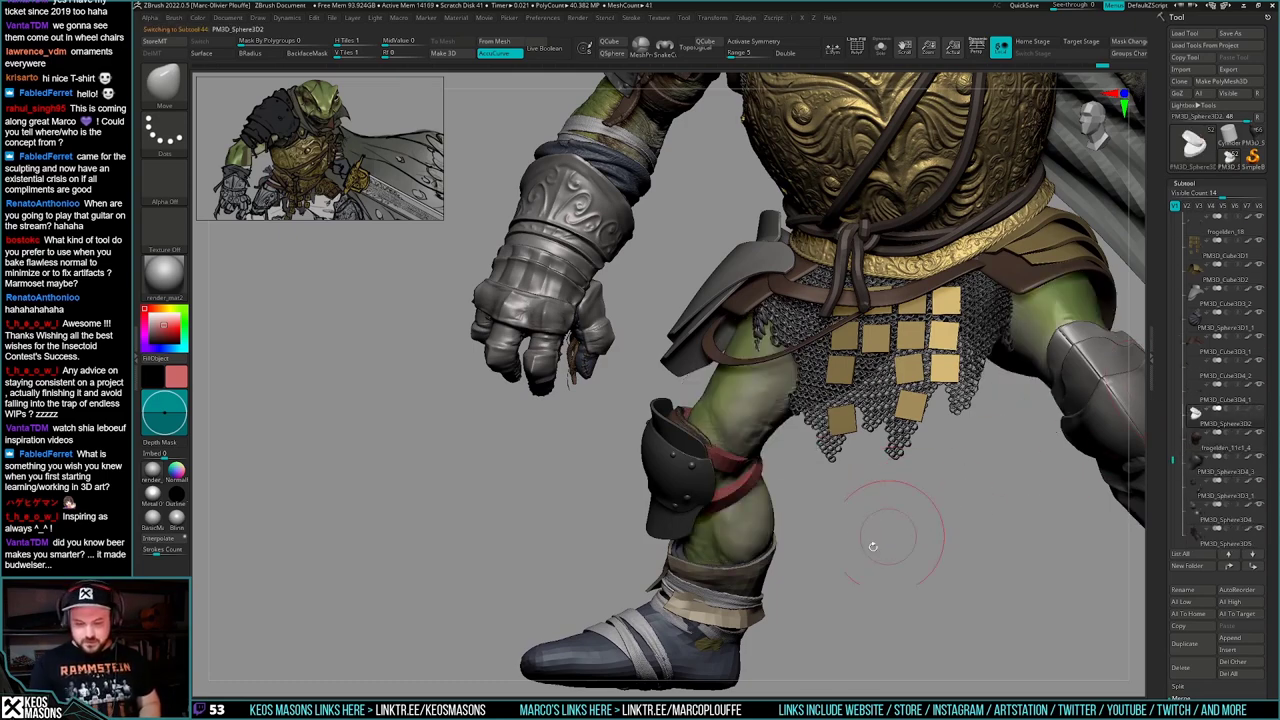
mouse_move(873, 546)
right_mouse_down()
mouse_move(851, 500)
mouse_move(857, 551)
mouse_move(866, 537)
mouse_move(821, 484)
mouse_move(809, 494)
right_mouse_up()
key("space")
left_click(838, 388)
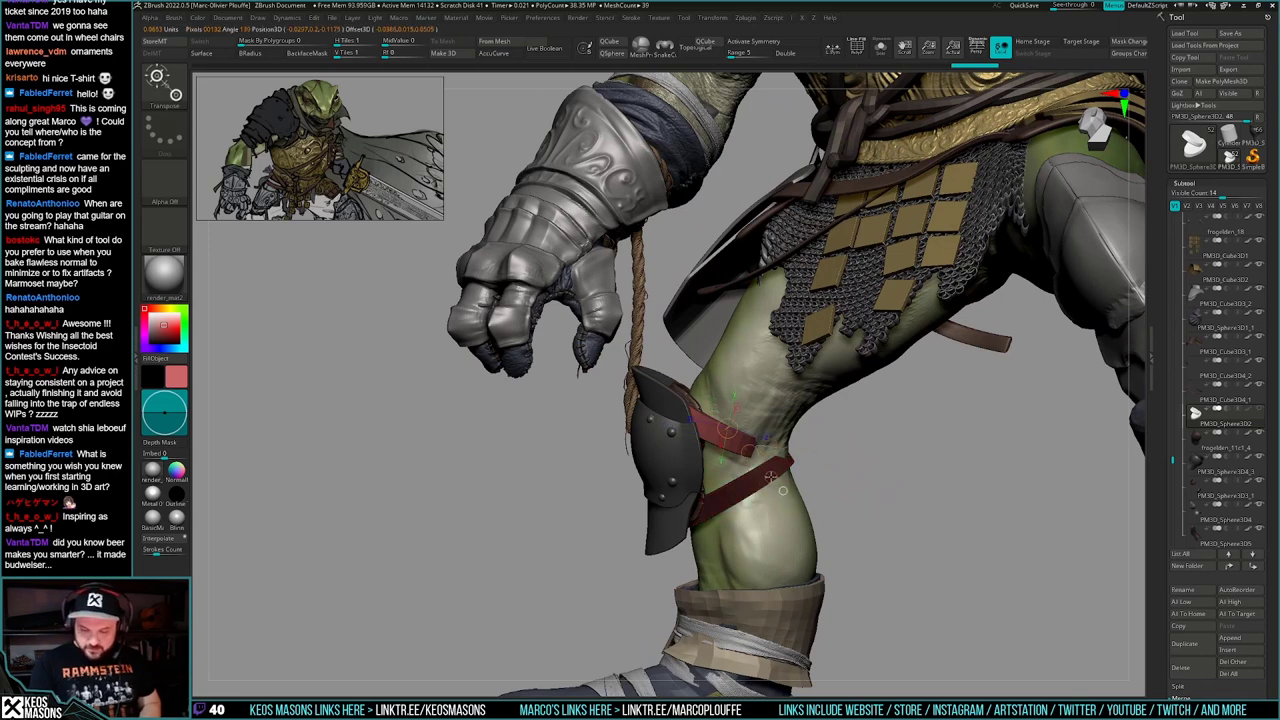
left_click(783, 492, "ctrl")
key("q")
key("space")
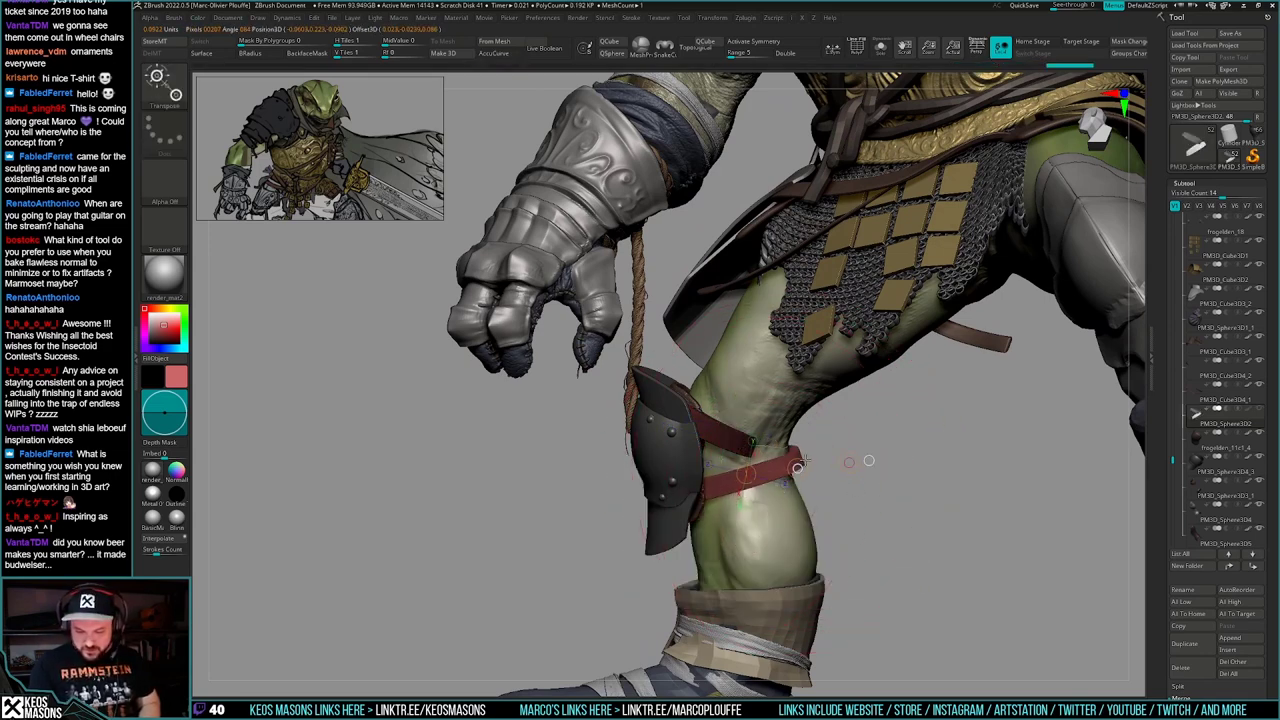
key("q")
- Bend the lower strap around the back of the leg with the Move brush, keeping the upper strap masked
mouse_move(869, 460)
right_mouse_down()
mouse_move(805, 466)
mouse_move(670, 440)
mouse_move(843, 517)
mouse_move(838, 501)
right_mouse_up()
key("space")
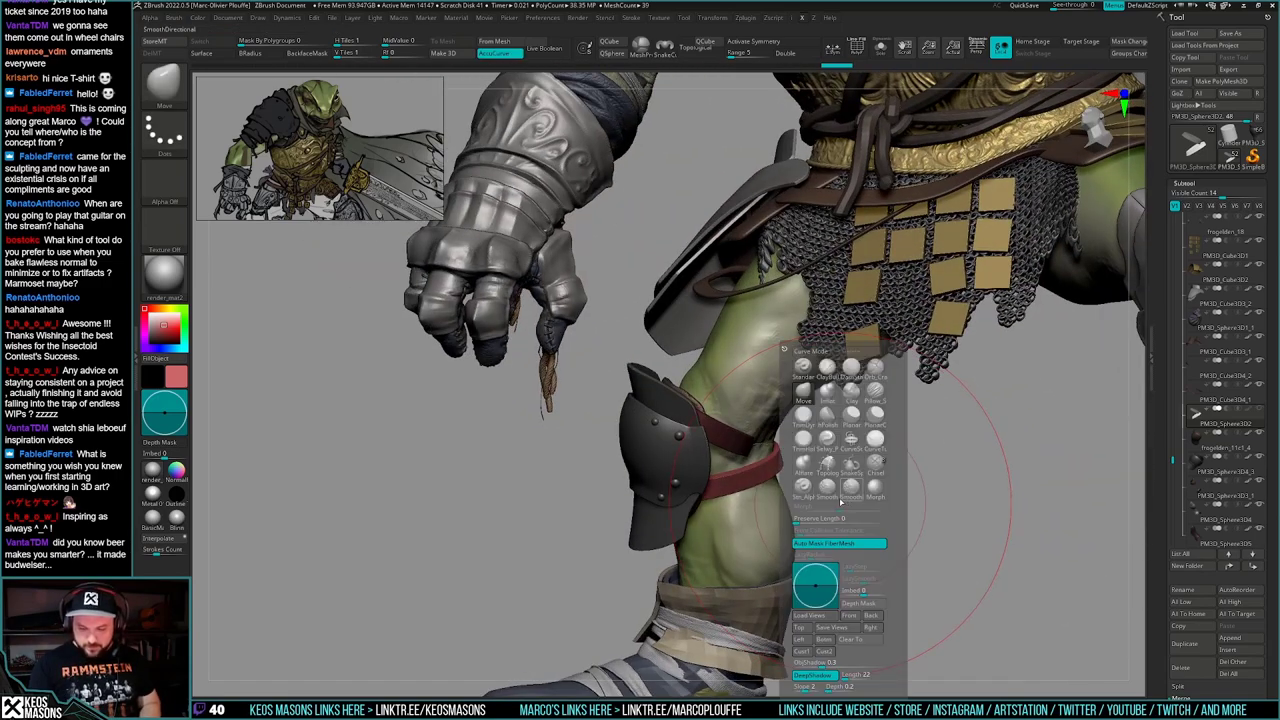
key("b")
key("m")
key("v")
mouse_move(911, 480)
right_mouse_down()
mouse_move(848, 486)
mouse_move(883, 483)
right_mouse_up()
key("space")
key("space")
left_click_drag(883, 483, 875, 484)
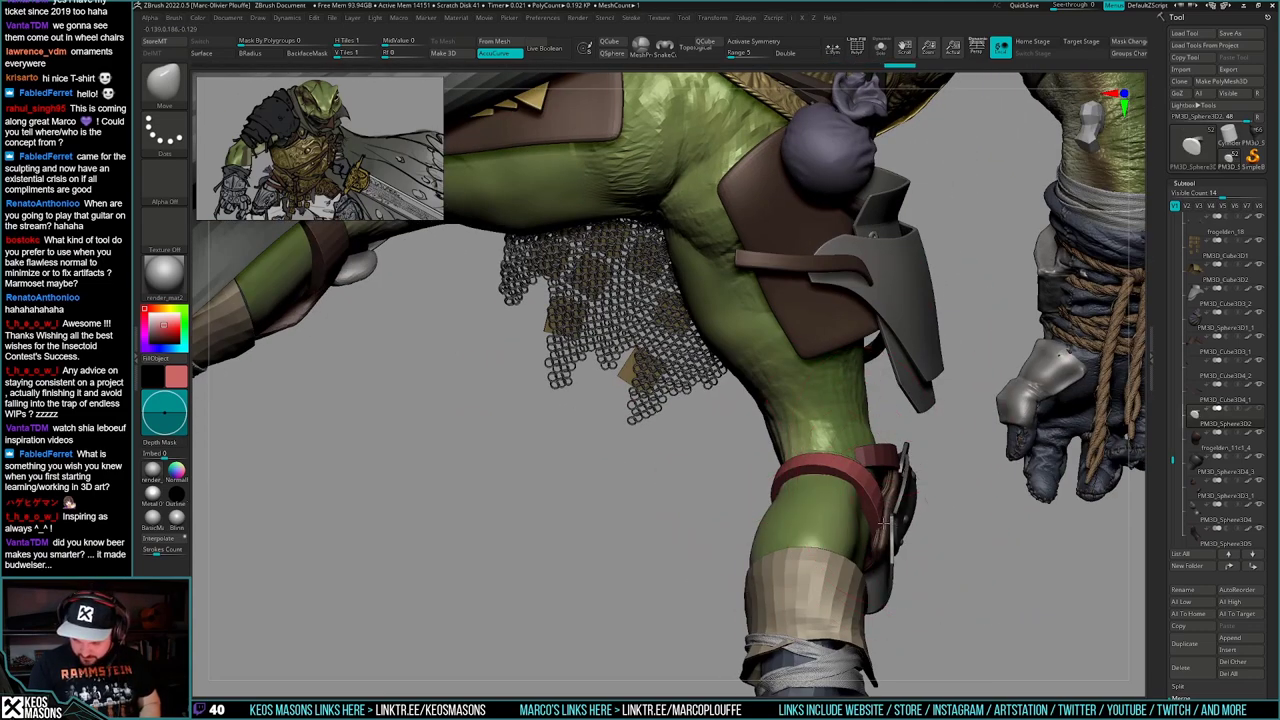
right_click_drag(884, 535, 783, 551)
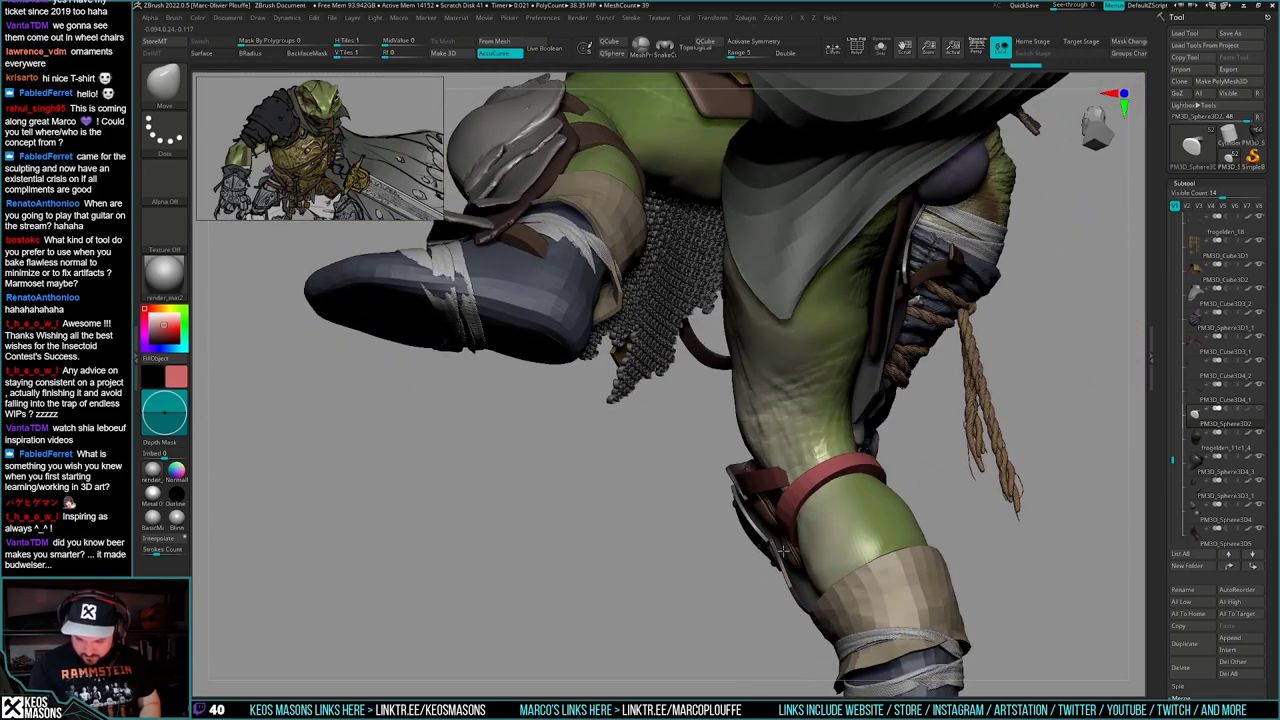
- Swap the mask so the upper knee strap can be edited, and undo the latest strap changes
mouse_move(773, 494)
right_mouse_down()
mouse_move(799, 539)
mouse_move(894, 514)
mouse_move(720, 627)
mouse_move(894, 500)
mouse_move(877, 540)
mouse_move(892, 530)
mouse_move(880, 590)
mouse_move(825, 585)
mouse_move(785, 530)
mouse_move(737, 527)
mouse_move(785, 502)
mouse_move(740, 550)
mouse_move(705, 468)
right_mouse_up()
left_click(901, 526, "ctrl")
key("ctrl+z")
key("ctrl+z")
key("ctrl+z")
key("ctrl+z")
key("ctrl+z")
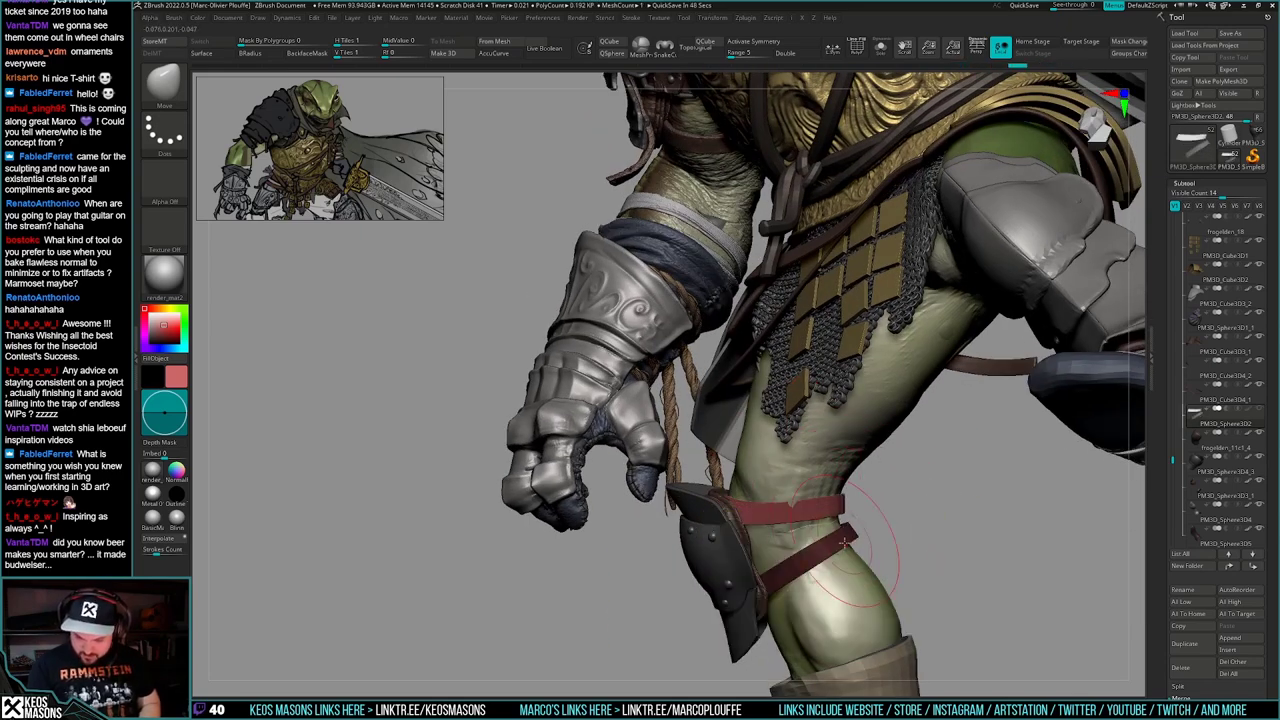
- Shape the upper strap with the Move brush so it wraps the knee and meets the plate on both sides
right_click_drag(842, 544, 822, 604)
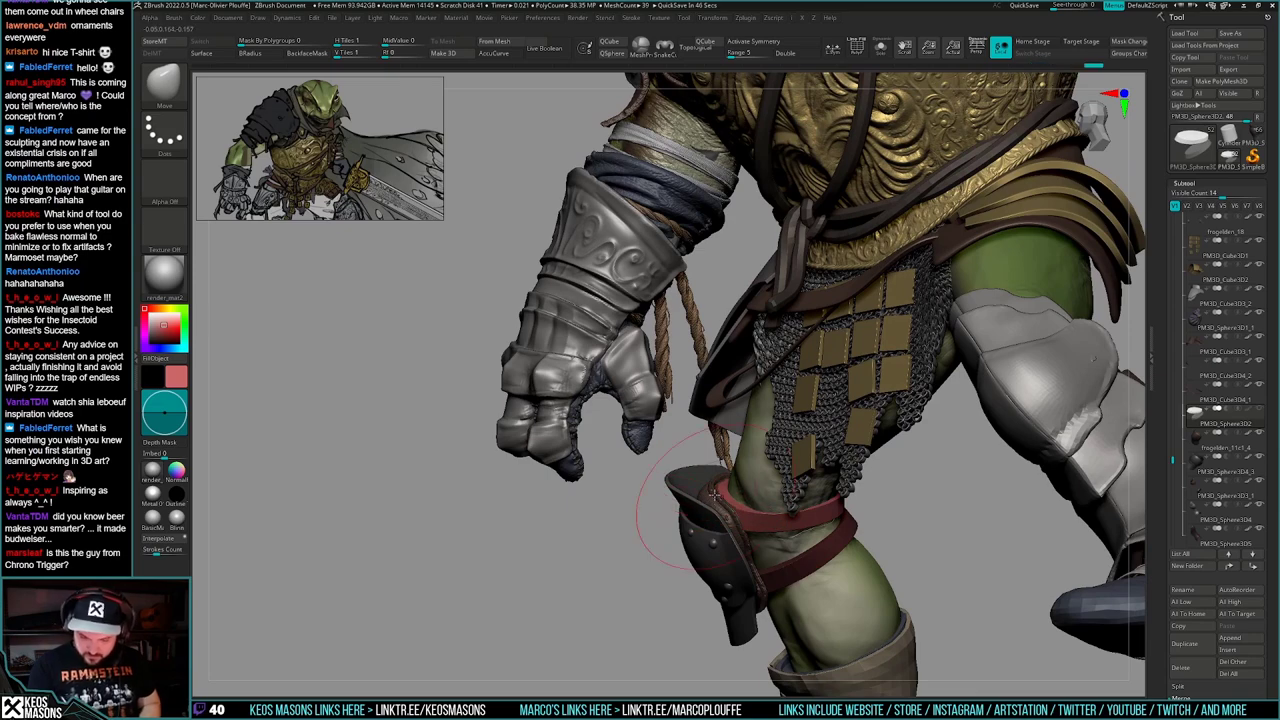
left_click_drag(738, 497, 724, 510)
right_click_drag(712, 546, 724, 500)
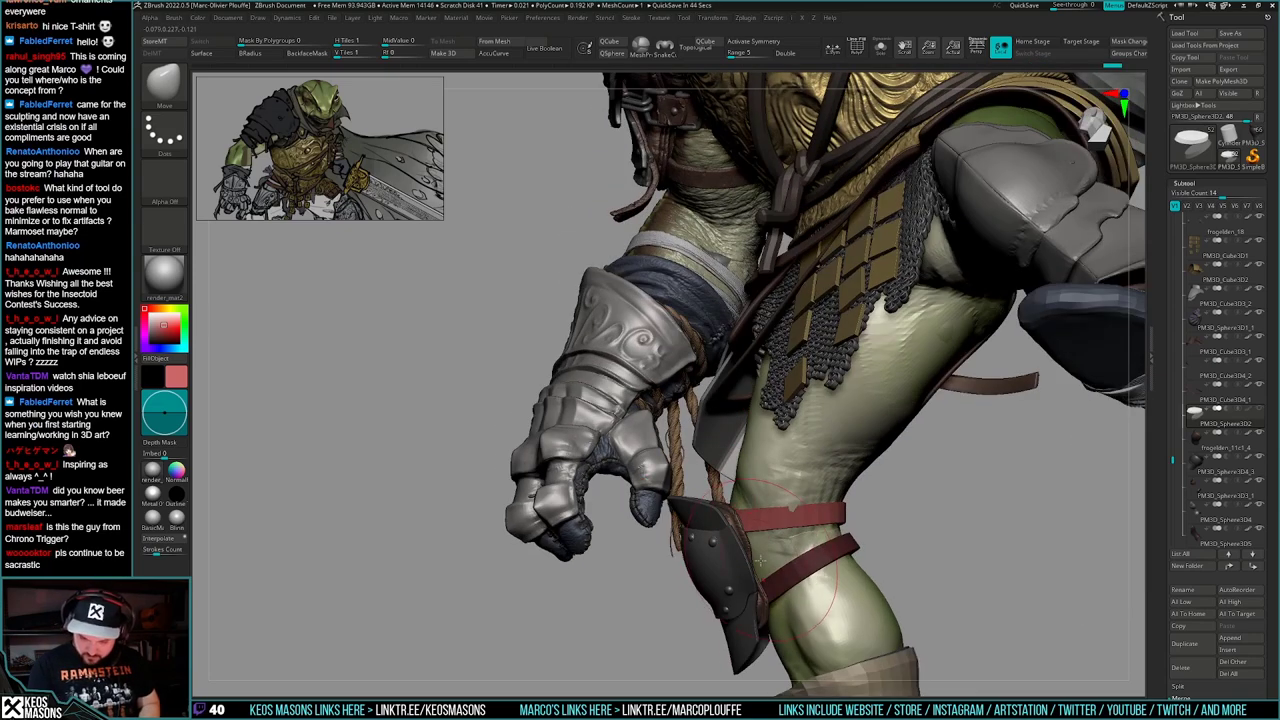
right_click_drag(760, 558, 962, 500)
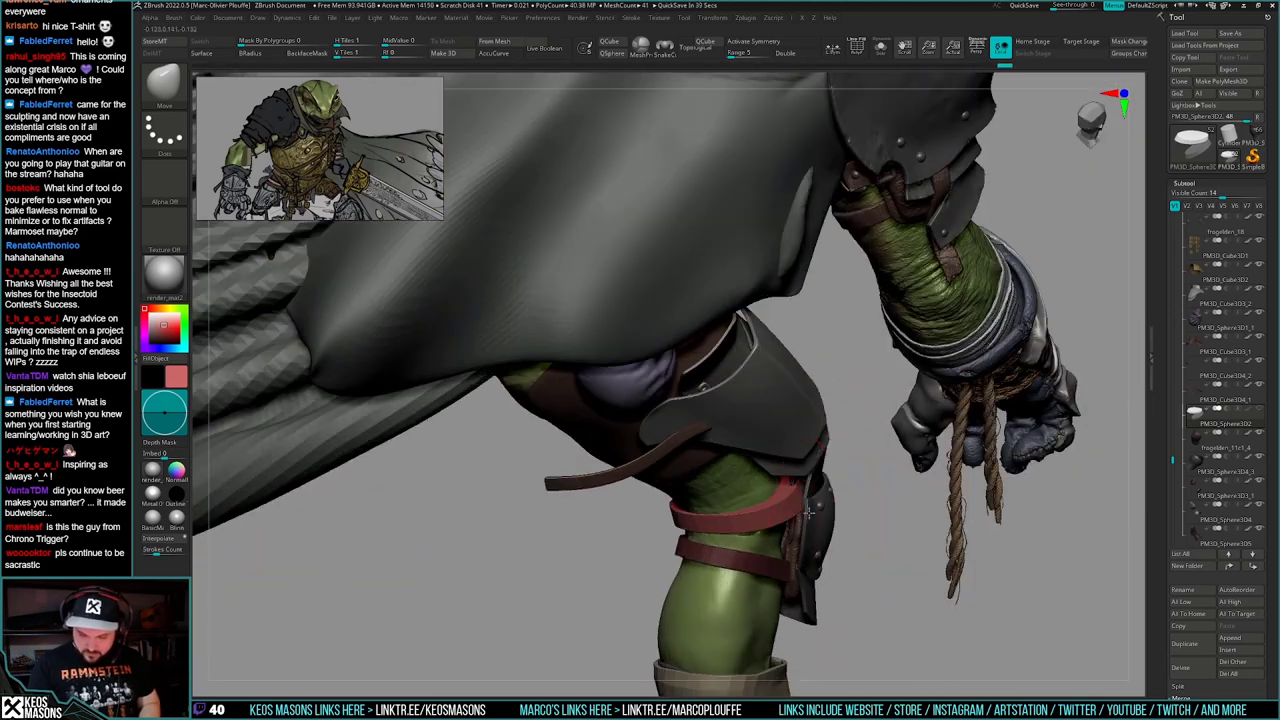
right_click_drag(808, 512, 810, 537)
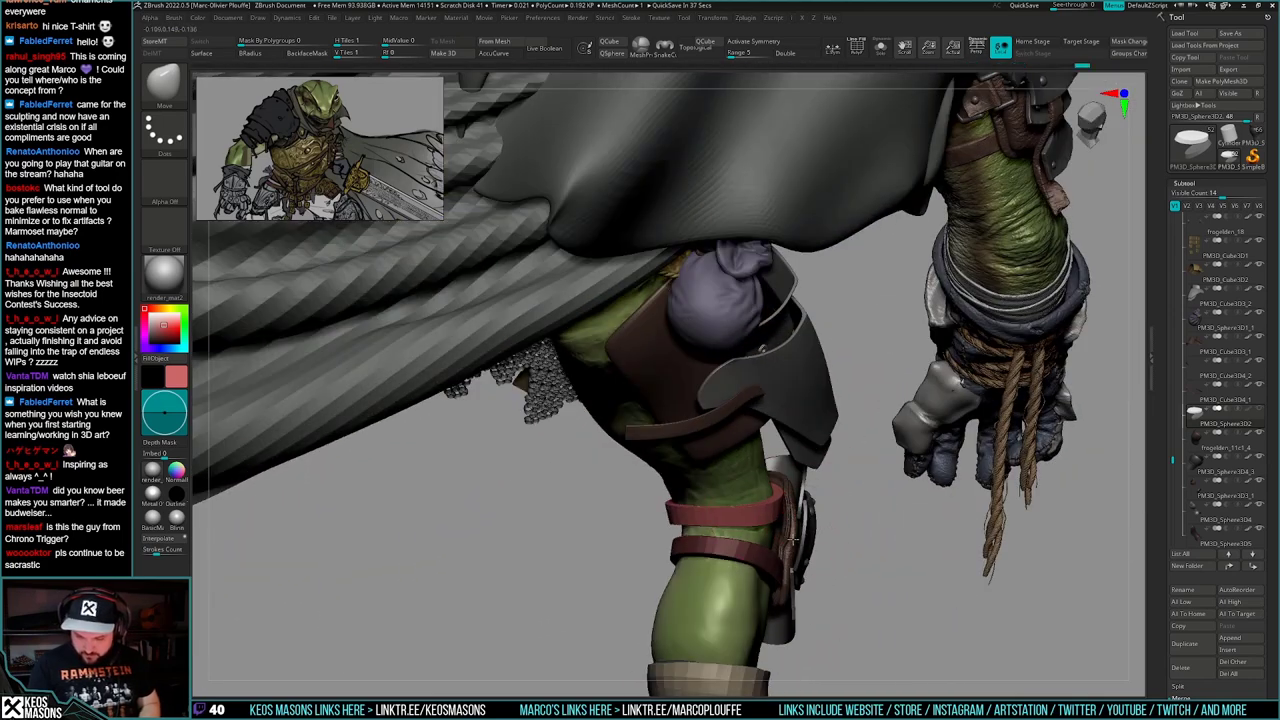
right_click_drag(793, 540, 713, 580)
right_click(713, 580)
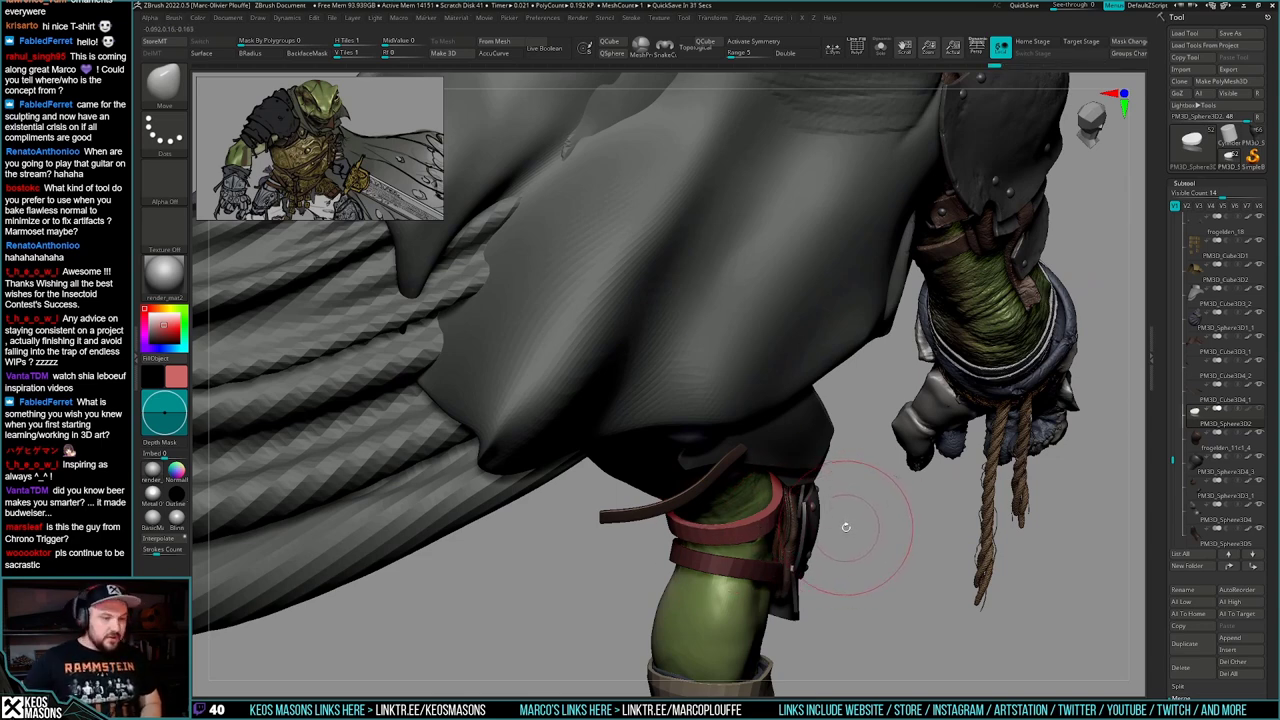
- Look over the small cartoon frog knight reference and return the reference view to the main concept art
scroll(364, 167, "down", 4)
middle_click_drag(400, 160, 358, 152)
scroll(370, 130, "up", 4)
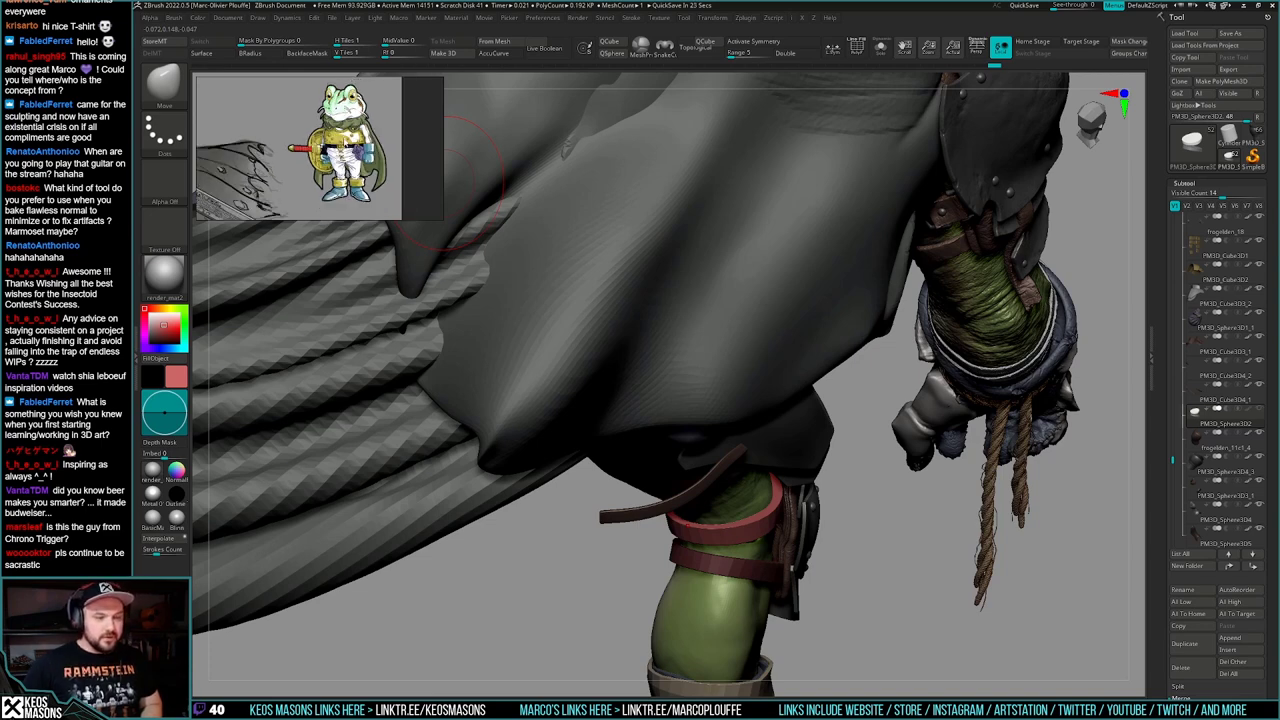
middle_click_drag(222, 152, 299, 129)
scroll(292, 127, "down", 2)
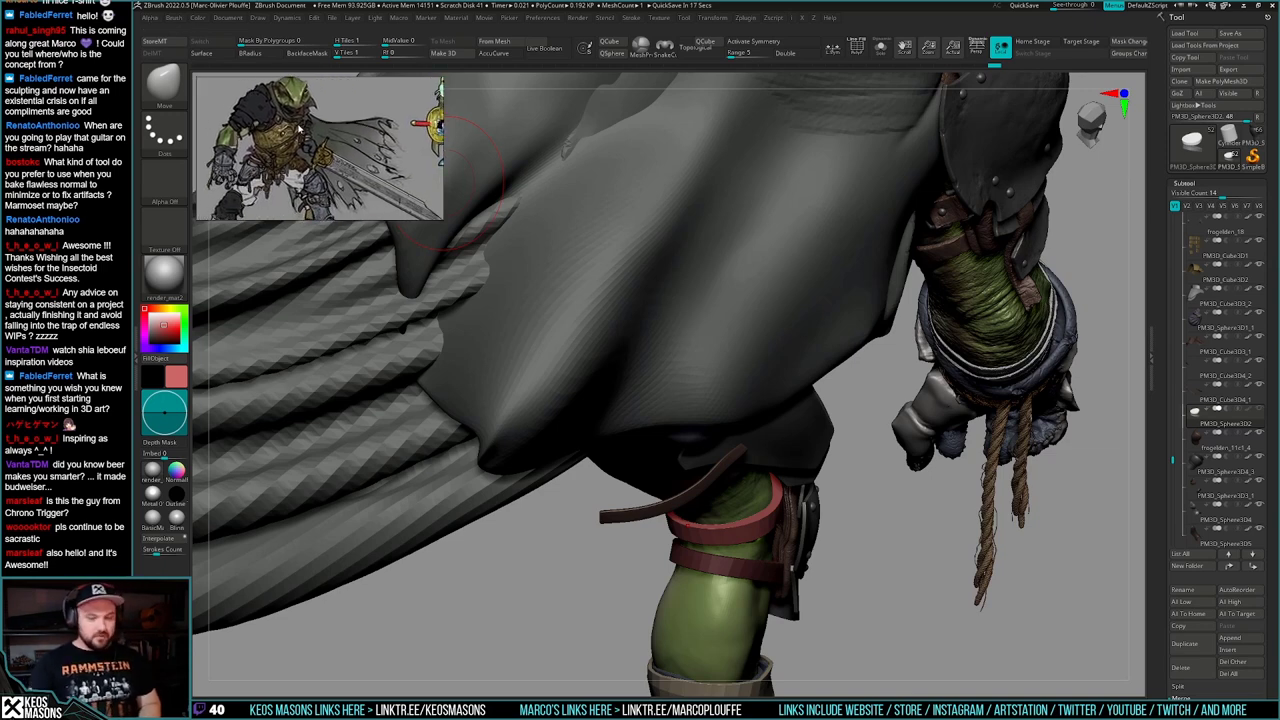
- Refine the upper strap's contact with the leg and knee plate from the outer and inner sides
mouse_move(885, 526)
left_mouse_down()
mouse_move(845, 545)
mouse_move(867, 533)
left_mouse_up()
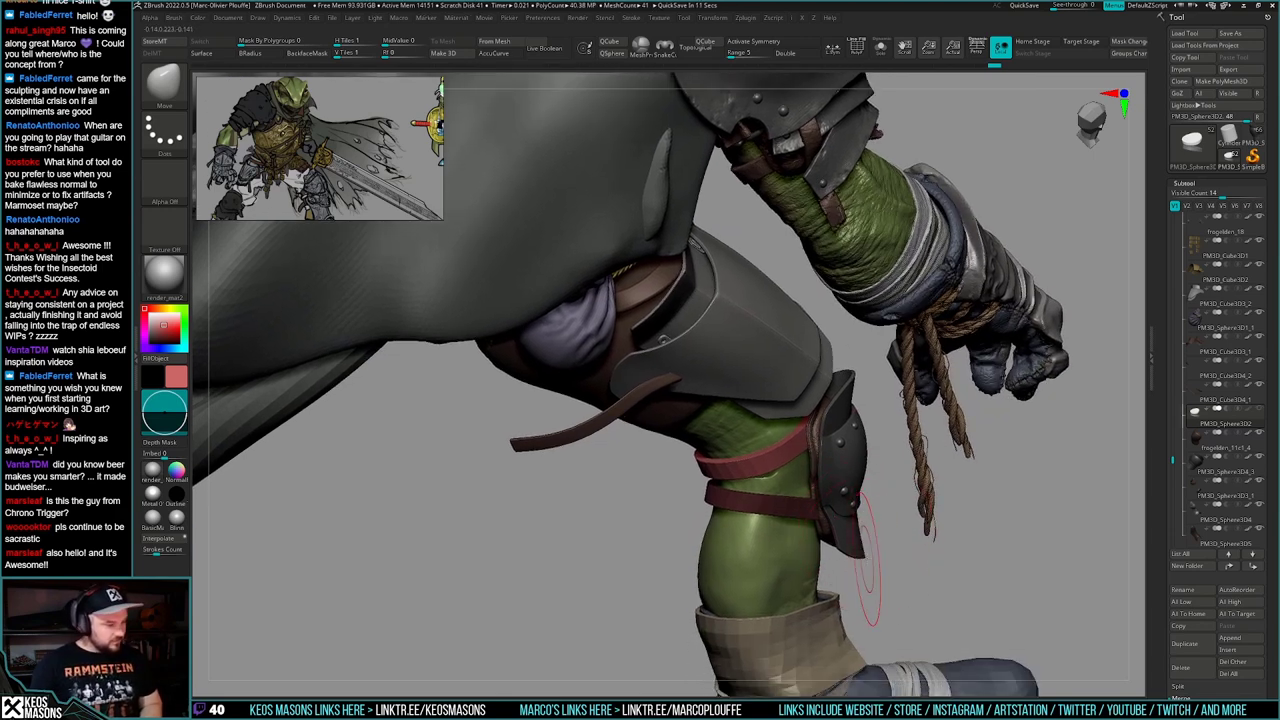
left_click_drag(880, 552, 848, 459)
mouse_move(848, 459)
right_mouse_down()
mouse_move(850, 432)
mouse_move(842, 450)
mouse_move(886, 474)
mouse_move(831, 477)
mouse_move(876, 474)
mouse_move(836, 464)
mouse_move(848, 461)
right_mouse_up()
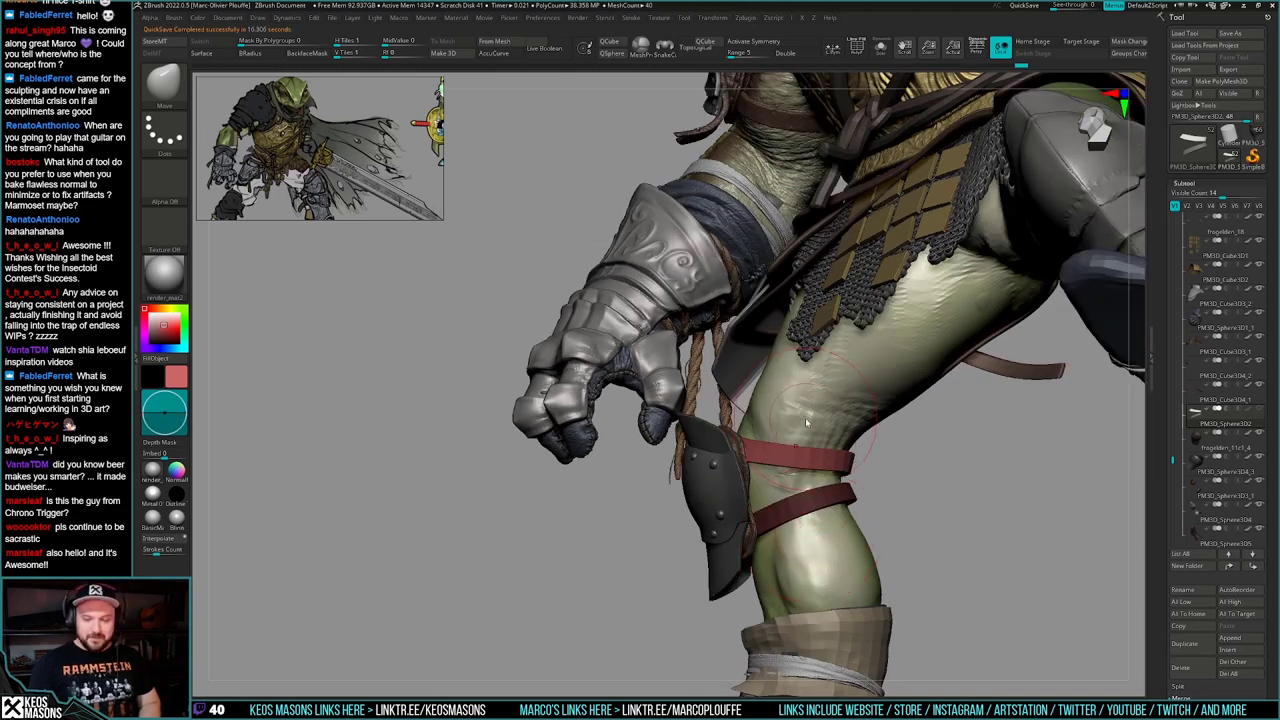
mouse_move(809, 424)
right_mouse_down()
mouse_move(830, 470)
mouse_move(855, 473)
mouse_move(868, 495)
mouse_move(985, 505)
mouse_move(960, 470)
right_mouse_up()
mouse_move(700, 545)
right_mouse_down()
mouse_move(795, 558)
mouse_move(785, 545)
mouse_move(795, 590)
mouse_move(816, 508)
right_mouse_up()
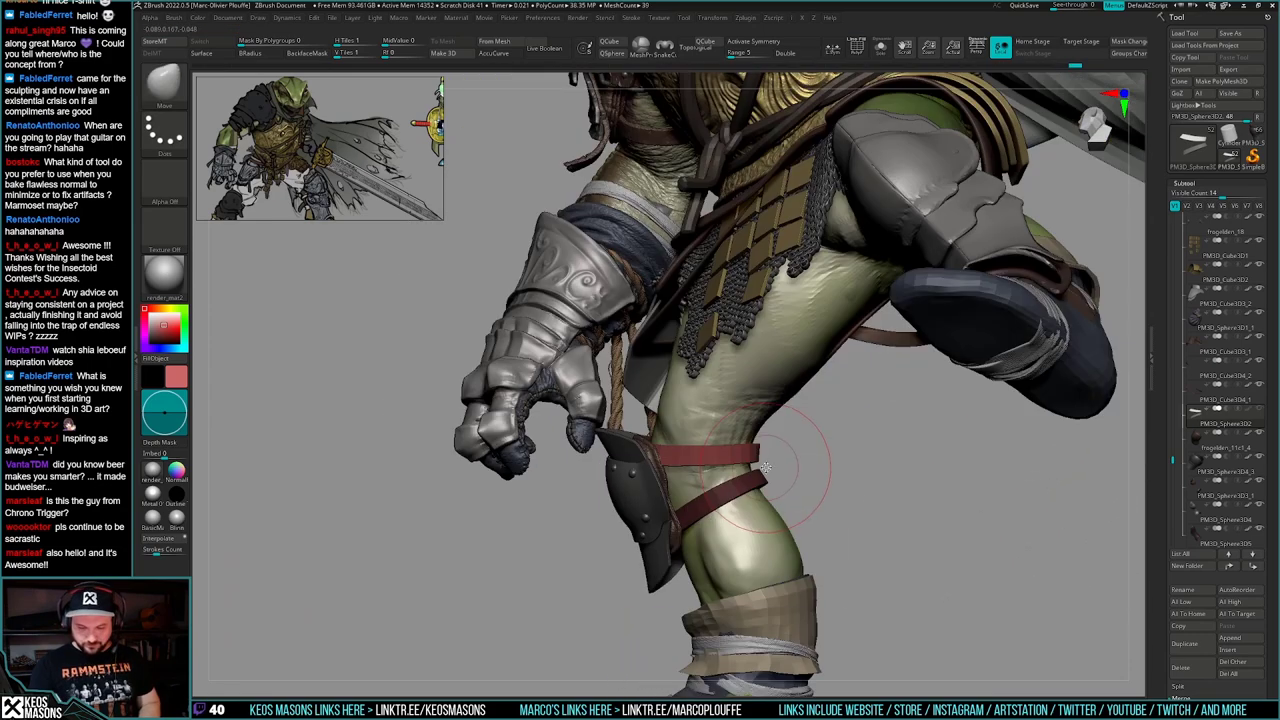
- Adjust the upper and lower knee straps separately with Transpose and masking behind the knee
right_click_drag(788, 460, 800, 460)
key("w")
left_click_drag(656, 464, 838, 457)
left_click(858, 456, "ctrl")
left_click_drag(675, 523, 819, 458)
key("q")
mouse_move(837, 450)
right_mouse_down()
mouse_move(809, 500)
mouse_move(854, 540)
right_mouse_up()
mouse_move(854, 540)
right_mouse_down("ctrl")
mouse_move(815, 516)
mouse_move(801, 552)
mouse_move(822, 552)
mouse_move(802, 549)
right_mouse_up("ctrl")
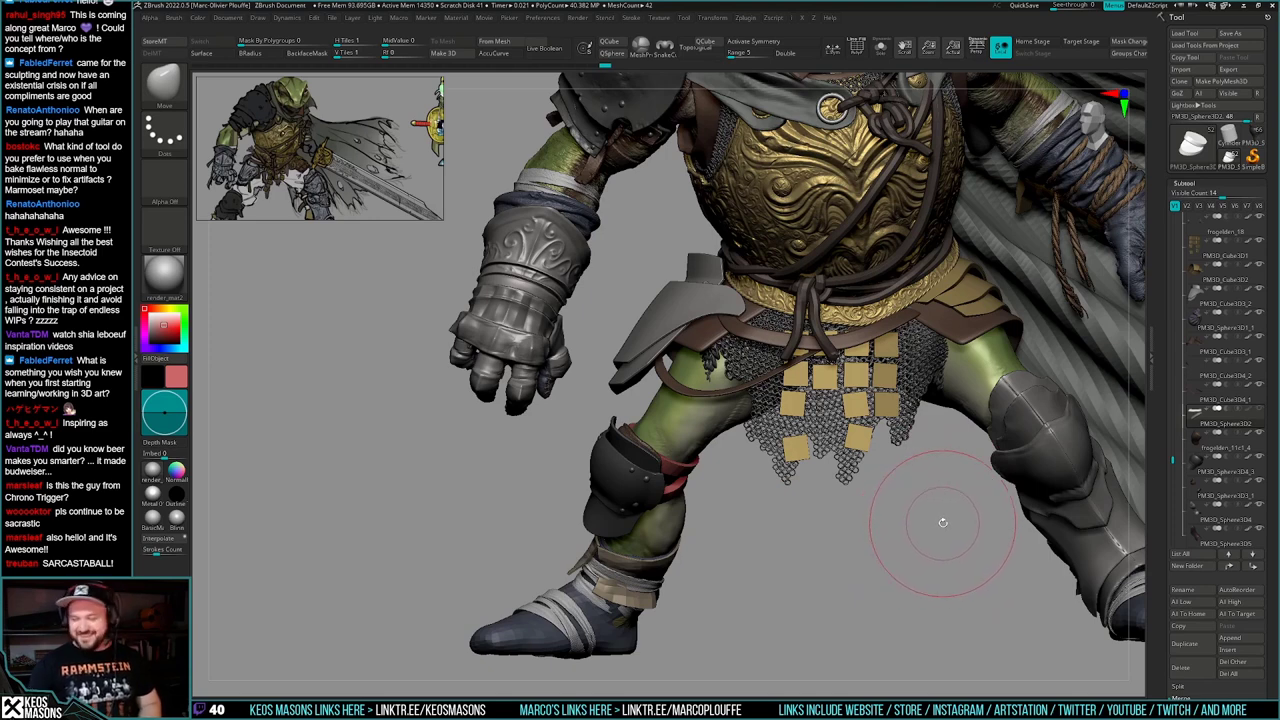
- Select the buckled strap piece on the shoulder armor and isolate it to examine its parts
left_click(1198, 455)
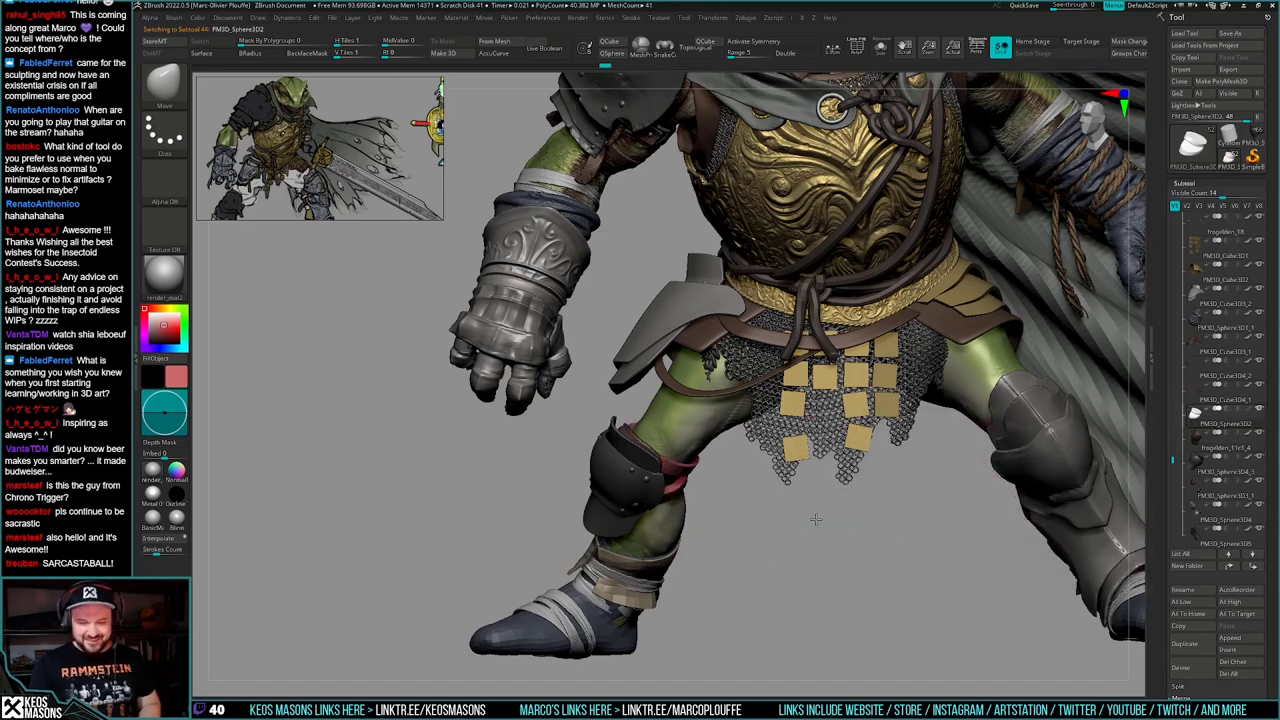
right_click_drag(747, 308, 729, 488, "alt")
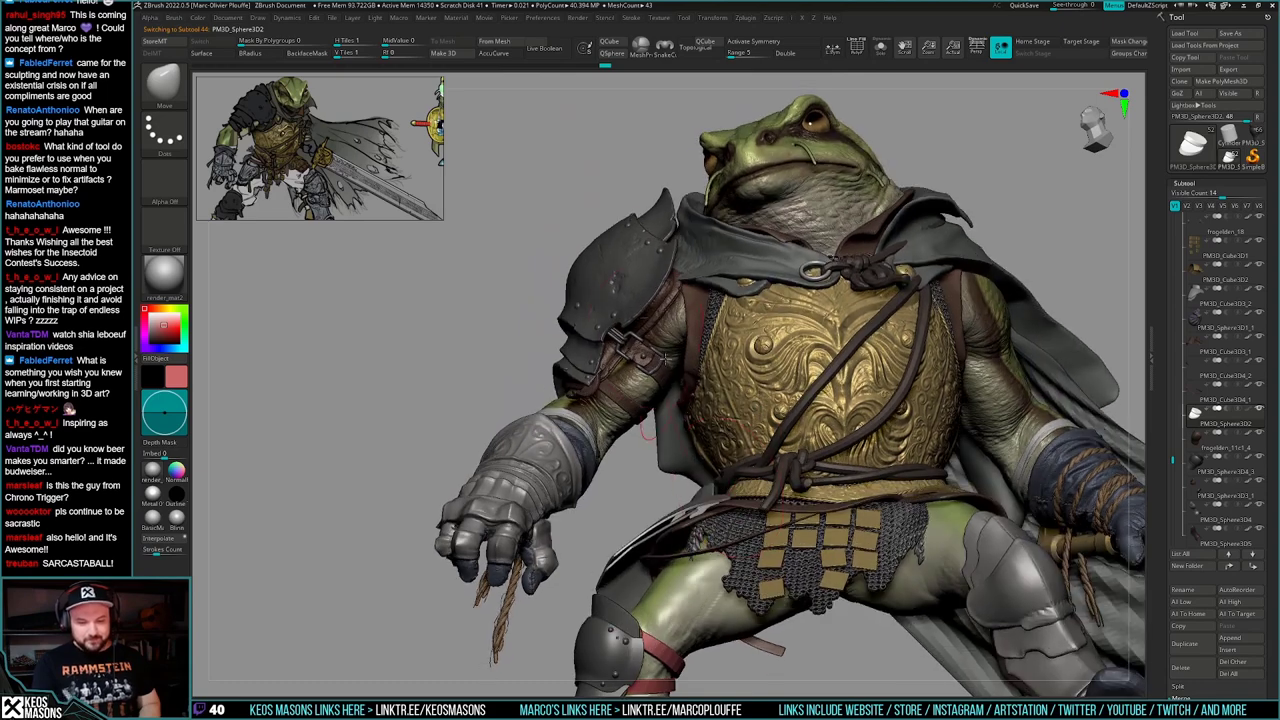
mouse_move(648, 432)
right_mouse_down()
mouse_move(676, 436)
mouse_move(762, 346)
mouse_move(884, 521)
mouse_move(926, 447)
mouse_move(948, 446)
mouse_move(929, 466)
mouse_move(944, 440)
mouse_move(930, 448)
mouse_move(975, 473)
mouse_move(894, 480)
mouse_move(906, 505)
right_mouse_up()
left_click(650, 260, "alt")
key("alt+s")
key("shift+s")
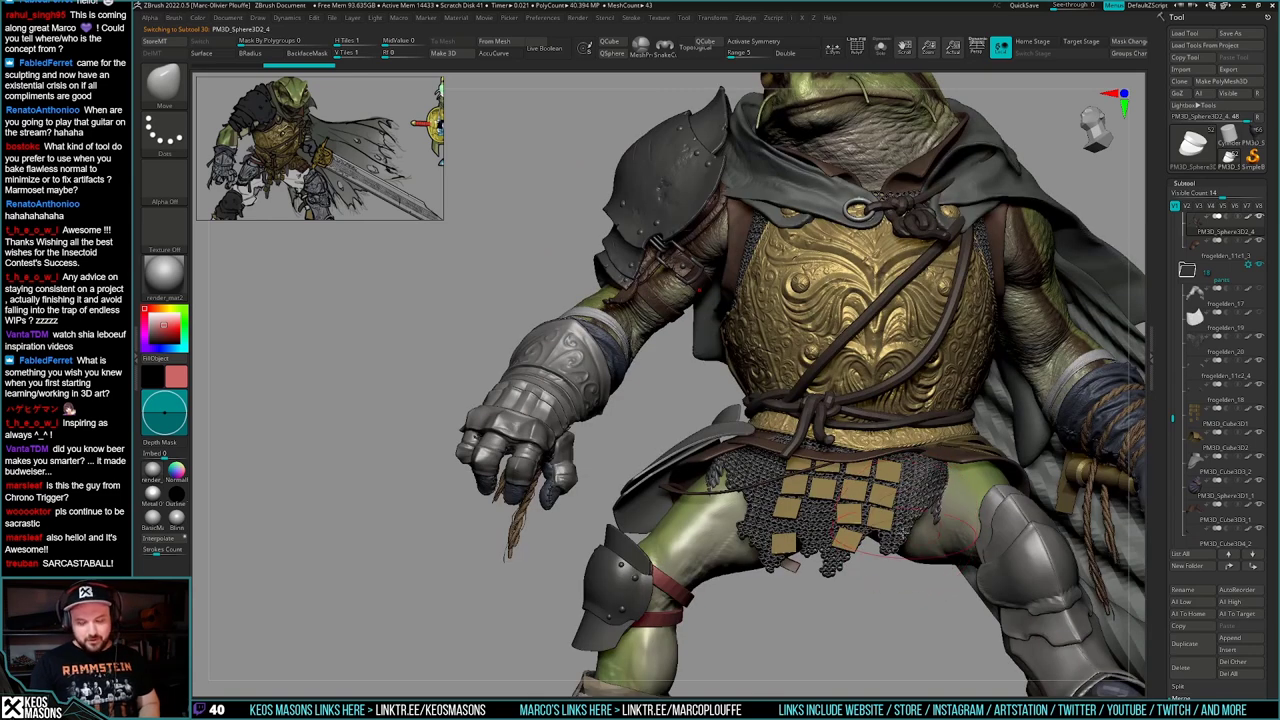
key("shift+s")
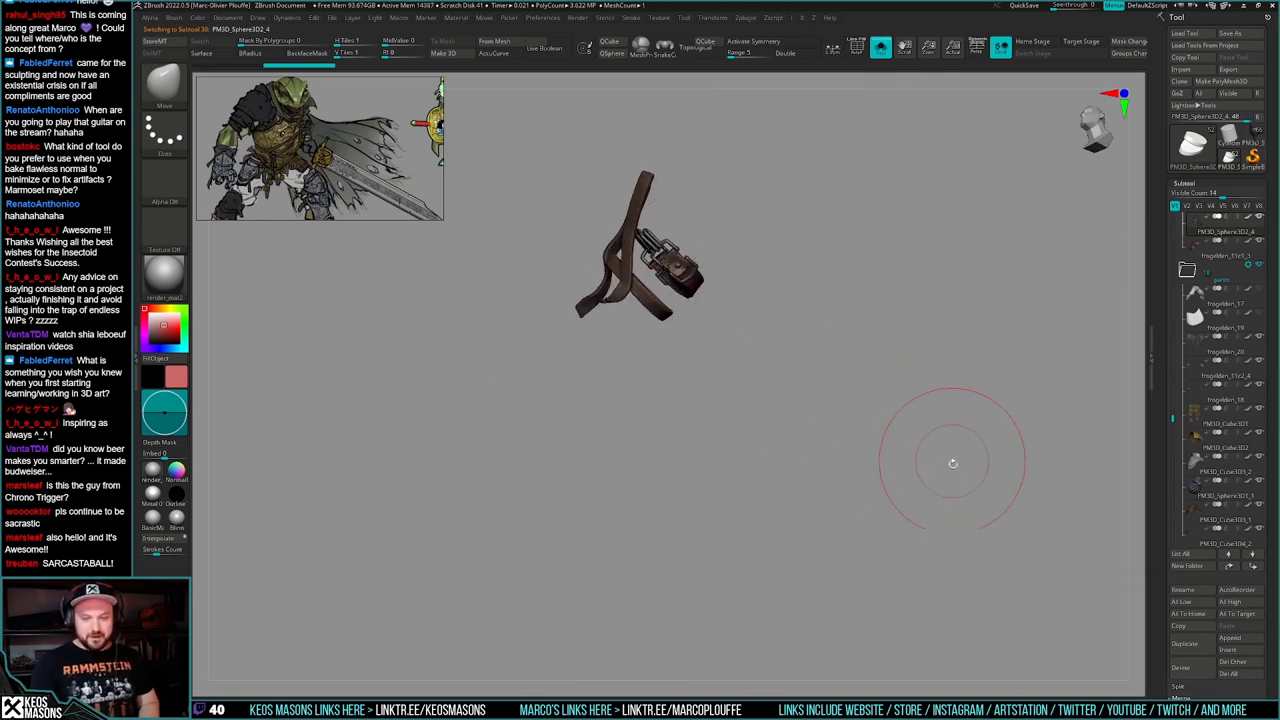
key("shift+s")
right_click_drag(928, 569, 924, 513, "alt")
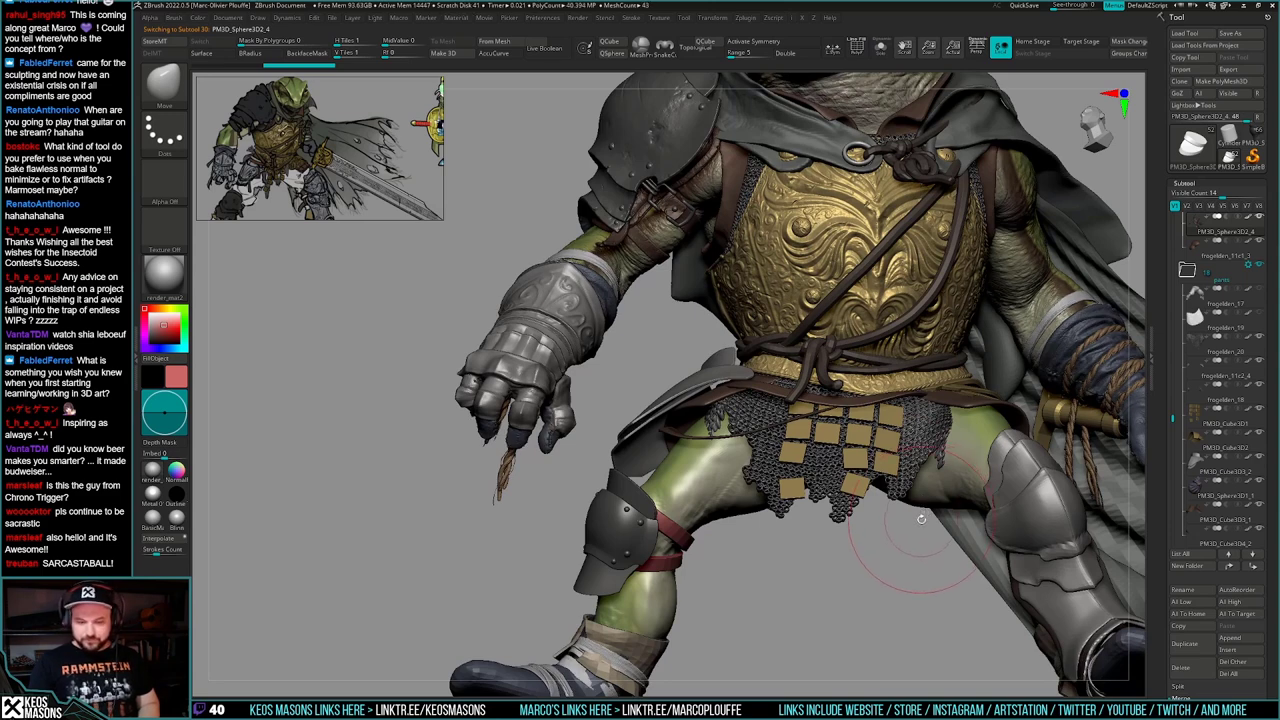
- Duplicate the isolated buckled strap subtool and move the copy further down the subtool list
left_click_drag(920, 524, 902, 522, "alt")
key("shift+s")
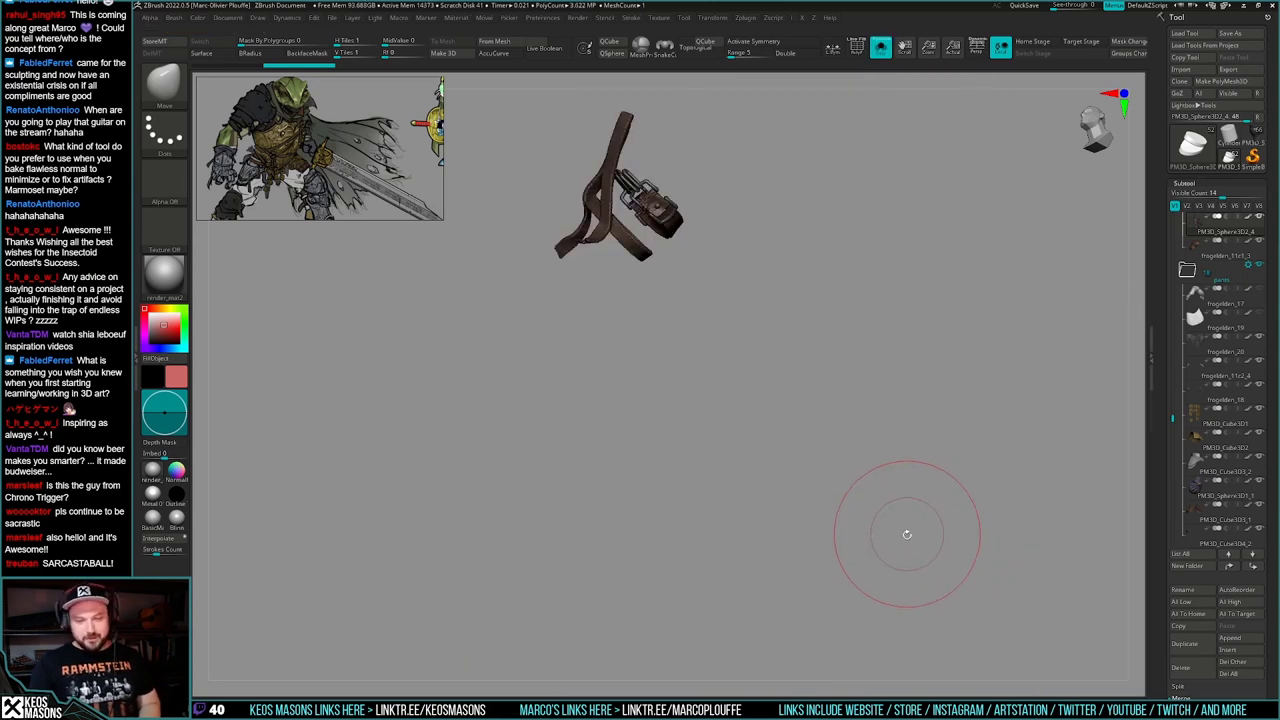
left_click(1190, 644)
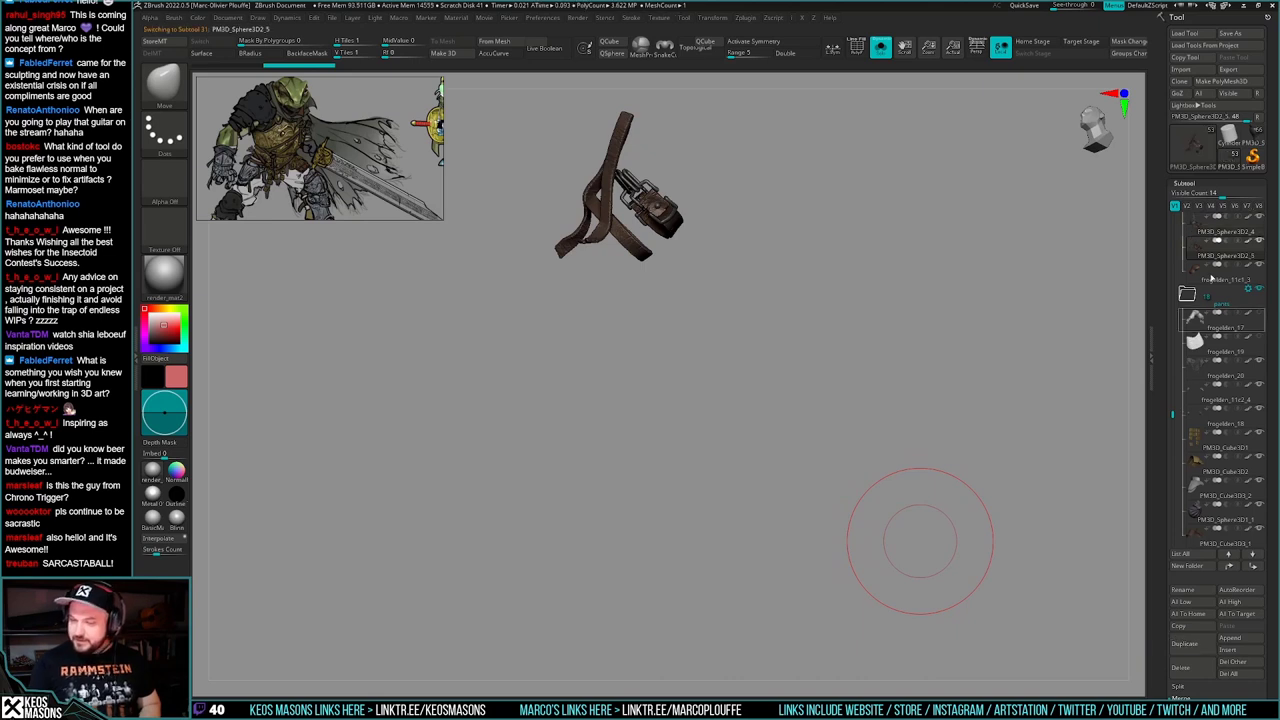
left_click_drag(1208, 551, 1205, 430)
right_click_drag(884, 562, 900, 530, "alt")
right_click_drag(884, 538, 903, 538)
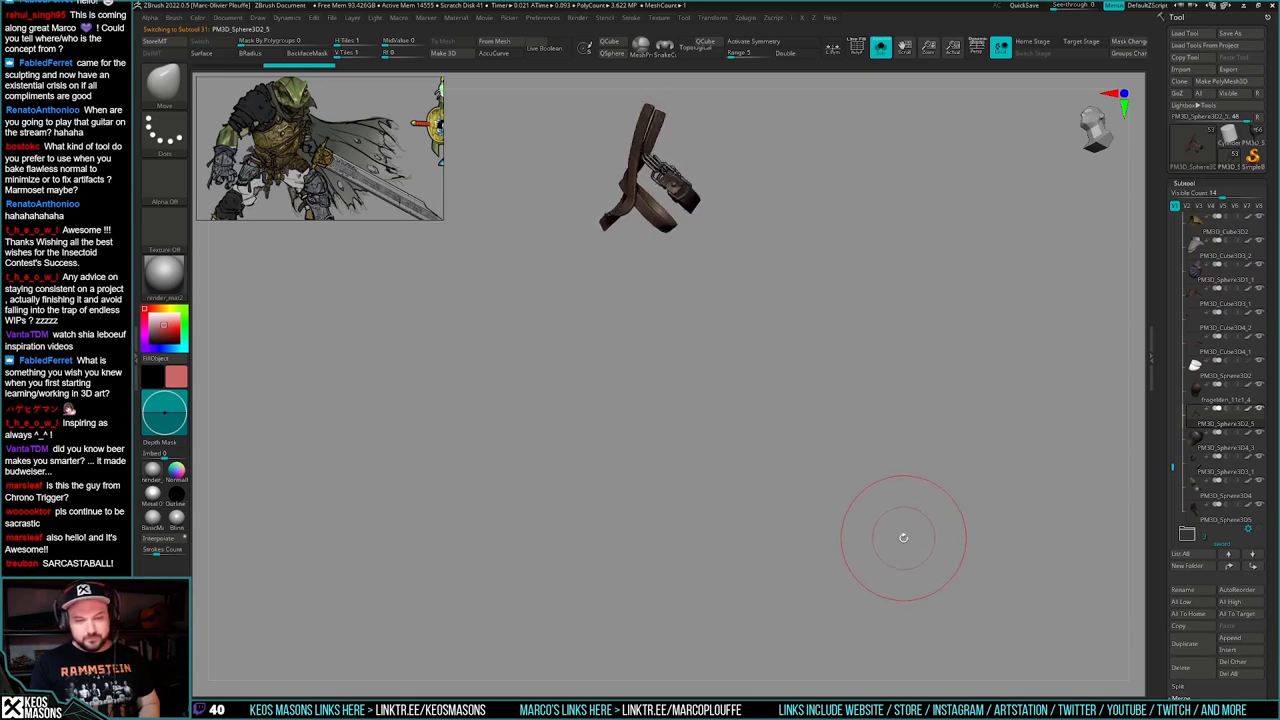
- Show the whole figure again and transpose the strap copy from the shoulder down towards the right knee
key("alt+s")
key("w")
left_click_drag(681, 188, 803, 519)
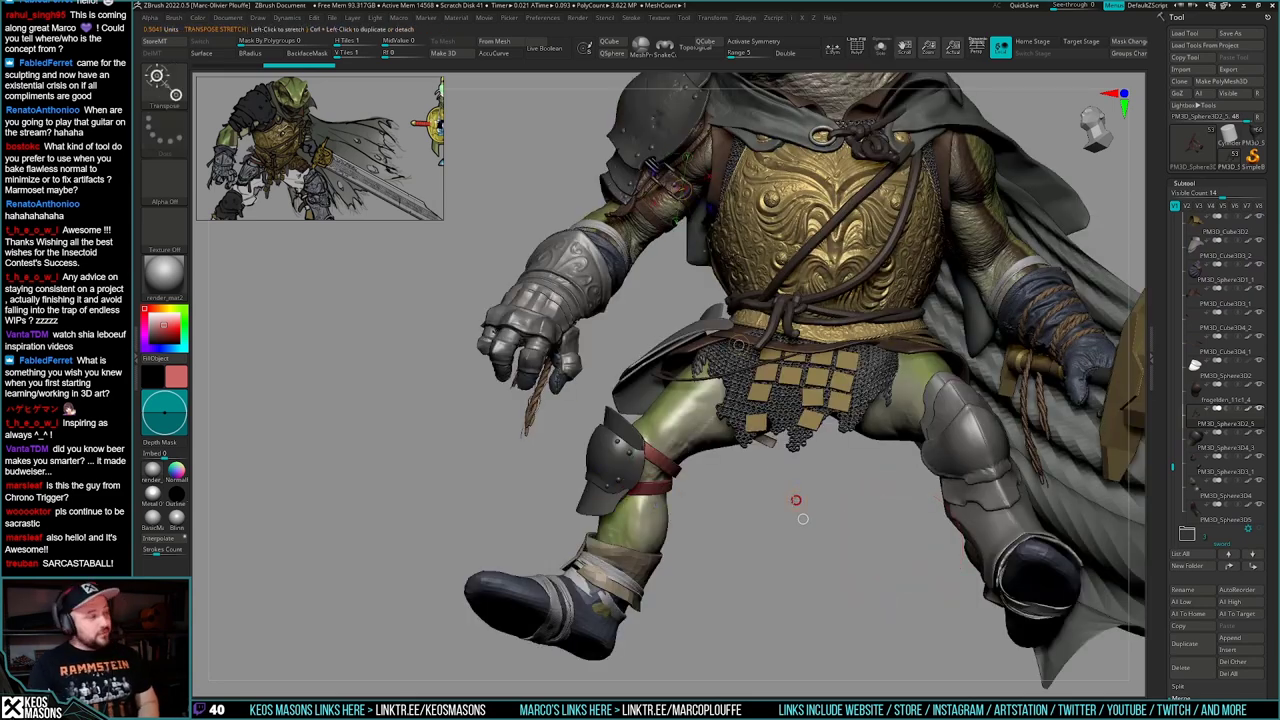
key("q")
left_click_drag(1174, 484, 1181, 413)
key("w")
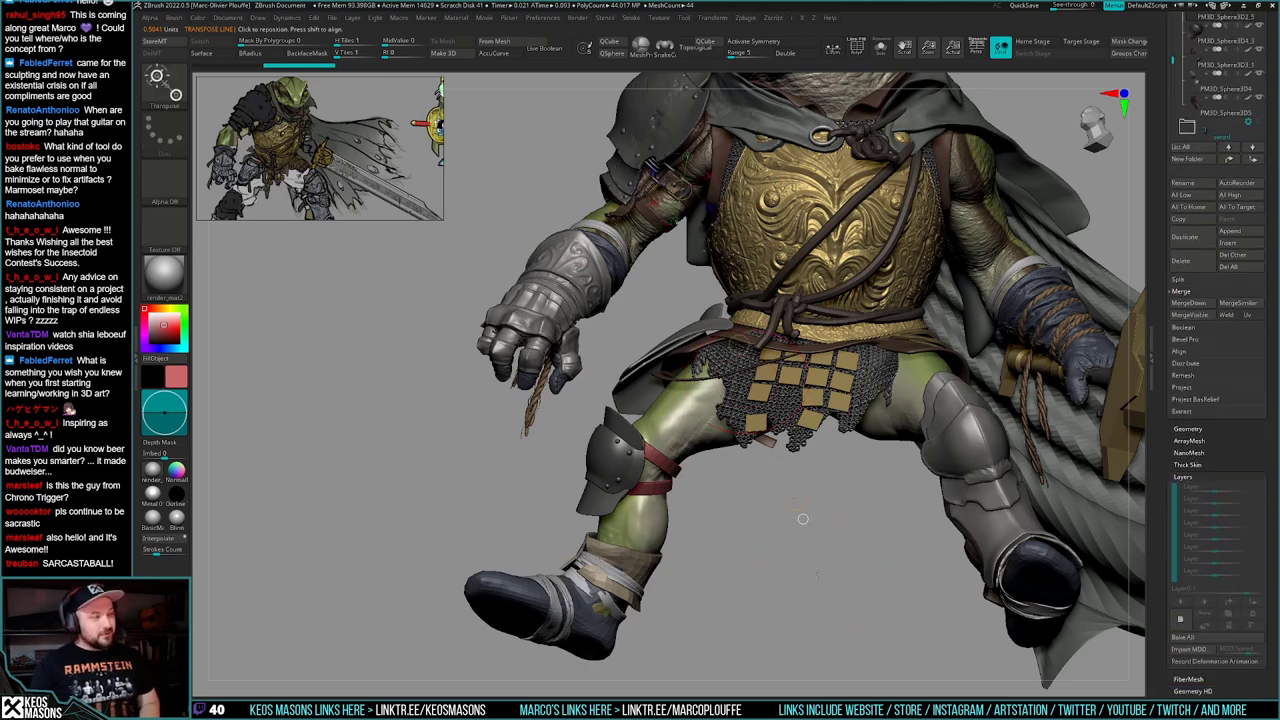
left_click_drag(797, 500, 805, 529)
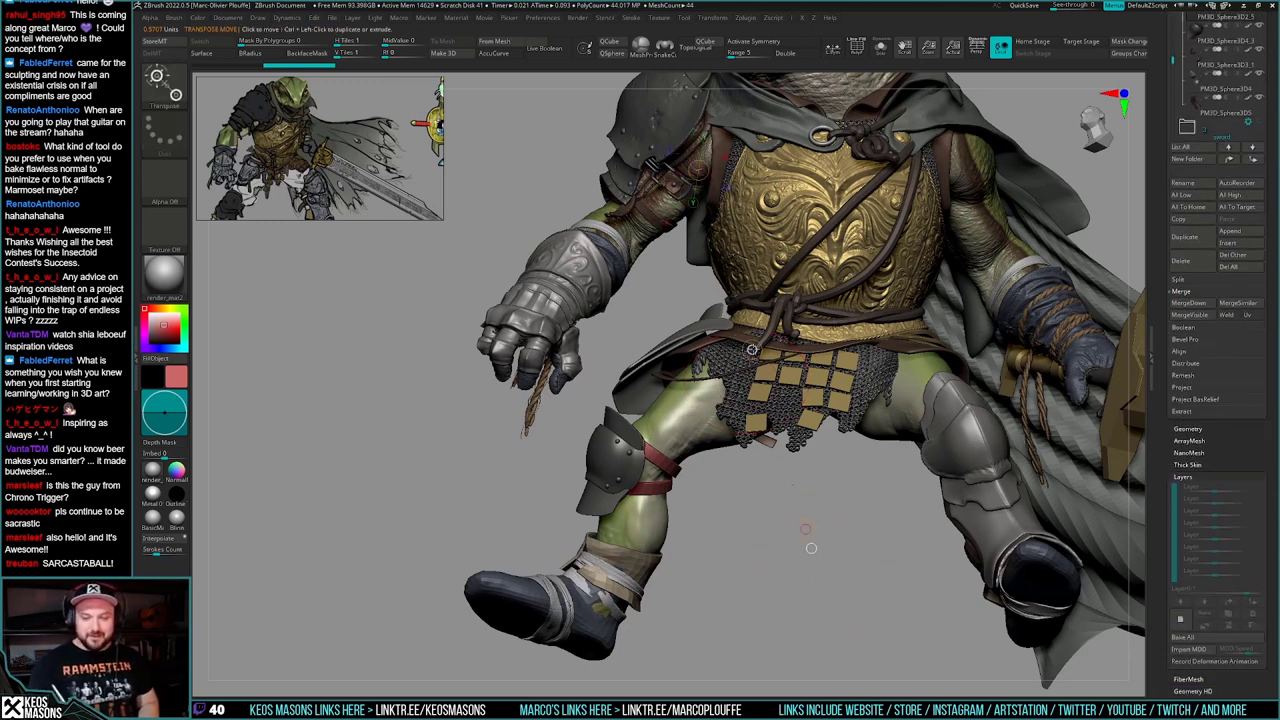
left_click_drag(752, 349, 741, 634, "ctrl")
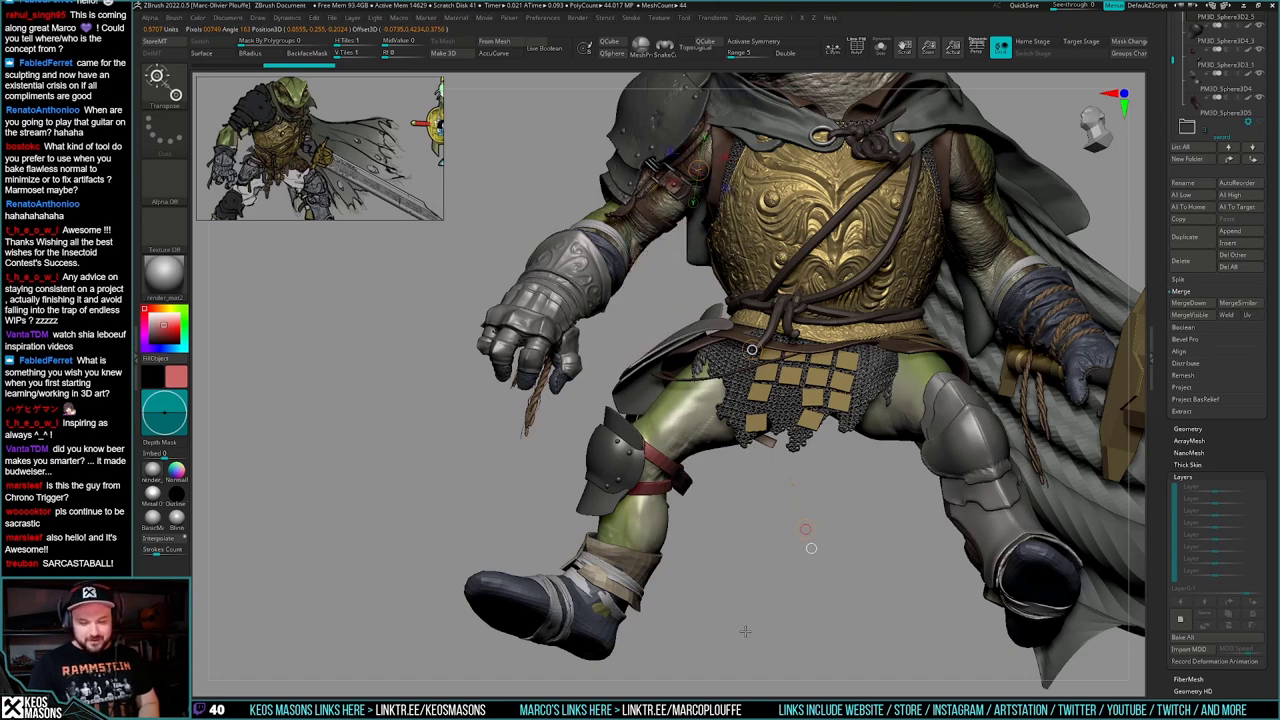
- Move the strap copy in depth against the right leg, lining it up behind the knee straps
key("q")
mouse_move(811, 523)
left_mouse_down()
mouse_move(700, 530)
mouse_move(690, 440)
mouse_move(806, 537)
mouse_move(808, 508)
left_mouse_up()
key("w")
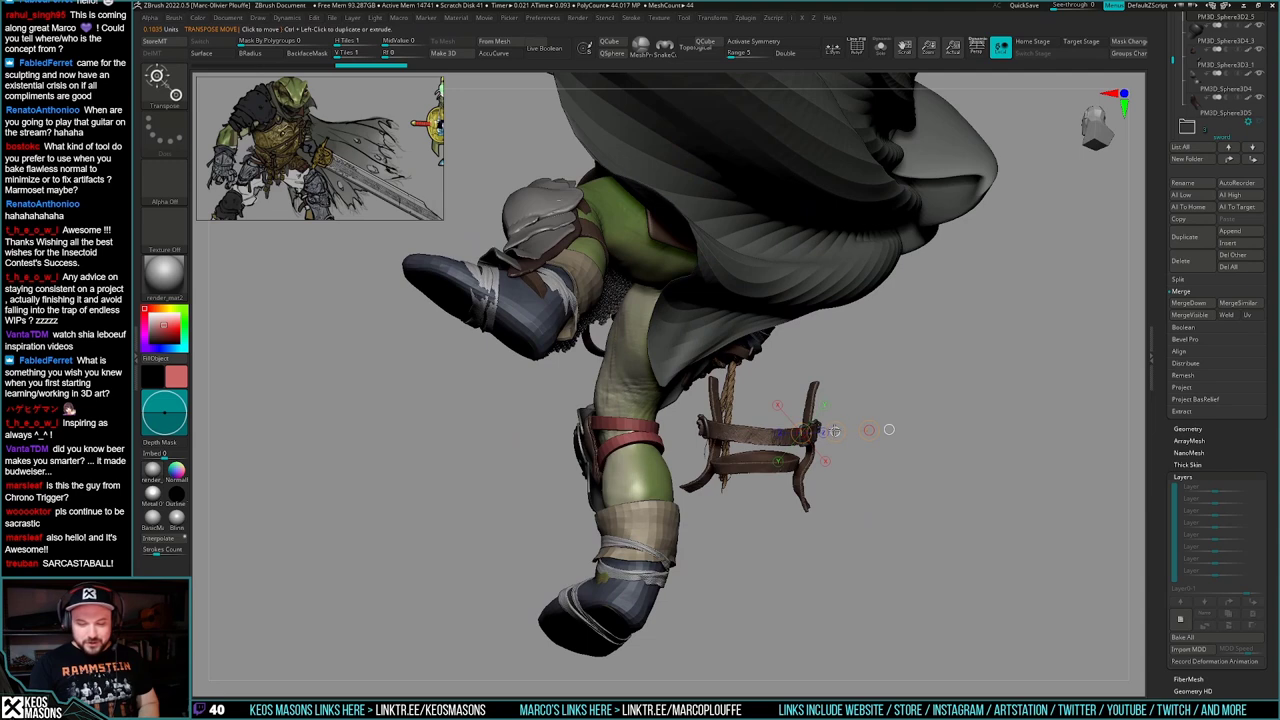
left_click_drag(835, 430, 723, 428)
left_click_drag(866, 461, 856, 499, "alt")
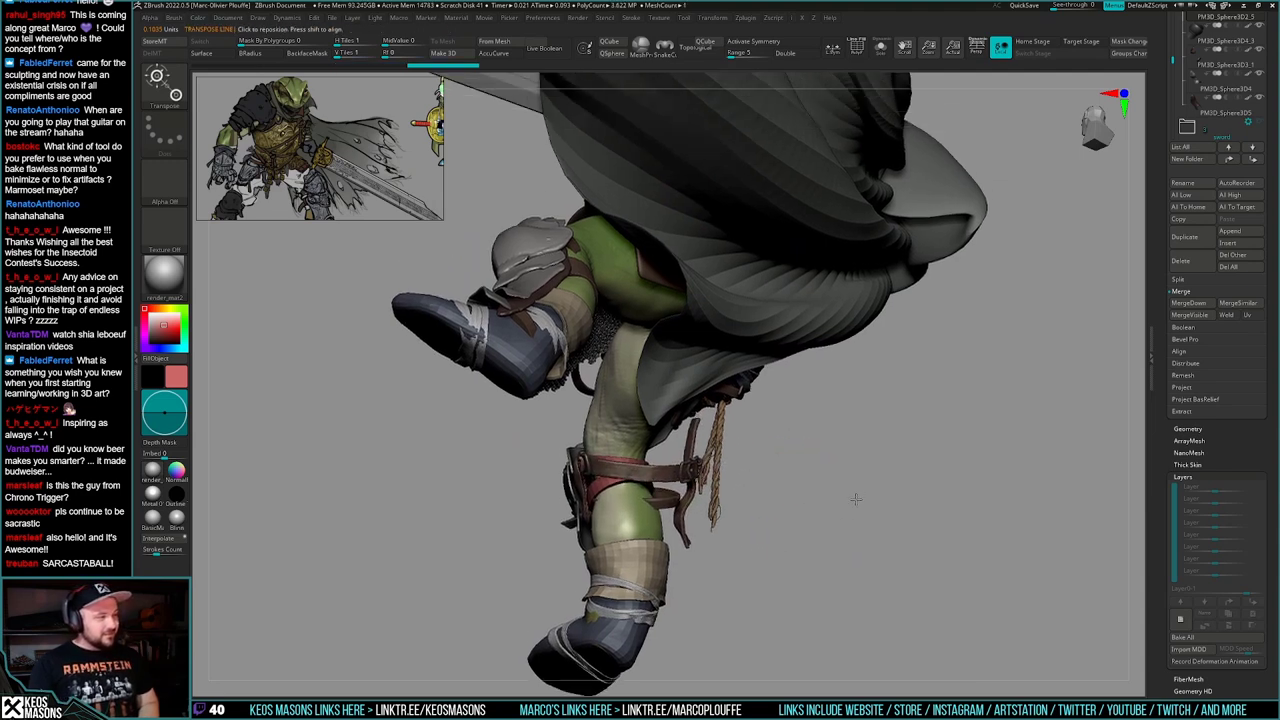
left_click_drag(930, 482, 868, 475)
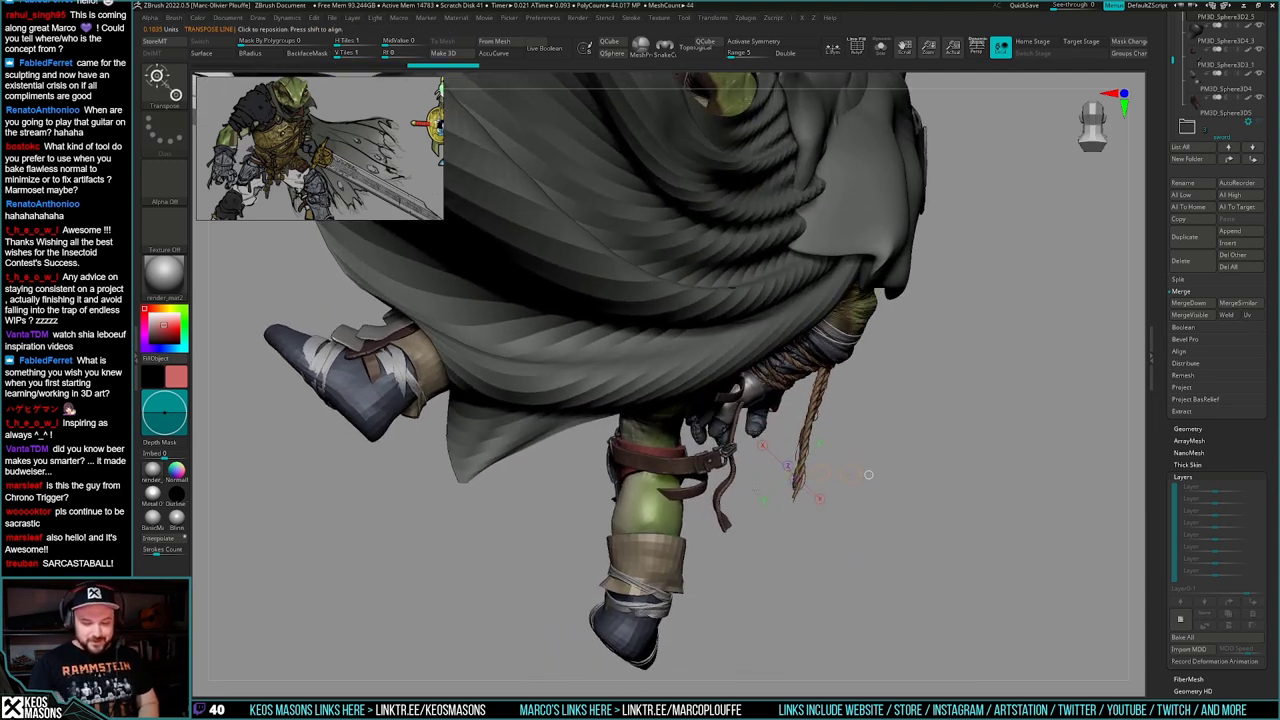
- Reposition and turn the strap copy so its buckle sits on the inner side of the right knee
left_click_drag(616, 440, 592, 567)
mouse_move(605, 493)
left_mouse_down()
mouse_move(674, 459)
mouse_move(810, 515)
left_mouse_up()
left_click_drag(744, 489, 788, 516)
key("q")
left_click_drag(719, 545, 778, 508)
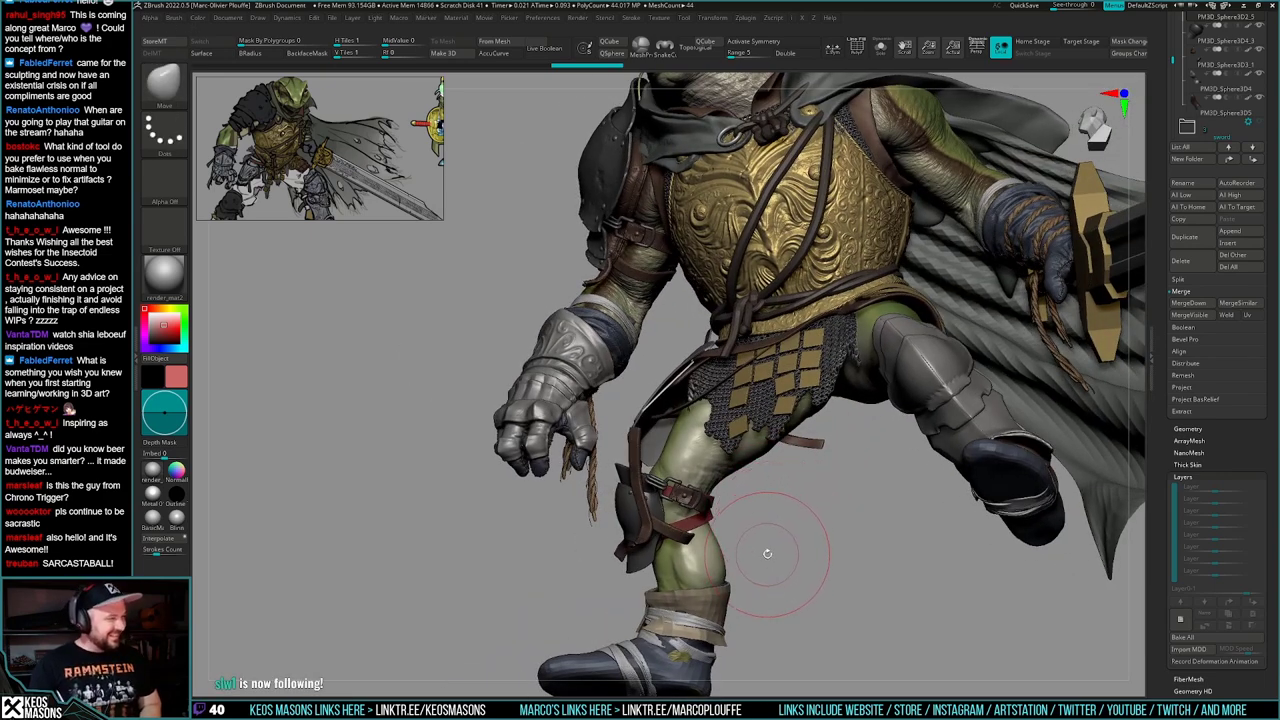
- Rotate and adjust the strap copy with Transpose so its buckle follows the upper red knee strap
mouse_move(763, 559)
left_mouse_down("alt")
mouse_move(757, 508)
mouse_move(763, 554)
mouse_move(751, 551)
mouse_move(794, 514)
mouse_move(846, 500)
mouse_move(733, 547)
mouse_move(755, 547)
mouse_move(763, 521)
mouse_move(743, 535)
mouse_move(736, 511)
mouse_move(783, 534)
left_mouse_up("alt")
key("r")
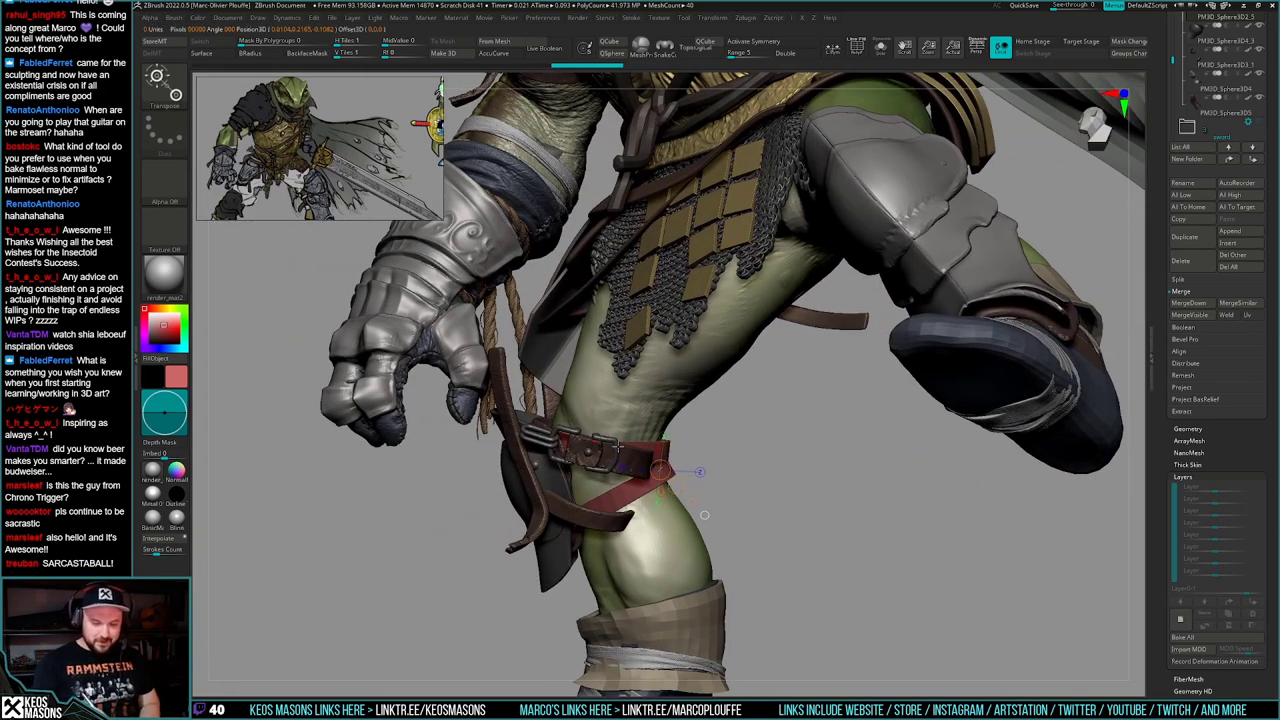
left_click_drag(594, 450, 790, 497)
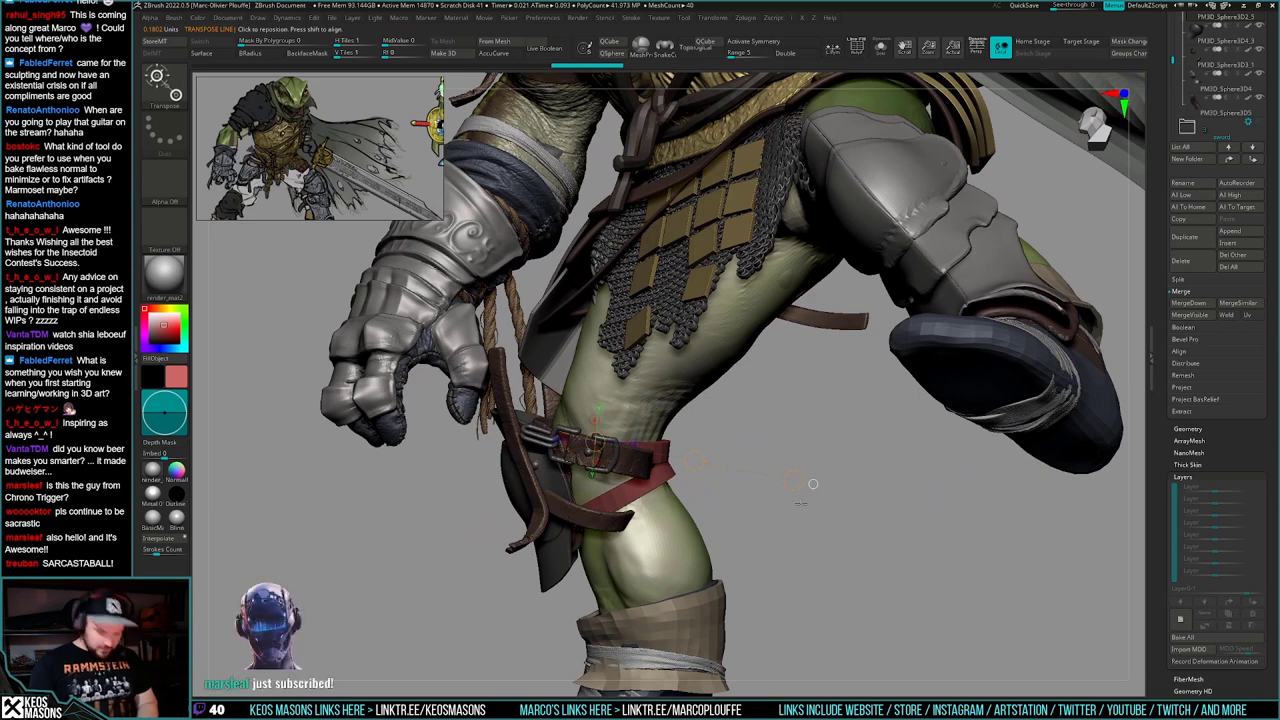
left_click_drag(793, 480, 788, 499)
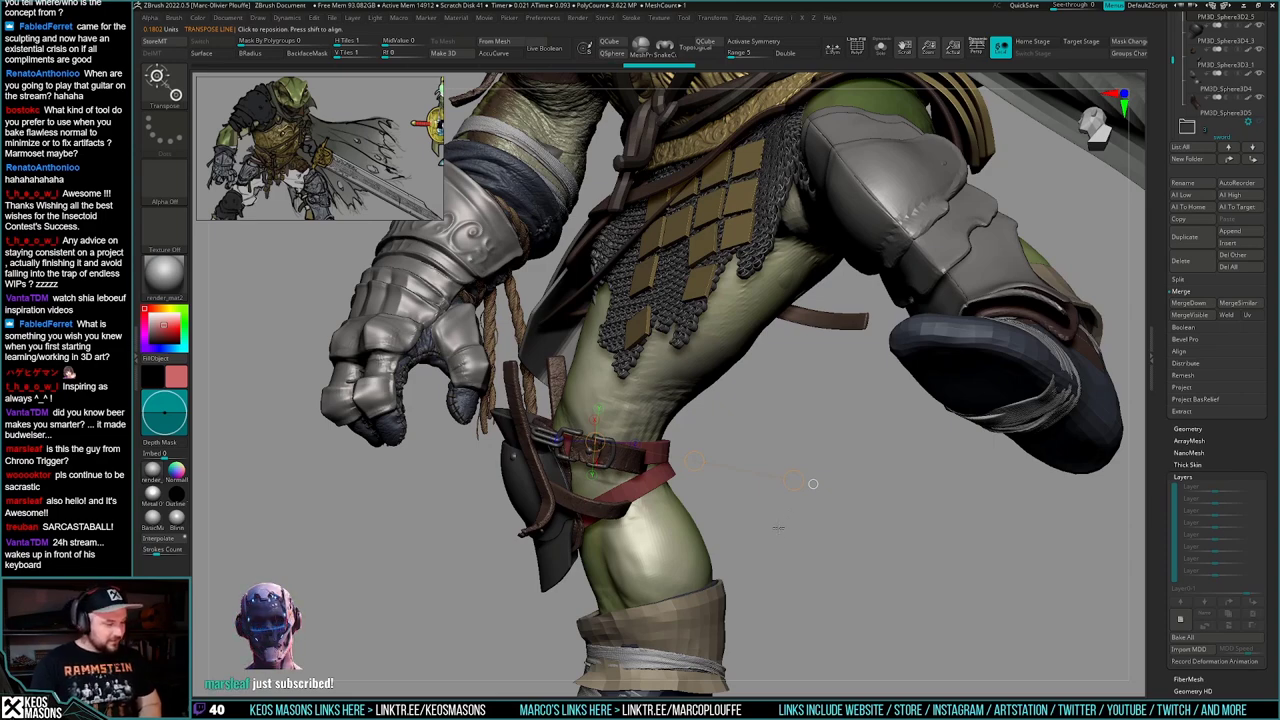
left_click_drag(780, 532, 785, 483)
key("ctrl+z")
left_click_drag(694, 462, 682, 478)
mouse_move(551, 455)
left_mouse_down()
mouse_move(764, 483)
mouse_move(778, 445)
mouse_move(886, 540)
left_mouse_up()
key("q")
mouse_move(806, 517)
left_mouse_down()
mouse_move(819, 556)
mouse_move(837, 532)
left_mouse_up()
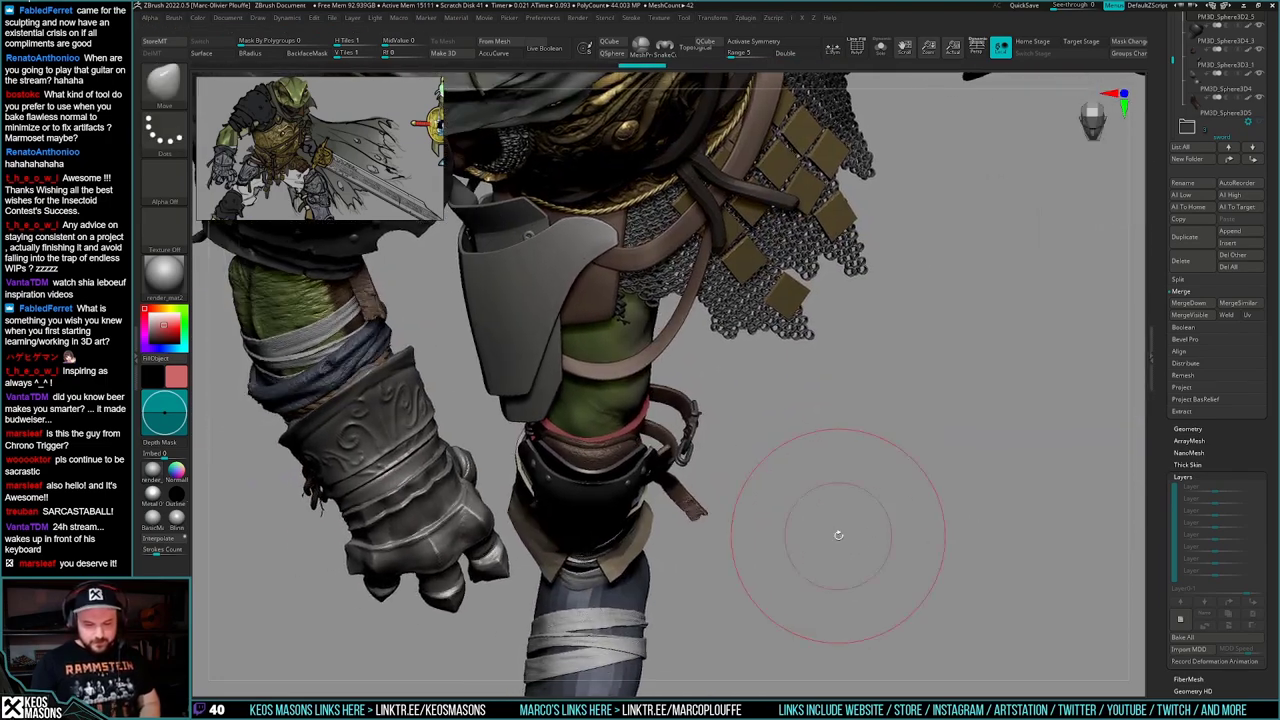
- Shift the strap copy sideways from above so it fits around the knee armor and the upper strap
key("w")
mouse_move(690, 433)
left_mouse_down()
mouse_move(766, 445)
mouse_move(688, 441)
left_mouse_up()
key("q")
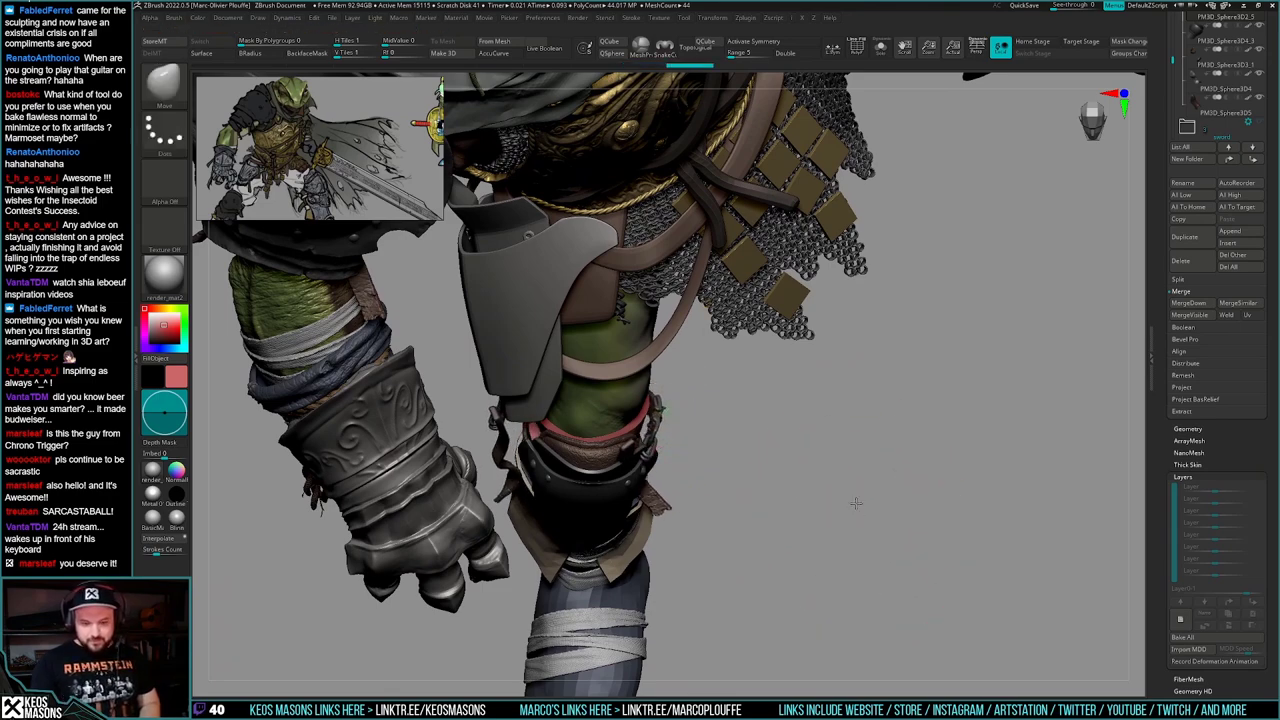
mouse_move(857, 503)
left_mouse_down()
mouse_move(836, 491)
mouse_move(795, 495)
mouse_move(806, 514)
mouse_move(764, 510)
mouse_move(834, 514)
mouse_move(825, 520)
mouse_move(877, 562)
mouse_move(914, 563)
mouse_move(880, 524)
mouse_move(846, 529)
mouse_move(842, 510)
left_mouse_up()
mouse_move(864, 509)
left_mouse_down()
mouse_move(915, 520)
mouse_move(925, 550)
mouse_move(833, 526)
left_mouse_up()
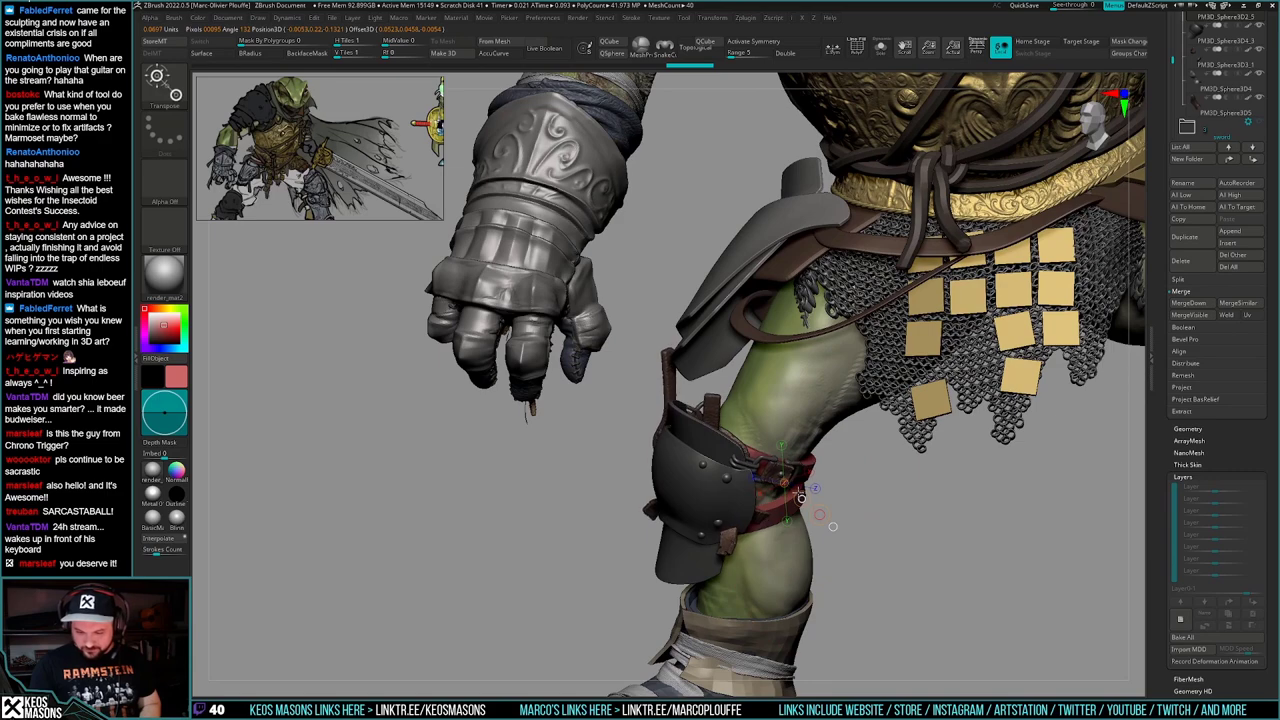
key("q")
- Examine the buckled strap's placement on the right knee from the front and side of the whole figure
mouse_move(903, 526)
left_mouse_down()
mouse_move(862, 505)
mouse_move(880, 505)
mouse_move(849, 506)
mouse_move(905, 520)
mouse_move(850, 551)
mouse_move(838, 510)
mouse_move(889, 523)
mouse_move(843, 514)
mouse_move(862, 530)
left_mouse_up()
key("alt+s")
key("alt+s")
mouse_move(862, 530)
right_mouse_down("ctrl")
mouse_move(846, 563)
mouse_move(860, 554)
right_mouse_up("ctrl")
left_click_drag(690, 602, 678, 604)
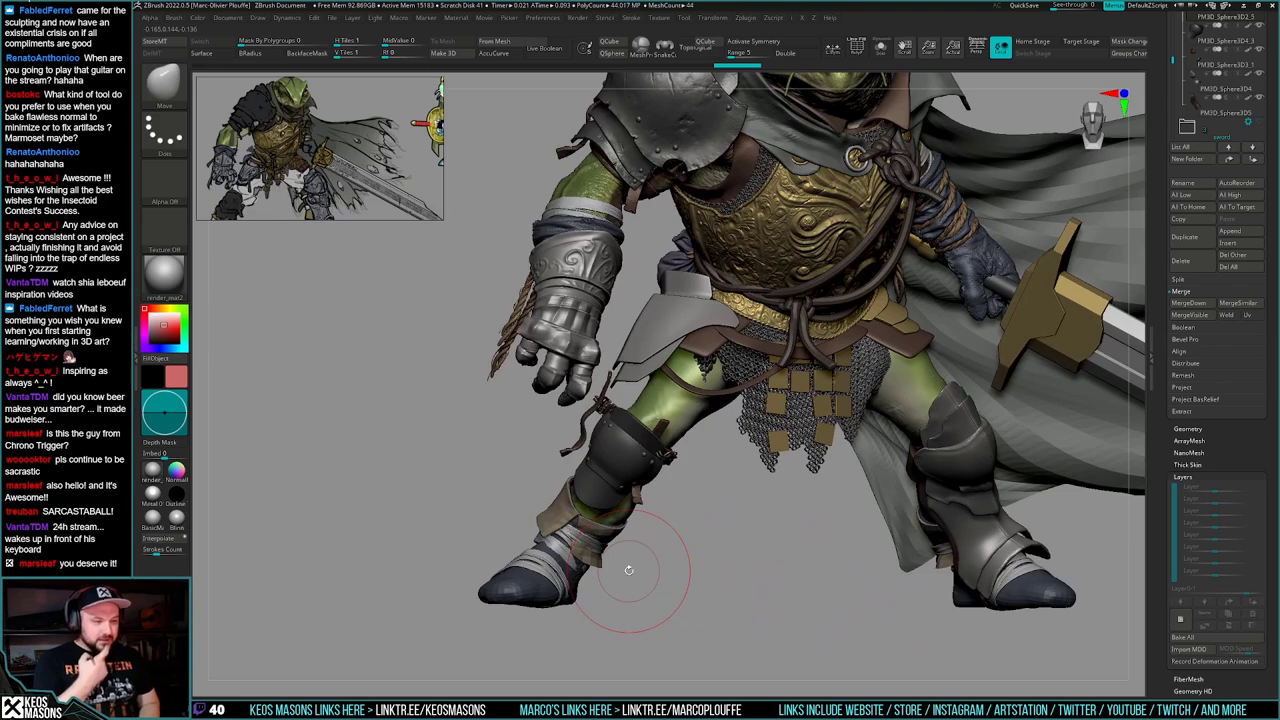
left_click_drag(852, 532, 793, 498)
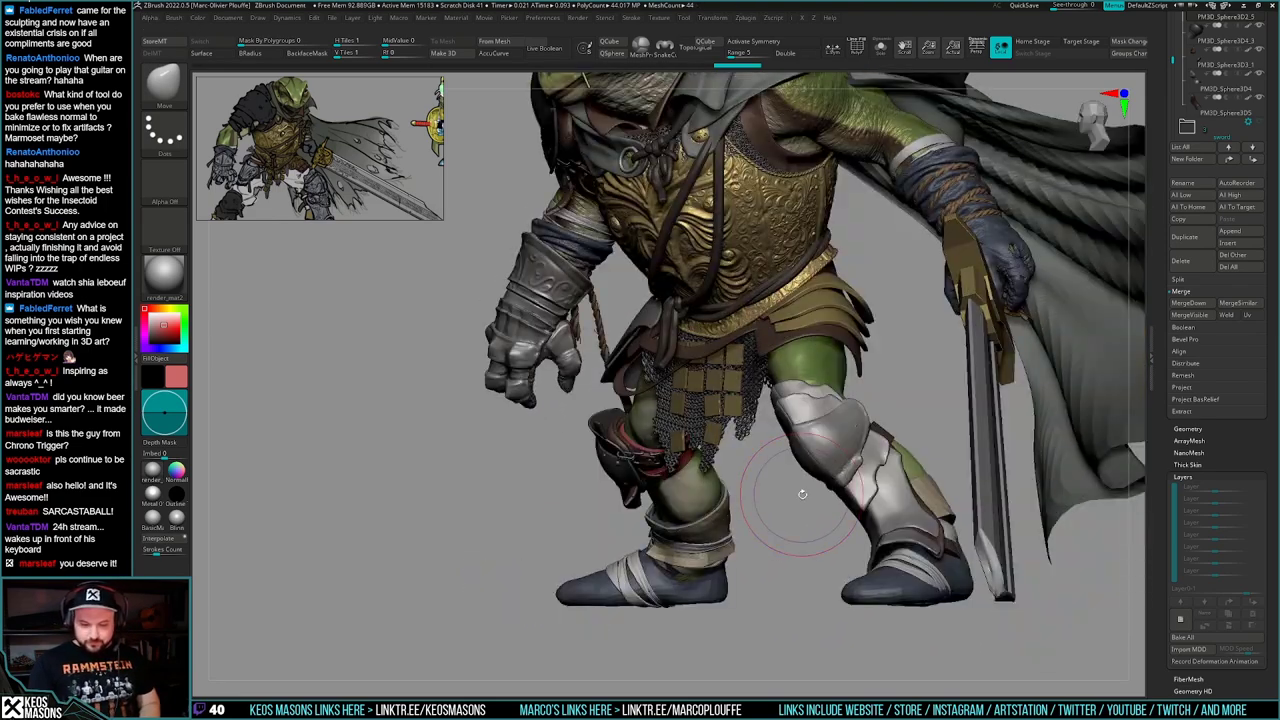
left_click_drag(650, 502, 708, 503)
right_click_drag(708, 503, 820, 455, "ctrl")
- Isolate the strap copy and split its loose hanging straps off from the buckled band and lower band
key("alt+s")
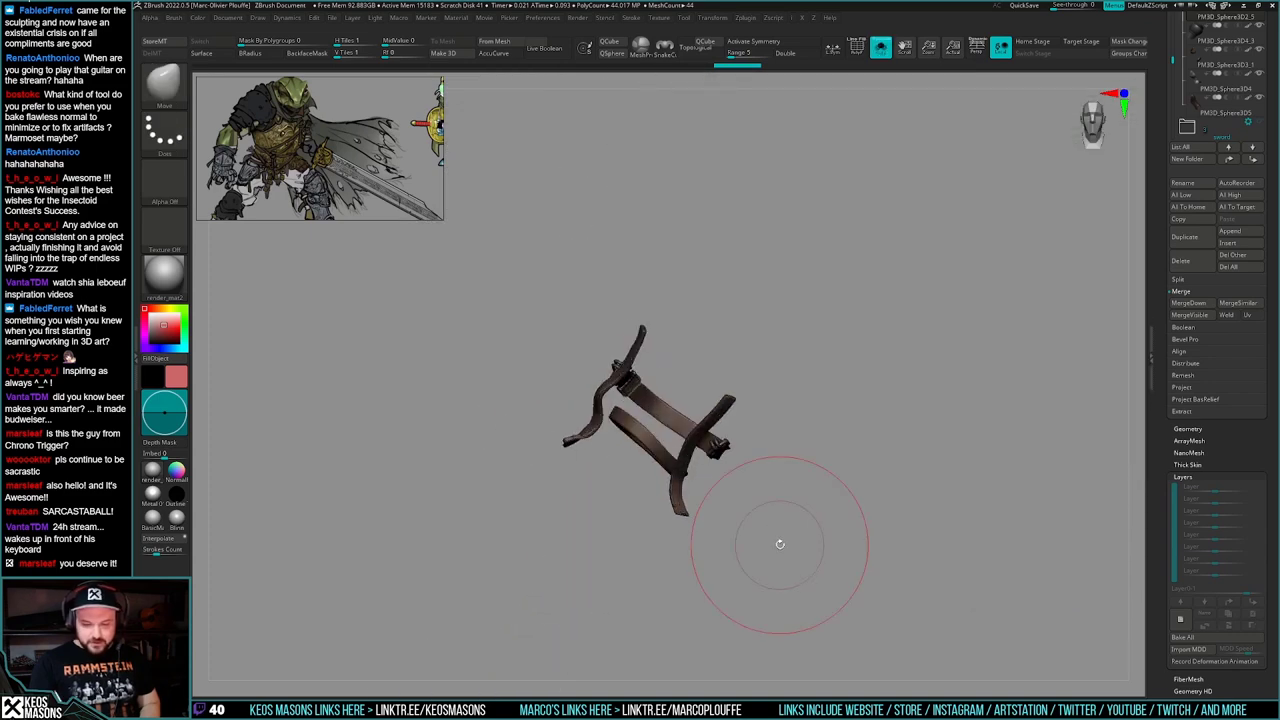
left_click_drag(777, 543, 740, 530)
key("w")
left_click_drag(708, 444, 699, 434, "ctrl")
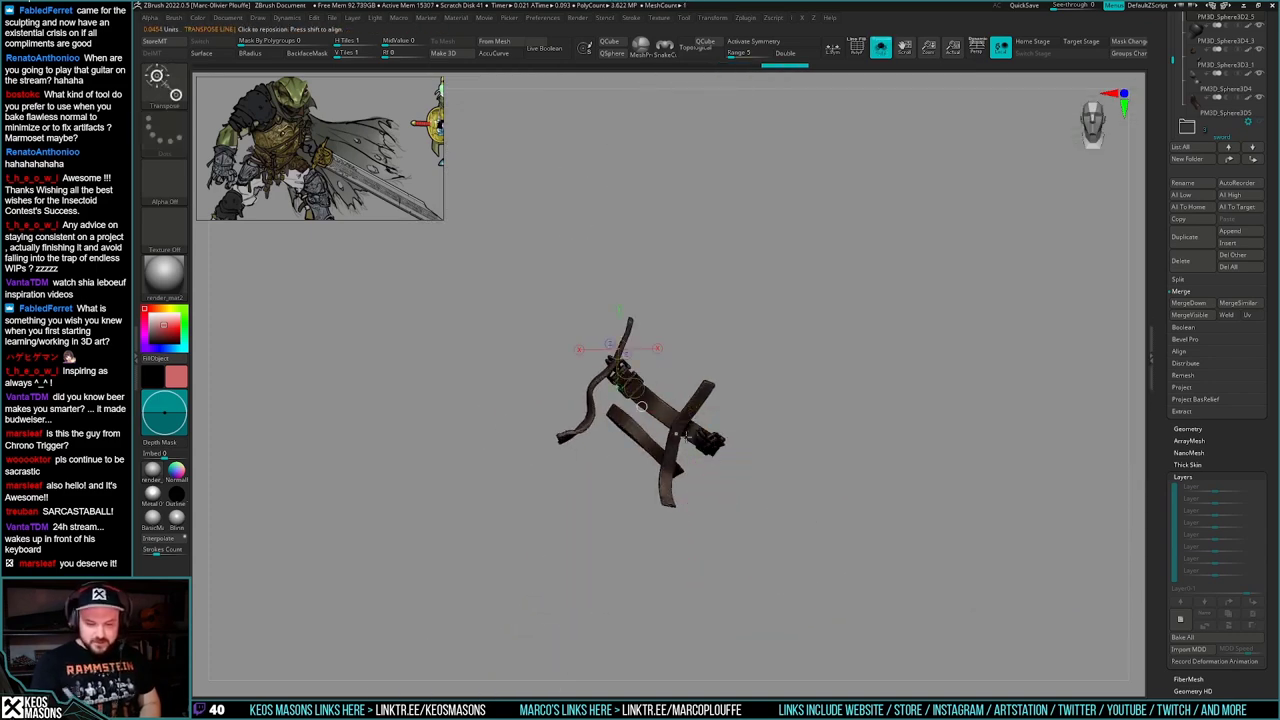
key("q")
key("ctrl+shift+h")
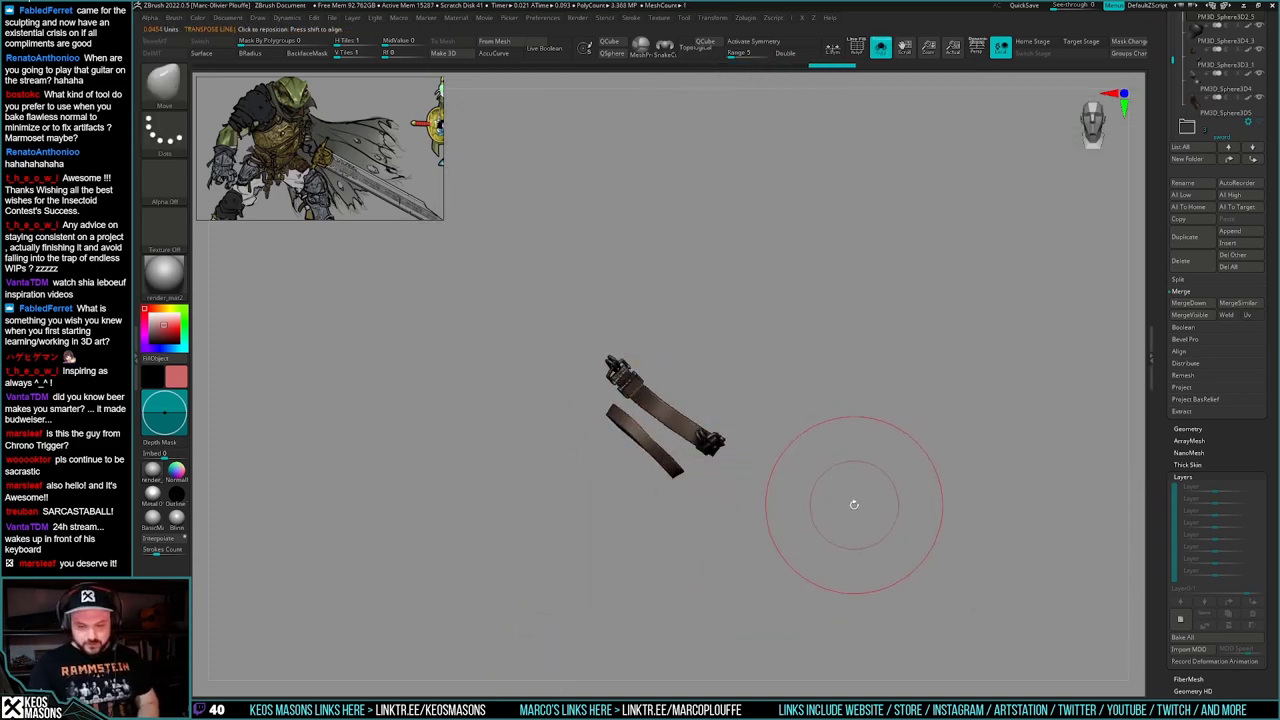
key("space")
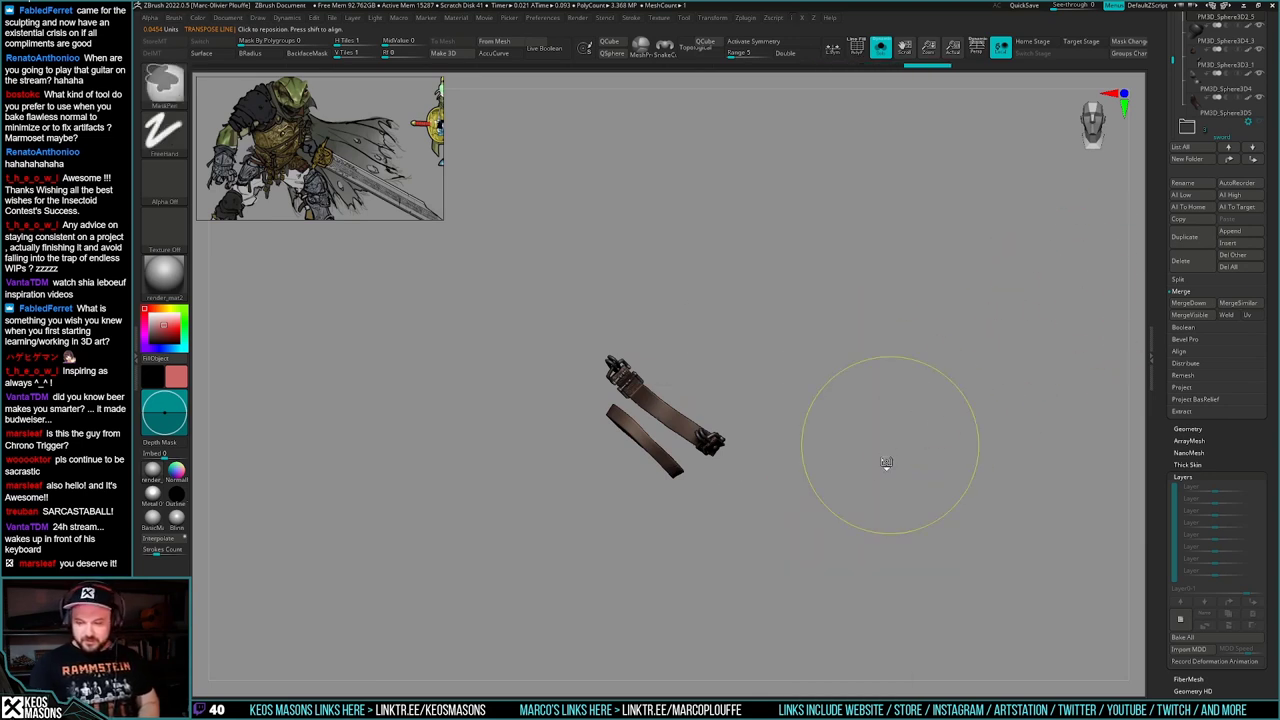
key("ctrl+shift+d")
- Reconstruct the lower subdivision levels of the buckled band piece down to its base mesh
key("space")
left_click(889, 333)
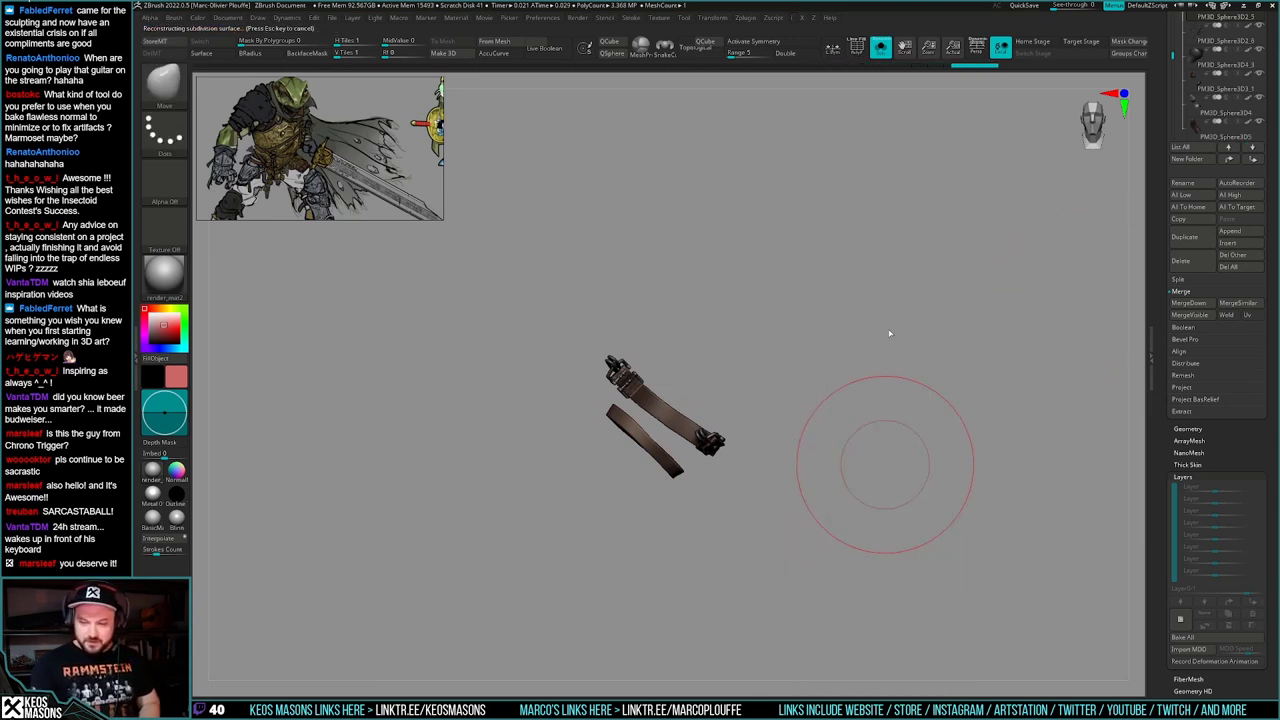
key("space")
left_click(890, 333)
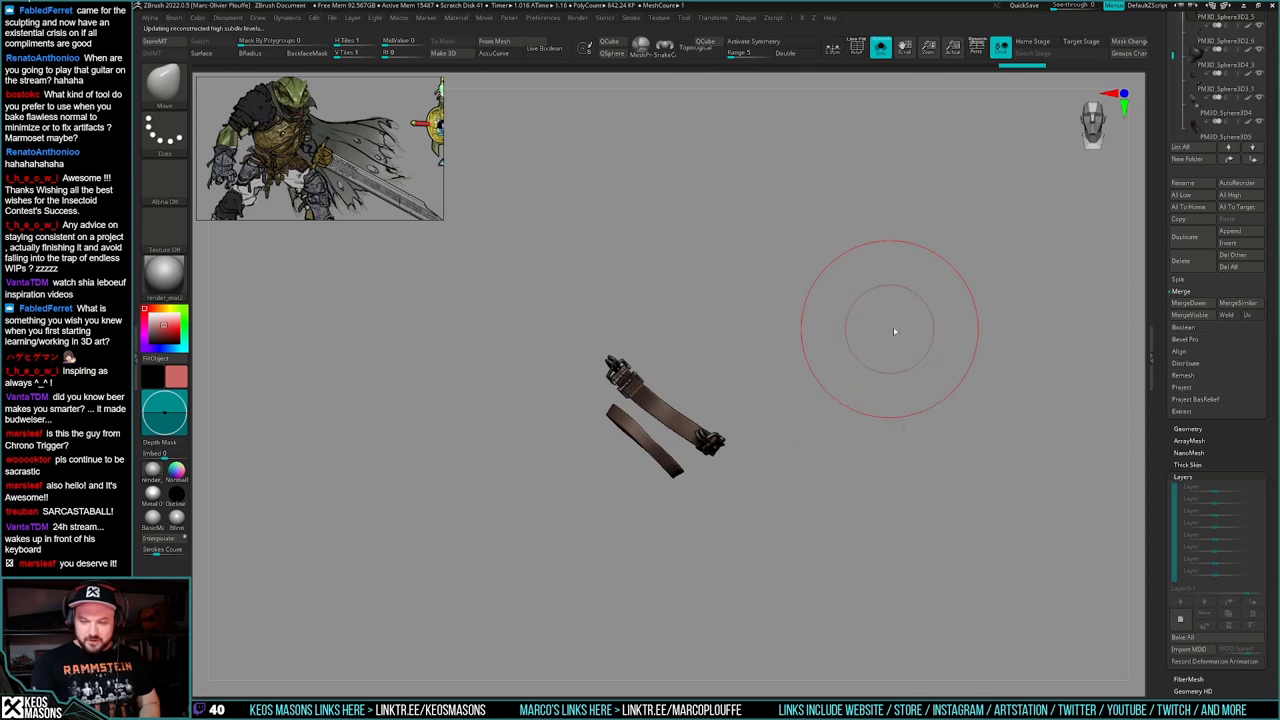
right_click(895, 331)
left_click(897, 333)
key("space")
left_click(898, 332)
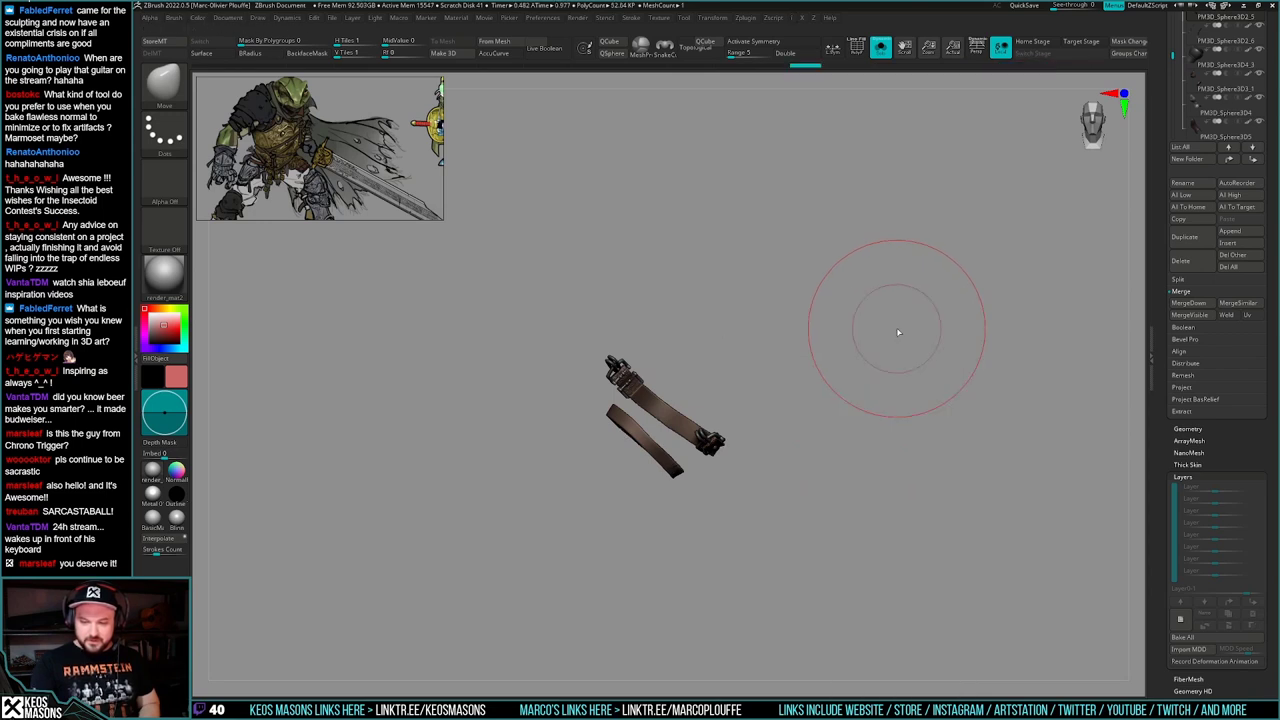
right_click(890, 303)
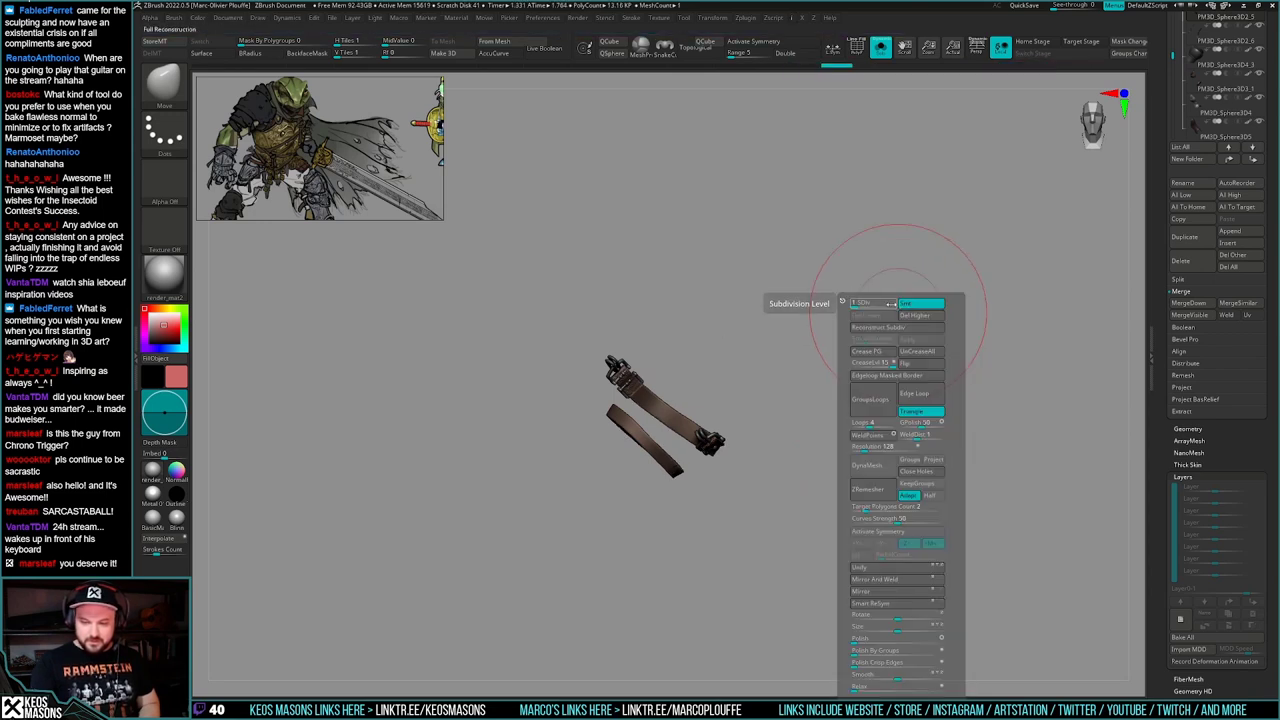
- Mask the buckled band and transpose the separate lower band onto the lower red knee strap
key("alt+s")
left_click_drag(923, 474, 766, 461)
key("alt+s")
key("w")
left_click(718, 424, "ctrl")
left_click(716, 423)
left_click(850, 486, "ctrl")
key("alt+s")
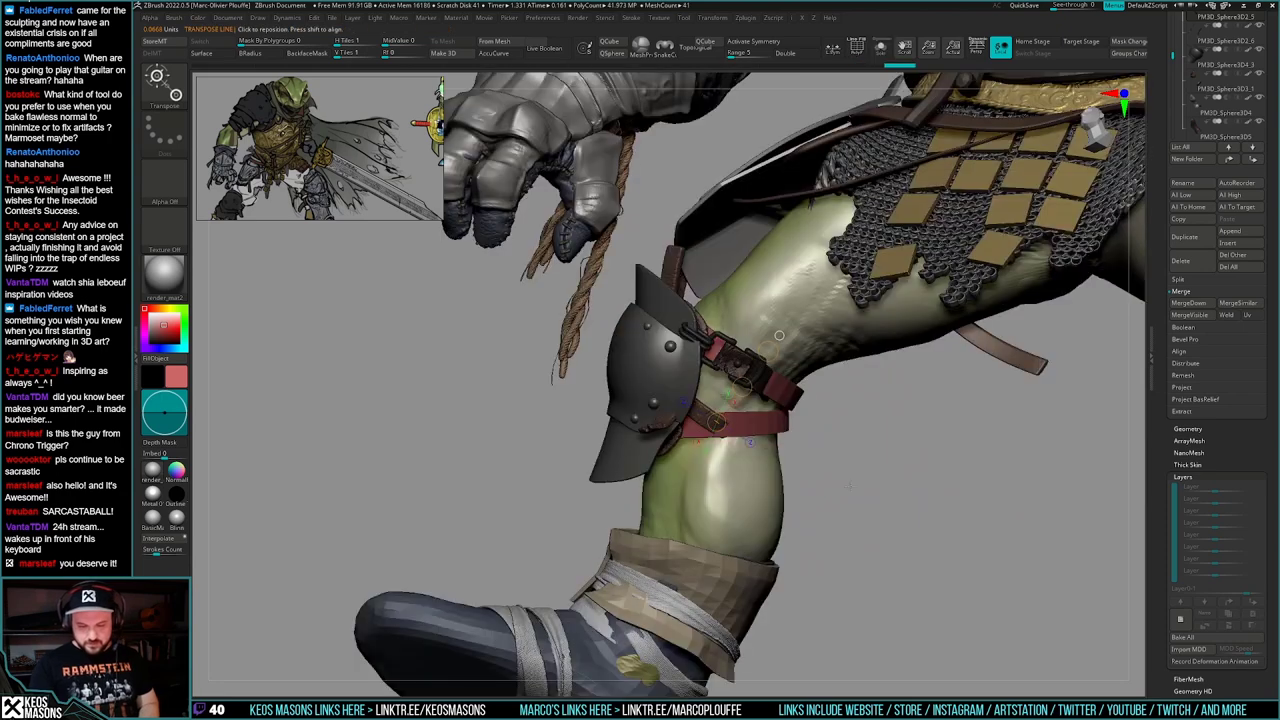
left_click_drag(714, 425, 837, 344)
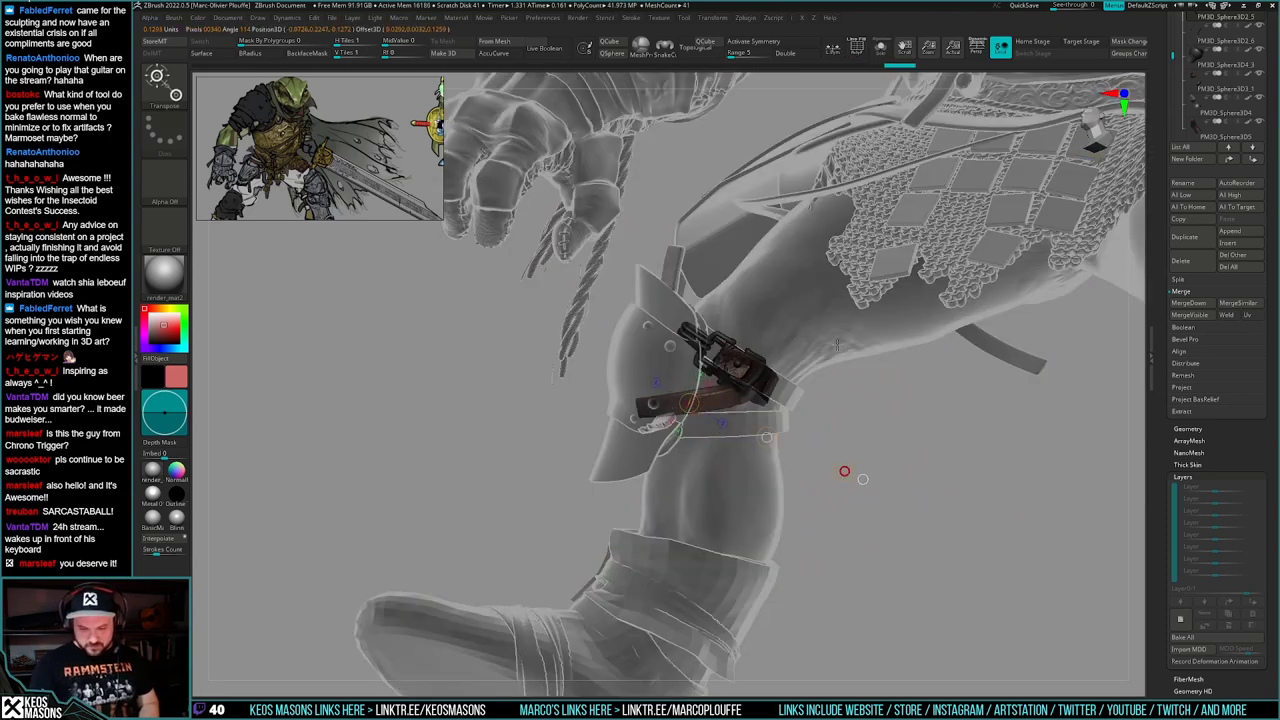
left_click_drag(767, 438, 806, 465)
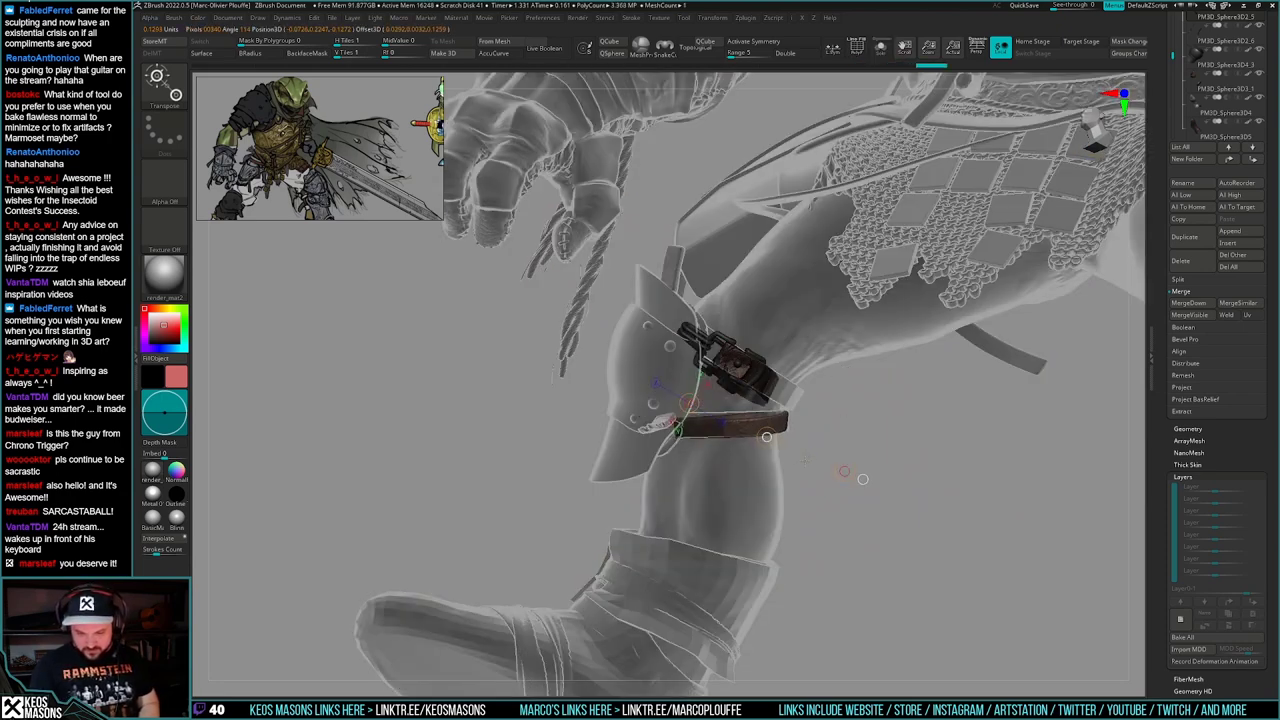
- Switch to the Move brush and bend the lower leather band to follow the lower red strap around the outer and back side of the knee
key("q")
mouse_move(920, 503)
left_mouse_down()
mouse_move(826, 474)
mouse_move(838, 487)
left_mouse_up()
key("space")
key("b")
key("m")
key("v")
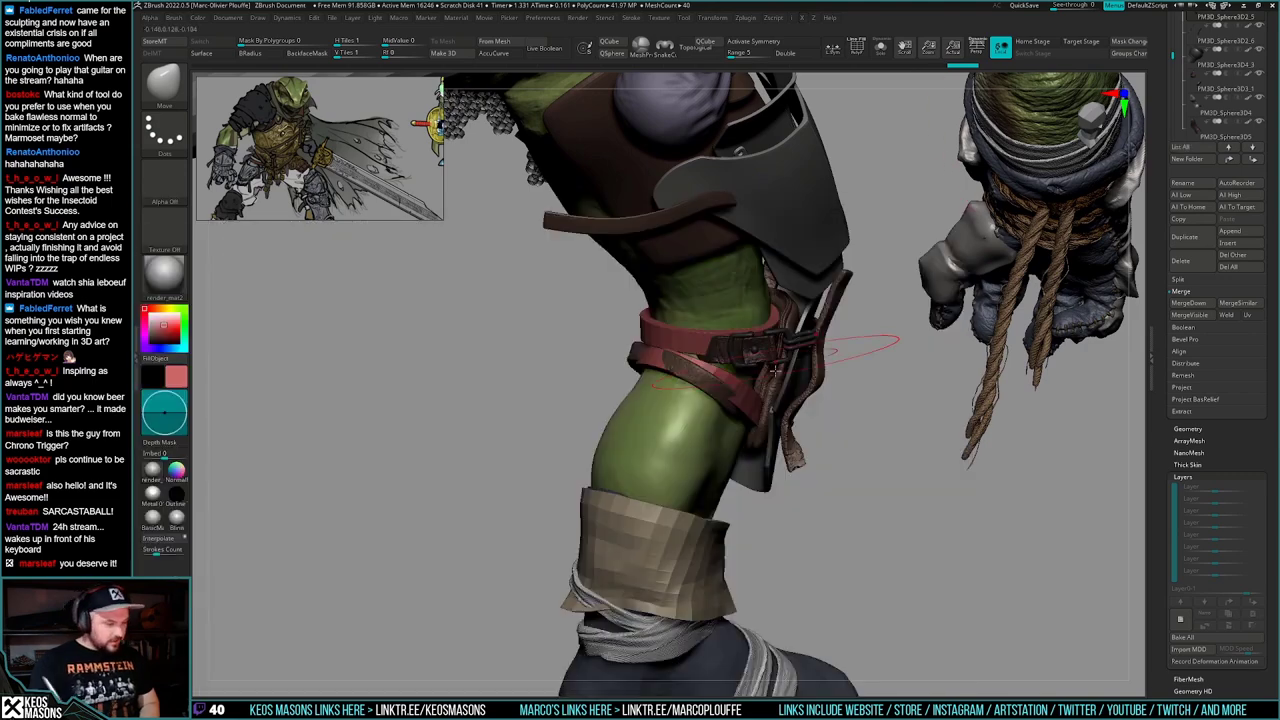
key("space")
left_click_drag(748, 403, 762, 404)
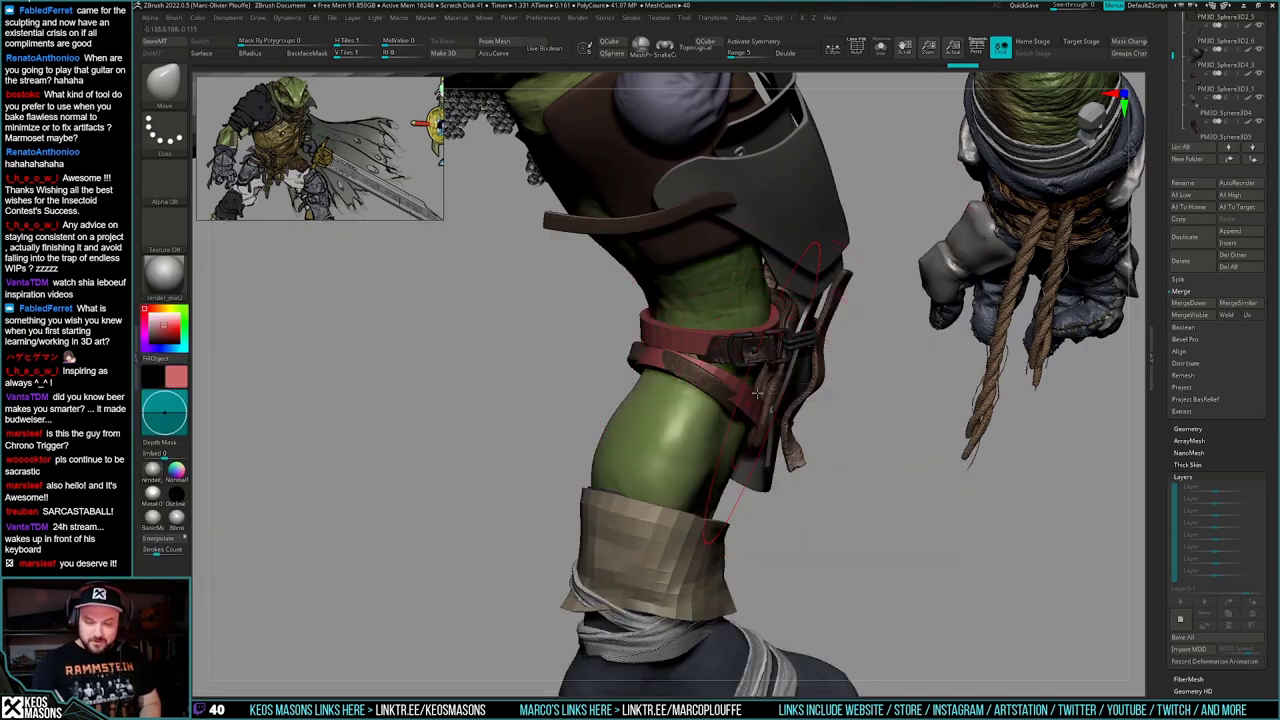
left_click_drag(846, 438, 731, 412)
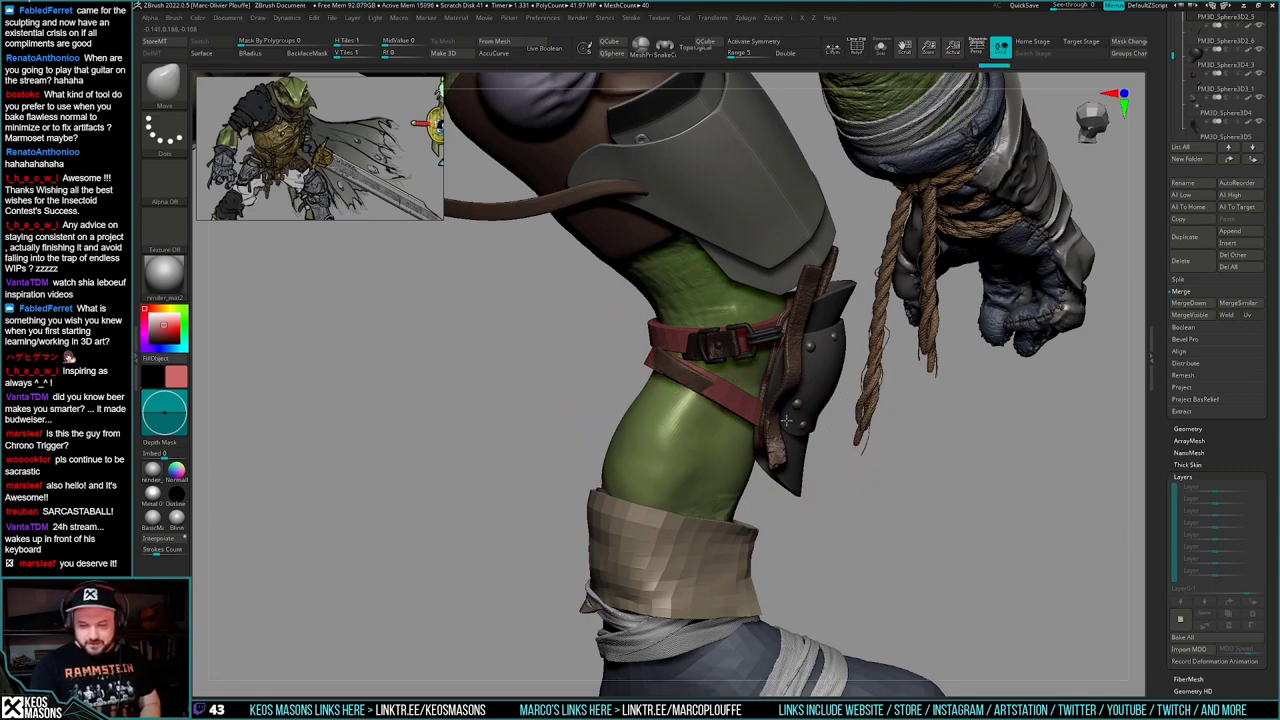
right_click_drag(787, 420, 766, 434)
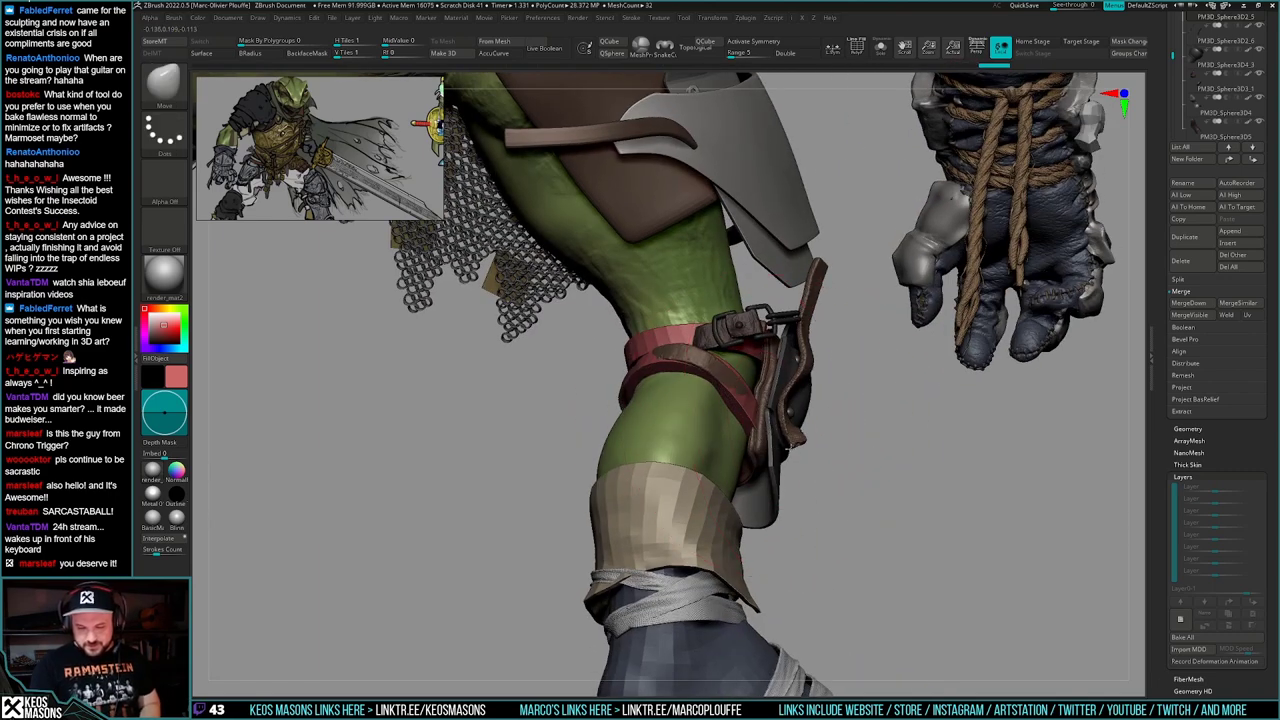
mouse_move(883, 426)
left_mouse_down()
mouse_move(960, 422)
mouse_move(922, 410)
left_mouse_up()
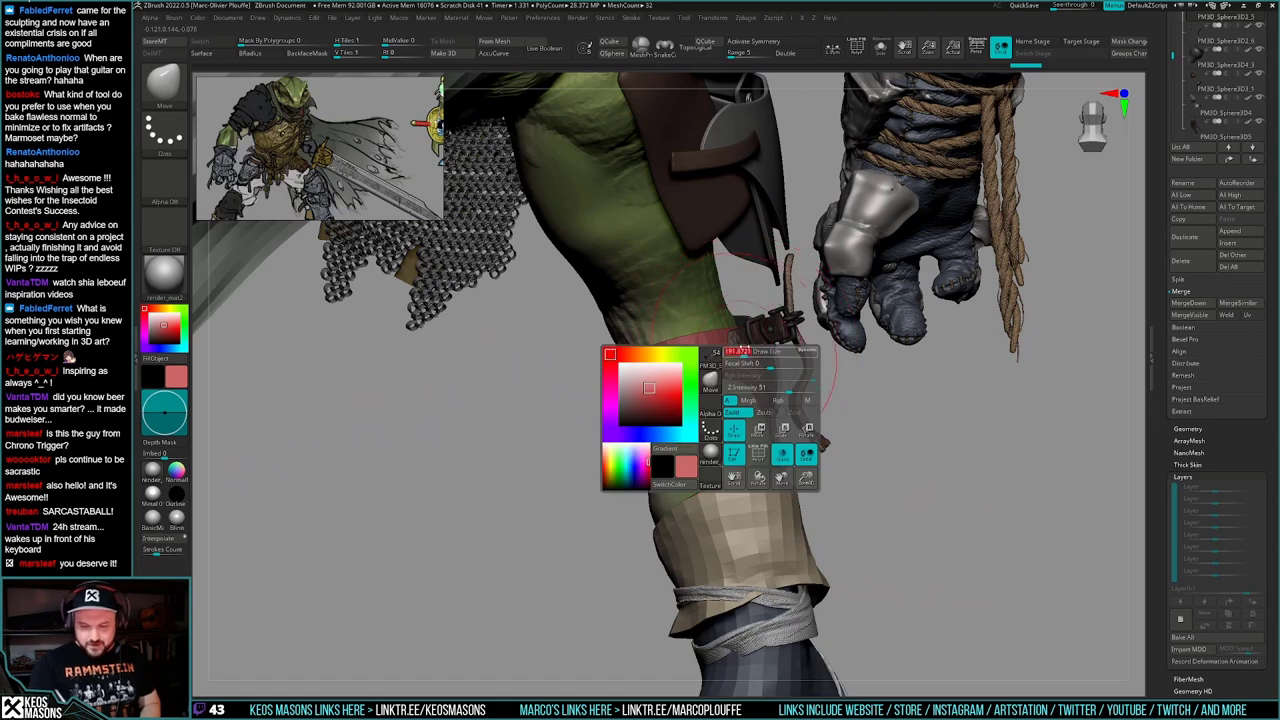
mouse_move(744, 349)
right_mouse_down()
mouse_move(748, 334)
mouse_move(757, 365)
mouse_move(742, 432)
mouse_move(602, 428)
mouse_move(627, 371)
mouse_move(698, 432)
mouse_move(622, 454)
mouse_move(612, 446)
mouse_move(682, 352)
mouse_move(638, 368)
mouse_move(650, 391)
right_mouse_up()
right_click(654, 415)
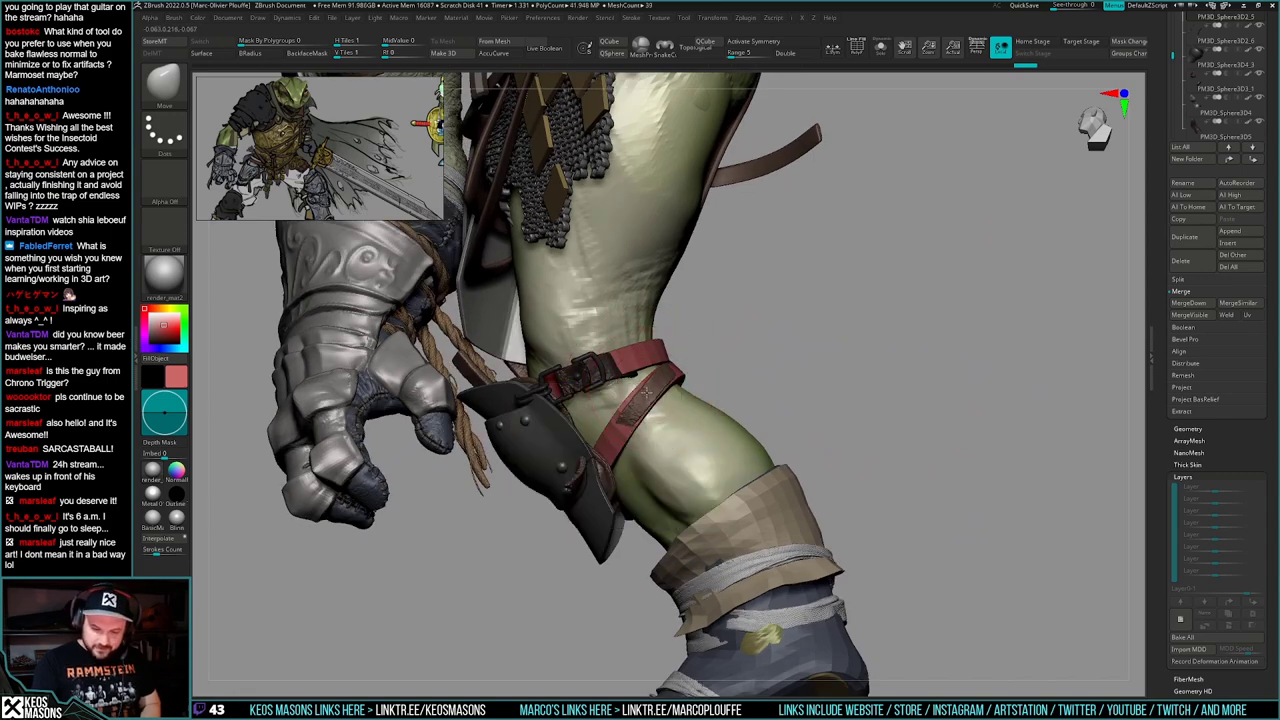
- Refine the lower band's fit over the red strap along the inner side of the knee and behind it, checking its shape in isolation
key("ctrl+shift+t")
right_click_drag(600, 425, 640, 440)
right_click(622, 486)
mouse_move(540, 412)
right_mouse_down()
mouse_move(651, 434)
mouse_move(626, 451)
mouse_move(700, 430)
mouse_move(647, 438)
mouse_move(612, 470)
right_mouse_up()
key("ctrl+shift+t")
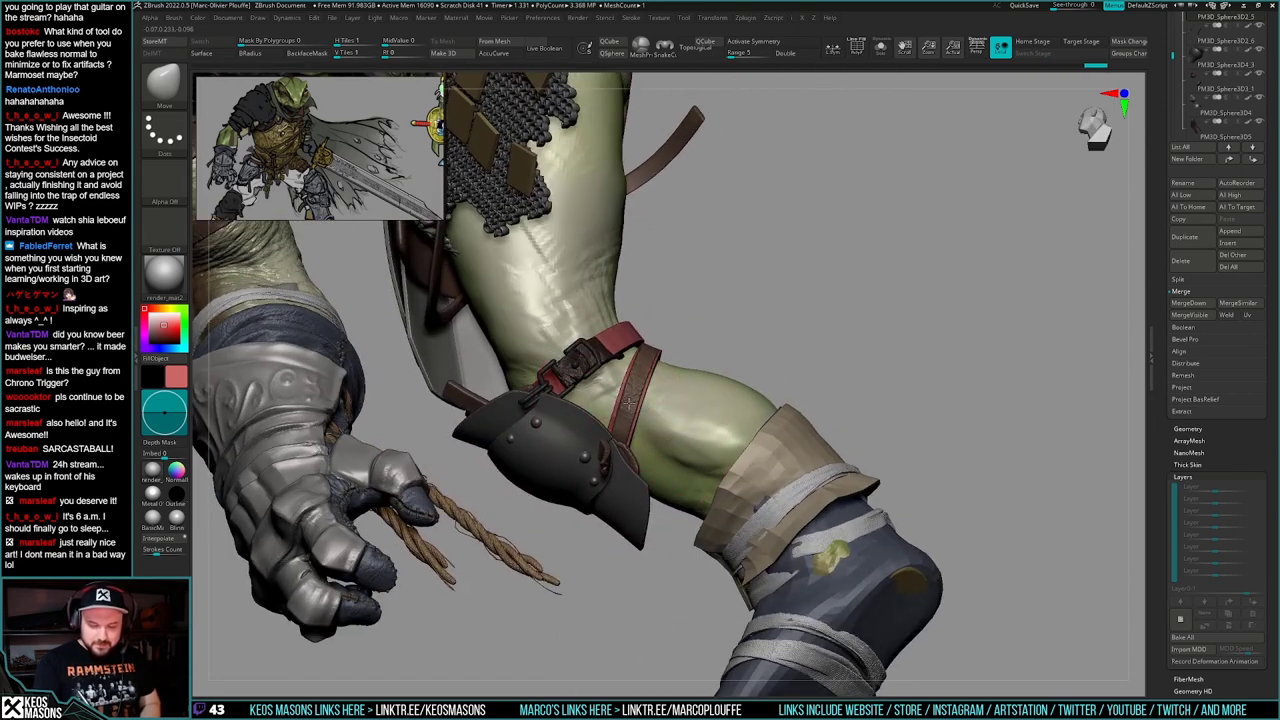
left_click(629, 402, "alt")
mouse_move(629, 402)
right_mouse_down()
mouse_move(552, 428)
mouse_move(695, 436)
mouse_move(626, 376)
mouse_move(650, 340)
right_mouse_up()
right_click(645, 340)
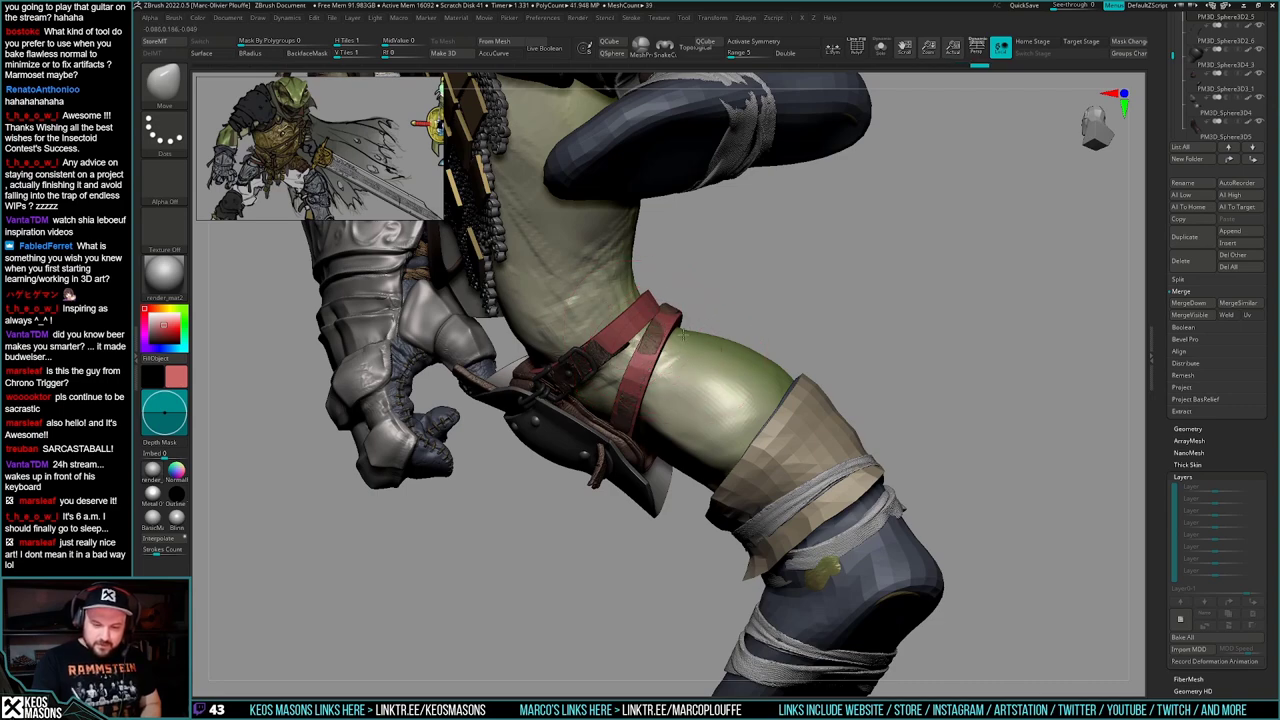
right_click_drag(659, 390, 801, 467)
key("alt+s")
left_click_drag(1164, 440, 1164, 451)
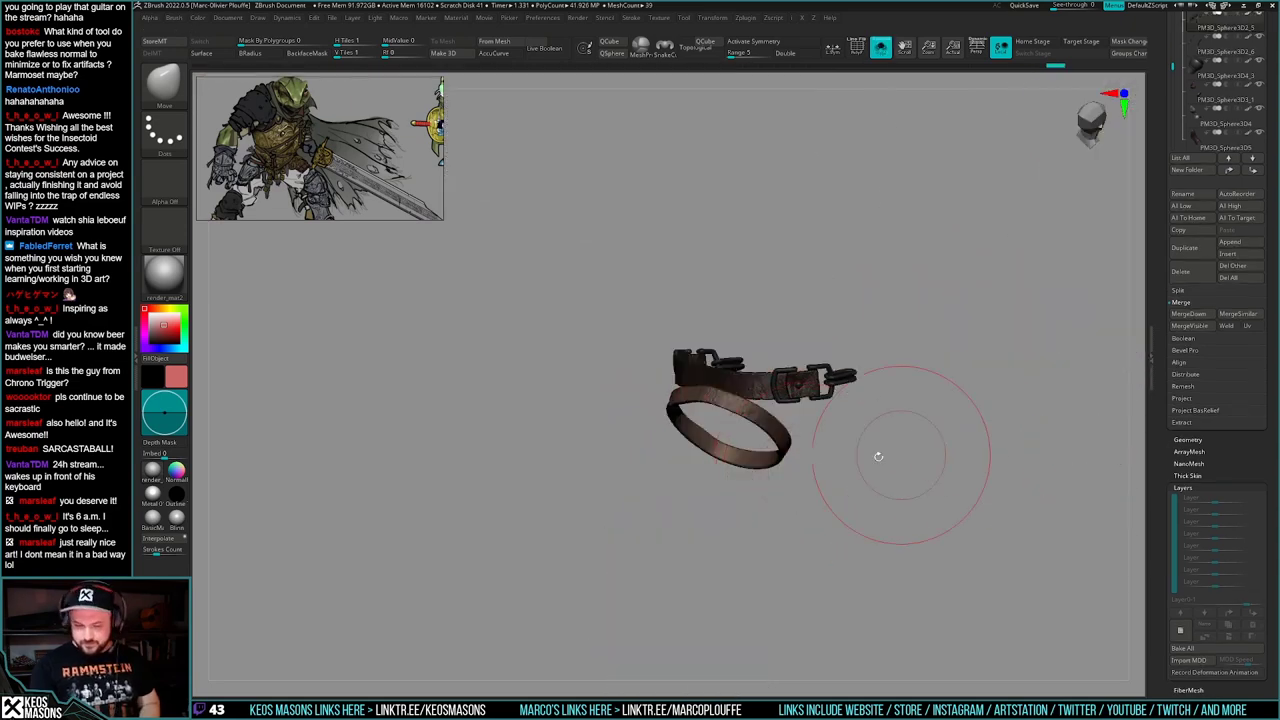
key("alt+s")
right_click_drag(862, 452, 806, 418)
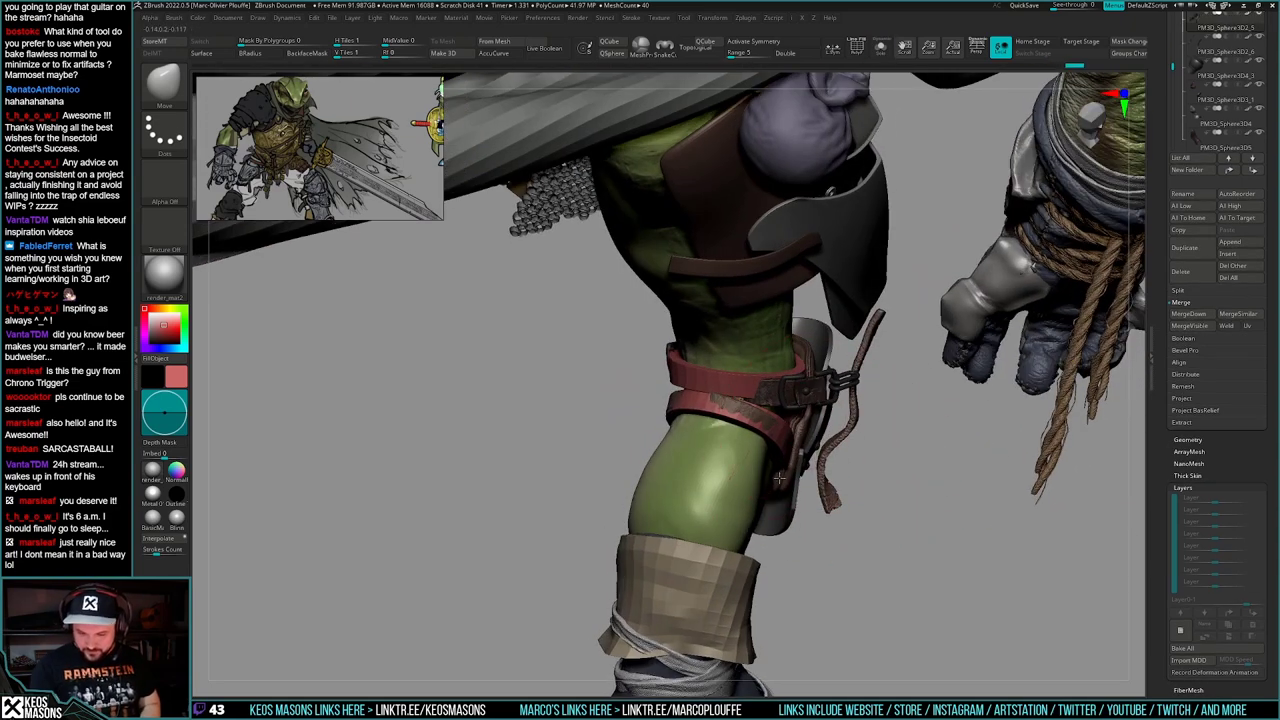
right_click_drag(778, 469, 808, 465)
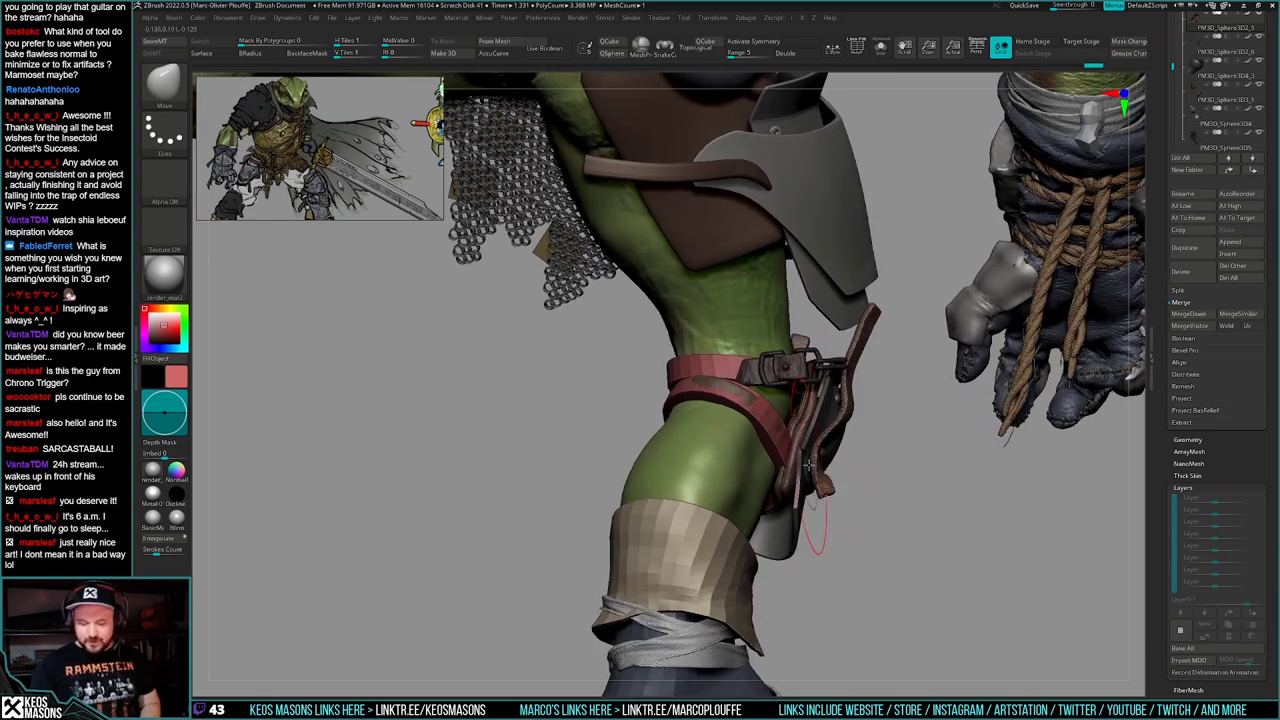
- Isolate the red placeholder straps, mask the upper one and remove the lower placeholder strap
left_click_drag(1164, 422, 1164, 719)
mouse_move(857, 491)
right_mouse_down()
mouse_move(808, 498)
mouse_move(843, 496)
mouse_move(829, 530)
mouse_move(791, 521)
mouse_move(763, 345)
mouse_move(778, 392)
mouse_move(806, 420)
mouse_move(630, 394)
mouse_move(708, 458)
mouse_move(701, 487)
right_mouse_up()
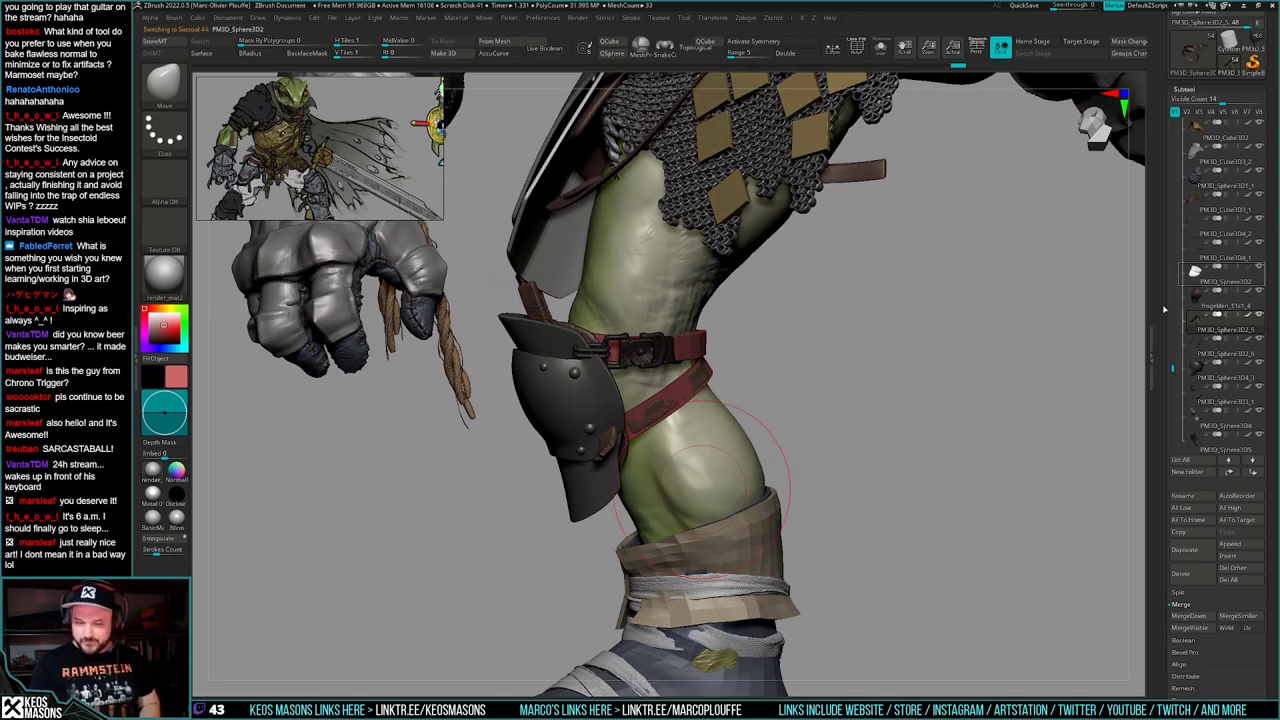
key("alt+s")
right_click_drag(893, 412, 812, 388)
key("w")
left_click(715, 384, "ctrl")
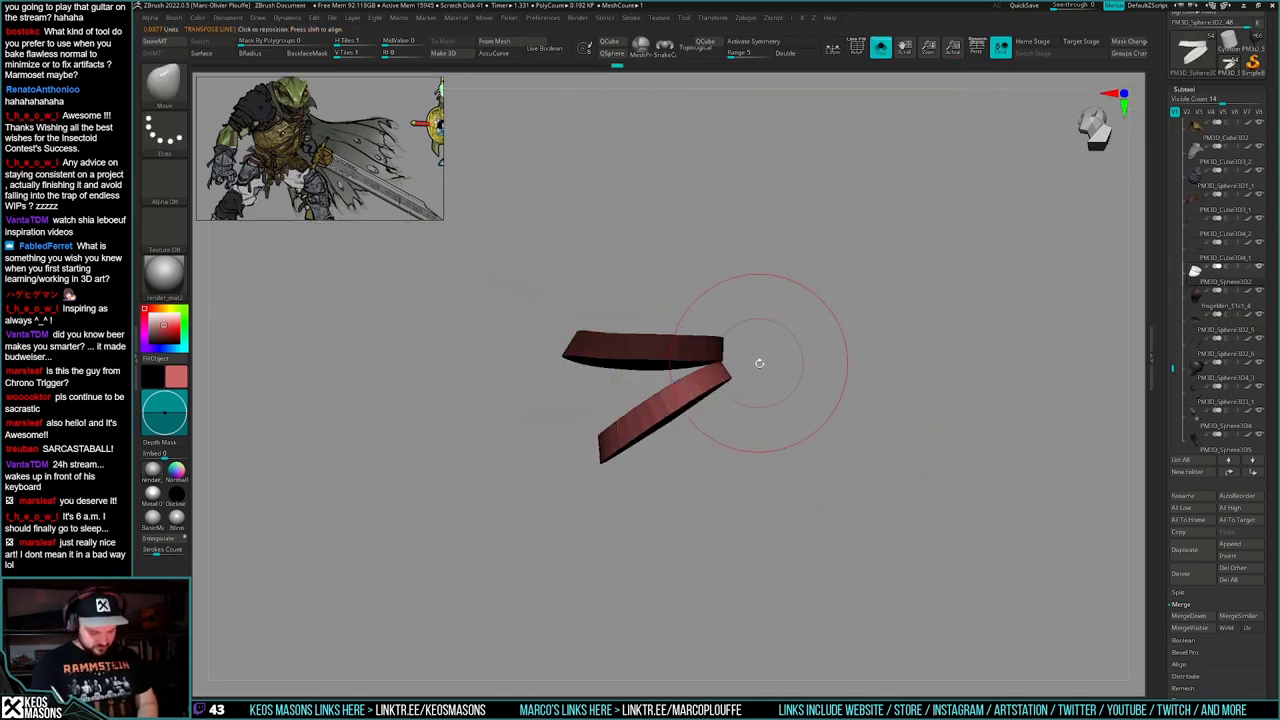
key("alt+s")
right_click_drag(857, 474, 660, 448)
- Reselect the detailed strap piece and reposition its lower band around the knee from above with the transpose line
left_click(1199, 322)
key("alt+s")
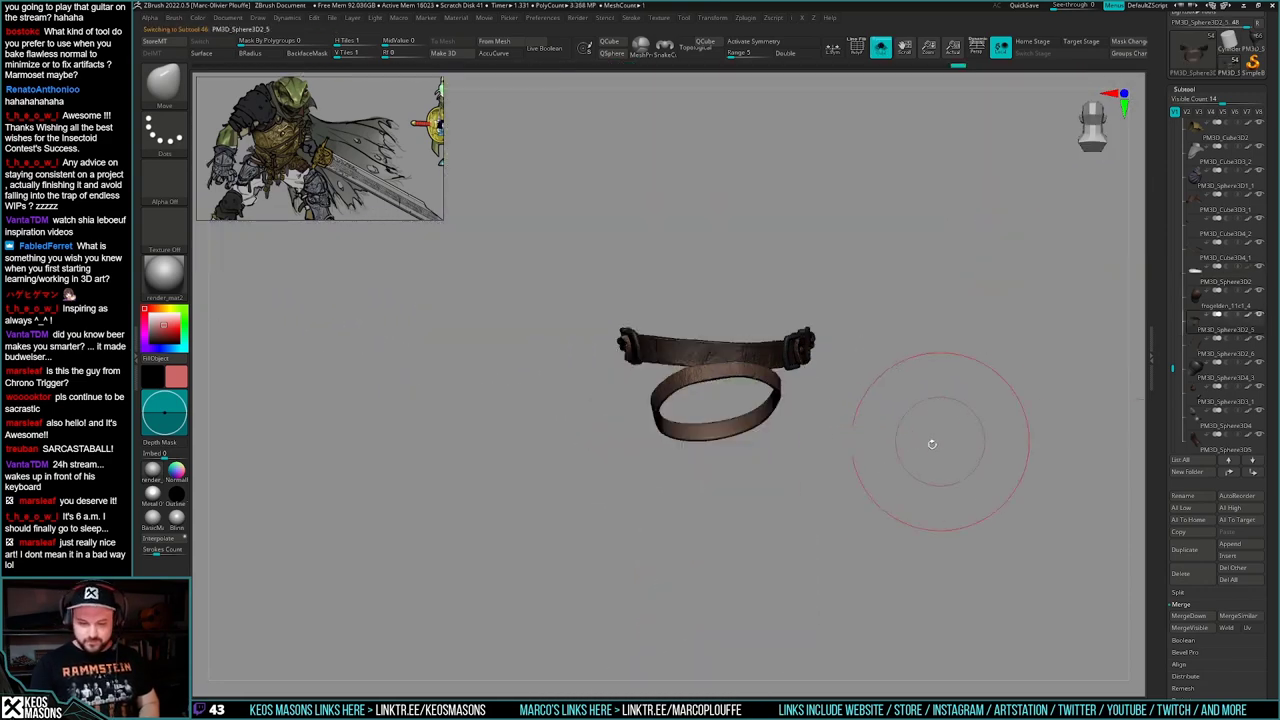
key("alt+s")
mouse_move(752, 480)
right_mouse_down()
mouse_move(873, 457)
mouse_move(790, 462)
mouse_move(760, 478)
right_mouse_up()
mouse_move(884, 489)
right_mouse_down()
mouse_move(839, 467)
mouse_move(785, 497)
mouse_move(787, 536)
mouse_move(756, 490)
mouse_move(829, 471)
mouse_move(752, 490)
mouse_move(880, 500)
mouse_move(900, 487)
mouse_move(887, 490)
mouse_move(877, 545)
right_mouse_up()
right_click(787, 536)
key("alt+s")
key("alt+s")
key("w")
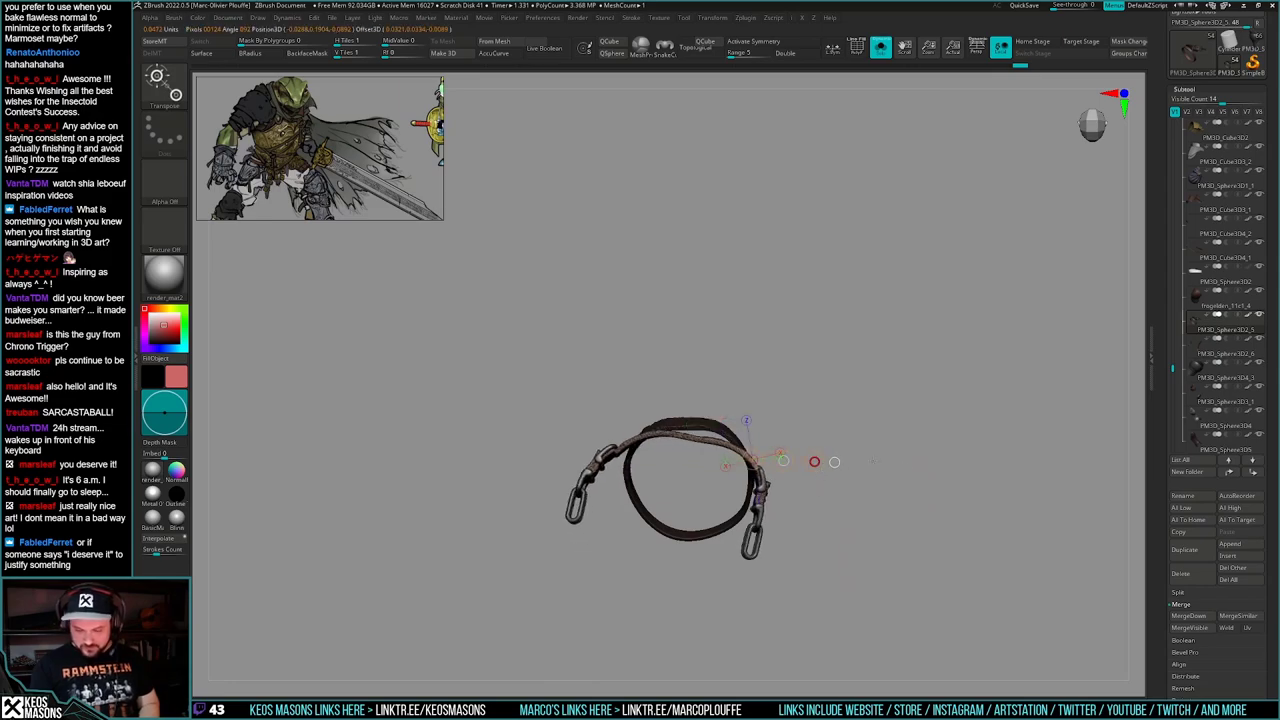
key("q")
right_click_drag(873, 461, 855, 472)
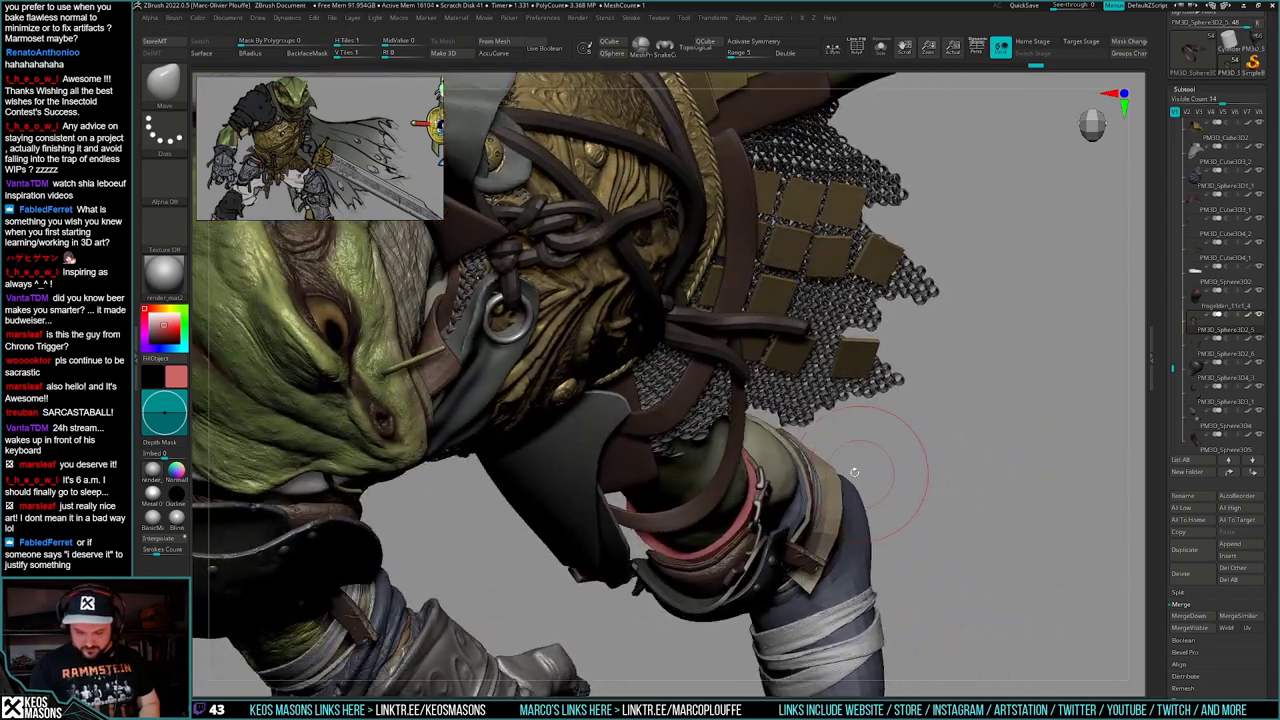
- Transpose the strap piece further from above and from the side, and nudge the buckle end near the knee armor with the Move brush
key("w")
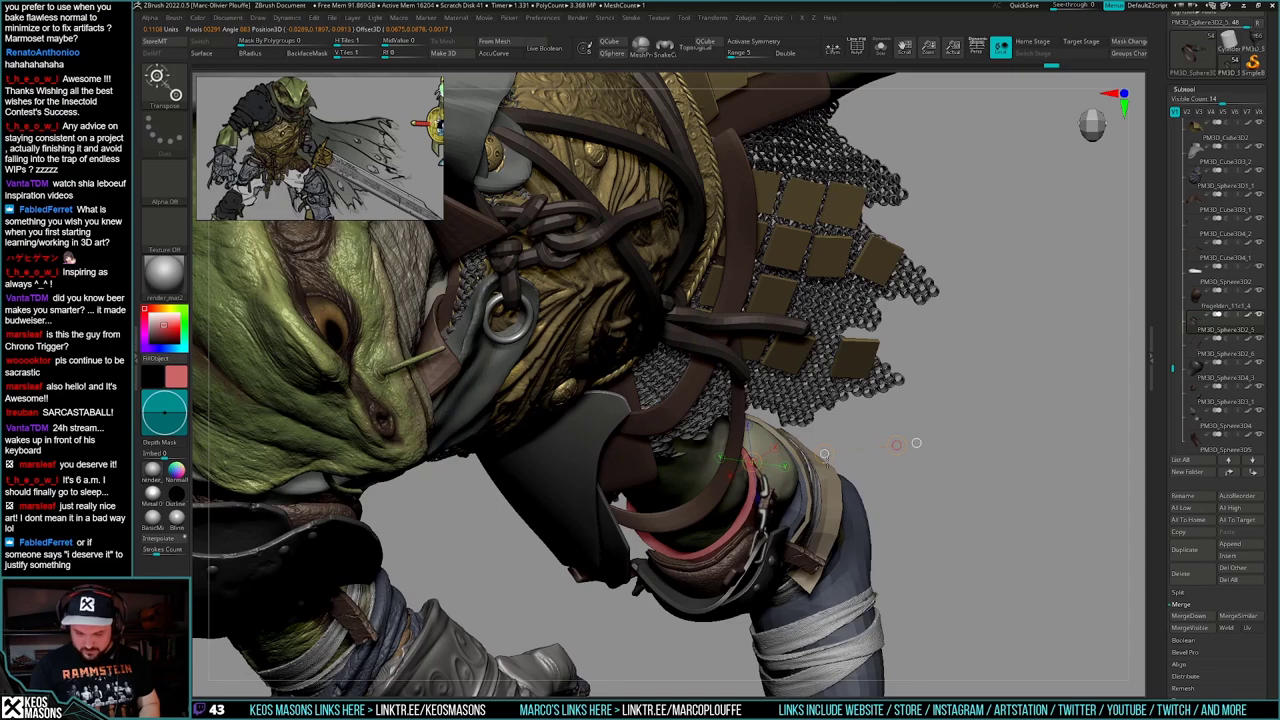
key("q")
key("shift+s")
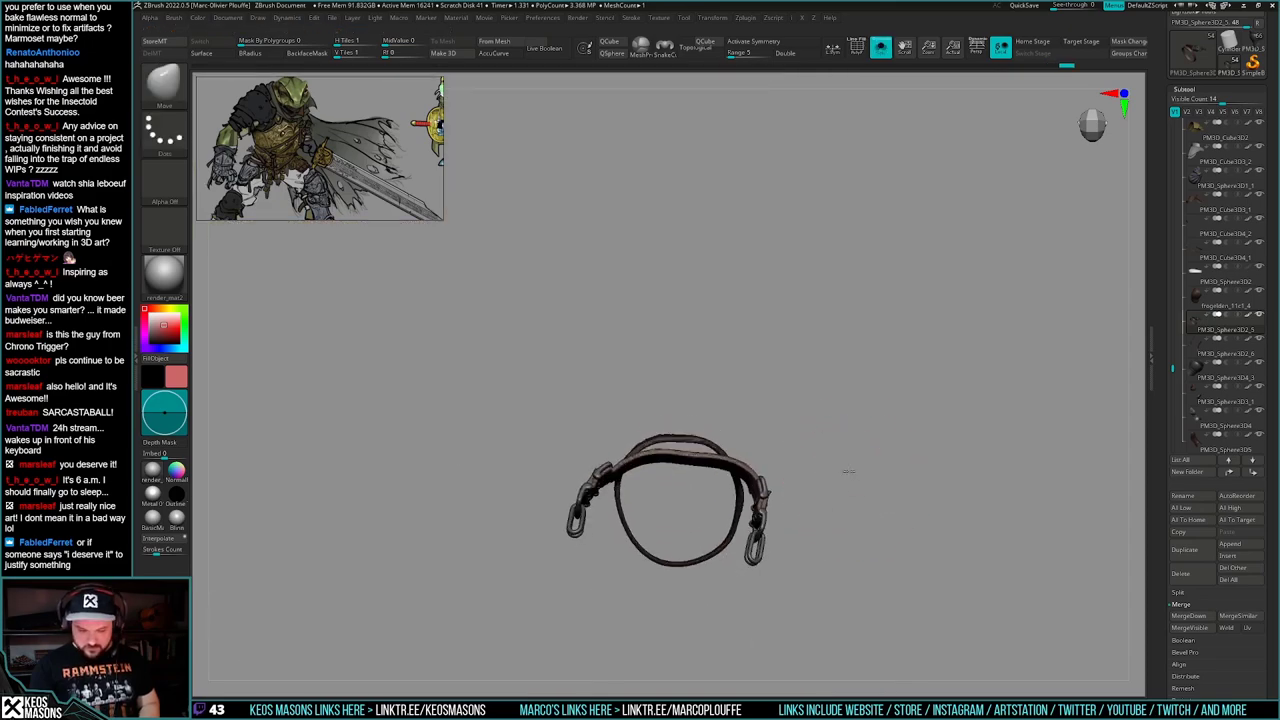
key("shift+s")
mouse_move(892, 468)
right_mouse_down()
mouse_move(896, 452)
mouse_move(940, 456)
mouse_move(873, 491)
mouse_move(861, 467)
right_mouse_up()
key("w")
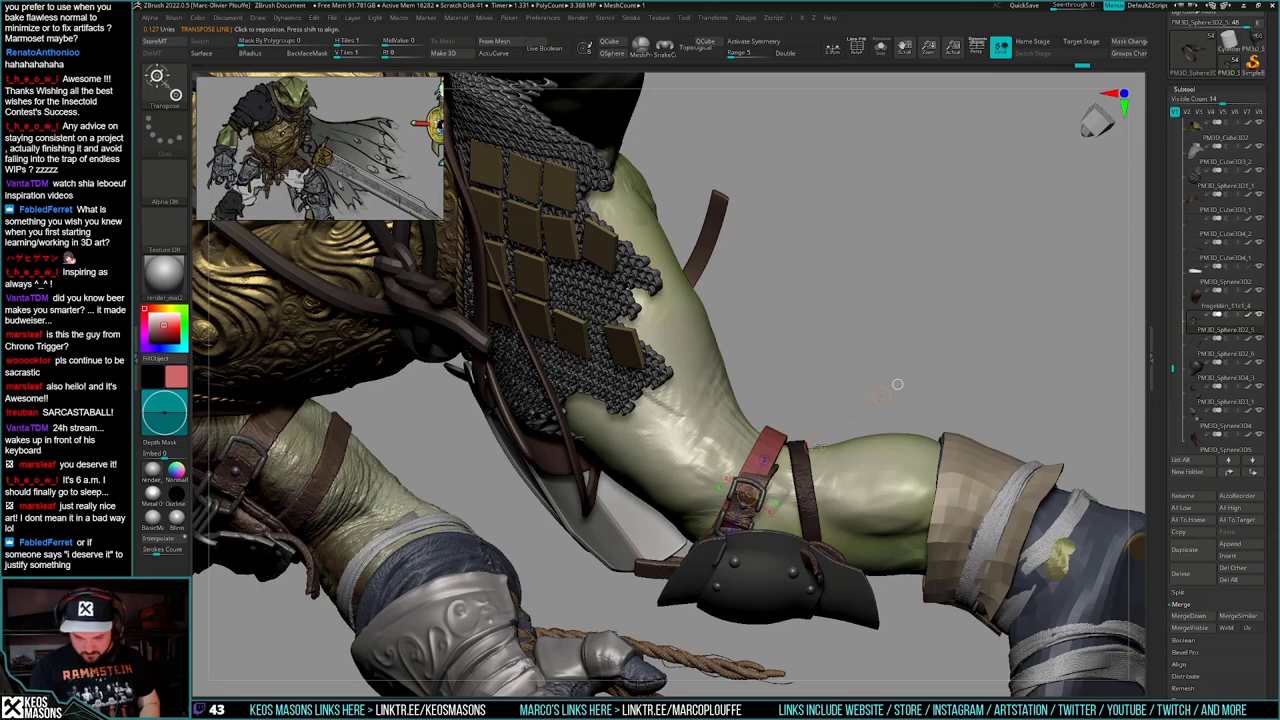
key("q")
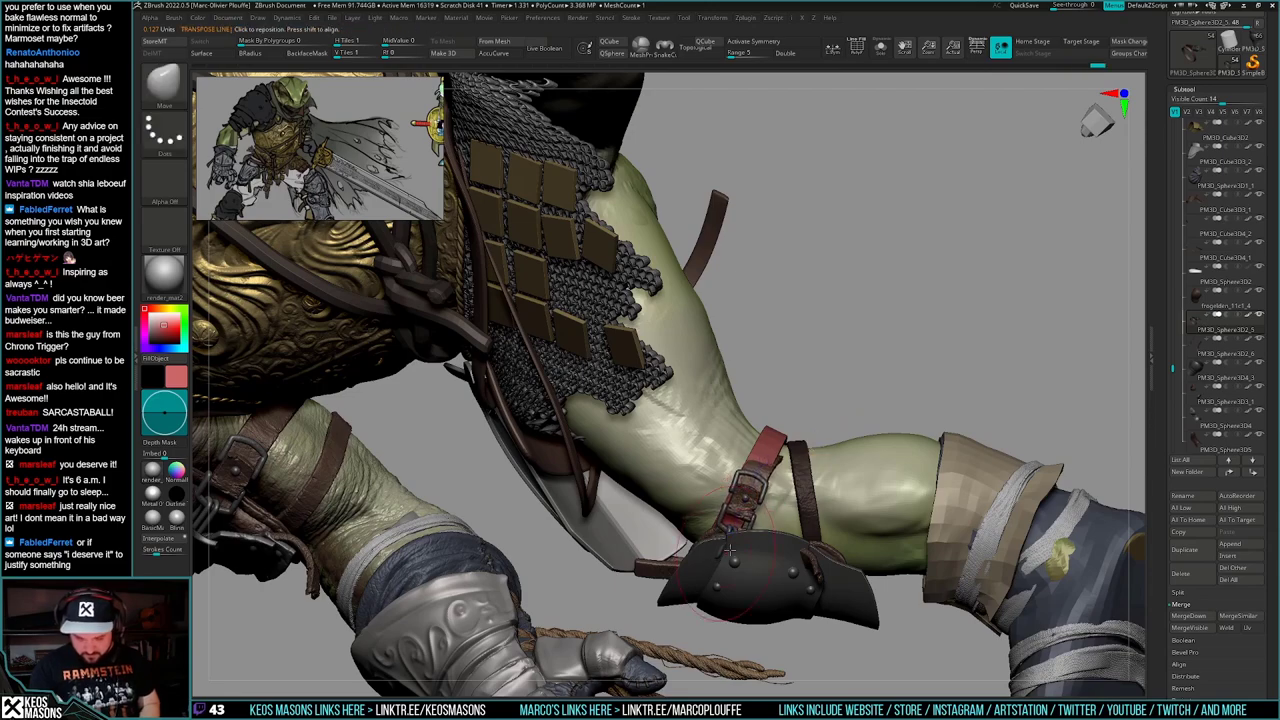
mouse_move(880, 410)
right_mouse_down()
mouse_move(755, 540)
mouse_move(732, 595)
mouse_move(712, 525)
mouse_move(742, 574)
right_mouse_up()
left_click_drag(742, 573, 761, 557)
right_click_drag(761, 557, 755, 526)
- Isolate the strap piece, mask off its metal chain links, and delete them along with the lower subdivision levels
key("shift+alt+s")
key("w")
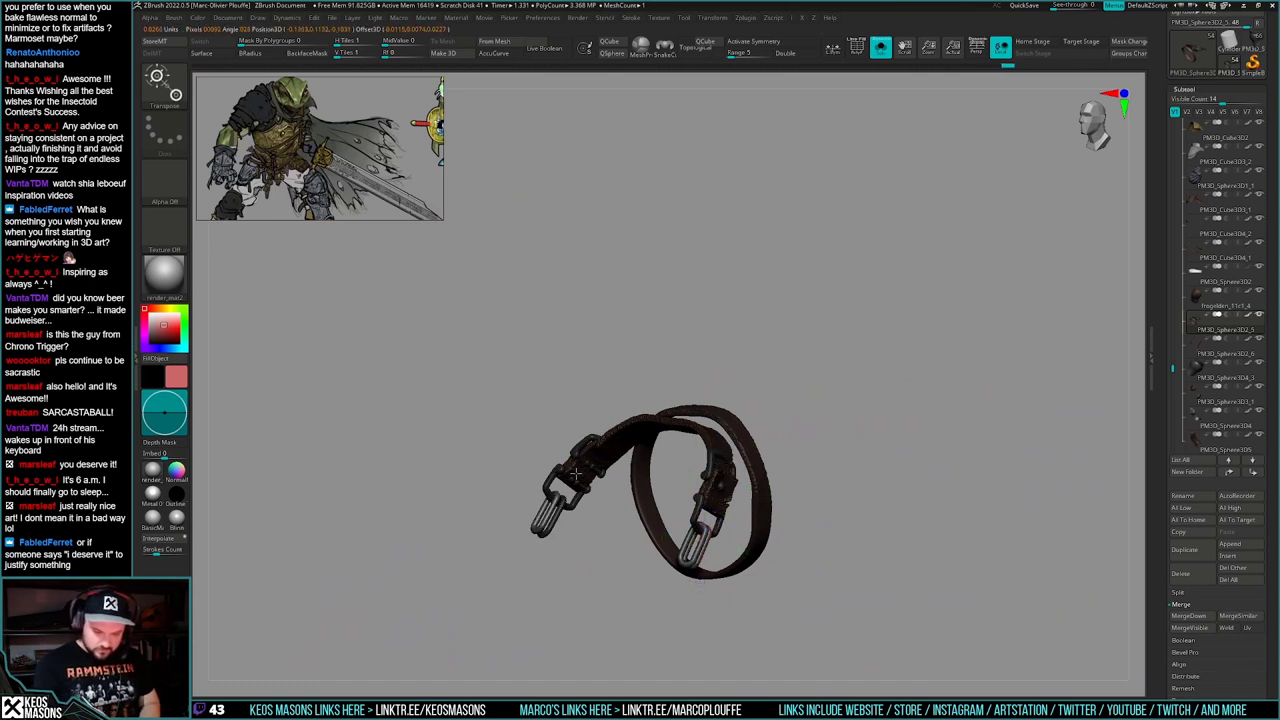
key("q")
key("h")
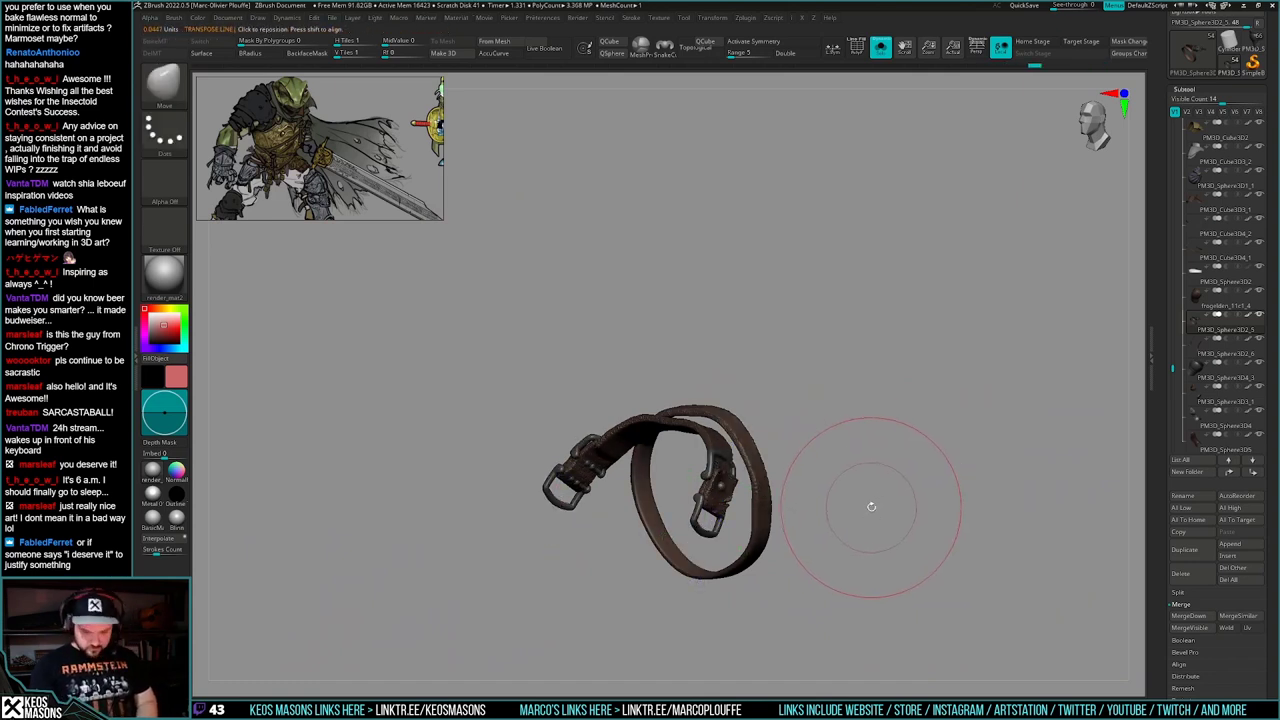
key("ctrl+shift+d")
key("space")
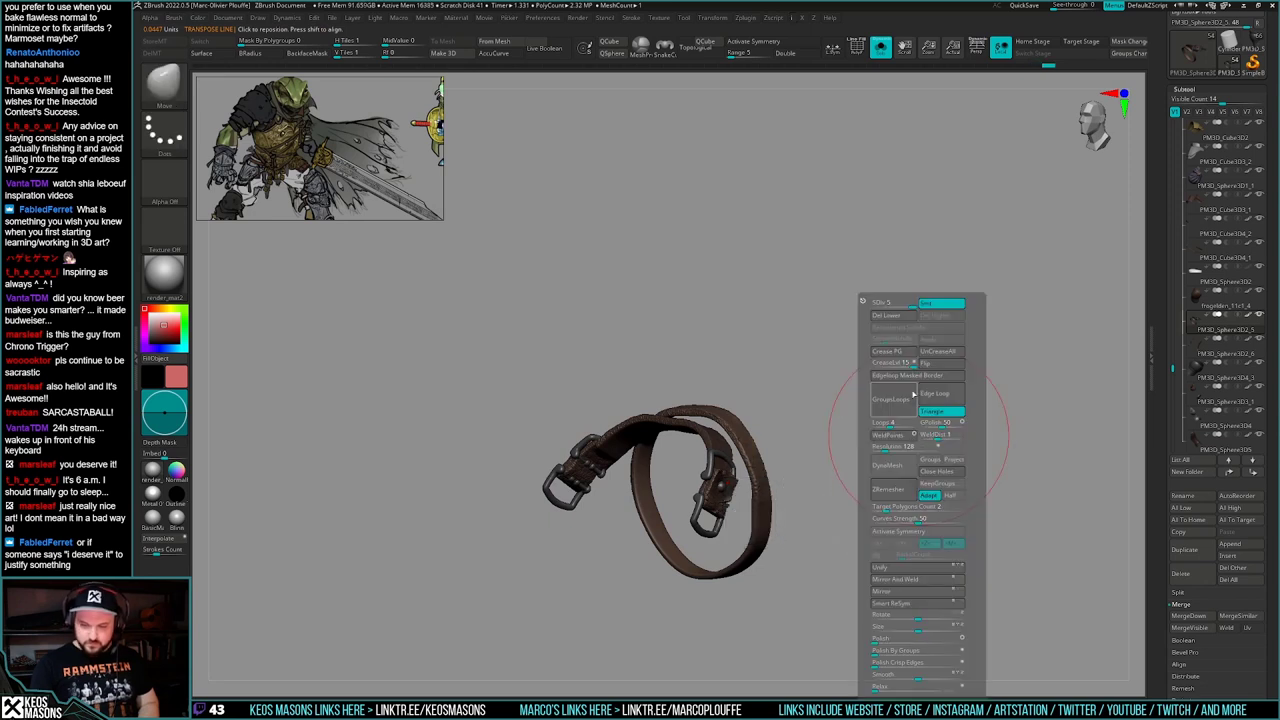
left_click(946, 457, "ctrl+shift")
left_click_drag(946, 457, 920, 457)
- Reconstruct the strap piece's lower subdivision levels down to the base mesh and return to the highest level
key("space")
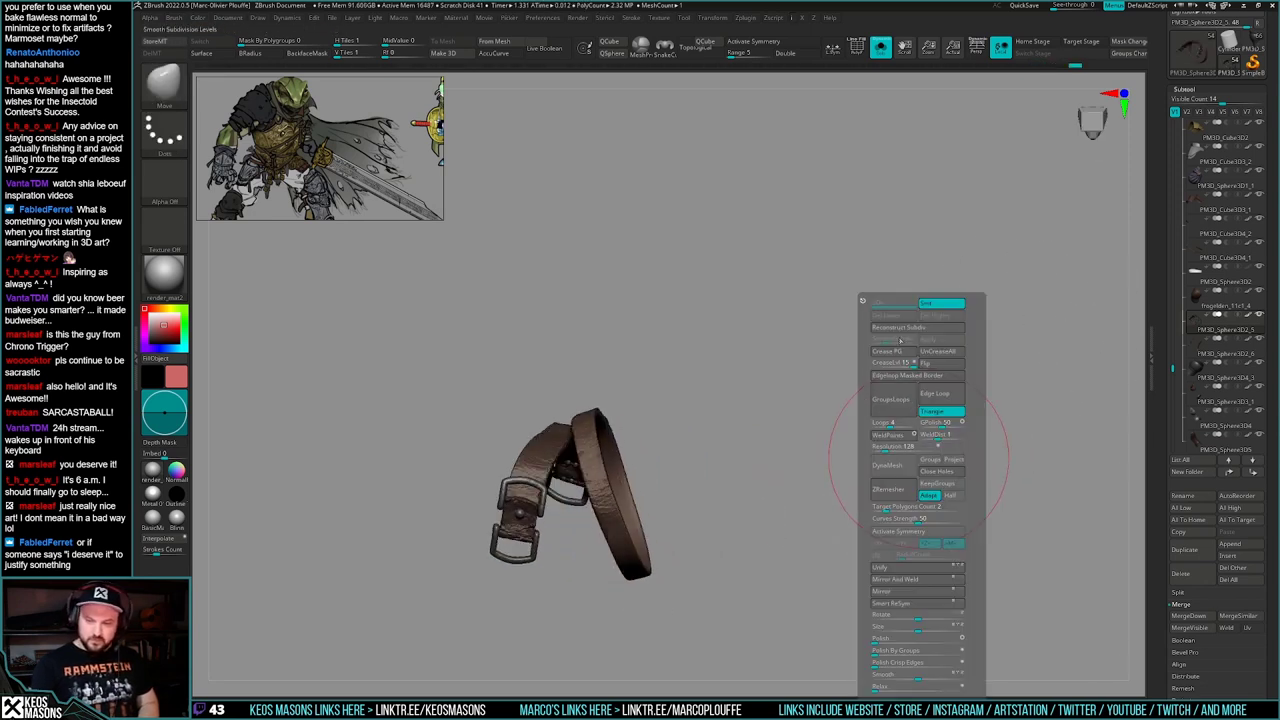
left_click(910, 326)
left_click(911, 328)
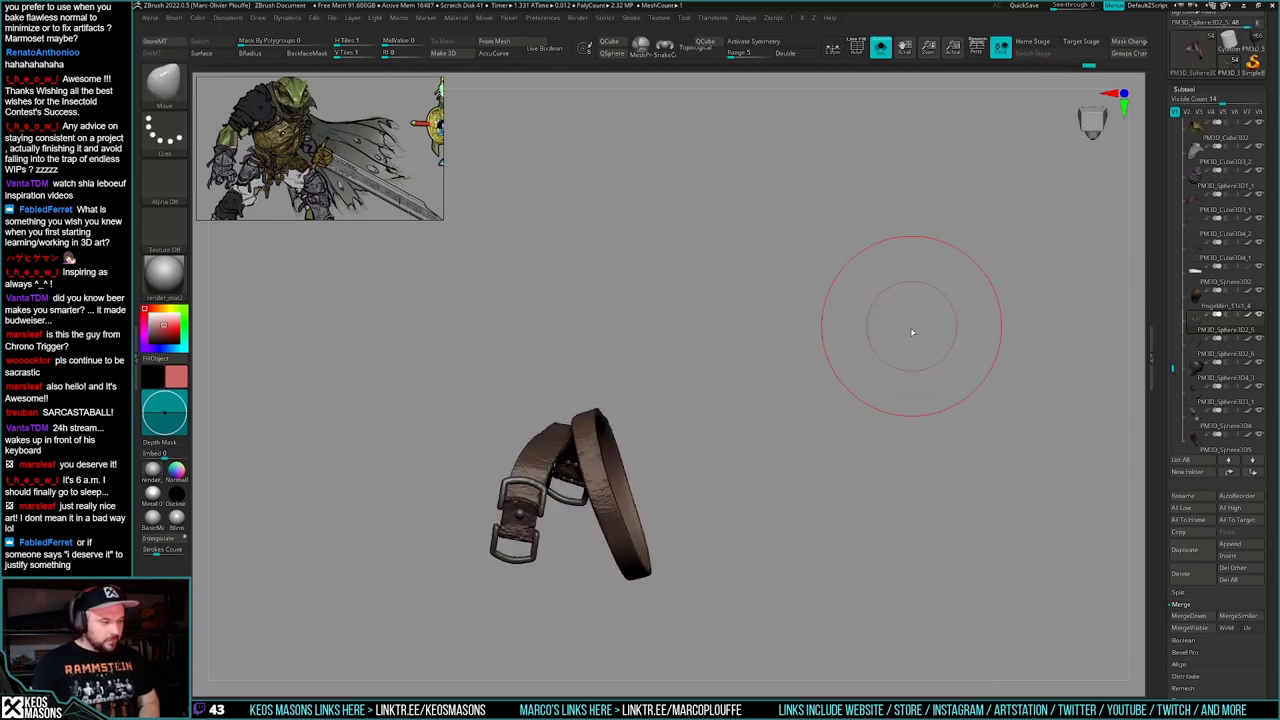
left_click(911, 331)
key("space")
left_click(909, 330)
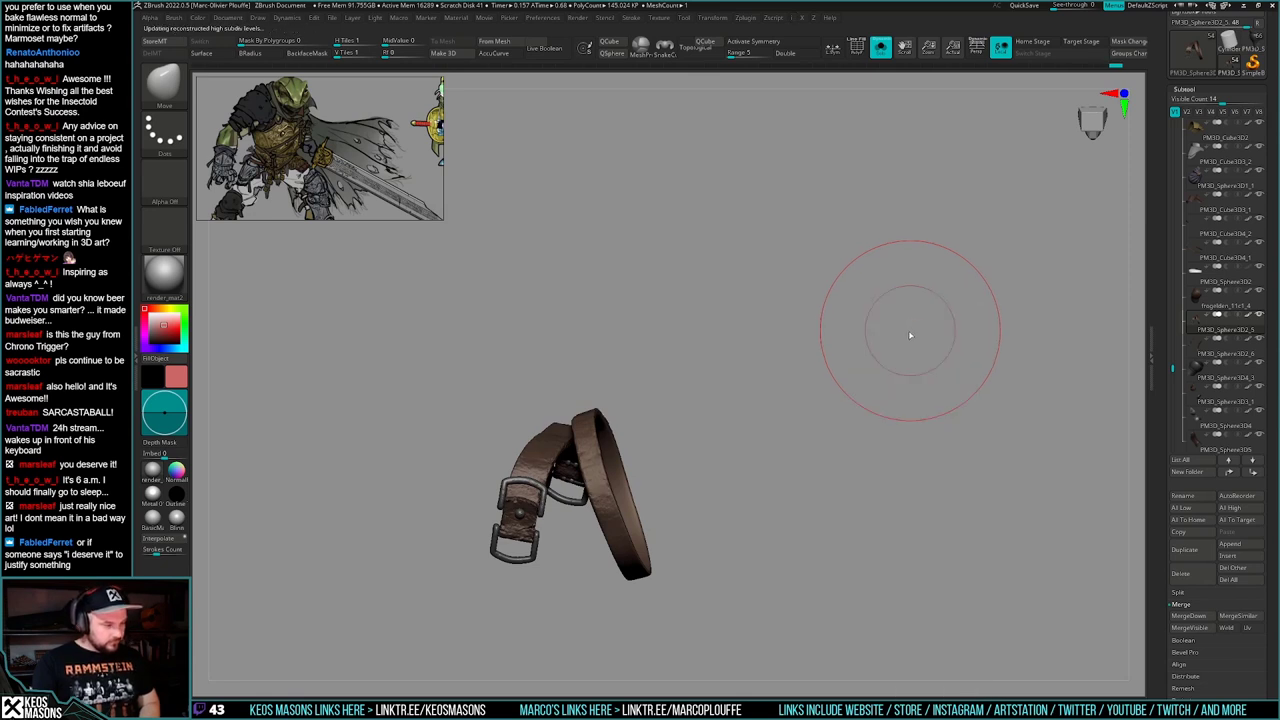
key("space")
left_click(917, 346)
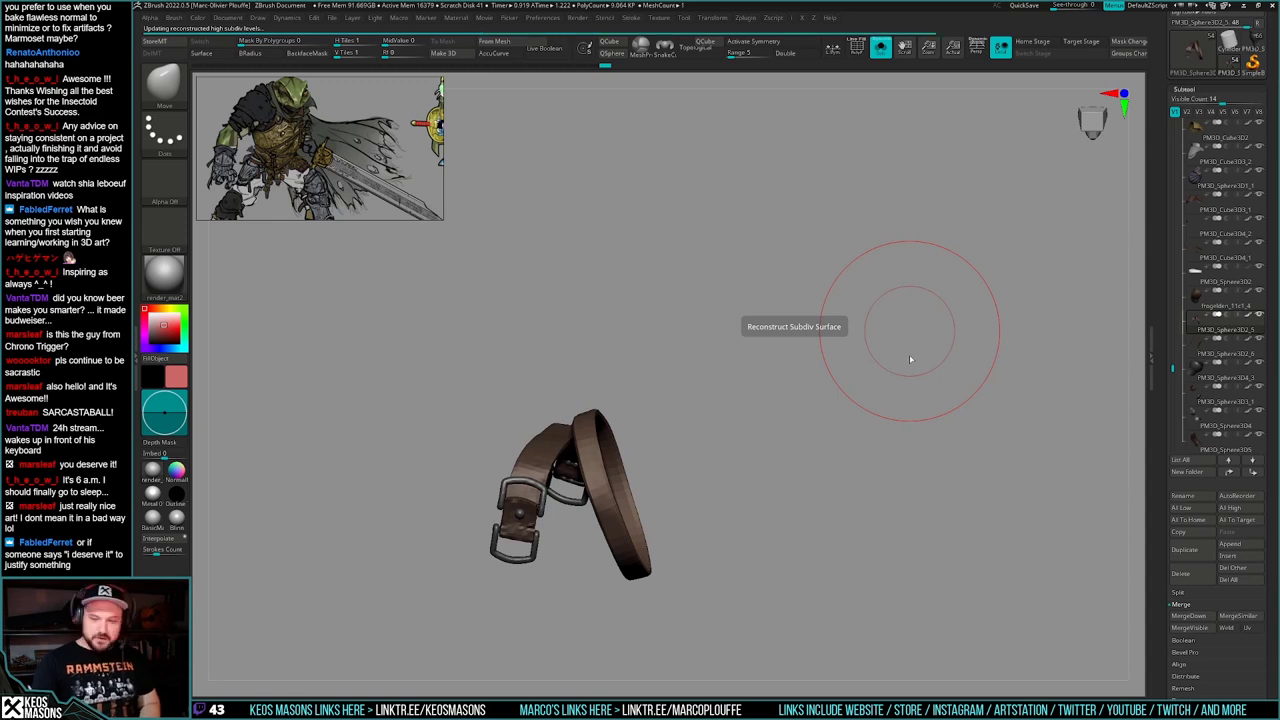
left_click(900, 304)
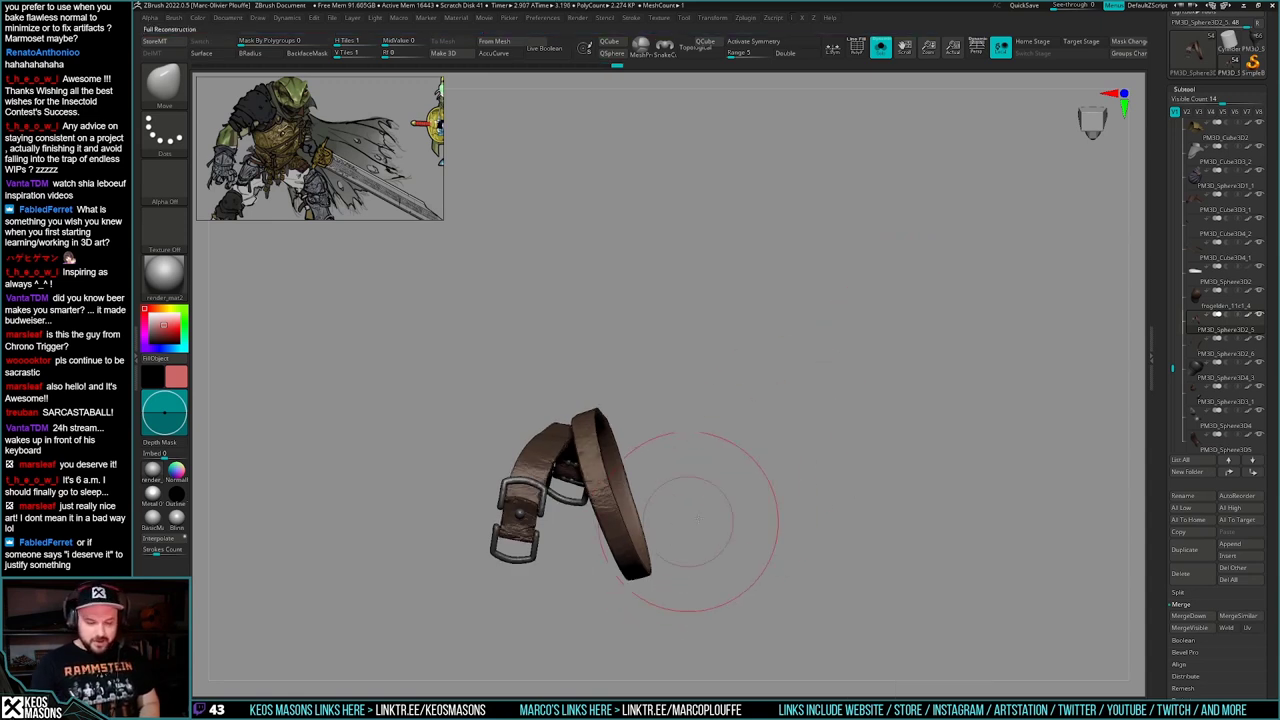
- Mask the buckled band with the transpose line, and invert the mask so the lower band is protected instead
left_click_drag(698, 518, 850, 501)
key("w")
left_click_drag(757, 459, 707, 462, "ctrl")
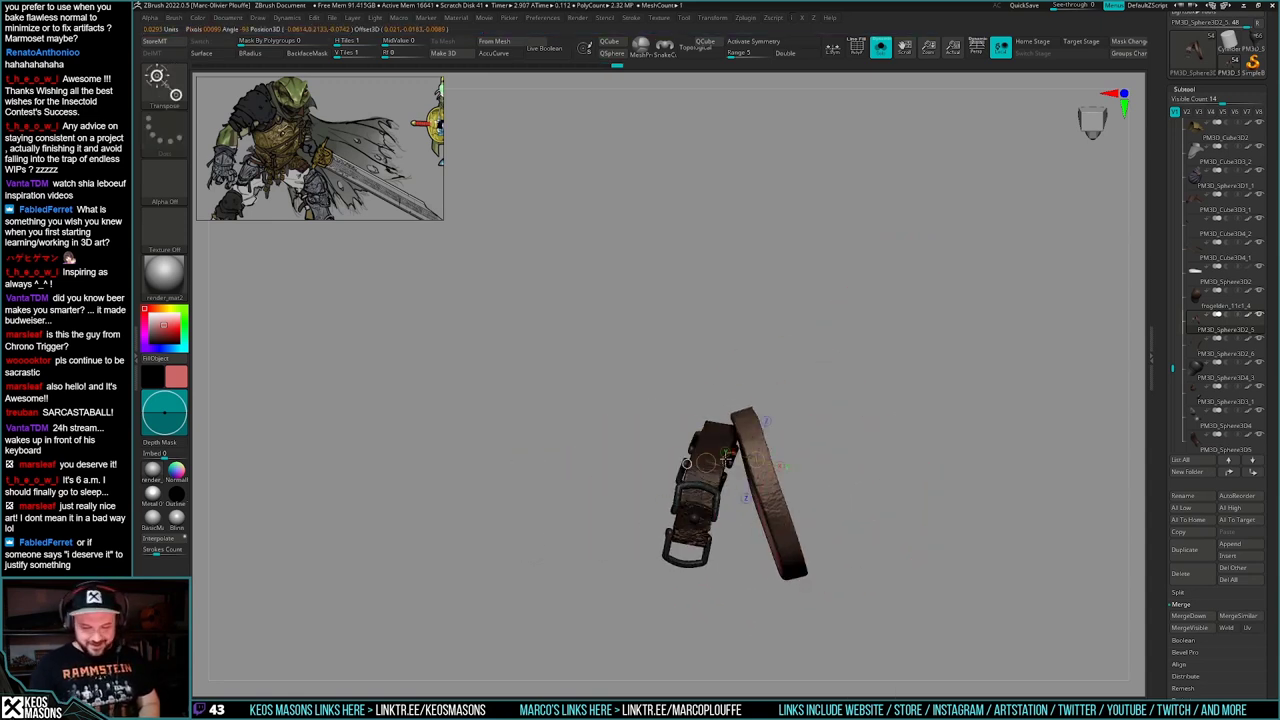
left_click_drag(894, 461, 895, 484, "ctrl")
key("q")
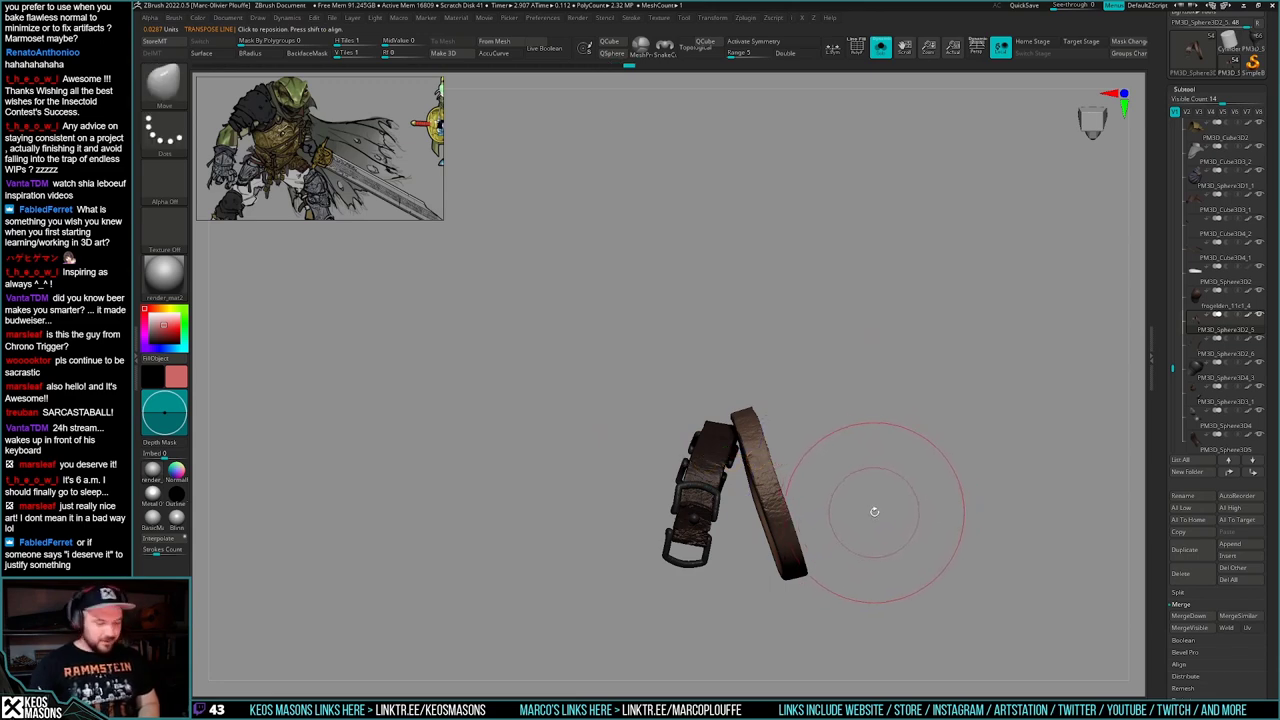
key("alt+s")
left_click_drag(846, 326, 851, 294, "alt")
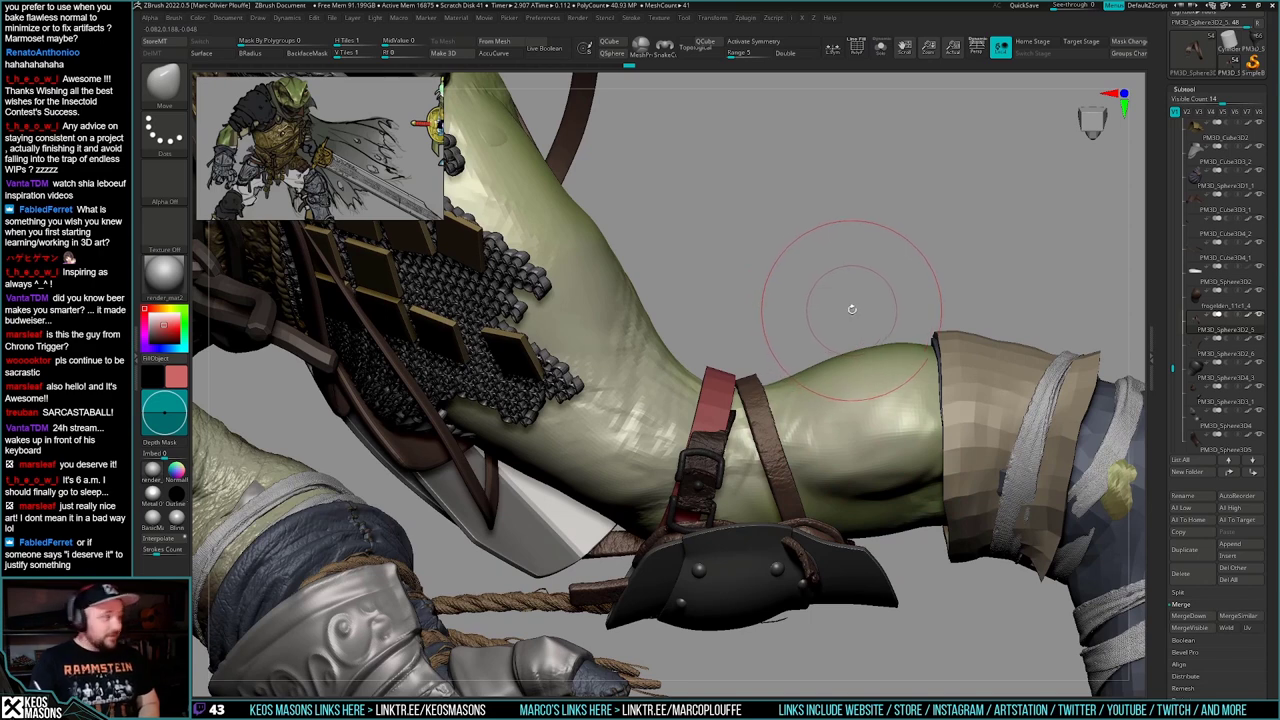
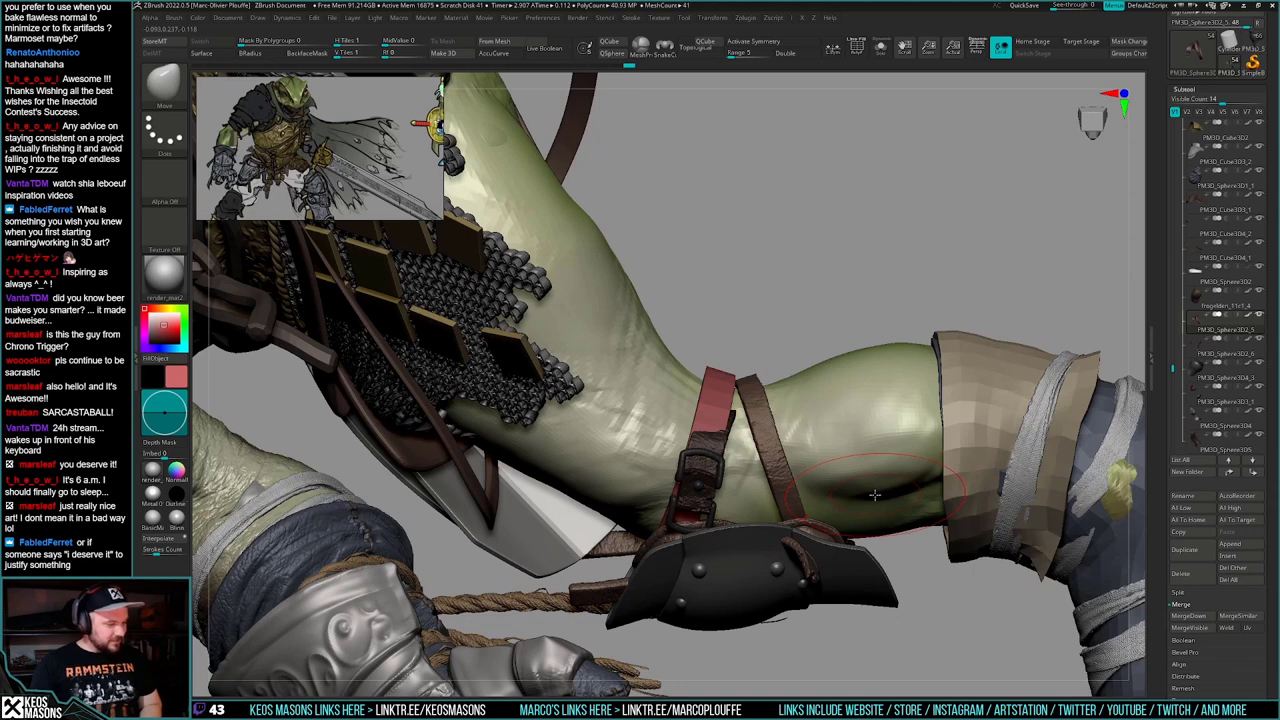
key("alt+s")
left_click_drag(872, 492, 874, 463)
key("alt+s")
key("alt+s")
key("alt+s")
key("alt+s")
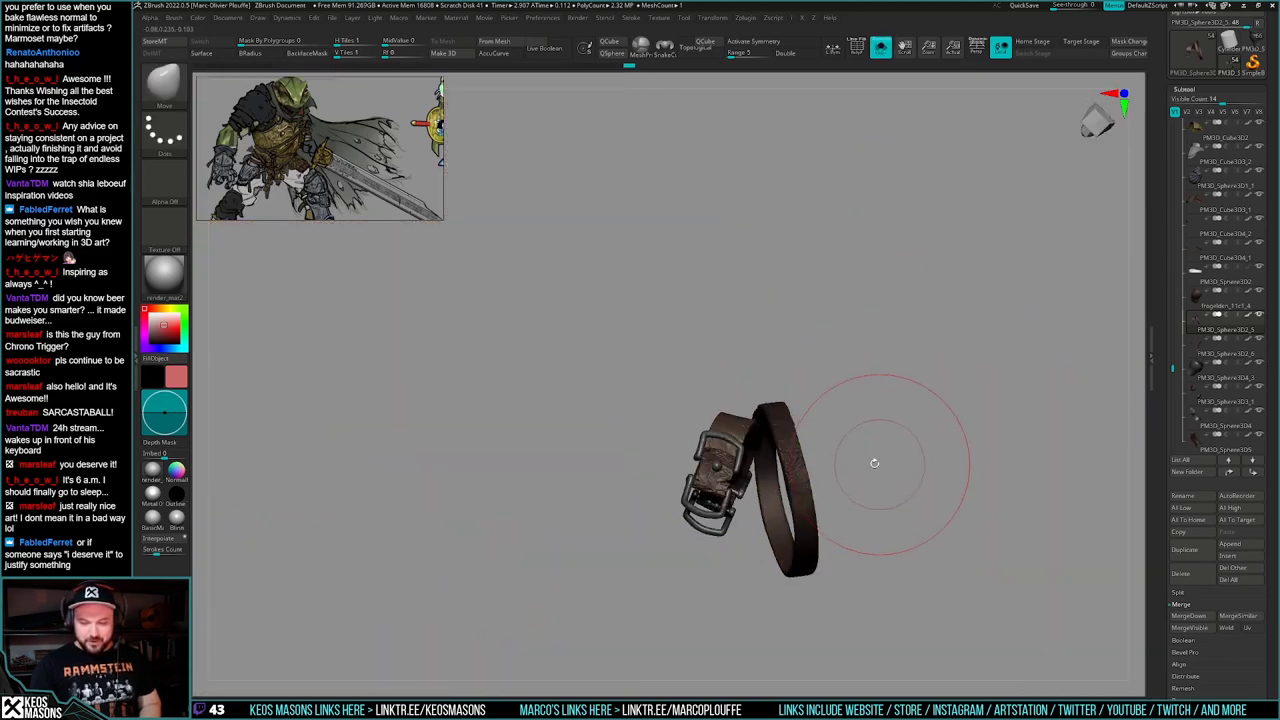
- Transpose the unmasked buckled band along the upper red strap above the knee armor
key("alt+s")
key("w")
right_click_drag(722, 468, 736, 470)
left_click_drag(733, 464, 803, 279)
left_click_drag(763, 382, 762, 392)
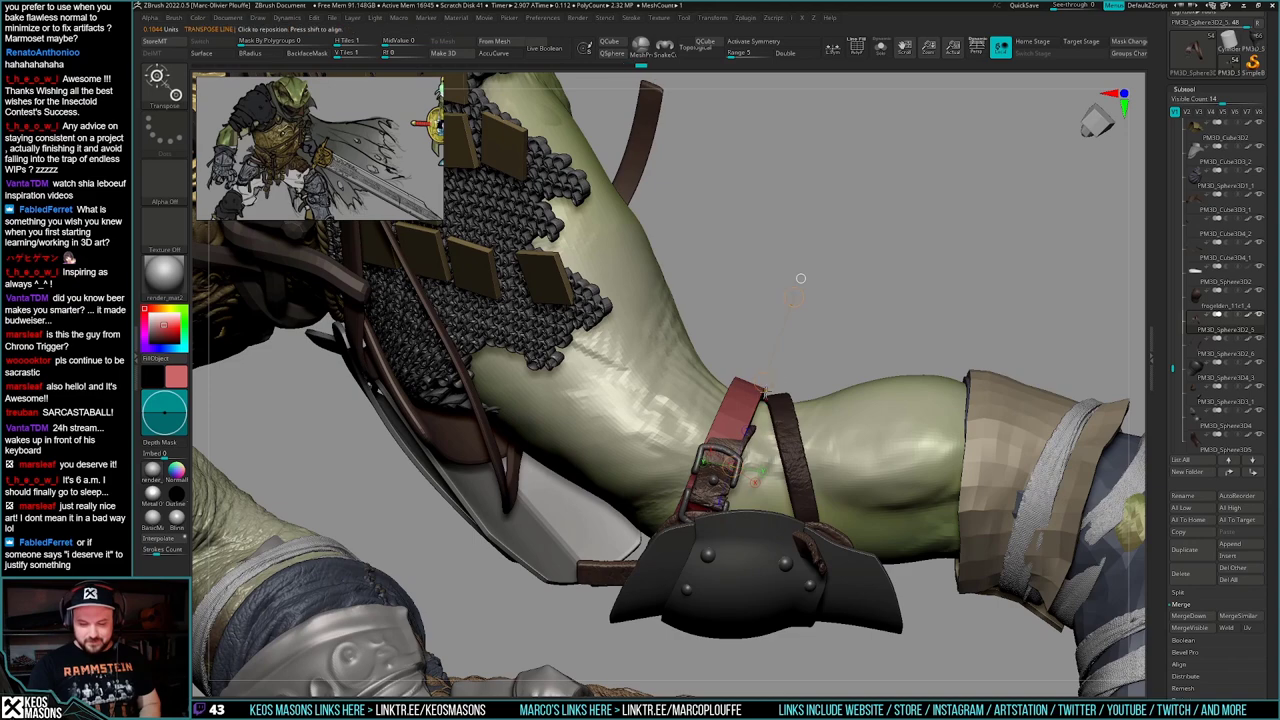
key("q")
right_click_drag(768, 394, 890, 483)
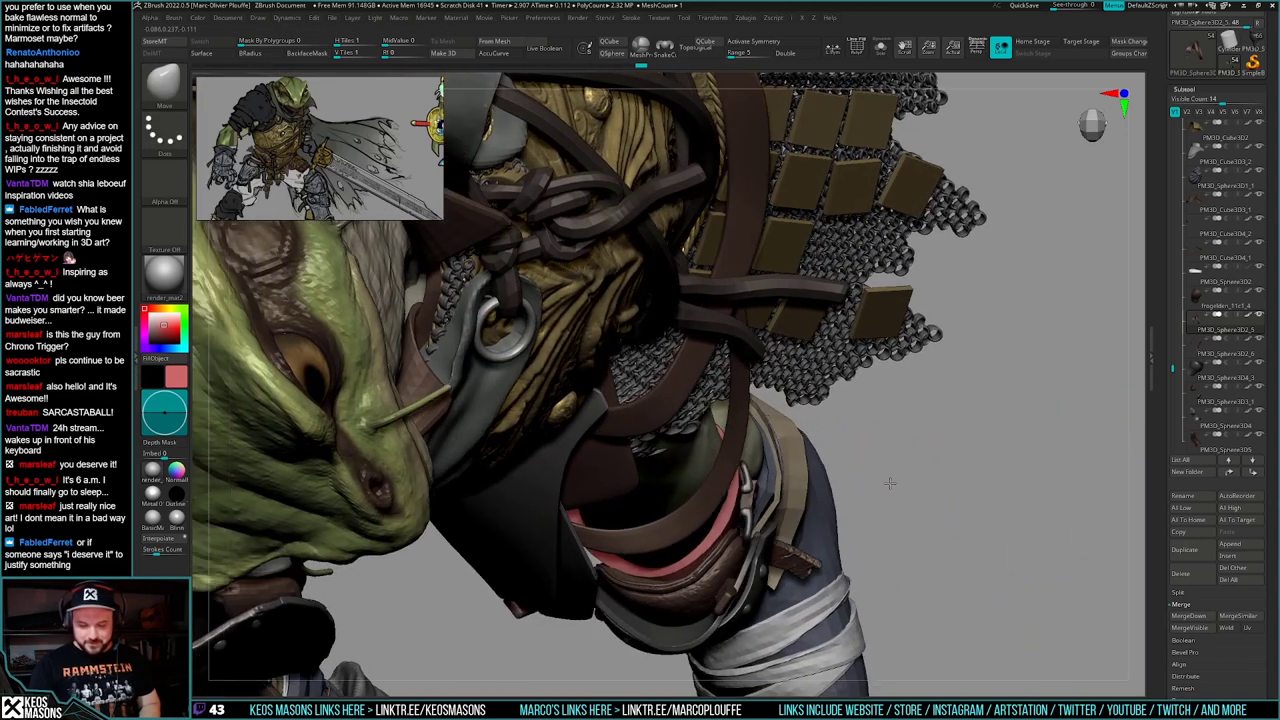
- Reposition the unmasked buckled band with the transpose line, lining up its outer buckle with the side of the knee armor
left_click_drag(889, 483, 894, 474)
key("w")
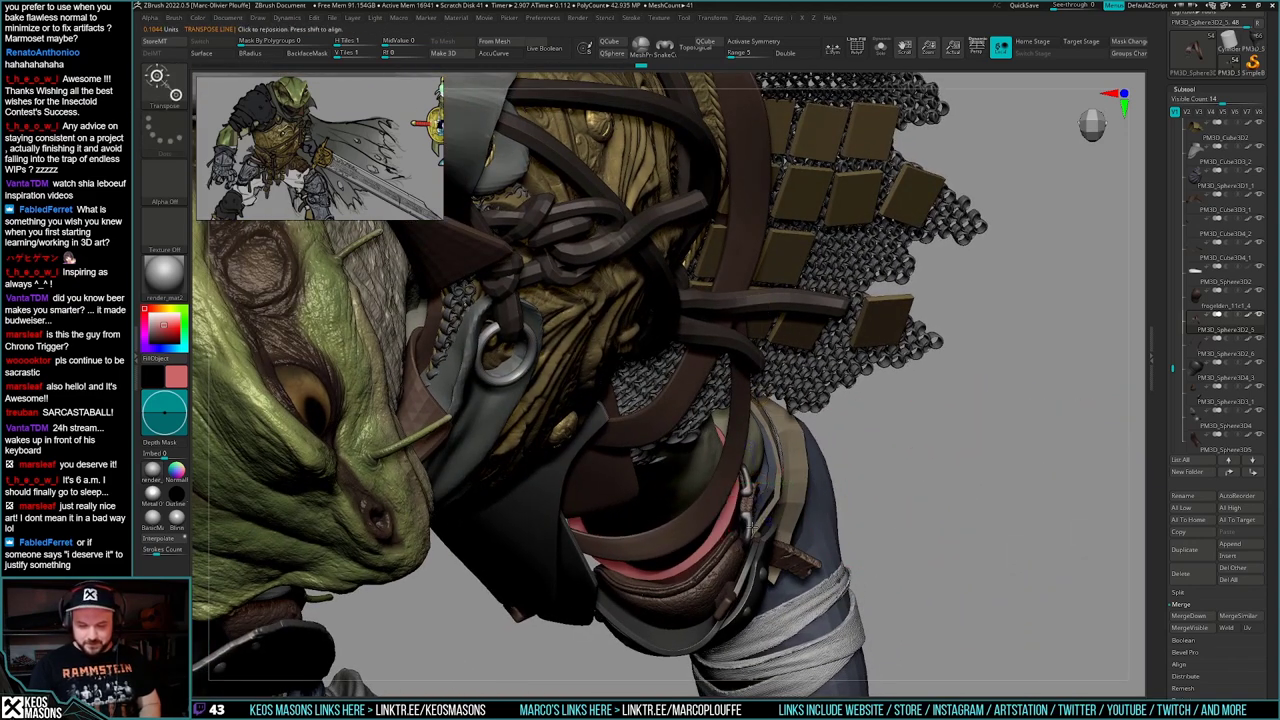
right_click_drag(751, 528, 745, 582)
key("alt+s")
right_click(722, 590)
left_click_drag(712, 480, 760, 474)
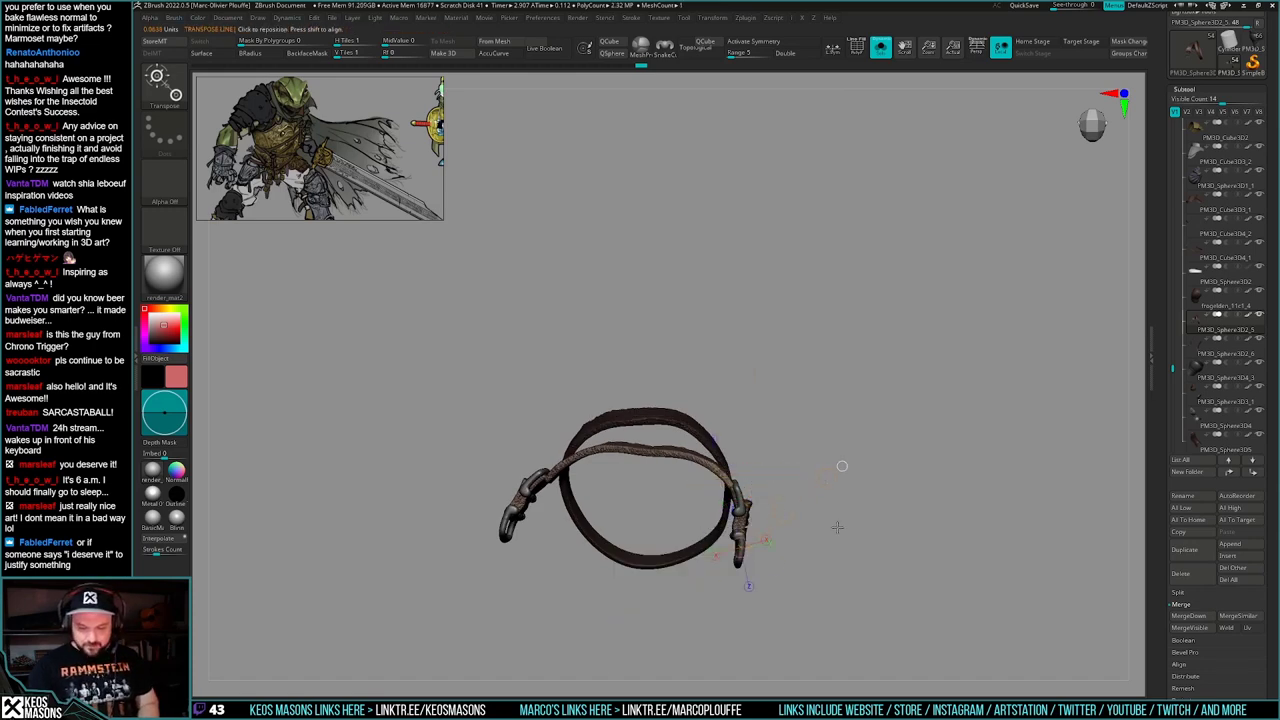
left_click_drag(837, 527, 832, 504)
key("alt+s")
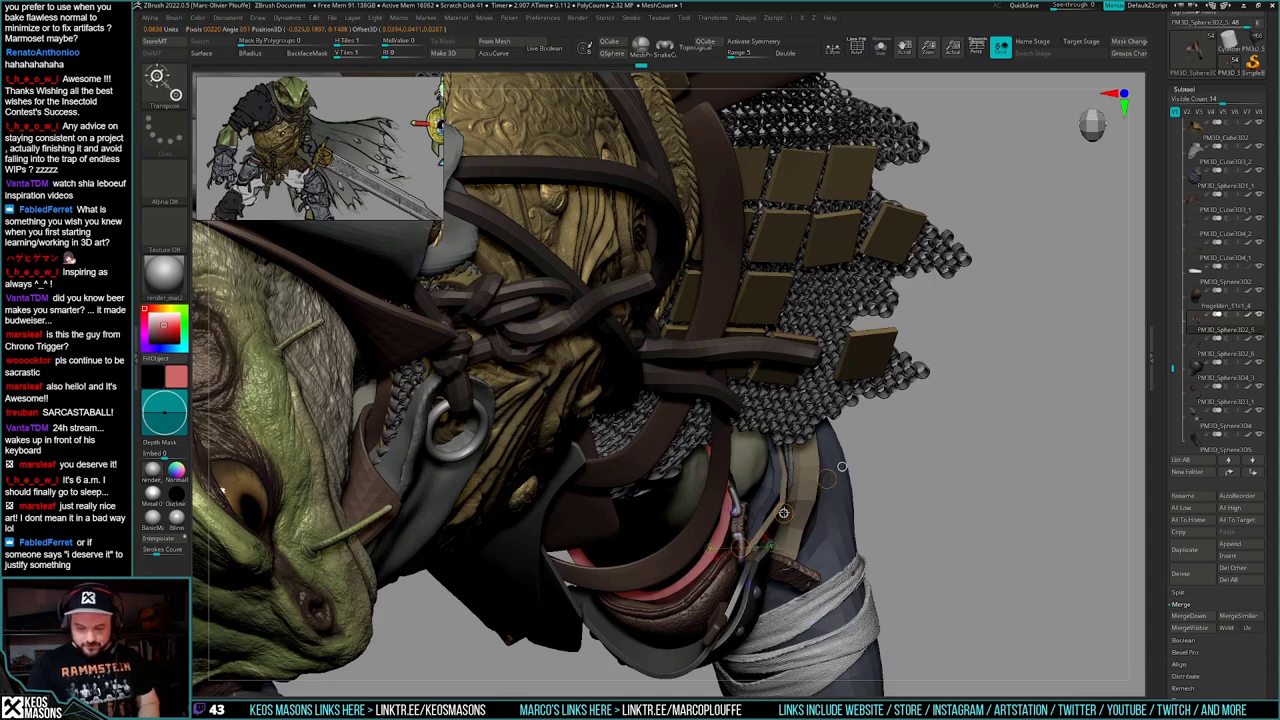
- Refine the buckled band's placement over the upper red strap with the transpose line, comparing it with the leg from the side and above
key("q")
mouse_move(785, 513)
right_mouse_down()
mouse_move(845, 440)
mouse_move(851, 477)
mouse_move(829, 448)
mouse_move(850, 515)
mouse_move(874, 491)
mouse_move(866, 460)
mouse_move(843, 501)
mouse_move(904, 472)
mouse_move(890, 482)
mouse_move(896, 592)
mouse_move(817, 371)
right_mouse_up()
key("alt+s")
mouse_move(817, 371)
right_mouse_down("alt")
mouse_move(787, 439)
mouse_move(869, 456)
mouse_move(783, 494)
mouse_move(793, 541)
right_mouse_up("alt")
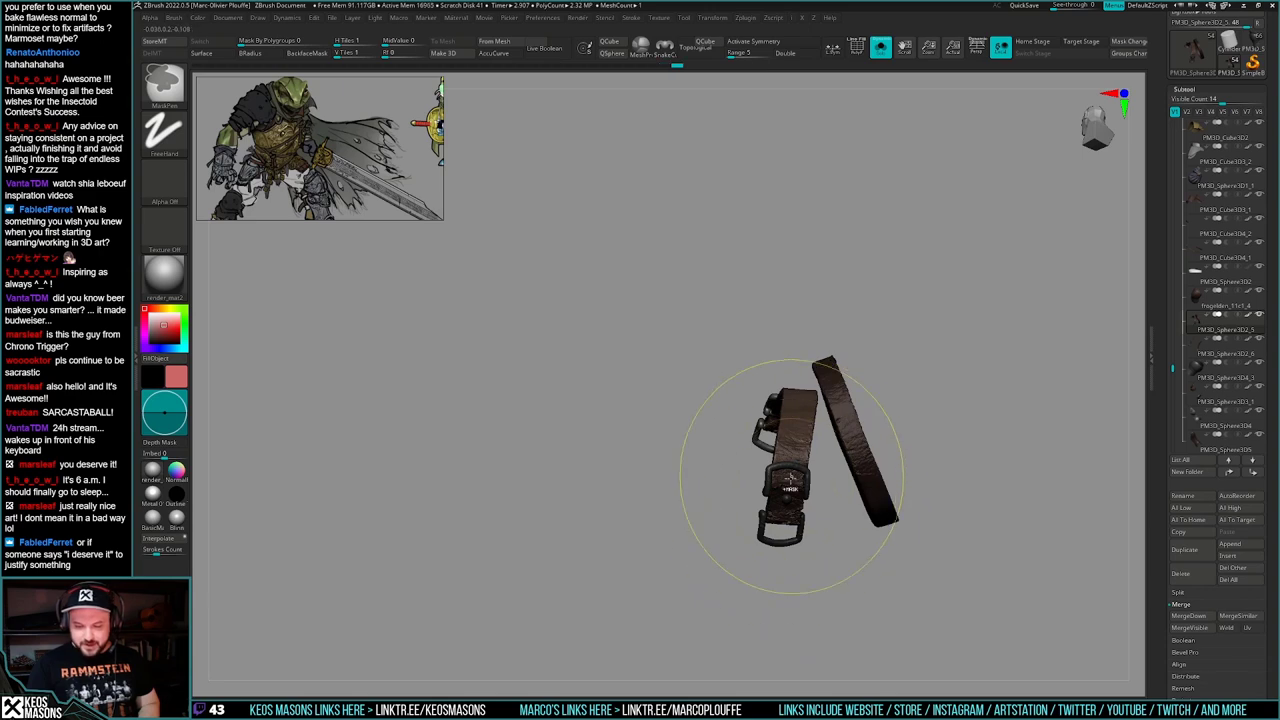
mouse_move(793, 478)
right_mouse_down()
mouse_move(900, 443)
mouse_move(891, 470)
right_mouse_up()
key("alt+s")
key("alt+s")
key("w")
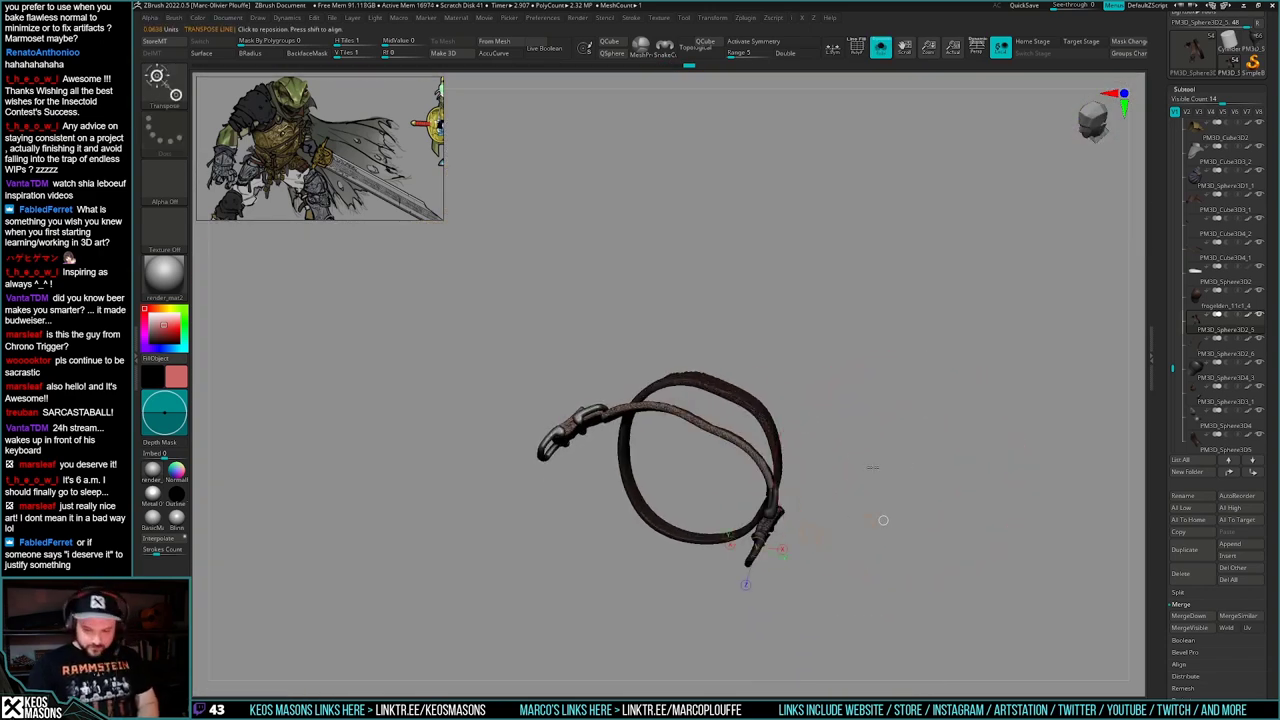
left_click_drag(865, 451, 868, 474)
key("q")
- Mask the buckled band of the isolated strap piece with the transpose line, leaving the lower band unmasked
right_click_drag(890, 462, 845, 524)
key("shift+s")
key("shift+s")
key("shift+s")
key("shift+s")
key("w")
left_click(794, 451, "ctrl")
key("q")
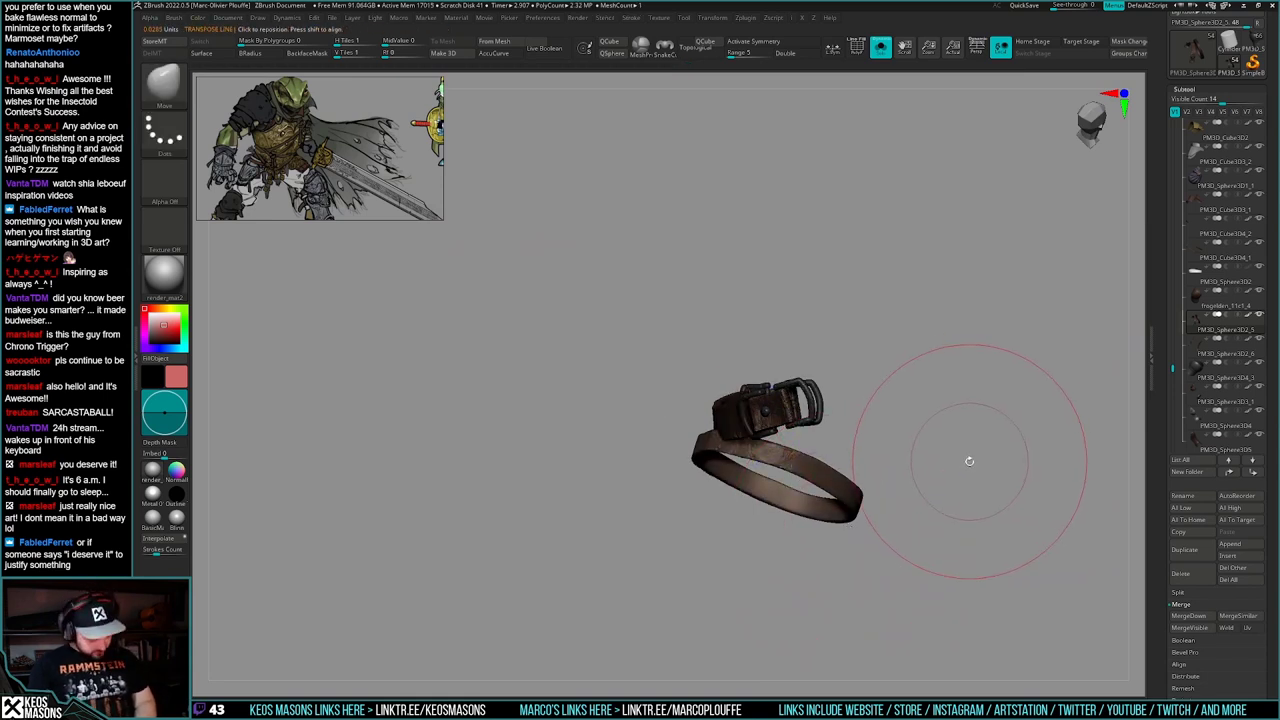
- Hide the lower band, clear the mask, and split the buckled band from it into a separate subtool
key("h")
key("space")
left_click(954, 468)
left_click_drag(974, 428, 1000, 440, "ctrl")
key("space")
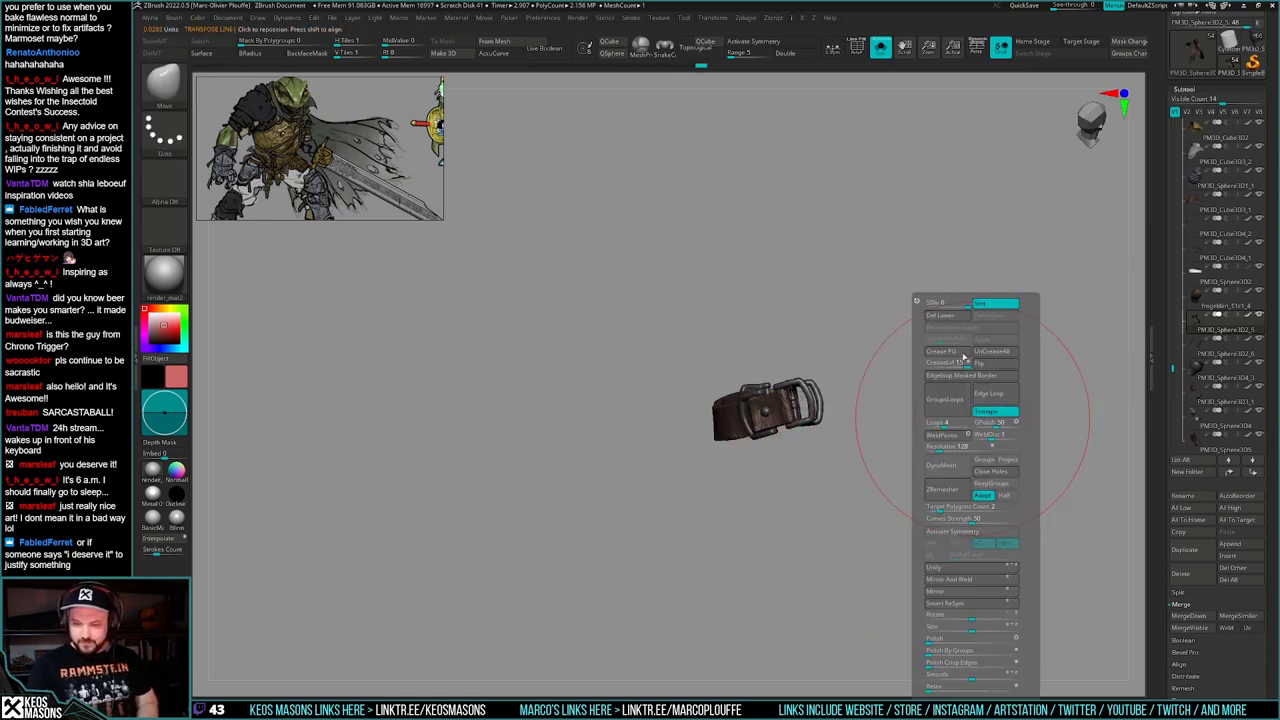
left_click(962, 355)
left_click(740, 569, "ctrl")
left_click_drag(868, 490, 920, 463, "ctrl")
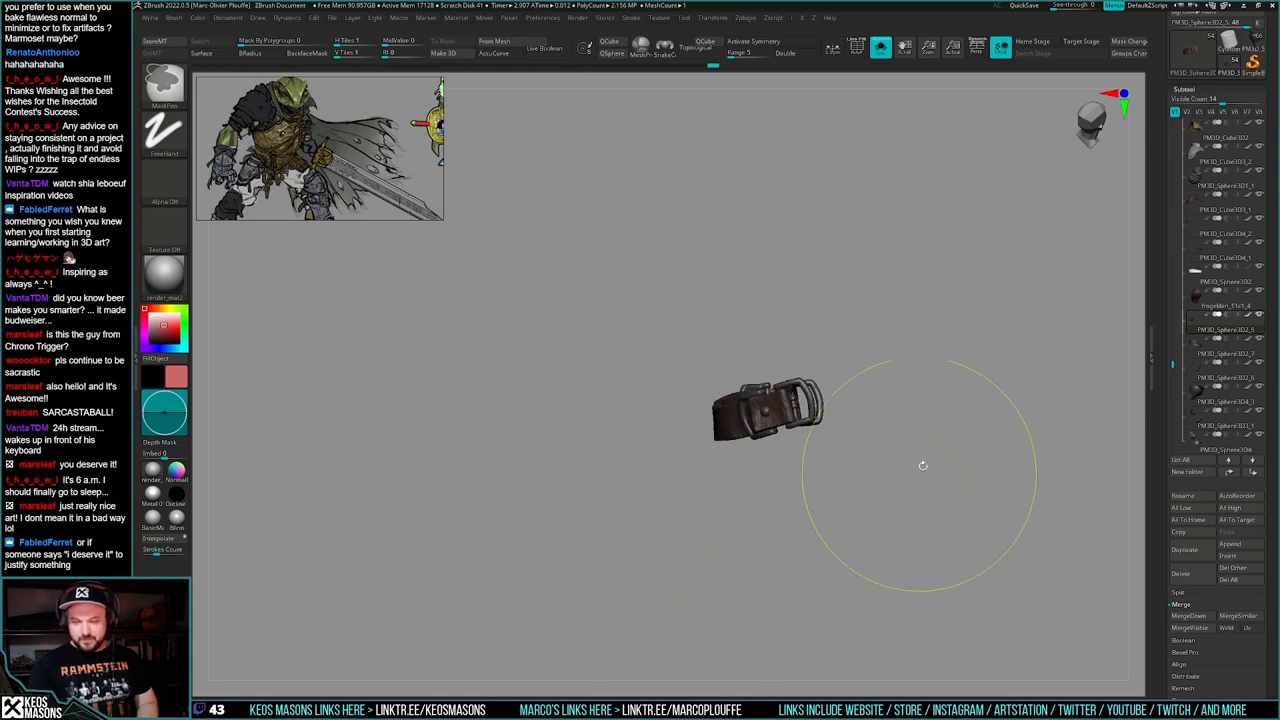
- Reconstruct the buckled band's lower subdivision levels down to the base mesh, and hide the split-off strap subtool
key("shift+s")
key("space")
left_click(929, 326)
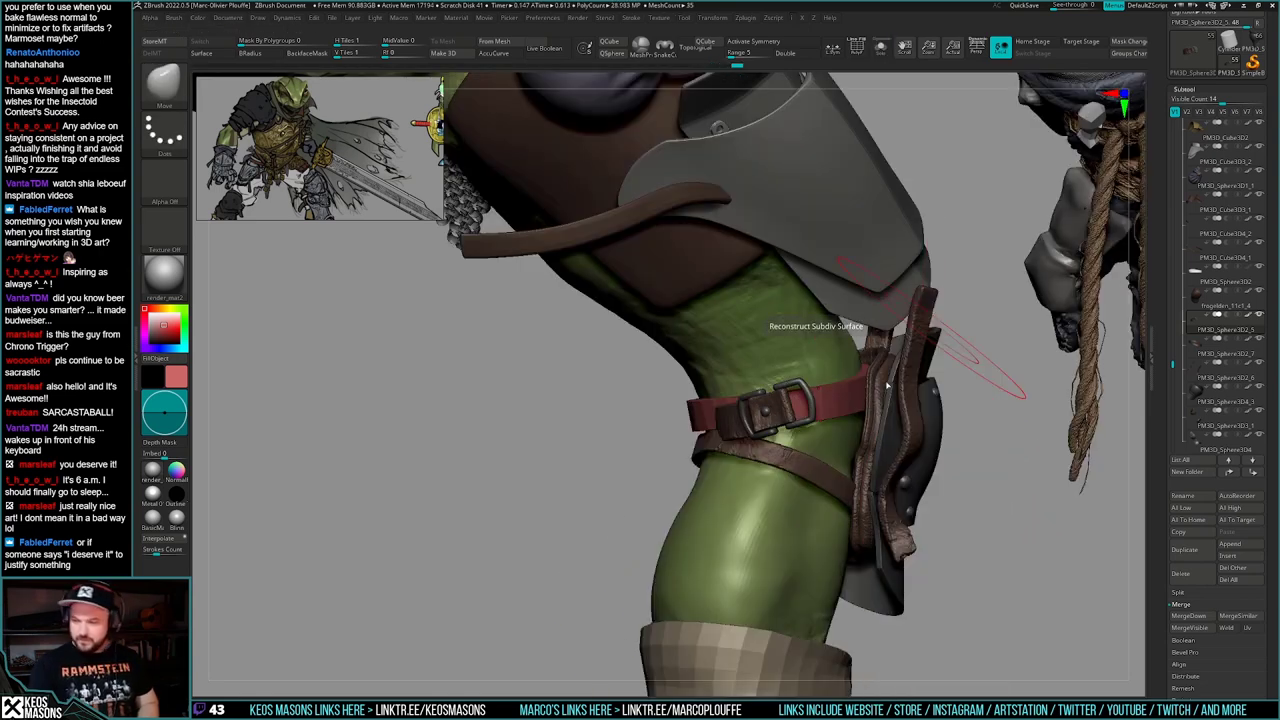
left_click(1259, 363)
key("space")
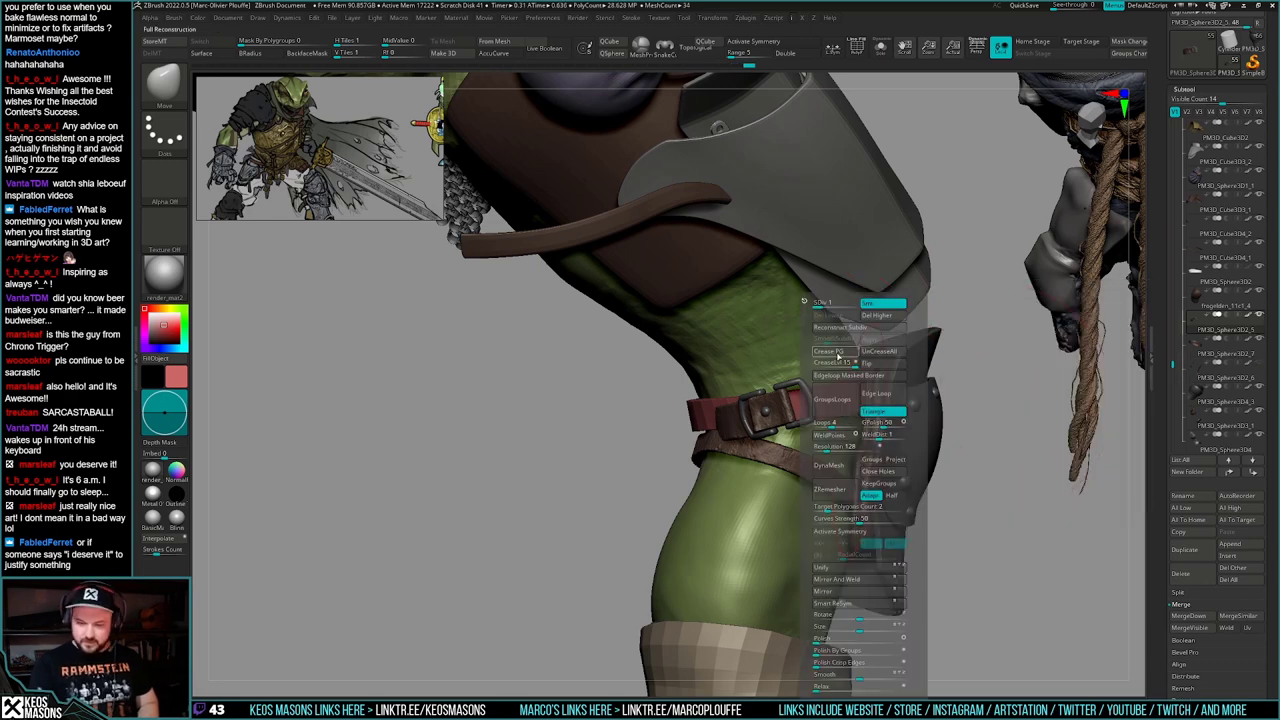
left_click(861, 332)
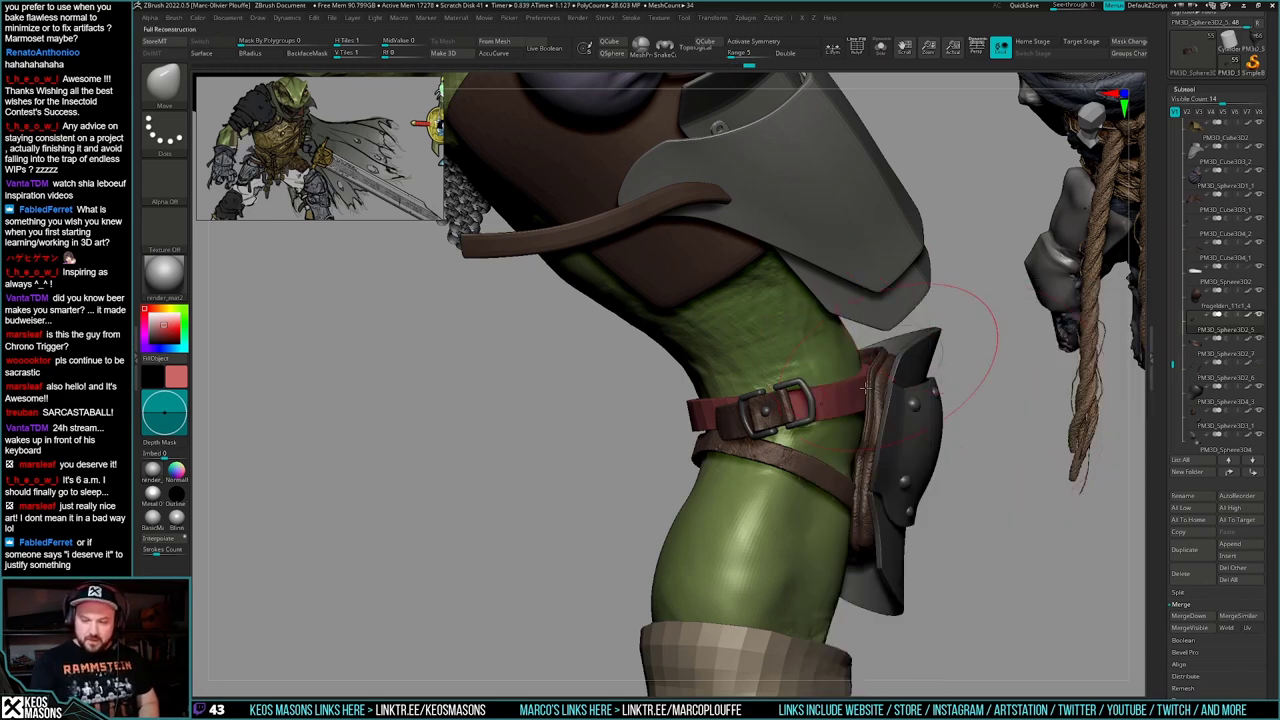
- Isolate the low-resolution buckled band and rotate it with the transpose line so its arc wraps around the back of the leg
key("shift+s")
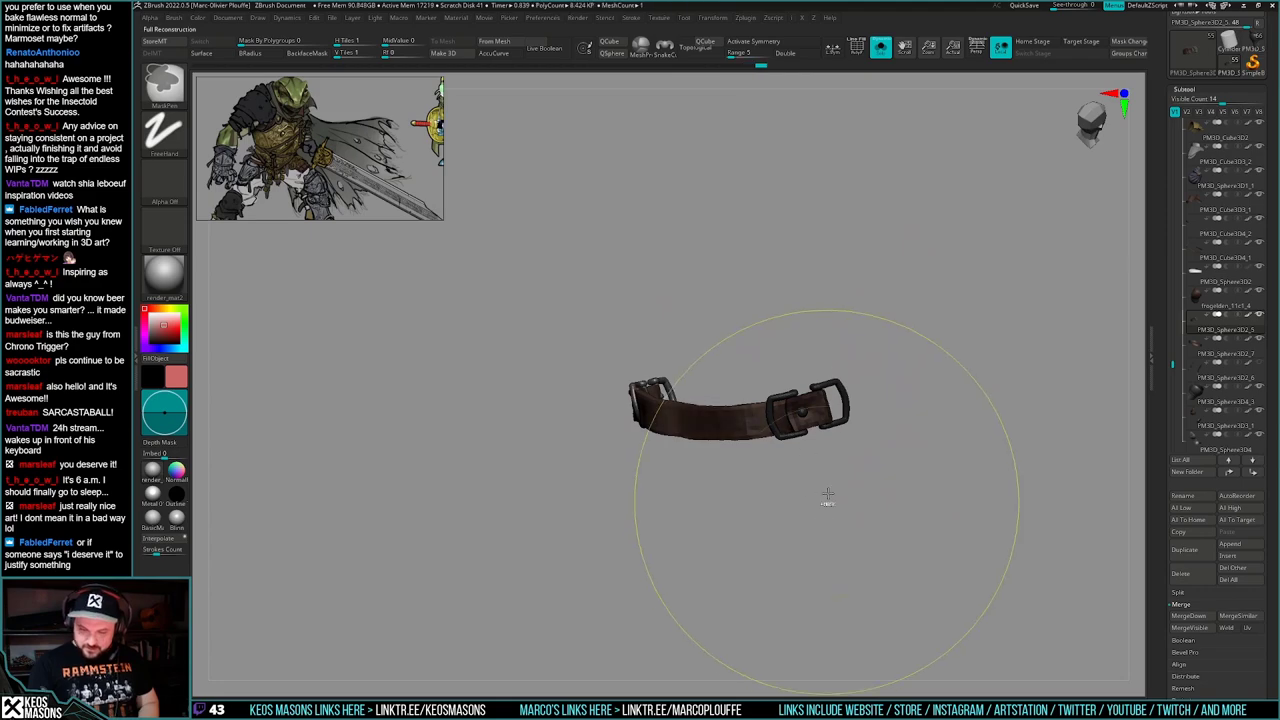
mouse_move(829, 497)
left_mouse_down()
mouse_move(843, 451)
mouse_move(860, 448)
left_mouse_up()
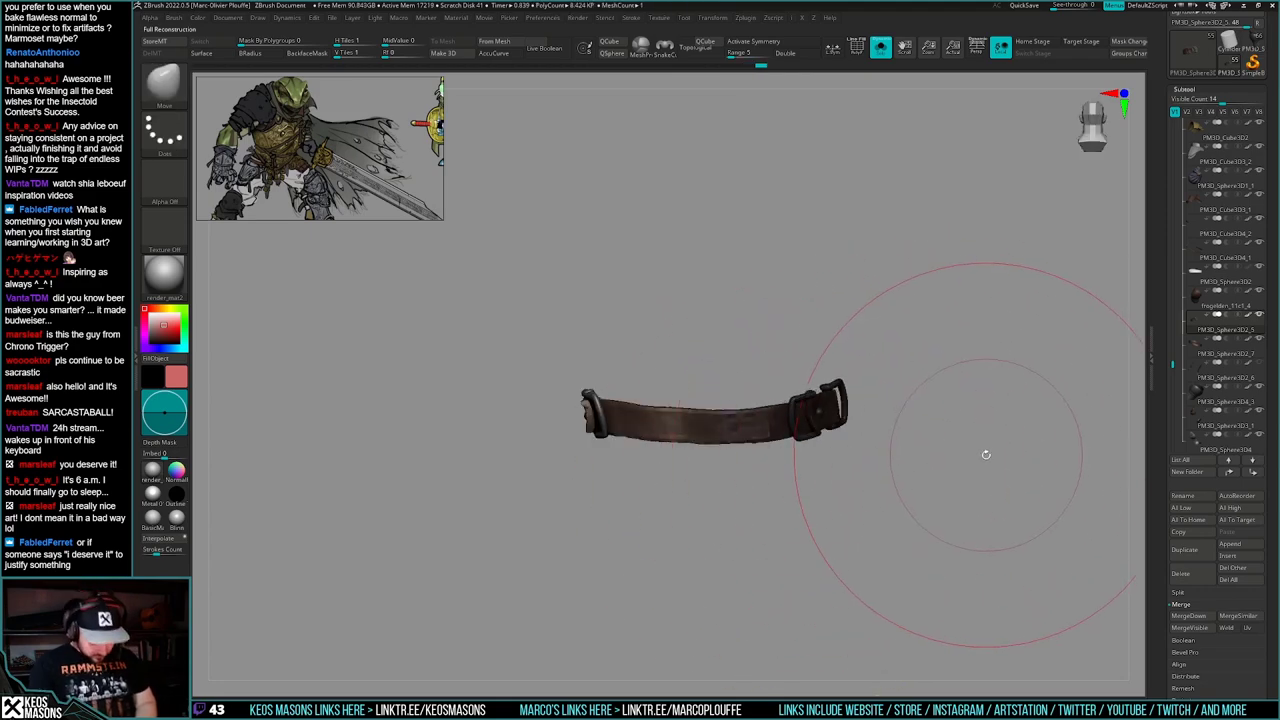
key("alt+s")
mouse_move(945, 481)
left_mouse_down()
mouse_move(925, 400)
mouse_move(899, 481)
mouse_move(908, 433)
left_mouse_up()
key("shift+s")
key("w")
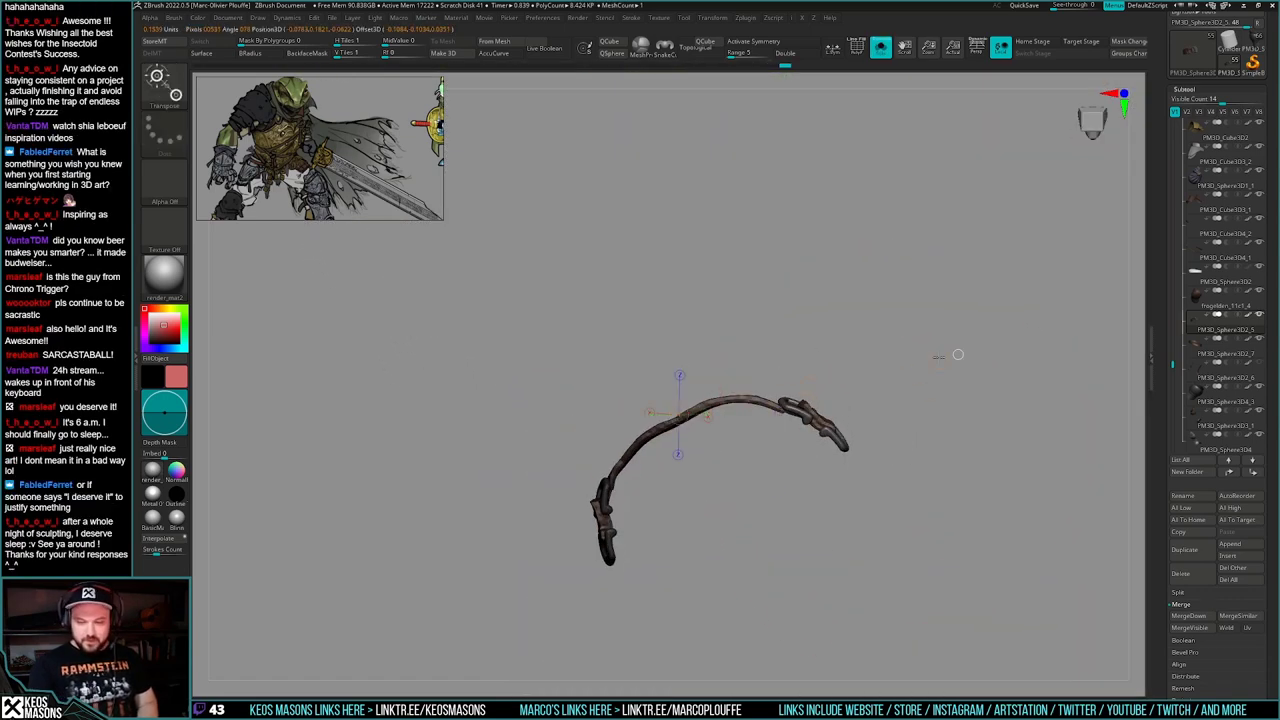
key("alt+s")
left_click_drag(938, 485, 889, 528)
right_click_drag(889, 528, 877, 487)
key("alt+s")
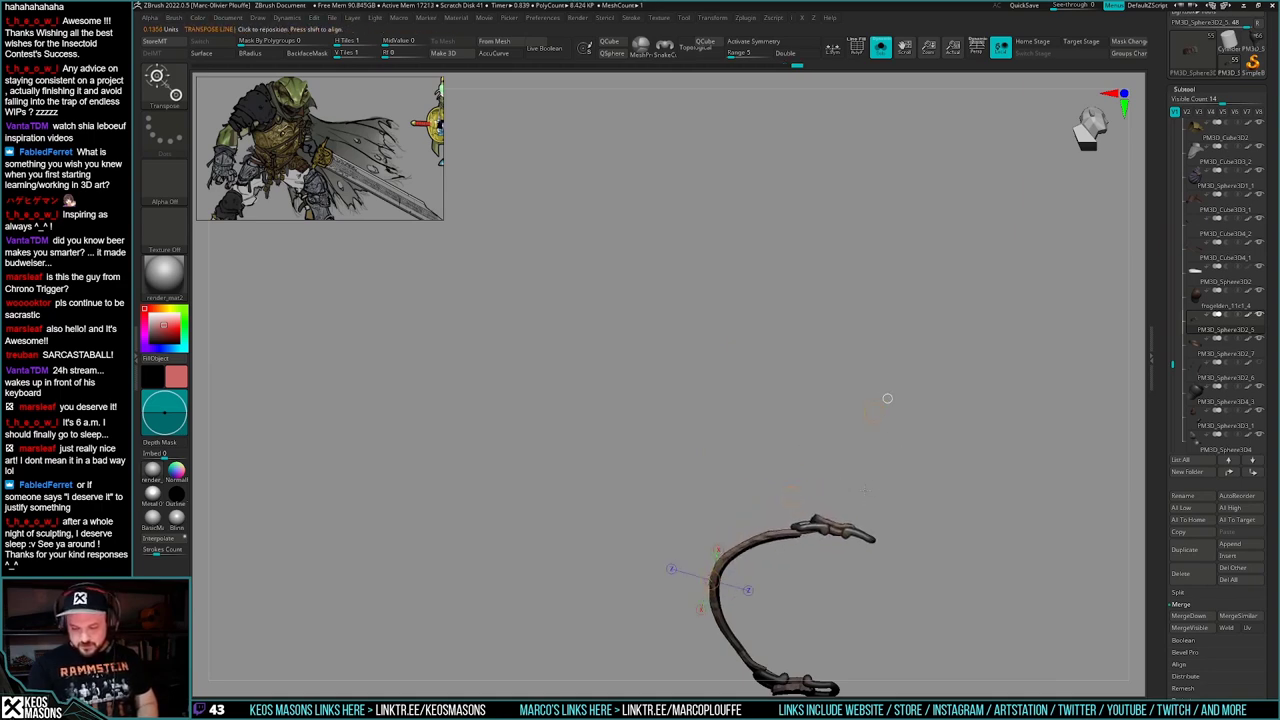
- Fit the buckled band over the red strap on the leg's outer side, using the ghost transparency view as a guide
key("q")
key("alt+s")
mouse_move(900, 474)
right_mouse_down()
mouse_move(893, 520)
mouse_move(885, 495)
mouse_move(862, 525)
mouse_move(850, 505)
mouse_move(838, 514)
mouse_move(848, 500)
right_mouse_up()
key("alt+s")
key("alt+s")
key("alt+t")
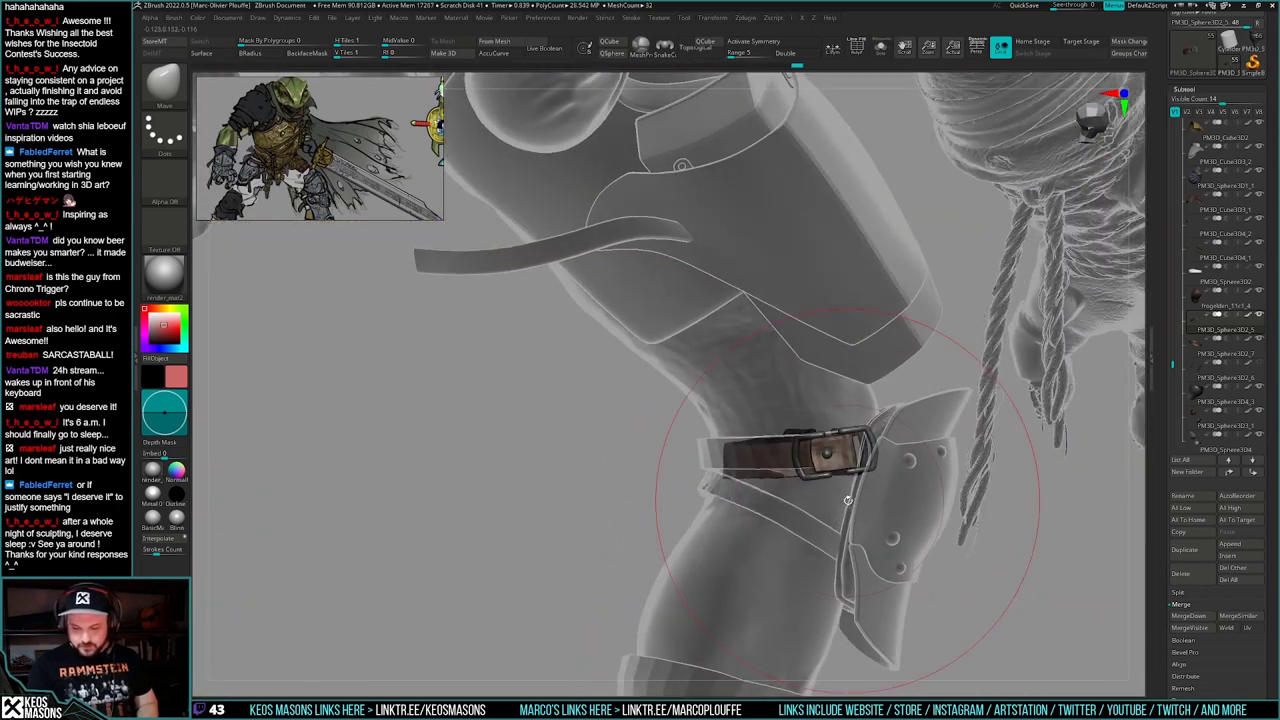
key("w")
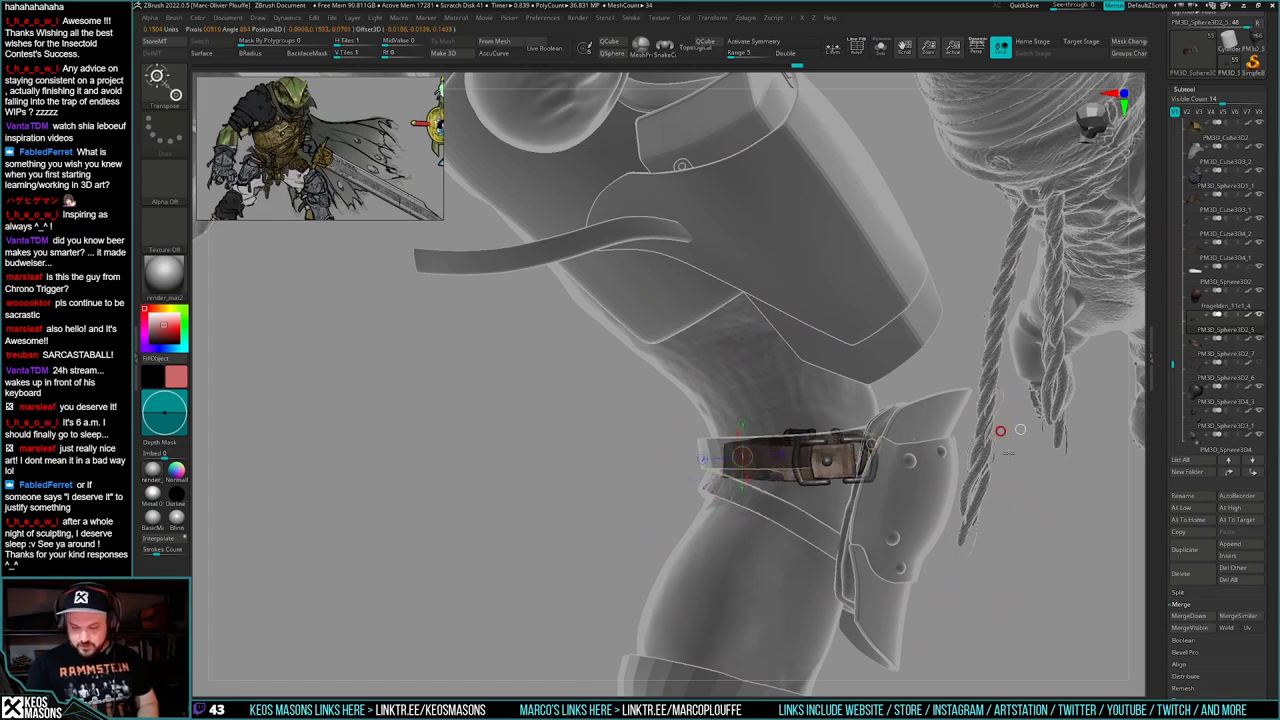
key("alt+t")
mouse_move(1017, 430)
right_mouse_down()
mouse_move(966, 423)
mouse_move(910, 455)
mouse_move(885, 523)
mouse_move(832, 508)
mouse_move(870, 406)
right_mouse_up()
key("q")
key("alt+s")
- Transpose the outer buckle end of the band toward the edge of the knee armor
key("w")
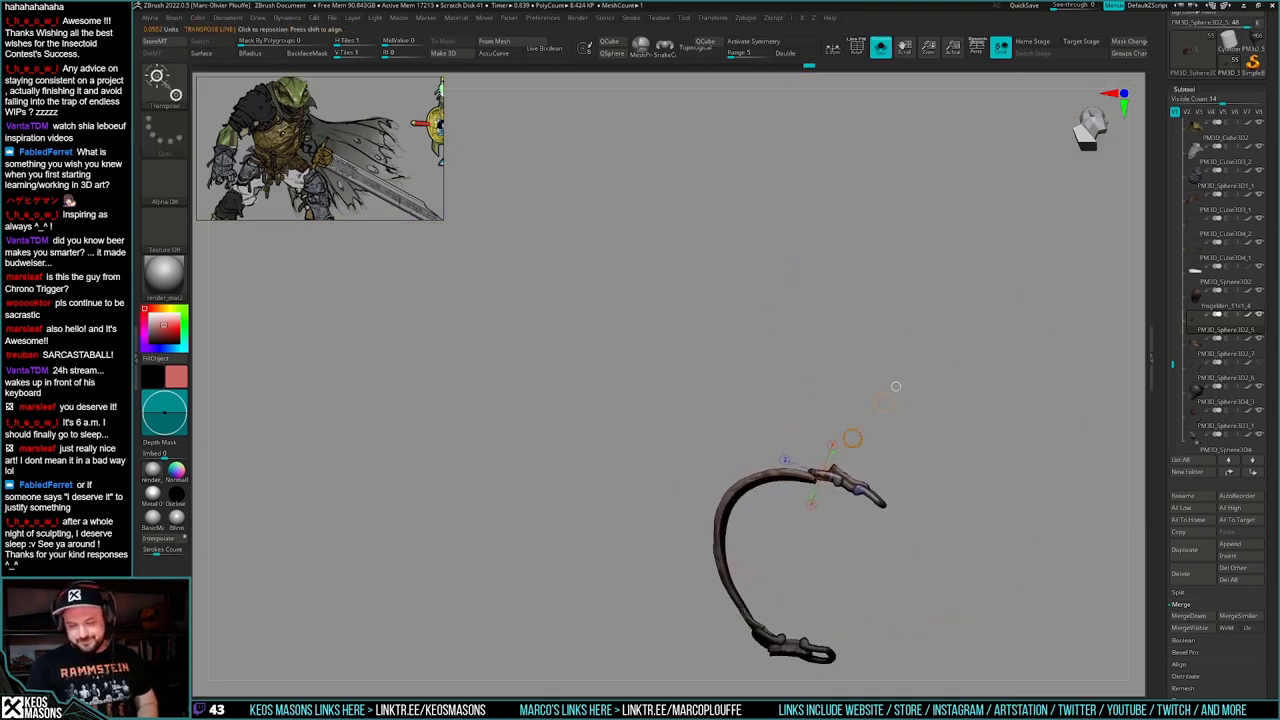
key("q")
mouse_move(896, 386)
right_mouse_down()
mouse_move(888, 517)
mouse_move(945, 490)
mouse_move(818, 484)
mouse_move(885, 542)
mouse_move(876, 532)
mouse_move(938, 520)
mouse_move(842, 496)
mouse_move(842, 464)
right_mouse_up()
key("alt+s")
key("w")
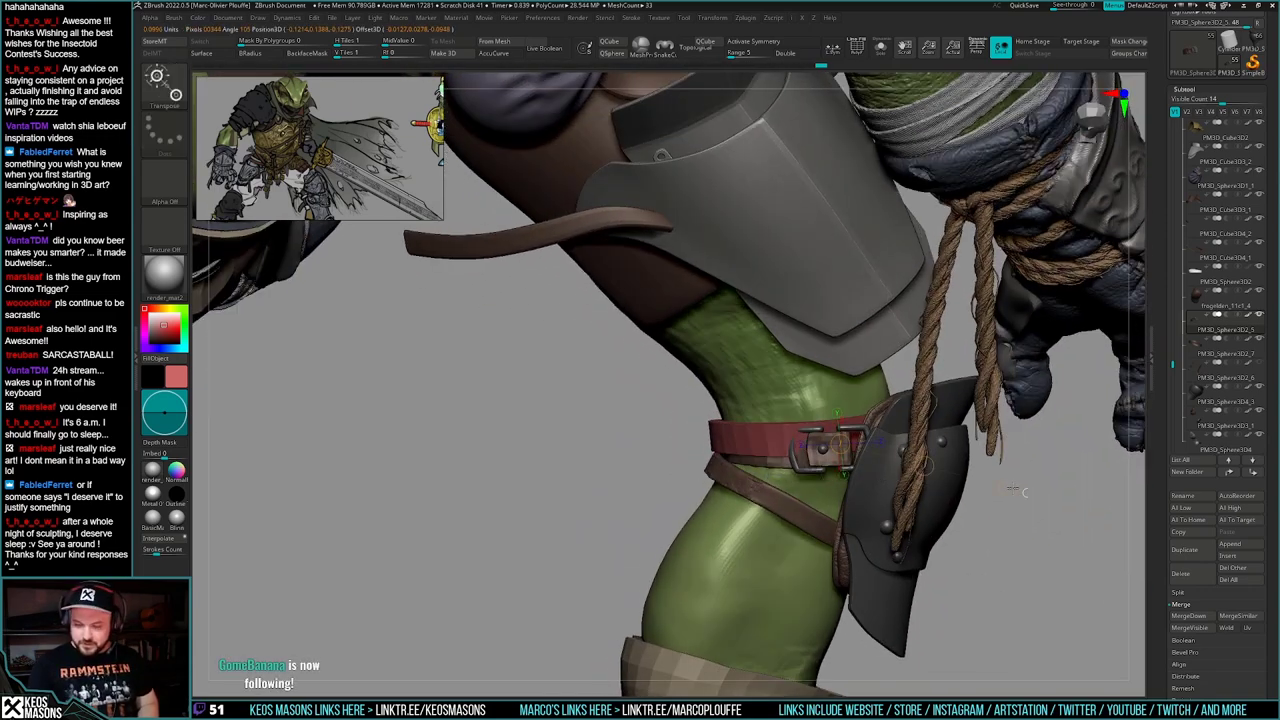
key("q")
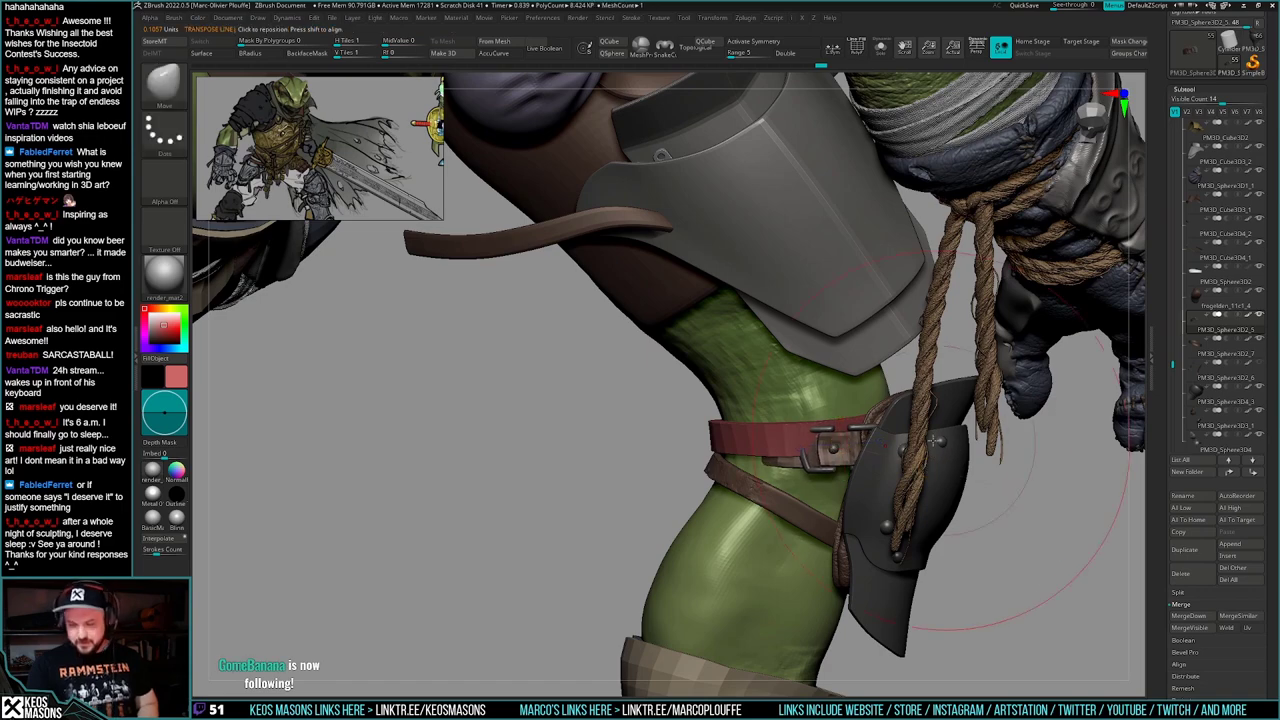
- Transpose the inner buckle end of the band so it lies over the red strap beside the knee armor
mouse_move(984, 470)
right_mouse_down()
mouse_move(829, 490)
mouse_move(843, 591)
mouse_move(855, 533)
mouse_move(843, 503)
mouse_move(843, 526)
mouse_move(868, 458)
mouse_move(858, 452)
mouse_move(915, 446)
mouse_move(836, 430)
right_mouse_up()
key("shift+s")
key("shift+s")
key("w")
key("q")
key("space")
key("w")
key("shift+s")
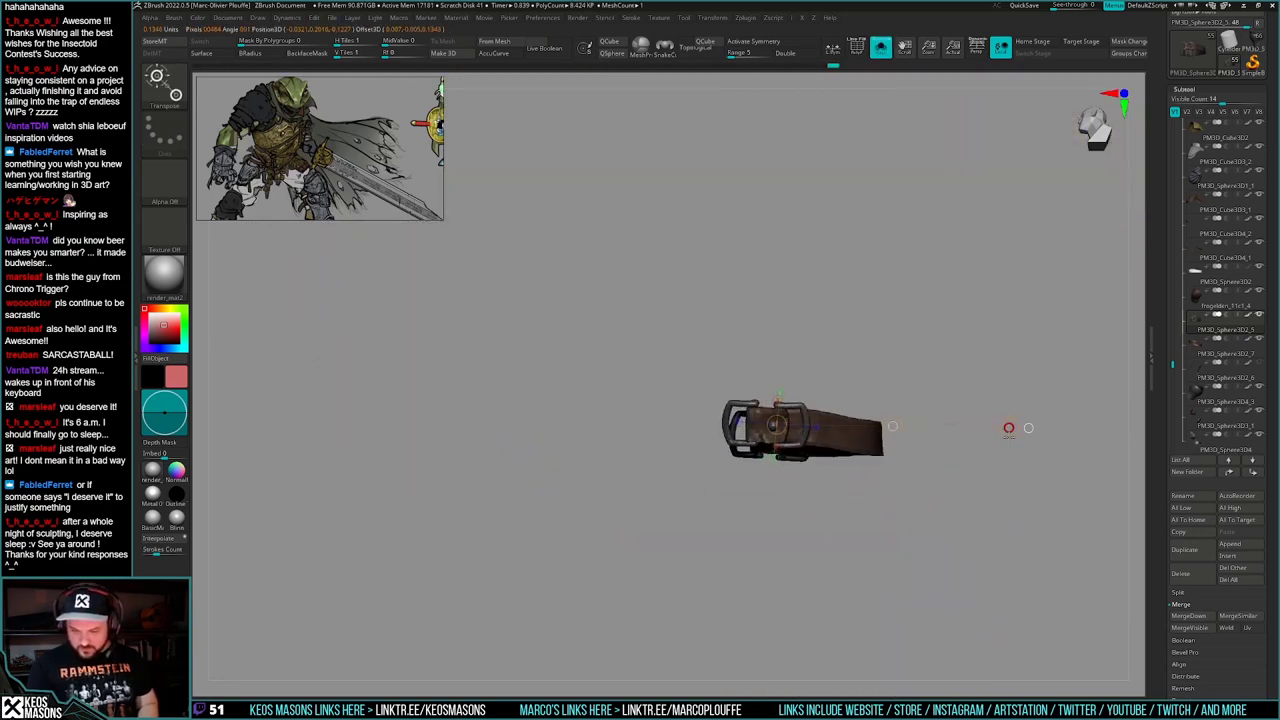
key("q")
key("ctrl+shift+s")
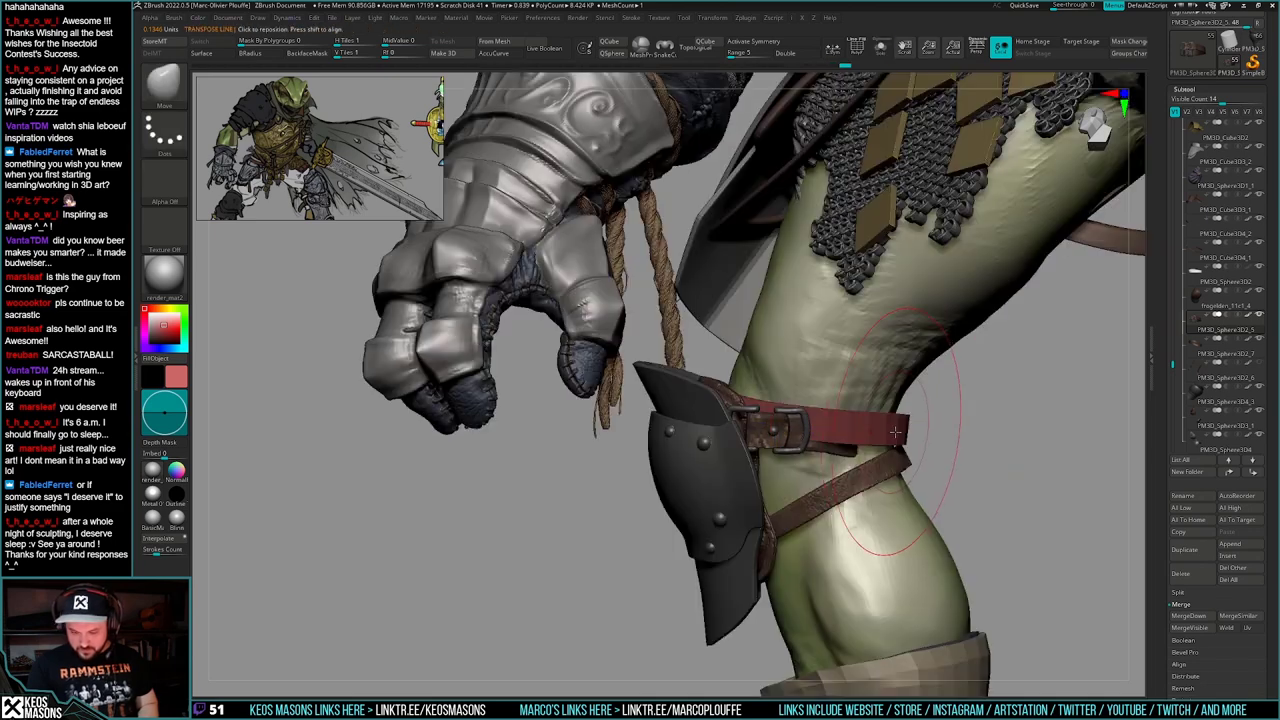
- Mask the plain leather section behind the inner buckle, and soften the mask
key("shift+s")
right_click_drag(909, 431, 904, 519)
left_click_drag(903, 519, 917, 489)
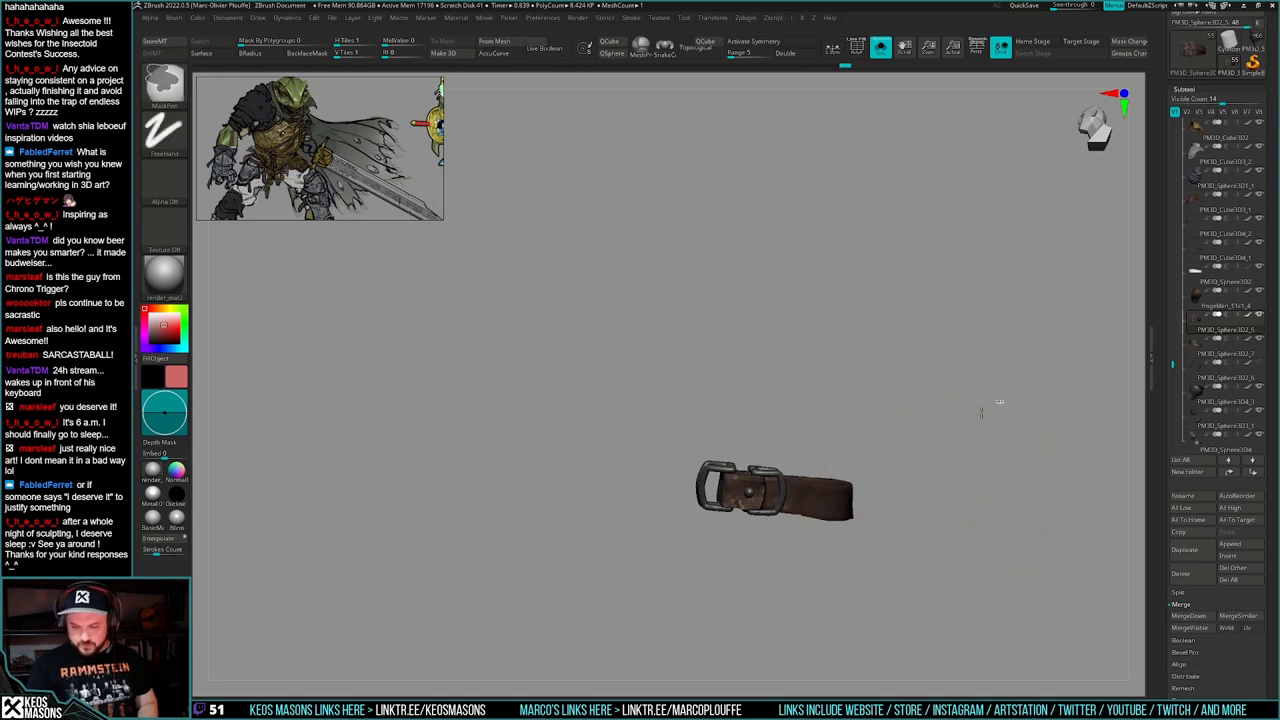
left_click_drag(1002, 400, 797, 584, "ctrl")
left_click(842, 499, "ctrl")
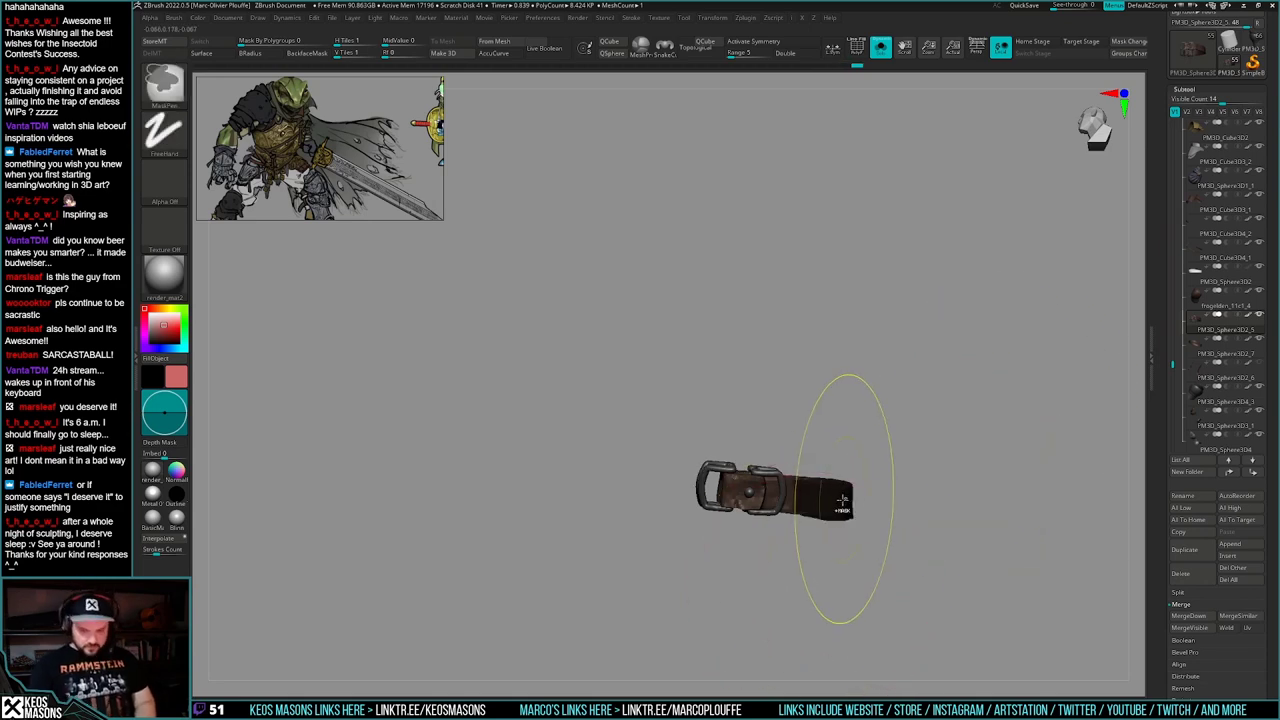
left_click(840, 502, "ctrl")
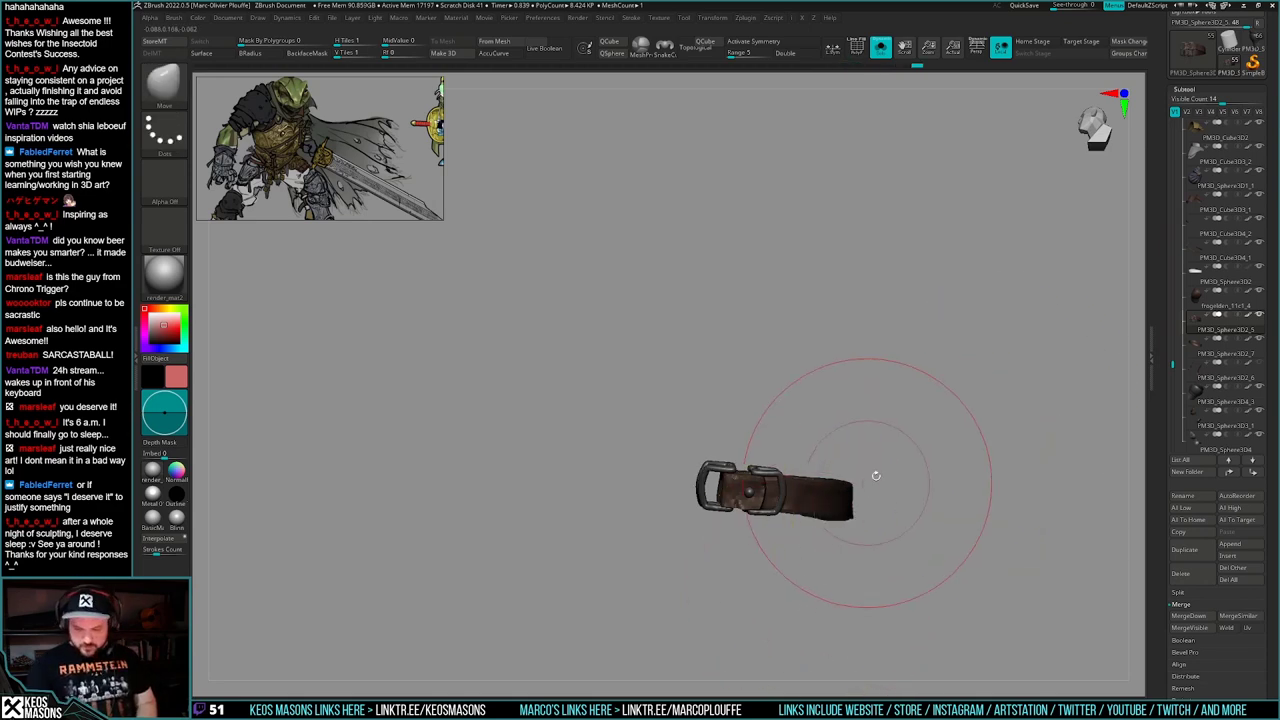
left_click(876, 475, "ctrl")
- Shape the leather band with the Move brush so it follows the red strap along the inner side and back of the knee
key("alt+s")
left_click_drag(944, 497, 934, 477, "alt")
key("alt+s")
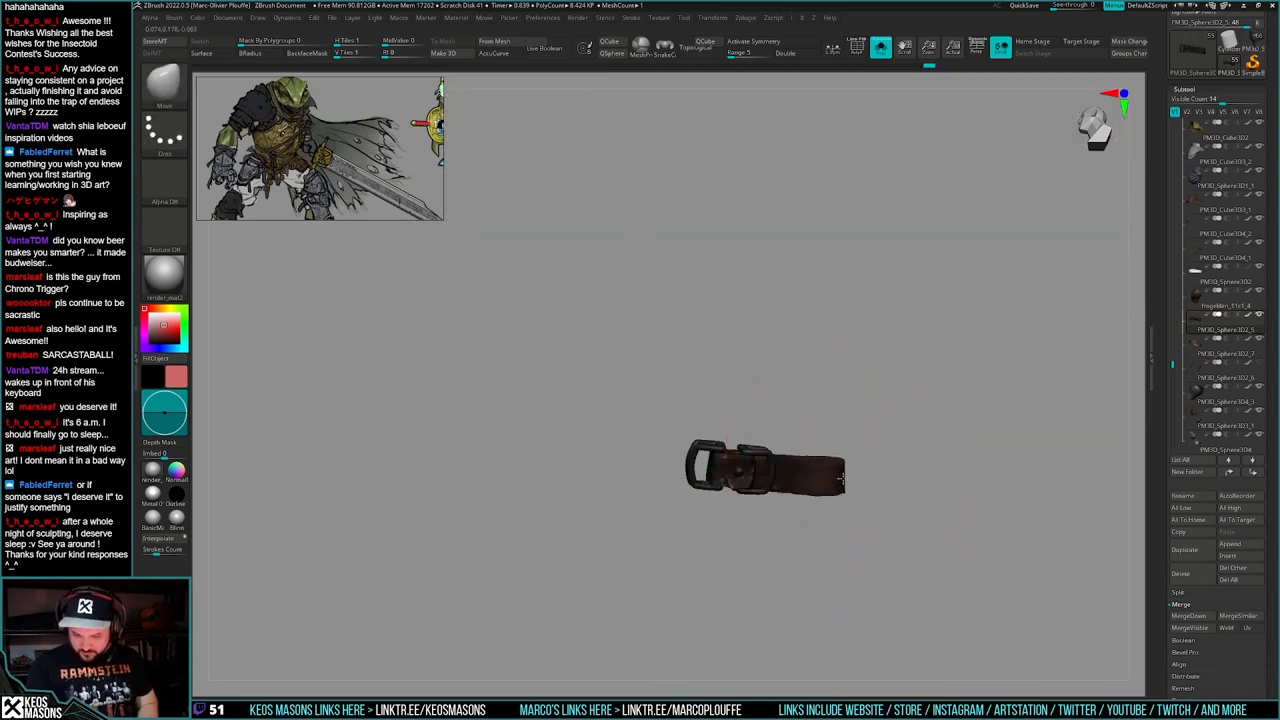
key("alt+s")
left_click_drag(965, 490, 868, 470)
key("alt+s")
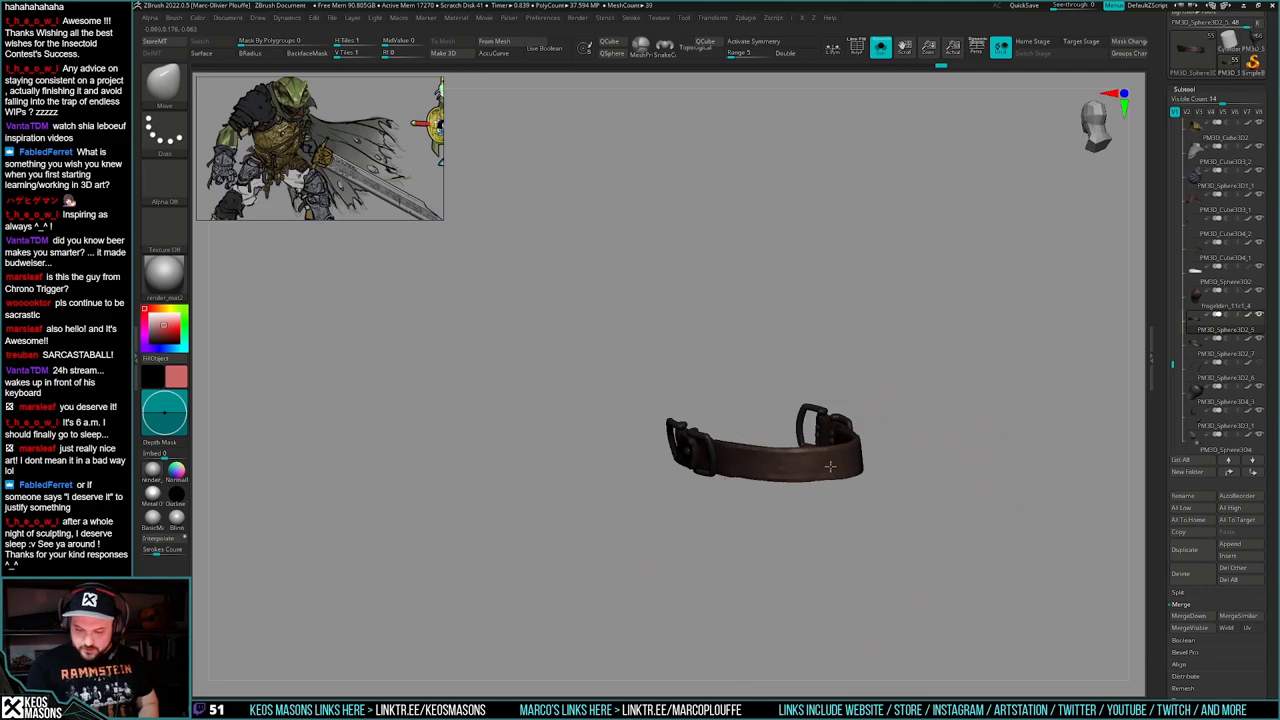
key("alt+s")
mouse_move(935, 505)
left_mouse_down()
mouse_move(968, 492)
mouse_move(916, 475)
left_mouse_up()
key("space")
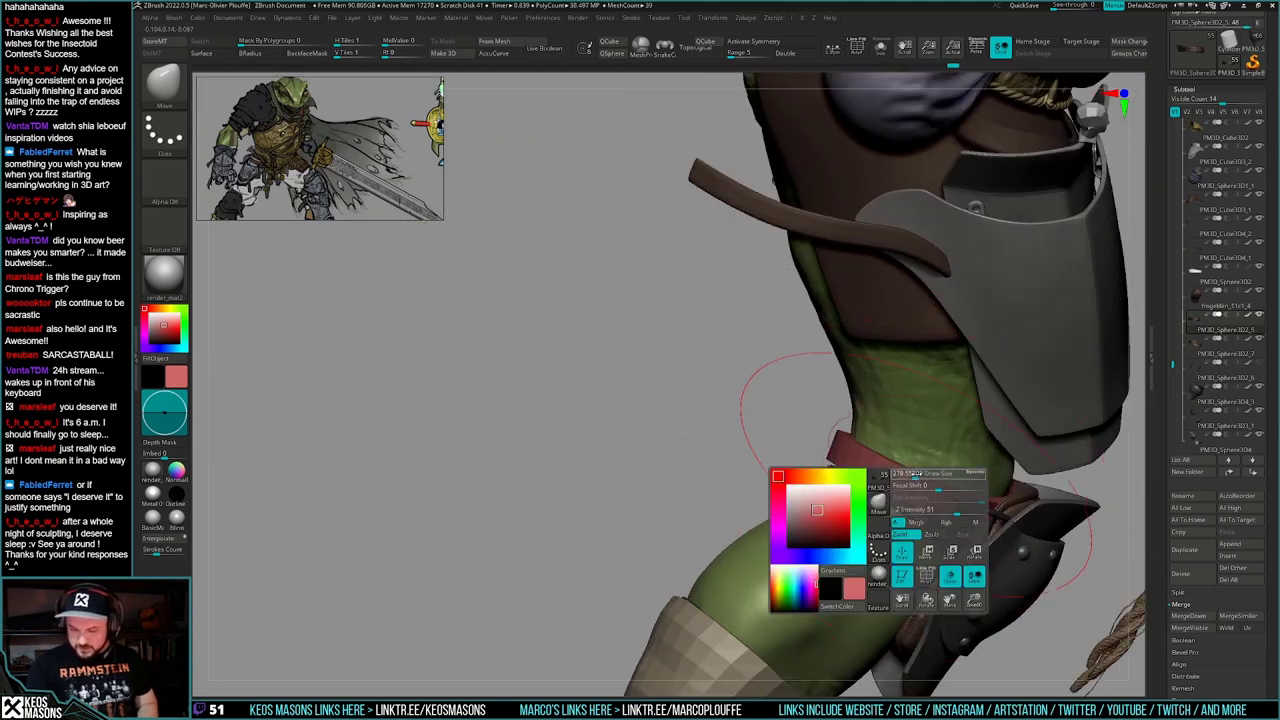
right_click_drag(879, 488, 855, 465)
key("alt+s")
key("shift+ctrl+s")
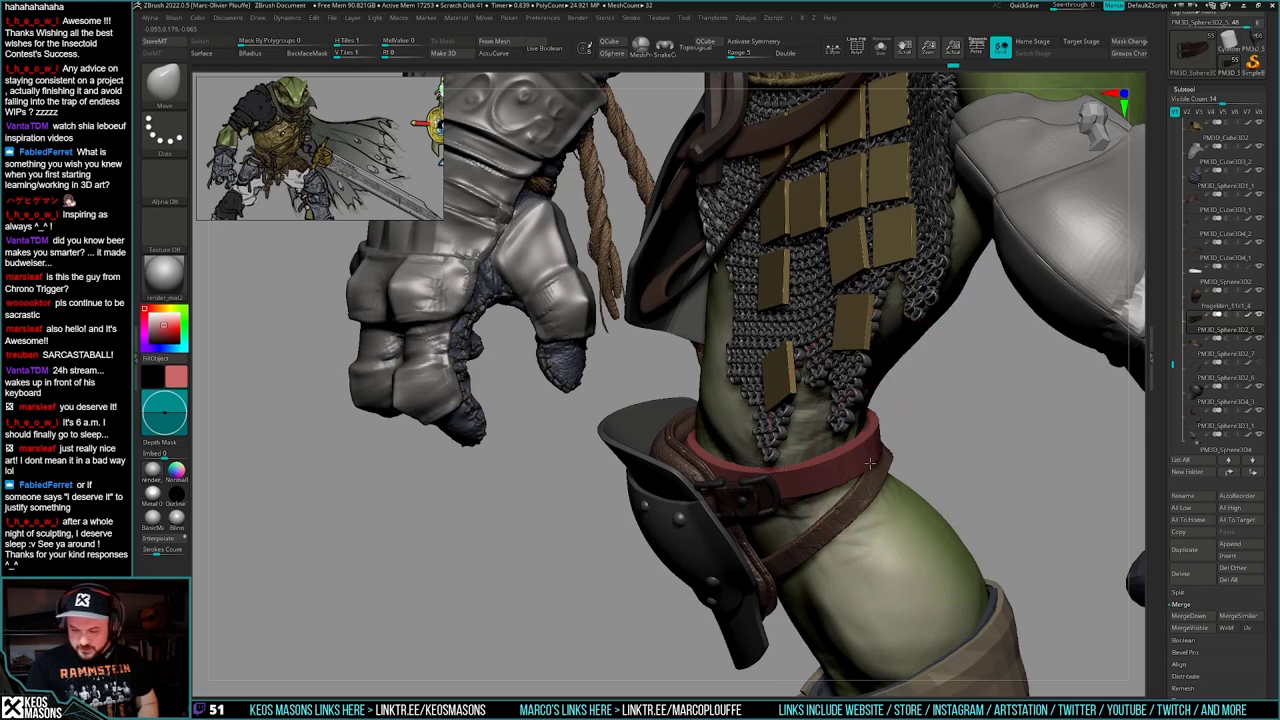
- Adjust the outer side and rear curve of the leather band with the Move brush to match the red strap's path
key("shift+ctrl+s")
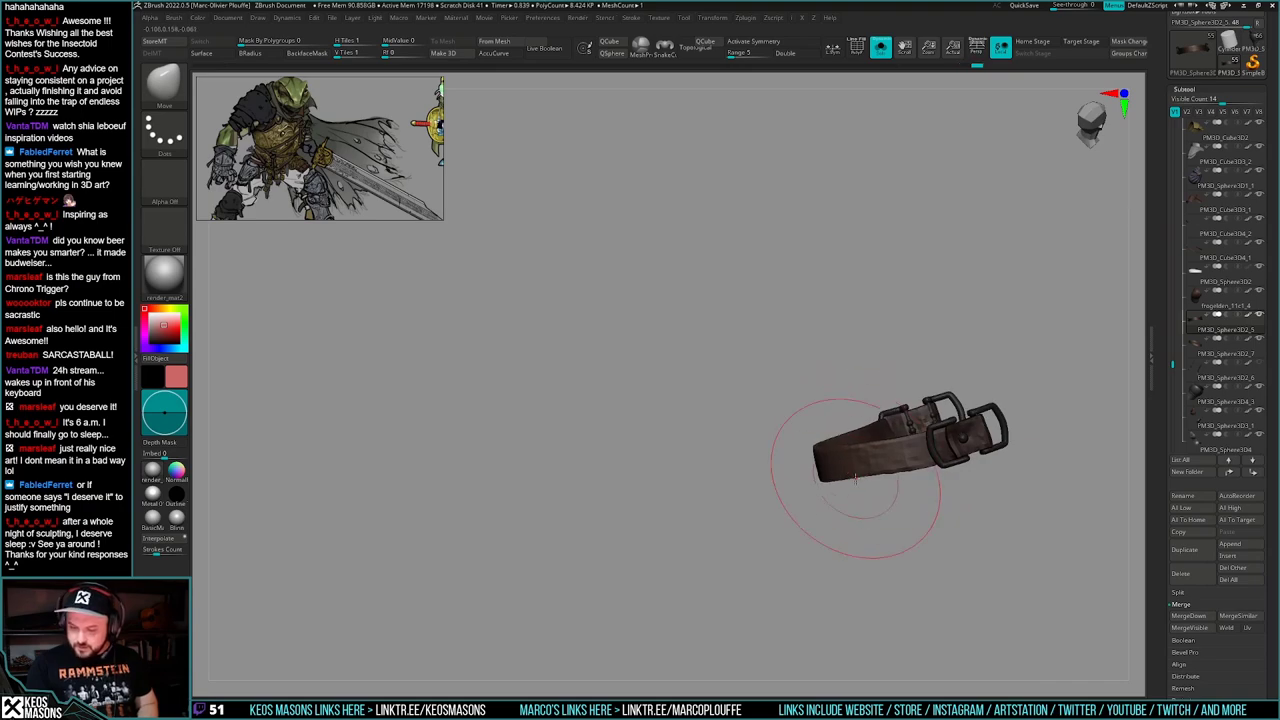
key("ctrl+shift+s")
right_click_drag(873, 461, 986, 478)
key("ctrl+shift+s")
key("space")
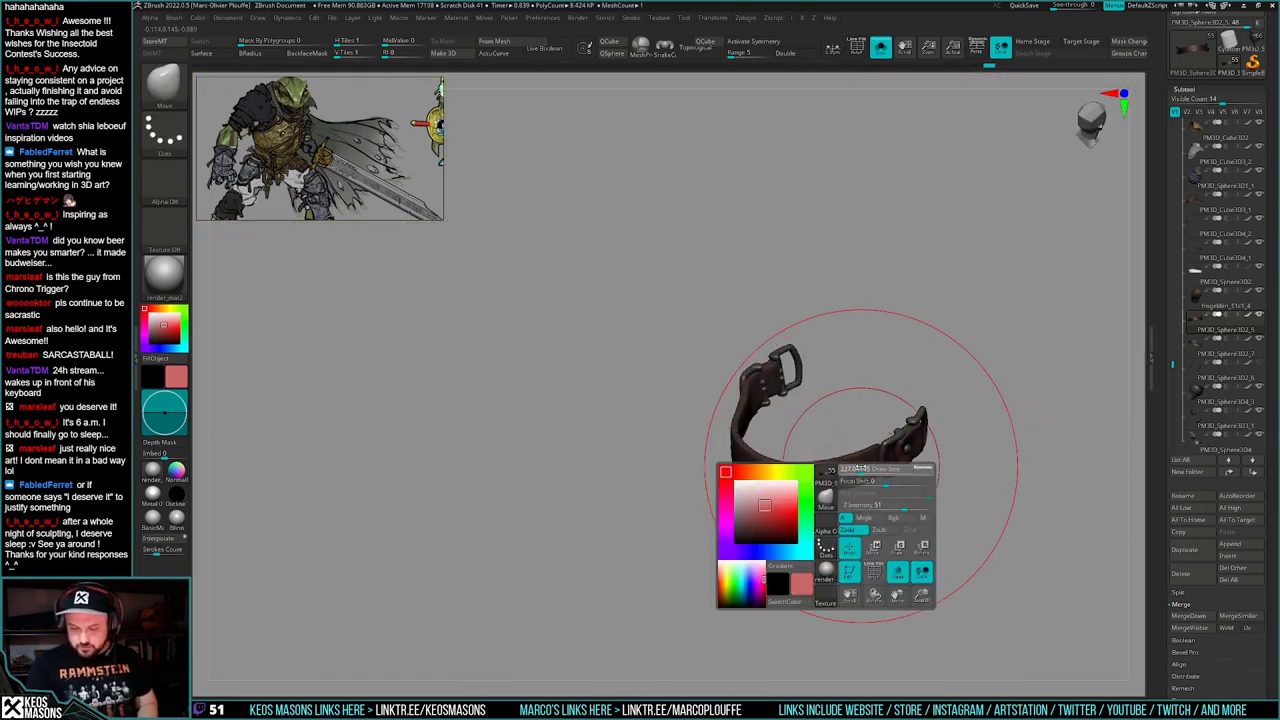
key("ctrl+shift+s")
mouse_move(874, 505)
right_mouse_down()
mouse_move(960, 455)
mouse_move(859, 447)
mouse_move(808, 470)
mouse_move(880, 490)
mouse_move(850, 495)
mouse_move(868, 516)
mouse_move(897, 502)
mouse_move(886, 491)
mouse_move(858, 507)
mouse_move(866, 525)
right_mouse_up()
right_click(850, 495)
left_click(868, 509)
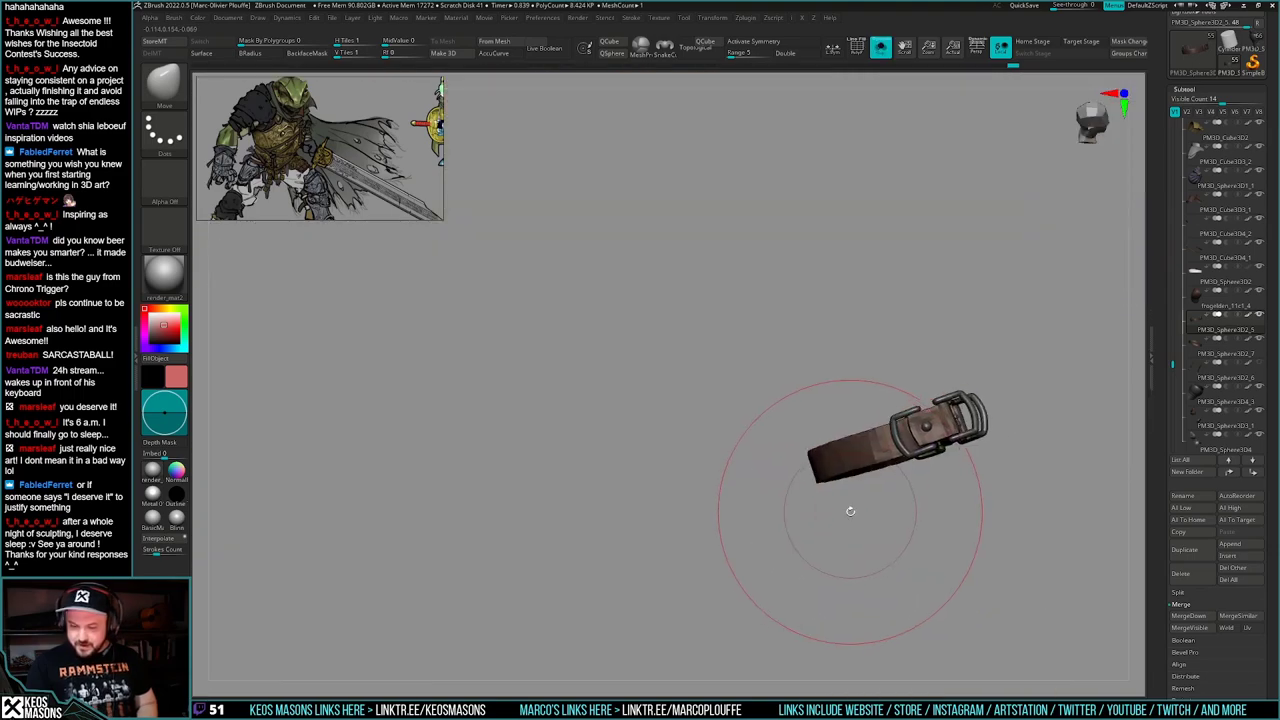
left_click(849, 511)
left_click_drag(900, 508, 600, 510)
left_click_drag(825, 507, 818, 547)
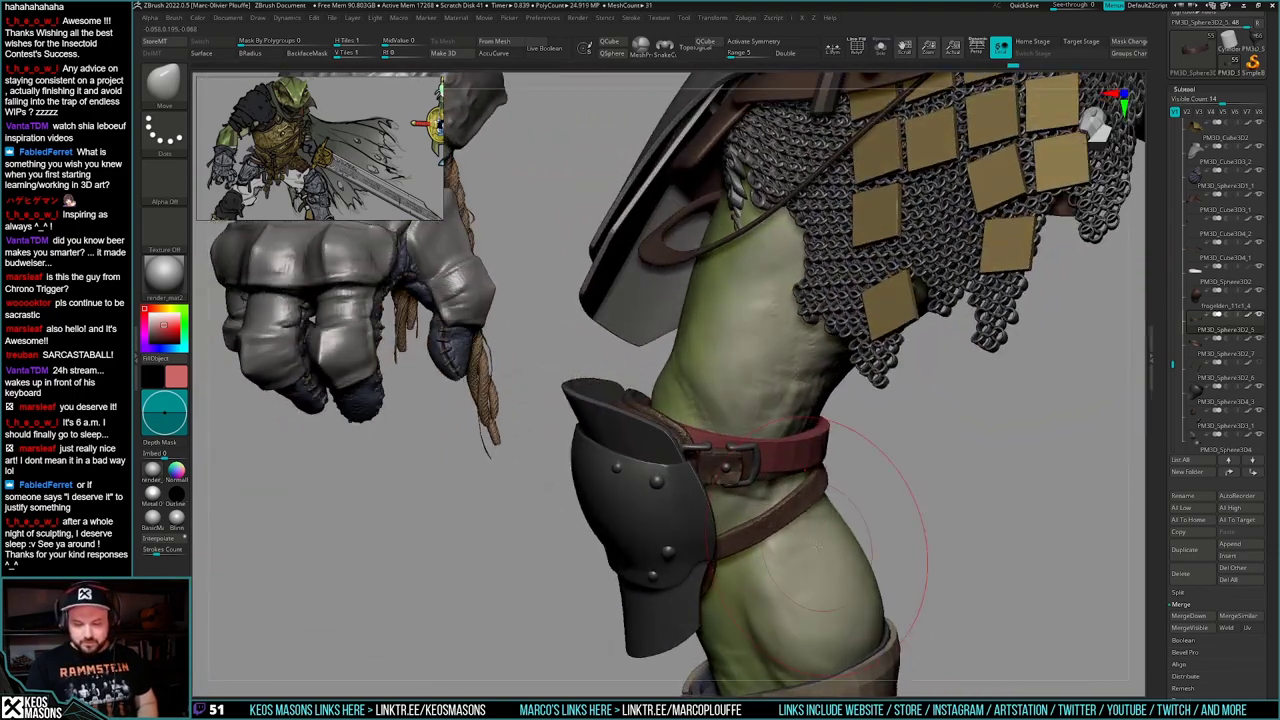
- Isolate the buckled leather band, mask it behind the inner buckle, and rotate the buckle end with Transpose
mouse_move(818, 547)
right_mouse_down()
mouse_move(814, 562)
mouse_move(822, 515)
mouse_move(810, 532)
right_mouse_up()
mouse_move(765, 432)
right_mouse_down()
mouse_move(787, 420)
mouse_move(829, 471)
mouse_move(923, 494)
mouse_move(903, 511)
mouse_move(893, 501)
mouse_move(894, 517)
mouse_move(874, 478)
mouse_move(850, 481)
mouse_move(864, 503)
mouse_move(908, 520)
mouse_move(830, 576)
mouse_move(832, 515)
mouse_move(826, 592)
mouse_move(834, 518)
mouse_move(832, 560)
right_mouse_up()
key("alt+s")
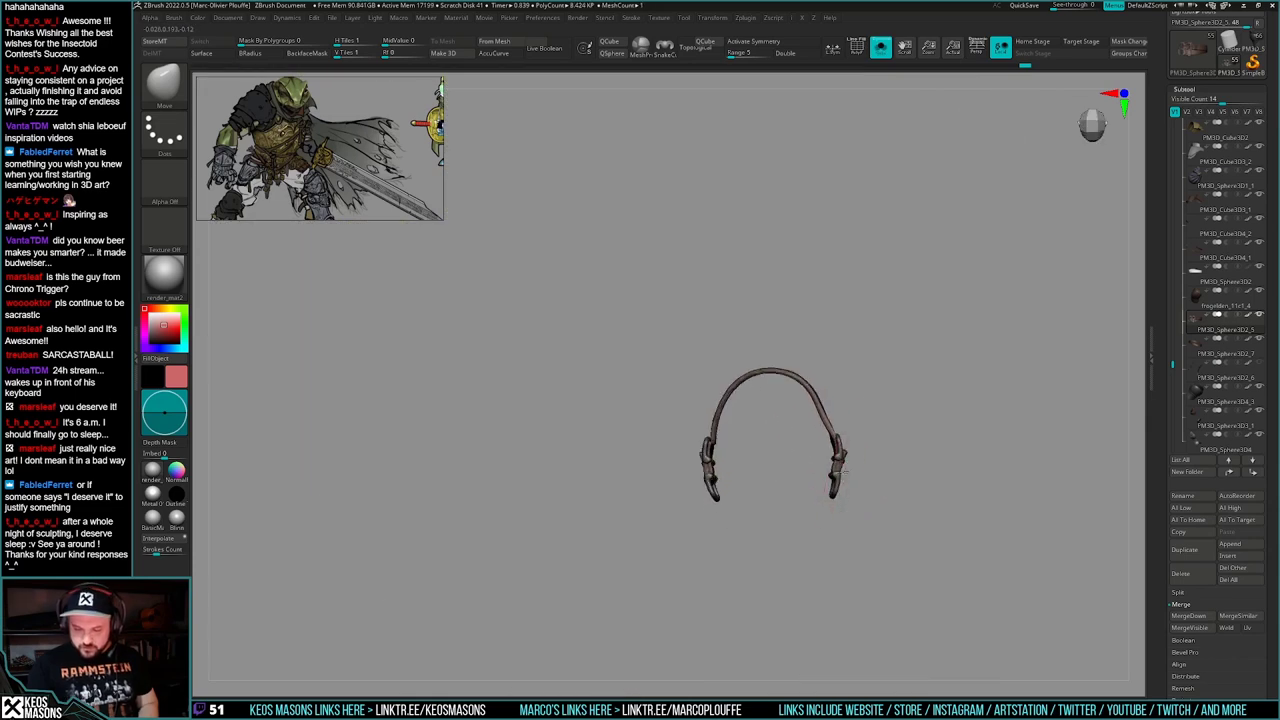
right_click_drag(847, 453, 868, 492)
right_click_drag(868, 492, 851, 457)
right_click(858, 456)
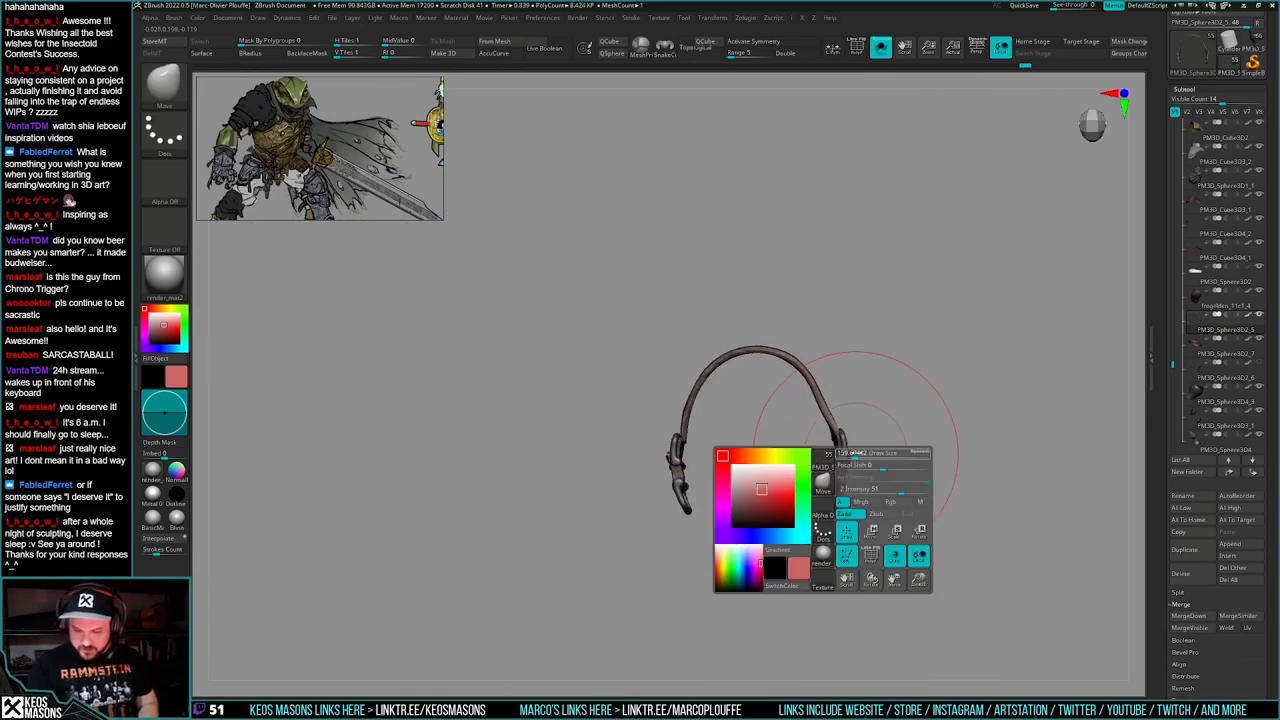
mouse_move(845, 446)
left_mouse_down("ctrl")
mouse_move(840, 530)
mouse_move(874, 556)
left_mouse_up("ctrl")
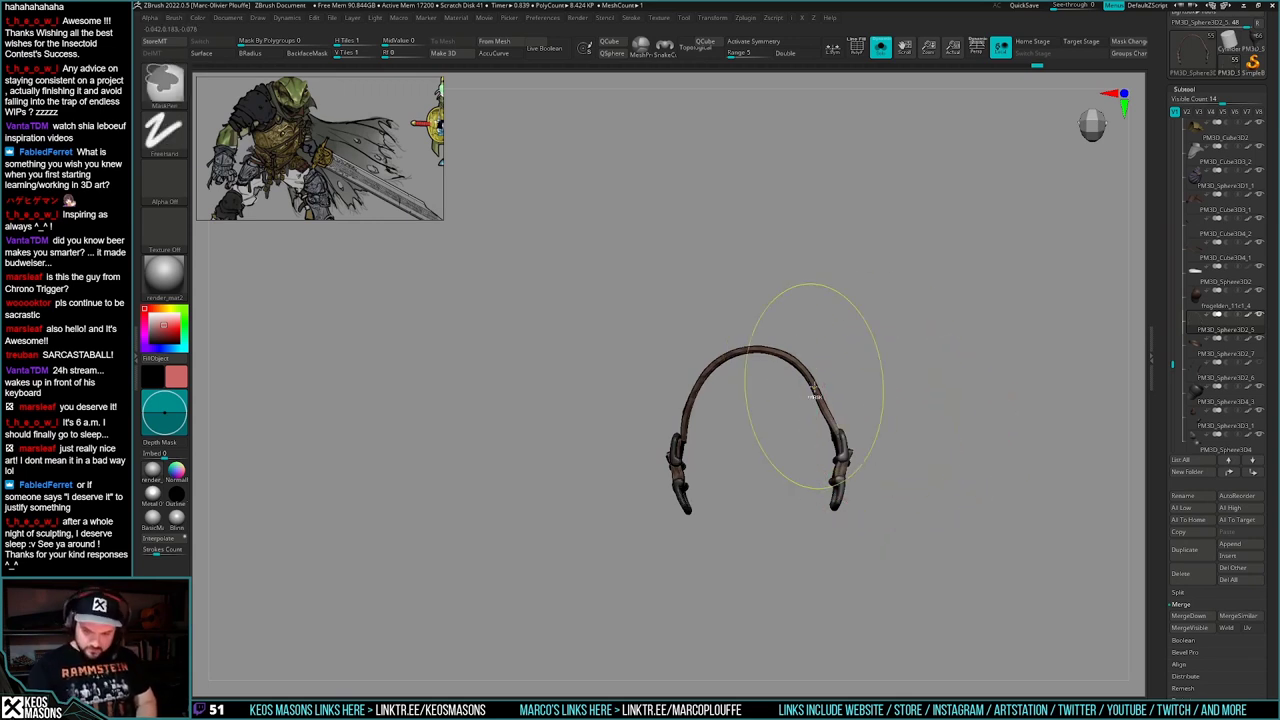
key("w")
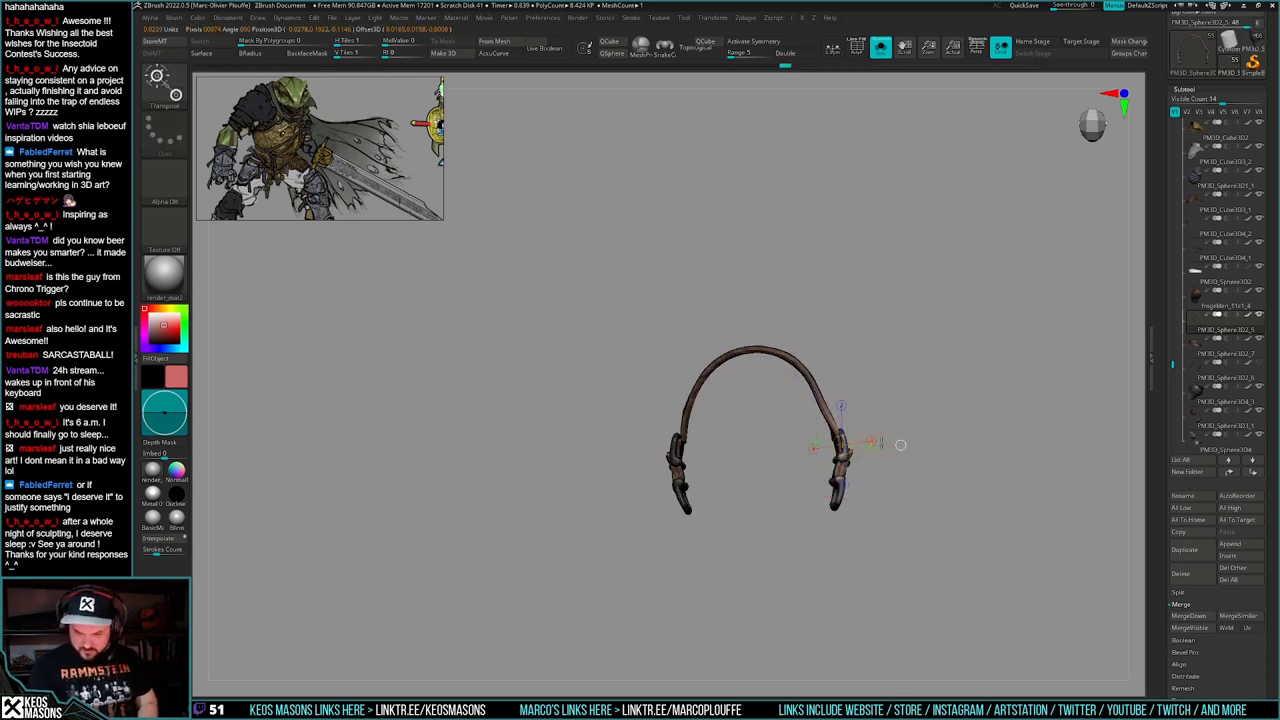
key("q")
key("alt+s")
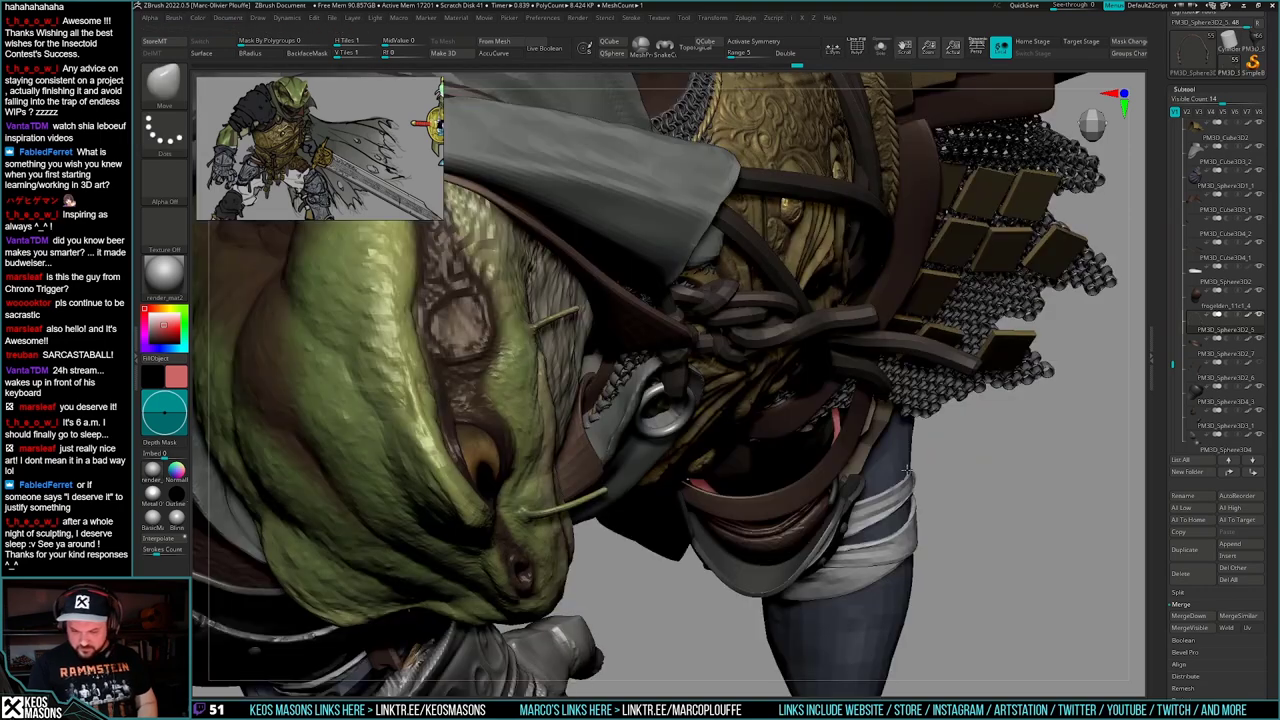
- Mask the band just behind the inner buckle again and refine that end's angle against the knee with Transpose
mouse_move(878, 438)
right_mouse_down()
mouse_move(904, 466)
mouse_move(914, 455)
right_mouse_up()
key("alt+s")
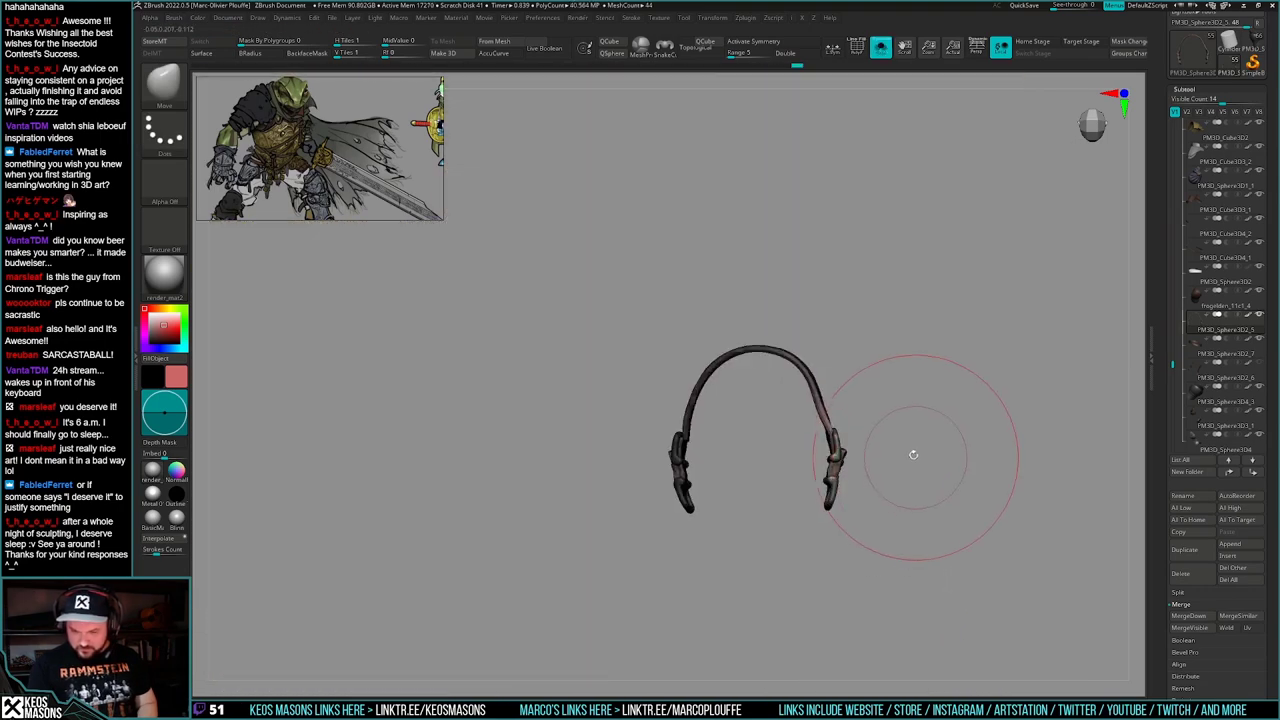
key("w")
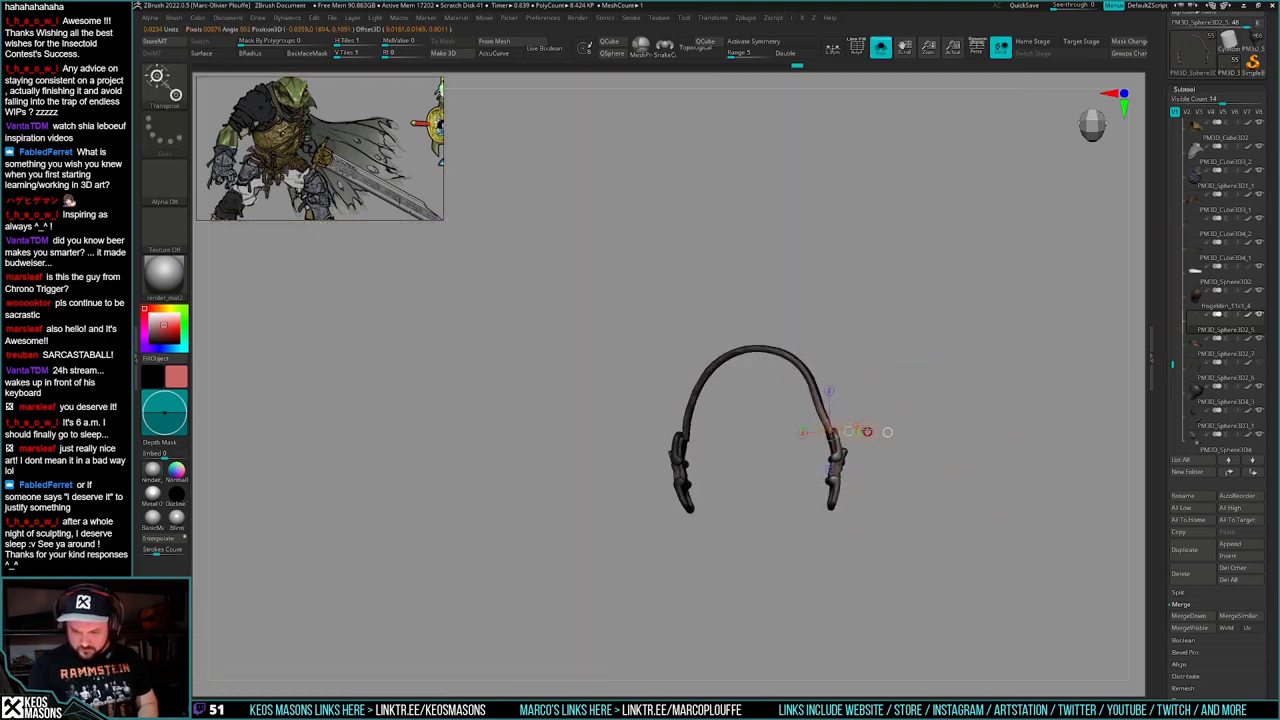
key("q")
key("ctrl+shift+s")
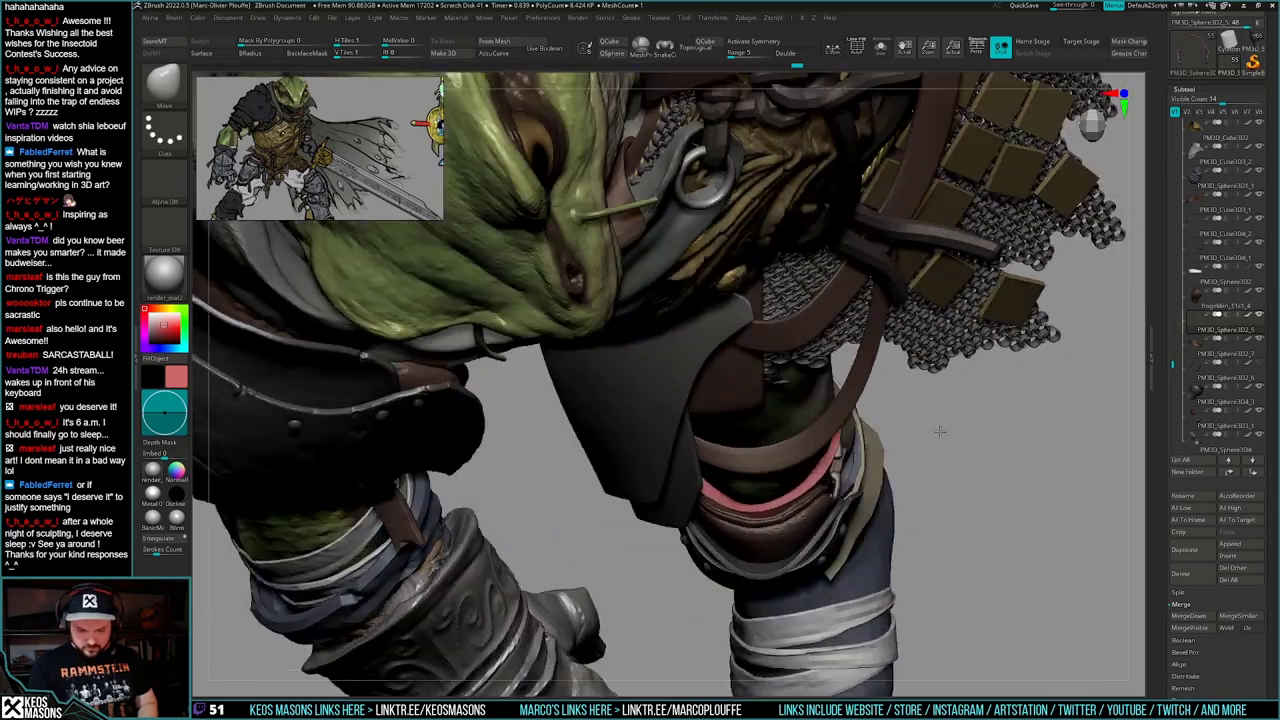
- Reshape the outer side of the isolated leather band with the Move brush
right_click_drag(940, 431, 938, 480)
key("alt+s")
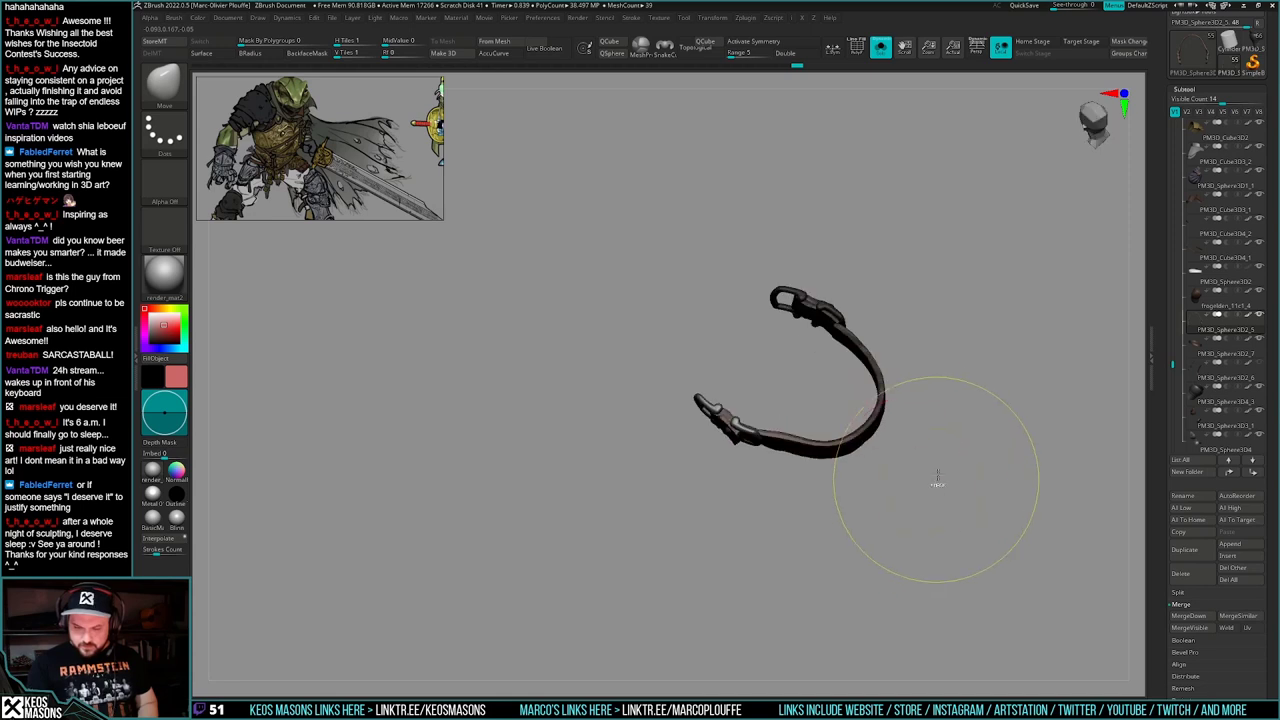
key("space")
left_click_drag(802, 453, 786, 449)
right_click_drag(786, 449, 801, 452)
key("space")
left_click_drag(801, 452, 785, 450)
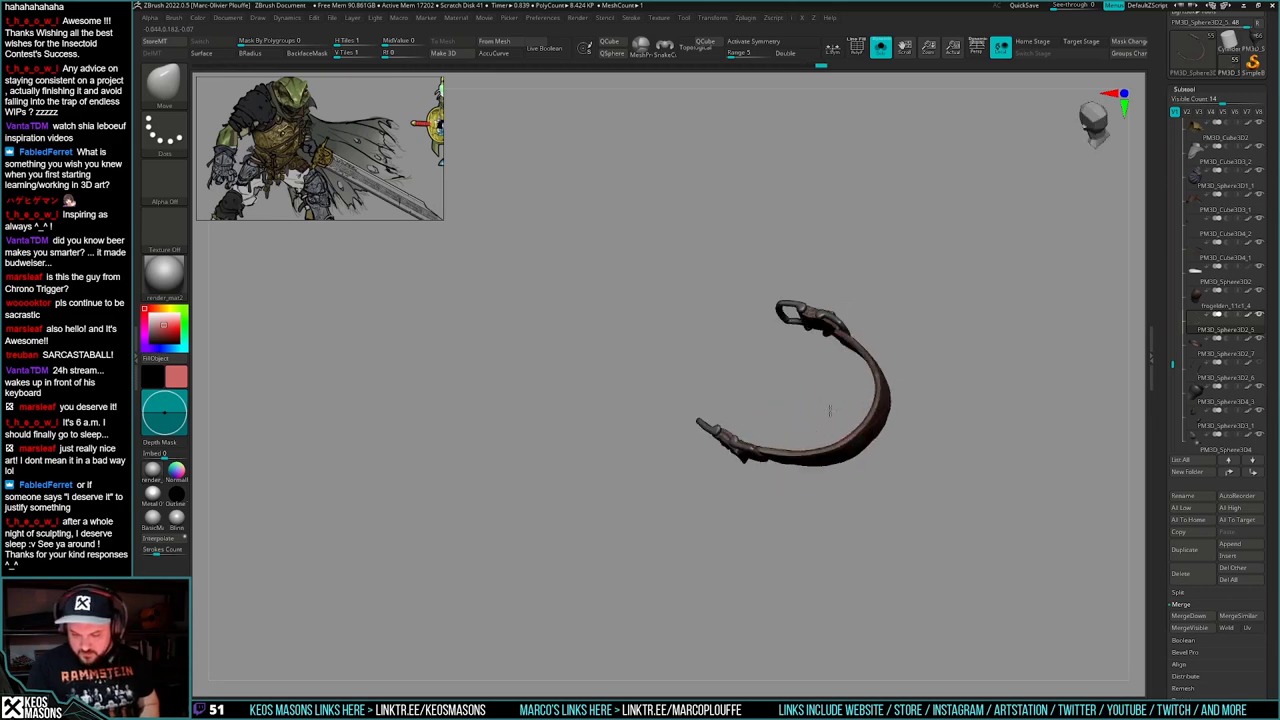
- Delete the red placeholder strap that lies under the upper buckled leather band
key("alt+s")
right_click_drag(830, 411, 1105, 430)
key("alt+s")
left_click(1212, 273)
right_click_drag(955, 550, 967, 518)
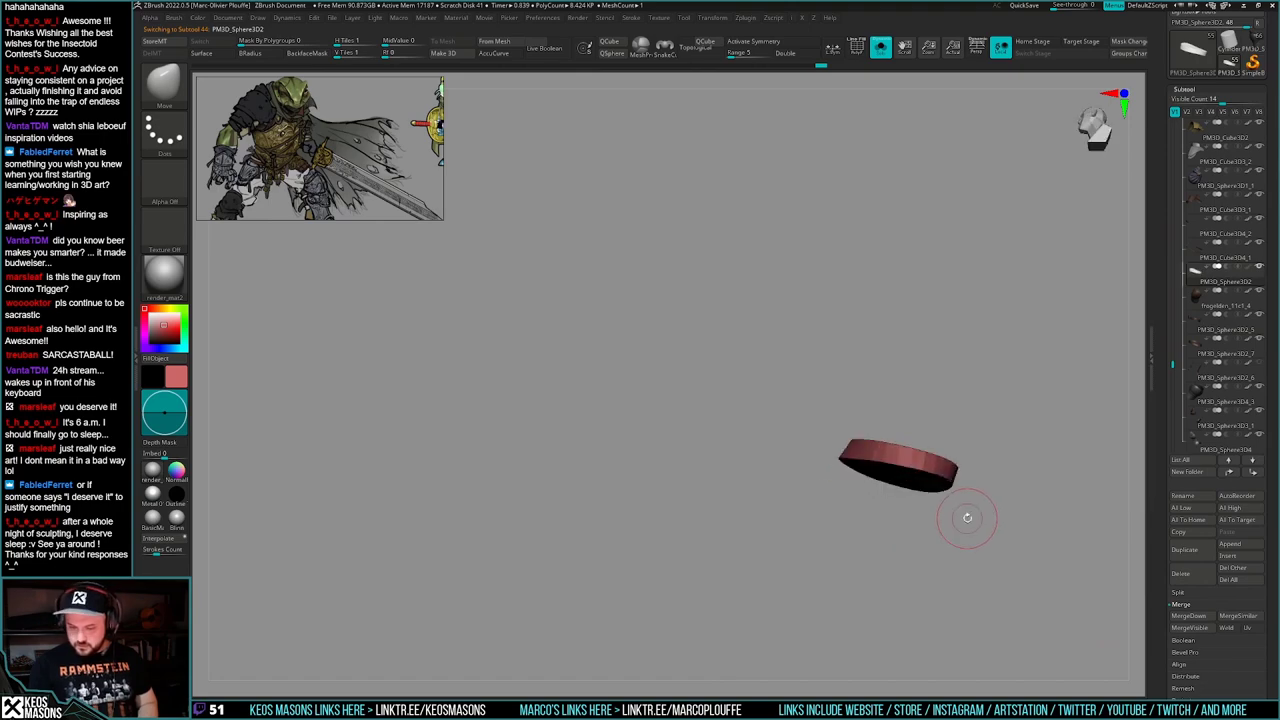
left_click(1197, 580)
key("alt+s")
right_click_drag(940, 585, 852, 507)
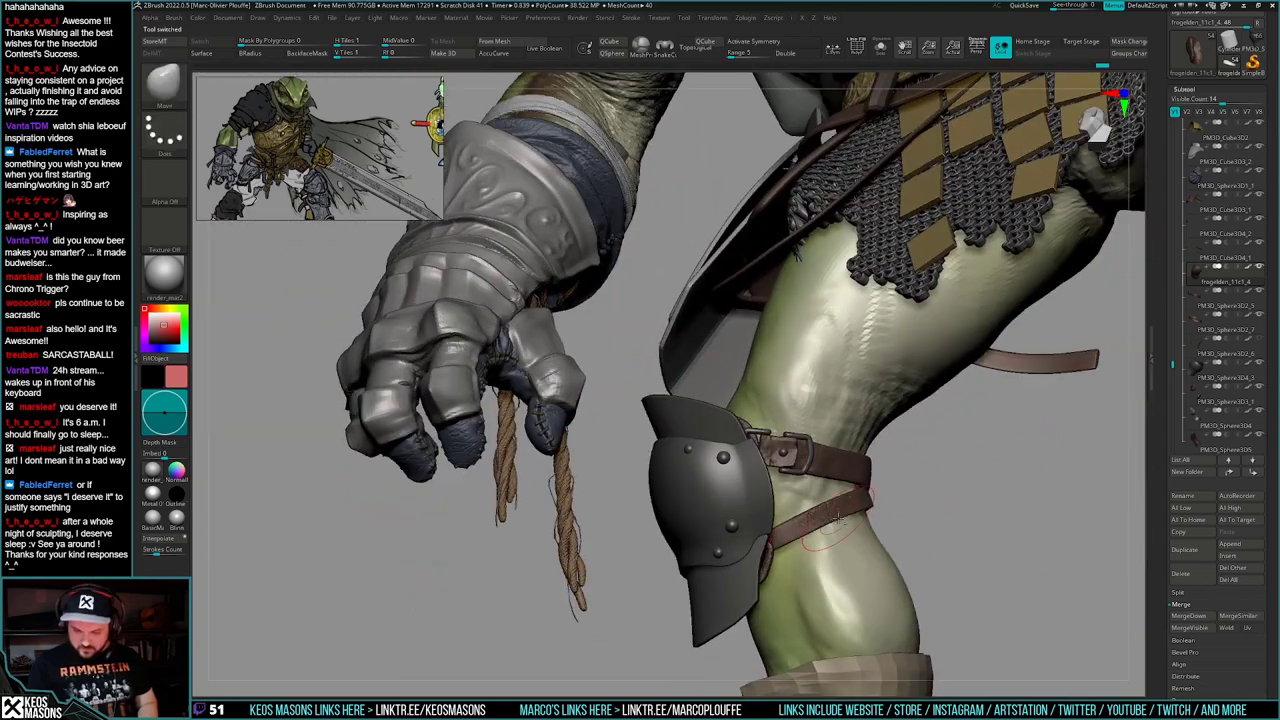
- Select the lower knee strap and adjust its path around the back of the leg with the Move brush
key("alt+s")
left_click(835, 511, "alt")
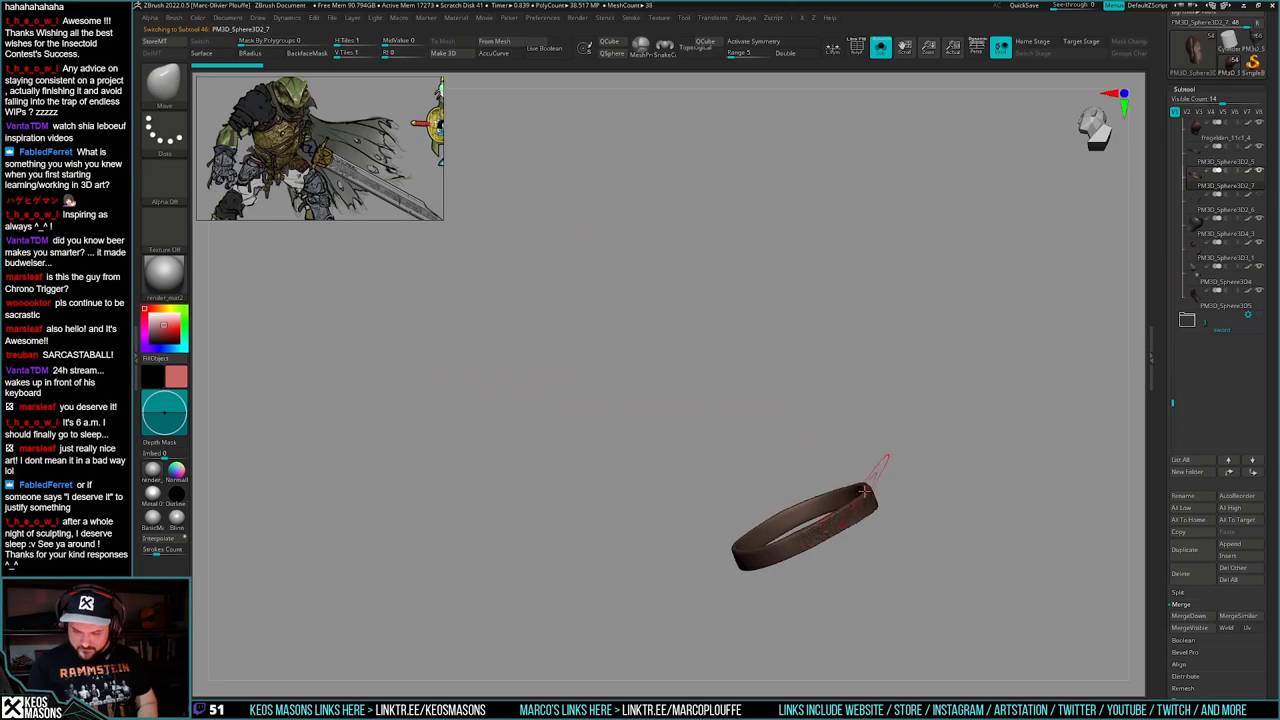
key("ctrl+shift+s")
key("space")
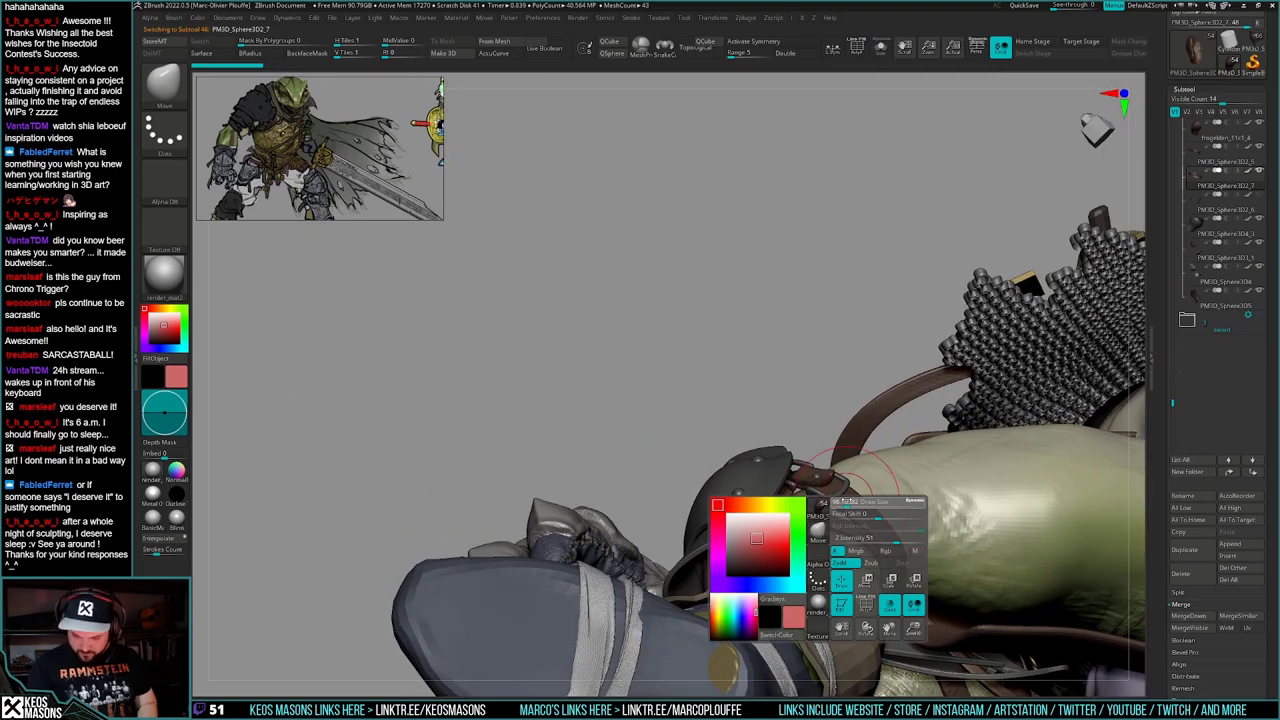
right_click_drag(834, 508, 811, 523)
key("space")
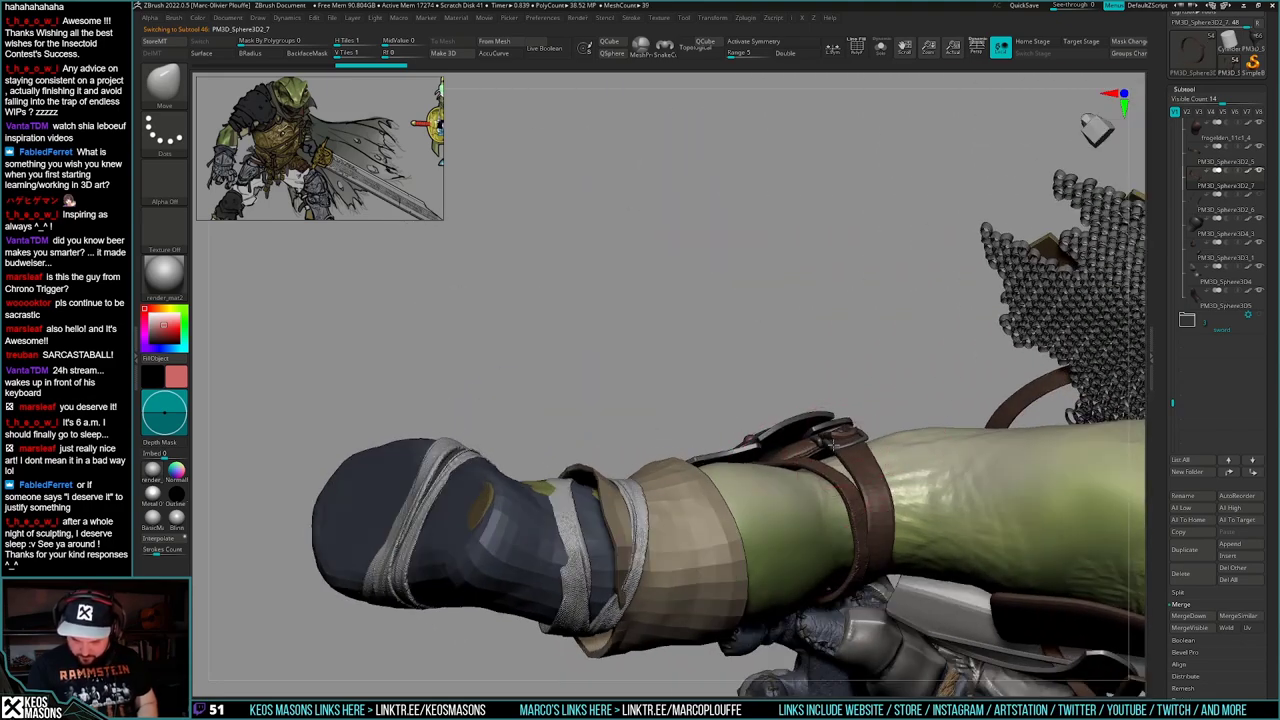
right_click_drag(830, 450, 782, 533)
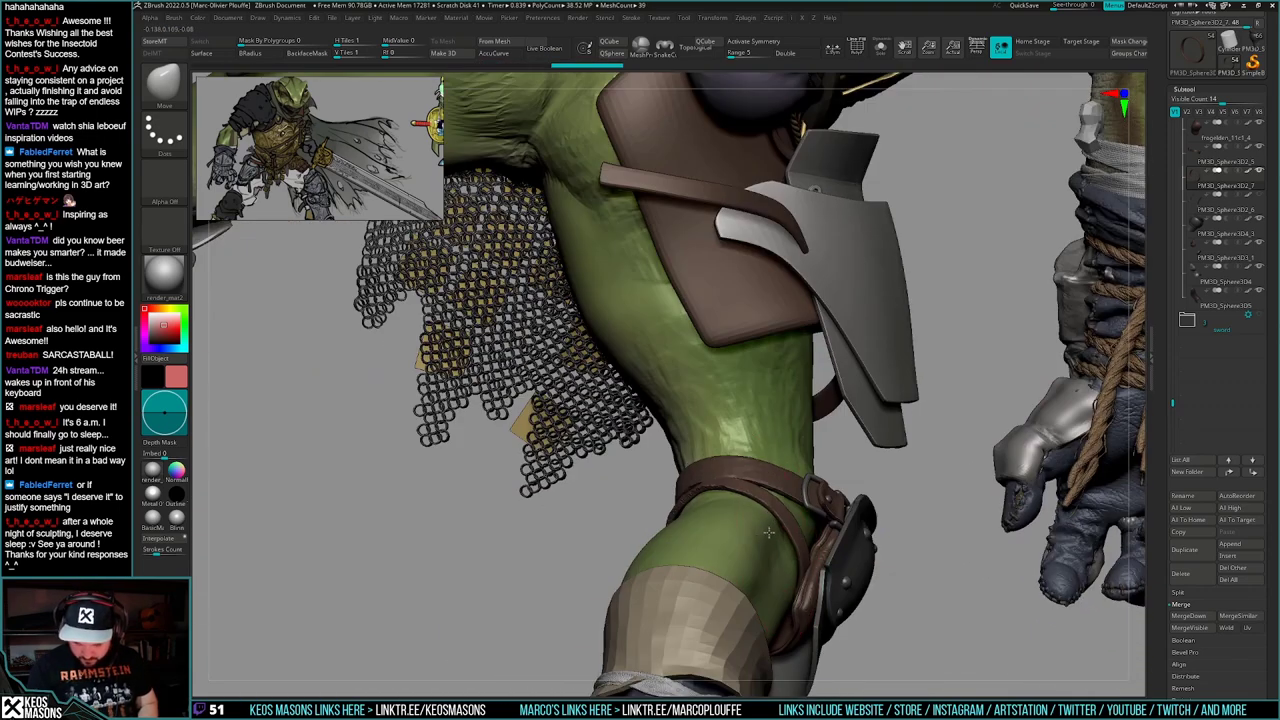
right_click(757, 561)
mouse_move(769, 533)
left_mouse_down()
mouse_move(765, 545)
mouse_move(778, 534)
left_mouse_up()
- Examine how the upper and lower straps fit around the back and outer side of the knee
mouse_move(780, 528)
right_mouse_down()
mouse_move(794, 505)
mouse_move(778, 479)
mouse_move(724, 458)
mouse_move(772, 472)
mouse_move(829, 521)
mouse_move(883, 397)
mouse_move(871, 455)
mouse_move(858, 436)
right_mouse_up()
left_click(815, 358, "alt")
right_click(840, 378)
right_click_drag(850, 380, 850, 403)
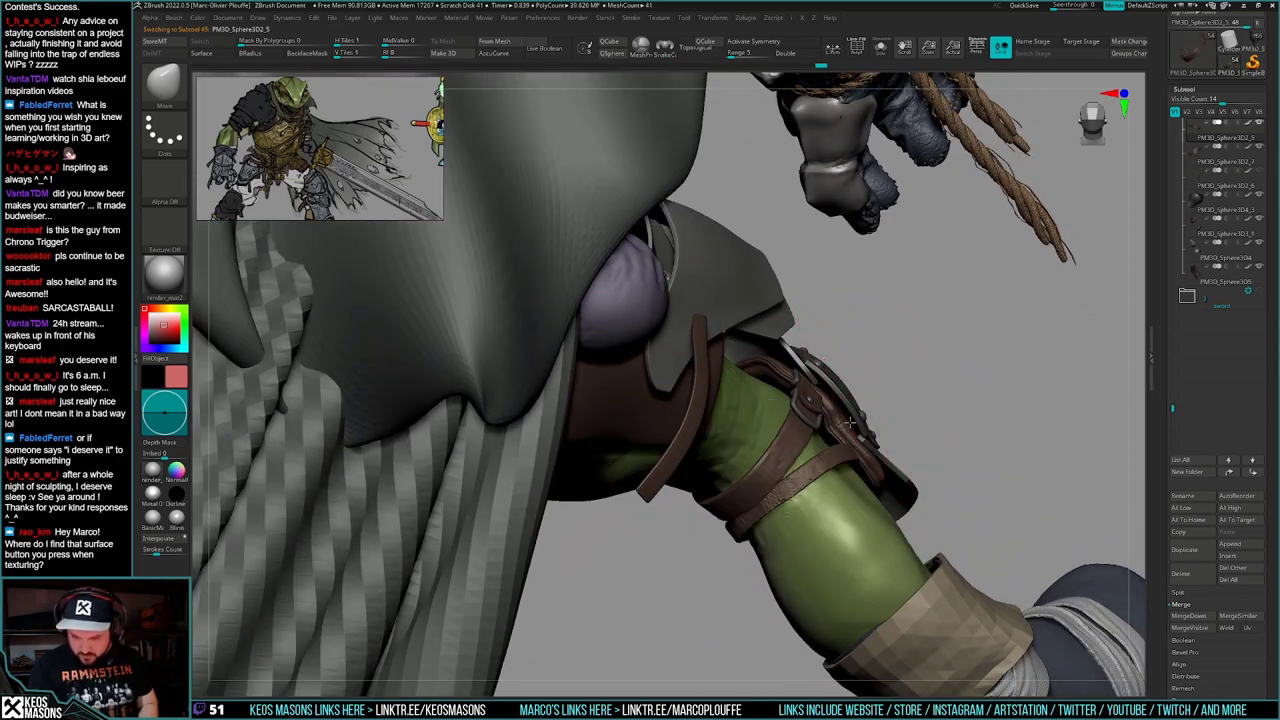
right_click_drag(800, 356, 800, 512)
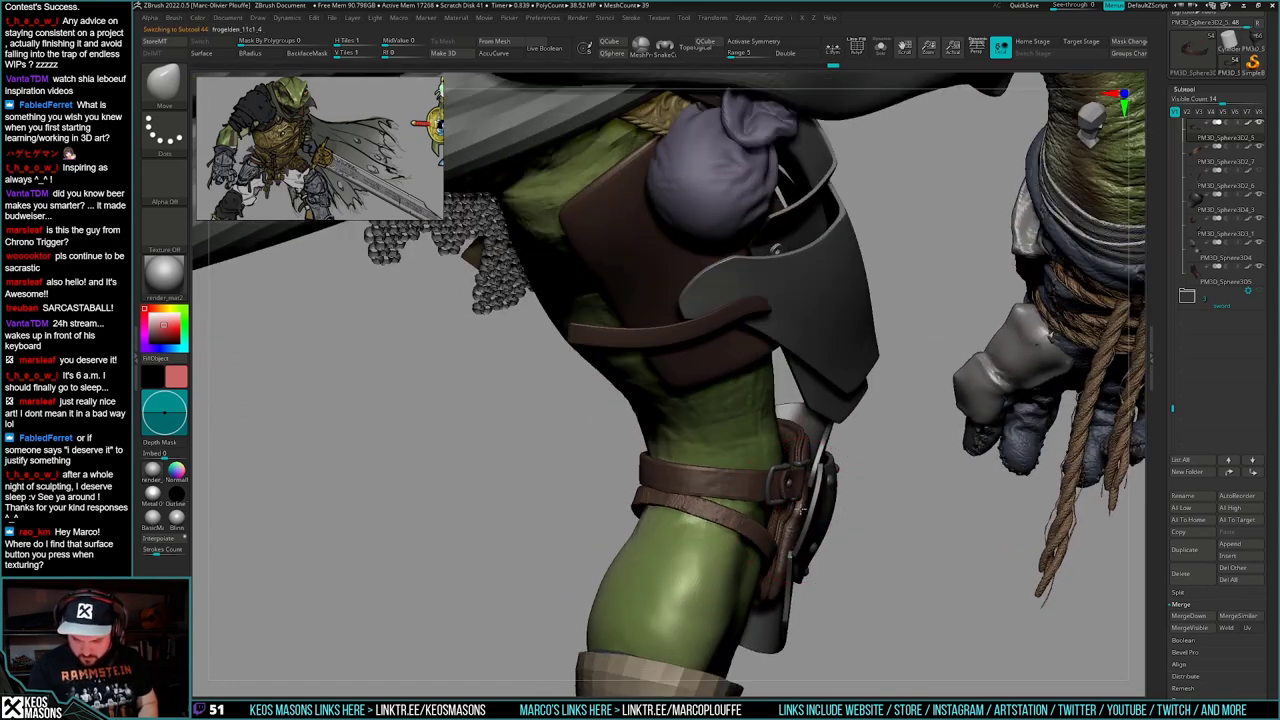
left_click(800, 509, "alt")
mouse_move(810, 503)
right_mouse_down()
mouse_move(786, 513)
mouse_move(784, 489)
mouse_move(797, 571)
mouse_move(788, 530)
mouse_move(841, 547)
mouse_move(765, 546)
mouse_move(678, 512)
right_mouse_up()
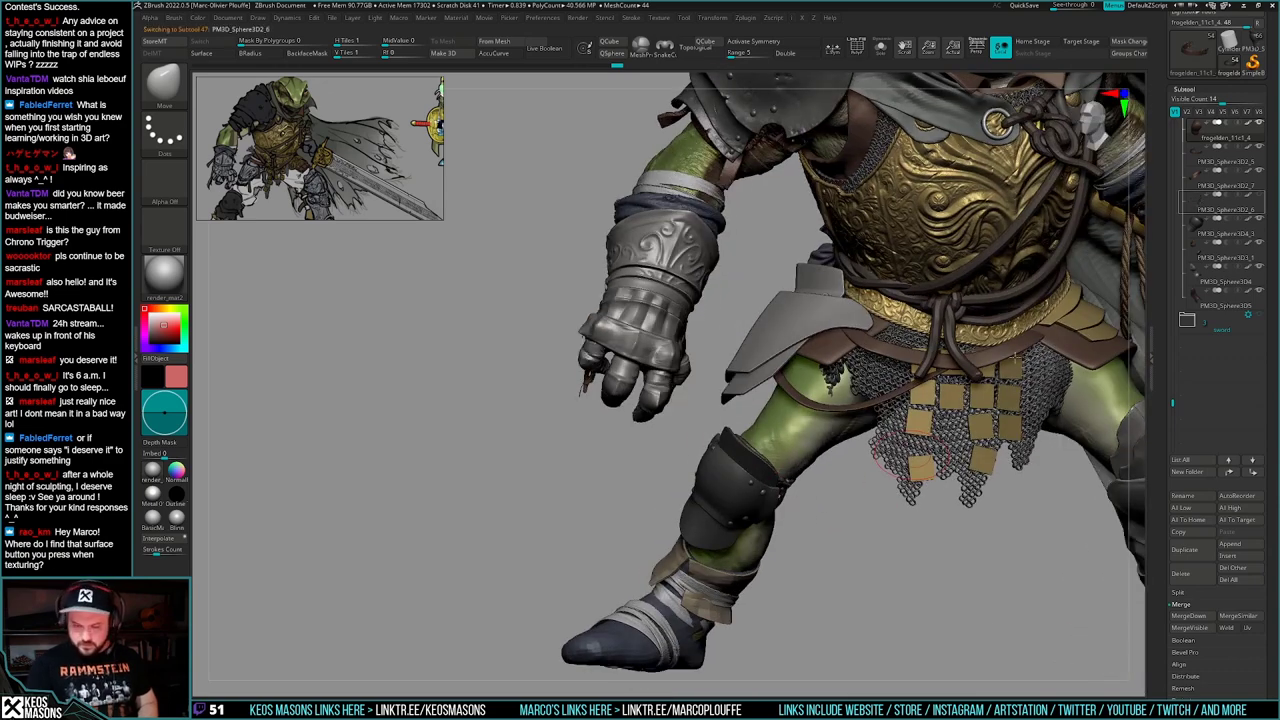
- Mask the outer loose strap and transpose the other loose strap onto the inner lower side of the knee armor
right_click_drag(800, 540, 821, 533)
key("alt+s")
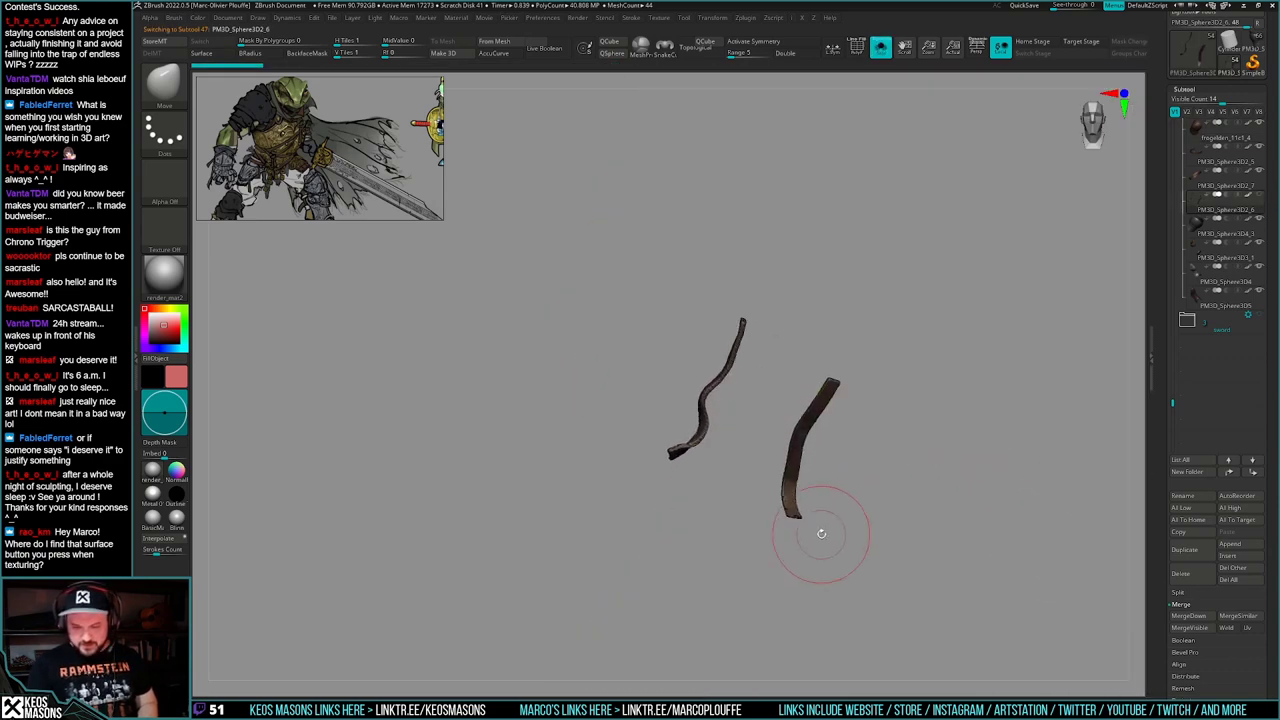
left_click_drag(749, 369, 711, 317, "ctrl")
key("alt+s")
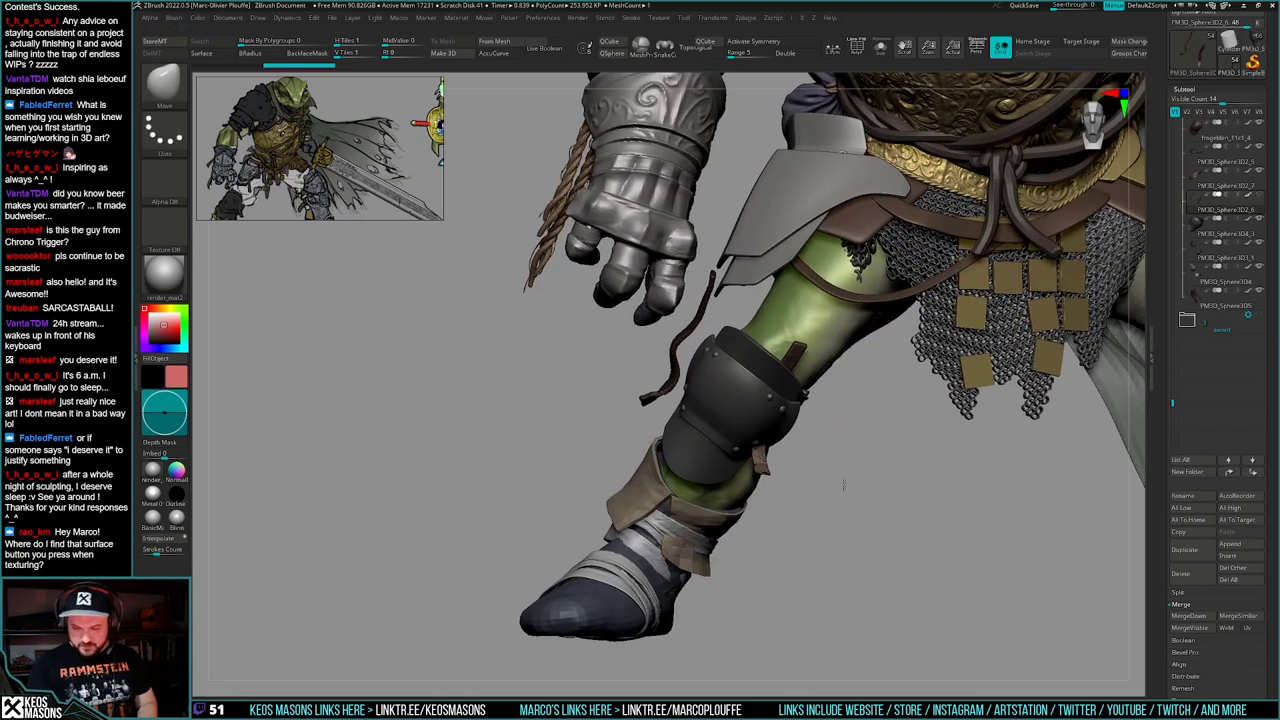
right_click_drag(843, 483, 850, 482)
key("w")
mouse_move(690, 288)
right_mouse_down()
mouse_move(640, 330)
mouse_move(717, 336)
mouse_move(702, 338)
mouse_move(703, 398)
right_mouse_up()
left_click_drag(784, 427, 813, 390, "ctrl")
left_click_drag(757, 454, 888, 498, "ctrl")
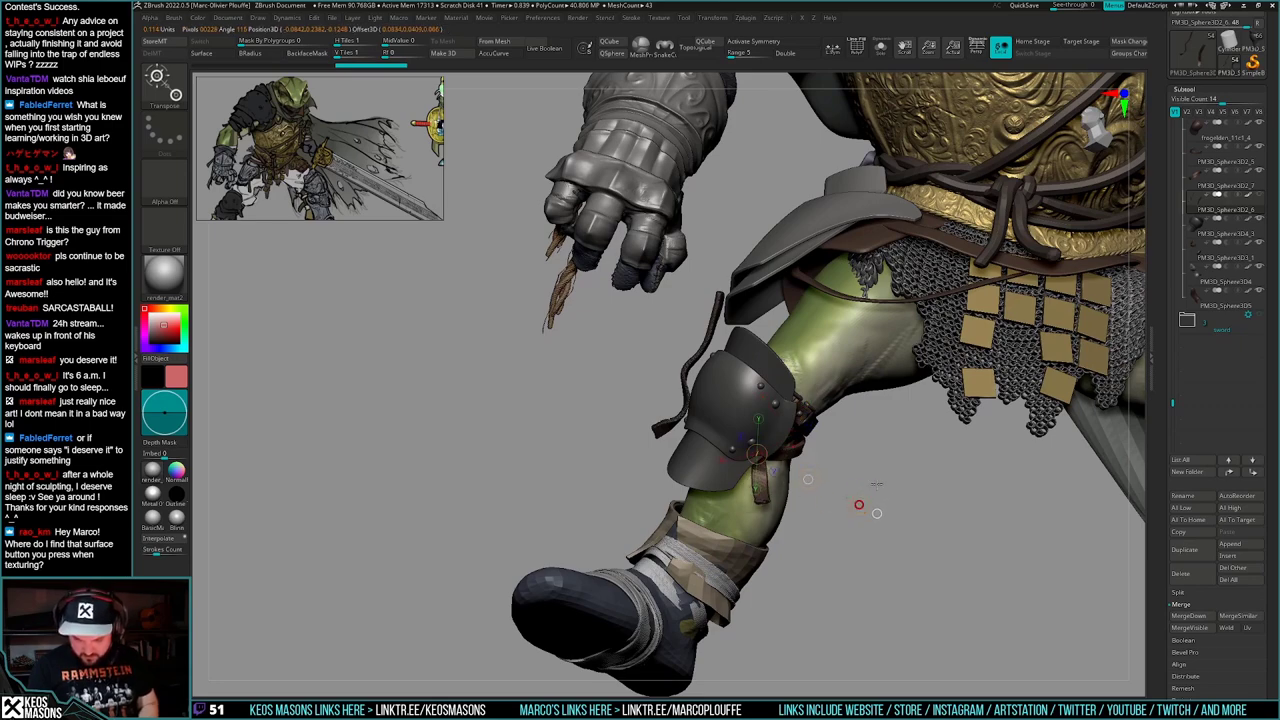
mouse_move(877, 484)
right_mouse_down()
mouse_move(876, 504)
mouse_move(842, 520)
mouse_move(850, 503)
mouse_move(835, 470)
mouse_move(760, 400)
right_mouse_up()
- Shape the inner loose strap with the Move brush so it hangs from the lower inner side of the knee armor
key("q")
key("alt+s")
right_click(748, 391)
key("space")
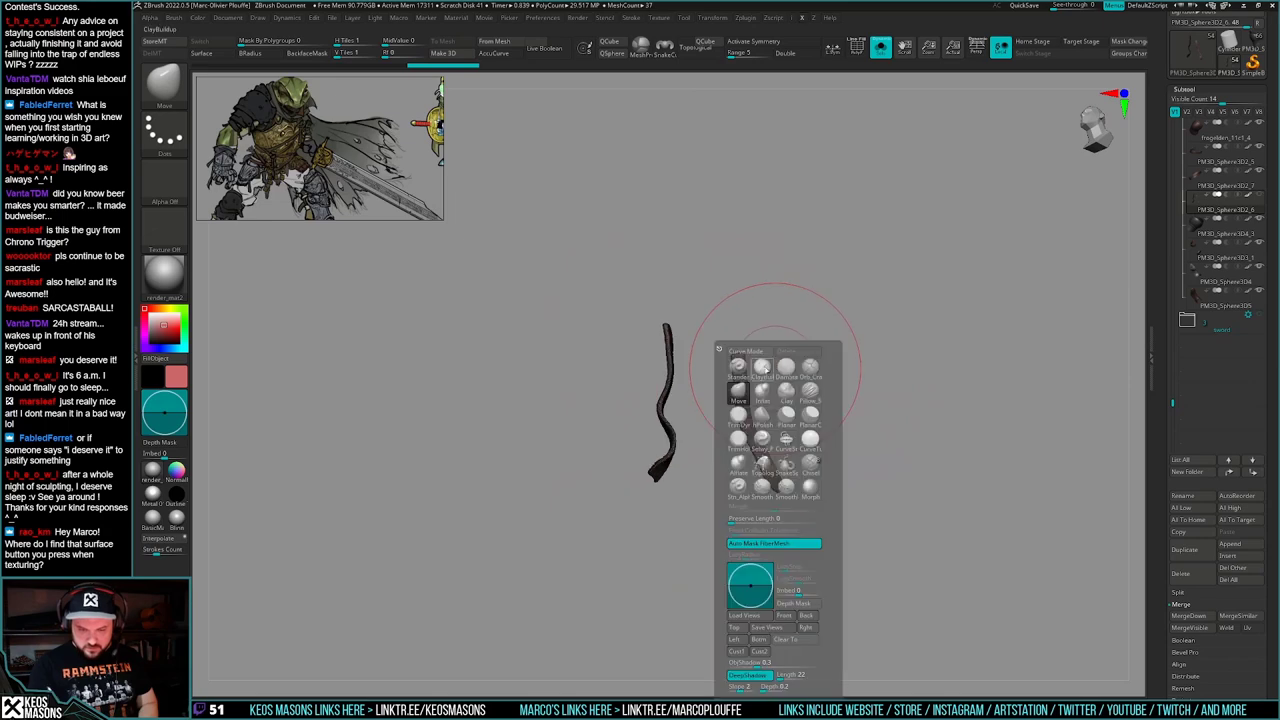
key("b")
right_click(737, 381)
left_click_drag(741, 366, 738, 383)
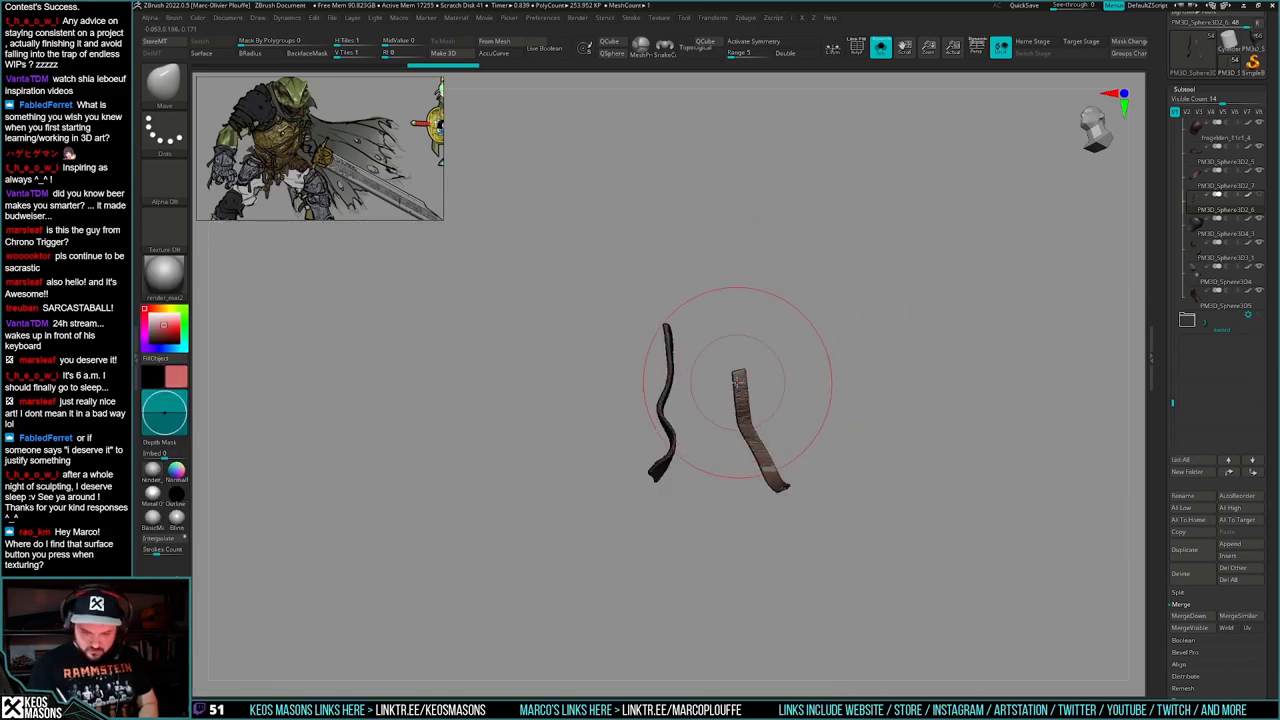
key("alt+s")
right_click_drag(837, 483, 824, 513)
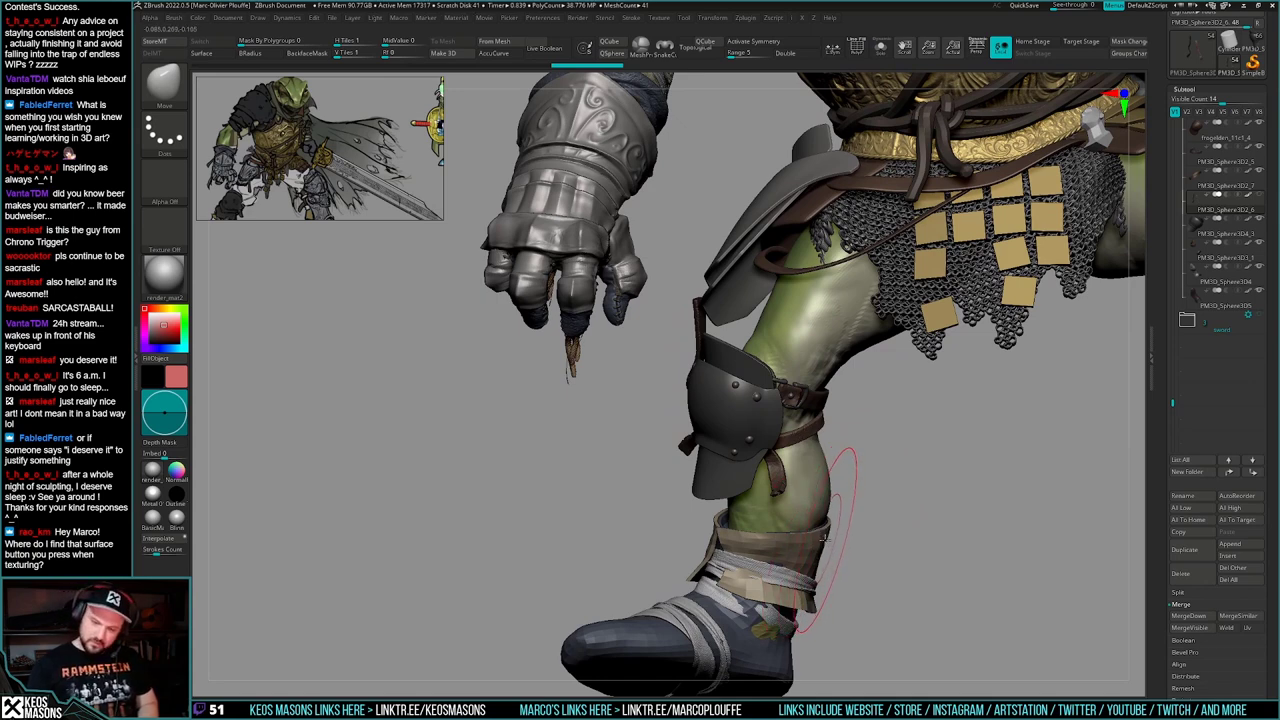
- Isolate the loose straps, mask part of the inner one, and bend its lower end with Transpose
key("ctrl")
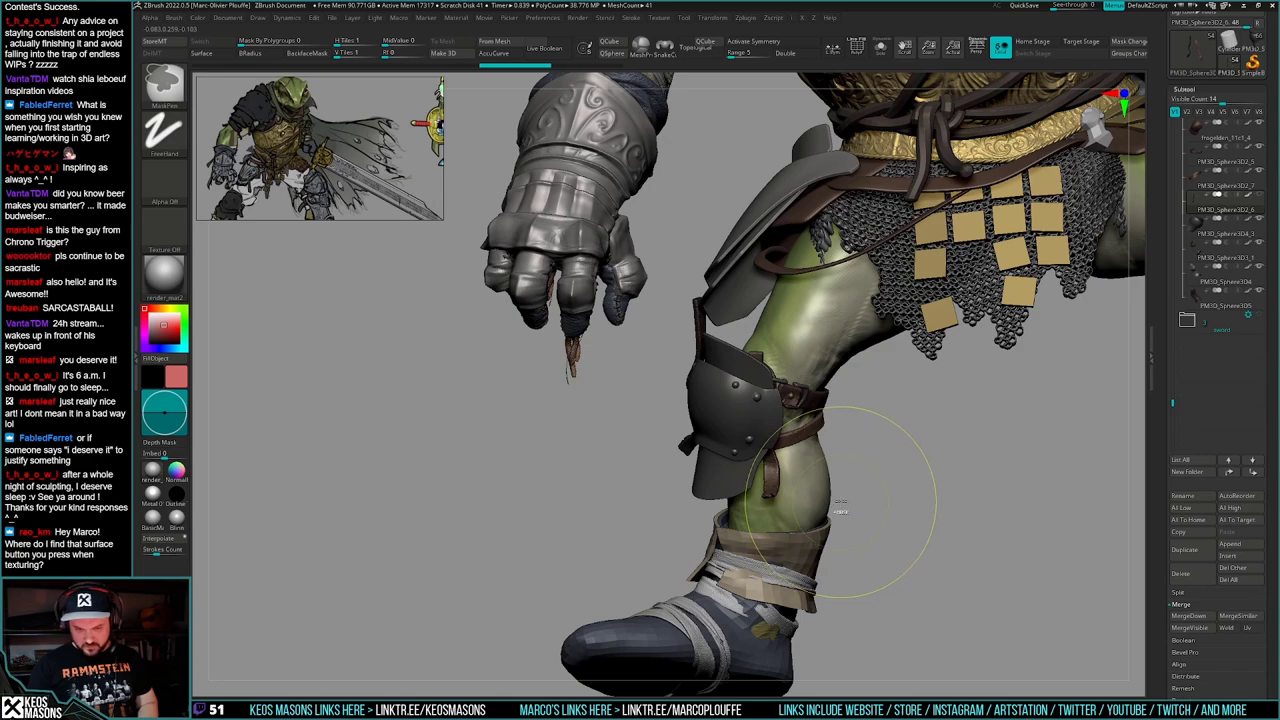
right_click_drag(874, 490, 880, 532, "alt")
mouse_move(880, 532)
right_mouse_down()
mouse_move(769, 393)
mouse_move(783, 515)
right_mouse_up()
key("space")
key("alt+s")
key("space")
key("ctrl")
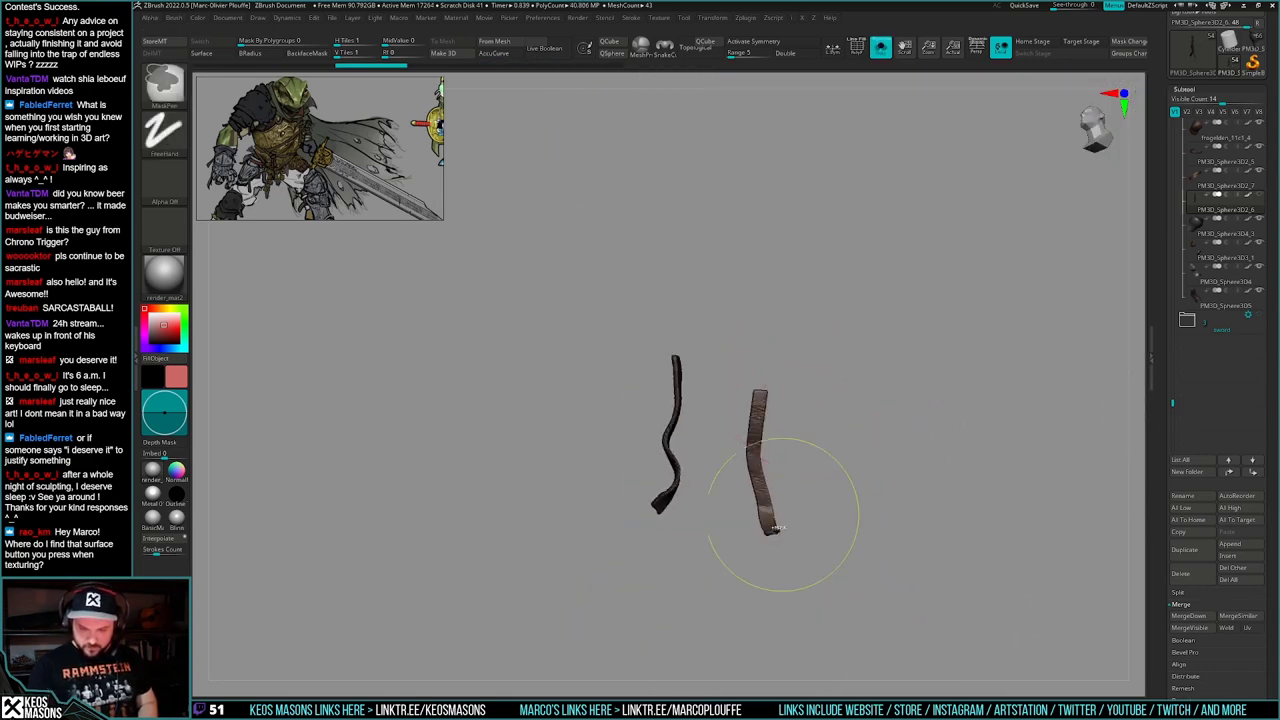
right_click_drag(777, 448, 828, 453)
key("w")
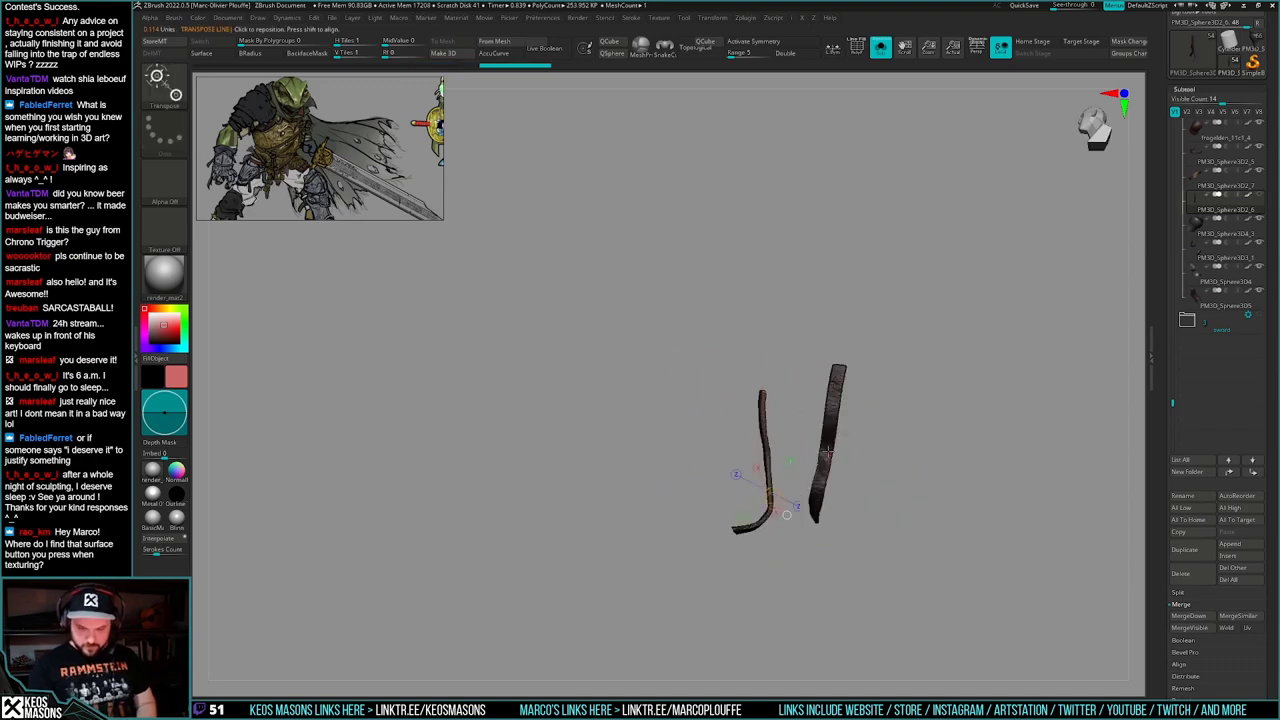
left_click_drag(783, 406, 784, 396)
- Mask the inner loose strap below its upper end and bend that end toward the armor with Transpose
key("q")
key("alt+s")
mouse_move(771, 394)
right_mouse_down()
mouse_move(797, 420)
mouse_move(777, 428)
mouse_move(806, 404)
right_mouse_up()
key("alt+s")
key("w")
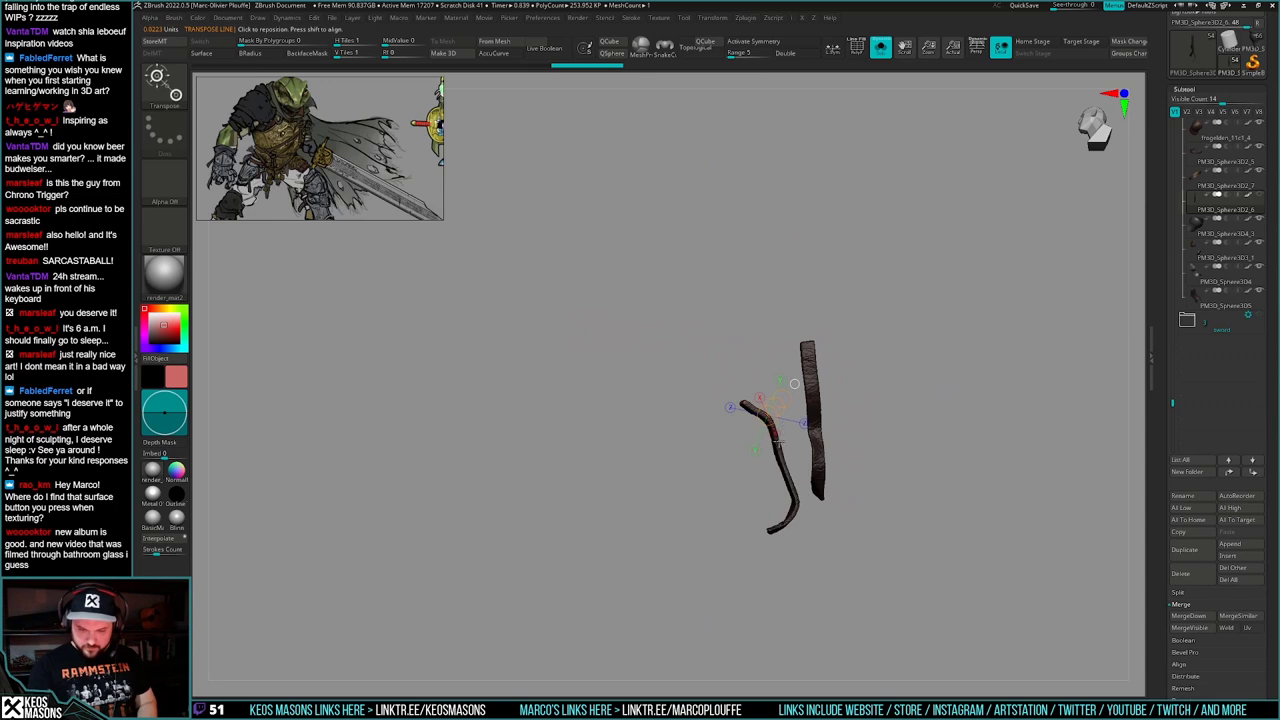
key("q")
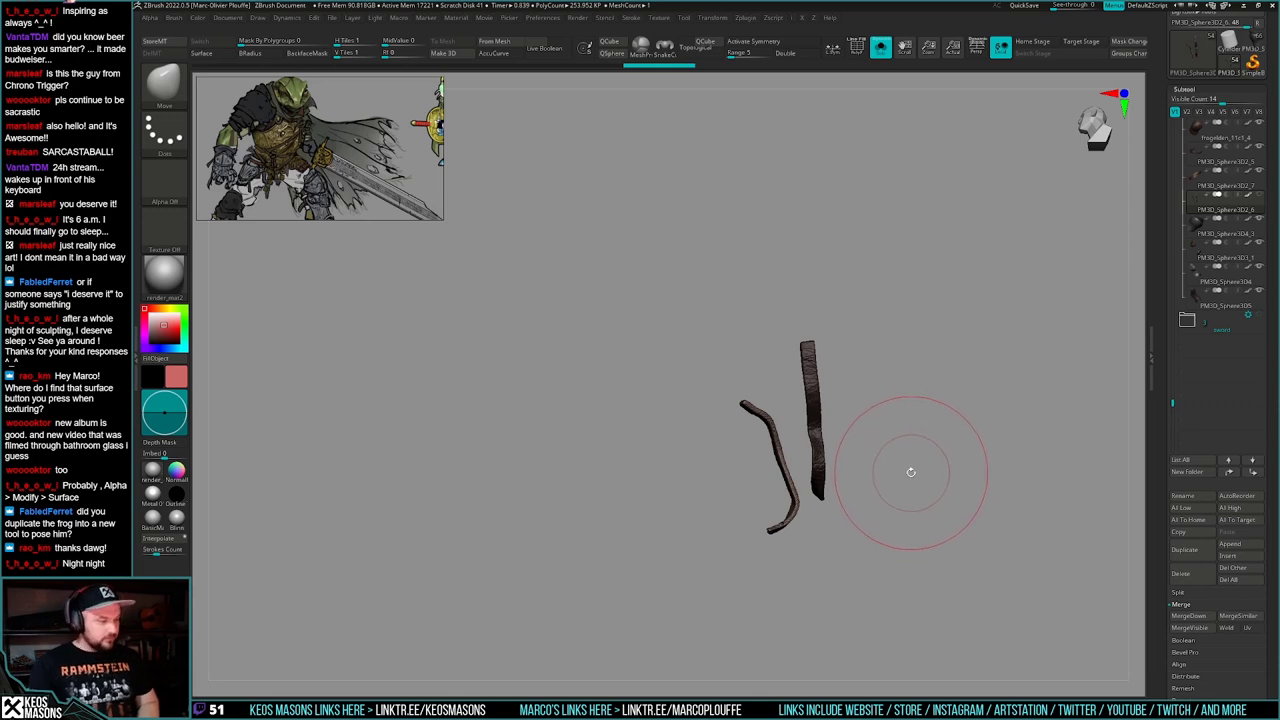
- Mask the strap closer to its upper tip and fold the tip over further with Transpose
mouse_move(902, 471)
right_mouse_down()
mouse_move(781, 407)
mouse_move(760, 420)
mouse_move(800, 430)
mouse_move(722, 416)
mouse_move(759, 418)
mouse_move(764, 434)
mouse_move(742, 428)
mouse_move(805, 411)
mouse_move(760, 416)
mouse_move(803, 434)
mouse_move(734, 366)
mouse_move(779, 416)
right_mouse_up()
key("s")
key("s")
key("s")
key("s")
right_click(765, 414)
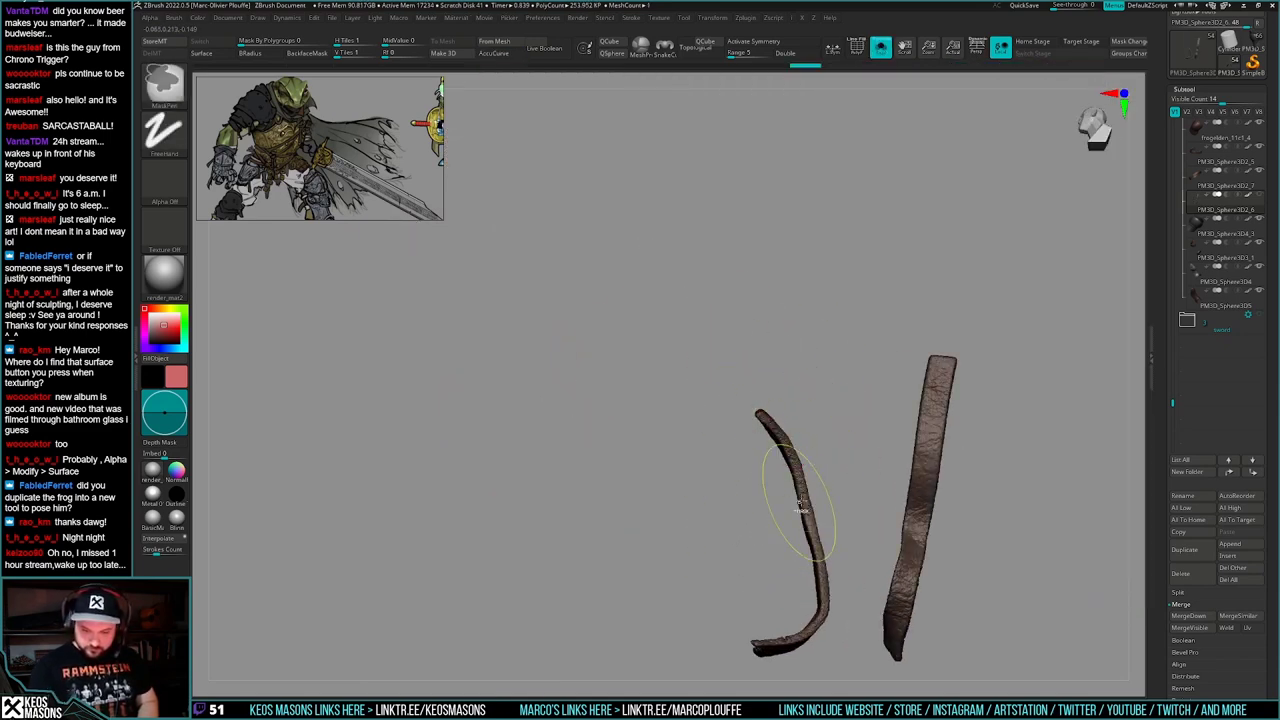
left_click(832, 450, "ctrl")
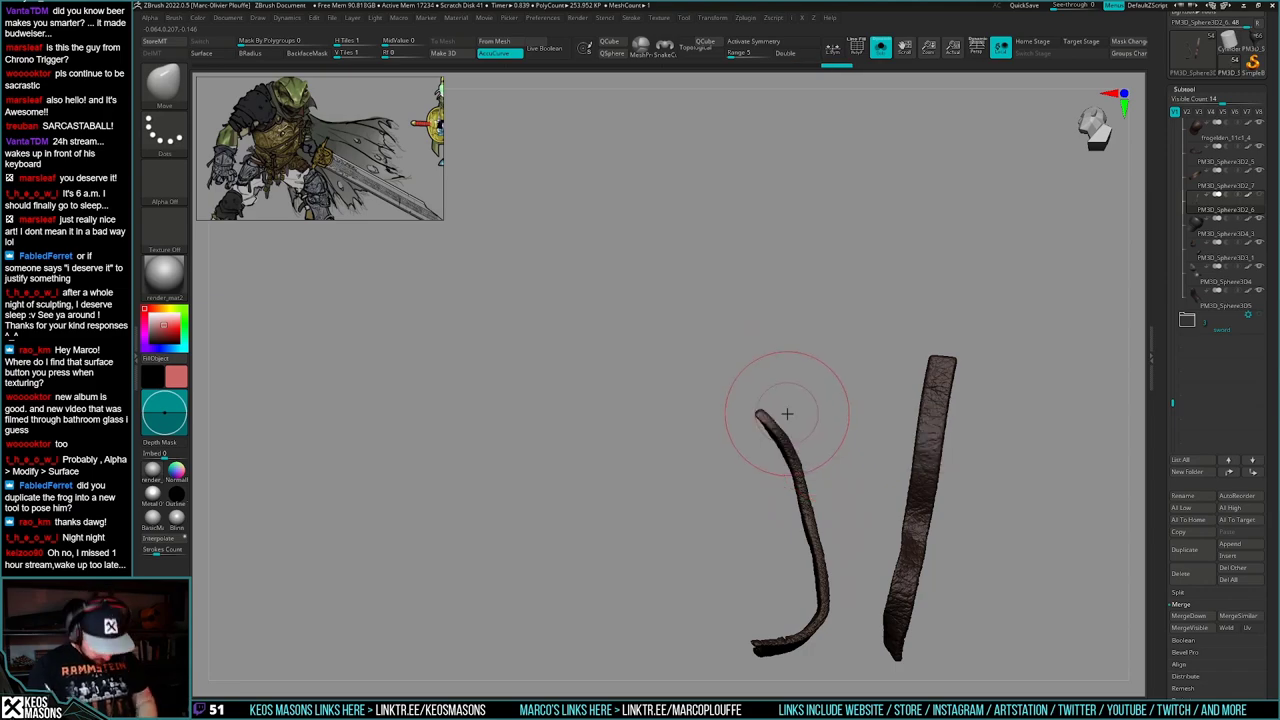
key("w")
key("q")
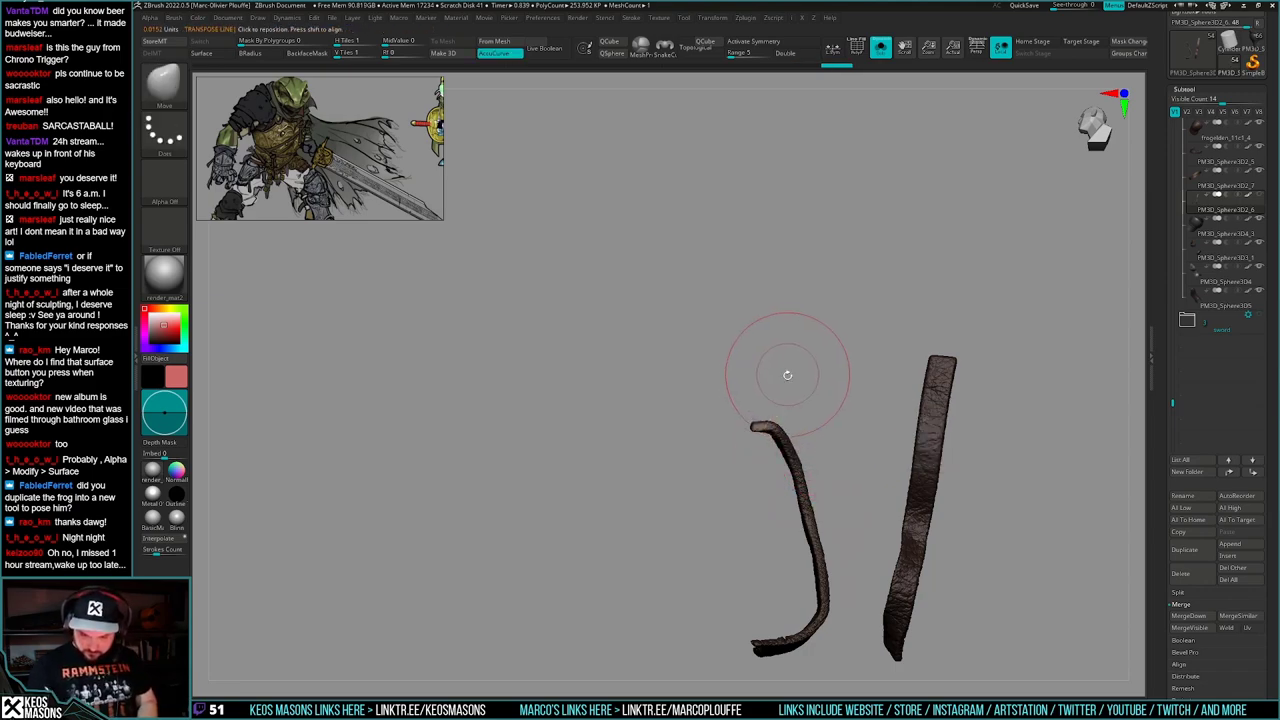
key("s")
mouse_move(786, 371)
right_mouse_down()
mouse_move(889, 474)
mouse_move(840, 467)
mouse_move(752, 405)
mouse_move(774, 427)
mouse_move(758, 440)
mouse_move(765, 405)
mouse_move(862, 430)
mouse_move(780, 462)
mouse_move(835, 468)
mouse_move(900, 517)
mouse_move(886, 503)
mouse_move(855, 519)
mouse_move(886, 484)
mouse_move(873, 474)
mouse_move(878, 488)
mouse_move(800, 482)
mouse_move(716, 430)
right_mouse_up()
- Clear the mask, show the whole figure again, and reposition the loose straps against the right knee armor with Transpose
key("alt+s")
left_click(681, 433, "ctrl")
key("q")
key("alt+s")
key("w")
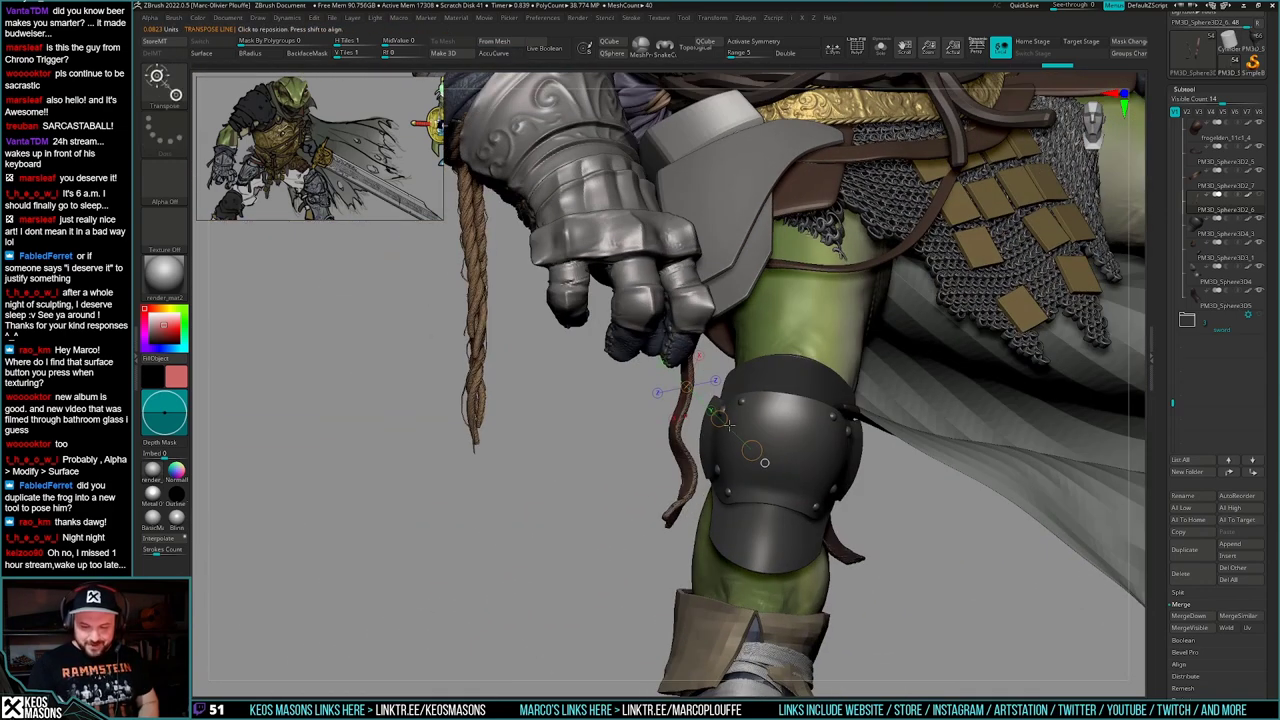
left_click_drag(719, 418, 755, 489)
mouse_move(765, 478)
right_mouse_down()
mouse_move(926, 471)
mouse_move(880, 440)
mouse_move(813, 509)
mouse_move(757, 463)
mouse_move(850, 448)
mouse_move(839, 437)
right_mouse_up()
key("q")
key("w")
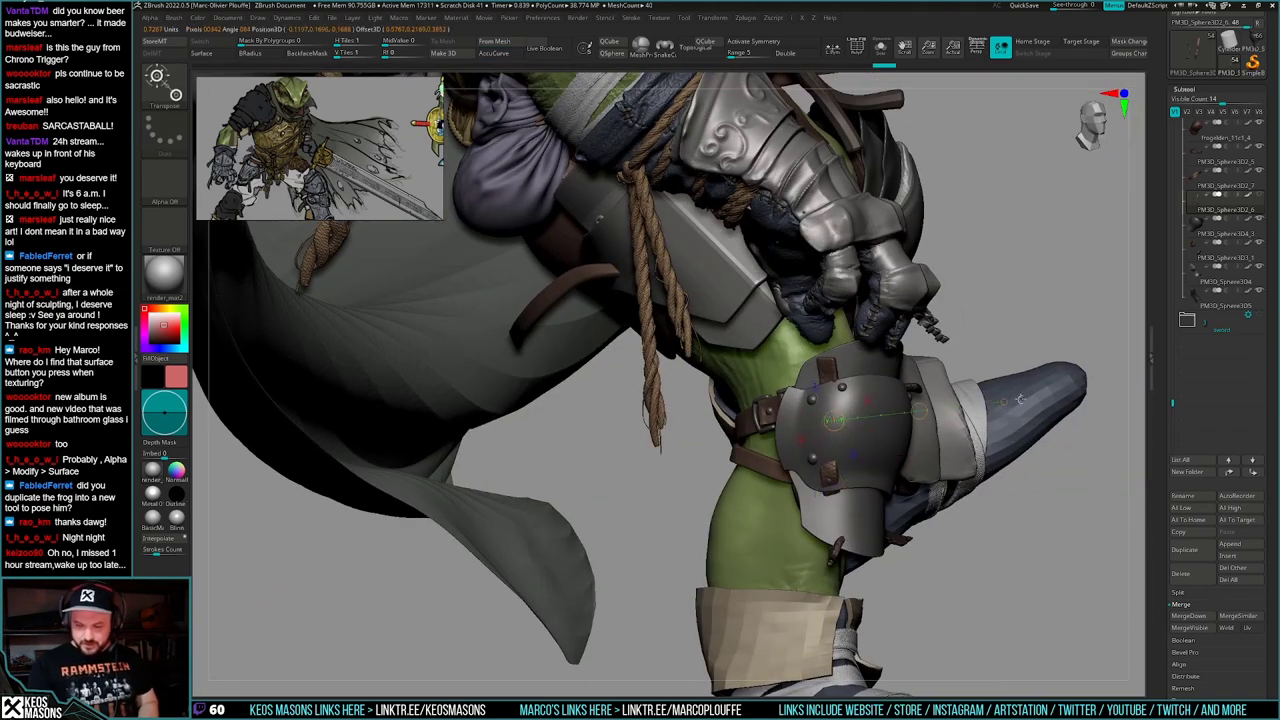
- Undo the last strap change and pull the outer loose strap's lower end into place below the knee plate with the Move brush
key("q")
right_click_drag(1010, 379, 816, 476)
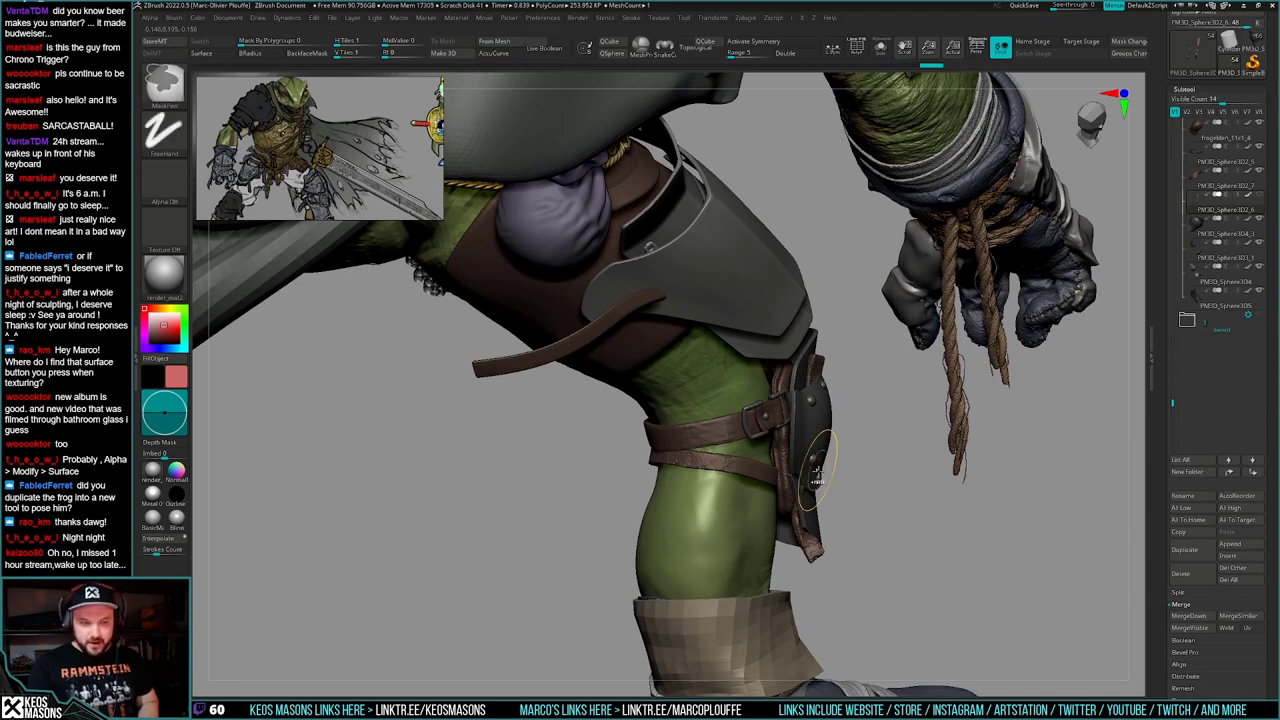
key("ctrl+z")
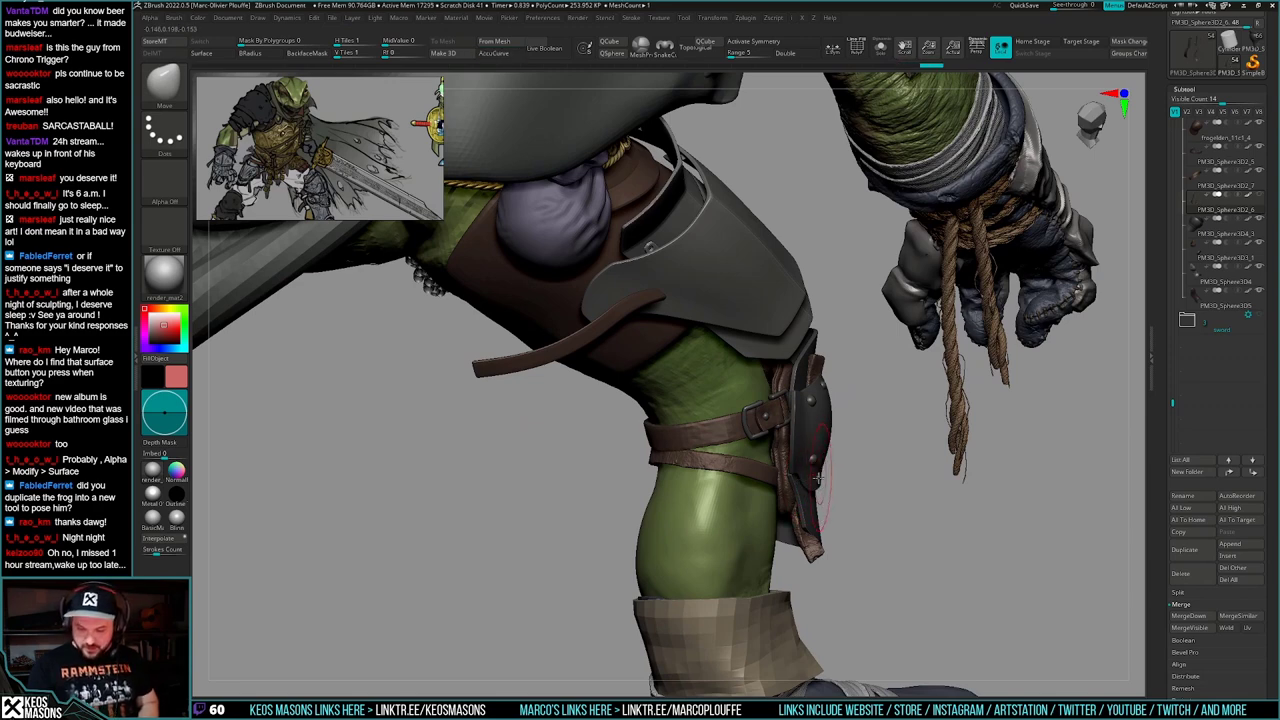
mouse_move(818, 478)
right_mouse_down()
mouse_move(778, 541)
mouse_move(825, 488)
right_mouse_up()
right_click(778, 541)
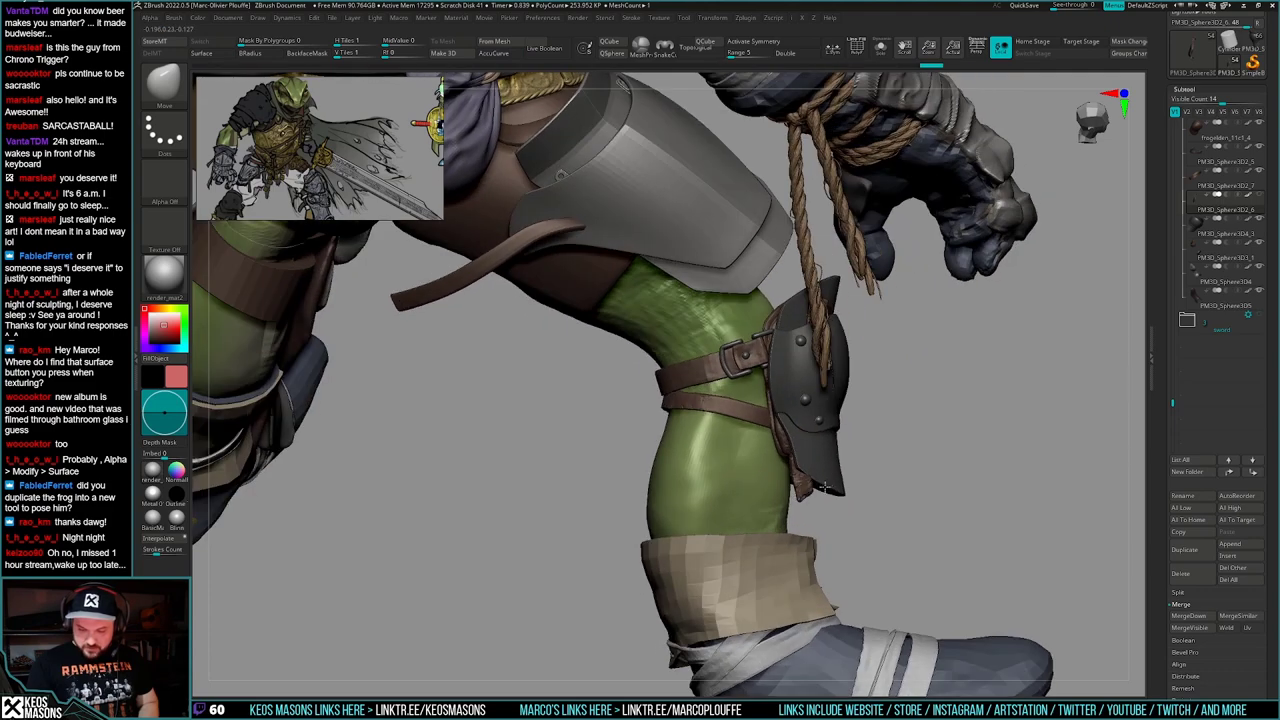
left_click_drag(825, 488, 824, 487)
mouse_move(824, 487)
right_mouse_down()
mouse_move(794, 492)
mouse_move(808, 487)
right_mouse_up()
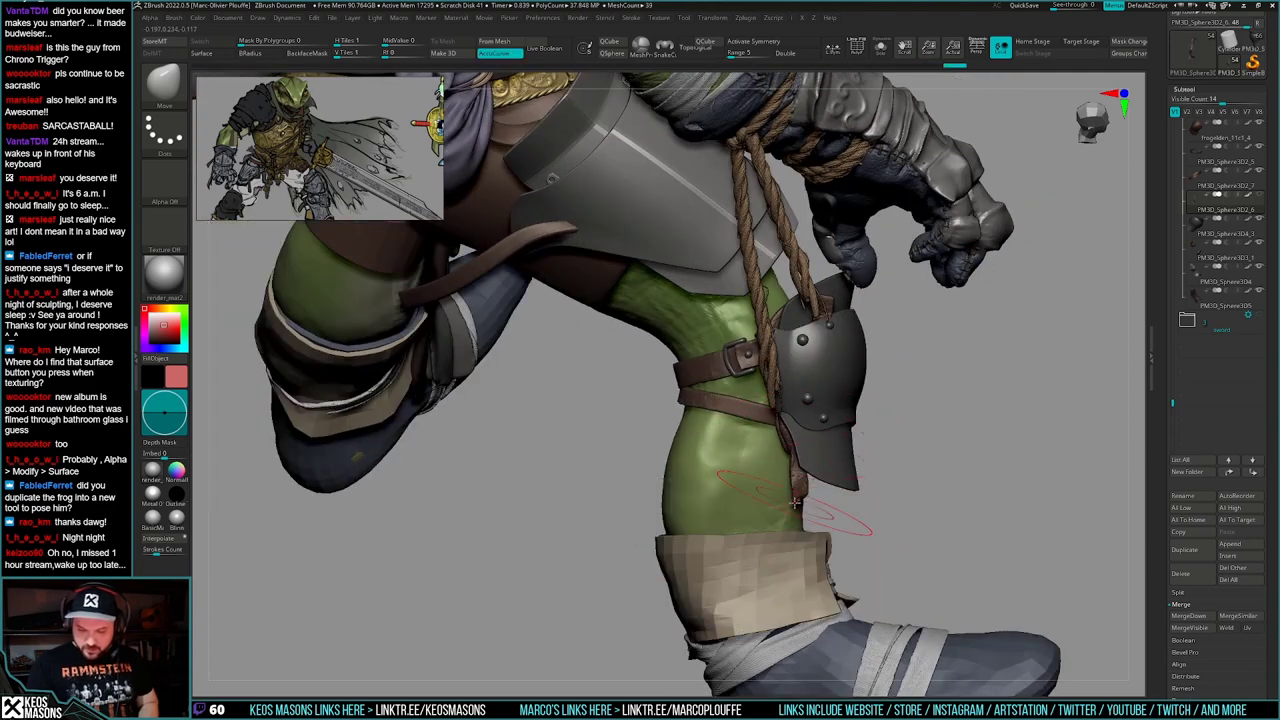
left_click_drag(798, 492, 796, 488)
right_click_drag(796, 488, 845, 455)
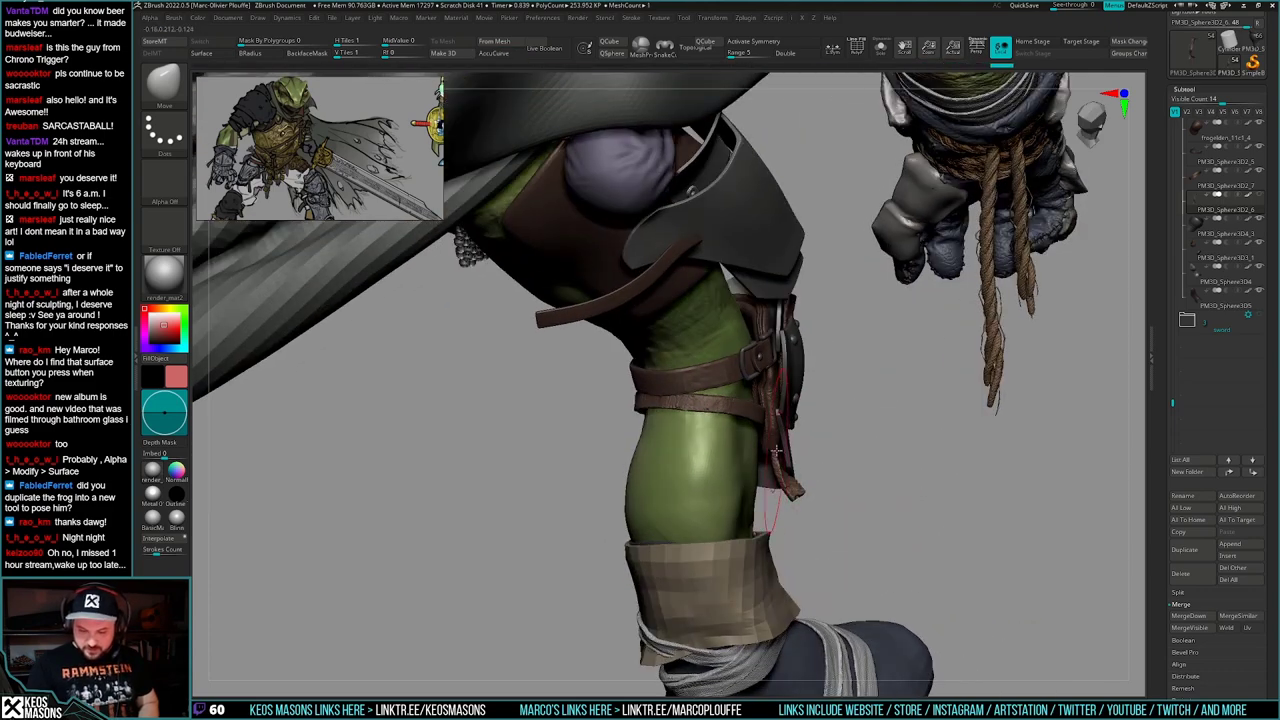
- Refine the outer loose strap's hanging tip with the Move brush so it falls beside the shin
mouse_move(786, 422)
right_mouse_down()
mouse_move(776, 476)
mouse_move(760, 470)
right_mouse_up()
left_click_drag(766, 476, 768, 476)
mouse_move(768, 476)
right_mouse_down()
mouse_move(823, 459)
mouse_move(762, 489)
right_mouse_up()
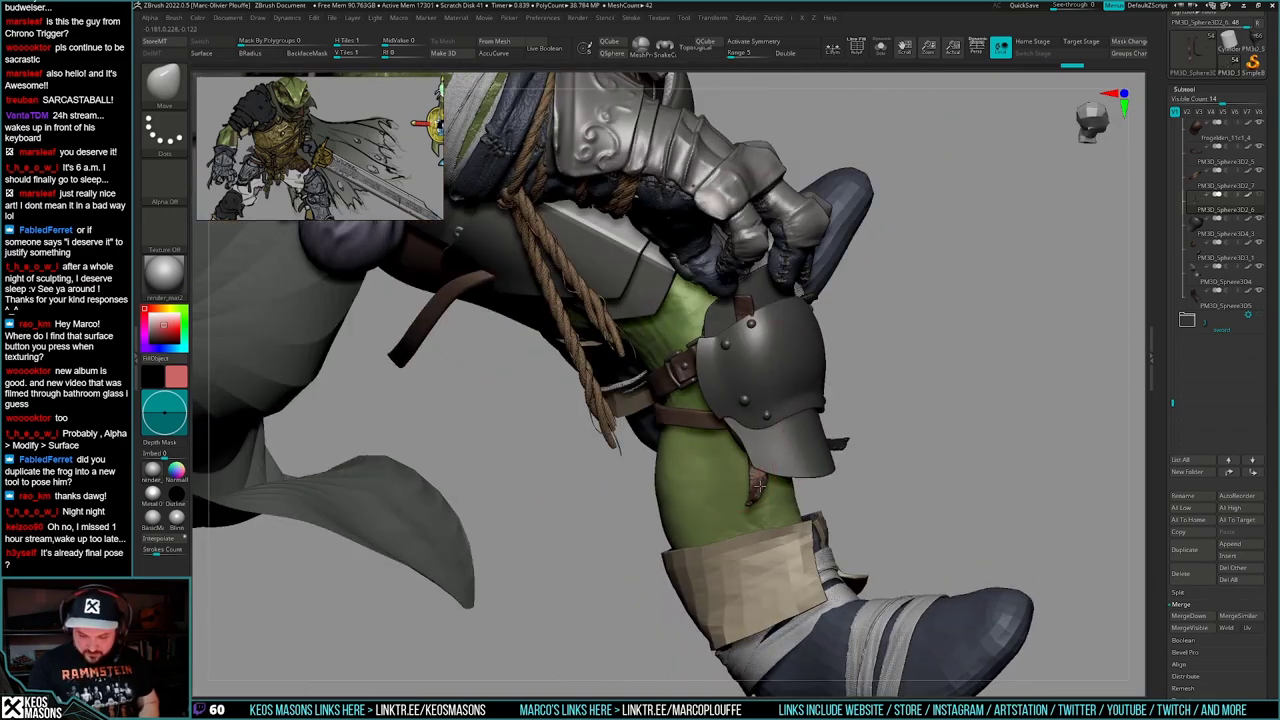
left_click_drag(761, 495, 765, 490)
right_click_drag(765, 490, 931, 463)
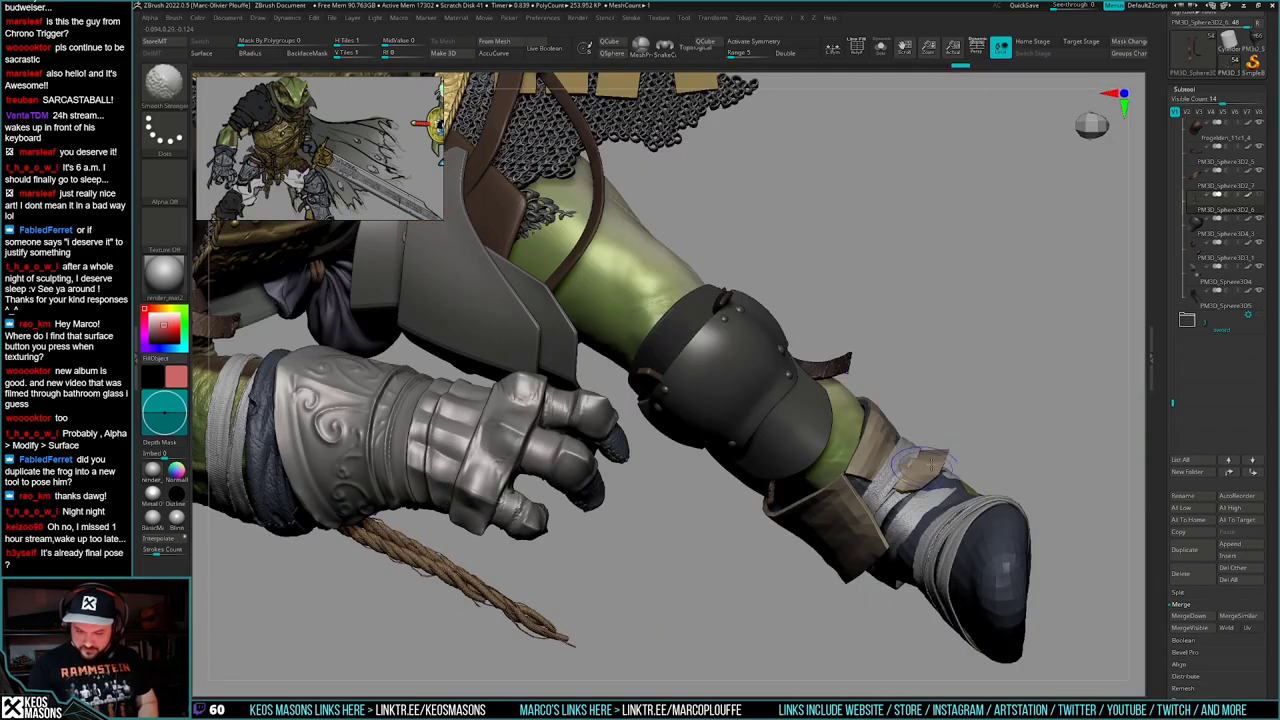
right_click_drag(821, 490, 781, 481)
- Isolate the loose straps and raise the outer one with Transpose so its upper end reaches over the armor's upper plate
key("alt+s")
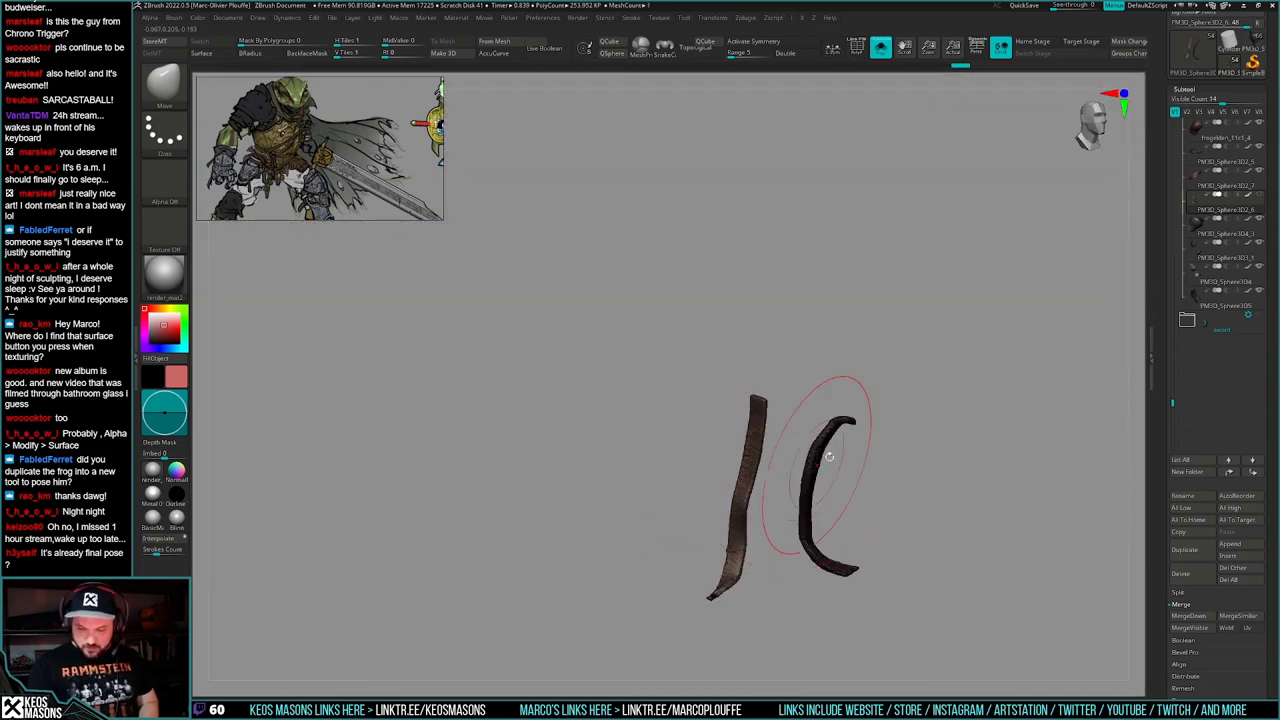
key("r")
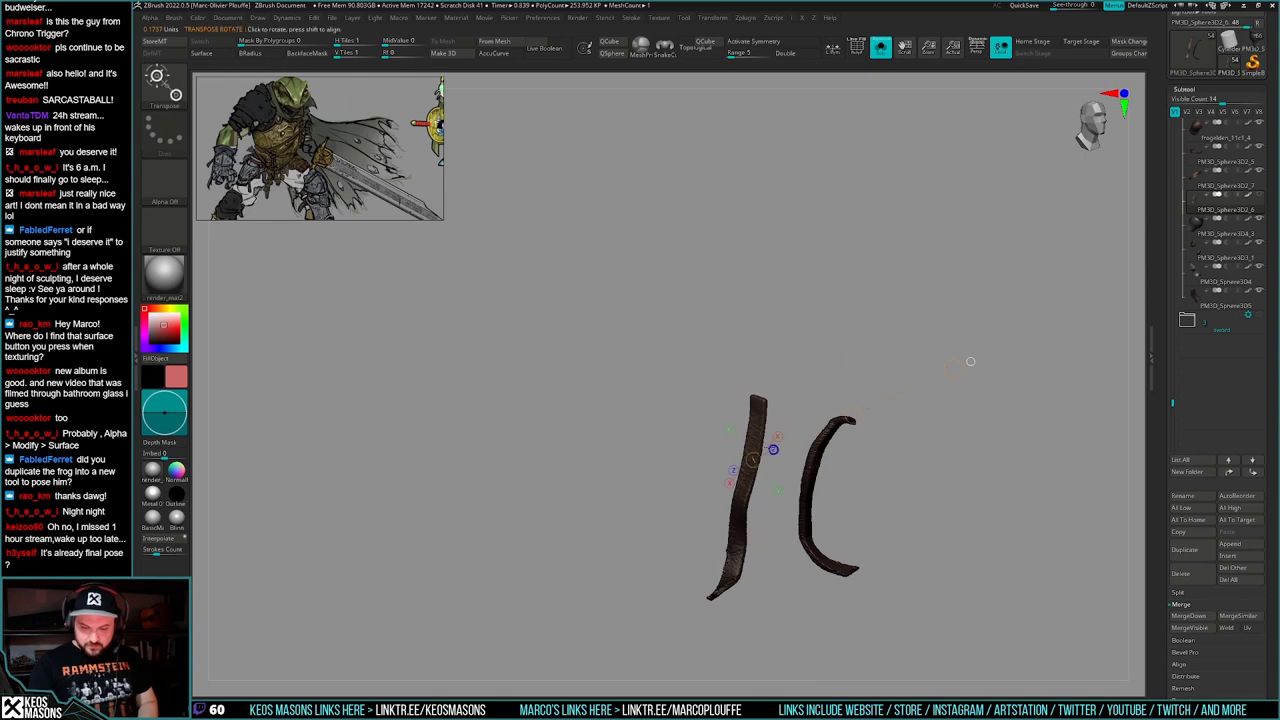
left_click_drag(750, 374, 752, 366)
key("alt+s")
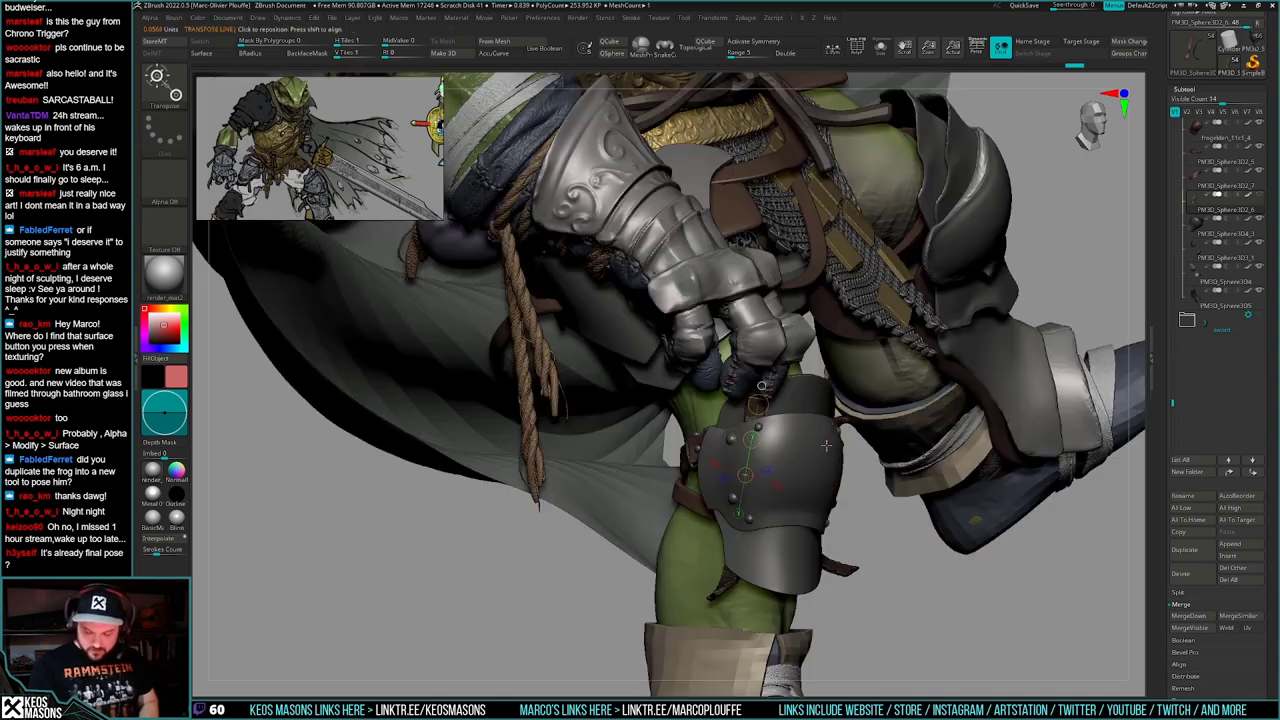
mouse_move(762, 440)
right_mouse_down()
mouse_move(815, 450)
mouse_move(768, 458)
right_mouse_up()
key("alt+s")
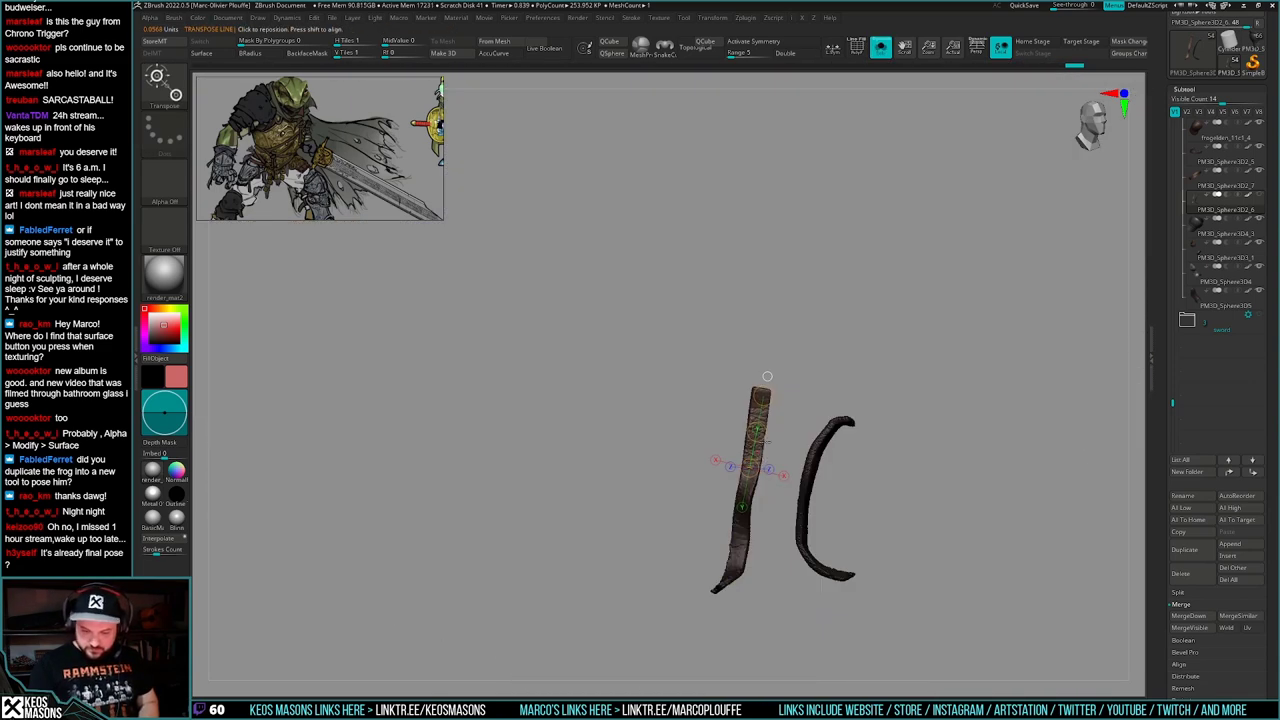
left_click_drag(791, 419, 784, 411)
key("q")
key("alt+s")
right_click_drag(783, 411, 764, 416)
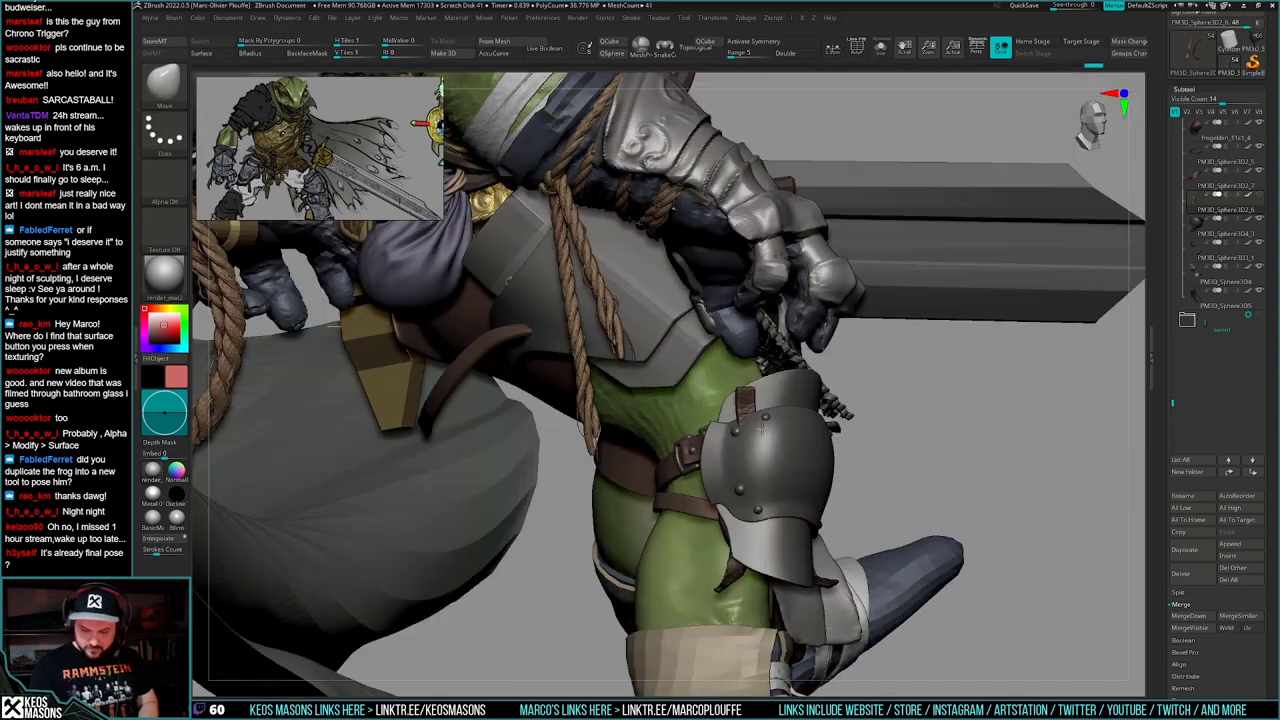
- Fold the outer loose strap's upper tip over the top plate of the knee armor, finishing with the Move brush
key("alt+s")
key("r")
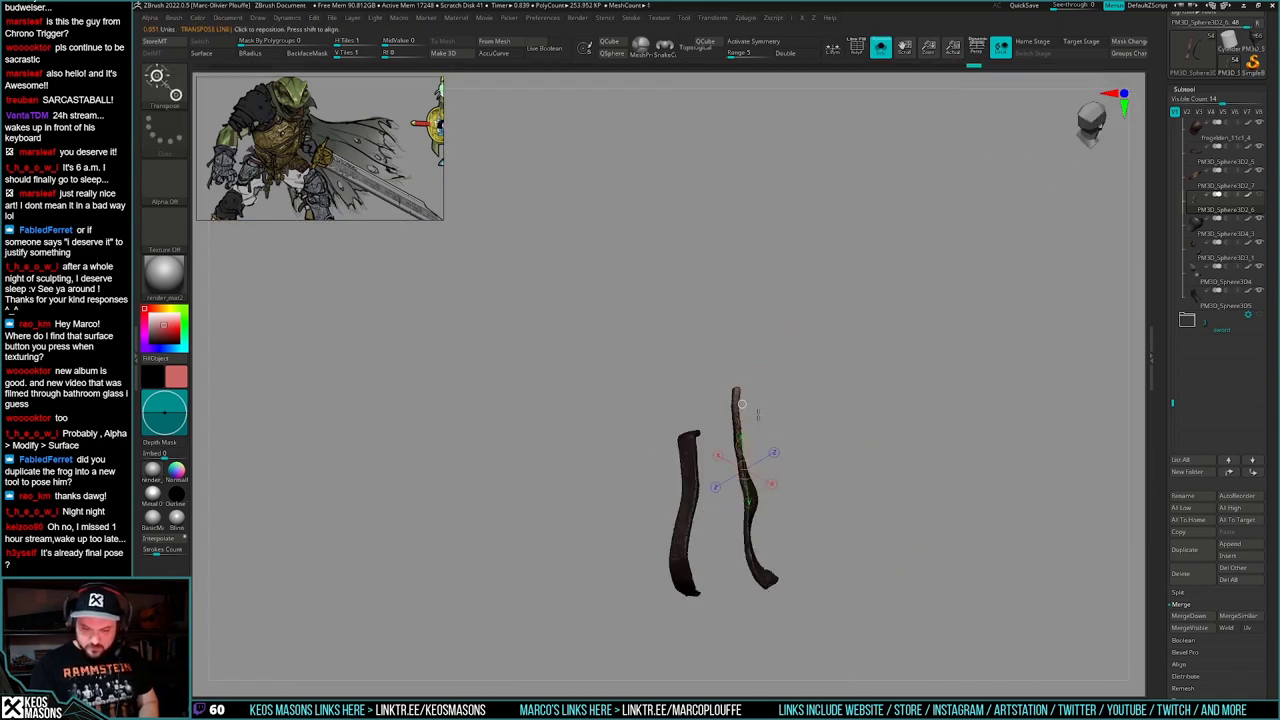
key("q")
key("alt+s")
mouse_move(894, 437)
right_mouse_down()
mouse_move(843, 474)
mouse_move(812, 468)
mouse_move(880, 438)
mouse_move(835, 408)
mouse_move(745, 402)
mouse_move(772, 430)
mouse_move(858, 335)
mouse_move(822, 410)
mouse_move(868, 470)
mouse_move(872, 520)
mouse_move(886, 524)
mouse_move(878, 554)
mouse_move(861, 580)
mouse_move(776, 540)
right_mouse_up()
right_click(772, 430)
right_click(727, 416)
right_click(722, 408)
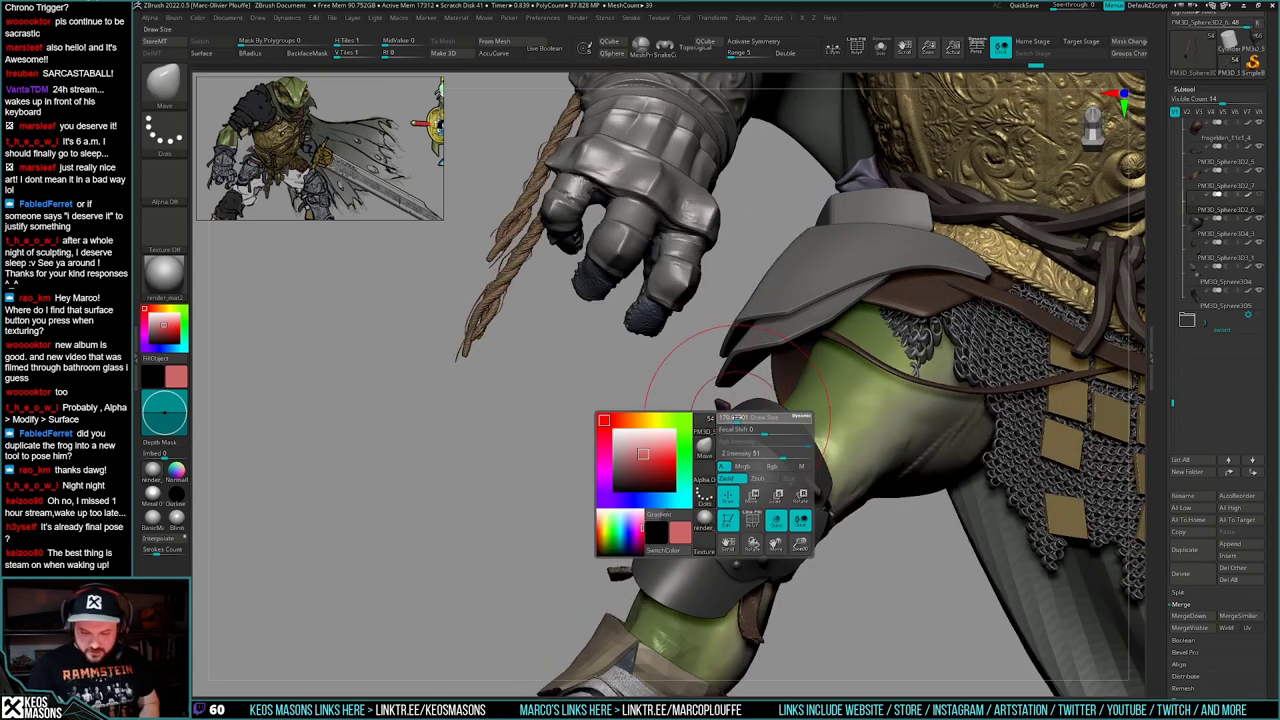
mouse_move(738, 469)
right_mouse_down()
mouse_move(805, 486)
mouse_move(690, 478)
mouse_move(755, 428)
mouse_move(915, 480)
mouse_move(875, 485)
mouse_move(985, 468)
mouse_move(894, 460)
mouse_move(849, 486)
mouse_move(880, 472)
right_mouse_up()
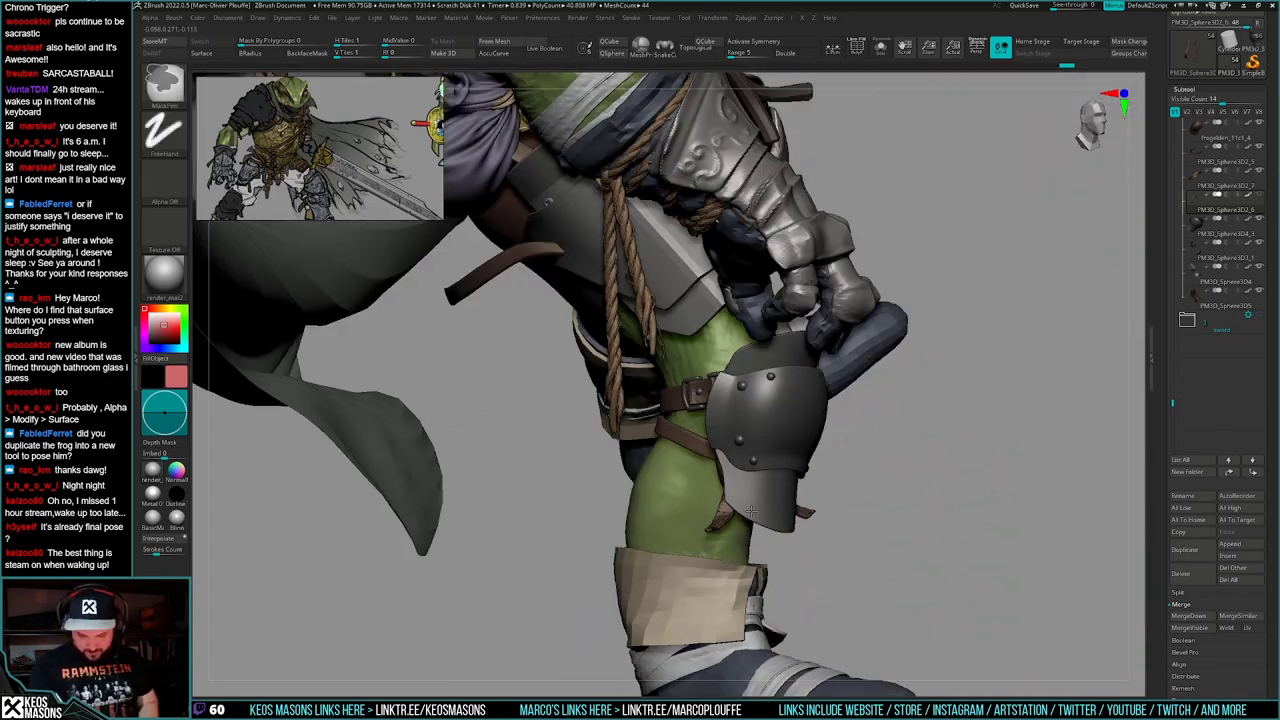
- Isolate the two loose straps and adjust the outer one's placement with Transpose
key("s")
key("r")
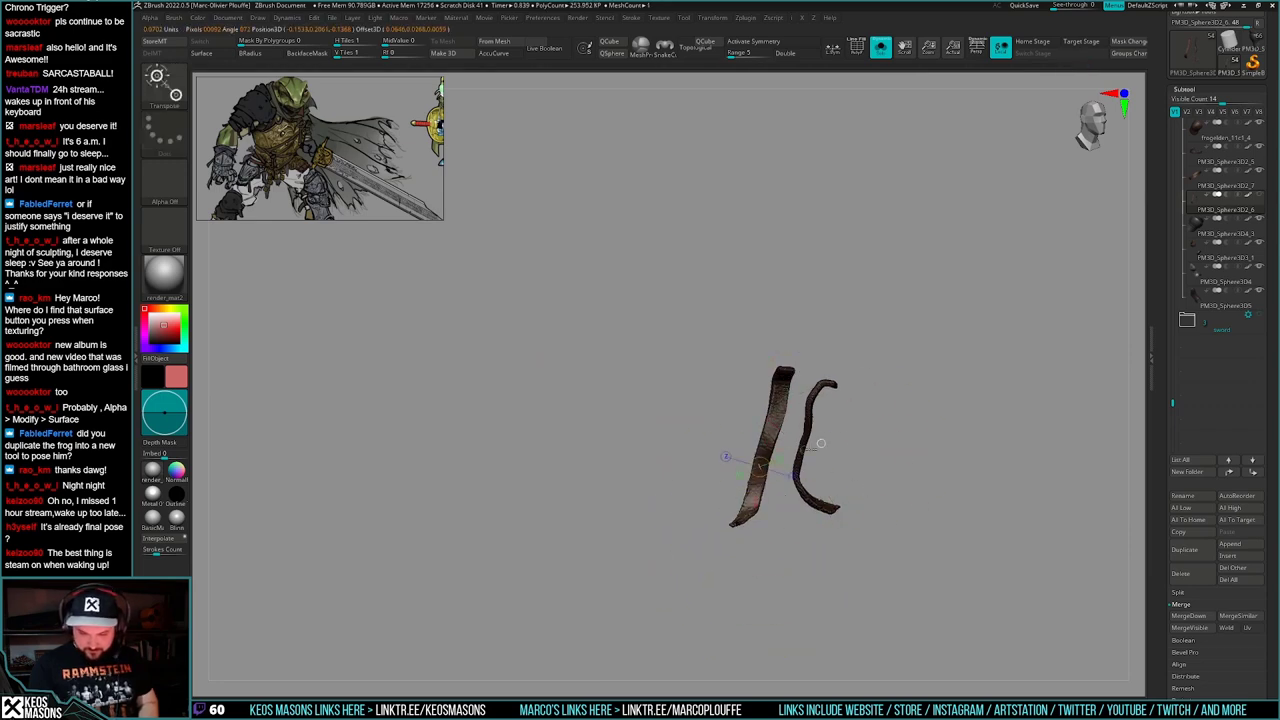
key("s")
key("q")
mouse_move(883, 468)
right_mouse_down()
mouse_move(951, 471)
mouse_move(938, 453)
right_mouse_up()
right_click_drag(751, 447, 754, 415, "ctrl")
right_click_drag(754, 415, 665, 455)
right_click_drag(915, 526, 845, 459)
- Select the lower strap around the knee and load the leathercracks brush from the geralt tools folder
left_click(846, 481, "alt")
key("b")
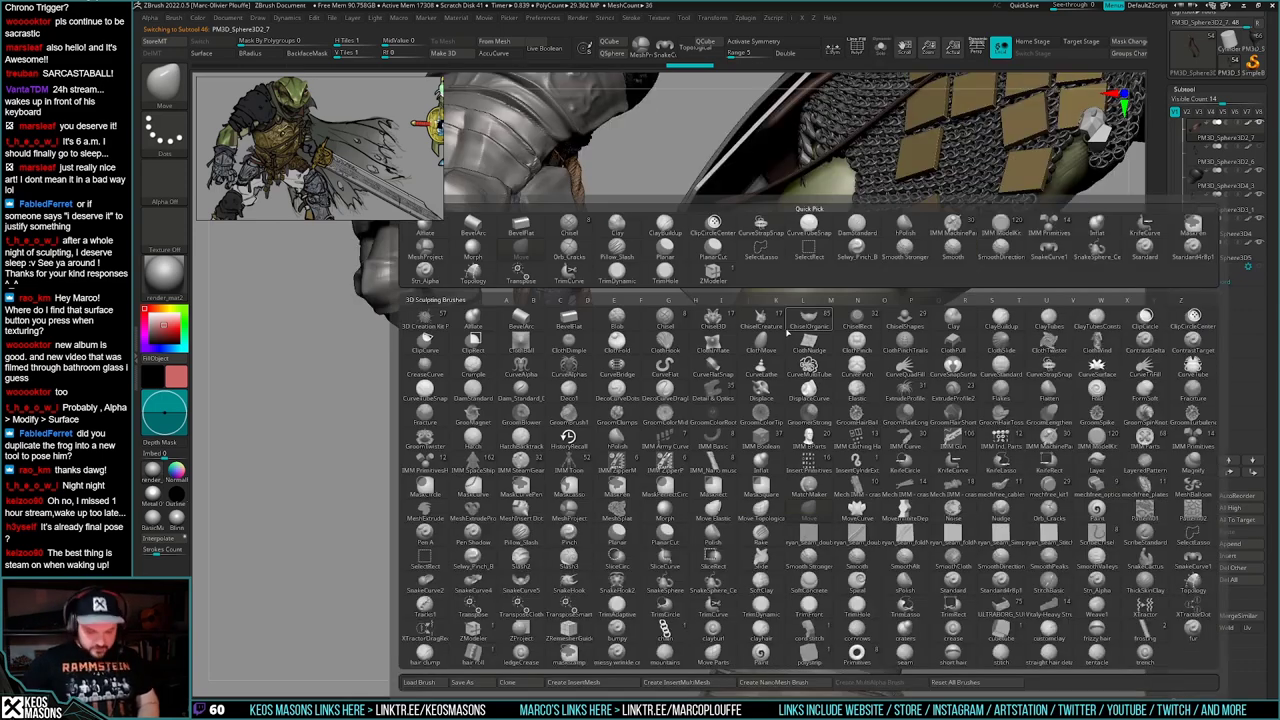
key("m")
key("v")
key("b")
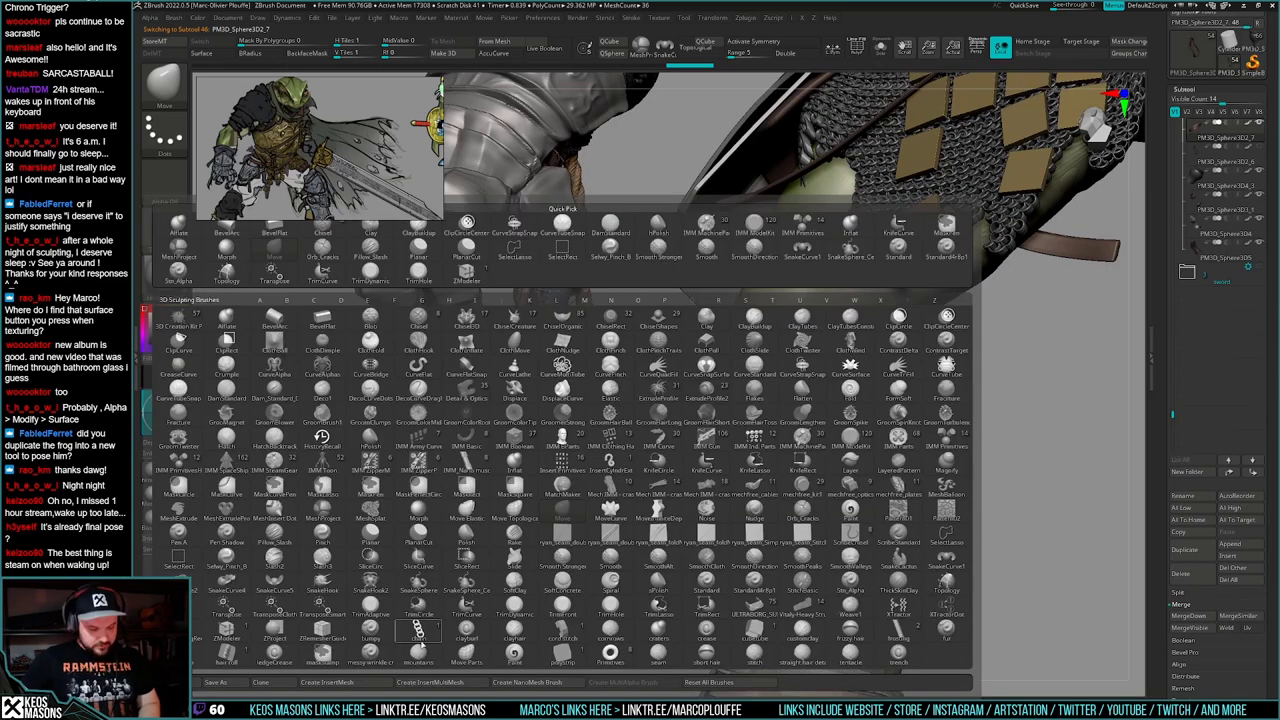
left_click(193, 684)
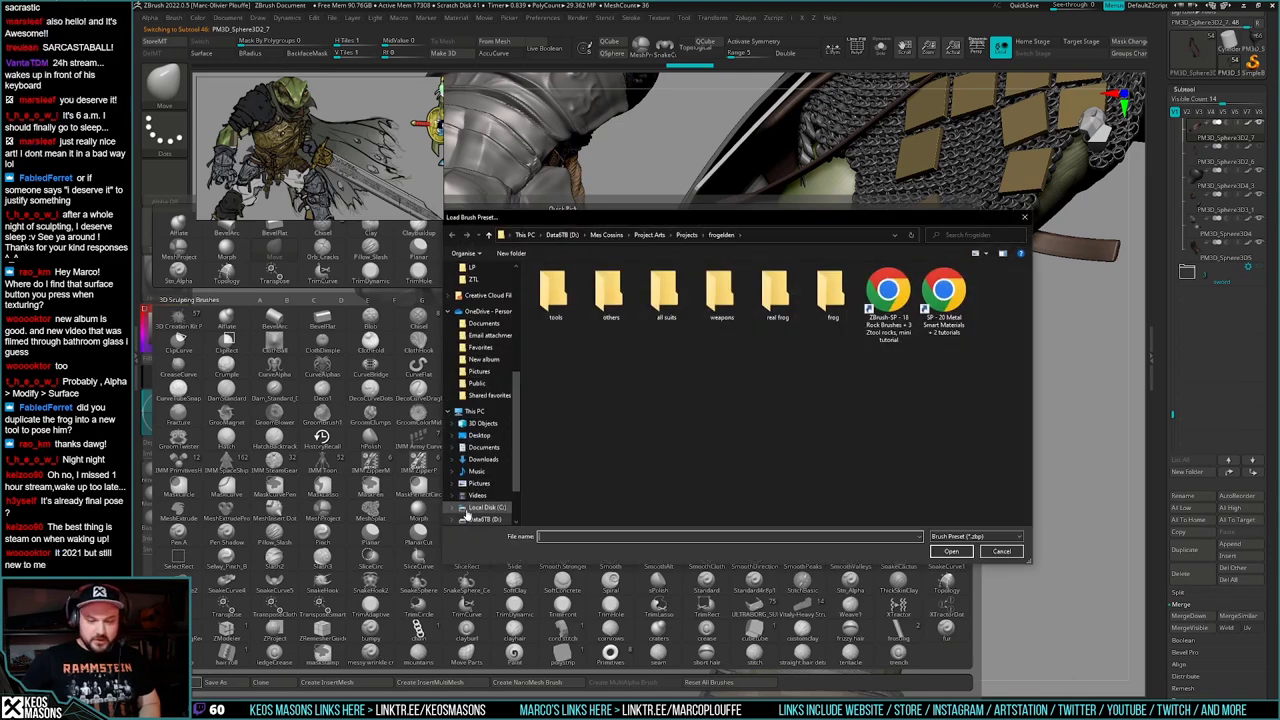
double_click(553, 293)
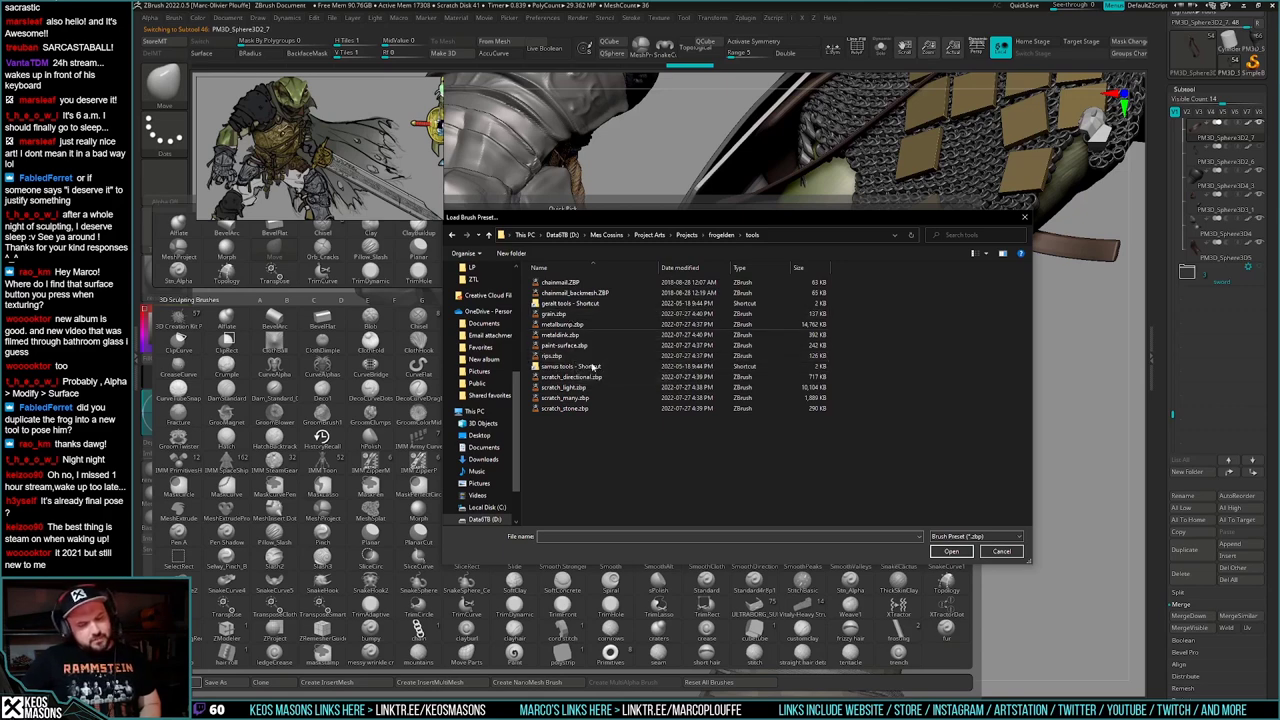
double_click(570, 303)
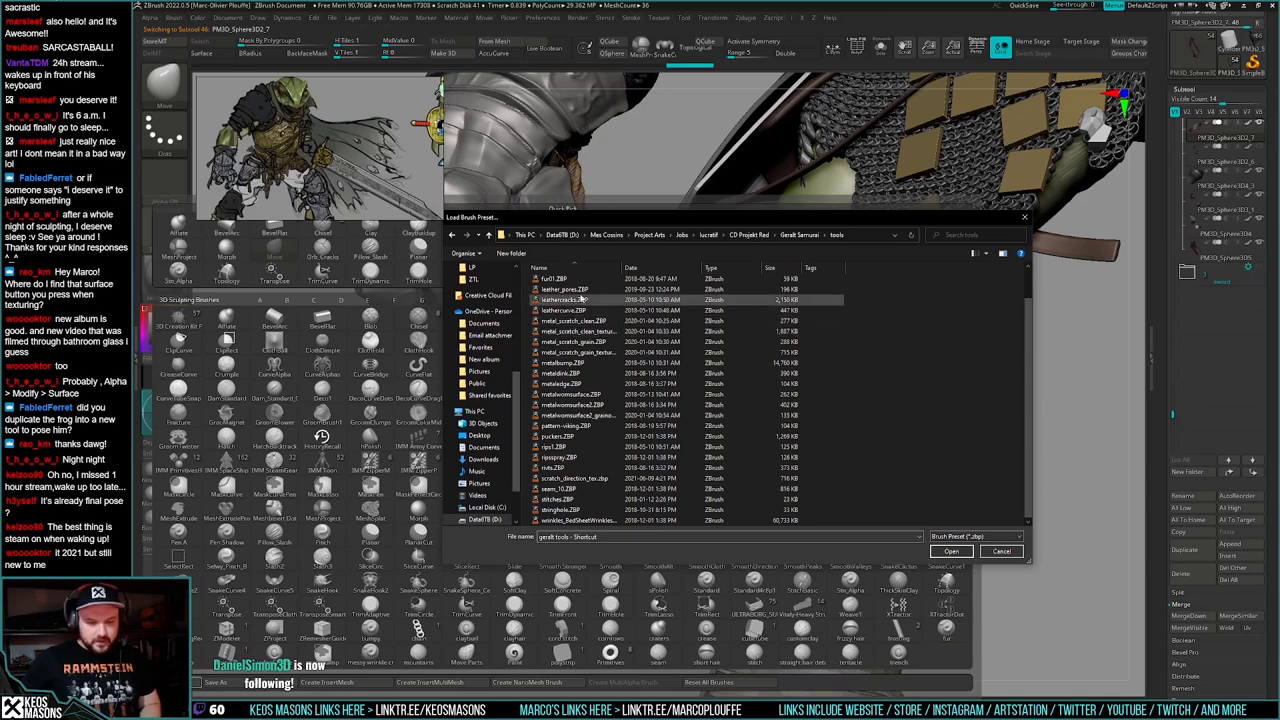
left_click(575, 300)
double_click(583, 302)
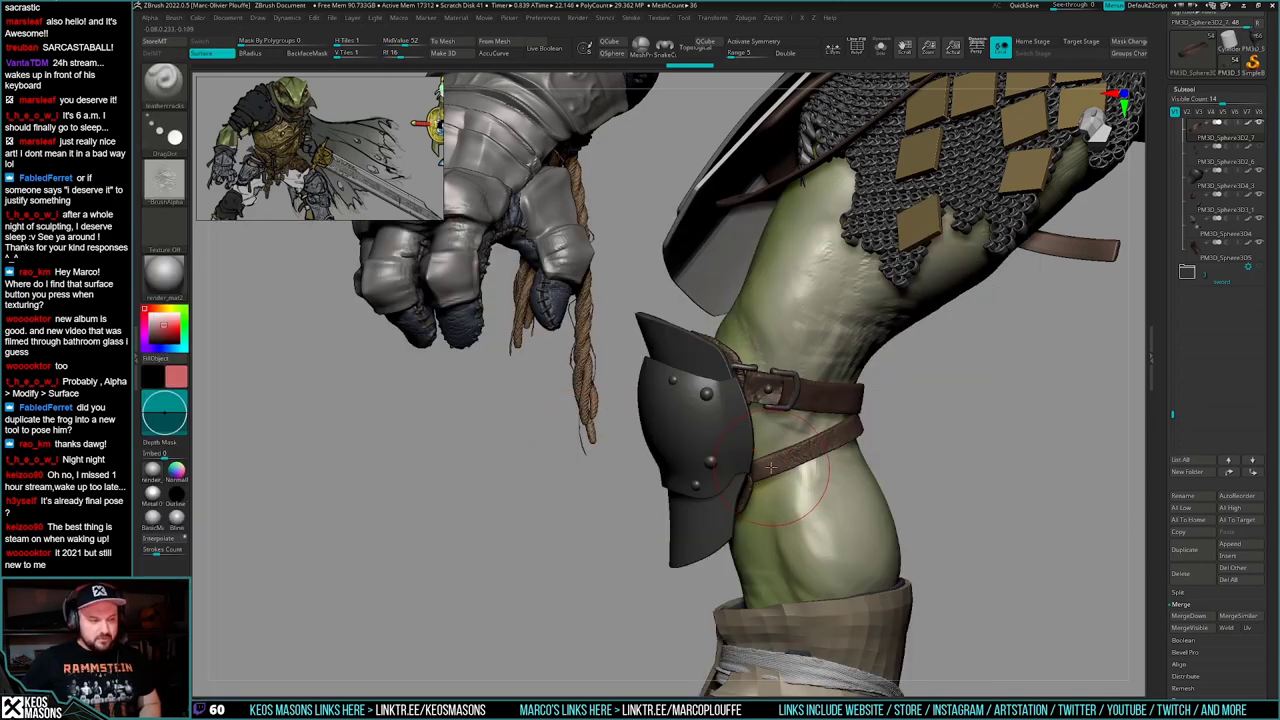
- Load the leathercurve brush and sculpt worn relief into the isolated lower knee strap's inner side
key("b")
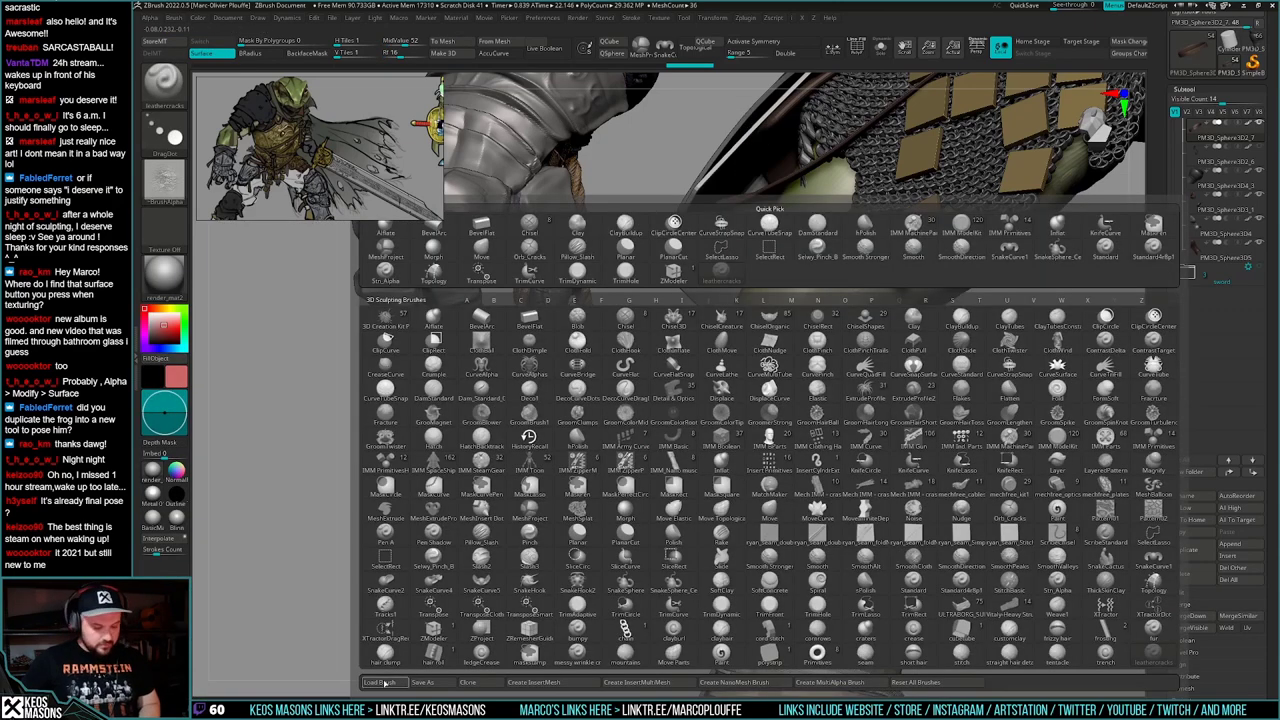
double_click(577, 345)
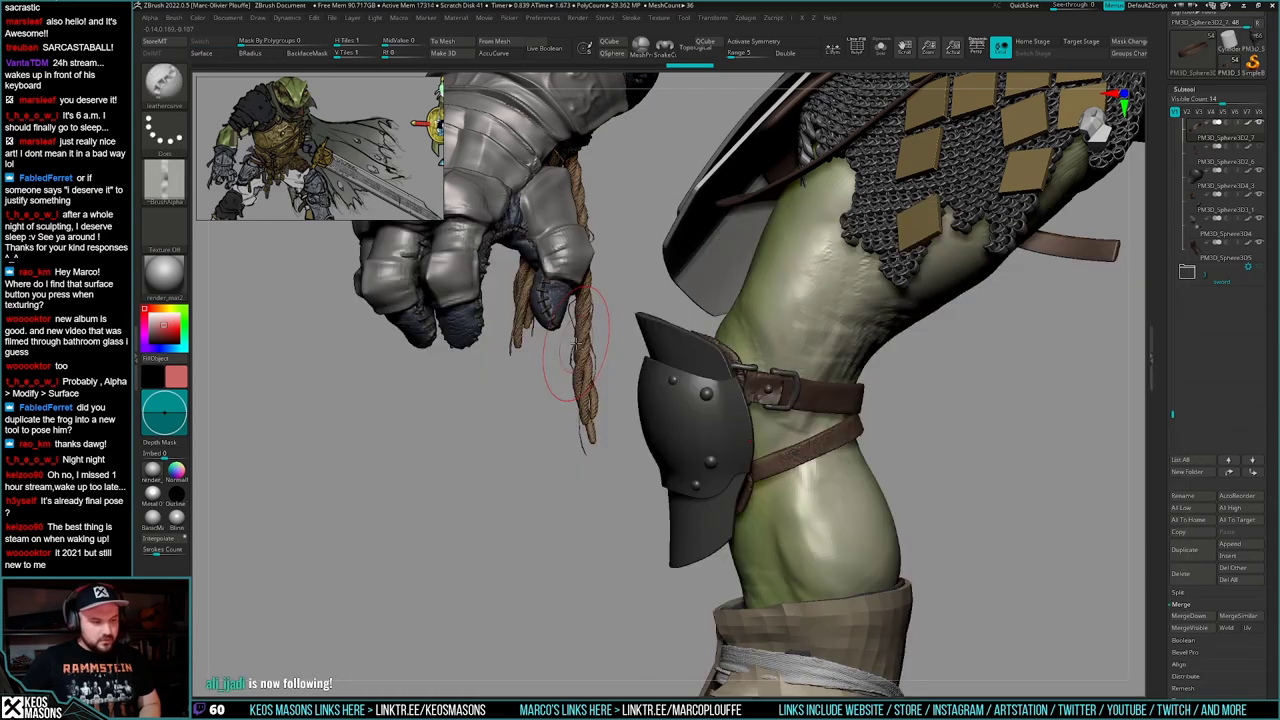
mouse_move(826, 487)
right_mouse_down()
mouse_move(780, 448)
mouse_move(764, 465)
mouse_move(775, 462)
right_mouse_up()
key("alt+s")
key("space")
left_click_drag(775, 462, 772, 462)
right_click_drag(773, 457, 781, 466)
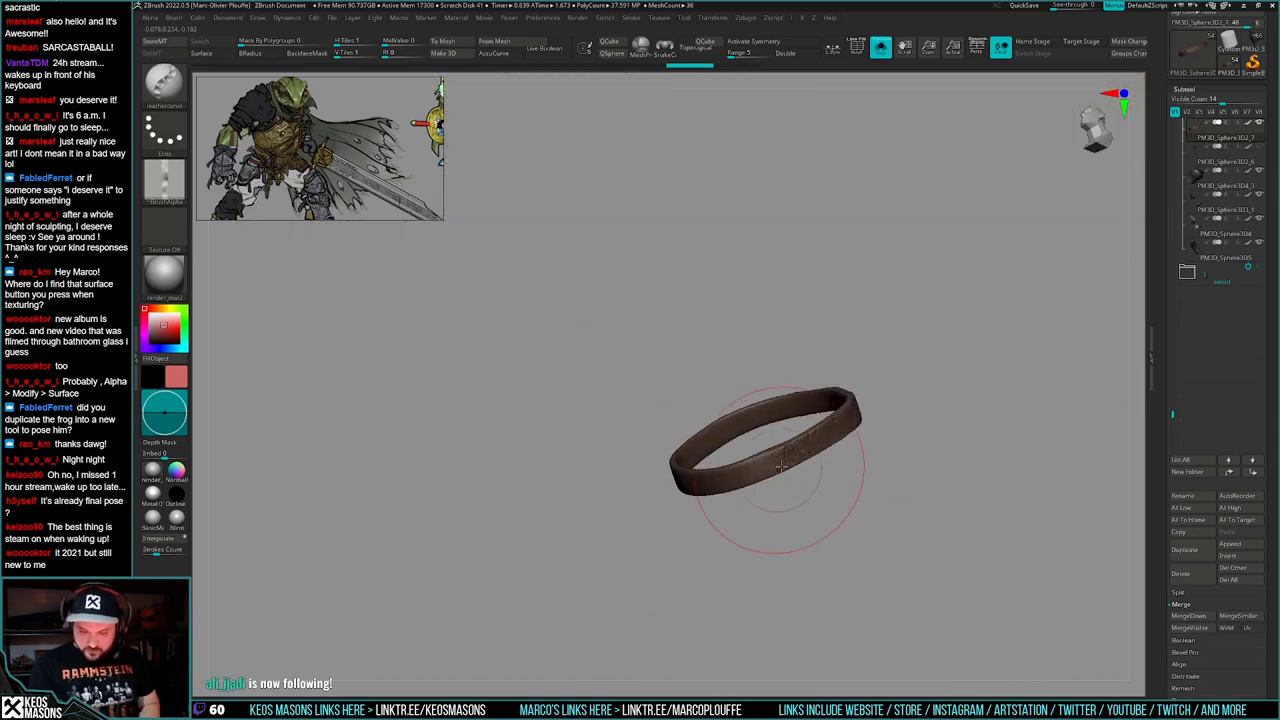
right_click_drag(860, 463, 780, 474)
- Adjust the leathercurve brush and continue its worn relief around the rest of the lower knee strap
key("space")
left_click_drag(695, 484, 707, 486)
right_click_drag(705, 488, 677, 472)
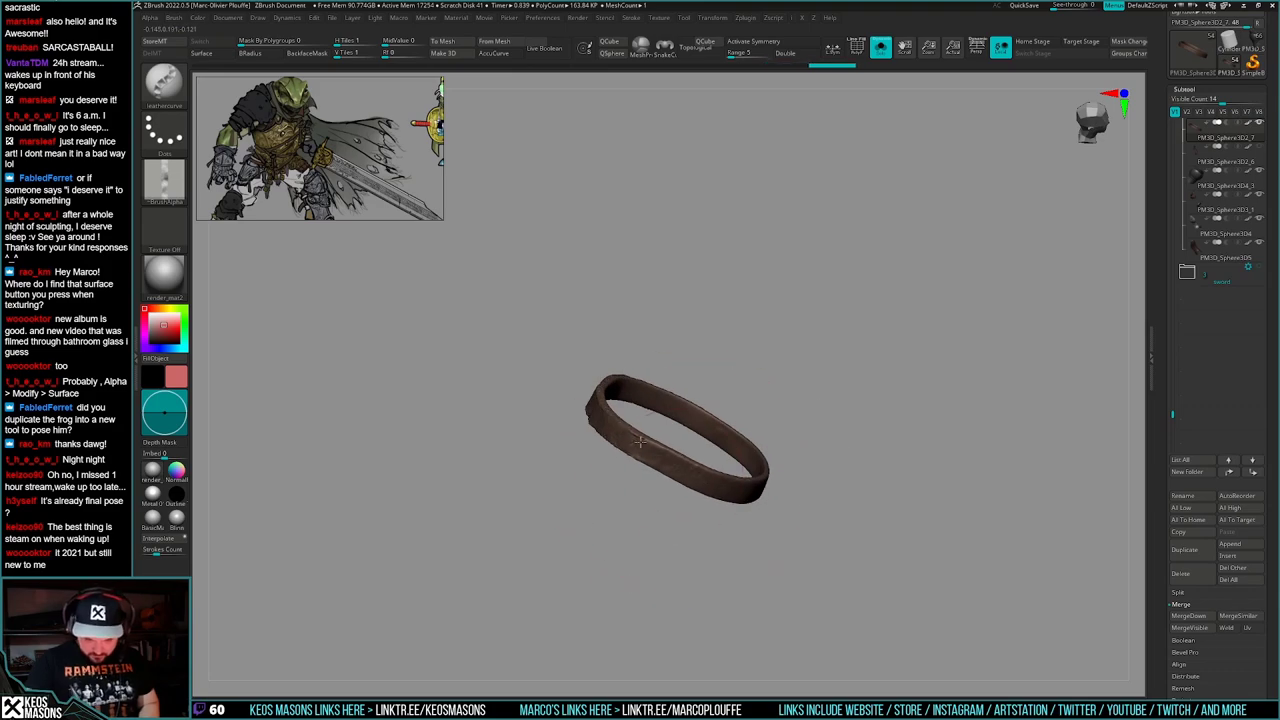
mouse_move(791, 518)
right_mouse_down()
mouse_move(757, 491)
mouse_move(745, 442)
mouse_move(806, 457)
mouse_move(798, 515)
mouse_move(769, 527)
right_mouse_up()
key("alt+s")
key("ctrl+shift+s")
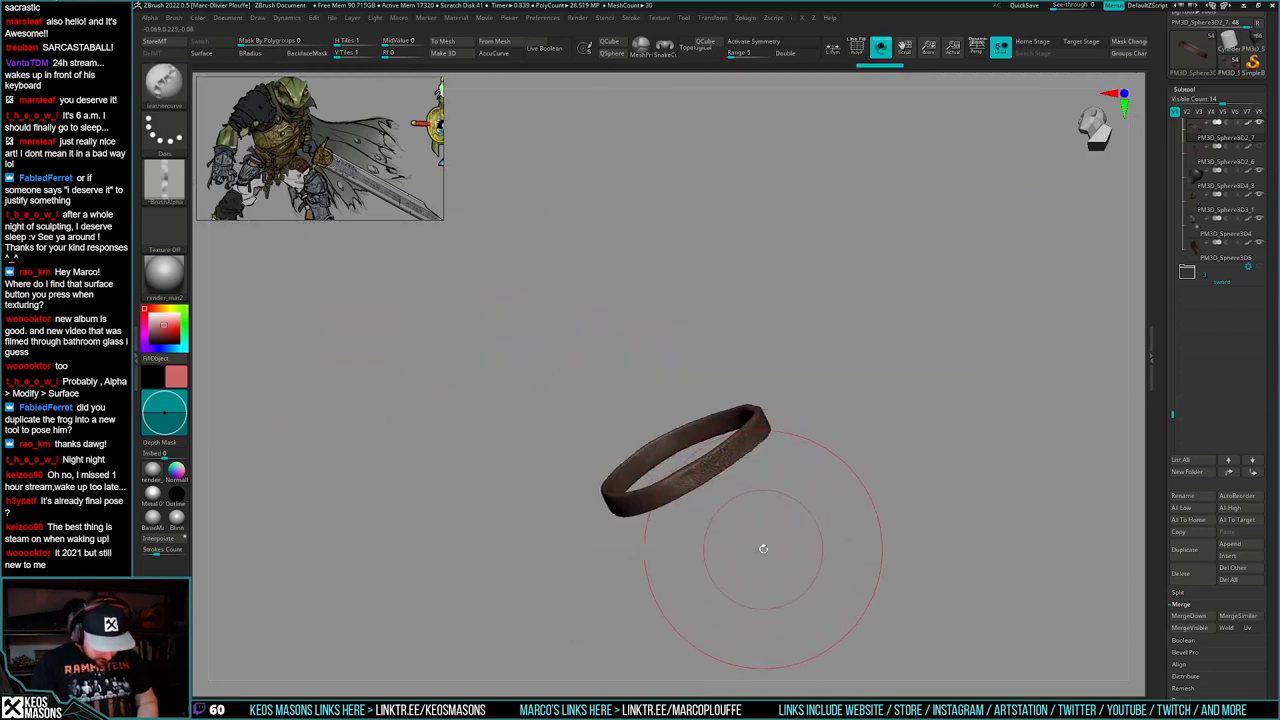
- Switch to the leathercracks brush, reduce its size, and stamp cracked leather grain along the lower knee strap's inner side
key("b")
left_click(1135, 640)
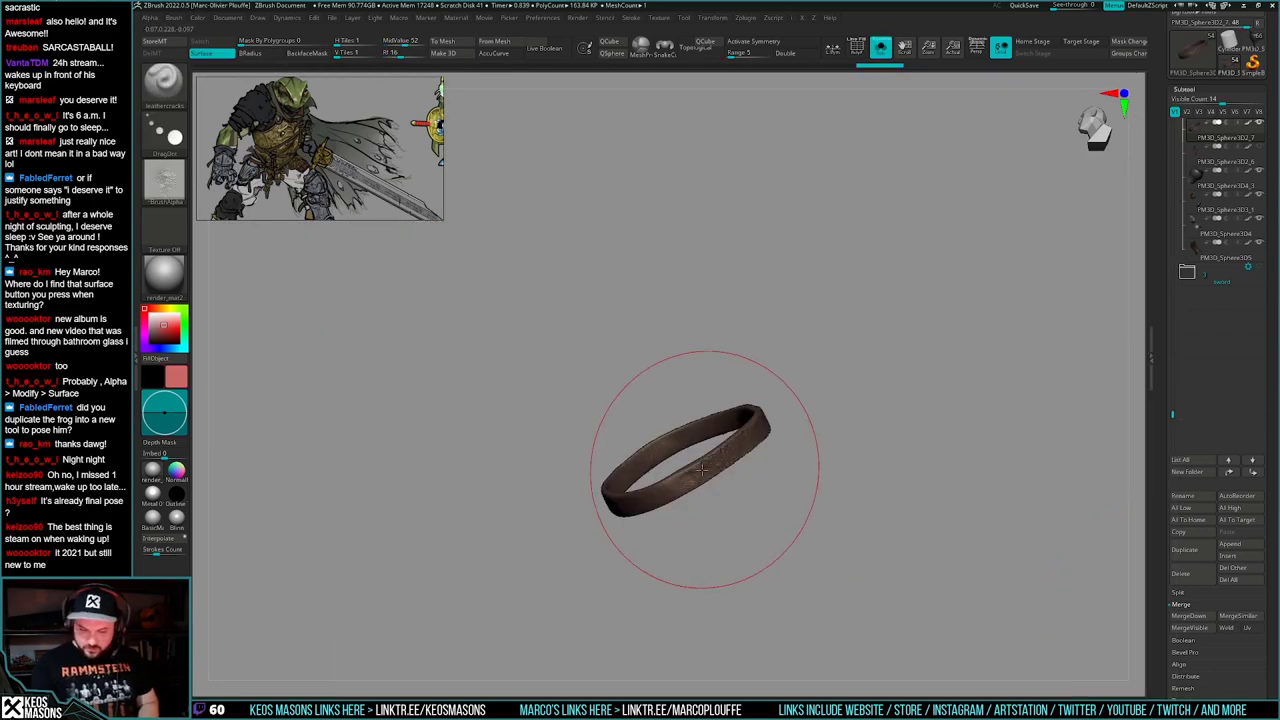
key("space")
left_click_drag(718, 475, 675, 488)
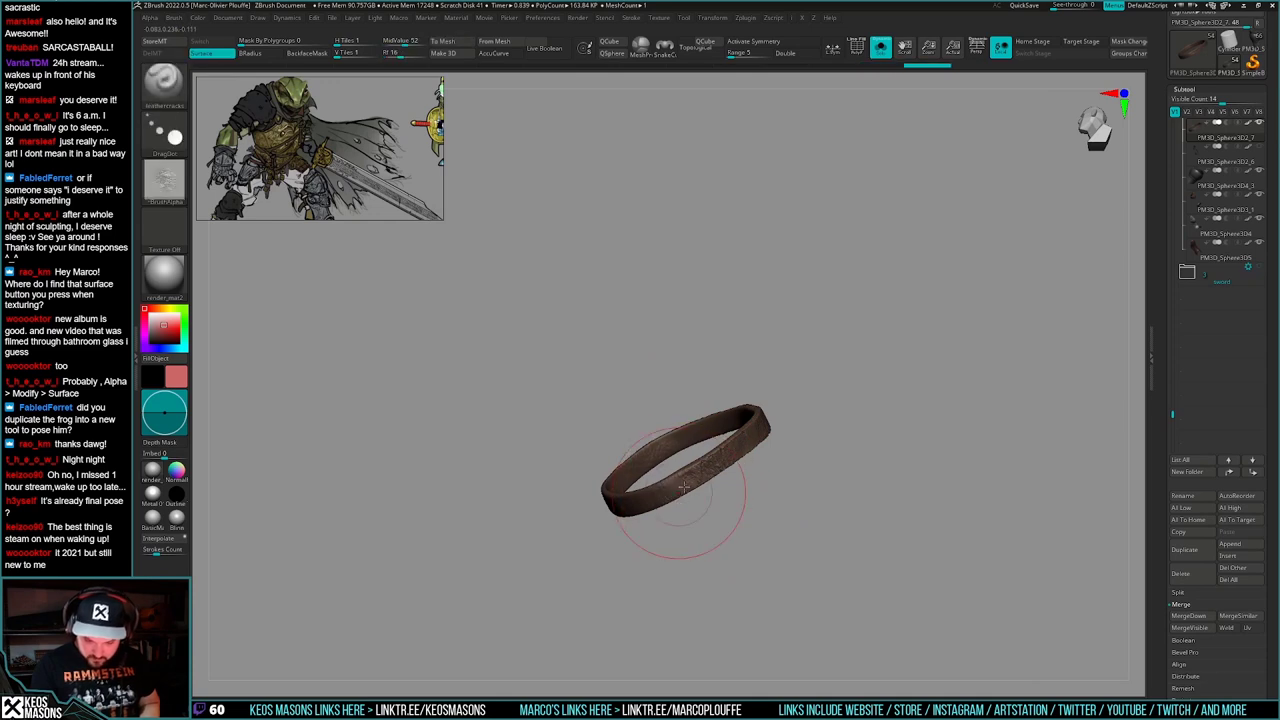
right_click_drag(665, 490, 717, 481)
mouse_move(530, 476)
right_mouse_down()
mouse_move(766, 554)
mouse_move(696, 543)
mouse_move(746, 606)
mouse_move(736, 603)
right_mouse_up()
key("alt+s")
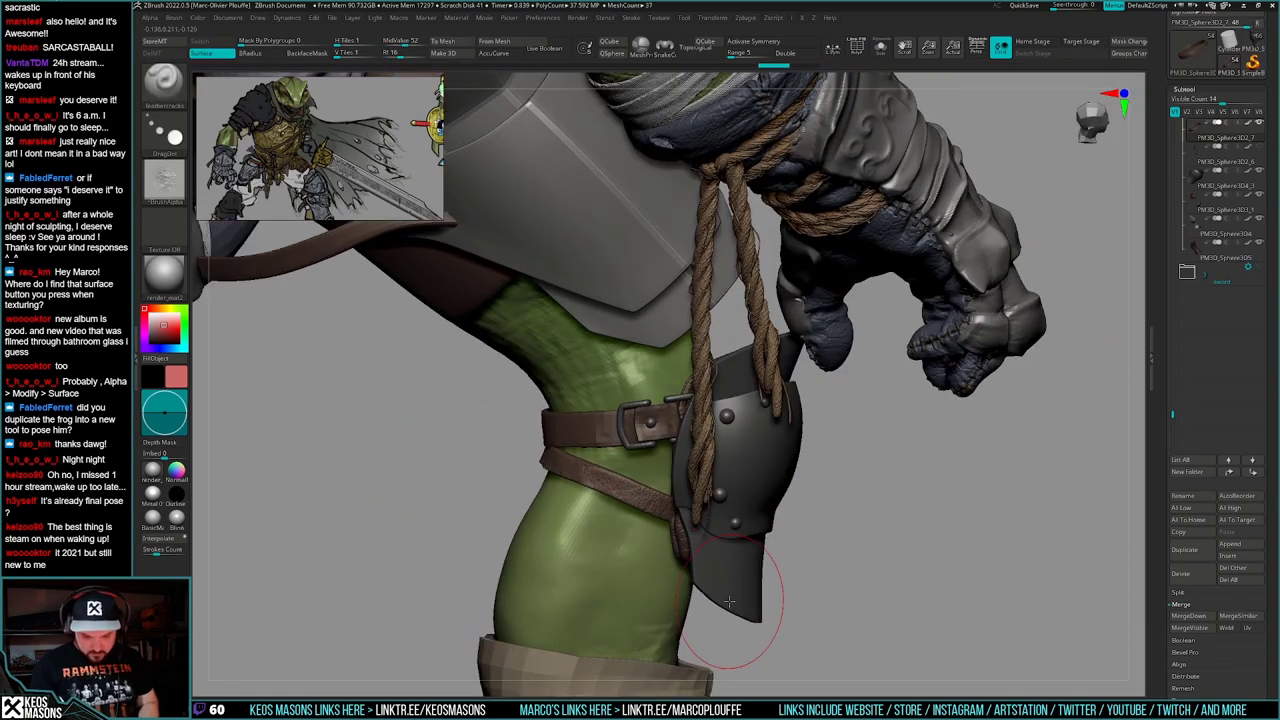
- Isolate the lower knee strap again, enlarge the leathercracks brush, and stamp cracked grain across the strap's outer side
key("alt+s")
key("space")
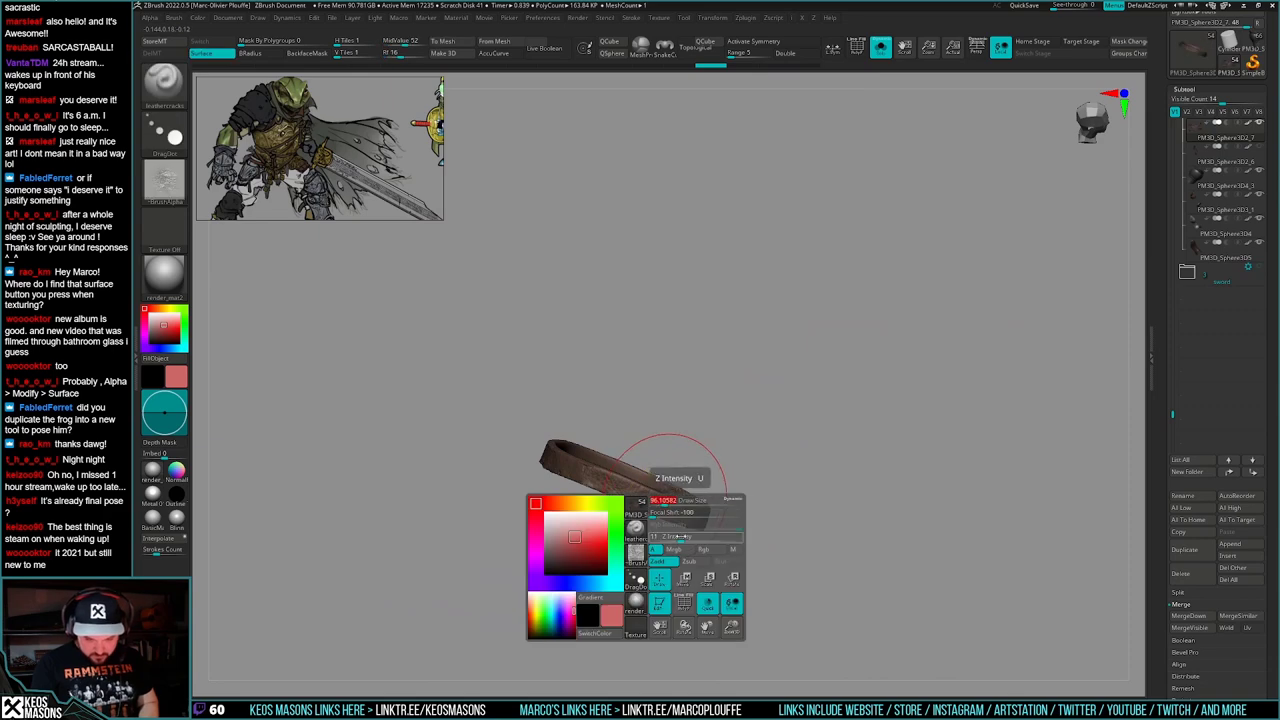
left_click(678, 502)
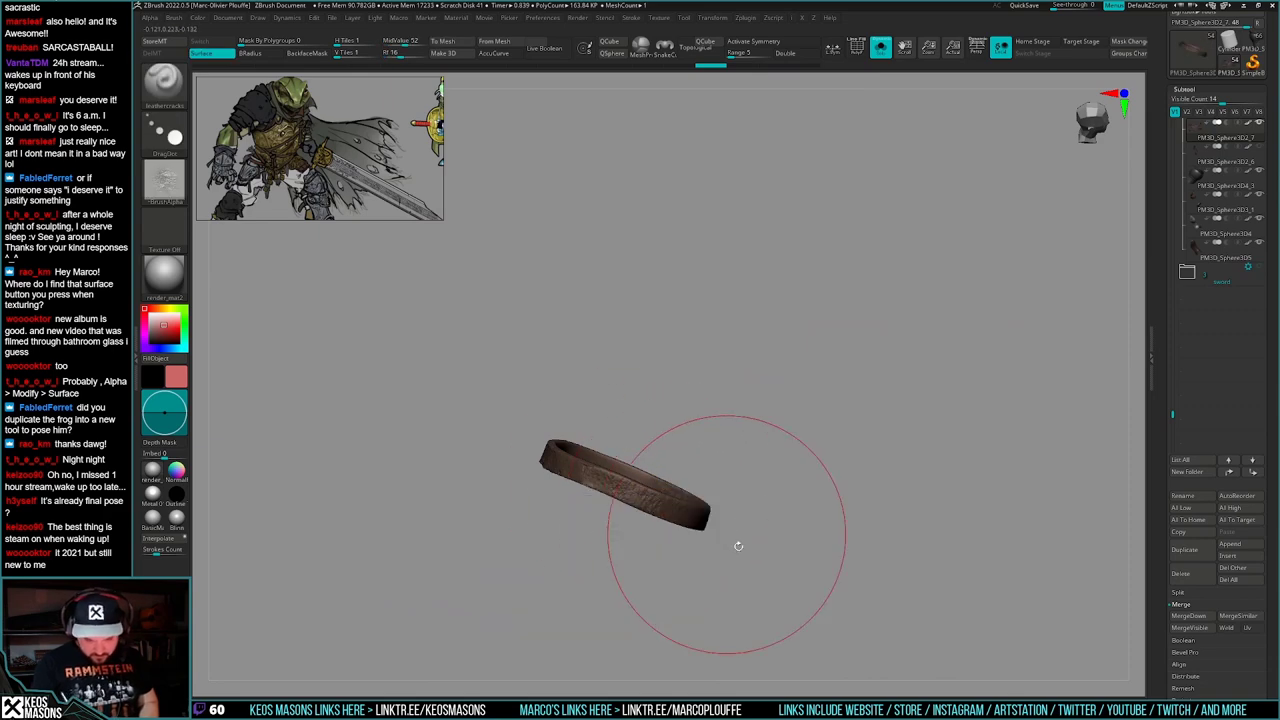
key("alt+s")
left_click_drag(900, 560, 726, 573)
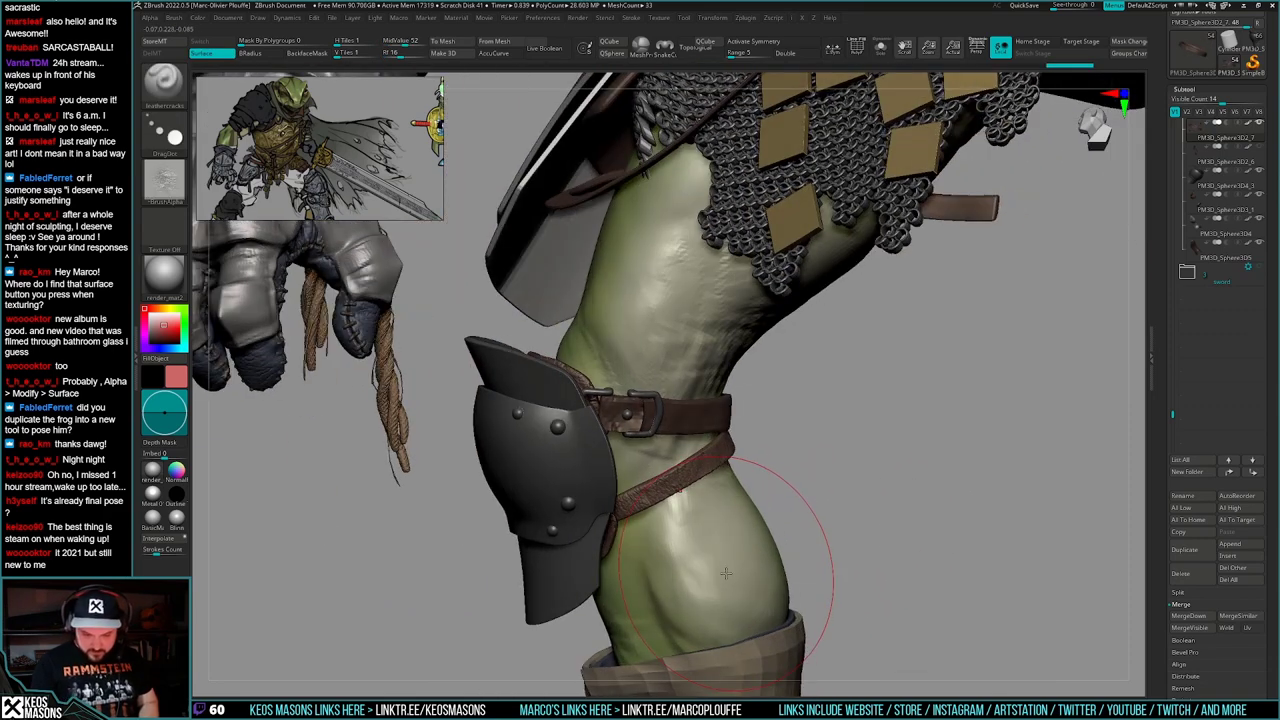
- Isolate the lower knee strap, load the rips1 brush, and begin carving small rips into the strap's edge
key("alt+s")
key("b")
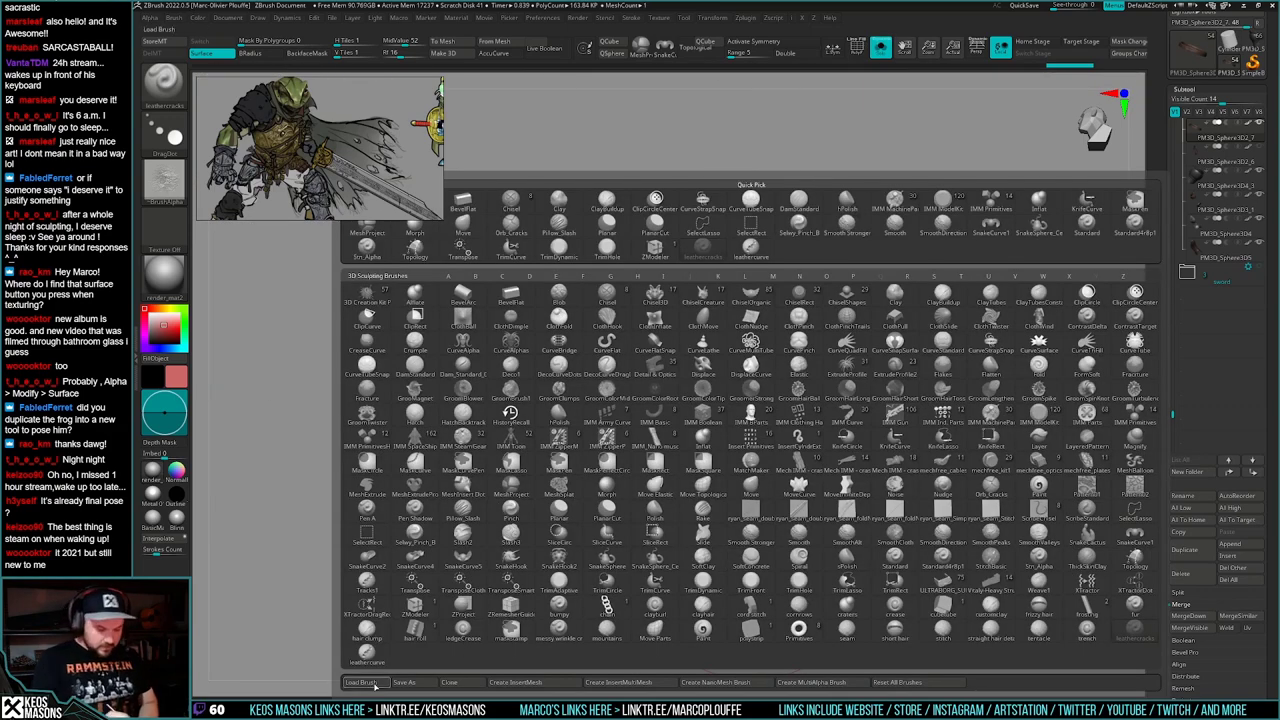
left_click(379, 680)
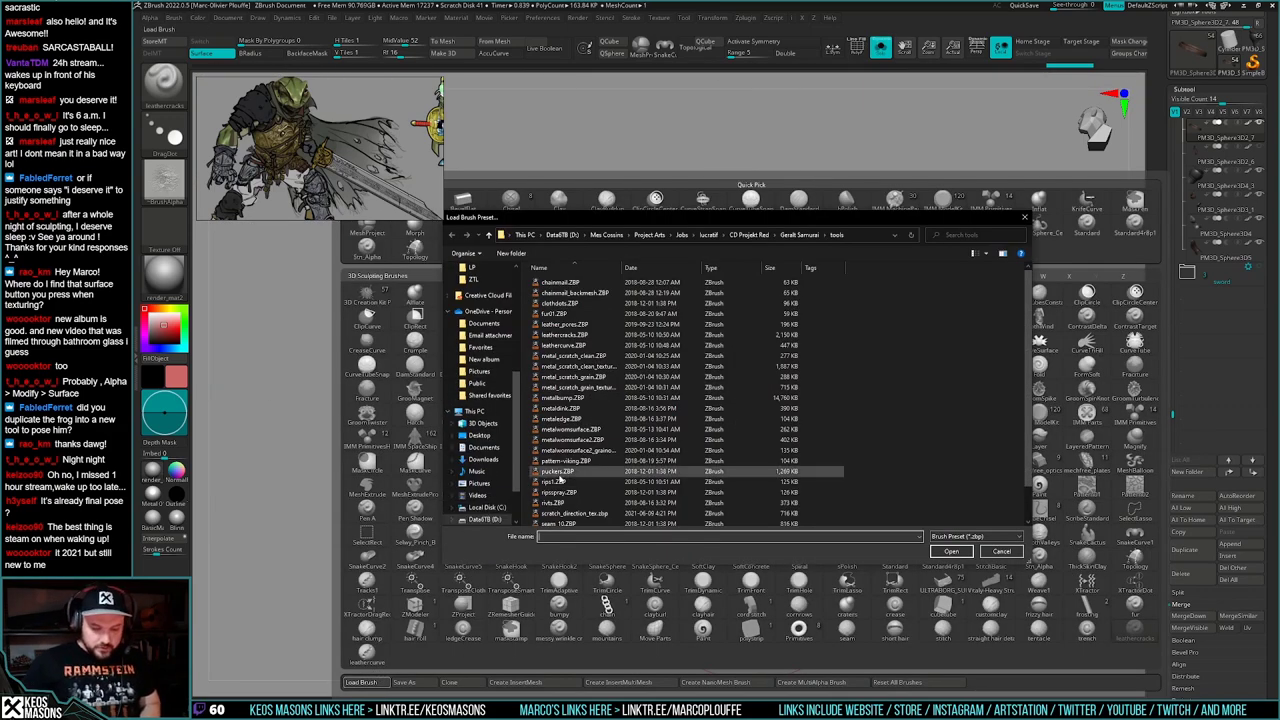
double_click(555, 482)
mouse_move(793, 519)
right_mouse_down("ctrl")
mouse_move(766, 493)
mouse_move(737, 497)
mouse_move(750, 462)
right_mouse_up("ctrl")
key("space")
key("space")
left_click_drag(758, 466, 746, 473)
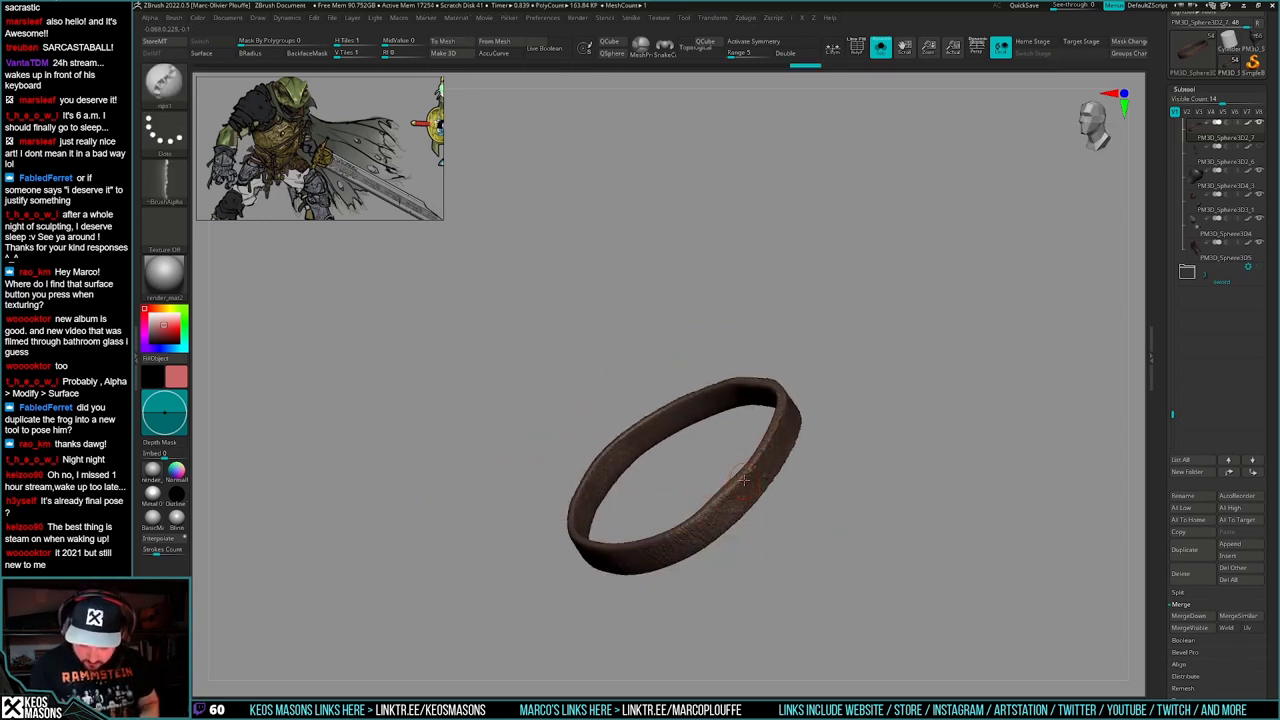
- Continue carving small rips into the edge on the opposite side of the isolated lower knee strap
mouse_move(690, 525)
right_mouse_down()
mouse_move(728, 505)
mouse_move(754, 521)
right_mouse_up()
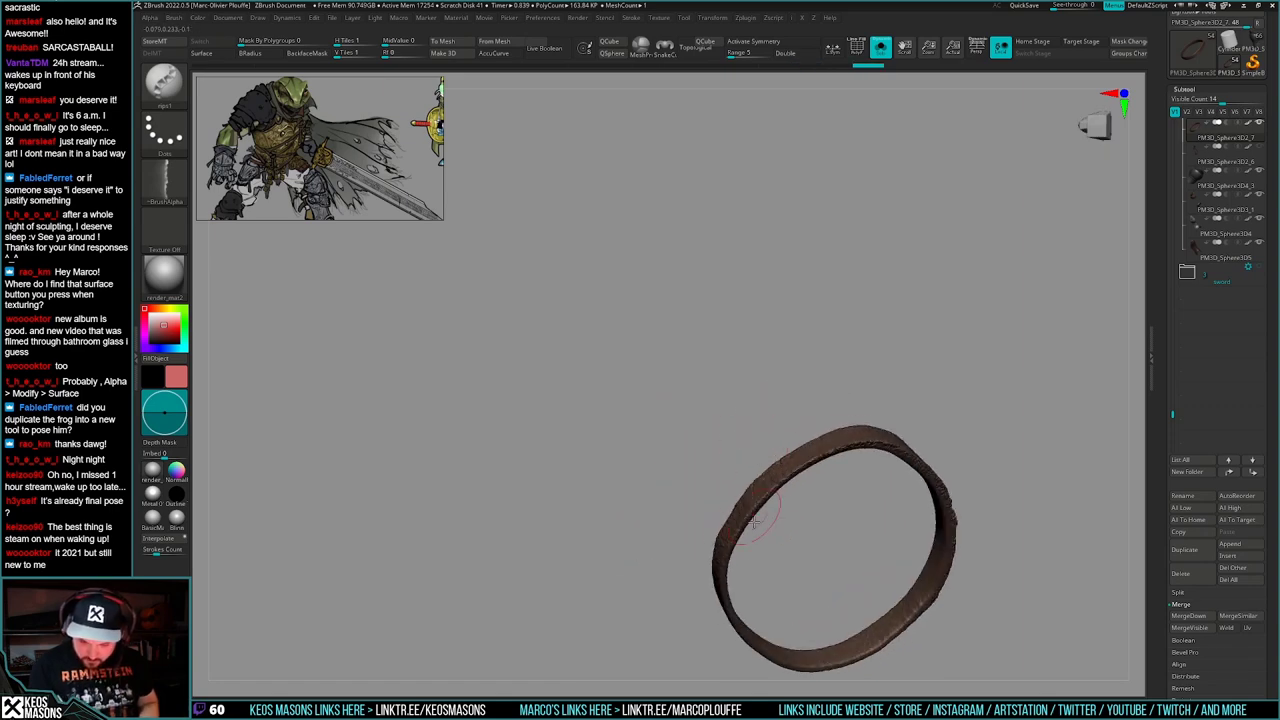
right_click_drag(720, 582, 752, 592)
left_click_drag(752, 592, 767, 599)
mouse_move(767, 599)
right_mouse_down("alt")
mouse_move(780, 491)
mouse_move(734, 434)
right_mouse_up("alt")
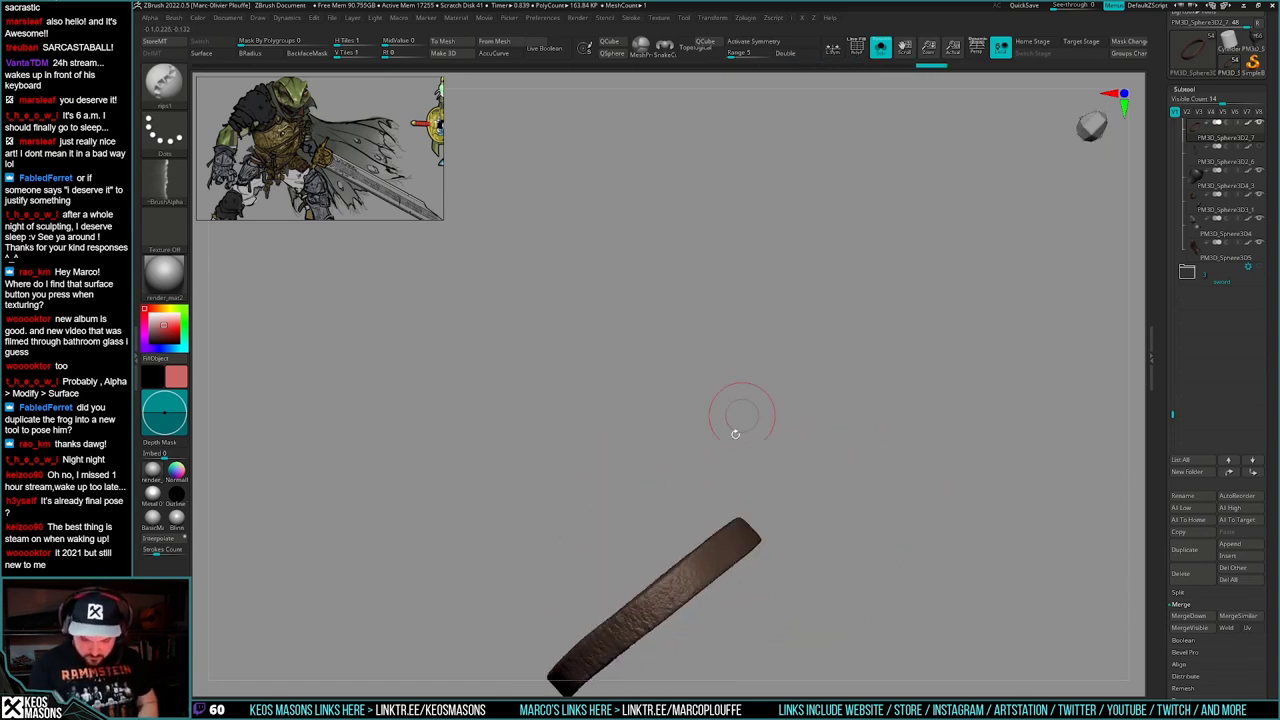
mouse_move(665, 600)
right_mouse_down("alt")
mouse_move(812, 490)
mouse_move(752, 560)
right_mouse_up("alt")
key("alt+shift+s")
key("alt+shift+s")
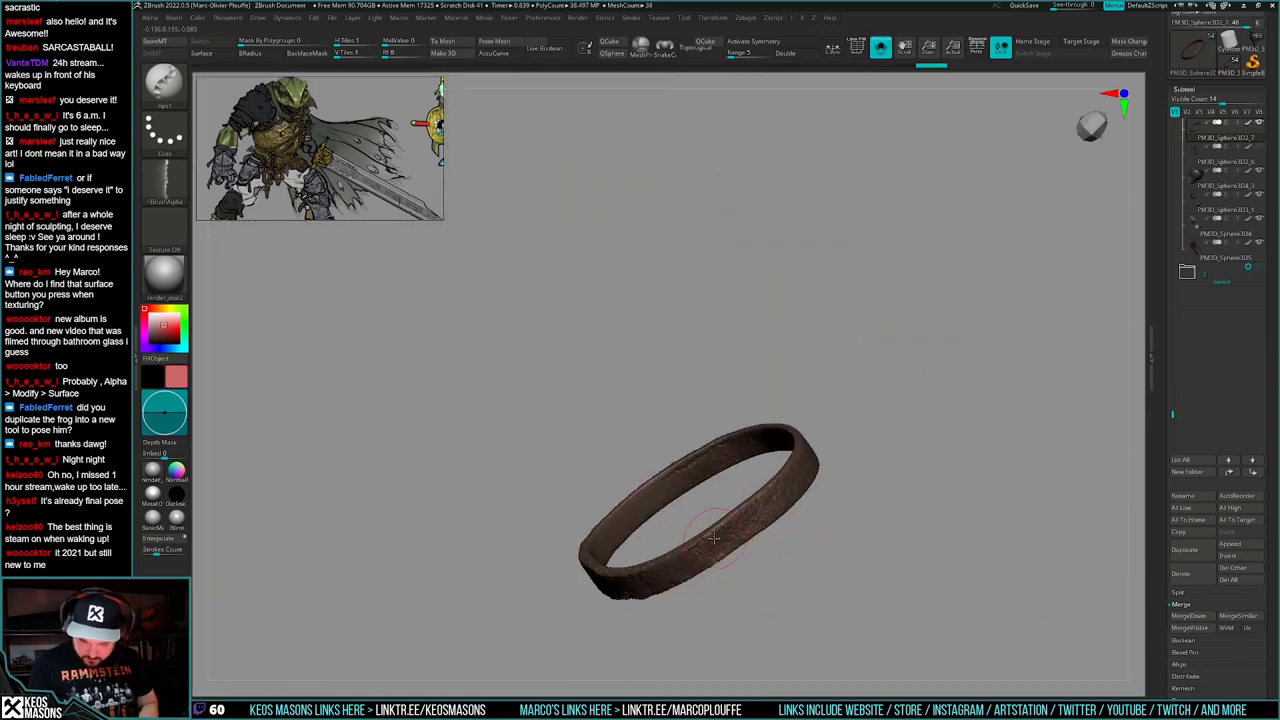
- Carve more rips along the upper edge of the lower knee strap's outer side, then show the full character again
left_click_drag(735, 538, 718, 524)
left_click_drag(778, 483, 766, 502)
right_click_drag(770, 500, 798, 462)
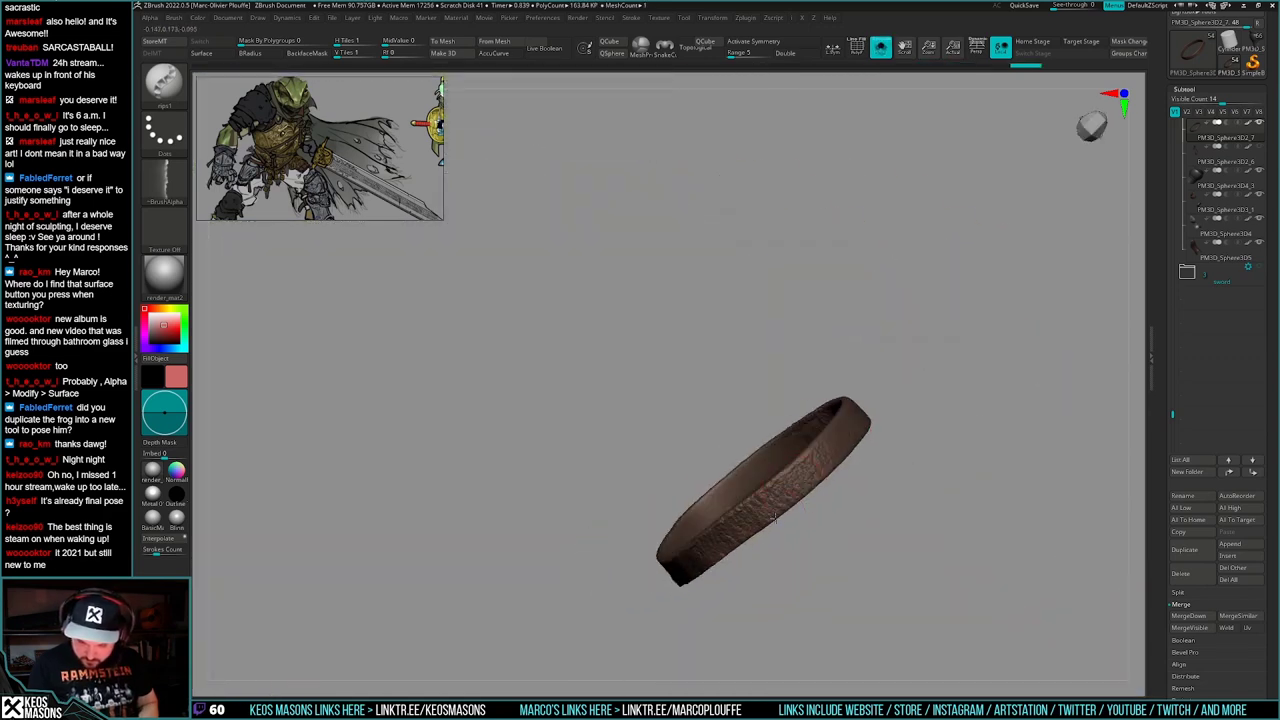
left_click_drag(800, 458, 782, 482)
right_click_drag(788, 448, 805, 474)
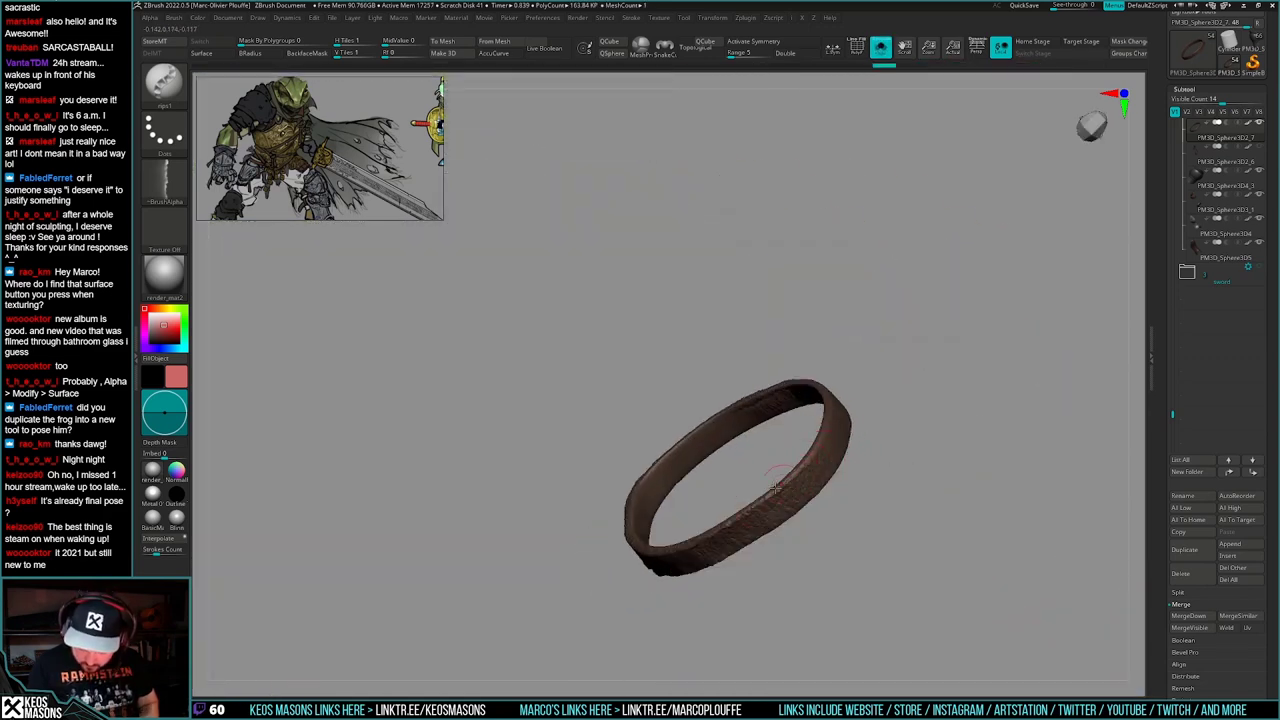
left_click_drag(807, 459, 786, 484)
key("alt+shift+s")
mouse_move(876, 505)
right_mouse_down()
mouse_move(862, 528)
mouse_move(894, 503)
mouse_move(640, 524)
right_mouse_up()
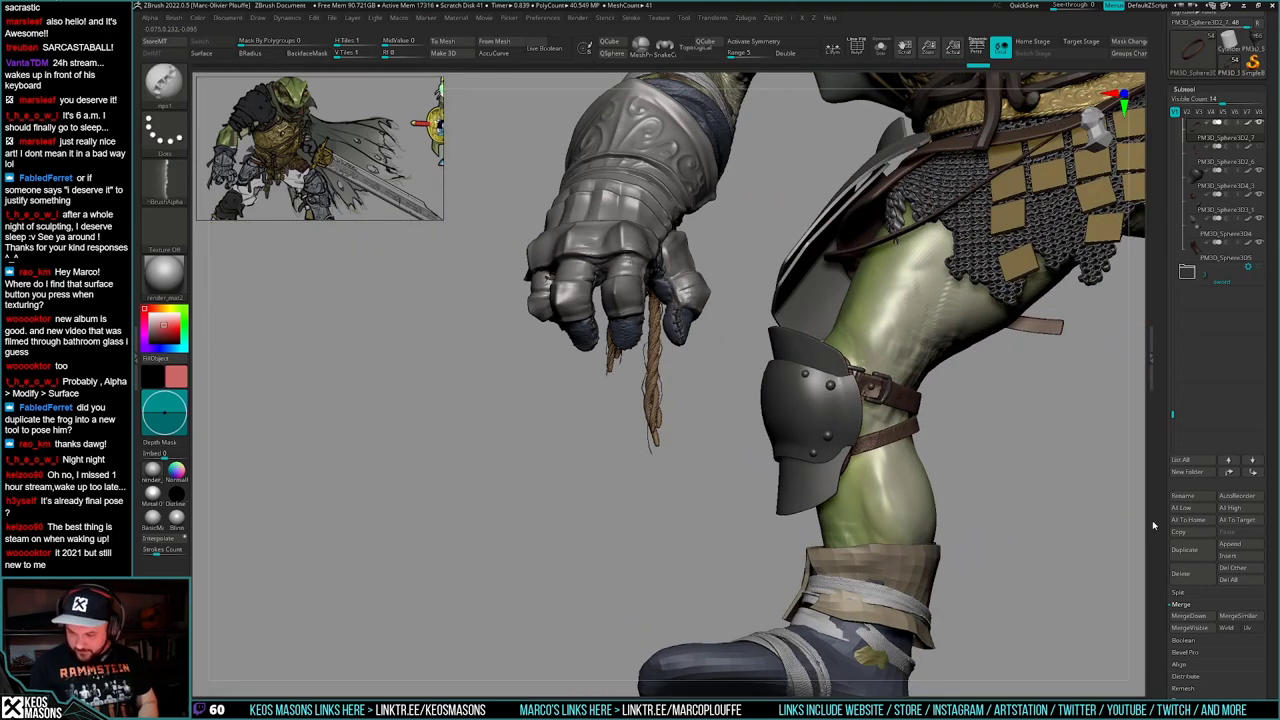
- Set all subtools to their highest subdivision level and unhide the loose knee strap ends
left_click(1239, 510)
mouse_move(1005, 446)
right_mouse_down()
mouse_move(905, 503)
mouse_move(906, 457)
mouse_move(1037, 383)
right_mouse_up()
left_click(1259, 147)
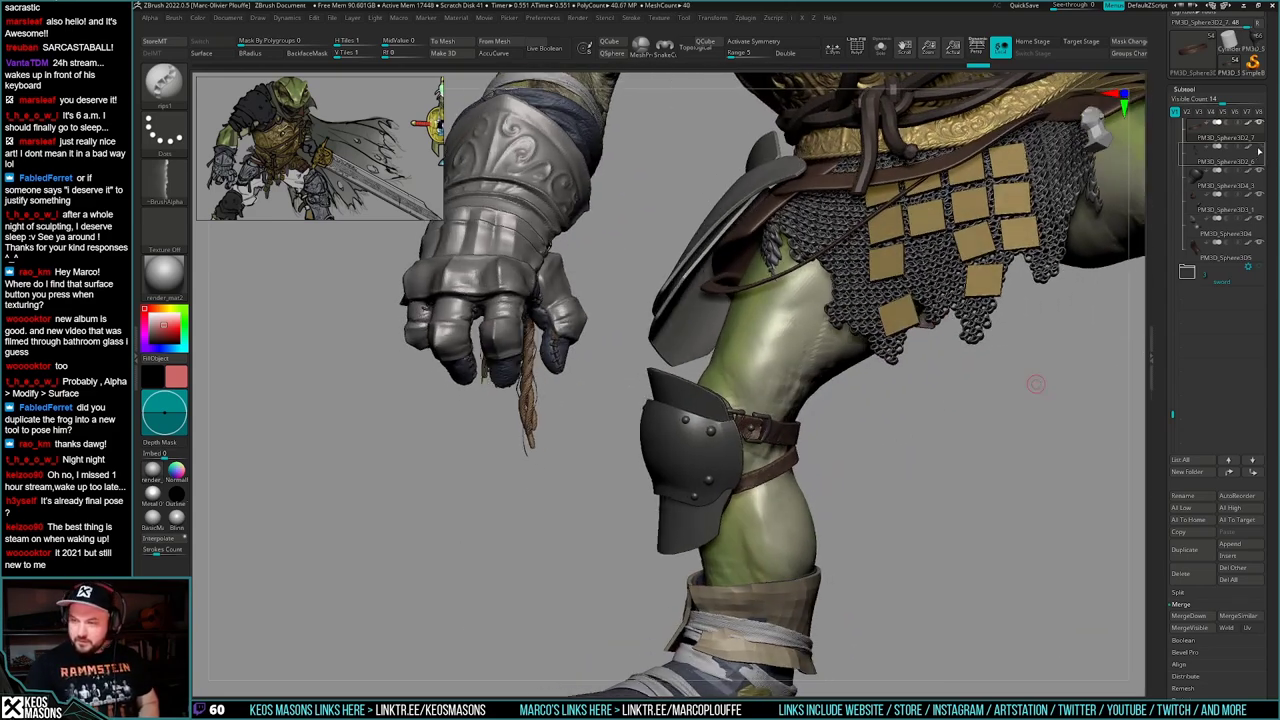
right_click_drag(939, 443, 885, 543)
- Merge the buckled upper knee strap, the lower strap, and the loose strap ends into one subtool
left_click_drag(1180, 425, 1182, 522)
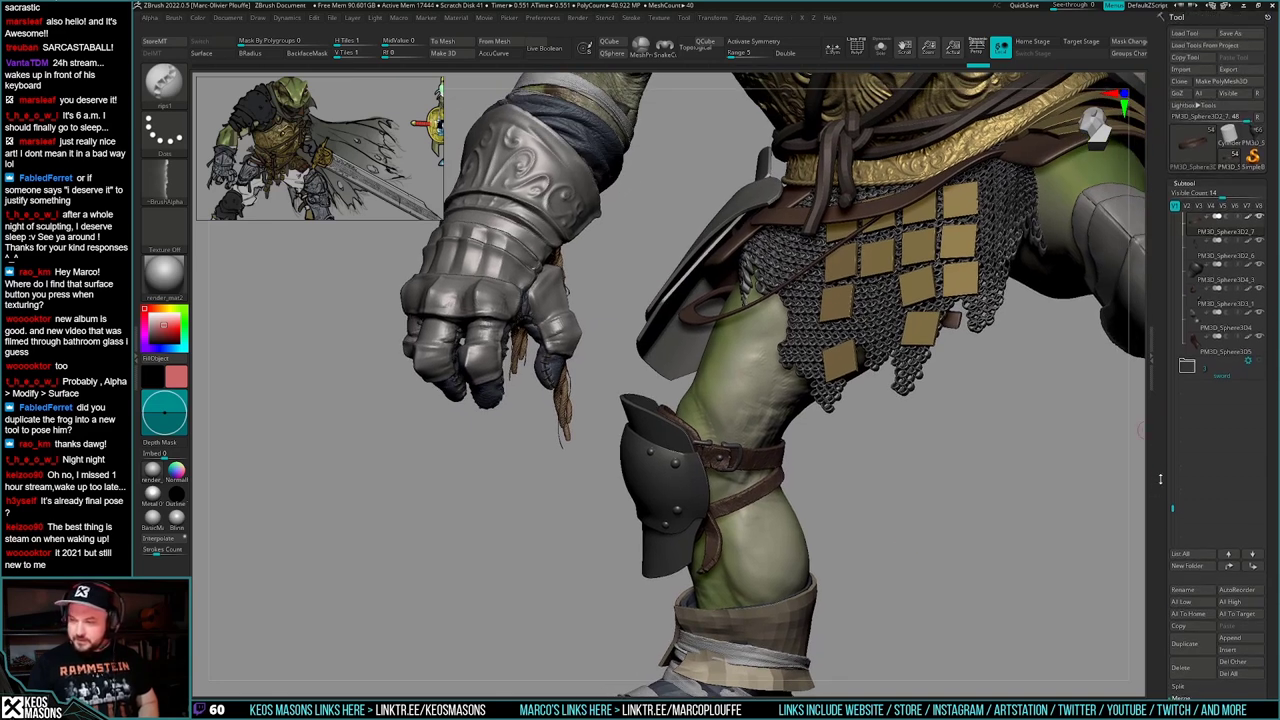
scroll(1201, 322, "up", 6)
key("alt+s")
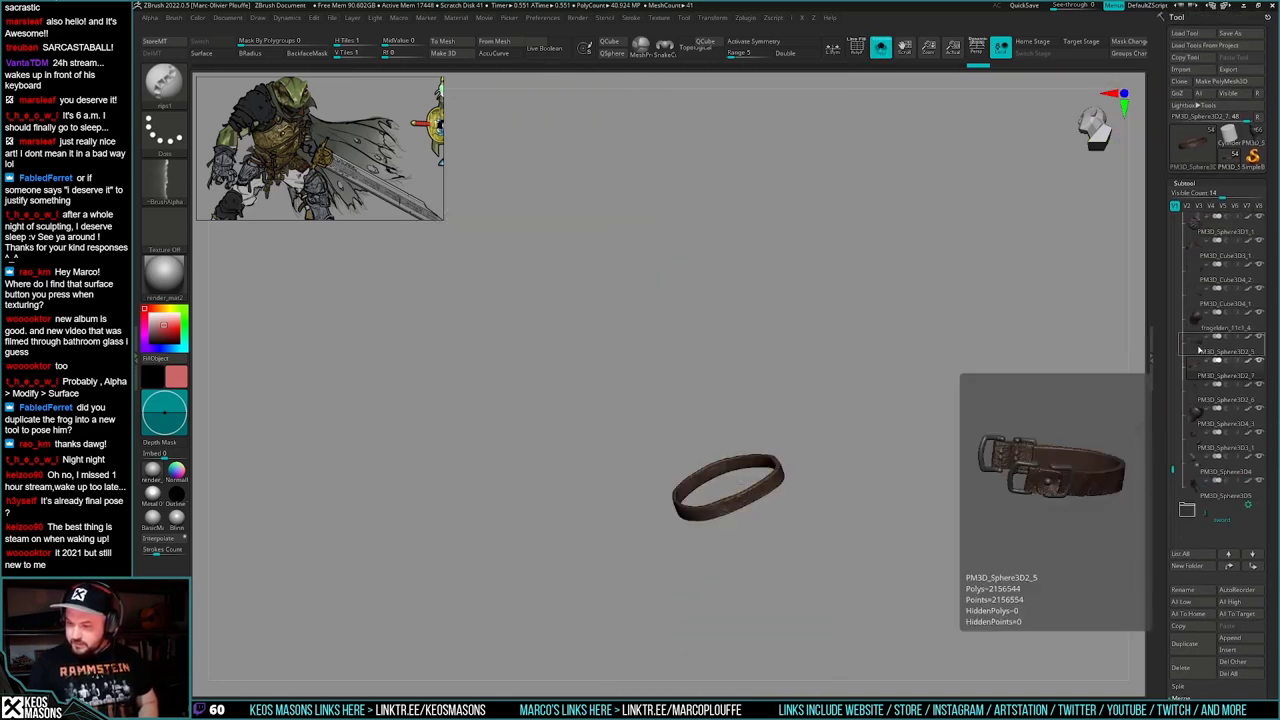
left_click(1200, 343)
key("Up")
key("Up")
key("Down")
key("Down")
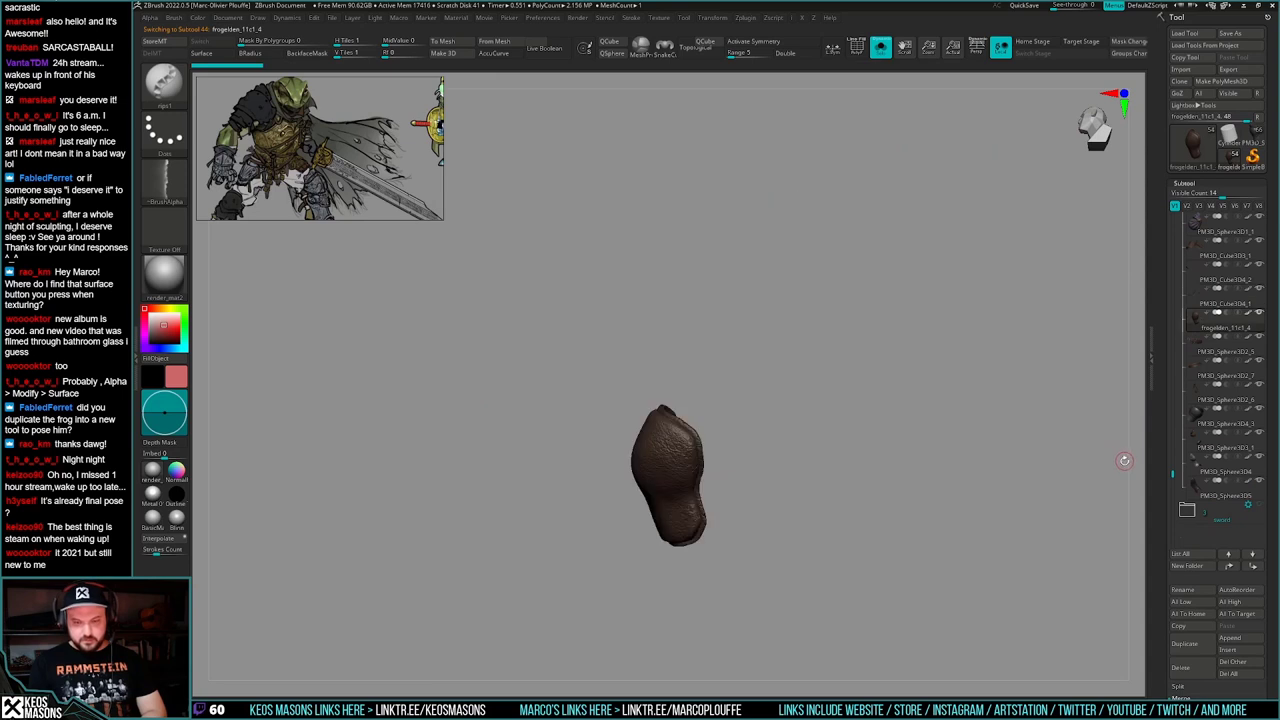
key("Down")
key("Down")
key("Up")
key("Up")
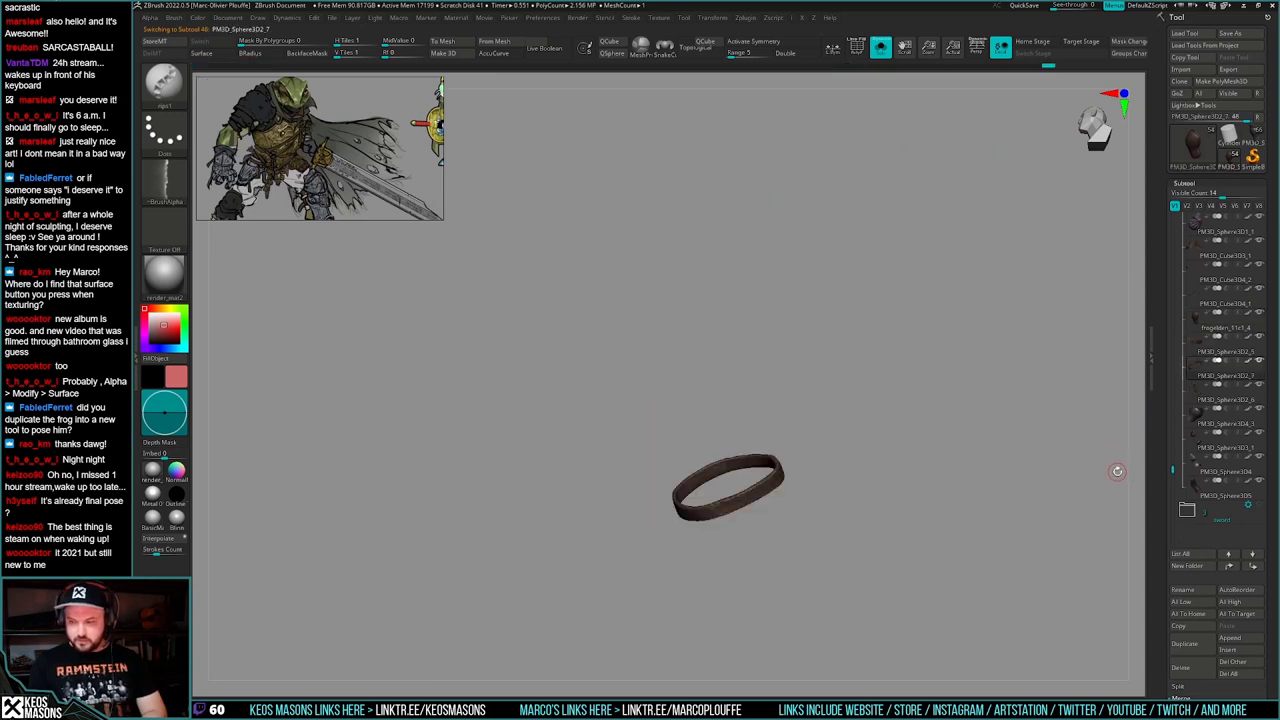
left_click_drag(1168, 685, 1169, 614)
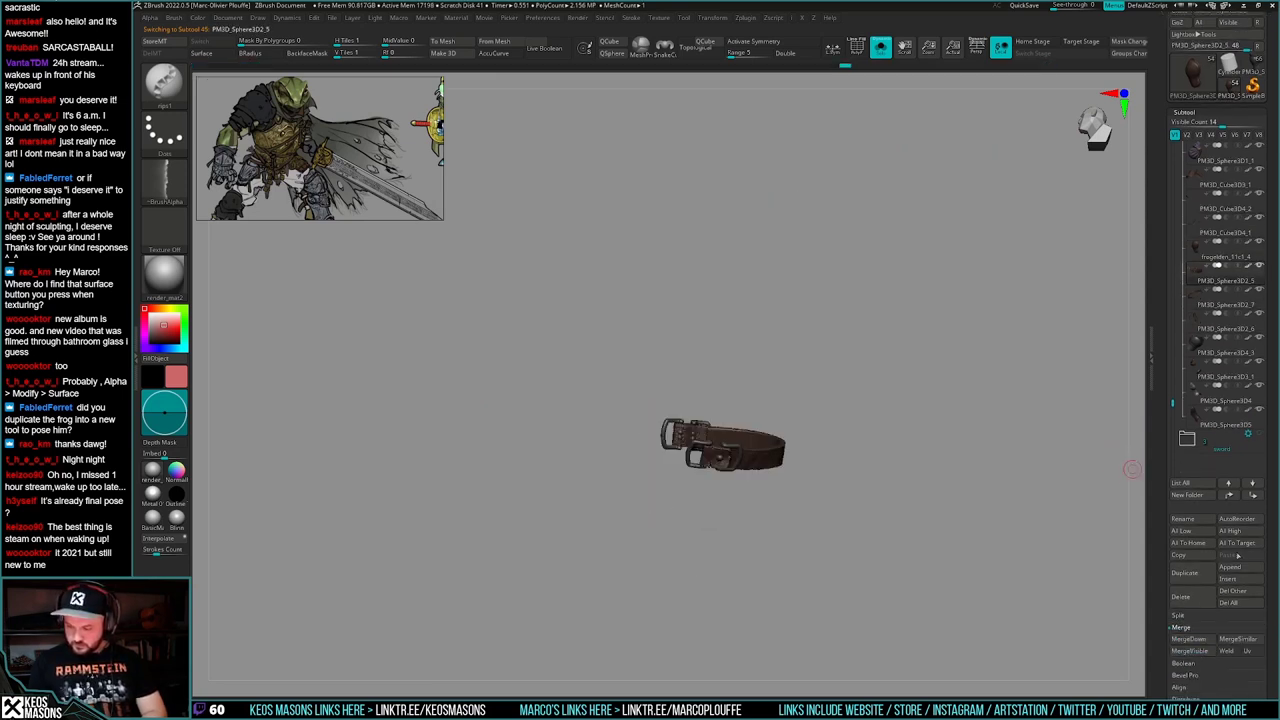
left_click(1189, 639)
- Reconstruct the lower subdivision levels of the merged knee straps
key("g")
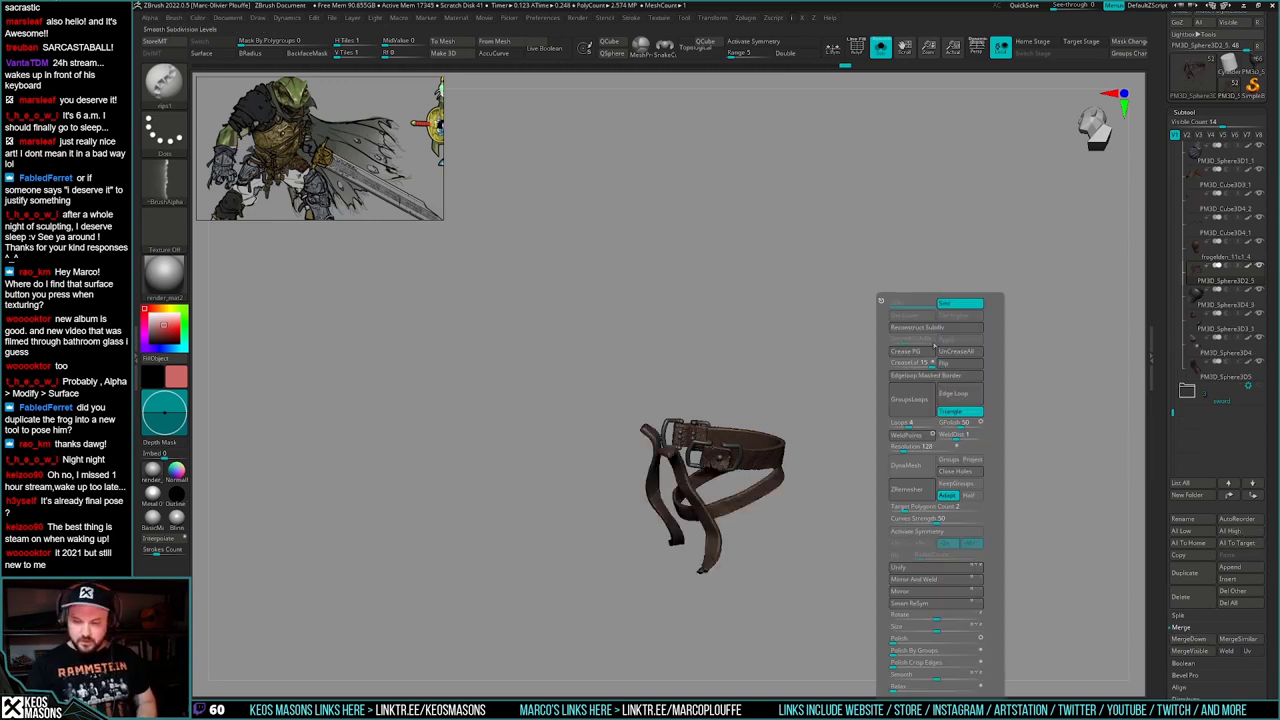
left_click(945, 326)
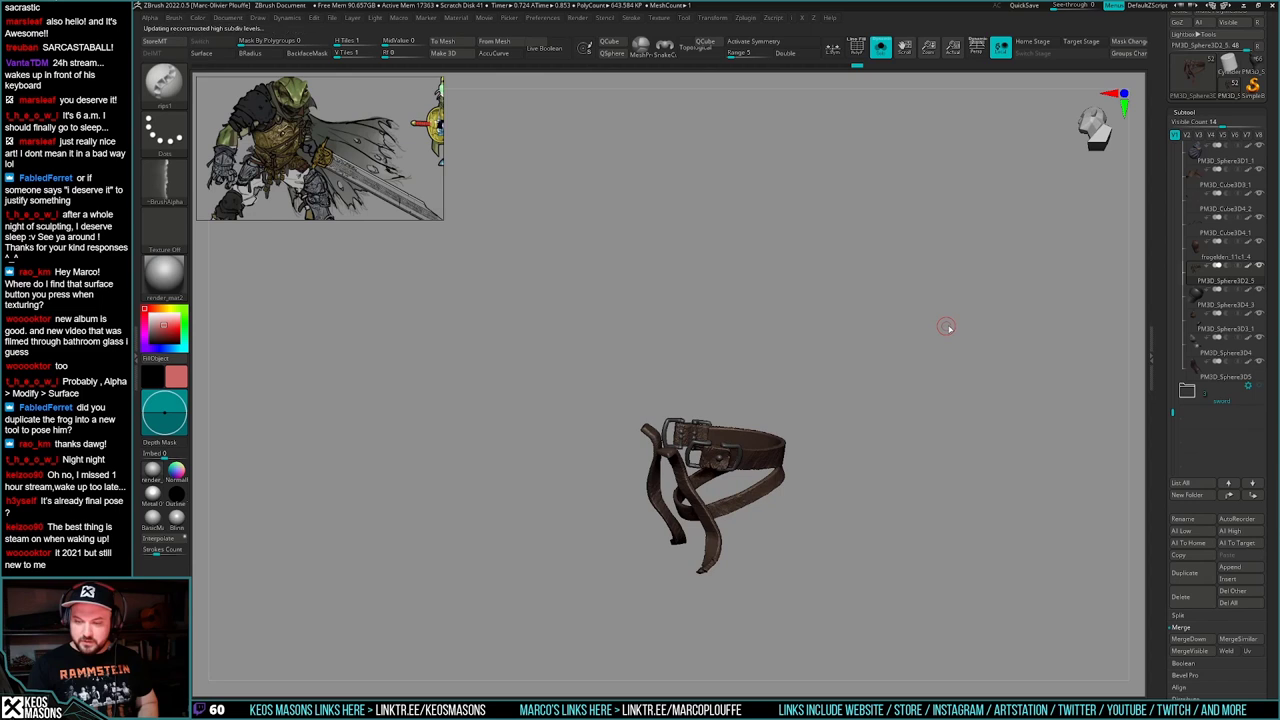
key("g")
left_click(949, 328)
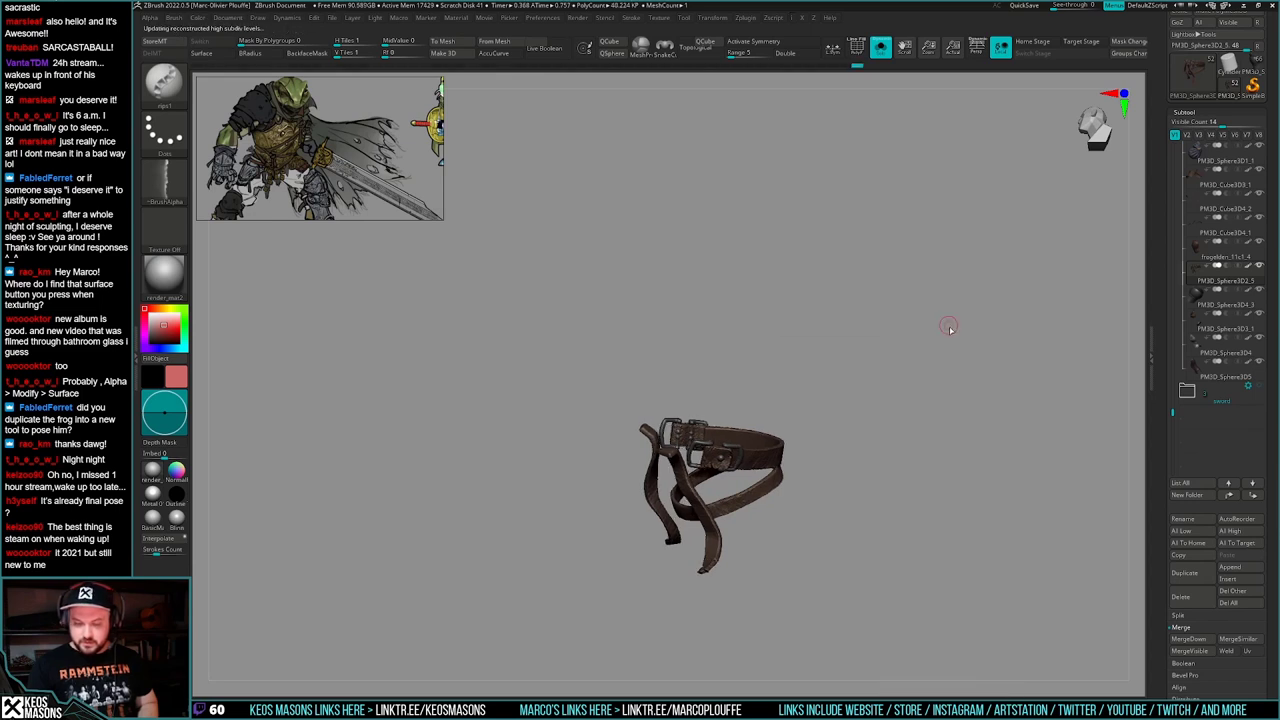
key("g")
left_click(949, 327)
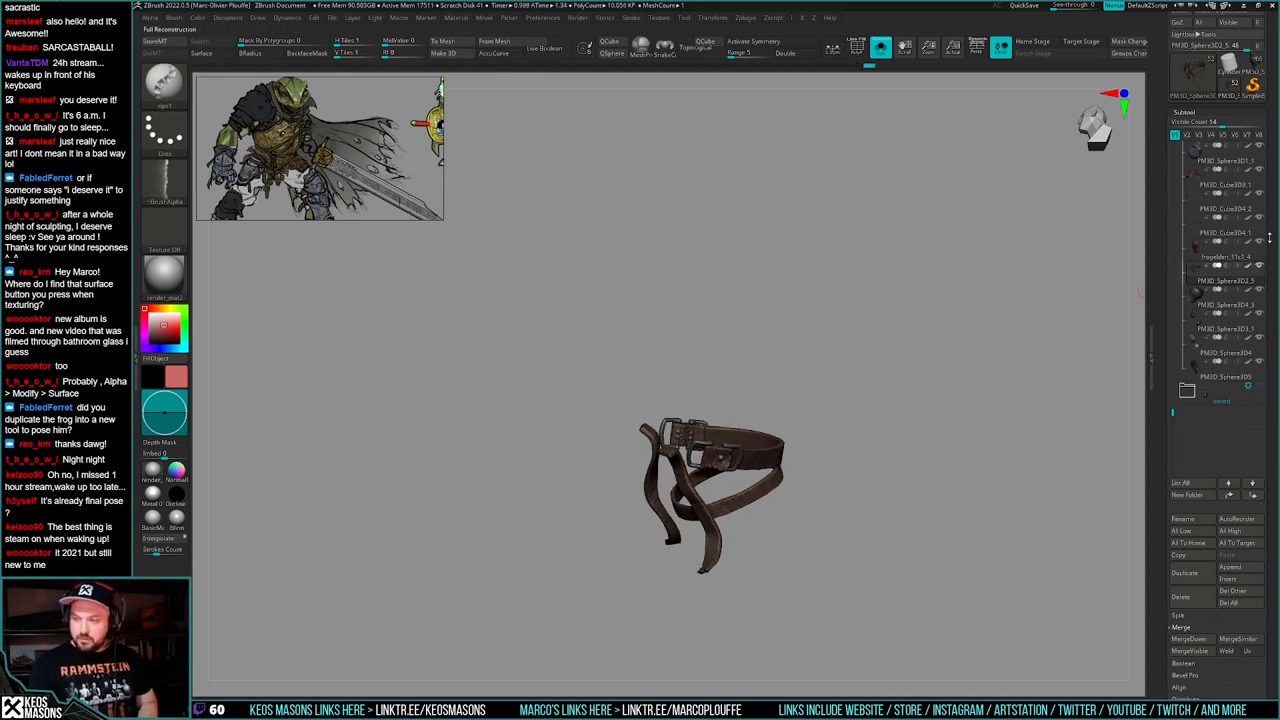
left_click(1202, 255)
key("g")
left_click(1200, 274)
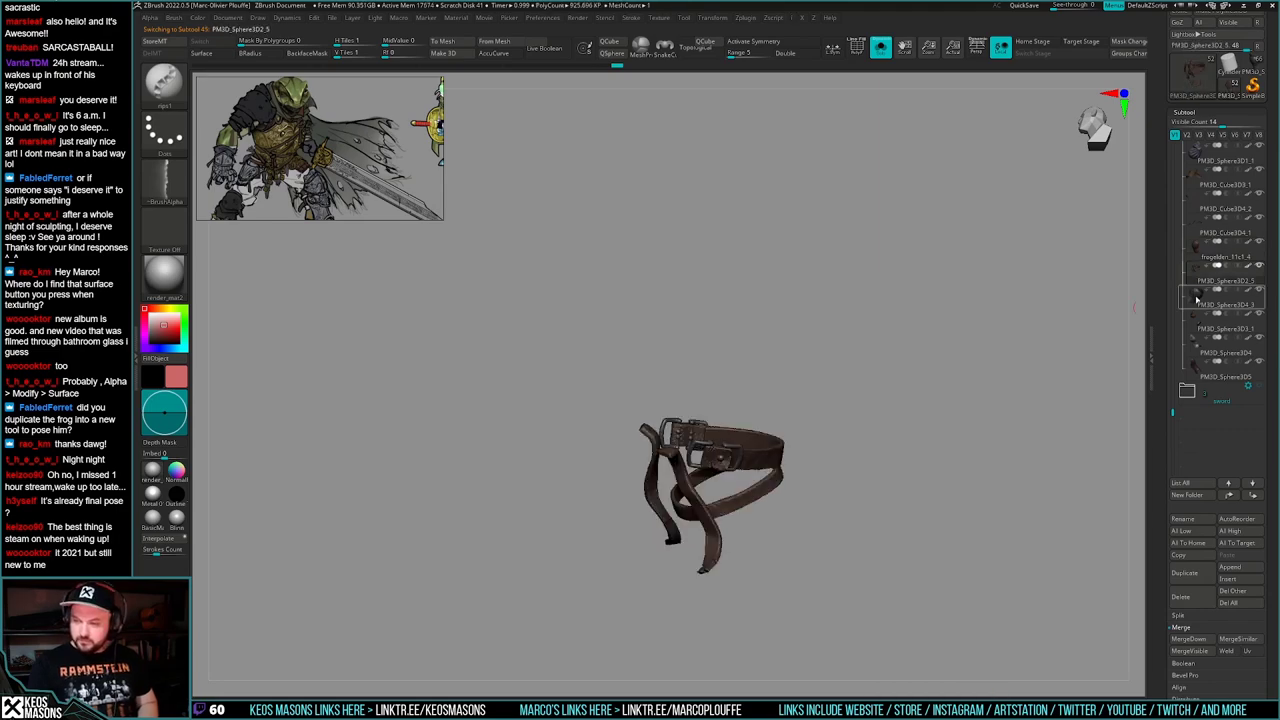
- Isolate the metal knee plates, inspect their polygroup wireframe, and subdivide them once
left_click(1197, 298)
key("shift+s")
right_click_drag(909, 502, 771, 557, "ctrl")
key("shift+s")
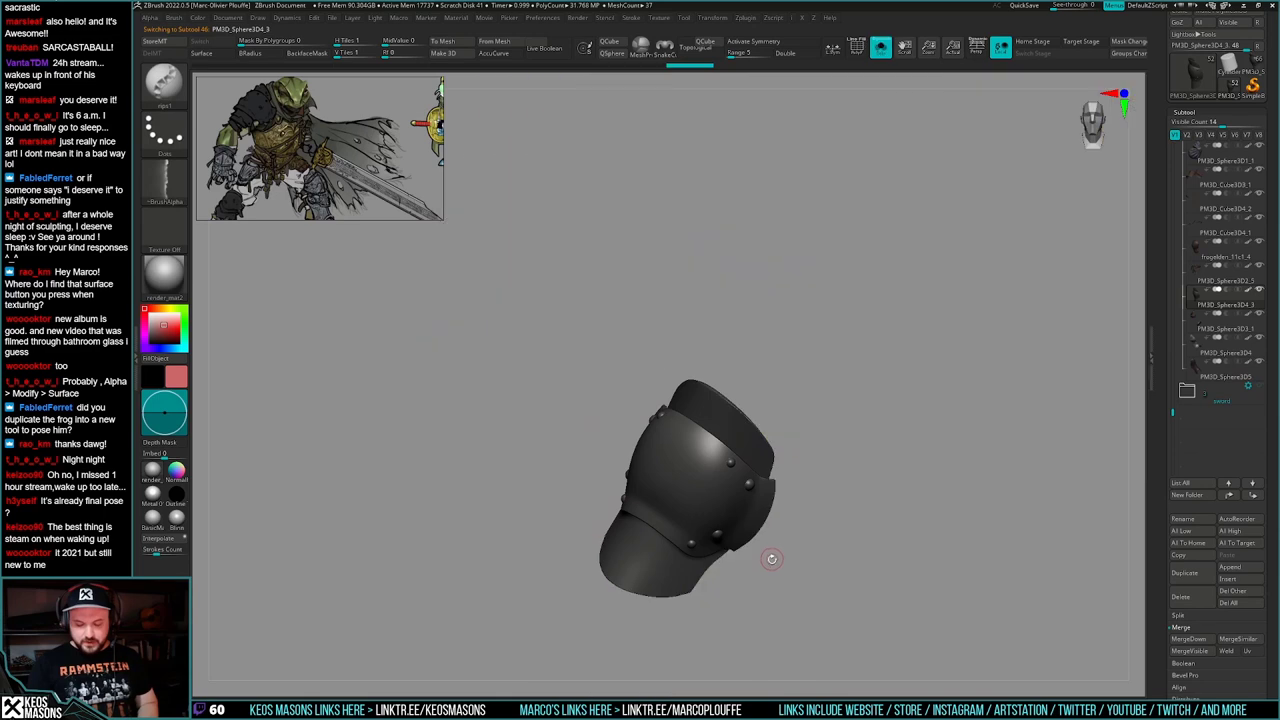
key("shift+f")
key("shift+f")
scroll(1176, 428, "down", 5)
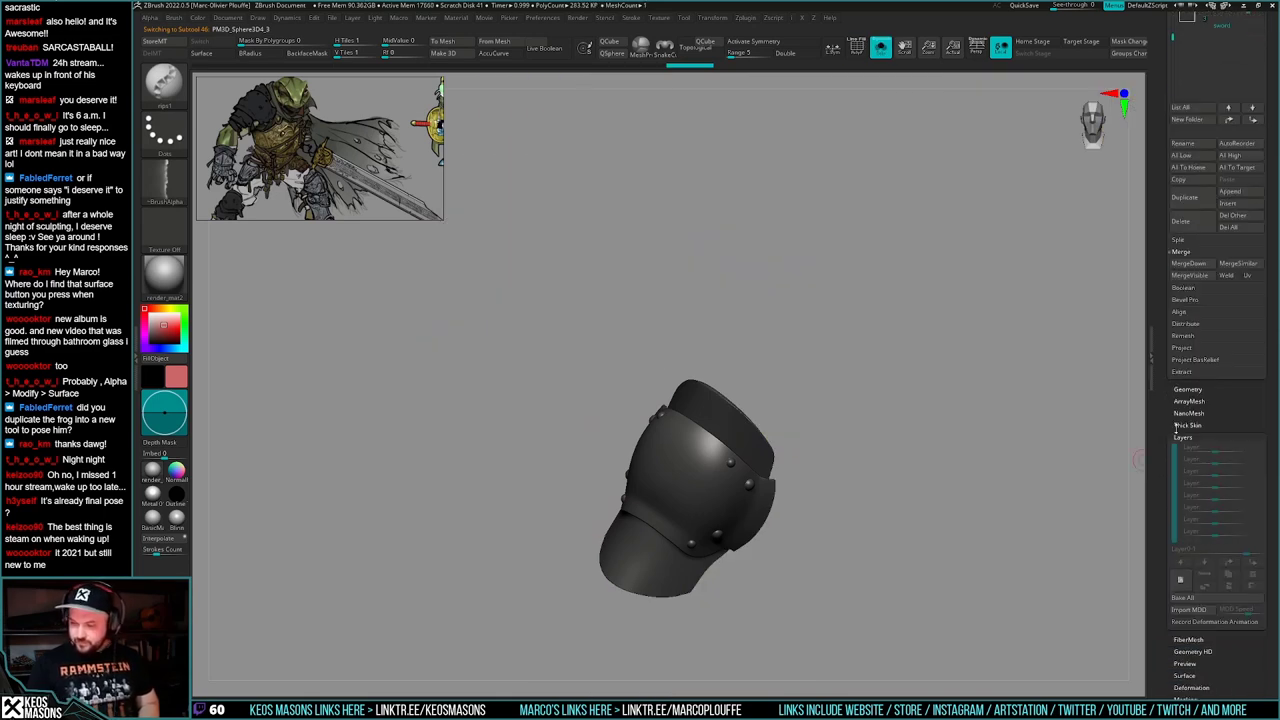
mouse_move(862, 505)
right_mouse_down("ctrl")
mouse_move(777, 594)
mouse_move(783, 571)
mouse_move(820, 552)
mouse_move(800, 580)
mouse_move(803, 545)
right_mouse_up("ctrl")
key("ctrl+d")
key("shift+f")
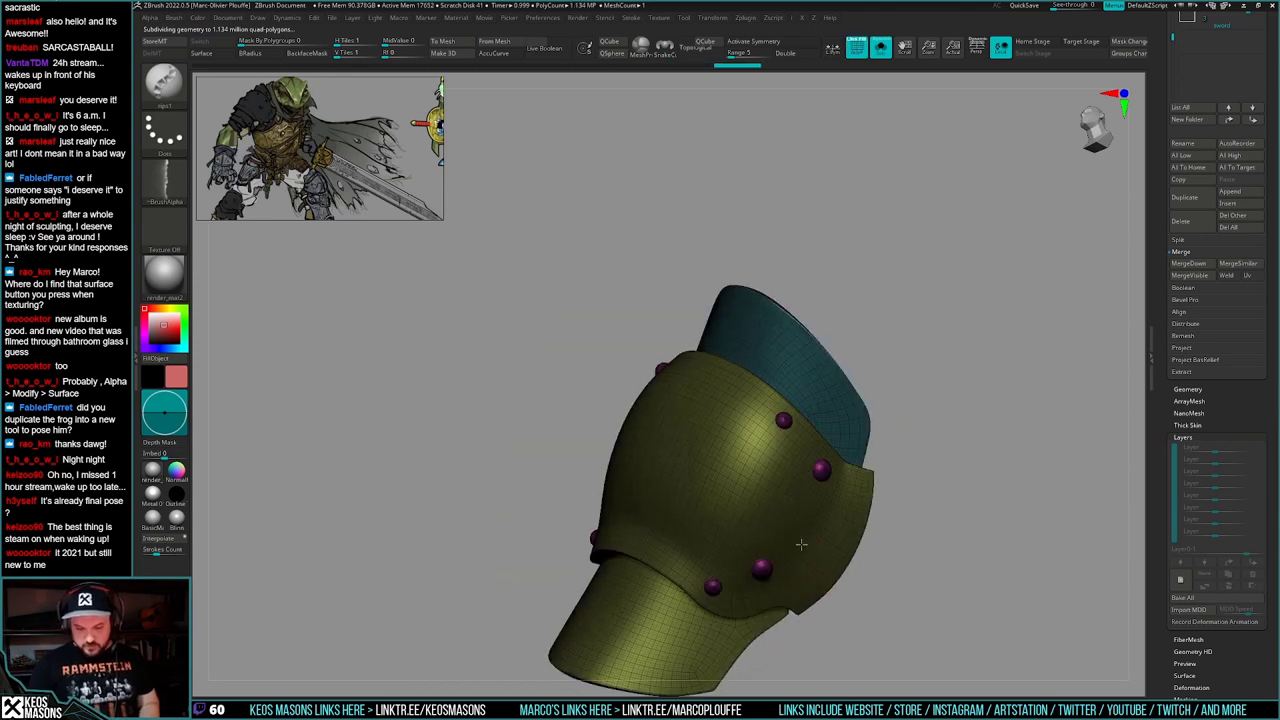
key("shift+f")
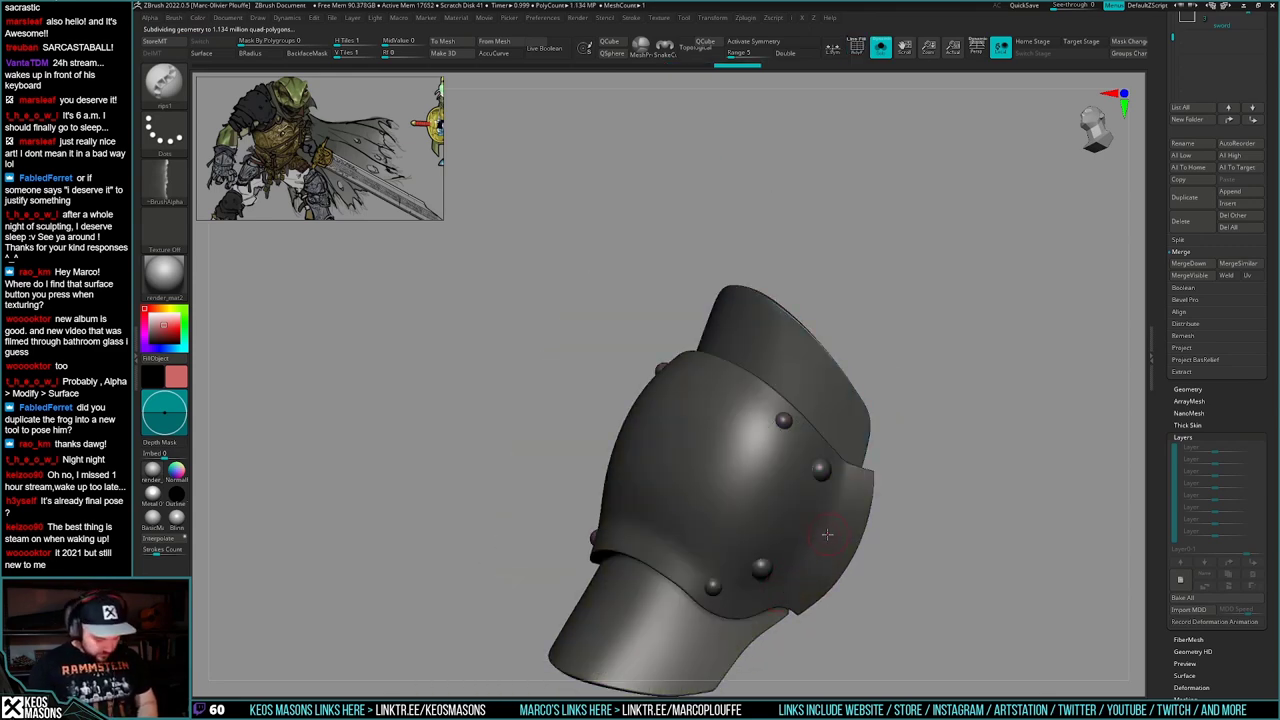
- Load the scratch_many brush preset from the frogelden project's tools folder
key("b")
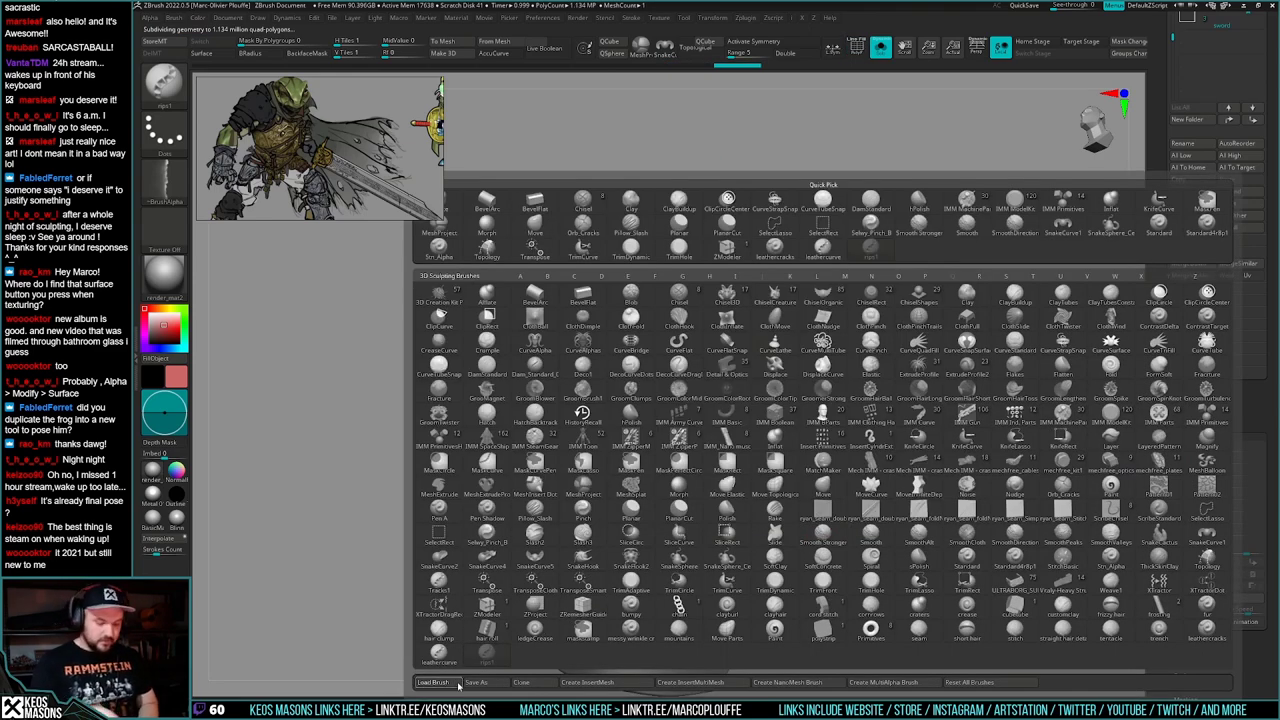
left_click(433, 682)
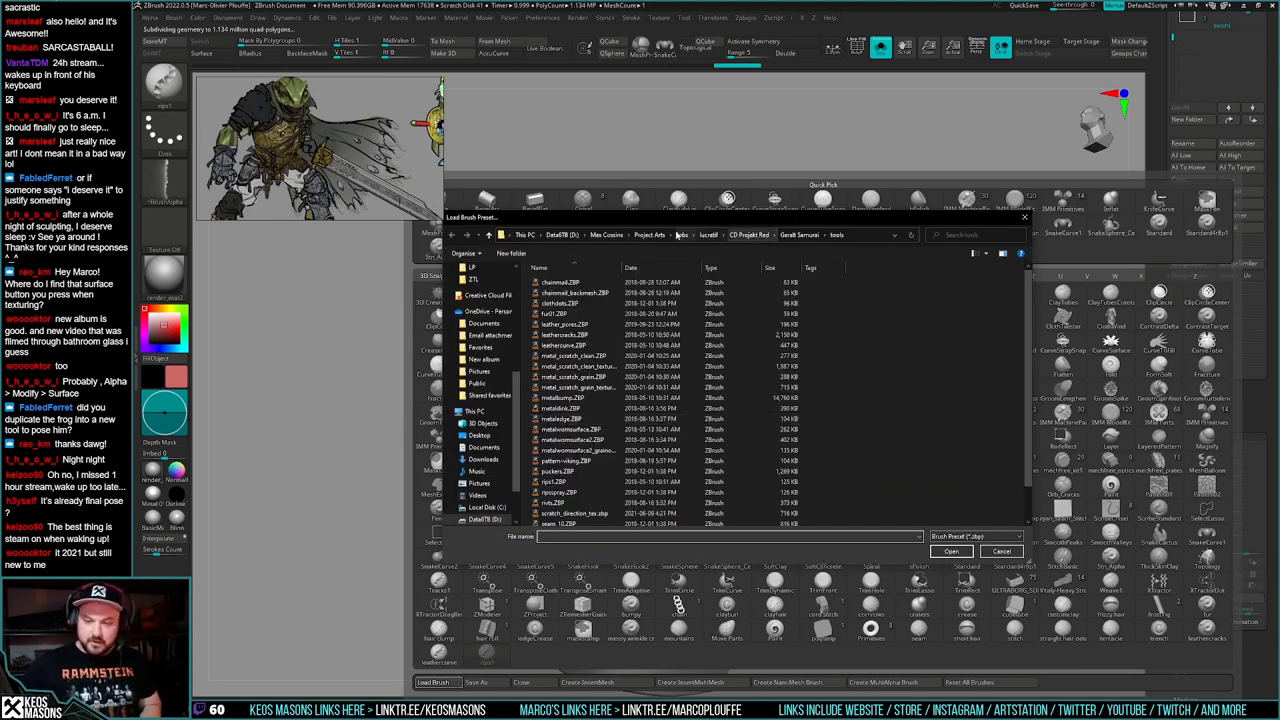
scroll(481, 327, "up", 2)
left_click(478, 327)
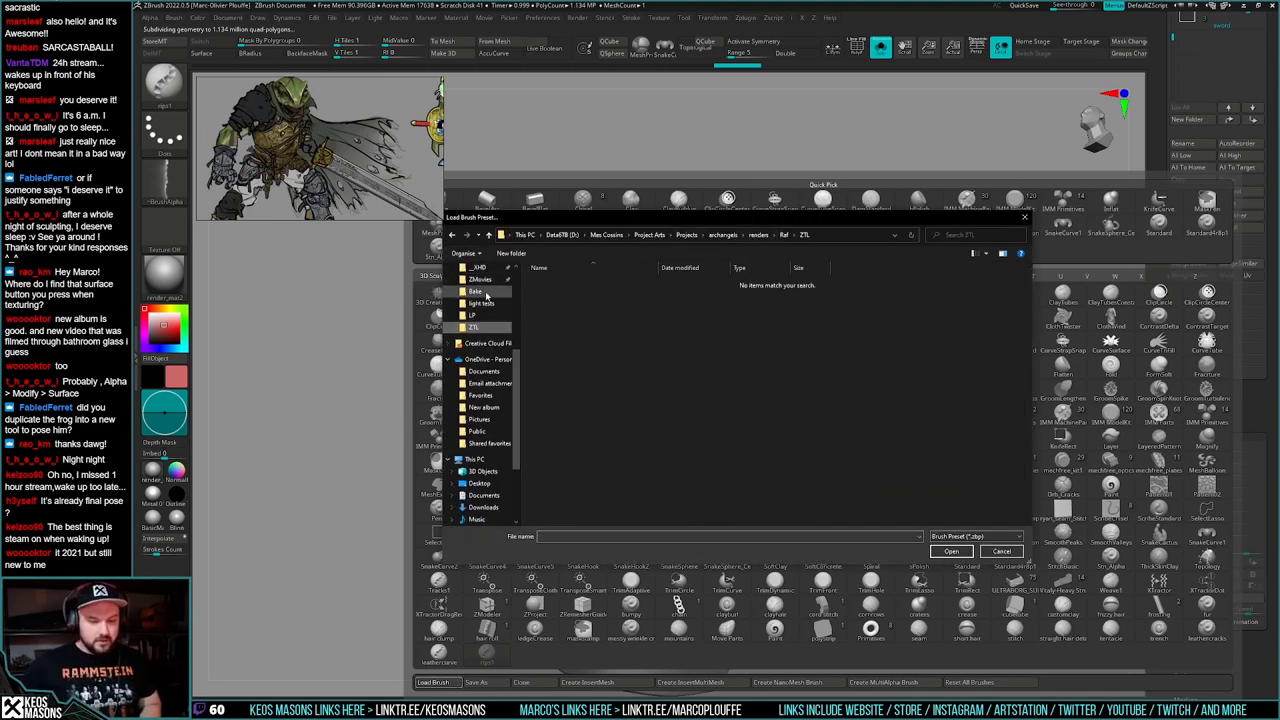
key("alt+Left")
scroll(478, 316, "up", 5)
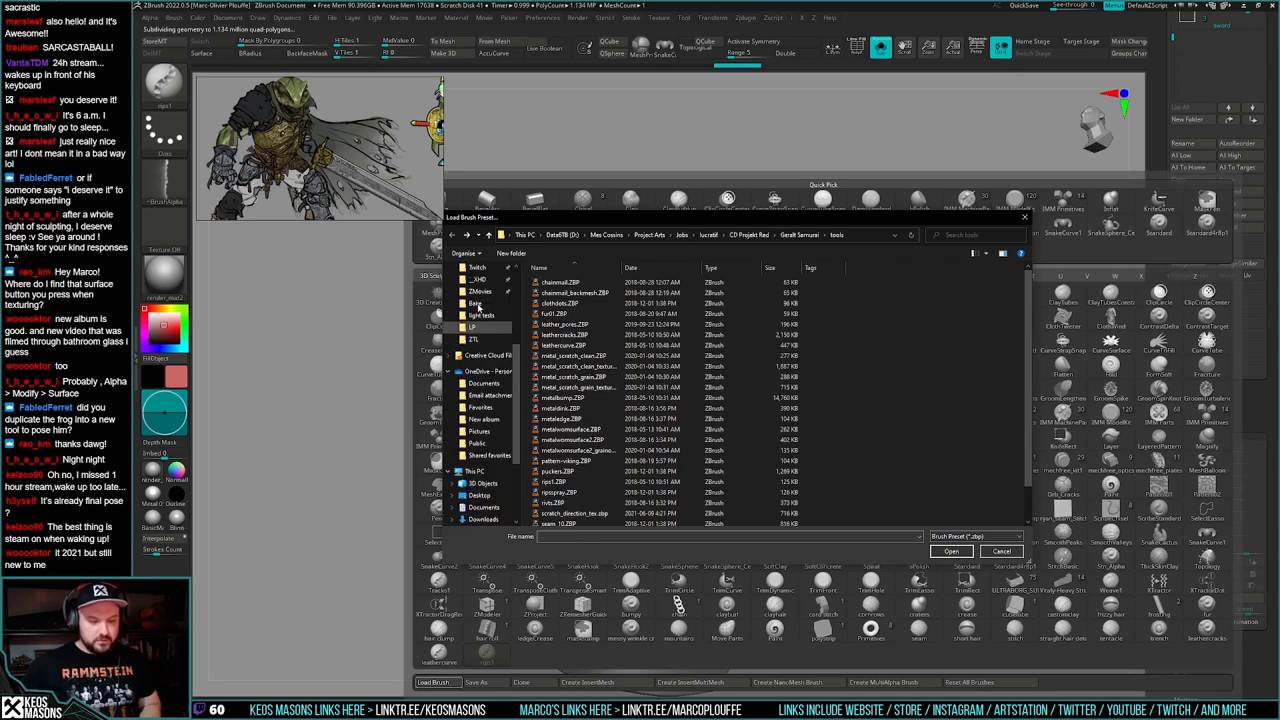
scroll(479, 368, "up", 2)
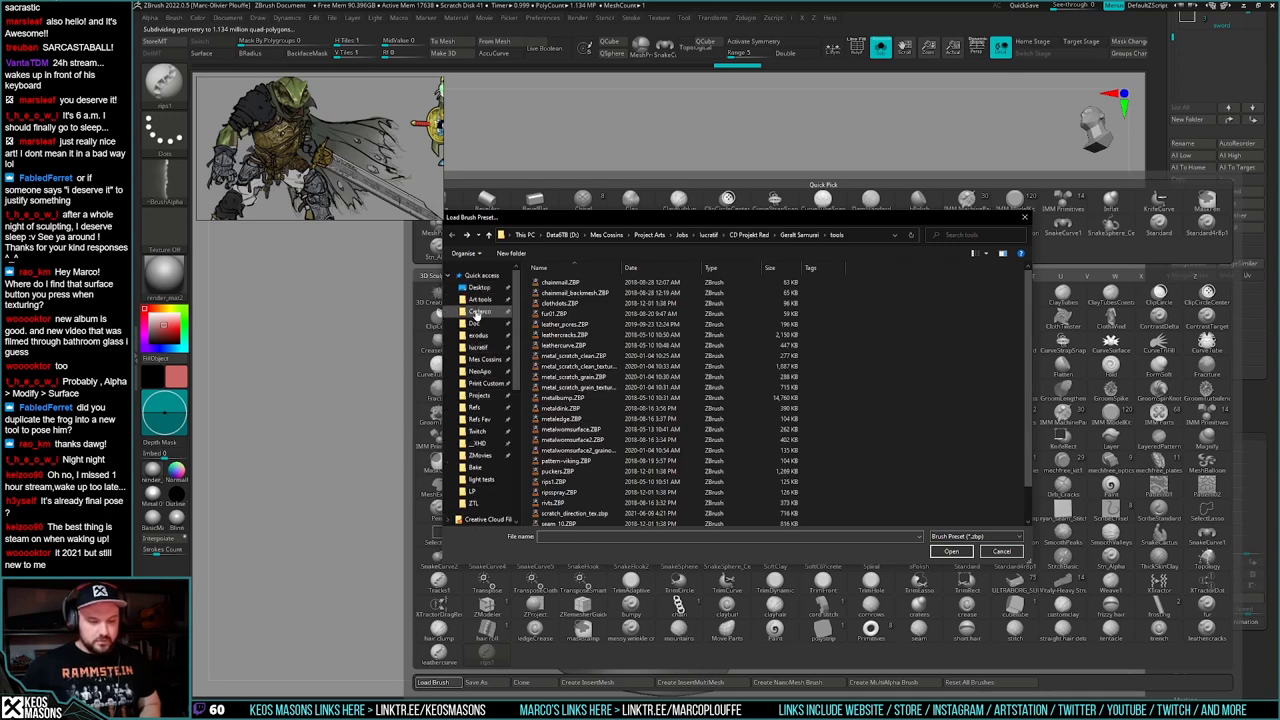
left_click(479, 287)
double_click(556, 418)
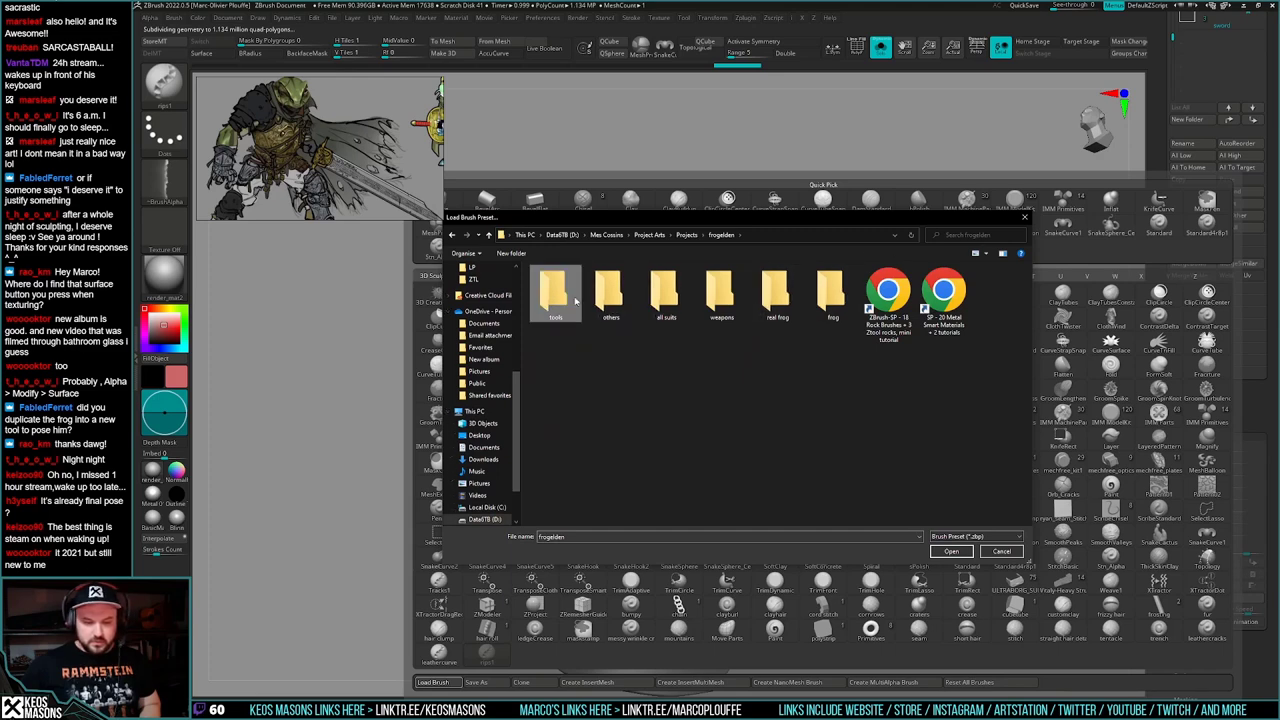
double_click(553, 292)
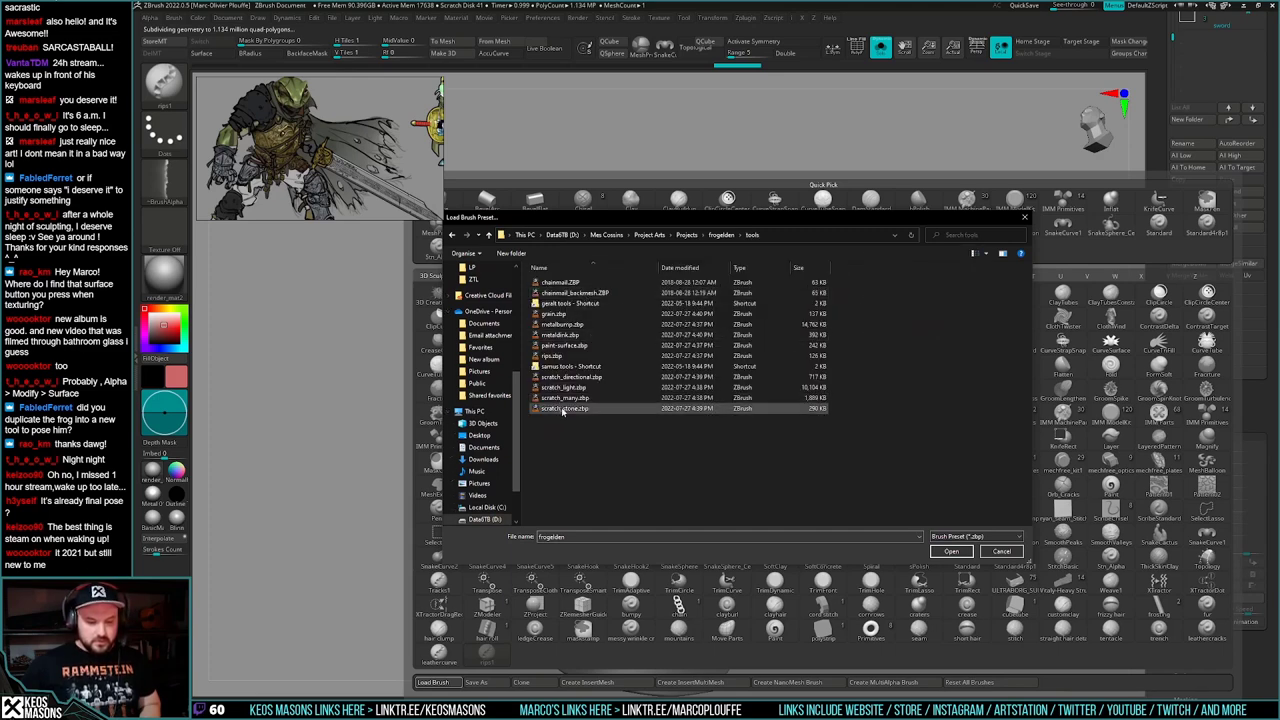
double_click(563, 408)
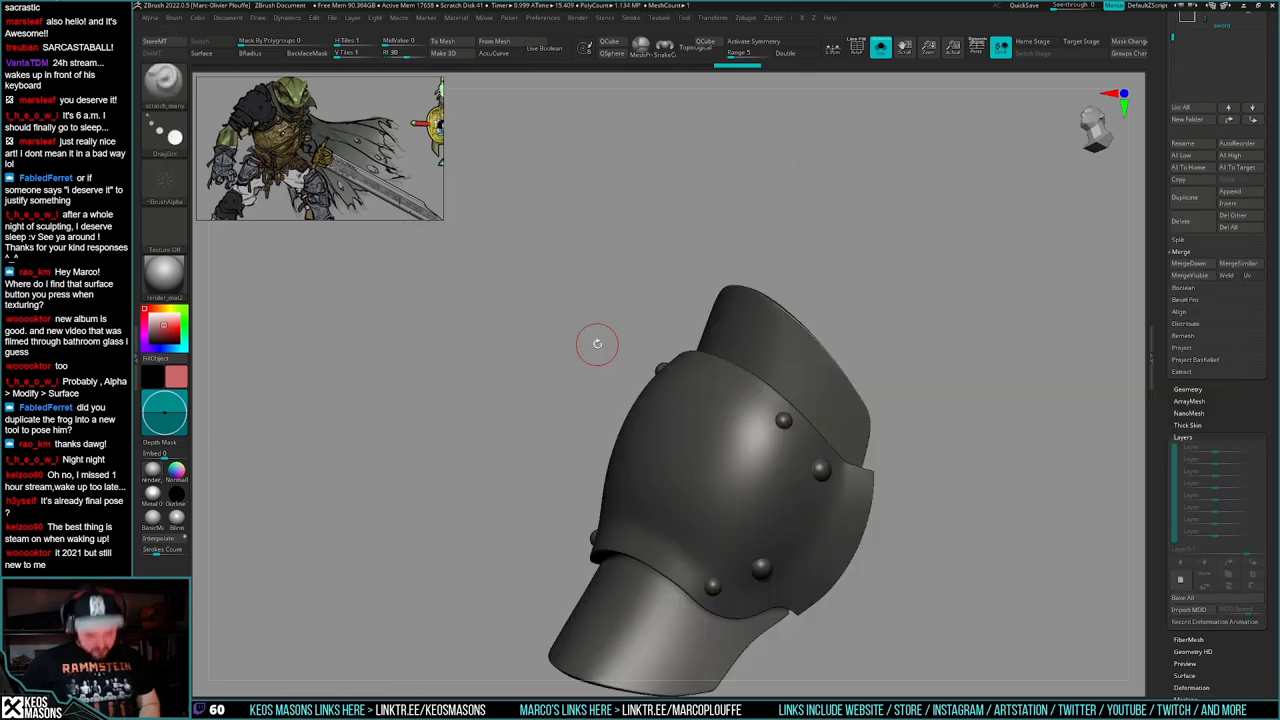
- Load the scratch_light and scratch_directional brush presets from the frogelden project's tools folder
key("b")
left_click(213, 682)
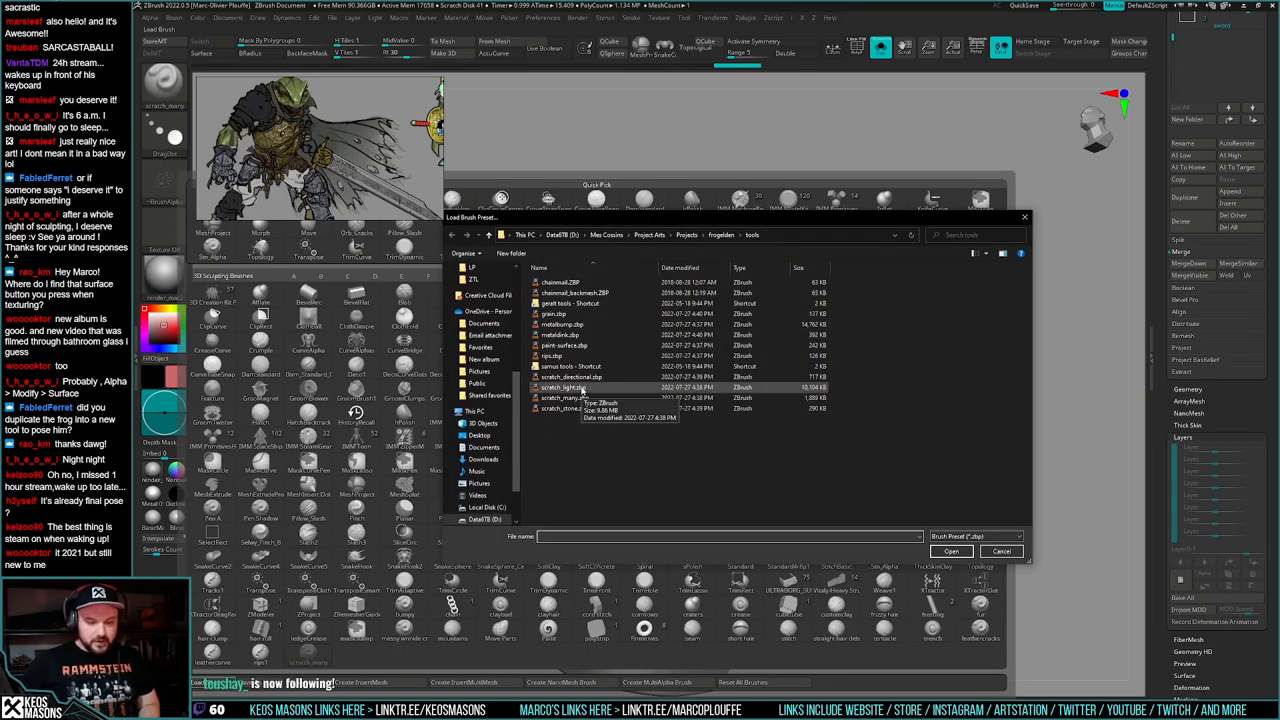
double_click(582, 390)
key("b")
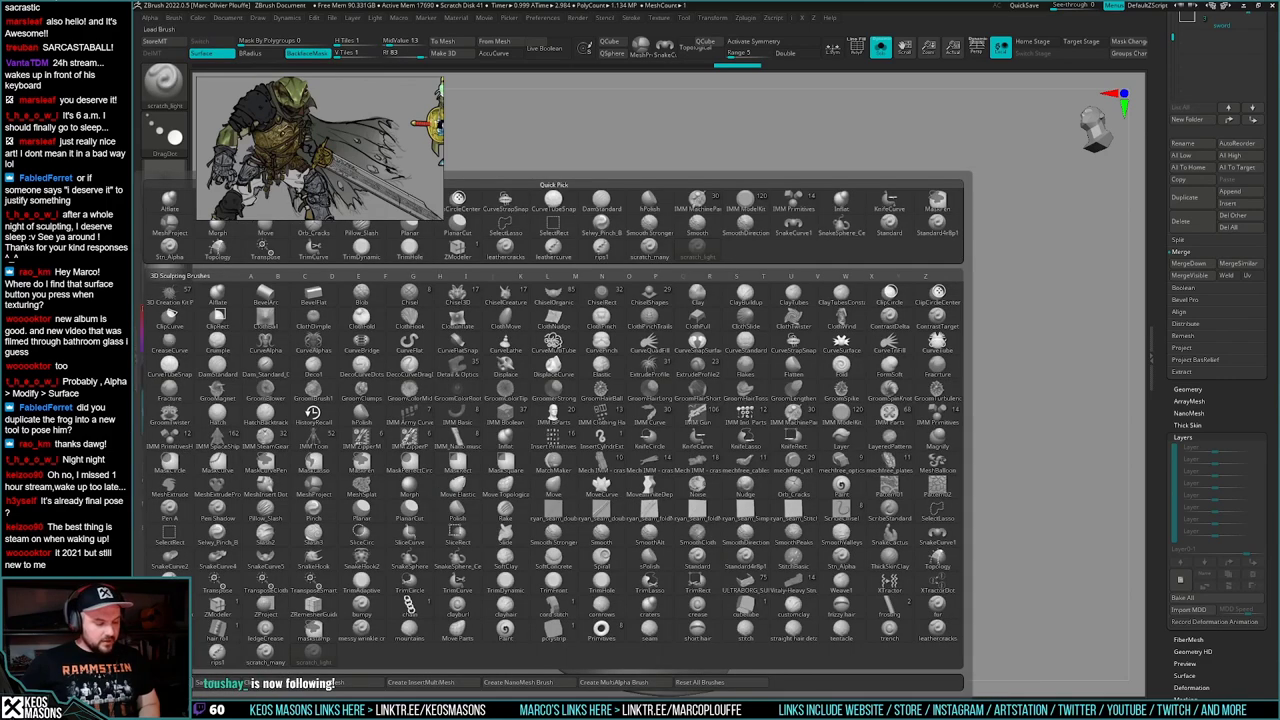
left_click(552, 155)
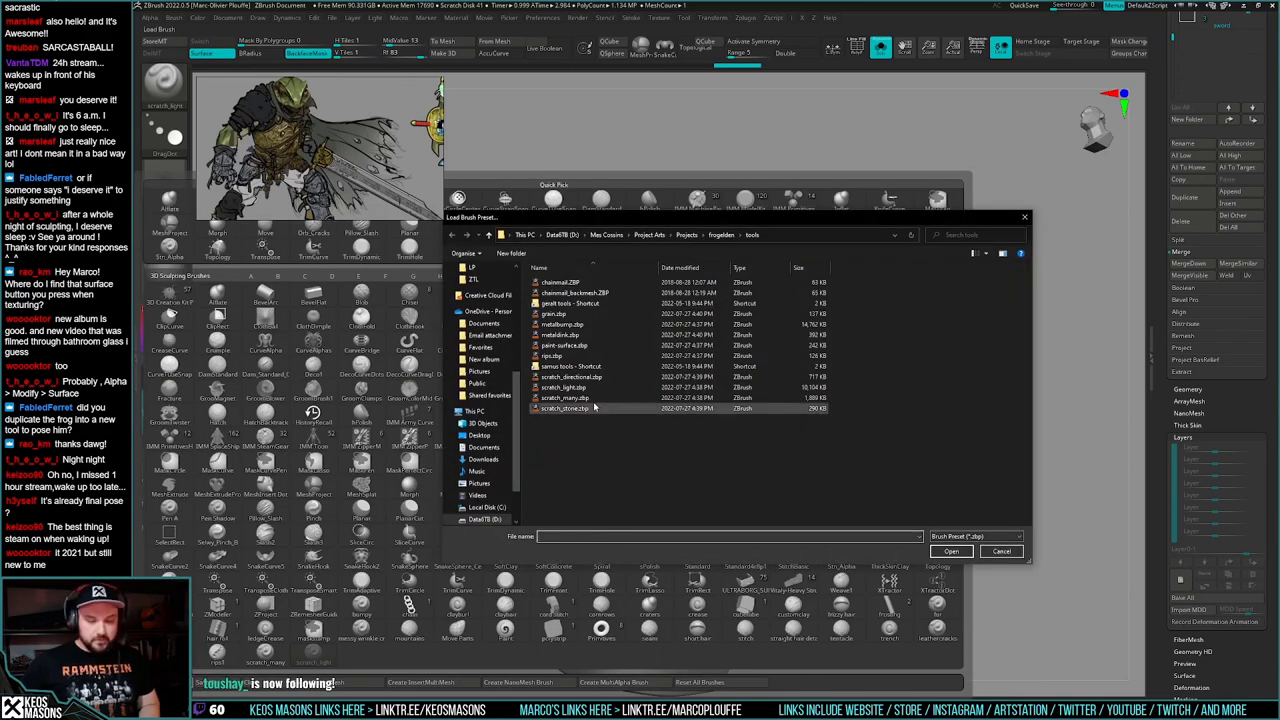
double_click(582, 378)
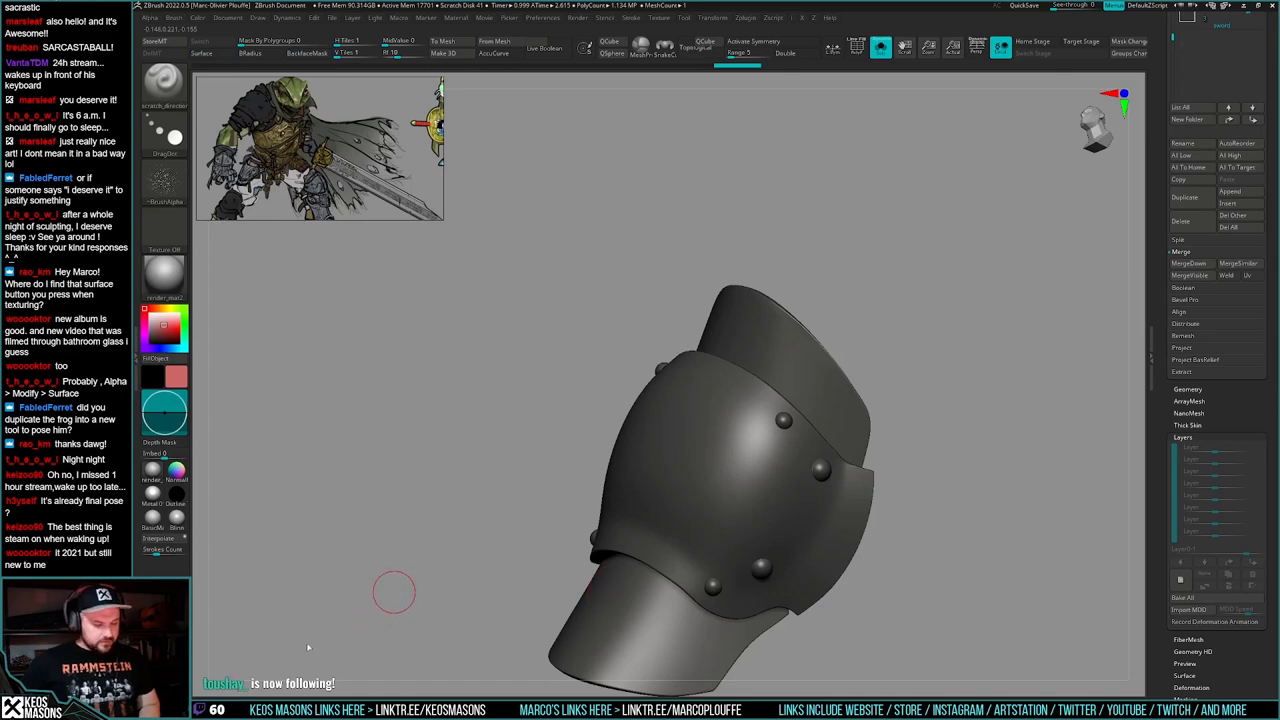
- Load the metaldink and metalbump brush presets from the project's tools folder
key("b")
left_click(196, 681)
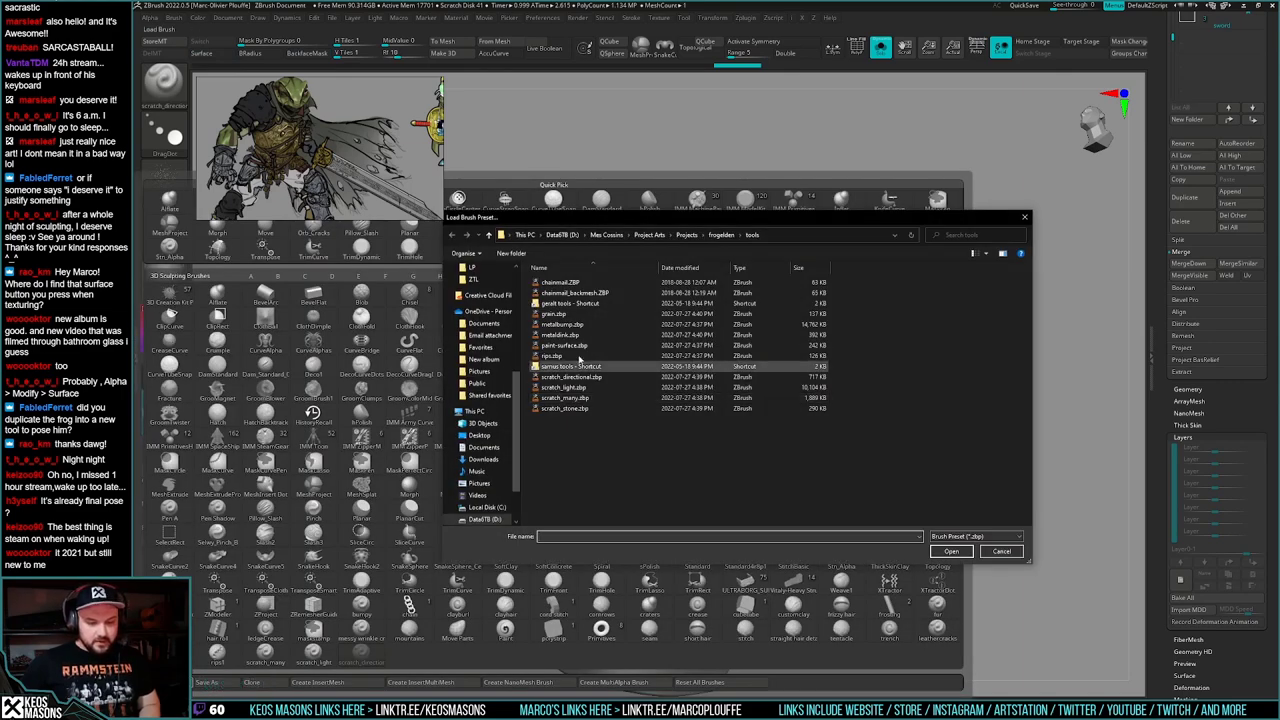
double_click(566, 344)
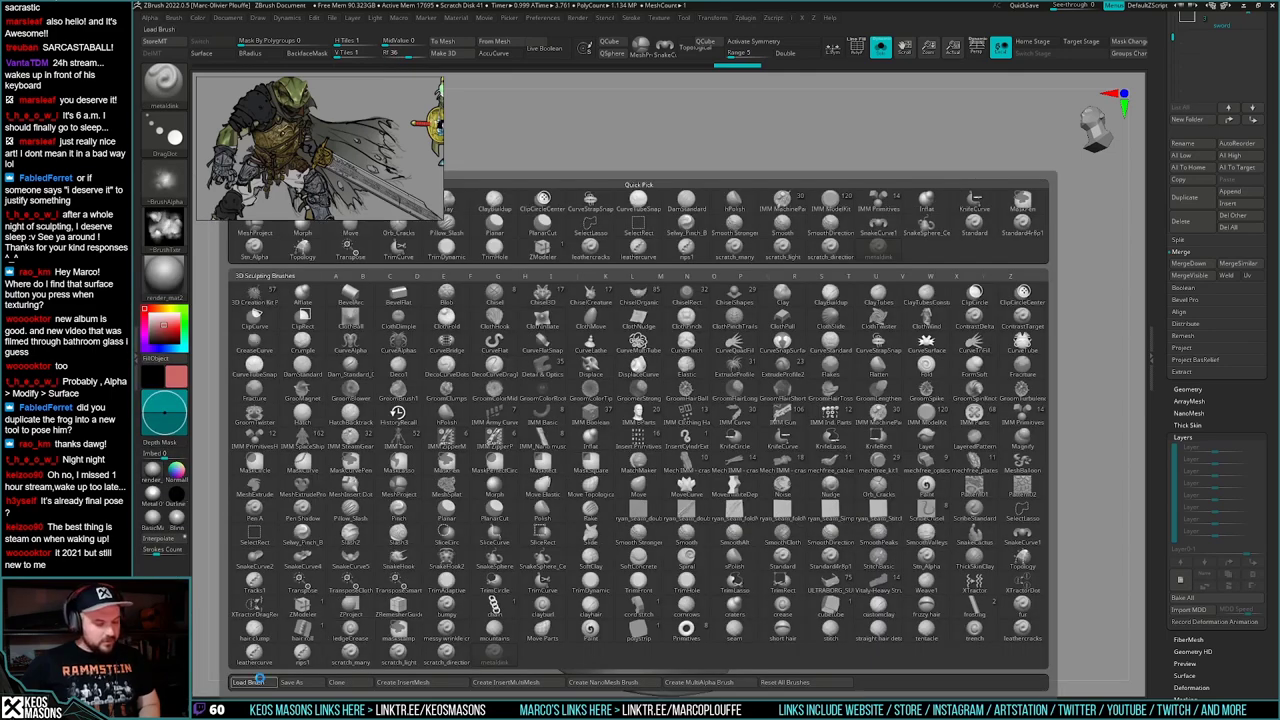
left_click(248, 682)
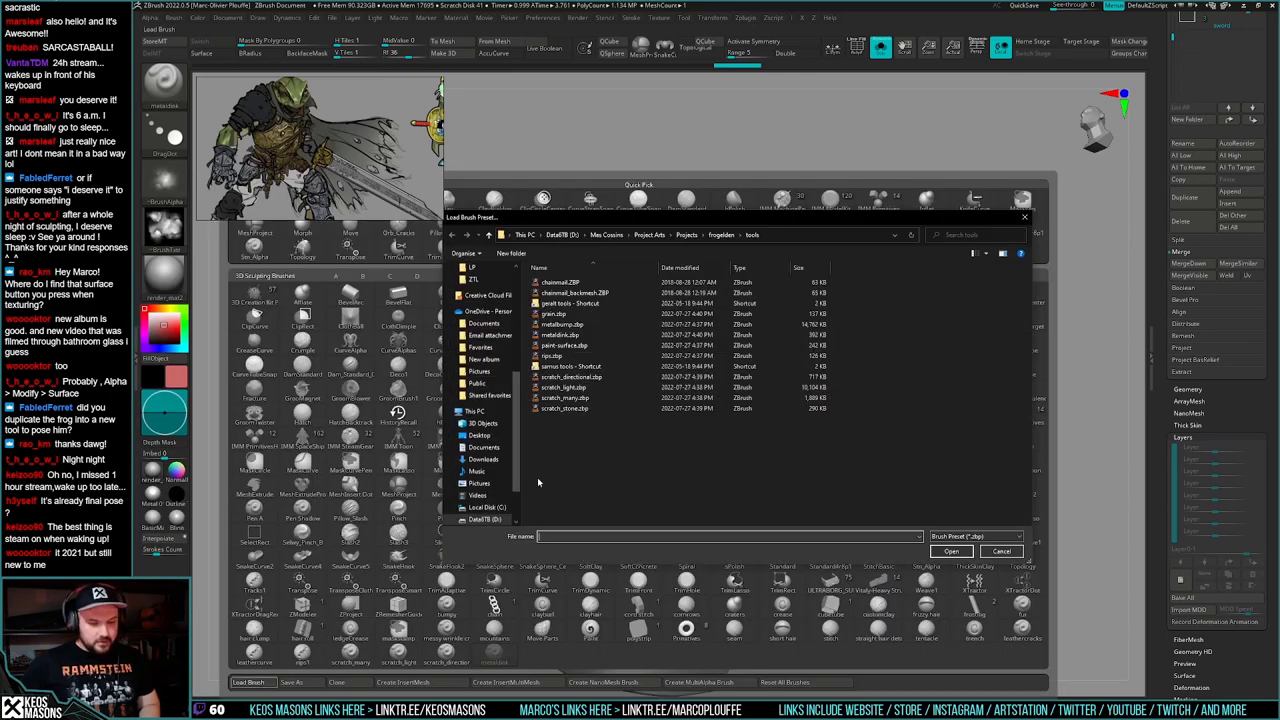
double_click(566, 324)
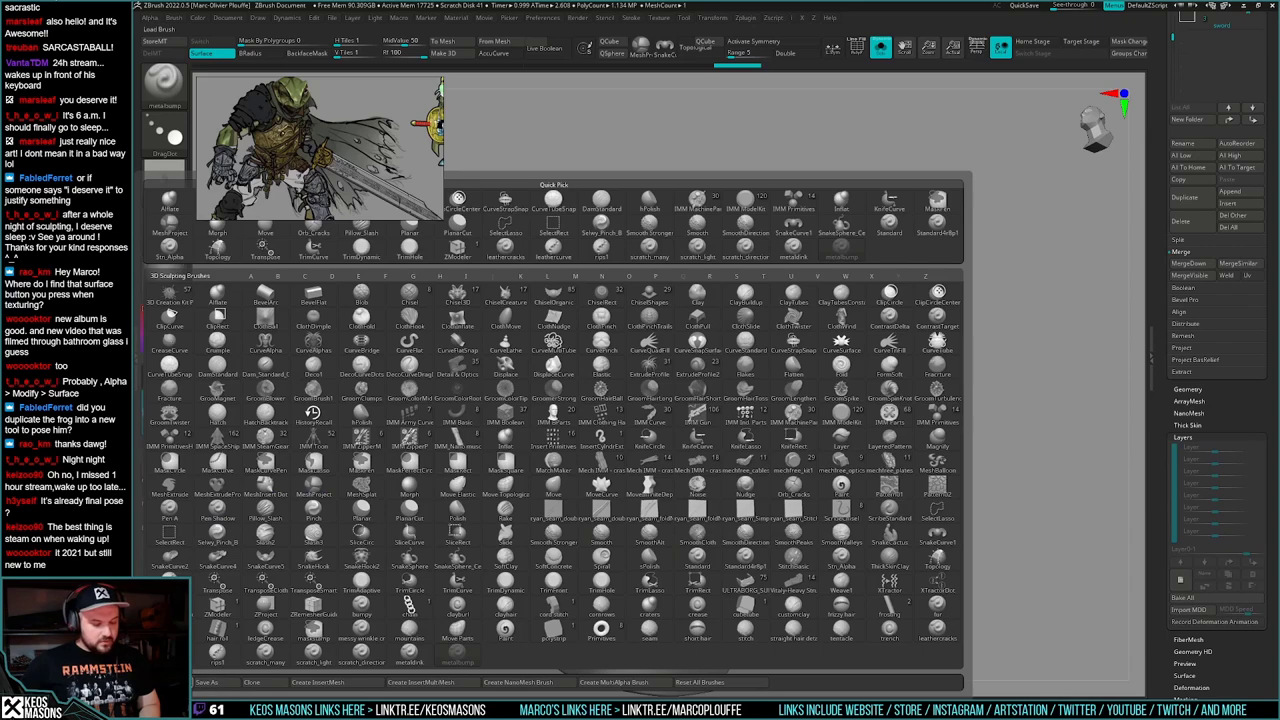
- Load the grain brush preset from the project's tools folder
left_click(168, 682)
left_click(577, 315)
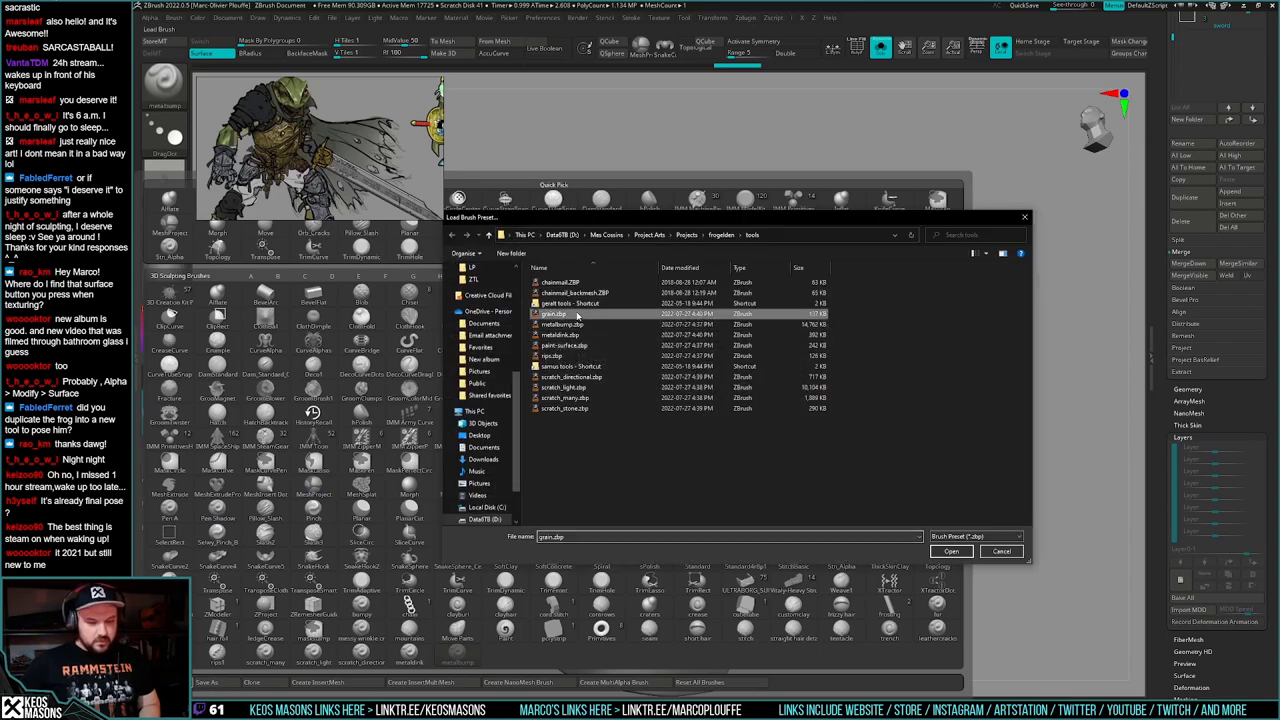
double_click(577, 315)
- Check the knee plates' polygroup wireframe and add a new sculpting layer to them
mouse_move(852, 498)
right_mouse_down()
mouse_move(883, 514)
mouse_move(858, 543)
mouse_move(850, 515)
right_mouse_up()
key("shift+f")
key("shift+f")
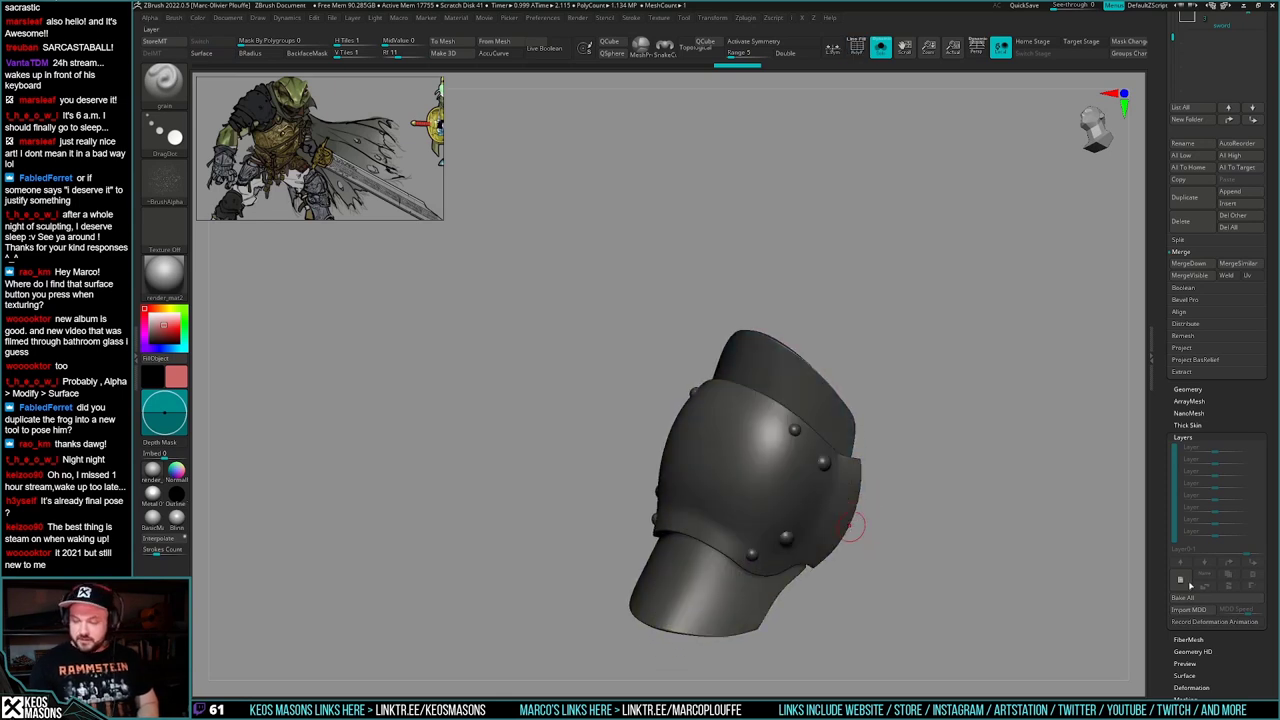
left_click(1181, 581)
left_click_drag(891, 453, 880, 509)
- Show the whole character and leave a canvas snapshot of its scratched shoulder armor and head as a reference
left_click_drag(1237, 406, 1203, 559)
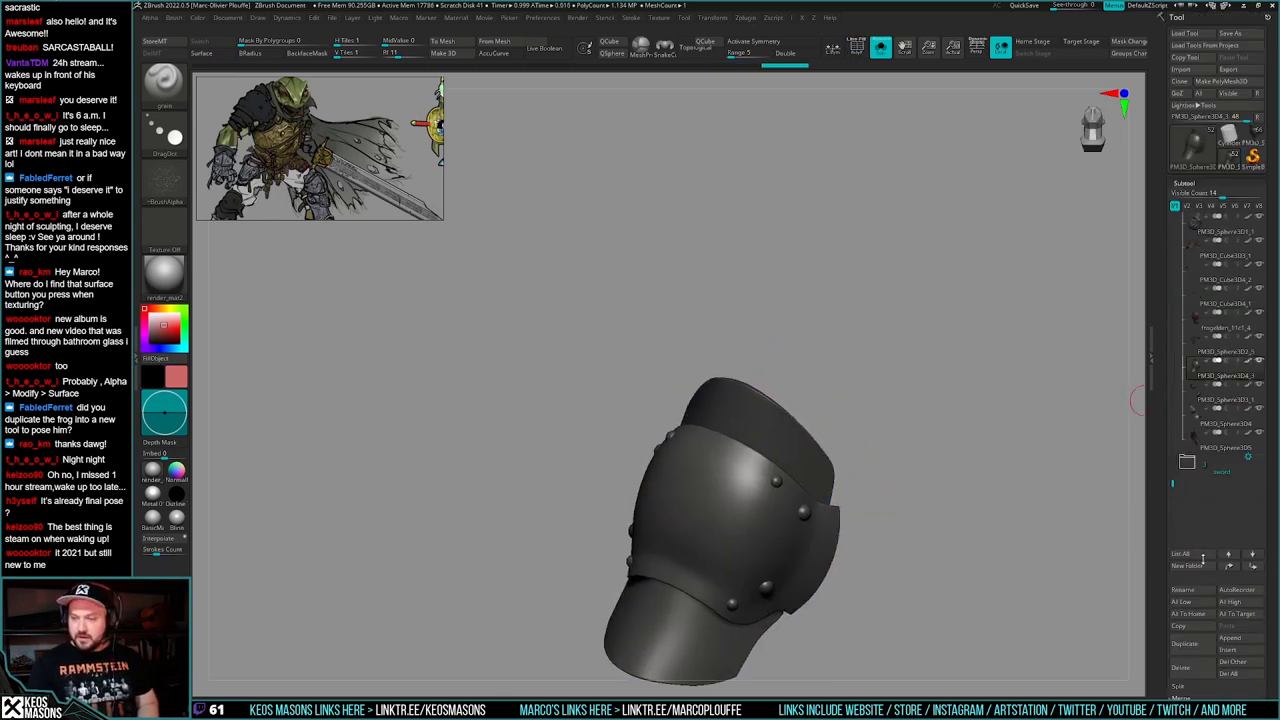
left_click(1174, 232)
key("alt+s")
right_click_drag(900, 456, 629, 520, "ctrl")
right_click_drag(666, 578, 674, 620, "alt")
right_click_drag(672, 370, 791, 517, "alt")
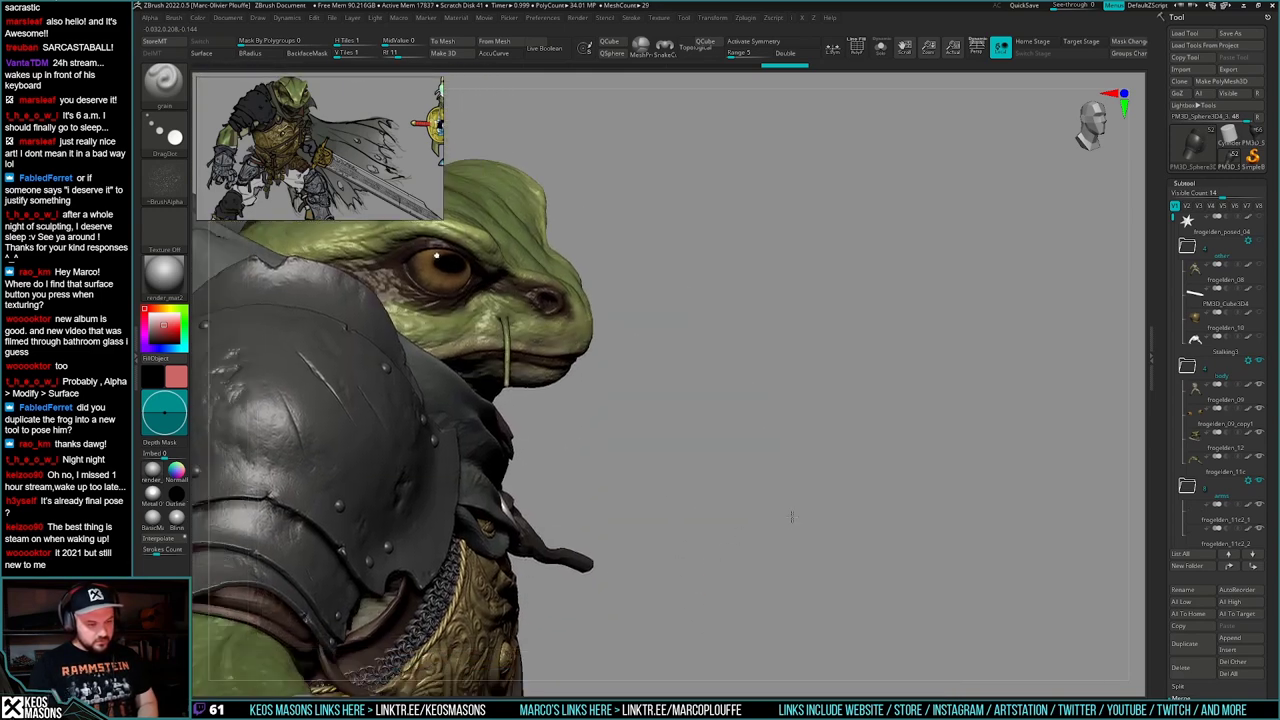
left_click_drag(791, 516, 727, 425)
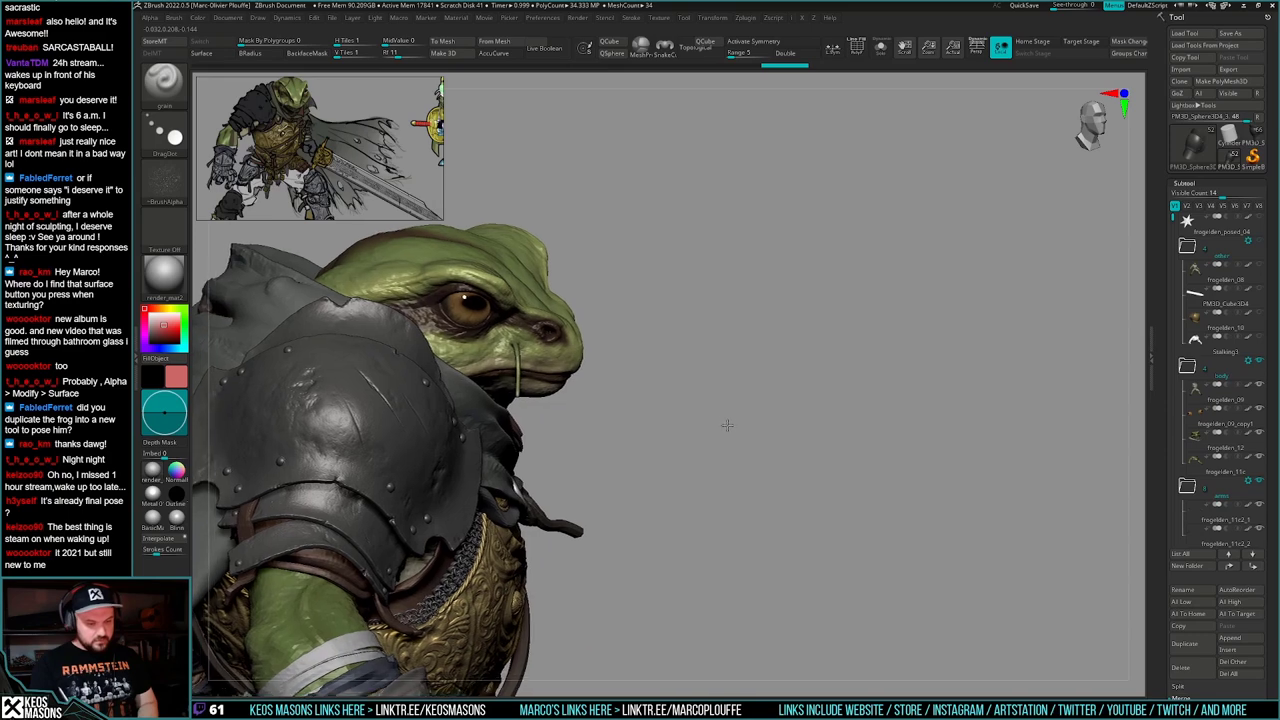
key("shift+s")
- Move the live model away from the snapshot and isolate the metal knee plates, framed front-on beside it
left_click_drag(816, 504, 1028, 502, "alt")
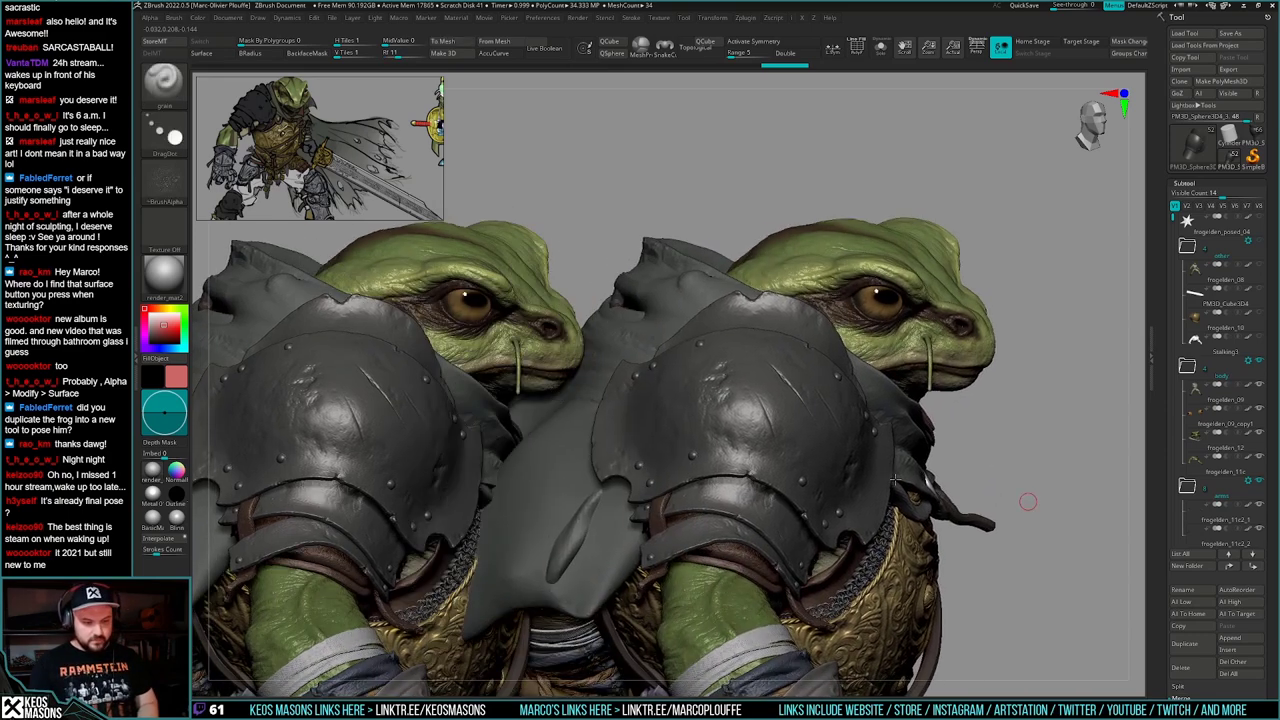
right_click_drag(895, 479, 790, 410)
right_click_drag(880, 520, 860, 437, "ctrl")
right_click_drag(985, 500, 850, 318, "alt")
right_click_drag(886, 508, 869, 481, "alt")
key("alt+s")
right_click_drag(869, 481, 803, 582, "ctrl")
right_click_drag(803, 582, 863, 495, "alt")
key("shift+f")
key("shift+f")
- Save the tool as a new version named frogelden_posed_05
key("ctrl+shift+t")
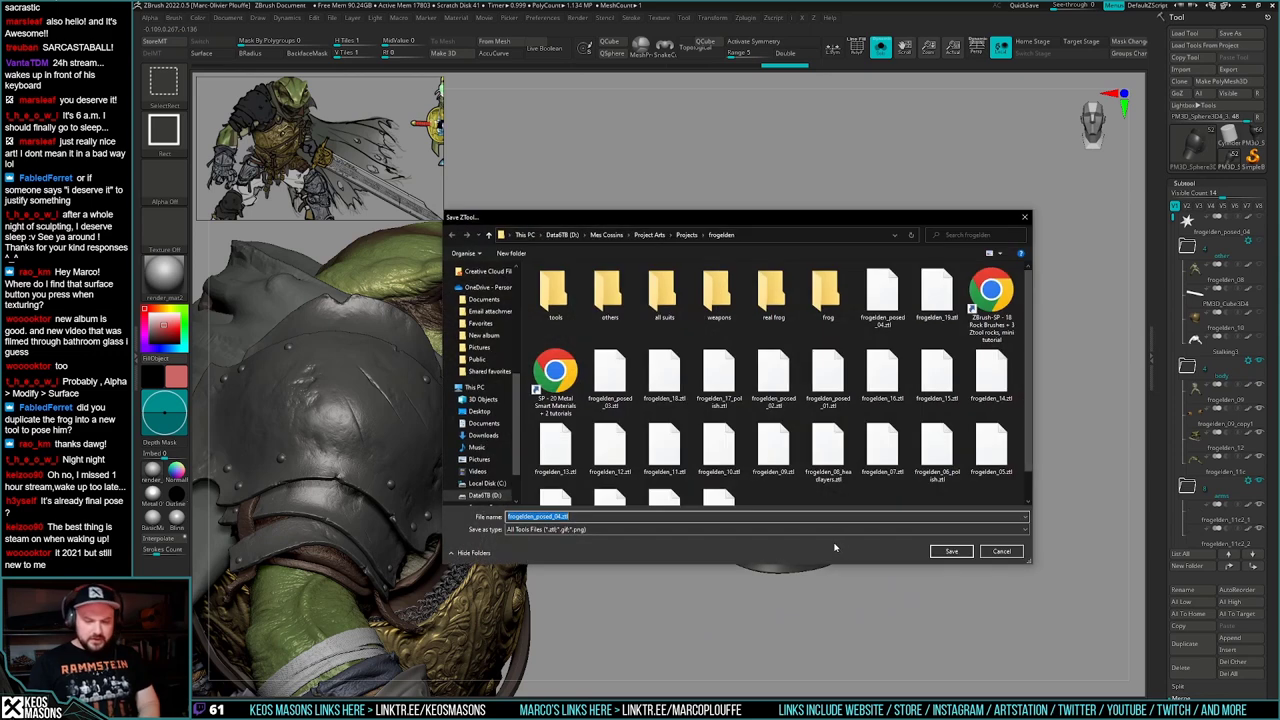
left_click_drag(557, 517, 561, 526)
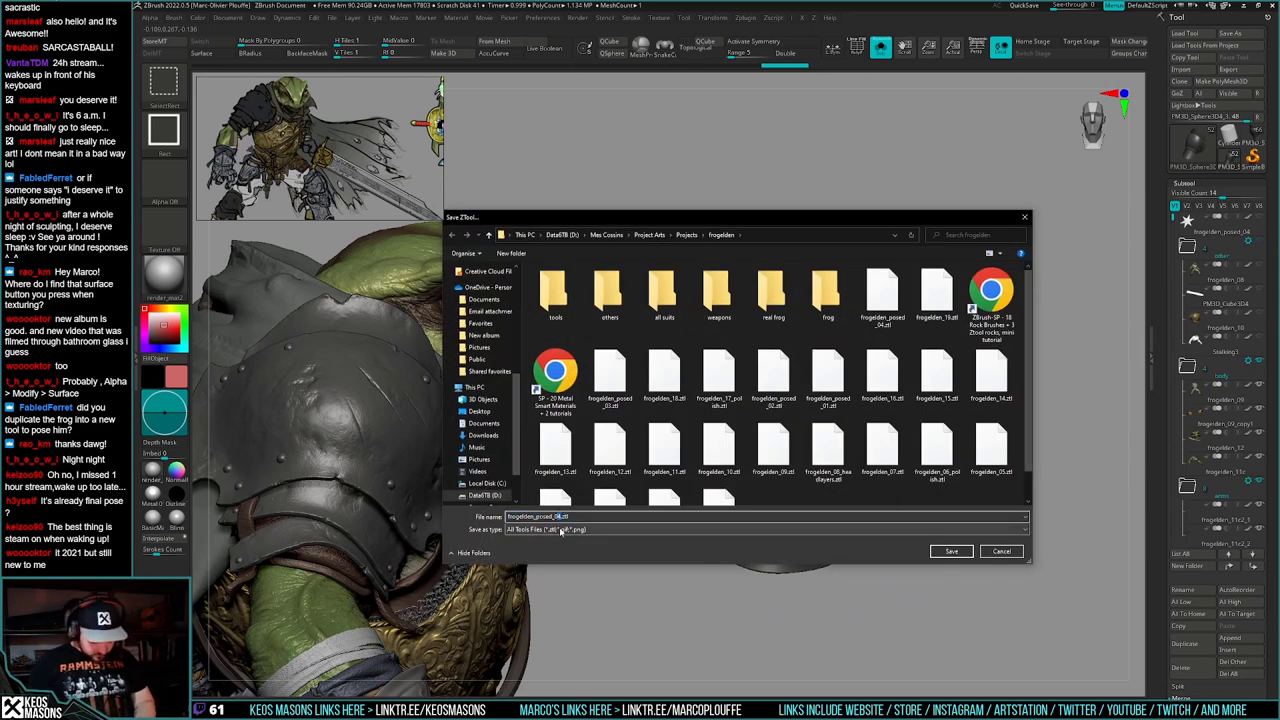
type("5")
key("Return")
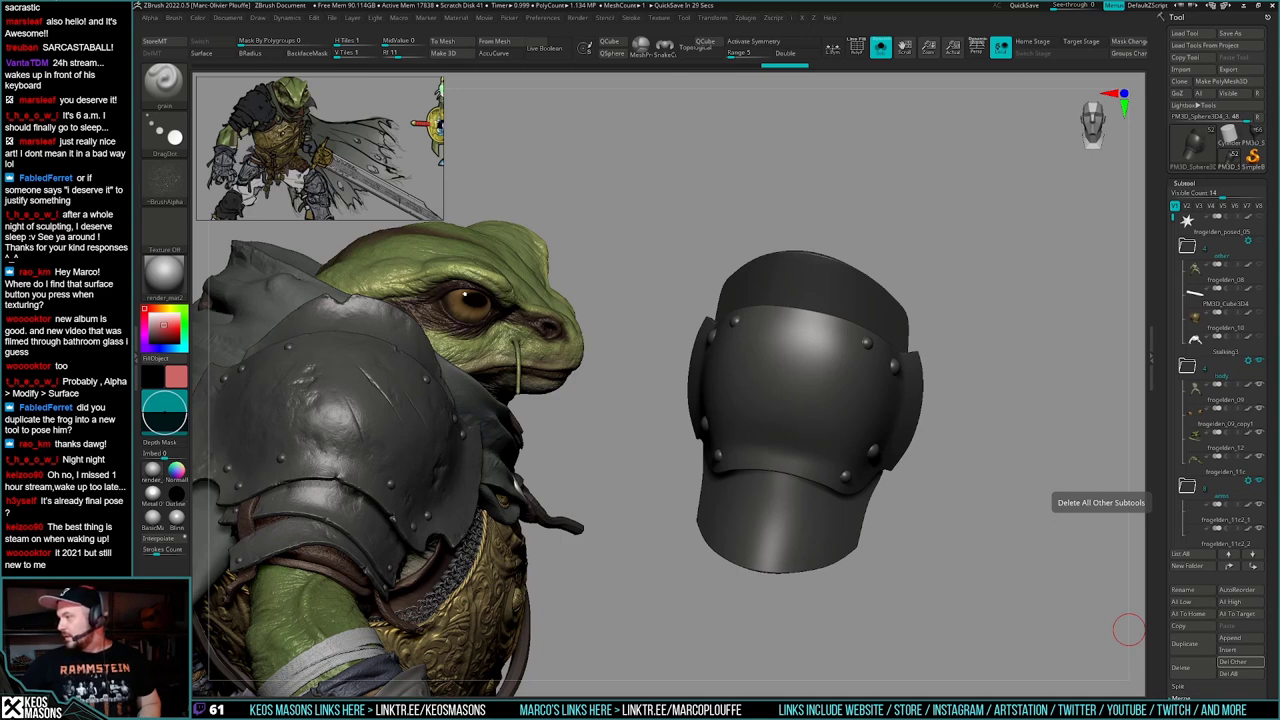
- Select the metalbump sculpting brush and adjust its settings for detailing the separate armor piece
left_click_drag(996, 470, 895, 468)
key("b")
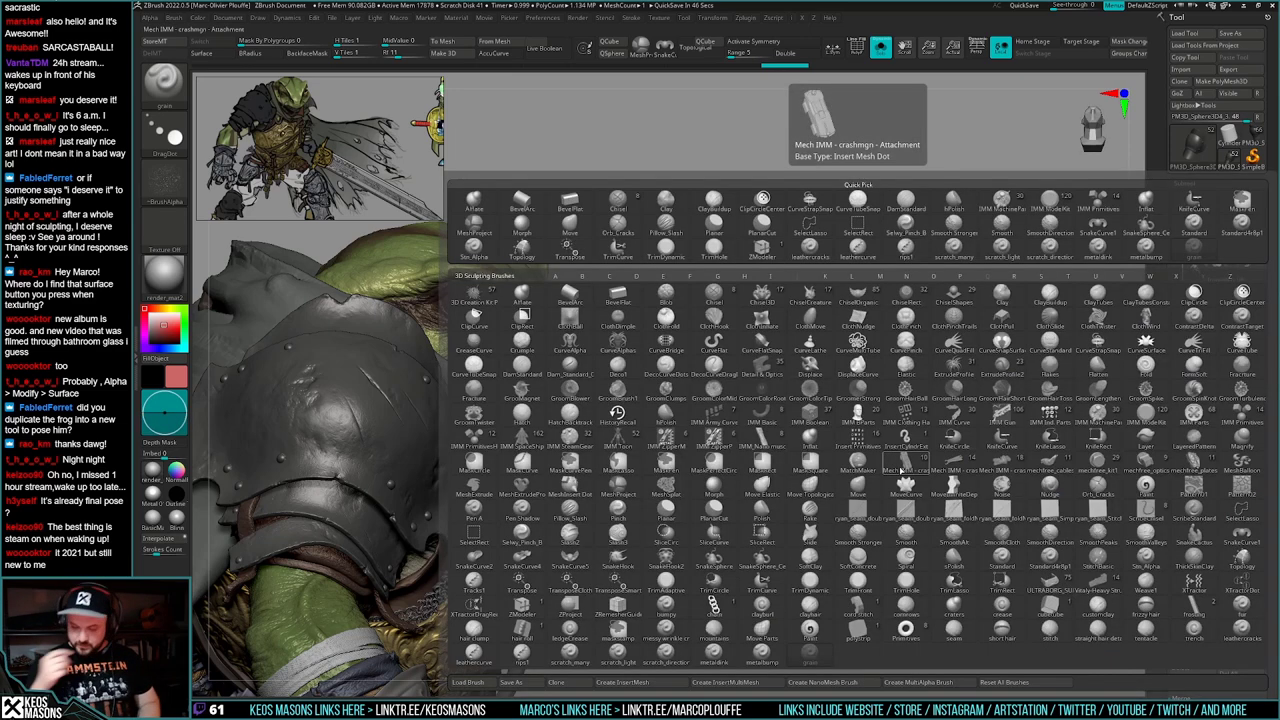
left_click(722, 663)
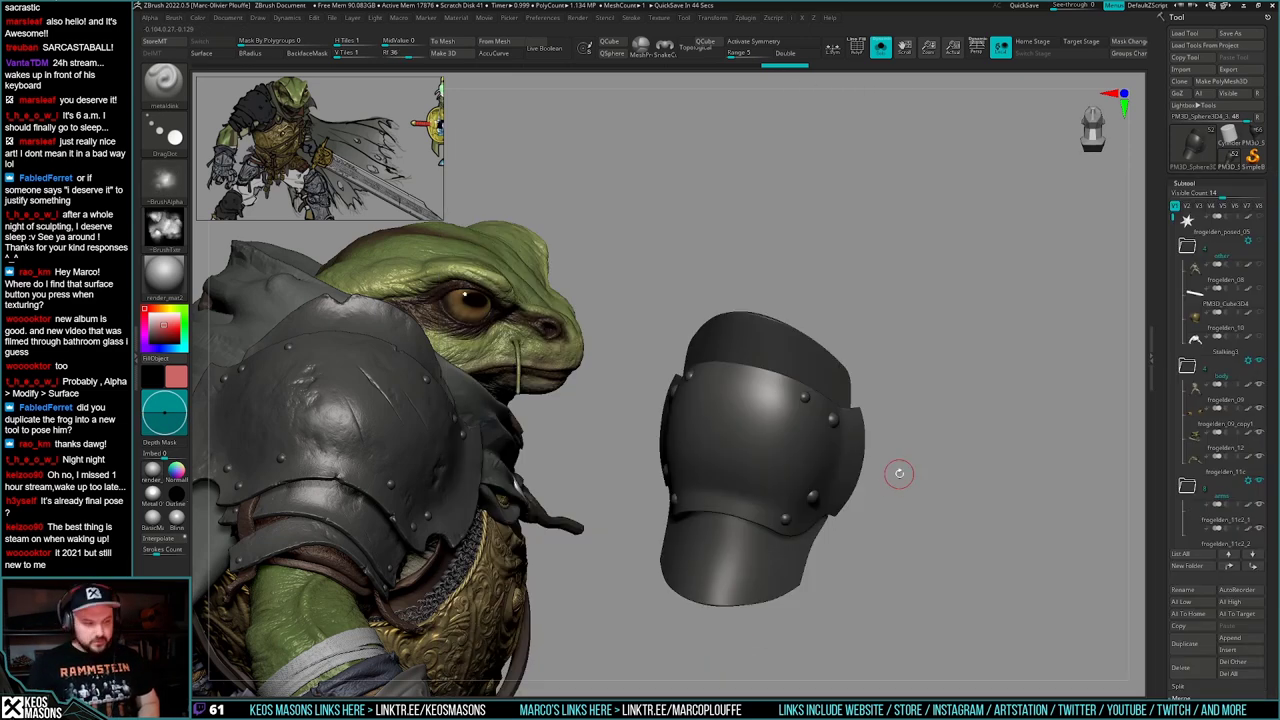
key("b")
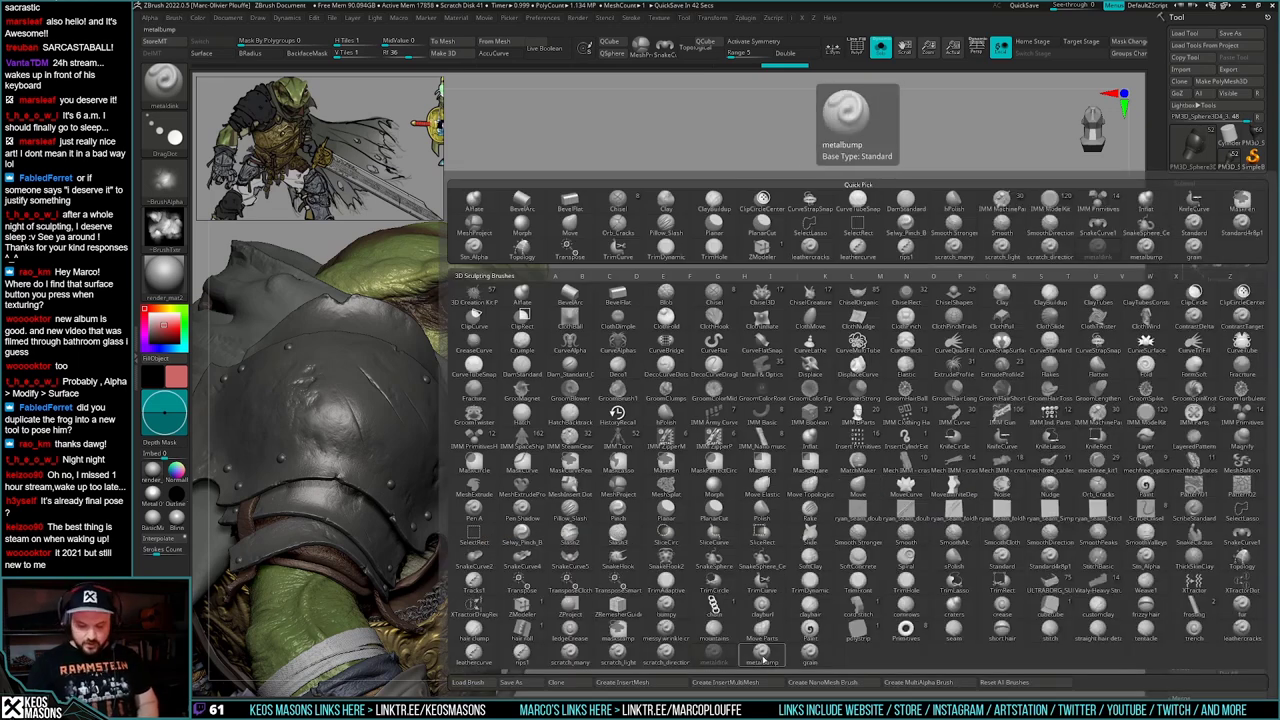
left_click(763, 656)
left_click_drag(880, 463, 916, 475, "alt")
key("space")
left_click(837, 452)
left_click_drag(837, 452, 844, 452)
left_click_drag(930, 480, 868, 498)
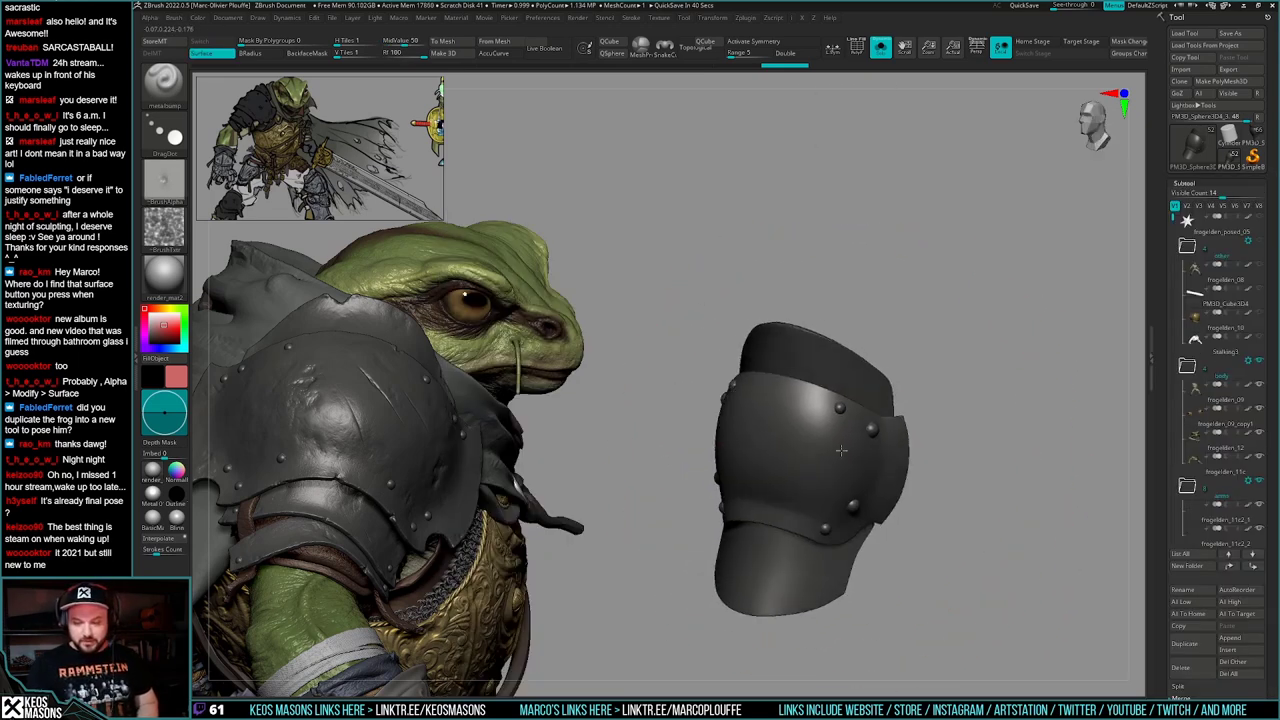
- Adjust the brush, store a morph target of the armor piece and bring its layer settings into view
key("space")
left_click_drag(839, 456, 836, 454)
left_click(157, 42)
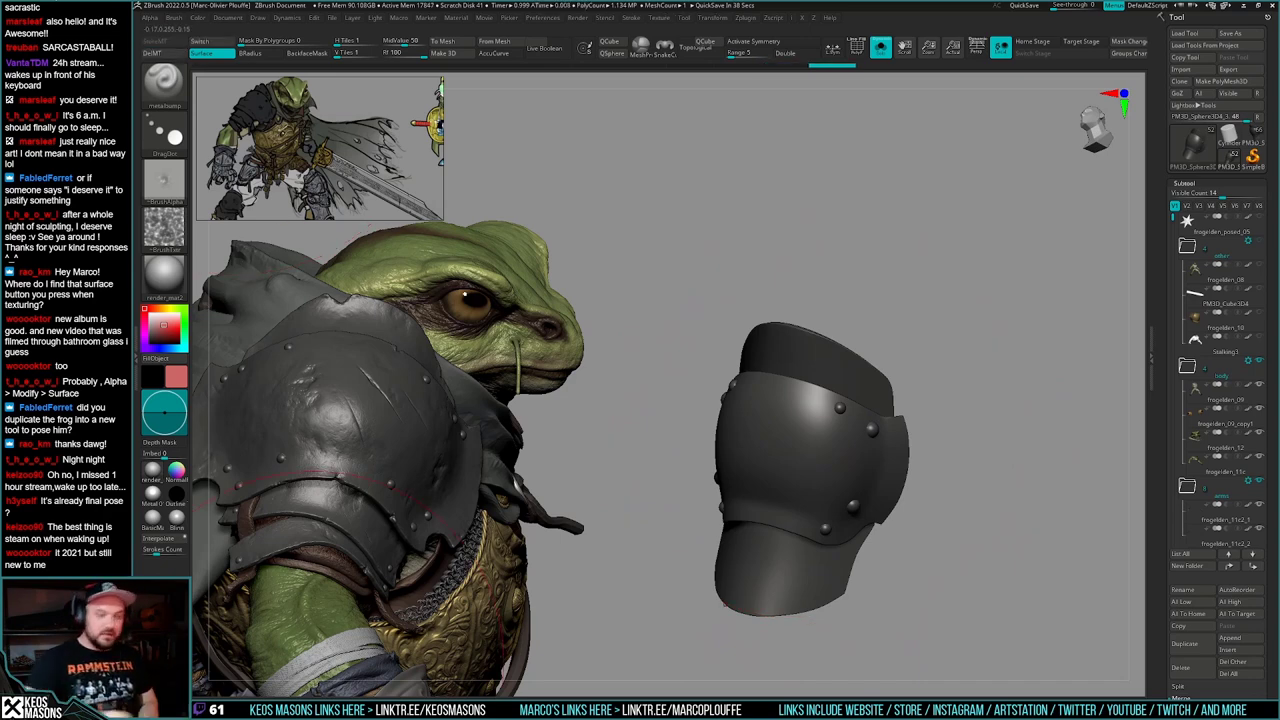
left_click_drag(1172, 602, 1175, 508)
scroll(1217, 532, "down", 1)
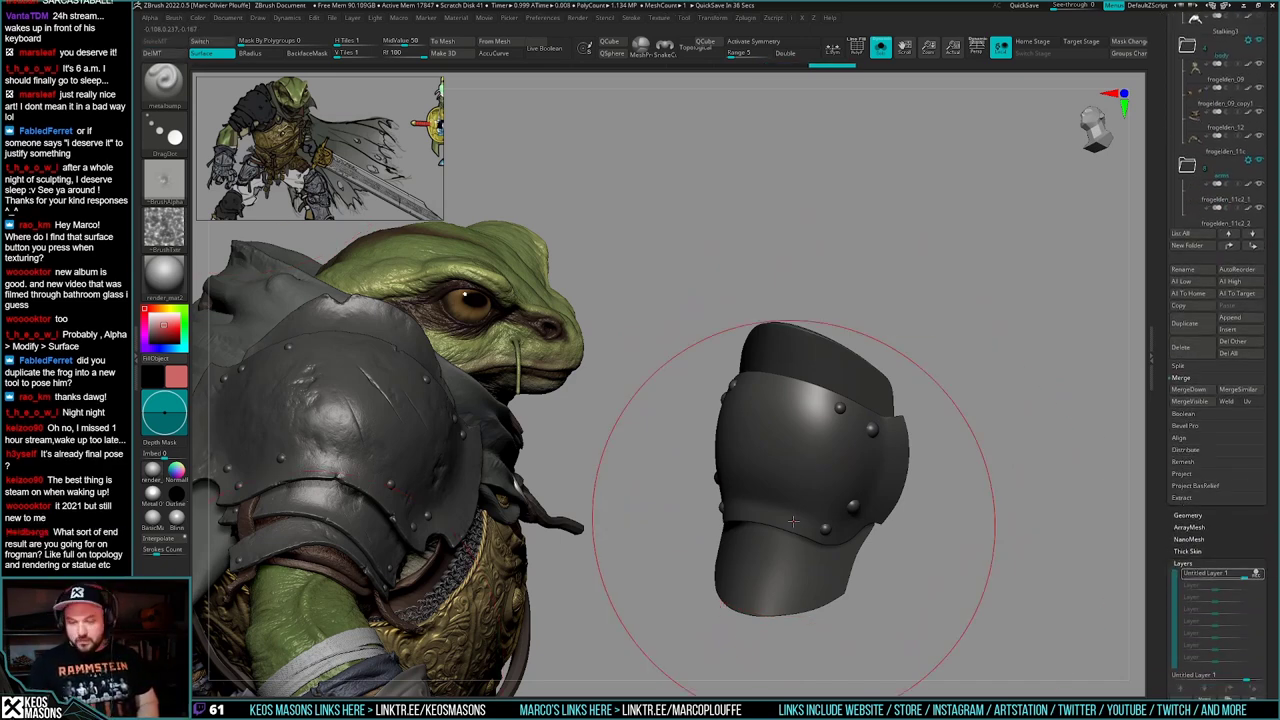
- Try adding directional scratches to the central armor plate with the scratch_direction brush
right_click_drag(793, 521, 829, 492, "ctrl")
key("b")
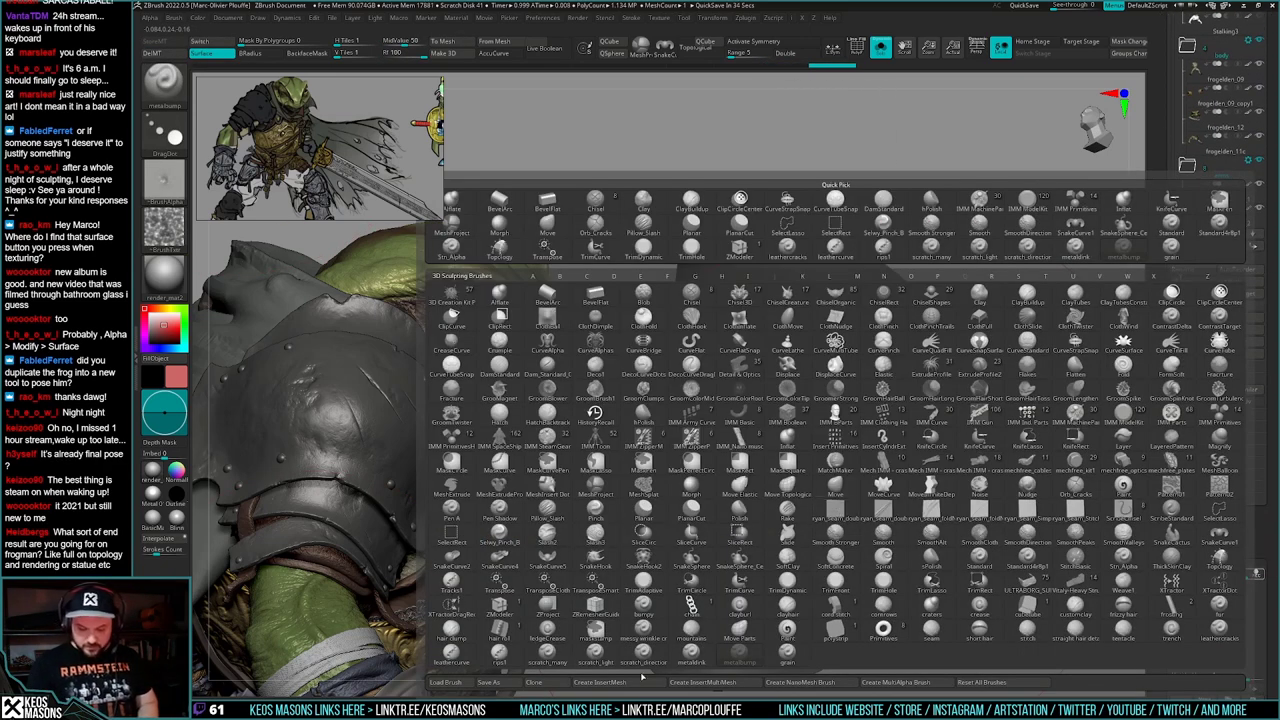
left_click(650, 664)
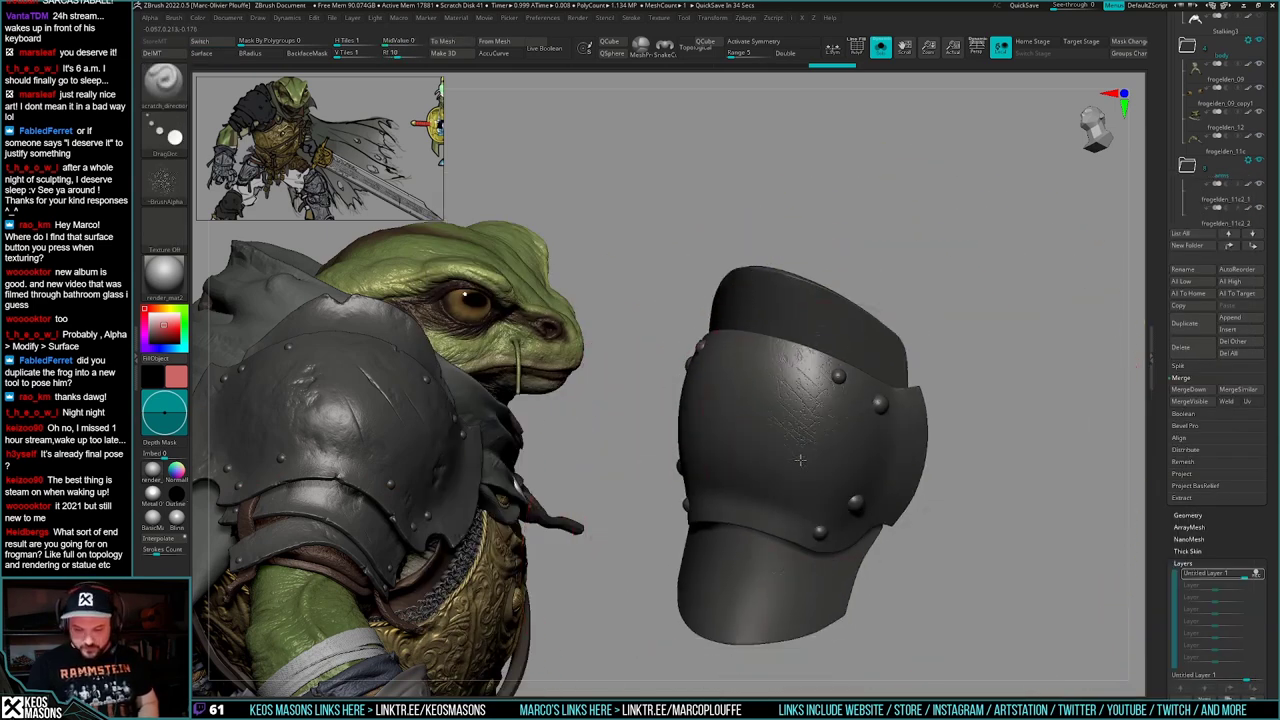
left_click_drag(800, 460, 816, 481)
mouse_move(817, 482)
right_mouse_down("ctrl")
mouse_move(816, 450)
mouse_move(808, 560)
mouse_move(837, 572)
mouse_move(835, 538)
mouse_move(812, 570)
right_mouse_up("ctrl")
right_click_drag(822, 632, 822, 560, "ctrl")
mouse_move(822, 530)
right_mouse_down()
mouse_move(811, 562)
mouse_move(830, 575)
right_mouse_up()
key("space")
right_click(830, 560)
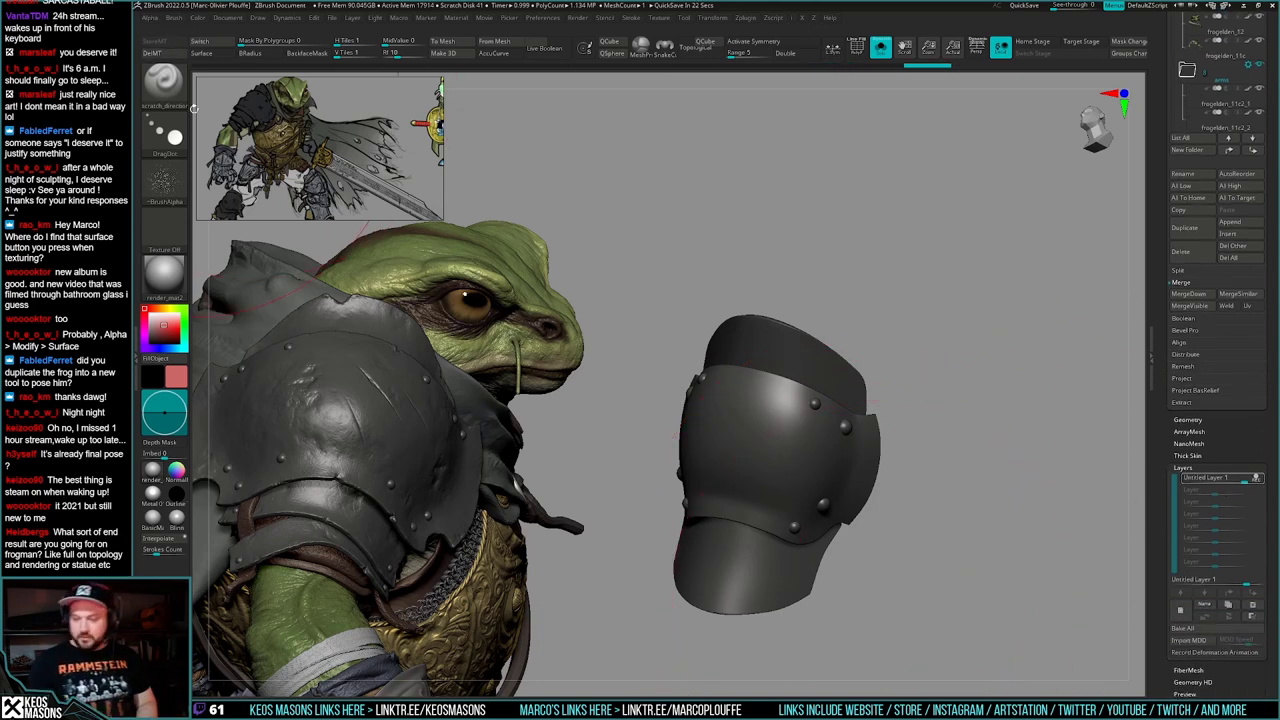
- Switch back to the metalbump brush for denting the armor piece
key("b")
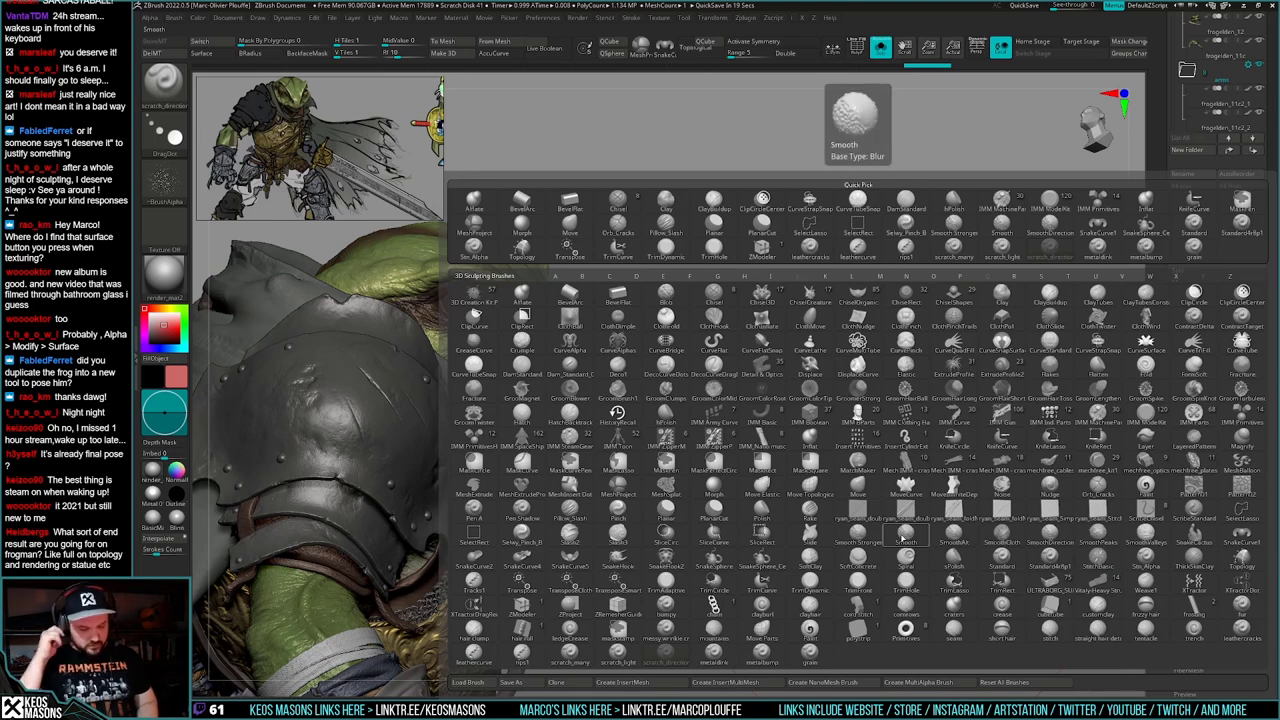
left_click(762, 652)
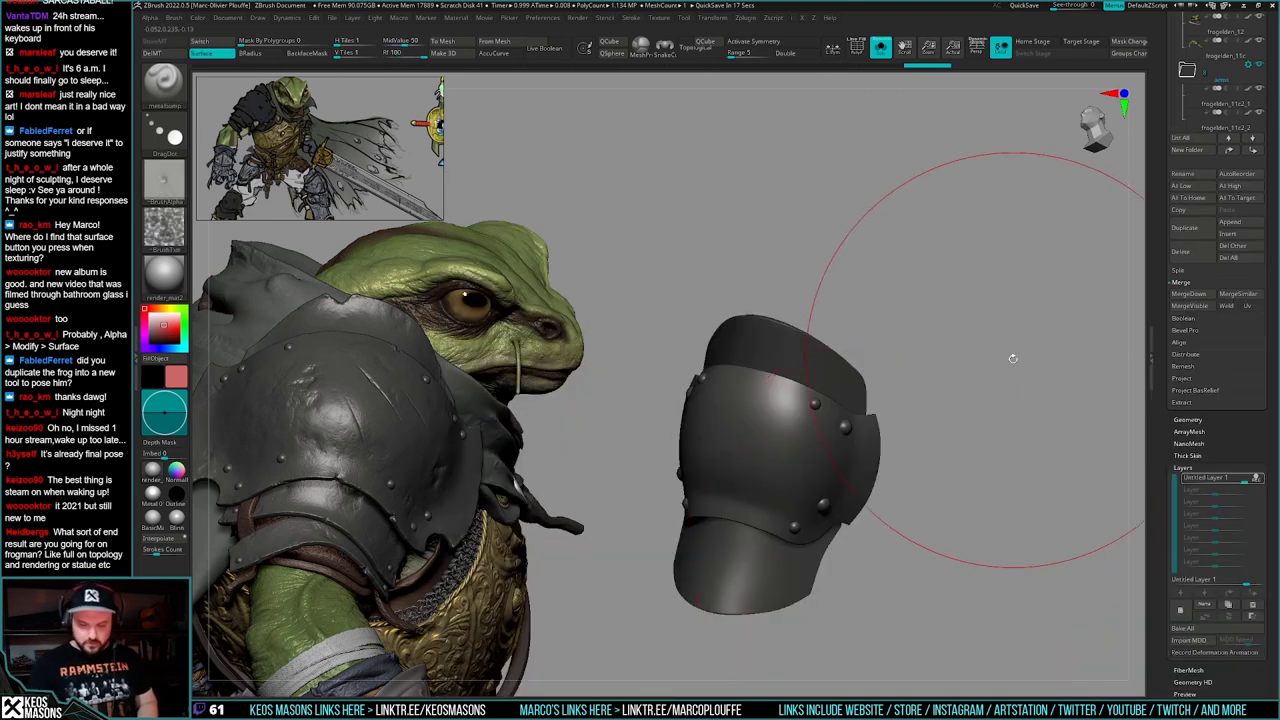
left_click_drag(1011, 357, 975, 392)
- Try stamping large metalbump dents across the front of the central plate
mouse_move(811, 470)
left_mouse_down()
mouse_move(787, 477)
mouse_move(813, 482)
mouse_move(784, 488)
left_mouse_up()
key("ctrl+z")
key("s")
mouse_move(920, 485)
left_mouse_down()
mouse_move(871, 457)
mouse_move(926, 487)
left_mouse_up()
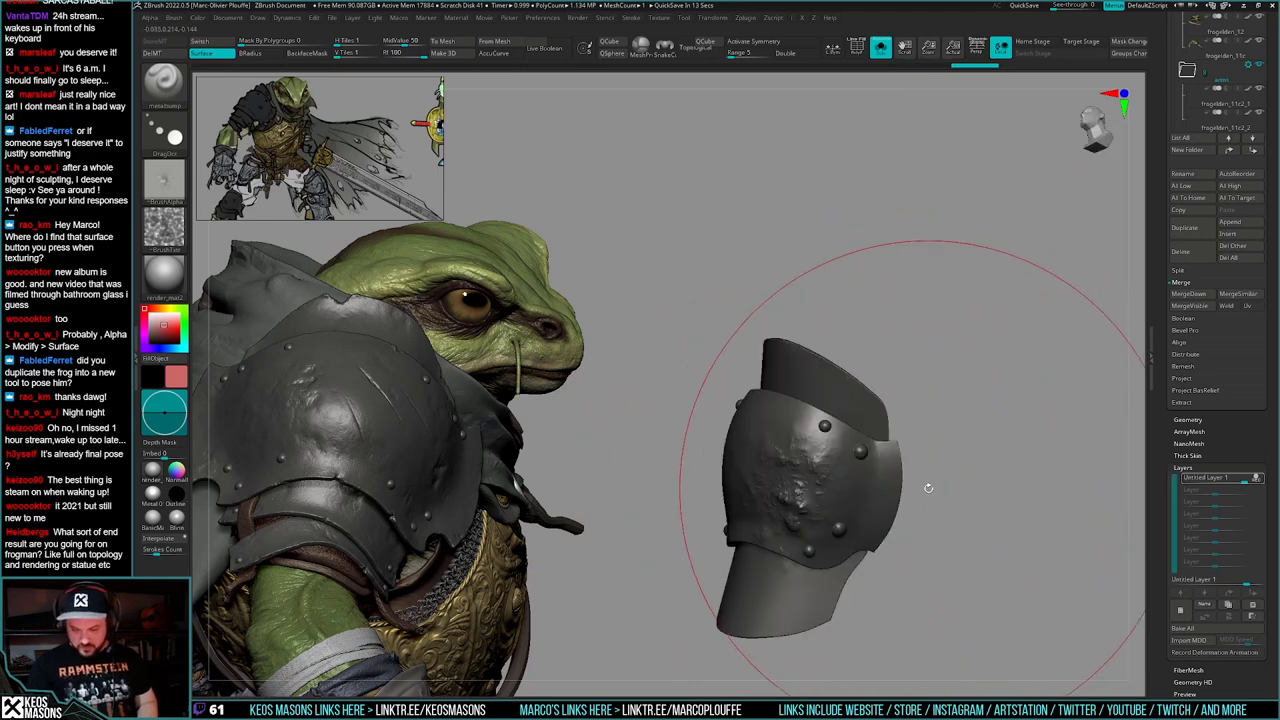
key("ctrl+z")
- Adjust the metalbump brush and stamp dents into the middle of the central plate, undoing the last unwanted stamp
key("space")
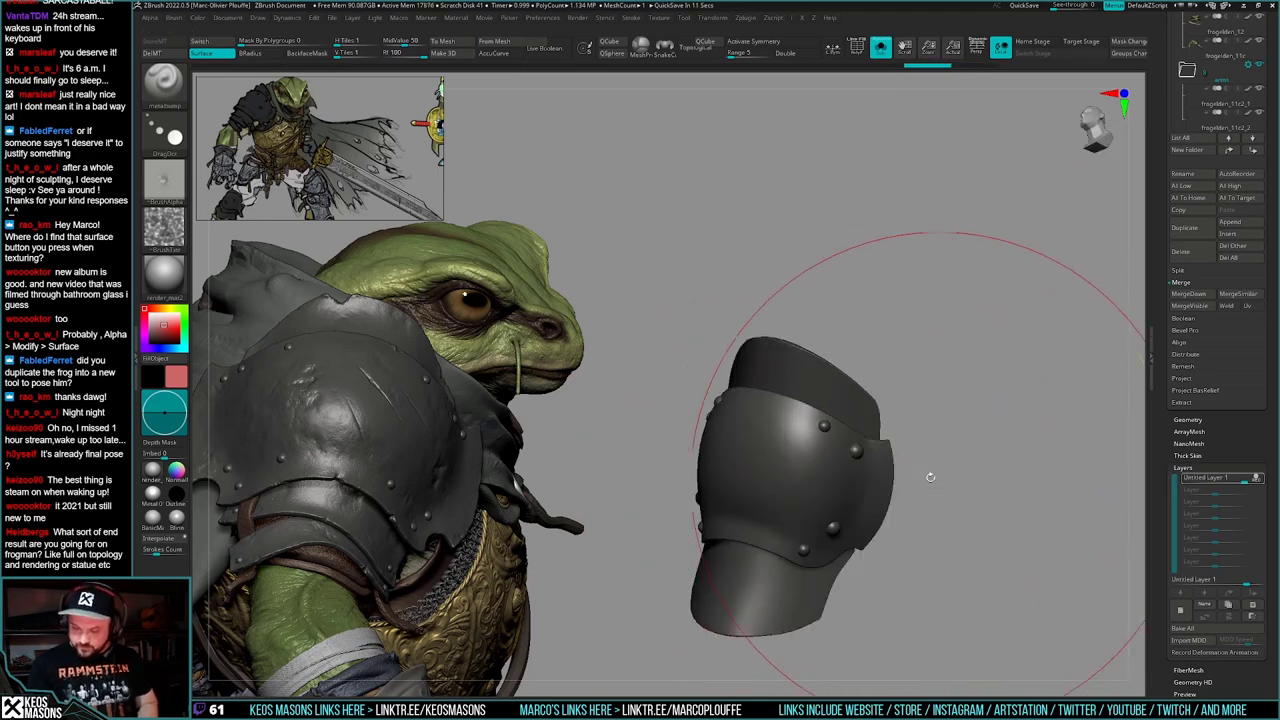
left_click_drag(795, 487, 797, 486)
left_click_drag(908, 490, 948, 497)
left_click_drag(770, 528, 767, 555)
left_click_drag(905, 527, 967, 494)
key("ctrl+z")
- Mask the central plate, leaving the upper and lower plates unmasked, and return to sculpting
key("w")
left_click(866, 534, "ctrl")
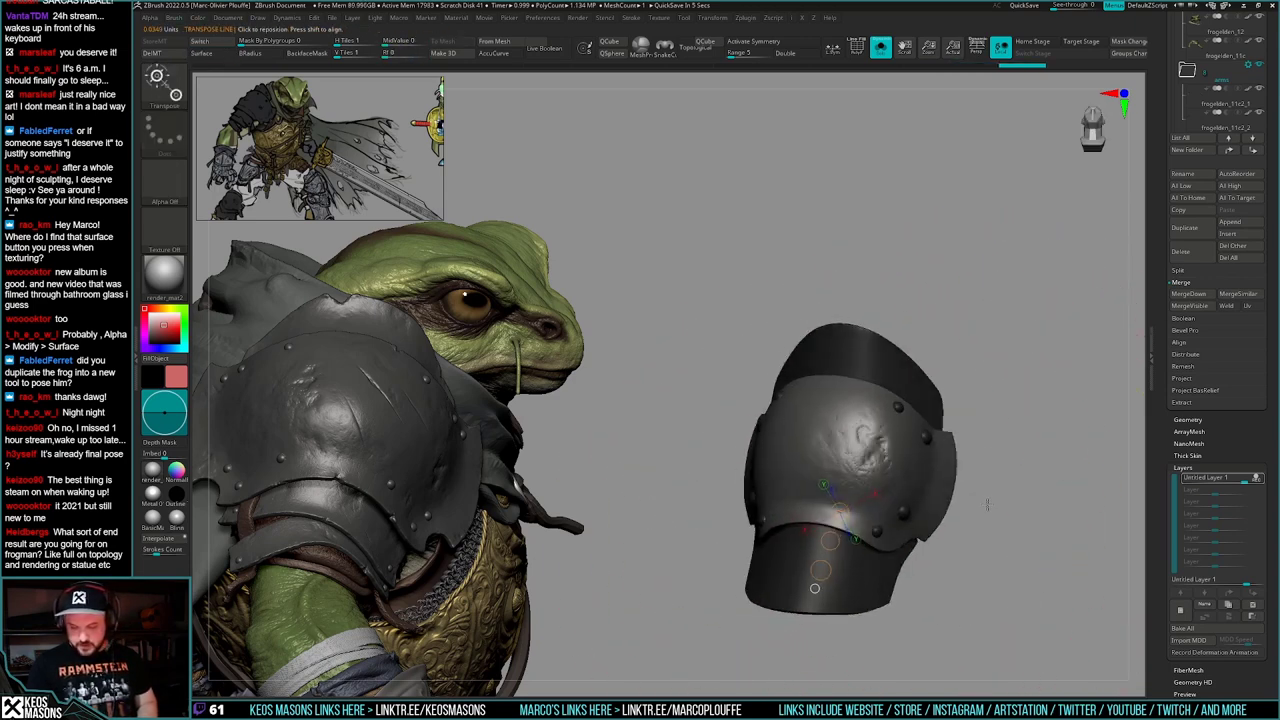
left_click_drag(886, 571, 886, 565, "ctrl")
left_click(894, 382, "ctrl")
left_click_drag(1043, 458, 1060, 460)
key("q")
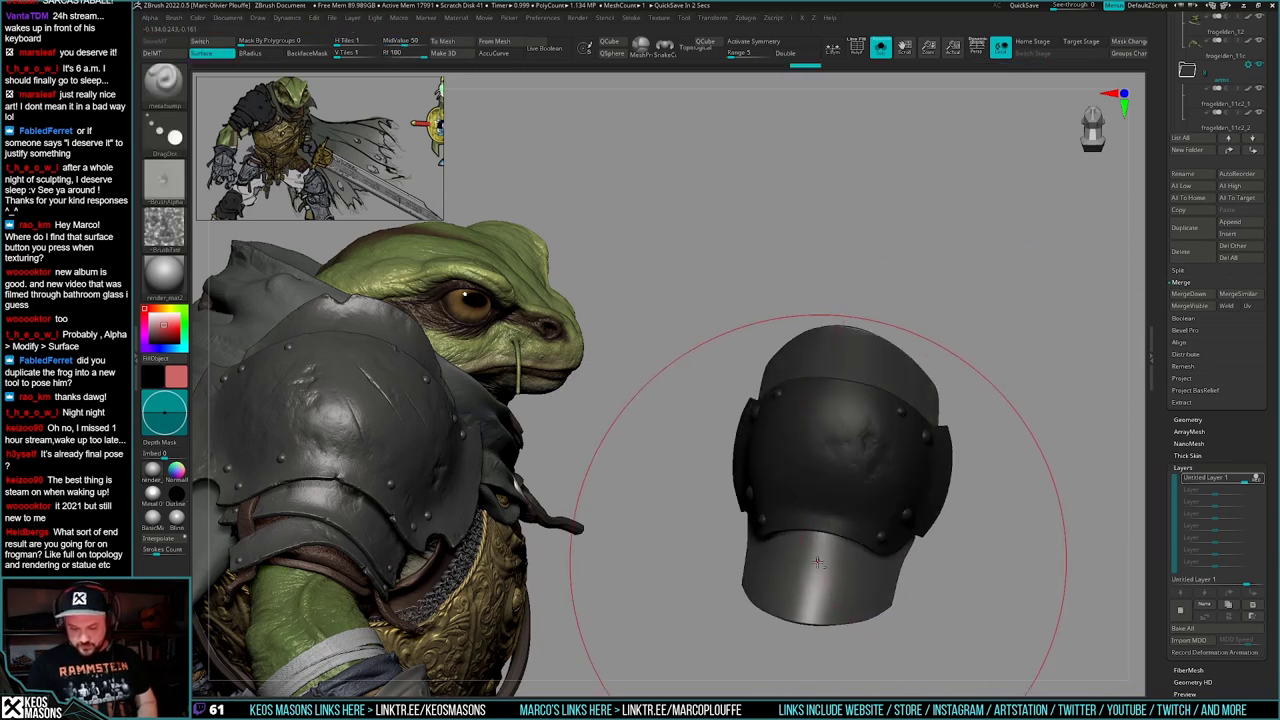
- Stamp metalbump dents on the unmasked lower and upper plates
left_click_drag(690, 568, 738, 563)
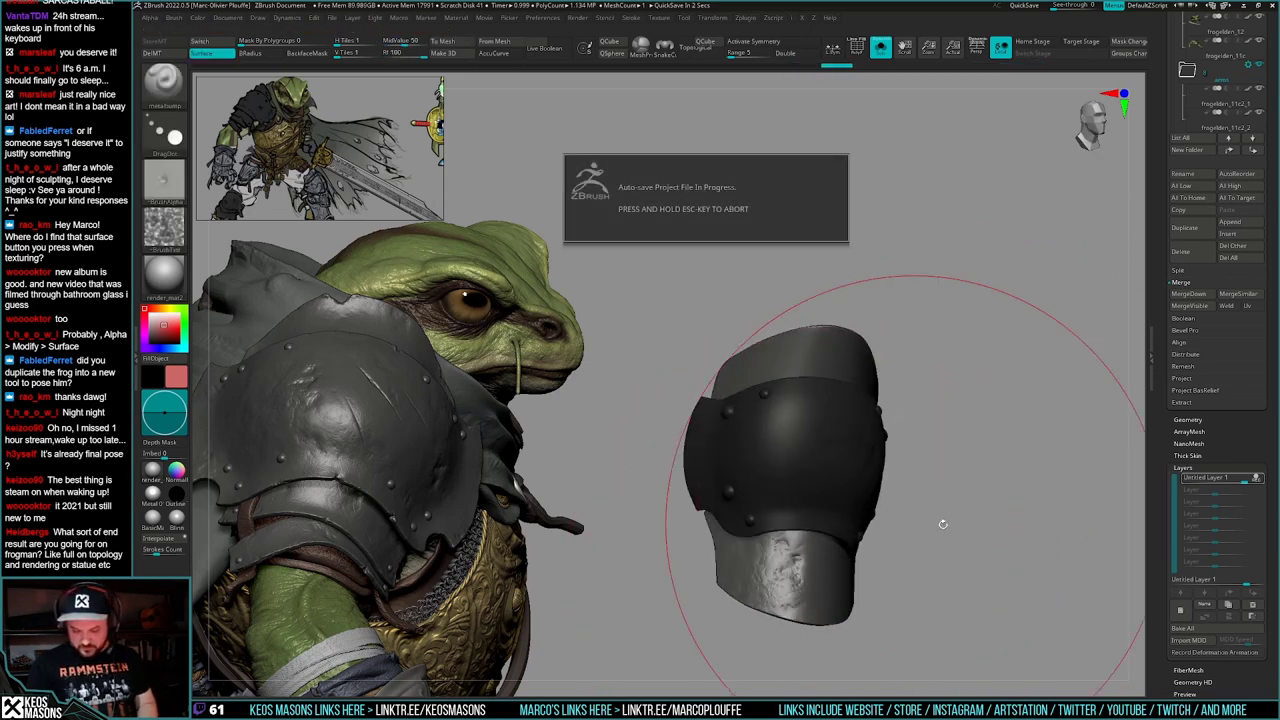
mouse_move(943, 524)
left_mouse_down()
mouse_move(932, 540)
mouse_move(945, 522)
left_mouse_up()
mouse_move(965, 440)
left_mouse_down()
mouse_move(908, 418)
mouse_move(1007, 437)
mouse_move(874, 538)
left_mouse_up()
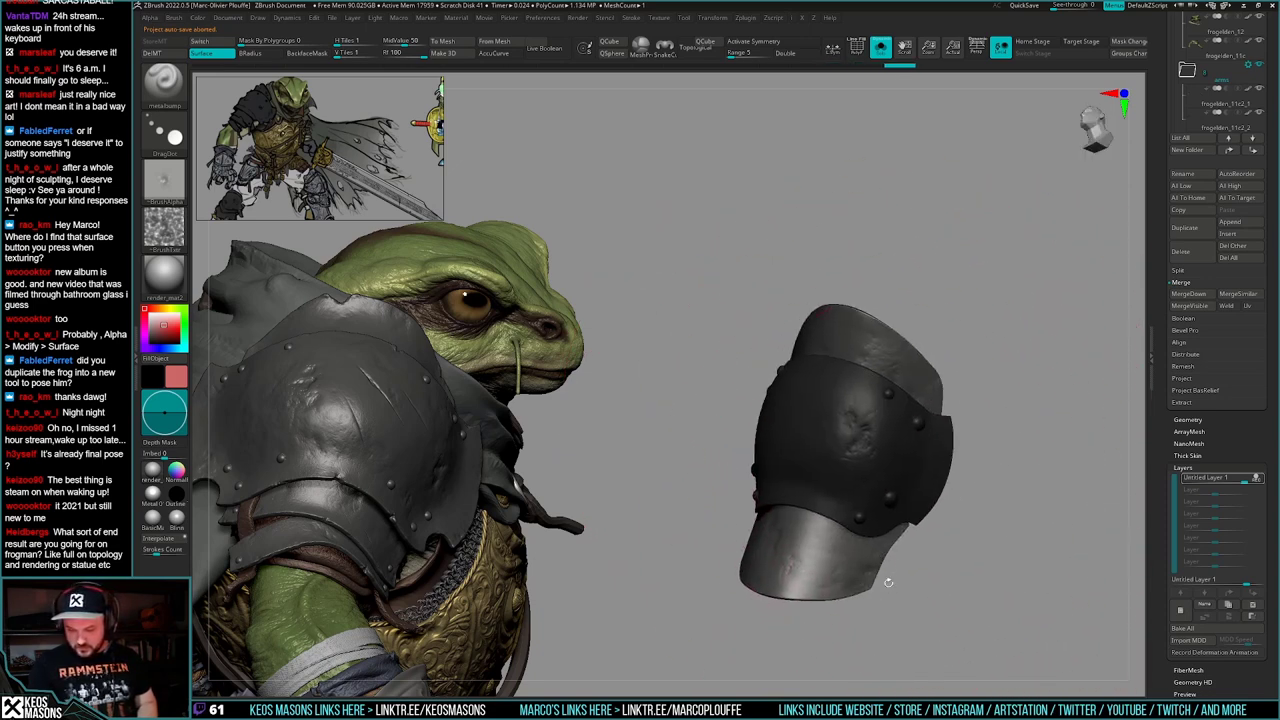
mouse_move(888, 582)
left_mouse_down()
mouse_move(977, 513)
mouse_move(926, 506)
left_mouse_up()
- With the upper and lower plates masked, add metalbump dents across the front and side of the central plate
left_click_drag(817, 458, 827, 447)
mouse_move(948, 468)
left_mouse_down()
mouse_move(960, 490)
mouse_move(934, 498)
mouse_move(954, 496)
mouse_move(948, 477)
mouse_move(771, 414)
mouse_move(735, 445)
left_mouse_up()
mouse_move(922, 462)
left_mouse_down()
mouse_move(948, 463)
mouse_move(971, 494)
mouse_move(894, 480)
left_mouse_up()
key("space")
left_click_drag(728, 460, 662, 476)
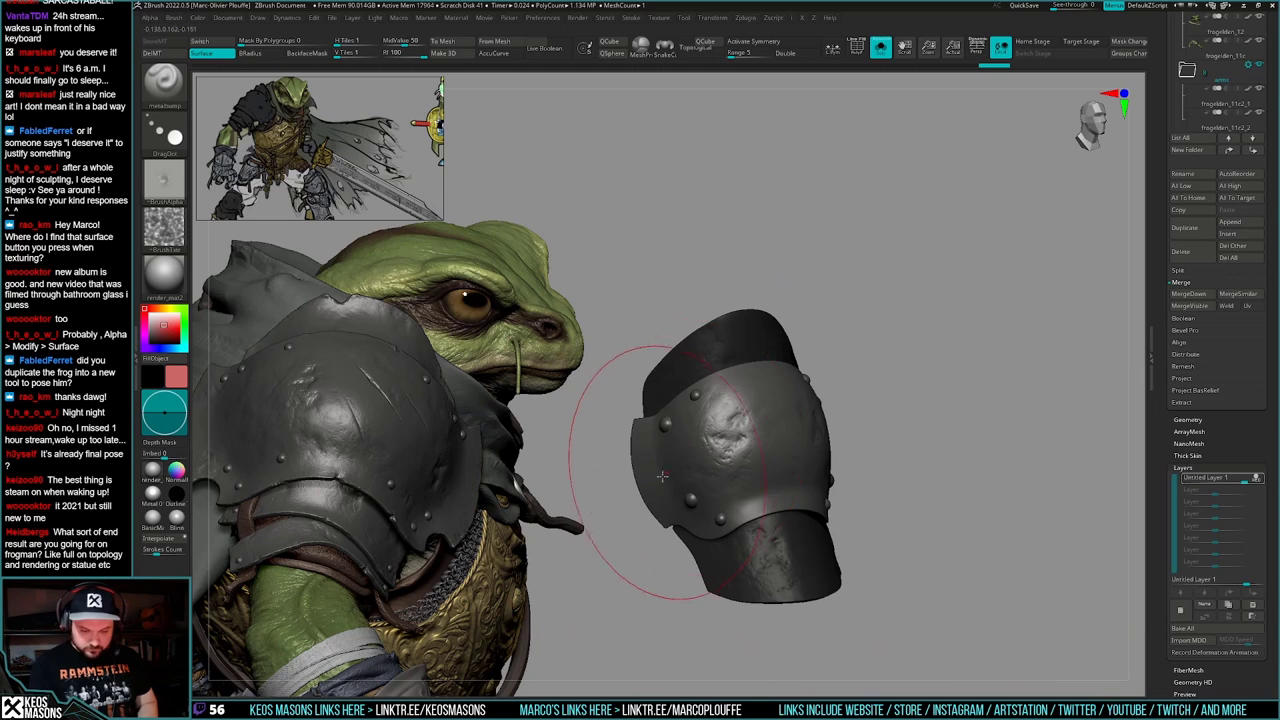
mouse_move(930, 470)
left_mouse_down()
mouse_move(888, 451)
mouse_move(857, 506)
mouse_move(803, 475)
mouse_move(833, 455)
mouse_move(834, 485)
left_mouse_up()
- Adjust the brush's Z intensity and stamp dents over the central plate's side flanges and upper edge
key("space")
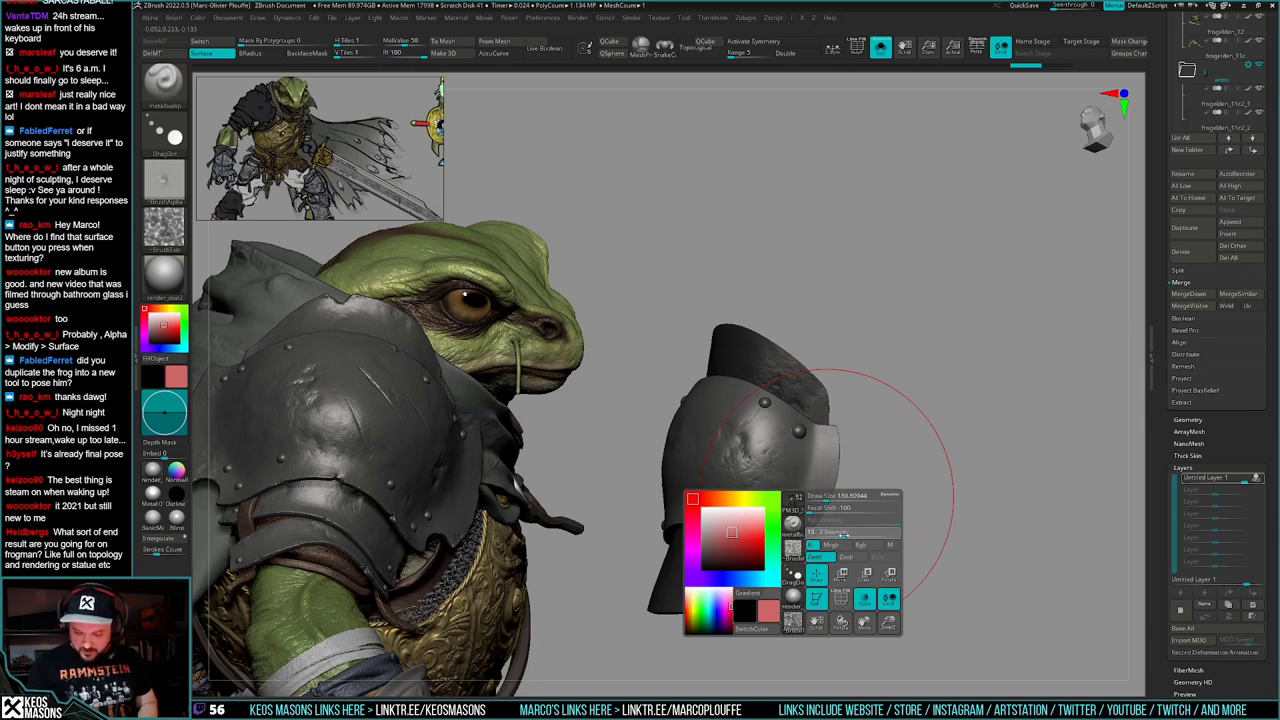
mouse_move(795, 509)
left_mouse_down()
mouse_move(803, 476)
mouse_move(829, 493)
left_mouse_up()
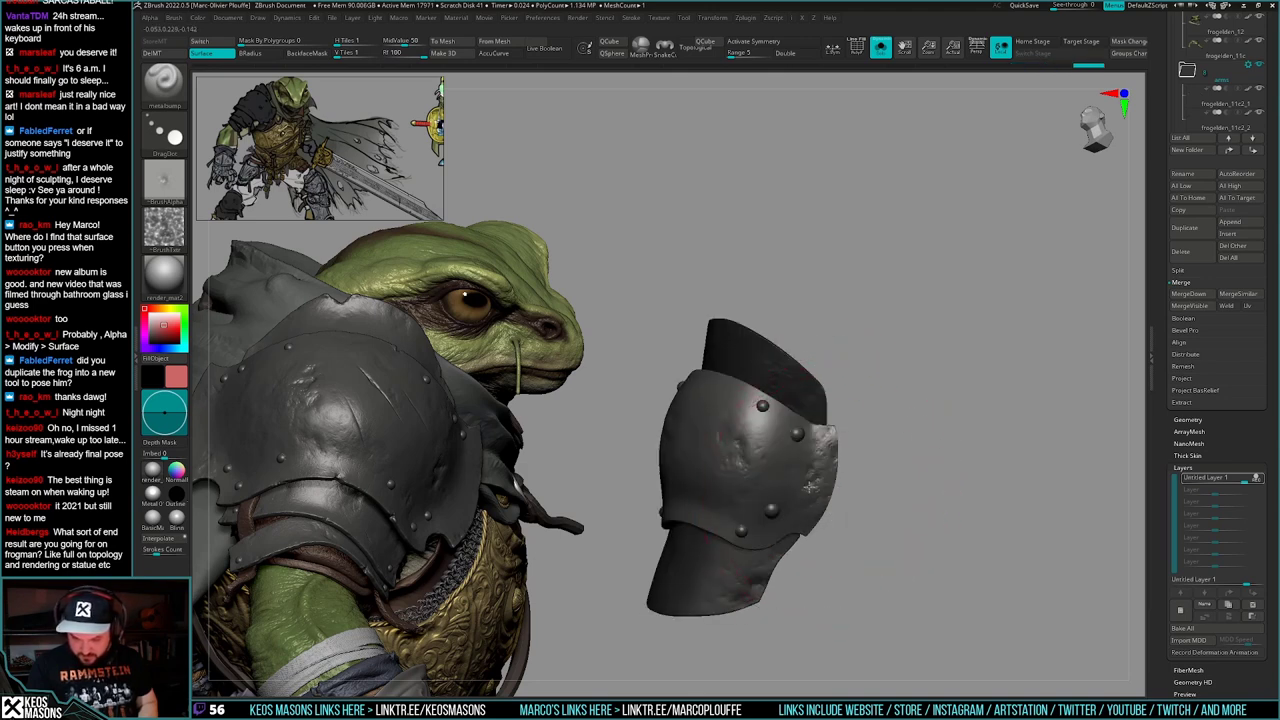
left_click_drag(884, 482, 877, 451)
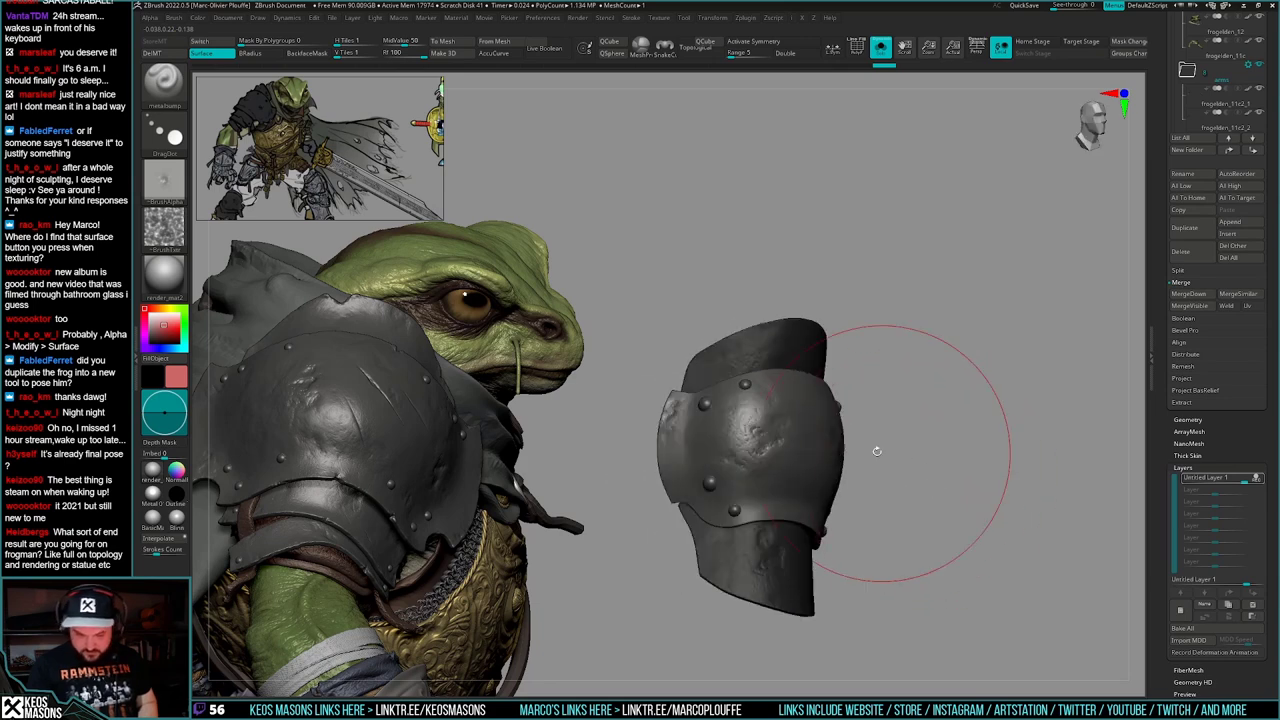
left_click_drag(692, 479, 788, 463)
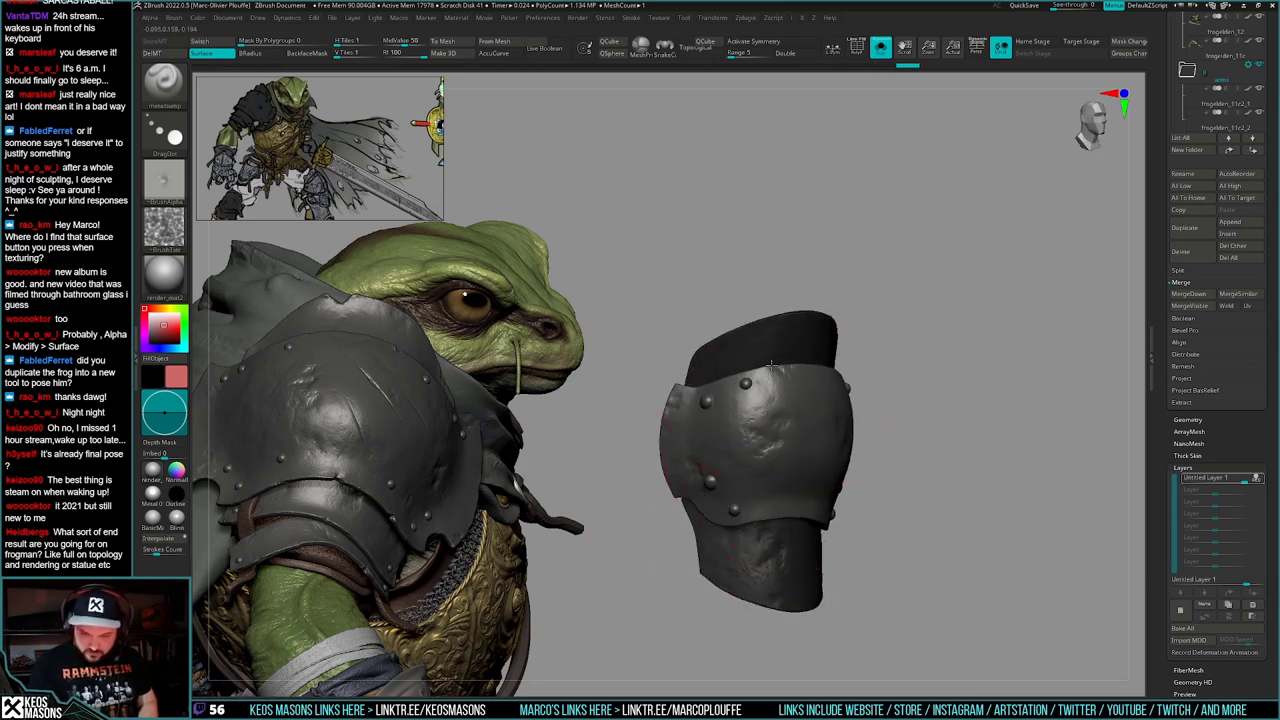
left_click_drag(771, 366, 768, 366)
mouse_move(905, 430)
left_mouse_down()
mouse_move(826, 471)
mouse_move(850, 484)
mouse_move(809, 486)
mouse_move(816, 478)
left_mouse_up()
left_click_drag(790, 420, 793, 423)
- Invert the mask to protect the central plate and build up dents on the lower plate's front and sides
mouse_move(835, 590)
left_mouse_down()
mouse_move(876, 539)
mouse_move(872, 505)
mouse_move(868, 549)
mouse_move(908, 543)
left_mouse_up()
left_click(918, 547, "ctrl")
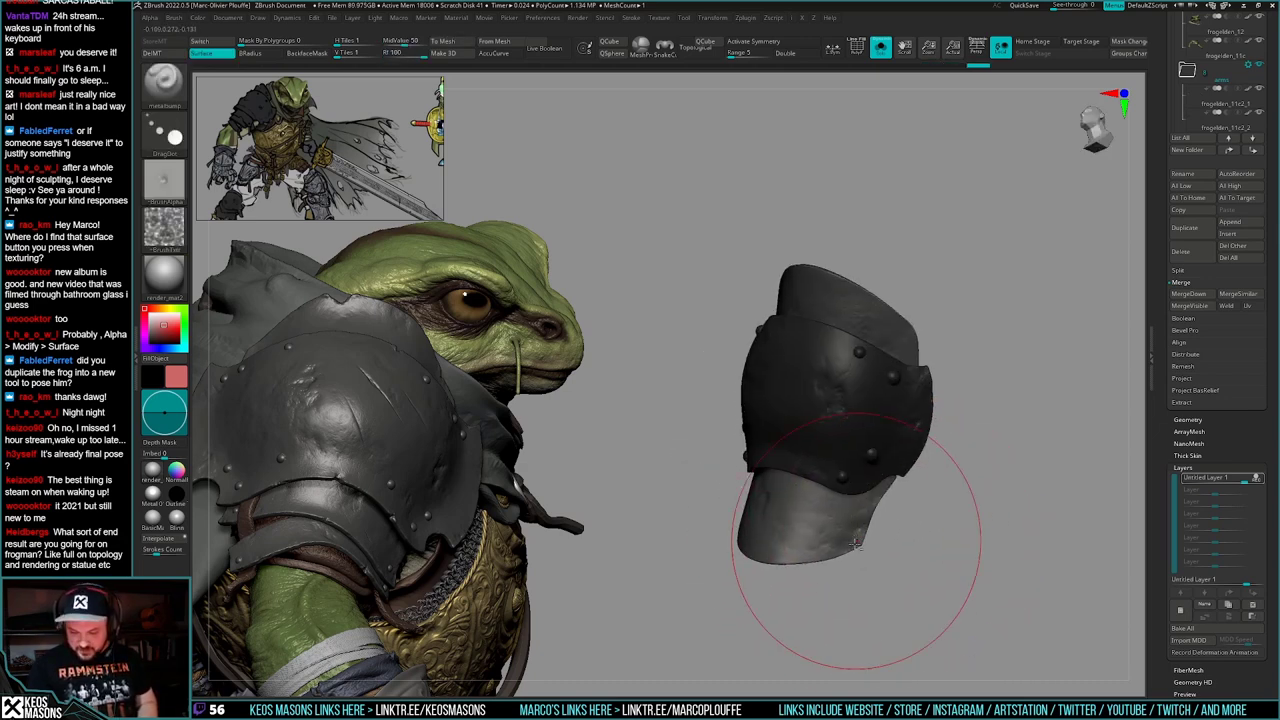
left_click_drag(823, 549, 825, 551)
left_click_drag(843, 566, 873, 543)
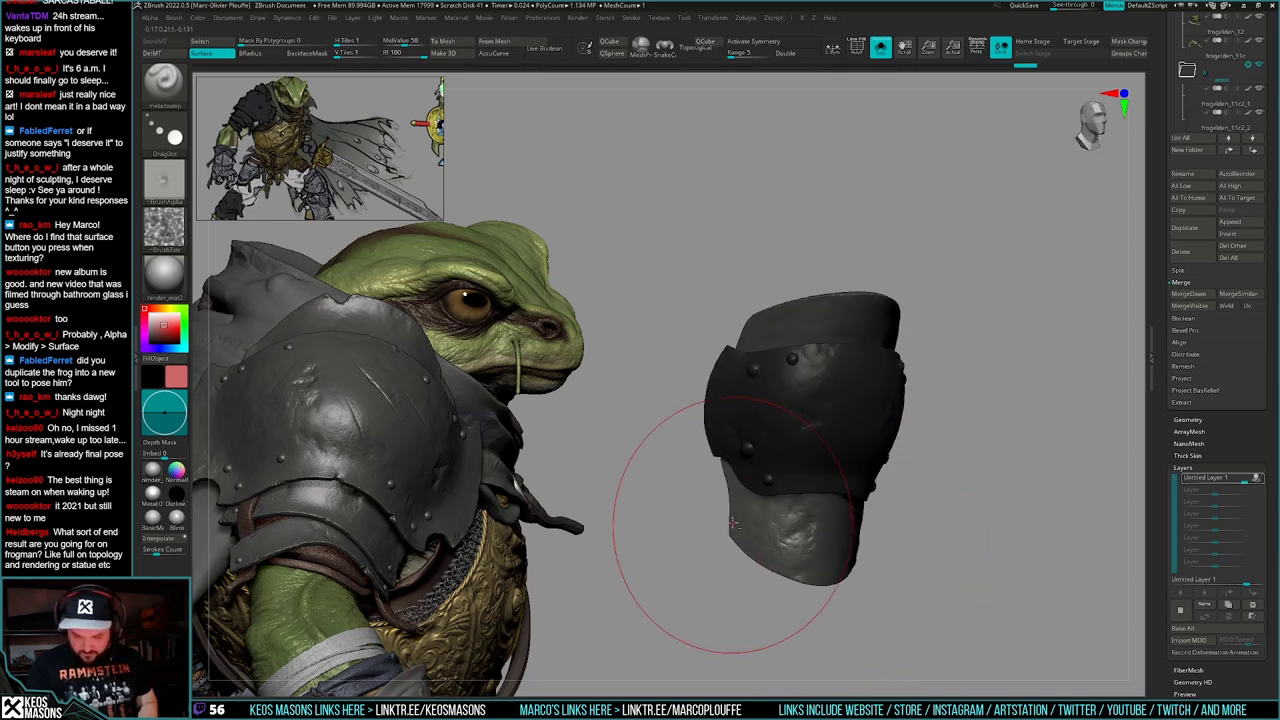
mouse_move(746, 503)
left_mouse_down()
mouse_move(957, 481)
mouse_move(946, 474)
left_mouse_up()
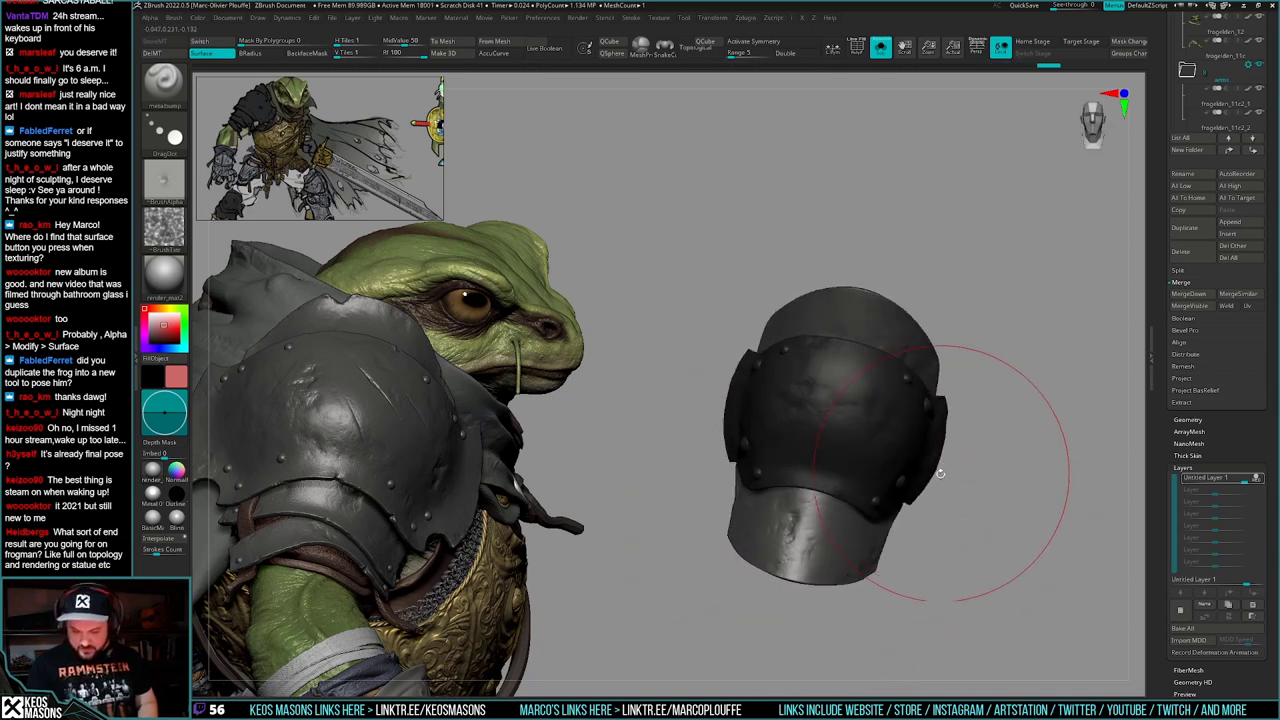
left_click_drag(836, 518, 814, 563, "alt")
right_click_drag(814, 563, 849, 545)
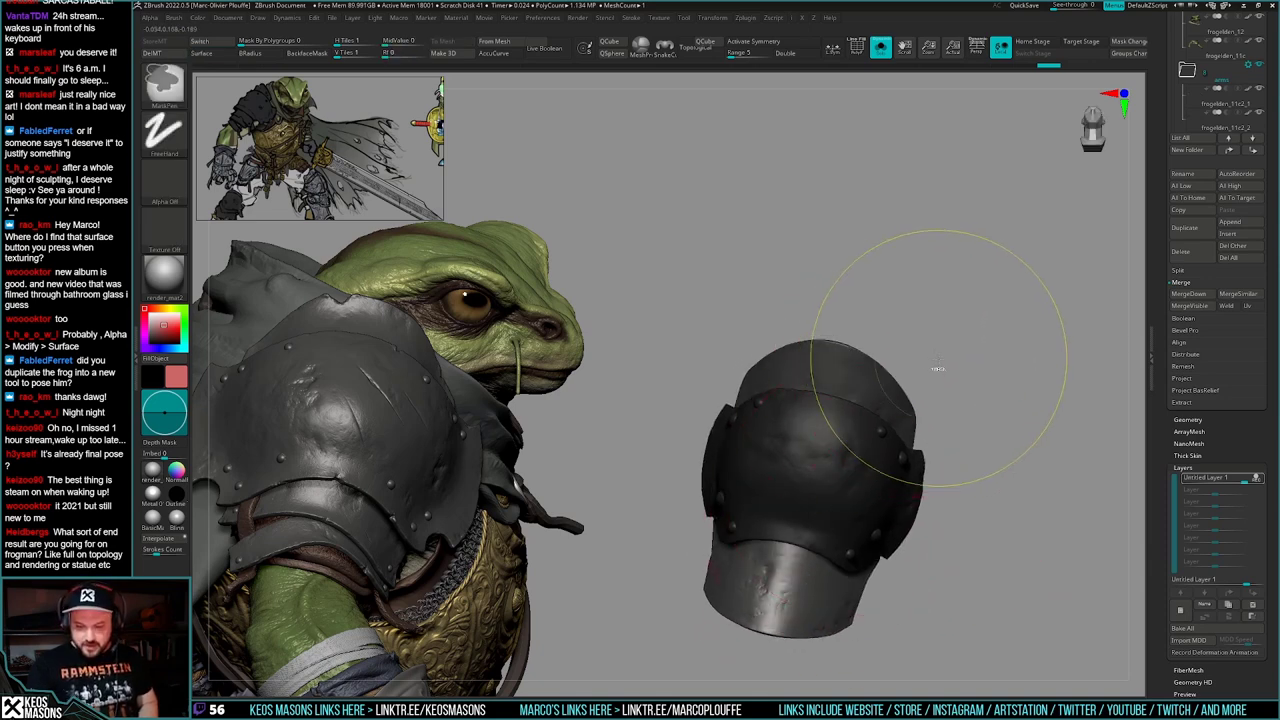
- Stamp metalbump dents across the upper plate, keeping the central plate masked
right_click_drag(895, 364, 943, 343)
left_click(946, 346, "ctrl")
left_click(950, 349, "ctrl")
left_click_drag(948, 350, 925, 358)
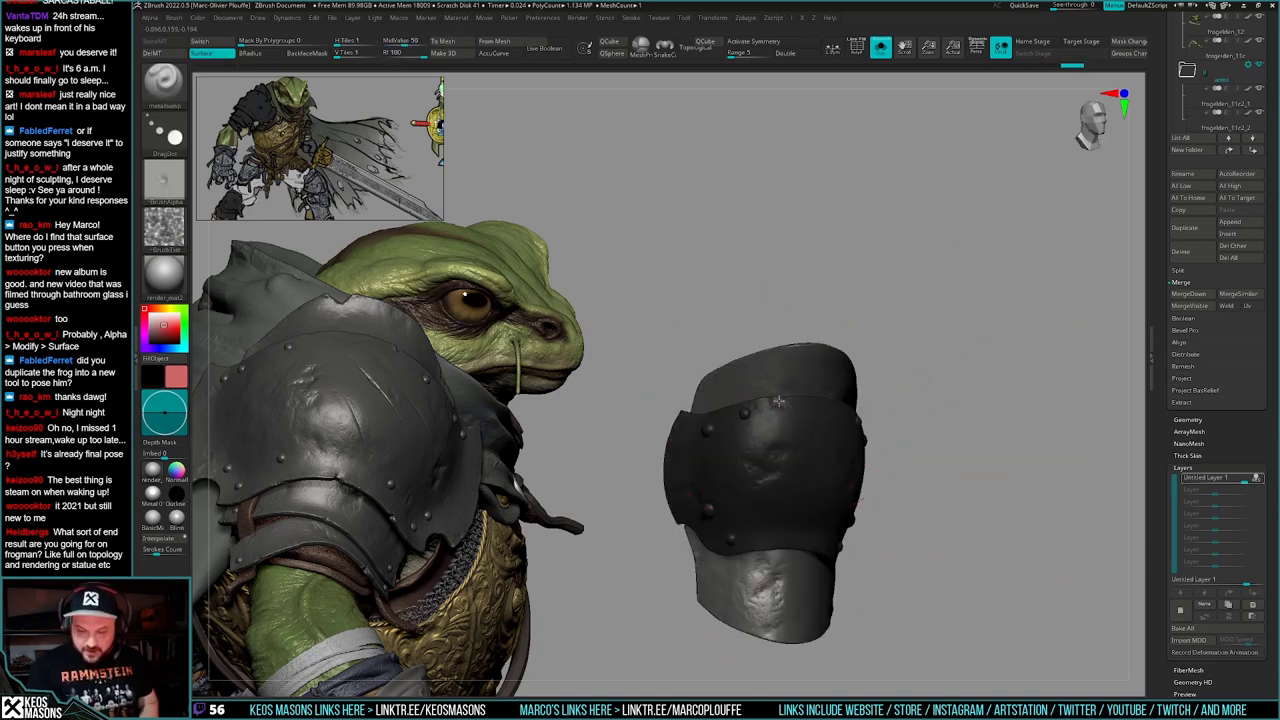
left_click_drag(776, 391, 778, 386)
right_click_drag(790, 355, 830, 368)
right_click_drag(858, 414, 846, 454, "alt")
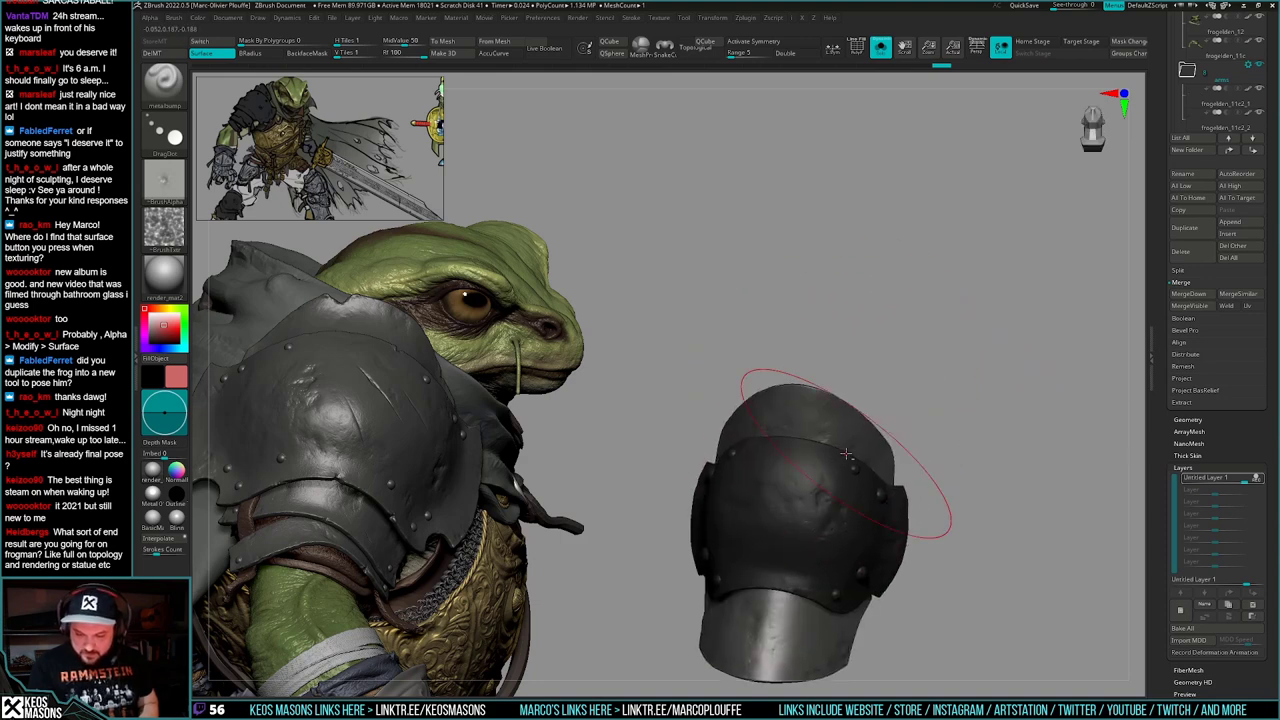
left_click_drag(823, 390, 825, 387)
mouse_move(838, 384)
right_mouse_down()
mouse_move(872, 392)
mouse_move(886, 440)
mouse_move(910, 460)
mouse_move(919, 437)
right_mouse_up()
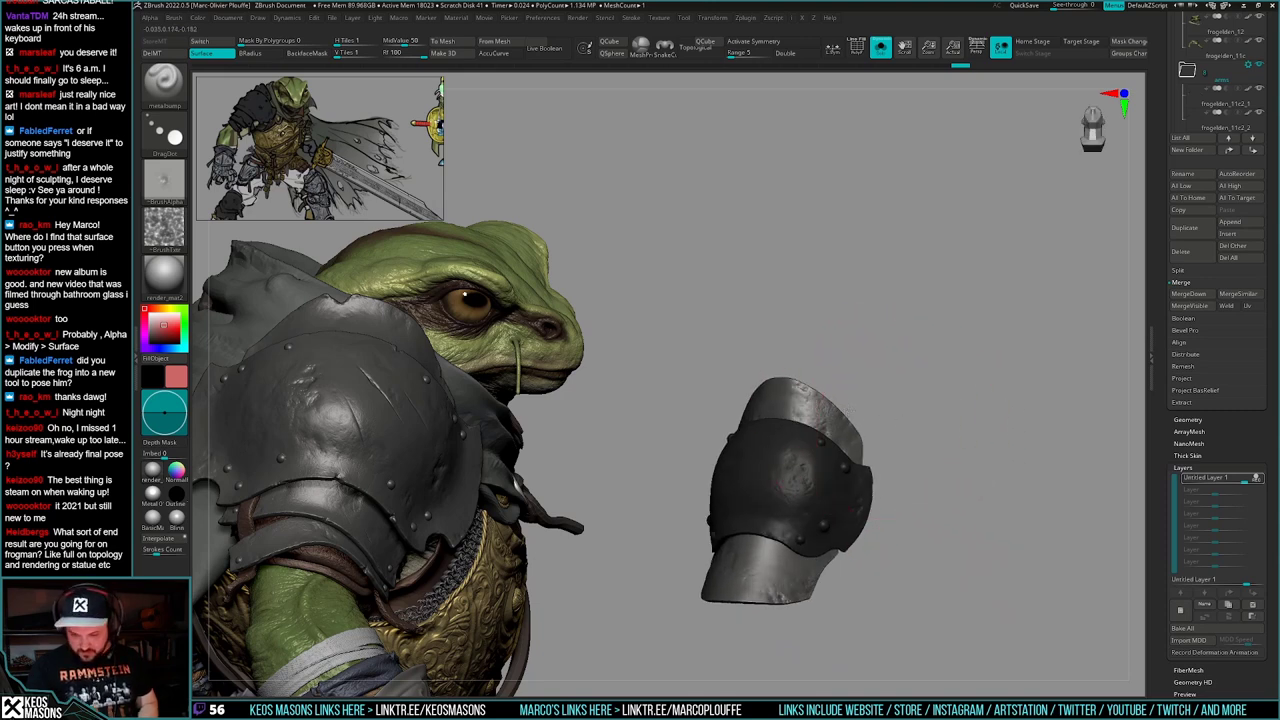
left_click_drag(820, 398, 822, 395)
mouse_move(905, 420)
right_mouse_down()
mouse_move(929, 440)
mouse_move(929, 429)
mouse_move(917, 463)
right_mouse_up()
- Select the rips1 brush, adjust its draw size and tear small nicks into the lower plate's bottom edge
key("space")
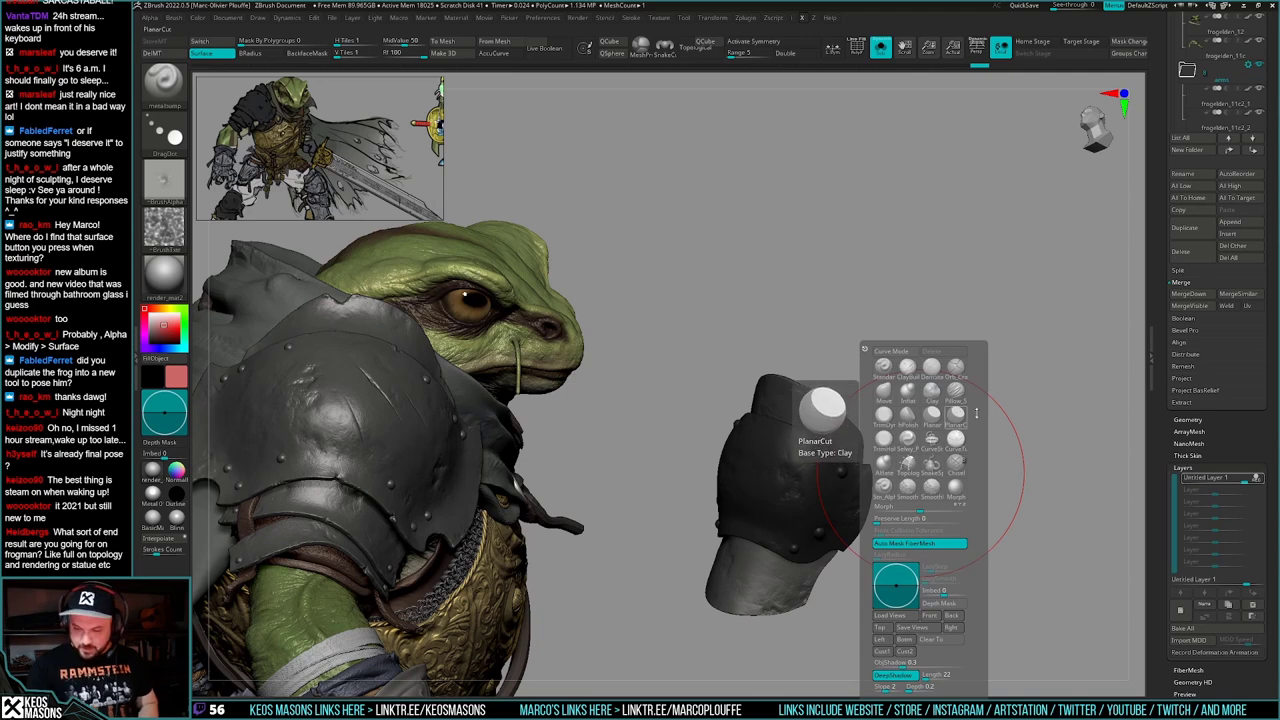
key("b")
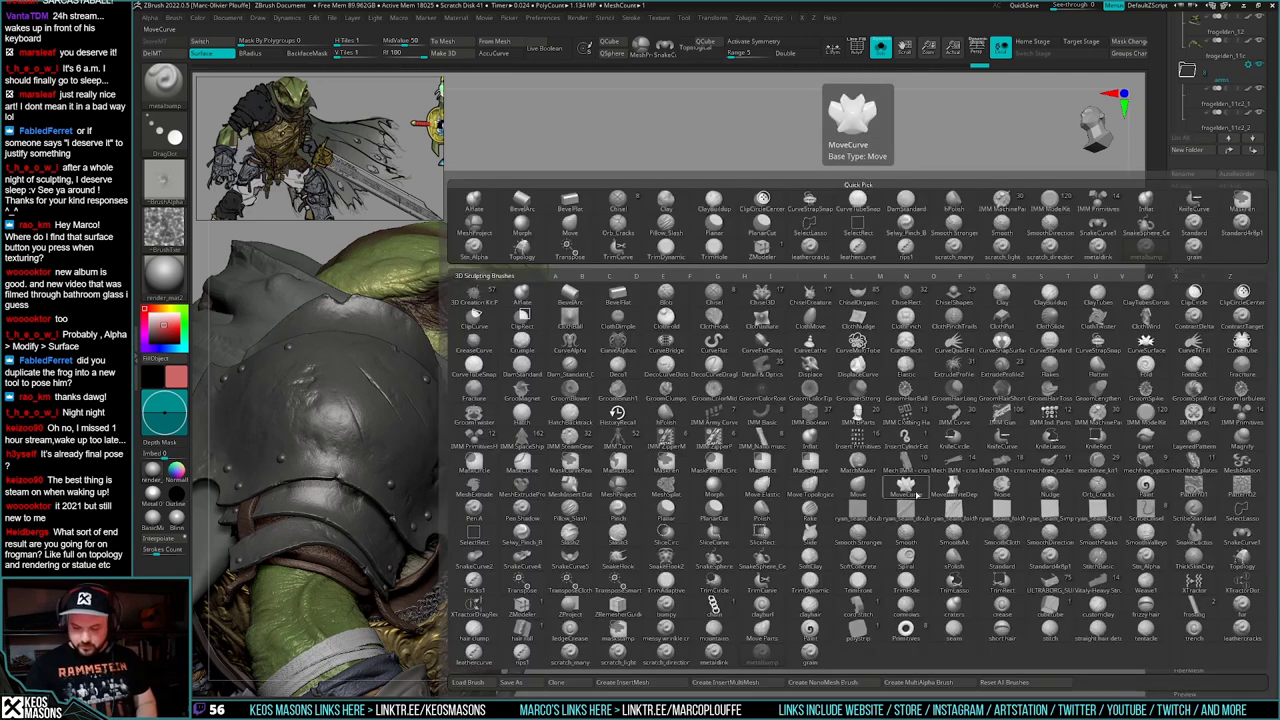
left_click(524, 659)
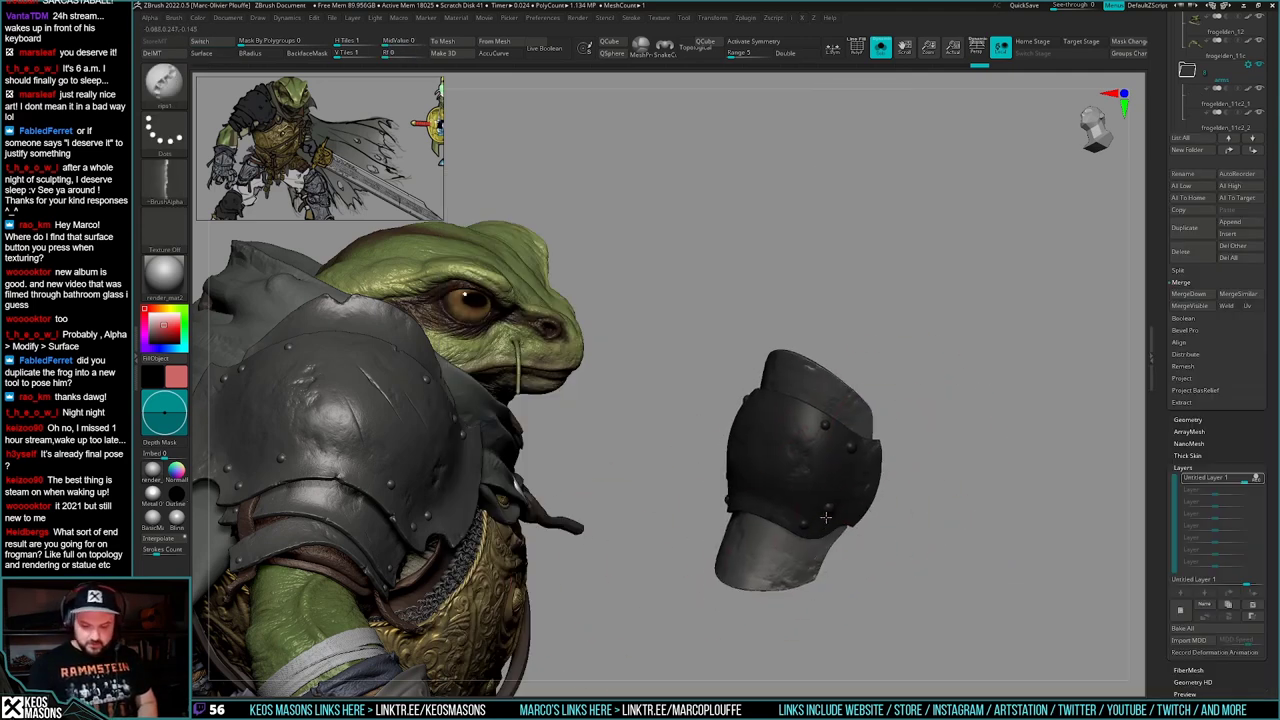
mouse_move(900, 420)
right_mouse_down("ctrl")
mouse_move(905, 500)
mouse_move(870, 480)
mouse_move(842, 524)
right_mouse_up("ctrl")
key("space")
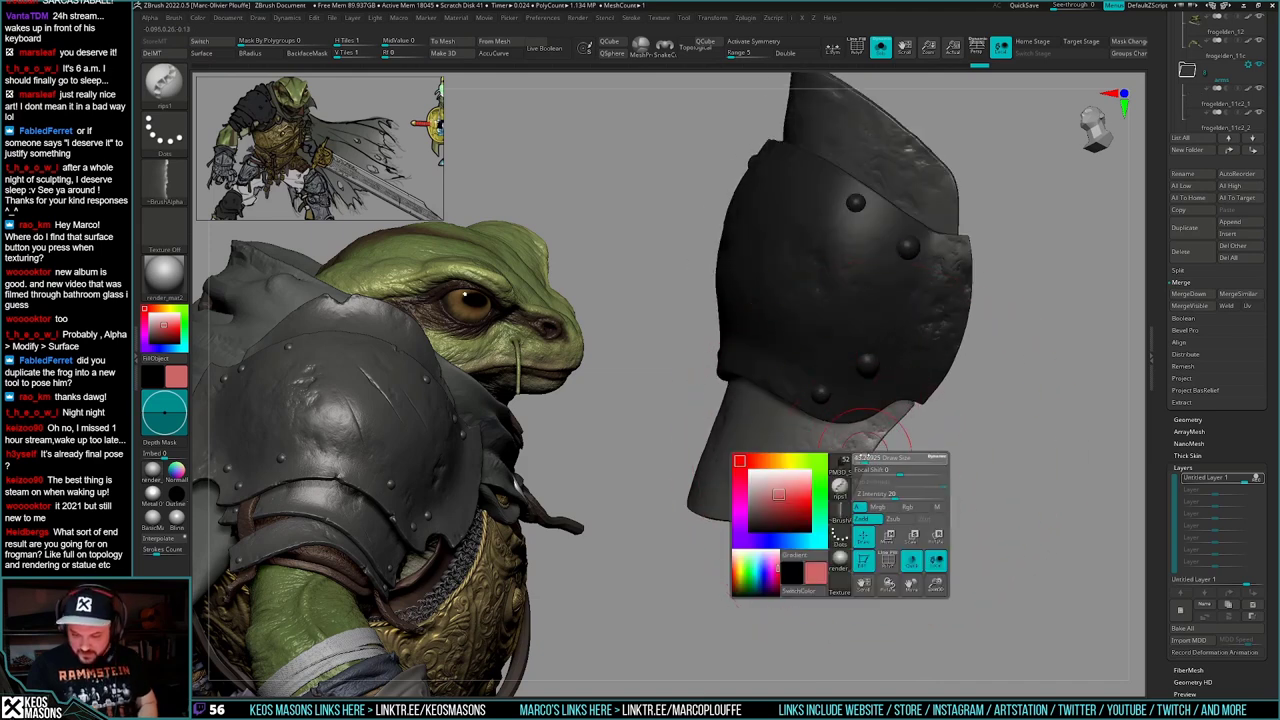
mouse_move(868, 440)
right_mouse_down()
mouse_move(908, 436)
mouse_move(940, 460)
mouse_move(862, 536)
right_mouse_up()
key("space")
left_click_drag(892, 470, 888, 469)
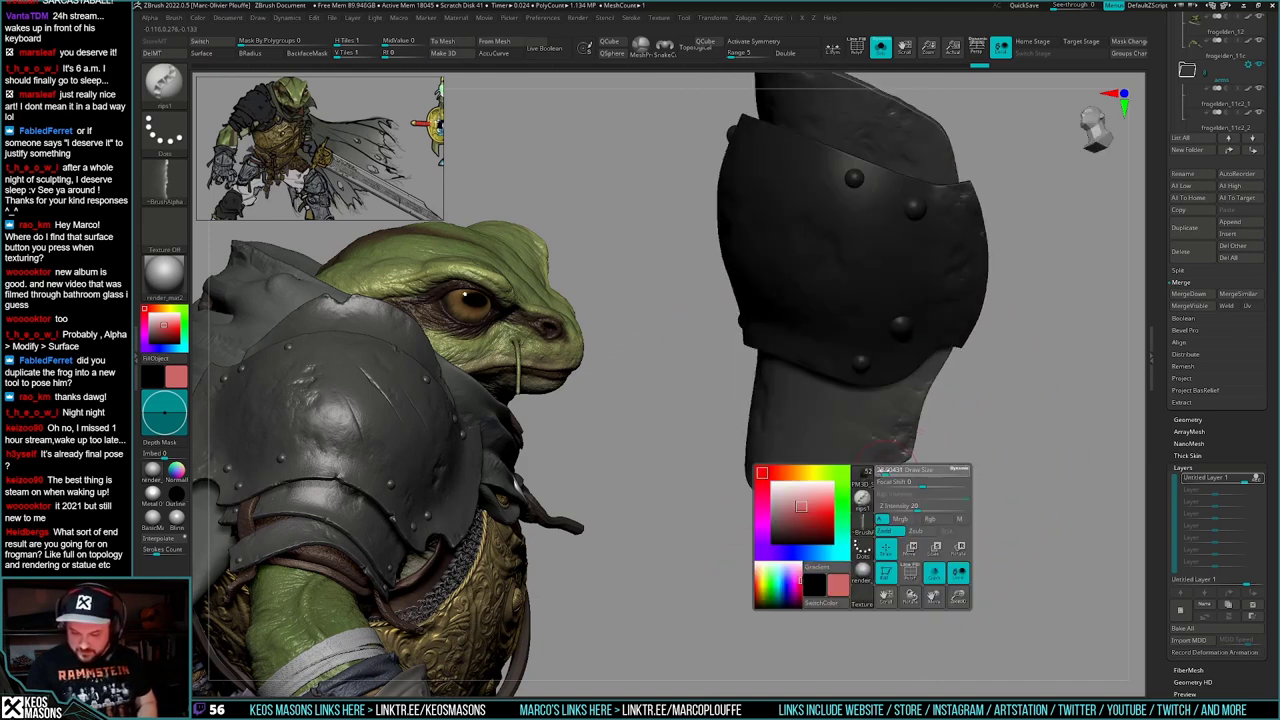
right_click_drag(888, 469, 882, 481)
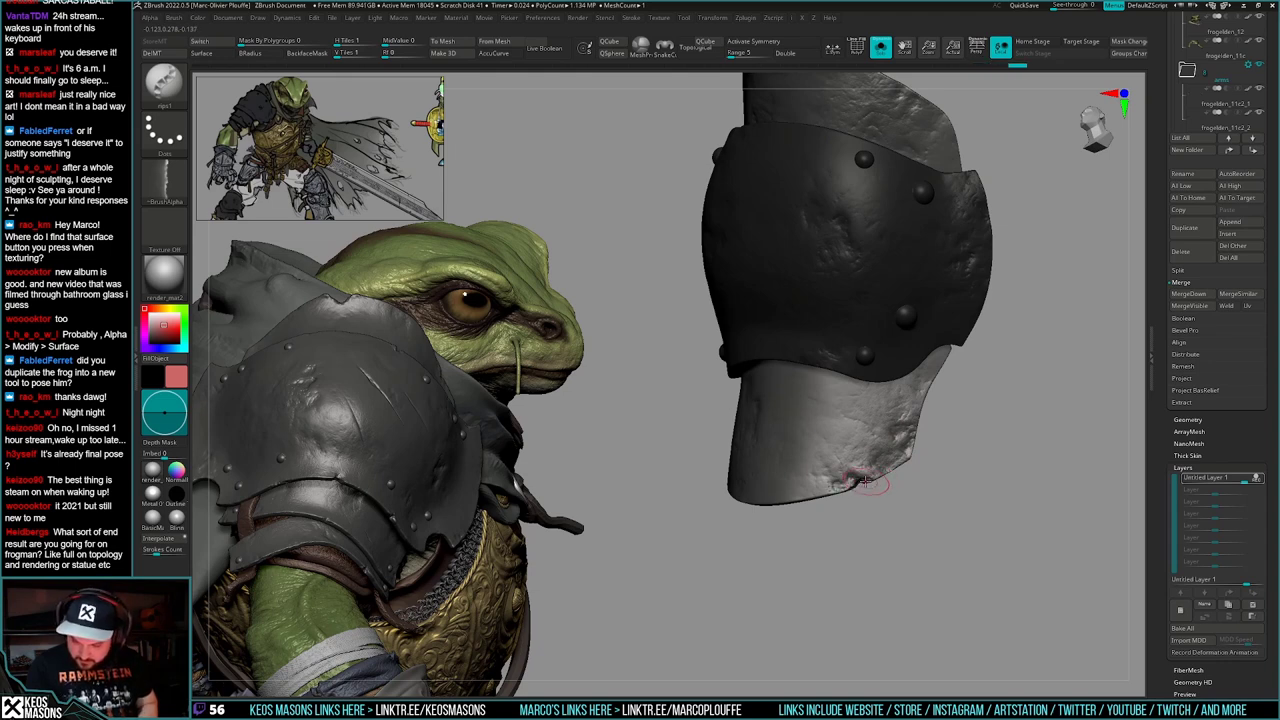
- Continue the rips1 nicks up the lower plate's side edge and smooth the torn surface
right_click_drag(936, 407, 945, 396)
mouse_move(945, 396)
right_mouse_down("alt")
mouse_move(894, 482)
mouse_move(889, 460)
mouse_move(893, 483)
right_mouse_up("alt")
key("space")
key("space")
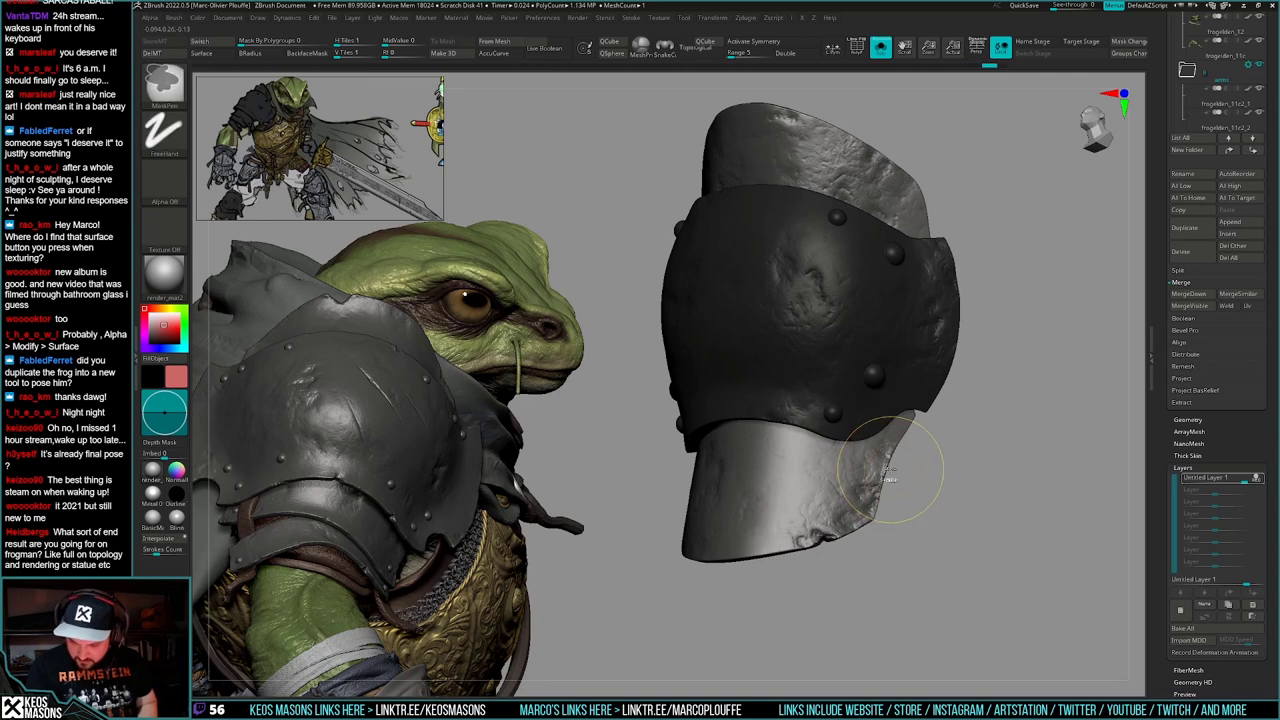
left_click_drag(900, 472, 882, 486, "shift")
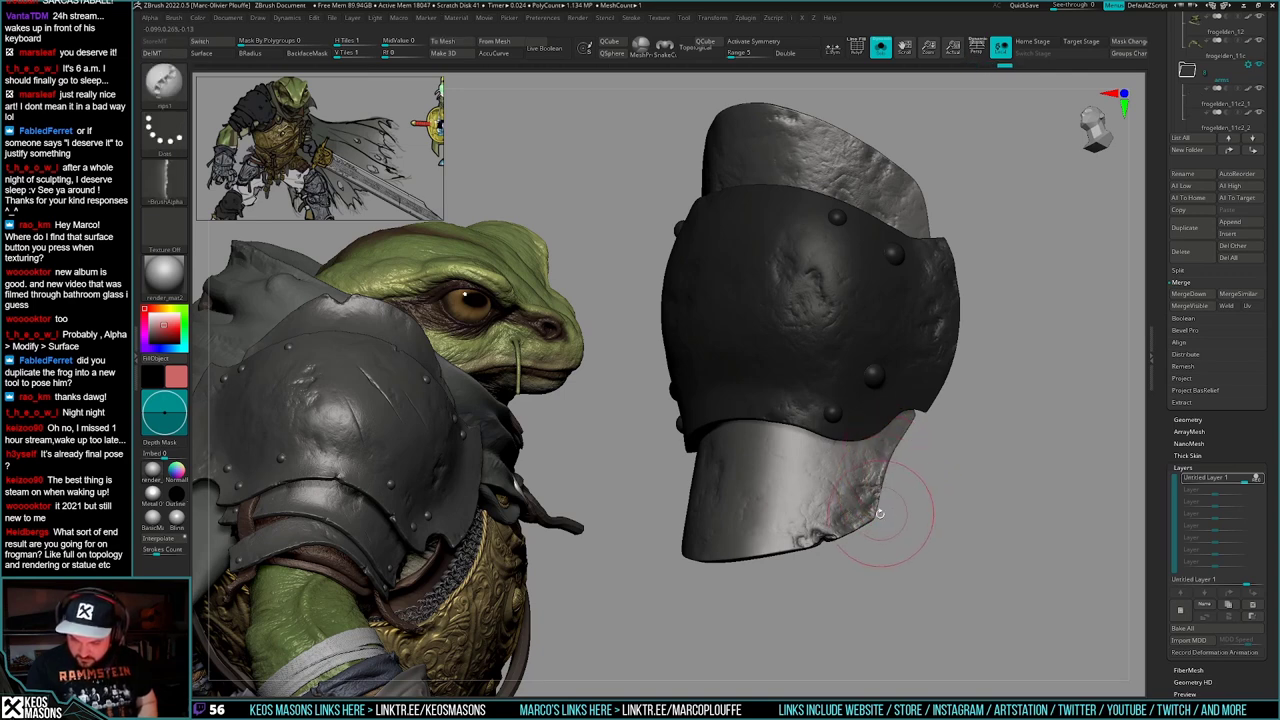
mouse_move(868, 528)
right_mouse_down()
mouse_move(928, 522)
mouse_move(808, 534)
mouse_move(832, 518)
right_mouse_up()
left_click_drag(808, 436, 786, 472)
- Roughen the lower plate's opposite side edge with rips1 nicks, then refine its first side's upper corner
right_click_drag(758, 528, 840, 525)
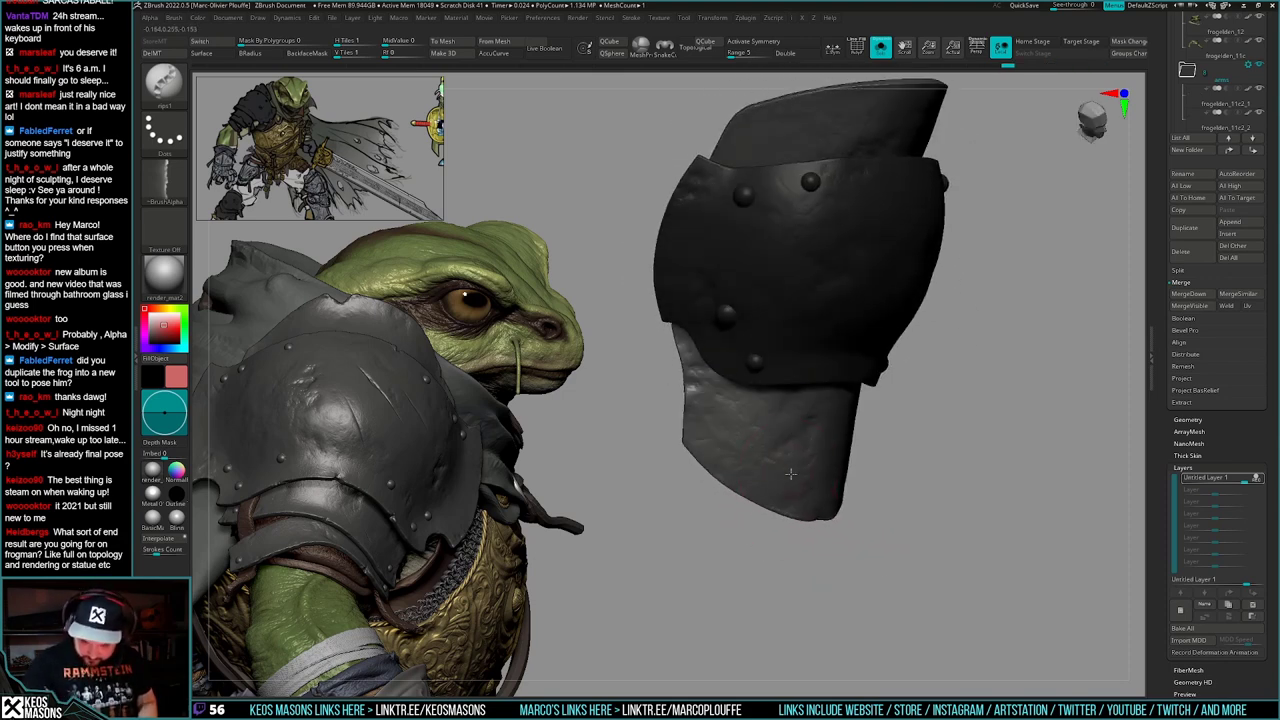
right_click_drag(674, 450, 644, 416)
mouse_move(694, 460)
right_mouse_down()
mouse_move(690, 407)
mouse_move(672, 384)
right_mouse_up()
left_click_drag(727, 367, 763, 417, "shift")
right_click_drag(691, 406, 749, 464, "alt")
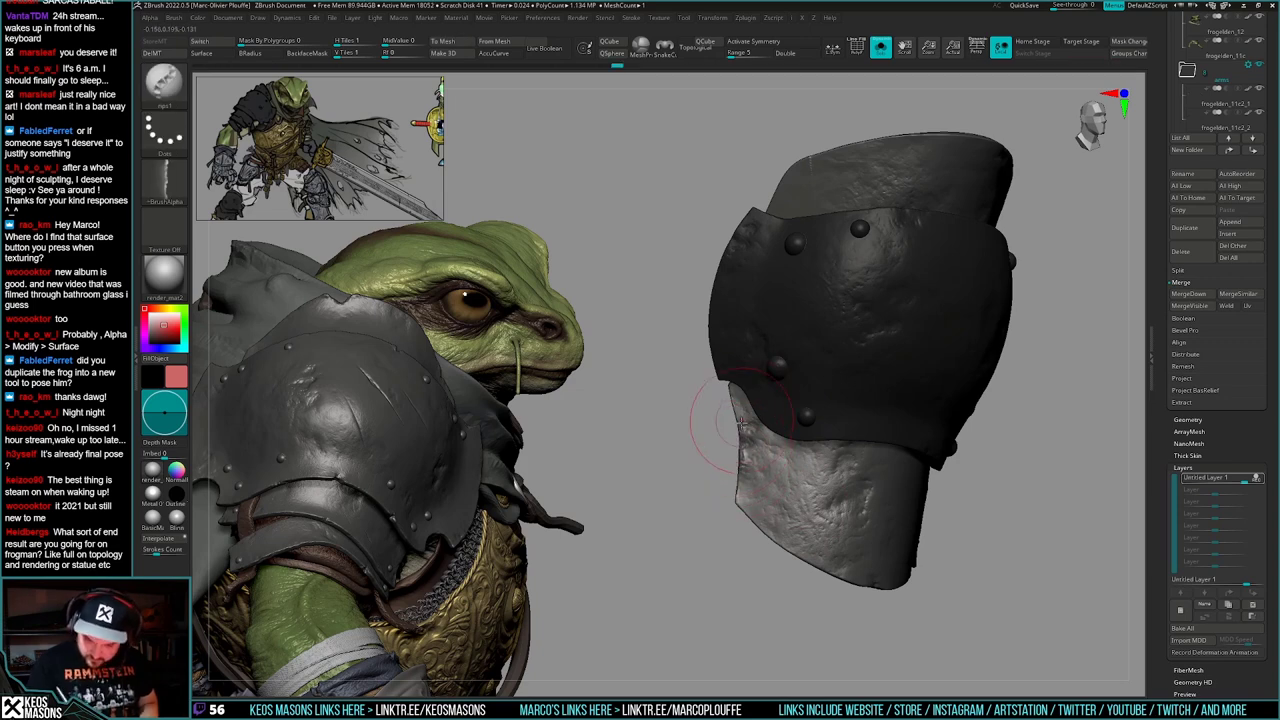
right_click_drag(727, 397, 748, 399)
right_click_drag(748, 399, 928, 443, "ctrl")
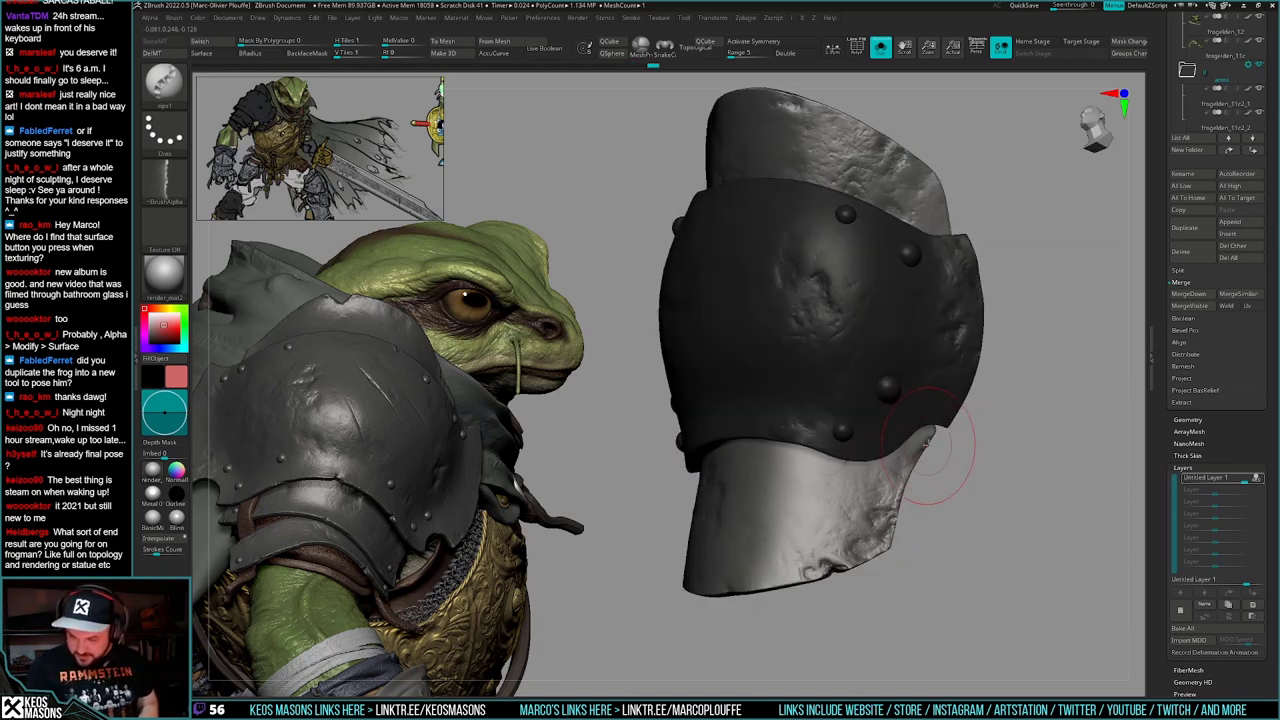
right_click_drag(912, 486, 951, 455, "ctrl")
- Invert the mask to free the central plate and tear nicks into its side flange near the upper corner
mouse_move(926, 510)
right_mouse_down()
mouse_move(911, 522)
mouse_move(913, 404)
mouse_move(877, 471)
mouse_move(957, 454)
mouse_move(943, 431)
mouse_move(886, 431)
mouse_move(885, 467)
mouse_move(906, 423)
mouse_move(873, 501)
mouse_move(893, 342)
mouse_move(912, 312)
right_mouse_up()
right_click_drag(745, 345, 1010, 436)
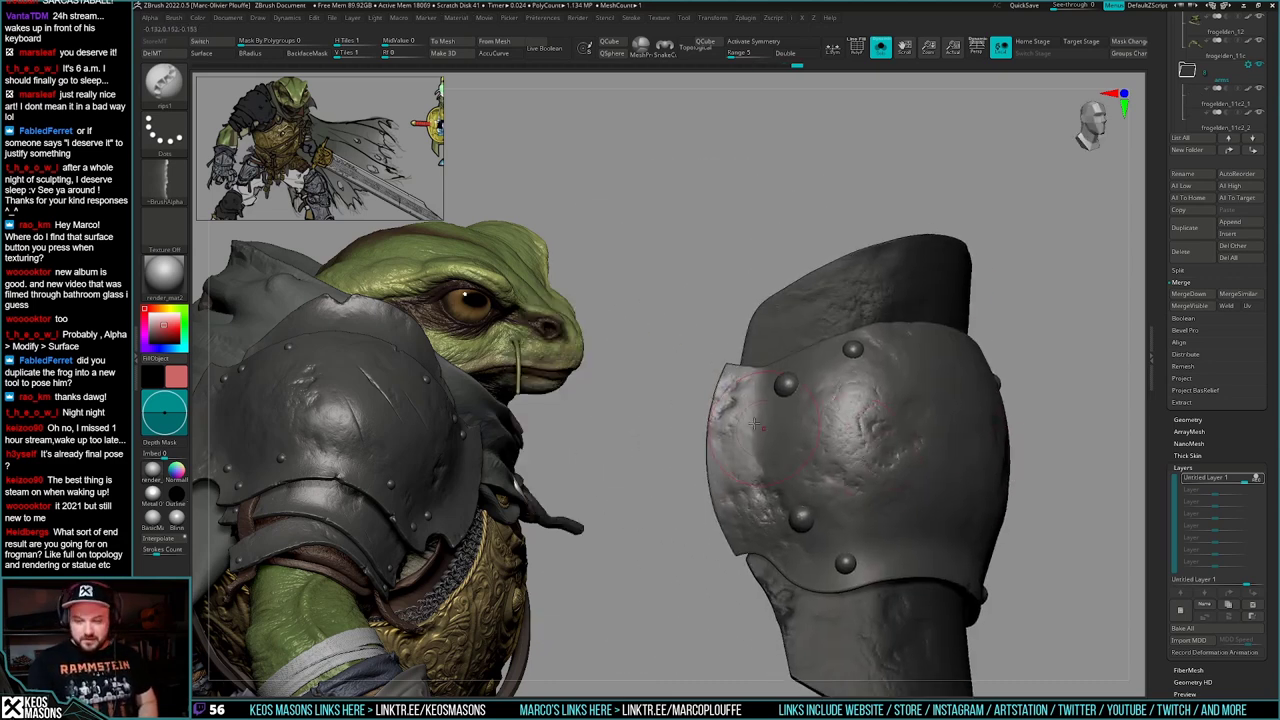
mouse_move(754, 424)
right_mouse_down()
mouse_move(727, 385)
mouse_move(735, 365)
right_mouse_up()
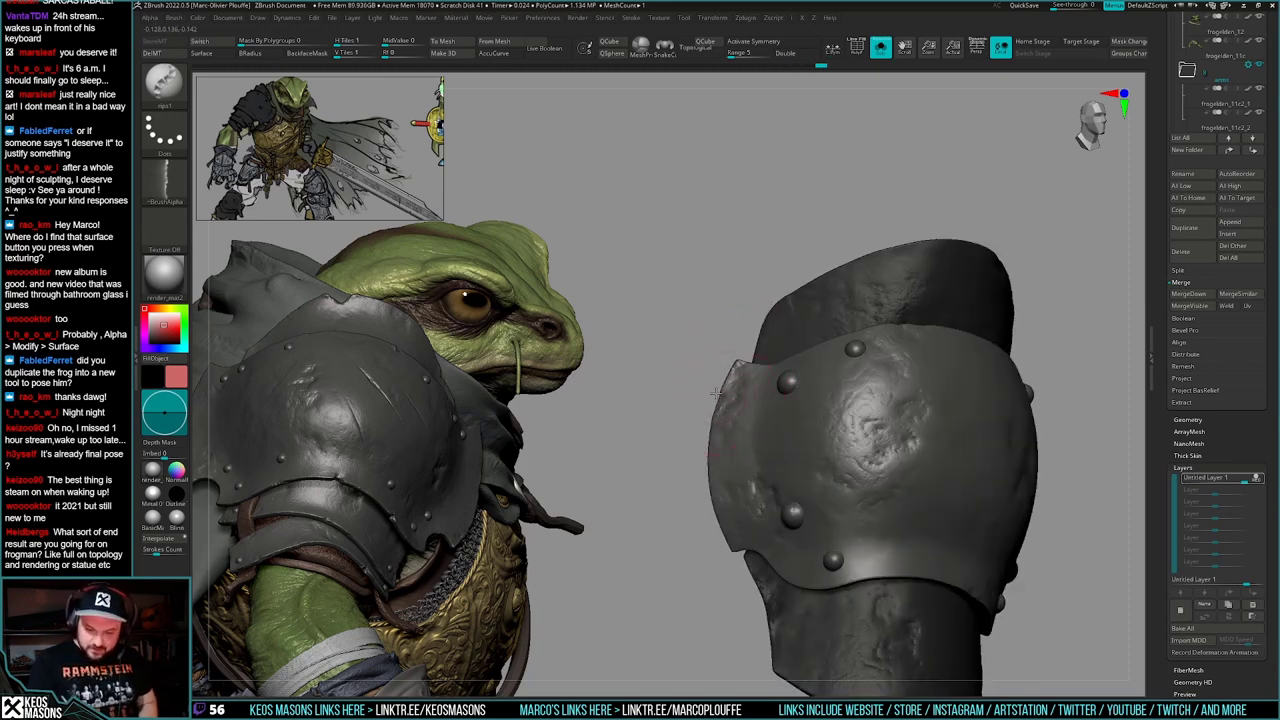
left_click_drag(716, 393, 720, 391)
mouse_move(720, 391)
right_mouse_down()
mouse_move(723, 402)
mouse_move(734, 363)
right_mouse_up()
left_click_drag(734, 363, 720, 415)
right_click_drag(720, 425, 722, 454)
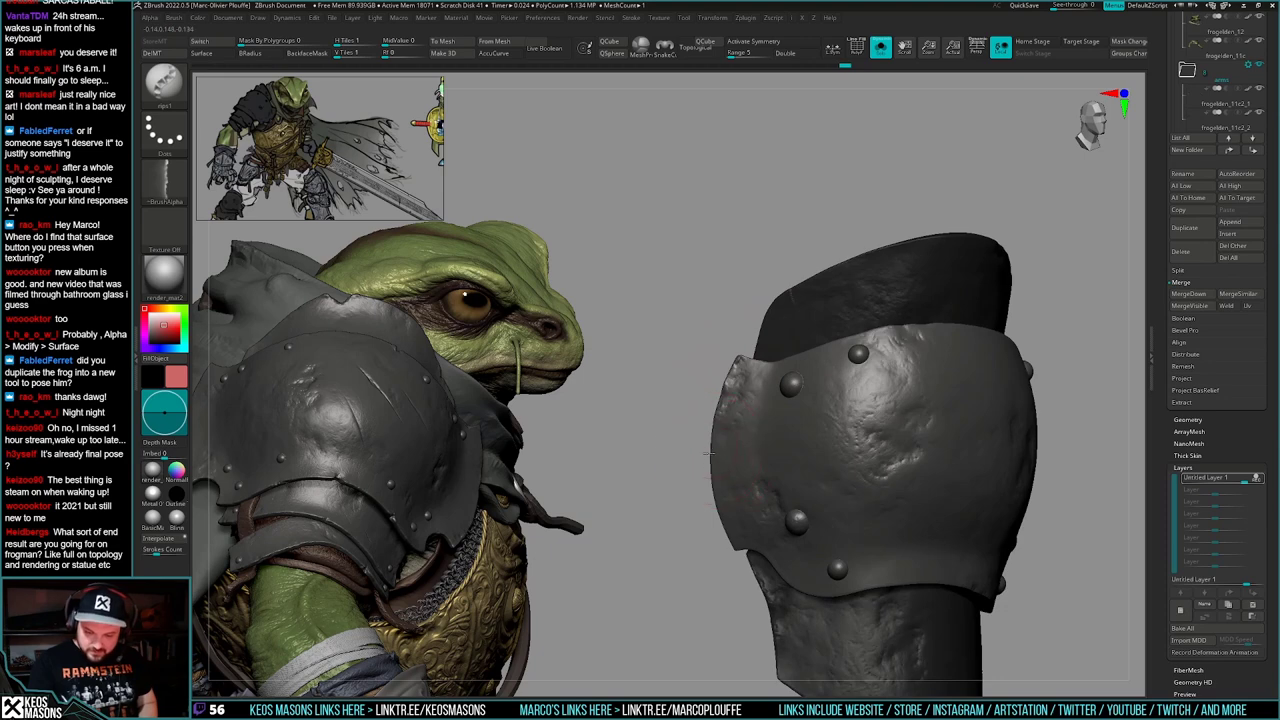
- Extend the rips1 damage down the lower half of the central plate's side flange
mouse_move(714, 499)
right_mouse_down()
mouse_move(713, 463)
mouse_move(732, 500)
mouse_move(716, 488)
right_mouse_up()
left_click_drag(716, 488, 718, 507)
right_click_drag(725, 537, 752, 510)
left_click_drag(752, 510, 748, 503)
mouse_move(748, 503)
right_mouse_down()
mouse_move(726, 517)
mouse_move(830, 490)
right_mouse_up()
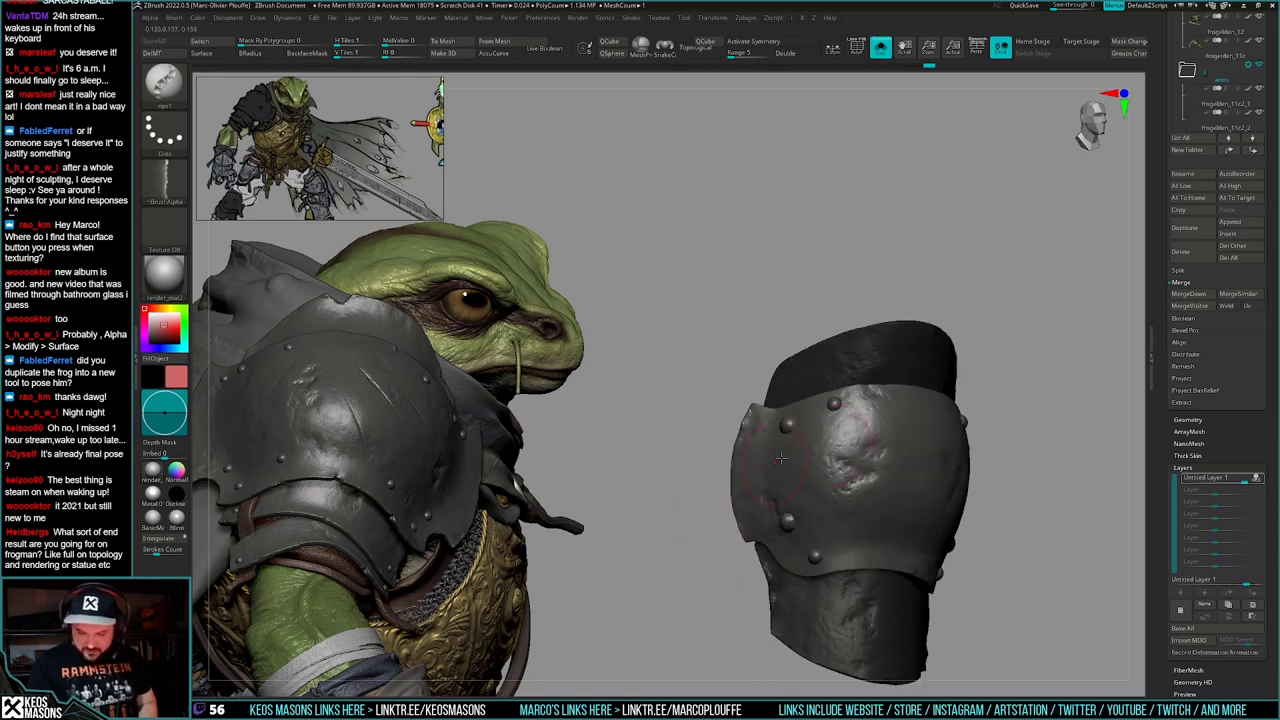
- With the upper plate unmasked, nick its rim with the rips1 brush, undoing an unwanted stroke
mouse_move(960, 500)
right_mouse_down()
mouse_move(906, 523)
mouse_move(873, 496)
mouse_move(878, 420)
mouse_move(850, 440)
mouse_move(948, 491)
mouse_move(911, 501)
right_mouse_up()
mouse_move(906, 492)
left_mouse_down("alt")
mouse_move(915, 568)
mouse_move(888, 470)
mouse_move(940, 465)
mouse_move(900, 420)
mouse_move(920, 397)
mouse_move(870, 400)
mouse_move(950, 390)
left_mouse_up("alt")
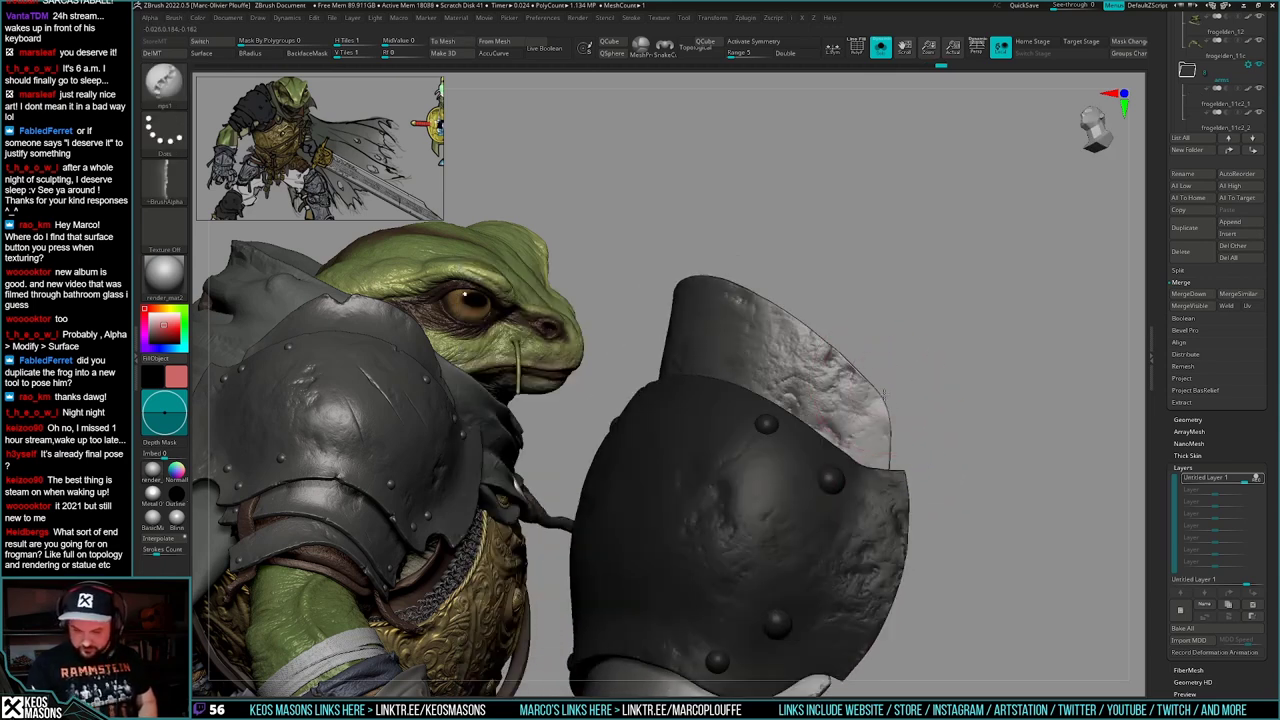
mouse_move(869, 373)
left_mouse_down()
mouse_move(897, 443)
mouse_move(905, 366)
left_mouse_up()
mouse_move(740, 294)
left_mouse_down()
mouse_move(849, 352)
mouse_move(857, 323)
mouse_move(875, 390)
left_mouse_up()
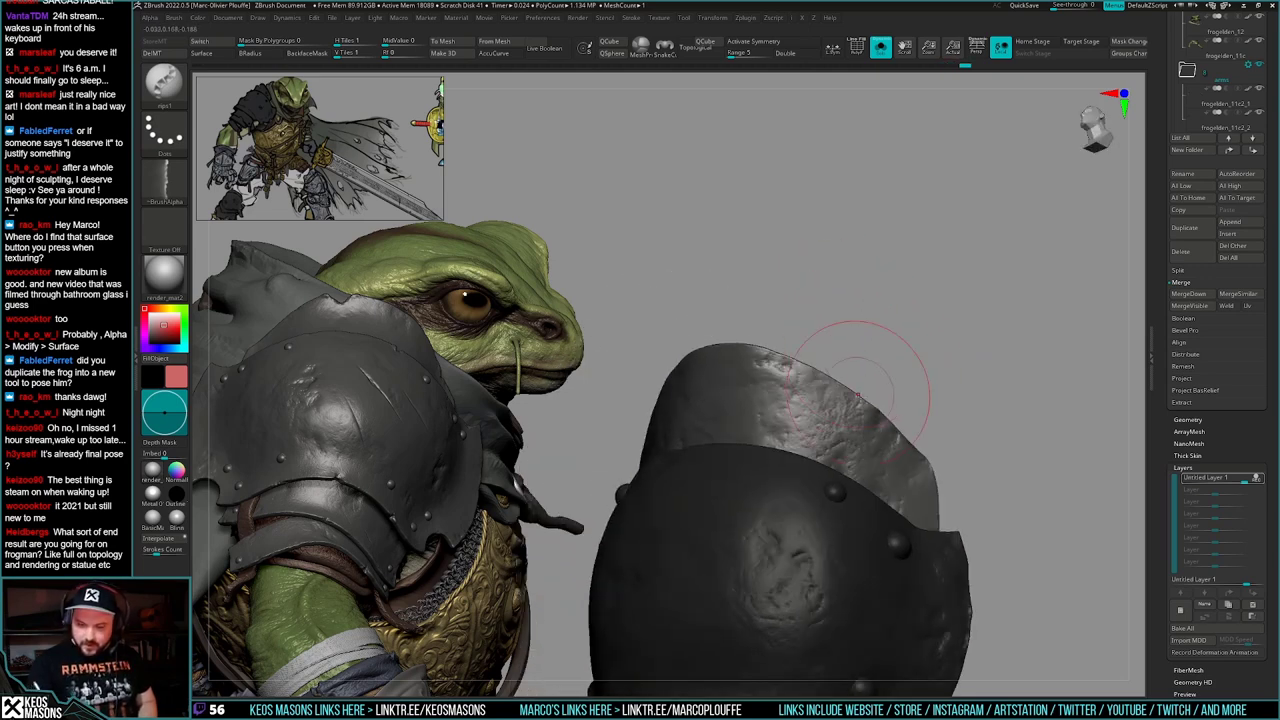
left_click_drag(862, 345, 829, 337)
left_click_drag(838, 392, 862, 412)
mouse_move(848, 335)
left_mouse_down()
mouse_move(889, 371)
mouse_move(885, 340)
mouse_move(936, 368)
left_mouse_up()
left_click_drag(854, 380, 869, 378)
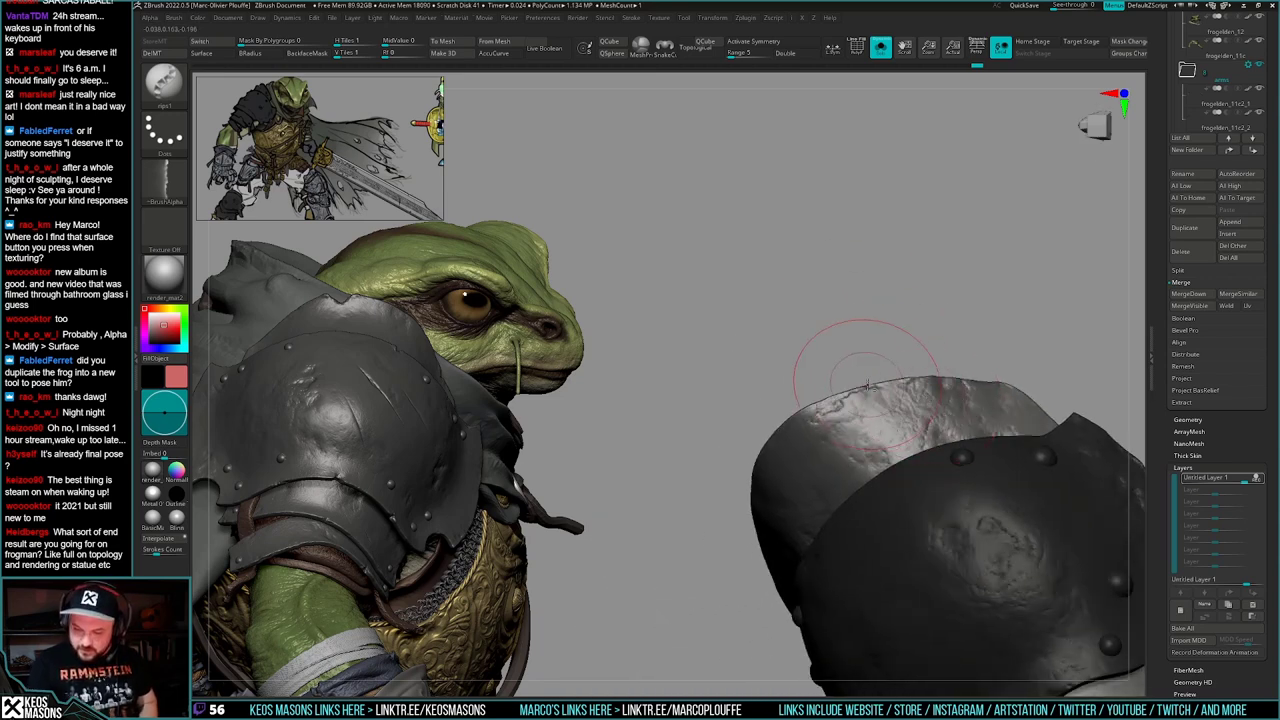
left_click_drag(972, 350, 960, 348)
key("ctrl+z")
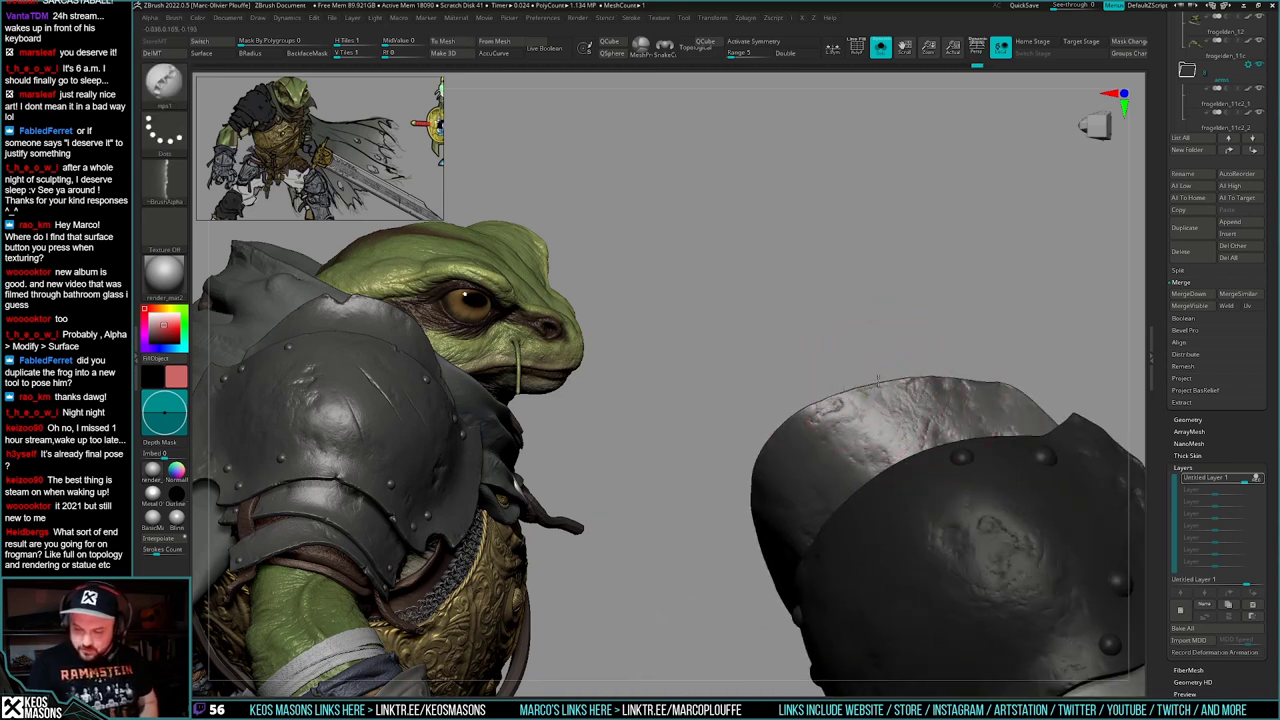
mouse_move(790, 413)
left_mouse_down()
mouse_move(808, 411)
mouse_move(795, 429)
mouse_move(811, 420)
left_mouse_up()
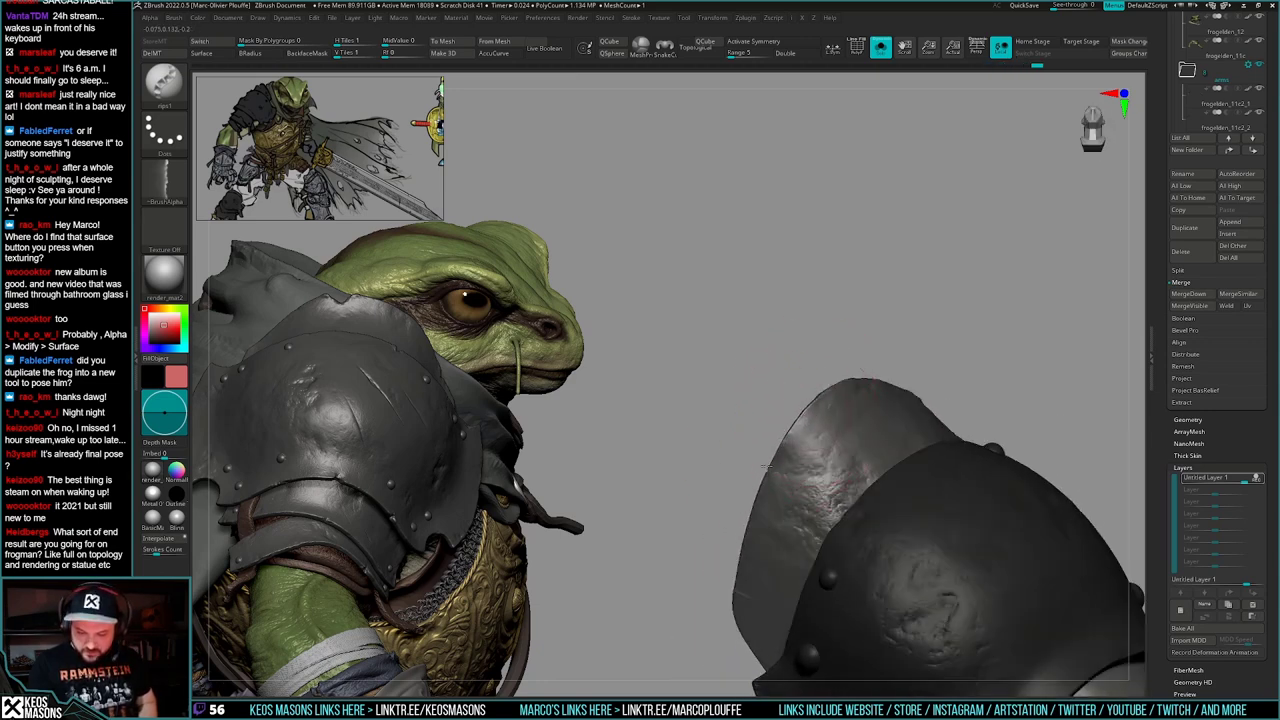
- Nick the upper plate's rim on the opposite side, undoing one stroke and carving it again
mouse_move(767, 467)
left_mouse_down()
mouse_move(784, 459)
mouse_move(770, 474)
left_mouse_up()
right_click_drag(775, 474, 788, 440)
mouse_move(745, 527)
right_mouse_down()
mouse_move(806, 437)
mouse_move(782, 420)
right_mouse_up()
right_click(772, 422)
key("ctrl+z")
left_click_drag(745, 467, 758, 450)
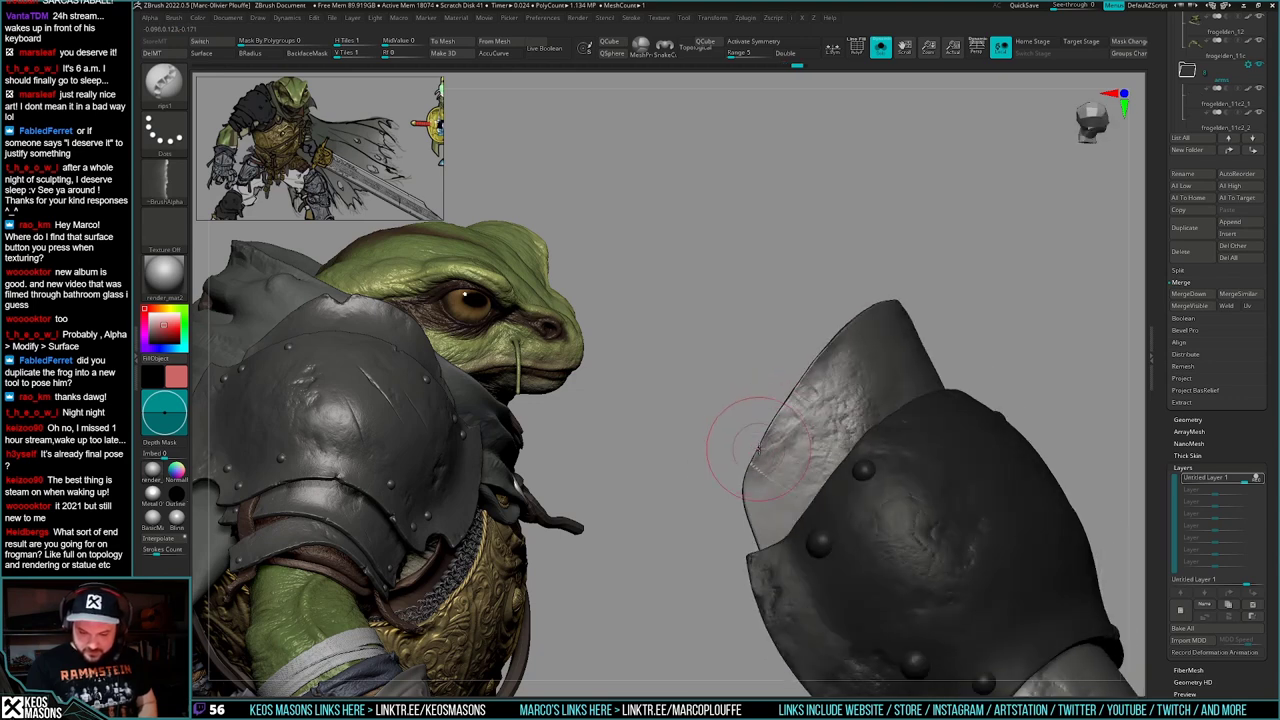
left_click_drag(741, 497, 851, 458)
- Isolate the central plate by hiding the upper and lower plates
right_click_drag(852, 458, 940, 474)
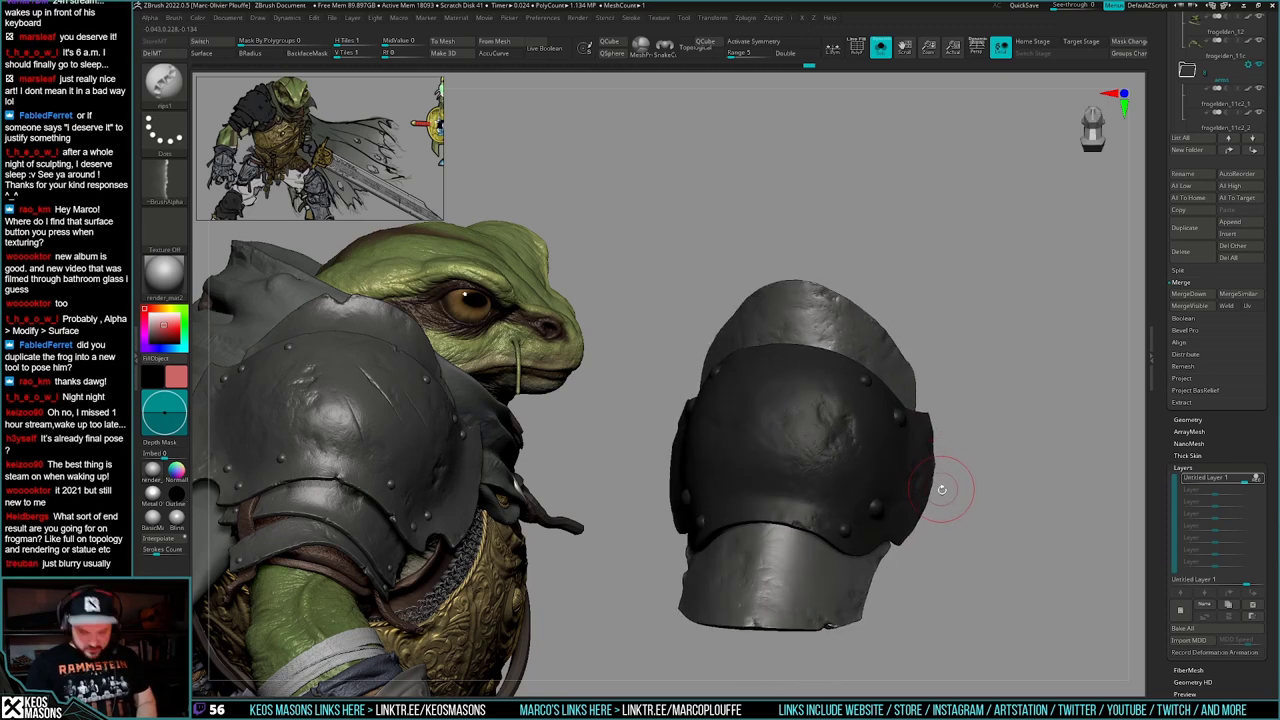
left_click(900, 473, "ctrl+shift")
left_click_drag(1003, 452, 1016, 478, "ctrl+shift")
right_click_drag(891, 466, 879, 496, "alt")
left_click_drag(1018, 436, 1018, 458, "ctrl+shift")
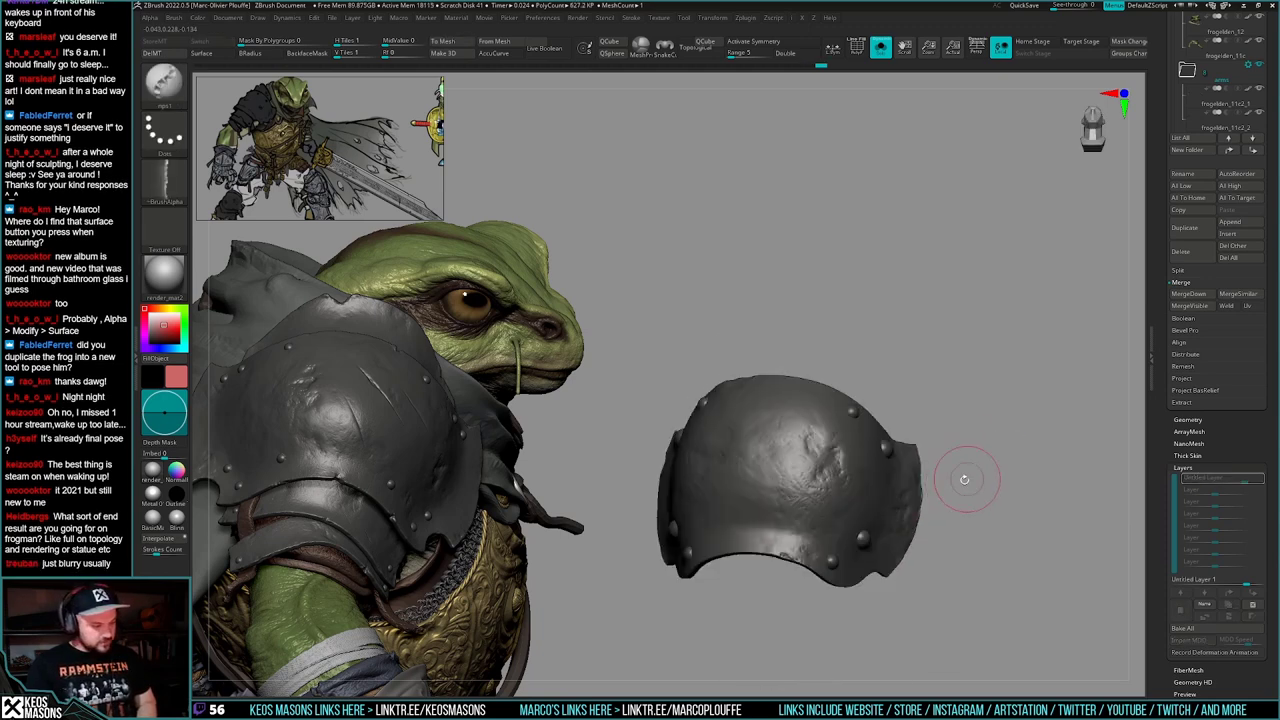
- Carve rips1 nicks along the side flanges and borders of the isolated central plate
right_click_drag(960, 478, 895, 546)
left_click_drag(896, 550, 886, 553)
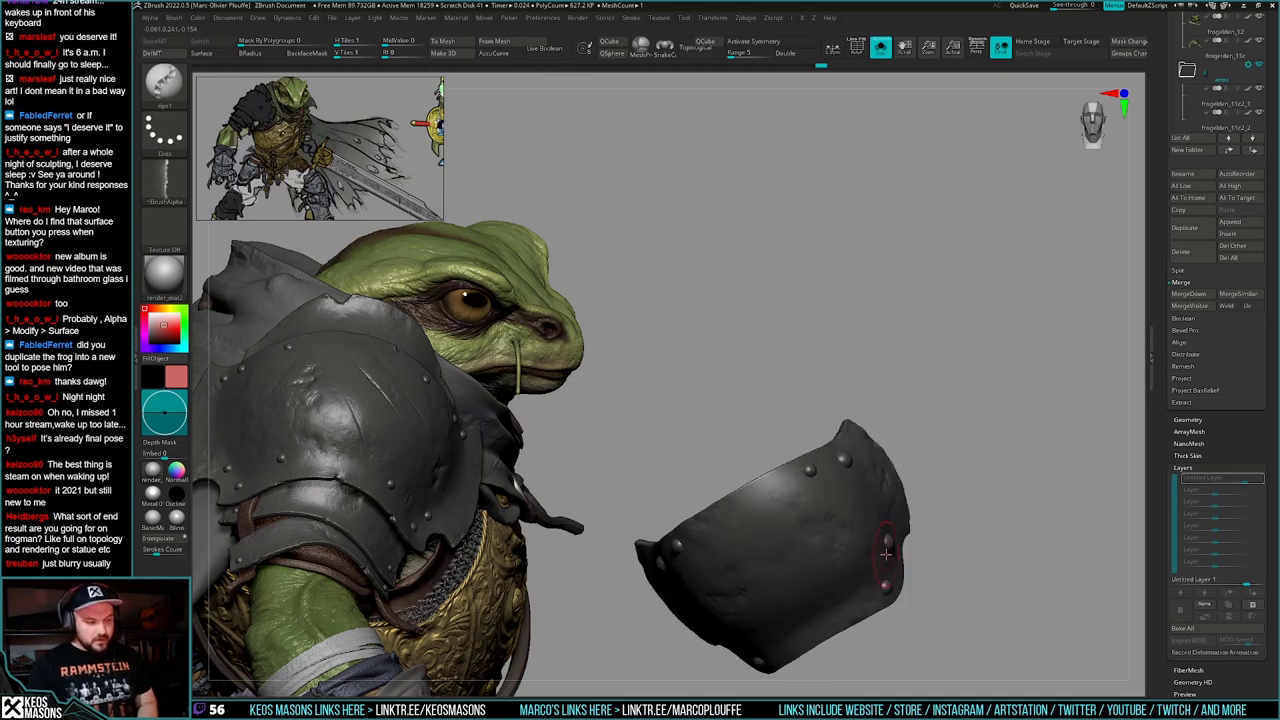
right_click_drag(888, 547, 915, 535)
right_click(892, 558)
mouse_move(915, 535)
right_mouse_down("ctrl")
mouse_move(917, 472)
mouse_move(943, 491)
mouse_move(971, 442)
mouse_move(932, 499)
mouse_move(945, 473)
mouse_move(889, 486)
mouse_move(953, 478)
mouse_move(891, 492)
mouse_move(873, 546)
right_mouse_up("ctrl")
right_click(938, 484)
right_click(946, 486)
right_click_drag(873, 546, 898, 500, "alt")
right_click_drag(898, 500, 894, 487)
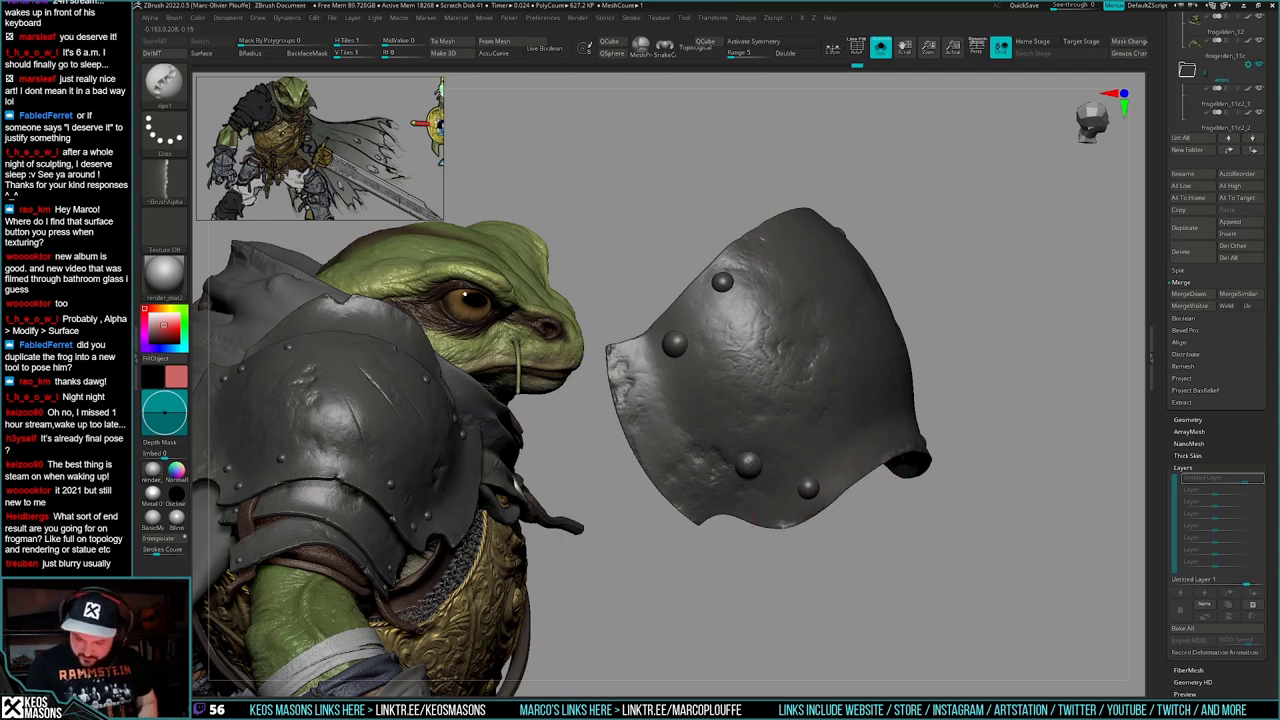
right_click_drag(848, 485, 778, 441)
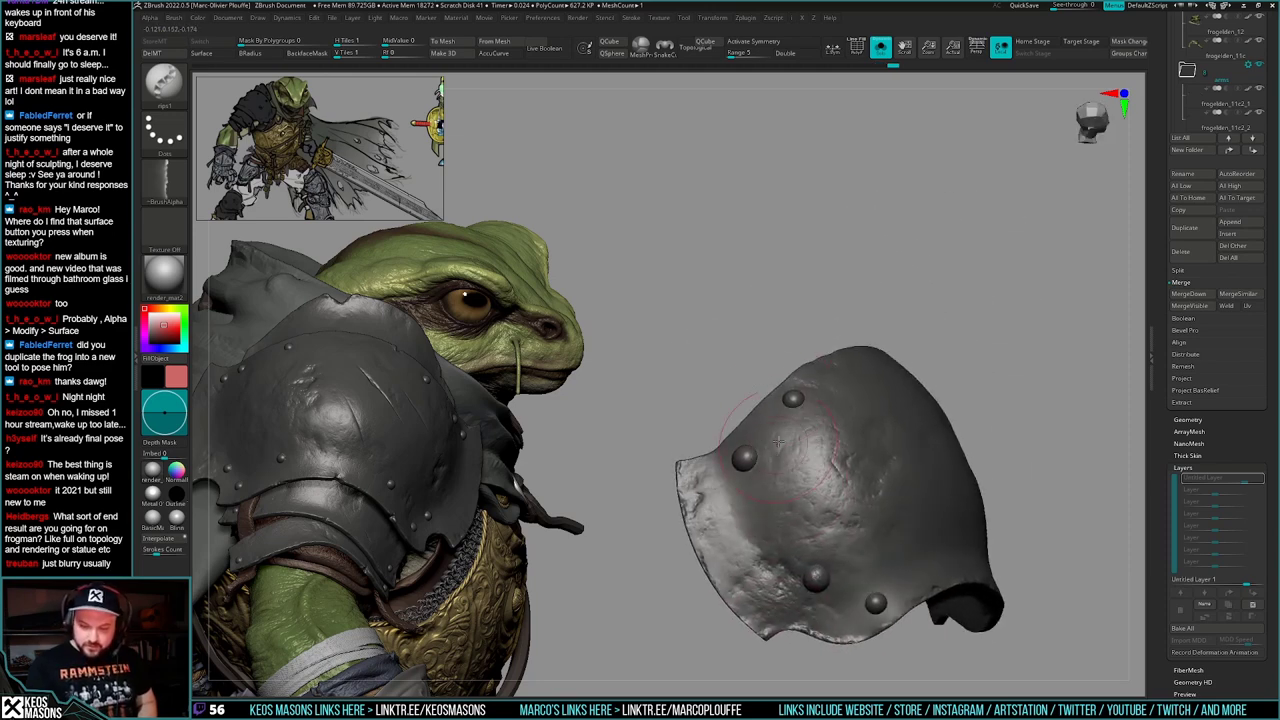
- Carve a small gash into the front face of the isolated central plate
mouse_move(783, 372)
right_mouse_down()
mouse_move(700, 402)
mouse_move(690, 436)
mouse_move(765, 500)
mouse_move(908, 414)
mouse_move(932, 420)
mouse_move(946, 329)
mouse_move(914, 445)
right_mouse_up()
mouse_move(886, 426)
left_mouse_down()
mouse_move(851, 404)
mouse_move(872, 418)
left_mouse_up()
mouse_move(872, 418)
right_mouse_down()
mouse_move(868, 377)
mouse_move(850, 430)
mouse_move(884, 476)
mouse_move(963, 466)
mouse_move(955, 378)
mouse_move(889, 494)
right_mouse_up()
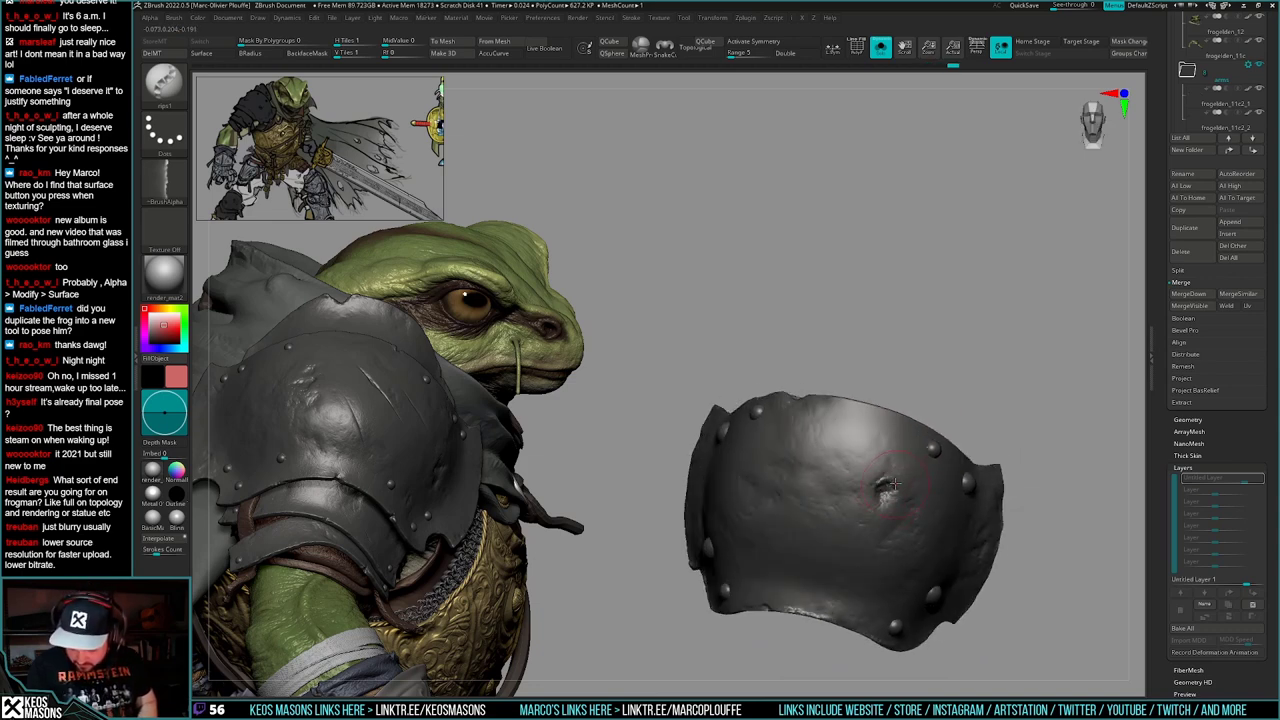
- Unhide the upper and lower plates and clear the mask from the whole armor piece
mouse_move(884, 510)
right_mouse_down()
mouse_move(986, 443)
mouse_move(973, 471)
mouse_move(1001, 438)
mouse_move(982, 516)
right_mouse_up()
left_click(1001, 440, "ctrl+shift")
key("w")
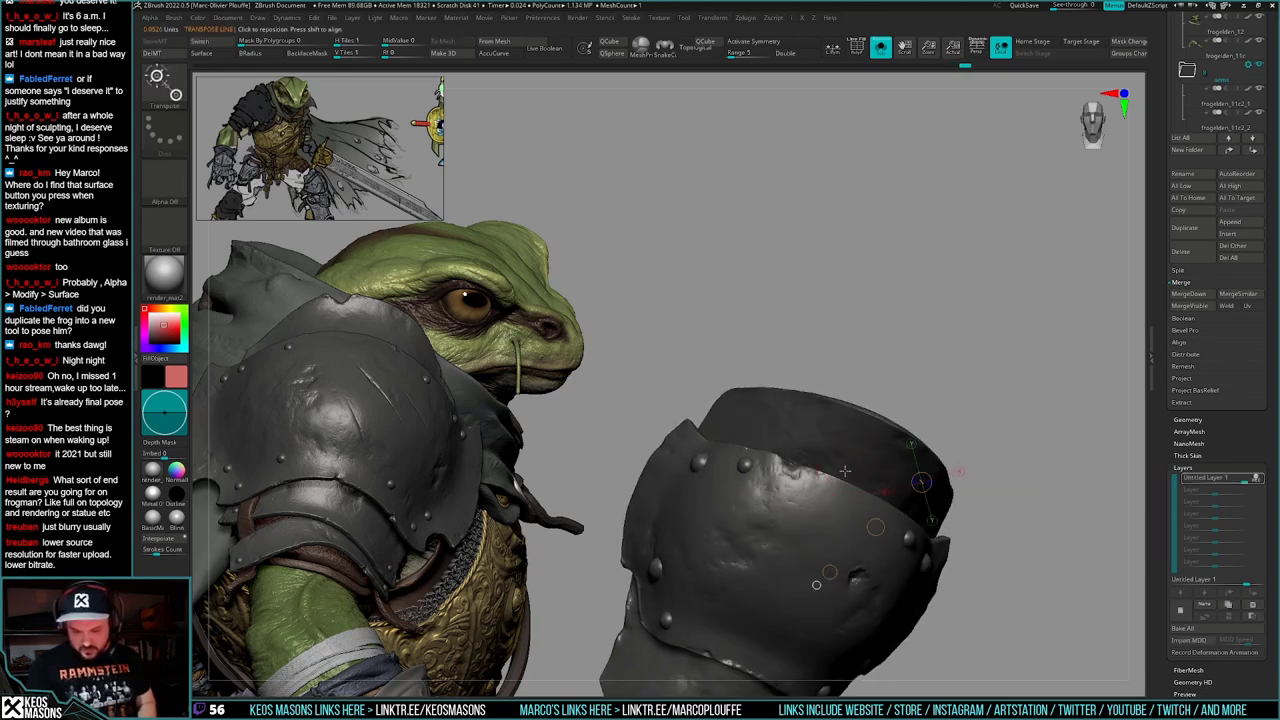
left_click(854, 451, "ctrl")
key("q")
key("ctrl+z")
key("ctrl+z")
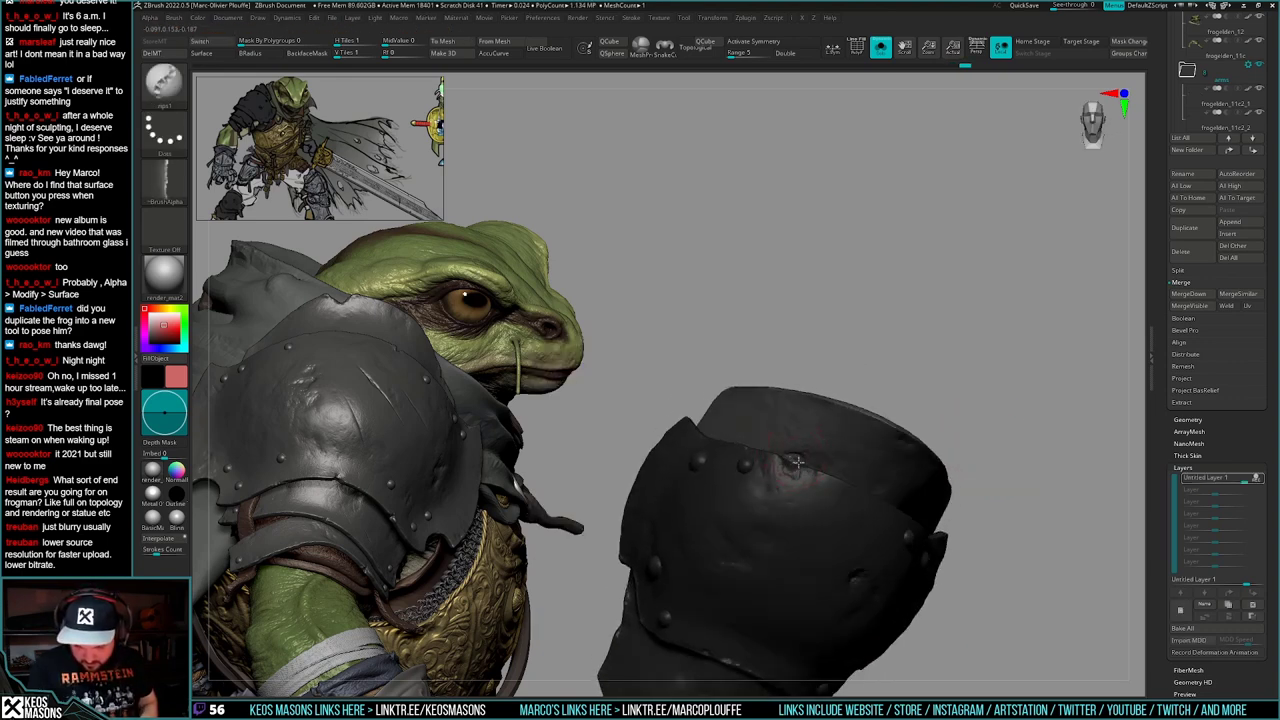
right_click_drag(792, 449, 891, 408)
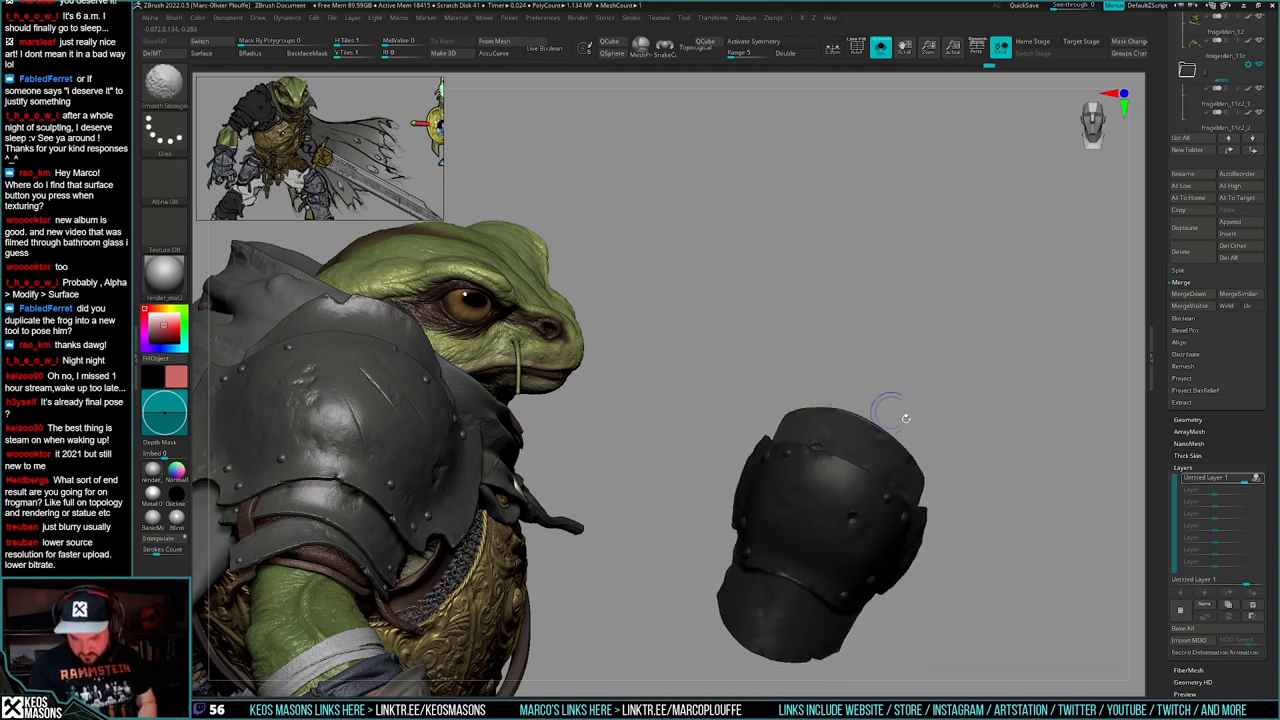
mouse_move(980, 538)
right_mouse_down("alt")
mouse_move(940, 494)
mouse_move(971, 499)
right_mouse_up("alt")
left_click_drag(971, 499, 967, 510, "ctrl")
- Tear a deep notch into the upper plate's rim with the rips1 brush
mouse_move(967, 510)
right_mouse_down()
mouse_move(951, 520)
mouse_move(897, 469)
mouse_move(822, 474)
mouse_move(850, 408)
right_mouse_up()
right_click(820, 474)
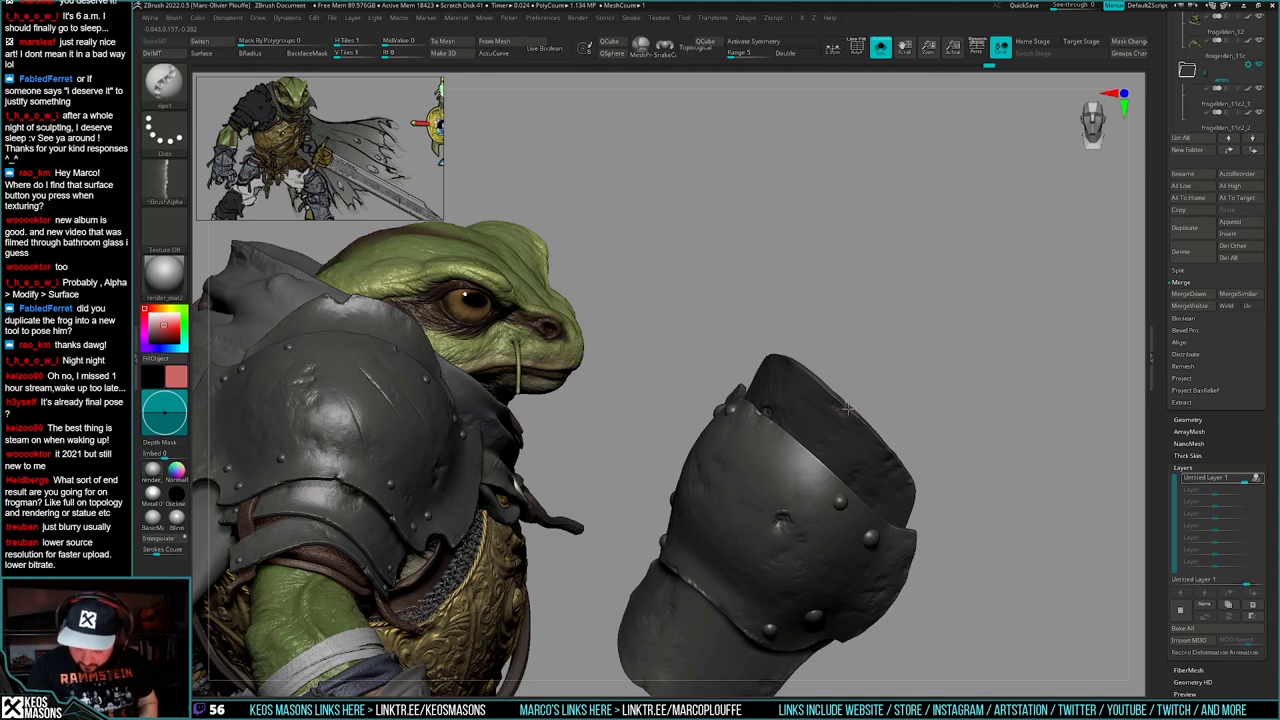
right_click(848, 409)
left_click_drag(850, 404, 845, 411)
mouse_move(845, 411)
right_mouse_down()
mouse_move(866, 373)
mouse_move(871, 414)
mouse_move(968, 443)
mouse_move(911, 465)
right_mouse_up()
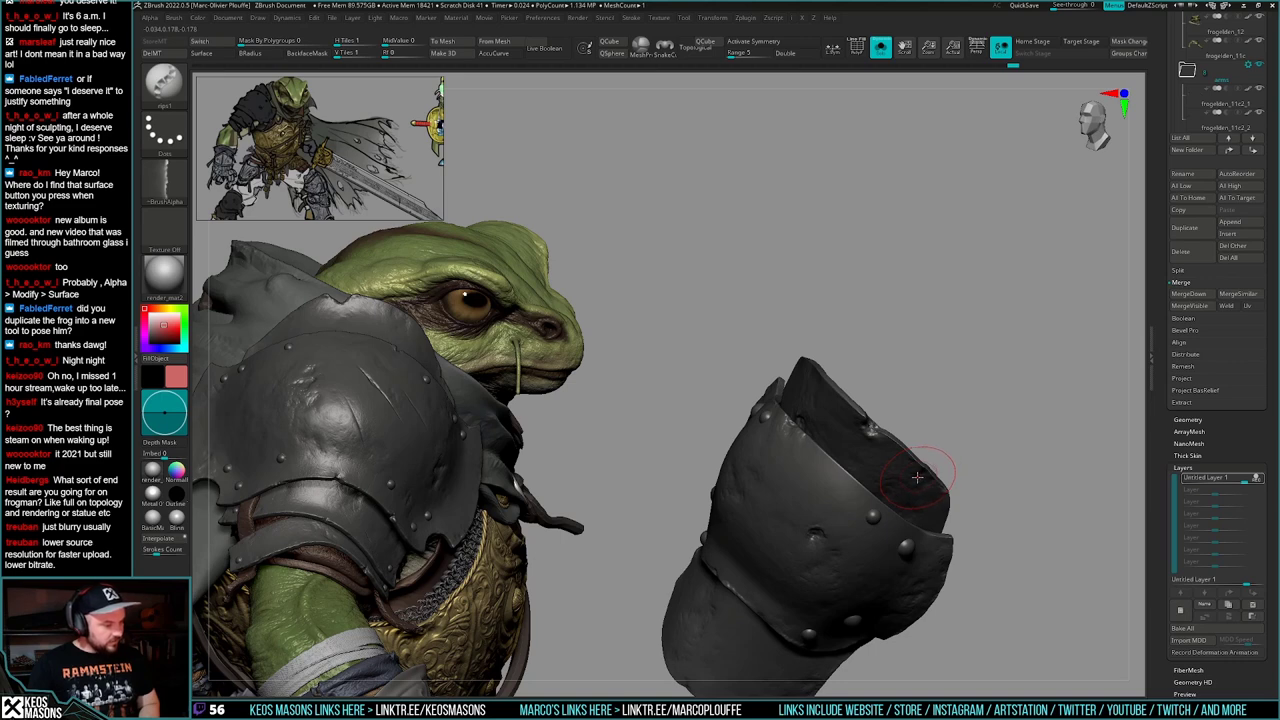
mouse_move(917, 478)
right_mouse_down()
mouse_move(868, 516)
mouse_move(849, 508)
mouse_move(844, 527)
mouse_move(866, 484)
right_mouse_up()
- Switch to the TrimDynamic brush, adjust its size and flatten the borders of the notch in the upper plate's rim
key("space")
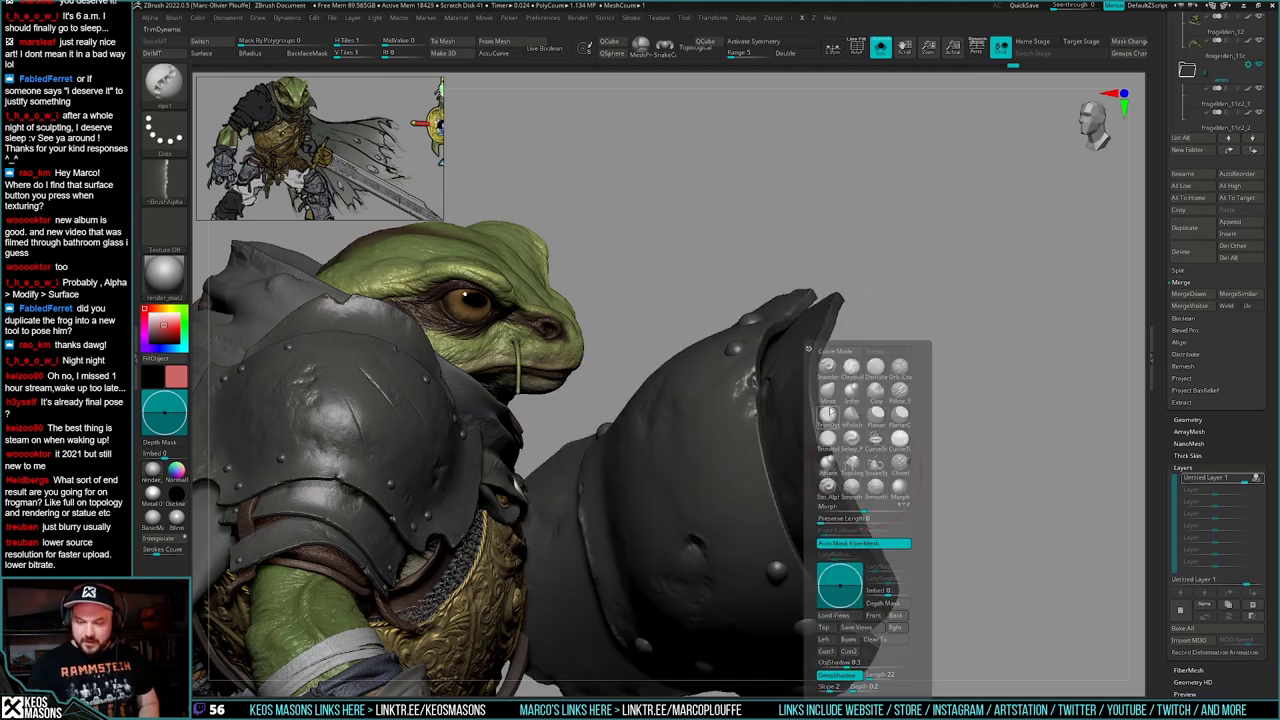
left_click(829, 412)
mouse_move(1109, 320)
right_mouse_down()
mouse_move(869, 391)
mouse_move(886, 448)
right_mouse_up()
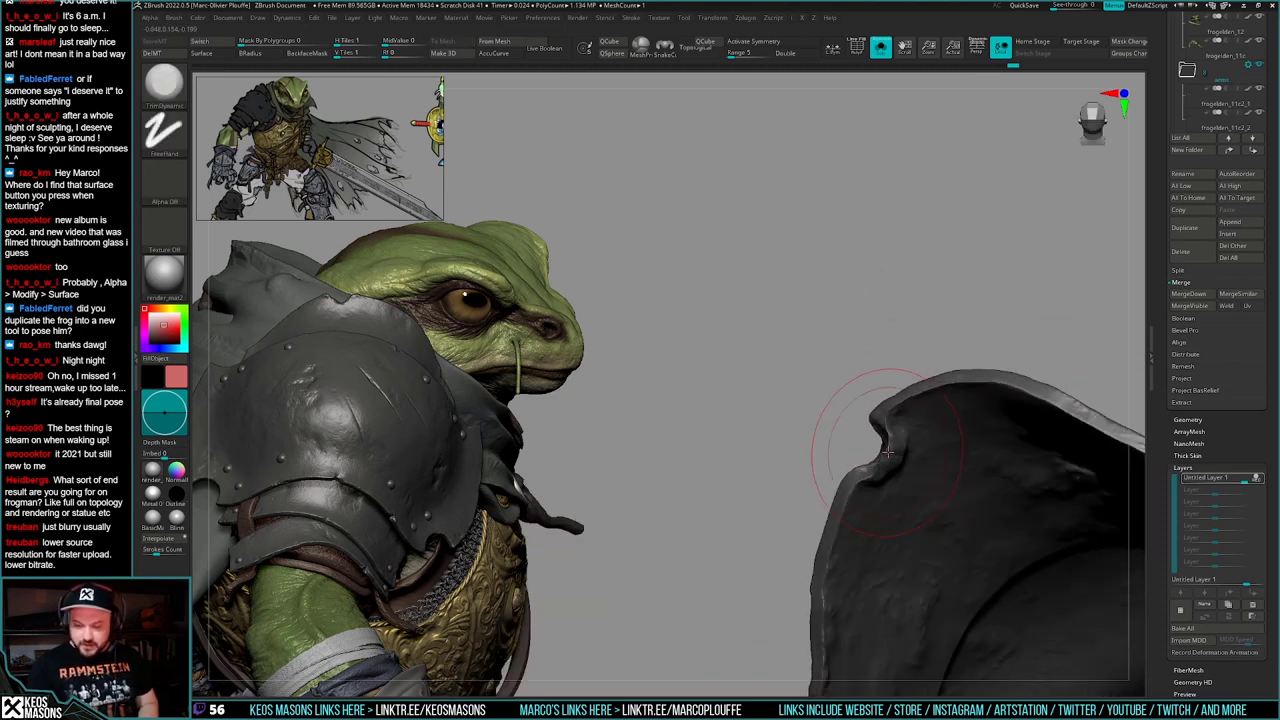
key("space")
left_click_drag(888, 452, 880, 452)
mouse_move(880, 452)
right_mouse_down()
mouse_move(892, 449)
mouse_move(882, 471)
mouse_move(900, 433)
right_mouse_up()
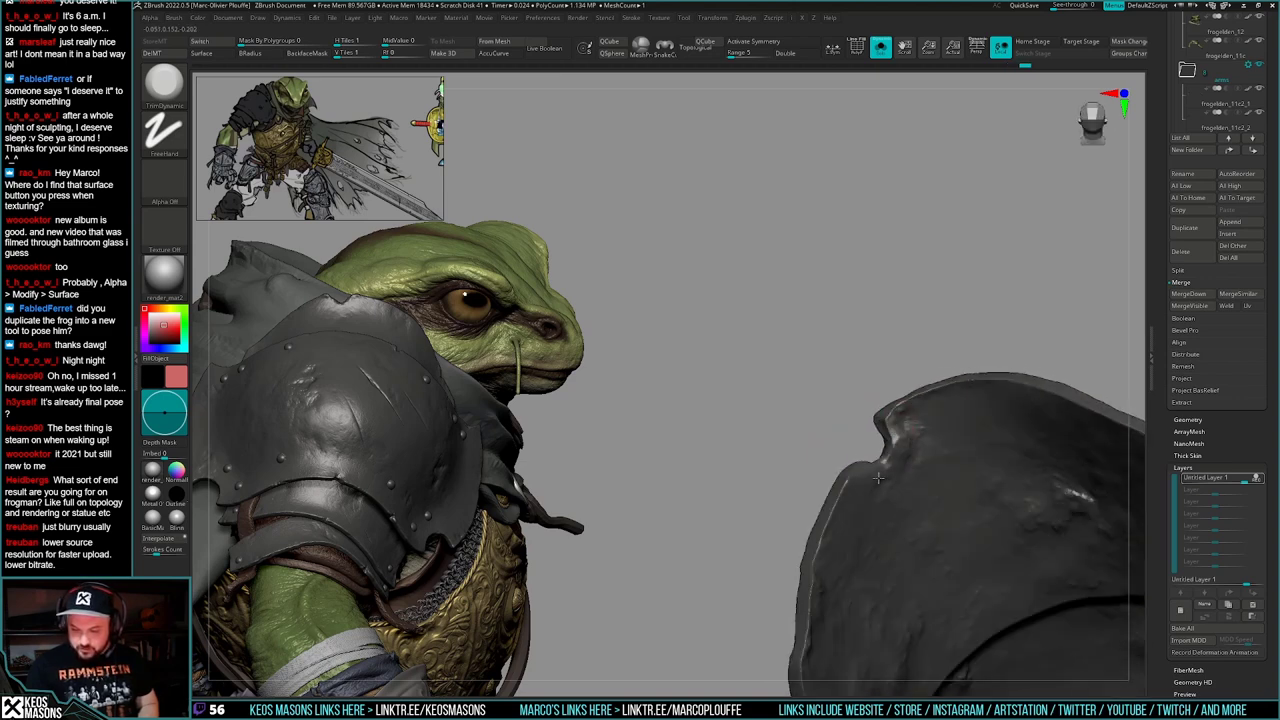
- Adjust the TrimDynamic brush size and flatten the inner side of the upper plate around the rim notch
right_click_drag(872, 480, 878, 490)
key("space")
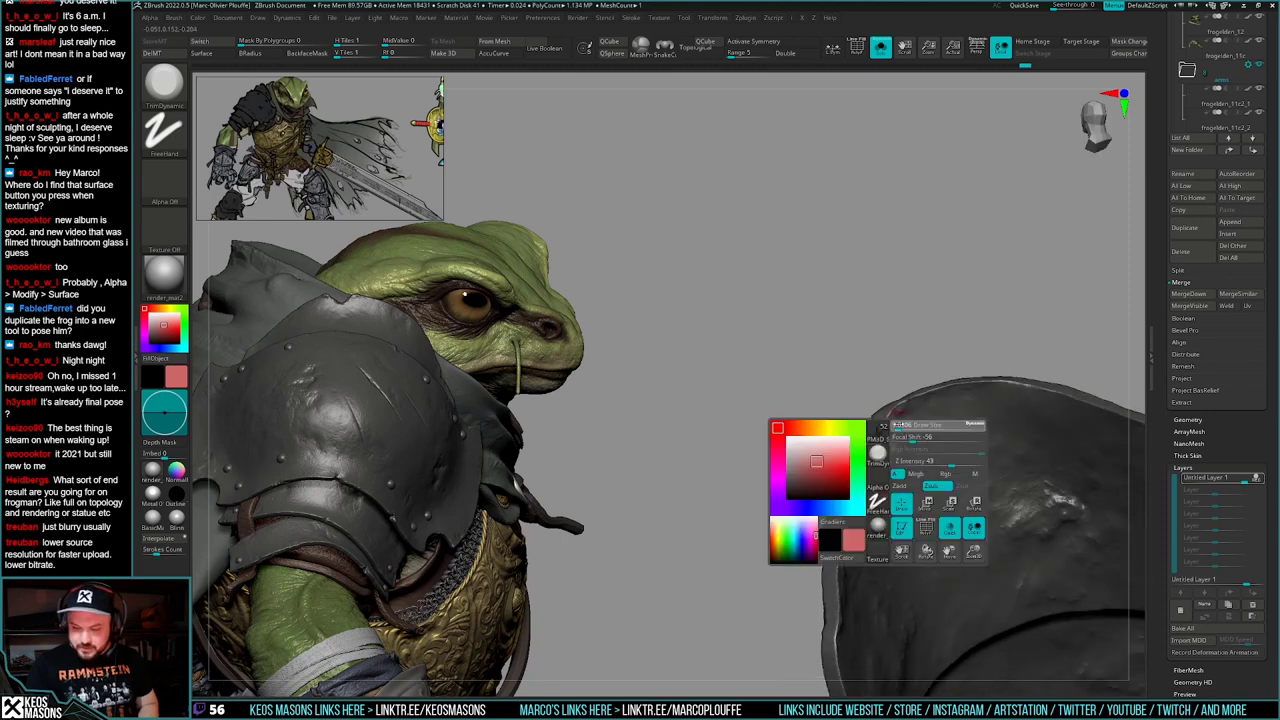
left_click_drag(880, 406, 888, 436)
mouse_move(902, 442)
right_mouse_down()
mouse_move(916, 442)
mouse_move(884, 450)
mouse_move(902, 434)
mouse_move(906, 456)
right_mouse_up()
left_click_drag(904, 456, 889, 478)
right_click_drag(893, 482, 931, 396)
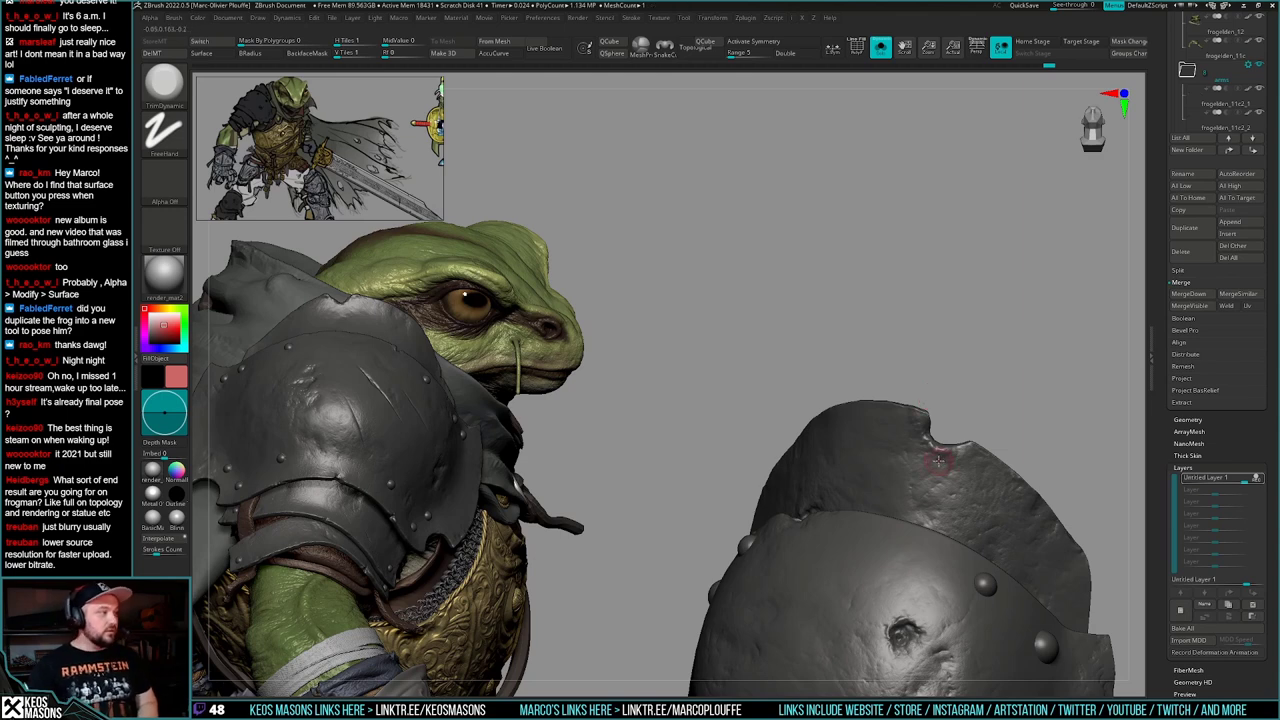
- Flatten the central plate's lower rim near the rivets with the TrimDynamic brush
right_click_drag(937, 459, 905, 408)
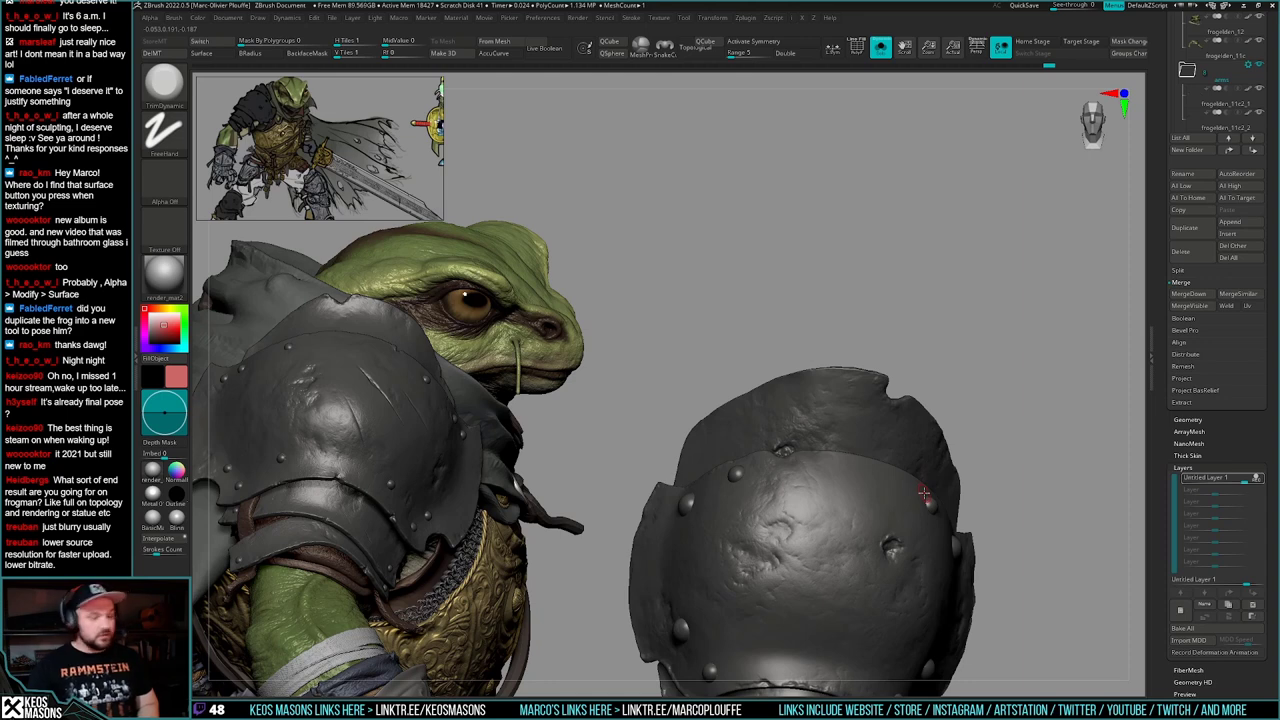
mouse_move(935, 453)
right_mouse_down()
mouse_move(905, 480)
mouse_move(864, 440)
mouse_move(907, 466)
mouse_move(963, 535)
mouse_move(935, 496)
mouse_move(800, 410)
mouse_move(715, 514)
mouse_move(715, 490)
mouse_move(970, 590)
mouse_move(890, 412)
mouse_move(898, 460)
mouse_move(902, 378)
right_mouse_up()
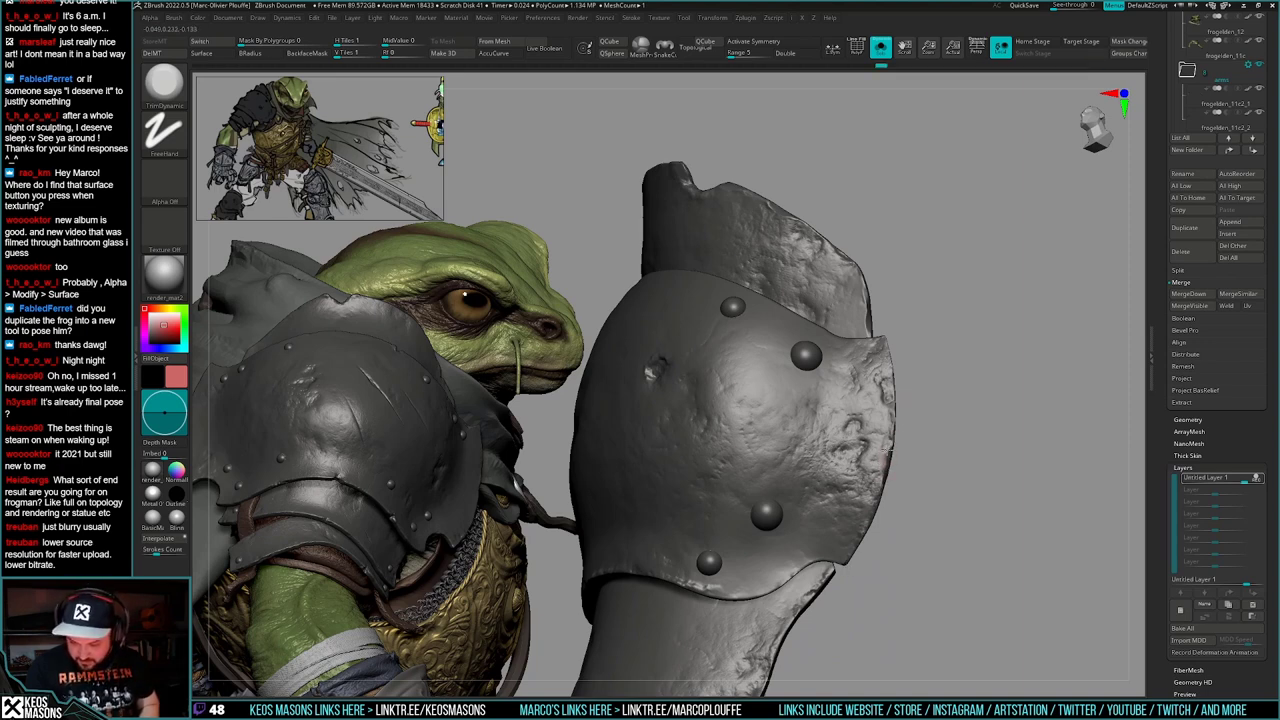
right_click_drag(903, 424, 911, 392)
right_click_drag(886, 329, 902, 345)
right_click_drag(902, 510, 947, 443, "ctrl")
right_click_drag(947, 443, 884, 466, "ctrl")
right_click_drag(884, 466, 932, 472, "alt")
left_click_drag(792, 486, 818, 494)
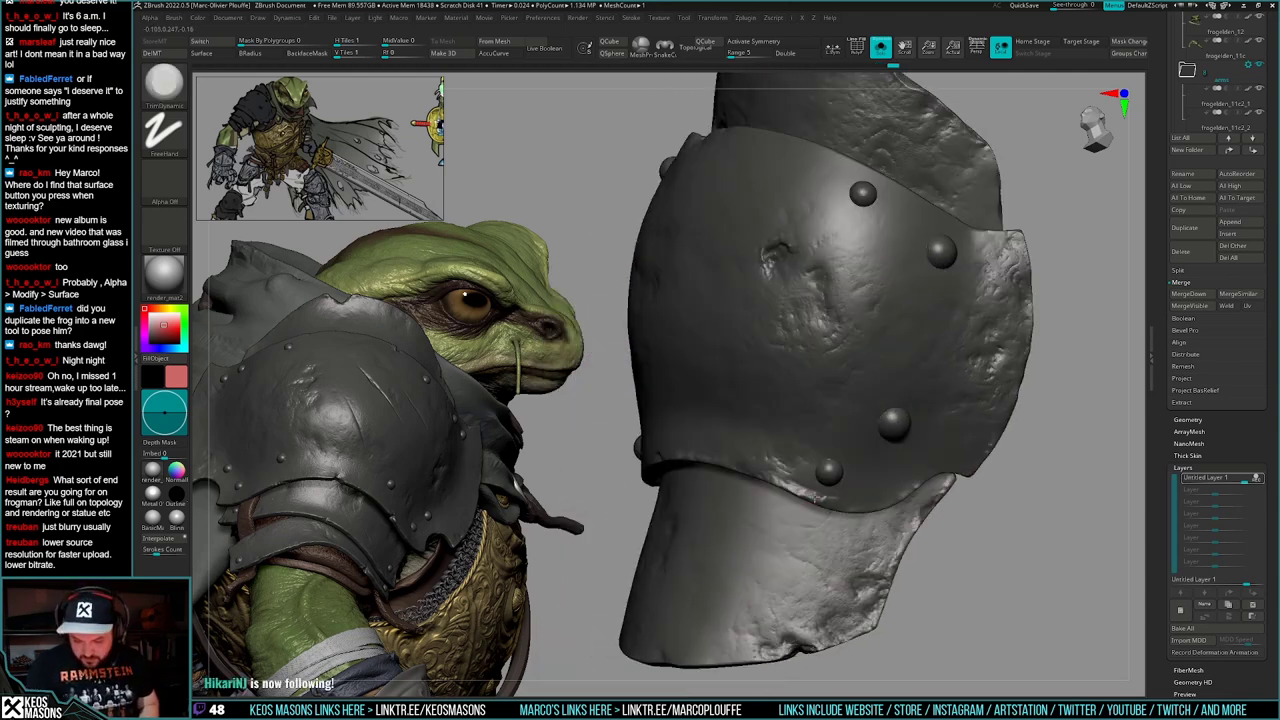
- Switch to the hPolish brush and polish the central plate's lower rim and the corner near its rivets
right_click_drag(802, 477, 841, 442)
key("space")
left_click(829, 417)
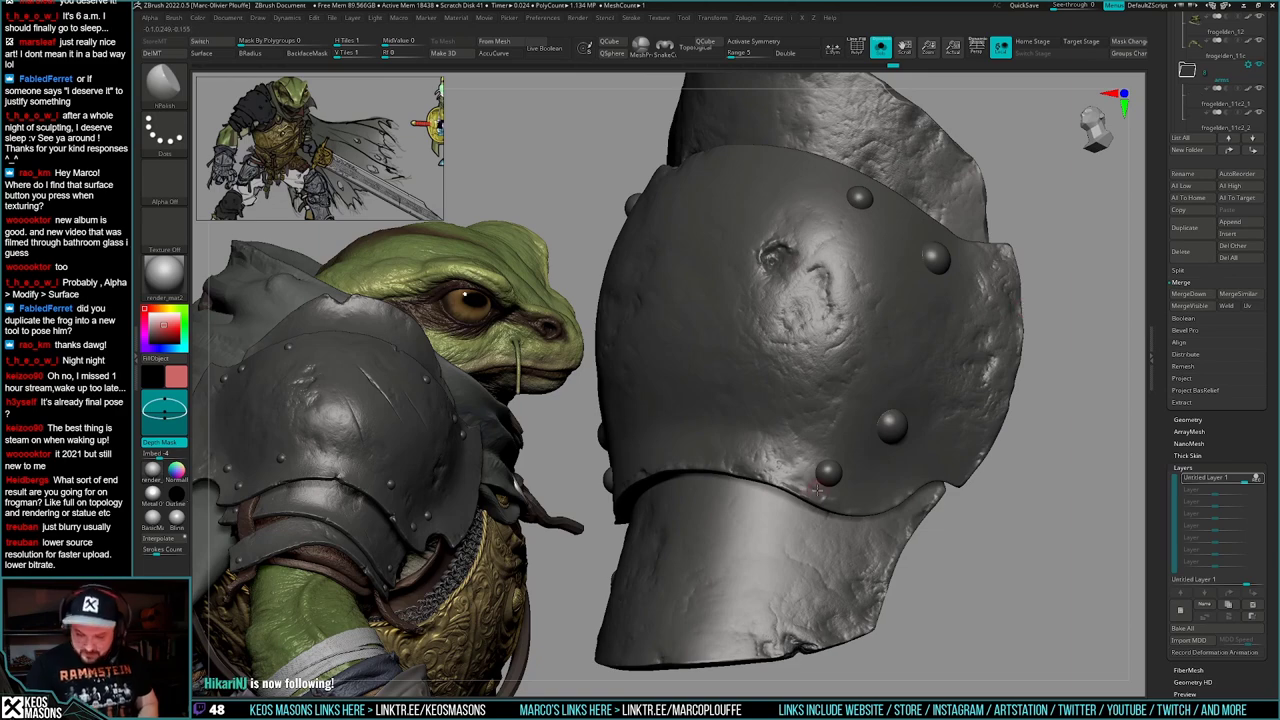
right_click_drag(816, 488, 880, 474)
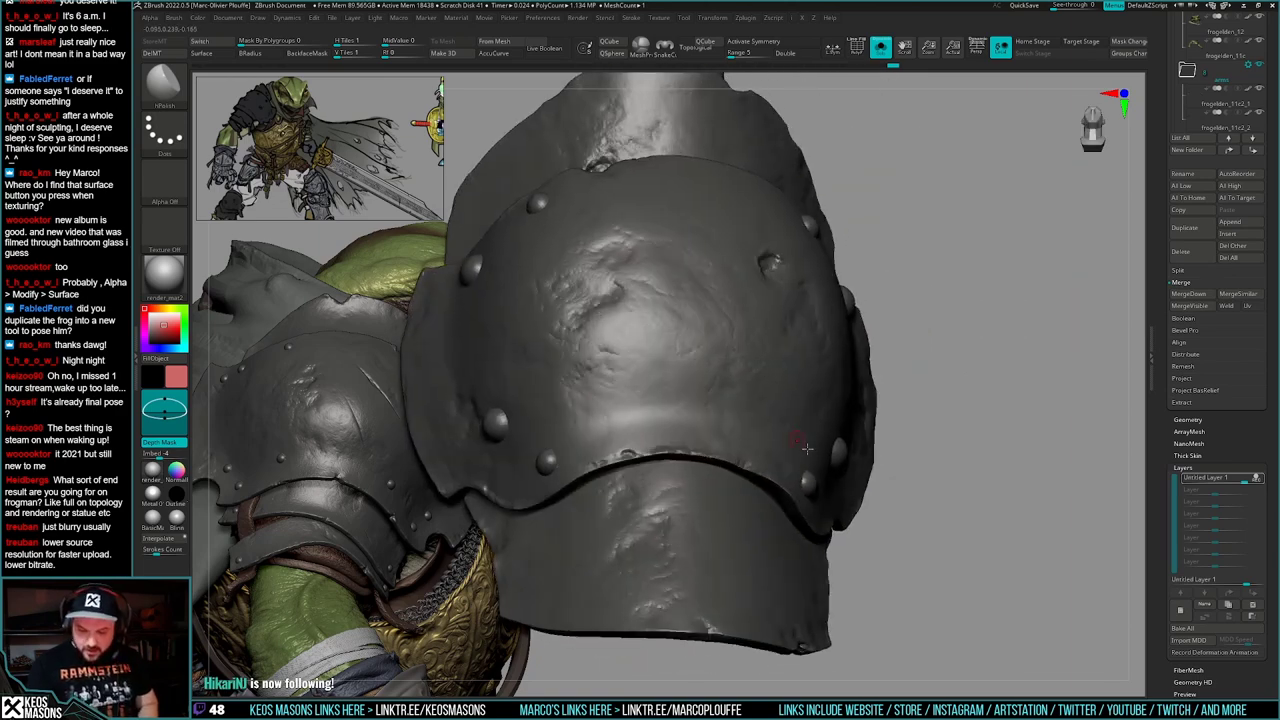
right_click_drag(780, 476, 860, 500, "alt")
right_click_drag(757, 503, 631, 514)
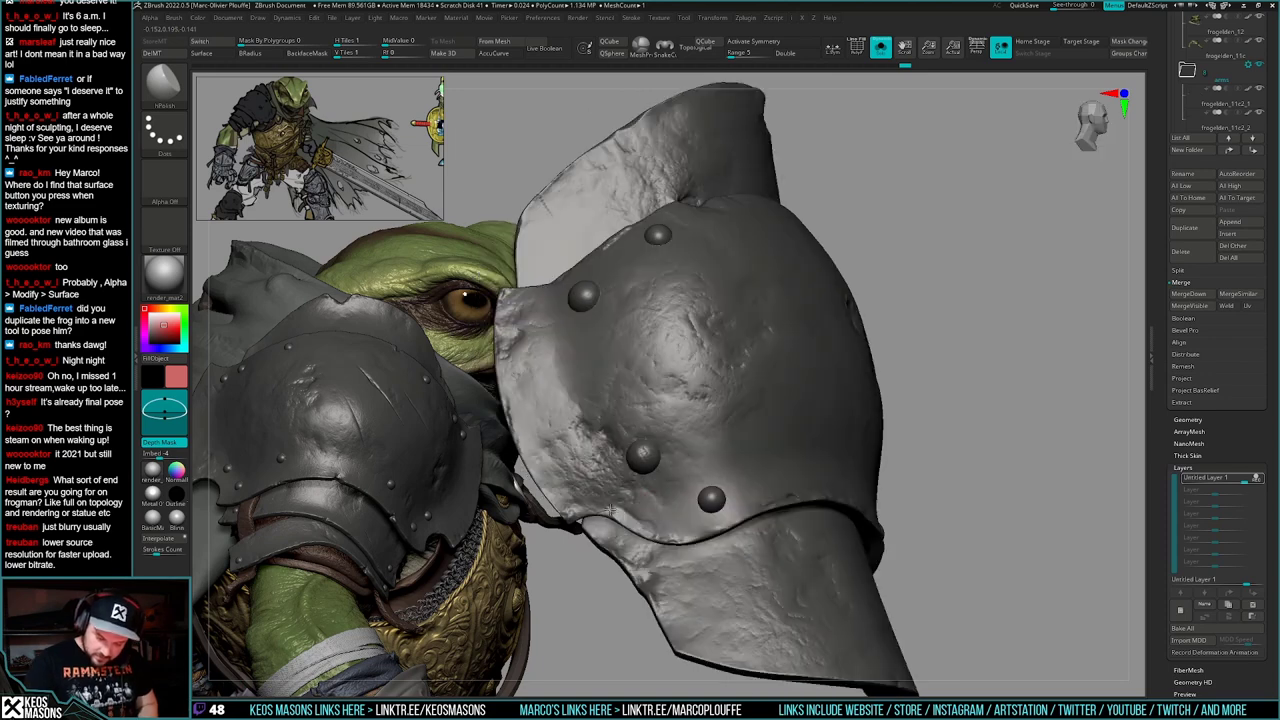
left_click_drag(645, 516, 645, 508)
mouse_move(660, 510)
right_mouse_down("ctrl")
mouse_move(700, 460)
mouse_move(826, 530)
right_mouse_up("ctrl")
key("f")
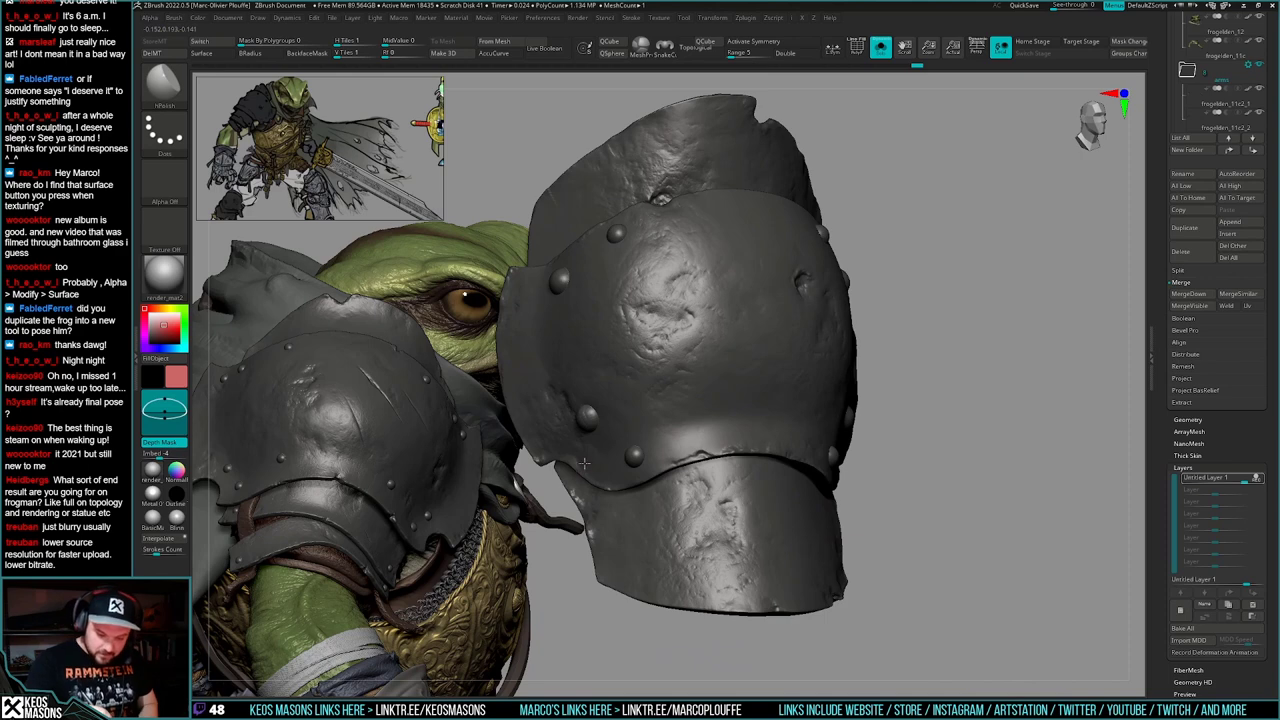
- Examine the torn edges and dents of the three plates from several angles
right_click_drag(841, 543, 794, 529)
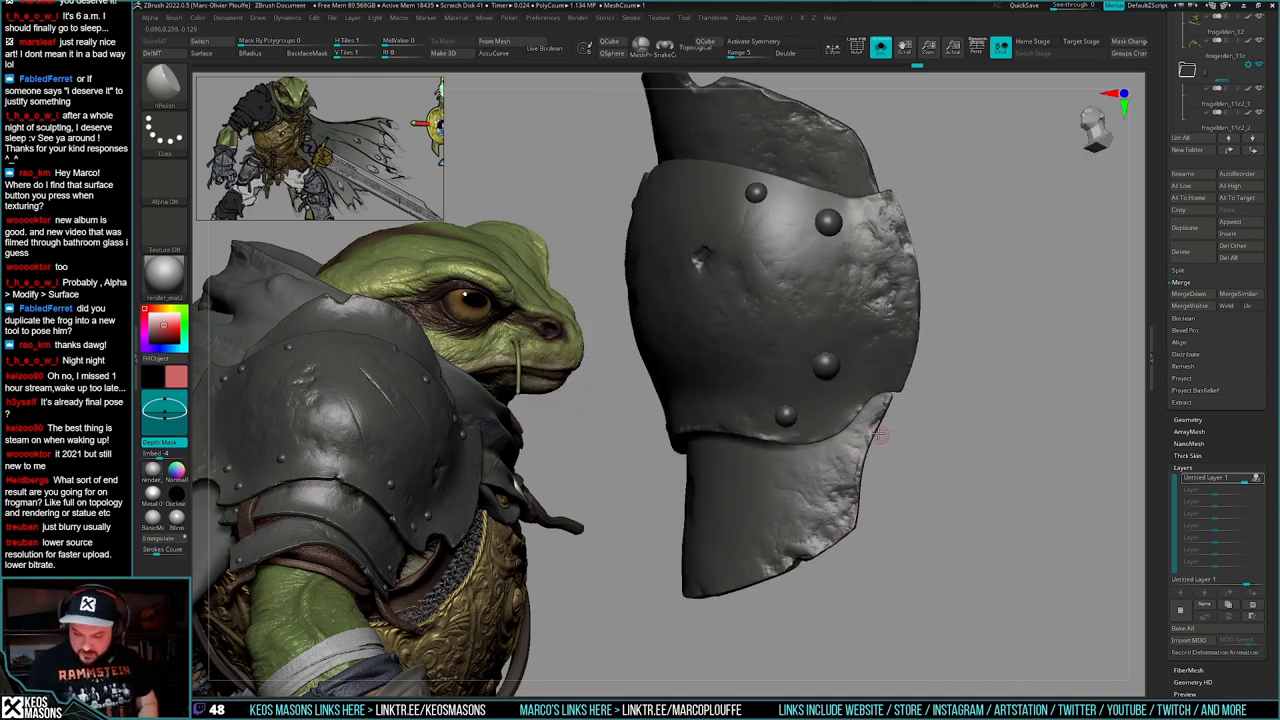
right_click_drag(879, 435, 859, 461)
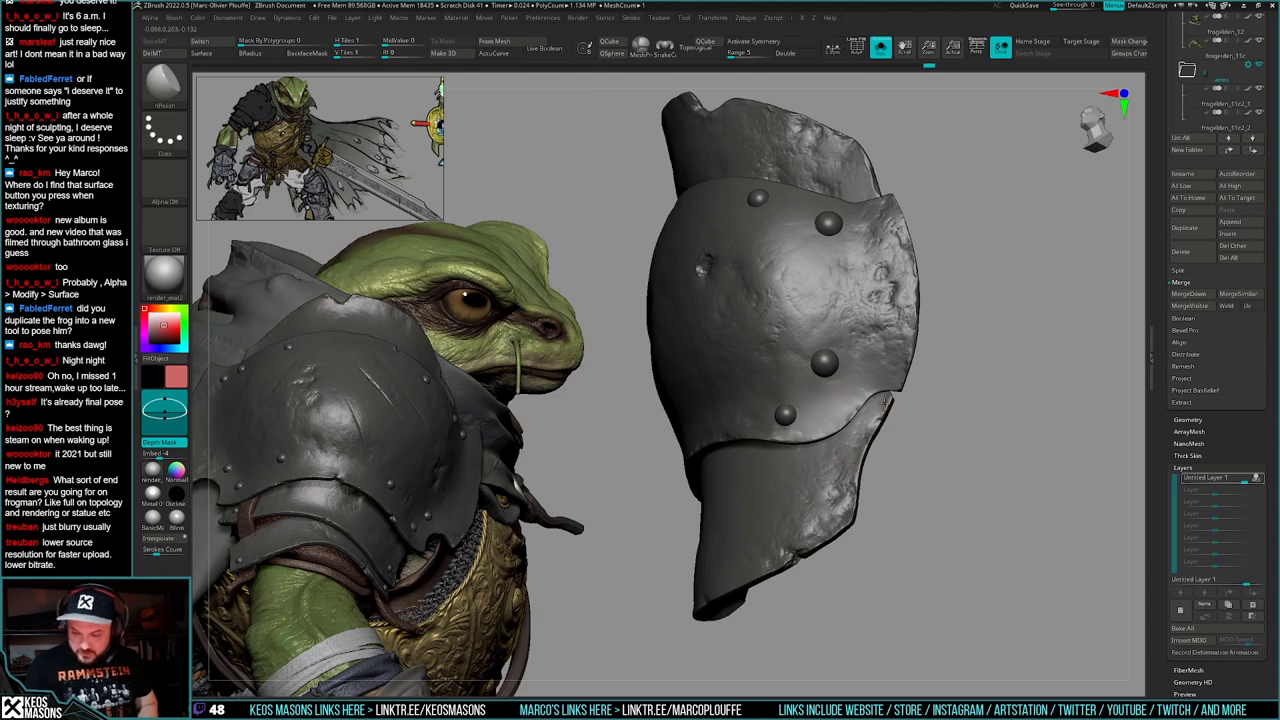
right_click_drag(885, 405, 878, 545)
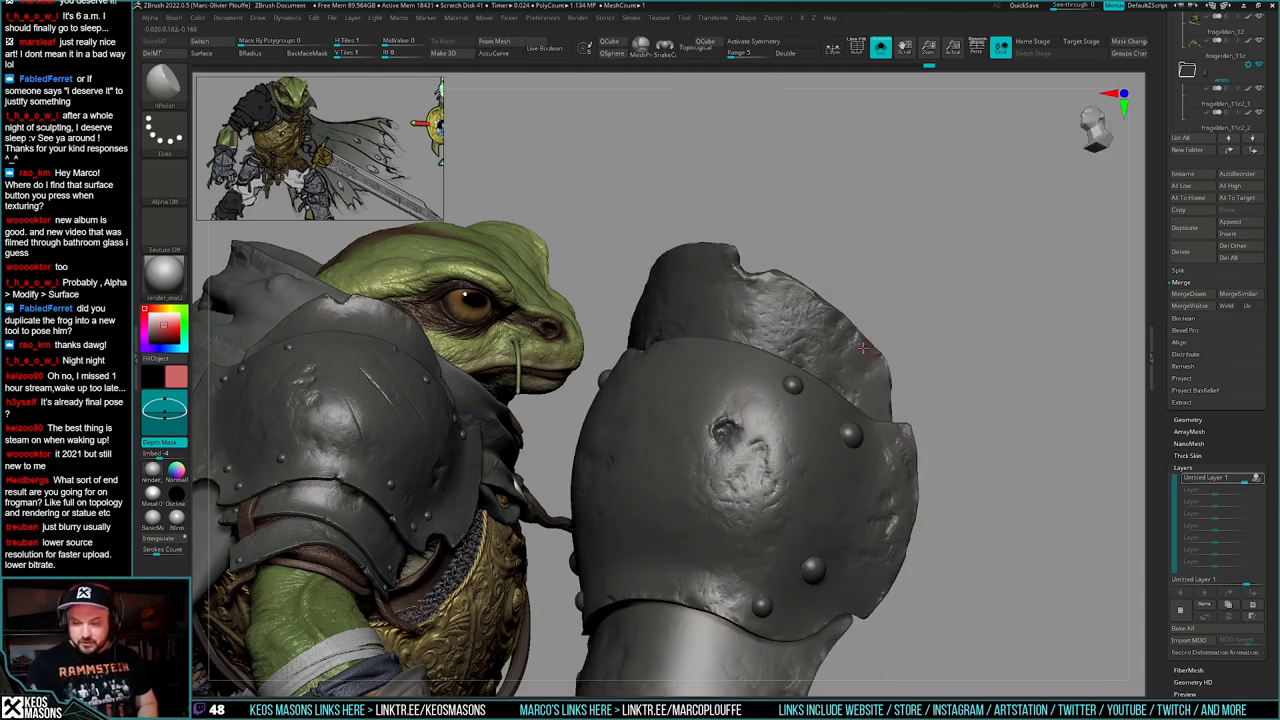
right_click_drag(862, 347, 841, 289)
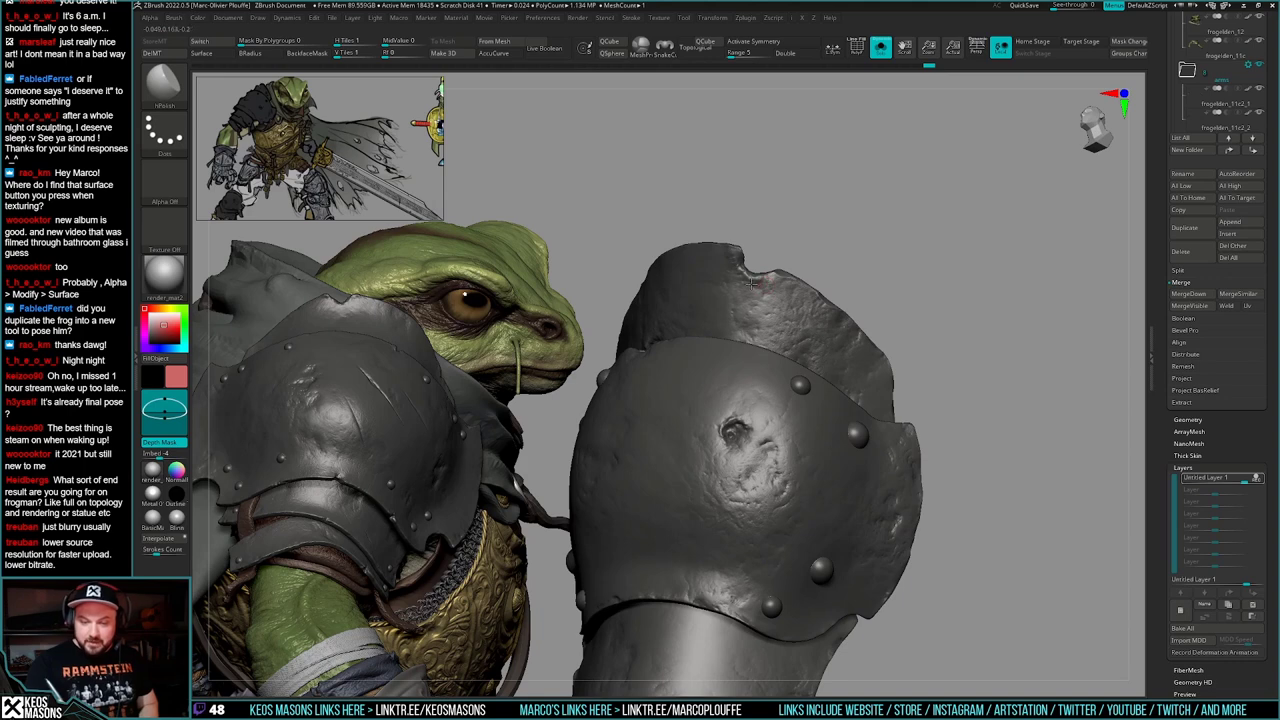
right_click_drag(751, 284, 842, 338)
right_click_drag(950, 410, 651, 383)
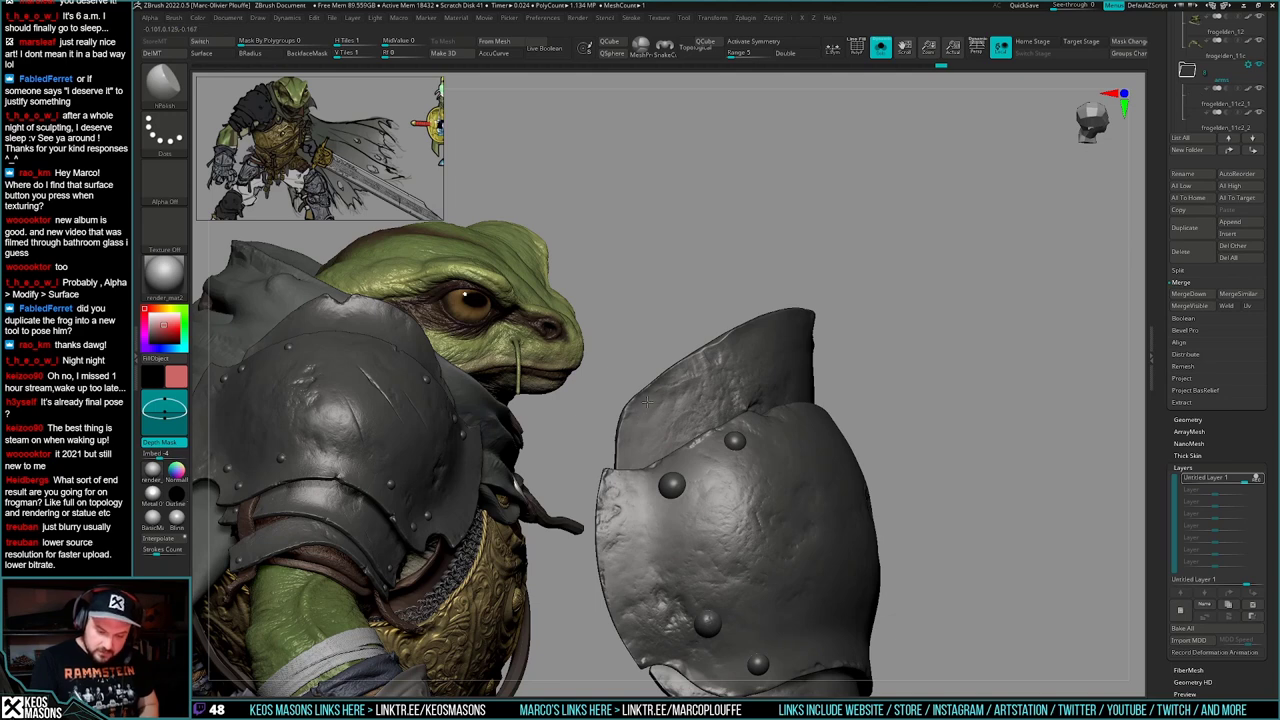
right_click_drag(647, 401, 722, 420)
- Check the armor's polygroups and mask the plates, leaving the rivets unmasked
right_click_drag(835, 500, 836, 560, "ctrl")
key("shift+f")
key("shift+f")
right_click_drag(836, 560, 740, 590)
right_click_drag(740, 590, 738, 508)
key("w")
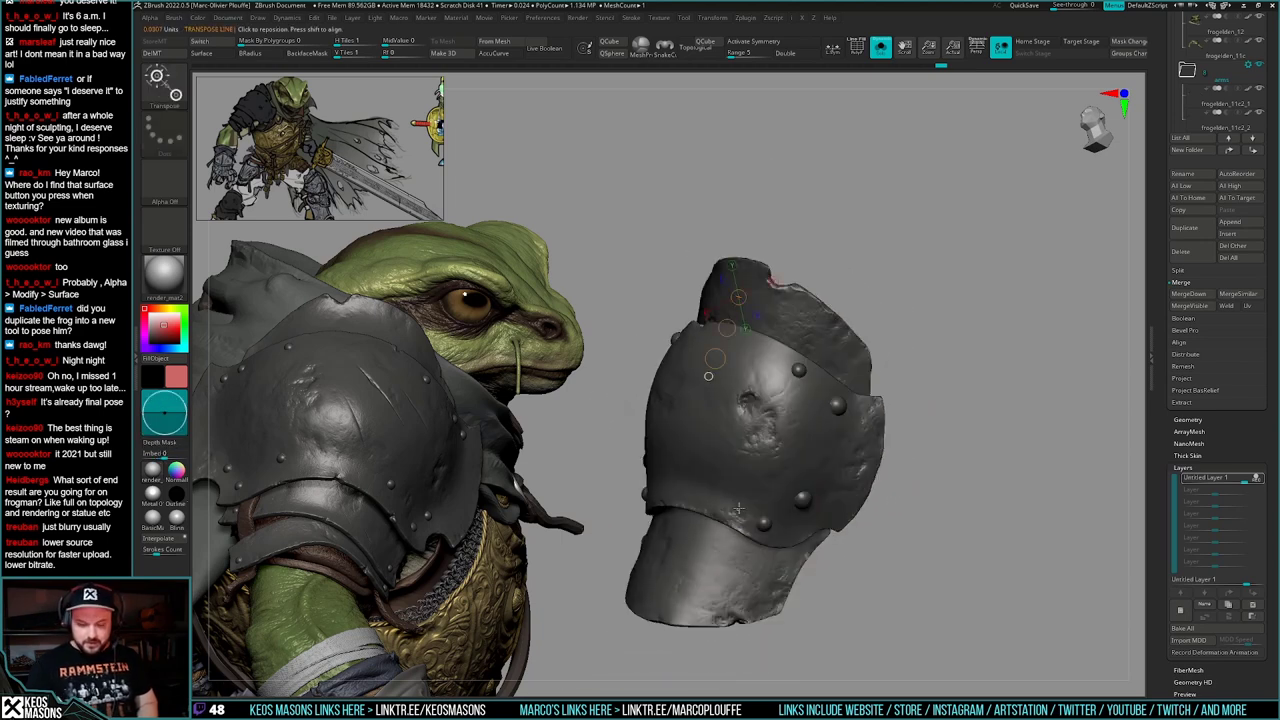
left_click(738, 510, "ctrl")
left_click(736, 545, "ctrl")
key("q")
left_click_drag(925, 385, 943, 400, "ctrl")
mouse_move(943, 400)
right_mouse_down()
mouse_move(954, 447)
mouse_move(944, 509)
mouse_move(957, 520)
right_mouse_up()
- Adjust the rivets along the central plate's edge with the Move brush and clear the mask from the armor piece
key("space")
left_click(940, 466)
right_click_drag(850, 440, 801, 514, "ctrl")
key("space")
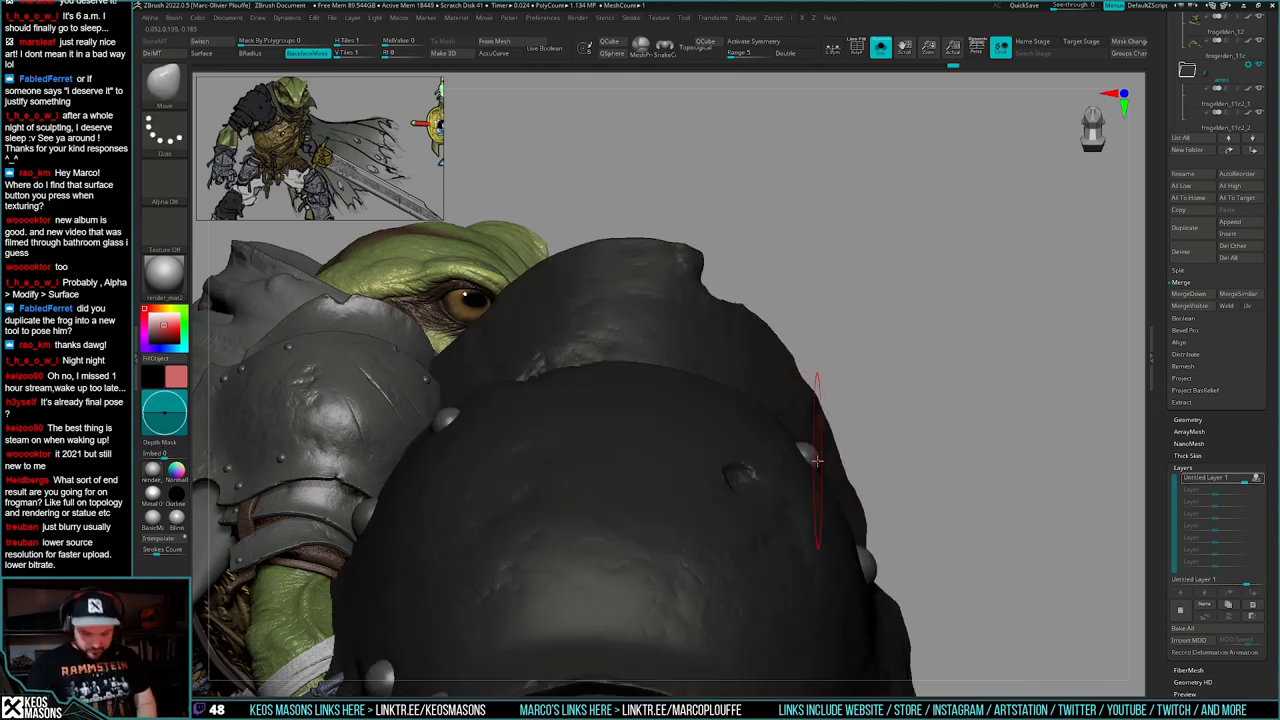
left_click_drag(865, 568, 871, 566)
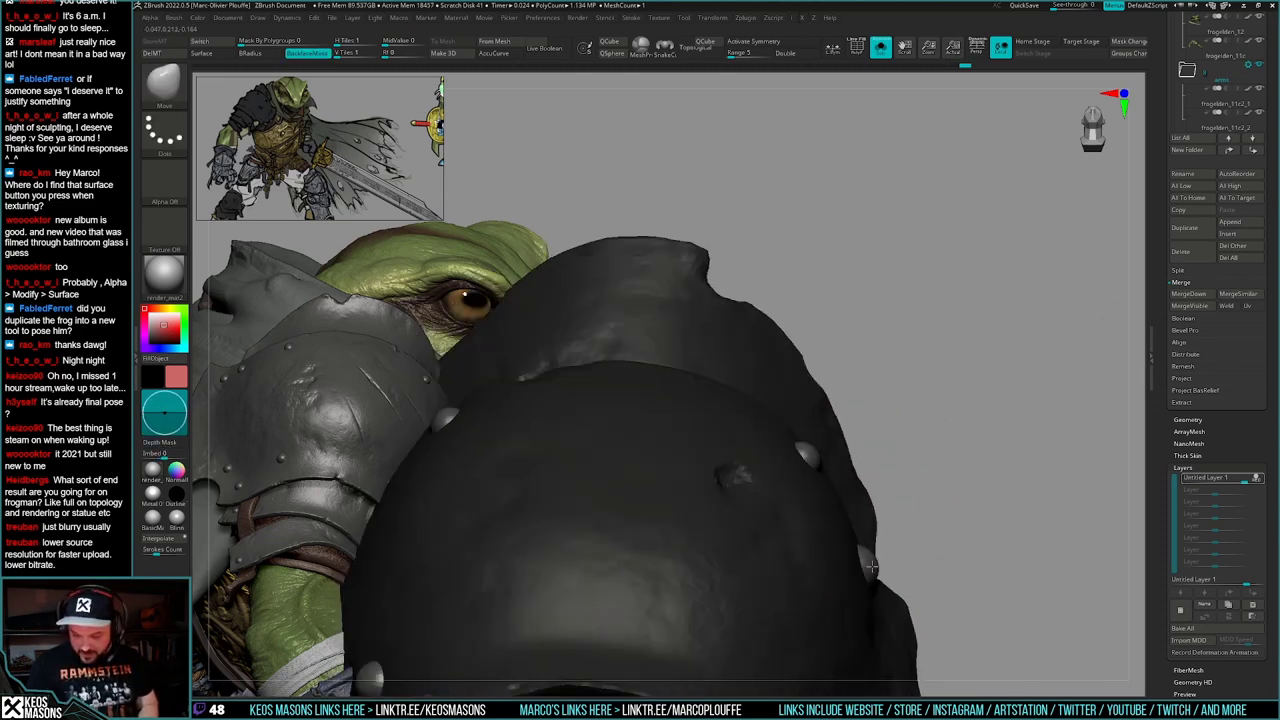
mouse_move(857, 571)
right_mouse_down()
mouse_move(872, 485)
mouse_move(864, 507)
mouse_move(846, 485)
mouse_move(819, 553)
mouse_move(769, 460)
mouse_move(742, 530)
mouse_move(725, 537)
mouse_move(700, 458)
mouse_move(643, 508)
mouse_move(684, 556)
mouse_move(722, 528)
mouse_move(733, 473)
mouse_move(680, 467)
right_mouse_up()
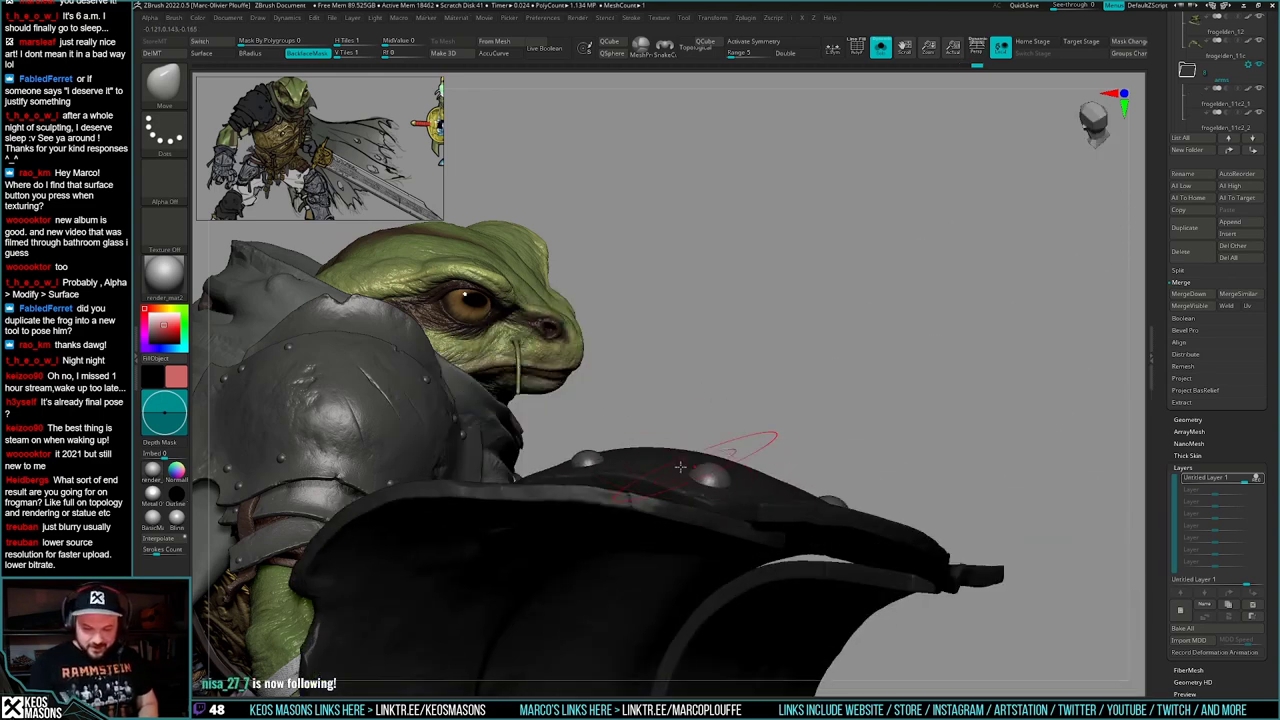
right_click_drag(591, 470, 877, 461)
right_click(877, 461)
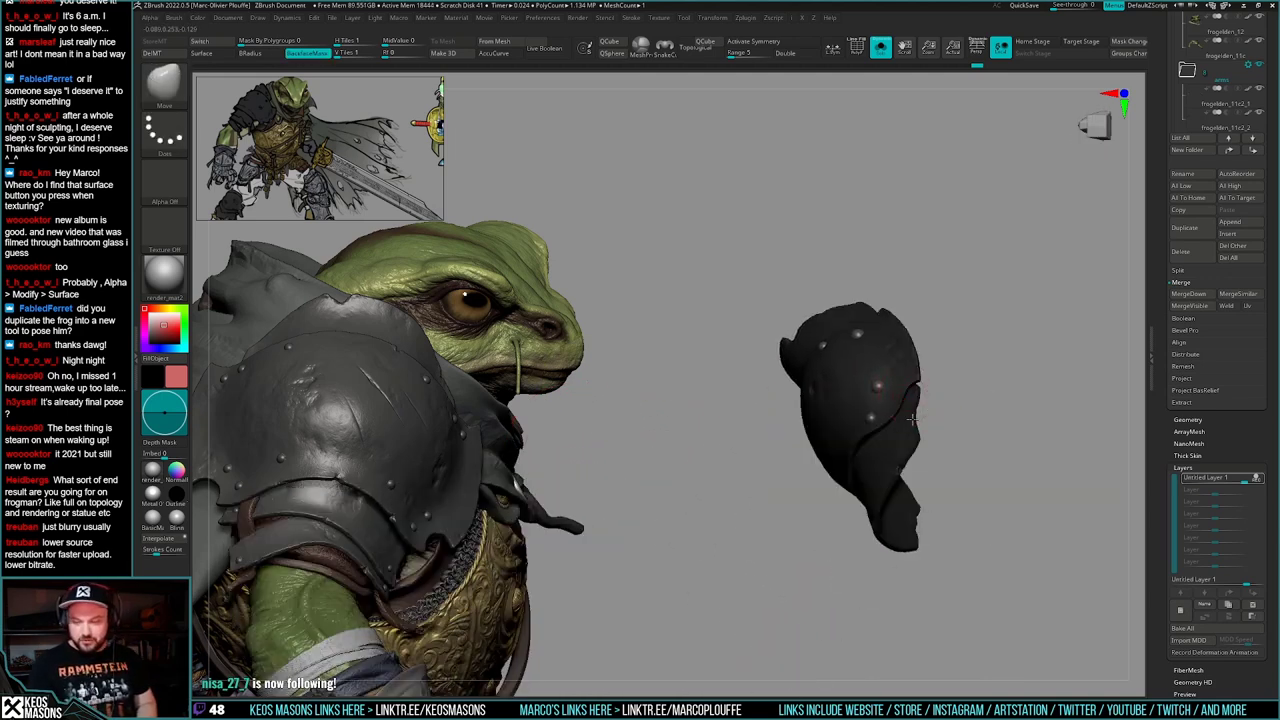
right_click_drag(996, 474, 906, 497)
left_click_drag(906, 496, 892, 506)
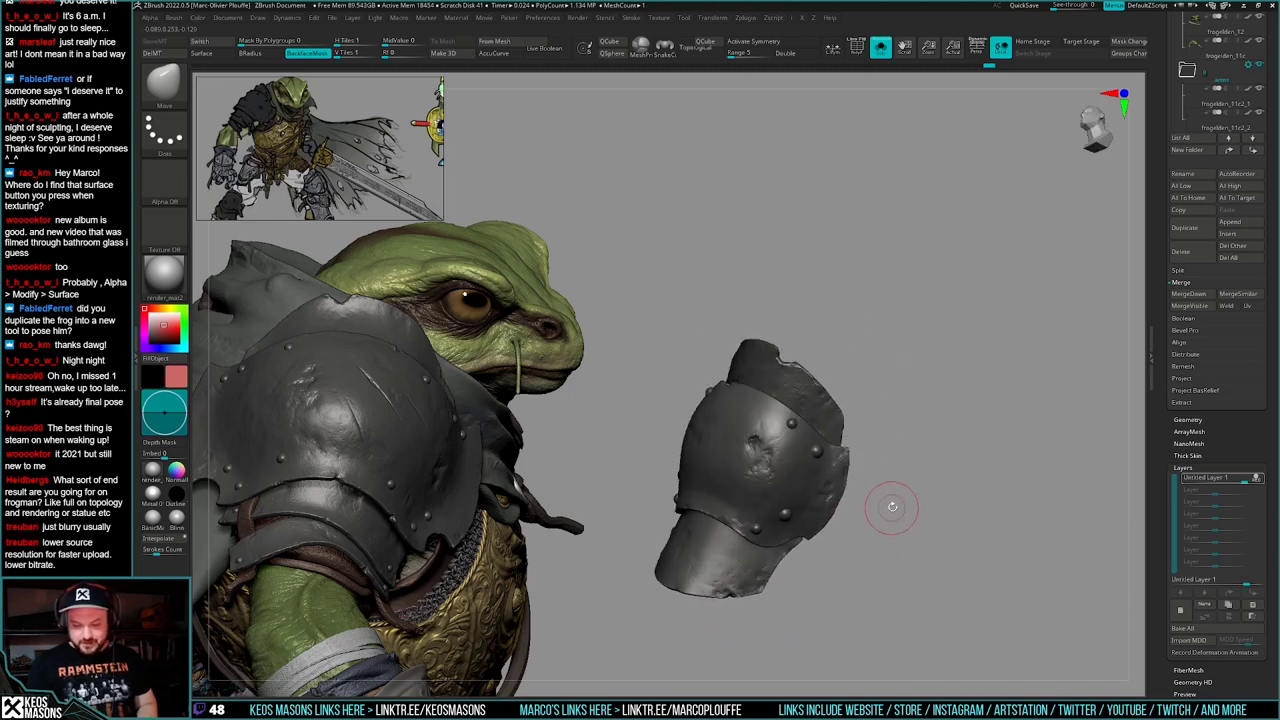
- Switch to the DamStandard brush, adjust its size and press broad dents into the lower plate near its bottom edge
key("alt+s")
mouse_move(901, 525)
right_mouse_down("ctrl")
mouse_move(906, 512)
mouse_move(906, 557)
mouse_move(900, 540)
mouse_move(941, 518)
right_mouse_up("ctrl")
key("alt+s")
key("space")
left_click(950, 369)
right_click_drag(1010, 445, 952, 492)
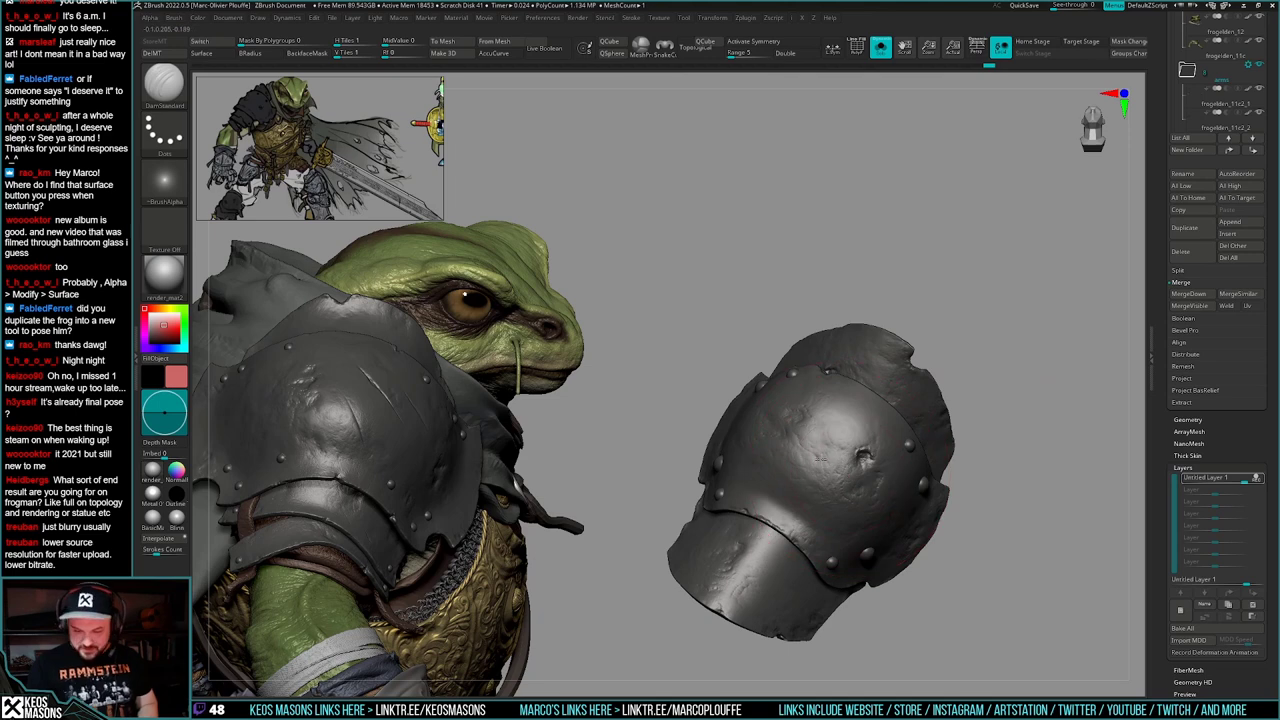
right_click_drag(820, 459, 842, 466)
key("space")
left_click_drag(872, 487, 850, 487)
mouse_move(835, 468)
right_mouse_down()
mouse_move(800, 447)
mouse_move(806, 436)
mouse_move(837, 429)
mouse_move(812, 440)
mouse_move(838, 477)
mouse_move(815, 462)
mouse_move(850, 472)
mouse_move(844, 506)
right_mouse_up()
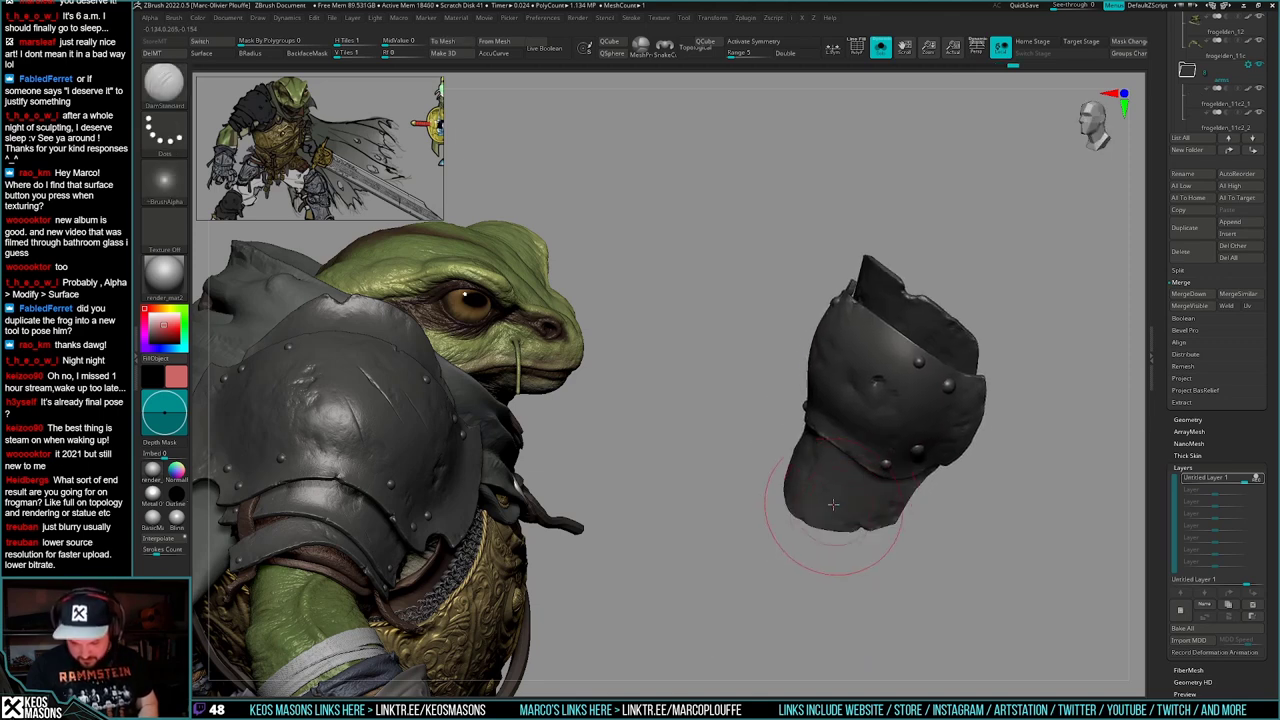
left_click_drag(818, 535, 856, 508)
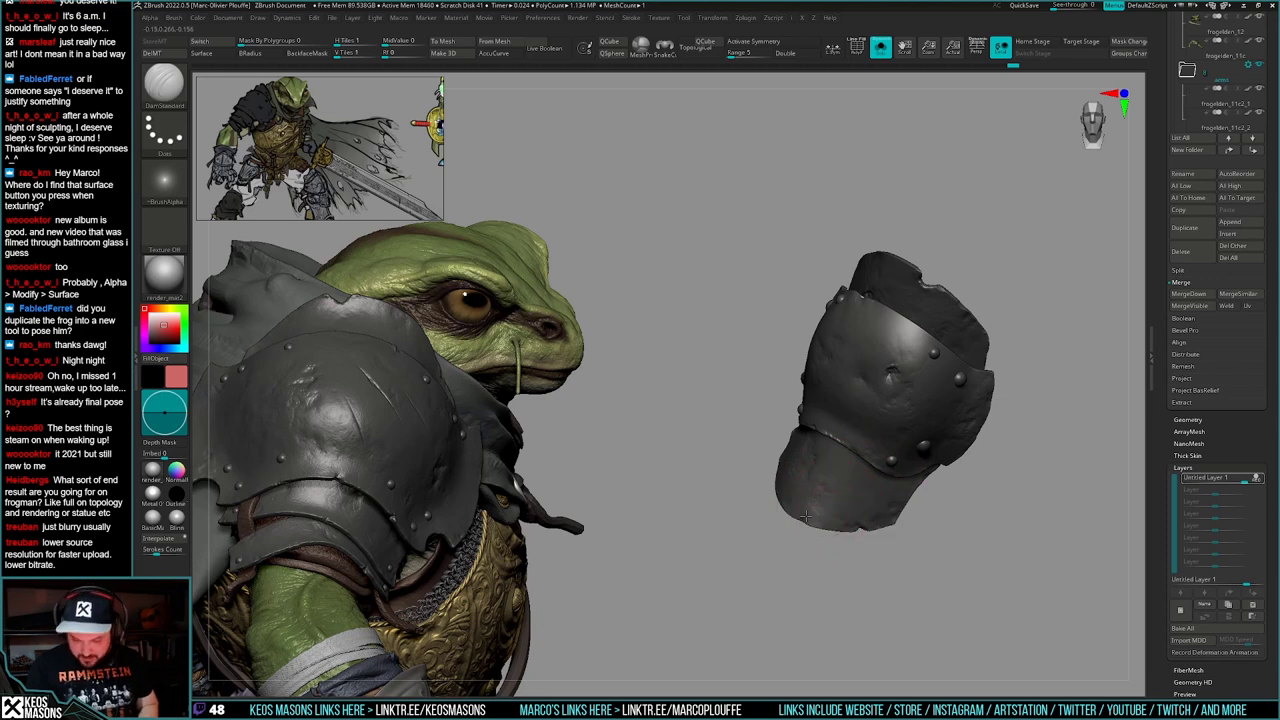
right_click_drag(822, 511, 808, 512)
left_click_drag(815, 522, 838, 528)
mouse_move(840, 522)
right_mouse_down()
mouse_move(890, 528)
mouse_move(850, 525)
right_mouse_up()
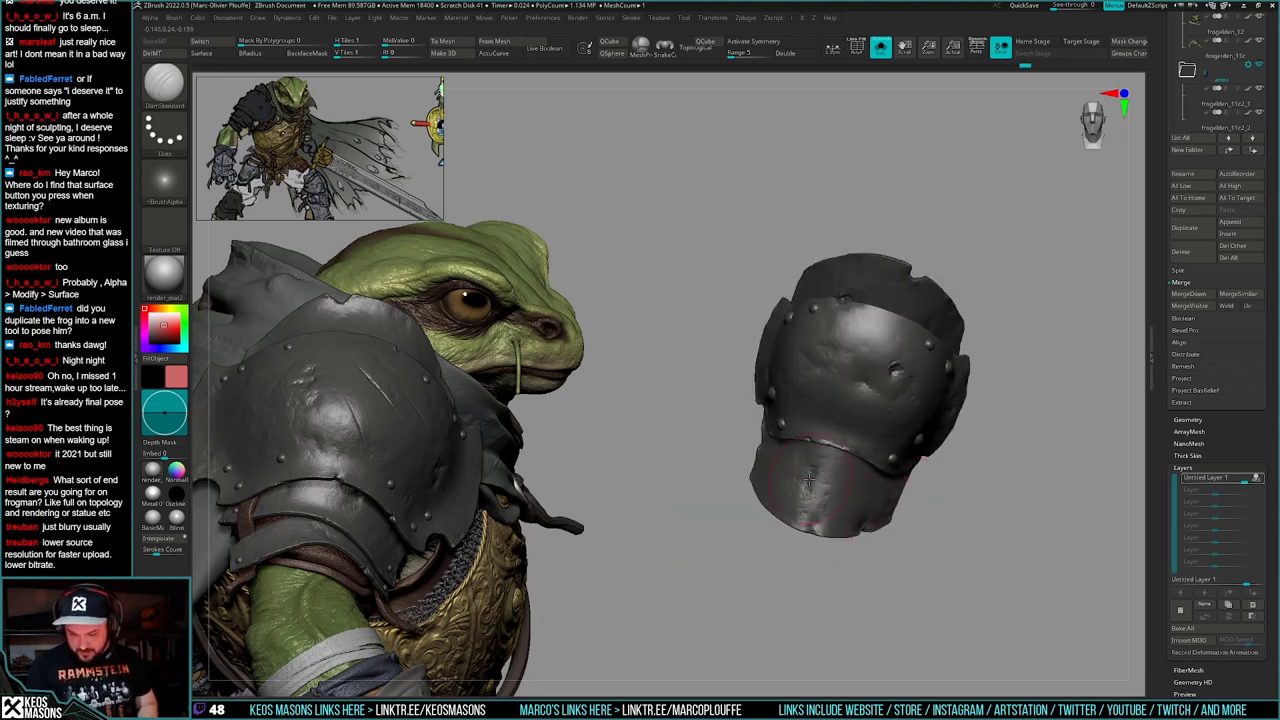
left_click_drag(808, 525, 822, 500)
- Compare the armor piece with and without its sculpted damage layer
mouse_move(822, 500)
right_mouse_down()
mouse_move(815, 473)
mouse_move(799, 581)
right_mouse_up()
right_click_drag(860, 460, 899, 447)
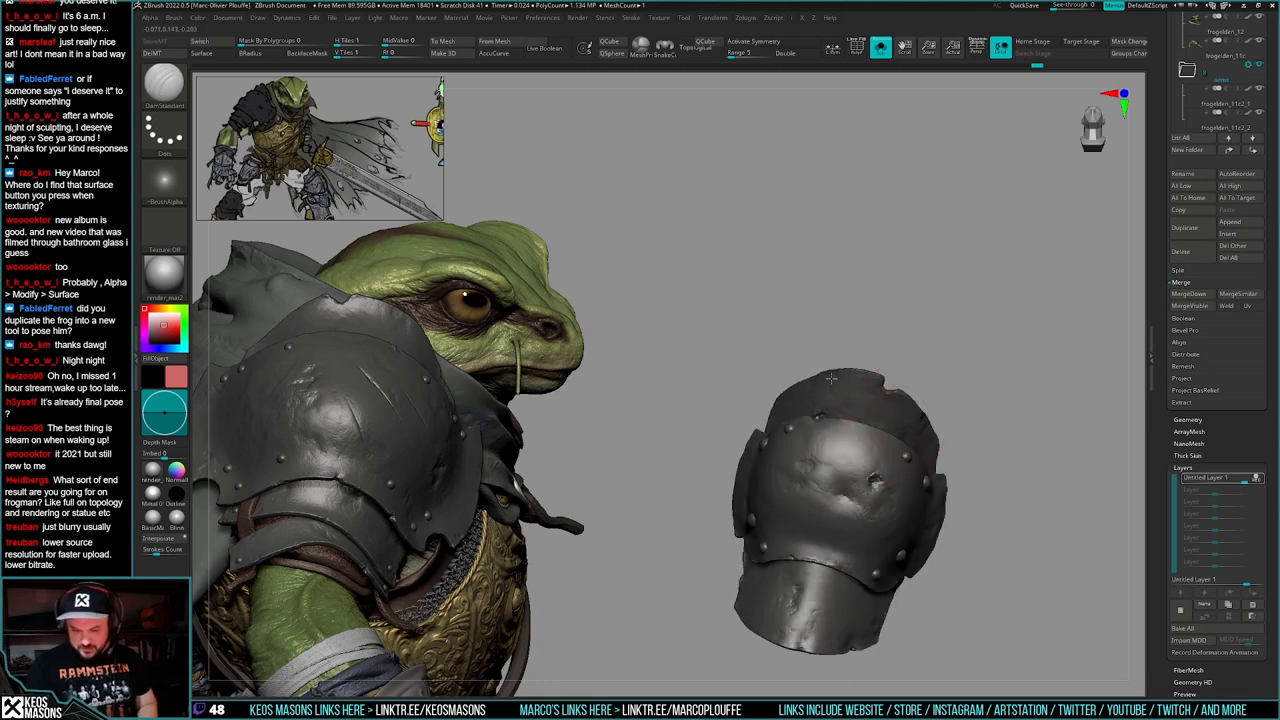
mouse_move(831, 378)
right_mouse_down()
mouse_move(923, 369)
mouse_move(975, 440)
mouse_move(985, 485)
mouse_move(811, 488)
mouse_move(815, 430)
mouse_move(832, 500)
mouse_move(875, 491)
right_mouse_up()
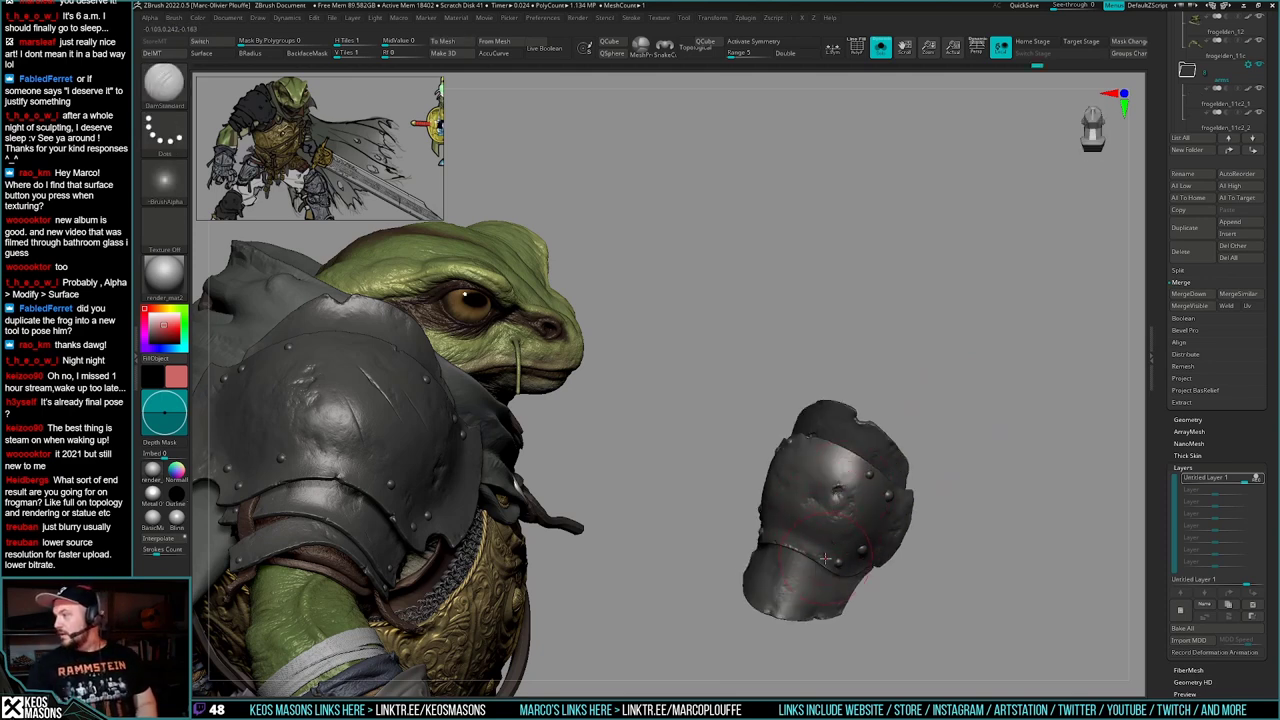
mouse_move(890, 538)
right_mouse_down()
mouse_move(906, 520)
mouse_move(928, 554)
mouse_move(949, 507)
right_mouse_up()
left_click_drag(949, 506, 881, 485)
mouse_move(874, 507)
right_mouse_down()
mouse_move(897, 480)
mouse_move(914, 508)
mouse_move(903, 535)
right_mouse_up()
mouse_move(903, 535)
left_mouse_down()
mouse_move(891, 543)
mouse_move(880, 527)
mouse_move(882, 543)
left_mouse_up()
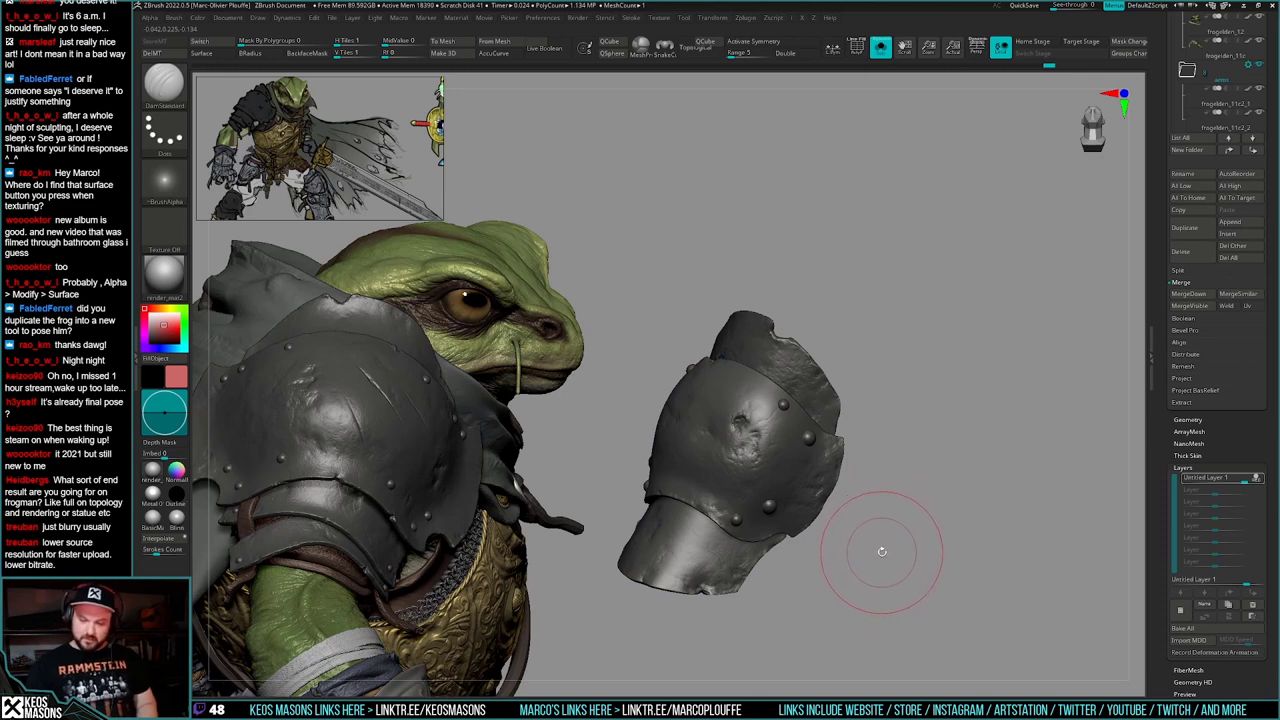
left_click(1260, 479)
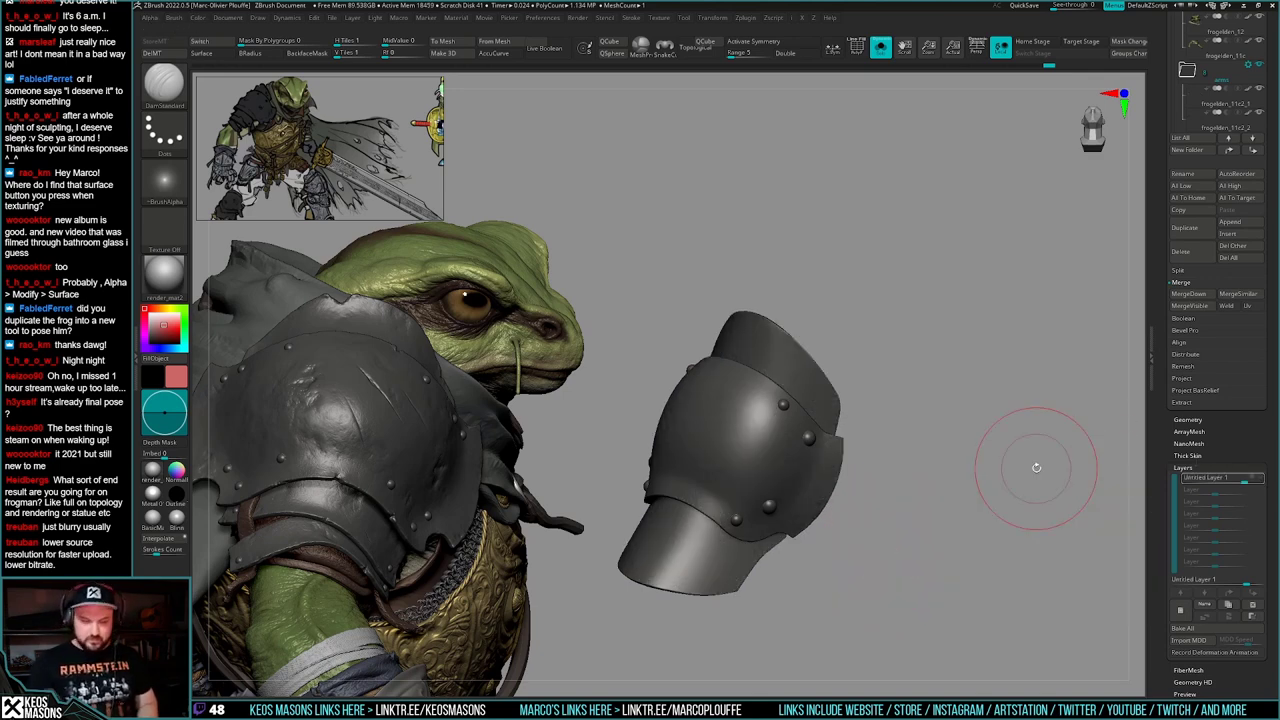
left_click(1252, 479)
- Add a second sculpt layer and switch to the Morph brush with Alpha 15
key("space")
left_click(966, 490)
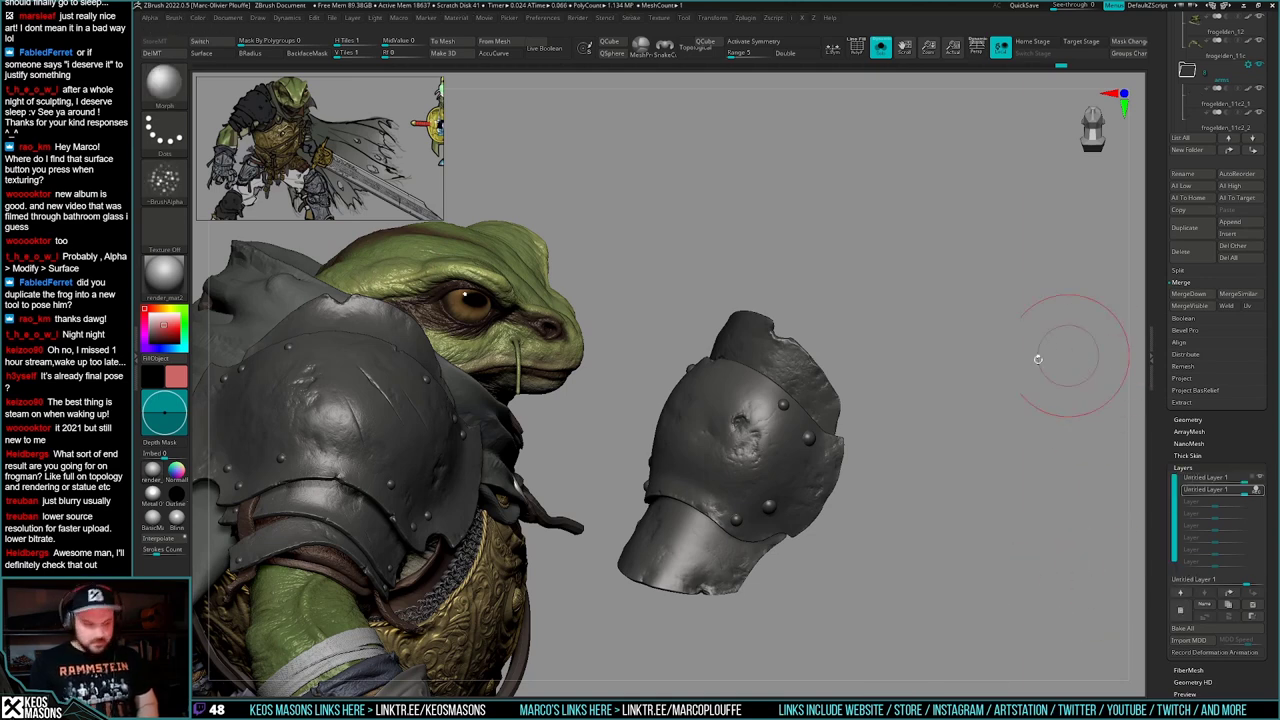
key("a")
left_click(817, 541)
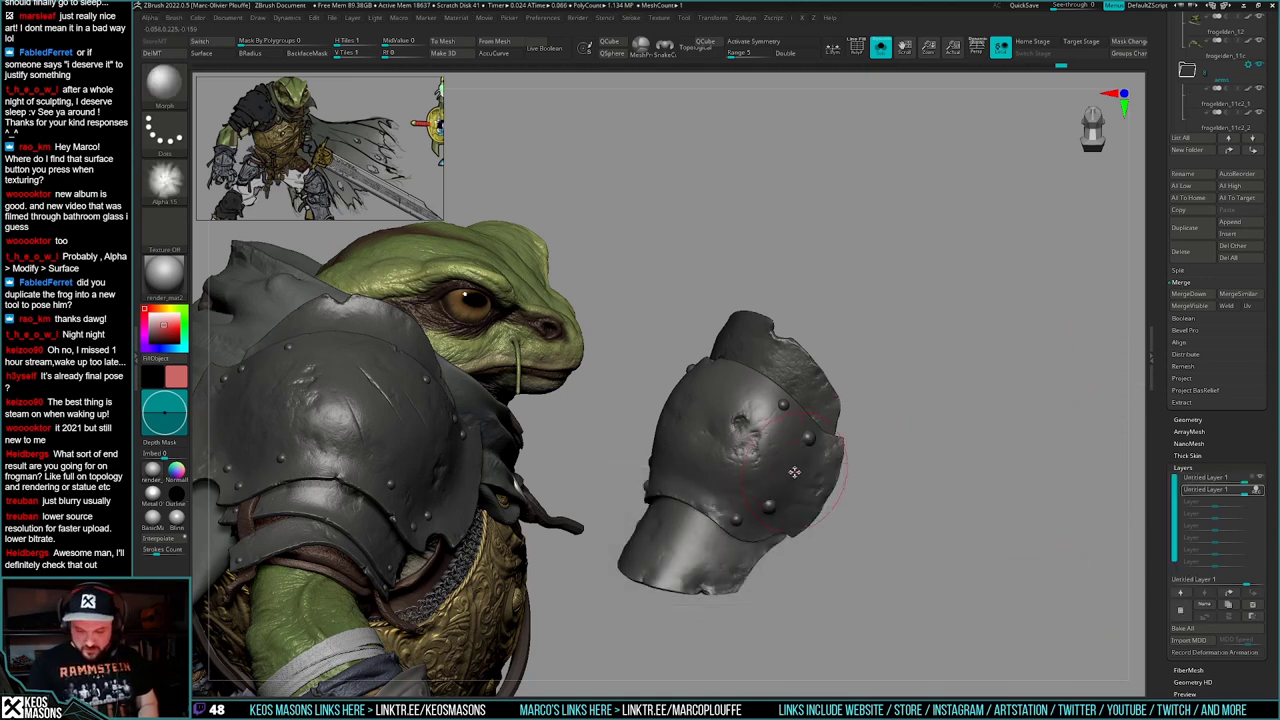
left_click_drag(816, 552, 828, 487)
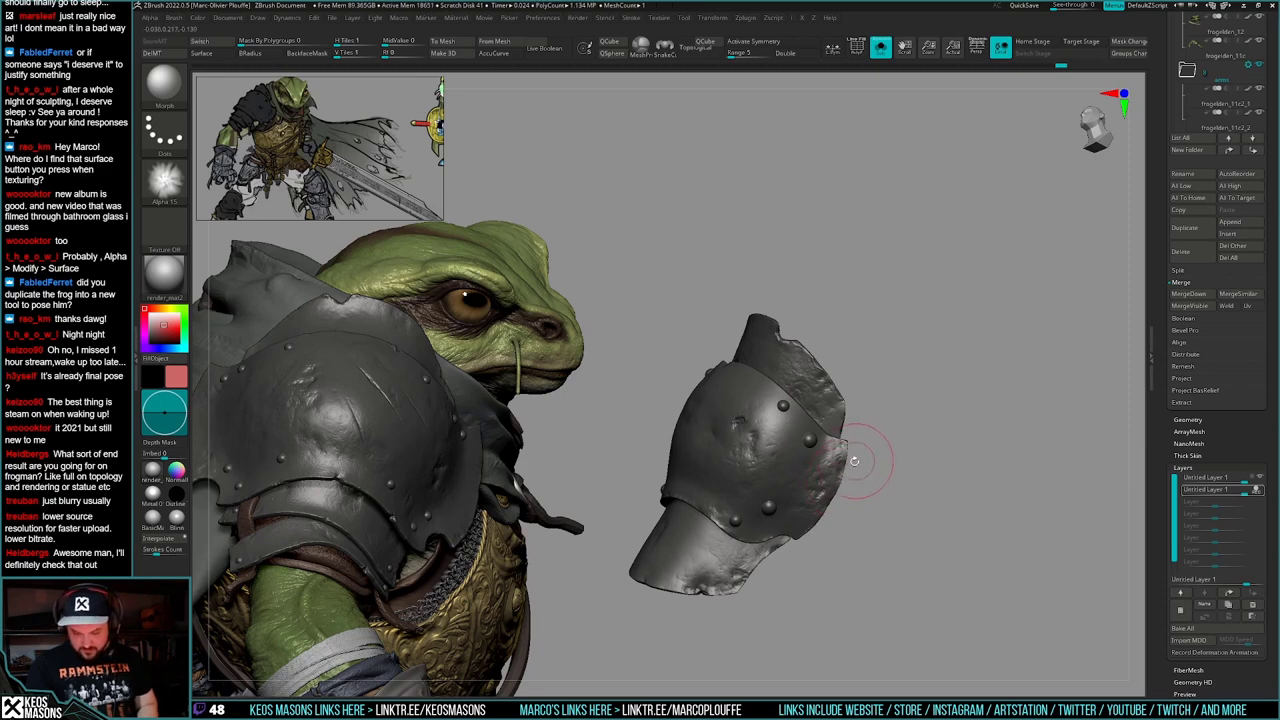
left_click_drag(765, 545, 973, 472)
- Replace the stored morph target with the armor piece's current shape
right_click_drag(954, 486, 923, 437, "ctrl")
left_click_drag(923, 437, 926, 489)
right_click_drag(926, 489, 931, 526, "ctrl")
left_click_drag(931, 526, 926, 472)
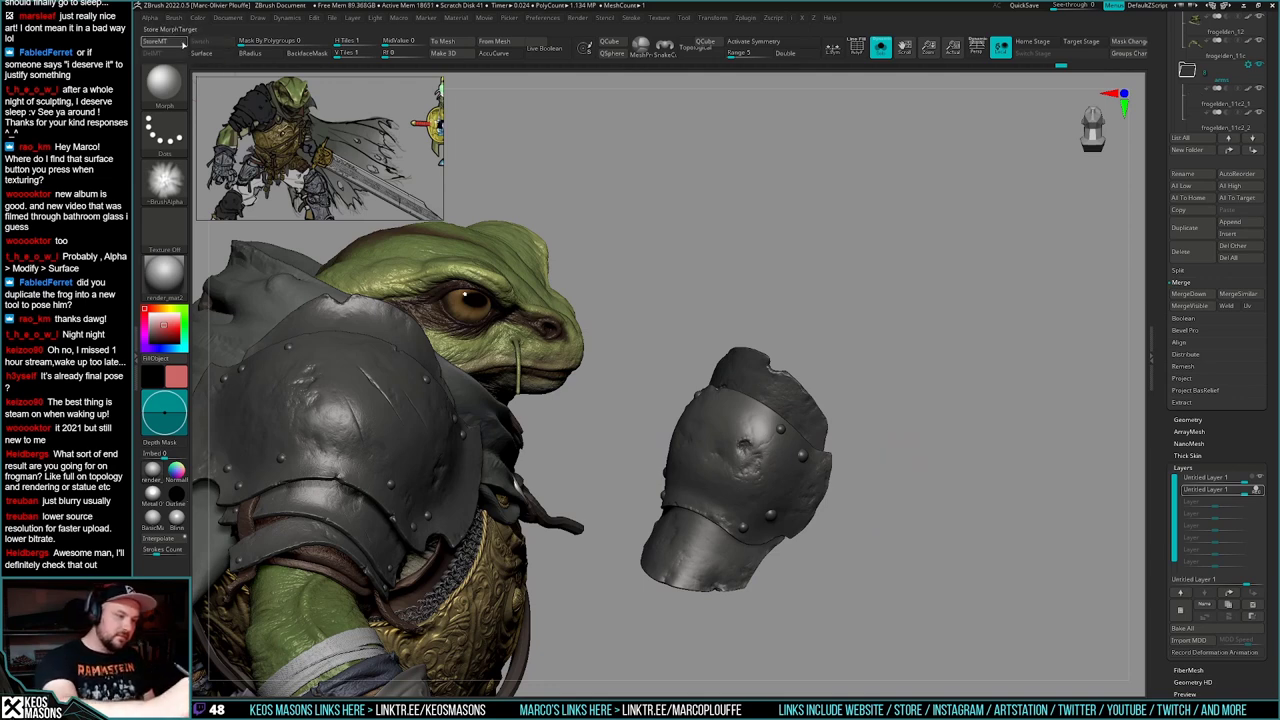
left_click_drag(898, 483, 920, 457, "alt")
right_click_drag(920, 457, 923, 474, "ctrl")
- Choose the scratch_directional brush and lay fine scratches across the central and lower plates
key("b")
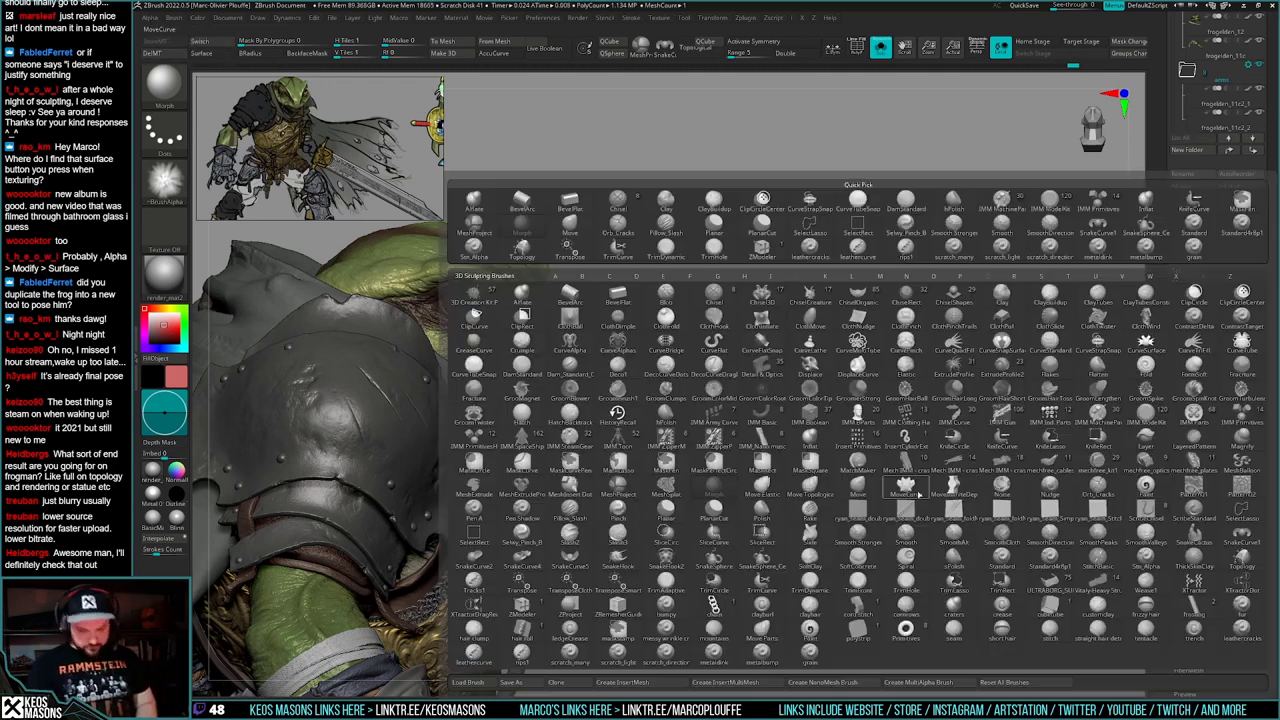
left_click(666, 658)
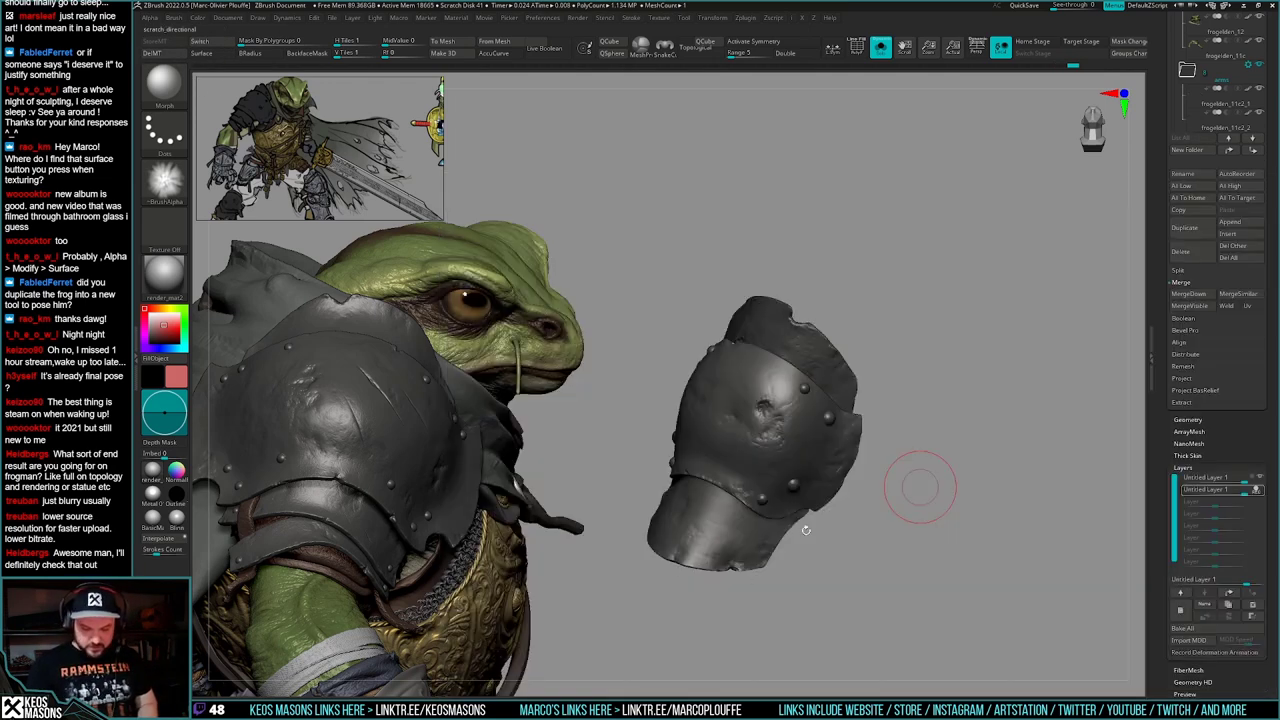
key("space")
left_click_drag(784, 391, 812, 389)
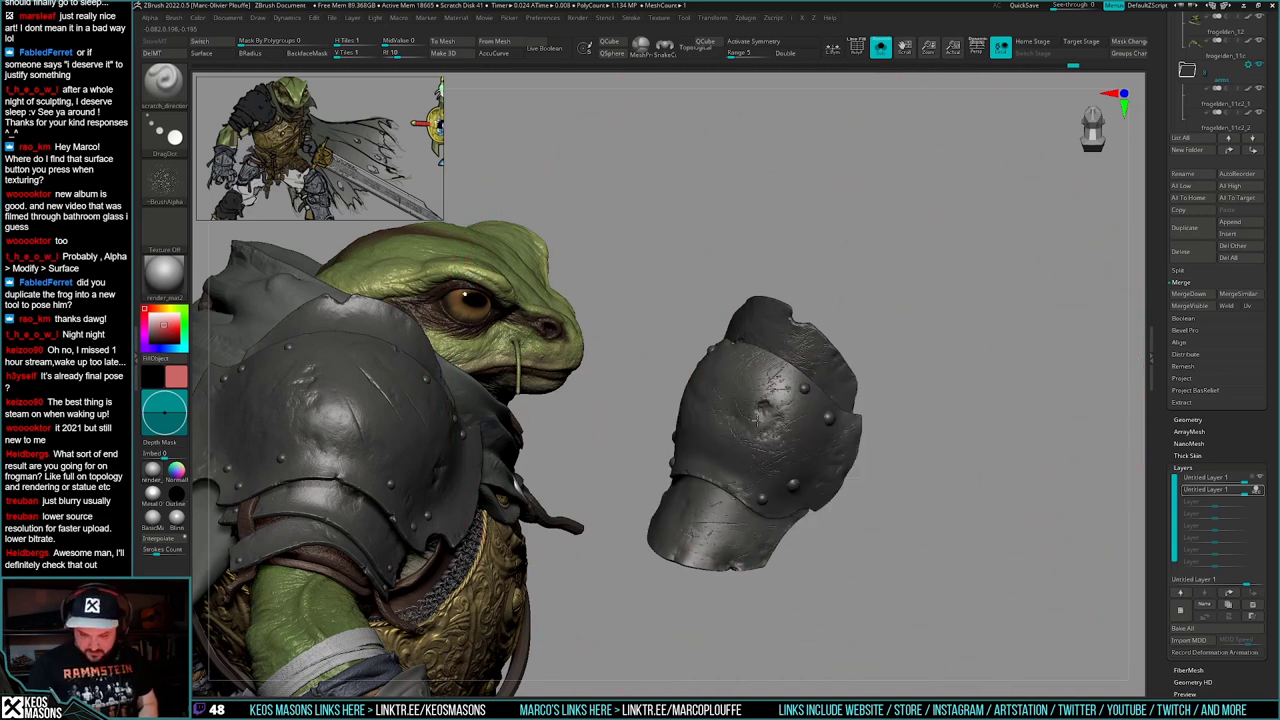
- Adjust the scratch brush's intensity and extend the fine directional scratches around the front and sides of the armor plates
left_click_drag(757, 420, 772, 412)
key("ctrl+z")
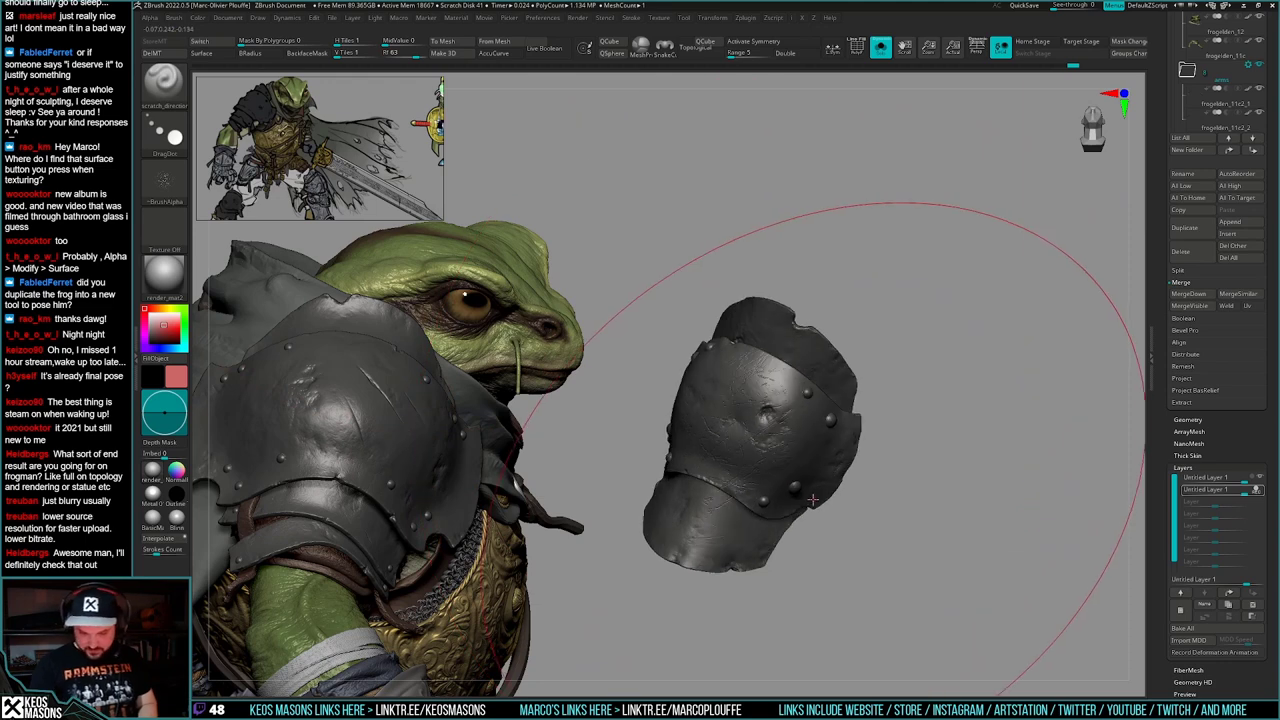
key("space")
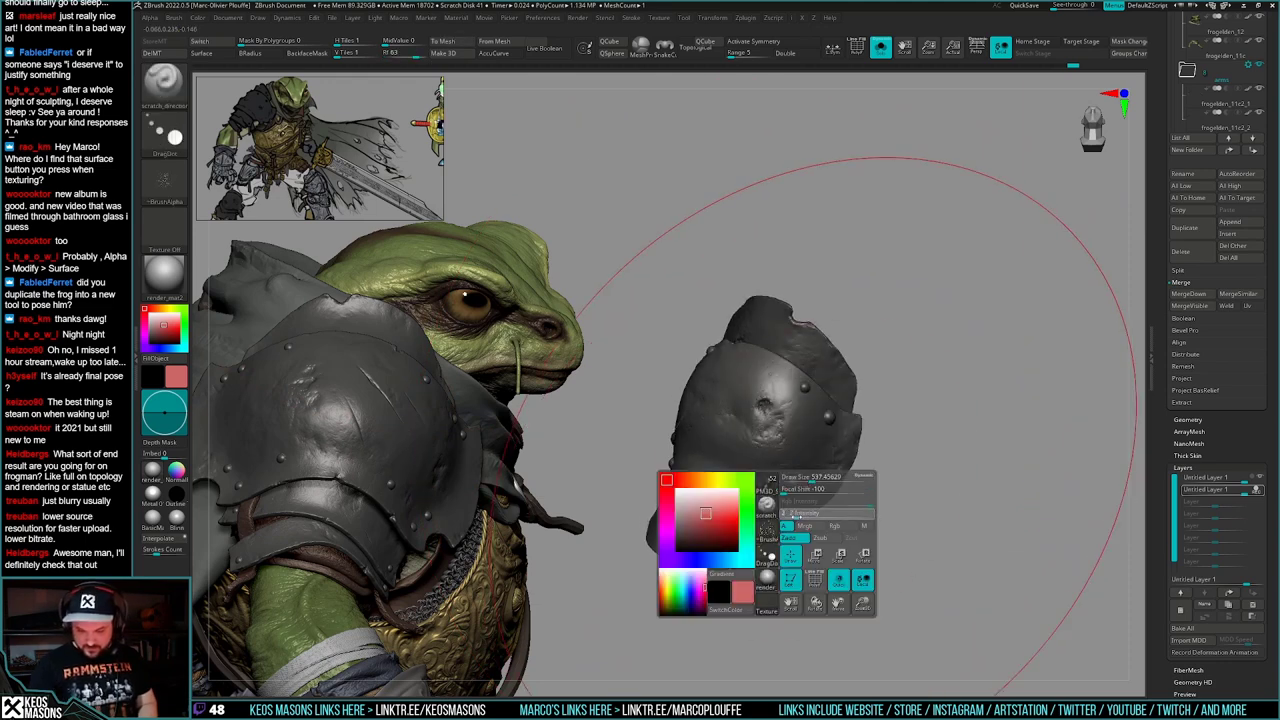
key("Return")
mouse_move(738, 443)
right_mouse_down()
mouse_move(825, 456)
mouse_move(802, 520)
mouse_move(774, 518)
mouse_move(778, 533)
right_mouse_up()
key("space")
mouse_move(834, 472)
right_mouse_down()
mouse_move(798, 470)
mouse_move(714, 396)
mouse_move(621, 422)
right_mouse_up()
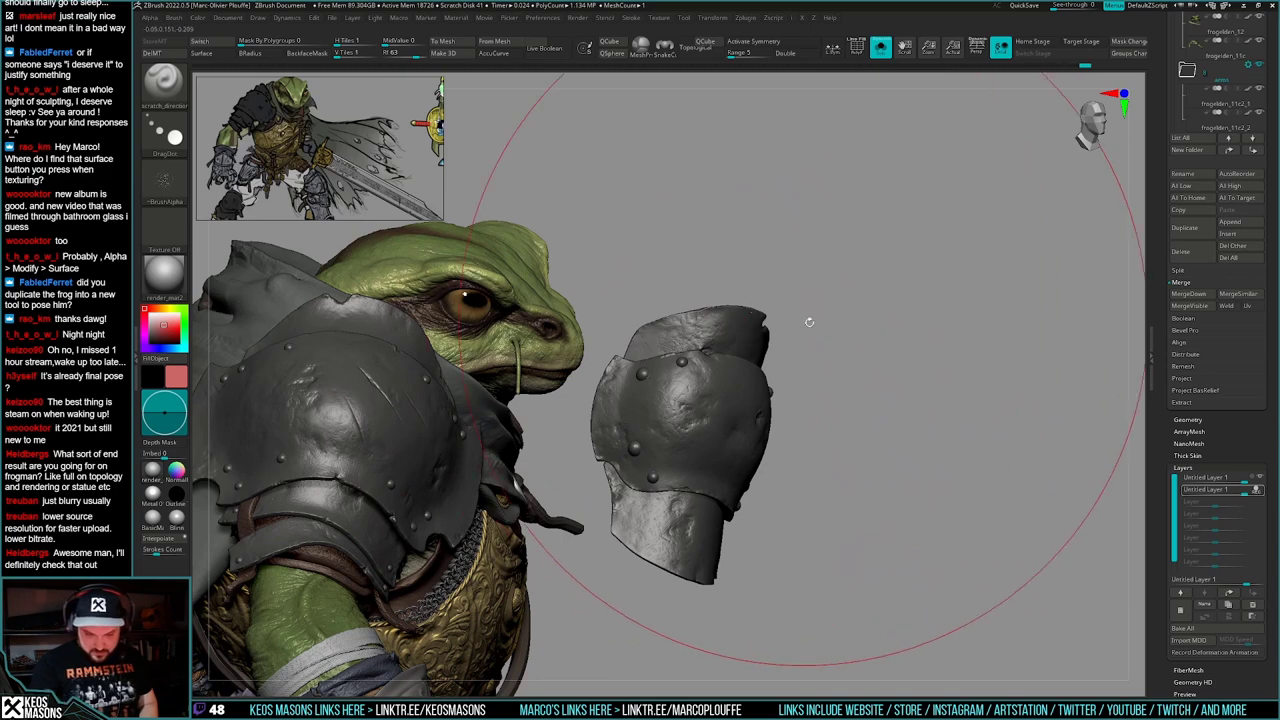
mouse_move(809, 322)
right_mouse_down()
mouse_move(710, 425)
mouse_move(785, 500)
mouse_move(784, 400)
mouse_move(860, 425)
mouse_move(894, 474)
mouse_move(884, 498)
right_mouse_up()
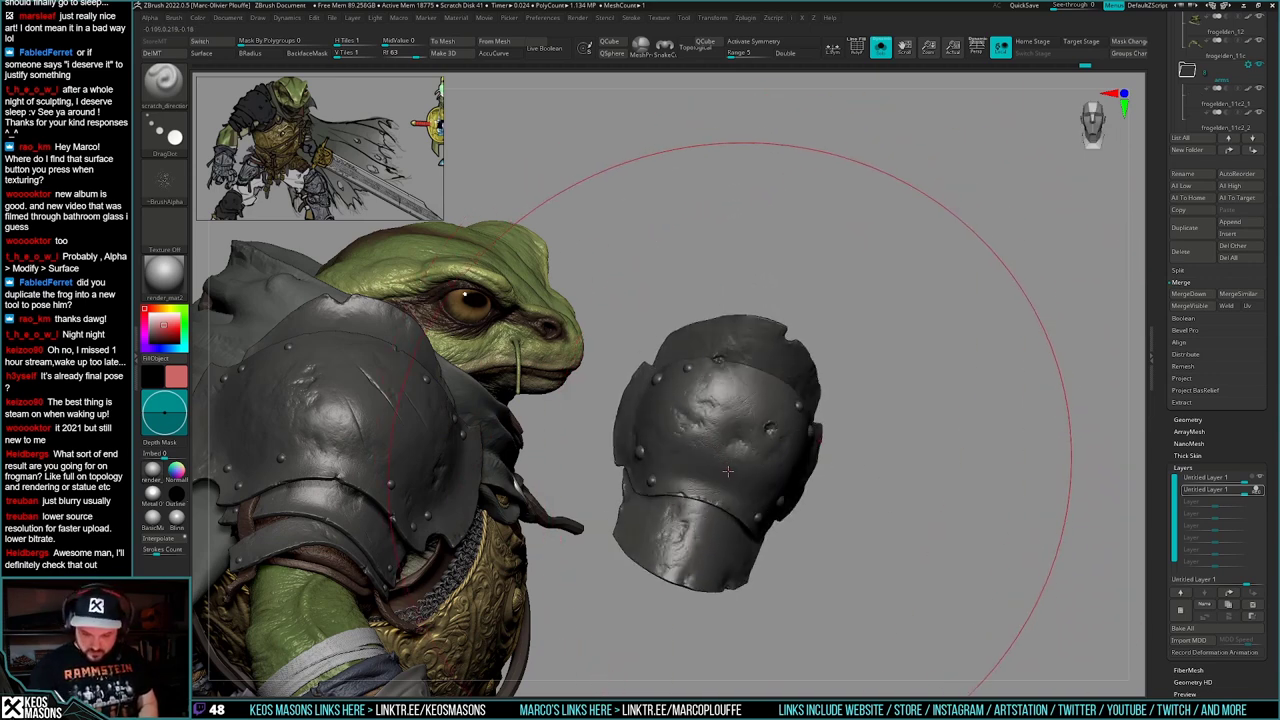
right_click_drag(728, 471, 891, 483)
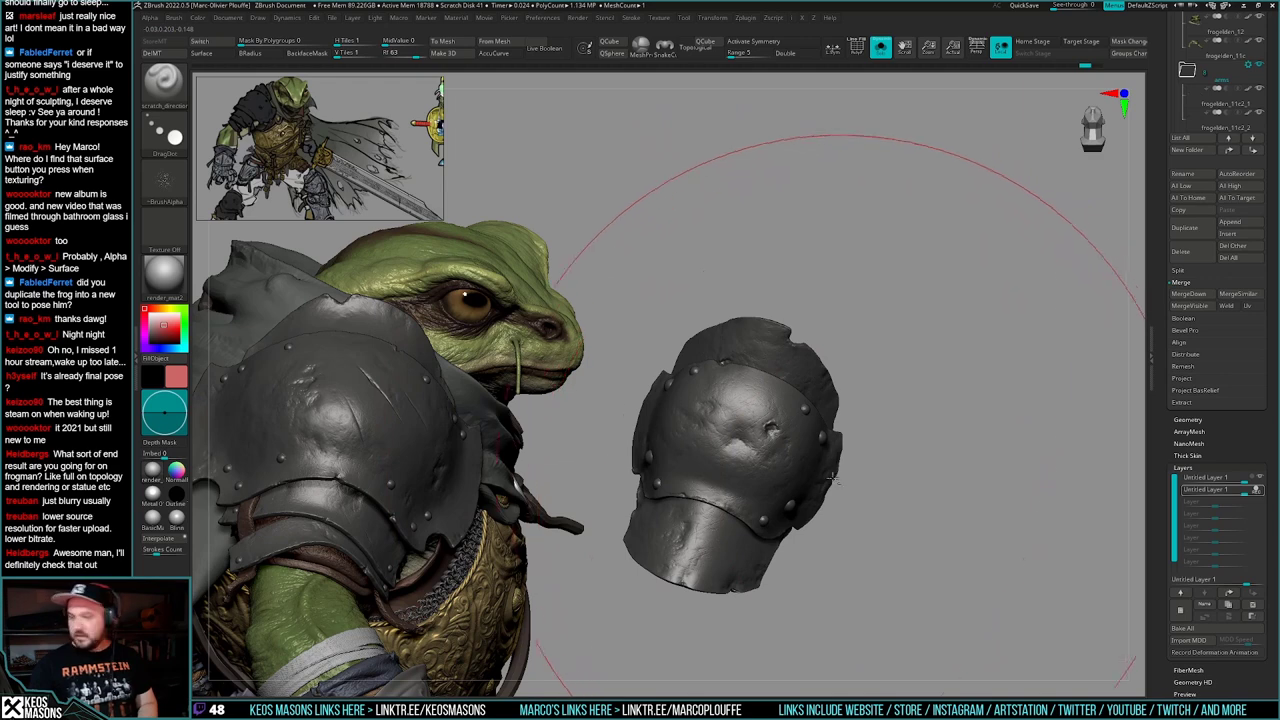
right_click_drag(722, 470, 842, 467)
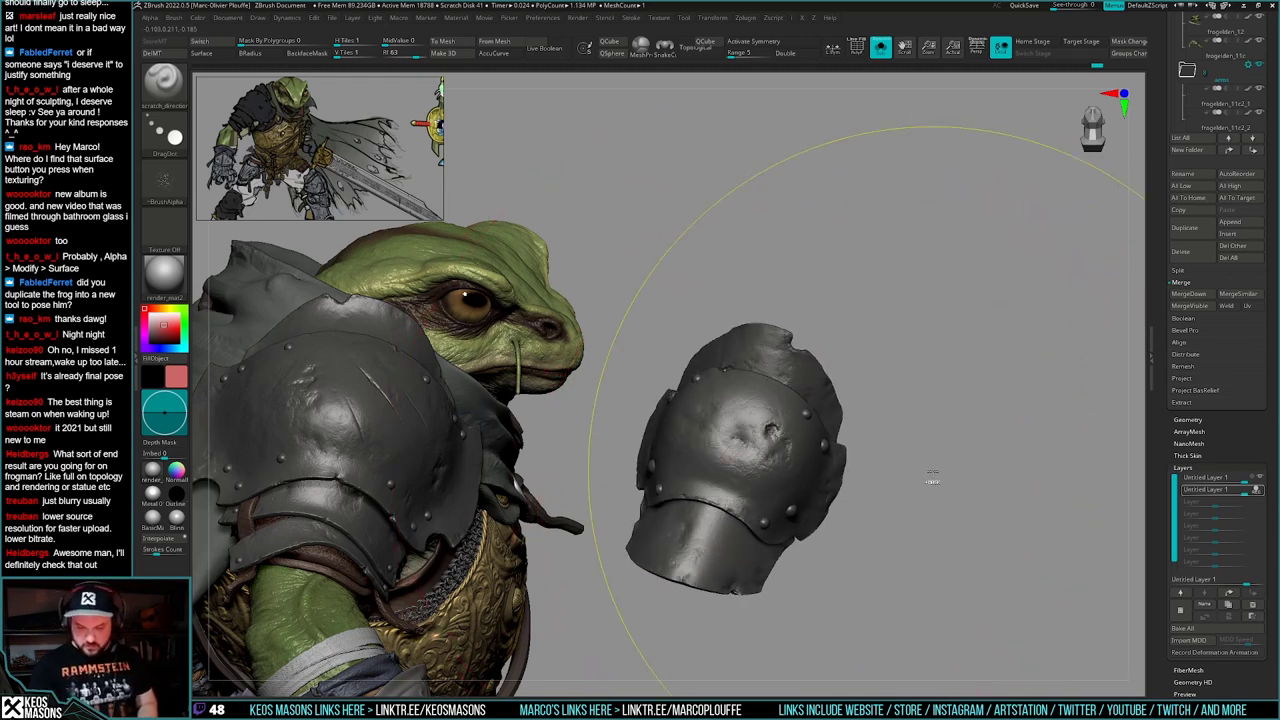
mouse_move(931, 477)
right_mouse_down()
mouse_move(937, 464)
mouse_move(926, 489)
right_mouse_up()
key("b")
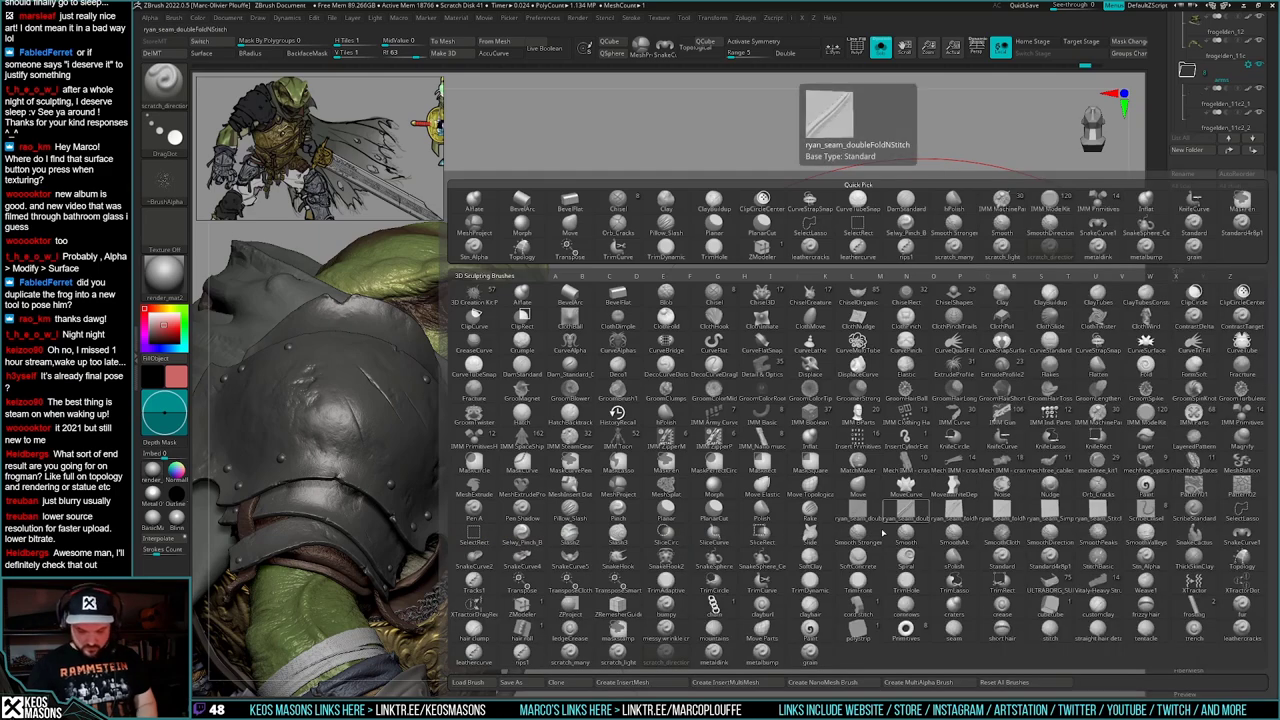
left_click(762, 653)
right_click_drag(871, 475, 865, 437)
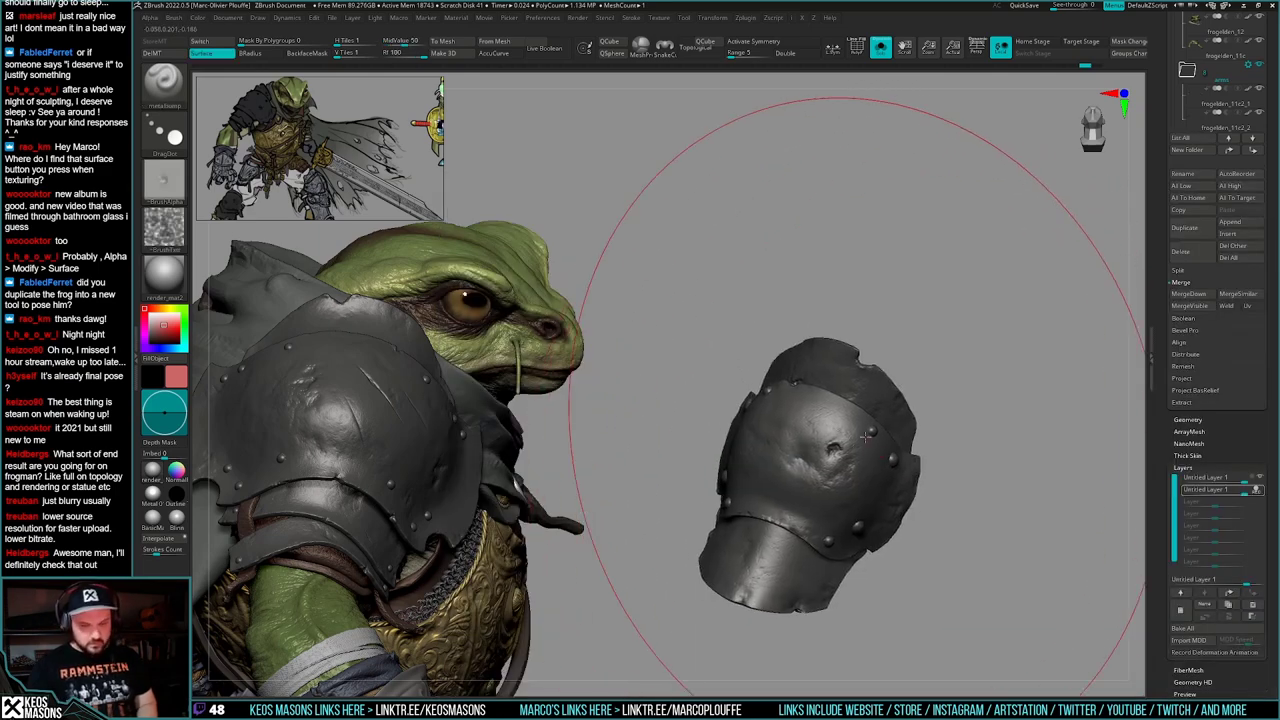
key("space")
left_click_drag(866, 437, 855, 436)
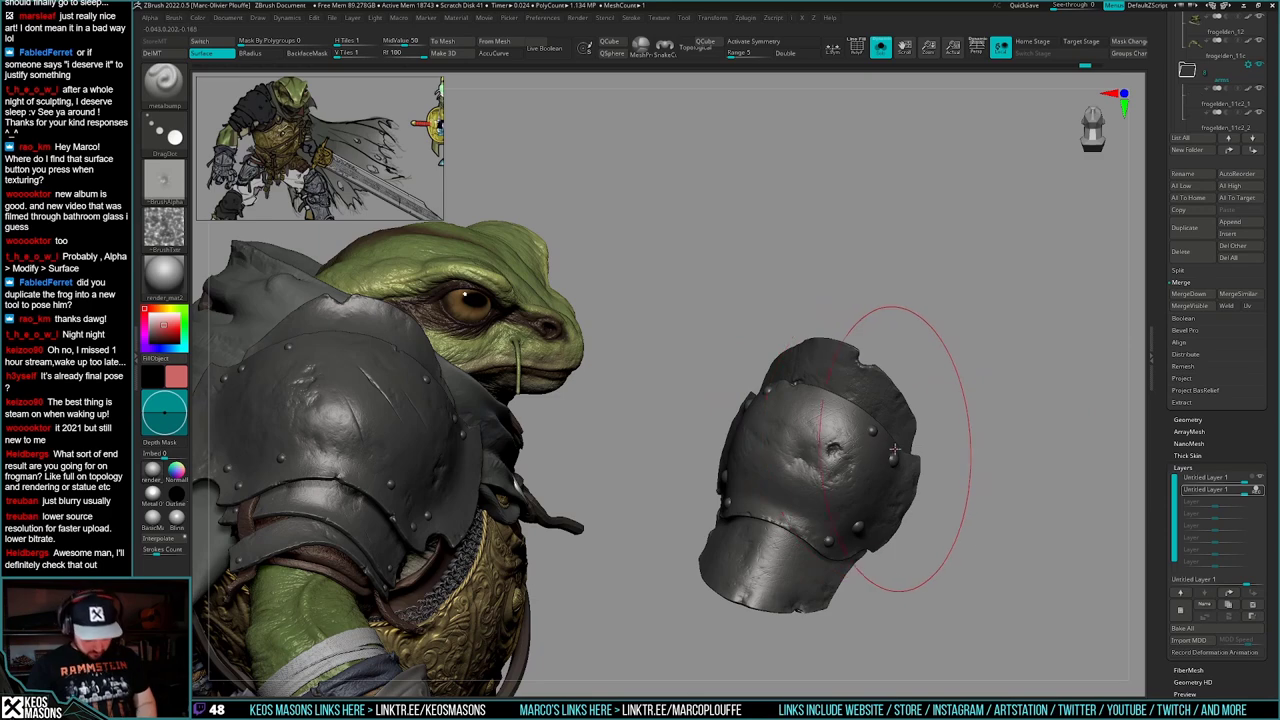
key("n")
- Choose the grain brush, reduce its size, and add fine surface grain across the central and lower armor plates
key("b")
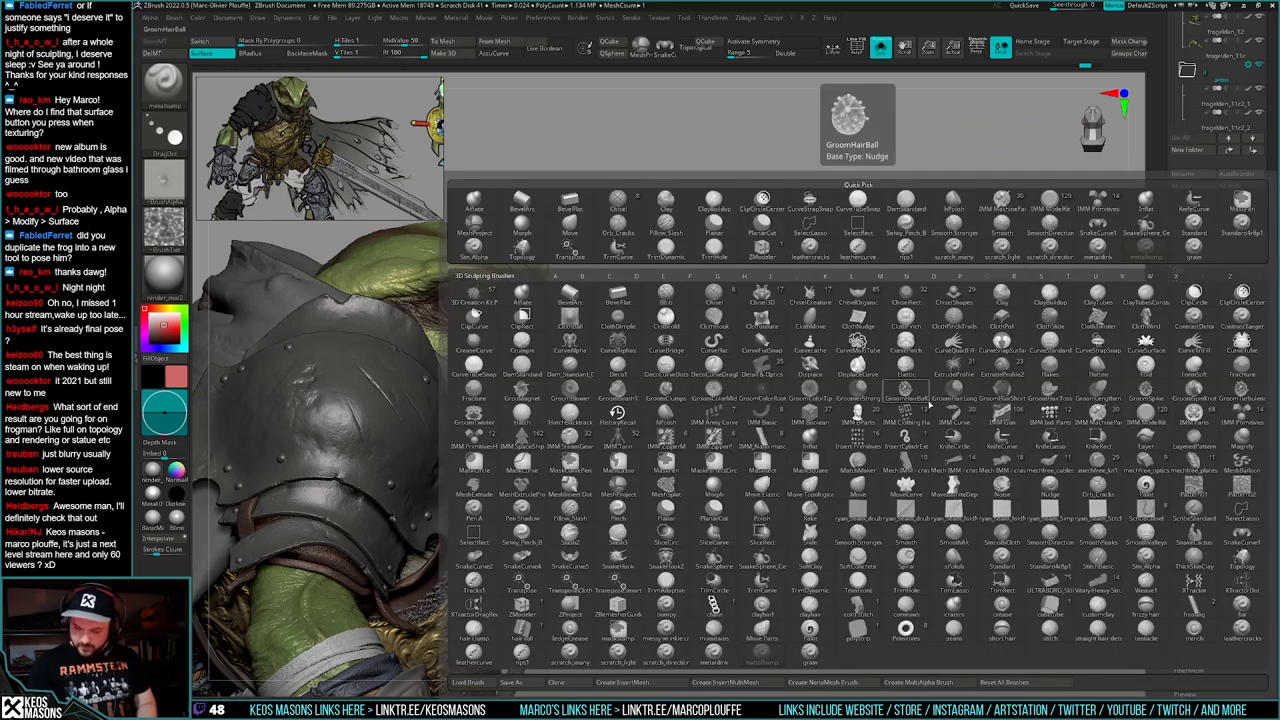
left_click(700, 653)
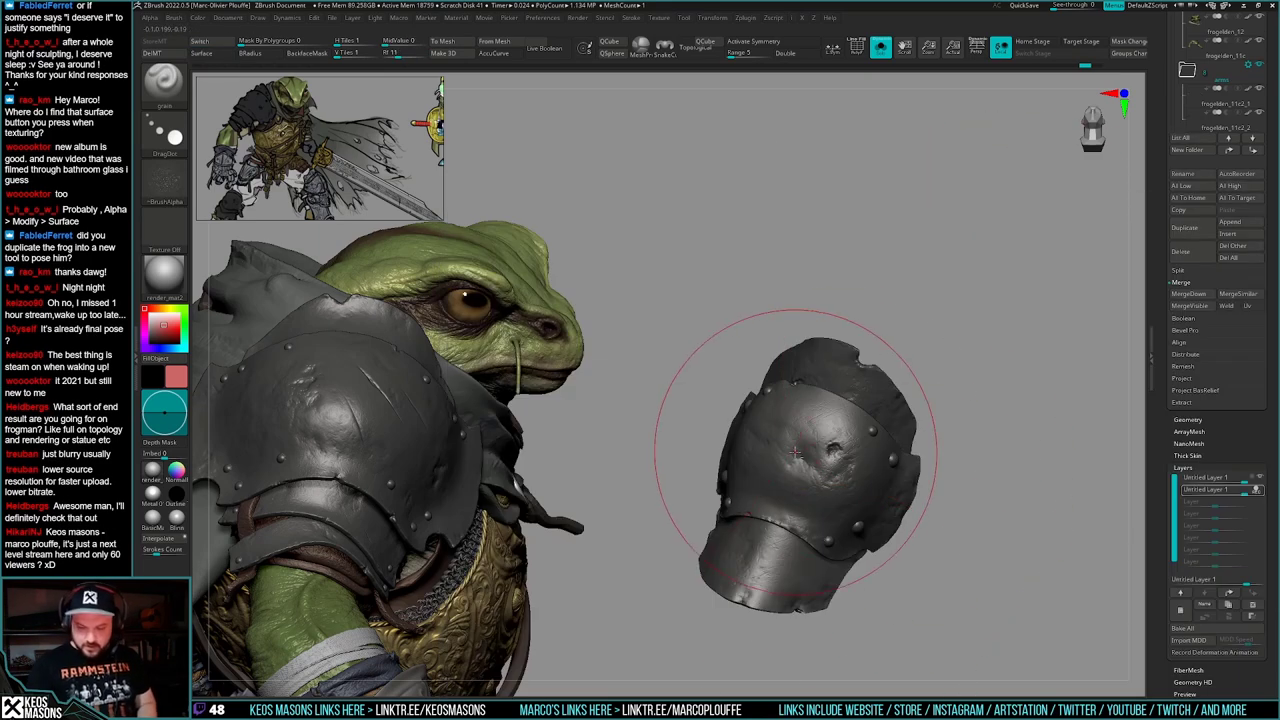
mouse_move(790, 460)
right_mouse_down()
mouse_move(816, 457)
mouse_move(848, 494)
right_mouse_up()
key("space")
left_click_drag(855, 446, 846, 447)
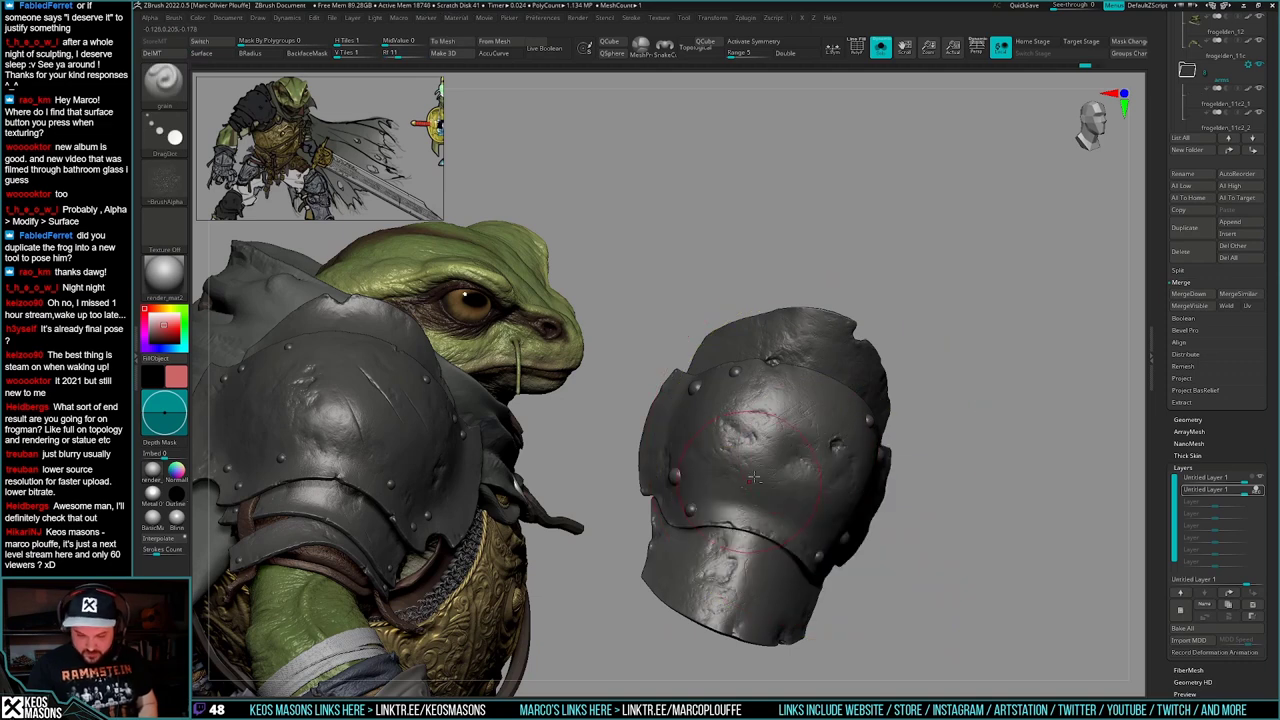
right_click_drag(839, 444, 780, 452)
key("space")
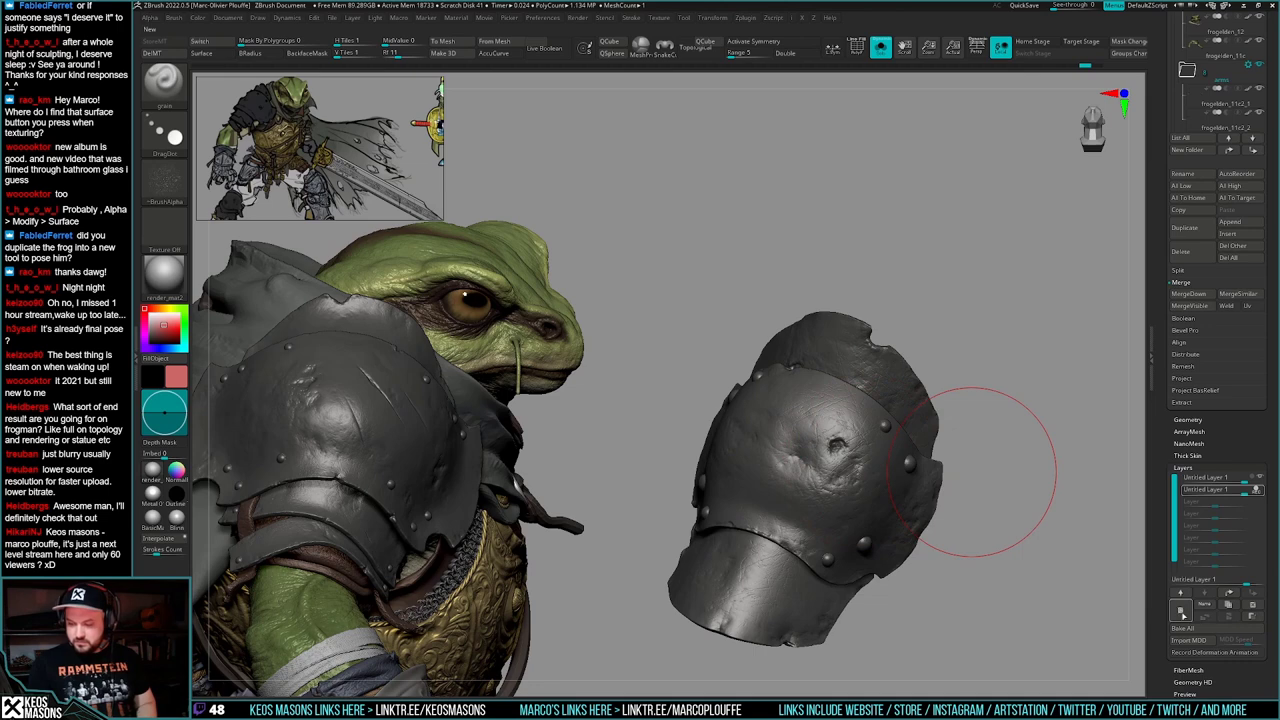
- Add a third sculpt layer and try the Spray stroke on the grain brush before restoring the DragDot stroke
key("ctrl")
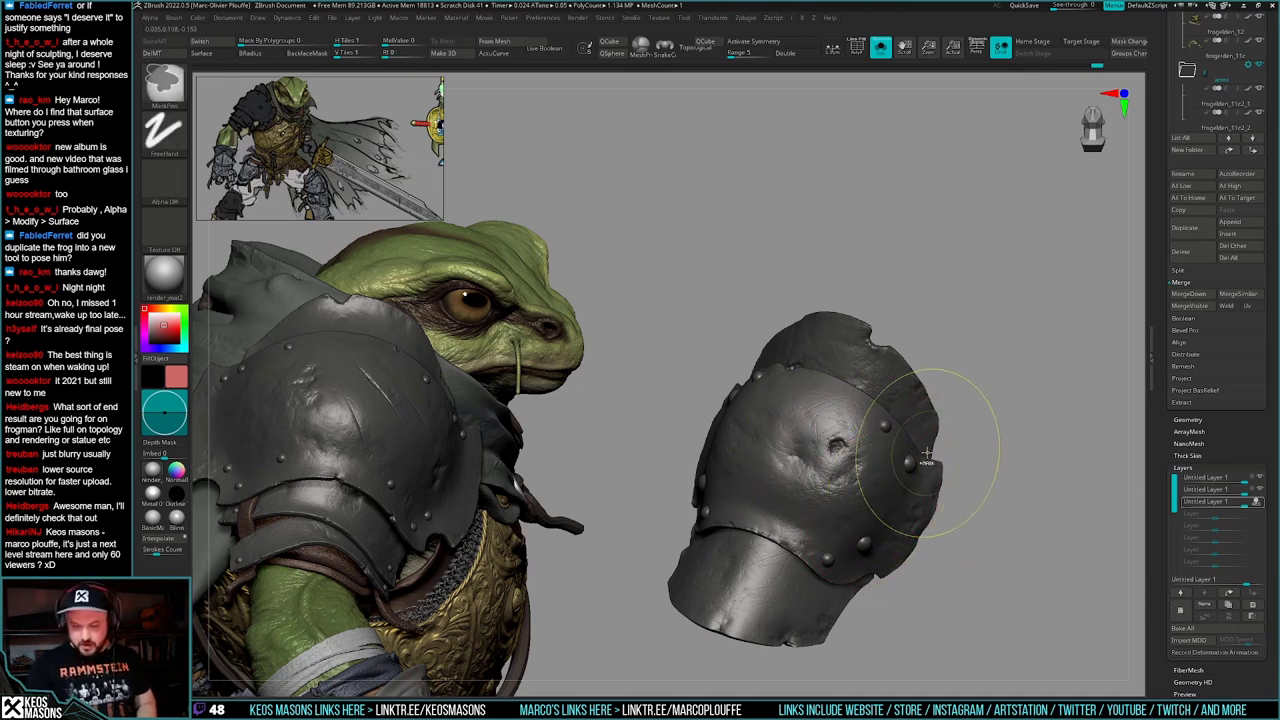
key("F3")
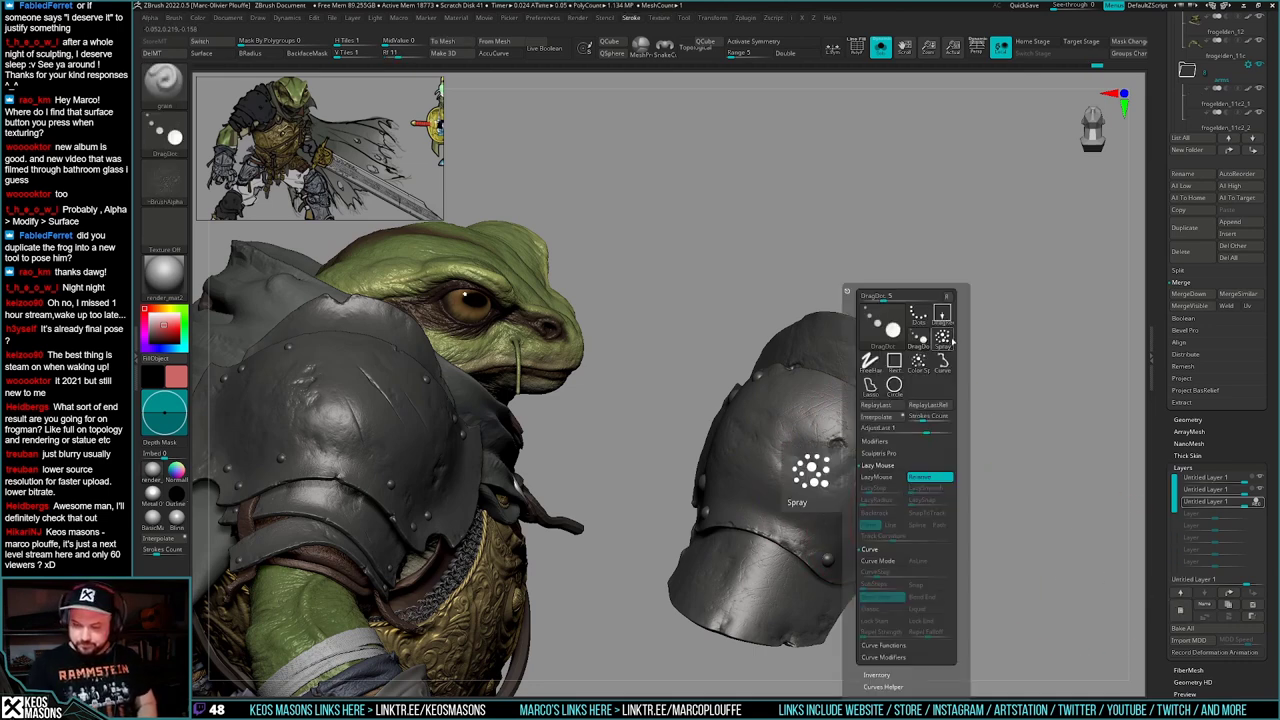
left_click(943, 338)
key("ctrl+z")
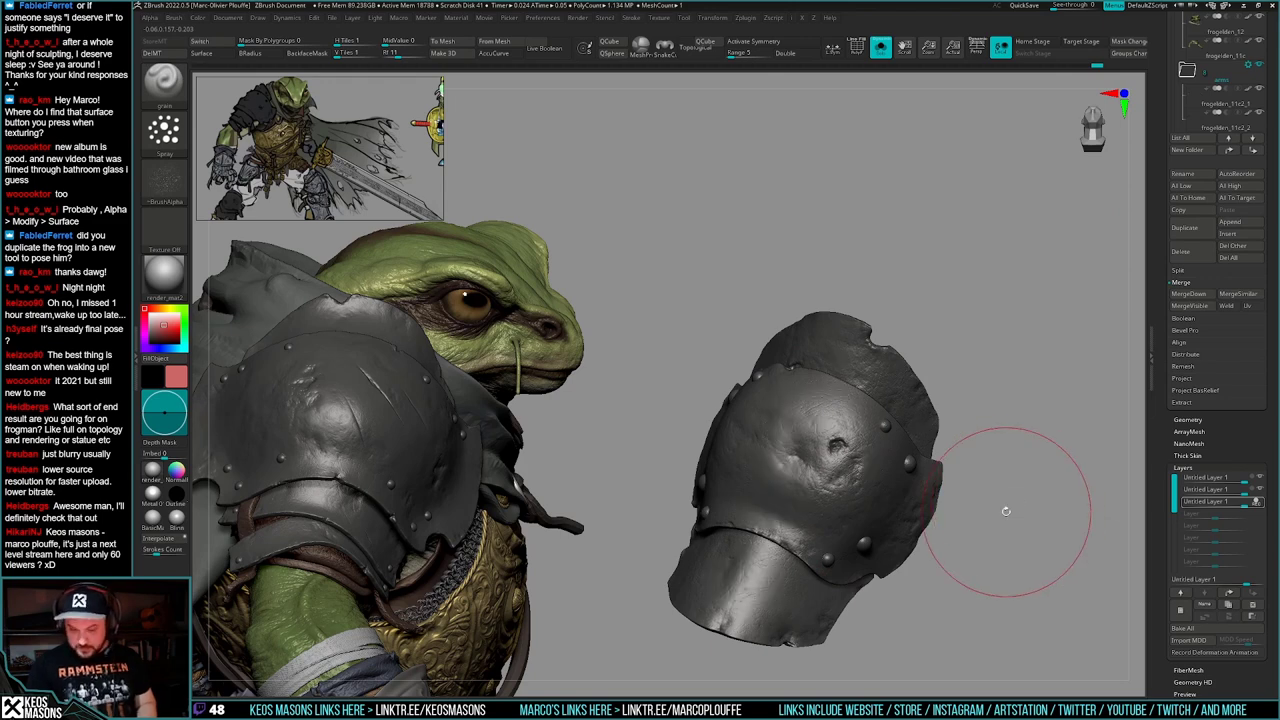
key("space")
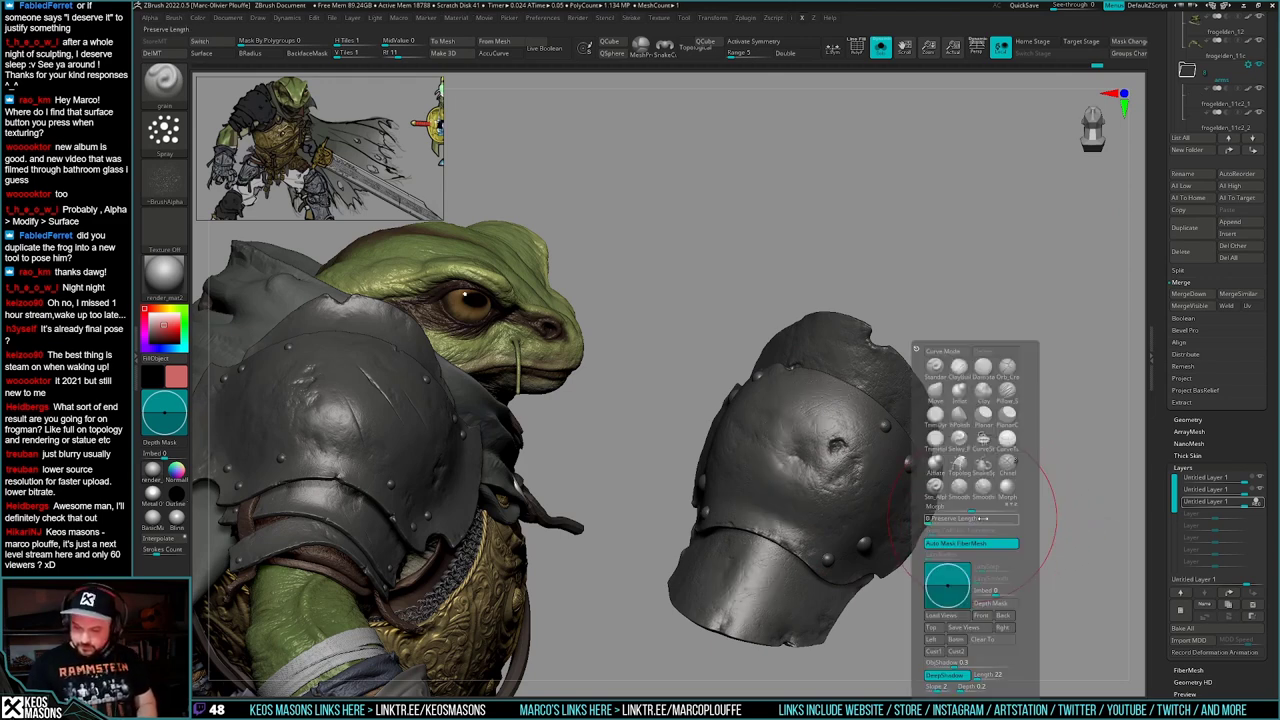
key("F3")
key("F3")
left_click(1036, 339)
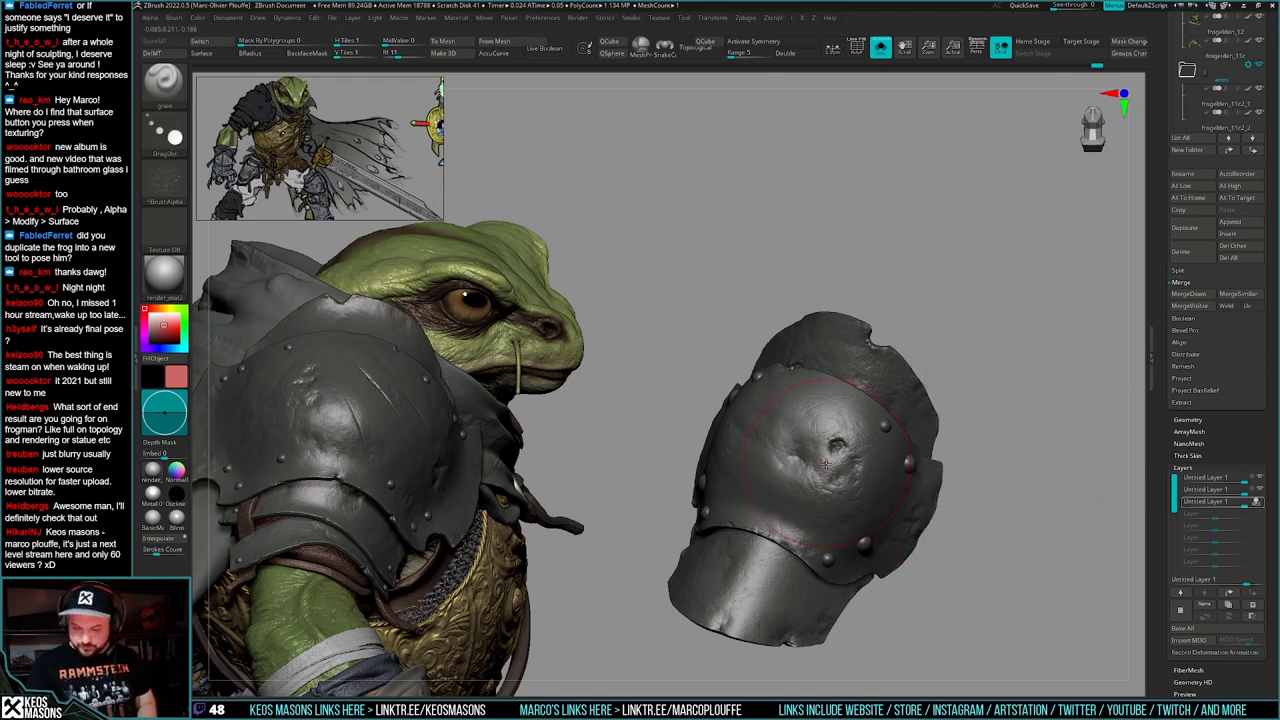
- Adjust the grain brush and stamp rough pitting along the outer side areas of the upper, central and lower plates
key("space")
left_click_drag(826, 463, 829, 464)
left_click(828, 465)
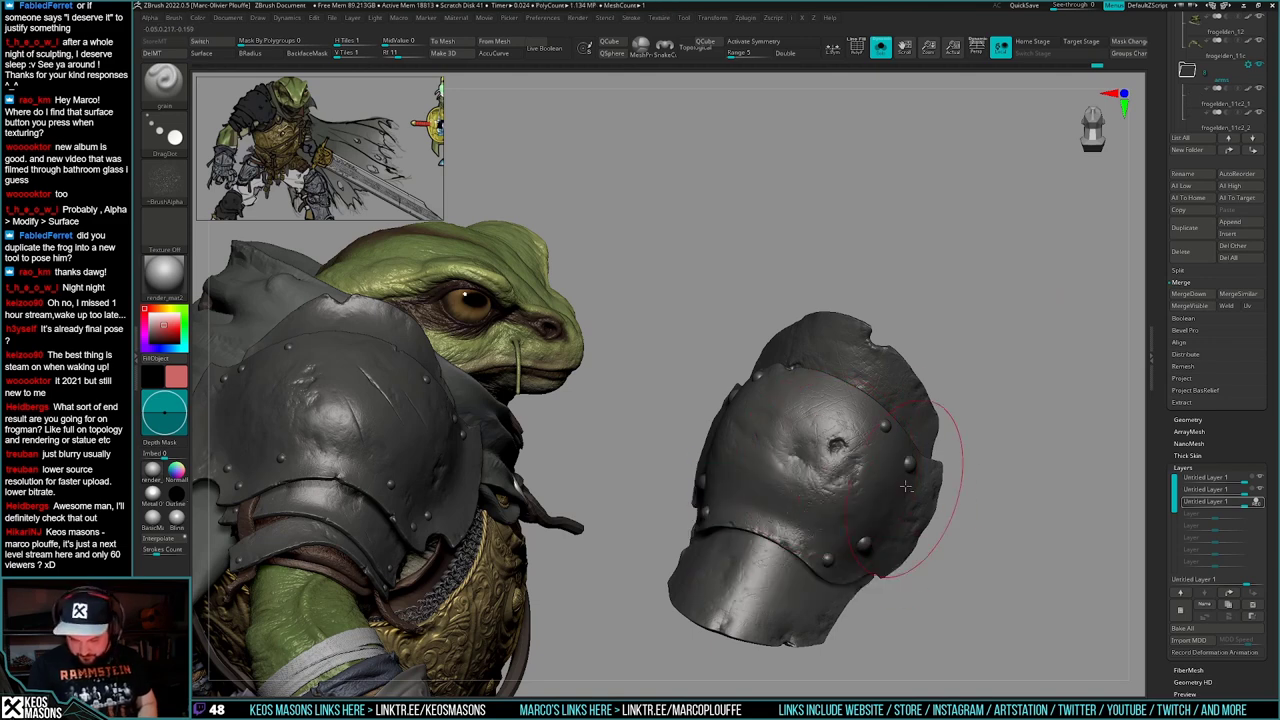
right_click_drag(808, 345, 730, 460)
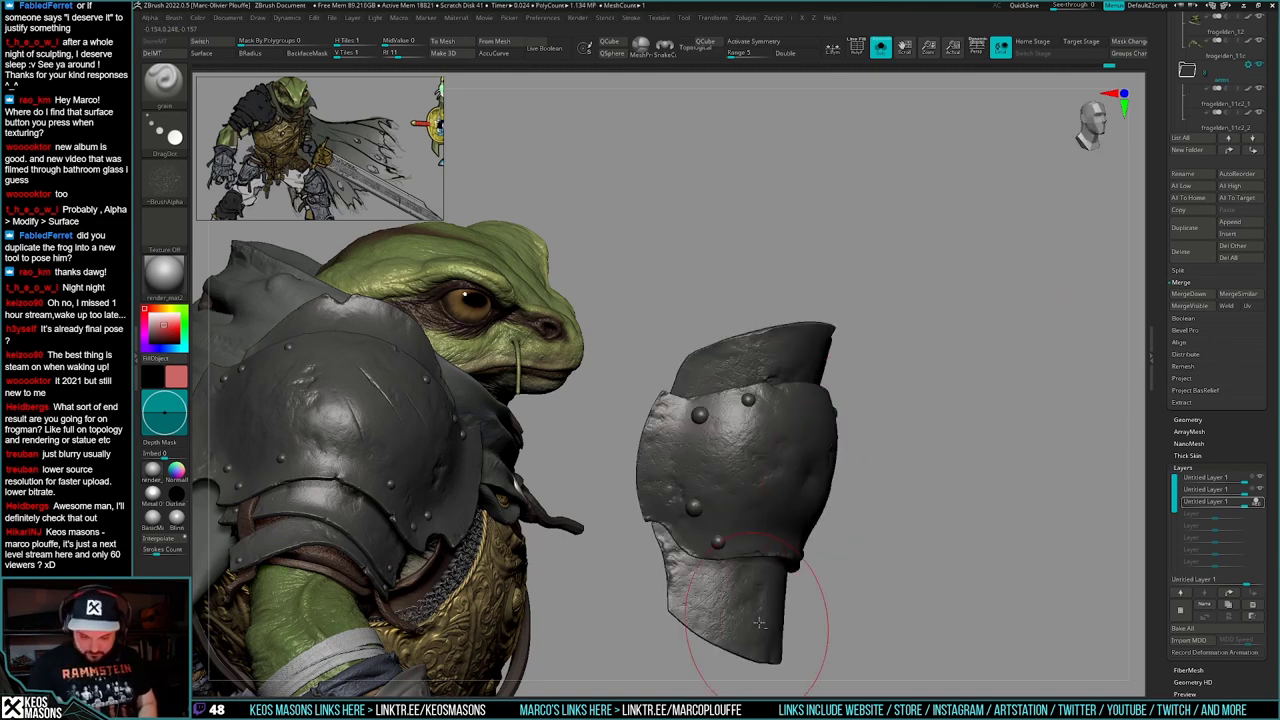
mouse_move(759, 623)
right_mouse_down()
mouse_move(802, 620)
mouse_move(820, 564)
right_mouse_up()
left_click(820, 564)
mouse_move(980, 430)
right_mouse_down()
mouse_move(940, 472)
mouse_move(915, 455)
mouse_move(986, 454)
mouse_move(965, 449)
mouse_move(960, 469)
right_mouse_up()
key("space")
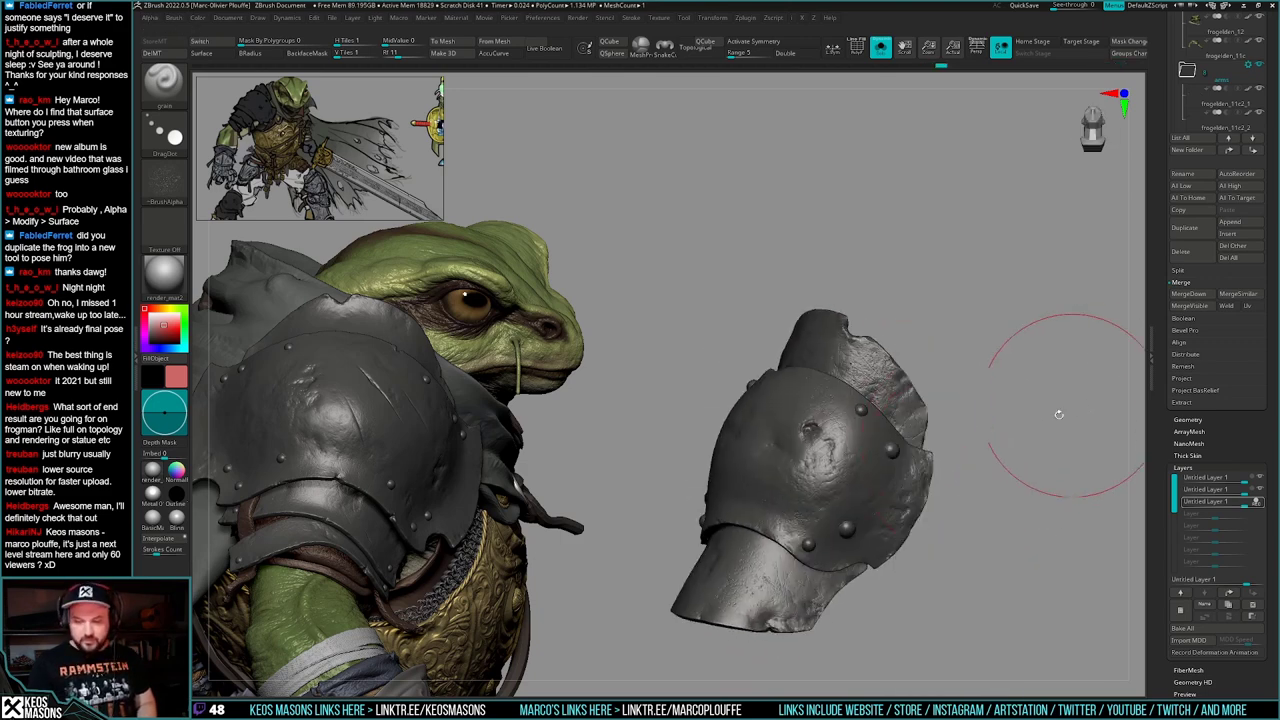
- Switch to the Morph brush with a speckled alpha and partly fade the grain pitting along the side of the plates
key("space")
left_click(1047, 489)
key("a")
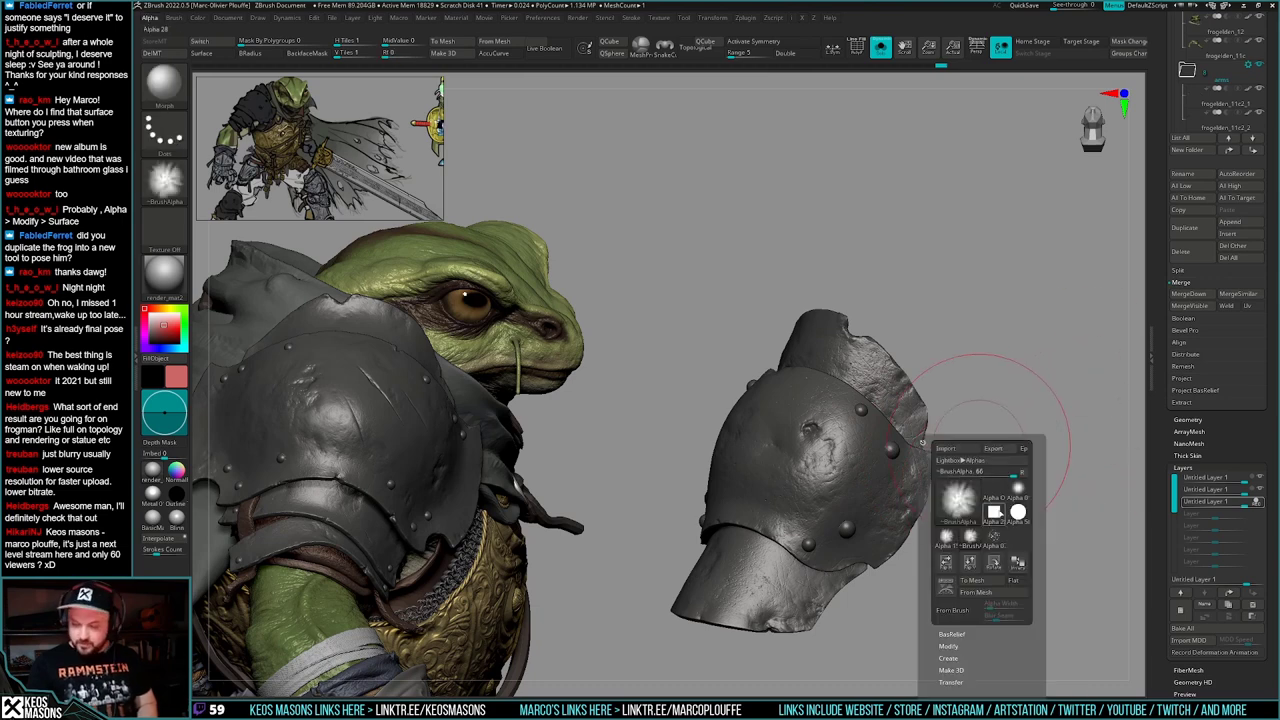
left_click(995, 538)
right_click_drag(1114, 357, 1040, 380)
key("space")
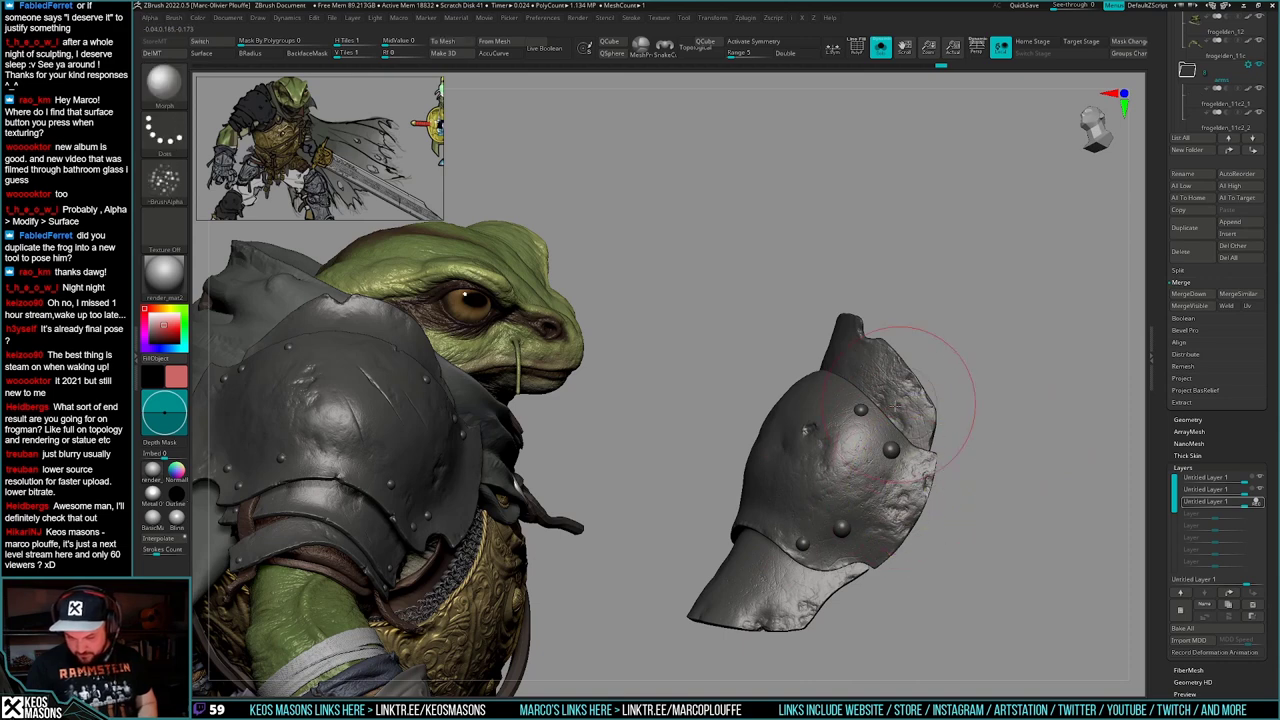
mouse_move(829, 557)
right_mouse_down()
mouse_move(865, 500)
mouse_move(894, 547)
mouse_move(805, 512)
mouse_move(813, 472)
mouse_move(890, 442)
mouse_move(1020, 423)
mouse_move(960, 457)
mouse_move(943, 514)
mouse_move(938, 473)
mouse_move(945, 560)
mouse_move(957, 508)
mouse_move(902, 468)
mouse_move(908, 581)
mouse_move(923, 486)
mouse_move(907, 521)
mouse_move(880, 490)
mouse_move(830, 480)
mouse_move(860, 500)
right_mouse_up()
key("shift+f")
key("shift+f")
mouse_move(775, 511)
right_mouse_down()
mouse_move(768, 488)
mouse_move(787, 489)
right_mouse_up()
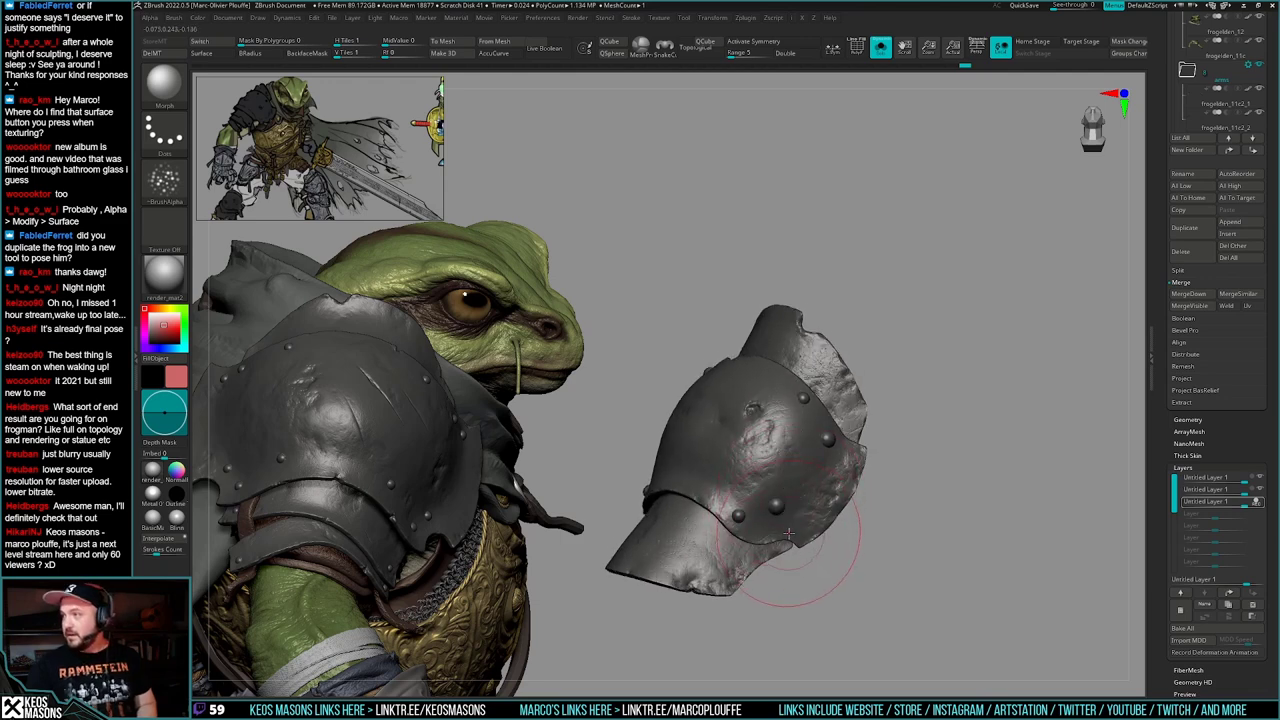
- Merge the grain layer into the layer above it and activate recording on the first damage layer for the DamStandard brush
key("space")
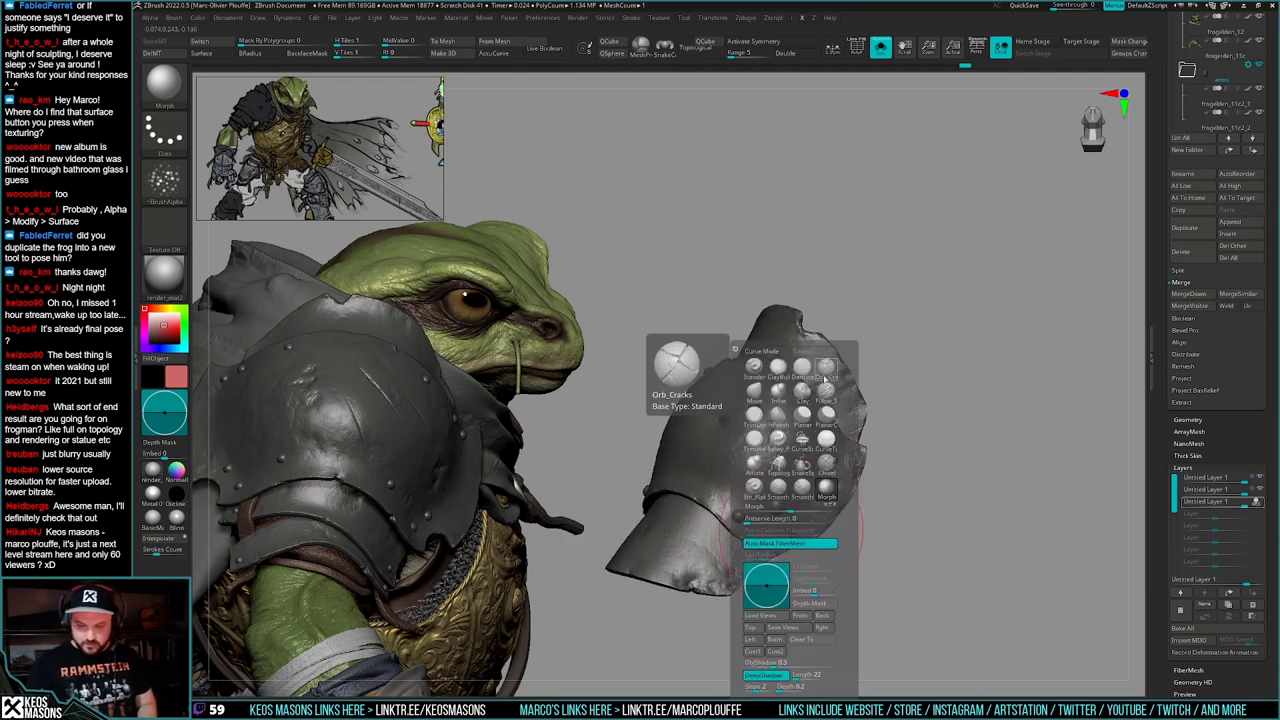
left_click(802, 390)
mouse_move(867, 489)
right_mouse_down()
mouse_move(862, 463)
mouse_move(884, 459)
right_mouse_up()
key("space")
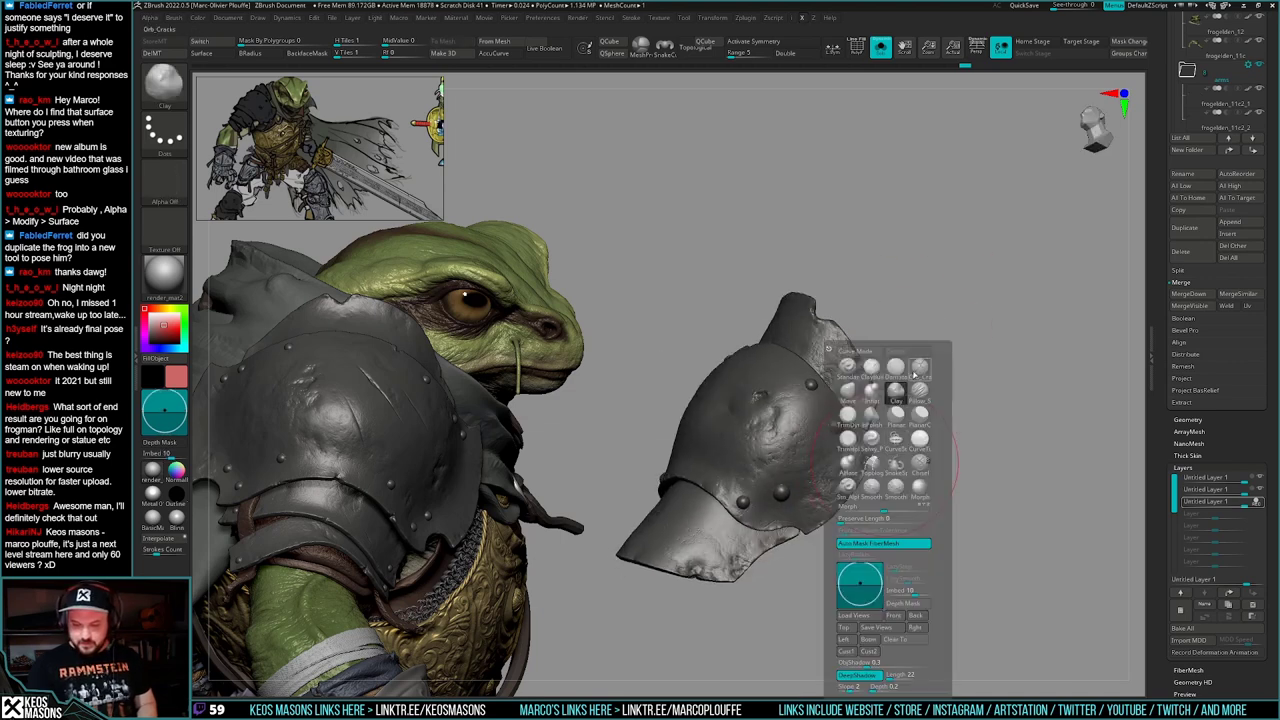
left_click(916, 375)
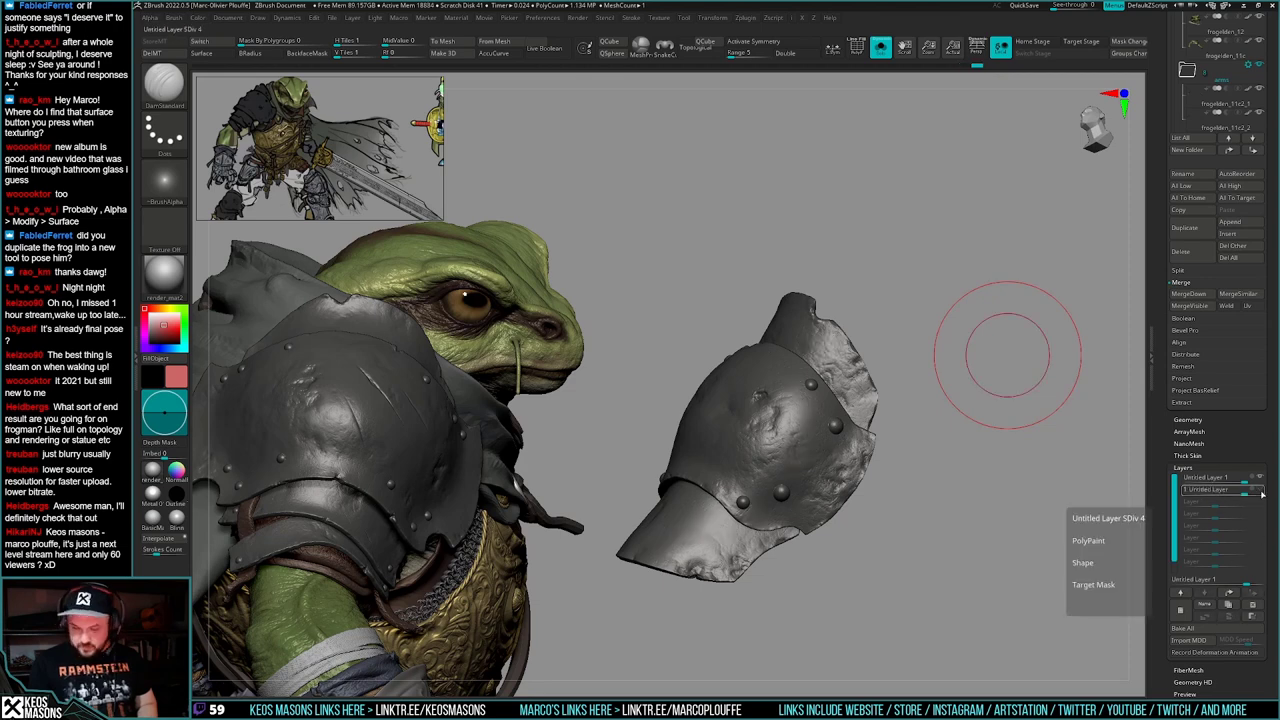
left_click(1253, 478)
- Refine the surface around the central plate's rivets on both sides at a lower subdivision level, and return to the higher level
key("space")
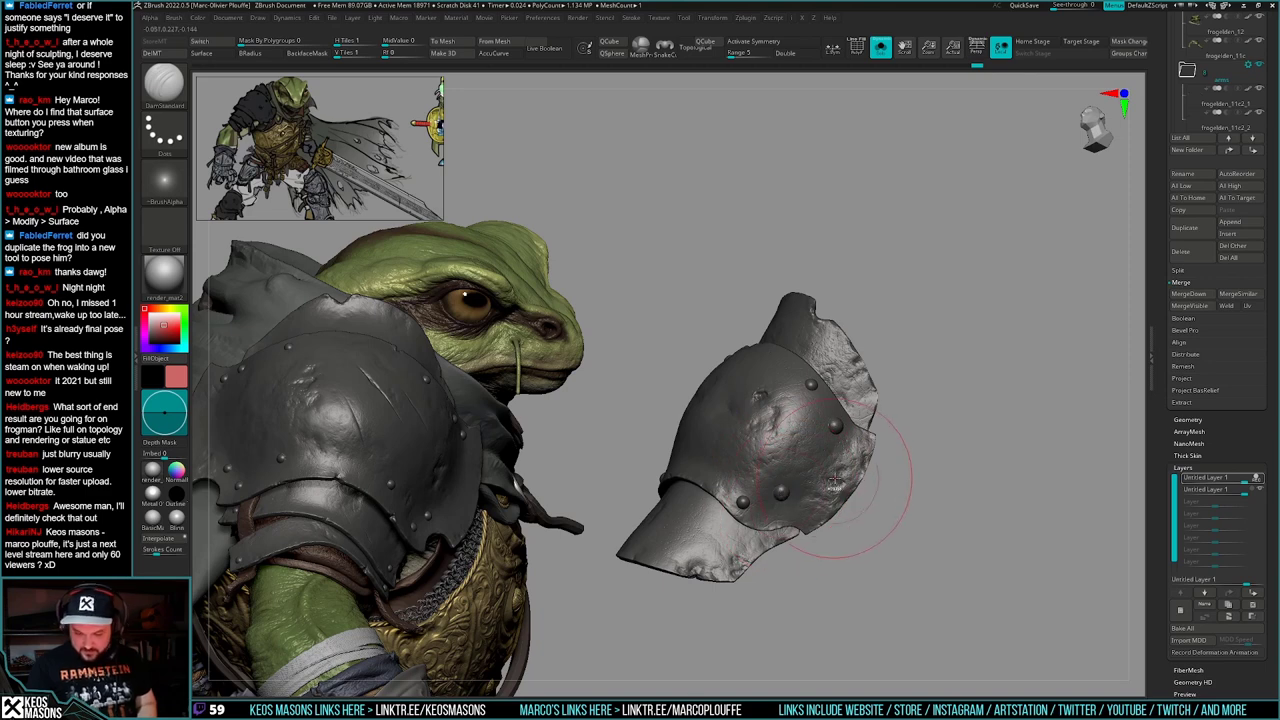
key("shift+f")
left_click_drag(912, 468, 923, 458, "shift")
key("shift+f")
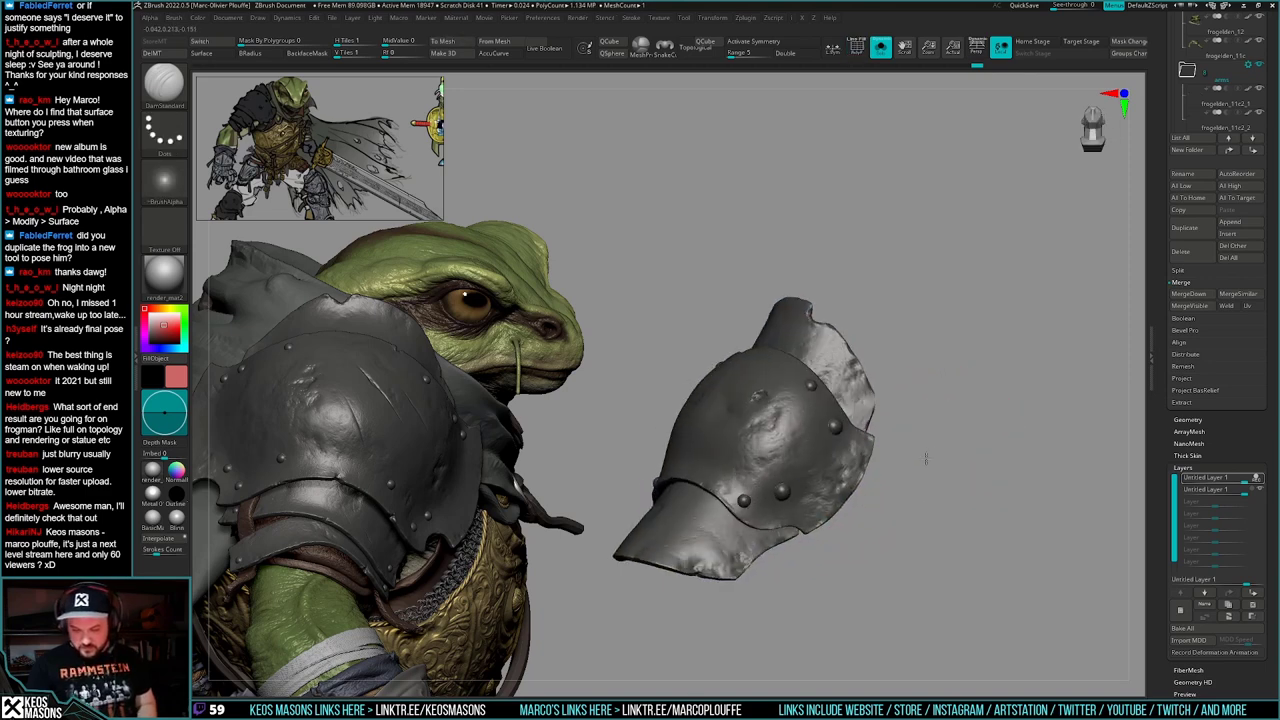
key("g")
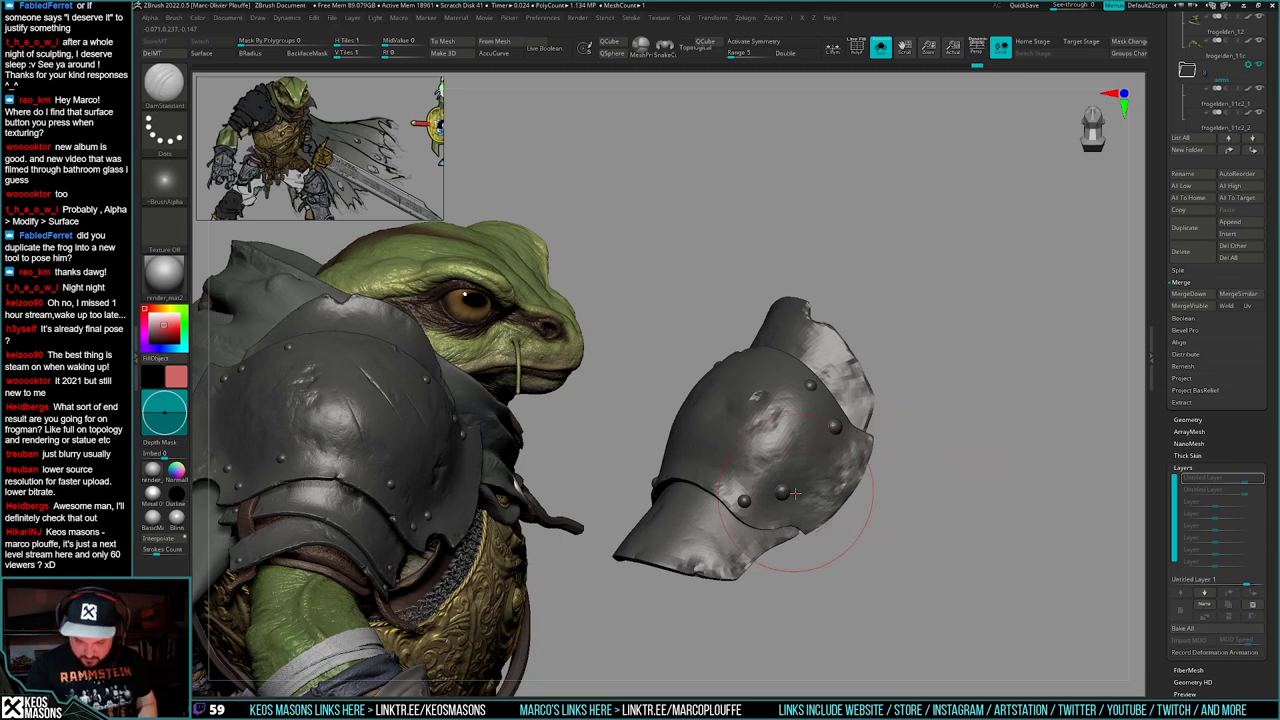
left_click_drag(798, 491, 810, 479)
right_click_drag(837, 426, 665, 440)
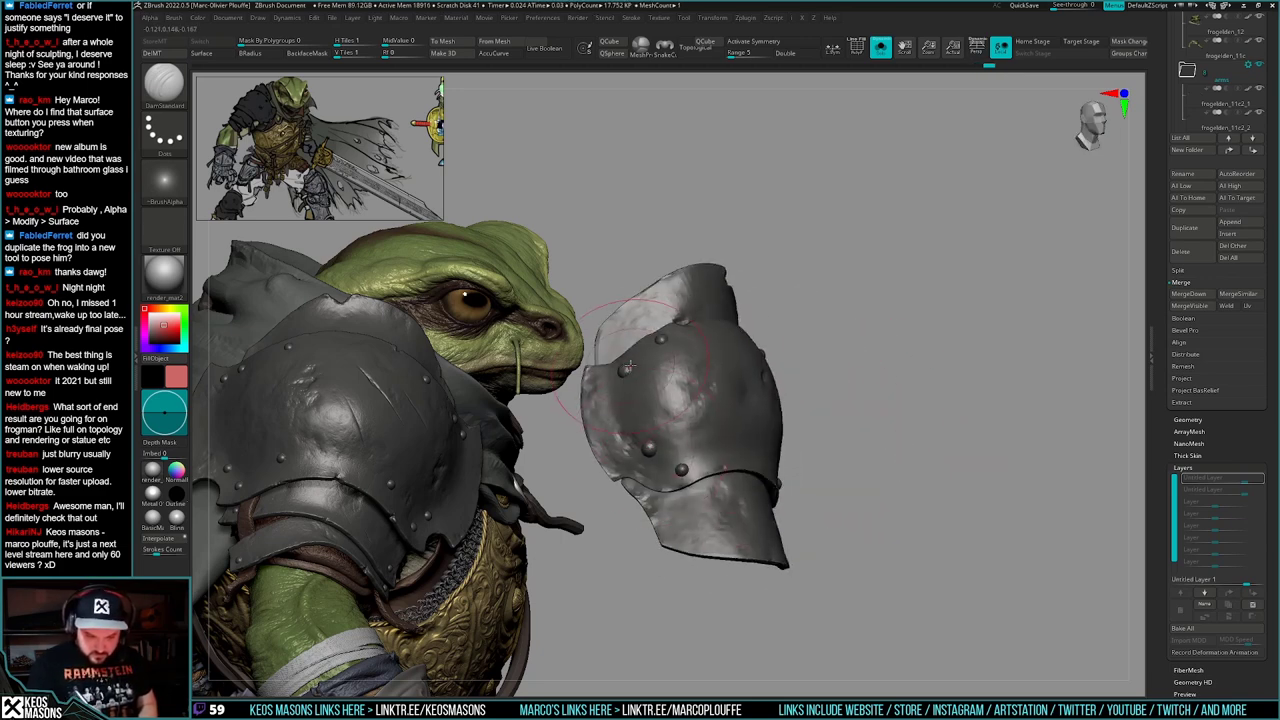
left_click_drag(682, 470, 687, 467)
right_click_drag(687, 467, 817, 488)
right_click_drag(861, 380, 957, 489)
key("g")
left_click_drag(944, 304, 1012, 318)
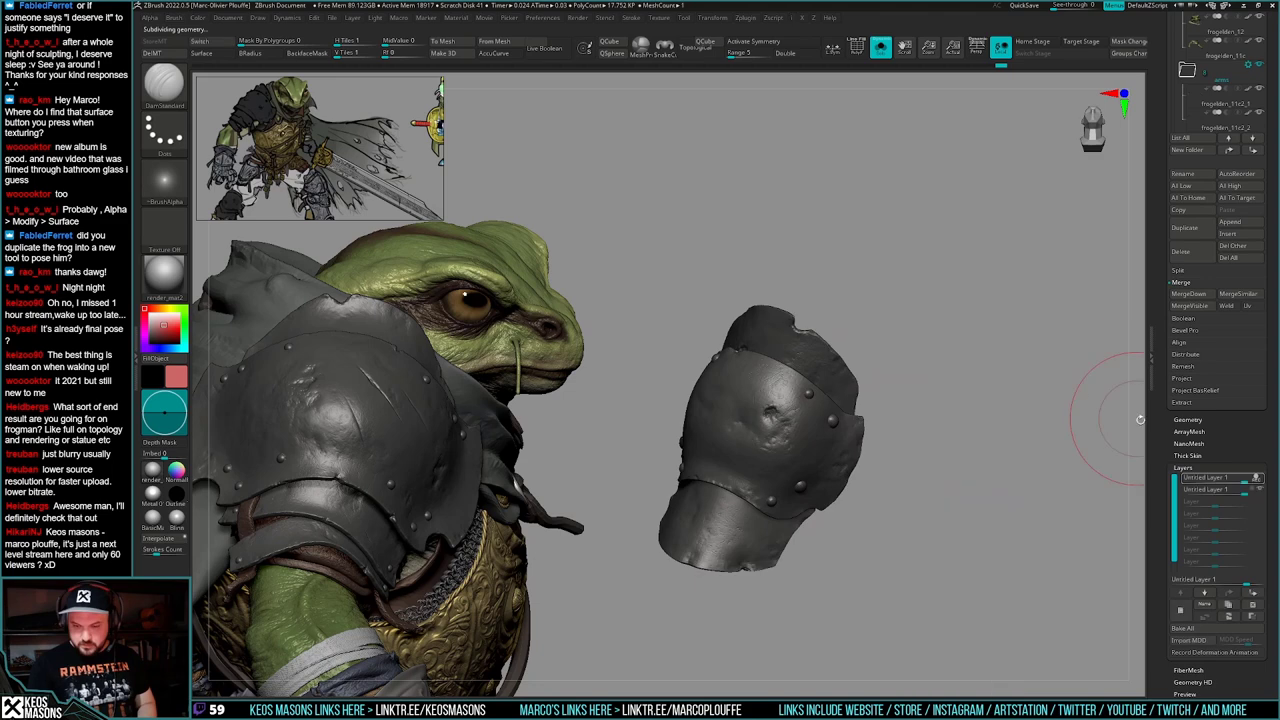
- Mask the central plate, turn it into its own polygroup, and isolate it from the other plates and rivets
mouse_move(948, 545)
right_mouse_down("ctrl")
mouse_move(890, 482)
mouse_move(953, 531)
mouse_move(946, 506)
mouse_move(944, 545)
right_mouse_up("ctrl")
left_click_drag(944, 544, 905, 520)
mouse_move(1050, 472)
left_mouse_down()
mouse_move(946, 474)
mouse_move(962, 512)
left_mouse_up()
key("w")
left_click(862, 421, "ctrl")
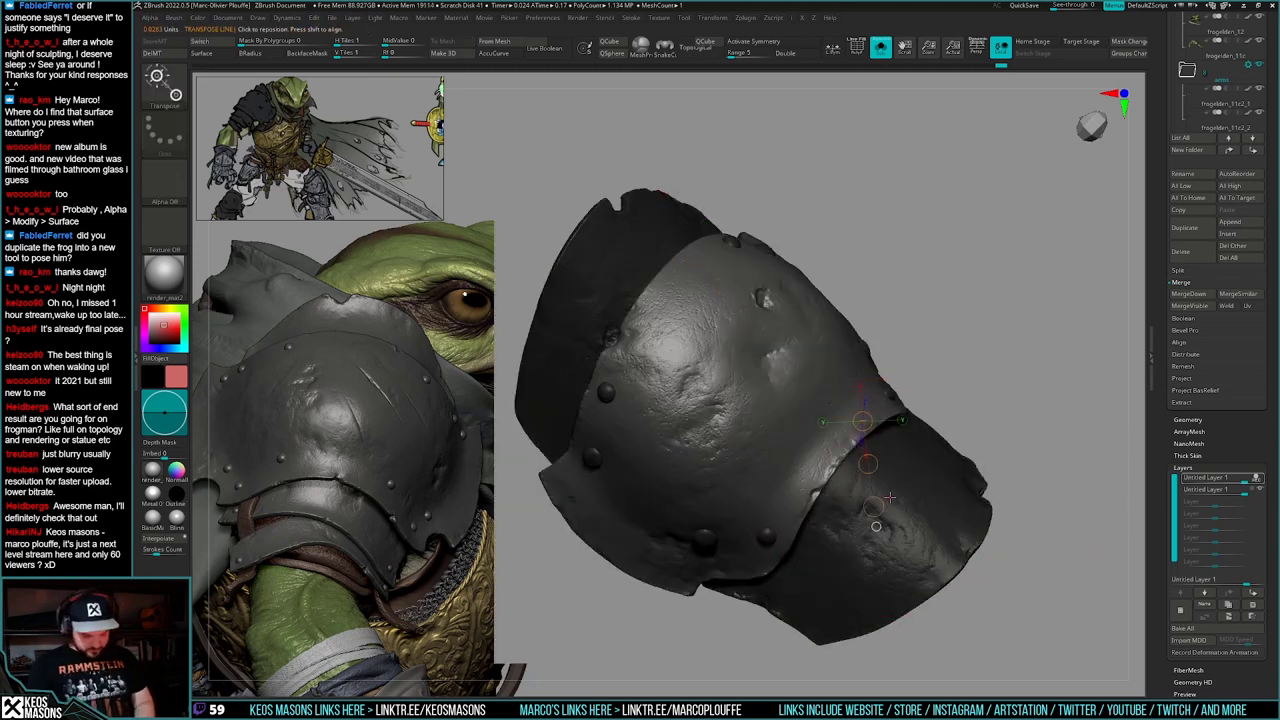
key("ctrl+w")
key("q")
- Switch to the hPolish brush at a lower subdivision level for the isolated central plate
key("b")
left_click(864, 437)
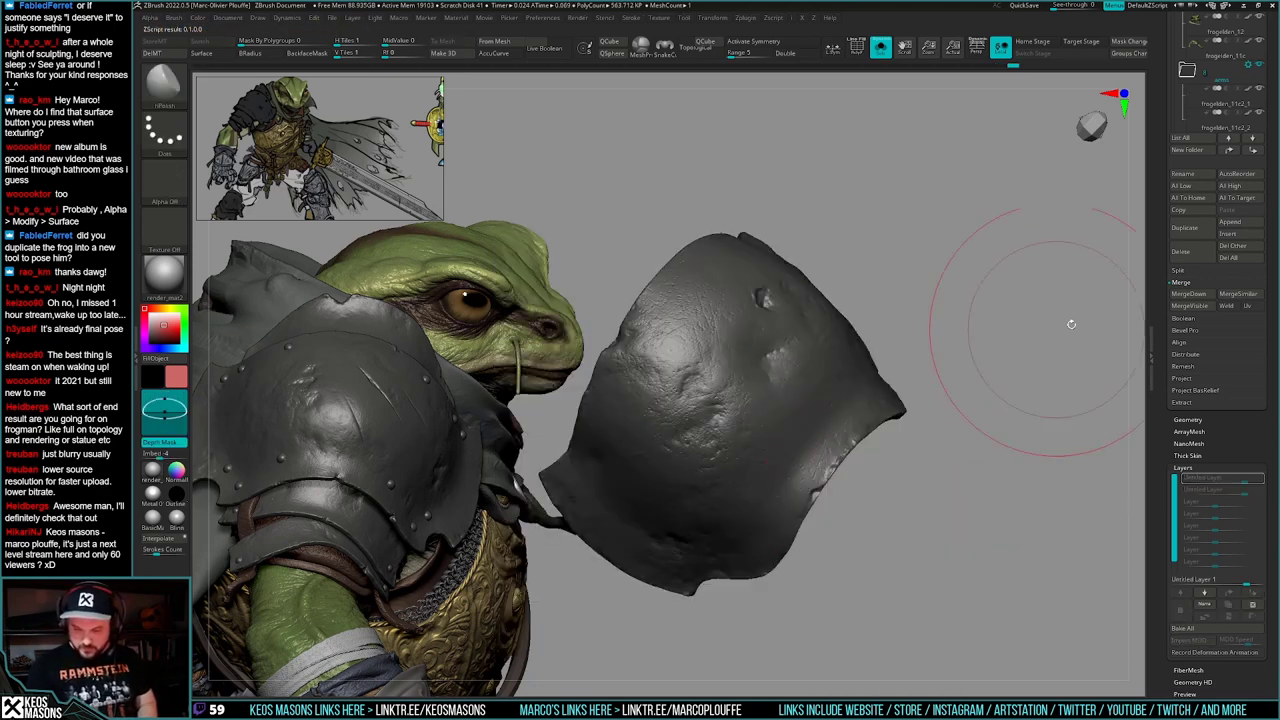
key("space")
left_click_drag(850, 450, 838, 450)
key("space")
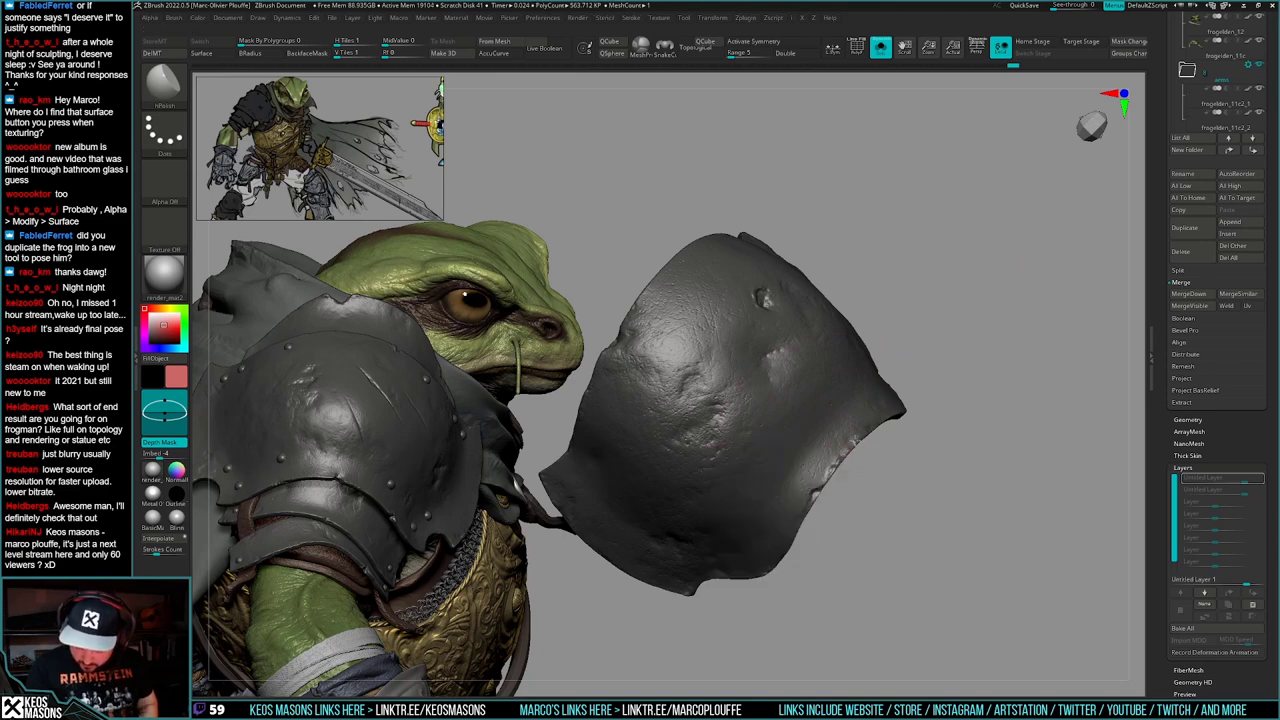
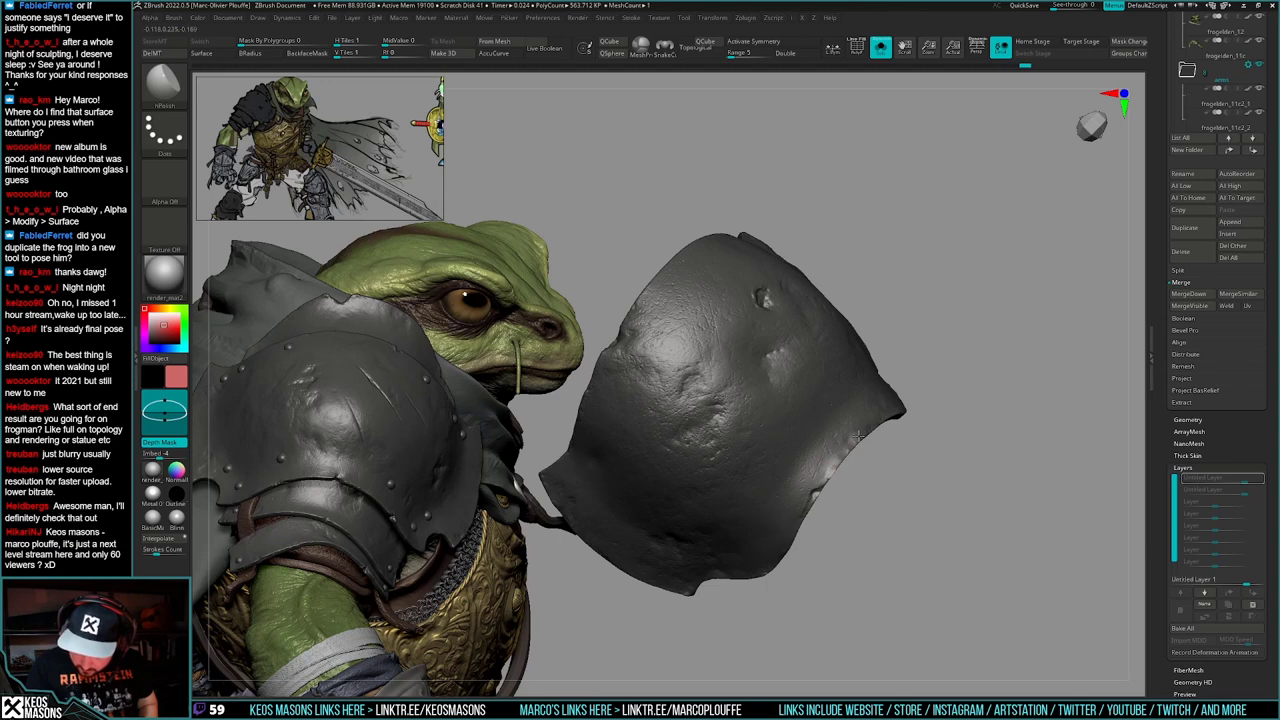
- Try to polish the chips along the central plate's edge, and undo the strokes
right_click_drag(877, 424, 861, 430)
left_click_drag(870, 434, 851, 446)
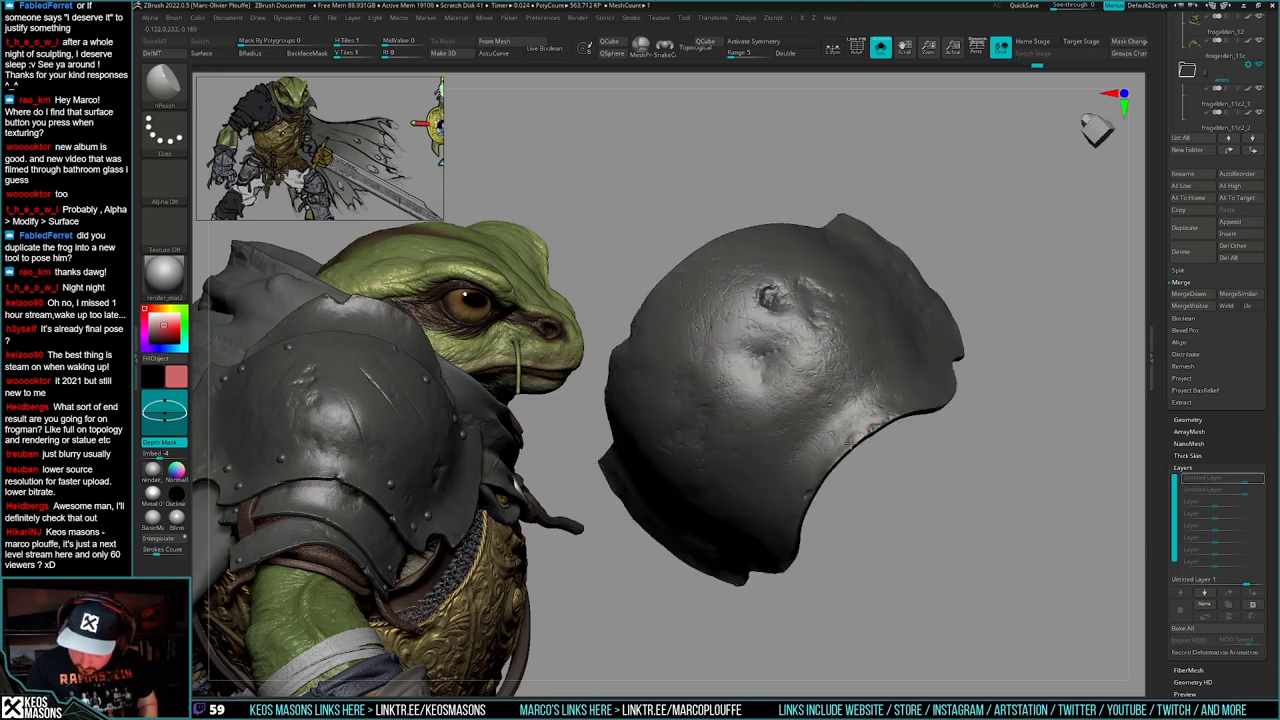
right_click_drag(848, 444, 930, 480)
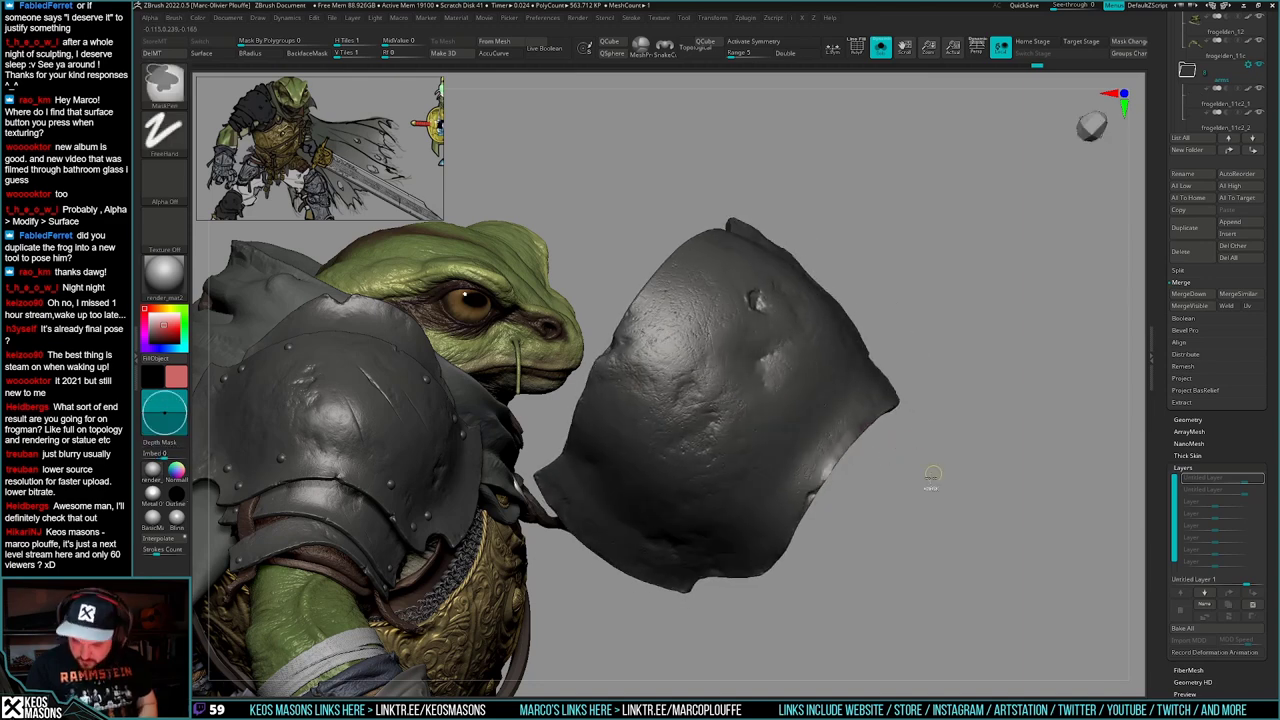
key("ctrl+z")
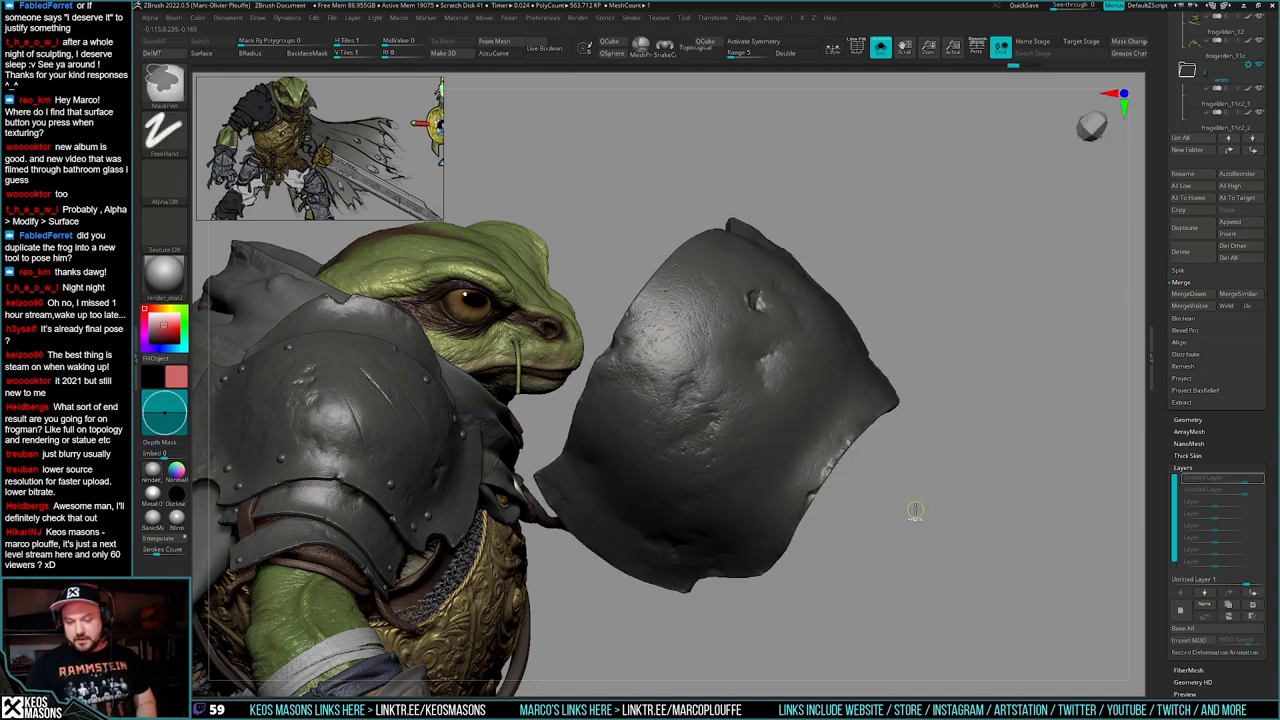
key("ctrl+z")
key("ctrl+shift+z")
- Polish the central plate's chipped edge with hPolish at a much lower subdivision level, and return to the highest level
key("space")
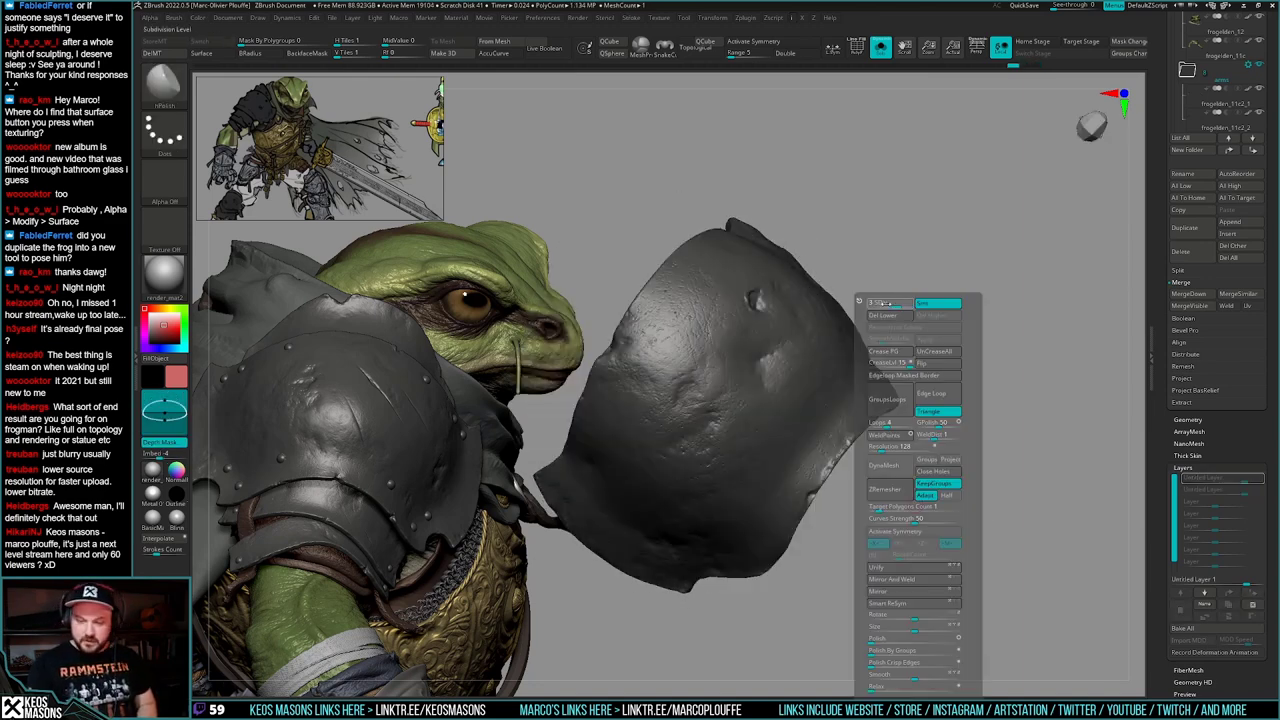
left_click(889, 304)
right_click_drag(840, 453, 818, 462)
left_click_drag(820, 474, 834, 460)
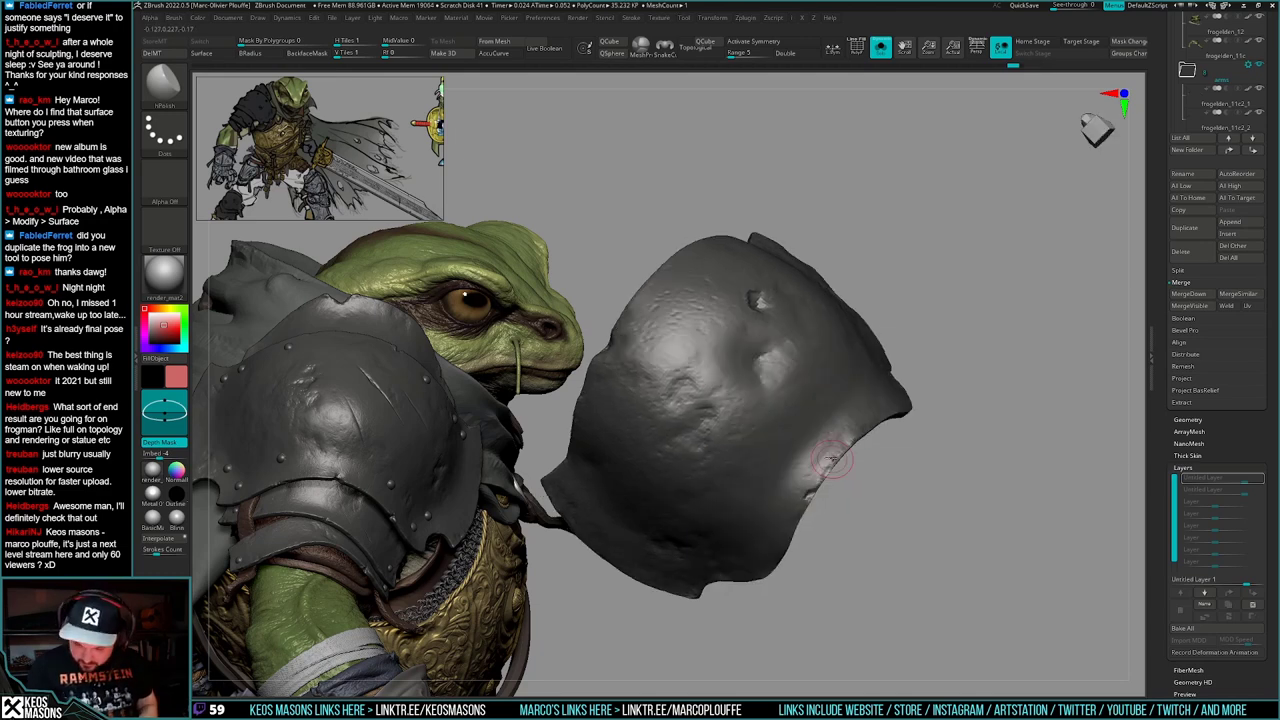
right_click_drag(834, 460, 808, 470)
mouse_move(850, 442)
left_mouse_down()
mouse_move(820, 477)
mouse_move(826, 466)
left_mouse_up()
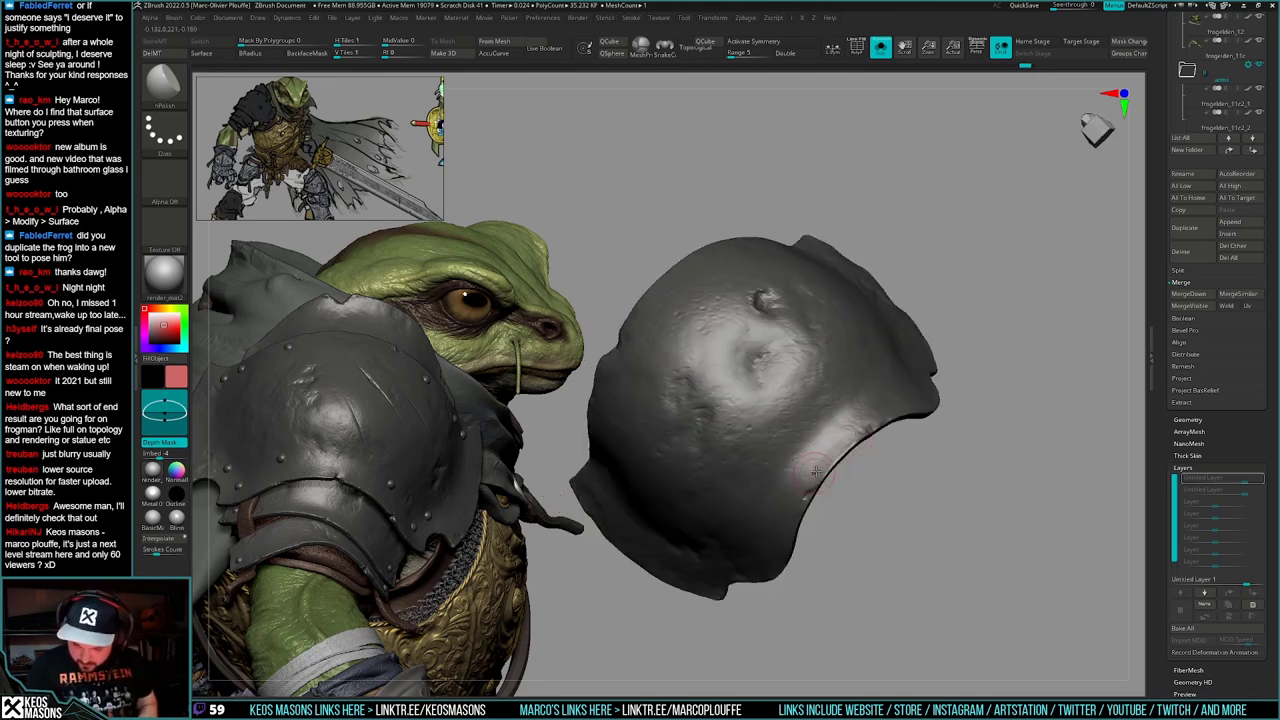
mouse_move(850, 448)
right_mouse_down()
mouse_move(822, 455)
mouse_move(897, 433)
right_mouse_up()
key("space")
left_click(918, 309)
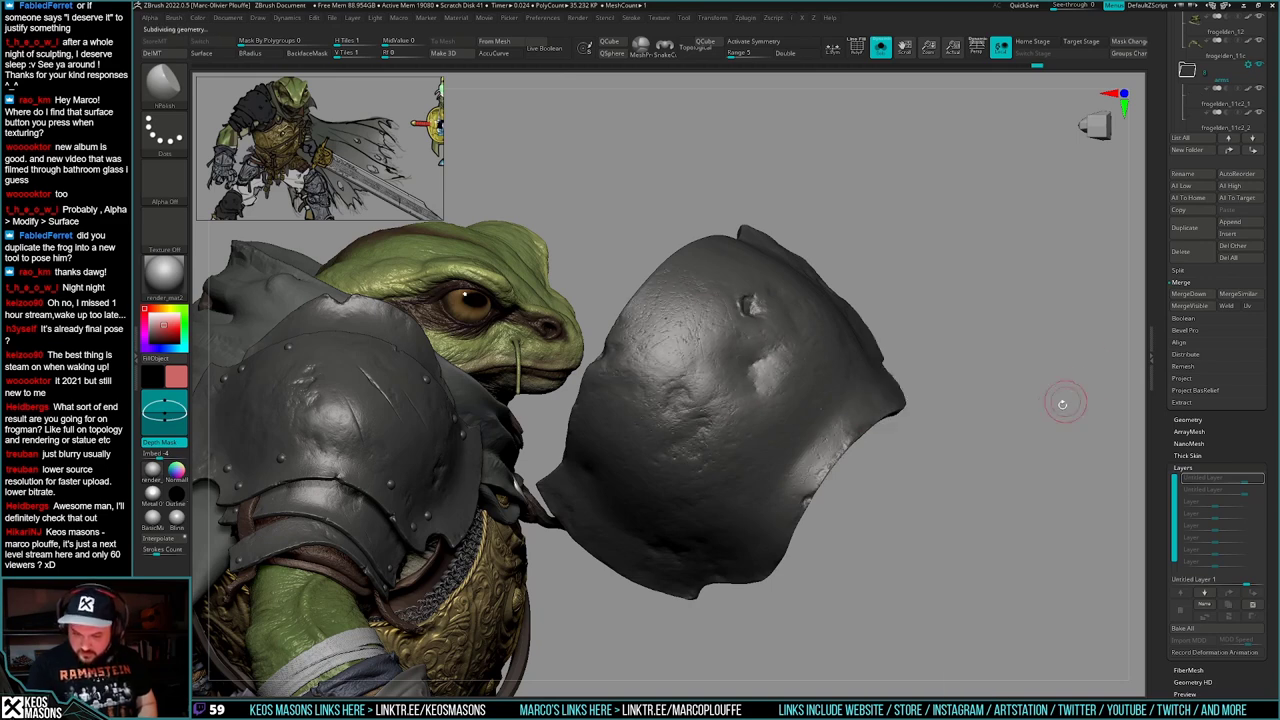
- Reveal all the plates and rivets, switch to the Morph brush, and toggle the damage layer off and back on with recording
mouse_move(1063, 403)
right_mouse_down("ctrl")
mouse_move(1003, 446)
mouse_move(945, 428)
mouse_move(966, 438)
mouse_move(928, 440)
mouse_move(1011, 446)
mouse_move(990, 457)
mouse_move(986, 437)
mouse_move(925, 483)
mouse_move(912, 512)
right_mouse_up("ctrl")
left_click(1000, 436, "ctrl+shift")
mouse_move(912, 512)
right_mouse_down()
mouse_move(903, 526)
mouse_move(970, 512)
mouse_move(922, 508)
right_mouse_up()
key("space")
left_click(954, 487)
left_click(1257, 478)
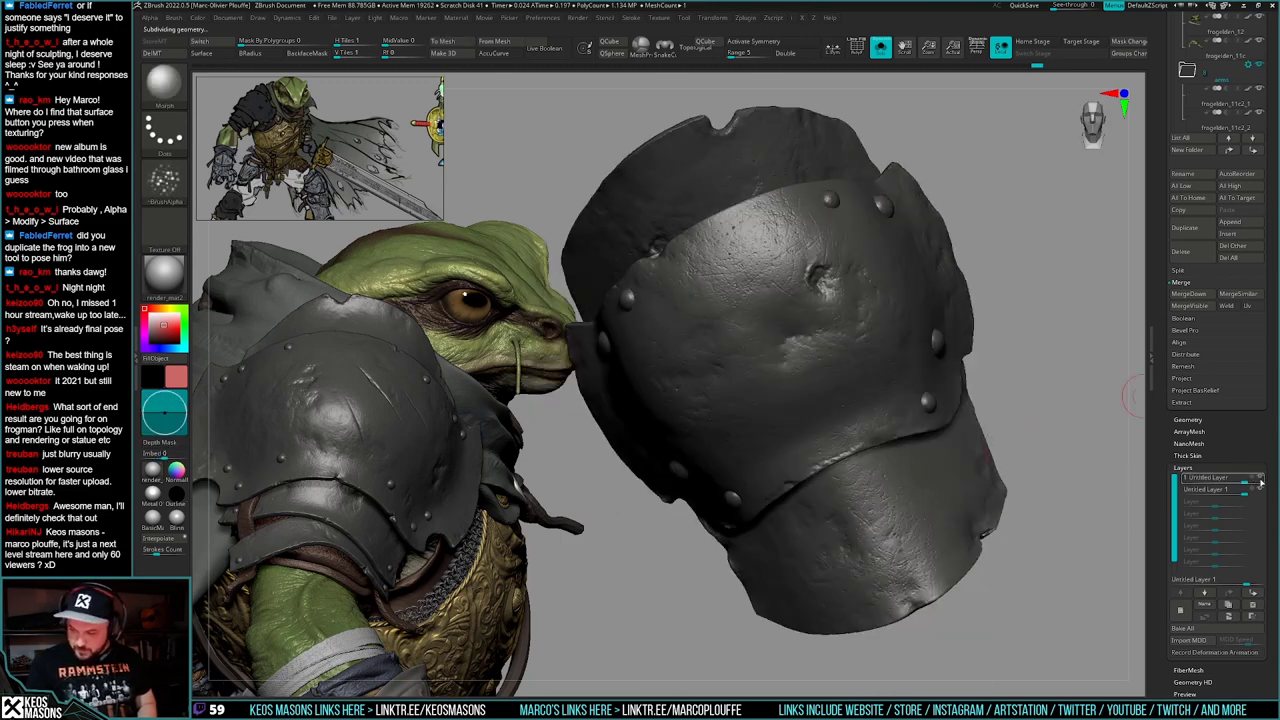
left_click(1260, 478)
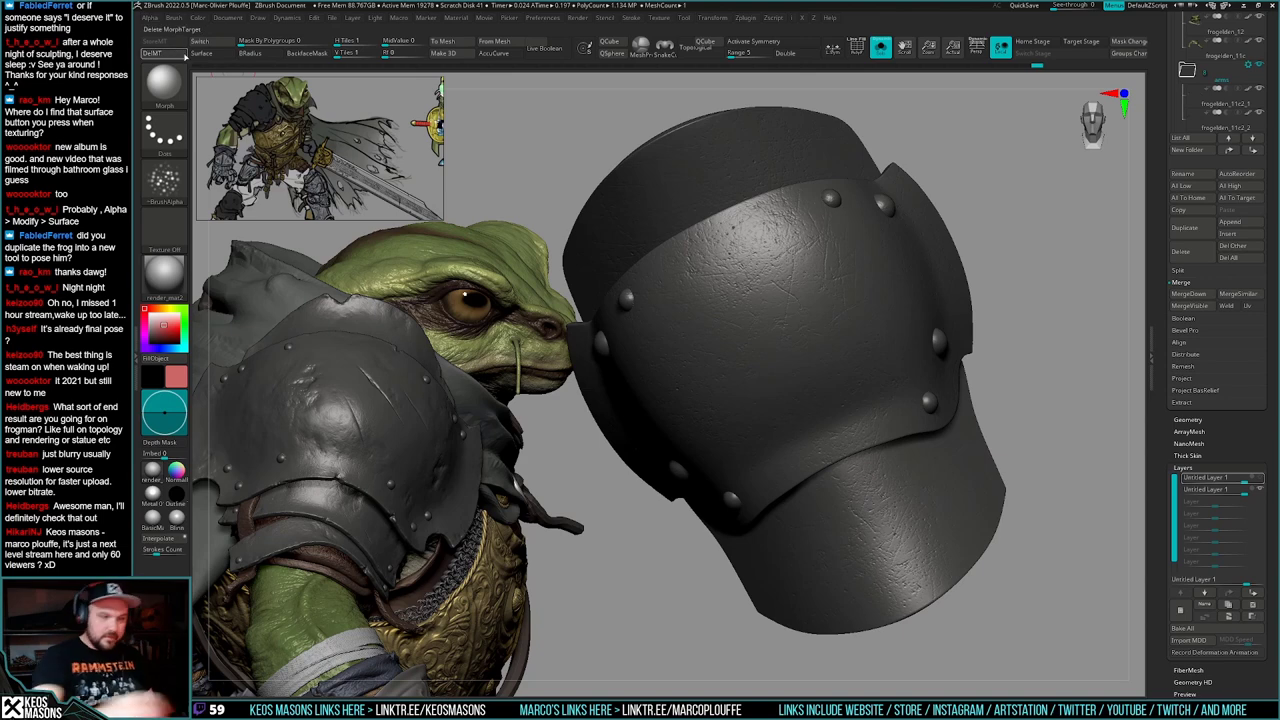
left_click(1255, 478)
- Stop recording on the damage layer and delete the stored morph target
right_click_drag(912, 506, 886, 520)
key("space")
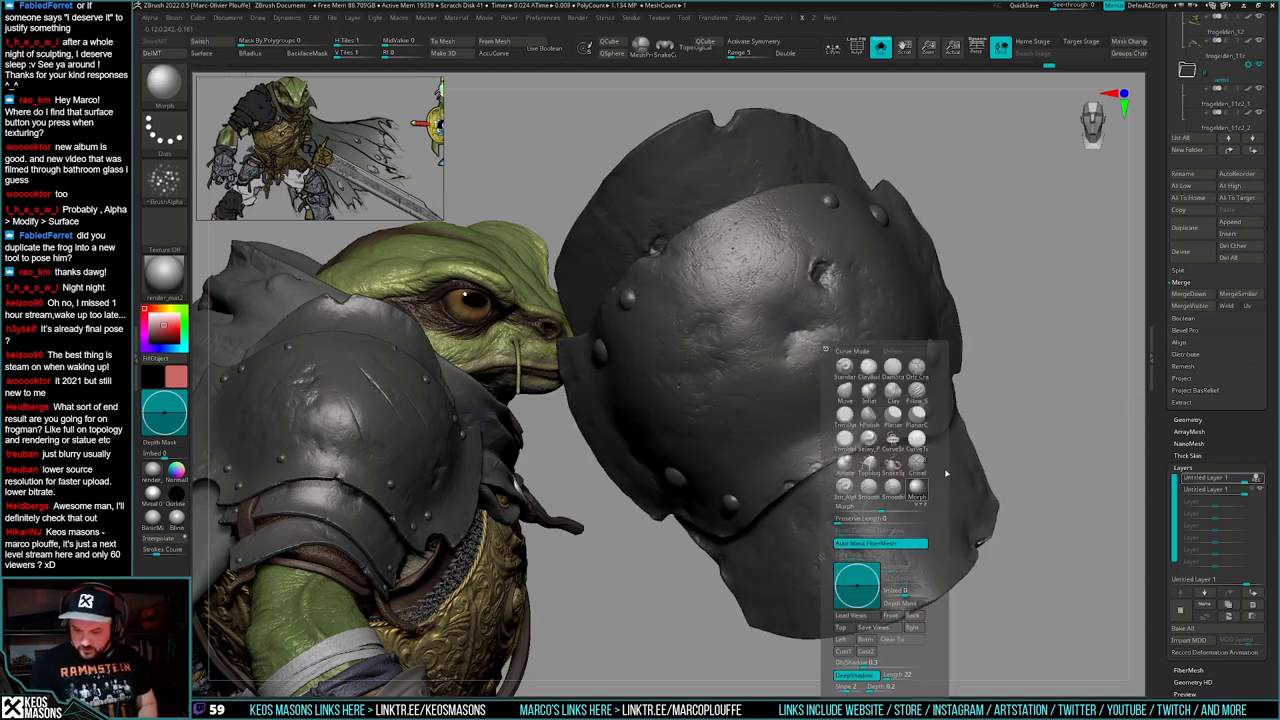
left_click(917, 488)
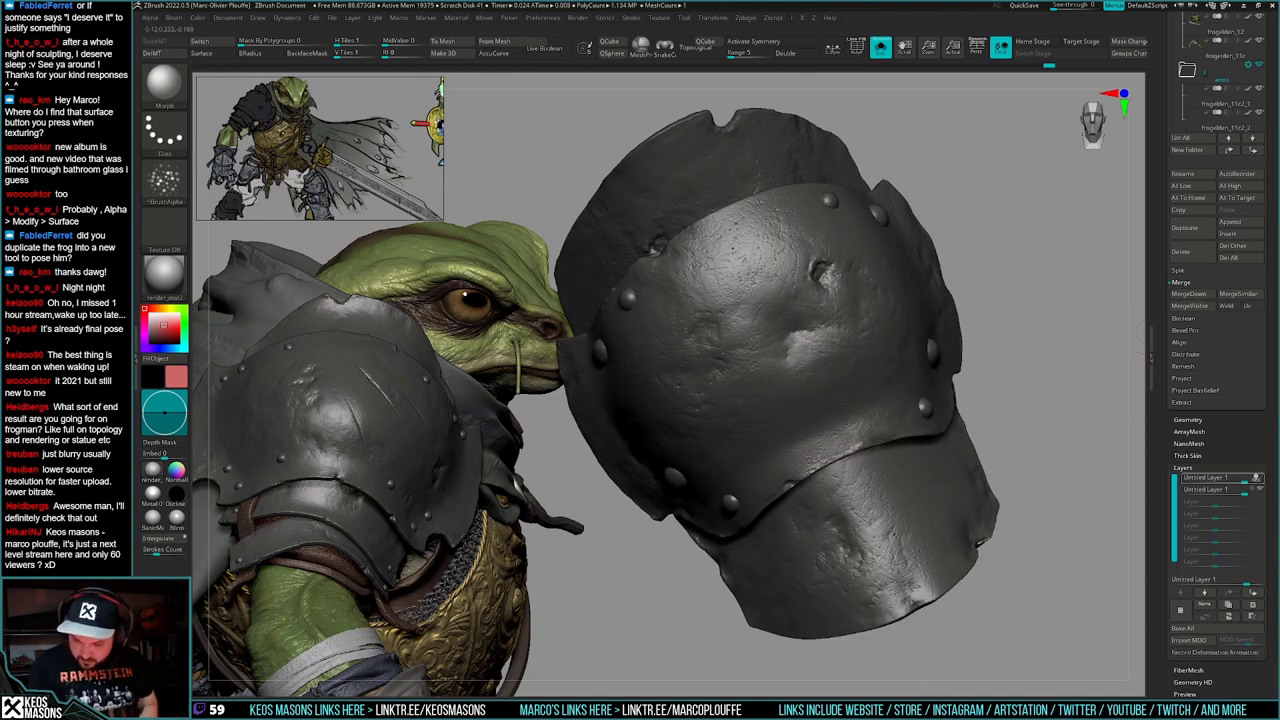
key("ctrl+z")
right_click_drag(951, 455, 955, 395, "ctrl")
mouse_move(955, 395)
right_mouse_down()
mouse_move(1037, 446)
mouse_move(1052, 434)
mouse_move(906, 474)
mouse_move(903, 487)
mouse_move(923, 486)
right_mouse_up()
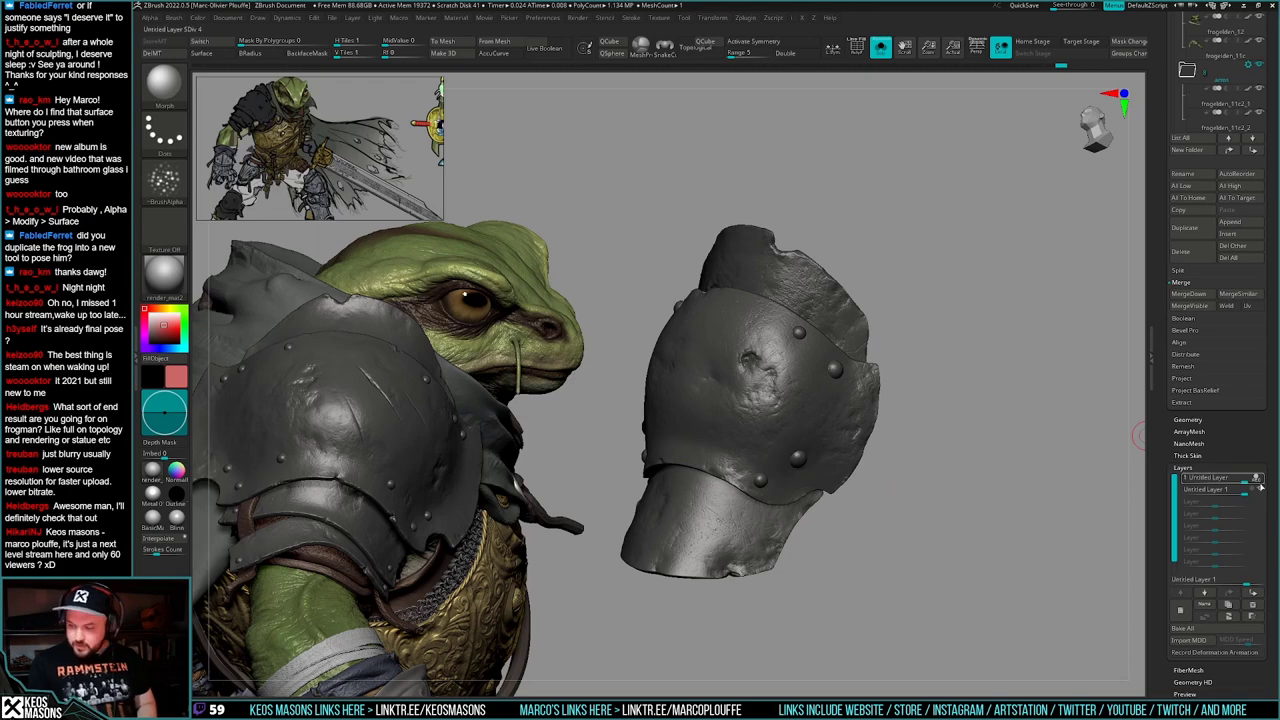
left_click(1257, 478)
left_click(153, 54)
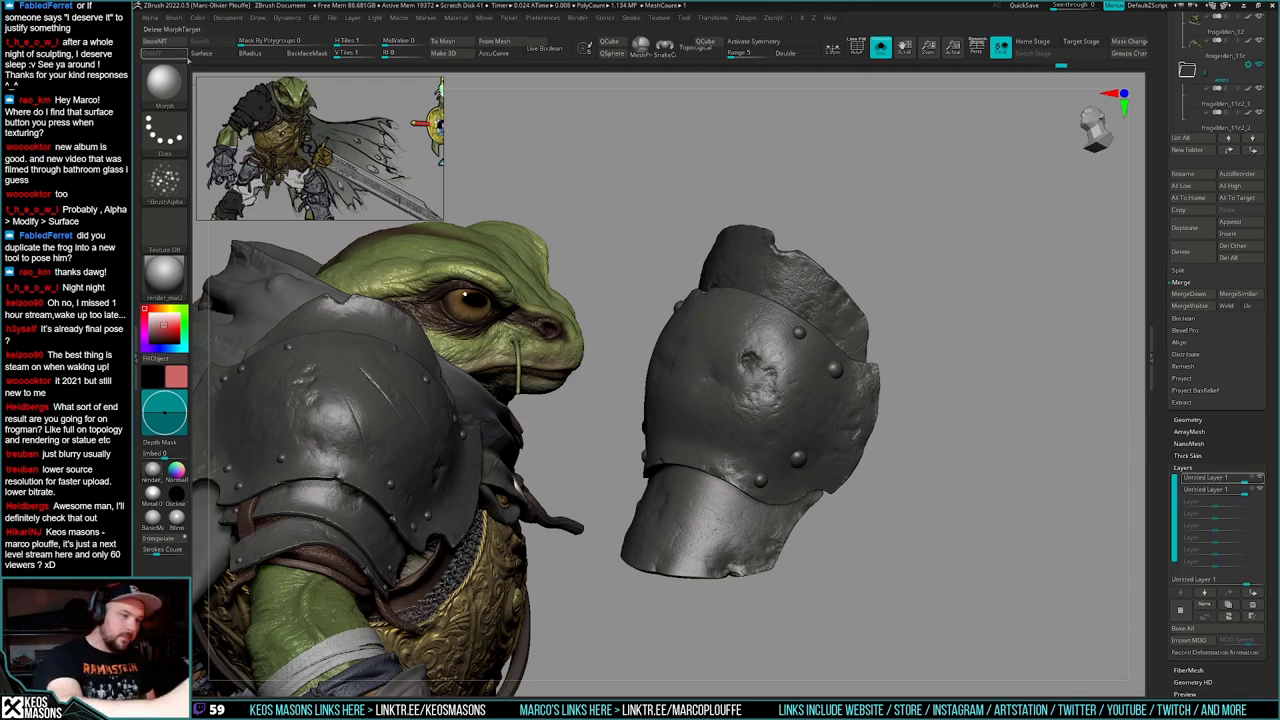
- Bring back the whole character around the armor piece and unhide the white pants
right_click(1003, 342)
right_click_drag(949, 460, 951, 399, "ctrl")
key("shift+alt+s")
right_click_drag(946, 489, 928, 515)
left_click_drag(1173, 190, 1174, 606)
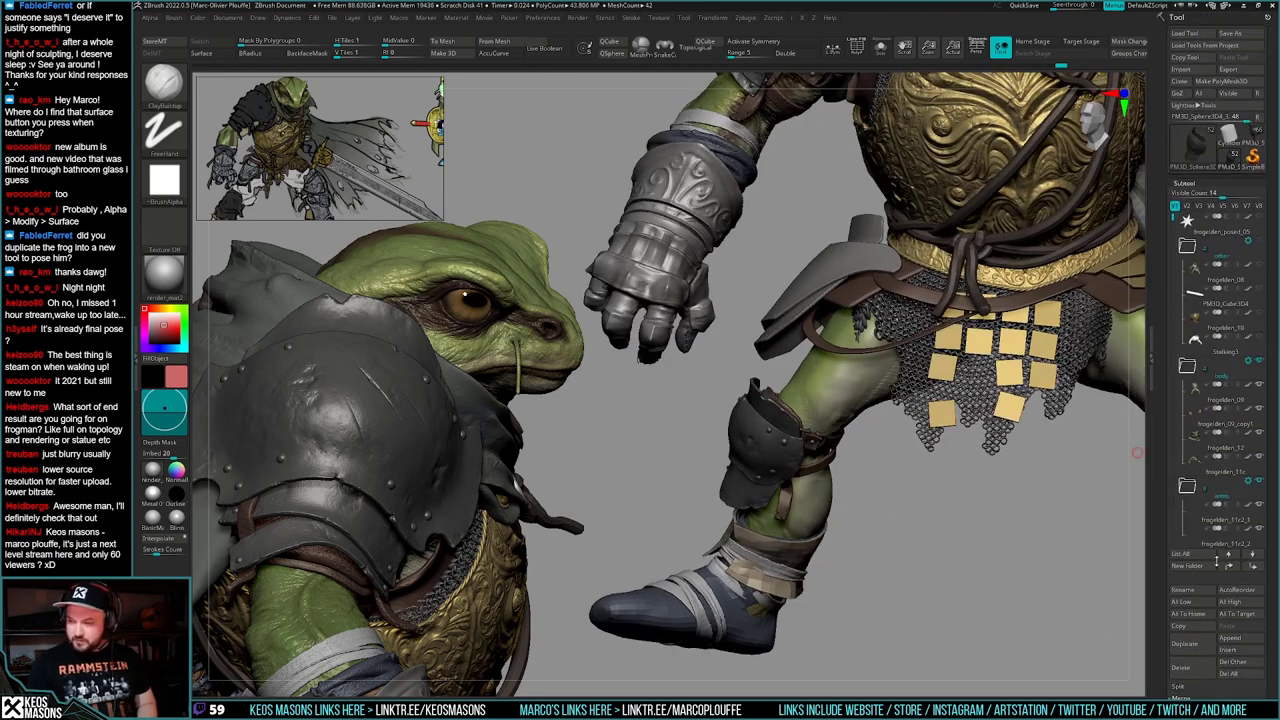
left_click_drag(1174, 217, 1174, 389)
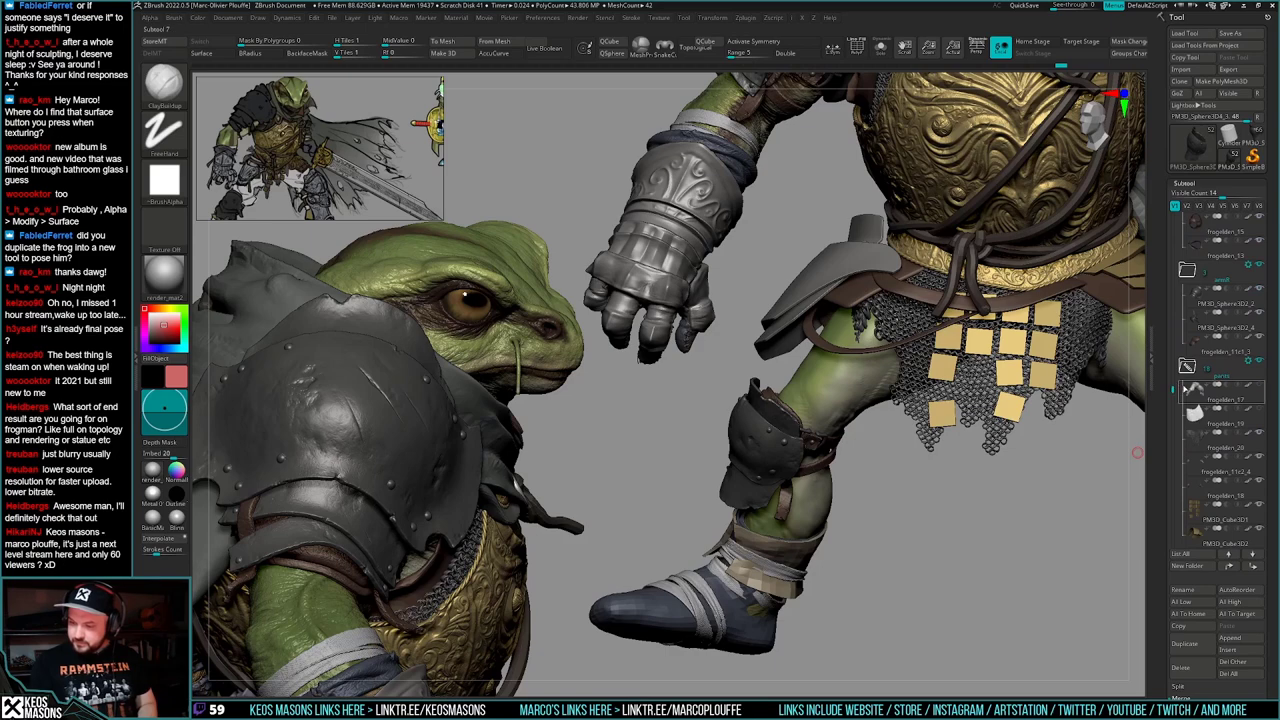
left_click(1259, 385)
mouse_move(940, 518)
right_mouse_down("ctrl")
mouse_move(918, 492)
mouse_move(863, 586)
right_mouse_up("ctrl")
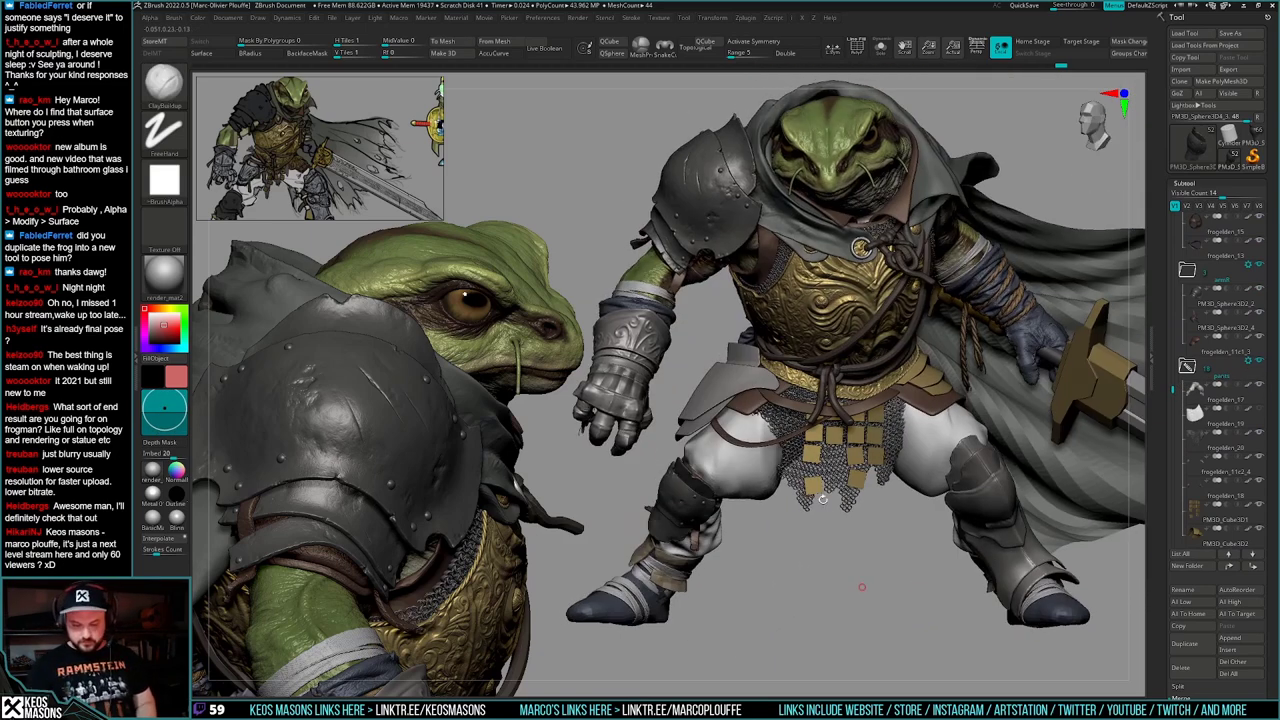
- Turn on perspective and clear the dropped reference copy of the model from the canvas
right_click_drag(838, 518, 823, 535)
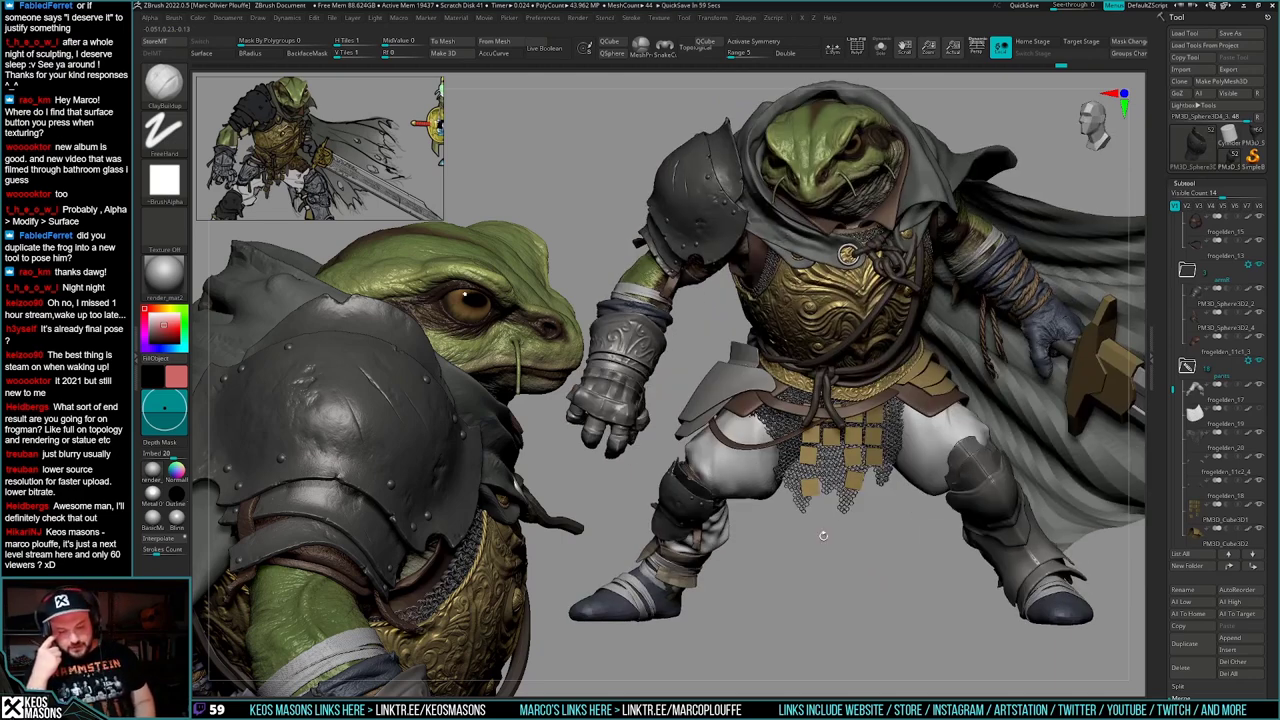
left_click_drag(823, 536, 901, 497)
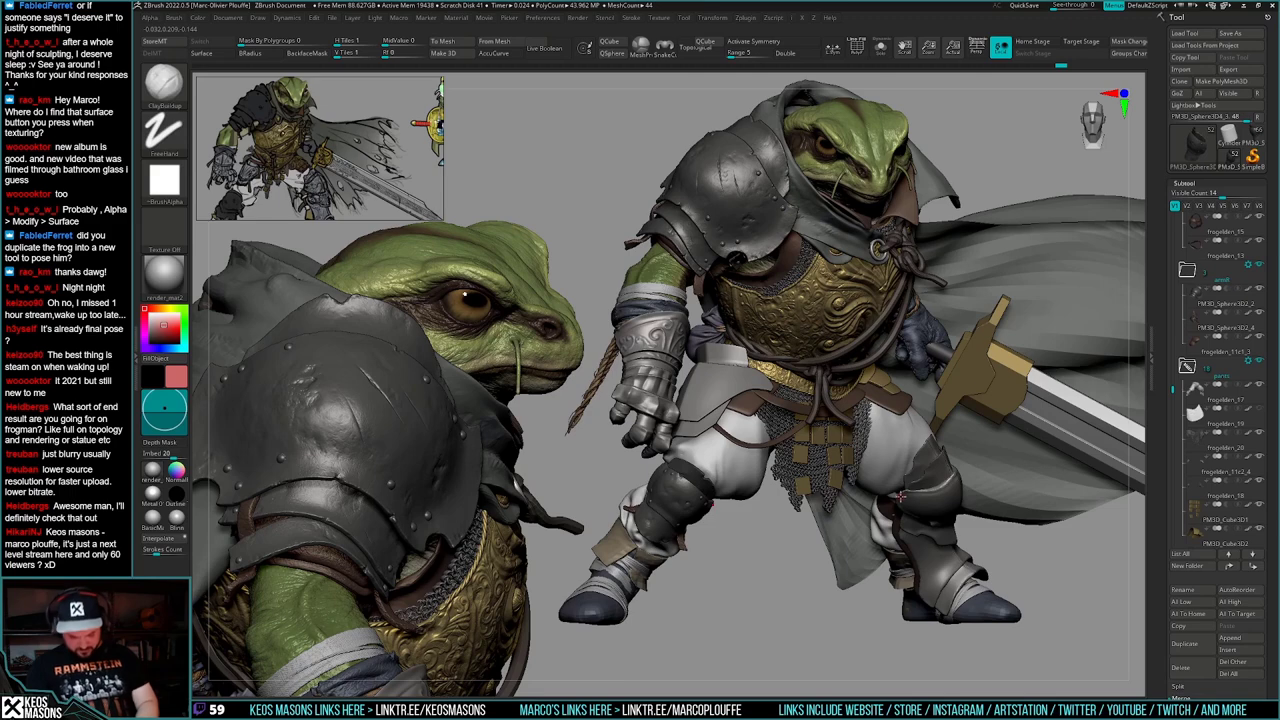
key("p")
key("ctrl+n")
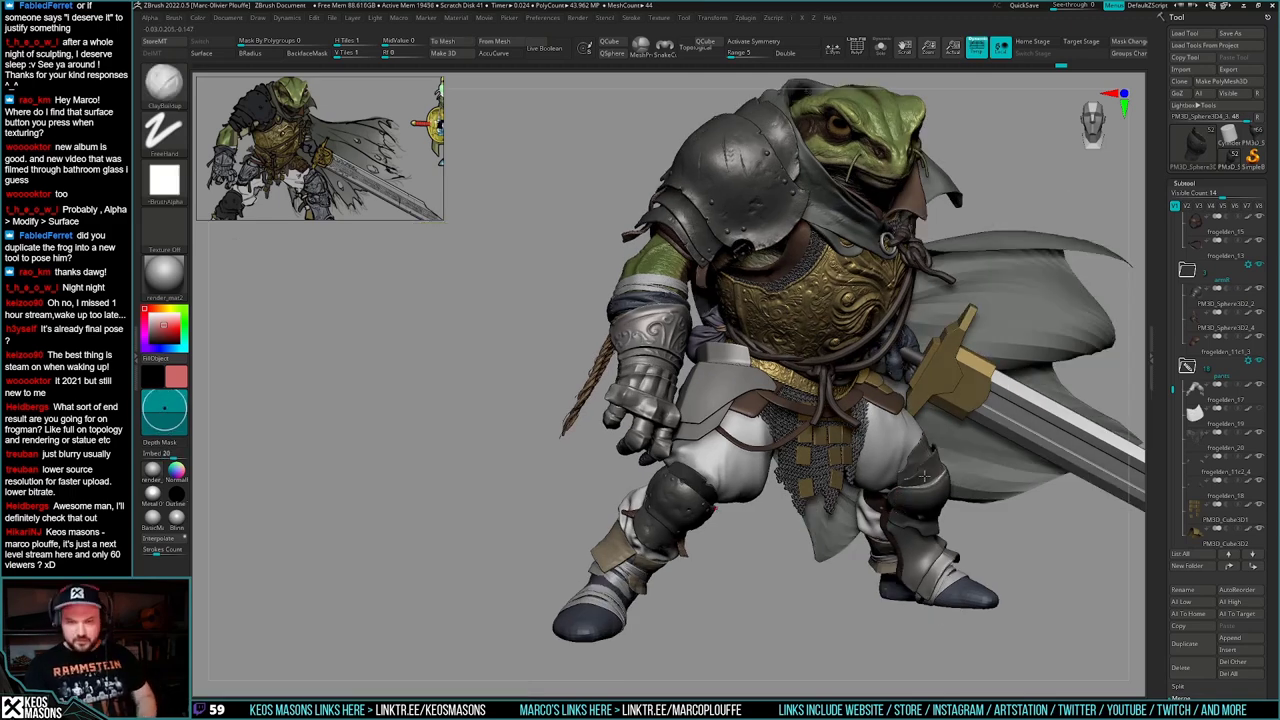
right_click_drag(933, 471, 882, 510, "alt")
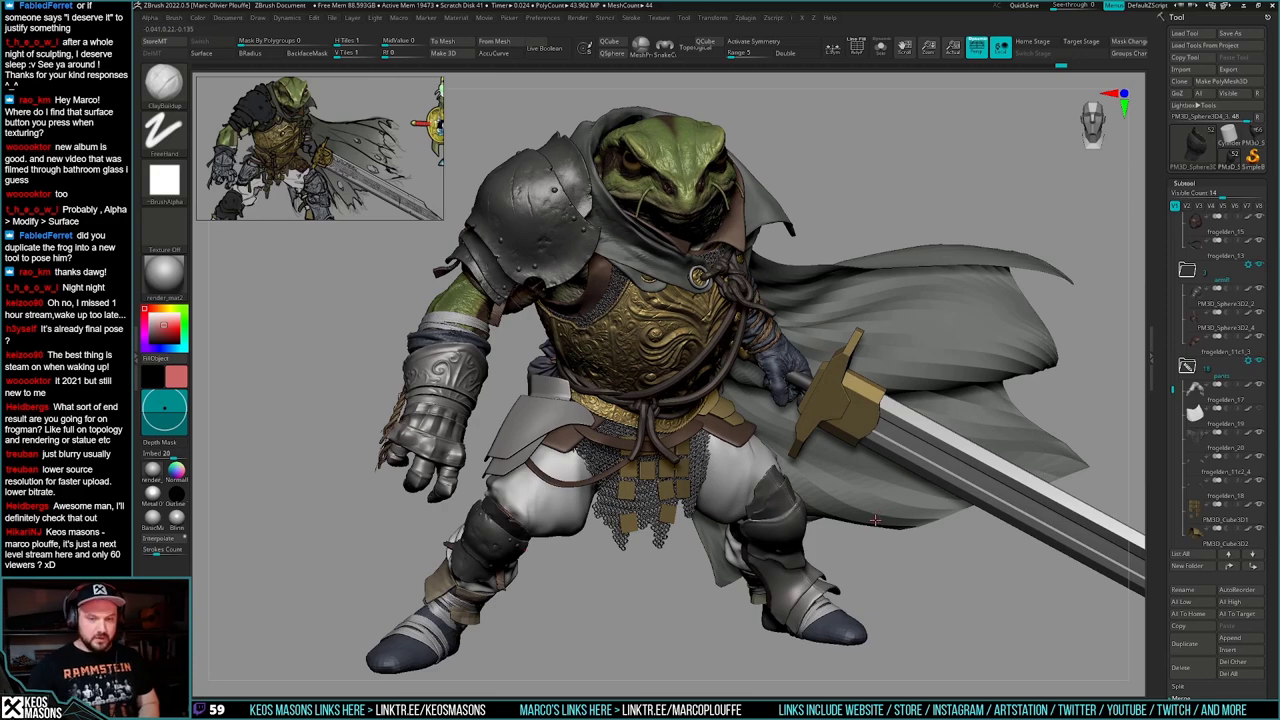
- Save the tool as frogelden_posed_05.ztl, replacing the existing file
key("ctrl+shift+t")
left_click(943, 556)
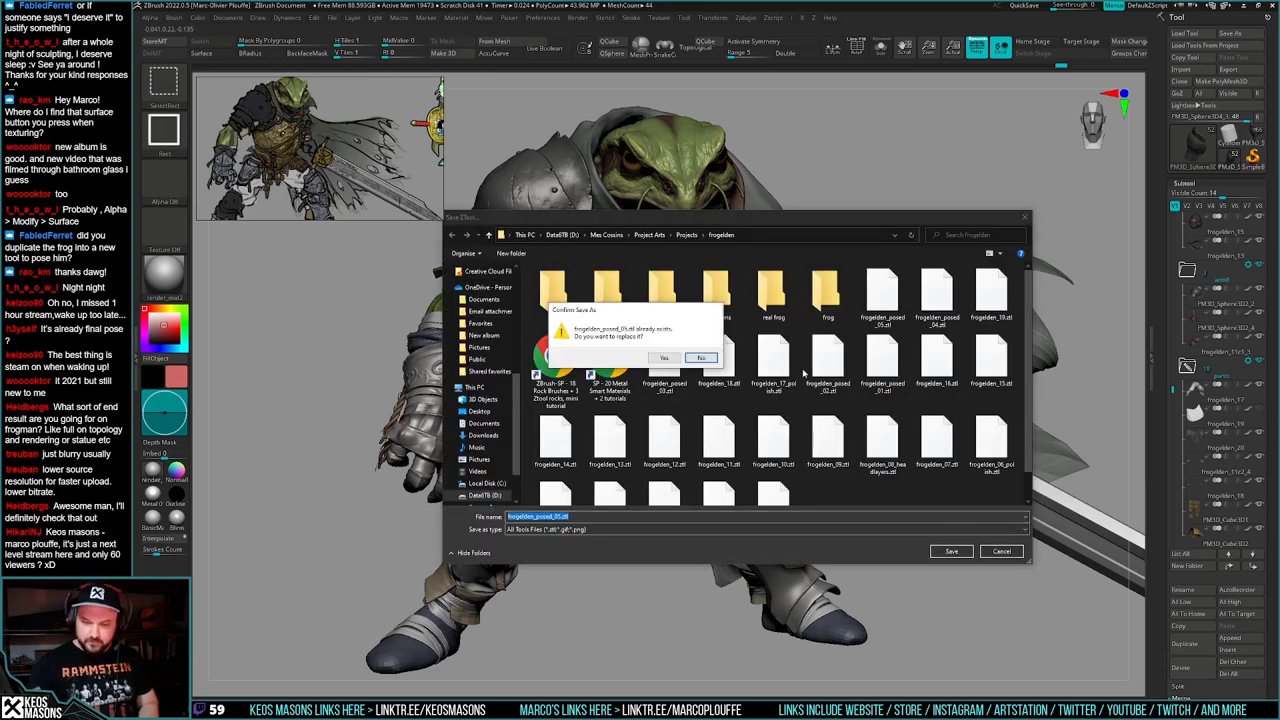
left_click(666, 359)
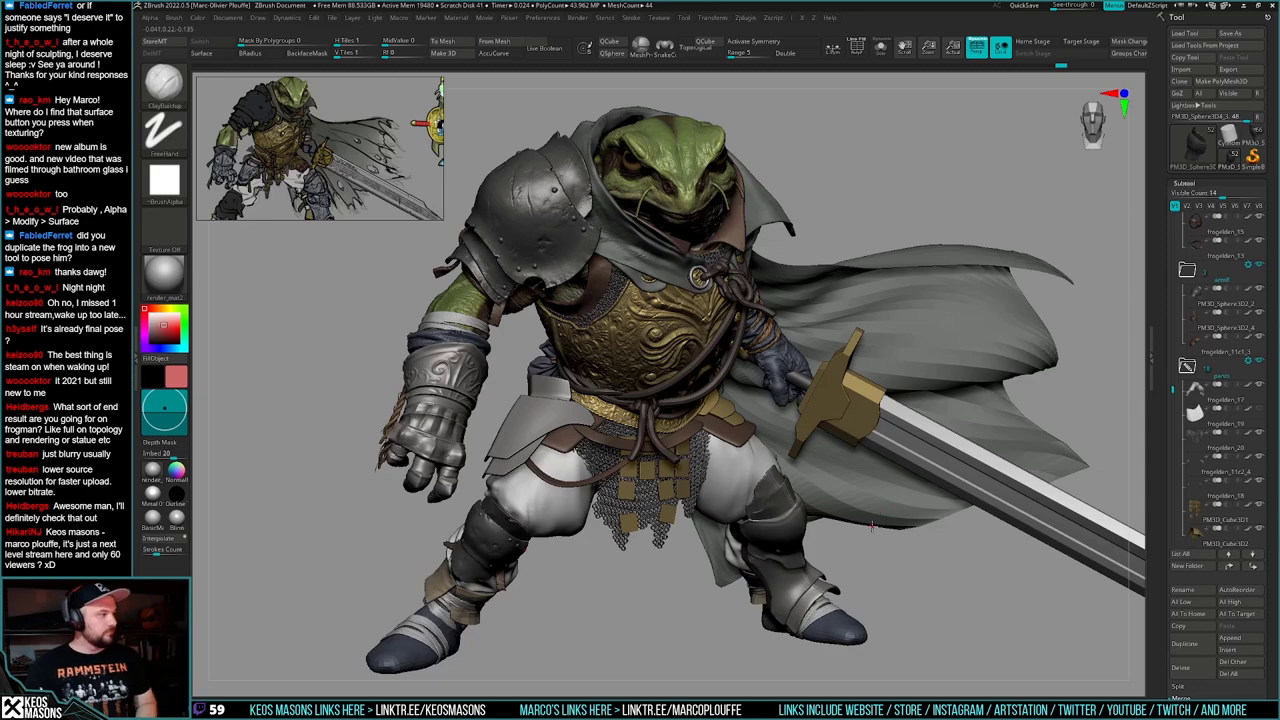
mouse_move(890, 478)
right_mouse_down()
mouse_move(878, 492)
mouse_move(894, 490)
mouse_move(866, 482)
mouse_move(878, 512)
right_mouse_up()
mouse_move(878, 512)
right_mouse_down("ctrl")
mouse_move(880, 488)
mouse_move(875, 519)
right_mouse_up("ctrl")
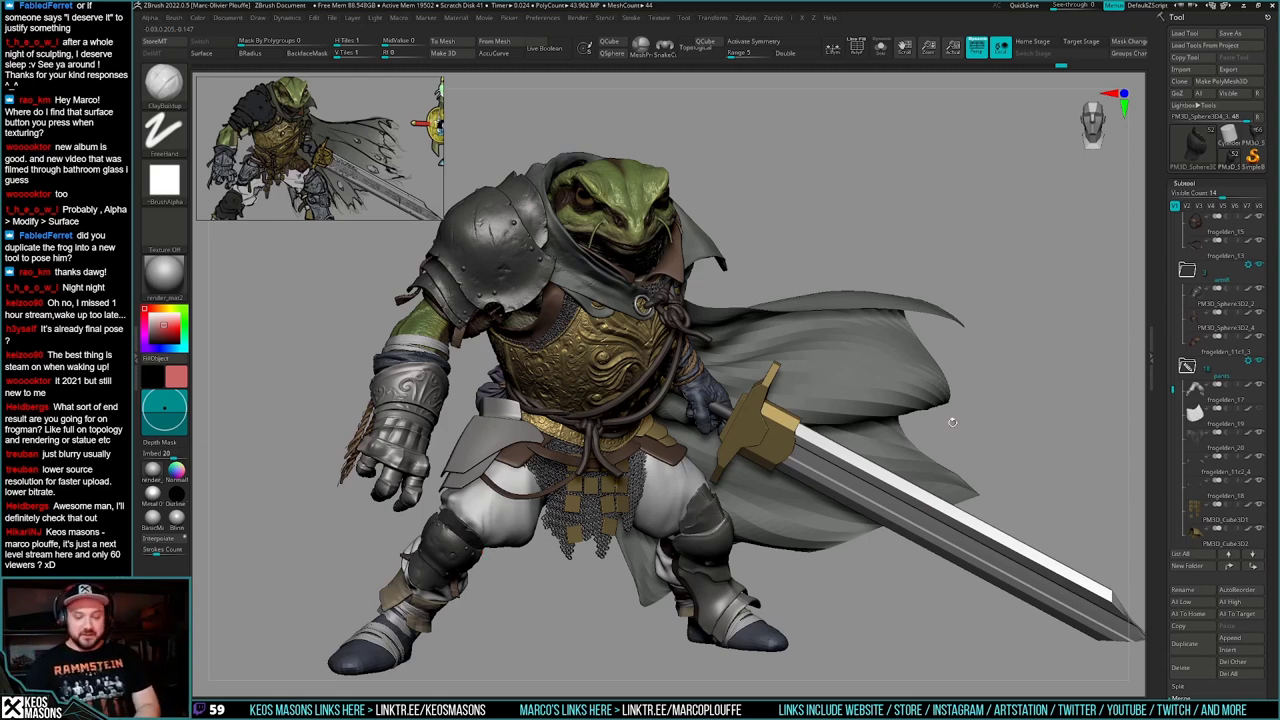
mouse_move(926, 468)
right_mouse_down()
mouse_move(966, 472)
mouse_move(929, 468)
right_mouse_up()
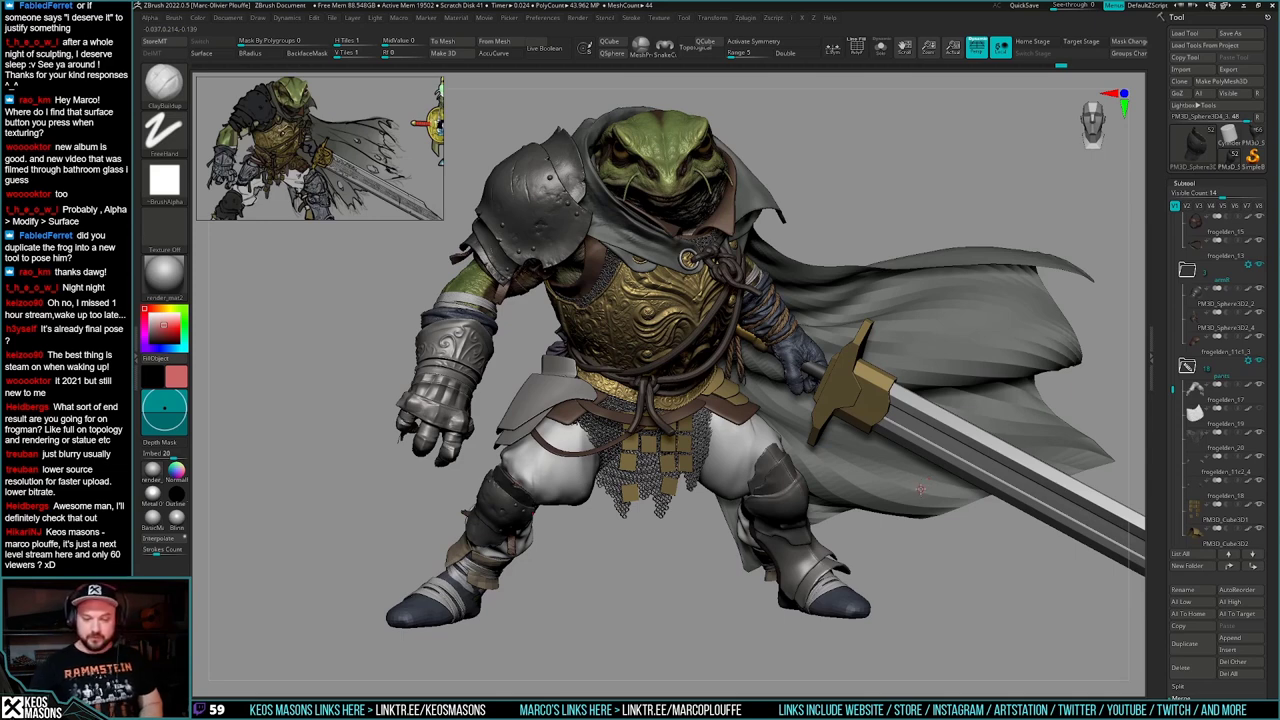
right_click_drag(923, 488, 927, 485)
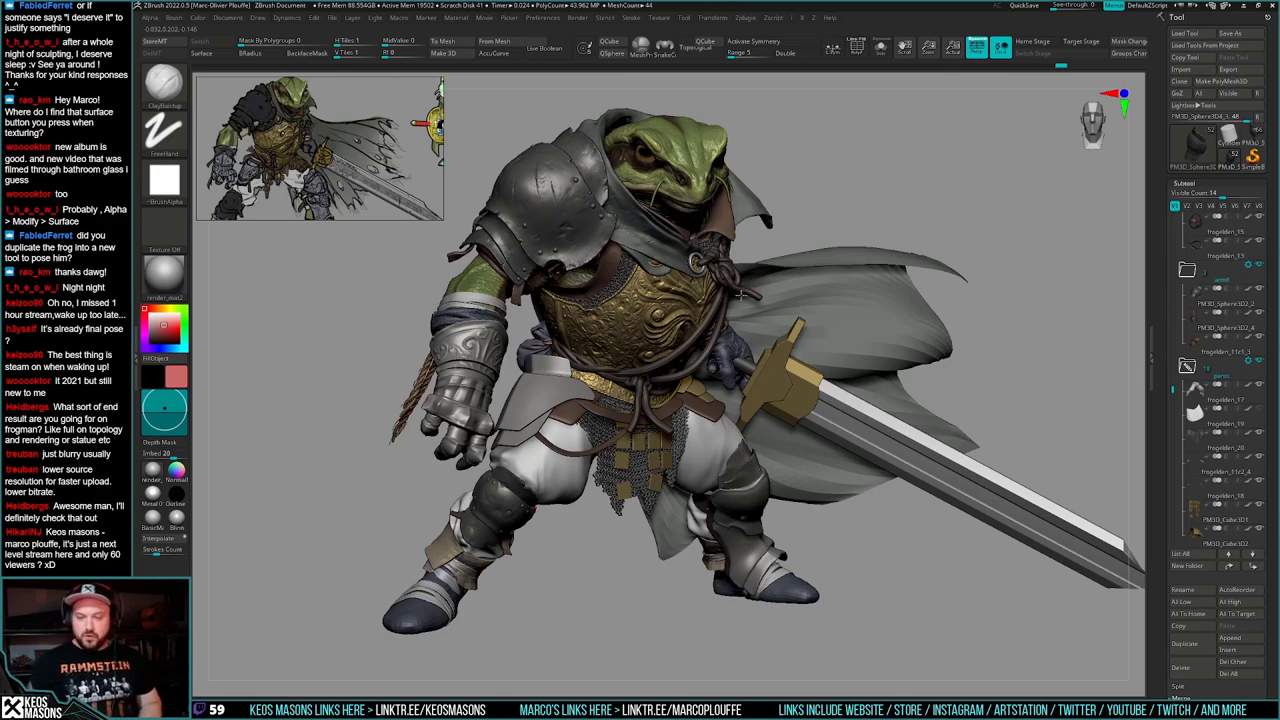
left_click_drag(907, 499, 872, 510)
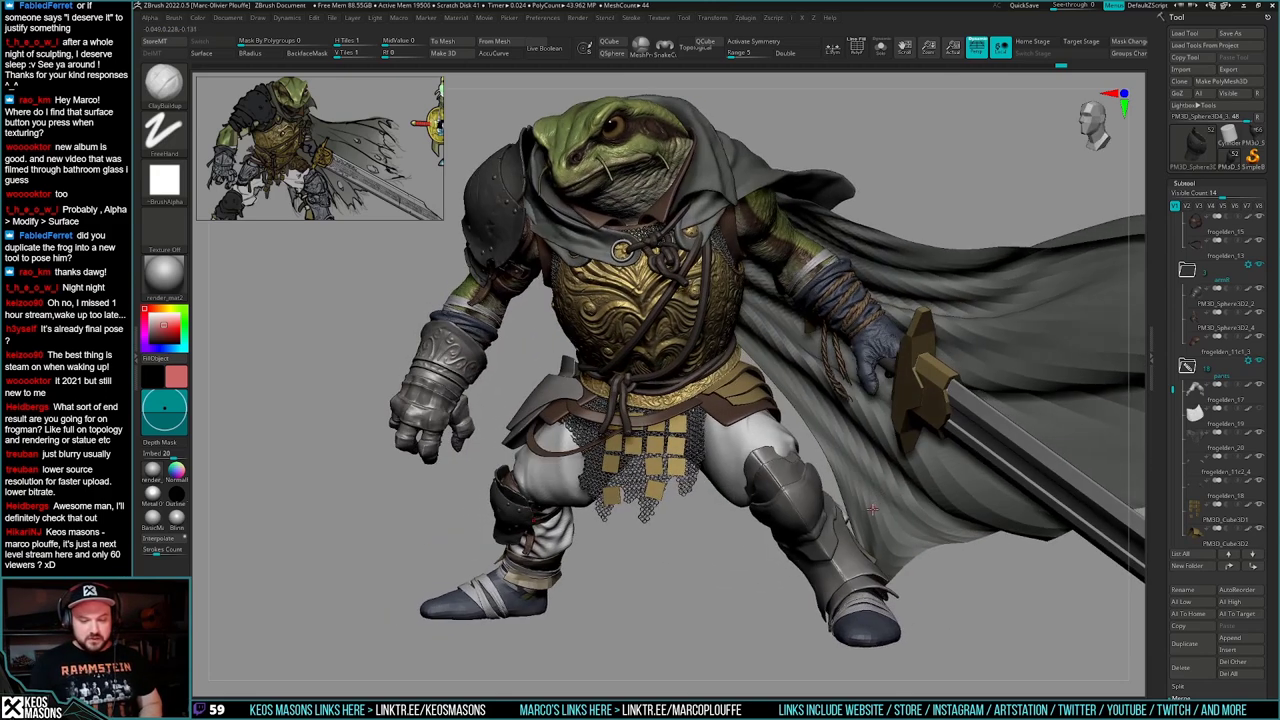
- Select the glove on the sword hand, isolate it, drop a snapshot of it beside the model, and show the full character again
left_click(889, 318, "alt")
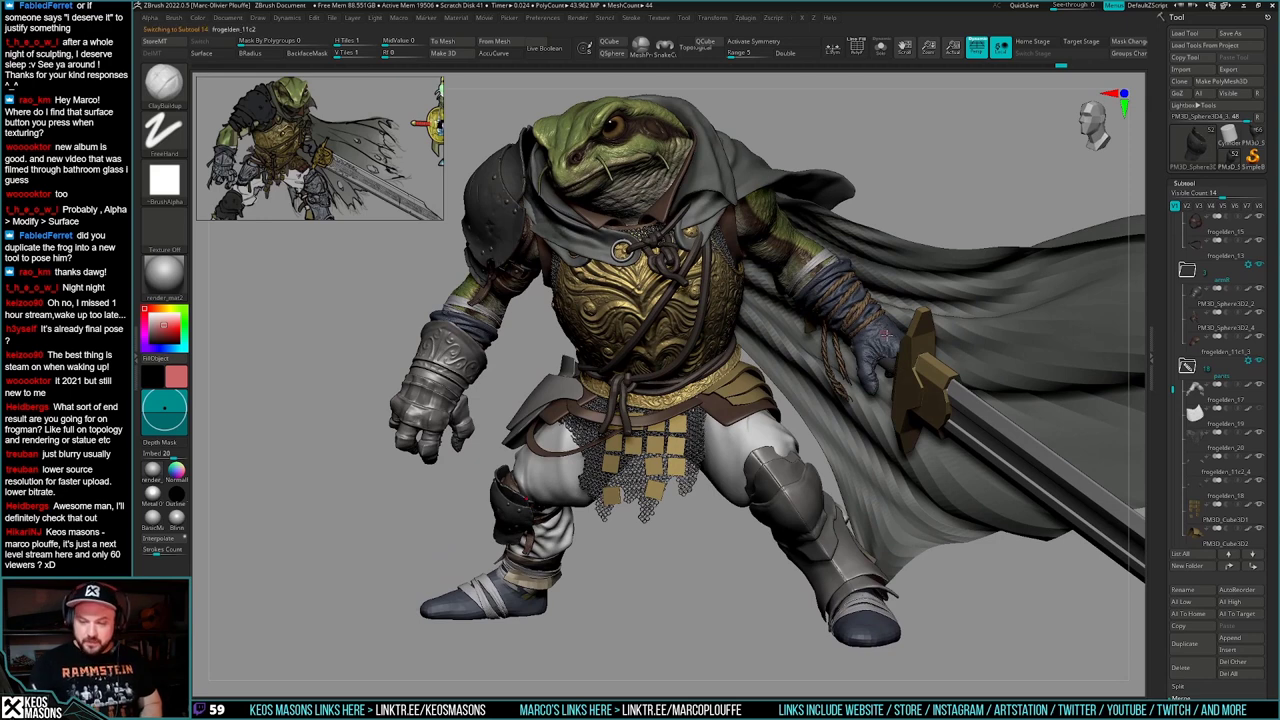
left_click_drag(858, 510, 717, 371)
left_click_drag(585, 560, 1065, 580)
key("shift+s")
key("alt+s")
right_click_drag(901, 512, 605, 498, "ctrl")
- Hide the sword and the cape, and make frogelden_15 the active subtool
mouse_move(1174, 314)
left_mouse_down()
mouse_move(1174, 220)
mouse_move(1174, 307)
left_mouse_up()
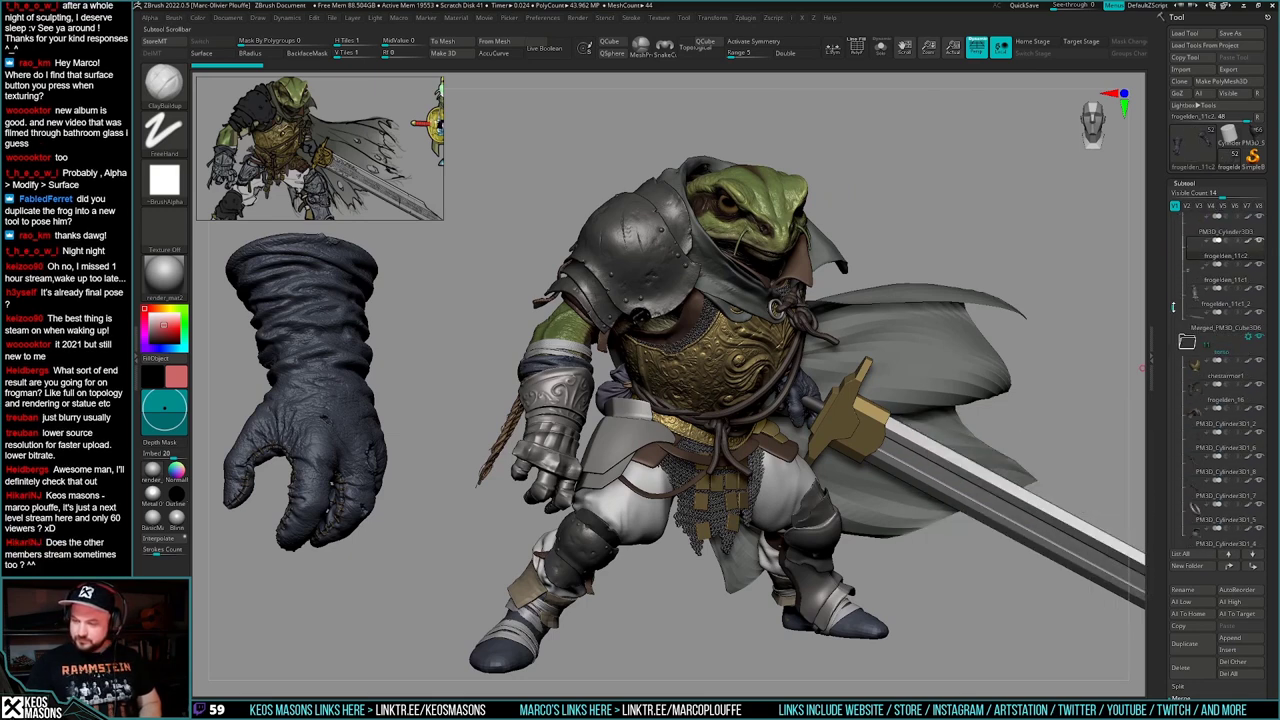
left_click(1262, 266)
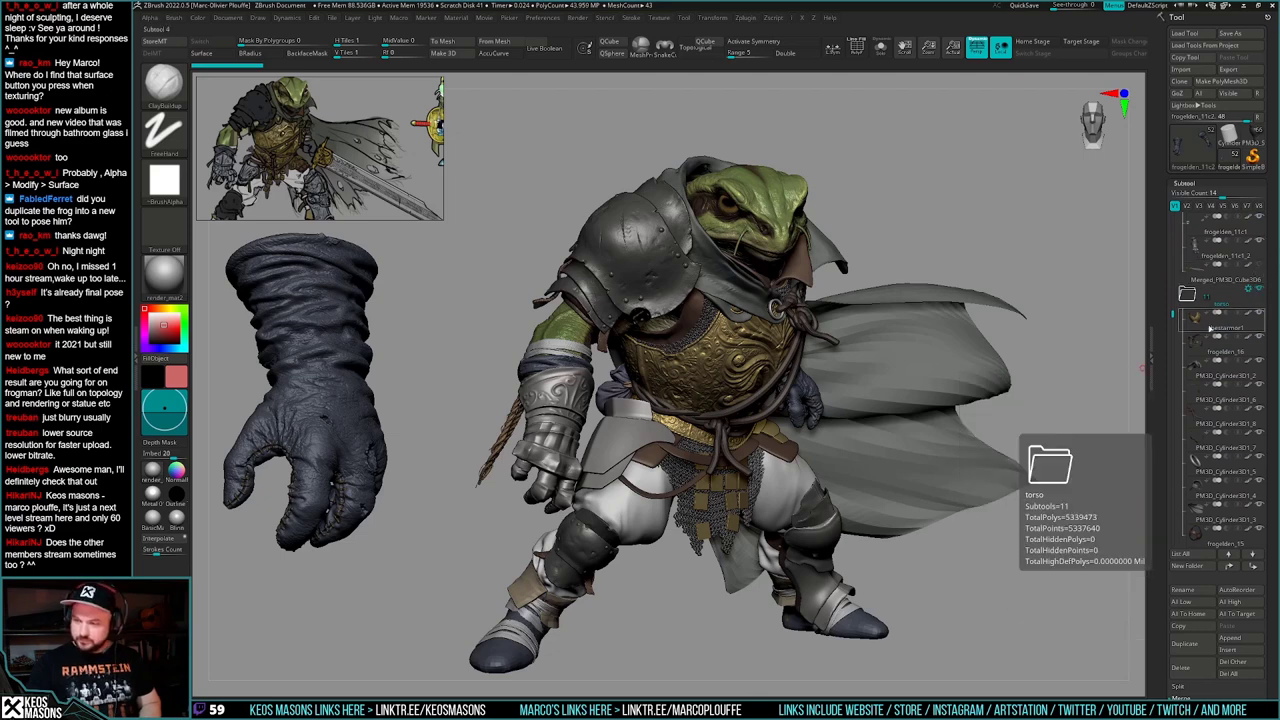
left_click_drag(1174, 318, 1174, 360)
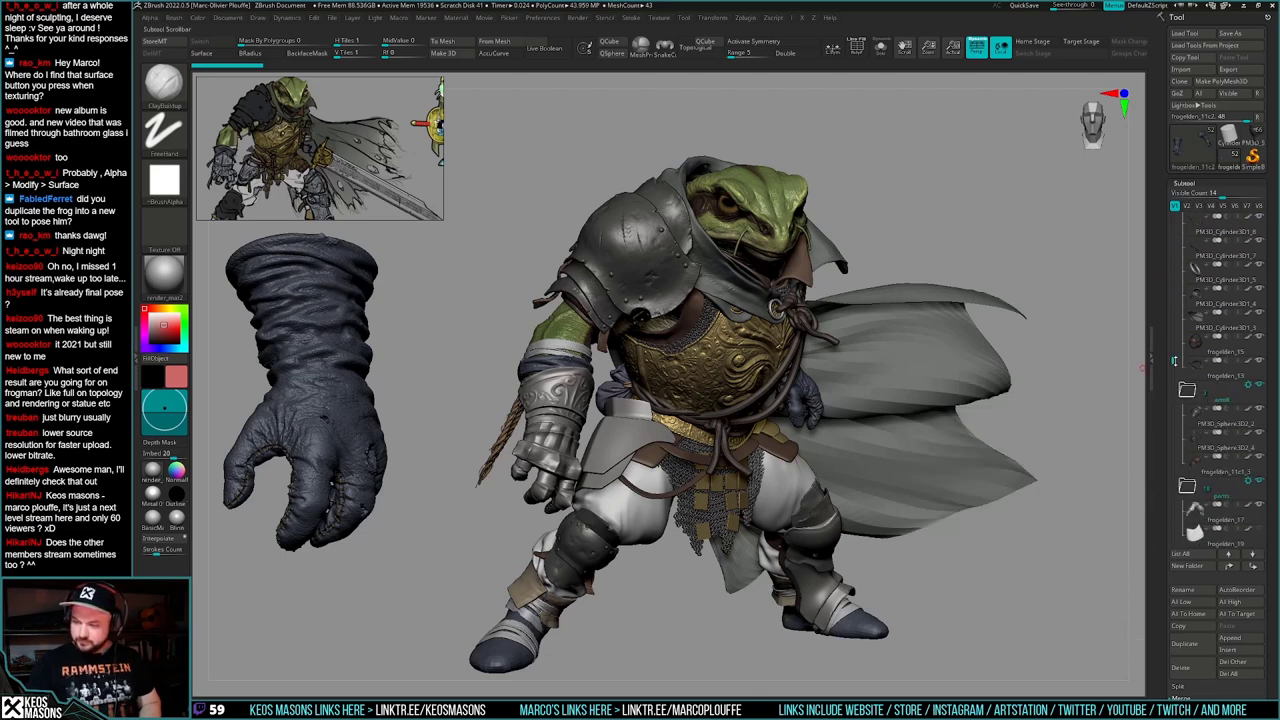
left_click(935, 437, "alt")
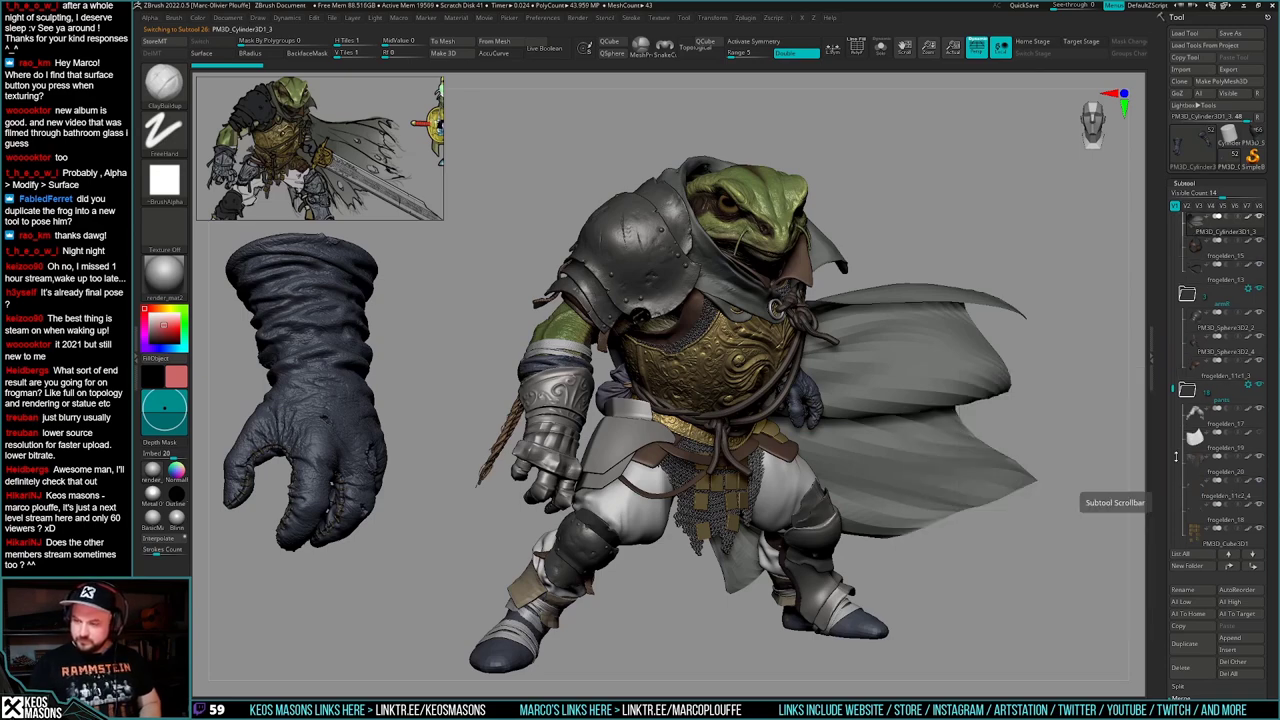
left_click(1259, 217)
left_click(1236, 254)
left_click_drag(948, 549, 987, 512, "alt")
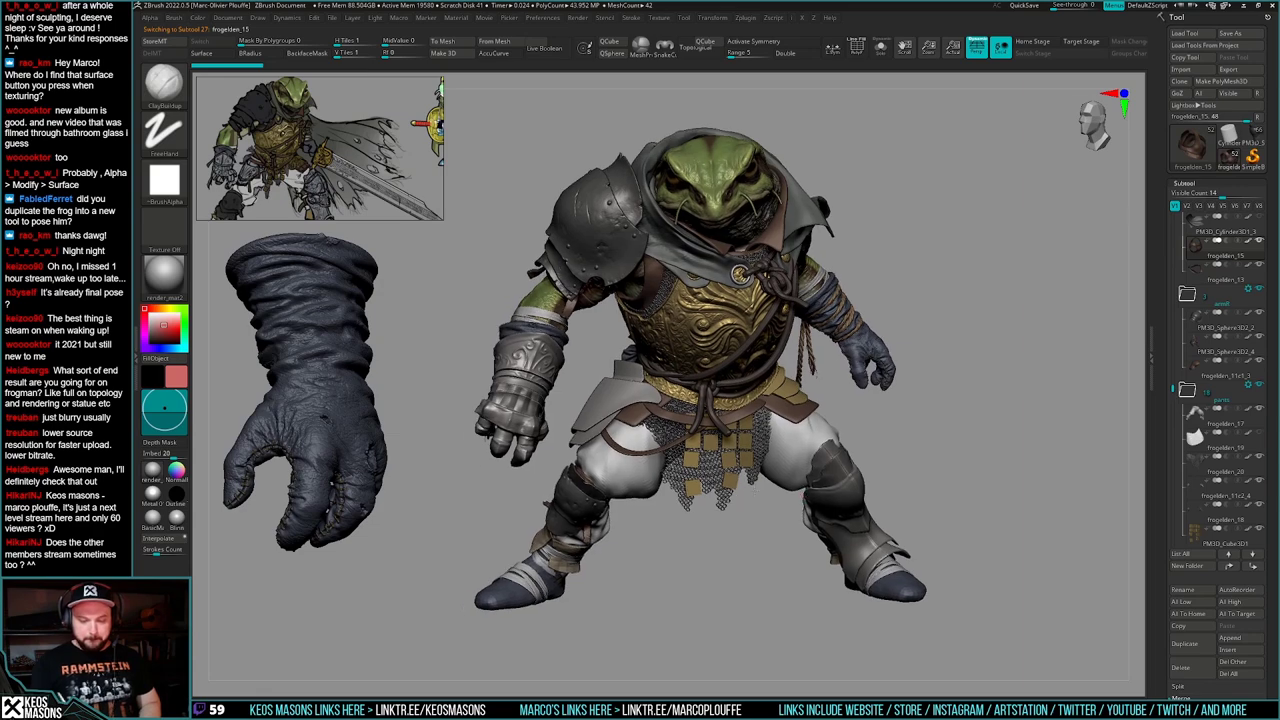
- Select the boots (frogelden_18), isolate them, and split the two feet into separate subtools
mouse_move(700, 500)
right_mouse_down()
mouse_move(761, 500)
mouse_move(755, 440)
right_mouse_up()
mouse_move(755, 440)
right_mouse_down("ctrl")
mouse_move(750, 500)
mouse_move(700, 640)
mouse_move(684, 495)
mouse_move(714, 597)
mouse_move(743, 583)
mouse_move(746, 560)
mouse_move(697, 609)
mouse_move(714, 619)
mouse_move(748, 603)
mouse_move(728, 609)
mouse_move(707, 580)
mouse_move(725, 608)
right_mouse_up("ctrl")
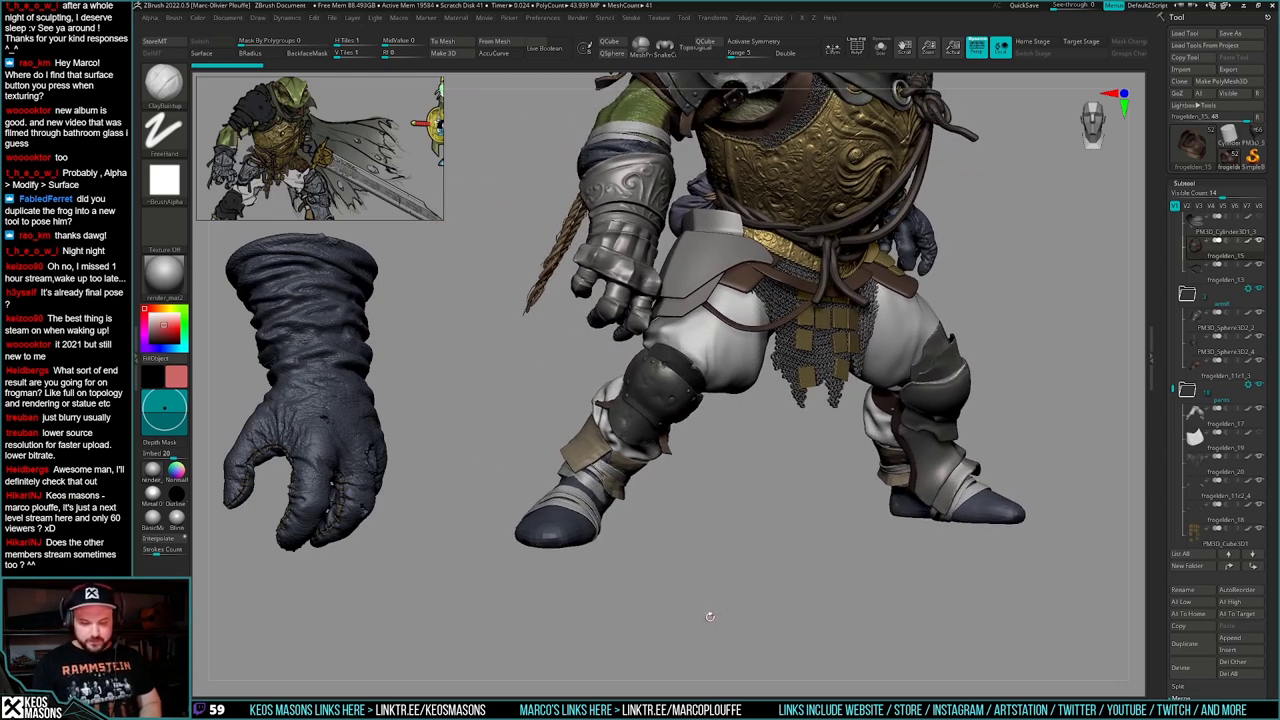
right_click_drag(710, 617, 838, 532)
left_click(637, 524, "alt")
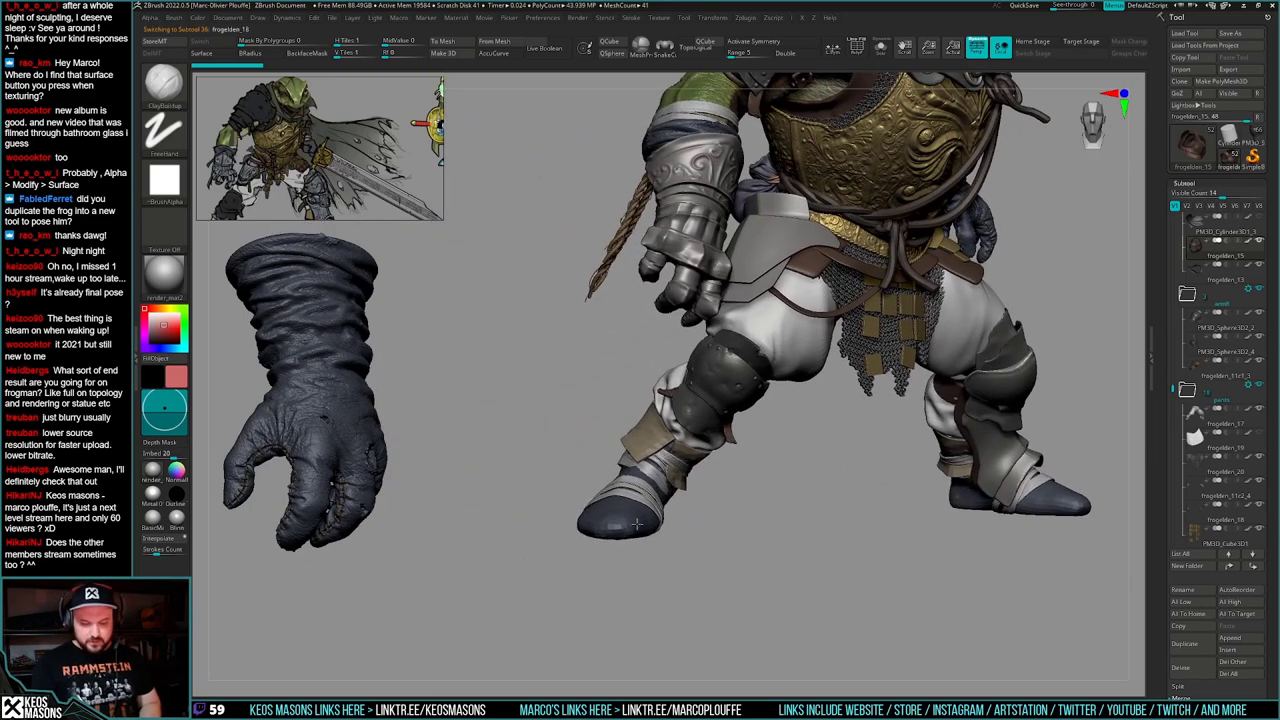
key("alt+s")
mouse_move(757, 588)
right_mouse_down("ctrl")
mouse_move(780, 568)
mouse_move(730, 568)
mouse_move(701, 590)
right_mouse_up("ctrl")
key("shift+f")
key("shift+f")
left_click_drag(1069, 391, 781, 569, "ctrl+alt+shift")
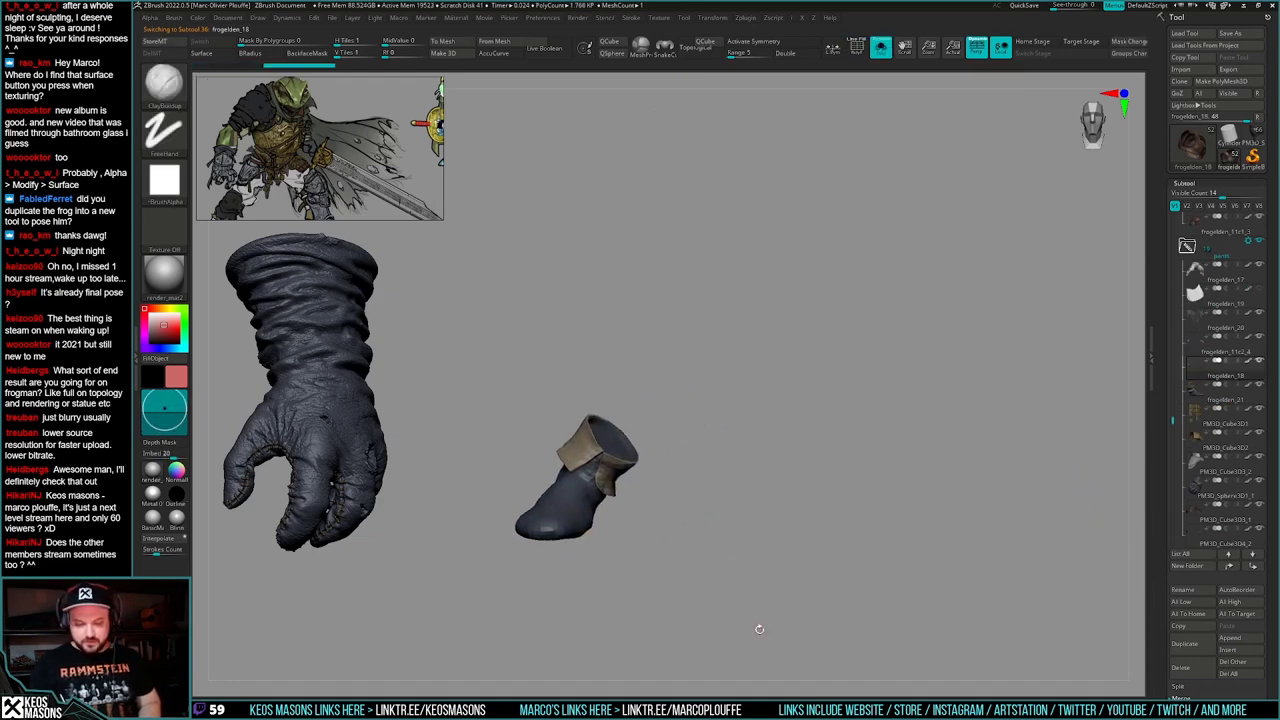
key("ctrl+shift+s")
left_click(759, 632)
- Check the split-off boot frogelden_21, reselect frogelden_18, and show the full character again
left_click(1197, 391)
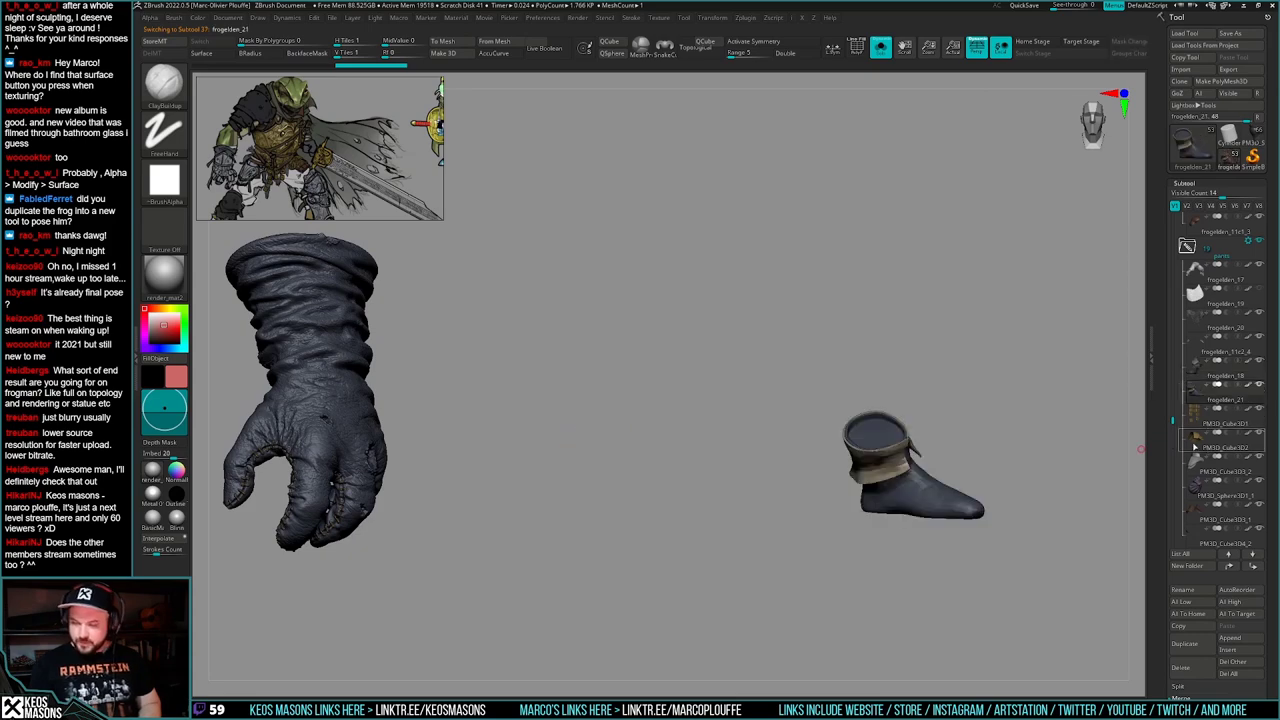
key("ctrl+f")
left_click(1214, 368)
key("alt+s")
right_click_drag(836, 537, 776, 591)
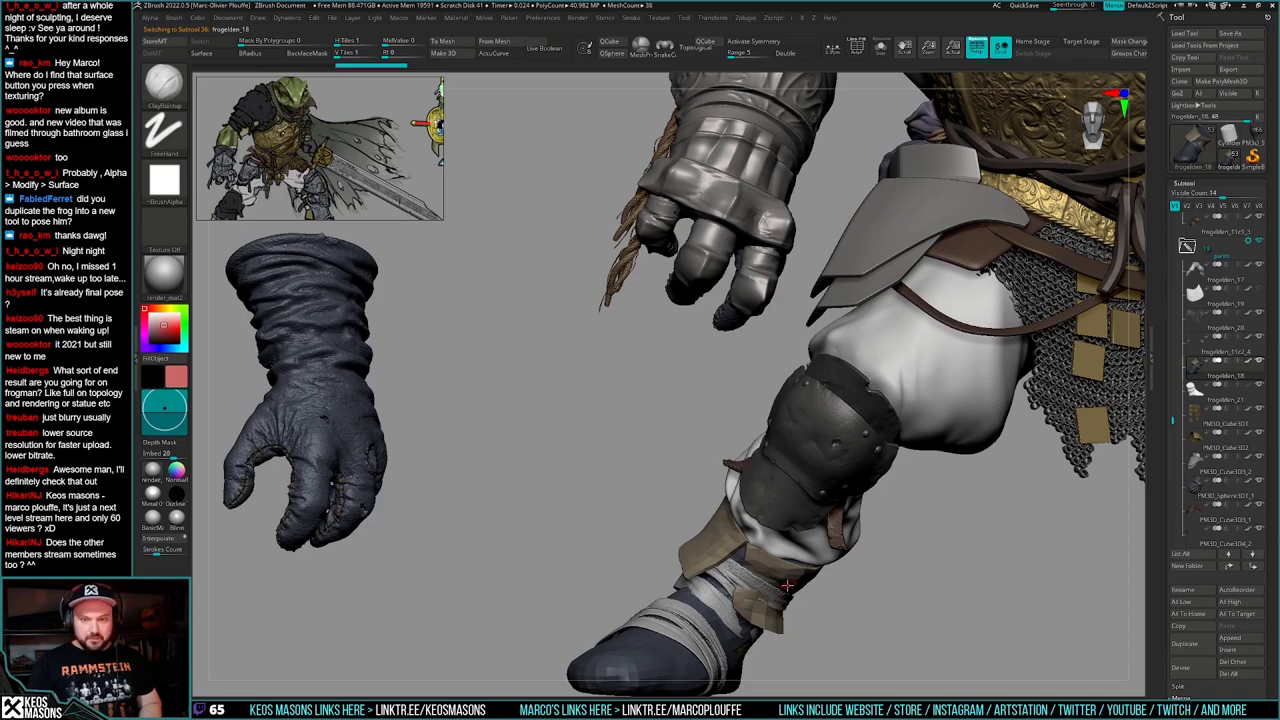
- Pick the Move brush and make frogelden_11c2_4 the active subtool while framing the wrapped foot
mouse_move(787, 585)
right_mouse_down()
mouse_move(741, 602)
mouse_move(739, 546)
mouse_move(798, 662)
right_mouse_up()
mouse_move(798, 662)
right_mouse_down("alt")
mouse_move(762, 601)
mouse_move(772, 596)
right_mouse_up("alt")
key("space")
left_click(735, 393)
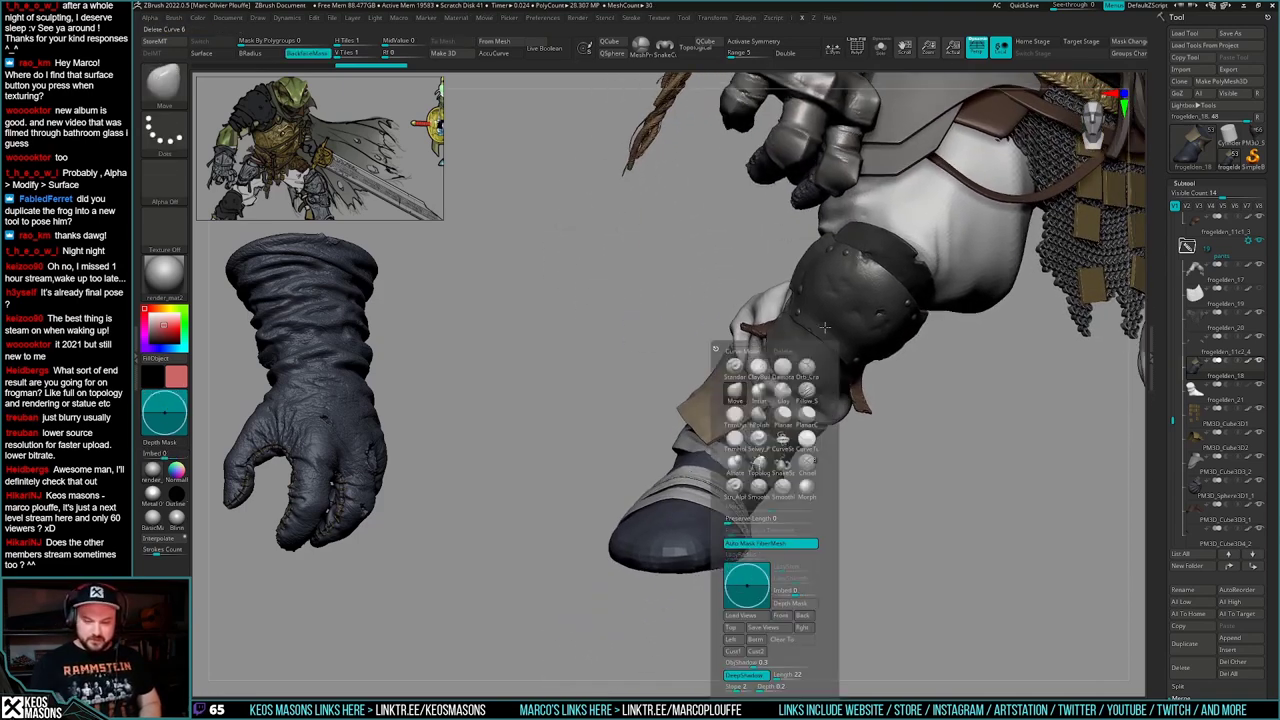
right_click_drag(682, 550, 758, 545, "alt")
right_click(758, 543)
key("space")
key("b")
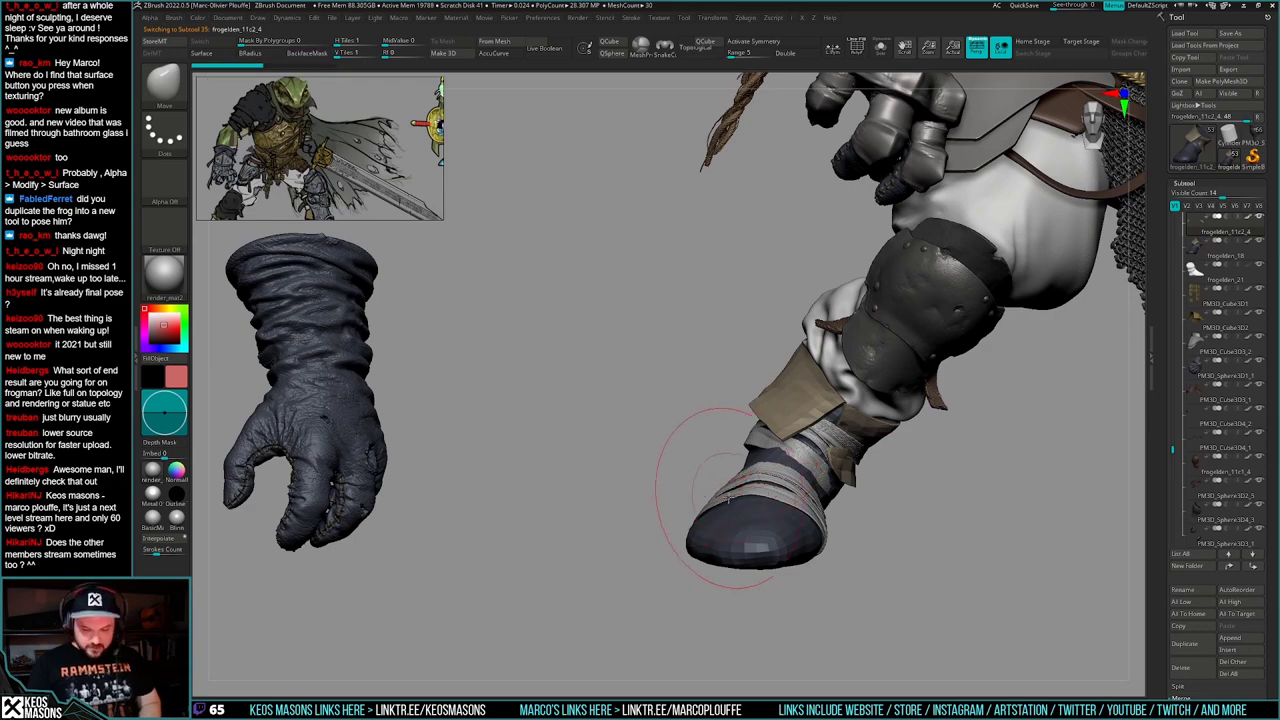
right_click_drag(729, 489, 802, 486)
right_click(782, 543)
- Select the boot frogelden_18 under the wraps, isolate it, and check its polygroups
left_click(802, 486, "alt")
key("alt+s")
right_click_drag(943, 514, 871, 570)
key("shift+f")
key("shift+f")
key("shift+f")
right_click_drag(871, 437, 868, 500, "ctrl")
key("shift+f")
mouse_move(868, 560)
right_mouse_down()
mouse_move(829, 463)
mouse_move(821, 520)
mouse_move(850, 500)
mouse_move(833, 503)
right_mouse_up()
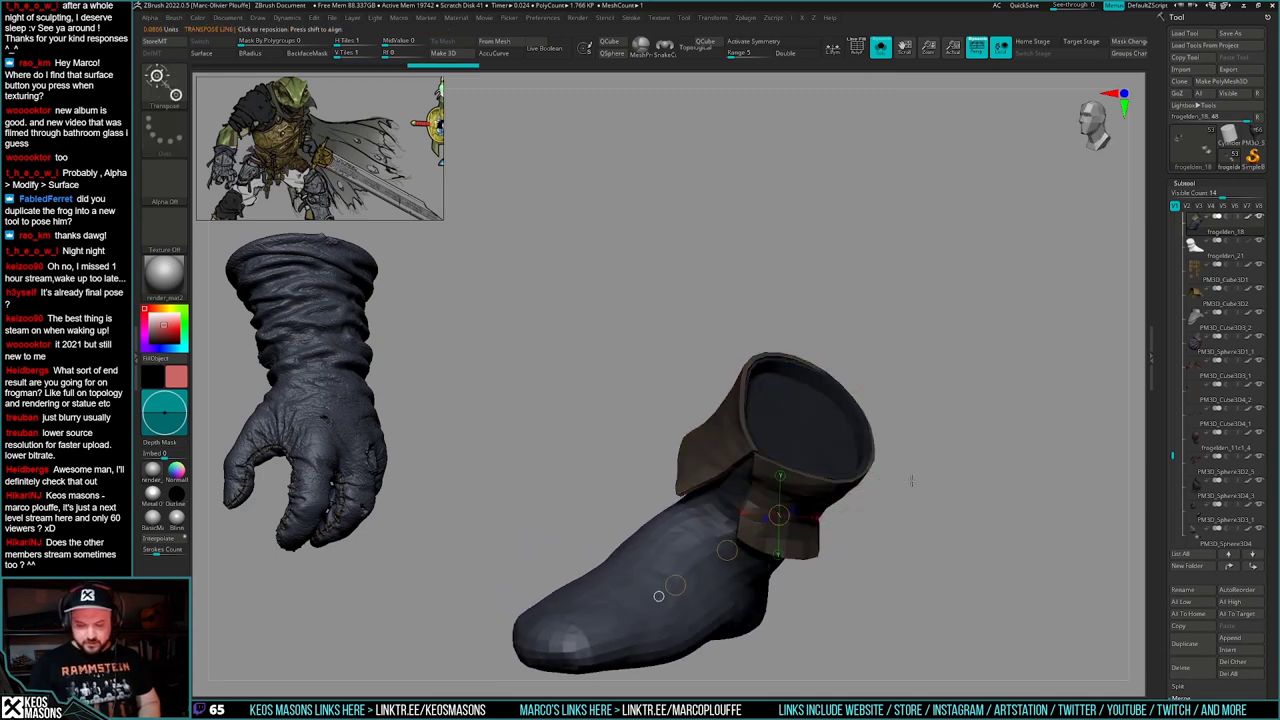
- Mask the shoe body and split the folded cuff off the boot as its own subtool
left_click_drag(761, 458, 685, 563, "ctrl")
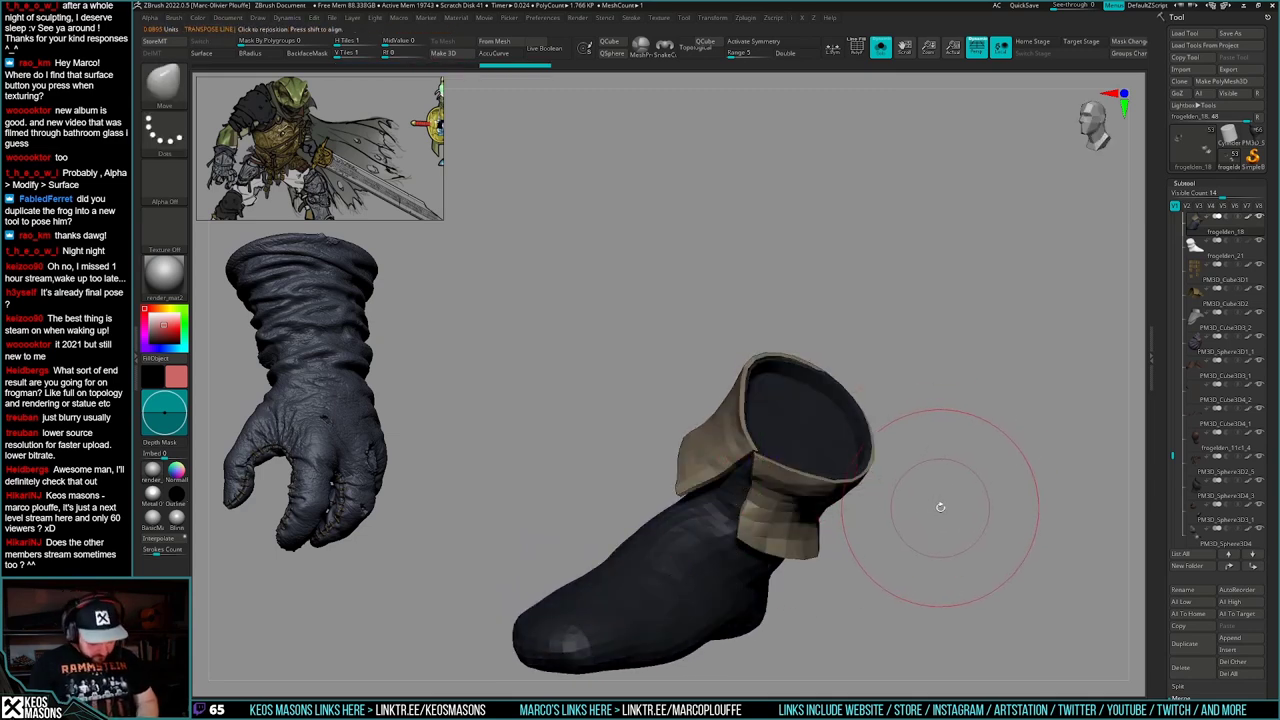
key("ctrl+shift+h")
left_click_drag(898, 358, 976, 522, "ctrl")
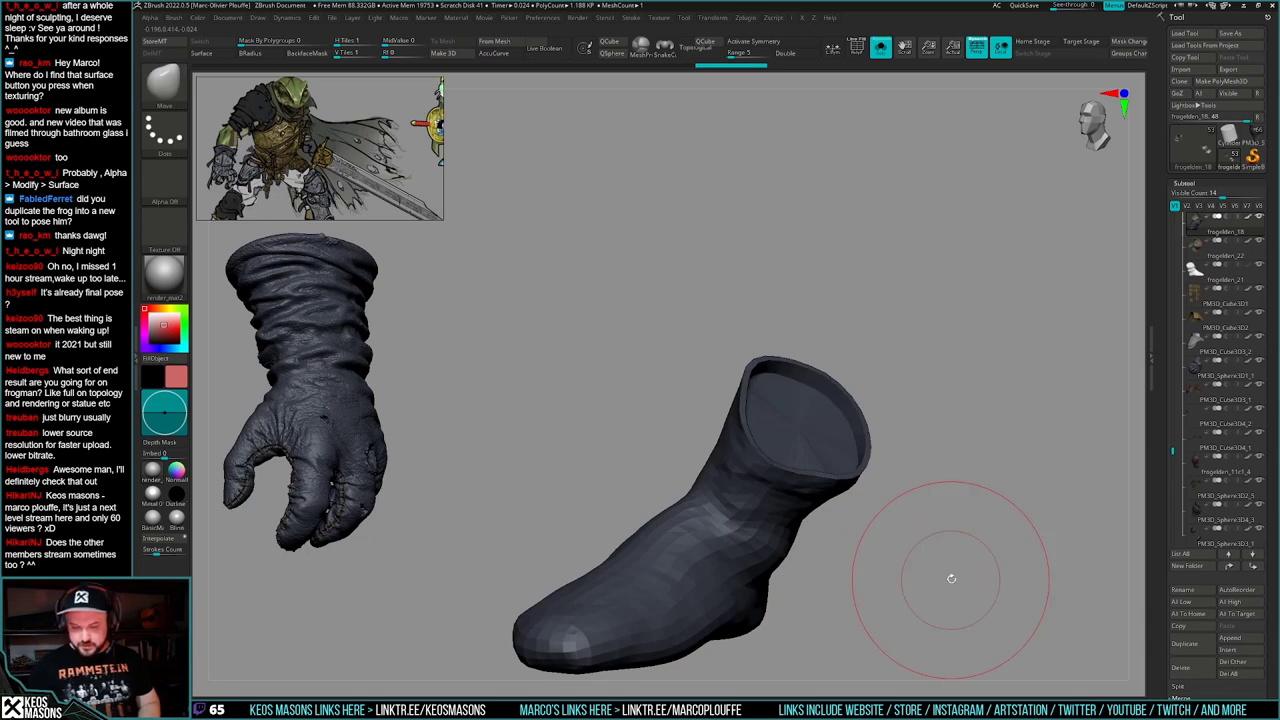
- Make the cuff frogelden_22 active with polyframes shown, and mark the row of inner faces below its upper rim with ZModeler
left_click_drag(951, 579, 881, 499, "alt")
key("shift+f")
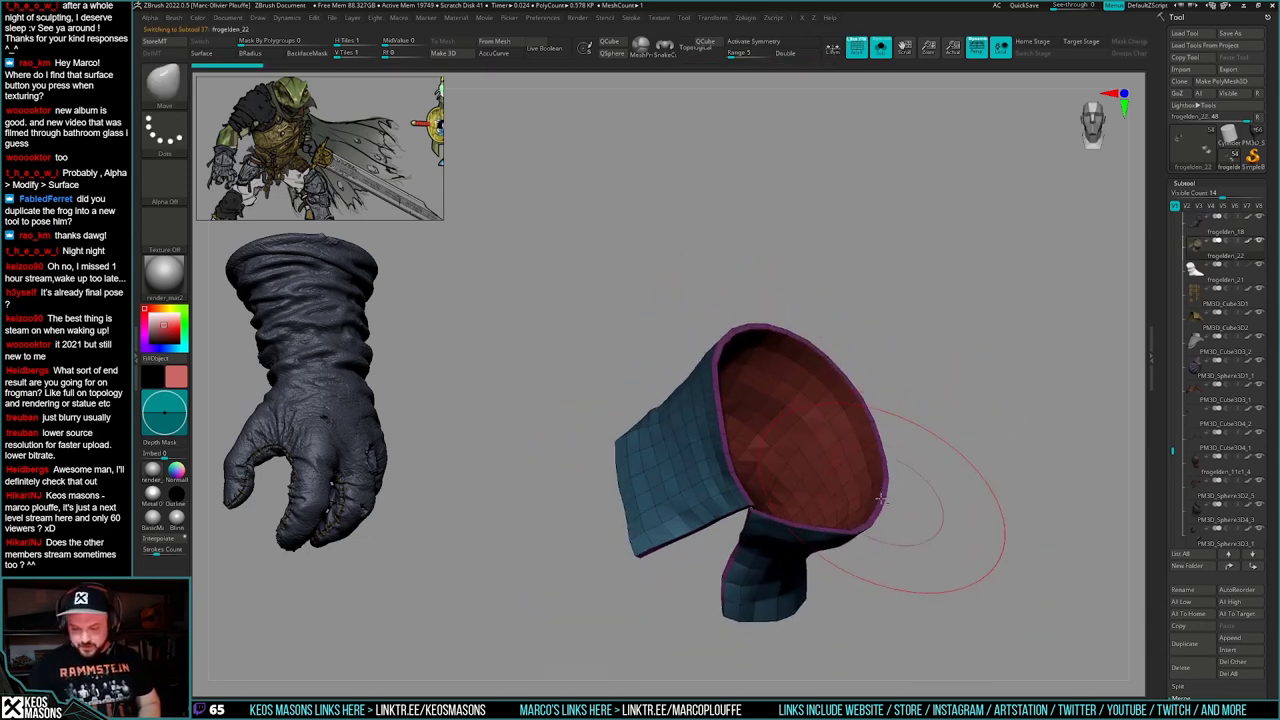
left_click_drag(865, 592, 889, 585)
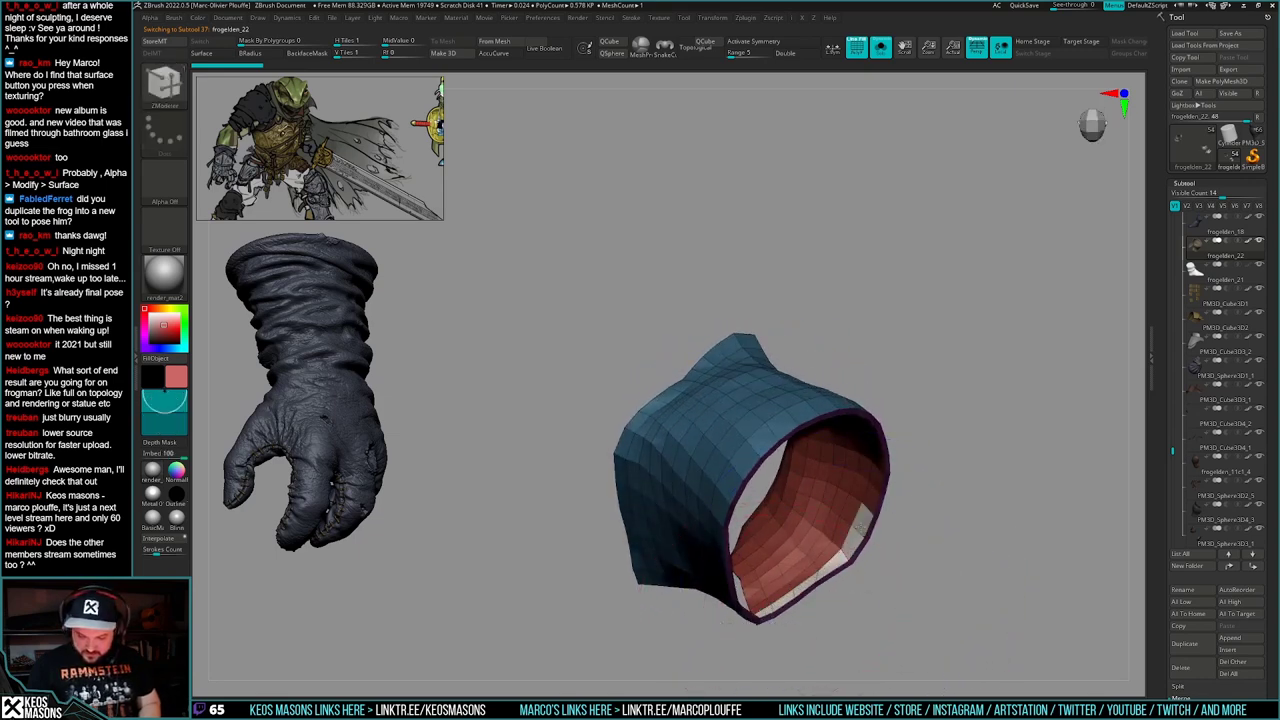
mouse_move(872, 479)
right_mouse_down()
mouse_move(886, 434)
mouse_move(872, 490)
right_mouse_up()
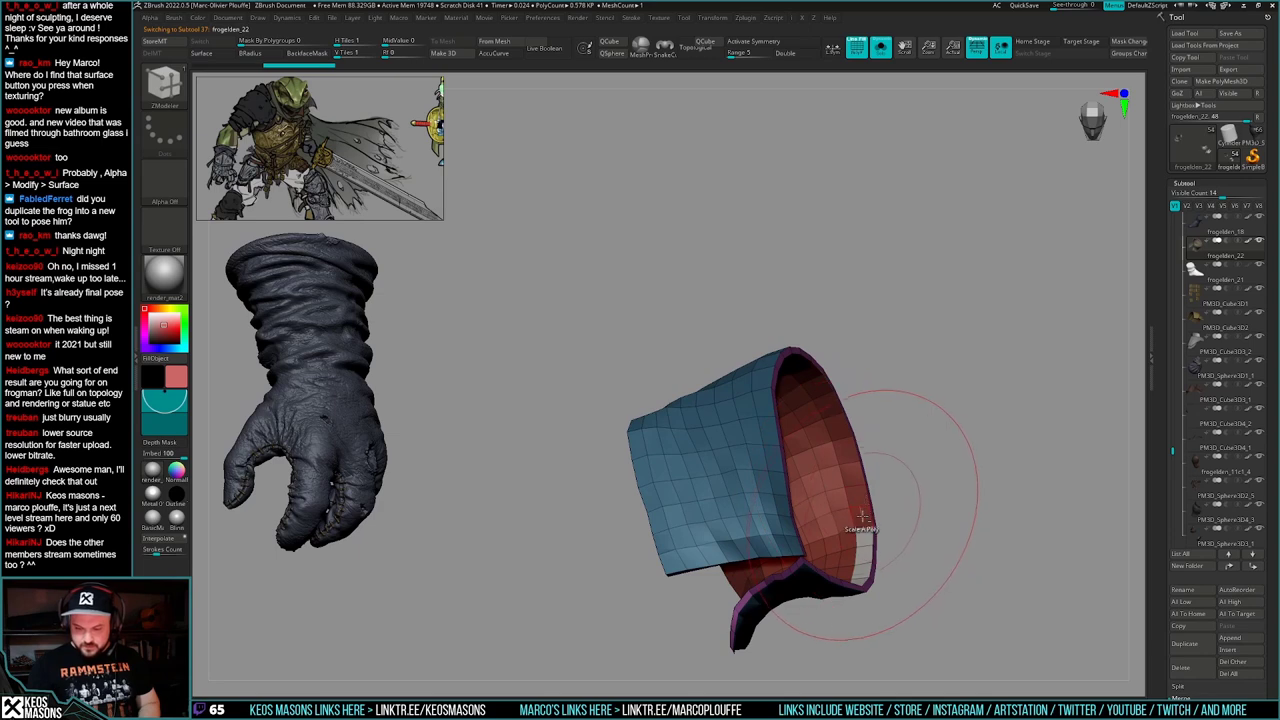
right_click_drag(826, 406, 825, 525)
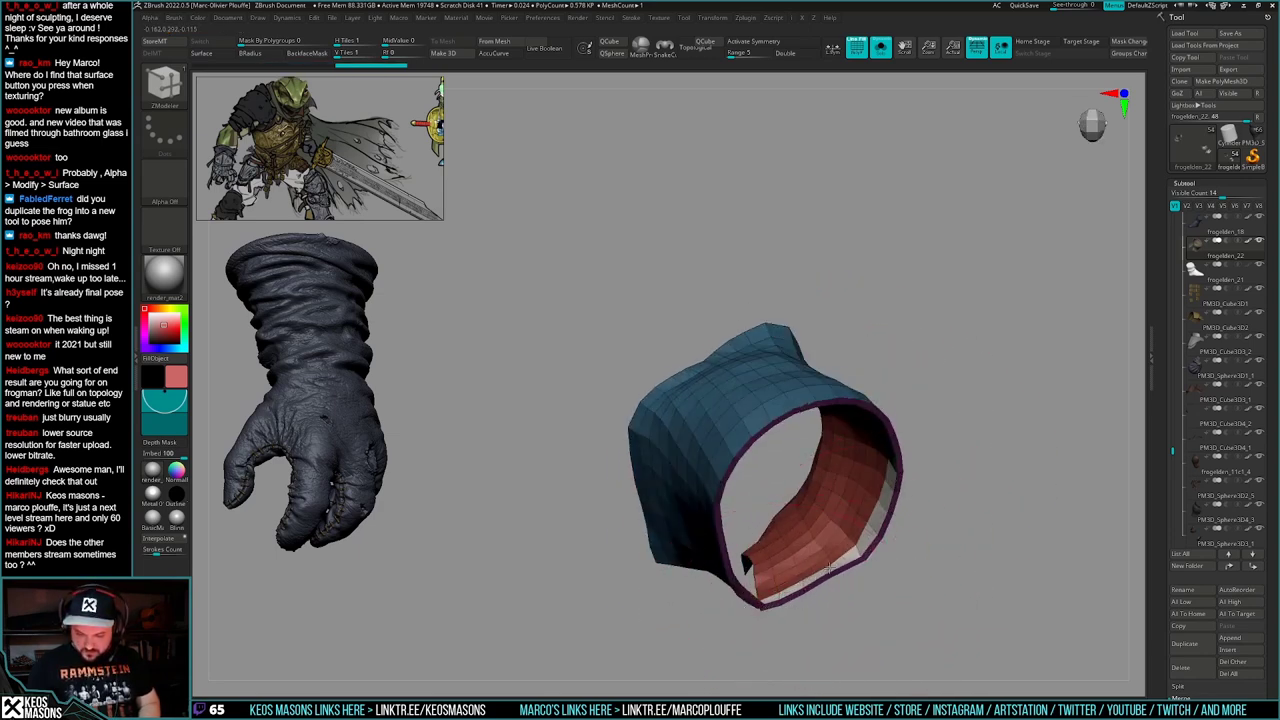
right_click_drag(890, 476, 900, 447)
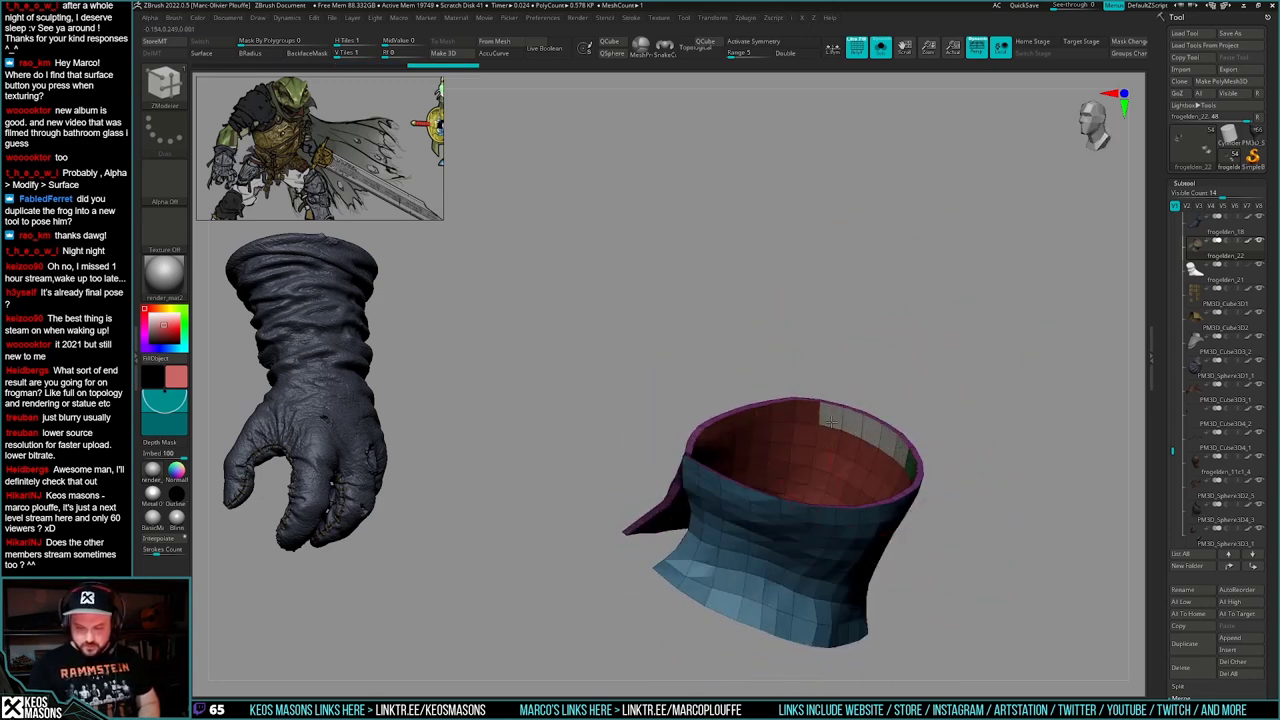
mouse_move(742, 424)
right_mouse_down()
mouse_move(699, 439)
mouse_move(796, 423)
mouse_move(962, 482)
mouse_move(783, 500)
right_mouse_up()
- Isolate the marked strip inside the cuff's rim and assign it a single polygroup
left_click(966, 486, "ctrl+shift")
left_click(980, 488, "ctrl+shift")
left_click(914, 489, "ctrl+shift")
left_click(940, 490, "ctrl+shift")
right_click_drag(942, 492, 915, 445)
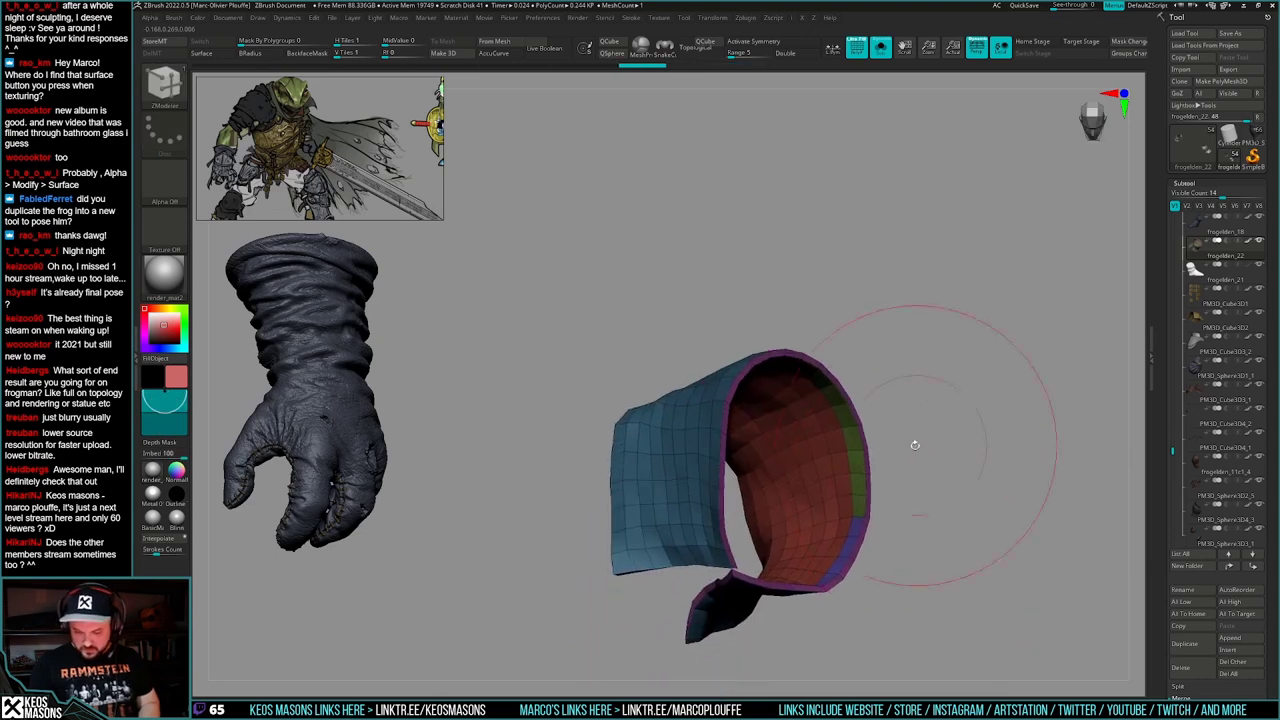
left_click(853, 517, "ctrl+shift")
key("ctrl+w")
left_click(1003, 523, "ctrl+shift")
- Extrude the inner rim strip inward with ZModeler's Polygroup All target to thicken the cuff's upper edge
right_click_drag(1003, 525, 961, 431)
key("space")
left_click(958, 466)
right_click_drag(853, 477, 845, 463)
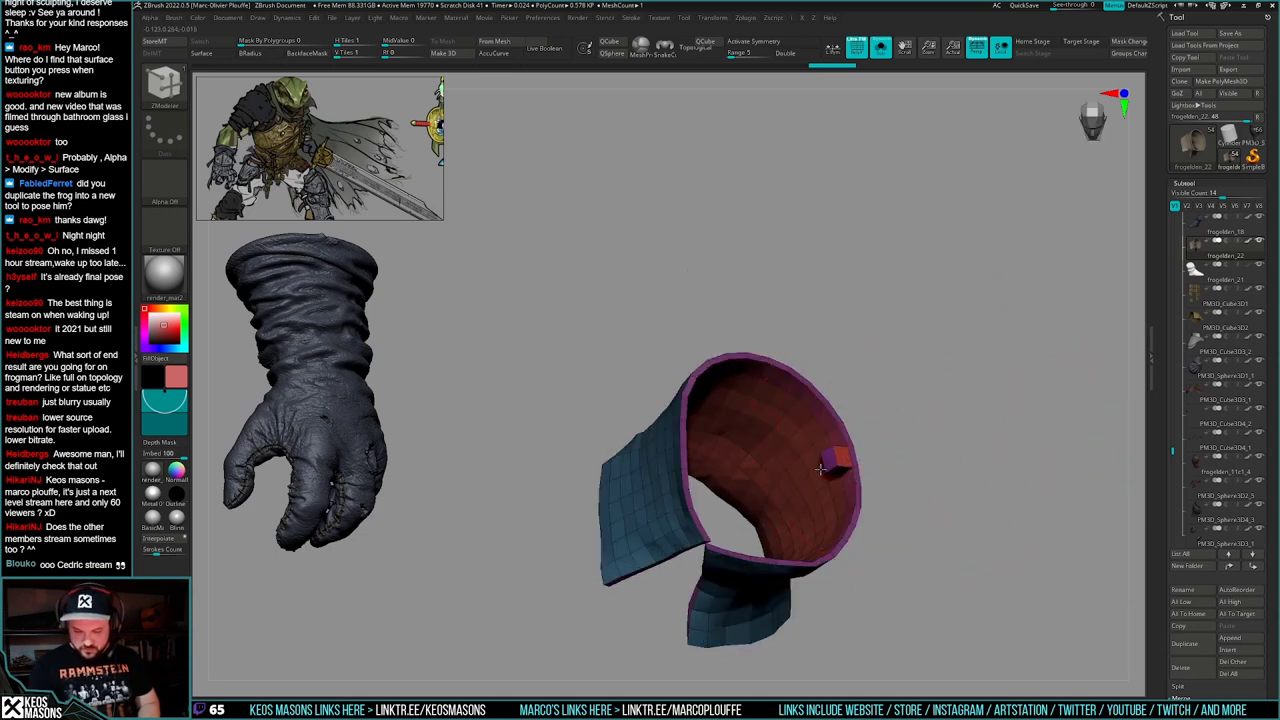
key("space")
left_click(955, 430)
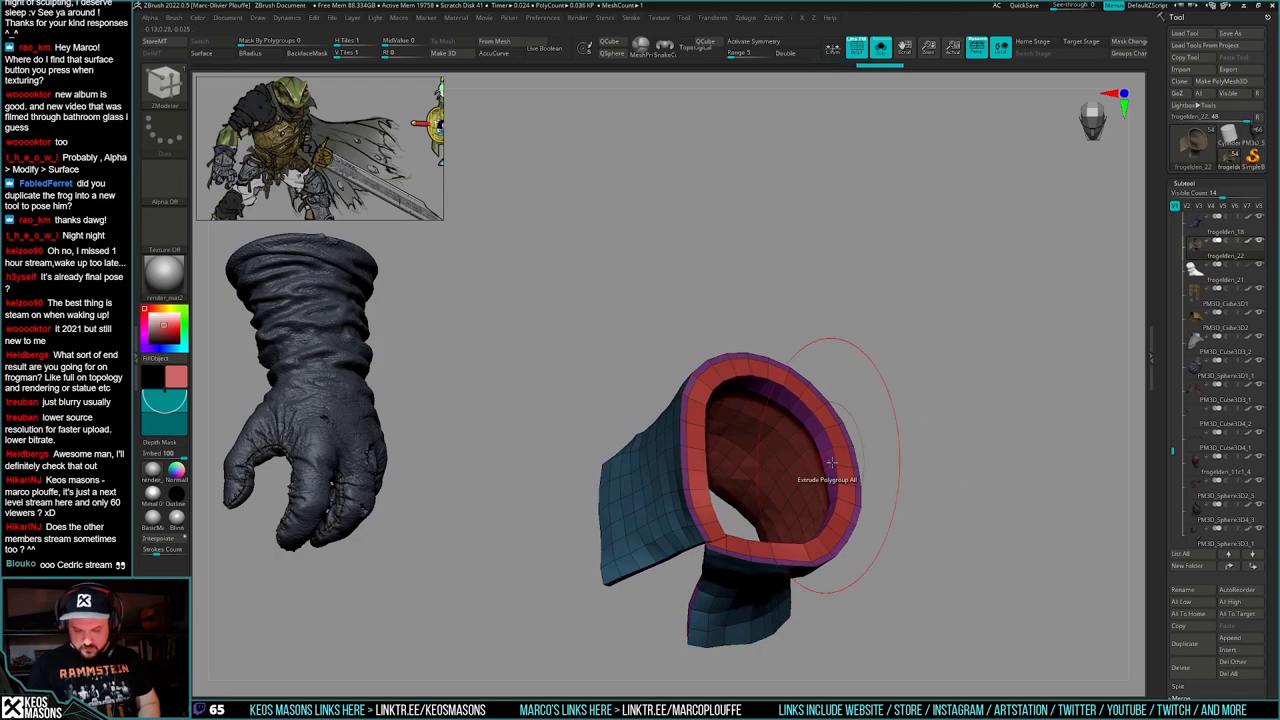
left_click(877, 480)
mouse_move(877, 480)
left_mouse_down()
mouse_move(891, 489)
mouse_move(880, 503)
left_mouse_up()
left_click(885, 490)
key("ctrl+z")
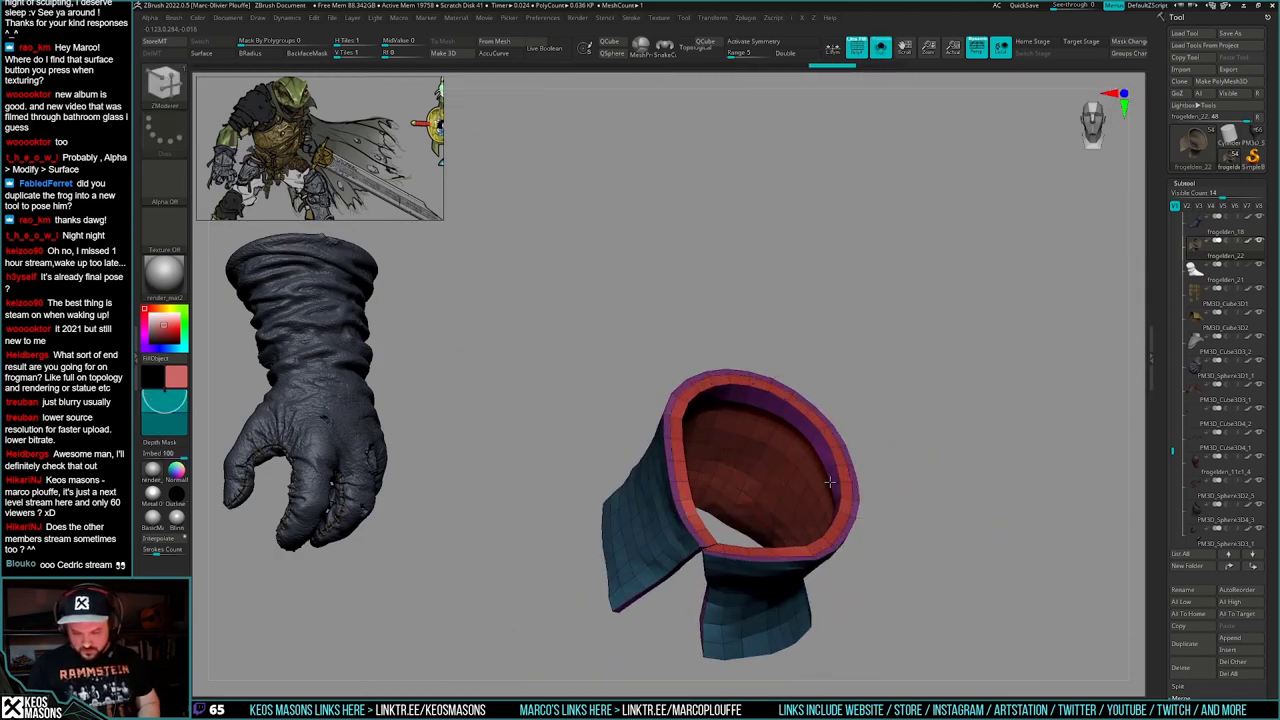
- Examine the thickened cuff on its own without polyframes and in place around the shin
mouse_move(829, 482)
right_mouse_down()
mouse_move(923, 538)
mouse_move(872, 520)
right_mouse_up()
key("alt+s")
left_click_drag(875, 579, 829, 514)
key("alt+s")
key("shift+f")
key("shift+f")
key("shift+f")
key("alt+s")
key("alt+s")
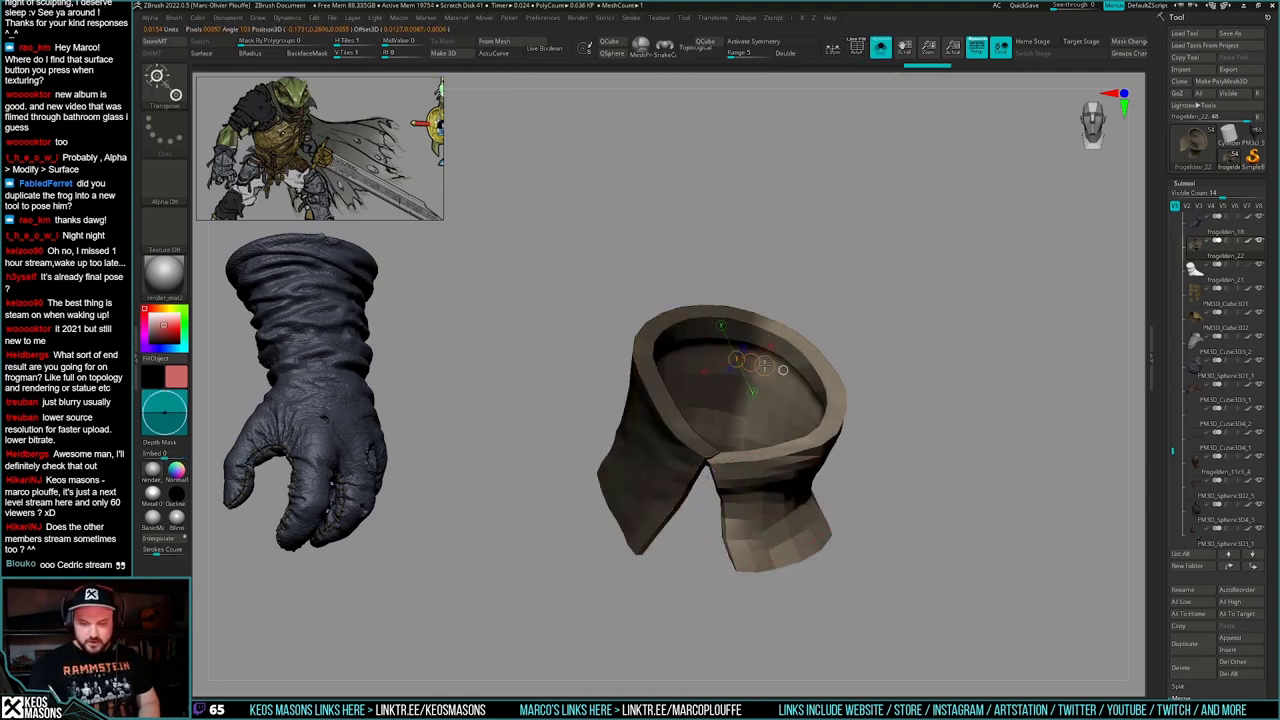
left_click(740, 394)
key("alt+s")
right_click(715, 441)
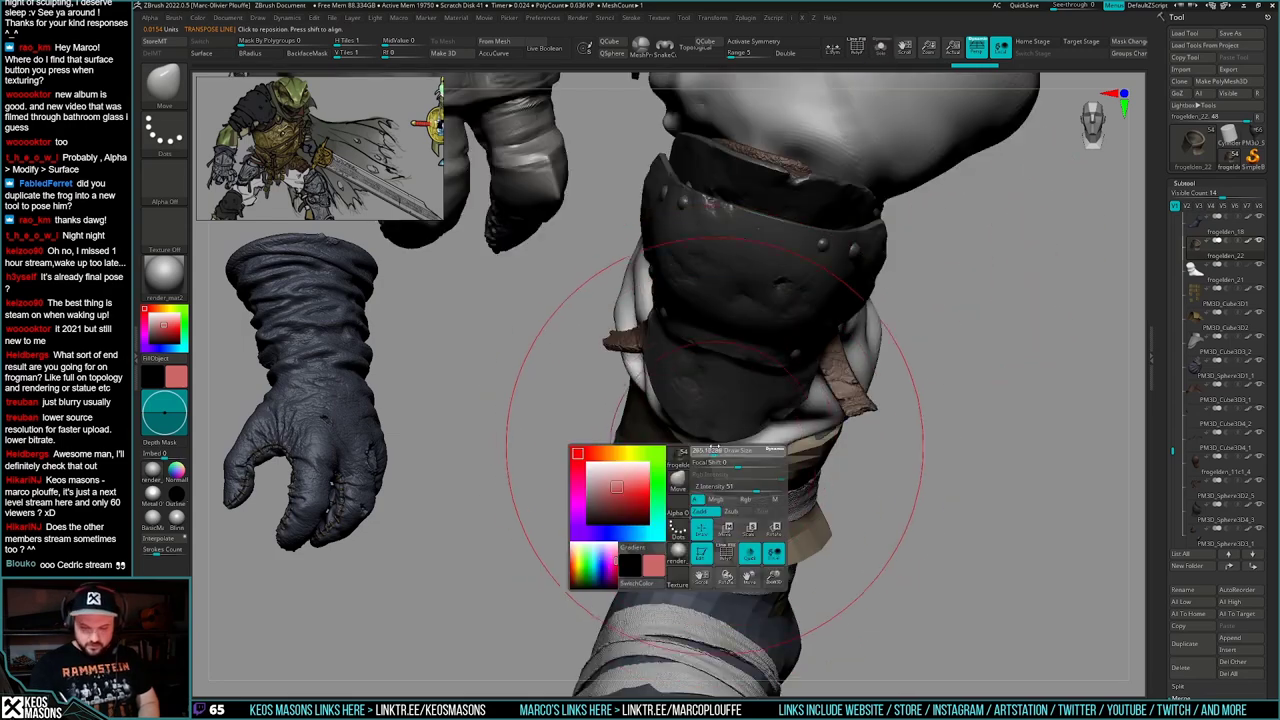
mouse_move(715, 441)
right_mouse_down()
mouse_move(704, 455)
mouse_move(738, 440)
right_mouse_up()
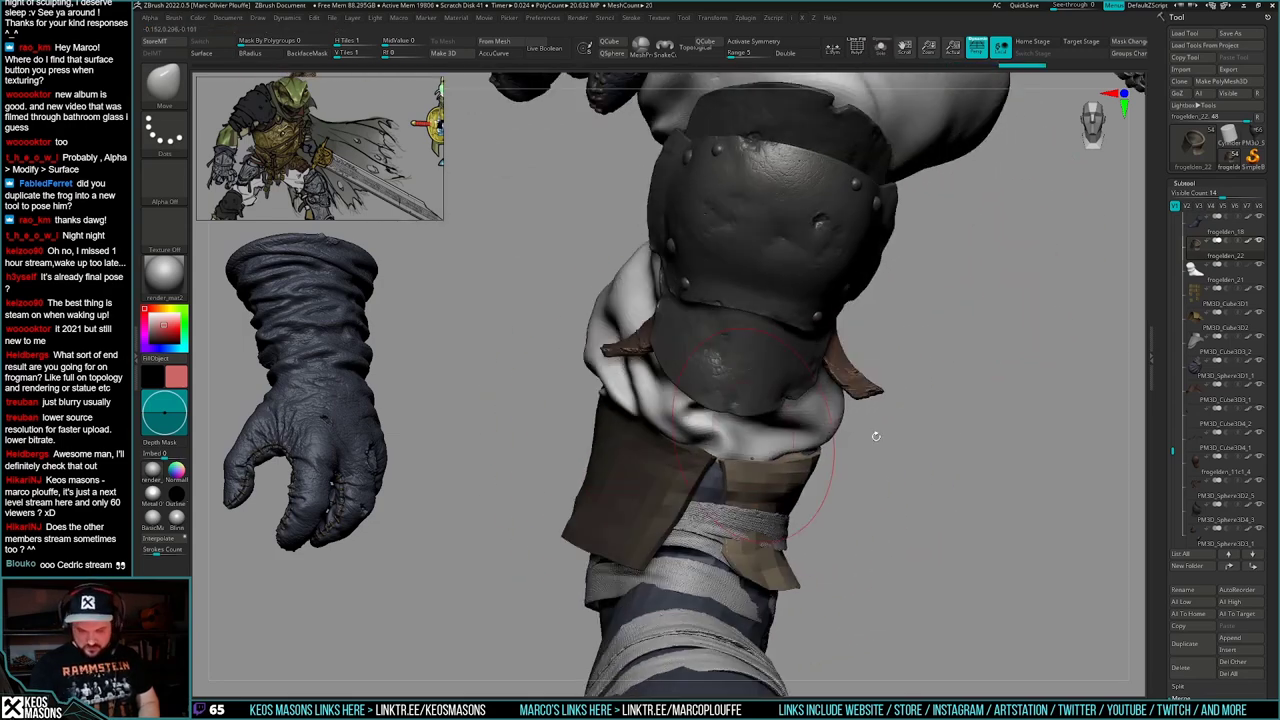
- Isolate the cuff with polyframes shown and collapse the stray edges where the rim meets at the front split
left_click_drag(950, 500, 886, 480)
key("alt+s")
key("f")
key("shift+f")
mouse_move(886, 480)
right_mouse_down("ctrl")
mouse_move(884, 511)
mouse_move(868, 474)
right_mouse_up("ctrl")
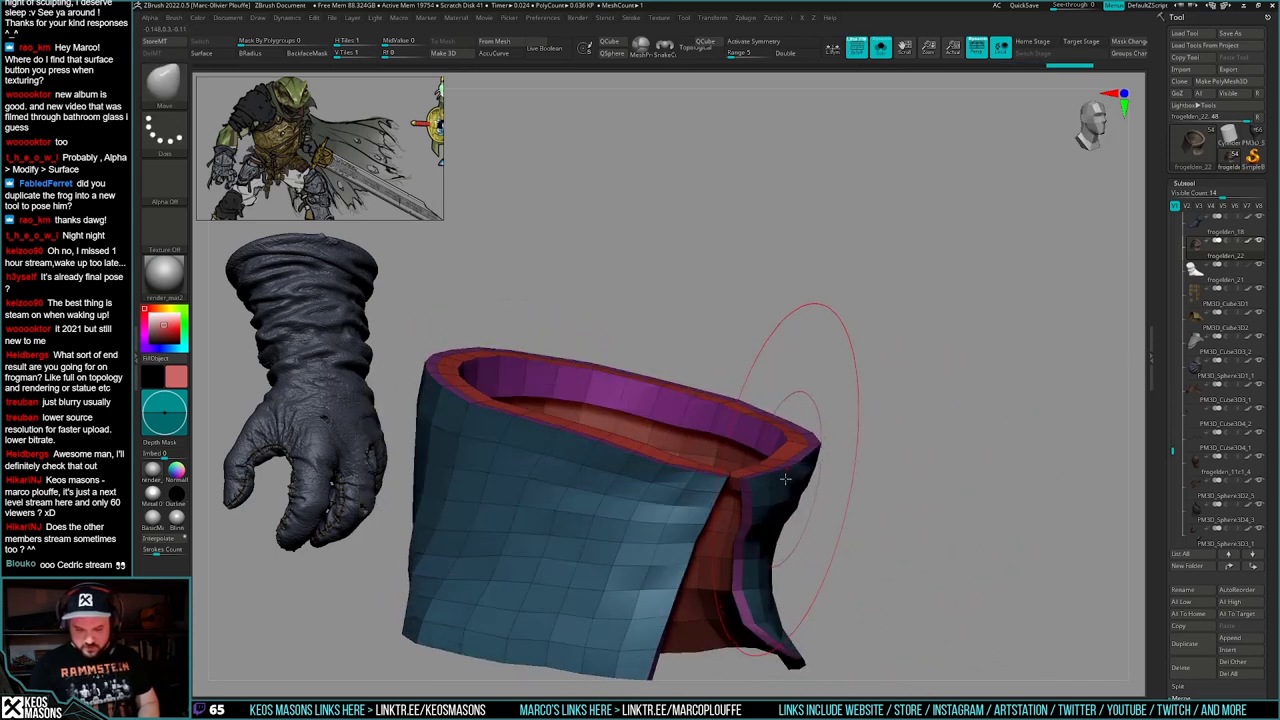
right_click_drag(800, 450, 798, 475, "ctrl")
mouse_move(798, 475)
right_mouse_down()
mouse_move(786, 500)
mouse_move(792, 467)
mouse_move(800, 503)
mouse_move(791, 466)
mouse_move(748, 458)
mouse_move(744, 496)
mouse_move(732, 477)
mouse_move(735, 543)
mouse_move(769, 465)
mouse_move(662, 487)
mouse_move(694, 465)
right_mouse_up()
key("b")
key("z")
key("m")
left_click(641, 428)
left_click(642, 474)
mouse_move(625, 510)
right_mouse_down()
mouse_move(625, 600)
mouse_move(625, 420)
right_mouse_up()
left_click(625, 436)
left_click(656, 452)
- Try to delete the edge loop along the cuff's outer rim with ZModeler's Insert Single EdgeLoop action
mouse_move(670, 500)
right_mouse_down()
mouse_move(692, 577)
mouse_move(726, 556)
mouse_move(851, 543)
mouse_move(725, 508)
right_mouse_up()
key("space")
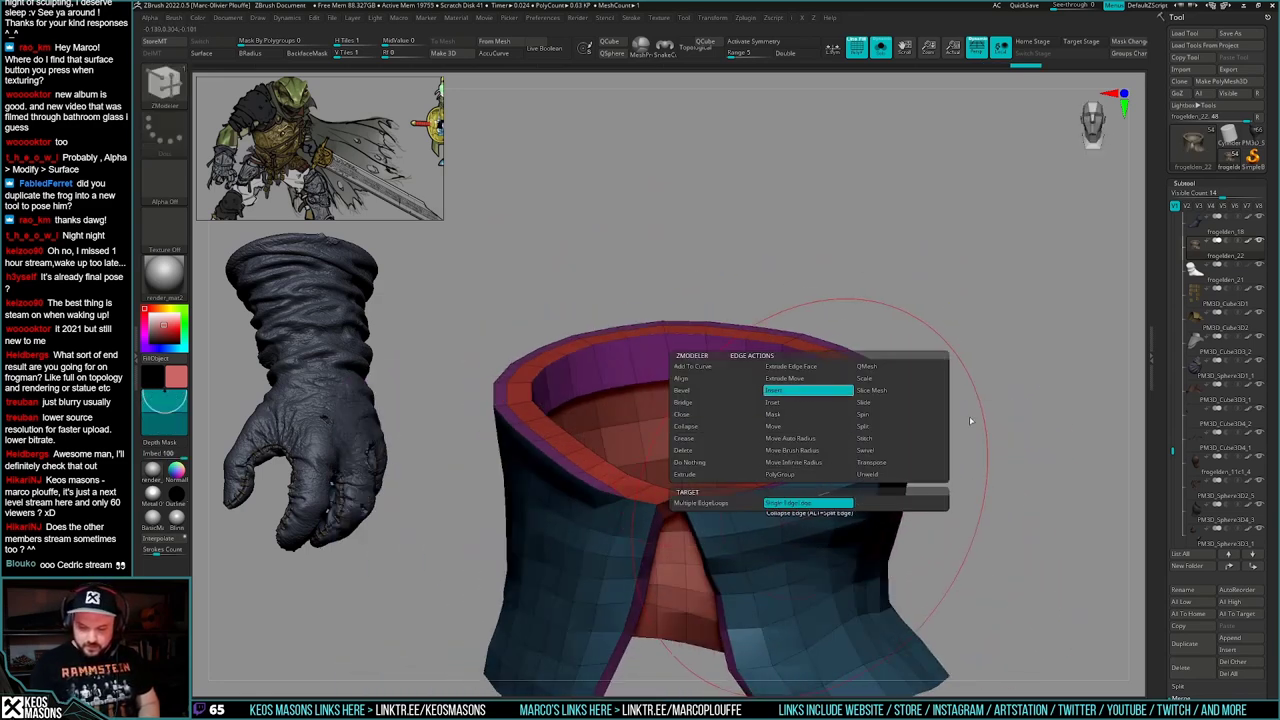
left_click(809, 503, "alt")
key("ctrl+z")
left_click(838, 491, "alt")
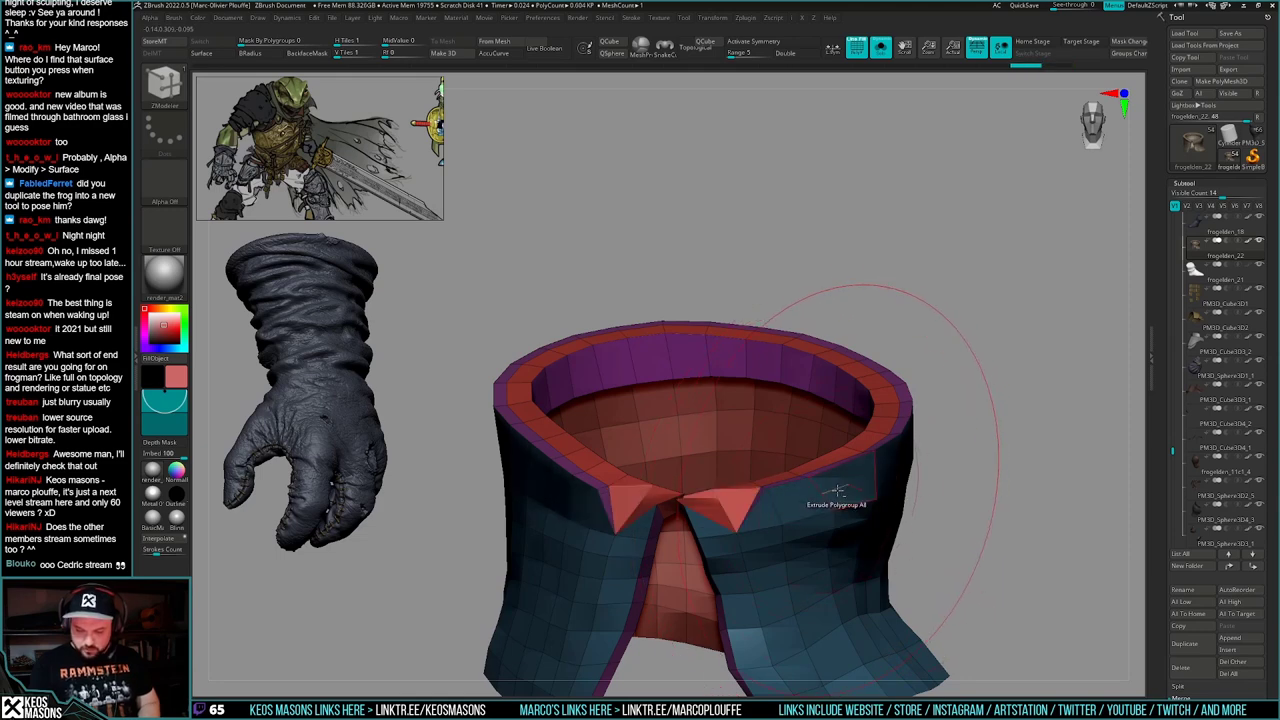
key("ctrl+z")
left_click(815, 496, "alt")
key("ctrl+z")
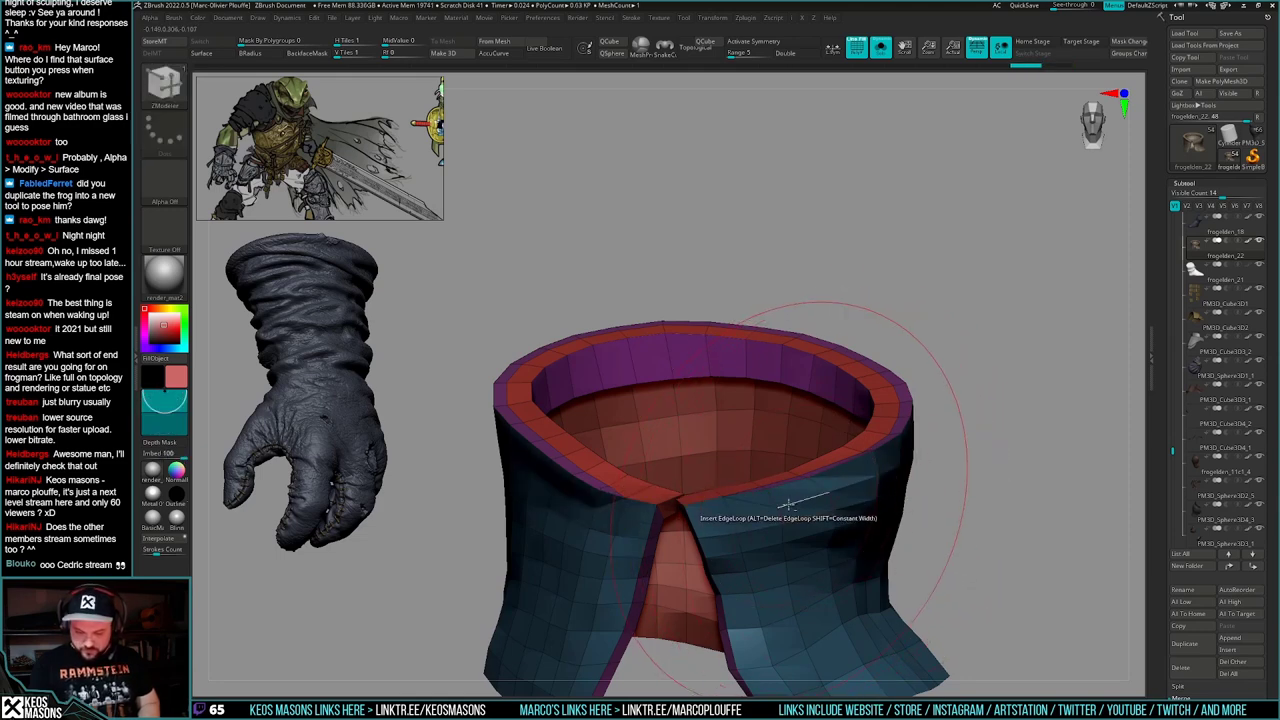
key("ctrl+z")
- Mask the rim corners at the cuff's front split and remove the thin outer edge loop around the rim
mouse_move(785, 485)
right_mouse_down("ctrl")
mouse_move(922, 452)
mouse_move(900, 345)
right_mouse_up("ctrl")
mouse_move(701, 363)
left_mouse_down("ctrl")
mouse_move(833, 473)
mouse_move(796, 424)
left_mouse_up("ctrl")
mouse_move(803, 390)
right_mouse_down()
mouse_move(838, 470)
mouse_move(851, 432)
mouse_move(828, 406)
right_mouse_up()
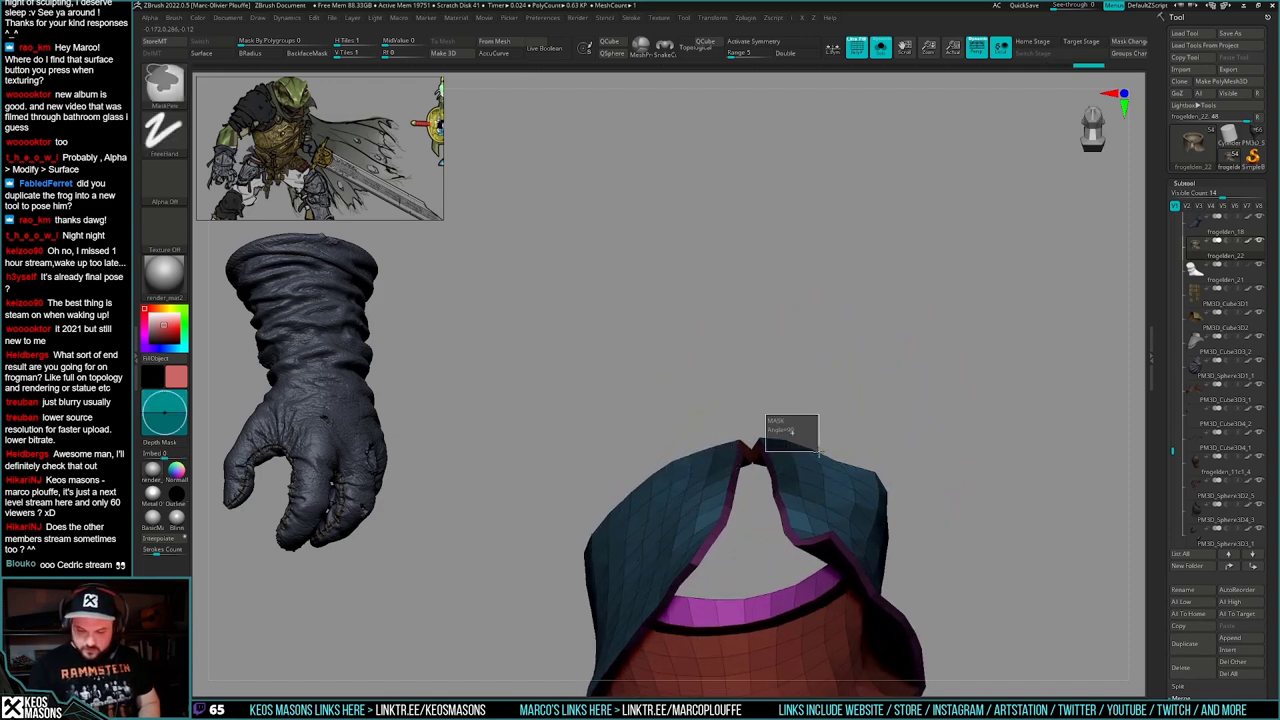
left_click_drag(819, 453, 822, 452, "ctrl")
mouse_move(823, 430)
right_mouse_down()
mouse_move(846, 498)
mouse_move(833, 488)
mouse_move(838, 456)
mouse_move(820, 478)
right_mouse_up()
key("ctrl+z")
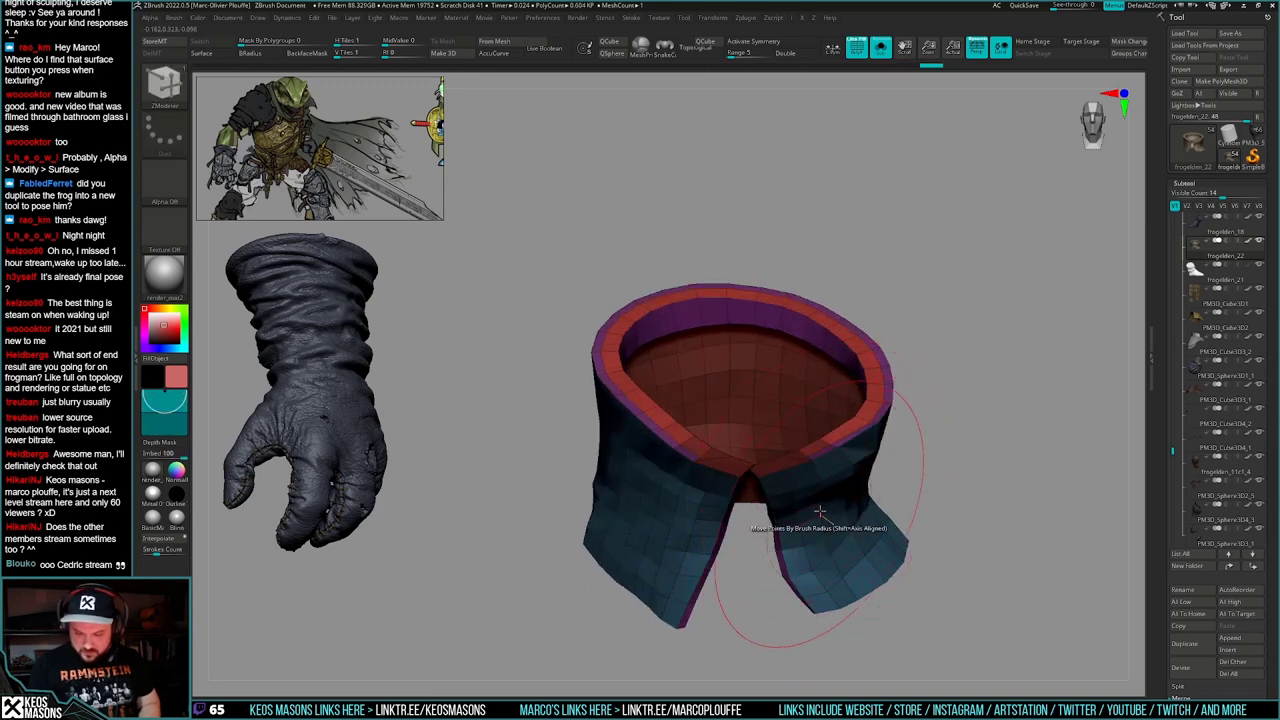
right_click_drag(823, 531, 825, 504)
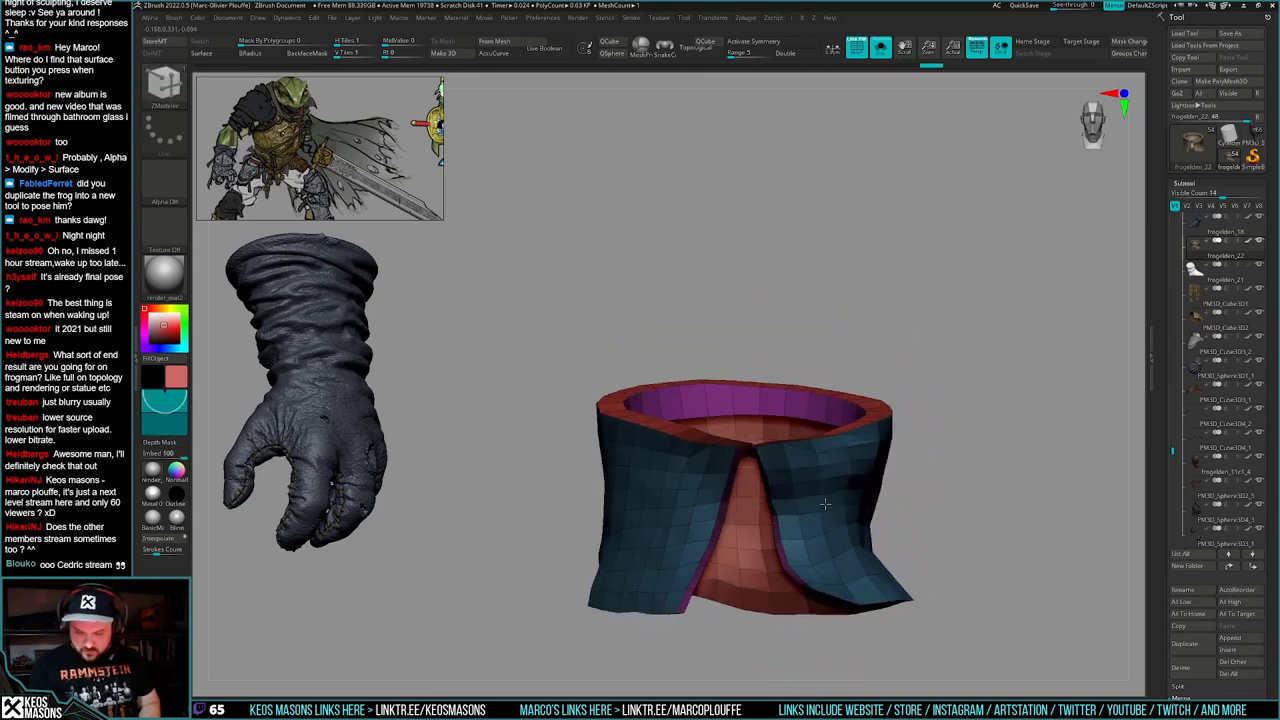
mouse_move(918, 500)
left_mouse_down()
mouse_move(916, 524)
mouse_move(946, 472)
mouse_move(912, 479)
left_mouse_up()
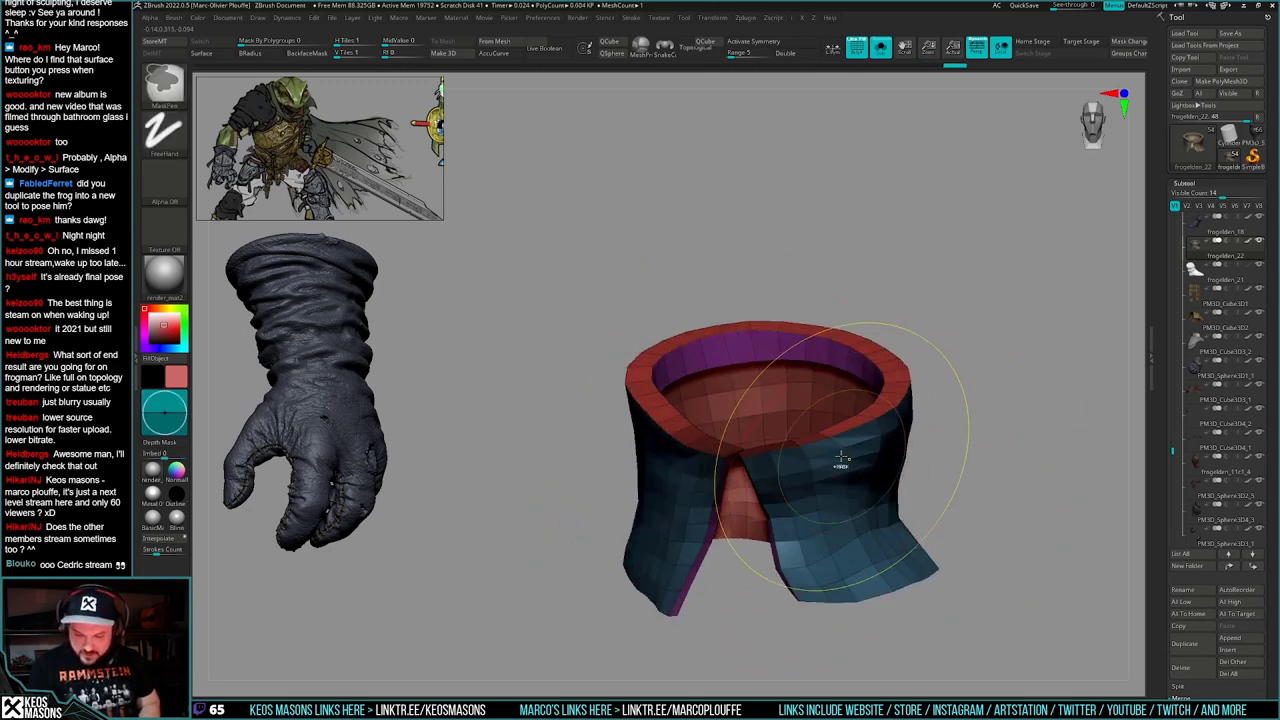
- Mask the front corners from below and remove one more edge loop from the cuff's rim
right_click_drag(808, 458, 812, 421)
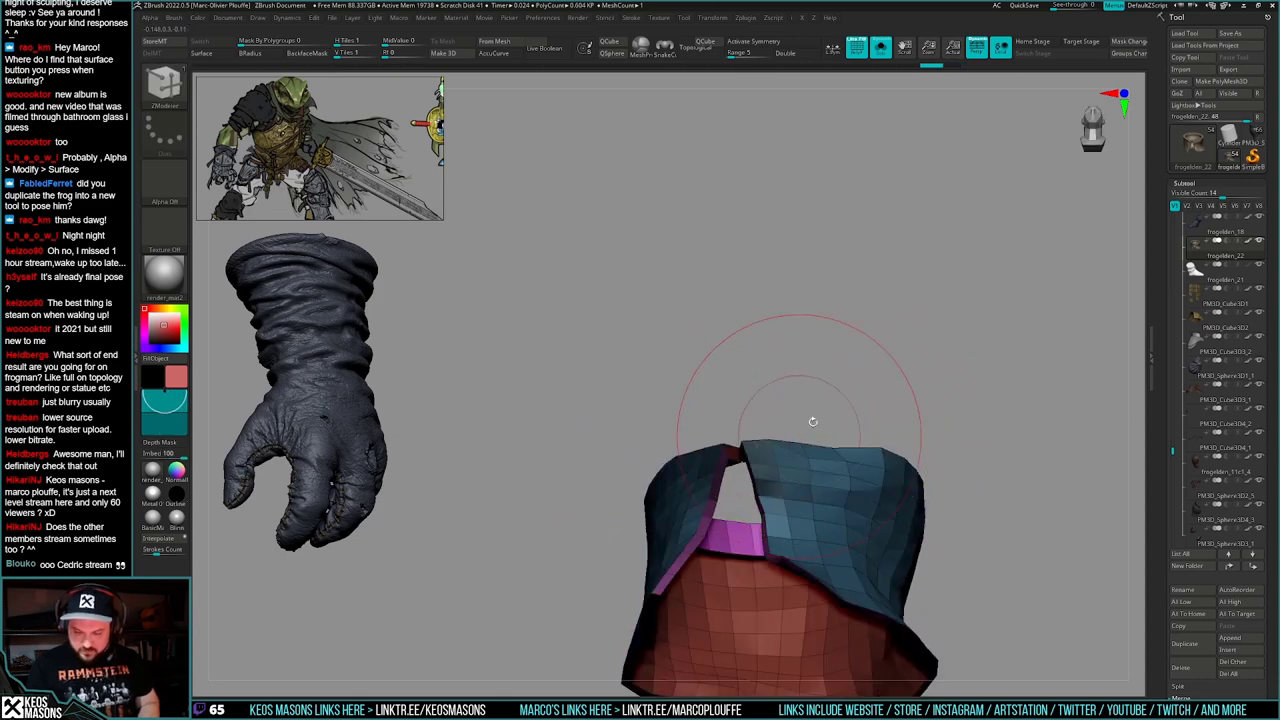
left_click_drag(813, 461, 815, 463, "ctrl")
right_click_drag(815, 458, 855, 468)
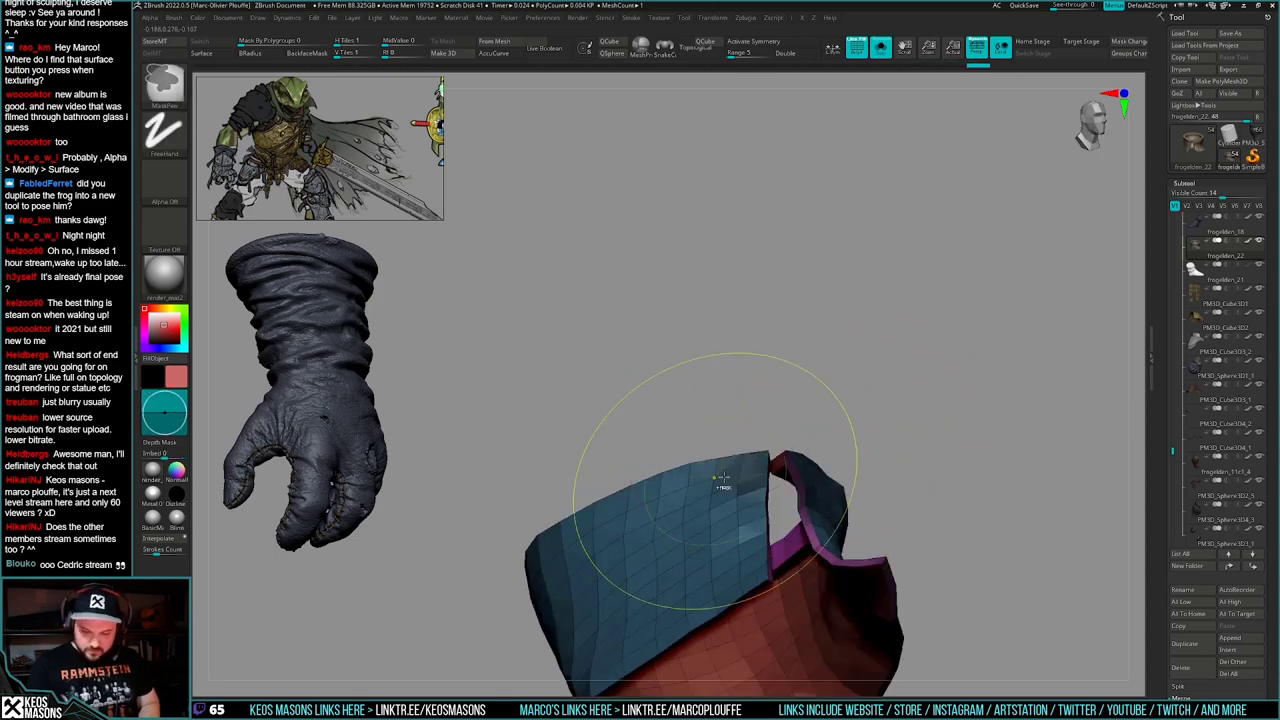
mouse_move(722, 478)
right_mouse_down()
mouse_move(880, 448)
mouse_move(838, 485)
right_mouse_up()
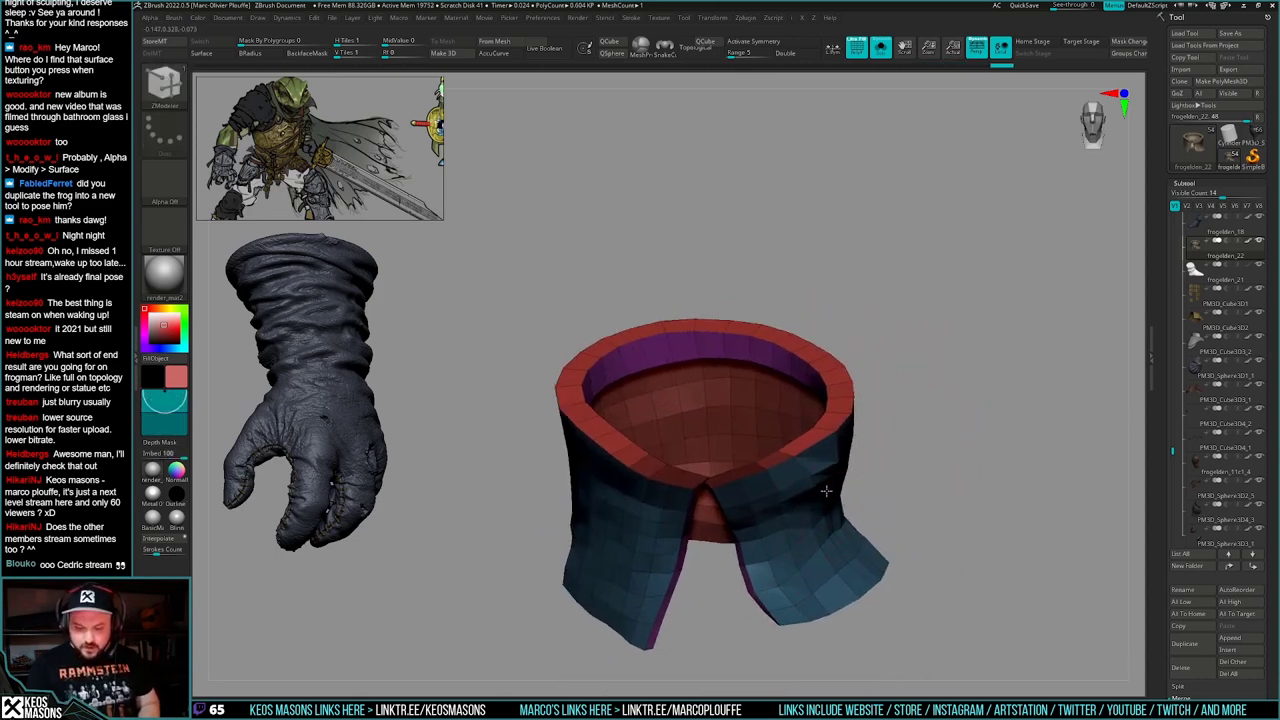
left_click(838, 485, "ctrl+shift")
- Isolate the cuff's rim and outer wall without the stray corner faces at the front split, and regroup them as one polygroup
right_click_drag(934, 500, 879, 534)
key("shift+s")
key("shift+s")
key("shift+f")
key("shift+f")
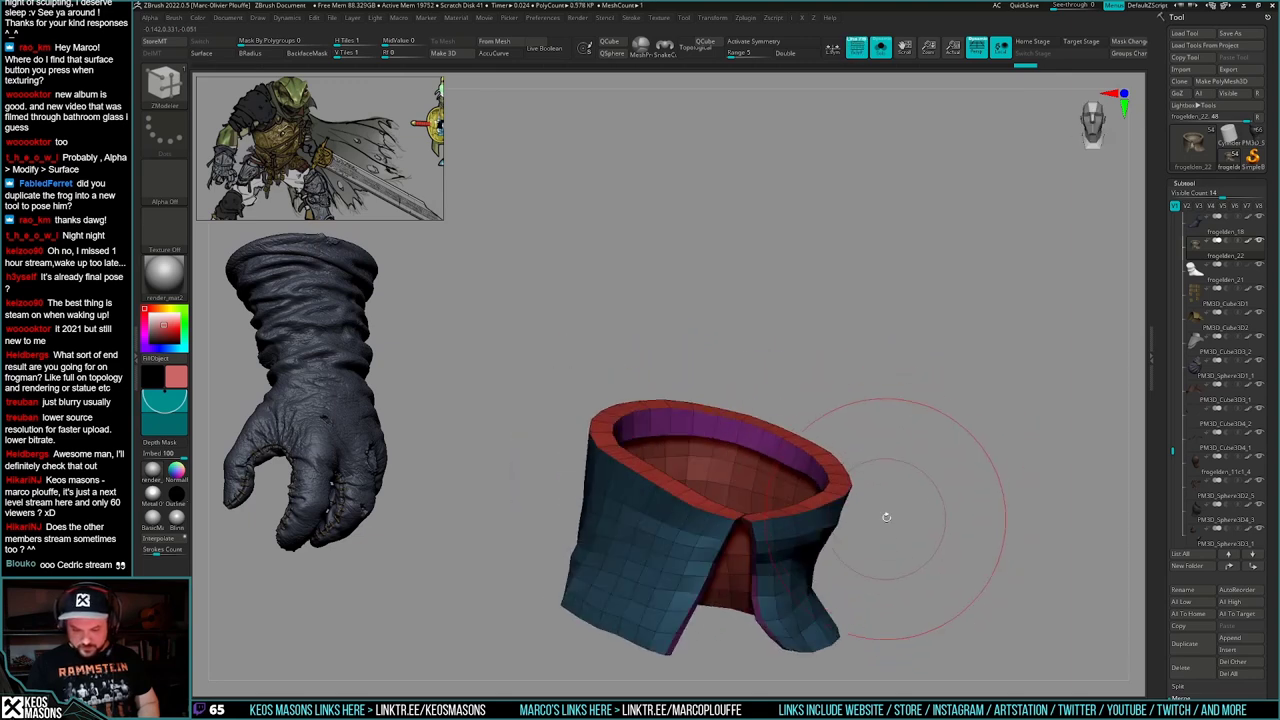
right_click_drag(957, 465, 930, 478)
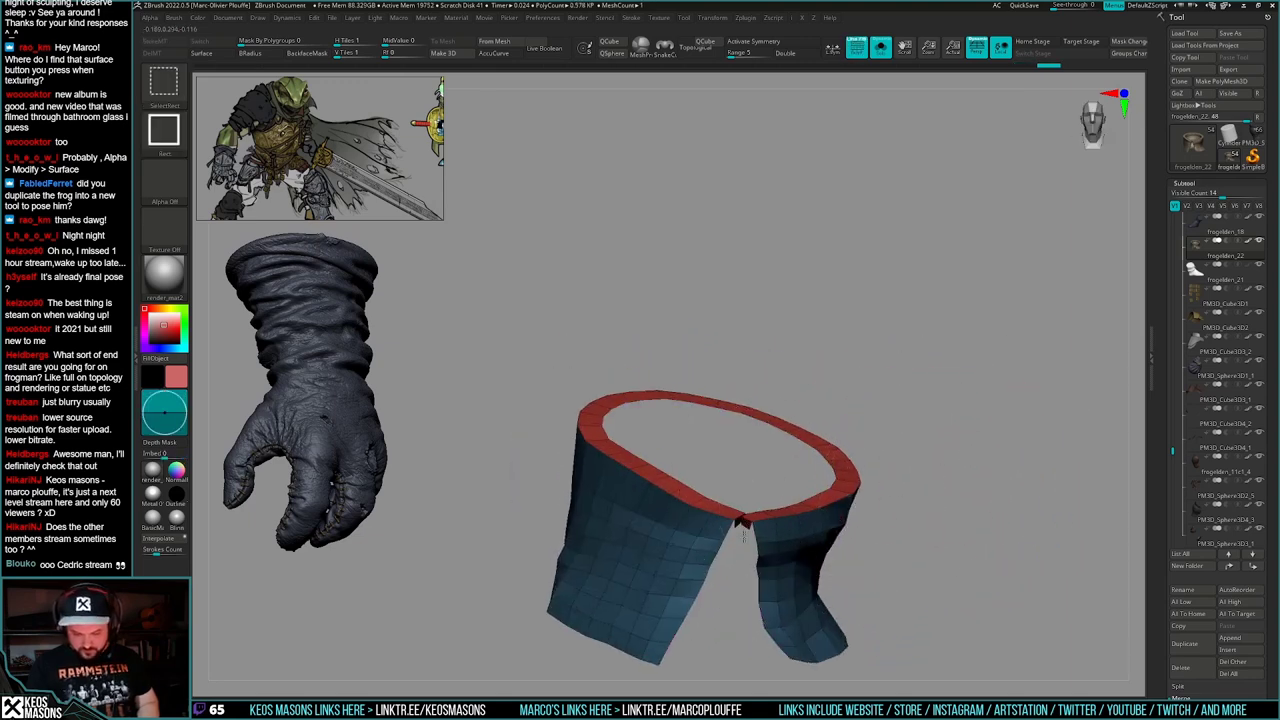
mouse_move(762, 490)
right_mouse_down("alt")
mouse_move(768, 549)
mouse_move(752, 571)
mouse_move(779, 500)
right_mouse_up("alt")
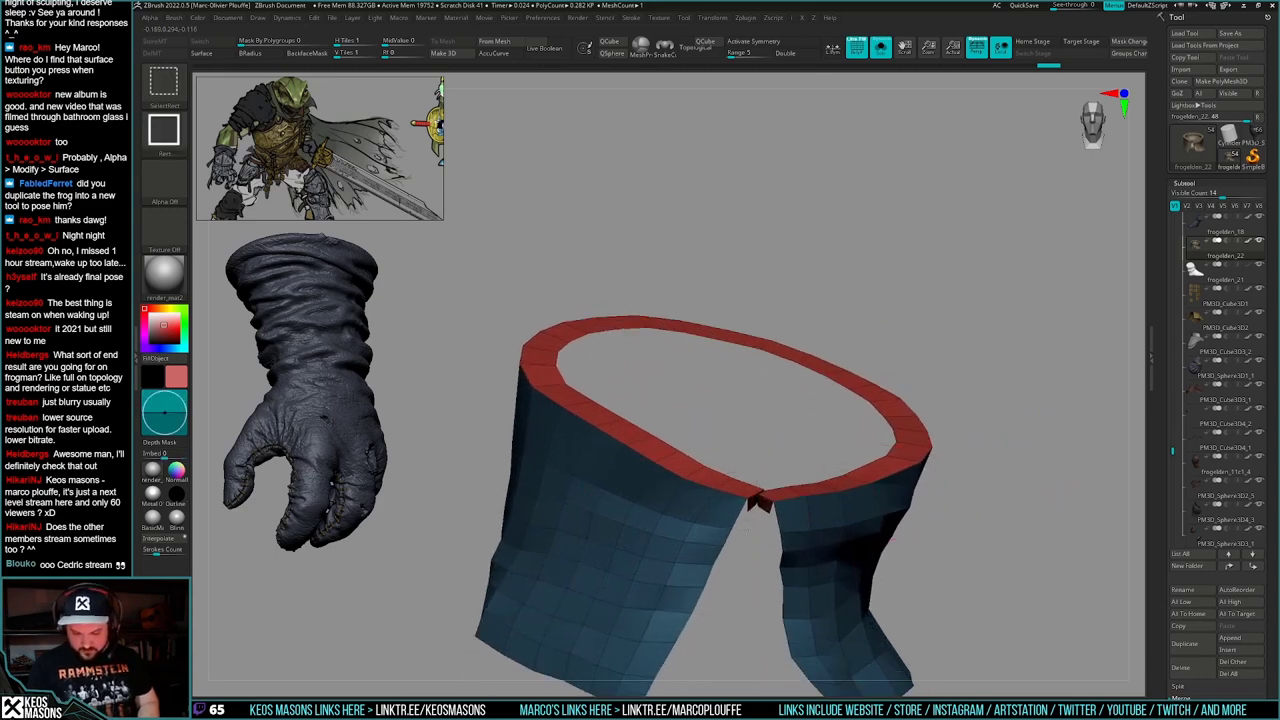
left_click_drag(748, 531, 765, 503, "ctrl+alt+shift")
mouse_move(925, 440)
right_mouse_down()
mouse_move(943, 534)
mouse_move(959, 472)
mouse_move(981, 467)
mouse_move(943, 458)
mouse_move(925, 492)
right_mouse_up()
key("shift+f")
left_click(962, 472, "ctrl+shift")
- Isolate the edge strips along the cuff's front split without the stray corner faces and give them their own polygroup
right_click_drag(809, 480, 785, 462, "ctrl")
right_click_drag(785, 462, 749, 480)
left_click(752, 492, "ctrl+shift")
mouse_move(905, 468)
right_mouse_down()
mouse_move(954, 451)
mouse_move(917, 460)
mouse_move(864, 424)
right_mouse_up()
left_click(915, 460, "ctrl+shift")
right_click_drag(766, 476, 930, 480, "alt")
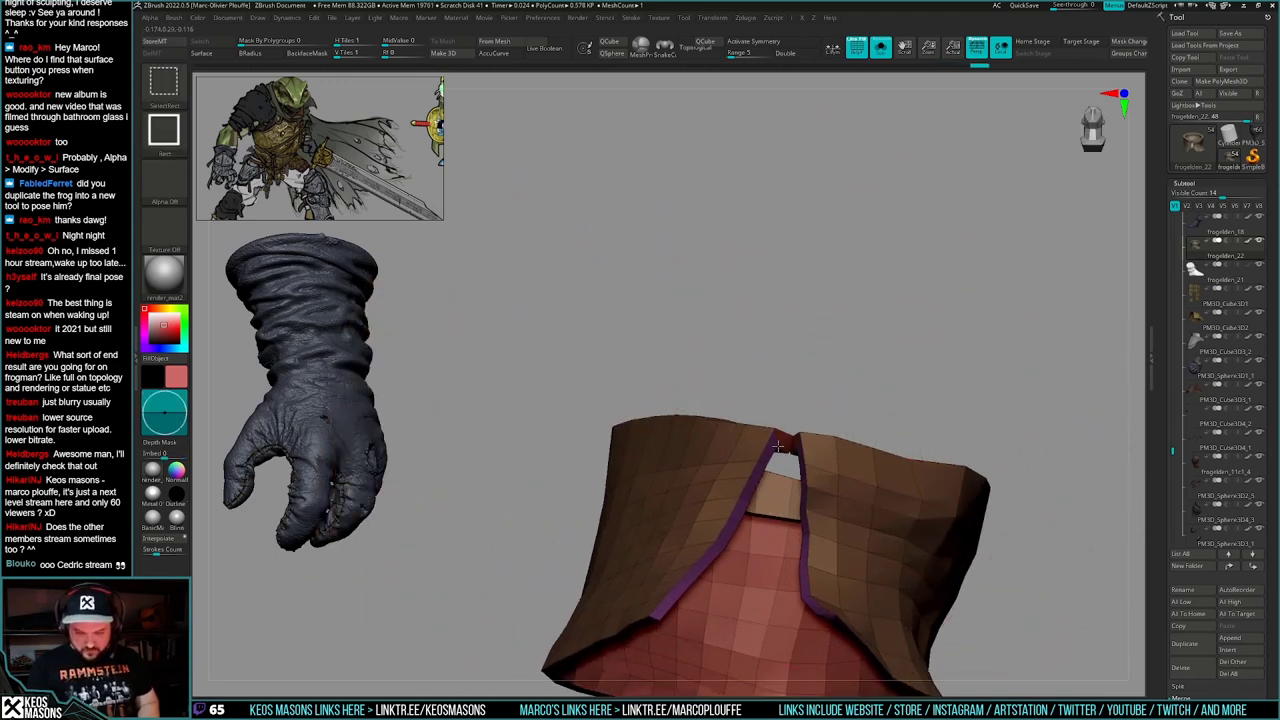
left_click(780, 445, "ctrl+shift")
mouse_move(832, 462)
right_mouse_down()
mouse_move(832, 427)
mouse_move(826, 462)
right_mouse_up()
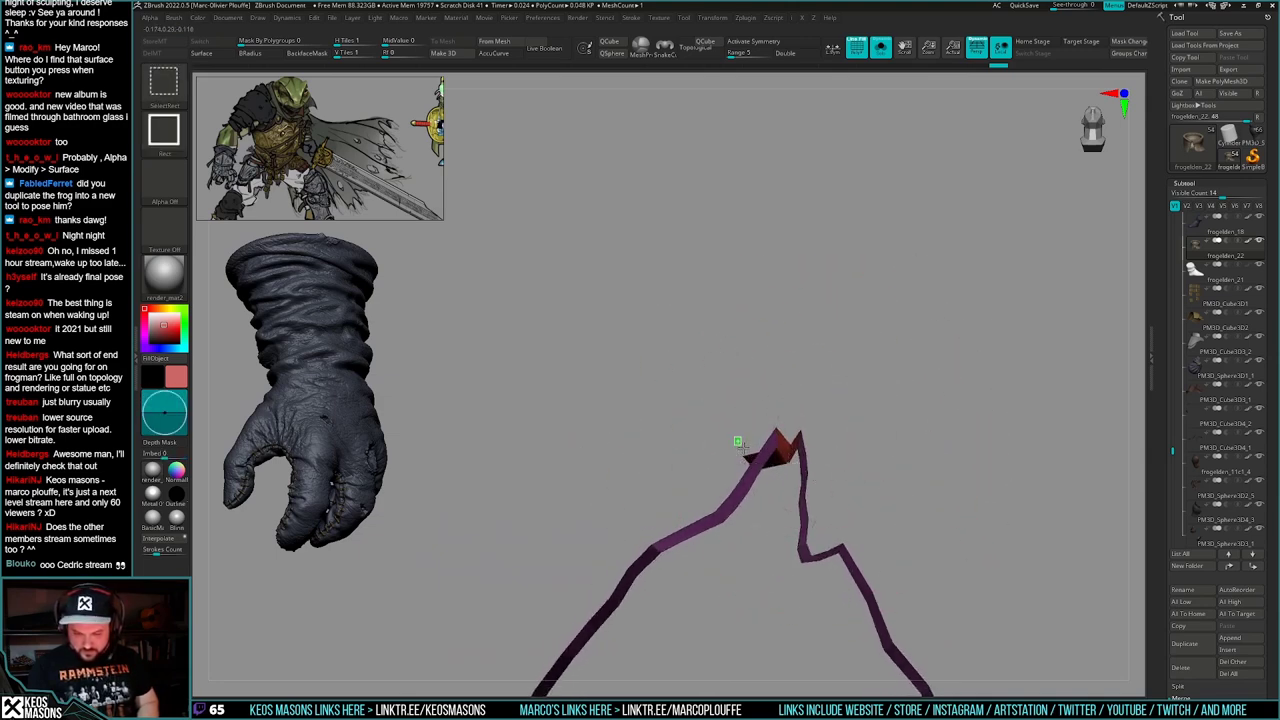
key("shift")
left_click(885, 465, "ctrl+shift")
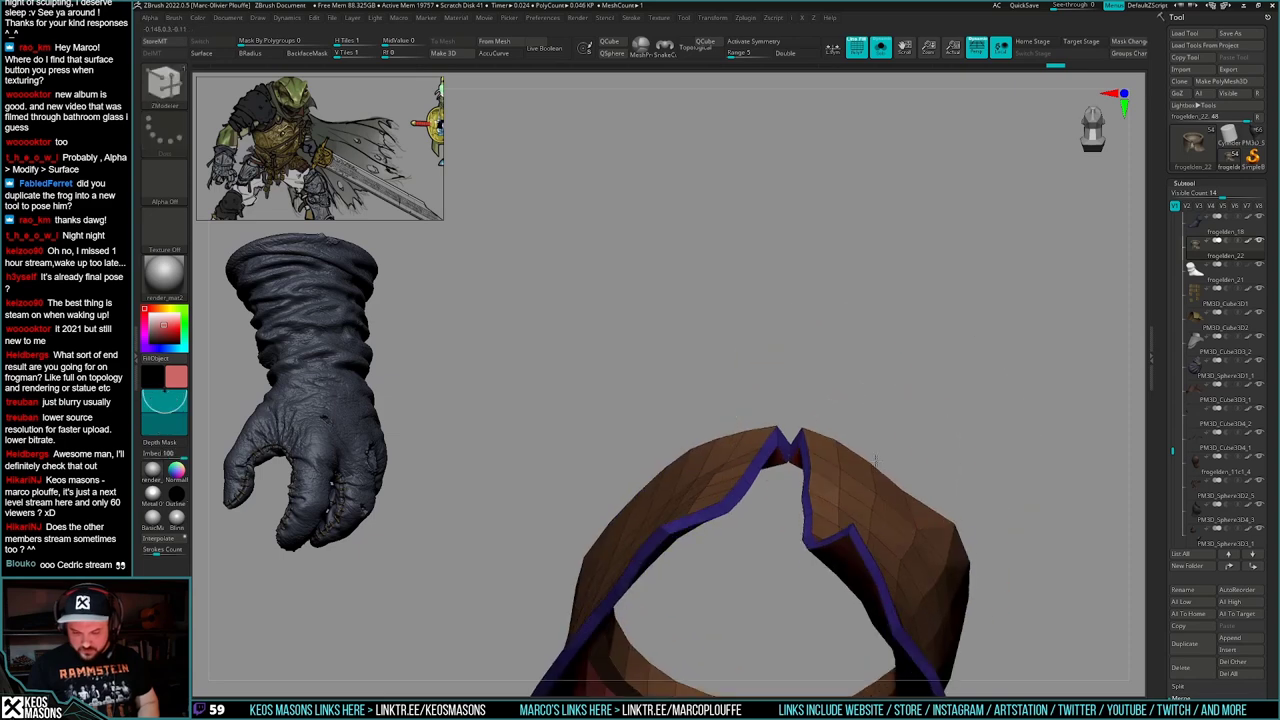
- Isolate the cuff's outer wall together with the stray corner faces inside the rim and merge them into one polygroup
mouse_move(885, 465)
right_mouse_down()
mouse_move(858, 430)
mouse_move(840, 577)
right_mouse_up()
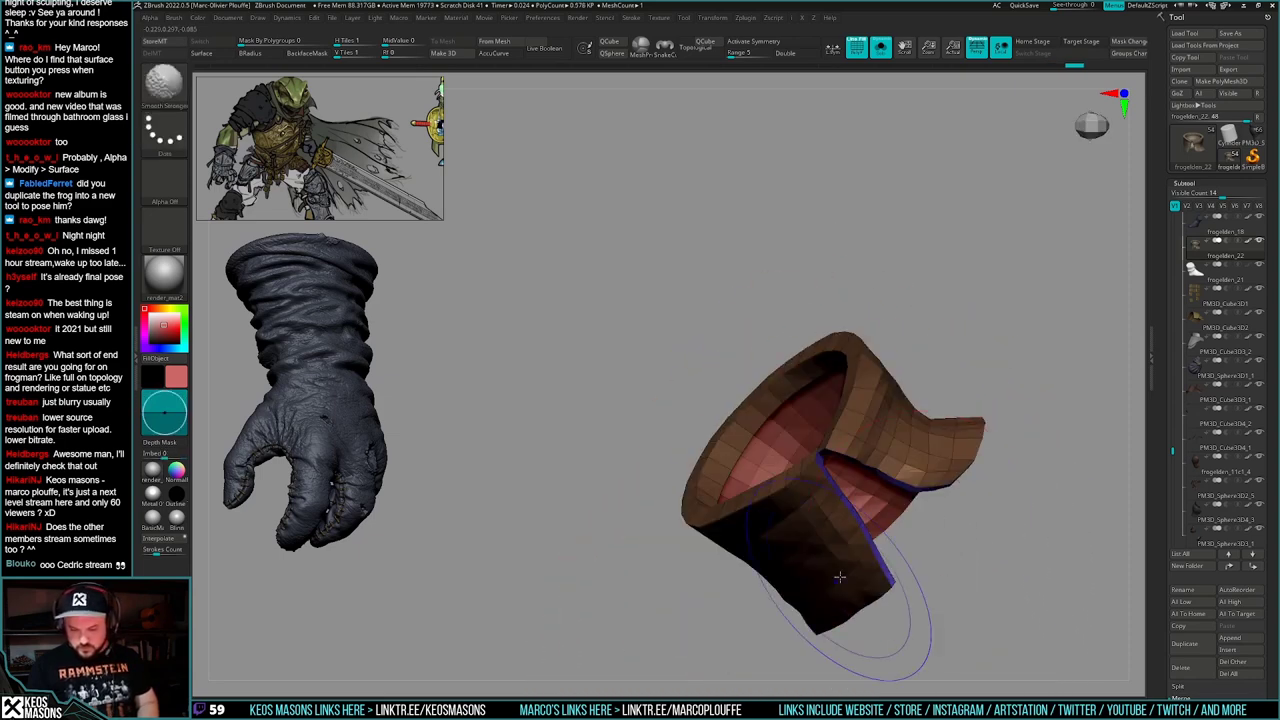
mouse_move(849, 437)
right_mouse_down("ctrl")
mouse_move(832, 530)
mouse_move(830, 498)
mouse_move(780, 531)
mouse_move(808, 487)
right_mouse_up("ctrl")
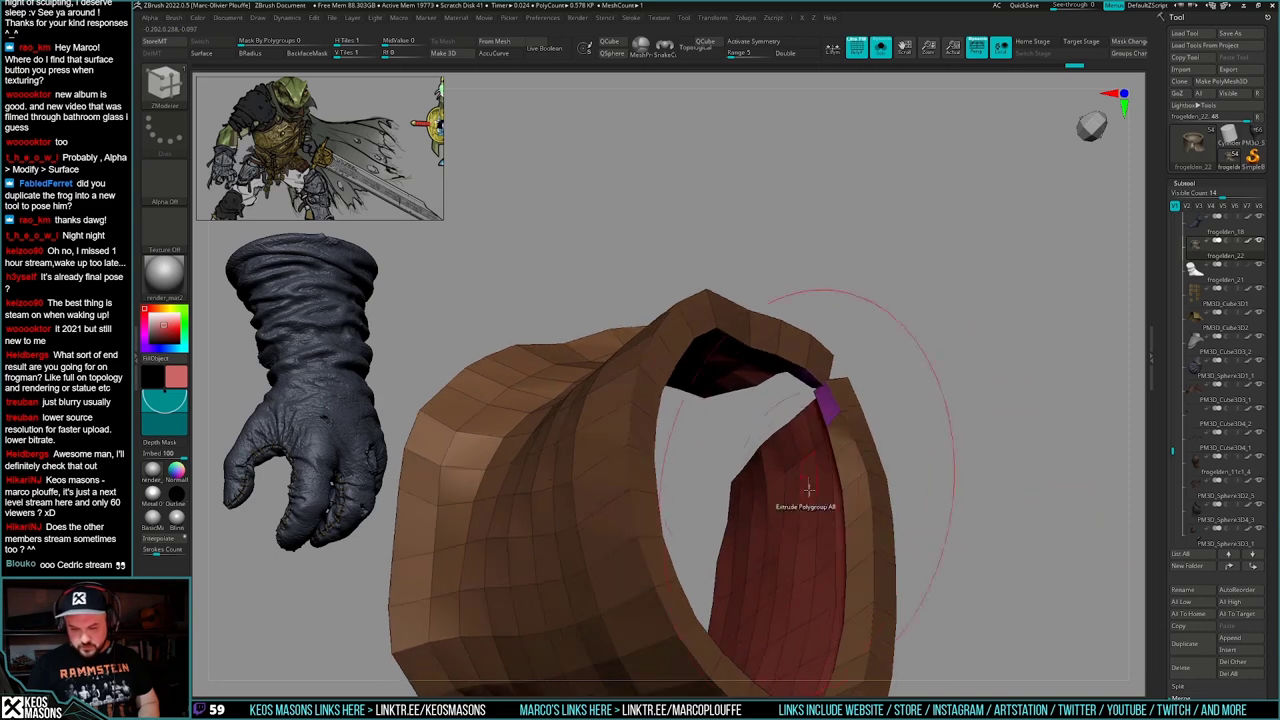
mouse_move(839, 414)
right_mouse_down()
mouse_move(850, 385)
mouse_move(840, 424)
right_mouse_up()
left_click(838, 426, "ctrl+shift")
mouse_move(965, 434)
right_mouse_down()
mouse_move(980, 437)
mouse_move(998, 357)
mouse_move(968, 450)
mouse_move(985, 429)
right_mouse_up()
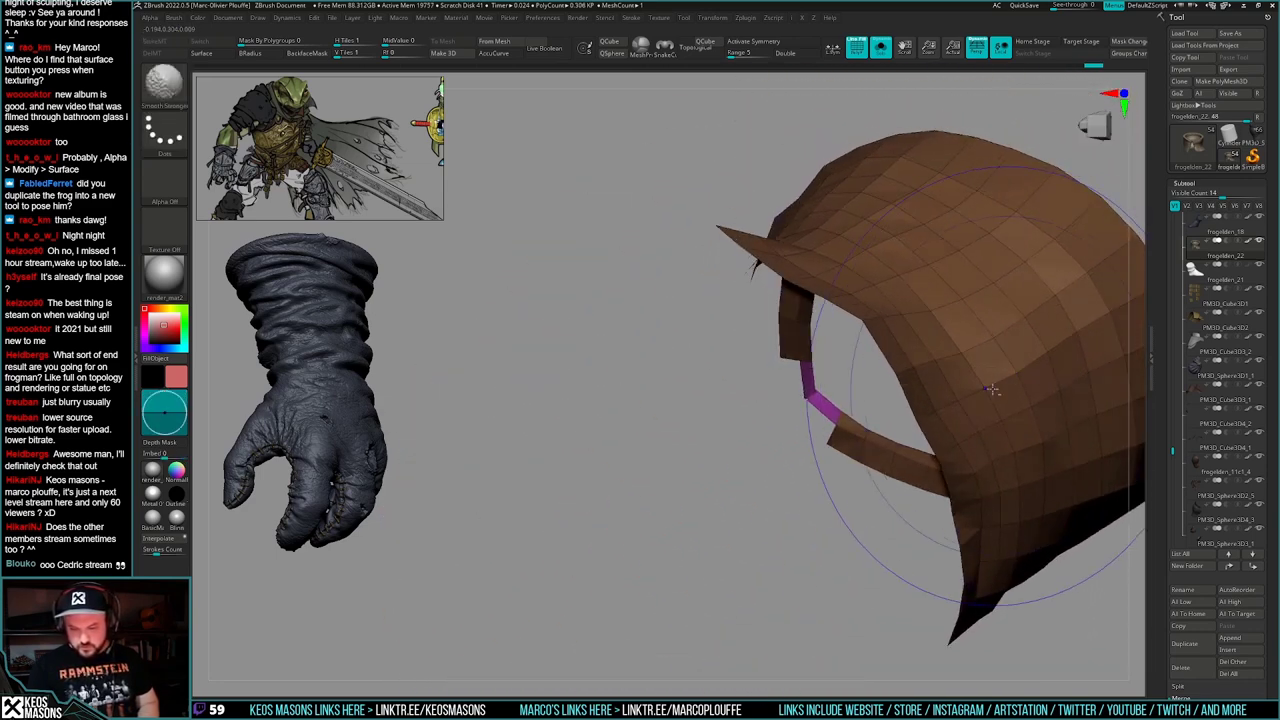
key("ctrl+w")
- Regroup all of the cuff's faces except the front split's edge strips as a single polygroup
left_click(831, 527, "ctrl+shift")
left_click(843, 431, "ctrl+shift")
right_click_drag(846, 460, 827, 418)
key("ctrl+w")
left_click(808, 498, "ctrl+shift")
left_click(808, 429, "ctrl+alt+shift")
key("ctrl+w")
right_click_drag(809, 563, 873, 561, "ctrl")
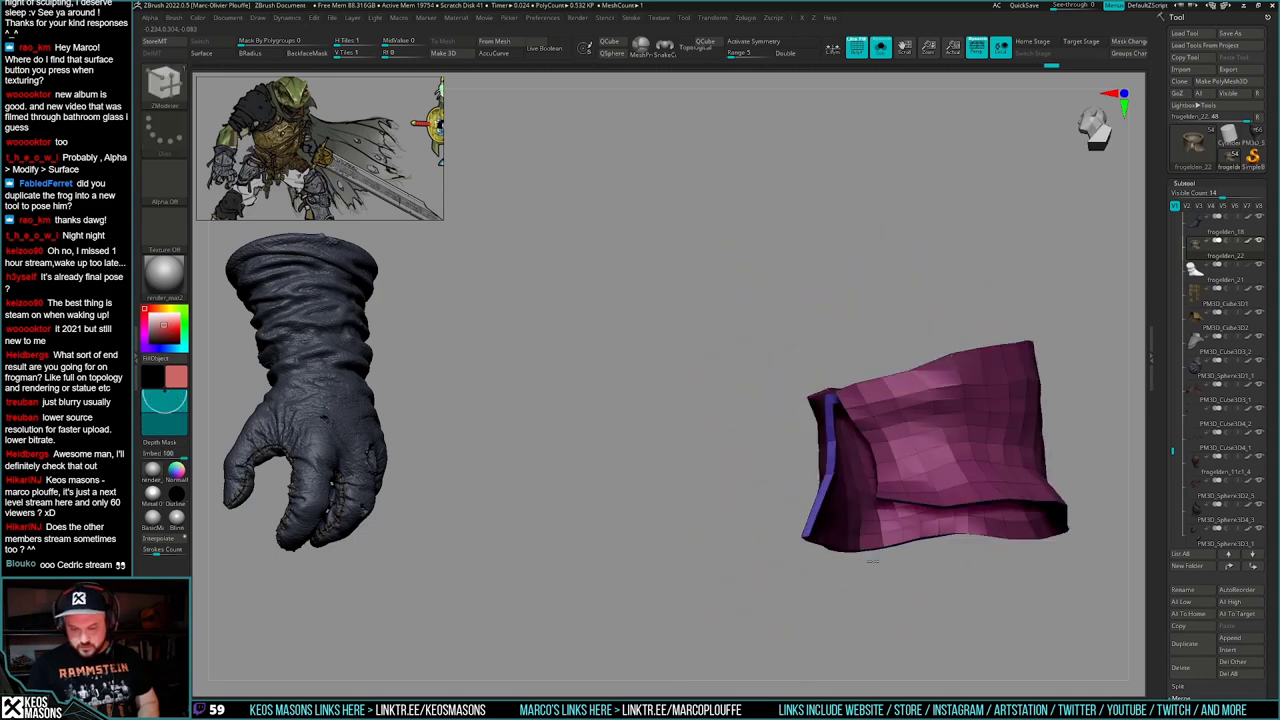
- Isolate the front split's edge strips and give each side a separate polygroup
mouse_move(1022, 485)
right_mouse_down("alt")
mouse_move(892, 538)
mouse_move(909, 486)
mouse_move(908, 520)
mouse_move(863, 468)
right_mouse_up("alt")
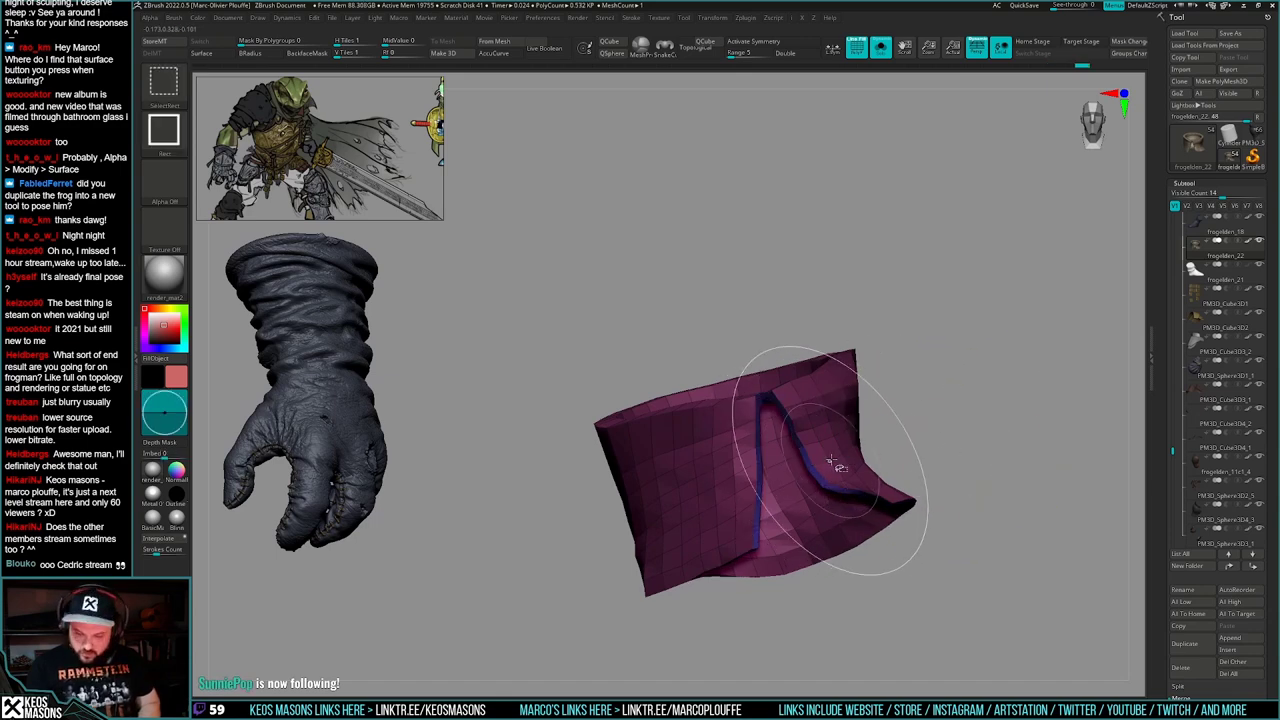
right_click_drag(996, 436, 1001, 410)
left_click(841, 446, "ctrl+shift")
right_click_drag(962, 348, 986, 399)
left_click_drag(1029, 373, 1012, 414, "ctrl+shift")
right_click_drag(965, 442, 955, 491)
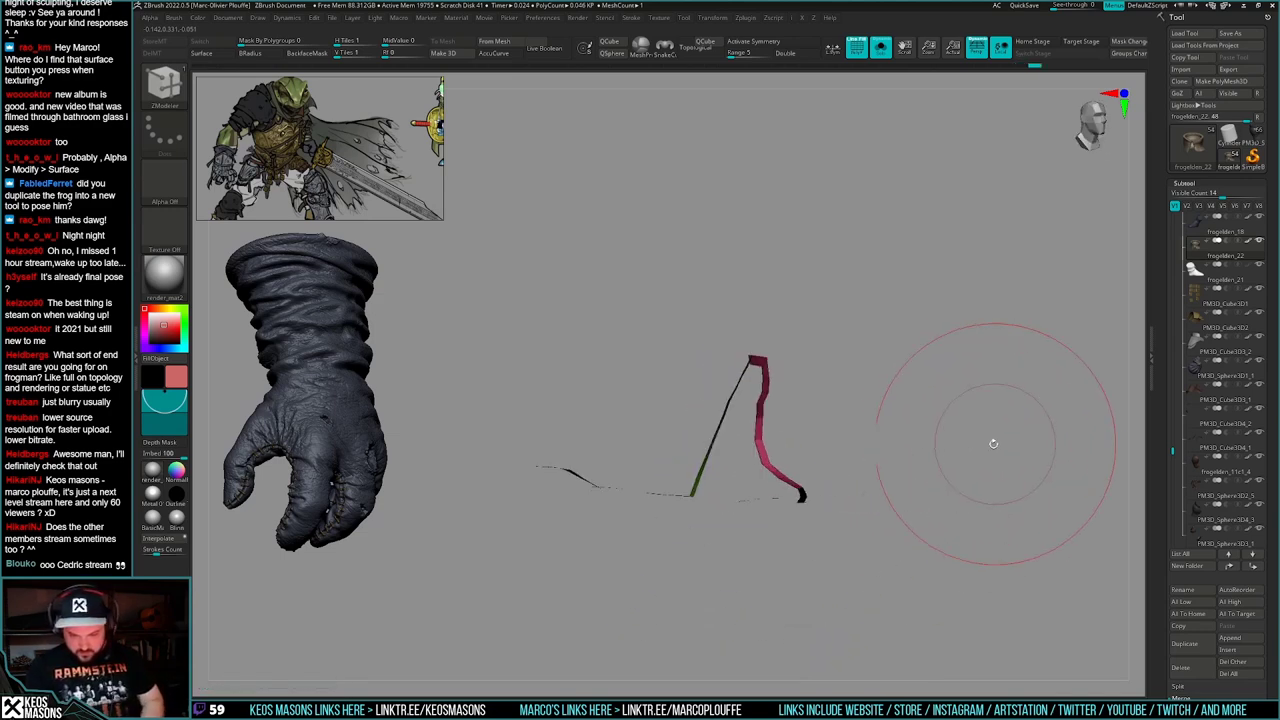
- Smooth-subdivide the cuff, crease its polygroup borders, and check the rim and split with and without polyframes
mouse_move(993, 443)
right_mouse_down()
mouse_move(972, 430)
mouse_move(983, 443)
mouse_move(971, 463)
mouse_move(984, 429)
right_mouse_up()
key("space")
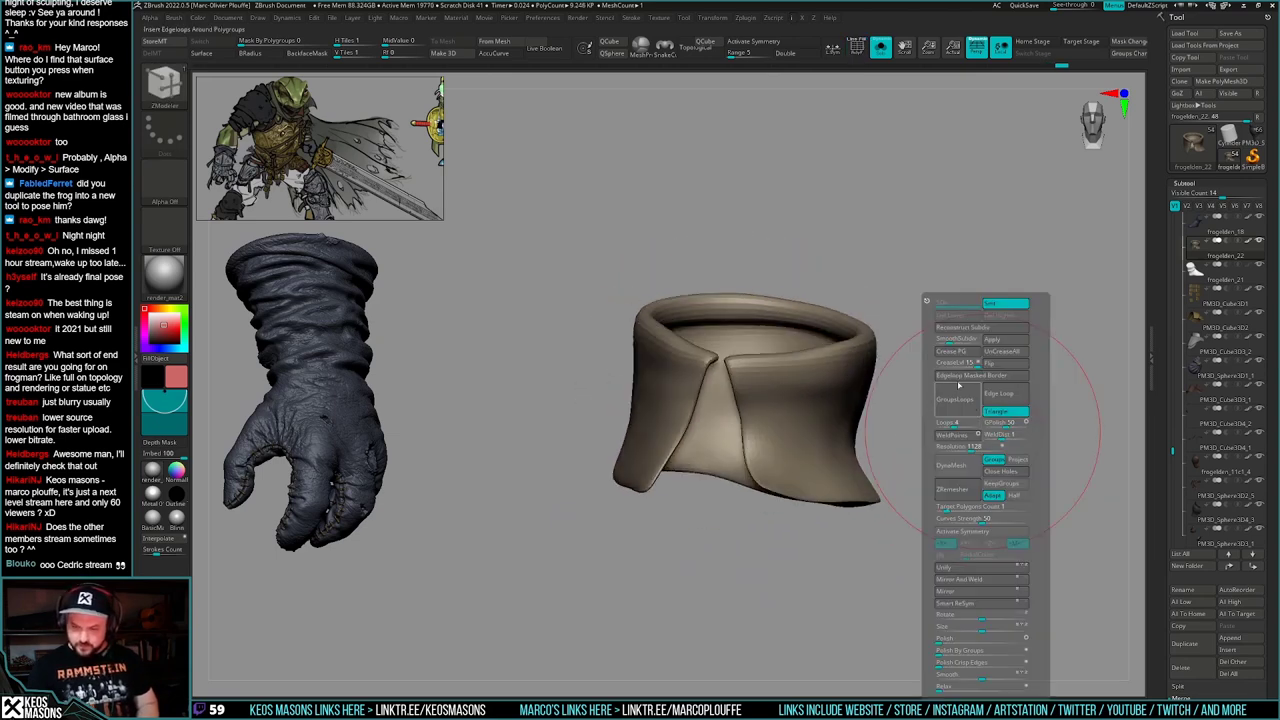
left_click(957, 353)
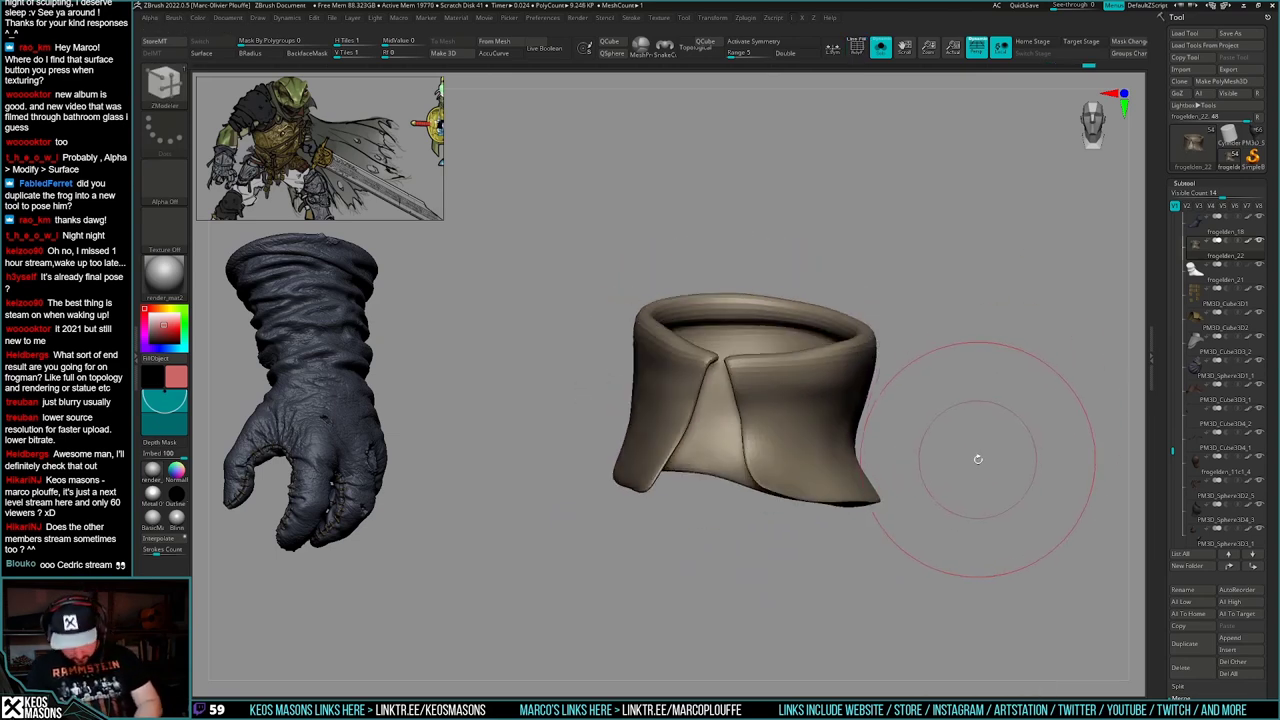
left_click_drag(971, 460, 938, 527)
key("alt+s")
key("alt+s")
key("shift+f")
key("shift+f")
key("alt+s")
key("alt+s")
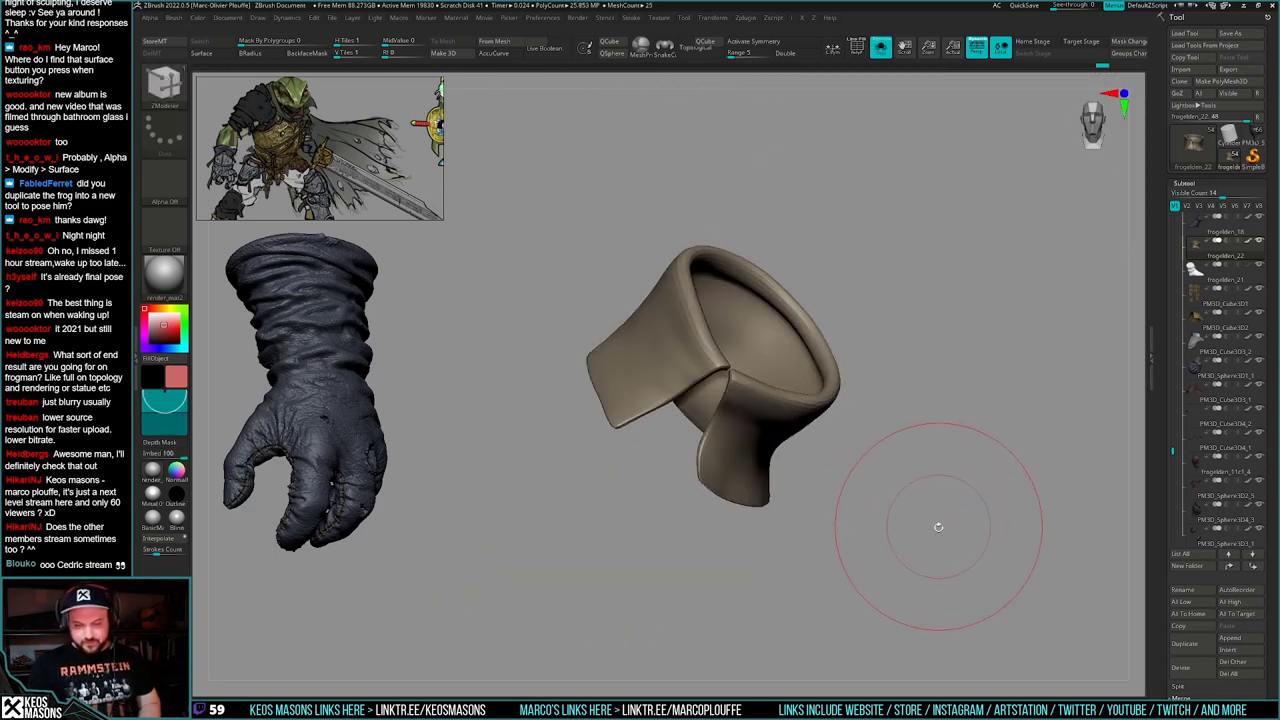
key("space")
left_click(947, 343)
key("shift+f")
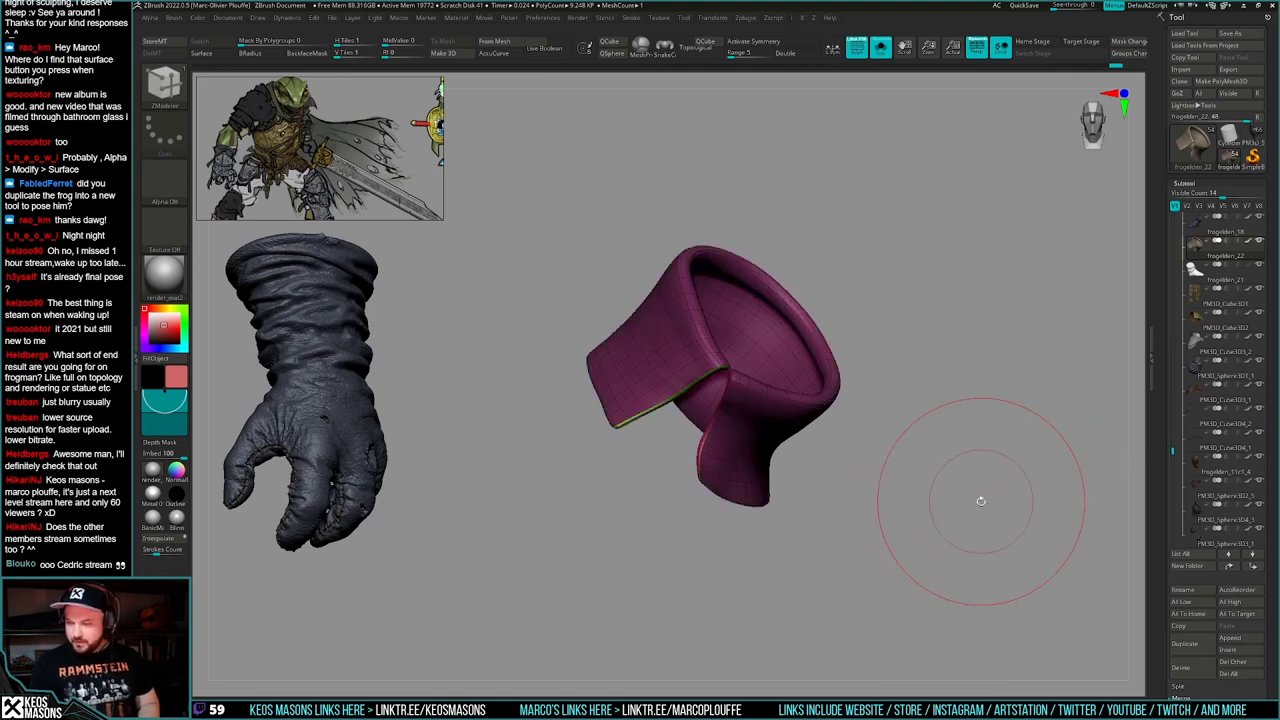
key("shift+f")
- Switch to the boot subtool frogelden_18 and smooth-subdivide it
left_click(1200, 230)
key("shift+g")
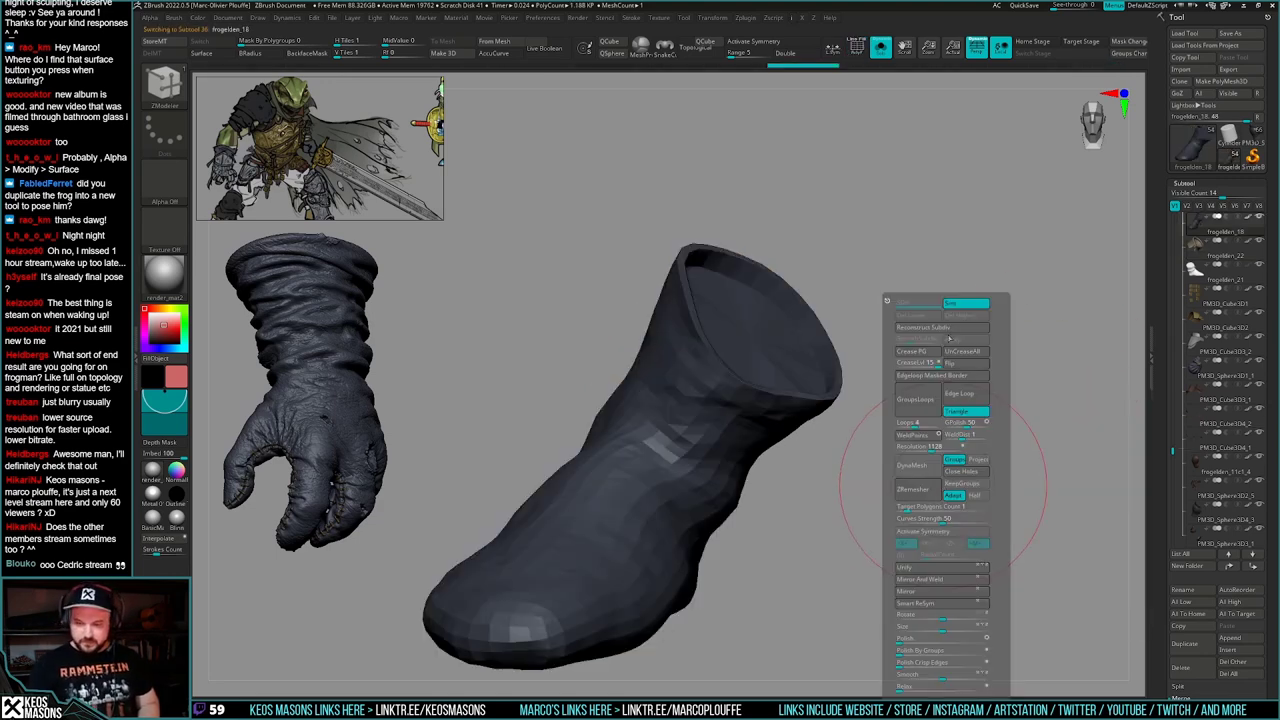
key("d")
left_click(962, 341)
key("shift+f")
key("shift+f")
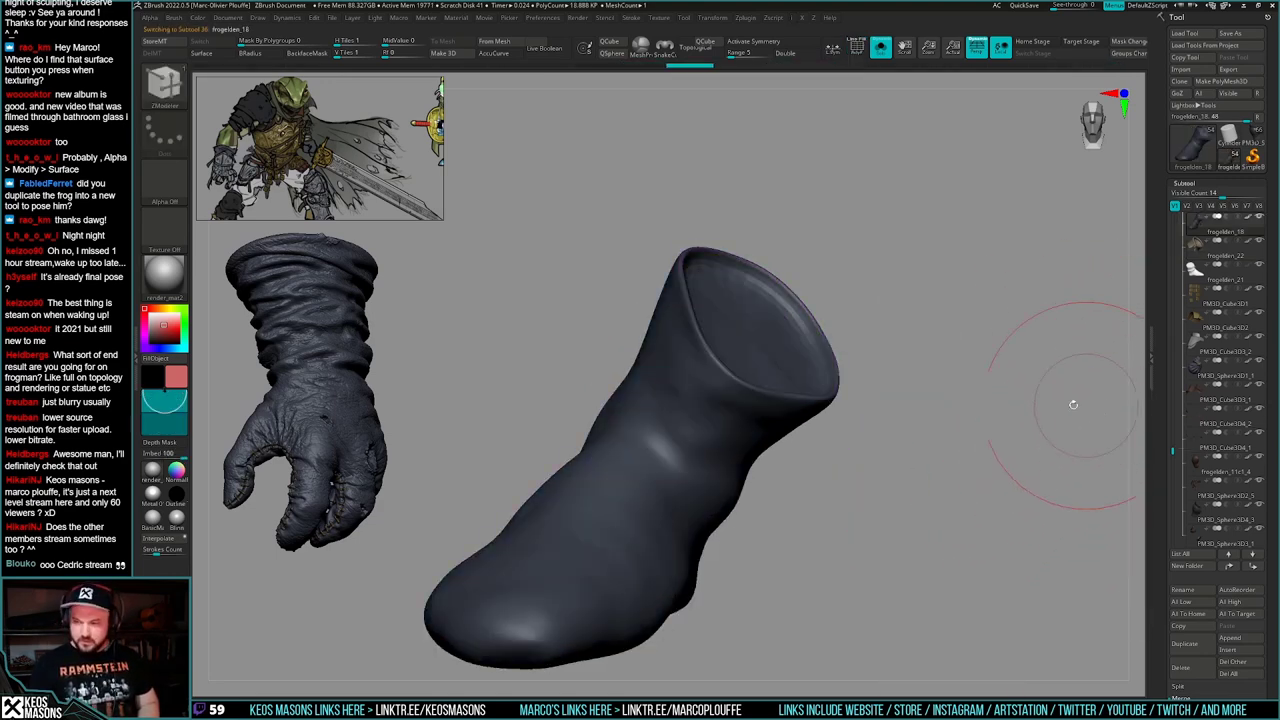
- Merge the boot subtool down with the cuff subtool below it
key("space")
key("Down")
key("Up")
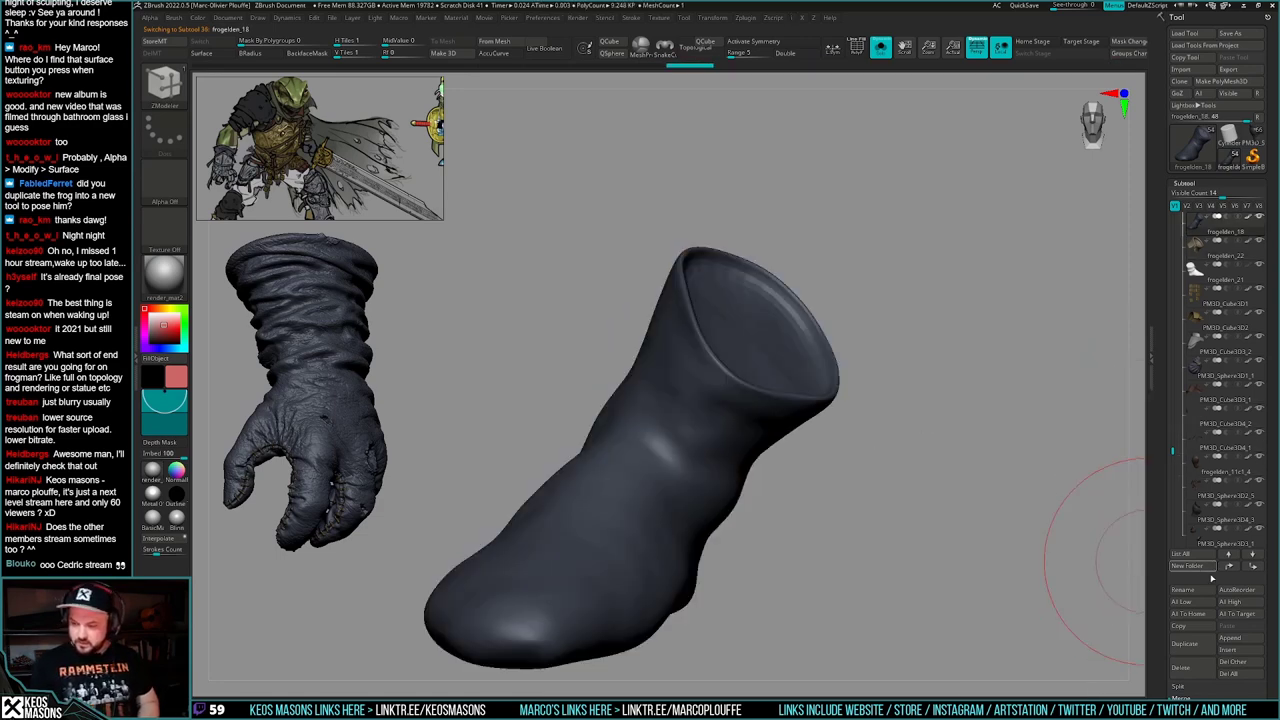
left_click_drag(1173, 712, 1174, 619)
left_click(1200, 616)
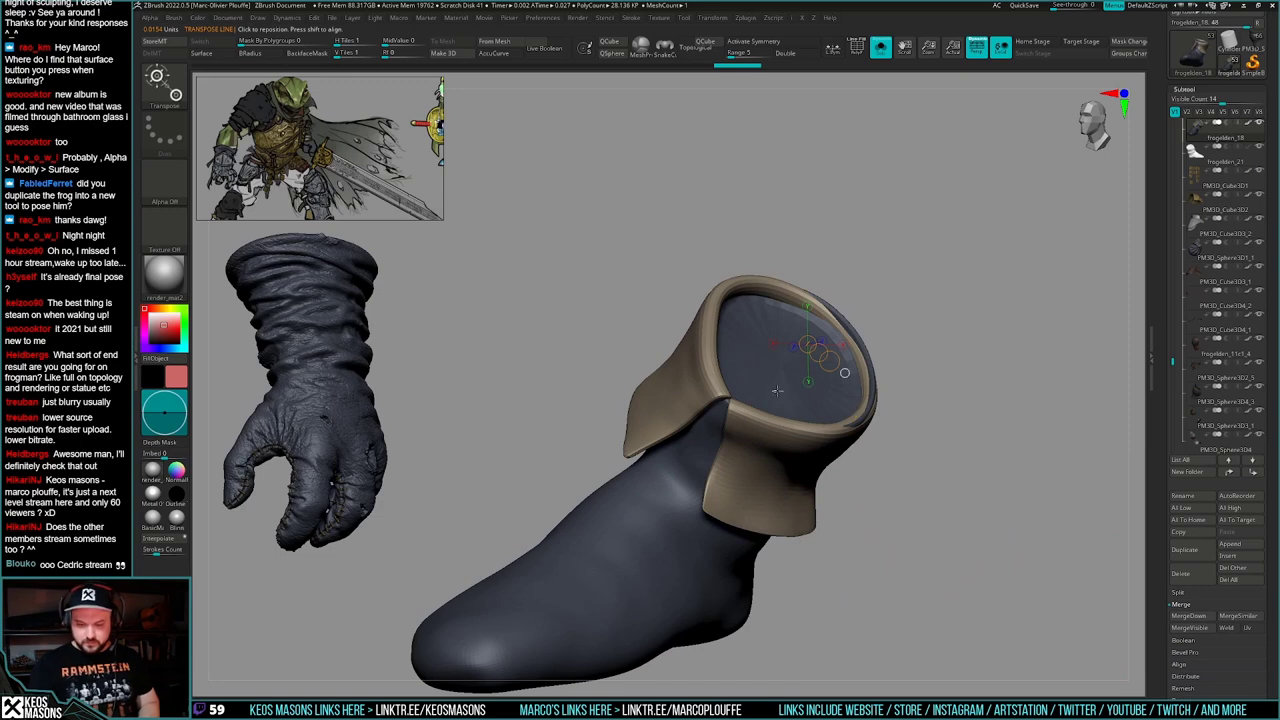
- Mask the cuff by topology and switch to the Move brush for the boot
left_click_drag(650, 520, 772, 483, "ctrl")
key("space")
left_click(900, 406)
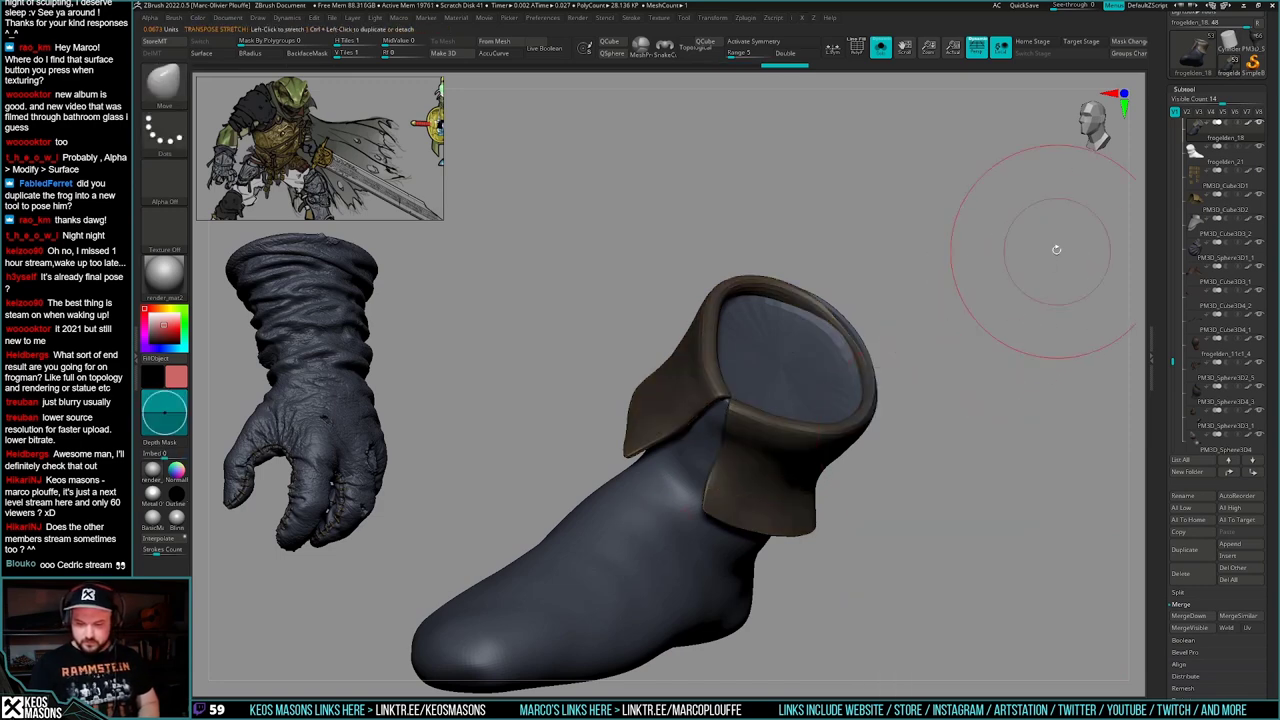
- Adjust the boot's upper opening with the Move brush so it fits inside the masked cuff
left_click_drag(1056, 250, 950, 290)
key("space")
left_click_drag(834, 312, 842, 310)
mouse_move(930, 300)
left_mouse_down()
mouse_move(925, 350)
mouse_move(880, 320)
mouse_move(841, 325)
mouse_move(853, 318)
mouse_move(872, 342)
mouse_move(860, 350)
left_mouse_up()
key("space")
left_click_drag(880, 350, 868, 356)
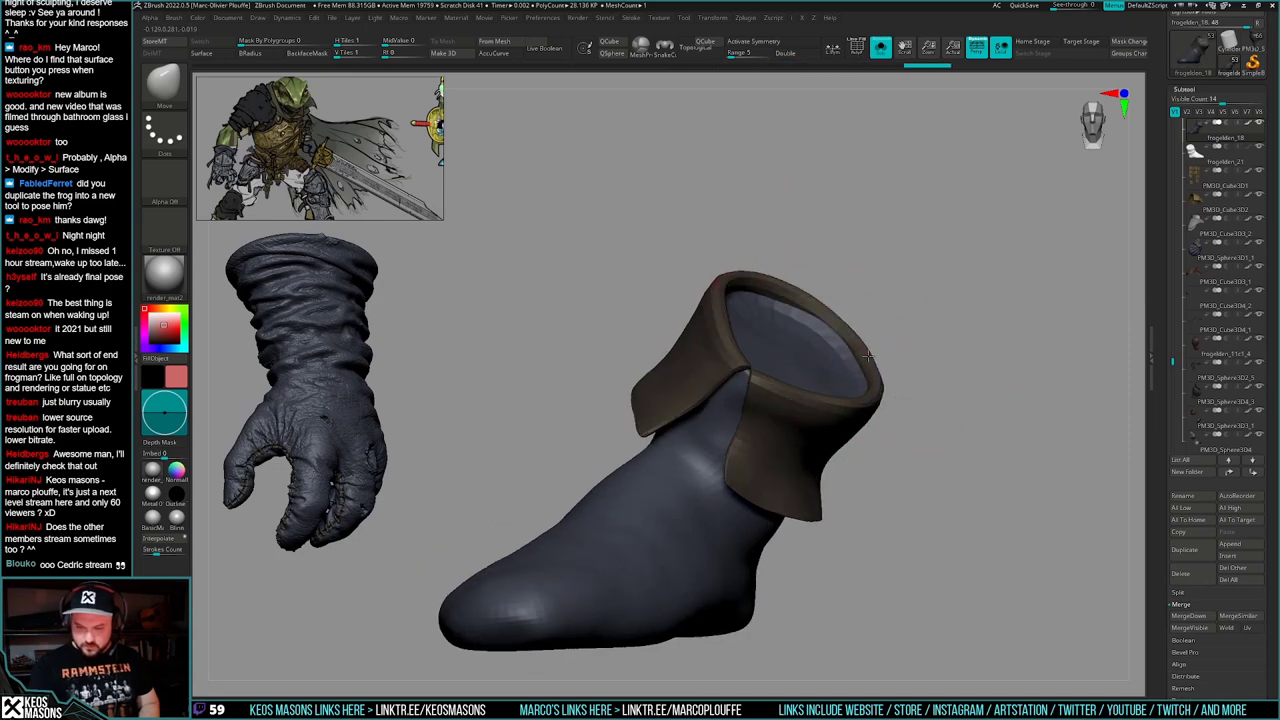
- Bring back the full character and examine how the boot and cuff sit on the posed leg
right_click_drag(868, 356, 905, 410)
right_click_drag(905, 410, 908, 478)
key("alt+s")
right_click_drag(908, 478, 915, 518)
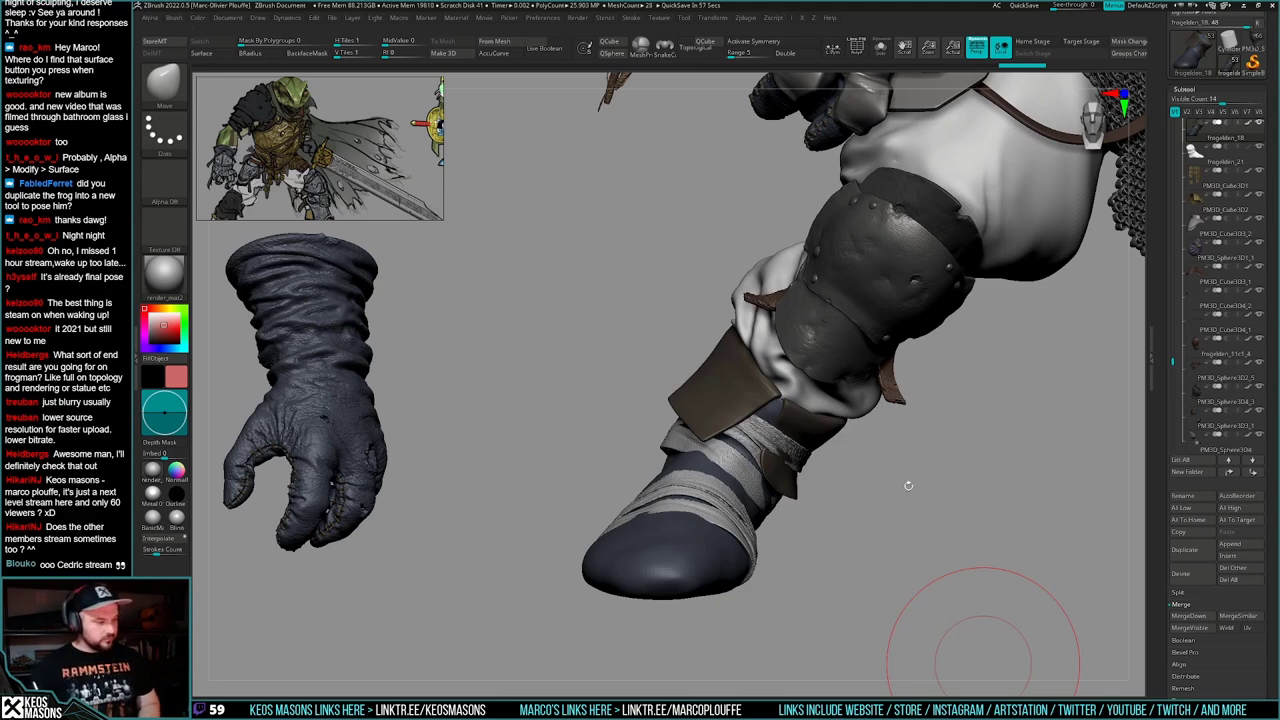
mouse_move(908, 485)
right_mouse_down()
mouse_move(921, 503)
mouse_move(874, 484)
mouse_move(929, 501)
mouse_move(877, 528)
right_mouse_up()
left_click_drag(872, 532, 882, 524)
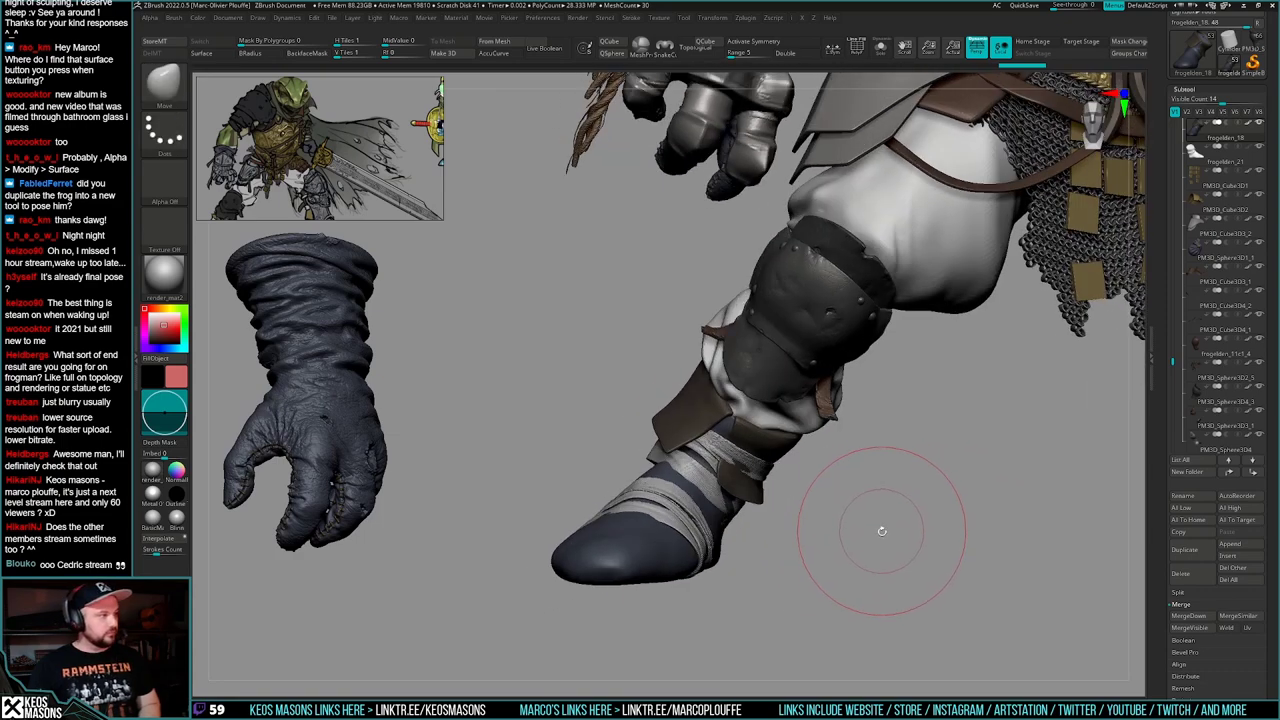
- Isolate the boot with its cuff, clear the mask and subdivide the merged mesh once more
mouse_move(873, 510)
right_mouse_down("ctrl")
mouse_move(866, 550)
mouse_move(867, 503)
mouse_move(871, 537)
mouse_move(880, 511)
mouse_move(866, 508)
mouse_move(909, 514)
mouse_move(880, 563)
mouse_move(917, 526)
right_mouse_up("ctrl")
key("ctrl+shift+s")
key("shift+f")
key("shift+f")
key("space")
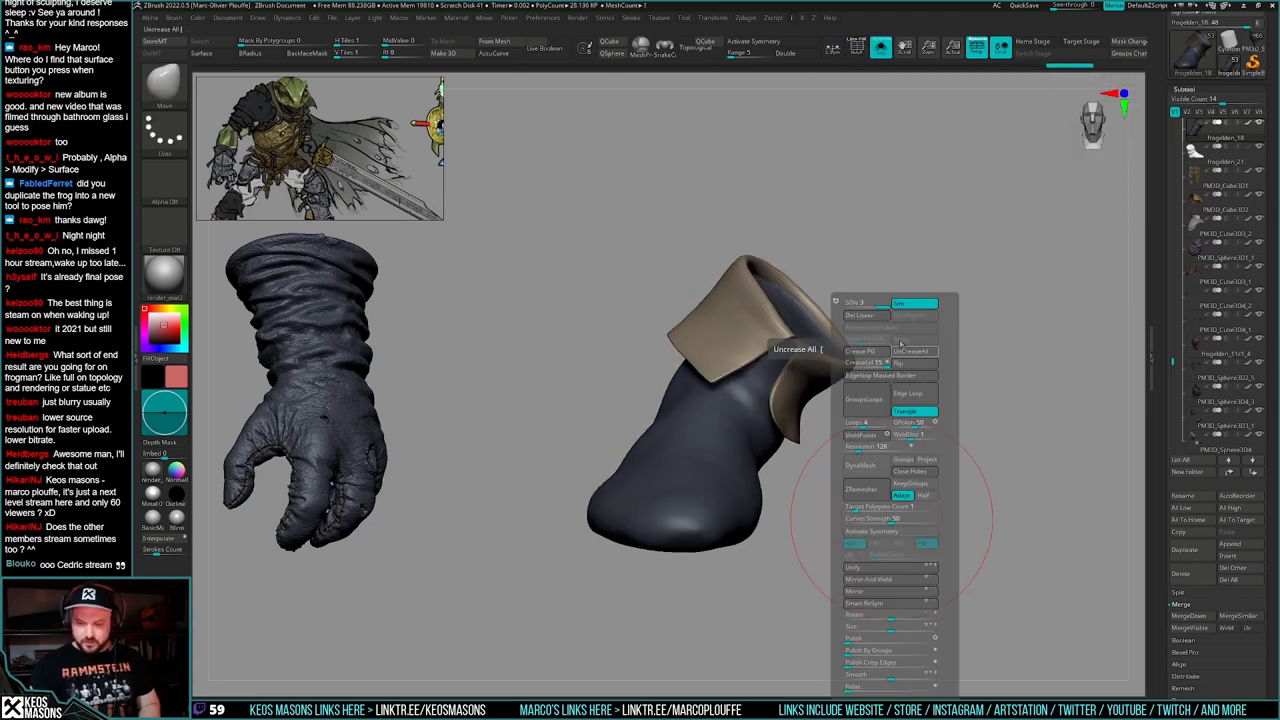
key("ctrl+shift+s")
- Sculpt the first leather folds on the boot's ankle above the wraps with ClayBuildup and smooth them
mouse_move(886, 497)
right_mouse_down()
mouse_move(897, 509)
mouse_move(886, 546)
mouse_move(895, 534)
right_mouse_up()
key("space")
left_click(884, 373)
right_click_drag(846, 446, 786, 518)
right_click(786, 518)
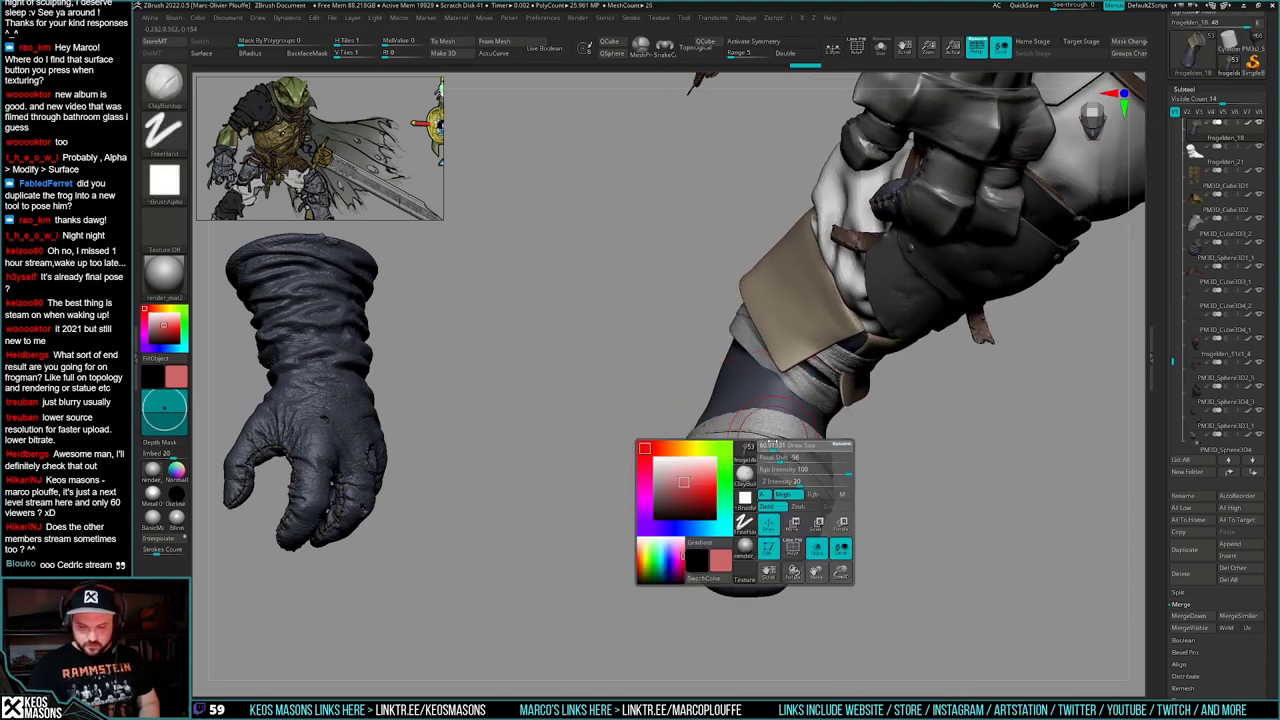
mouse_move(745, 420)
right_mouse_down()
mouse_move(775, 385)
mouse_move(762, 389)
mouse_move(848, 447)
right_mouse_up()
key("space")
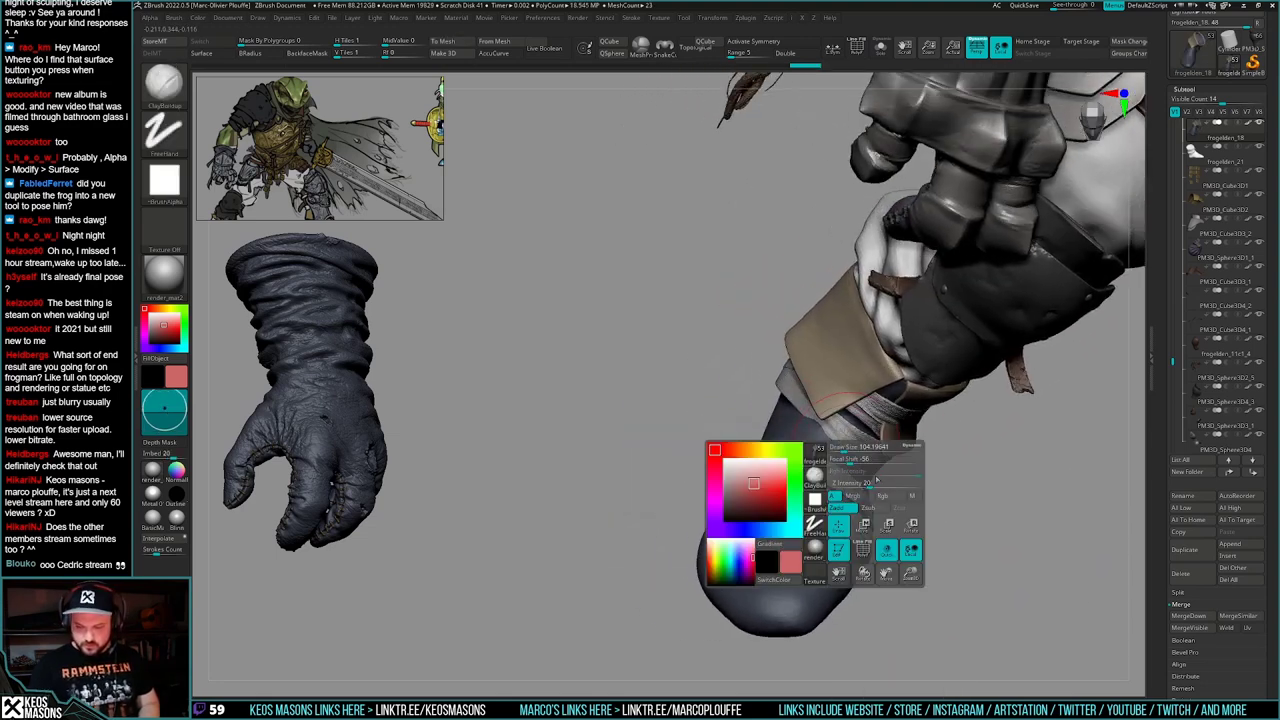
right_click_drag(764, 468, 733, 464)
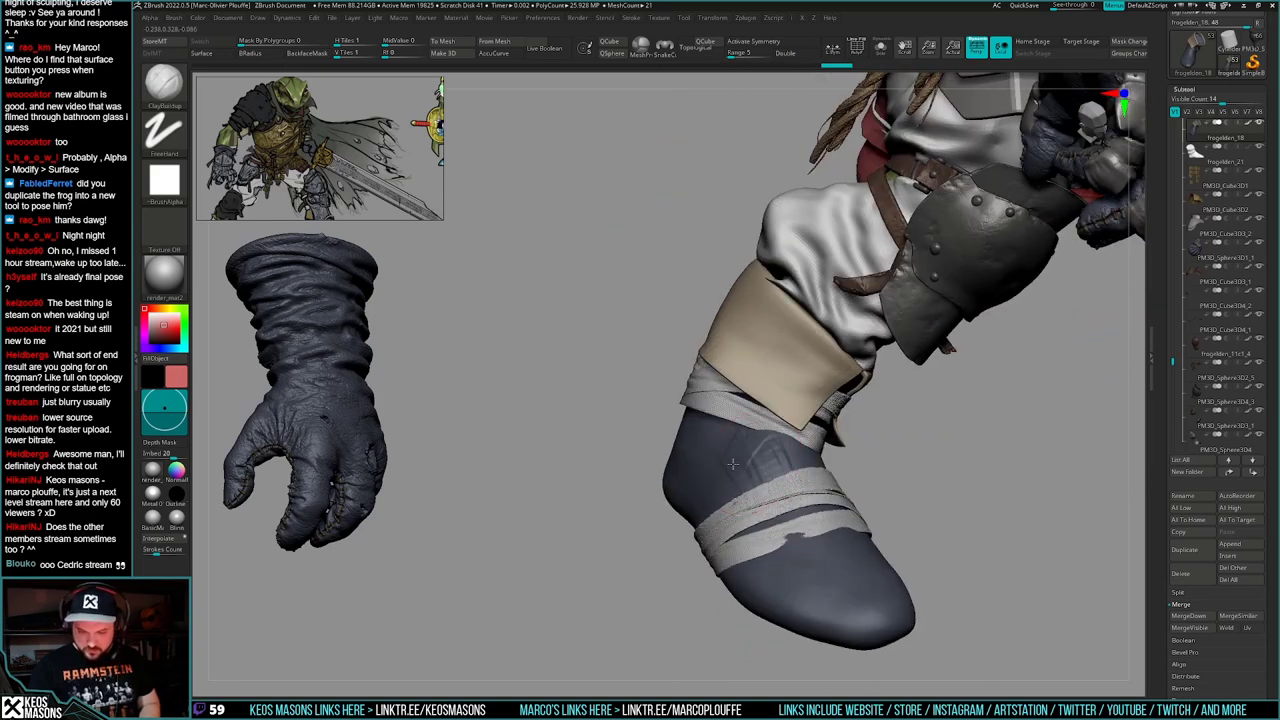
left_click_drag(757, 491, 750, 462, "shift")
mouse_move(750, 462)
right_mouse_down()
mouse_move(763, 536)
mouse_move(752, 453)
right_mouse_up()
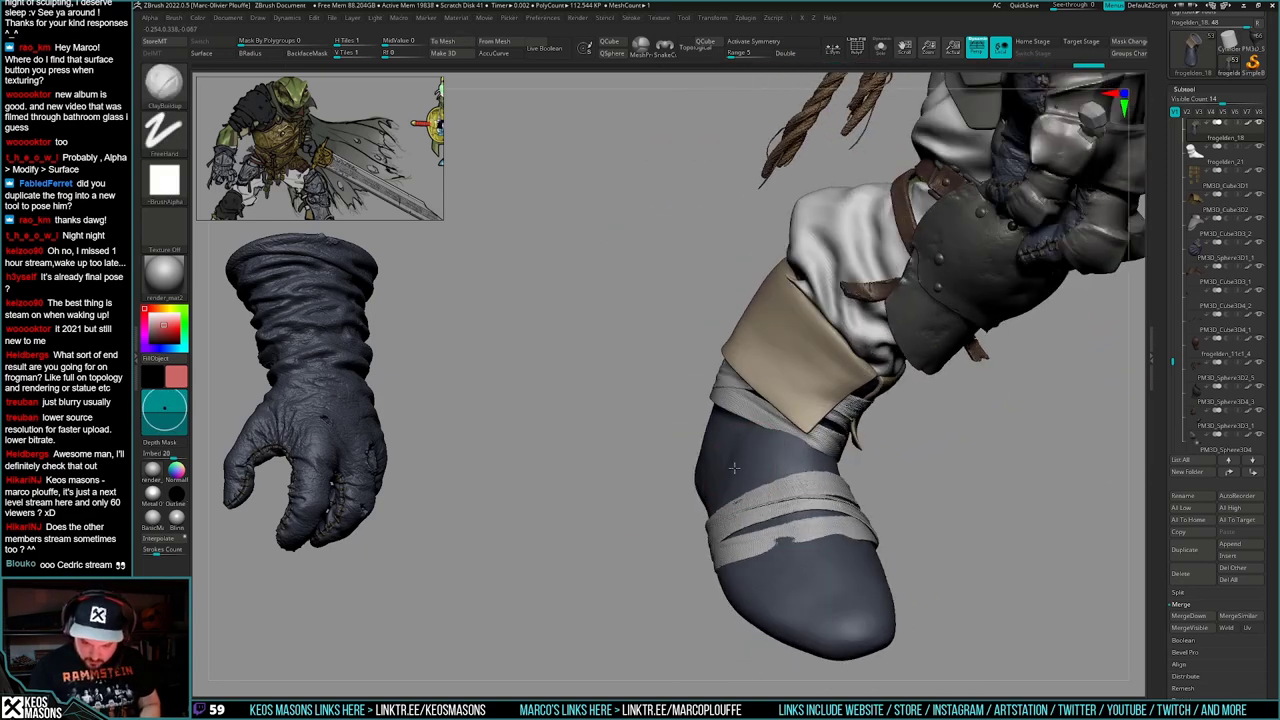
- Soften the side of the ankle between the cuff and the wraps
left_click_drag(734, 468, 728, 495, "shift")
mouse_move(758, 497)
right_mouse_down()
mouse_move(752, 452)
mouse_move(758, 466)
mouse_move(712, 462)
mouse_move(720, 470)
right_mouse_up()
right_click_drag(855, 495, 828, 468)
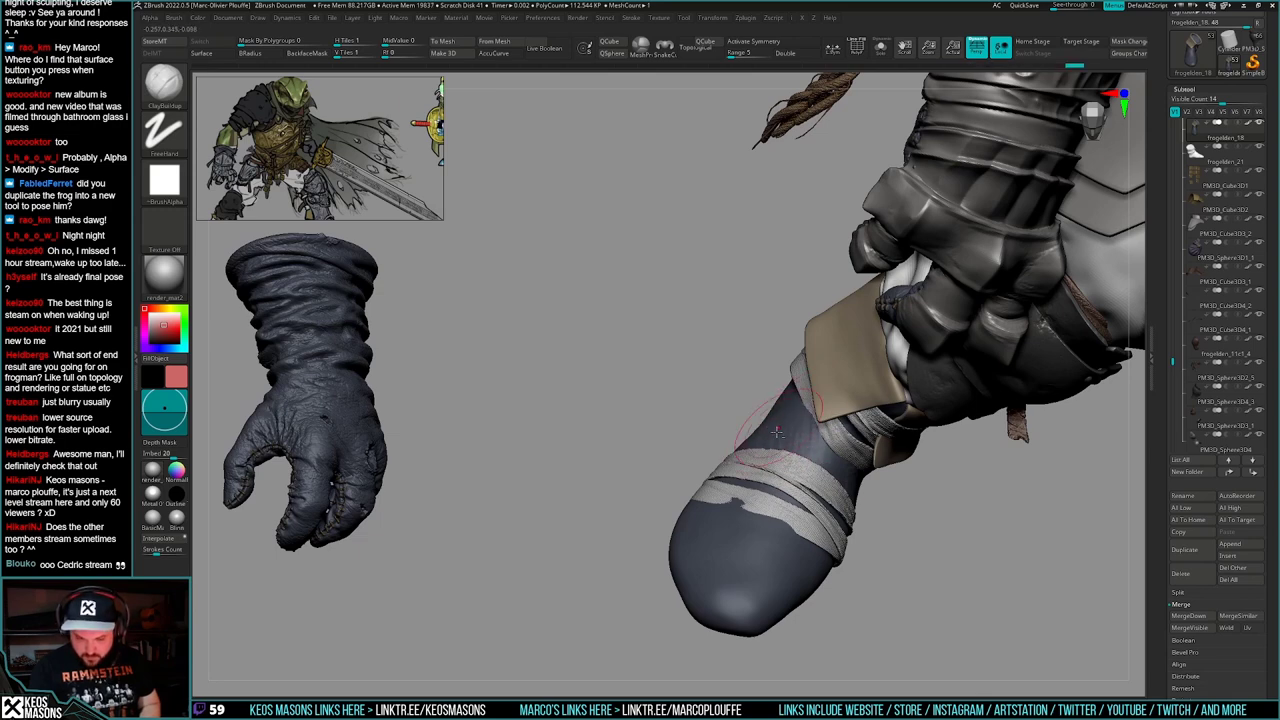
right_click_drag(777, 432, 950, 447)
- Mask the boot by topology and invert the mask so only the cuff is protected
key("s")
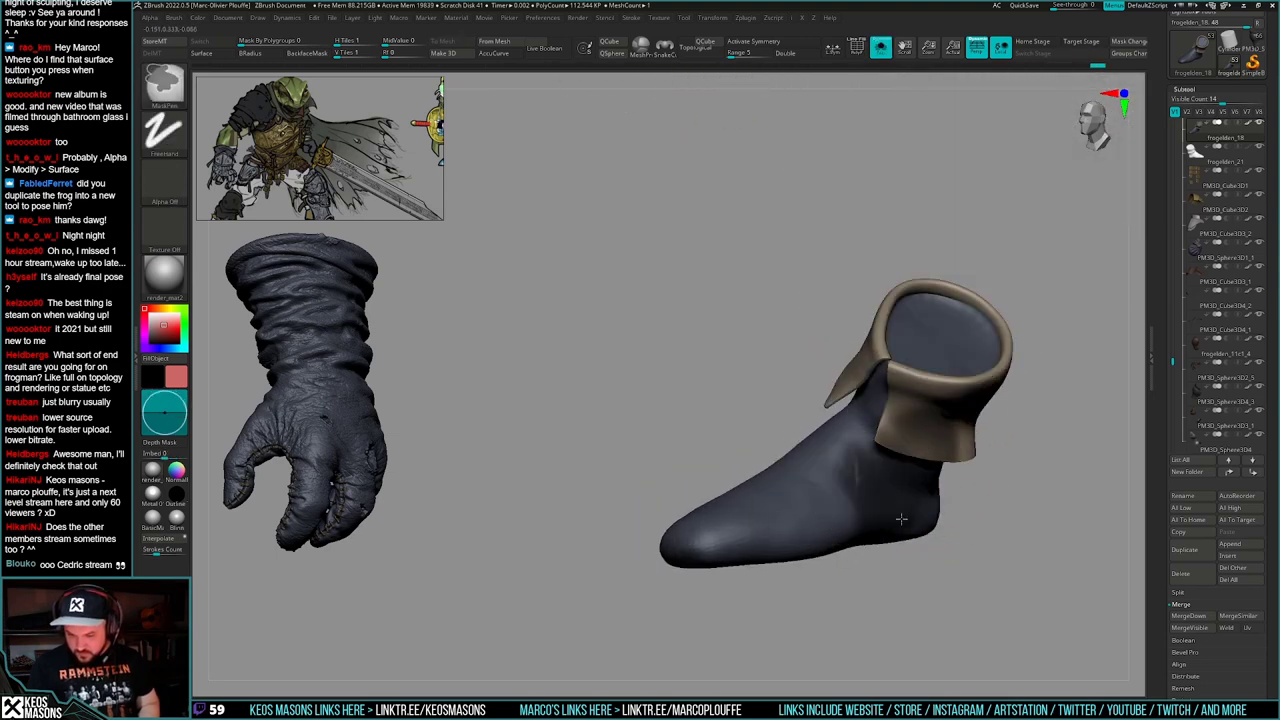
left_click_drag(948, 441, 884, 502, "ctrl")
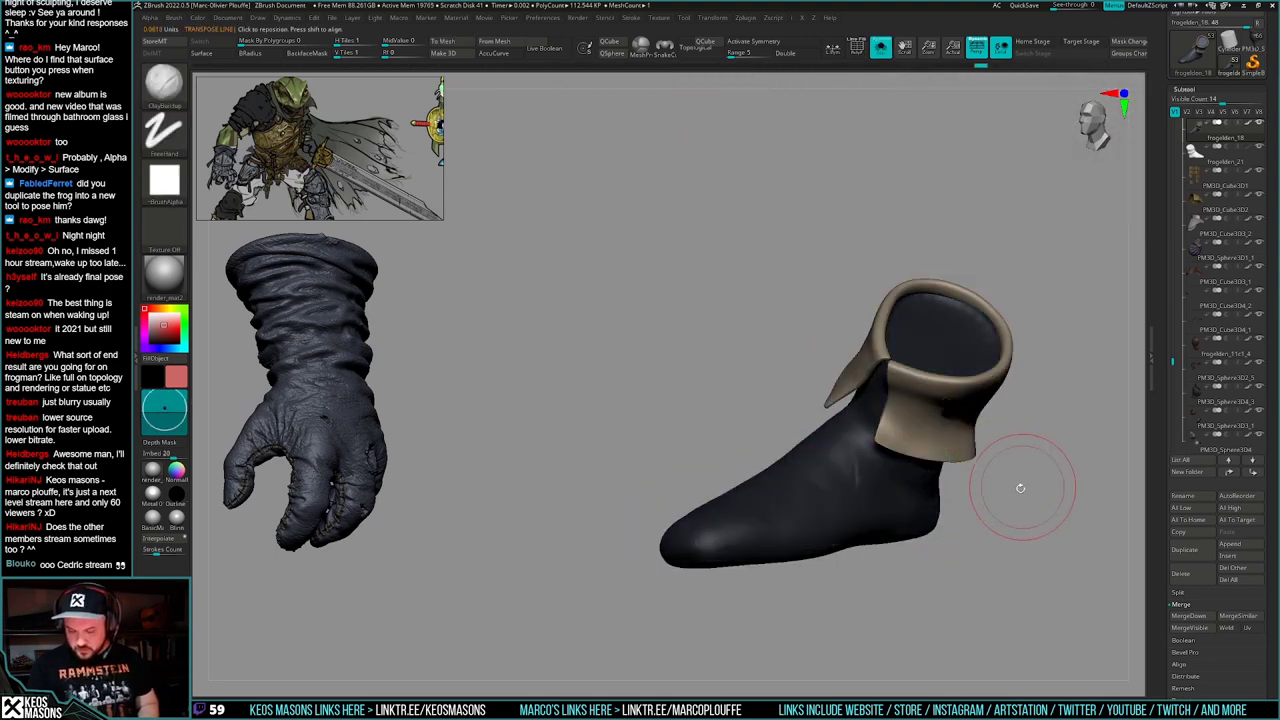
key("s")
right_click_drag(1020, 488, 994, 468)
left_click(980, 477, "ctrl")
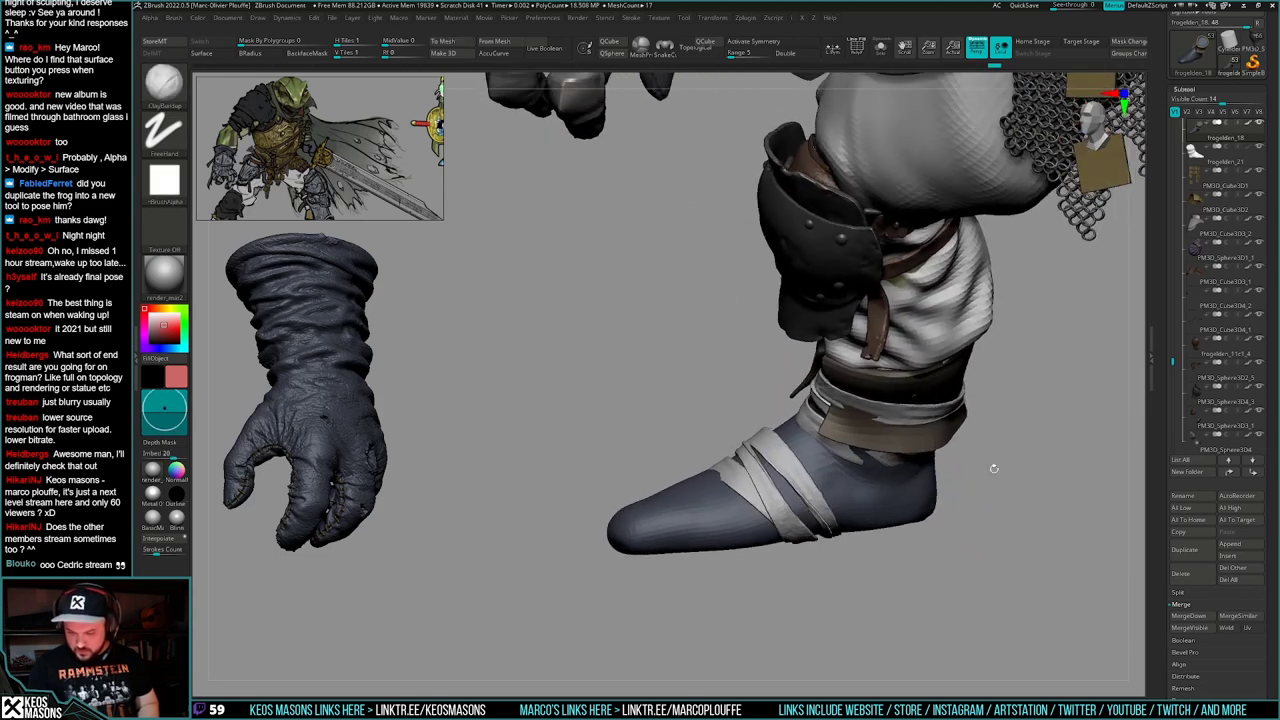
- Sculpt and smooth small folds on the top of the boot's toe just below the wraps with ClayBuildup
mouse_move(877, 526)
right_mouse_down()
mouse_move(892, 499)
mouse_move(858, 562)
mouse_move(815, 562)
mouse_move(863, 482)
mouse_move(861, 450)
mouse_move(866, 522)
mouse_move(860, 464)
right_mouse_up()
right_click(857, 564)
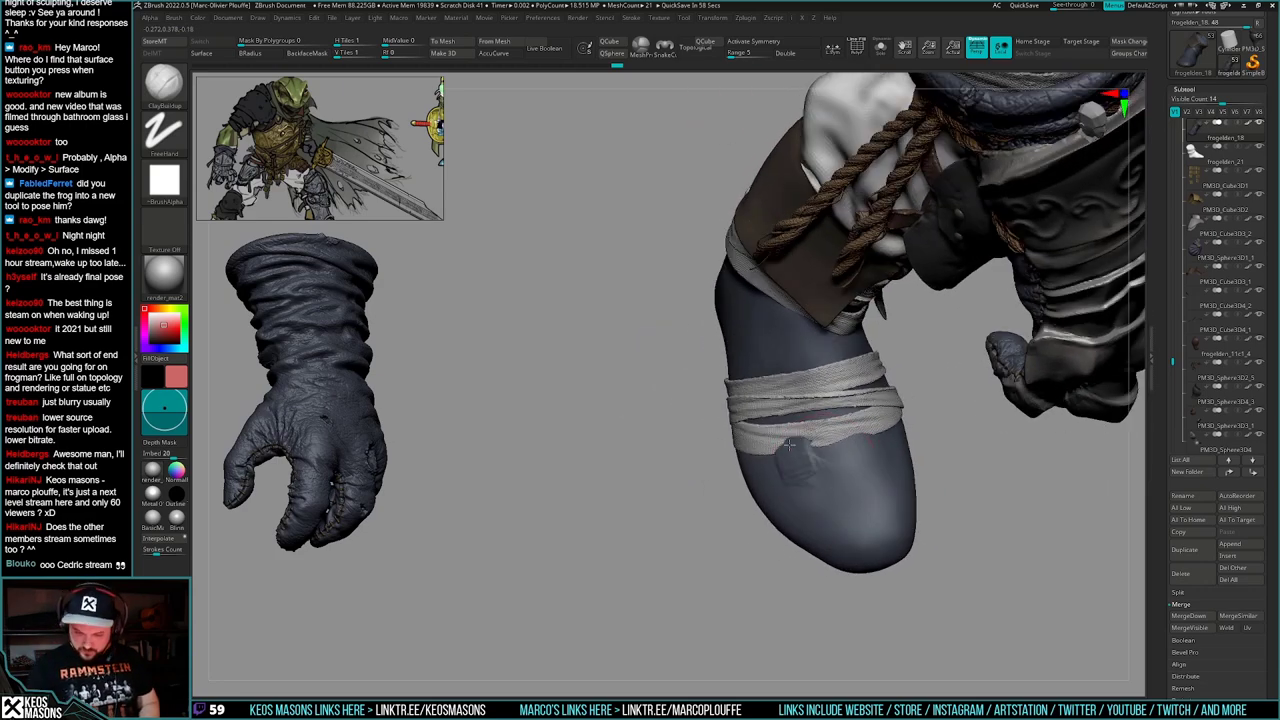
left_click_drag(789, 445, 798, 468, "shift")
right_click_drag(800, 555, 777, 500)
key("space")
left_click_drag(807, 433, 789, 400)
- Isolate the boot and cut the first creases across its instep with the DamStandard brush
right_click_drag(795, 388, 904, 517)
key("alt+s")
key("space")
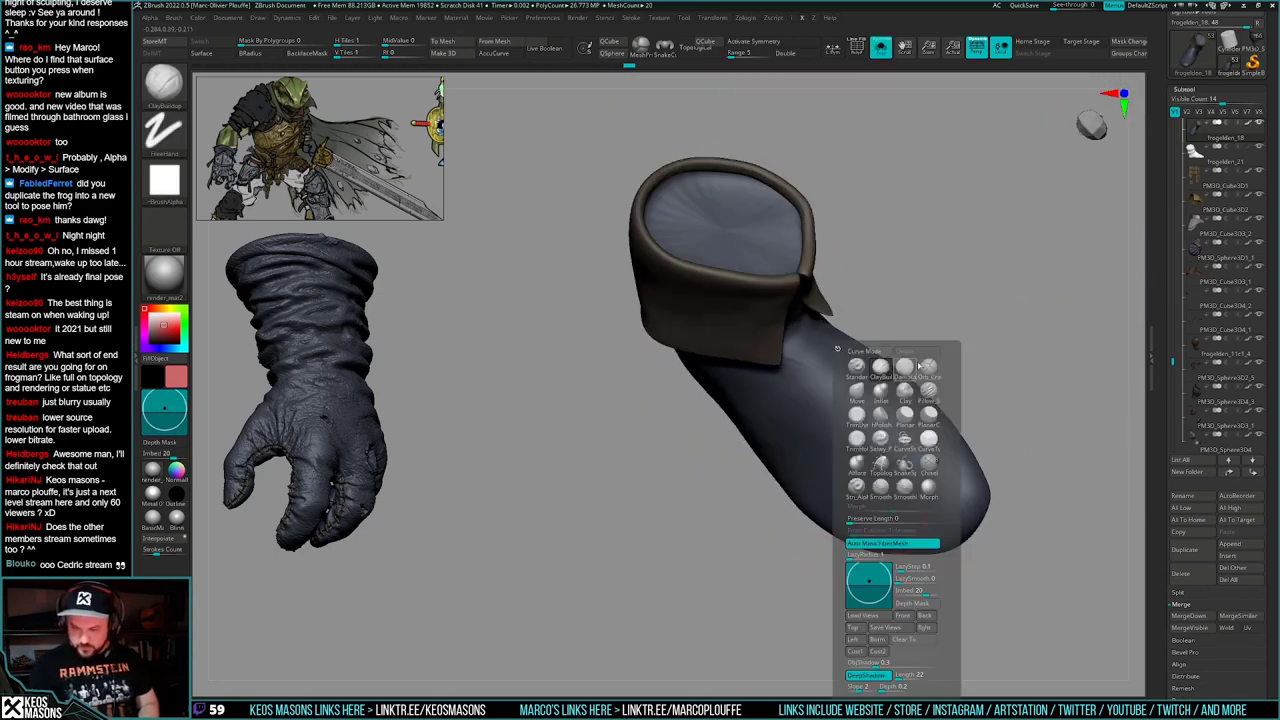
left_click(912, 367)
key("space")
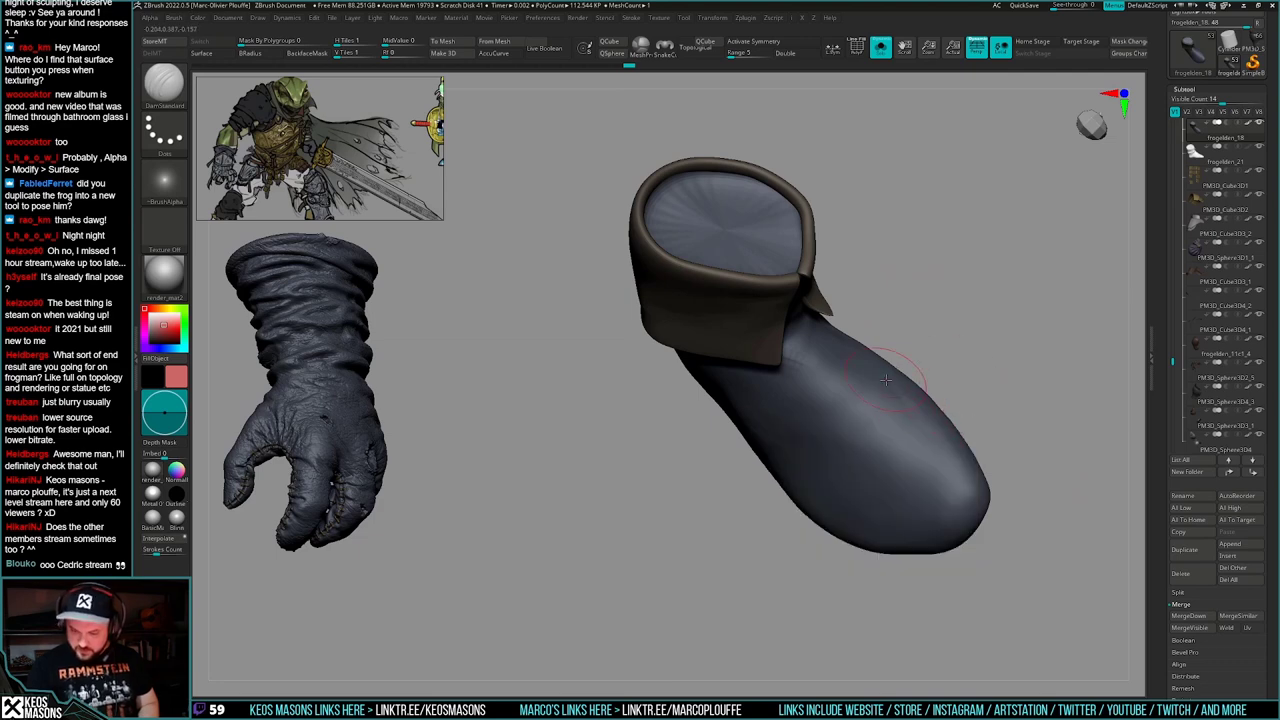
mouse_move(888, 392)
right_mouse_down()
mouse_move(868, 322)
mouse_move(892, 440)
mouse_move(889, 406)
mouse_move(872, 468)
right_mouse_up()
key("ctrl+z")
key("space")
mouse_move(834, 412)
left_mouse_down()
mouse_move(806, 480)
mouse_move(793, 463)
left_mouse_up()
right_click_drag(785, 481, 841, 434)
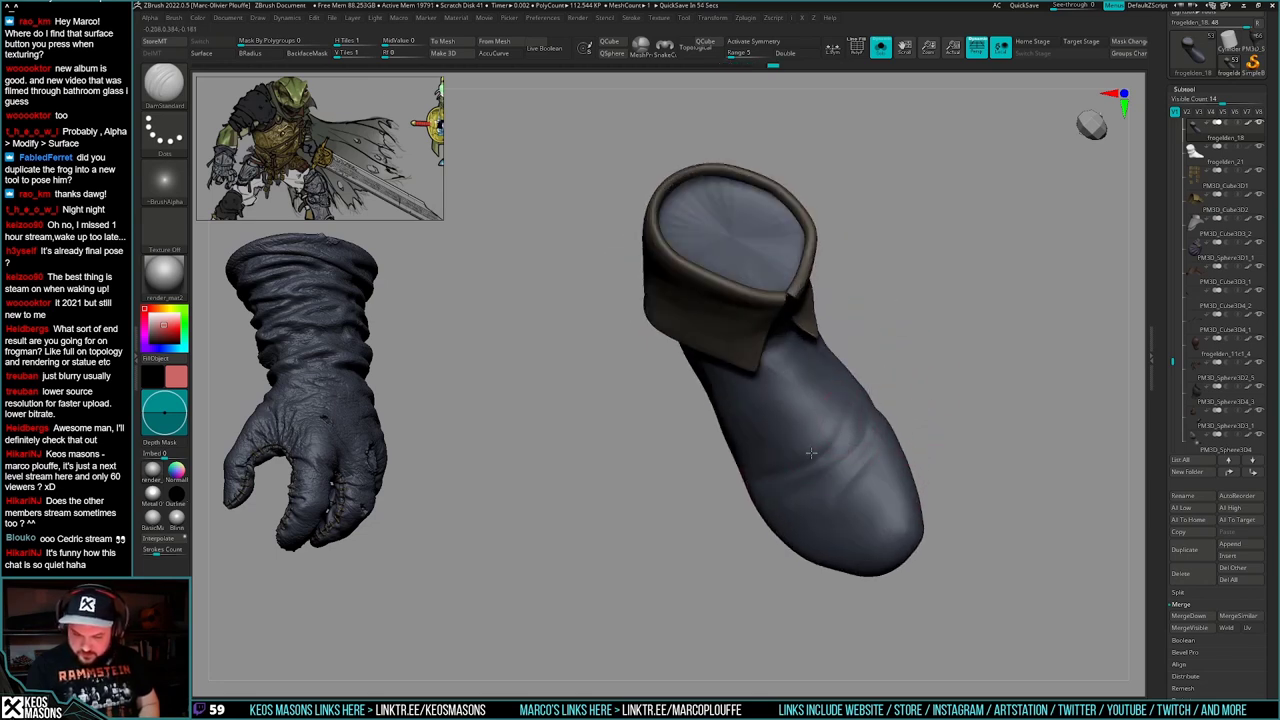
- Extend the DamStandard creases from the instep down the boot's side towards the sole
left_click_drag(811, 453, 761, 476)
mouse_move(761, 476)
right_mouse_down()
mouse_move(822, 440)
mouse_move(797, 475)
mouse_move(851, 451)
mouse_move(775, 486)
right_mouse_up()
left_click_drag(760, 499, 755, 522)
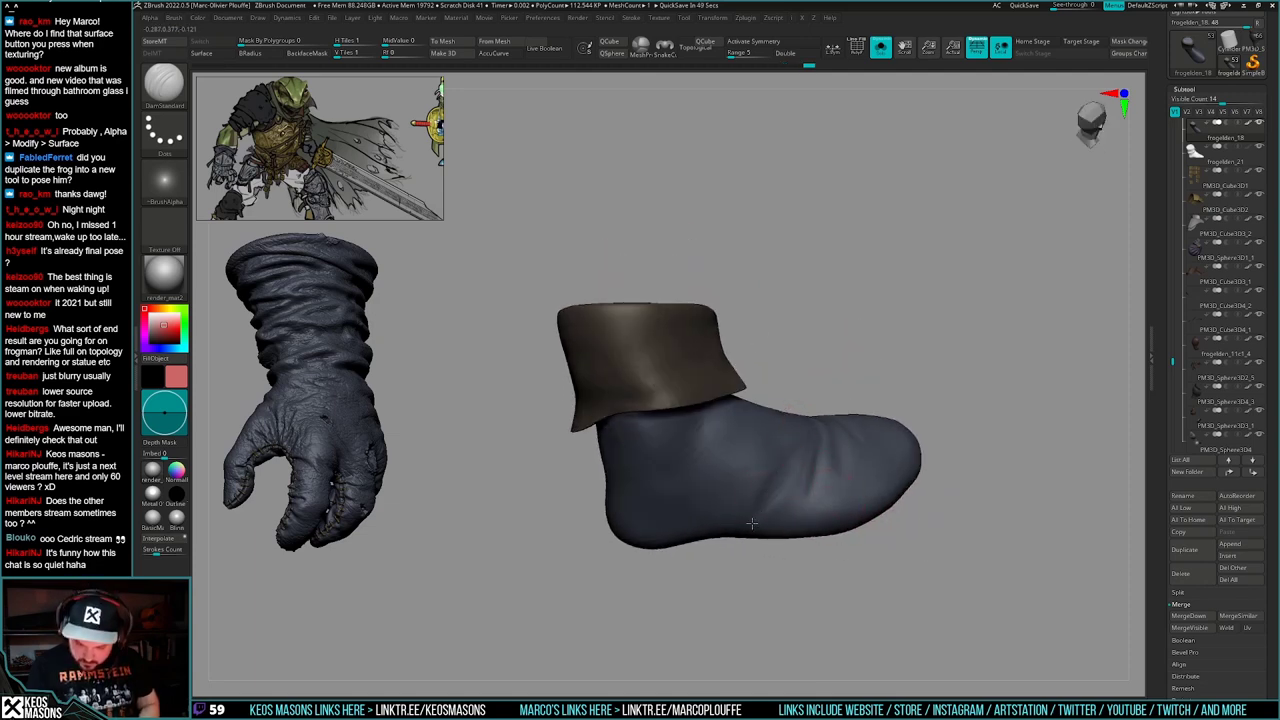
right_click_drag(755, 522, 754, 514)
left_click_drag(812, 448, 808, 476)
mouse_move(808, 476)
right_mouse_down()
mouse_move(765, 545)
mouse_move(772, 575)
right_mouse_up()
- Carve diagonal creases on the side of the boot between ankle and instep with DamStandard and soften them
key("space")
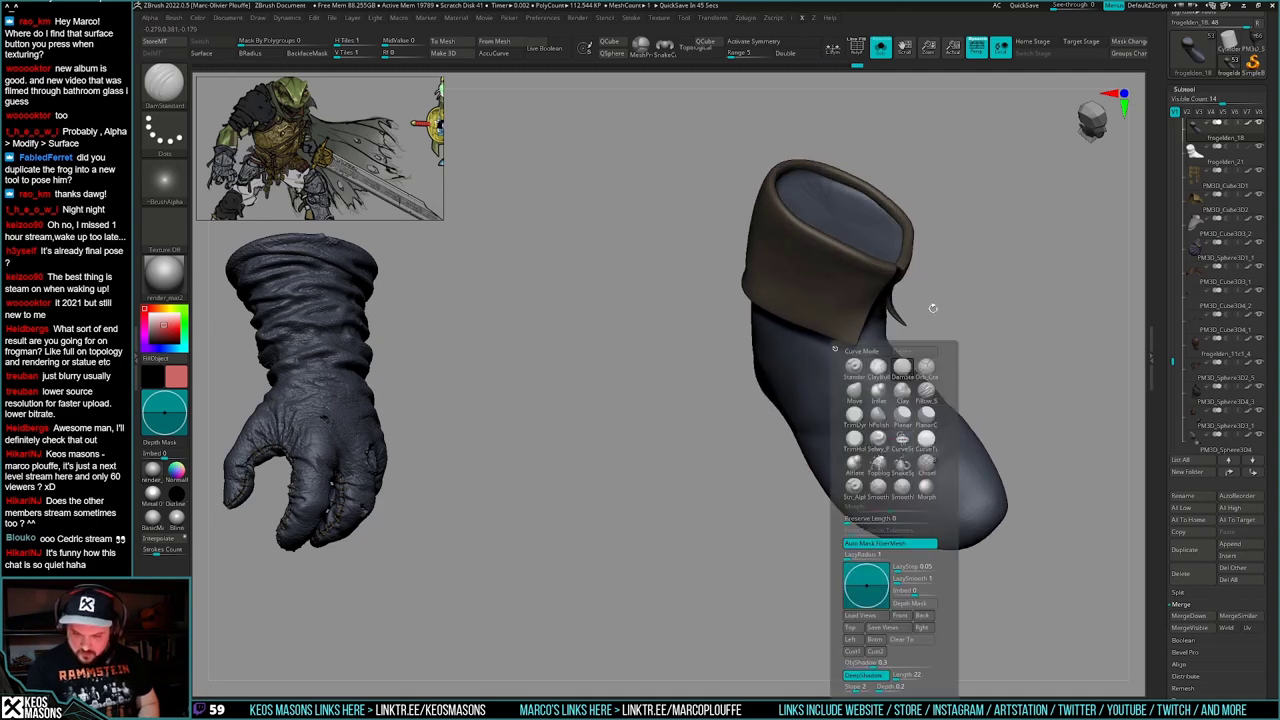
mouse_move(823, 391)
right_mouse_down()
mouse_move(842, 378)
mouse_move(820, 386)
right_mouse_up()
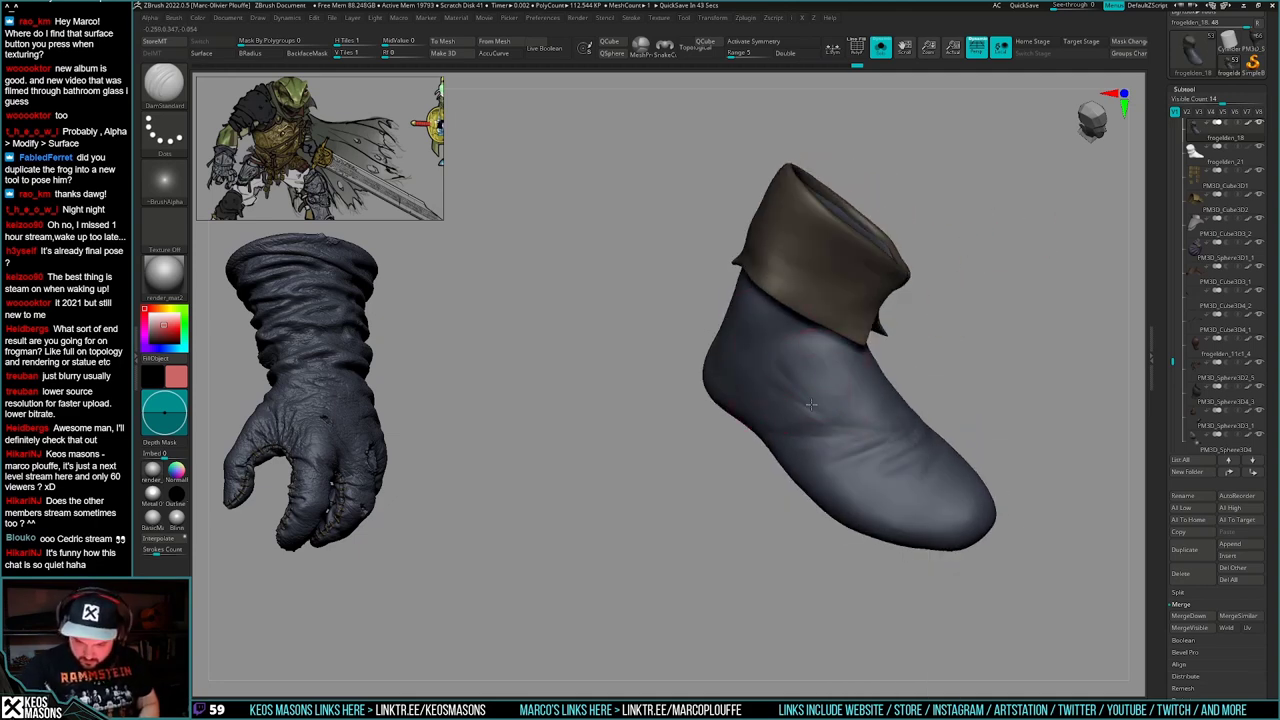
left_click_drag(811, 404, 842, 402)
right_click_drag(842, 402, 790, 440)
left_click_drag(787, 364, 787, 390)
mouse_move(787, 390)
right_mouse_down()
mouse_move(857, 371)
mouse_move(866, 440)
right_mouse_up()
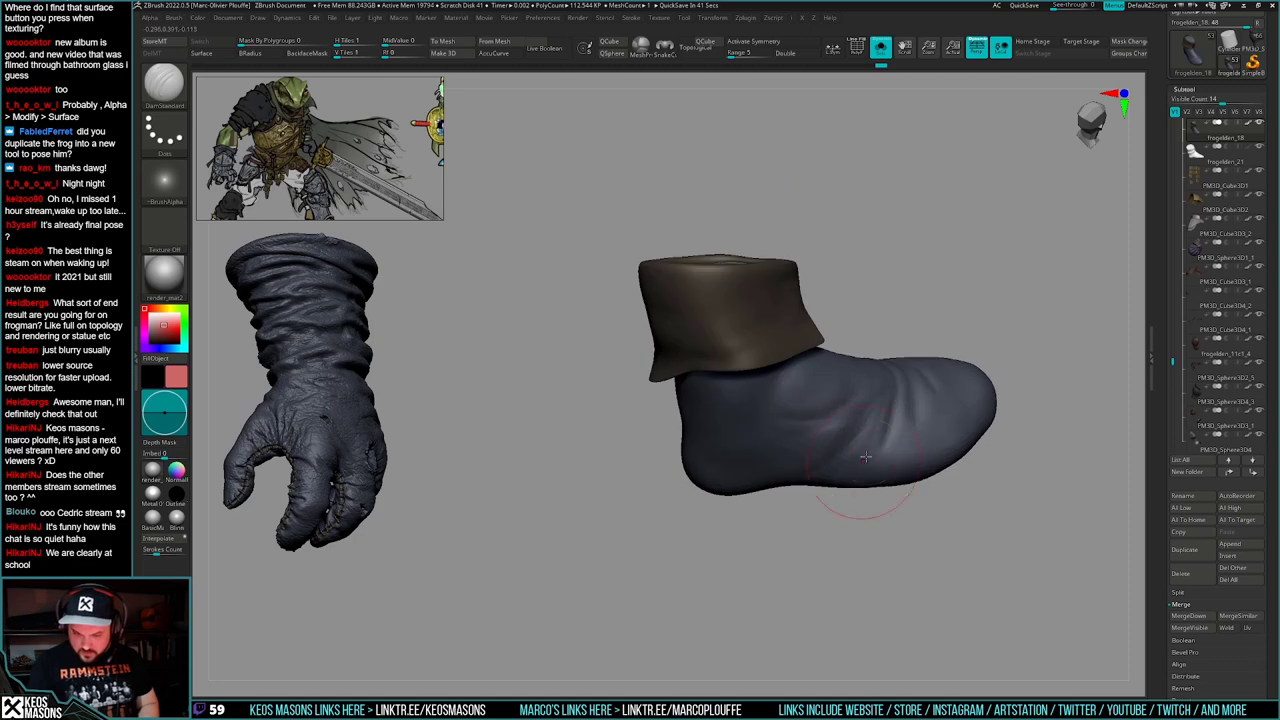
left_click_drag(866, 456, 870, 440, "shift")
right_click_drag(870, 440, 861, 417)
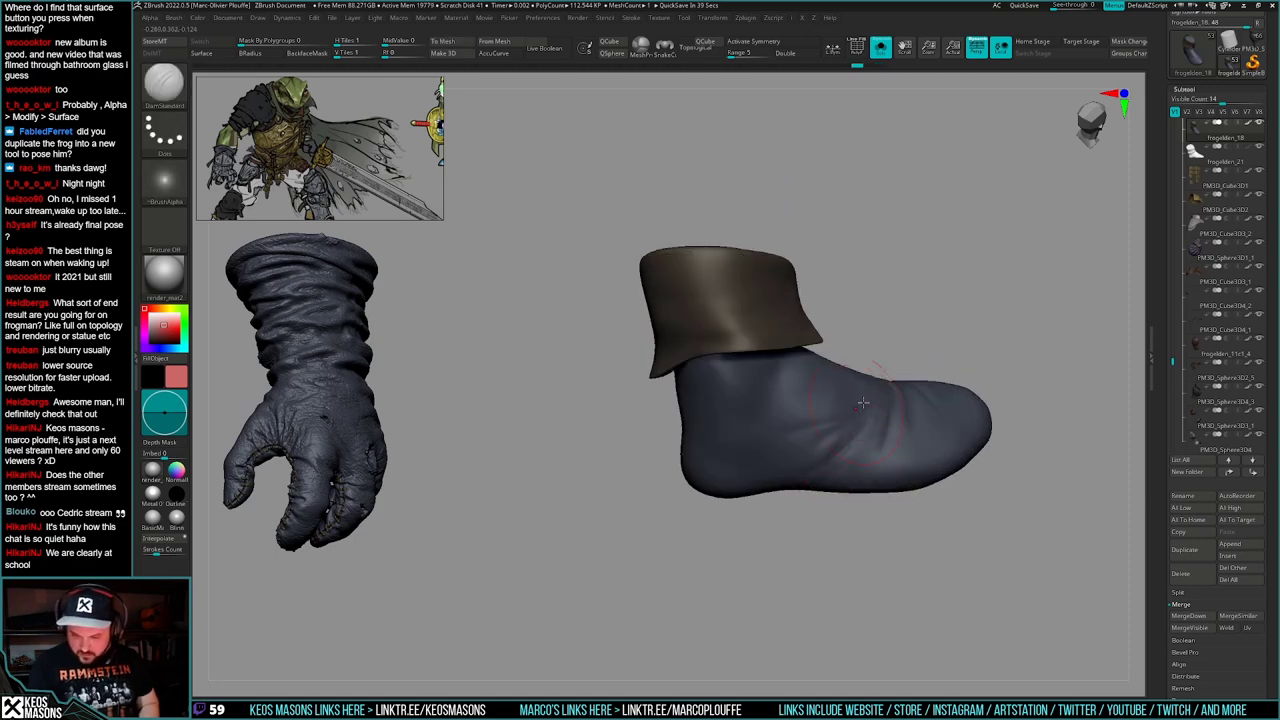
left_click_drag(855, 408, 808, 432)
right_click(813, 506)
mouse_move(808, 432)
right_mouse_down()
mouse_move(813, 506)
mouse_move(873, 430)
right_mouse_up()
- Build up the folds between the creases on the boot's side with ClayBuildup and smooth them
key("space")
left_click(877, 420)
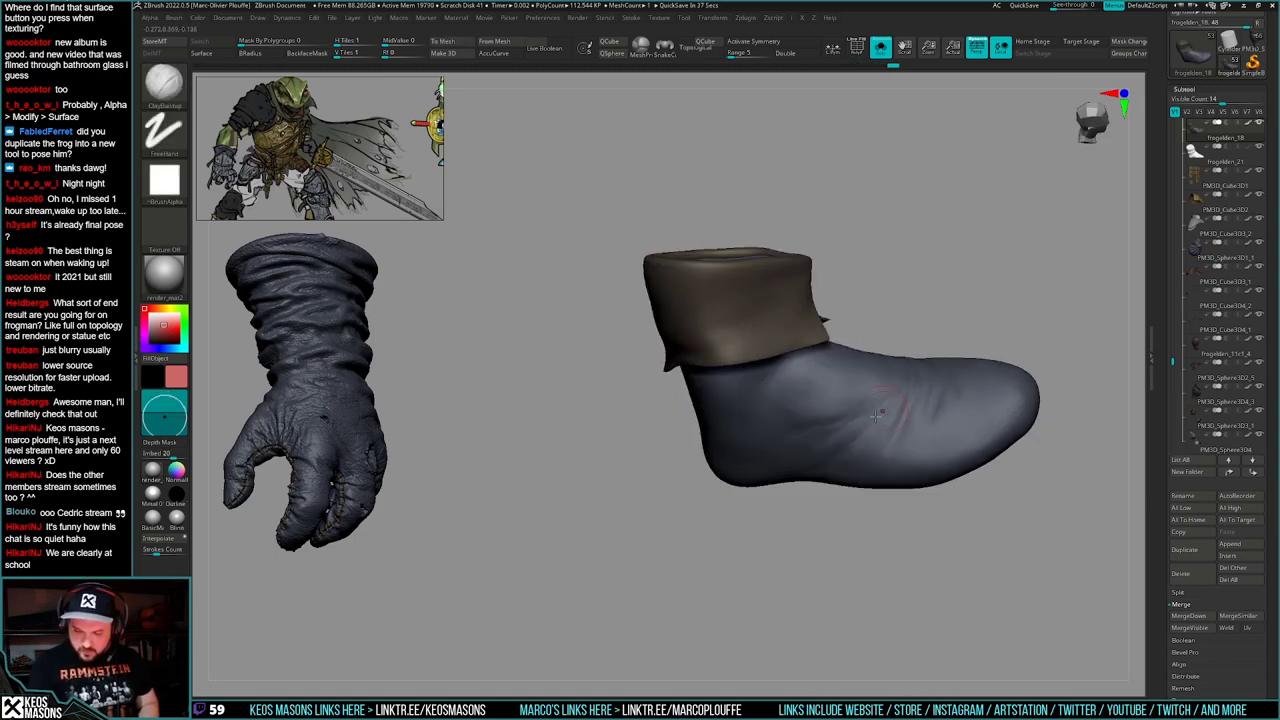
left_click_drag(812, 430, 858, 403, "shift")
mouse_move(858, 403)
right_mouse_down()
mouse_move(877, 372)
mouse_move(835, 500)
right_mouse_up()
right_click(835, 500)
mouse_move(836, 461)
left_mouse_down()
mouse_move(848, 443)
mouse_move(872, 467)
left_mouse_up()
right_click_drag(872, 440, 898, 482)
left_click_drag(898, 482, 909, 466, "shift")
- Add ClayBuildup strokes along the lower side of the forefoot, from the arch towards the toe
right_click_drag(909, 466, 874, 440)
left_click_drag(866, 464, 880, 457)
mouse_move(866, 479)
left_mouse_down()
mouse_move(889, 461)
mouse_move(932, 459)
mouse_move(929, 484)
left_mouse_up()
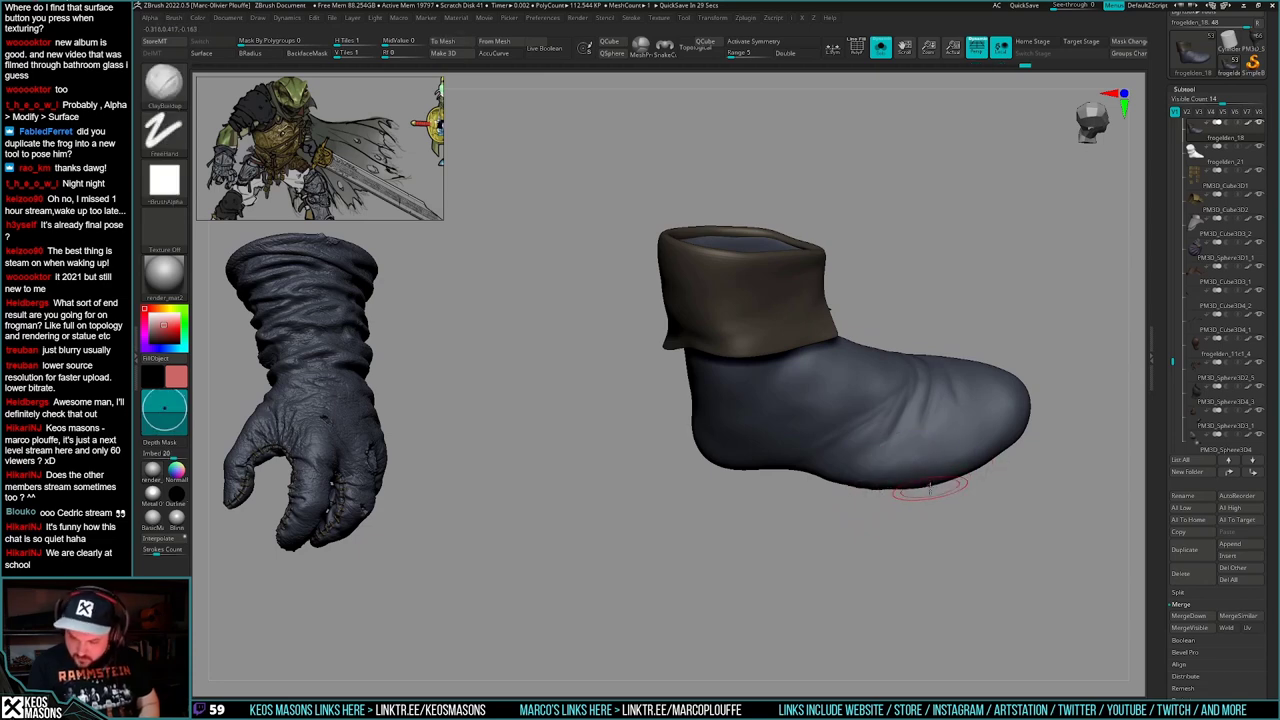
right_click_drag(929, 484, 968, 408)
left_click_drag(978, 400, 998, 386)
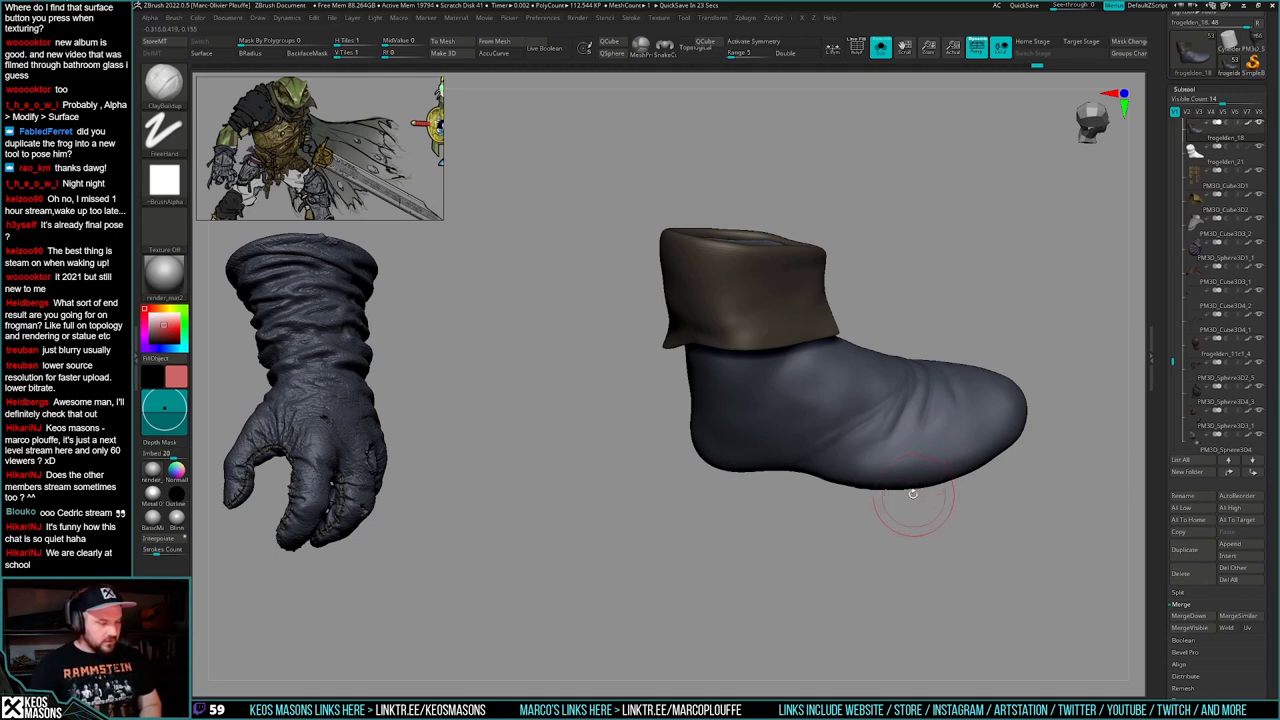
- Sculpt fine slanted folds low on the side of the boot's heel with ClayBuildup
mouse_move(891, 511)
right_mouse_down()
mouse_move(914, 443)
mouse_move(948, 476)
mouse_move(919, 472)
right_mouse_up()
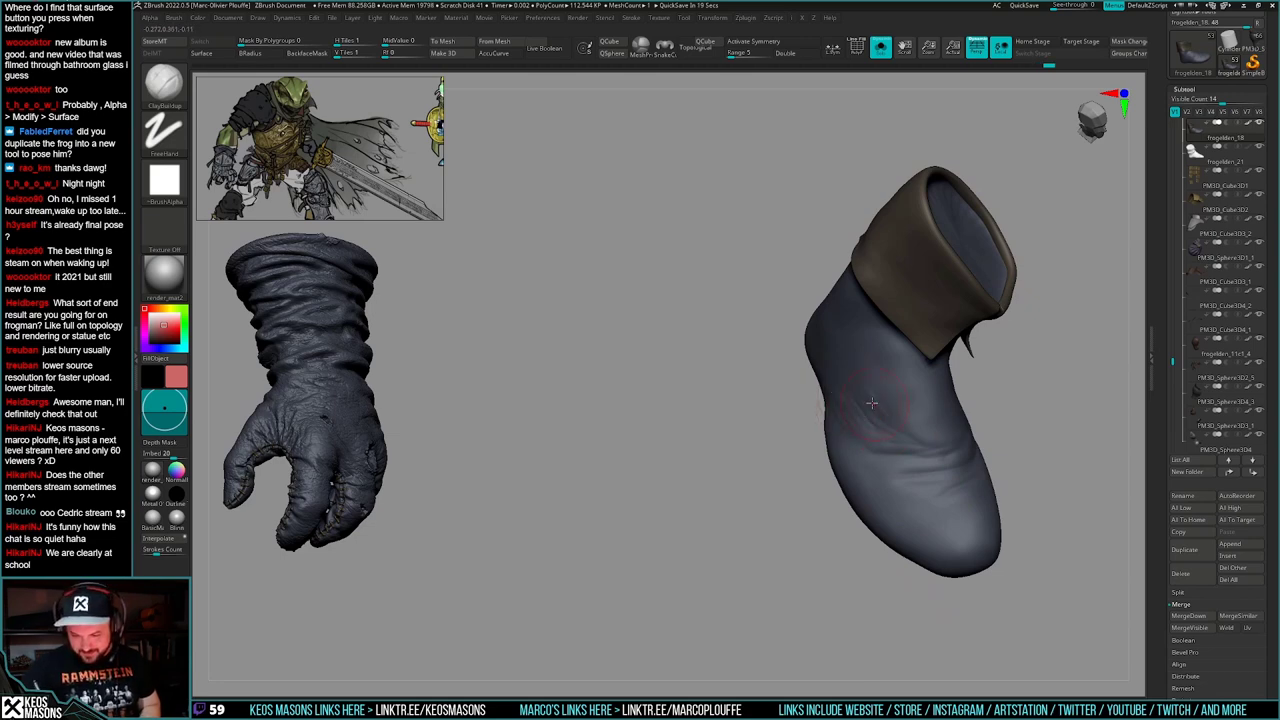
right_click_drag(872, 403, 887, 444)
right_click(814, 459)
right_click_drag(814, 459, 797, 467)
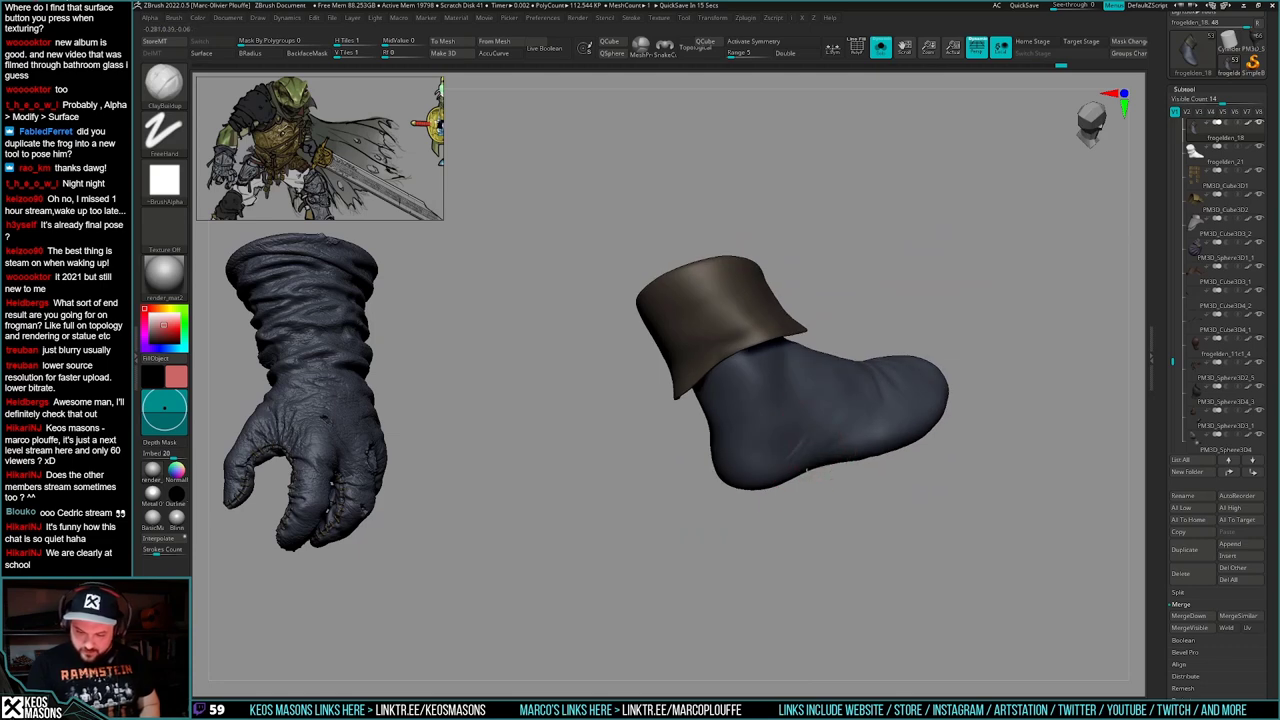
left_click_drag(786, 460, 791, 439)
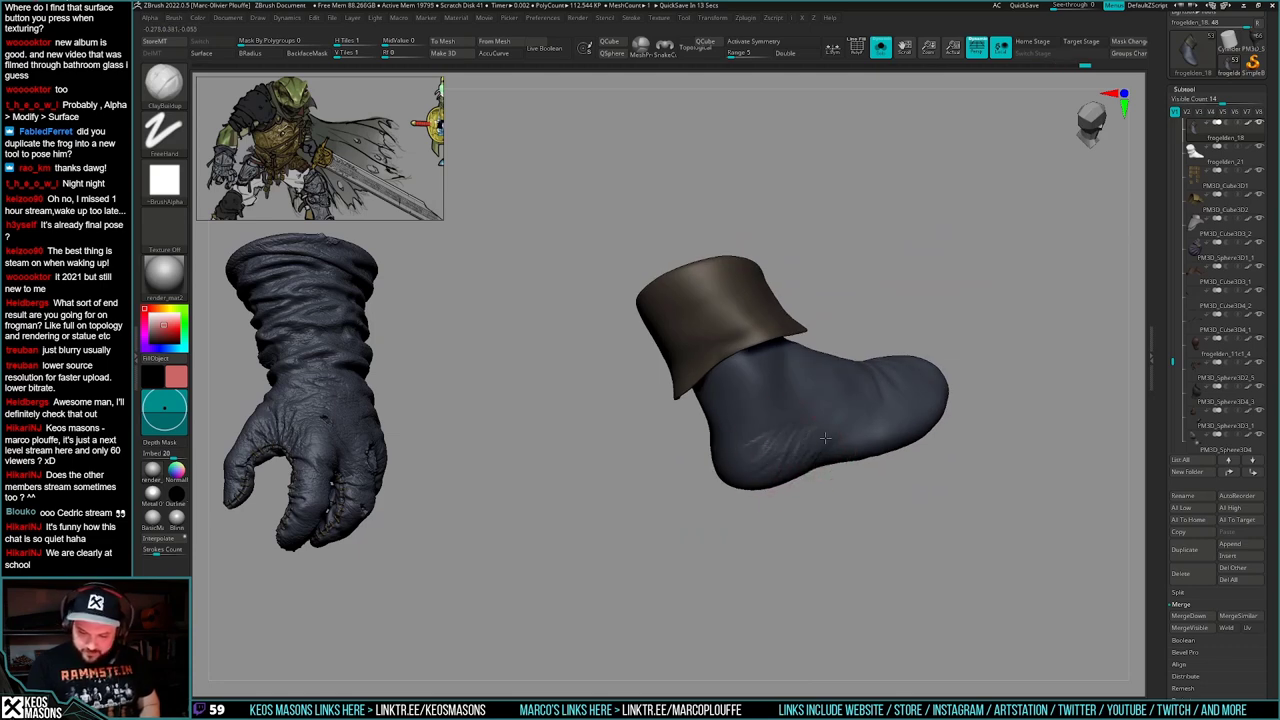
mouse_move(799, 475)
right_mouse_down()
mouse_move(880, 451)
mouse_move(838, 460)
mouse_move(873, 478)
mouse_move(838, 468)
right_mouse_up()
- Extend the heel folds towards the arch, smooth them, and show the whole figure again
key("shift+s")
left_click_drag(852, 422, 820, 456)
mouse_move(807, 456)
right_mouse_down()
mouse_move(817, 443)
mouse_move(808, 465)
right_mouse_up()
left_click_drag(808, 465, 817, 461, "shift")
mouse_move(817, 461)
right_mouse_down()
mouse_move(857, 471)
mouse_move(851, 444)
mouse_move(783, 469)
mouse_move(836, 450)
right_mouse_up()
mouse_move(808, 440)
left_mouse_down()
mouse_move(820, 462)
mouse_move(792, 456)
mouse_move(790, 470)
left_mouse_up()
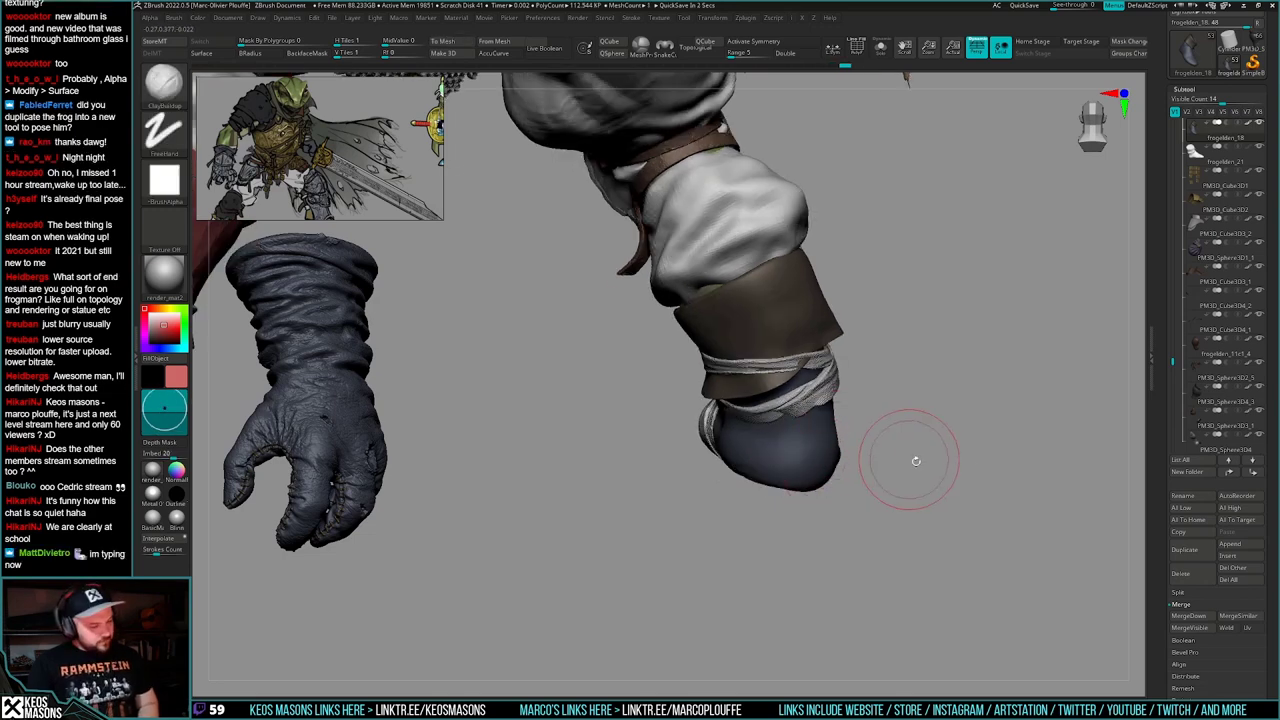
right_click_drag(914, 457, 860, 458)
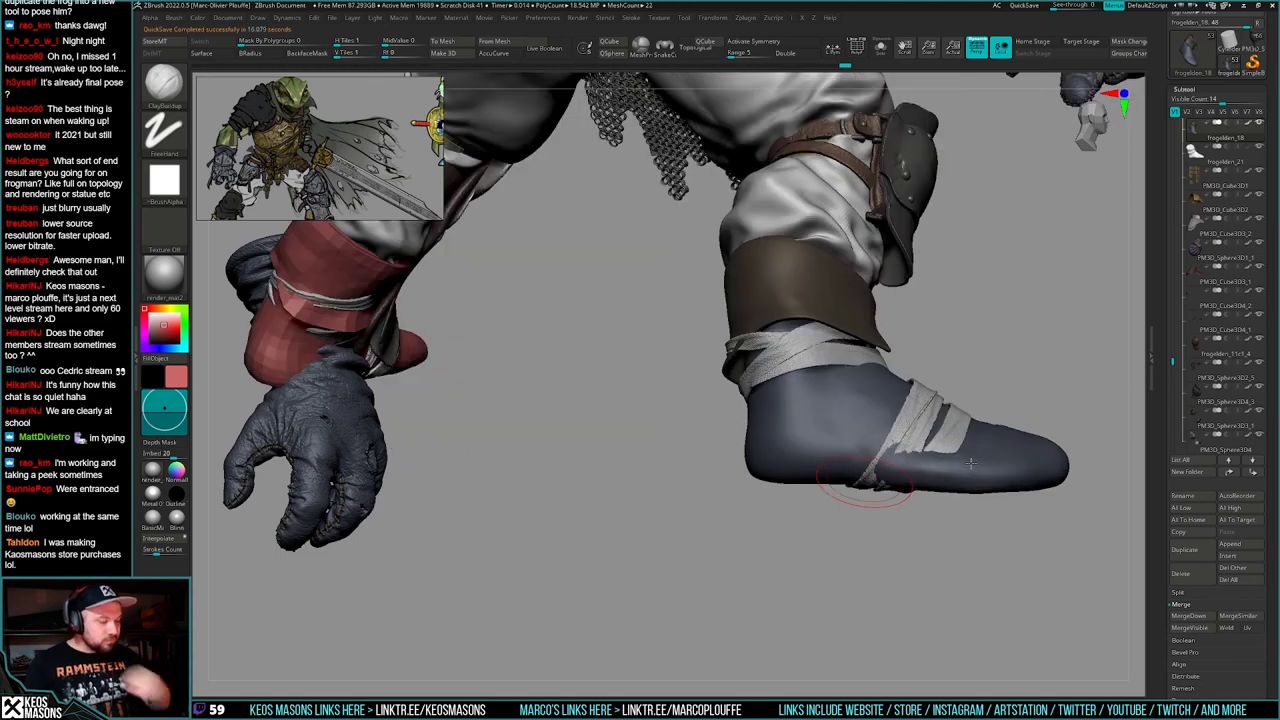
right_click_drag(890, 440, 915, 478)
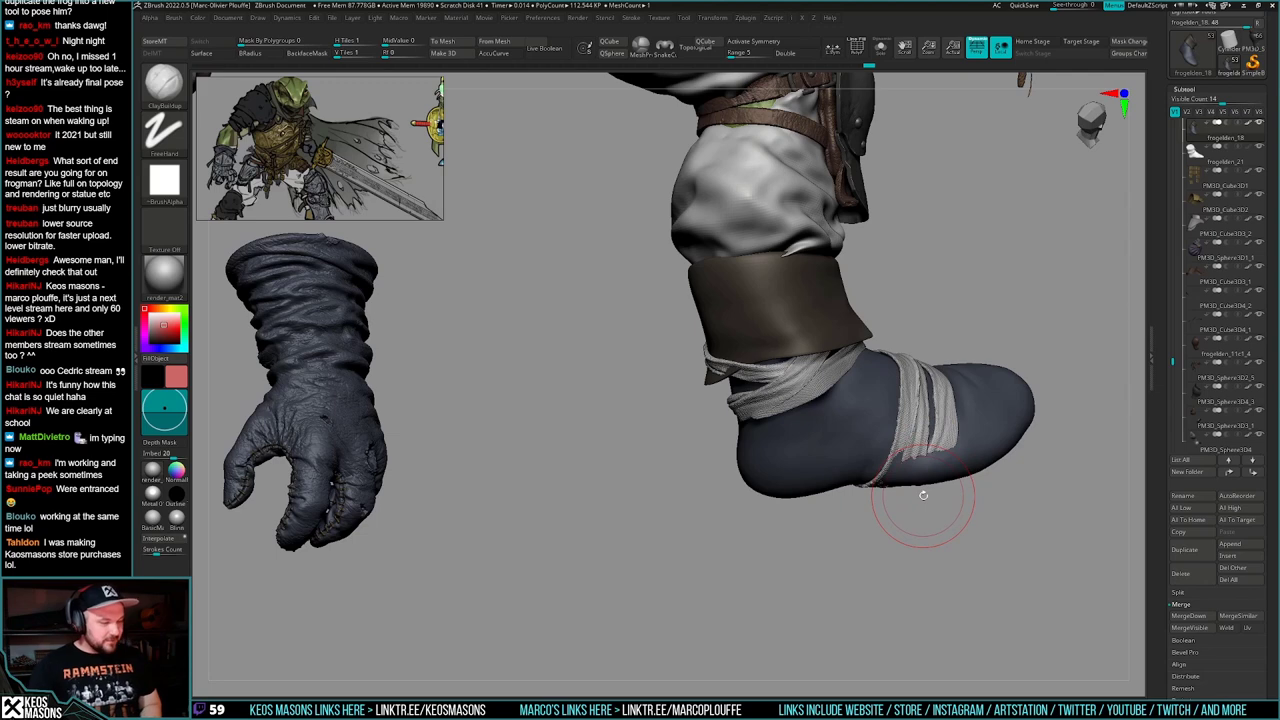
mouse_move(923, 462)
right_mouse_down()
mouse_move(880, 466)
mouse_move(900, 470)
right_mouse_up()
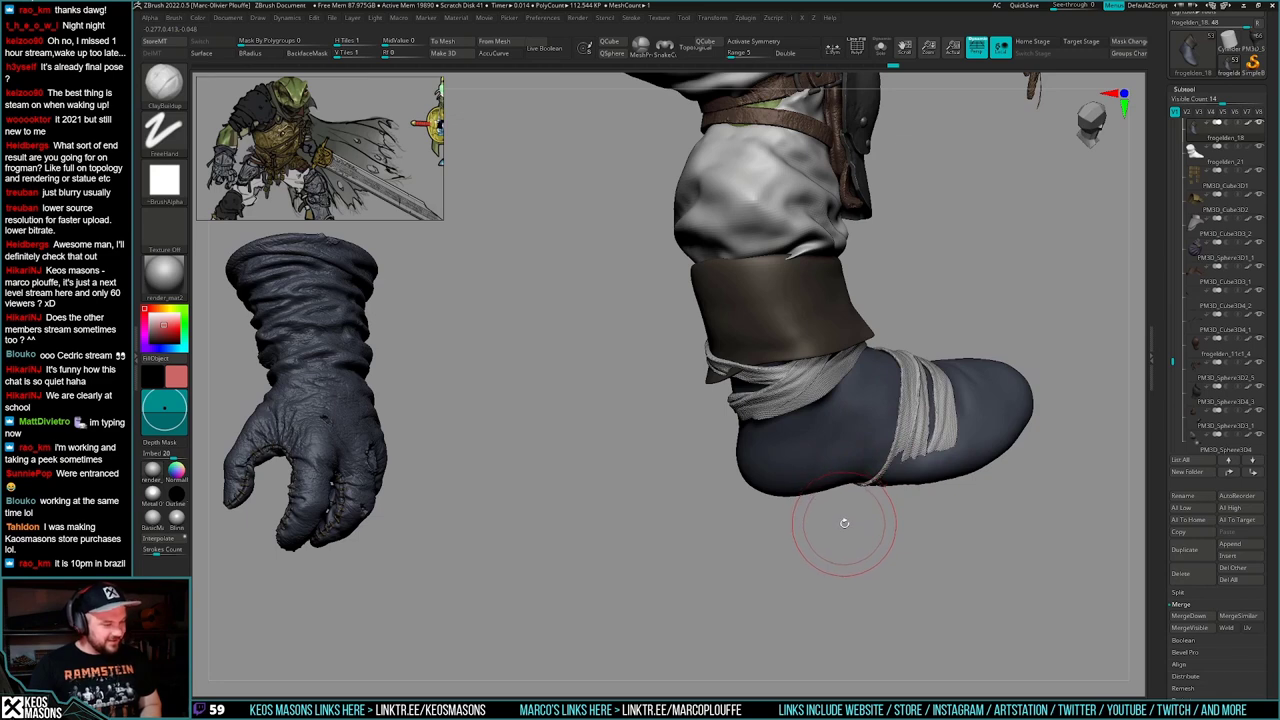
left_click_drag(845, 508, 845, 478)
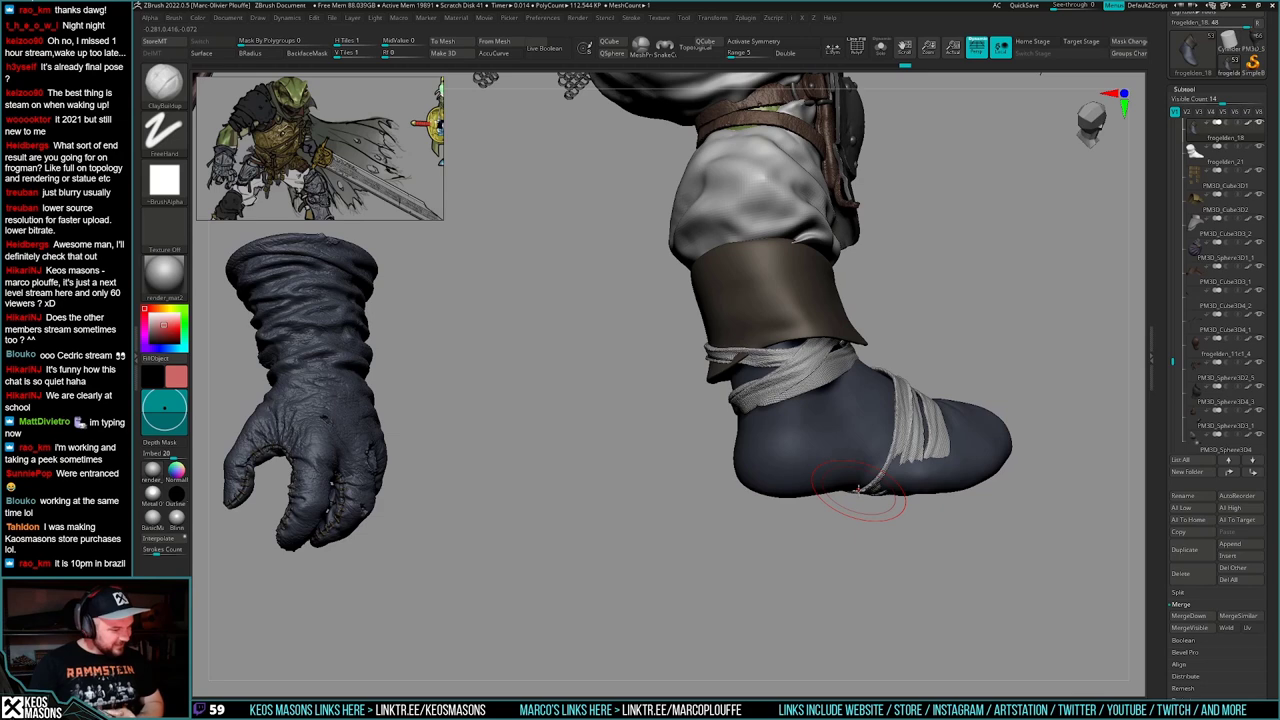
left_click_drag(861, 512, 750, 510)
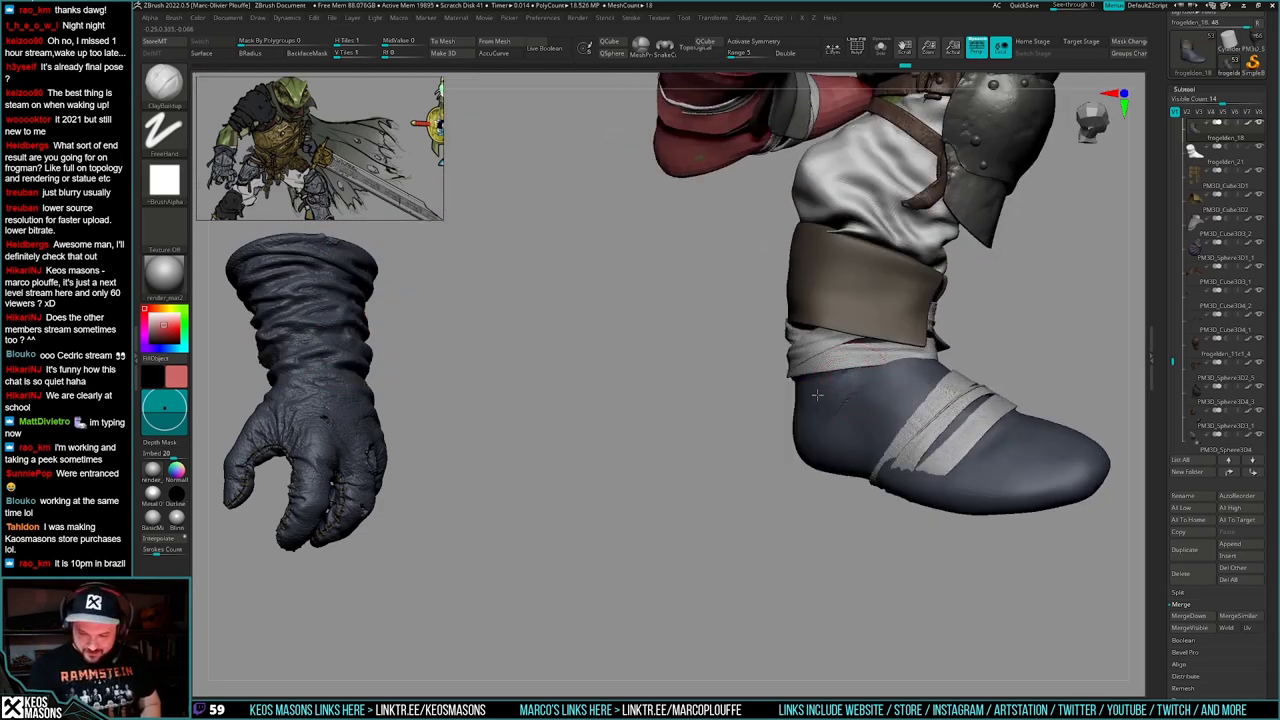
- Shape the side of the ankle and heel below the upper wraps with ClayBuildup and smooth the strokes
left_click_drag(842, 372, 878, 436)
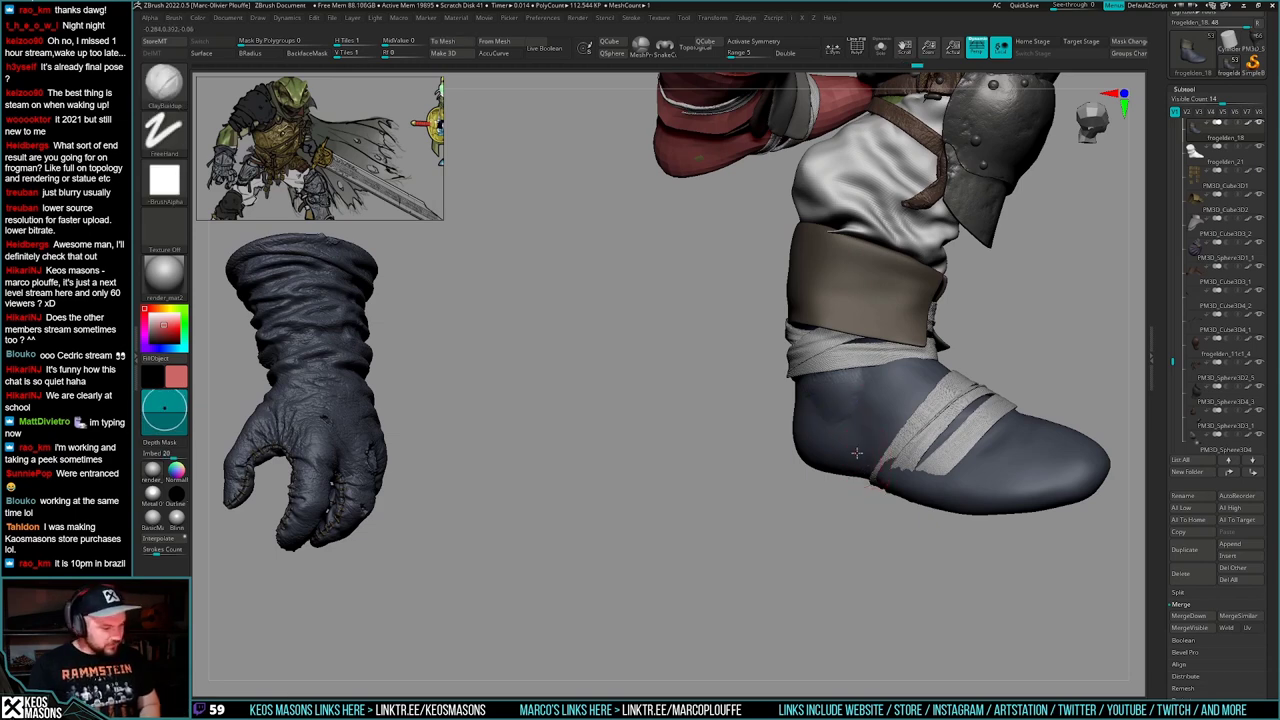
mouse_move(856, 490)
left_mouse_down()
mouse_move(915, 450)
mouse_move(925, 470)
left_mouse_up()
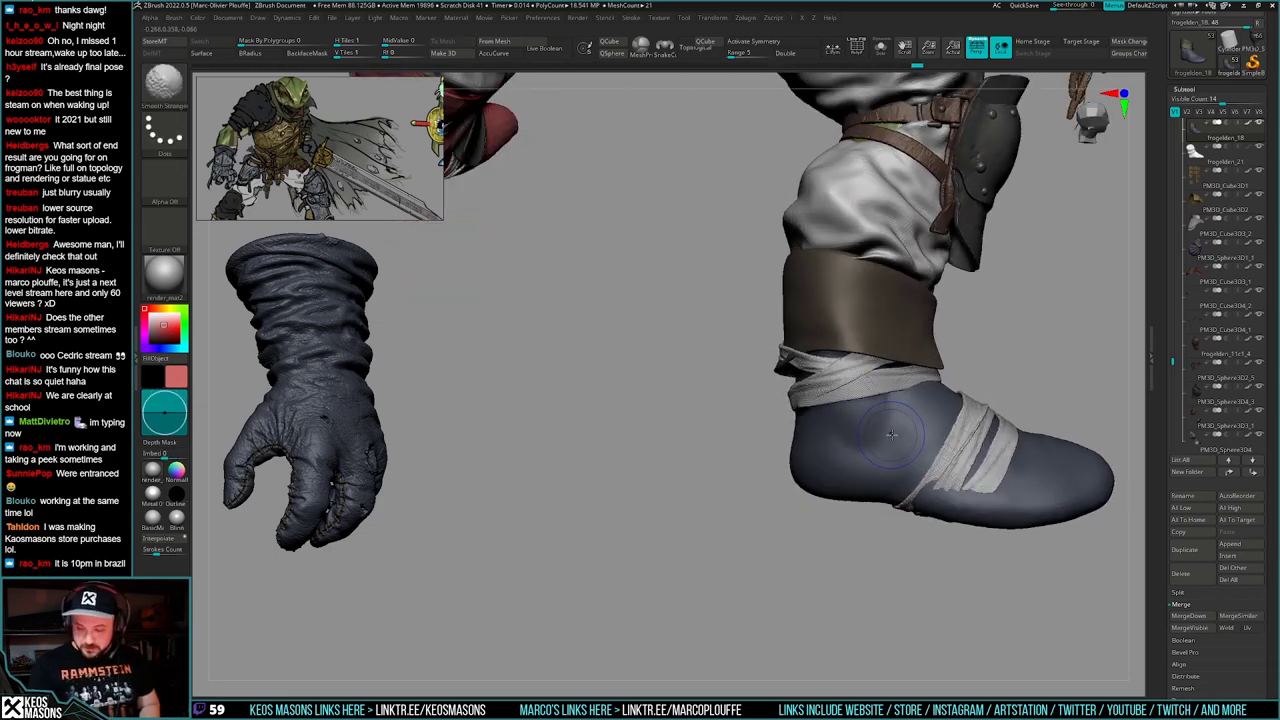
right_click(888, 494)
mouse_move(893, 440)
right_mouse_down()
mouse_move(860, 485)
mouse_move(940, 480)
mouse_move(906, 474)
right_mouse_up()
left_click_drag(868, 474, 863, 491, "shift")
right_click_drag(863, 491, 858, 488)
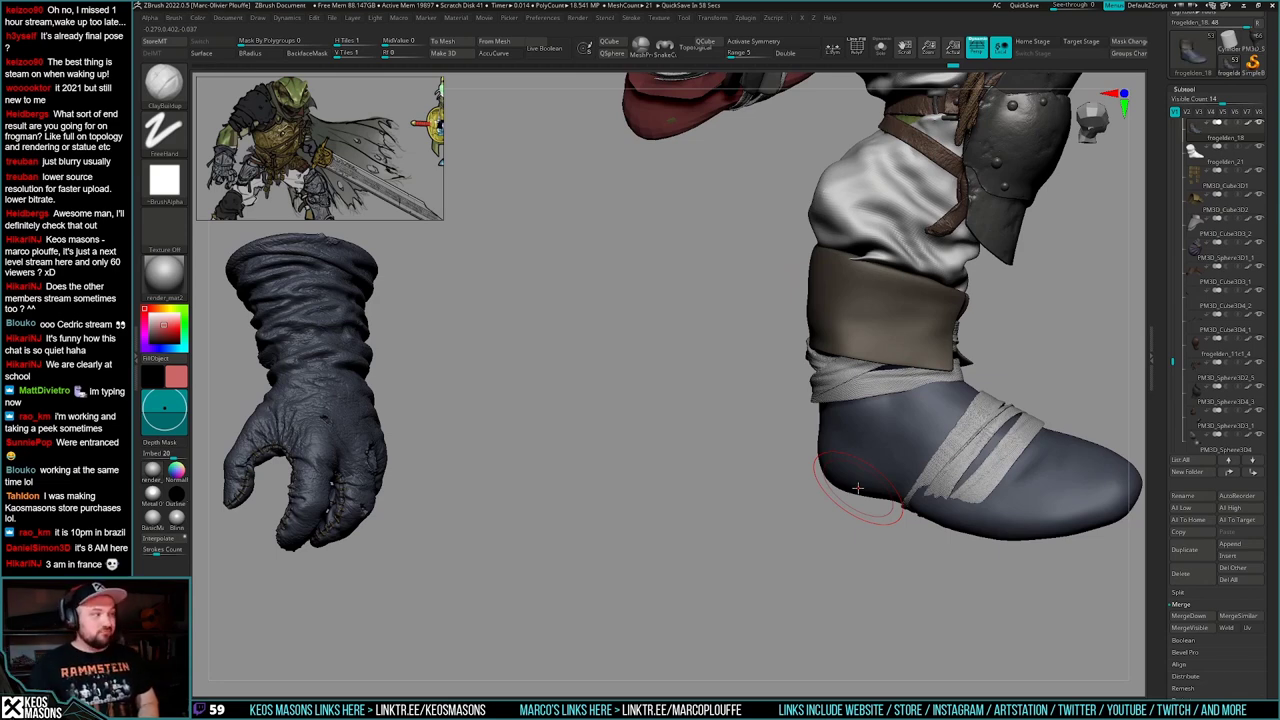
- Add more ClayBuildup form between the ankle and the back of the heel and soften it
right_click_drag(869, 520, 859, 461)
left_click_drag(866, 438, 884, 434)
mouse_move(884, 434)
right_mouse_down()
mouse_move(858, 456)
mouse_move(900, 468)
mouse_move(820, 482)
mouse_move(812, 500)
right_mouse_up()
key("space")
mouse_move(812, 500)
left_mouse_down()
mouse_move(816, 472)
mouse_move(803, 520)
mouse_move(812, 480)
mouse_move(764, 477)
left_mouse_up()
right_click_drag(764, 477, 778, 472)
left_click_drag(739, 436, 740, 494, "shift")
mouse_move(784, 480)
right_mouse_down()
mouse_move(825, 493)
mouse_move(904, 475)
mouse_move(825, 443)
right_mouse_up()
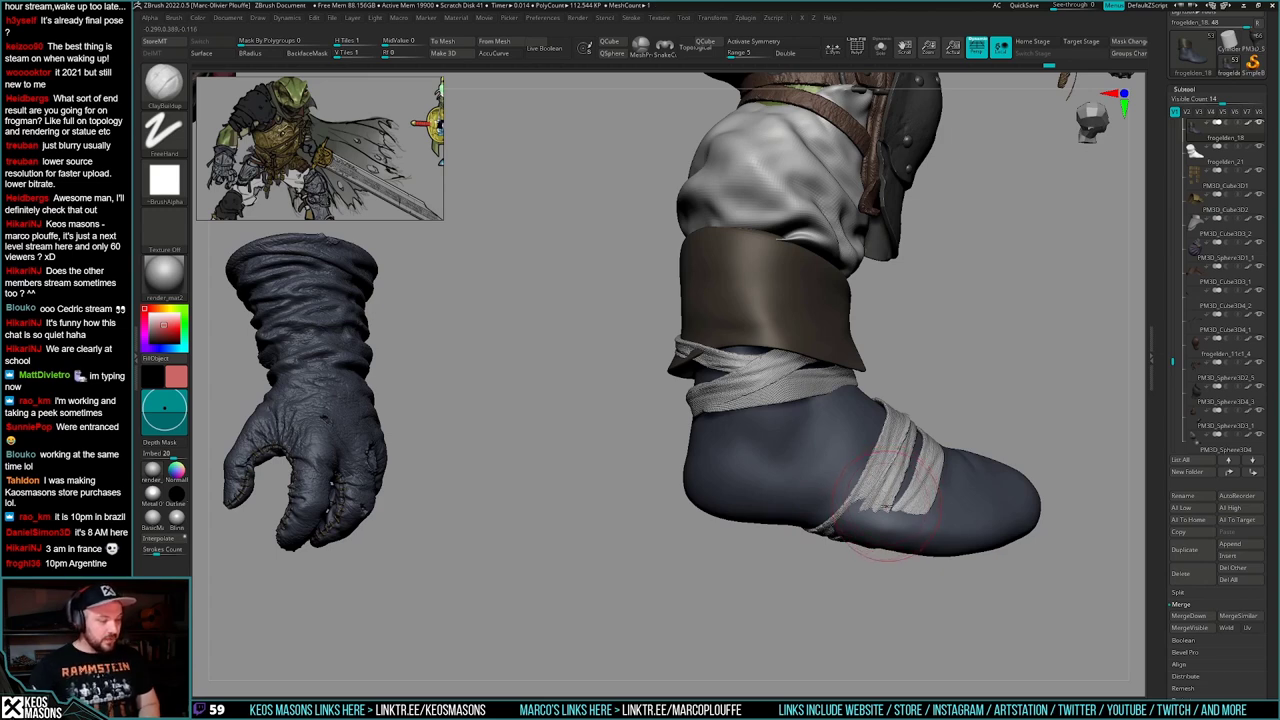
- Build up the back of the heel on both sides with ClayBuildup and smooth it into a rounded form
right_click_drag(883, 480, 908, 470)
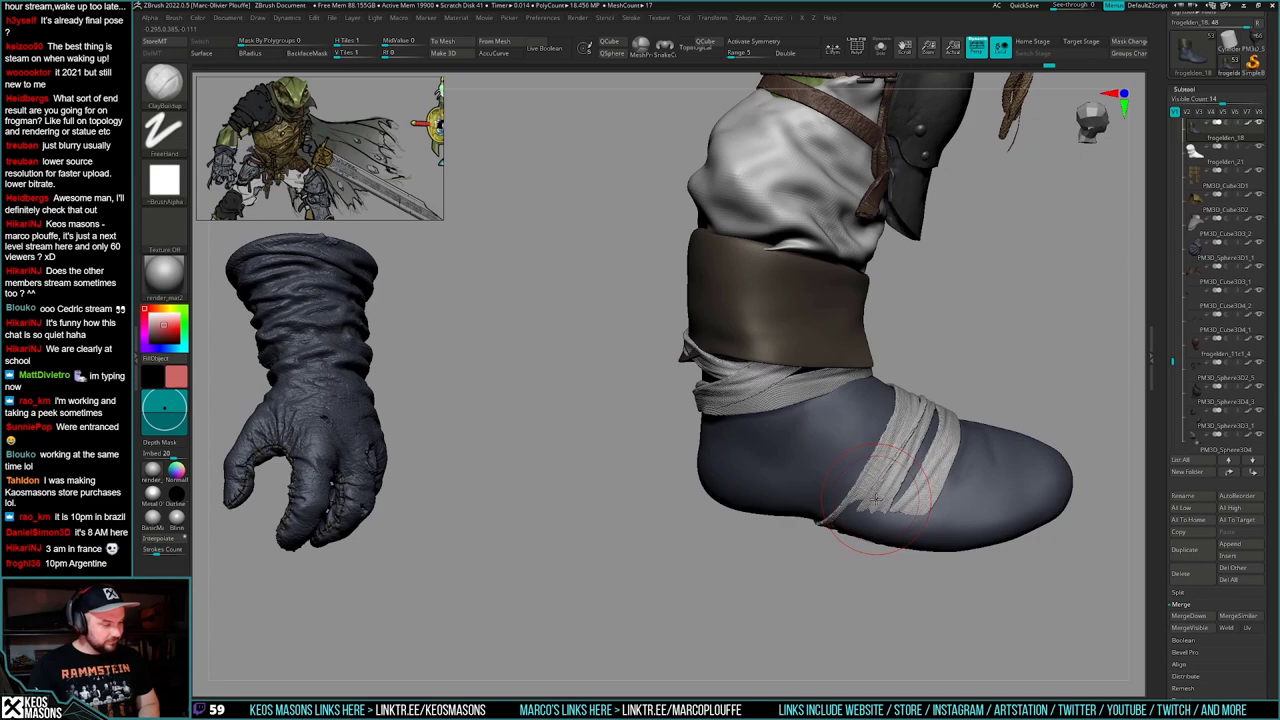
mouse_move(878, 497)
right_mouse_down()
mouse_move(838, 506)
mouse_move(815, 535)
mouse_move(848, 492)
right_mouse_up()
right_click(806, 492)
mouse_move(762, 498)
right_mouse_down()
mouse_move(807, 477)
mouse_move(742, 488)
right_mouse_up()
left_click_drag(724, 440, 730, 462)
mouse_move(742, 478)
right_mouse_down()
mouse_move(798, 462)
mouse_move(838, 473)
mouse_move(781, 475)
mouse_move(754, 512)
right_mouse_up()
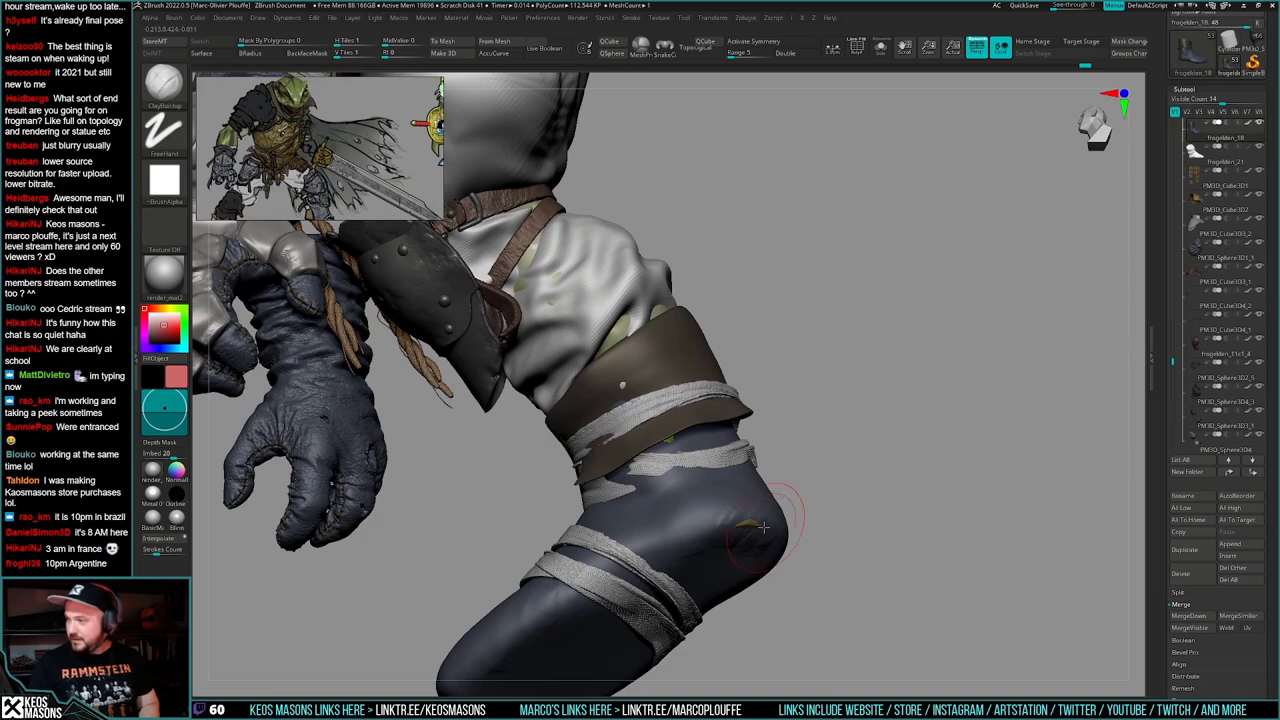
left_click_drag(763, 527, 757, 538, "shift")
left_click_drag(755, 484, 768, 505, "shift")
mouse_move(792, 543)
right_mouse_down()
mouse_move(760, 537)
mouse_move(800, 500)
mouse_move(810, 455)
mouse_move(830, 462)
mouse_move(785, 491)
mouse_move(762, 478)
mouse_move(785, 500)
mouse_move(835, 480)
mouse_move(861, 486)
mouse_move(825, 465)
mouse_move(784, 530)
right_mouse_up()
mouse_move(776, 522)
left_mouse_down("shift")
mouse_move(760, 552)
mouse_move(790, 575)
left_mouse_up("shift")
mouse_move(806, 592)
right_mouse_down()
mouse_move(826, 420)
mouse_move(816, 458)
right_mouse_up()
- Refine the folds on the boot's side around the foot wraps, isolating the boot to check them and showing everything again
right_click(808, 508)
right_click(803, 482)
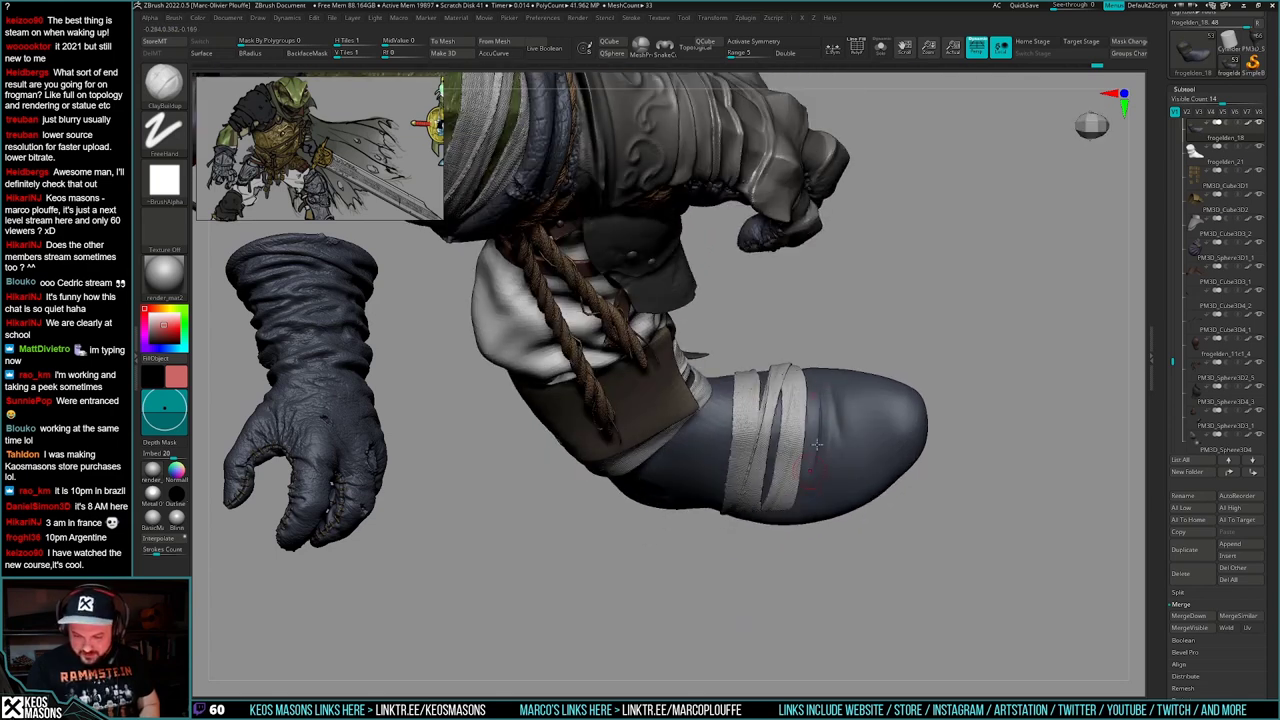
right_click_drag(835, 401, 804, 532)
key("alt+s")
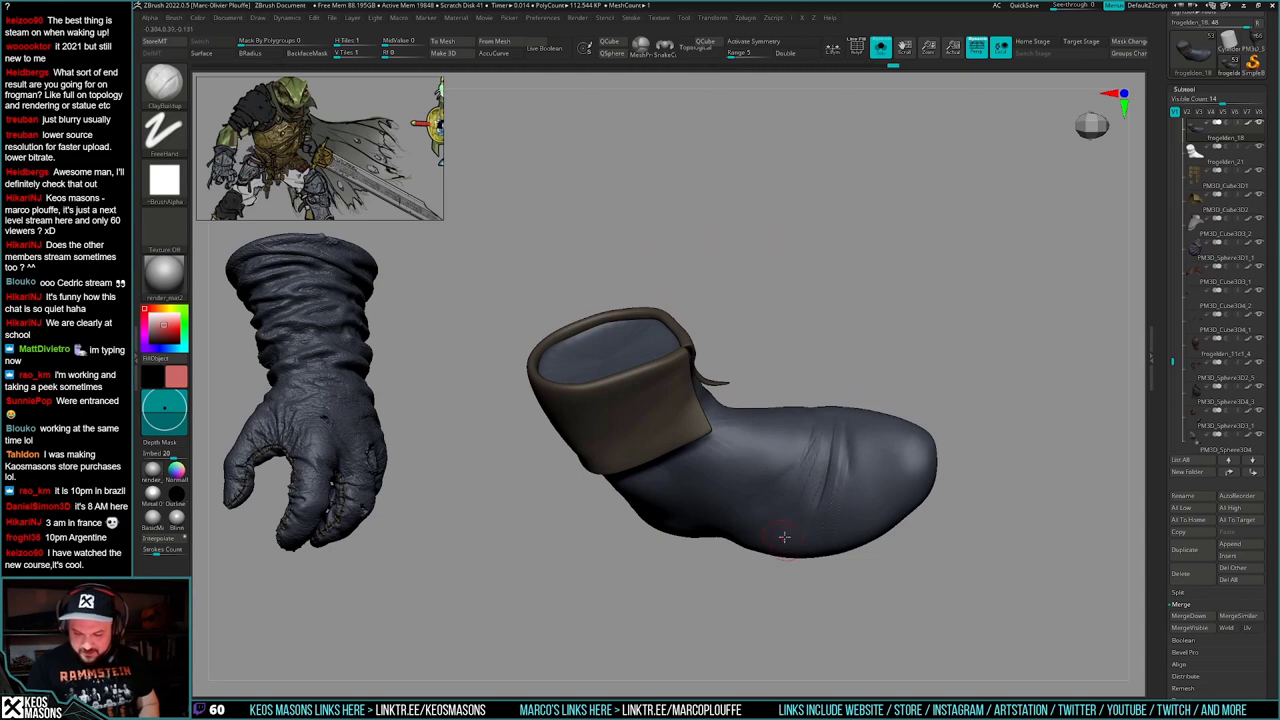
right_click_drag(784, 537, 821, 426)
right_click_drag(829, 522, 909, 483)
key("alt+s")
- Sculpt and smooth soft folds on the top and side of the toe just below the foot wraps
right_click_drag(845, 441, 790, 433)
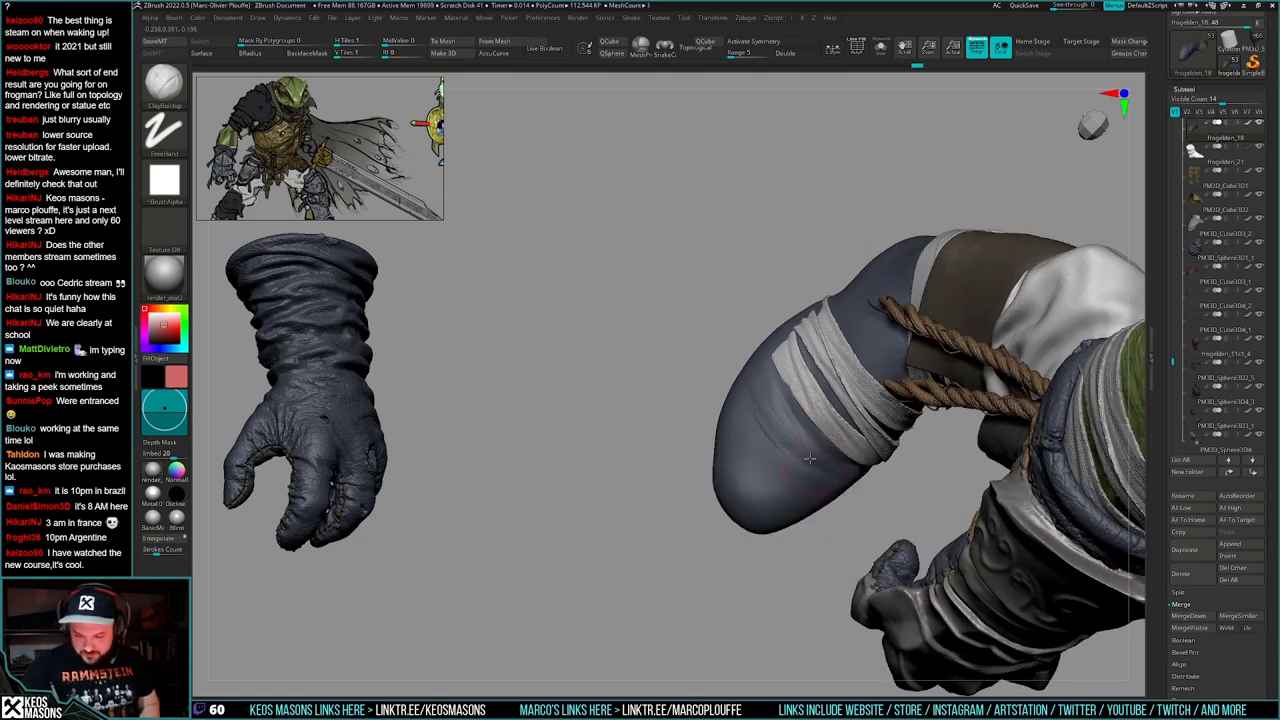
left_click_drag(829, 470, 786, 422, "shift")
mouse_move(800, 430)
right_mouse_down()
mouse_move(868, 426)
mouse_move(835, 418)
right_mouse_up()
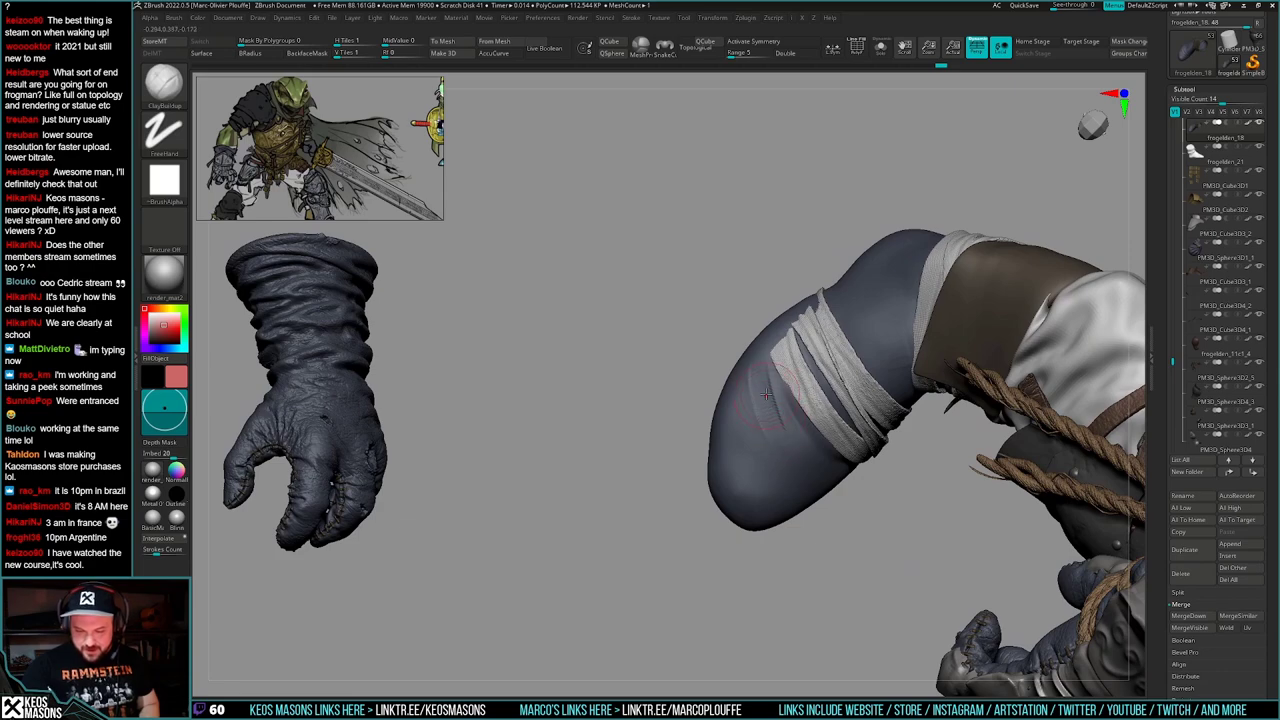
left_click_drag(766, 394, 778, 410, "shift")
mouse_move(778, 410)
right_mouse_down()
mouse_move(840, 500)
mouse_move(832, 541)
mouse_move(864, 510)
right_mouse_up()
- Sculpt subtle dents on the tip of the boot's toe with ClayBuildup and smooth them
right_click_drag(935, 419, 900, 458)
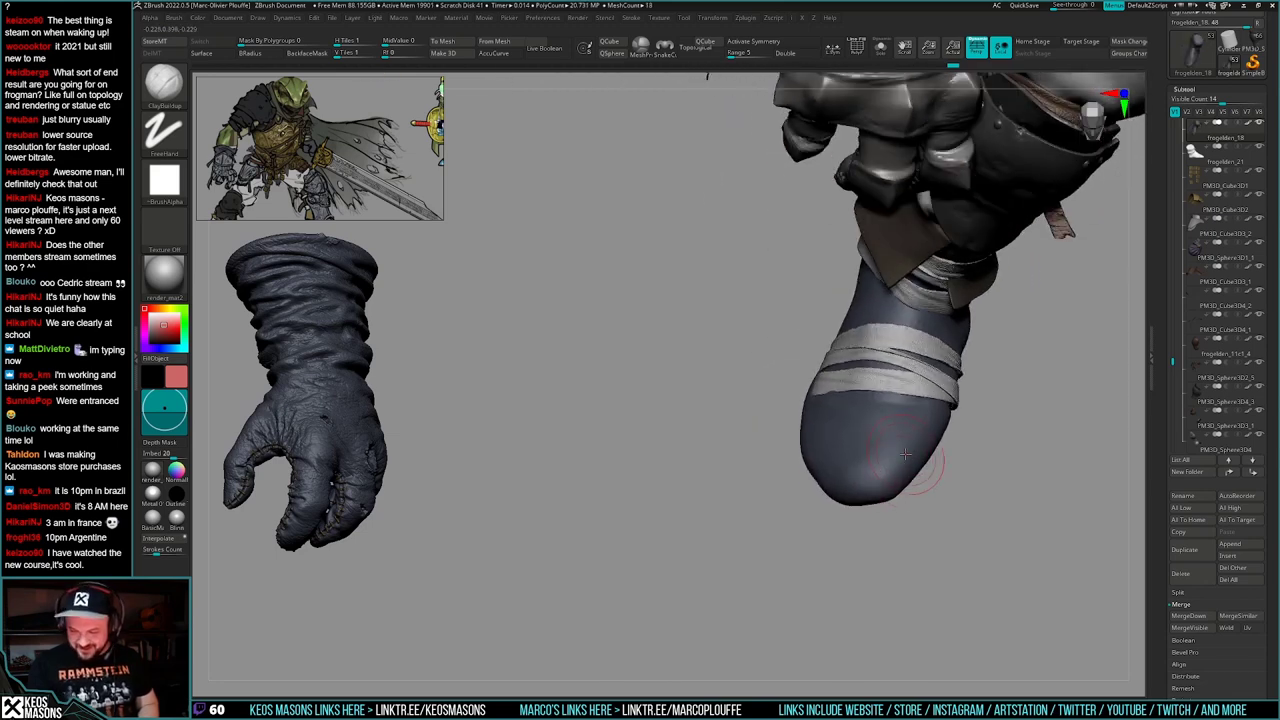
left_click_drag(840, 487, 866, 478, "shift")
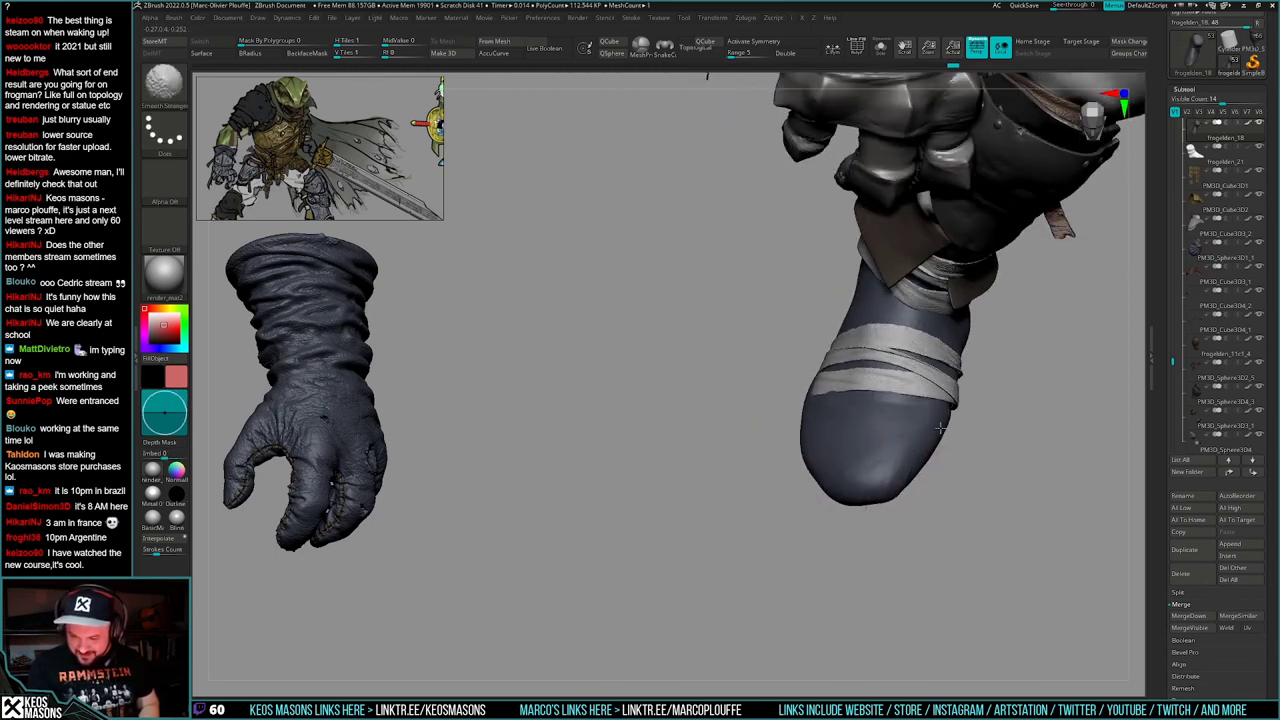
right_click_drag(850, 484, 882, 485)
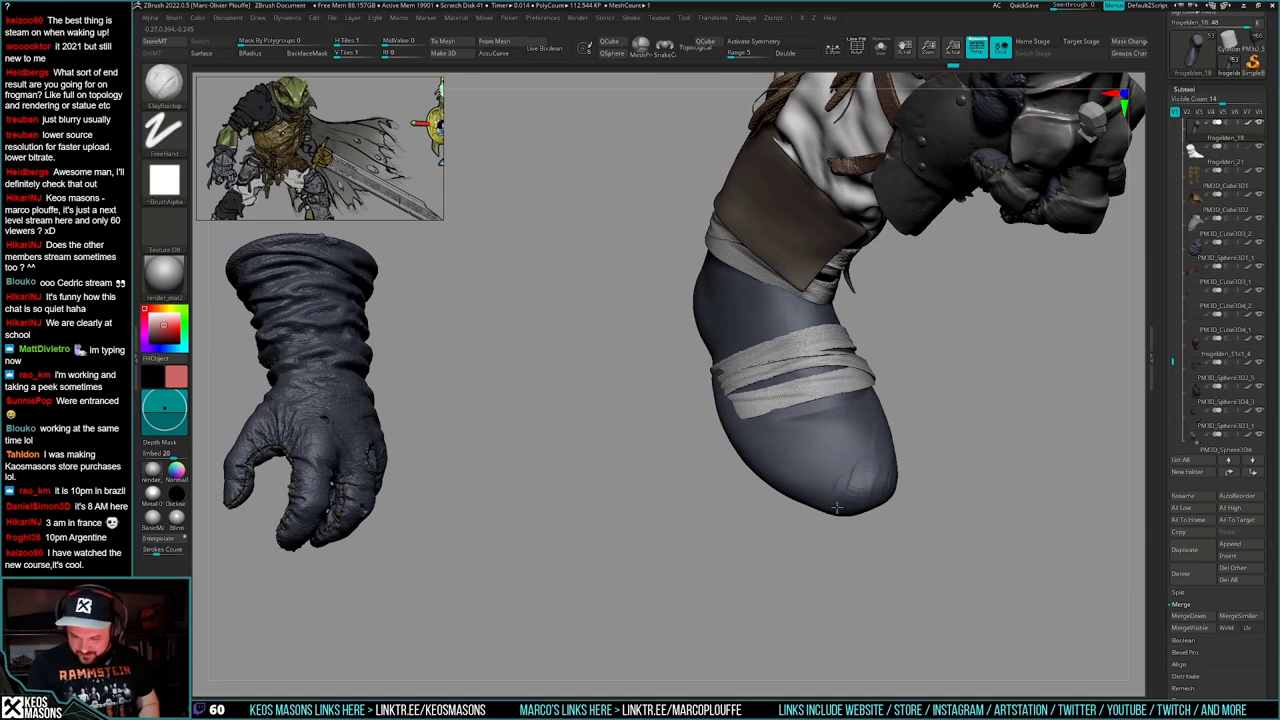
left_click_drag(851, 484, 864, 474, "shift")
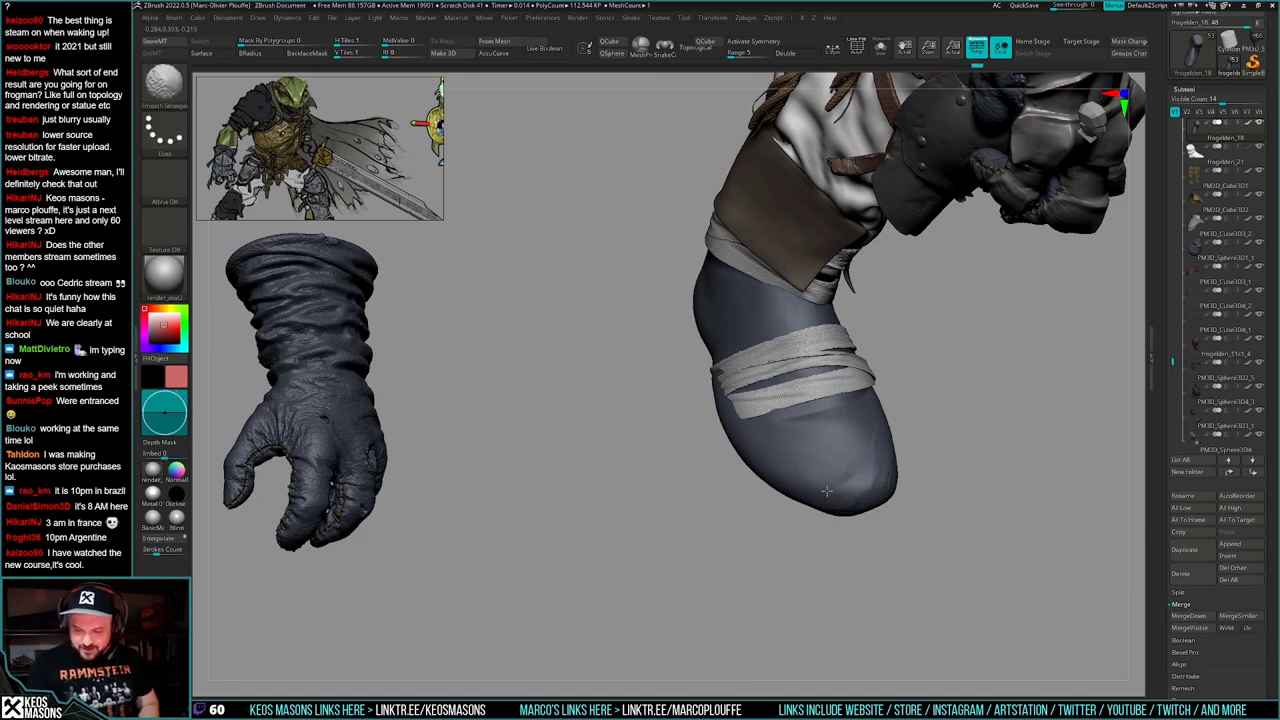
mouse_move(945, 450)
right_mouse_down()
mouse_move(905, 448)
mouse_move(915, 453)
right_mouse_up()
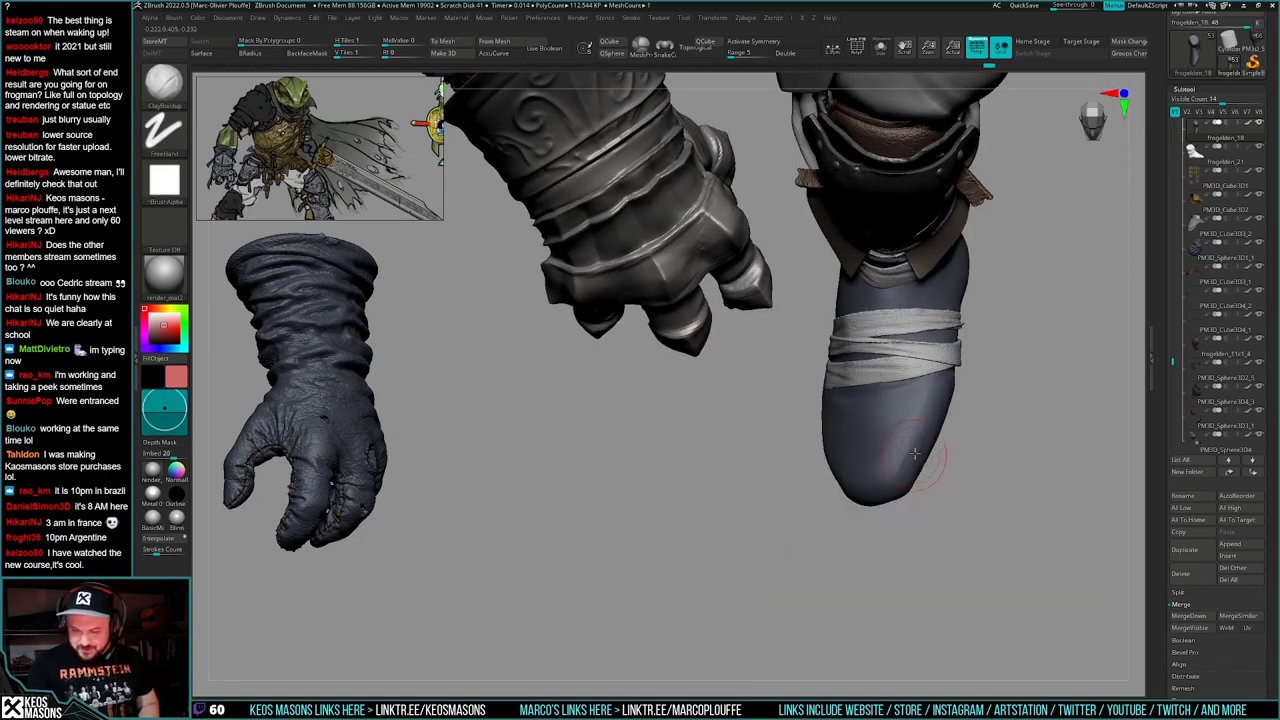
- Smooth the inner side of the boot's toe and build up a soft fold along its outer side with ClayBuildup
right_click_drag(894, 496, 919, 440)
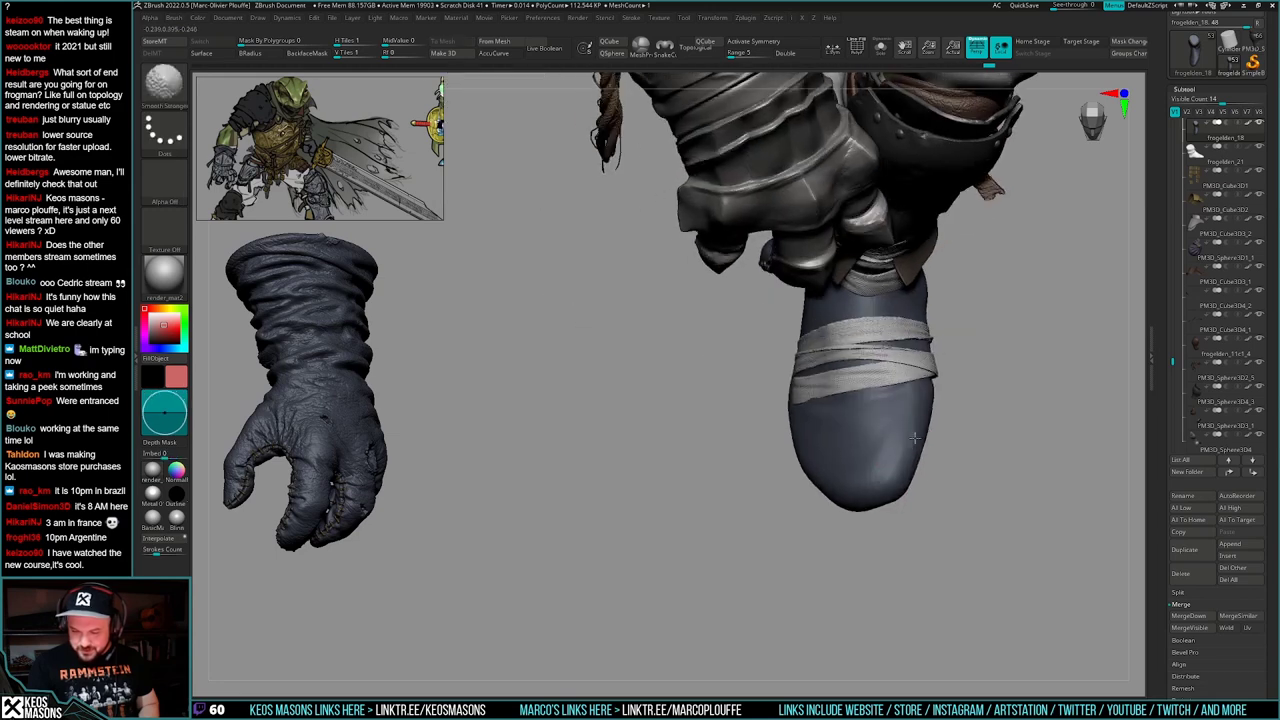
left_click_drag(915, 442, 886, 460, "shift")
mouse_move(894, 436)
right_mouse_down()
mouse_move(936, 440)
mouse_move(893, 447)
right_mouse_up()
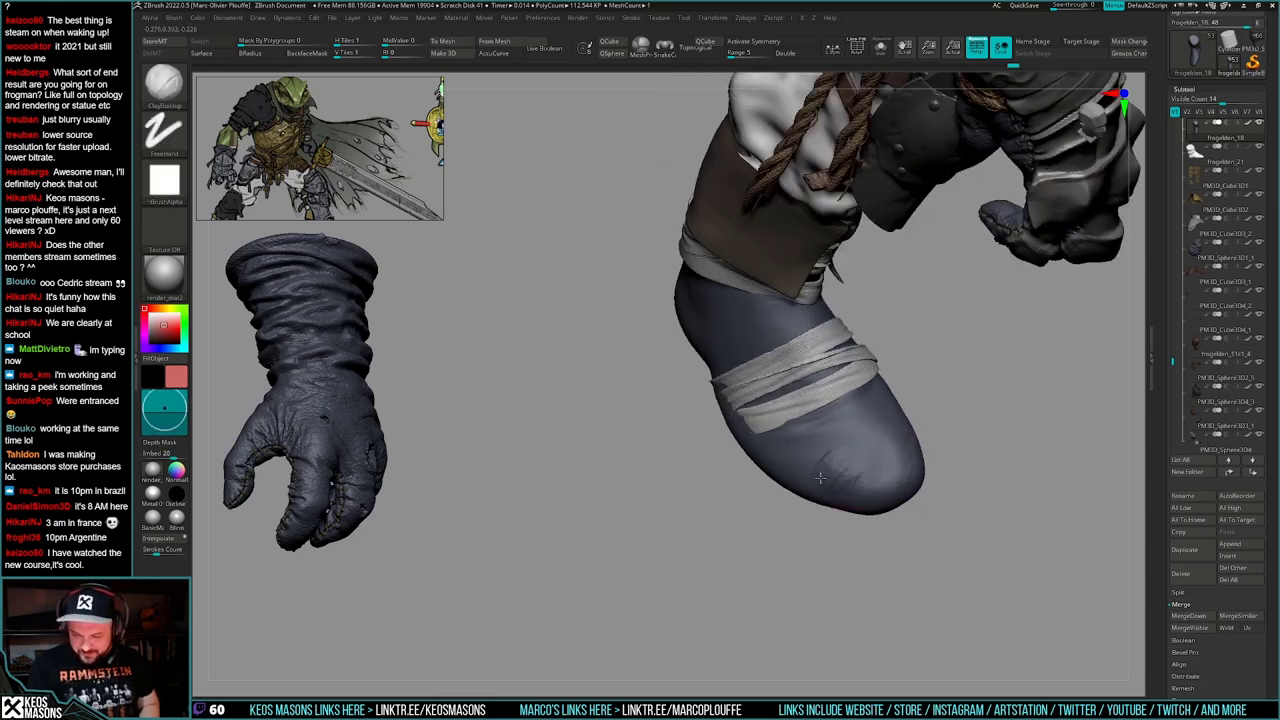
mouse_move(789, 465)
left_mouse_down()
mouse_move(782, 491)
mouse_move(858, 478)
left_mouse_up()
mouse_move(858, 478)
right_mouse_down()
mouse_move(925, 480)
mouse_move(883, 465)
right_mouse_up()
mouse_move(832, 501)
right_mouse_down()
mouse_move(852, 472)
mouse_move(838, 462)
mouse_move(783, 494)
right_mouse_up()
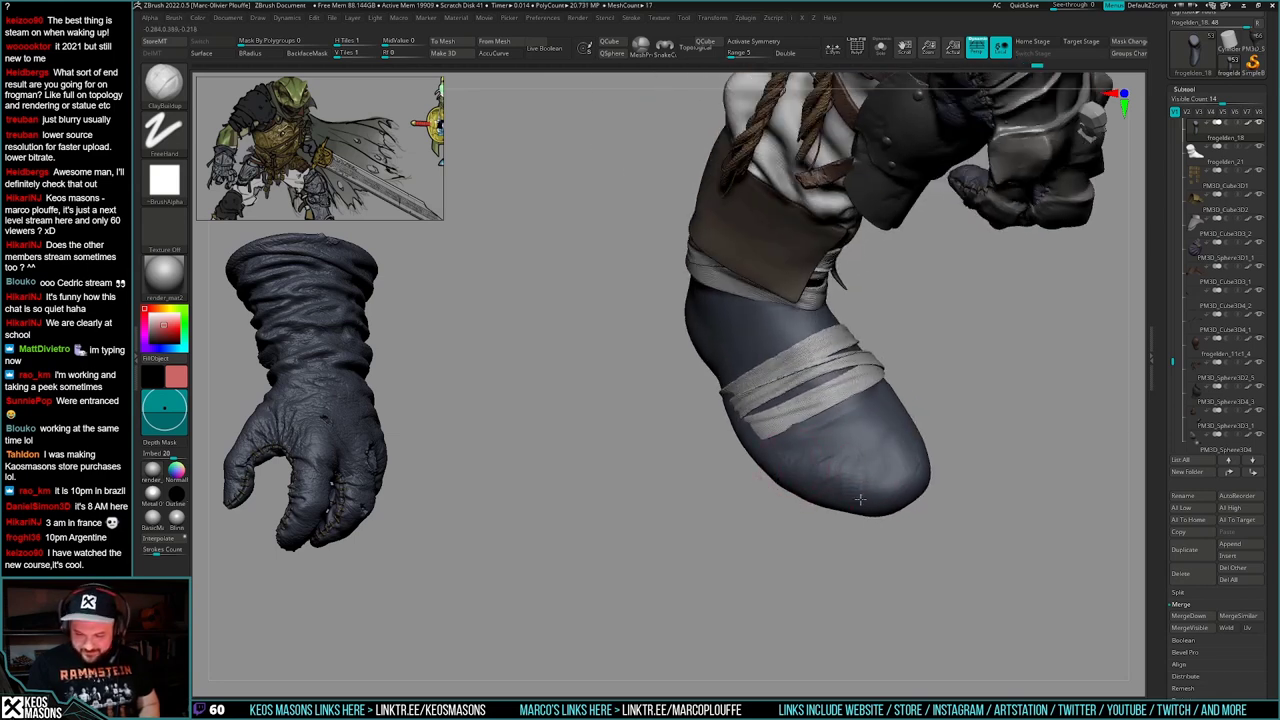
- Smooth the dents on the toe's top and outer side so they blend into the surrounding leather
left_click_drag(868, 452, 890, 456, "shift")
right_click_drag(920, 468, 860, 464)
right_click_drag(968, 468, 936, 458)
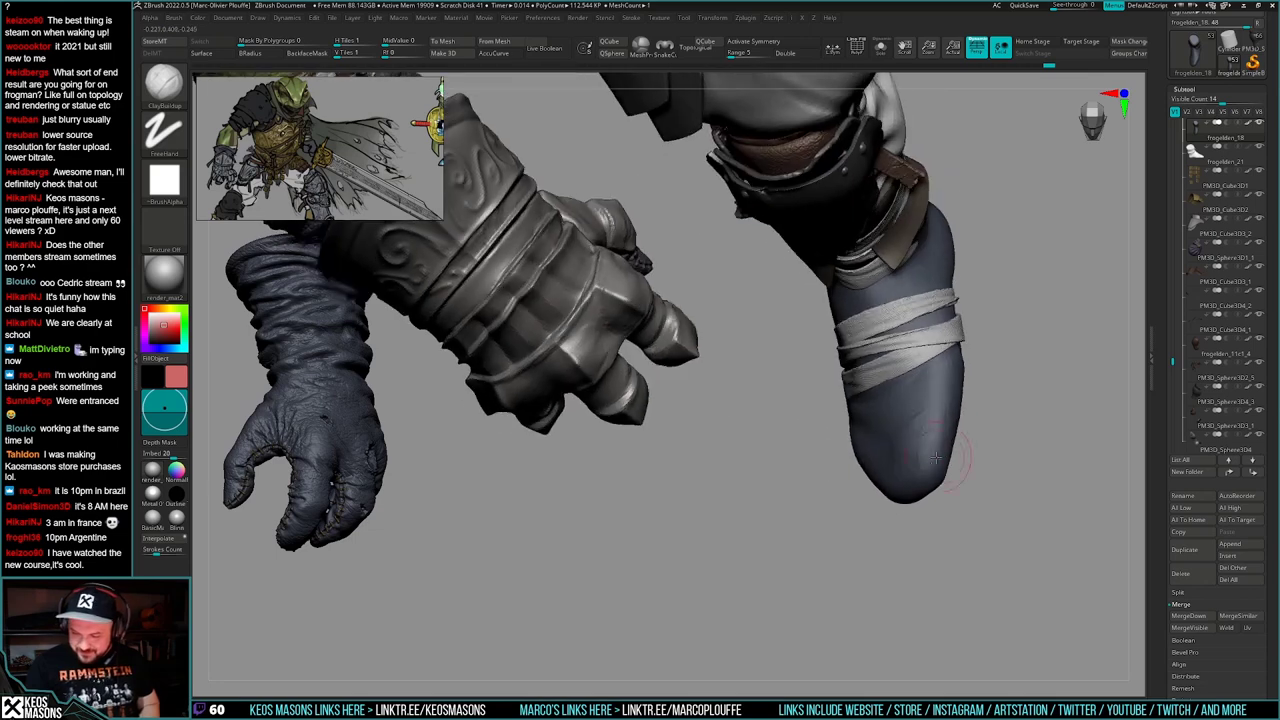
mouse_move(941, 409)
right_mouse_down()
mouse_move(980, 428)
mouse_move(922, 400)
mouse_move(970, 488)
mouse_move(958, 425)
mouse_move(975, 416)
mouse_move(985, 445)
mouse_move(971, 453)
right_mouse_up()
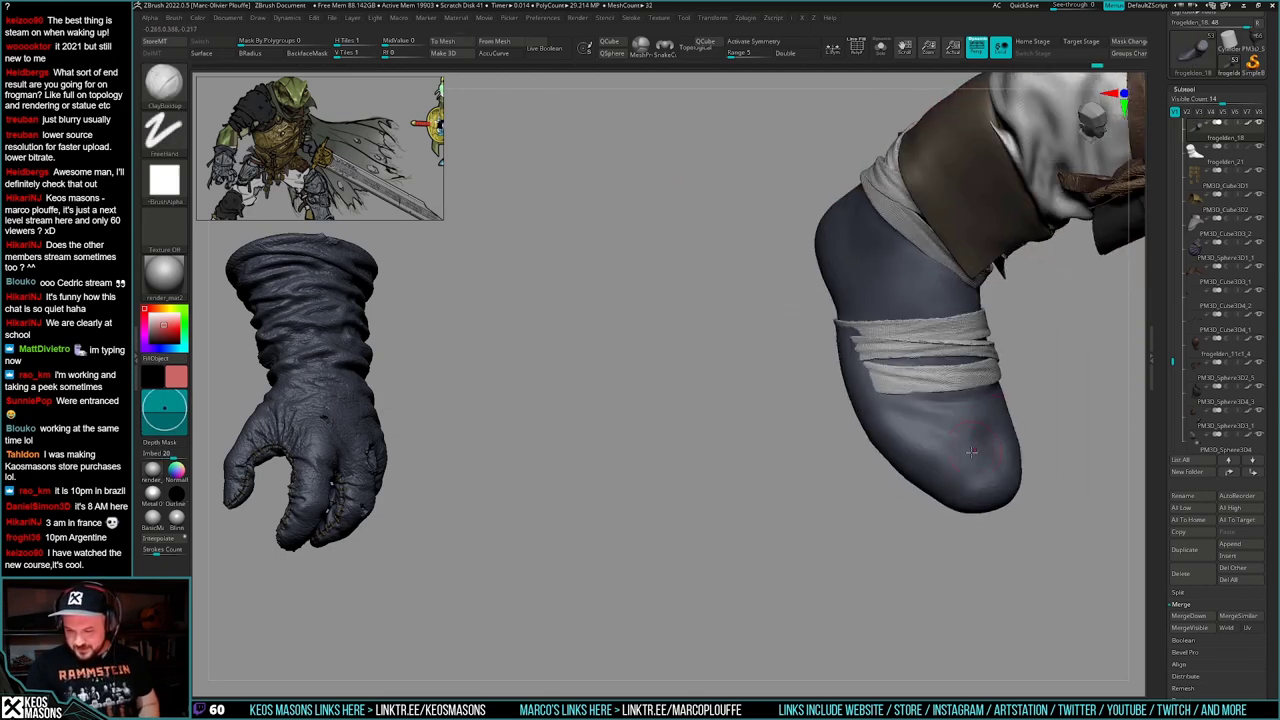
left_click_drag(937, 420, 953, 436, "shift")
mouse_move(953, 436)
right_mouse_down()
mouse_move(906, 470)
mouse_move(941, 482)
mouse_move(876, 527)
mouse_move(885, 571)
right_mouse_up()
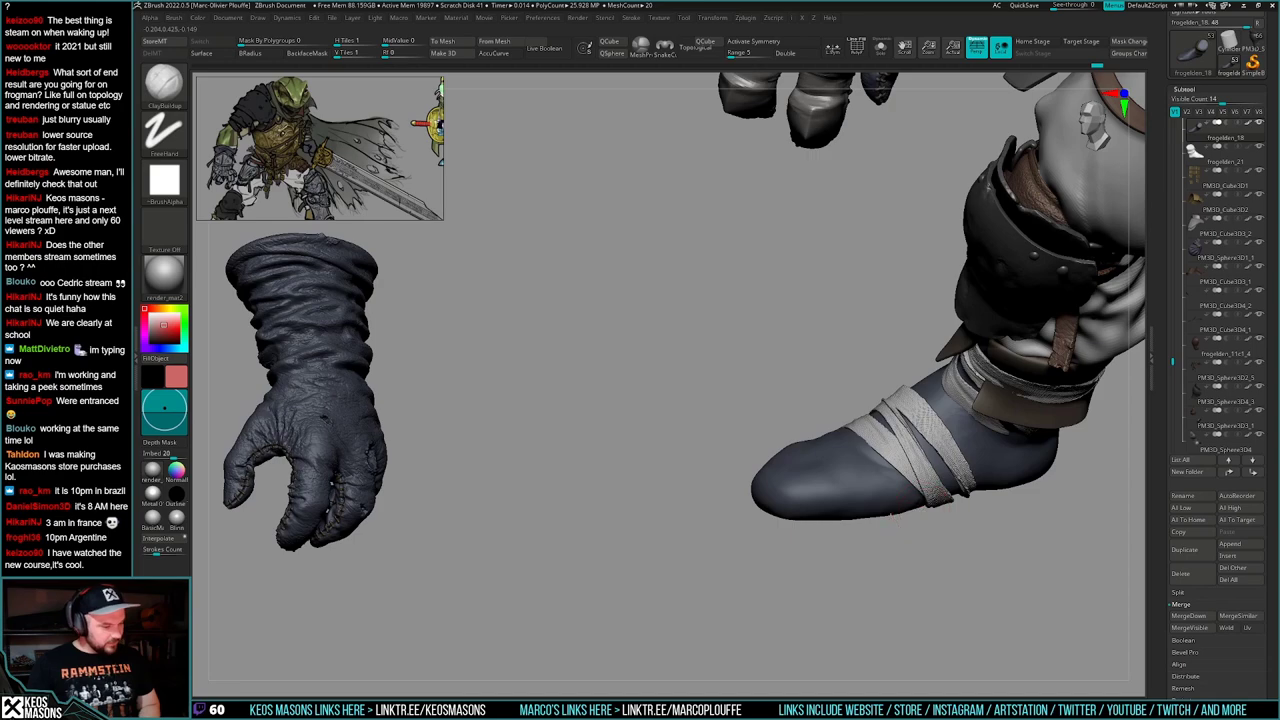
- Sculpt diagonal folds across the instep between the ankle wraps and the foot wraps with ClayBuildup and smooth them
right_click_drag(915, 491, 897, 456)
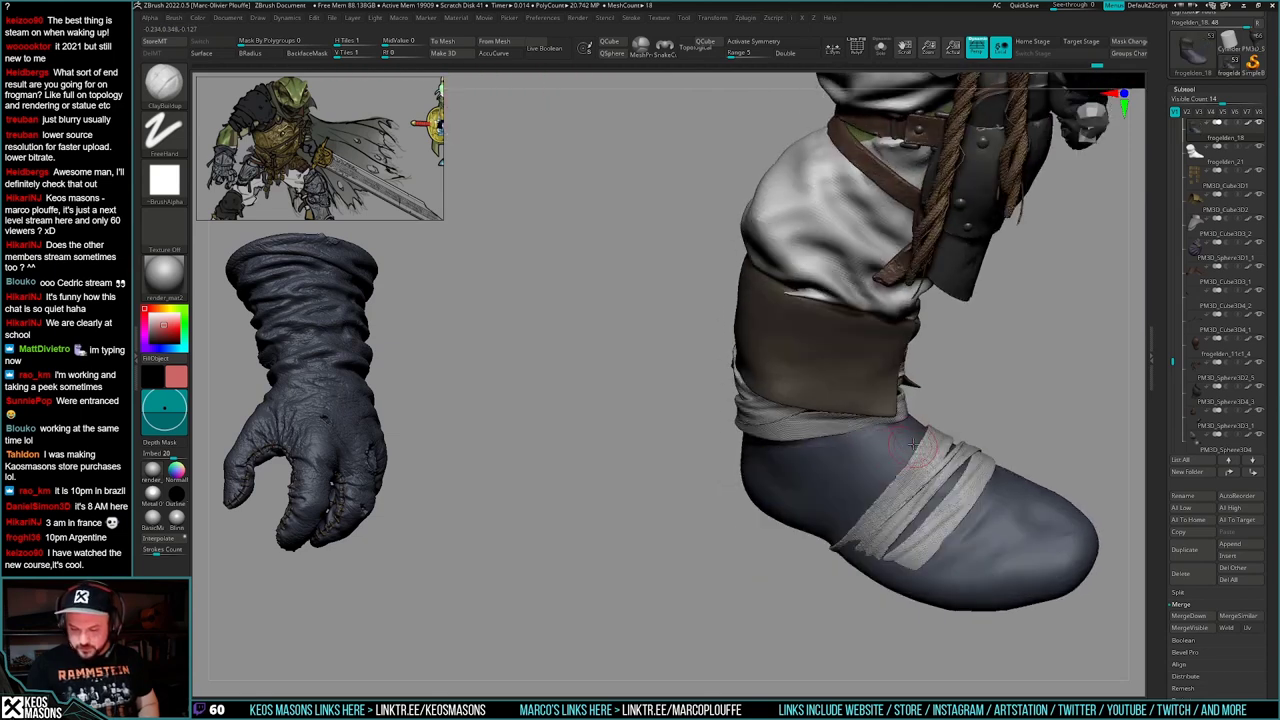
right_click_drag(831, 498, 914, 434)
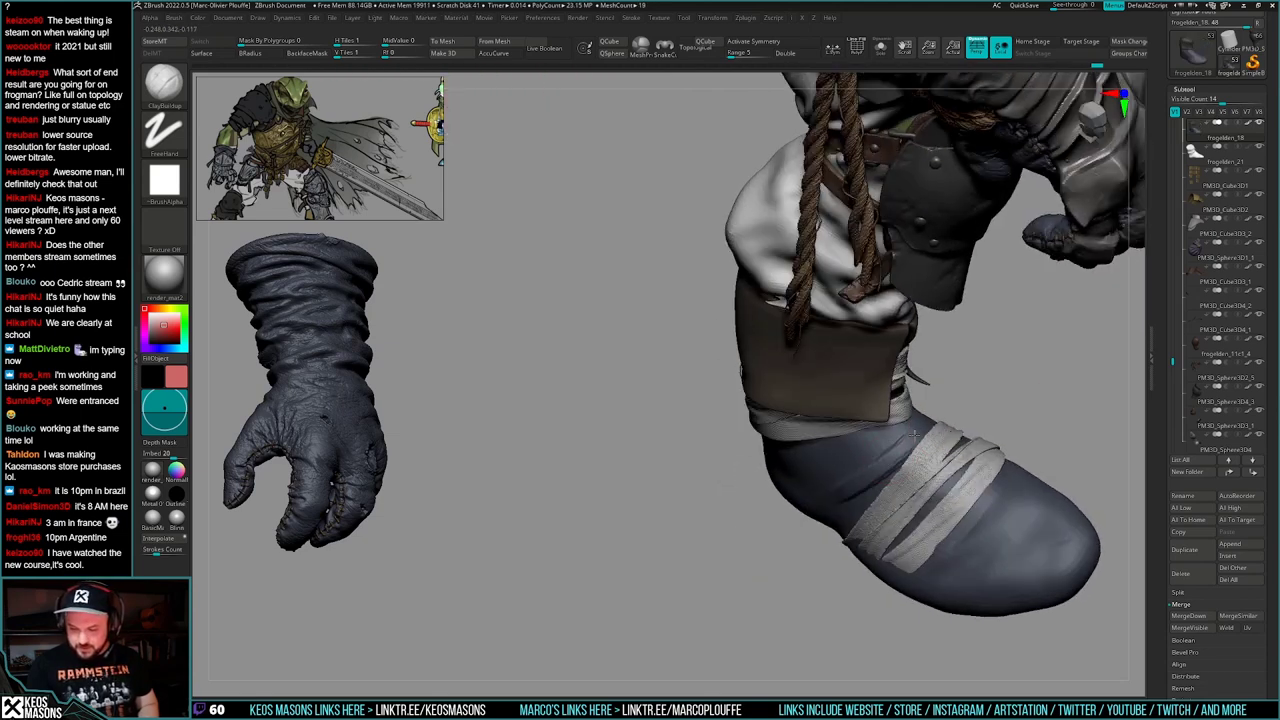
right_click_drag(838, 452, 904, 430)
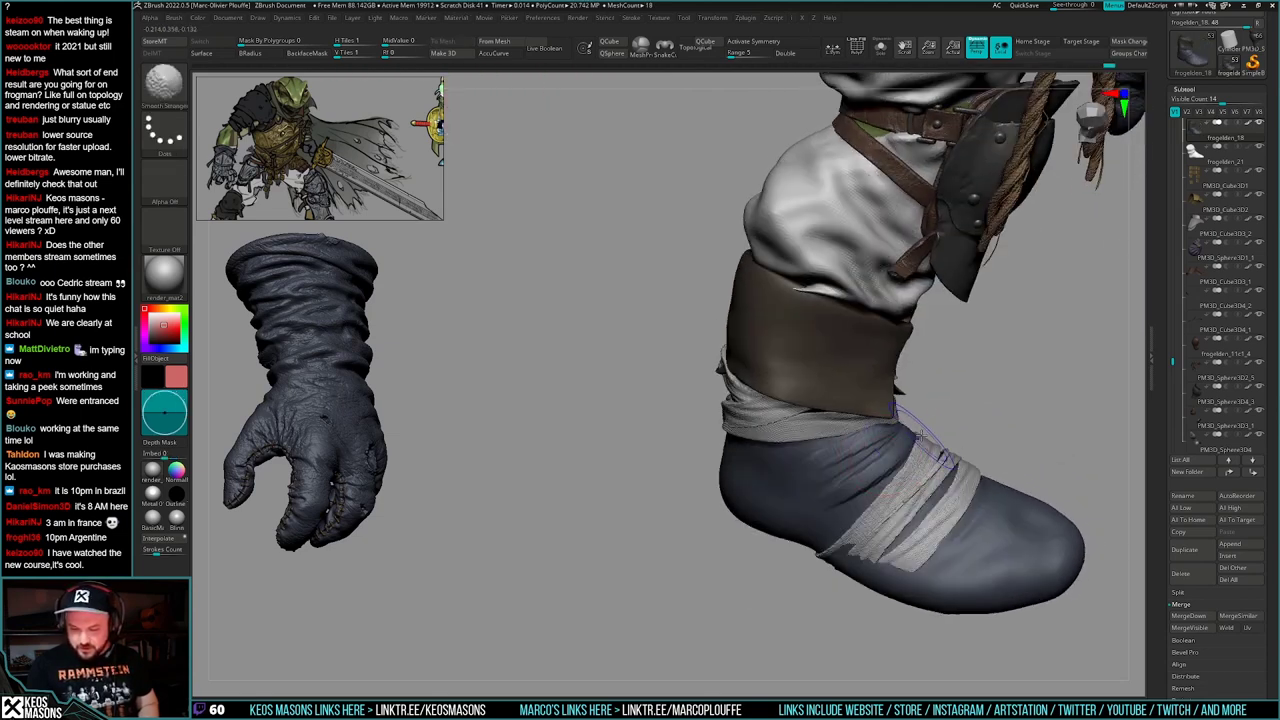
mouse_move(783, 496)
right_mouse_down()
mouse_move(850, 520)
mouse_move(845, 555)
mouse_move(877, 471)
mouse_move(830, 501)
right_mouse_up()
right_click(845, 555)
right_click(853, 541)
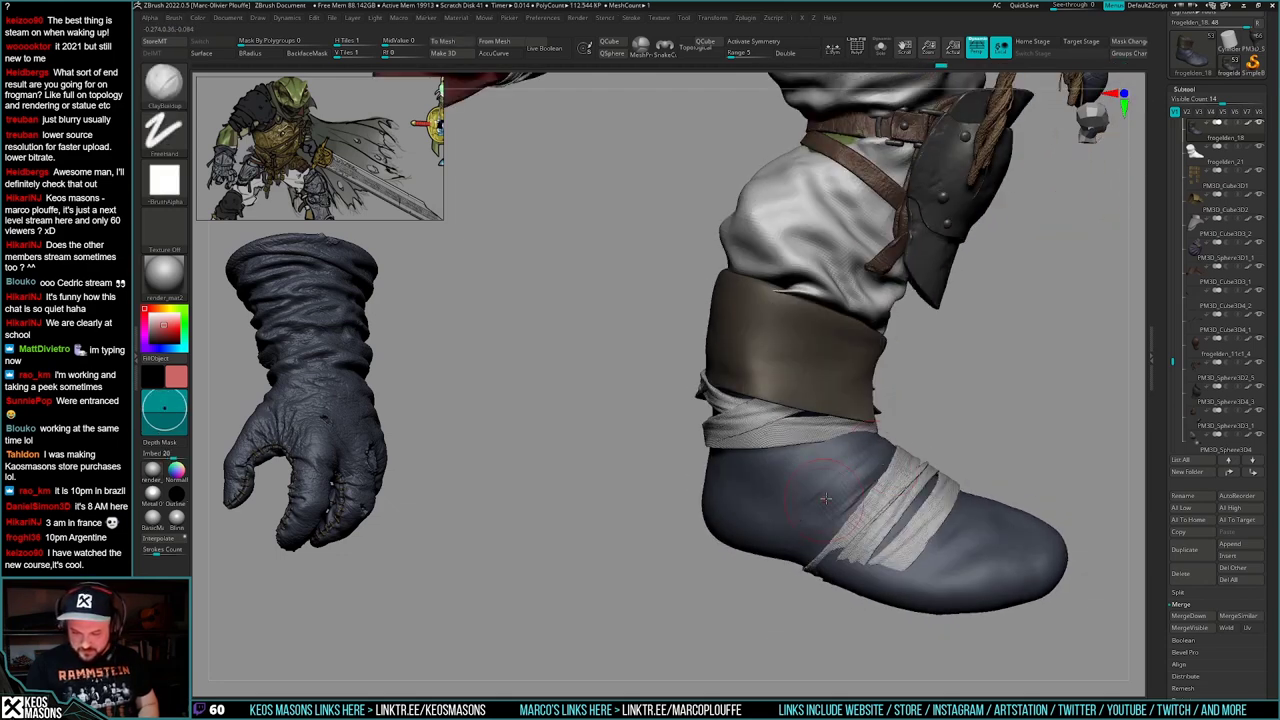
- Build up folds on the boot's outer side between the heel and the foot wraps and soften them with smoothing
right_click(818, 500)
right_click(840, 500)
left_click_drag(838, 504, 875, 474)
right_click_drag(860, 490, 826, 530)
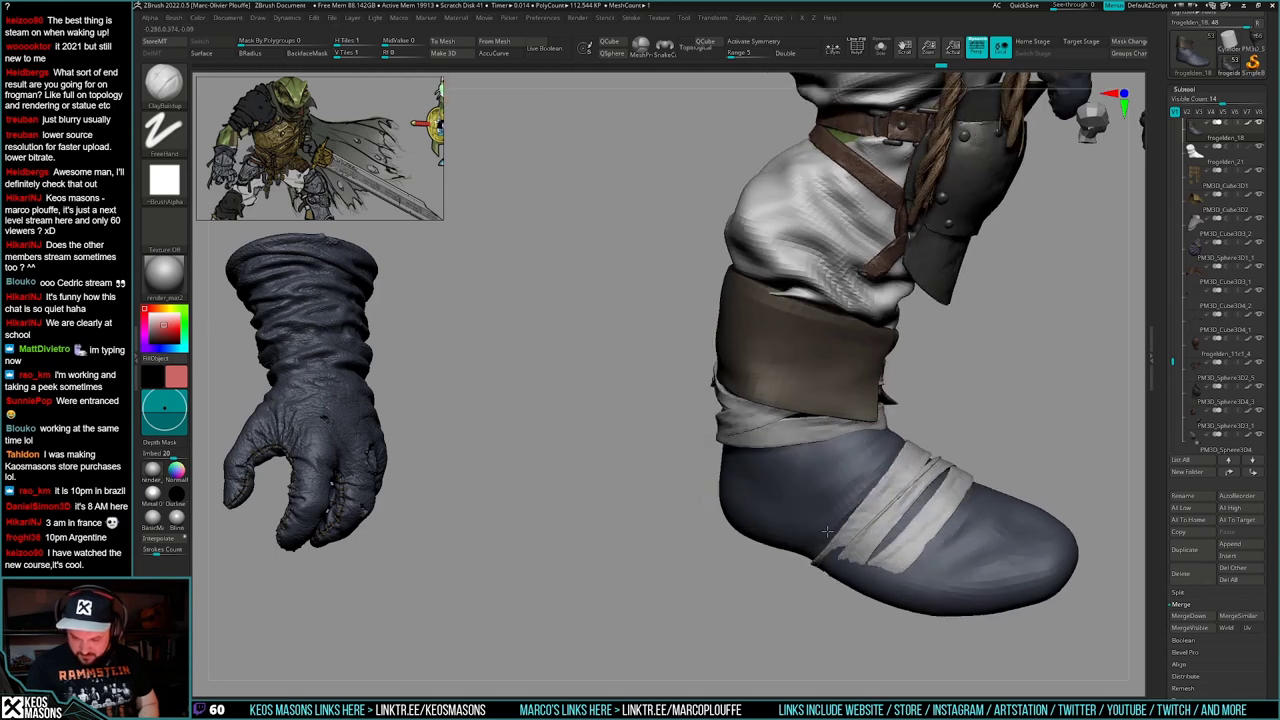
key("shift")
mouse_move(897, 489)
right_mouse_down()
mouse_move(965, 488)
mouse_move(942, 468)
mouse_move(867, 496)
right_mouse_up()
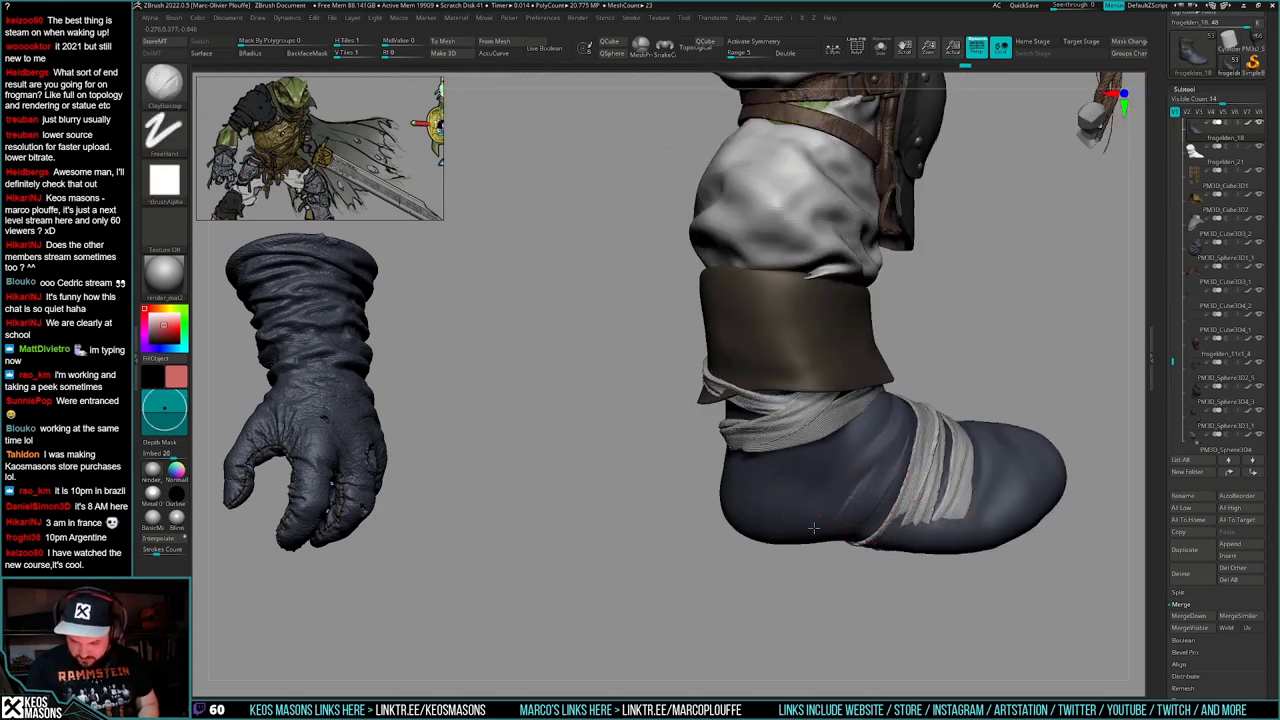
key("shift")
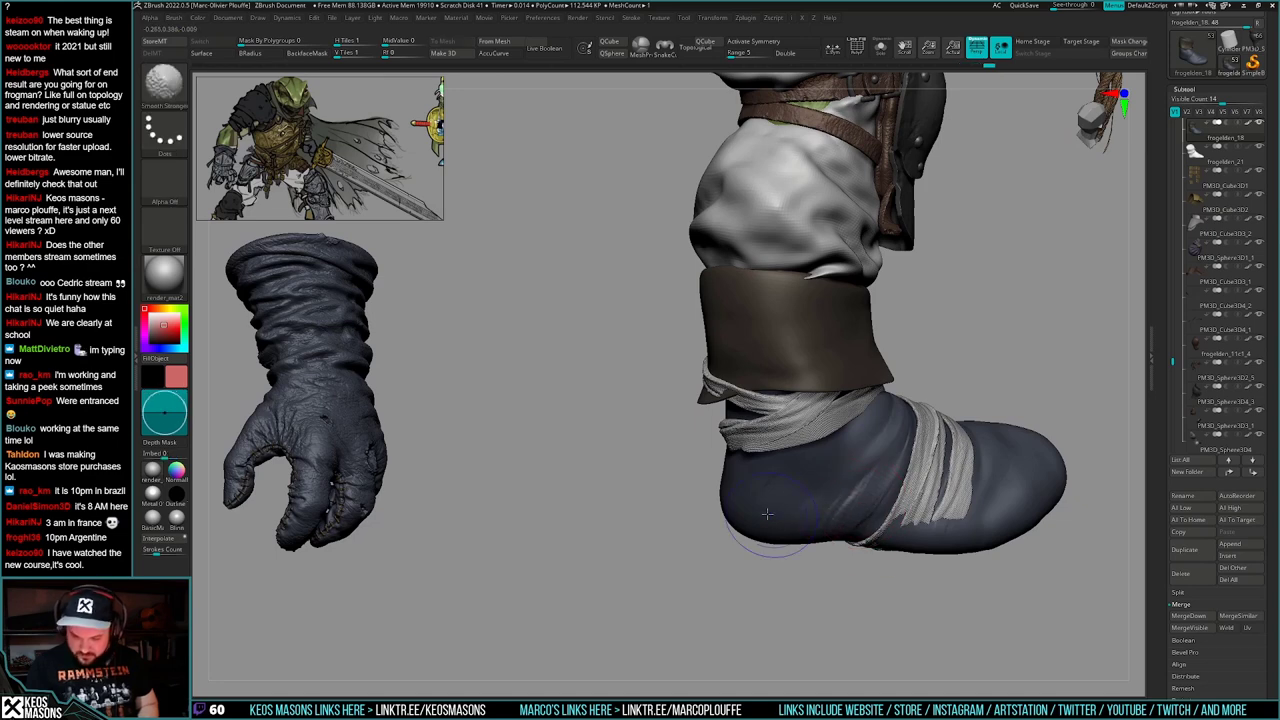
mouse_move(878, 505)
right_mouse_down()
mouse_move(812, 535)
mouse_move(872, 535)
mouse_move(880, 486)
mouse_move(857, 514)
mouse_move(898, 580)
mouse_move(886, 543)
mouse_move(863, 524)
mouse_move(863, 558)
mouse_move(872, 545)
mouse_move(850, 530)
right_mouse_up()
key("shift")
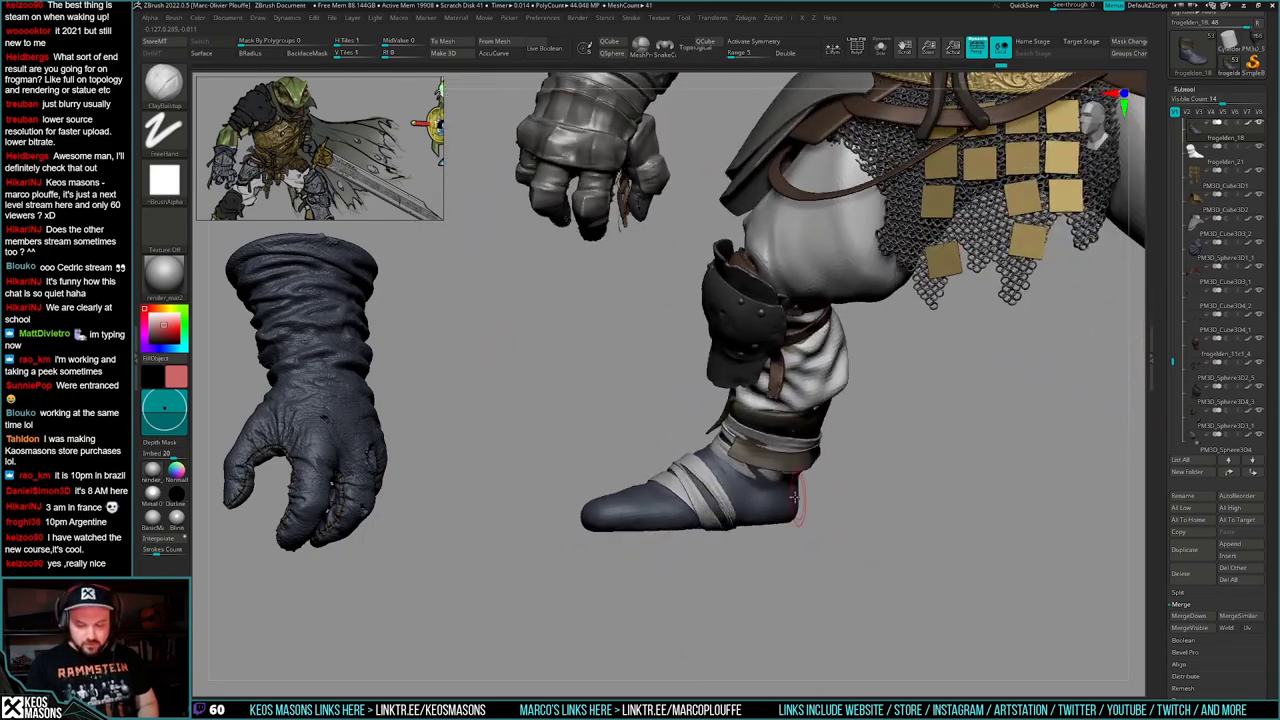
- Sculpt folds on the boot's inner side, running from below the cuff to the heel and the foot wraps
mouse_move(795, 497)
right_mouse_down("ctrl")
mouse_move(800, 548)
mouse_move(786, 536)
mouse_move(795, 530)
right_mouse_up("ctrl")
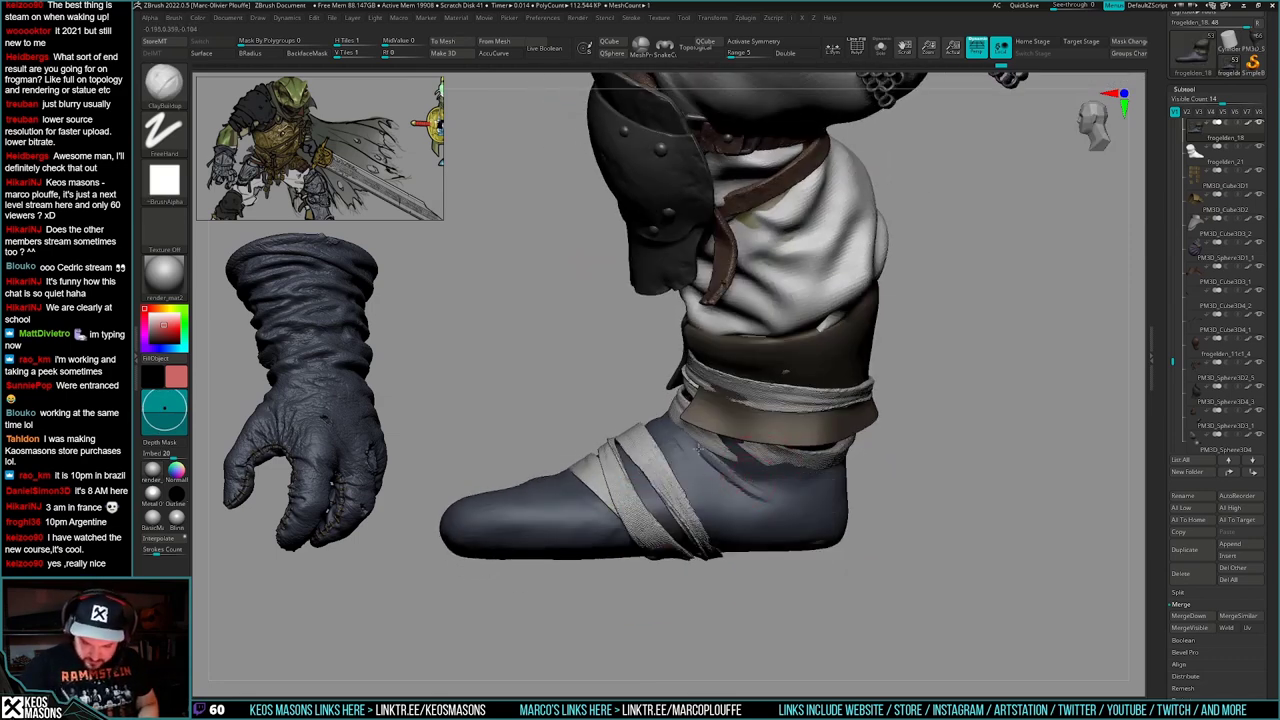
left_click_drag(700, 449, 712, 460)
mouse_move(700, 452)
right_mouse_down()
mouse_move(672, 462)
mouse_move(675, 443)
right_mouse_up()
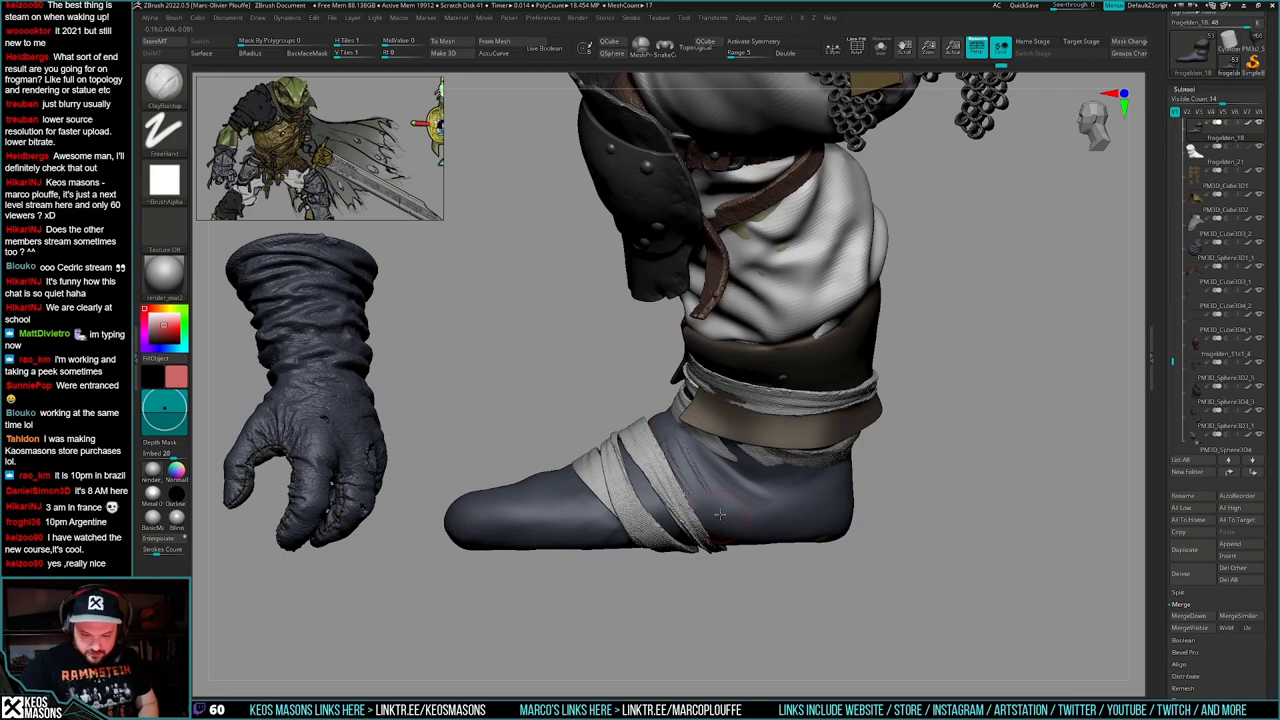
left_click_drag(720, 514, 728, 522)
right_click_drag(802, 488, 831, 482)
left_click_drag(728, 510, 745, 505)
right_click_drag(831, 482, 789, 496)
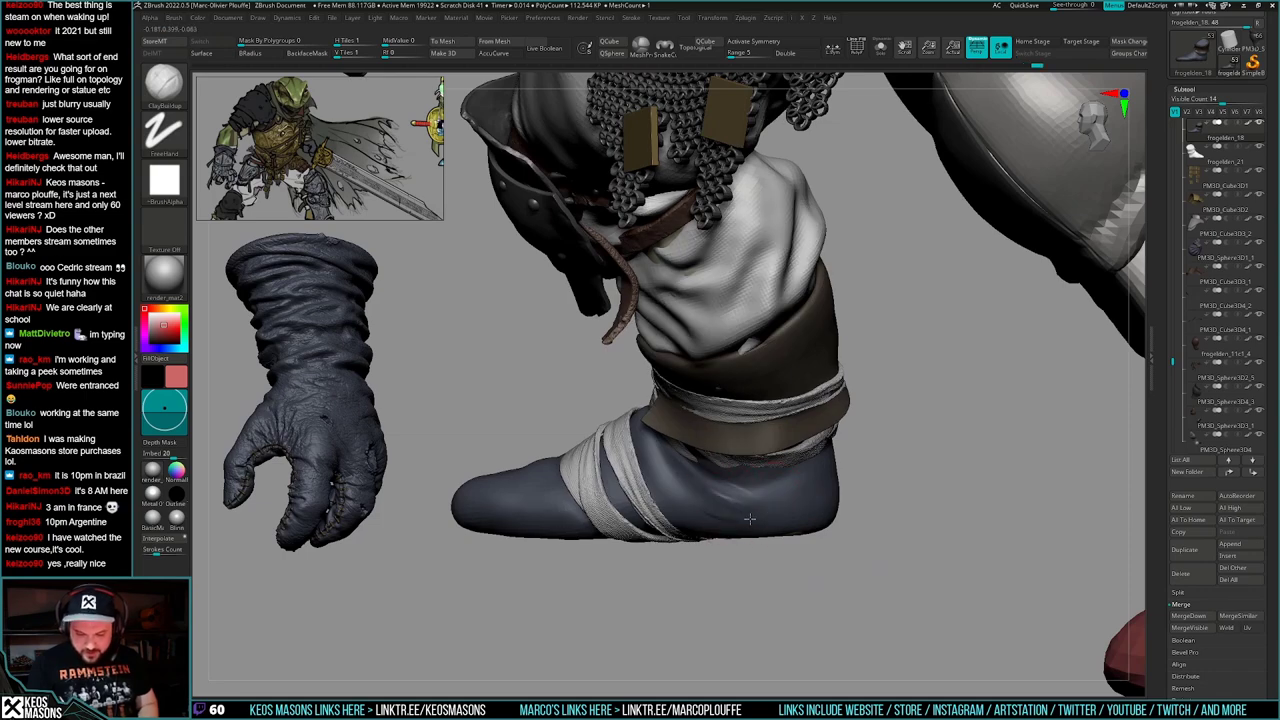
left_click_drag(750, 519, 777, 509)
- Adjust the brush and add fold strokes around the boot's heel with ClayBuildup
mouse_move(777, 509)
right_mouse_down()
mouse_move(680, 455)
mouse_move(729, 534)
mouse_move(811, 531)
mouse_move(824, 461)
mouse_move(942, 508)
mouse_move(886, 484)
mouse_move(915, 464)
mouse_move(868, 486)
mouse_move(851, 455)
mouse_move(838, 505)
mouse_move(855, 543)
mouse_move(840, 512)
right_mouse_up()
key("space")
right_click(868, 486)
right_click(855, 543)
left_click_drag(833, 507, 892, 463)
right_click_drag(891, 463, 838, 507)
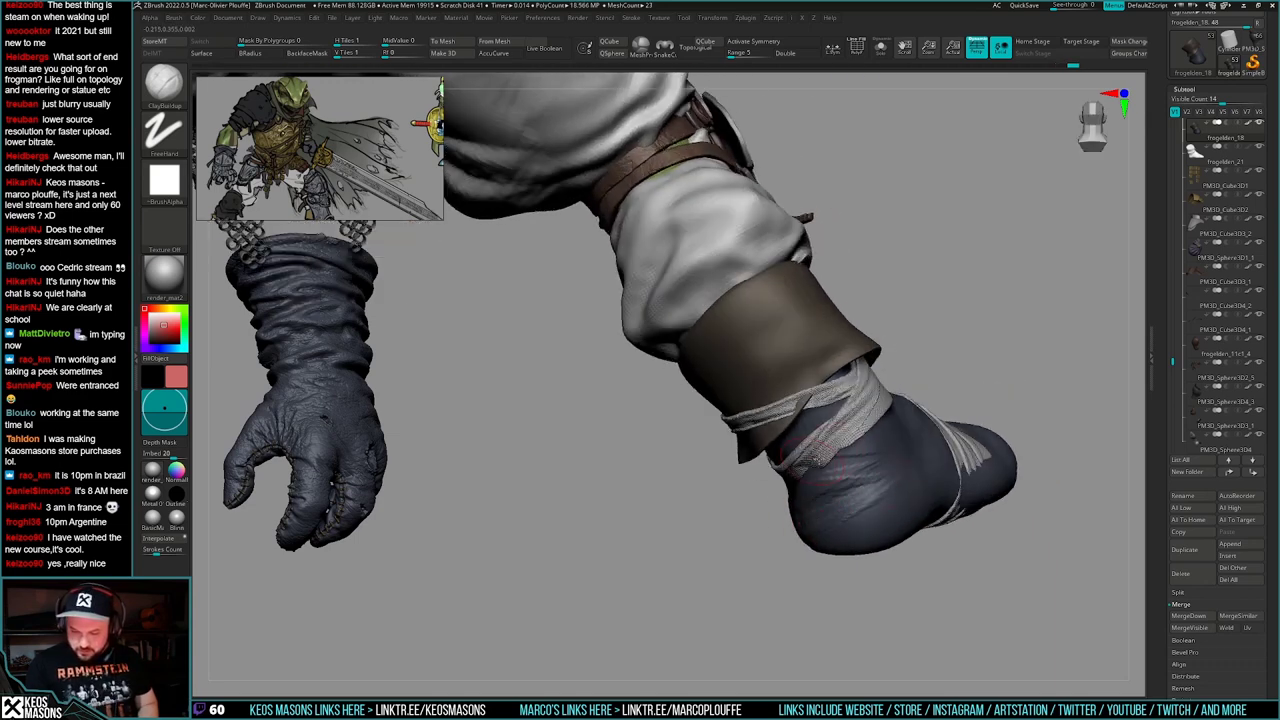
- Sculpt creases across the back of the heel just below the ankle wraps and smooth them toward the inner side
right_click_drag(817, 460, 838, 472)
right_click_drag(826, 515, 920, 492)
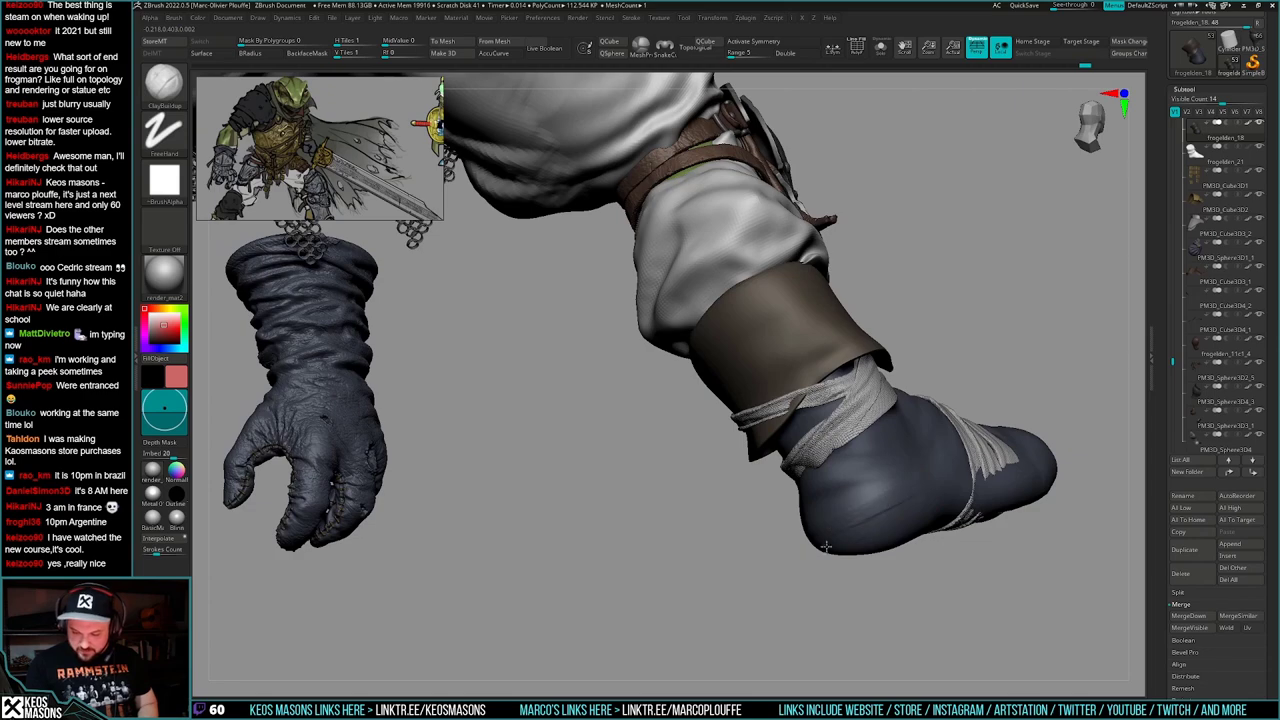
right_click_drag(826, 546, 858, 480)
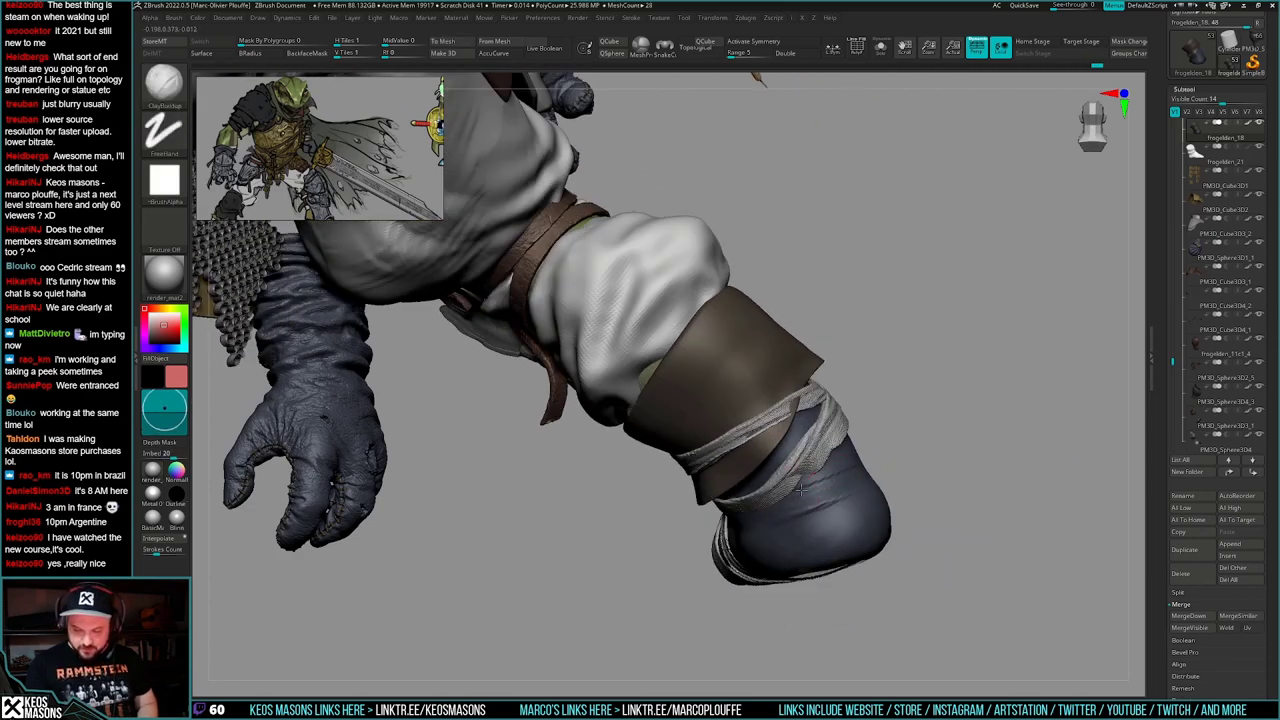
mouse_move(851, 484)
left_mouse_down()
mouse_move(812, 504)
mouse_move(850, 490)
left_mouse_up()
right_click_drag(850, 490, 997, 446)
right_click_drag(979, 585, 830, 526)
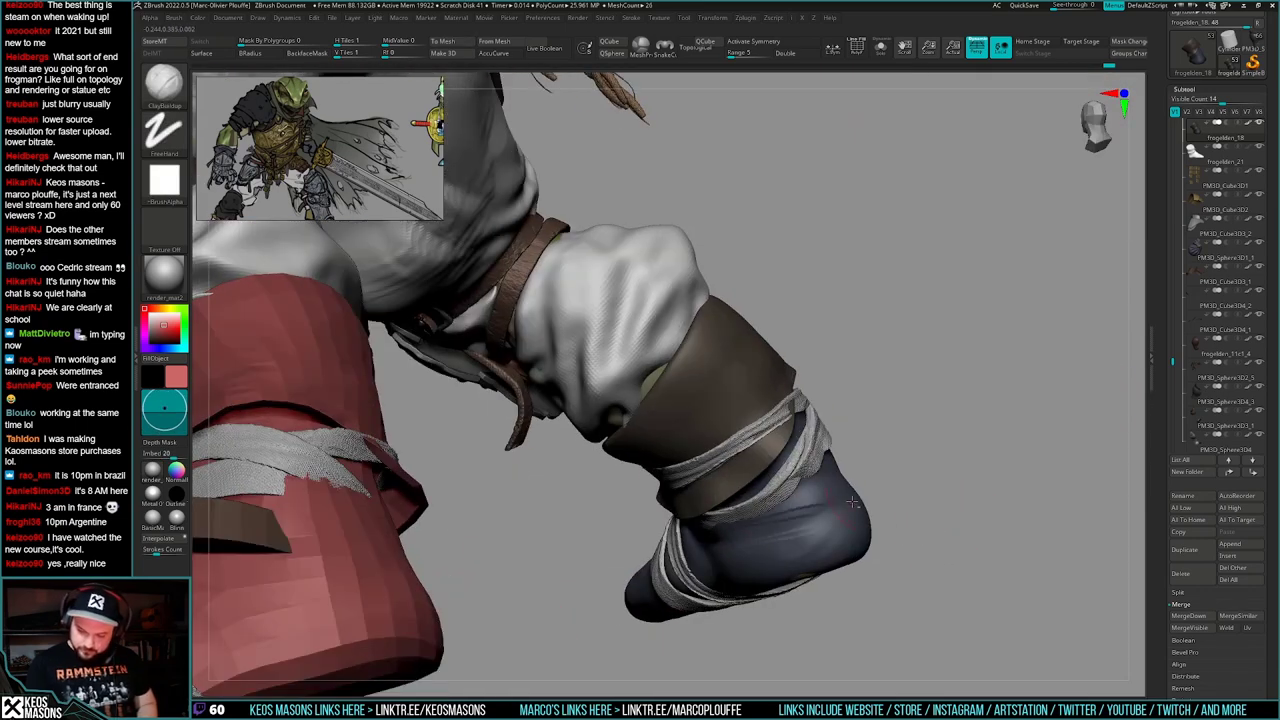
left_click_drag(832, 494, 800, 512, "shift")
right_click_drag(790, 512, 886, 520)
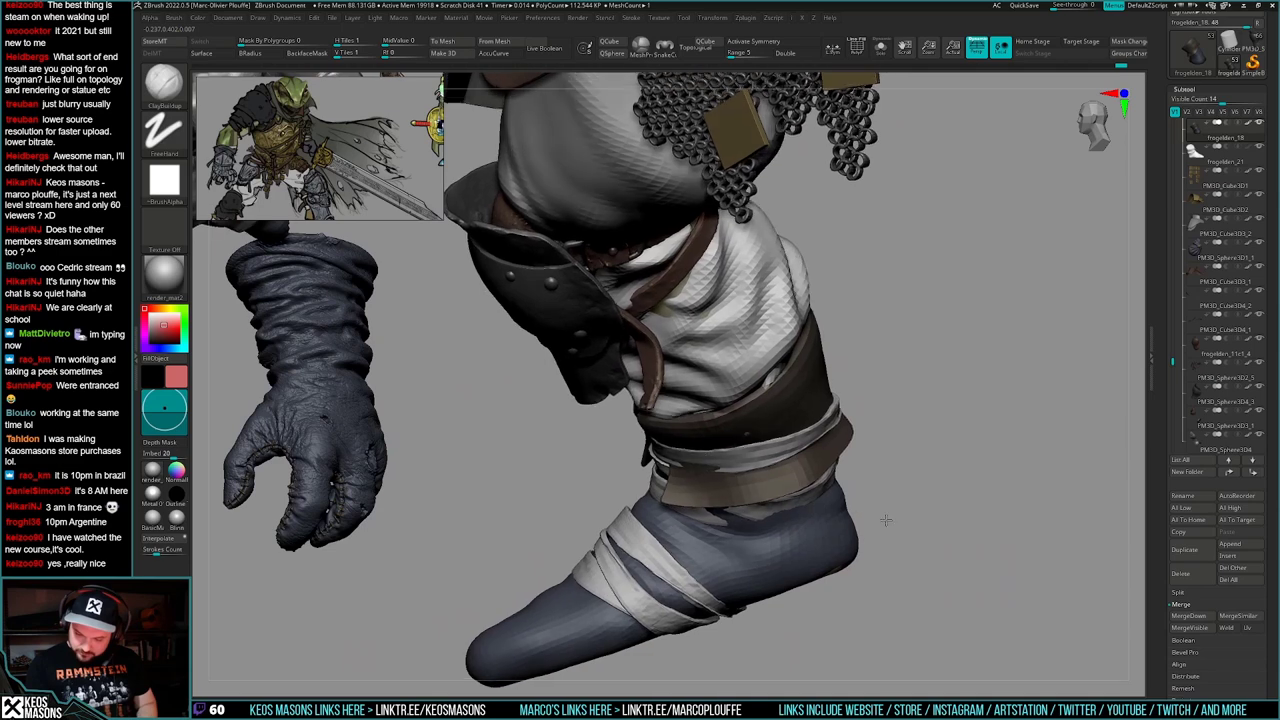
- Readjust the brush and refine the rear edge of the heel as seen from the boot's inner side
key("space")
left_click_drag(849, 530, 848, 556)
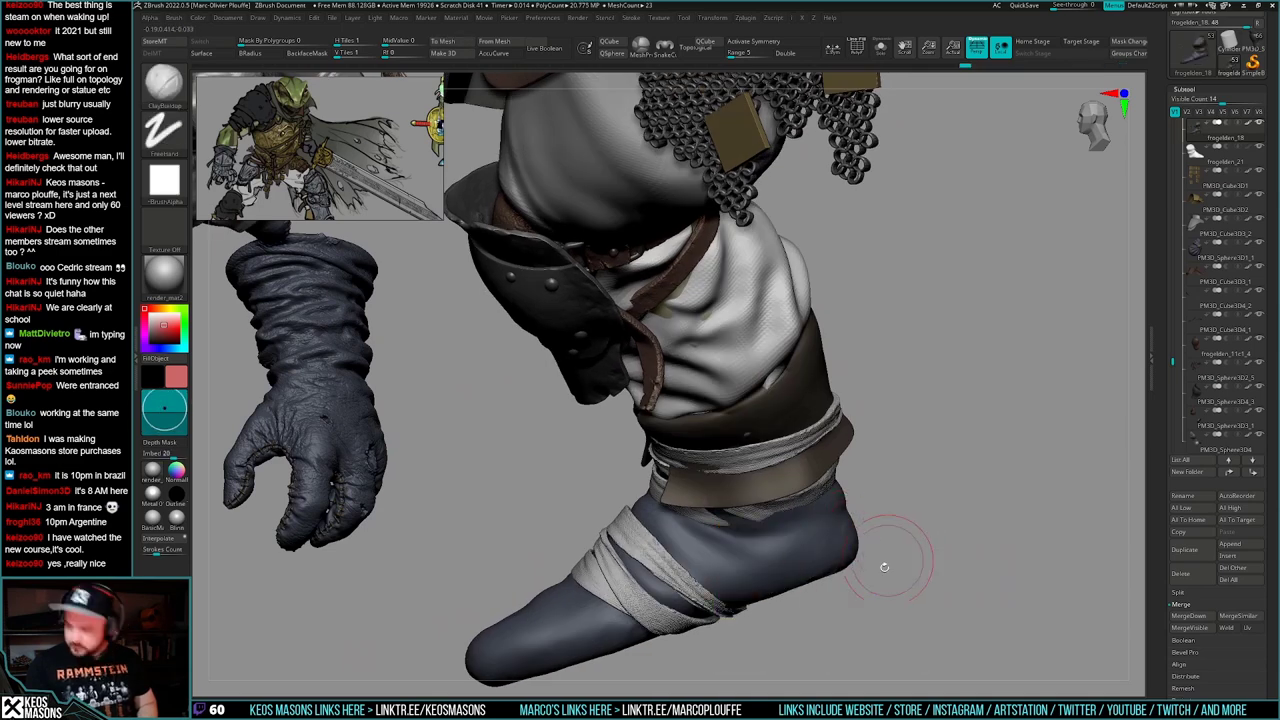
right_click_drag(883, 566, 861, 535, "alt")
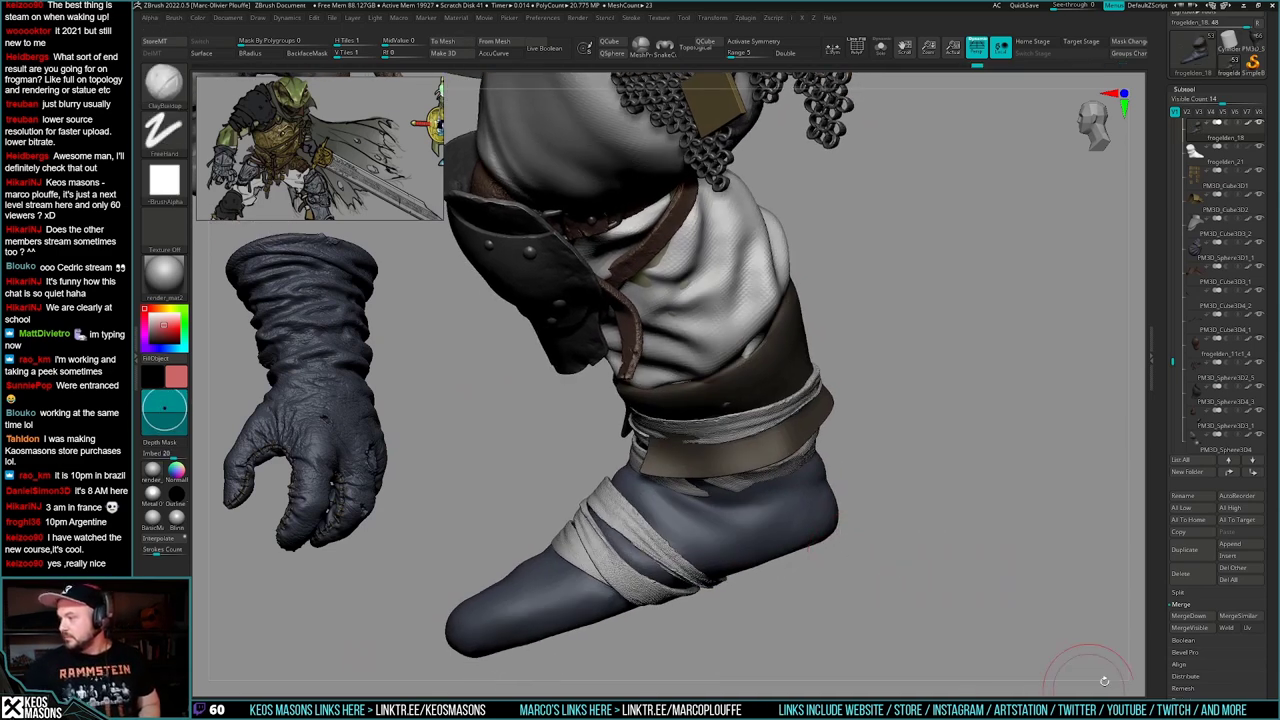
- Switch to the DamStandard brush and carve fine creases into the folds on the heel and the boot's inner side
right_click_drag(879, 474, 904, 477, "shift")
key("space")
left_click(928, 392)
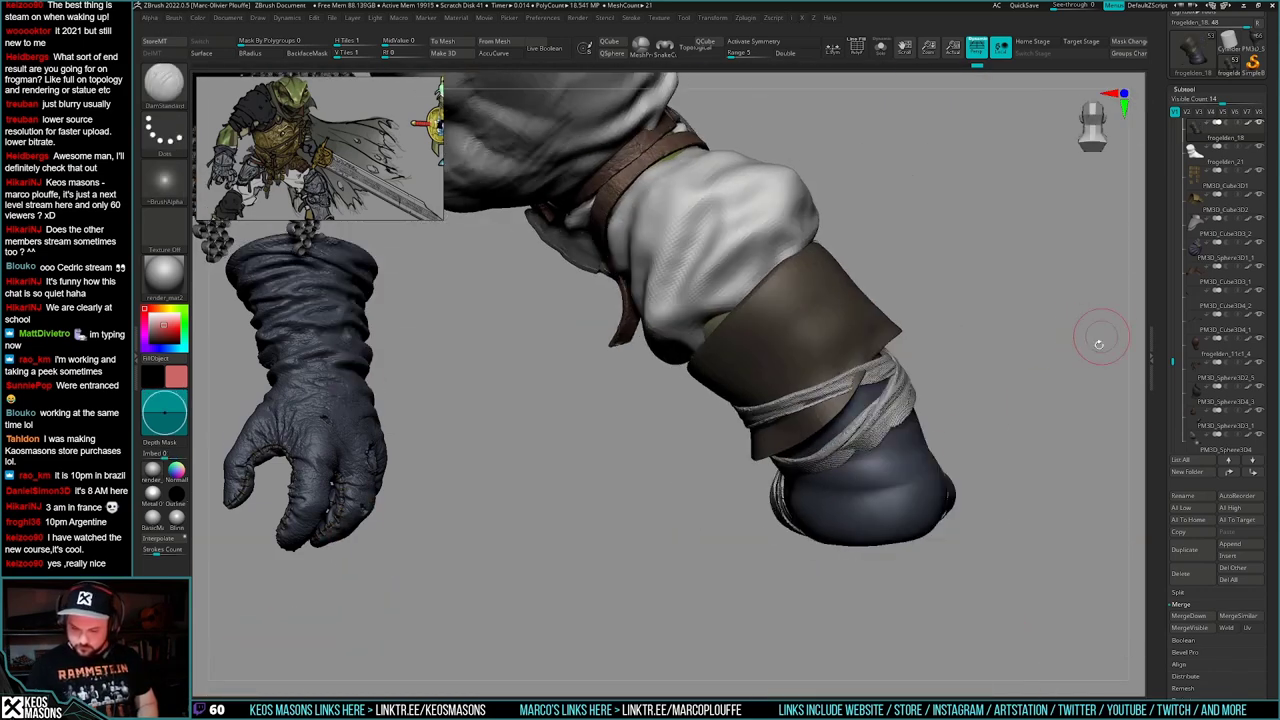
key("space")
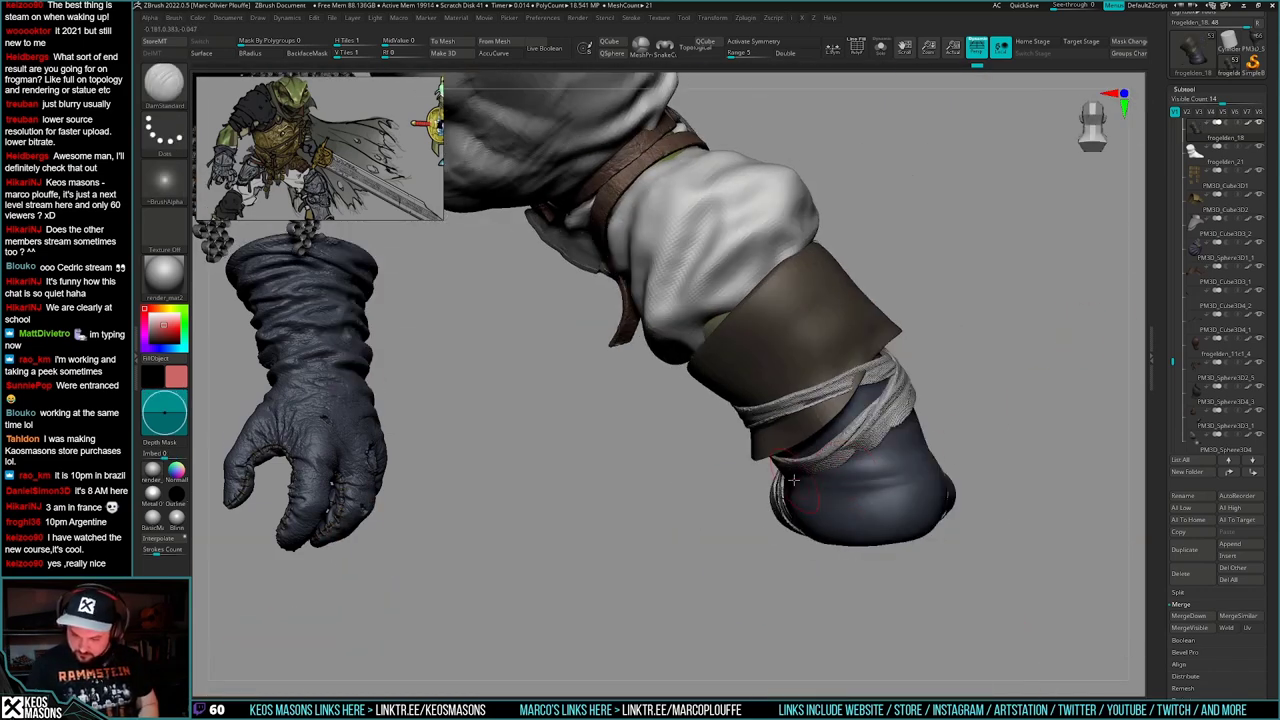
mouse_move(832, 477)
right_mouse_down()
mouse_move(873, 456)
mouse_move(874, 400)
mouse_move(900, 440)
mouse_move(860, 510)
mouse_move(804, 554)
mouse_move(707, 424)
mouse_move(806, 470)
right_mouse_up()
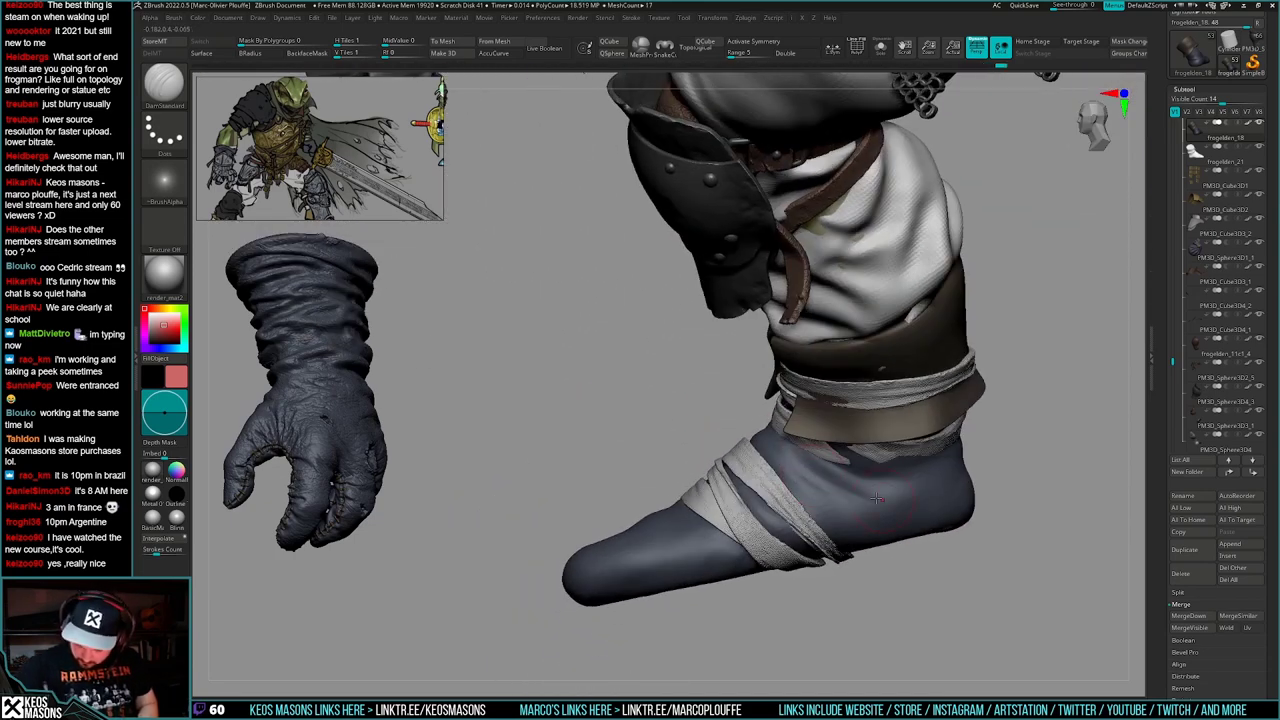
right_click_drag(832, 512, 886, 498)
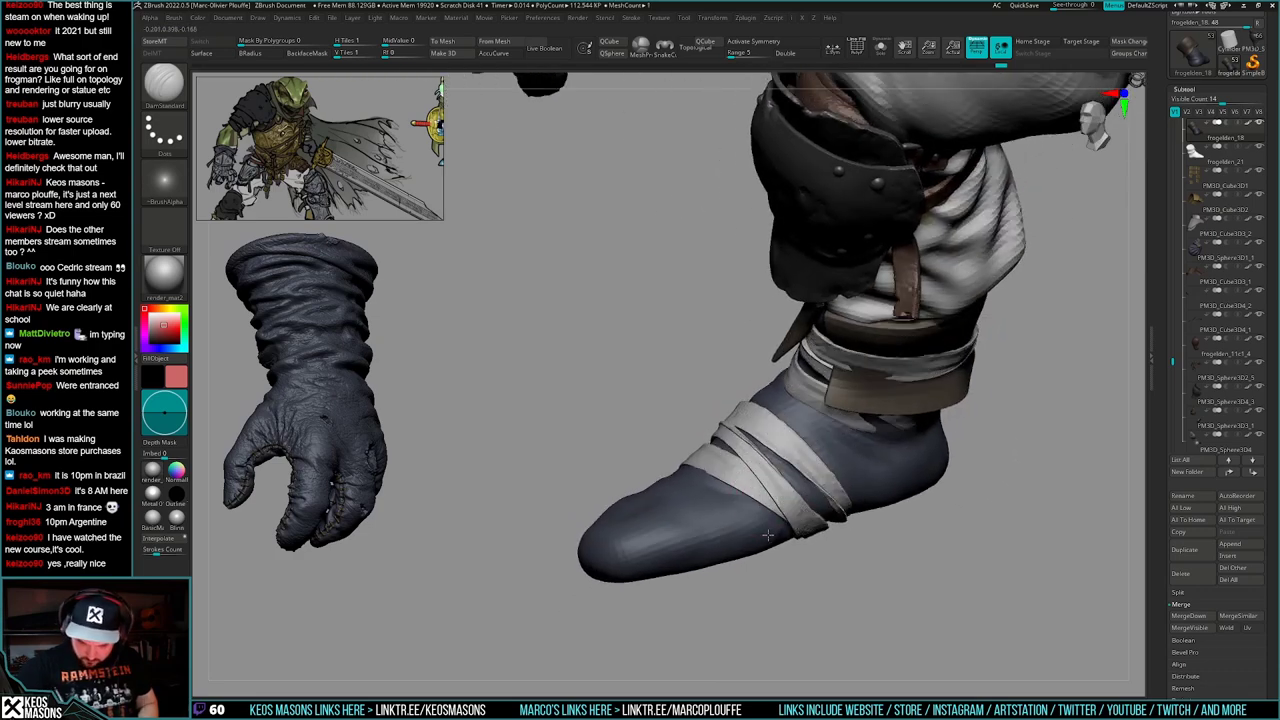
right_click_drag(686, 534, 748, 502)
- Return to ClayBuildup, then sculpt and smooth diagonal folds on the top of the toe below the foot wraps
key("space")
left_click(835, 470)
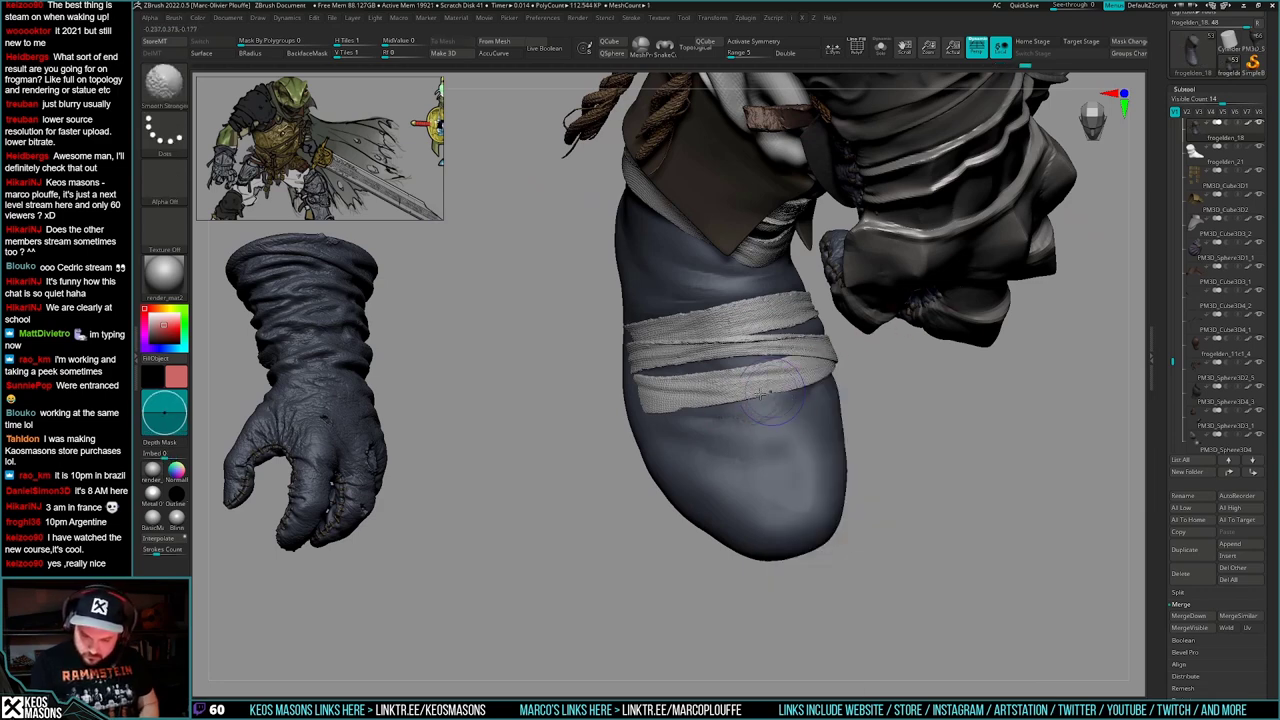
mouse_move(908, 390)
right_mouse_down()
mouse_move(826, 401)
mouse_move(817, 439)
right_mouse_up()
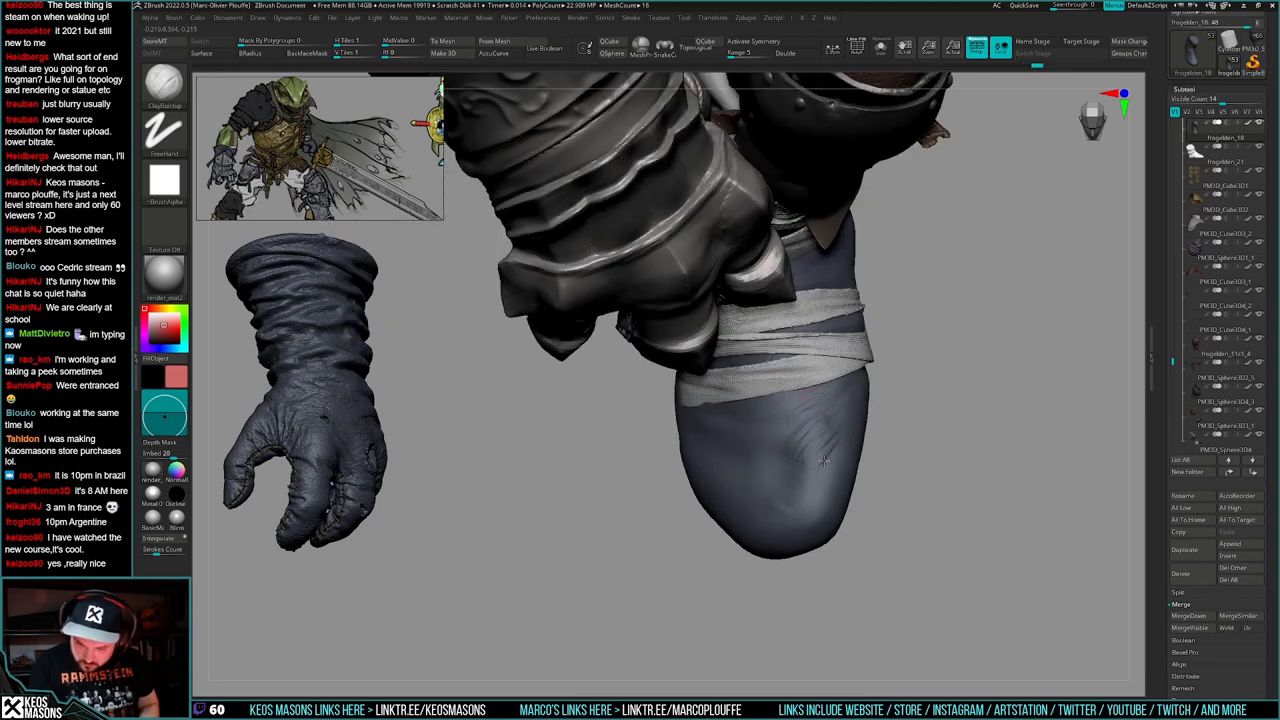
left_click_drag(823, 460, 806, 432, "shift")
mouse_move(806, 432)
right_mouse_down()
mouse_move(790, 411)
mouse_move(852, 408)
right_mouse_up()
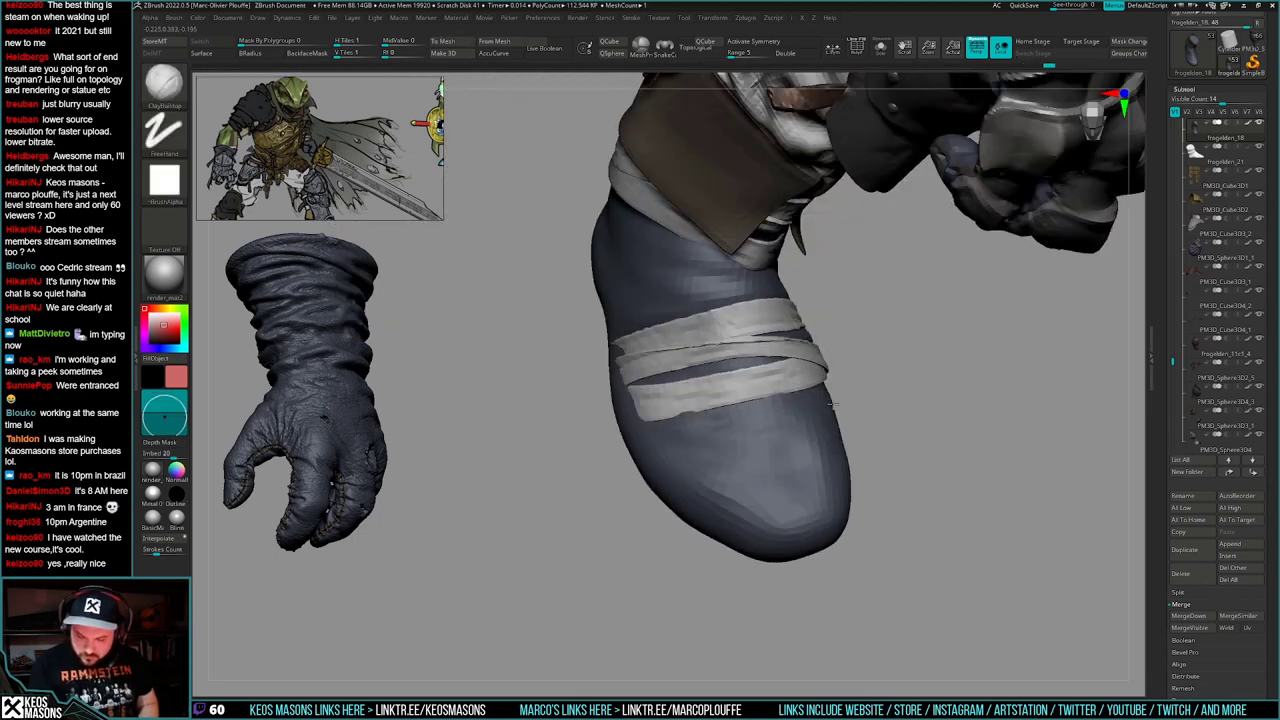
- Deepen the folds on the toe near the lowest foot wrap and soften their ends toward the tip
left_click_drag(664, 402, 785, 373, "alt")
right_click_drag(845, 452, 850, 413)
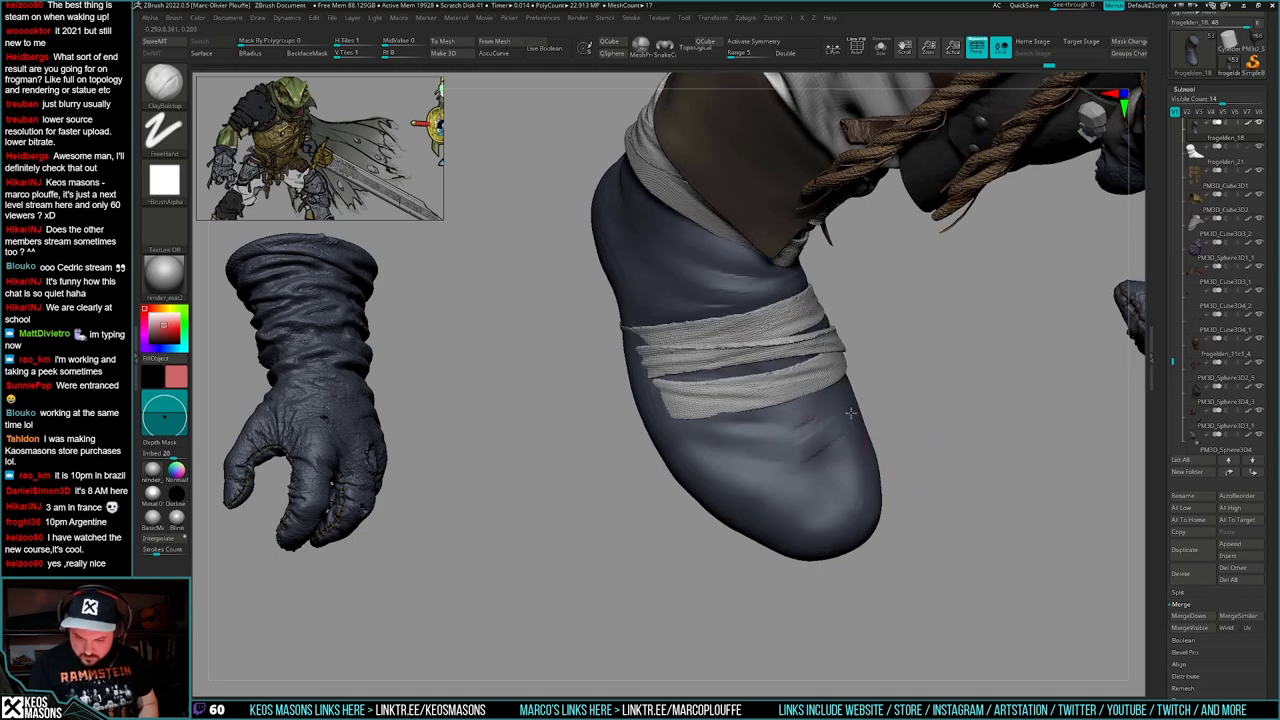
left_click_drag(817, 460, 812, 456, "shift")
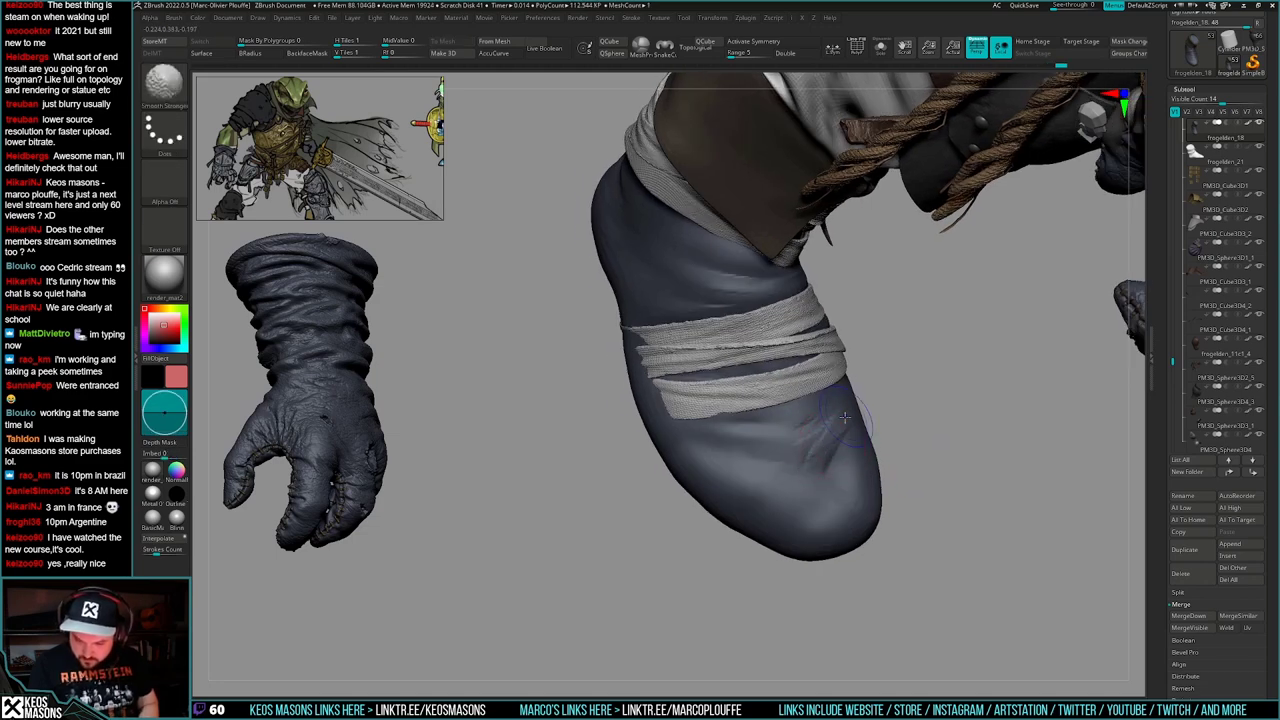
right_click_drag(812, 456, 847, 494)
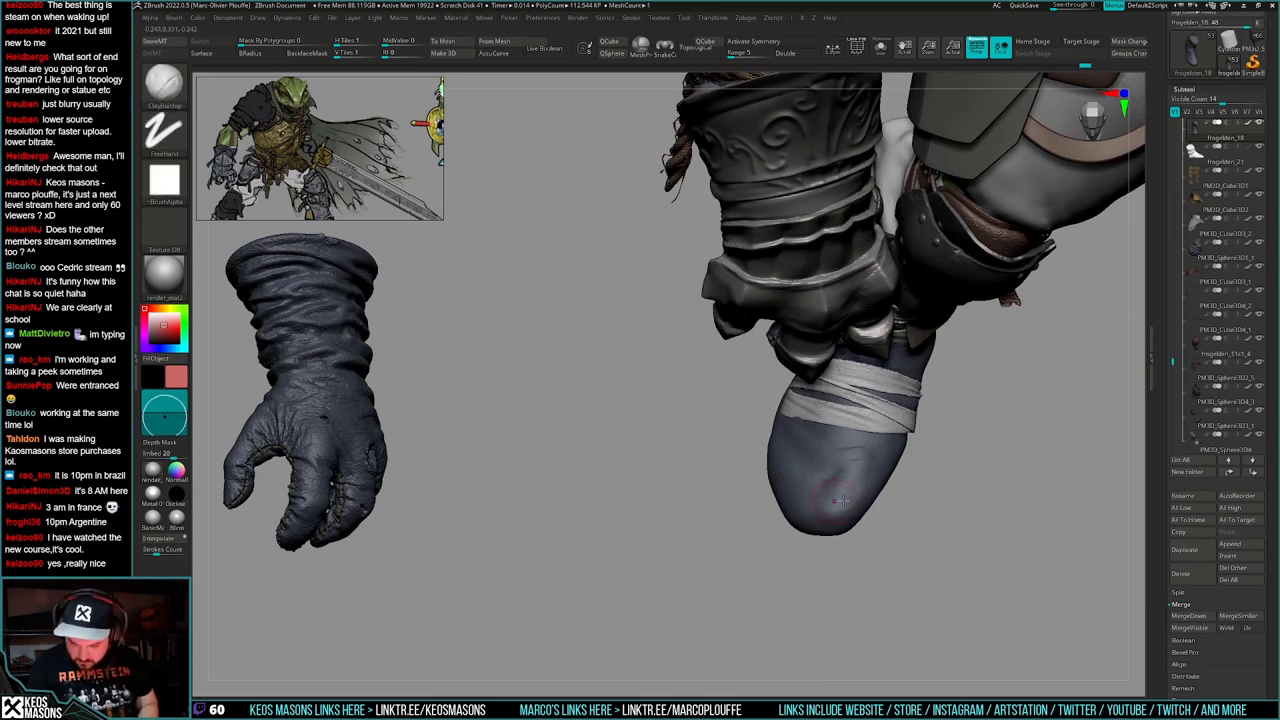
mouse_move(842, 508)
right_mouse_down()
mouse_move(900, 495)
mouse_move(900, 563)
mouse_move(848, 513)
mouse_move(845, 492)
right_mouse_up()
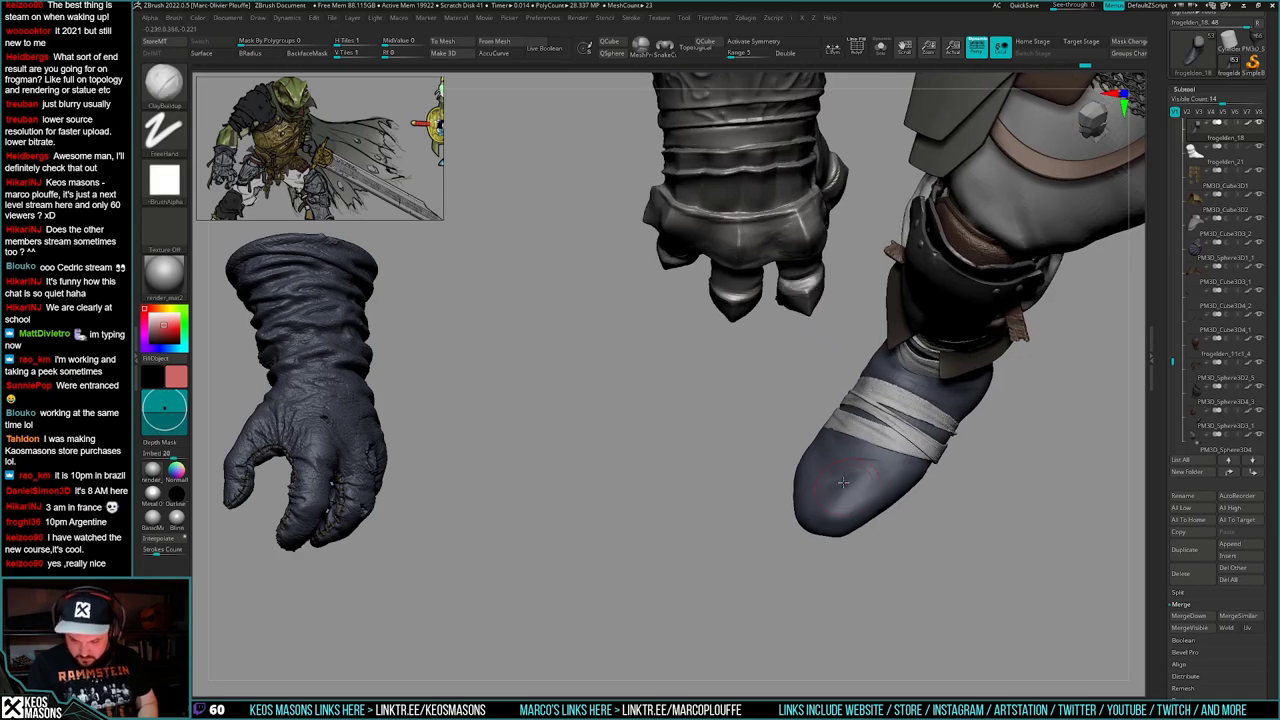
- Smooth the toe folds, and sculpt and soften diagonal folds on the ankle between the upper and lower wraps
left_click_drag(845, 487, 838, 498, "shift")
mouse_move(838, 498)
right_mouse_down()
mouse_move(767, 486)
mouse_move(775, 525)
mouse_move(853, 529)
mouse_move(862, 545)
mouse_move(872, 517)
mouse_move(876, 560)
right_mouse_up()
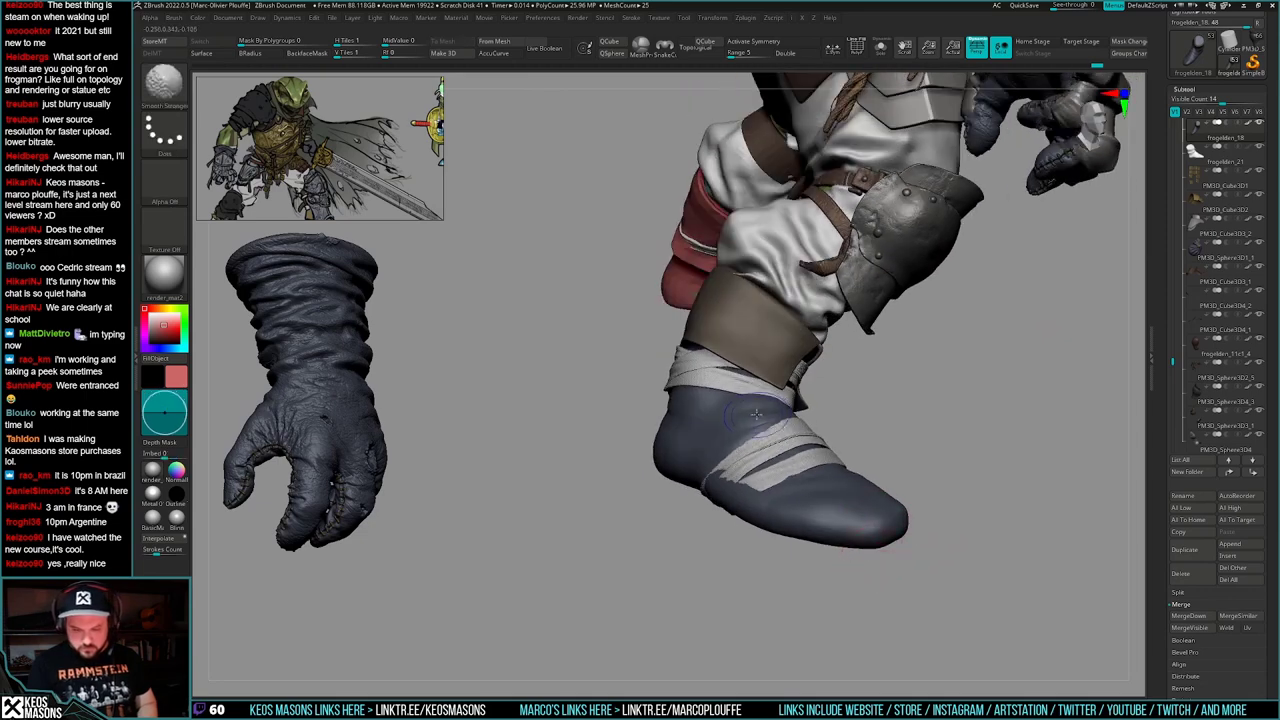
mouse_move(838, 455)
right_mouse_down()
mouse_move(765, 452)
mouse_move(779, 399)
mouse_move(745, 396)
mouse_move(812, 440)
mouse_move(821, 505)
mouse_move(813, 453)
right_mouse_up()
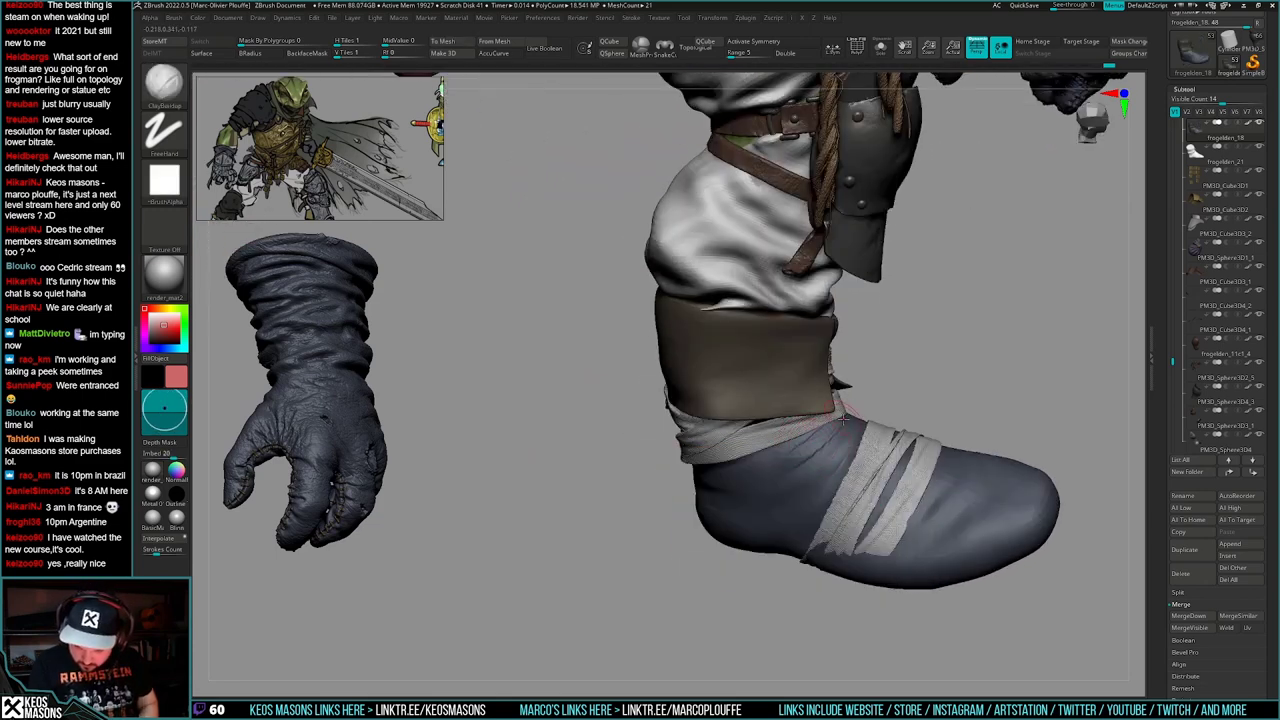
right_click_drag(801, 481, 846, 437)
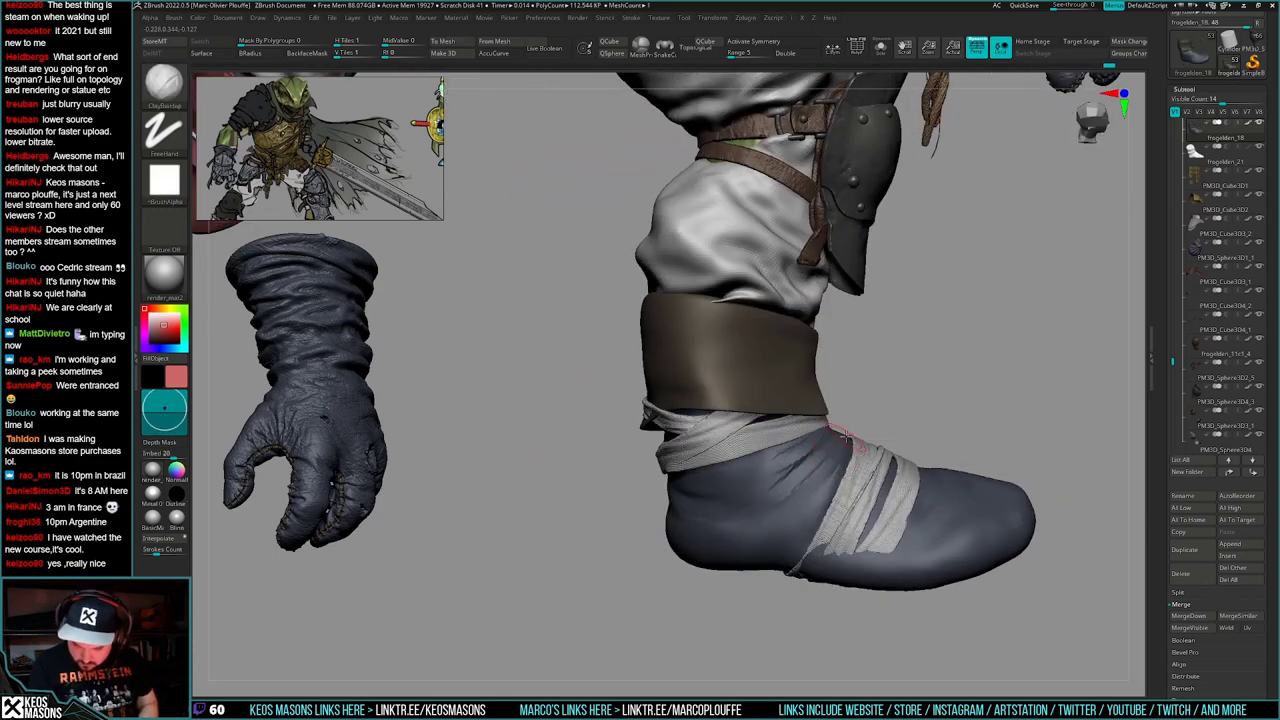
key("shift")
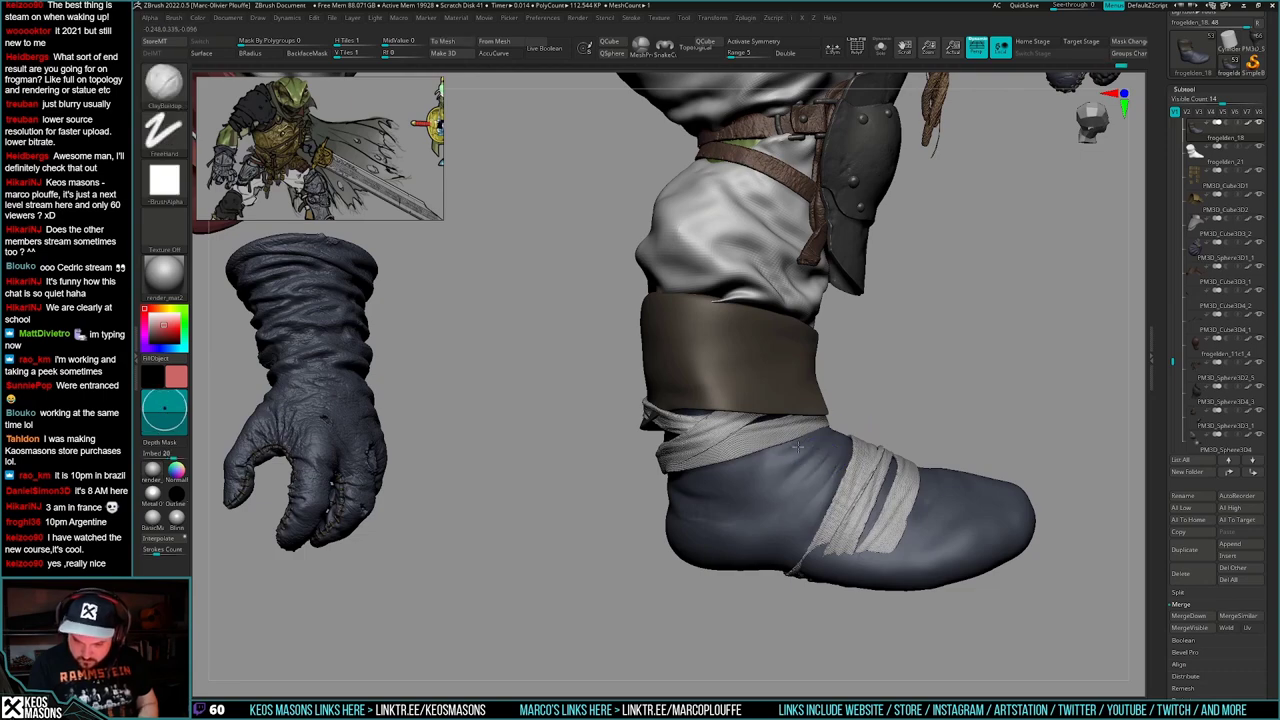
- Refine and smooth the shallow folds over the instep and around the foot wraps from the front and side
right_click_drag(935, 470, 850, 490)
mouse_move(985, 500)
right_mouse_down()
mouse_move(958, 480)
mouse_move(905, 519)
mouse_move(908, 572)
right_mouse_up()
key("shift")
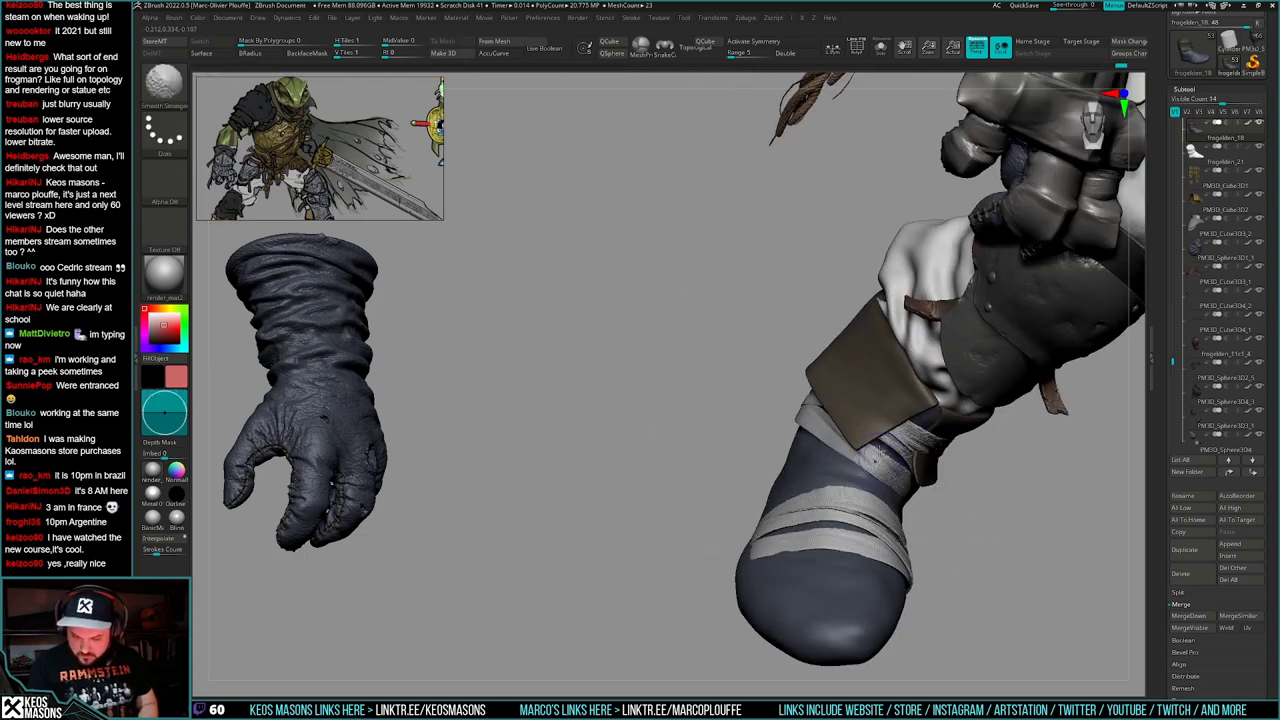
mouse_move(918, 507)
right_mouse_down()
mouse_move(880, 525)
mouse_move(901, 534)
mouse_move(857, 474)
right_mouse_up()
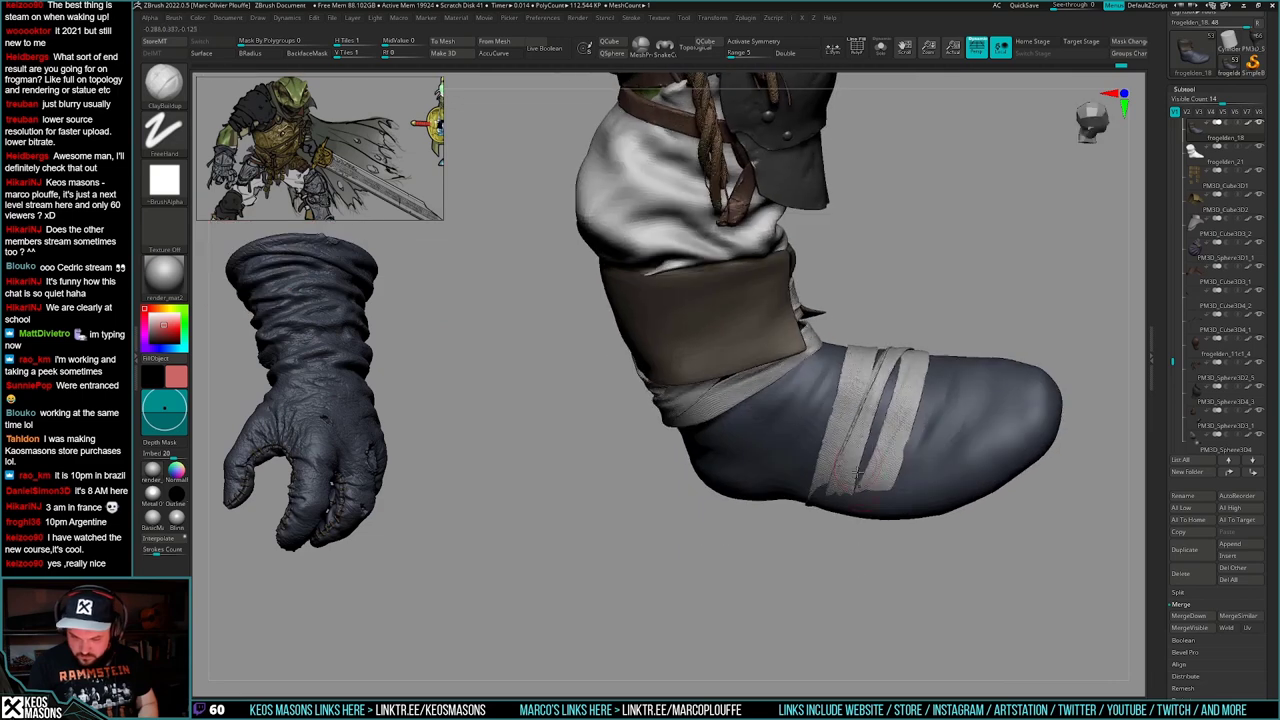
right_click_drag(831, 365, 862, 442)
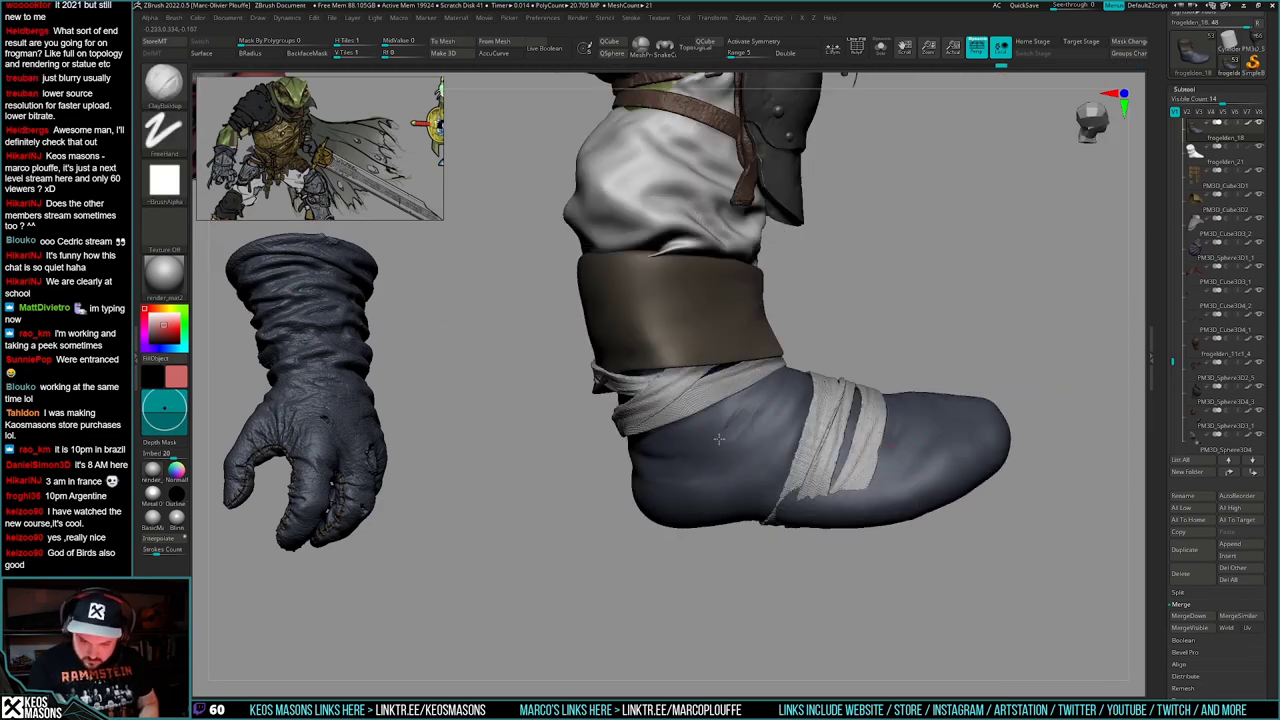
- Build up subtle creases on the side of the ankle and heel with ClayBuildup and inspect the boot's polygroups
right_click_drag(718, 438, 762, 406)
right_click_drag(721, 451, 882, 515)
key("shift+f")
mouse_move(870, 542)
left_mouse_down()
mouse_move(912, 520)
mouse_move(832, 492)
mouse_move(880, 490)
mouse_move(886, 531)
mouse_move(922, 528)
mouse_move(869, 505)
mouse_move(883, 566)
mouse_move(864, 569)
mouse_move(871, 578)
mouse_move(876, 532)
mouse_move(900, 517)
mouse_move(883, 534)
left_mouse_up()
key("shift+f")
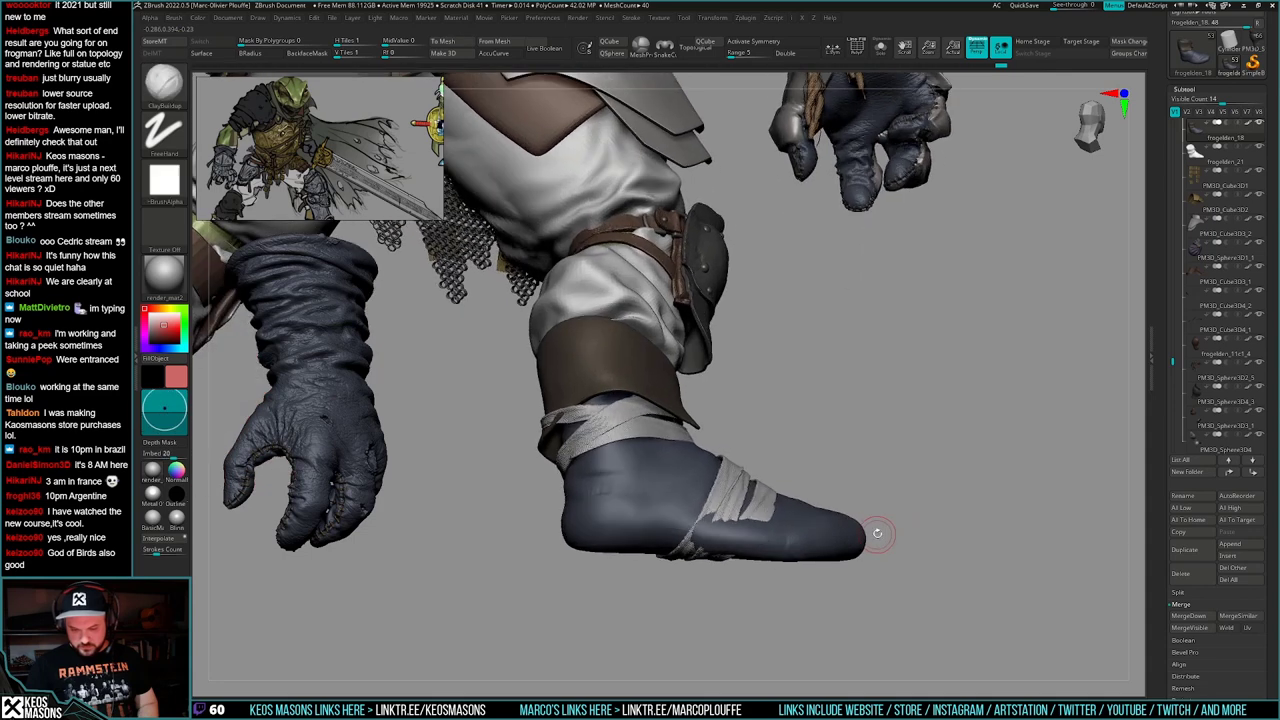
- Switch to the Move brush, isolate the boot and reshape its instep and ankle profile from the side
left_click(888, 528)
key("b")
key("m")
key("v")
mouse_move(762, 347)
left_mouse_down()
mouse_move(766, 463)
mouse_move(794, 457)
mouse_move(929, 500)
mouse_move(940, 430)
left_mouse_up()
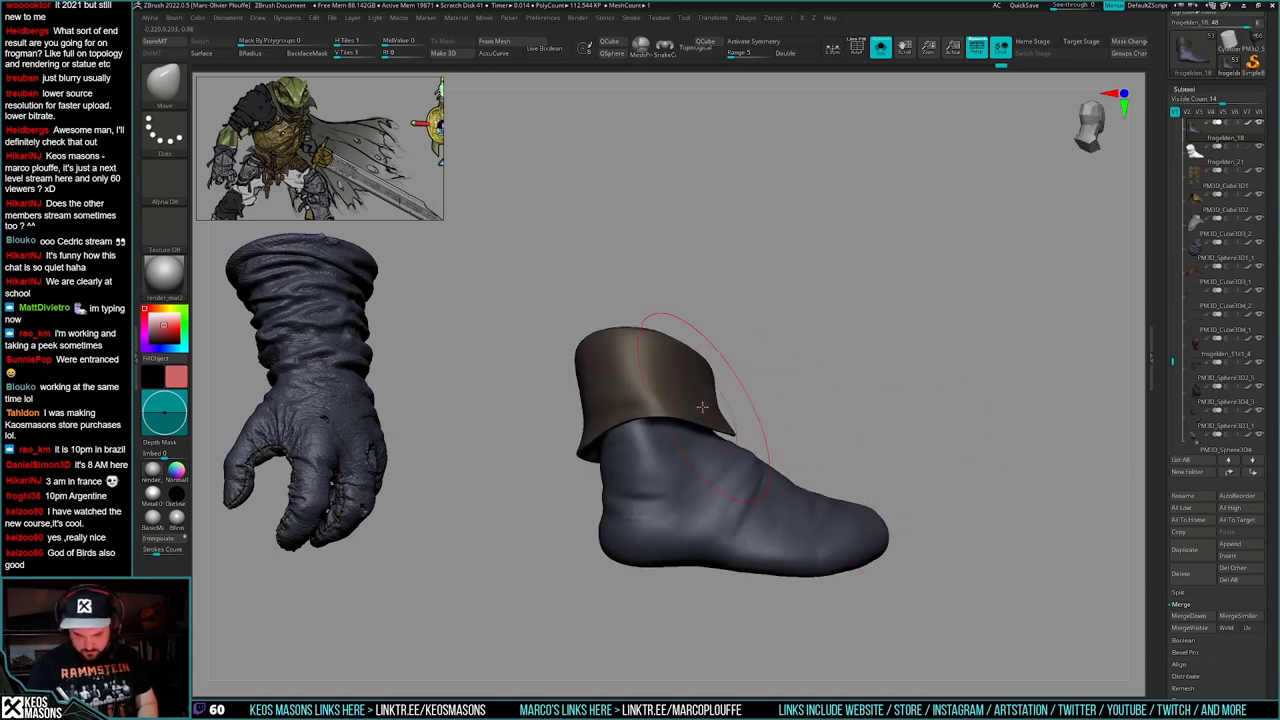
left_click_drag(761, 480, 786, 482)
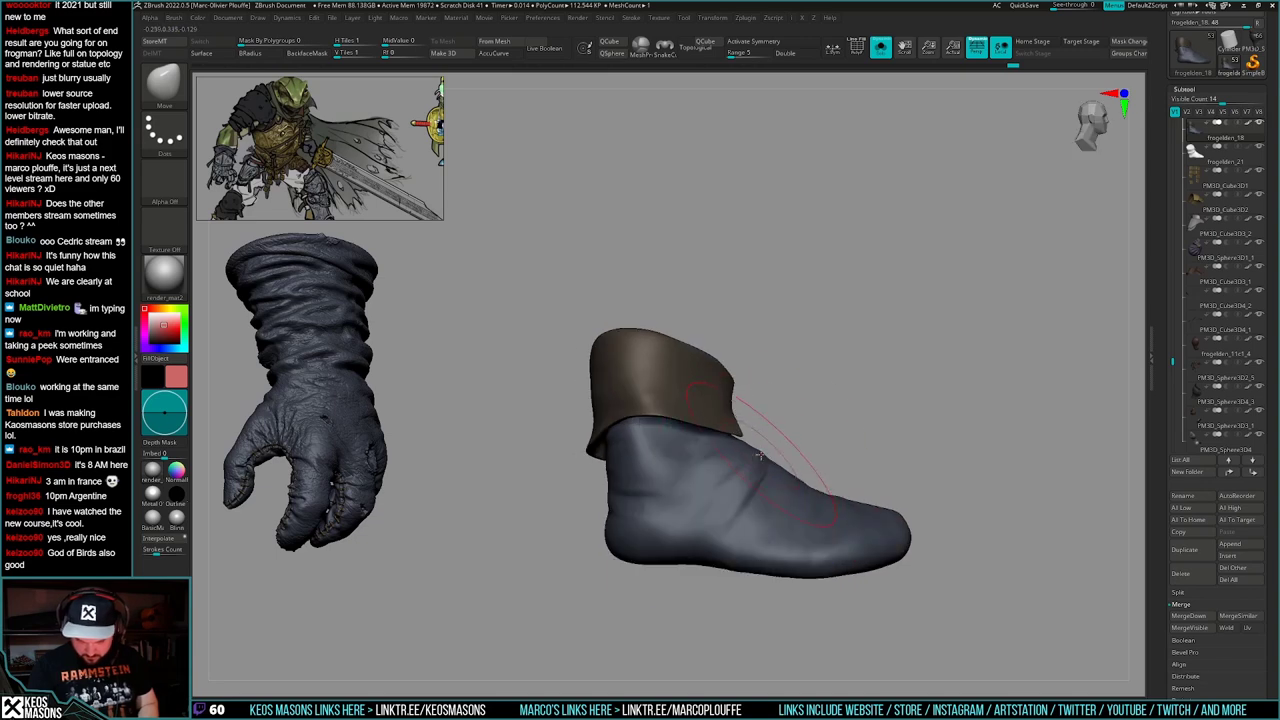
left_click_drag(985, 450, 766, 432)
- Adjust the Move brush size and reshape the sides of the boot's toe and ankle
key("space")
right_click_drag(760, 430, 777, 543)
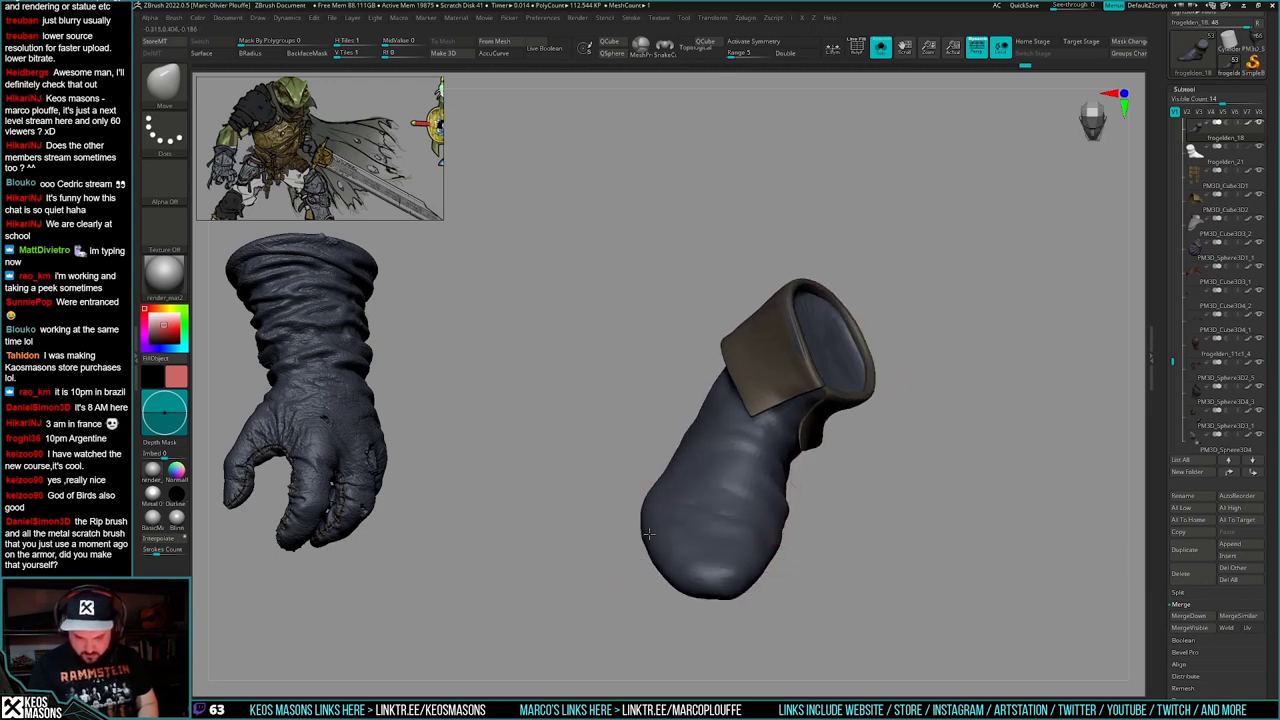
right_click(783, 519)
right_click_drag(824, 473, 781, 516)
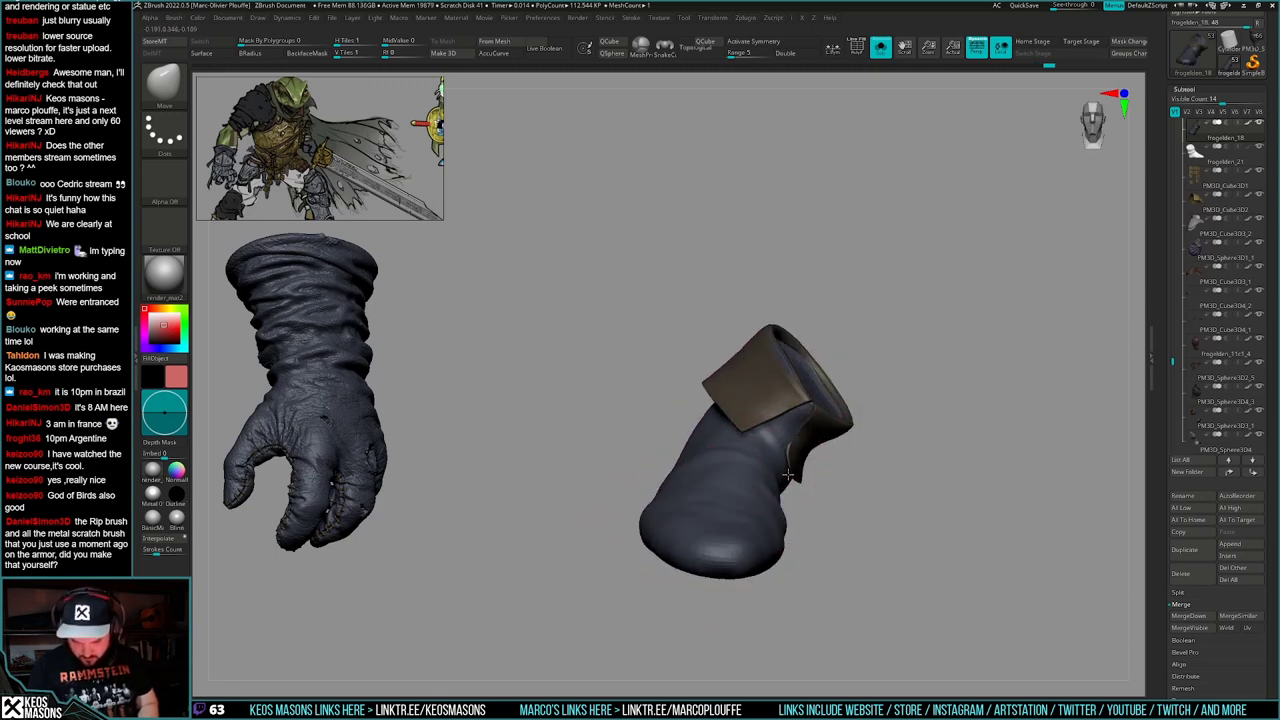
key("space")
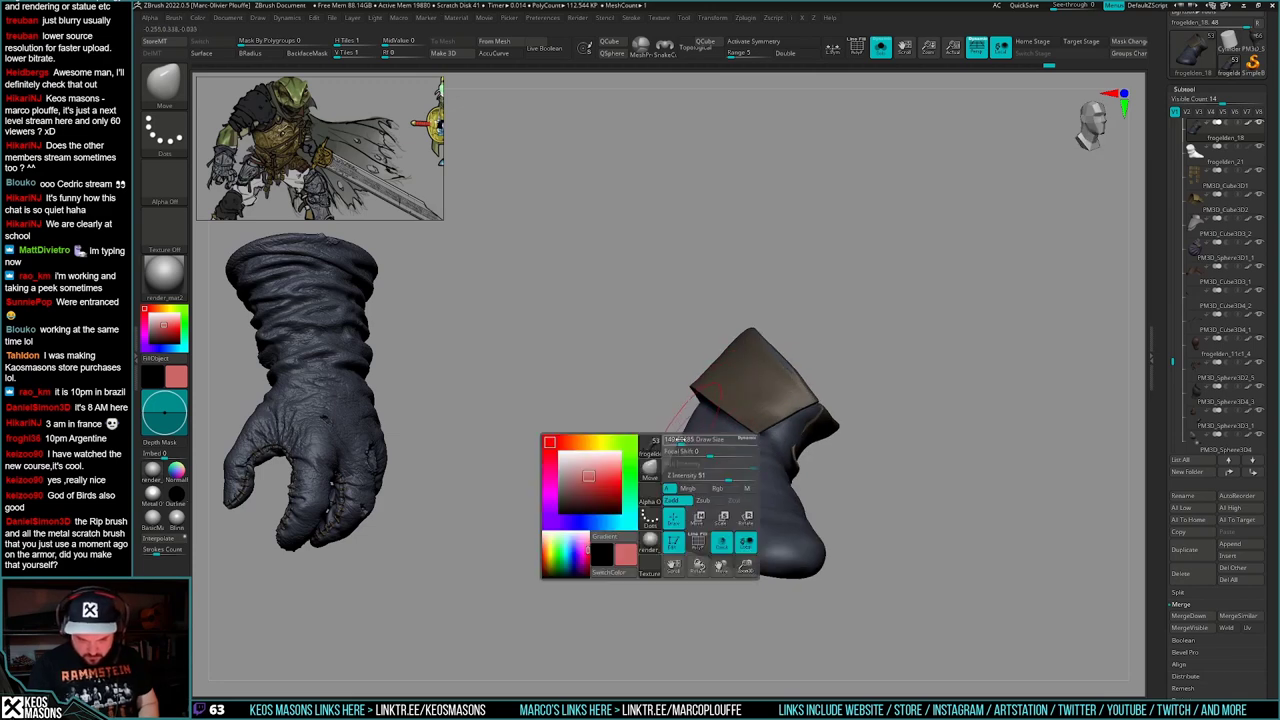
key("space")
key("space")
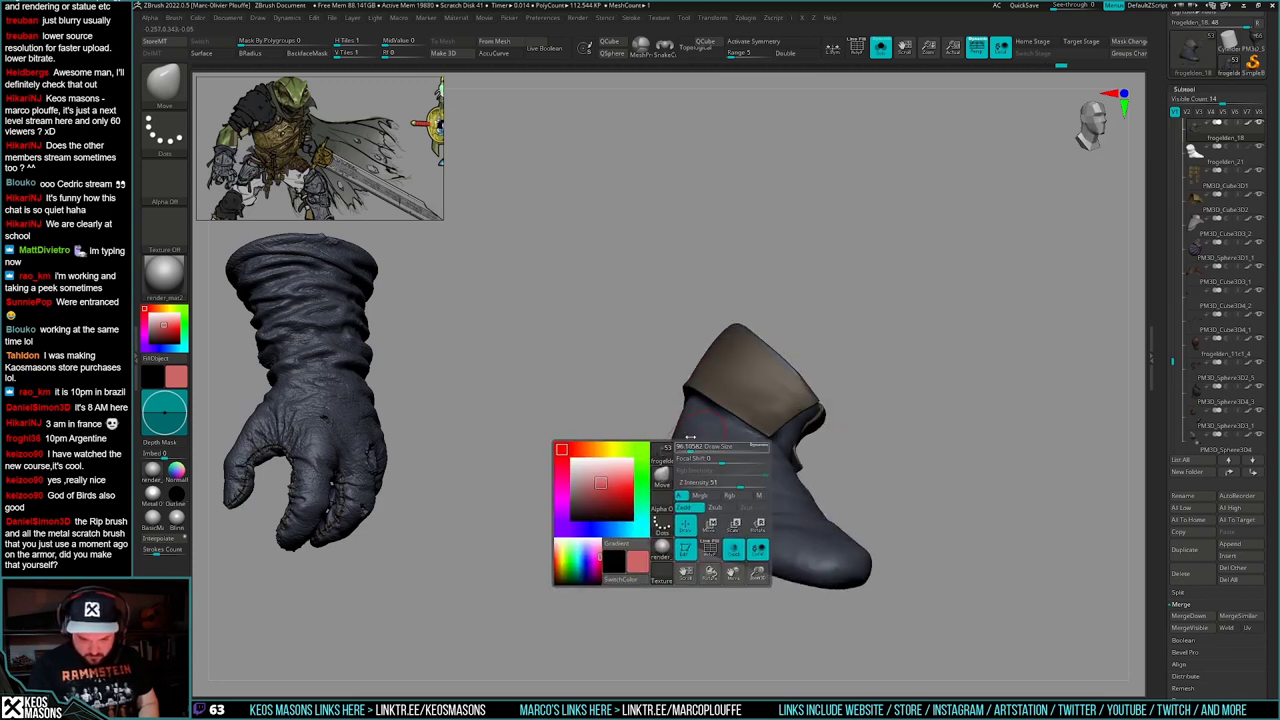
right_click_drag(670, 441, 767, 482)
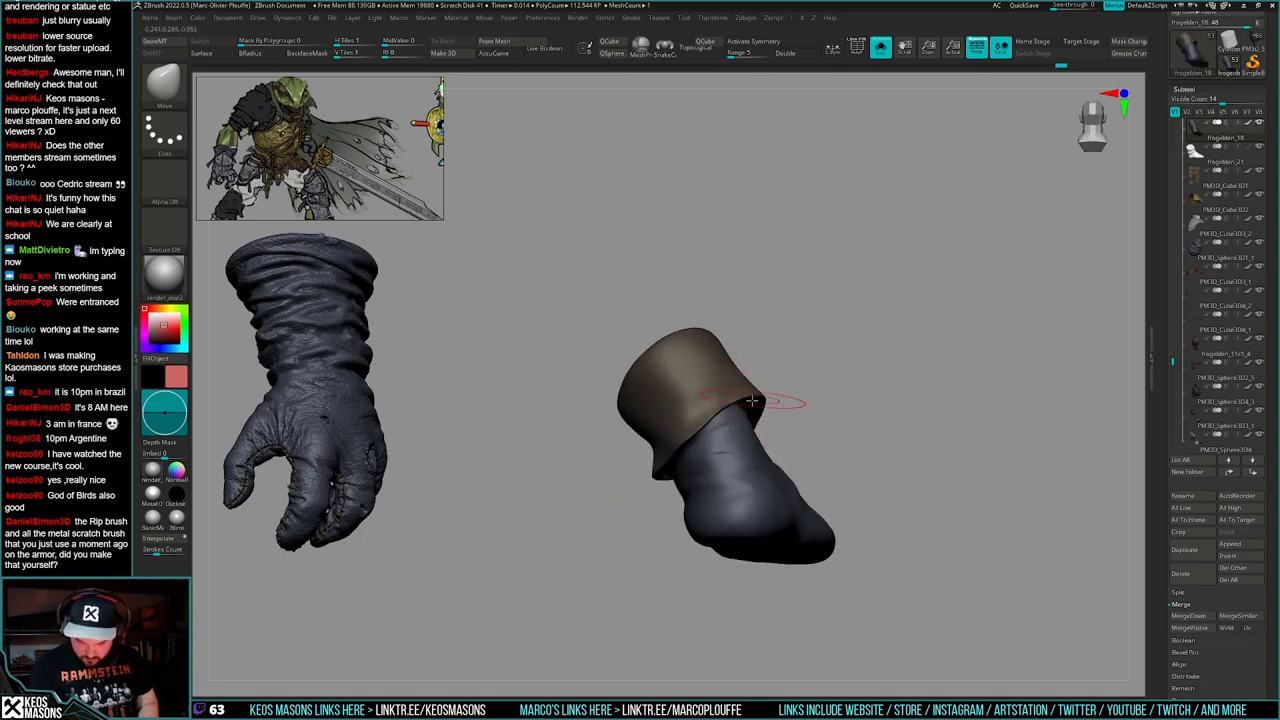
- Resize the Move brush and reshape the boot cuff's flaps and the ankle beneath them
key("space")
mouse_move(752, 400)
right_mouse_down()
mouse_move(733, 391)
mouse_move(754, 374)
right_mouse_up()
right_click_drag(825, 467, 883, 468)
right_click_drag(776, 451, 826, 471)
right_click_drag(765, 396, 784, 434)
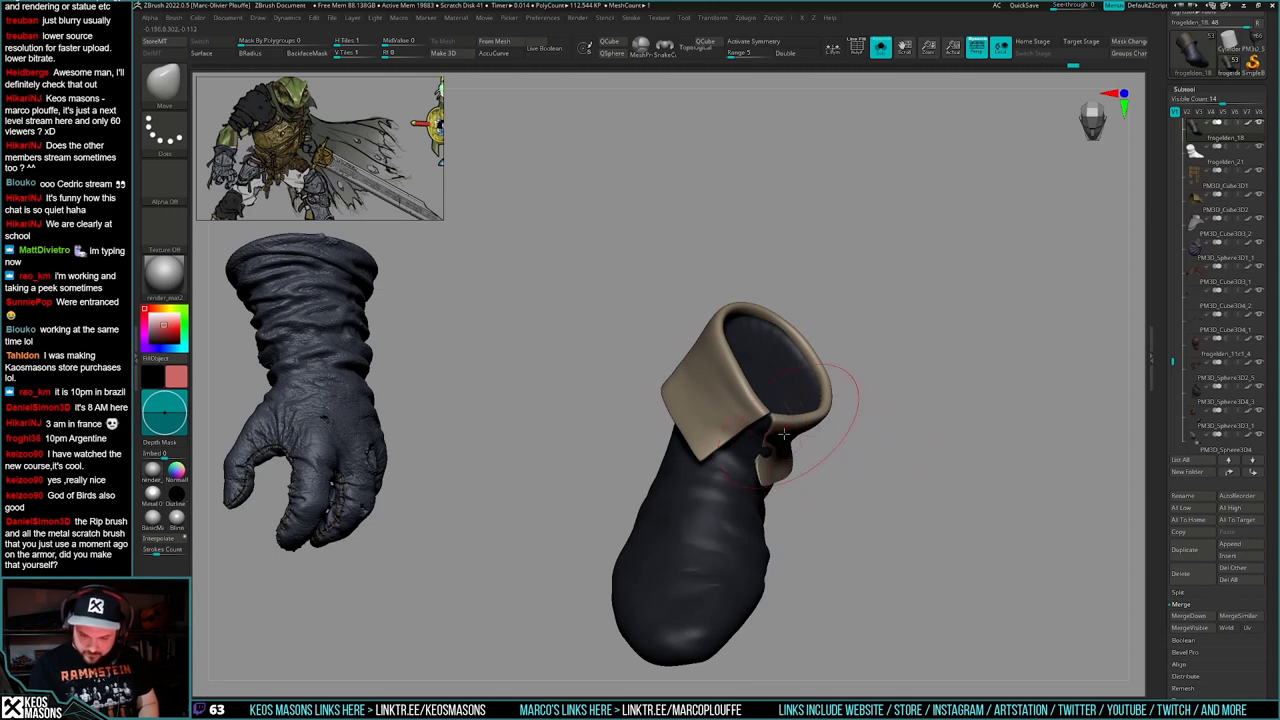
right_click_drag(775, 484, 818, 430)
right_click_drag(818, 430, 839, 446)
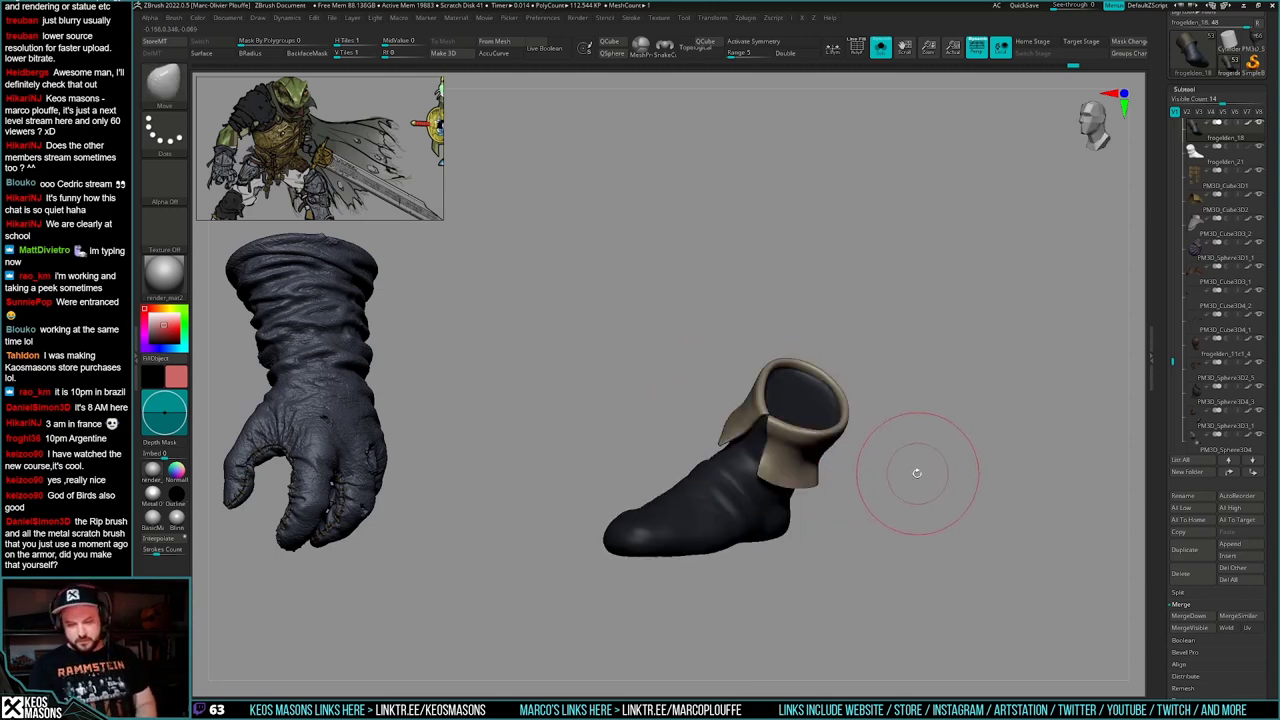
right_click_drag(917, 473, 884, 508)
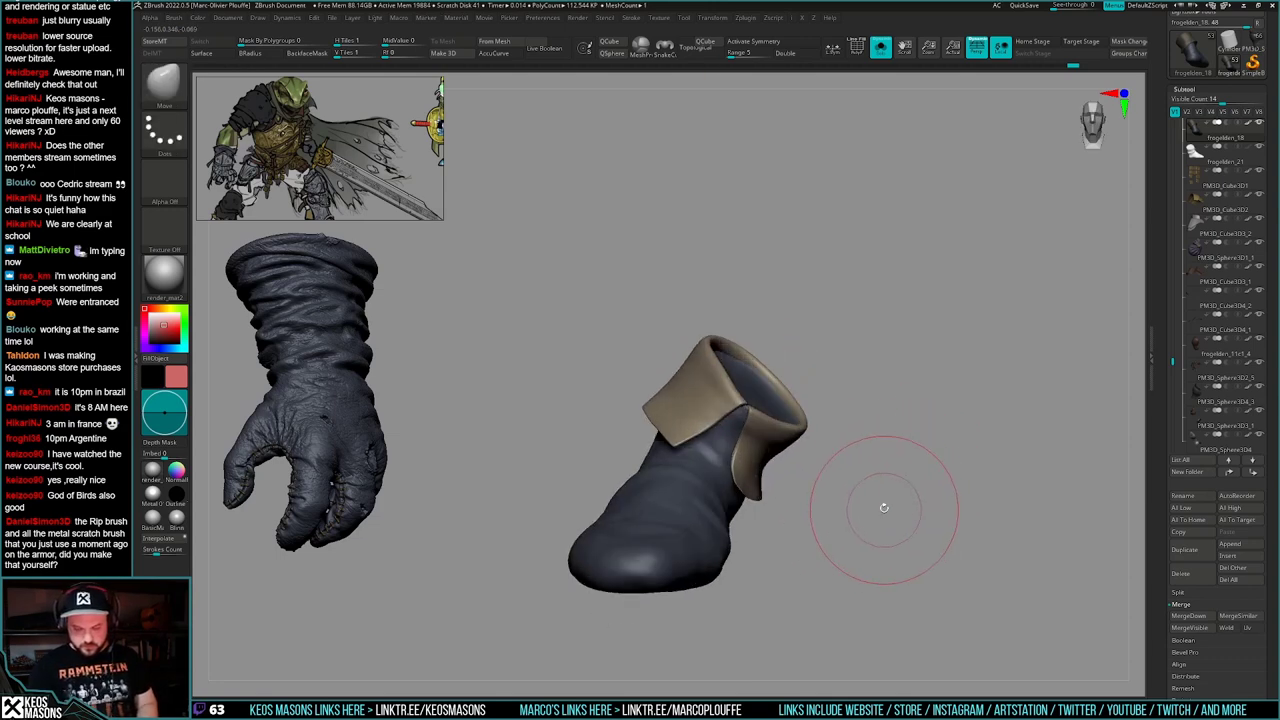
- Show the full character again, select the wraps subtool and pull the foot wraps out over the boot's surface
mouse_move(696, 500)
right_mouse_down("alt")
mouse_move(768, 499)
mouse_move(793, 477)
mouse_move(690, 515)
right_mouse_up("alt")
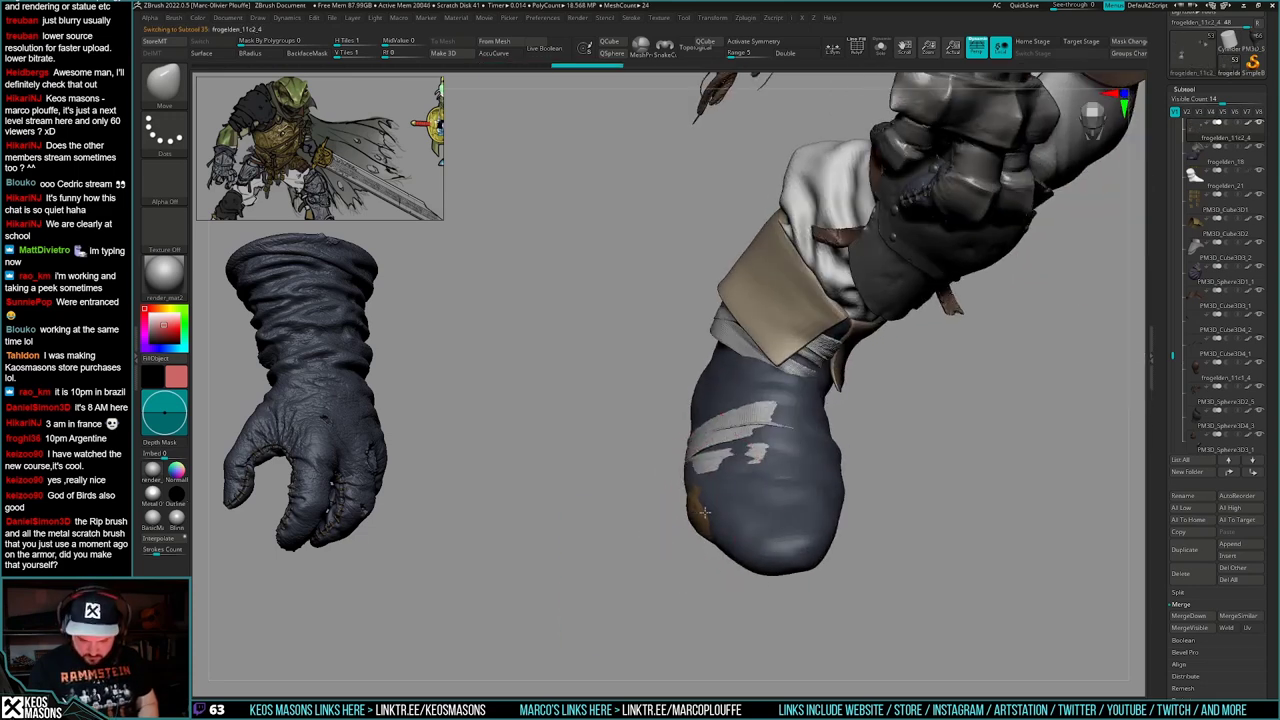
key("ctrl+z")
left_click(699, 520, "alt")
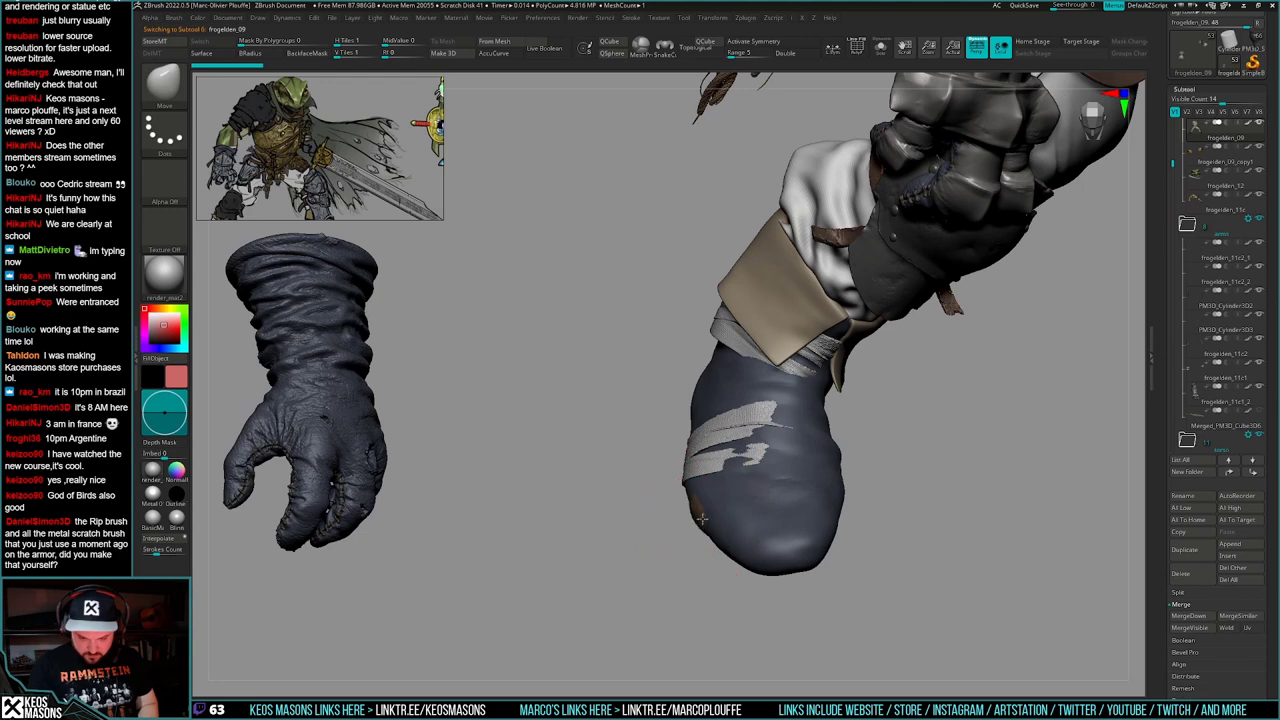
left_click(755, 456, "alt")
mouse_move(755, 456)
right_mouse_down()
mouse_move(843, 469)
mouse_move(836, 398)
mouse_move(878, 418)
right_mouse_up()
right_click_drag(712, 456, 678, 482)
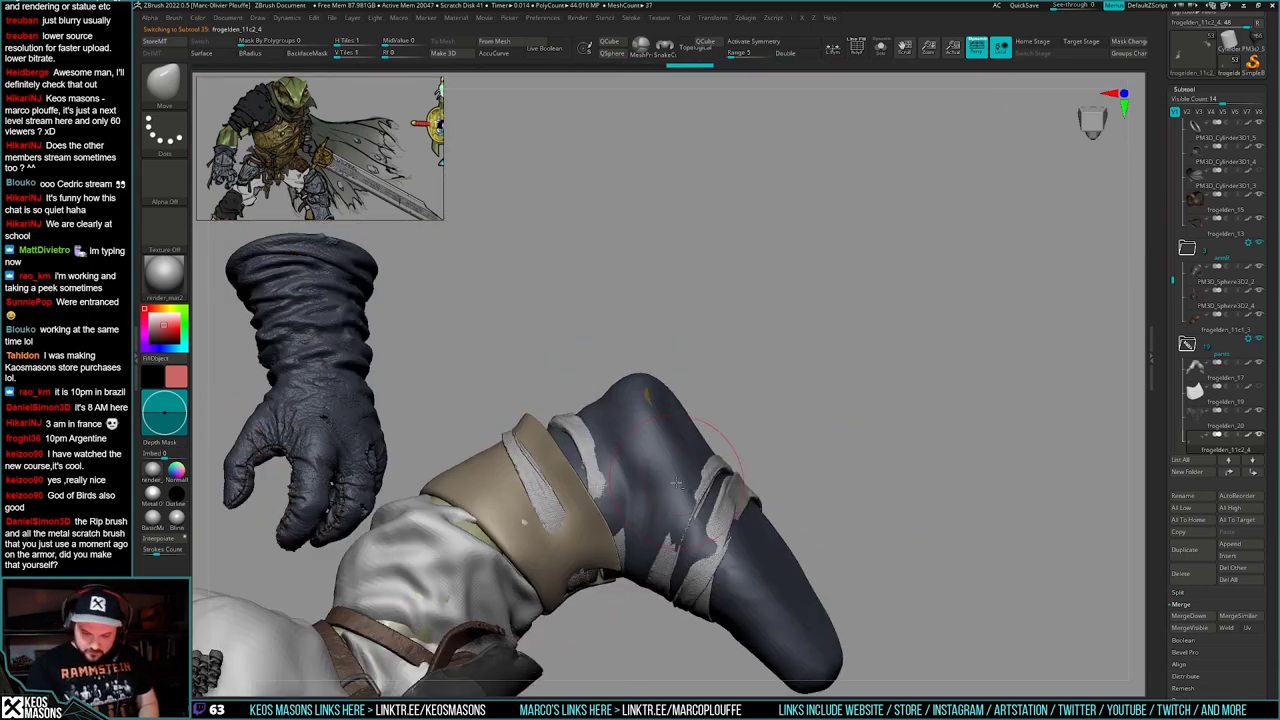
- Resize the Move brush and fit the wraps around the boot's sole, sides and ankle
mouse_move(706, 541)
right_mouse_down()
mouse_move(662, 588)
mouse_move(725, 592)
mouse_move(790, 400)
mouse_move(760, 450)
right_mouse_up()
key("space")
left_click_drag(732, 456, 737, 455)
right_click_drag(737, 455, 677, 406)
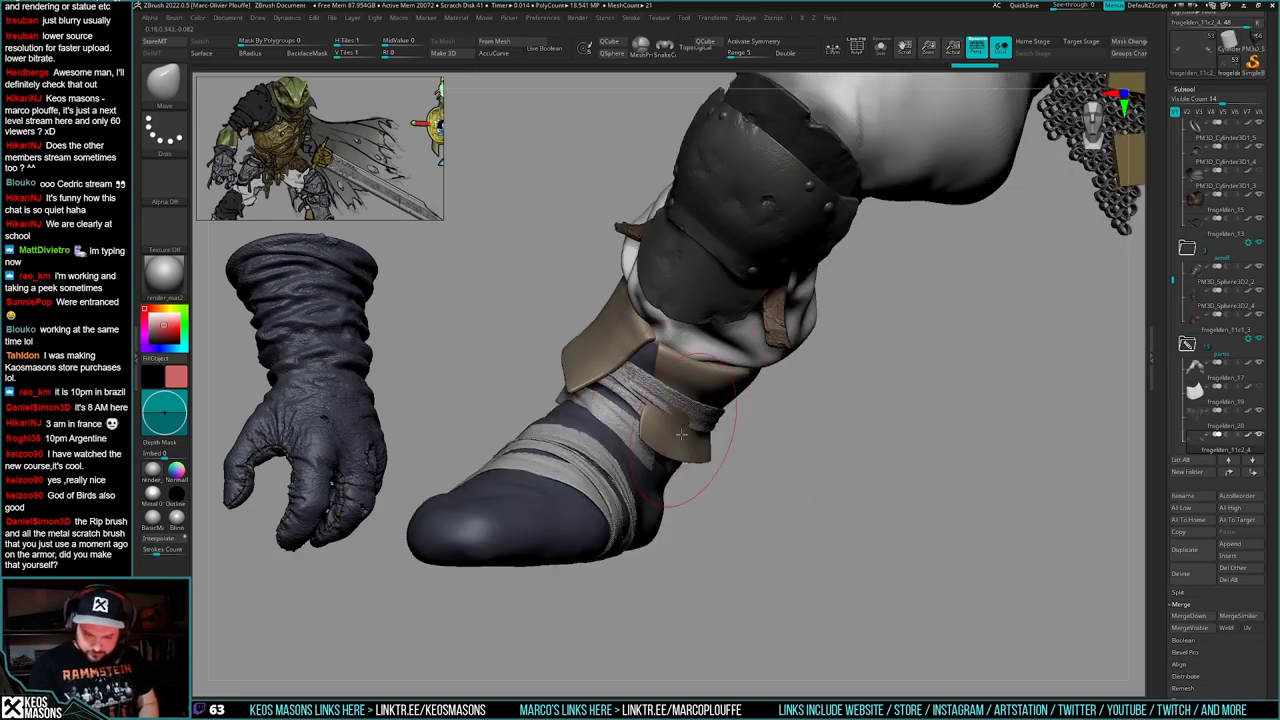
mouse_move(667, 474)
right_mouse_down()
mouse_move(706, 482)
mouse_move(722, 462)
mouse_move(688, 550)
mouse_move(738, 502)
mouse_move(782, 510)
mouse_move(706, 485)
mouse_move(731, 491)
mouse_move(738, 468)
mouse_move(856, 430)
mouse_move(793, 491)
mouse_move(752, 482)
mouse_move(787, 494)
right_mouse_up()
right_click(687, 556)
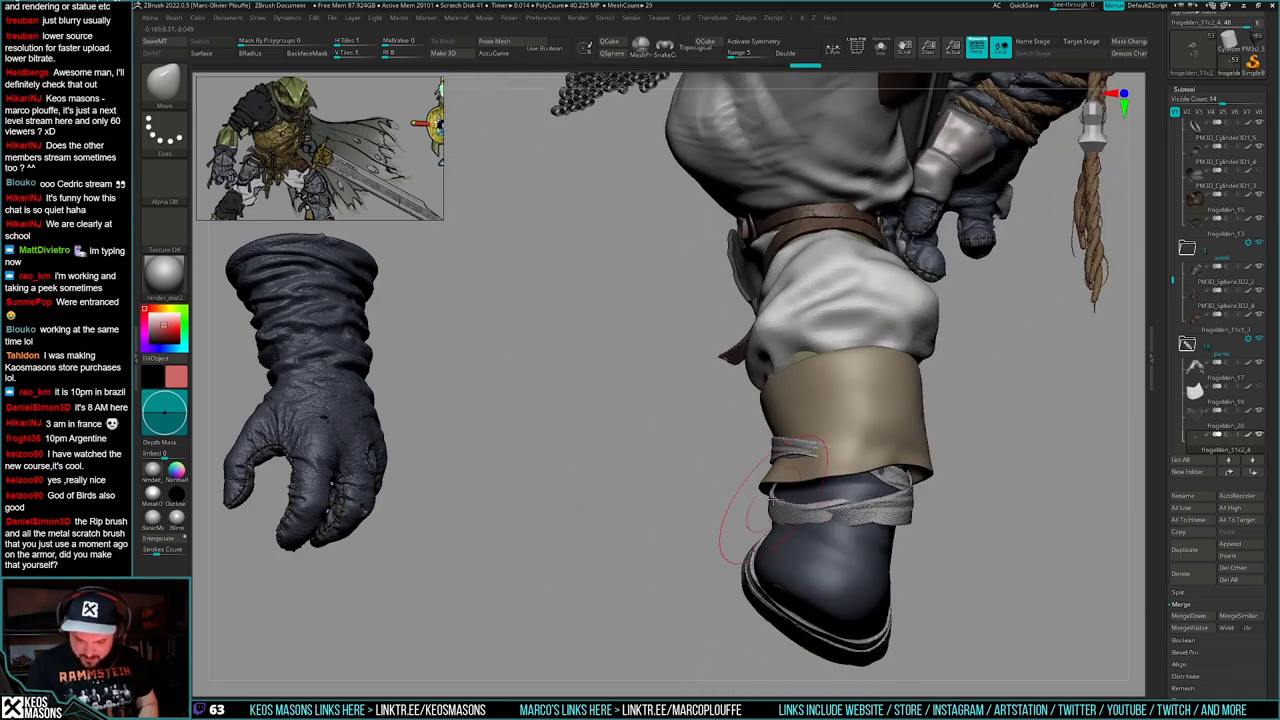
- Adjust the ankle wraps behind the heel, checking them in isolation against the boot
right_click_drag(818, 540, 887, 484)
key("alt+s")
key("alt+s")
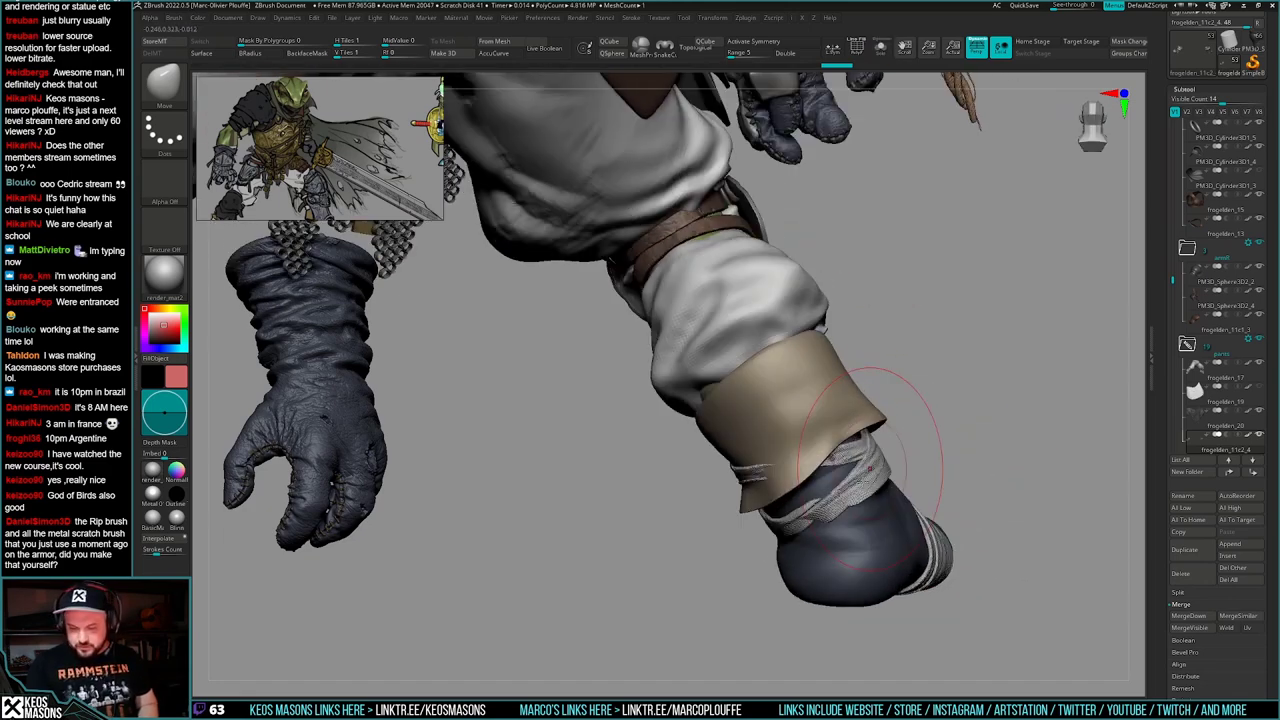
mouse_move(886, 438)
right_mouse_down()
mouse_move(790, 470)
mouse_move(841, 486)
mouse_move(790, 500)
mouse_move(894, 477)
mouse_move(965, 482)
mouse_move(836, 503)
right_mouse_up()
- Select the boot subtool and reshape its cuff and heel around the ankle wraps
left_click(836, 454, "alt")
key("space")
mouse_move(843, 435)
right_mouse_down()
mouse_move(836, 457)
mouse_move(801, 477)
right_mouse_up()
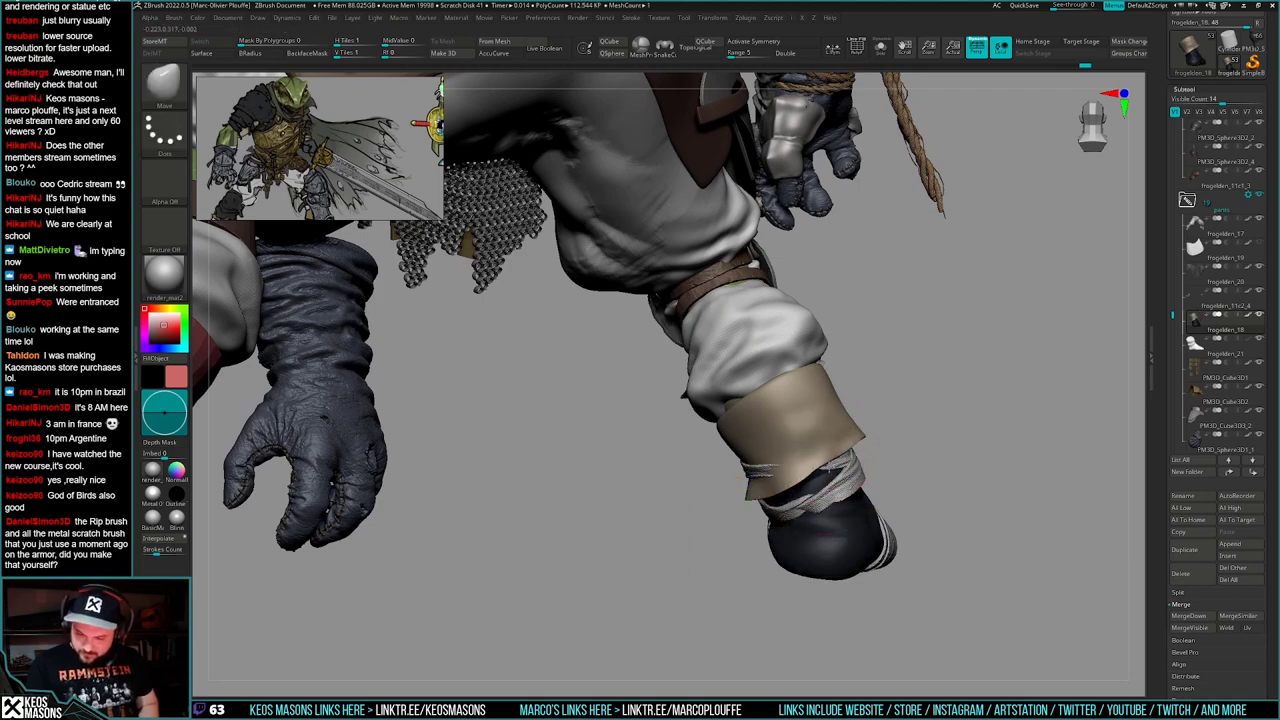
right_click_drag(801, 477, 832, 482)
mouse_move(754, 488)
right_mouse_down()
mouse_move(780, 490)
mouse_move(692, 506)
mouse_move(762, 512)
right_mouse_up()
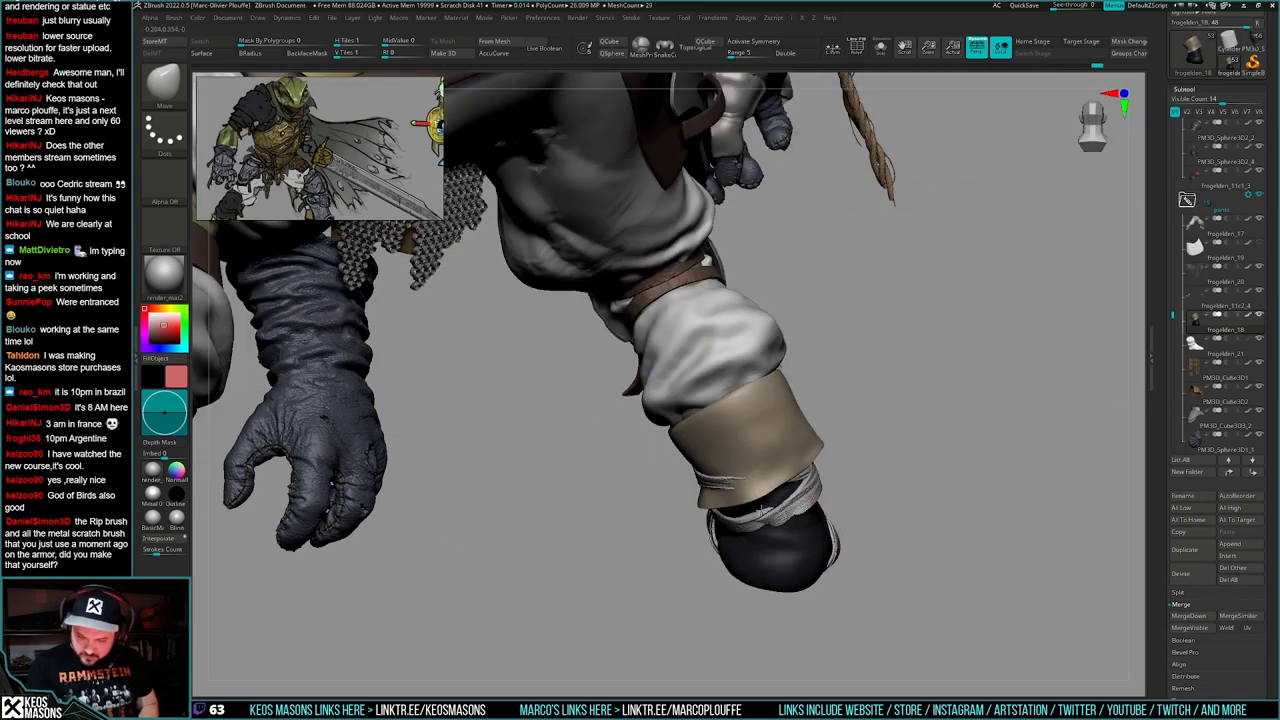
right_click(762, 512)
right_click_drag(804, 470, 940, 456)
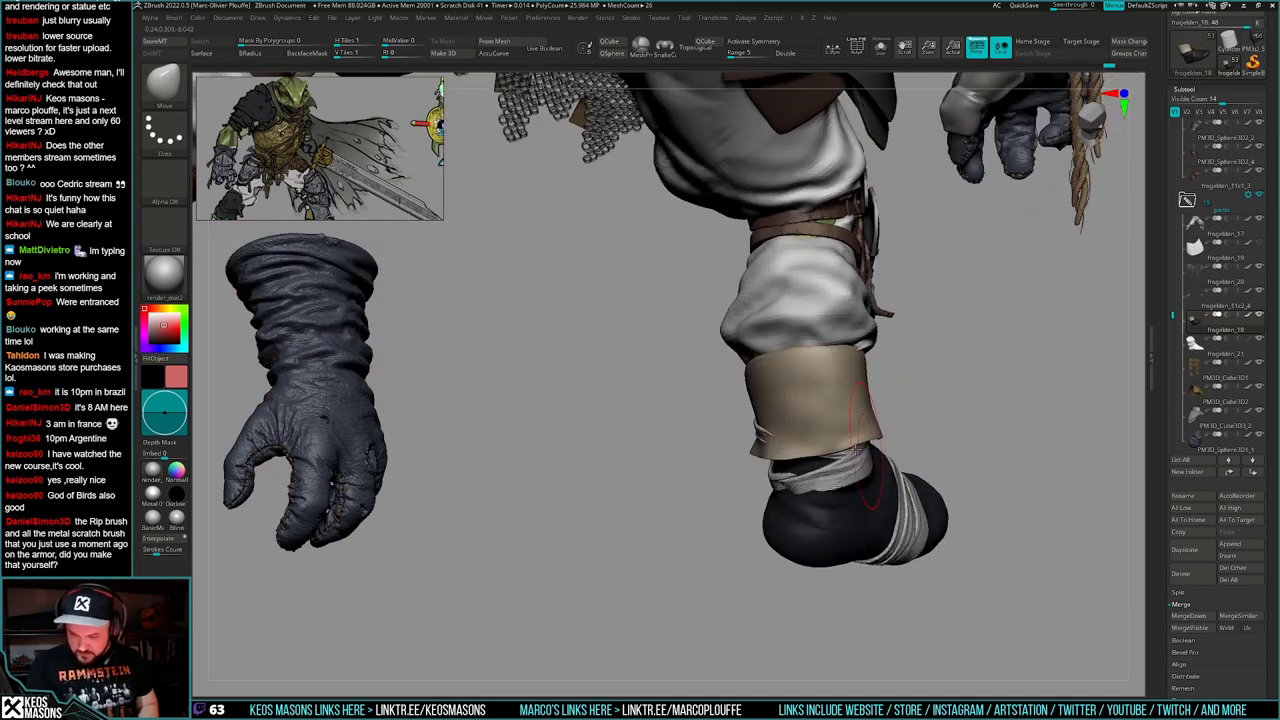
right_click_drag(750, 476, 884, 530)
mouse_move(836, 488)
right_mouse_down()
mouse_move(782, 517)
mouse_move(830, 510)
mouse_move(822, 532)
mouse_move(816, 490)
mouse_move(857, 512)
mouse_move(846, 502)
mouse_move(858, 481)
mouse_move(882, 548)
mouse_move(868, 566)
mouse_move(819, 491)
mouse_move(832, 505)
mouse_move(818, 520)
mouse_move(808, 511)
mouse_move(836, 490)
mouse_move(804, 427)
mouse_move(888, 505)
mouse_move(1000, 420)
right_mouse_up()
- Isolate the wraps subtool, mask the foot wraps to protect them and show the full character again
key("alt+s")
key("w")
left_click(915, 494, "ctrl")
key("q")
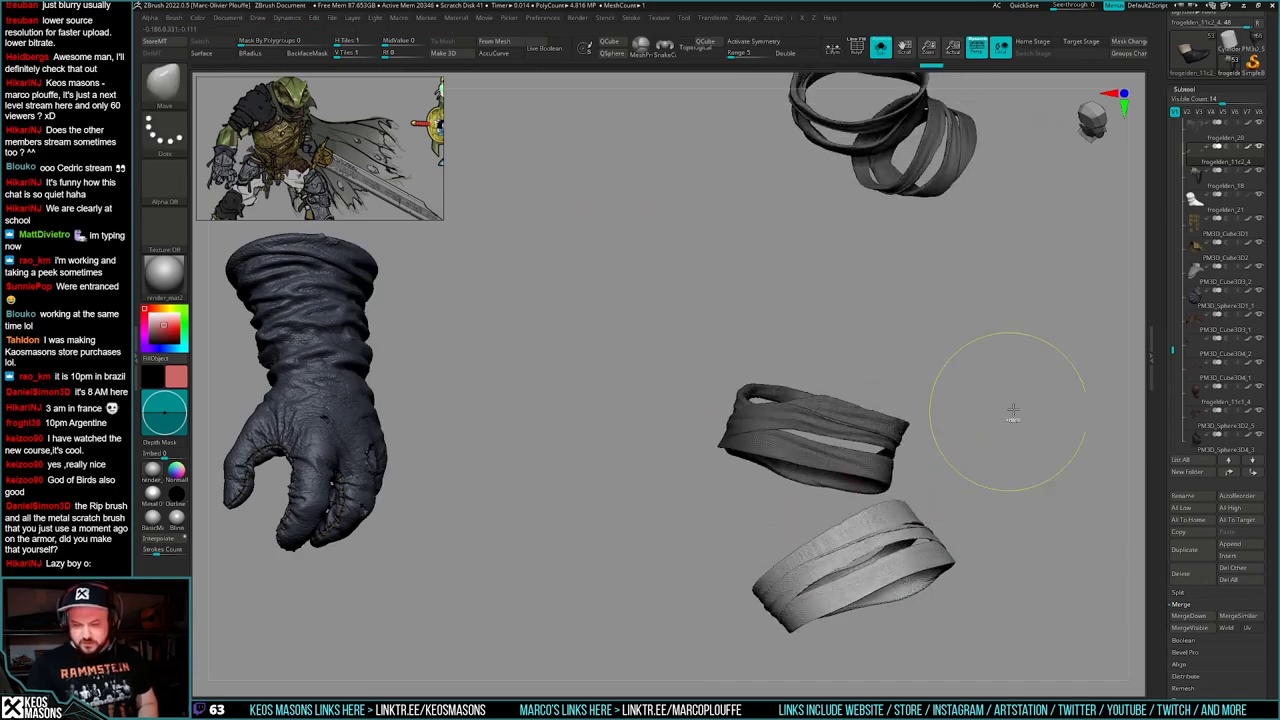
left_click(1014, 414, "ctrl")
key("alt+s")
- Resize the Move brush and pull the ankle wraps into place around the back of the boot under the cuff
mouse_move(797, 432)
right_mouse_down()
mouse_move(757, 430)
mouse_move(820, 508)
mouse_move(832, 430)
mouse_move(885, 450)
mouse_move(911, 499)
mouse_move(795, 440)
mouse_move(812, 428)
mouse_move(847, 421)
mouse_move(915, 440)
mouse_move(792, 462)
mouse_move(824, 505)
mouse_move(867, 517)
mouse_move(974, 462)
mouse_move(972, 450)
mouse_move(940, 468)
right_mouse_up()
right_click(820, 508)
key("space")
left_click_drag(932, 474, 926, 478)
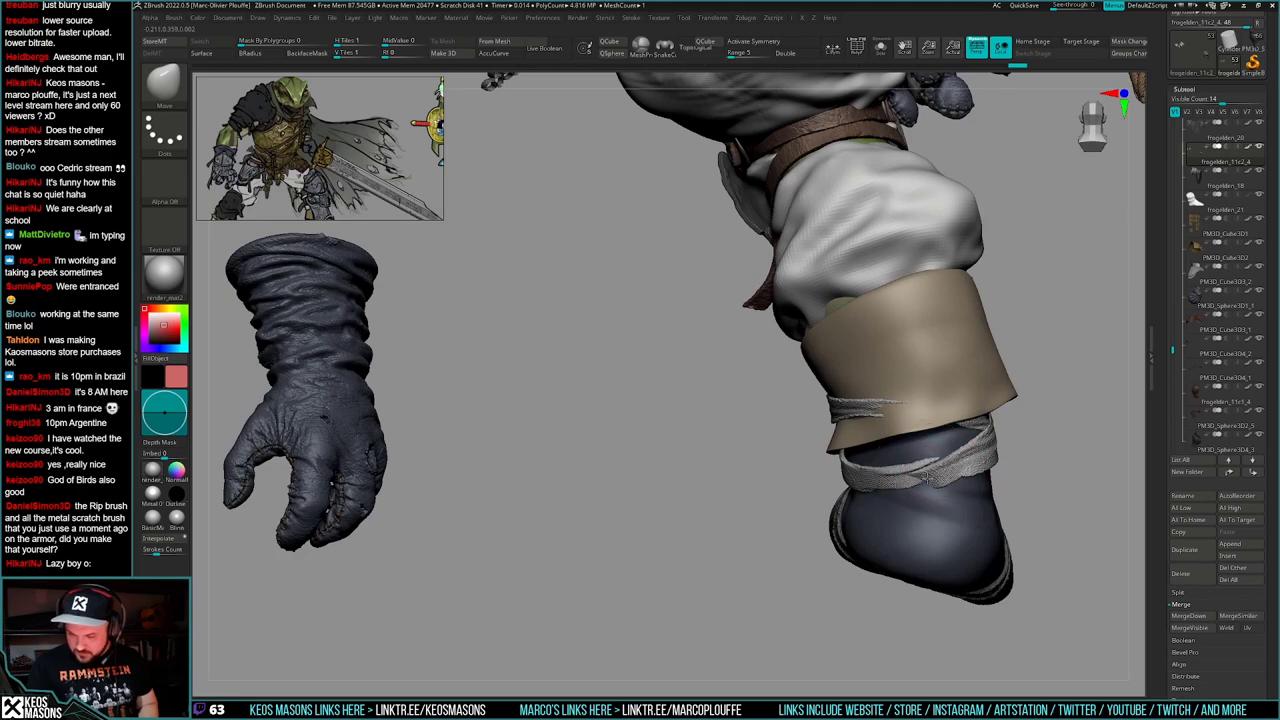
right_click_drag(893, 411, 919, 424)
left_click_drag(919, 424, 915, 435)
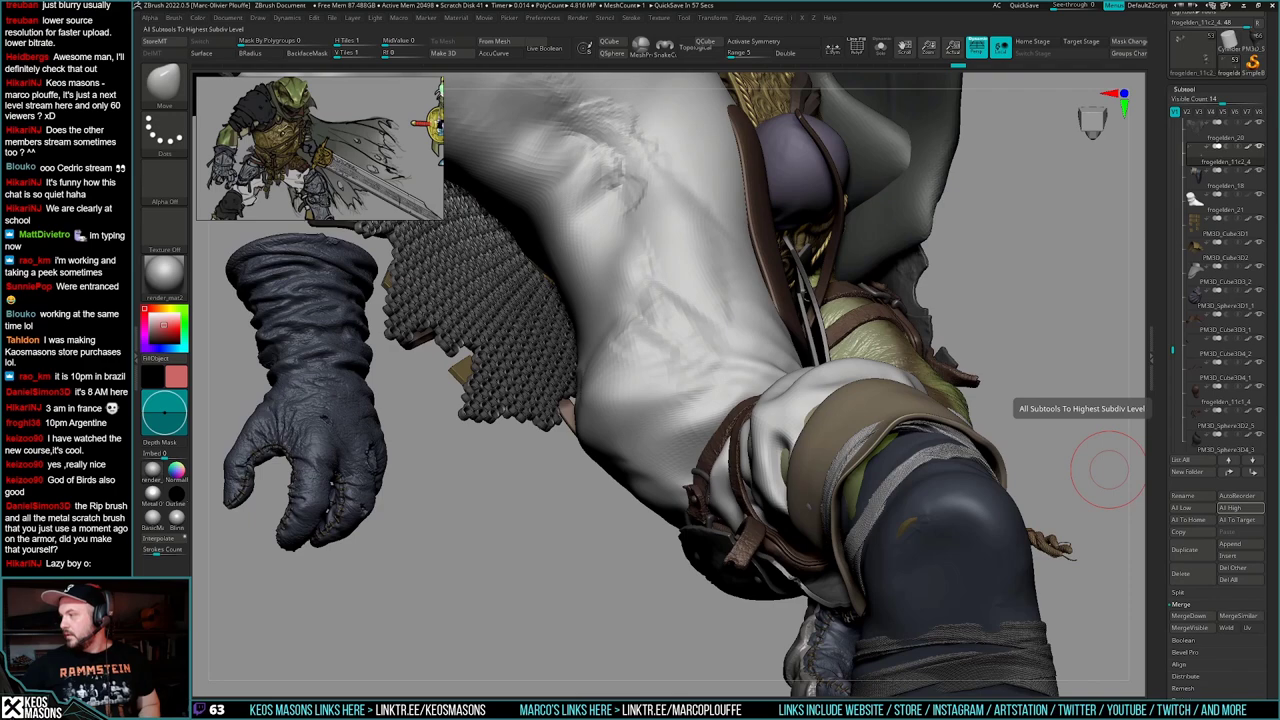
- Isolate the wraps, mask everything except the ankle wraps and adjust how they fit around the boot
right_click_drag(1109, 470, 832, 418)
key("shift+s")
right_click(790, 500)
key("w")
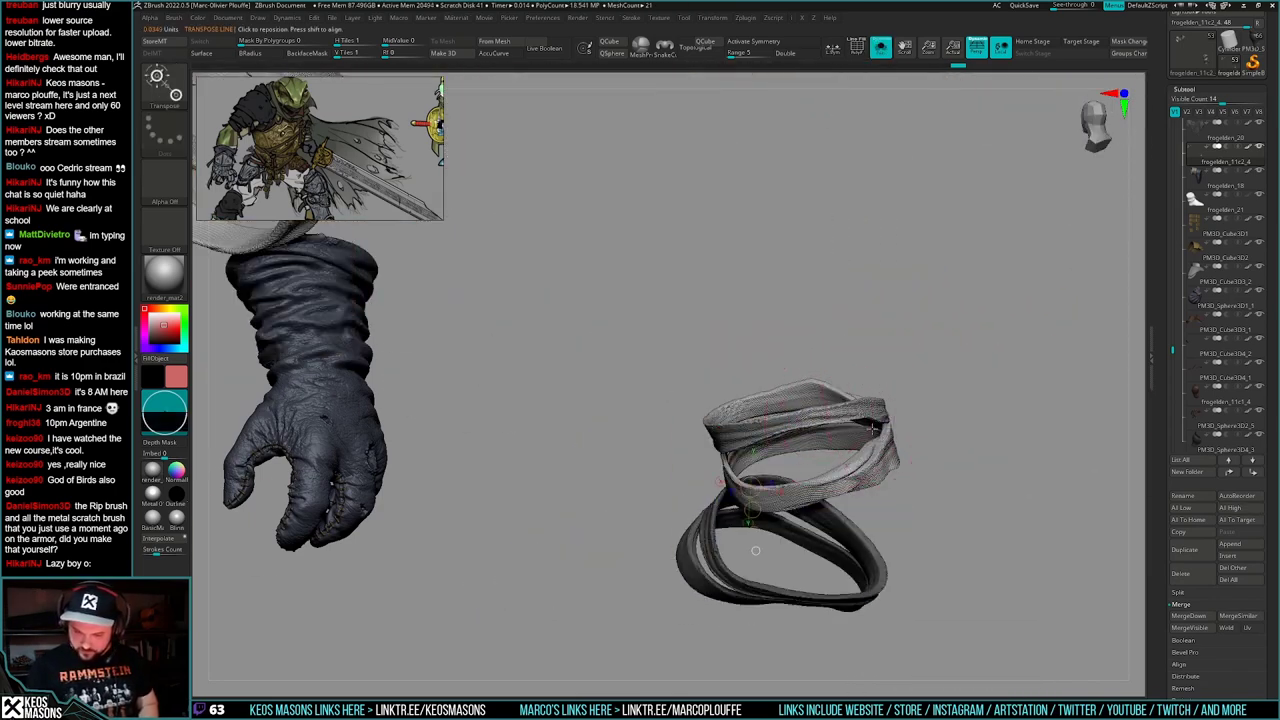
left_click(862, 437, "ctrl+shift")
key("q")
right_click(813, 487)
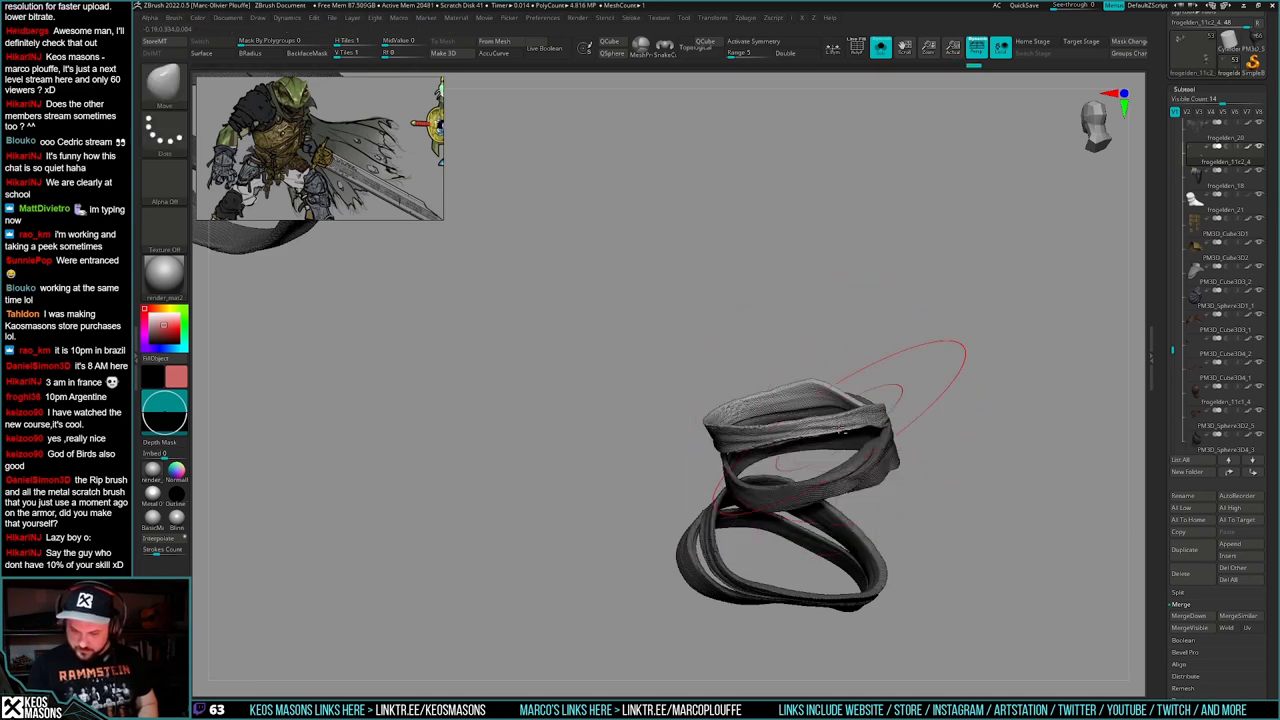
key("shift+s")
right_click_drag(841, 428, 851, 454)
right_click_drag(880, 466, 955, 472)
- Remask the wraps so only the ankle wraps stay editable, and refine their fit beneath the cuff's front
key("ctrl+shift+s")
key("w")
left_click_drag(855, 420, 906, 393, "ctrl")
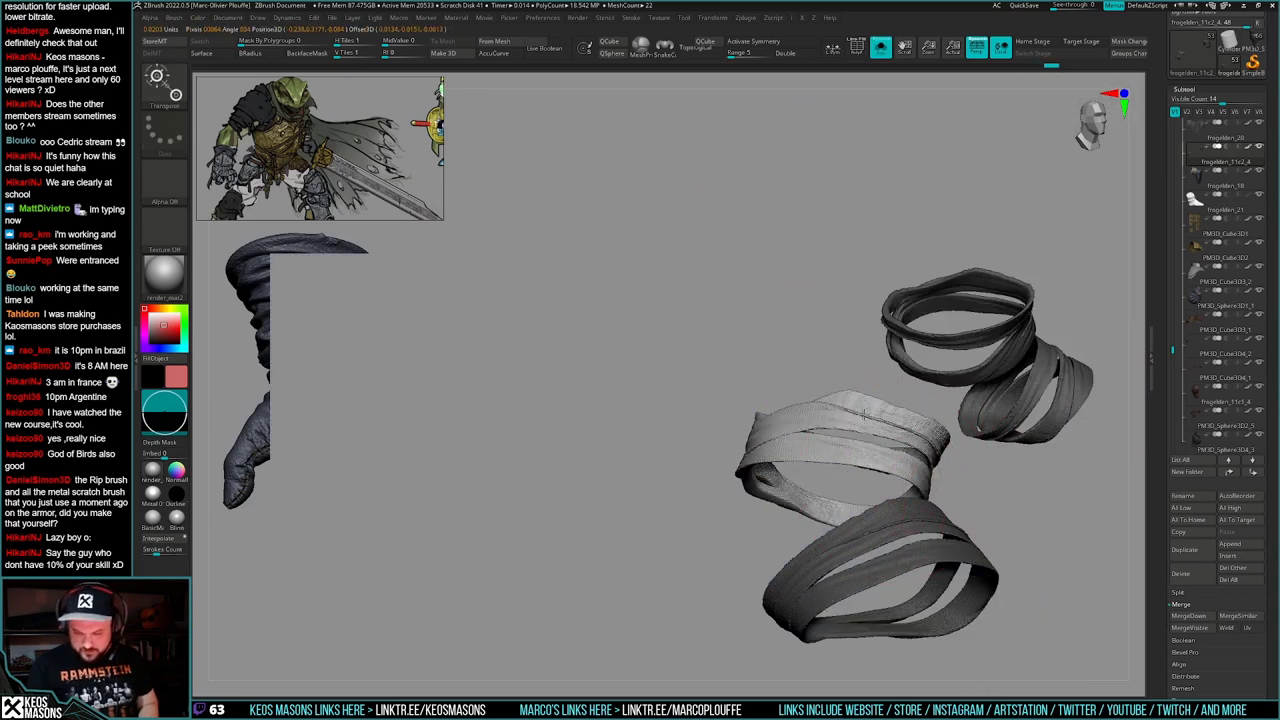
key("q")
key("ctrl+shift+s")
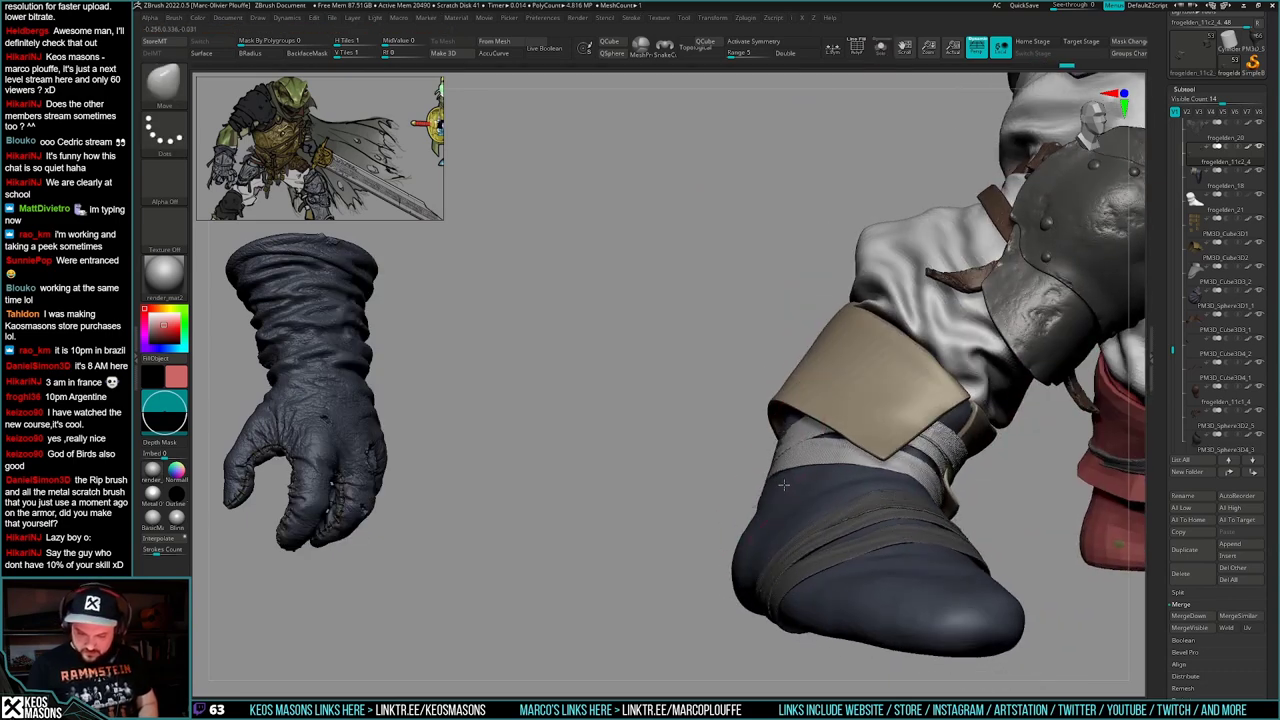
right_click_drag(784, 485, 788, 430, "ctrl")
right_click_drag(1110, 535, 881, 572)
- Isolate the wraps, clear the mask and hide one foot's set of wraps
key("ctrl+shift+s")
left_click_drag(894, 583, 901, 602, "ctrl")
key("g")
left_click(900, 366)
left_click_drag(1077, 277, 756, 627, "ctrl+alt+shift")
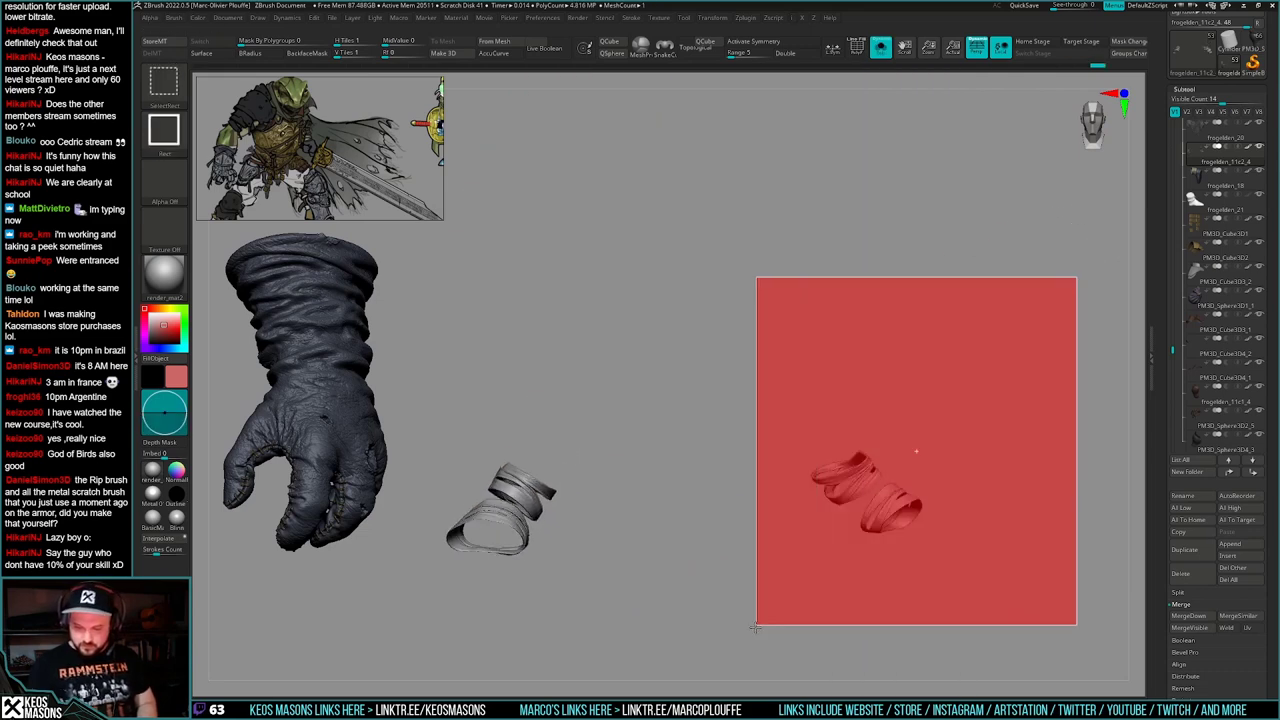
- Bring the rest of the model back into view and repeatedly use Reconstruct Subdiv to rebuild the wraps' lower subdivision levels
right_click_drag(734, 612, 852, 354, "alt")
key("ctrl+shift+s")
key("g")
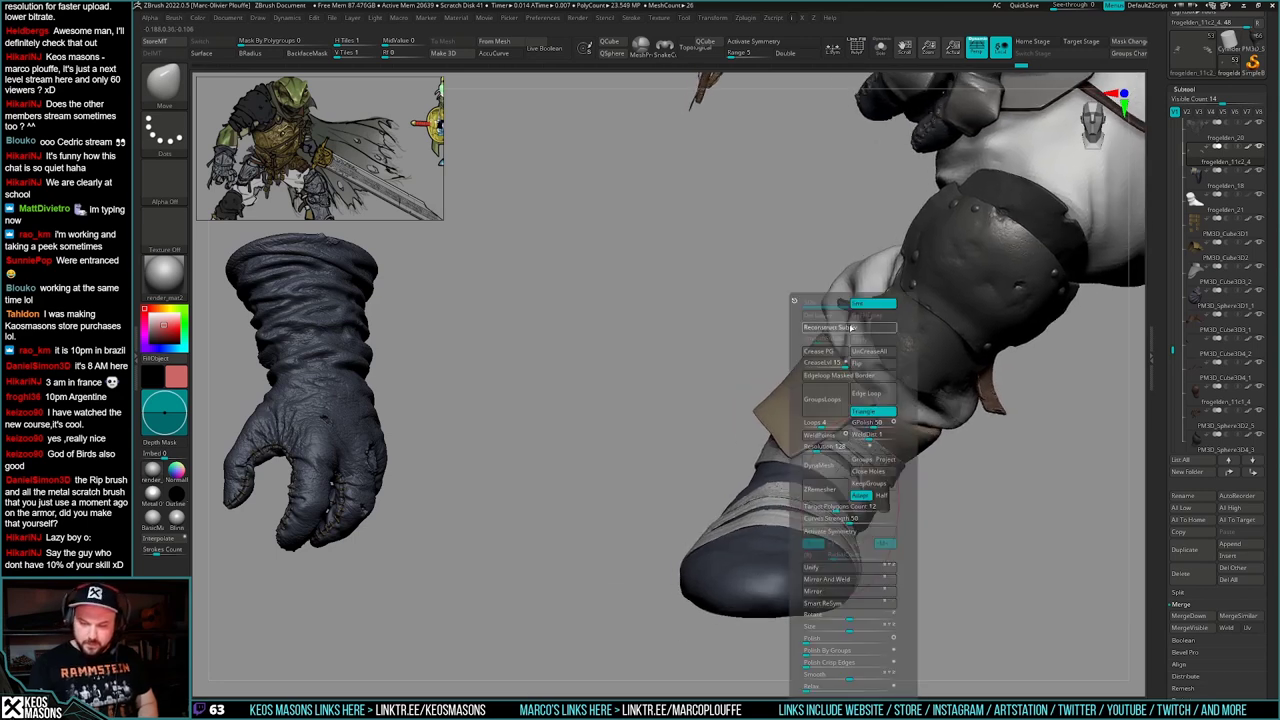
left_click(852, 328)
key("g")
left_click(852, 331)
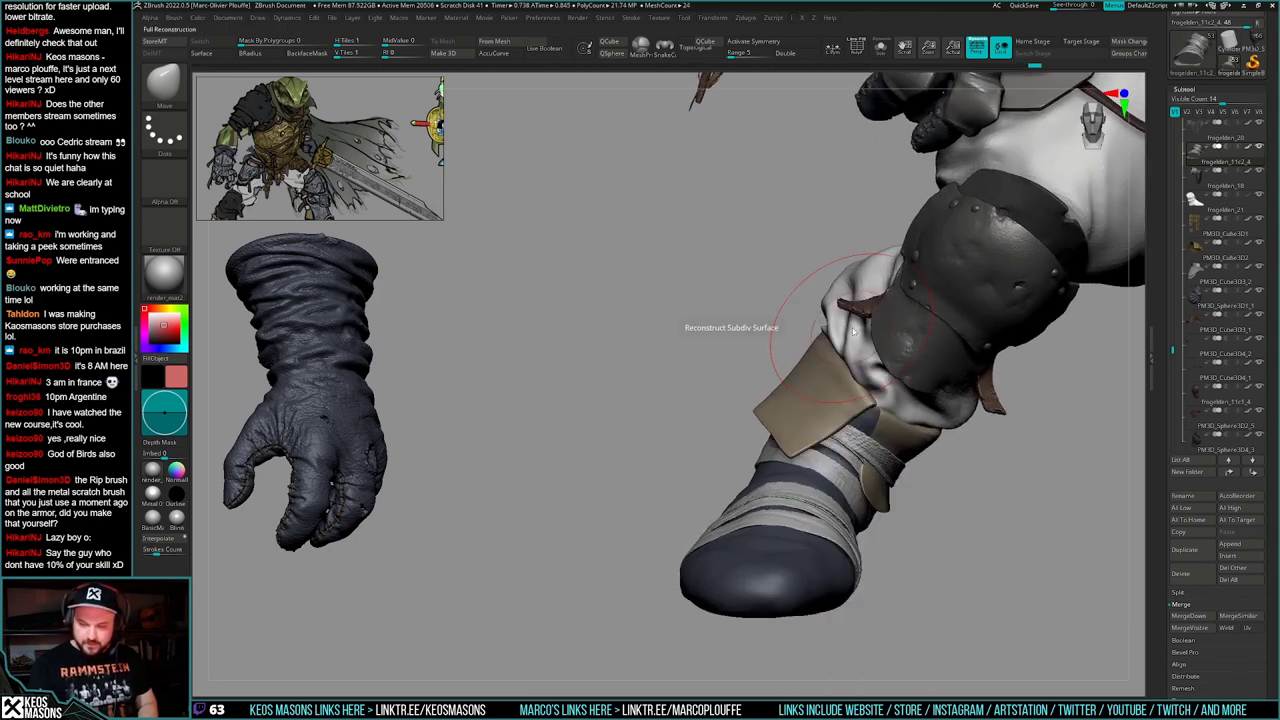
key("g")
left_click(854, 331)
key("g")
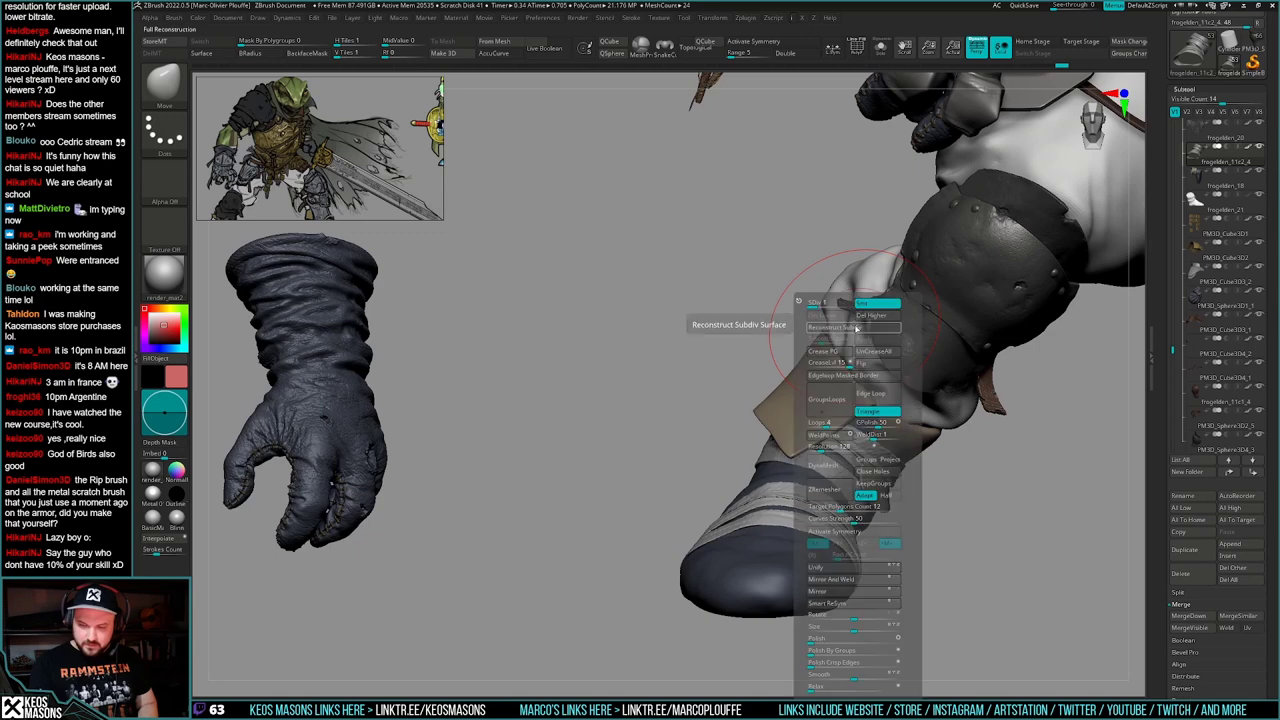
left_click(855, 329)
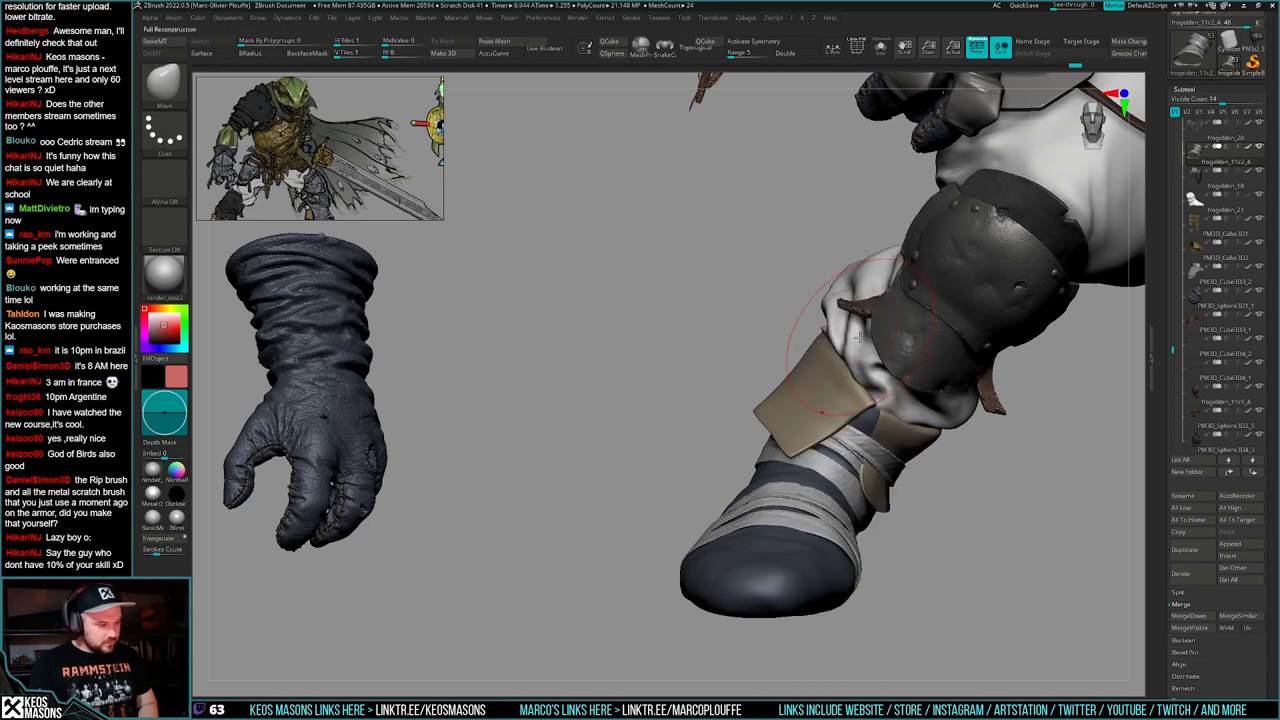
key("g")
left_click(858, 329)
- Return the wraps to their highest subdivision level
key("g")
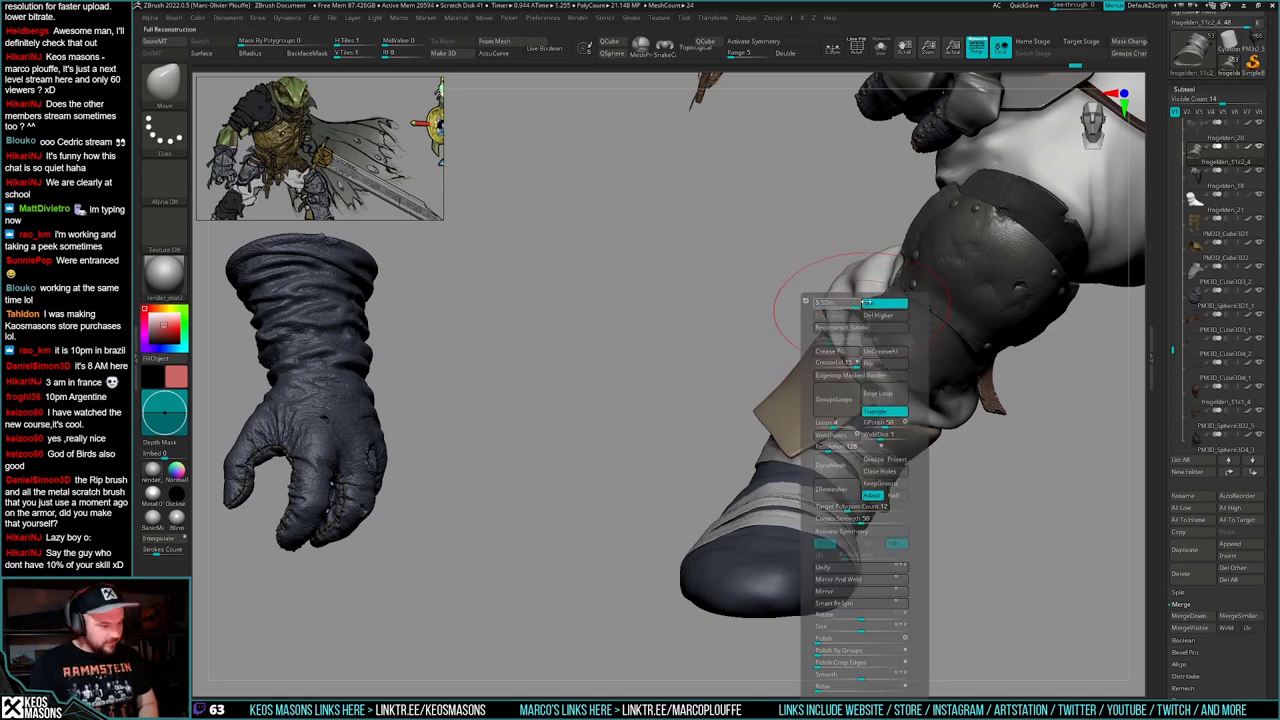
left_click_drag(866, 302, 869, 302)
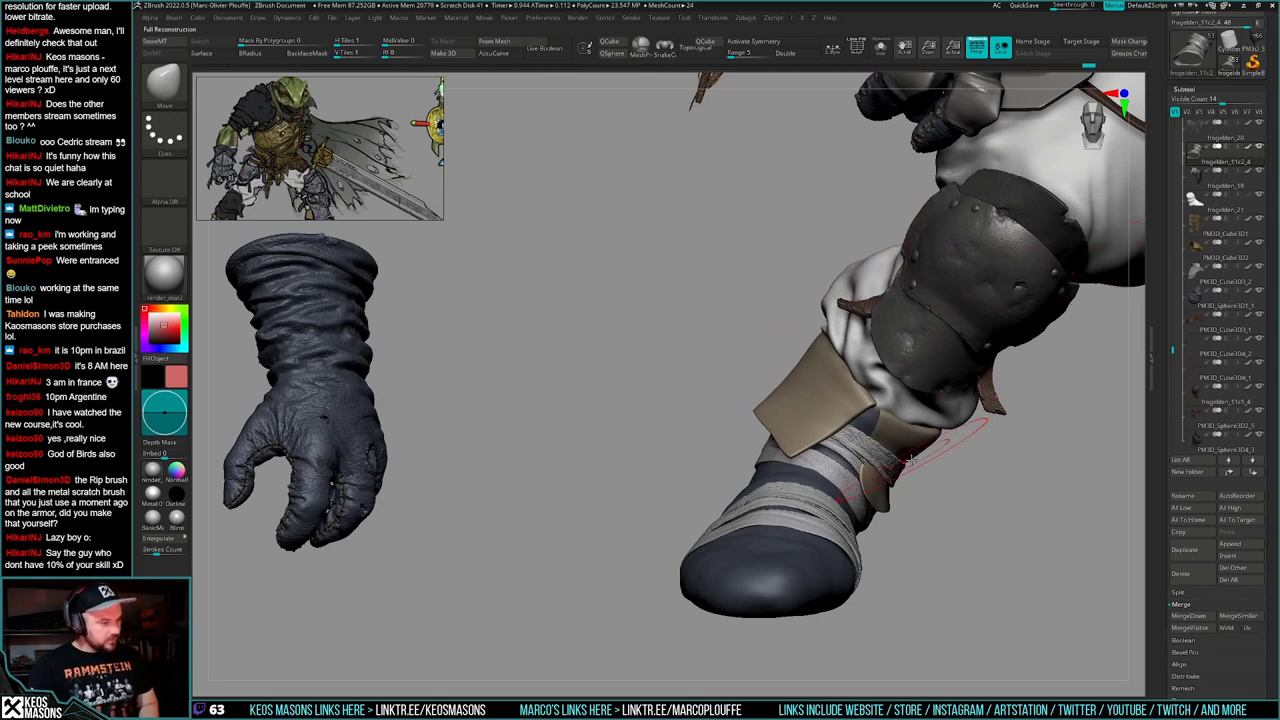
left_click_drag(913, 473, 889, 469, "alt")
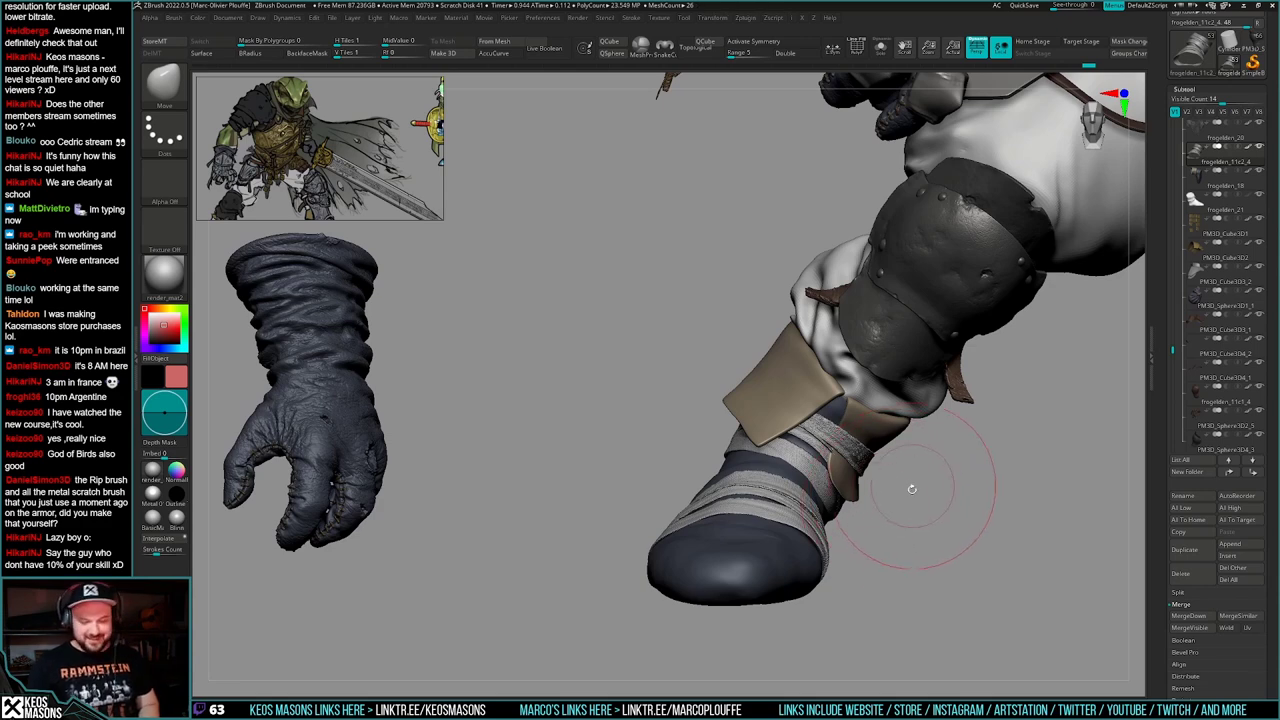
- Mask all wraps except the foot strip nearest the toes and adjust it with a resized Move brush
mouse_move(912, 489)
left_mouse_down()
mouse_move(891, 471)
mouse_move(910, 466)
mouse_move(918, 505)
mouse_move(921, 402)
mouse_move(849, 437)
mouse_move(889, 482)
left_mouse_up()
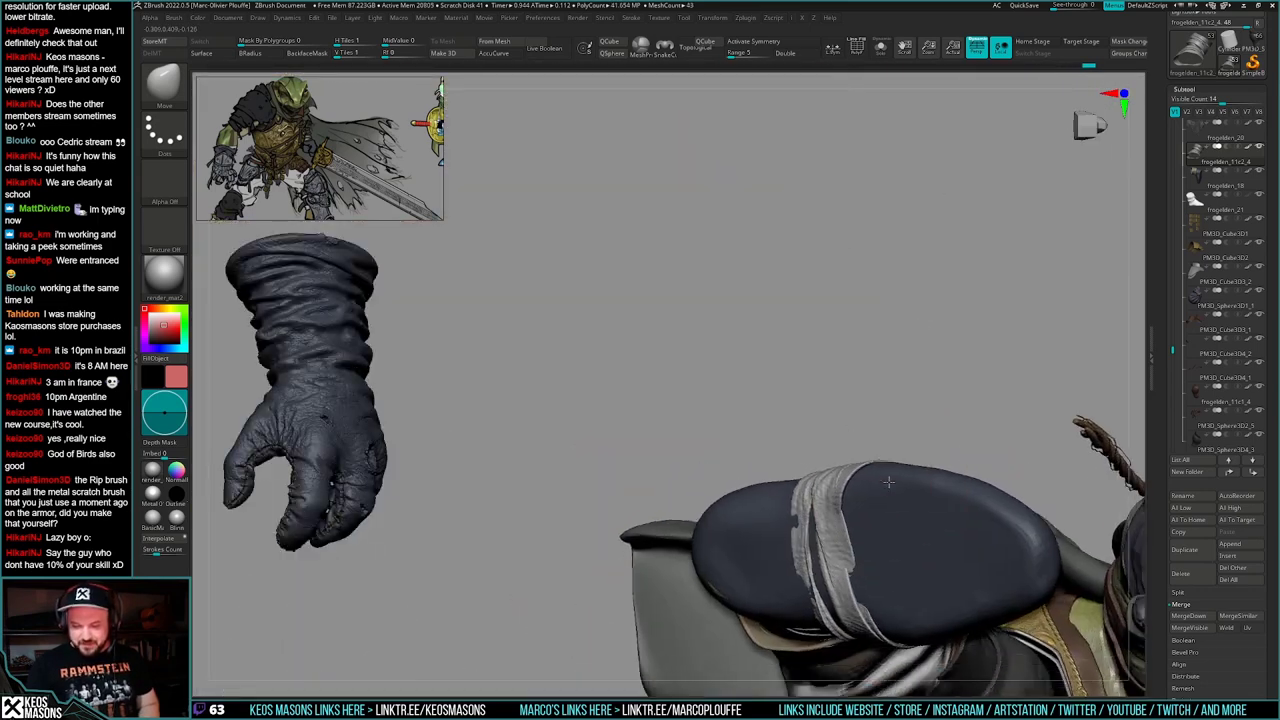
mouse_move(889, 482)
right_mouse_down()
mouse_move(877, 500)
mouse_move(886, 482)
mouse_move(898, 487)
mouse_move(850, 460)
mouse_move(813, 480)
mouse_move(832, 440)
mouse_move(813, 437)
mouse_move(800, 500)
mouse_move(792, 465)
mouse_move(770, 450)
mouse_move(777, 435)
right_mouse_up()
right_click(896, 488)
right_click(804, 477)
key("w")
left_click(777, 435, "ctrl")
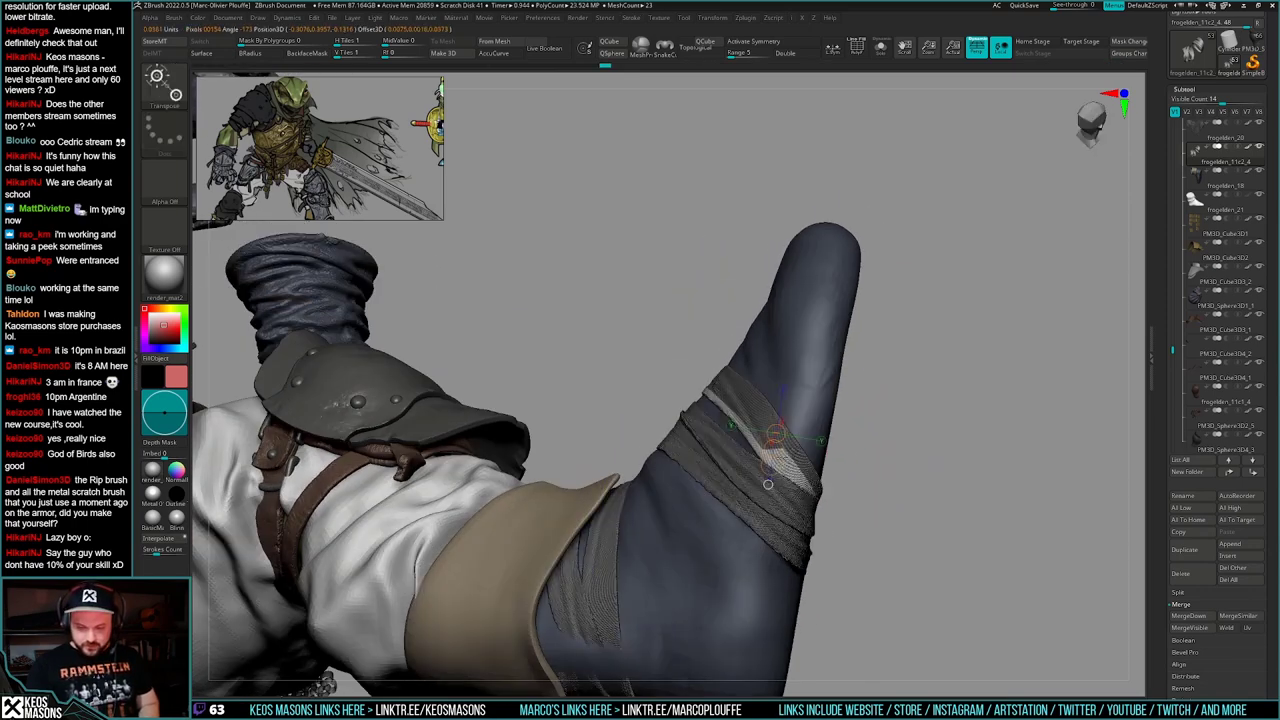
key("q")
key("space")
left_click_drag(778, 436, 790, 437)
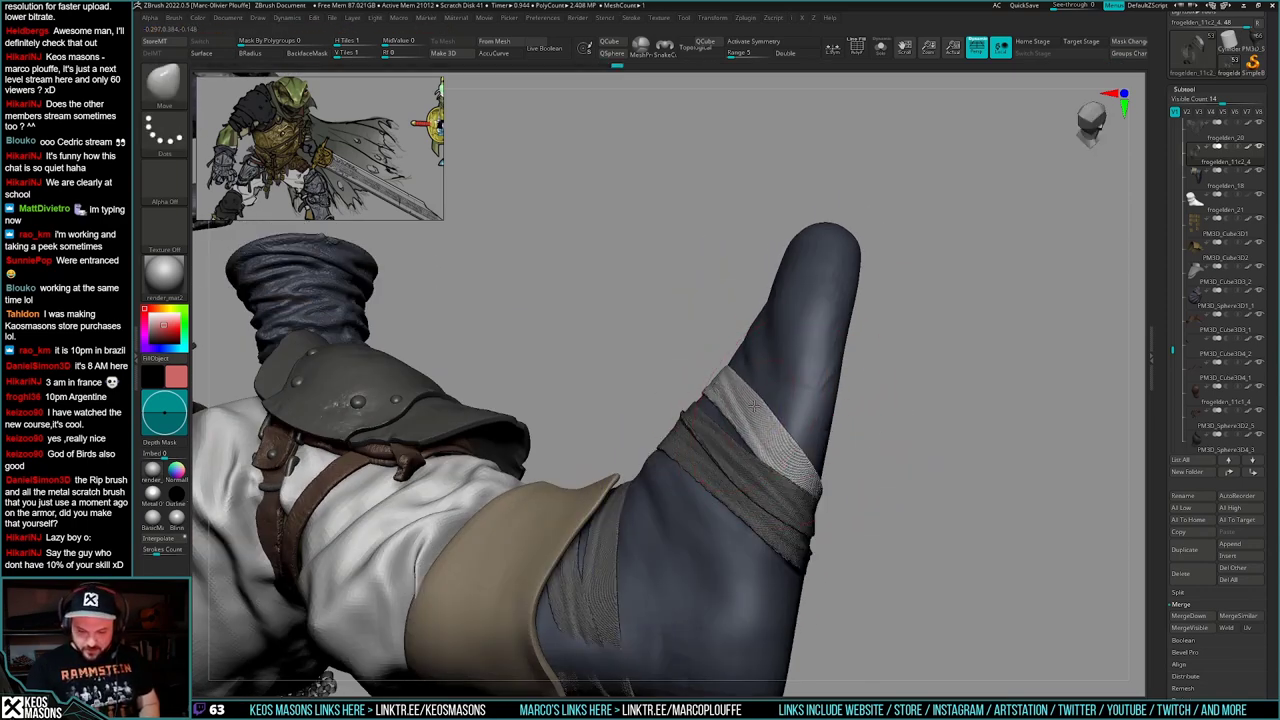
- Try to reshape the unmasked foot strip along the side of the boot with the Move brush, and undo the change
mouse_move(744, 403)
right_mouse_down()
mouse_move(712, 349)
mouse_move(708, 405)
mouse_move(741, 470)
mouse_move(723, 471)
right_mouse_up()
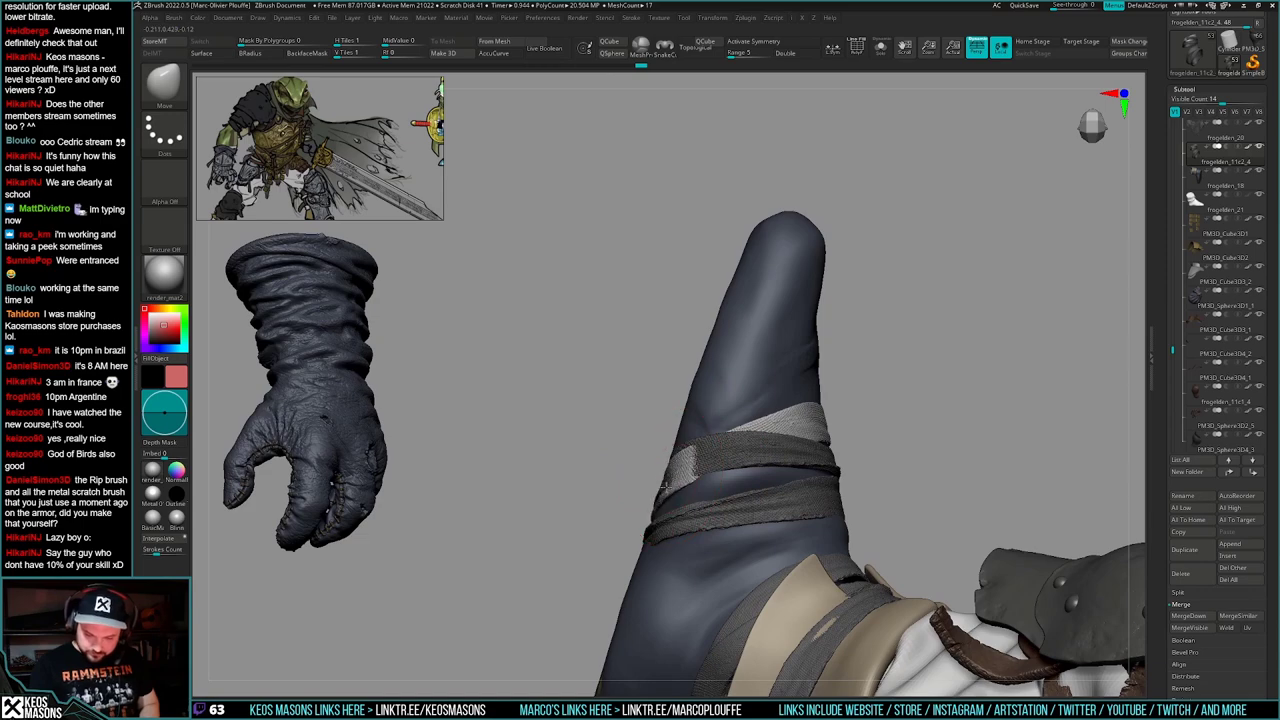
key("space")
left_click_drag(666, 487, 672, 478)
key("ctrl+z")
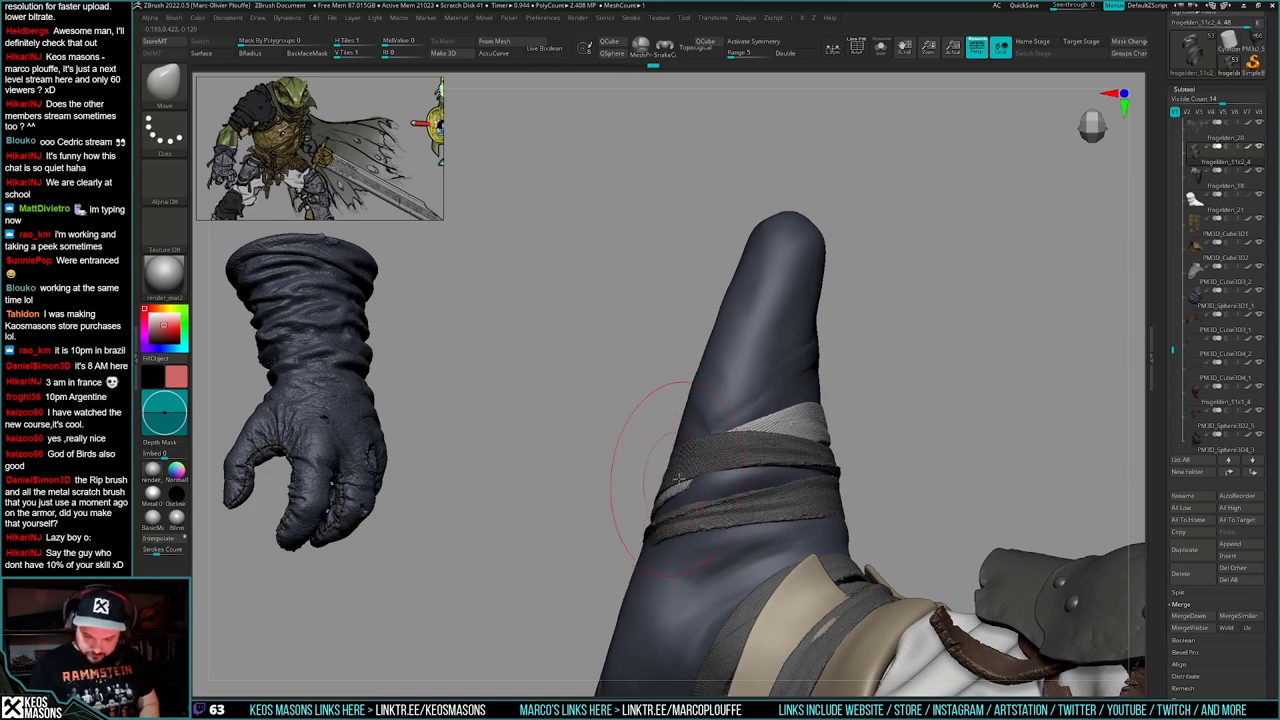
- Clear the mask on the foot wraps and adjust the boot's surface around them with the Move brush
mouse_move(678, 478)
right_mouse_down()
mouse_move(694, 443)
mouse_move(497, 443)
mouse_move(834, 517)
mouse_move(829, 596)
right_mouse_up()
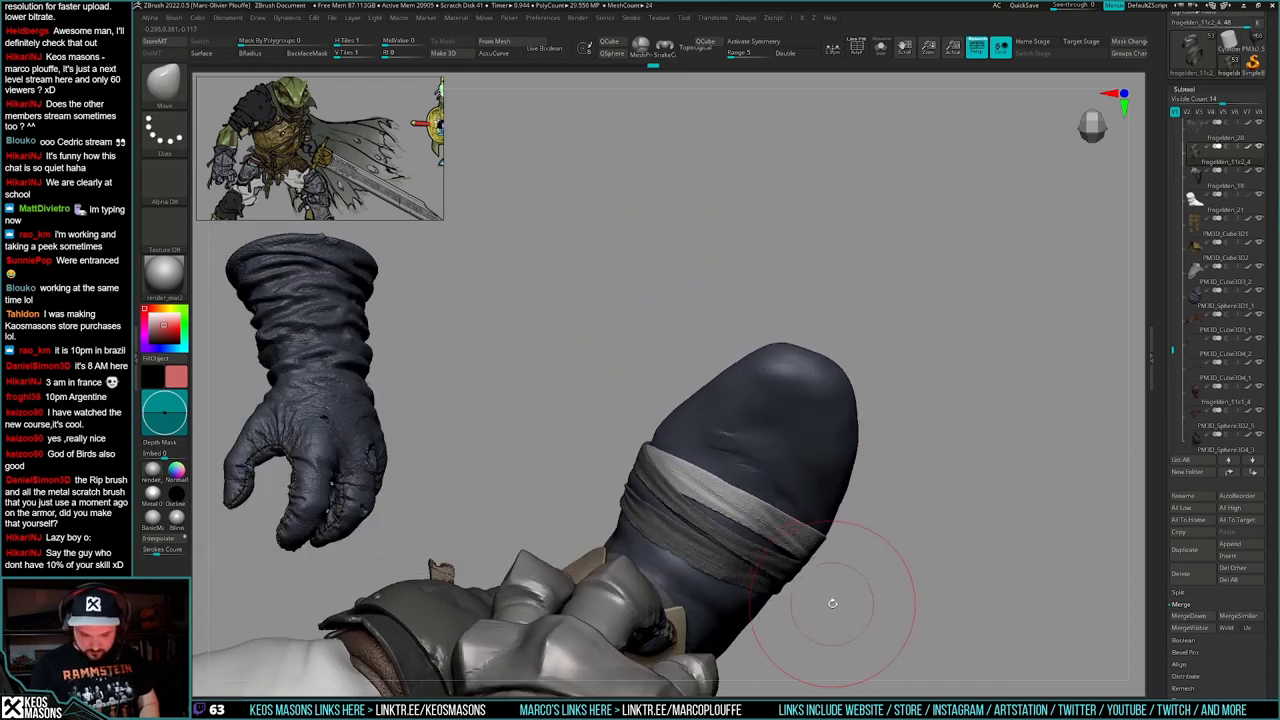
left_click_drag(862, 518, 885, 532, "ctrl")
left_click(656, 442, "alt")
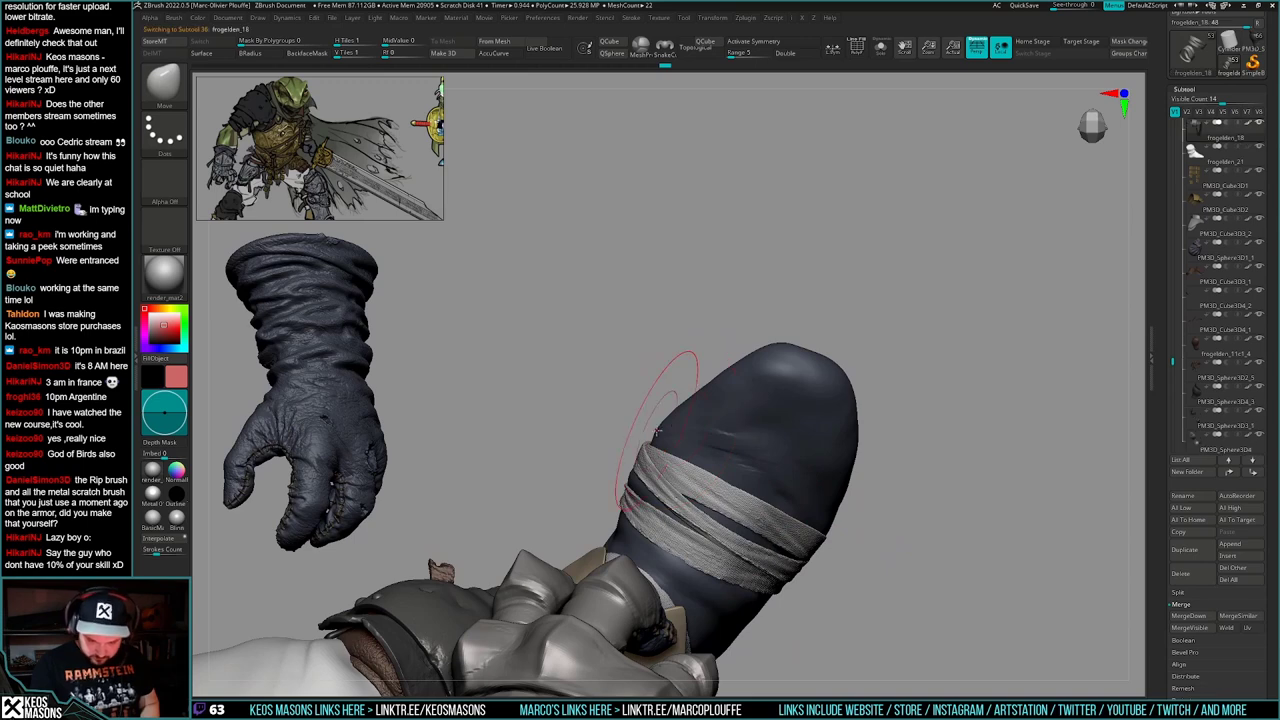
key("space")
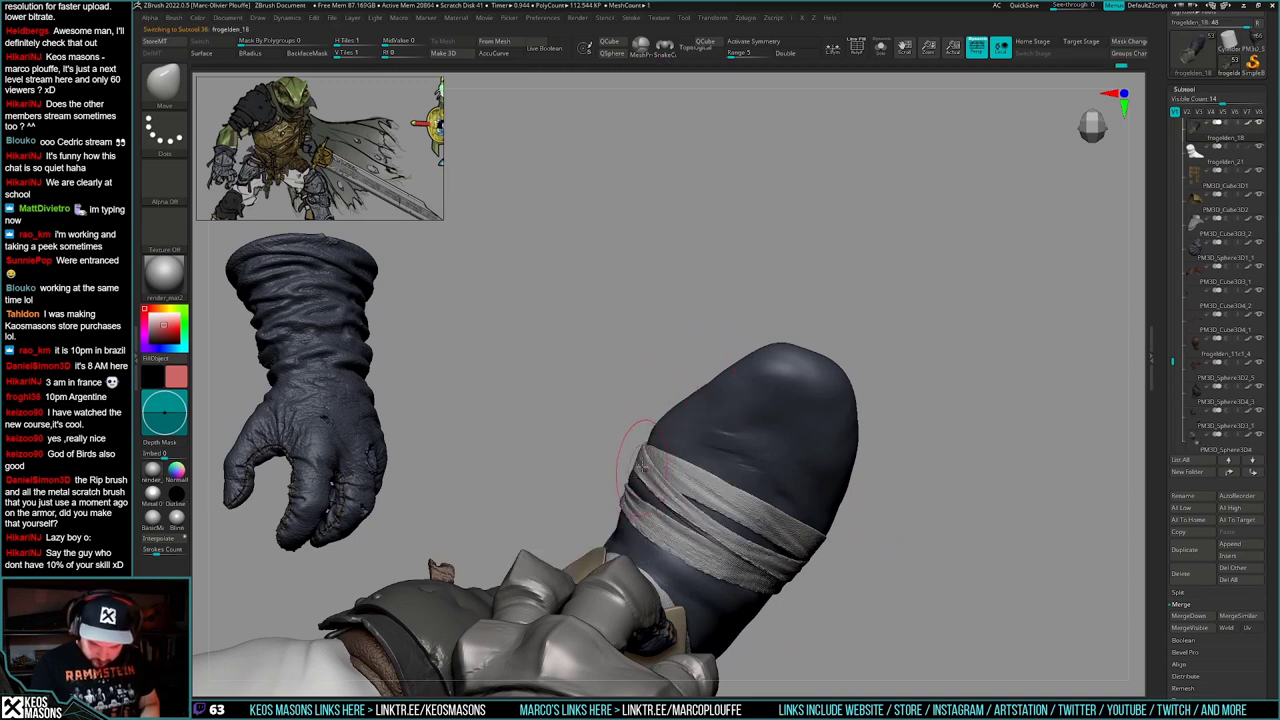
right_click_drag(868, 432, 862, 522)
right_click_drag(768, 474, 825, 472)
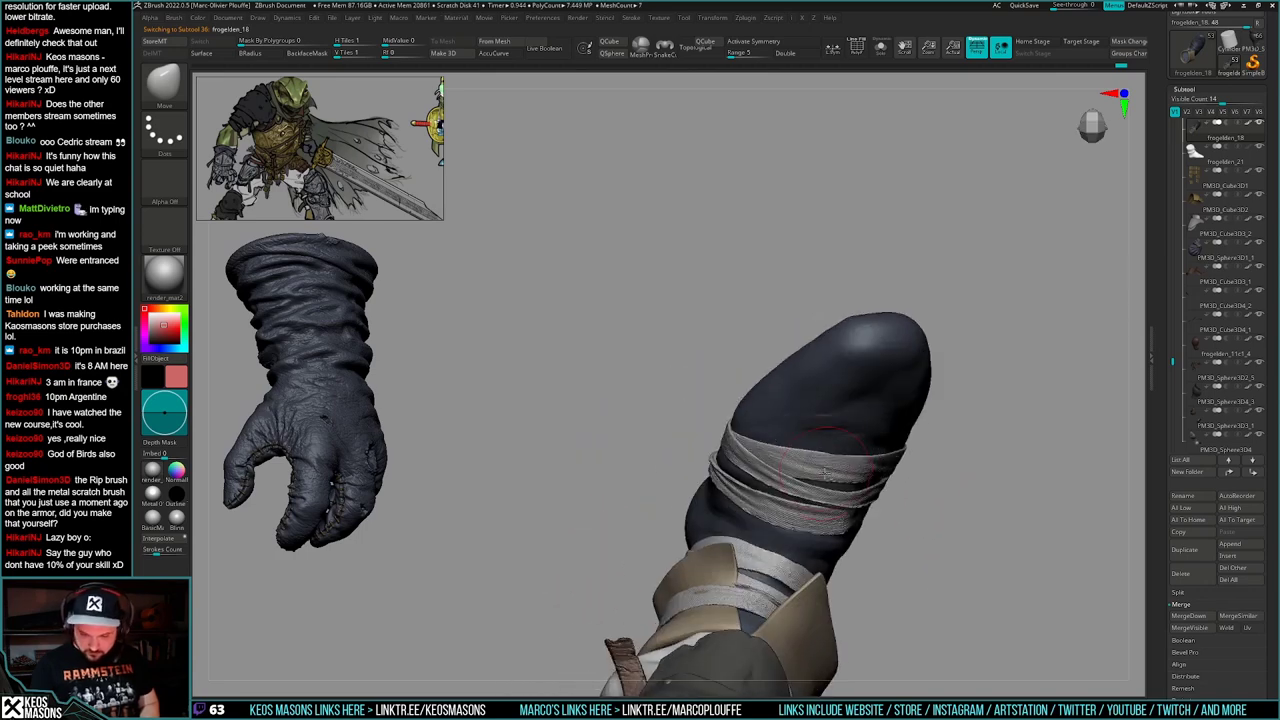
- Return to the wraps subtool and mask every band except the outer ankle band
mouse_move(773, 562)
right_mouse_down()
mouse_move(715, 450)
mouse_move(753, 469)
mouse_move(800, 462)
mouse_move(823, 500)
mouse_move(790, 490)
mouse_move(820, 497)
mouse_move(800, 473)
mouse_move(828, 478)
mouse_move(812, 455)
mouse_move(860, 520)
right_mouse_up()
right_click(764, 570)
right_click_drag(766, 568, 837, 486)
key("alt+s")
key("w")
left_click(806, 490, "ctrl")
key("q")
key("alt+s")
key("w")
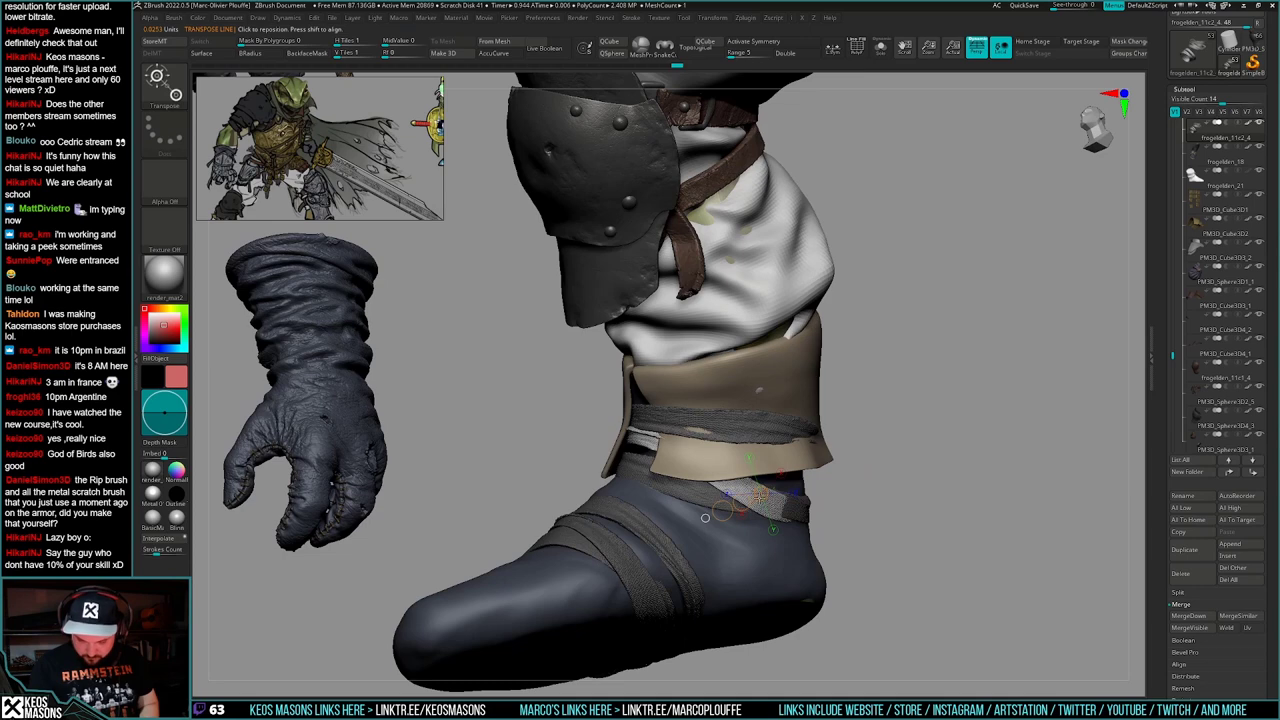
key("q")
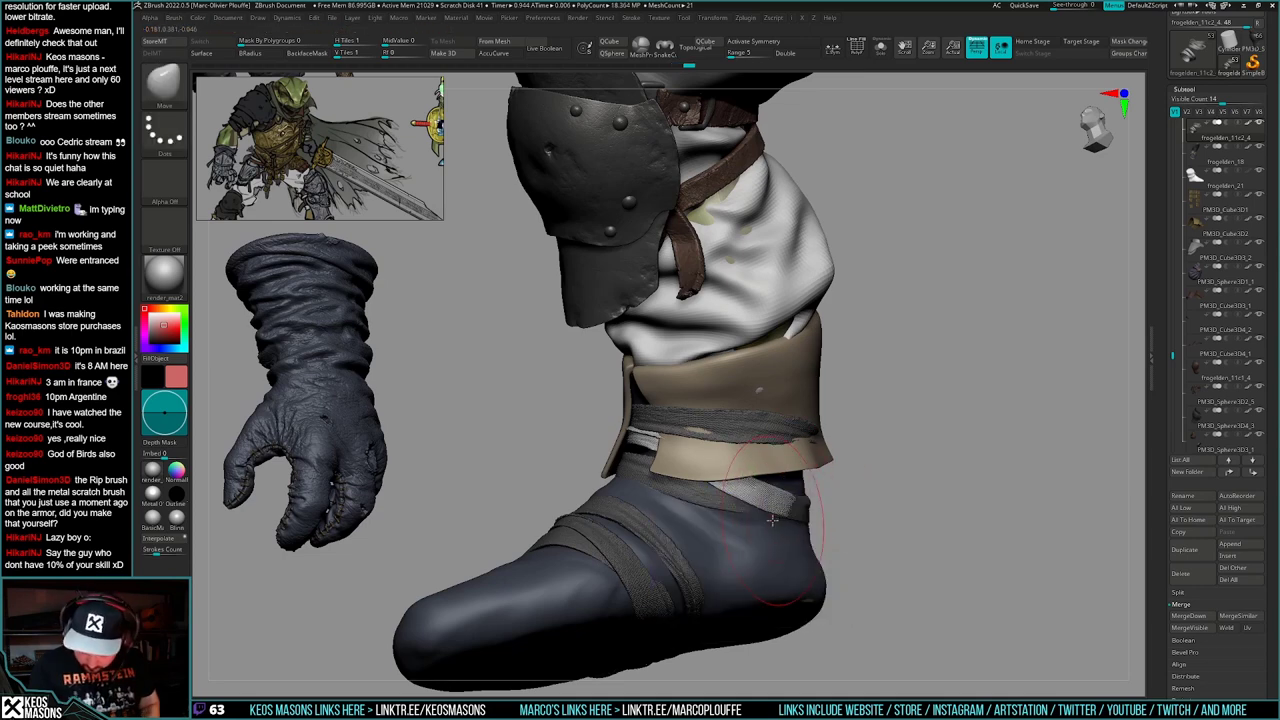
- Fit the ankle band against the boot with the Move brush and invert the mask on the wraps
mouse_move(769, 520)
right_mouse_down()
mouse_move(826, 513)
mouse_move(851, 543)
mouse_move(831, 514)
mouse_move(841, 494)
mouse_move(842, 516)
right_mouse_up()
left_click(870, 509, "ctrl")
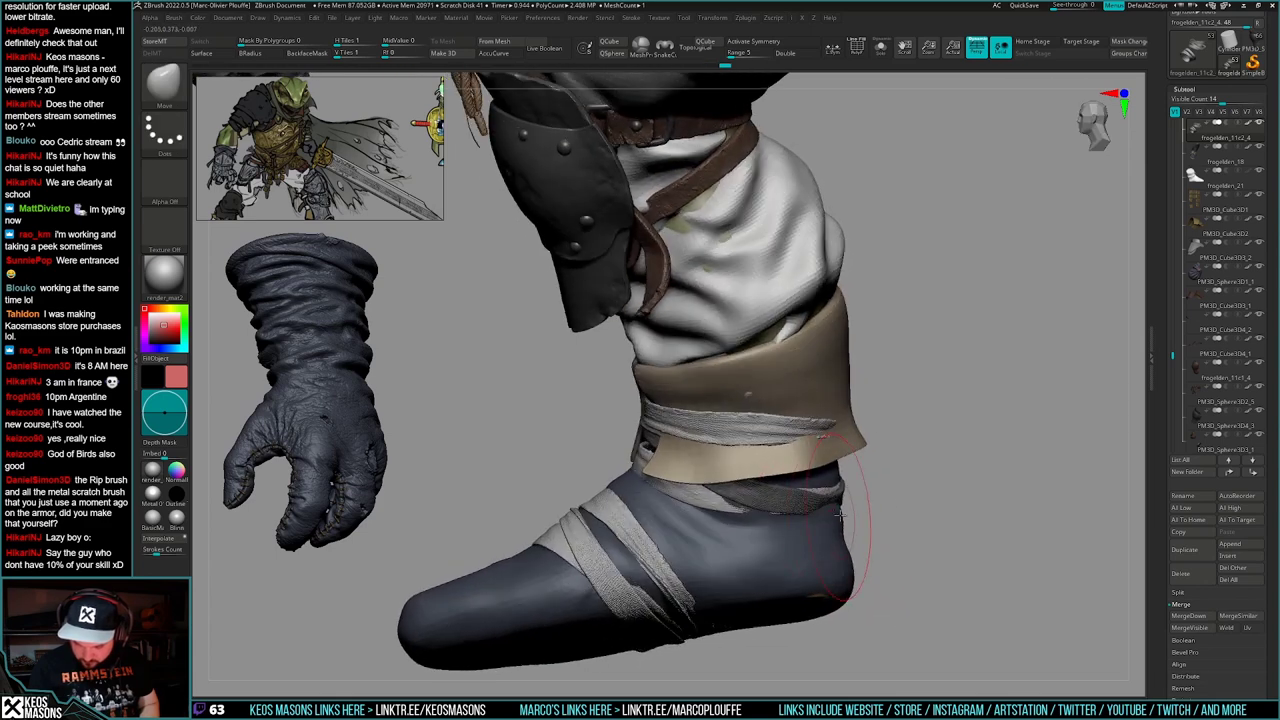
left_click(892, 514, "ctrl")
left_click_drag(913, 515, 693, 663, "ctrl")
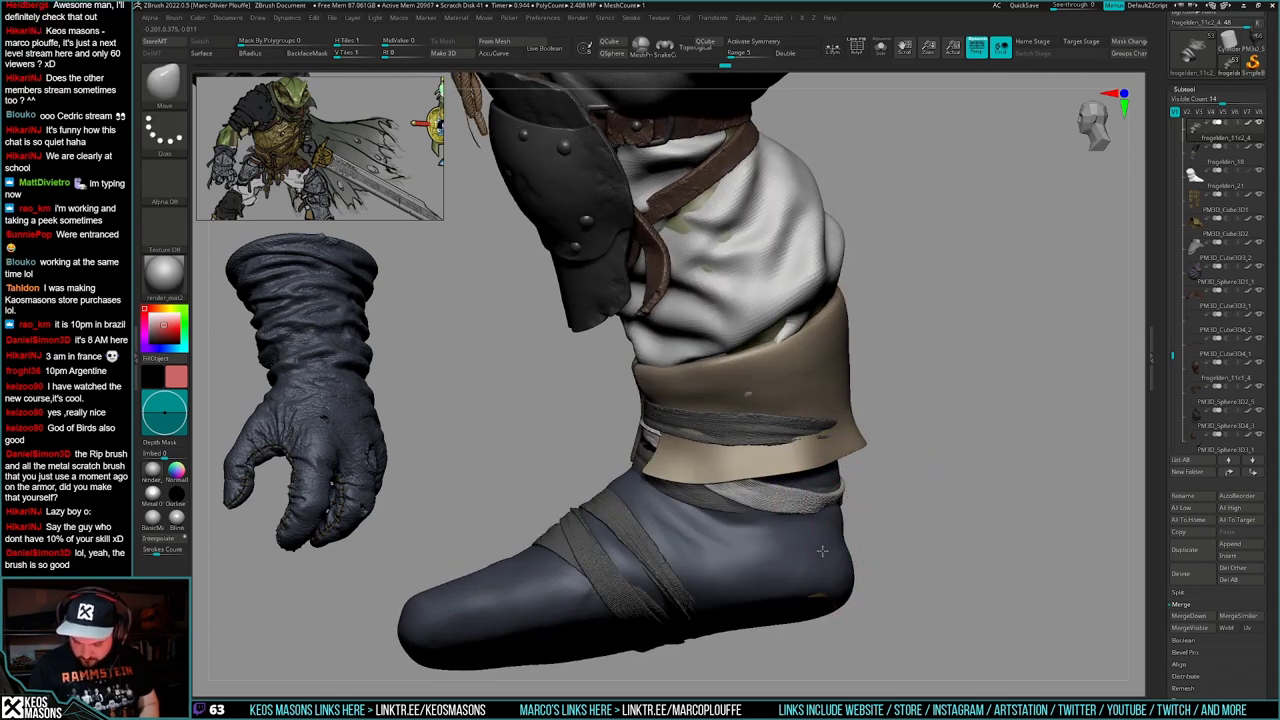
- Thicken the ankle band around the heel with the inflating Standard brush at an adjusted draw size
right_click_drag(822, 551, 853, 522)
key("b")
left_click(869, 400)
key("space")
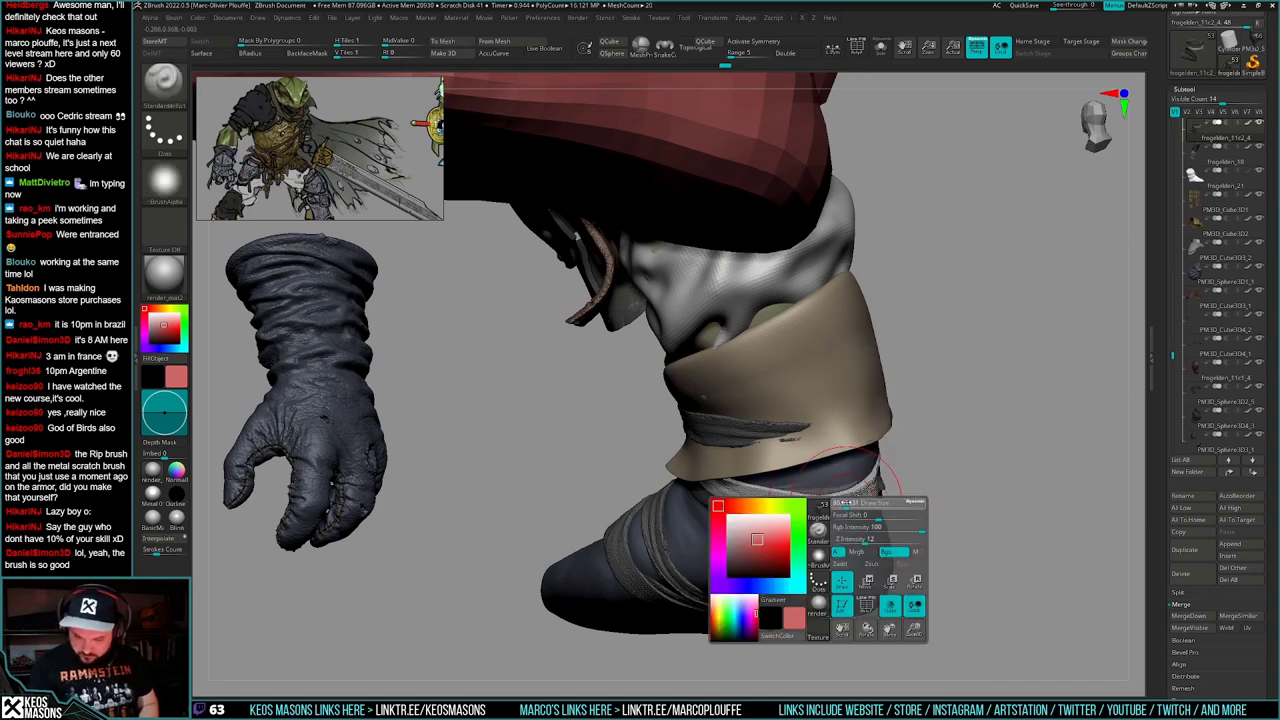
key("Return")
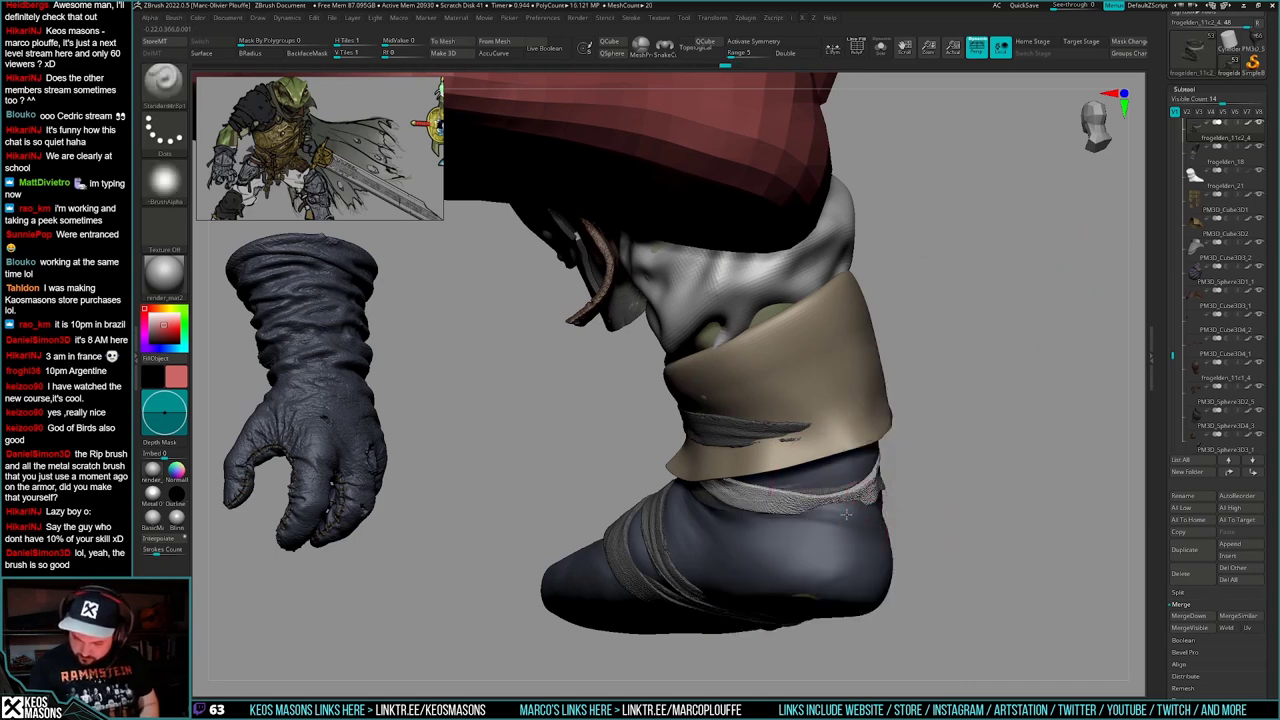
right_click_drag(825, 527, 861, 554)
key("space")
left_click(889, 487)
- Refine the ankle band behind the heel with readjusted brush settings and return to the Move brush
key("b")
mouse_move(866, 484)
right_mouse_down()
mouse_move(893, 488)
mouse_move(914, 436)
mouse_move(882, 436)
mouse_move(925, 447)
right_mouse_up()
left_click(860, 393)
key("space")
key("space")
left_click(852, 484)
key("space")
left_click(923, 428)
key("space")
left_click(929, 412)
key("space")
left_click(930, 420)
mouse_move(808, 464)
right_mouse_down()
mouse_move(822, 491)
mouse_move(772, 546)
mouse_move(740, 546)
mouse_move(820, 546)
mouse_move(698, 499)
mouse_move(712, 497)
right_mouse_up()
key("space")
left_click(811, 494)
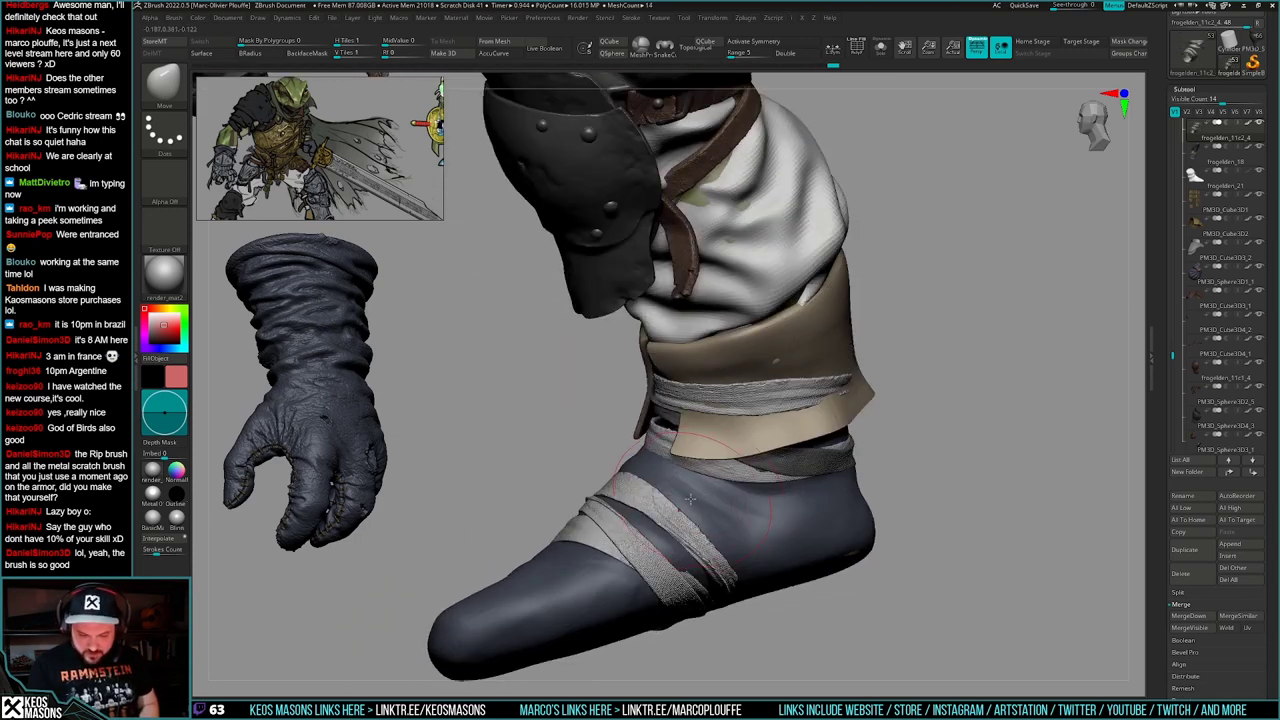
- Mask all wraps except the front ankle segment and fit that segment to the boot
mouse_move(735, 500)
left_mouse_down("shift")
mouse_move(782, 510)
mouse_move(765, 512)
left_mouse_up("shift")
right_click_drag(750, 515, 728, 486)
key("w")
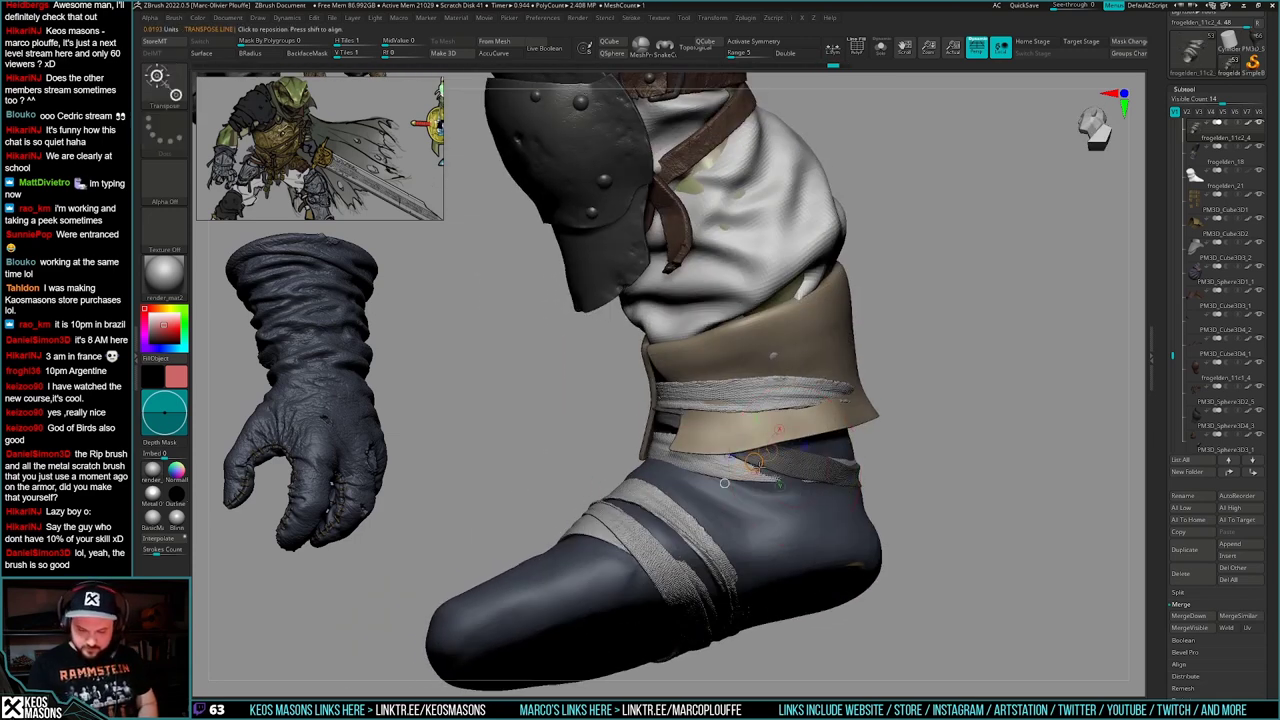
left_click_drag(719, 468, 715, 455, "ctrl")
key("q")
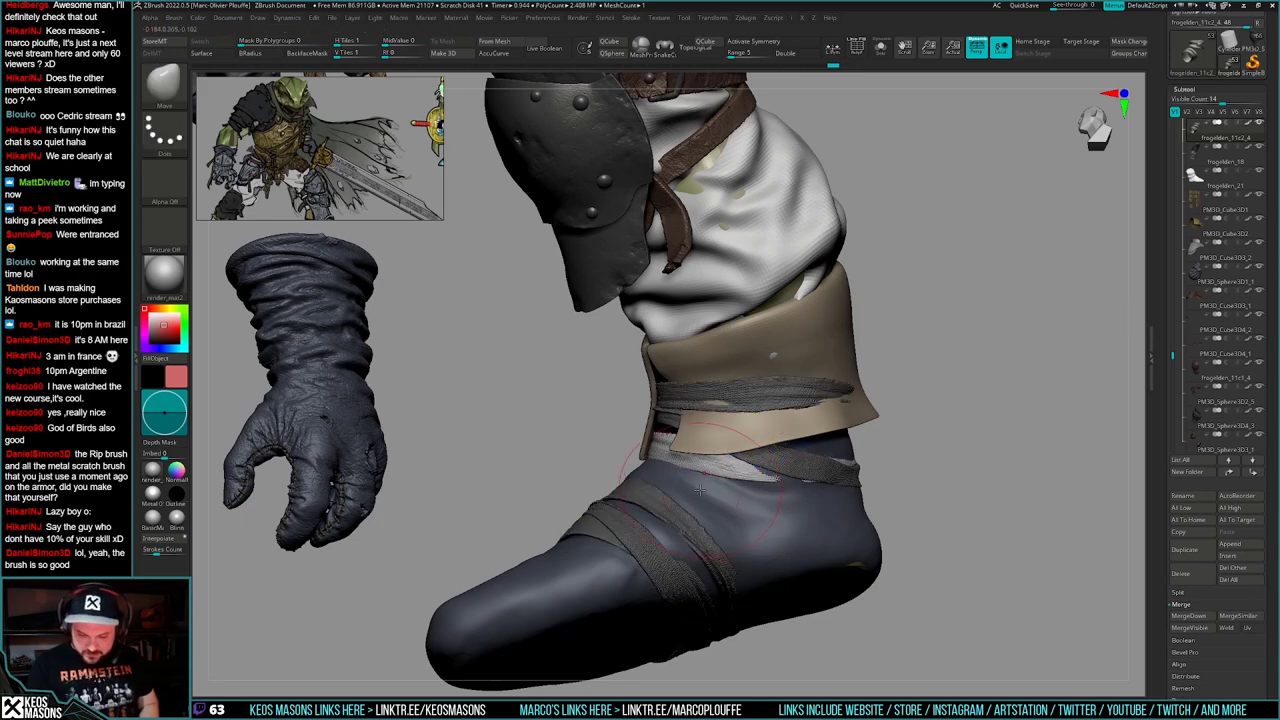
right_click_drag(738, 497, 882, 472)
right_click_drag(676, 474, 742, 526)
right_click(693, 503)
right_click(734, 538)
right_click(723, 543)
- Mask the neighbouring bands and reposition the ankle wrap segments on the inner side of the boot
key("w")
left_click(808, 418, "ctrl")
left_click(799, 422, "ctrl")
key("q")
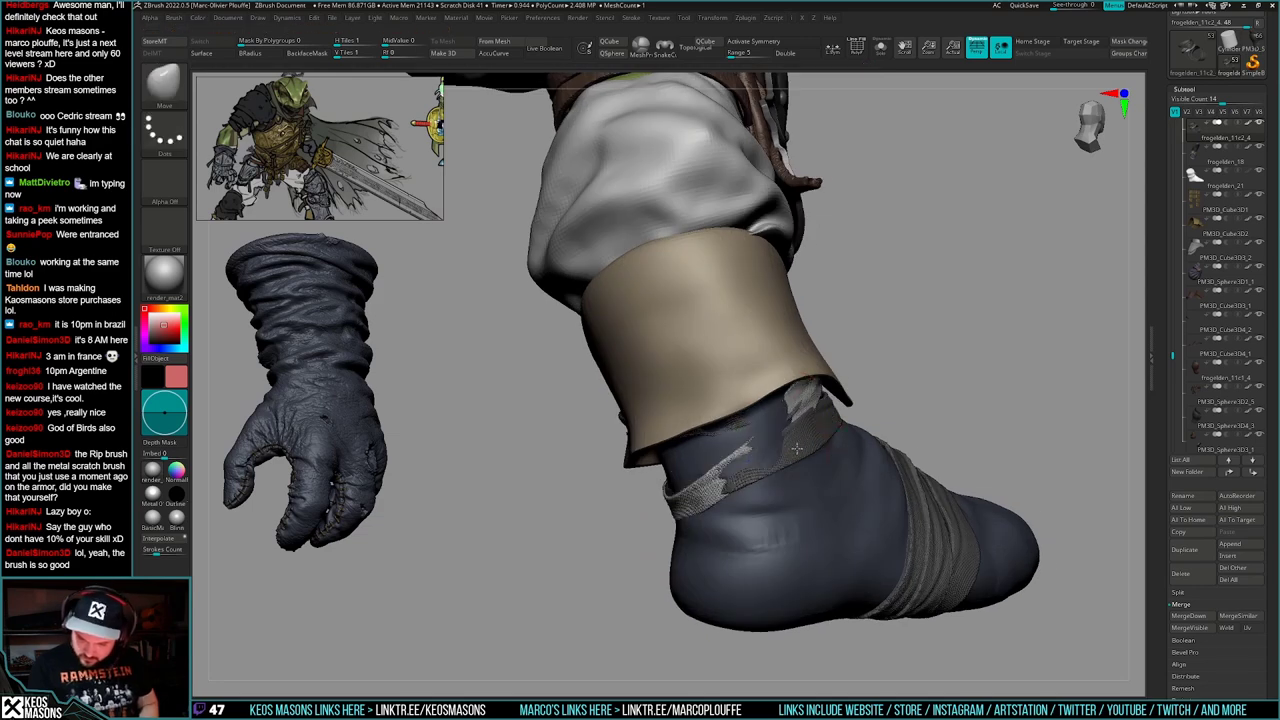
right_click_drag(752, 481, 804, 492)
- Clear the mask and pull the inner ankle wraps out of the boot with a resized Move brush
left_click_drag(903, 423, 922, 442, "ctrl")
right_click(735, 506)
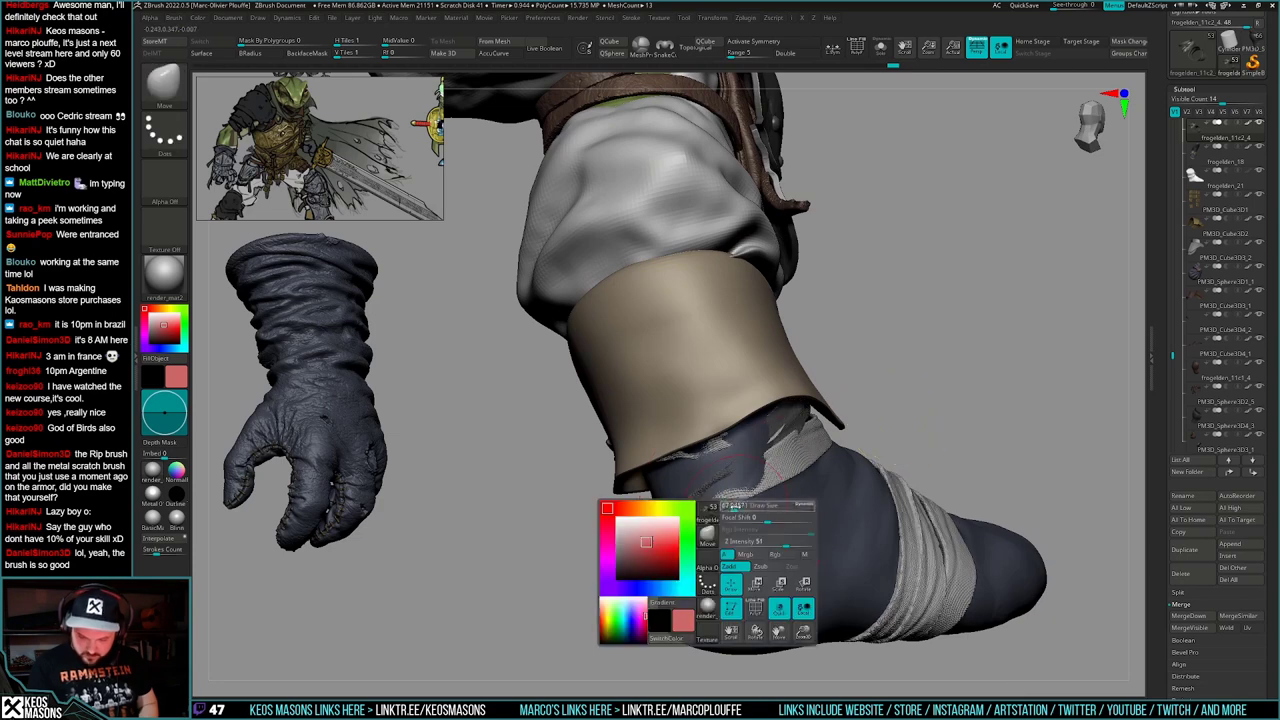
left_click_drag(735, 507, 742, 507)
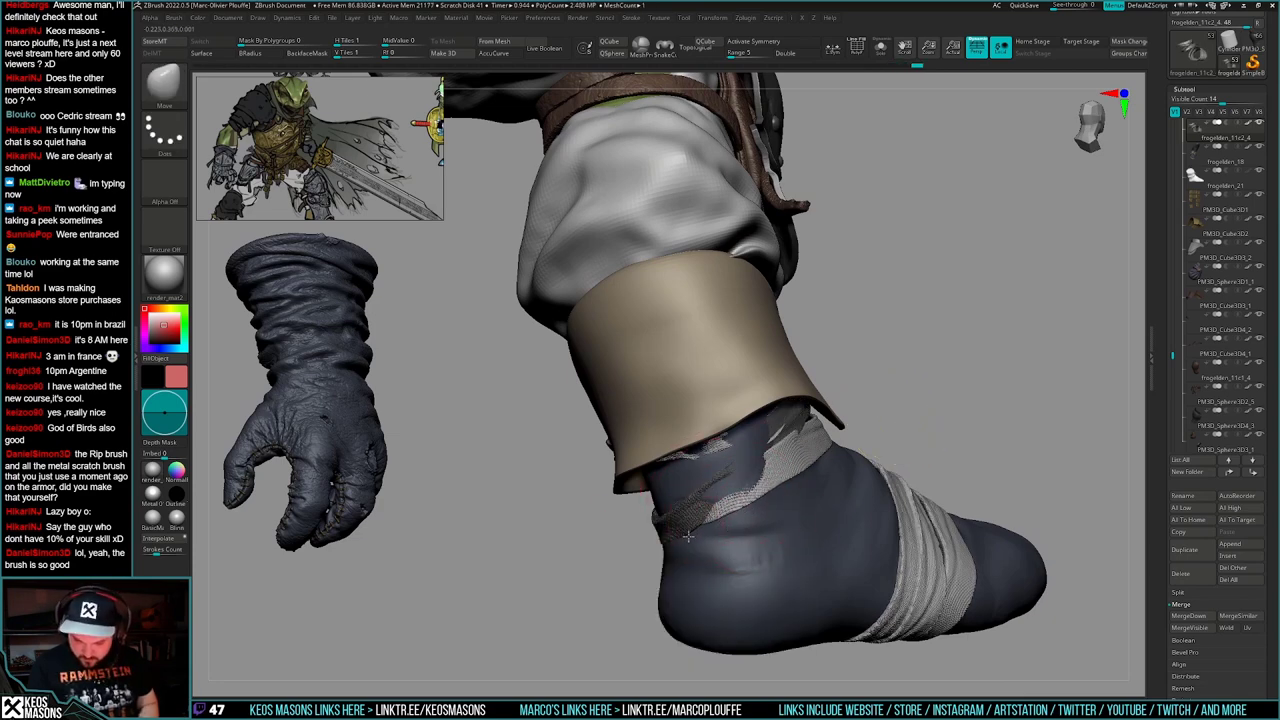
left_click_drag(966, 409, 984, 428, "ctrl")
left_click_drag(745, 470, 740, 460)
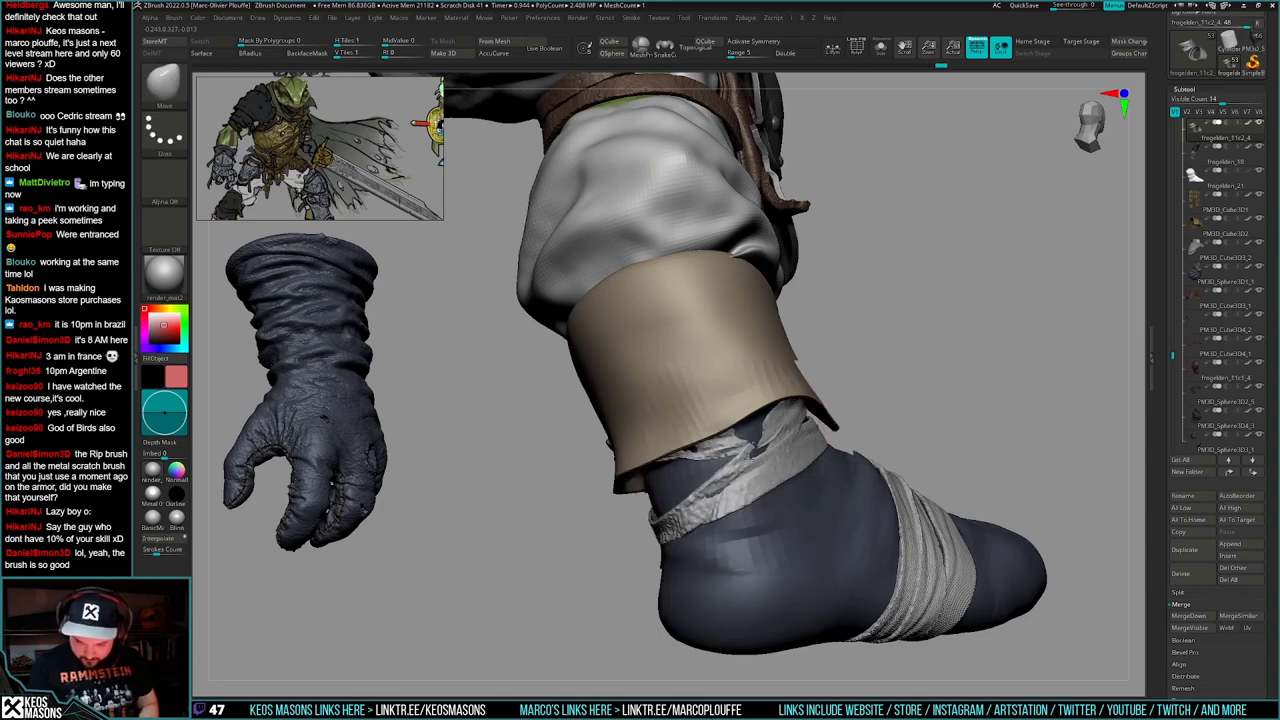
- Show only the wraps subtool and mask everything except the upper ankle band
mouse_move(742, 463)
right_mouse_down()
mouse_move(805, 464)
mouse_move(740, 461)
right_mouse_up()
key("alt+s")
key("w")
left_click_drag(732, 459, 755, 493, "ctrl")
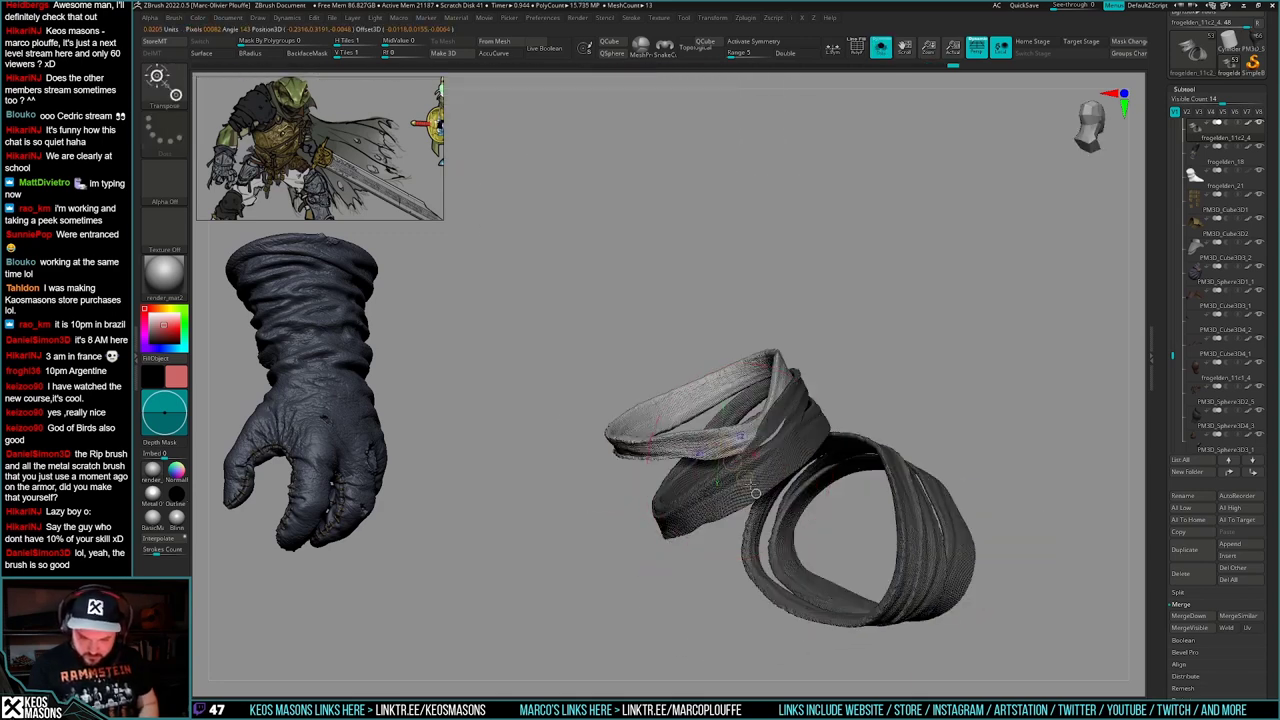
key("q")
- Reshape the upper ankle band with a resized Move brush and show the whole model again
mouse_move(776, 481)
right_mouse_down()
mouse_move(742, 443)
mouse_move(780, 389)
right_mouse_up()
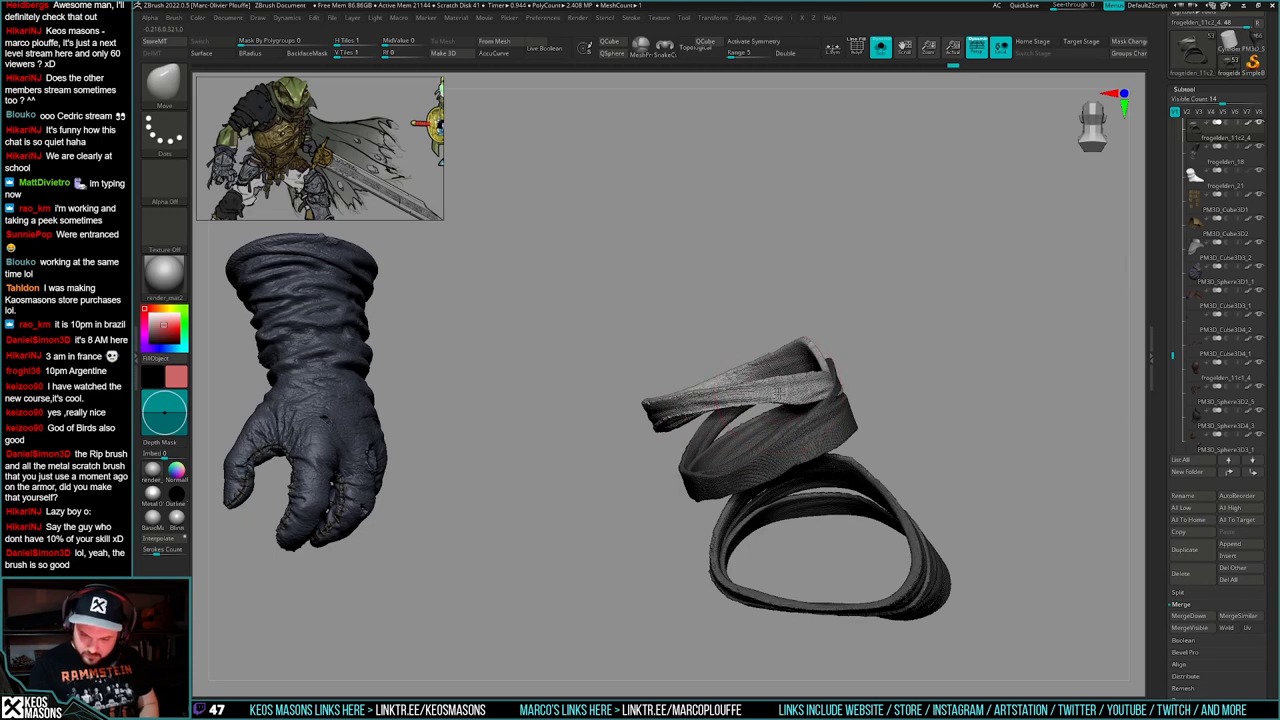
key("space")
left_click_drag(780, 393, 780, 397)
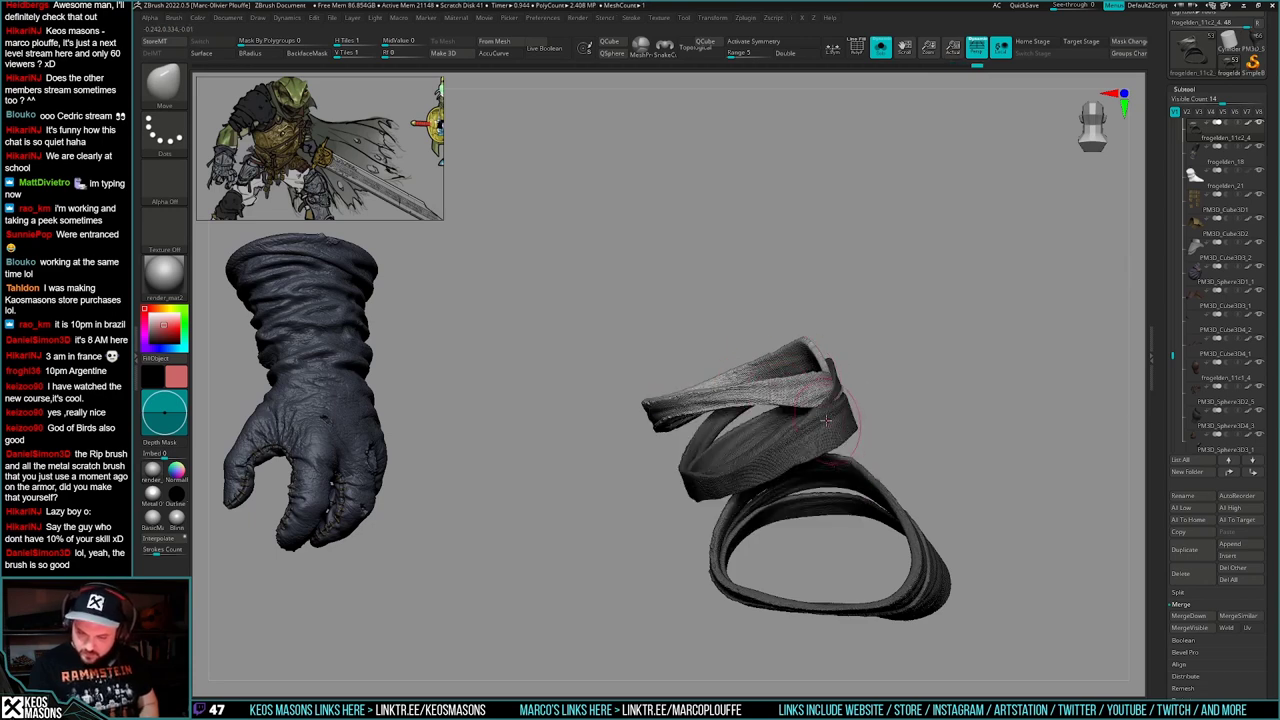
right_click_drag(826, 420, 808, 392)
left_click_drag(808, 392, 811, 402)
right_click_drag(822, 418, 790, 376)
key("alt+s")
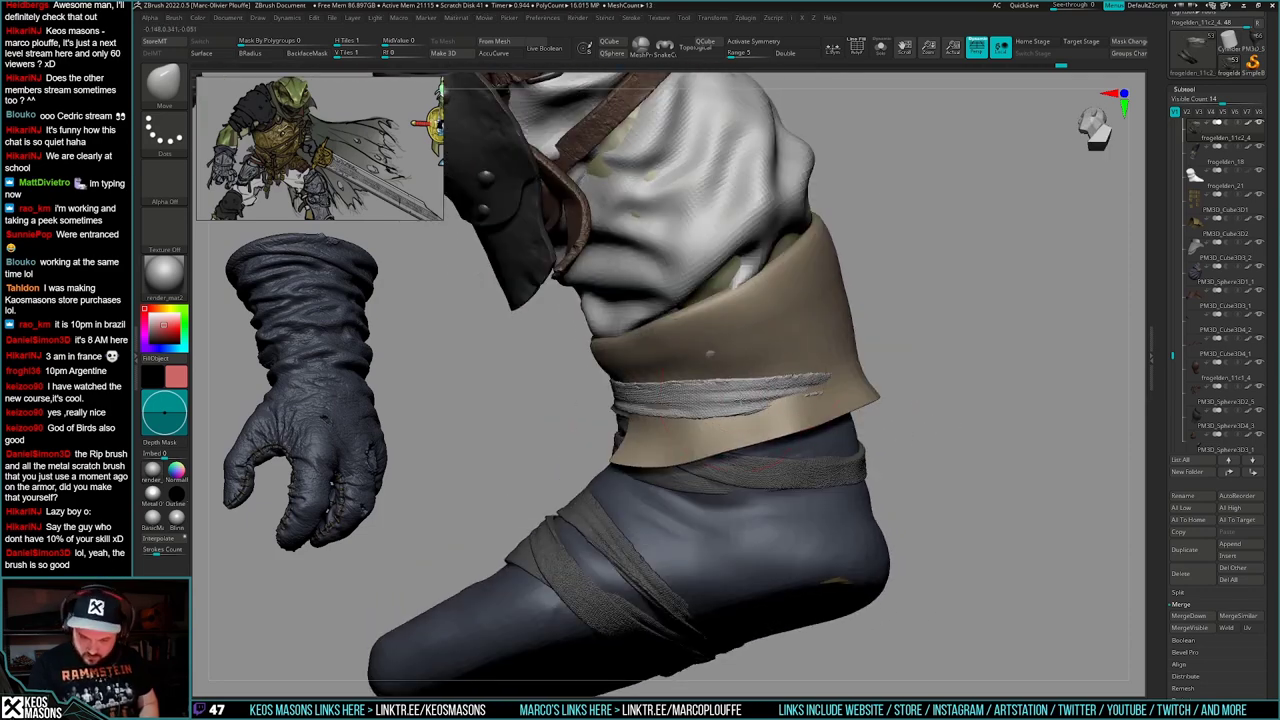
- Clear the mask, isolate the band across the front of the ankle by masking the others, and adjust it
right_click_drag(712, 372, 846, 440)
left_click_drag(965, 405, 990, 432, "ctrl")
key("w")
left_click(800, 461, "ctrl")
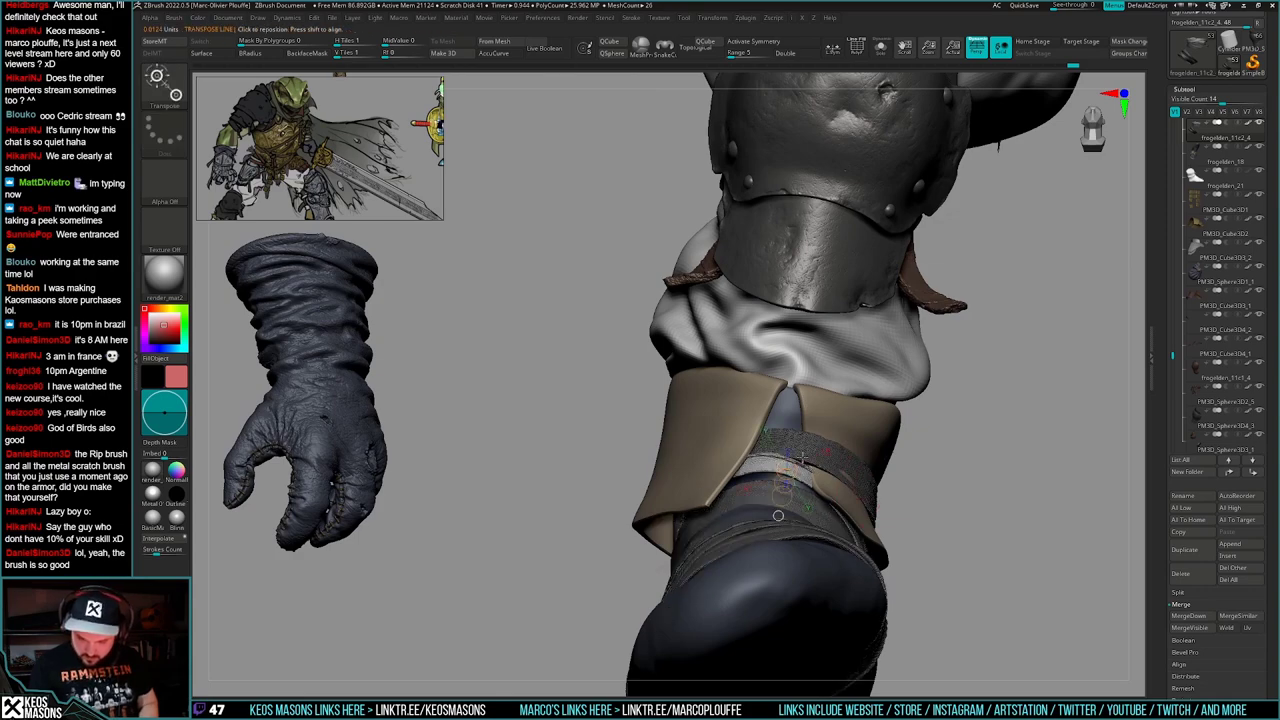
key("q")
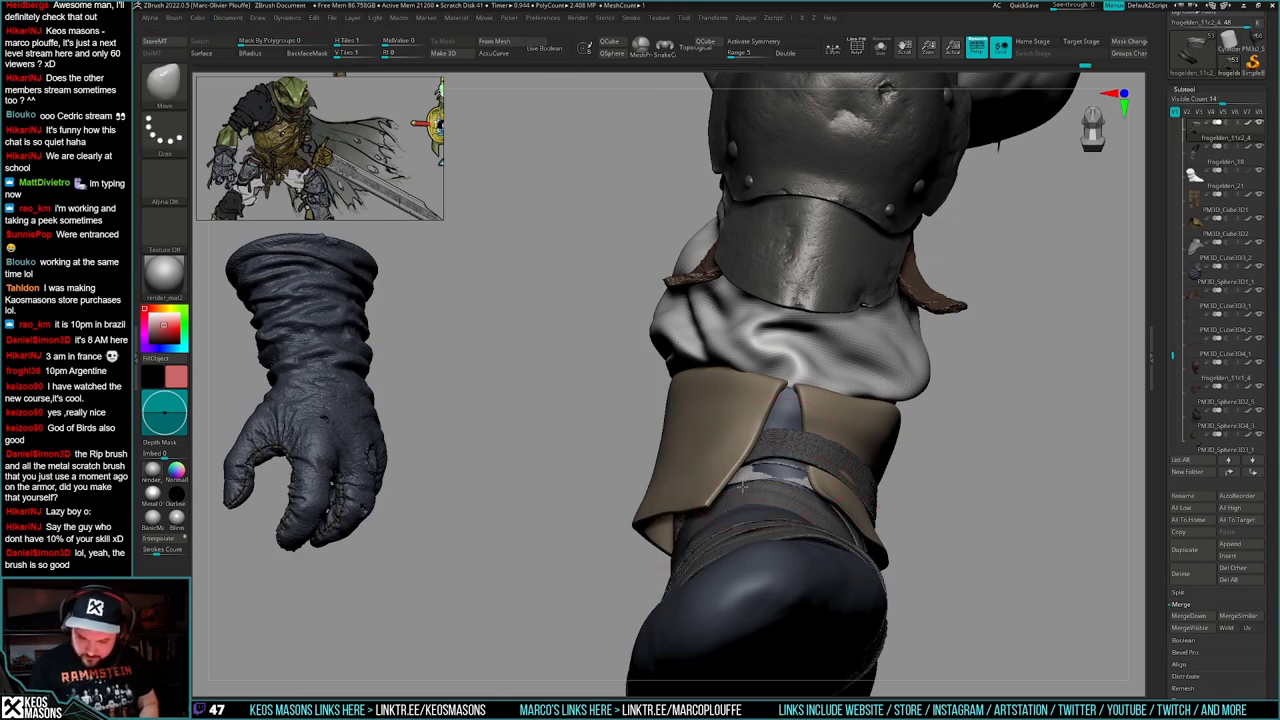
right_click_drag(747, 484, 768, 460)
- Mask everything except the shin band and fit it around the opening of the shin guard
key("w")
left_click(815, 477, "ctrl")
key("q")
right_click(770, 465)
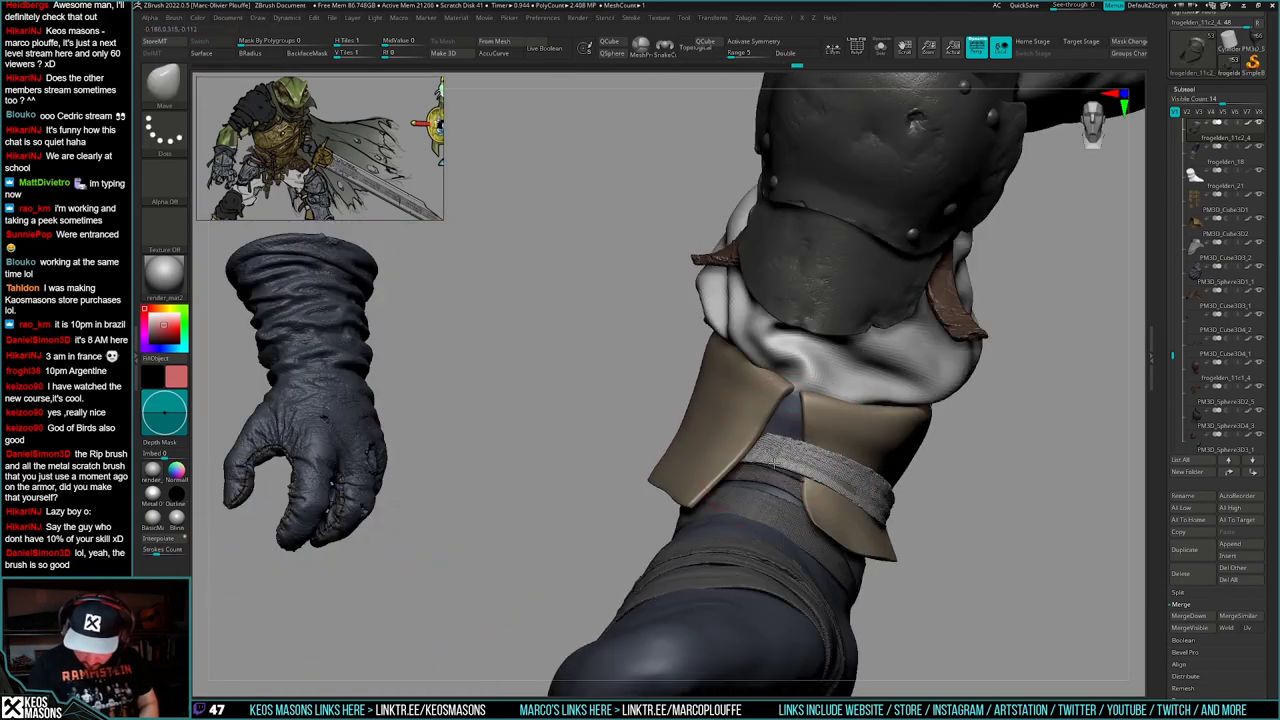
mouse_move(754, 392)
right_mouse_down("ctrl")
mouse_move(930, 585)
mouse_move(935, 560)
mouse_move(875, 539)
mouse_move(772, 462)
right_mouse_up("ctrl")
- Mask everything except the lower ankle band and wrap it closely around the ankle and heel with the Move brush
key("w")
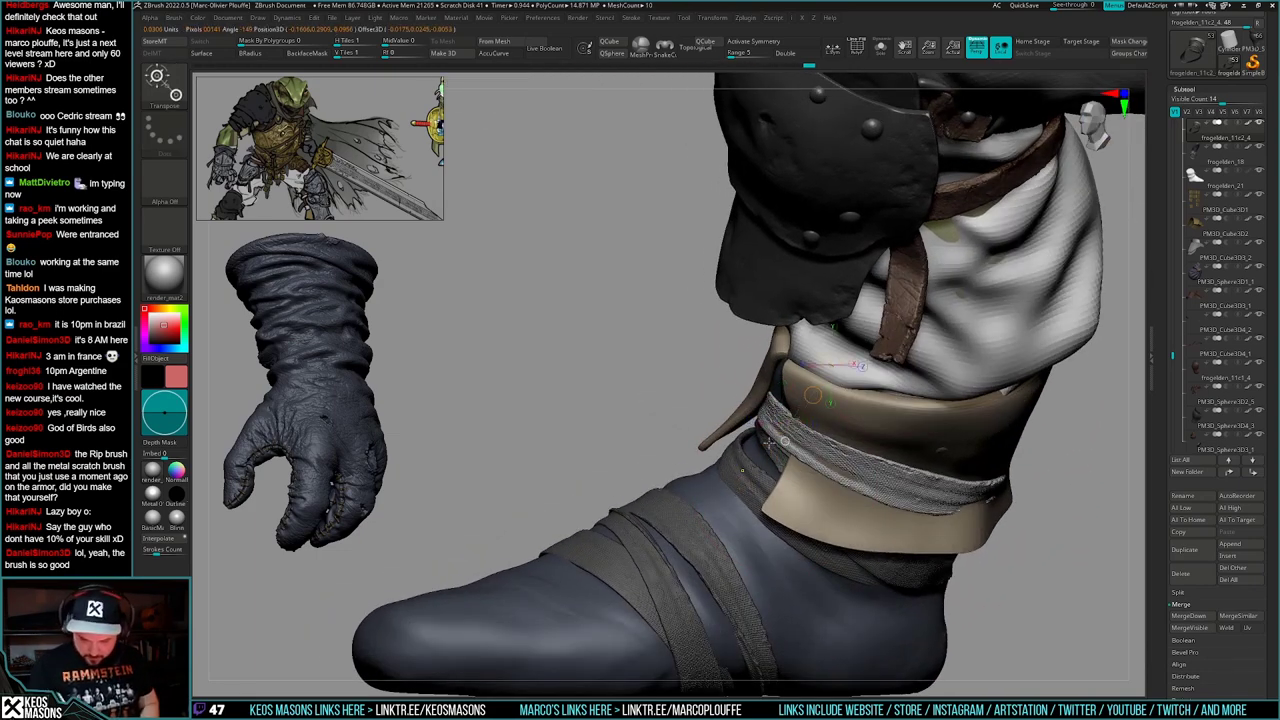
left_click(752, 463, "ctrl")
key("q")
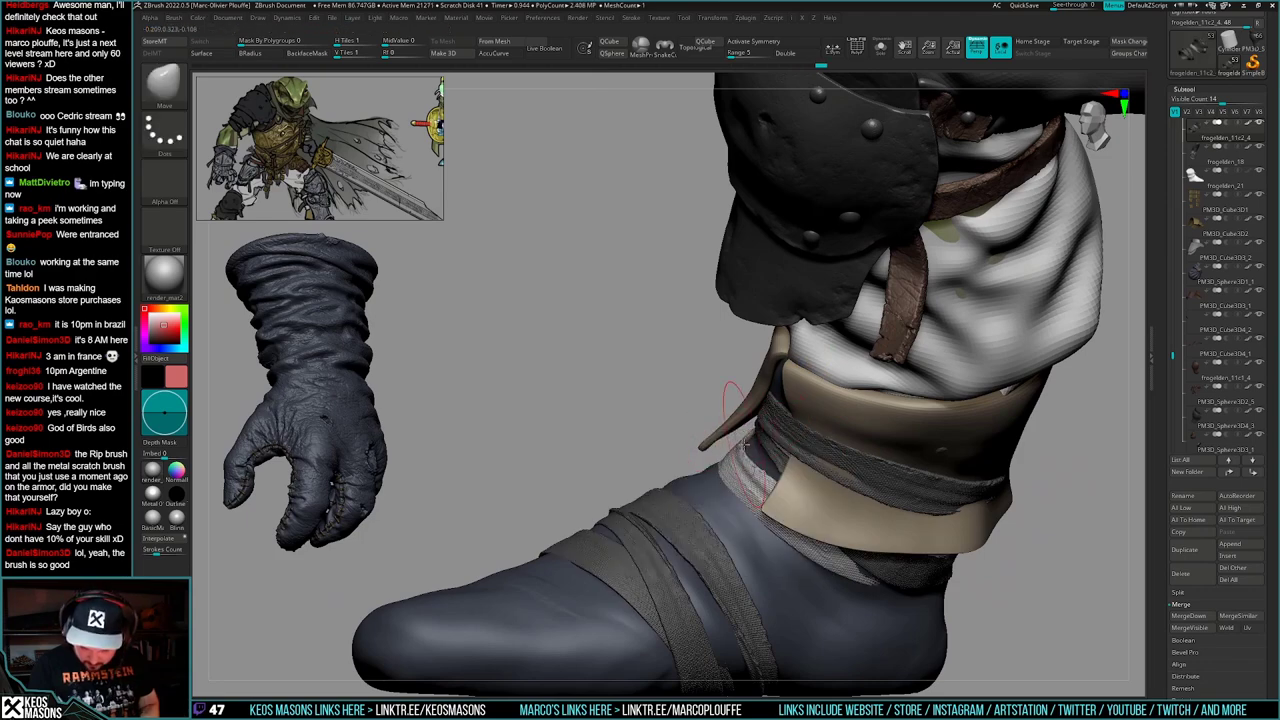
right_click_drag(750, 468, 940, 515)
key("space")
left_click_drag(804, 482, 810, 481)
mouse_move(800, 470)
right_mouse_down()
mouse_move(665, 397)
mouse_move(645, 460)
mouse_move(628, 448)
mouse_move(780, 455)
mouse_move(783, 489)
mouse_move(749, 462)
right_mouse_up()
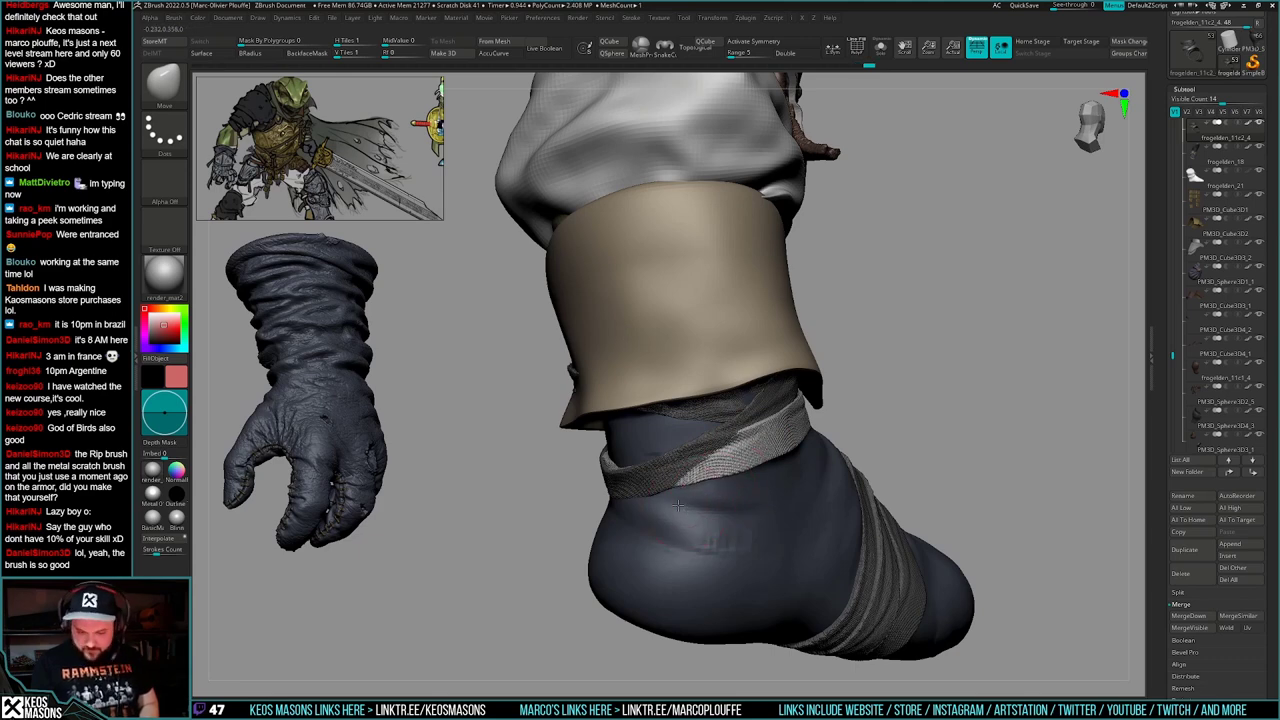
mouse_move(734, 495)
right_mouse_down("ctrl")
mouse_move(749, 437)
mouse_move(785, 440)
mouse_move(735, 483)
mouse_move(708, 485)
mouse_move(679, 531)
mouse_move(745, 572)
mouse_move(800, 514)
mouse_move(797, 603)
mouse_move(826, 540)
mouse_move(810, 531)
mouse_move(772, 564)
right_mouse_up("ctrl")
mouse_move(772, 564)
right_mouse_down()
mouse_move(786, 571)
mouse_move(768, 573)
mouse_move(877, 489)
mouse_move(880, 505)
mouse_move(780, 528)
right_mouse_up()
- Fray the edges of the foot wraps with the rip brush
key("space")
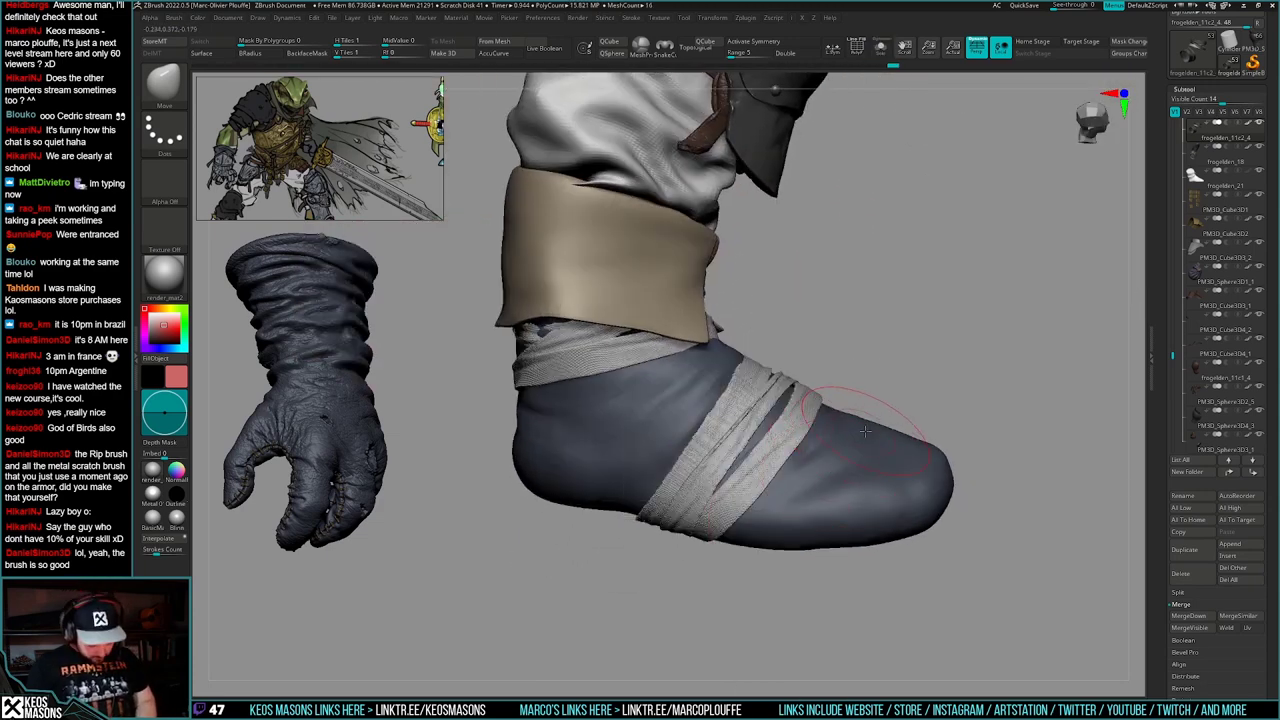
key("b")
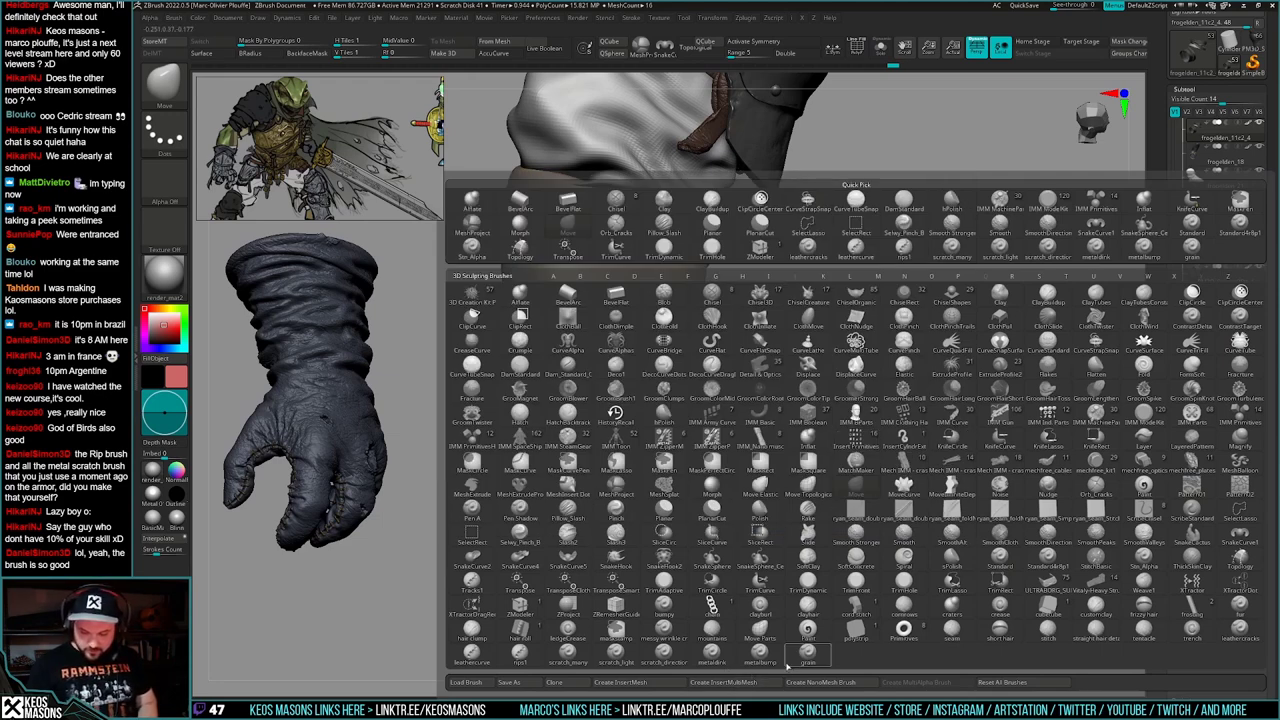
left_click(522, 654)
right_click_drag(777, 499, 801, 450)
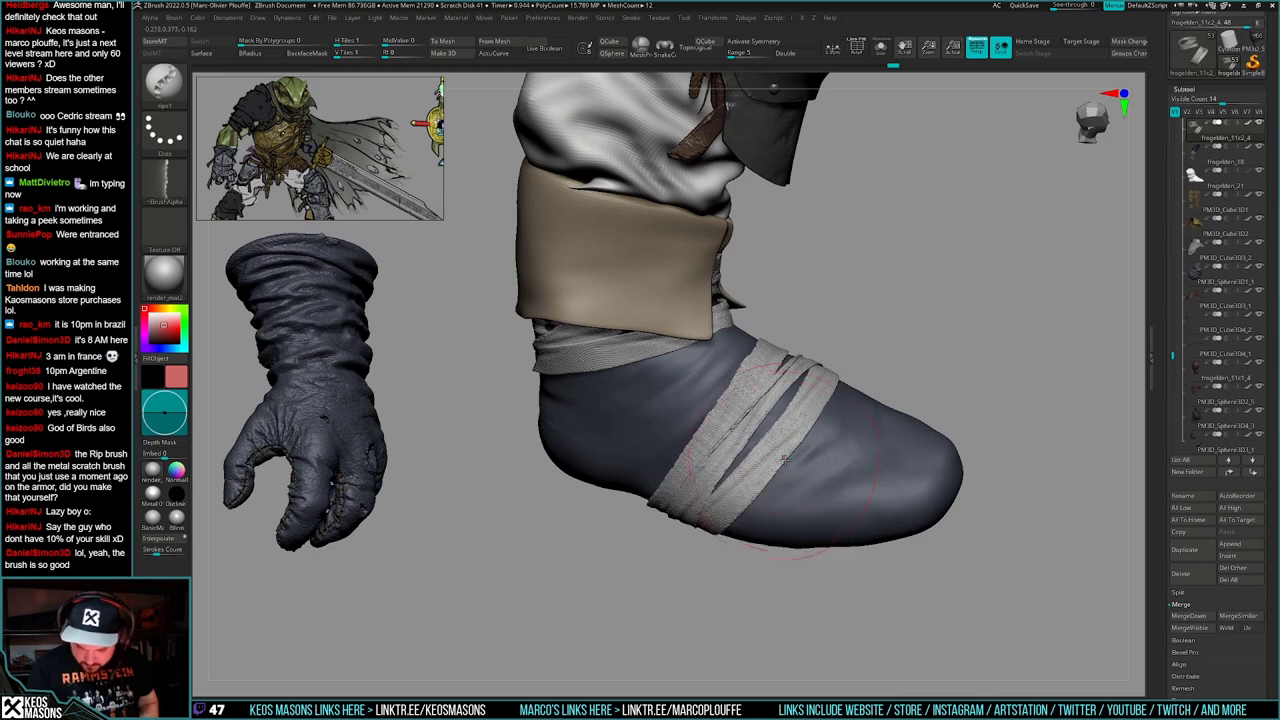
right_click_drag(823, 429, 840, 380)
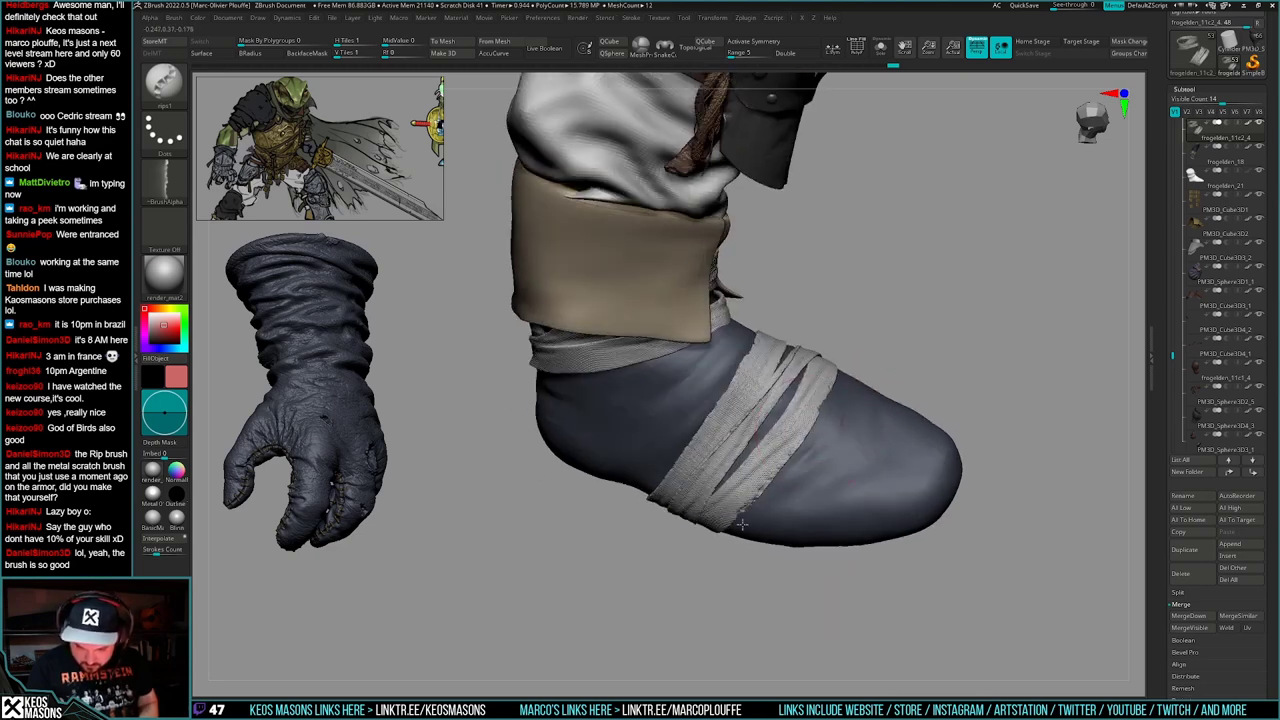
right_click_drag(742, 524, 762, 410)
mouse_move(738, 363)
right_mouse_down()
mouse_move(724, 388)
mouse_move(760, 493)
right_mouse_up()
mouse_move(791, 422)
right_mouse_down()
mouse_move(752, 500)
mouse_move(794, 489)
right_mouse_up()
- Add torn edges to the ankle wraps around the heel with the same rip brush
mouse_move(870, 456)
right_mouse_down()
mouse_move(838, 436)
mouse_move(902, 394)
mouse_move(868, 438)
right_mouse_up()
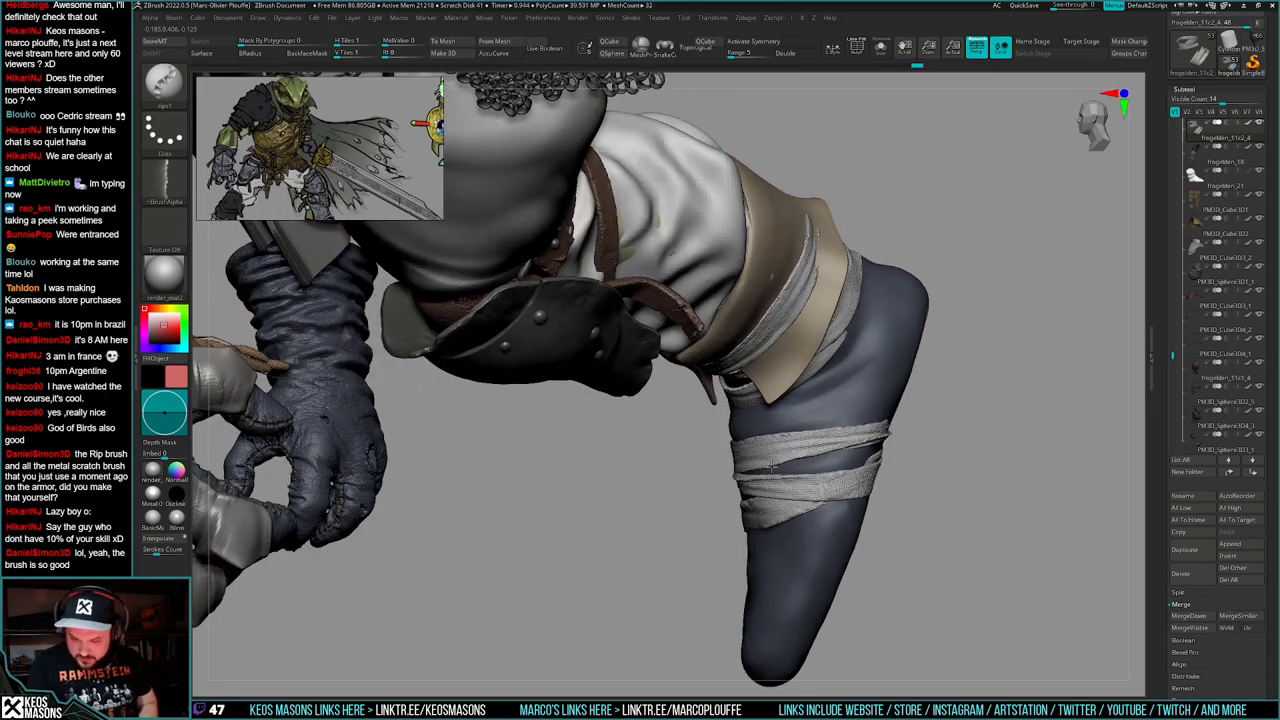
right_click_drag(856, 356, 834, 418)
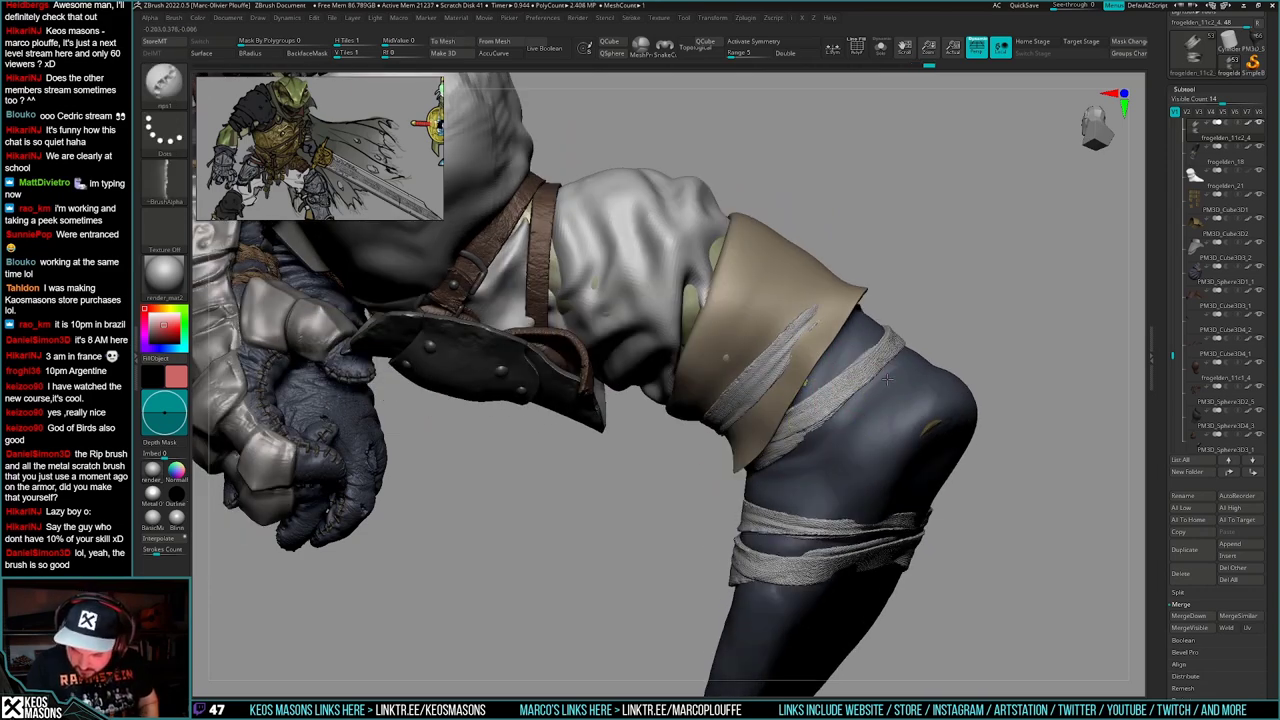
right_click_drag(887, 378, 906, 437)
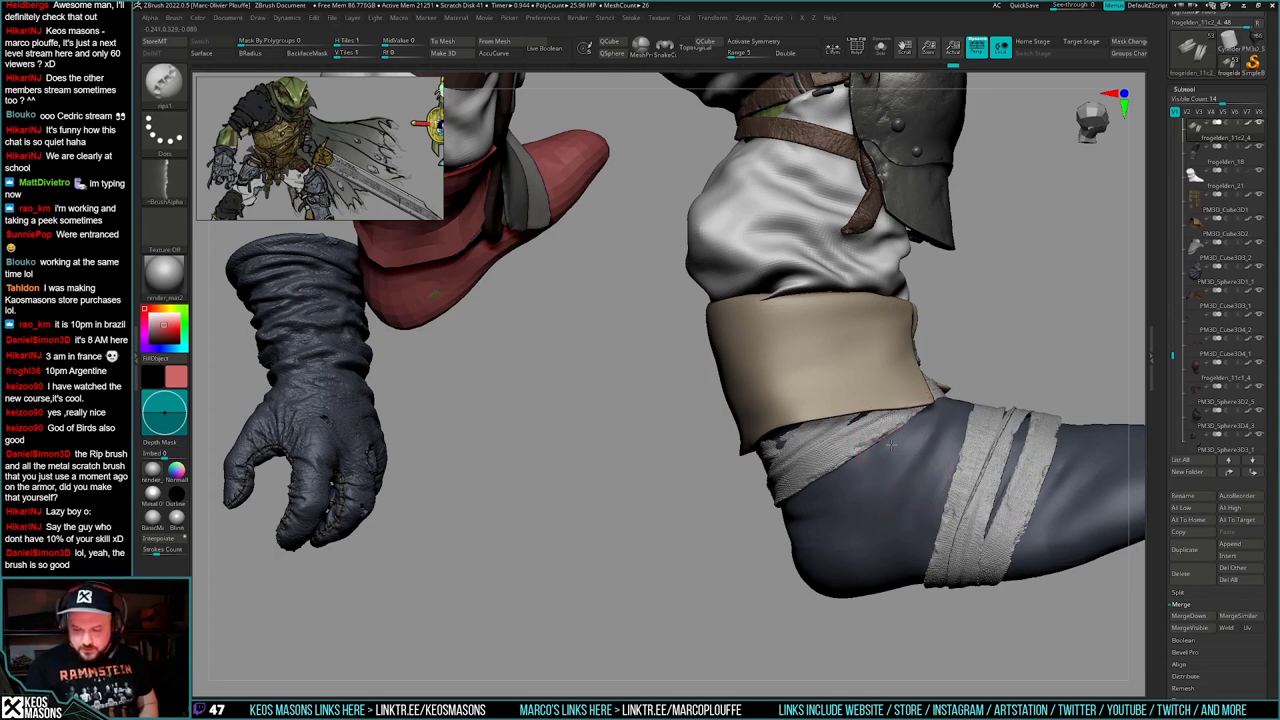
right_click_drag(891, 445, 806, 470)
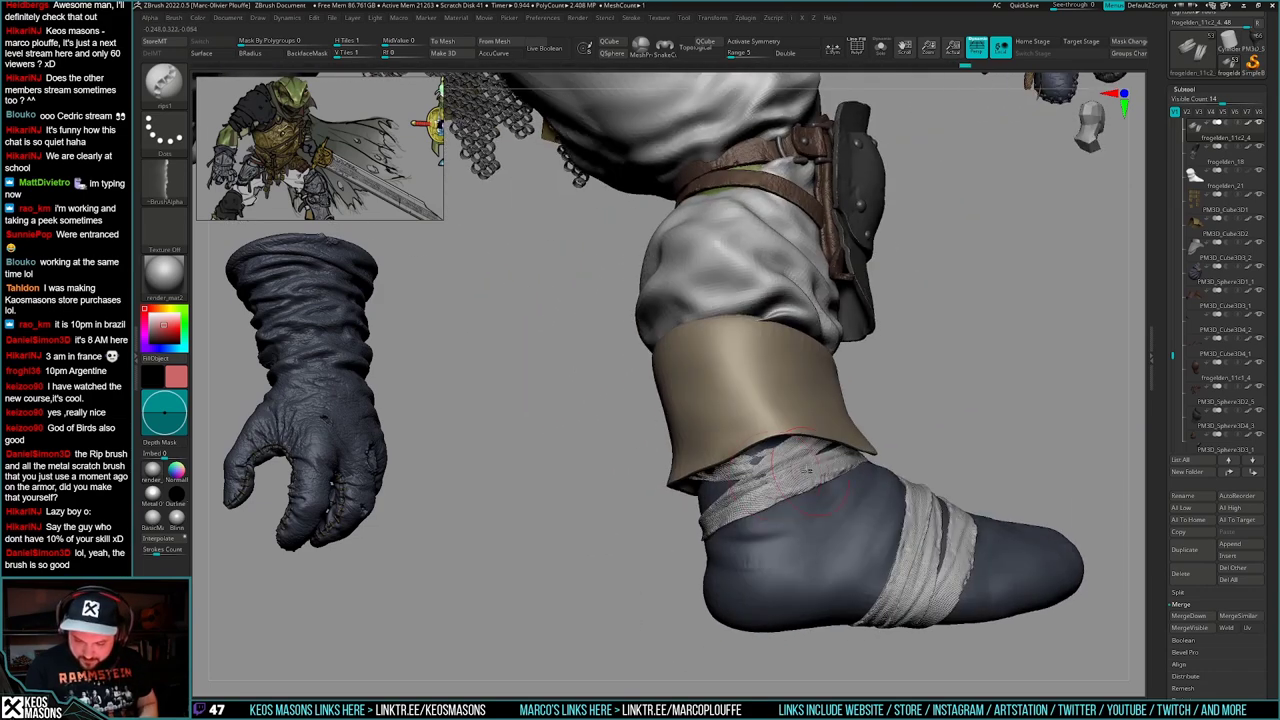
- Fray the lower edge of the ankle wrap beneath the shin guard's rear flap with the rip brush
right_click_drag(896, 447, 718, 491)
right_click_drag(806, 452, 841, 502)
mouse_move(766, 484)
right_mouse_down()
mouse_move(737, 480)
mouse_move(765, 492)
right_mouse_up()
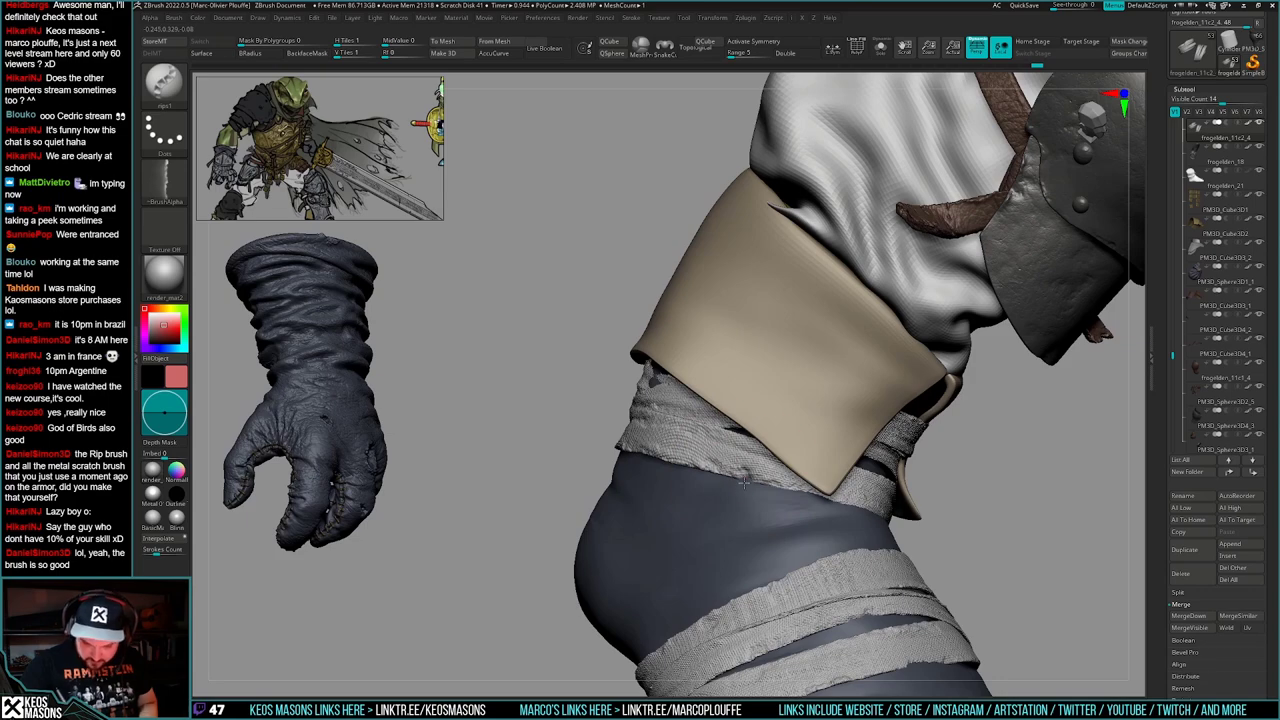
right_click(740, 486)
mouse_move(750, 478)
left_mouse_down("shift")
mouse_move(723, 490)
mouse_move(728, 478)
left_mouse_up("shift")
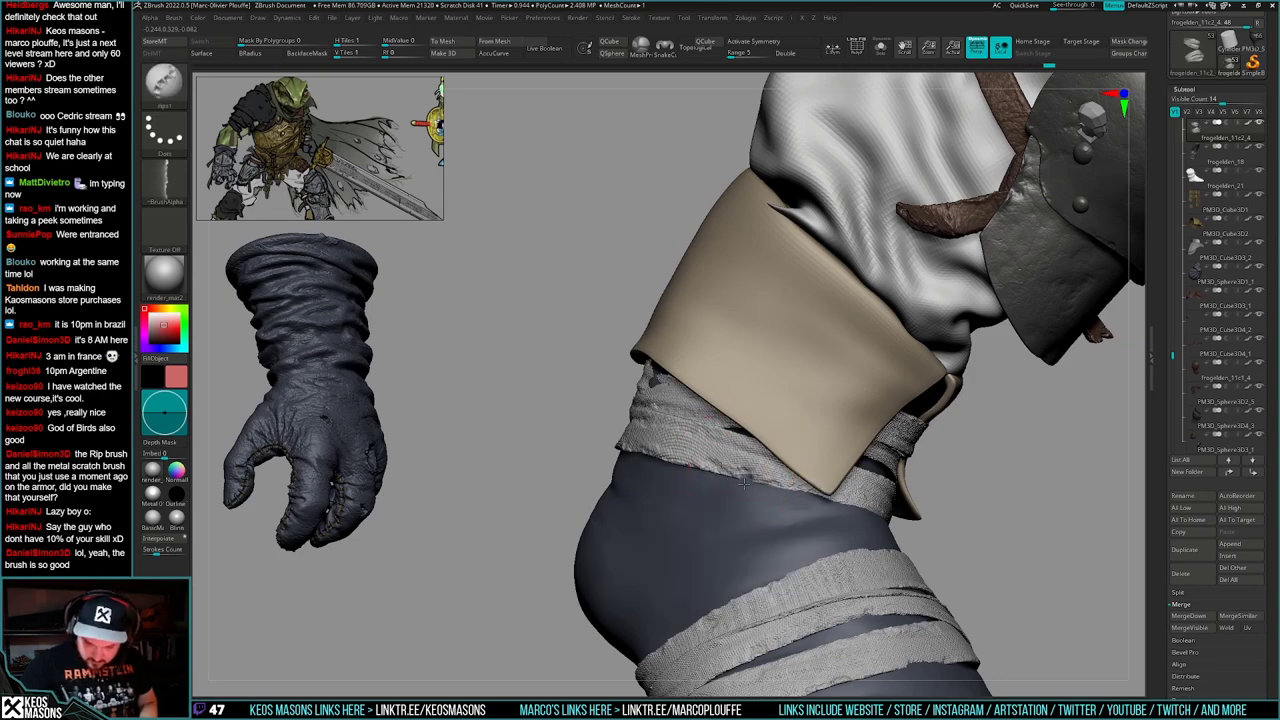
- Roughen the edges of the instep wraps and of the bands at the front of the ankle with the rip brush
right_click_drag(755, 478, 800, 420)
right_click_drag(838, 540, 830, 610)
right_click_drag(830, 610, 775, 640, "ctrl")
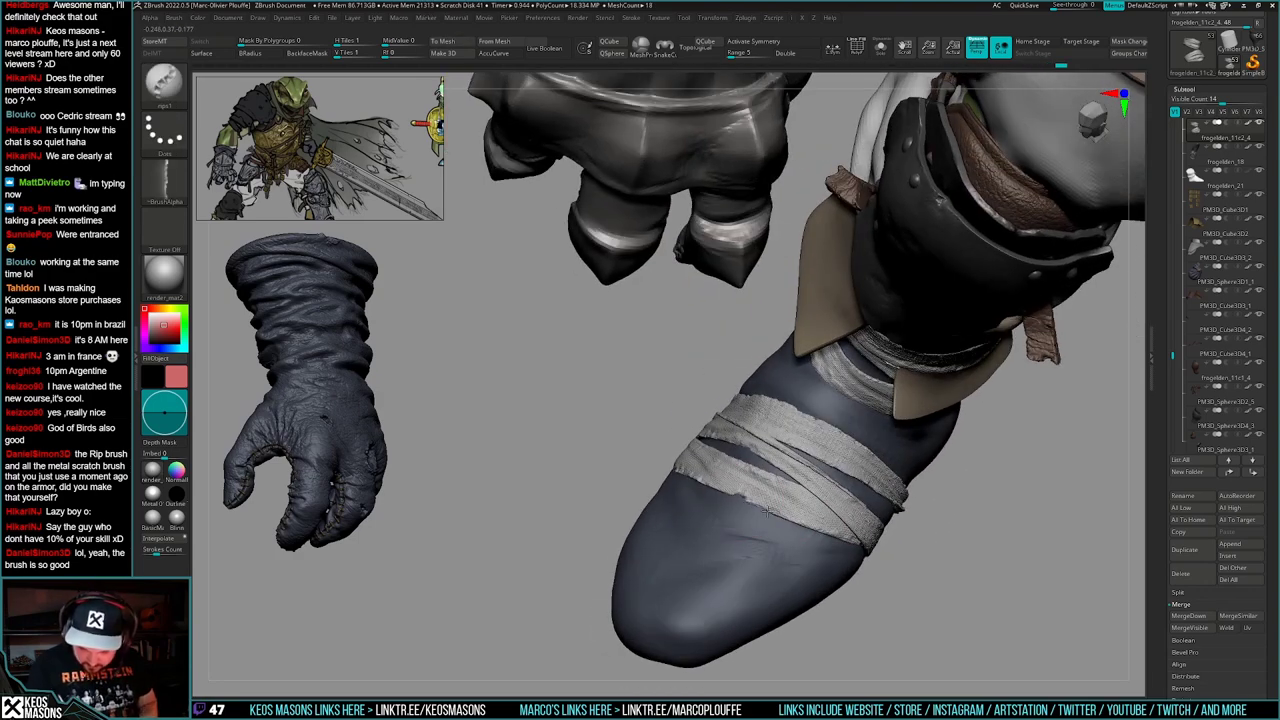
right_click_drag(807, 533, 893, 501)
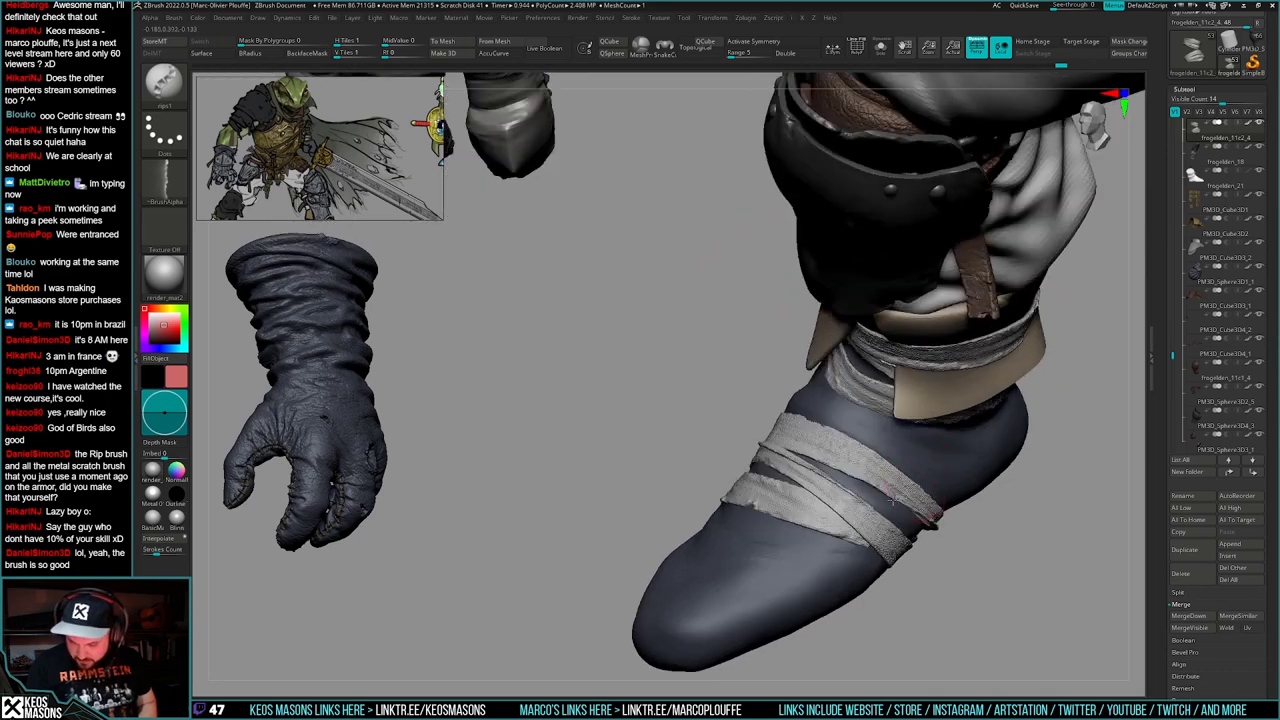
right_click_drag(822, 452, 908, 420)
key("space")
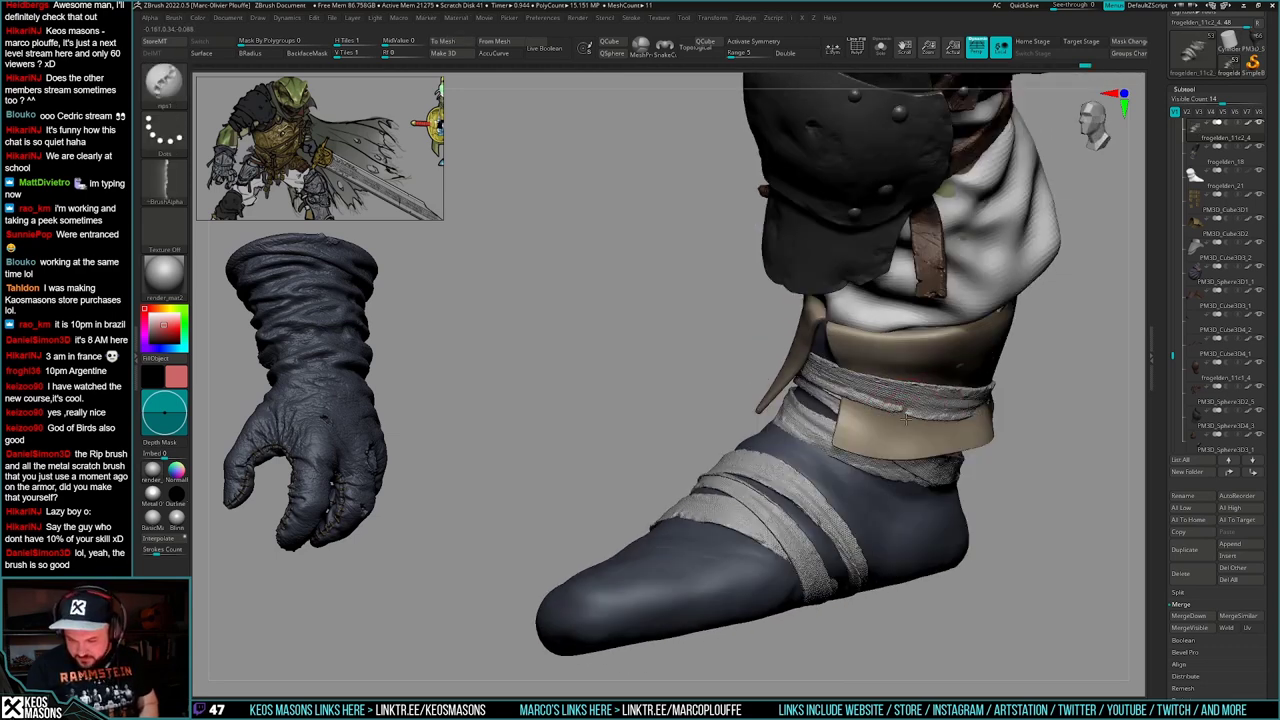
right_click_drag(891, 450, 841, 447, "ctrl")
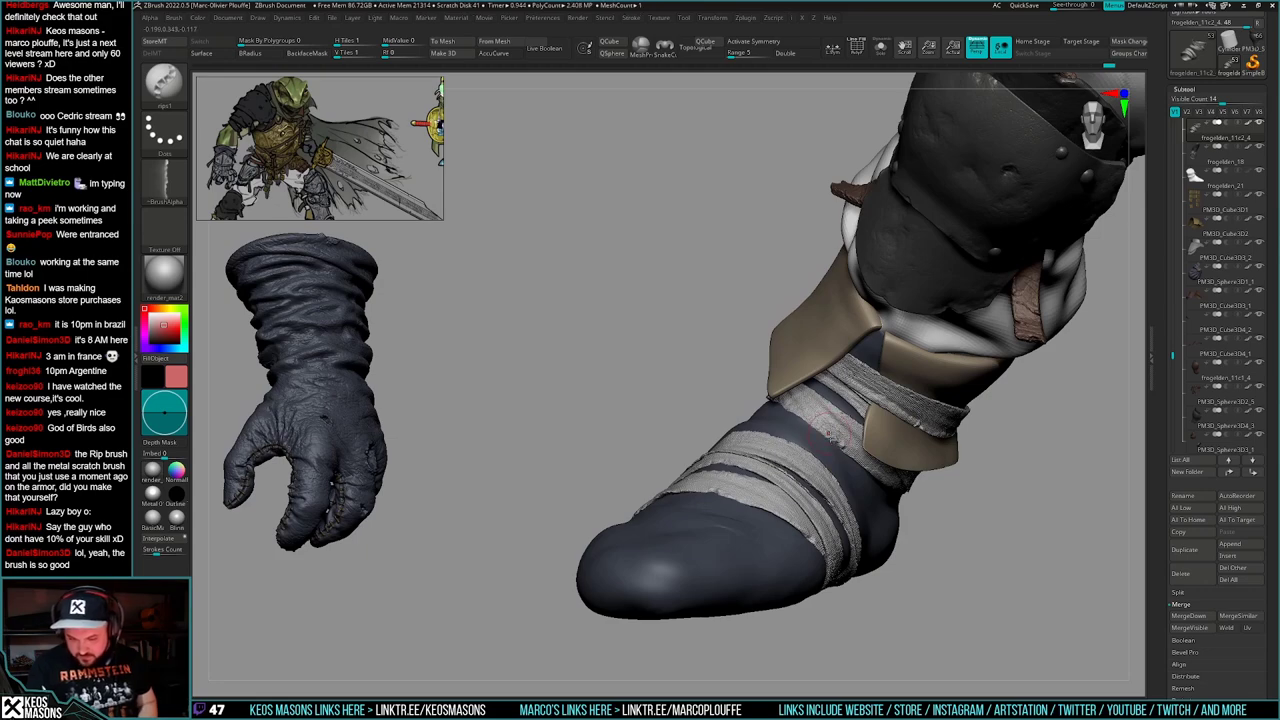
mouse_move(801, 423)
right_mouse_down("ctrl")
mouse_move(806, 492)
mouse_move(891, 503)
mouse_move(908, 545)
mouse_move(945, 483)
mouse_move(814, 537)
mouse_move(851, 586)
mouse_move(876, 545)
mouse_move(853, 572)
right_mouse_up("ctrl")
- Select the boot with its folded cuff and isolate it from the rest of the character
key("space")
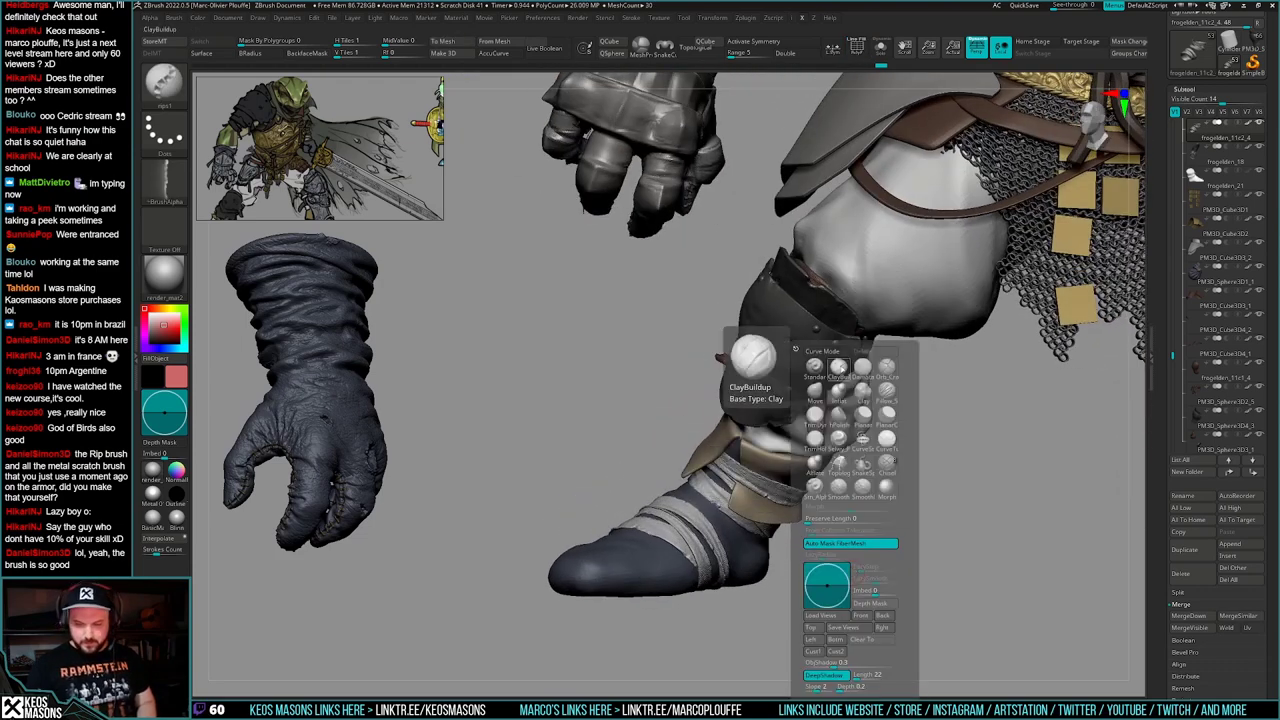
left_click(814, 367)
mouse_move(862, 467)
right_mouse_down("alt")
mouse_move(877, 450)
mouse_move(884, 474)
mouse_move(920, 474)
right_mouse_up("alt")
left_click(815, 450, "alt")
key("alt+s")
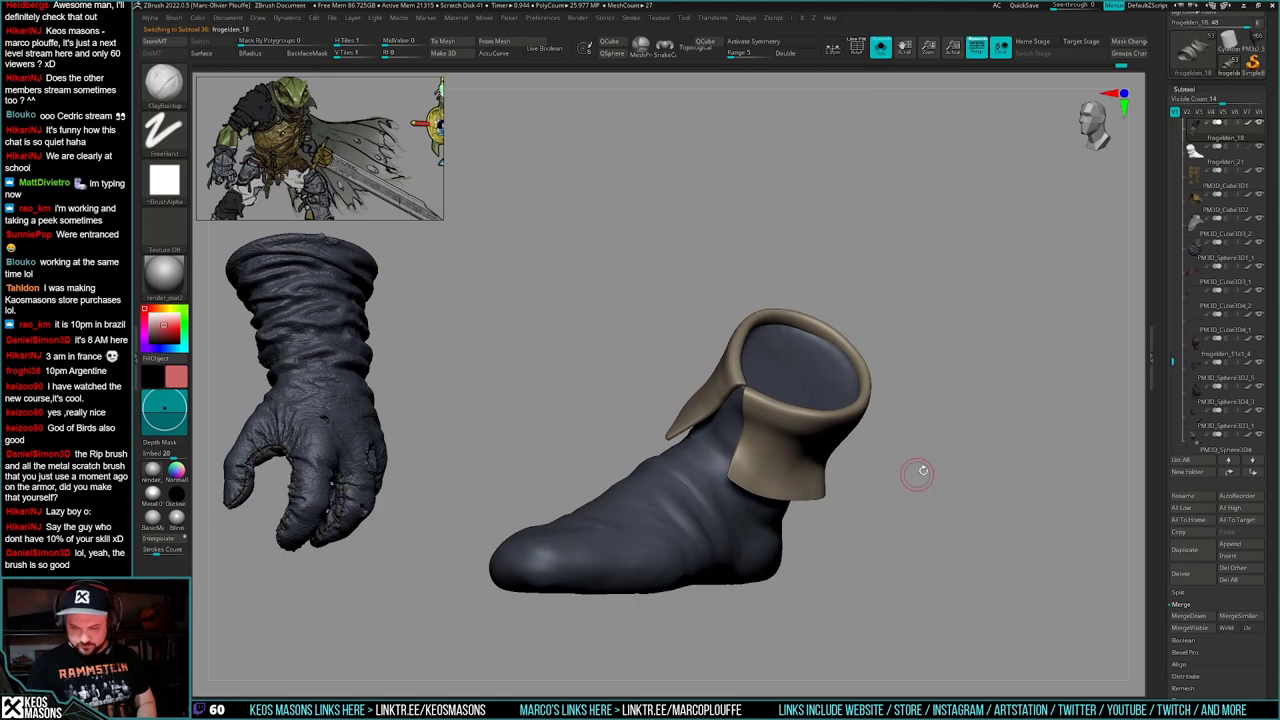
- Mask the body of the boot so that only its folded cuff can be sculpted
key("space")
left_click(897, 305)
key("shift+f")
key("shift+f")
right_click_drag(858, 509, 886, 483, "alt")
key("w")
left_click_drag(773, 492, 786, 478, "ctrl")
key("q")
mouse_move(962, 461)
right_mouse_down()
mouse_move(946, 454)
mouse_move(894, 480)
right_mouse_up()
- Pull cloth folds into the side of the boot's cuff with the ClothHook brush, undoing the unwanted stroke
key("b")
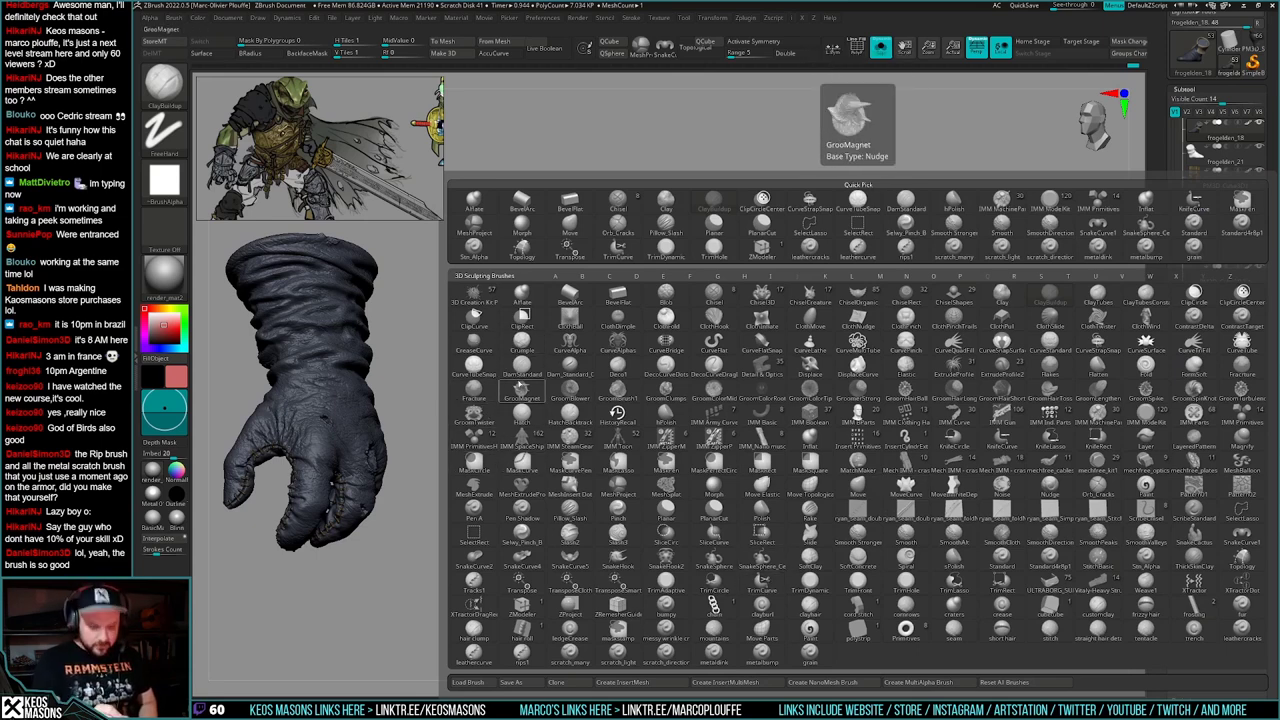
key("c")
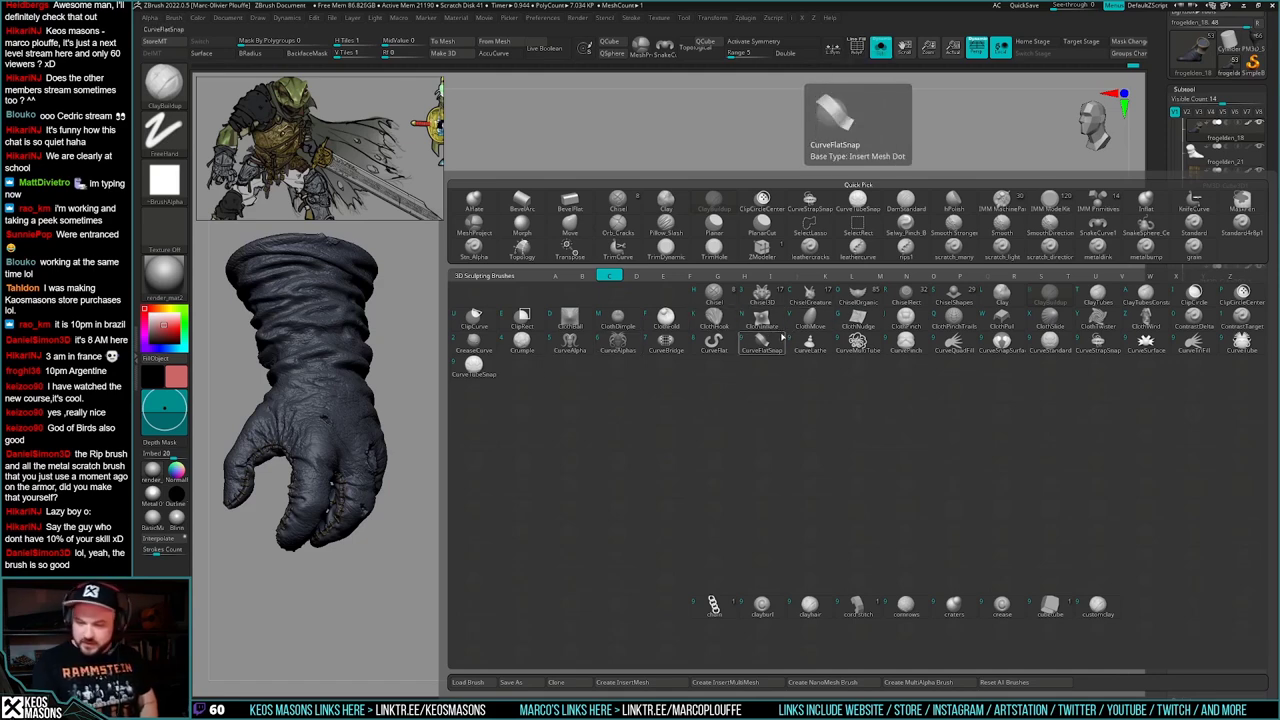
left_click(717, 327)
mouse_move(800, 502)
left_mouse_down()
mouse_move(823, 453)
mouse_move(795, 425)
left_mouse_up()
key("space")
left_click(856, 447)
key("space")
left_click(881, 459)
key("space")
left_click(814, 409)
right_click_drag(814, 409, 790, 447)
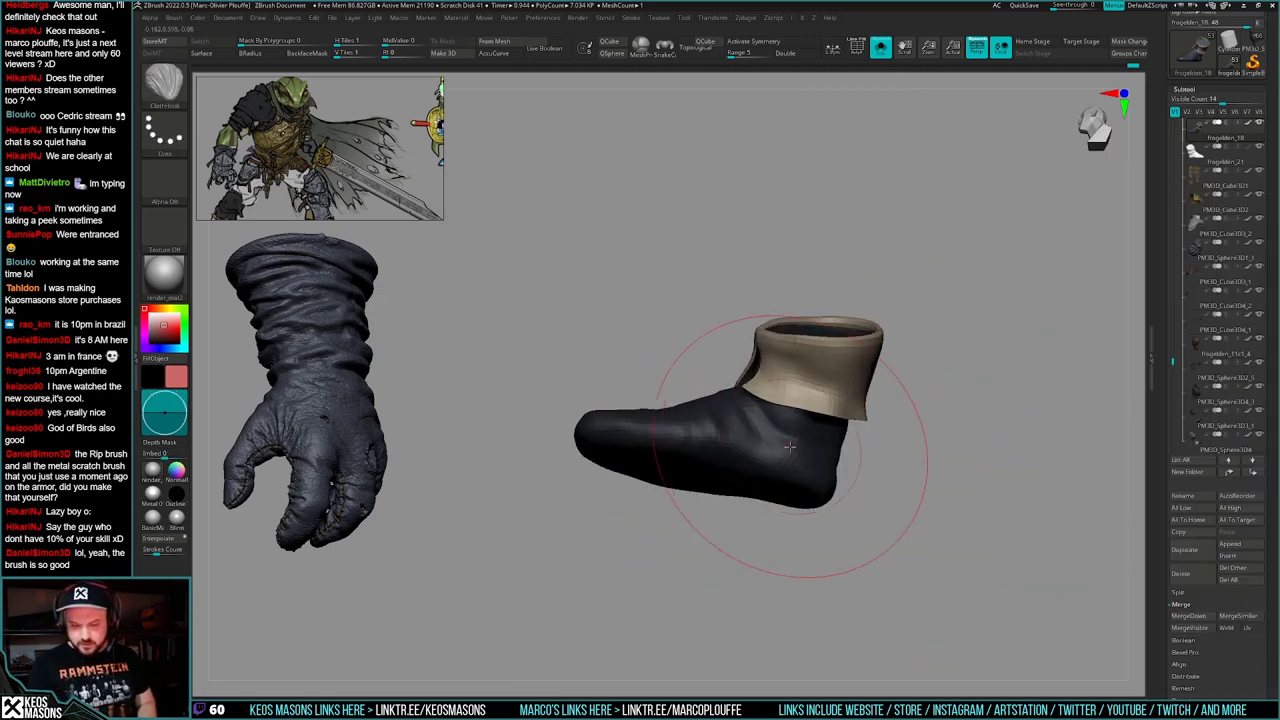
key("ctrl+z")
left_click_drag(788, 446, 782, 446)
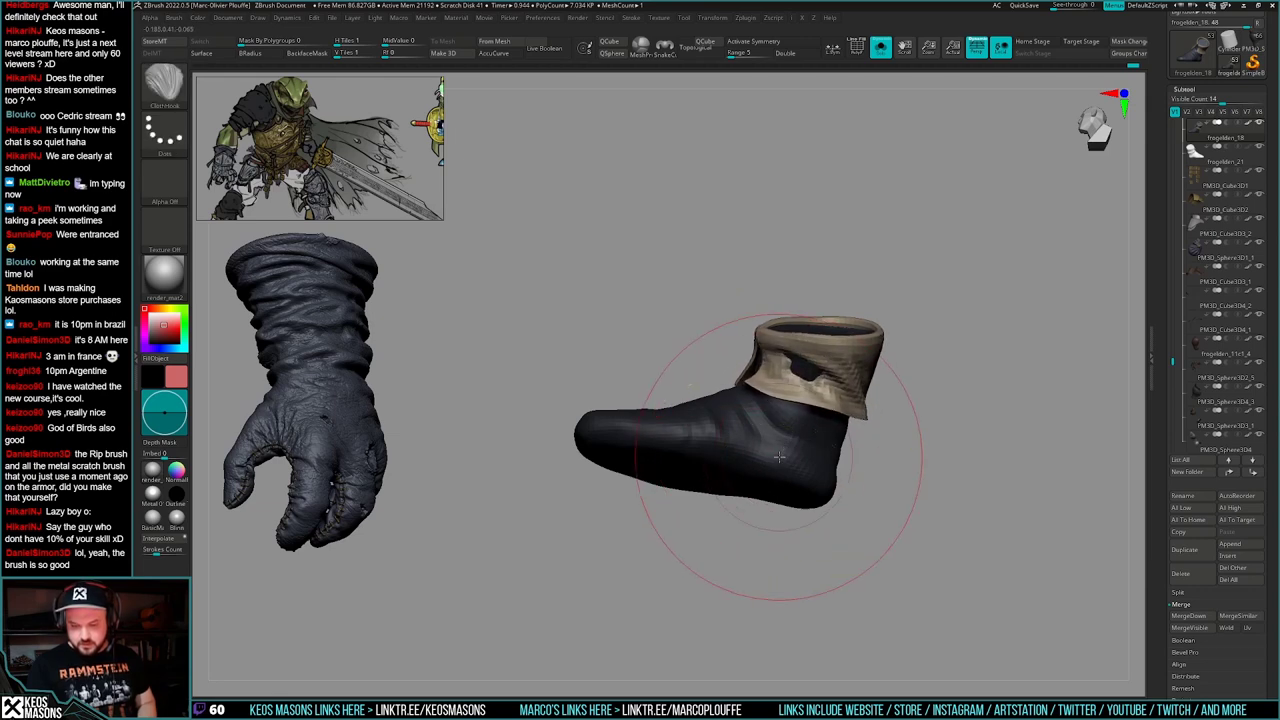
right_click_drag(779, 457, 834, 484)
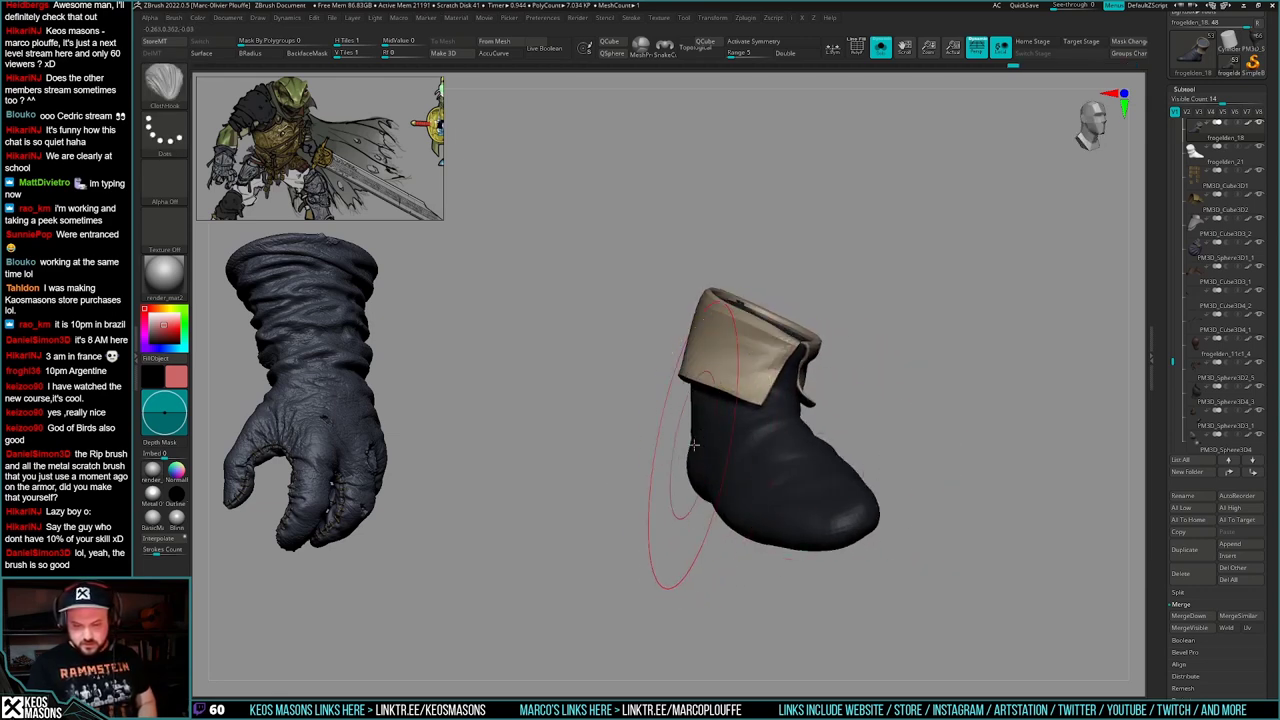
- Crumple the front flap of the cuff with the ClothHook brush and show the rest of the character again
mouse_move(694, 445)
right_mouse_down()
mouse_move(714, 443)
mouse_move(706, 464)
mouse_move(600, 452)
right_mouse_up()
key("ctrl+z")
right_click_drag(815, 446, 864, 463, "alt")
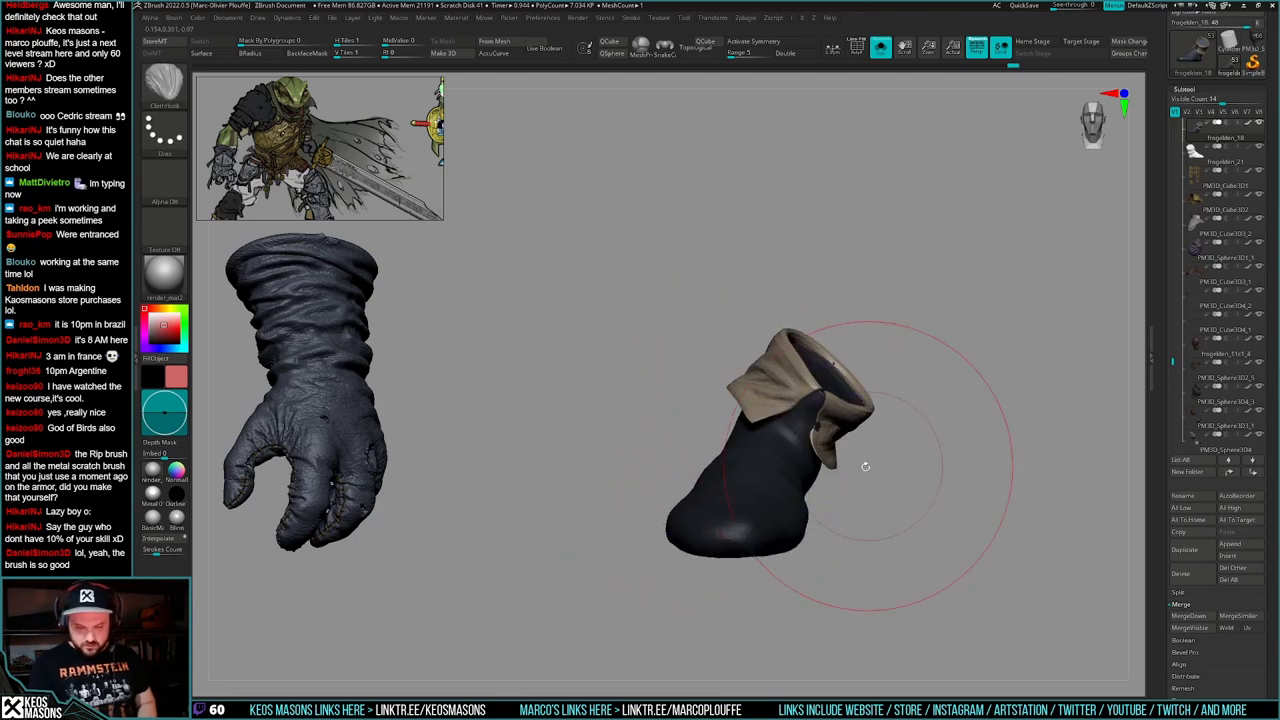
right_click(770, 424)
right_click_drag(765, 418, 771, 421)
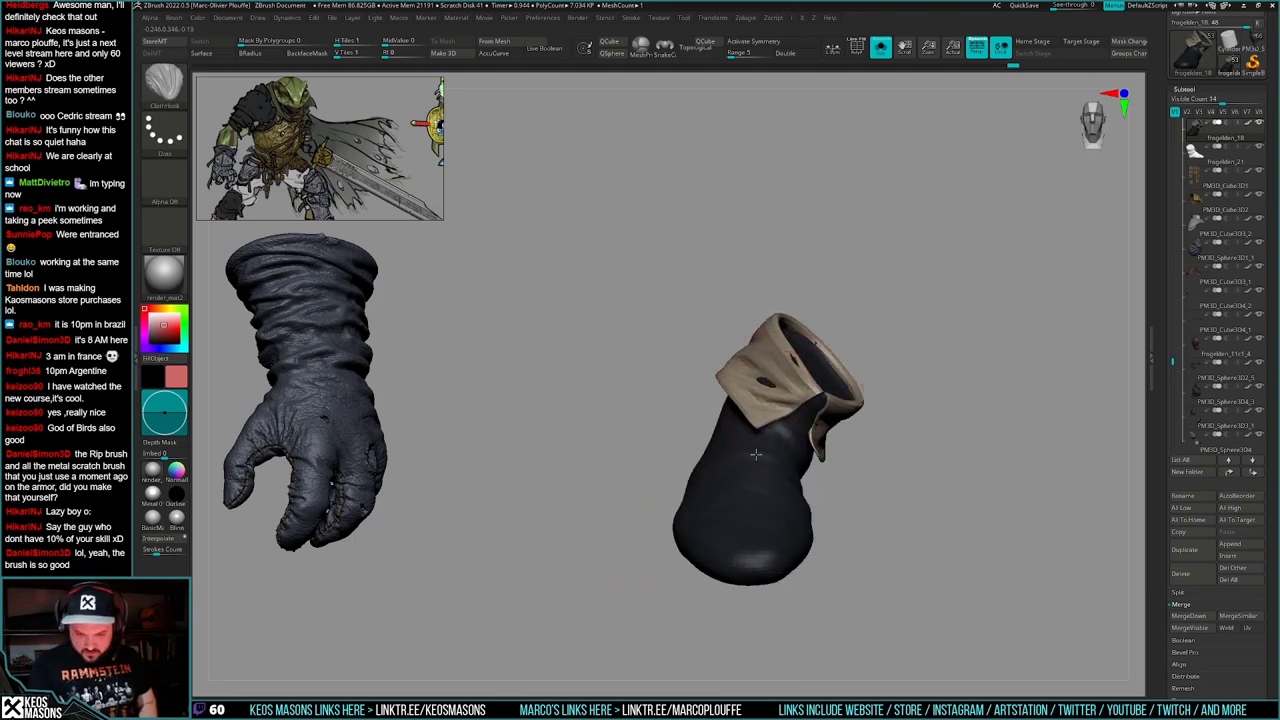
left_click_drag(762, 444, 769, 470)
key("shift+s")
mouse_move(917, 481)
right_mouse_down()
mouse_move(957, 500)
mouse_move(1040, 490)
mouse_move(980, 470)
mouse_move(1050, 450)
right_mouse_up()
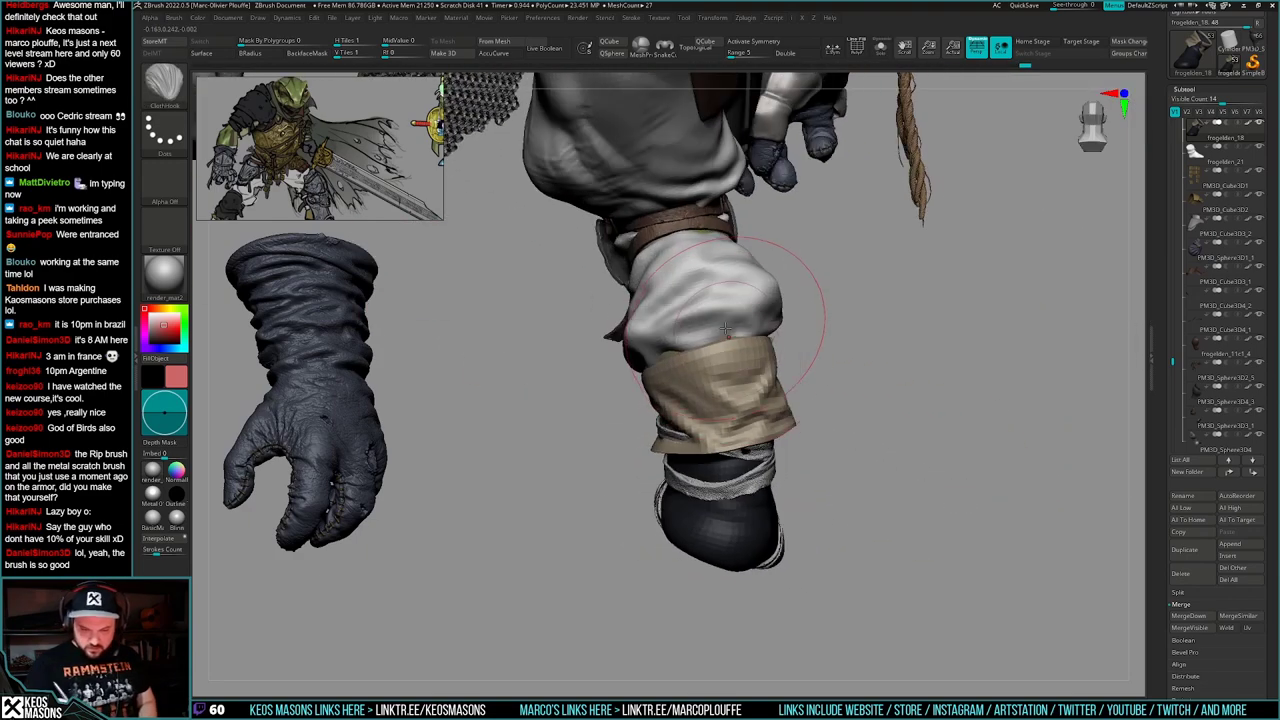
- Clear the boot's mask and pull more folds around the side of the cuff over the shin band
key("ctrl+z")
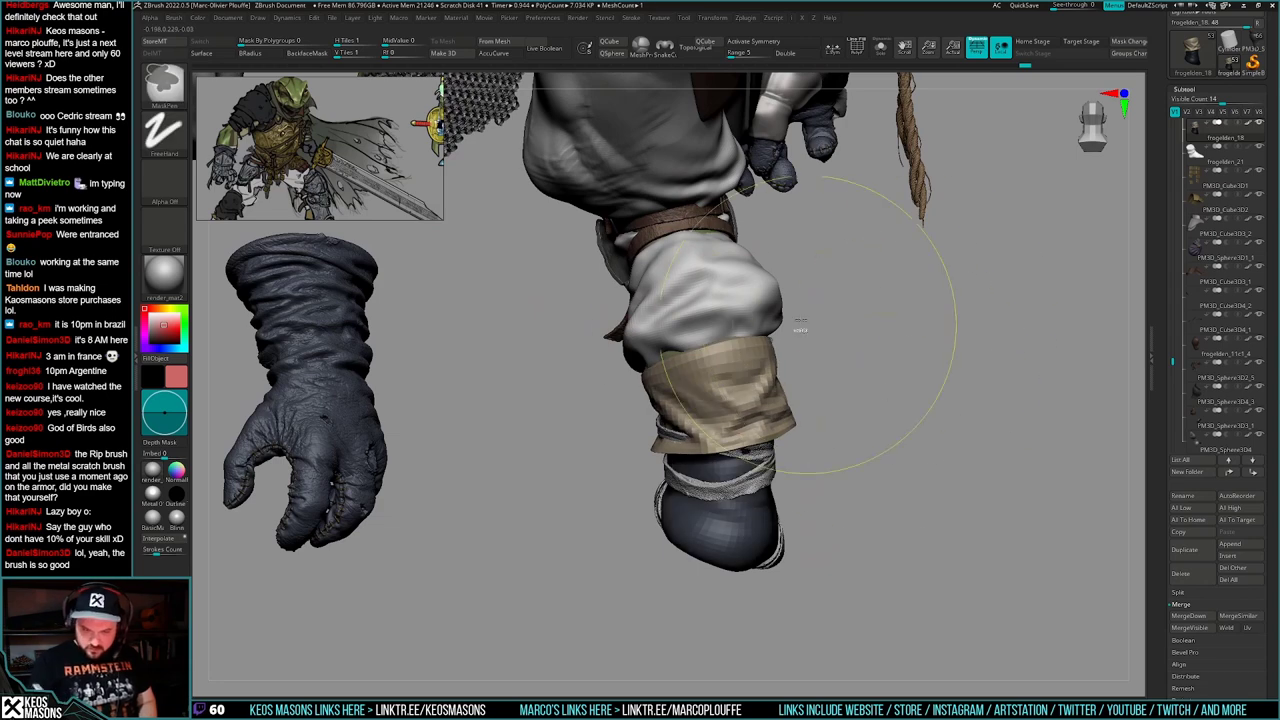
key("ctrl+z")
right_click_drag(717, 290, 806, 306)
right_click_drag(590, 306, 680, 323)
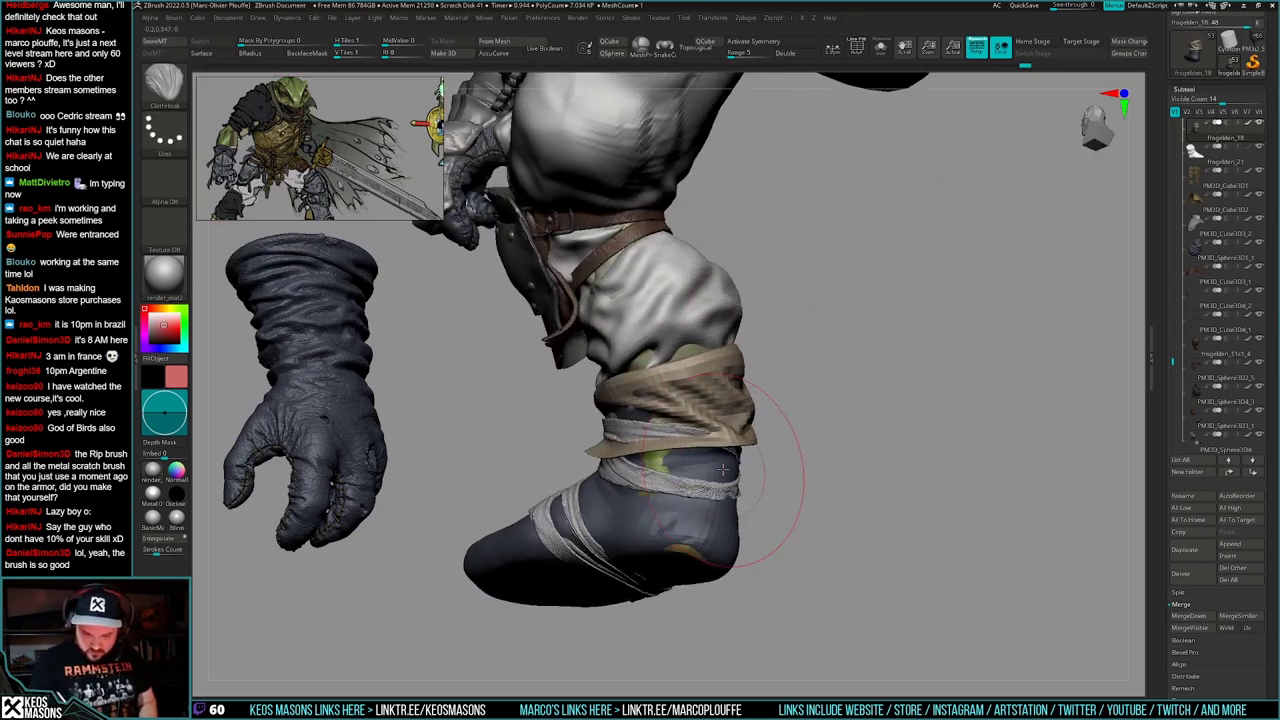
mouse_move(722, 469)
right_mouse_down()
mouse_move(778, 478)
mouse_move(814, 508)
mouse_move(809, 488)
mouse_move(860, 497)
mouse_move(825, 500)
mouse_move(886, 511)
mouse_move(871, 521)
right_mouse_up()
- Isolate the boot, mask its body with the cuff left free, choose the Move brush and restore the full character
key("alt+s")
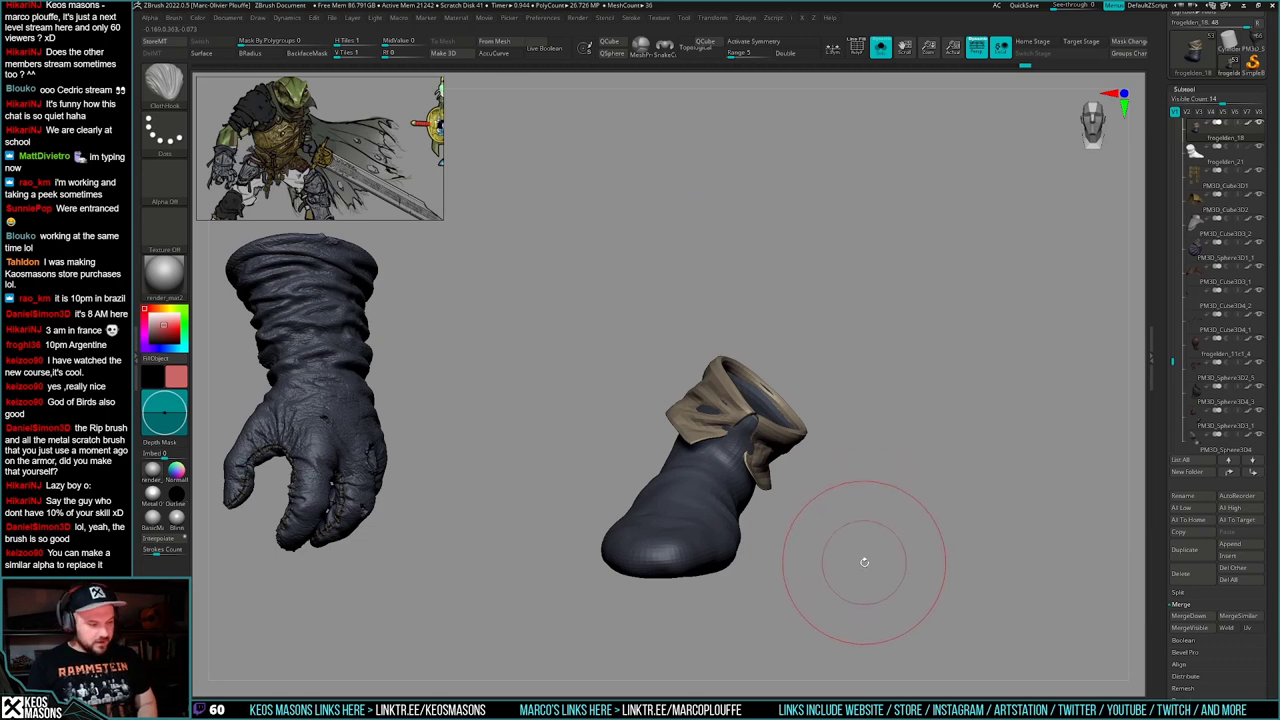
mouse_move(859, 580)
right_mouse_down("ctrl")
mouse_move(857, 560)
mouse_move(849, 606)
right_mouse_up("ctrl")
key("w")
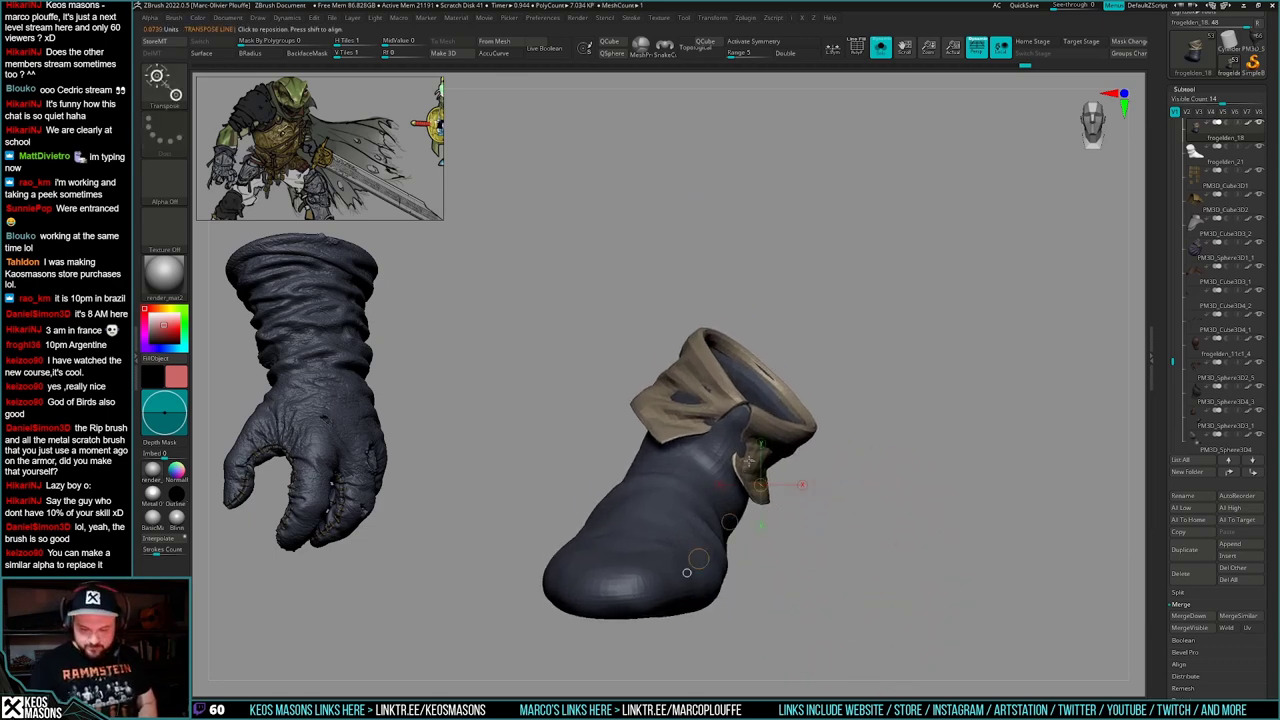
left_click_drag(705, 500, 668, 532, "ctrl")
key("q")
key("space")
left_click(866, 418)
key("alt+s")
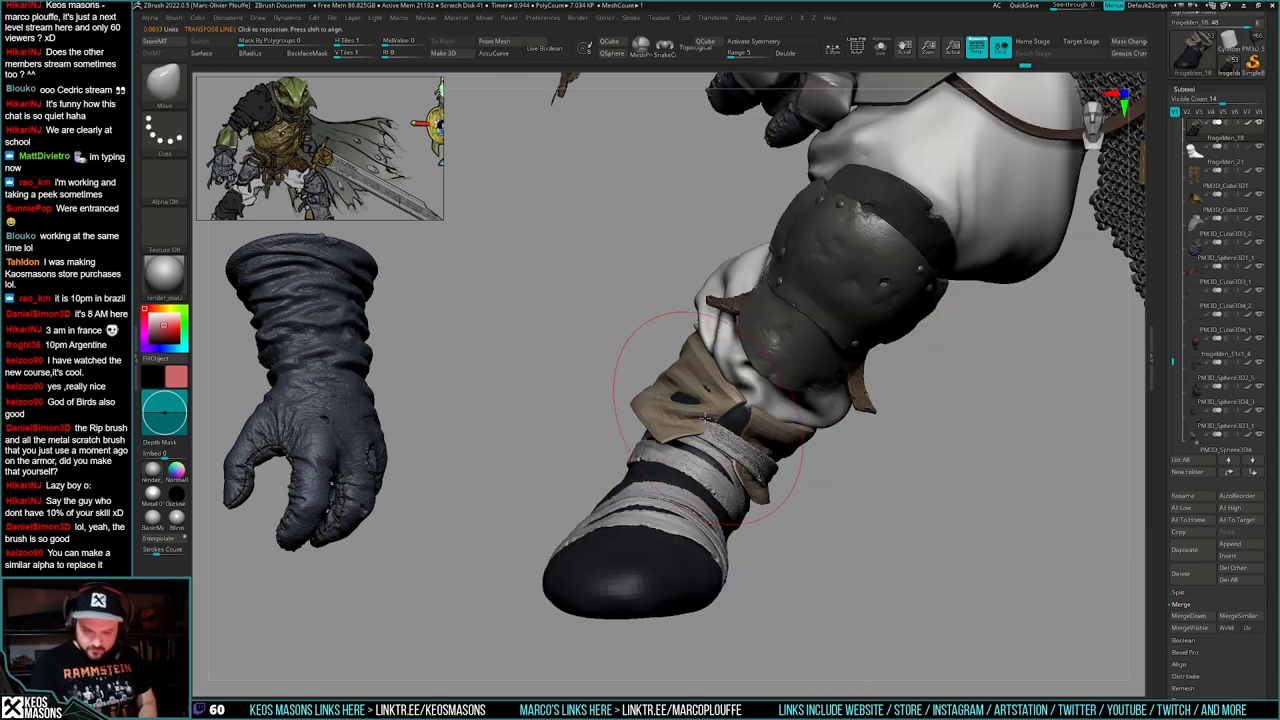
- Invert the mask to protect the cuff and reshape the boot's ankle and heel beneath the wraps with the Move brush
key("space")
mouse_move(830, 430)
right_mouse_down()
mouse_move(780, 462)
mouse_move(799, 458)
mouse_move(780, 478)
mouse_move(730, 470)
mouse_move(886, 503)
mouse_move(985, 471)
right_mouse_up()
left_click(986, 471, "ctrl")
right_click_drag(841, 461, 760, 540)
right_click(757, 545)
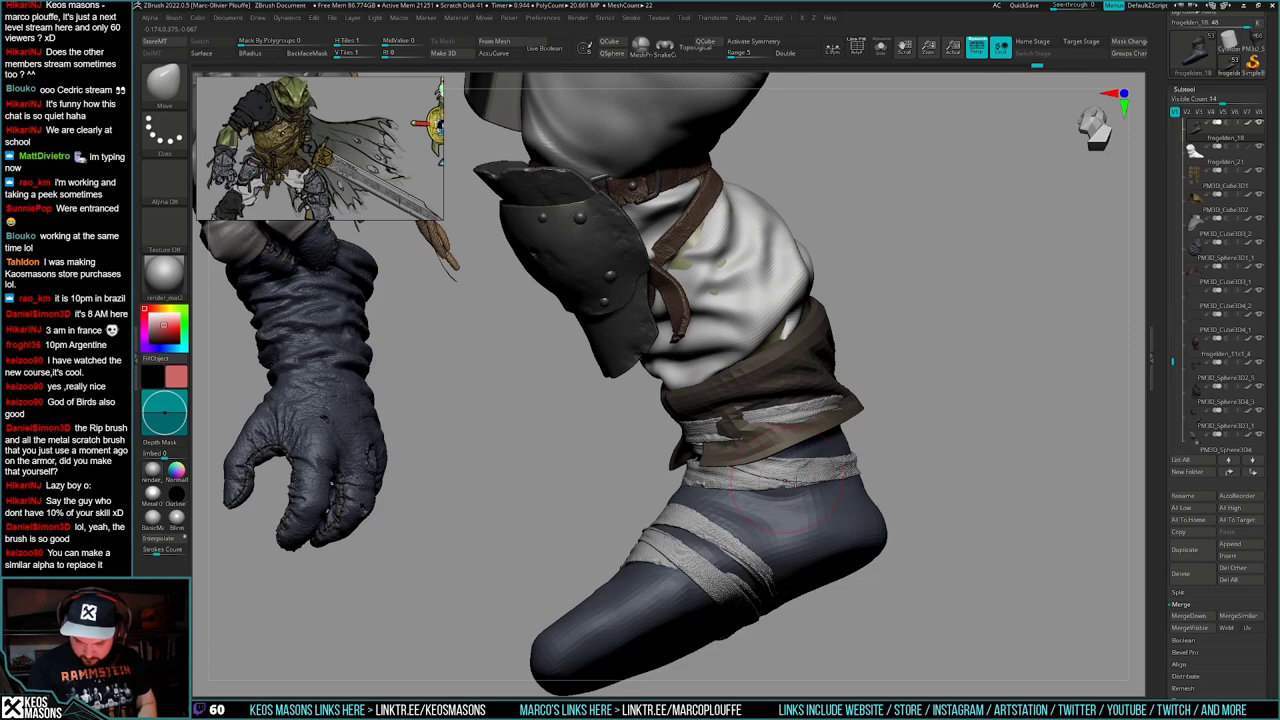
right_click_drag(787, 499, 770, 443)
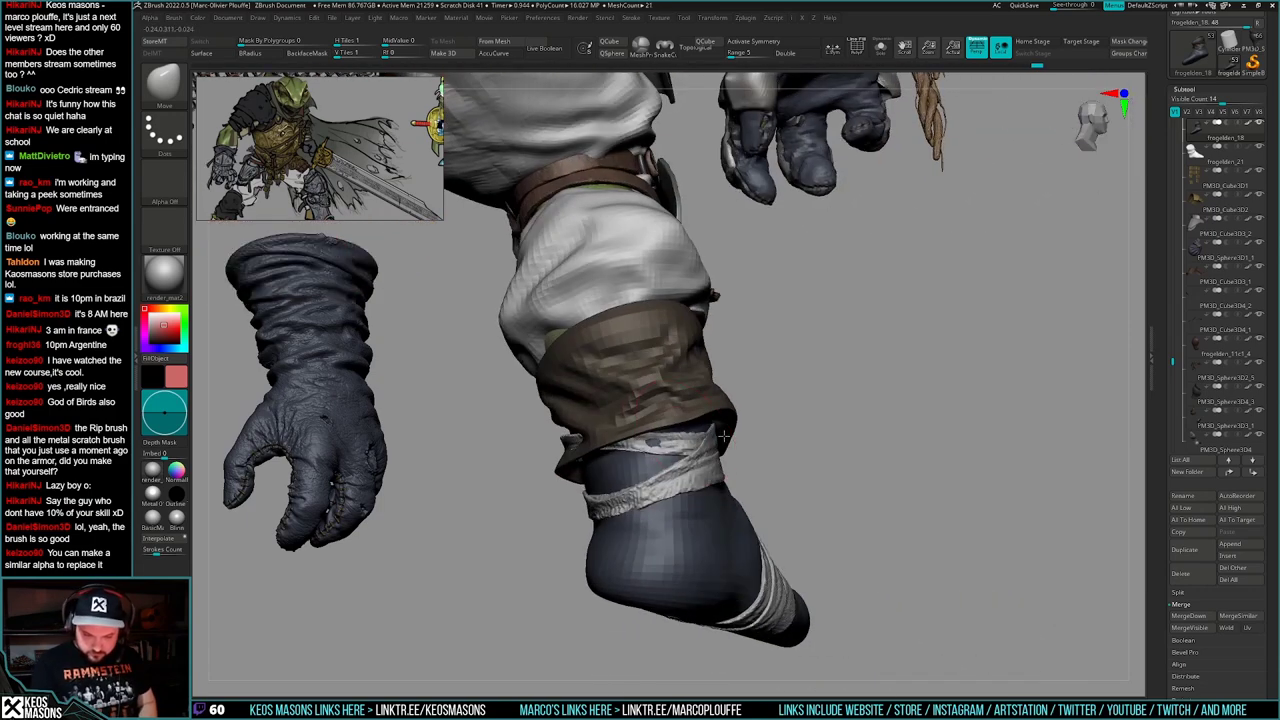
right_click_drag(640, 438, 932, 486)
right_click_drag(745, 408, 766, 415)
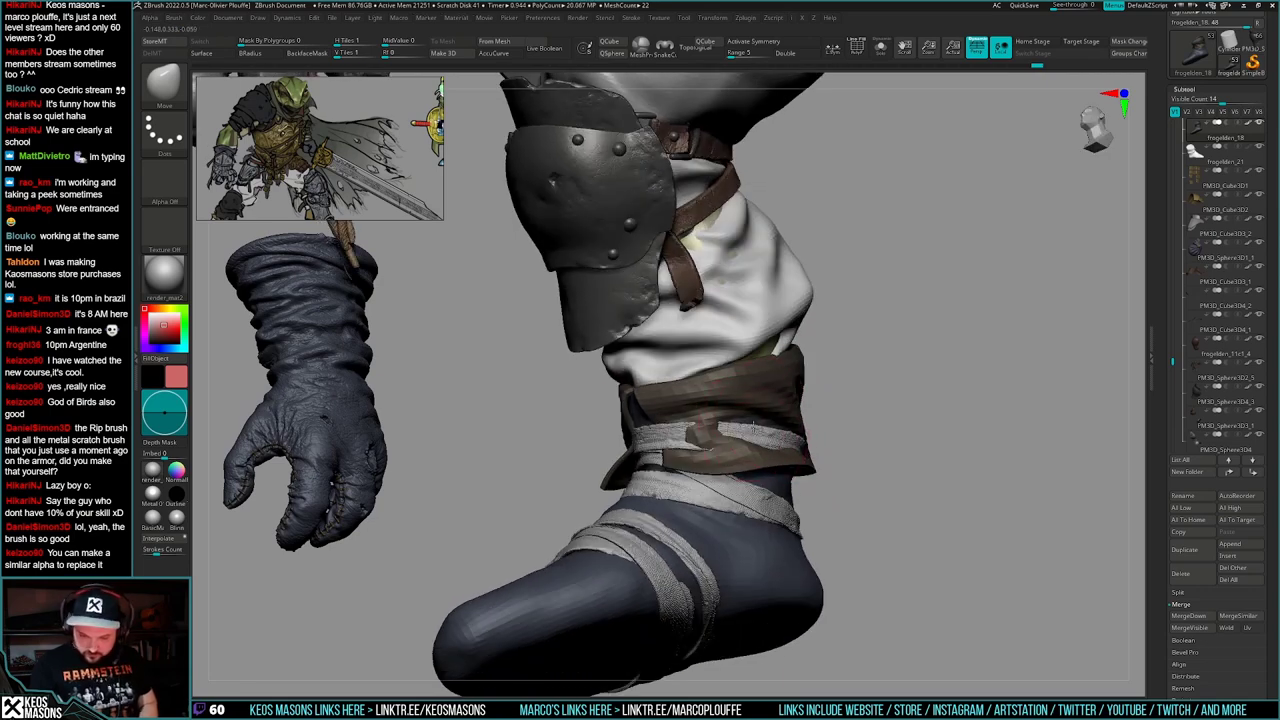
mouse_move(750, 422)
right_mouse_down()
mouse_move(850, 460)
mouse_move(820, 497)
mouse_move(815, 477)
mouse_move(817, 509)
right_mouse_up()
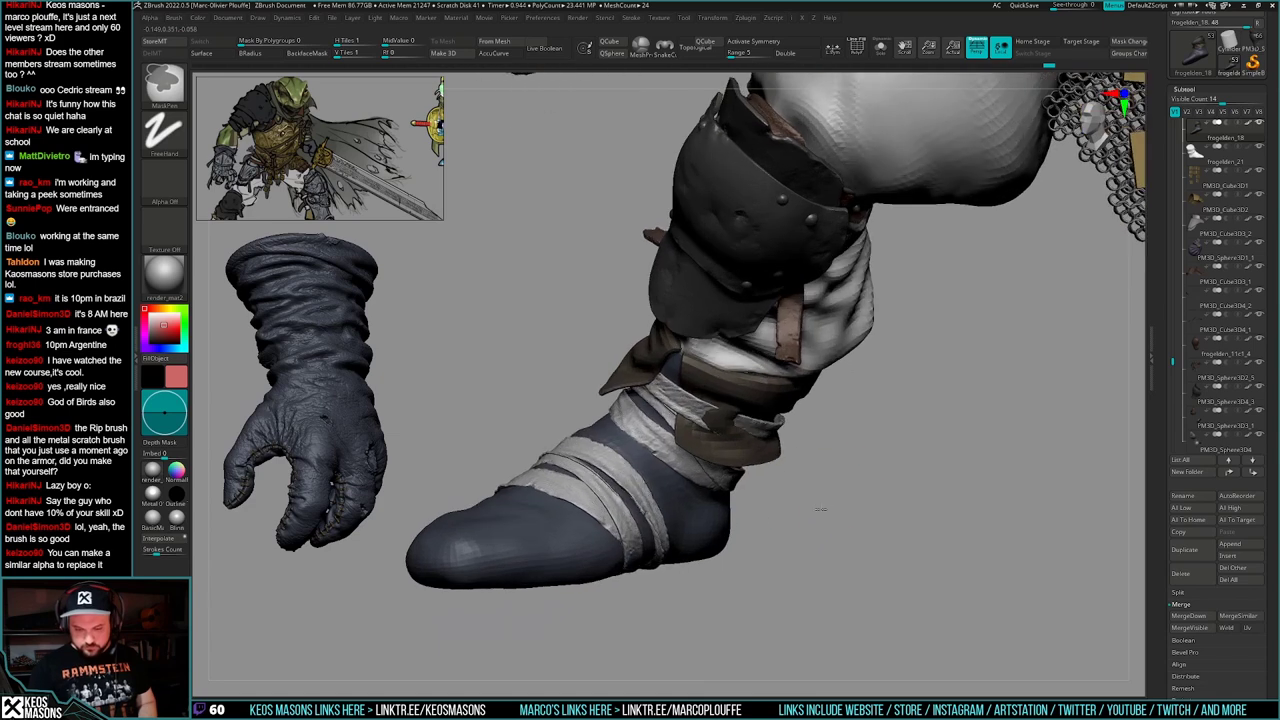
- Mask the boot's body again and adjust the cuff's front and side flap around the shin bands
key("w")
left_click_drag(740, 453, 688, 510, "ctrl")
key("q")
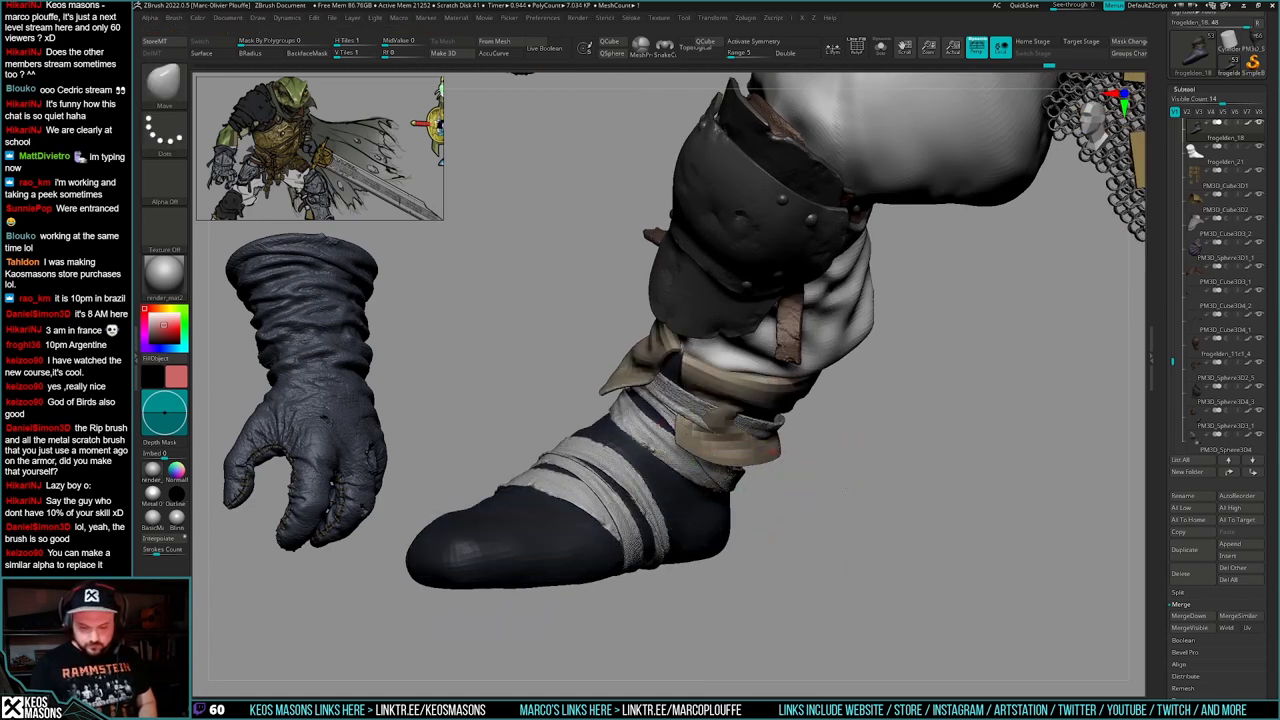
right_click_drag(888, 520, 844, 484)
key("space")
left_click(716, 398, "alt")
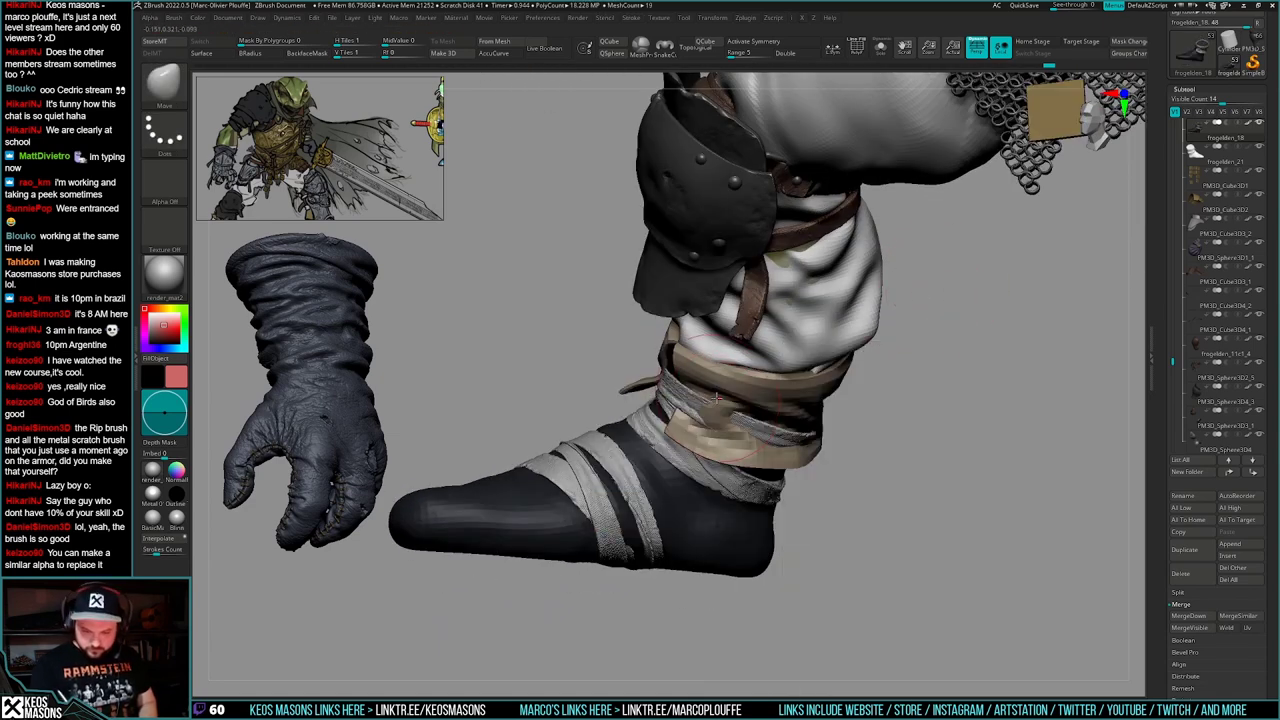
right_click_drag(803, 432, 824, 408)
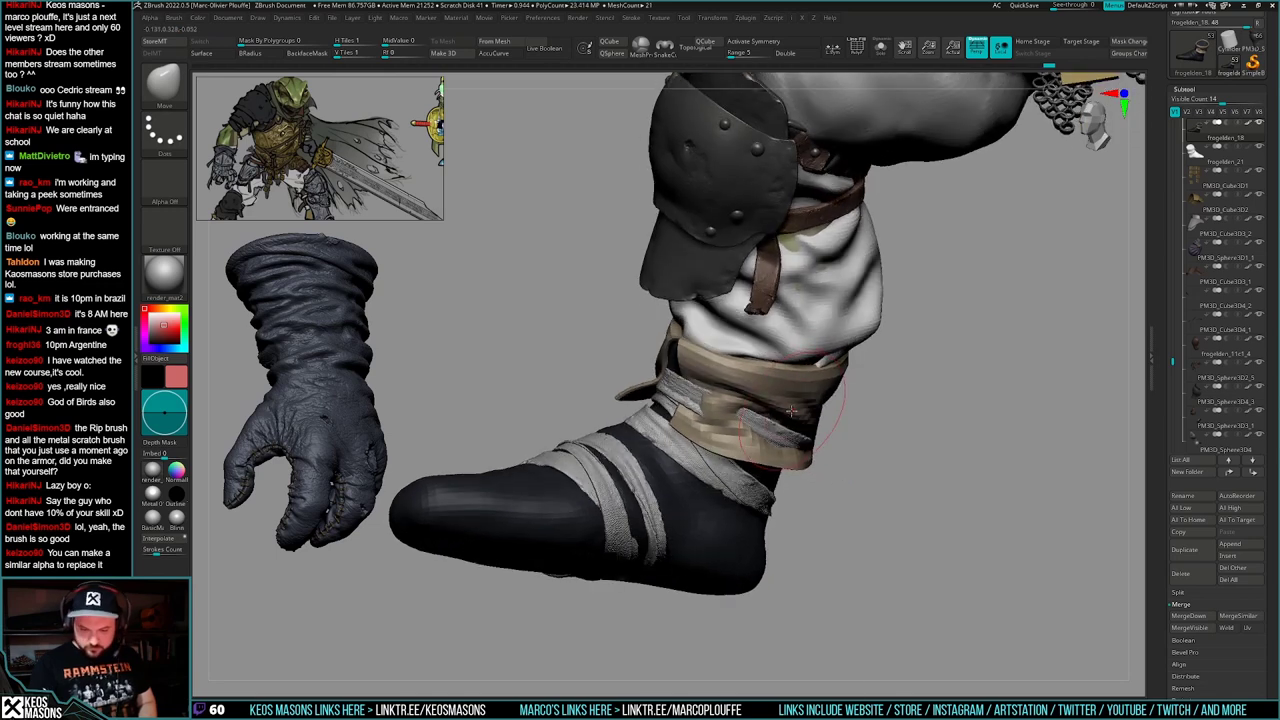
- Build up the side of the cuff where the shin band pokes through, using the Standard brush
key("1")
left_click(778, 486)
key("space")
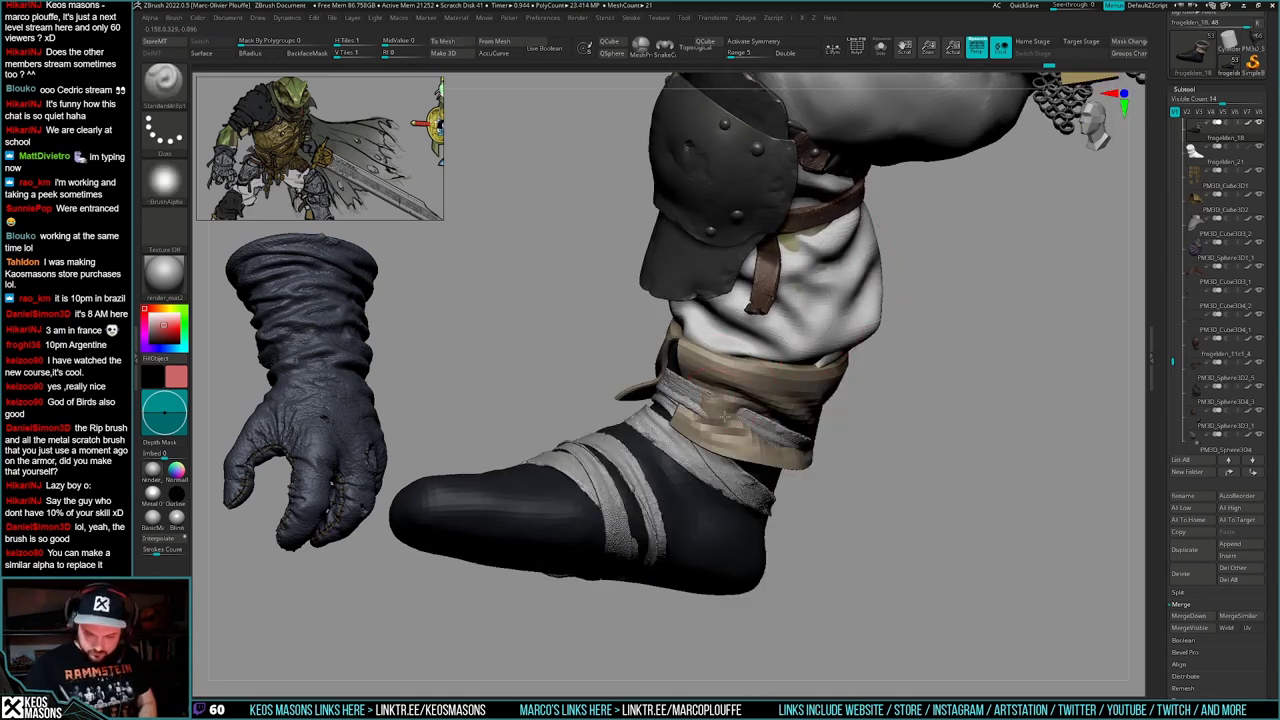
left_click(772, 445)
right_click_drag(772, 445, 771, 444)
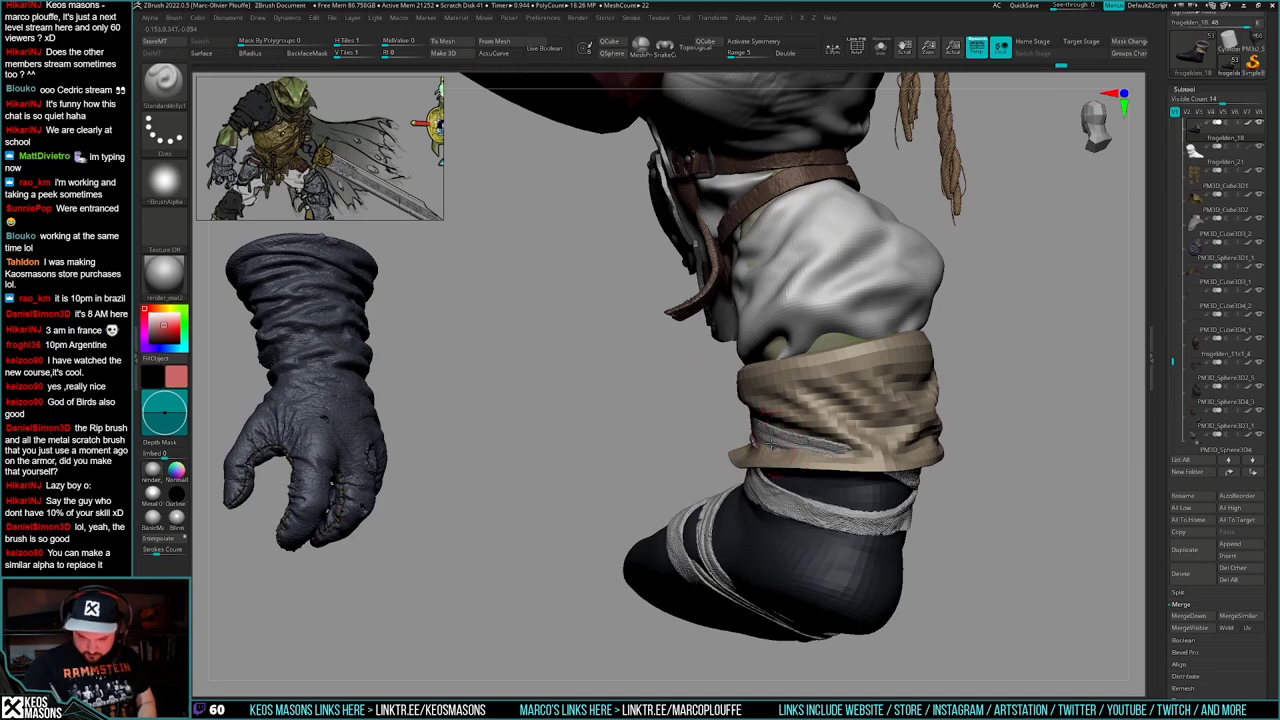
right_click_drag(880, 475, 870, 511)
- Switch to the Move brush and shift the underside of the cuff around the ankle wraps
key("space")
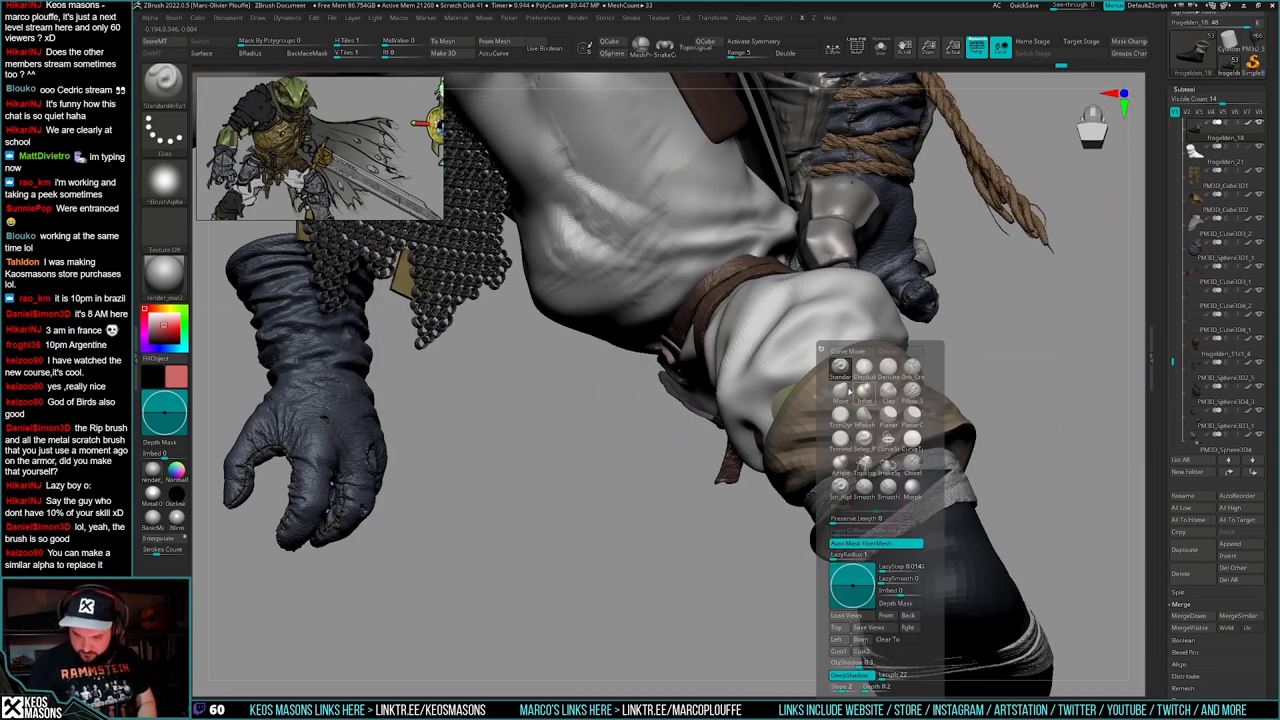
left_click(862, 394)
mouse_move(880, 440)
right_mouse_down()
mouse_move(930, 470)
mouse_move(868, 483)
right_mouse_up()
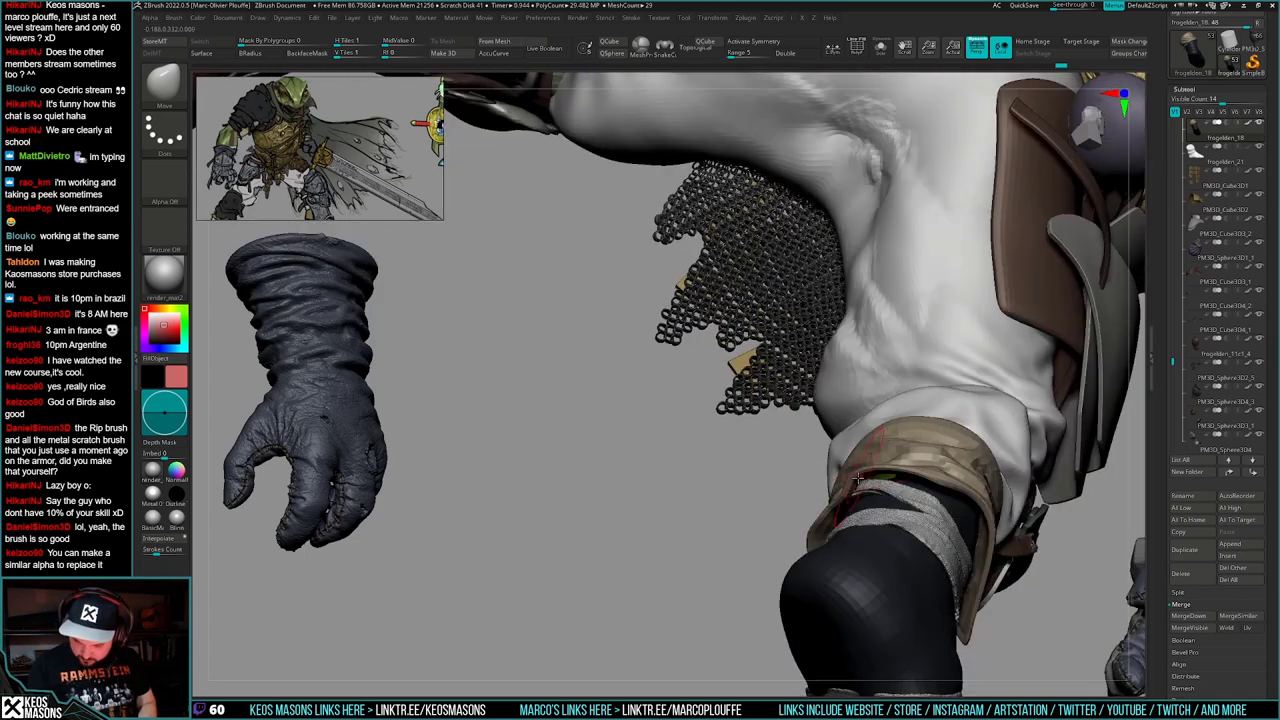
key("space")
left_click_drag(874, 487, 883, 493)
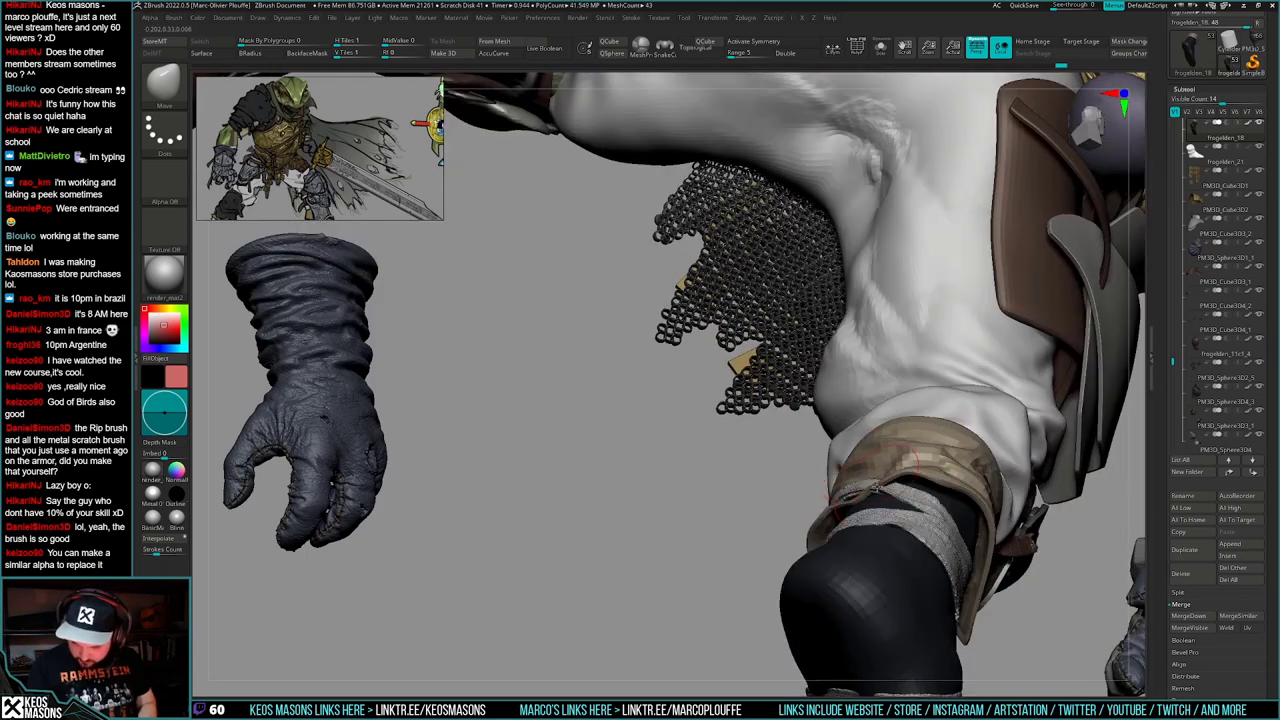
right_click_drag(877, 488, 852, 546)
- Shape the lower rear edge and sides of the cuff so it drapes over the ankle wraps
key("space")
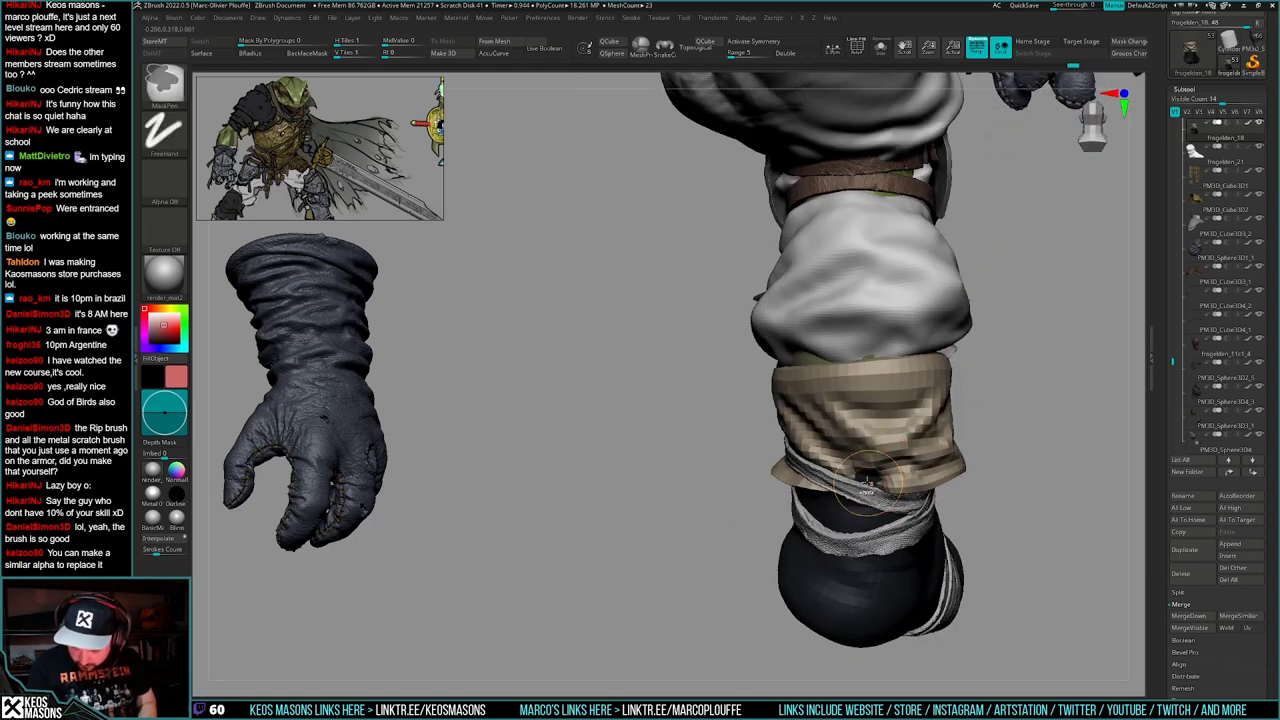
mouse_move(881, 489)
right_mouse_down()
mouse_move(930, 480)
mouse_move(848, 530)
mouse_move(895, 466)
mouse_move(830, 458)
mouse_move(923, 434)
mouse_move(898, 490)
right_mouse_up()
right_click(848, 530)
right_click_drag(974, 508, 894, 517, "ctrl")
right_click_drag(760, 505, 850, 460)
right_click(778, 454)
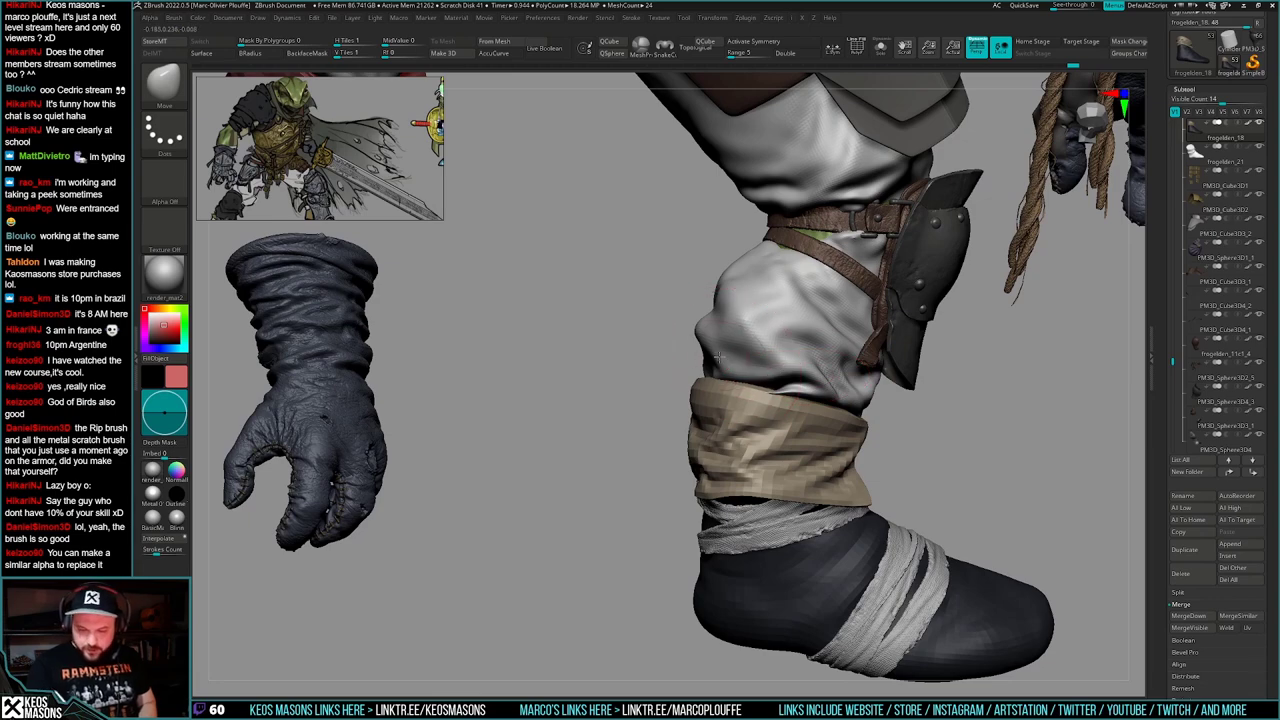
- Resize the Move brush and refine the cuff's edges around the shin from the front, inner side and underside
left_click_drag(818, 397, 901, 417)
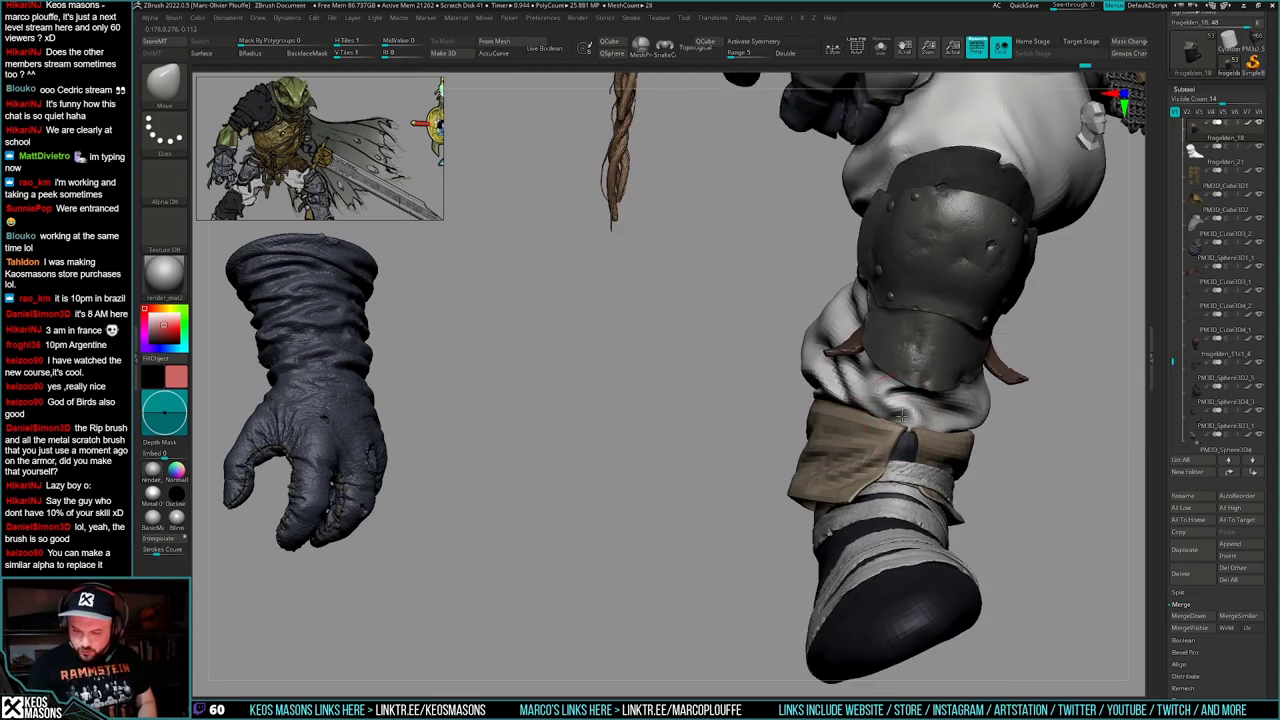
mouse_move(903, 418)
right_mouse_down()
mouse_move(960, 430)
mouse_move(991, 466)
mouse_move(917, 480)
mouse_move(926, 534)
mouse_move(815, 492)
right_mouse_up()
key("space")
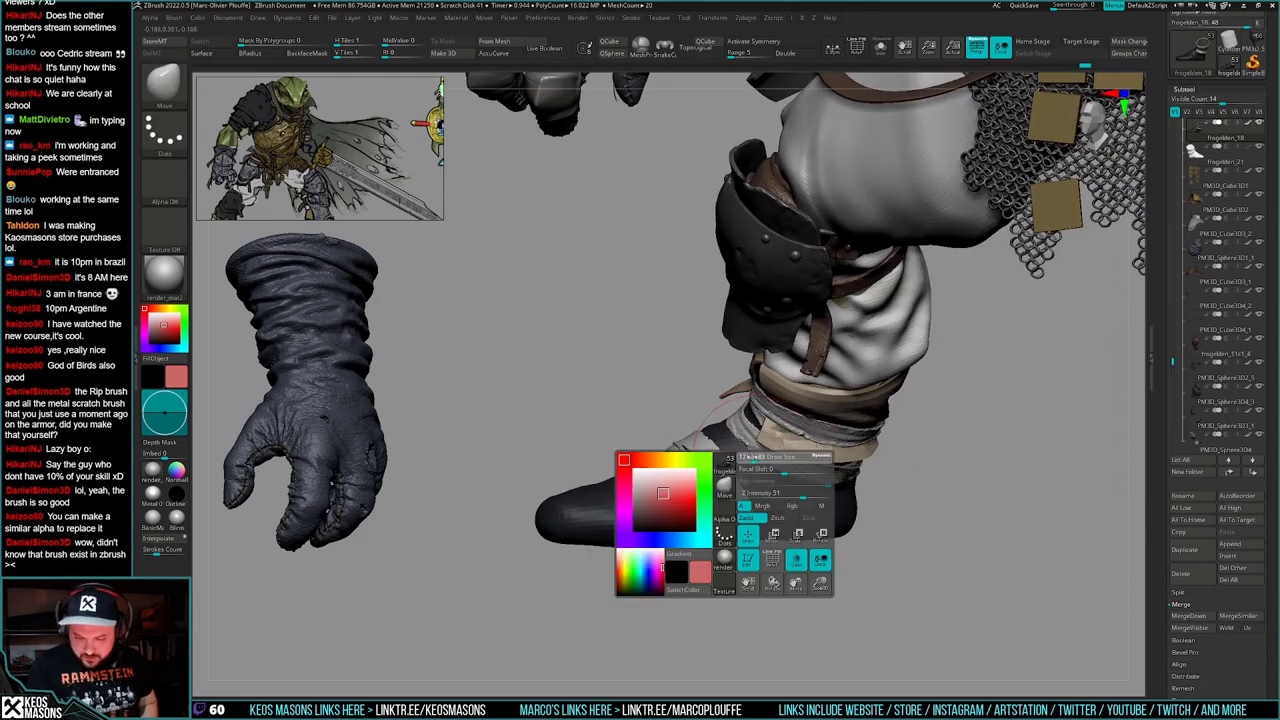
left_click_drag(762, 506, 749, 506)
mouse_move(749, 500)
right_mouse_down()
mouse_move(758, 446)
mouse_move(815, 446)
mouse_move(821, 398)
right_mouse_up()
left_click_drag(820, 397, 828, 407)
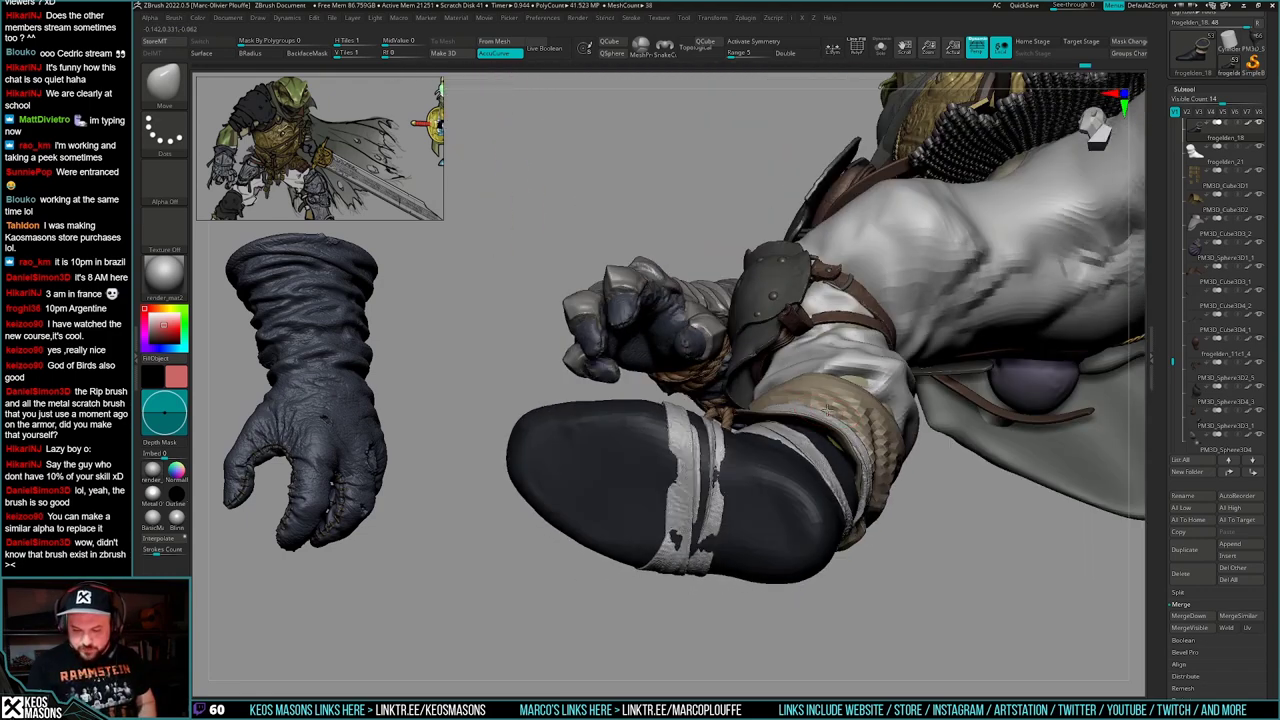
mouse_move(815, 421)
right_mouse_down()
mouse_move(850, 424)
mouse_move(848, 452)
mouse_move(805, 453)
mouse_move(866, 502)
mouse_move(852, 522)
mouse_move(850, 491)
mouse_move(850, 513)
right_mouse_up()
mouse_move(855, 528)
left_mouse_down()
mouse_move(842, 529)
mouse_move(868, 494)
mouse_move(852, 528)
mouse_move(849, 514)
mouse_move(823, 513)
mouse_move(852, 523)
mouse_move(866, 508)
mouse_move(829, 520)
mouse_move(832, 534)
mouse_move(806, 523)
mouse_move(817, 494)
mouse_move(819, 528)
left_mouse_up()
- Isolate the boot and mask the cuff so only the boot's body can be sculpted
key("s")
key("w")
left_click(764, 462, "ctrl")
key("q")
key("space")
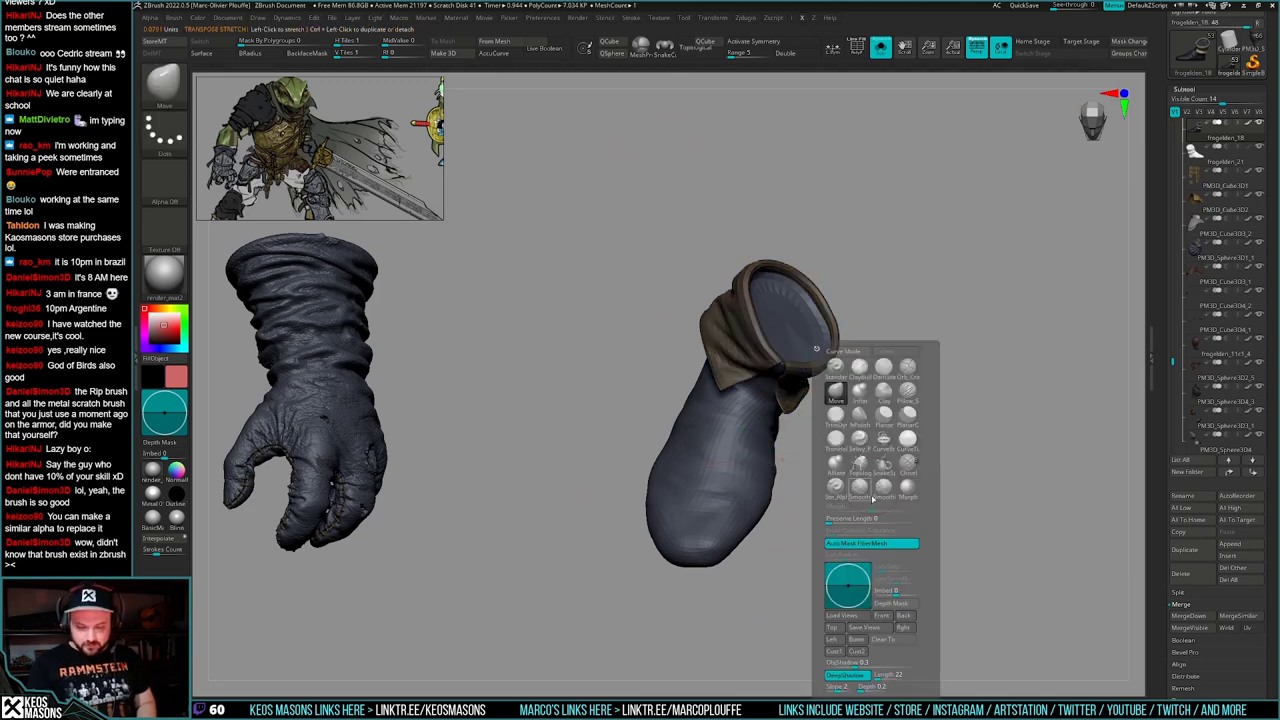
key("space")
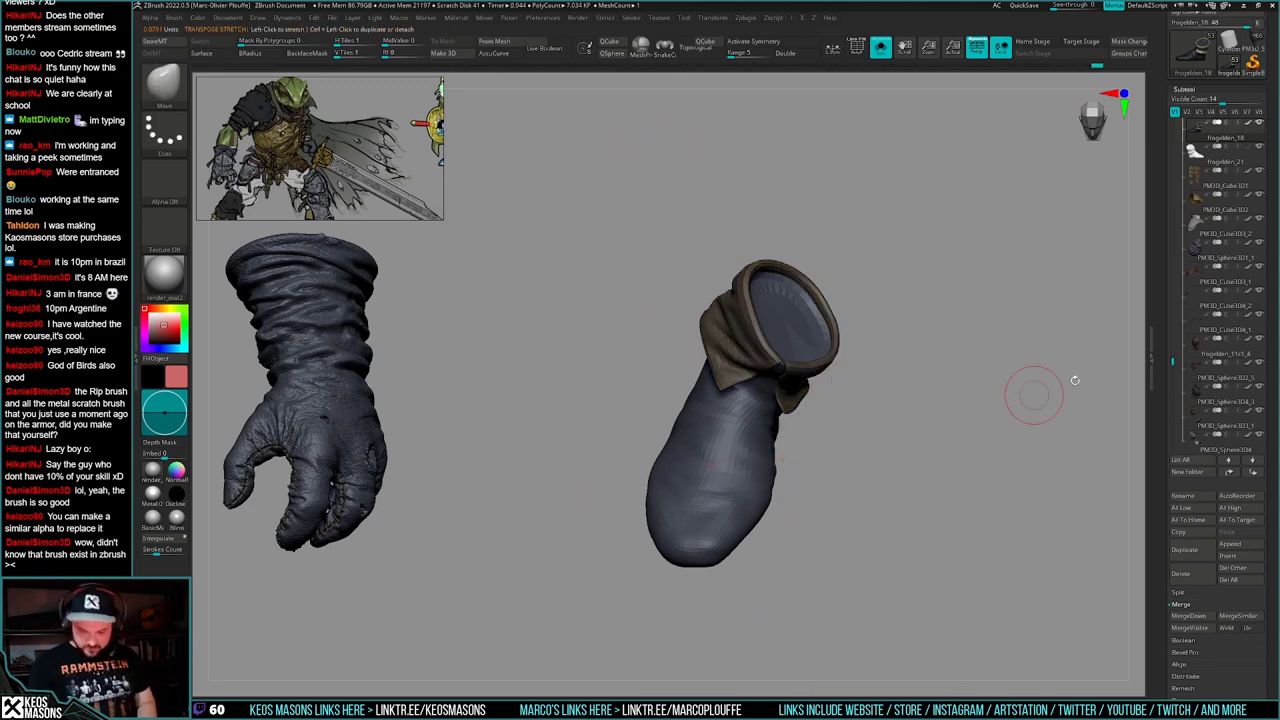
- Select the ClothHook brush and adjust its draw size for the boot's body
key("b")
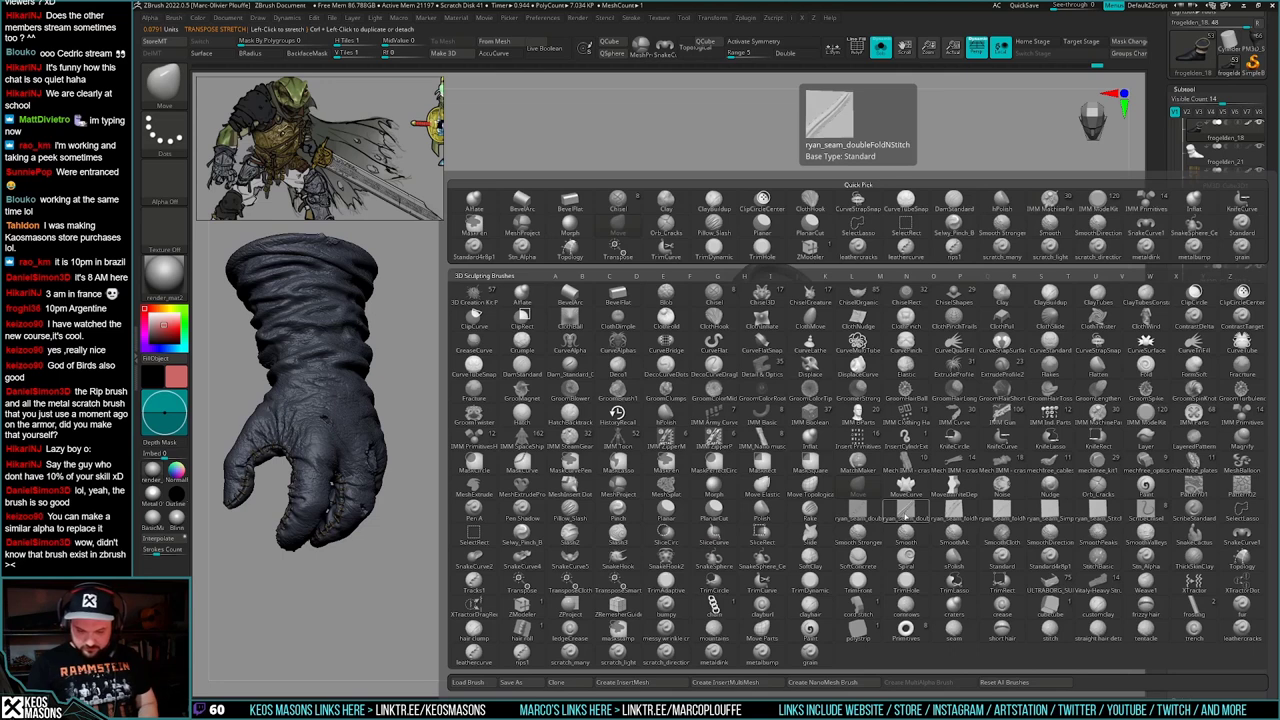
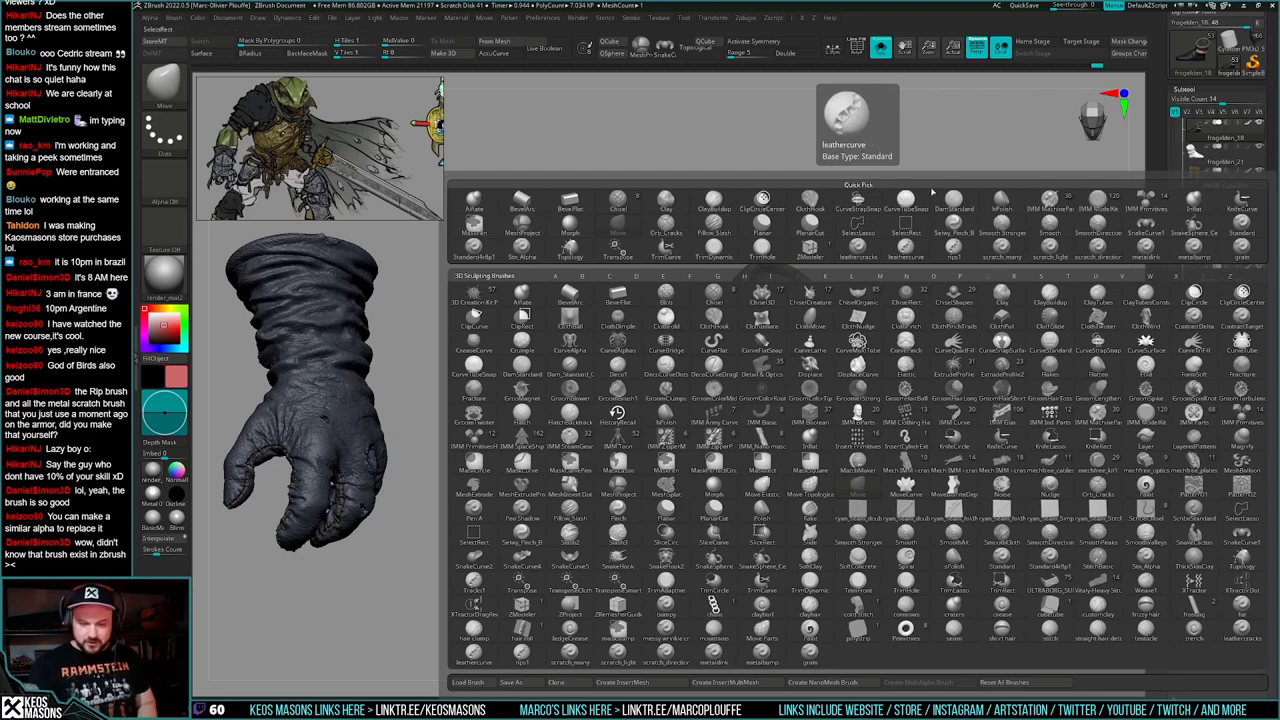
key("b")
key("c")
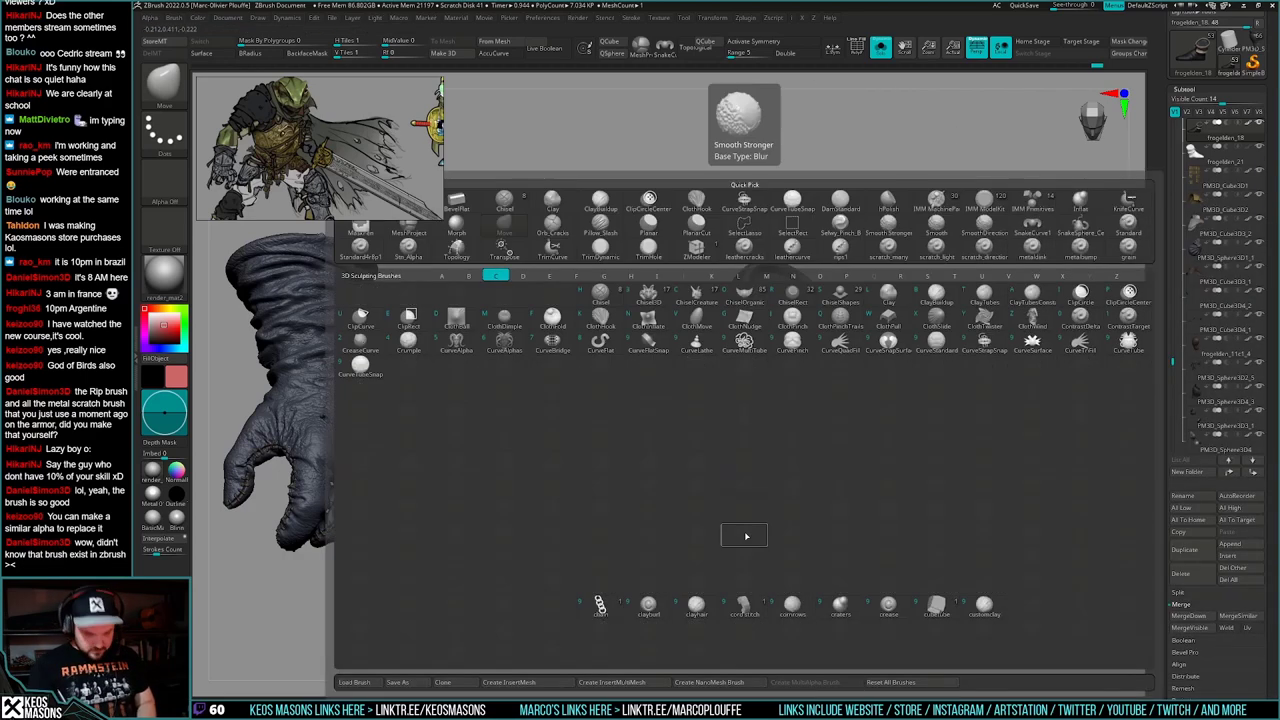
left_click(600, 322)
left_click_drag(894, 420, 800, 465)
key("space")
mouse_move(788, 476)
right_mouse_down()
mouse_move(864, 402)
mouse_move(828, 502)
right_mouse_up()
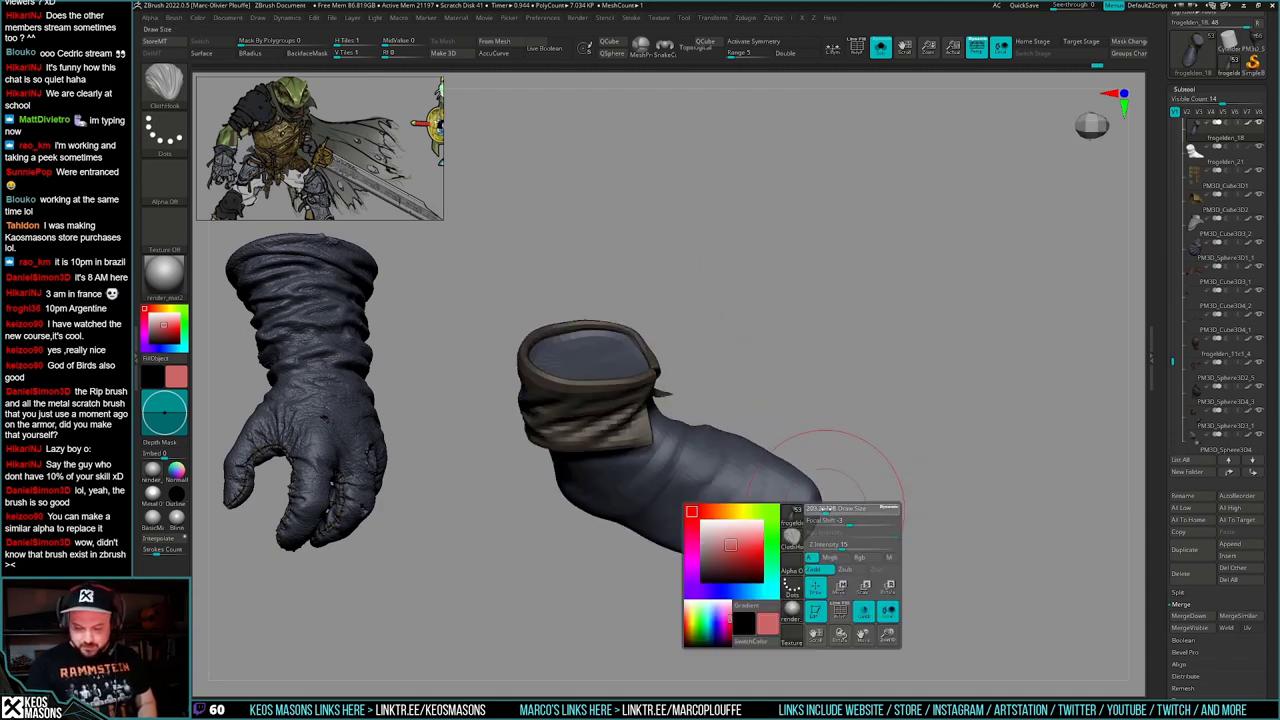
mouse_move(792, 542)
right_mouse_down()
mouse_move(851, 434)
mouse_move(808, 502)
mouse_move(926, 478)
mouse_move(914, 443)
mouse_move(806, 531)
mouse_move(828, 434)
mouse_move(787, 508)
right_mouse_up()
- Show the full character again and pull cloth folds into the boot's toe and instep with the ClothHook brush
left_click(943, 461, "ctrl")
key("alt+s")
left_click(877, 451, "ctrl")
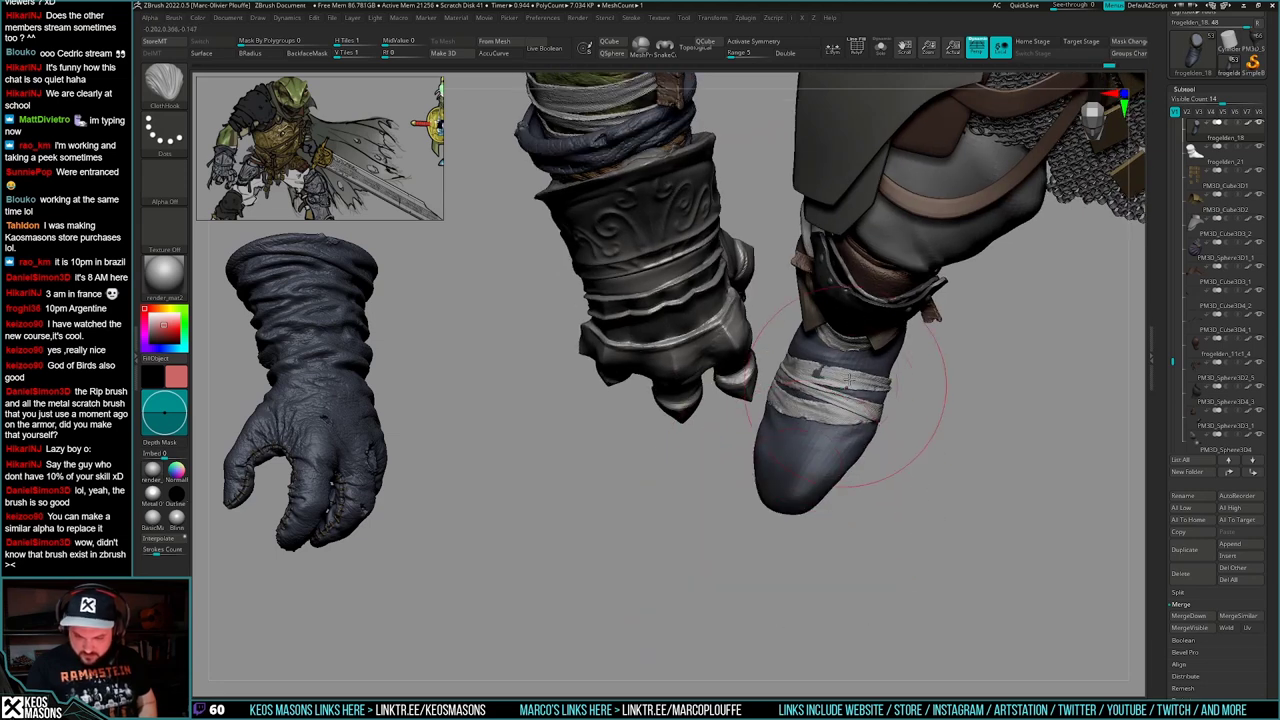
mouse_move(784, 323)
right_mouse_down()
mouse_move(844, 353)
mouse_move(804, 476)
right_mouse_up()
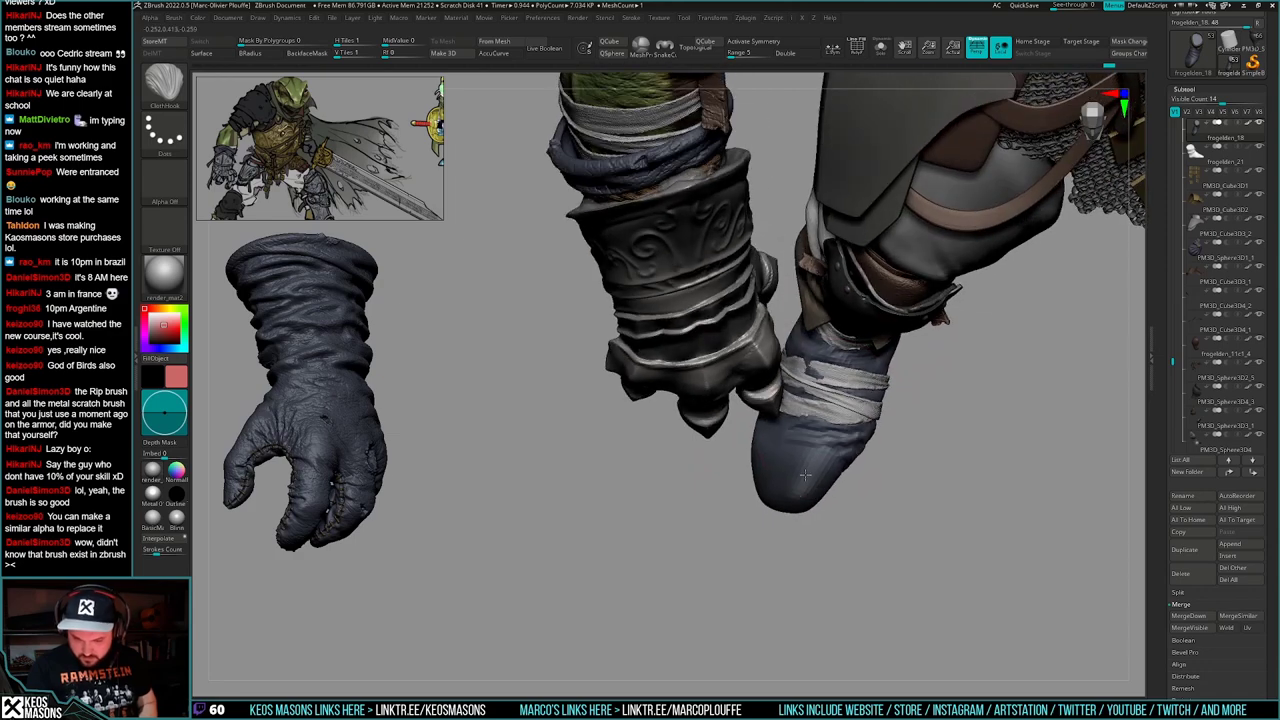
right_click_drag(828, 433, 767, 502)
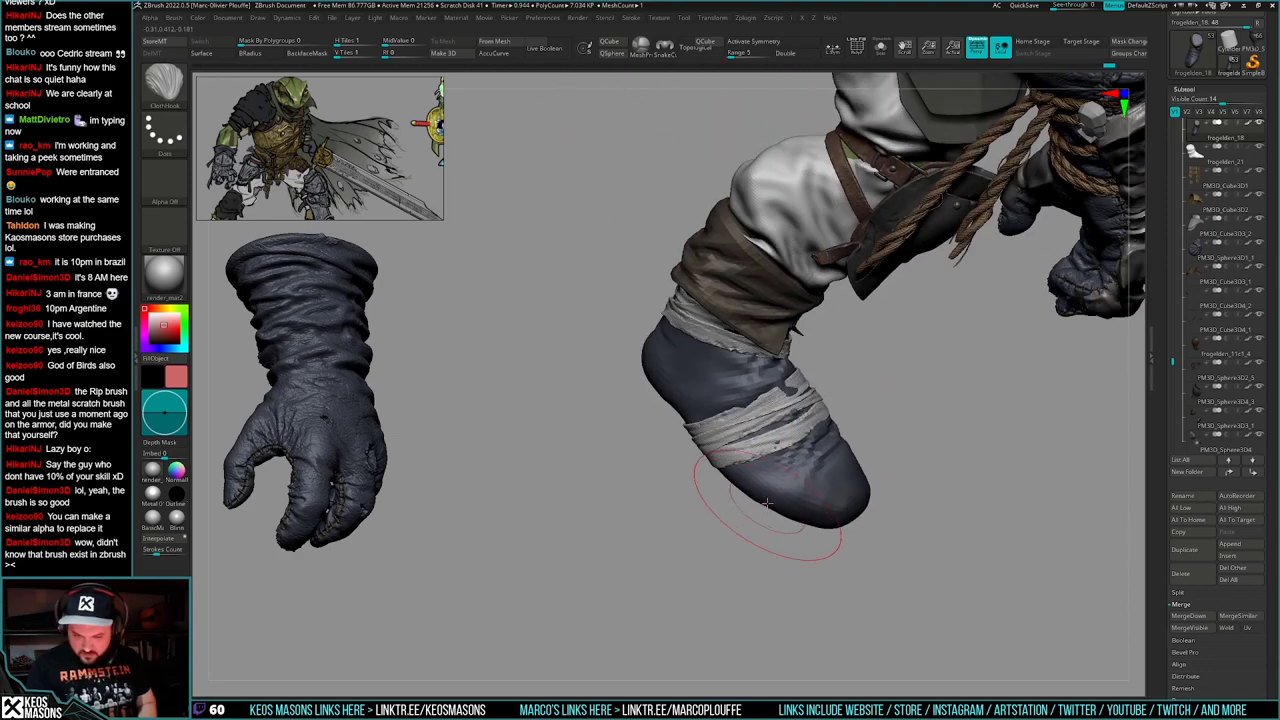
mouse_move(806, 438)
right_mouse_down()
mouse_move(761, 494)
mouse_move(806, 491)
mouse_move(841, 460)
mouse_move(871, 477)
mouse_move(821, 463)
mouse_move(818, 478)
mouse_move(736, 496)
right_mouse_up()
left_click_drag(736, 496, 741, 514)
mouse_move(741, 523)
right_mouse_down()
mouse_move(737, 537)
mouse_move(806, 526)
mouse_move(882, 485)
mouse_move(866, 508)
mouse_move(923, 457)
right_mouse_up()
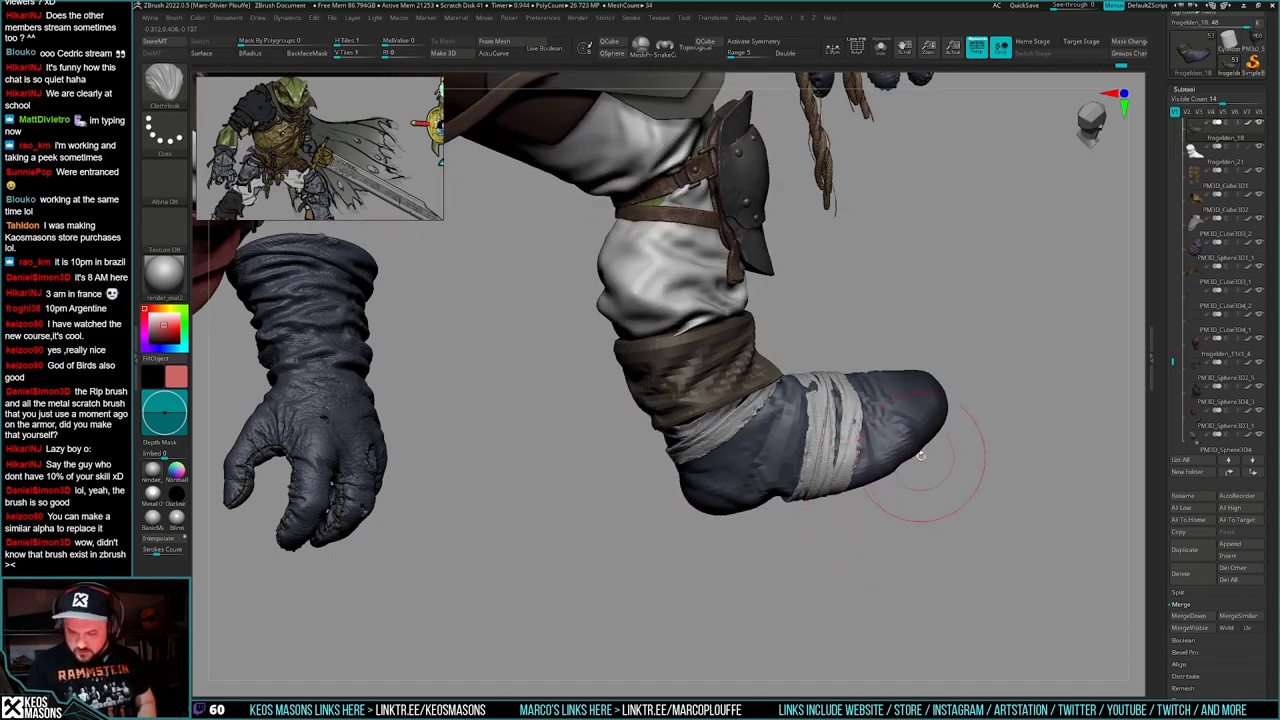
- Try stronger cloth wrinkles on the toe just ahead of the foot wraps, and undo the attempts
key("3")
right_click_drag(1083, 386, 928, 436)
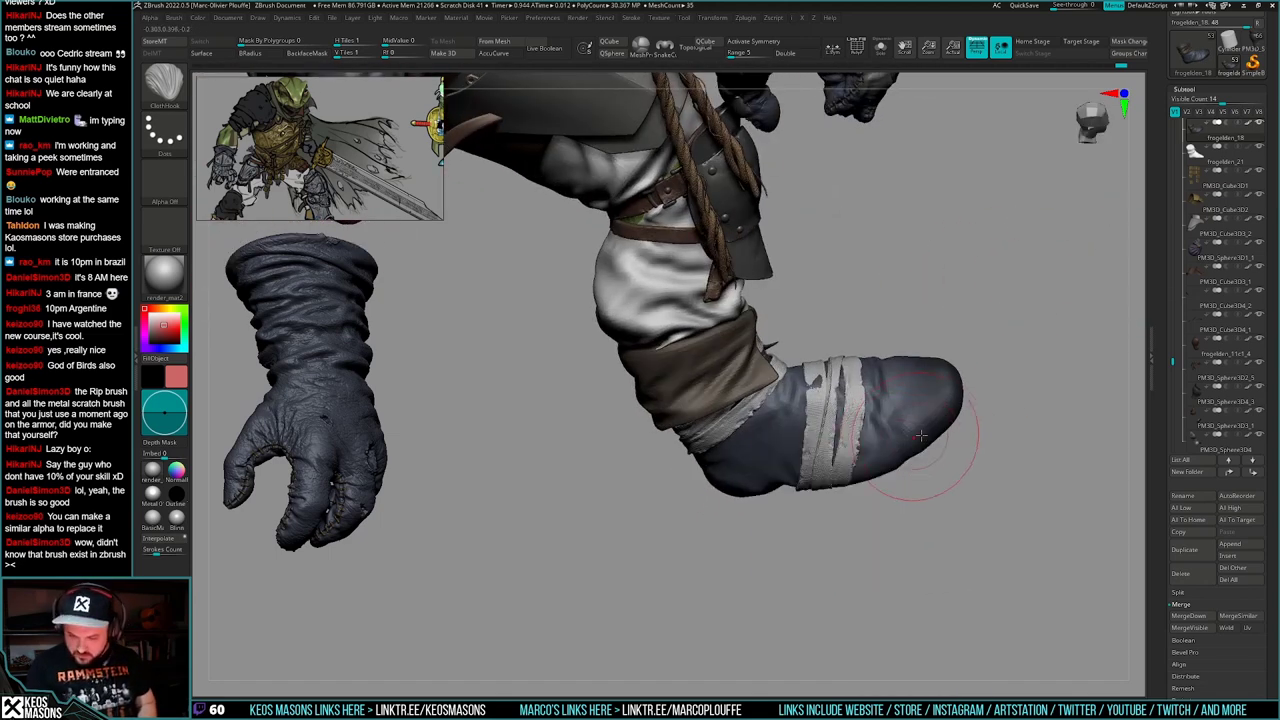
right_click(854, 484)
key("ctrl+z")
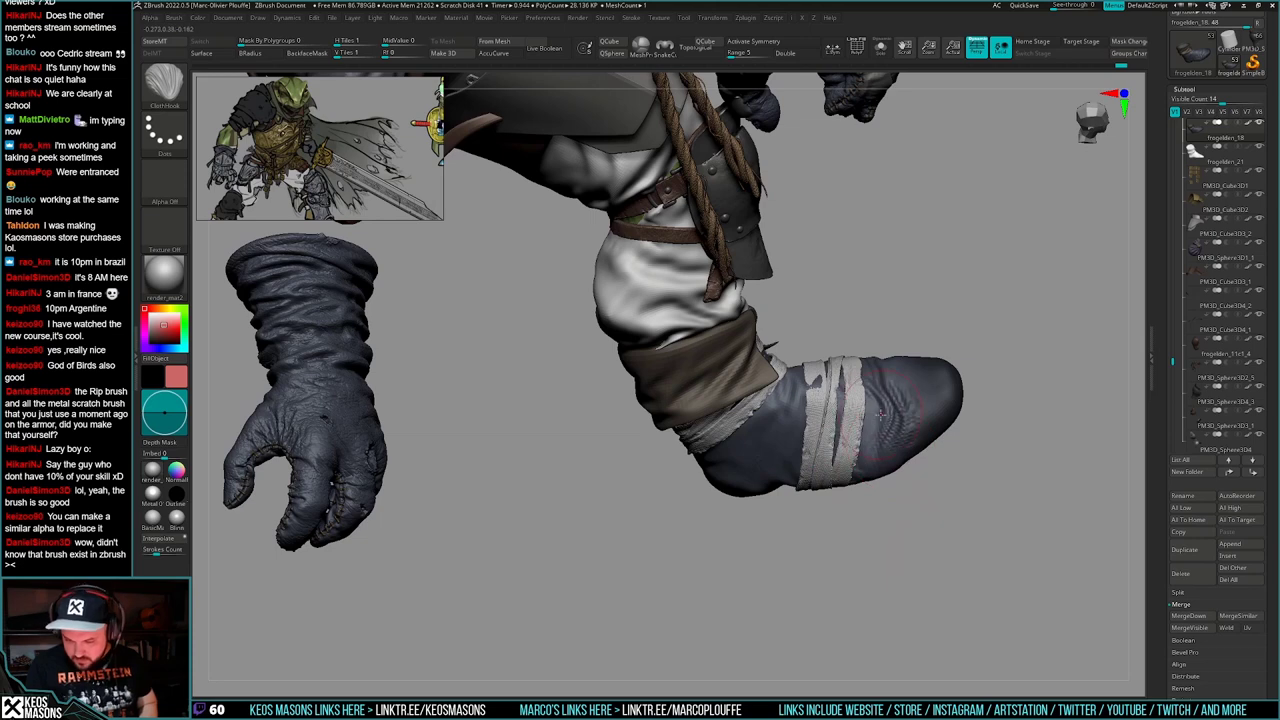
right_click_drag(881, 414, 917, 408)
key("ctrl+z")
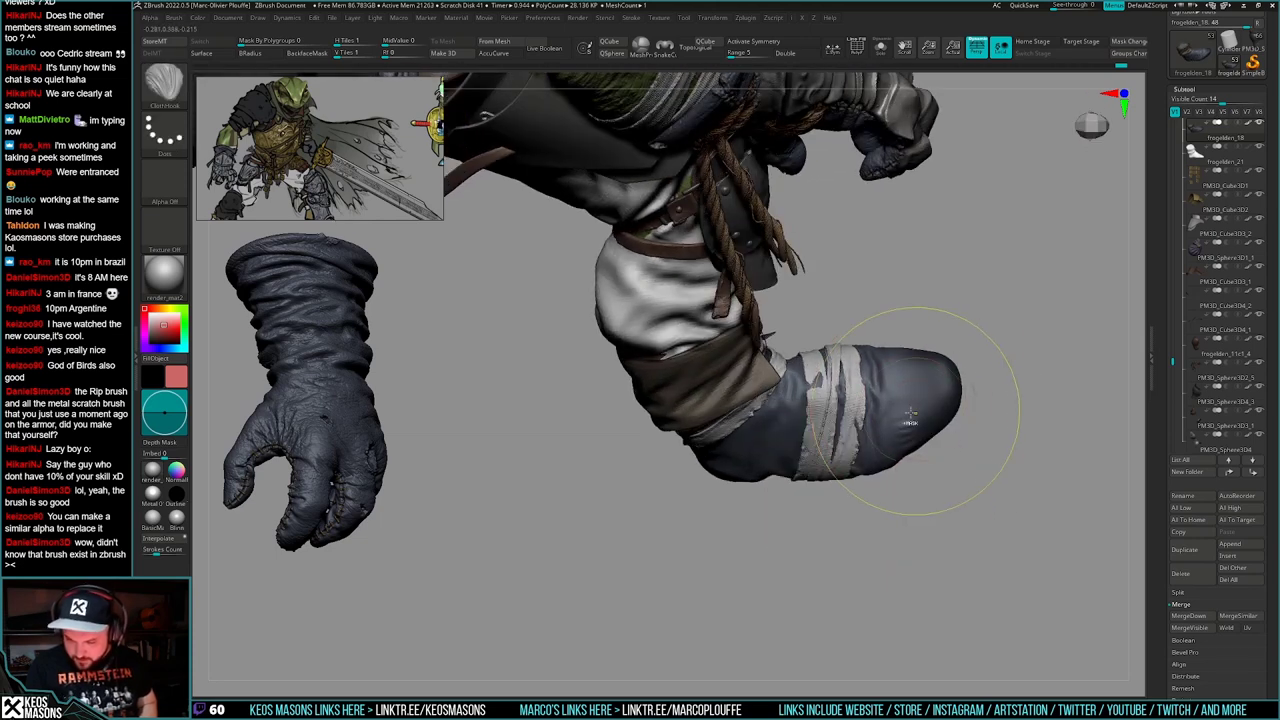
- Pull cloth folds into the boot's inner side, ankle and heel with the ClothHook brush
right_click_drag(903, 449, 822, 444)
right_click_drag(878, 402, 721, 421)
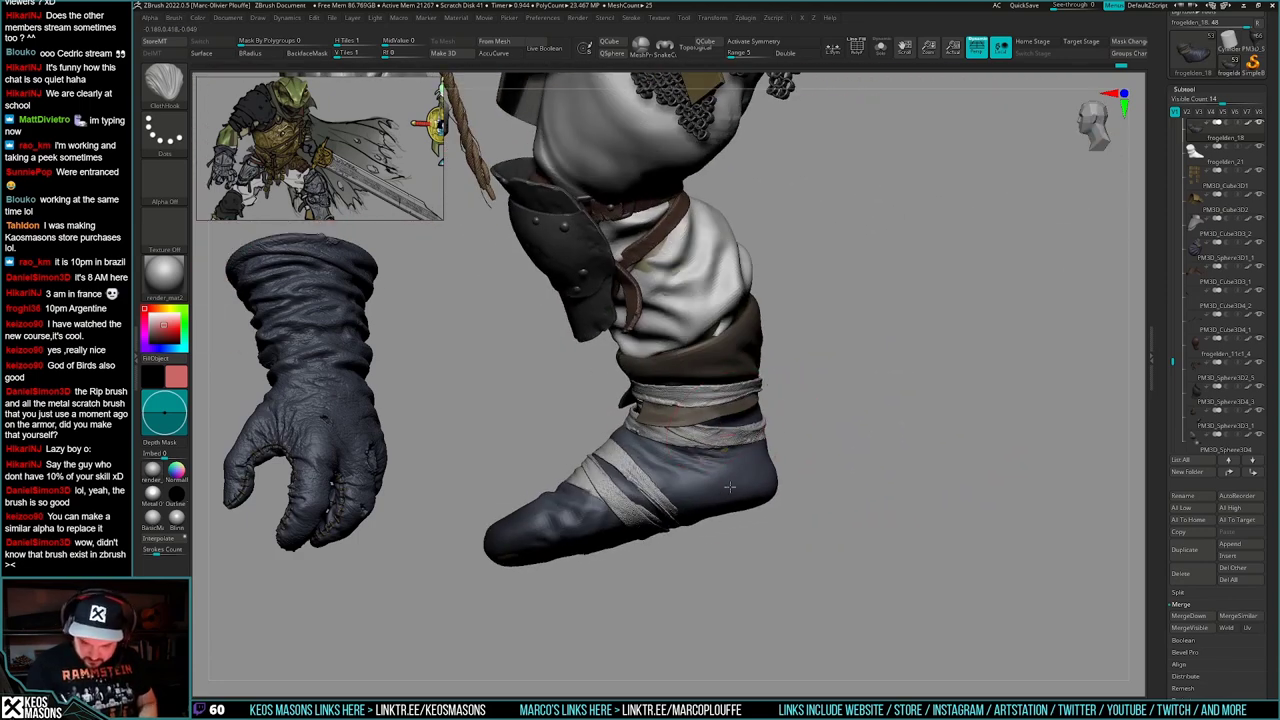
mouse_move(730, 487)
right_mouse_down()
mouse_move(785, 432)
mouse_move(742, 410)
mouse_move(736, 384)
mouse_move(712, 412)
mouse_move(724, 445)
right_mouse_up()
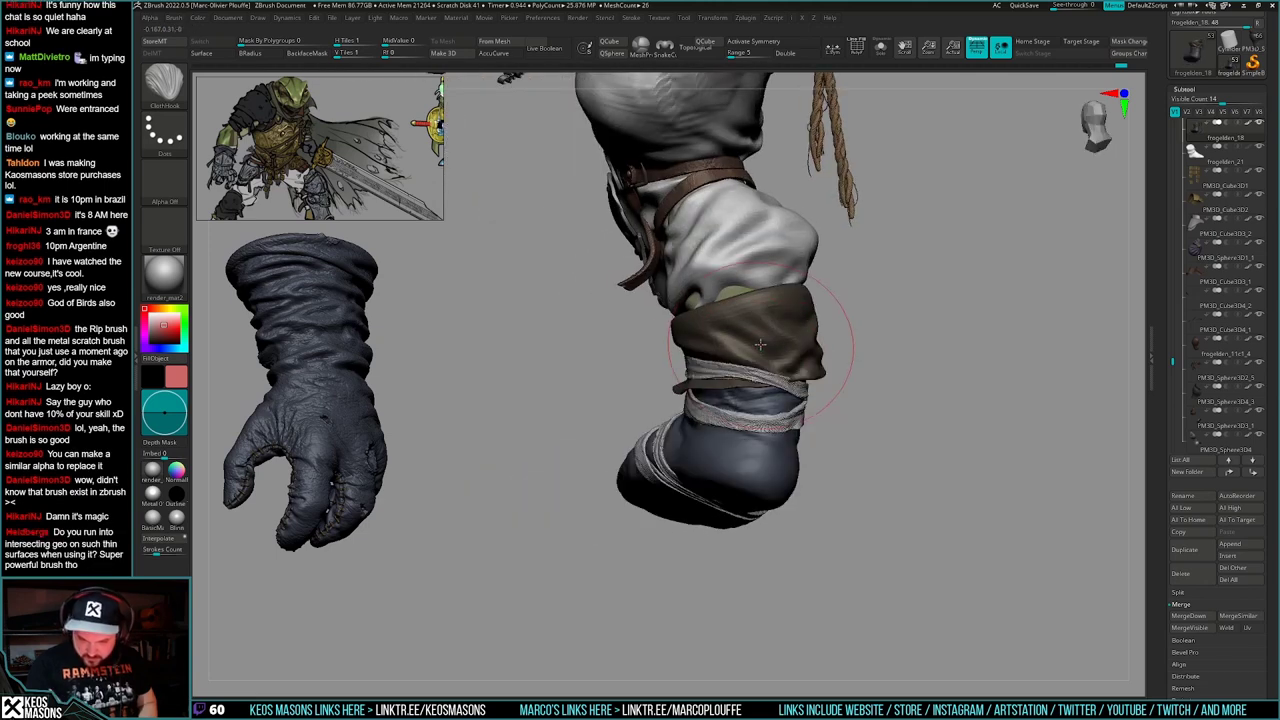
mouse_move(760, 344)
right_mouse_down()
mouse_move(818, 464)
mouse_move(690, 462)
mouse_move(738, 458)
mouse_move(738, 445)
mouse_move(742, 461)
right_mouse_up()
mouse_move(749, 510)
right_mouse_down()
mouse_move(761, 471)
mouse_move(751, 505)
mouse_move(705, 385)
mouse_move(741, 320)
mouse_move(701, 383)
mouse_move(722, 372)
mouse_move(746, 400)
mouse_move(733, 416)
mouse_move(748, 388)
mouse_move(721, 414)
mouse_move(675, 409)
mouse_move(706, 410)
mouse_move(680, 465)
mouse_move(668, 437)
mouse_move(645, 443)
mouse_move(664, 436)
mouse_move(646, 418)
mouse_move(736, 444)
mouse_move(757, 514)
mouse_move(748, 505)
right_mouse_up()
- Clear the mask and build up the boot's sole and side folds with the ClayBuildup brush
key("space")
mouse_move(748, 505)
right_mouse_down("ctrl")
mouse_move(750, 485)
mouse_move(797, 491)
mouse_move(789, 594)
mouse_move(717, 588)
mouse_move(697, 285)
mouse_move(820, 400)
mouse_move(860, 488)
right_mouse_up("ctrl")
mouse_move(860, 488)
right_mouse_down("ctrl")
mouse_move(878, 442)
mouse_move(854, 478)
mouse_move(866, 520)
mouse_move(694, 402)
mouse_move(729, 440)
mouse_move(850, 475)
right_mouse_up("ctrl")
right_click(866, 520)
right_click(770, 500)
left_click(765, 480)
right_click_drag(765, 480, 761, 449)
key("ctrl+shift+s")
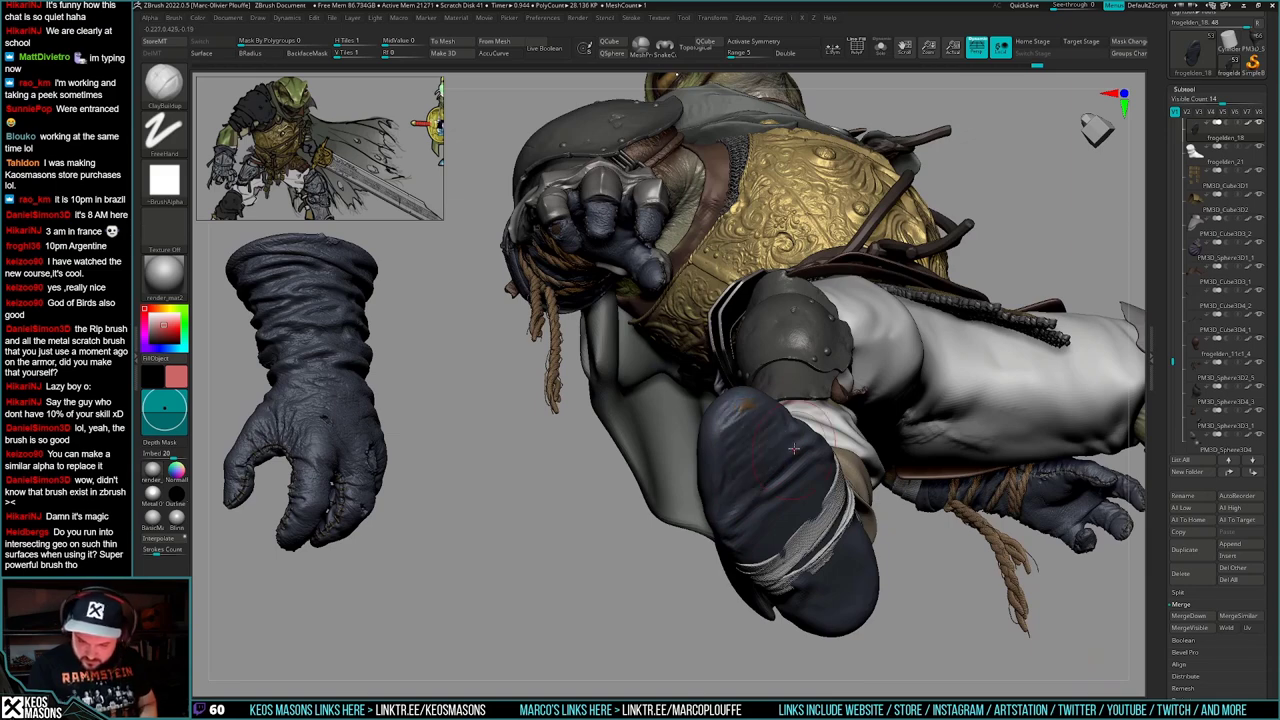
mouse_move(743, 405)
right_mouse_down("shift")
mouse_move(751, 458)
mouse_move(751, 446)
mouse_move(806, 437)
mouse_move(842, 492)
mouse_move(817, 477)
mouse_move(833, 557)
mouse_move(802, 539)
right_mouse_up("shift")
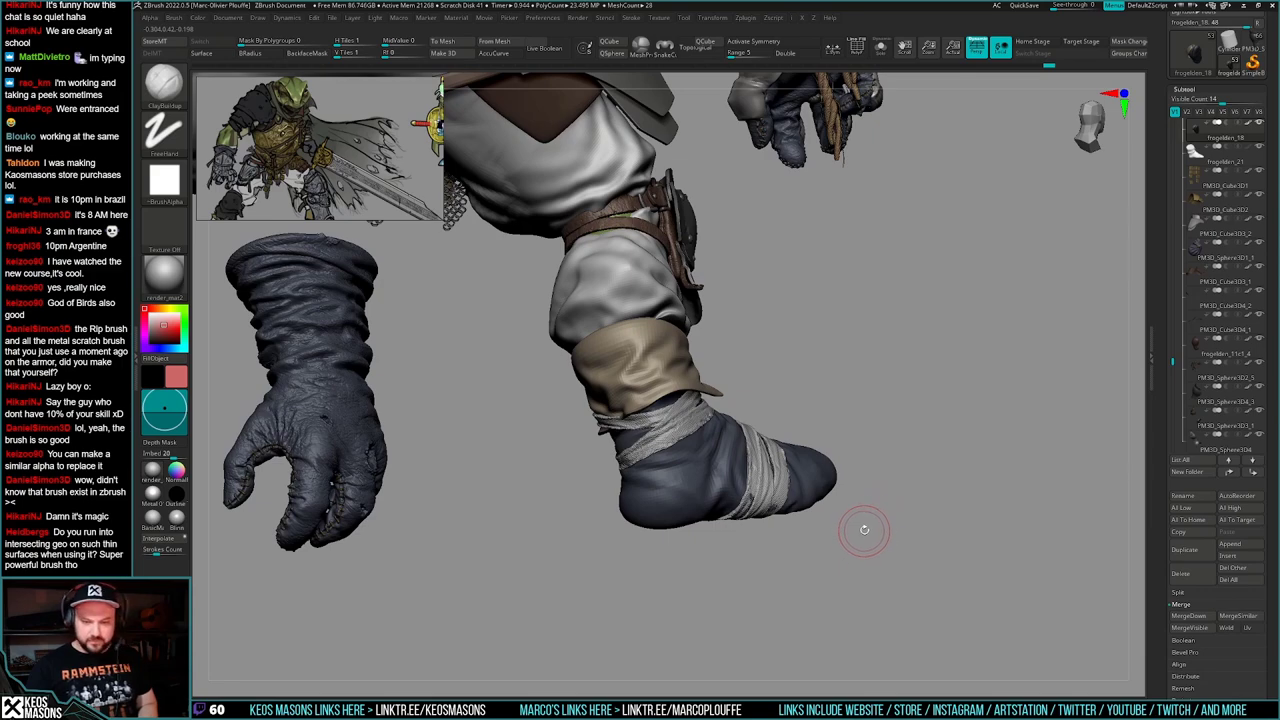
right_click_drag(901, 512, 839, 509)
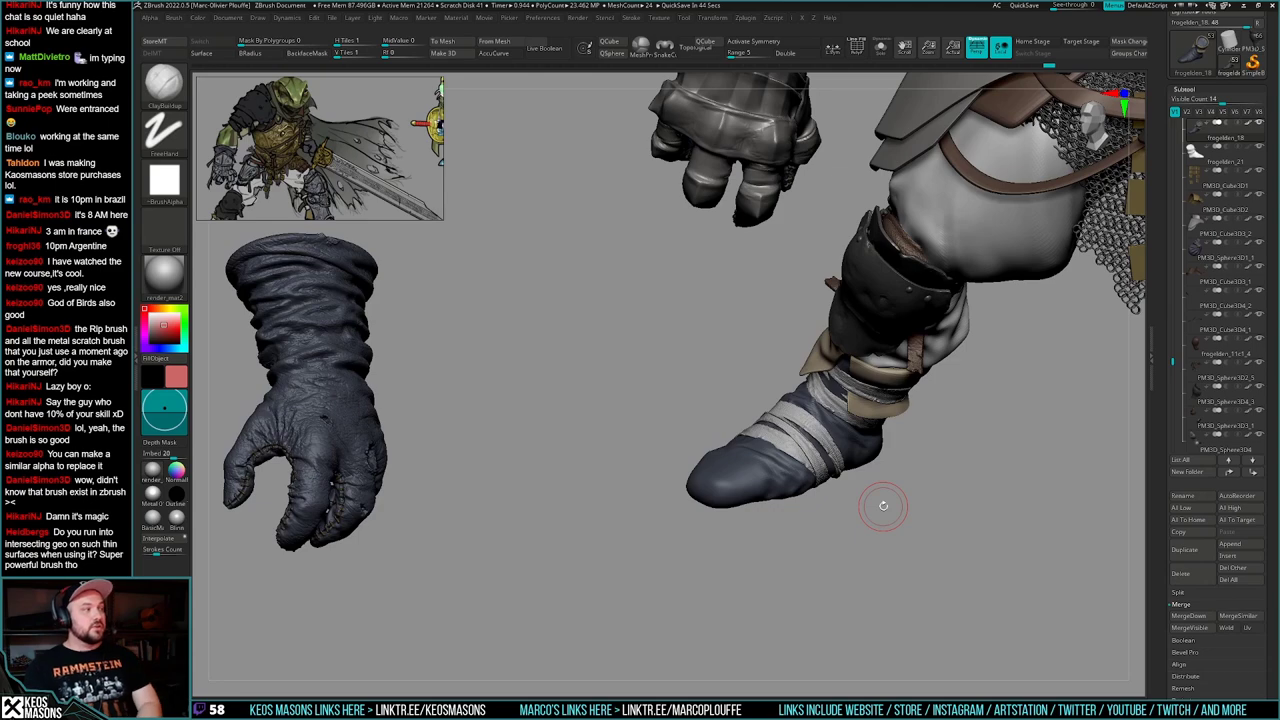
- Build up the folds along the toe's lower edge and the boot's side with the ClayBuildup brush
mouse_move(894, 506)
left_mouse_down()
mouse_move(806, 497)
mouse_move(803, 458)
left_mouse_up()
key("space")
left_click(793, 391)
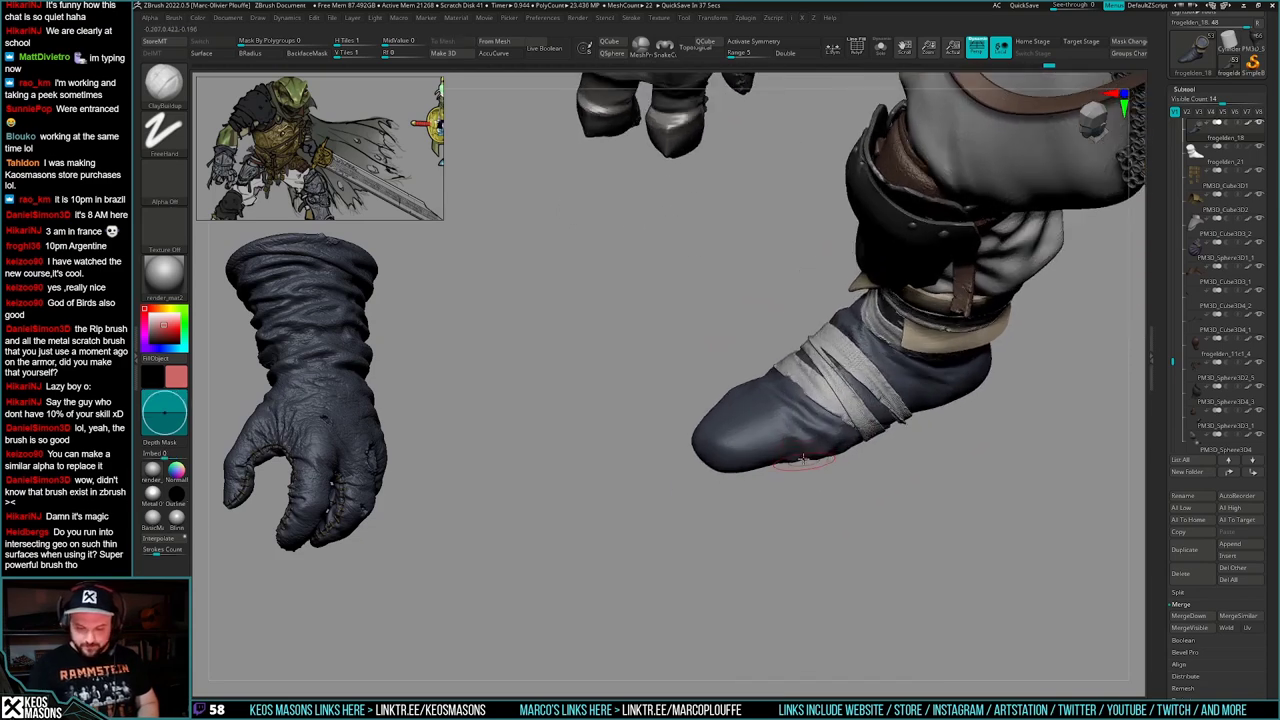
key("b")
key("c")
key("b")
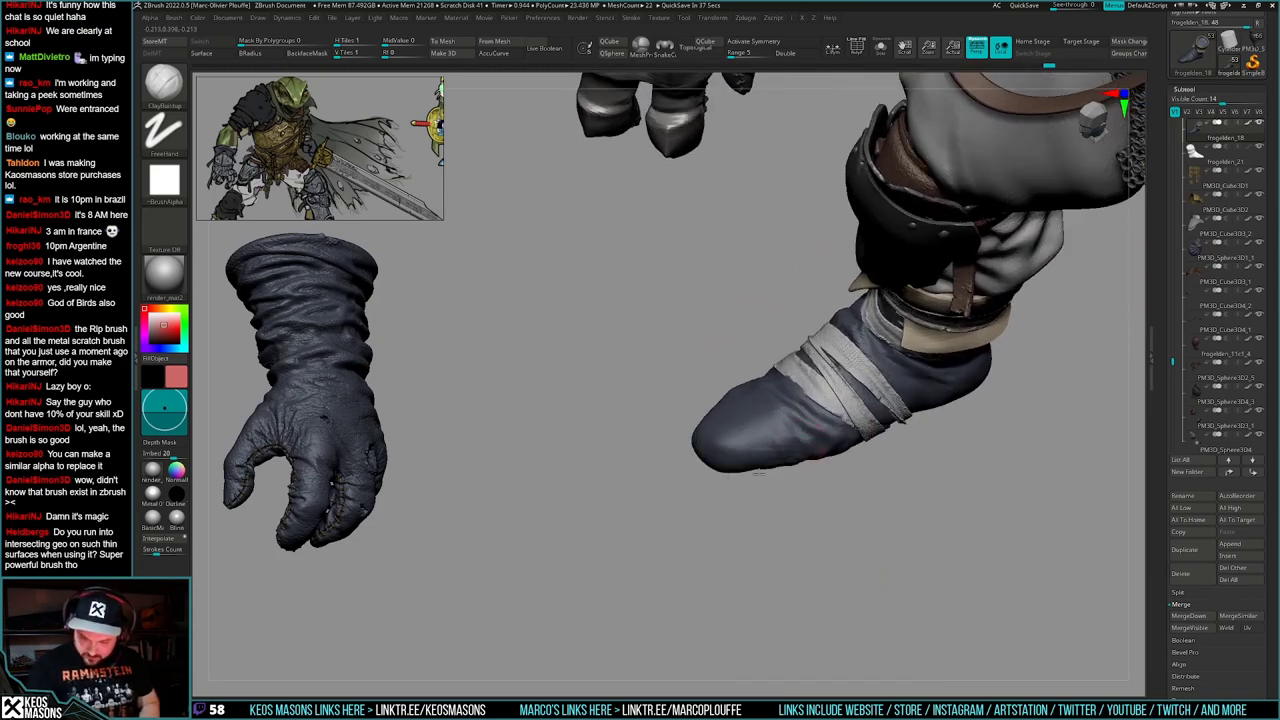
mouse_move(791, 506)
left_mouse_down()
mouse_move(832, 426)
mouse_move(840, 491)
mouse_move(874, 491)
mouse_move(809, 498)
left_mouse_up()
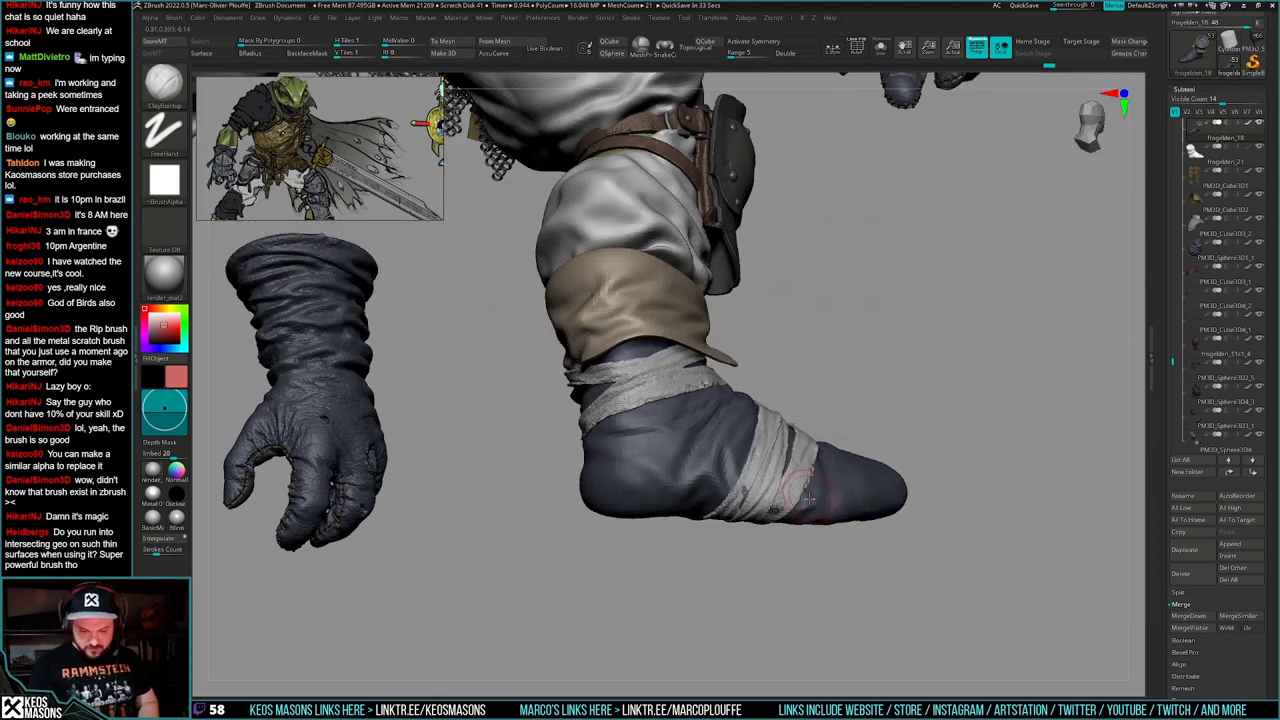
right_click_drag(809, 498, 812, 538)
mouse_move(650, 484)
left_mouse_down()
mouse_move(712, 488)
mouse_move(643, 540)
mouse_move(838, 492)
mouse_move(832, 520)
mouse_move(803, 545)
mouse_move(752, 563)
mouse_move(799, 594)
mouse_move(813, 538)
left_mouse_up()
- Switch to a Standard-type brush and sculpt the front of the boot around the upper ankle wraps
key("space")
left_click(832, 313)
right_click_drag(720, 427, 737, 425, "ctrl")
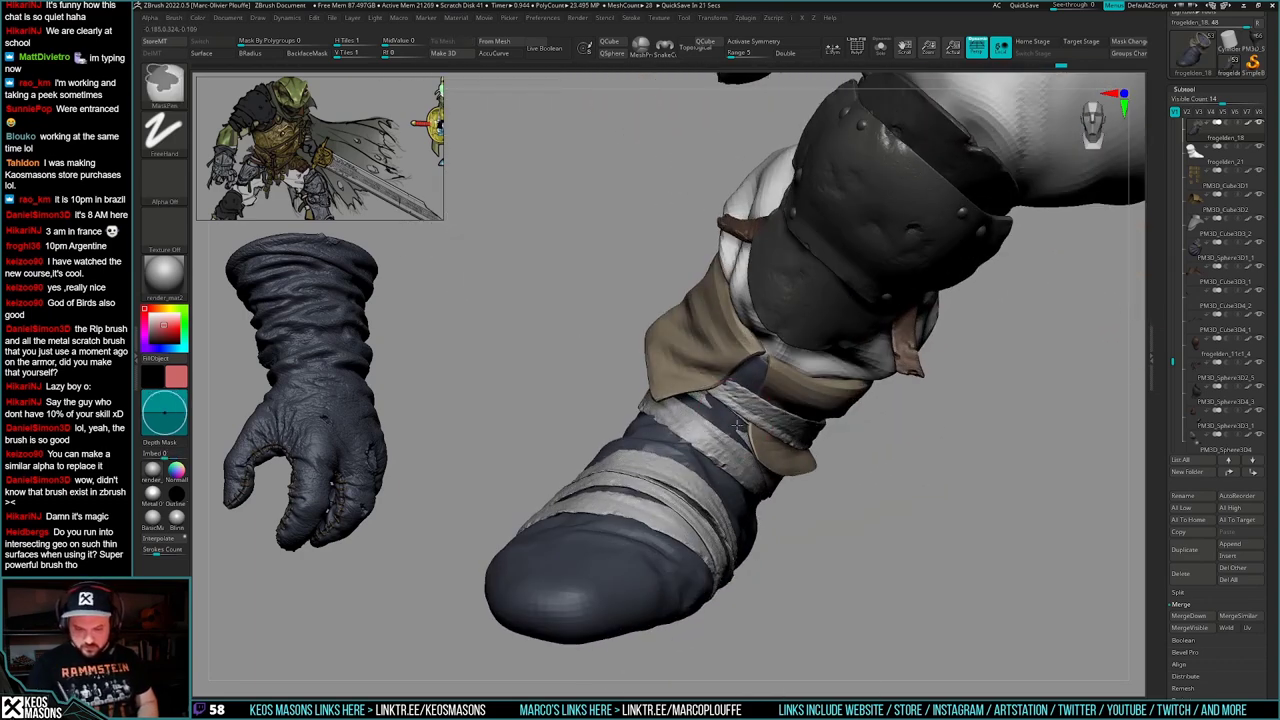
key("space")
left_click(750, 410)
right_click_drag(830, 438, 744, 435)
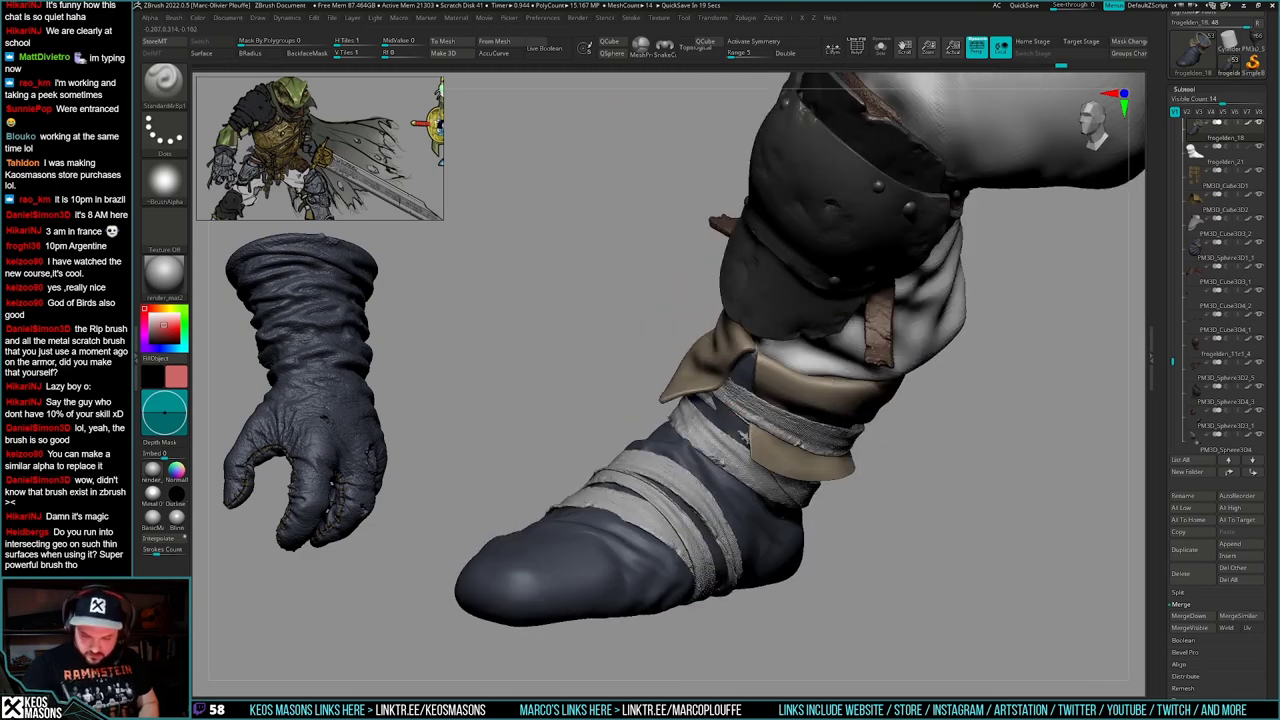
left_click_drag(730, 411, 706, 401)
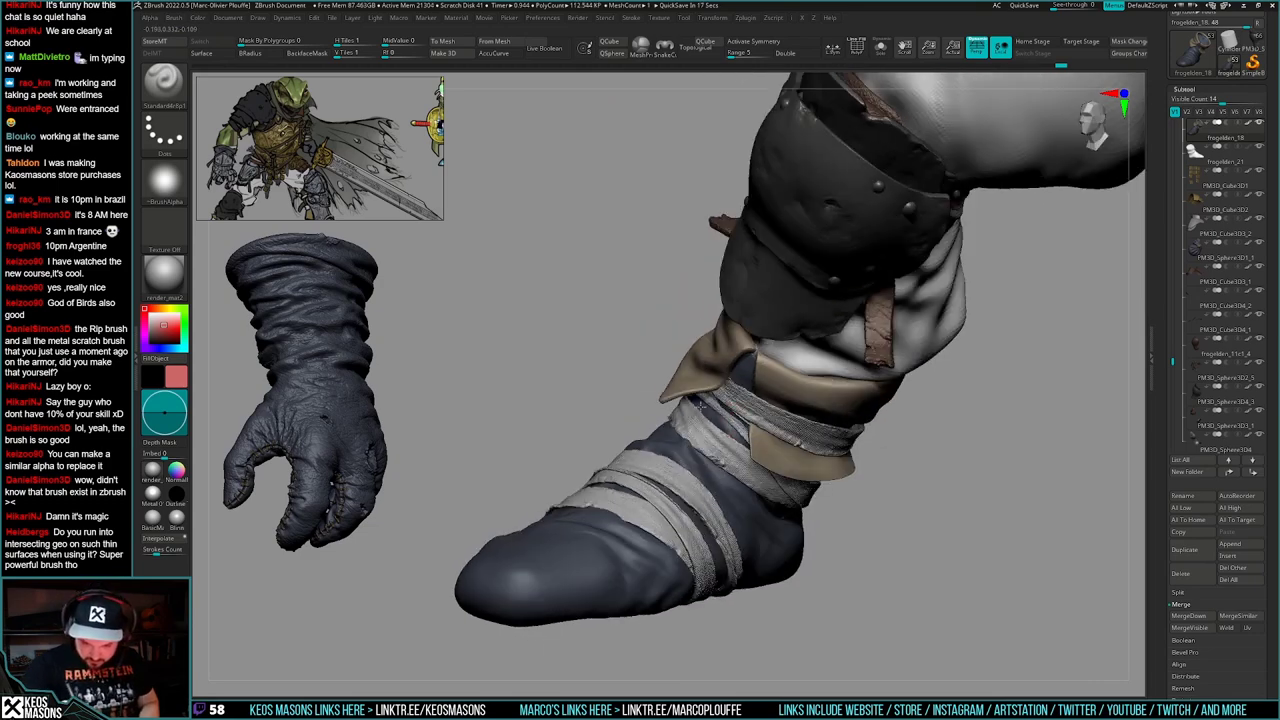
mouse_move(698, 401)
right_mouse_down("ctrl")
mouse_move(668, 372)
mouse_move(857, 529)
mouse_move(875, 500)
right_mouse_up("ctrl")
mouse_move(798, 436)
right_mouse_down("ctrl")
mouse_move(792, 462)
mouse_move(775, 438)
right_mouse_up("ctrl")
- Sculpt small tension folds on the boot's outer side along the edges of the foot wraps
left_click_drag(776, 430, 744, 501)
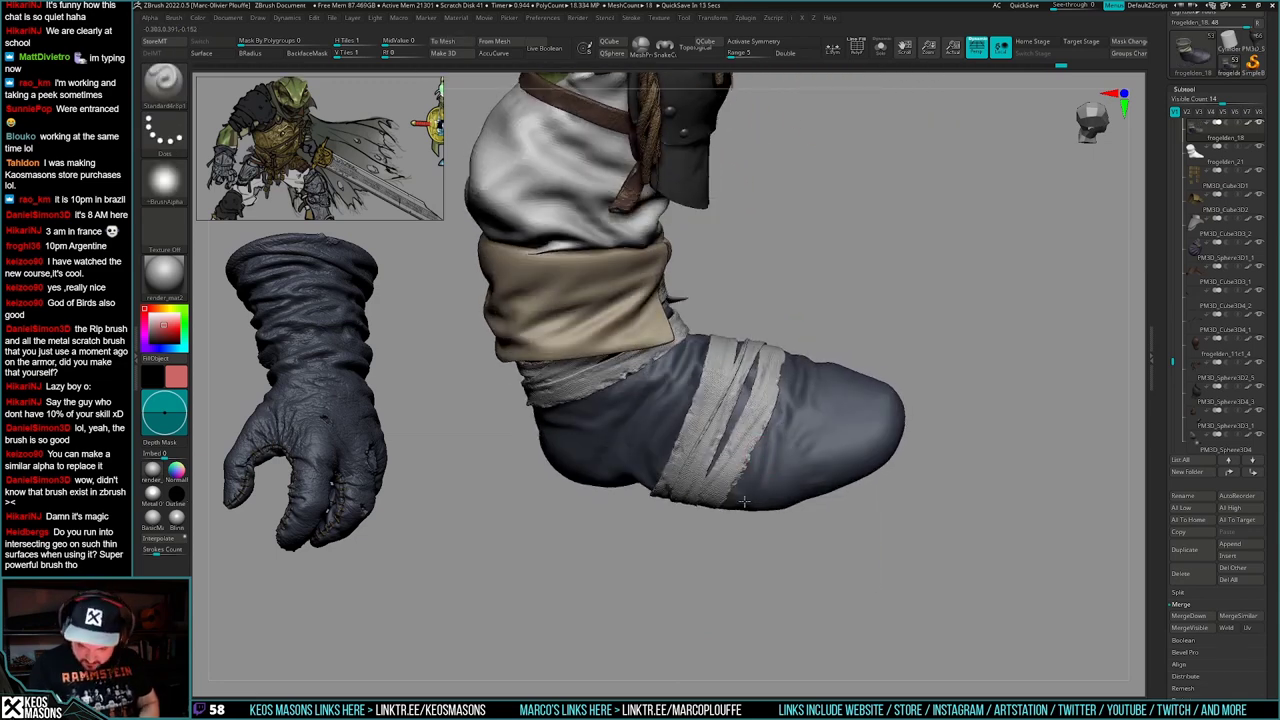
left_click_drag(762, 427, 750, 460)
mouse_move(750, 455)
right_mouse_down()
mouse_move(704, 452)
mouse_move(790, 488)
mouse_move(774, 500)
right_mouse_up()
key("space")
left_click_drag(774, 500, 758, 568)
mouse_move(760, 568)
right_mouse_down()
mouse_move(812, 515)
mouse_move(841, 411)
right_mouse_up()
- Sculpt creases across the boot's sole beside the foot wraps
left_click_drag(840, 411, 836, 470)
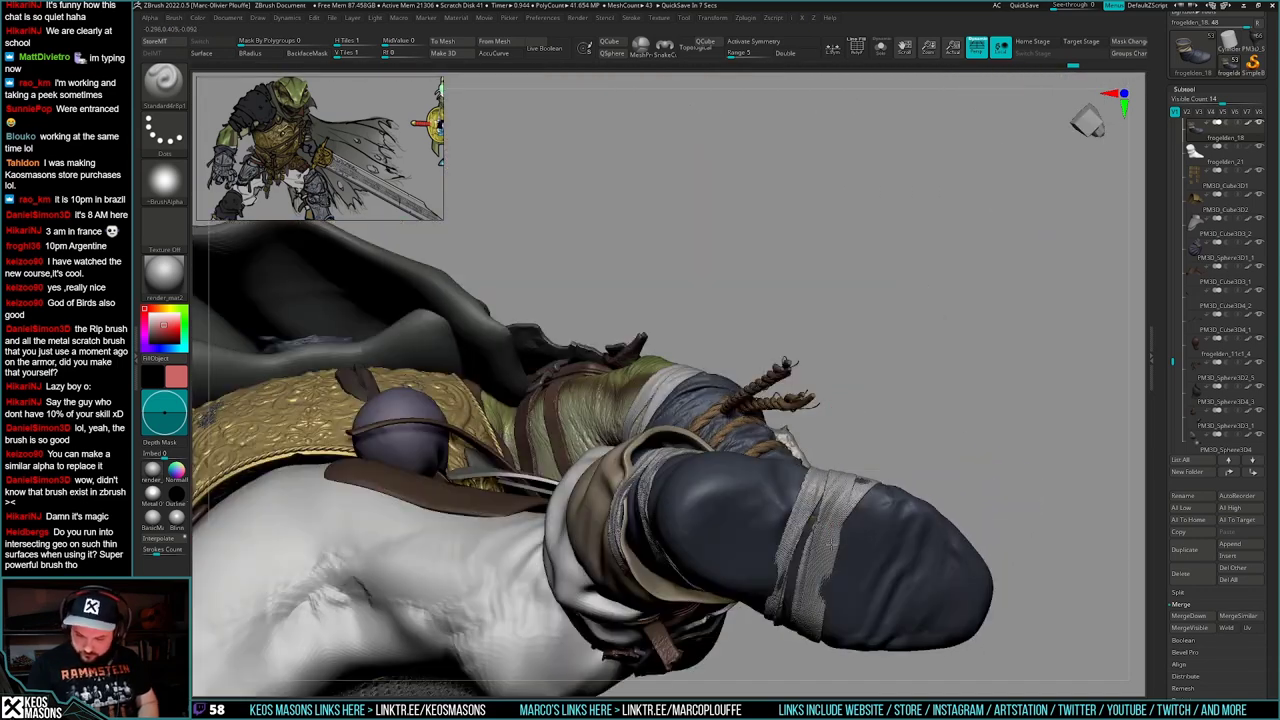
left_click_drag(850, 515, 826, 598)
mouse_move(796, 530)
left_mouse_down()
mouse_move(779, 546)
mouse_move(801, 556)
left_mouse_up()
left_click_drag(818, 506, 801, 578)
right_click_drag(801, 578, 810, 512)
left_click_drag(811, 512, 802, 562)
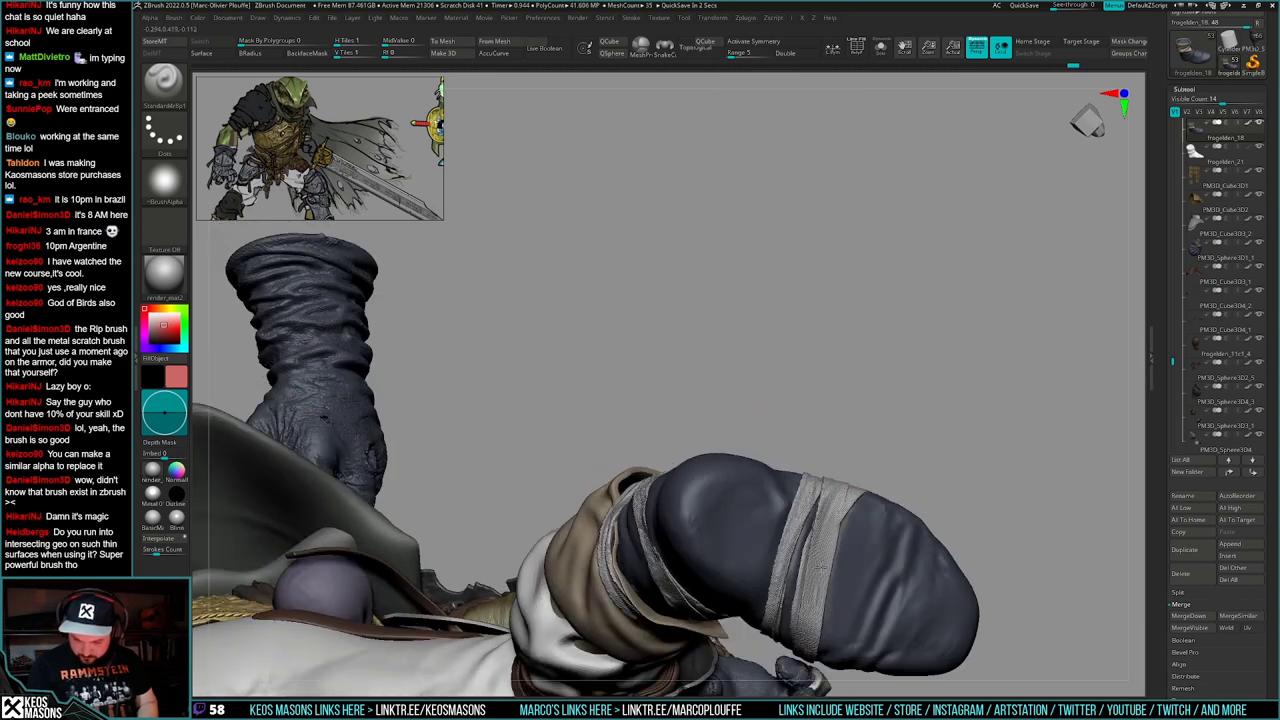
- Smooth the boot's sole and heel underside with the Smooth Stronger brush
right_click_drag(822, 578, 807, 504)
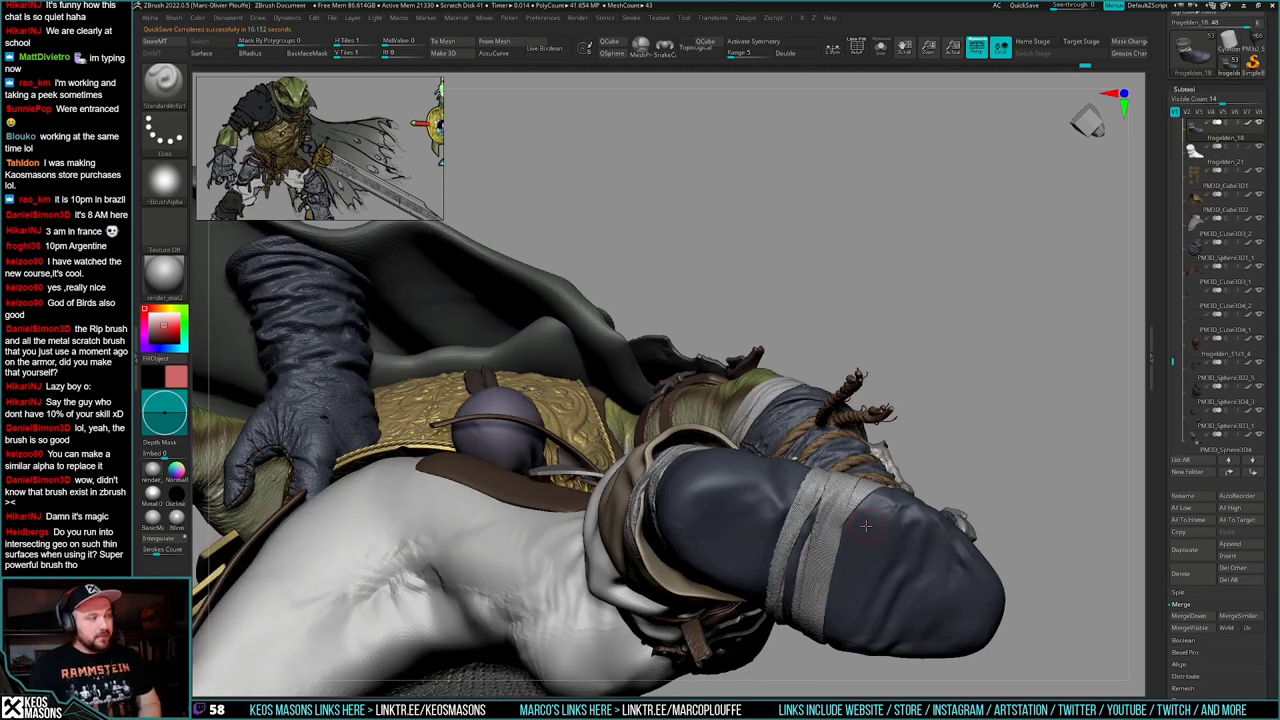
right_click_drag(838, 508, 815, 565)
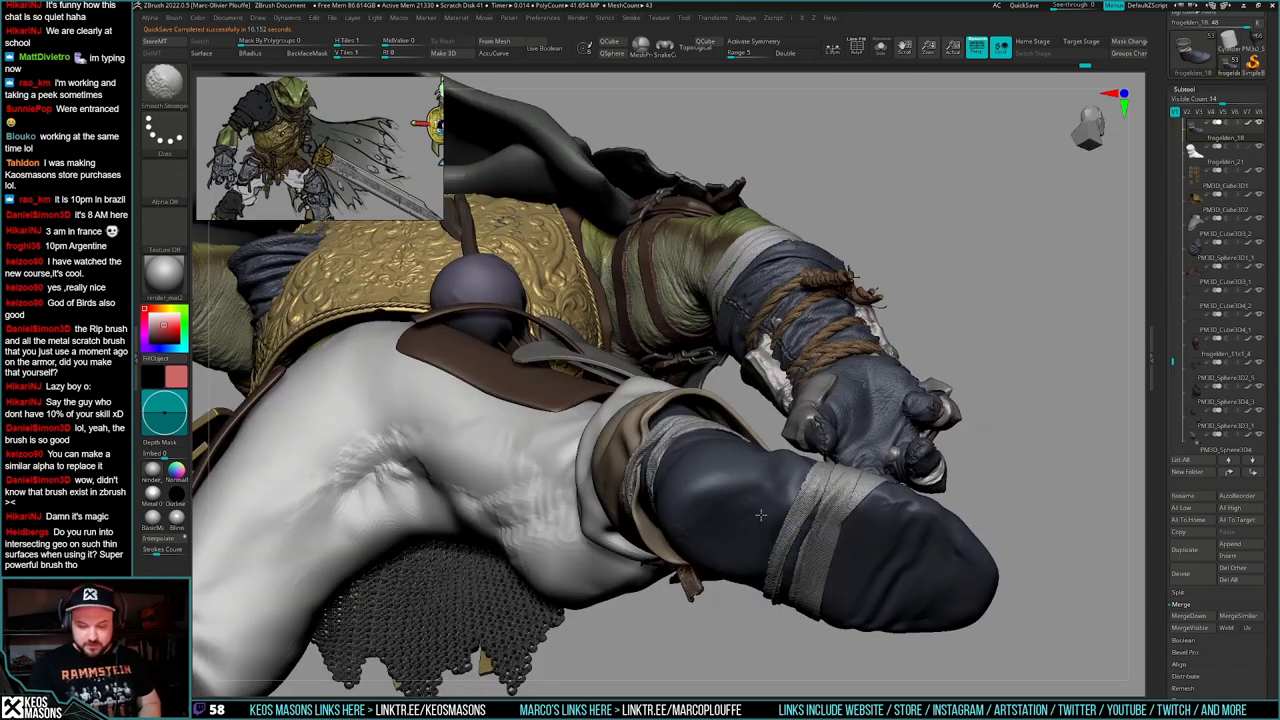
right_click_drag(761, 515, 768, 468)
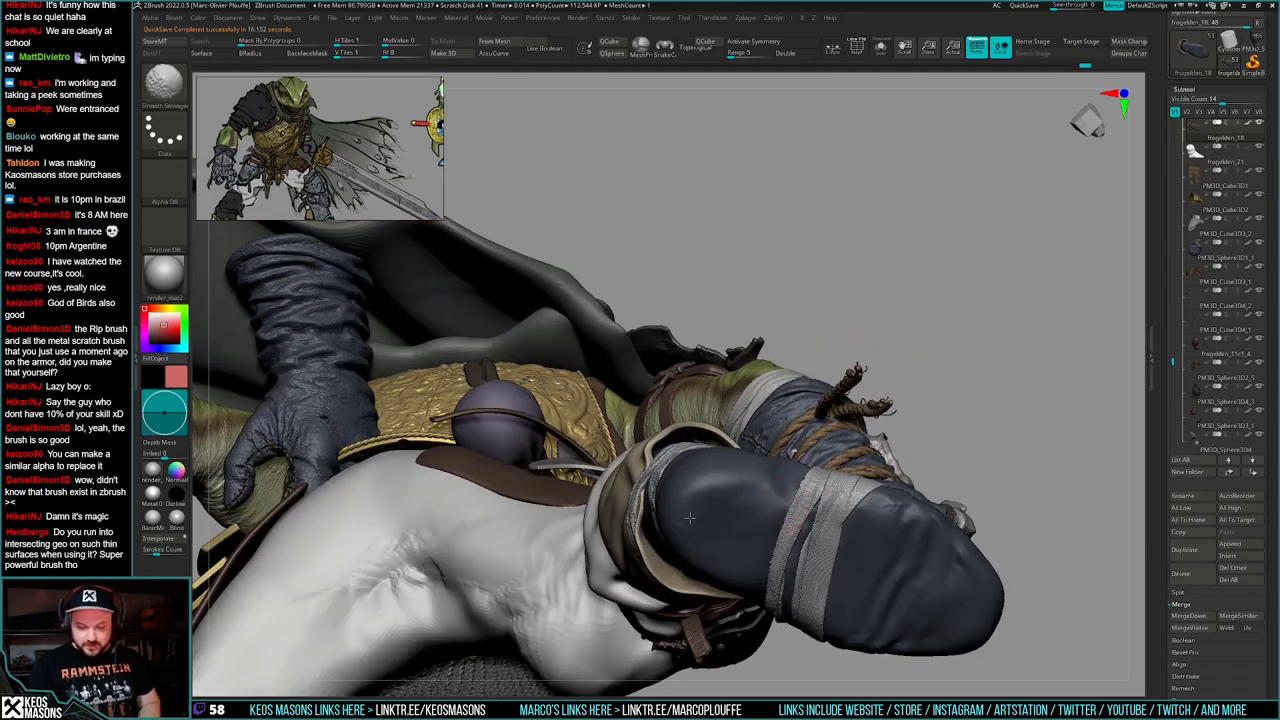
mouse_move(749, 575)
right_mouse_down()
mouse_move(716, 512)
mouse_move(736, 490)
mouse_move(793, 484)
mouse_move(784, 514)
mouse_move(828, 477)
mouse_move(831, 448)
right_mouse_up()
- Adjust the Standard-type brush's settings and sculpt folds on the boot's heel below the ankle wraps
mouse_move(882, 419)
left_mouse_down()
mouse_move(778, 476)
mouse_move(843, 444)
left_mouse_up()
key("space")
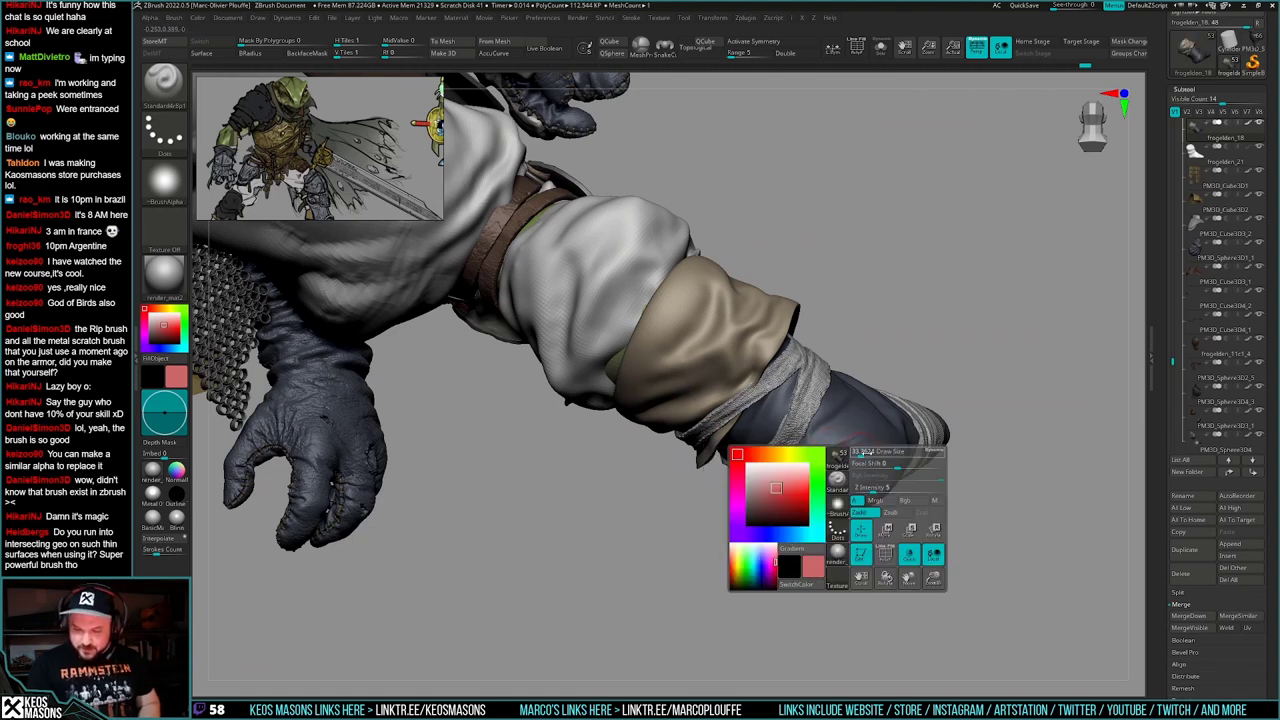
key("space")
left_click_drag(906, 497, 926, 496)
left_click_drag(870, 454, 847, 465)
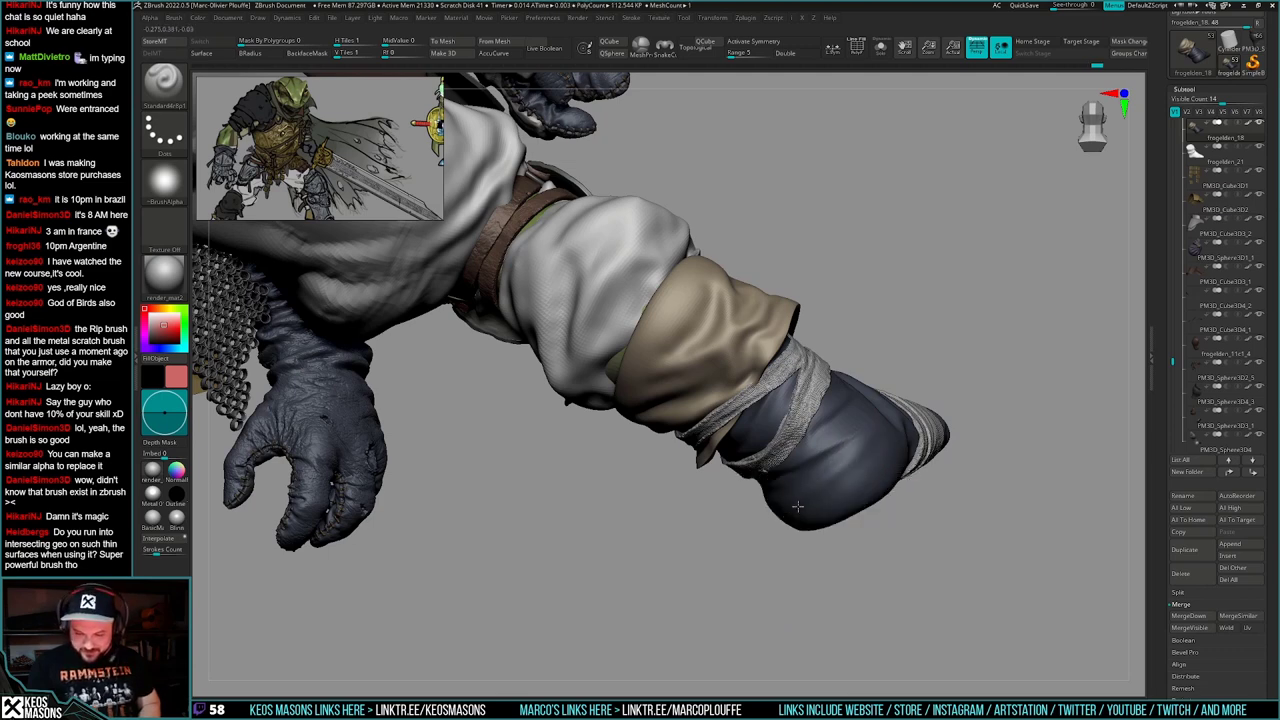
- Deepen the cloth folds at the back of the boot's heel with the Standard-type brush
mouse_move(810, 524)
right_mouse_down()
mouse_move(835, 467)
mouse_move(802, 496)
mouse_move(760, 498)
mouse_move(714, 526)
mouse_move(722, 546)
mouse_move(705, 521)
mouse_move(772, 520)
mouse_move(790, 545)
right_mouse_up()
right_click(791, 540)
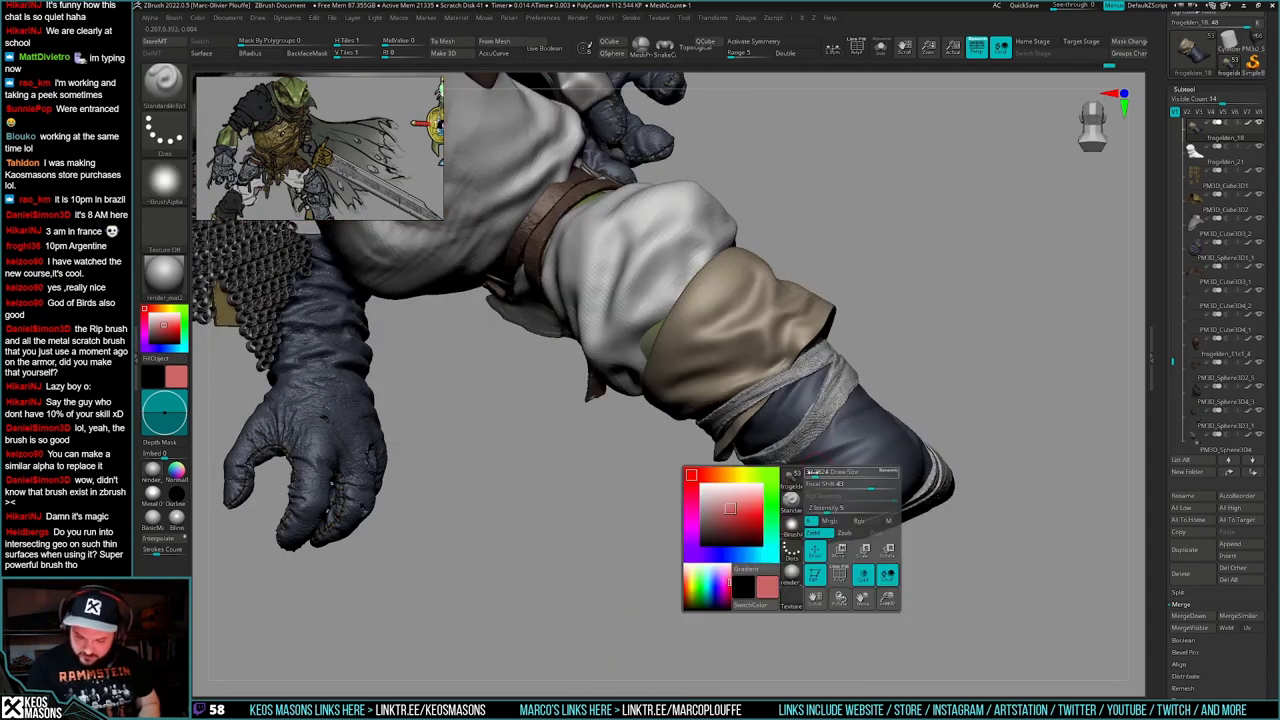
right_click_drag(795, 500, 820, 462)
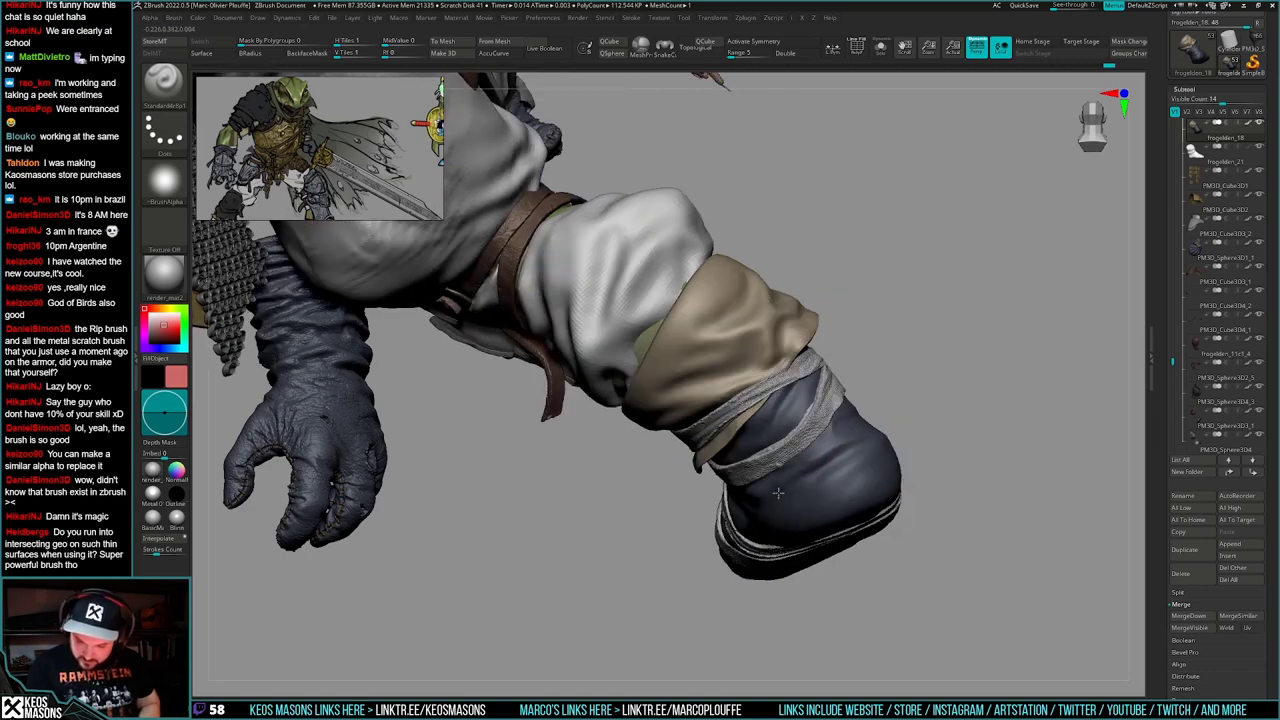
right_click_drag(784, 503, 807, 484)
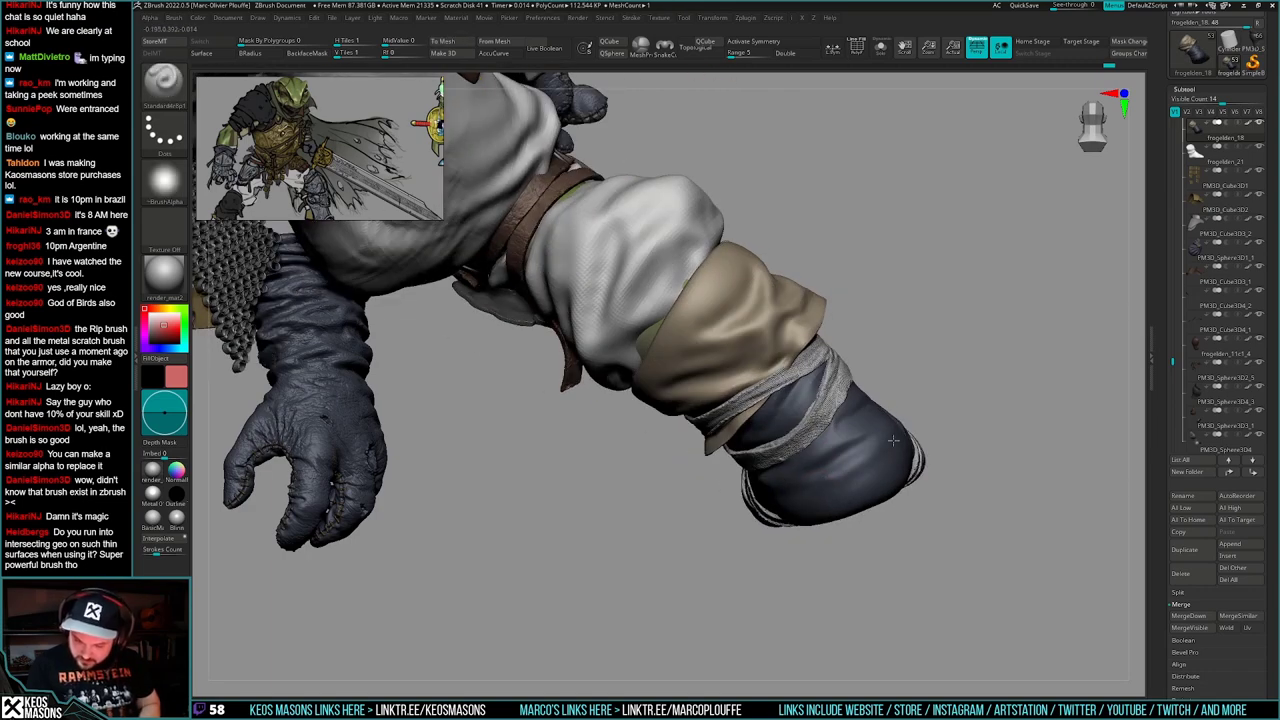
mouse_move(893, 440)
right_mouse_down()
mouse_move(774, 515)
mouse_move(793, 532)
mouse_move(878, 470)
mouse_move(806, 491)
right_mouse_up()
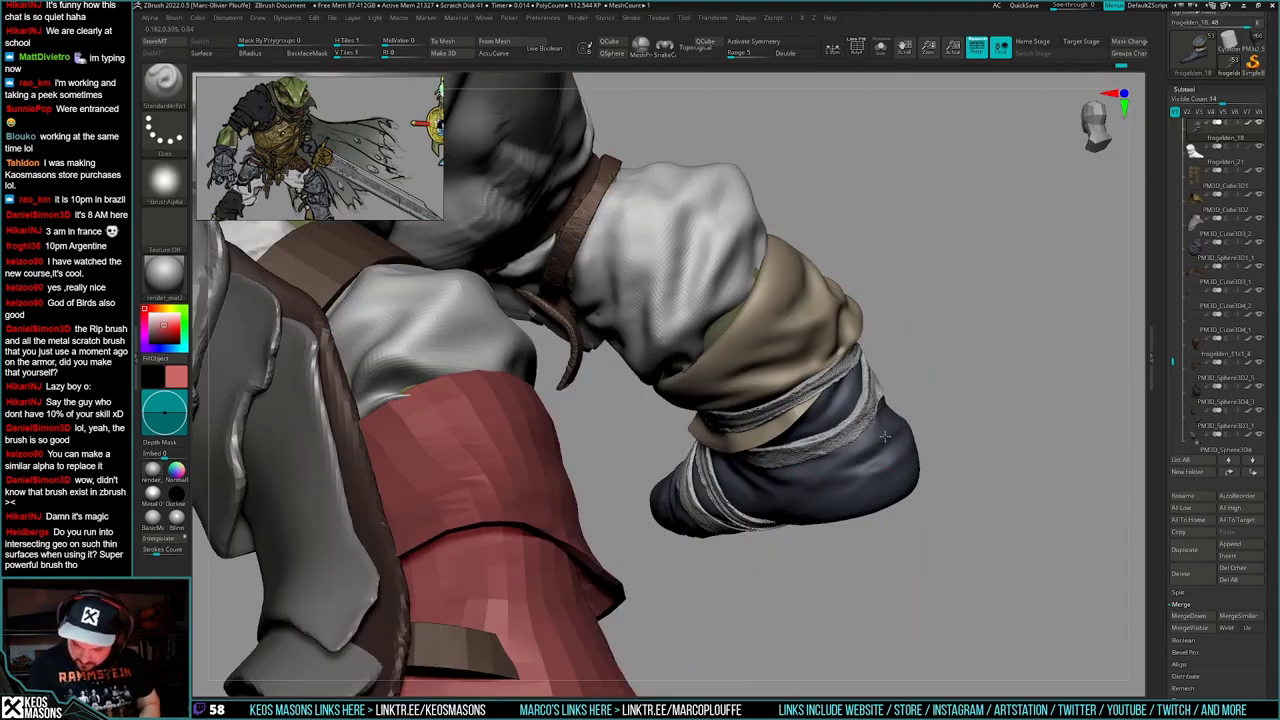
- Sculpt folds across the boot's outer side between the ankle wraps and the foot wraps
right_click_drag(885, 436, 767, 365)
mouse_move(881, 507)
right_mouse_down()
mouse_move(931, 464)
mouse_move(927, 475)
right_mouse_up()
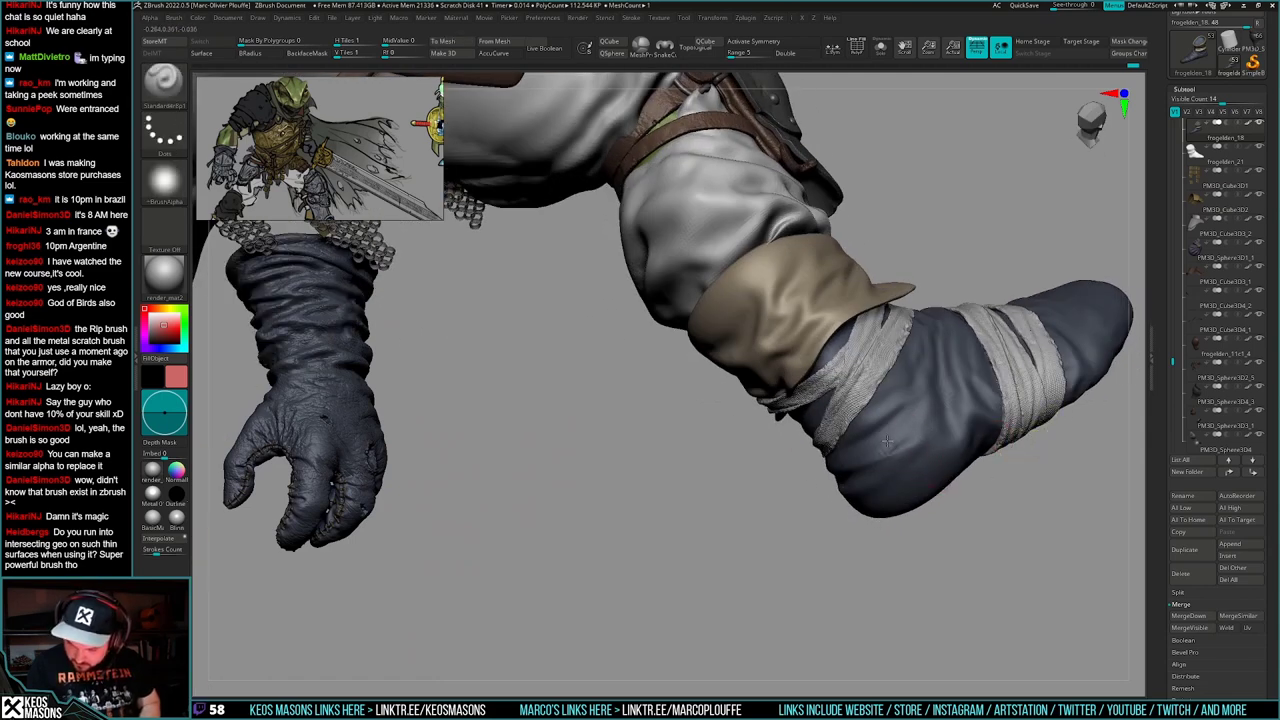
mouse_move(873, 428)
right_mouse_down()
mouse_move(929, 453)
mouse_move(858, 503)
mouse_move(849, 534)
mouse_move(879, 508)
mouse_move(850, 517)
right_mouse_up()
right_click(877, 509)
right_click_drag(776, 482, 690, 325)
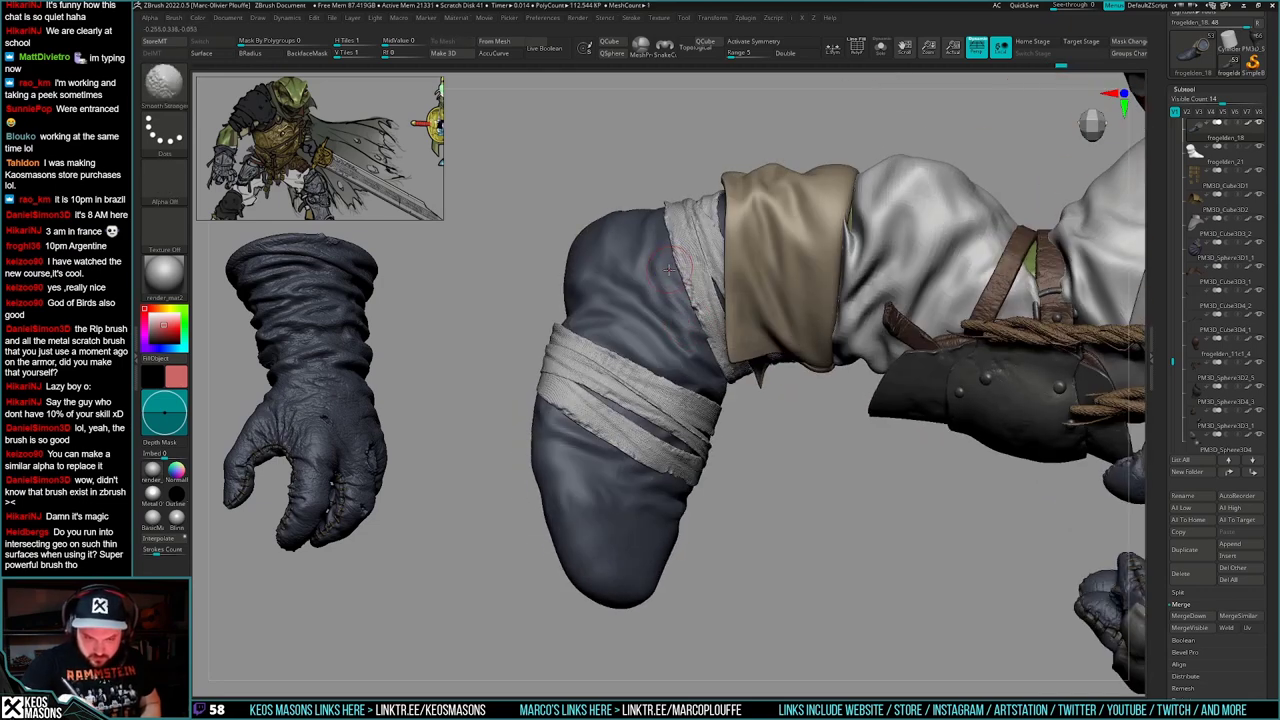
- Sculpt and smooth the folds on the outer heel right beside the ankle wraps
right_click_drag(679, 265, 673, 353)
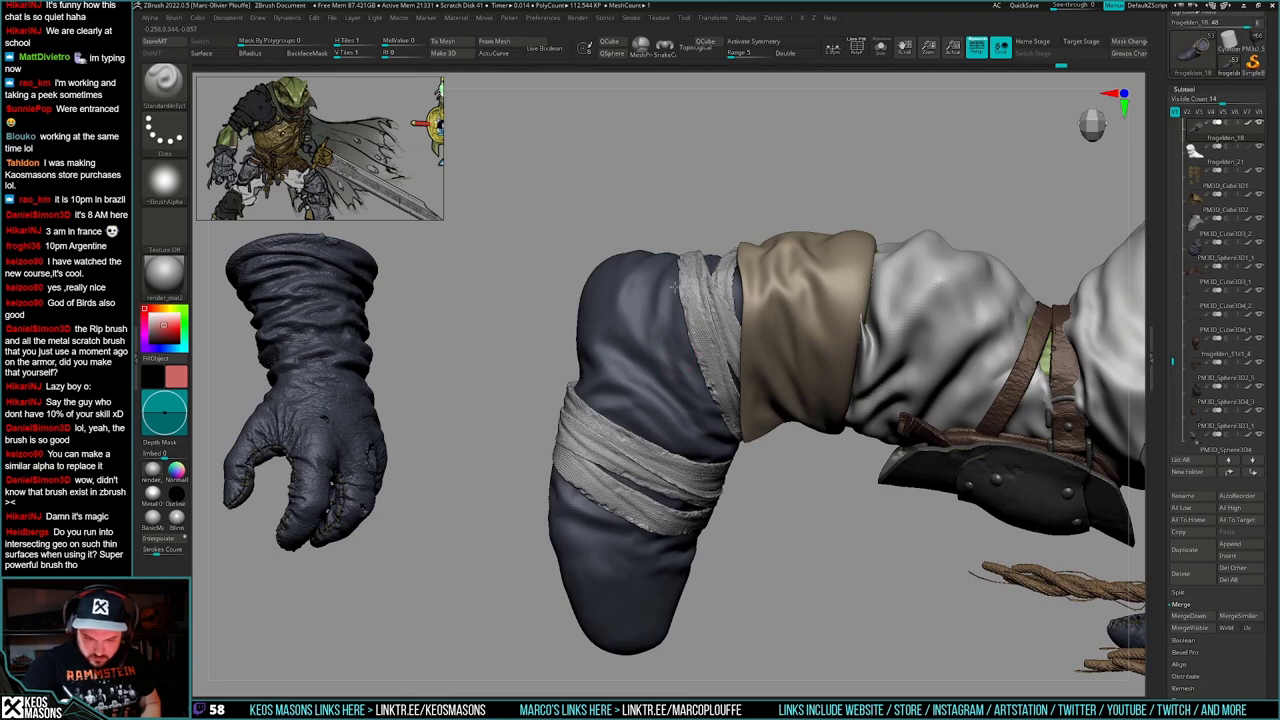
right_click_drag(706, 398, 681, 379)
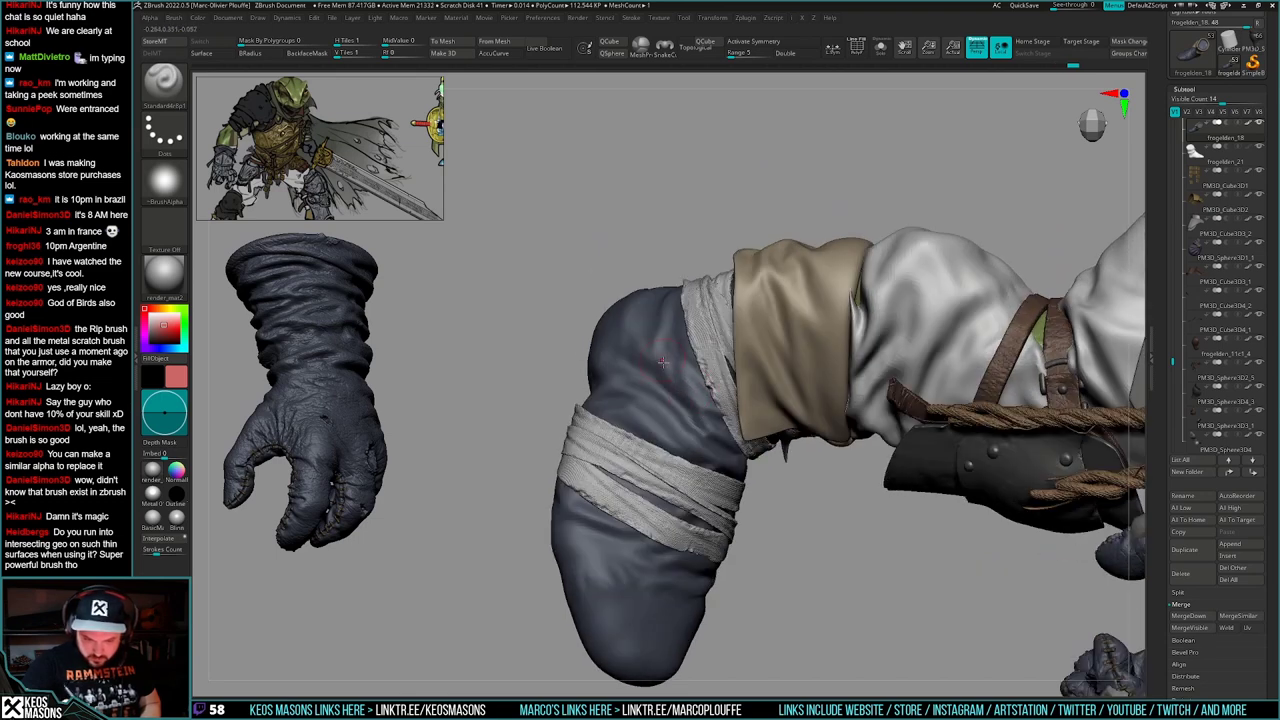
right_click_drag(627, 339, 637, 359)
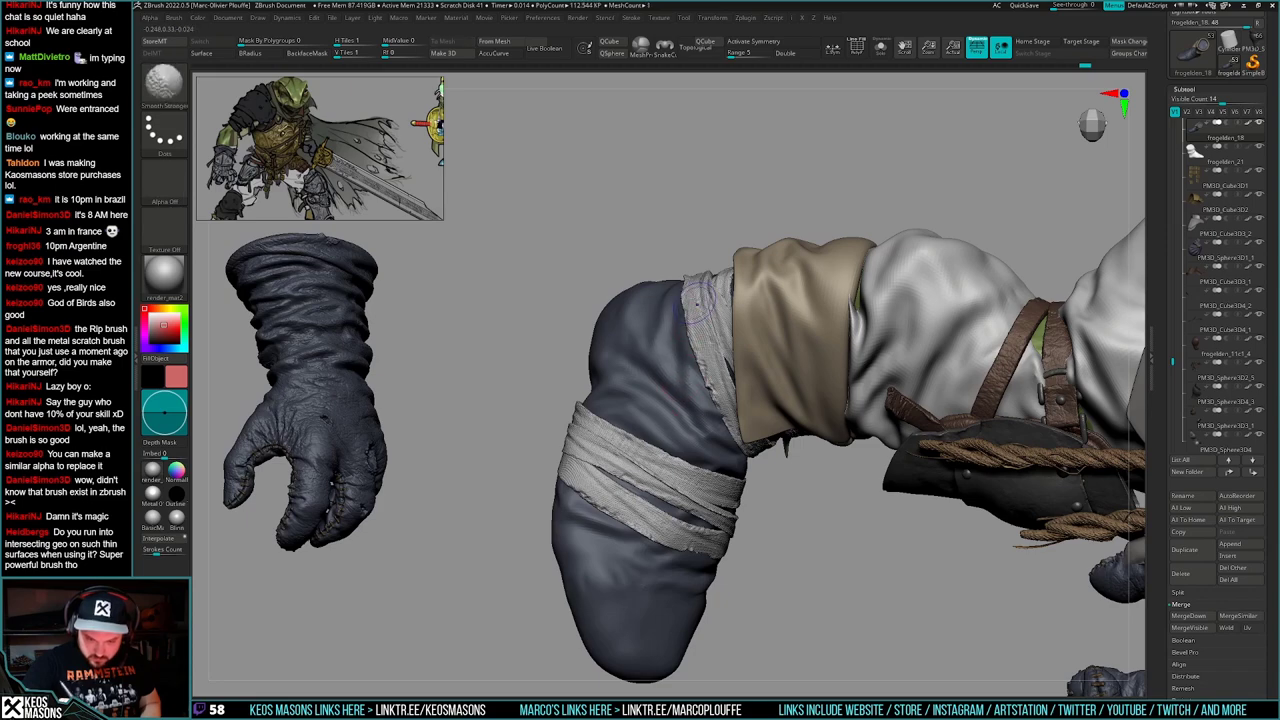
mouse_move(698, 318)
right_mouse_down()
mouse_move(690, 338)
mouse_move(745, 425)
mouse_move(761, 500)
mouse_move(808, 484)
mouse_move(727, 467)
mouse_move(716, 478)
right_mouse_up()
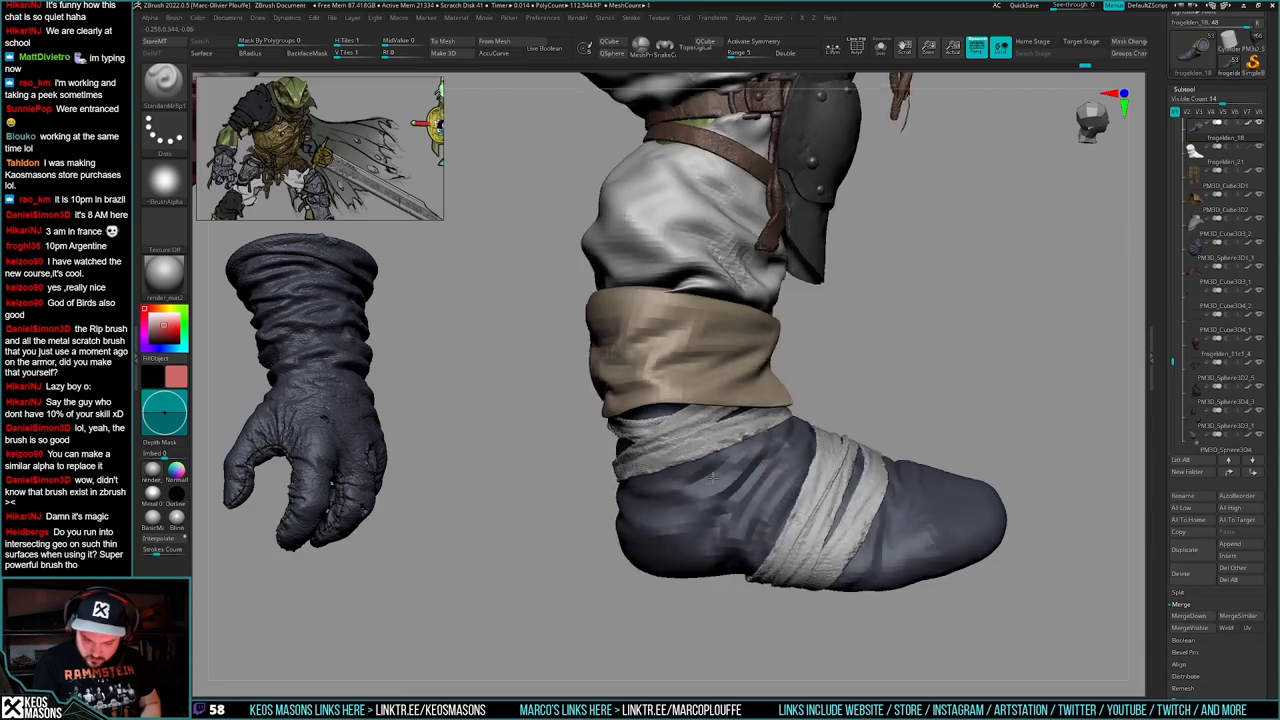
- Add fold strokes above the foot wraps on the outer side and on the forefoot towards the toe
left_click_drag(819, 454, 812, 480)
mouse_move(682, 473)
right_mouse_down()
mouse_move(714, 467)
mouse_move(745, 488)
mouse_move(841, 482)
right_mouse_up()
mouse_move(1025, 482)
right_mouse_down()
mouse_move(878, 542)
mouse_move(797, 516)
mouse_move(783, 492)
mouse_move(776, 530)
right_mouse_up()
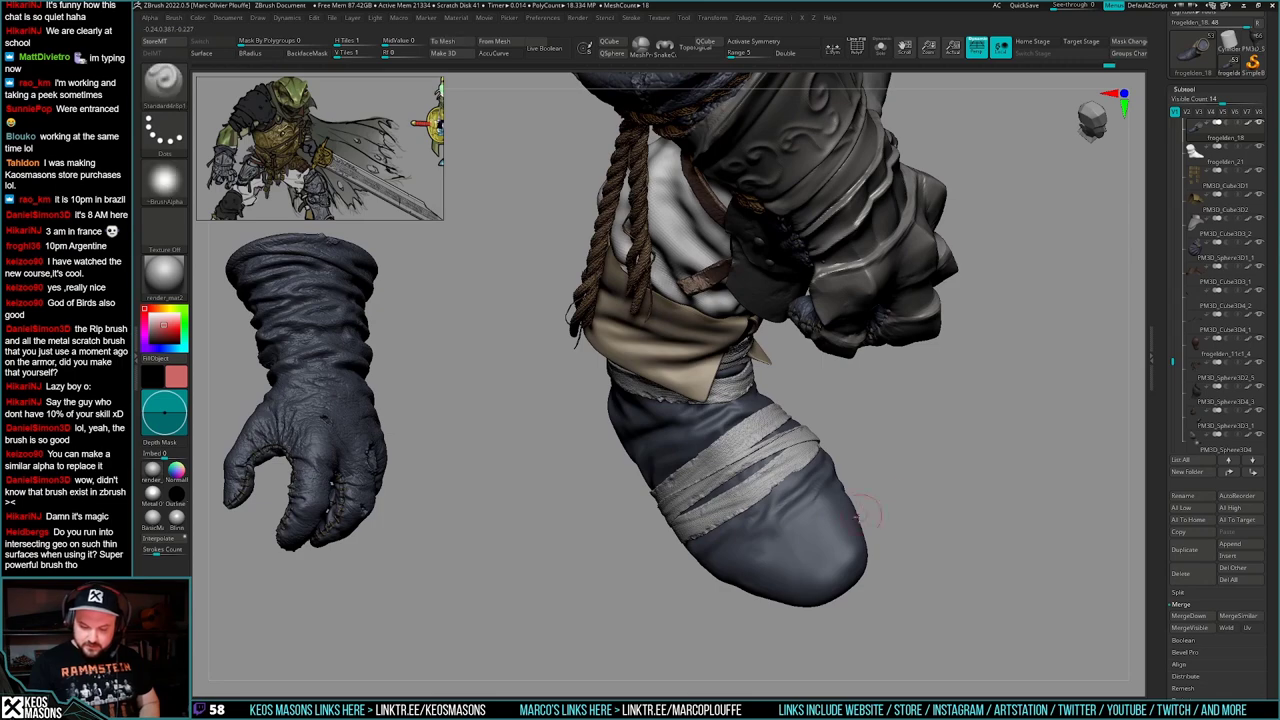
left_click_drag(827, 500, 806, 512)
mouse_move(812, 520)
right_mouse_down()
mouse_move(862, 532)
mouse_move(886, 556)
mouse_move(808, 570)
mouse_move(830, 480)
mouse_move(820, 515)
mouse_move(892, 517)
mouse_move(771, 513)
mouse_move(713, 478)
mouse_move(635, 473)
right_mouse_up()
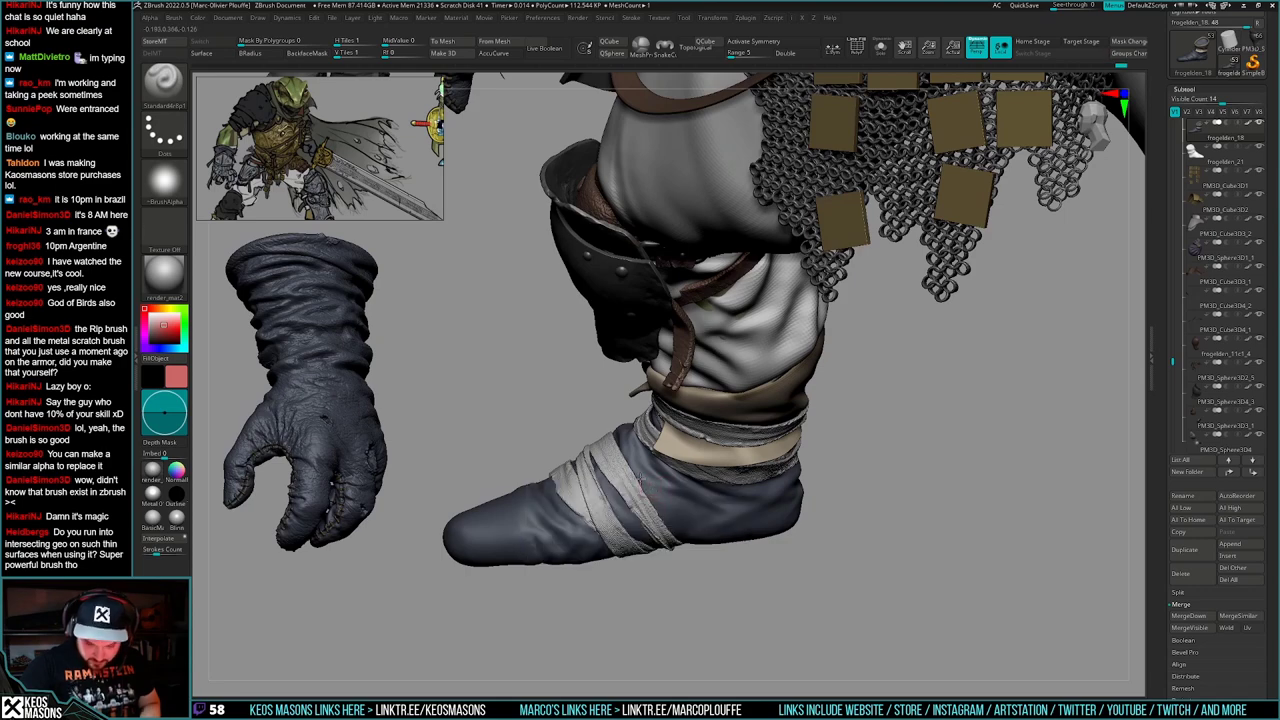
- Adjust the back of the boot's ankle around the wraps with the Move brush
mouse_move(669, 524)
right_mouse_down()
mouse_move(844, 541)
mouse_move(754, 508)
mouse_move(724, 528)
mouse_move(748, 467)
right_mouse_up()
right_click(724, 528)
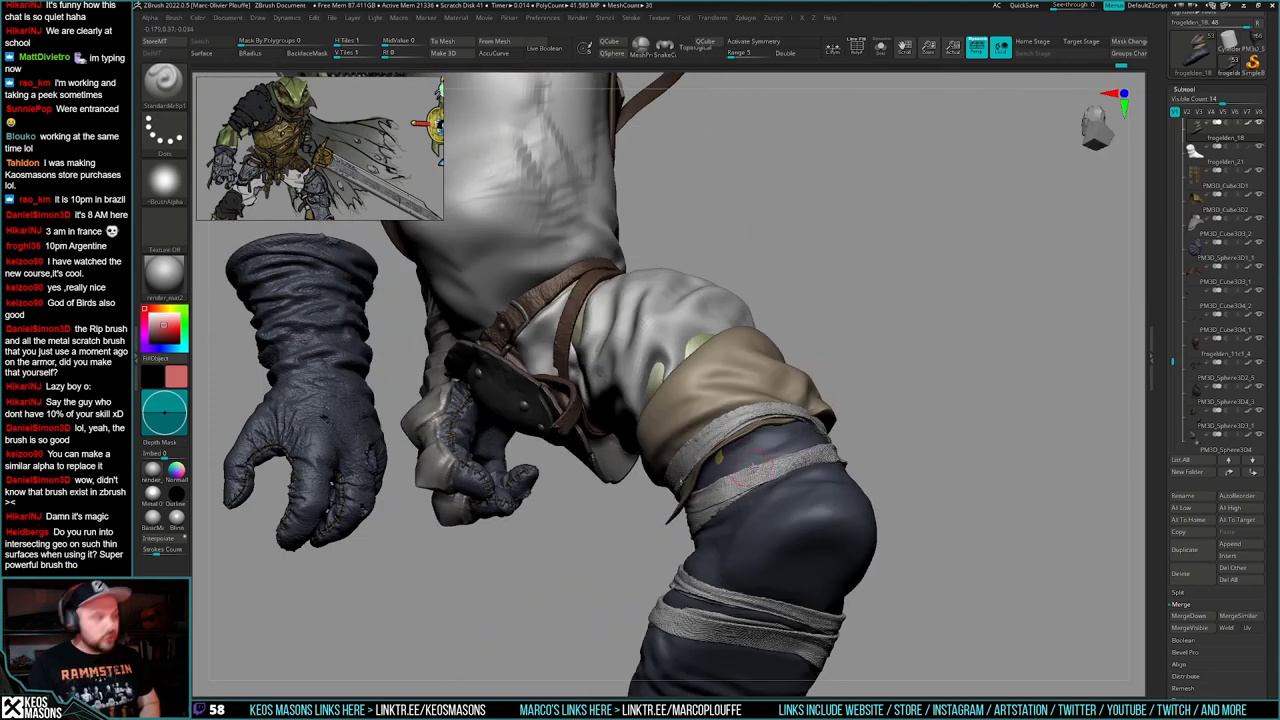
mouse_move(760, 480)
right_mouse_down()
mouse_move(708, 462)
mouse_move(712, 446)
mouse_move(728, 470)
mouse_move(728, 447)
mouse_move(758, 448)
mouse_move(745, 432)
mouse_move(766, 410)
right_mouse_up()
key("alt+s")
right_click(728, 470)
right_click(758, 448)
left_click(764, 446)
- Switch back to the Standard brush and sculpt folds at the back of the ankle beside the wraps
right_click(766, 409)
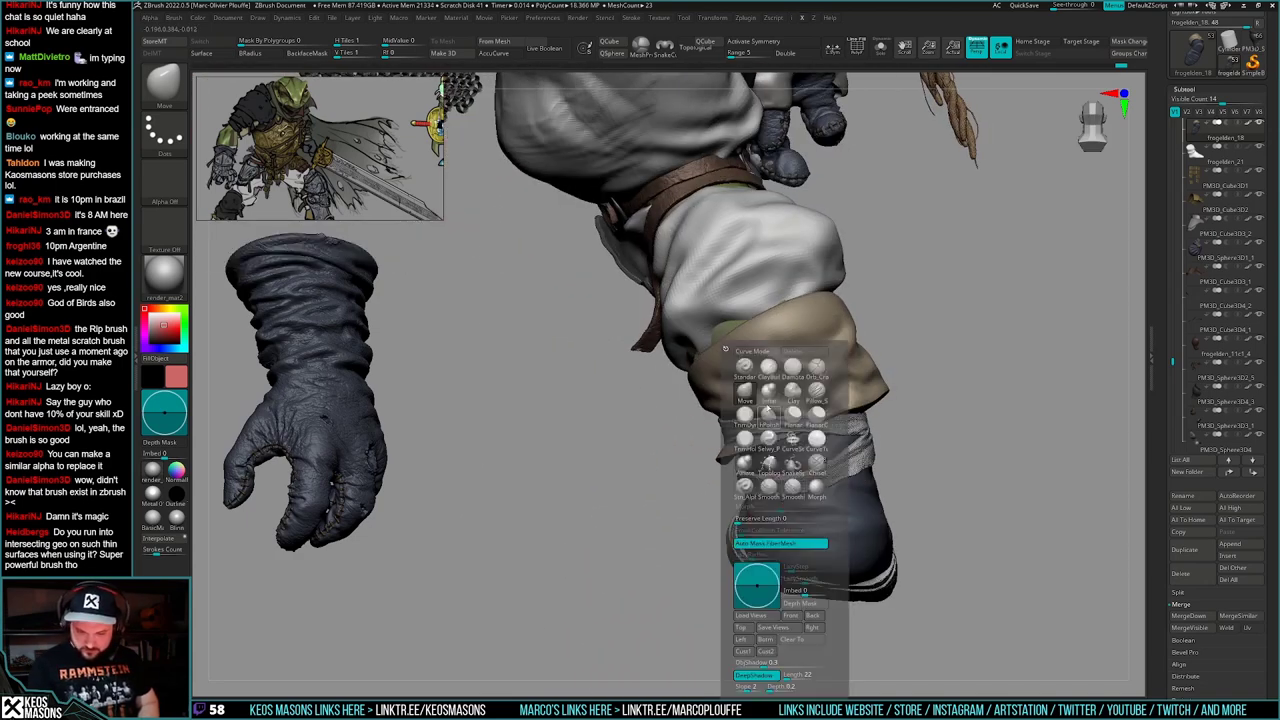
left_click(746, 369)
mouse_move(903, 400)
right_mouse_down()
mouse_move(823, 437)
mouse_move(740, 525)
mouse_move(772, 495)
right_mouse_up()
right_click(740, 525)
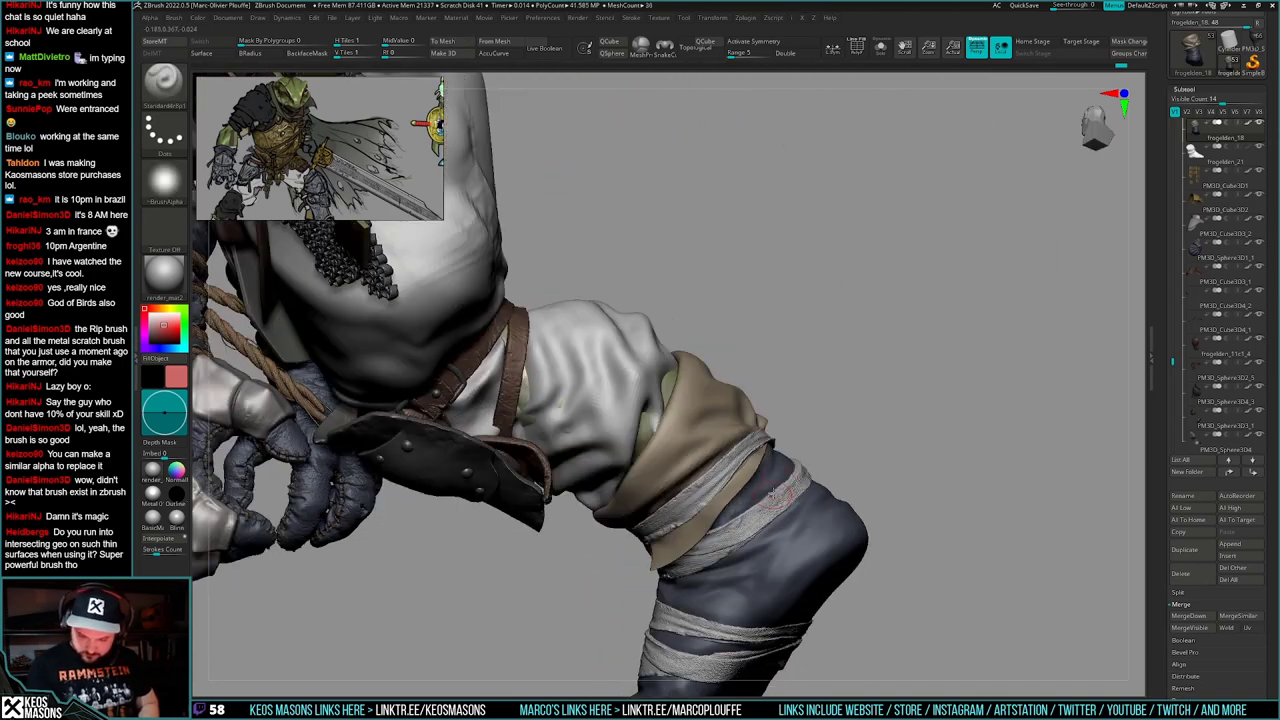
mouse_move(678, 448)
right_mouse_down()
mouse_move(787, 484)
mouse_move(866, 486)
mouse_move(822, 543)
mouse_move(826, 506)
mouse_move(768, 484)
mouse_move(768, 557)
mouse_move(837, 523)
right_mouse_up()
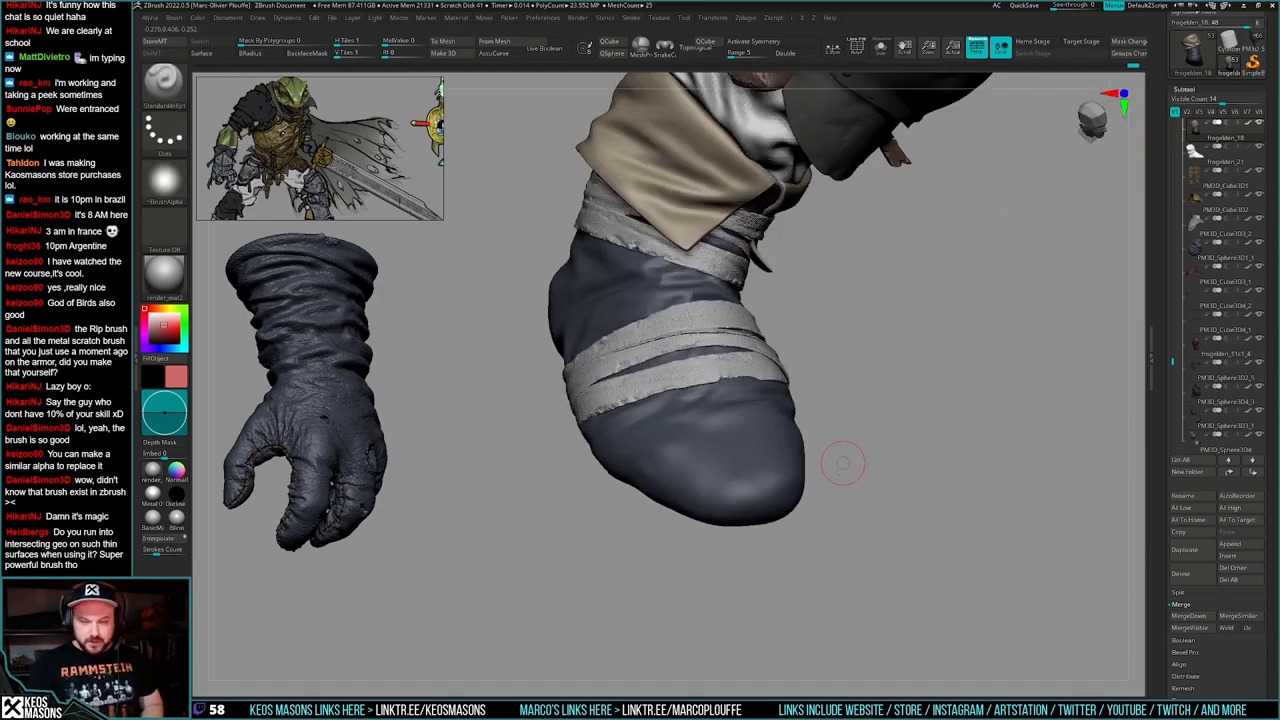
- Sculpt the boot's surface at the inner ankle between the cloth cuff and the wraps
mouse_move(846, 463)
right_mouse_down("alt")
mouse_move(812, 600)
mouse_move(822, 538)
right_mouse_up("alt")
left_click_drag(822, 538, 836, 491)
key("shift+f")
key("shift+f")
right_click_drag(836, 491, 828, 545)
right_click(828, 545)
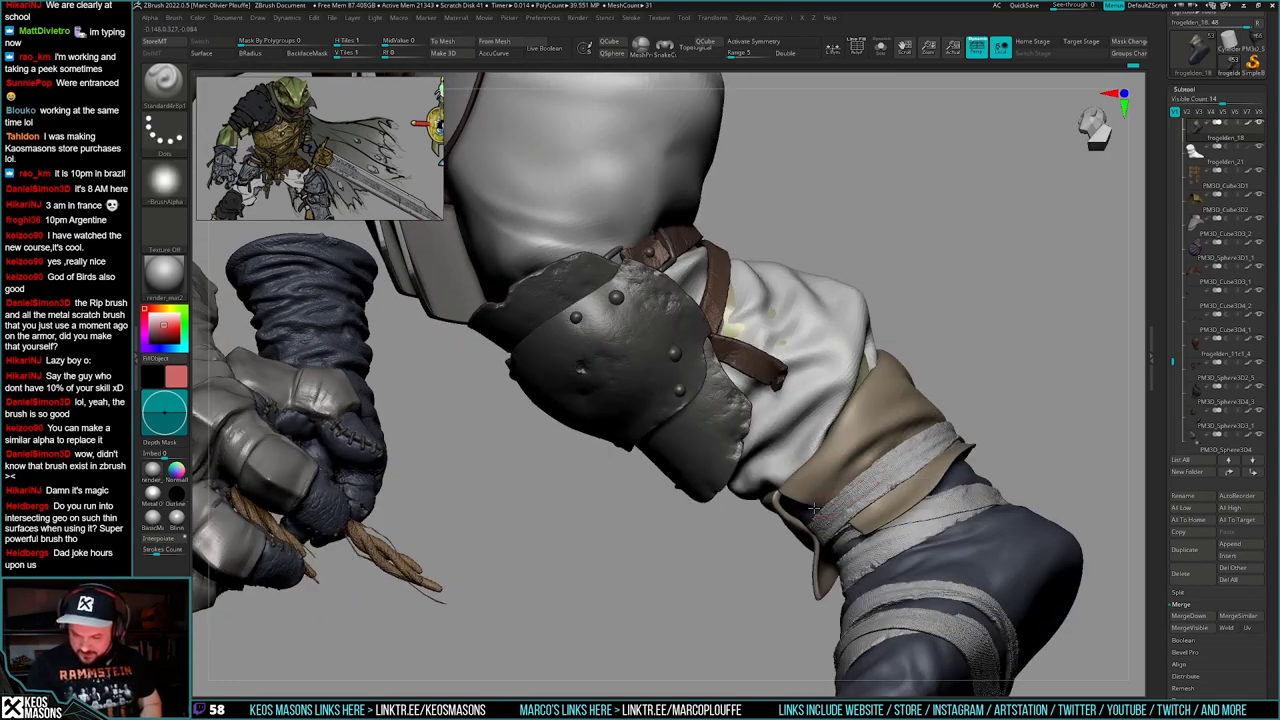
left_click_drag(817, 507, 878, 470)
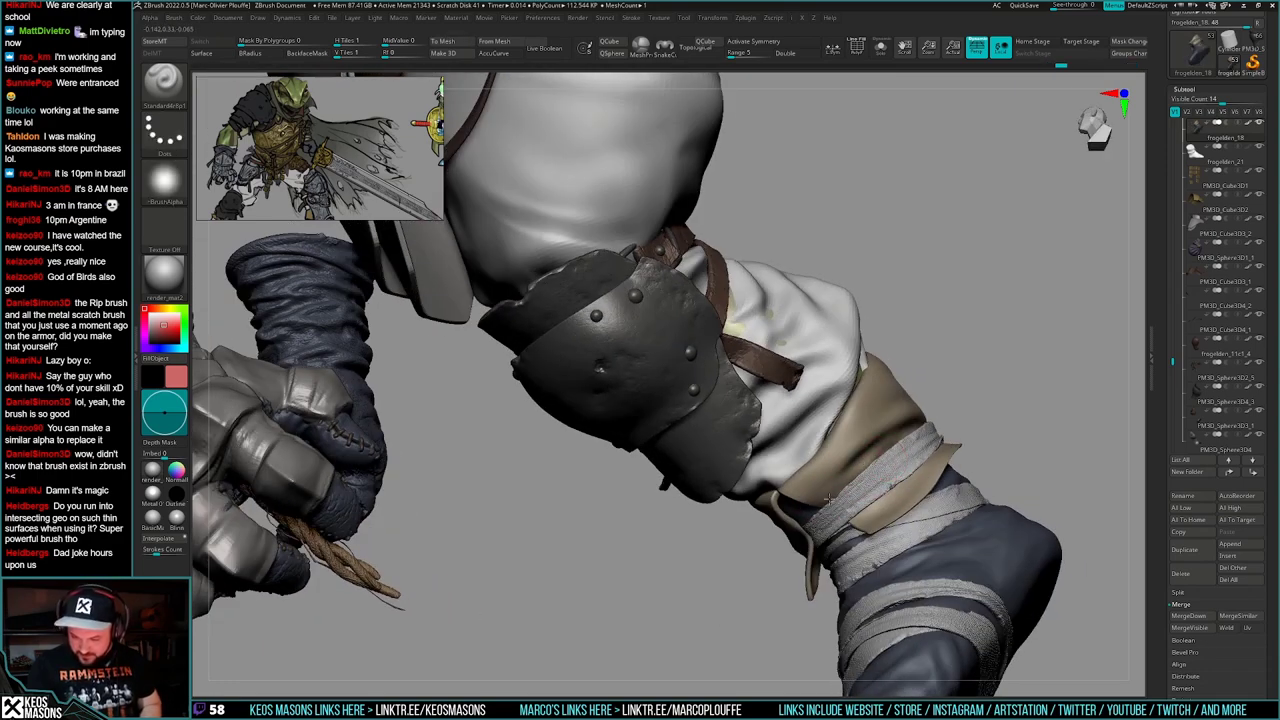
right_click_drag(829, 499, 850, 467)
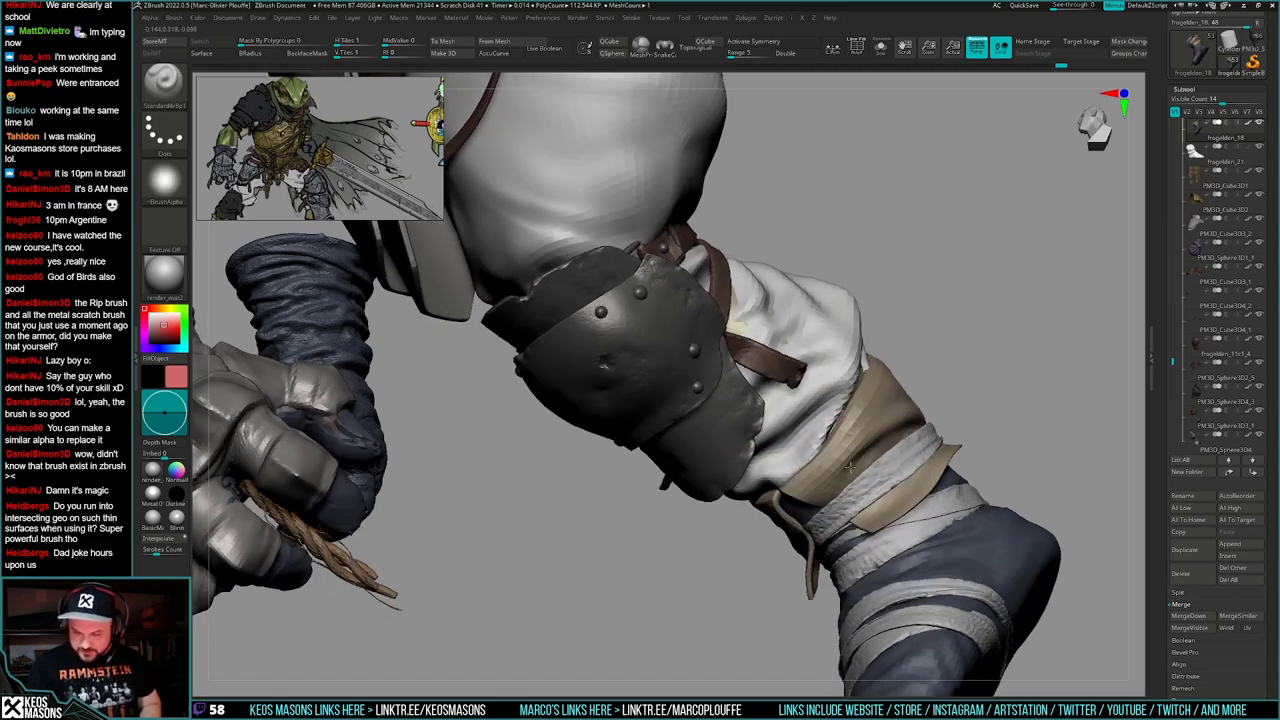
left_click_drag(849, 467, 857, 425)
right_click_drag(801, 485, 846, 458)
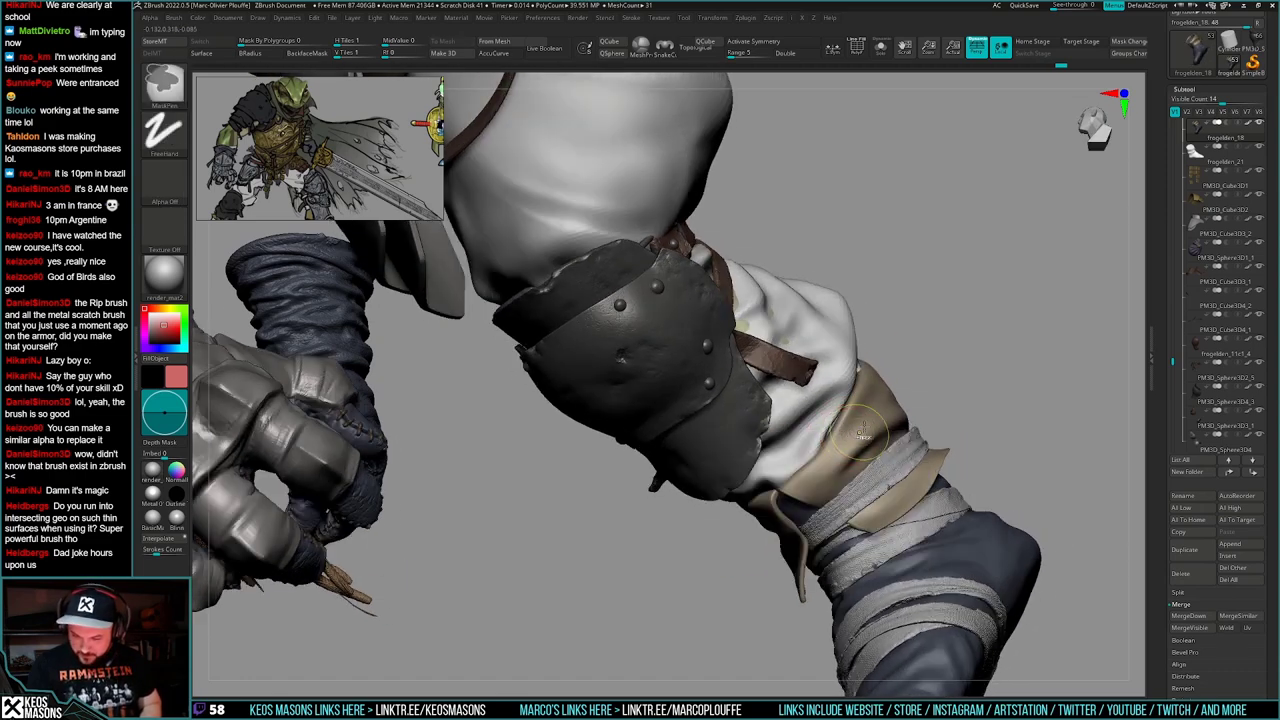
mouse_move(887, 397)
right_mouse_down()
mouse_move(964, 513)
mouse_move(950, 485)
mouse_move(880, 450)
mouse_move(862, 470)
mouse_move(871, 523)
mouse_move(912, 540)
mouse_move(880, 525)
mouse_move(900, 520)
mouse_move(863, 514)
mouse_move(868, 500)
mouse_move(848, 517)
right_mouse_up()
- Adjust the lower leg's silhouette just above the cloth cuff with a large Move brush
key("space")
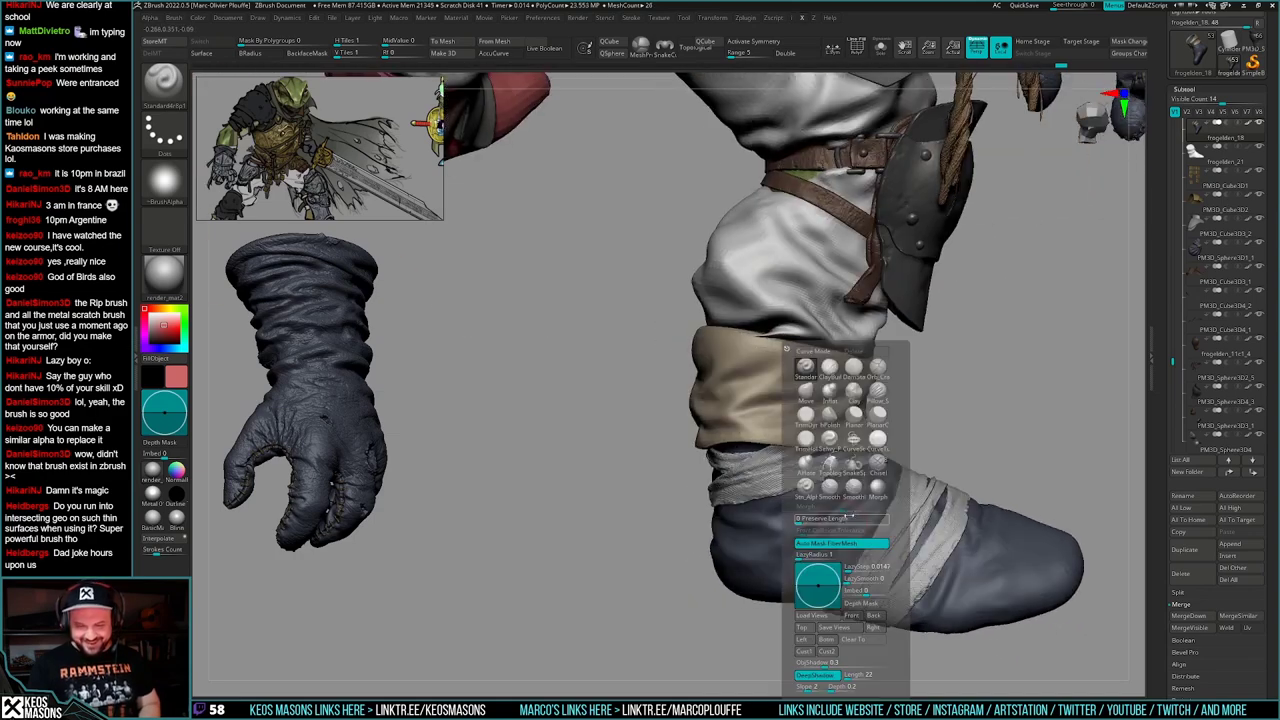
left_click(811, 390)
key("shift+d")
key("space")
left_click_drag(723, 305, 742, 303)
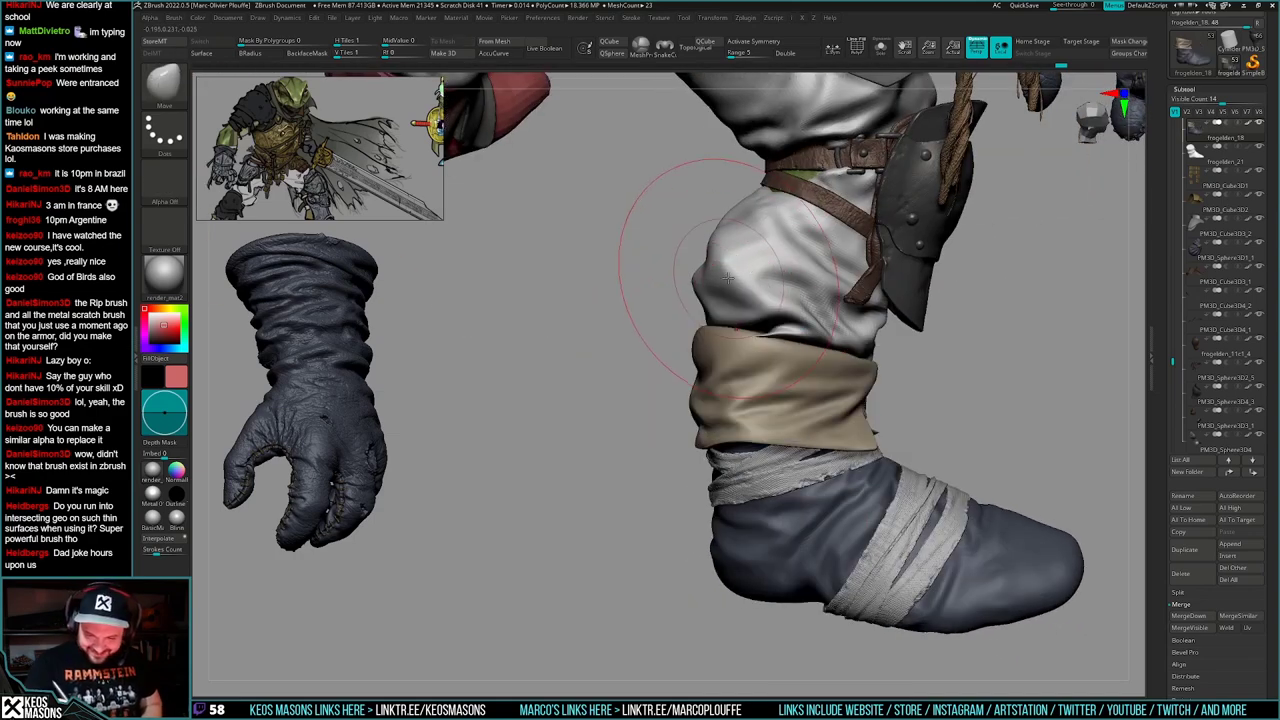
mouse_move(726, 285)
right_mouse_down()
mouse_move(758, 287)
mouse_move(677, 305)
right_mouse_up()
key("space")
left_click_drag(740, 288, 780, 283)
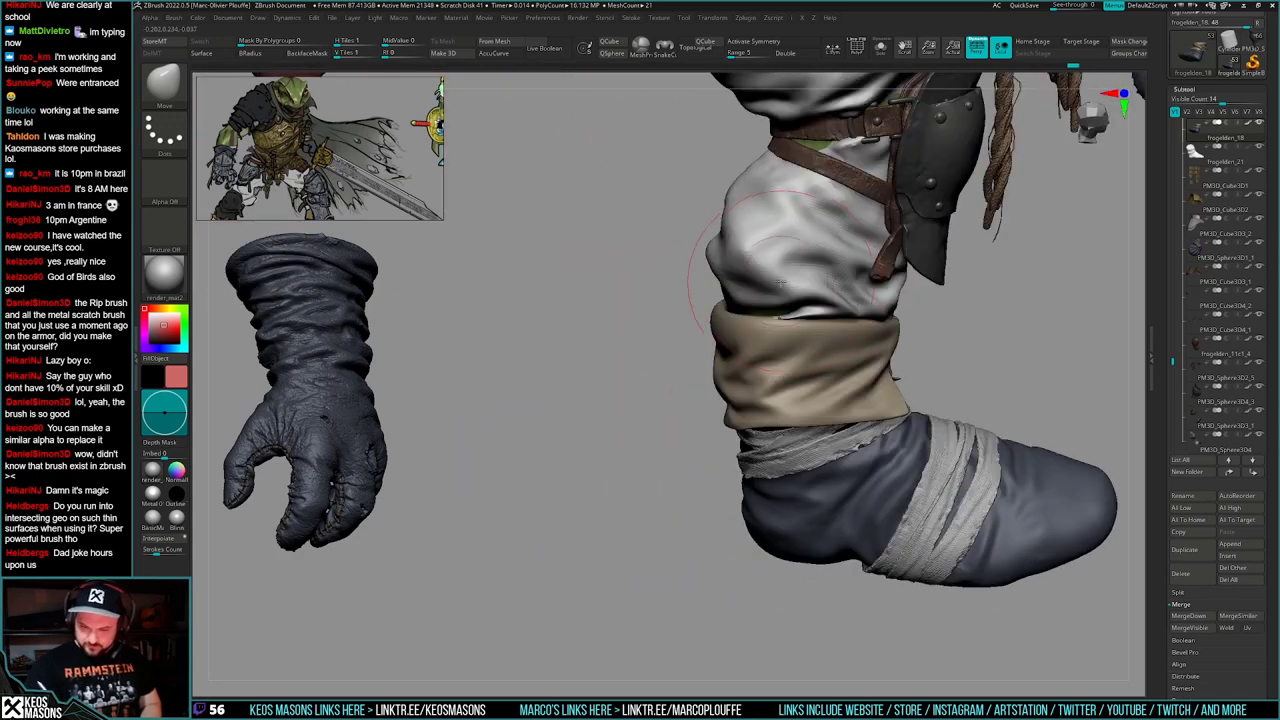
mouse_move(768, 280)
right_mouse_down()
mouse_move(683, 273)
mouse_move(688, 262)
mouse_move(746, 371)
mouse_move(705, 335)
mouse_move(683, 372)
mouse_move(724, 390)
mouse_move(728, 470)
mouse_move(766, 523)
right_mouse_up()
left_click_drag(766, 523, 825, 513)
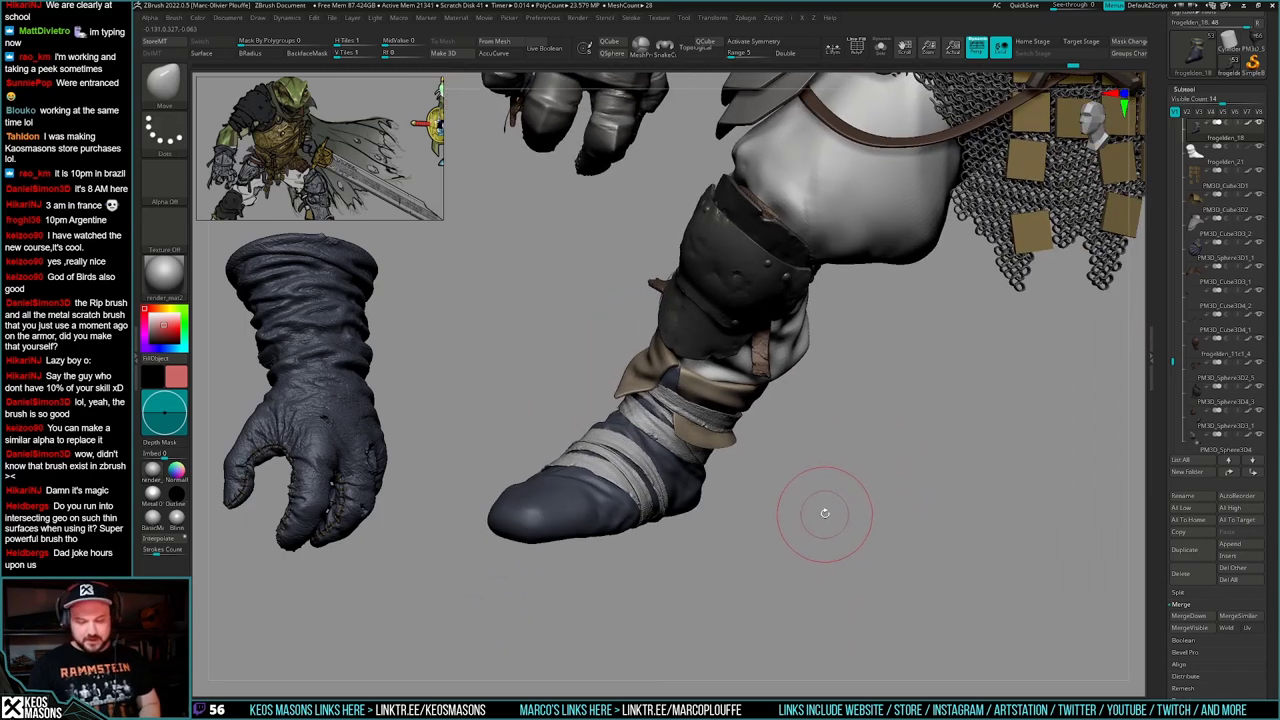
key("alt+s")
key("shift+f")
key("shift+f")
mouse_move(829, 560)
left_mouse_down("shift")
mouse_move(811, 523)
mouse_move(850, 510)
mouse_move(871, 483)
mouse_move(888, 502)
left_mouse_up("shift")
- Select the DamStandard brush and carve a crease along the inner sole edge in front of the foot wraps
key("alt+s")
key("alt+s")
key("alt+s")
key("space")
left_click(842, 369)
key("space")
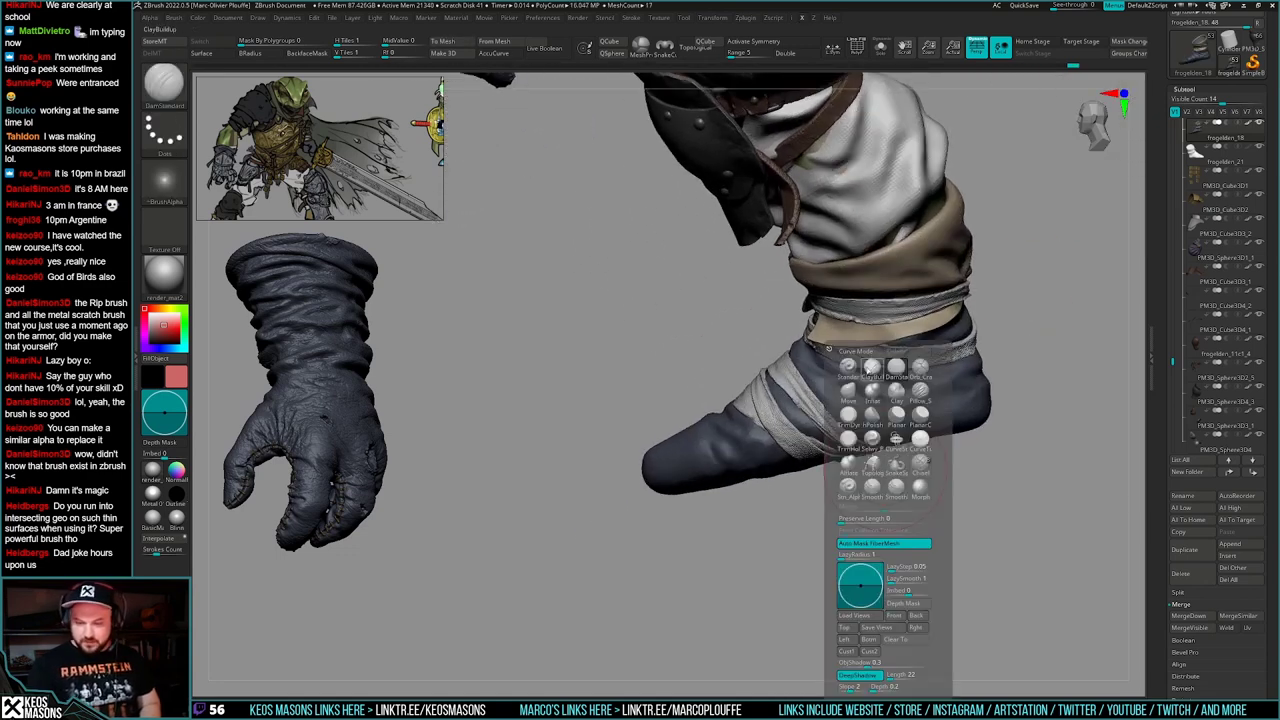
left_click(870, 369)
key("space")
left_click(887, 368)
left_click_drag(994, 326, 870, 410)
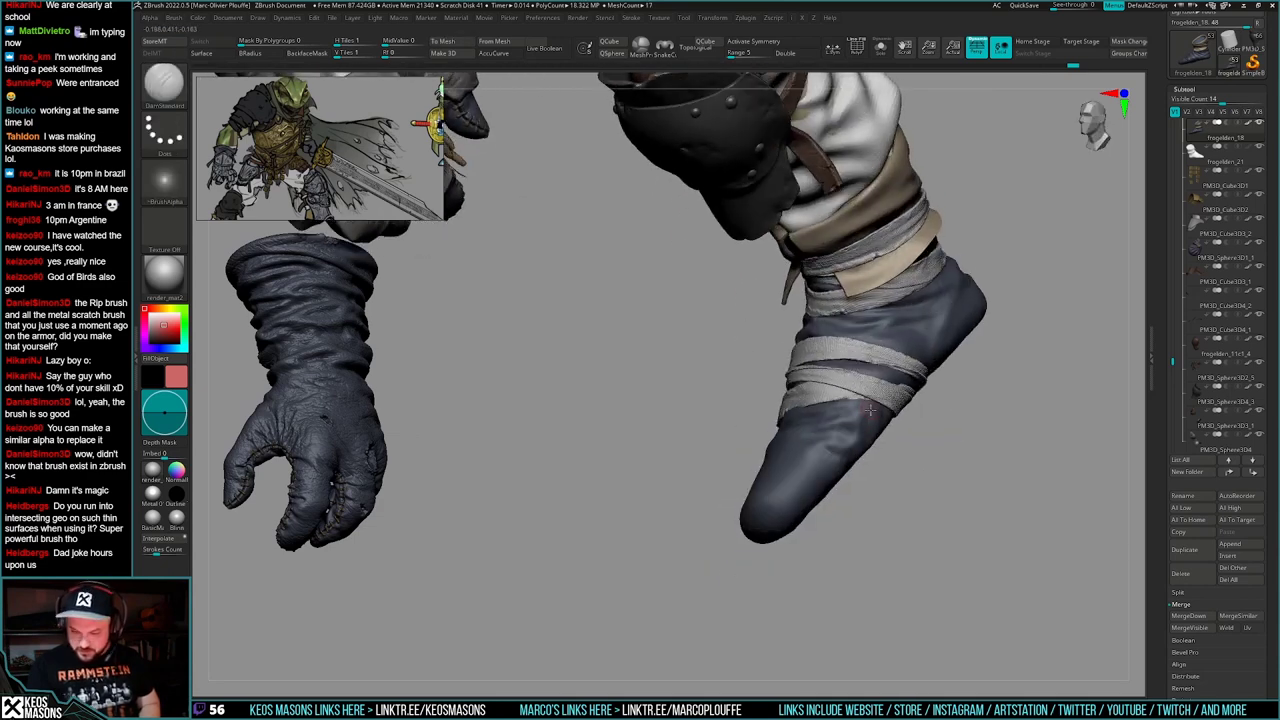
key("space")
key("ctrl+space")
left_click(897, 323)
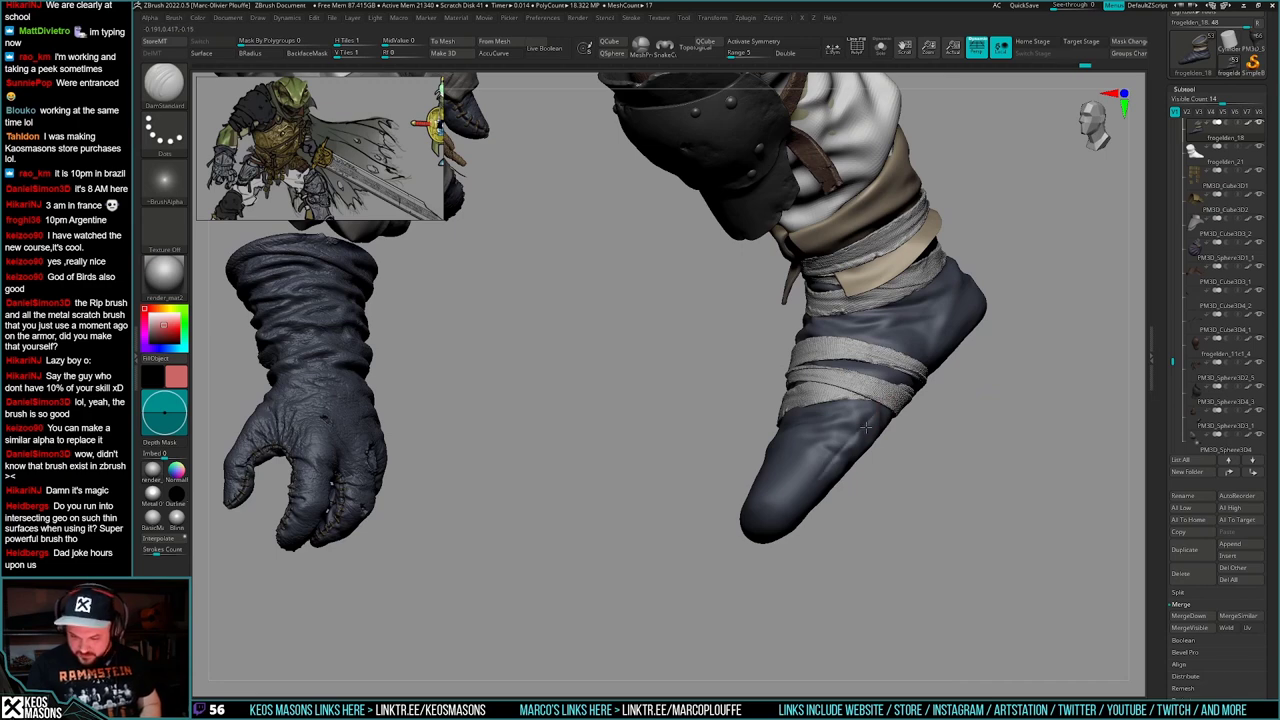
- Continue the carved sole crease around the front of the boot's toe with the DamStandard brush
right_click_drag(778, 515, 818, 472)
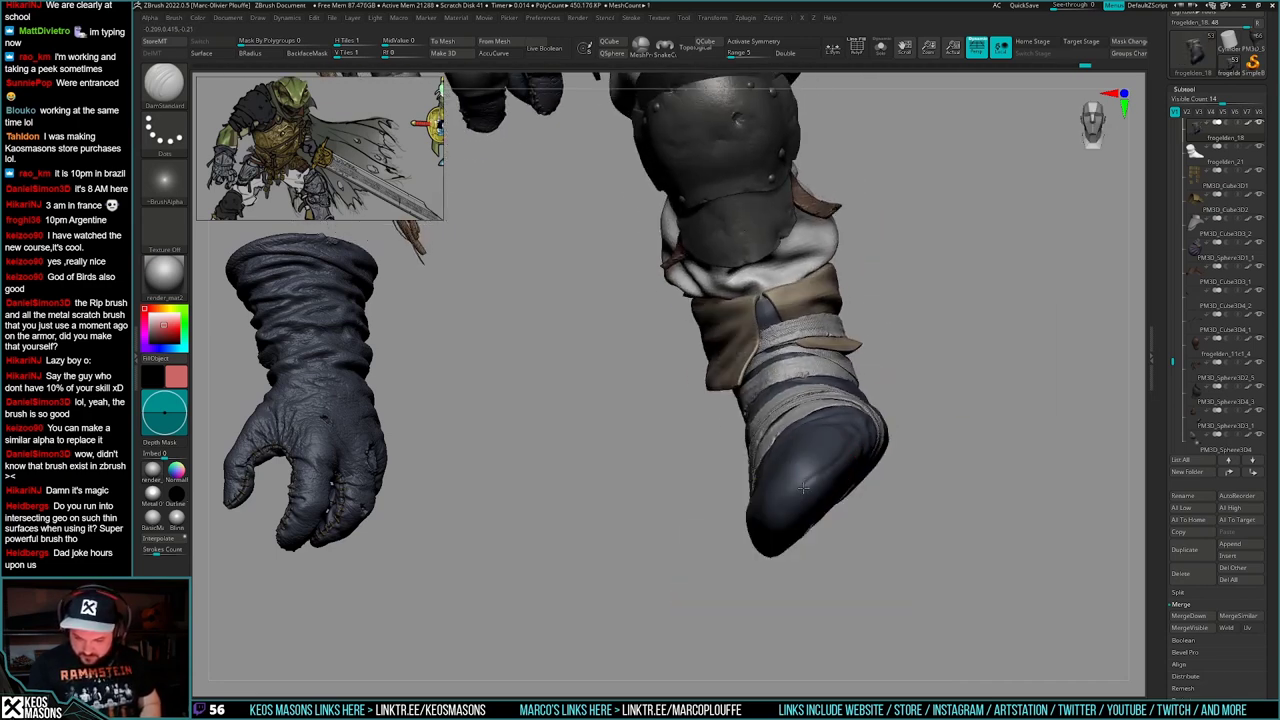
right_click_drag(803, 488, 832, 478)
right_click_drag(770, 526, 836, 494)
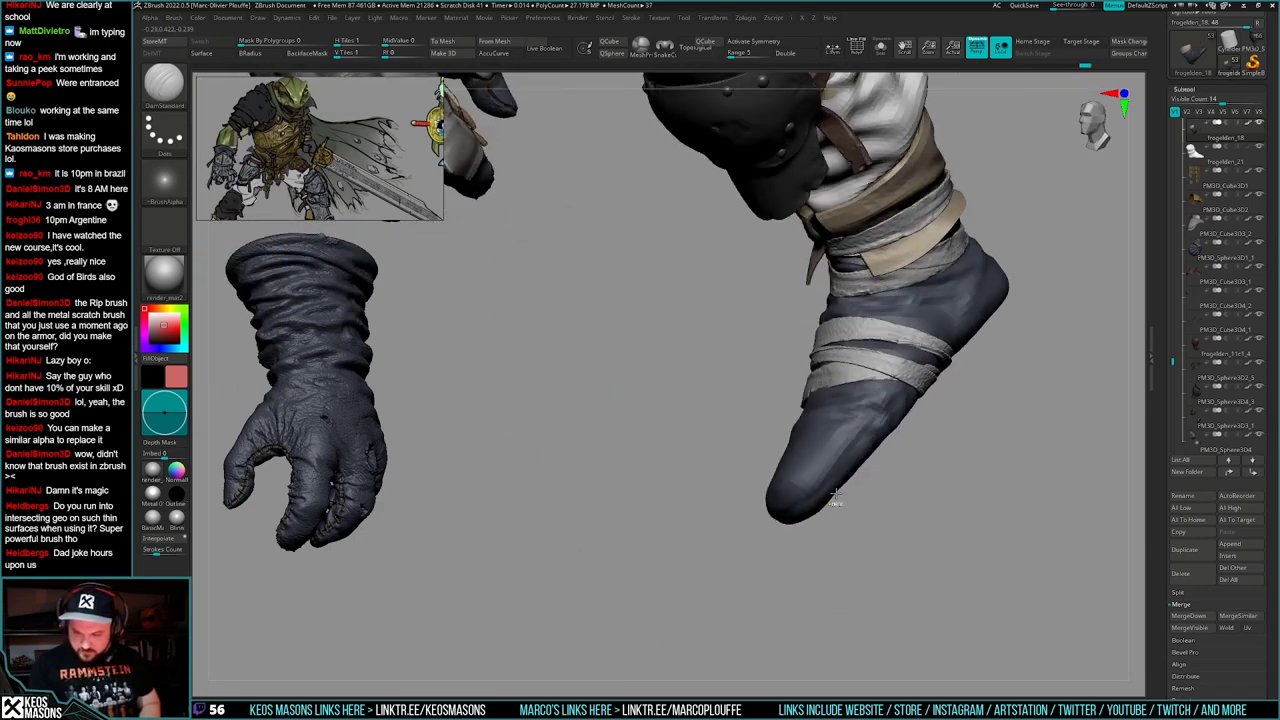
key("ctrl")
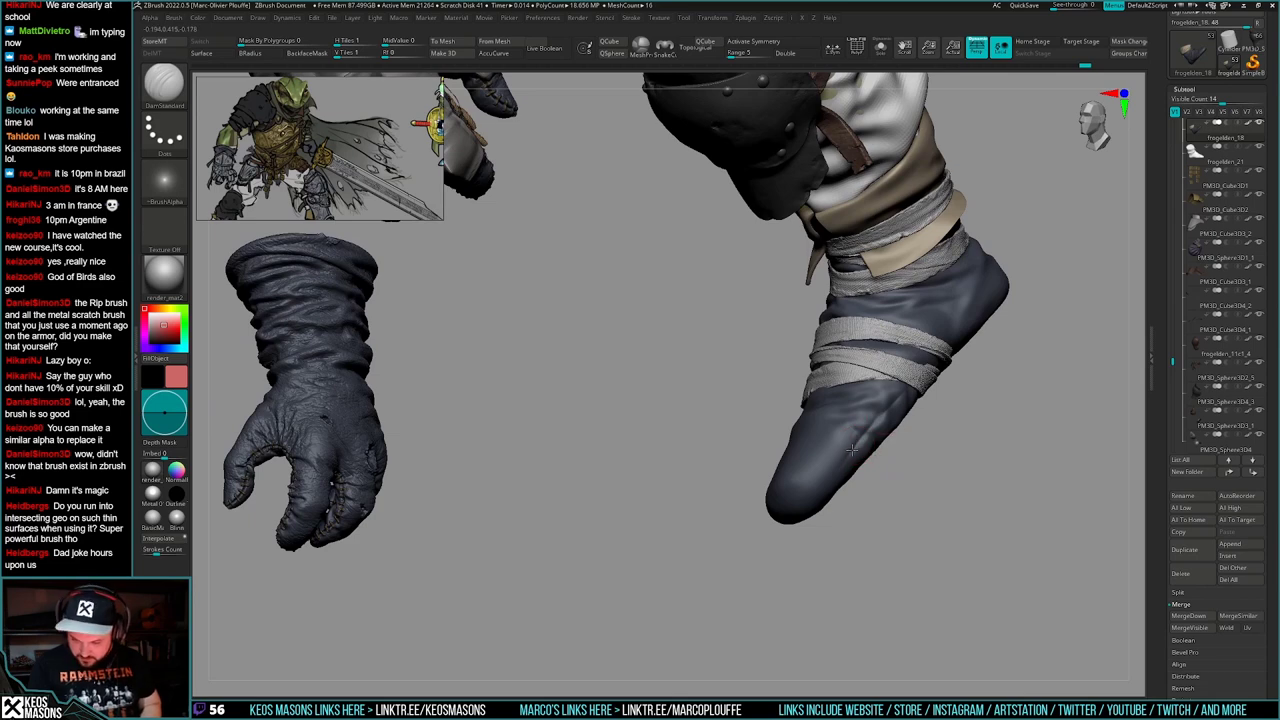
right_click_drag(783, 488, 813, 471)
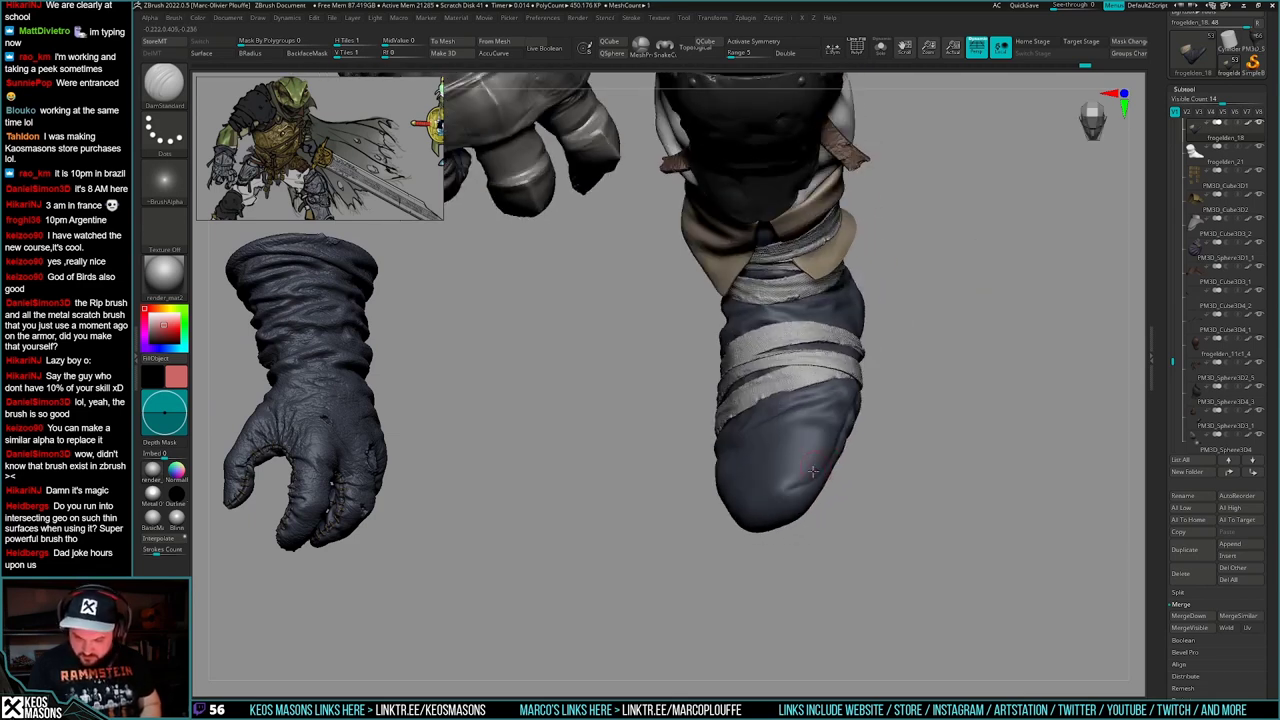
right_click_drag(741, 505, 790, 498)
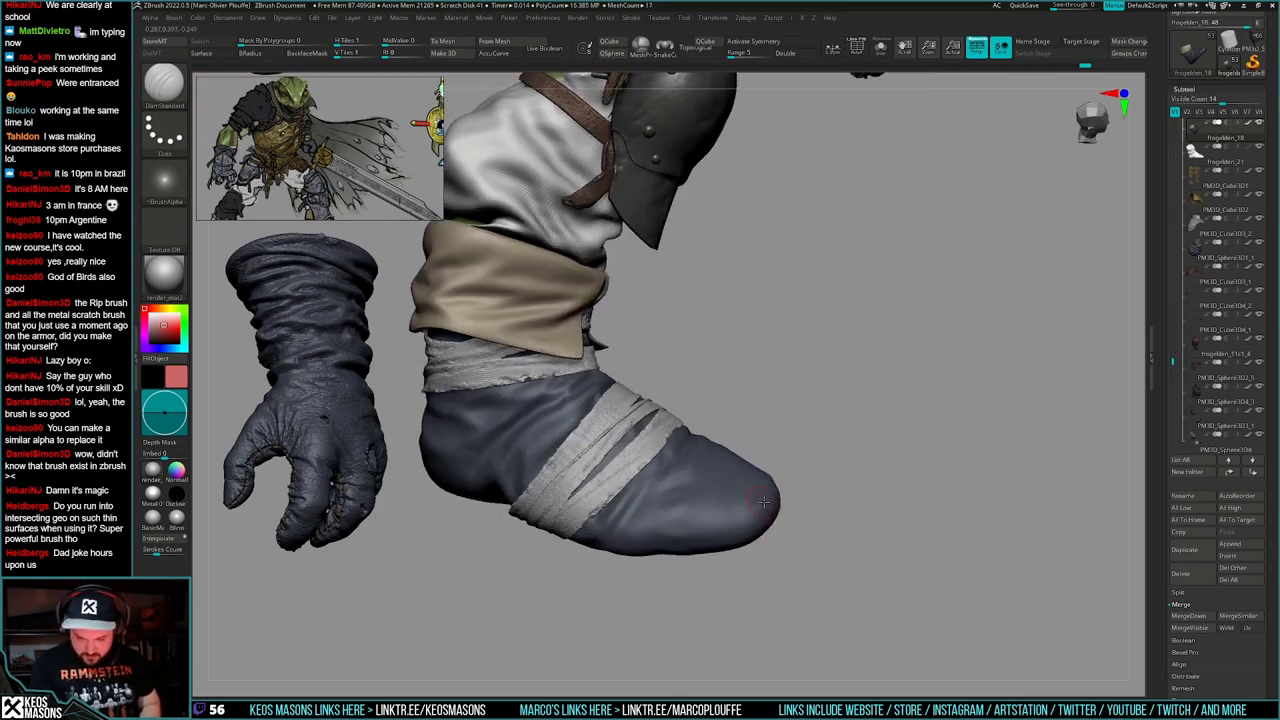
- Carve the sole crease along the boot's outer edge between the toe and the foot wraps, redoing the undone stroke
right_click_drag(722, 536, 813, 560)
left_click_drag(812, 562, 920, 443)
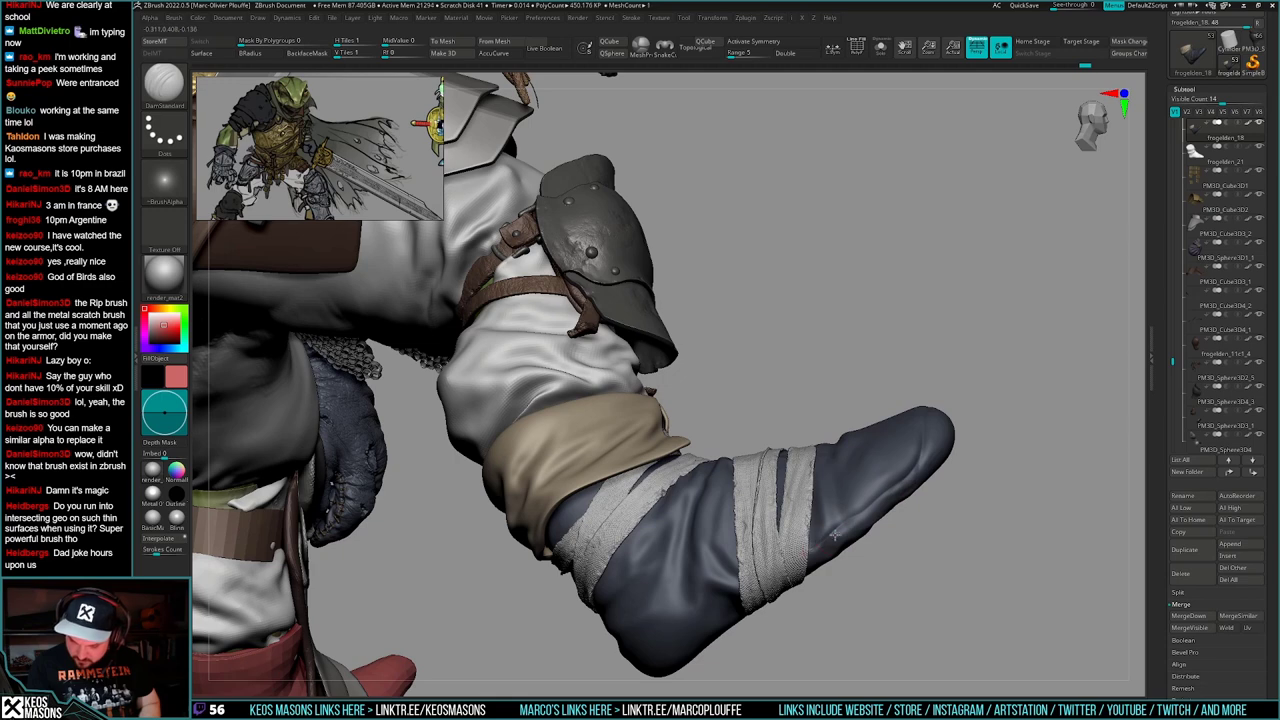
left_click_drag(835, 535, 903, 487)
key("ctrl+z")
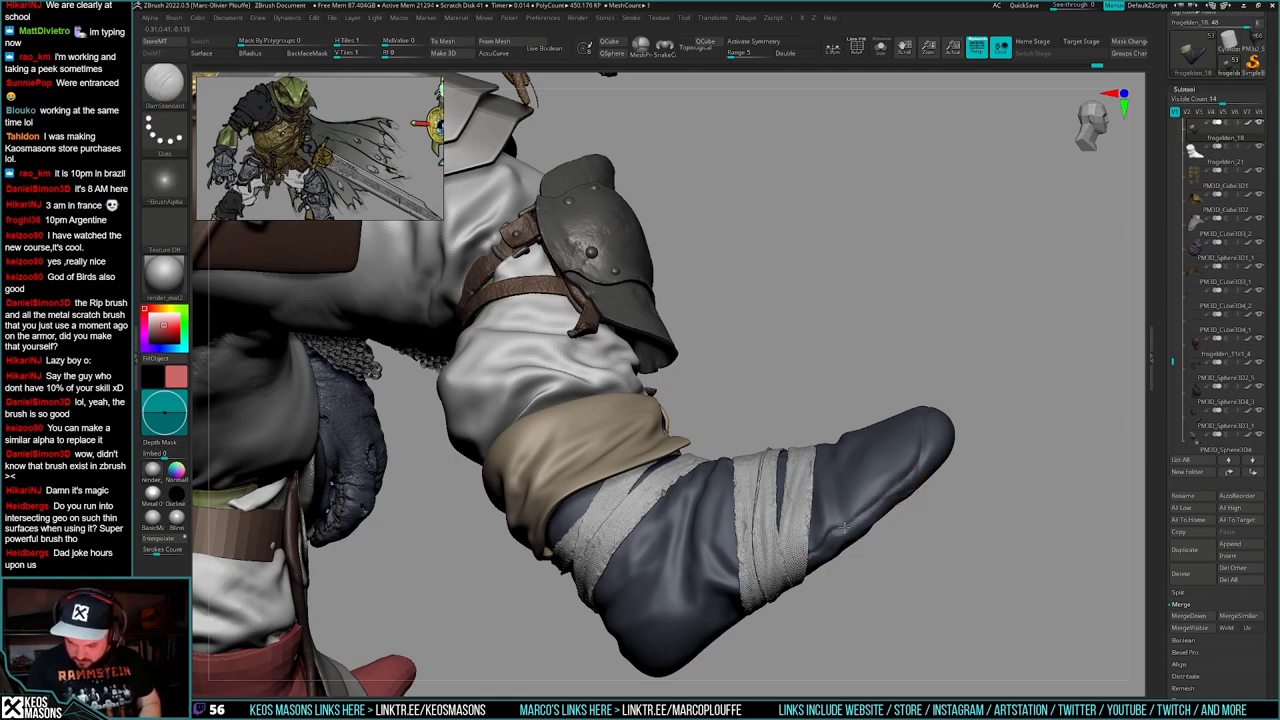
left_click_drag(857, 546, 960, 456, "alt")
left_click_drag(960, 456, 905, 449)
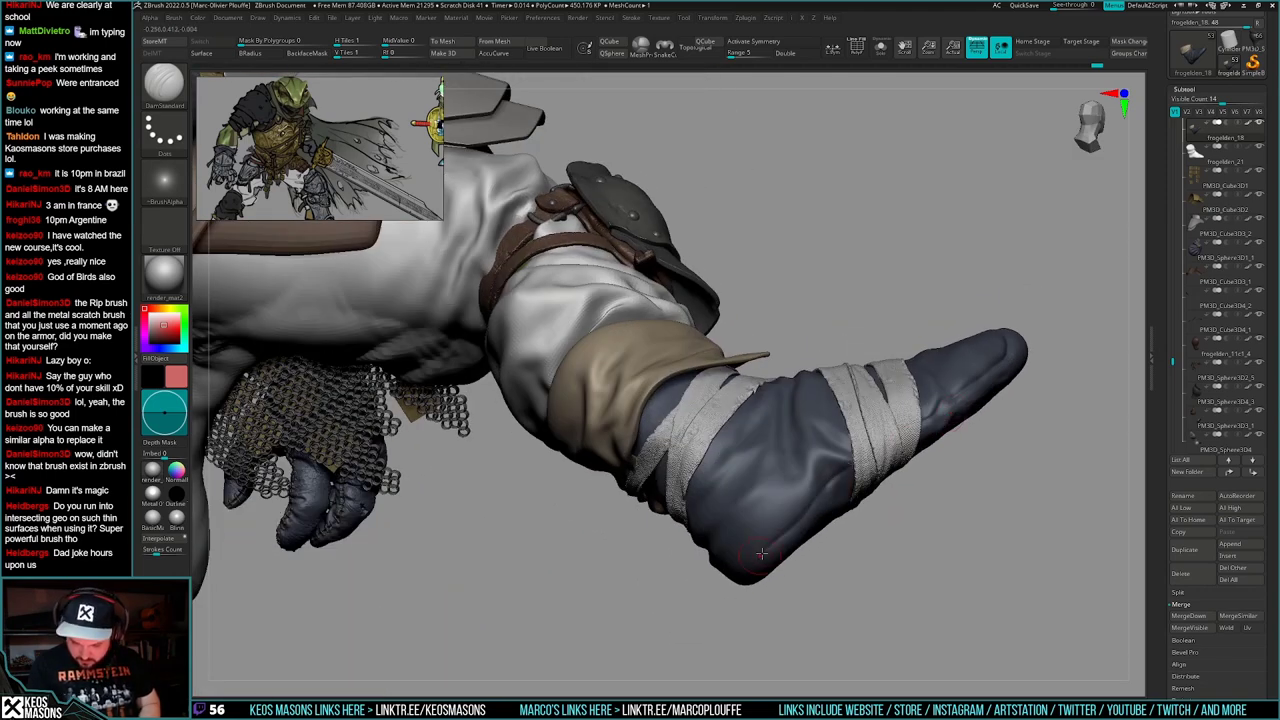
- Continue the carved sole crease around the boot's heel on both the outer and inner sides with the DamStandard brush
right_click_drag(762, 553, 862, 468)
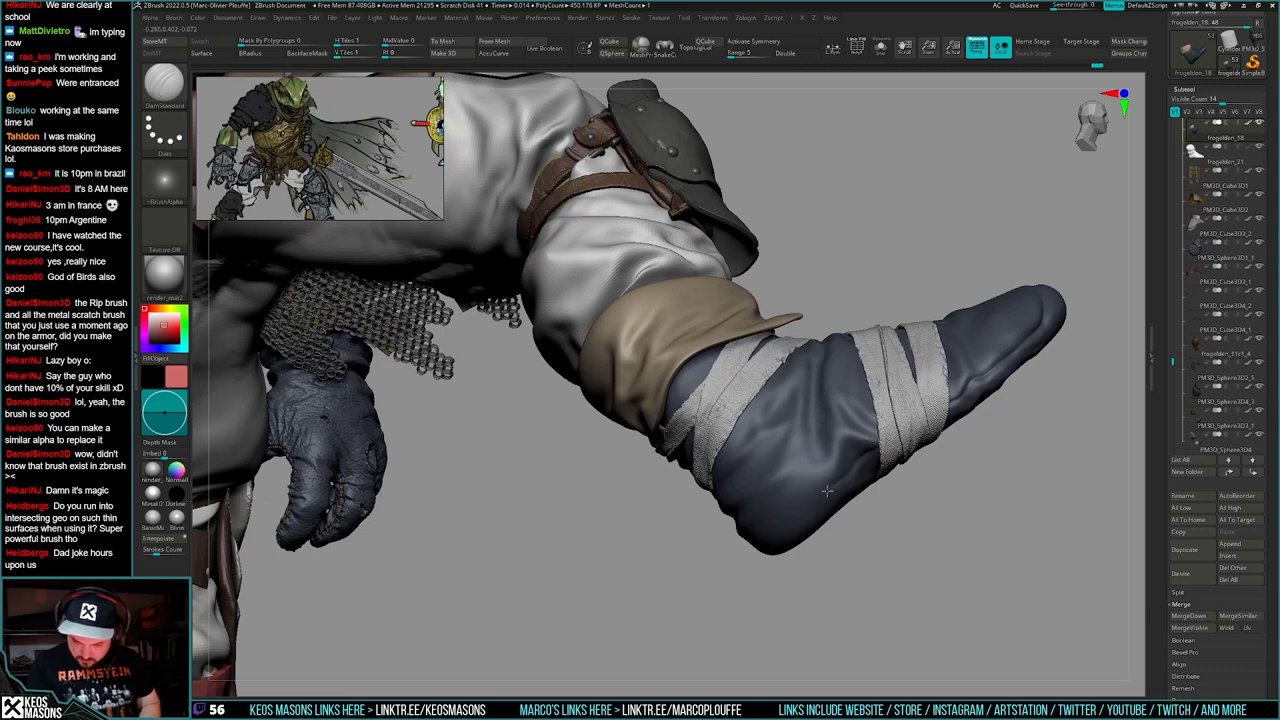
right_click_drag(758, 510, 843, 471)
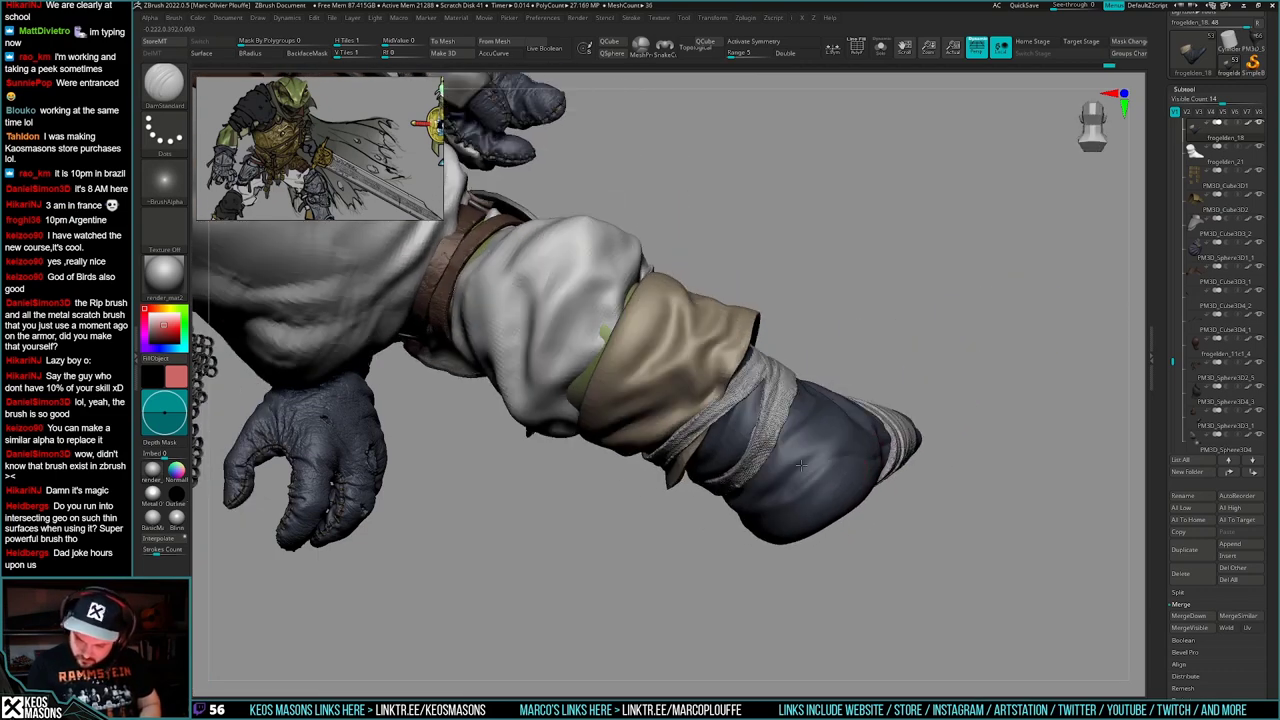
left_click_drag(800, 464, 810, 481)
right_click_drag(752, 522, 809, 471)
right_click_drag(750, 532, 690, 556)
key("alt+s")
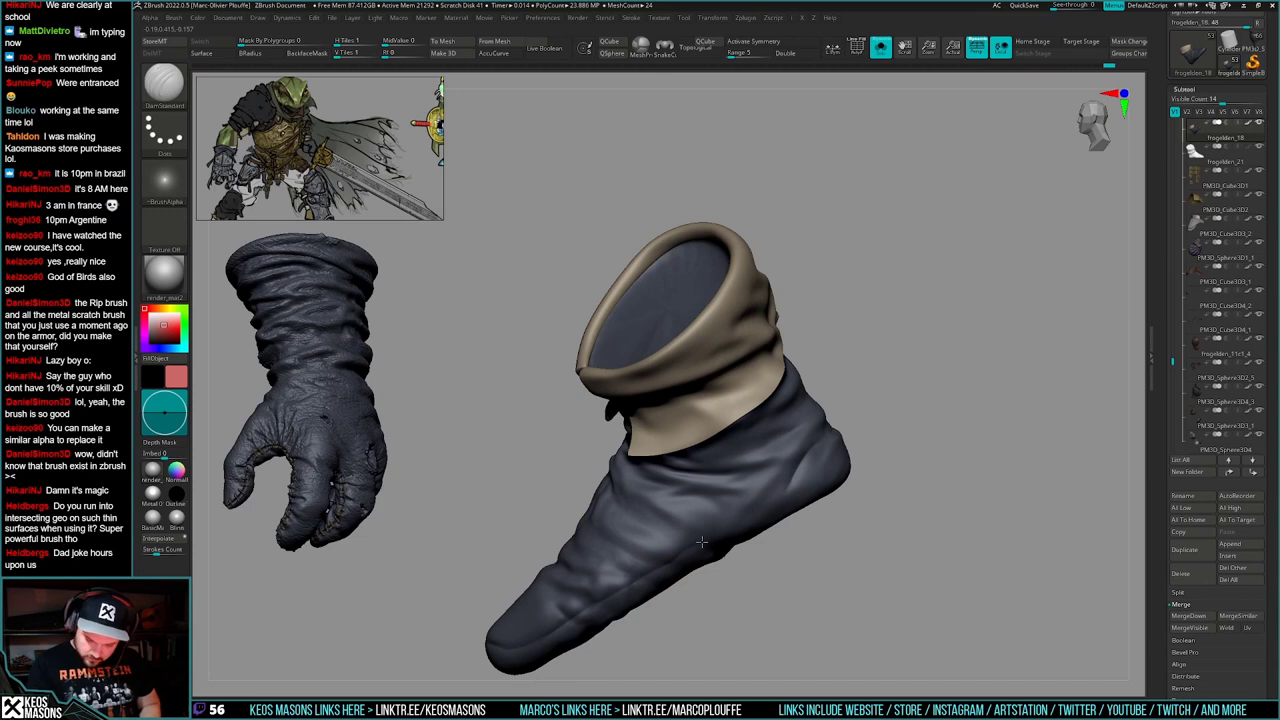
key("alt+s")
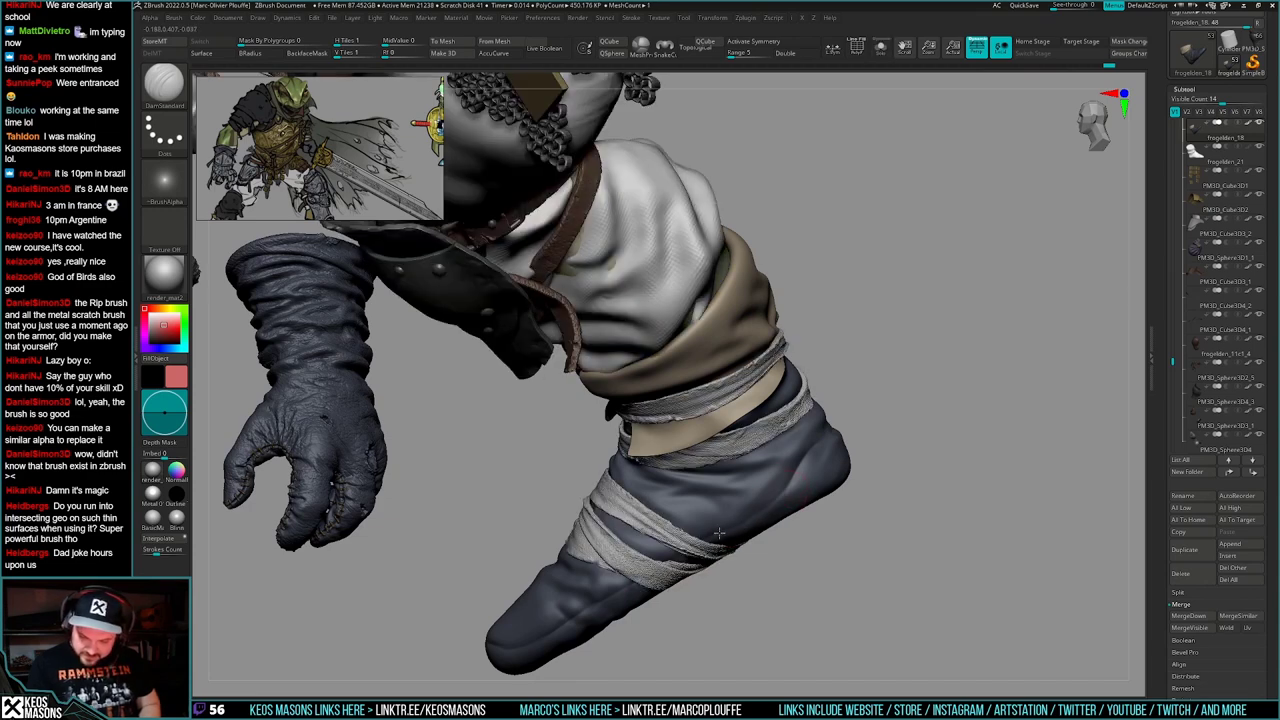
right_click_drag(719, 533, 865, 449)
left_click_drag(865, 449, 895, 411)
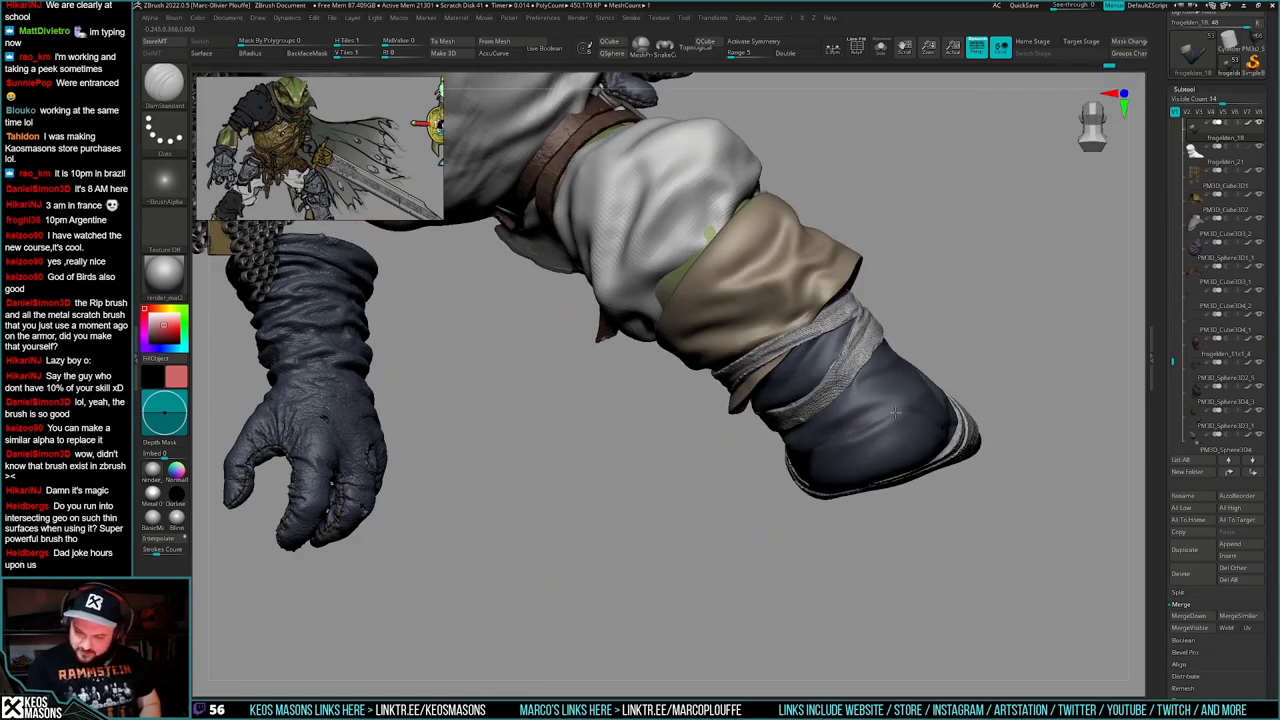
- Isolate the boot and carve the sole crease across the back of the heel
mouse_move(885, 433)
right_mouse_down()
mouse_move(816, 436)
mouse_move(883, 436)
right_mouse_up()
key("alt+s")
mouse_move(823, 466)
right_mouse_down()
mouse_move(862, 446)
mouse_move(803, 548)
mouse_move(876, 463)
mouse_move(825, 517)
mouse_move(775, 512)
mouse_move(799, 486)
right_mouse_up()
key("shift+f")
key("shift+f")
right_click_drag(799, 486, 852, 438)
left_click_drag(851, 481, 820, 514)
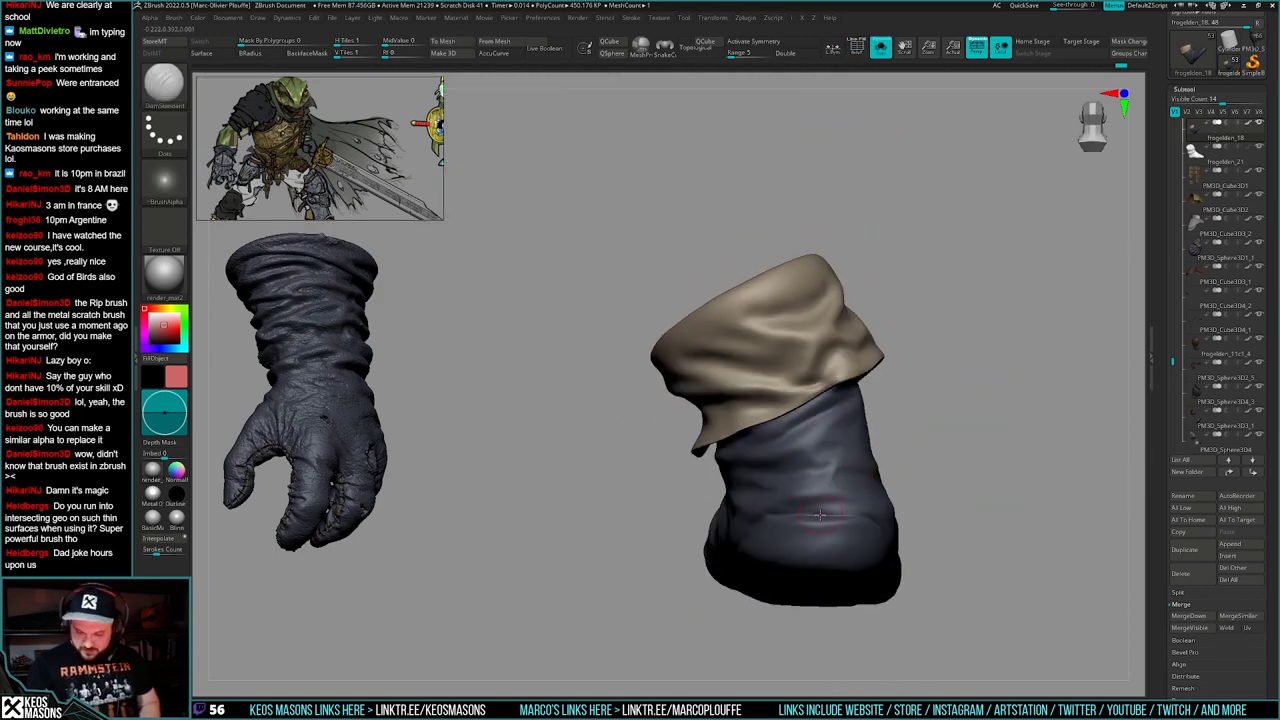
- Hide the cloth cuff and carve a vertical seam crease up the back of the boot from the heel
right_click_drag(811, 483, 808, 464)
key("w")
left_click(818, 460, "ctrl")
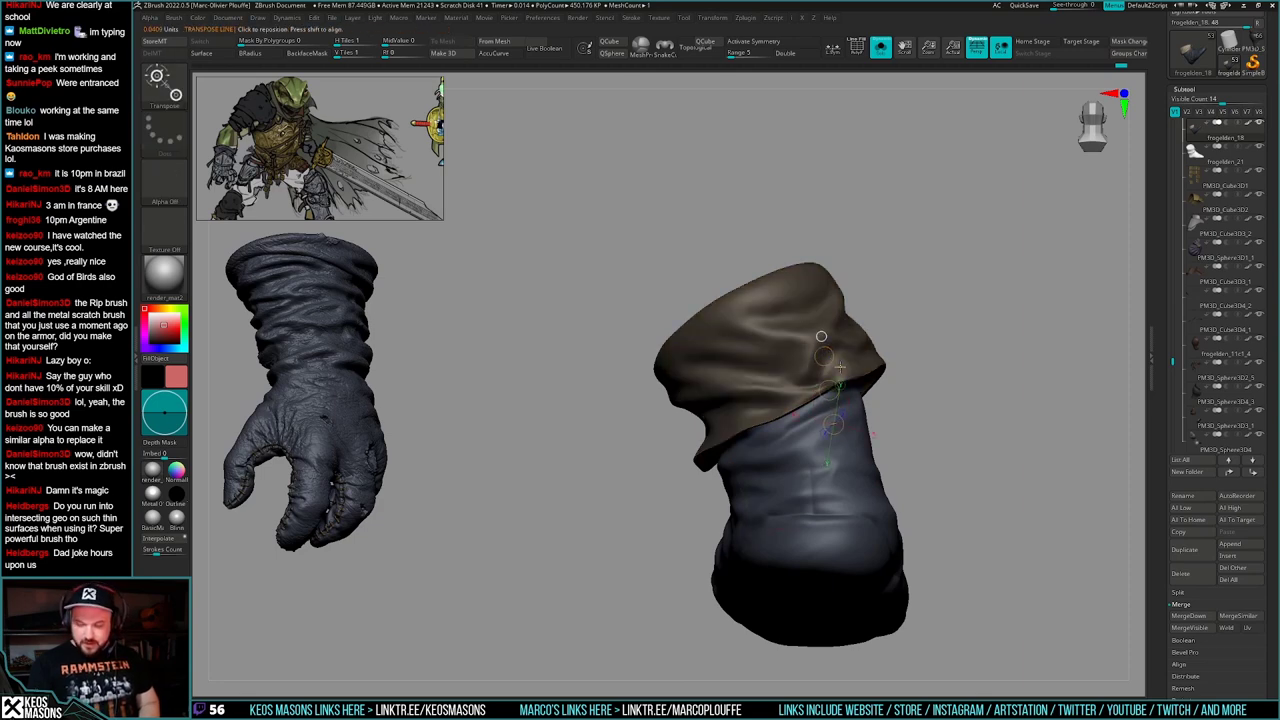
key("q")
key("h")
left_click_drag(957, 437, 915, 495, "ctrl+shift")
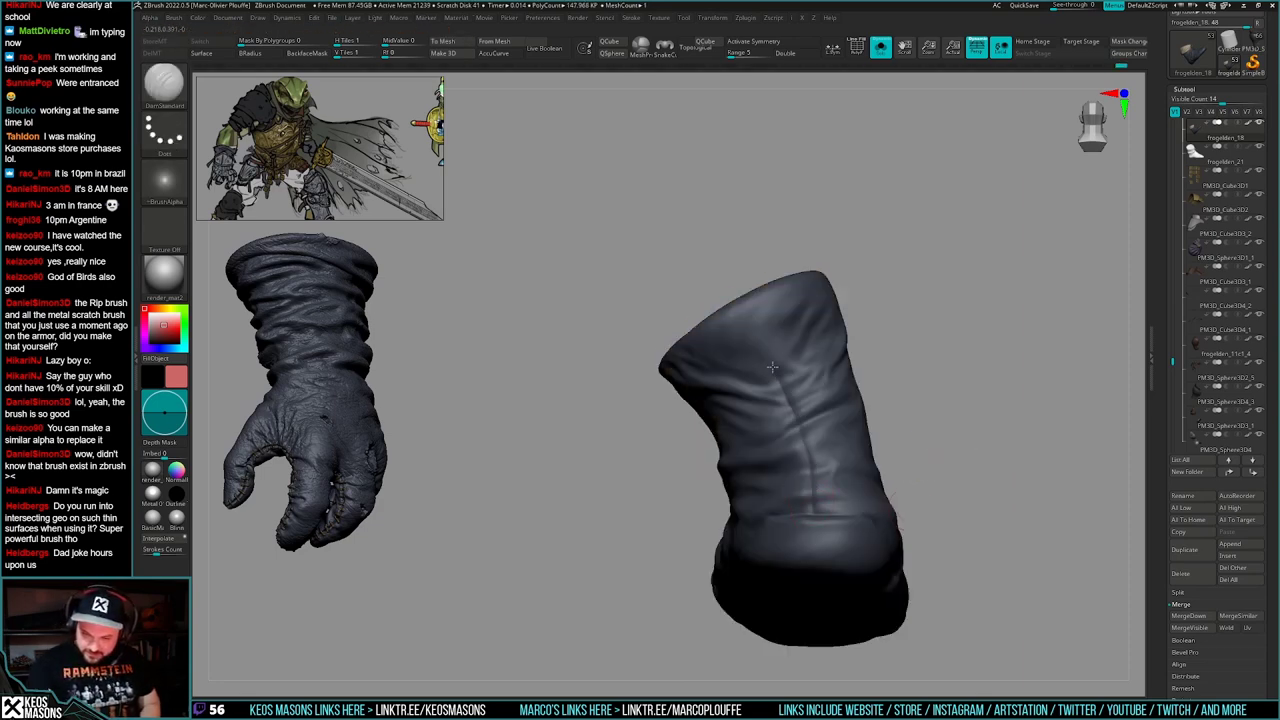
- Finish the vertical crease at the boot's upper back and show the cuff and the rest of the character again
right_click_drag(726, 287, 890, 400, "ctrl")
left_click(863, 380, "ctrl+shift")
left_click(863, 380)
left_click(930, 440)
right_click_drag(880, 458, 878, 496, "alt")
mouse_move(878, 496)
right_mouse_down()
mouse_move(980, 443)
mouse_move(1000, 457)
mouse_move(890, 488)
mouse_move(909, 460)
mouse_move(872, 491)
mouse_move(876, 518)
mouse_move(915, 510)
mouse_move(897, 500)
mouse_move(917, 490)
mouse_move(925, 522)
right_mouse_up()
left_click(982, 443, "ctrl+shift")
key("alt+s")
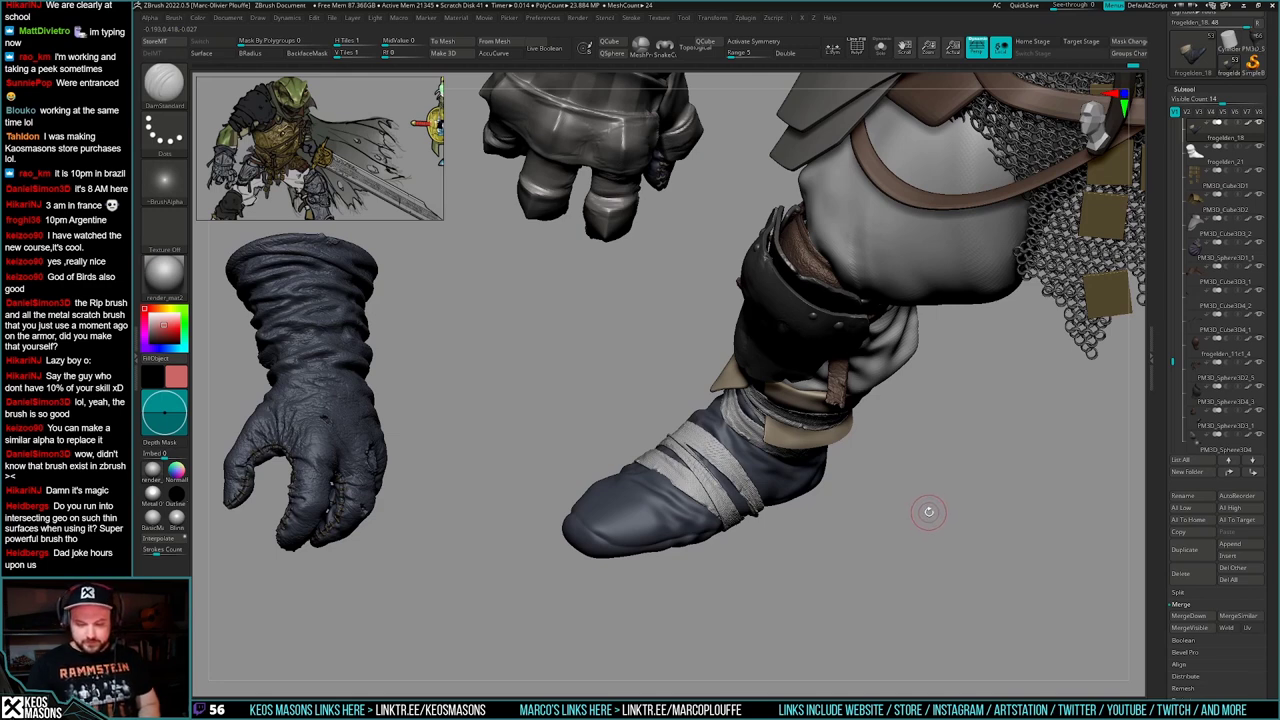
left_click_drag(930, 511, 890, 491)
- Isolate the boot again and load the seam_25 stitch brush from the brush library
key("alt+s")
key("b")
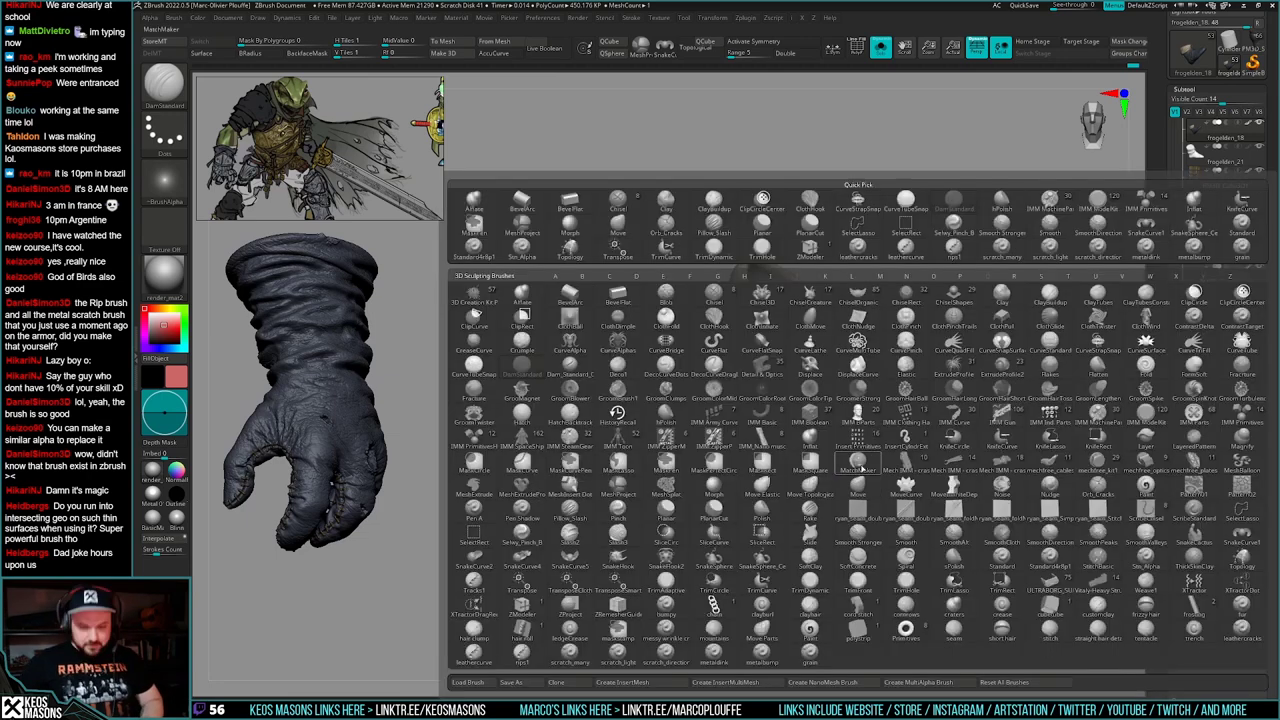
key("d")
key("s")
key("comma")
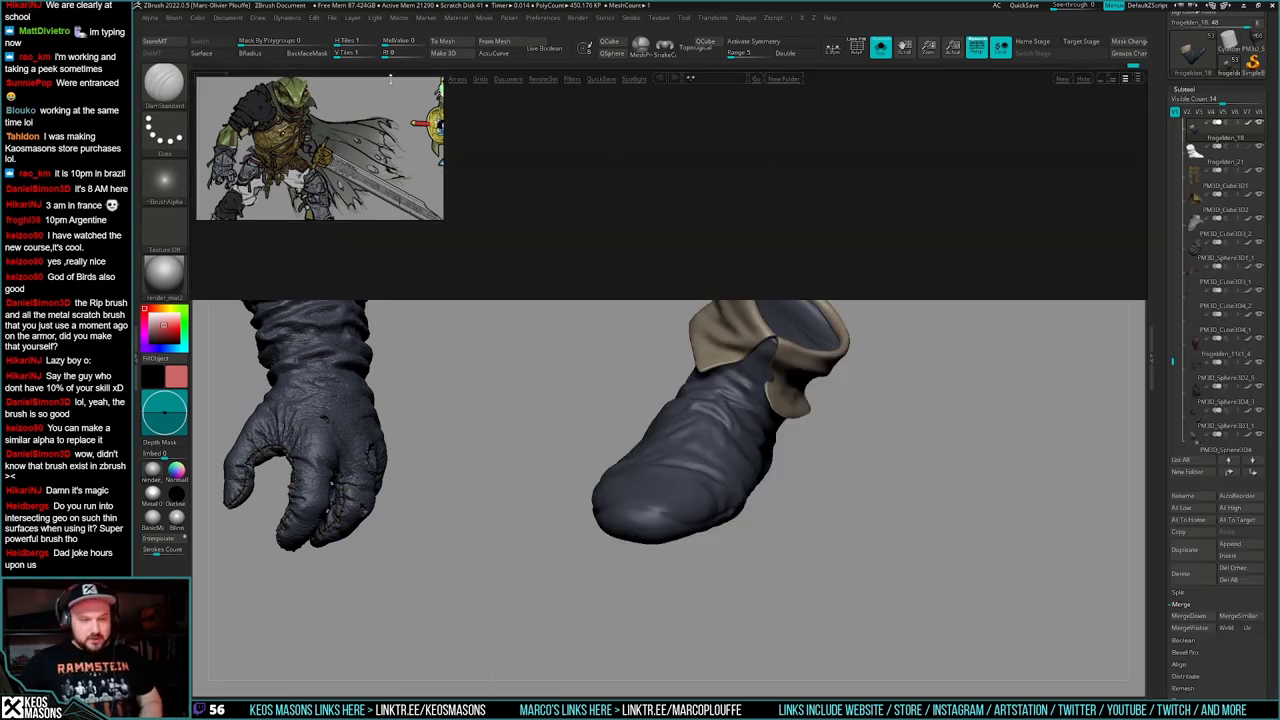
right_click_drag(337, 114, 338, 126)
left_click(307, 80)
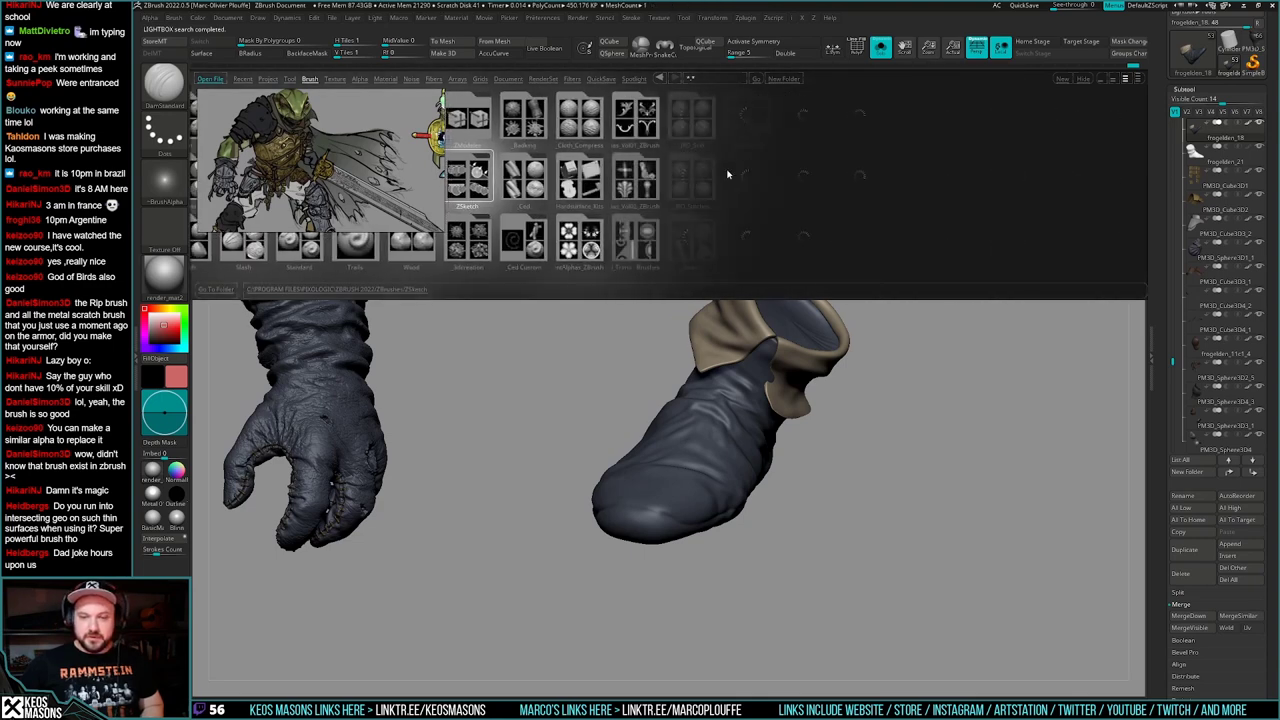
double_click(697, 190)
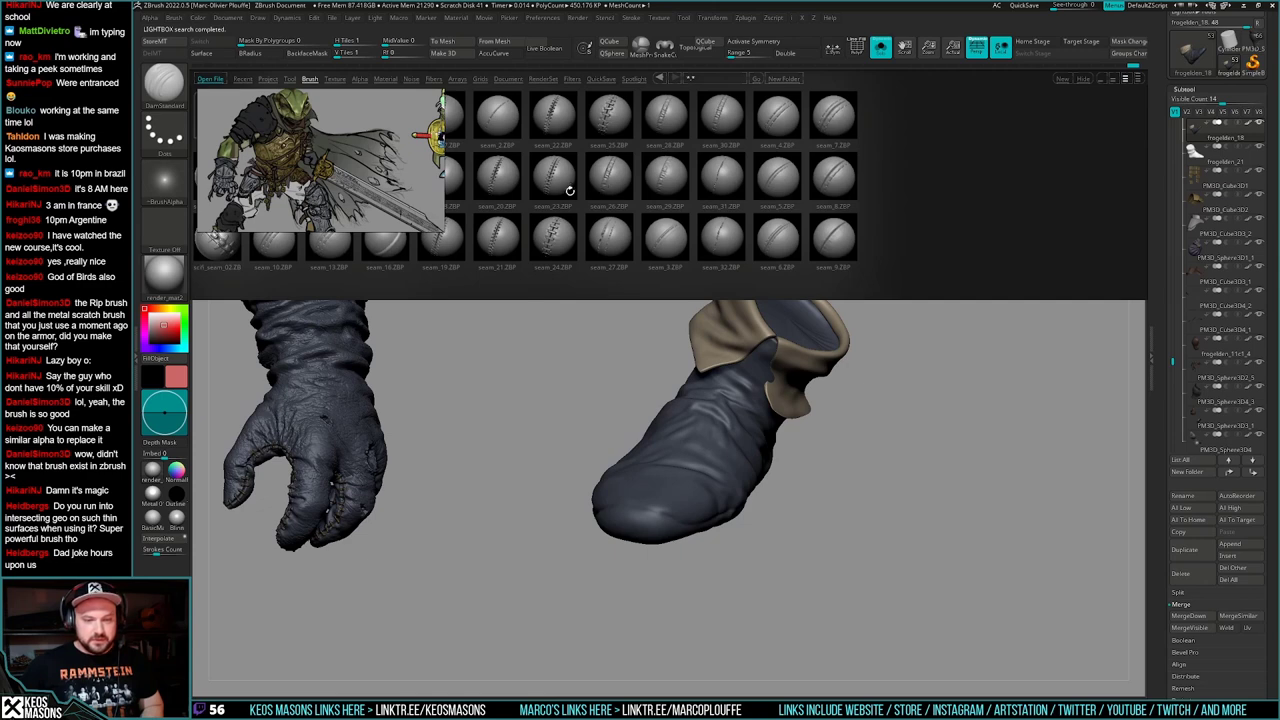
double_click(612, 110)
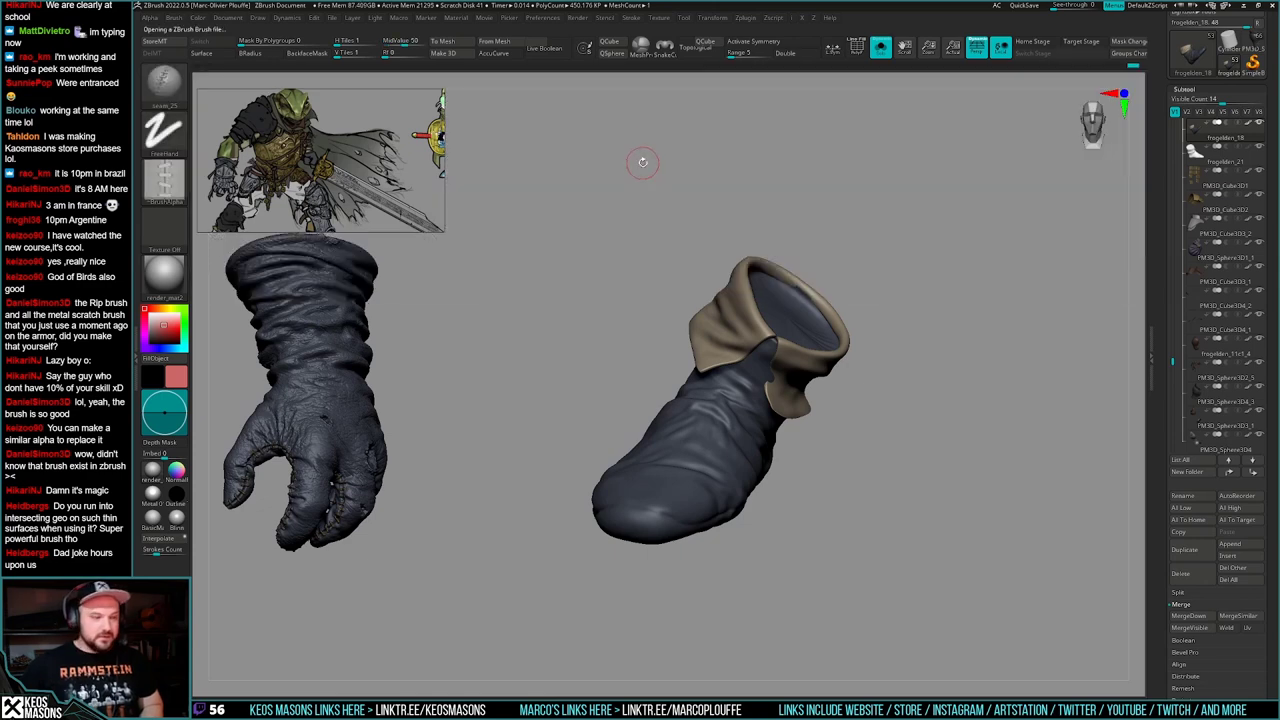
- Try stitch strokes along the boot's inner sole crease with different brush settings, undoing them
mouse_move(841, 493)
left_mouse_down()
mouse_move(845, 505)
mouse_move(835, 500)
mouse_move(866, 451)
mouse_move(809, 481)
mouse_move(830, 500)
mouse_move(837, 474)
left_mouse_up()
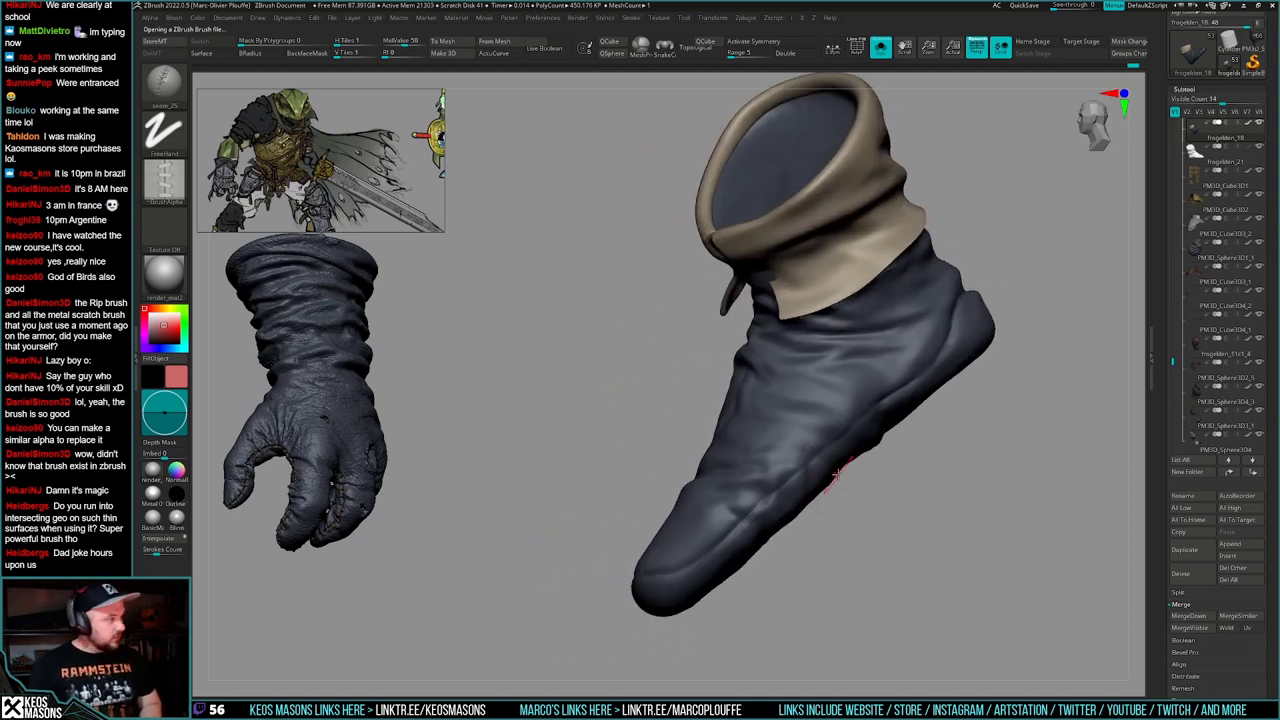
mouse_move(837, 474)
right_mouse_down()
mouse_move(845, 463)
mouse_move(850, 478)
right_mouse_up()
key("space")
key("space")
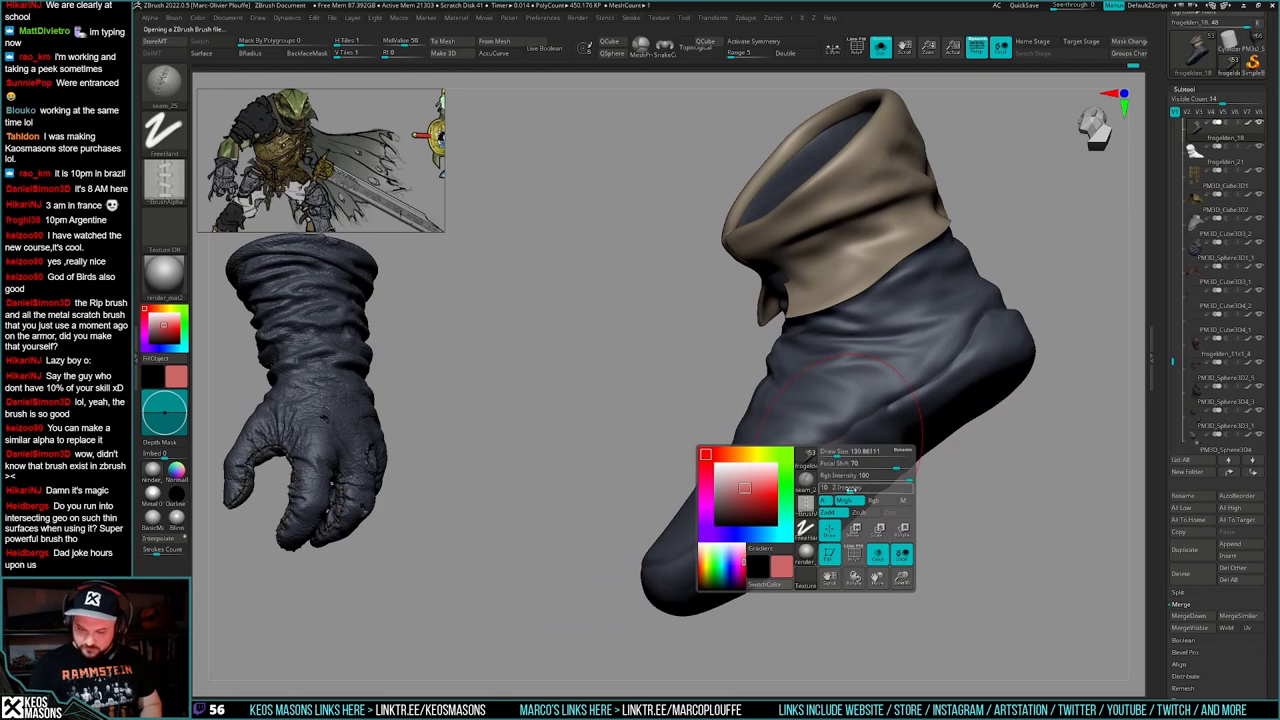
key("space")
right_click_drag(765, 485, 834, 461)
key("ctrl+z")
key("space")
left_click_drag(836, 446, 820, 441)
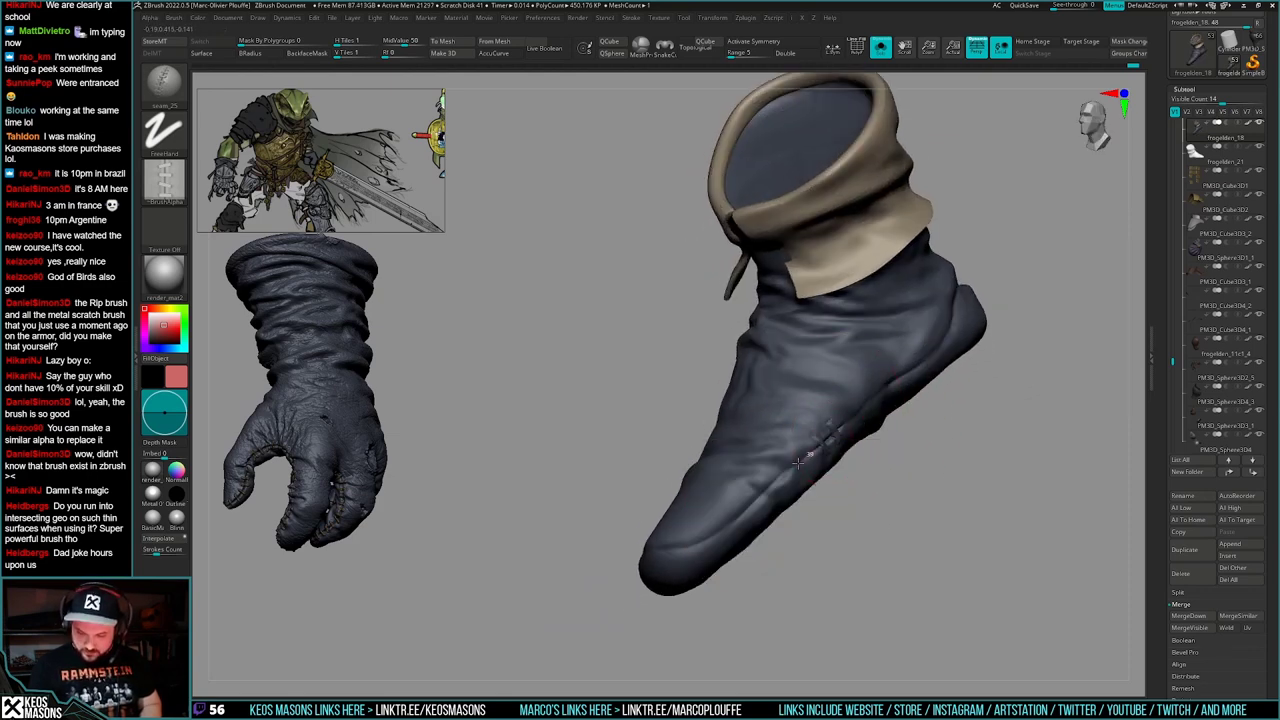
right_click_drag(740, 519, 757, 522)
mouse_move(890, 453)
right_mouse_down()
mouse_move(882, 528)
mouse_move(826, 523)
mouse_move(832, 490)
mouse_move(880, 500)
mouse_move(906, 470)
right_mouse_up()
key("space")
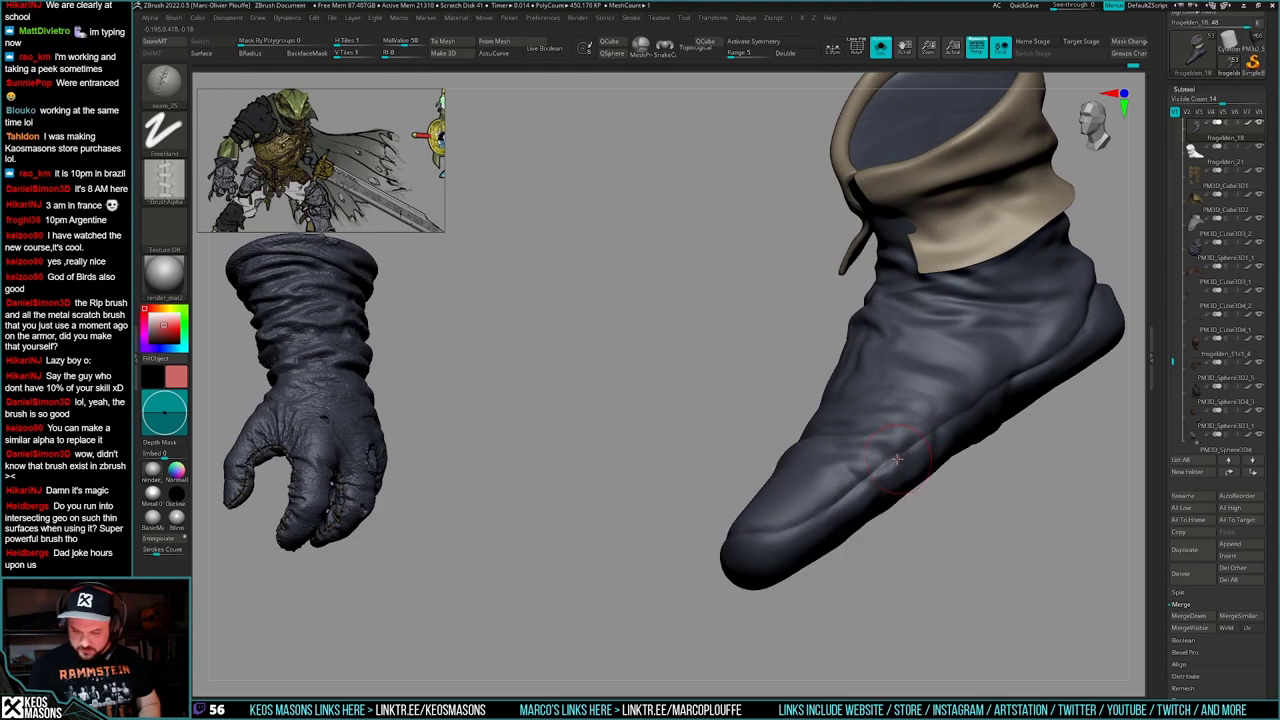
left_click_drag(900, 453, 778, 533)
right_click_drag(778, 533, 850, 580)
mouse_move(850, 580)
right_mouse_down("ctrl")
mouse_move(890, 545)
mouse_move(926, 551)
mouse_move(854, 506)
mouse_move(872, 500)
right_mouse_up("ctrl")
key("ctrl+z")
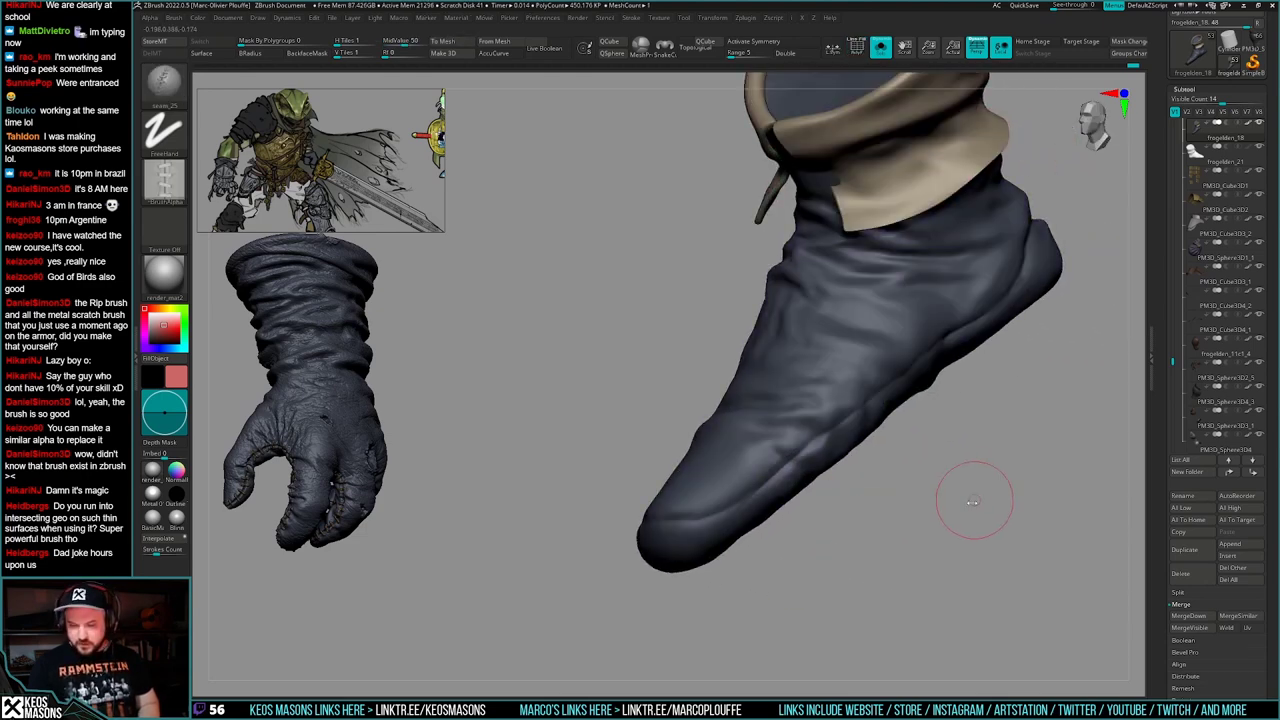
- Subdivide the boot mesh to 1.8 million polygons and add a new sculpting layer
key("space")
left_click_drag(1159, 489, 1159, 160)
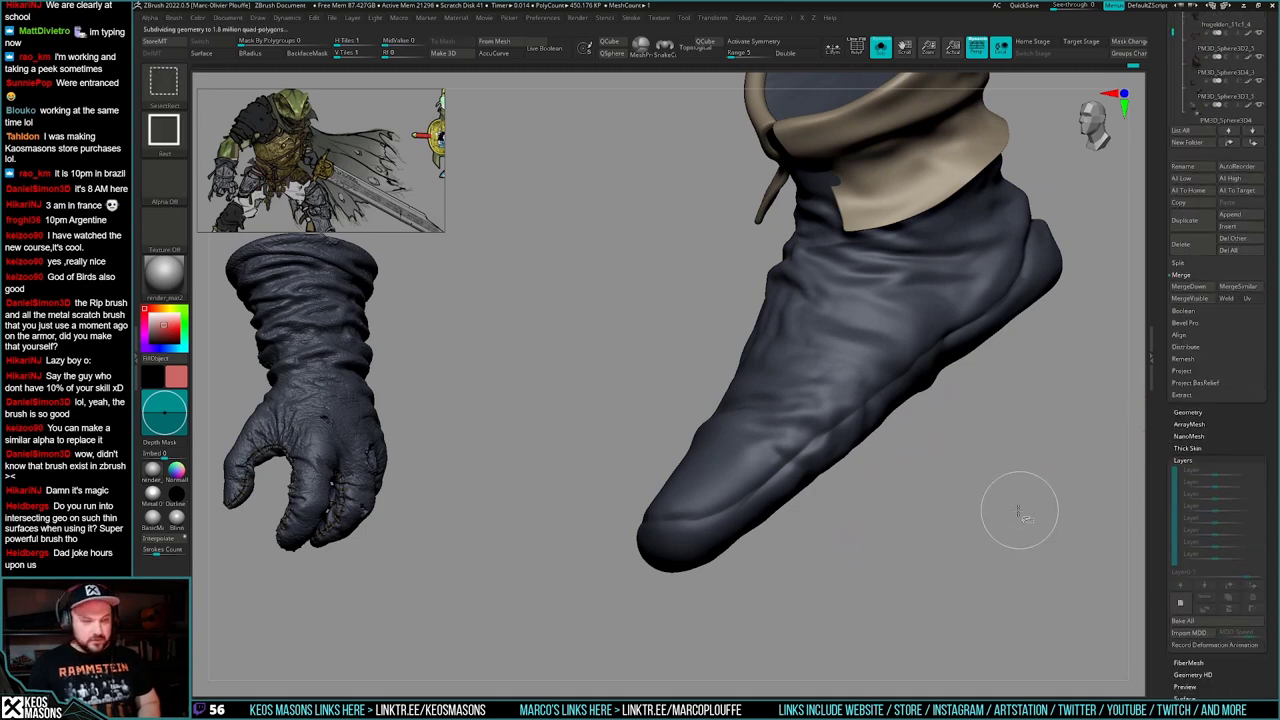
key("ctrl+d")
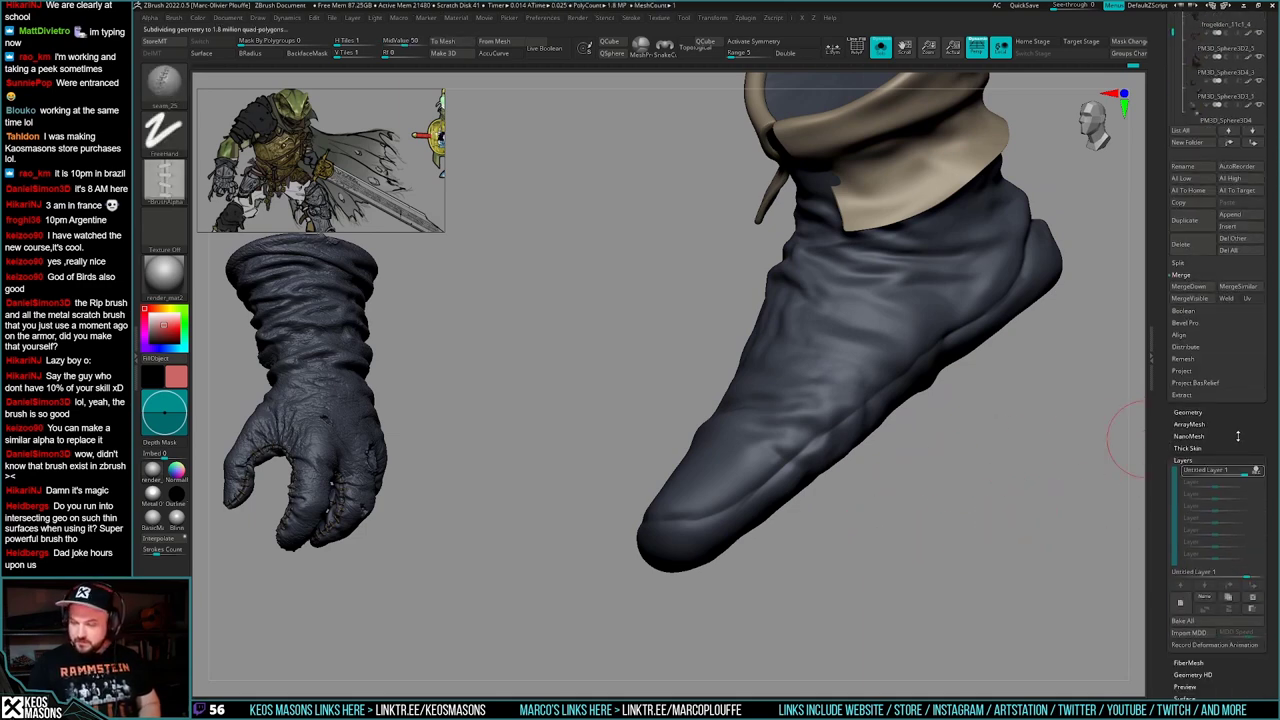
scroll(1179, 578, "up", 6)
mouse_move(1197, 226)
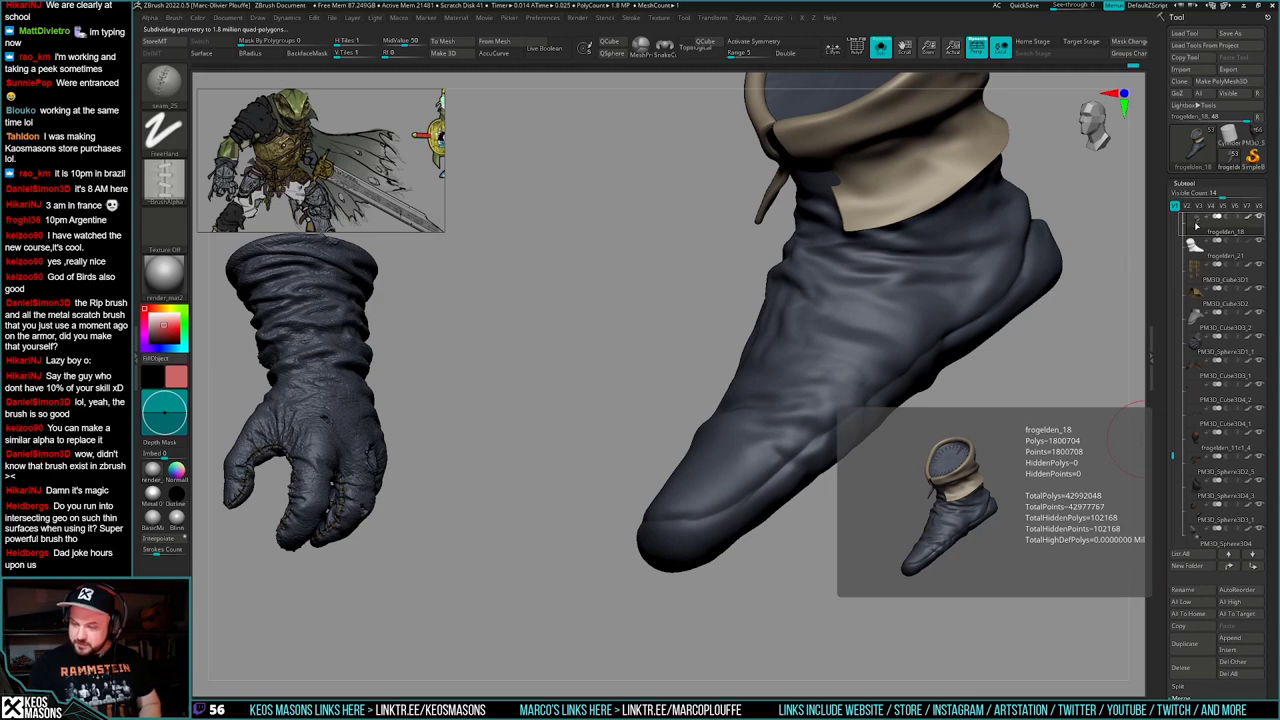
- Sculpt stitches with the seam_25 brush along the boot's inner sole crease and around the toe, redoing the undone stroke
left_click_drag(885, 471, 889, 463)
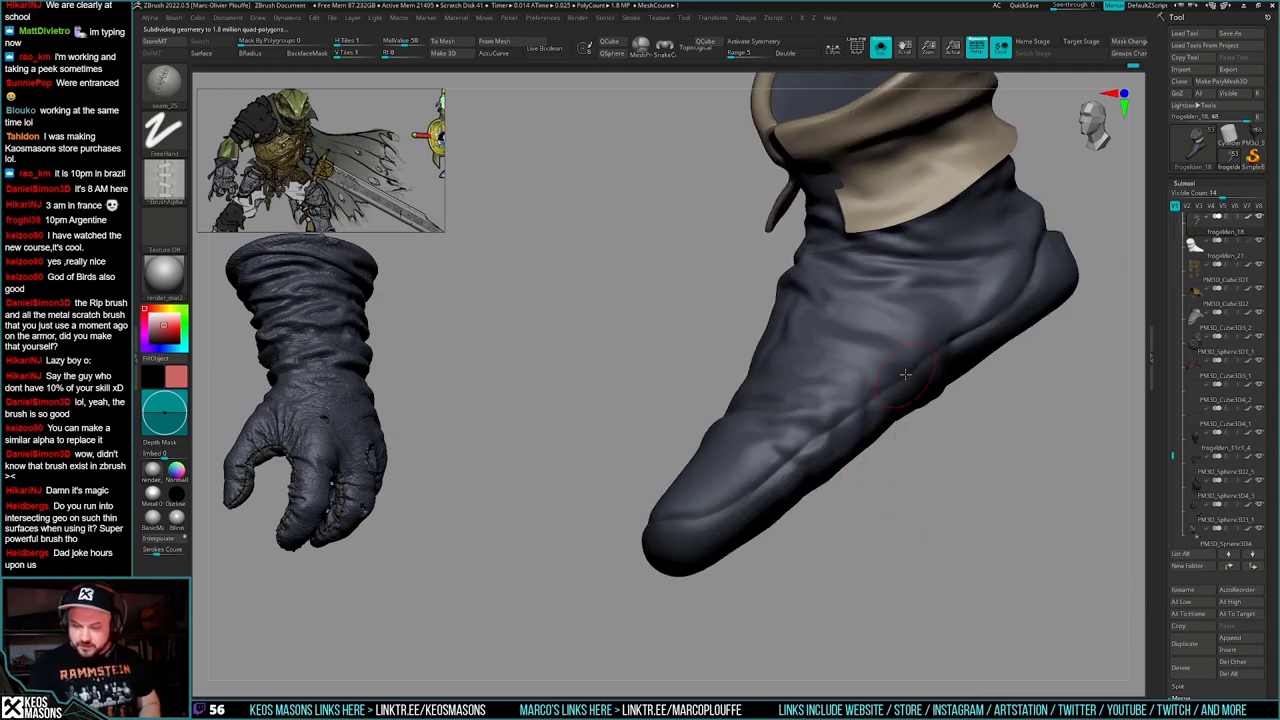
left_click_drag(826, 436, 733, 503)
mouse_move(790, 560)
left_mouse_down()
mouse_move(880, 505)
mouse_move(875, 477)
mouse_move(862, 530)
left_mouse_up()
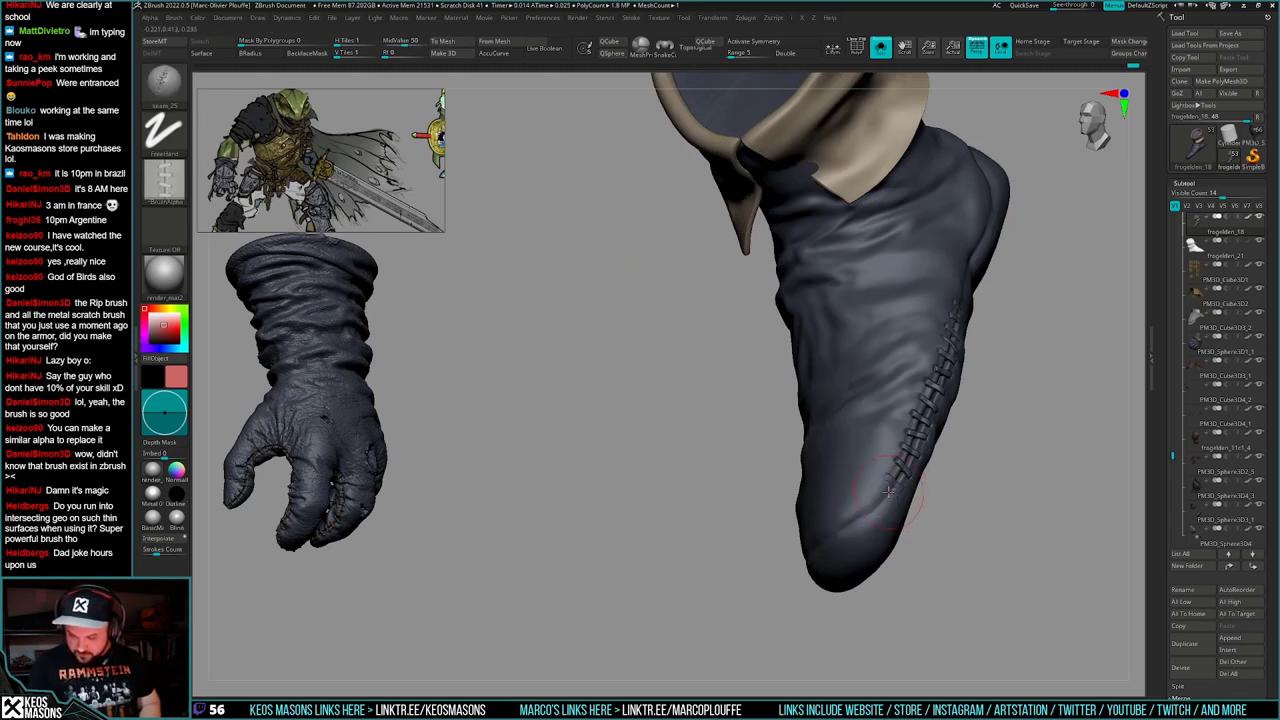
key("ctrl+z")
left_click_drag(826, 540, 818, 546)
mouse_move(740, 570)
left_mouse_down()
mouse_move(880, 540)
mouse_move(955, 505)
left_mouse_up()
right_click_drag(938, 462, 918, 470)
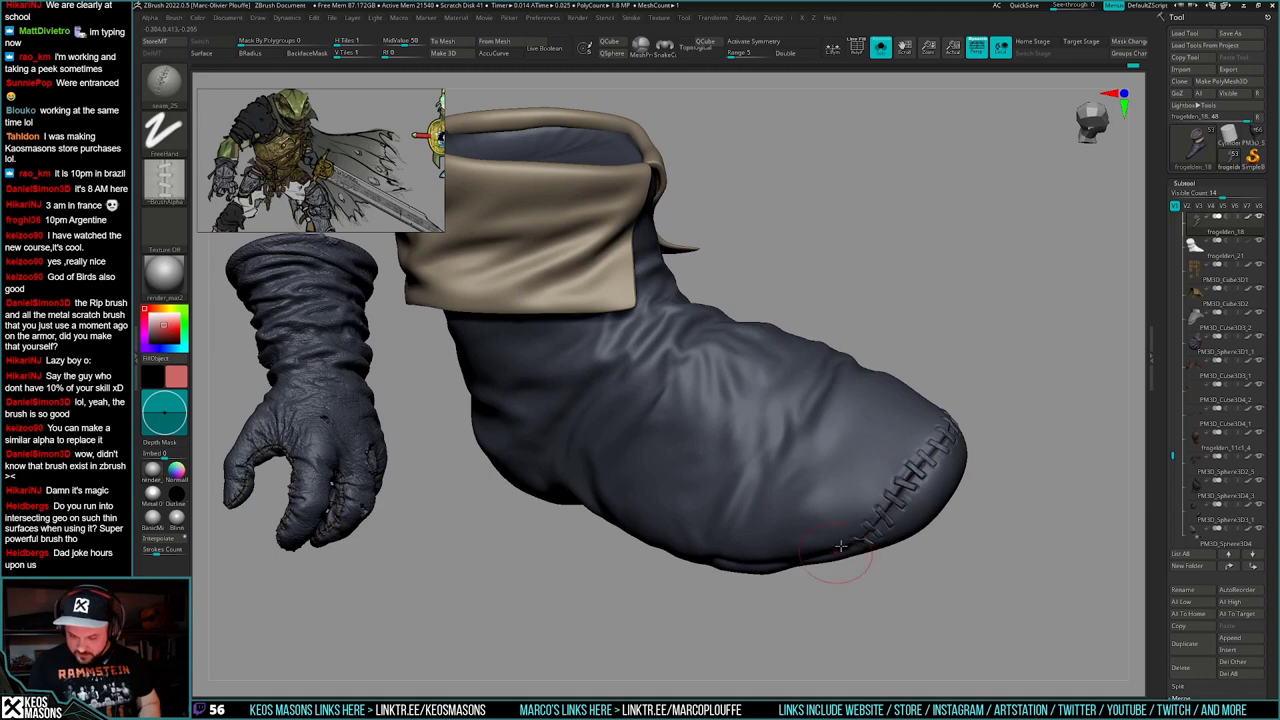
- Extend the row of stitches from the toe along the boot's outer sole crease towards the heel
right_click_drag(840, 546, 965, 458)
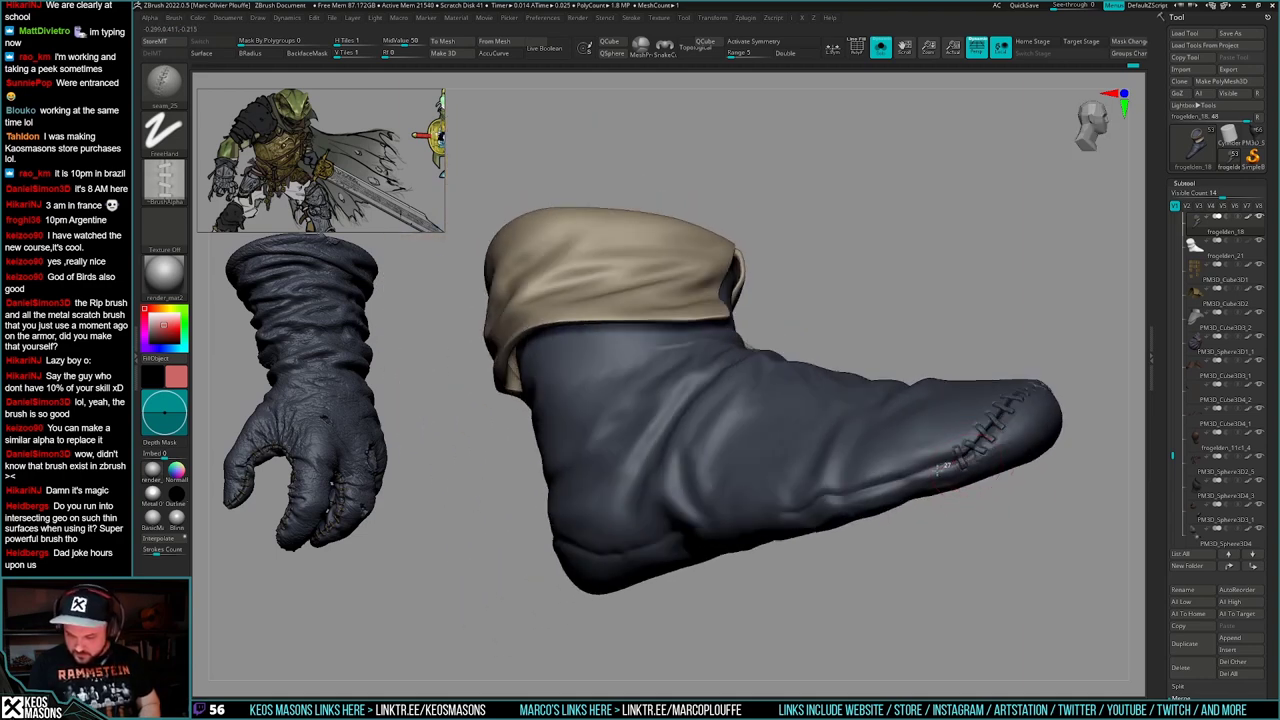
left_click_drag(960, 457, 849, 493, "shift")
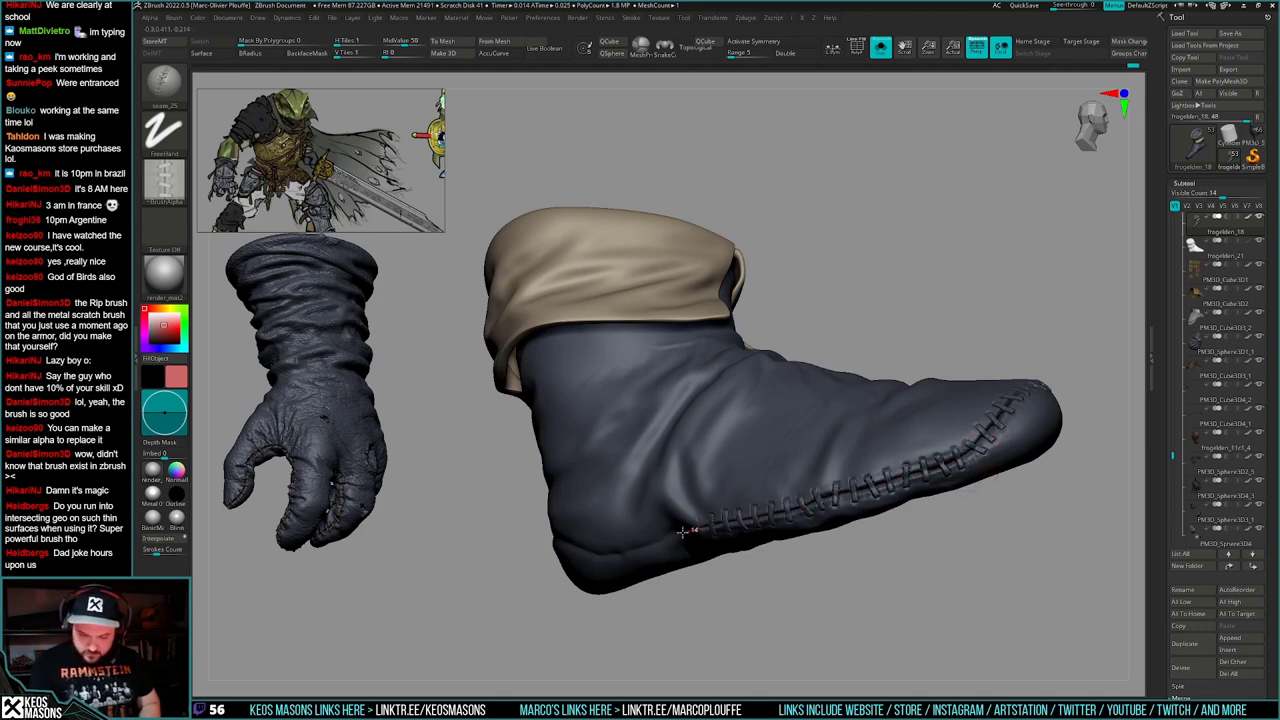
left_click_drag(540, 590, 840, 511)
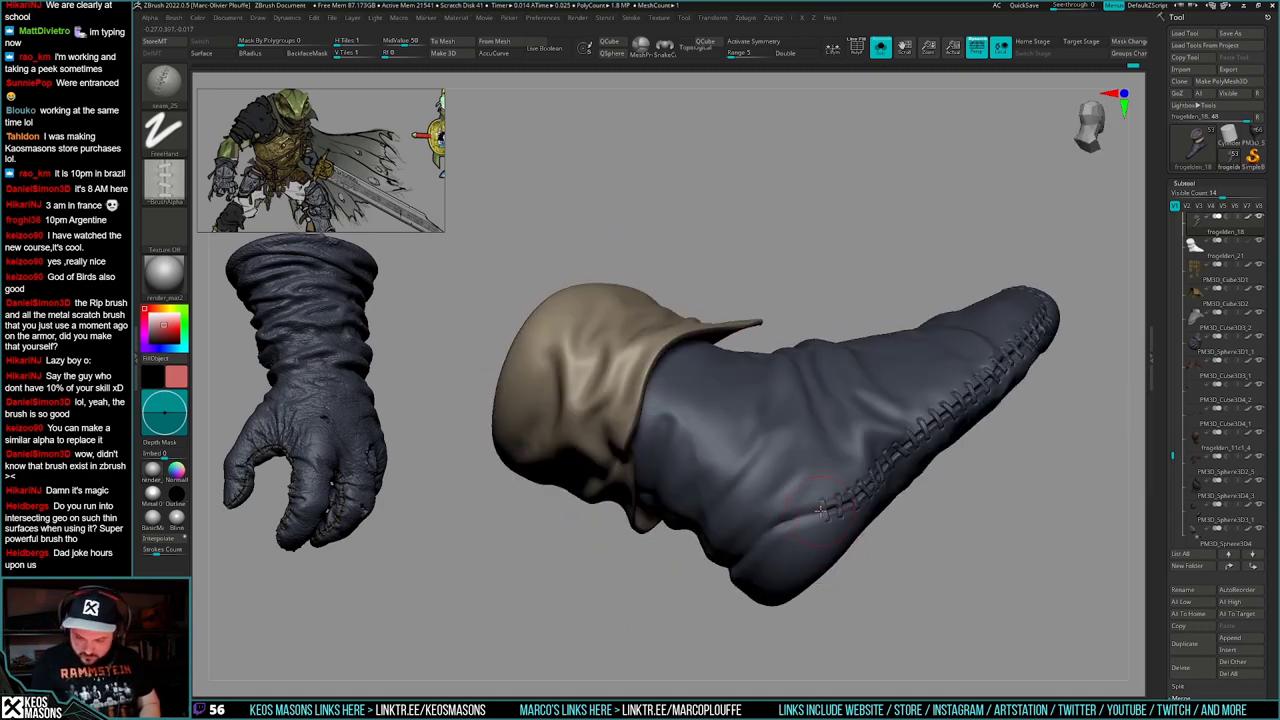
- Stitch around the back of the heel and along the inner sole crease to join the front stitches, redoing the undone strokes
mouse_move(690, 600)
left_mouse_down()
mouse_move(841, 491)
mouse_move(825, 498)
left_mouse_up()
key("ctrl+z")
key("ctrl+z")
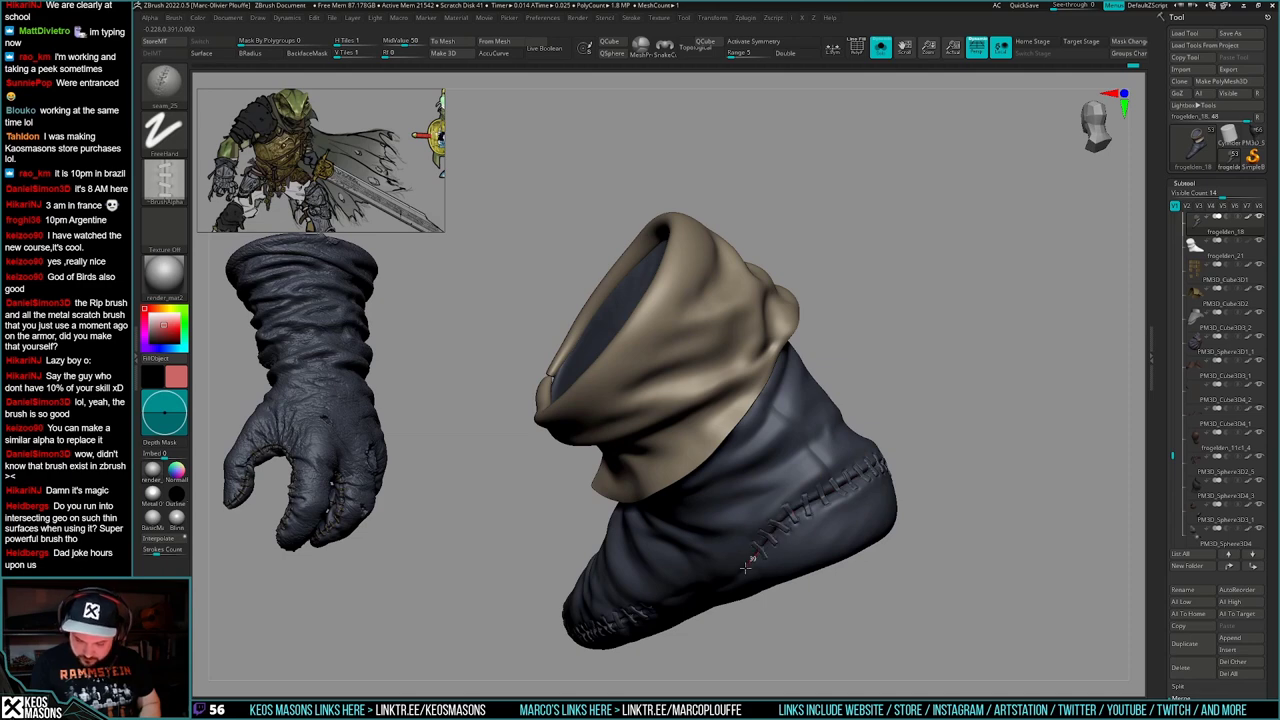
right_click_drag(736, 573, 884, 470)
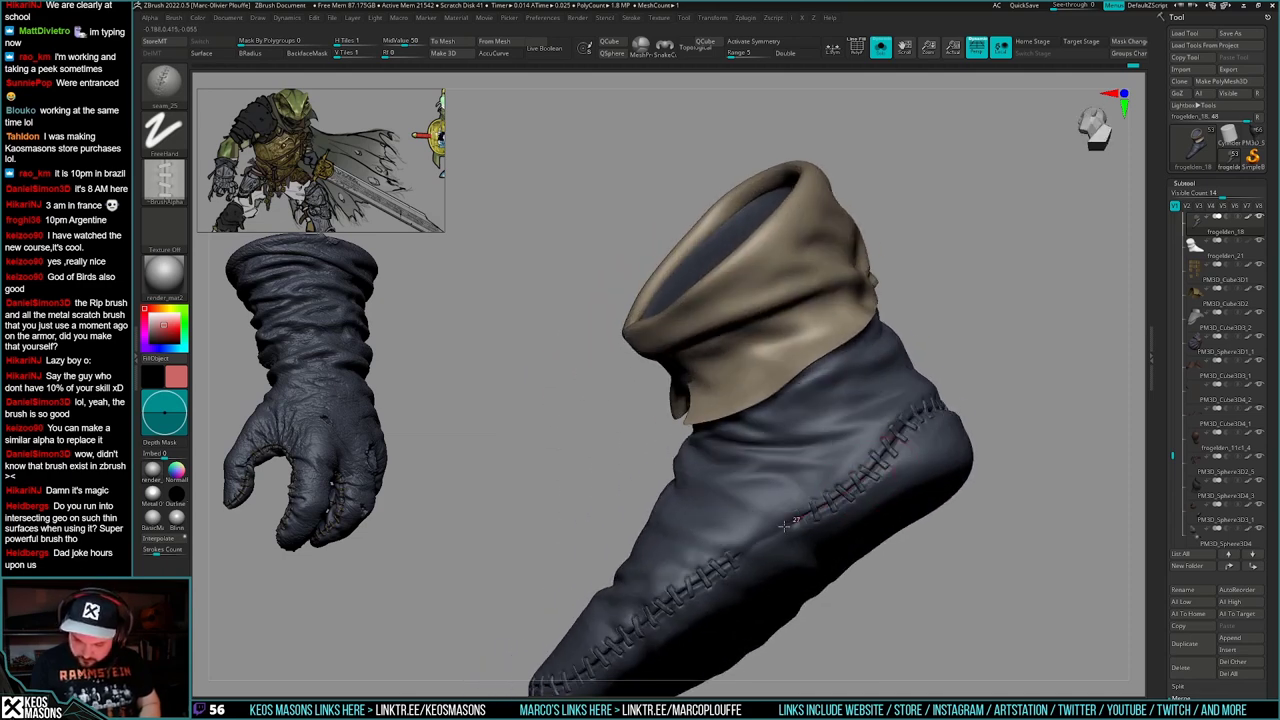
mouse_move(730, 565)
right_mouse_down("ctrl")
mouse_move(724, 542)
mouse_move(738, 587)
mouse_move(731, 575)
mouse_move(829, 571)
mouse_move(804, 566)
mouse_move(814, 594)
right_mouse_up("ctrl")
- Show the whole character, select the DamStandard brush and deepen the crease beneath the toe stitches
key("alt+s")
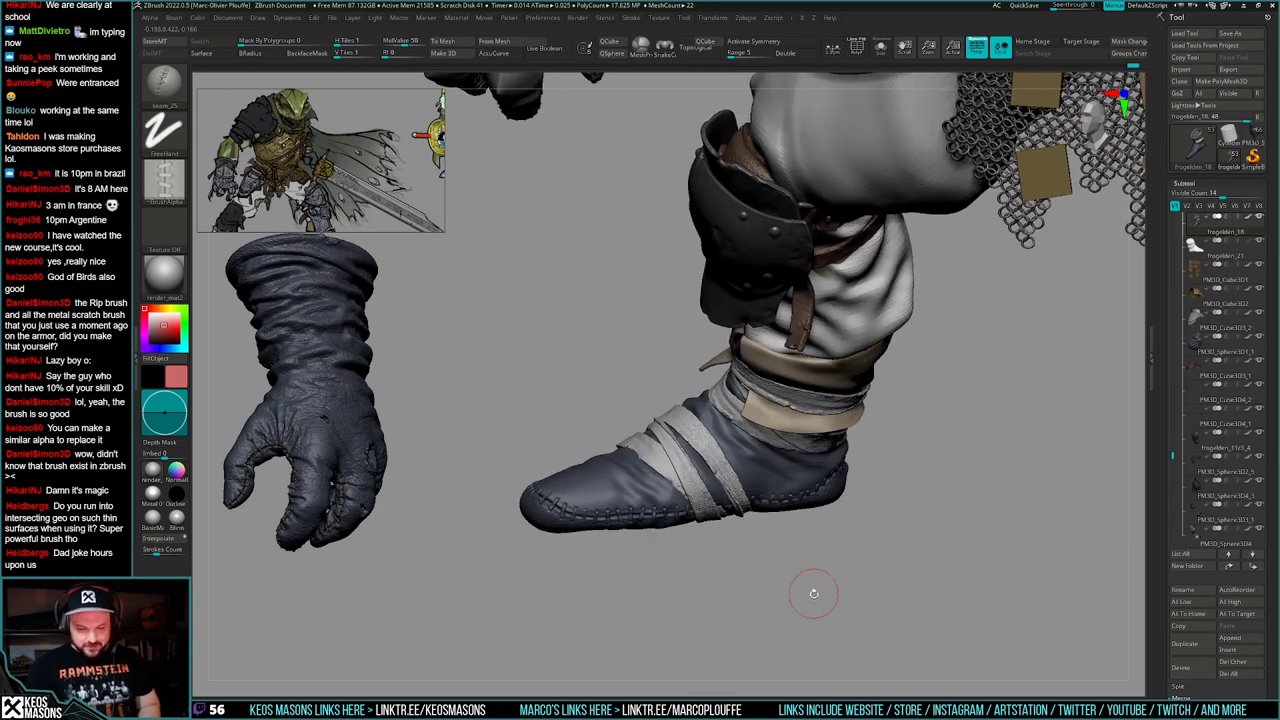
key("space")
left_click(823, 434)
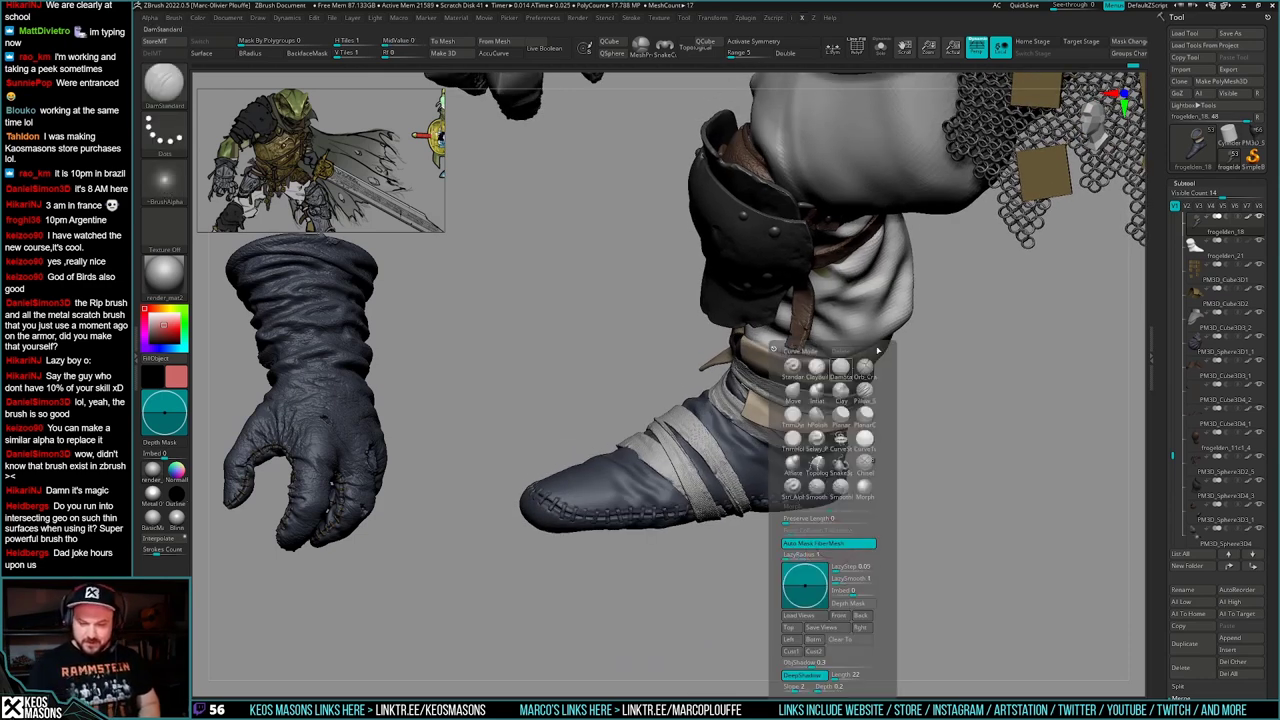
mouse_move(562, 519)
right_mouse_down("alt")
mouse_move(686, 509)
mouse_move(688, 527)
mouse_move(735, 475)
mouse_move(708, 470)
mouse_move(697, 484)
right_mouse_up("alt")
key("space")
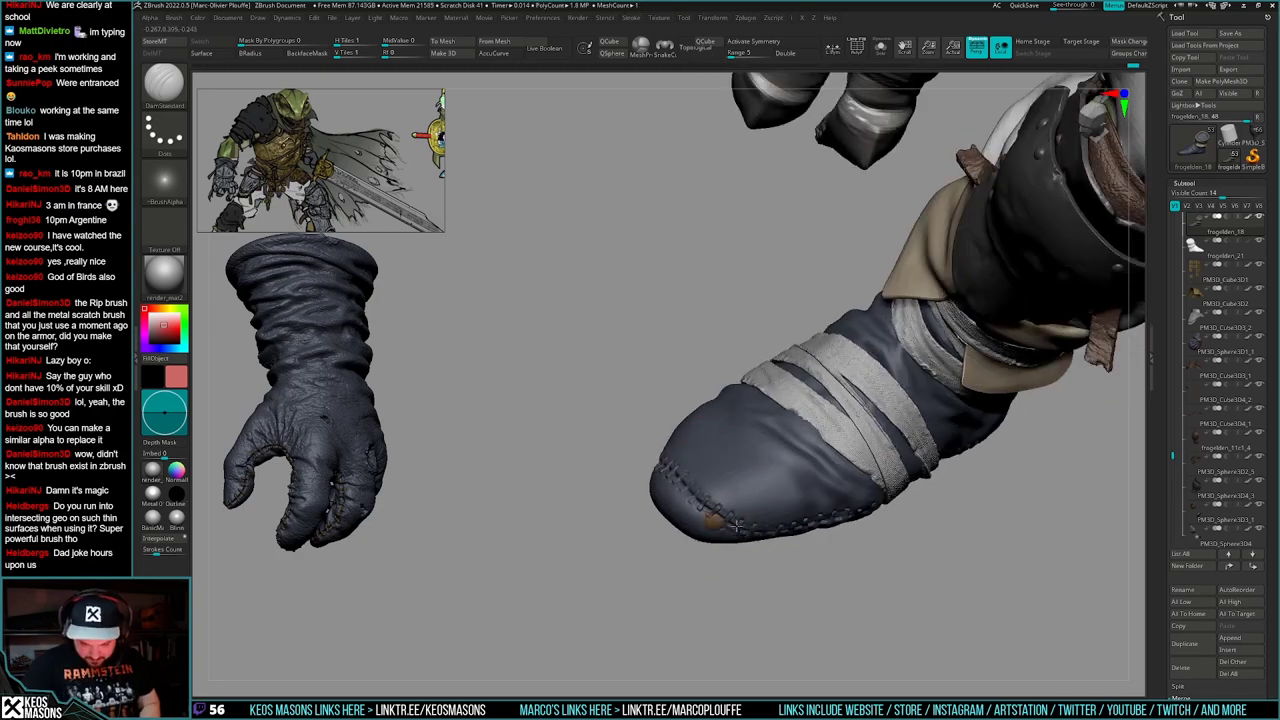
mouse_move(736, 526)
right_mouse_down()
mouse_move(708, 450)
mouse_move(786, 537)
mouse_move(816, 530)
mouse_move(794, 543)
mouse_move(854, 527)
mouse_move(910, 455)
right_mouse_up()
- Isolate the boot and carve the crease deeper along the stitched seam around the front and outer side of the toe
key("alt+shift+s")
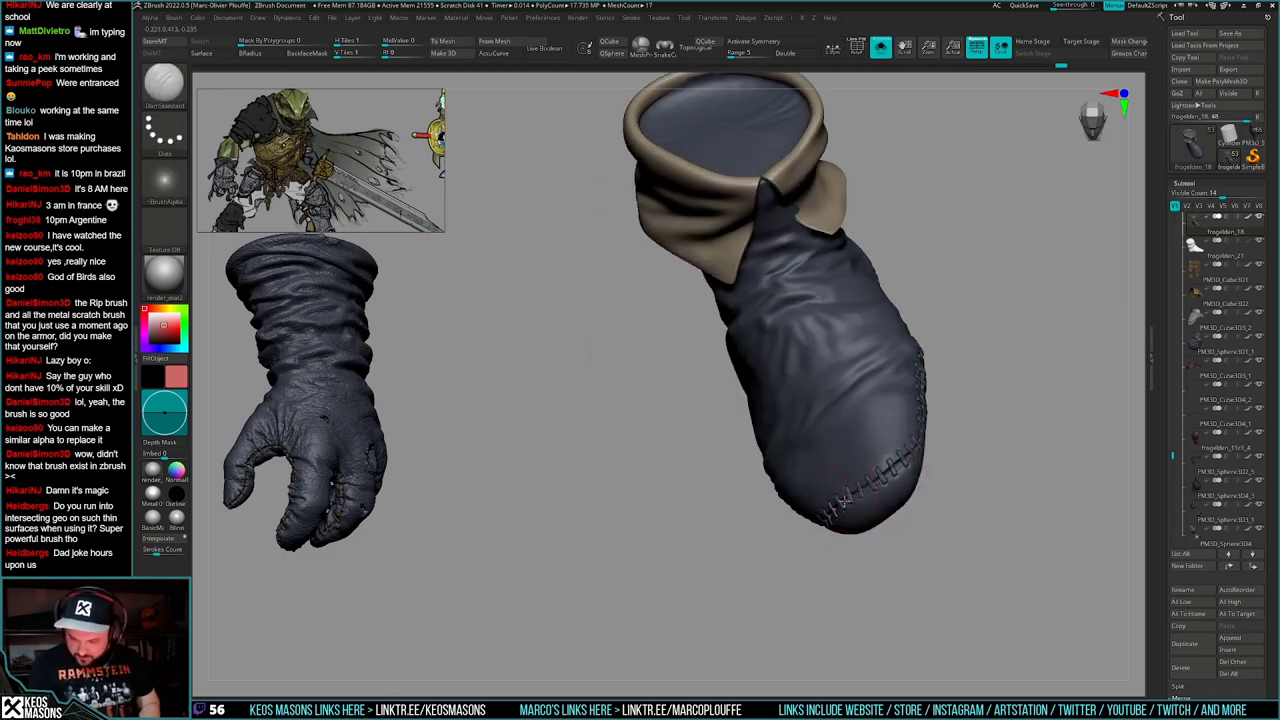
right_click_drag(843, 499, 790, 462)
mouse_move(868, 462)
right_mouse_down()
mouse_move(927, 445)
mouse_move(909, 464)
right_mouse_up()
right_click_drag(827, 514, 862, 510)
mouse_move(806, 579)
right_mouse_down()
mouse_move(868, 530)
mouse_move(927, 508)
mouse_move(968, 452)
mouse_move(898, 513)
mouse_move(925, 470)
right_mouse_up()
left_click_drag(920, 446, 884, 476)
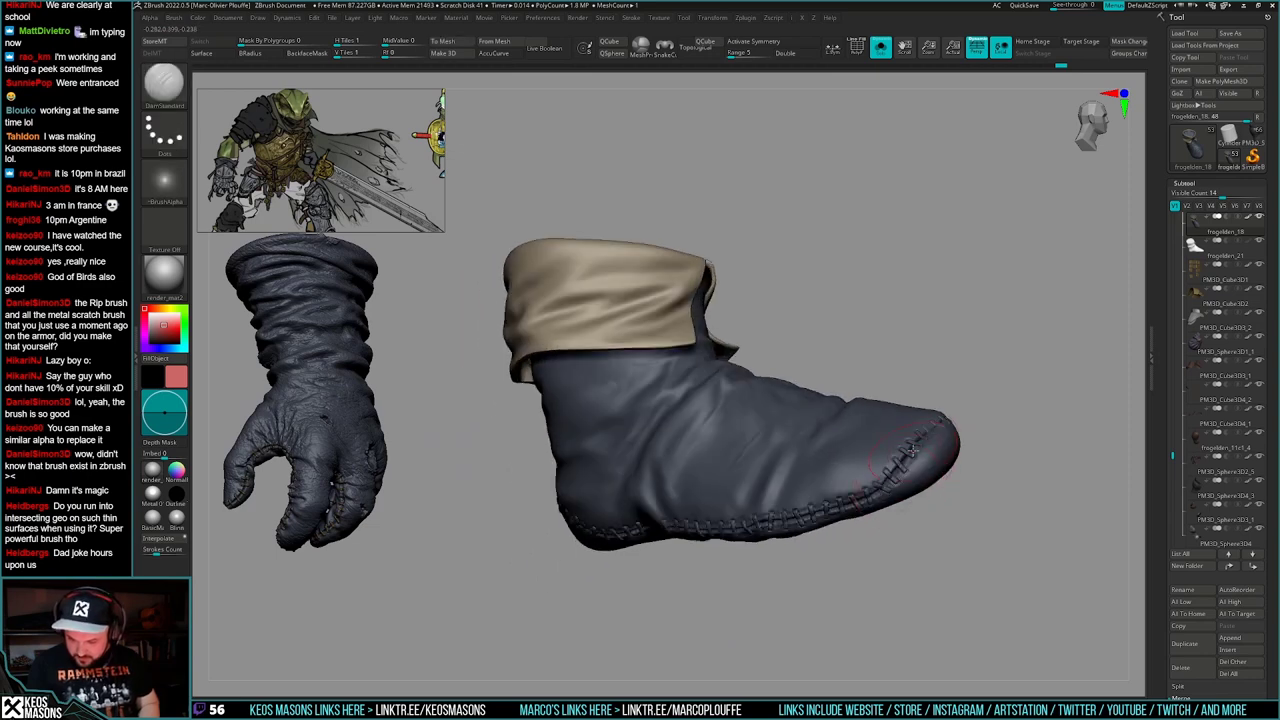
- Carve the crease deeper along the boot's outer sole stitches from the toe towards the heel
right_click_drag(893, 478, 863, 491)
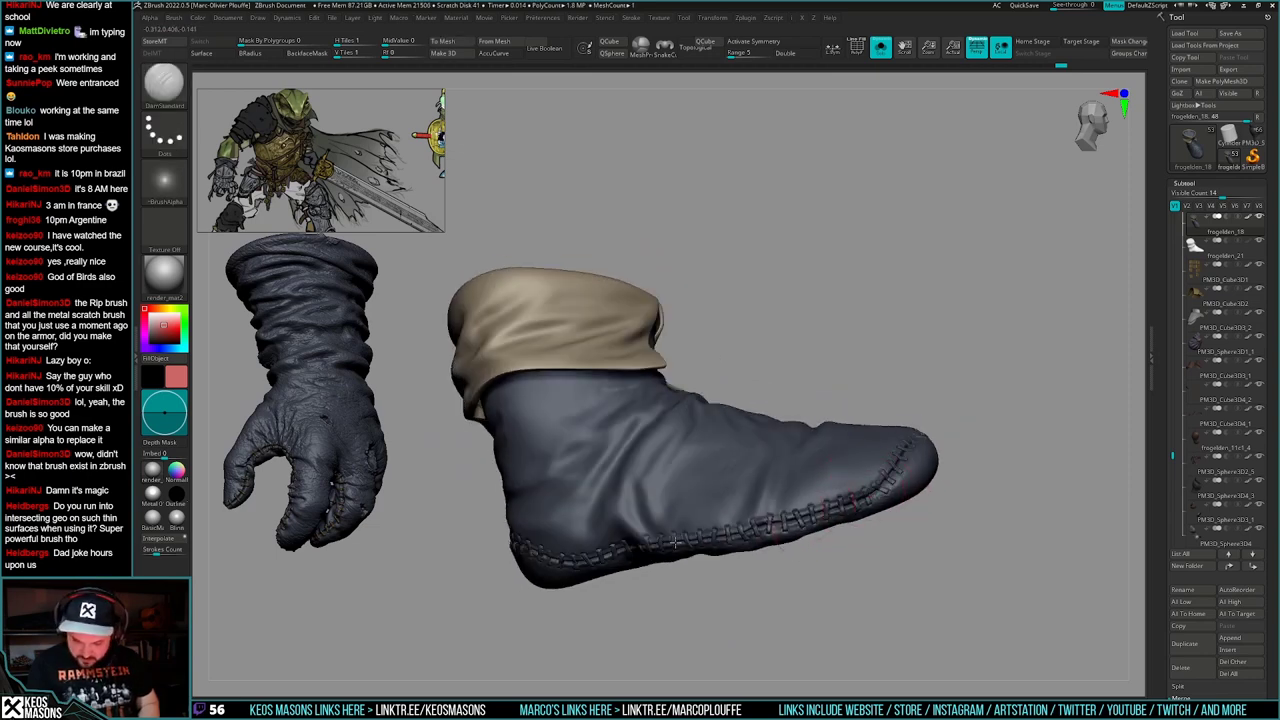
right_click_drag(675, 542, 914, 492, "alt")
mouse_move(1010, 492)
right_mouse_down("alt")
mouse_move(832, 556)
mouse_move(922, 502)
mouse_move(850, 510)
mouse_move(884, 547)
mouse_move(922, 556)
mouse_move(887, 566)
right_mouse_up("alt")
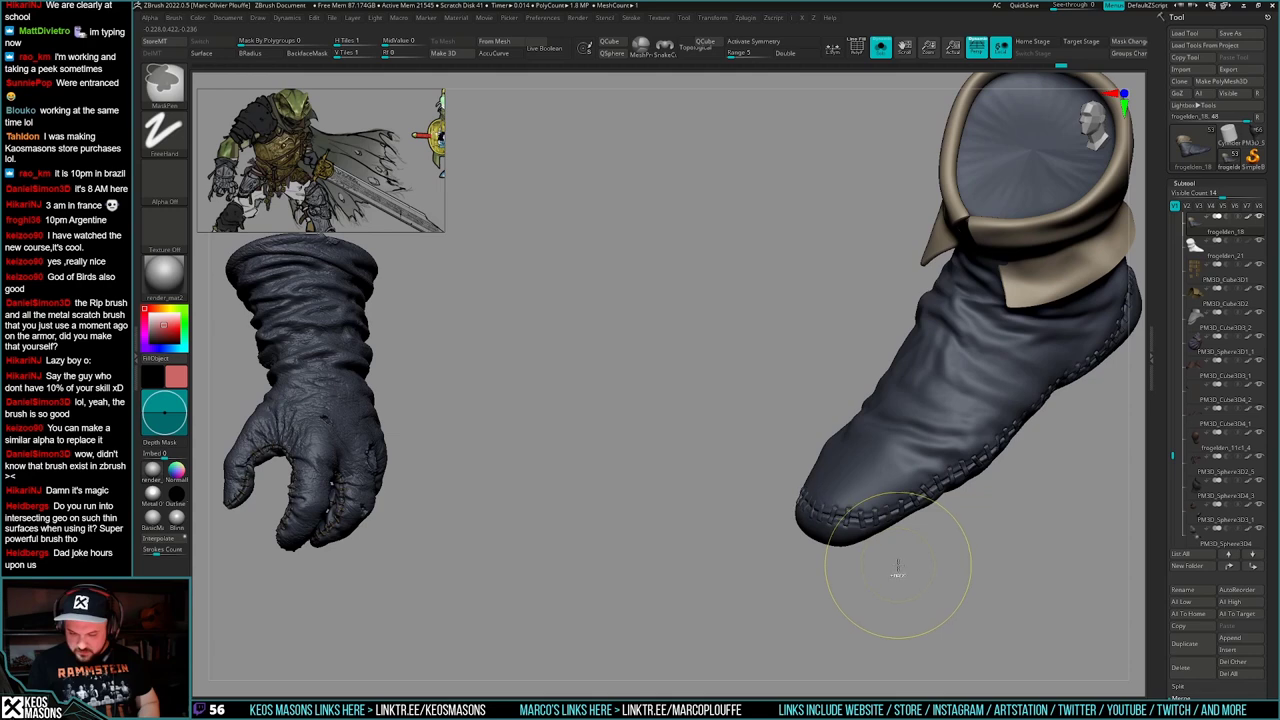
key("ctrl+shift")
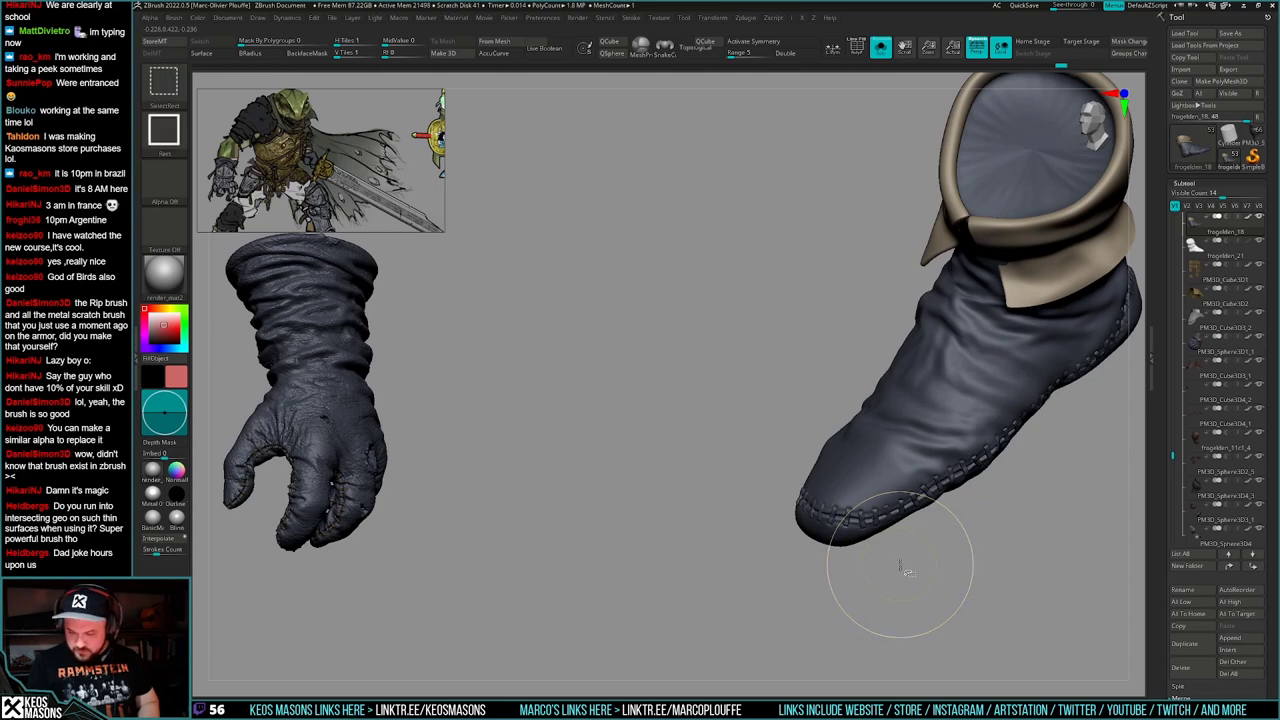
mouse_move(903, 540)
right_mouse_down()
mouse_move(908, 492)
mouse_move(859, 508)
right_mouse_up()
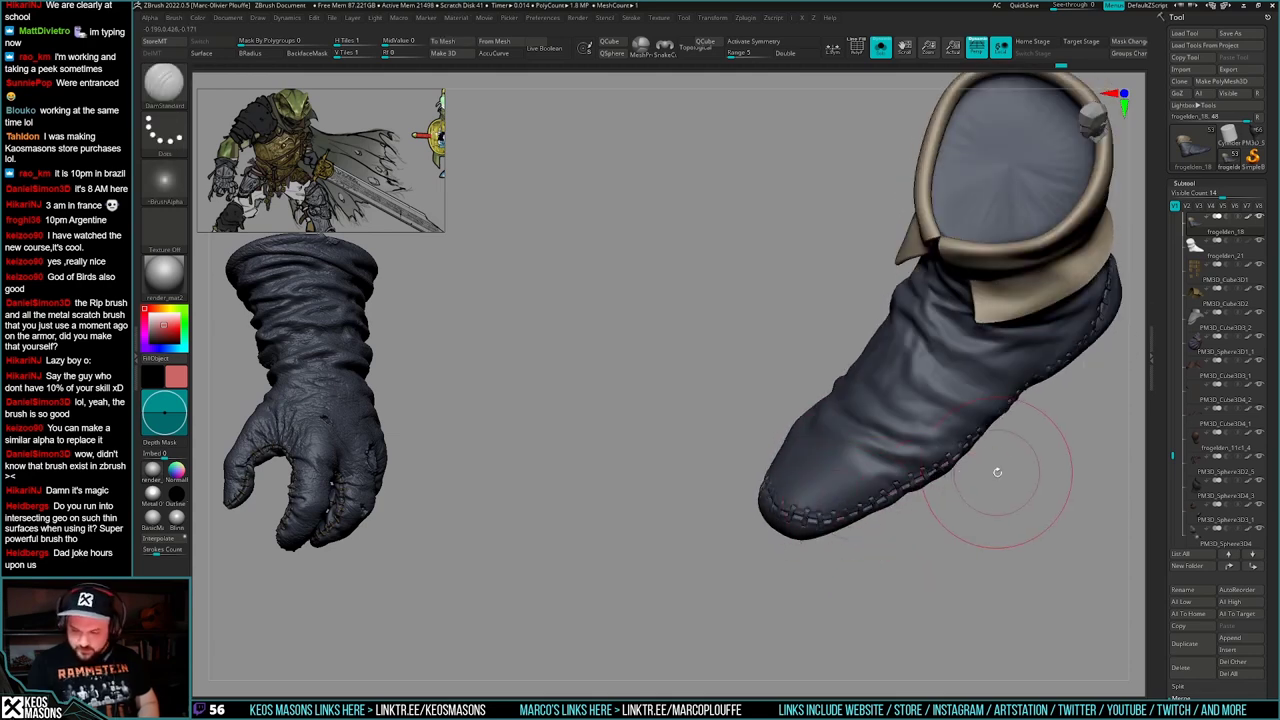
mouse_move(997, 472)
right_mouse_down("alt")
mouse_move(808, 565)
mouse_move(950, 510)
mouse_move(1016, 466)
mouse_move(1063, 410)
mouse_move(964, 448)
mouse_move(986, 454)
right_mouse_up("alt")
right_click_drag(1069, 487, 959, 510, "alt")
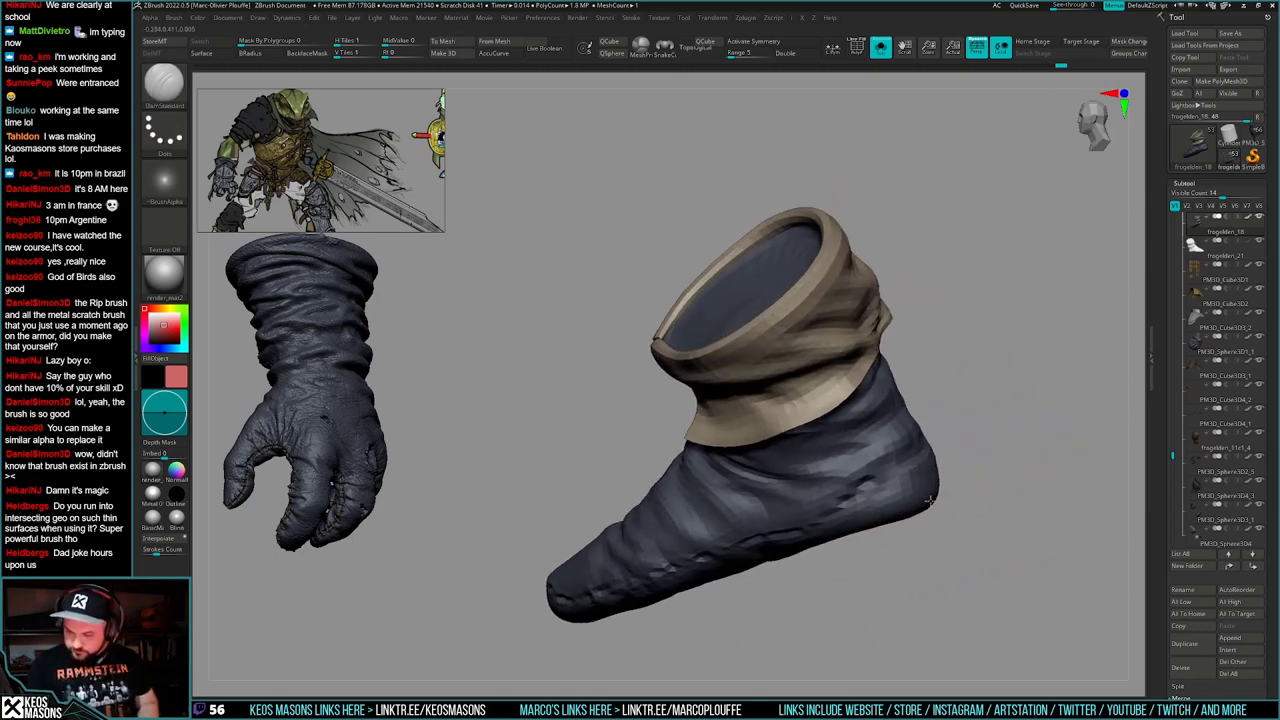
- Deepen the crease along the stitches on the boot's inner side and beneath the toe
key("space")
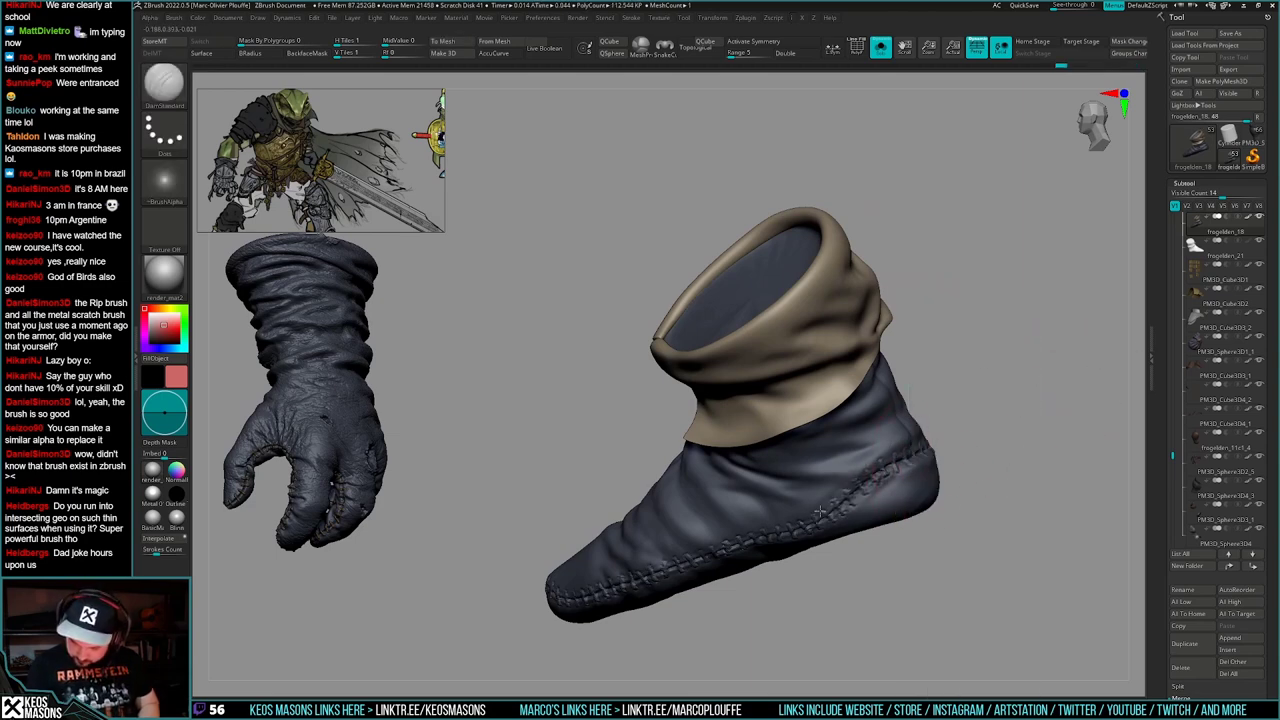
right_click_drag(790, 508, 820, 530)
right_click_drag(725, 528, 850, 550, "alt")
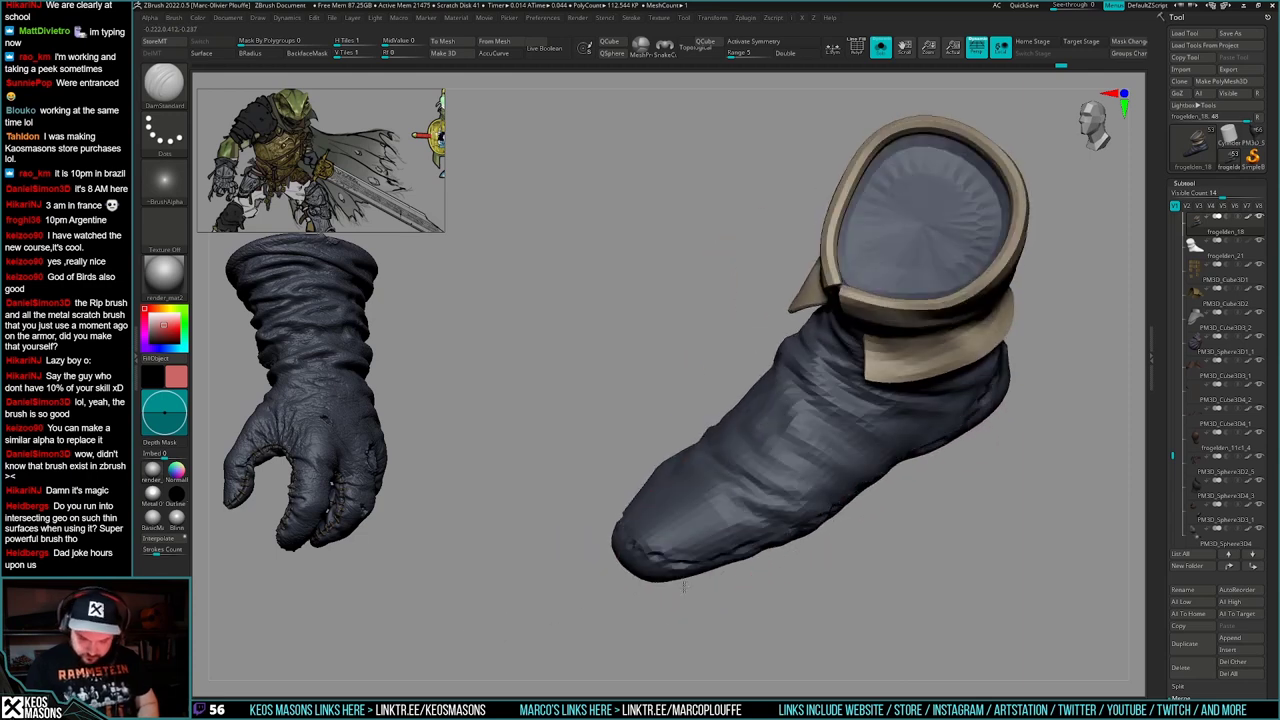
left_click_drag(649, 545, 666, 543)
mouse_move(672, 565)
right_mouse_down()
mouse_move(666, 532)
mouse_move(732, 490)
mouse_move(798, 494)
mouse_move(864, 468)
mouse_move(785, 504)
mouse_move(856, 471)
right_mouse_up()
key("space")
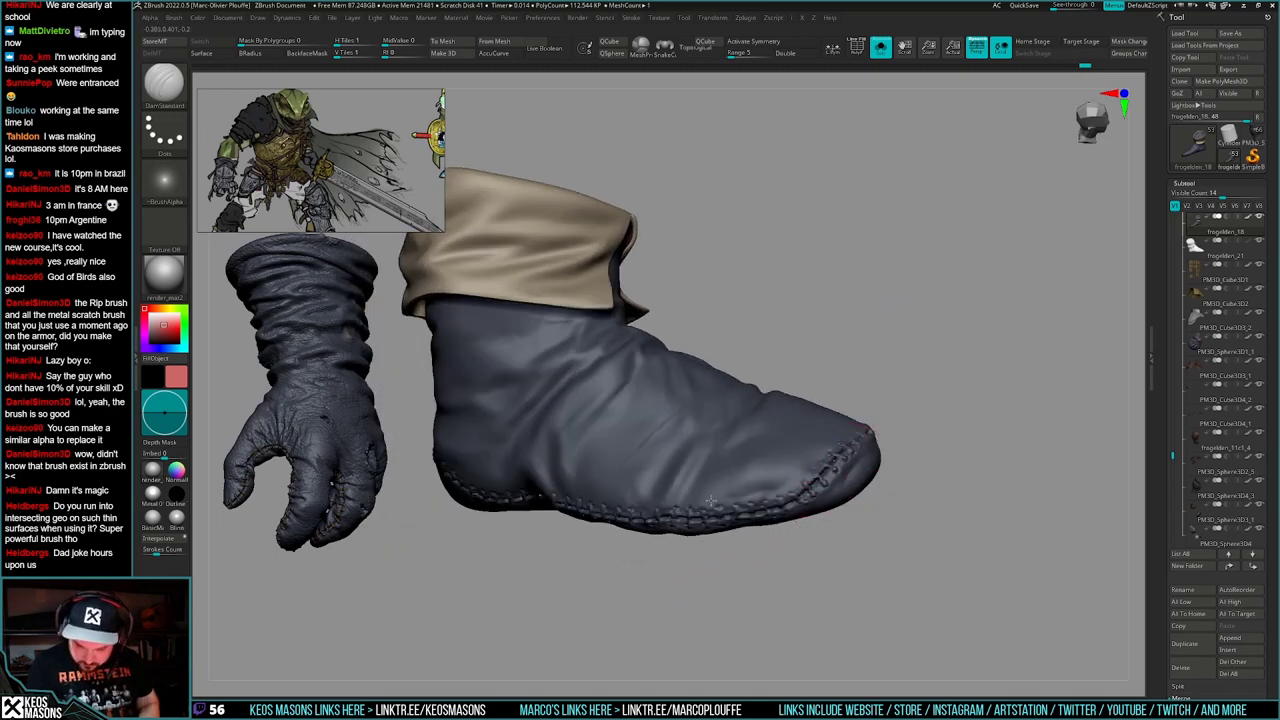
- Continue carving the crease along the outer side stitches and around the back of the heel
right_click_drag(710, 503, 875, 480)
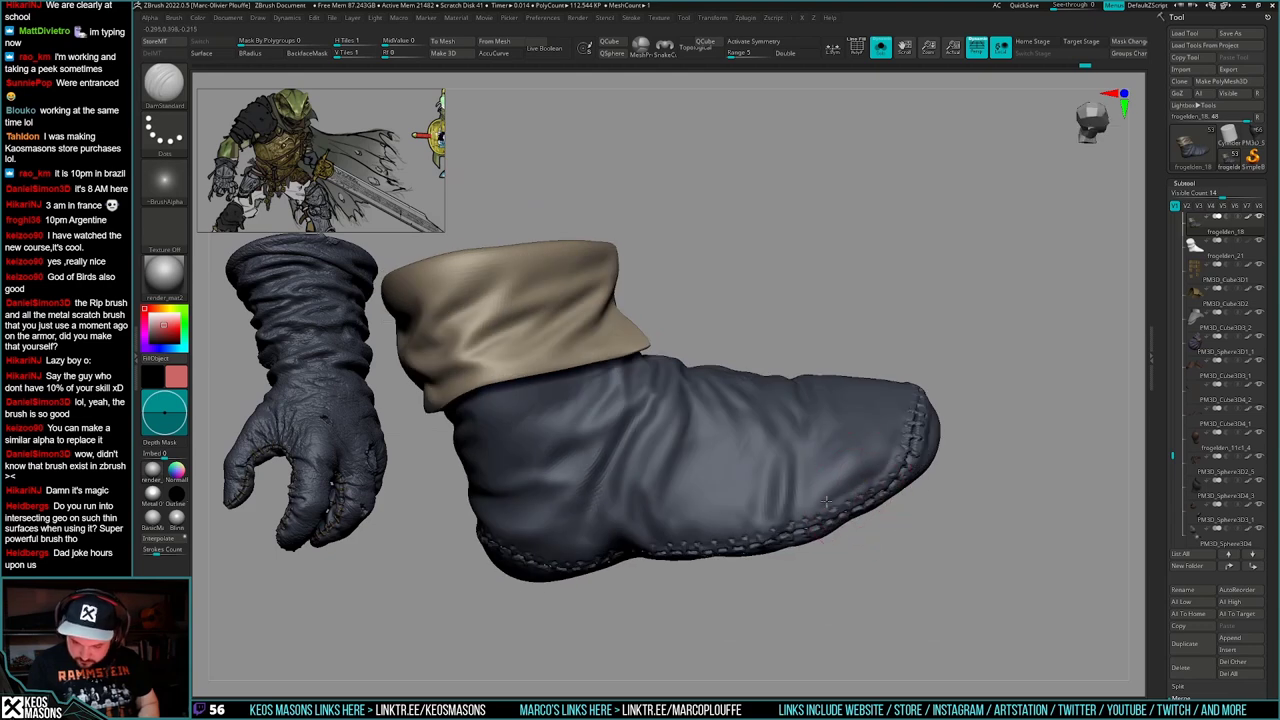
right_click_drag(652, 539, 898, 478)
right_click_drag(857, 530, 710, 542)
right_click_drag(624, 566, 690, 558)
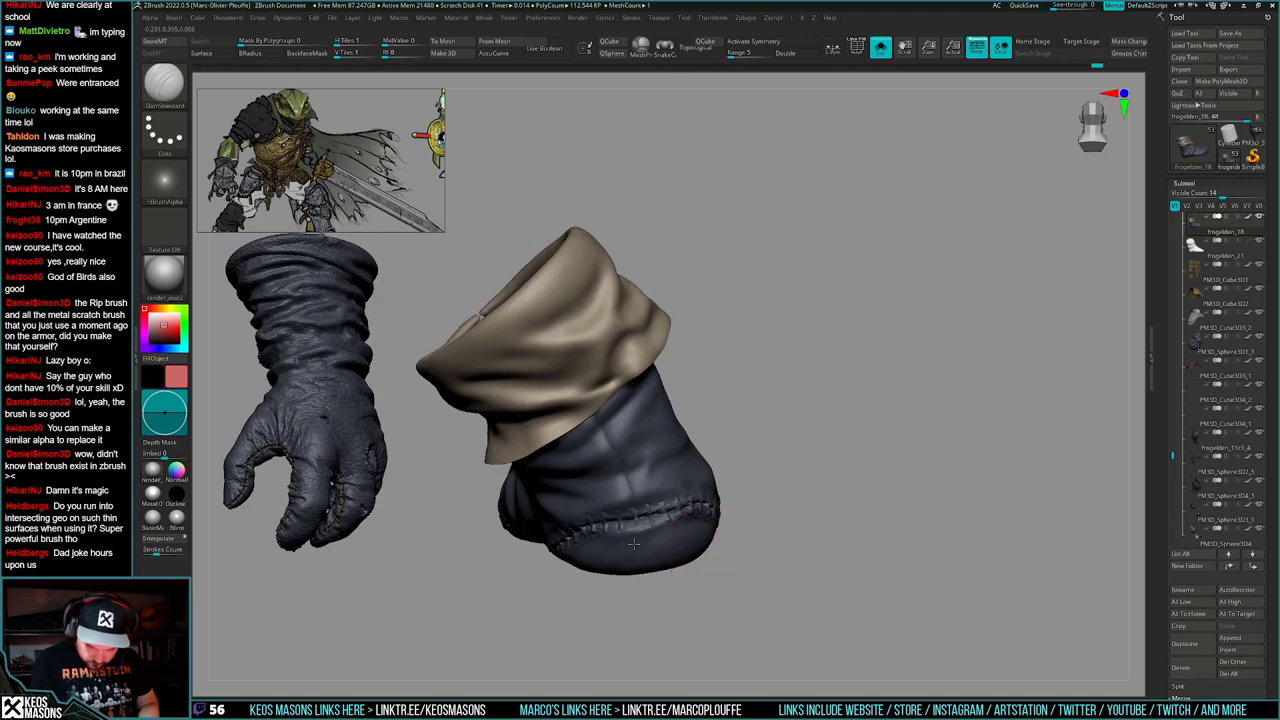
right_click_drag(634, 494, 900, 480)
right_click_drag(622, 526, 795, 540, "alt")
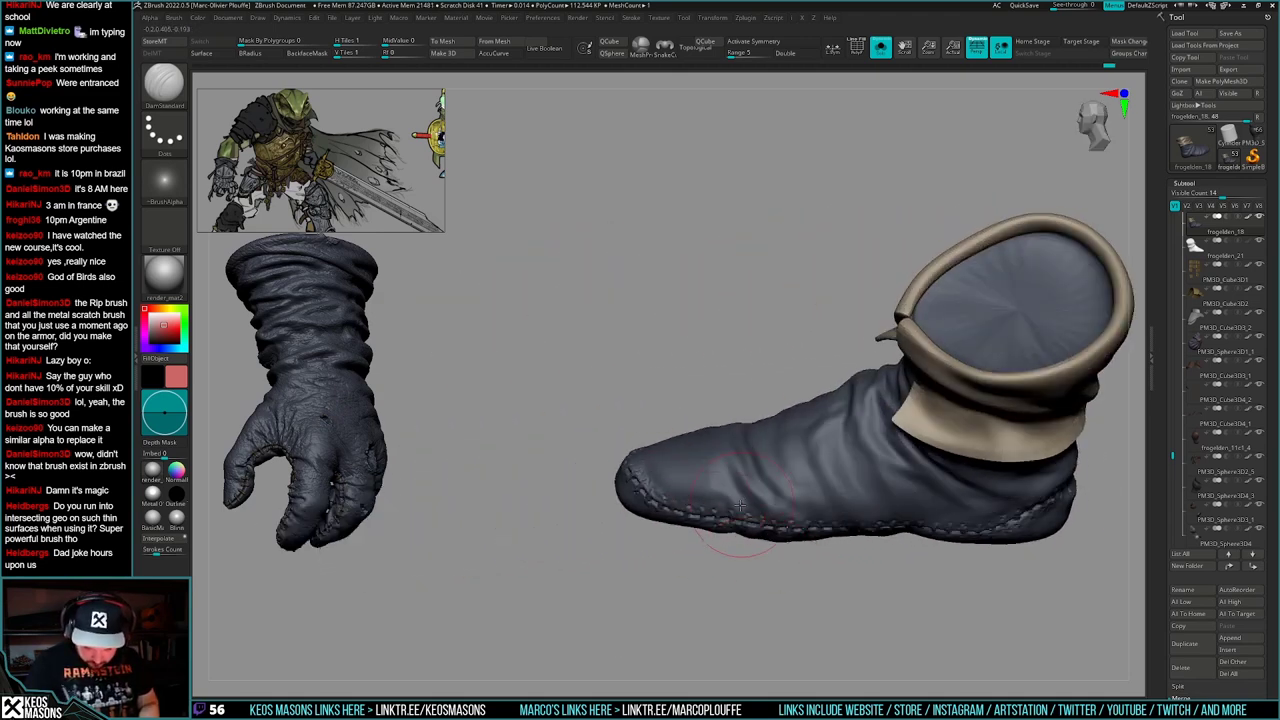
- Resize the DamStandard brush and refine the stitched crease around the toe, smoothing the surface below it
mouse_move(740, 505)
right_mouse_down()
mouse_move(704, 491)
mouse_move(617, 502)
mouse_move(700, 460)
right_mouse_up()
right_click_drag(420, 470, 474, 487)
right_click_drag(474, 487, 664, 480, "alt")
right_click_drag(664, 480, 690, 455)
key("s")
left_click_drag(794, 491, 784, 490)
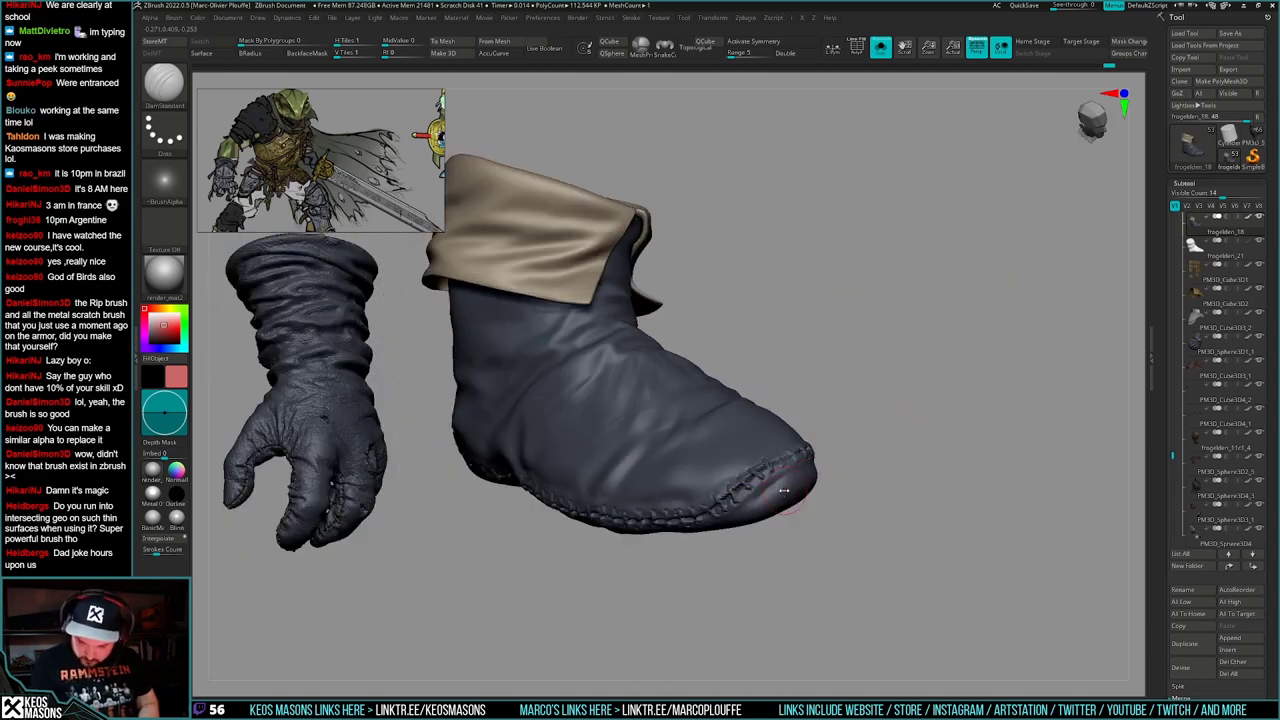
key("shift")
right_click_drag(808, 492, 822, 460)
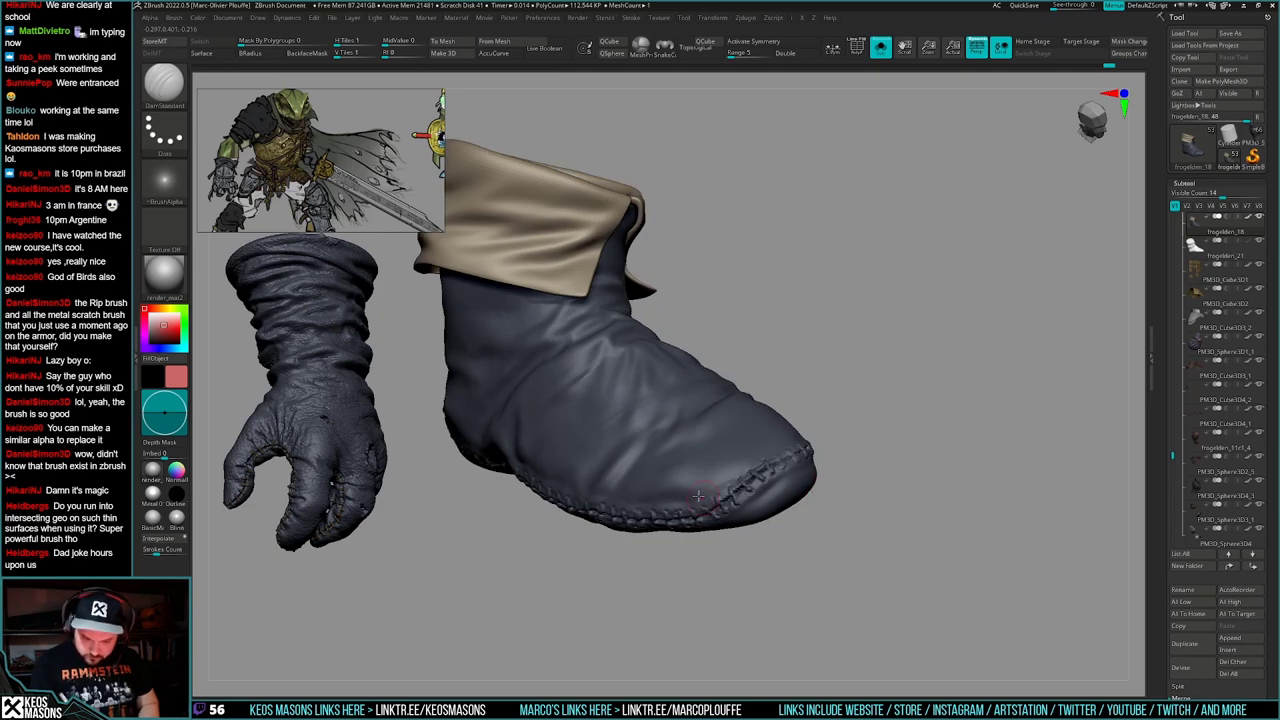
key("shift")
mouse_move(651, 476)
right_mouse_down()
mouse_move(753, 453)
mouse_move(871, 491)
mouse_move(859, 529)
mouse_move(854, 484)
mouse_move(816, 410)
mouse_move(836, 440)
mouse_move(811, 448)
mouse_move(794, 487)
mouse_move(812, 455)
mouse_move(789, 401)
mouse_move(880, 506)
mouse_move(786, 445)
mouse_move(811, 517)
mouse_move(857, 528)
mouse_move(886, 517)
mouse_move(858, 534)
mouse_move(897, 523)
mouse_move(882, 530)
mouse_move(876, 514)
right_mouse_up()
- Show the whole character, select the Move brush and adjust the silhouette of the boot's toe
right_click(779, 509)
key("shift+alt+s")
key("space")
left_click(832, 393)
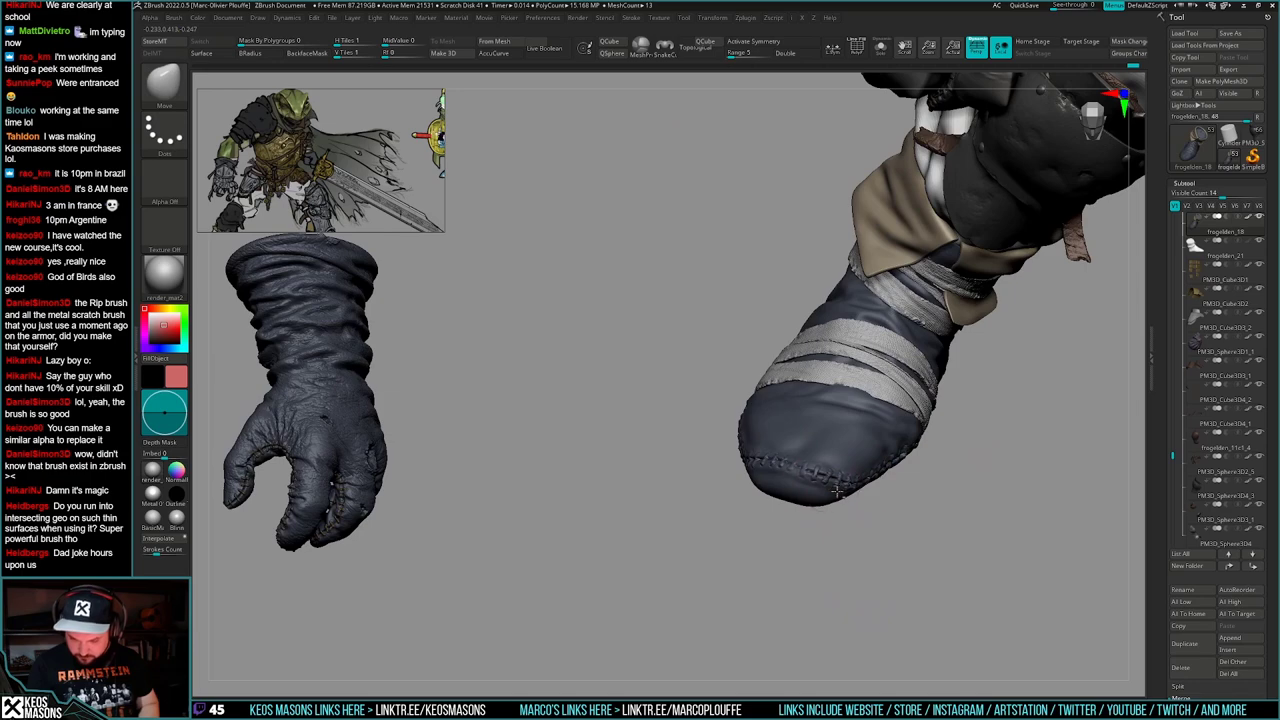
right_click_drag(837, 491, 796, 487)
key("space")
left_click_drag(735, 482, 745, 480)
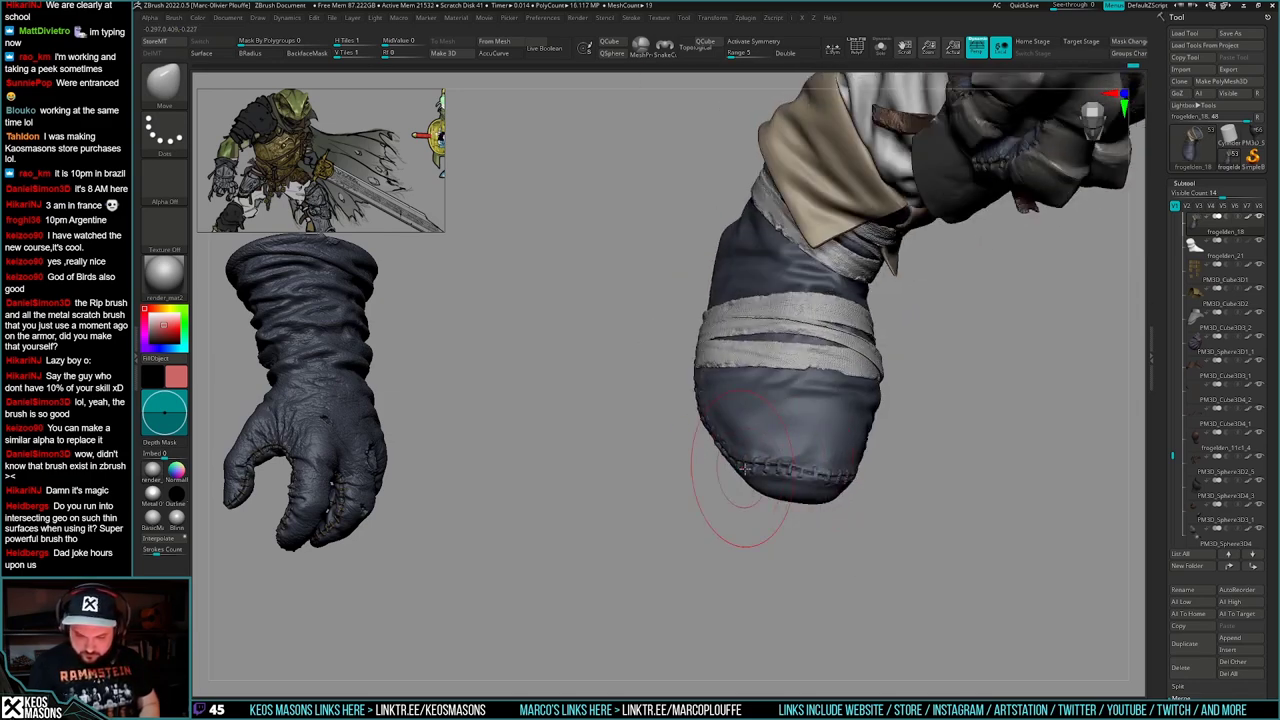
mouse_move(745, 468)
right_mouse_down()
mouse_move(863, 508)
mouse_move(1080, 505)
mouse_move(1070, 485)
right_mouse_up()
- Resize the Move brush and adjust the shape of the boot's side and sole below the bandages
key("space")
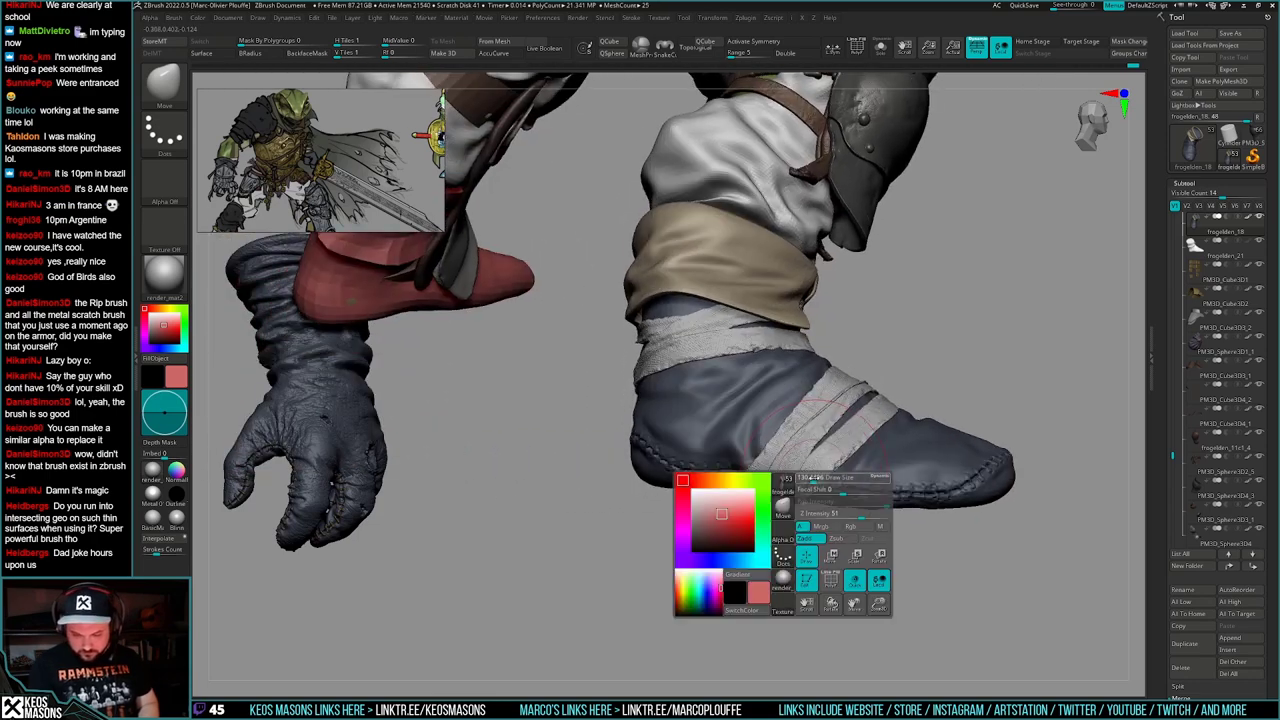
left_click_drag(815, 478, 812, 478)
right_click_drag(812, 480, 810, 502)
left_click_drag(806, 462, 814, 472)
mouse_move(814, 480)
right_mouse_down()
mouse_move(757, 592)
mouse_move(838, 514)
right_mouse_up()
right_click_drag(803, 560, 834, 516)
key("space")
right_click_drag(862, 456, 920, 485)
- Isolate the boot, mask its folded cuff and hide it to expose the full back seam
key("alt+s")
key("space")
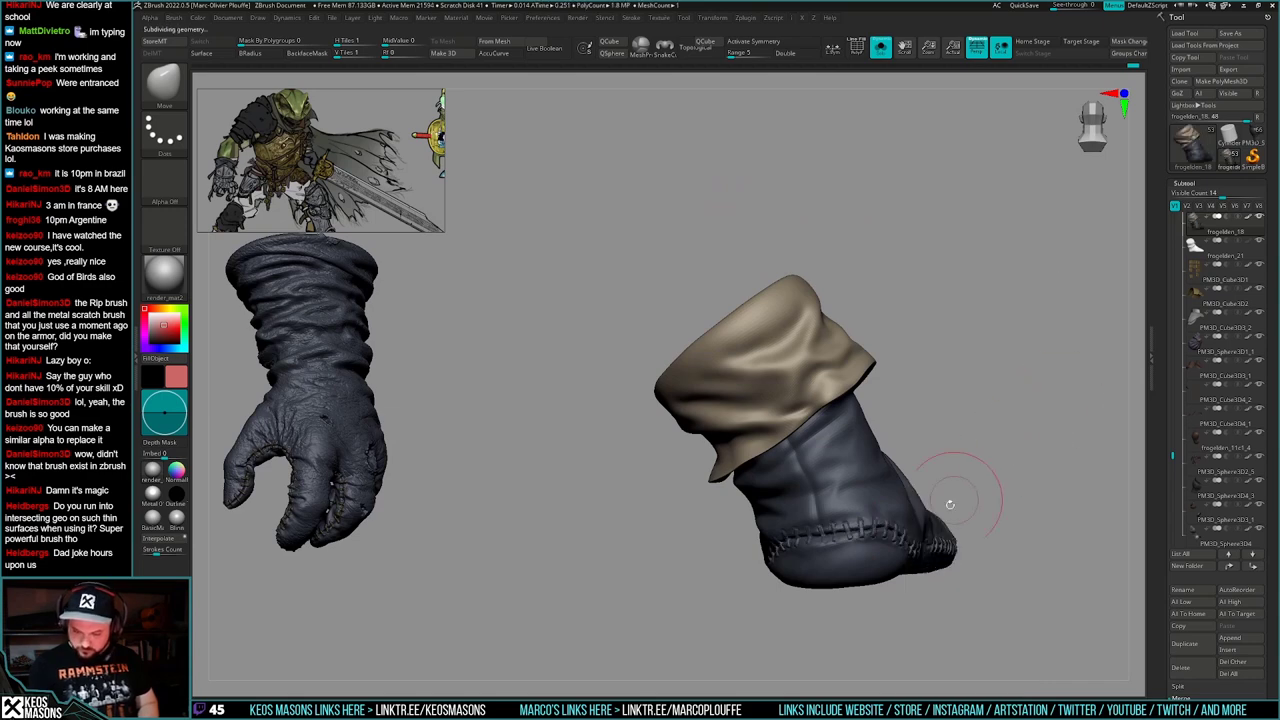
key("w")
left_click(860, 525, "ctrl")
key("q")
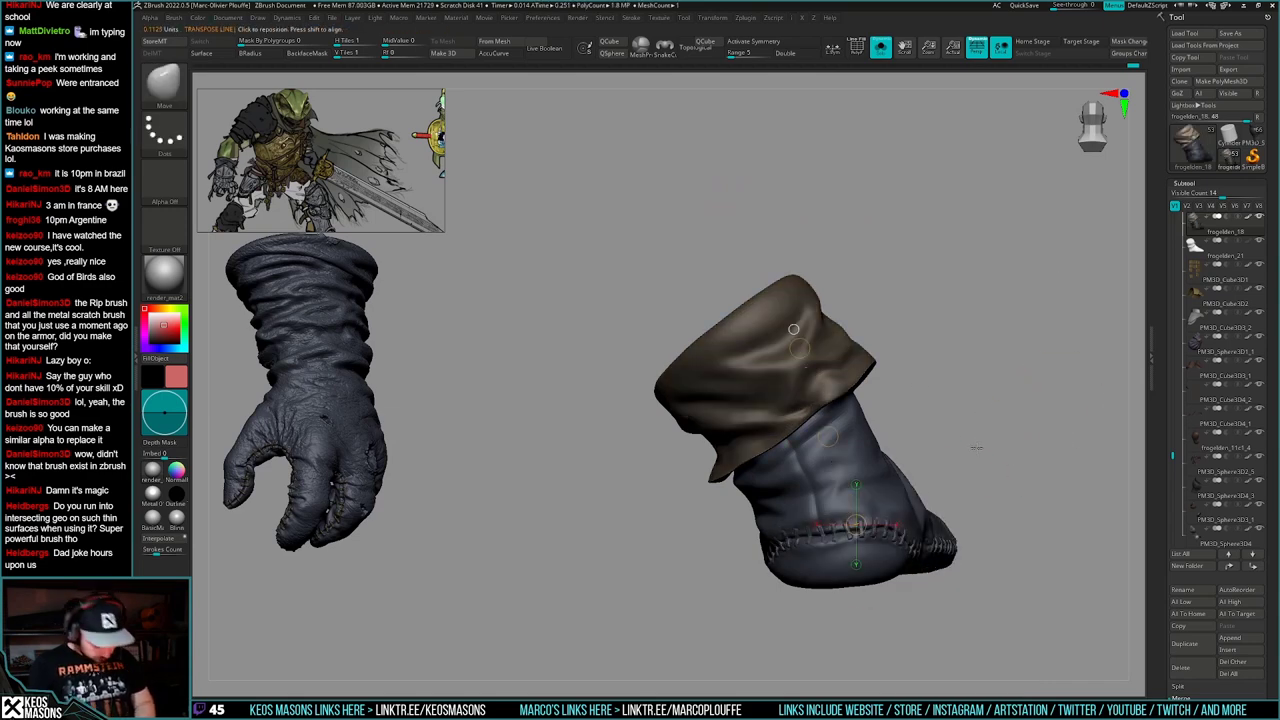
key("h")
left_click_drag(1020, 420, 1034, 436, "ctrl+shift")
right_click_drag(1014, 437, 942, 463, "alt")
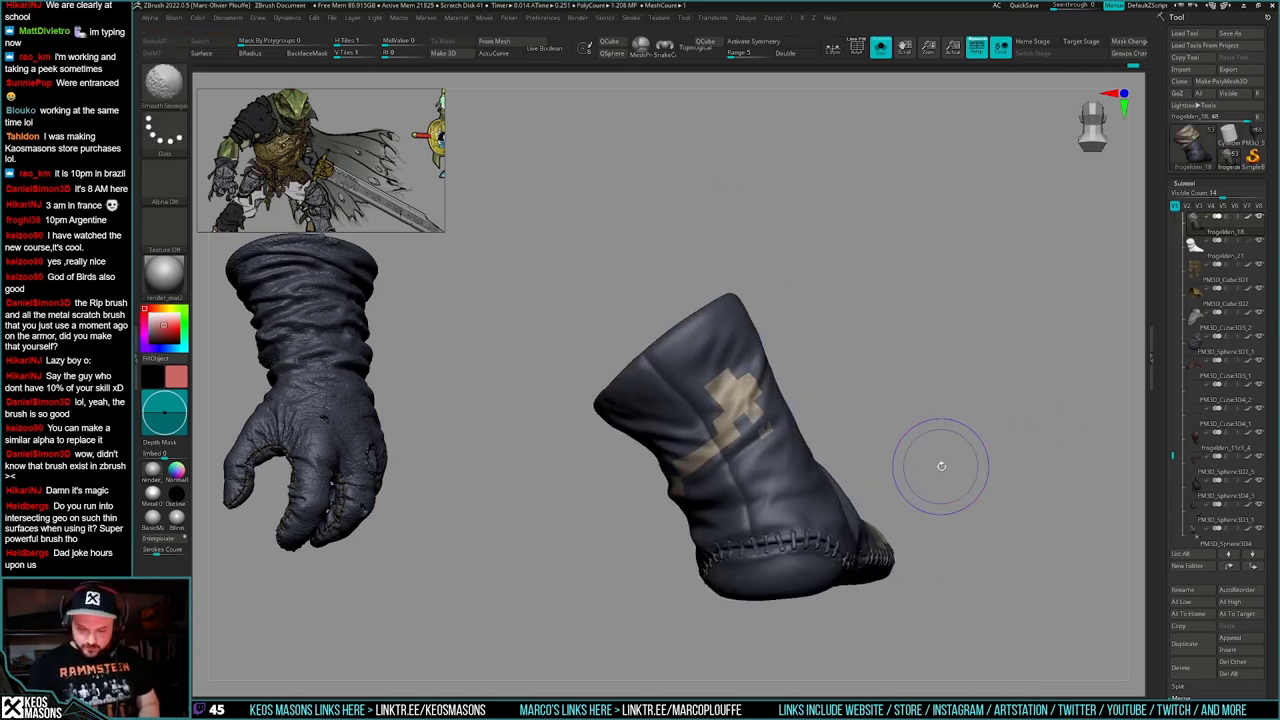
- Turn off the boot's painted colour and select the seam_25 stitch brush
key("shift+f")
key("space")
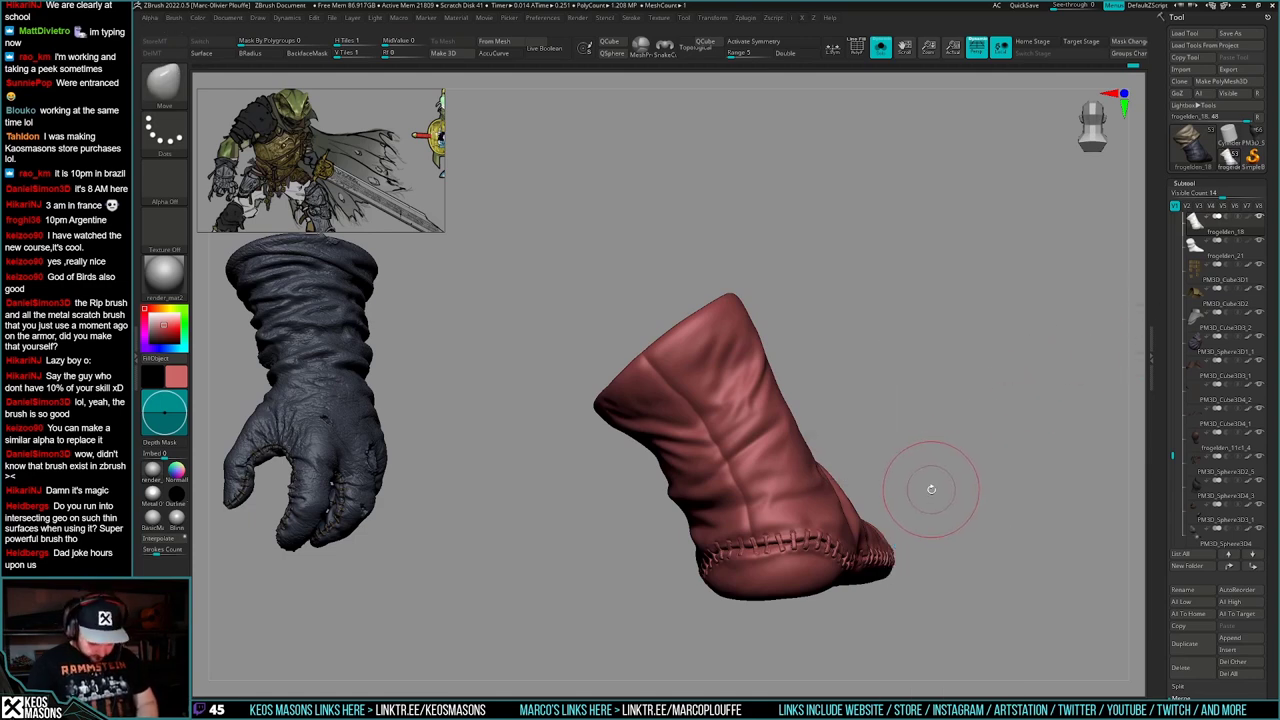
key("b")
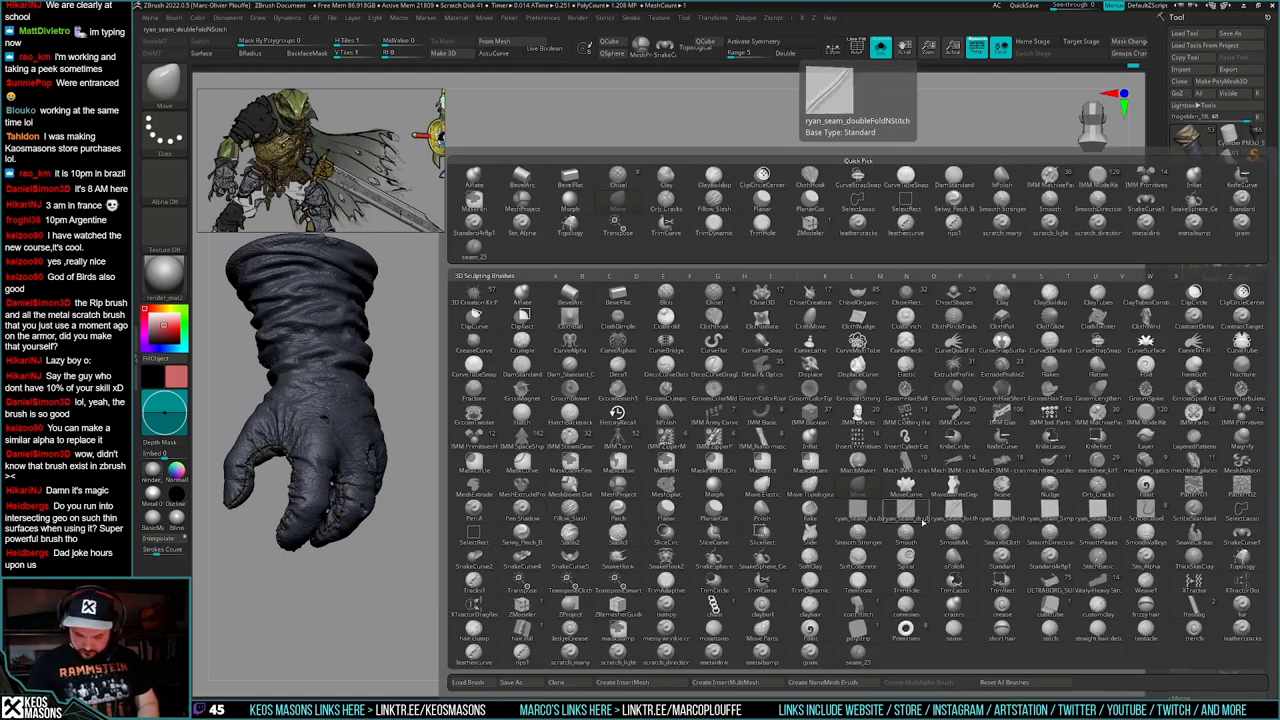
left_click(858, 653)
key("space")
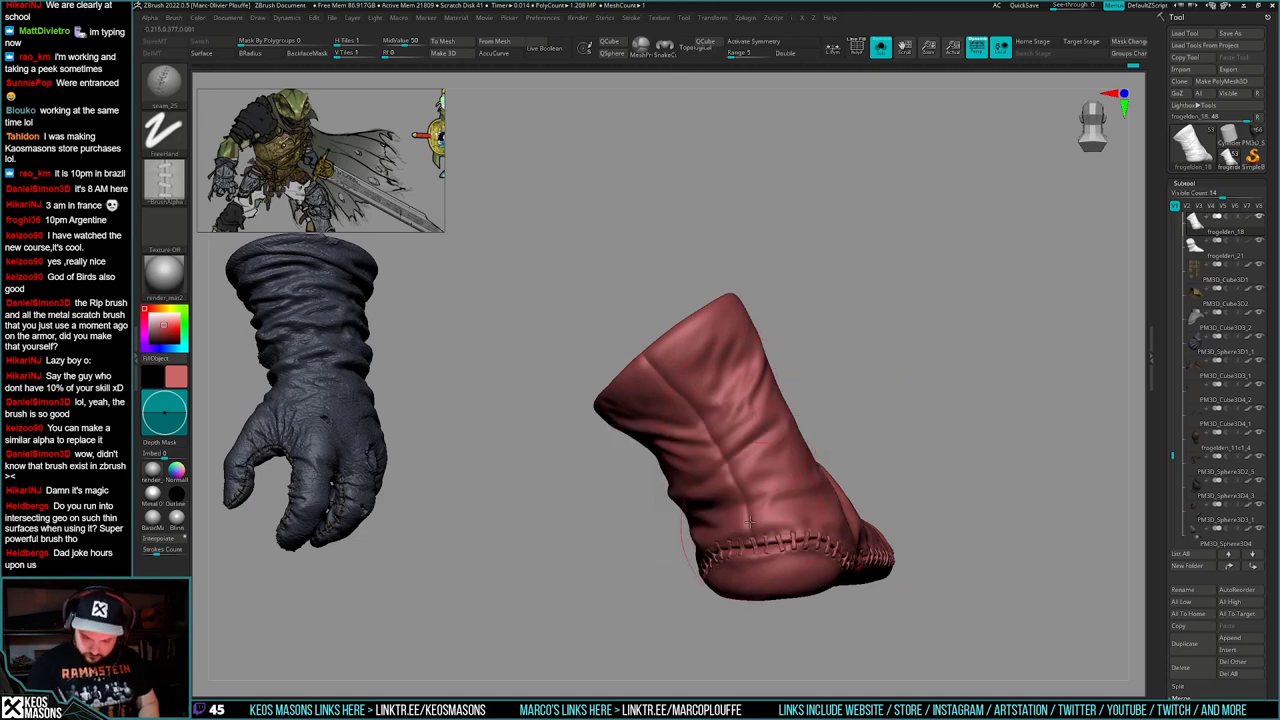
- Stitch the boot's back seam from the upper opening down to the heel, redoing the undone strokes
left_click_drag(750, 522, 690, 400)
right_click_drag(690, 400, 743, 428)
key("ctrl+z")
key("space")
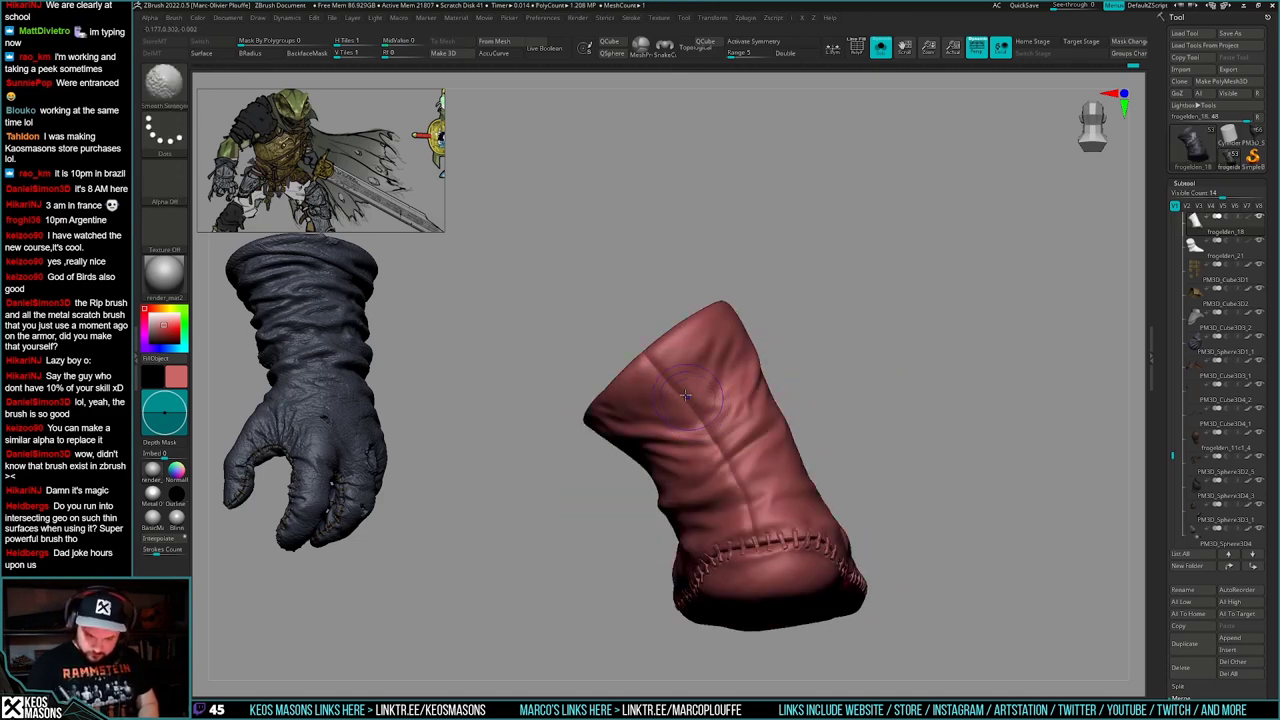
left_click_drag(648, 355, 689, 402)
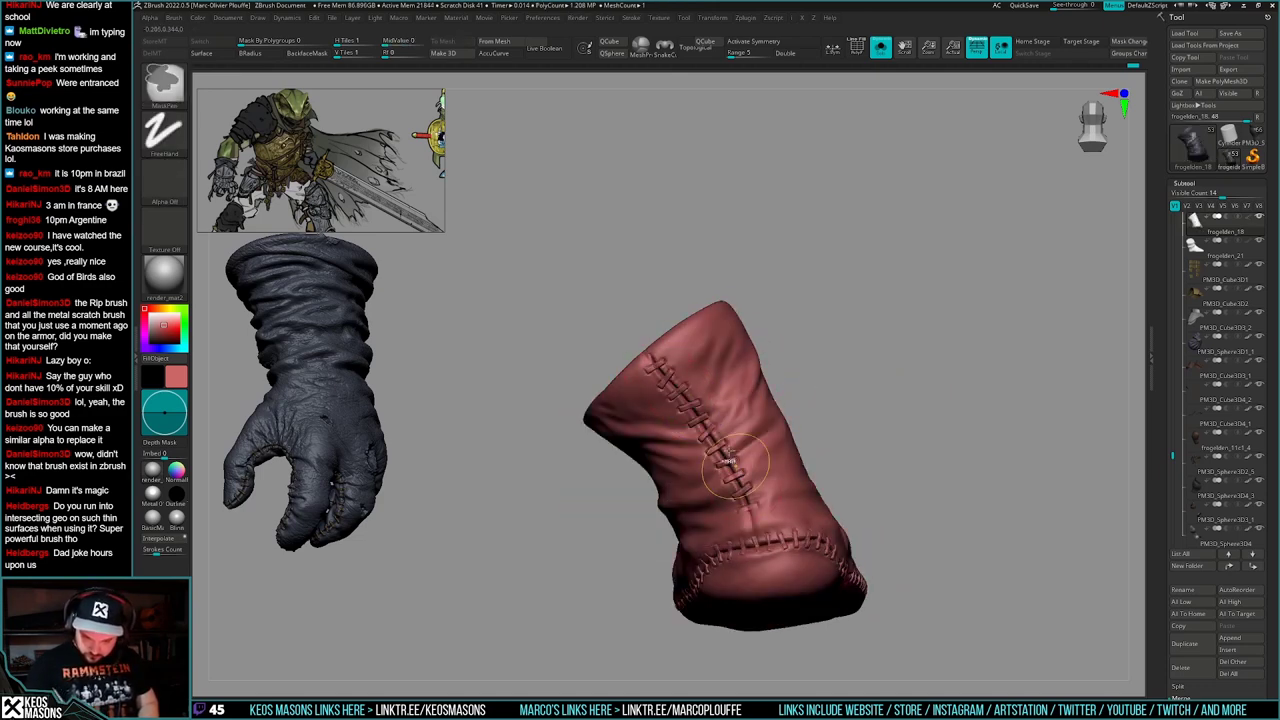
key("space")
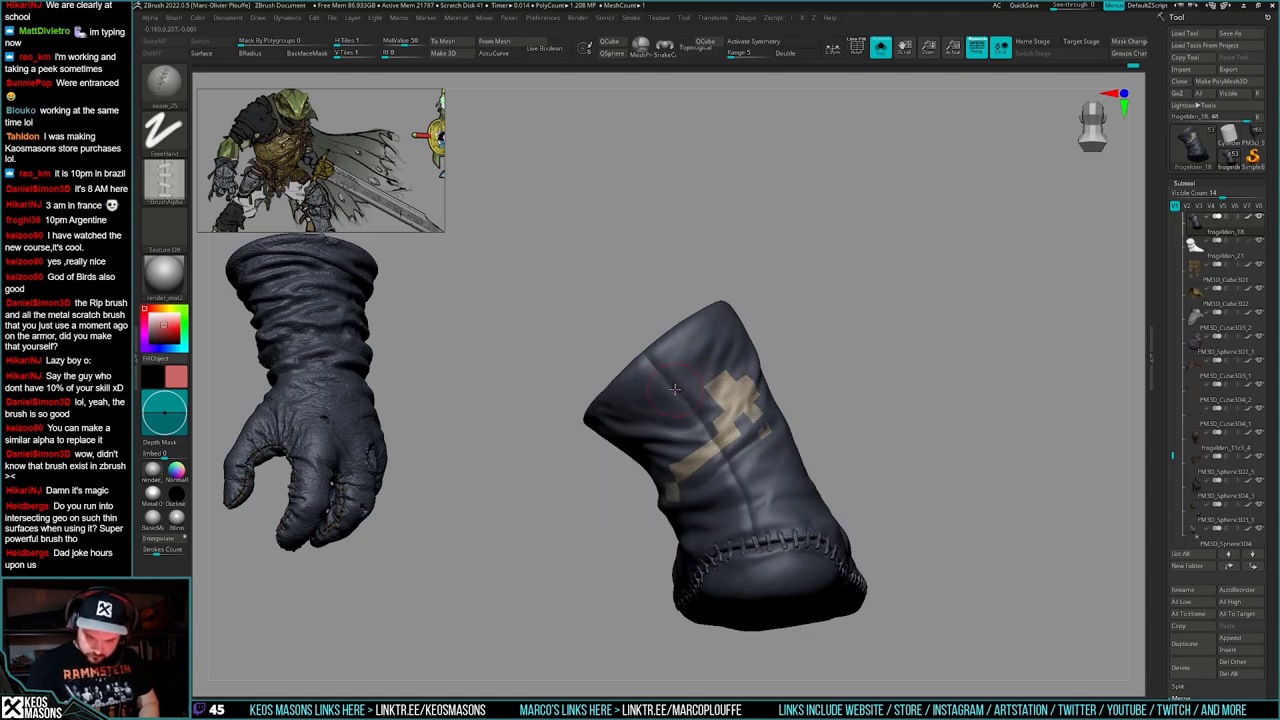
key("ctrl+z")
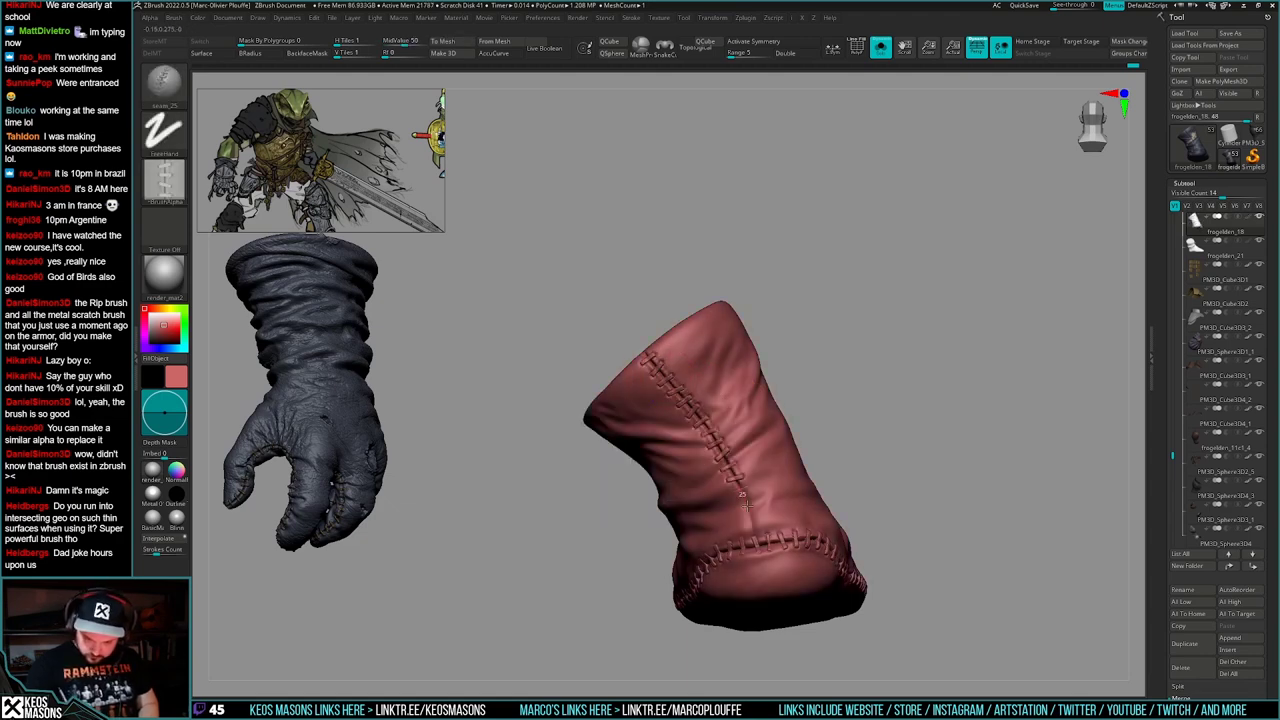
mouse_move(798, 452)
right_mouse_down()
mouse_move(802, 526)
mouse_move(763, 497)
mouse_move(764, 511)
right_mouse_up()
- Carve the junction of the back seam and heel stitches using the DamStandard and Orb_Cracks brushes
key("space")
left_click(814, 392)
key("space")
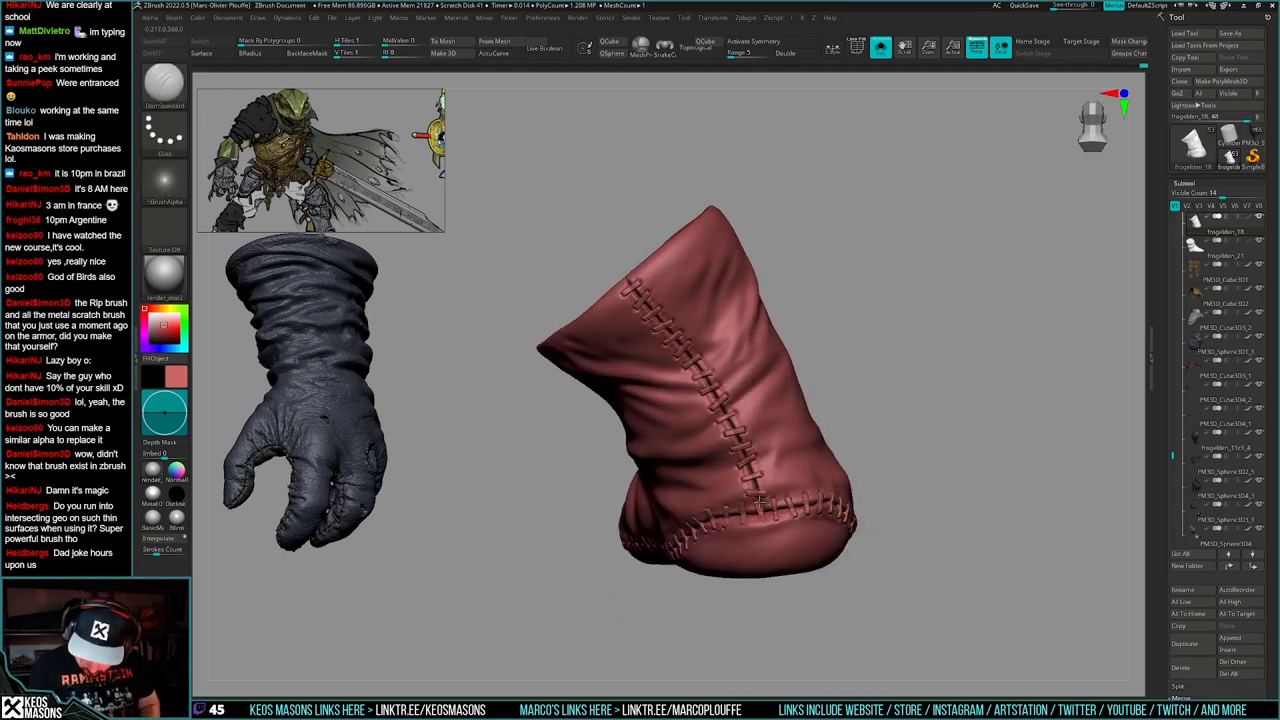
key("space")
left_click(817, 392)
key("space")
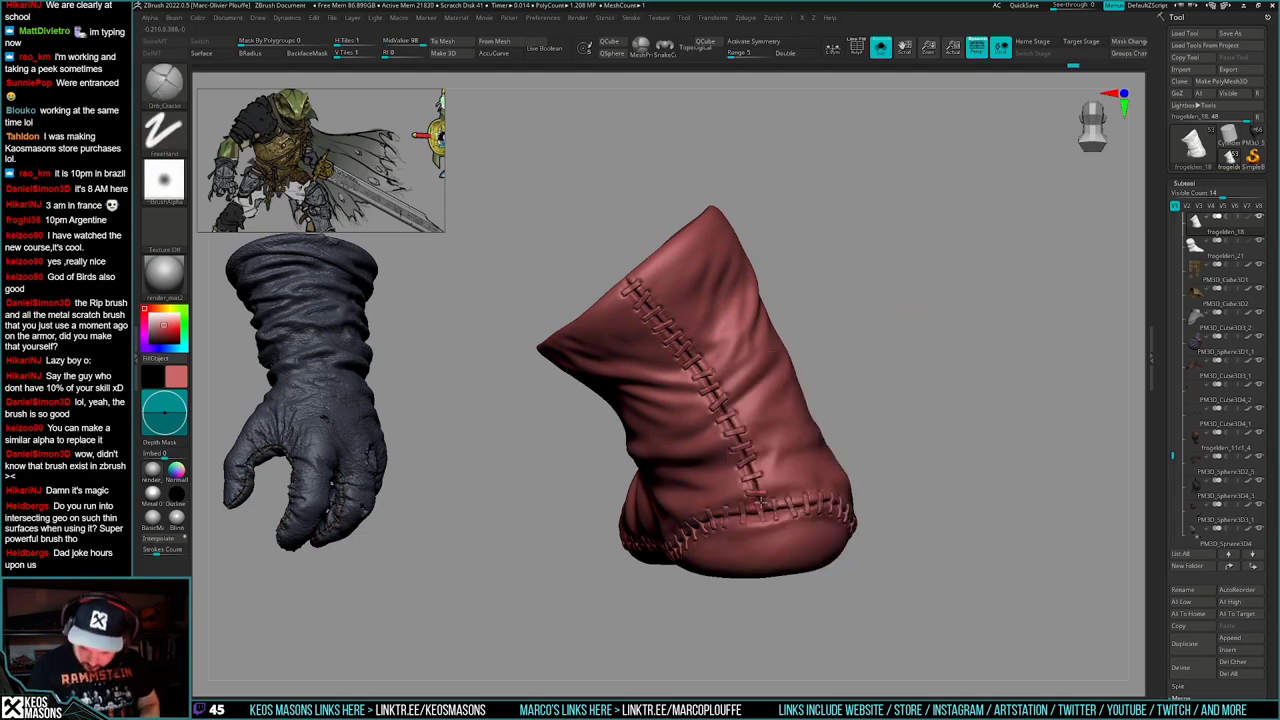
- Show the whole character and unhide the boot's folded cuff, with the painted colours turned on
right_click_drag(772, 527, 864, 498)
key("alt+s")
left_click_drag(862, 498, 965, 502)
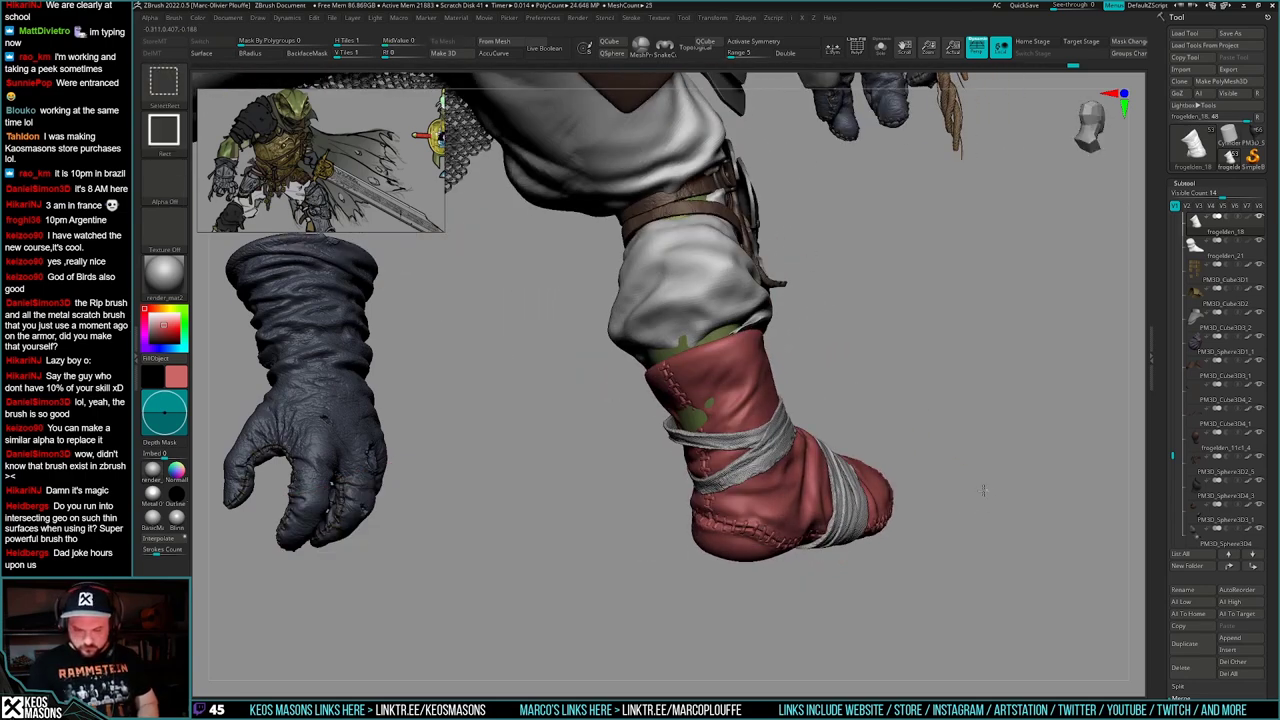
left_click(986, 490, "ctrl+shift")
right_click_drag(1020, 484, 980, 477)
- Select the Move brush and adjust the boot's heel and cuff around the ankle bandages from several angles
key("b")
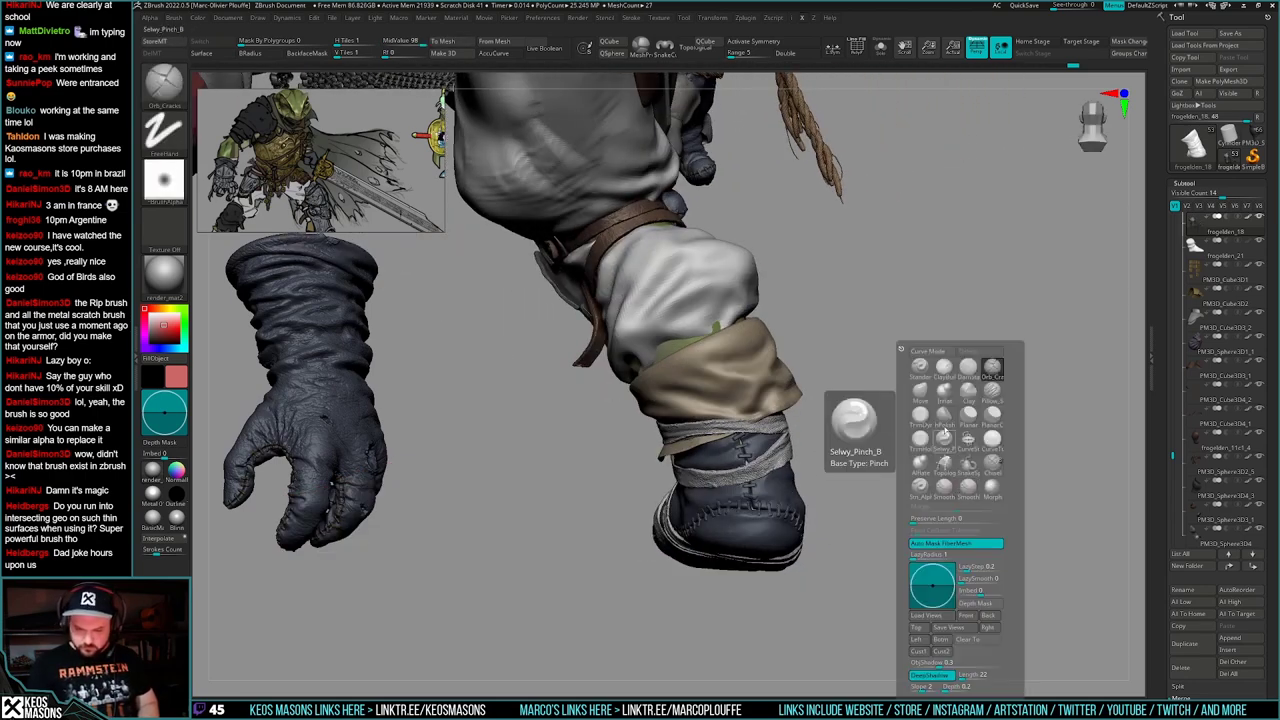
left_click(920, 394)
right_click(734, 505)
mouse_move(734, 505)
right_mouse_down()
mouse_move(768, 465)
mouse_move(738, 475)
right_mouse_up()
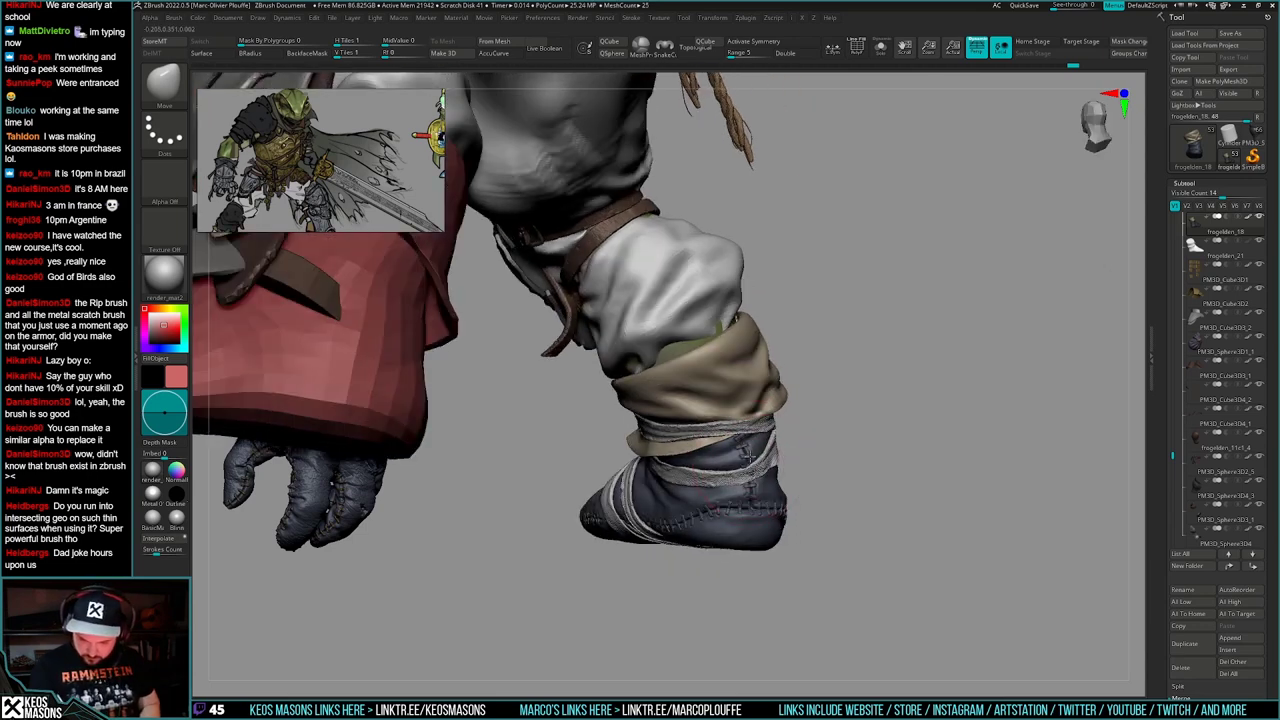
right_click(720, 515)
left_click(743, 452, "ctrl+shift")
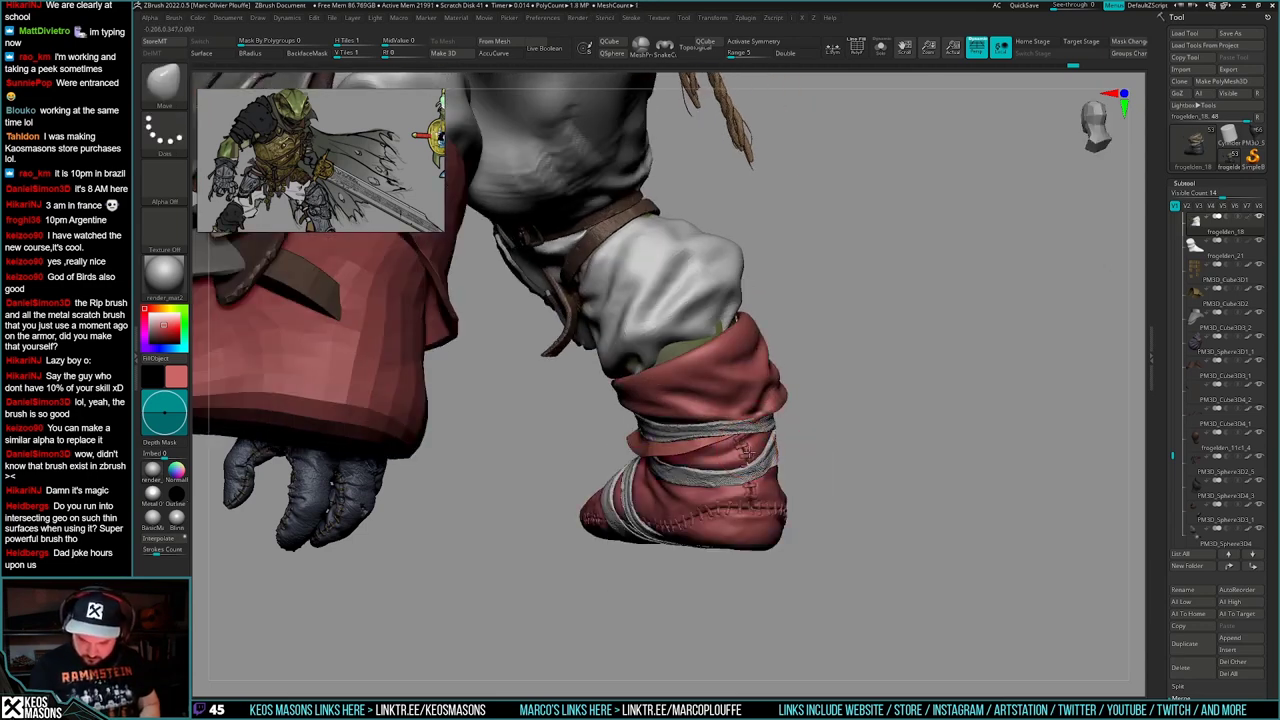
left_click(805, 409, "ctrl+shift")
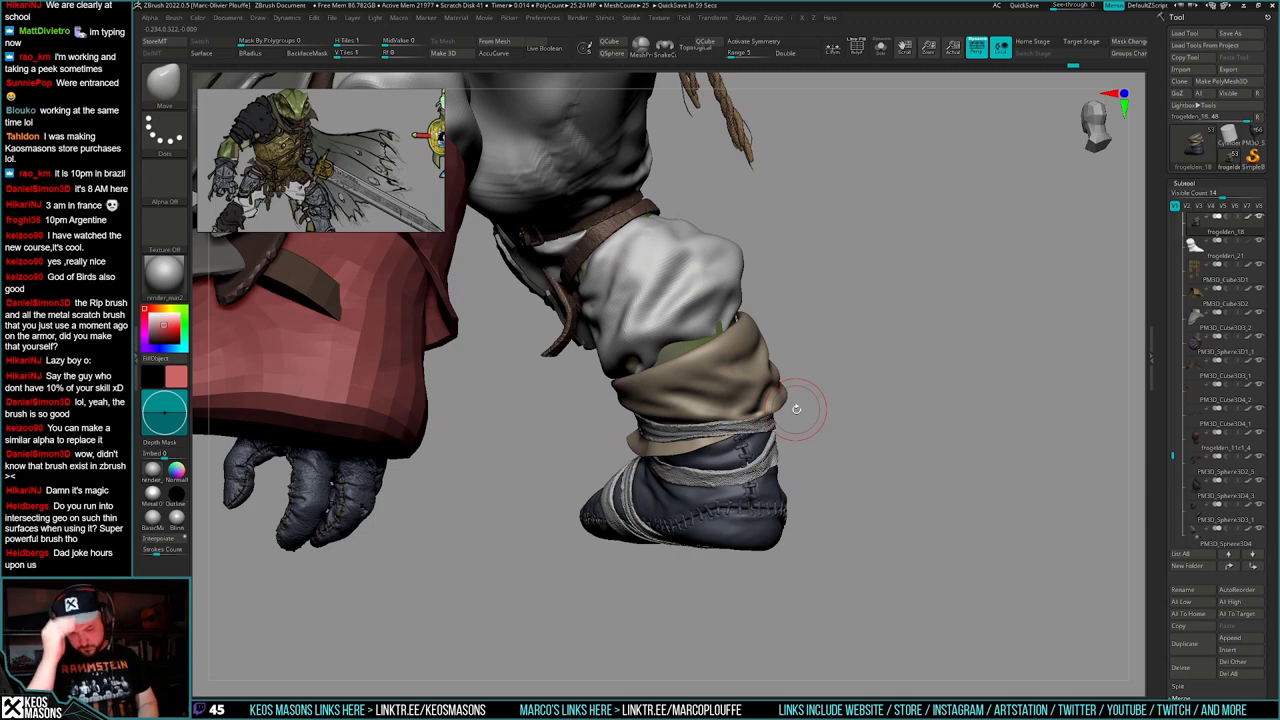
right_click_drag(785, 492, 797, 525)
right_click(797, 527)
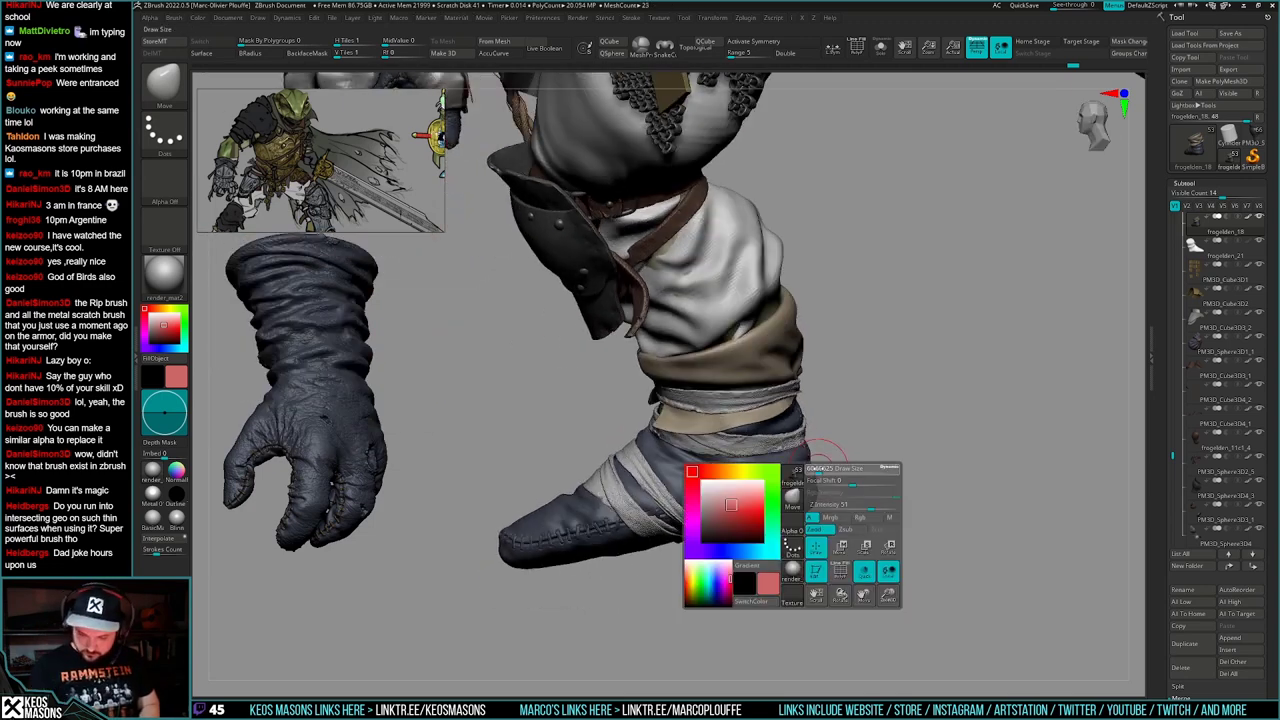
right_click_drag(761, 479, 813, 552)
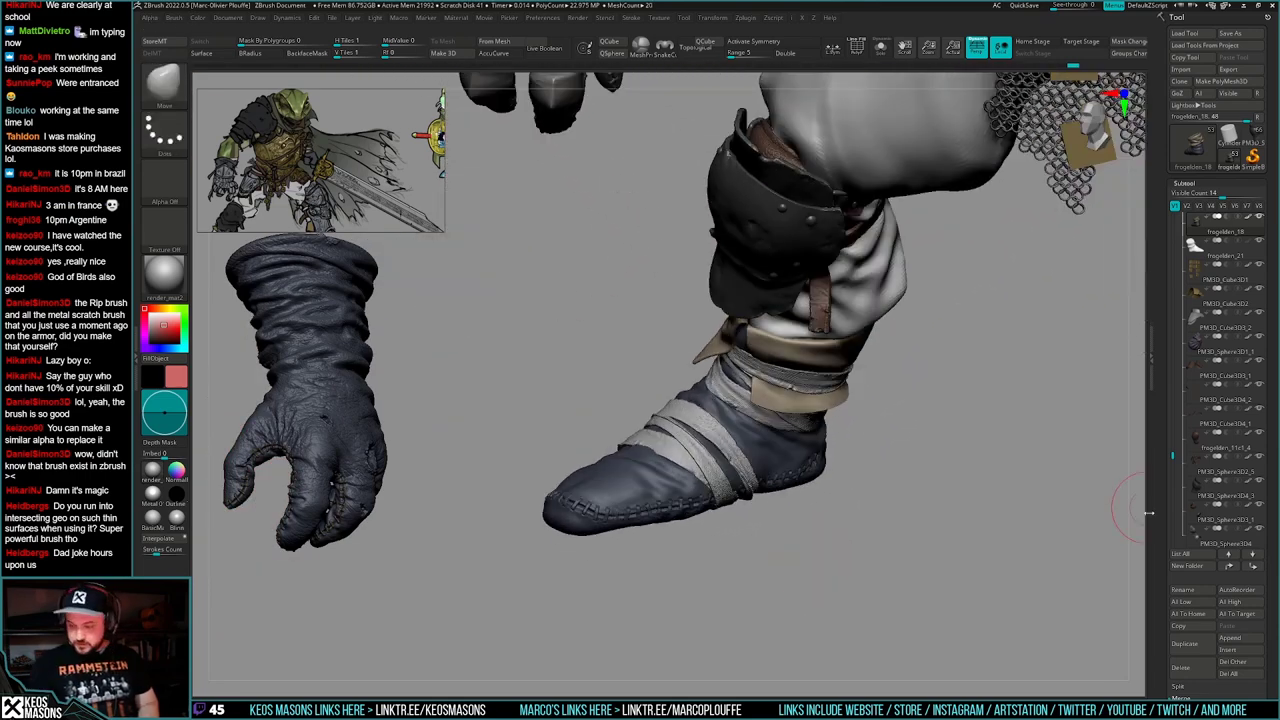
- Bake all layers of the boot into the mesh, isolate the boot with its cuff, and sample the dark leather colour
left_click_drag(1268, 505, 1268, 81)
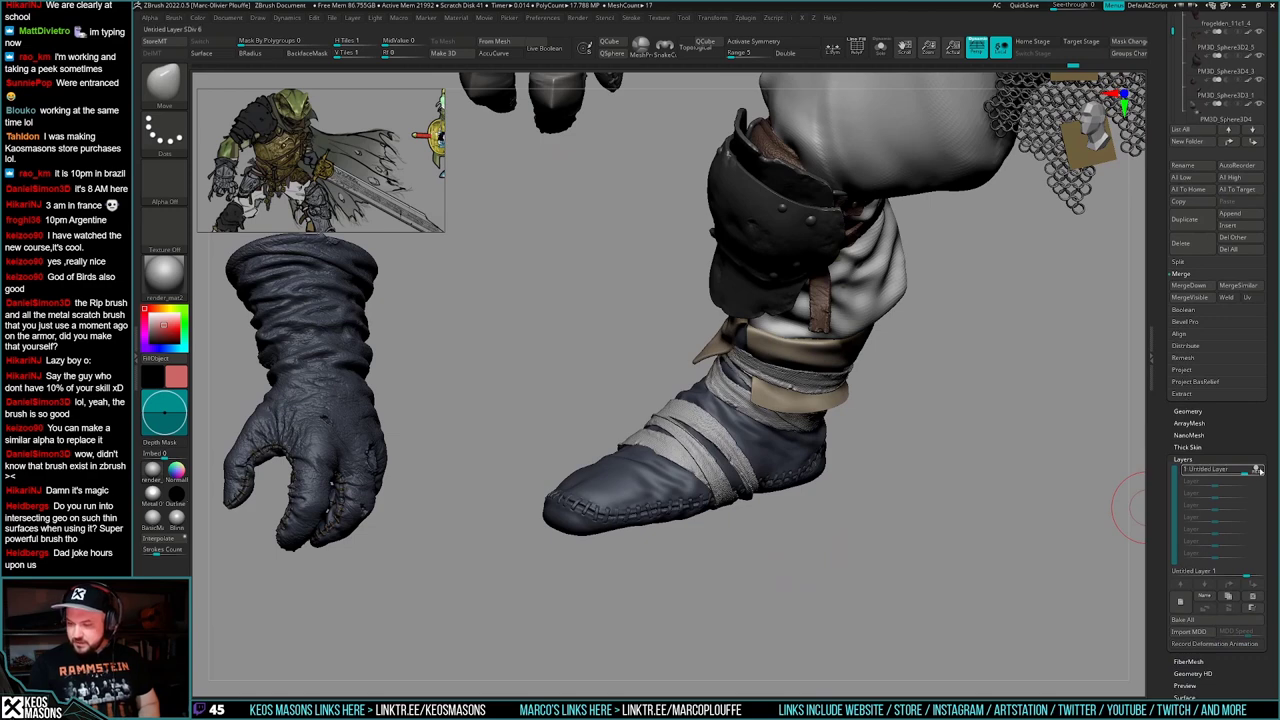
left_click(1222, 621)
right_click_drag(813, 546, 837, 537, "alt")
key("c")
key("shift+s")
key("space")
left_click(909, 577)
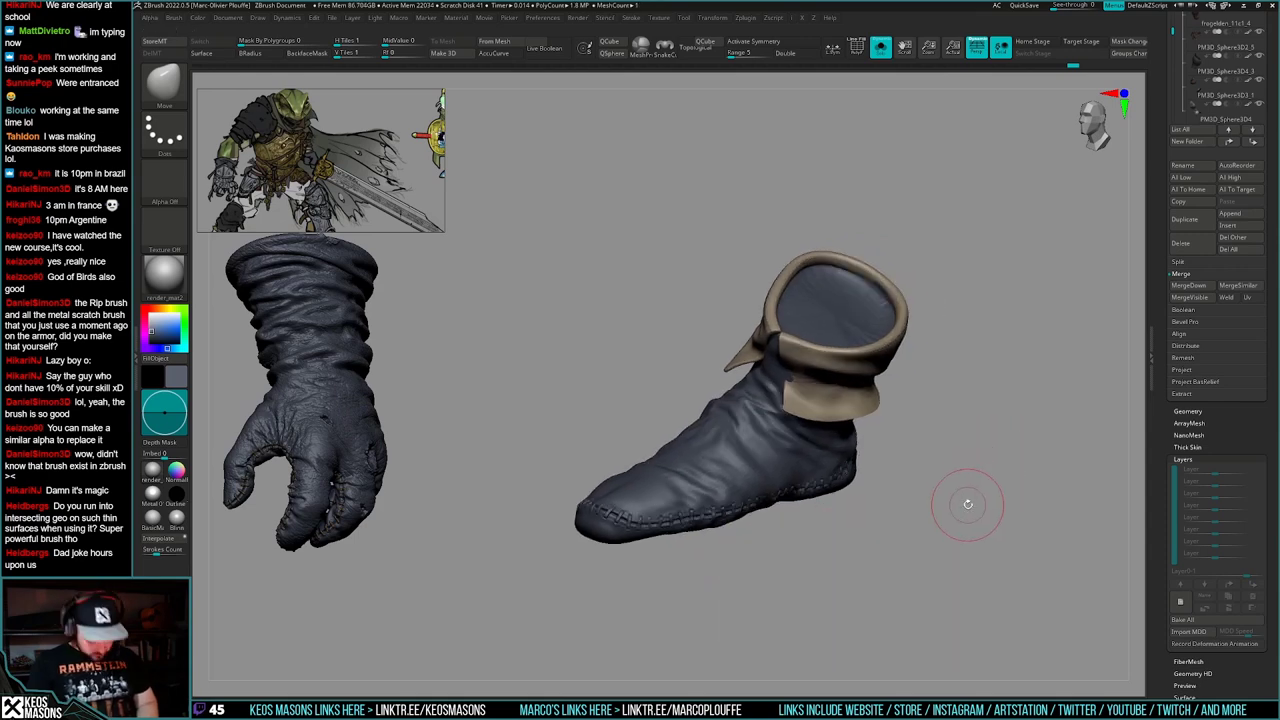
- Undo the trial colour fill of the boot and sample a brown stitch colour from the reference glove
key("ctrl+f")
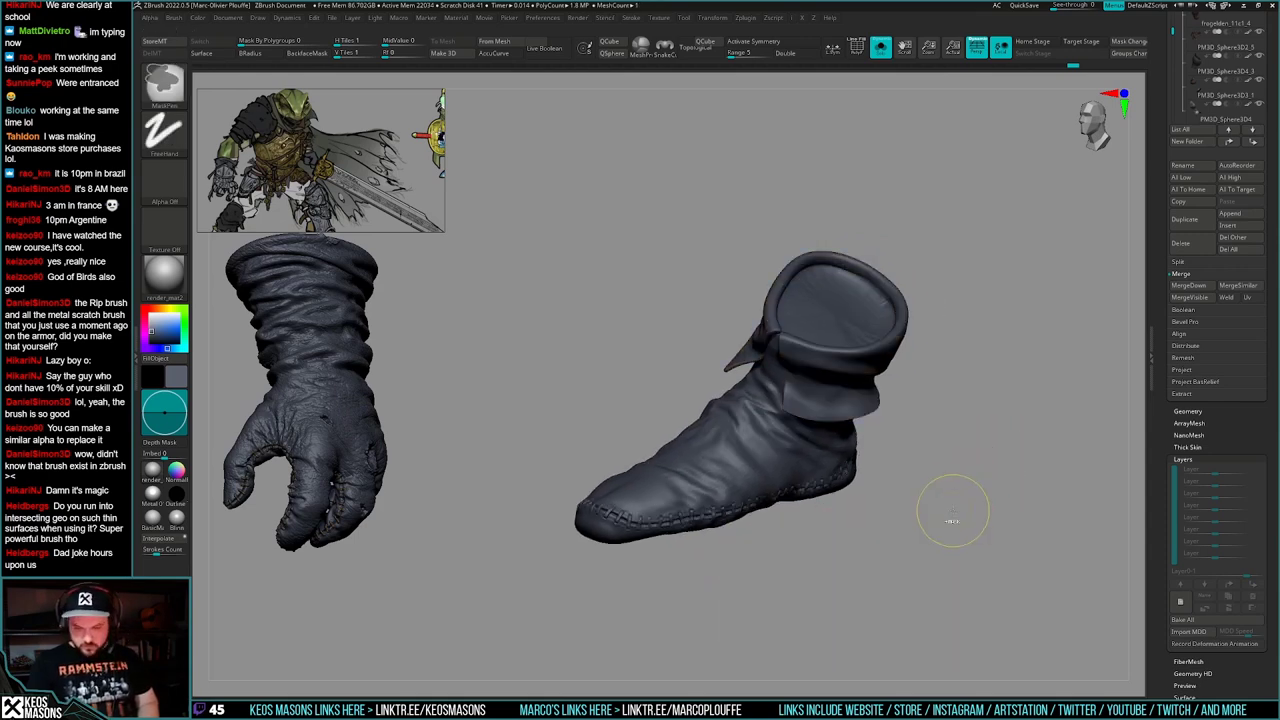
key("ctrl+z")
right_click_drag(923, 504, 986, 492, "alt")
right_click_drag(485, 566, 394, 465, "ctrl")
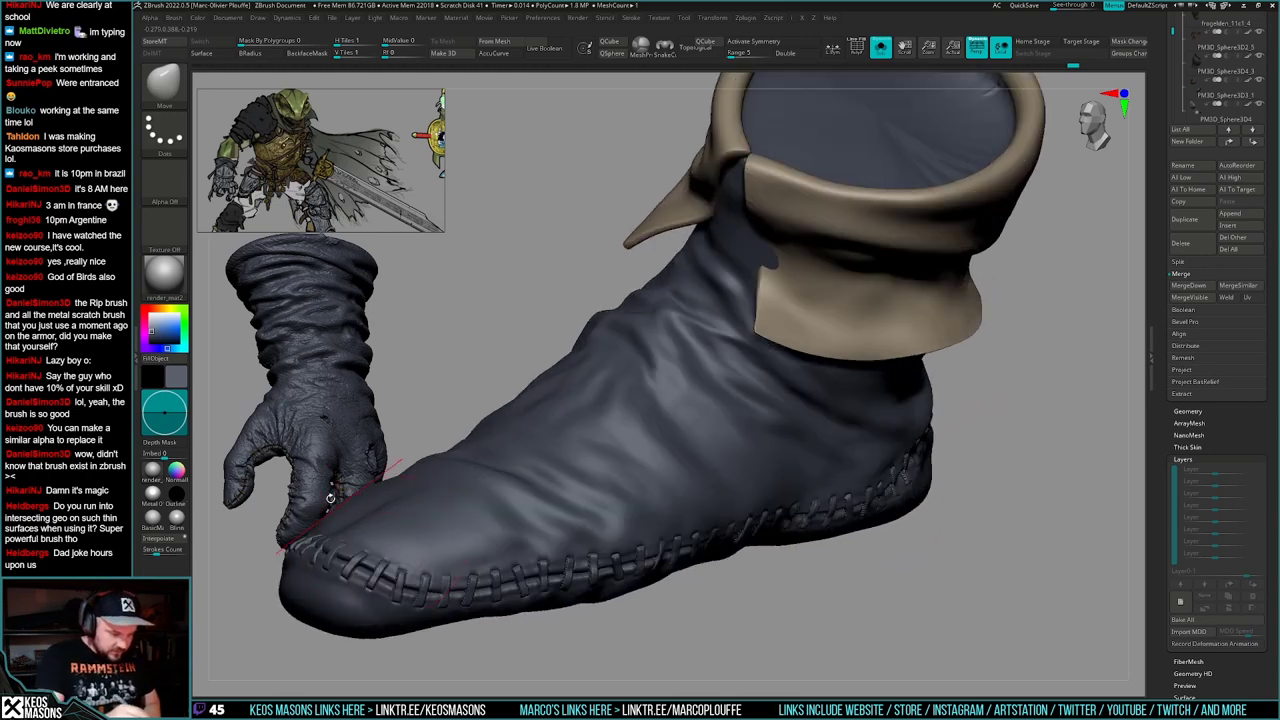
right_click_drag(331, 498, 260, 490, "ctrl")
key("c")
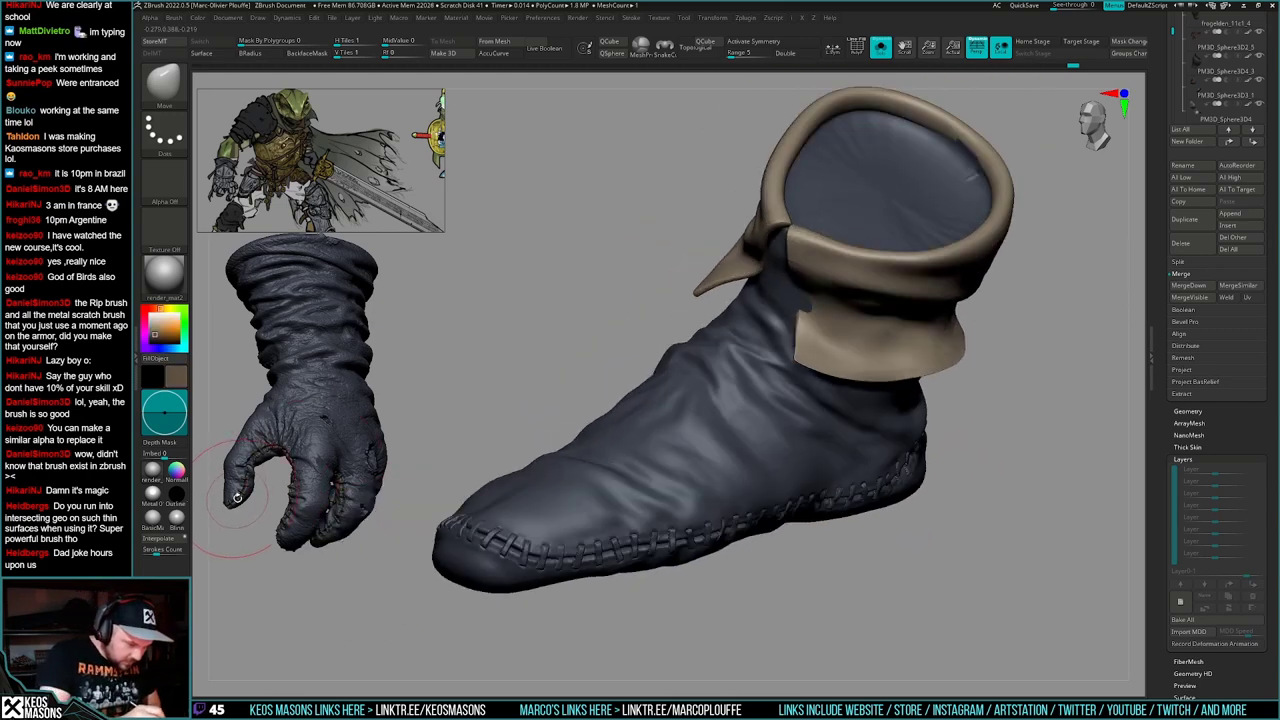
- Select the Standard brush and set it to paint the sampled brown with RGB on and a Z intensity of 5
right_click_drag(560, 602, 610, 550)
right_click_drag(610, 550, 728, 478, "ctrl")
key("b")
left_click(725, 482)
key("space")
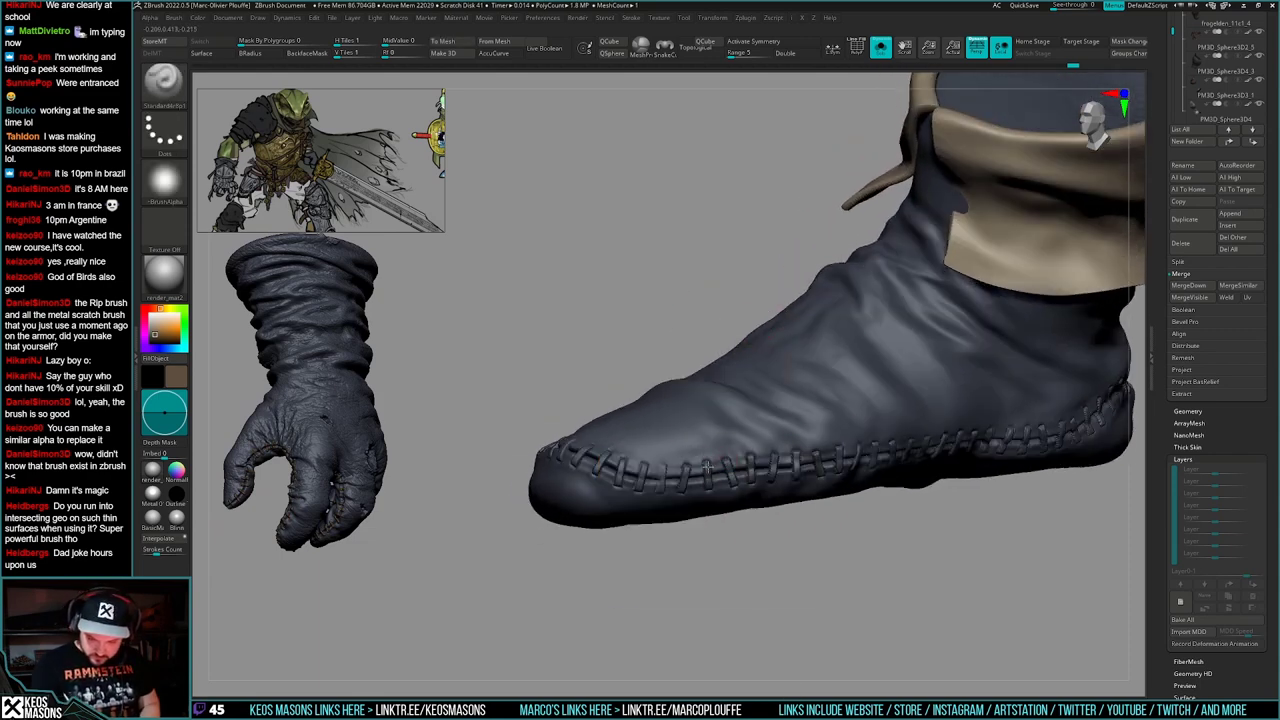
key("space")
left_click(770, 527)
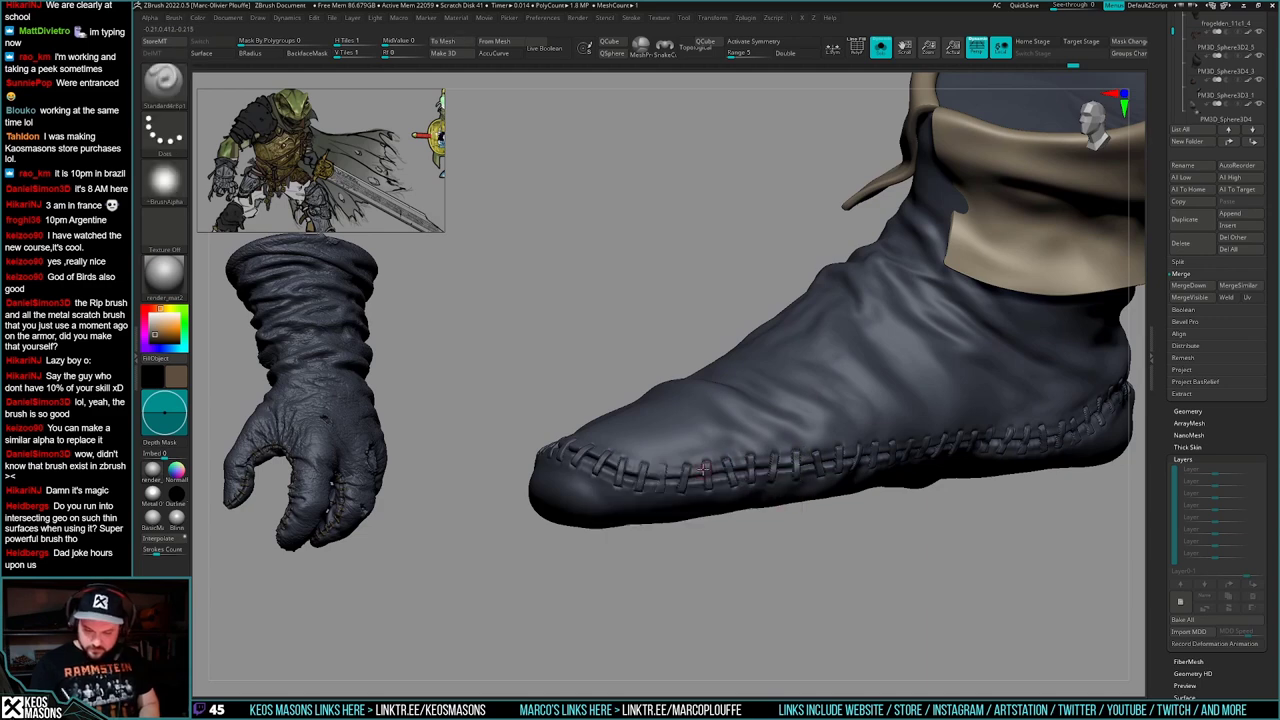
- Try painting the sole stitches brown one by one from the toe to the heel, and undo the strokes
key("space")
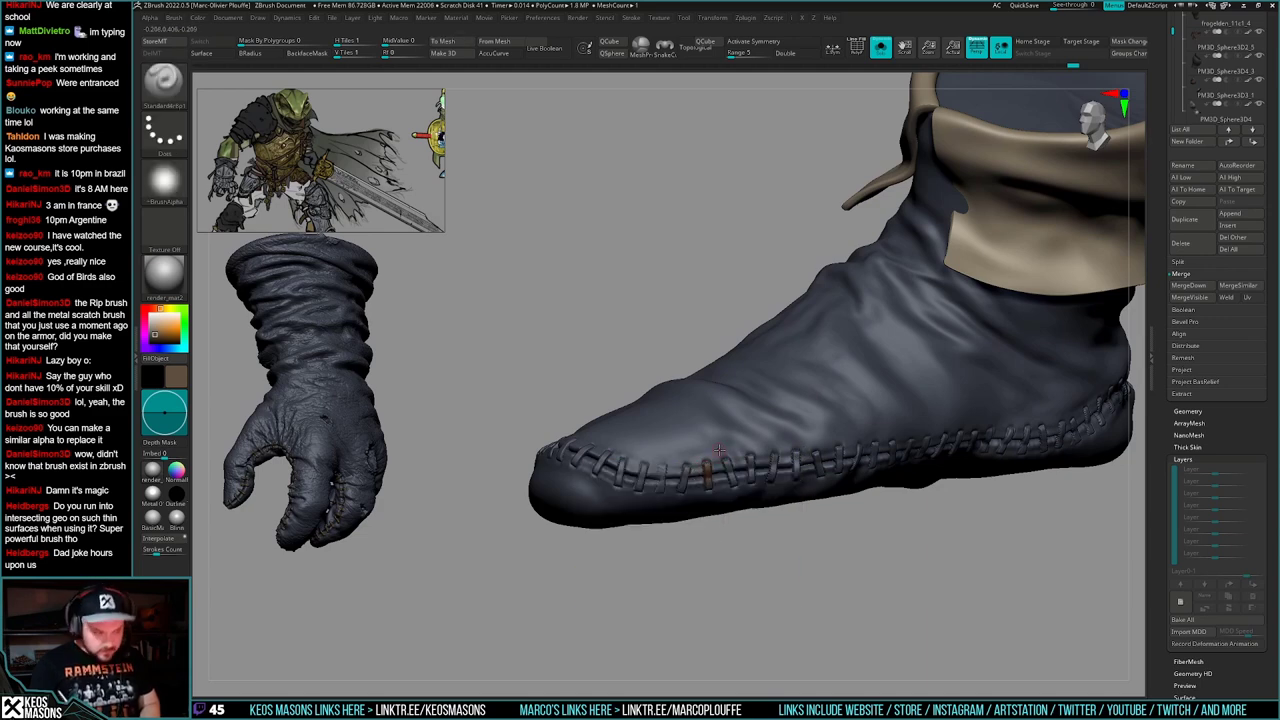
mouse_move(739, 472)
right_mouse_down()
mouse_move(754, 434)
mouse_move(724, 431)
right_mouse_up()
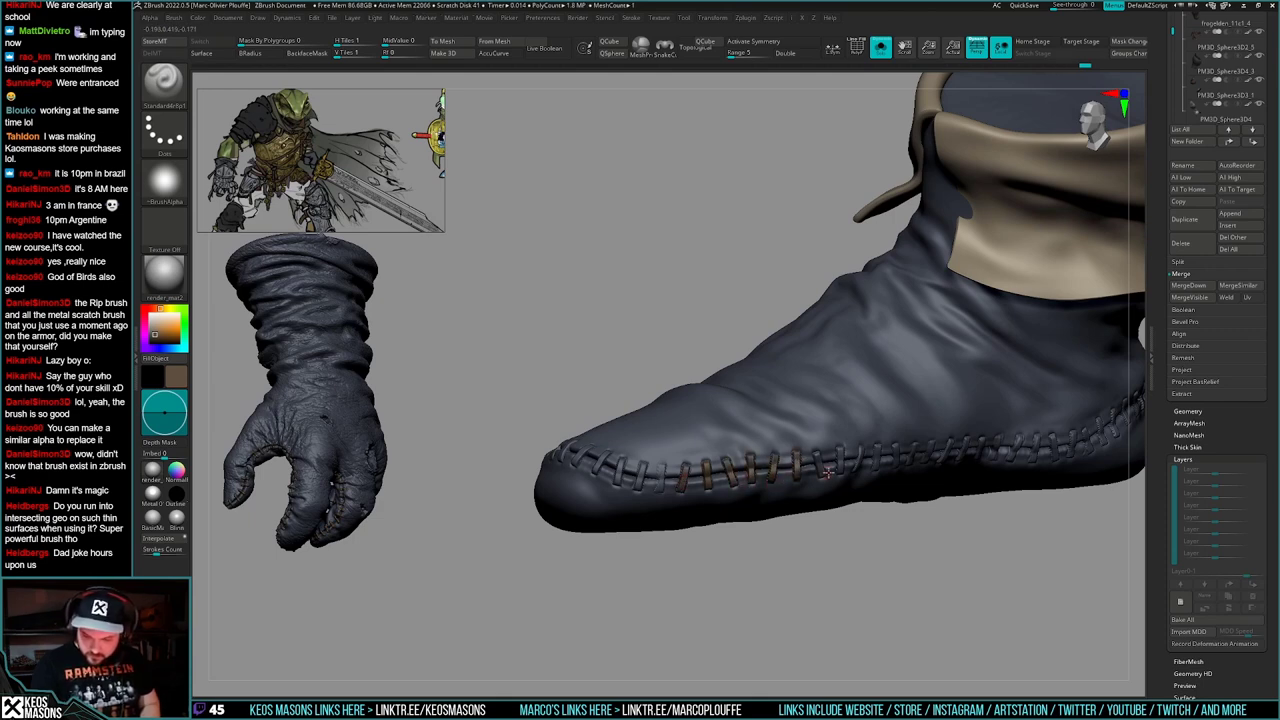
left_click_drag(840, 453, 842, 467)
right_click_drag(843, 468, 902, 459)
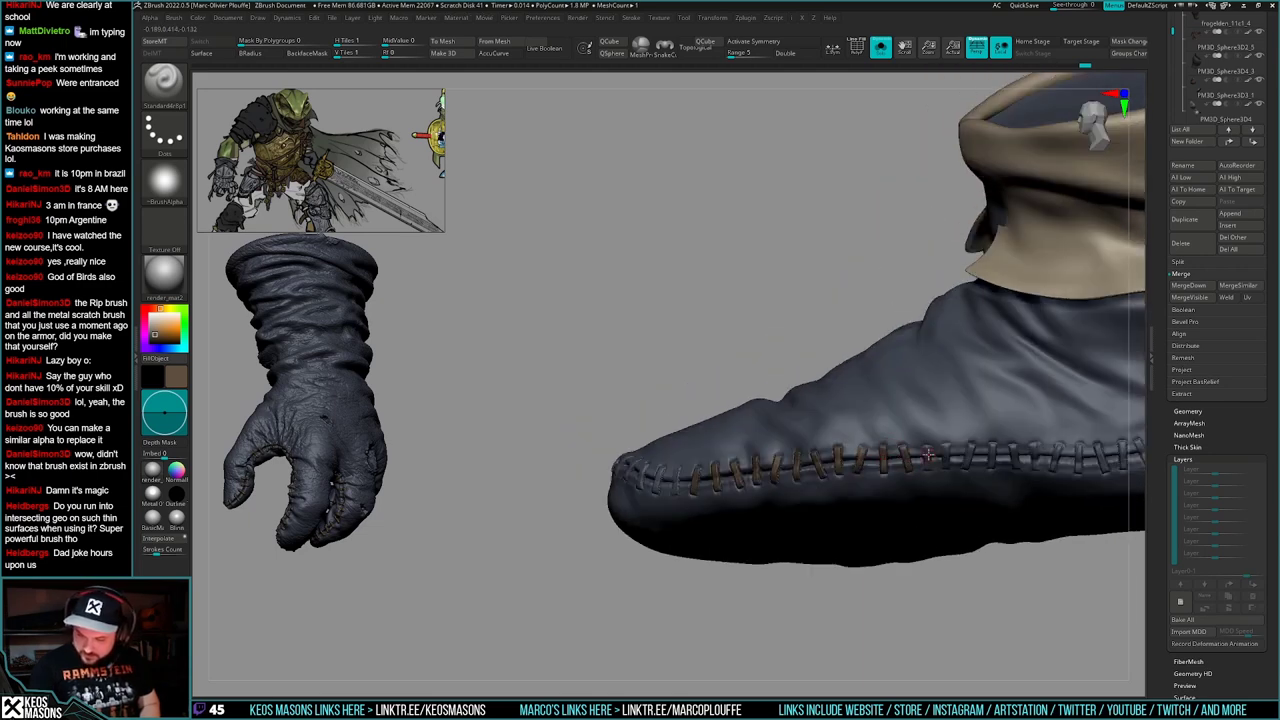
mouse_move(960, 455)
right_mouse_down("alt")
mouse_move(738, 512)
mouse_move(740, 526)
right_mouse_up("alt")
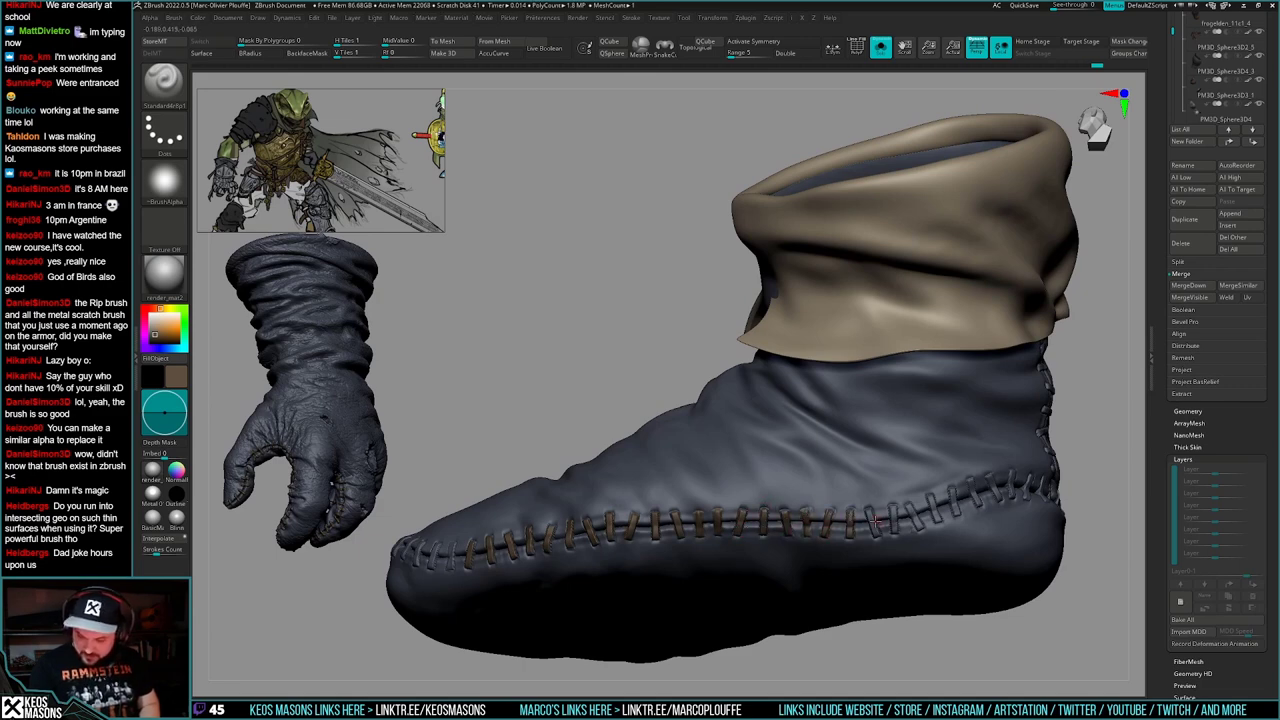
right_click_drag(918, 525, 867, 493)
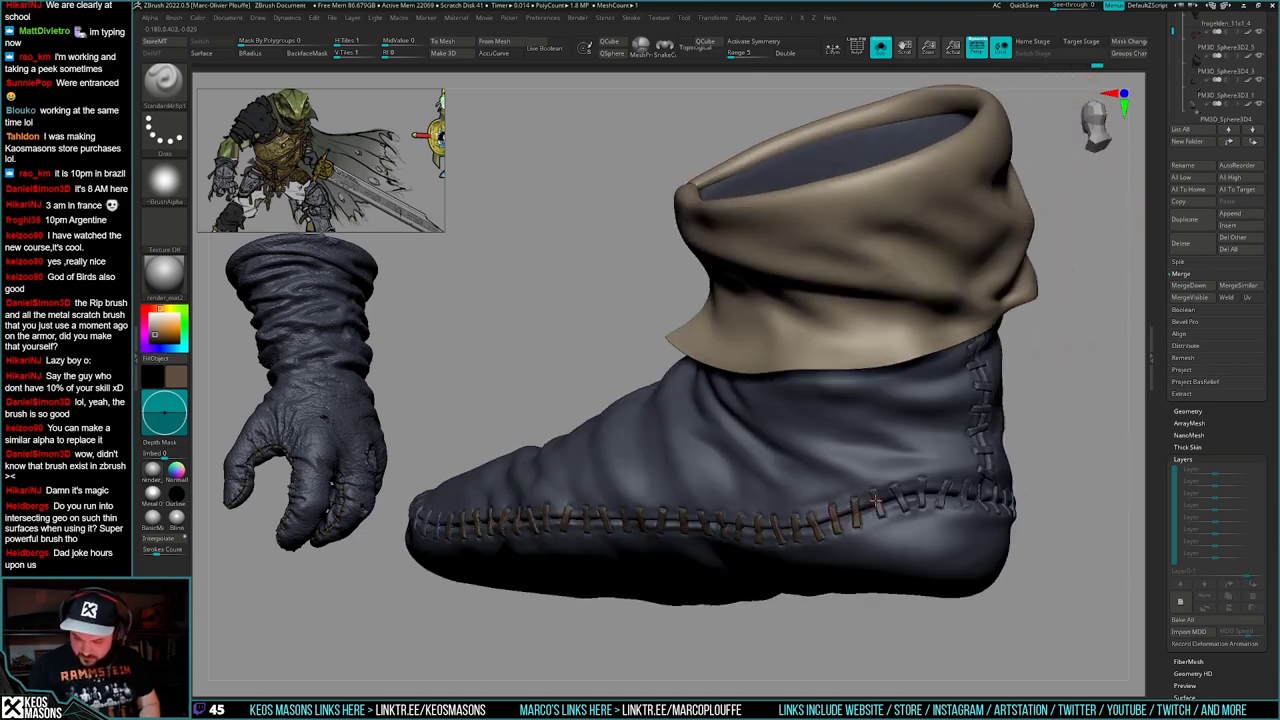
right_click_drag(922, 496, 952, 496)
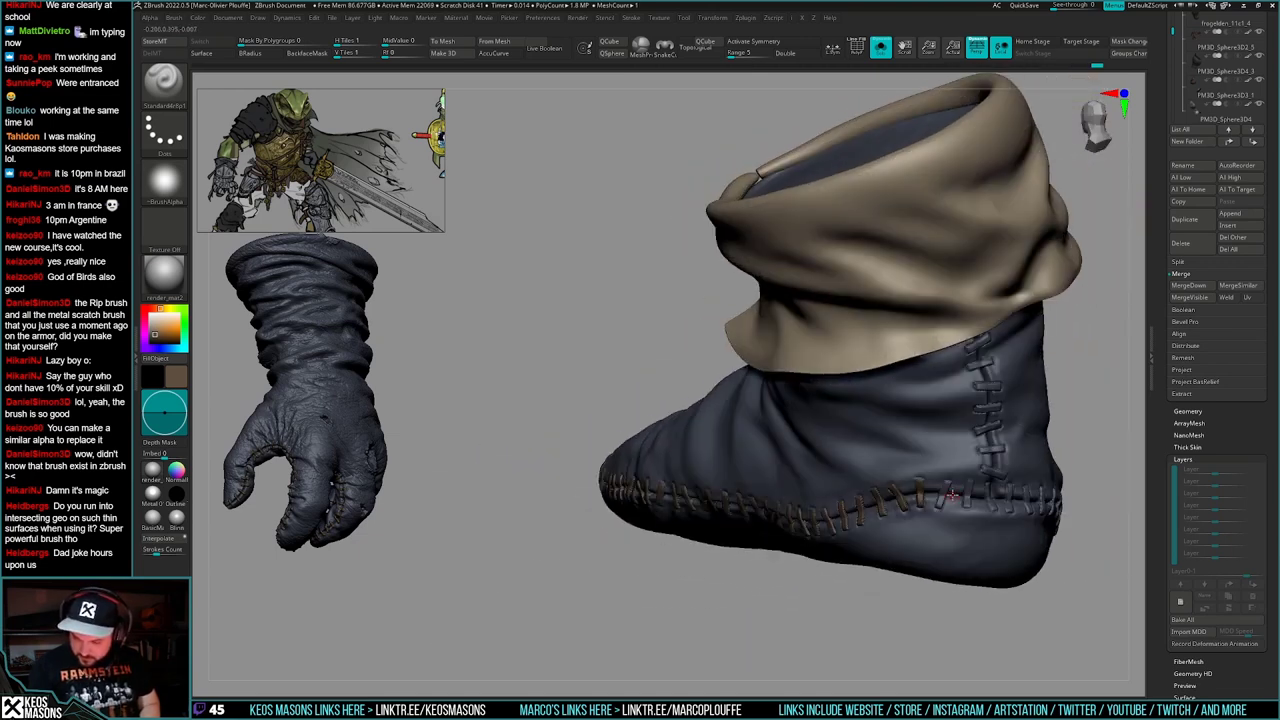
left_click_drag(970, 484, 968, 508)
right_click_drag(968, 508, 1065, 500)
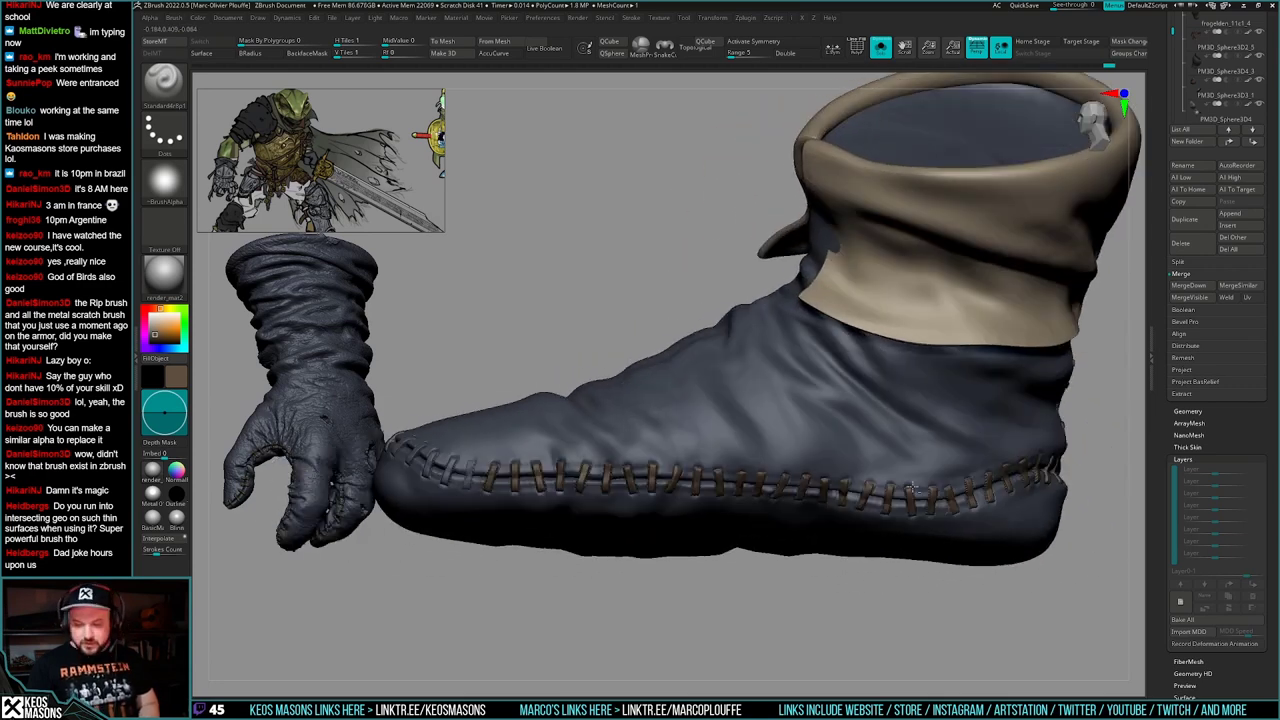
right_click_drag(900, 540, 868, 511, "ctrl")
key("ctrl+z")
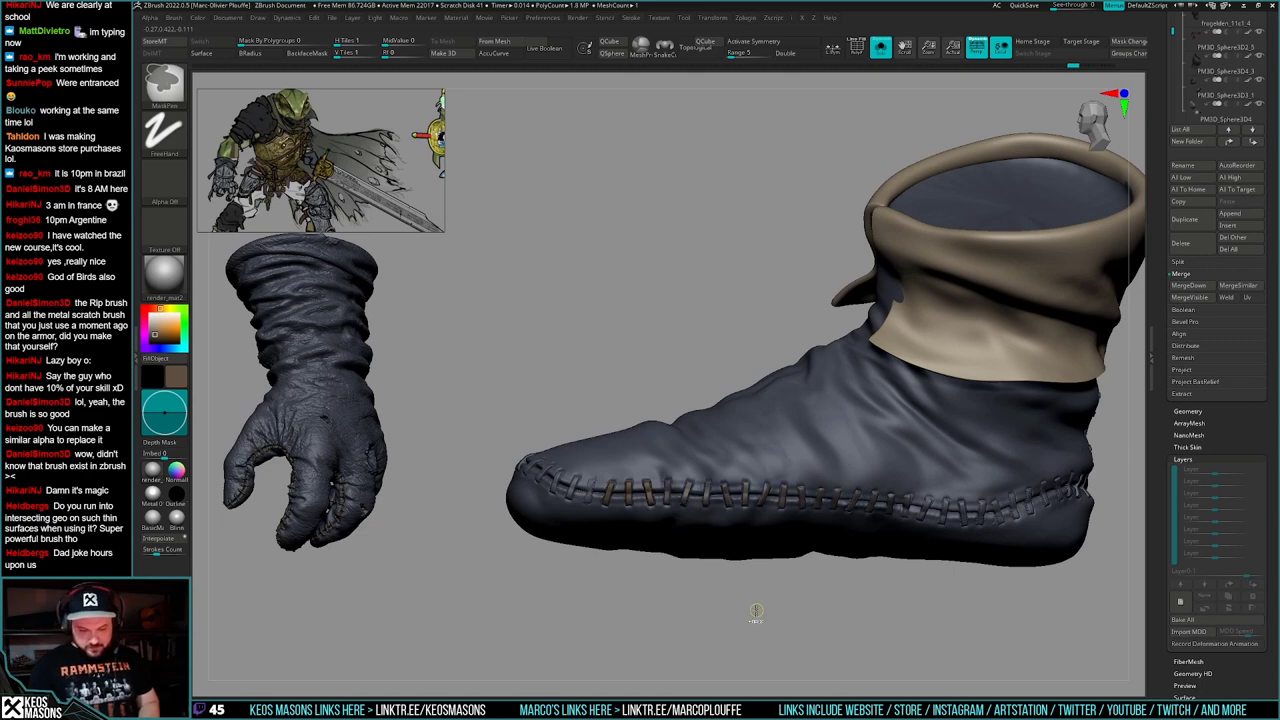
- Switch the brush from RGB to Zadd and test a stroke on a stitch near the toe, discarding the newer undo history
mouse_move(756, 612)
left_mouse_down()
mouse_move(740, 514)
mouse_move(718, 568)
left_mouse_up()
key("space")
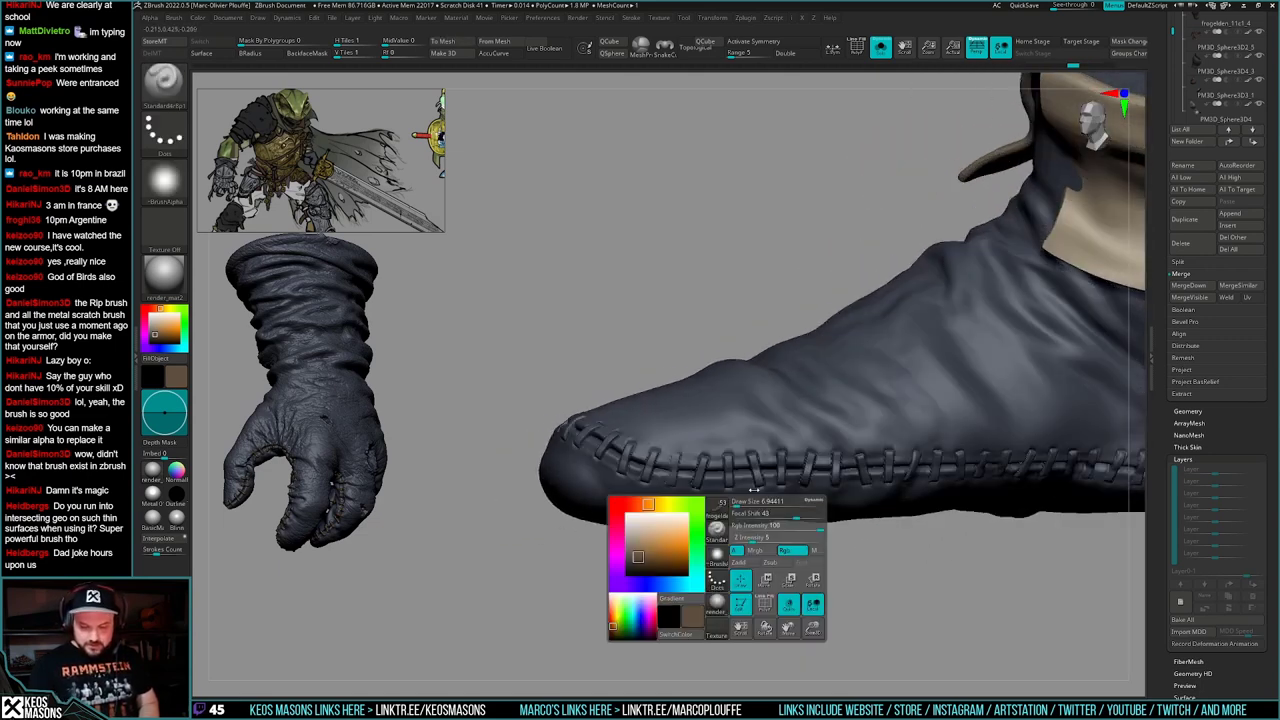
left_click(741, 562)
left_click(794, 552)
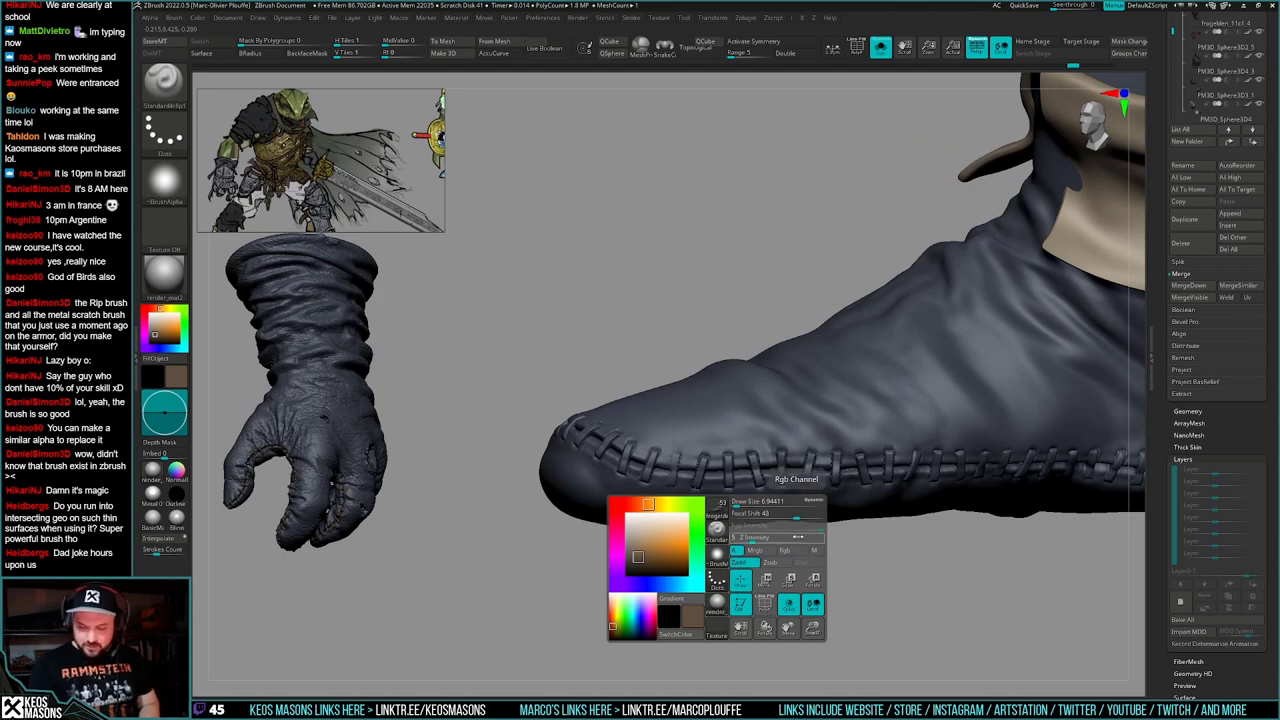
left_click(698, 475)
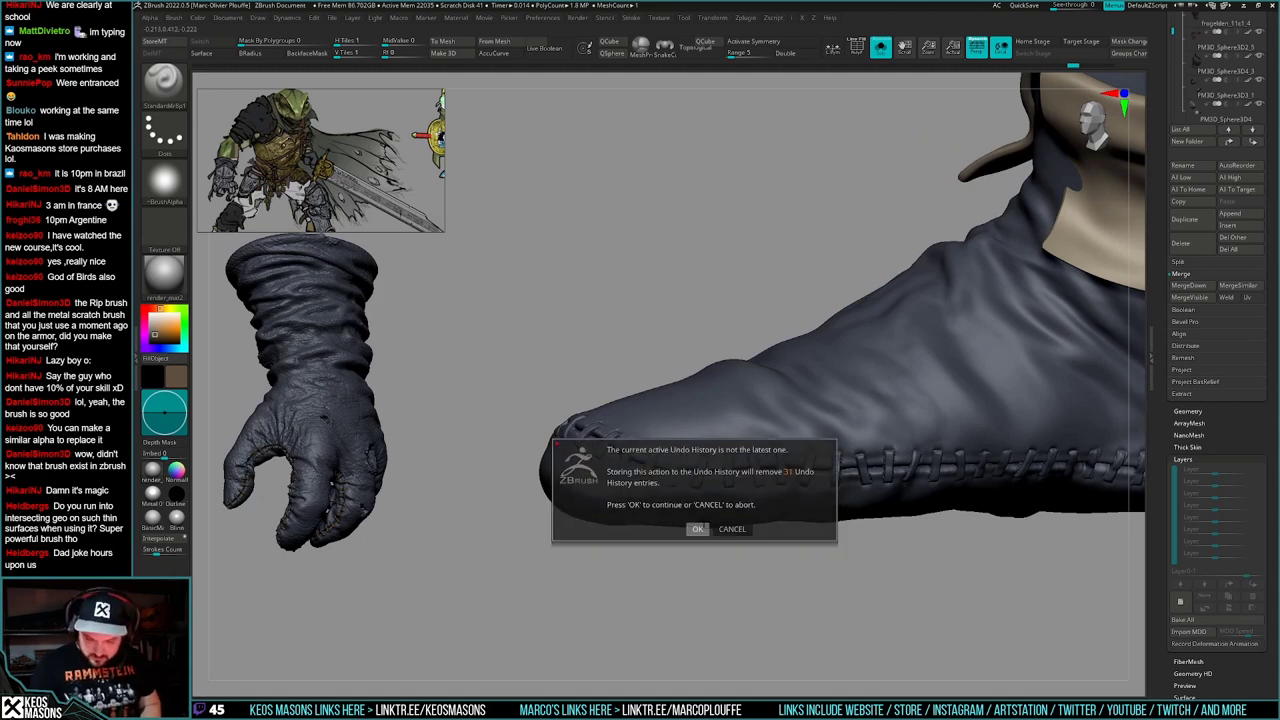
left_click(698, 528)
- Raise the brush's Z intensity to 10 and test the relief on the stitches near the toe
key("space")
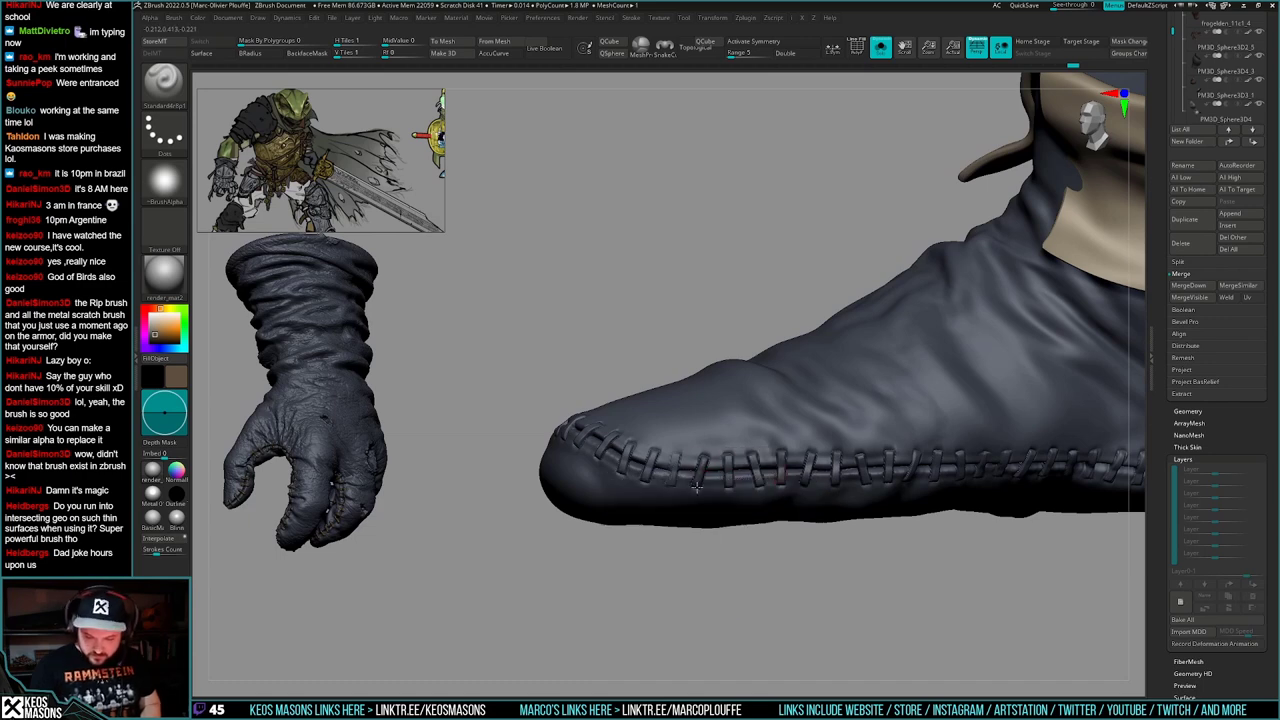
mouse_move(697, 487)
right_mouse_down()
mouse_move(747, 480)
mouse_move(712, 474)
mouse_move(742, 485)
right_mouse_up()
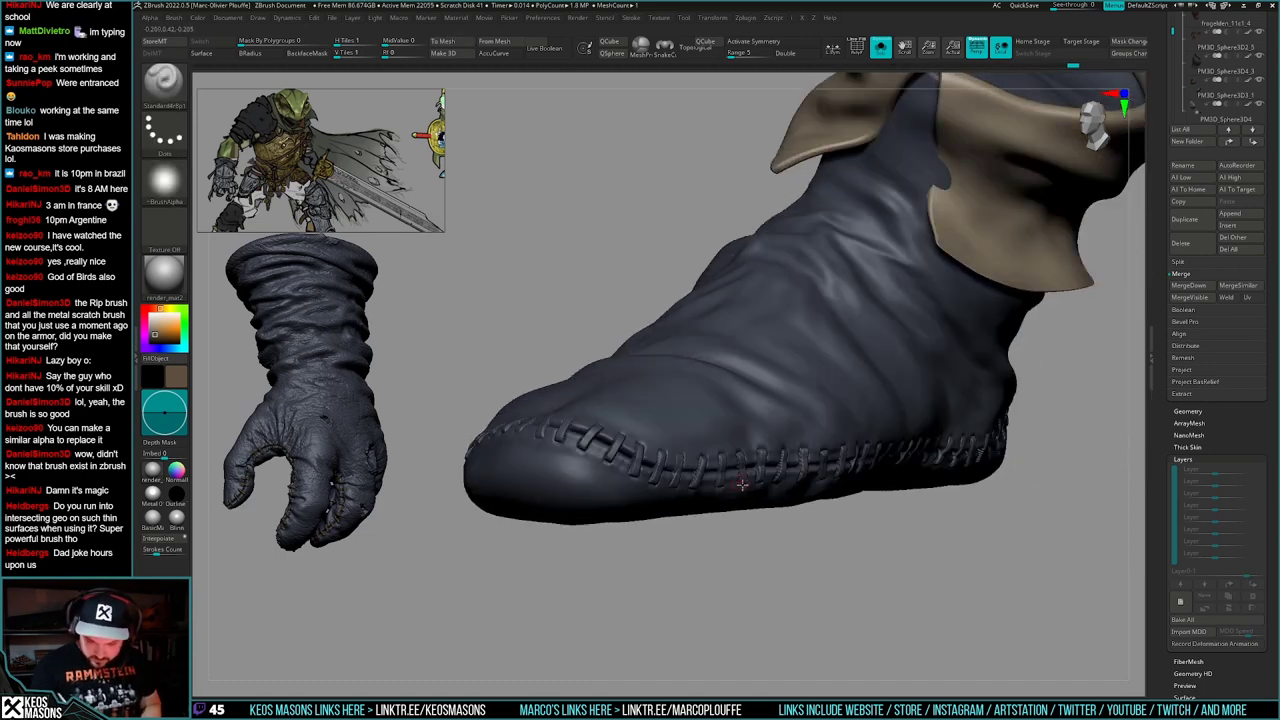
right_click_drag(775, 555, 751, 543)
key("space")
left_click(776, 567)
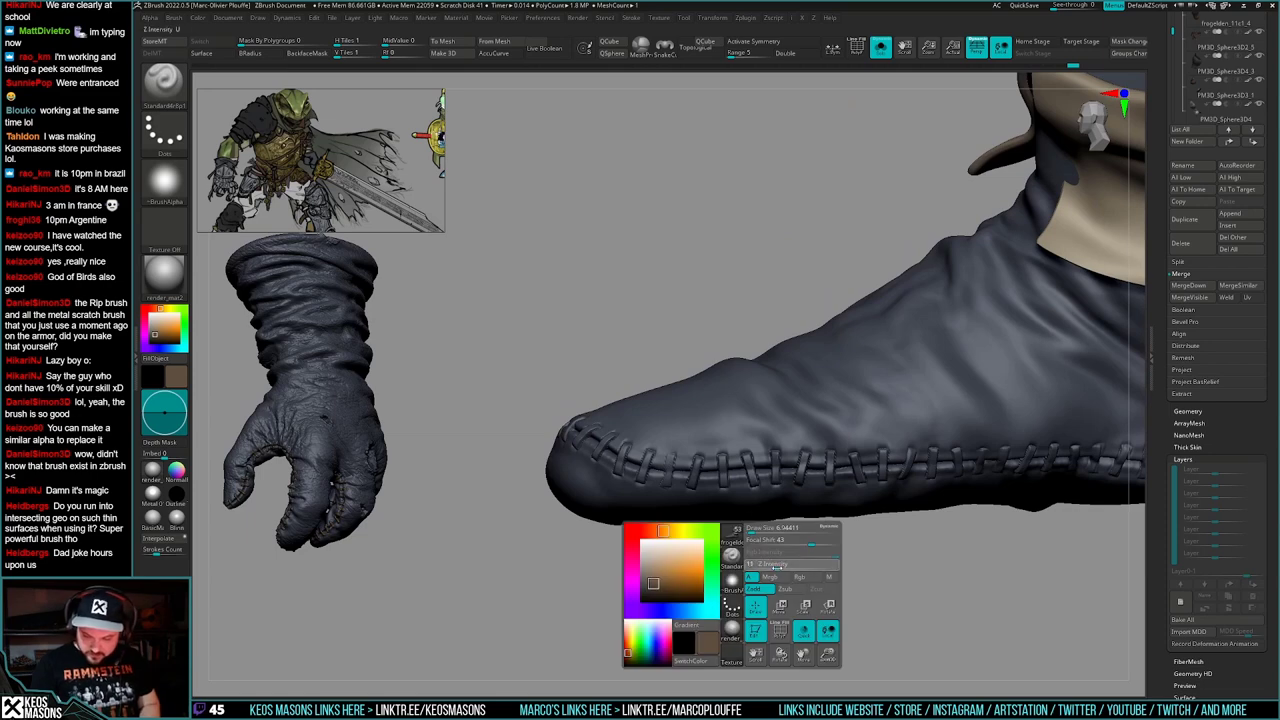
left_click_drag(691, 488, 709, 482)
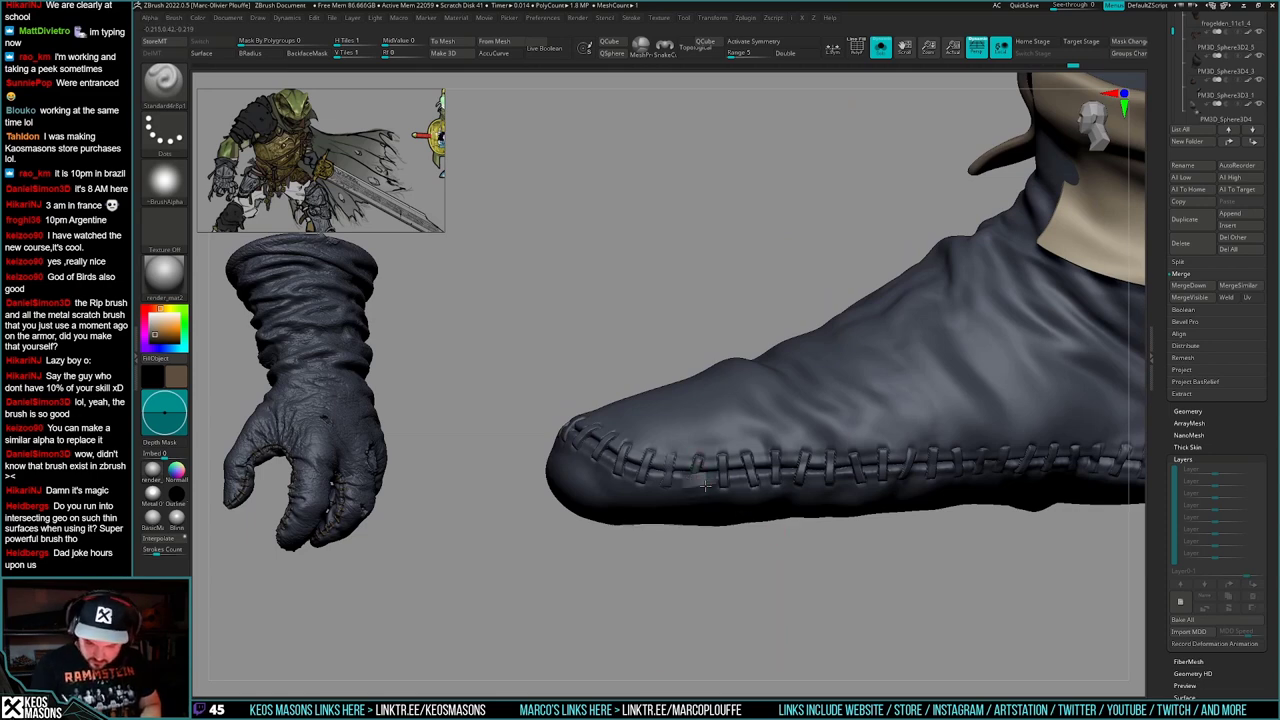
right_click_drag(706, 486, 753, 502)
- Set the brush's Z intensity to 12 and turn RGB painting back on
right_click_drag(784, 565, 763, 566)
key("space")
left_click(776, 566)
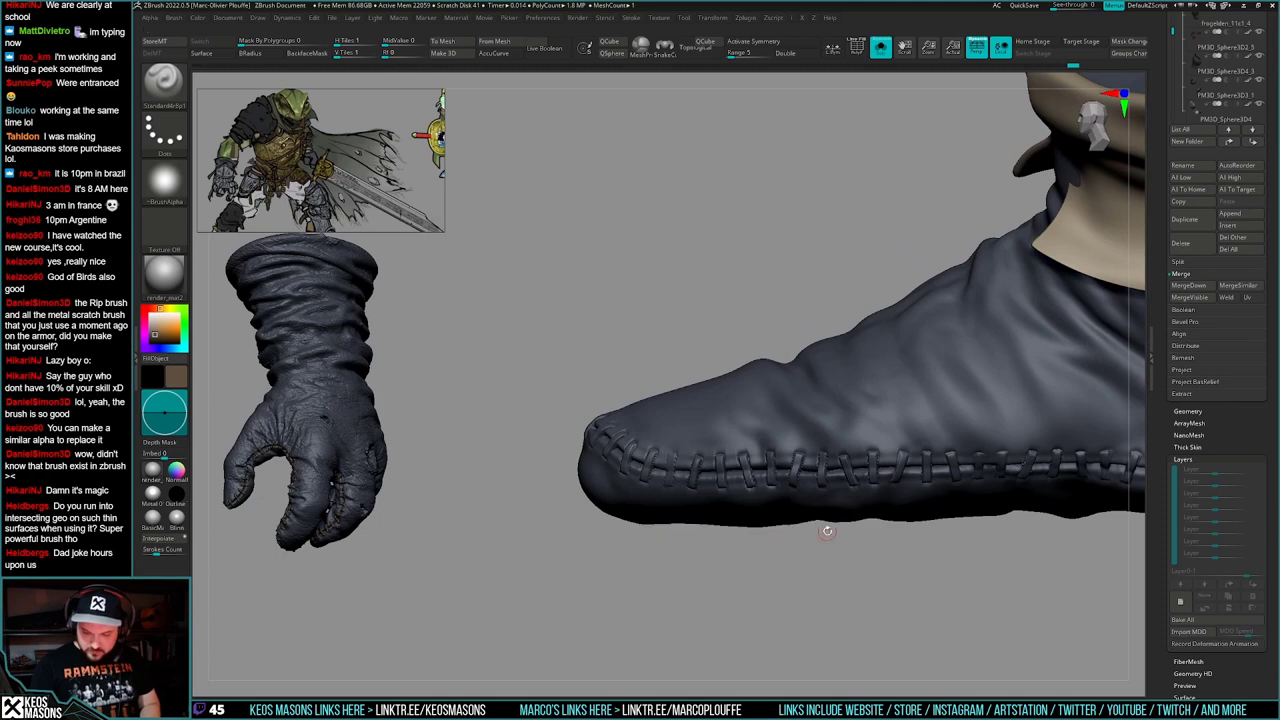
- Try raising and colouring the stitches near the toe in brown, and undo those strokes
right_click_drag(702, 458, 710, 457)
mouse_move(699, 458)
left_mouse_down()
mouse_move(692, 479)
mouse_move(798, 483)
left_mouse_up()
right_click_drag(797, 469, 860, 462)
right_click(862, 501)
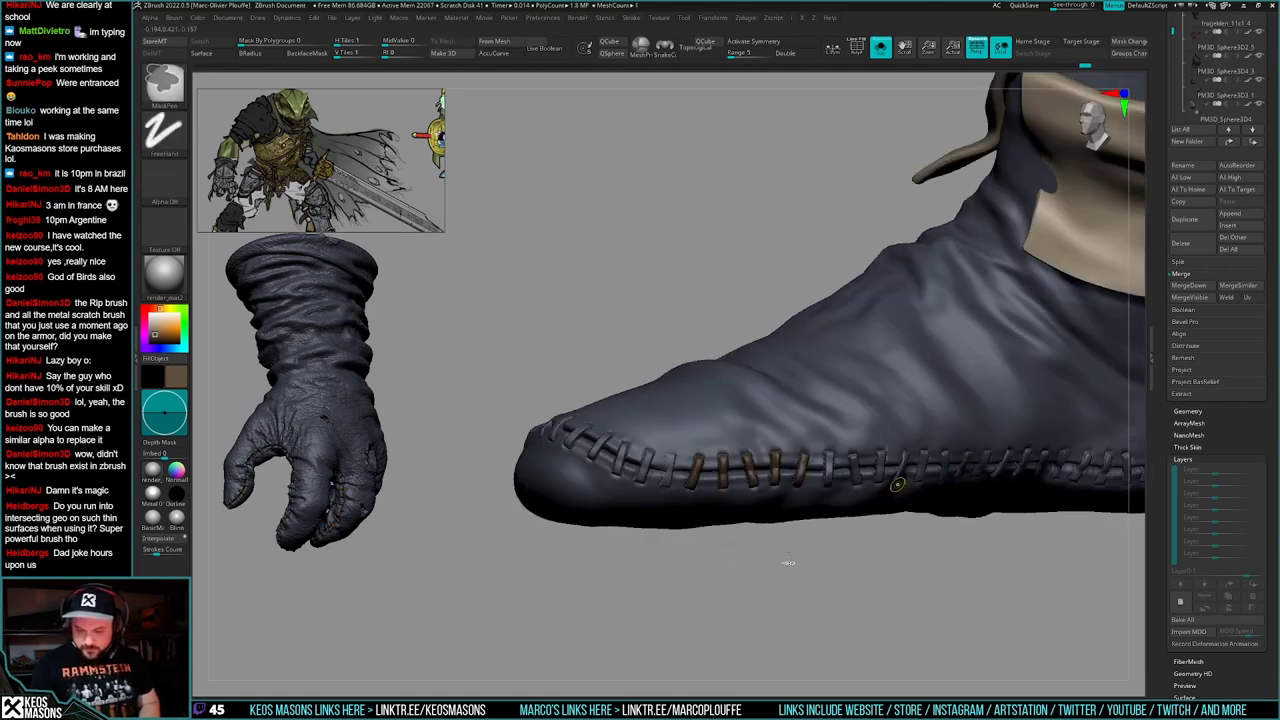
key("ctrl+z")
- Increase the brush's Z intensity slightly and paint the stitches behind the toe as raised brown threads
key("space")
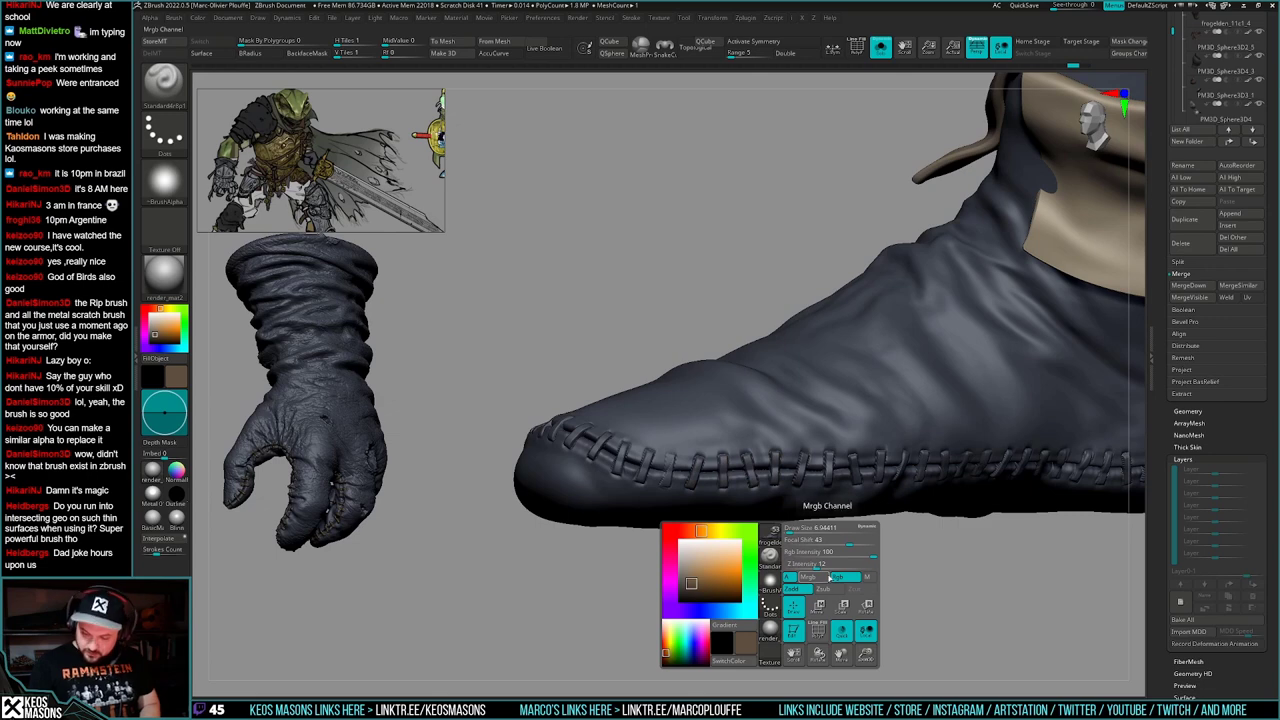
left_click_drag(816, 564, 822, 567)
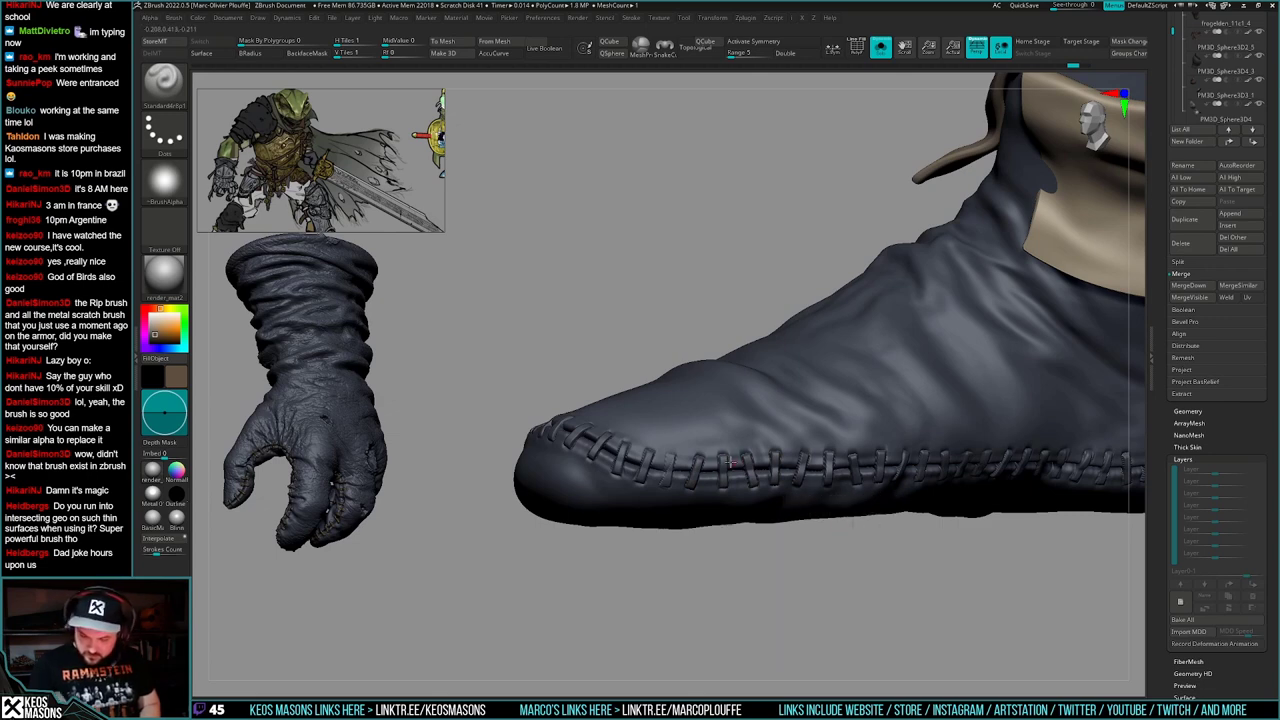
right_click_drag(693, 483, 795, 520)
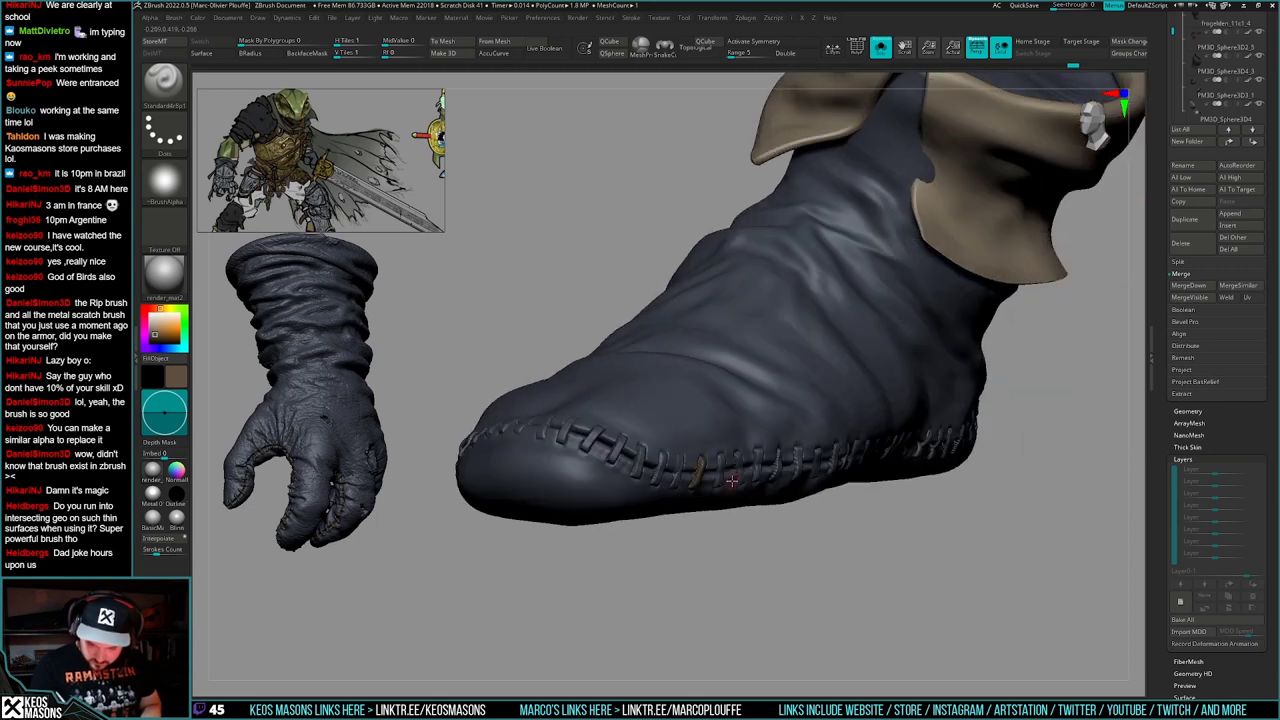
right_click_drag(733, 483, 640, 450)
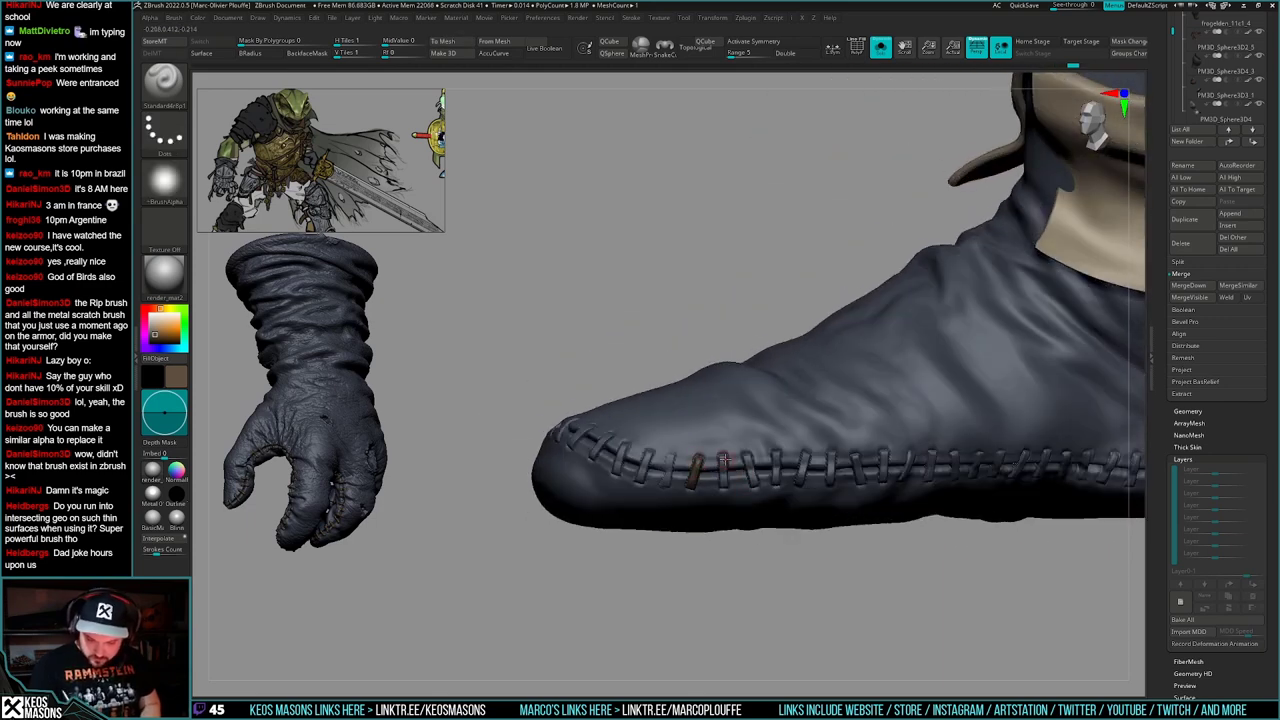
mouse_move(725, 459)
left_mouse_down()
mouse_move(724, 485)
mouse_move(862, 464)
mouse_move(882, 482)
left_mouse_up()
right_click_drag(882, 480, 824, 488)
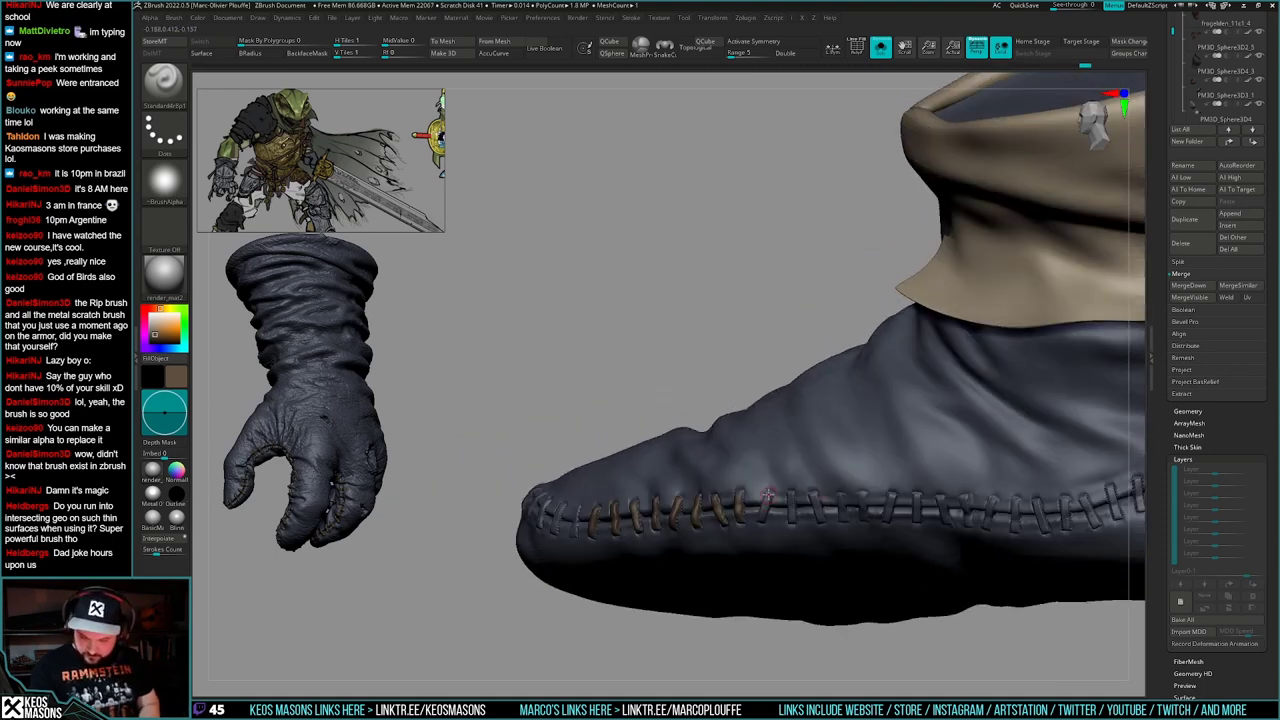
- Continue the raised brown painting over the sole stitches along the middle of the boot's side
mouse_move(768, 495)
left_mouse_down()
mouse_move(762, 517)
mouse_move(792, 522)
mouse_move(861, 497)
left_mouse_up()
right_click_drag(875, 502, 919, 492)
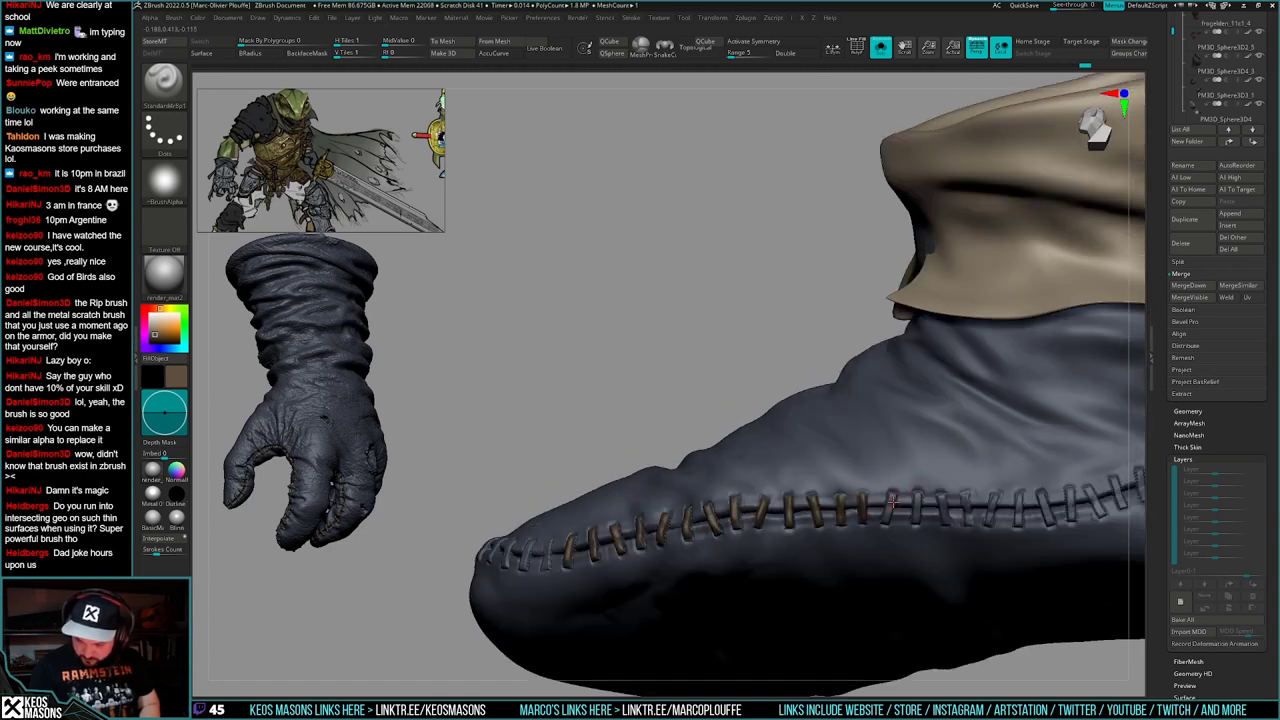
left_click_drag(942, 497, 952, 521)
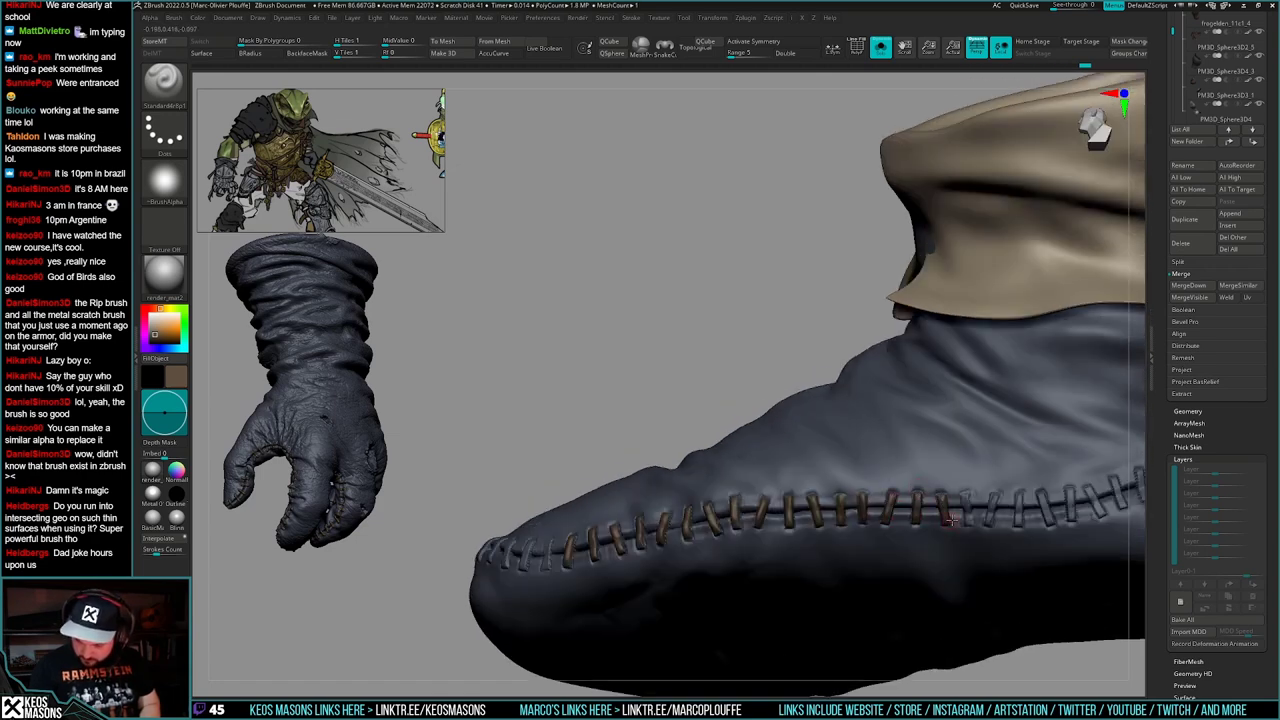
right_click_drag(1046, 516, 886, 500, "alt")
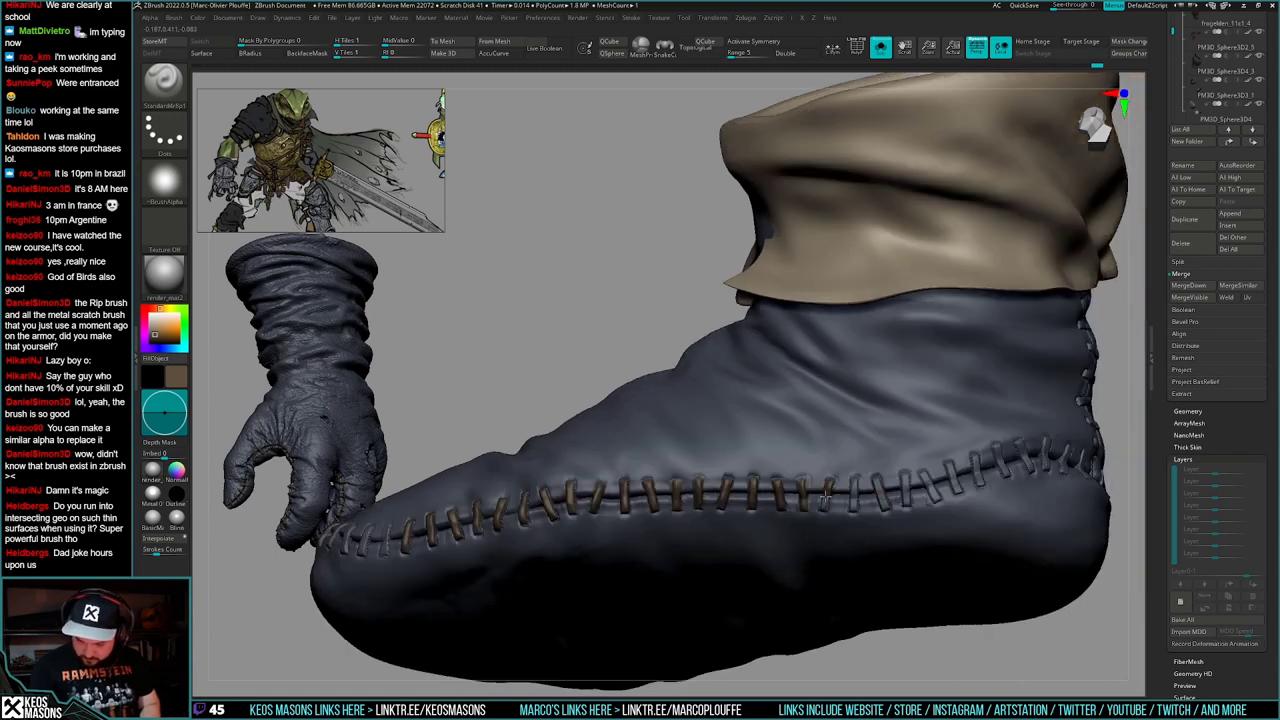
mouse_move(825, 497)
left_mouse_down()
mouse_move(823, 509)
mouse_move(936, 500)
left_mouse_up()
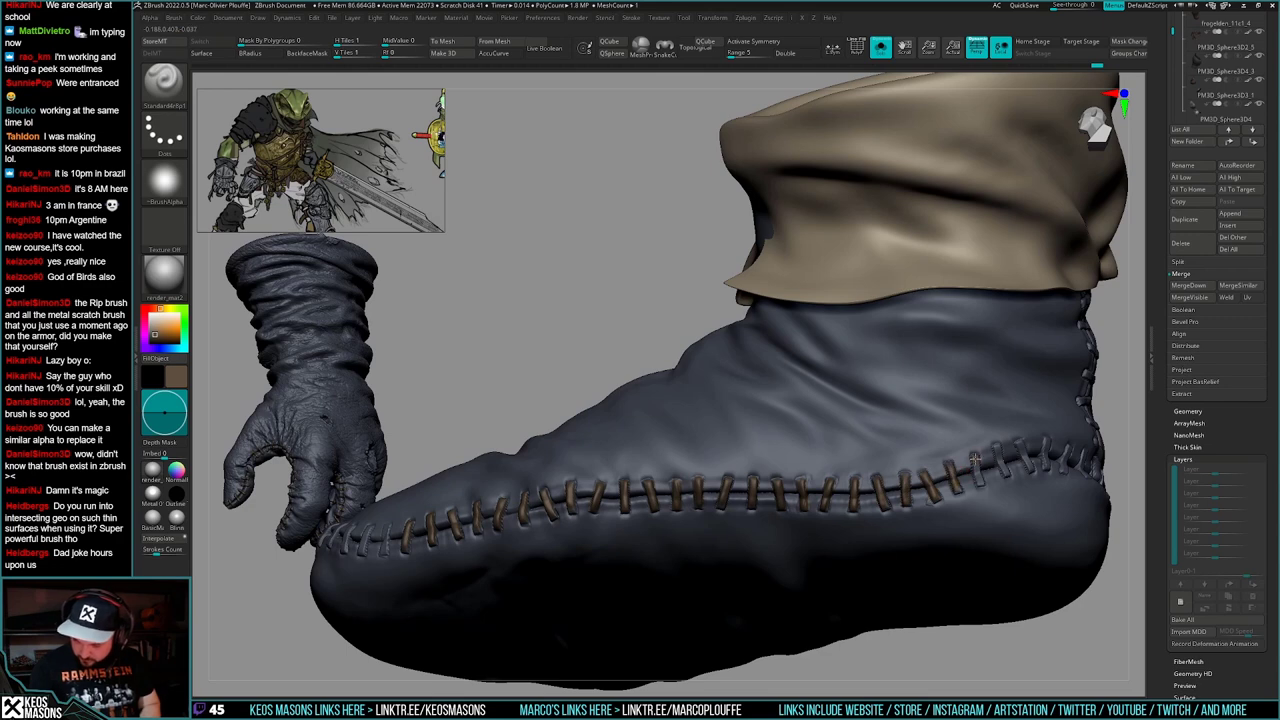
- Raise and colour the sole stitches brown along the rear of the boot's side, up to the heel
left_click_drag(975, 460, 981, 484)
right_click_drag(984, 484, 932, 504)
left_click_drag(999, 454, 1006, 476)
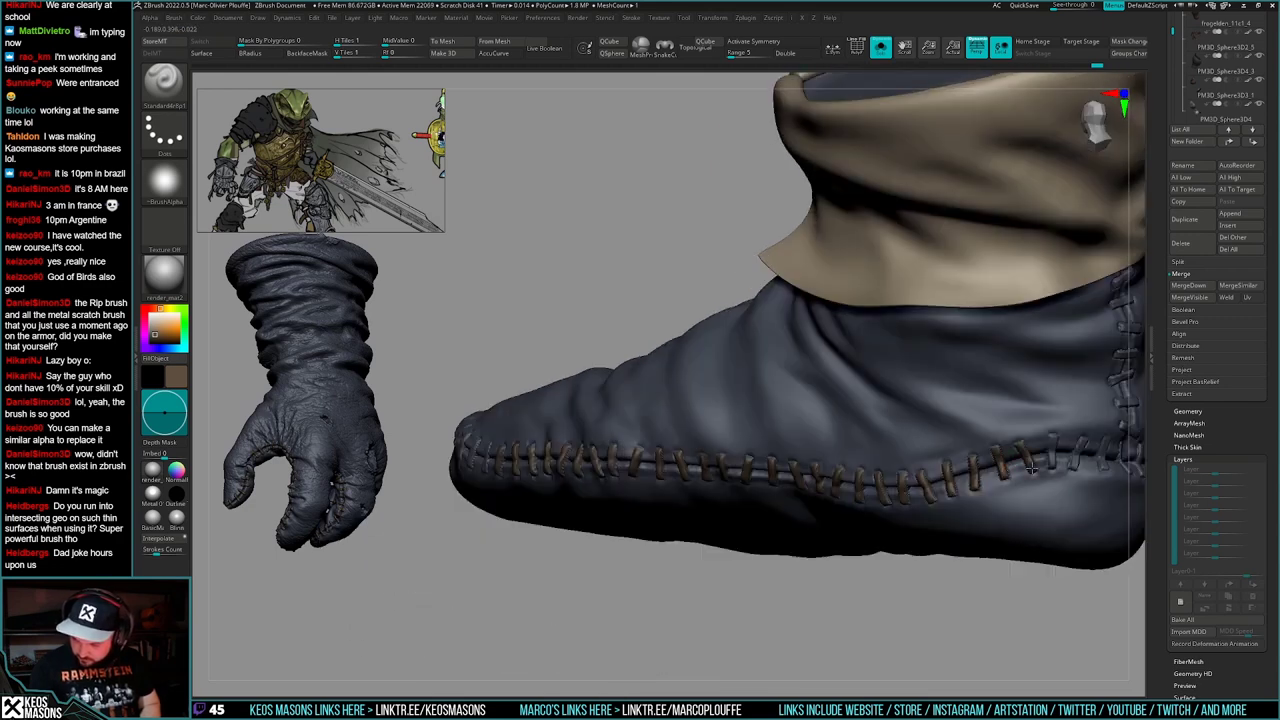
left_click_drag(1054, 440, 1055, 468)
right_click_drag(1056, 474, 862, 520, "alt")
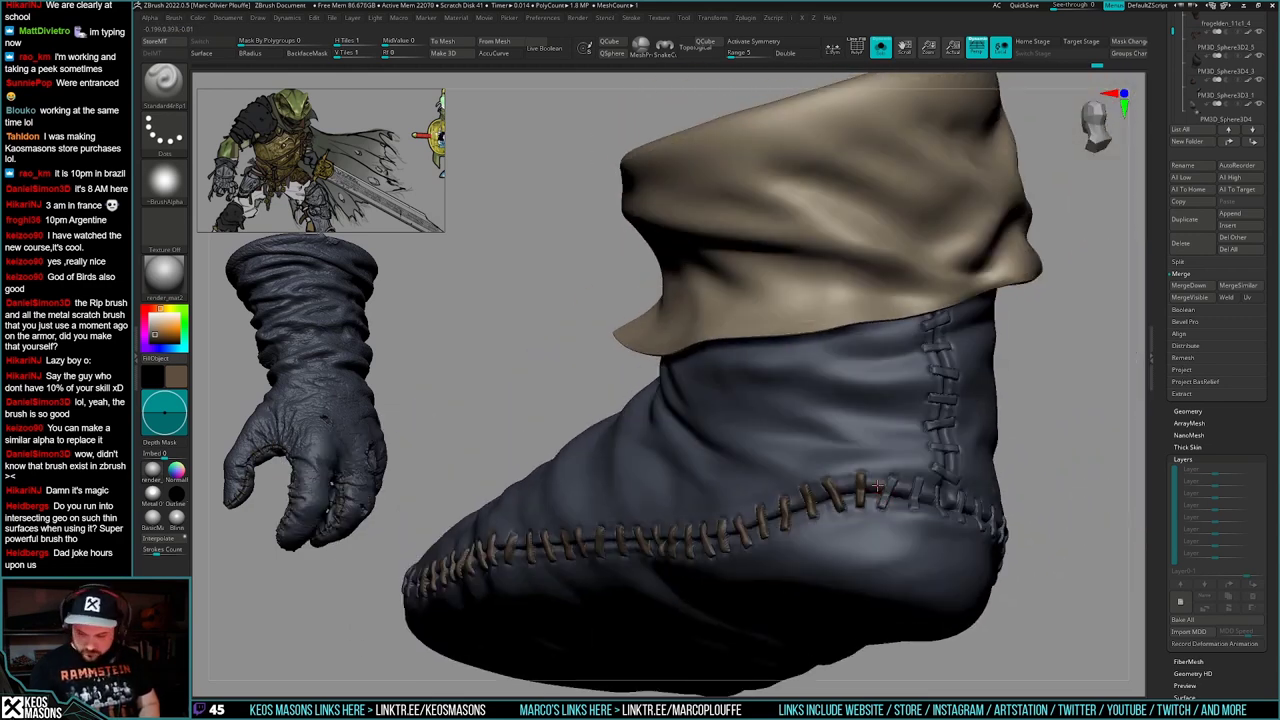
mouse_move(886, 494)
left_mouse_down()
mouse_move(883, 508)
mouse_move(913, 508)
left_mouse_up()
right_click_drag(914, 508, 862, 510)
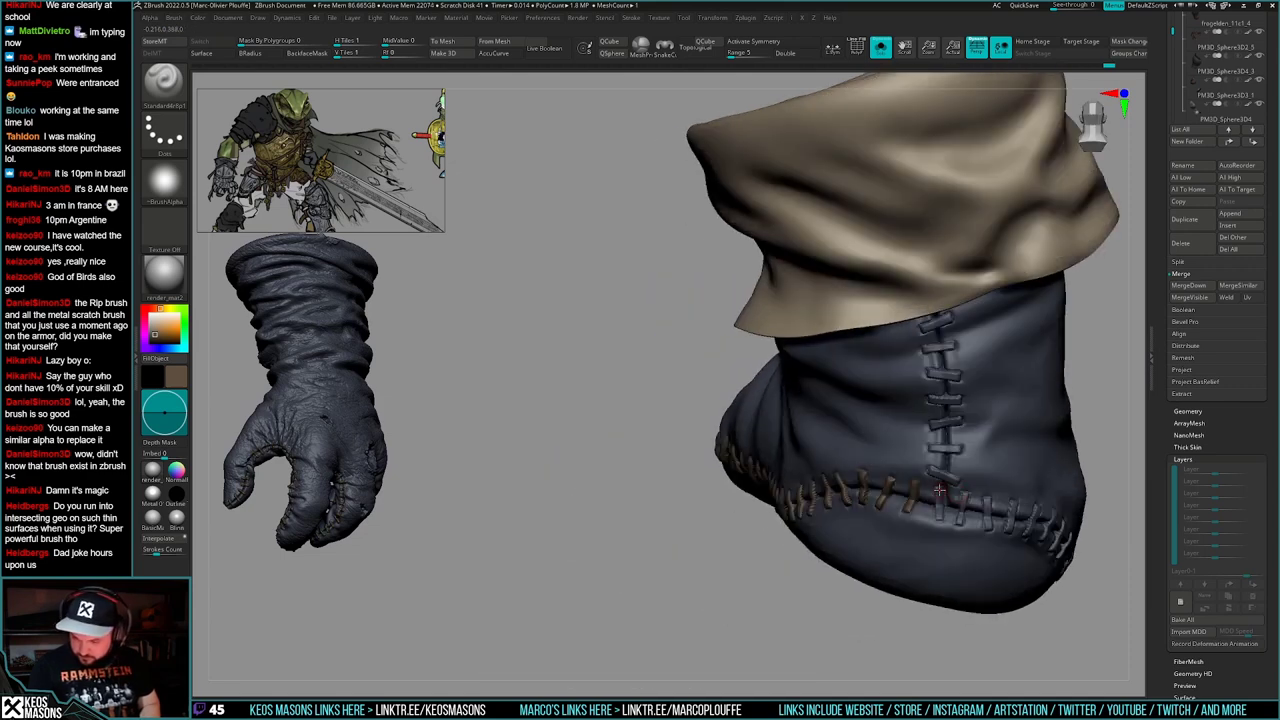
- Carry the raised brown thread painting around the back of the heel, below the vertical seam
left_click_drag(940, 489, 937, 516)
right_click_drag(962, 516, 923, 494)
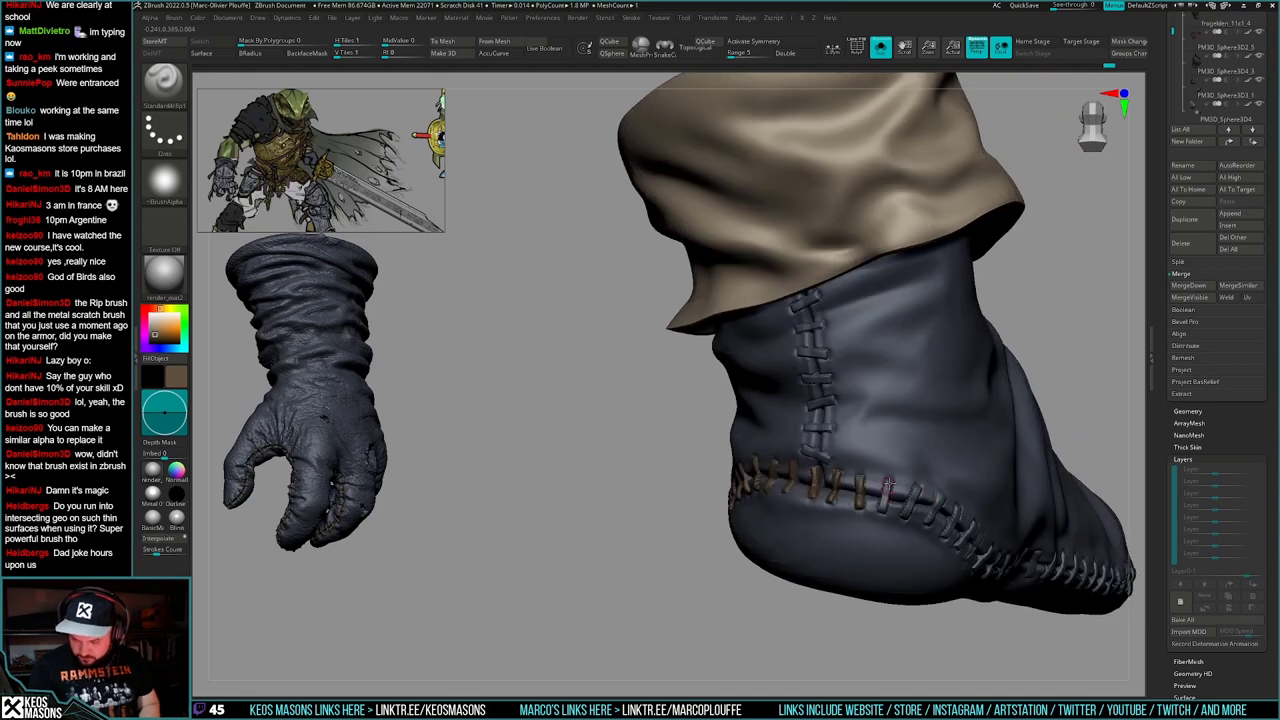
left_click_drag(889, 484, 883, 510)
right_click_drag(876, 514, 916, 506)
left_click_drag(919, 488, 905, 516)
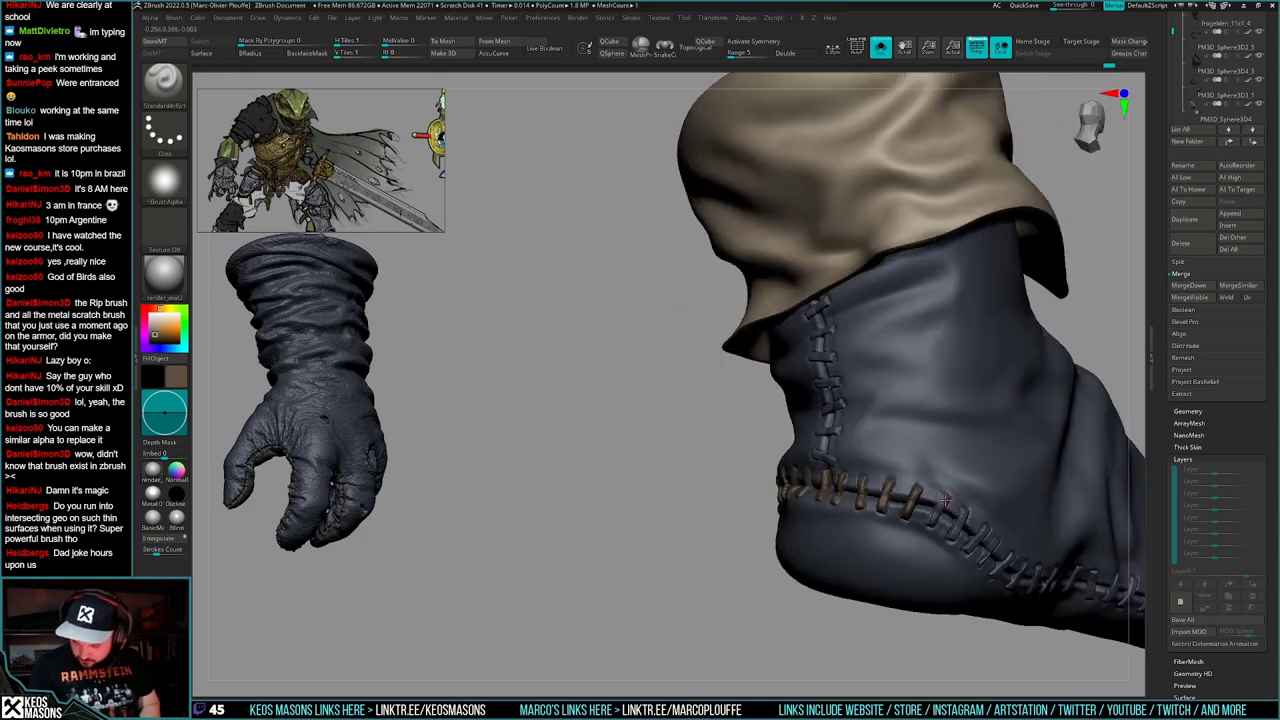
right_click_drag(962, 514, 970, 515)
mouse_move(967, 514)
left_mouse_down()
mouse_move(953, 540)
mouse_move(969, 555)
left_mouse_up()
- Paint the sole stitches along the boot's opposite side as raised brown threads, from the heel towards the toe
right_click_drag(1008, 524, 839, 472)
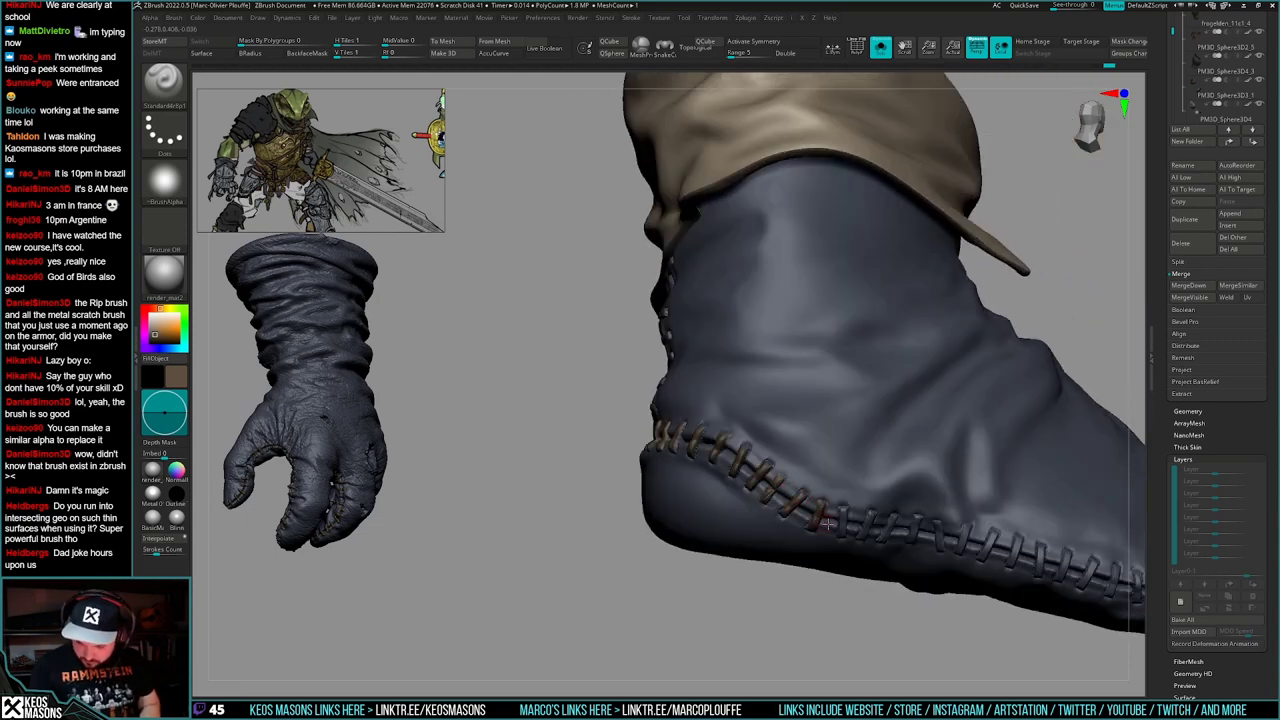
right_click_drag(841, 533, 908, 537)
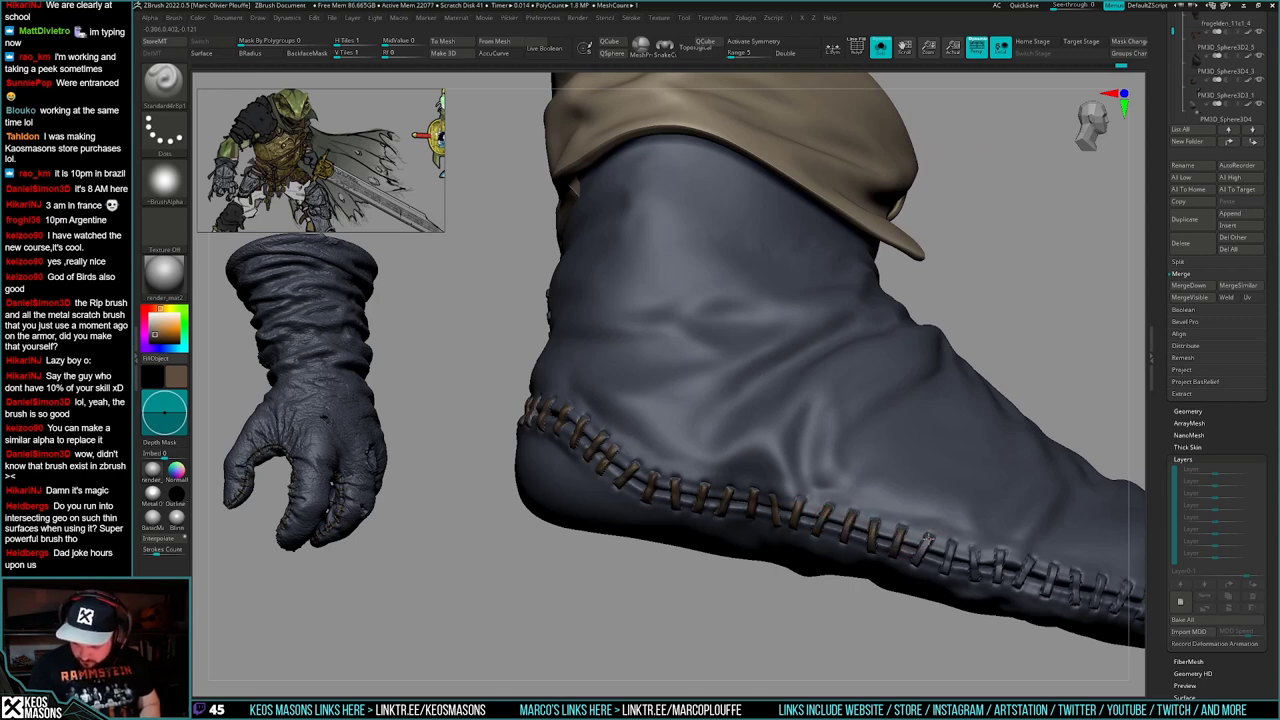
right_click_drag(959, 554, 777, 523, "alt")
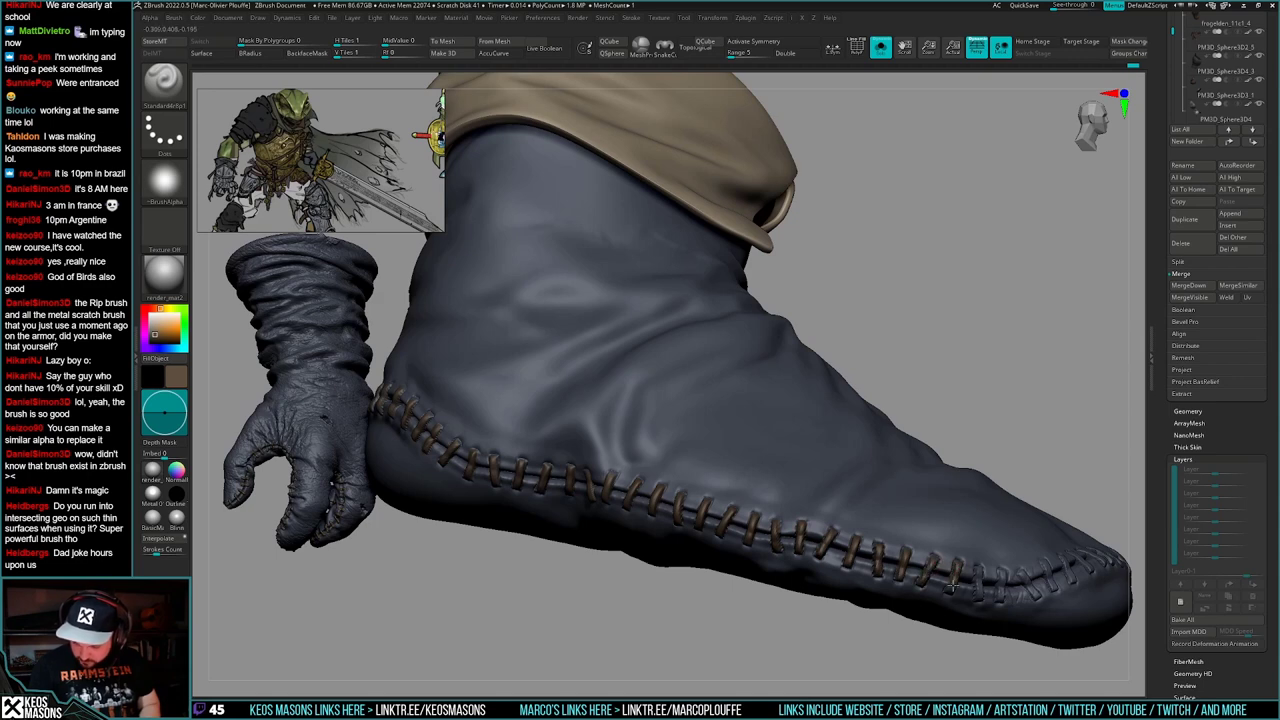
right_click_drag(953, 586, 777, 534, "alt")
mouse_move(762, 535)
left_mouse_down()
mouse_move(770, 561)
mouse_move(786, 564)
left_mouse_up()
- Raise and colour the stitches brown where the sole seam curves around the front of the toe
mouse_move(900, 555)
right_mouse_down()
mouse_move(833, 527)
mouse_move(900, 518)
right_mouse_up()
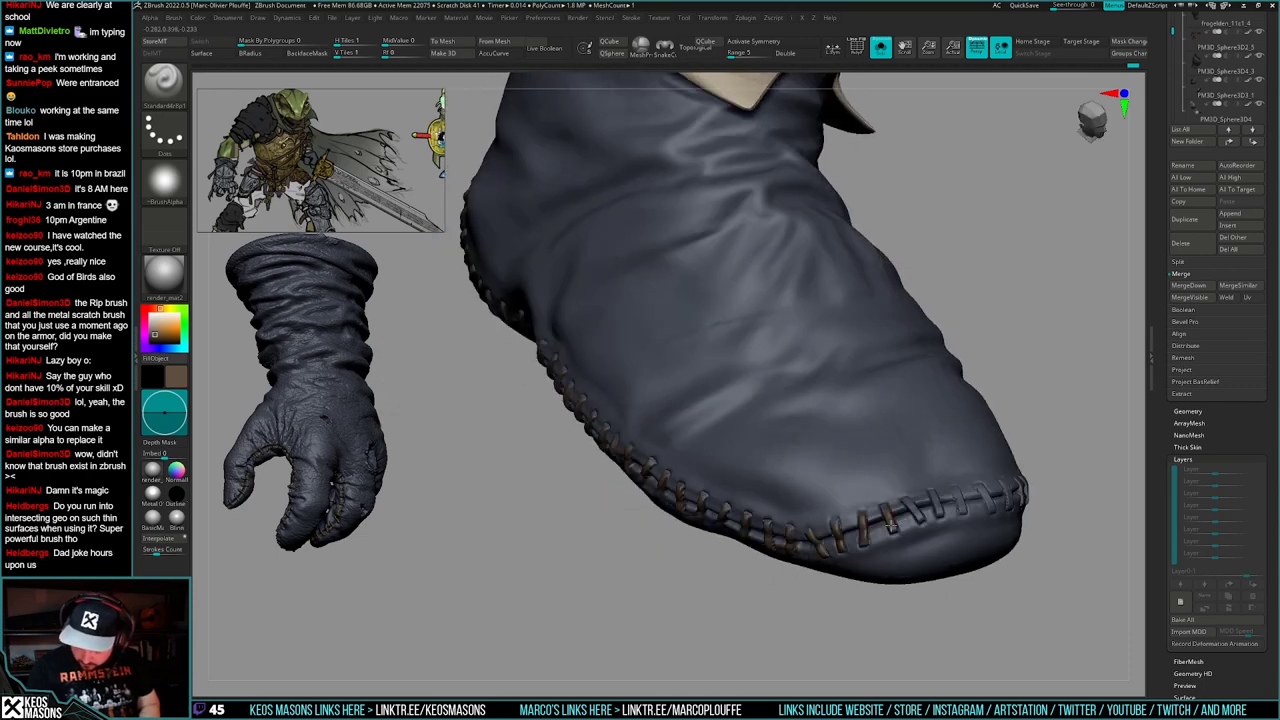
left_click_drag(891, 526, 893, 533)
right_click_drag(864, 543, 965, 498)
mouse_move(957, 499)
left_mouse_down()
mouse_move(963, 513)
mouse_move(990, 514)
left_mouse_up()
right_click_drag(1003, 508, 930, 510)
mouse_move(1060, 515)
right_mouse_down("alt")
mouse_move(890, 528)
mouse_move(826, 508)
right_mouse_up("alt")
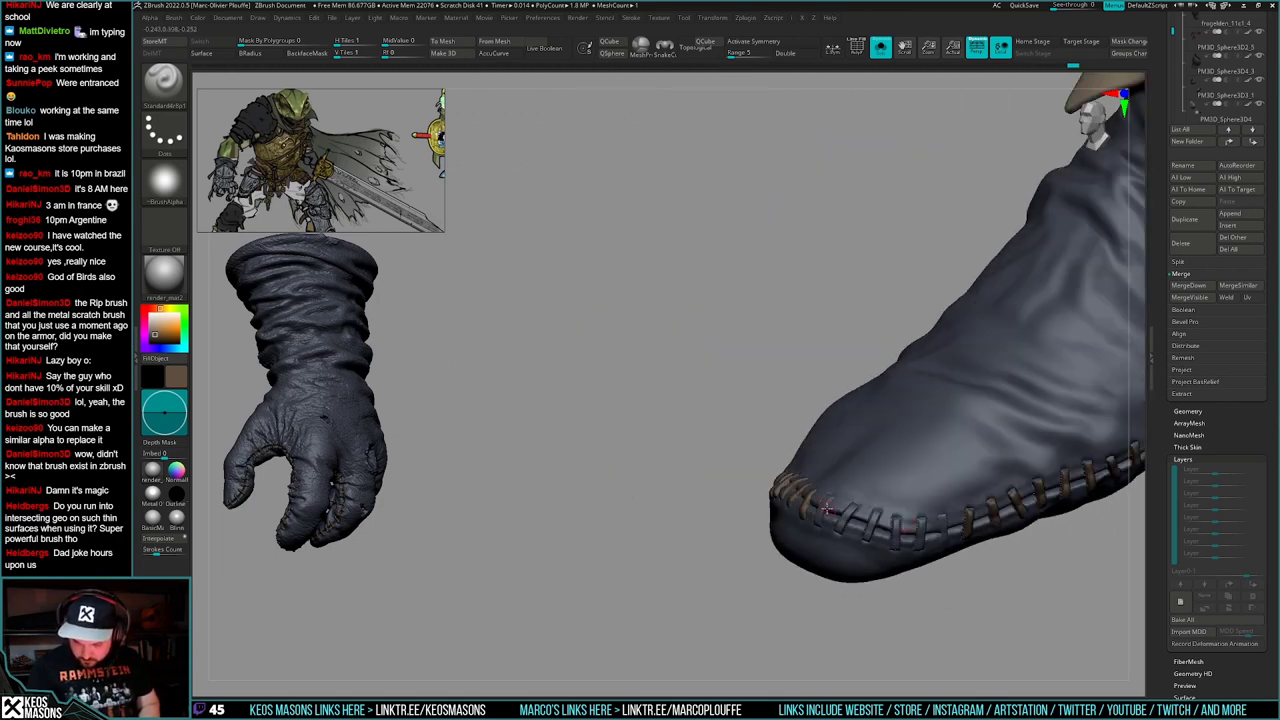
- Paint the last grey stitches beside the toe brown, closing the gap in the raised sole threads
left_click_drag(818, 512, 827, 514)
right_click_drag(827, 514, 846, 532)
left_click_drag(851, 511, 841, 521)
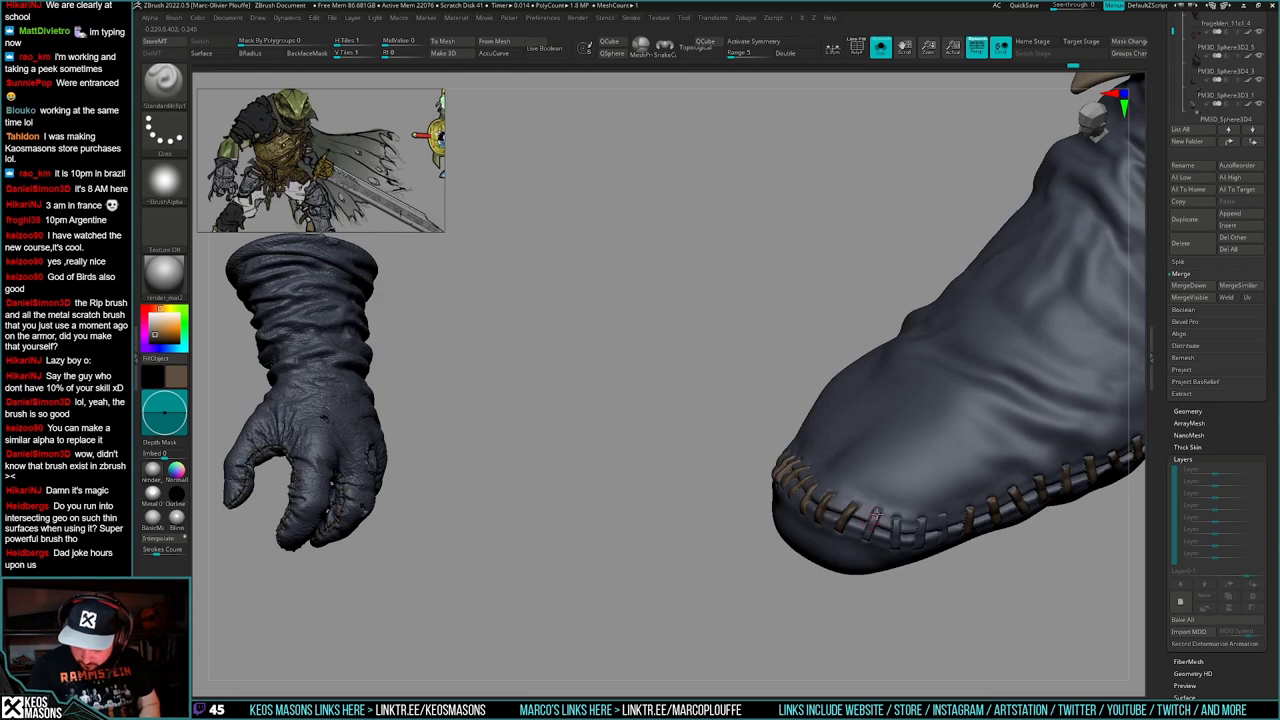
right_click_drag(896, 530, 930, 535)
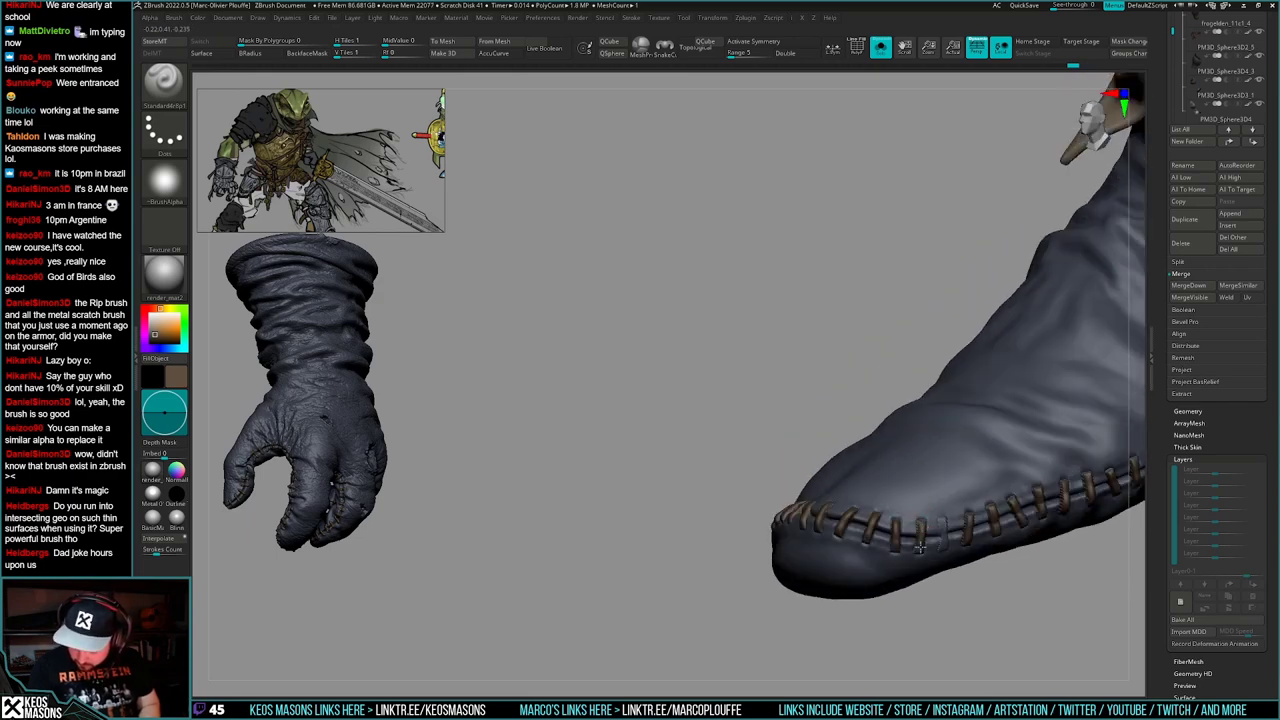
left_click_drag(944, 519, 944, 546)
mouse_move(944, 546)
right_mouse_down("ctrl")
mouse_move(944, 500)
mouse_move(878, 533)
mouse_move(1060, 485)
mouse_move(930, 470)
right_mouse_up("ctrl")
right_click_drag(930, 470, 928, 534, "ctrl")
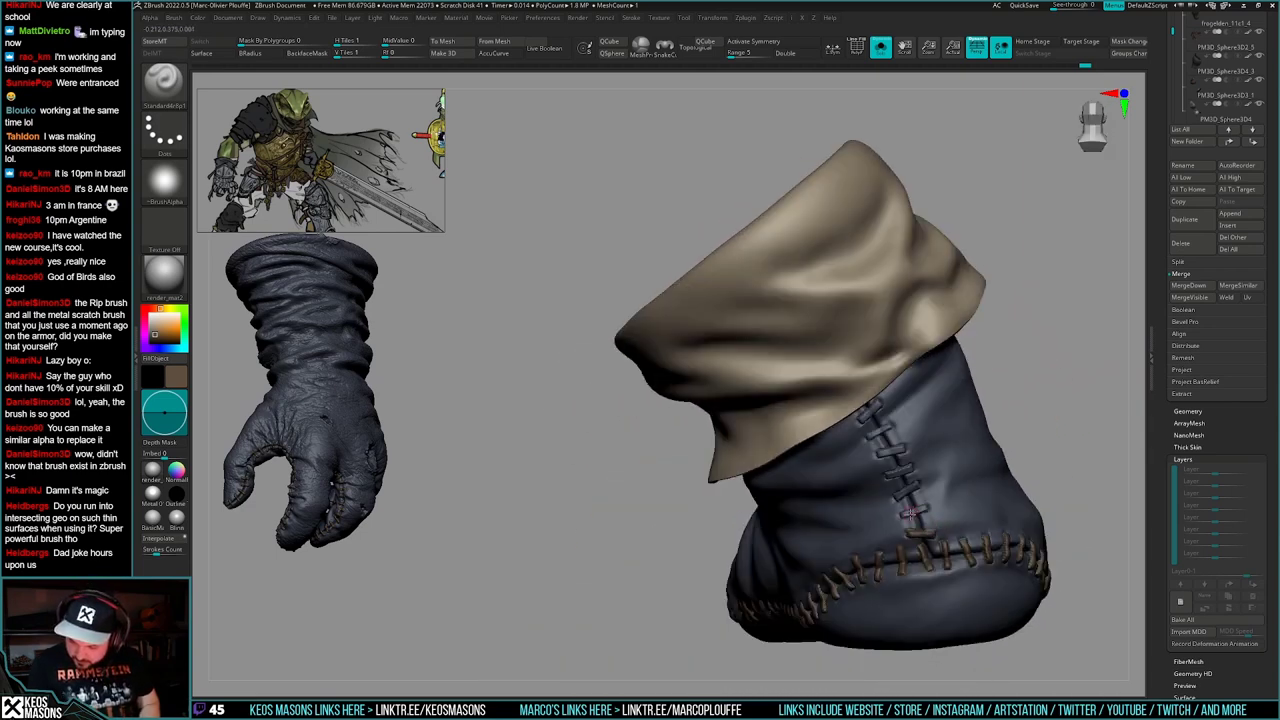
- Paint the stitches of the vertical back seam as raised brown threads up to the cuff
left_click_drag(887, 478, 912, 474)
right_click_drag(908, 472, 898, 436)
left_click_drag(870, 437, 887, 432)
right_click_drag(884, 432, 876, 410)
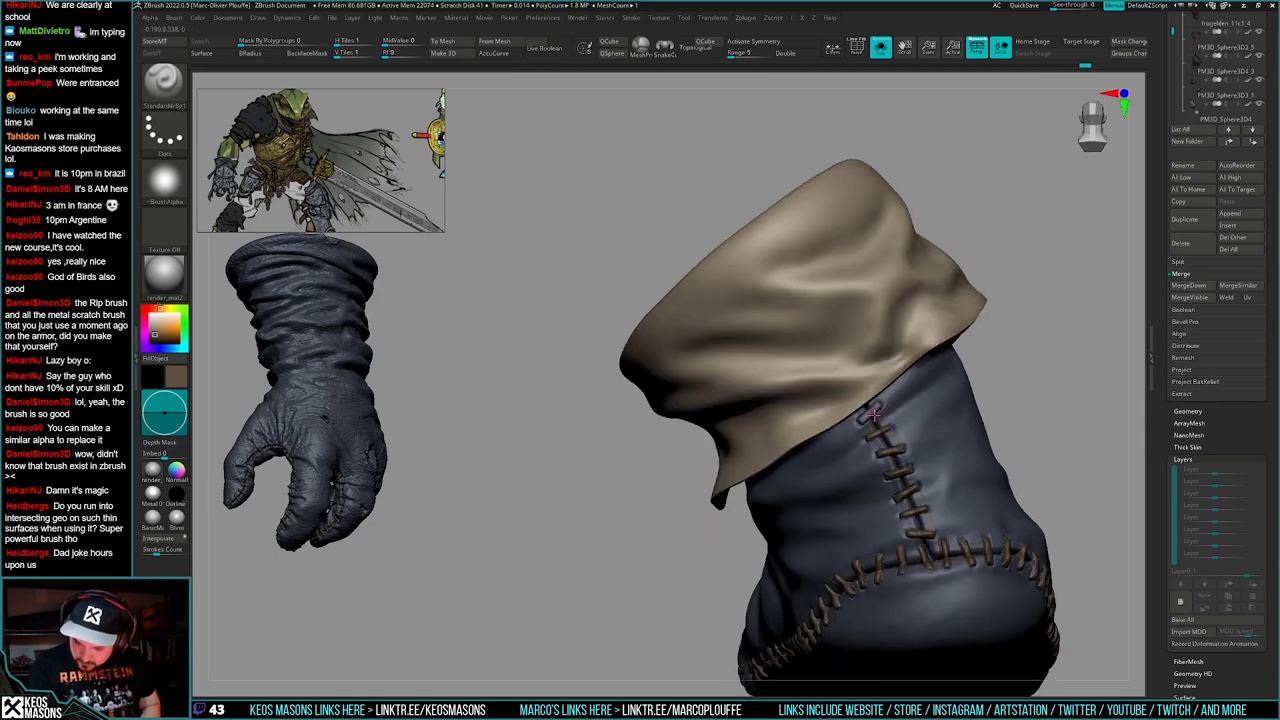
left_click_drag(879, 407, 862, 420)
mouse_move(864, 424)
right_mouse_down("ctrl")
mouse_move(846, 354)
mouse_move(900, 469)
mouse_move(842, 501)
mouse_move(869, 513)
right_mouse_up("ctrl")
- Inspect the isolated boot with its finished stitching, and bring the rest of the character back into view
key("shift+f")
key("shift+f")
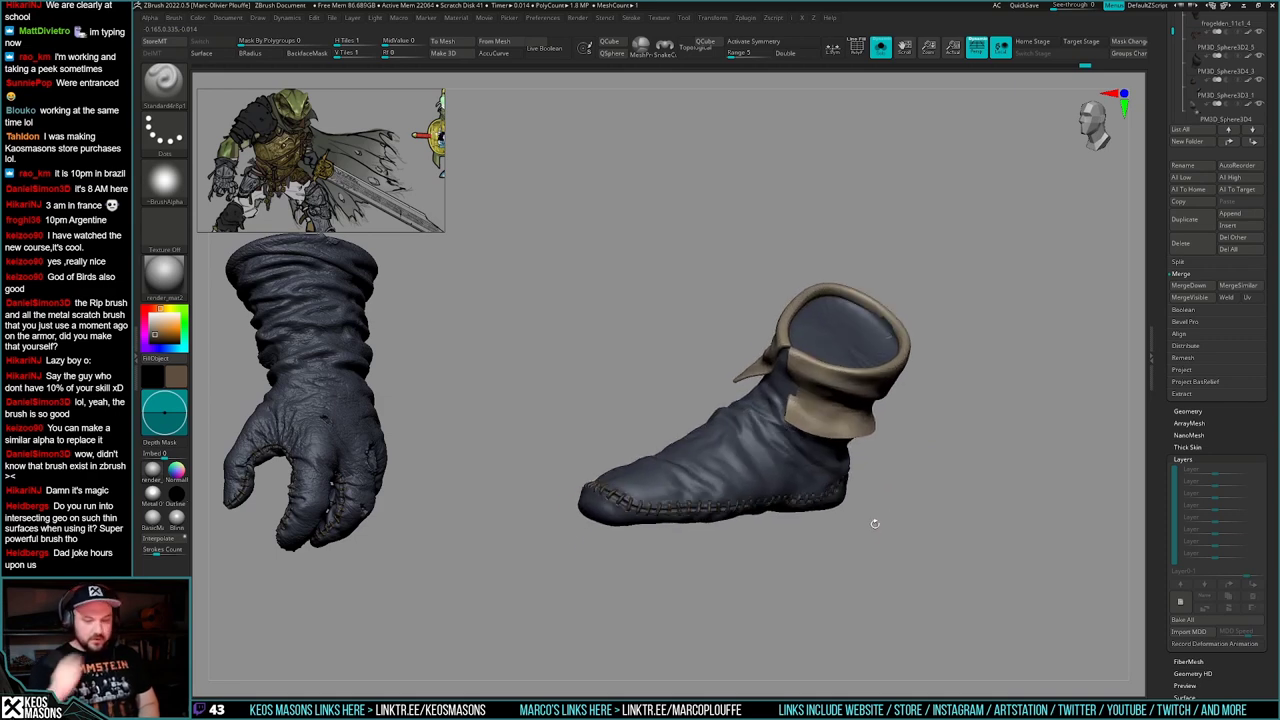
left_click_drag(875, 523, 857, 556)
key("shift+f")
key("shift+f")
key("alt+s")
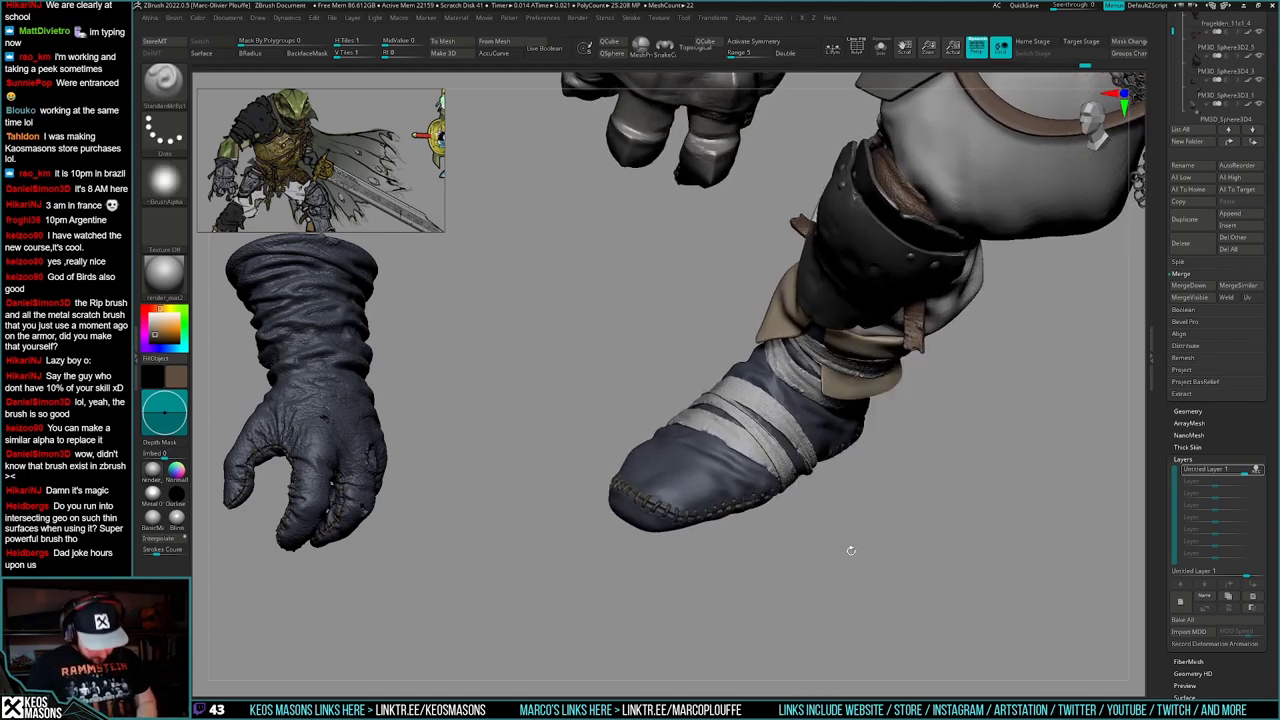
- Switch to the leathercracks brush for texturing the boot
key("b")
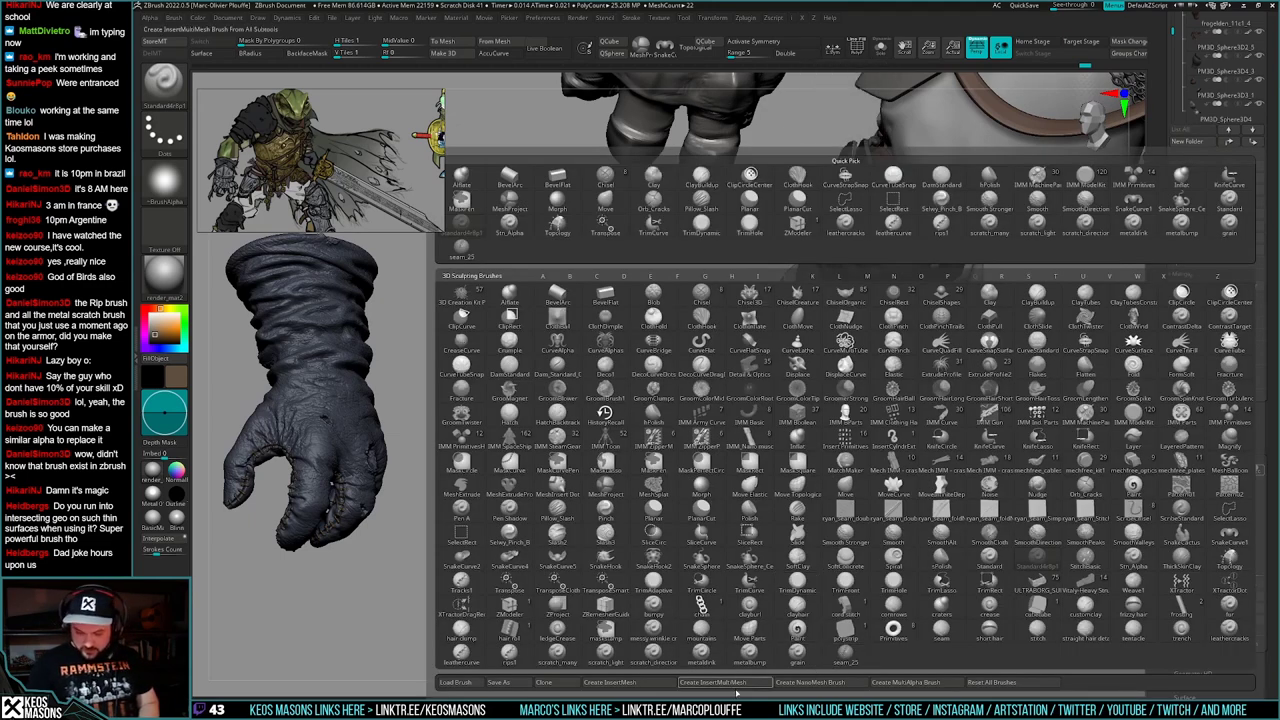
left_click(845, 225)
left_click_drag(886, 549, 896, 565)
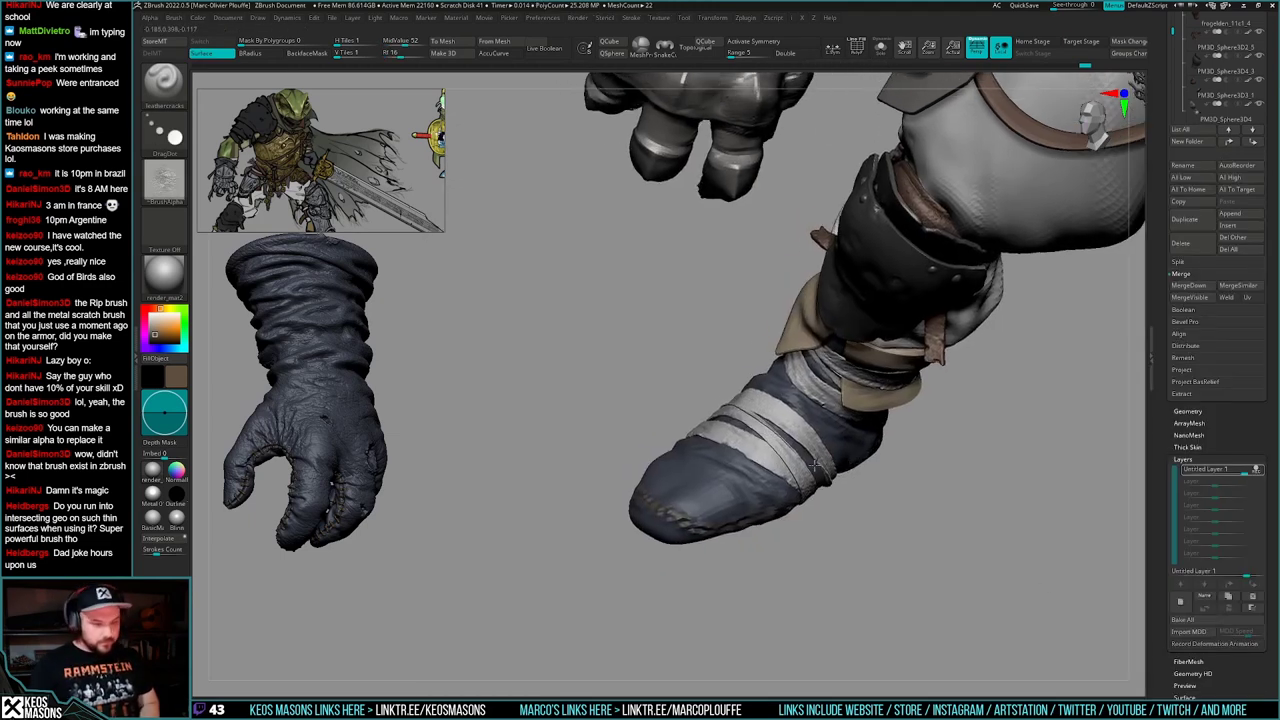
- Try stamping strong leather cracks over the boot's toe, and undo them
key("space")
left_click_drag(808, 473, 805, 472)
left_click_drag(808, 545, 760, 497)
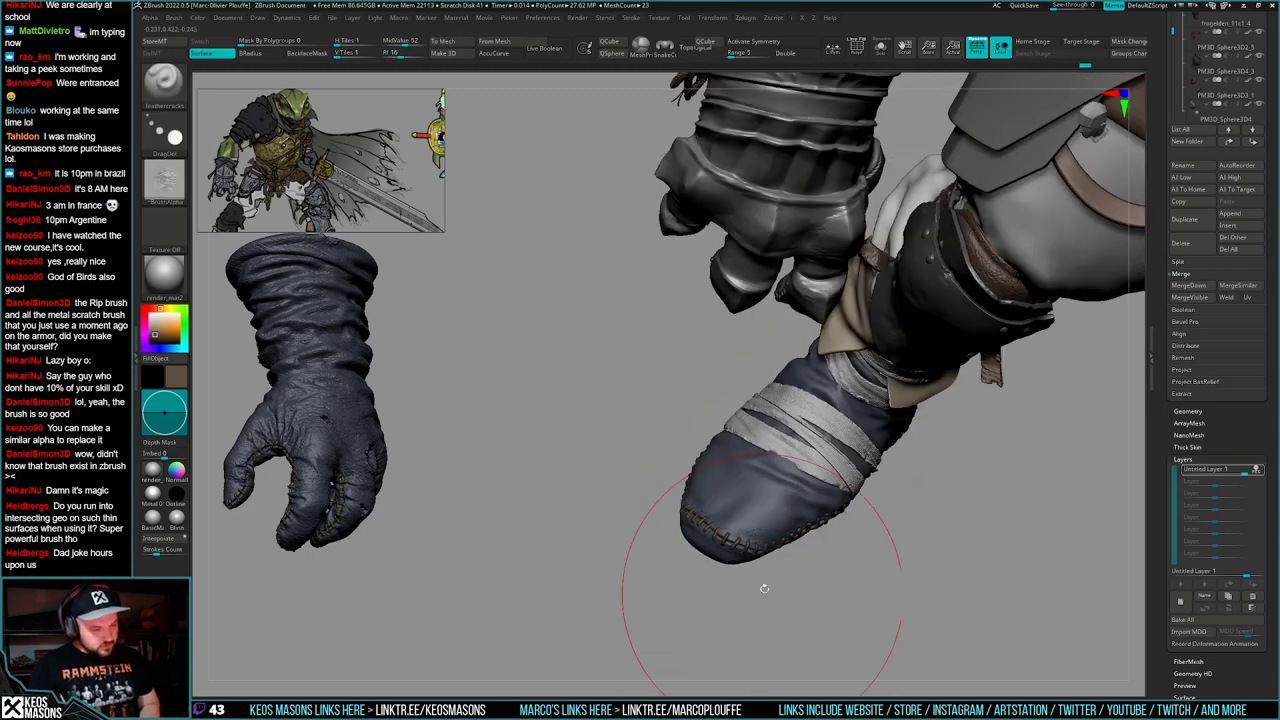
key("space")
left_click_drag(761, 468, 768, 525)
mouse_move(757, 640)
left_mouse_down()
mouse_move(758, 549)
mouse_move(776, 606)
left_mouse_up()
mouse_move(828, 485)
left_mouse_down()
mouse_move(812, 481)
mouse_move(814, 496)
left_mouse_up()
left_click_drag(790, 590, 930, 640)
left_click_drag(600, 570, 640, 574)
left_click_drag(674, 457, 680, 449)
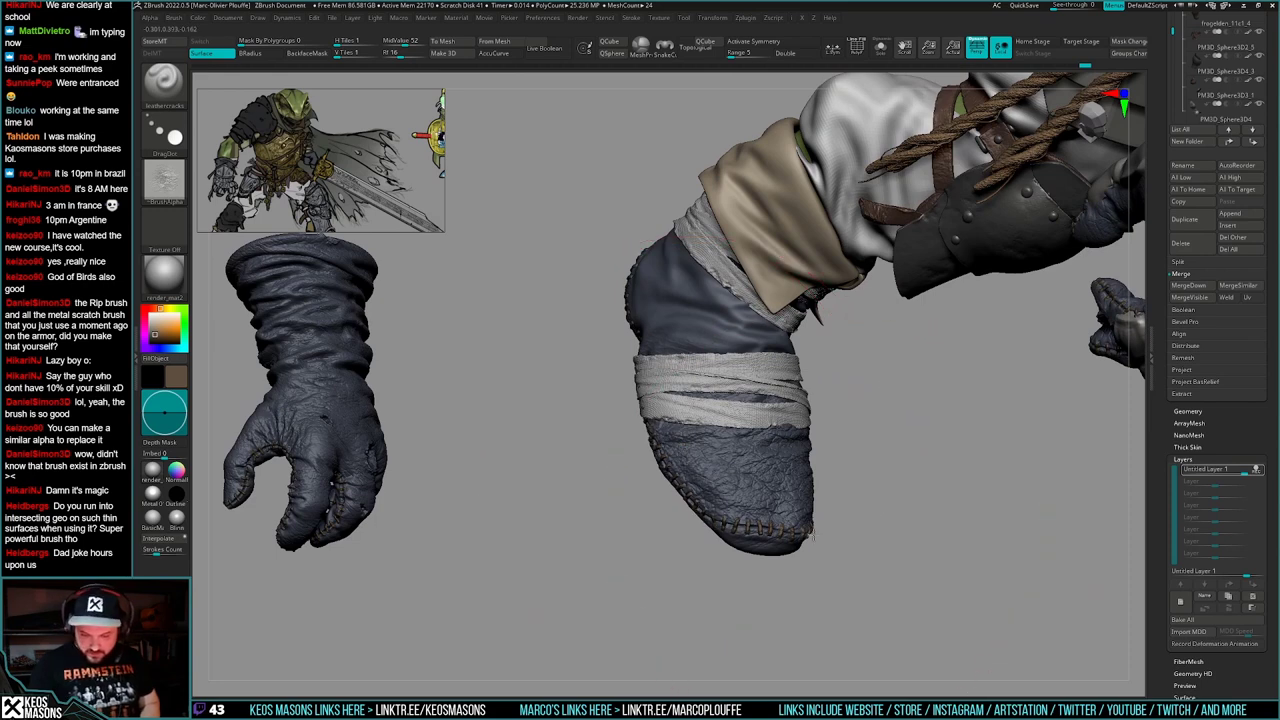
left_click_drag(880, 530, 810, 548)
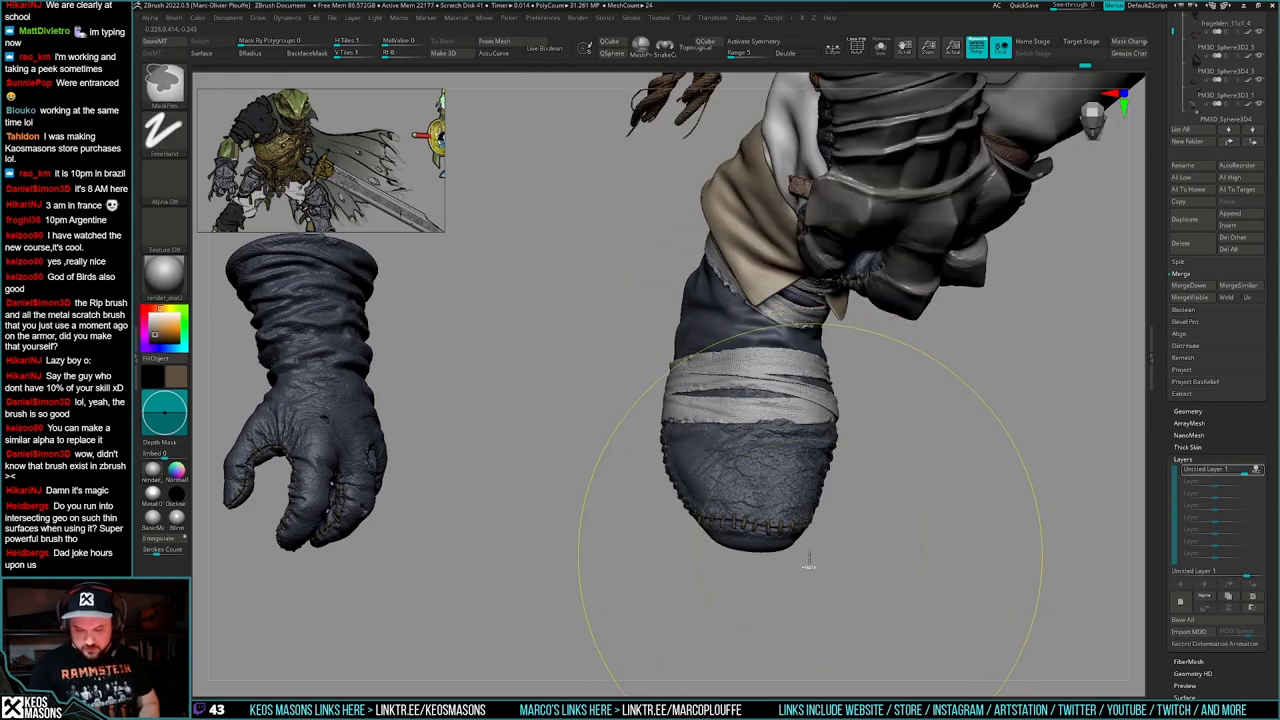
- Lower the brush's Z intensity and stamp subtle leather cracks across the top and side of the toe
key("space")
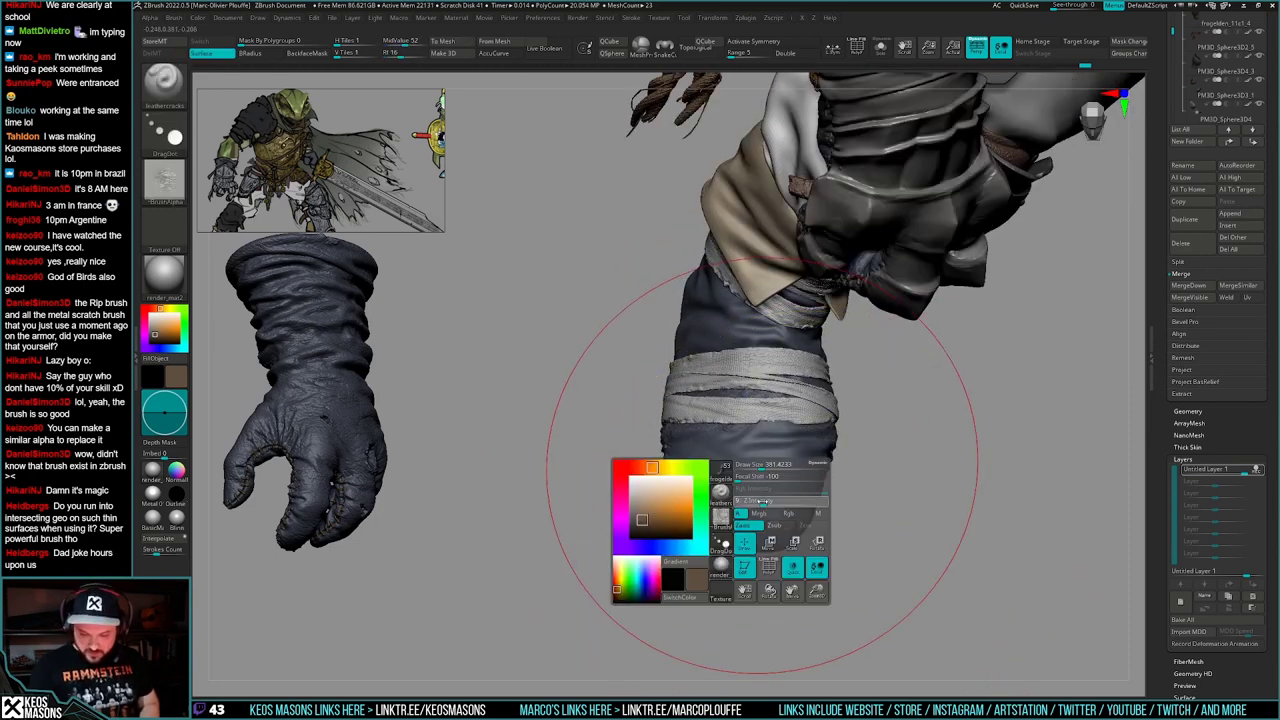
key("space")
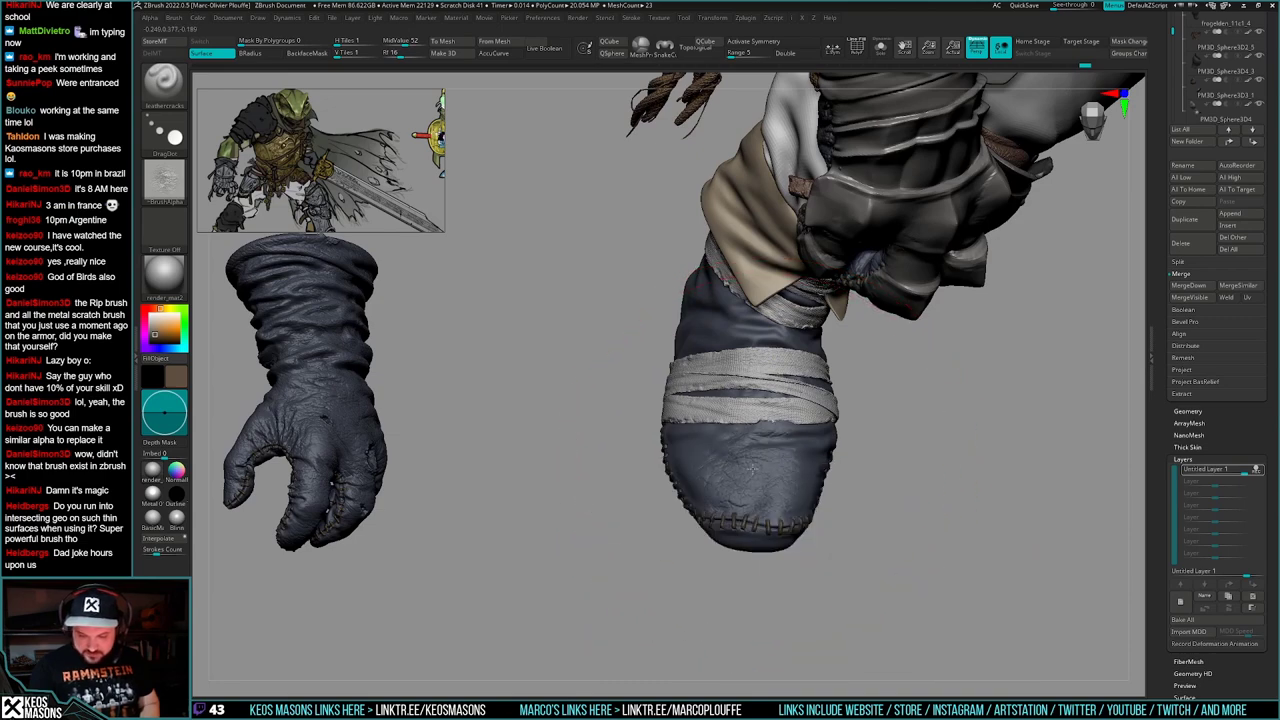
left_click_drag(752, 468, 756, 467)
left_click_drag(925, 466, 866, 460)
left_click_drag(840, 456, 945, 466)
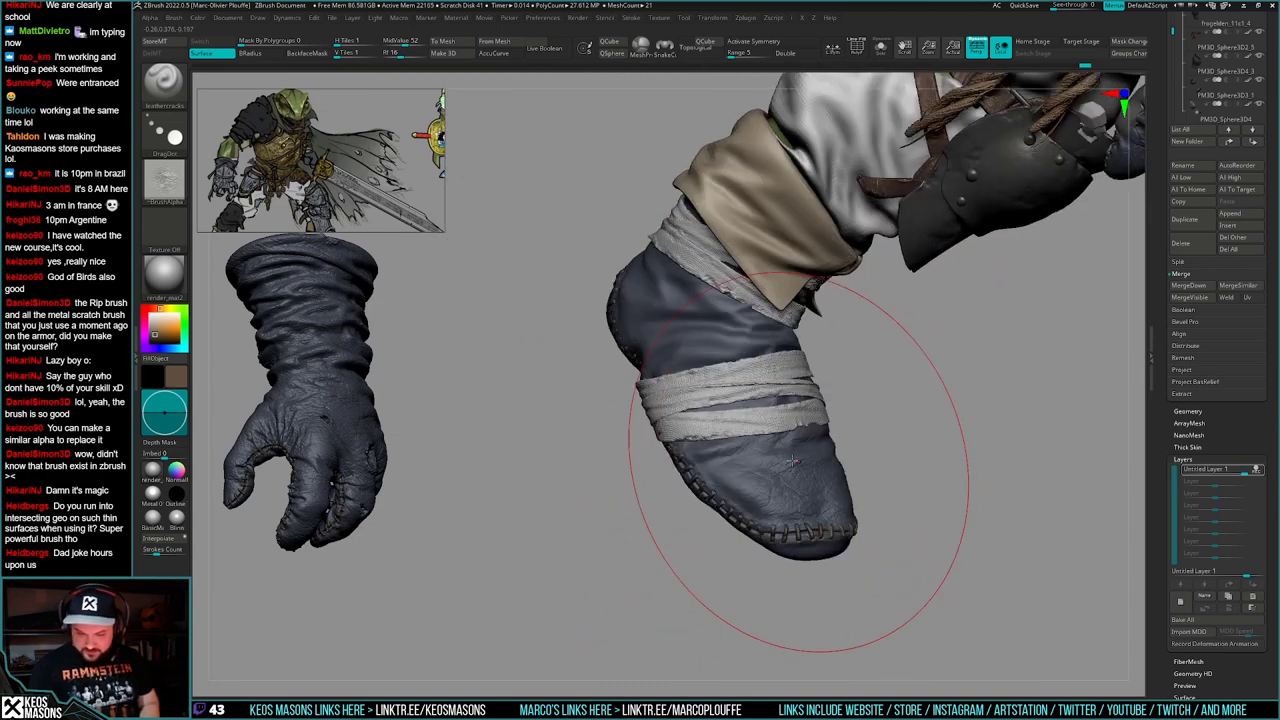
left_click_drag(705, 466, 764, 499)
- Add leather cracks around the front tip of the boot and below the toe stitching
left_click_drag(866, 525, 799, 538)
right_click_drag(799, 538, 823, 545)
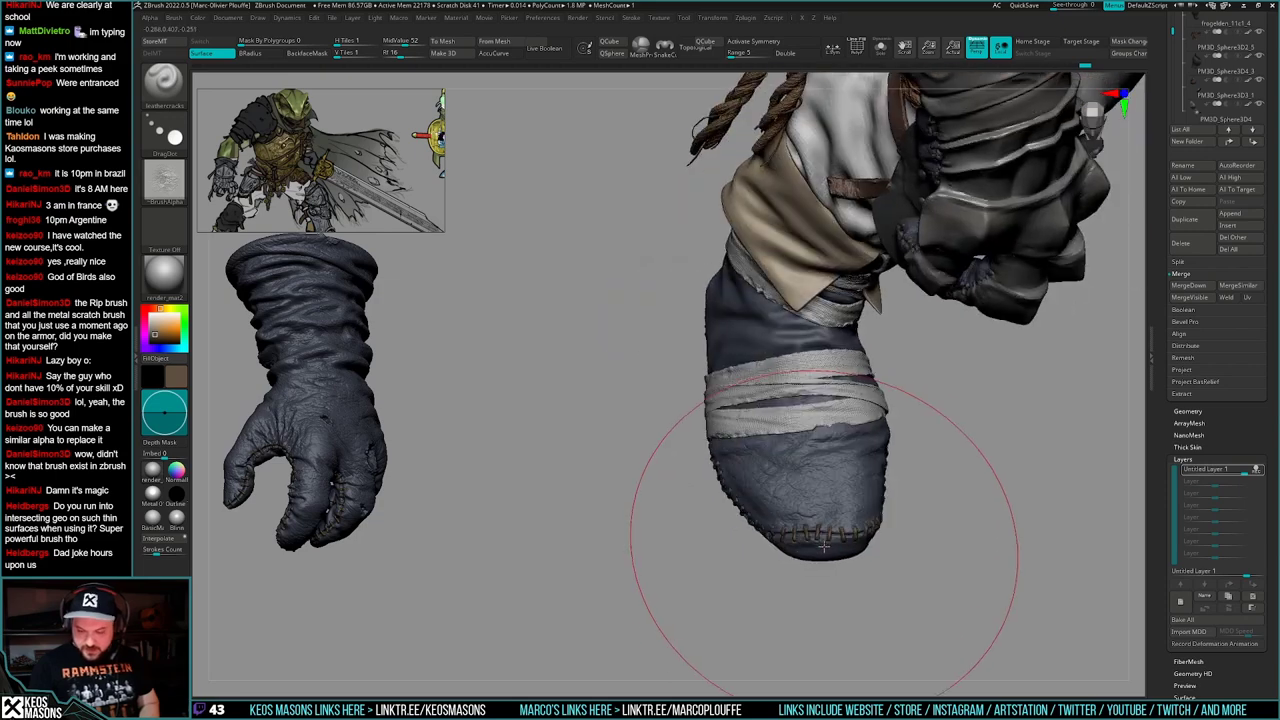
left_click_drag(1000, 515, 926, 503)
left_click_drag(832, 568, 831, 562)
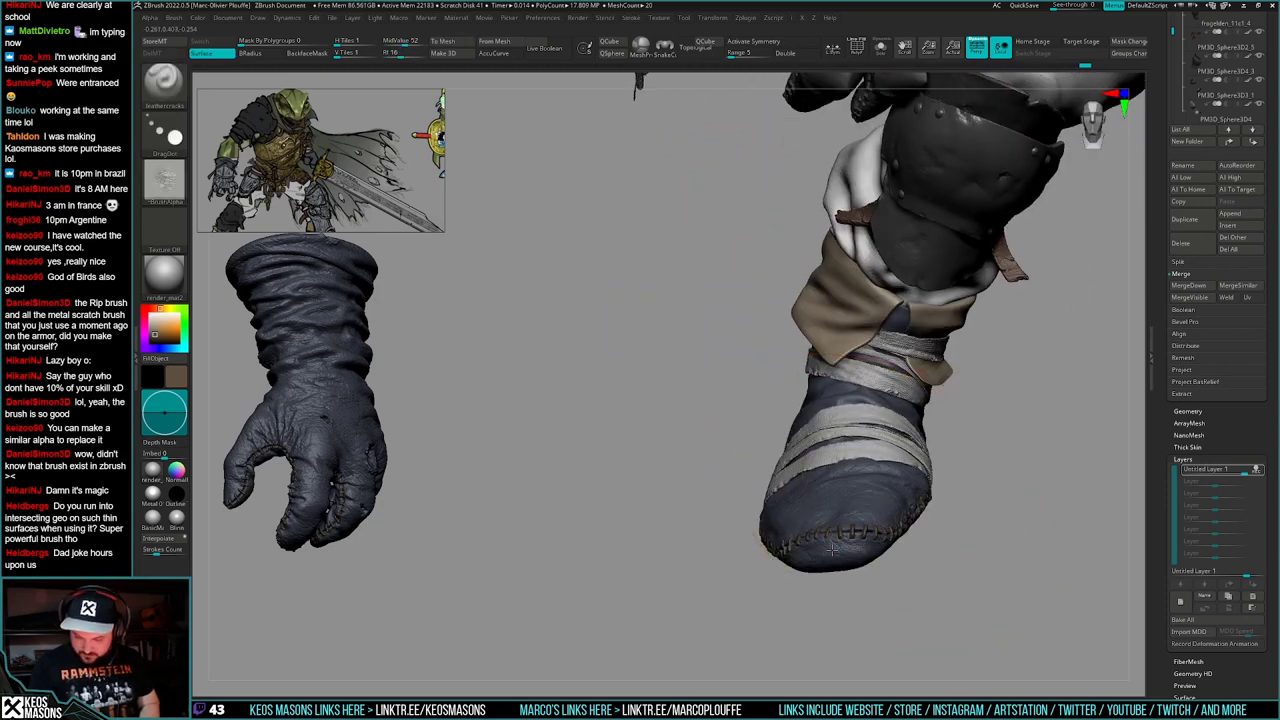
mouse_move(925, 555)
left_mouse_down()
mouse_move(831, 560)
mouse_move(712, 540)
left_mouse_up()
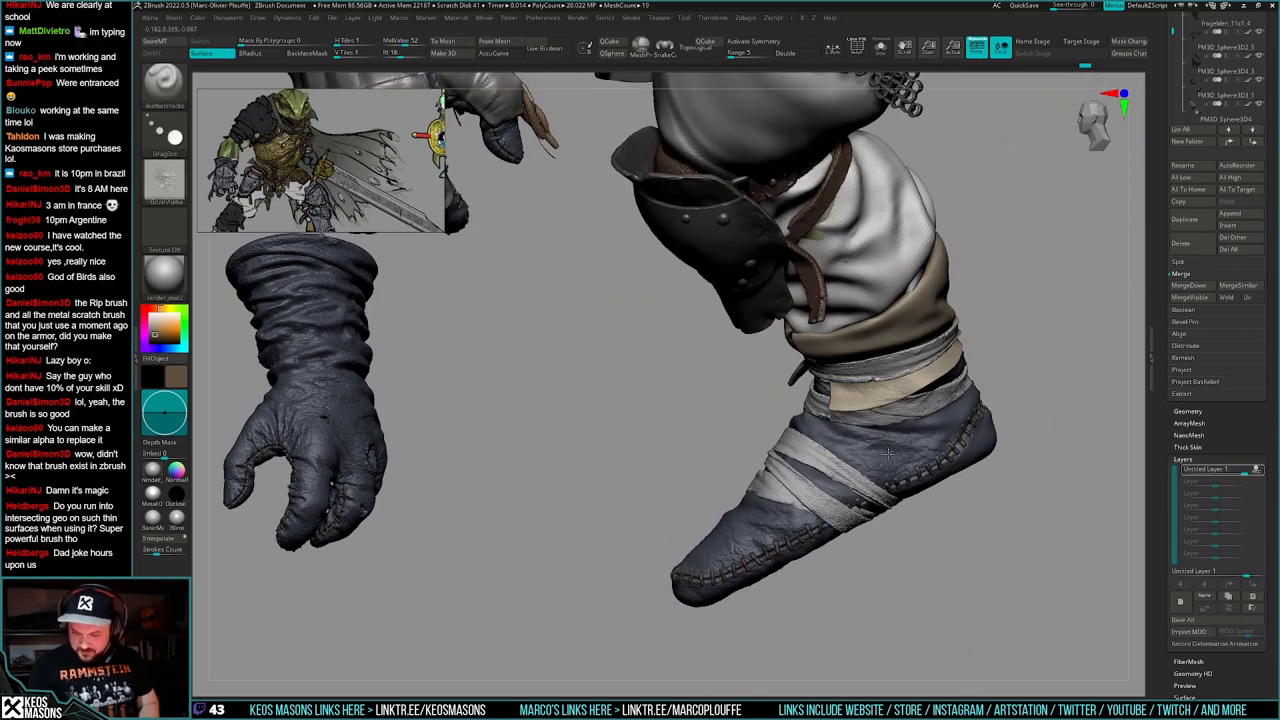
- Turn on BackfaceMask and stamp leather cracks along both sides of the boot, around the wraps and heel
mouse_move(888, 454)
right_mouse_down()
mouse_move(834, 431)
mouse_move(802, 462)
mouse_move(846, 480)
right_mouse_up()
mouse_move(958, 508)
right_mouse_down()
mouse_move(973, 523)
mouse_move(948, 539)
mouse_move(976, 538)
mouse_move(966, 546)
right_mouse_up()
right_click_drag(842, 453, 892, 444)
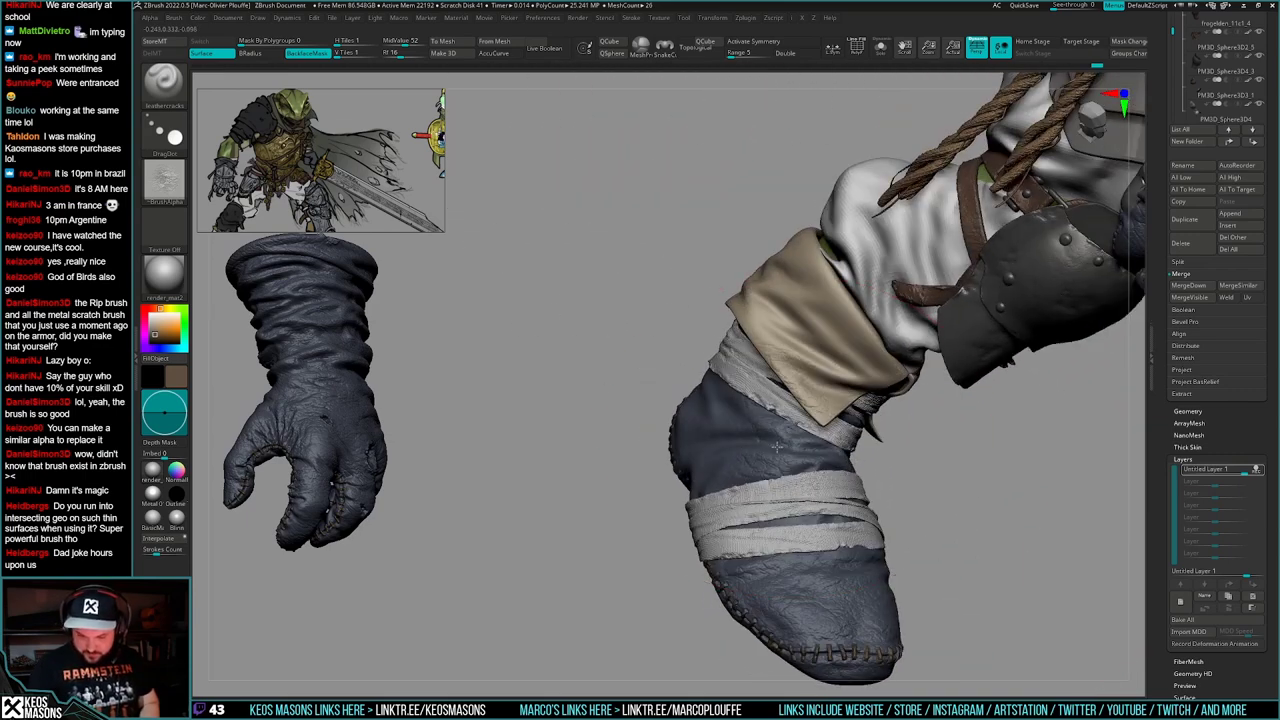
mouse_move(700, 478)
right_mouse_down()
mouse_move(746, 465)
mouse_move(756, 487)
mouse_move(798, 490)
right_mouse_up()
right_click_drag(636, 468, 752, 506)
right_click_drag(655, 500, 682, 497)
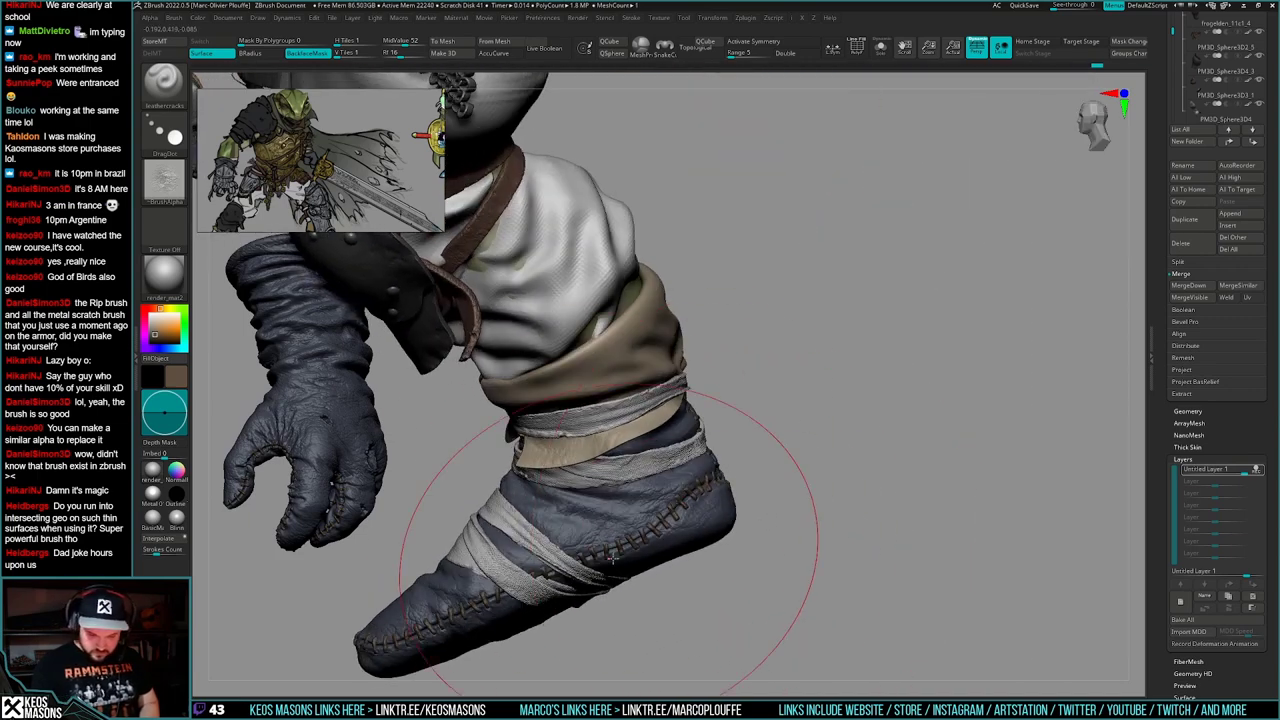
right_click_drag(608, 592, 793, 502)
right_click_drag(580, 555, 657, 570)
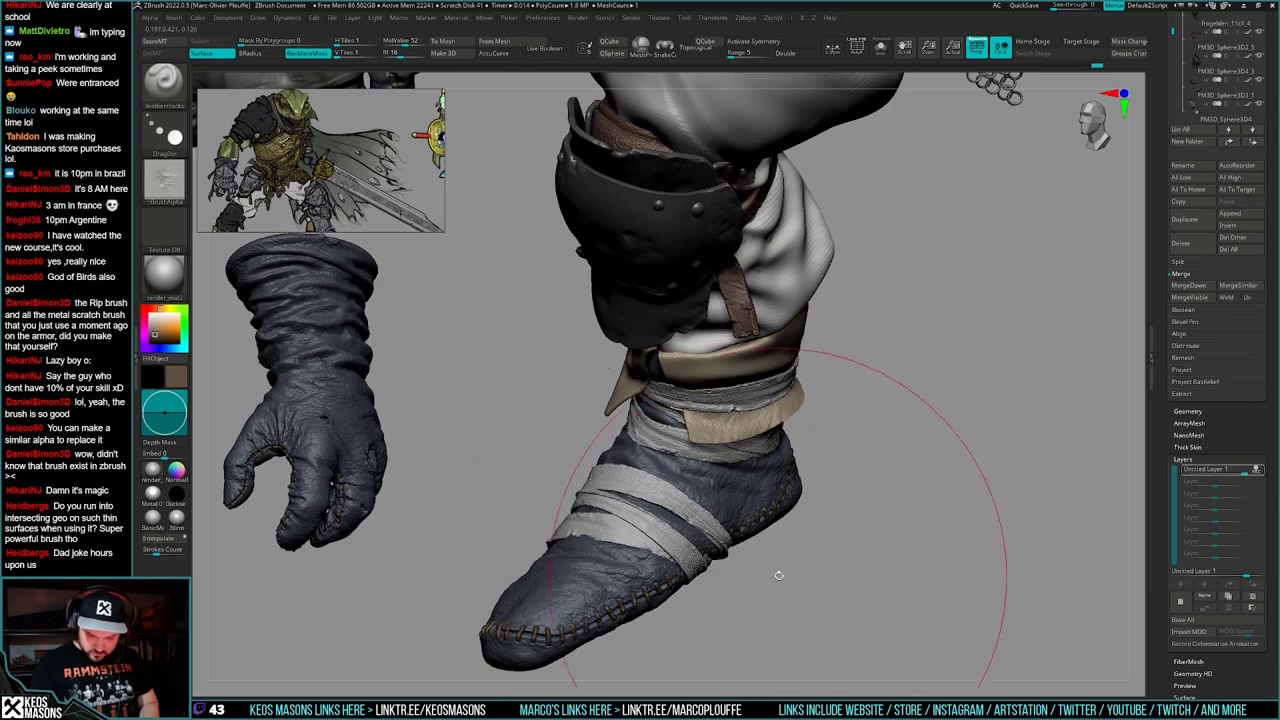
- Stamp leather cracks all around the beige cuff at the top of the boot
mouse_move(779, 575)
right_mouse_down()
mouse_move(842, 570)
mouse_move(765, 560)
right_mouse_up()
mouse_move(788, 466)
right_mouse_down("alt")
mouse_move(743, 526)
mouse_move(752, 465)
mouse_move(595, 462)
mouse_move(836, 408)
mouse_move(930, 430)
mouse_move(985, 426)
right_mouse_up("alt")
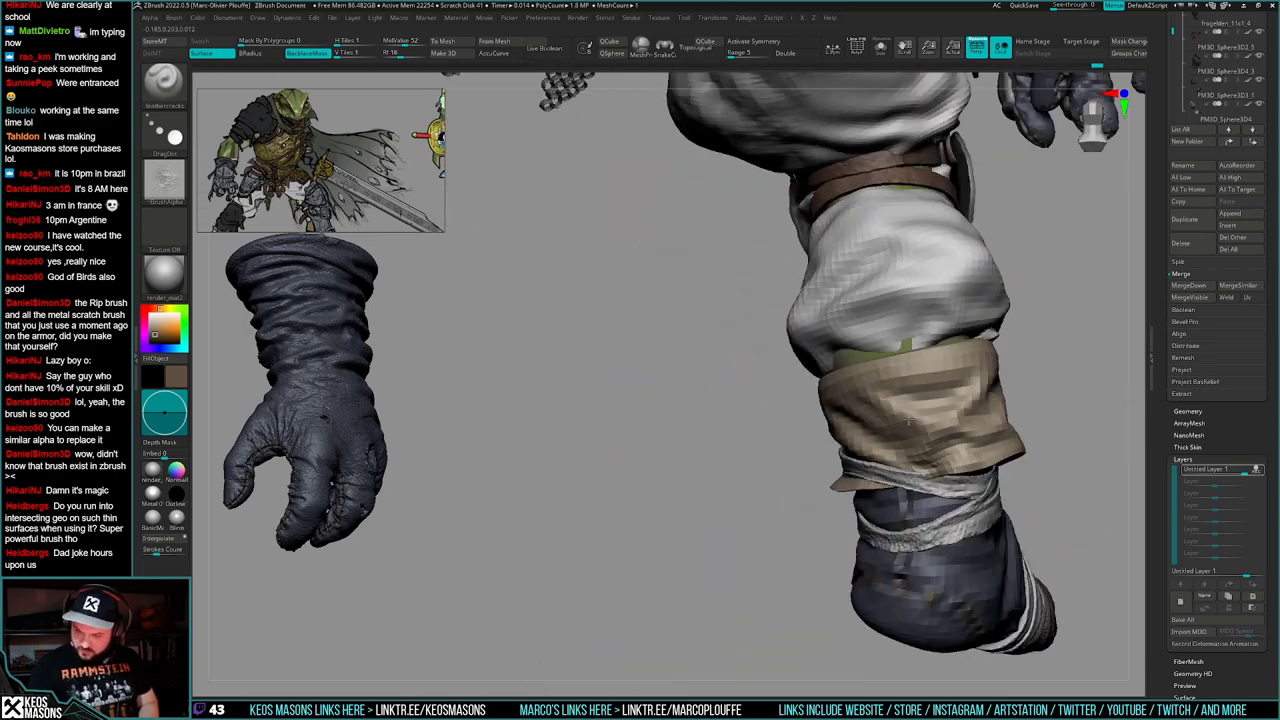
right_click_drag(850, 382, 969, 448, "alt")
left_click(930, 453)
left_click(988, 442)
right_click_drag(1029, 490, 1100, 496)
mouse_move(820, 545)
right_mouse_down()
mouse_move(866, 551)
mouse_move(850, 545)
mouse_move(846, 508)
mouse_move(1010, 499)
right_mouse_up()
left_click(812, 541, "alt")
key("w")
key("q")
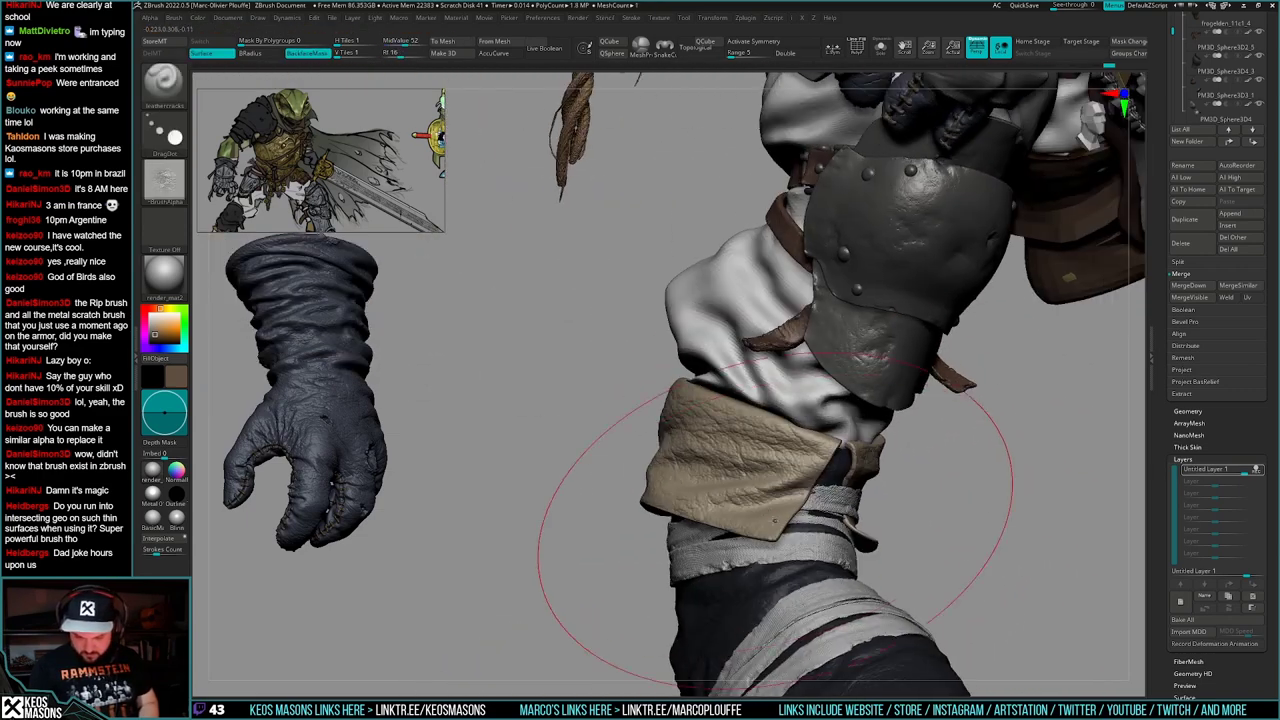
right_click_drag(782, 519, 828, 545)
- Isolate the boot, mask the cuff, stamp leather cracks around the ankle, and restore the unmasked full-character view
key("alt+s")
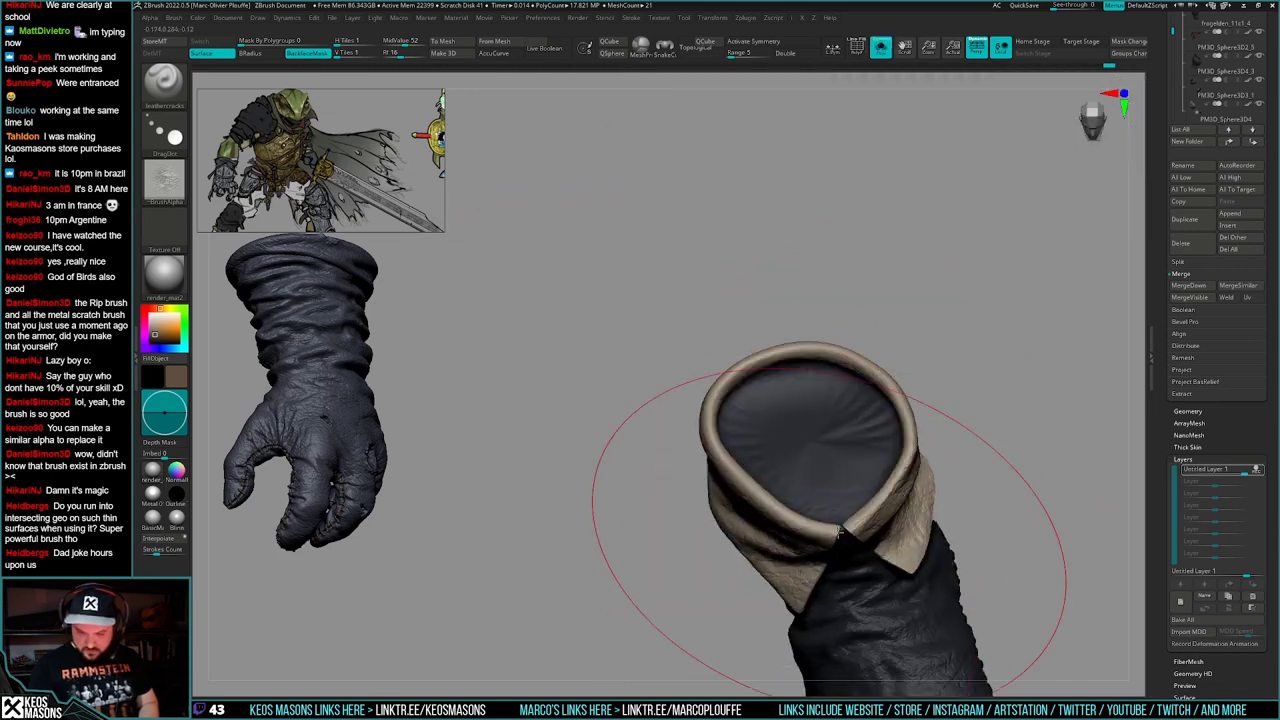
right_click_drag(752, 628, 1015, 474)
left_click(1015, 474, "ctrl")
right_click_drag(950, 506, 1000, 460)
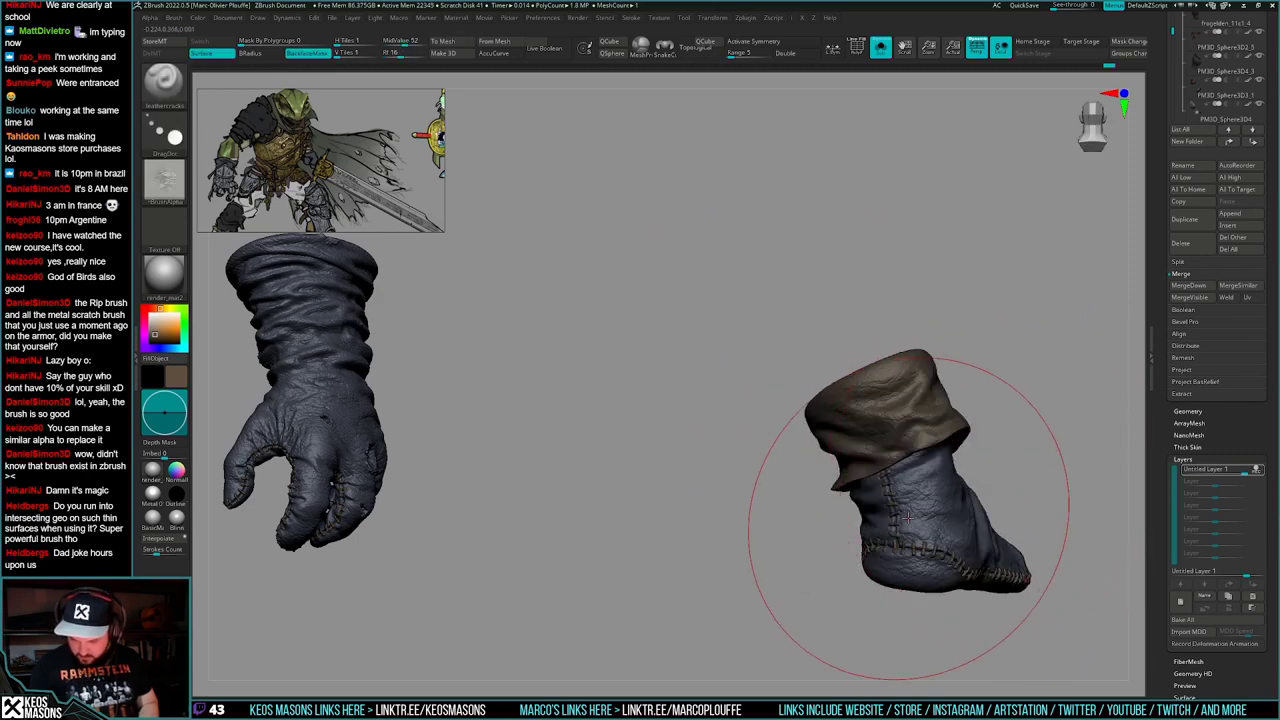
right_click_drag(906, 517, 1023, 486)
left_click_drag(1023, 486, 1010, 510, "ctrl")
mouse_move(850, 530)
right_mouse_down()
mouse_move(904, 540)
mouse_move(895, 552)
mouse_move(885, 543)
mouse_move(884, 567)
right_mouse_up()
key("alt+s")
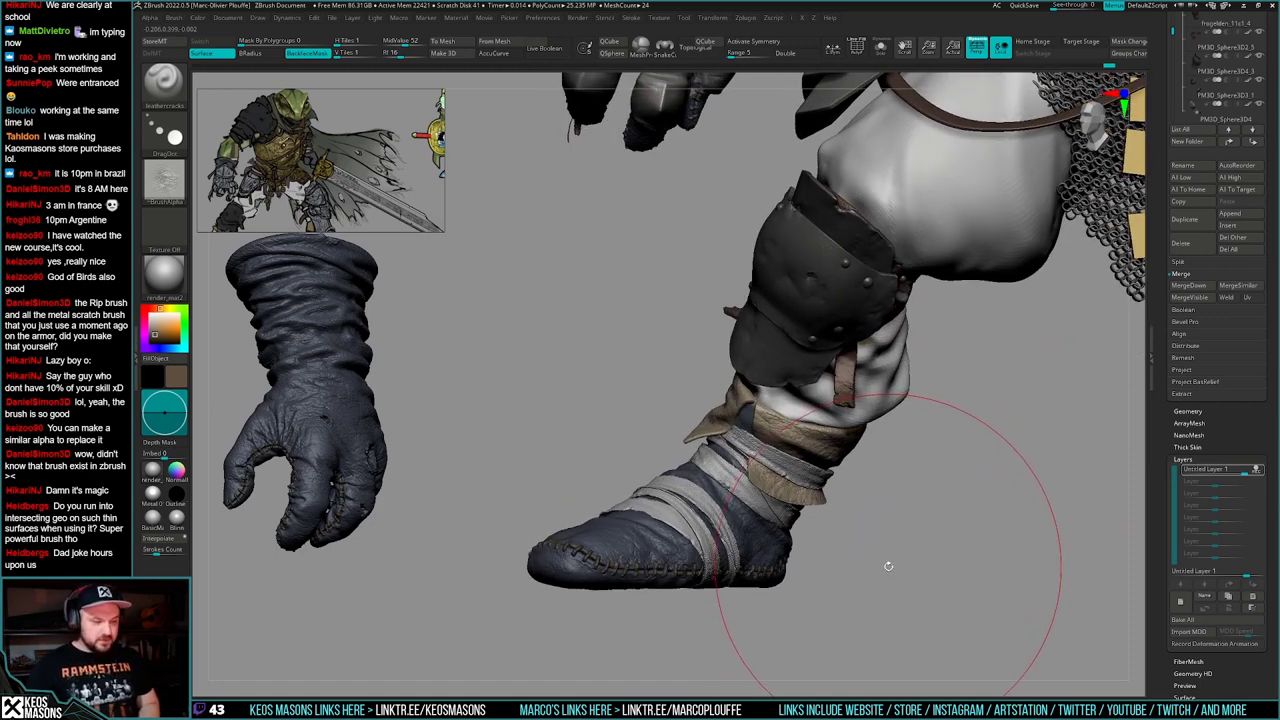
- Toggle the boot's leather crack layer off and on to compare the surface with and without the texture
right_click(888, 566)
left_click(1260, 474)
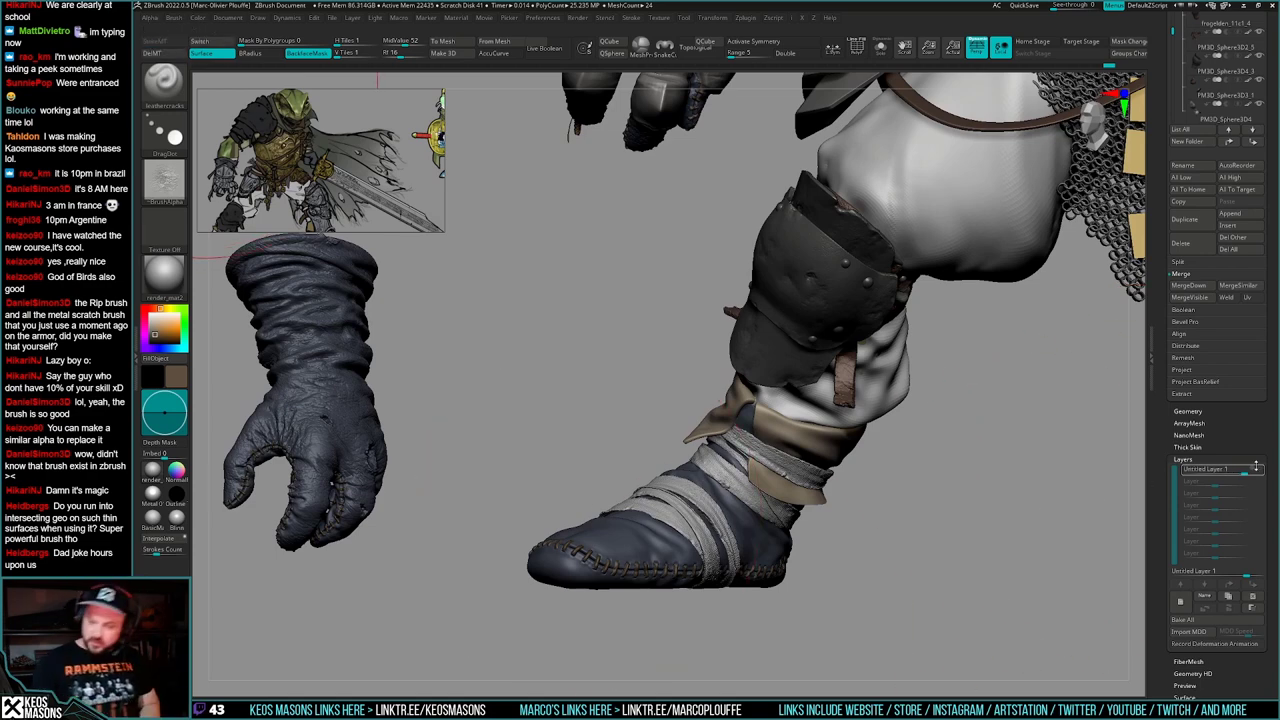
right_click(940, 536)
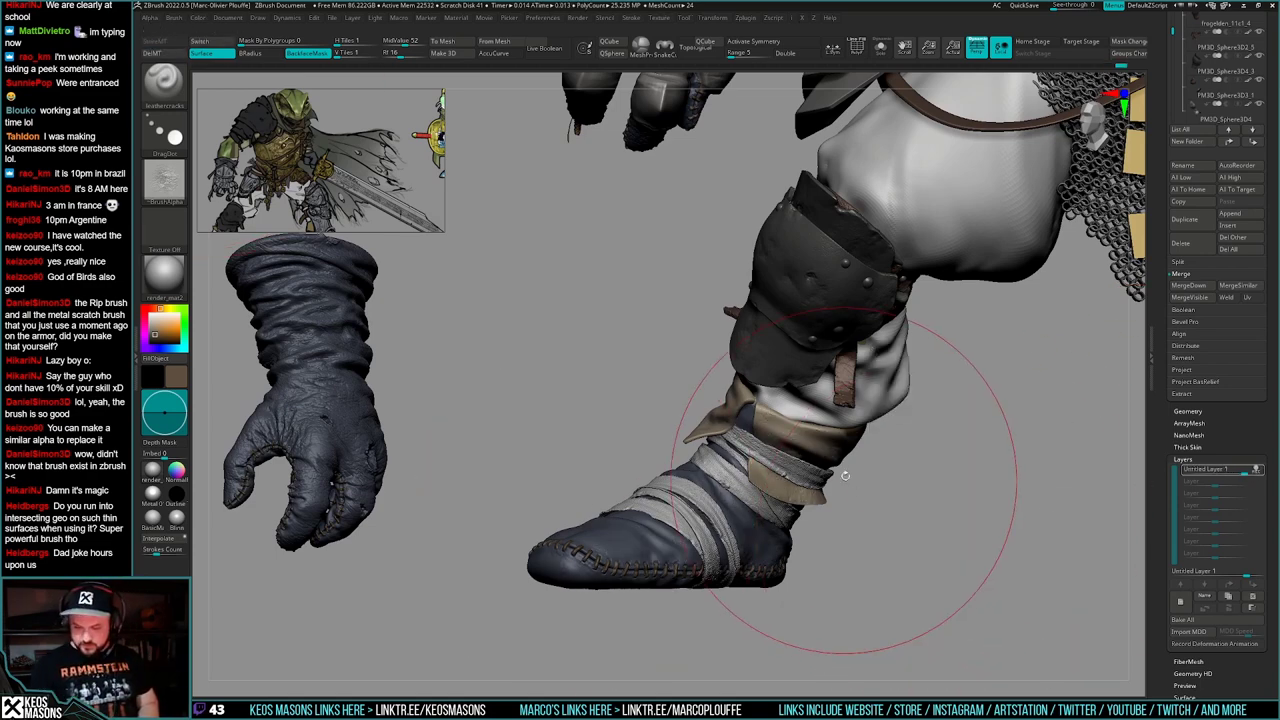
right_click(984, 498)
left_click(1015, 491)
- Set up the Morph brush with a Dots stroke and a speckled alpha, and undo the test stroke on the boot
mouse_move(1000, 470)
left_mouse_down()
mouse_move(849, 500)
mouse_move(905, 500)
mouse_move(800, 495)
left_mouse_up()
right_click(753, 494)
left_click_drag(791, 427, 785, 427)
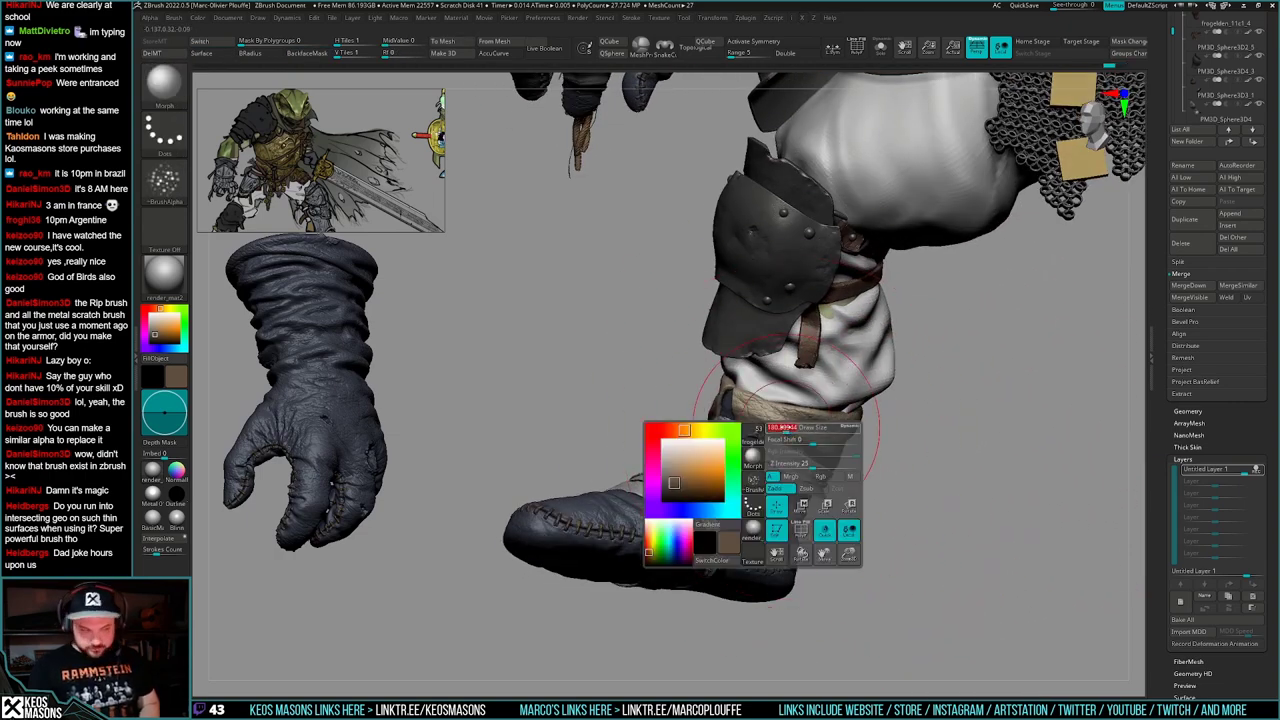
key("a")
left_click(781, 518)
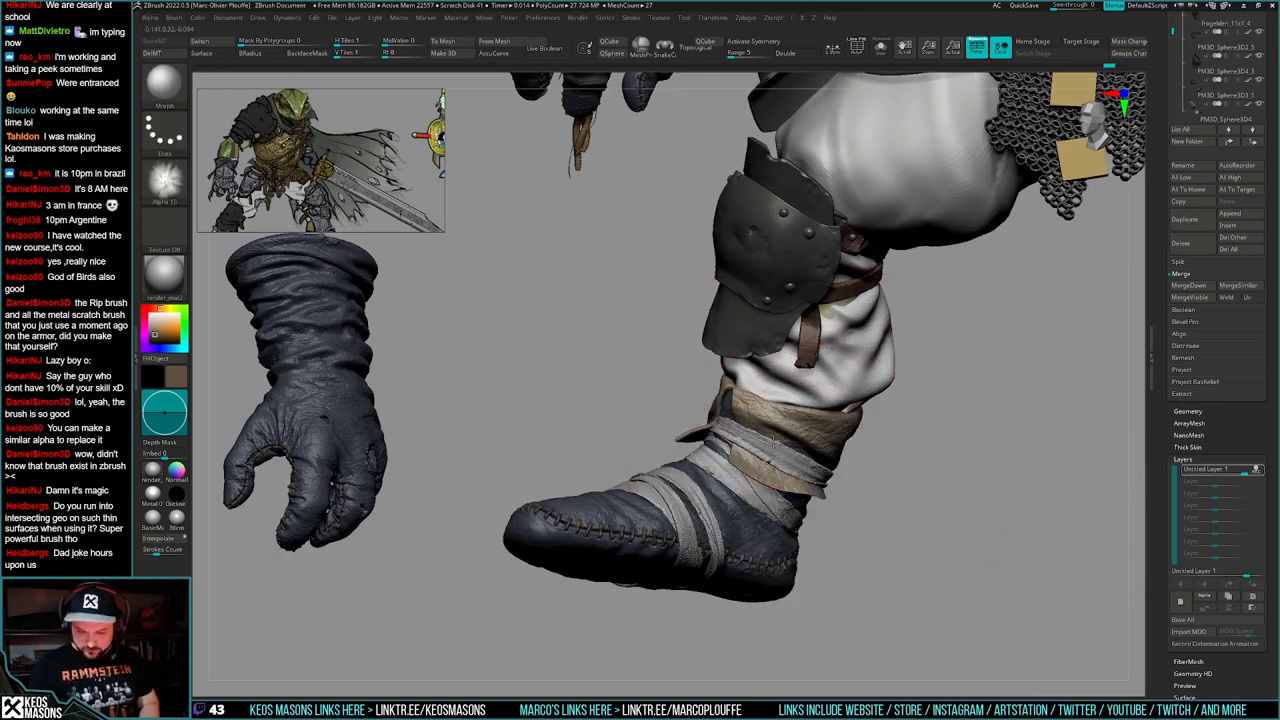
key("ctrl+z")
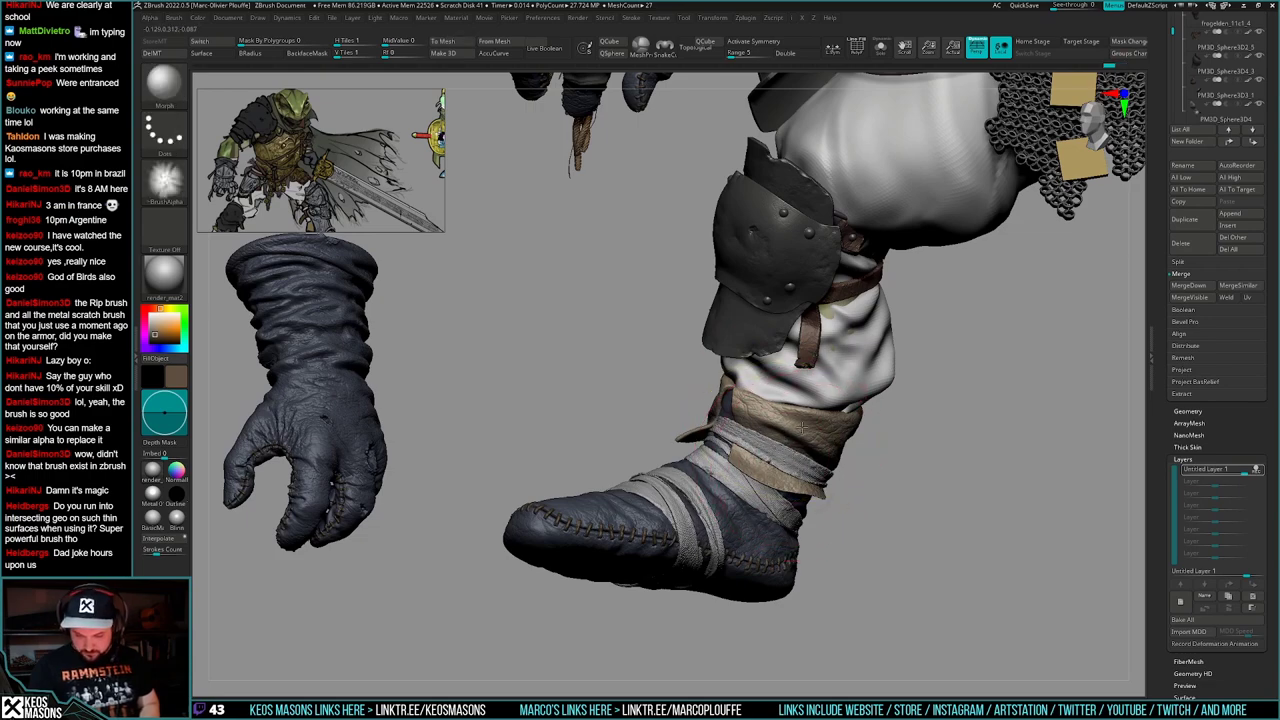
- Soften the leather cracks in patches around the front, side and back of the beige cuff with the Morph brush
left_click_drag(838, 470, 1050, 512)
key("space")
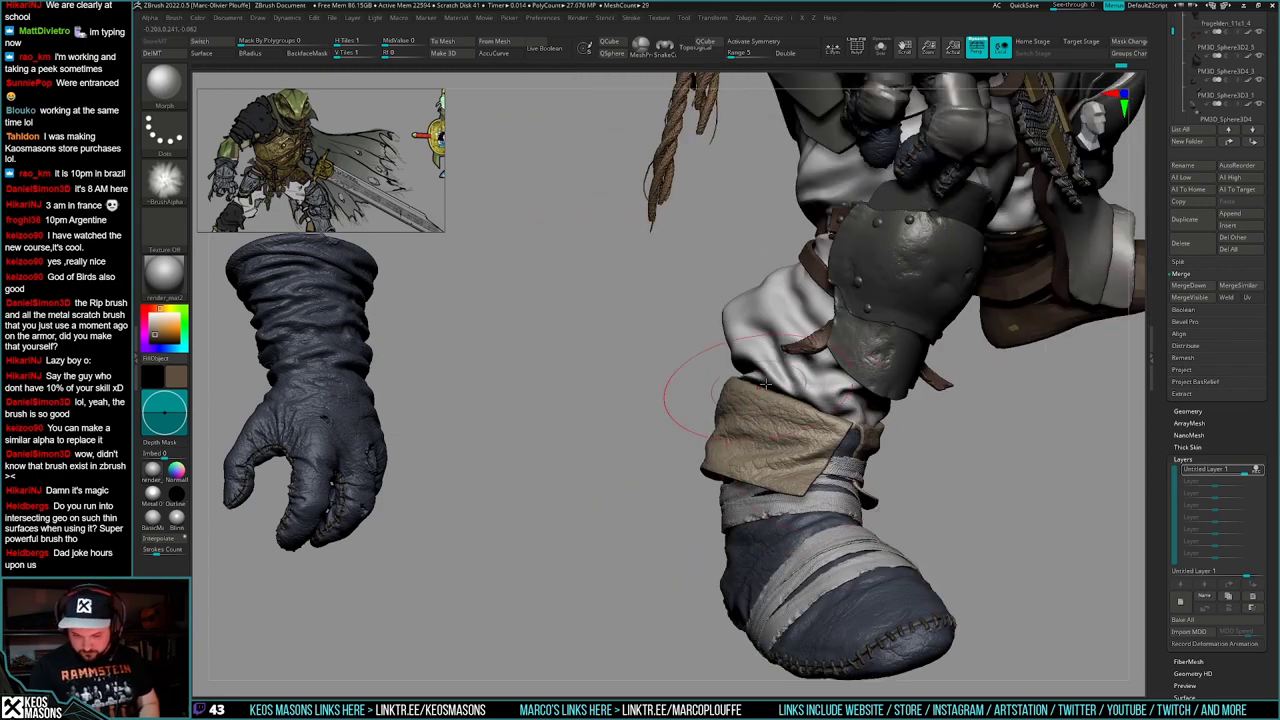
left_click_drag(770, 410, 925, 425)
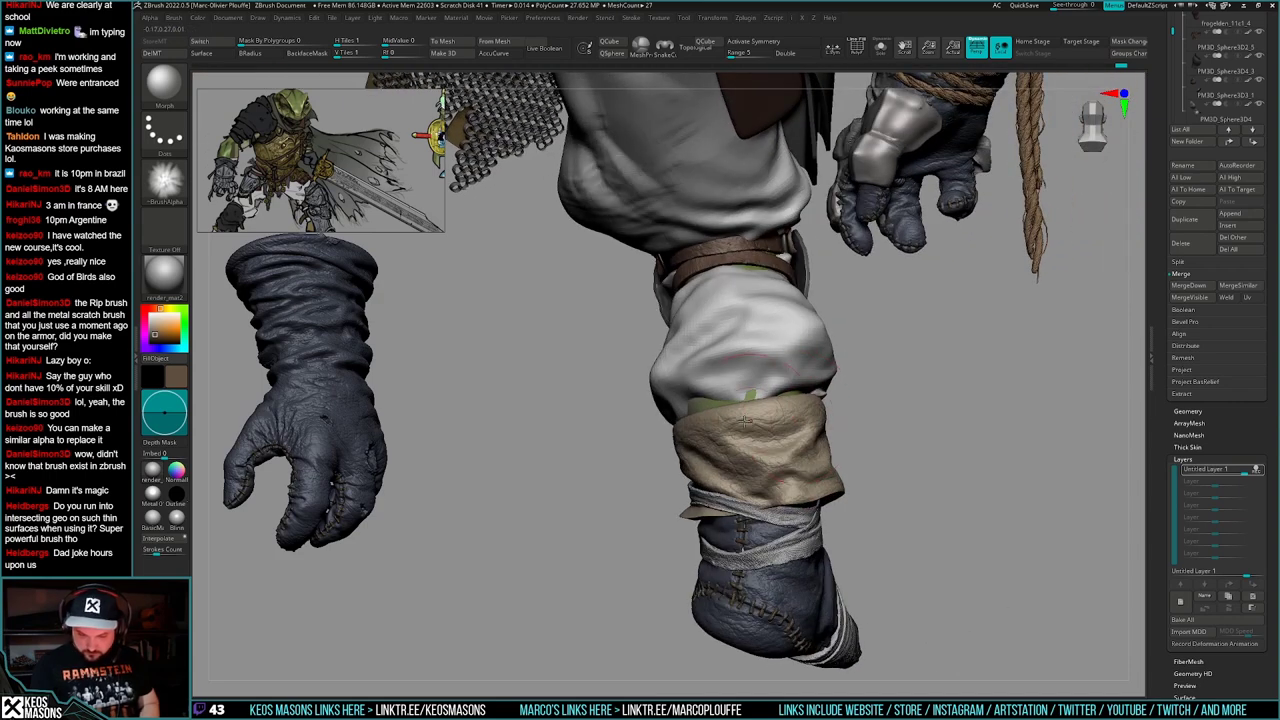
left_click_drag(689, 440, 800, 438)
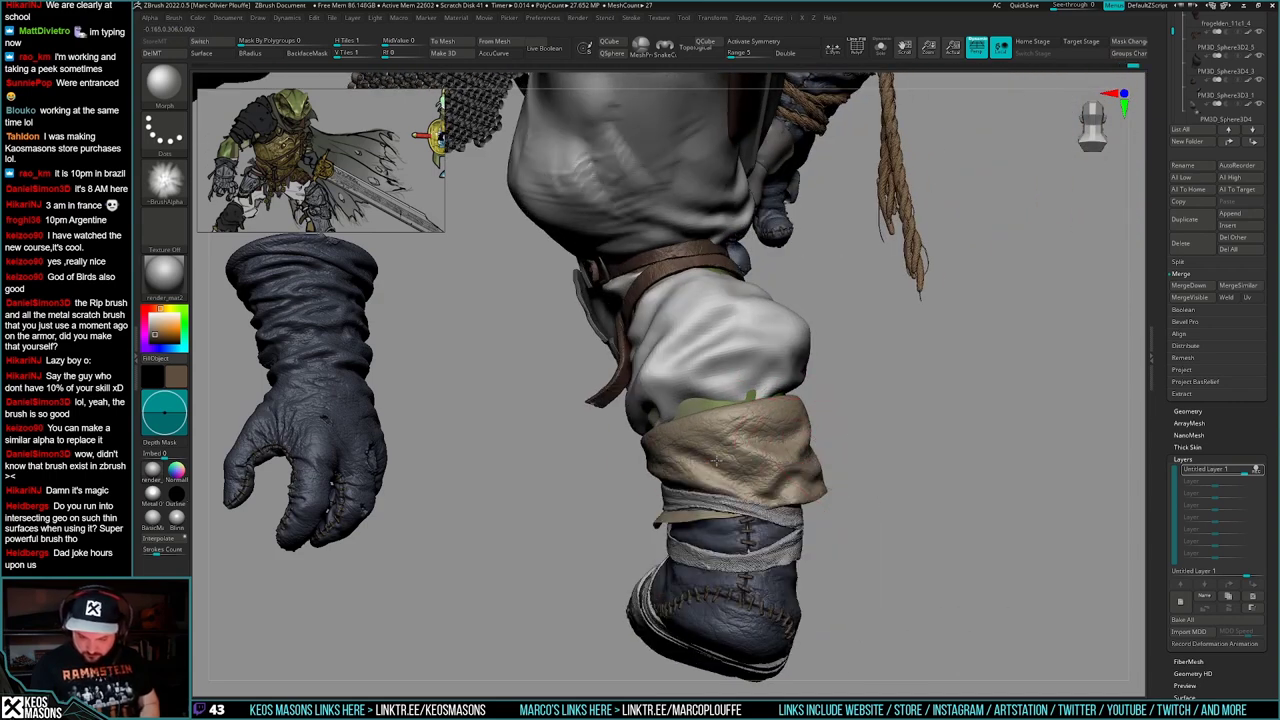
- Soften the leather cracks in patches over the boot's toe, inner side and heel with the Morph brush
right_click_drag(716, 460, 760, 581)
right_click_drag(641, 550, 815, 545)
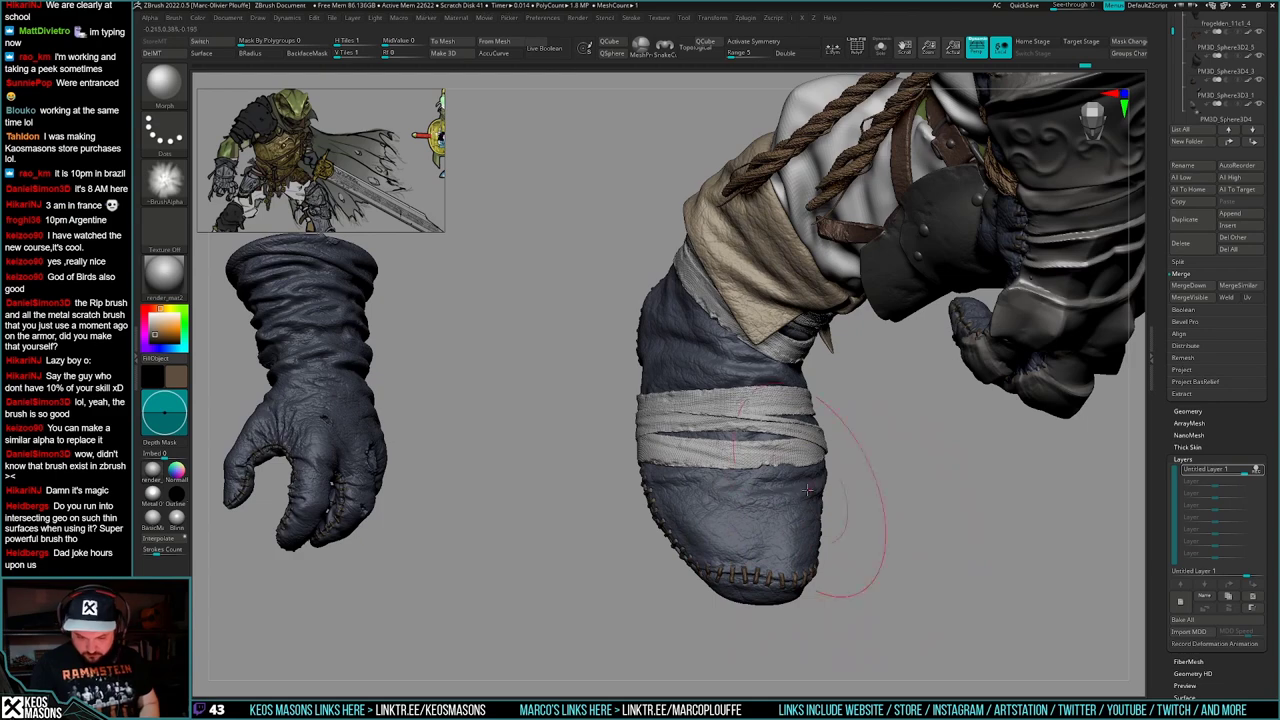
right_click_drag(721, 354, 846, 523)
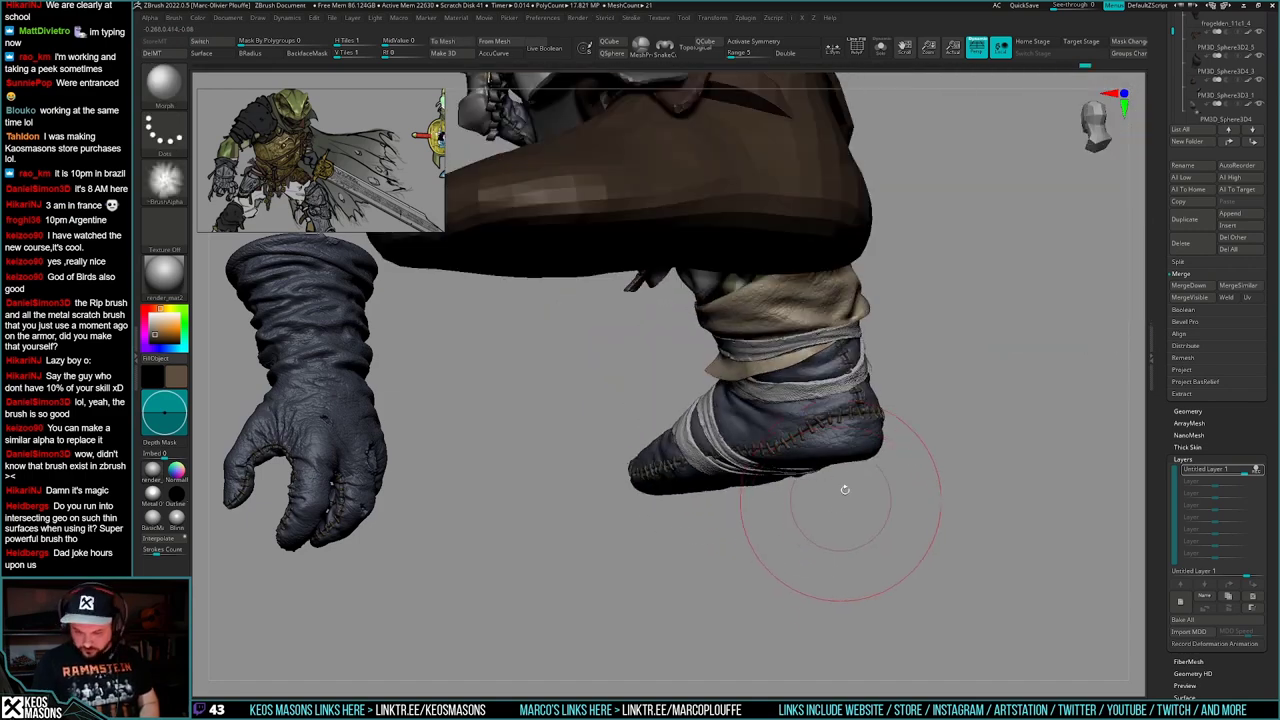
right_click_drag(822, 403, 775, 454)
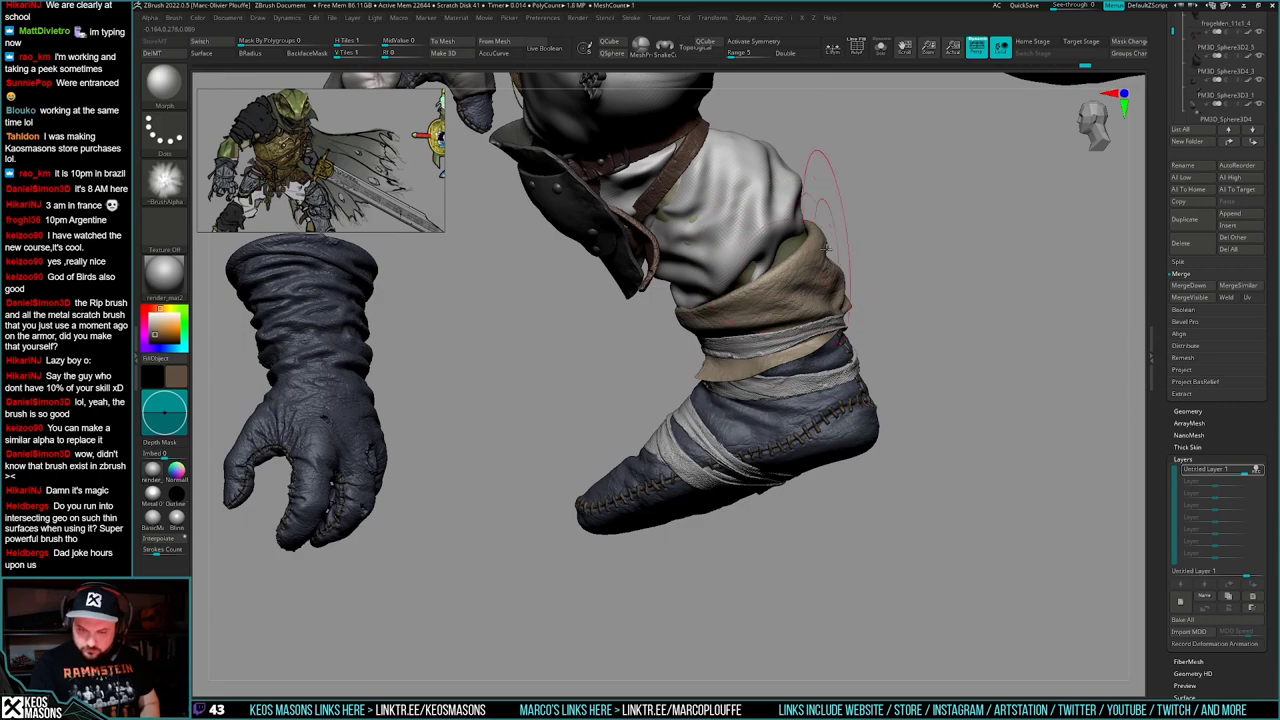
mouse_move(815, 450)
right_mouse_down()
mouse_move(833, 543)
mouse_move(822, 552)
mouse_move(814, 534)
mouse_move(818, 522)
mouse_move(834, 556)
mouse_move(839, 541)
right_mouse_up()
- Add a second sculpt layer in record mode to the boot and switch to the DamStandard brush
key("shift+f")
key("shift+f")
right_click(829, 592)
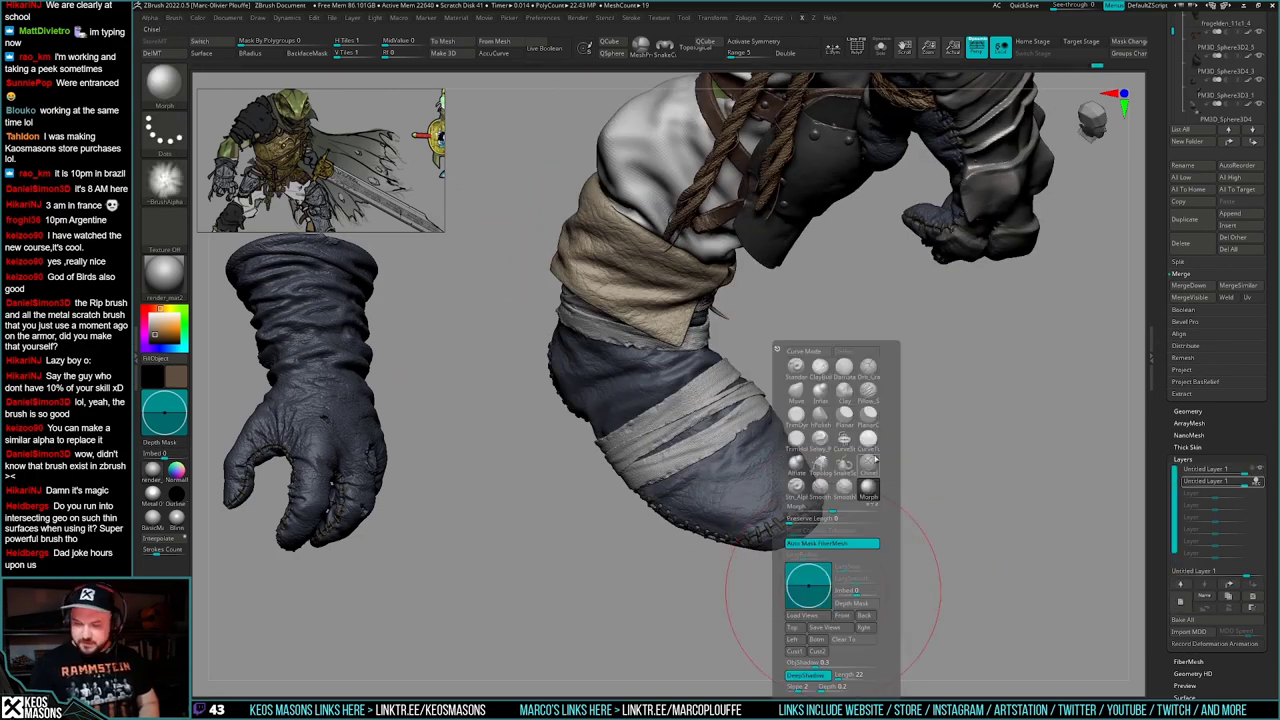
mouse_move(1017, 326)
right_mouse_down("ctrl")
mouse_move(1035, 360)
mouse_move(911, 419)
mouse_move(936, 384)
right_mouse_up("ctrl")
right_click(872, 446)
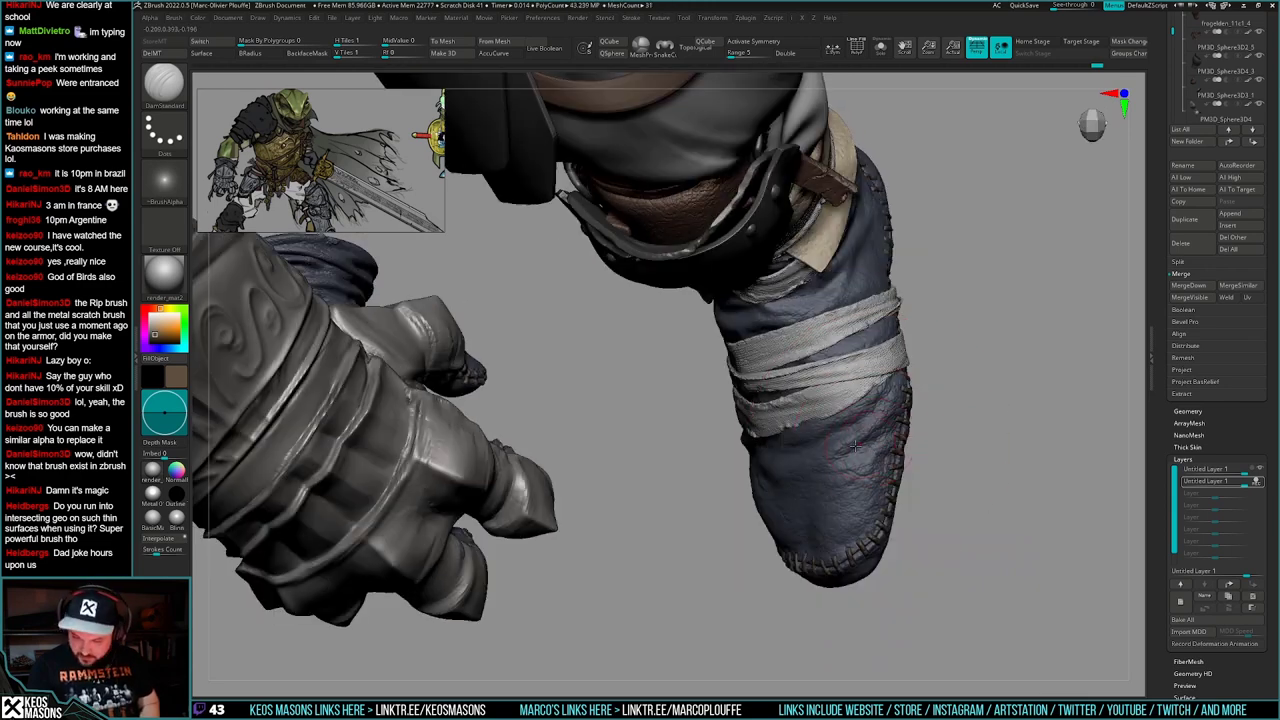
- Carve fine creases into the top of the forefoot, between the wraps and the toe stitching
mouse_move(855, 446)
right_mouse_down()
mouse_move(840, 478)
mouse_move(858, 440)
mouse_move(878, 455)
right_mouse_up()
right_click(835, 508)
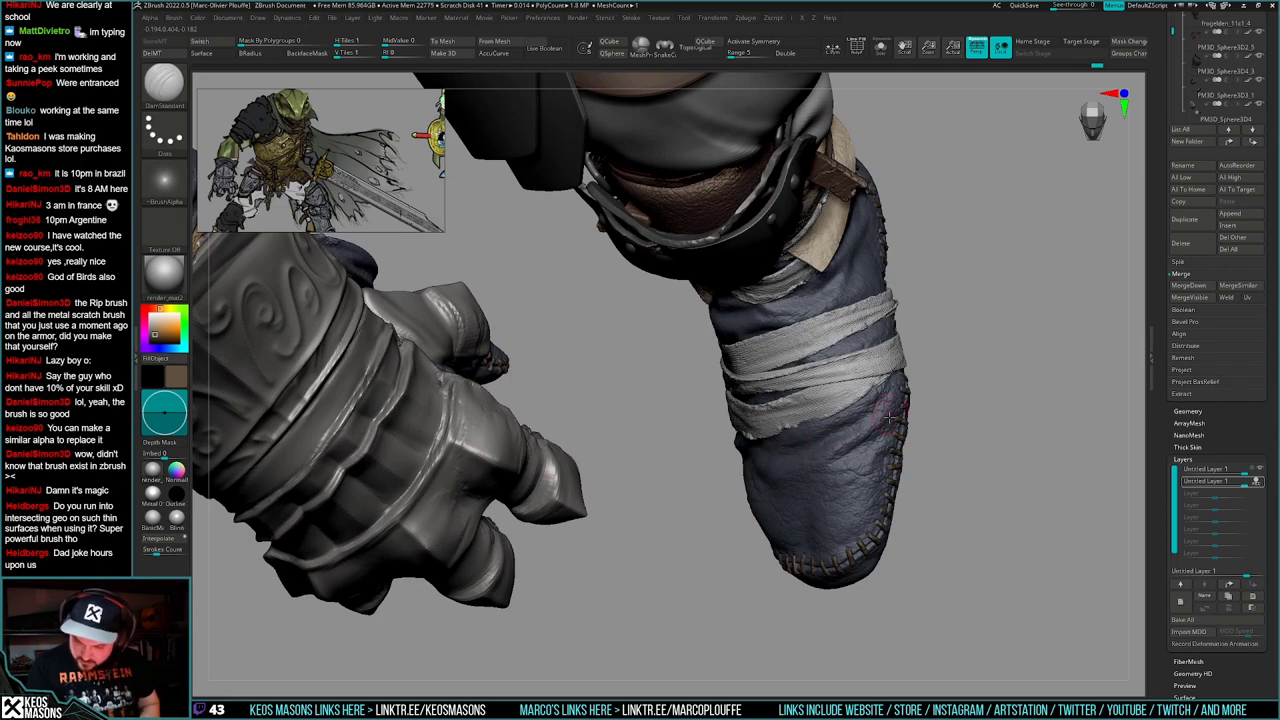
mouse_move(889, 417)
right_mouse_down()
mouse_move(888, 472)
mouse_move(849, 458)
mouse_move(886, 470)
mouse_move(829, 499)
right_mouse_up()
right_click(879, 480)
right_click(879, 480)
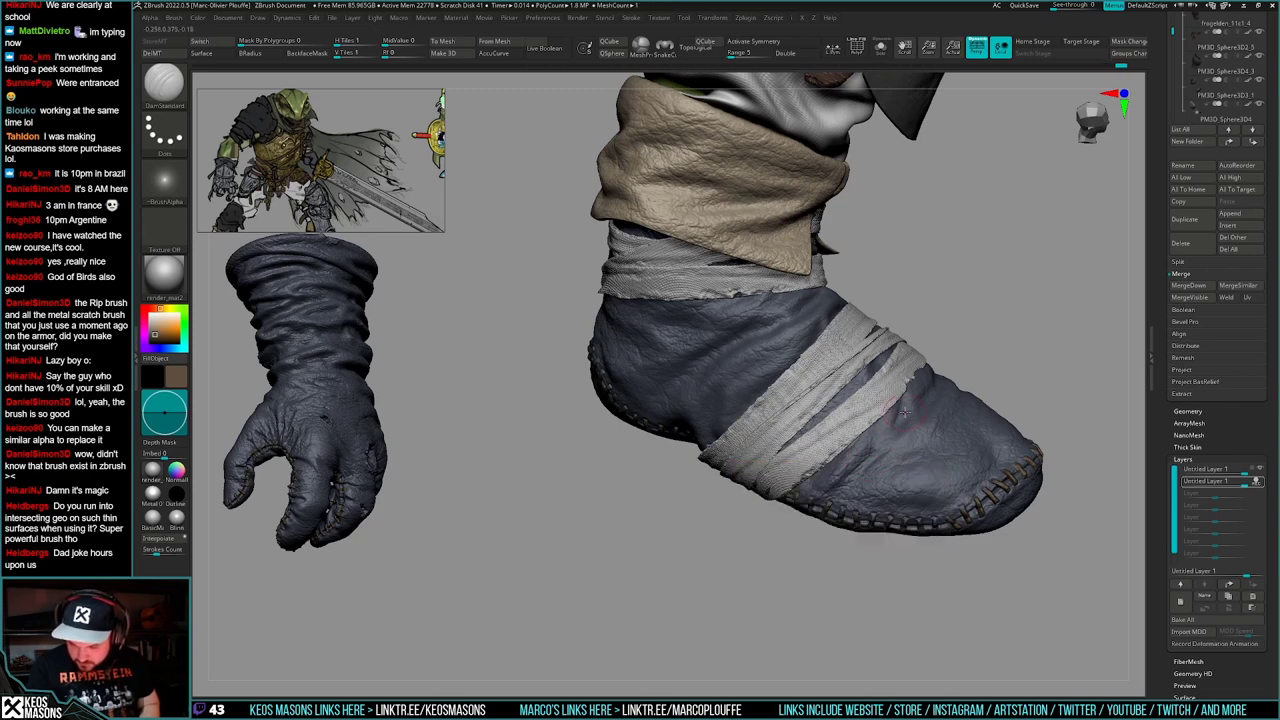
- Carve folds along the boot's outer side between the ankle and foot wraps, adjusting the DamStandard brush settings
right_click_drag(880, 497, 800, 515)
right_click_drag(970, 478, 926, 450)
mouse_move(830, 496)
right_mouse_down()
mouse_move(880, 508)
mouse_move(870, 515)
mouse_move(855, 474)
mouse_move(872, 452)
right_mouse_up()
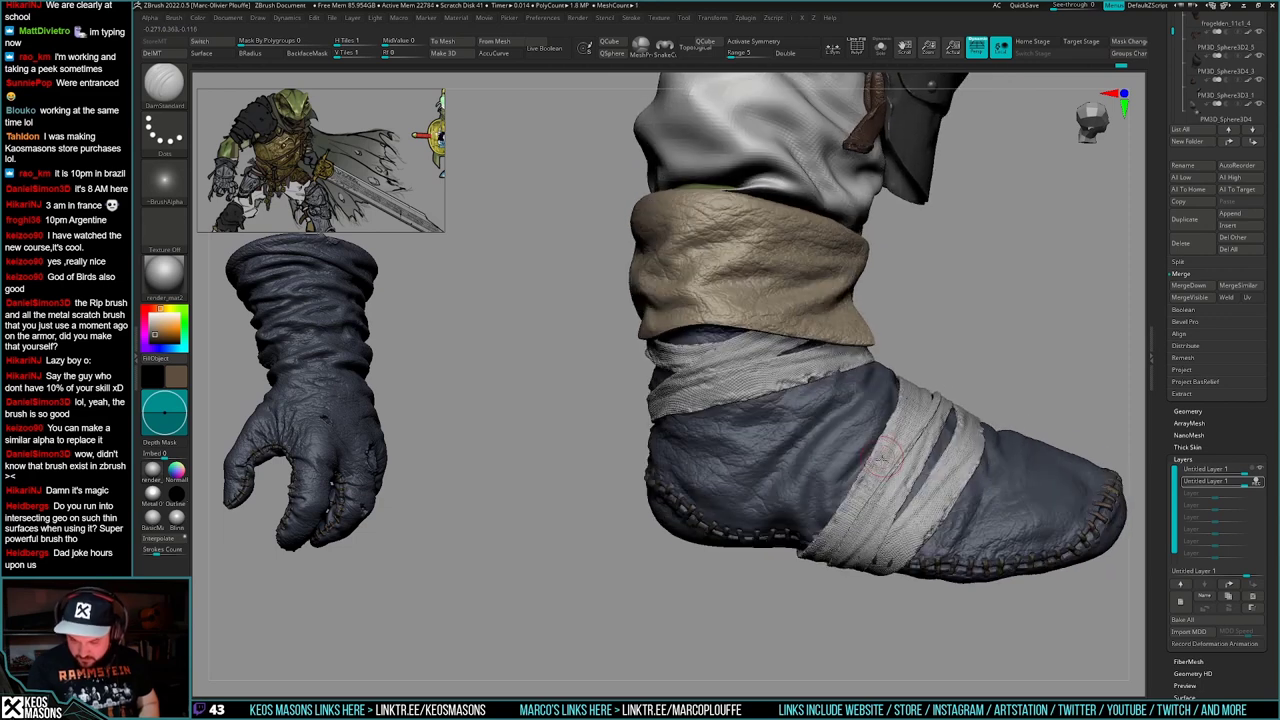
key("space")
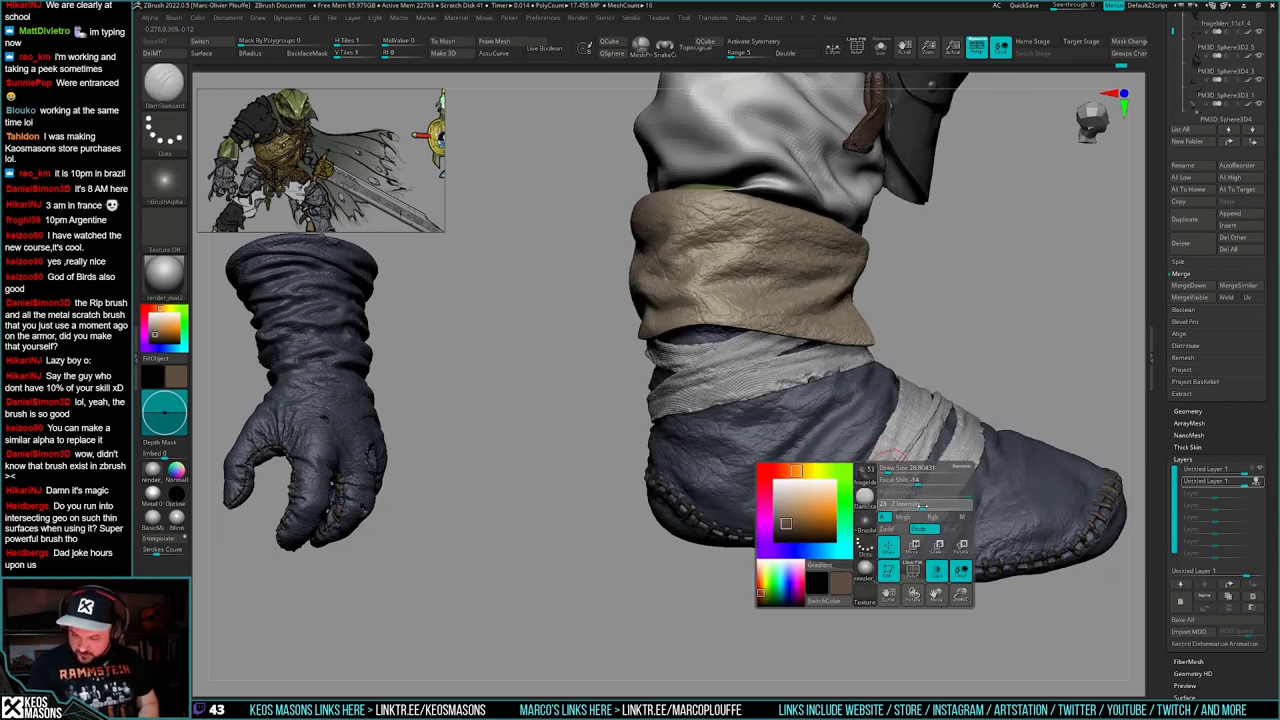
key("space")
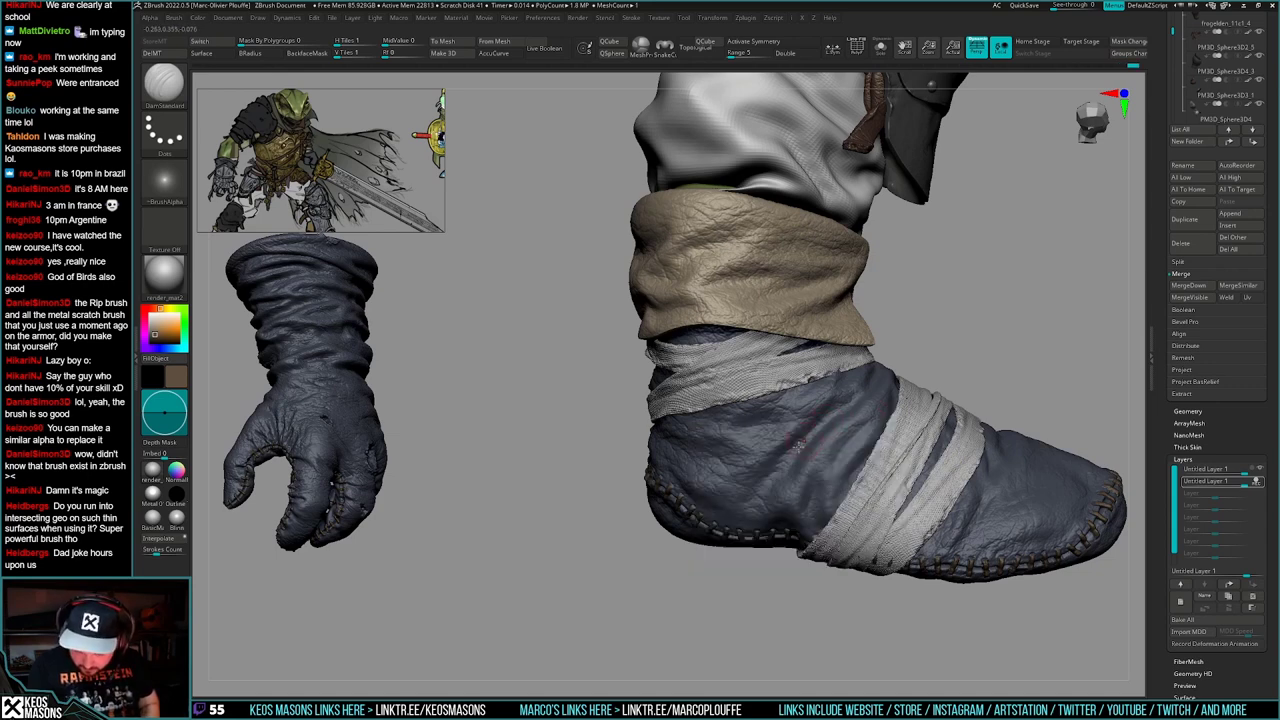
mouse_move(742, 500)
right_mouse_down()
mouse_move(680, 492)
mouse_move(872, 464)
mouse_move(826, 427)
right_mouse_up()
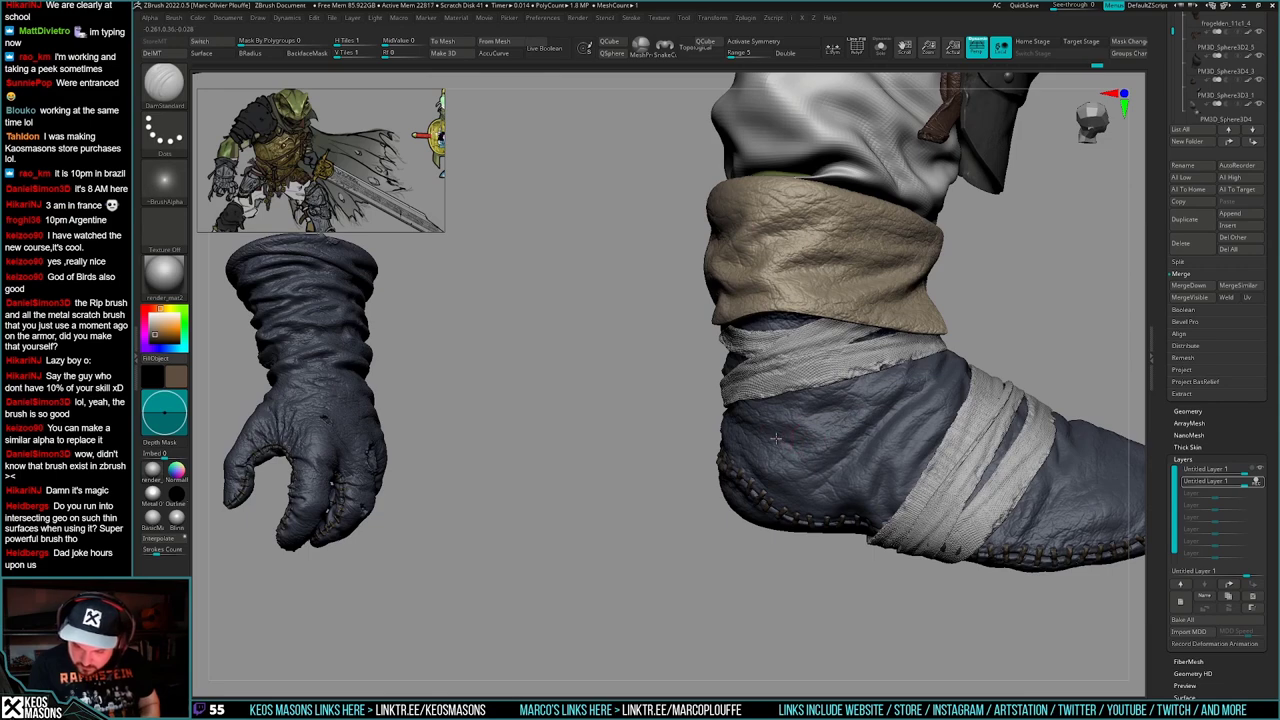
- Carve creases around the outer heel, from the ankle wraps down to the sole stitching
mouse_move(811, 436)
right_mouse_down()
mouse_move(752, 446)
mouse_move(938, 466)
mouse_move(903, 468)
mouse_move(956, 455)
mouse_move(951, 489)
right_mouse_up()
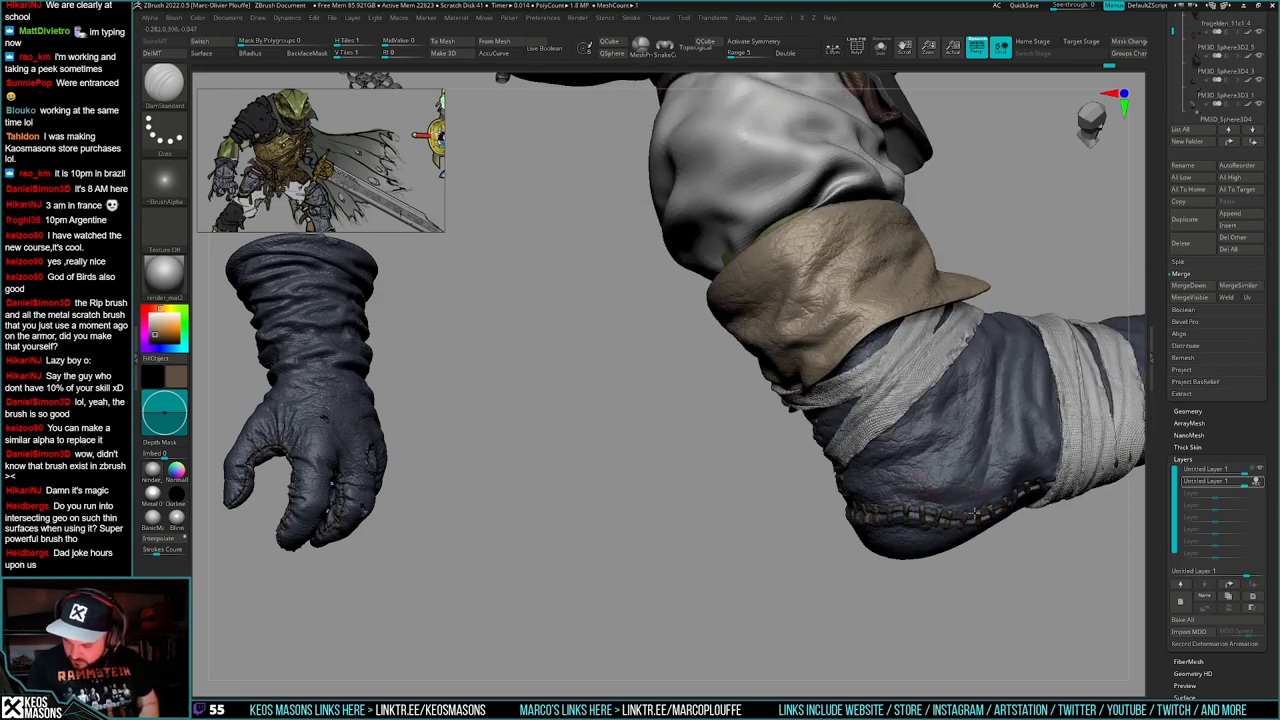
mouse_move(970, 496)
right_mouse_down()
mouse_move(1033, 469)
mouse_move(1042, 430)
right_mouse_up()
key("s")
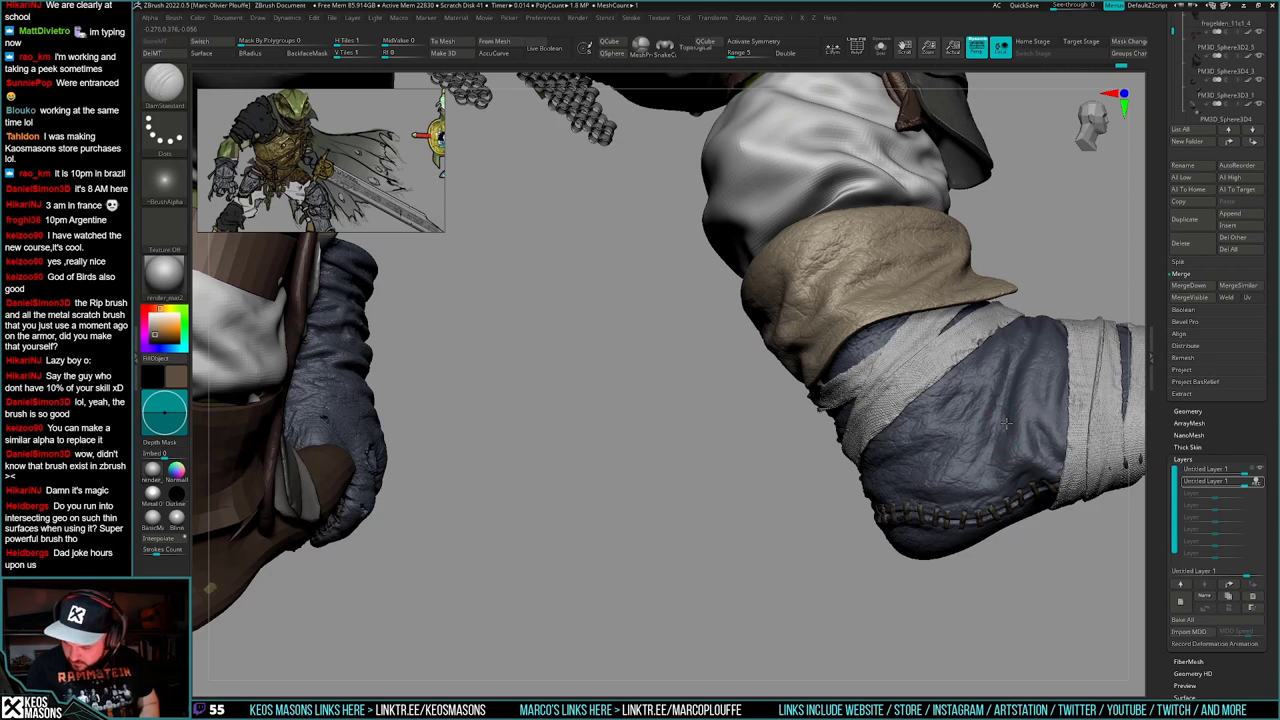
right_click_drag(1010, 396, 927, 508)
right_click(927, 510)
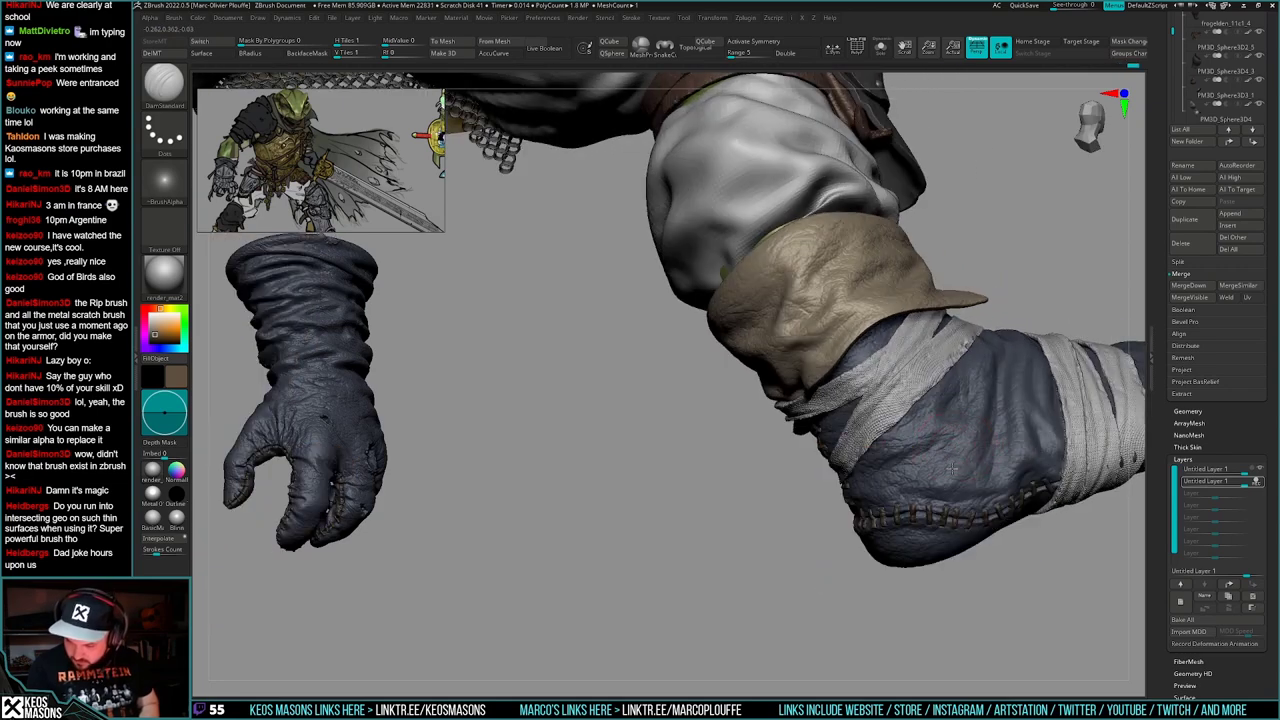
- Carve creases along the boot's inner side, above the sole stitching and between the wraps
right_click_drag(934, 464, 1010, 462)
right_click(880, 494)
right_click(872, 480)
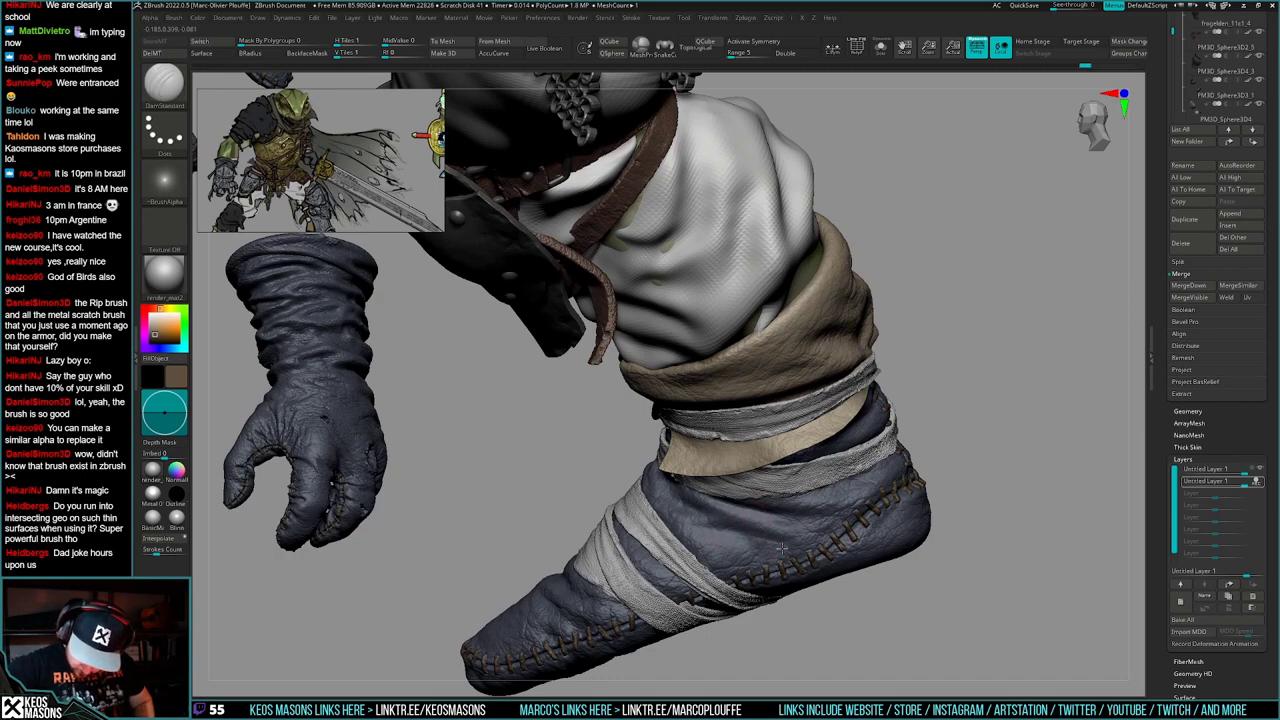
mouse_move(782, 552)
right_mouse_down()
mouse_move(706, 524)
mouse_move(702, 510)
mouse_move(670, 558)
mouse_move(638, 575)
right_mouse_up()
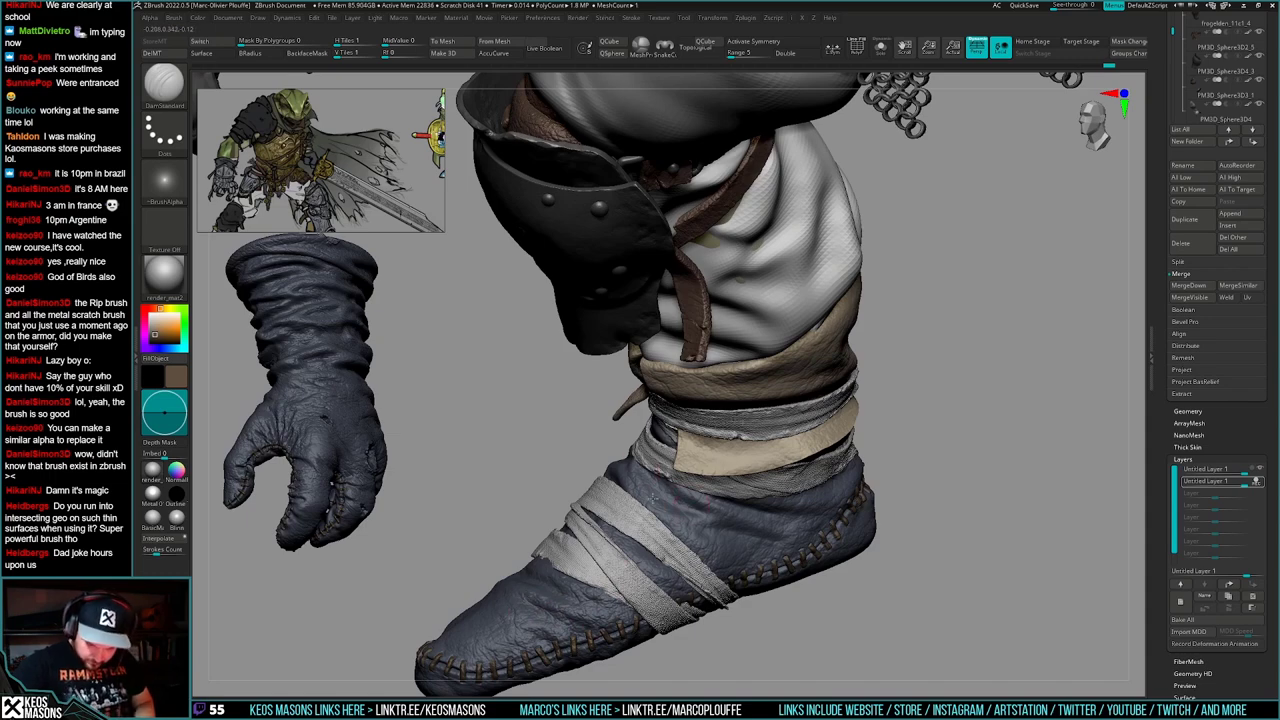
right_click_drag(662, 492, 585, 453)
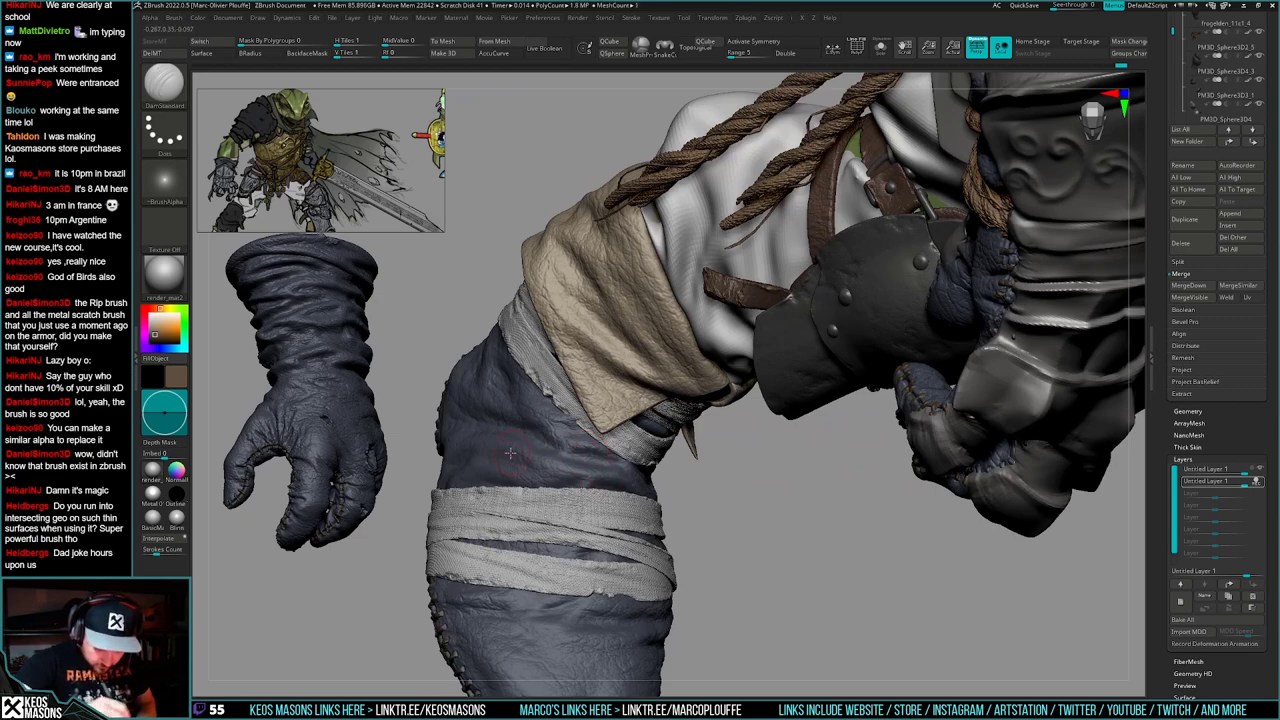
- Carve folds across the front of the ankle above the foot wraps and over the top of the toe
right_click_drag(510, 453, 566, 456)
mouse_move(501, 454)
left_mouse_down()
mouse_move(543, 472)
mouse_move(534, 431)
left_mouse_up()
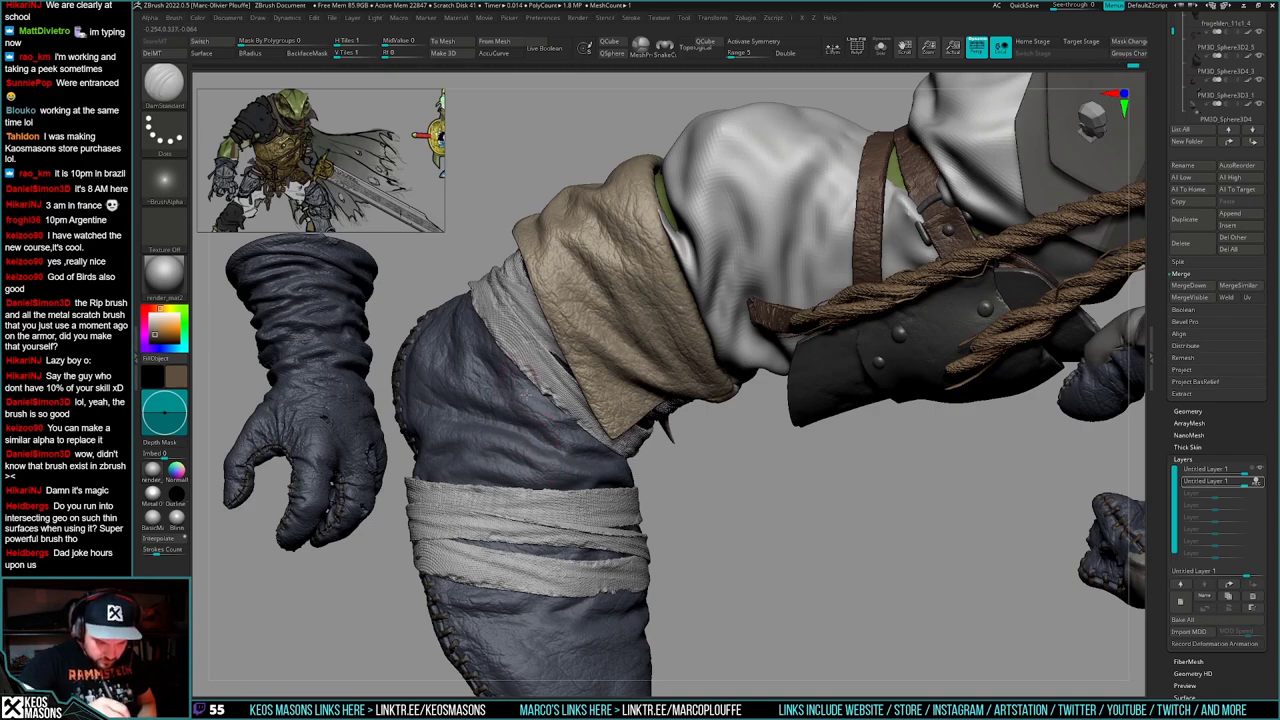
right_click_drag(574, 420, 650, 350, "ctrl")
left_click_drag(655, 547, 672, 526)
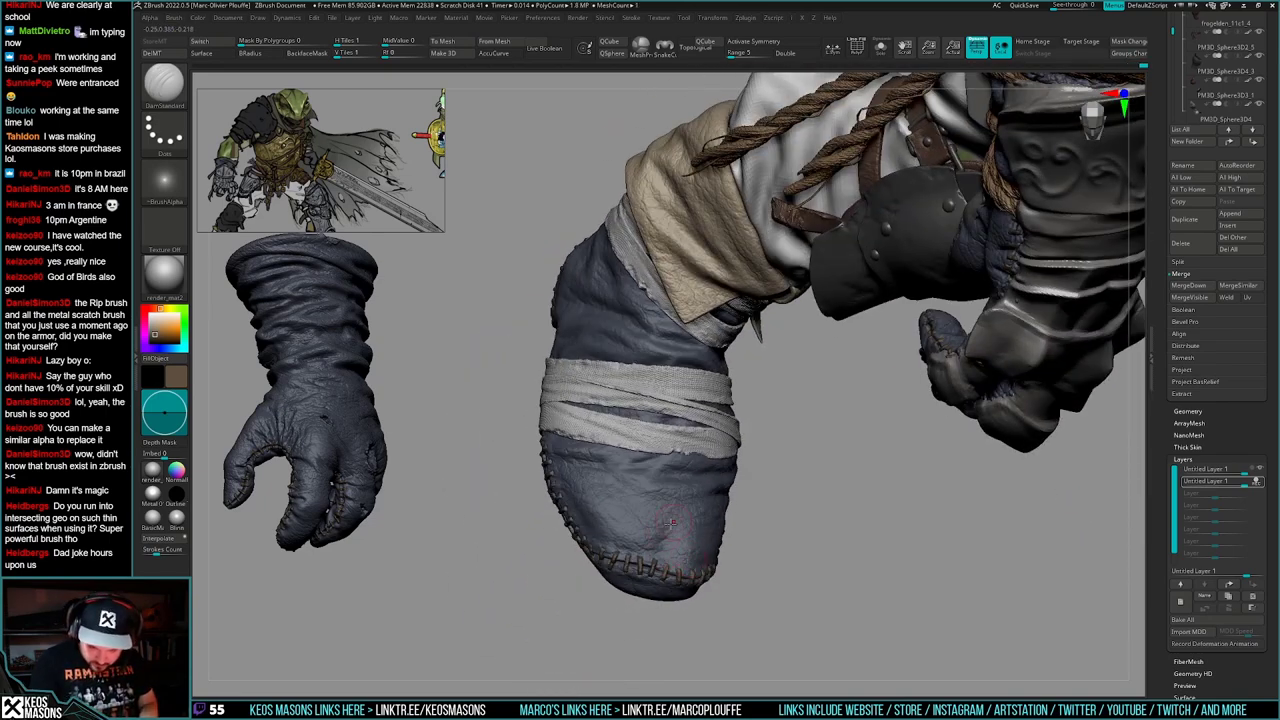
mouse_move(671, 522)
right_mouse_down()
mouse_move(655, 570)
mouse_move(675, 597)
mouse_move(690, 580)
mouse_move(706, 594)
mouse_move(731, 521)
right_mouse_up()
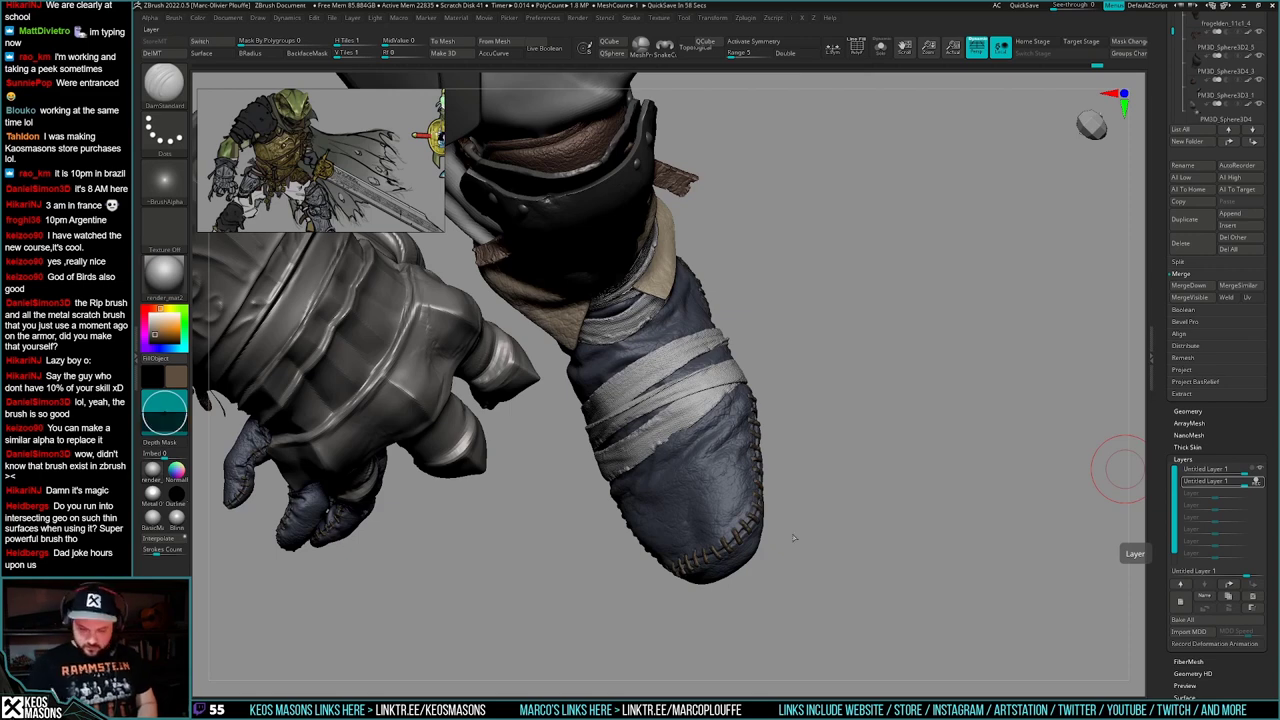
- Carve small creases along the toe cap stitching from the tip to the outer side
right_click_drag(794, 537, 765, 602)
mouse_move(777, 520)
right_mouse_down()
mouse_move(805, 556)
mouse_move(750, 574)
right_mouse_up()
right_click(748, 574)
left_click_drag(752, 526, 733, 535)
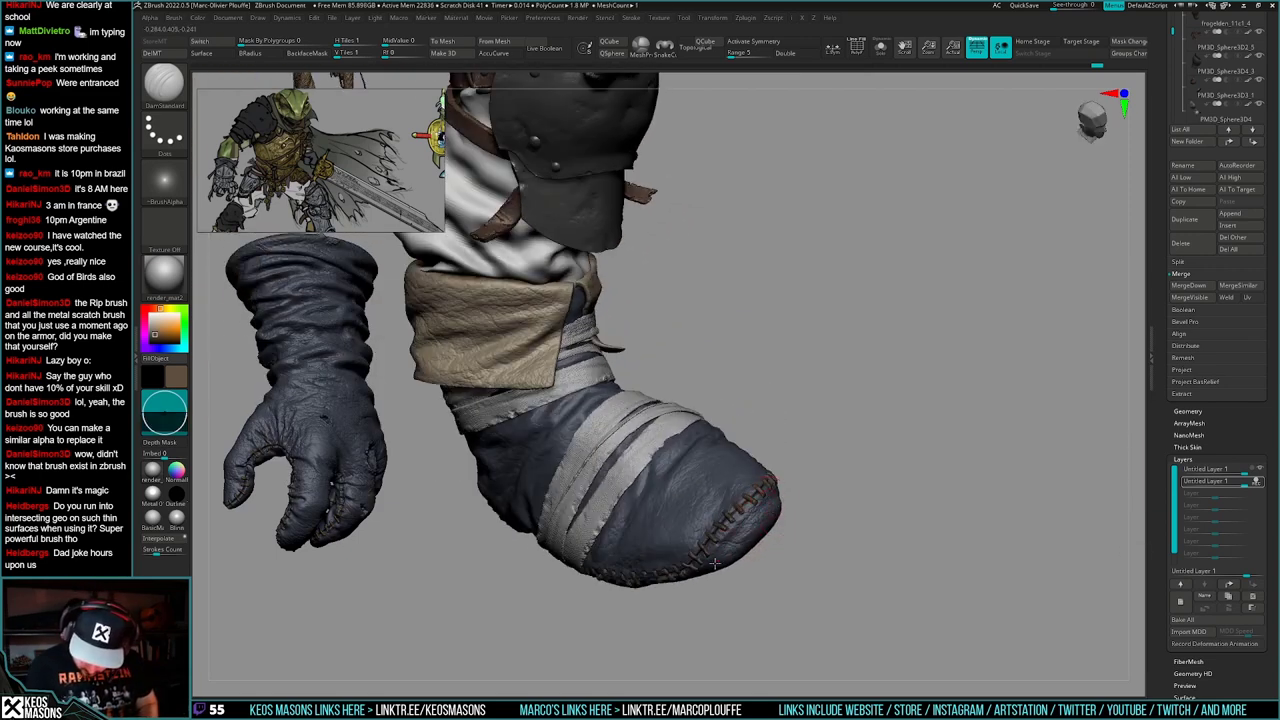
right_click_drag(781, 531, 828, 518)
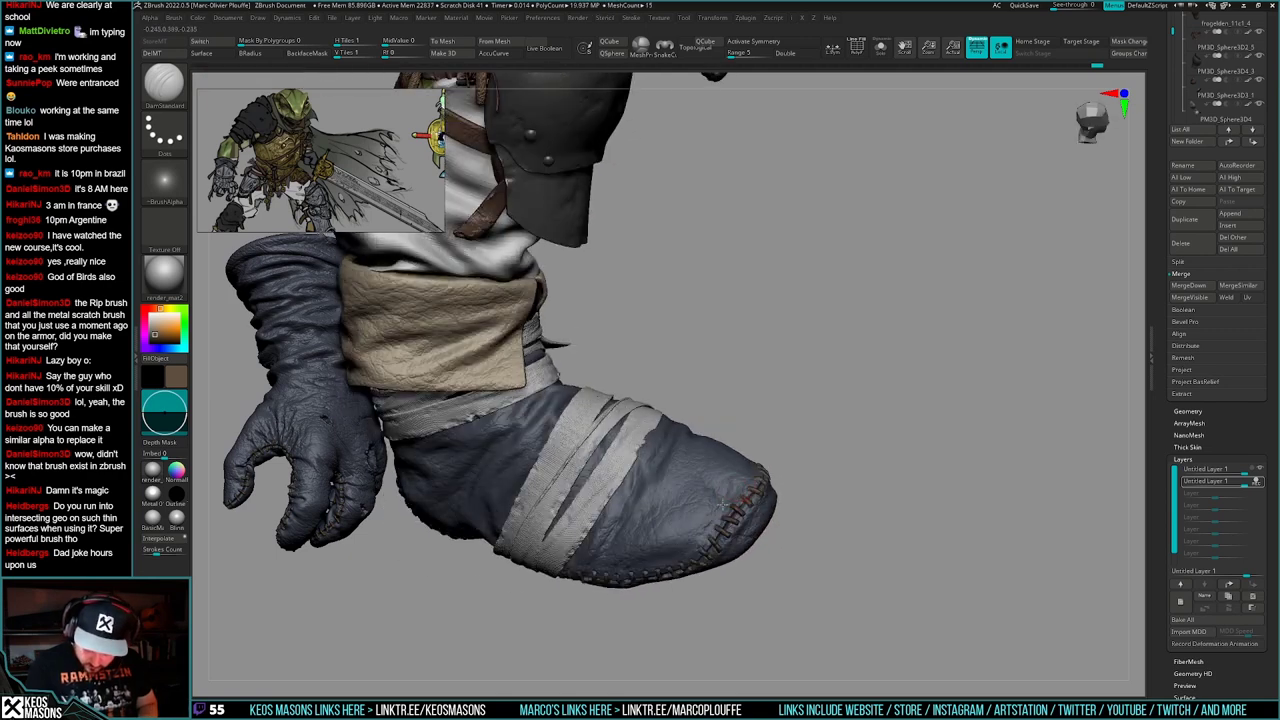
right_click_drag(708, 476, 679, 453)
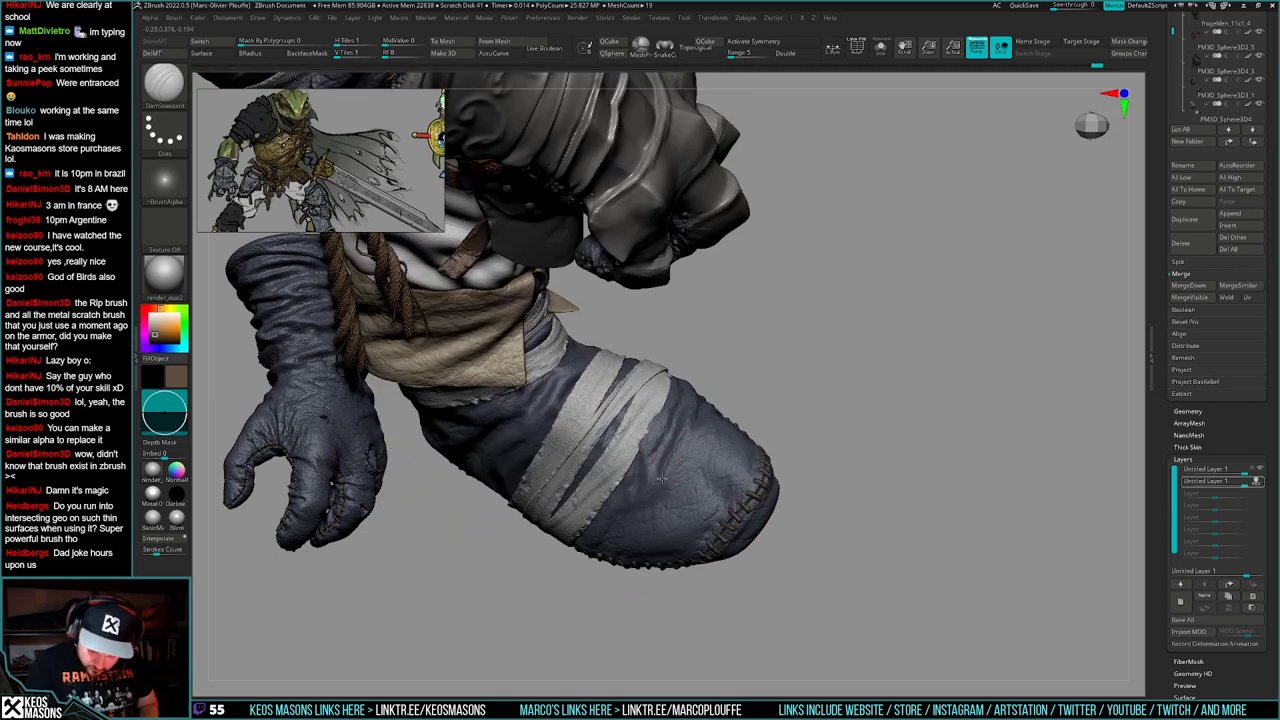
- Carve additional wrinkles into the outer forefoot between the foot wraps and the toe cap seam
left_click_drag(657, 503, 656, 501)
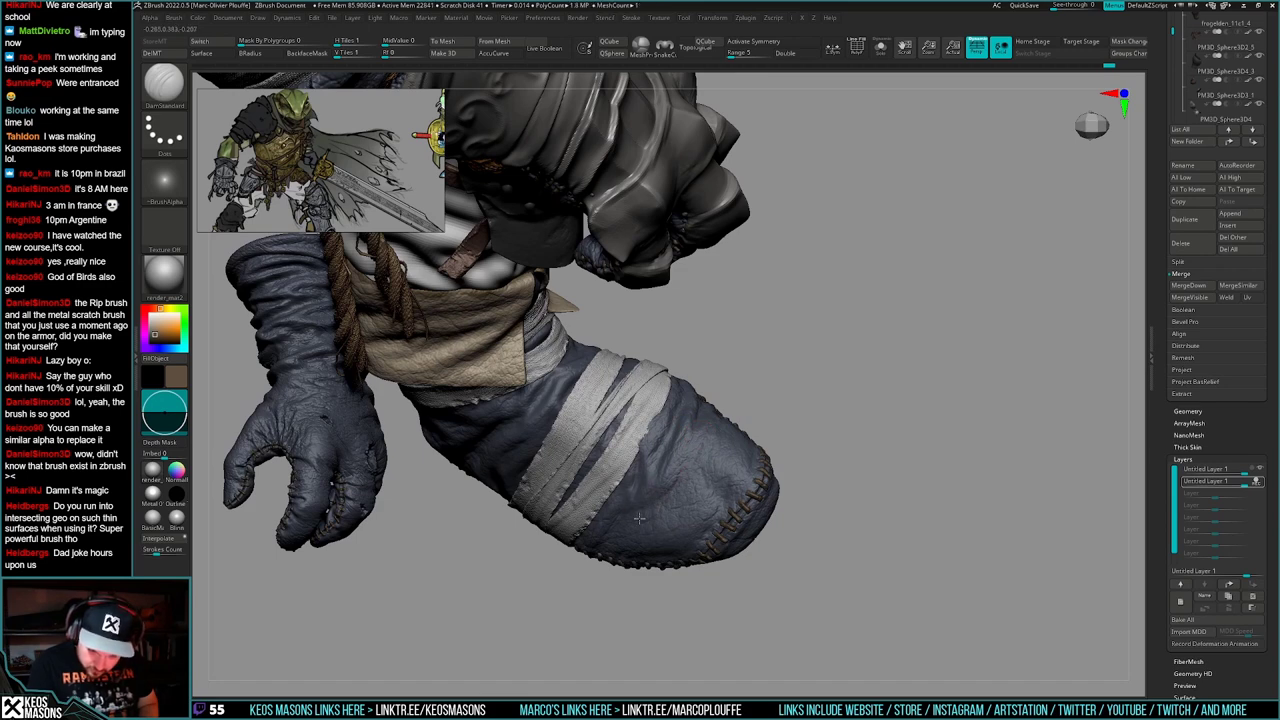
mouse_move(668, 503)
right_mouse_down()
mouse_move(728, 442)
mouse_move(680, 481)
right_mouse_up()
right_click(677, 523)
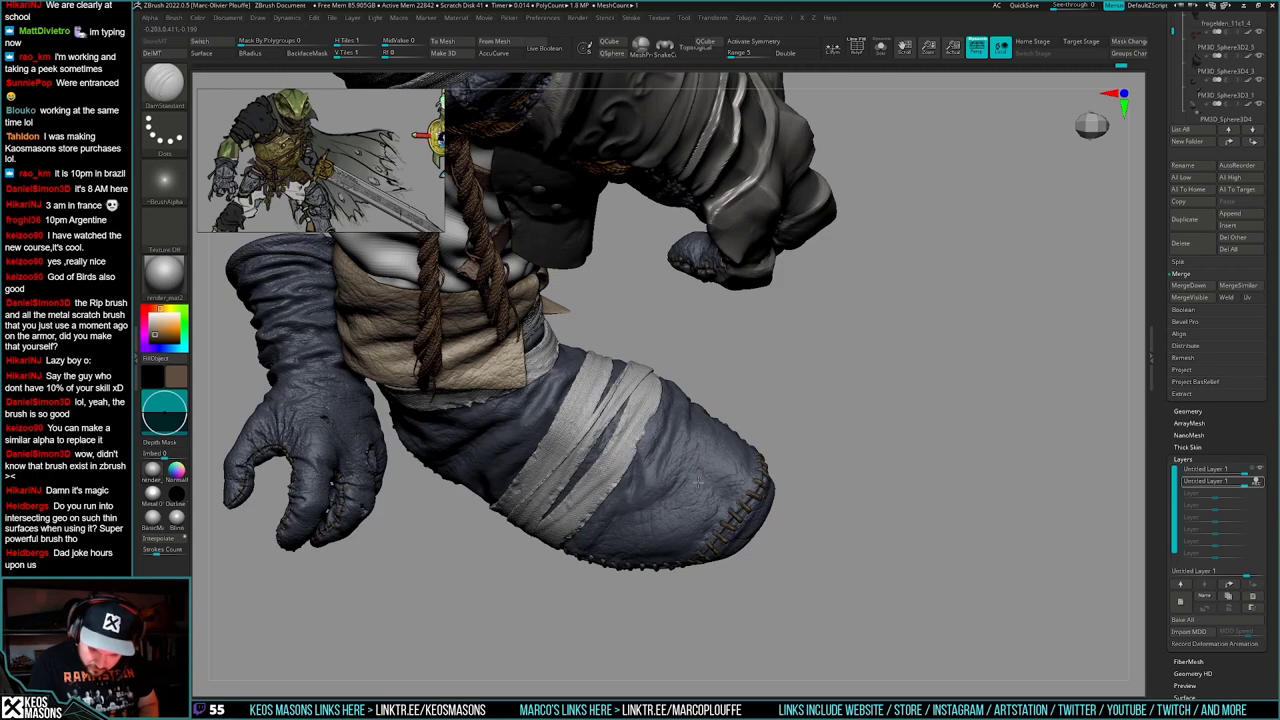
right_click_drag(625, 526, 852, 557)
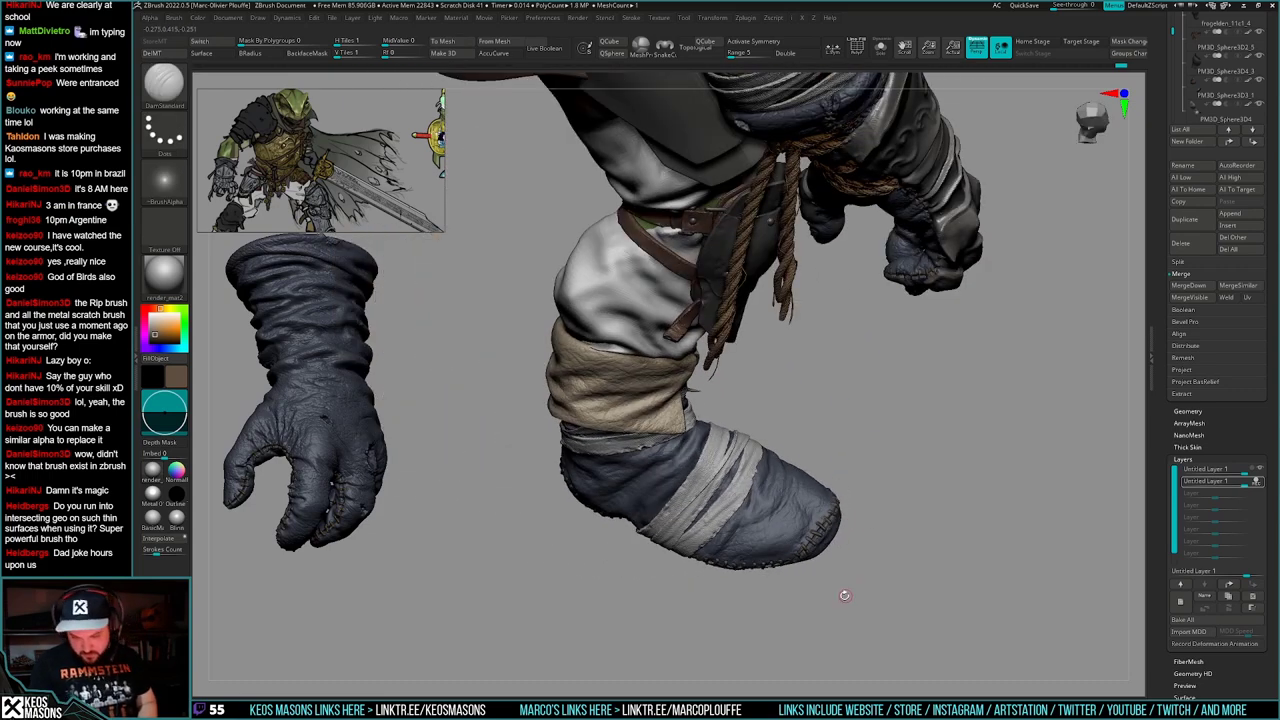
right_click_drag(778, 600, 696, 520, "ctrl")
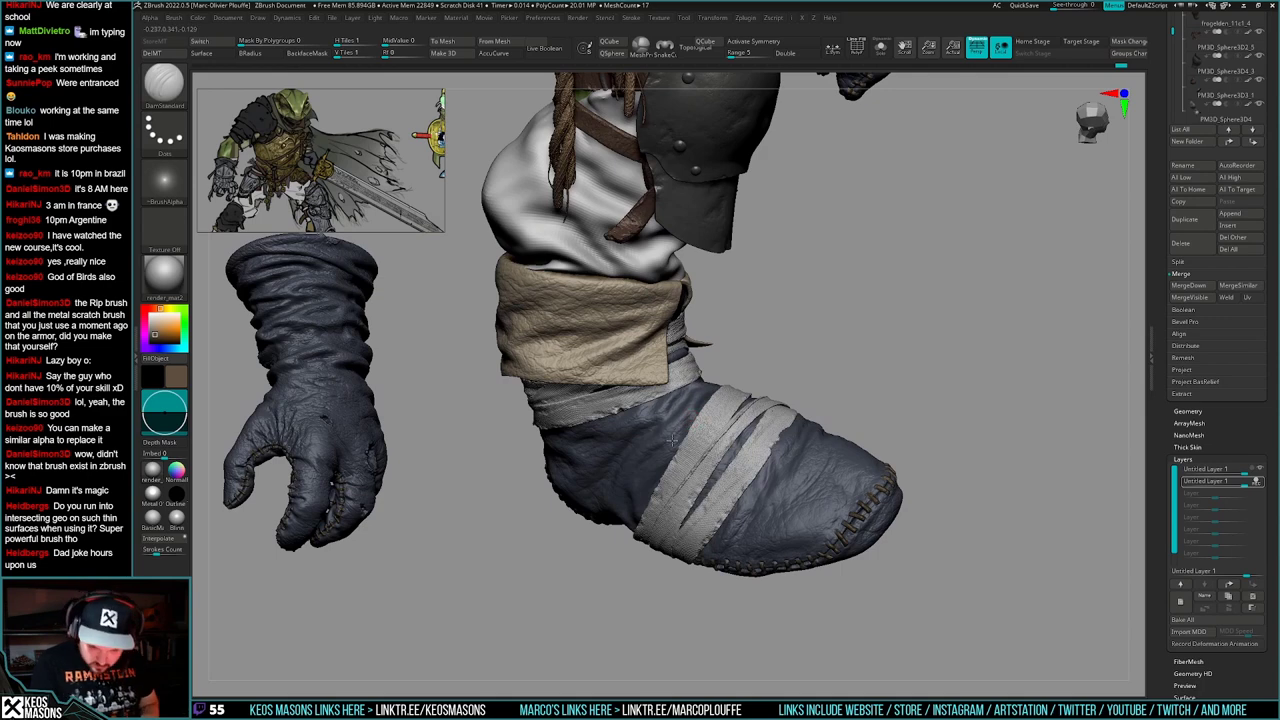
- Resize the DamStandard brush and carve diagonal folds across the front of the tan leather cuff
right_click_drag(684, 428, 677, 422)
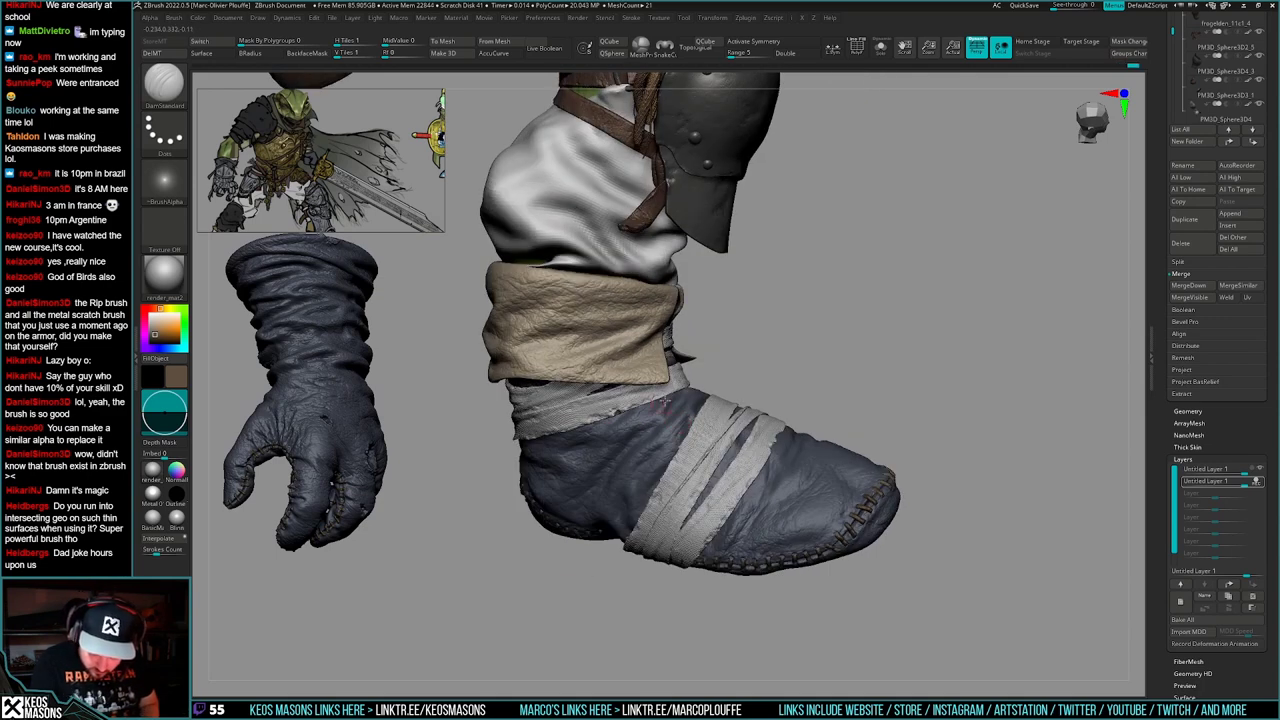
right_click_drag(629, 482, 769, 430)
mouse_move(812, 582)
right_mouse_down()
mouse_move(820, 530)
mouse_move(841, 558)
mouse_move(816, 606)
mouse_move(727, 574)
right_mouse_up()
key("space")
left_click_drag(757, 517, 772, 510)
mouse_move(772, 498)
right_mouse_down()
mouse_move(716, 546)
mouse_move(761, 490)
mouse_move(725, 425)
mouse_move(603, 464)
right_mouse_up()
right_click(600, 466)
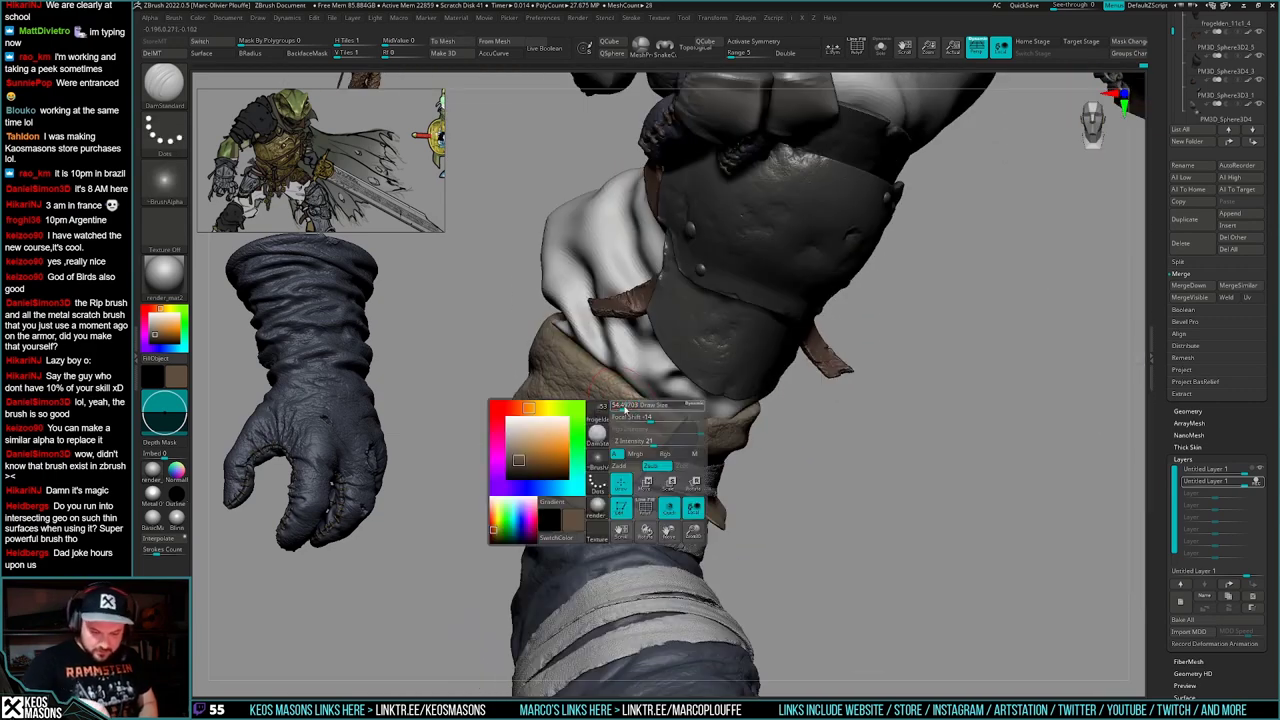
mouse_move(609, 398)
left_mouse_down()
mouse_move(654, 418)
mouse_move(647, 430)
left_mouse_up()
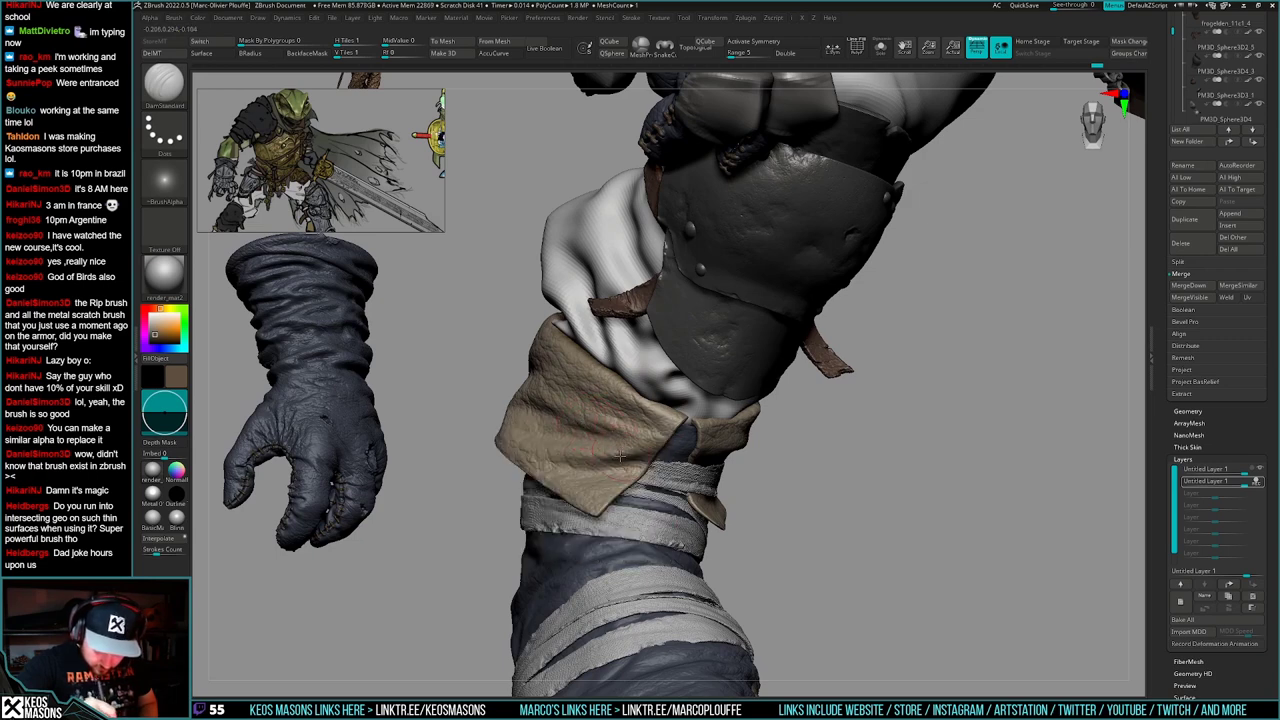
right_click(567, 425)
right_click_drag(568, 425, 593, 438)
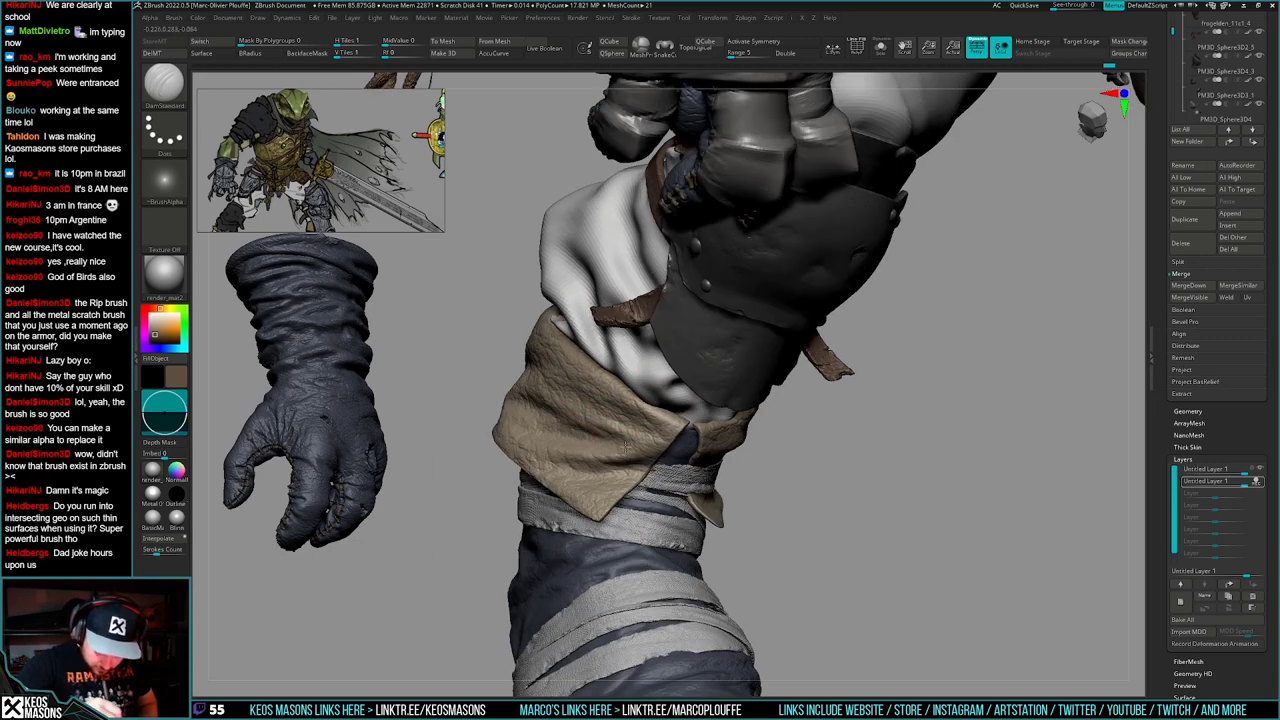
left_click_drag(581, 413, 582, 414)
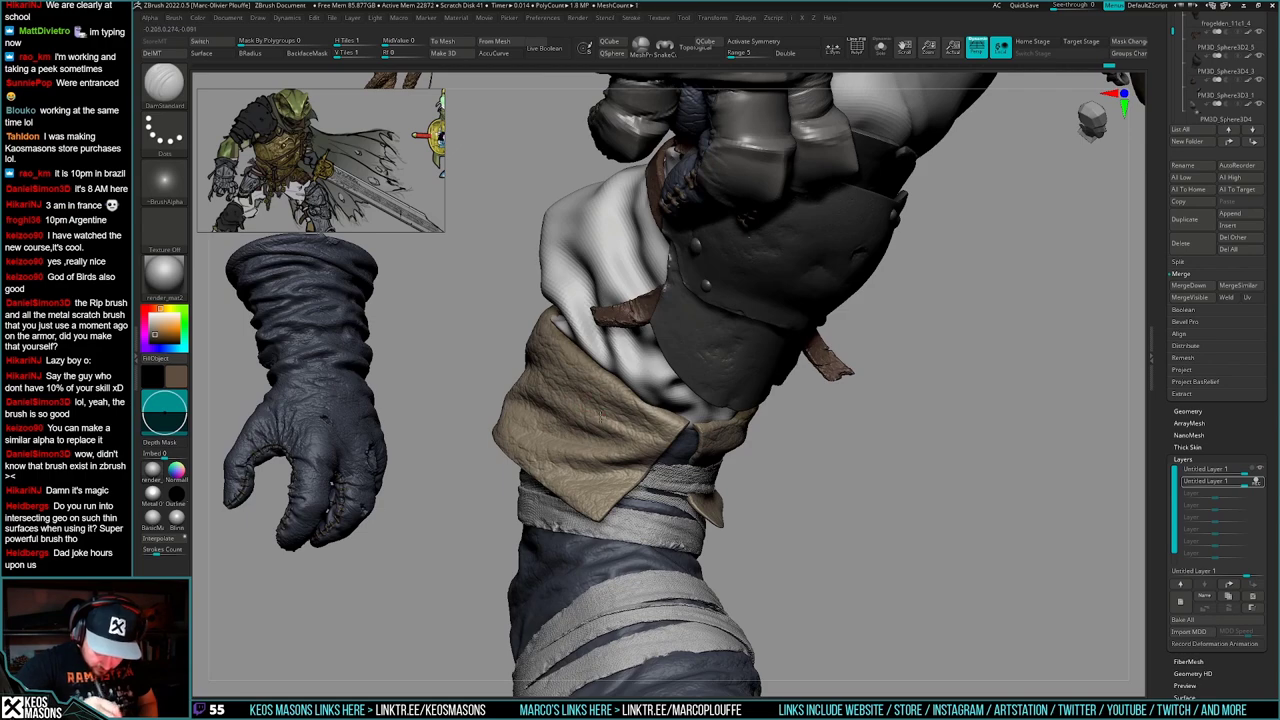
right_click_drag(583, 374, 537, 366)
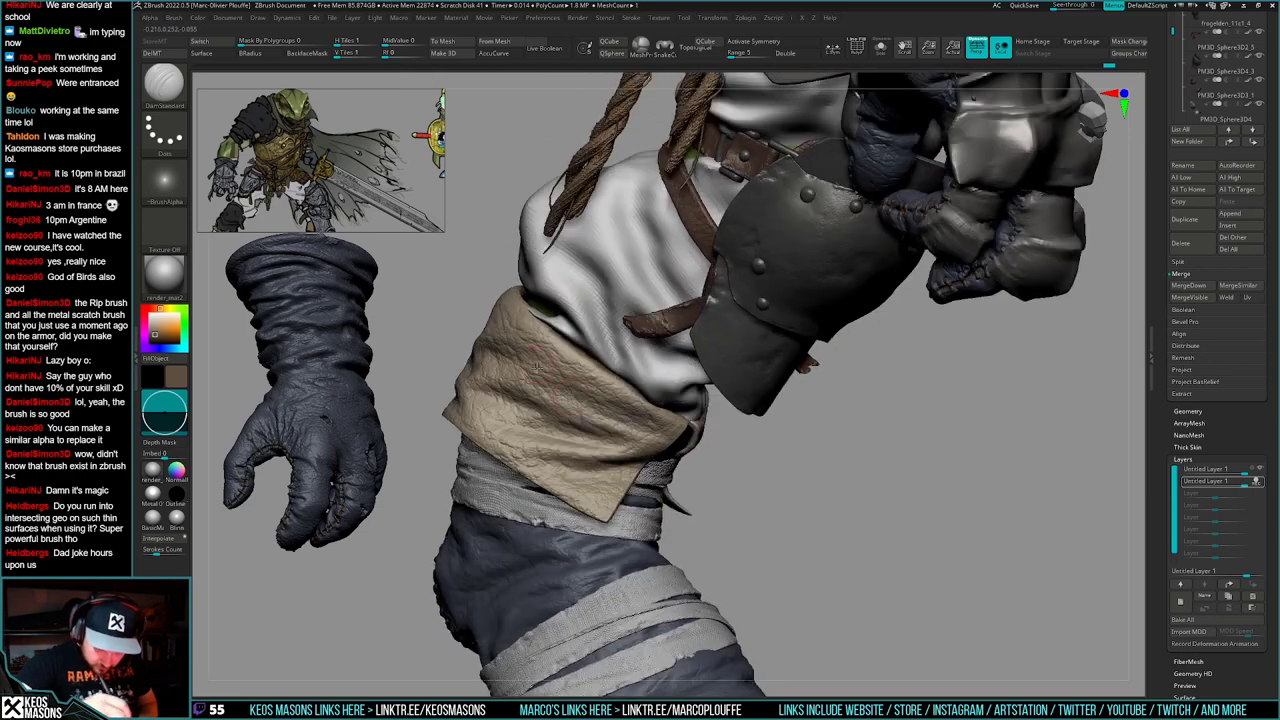
- Carve creases across the outer side of the tan cuff, between its top edge and the ankle wraps
right_click_drag(610, 410, 665, 475)
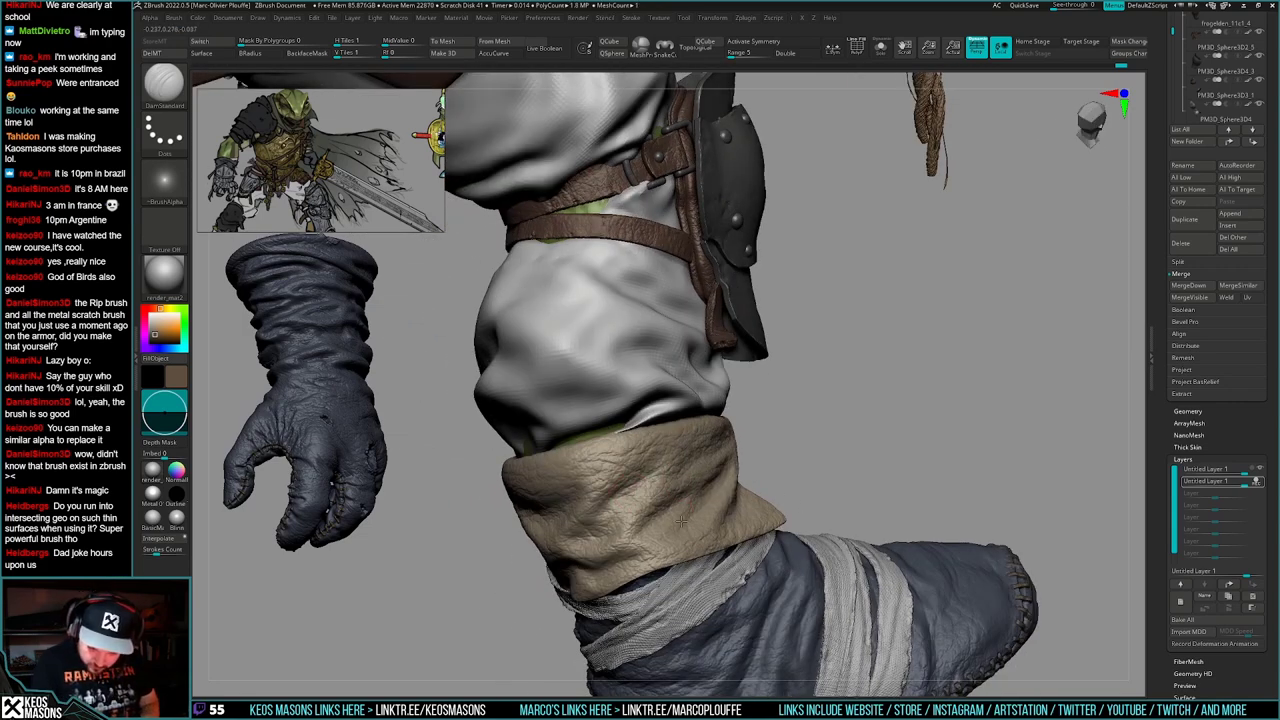
right_click_drag(681, 520, 716, 511)
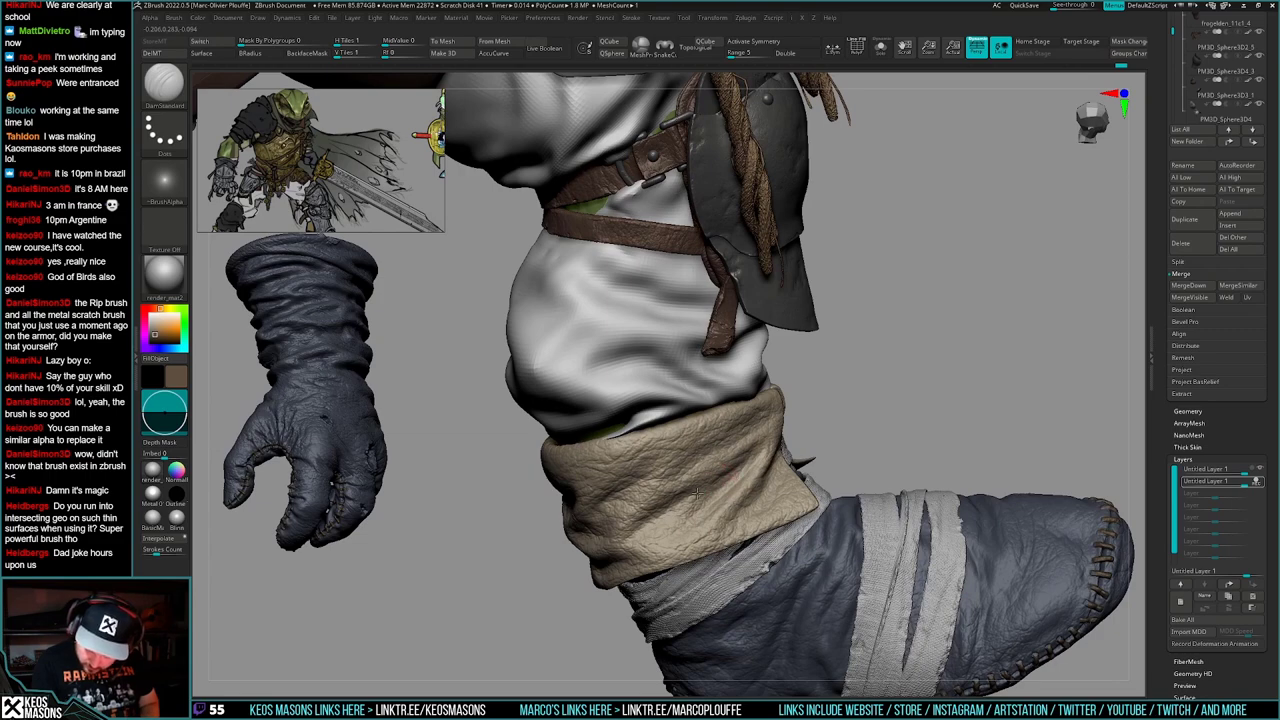
left_click_drag(697, 493, 694, 498)
mouse_move(667, 534)
right_mouse_down()
mouse_move(758, 495)
mouse_move(753, 515)
mouse_move(815, 489)
right_mouse_up()
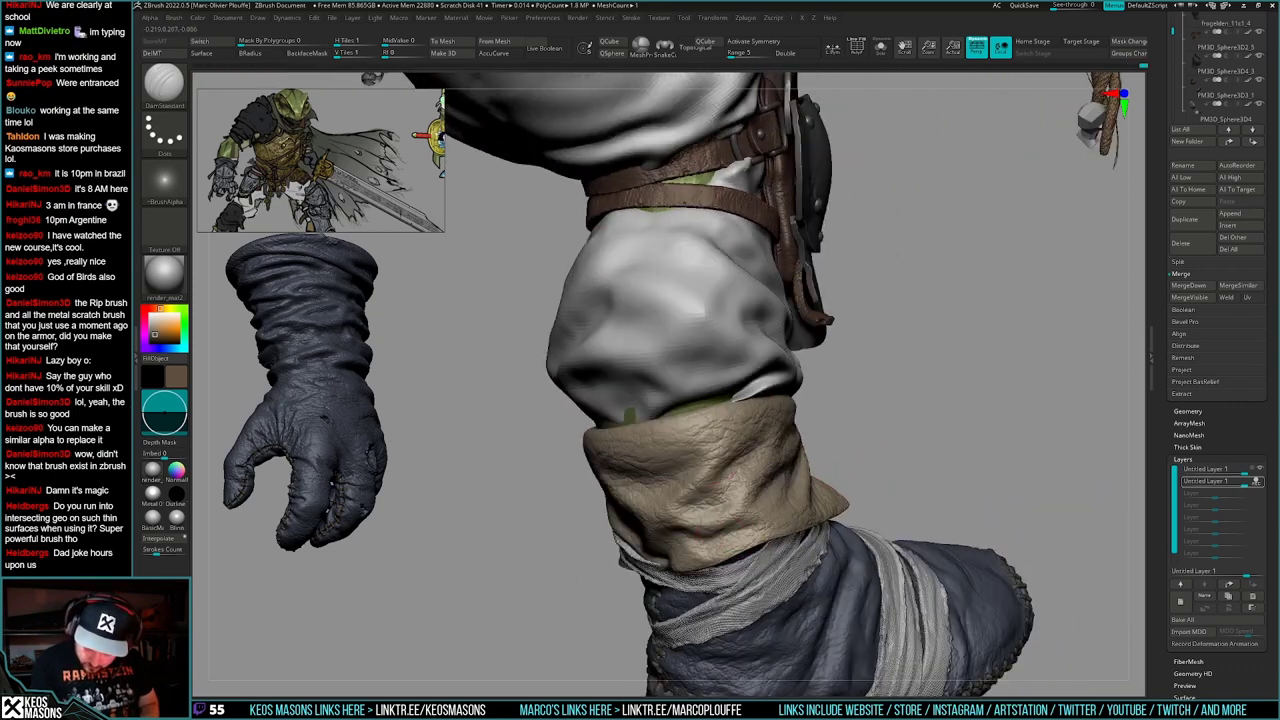
- Carve folds around the back of the tan cuff above the heel seam
right_click_drag(690, 460, 732, 532)
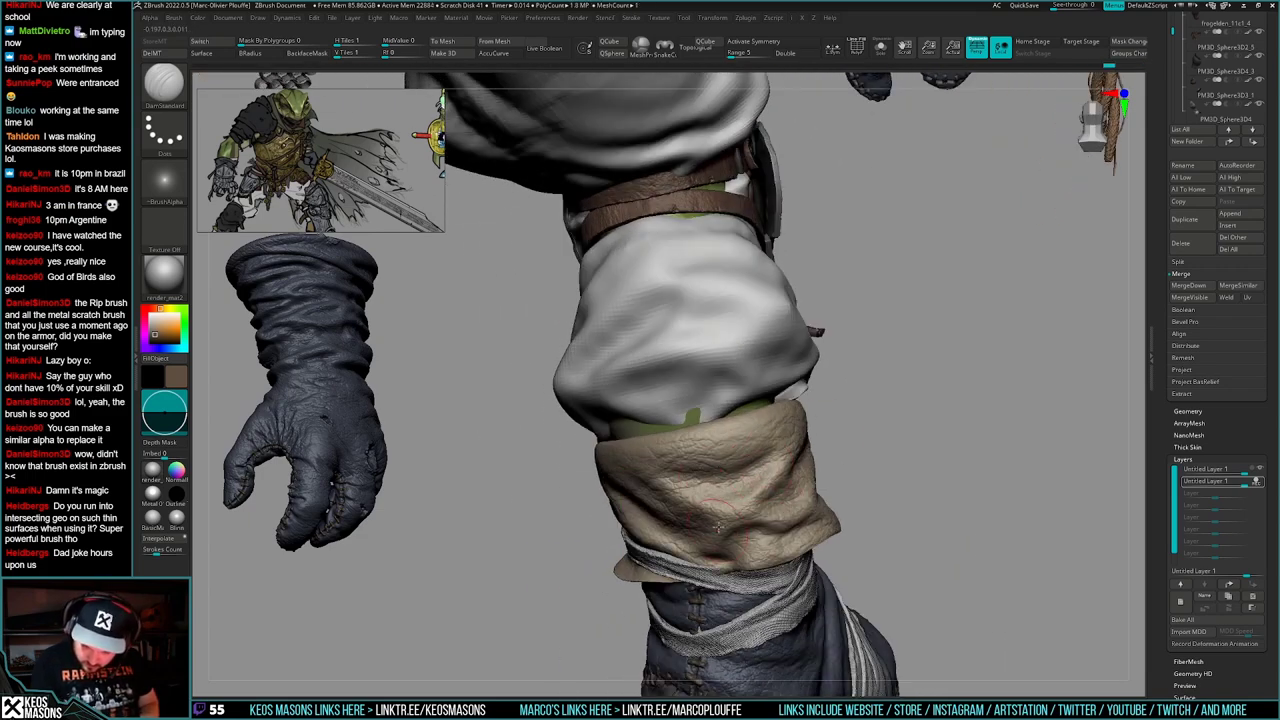
mouse_move(692, 534)
right_mouse_down()
mouse_move(708, 505)
mouse_move(697, 532)
right_mouse_up()
key("space")
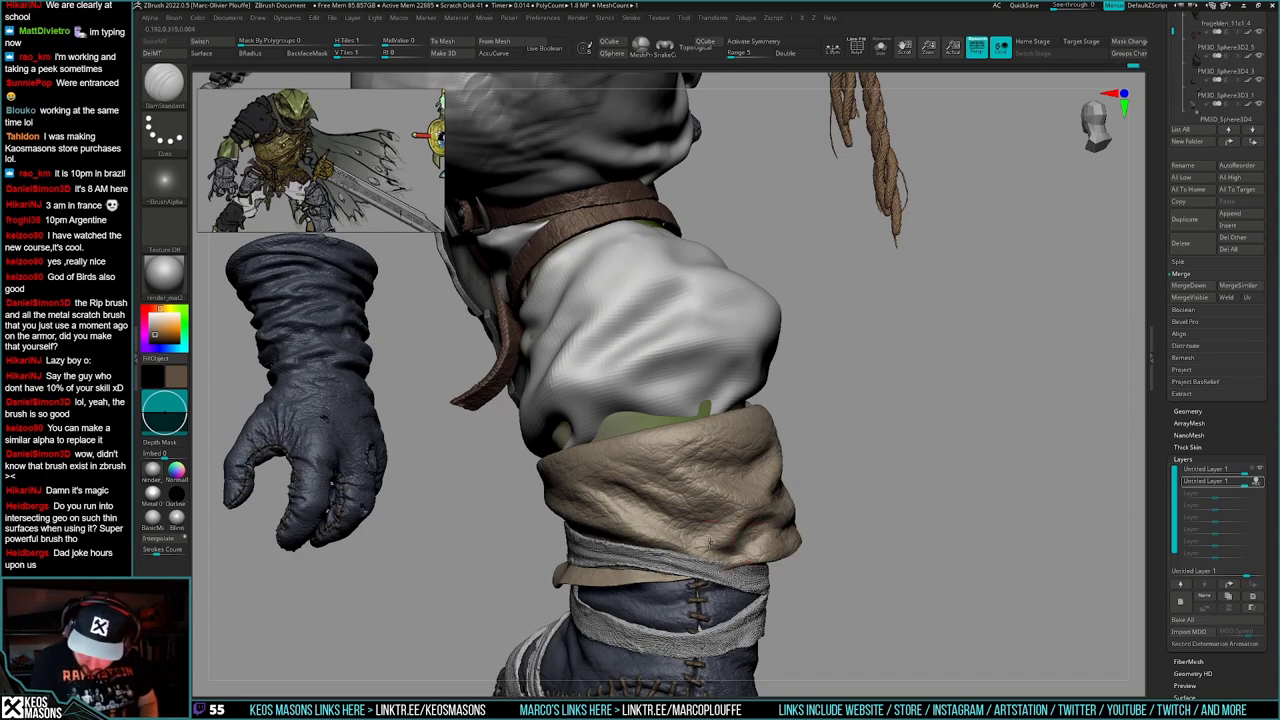
right_click_drag(742, 521, 587, 498)
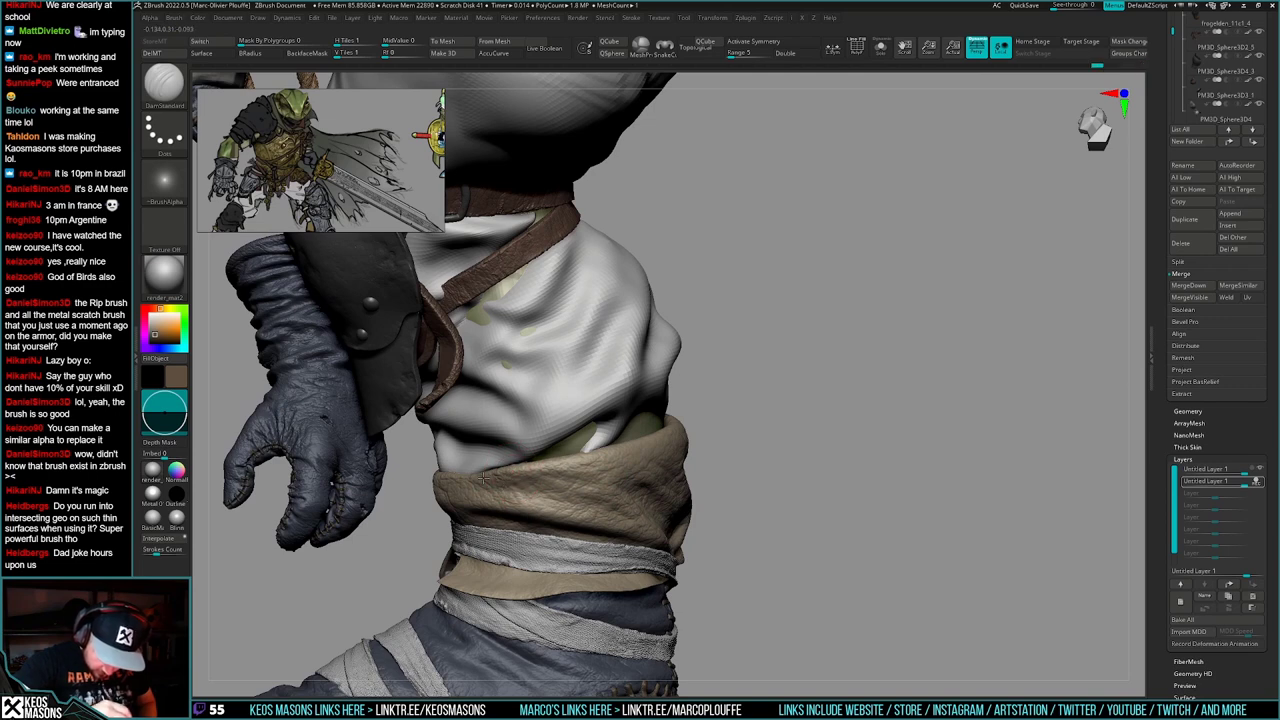
- Carve long creases along the inner side of the tan cuff, just above the ankle wrap
mouse_move(450, 472)
right_mouse_down()
mouse_move(553, 441)
mouse_move(582, 474)
mouse_move(735, 525)
right_mouse_up()
left_click_drag(735, 523, 768, 456)
right_click_drag(706, 477, 856, 449)
left_click_drag(750, 415, 708, 439)
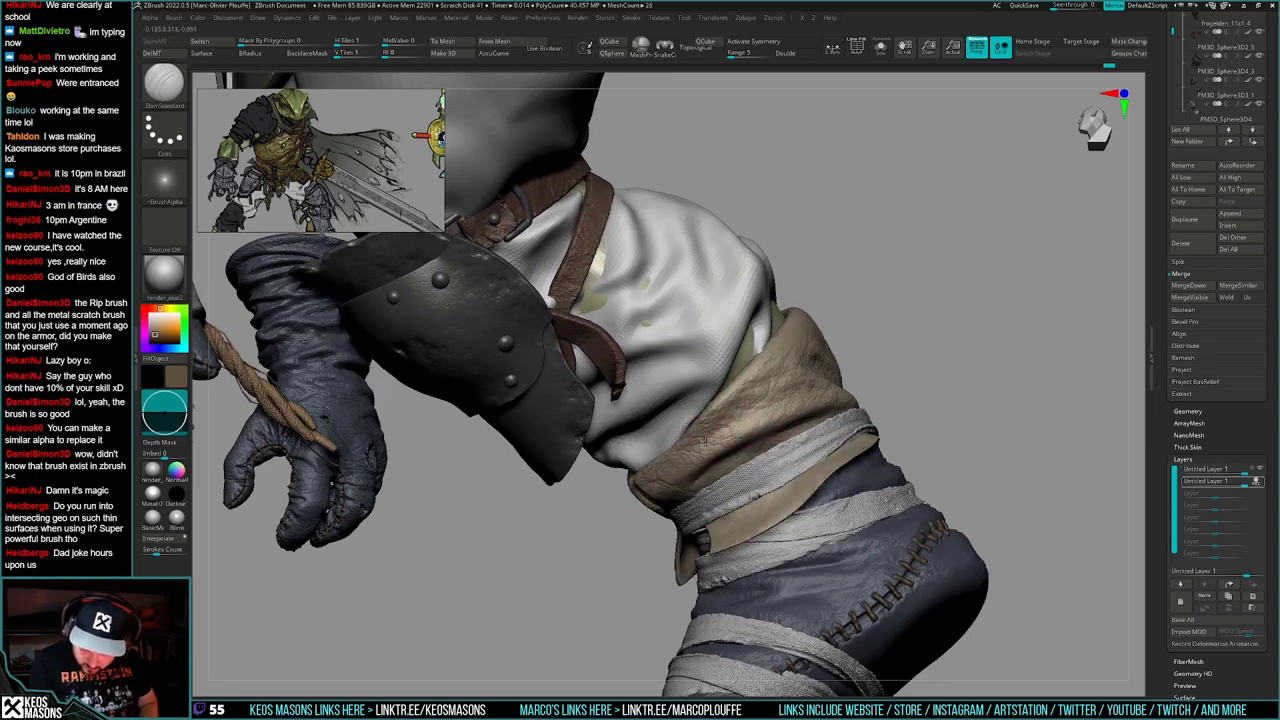
right_click_drag(706, 441, 672, 446)
right_click_drag(804, 442, 805, 466)
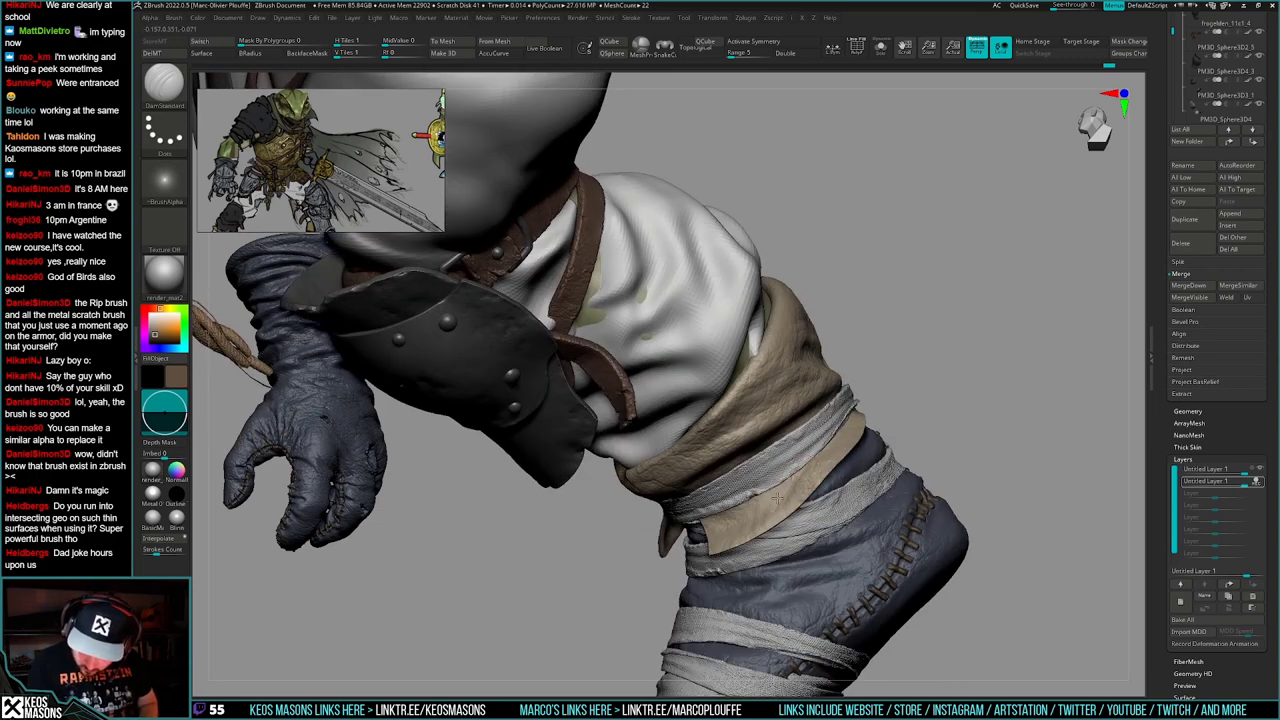
- Carve small creases into the cuff's inner flap below the wrap and its pointed front corner
right_click_drag(761, 513, 900, 434)
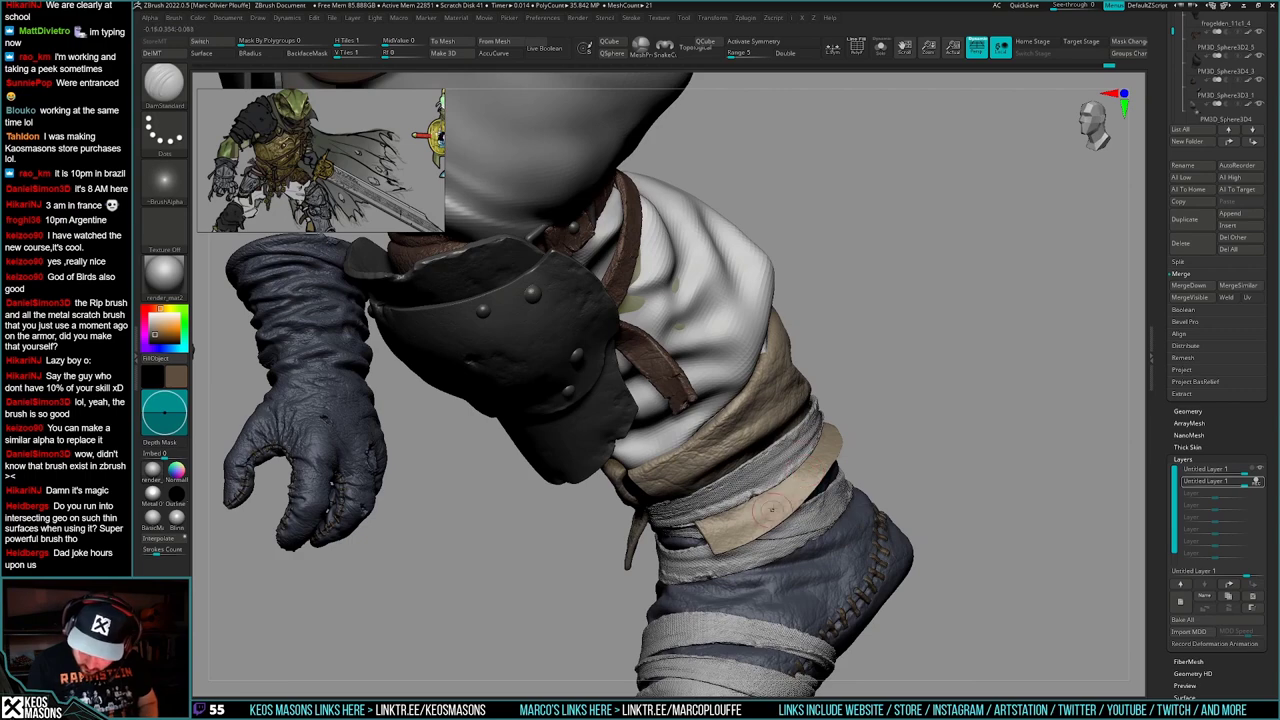
right_click_drag(756, 514, 722, 525)
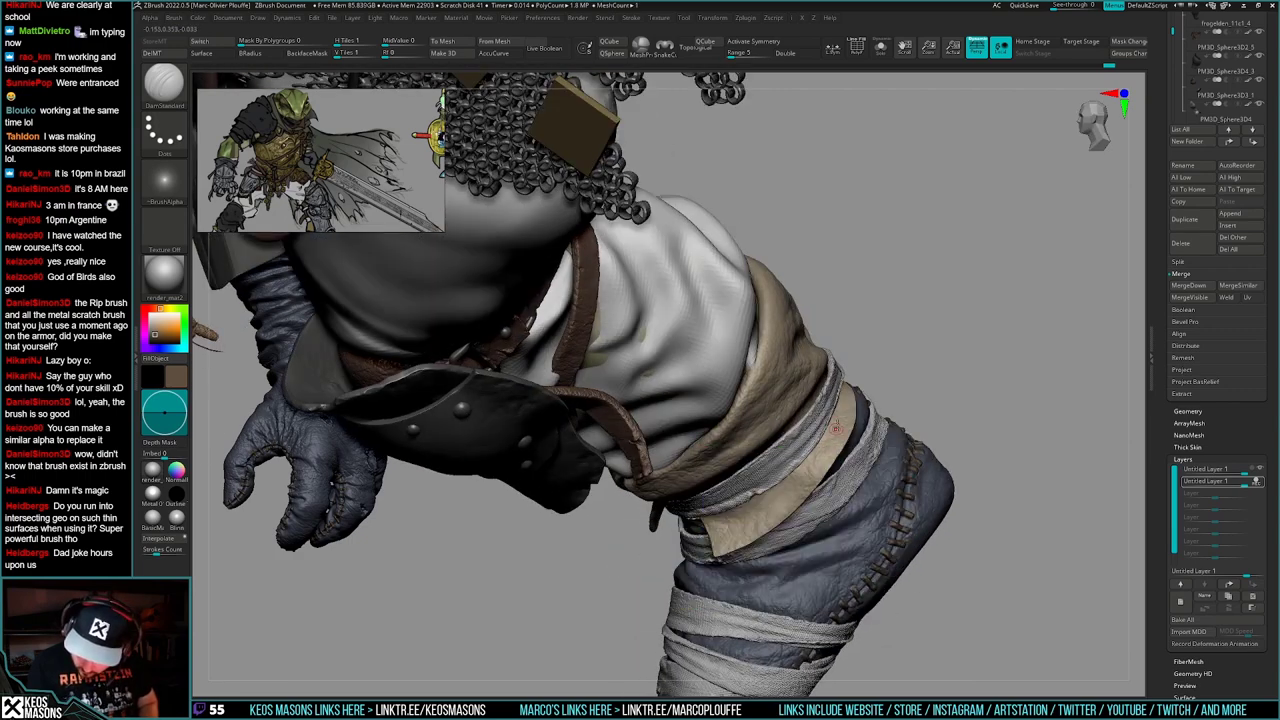
right_click_drag(745, 534, 820, 510)
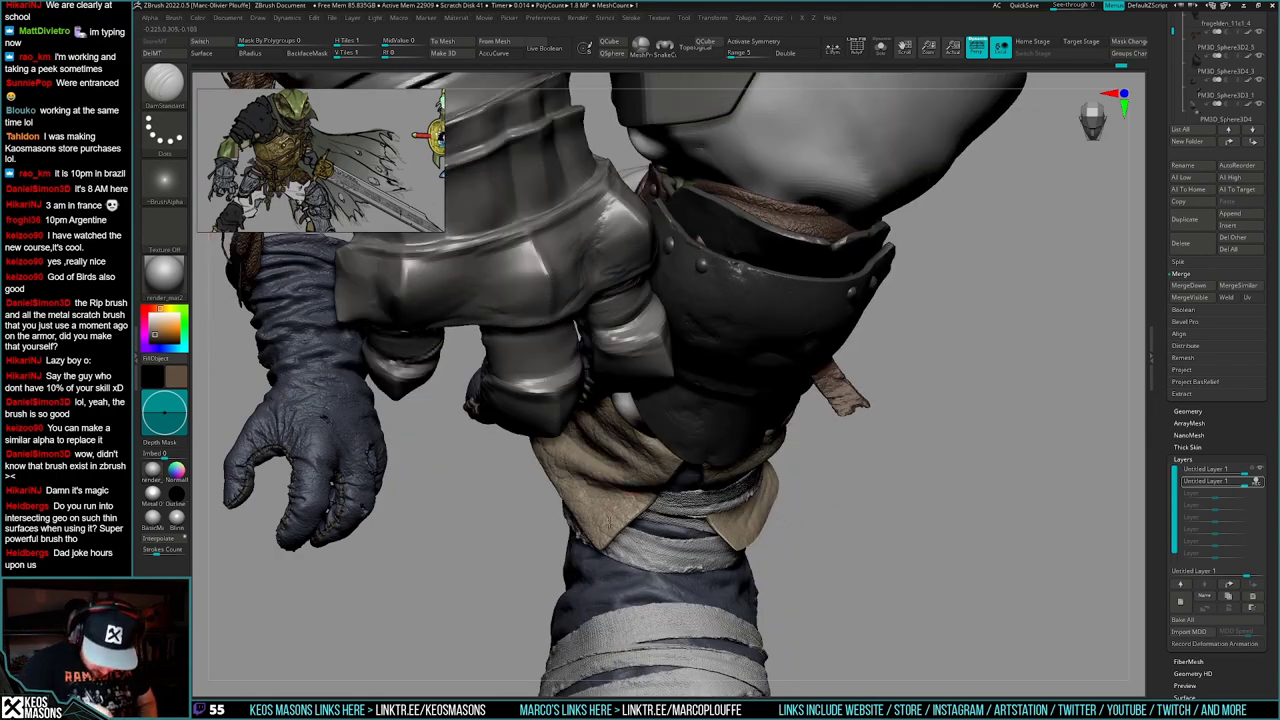
right_click_drag(627, 518, 680, 530)
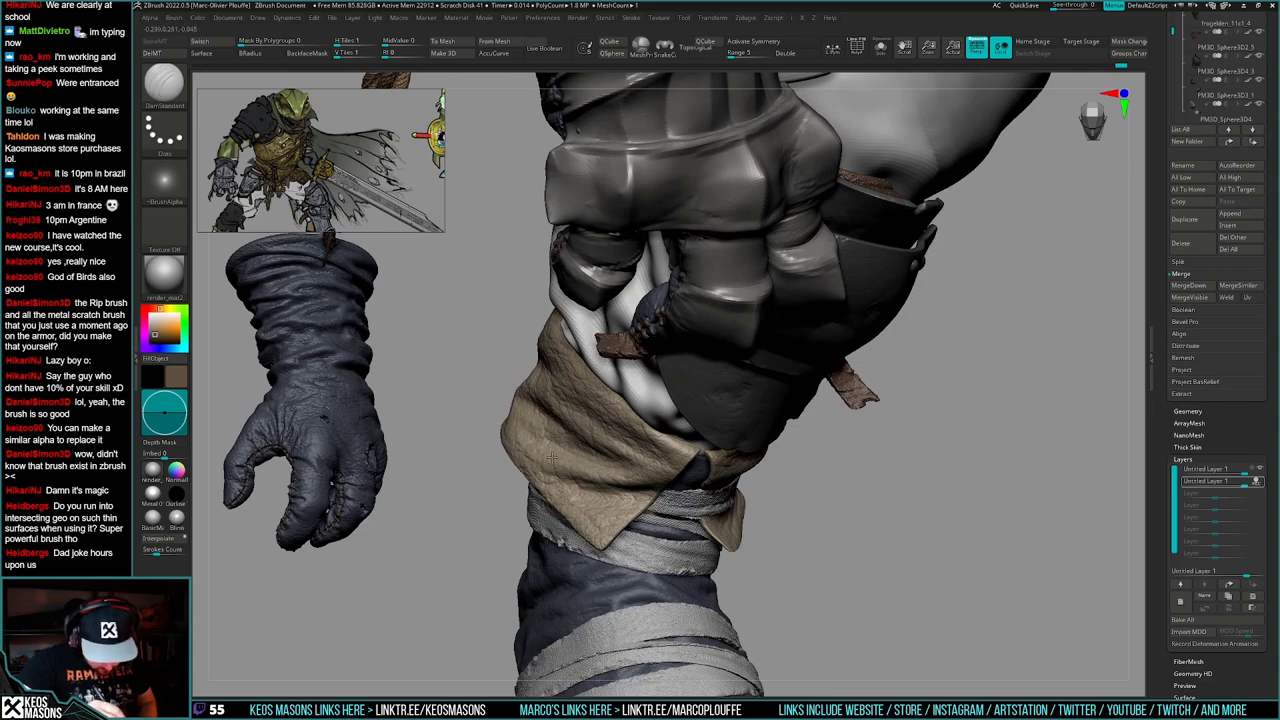
- Toggle the crease layer's visibility to compare the boot and cuff with and without the carved folds
right_click_drag(850, 590, 832, 541, "ctrl")
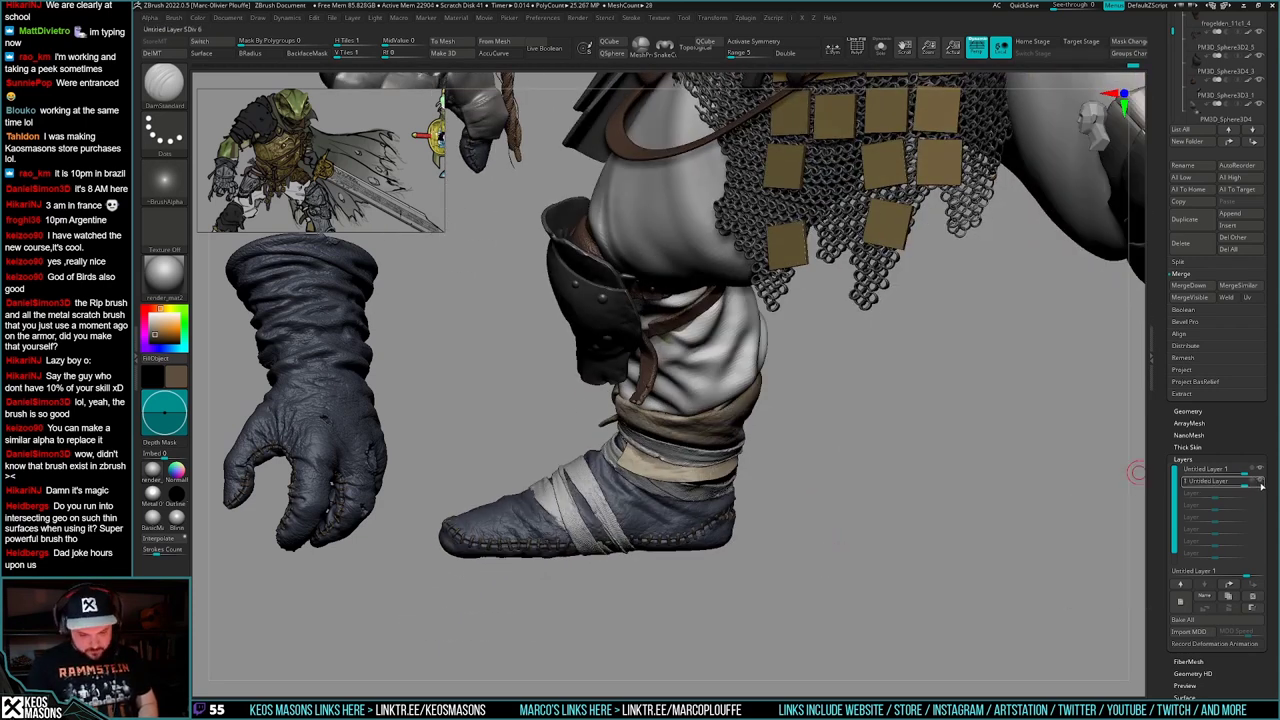
left_click(1263, 487)
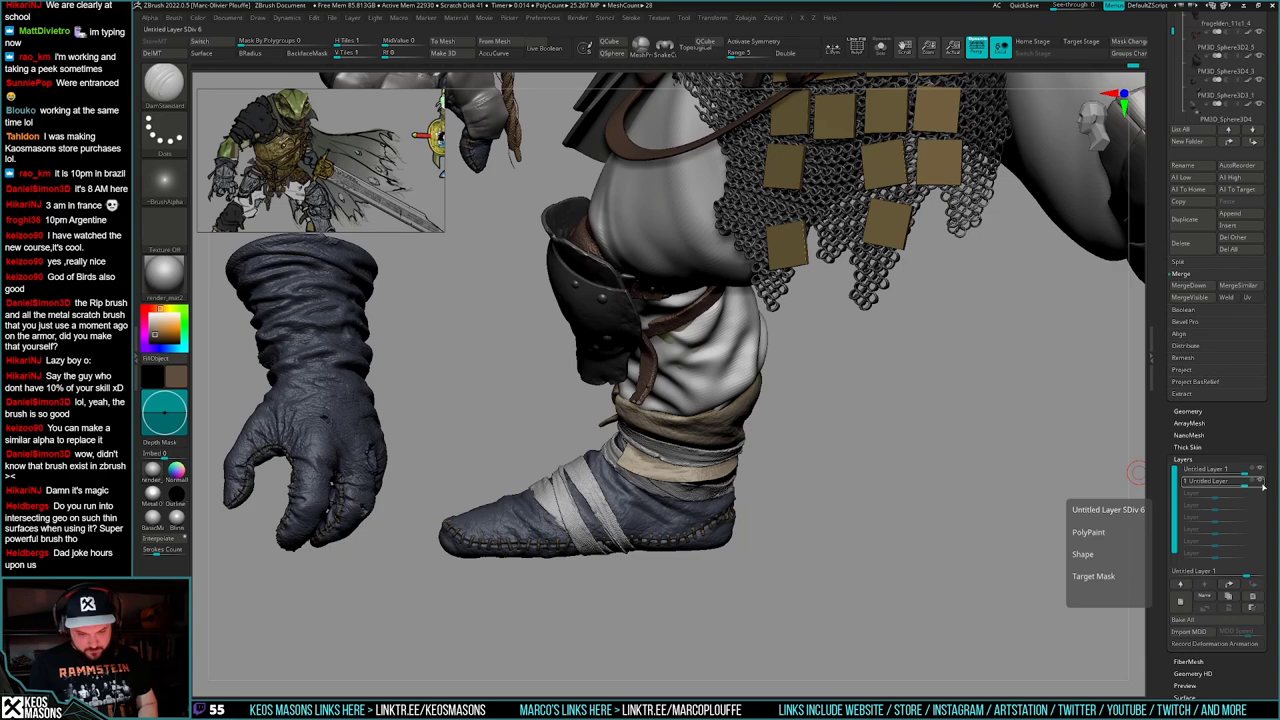
left_click(1264, 487)
left_click(1263, 487)
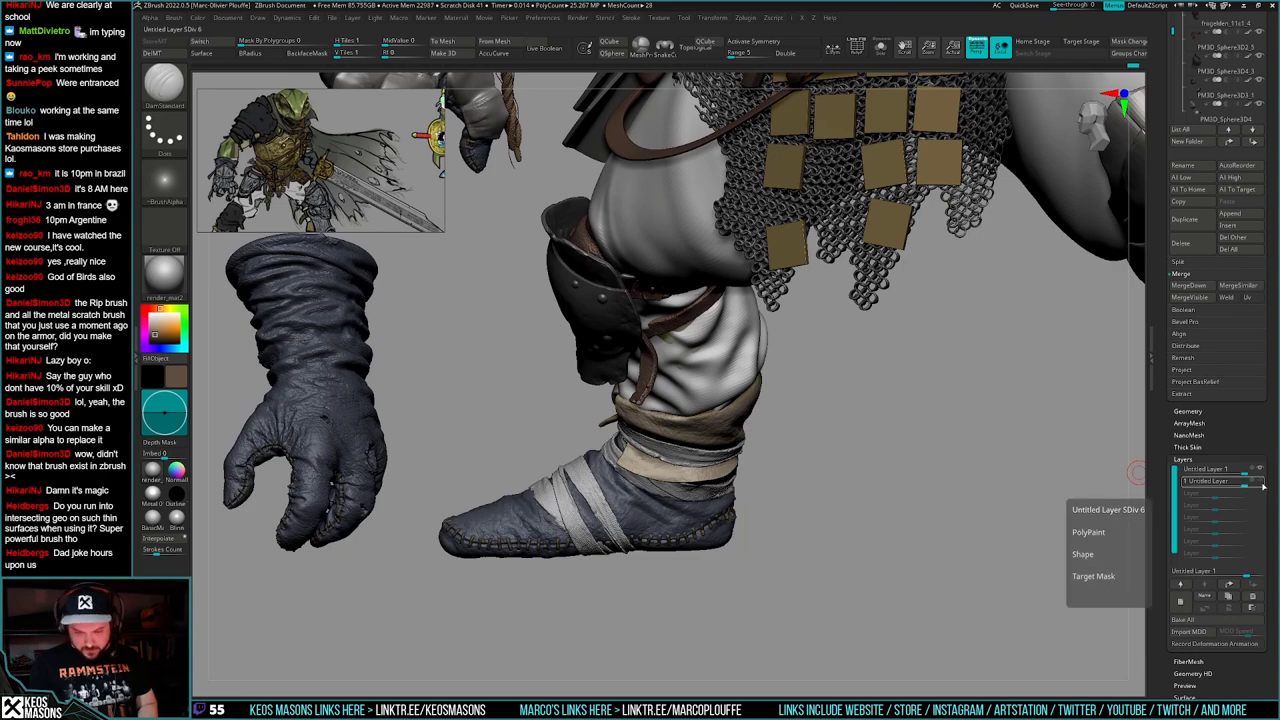
left_click(1263, 487)
- Try adding a third sculpt layer to the boot
left_click_drag(987, 518, 866, 583)
left_click(1182, 602)
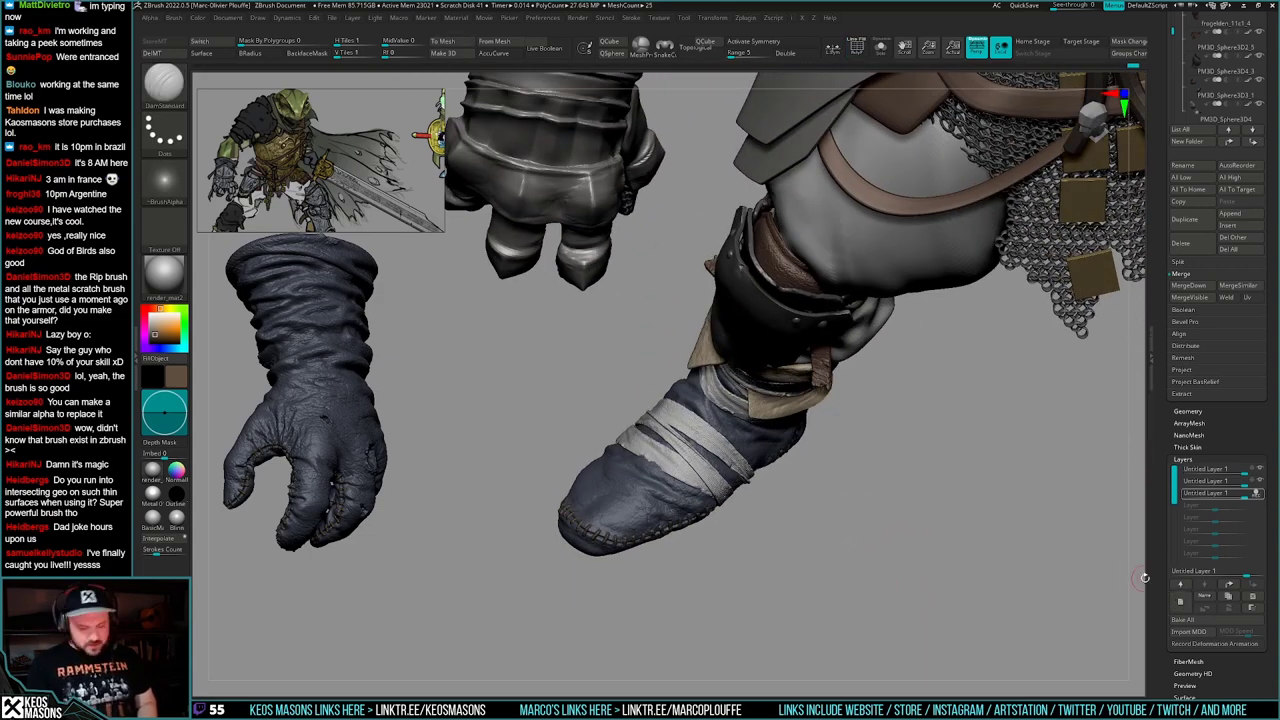
left_click_drag(828, 497, 900, 505, "alt")
key("ctrl+z")
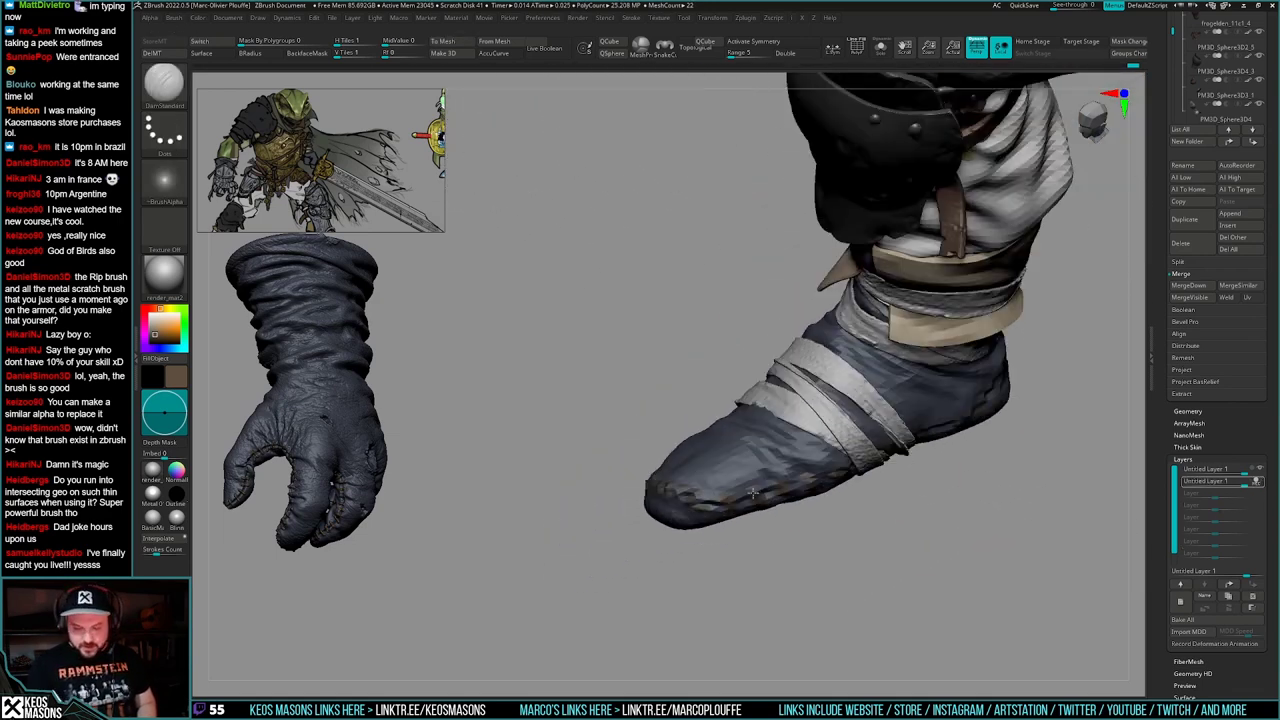
- Adjust the brush size and carve creases into the leather along the toe cap stitching, from the inner to the outer side
key("space")
left_click_drag(815, 560, 828, 568)
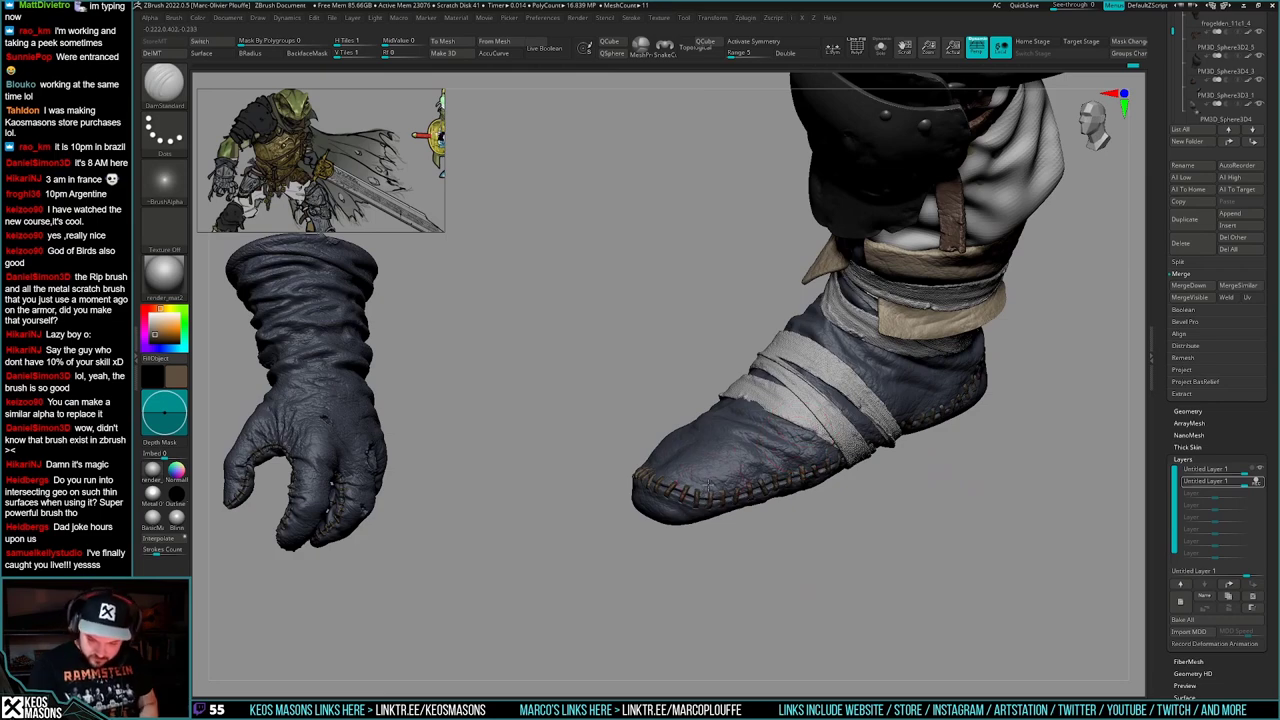
left_click_drag(888, 392, 905, 437)
left_click_drag(720, 446, 822, 470)
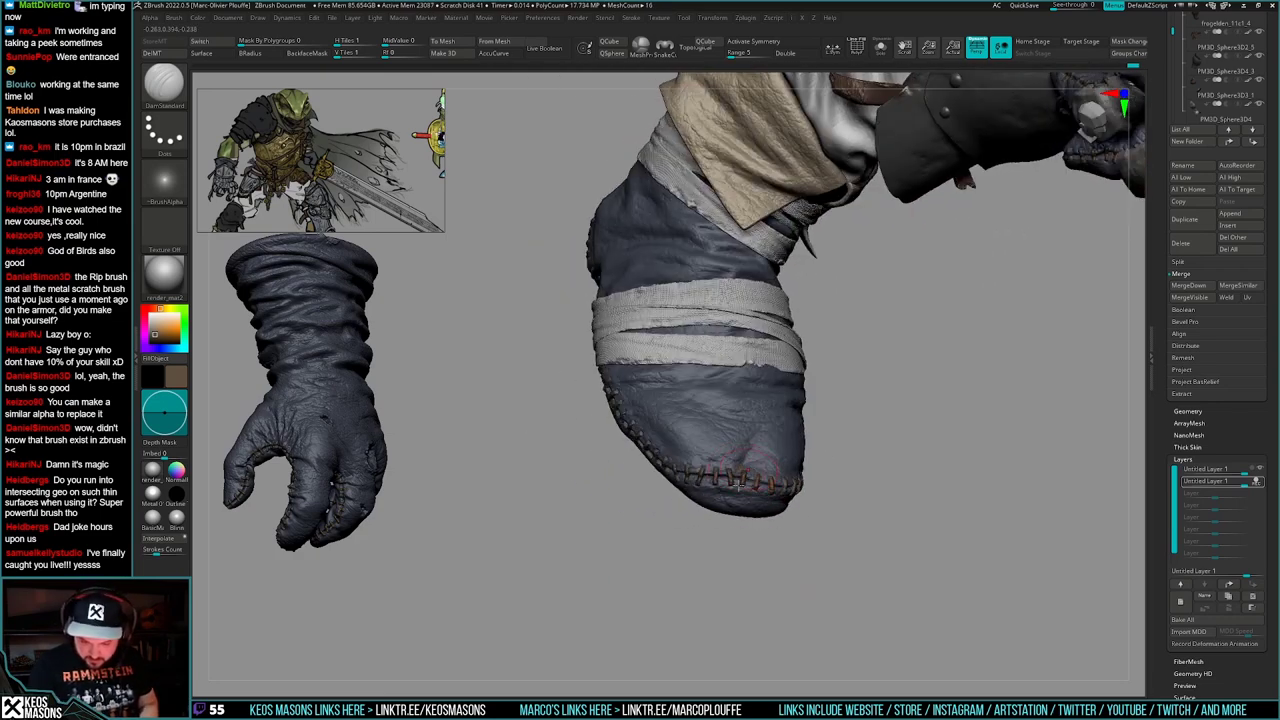
left_click_drag(732, 540, 684, 530)
key("space")
left_click_drag(750, 464, 778, 482)
left_click_drag(780, 540, 854, 524)
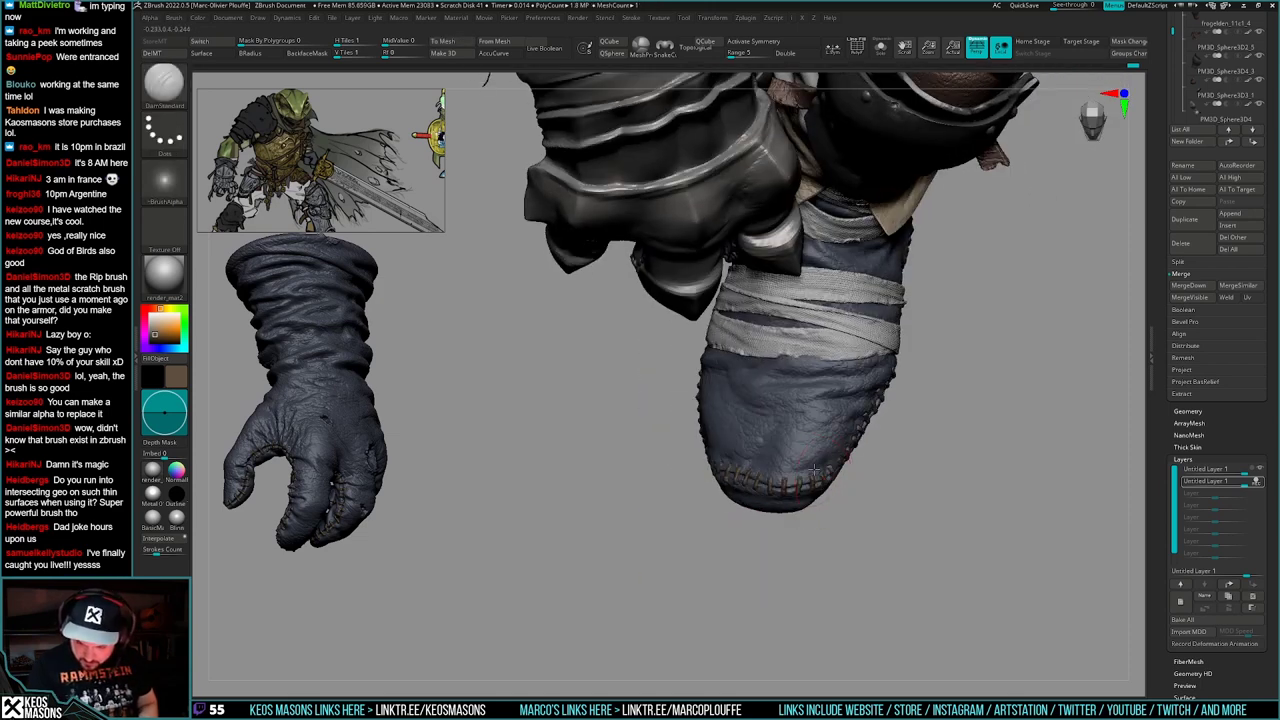
right_click_drag(815, 469, 746, 447)
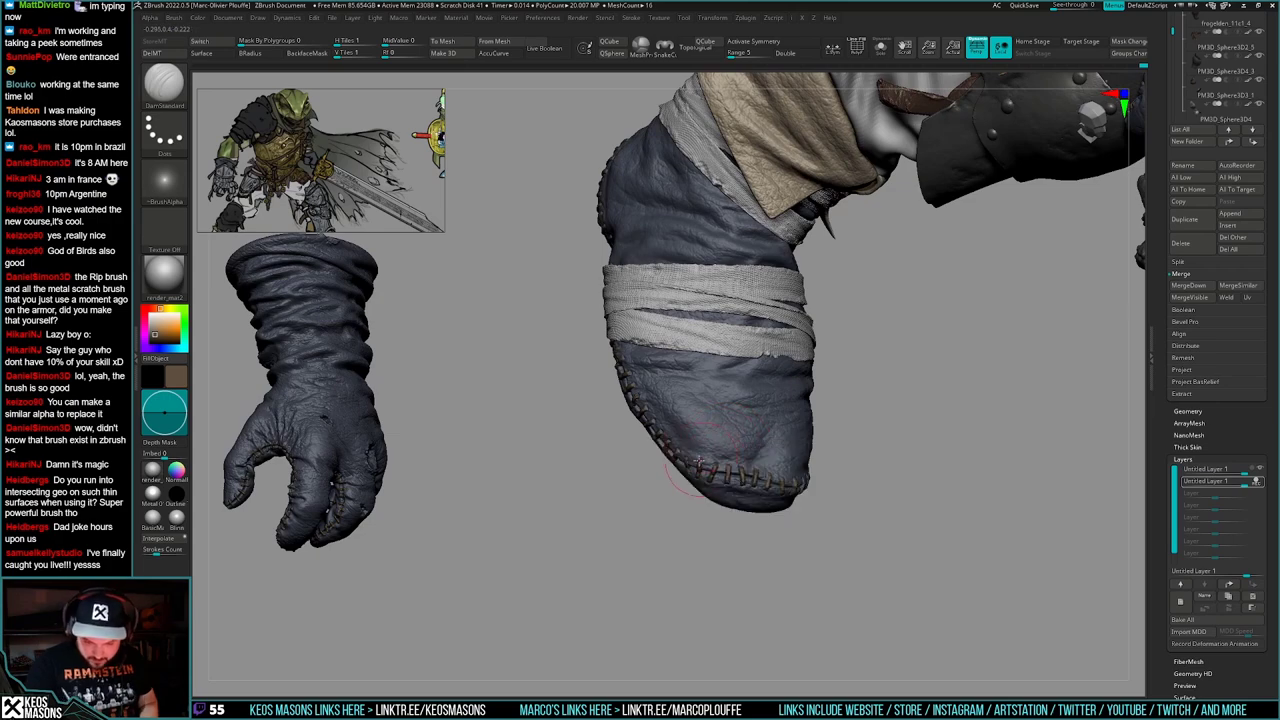
left_click_drag(690, 453, 711, 468)
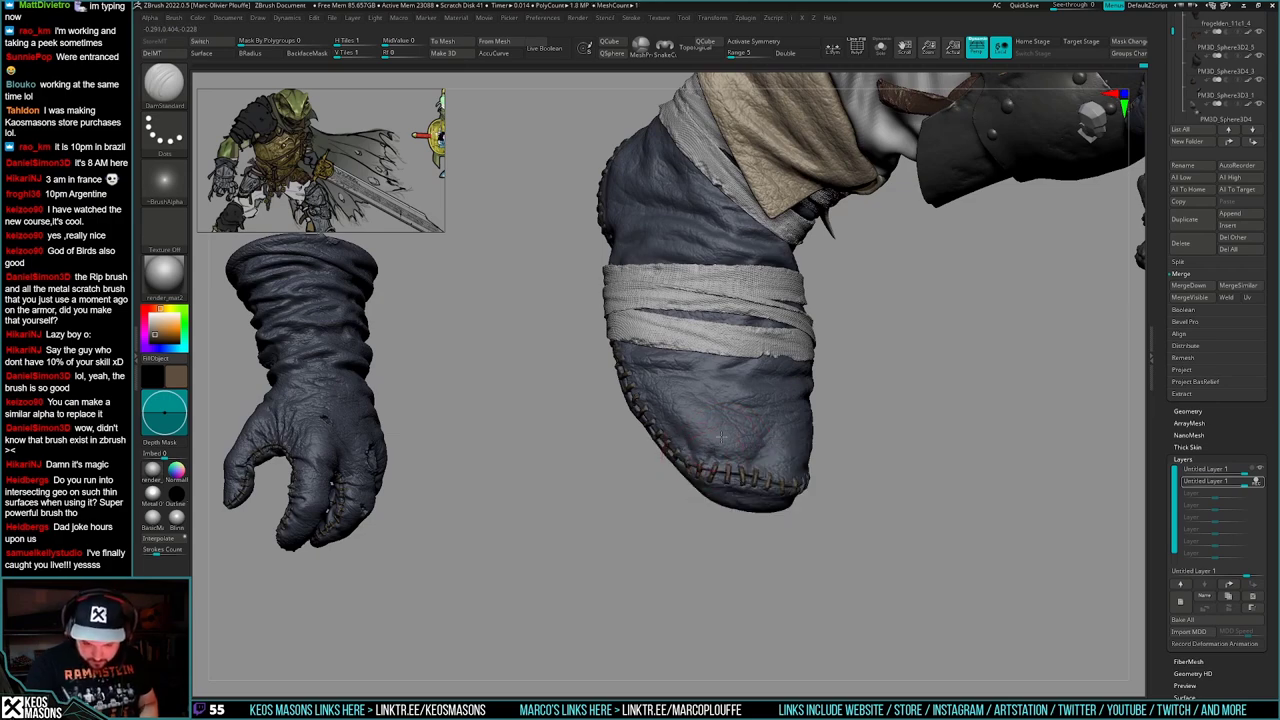
- Carve creases along the stitching on the inner side and back of the heel
right_click_drag(721, 436, 837, 491)
right_click_drag(823, 551, 799, 612)
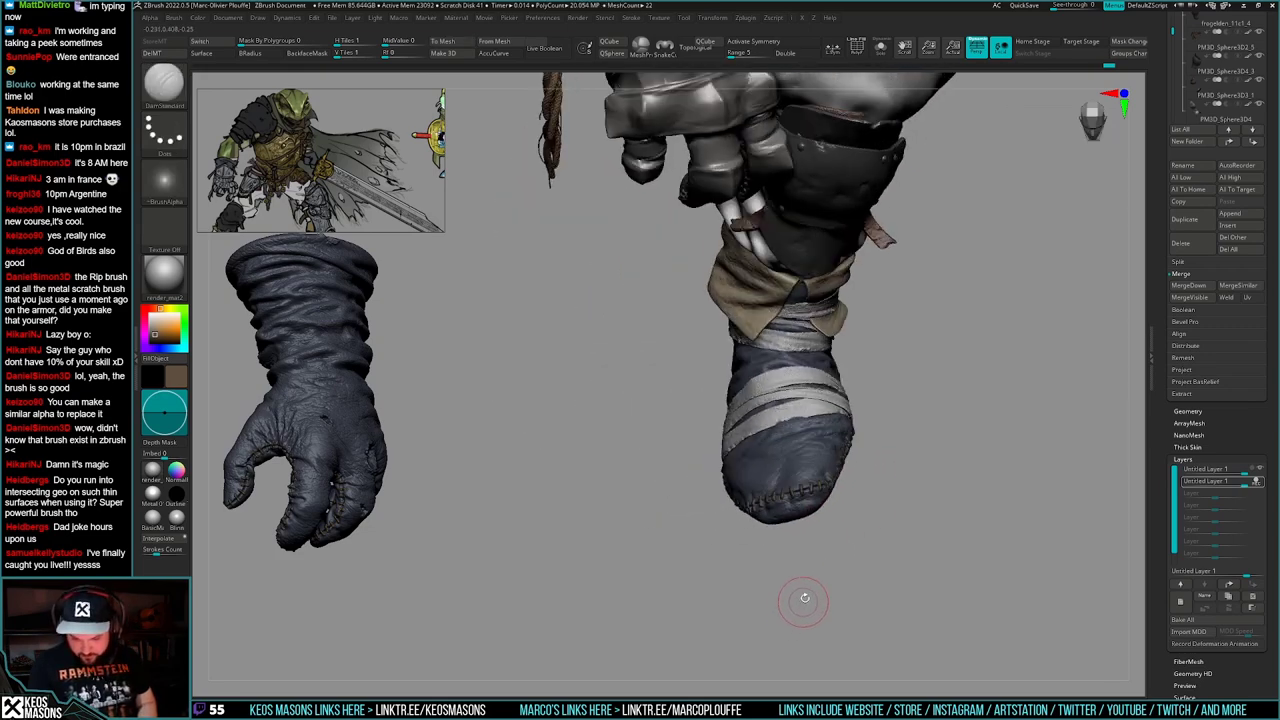
mouse_move(829, 533)
right_mouse_down()
mouse_move(837, 493)
mouse_move(904, 440)
mouse_move(868, 510)
mouse_move(902, 480)
right_mouse_up()
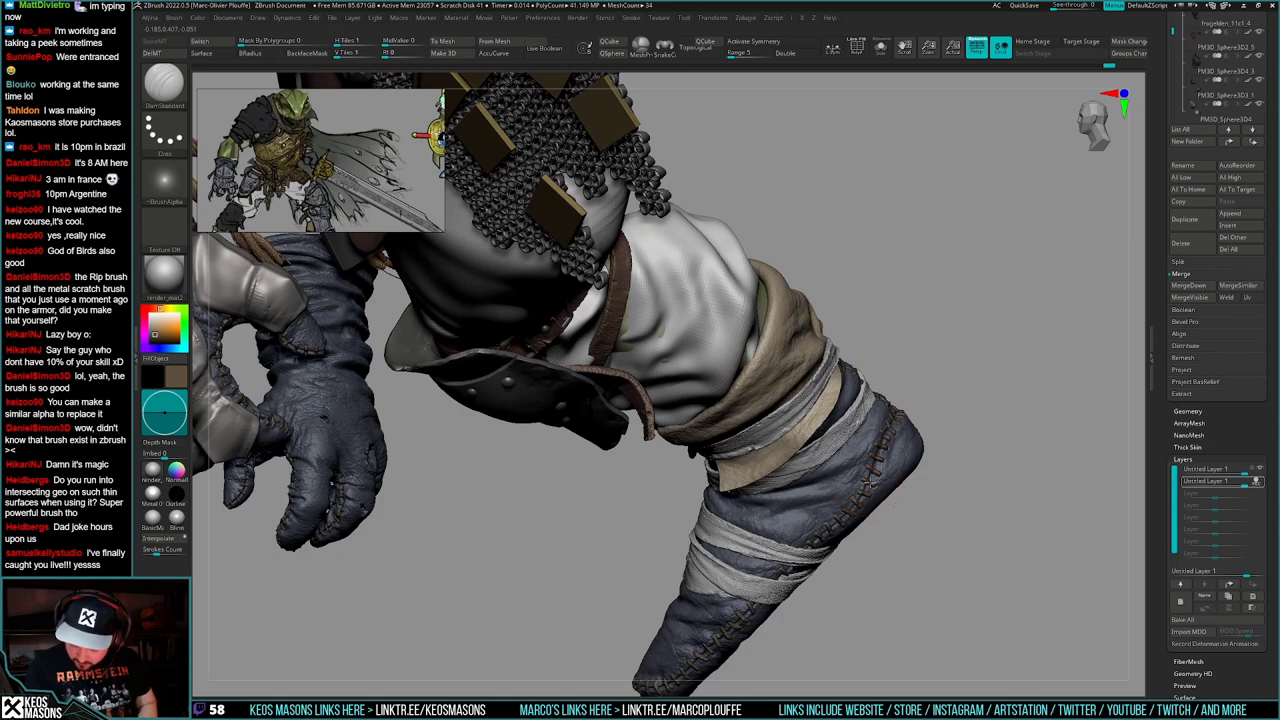
left_click_drag(860, 502, 866, 487)
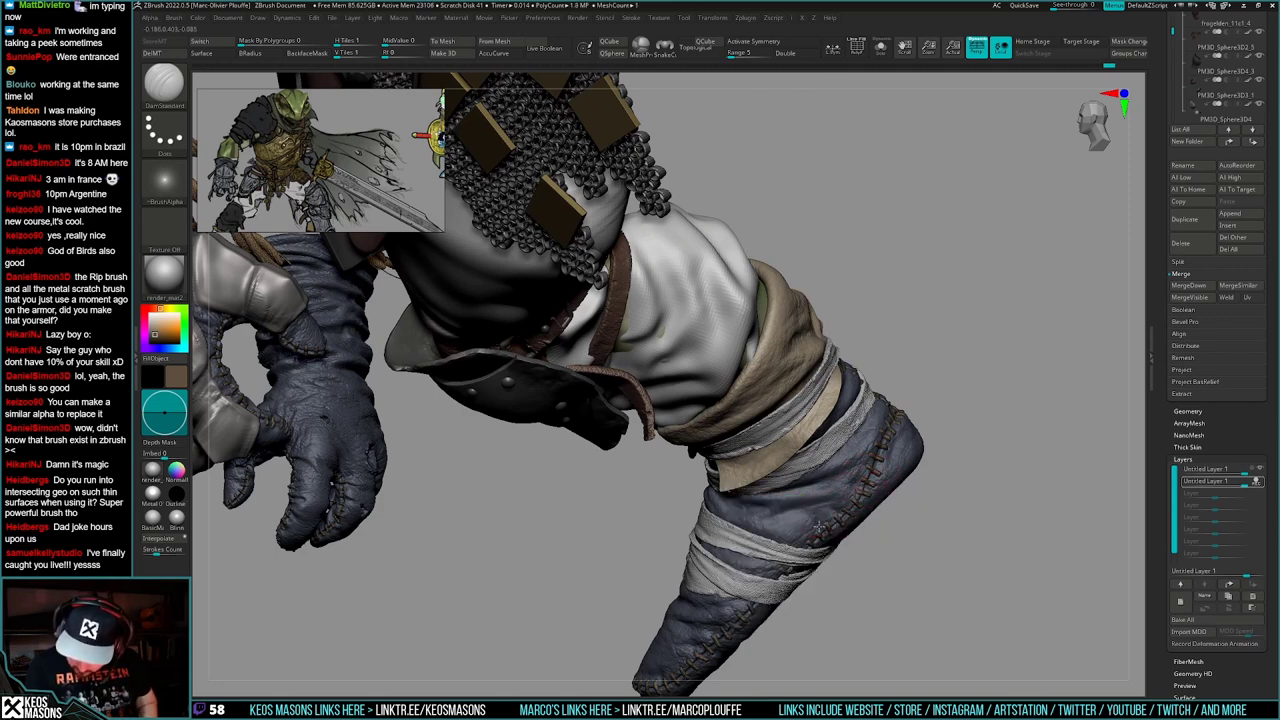
right_click_drag(832, 530, 888, 470)
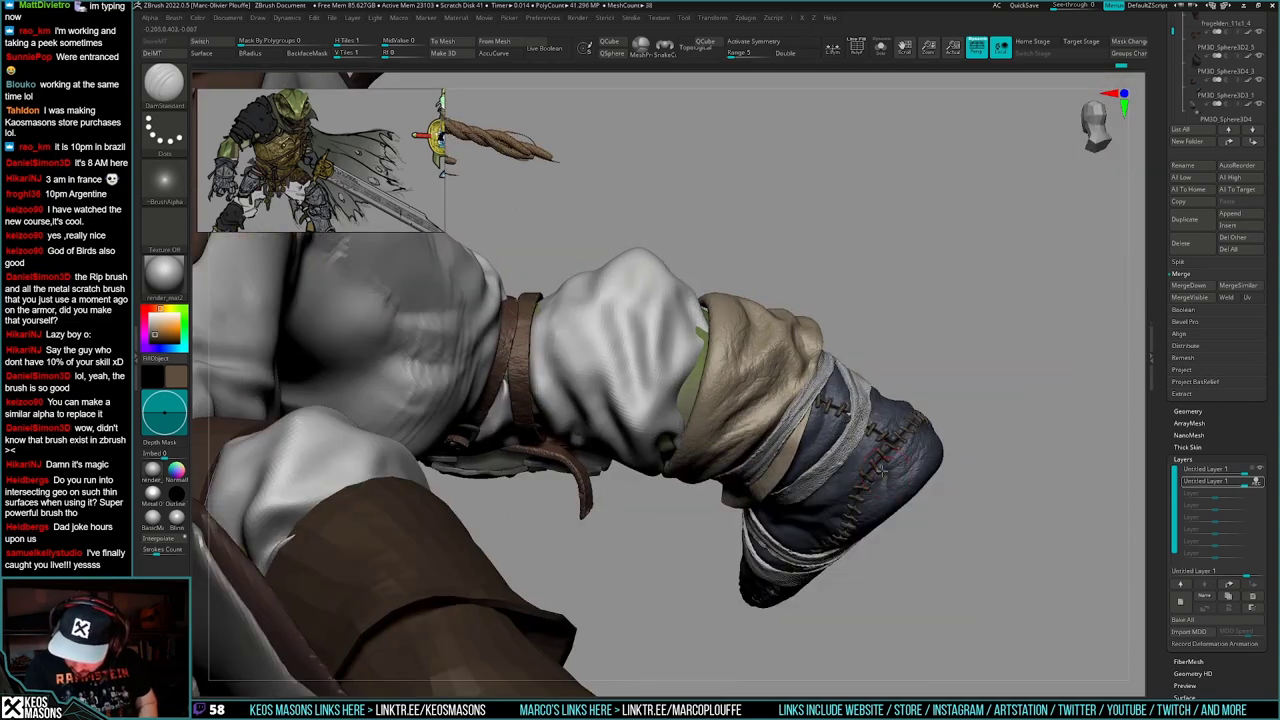
left_click_drag(878, 452, 859, 473)
mouse_move(862, 474)
right_mouse_down()
mouse_move(948, 403)
mouse_move(879, 560)
mouse_move(879, 537)
mouse_move(809, 520)
mouse_move(880, 505)
mouse_move(800, 535)
mouse_move(828, 510)
mouse_move(845, 522)
right_mouse_up()
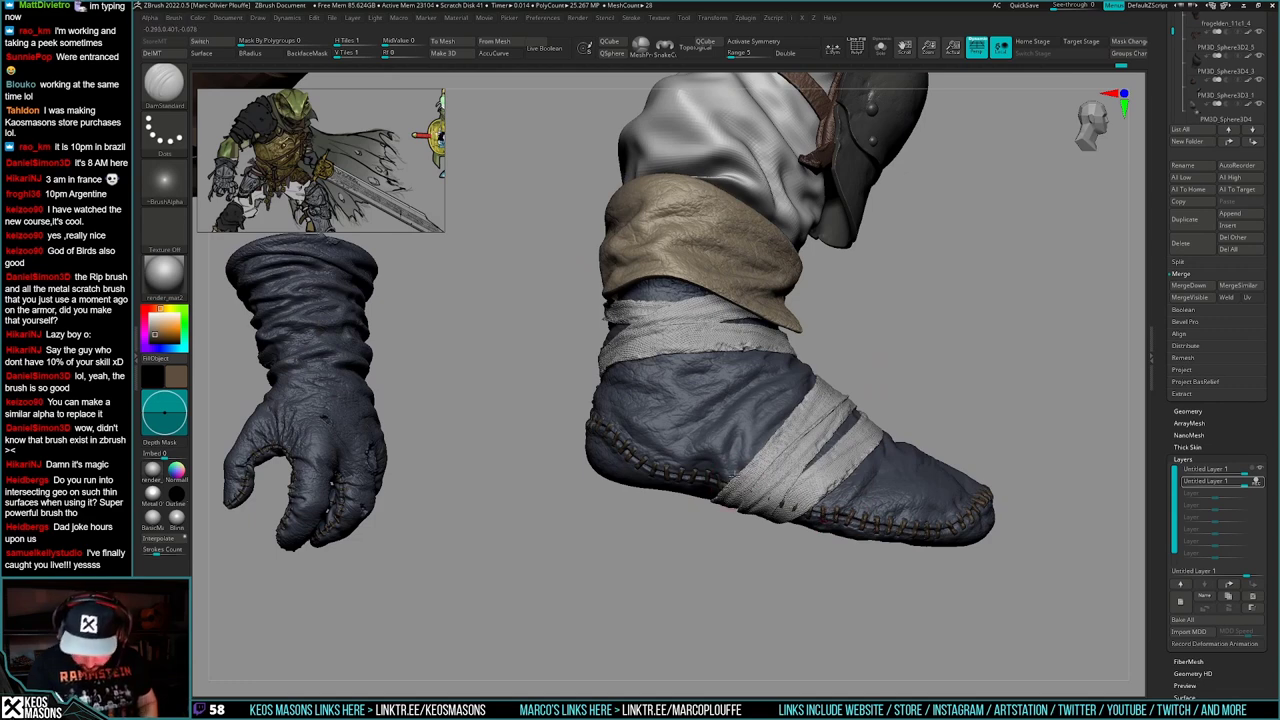
- Carve creases beside the outer sole stitching from the foot wraps back to the heel
right_click_drag(735, 474, 697, 479)
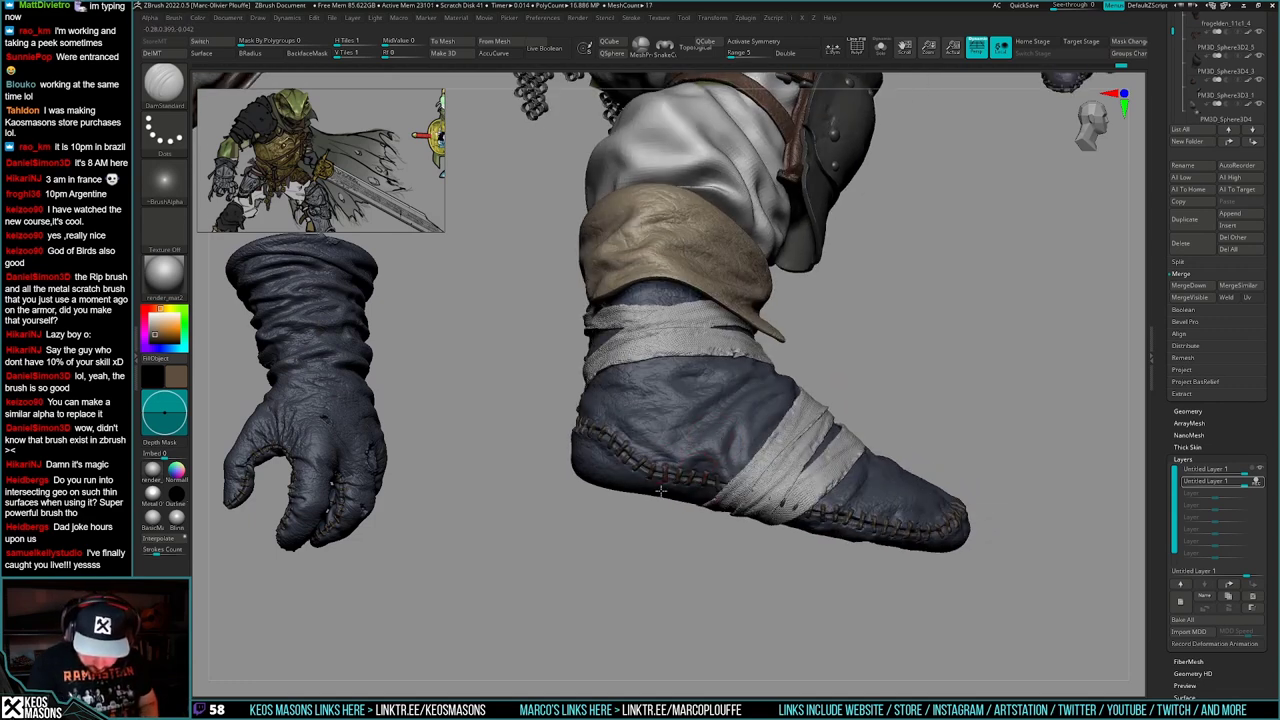
right_click_drag(649, 464, 628, 533)
right_click(628, 535)
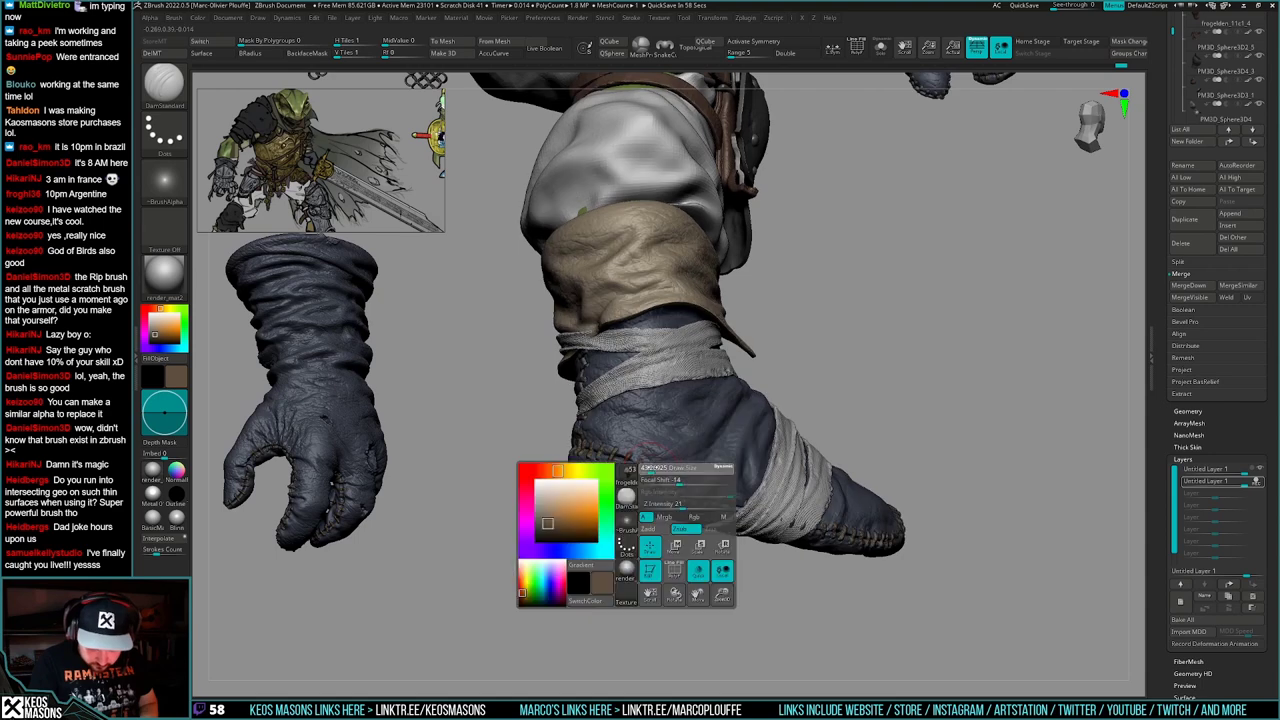
right_click_drag(646, 464, 631, 448)
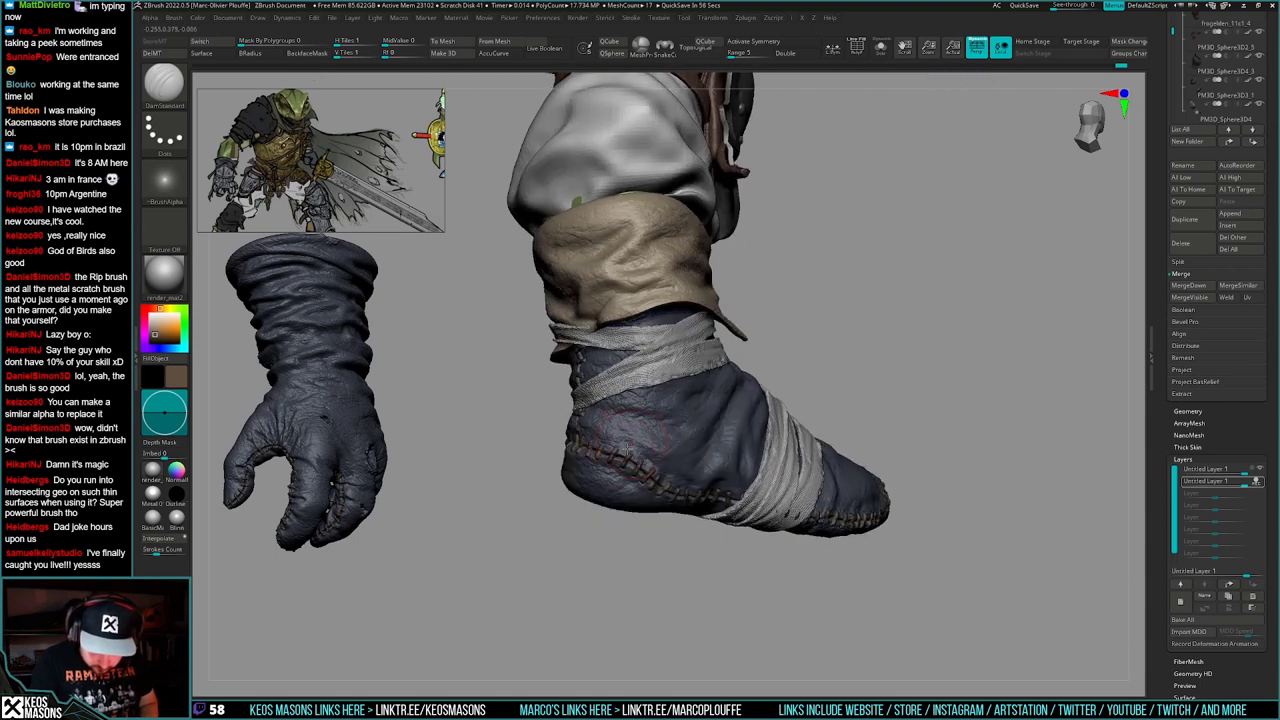
left_click_drag(621, 444, 627, 463)
mouse_move(626, 462)
right_mouse_down()
mouse_move(608, 470)
mouse_move(573, 452)
mouse_move(688, 450)
right_mouse_up()
- Switch to the Standard brush and turn on Zadd to build up the leather beside the inner heel stitching
key("space")
left_click(666, 407)
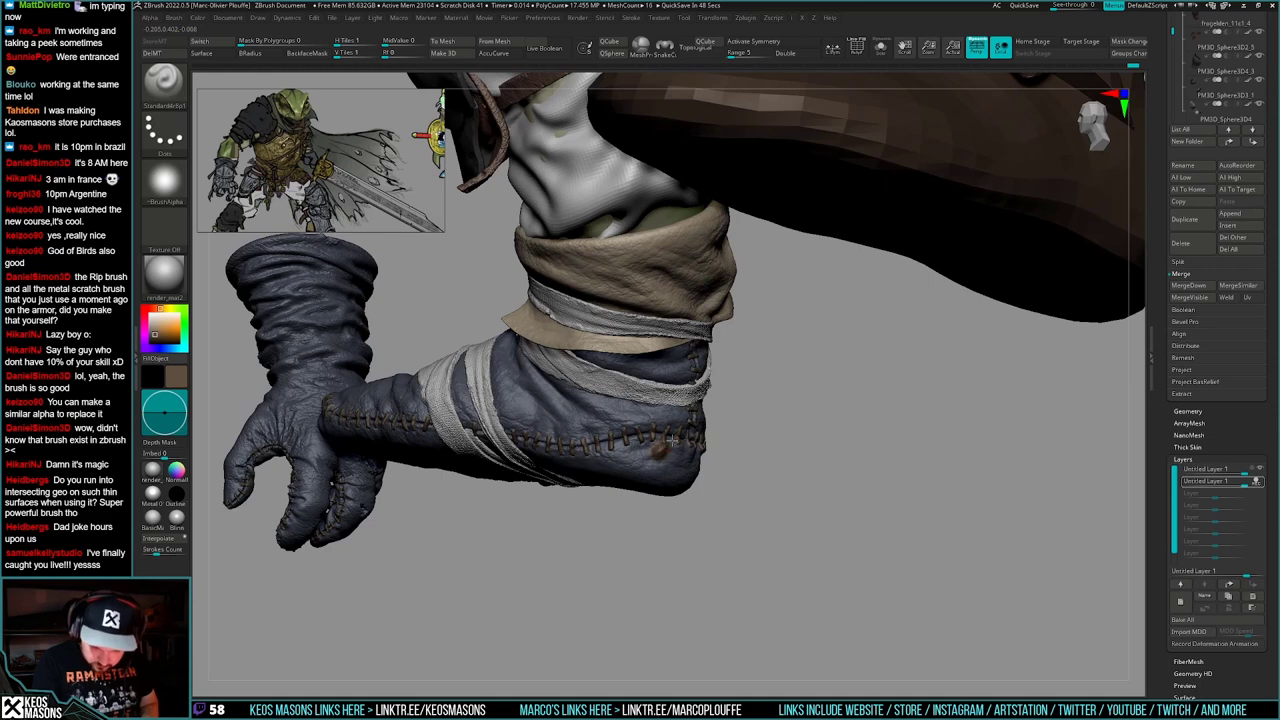
key("space")
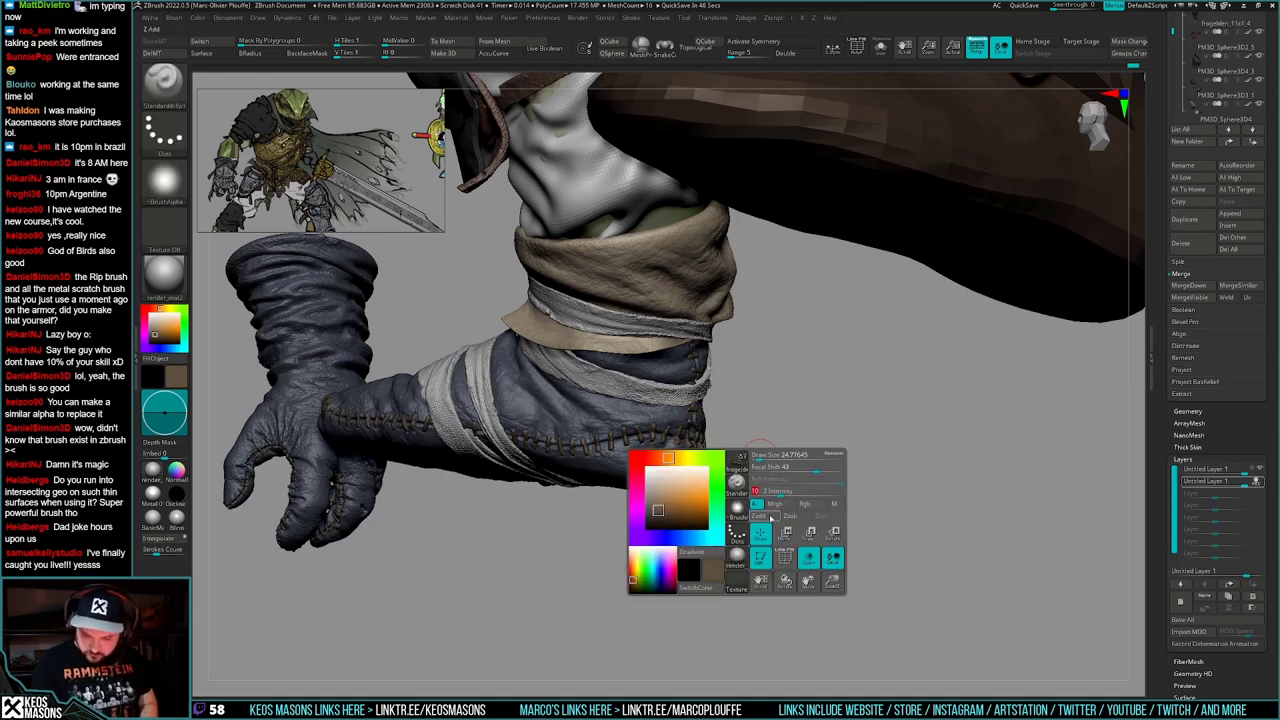
left_click(771, 518)
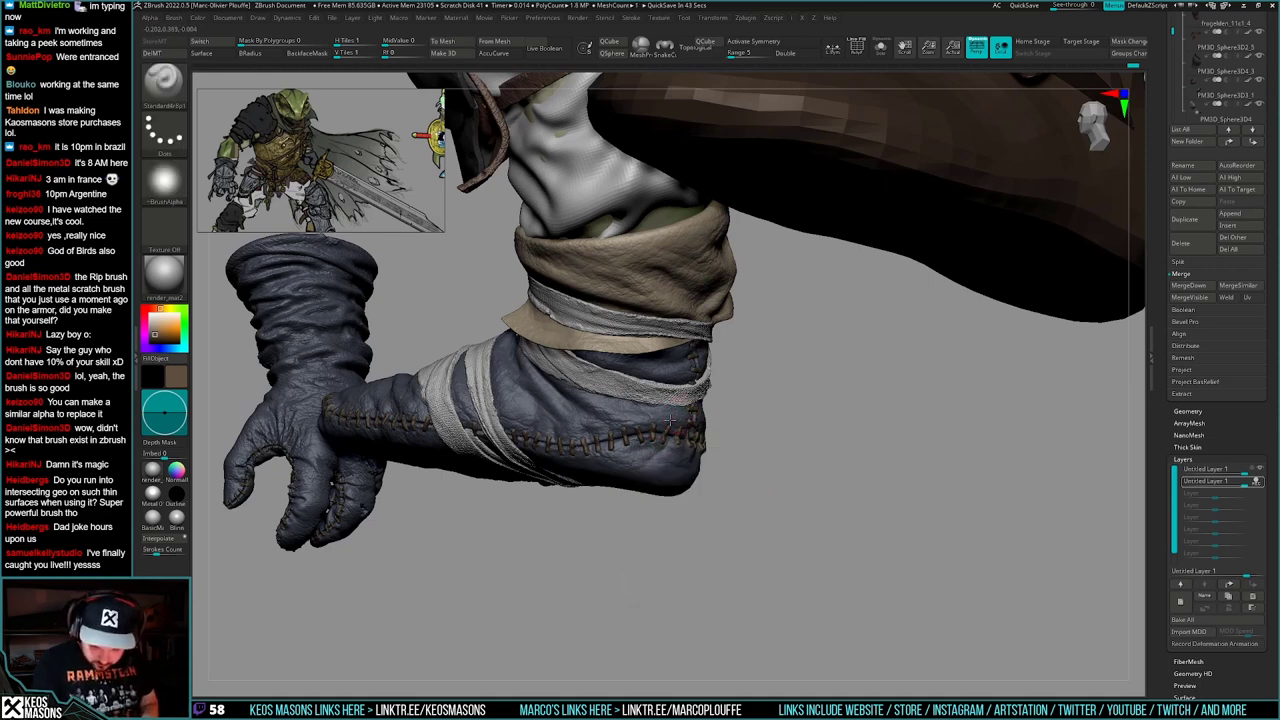
- Examine the wrapped boot's heel, sides, toe and stitched sole seam from several angles
right_click_drag(670, 420, 690, 446)
right_click_drag(690, 446, 880, 452, "alt")
mouse_move(880, 452)
right_mouse_down()
mouse_move(802, 442)
mouse_move(854, 498)
right_mouse_up()
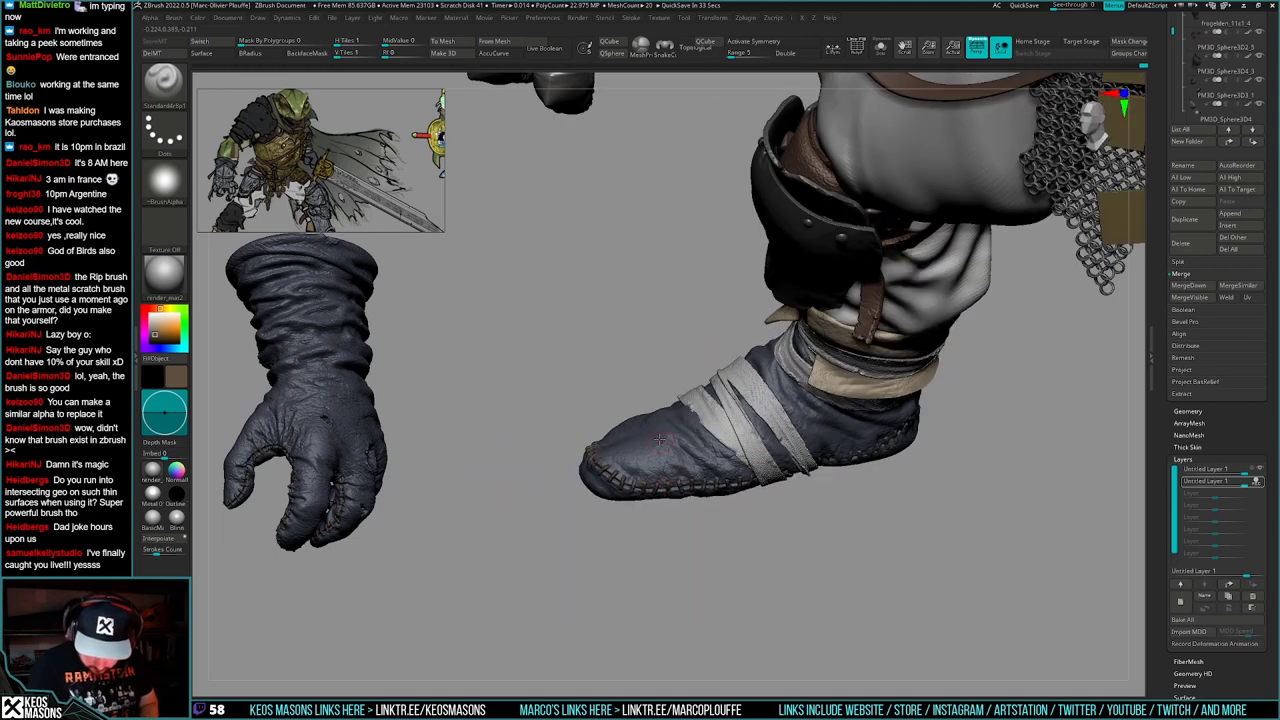
right_click_drag(656, 458, 752, 459)
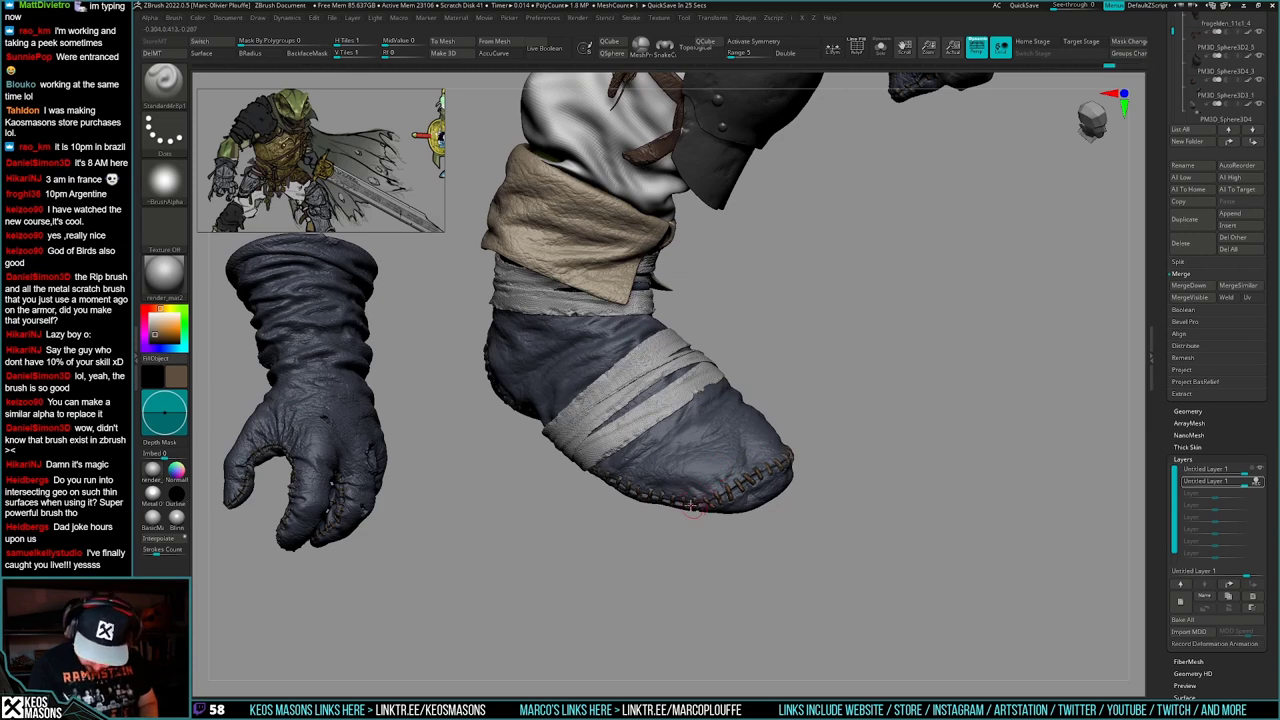
right_click_drag(685, 490, 697, 459)
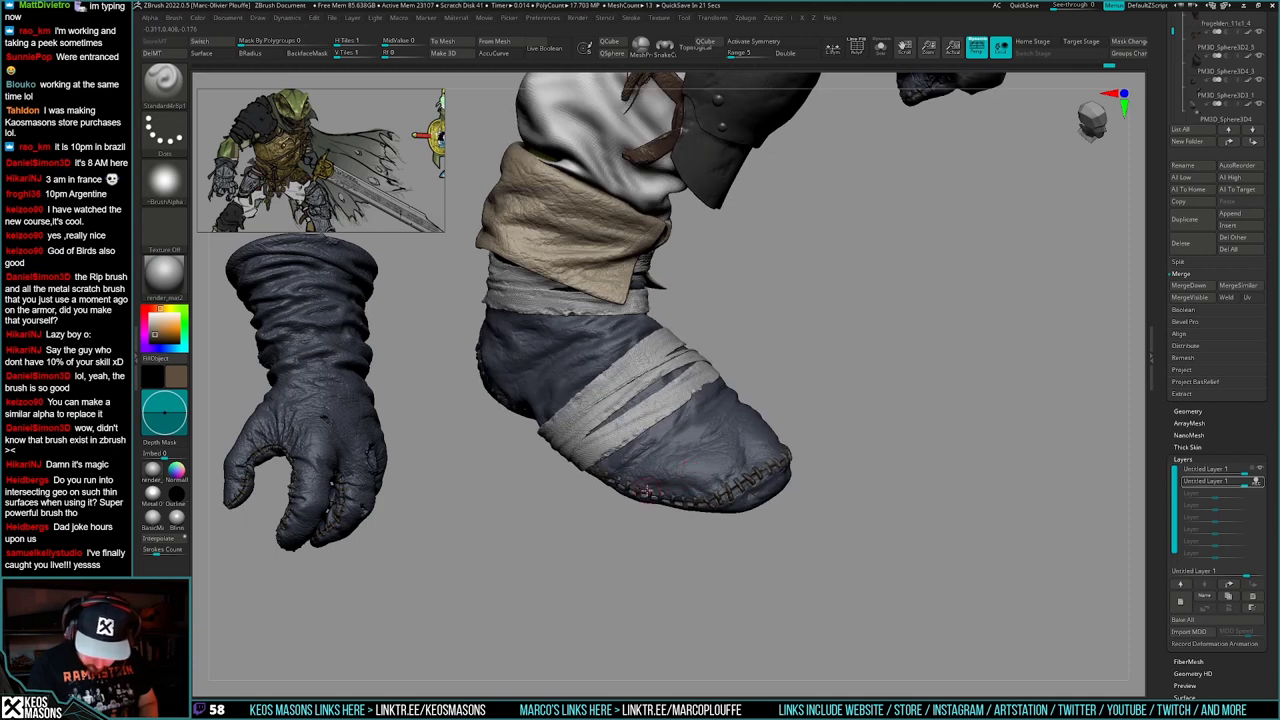
right_click_drag(643, 498, 757, 503)
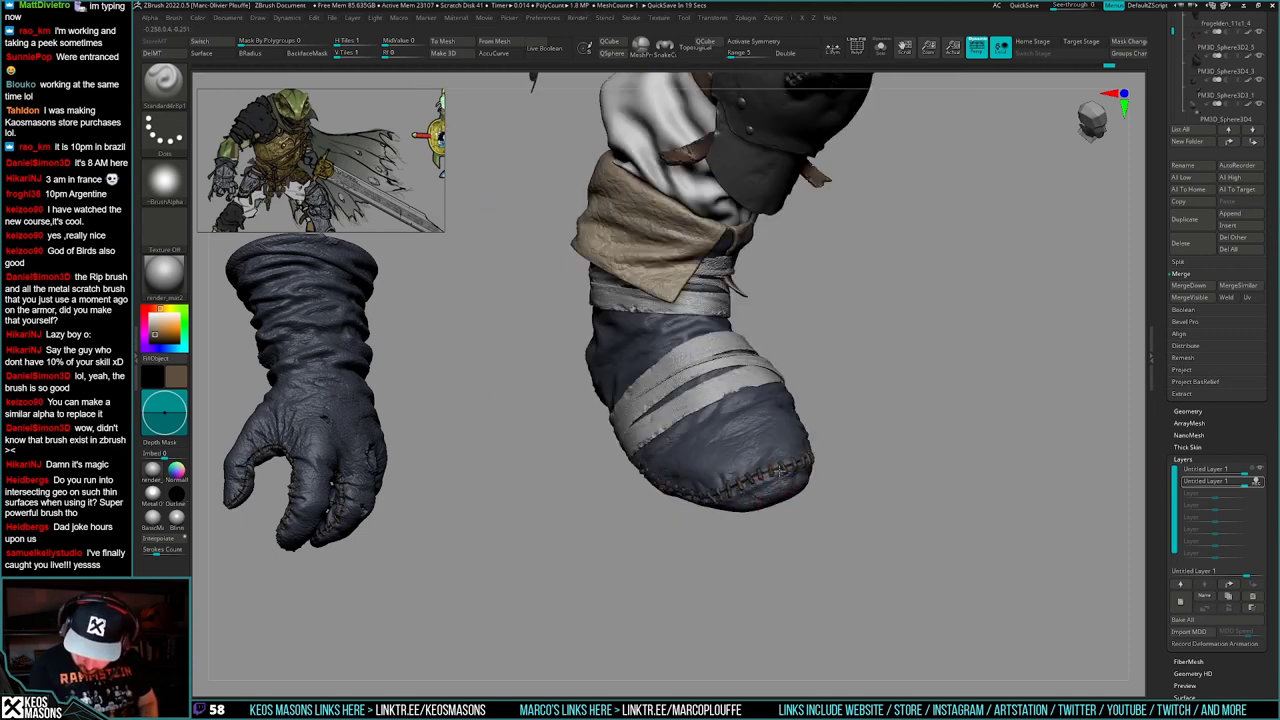
right_click_drag(781, 503, 798, 580, "ctrl")
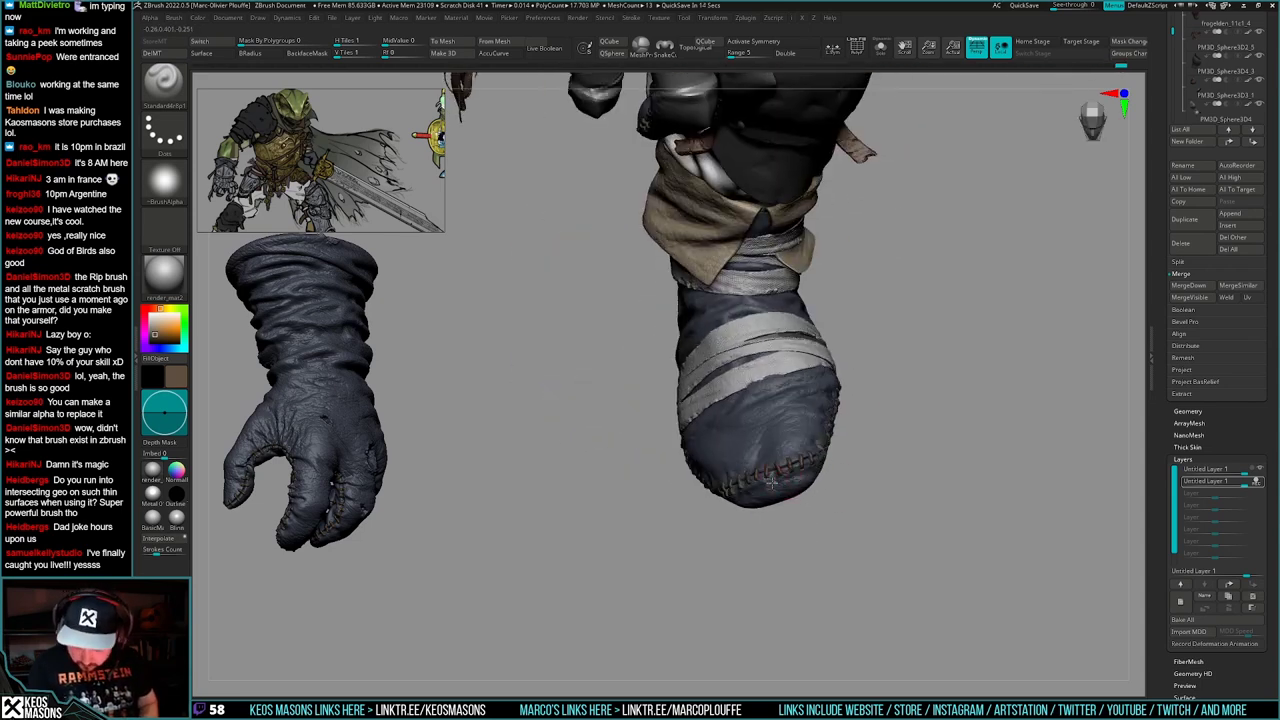
right_click_drag(772, 482, 828, 485)
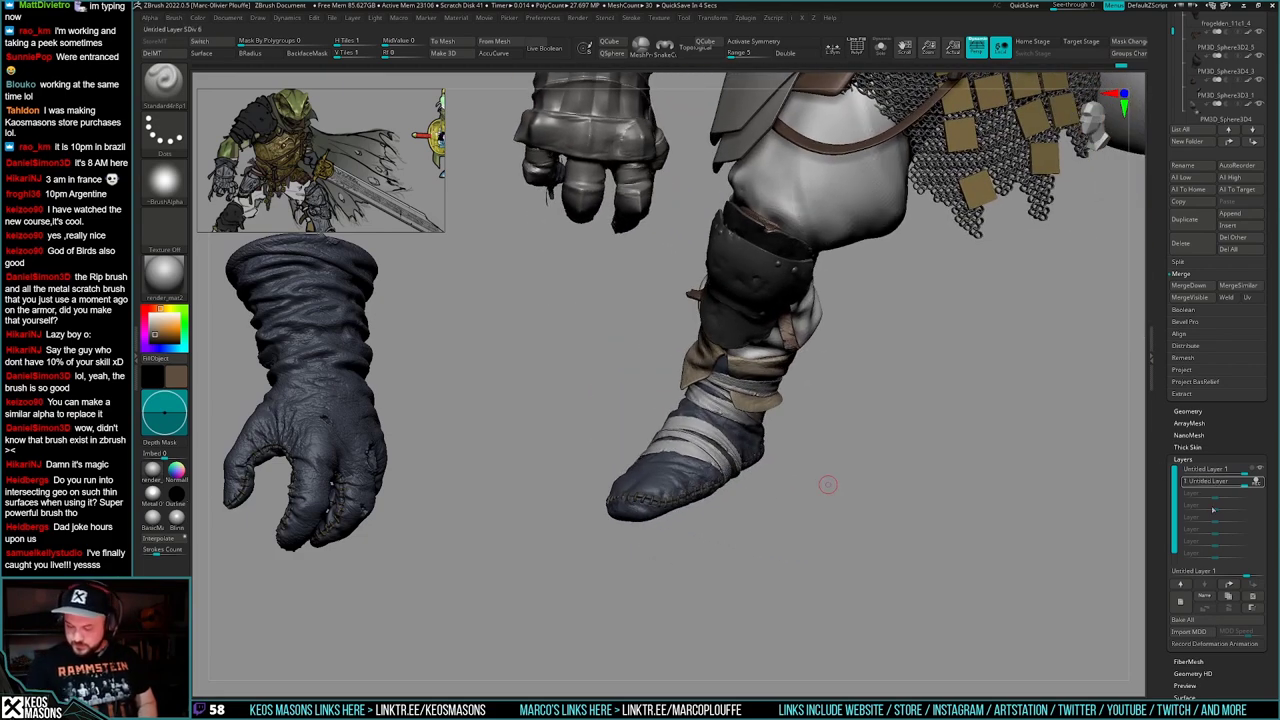
- Add a new sculpting layer to the boot and frame its wrapped foot for detailing
left_click(1180, 601)
key("b")
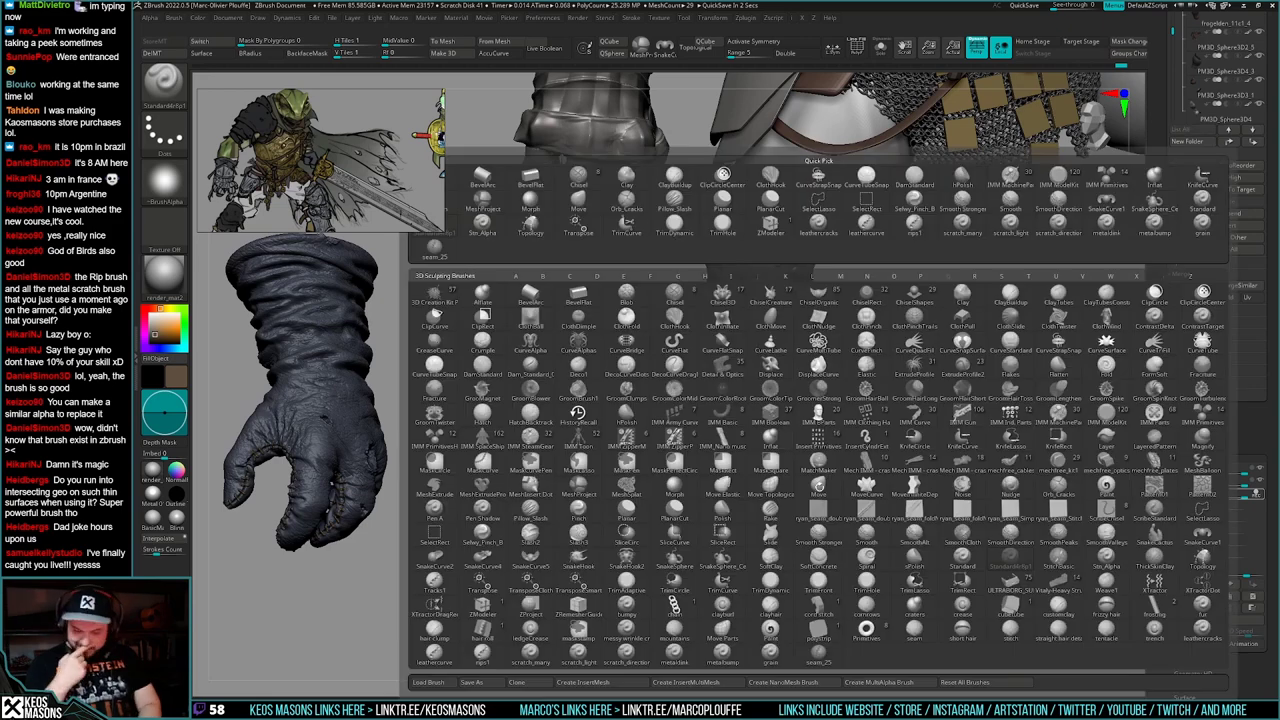
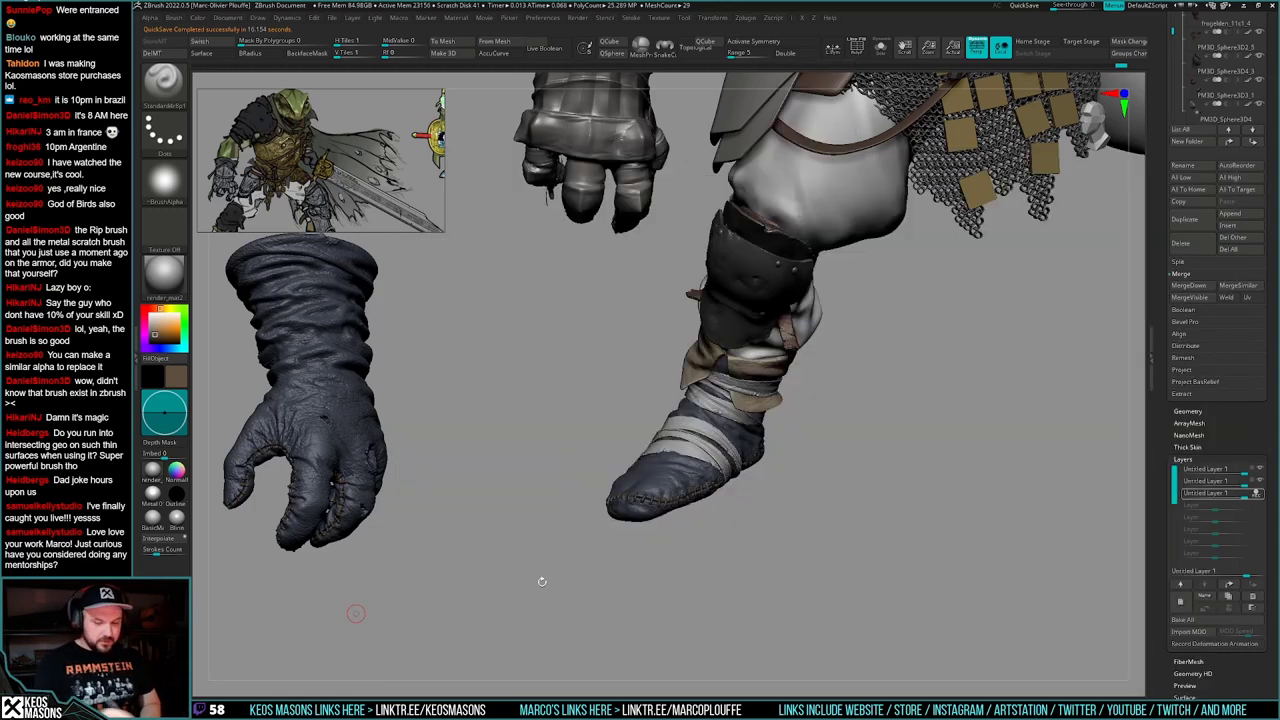
left_click_drag(829, 501, 798, 557)
right_click_drag(798, 557, 777, 520)
right_click(777, 520)
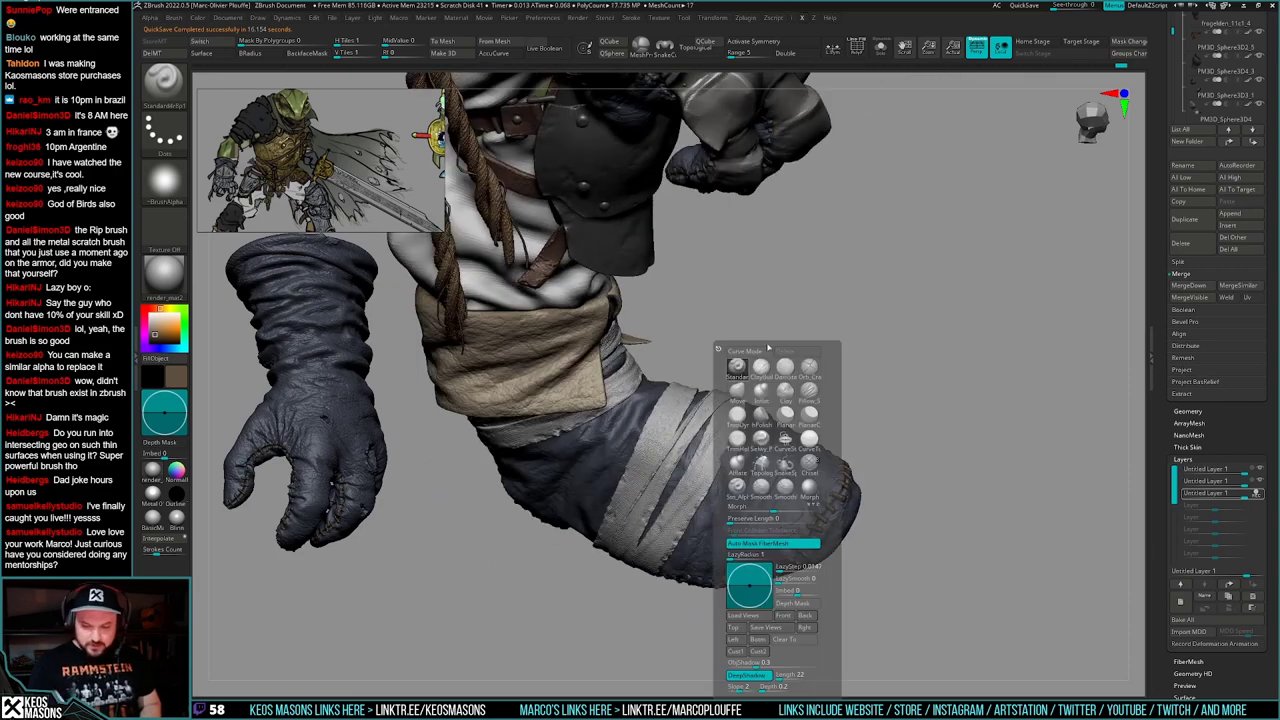
- Sculpt fine leather wrinkles across the boot between the cloth wraps and the stitched toe, adjusting the brush as needed
left_click_drag(764, 486, 738, 430)
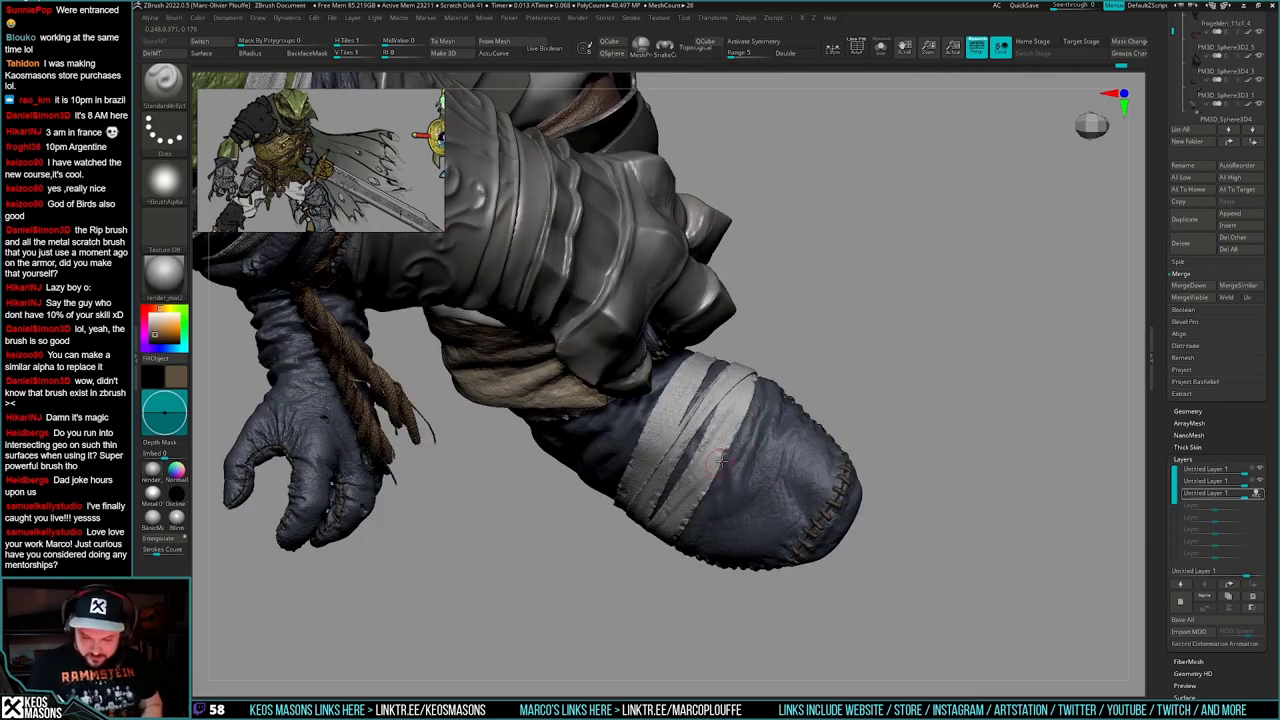
mouse_move(722, 461)
right_mouse_down()
mouse_move(742, 404)
mouse_move(768, 486)
mouse_move(771, 432)
mouse_move(804, 452)
mouse_move(776, 516)
mouse_move(772, 450)
right_mouse_up()
left_click_drag(772, 449, 764, 497)
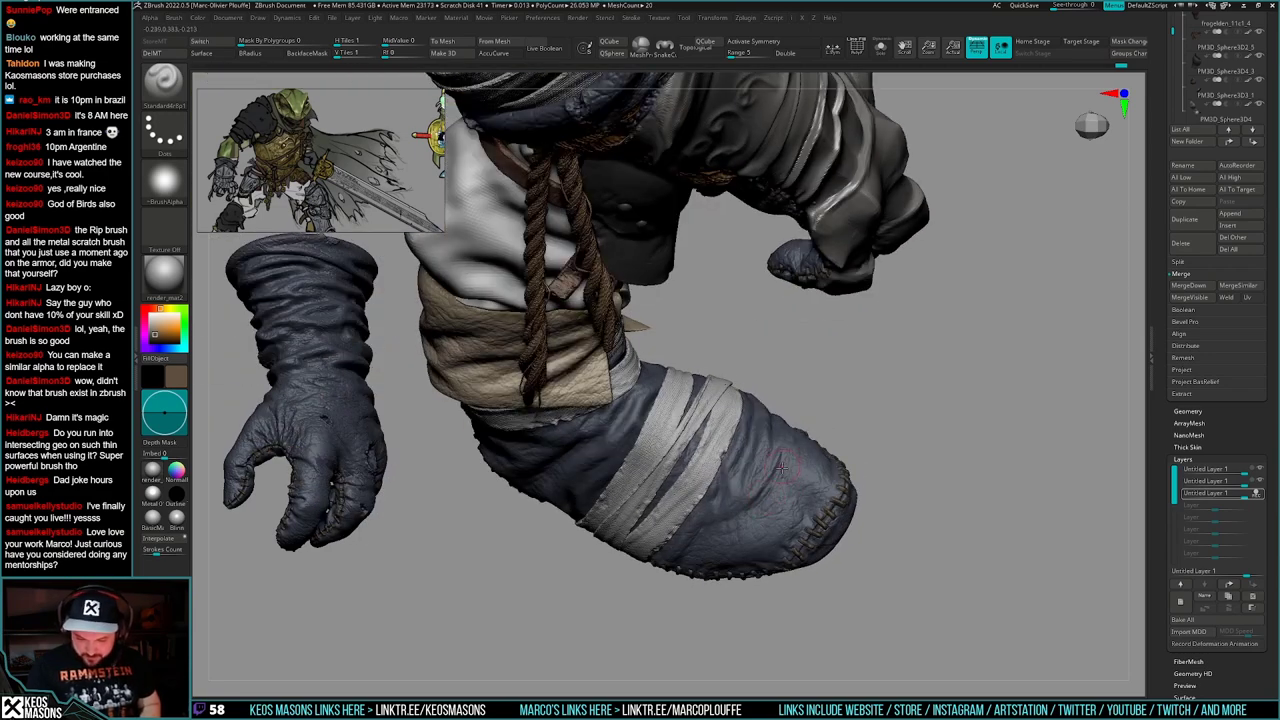
mouse_move(775, 520)
right_mouse_down()
mouse_move(816, 399)
mouse_move(796, 448)
mouse_move(746, 505)
right_mouse_up()
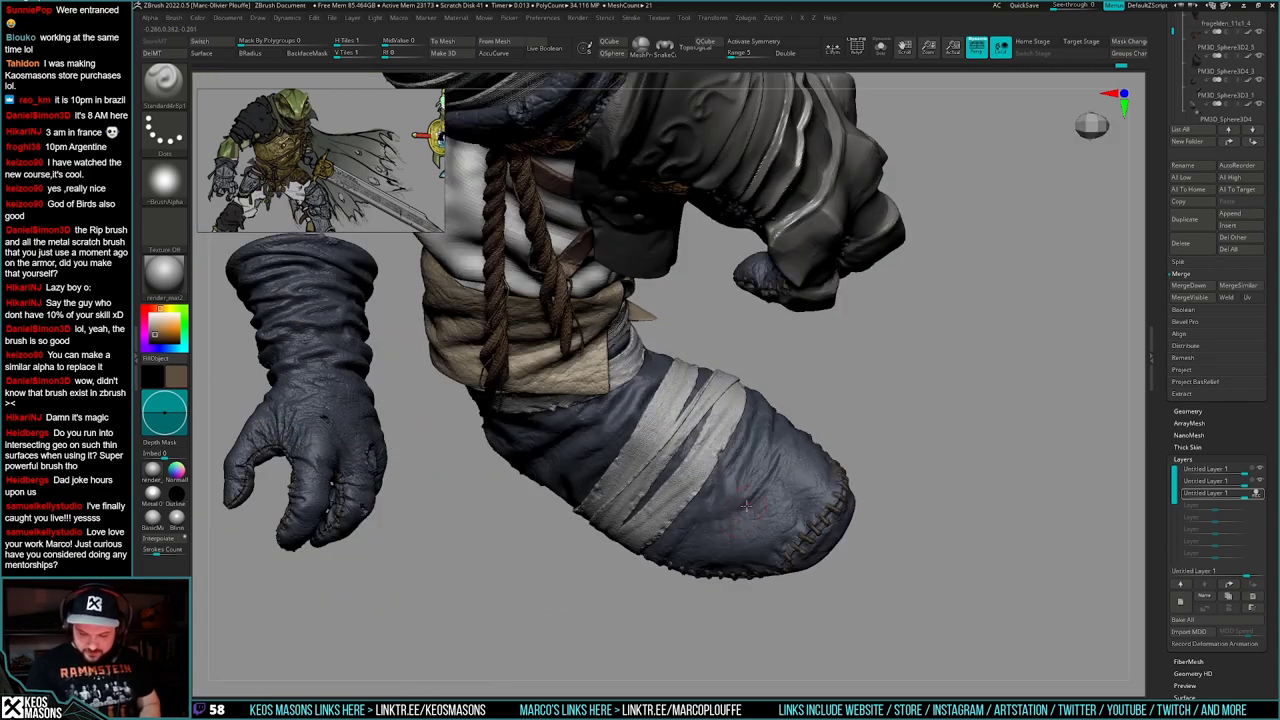
right_click_drag(697, 540, 815, 440)
right_click(750, 556)
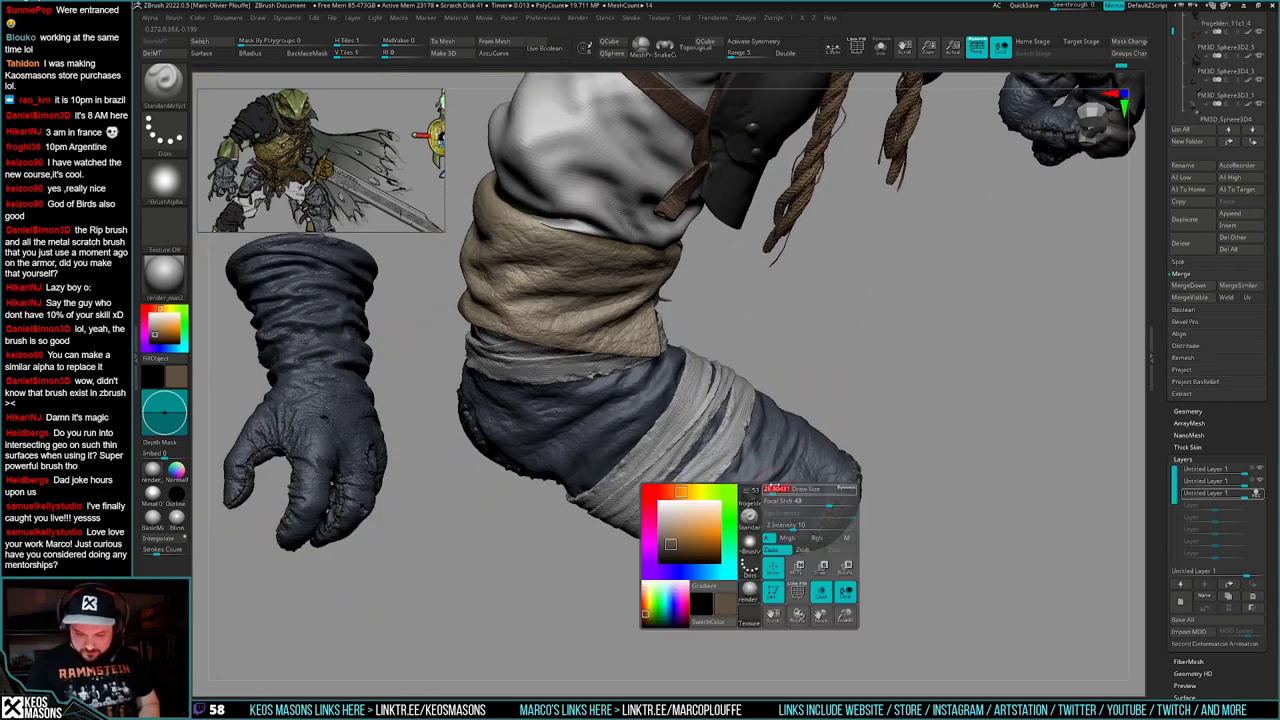
mouse_move(752, 545)
right_mouse_down()
mouse_move(772, 487)
mouse_move(757, 547)
right_mouse_up()
right_click(757, 539)
right_click(757, 547)
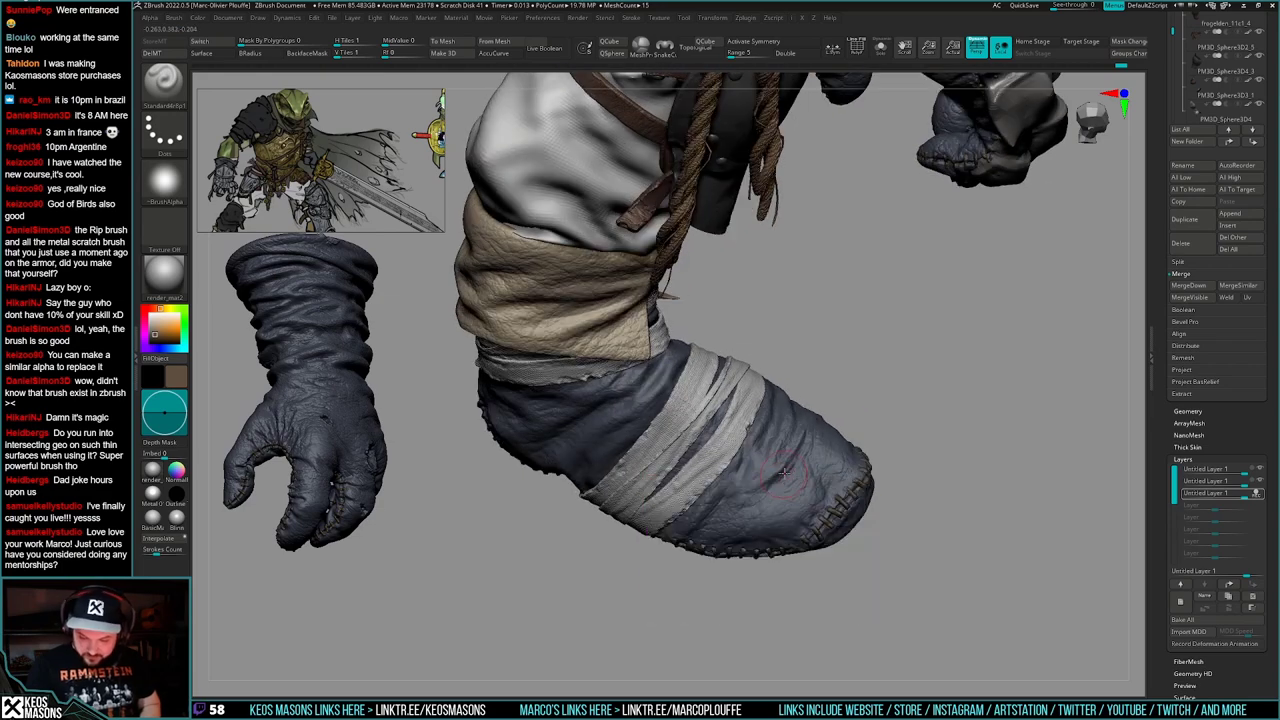
right_click(757, 544)
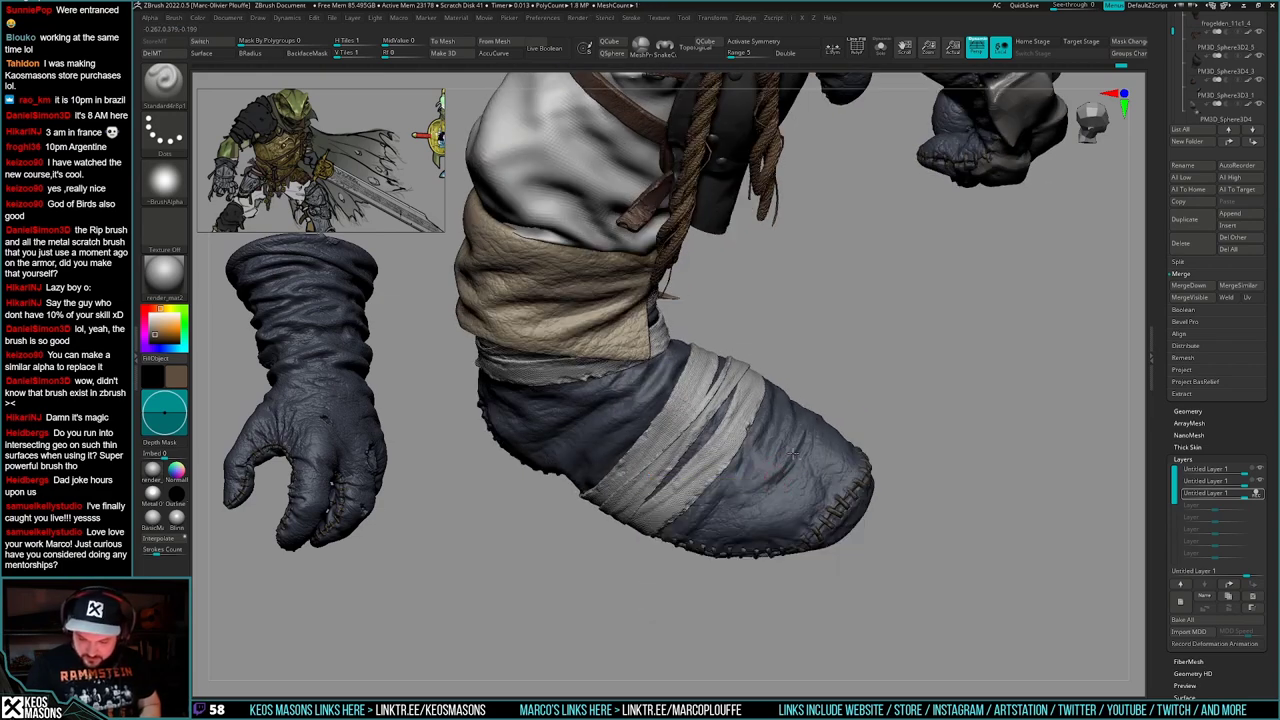
mouse_move(778, 470)
right_mouse_down()
mouse_move(768, 430)
mouse_move(790, 420)
mouse_move(720, 405)
mouse_move(856, 474)
mouse_move(834, 514)
mouse_move(880, 460)
mouse_move(826, 530)
mouse_move(804, 368)
right_mouse_up()
- Step the boot down to a lower subdivision level and bring it back up to the highest one
key("space")
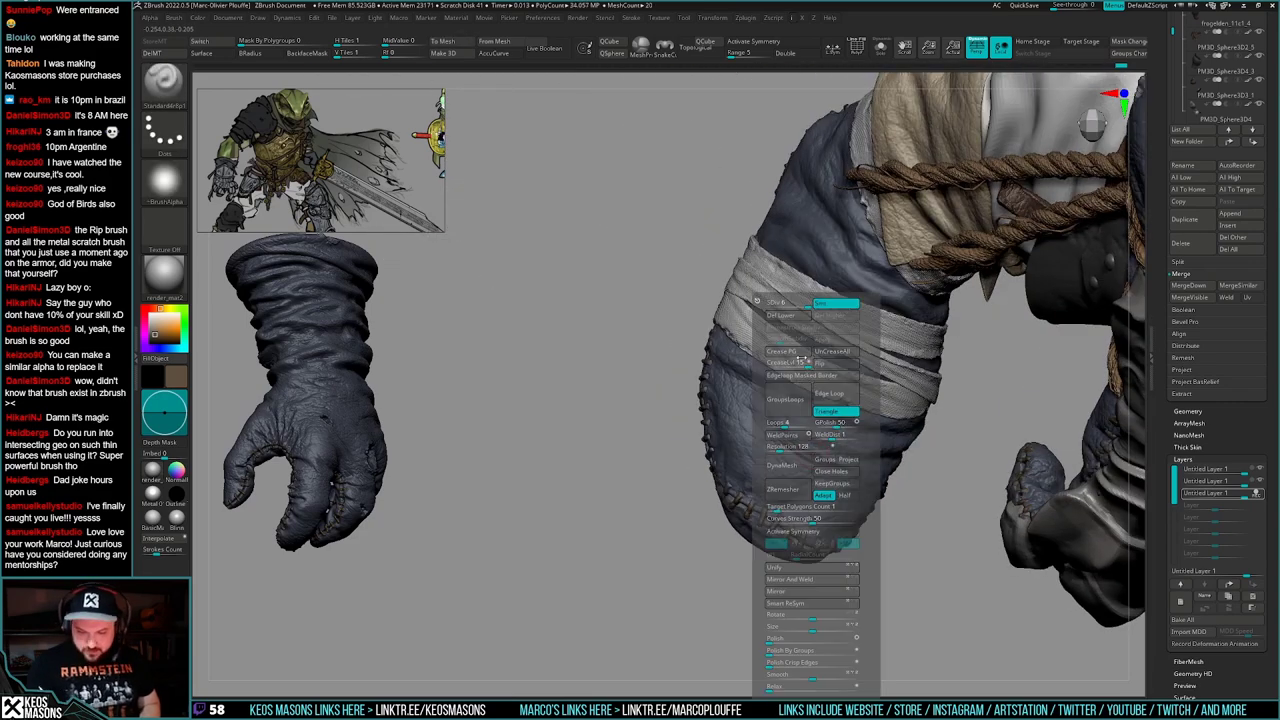
left_click_drag(836, 269, 838, 266)
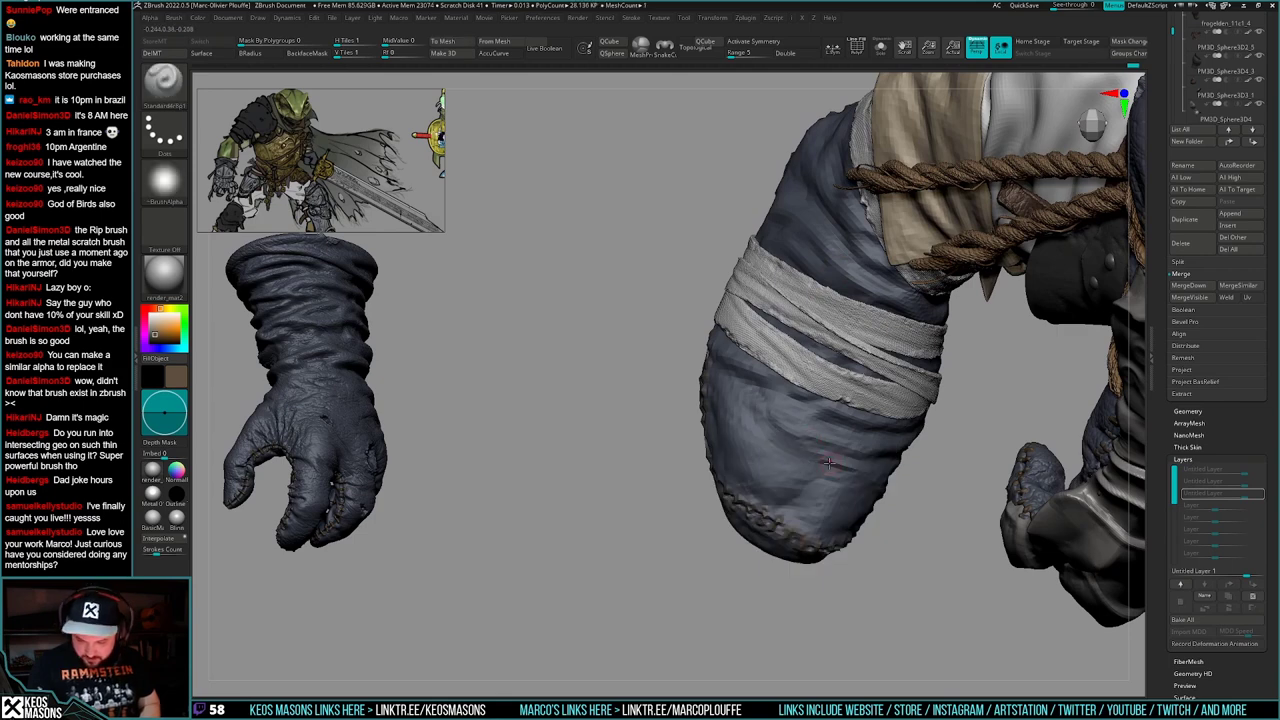
key("space")
left_click(818, 304)
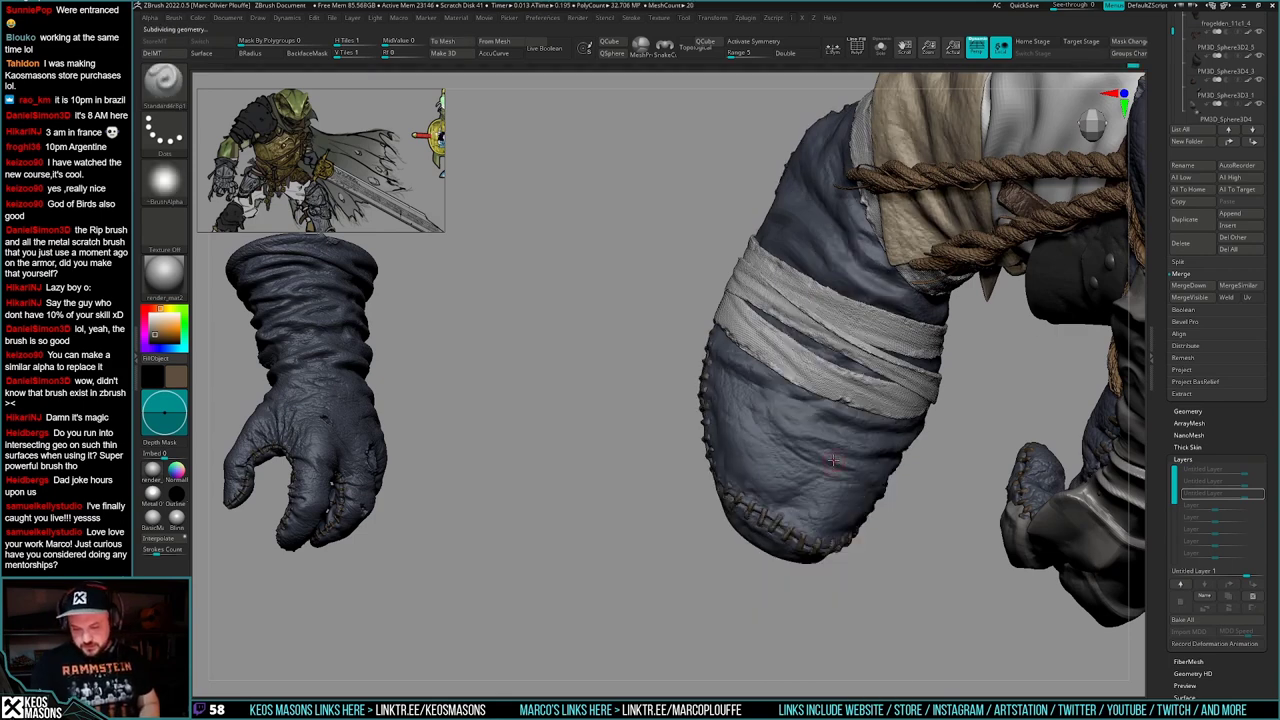
key("space")
key("shift+d")
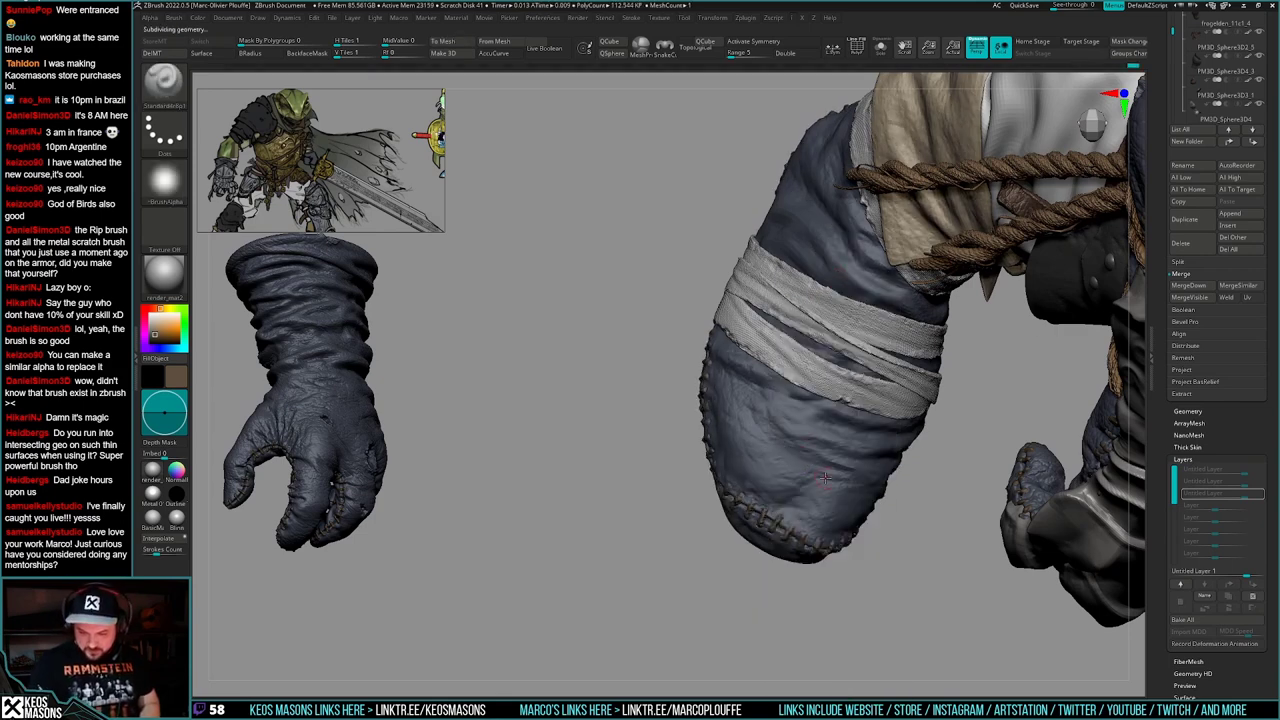
key("space")
left_click(824, 303)
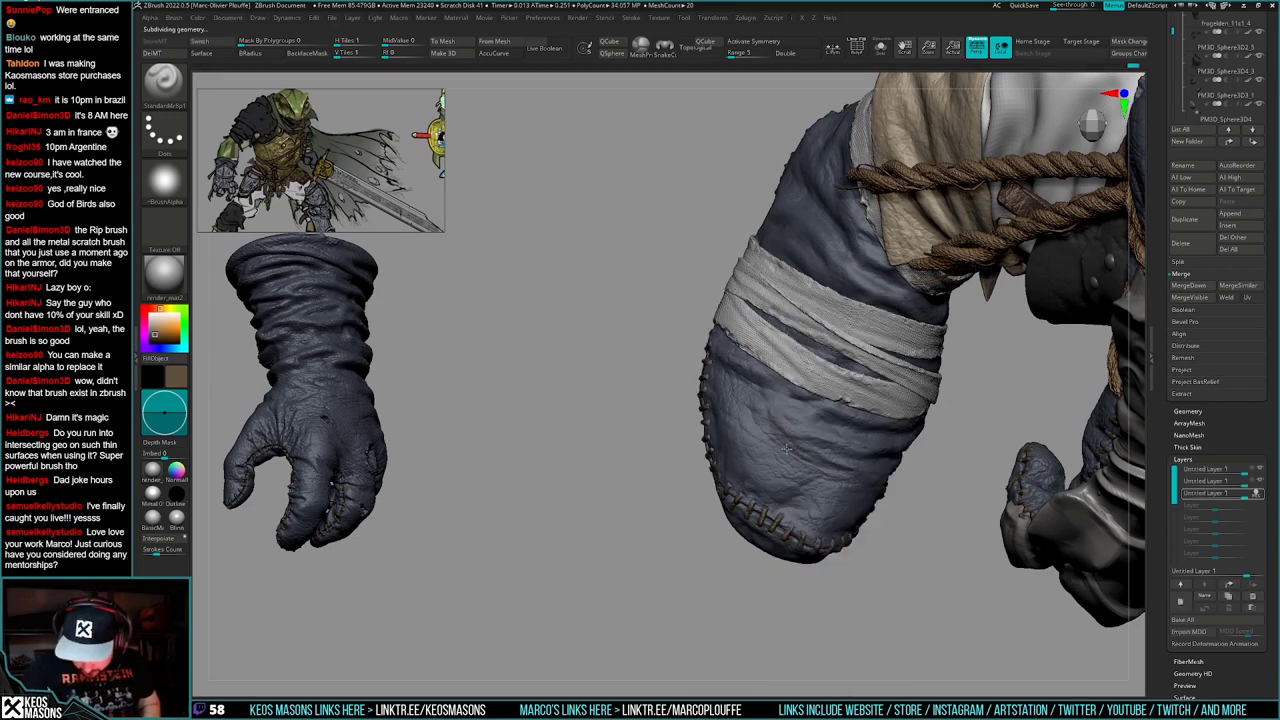
- Stop recording on the boot's newest layer and merge it, leaving two layers
mouse_move(786, 449)
right_mouse_down()
mouse_move(800, 446)
mouse_move(770, 440)
mouse_move(786, 443)
right_mouse_up()
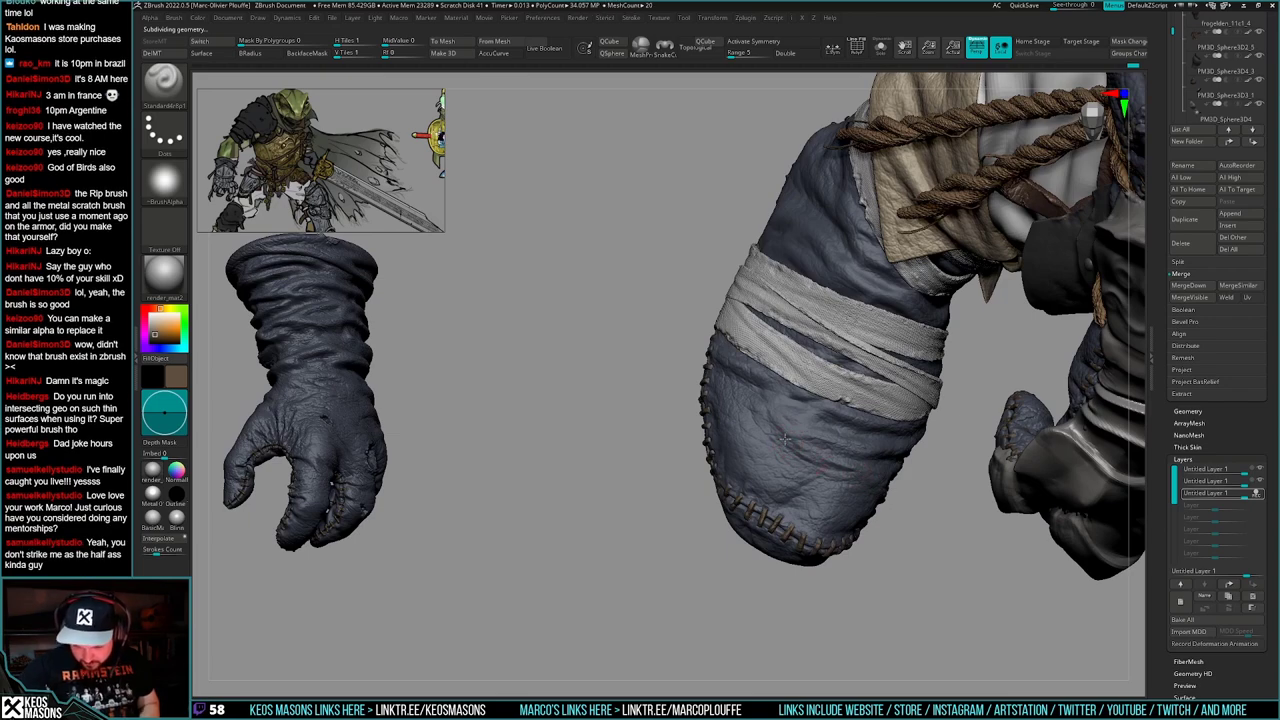
mouse_move(803, 459)
right_mouse_down("ctrl")
mouse_move(770, 412)
mouse_move(771, 442)
mouse_move(746, 380)
mouse_move(900, 491)
mouse_move(857, 571)
mouse_move(869, 562)
right_mouse_up("ctrl")
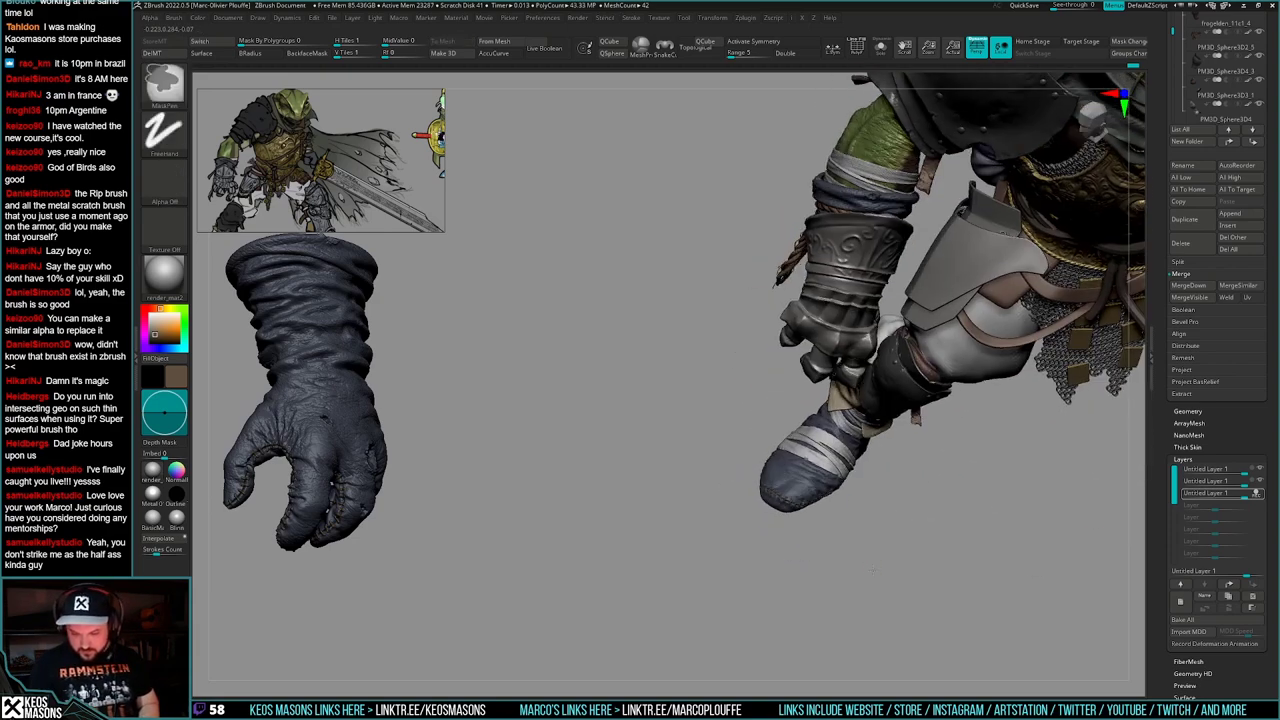
right_click_drag(800, 515, 833, 577, "ctrl")
key("shift+f")
key("shift+f")
right_click(837, 578)
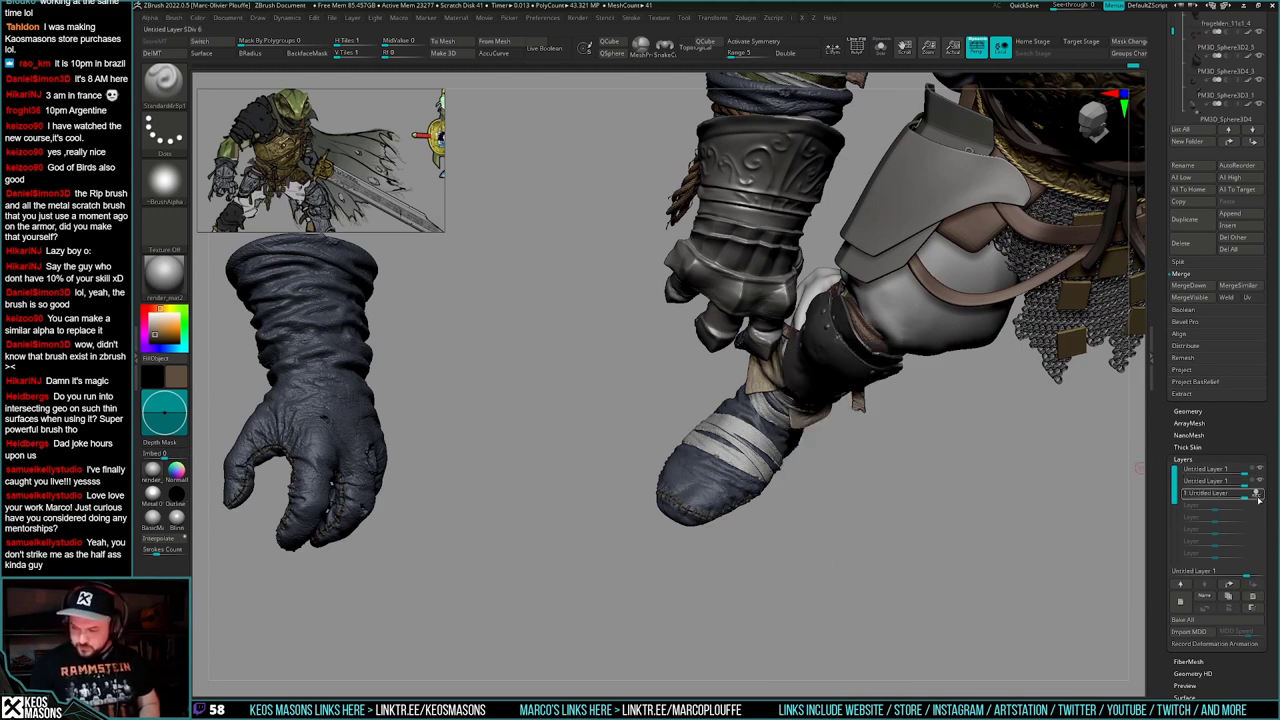
left_click(1257, 494)
left_click(1230, 481)
left_click(1229, 607)
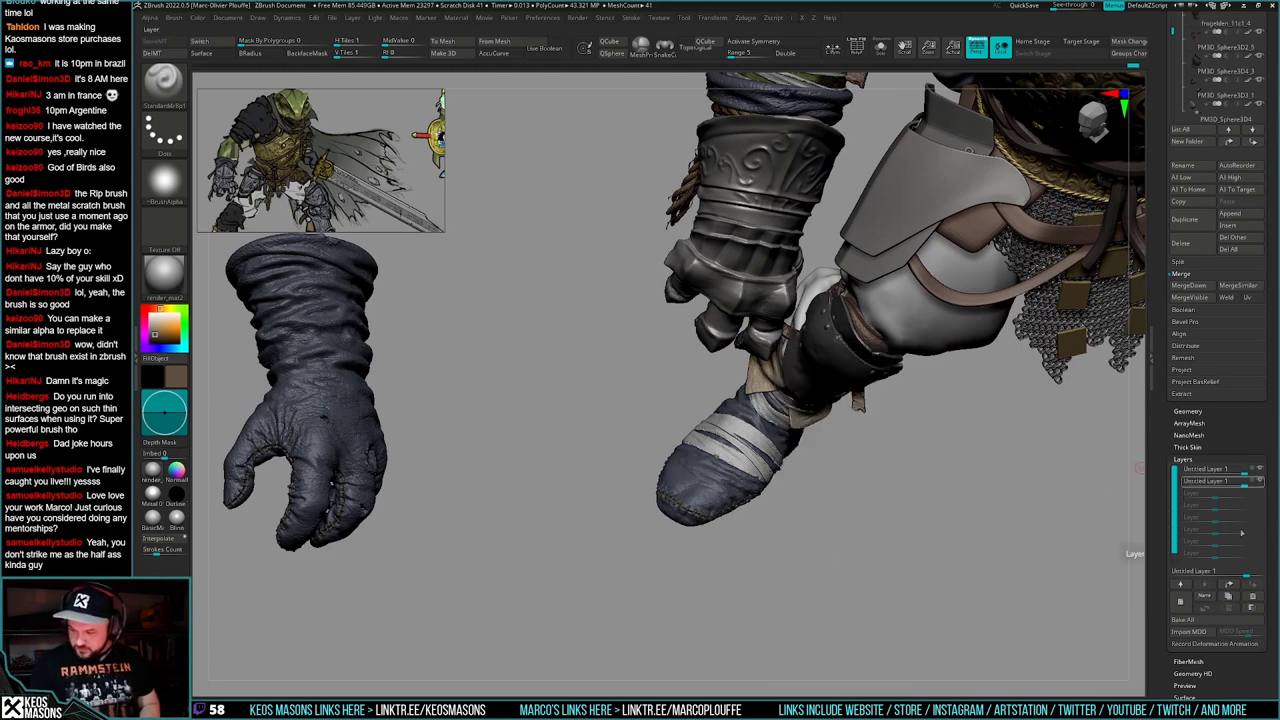
- Toggle the visibility of the boot's two layers to compare their sculpted detail
left_click(1260, 482)
left_click(1261, 470)
left_click_drag(1040, 550, 985, 440)
left_click(1260, 482)
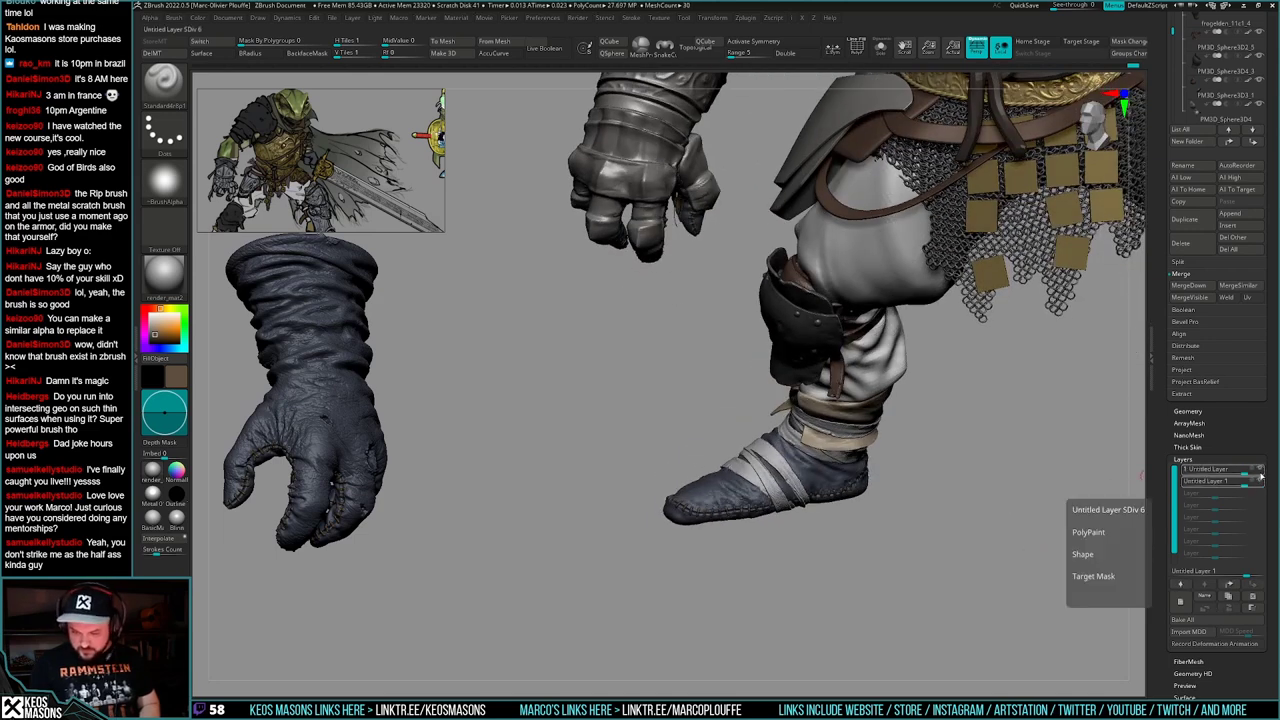
left_click(1261, 470)
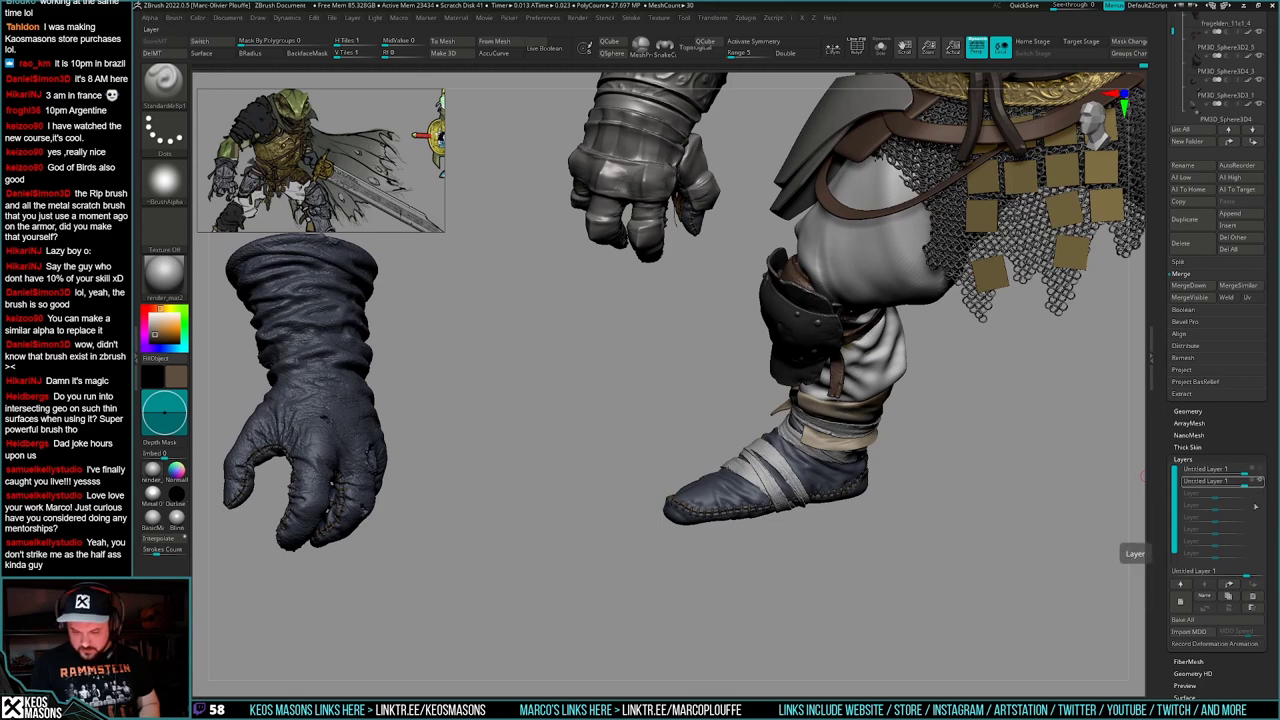
- Delete the boot's stored morph target and merge its two layers into one
left_click(1224, 620)
key("ctrl+z")
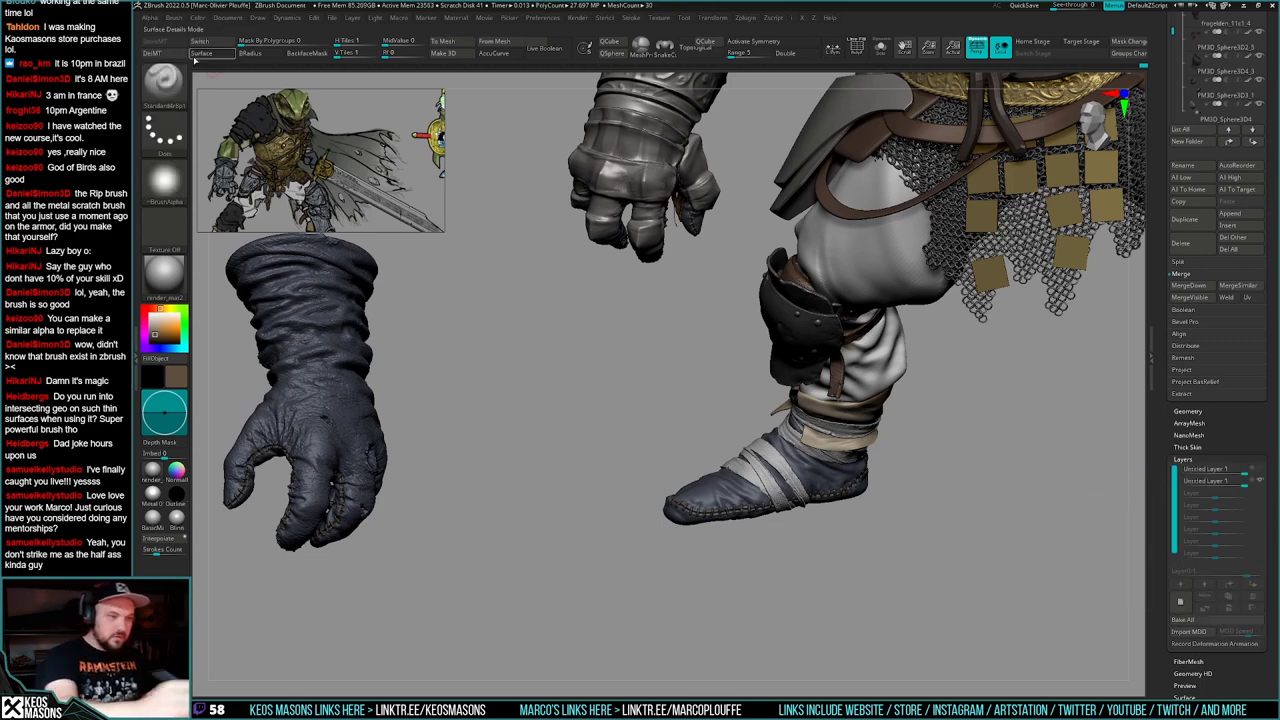
left_click(1252, 597)
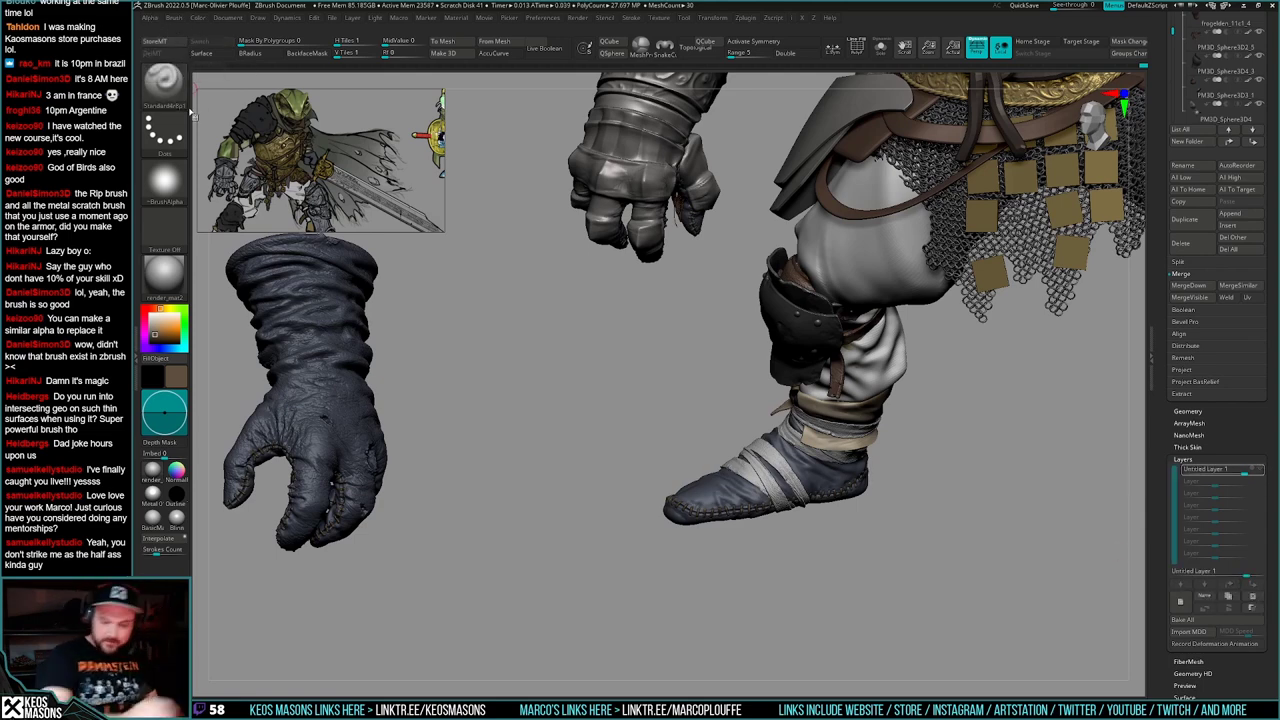
left_click(1260, 470)
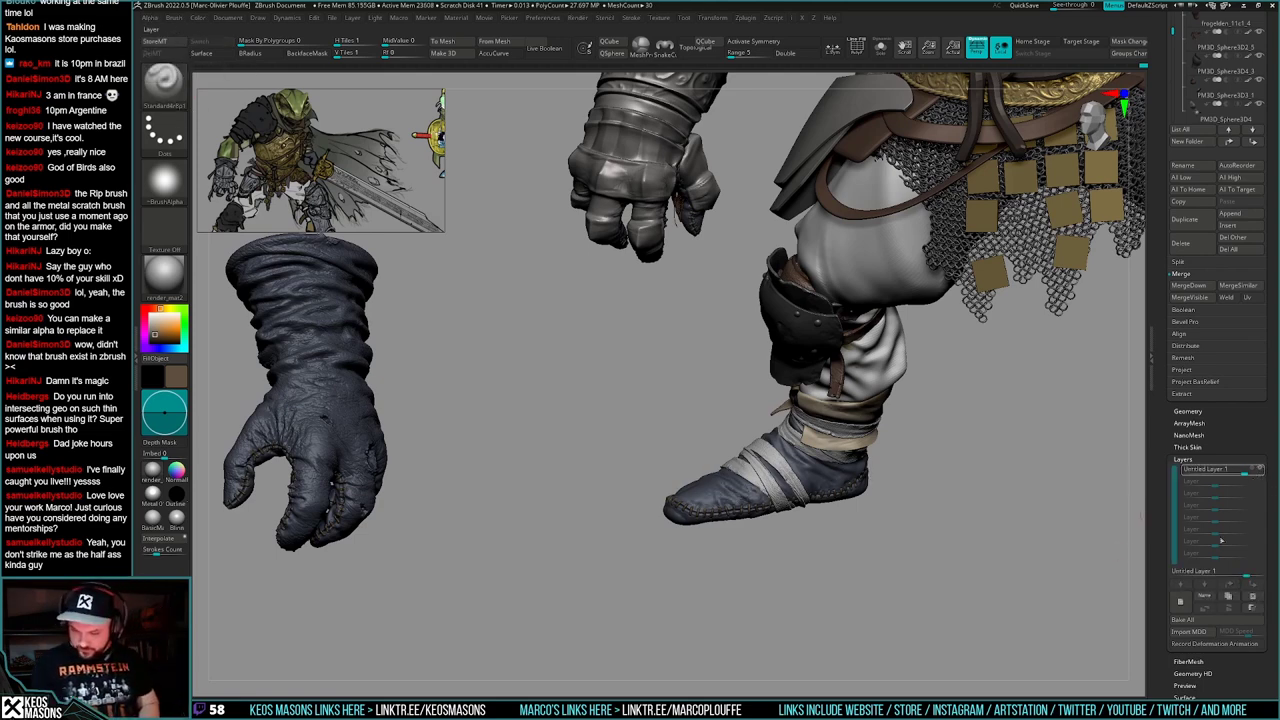
- Add a new recording layer to the boot and select the rips1 brush
left_click(1181, 601)
left_click_drag(889, 545, 773, 510)
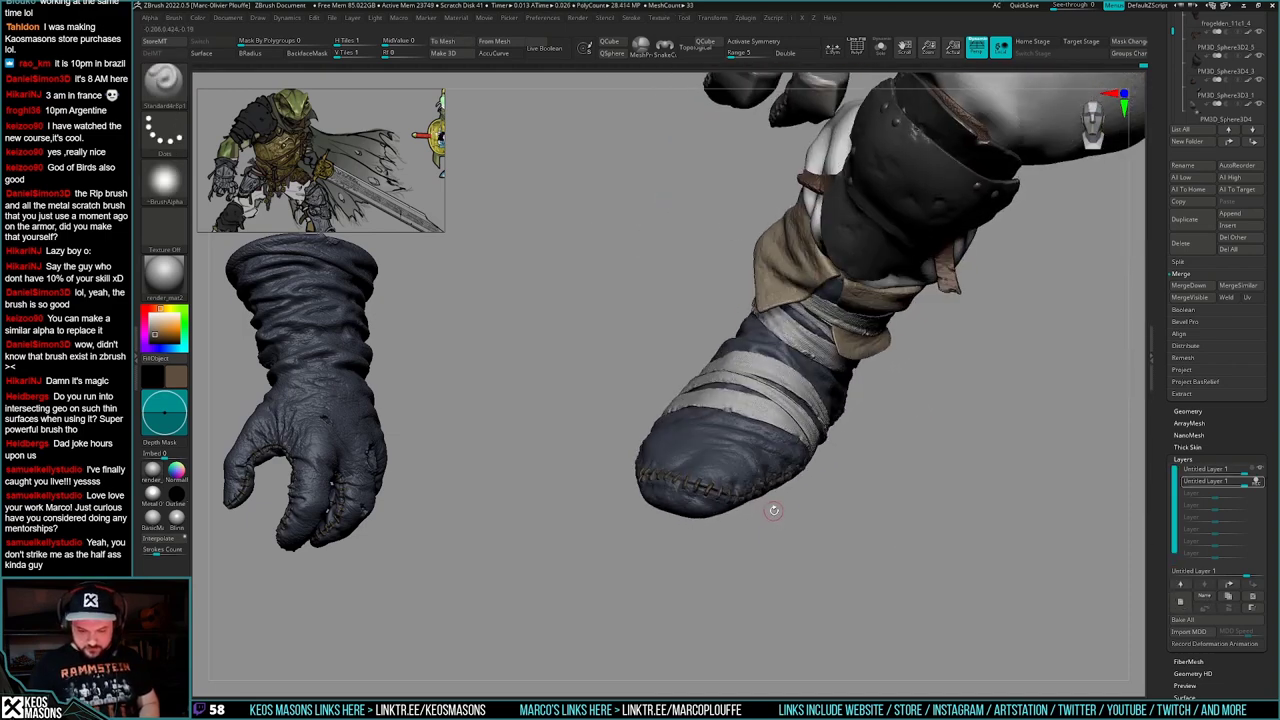
key("b")
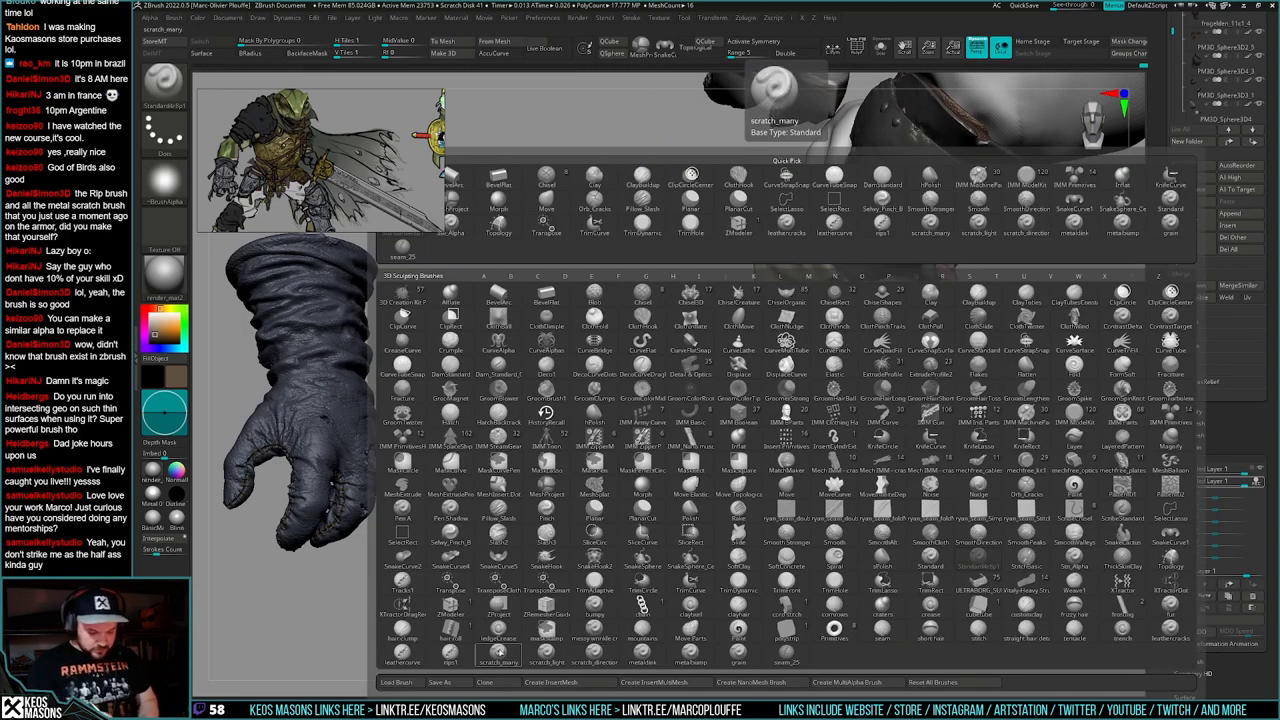
left_click(498, 655)
- Carve rips into the boot's leather around the stitched toe seam with the rips1 brush
left_click_drag(855, 500, 848, 517)
right_click_drag(848, 517, 846, 560, "ctrl")
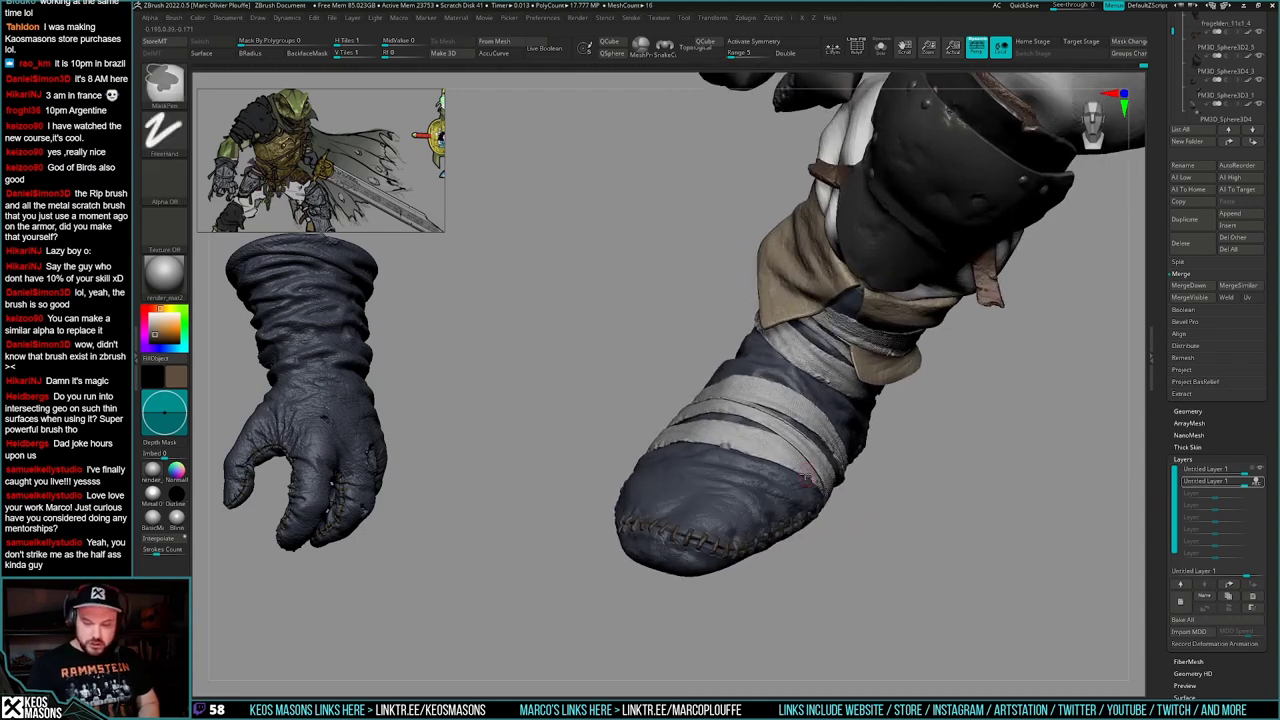
left_click_drag(660, 560, 806, 497)
mouse_move(806, 537)
left_mouse_down()
mouse_move(720, 545)
mouse_move(700, 530)
mouse_move(780, 560)
mouse_move(815, 529)
mouse_move(785, 541)
left_mouse_up()
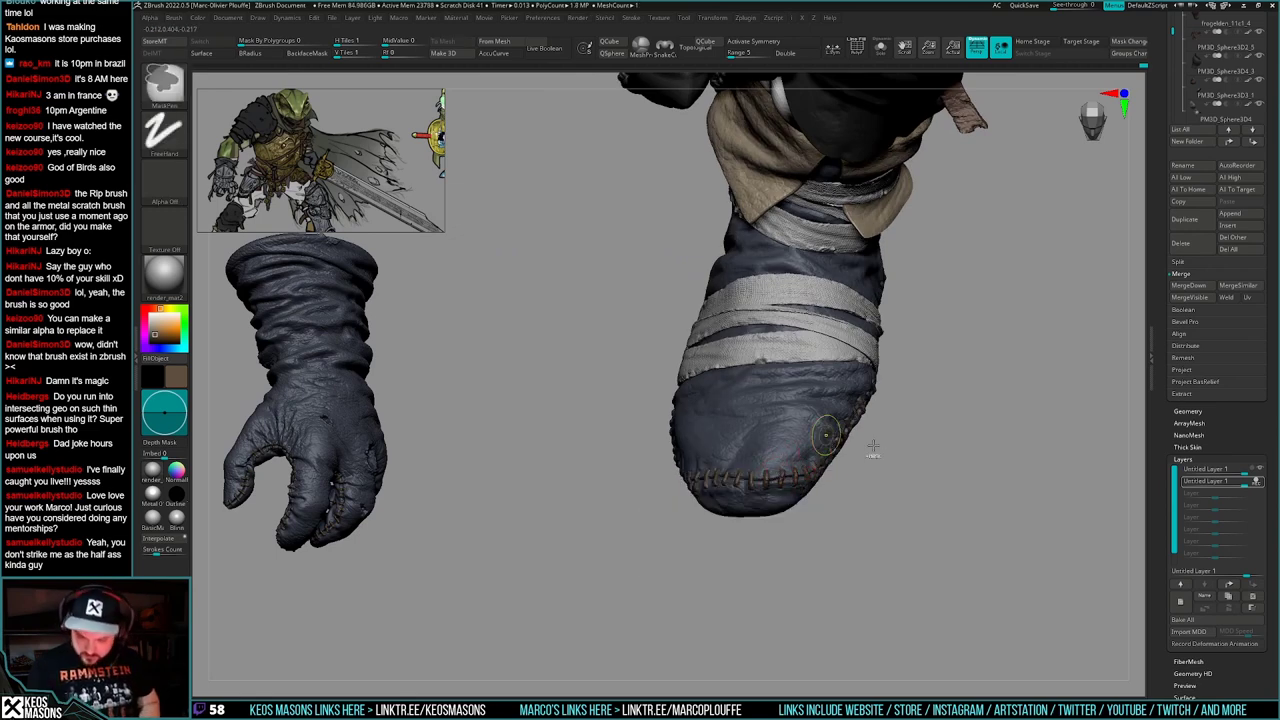
left_click_drag(874, 449, 803, 503)
mouse_move(803, 503)
right_mouse_down("ctrl")
mouse_move(826, 454)
mouse_move(979, 503)
mouse_move(768, 554)
mouse_move(760, 571)
mouse_move(808, 542)
mouse_move(754, 557)
mouse_move(774, 551)
right_mouse_up("ctrl")
left_click_drag(773, 549, 821, 503)
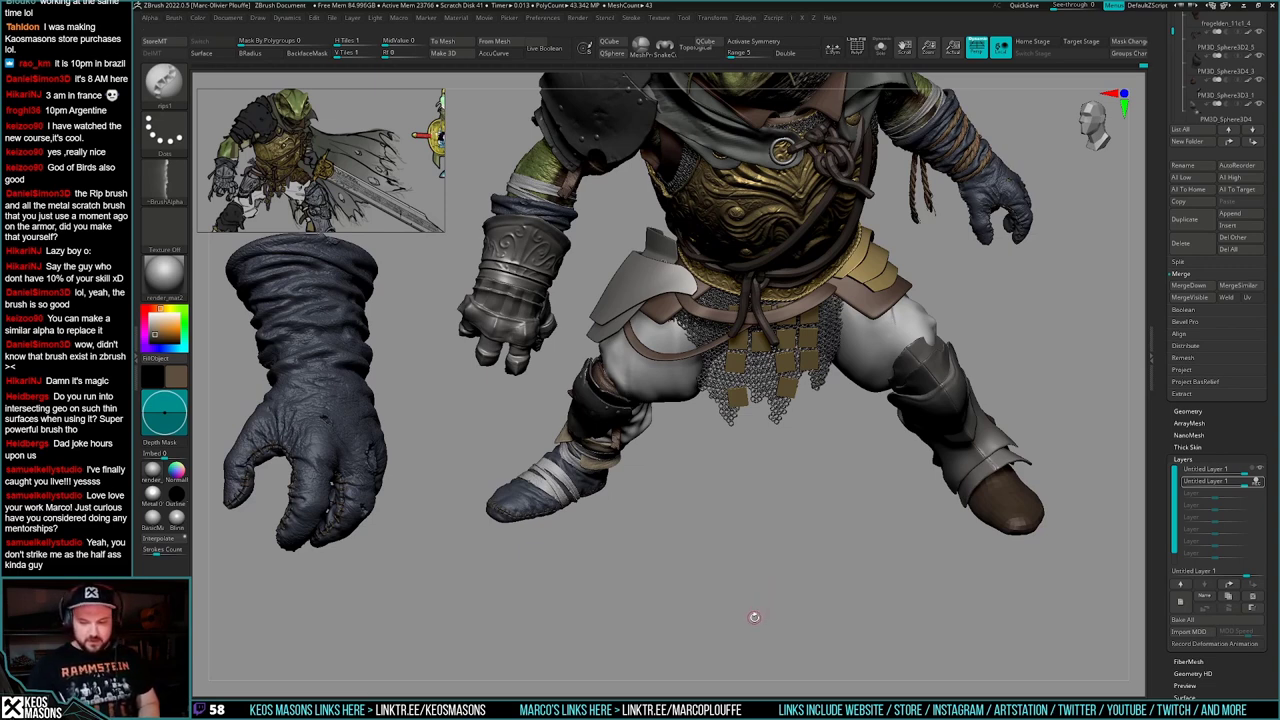
- Isolate the boot in Solo mode and toggle its polygon wireframe on and off
key("alt+s")
left_click_drag(760, 594, 826, 577)
key("shift+f")
key("shift+f")
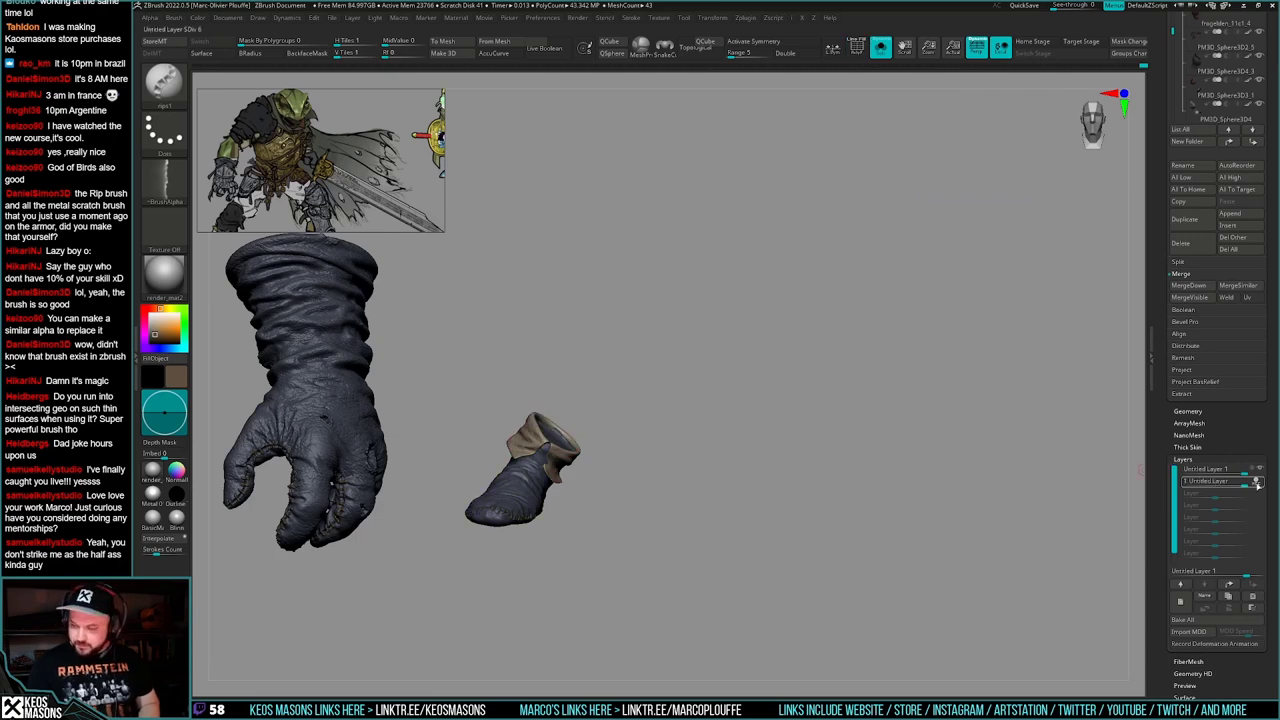
- Bake all of the boot's layers into its mesh and select the frogelden_11c2_4 wrap bandages
left_click(1228, 619)
left_click_drag(1229, 325, 1218, 534)
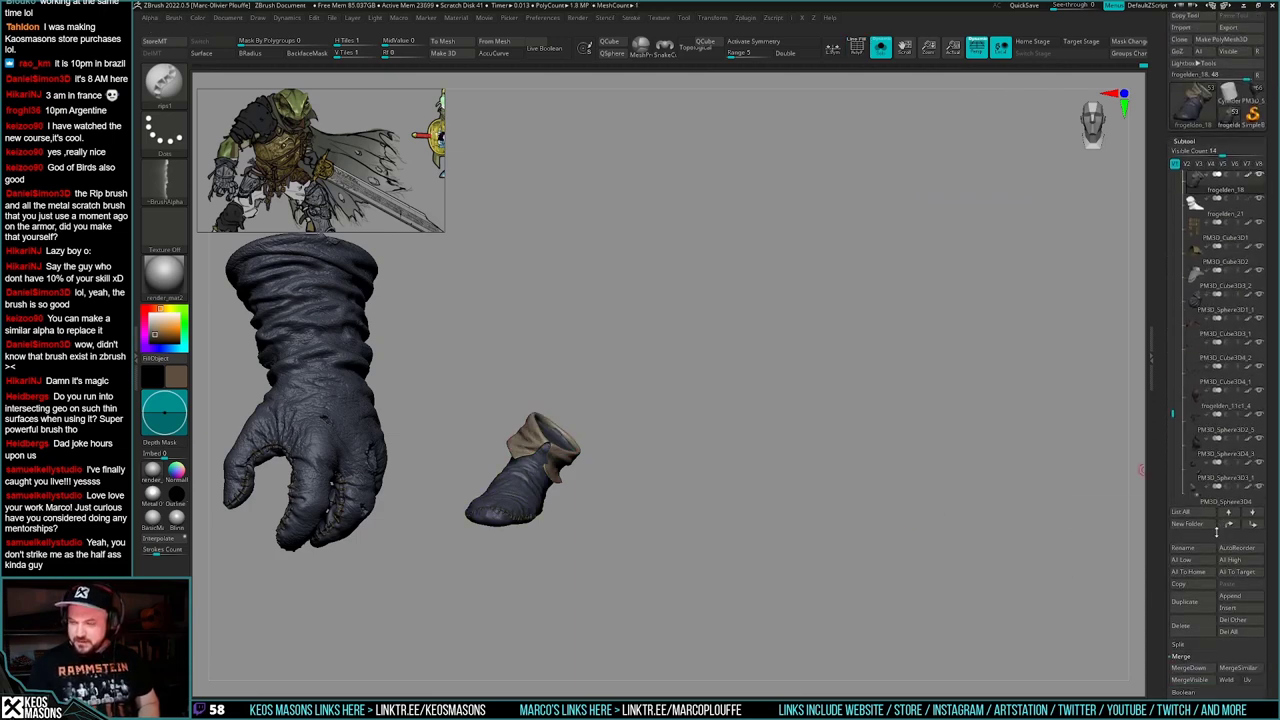
left_click_drag(1175, 367, 1176, 338)
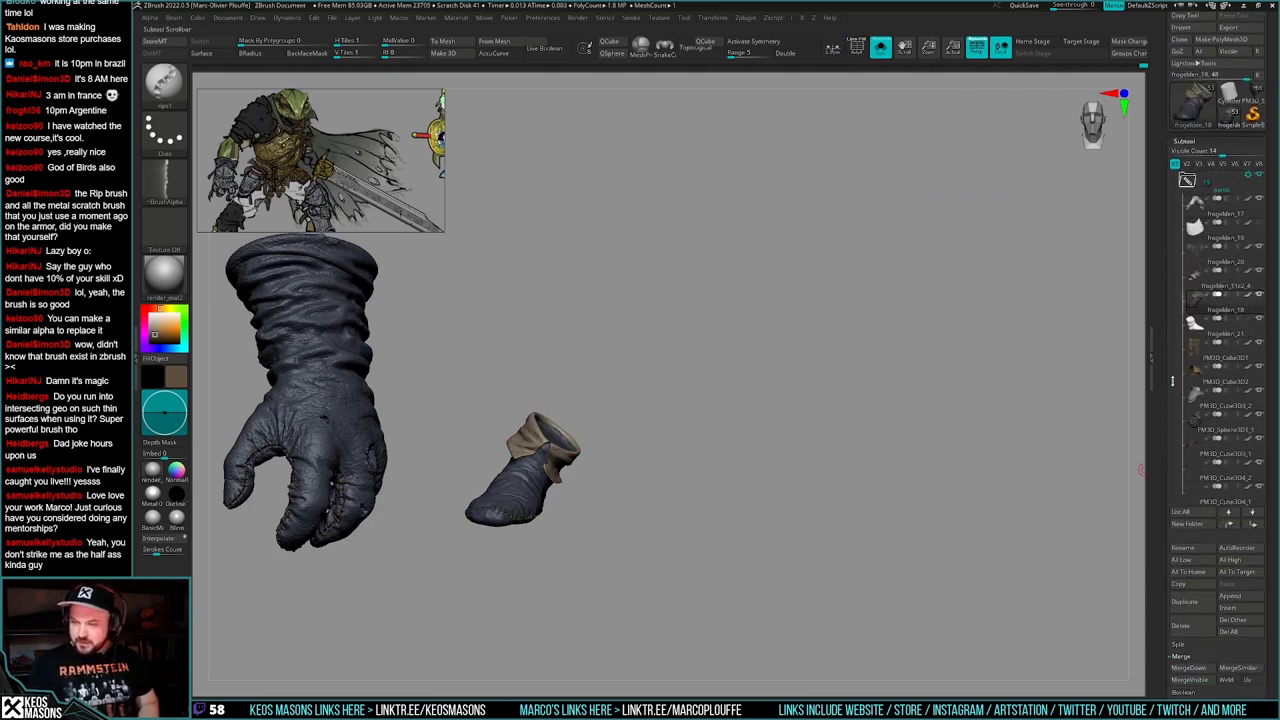
left_click(1195, 277)
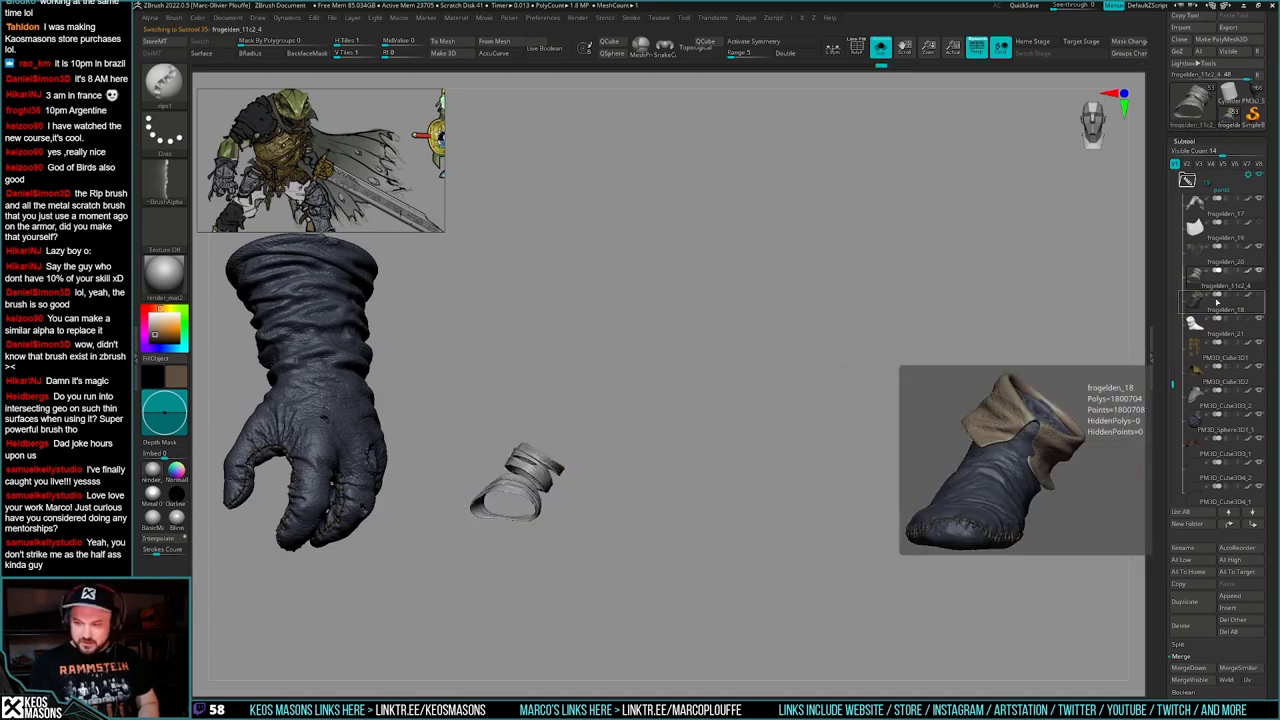
left_click(1211, 318)
left_click(1202, 282)
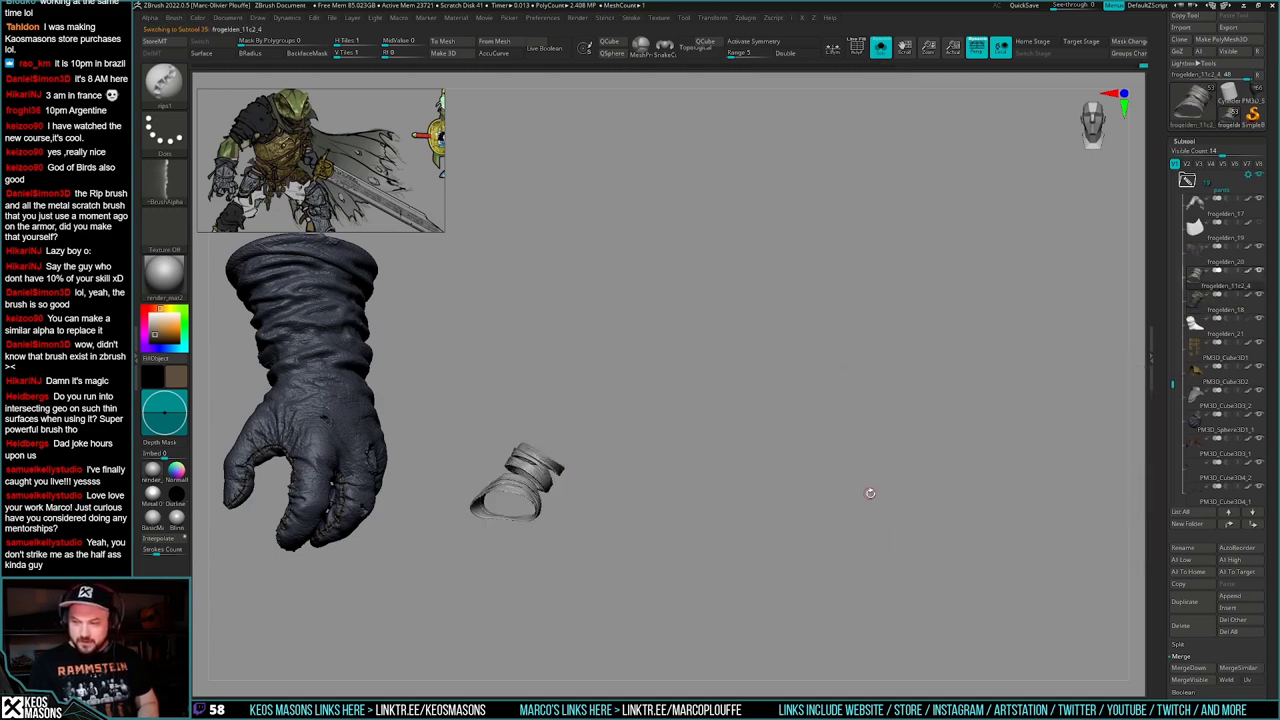
- Show the full character again and merge the wrap bandages and the leather boot into one subtool
key("alt+s")
key("shift+f")
key("shift+f")
key("space")
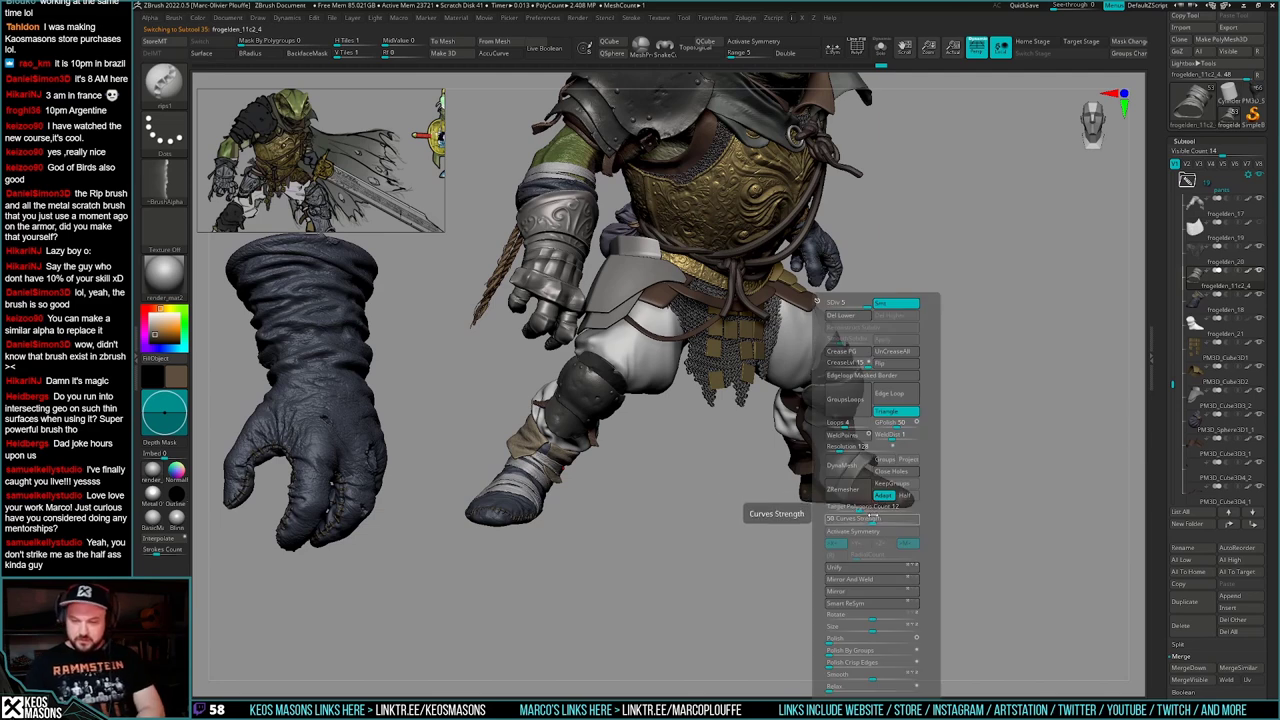
key("Down")
key("Up")
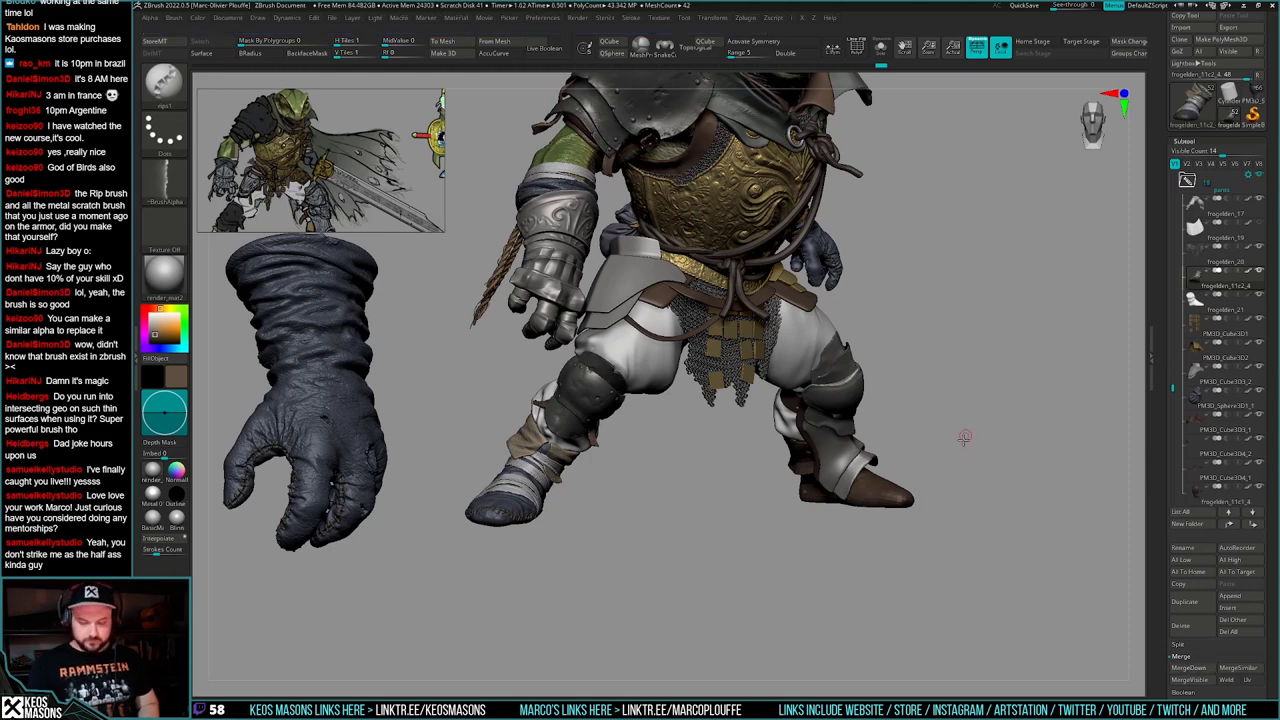
- Isolate the merged wrapped boot in Solo mode and duplicate its subtool
left_click_drag(964, 438, 957, 472)
key("shift+s")
key("shift+f")
key("shift+f")
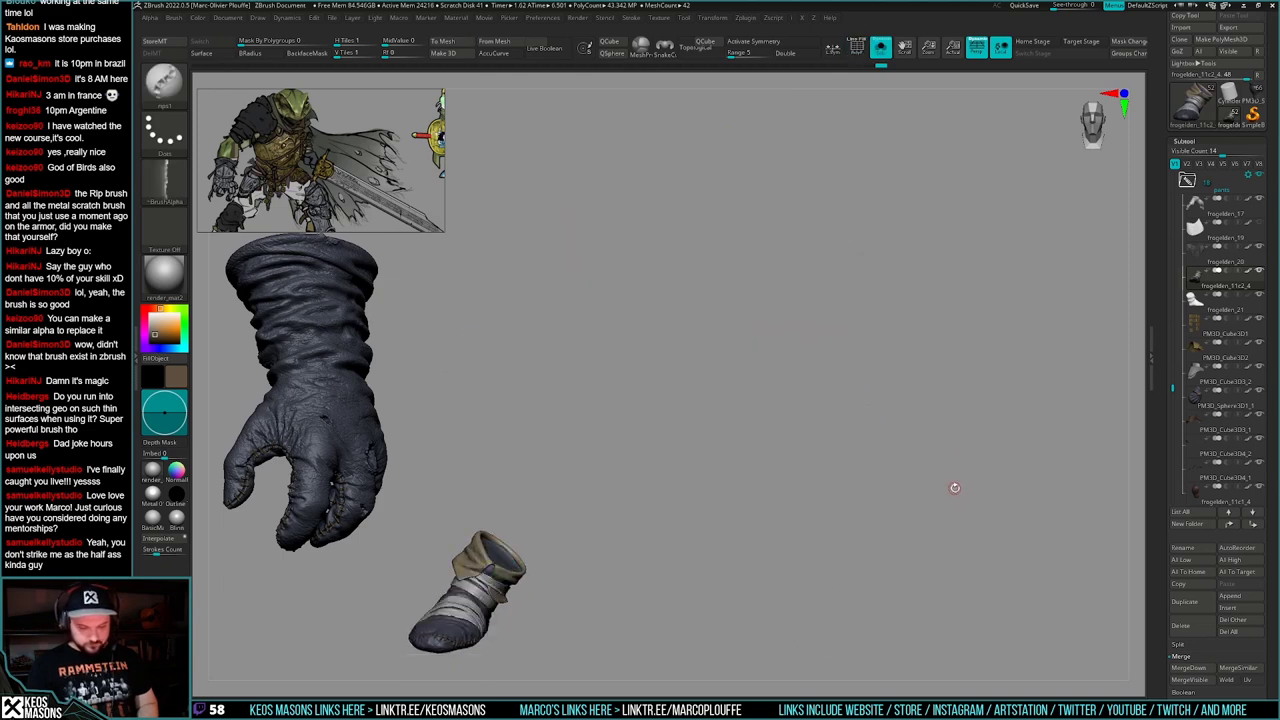
left_click(1183, 602)
key("1")
left_click(922, 316)
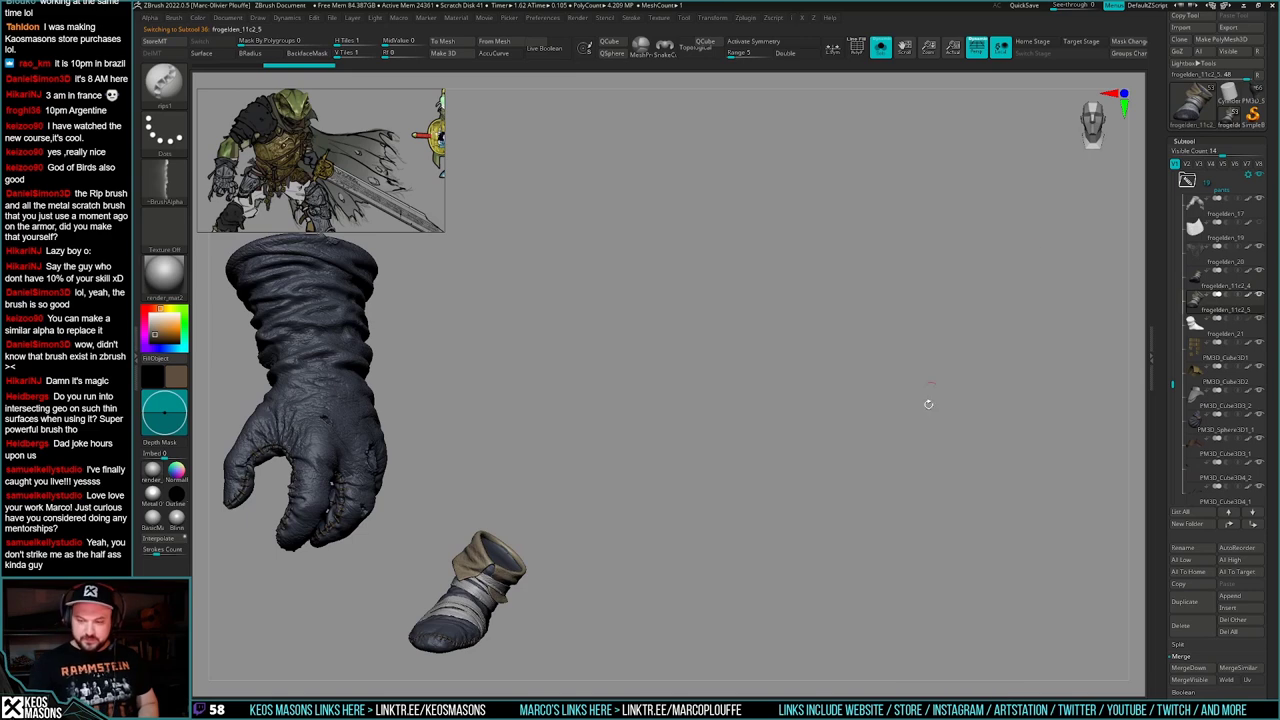
- Mirror the duplicated boot to the opposite side and reconstruct all of its lower subdivision levels
key("1")
left_click(936, 596)
left_click(955, 328)
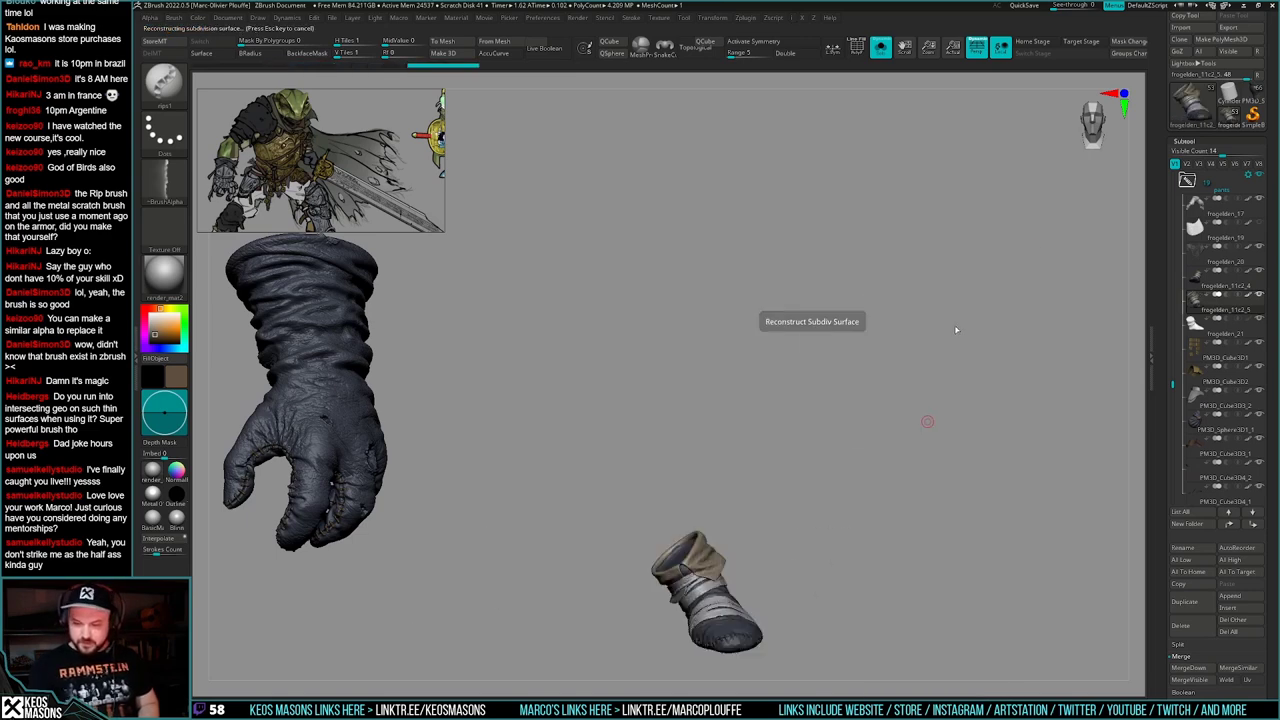
left_click(958, 330)
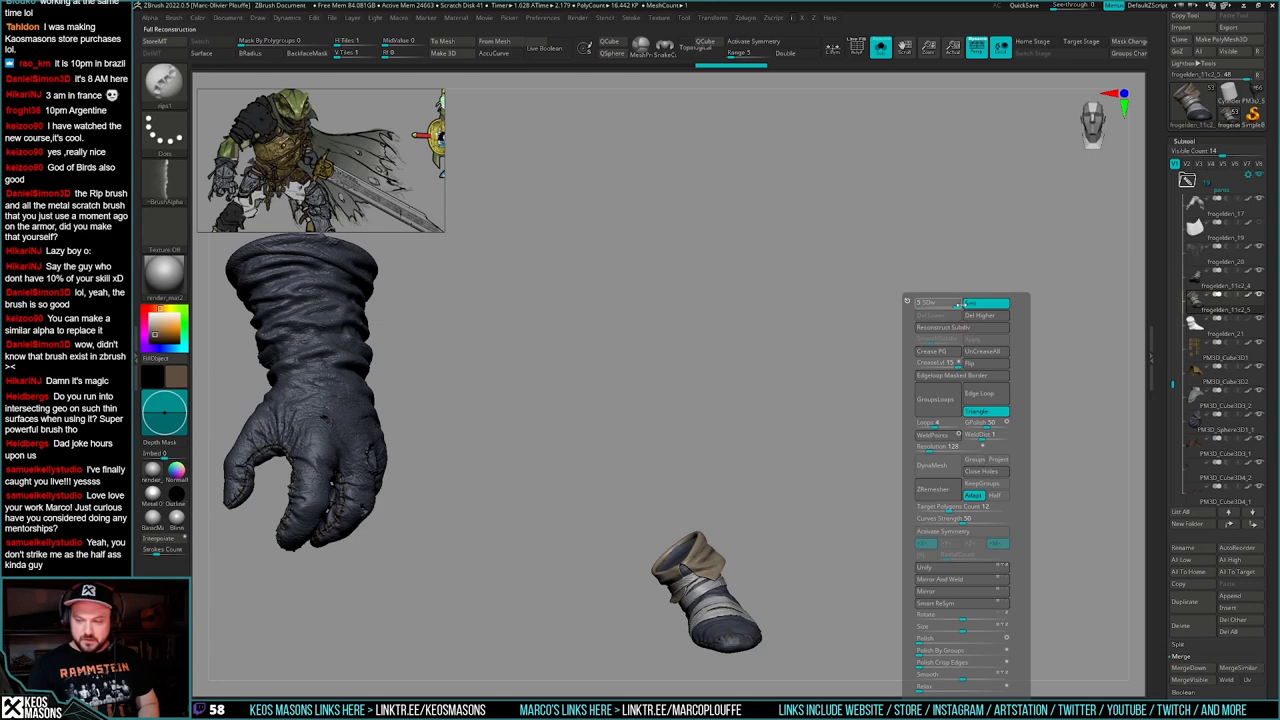
- Show the whole character and use Transpose lines to move and rotate the mirrored boot over the other foot
key("alt+s")
left_click_drag(916, 587, 914, 272, "alt")
left_click_drag(874, 473, 866, 324, "alt")
key("w")
mouse_move(747, 299)
left_mouse_down("shift")
mouse_move(822, 299)
mouse_move(898, 542)
mouse_move(892, 530)
mouse_move(941, 504)
left_mouse_up("shift")
key("r")
left_click_drag(941, 504, 948, 578)
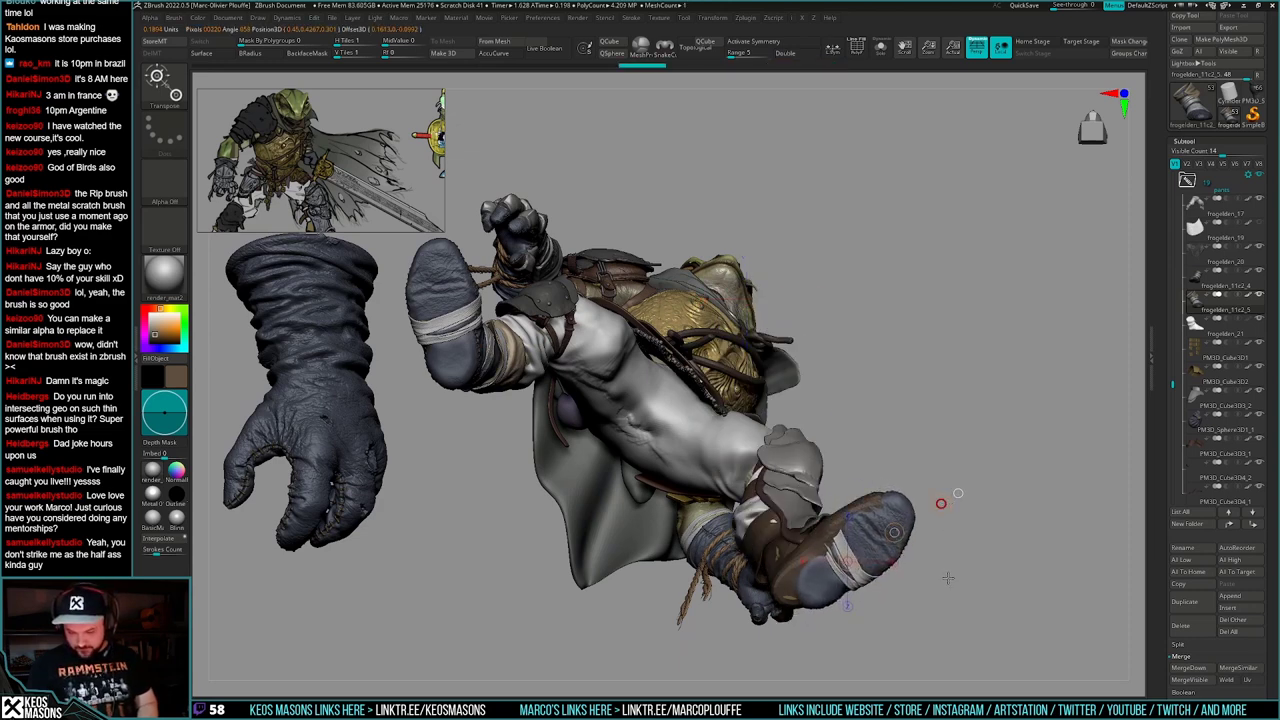
left_click_drag(896, 534, 876, 534)
mouse_move(910, 491)
left_mouse_down()
mouse_move(997, 509)
mouse_move(991, 523)
mouse_move(943, 538)
mouse_move(954, 517)
mouse_move(946, 440)
left_mouse_up()
- Fine-tune the mirrored boot's placement around the foot with Transpose moves from the sole and side views
key("q")
key("w")
left_click_drag(771, 538, 889, 445)
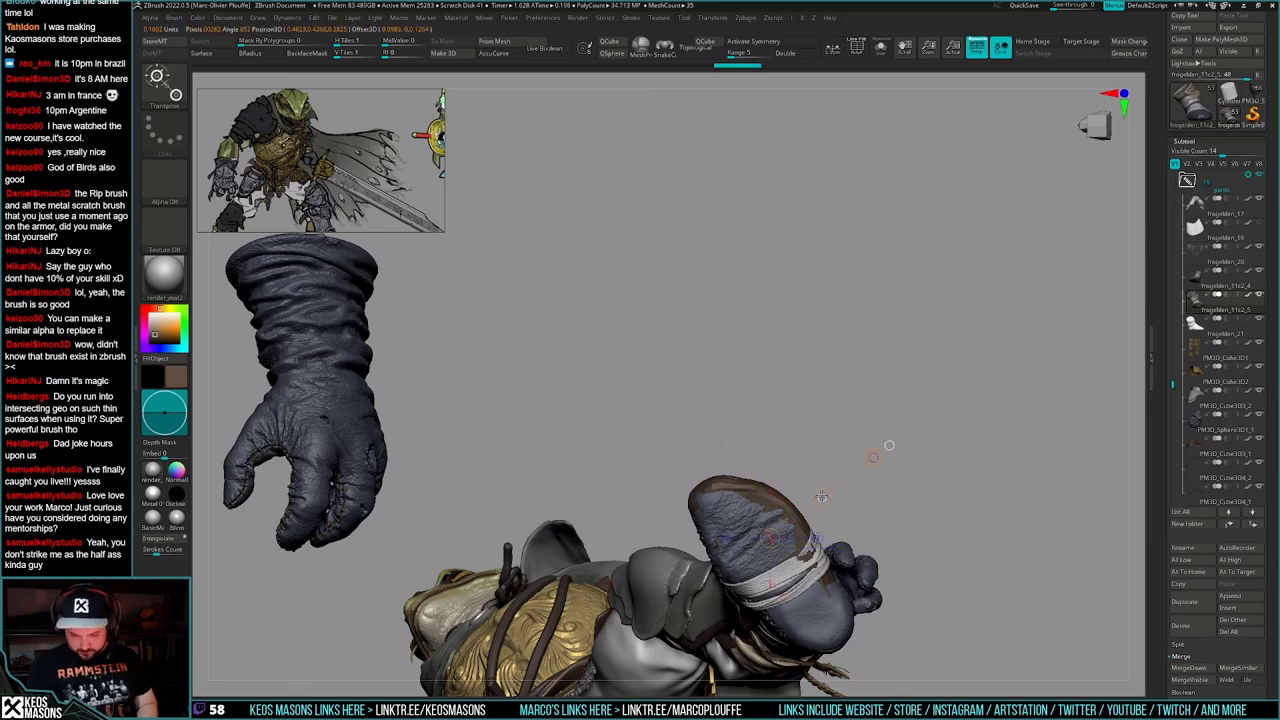
left_click_drag(829, 492, 822, 497)
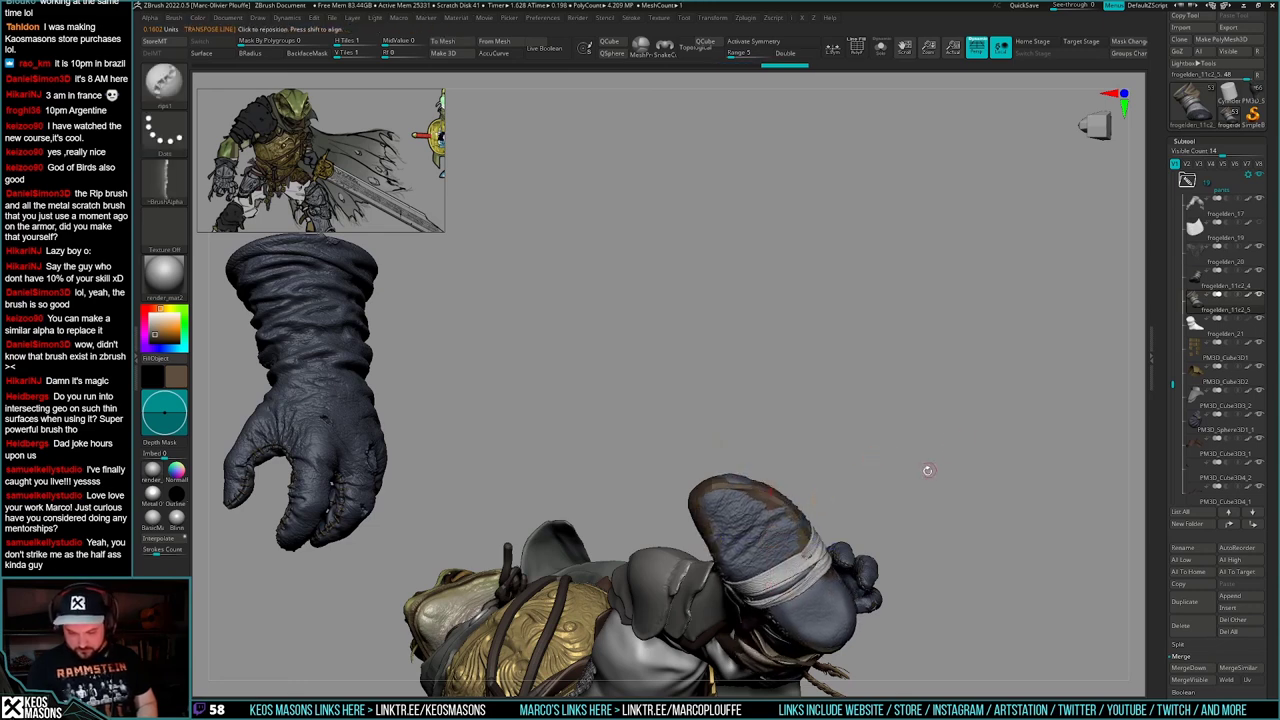
key("q")
mouse_move(915, 450)
left_mouse_down("shift")
mouse_move(934, 517)
mouse_move(971, 506)
mouse_move(929, 522)
mouse_move(951, 540)
mouse_move(923, 525)
left_mouse_up("shift")
key("w")
left_click_drag(822, 509, 972, 509, "shift")
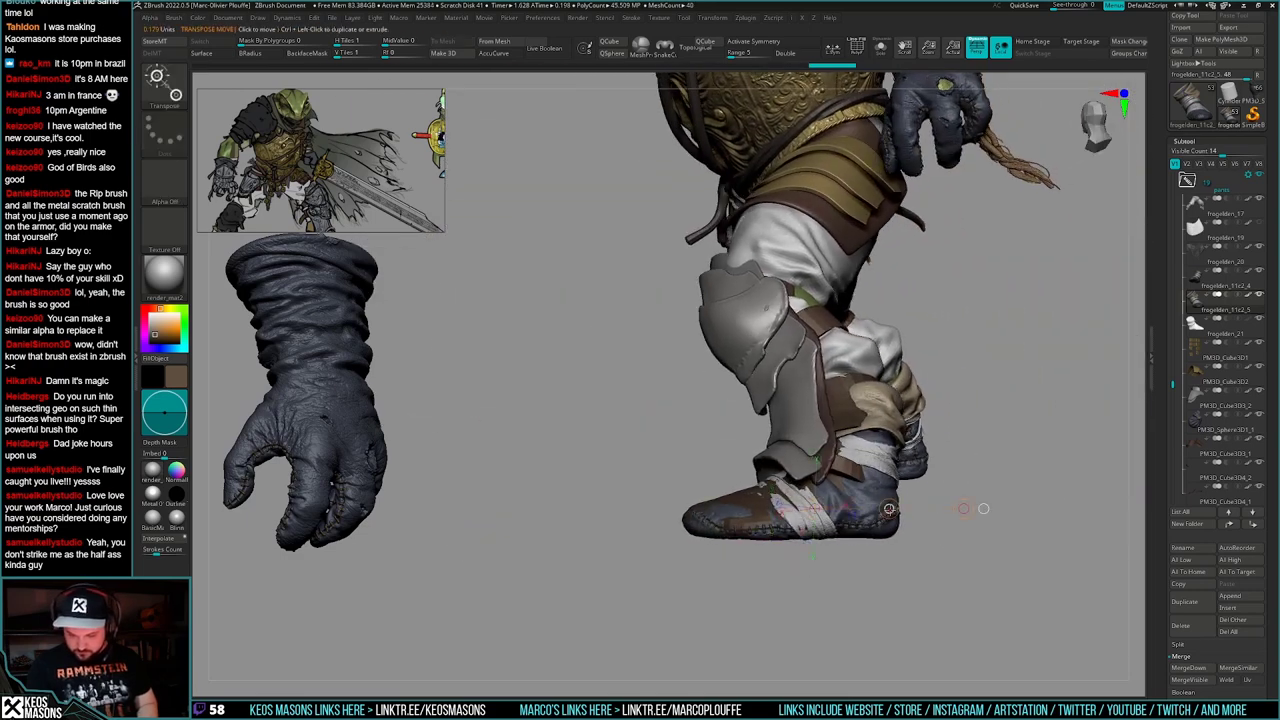
left_click_drag(890, 509, 887, 509)
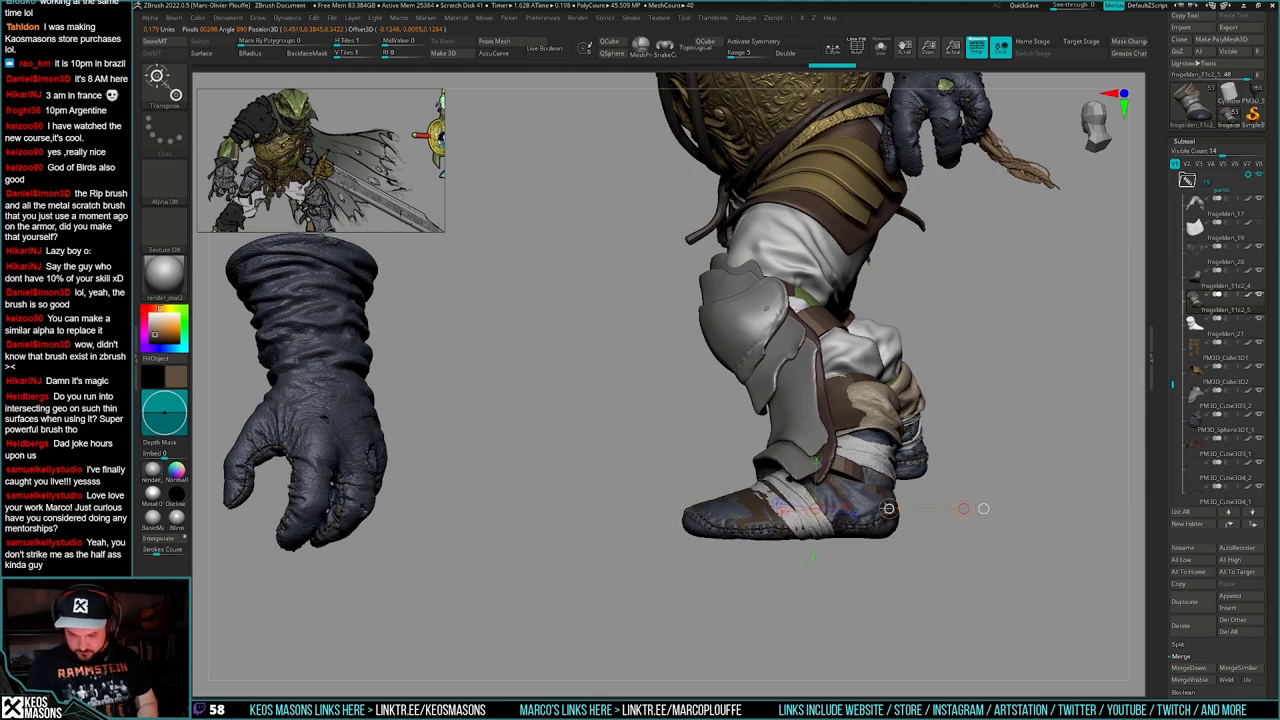
key("q")
- Set the active color to light pink to tint the old base boot under the mirrored one
mouse_move(985, 500)
left_mouse_down()
mouse_move(937, 486)
mouse_move(920, 508)
mouse_move(864, 526)
left_mouse_up()
key("space")
left_click(814, 506)
left_click_drag(947, 516, 896, 532)
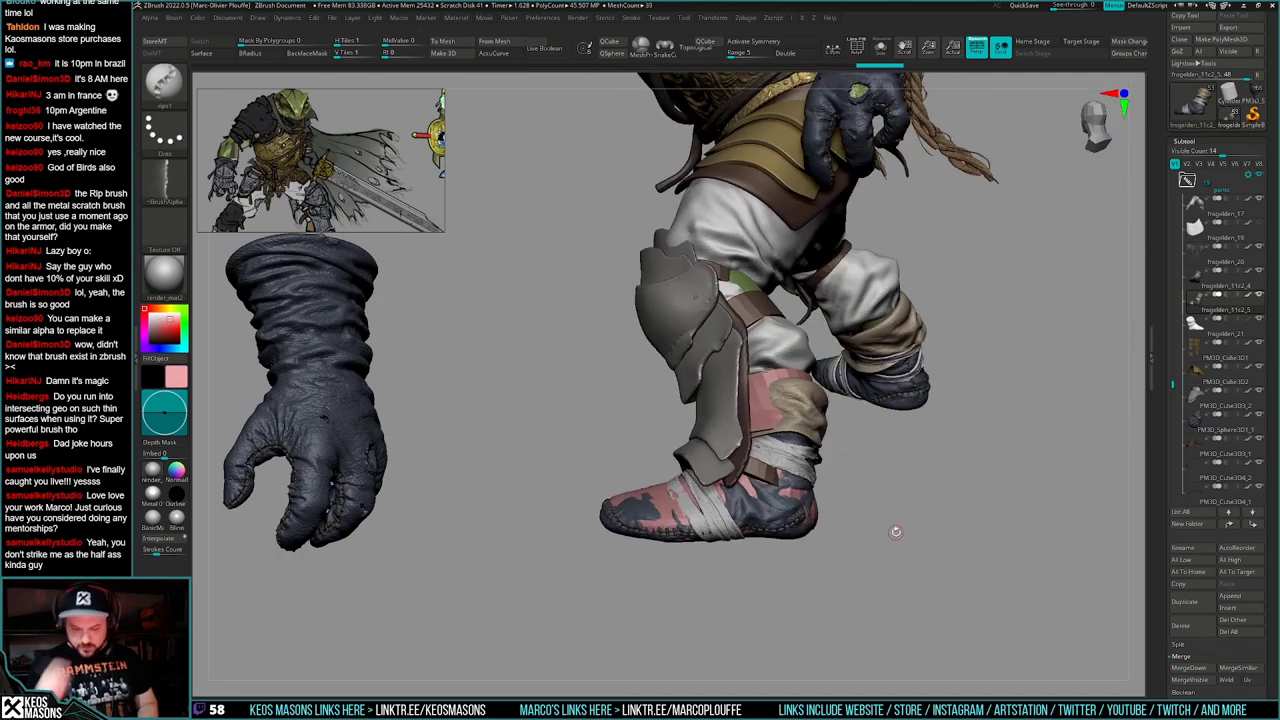
- Choose the Move brush and reshape the mirrored boot's cuff and heel around the lower leg
left_click_drag(1173, 660, 1174, 405)
left_click_drag(1060, 515, 947, 529)
key("space")
left_click(908, 394)
key("space")
mouse_move(912, 408)
left_mouse_down()
mouse_move(813, 450)
mouse_move(899, 405)
left_mouse_up()
mouse_move(798, 346)
left_mouse_down()
mouse_move(806, 337)
mouse_move(795, 346)
mouse_move(809, 361)
mouse_move(856, 377)
mouse_move(882, 415)
mouse_move(833, 401)
left_mouse_up()
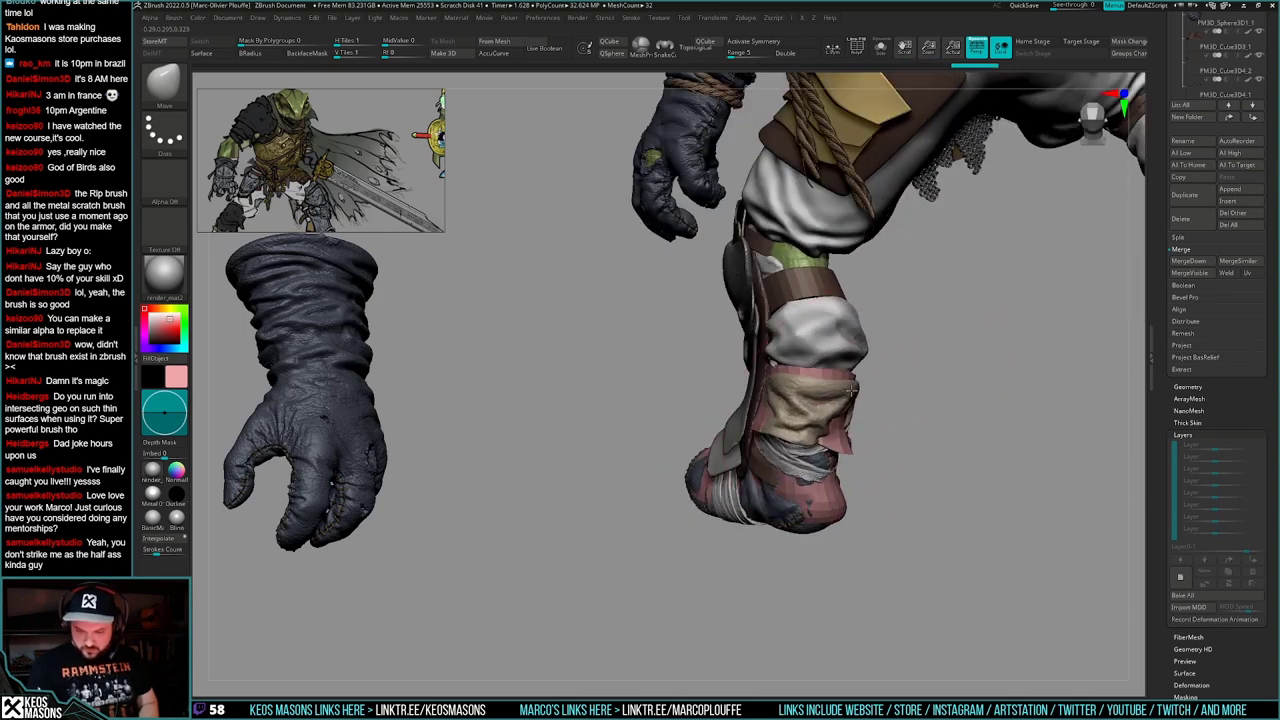
left_click_drag(922, 388, 884, 380)
left_click_drag(968, 496, 908, 474)
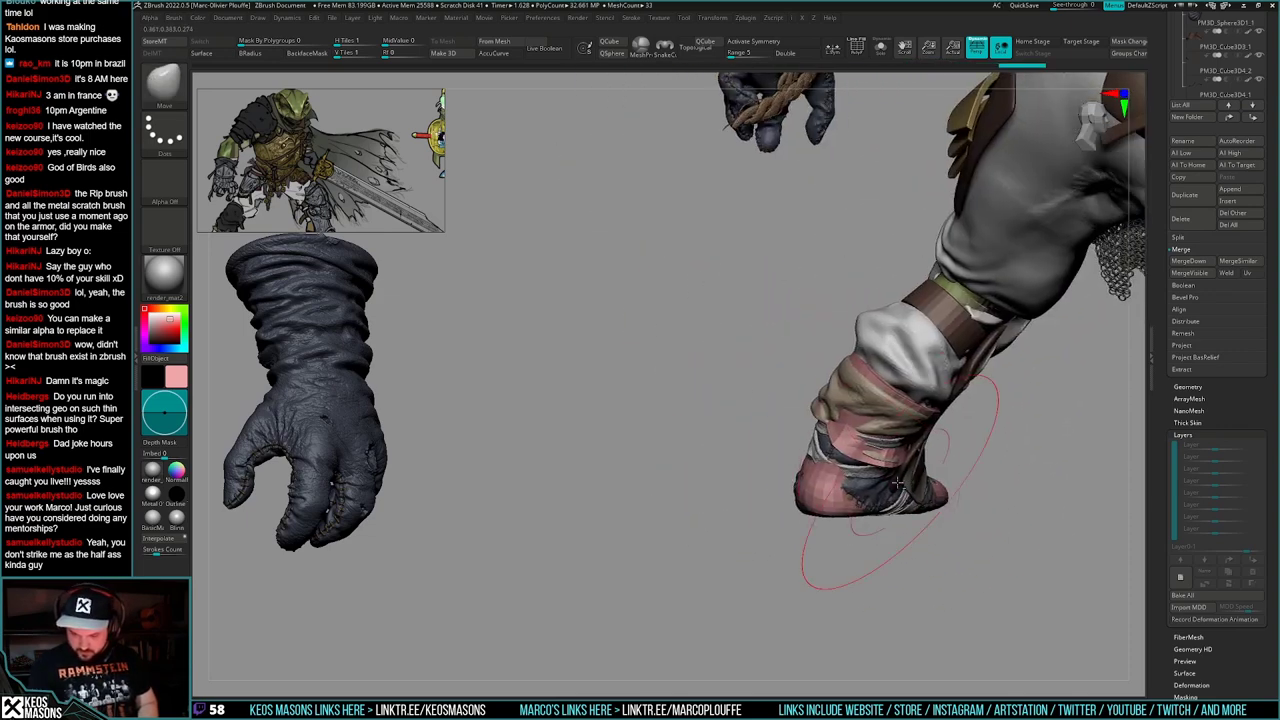
- Refine the mirrored boot's cuff and ankle with the Move brush, switching Solo mode on and off to compare
key("alt+s")
key("ctrl+z")
key("ctrl+shift+z")
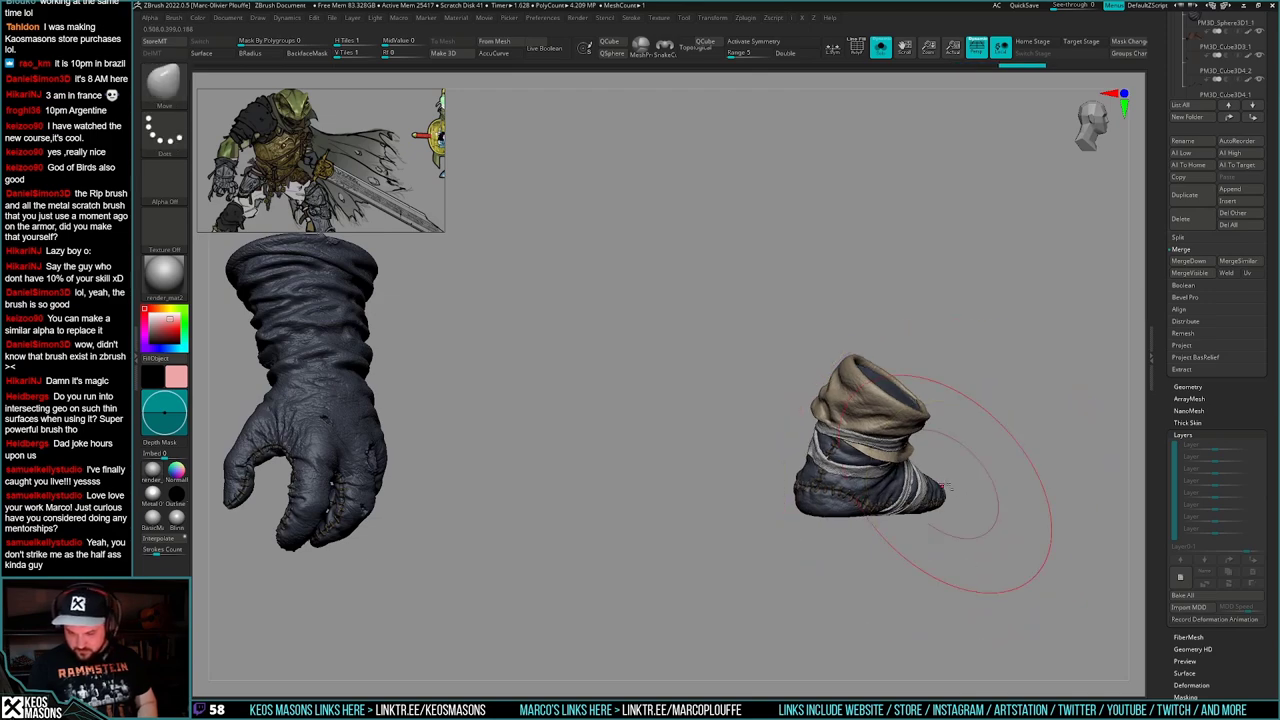
key("alt+s")
mouse_move(956, 424)
left_mouse_down()
mouse_move(978, 392)
mouse_move(880, 375)
mouse_move(819, 397)
left_mouse_up()
key("alt+s")
key("space")
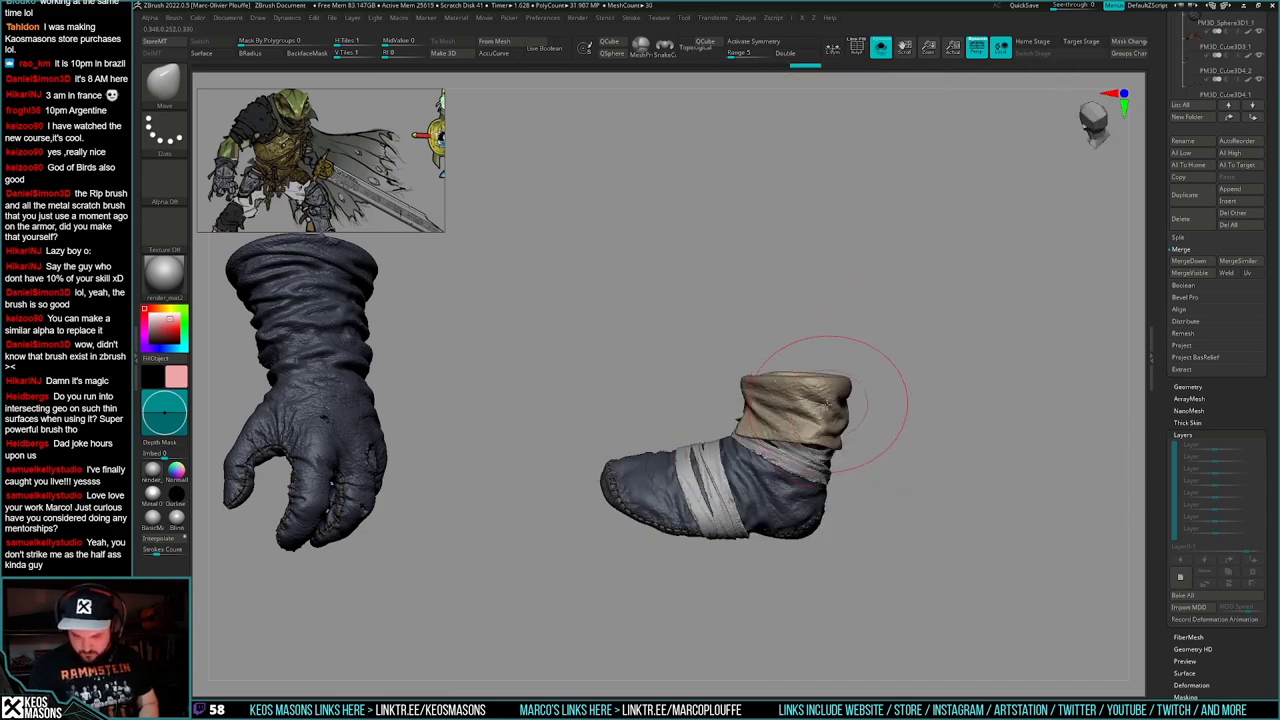
right_click_drag(827, 407, 731, 338)
key("alt+s")
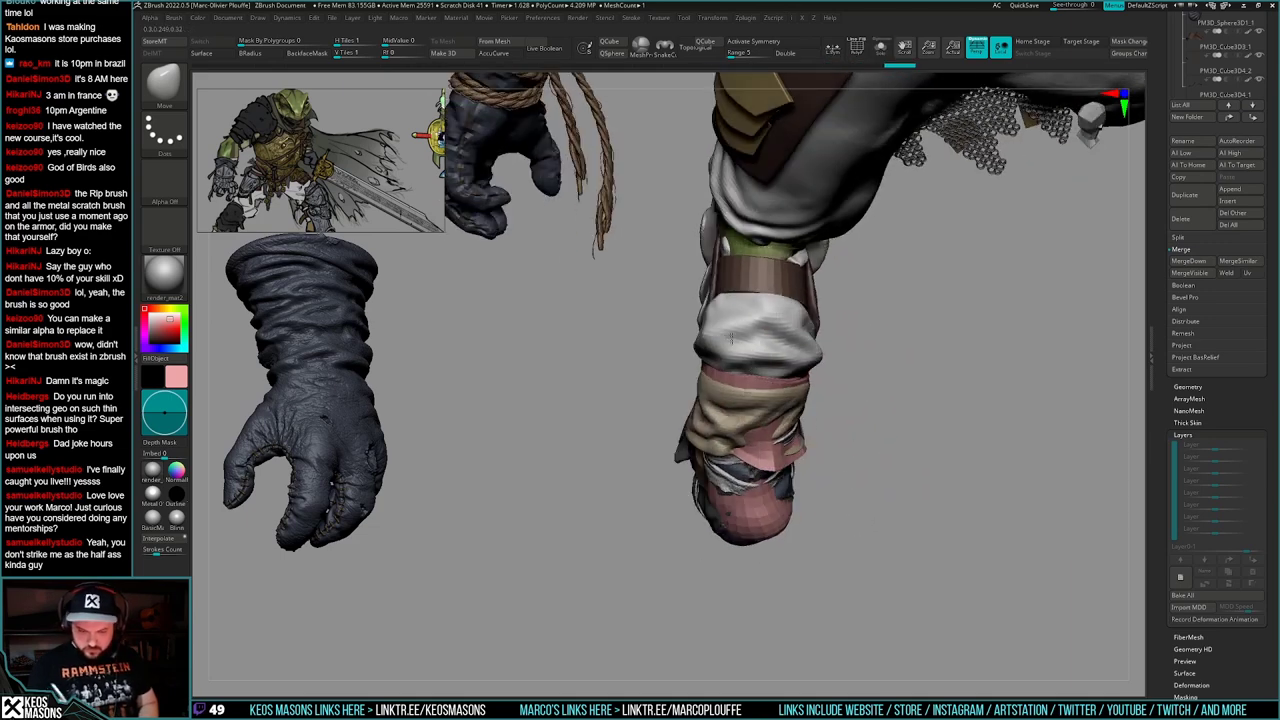
mouse_move(803, 355)
right_mouse_down()
mouse_move(838, 374)
mouse_move(818, 376)
mouse_move(835, 434)
mouse_move(790, 445)
mouse_move(788, 427)
mouse_move(931, 451)
mouse_move(906, 464)
right_mouse_up()
mouse_move(906, 464)
right_mouse_down("ctrl")
mouse_move(960, 480)
mouse_move(949, 459)
mouse_move(975, 439)
right_mouse_up("ctrl")
- Select the old pink base boot, frogelden_21, and delete its subtool
key("alt+s")
key("shift+f")
key("shift+f")
key("alt+s")
left_click_drag(1208, 414, 1200, 556)
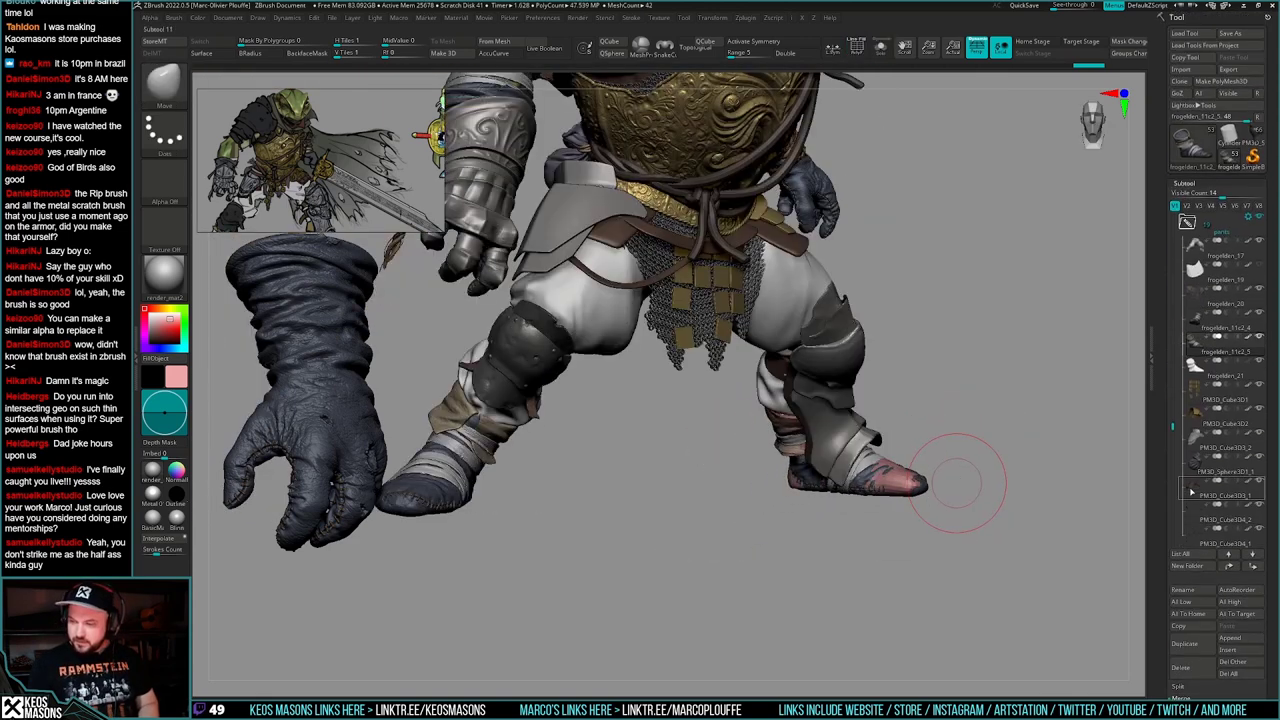
left_click(1200, 369)
key("alt+s")
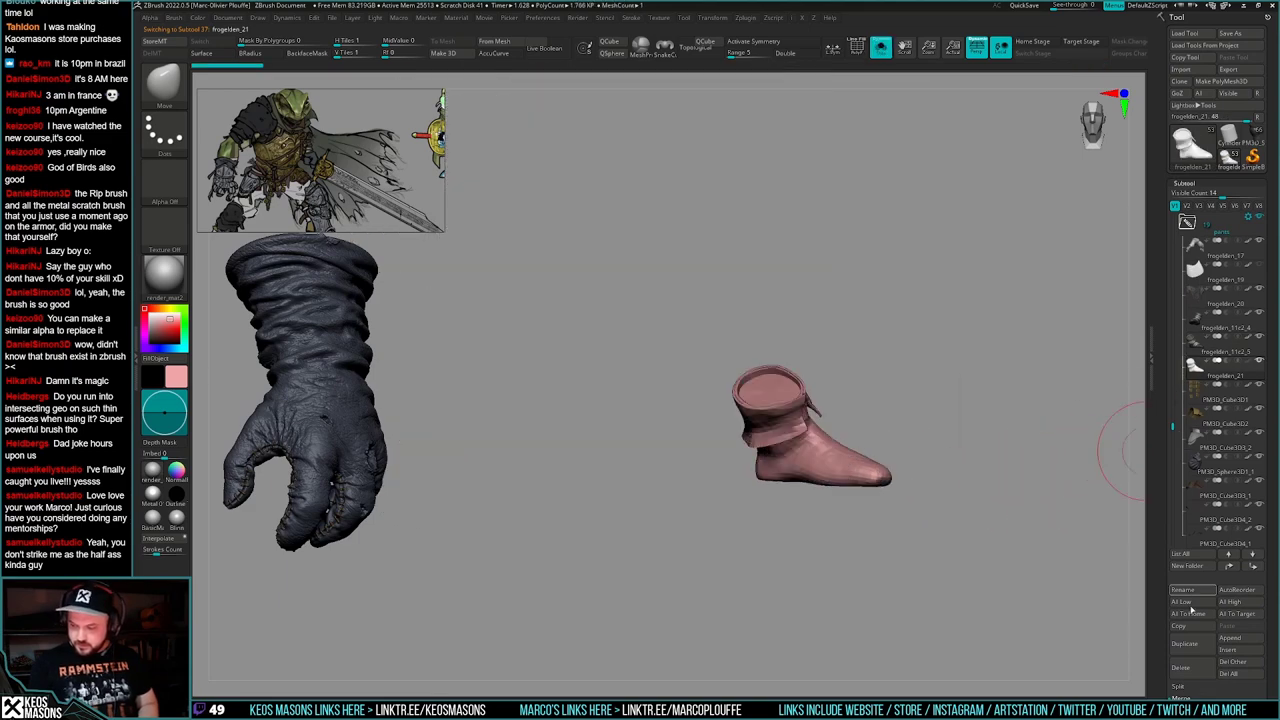
left_click(1183, 677)
- Examine both wrapped boots on the full character from the front, side, back and below
key("alt+s")
right_click_drag(984, 570, 968, 540)
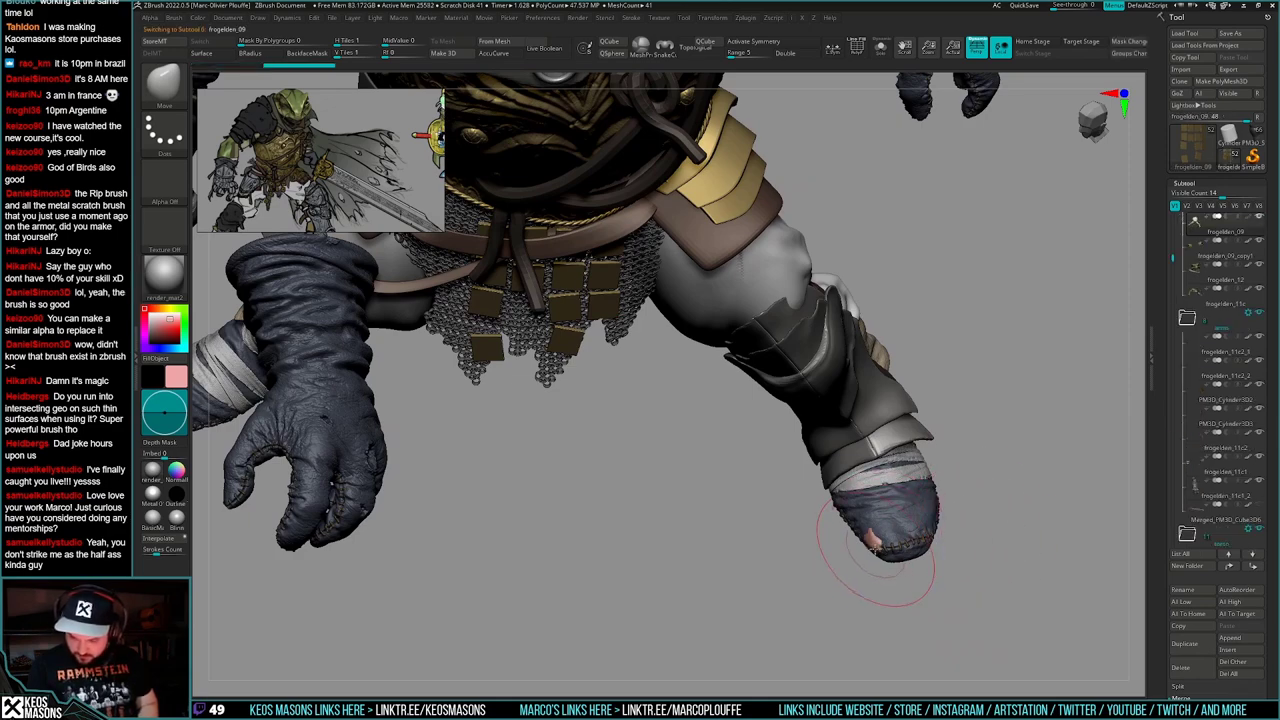
right_click_drag(908, 545, 818, 502)
right_click_drag(622, 482, 888, 518)
right_click_drag(765, 508, 868, 505)
right_click_drag(868, 505, 957, 498, "alt")
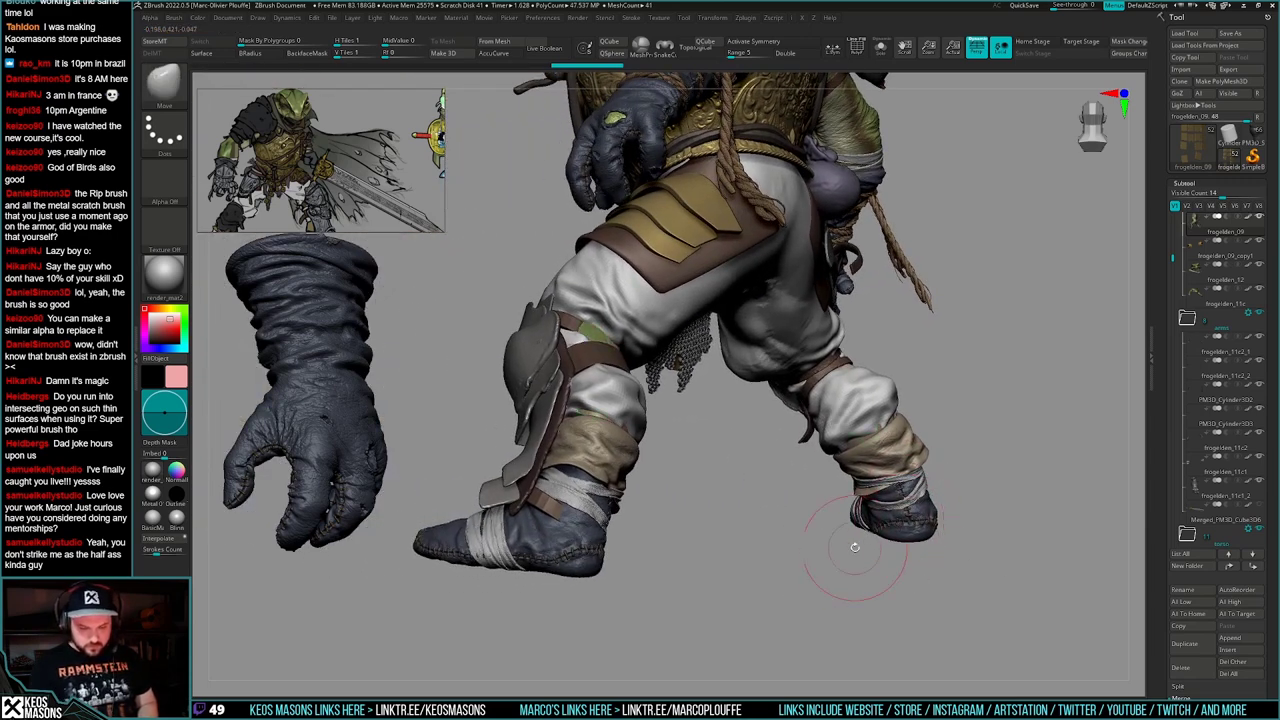
right_click_drag(854, 546, 760, 542)
right_click_drag(760, 542, 876, 568, "alt")
key("alt+s")
key("shift+f")
key("shift+f")
right_click_drag(846, 562, 878, 530)
key("alt+s")
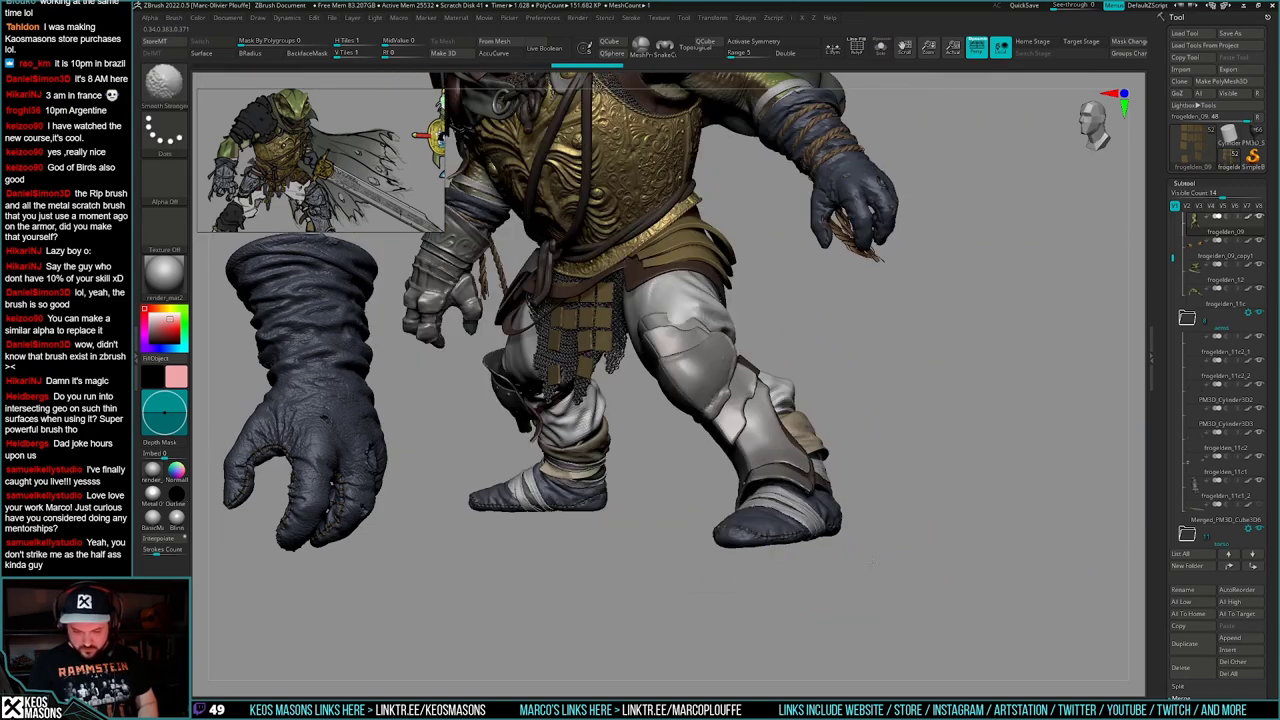
right_click_drag(892, 578, 950, 541)
left_click_drag(949, 541, 945, 583)
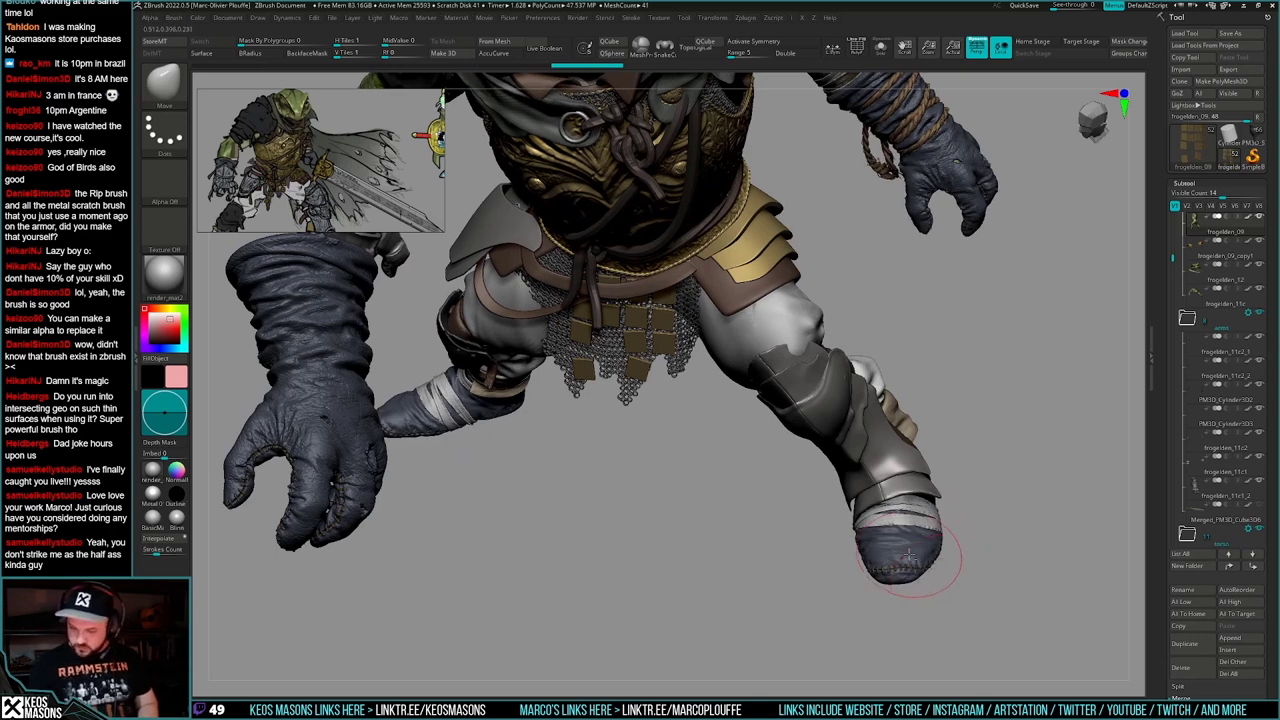
- Select the mirrored boot's subtool, frogelden_11c2_5, and toggle its polygon wireframe on and off
left_click_drag(1176, 260, 1180, 378)
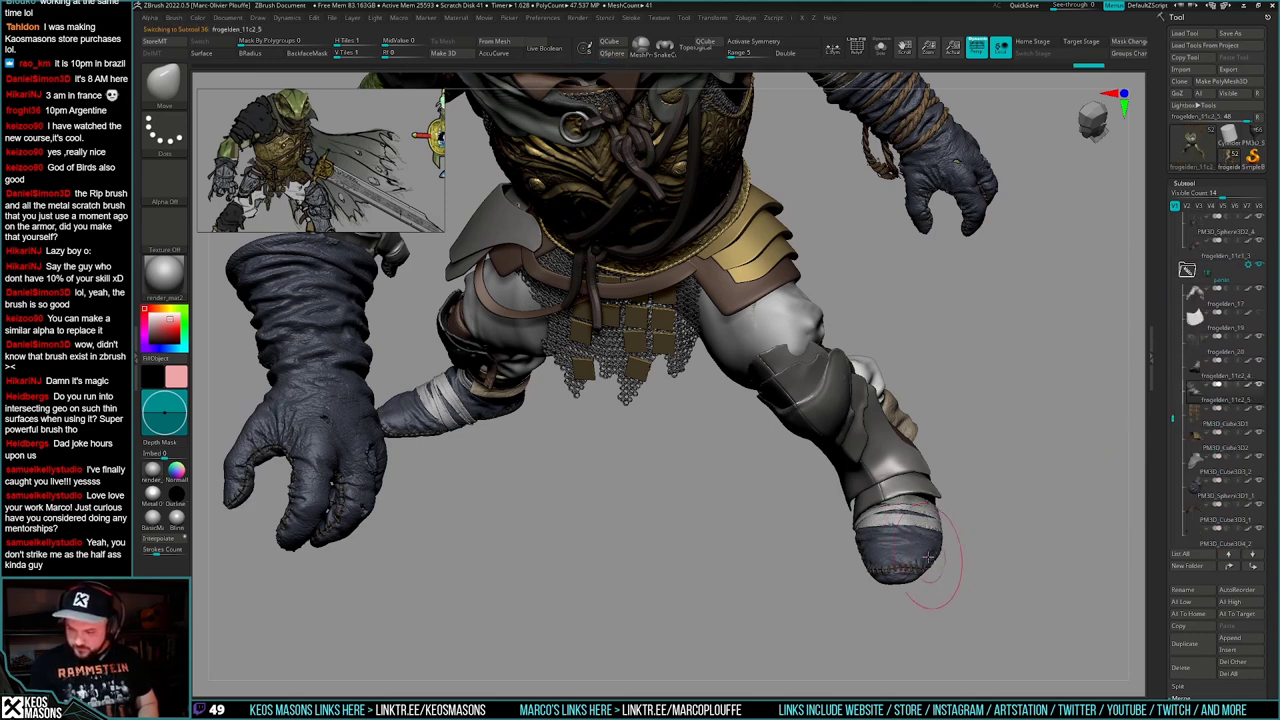
left_click_drag(1198, 577, 1198, 499)
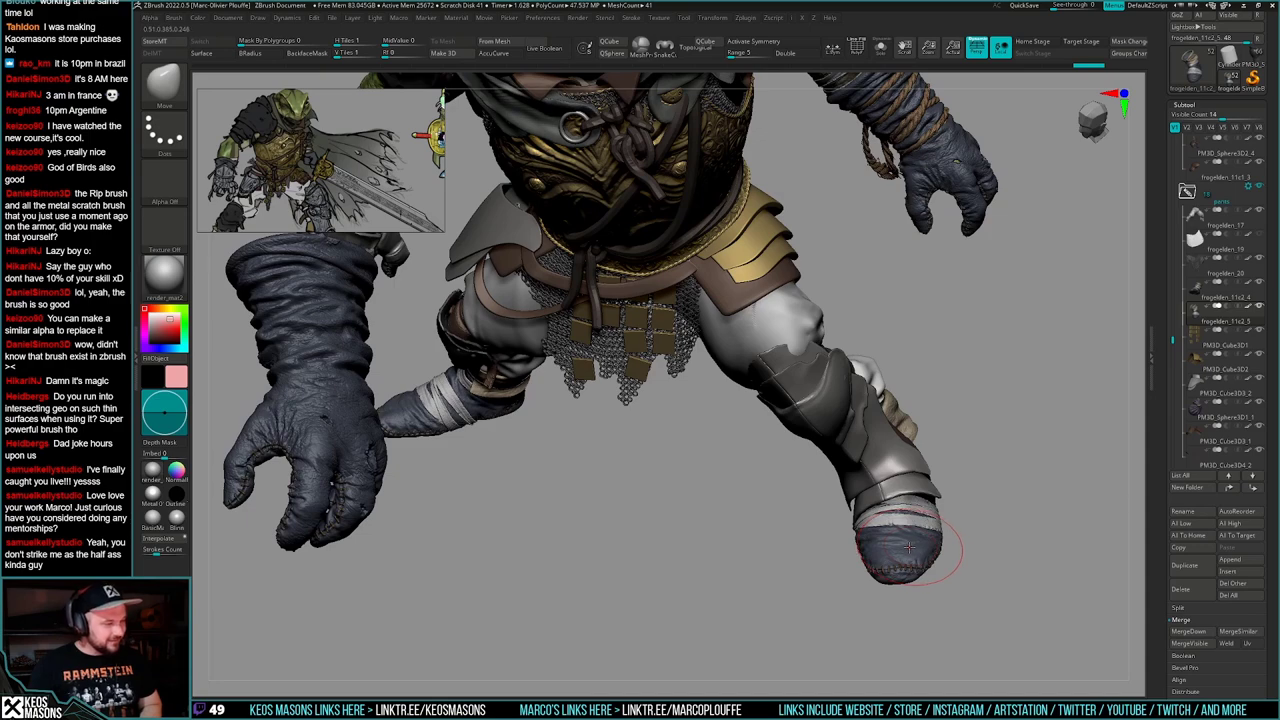
right_click_drag(910, 545, 935, 598)
key("shift+f")
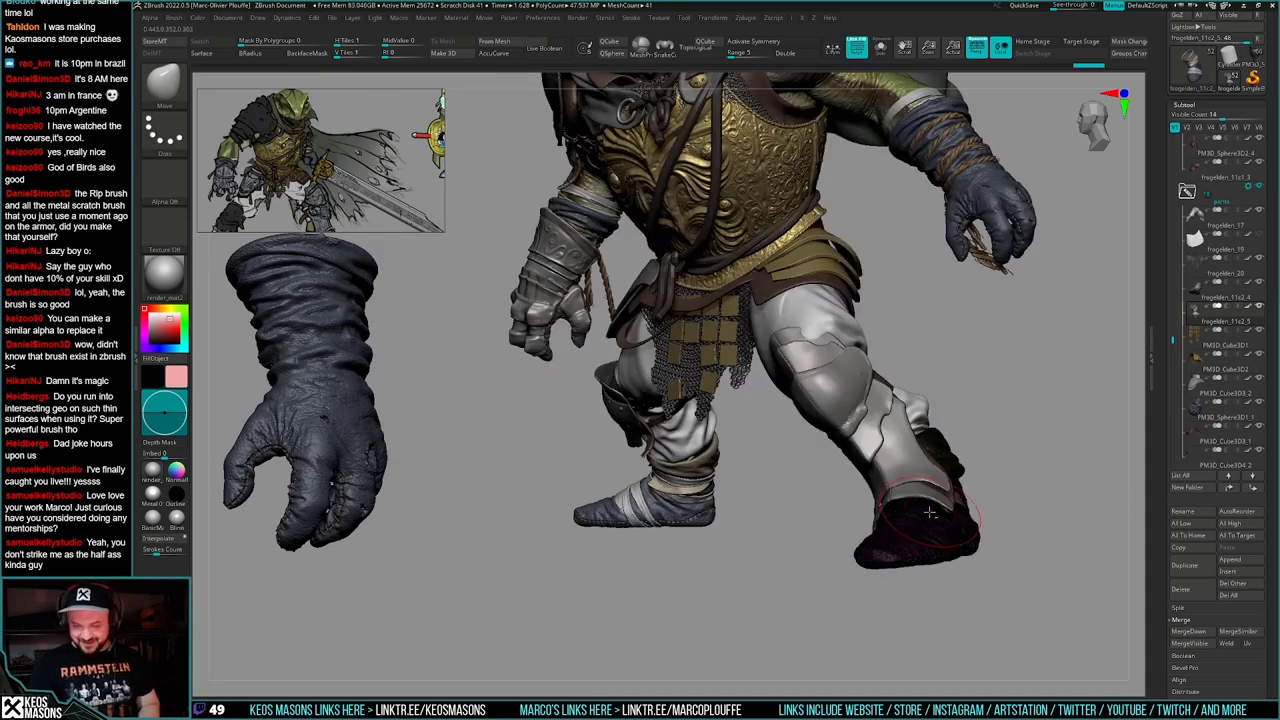
key("shift+f")
right_click_drag(965, 556, 900, 523)
mouse_move(890, 539)
right_mouse_down()
mouse_move(965, 522)
mouse_move(894, 523)
mouse_move(880, 570)
mouse_move(905, 550)
right_mouse_up()
- Adjust the mirrored boot's cuff behind the shin armor with the Move brush
key("space")
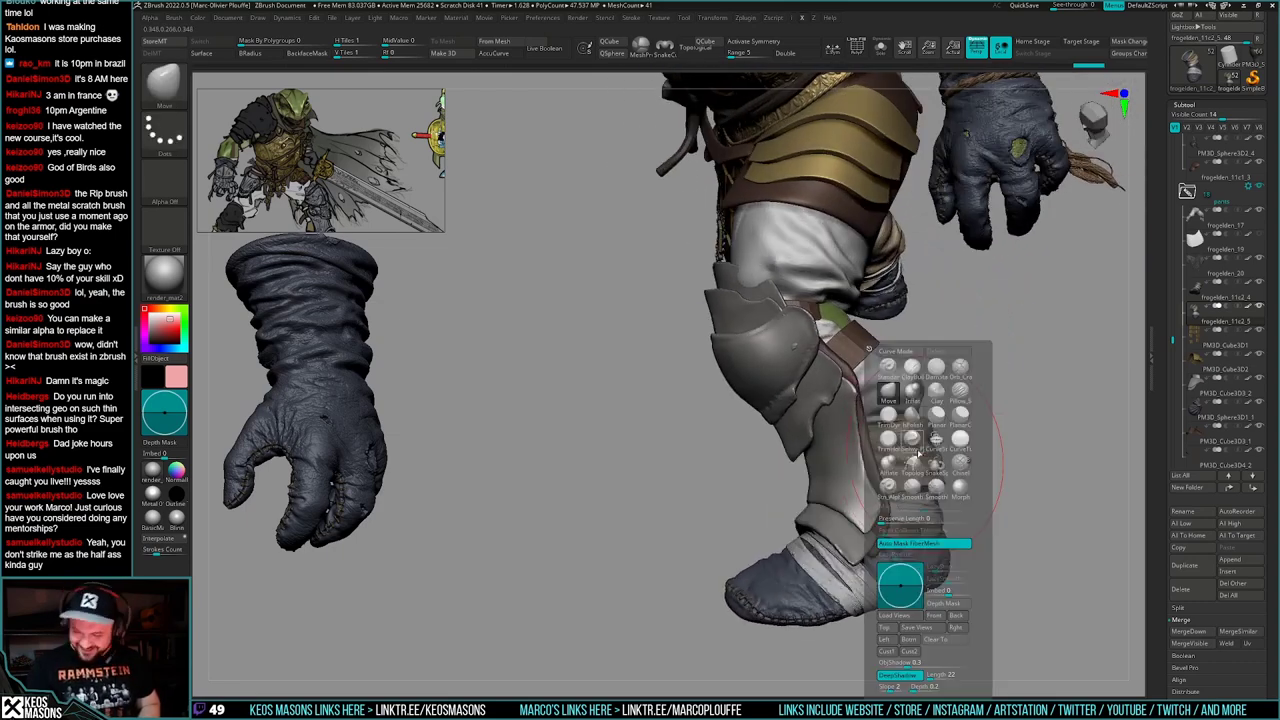
left_click(886, 393)
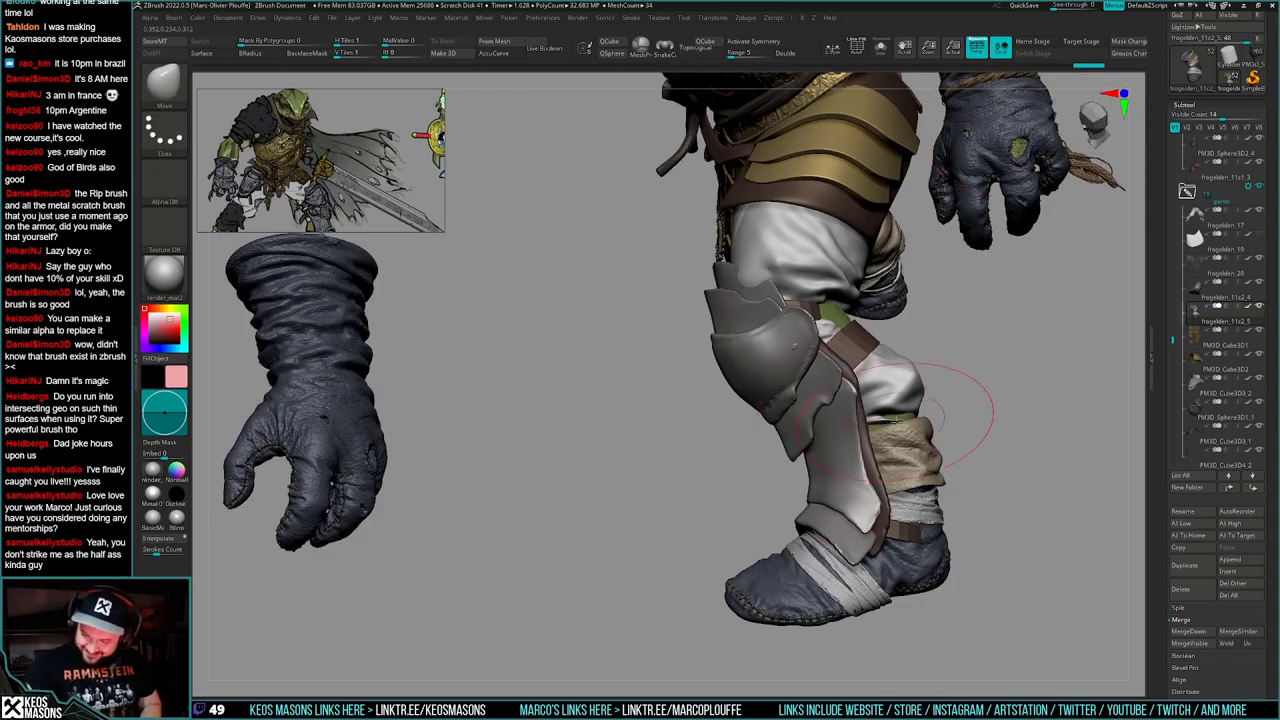
key("space")
left_click_drag(866, 440, 919, 436)
mouse_move(784, 301)
right_mouse_down()
mouse_move(957, 430)
mouse_move(940, 460)
mouse_move(852, 490)
mouse_move(842, 448)
mouse_move(872, 525)
mouse_move(850, 568)
mouse_move(844, 538)
right_mouse_up()
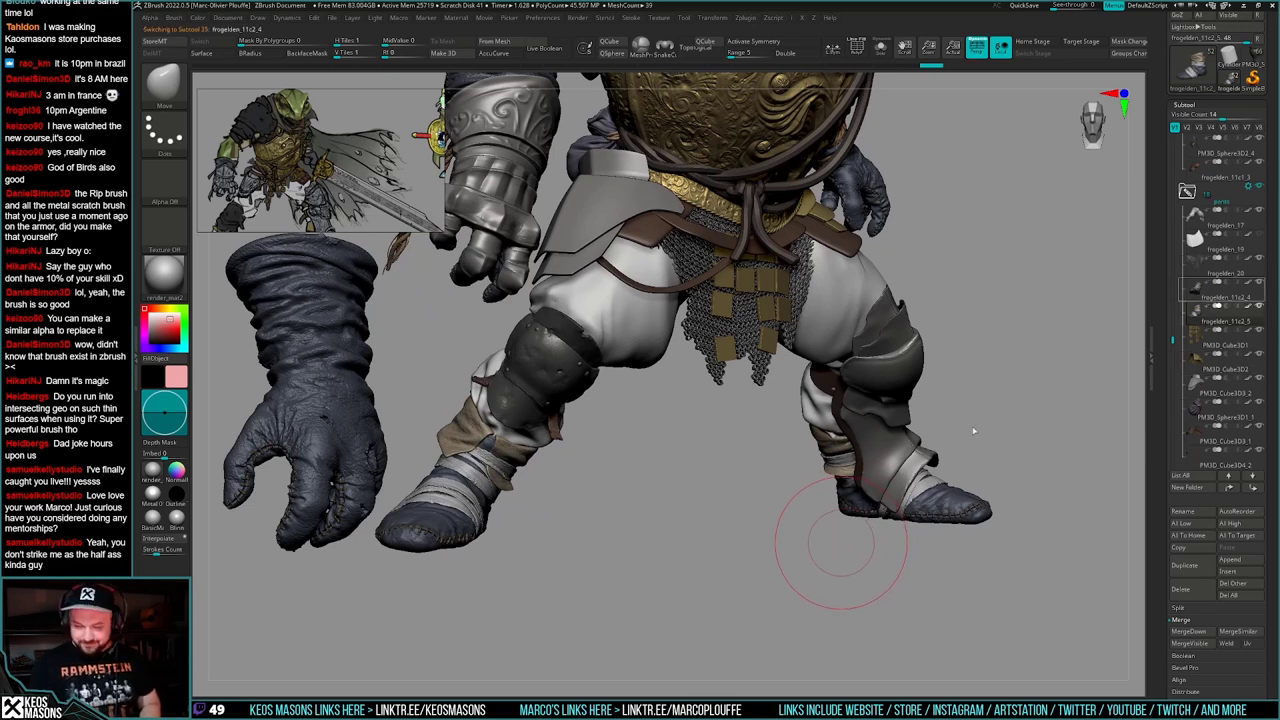
- Isolate the boot in Solo mode and make the original boot, frogelden_11c2_4, the active subtool
key("alt+s")
left_click(1203, 309)
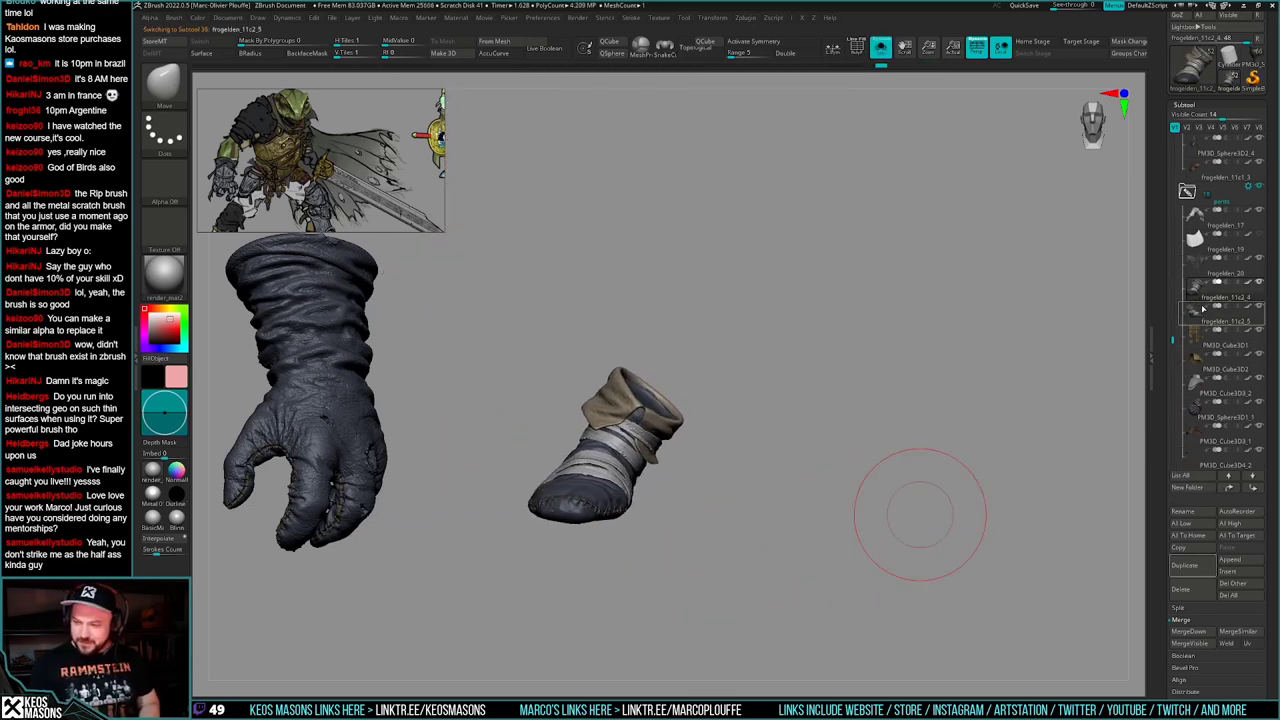
left_click(1199, 289)
mouse_move(1196, 288)
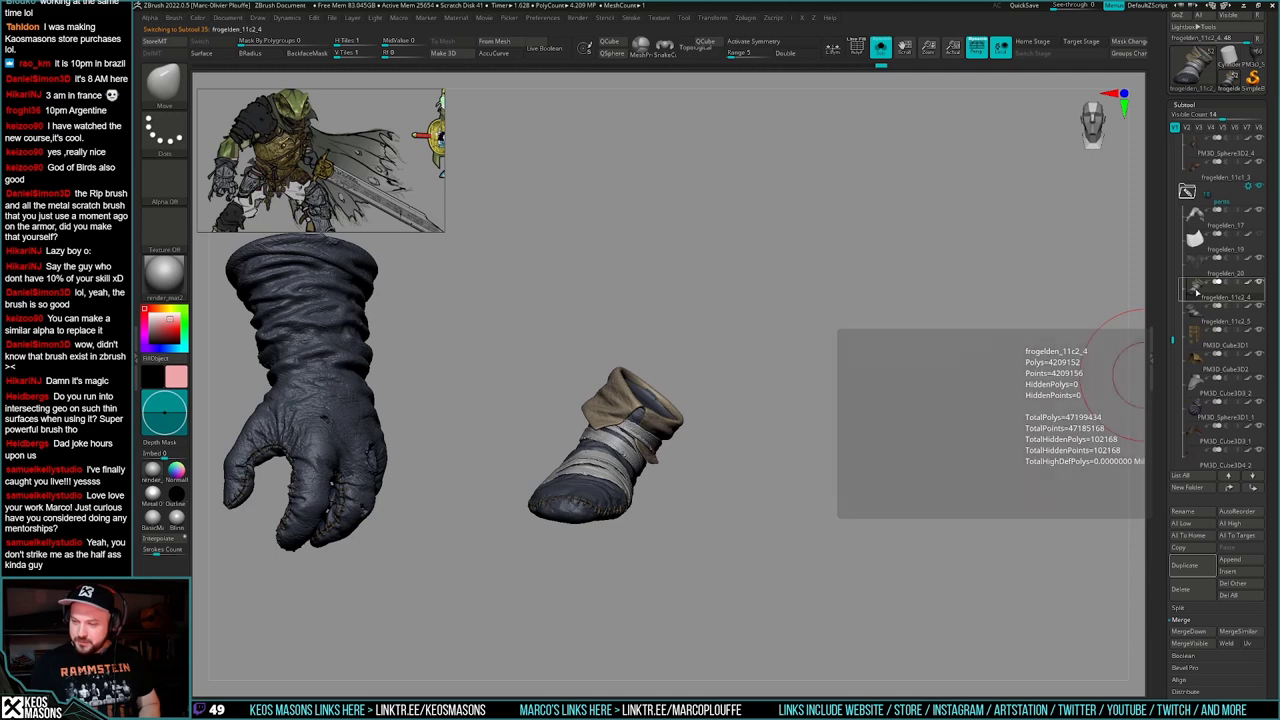
- Merge the mirrored boot into the original boot's subtool and add a new sculpt layer to the combined boots
left_click_drag(968, 516, 907, 556)
key("shift+f")
key("shift+f")
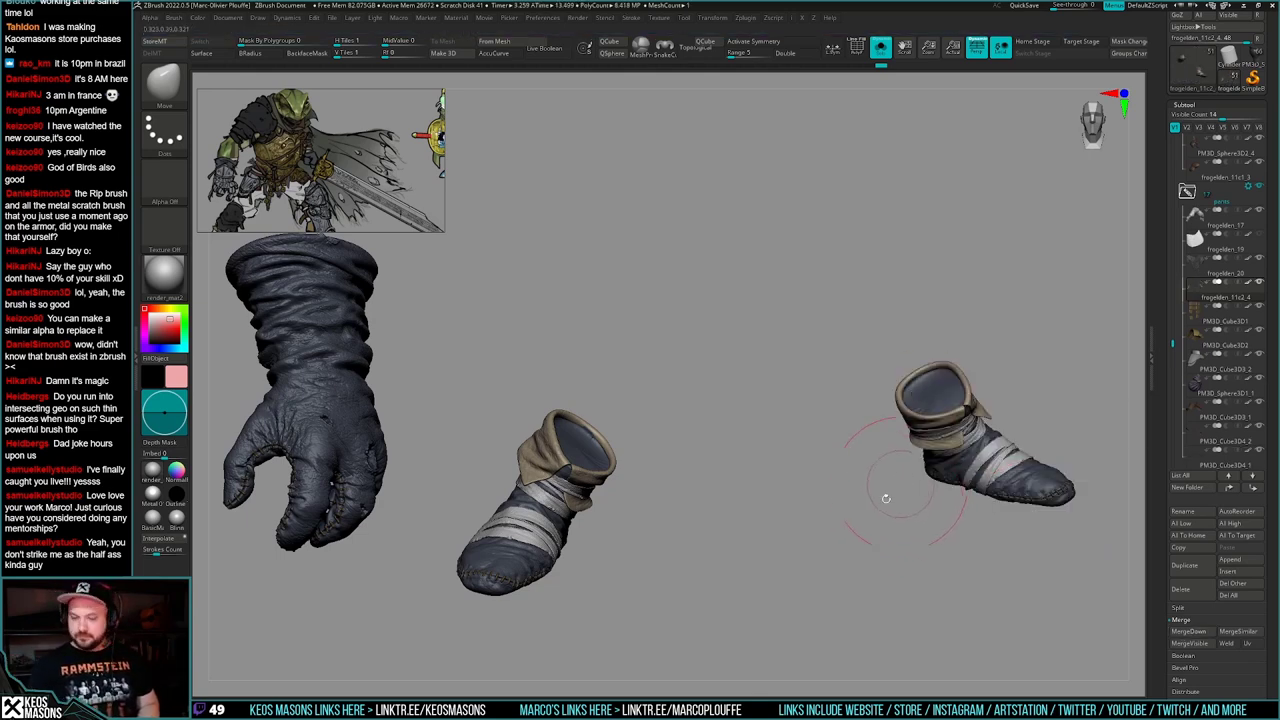
left_click_drag(1176, 480, 1176, 208)
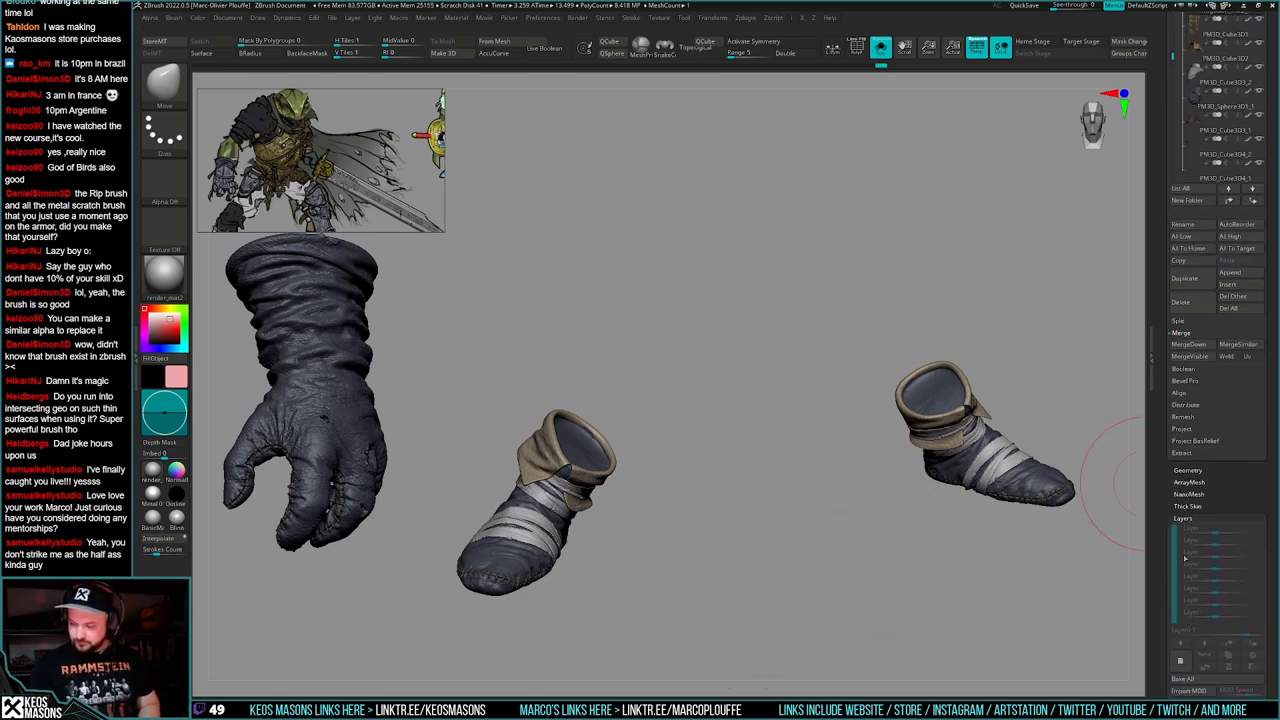
left_click_drag(1178, 660, 1178, 583)
left_click(1181, 599)
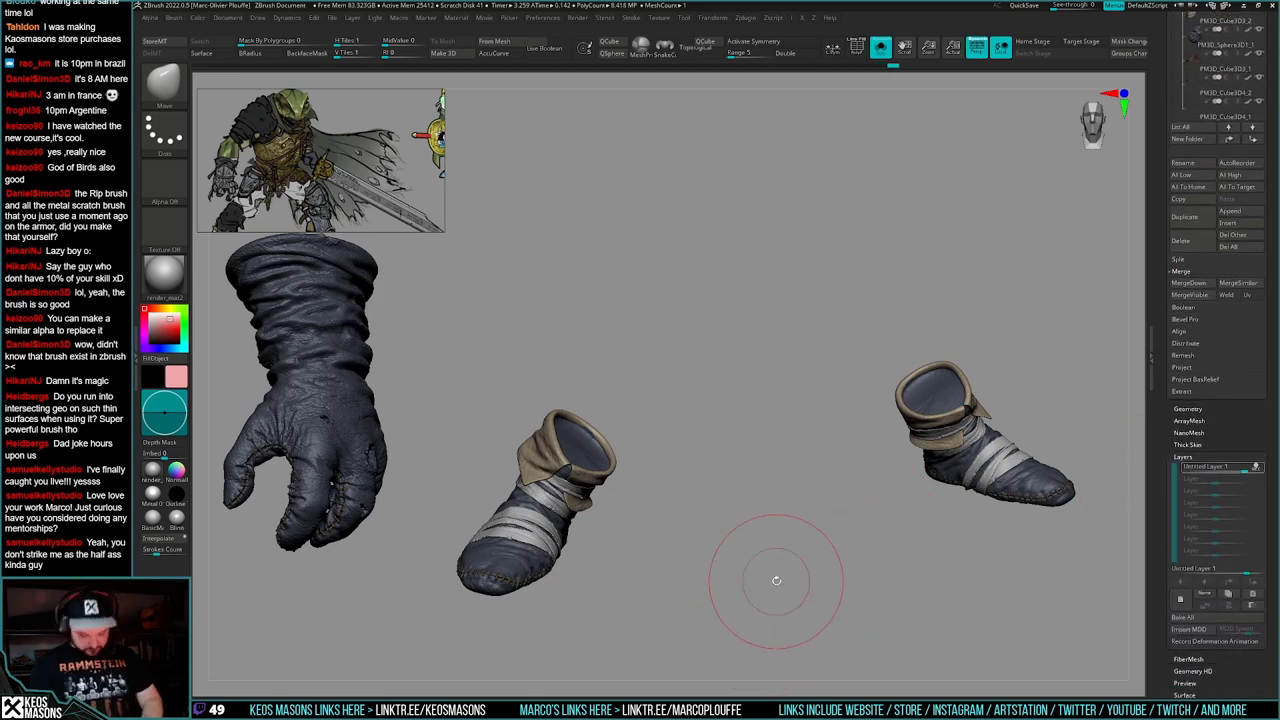
- Choose the rips1 brush and mask everything on both boots except the folded tan cuffs
key("b")
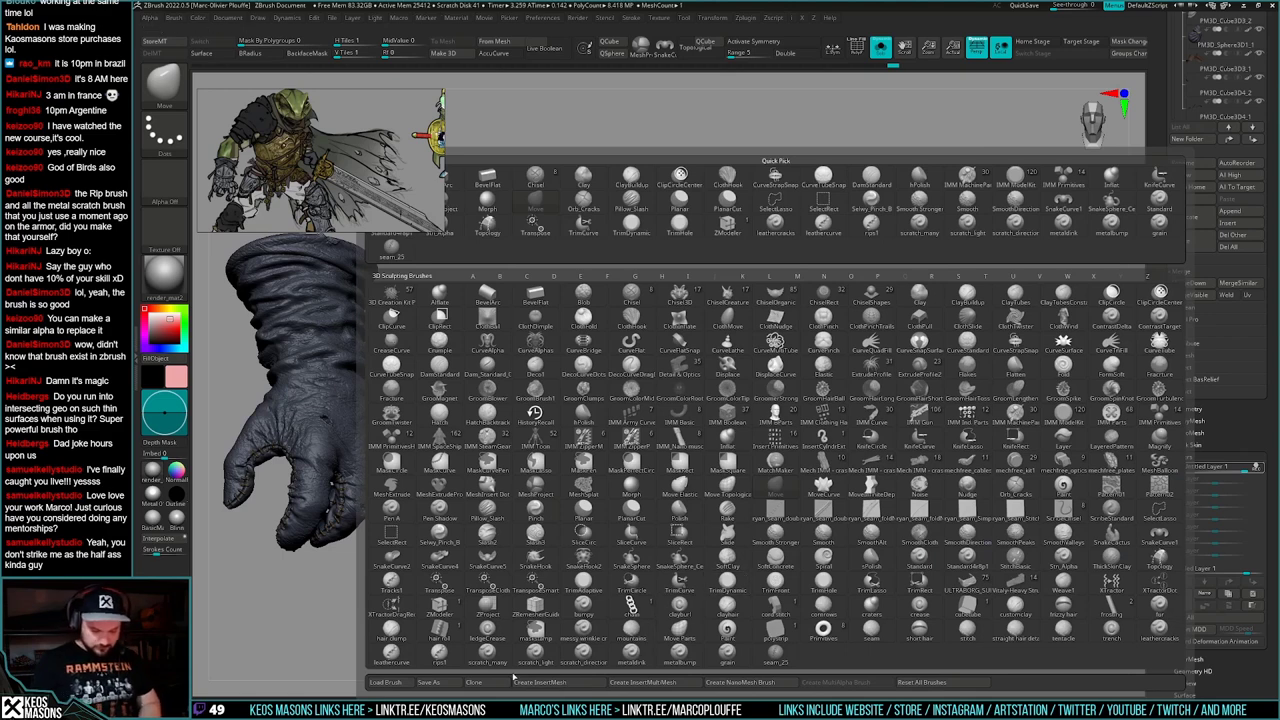
left_click(440, 655)
left_click_drag(849, 520, 1020, 560, "alt")
left_click_drag(1020, 560, 1000, 500)
right_click_drag(691, 578, 787, 548, "alt")
key("w")
left_click(775, 442, "ctrl")
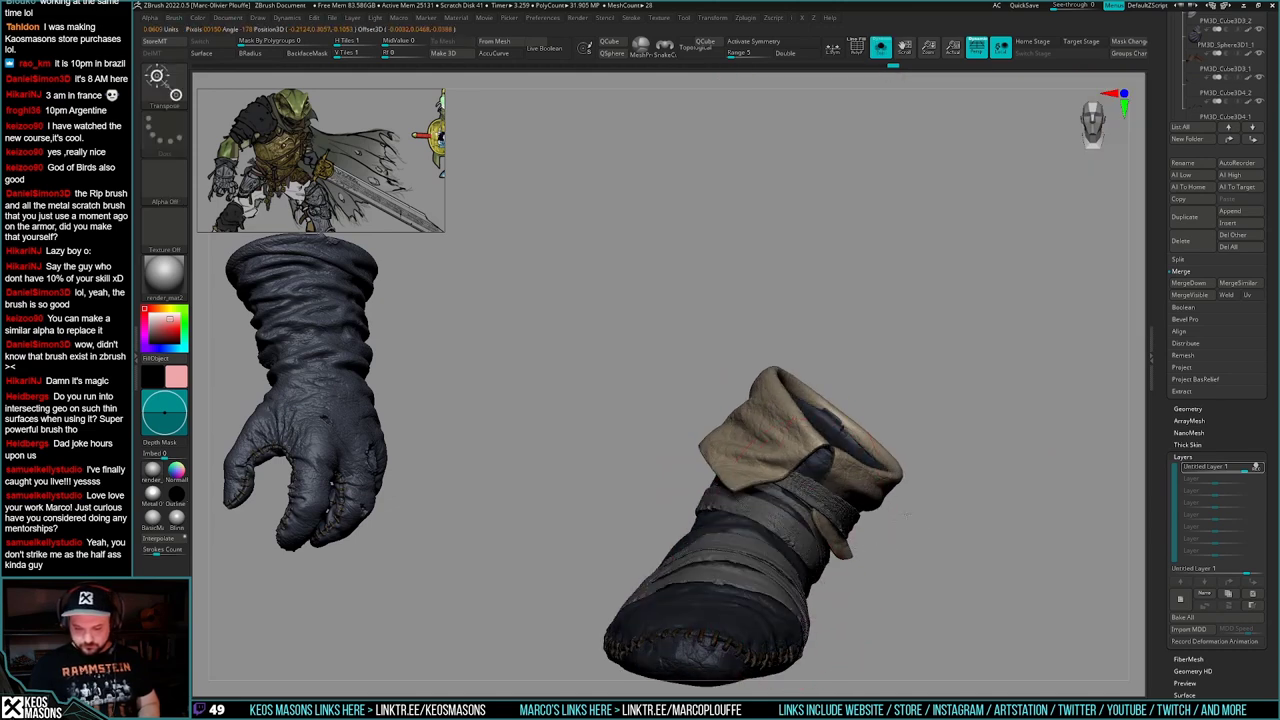
right_click_drag(935, 475, 922, 560, "ctrl")
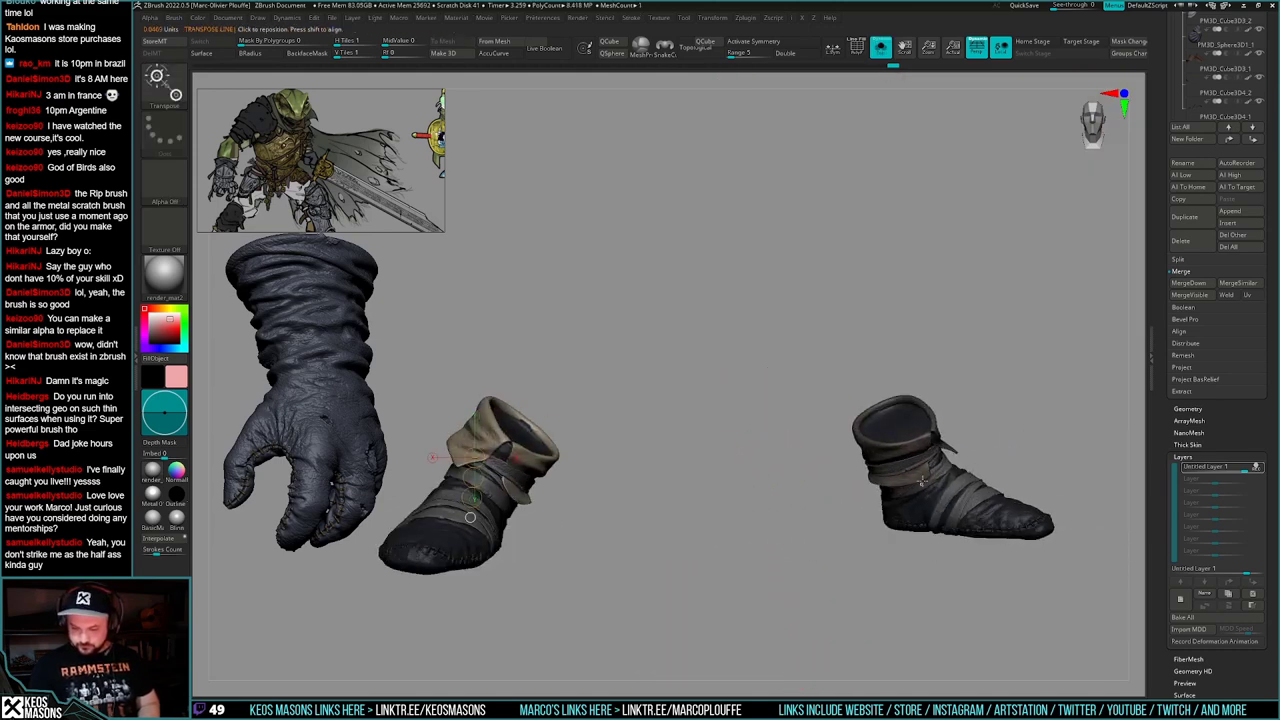
left_click_drag(930, 517, 930, 527, "ctrl")
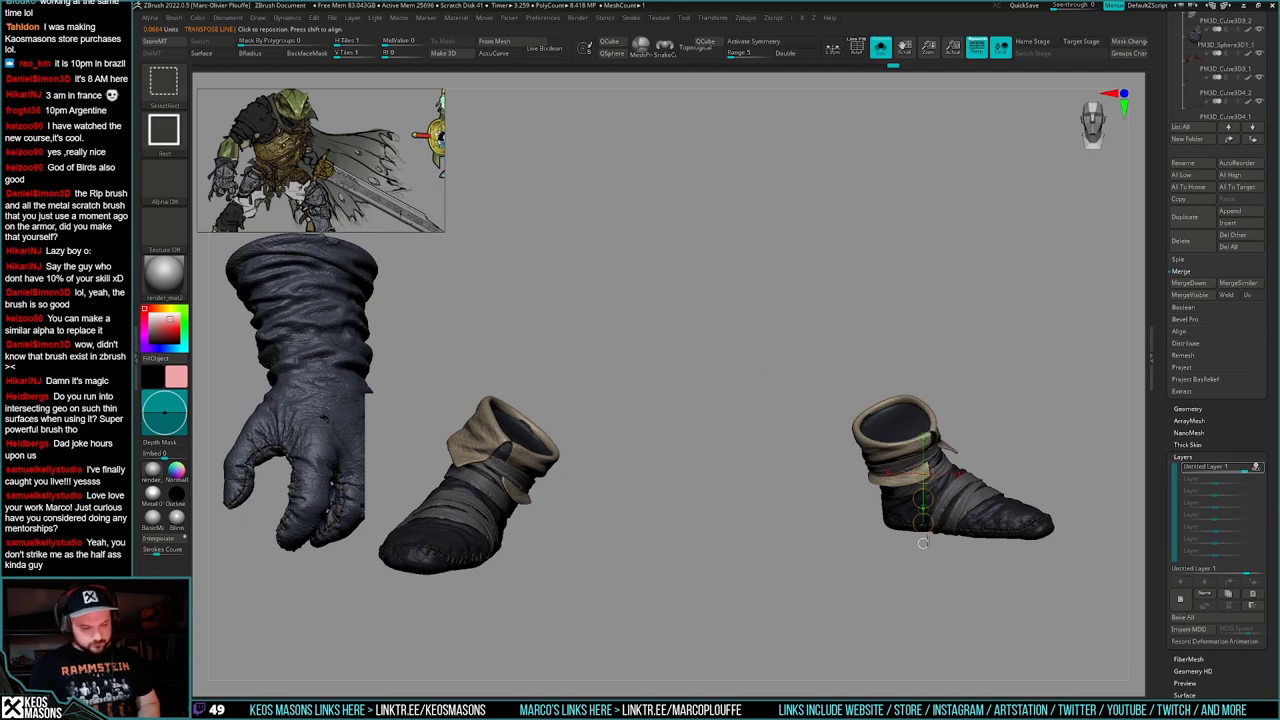
key("q")
mouse_move(532, 530)
right_mouse_down("alt")
mouse_move(668, 534)
mouse_move(777, 571)
mouse_move(797, 562)
right_mouse_up("alt")
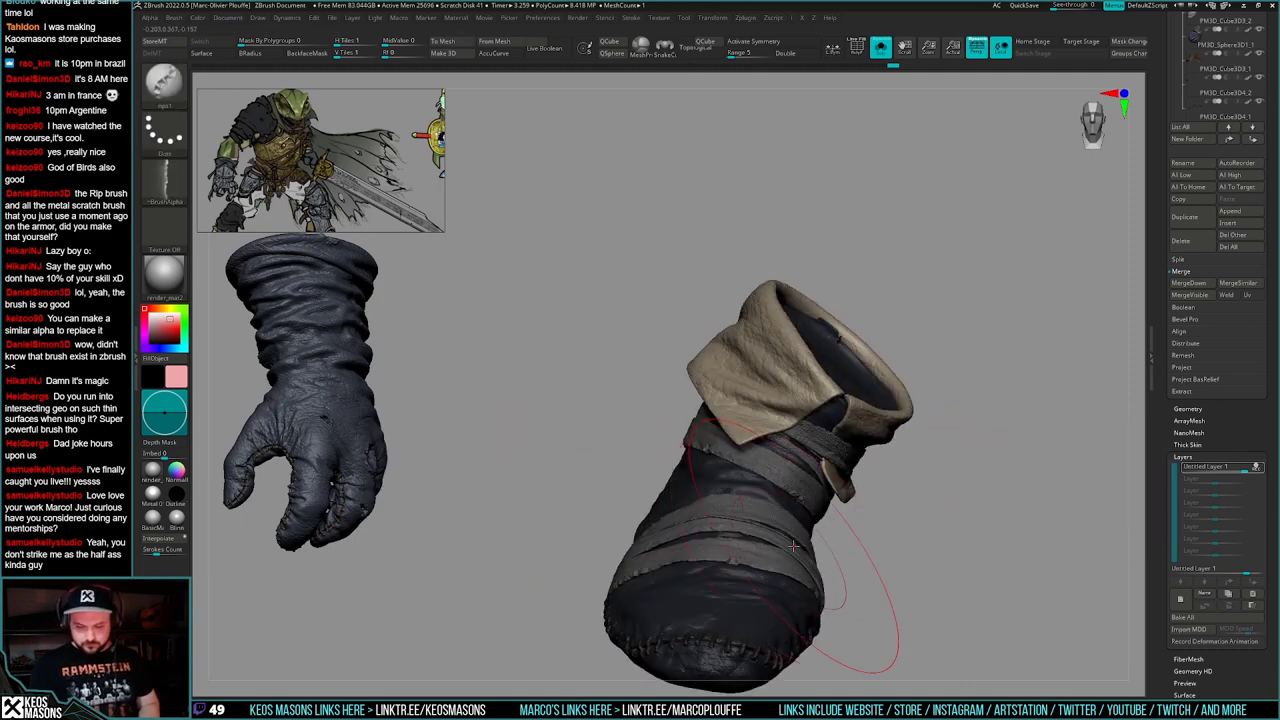
- Hide the shoes and leather wraps so only the folded cuffs of the boots remain in view
key("space")
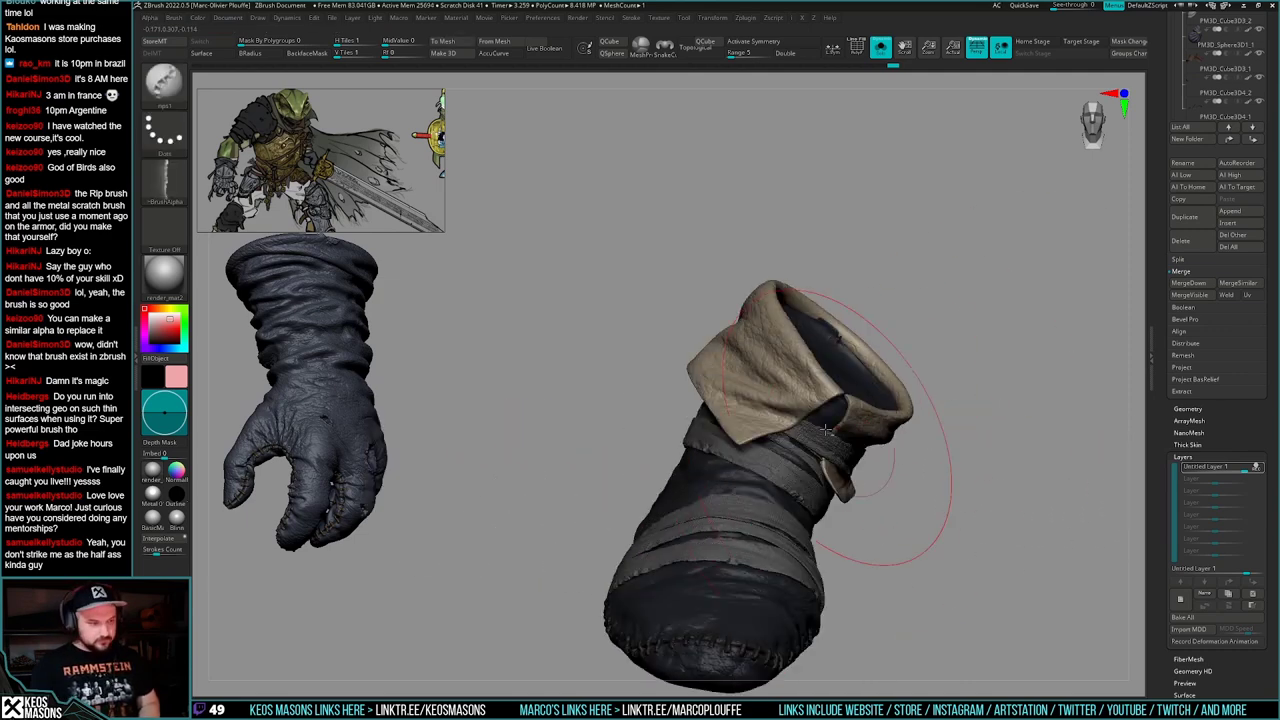
right_click_drag(845, 460, 725, 398)
right_click(712, 446)
mouse_move(712, 446)
right_mouse_down()
mouse_move(747, 372)
mouse_move(820, 645)
right_mouse_up()
mouse_move(822, 530)
right_mouse_down()
mouse_move(770, 370)
mouse_move(822, 522)
right_mouse_up()
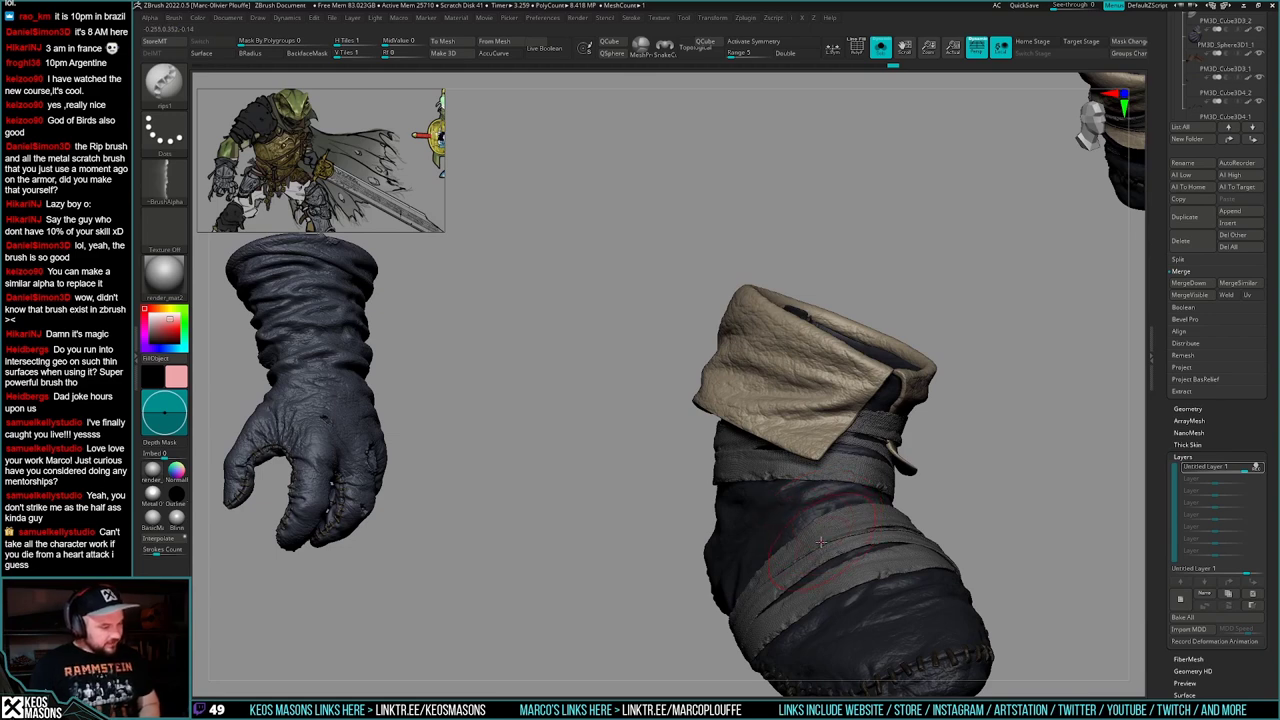
mouse_move(822, 521)
right_mouse_down()
mouse_move(768, 470)
mouse_move(768, 506)
right_mouse_up()
mouse_move(788, 461)
right_mouse_down()
mouse_move(776, 496)
mouse_move(798, 424)
mouse_move(788, 472)
mouse_move(830, 455)
right_mouse_up()
right_click(776, 472)
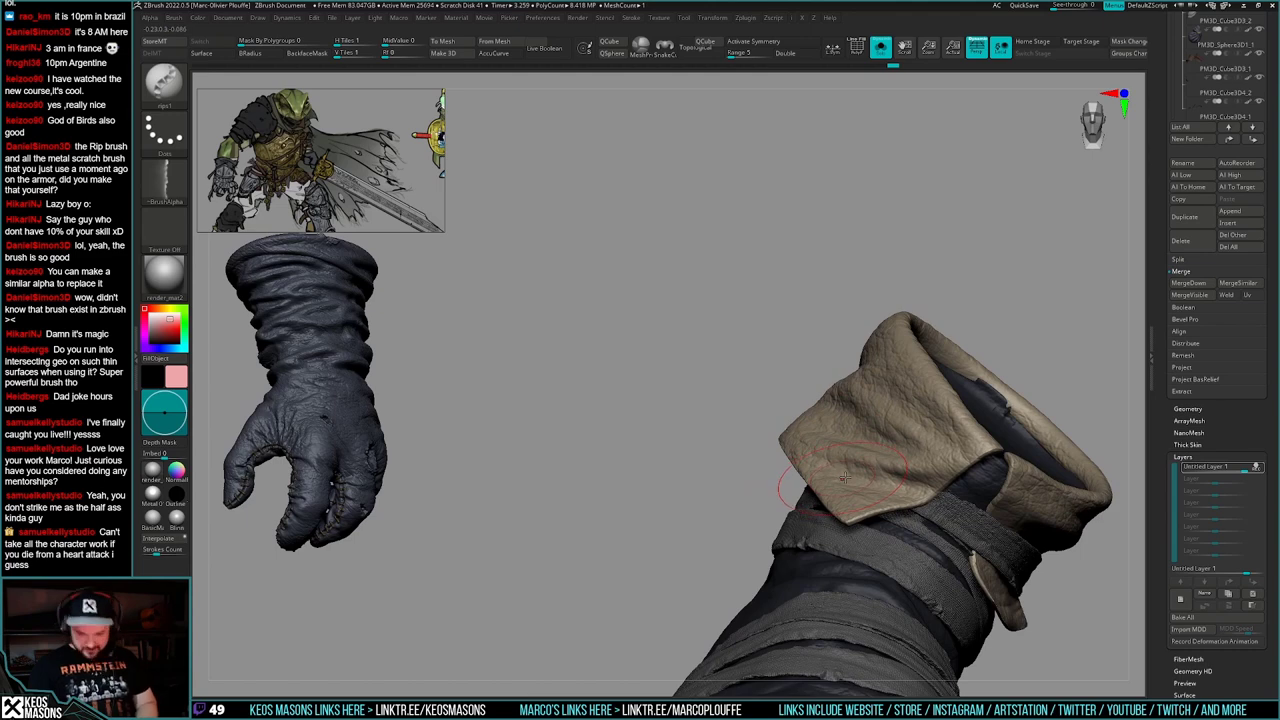
left_click(960, 533, "alt")
right_click_drag(960, 533, 880, 446, "alt")
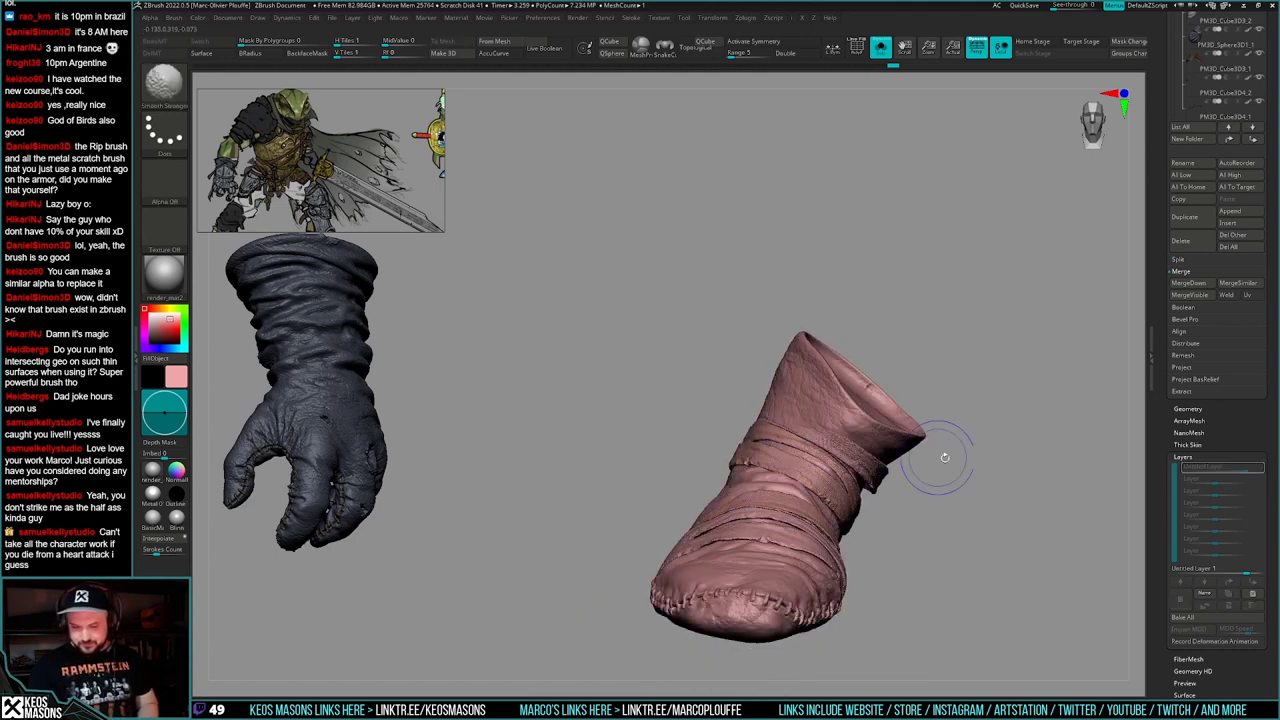
left_click_drag(1038, 461, 980, 497, "ctrl+shift")
right_click_drag(907, 486, 866, 532)
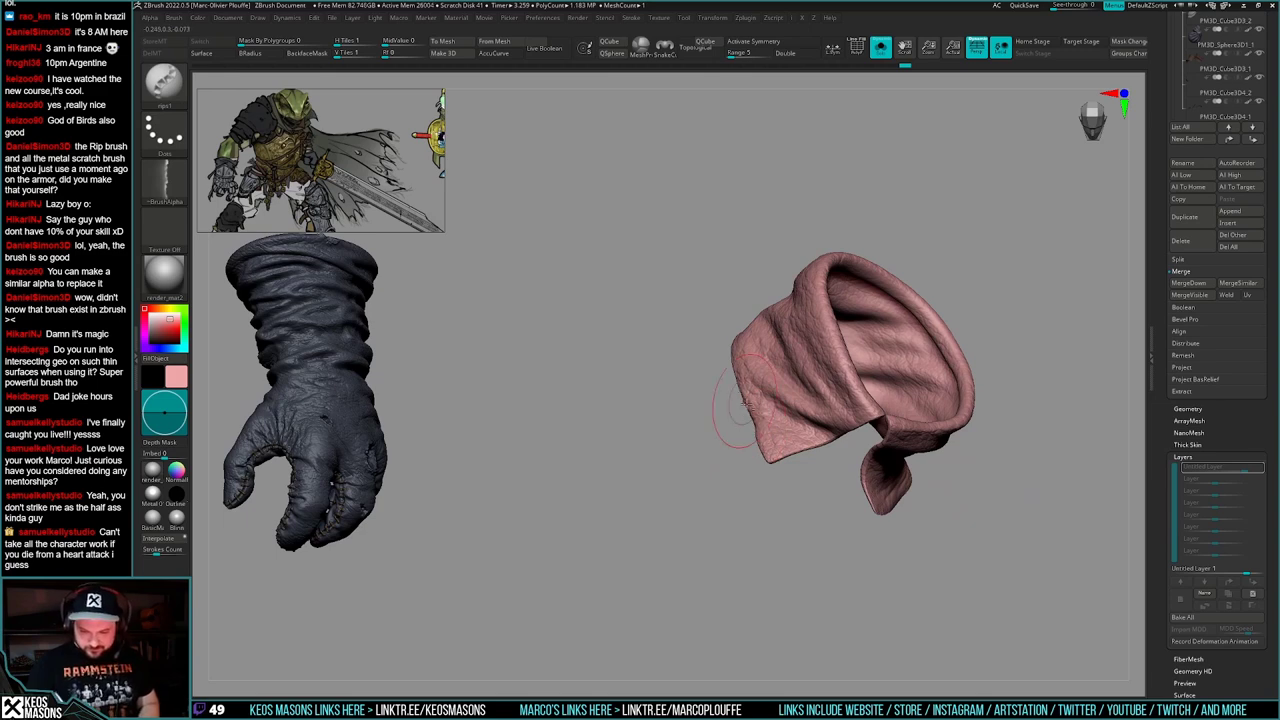
- Tear small ragged nicks along the lower edge of the cuff's pointed flap with the rips1 brush
mouse_move(745, 403)
left_mouse_down()
mouse_move(829, 380)
mouse_move(839, 447)
left_mouse_up()
right_click_drag(831, 403, 817, 437, "alt")
left_click_drag(780, 463, 825, 437)
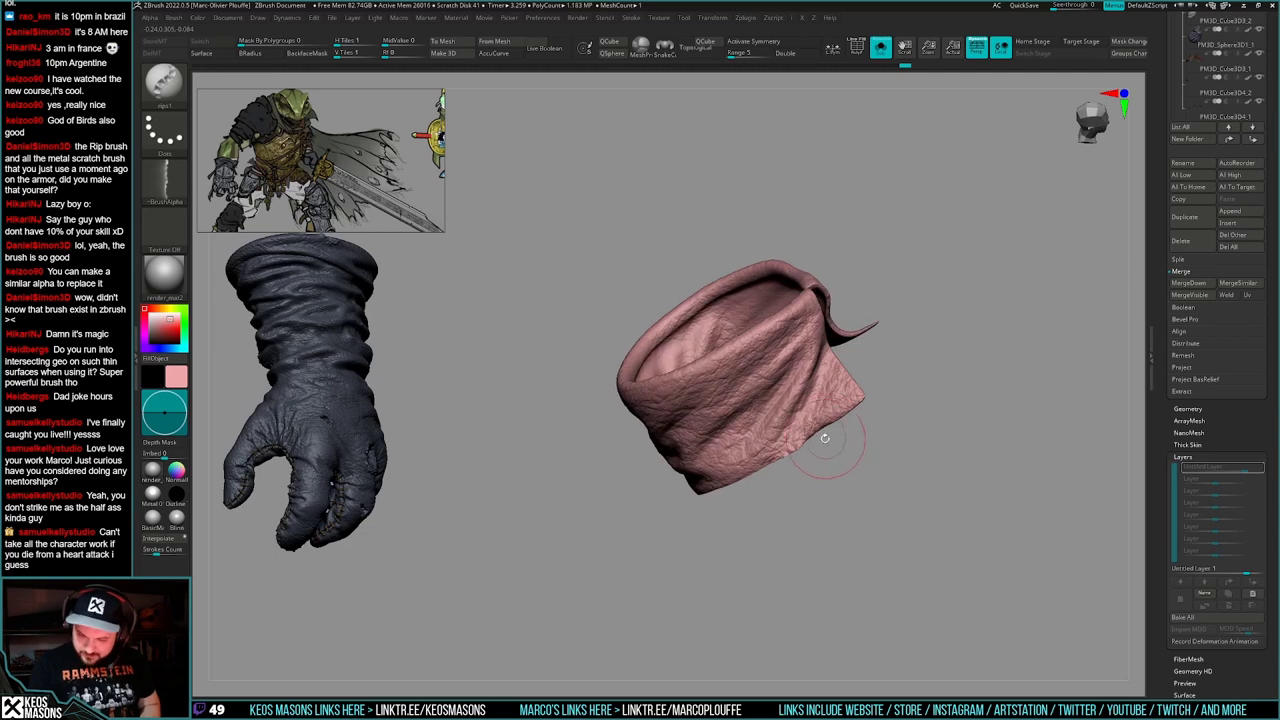
mouse_move(878, 403)
left_mouse_down()
mouse_move(829, 425)
mouse_move(845, 438)
mouse_move(845, 417)
left_mouse_up()
key("space")
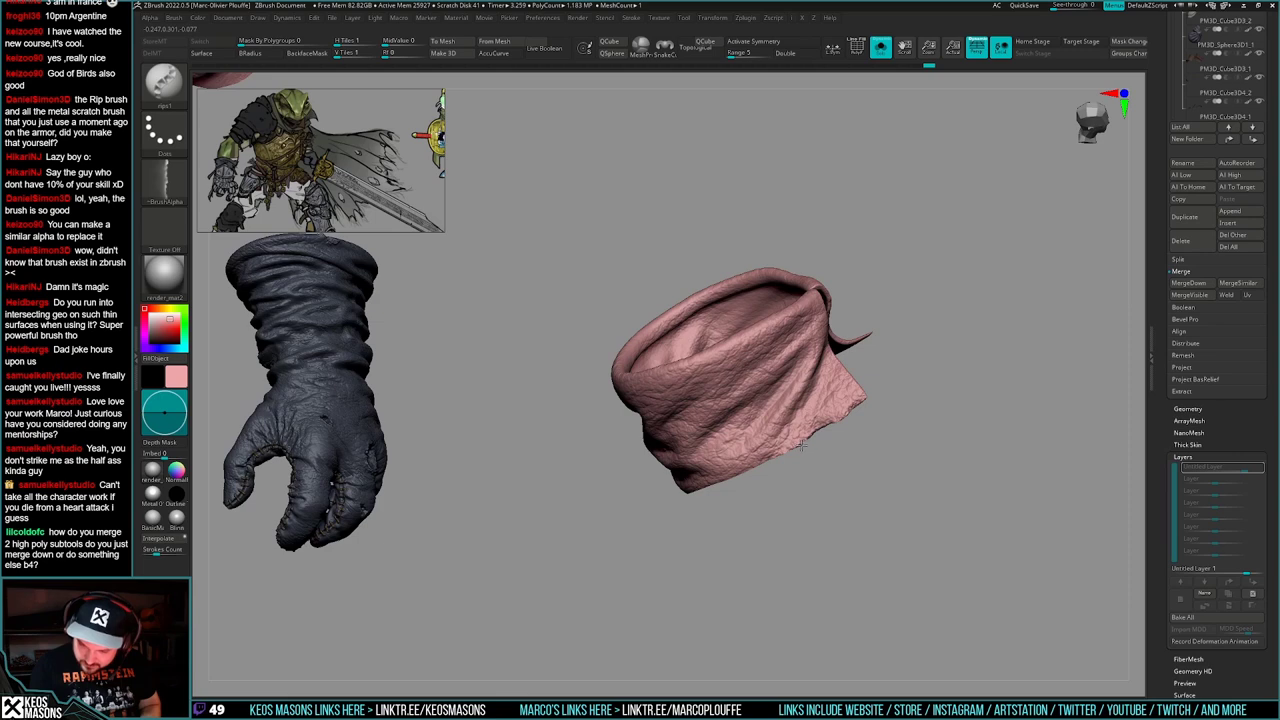
left_click_drag(810, 457, 866, 449)
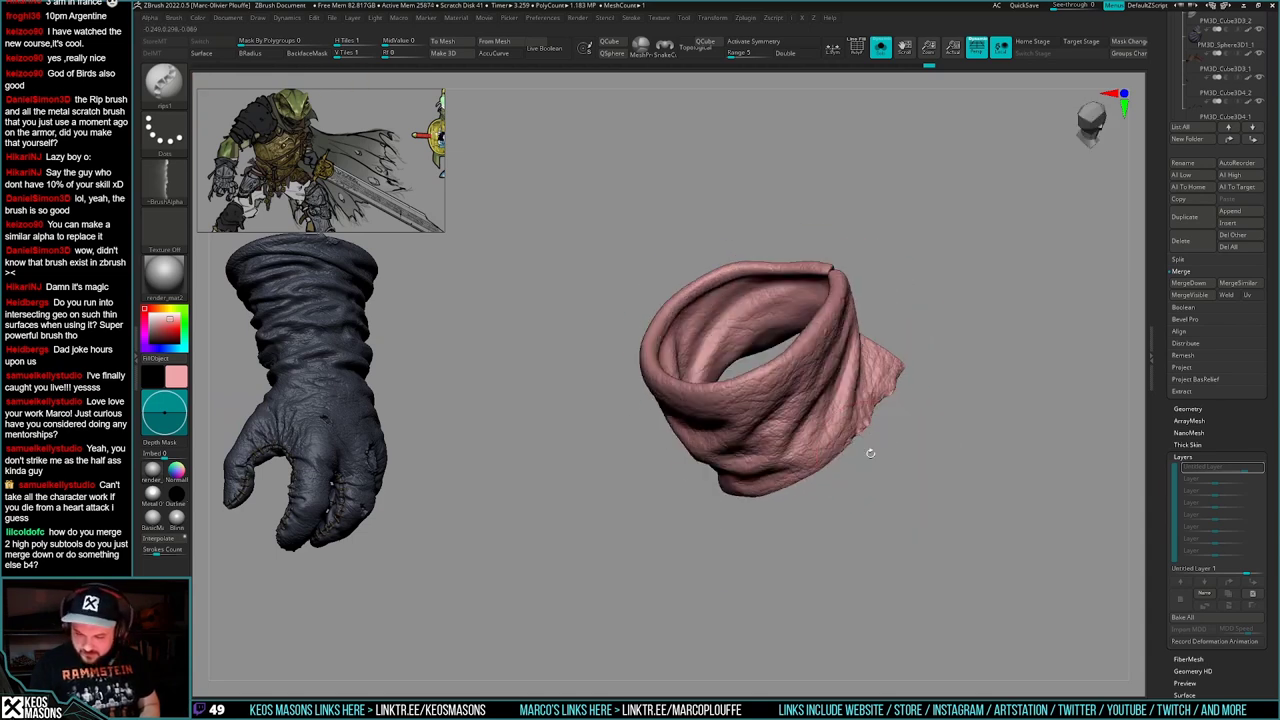
- Continue the ripped edge from the pointed flap around the side of the cuff's hem
left_click_drag(767, 490, 902, 508)
left_click_drag(893, 461, 928, 415)
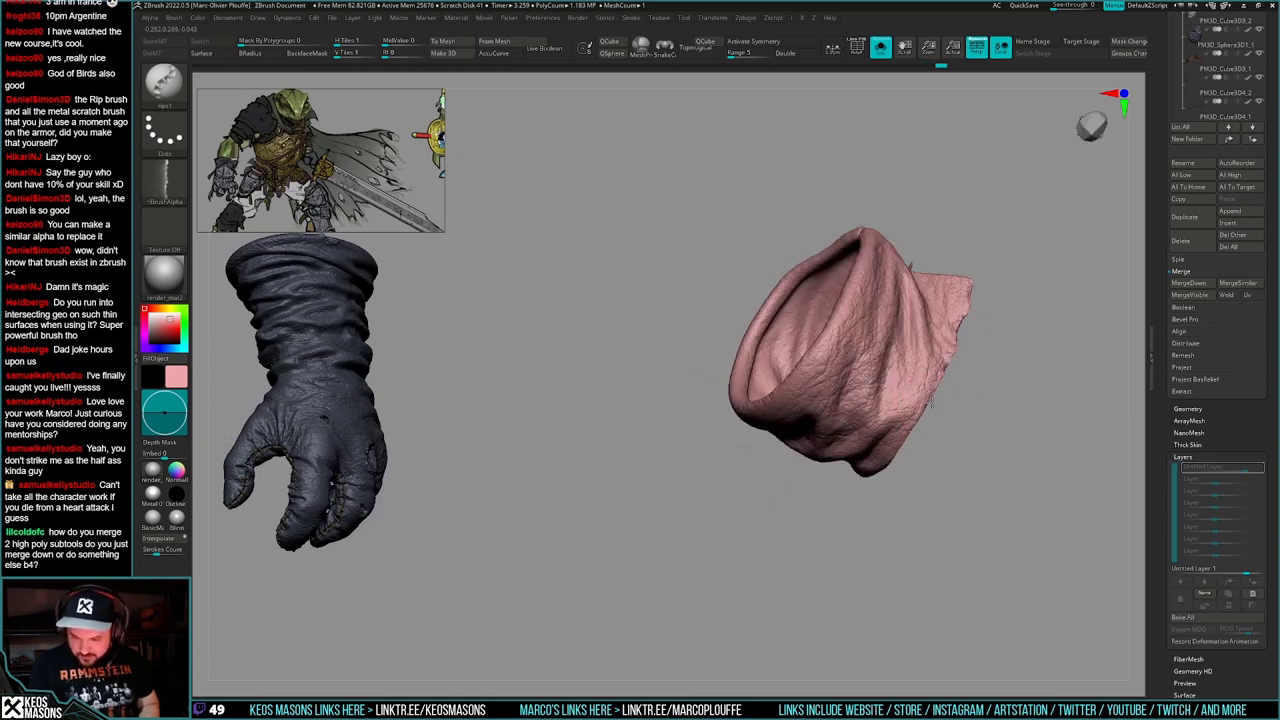
left_click_drag(910, 266, 920, 407)
left_click_drag(890, 486, 900, 453)
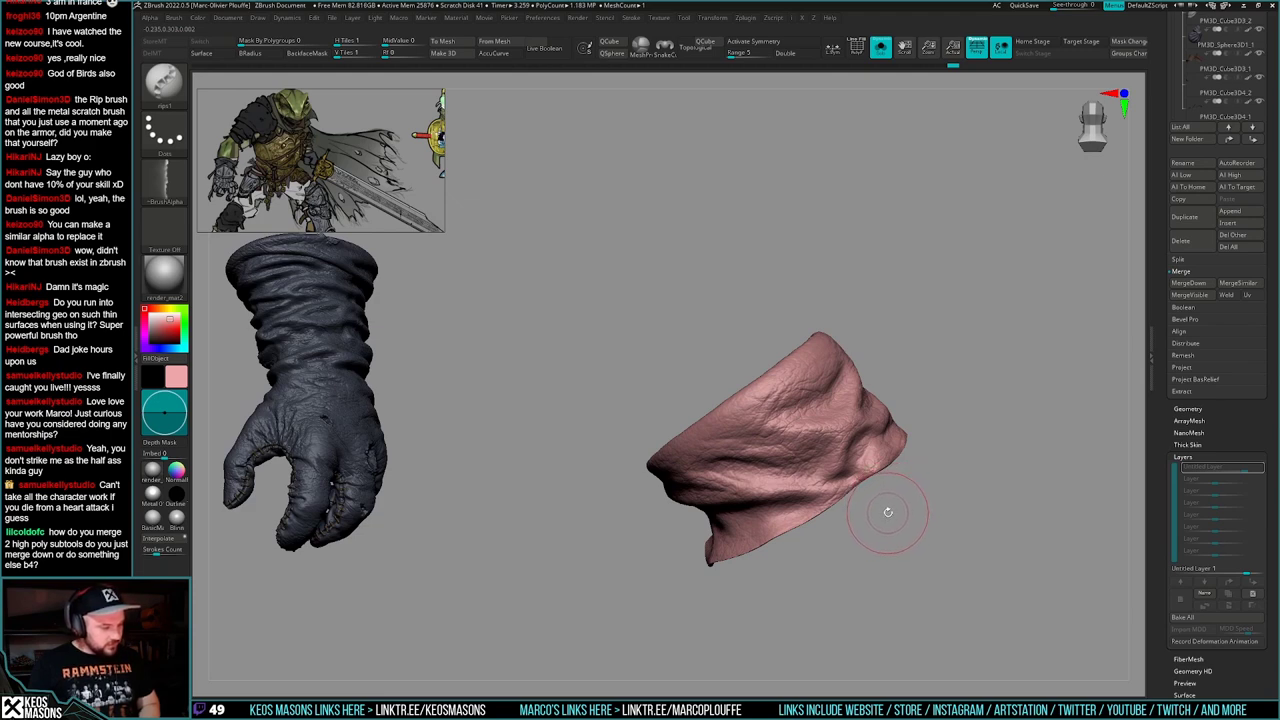
mouse_move(887, 472)
left_mouse_down()
mouse_move(870, 490)
mouse_move(935, 452)
mouse_move(872, 474)
mouse_move(909, 471)
left_mouse_up()
- Roughen the smooth hem around the back of the cuff with torn nicks
key("alt+s")
key("alt+s")
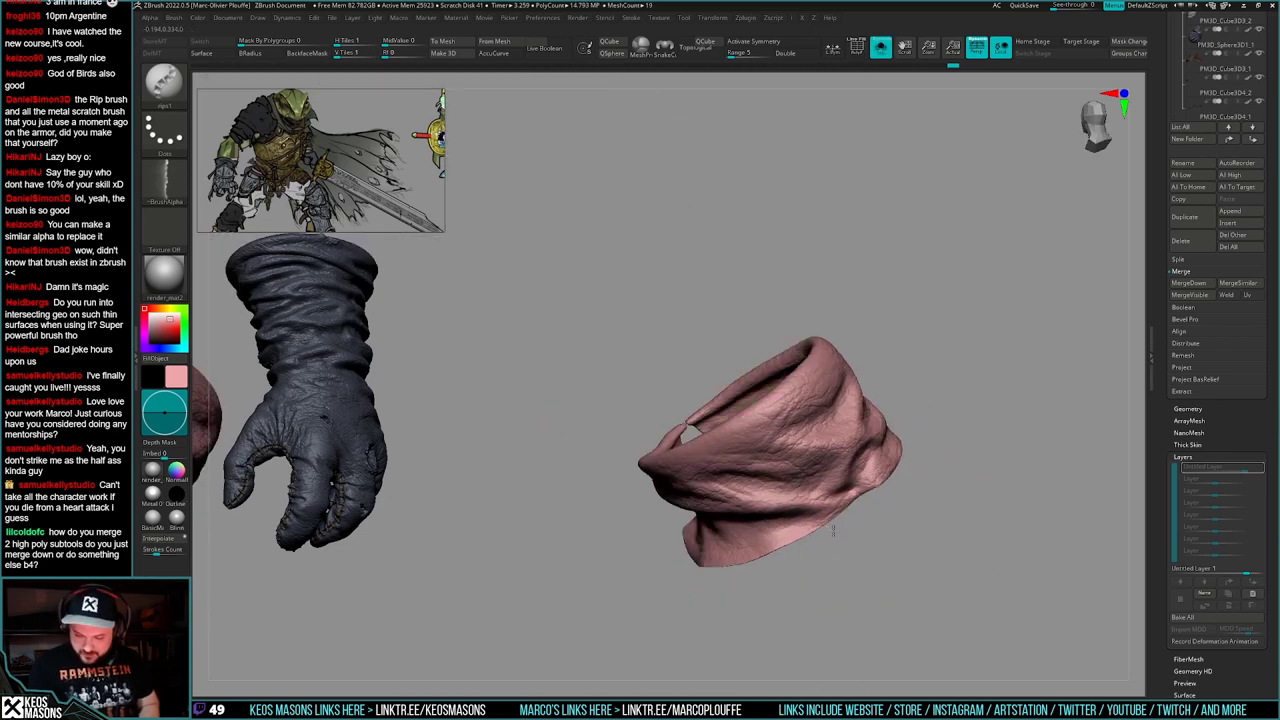
mouse_move(833, 530)
left_mouse_down()
mouse_move(811, 545)
mouse_move(851, 481)
mouse_move(812, 468)
mouse_move(857, 518)
left_mouse_up()
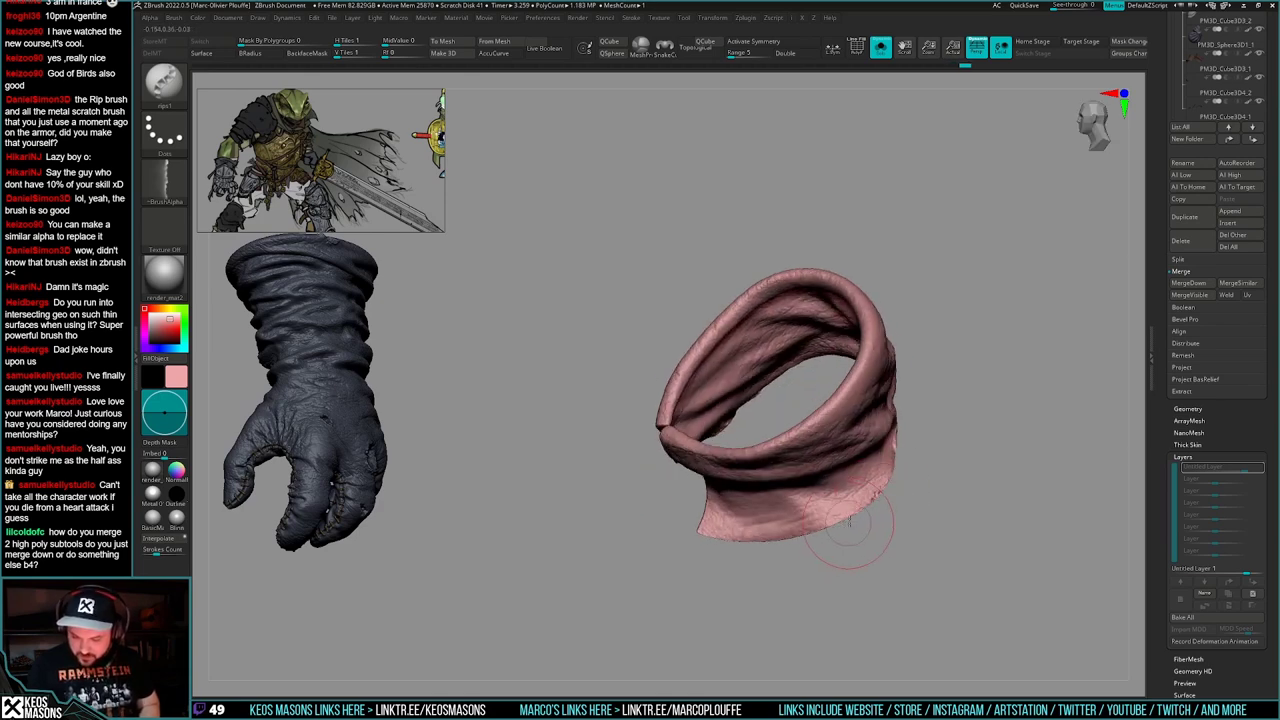
mouse_move(849, 523)
left_mouse_down()
mouse_move(829, 526)
mouse_move(852, 494)
mouse_move(862, 515)
mouse_move(838, 478)
mouse_move(825, 545)
mouse_move(843, 515)
left_mouse_up()
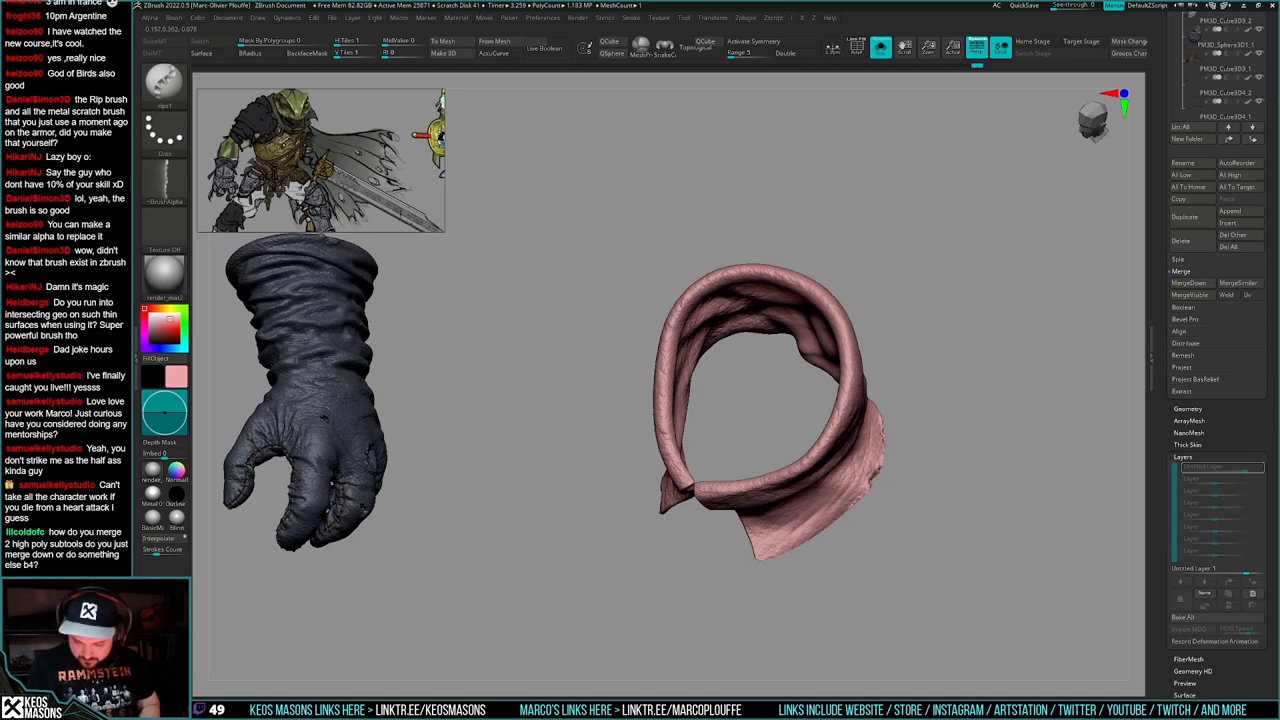
- Extend the ragged tearing along the rest of the cuff's lower hem toward its front corners
mouse_move(740, 566)
left_mouse_down()
mouse_move(760, 540)
mouse_move(748, 534)
mouse_move(764, 558)
mouse_move(794, 564)
mouse_move(818, 520)
mouse_move(829, 530)
mouse_move(790, 543)
mouse_move(838, 540)
mouse_move(856, 512)
mouse_move(800, 548)
mouse_move(862, 487)
mouse_move(844, 493)
left_mouse_up()
right_click(812, 528)
mouse_move(843, 499)
right_mouse_down()
mouse_move(812, 528)
mouse_move(835, 488)
right_mouse_up()
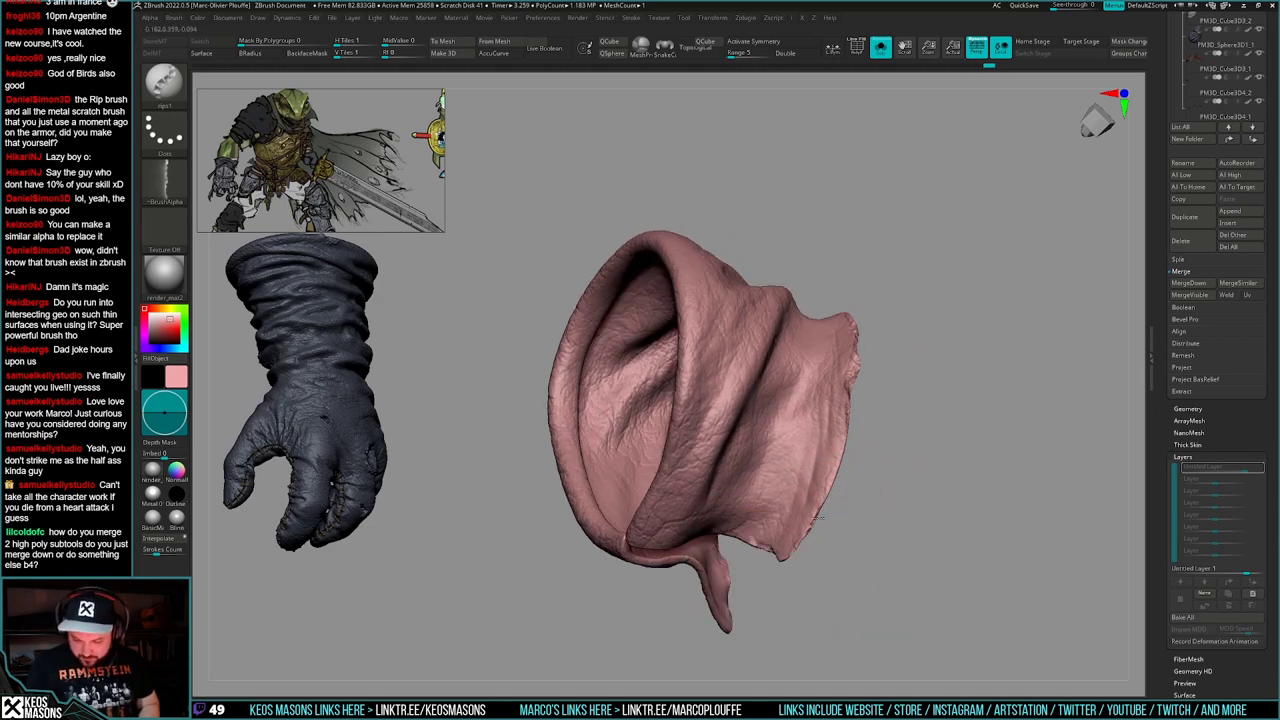
right_click_drag(823, 512, 834, 495)
right_click(834, 495)
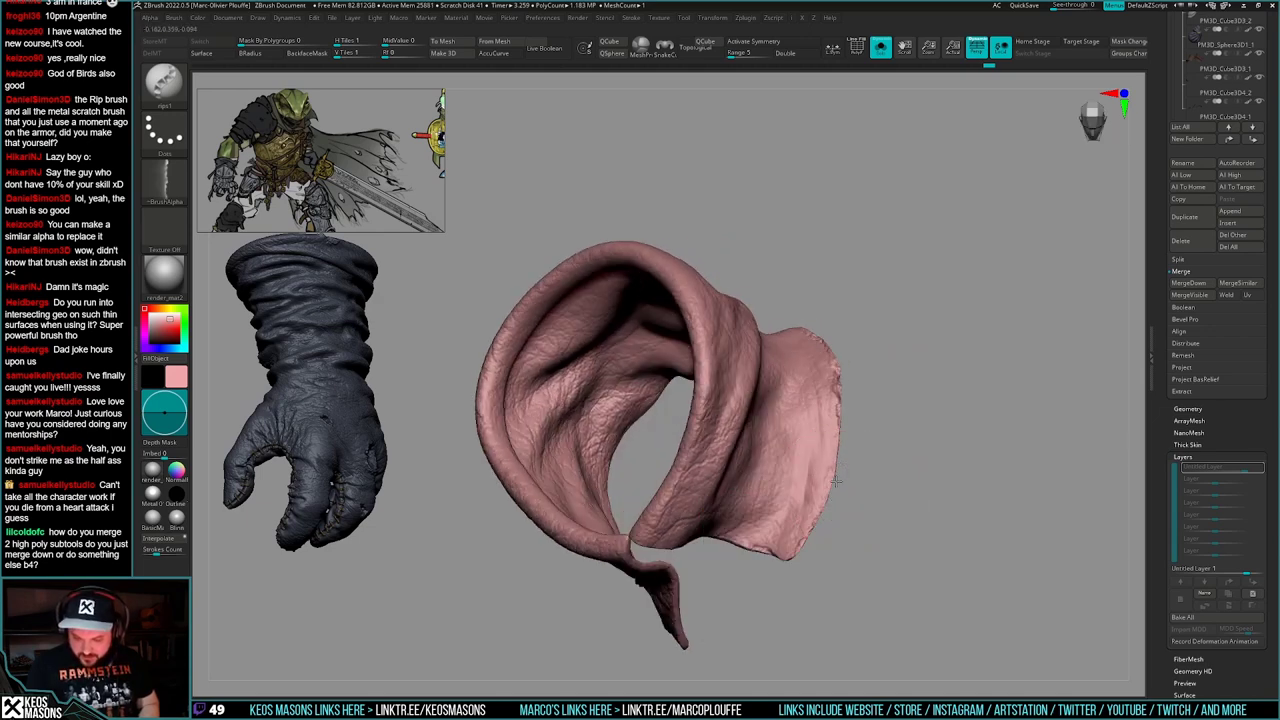
right_click_drag(842, 446, 866, 435)
right_click(845, 476)
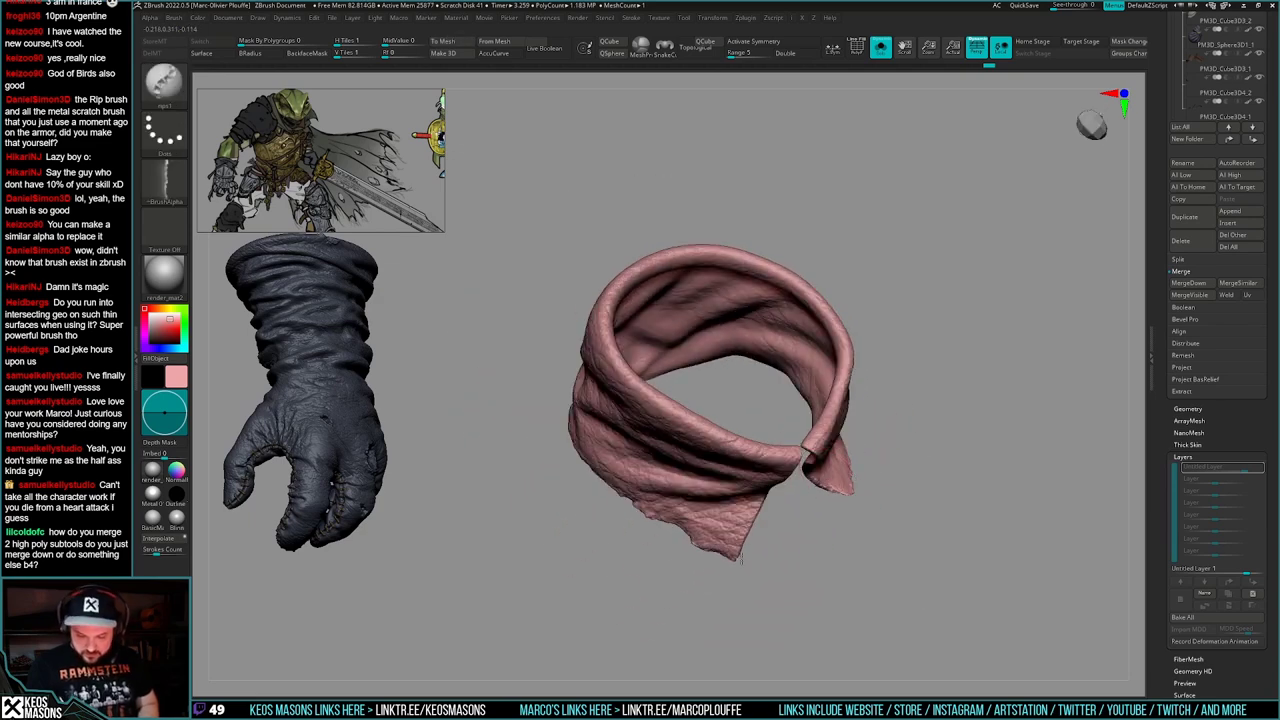
- Rip the edges and corners of both cuff flaps along the front opening
right_click_drag(759, 518, 757, 482, "ctrl")
mouse_move(757, 482)
right_mouse_down()
mouse_move(754, 462)
mouse_move(745, 468)
right_mouse_up()
right_click_drag(745, 468, 762, 547, "ctrl")
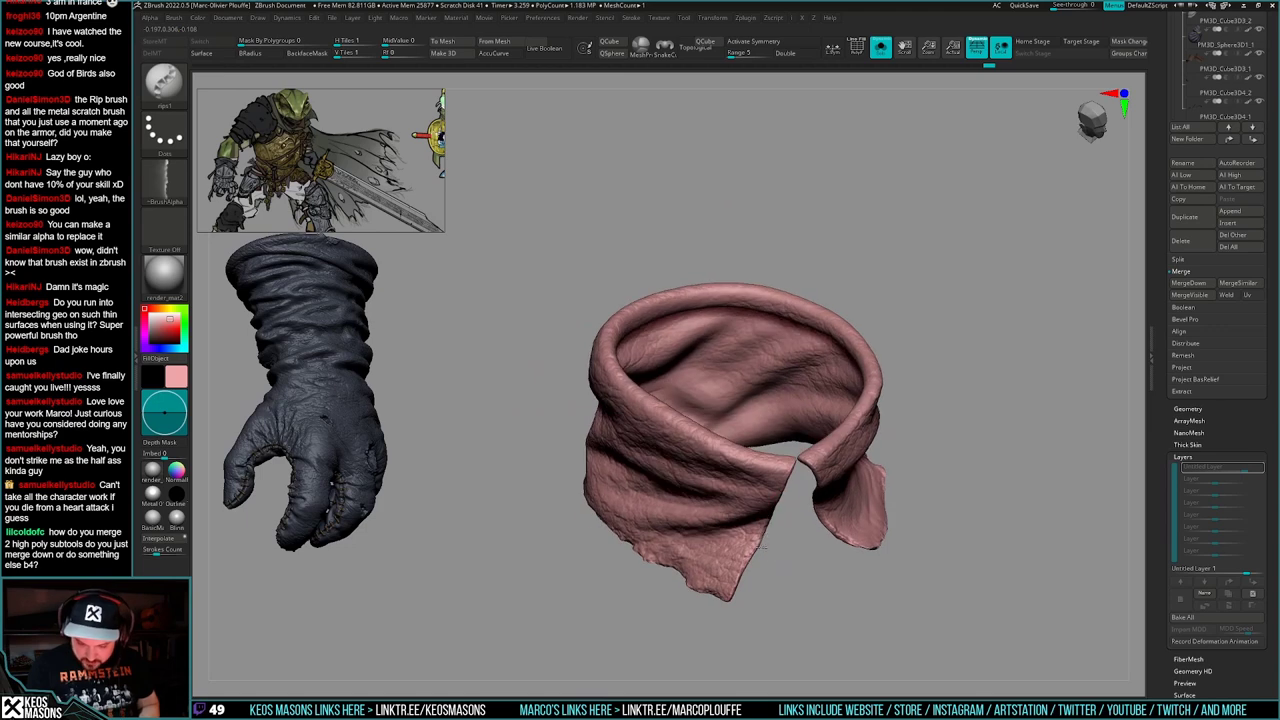
right_click_drag(777, 497, 790, 468)
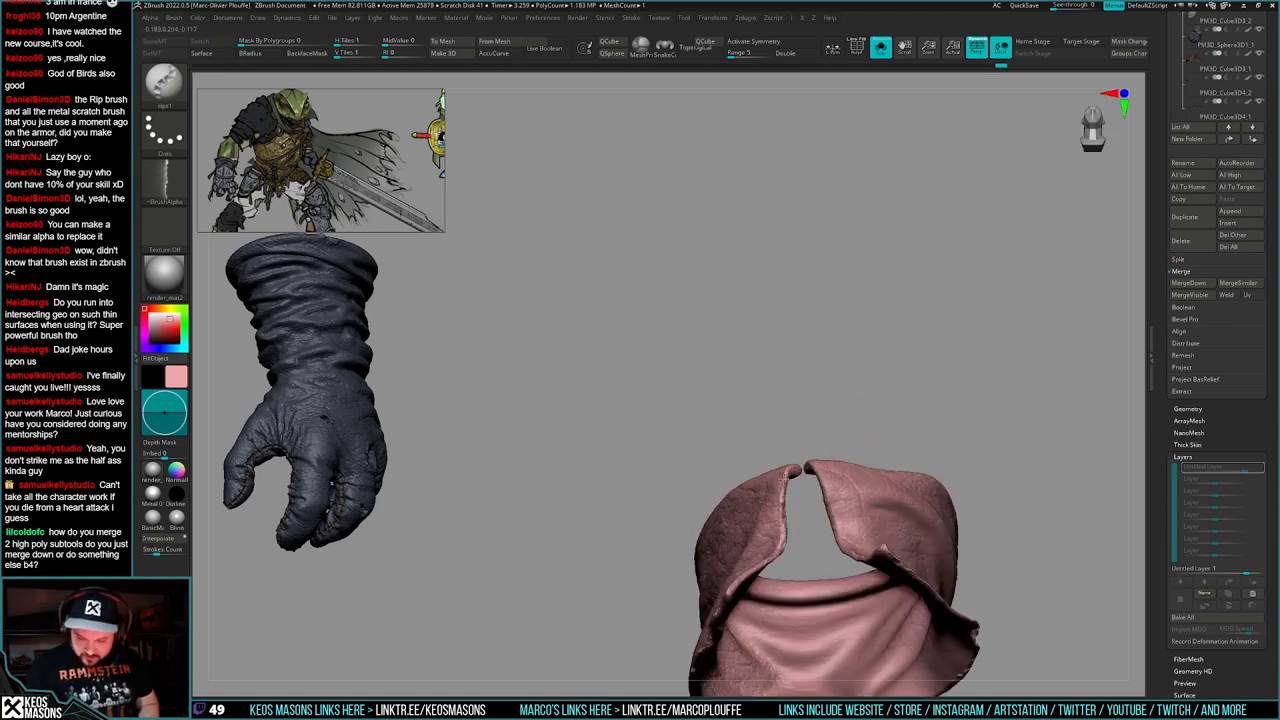
left_click_drag(784, 476, 812, 483)
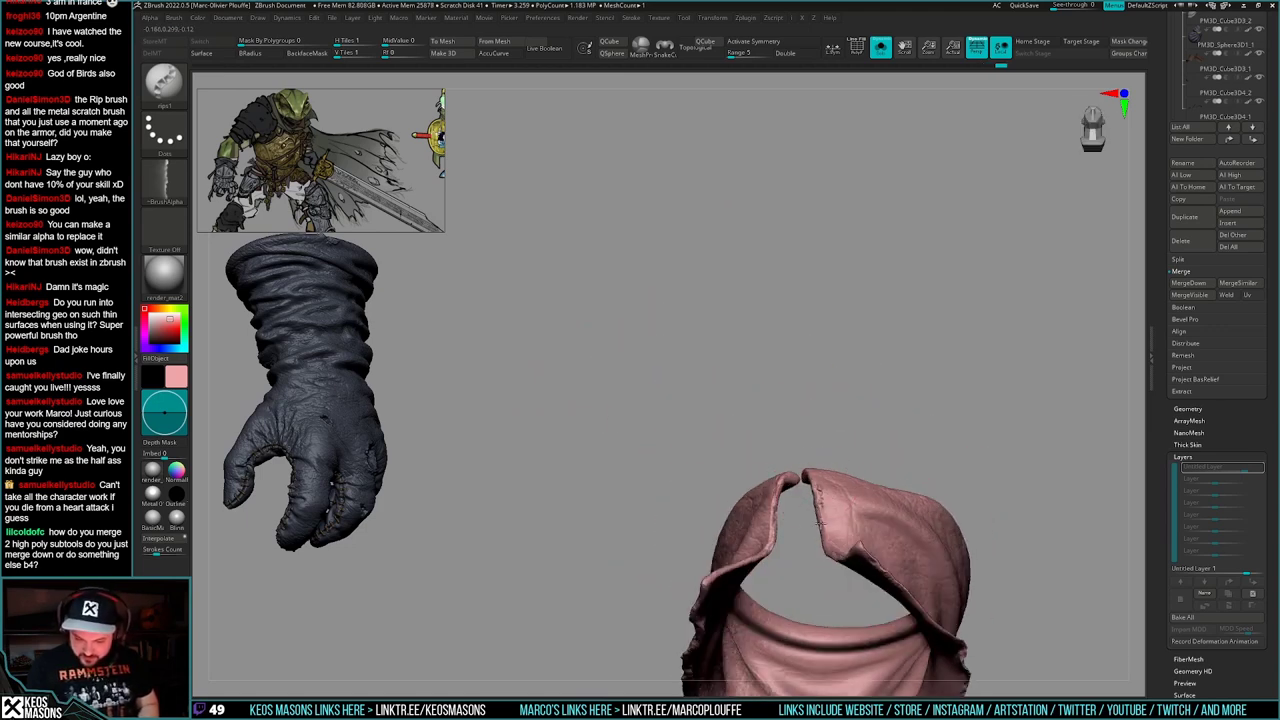
right_click_drag(825, 553, 816, 580)
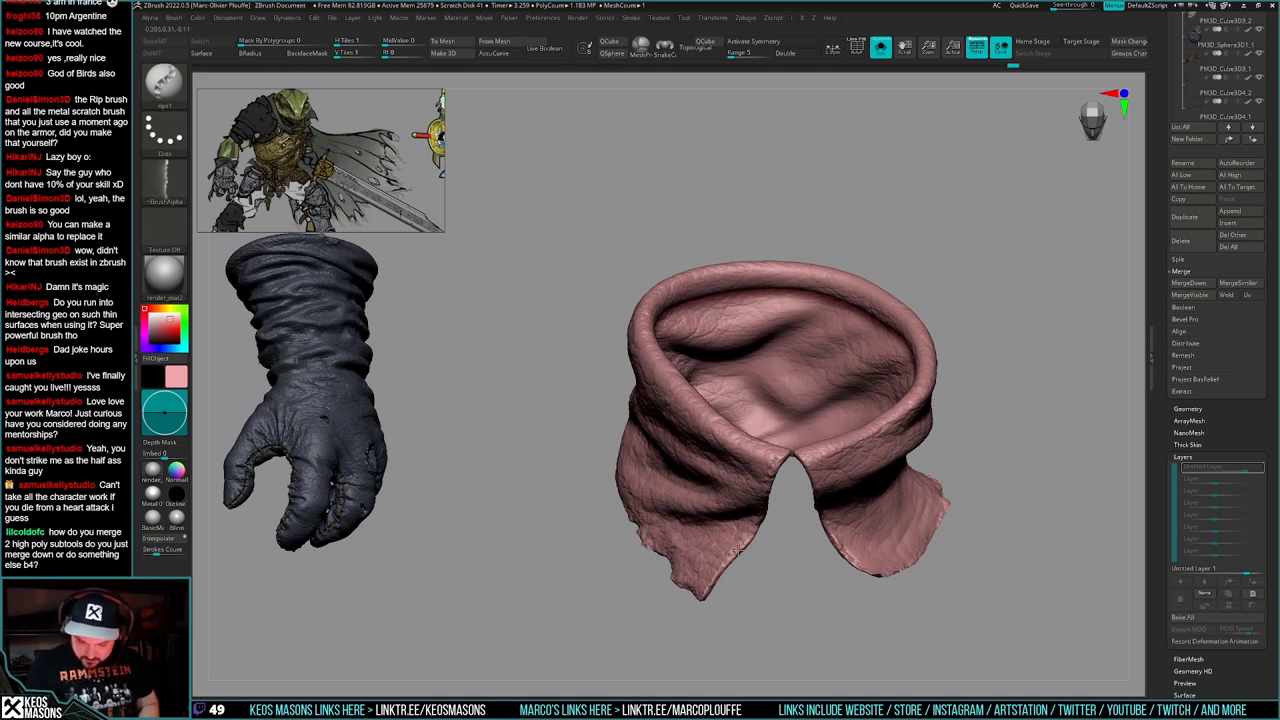
right_click_drag(727, 565, 750, 500, "ctrl")
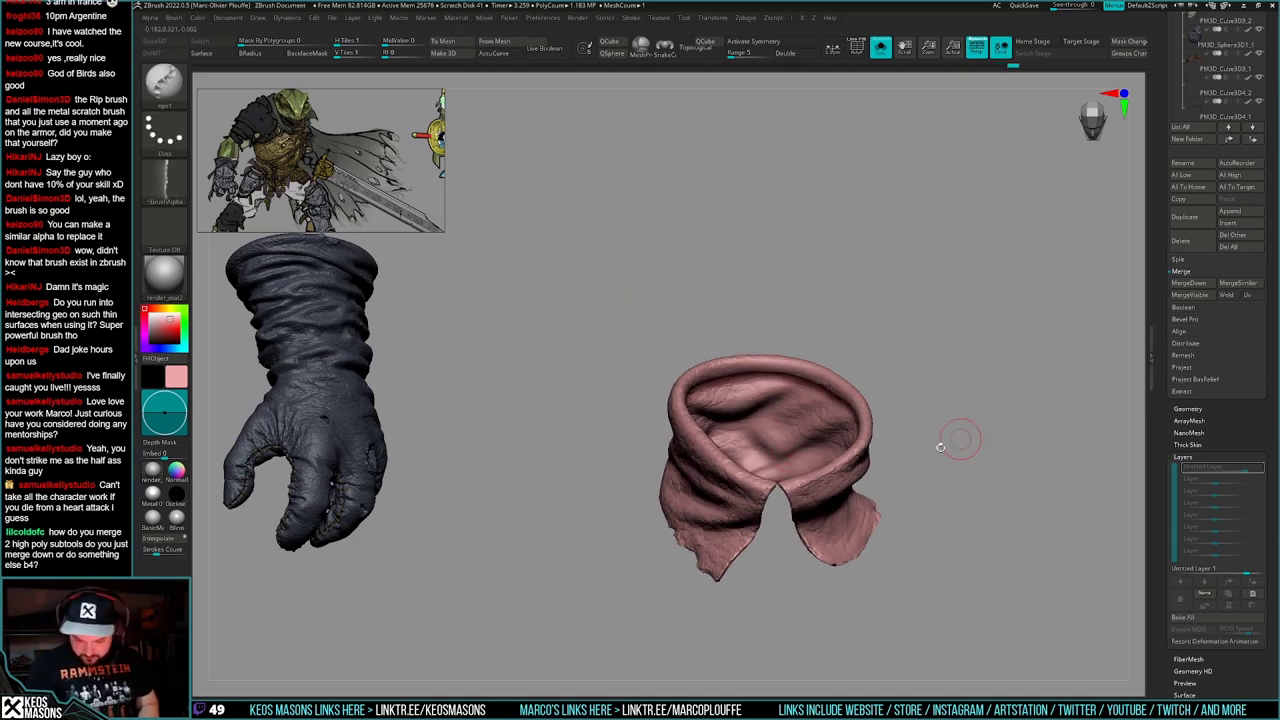
- Mask the cuff except for a small round patch on the lower edge of the flap opposite the pointed one
key("s")
mouse_move(943, 443)
right_mouse_down()
mouse_move(952, 489)
mouse_move(867, 506)
mouse_move(905, 504)
mouse_move(895, 534)
mouse_move(860, 538)
mouse_move(897, 545)
mouse_move(870, 536)
right_mouse_up()
key("s")
key("shift+f")
key("shift+f")
left_click_drag(865, 528, 869, 530, "ctrl")
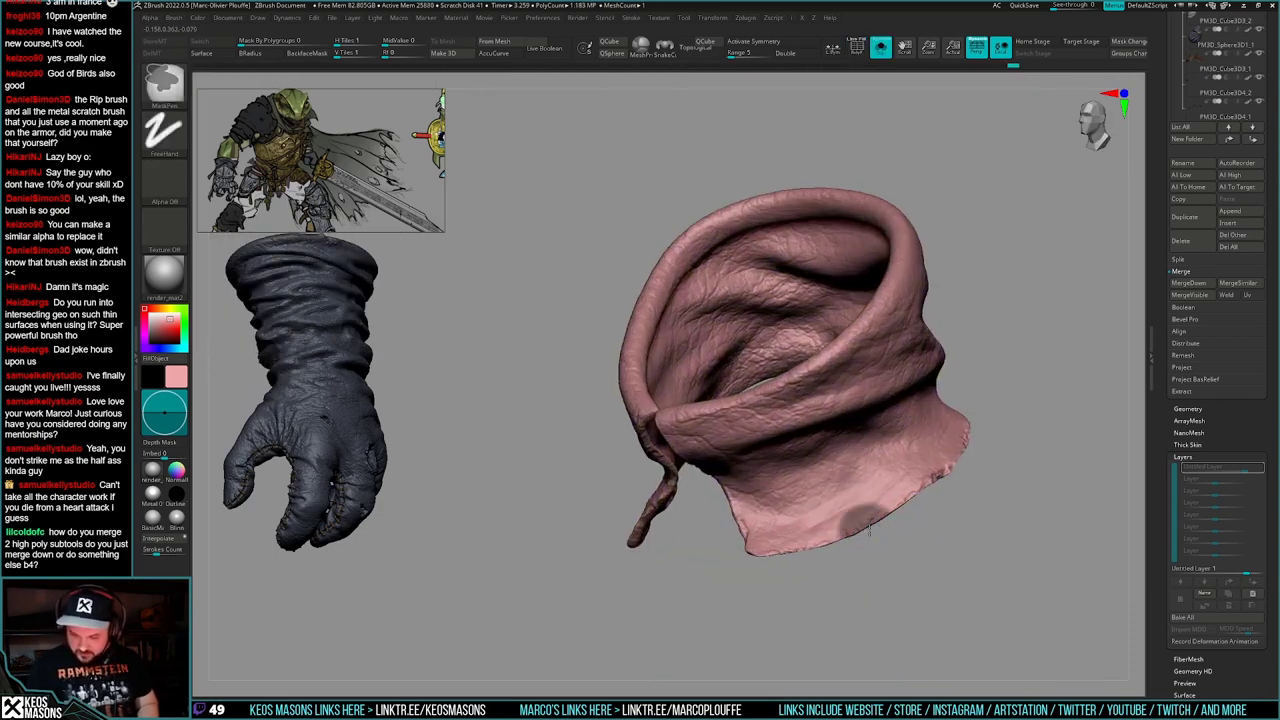
left_click(886, 546, "ctrl")
mouse_move(869, 530)
right_mouse_down()
mouse_move(884, 543)
mouse_move(868, 533)
right_mouse_up()
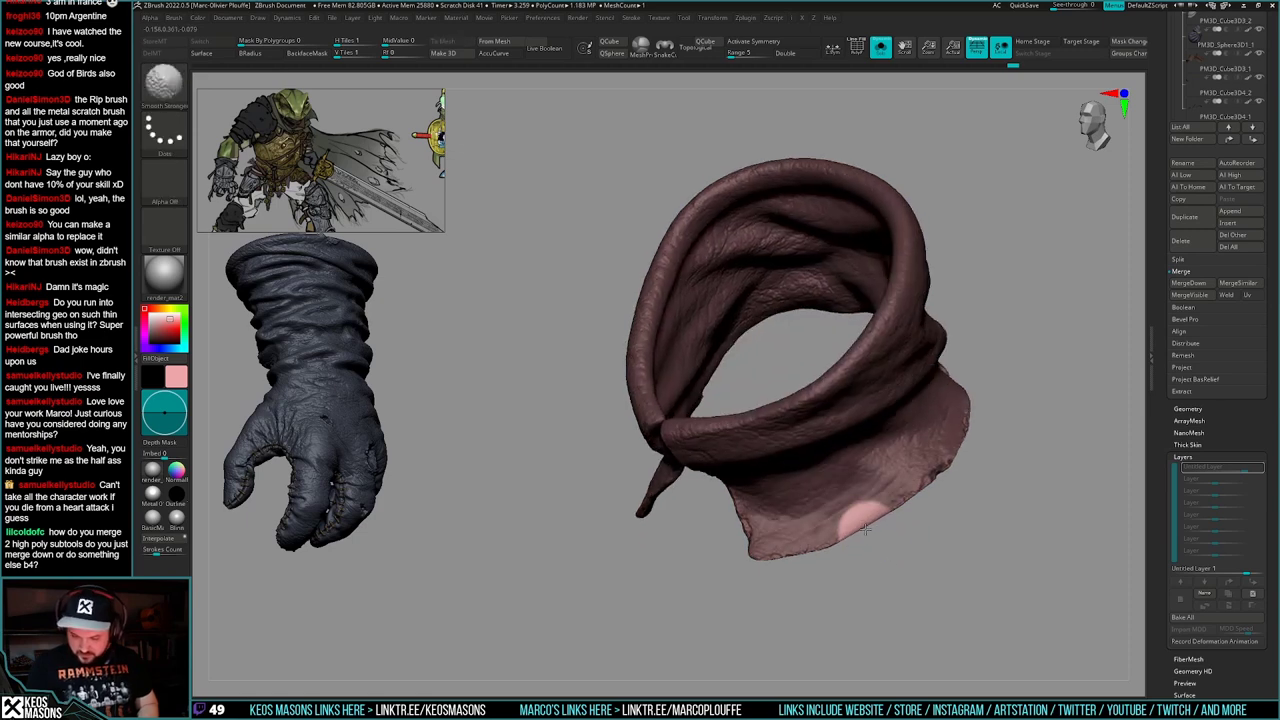
- Push the unmasked hem patch inward with the Move brush to form a rounded notch, and smooth it
key("space")
left_click(866, 418)
left_click_drag(865, 531, 860, 501)
left_click_drag(861, 508, 859, 515, "shift")
mouse_move(863, 522)
right_mouse_down()
mouse_move(912, 515)
mouse_move(897, 498)
mouse_move(902, 514)
right_mouse_up()
right_click_drag(902, 514, 889, 517, "ctrl")
key("space")
left_click_drag(846, 516, 829, 516)
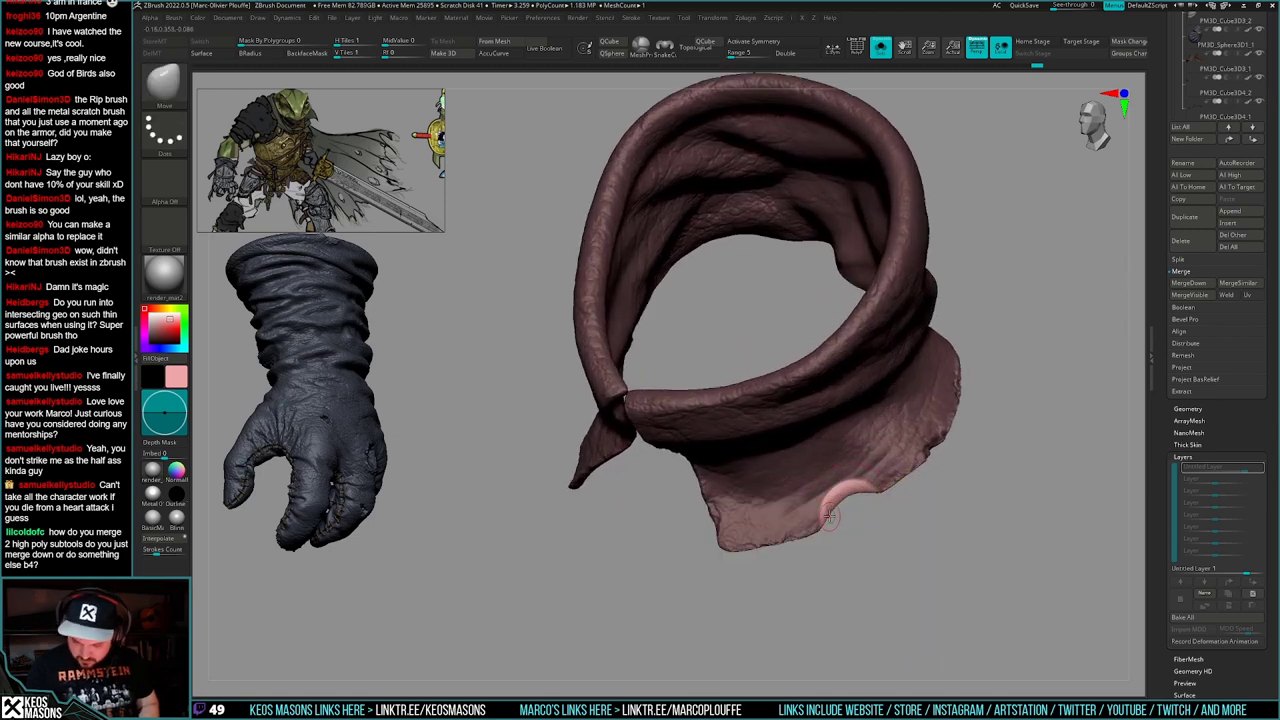
- Refine the rounded notch in the cuff's hem with the Move brush and clear the mask
key("space")
right_click_drag(836, 495, 843, 515)
left_click_drag(858, 494, 832, 491)
right_click_drag(872, 462, 914, 480)
left_click_drag(932, 504, 962, 537, "ctrl")
right_click_drag(958, 534, 948, 473, "ctrl")
- Tear and roughen the edge of the rounded notch in the cuff's hem with the Rip brush
key("space")
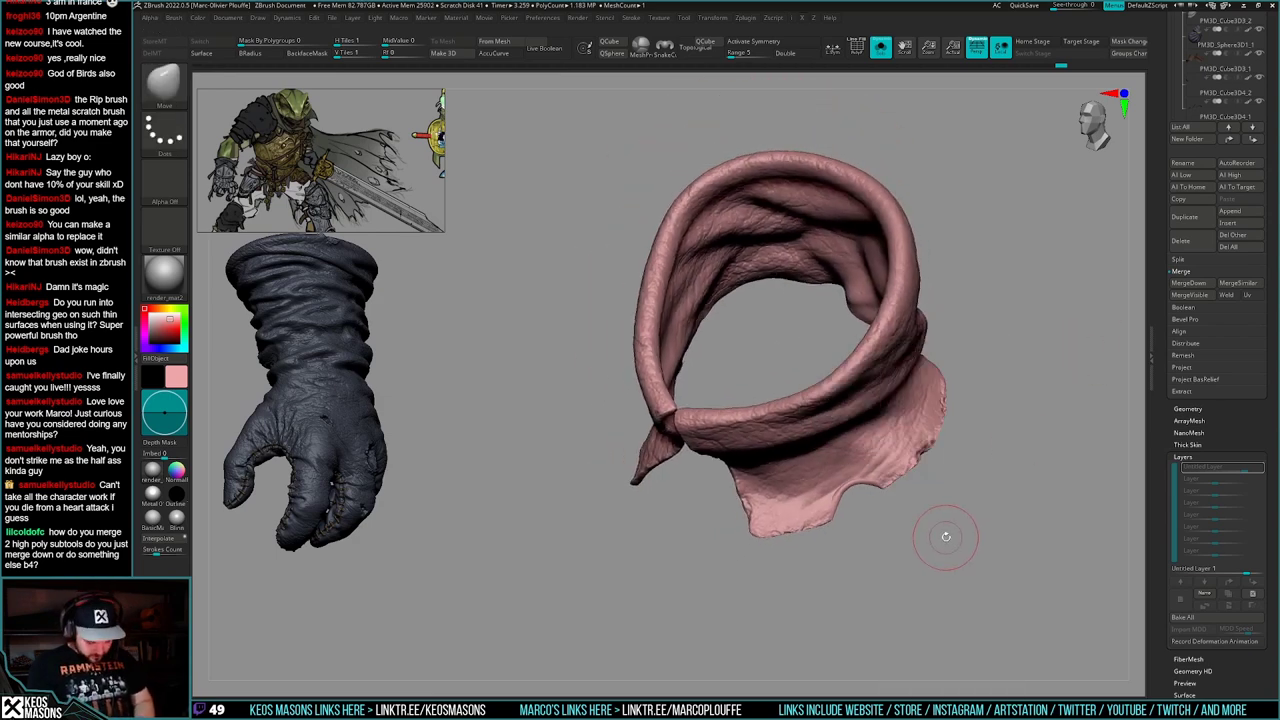
key("b")
left_click(717, 654)
right_click_drag(720, 530, 784, 558, "ctrl")
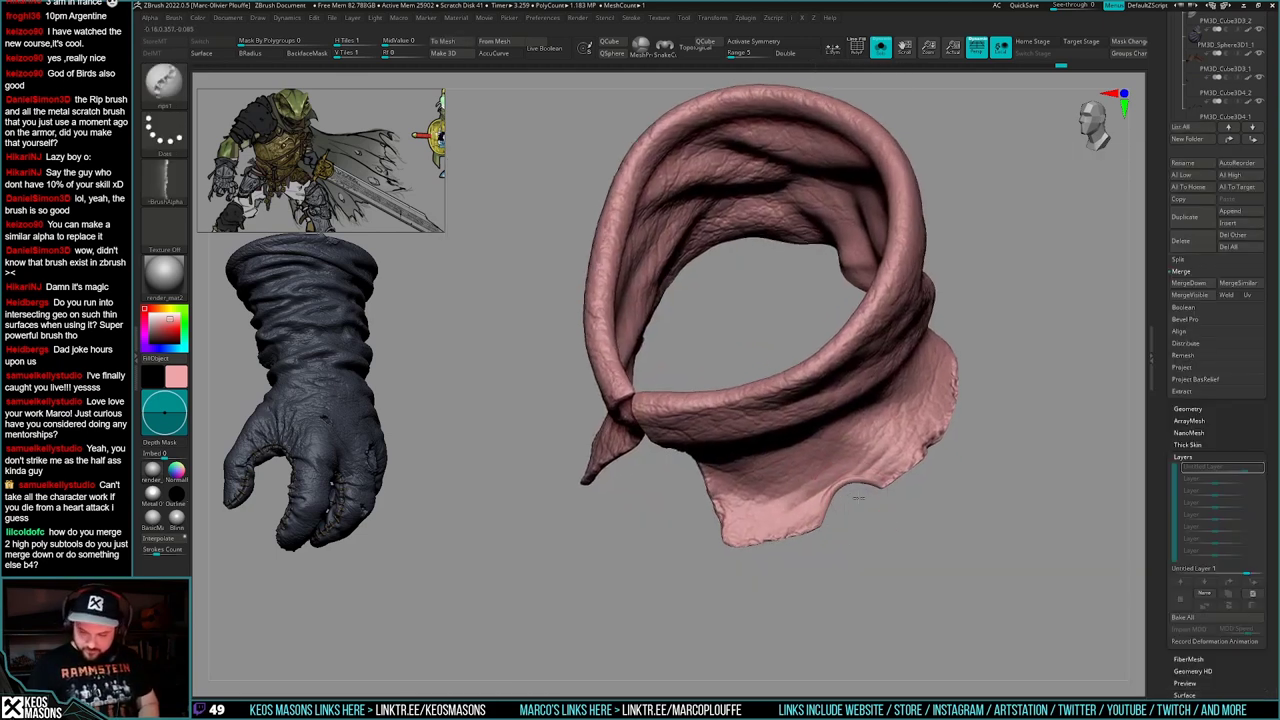
right_click_drag(859, 498, 856, 495, "alt")
key("space")
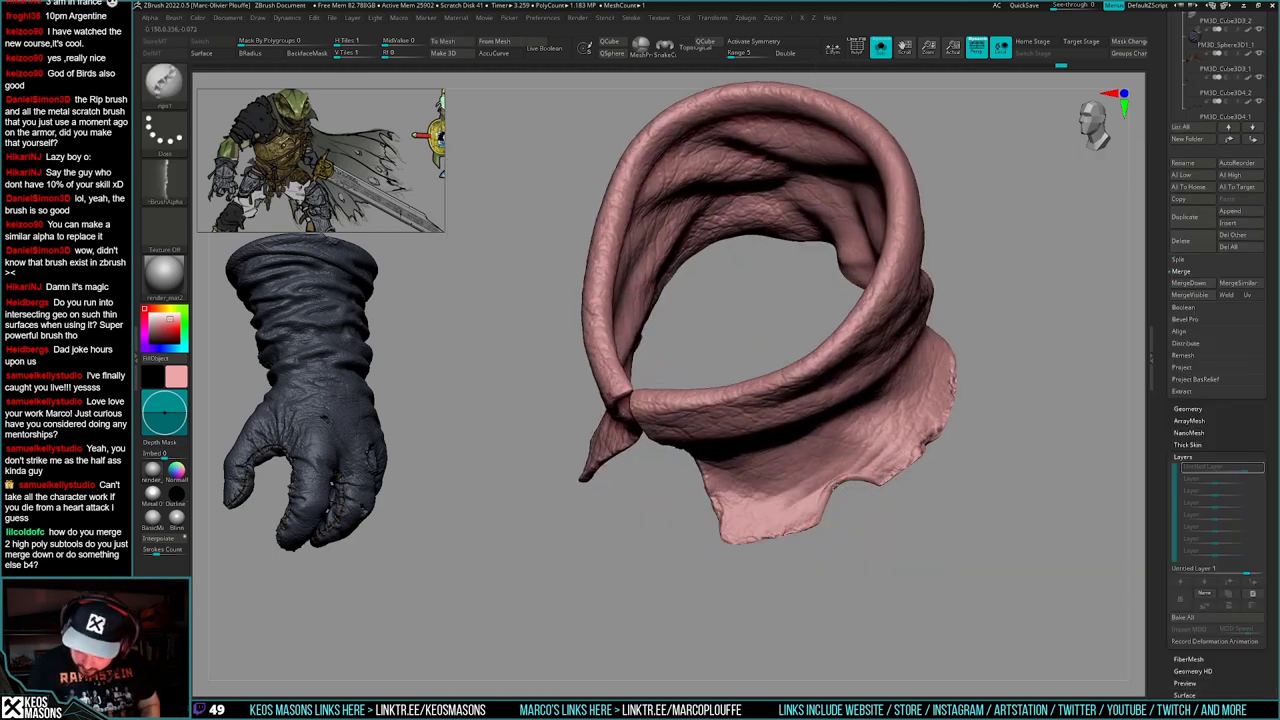
left_click(848, 500, "ctrl")
left_click_drag(852, 500, 862, 506, "ctrl")
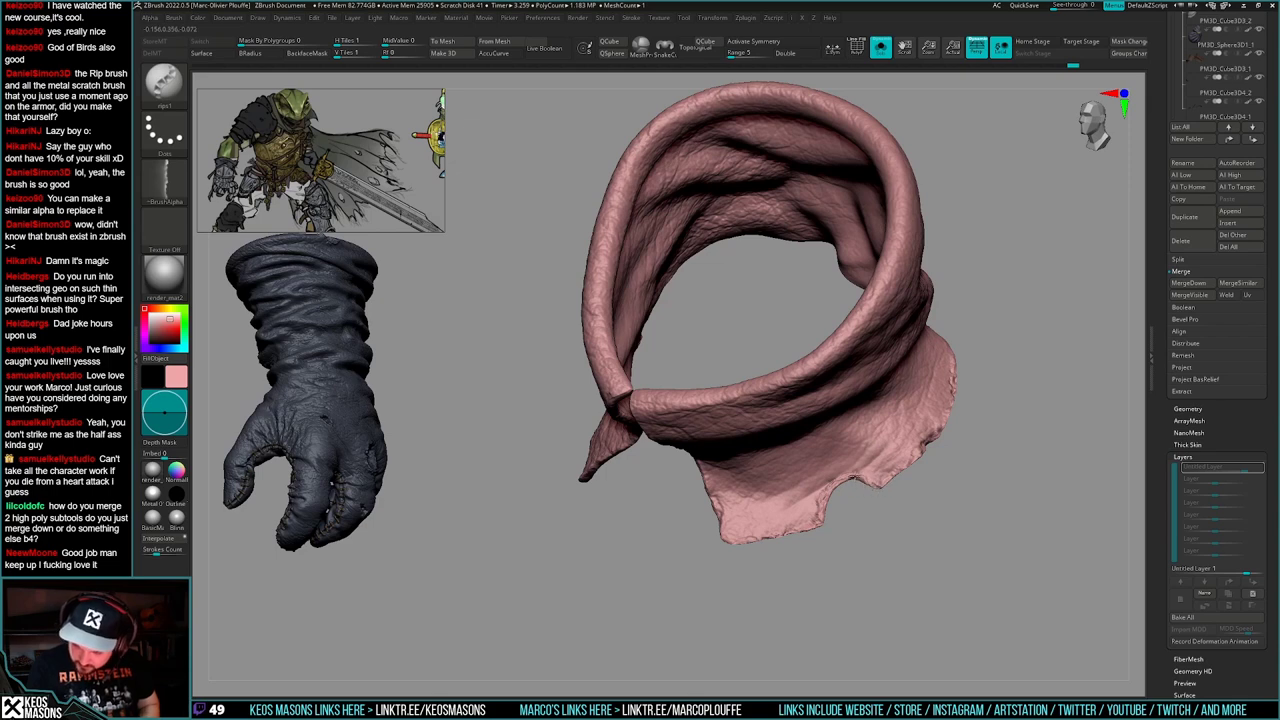
left_click_drag(842, 488, 880, 500)
- Flatten the torn hem around the notch with the TrimDynamic brush and reshape it with the Move brush
key("space")
left_click(840, 424)
key("space")
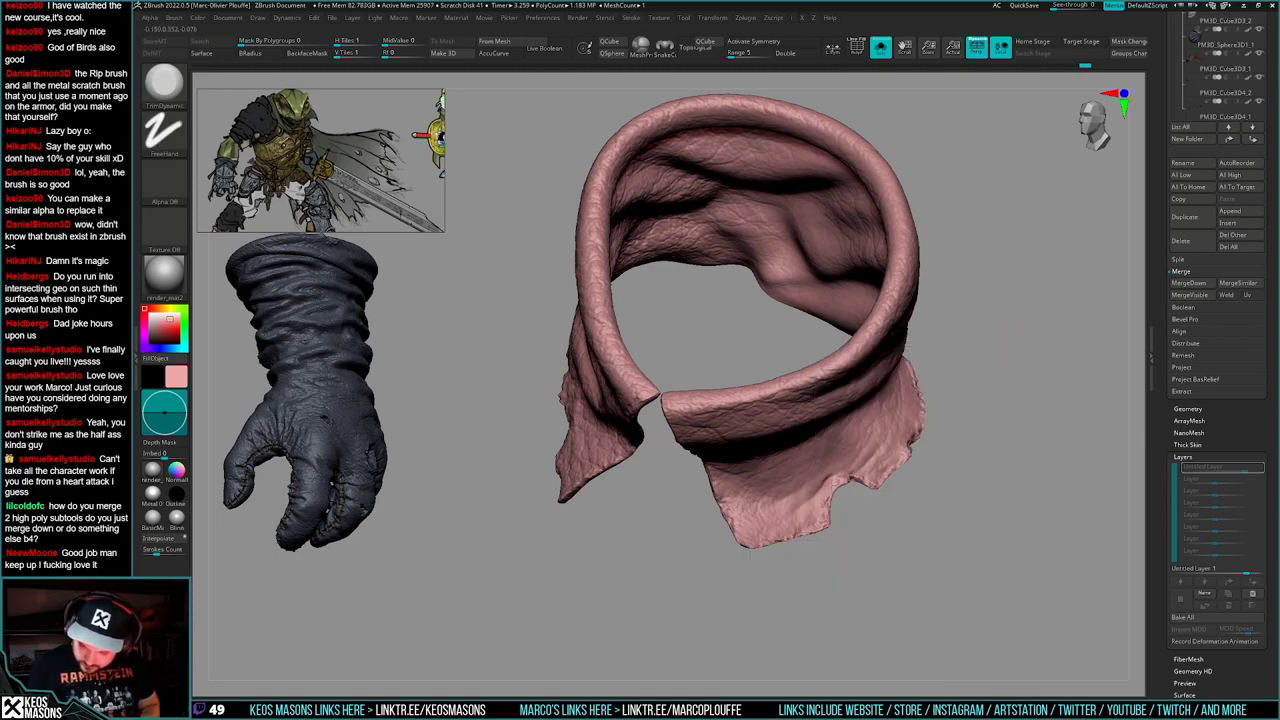
mouse_move(874, 483)
right_mouse_down()
mouse_move(882, 440)
mouse_move(928, 483)
mouse_move(887, 514)
mouse_move(865, 566)
mouse_move(868, 480)
mouse_move(850, 518)
right_mouse_up()
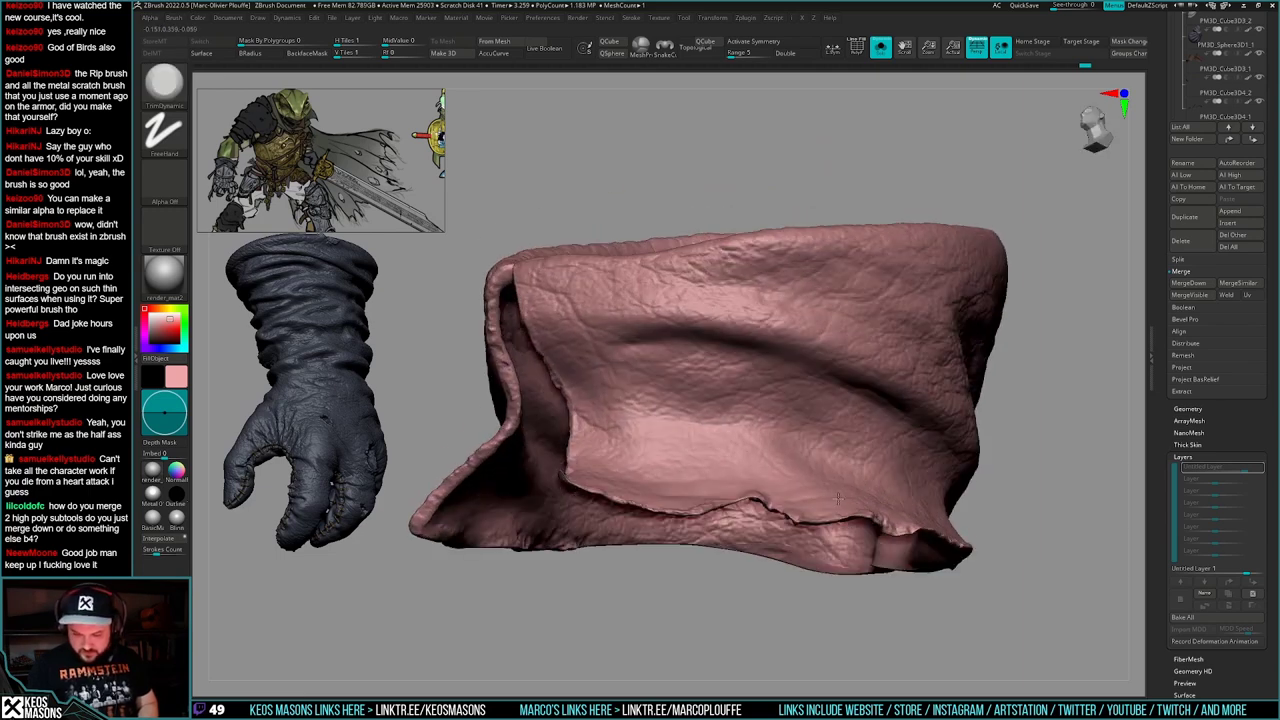
key("space")
left_click(811, 393)
left_click_drag(1042, 272, 767, 479)
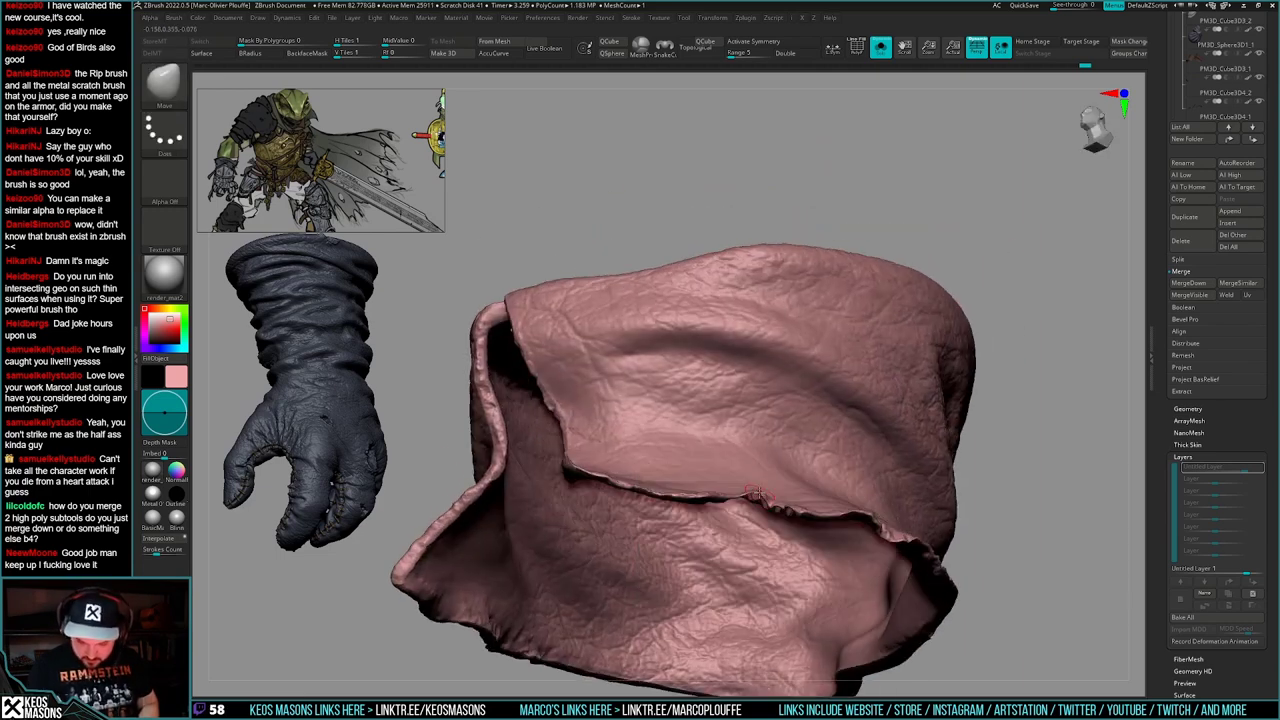
right_click_drag(762, 501, 758, 548)
mouse_move(758, 548)
right_mouse_down("ctrl")
mouse_move(818, 560)
mouse_move(843, 507)
mouse_move(819, 547)
mouse_move(803, 506)
mouse_move(755, 526)
mouse_move(752, 548)
right_mouse_up("ctrl")
right_click_drag(752, 548, 803, 511, "ctrl")
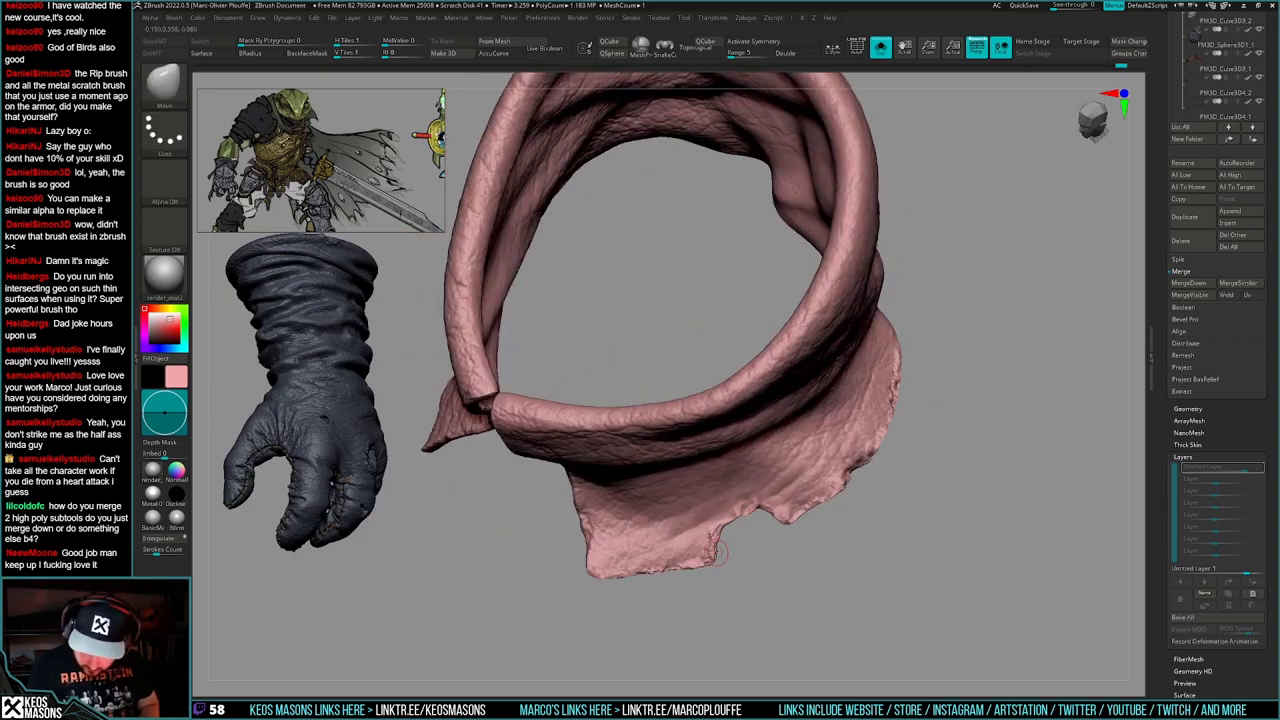
- Enable AccuCurve and leave solo mode to check the torn cuff's fit against the rest of the leg
left_click(494, 54)
right_click_drag(789, 525, 781, 557)
key("alt+s")
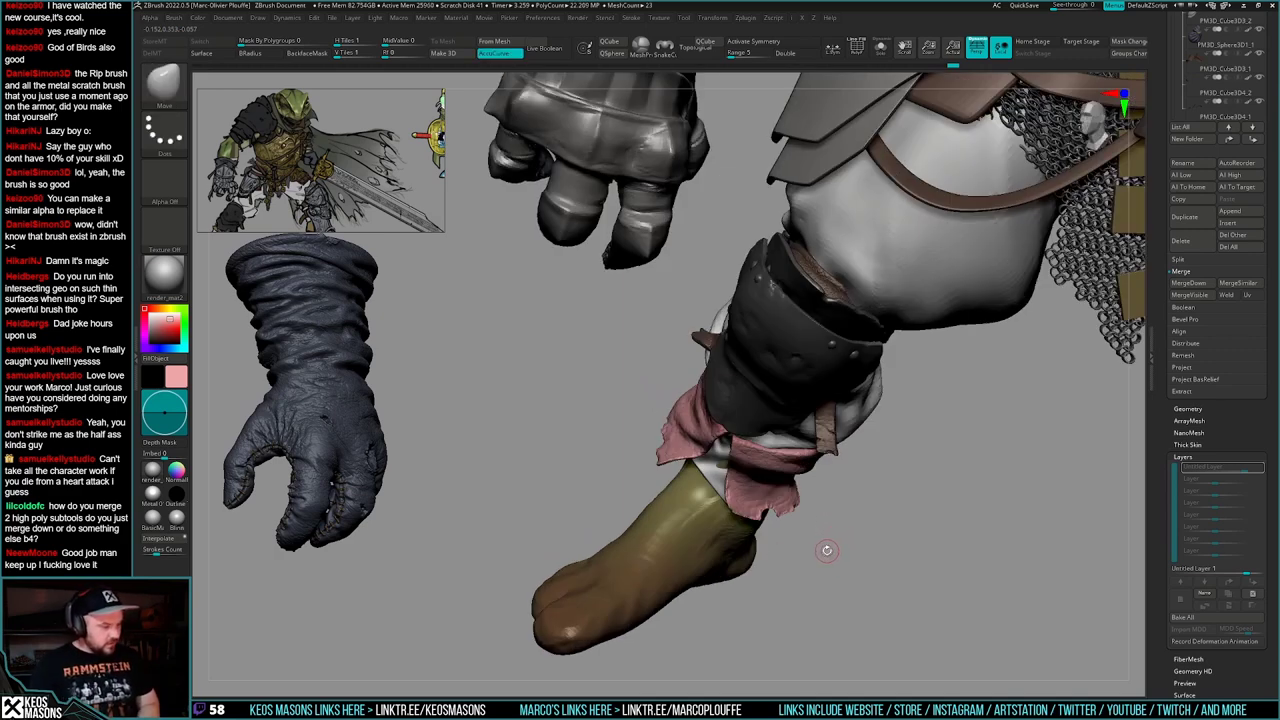
right_click_drag(829, 549, 788, 502)
key("alt+s")
key("alt+s")
right_click(793, 528)
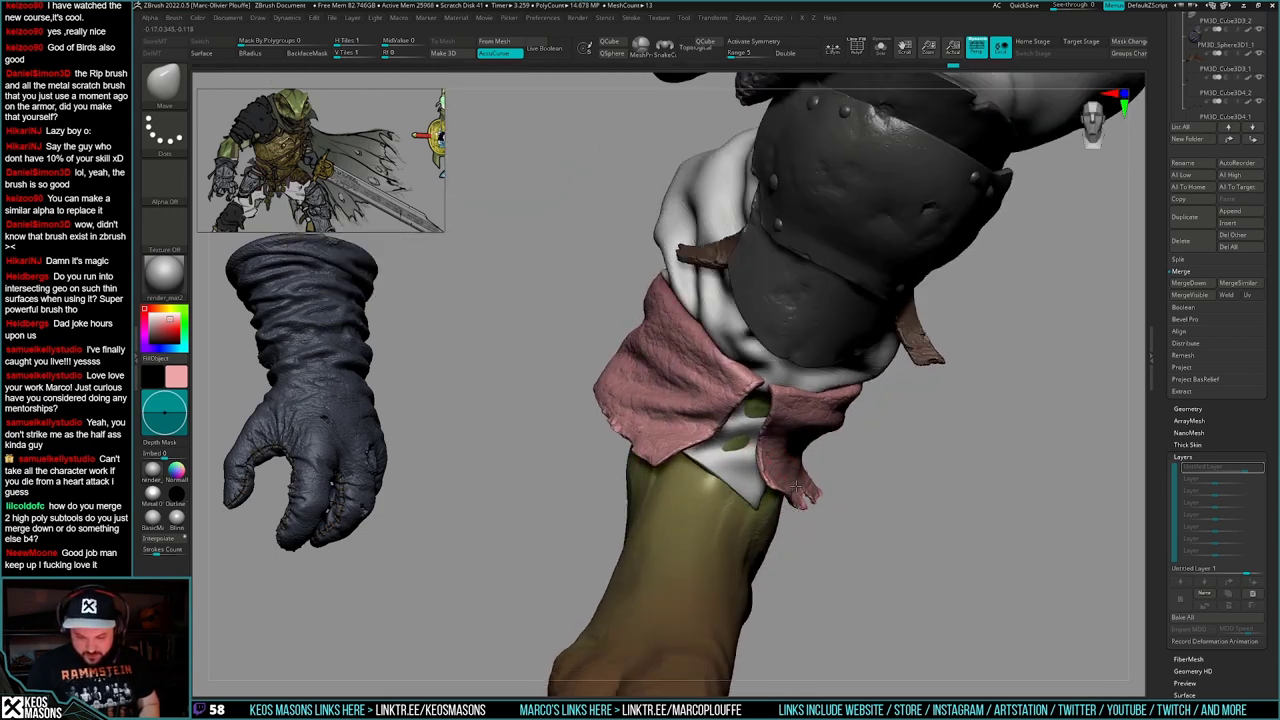
right_click_drag(657, 433, 657, 458)
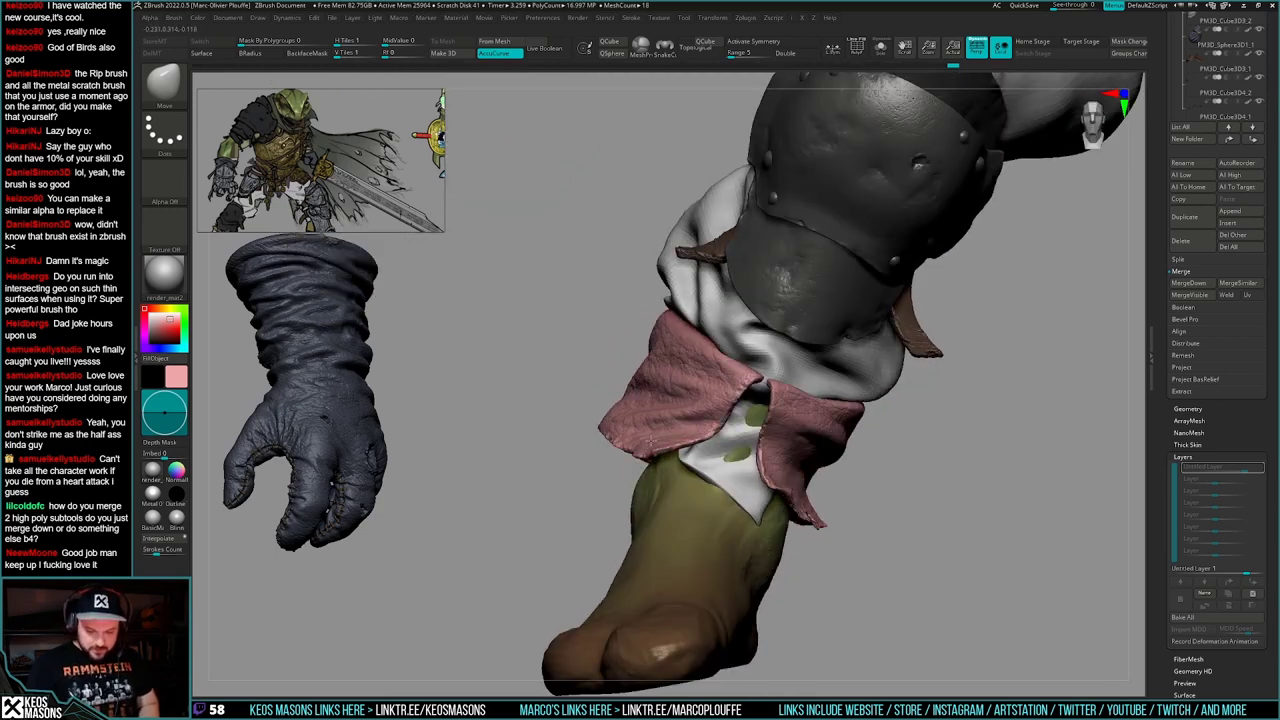
- Raise the cuff back to its highest subdivision level and unhide the rest of the wrapped boot
mouse_move(892, 580)
right_mouse_down("ctrl")
mouse_move(895, 522)
mouse_move(860, 531)
mouse_move(955, 533)
mouse_move(866, 536)
mouse_move(930, 538)
mouse_move(861, 523)
mouse_move(873, 547)
mouse_move(911, 546)
mouse_move(879, 530)
mouse_move(871, 541)
right_mouse_up("ctrl")
key("d")
key("ctrl+shift+z")
mouse_move(871, 542)
left_mouse_down()
mouse_move(866, 531)
mouse_move(885, 533)
left_mouse_up()
mouse_move(886, 531)
right_mouse_down()
mouse_move(868, 575)
mouse_move(850, 562)
right_mouse_up()
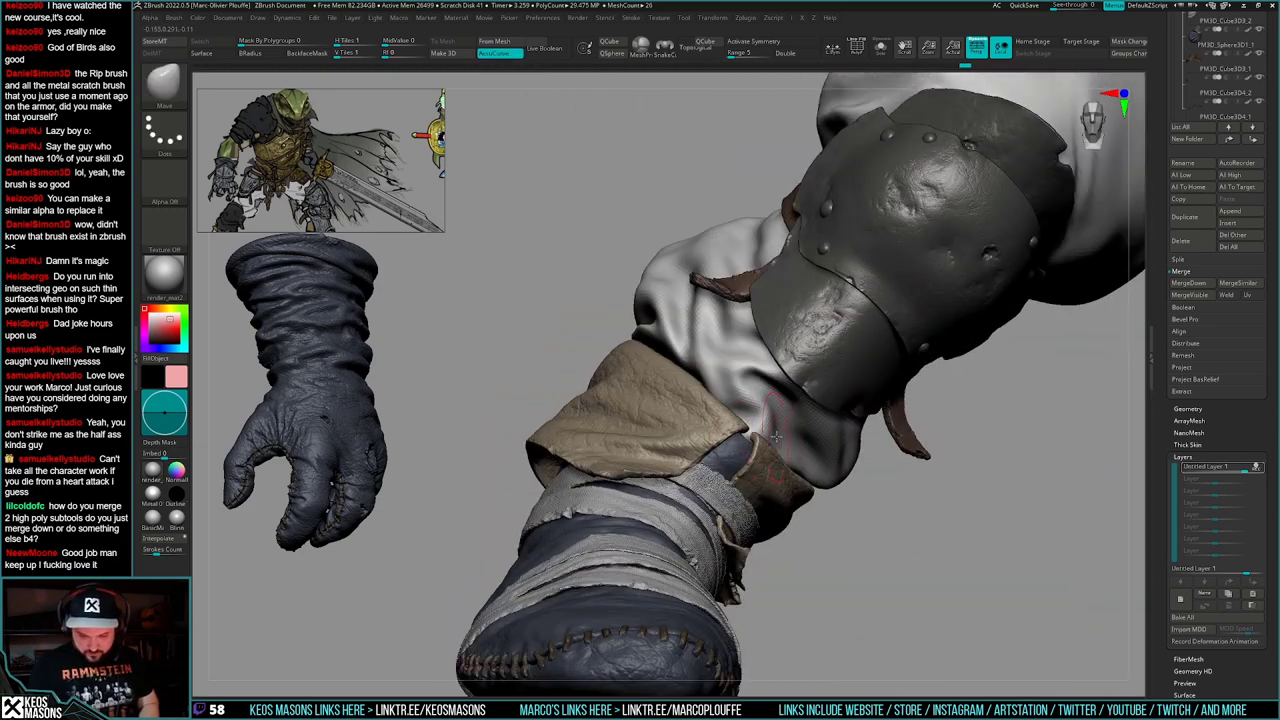
- Mask the boot and wraps while leaving the leather cuff free, and adjust the cuff with the Move brush
key("w")
left_click(709, 396, "ctrl")
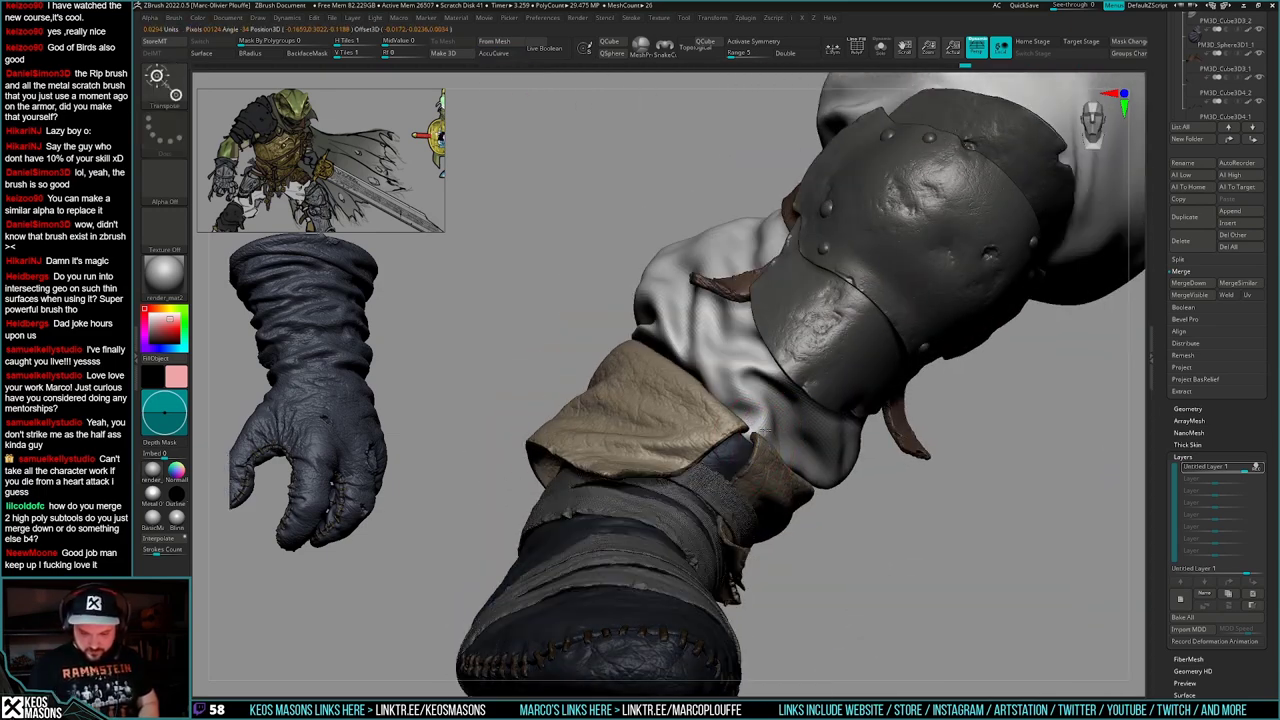
left_click_drag(754, 486, 743, 452, "ctrl")
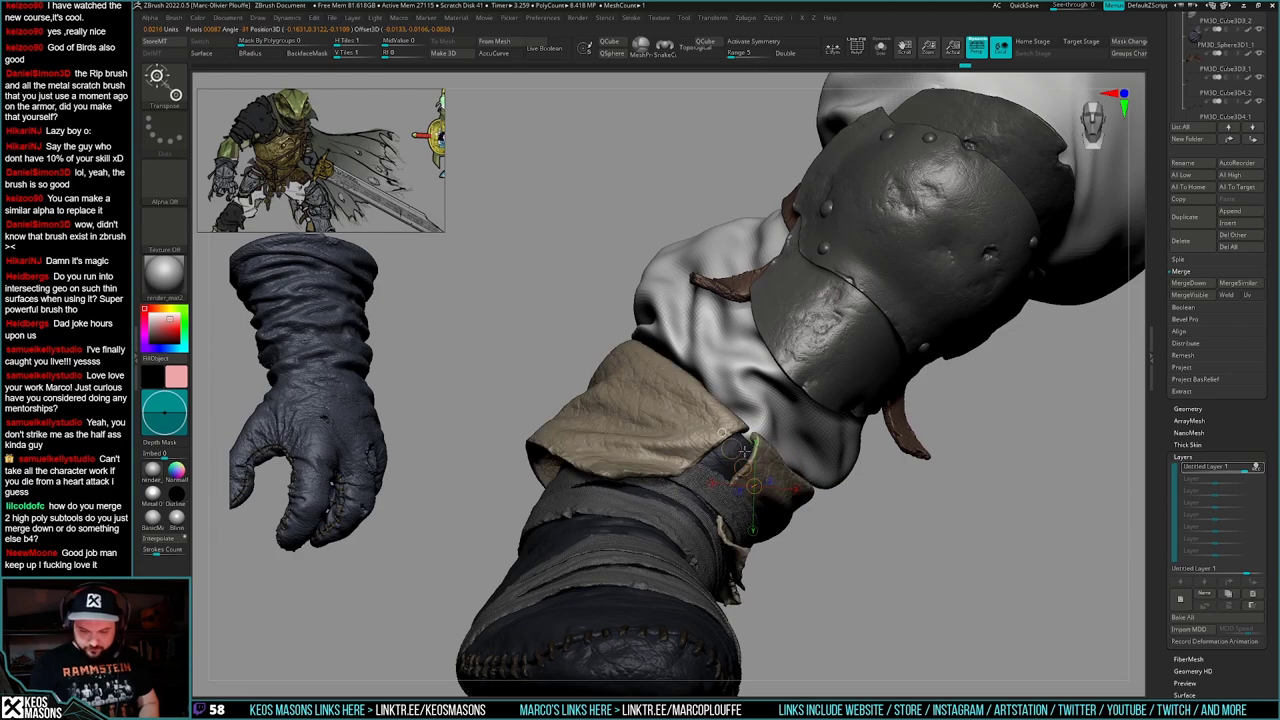
right_click(740, 505)
key("q")
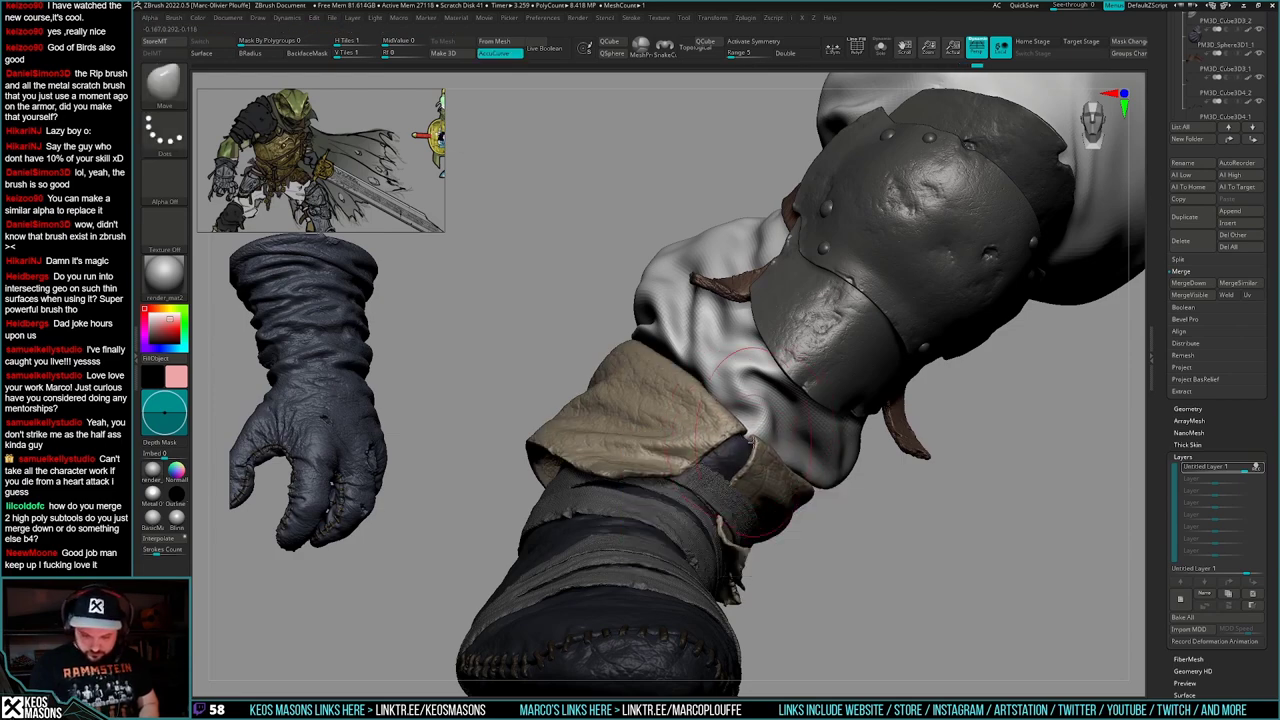
mouse_move(738, 504)
right_mouse_down("ctrl")
mouse_move(736, 464)
mouse_move(871, 563)
mouse_move(834, 548)
right_mouse_up("ctrl")
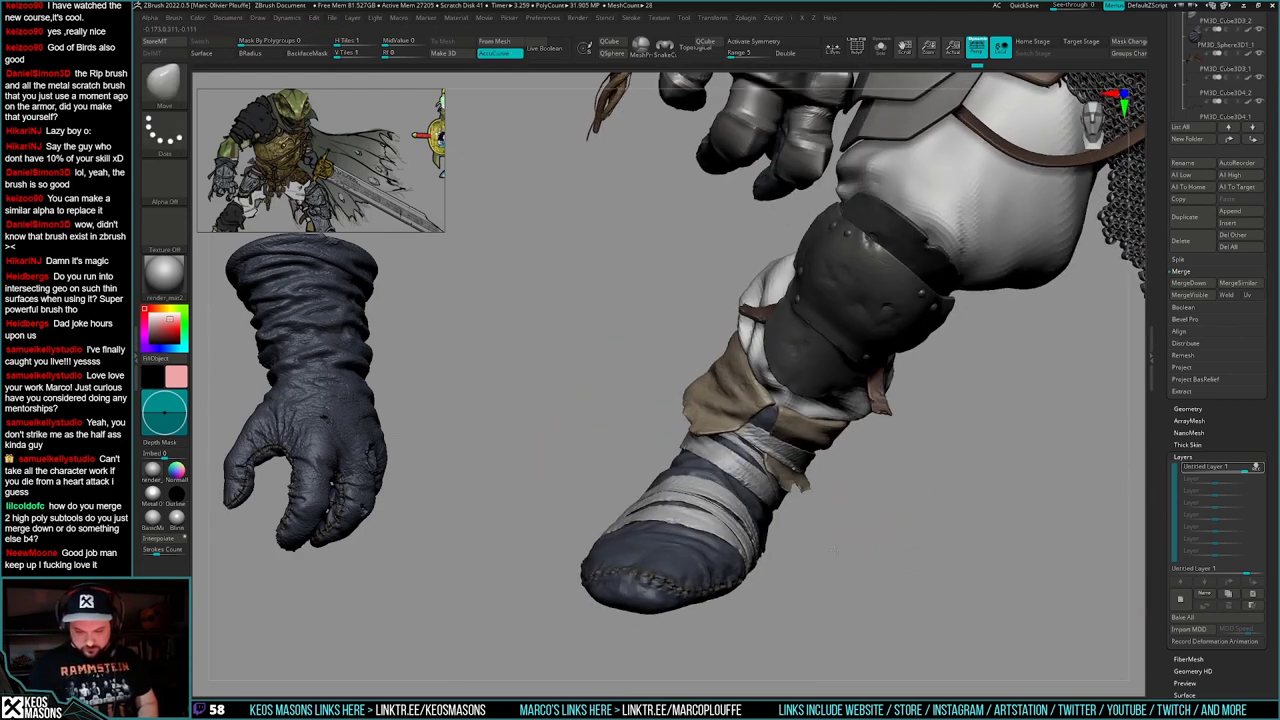
- Reapply the mask to the boot and its wraps so that only the leather cuff stays editable
right_click_drag(779, 376, 767, 436, "ctrl")
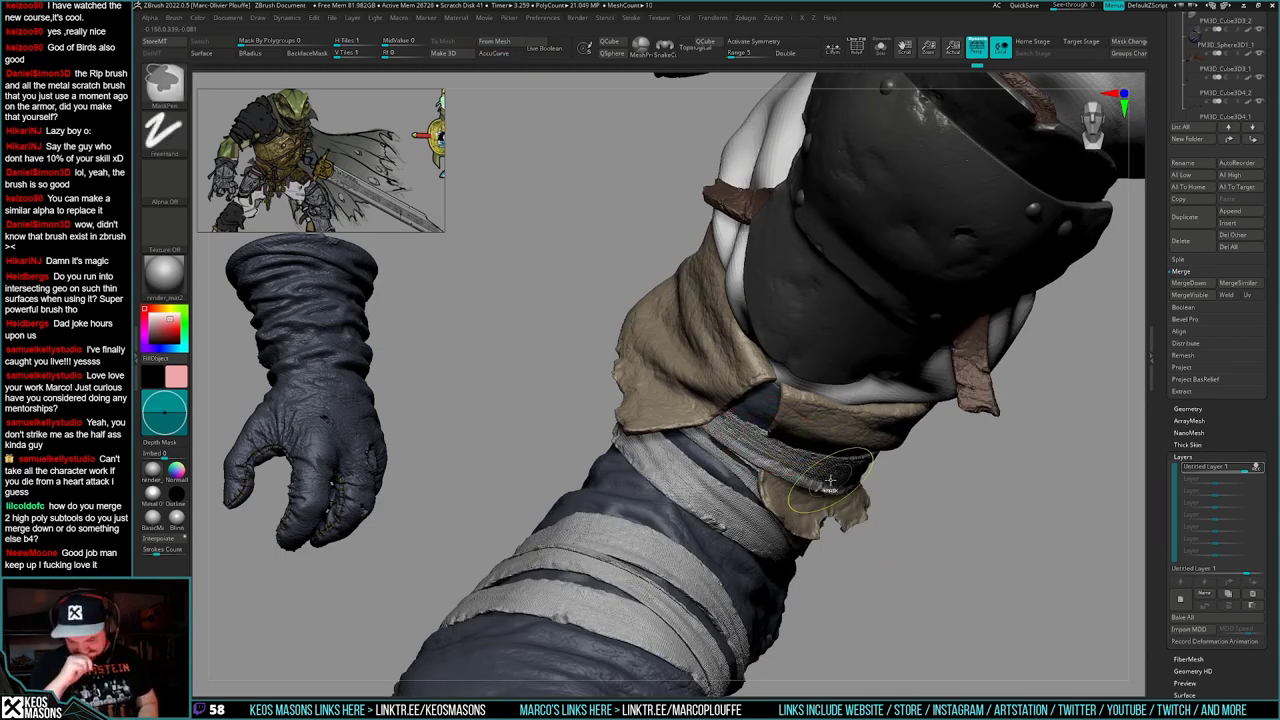
left_click(826, 541, "ctrl")
right_click(826, 541)
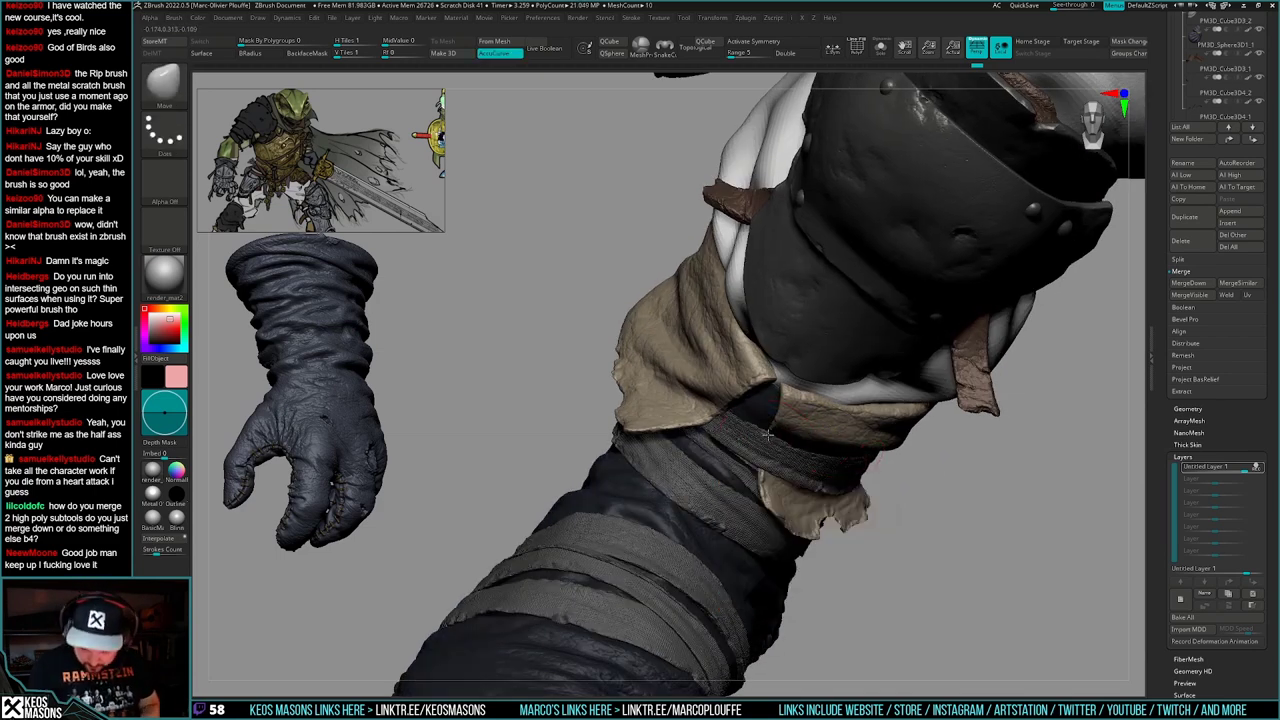
right_click_drag(767, 435, 925, 440)
mouse_move(980, 500)
right_mouse_down()
mouse_move(900, 539)
mouse_move(715, 560)
mouse_move(948, 543)
mouse_move(977, 506)
right_mouse_up()
- Change the mask so that only the topmost ankle wrap beneath the cuff is unmasked
key("w")
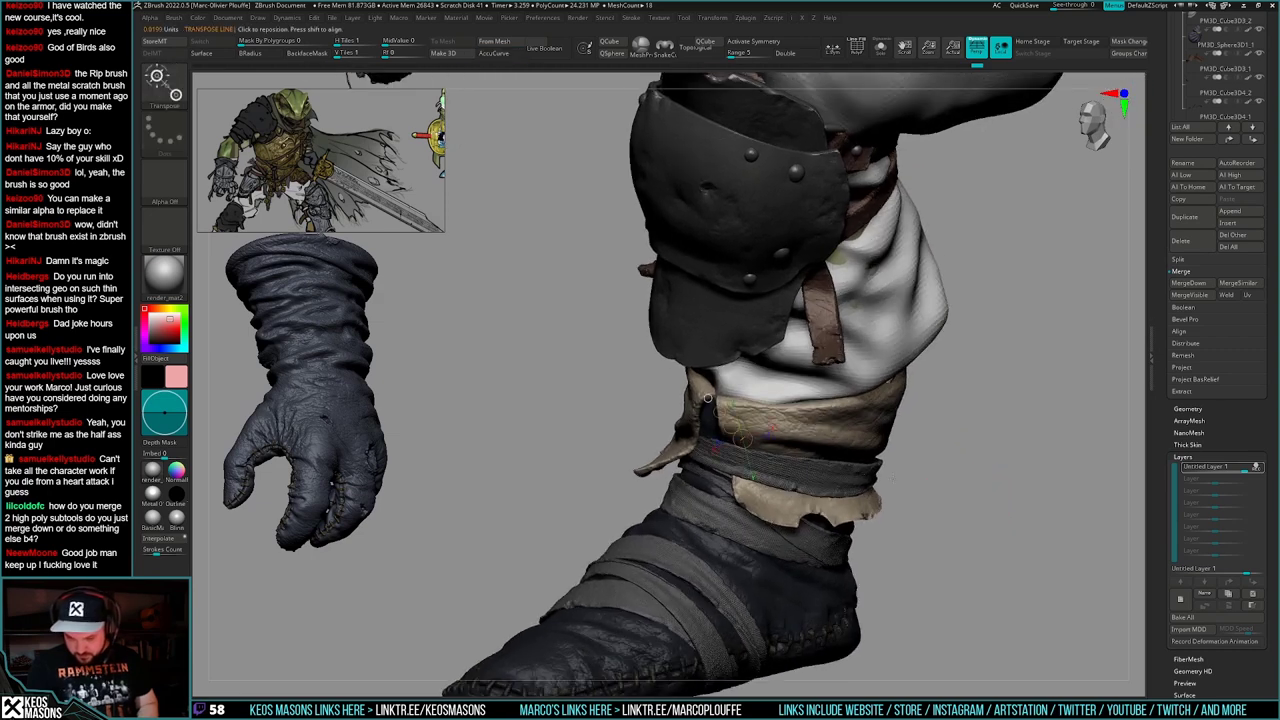
left_click(850, 473, "alt")
left_click_drag(857, 473, 829, 519, "ctrl")
key("q")
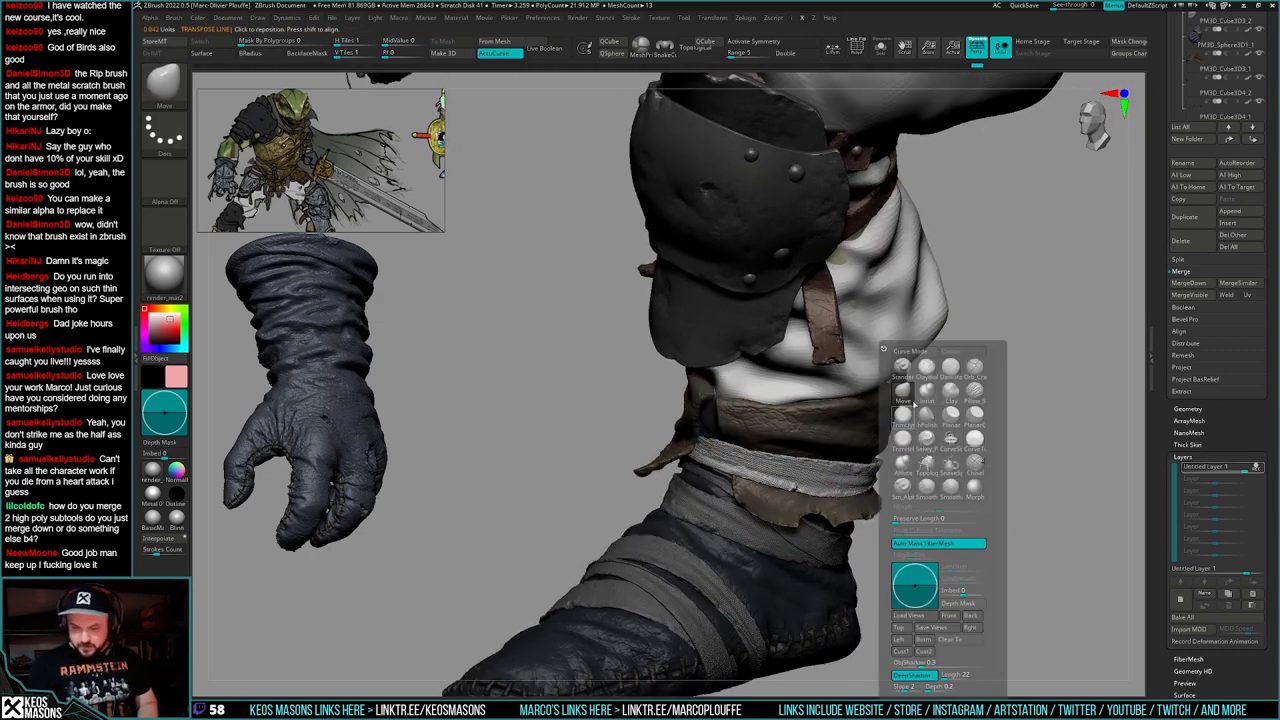
- Push the outer side of the topmost ankle wrap inward with a large Move brush
key("space")
left_click_drag(937, 429, 957, 418)
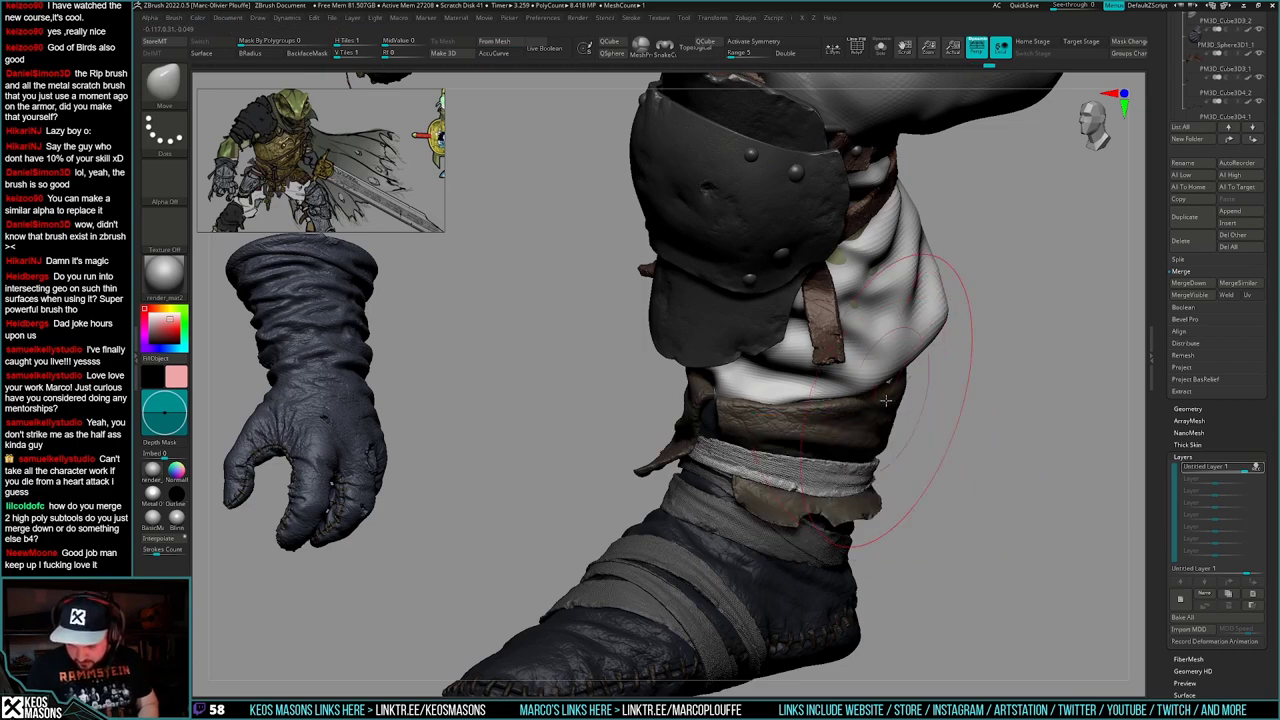
mouse_move(915, 396)
right_mouse_down()
mouse_move(872, 400)
mouse_move(958, 446)
right_mouse_up()
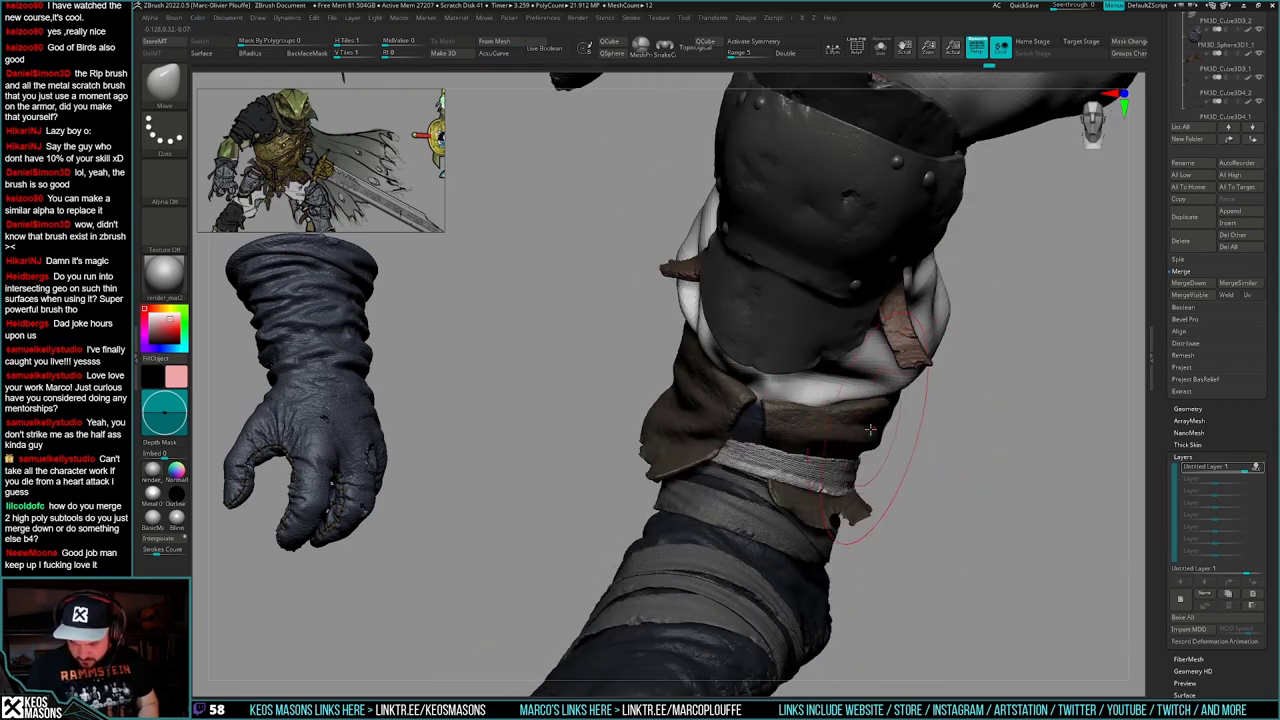
left_click_drag(845, 475, 835, 468)
right_click_drag(932, 446, 830, 440)
right_click_drag(980, 505, 945, 515)
- Resize the Move brush and adjust the topmost wrap's fit around the back and inner side of the ankle
key("space")
left_click_drag(945, 535, 965, 532)
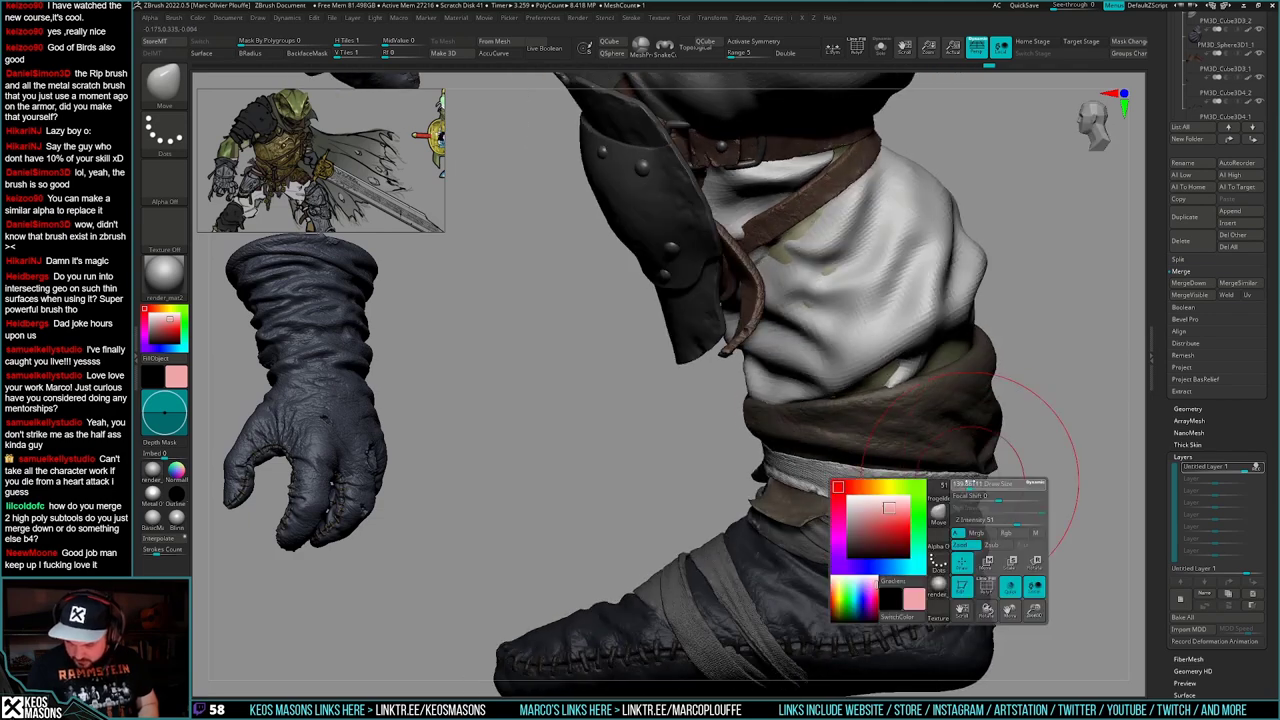
right_click_drag(945, 515, 970, 510)
mouse_move(1060, 470)
right_mouse_down()
mouse_move(975, 465)
mouse_move(1048, 486)
mouse_move(1066, 440)
right_mouse_up()
mouse_move(937, 484)
right_mouse_down()
mouse_move(985, 462)
mouse_move(990, 480)
mouse_move(925, 480)
mouse_move(950, 455)
mouse_move(1020, 445)
mouse_move(925, 450)
right_mouse_up()
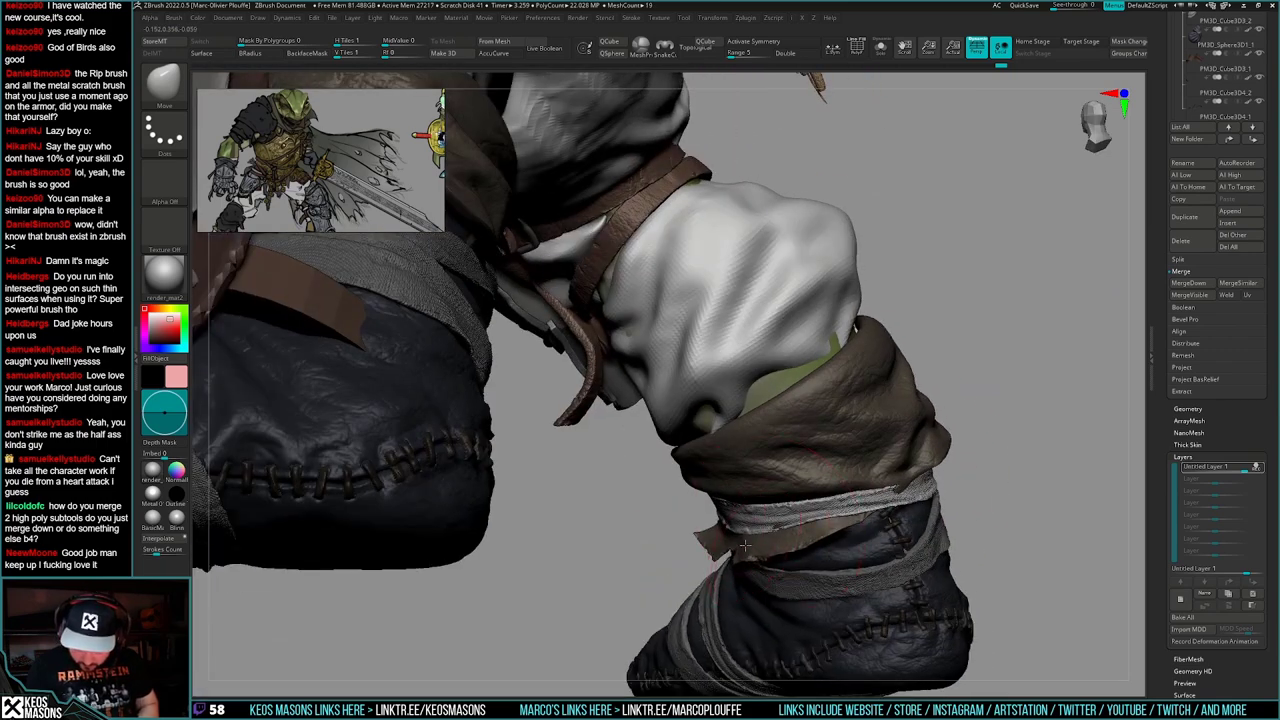
left_click_drag(745, 545, 734, 546)
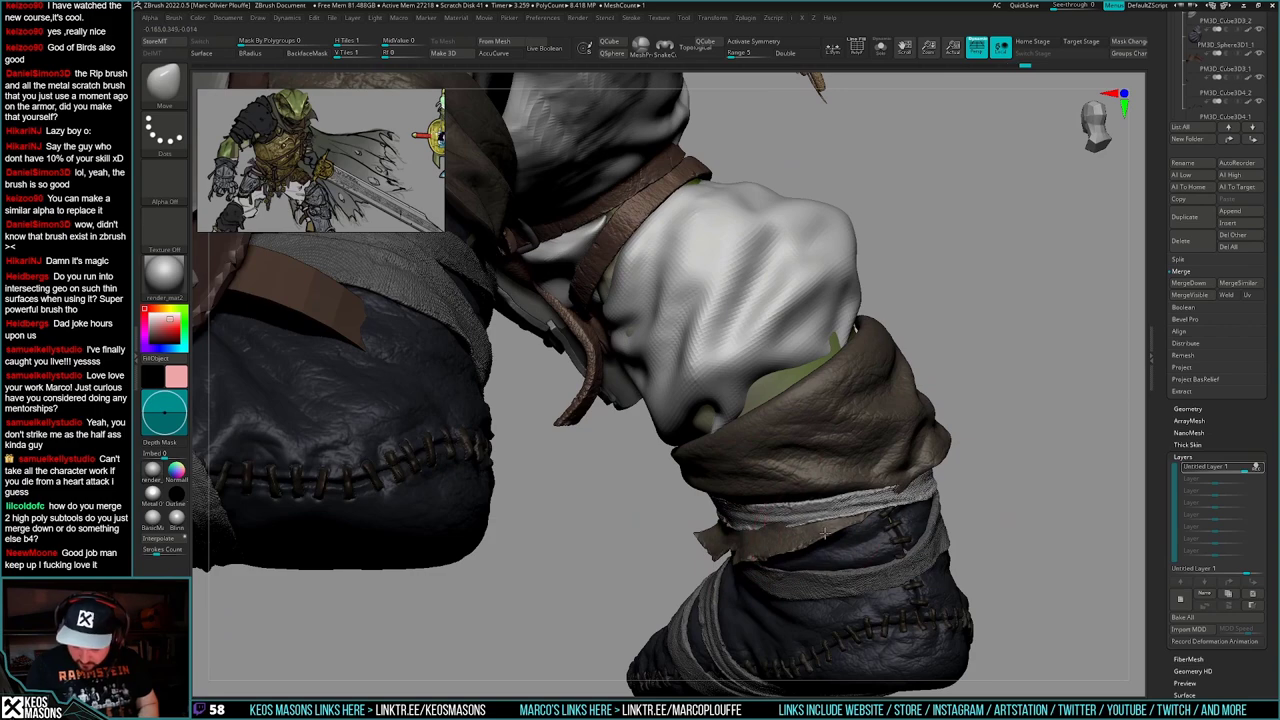
- Try to reshape the topmost ankle wrap further with the Move brush, and undo the last changes
mouse_move(808, 462)
right_mouse_down()
mouse_move(790, 475)
mouse_move(838, 531)
mouse_move(870, 495)
right_mouse_up()
left_click_drag(890, 482, 895, 473)
right_click_drag(898, 472, 872, 532)
key("ctrl+z")
key("ctrl+z")
key("ctrl+z")
key("ctrl+z")
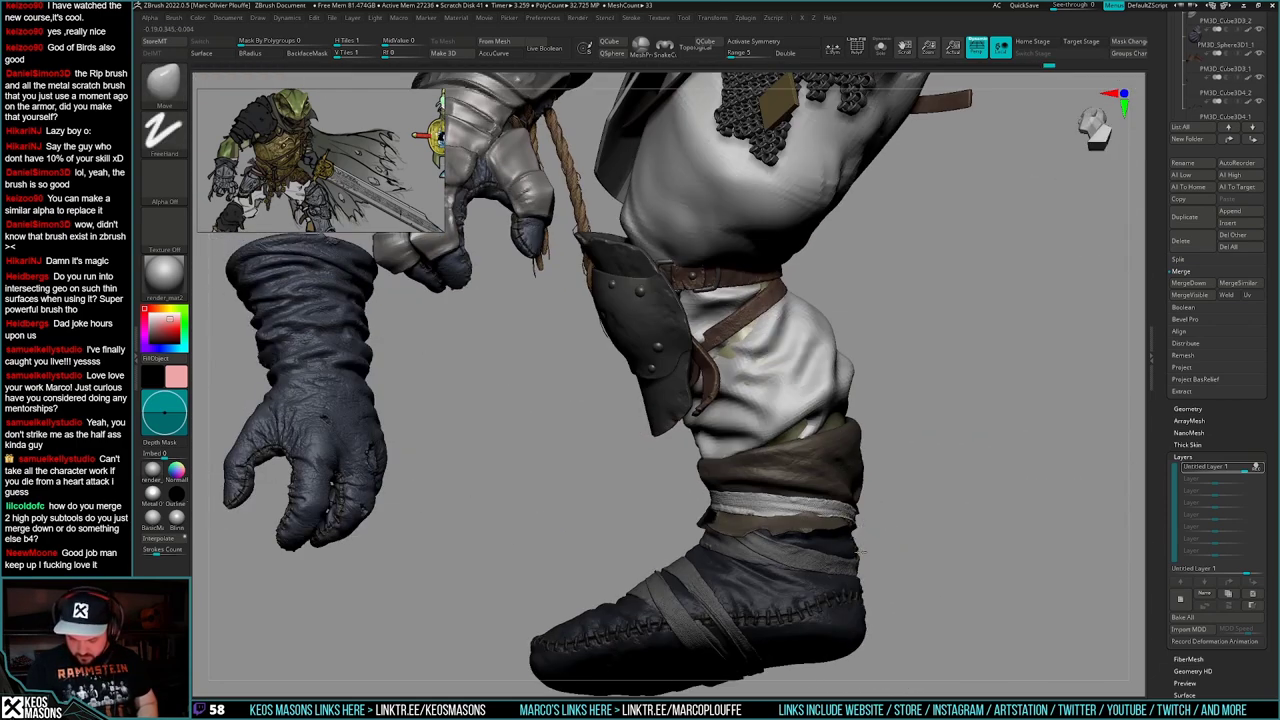
- Mask the boot and all of its wraps, leaving only the folded leather cuff unmasked
right_click_drag(945, 490, 970, 483)
key("w")
left_click(837, 521, "alt")
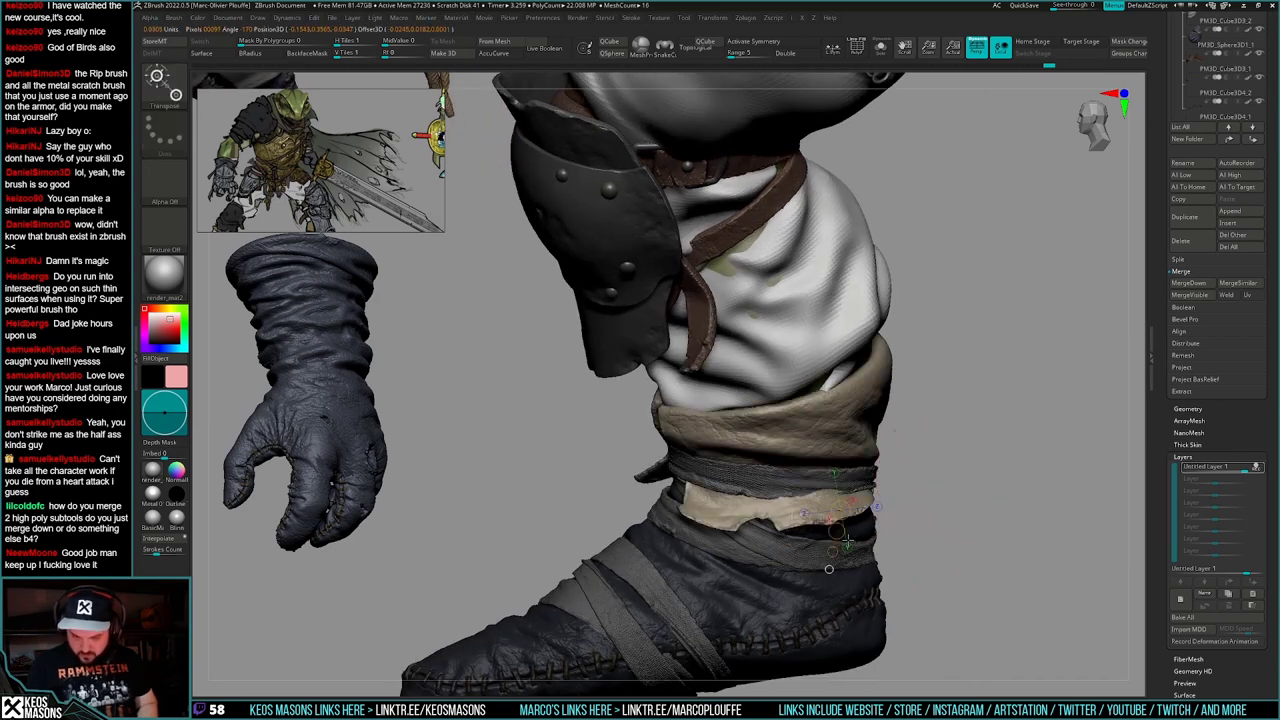
key("q")
- Refine the leather cuff's fit around the ankle wraps with the Move brush and clear the mask
mouse_move(797, 494)
right_mouse_down()
mouse_move(829, 489)
mouse_move(812, 487)
mouse_move(839, 466)
right_mouse_up()
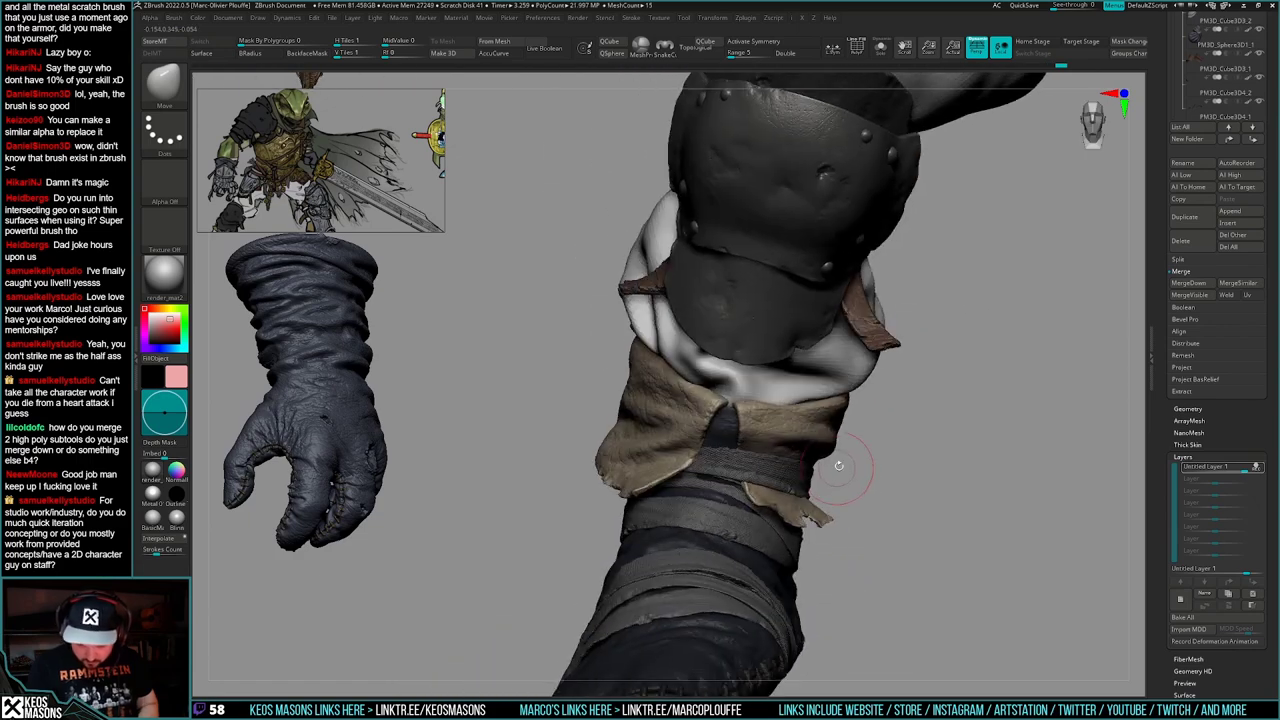
right_click_drag(942, 495, 645, 468)
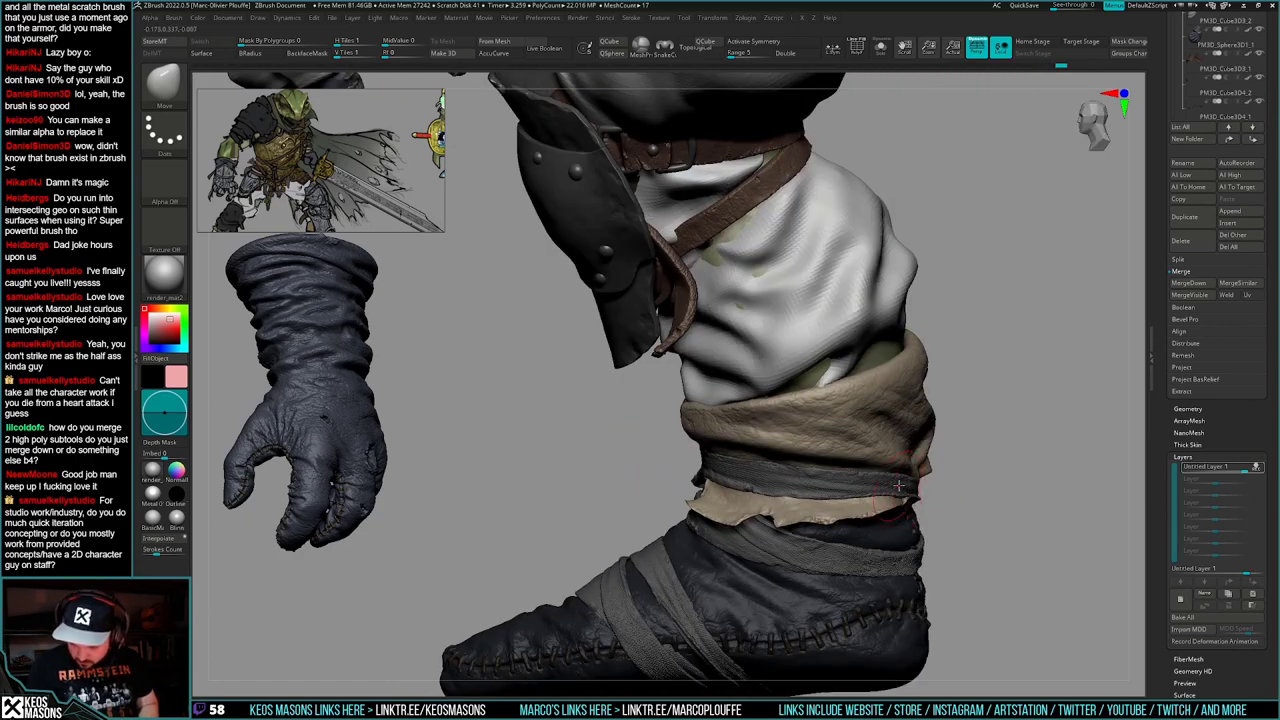
right_click_drag(899, 486, 880, 400)
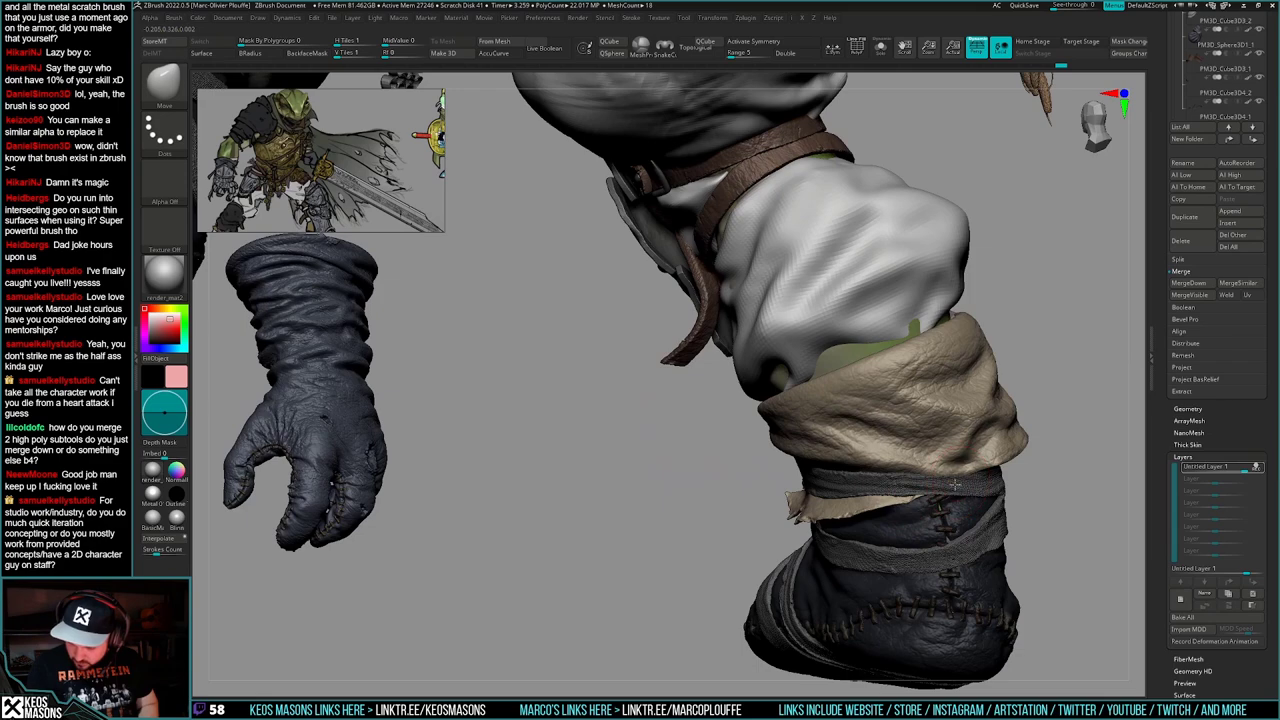
right_click_drag(964, 489, 1090, 474)
mouse_move(918, 472)
right_mouse_down()
mouse_move(976, 520)
mouse_move(907, 574)
mouse_move(879, 523)
right_mouse_up()
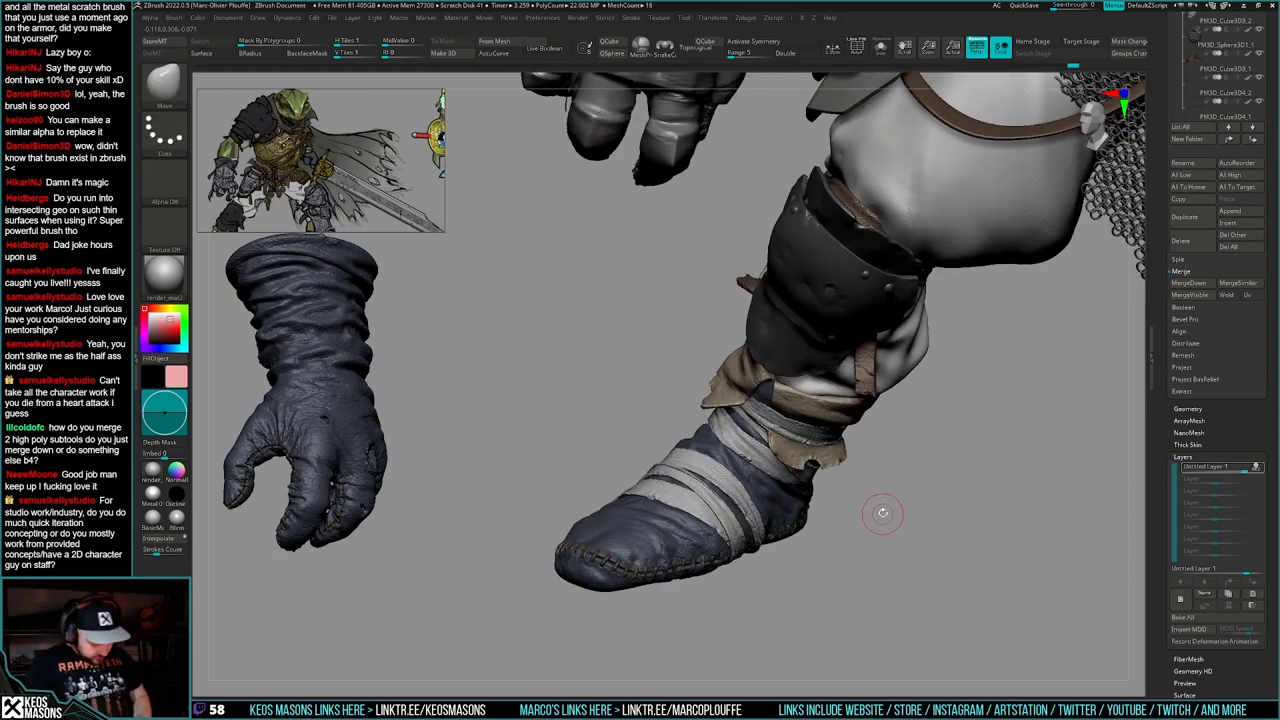
- Rip a small hole into the surface of the cuff's wide front flap with the Rip brush
key("b")
left_click(529, 657)
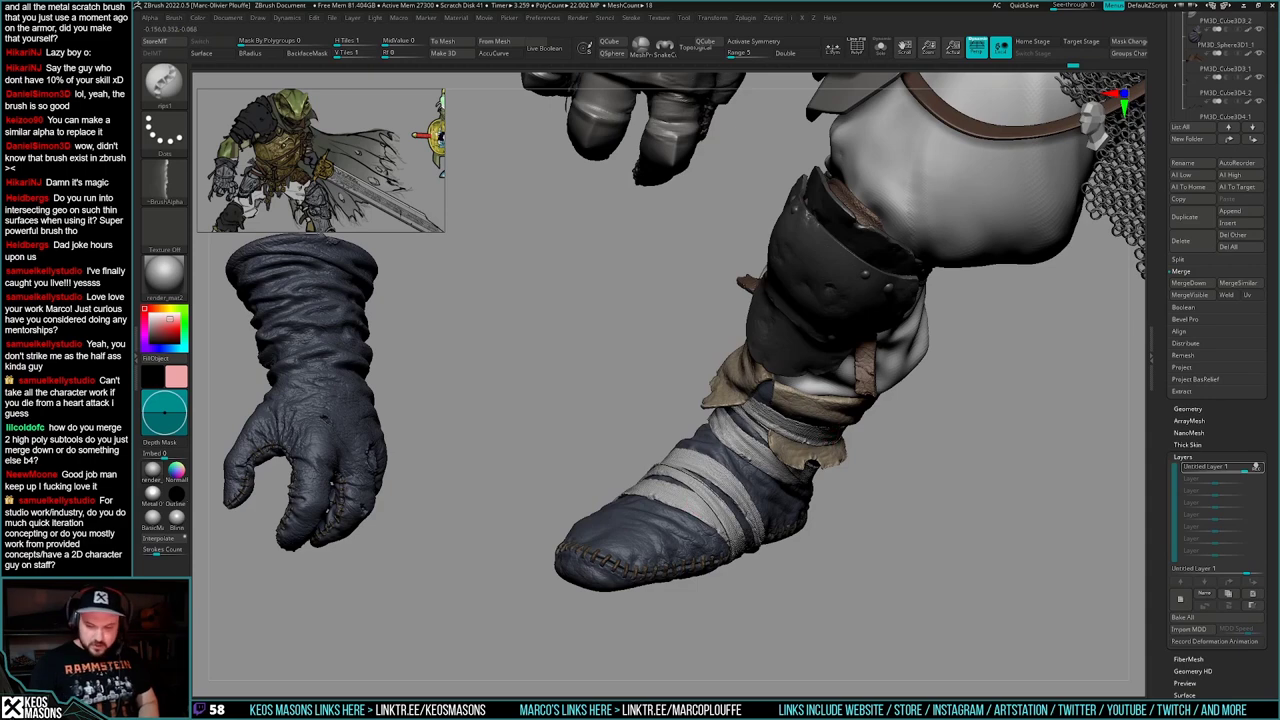
right_click_drag(682, 517, 702, 577, "alt")
mouse_move(702, 577)
right_mouse_down("ctrl")
mouse_move(700, 520)
mouse_move(738, 443)
right_mouse_up("ctrl")
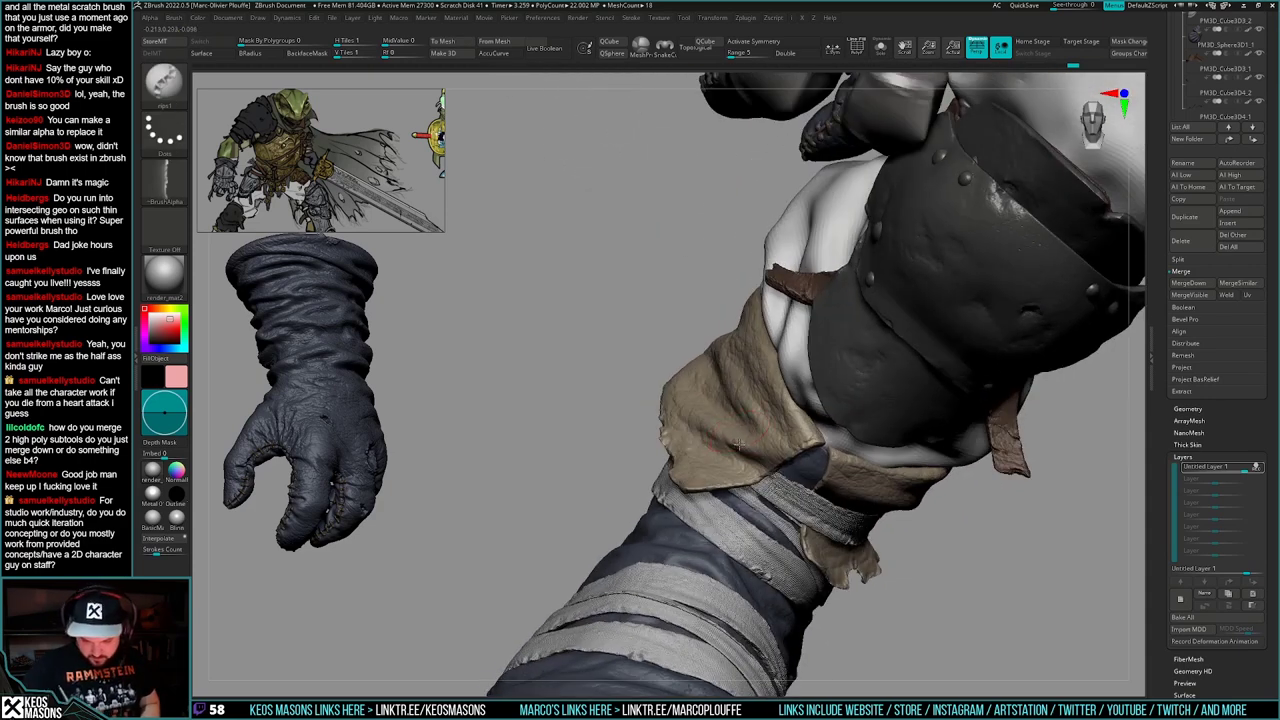
key("ctrl")
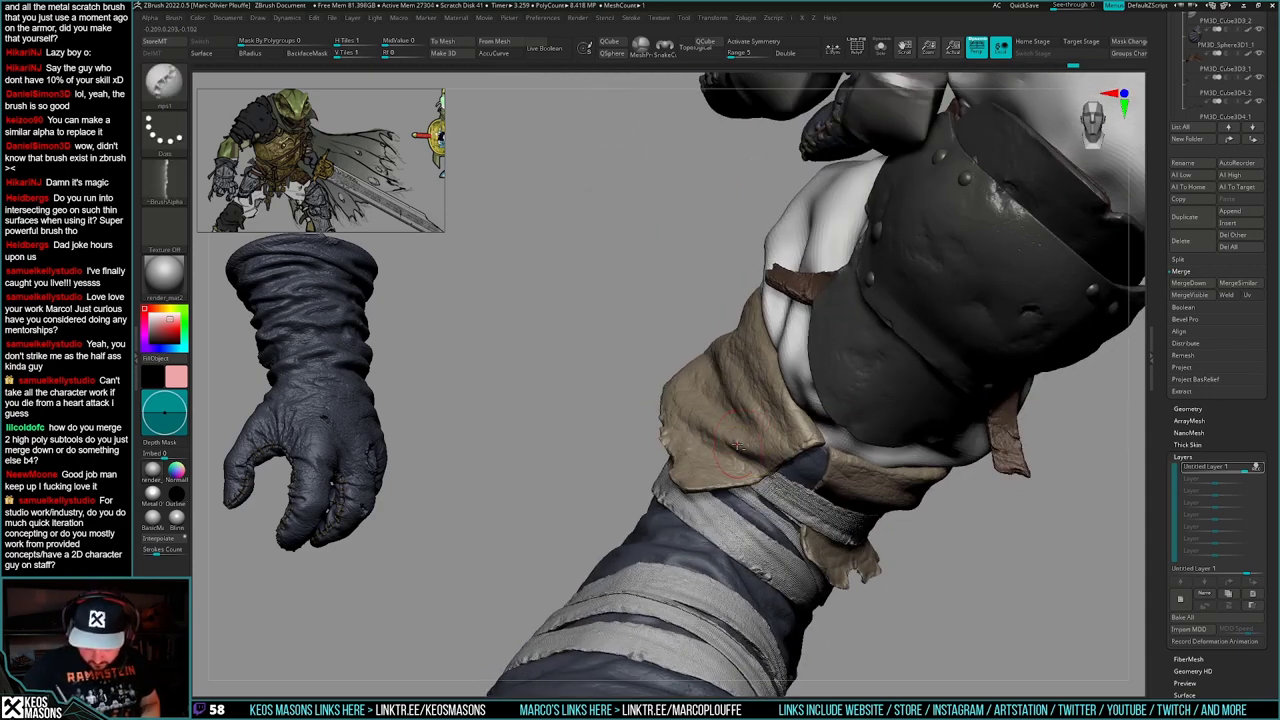
key("space")
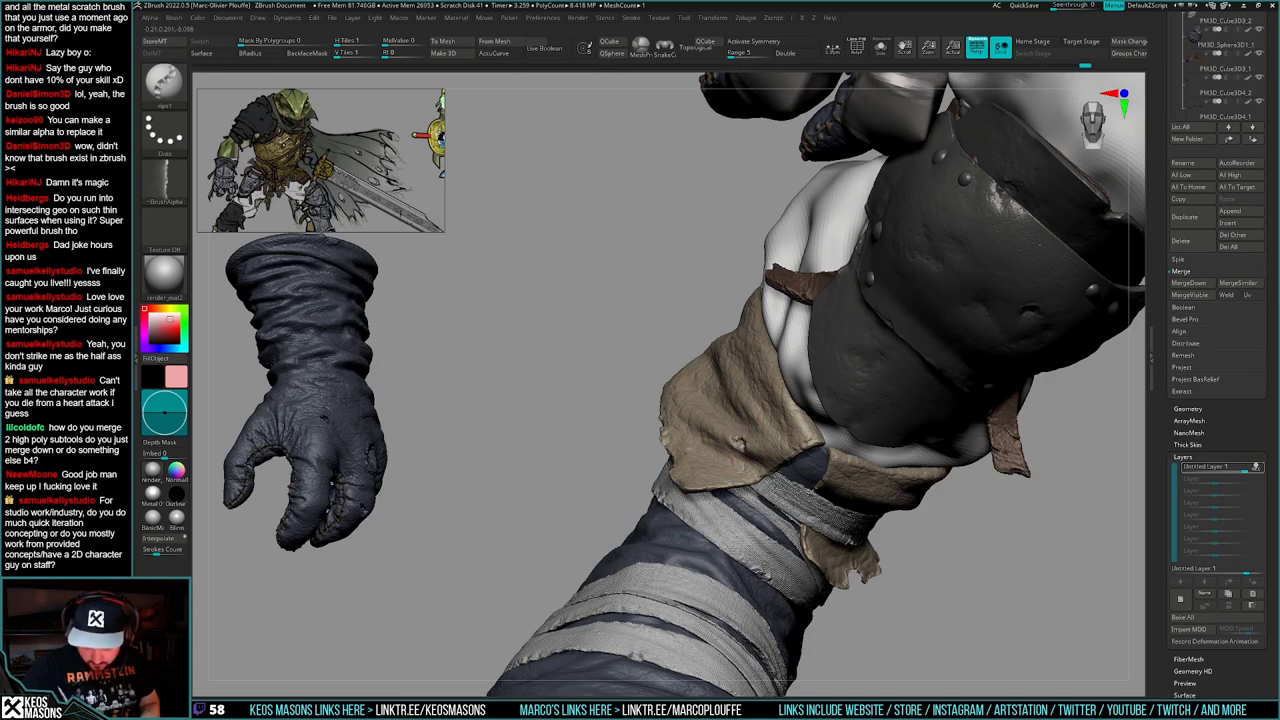
- Rip more small tears into the surface around the side and back of the folded leather cuff with the Rip brush
mouse_move(735, 440)
right_mouse_down()
mouse_move(746, 386)
mouse_move(775, 425)
mouse_move(806, 392)
mouse_move(799, 518)
mouse_move(843, 488)
right_mouse_up()
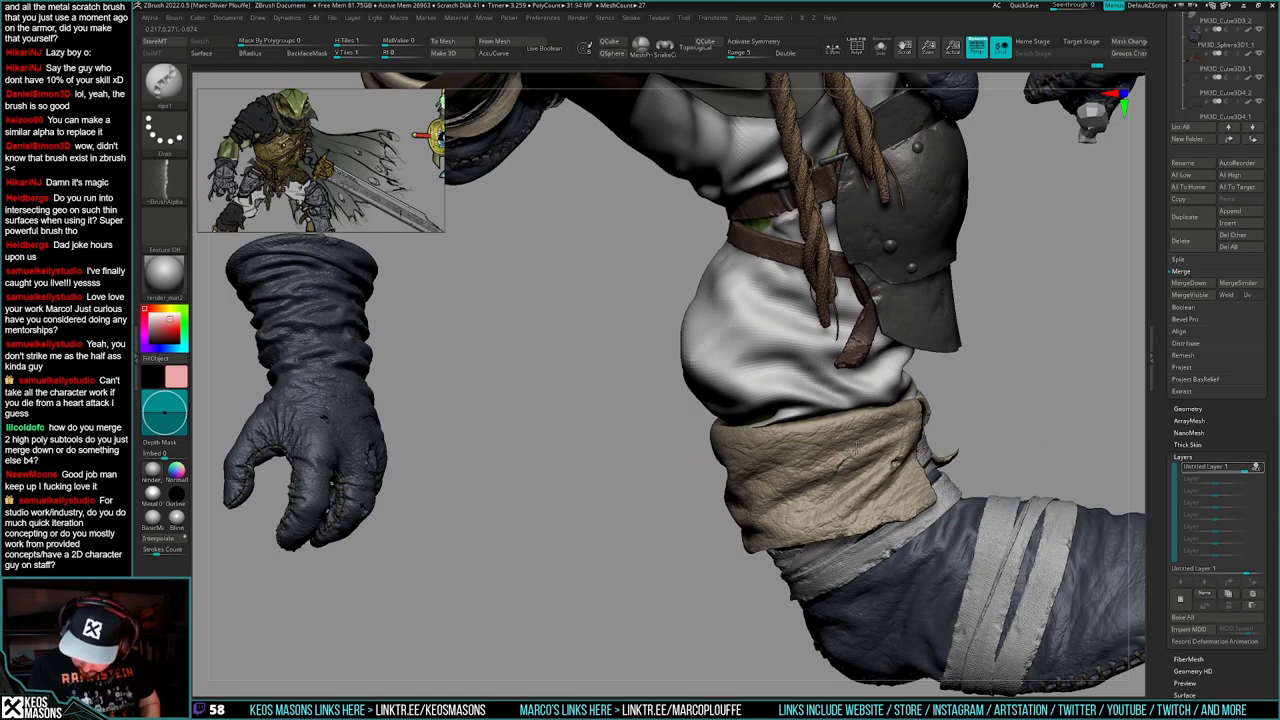
left_click_drag(857, 445, 842, 465)
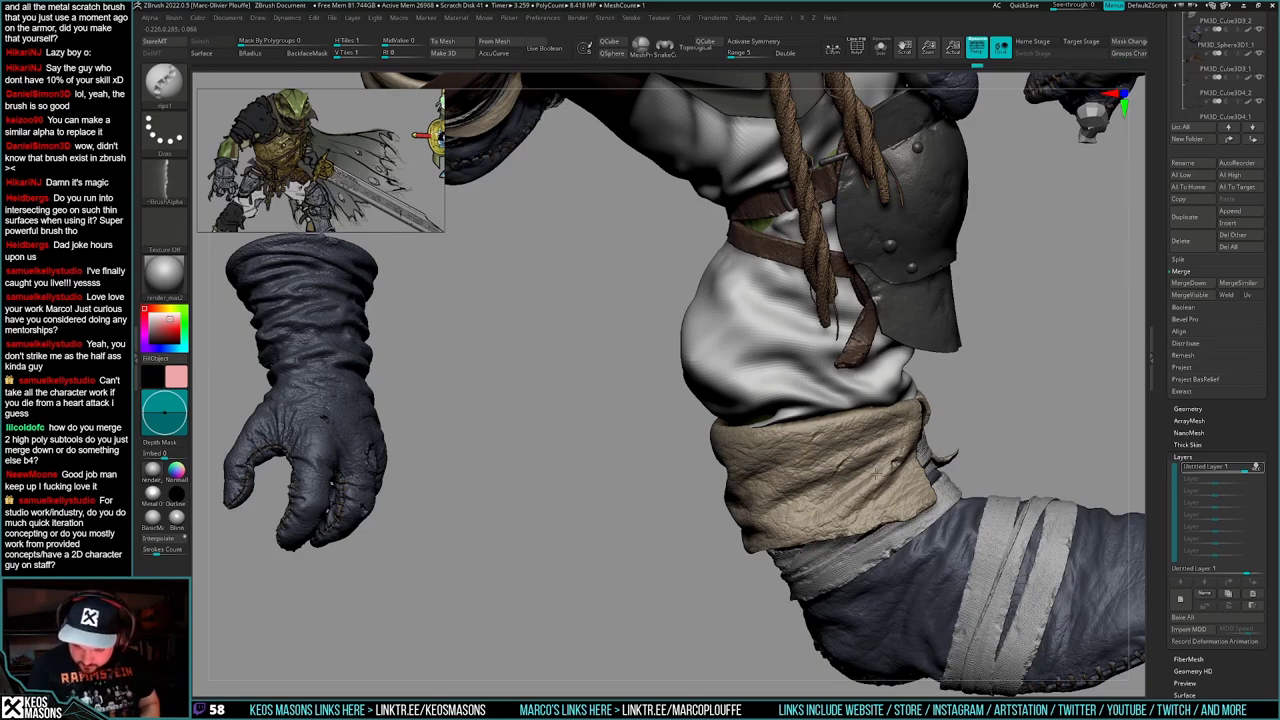
left_click_drag(500, 352, 640, 348)
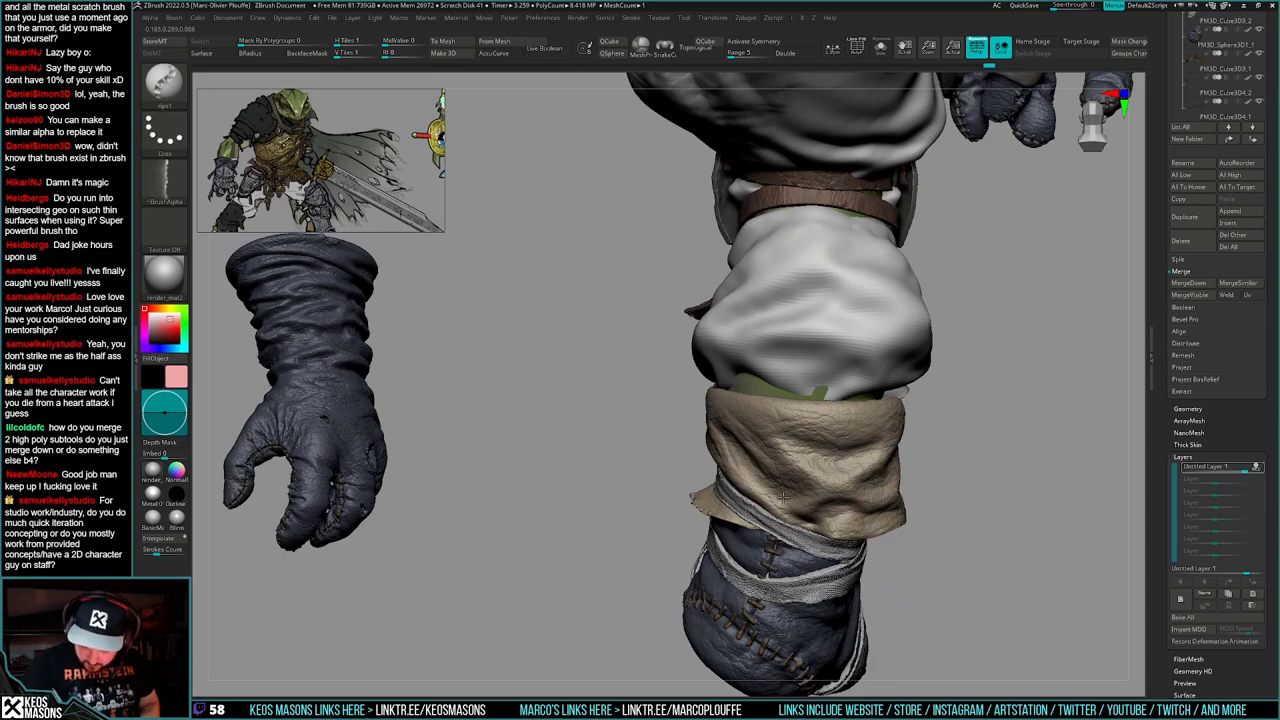
left_click_drag(510, 400, 700, 450)
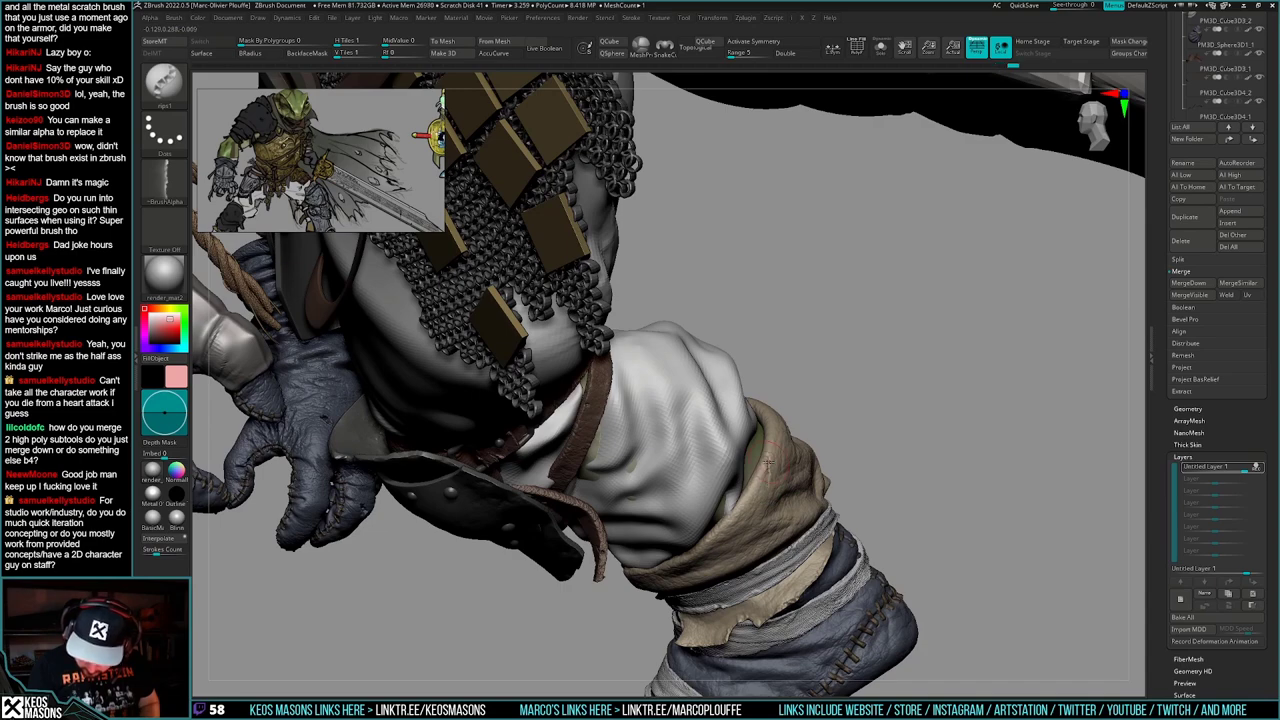
left_click_drag(870, 450, 786, 468)
key("space")
key("space")
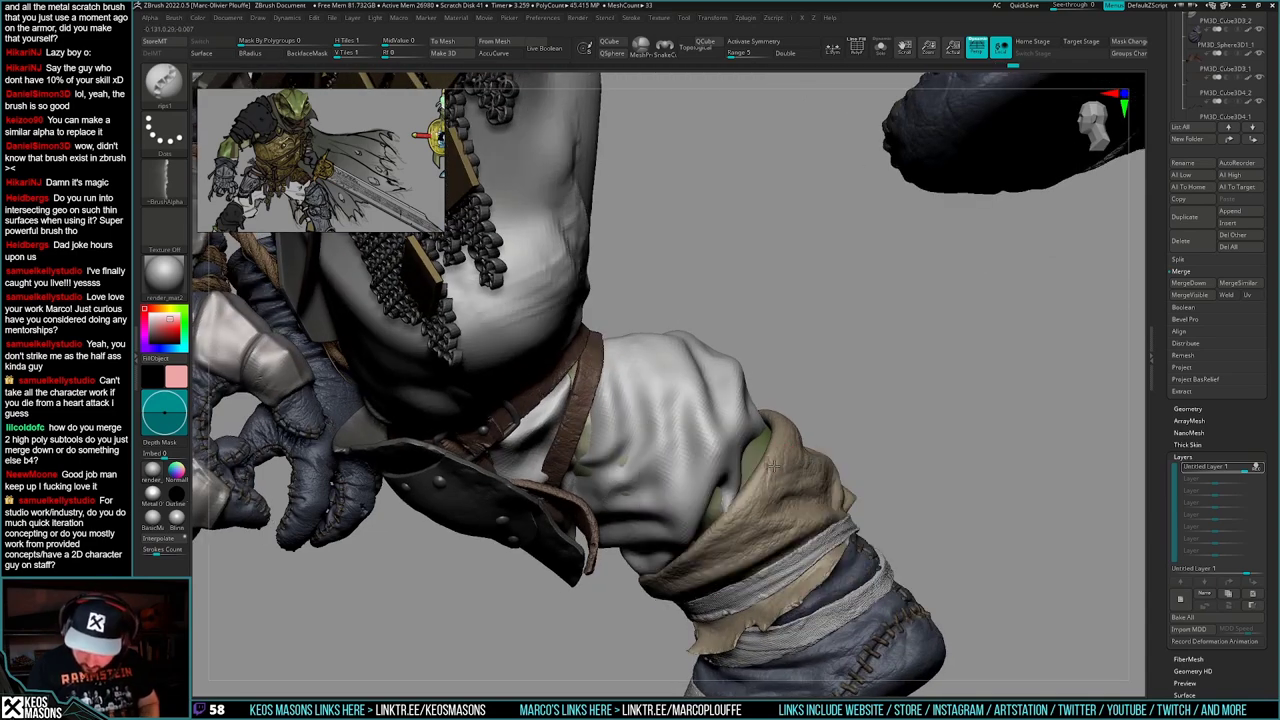
right_click_drag(771, 467, 768, 466)
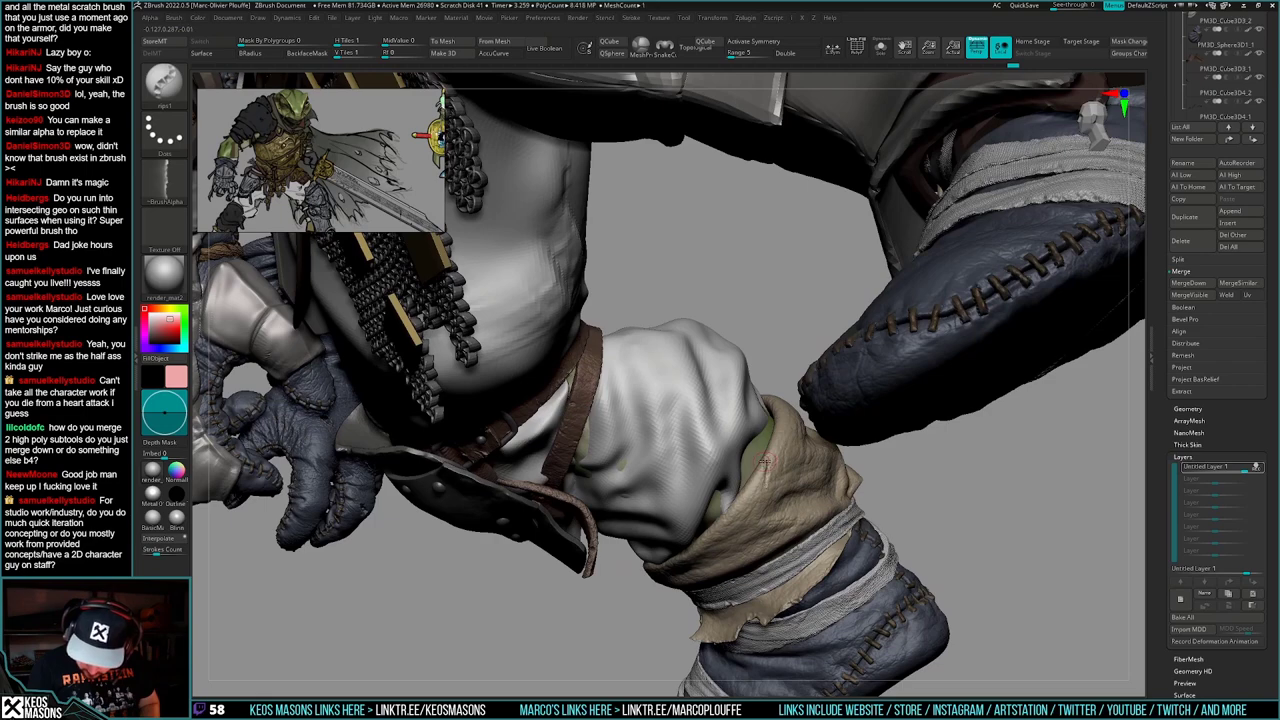
- Wear the leather on both sides of the cuff's front opening with small Rip brush strokes
right_click_drag(753, 523, 655, 440)
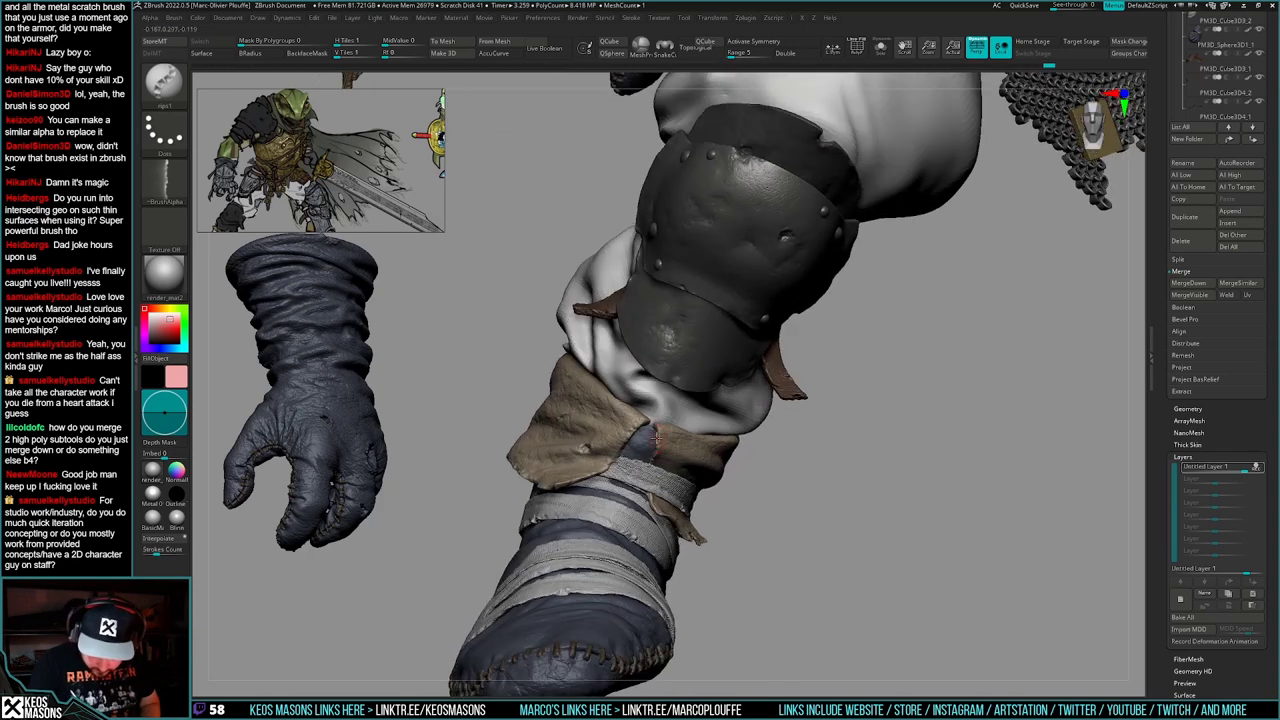
key("ctrl")
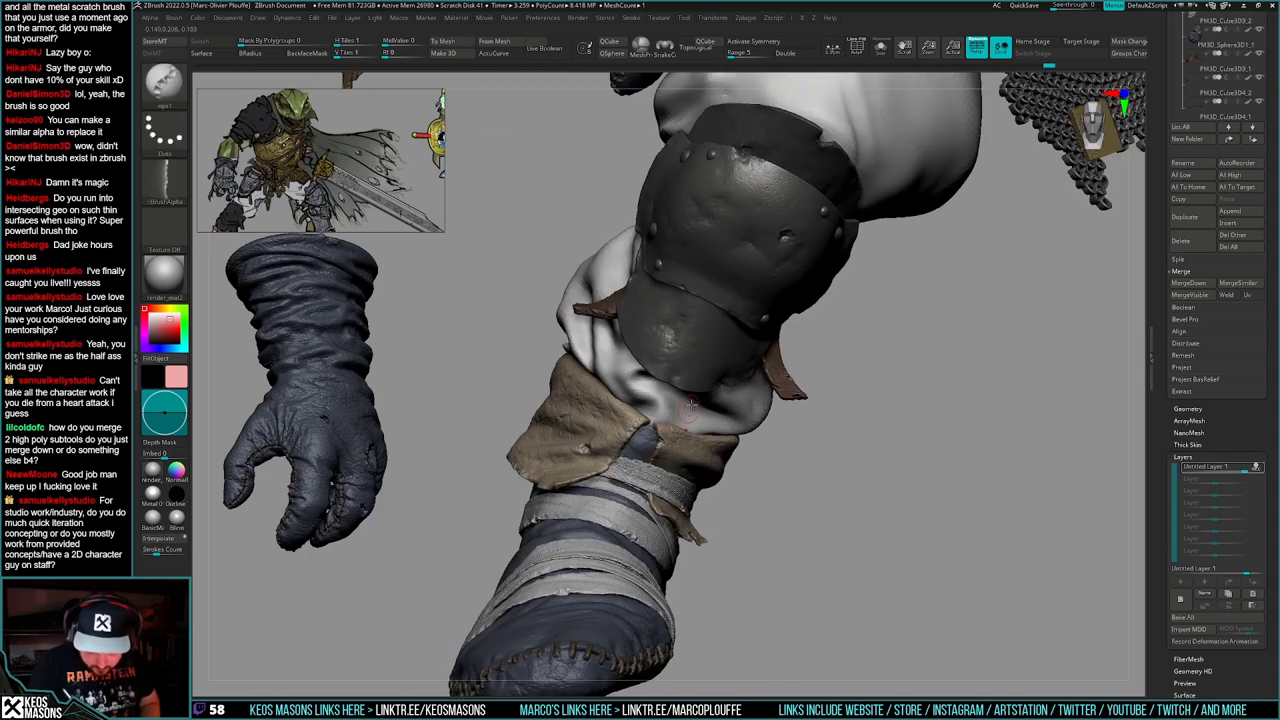
key("ctrl")
key("ctrl")
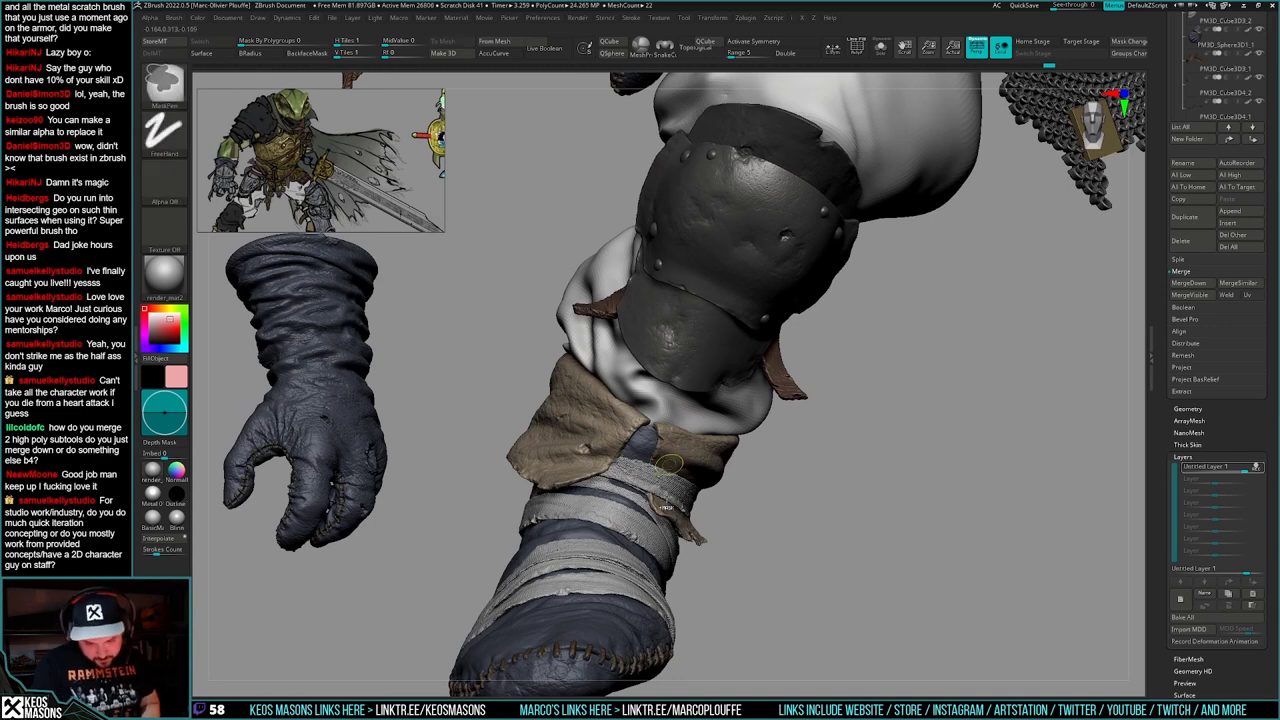
left_click_drag(657, 443, 659, 437)
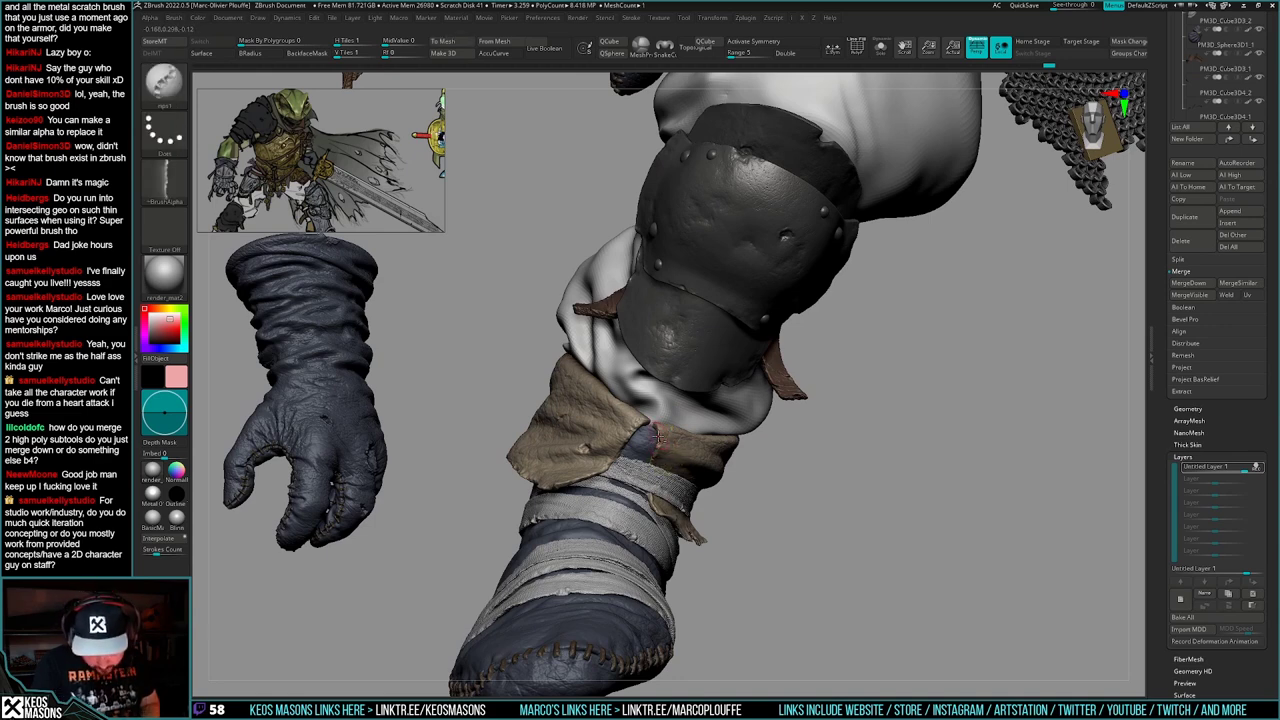
right_click_drag(685, 428, 822, 438)
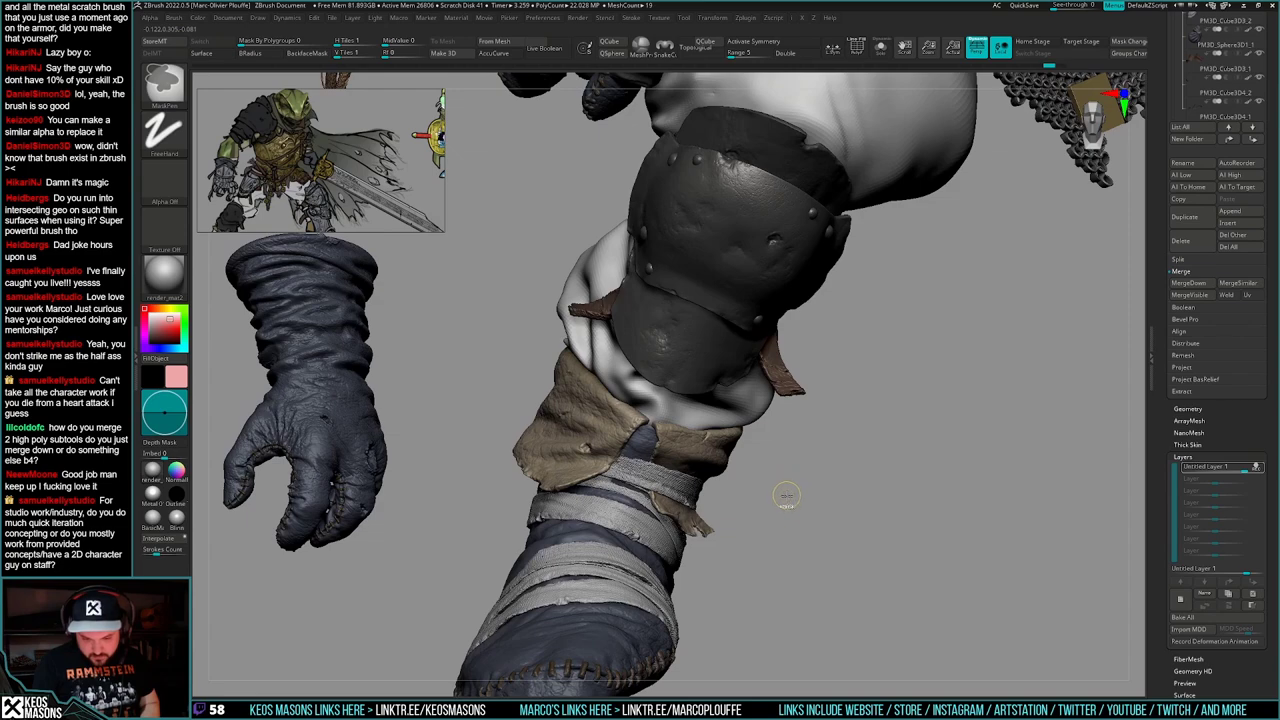
mouse_move(785, 497)
right_mouse_down()
mouse_move(784, 474)
mouse_move(730, 466)
mouse_move(722, 441)
right_mouse_up()
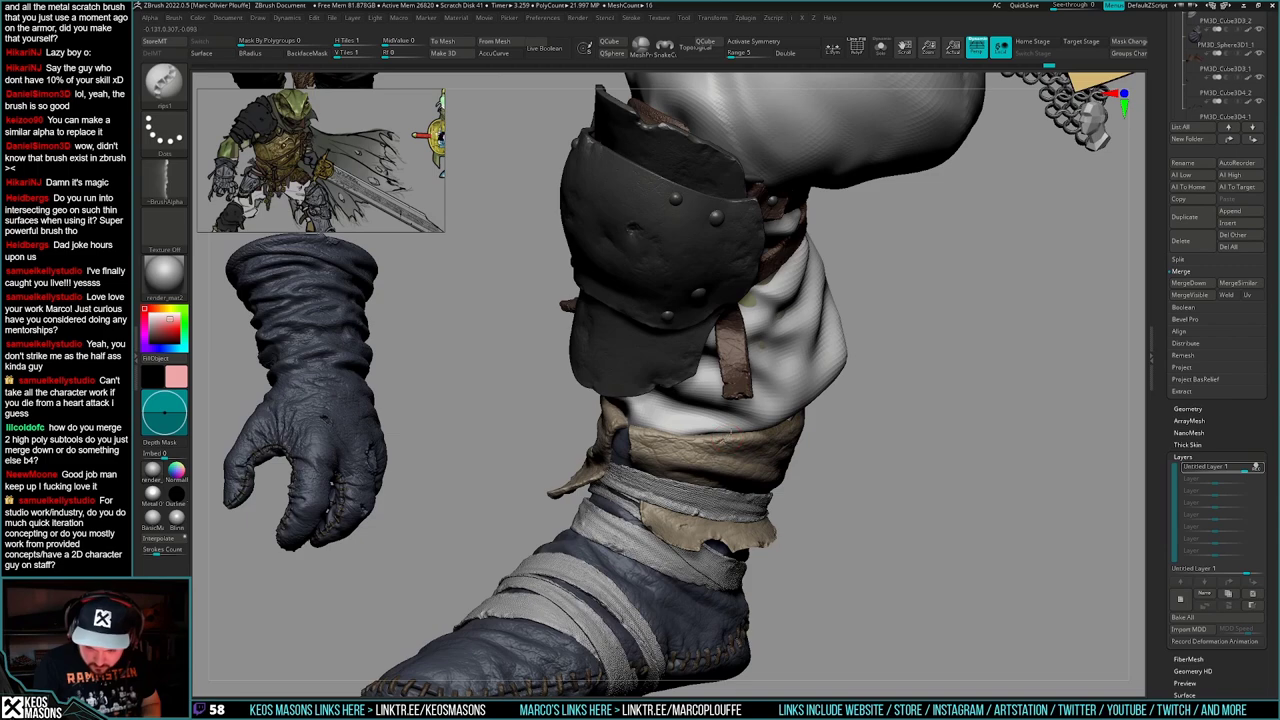
right_click_drag(716, 443, 674, 508)
mouse_move(619, 440)
right_mouse_down()
mouse_move(680, 474)
mouse_move(749, 554)
right_mouse_up()
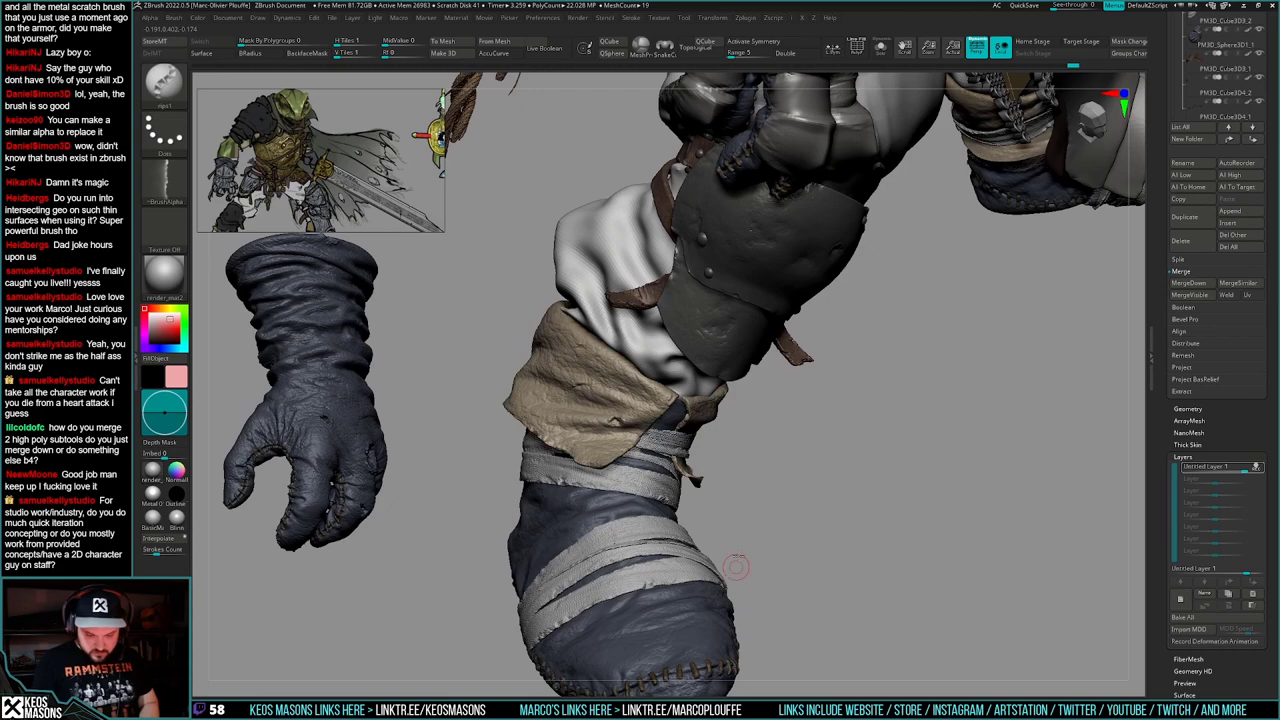
right_click_drag(748, 563, 770, 491, "alt")
- Enlarge the Rip brush, undo the first stroke on the boot's toe, and gouge small tears into the leather above the toe stitching
right_click(707, 590)
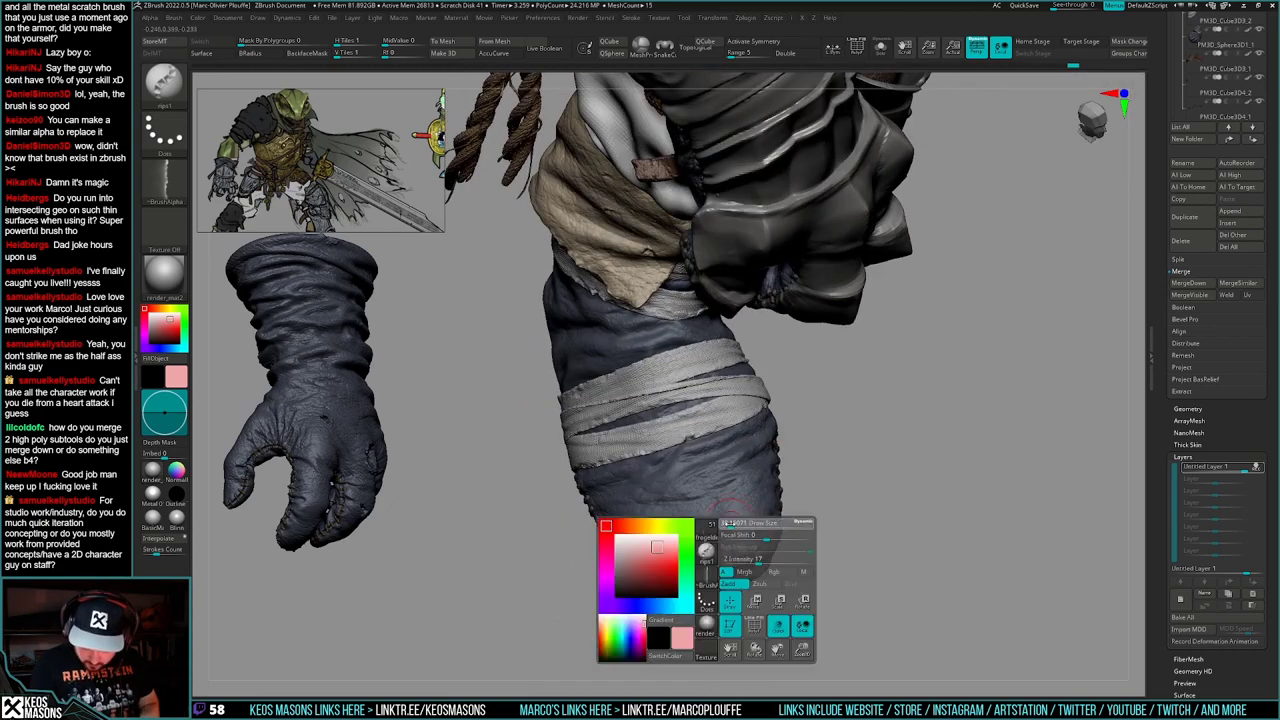
mouse_move(707, 590)
right_mouse_down()
mouse_move(820, 506)
mouse_move(802, 484)
right_mouse_up()
left_click(762, 530)
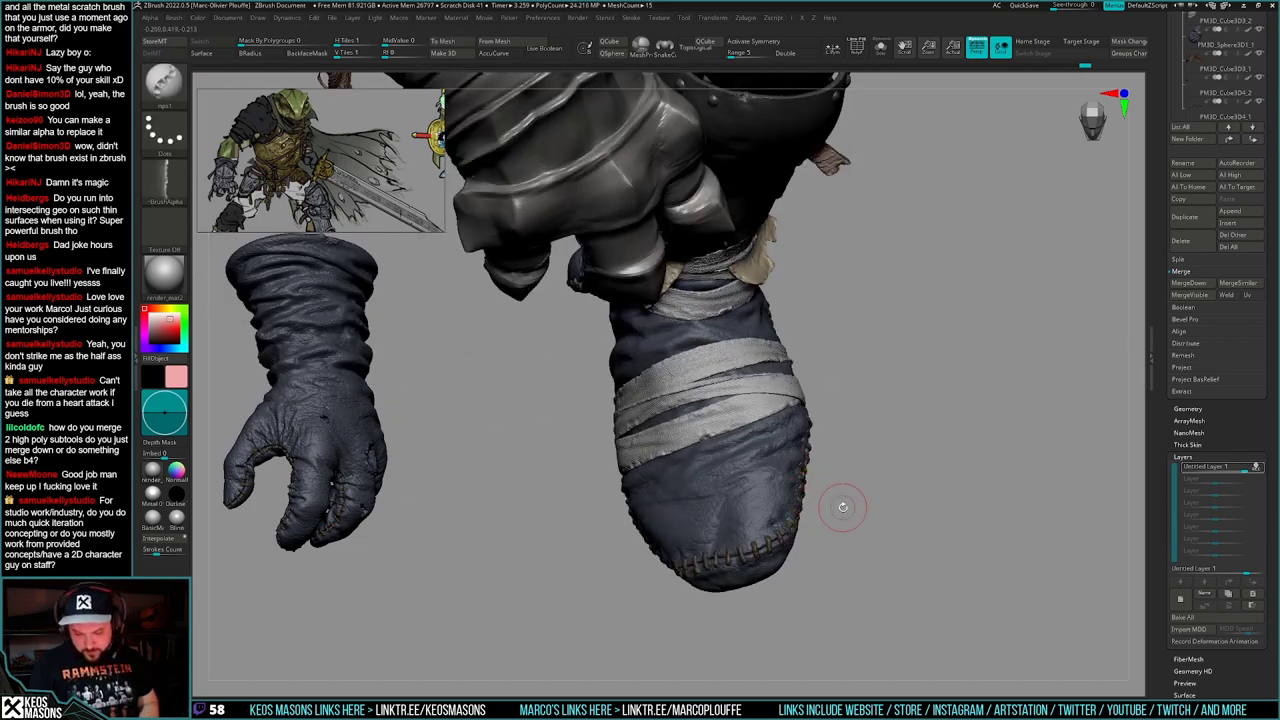
key("ctrl+z")
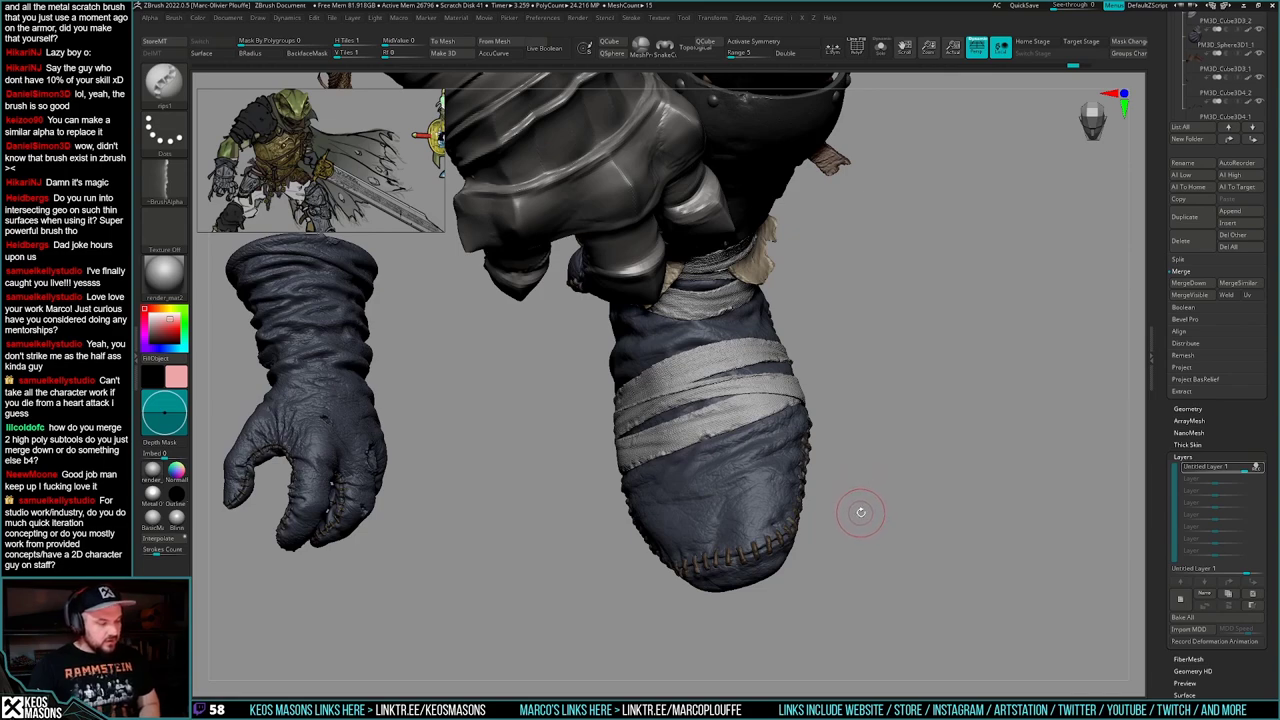
left_click_drag(857, 507, 763, 501)
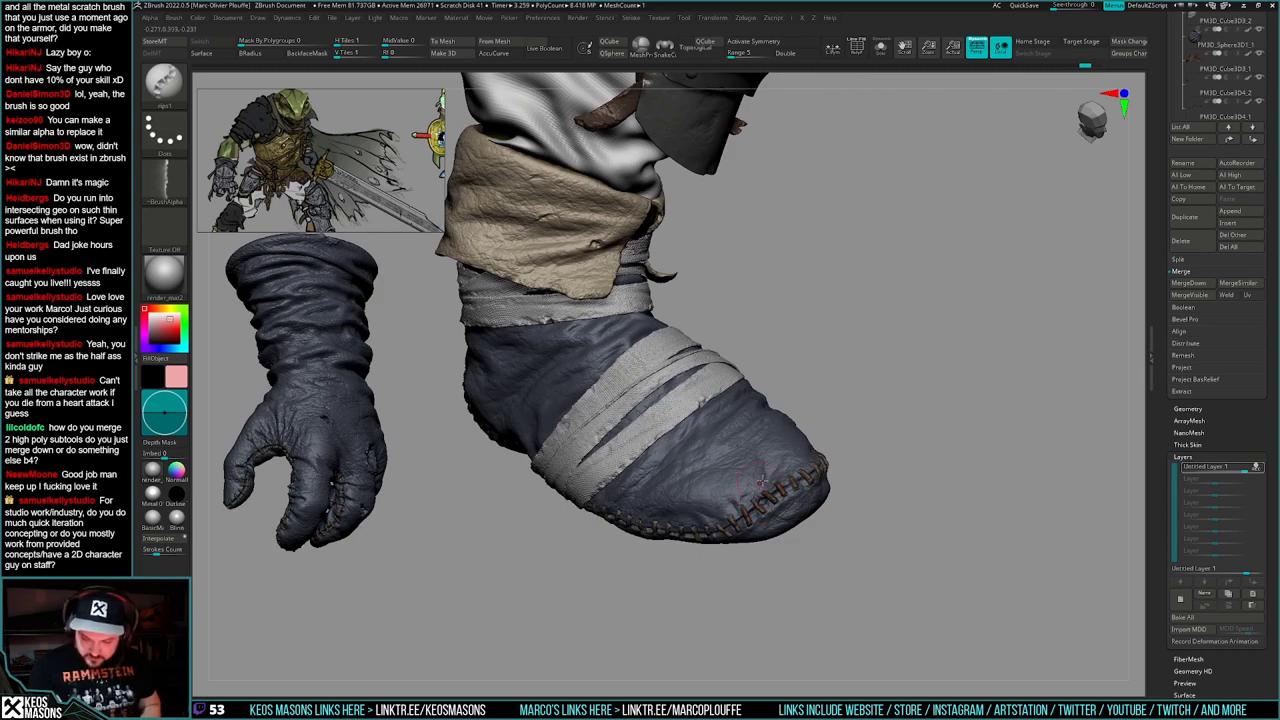
mouse_move(868, 478)
left_mouse_down()
mouse_move(790, 468)
mouse_move(762, 482)
mouse_move(783, 468)
left_mouse_up()
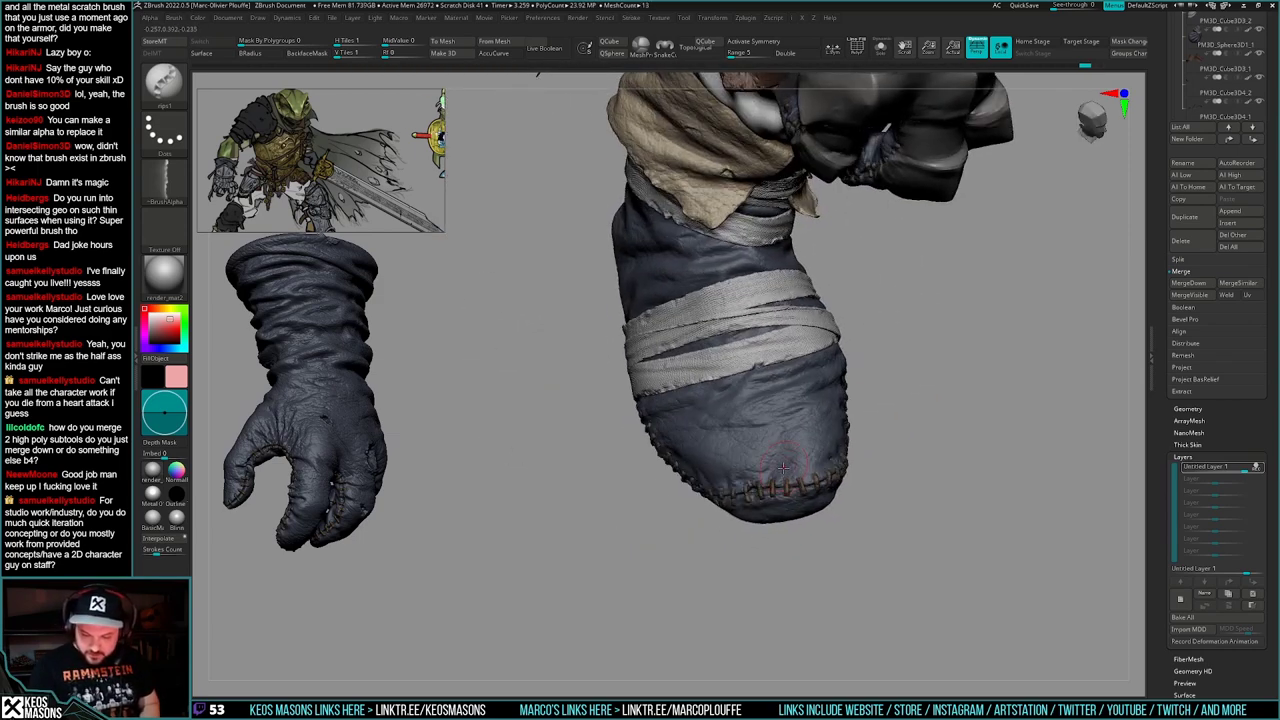
right_click_drag(774, 465, 725, 381)
right_click(760, 526)
mouse_move(726, 381)
left_mouse_down()
mouse_move(834, 438)
mouse_move(790, 441)
left_mouse_up()
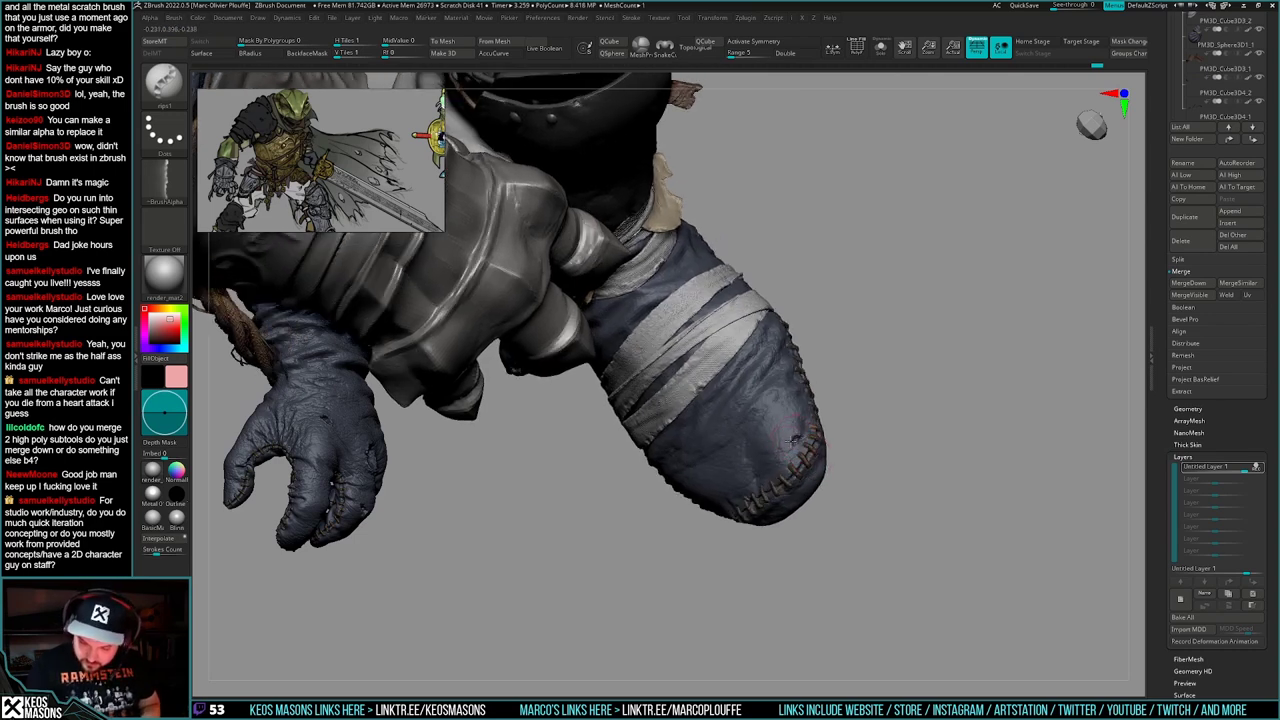
right_click_drag(789, 455, 826, 430)
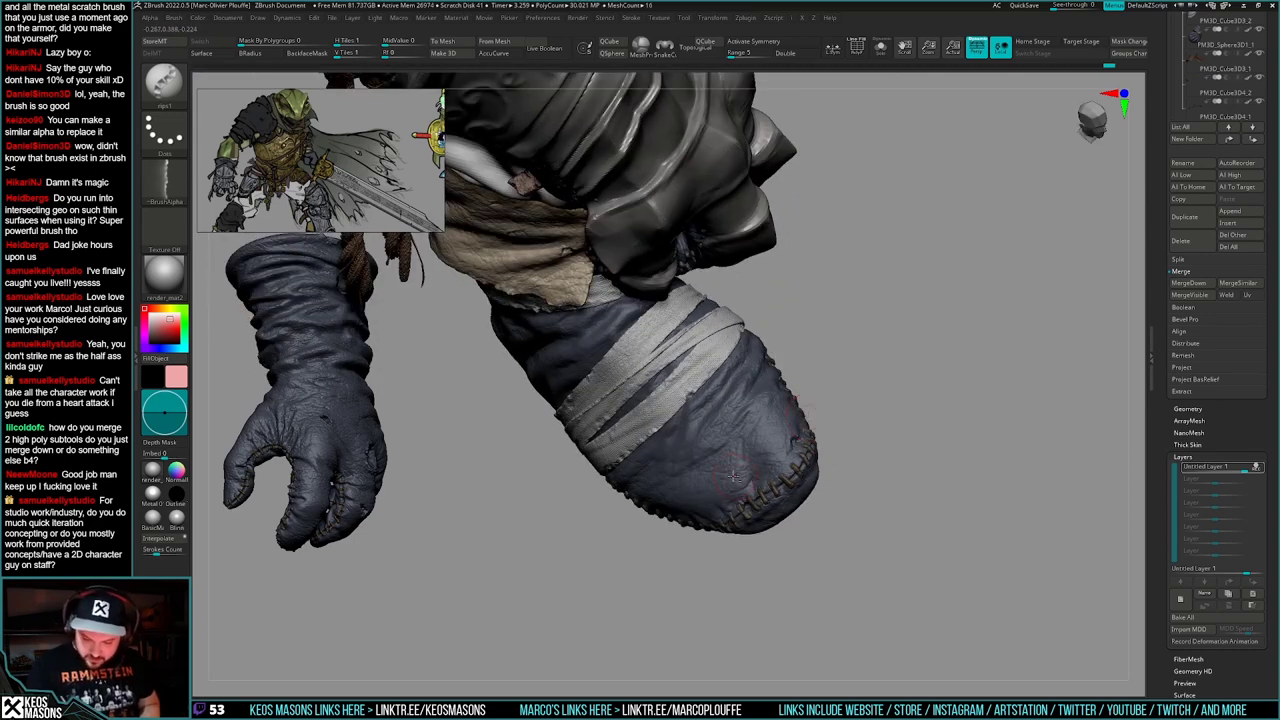
- Scatter worn nicks over the top of the foot between the foot wraps and the toe seam with the Rip brush
left_click_drag(734, 476, 731, 476)
right_click_drag(731, 476, 729, 481)
left_click_drag(724, 487, 730, 465)
right_click_drag(744, 503, 786, 398)
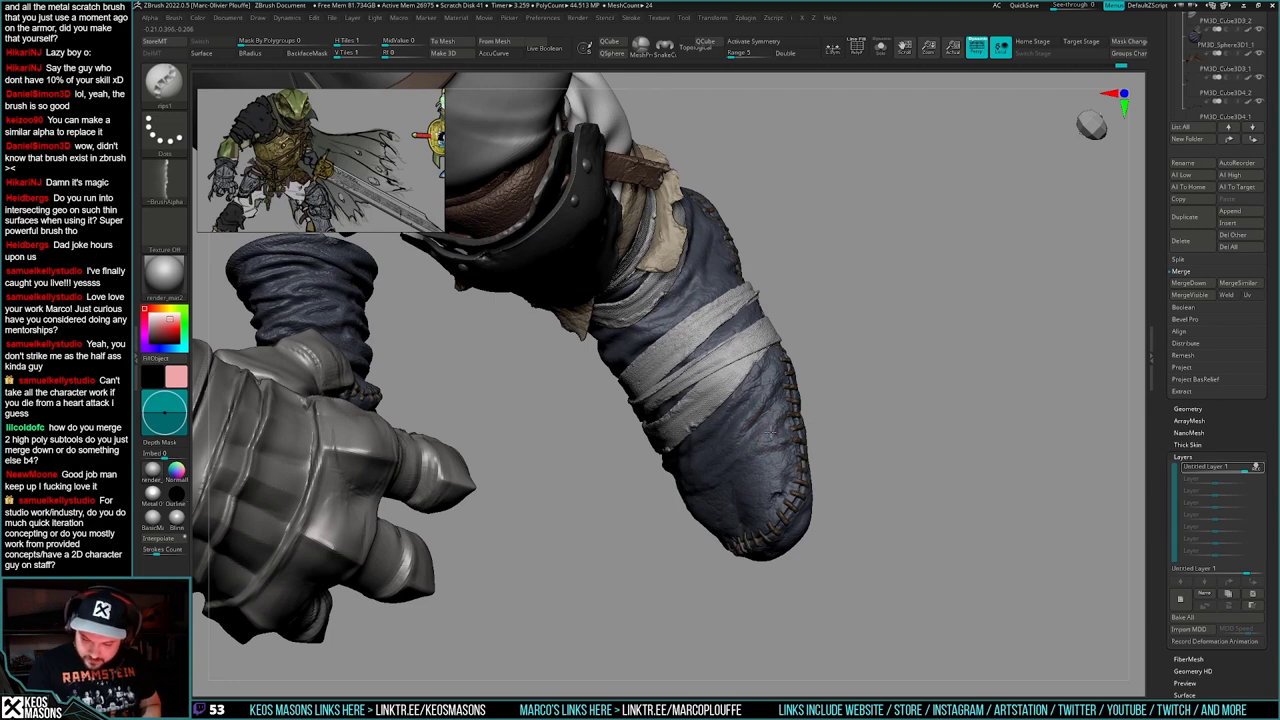
left_click_drag(770, 434, 757, 437)
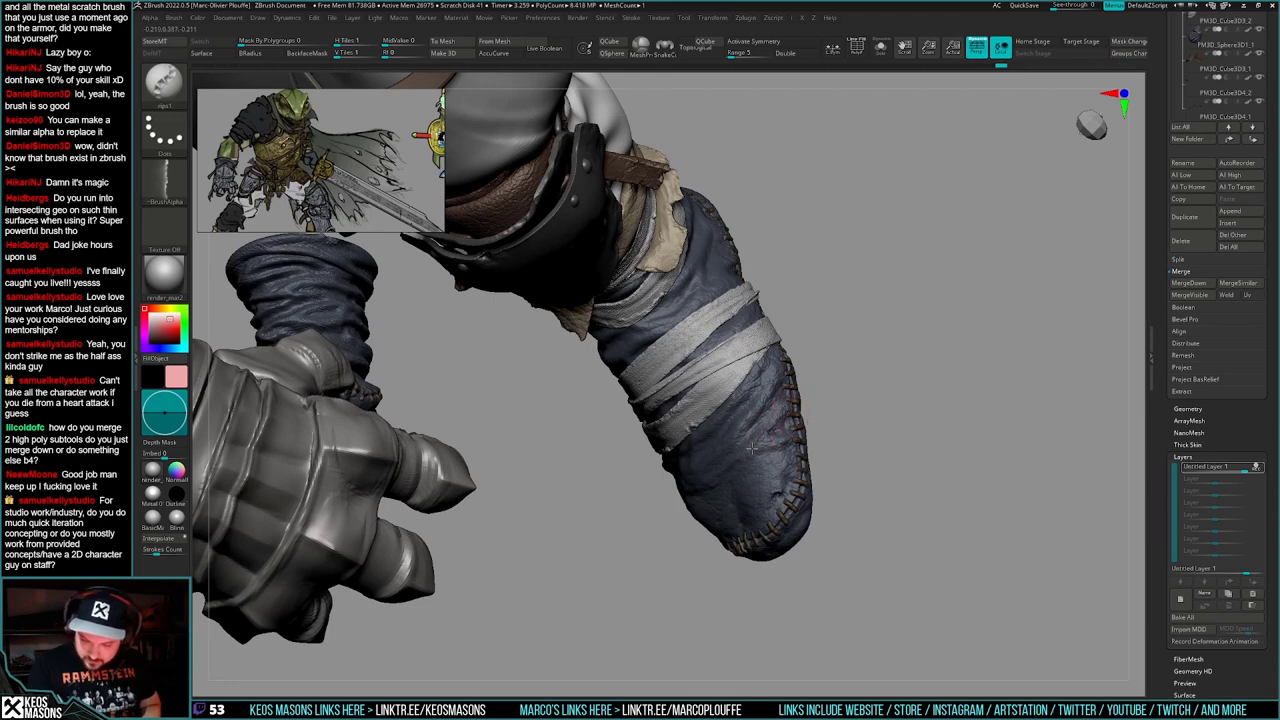
mouse_move(748, 446)
right_mouse_down()
mouse_move(741, 426)
mouse_move(668, 412)
right_mouse_up()
left_click_drag(668, 412, 727, 399)
right_click_drag(736, 410, 738, 482)
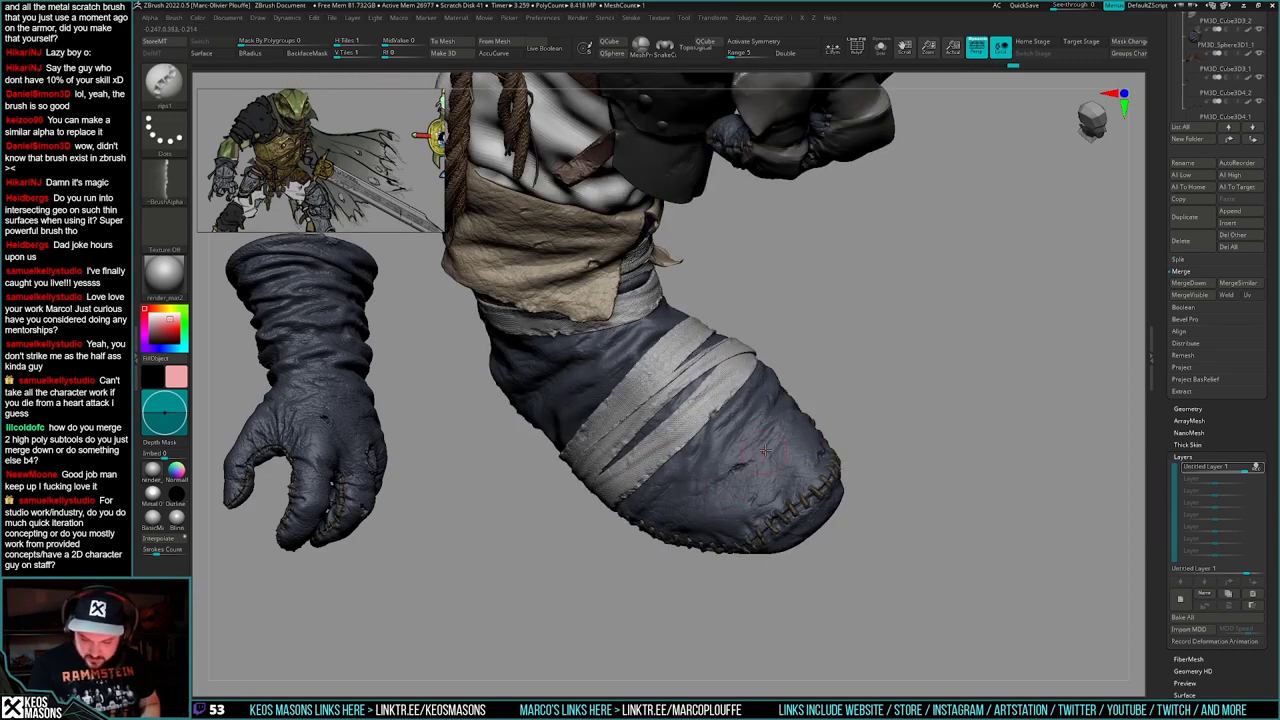
right_click_drag(765, 451, 716, 445)
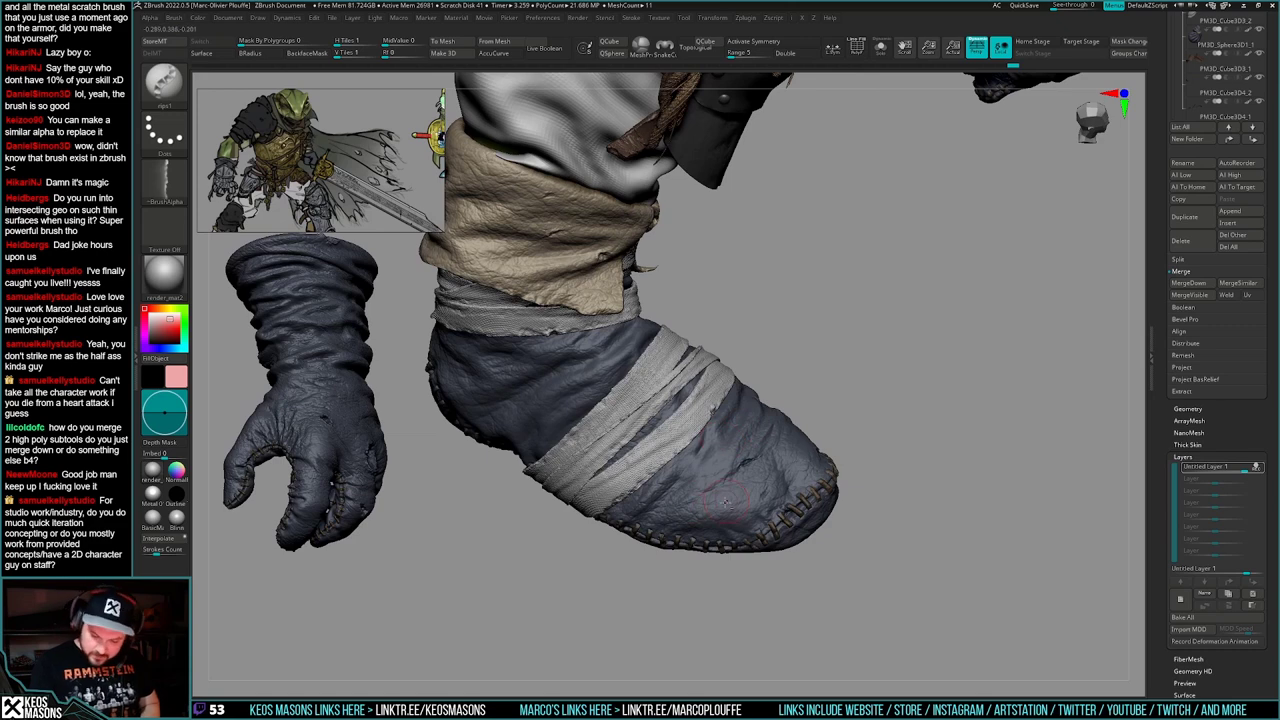
- Rip worn creases into the boot's side leather between the ankle wraps and the foot wraps
mouse_move(706, 522)
right_mouse_down()
mouse_move(790, 474)
mouse_move(798, 512)
mouse_move(745, 497)
mouse_move(795, 530)
mouse_move(874, 460)
mouse_move(825, 471)
right_mouse_up()
left_click_drag(790, 492, 785, 493)
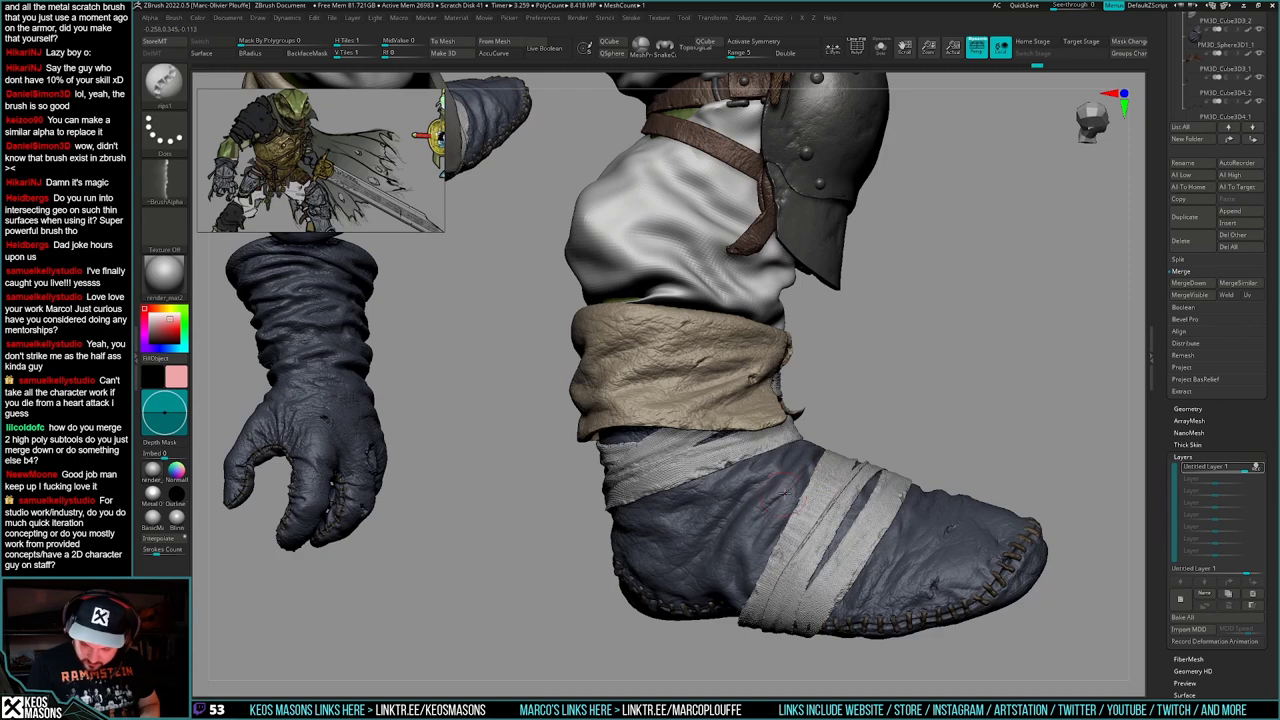
right_click_drag(808, 482, 693, 478)
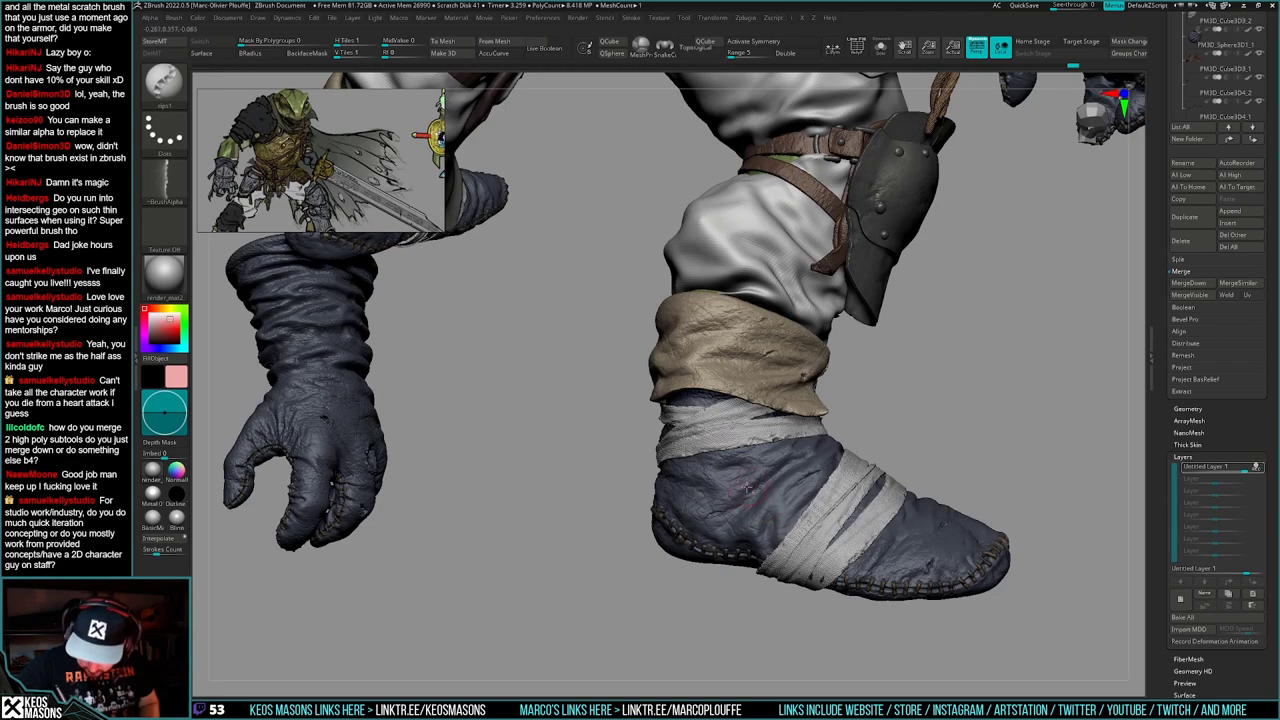
- Gouge wear marks around the stitched seam at the front of the boot's toe cap
right_click_drag(888, 402, 751, 494)
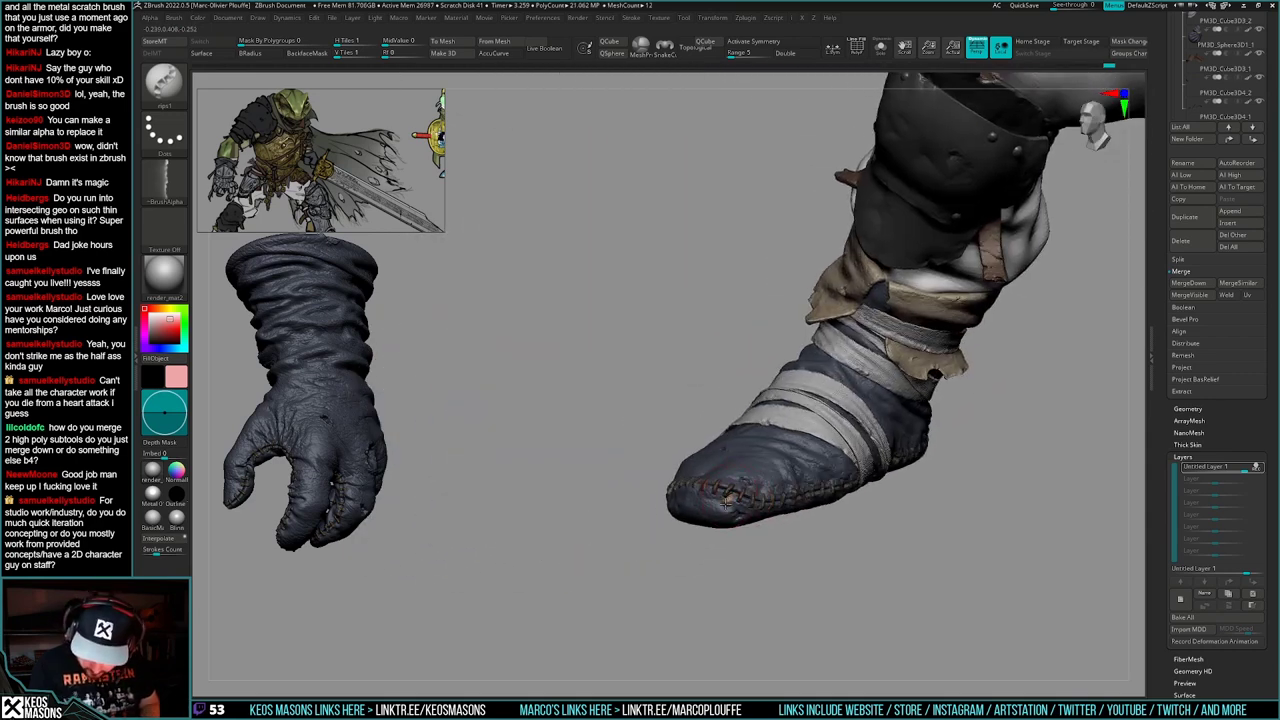
left_click_drag(730, 500, 727, 501)
right_click_drag(727, 508, 684, 510)
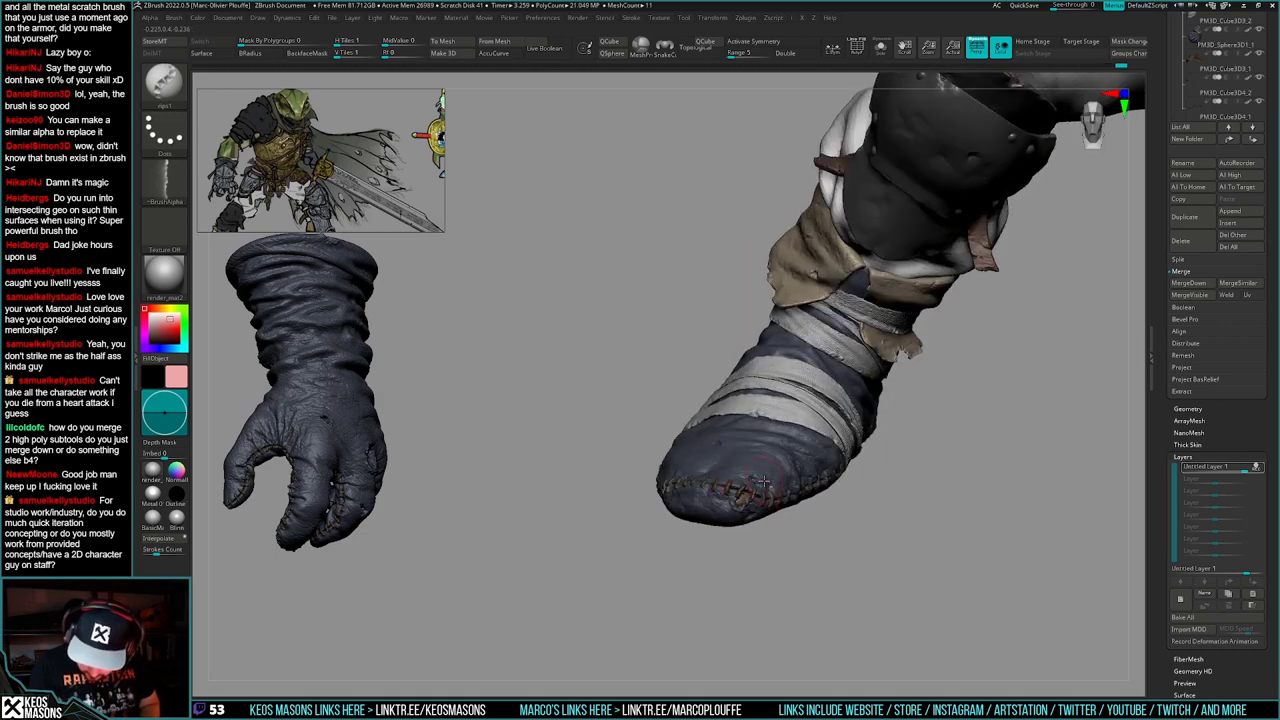
right_click_drag(811, 531, 814, 543)
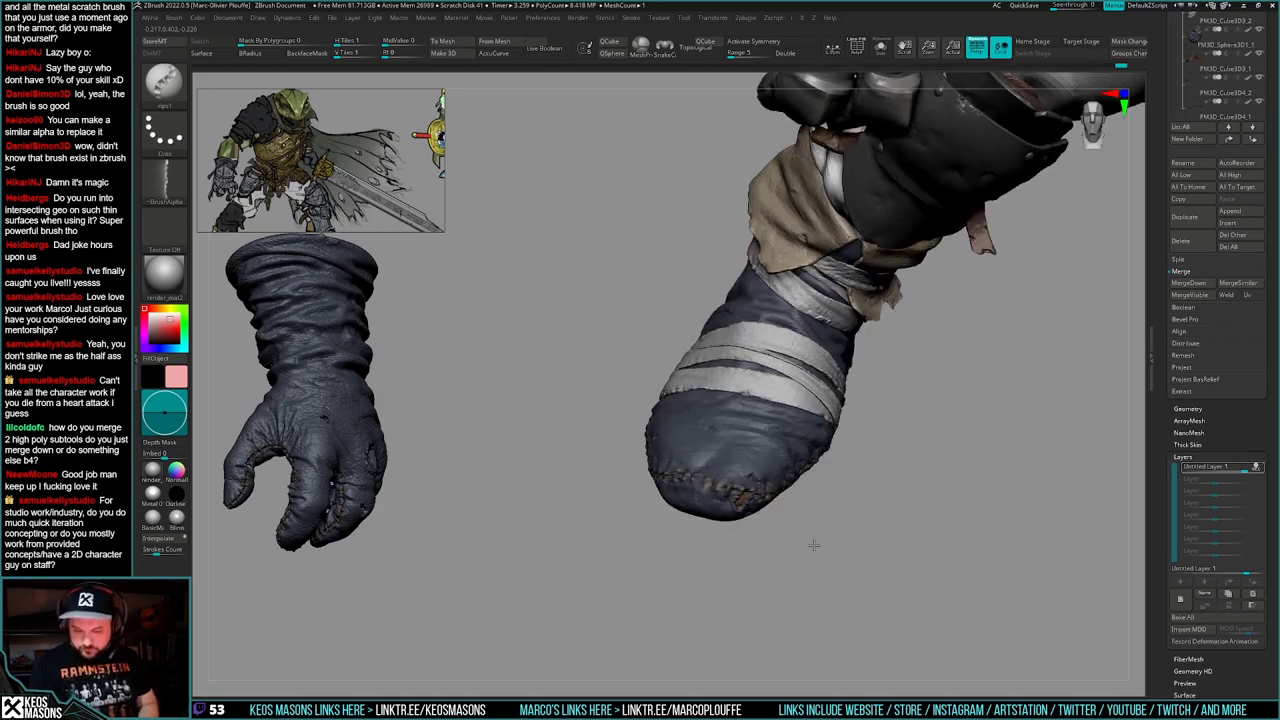
- Adjust the Rip brush, add further nicks to the boot's toe, and check the boot against the whole leg
key("space")
left_click(762, 490)
right_click_drag(762, 450, 730, 518)
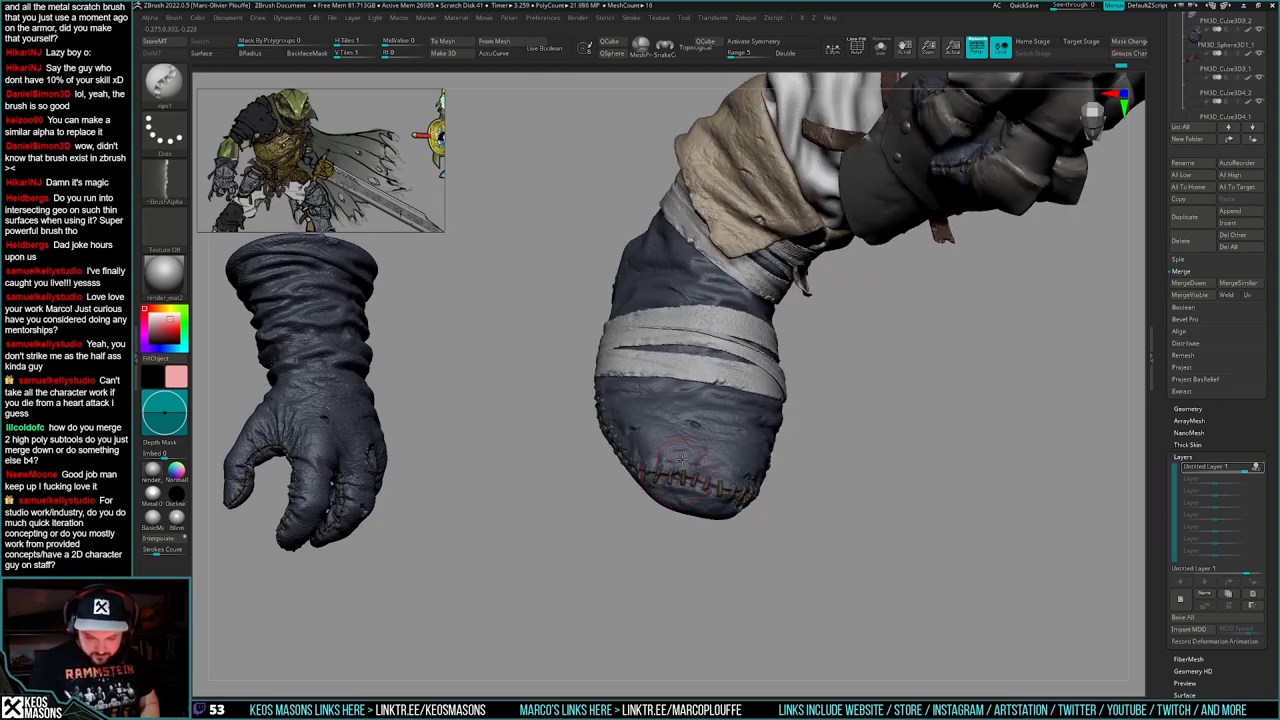
right_click_drag(760, 410, 727, 428)
right_click_drag(845, 555, 803, 550)
mouse_move(803, 550)
right_mouse_down("ctrl")
mouse_move(805, 494)
mouse_move(820, 543)
mouse_move(809, 566)
right_mouse_up("ctrl")
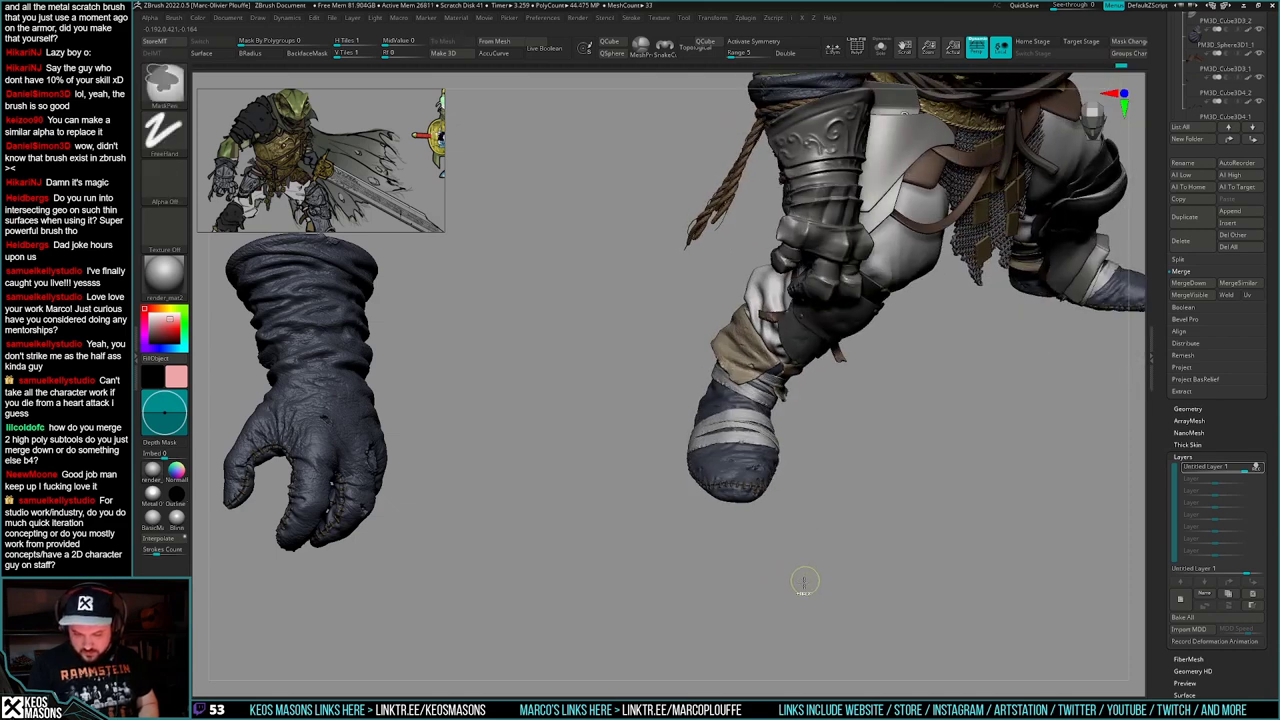
mouse_move(804, 583)
right_mouse_down("ctrl")
mouse_move(809, 538)
mouse_move(791, 555)
mouse_move(814, 546)
mouse_move(791, 554)
right_mouse_up("ctrl")
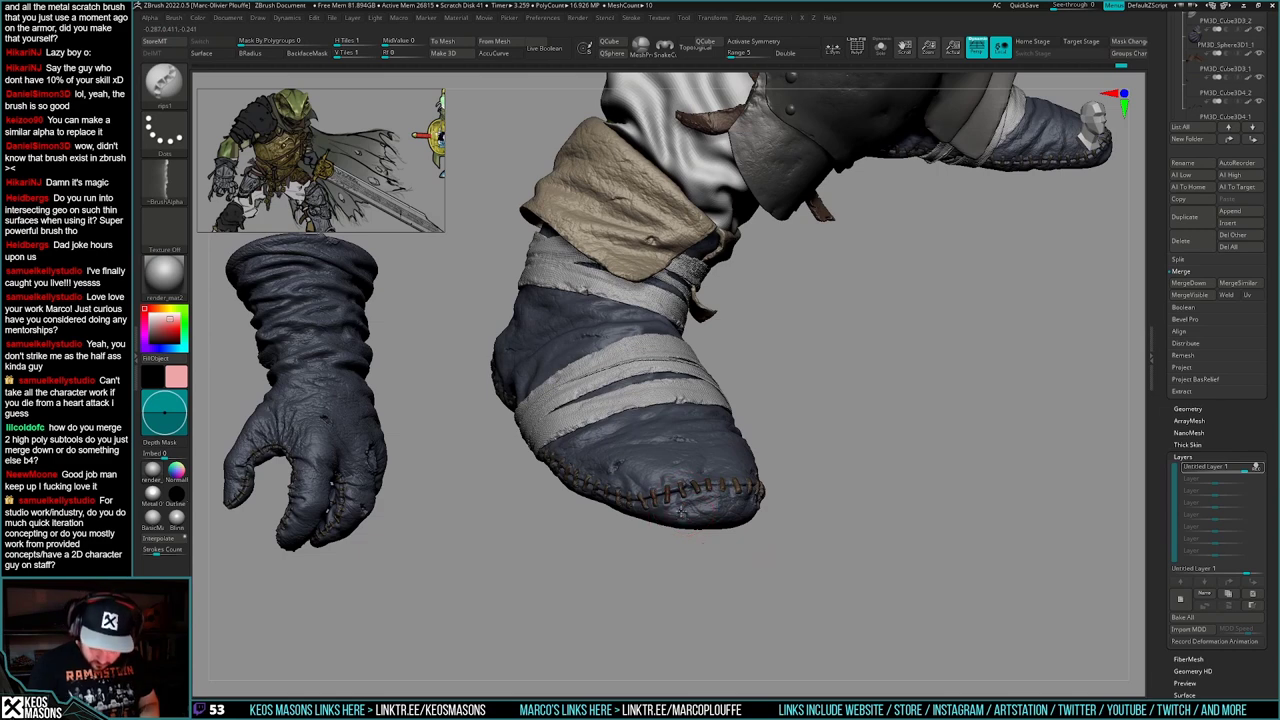
- Deepen the worn texture on the toe leather from the lowest foot wrap down to the stitching with the Rip brush
right_click_drag(687, 520, 671, 490)
right_click_drag(779, 549, 747, 496)
right_click_drag(668, 483, 657, 425)
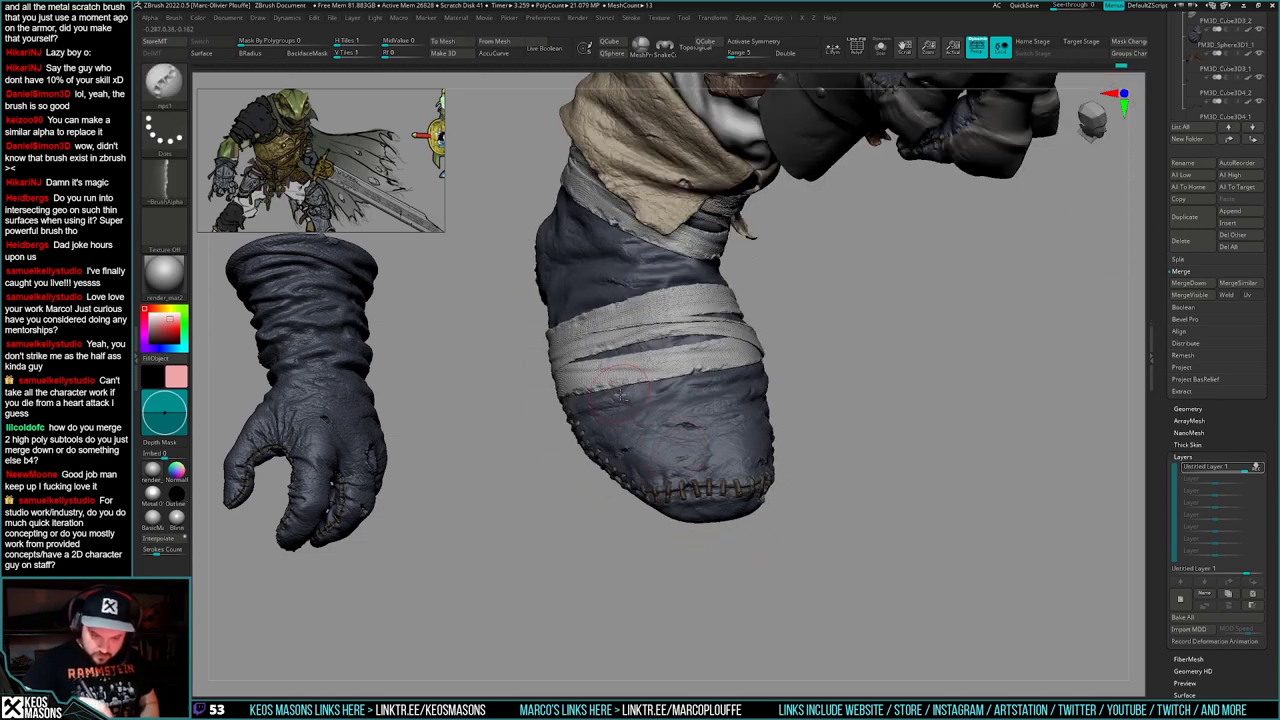
right_click_drag(720, 388, 767, 422)
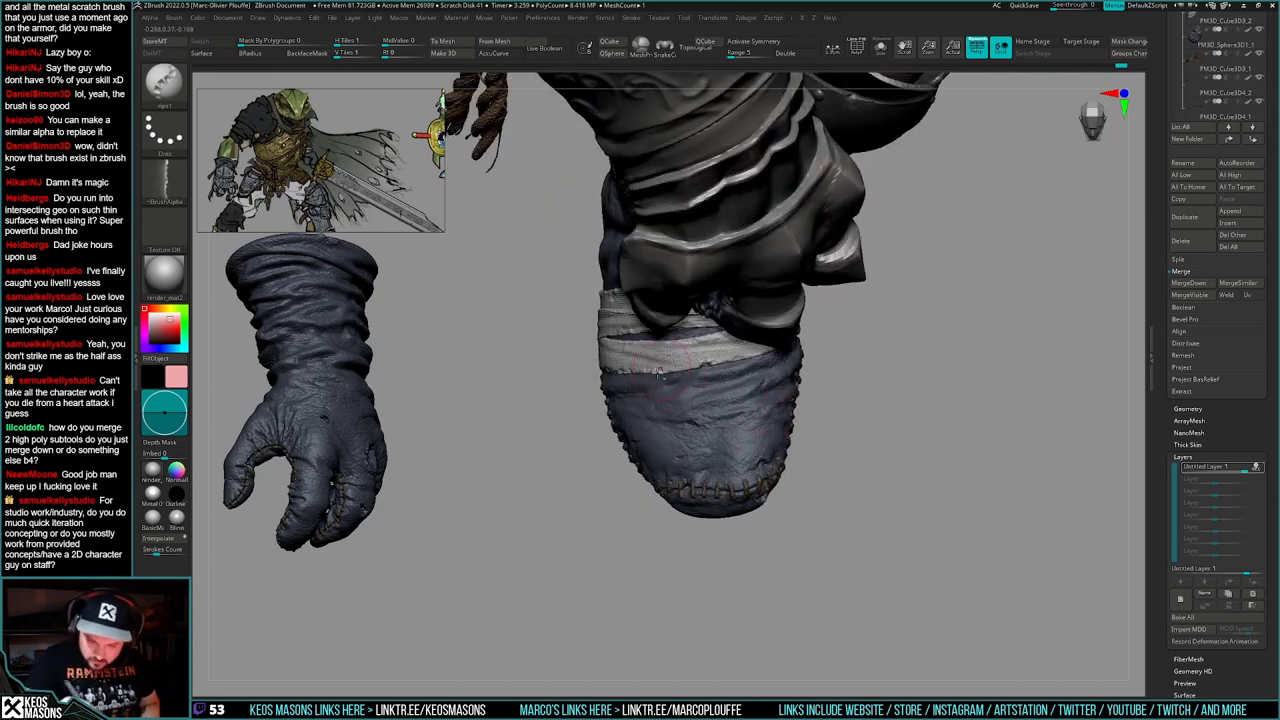
left_click_drag(673, 441, 696, 442)
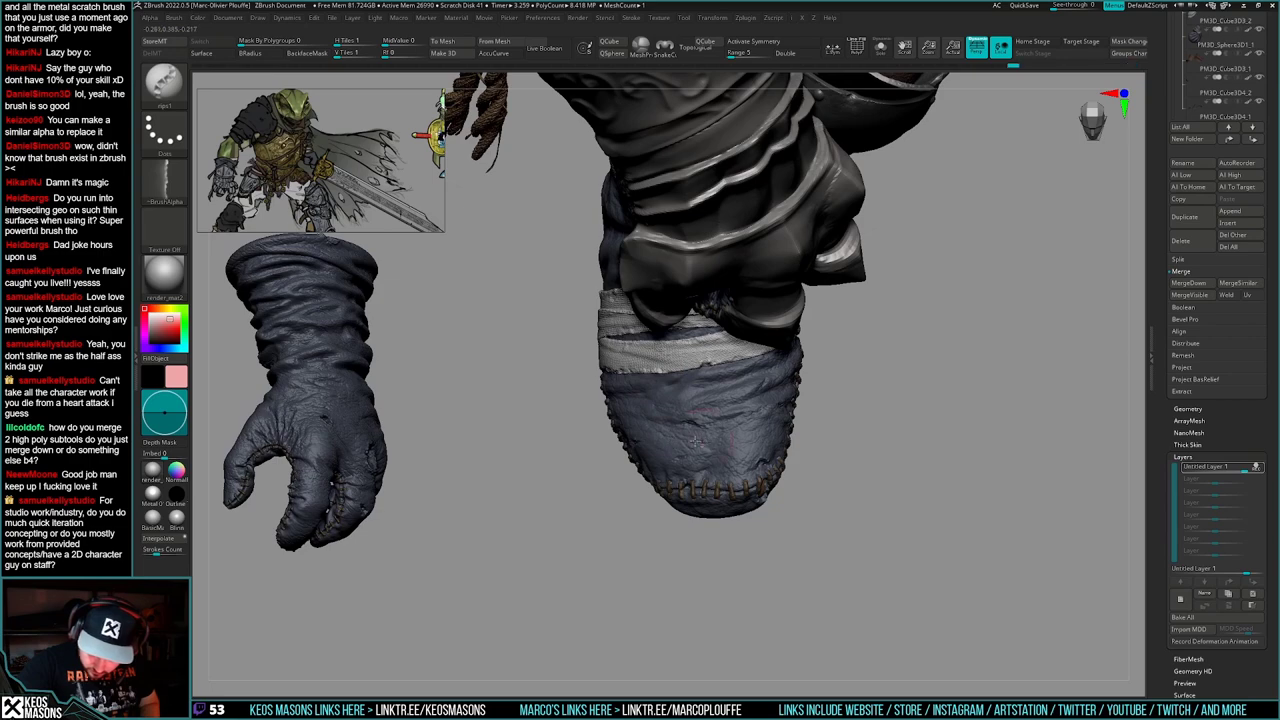
- Examine the boot's leather, wraps and cuff from several angles and compare both boots against the whole lower body
mouse_move(700, 441)
right_mouse_down("ctrl")
mouse_move(814, 460)
mouse_move(843, 537)
mouse_move(790, 500)
mouse_move(800, 545)
right_mouse_up("ctrl")
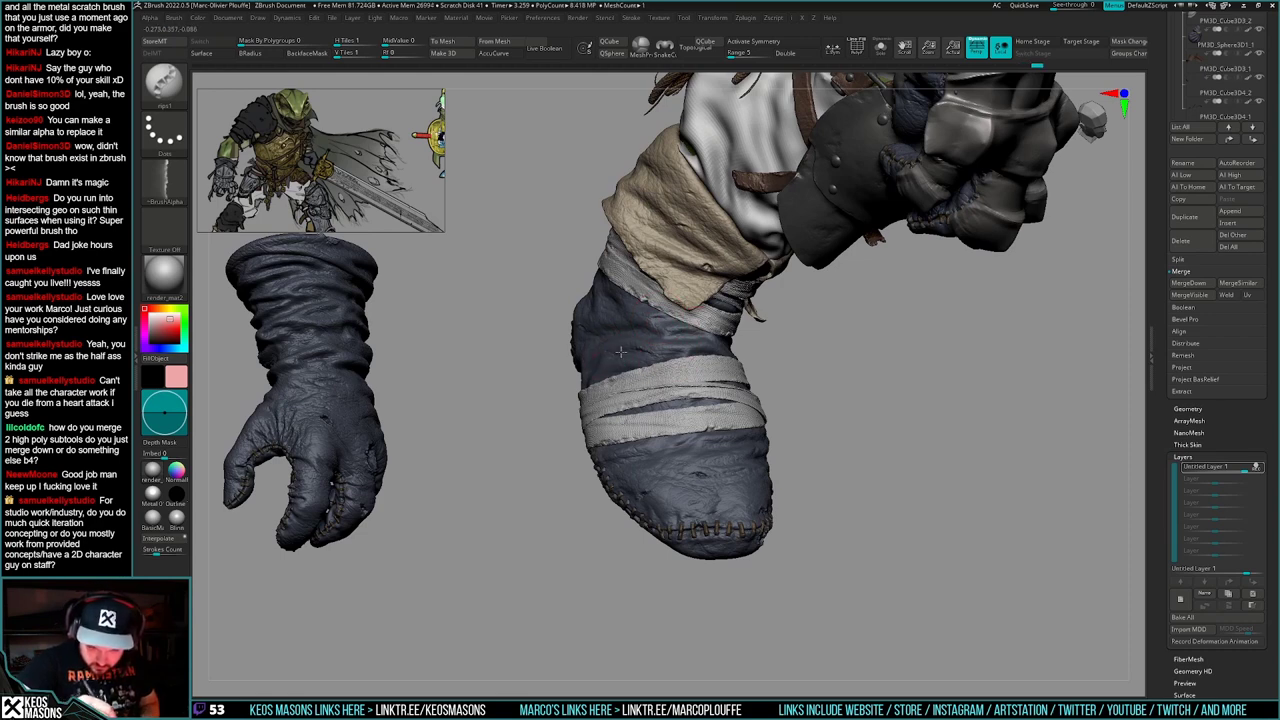
right_click_drag(661, 263, 657, 345, "alt")
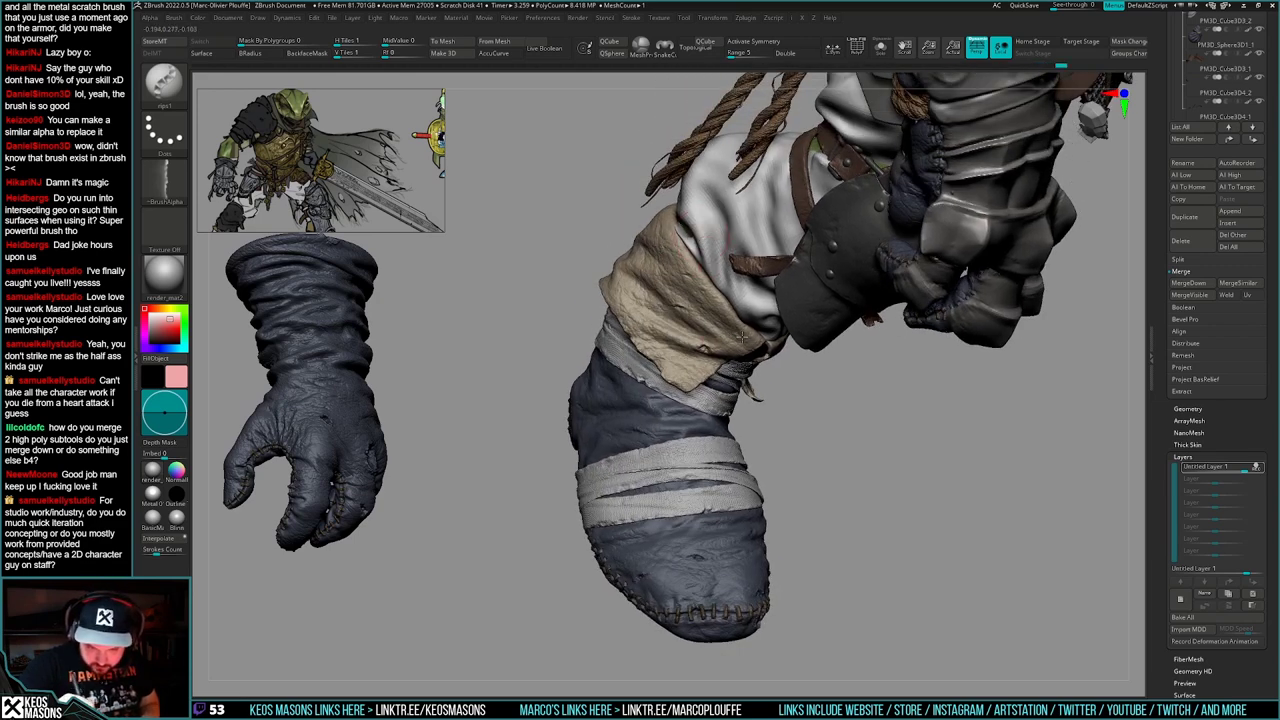
right_click_drag(741, 338, 829, 506, "ctrl")
right_click_drag(816, 552, 722, 508)
right_click_drag(906, 491, 857, 534)
right_click_drag(857, 534, 752, 577, "alt")
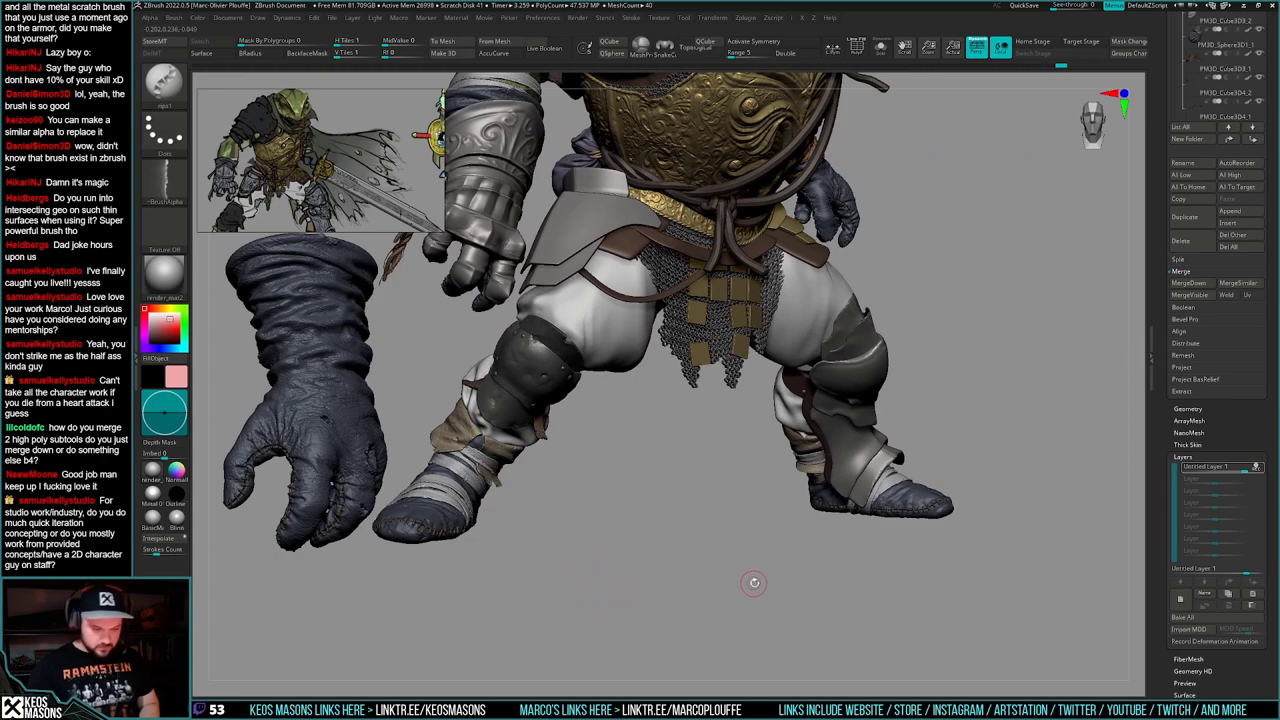
right_click_drag(975, 540, 694, 534)
right_click_drag(886, 523, 777, 494)
- Raise the boot mesh's subdivision level and rip wear marks along the stitched toe seam on the armoured leg's boot
key("shift+d")
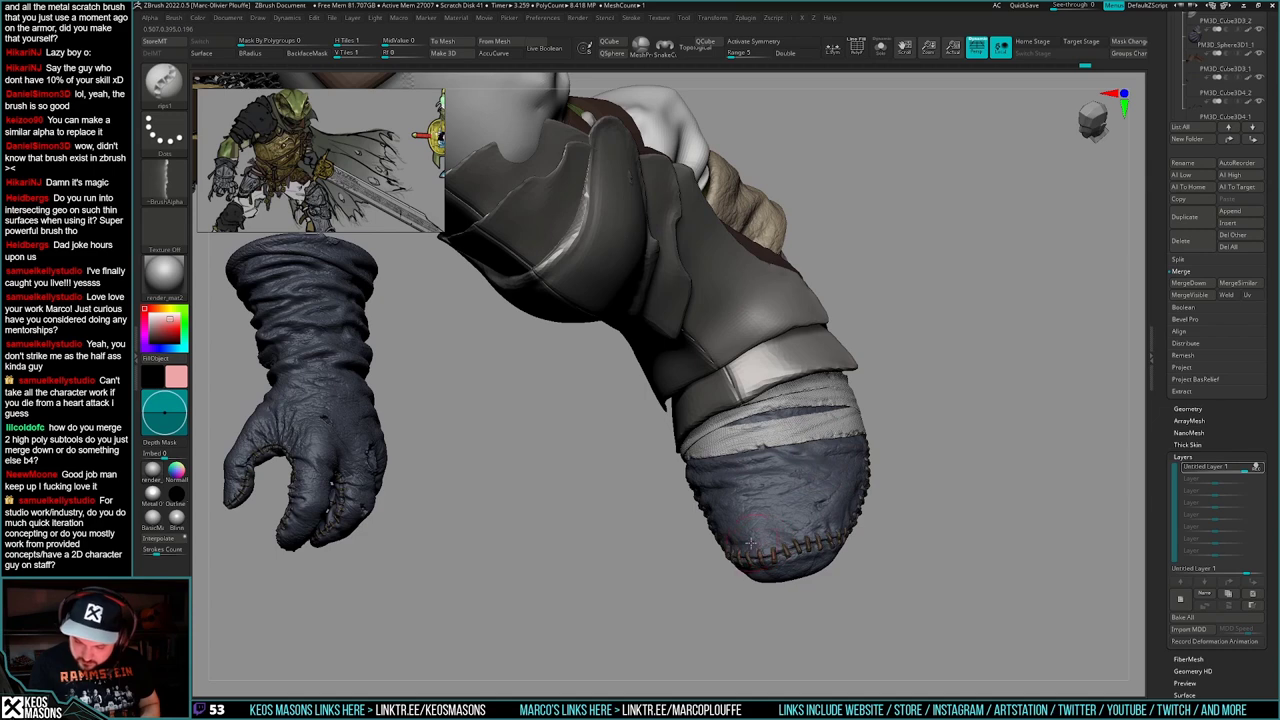
left_click_drag(770, 555, 824, 548)
right_click_drag(835, 560, 815, 529)
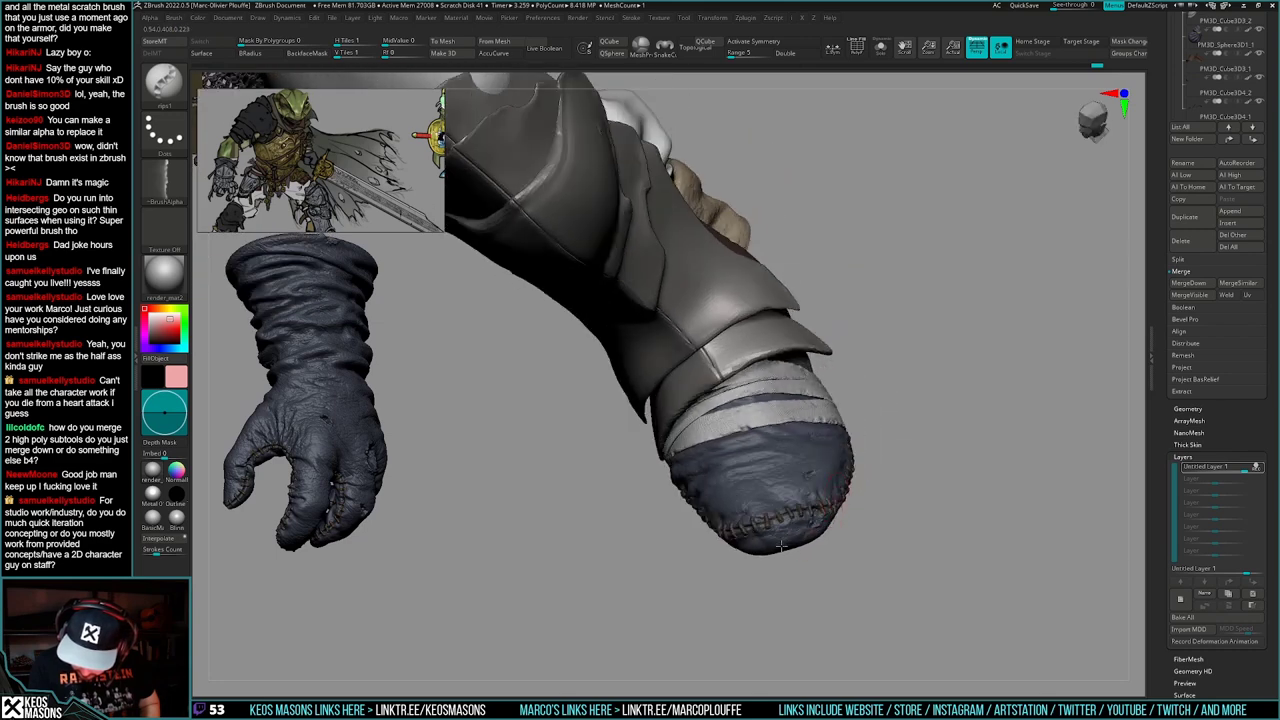
left_click_drag(781, 546, 761, 549)
right_click_drag(762, 556, 708, 510)
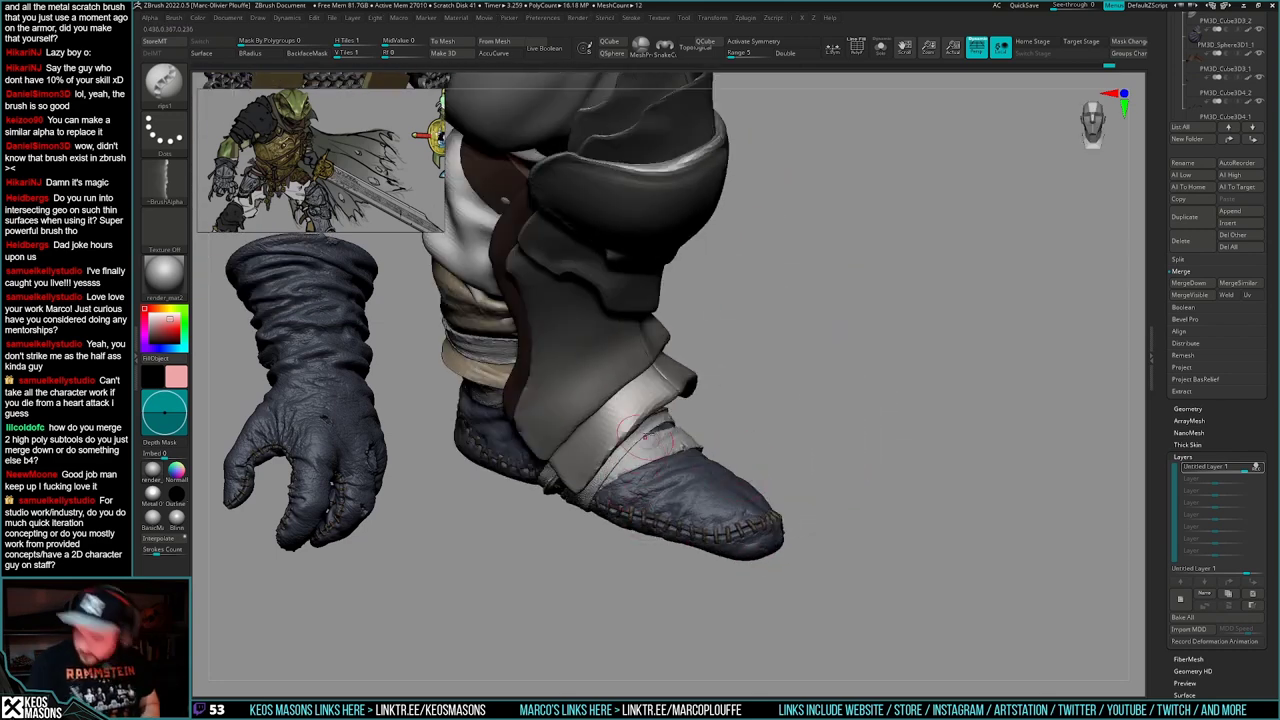
- Add nicks to the leather beside the heel stitching on the inner side of the armoured leg's boot
right_click_drag(634, 457, 665, 430)
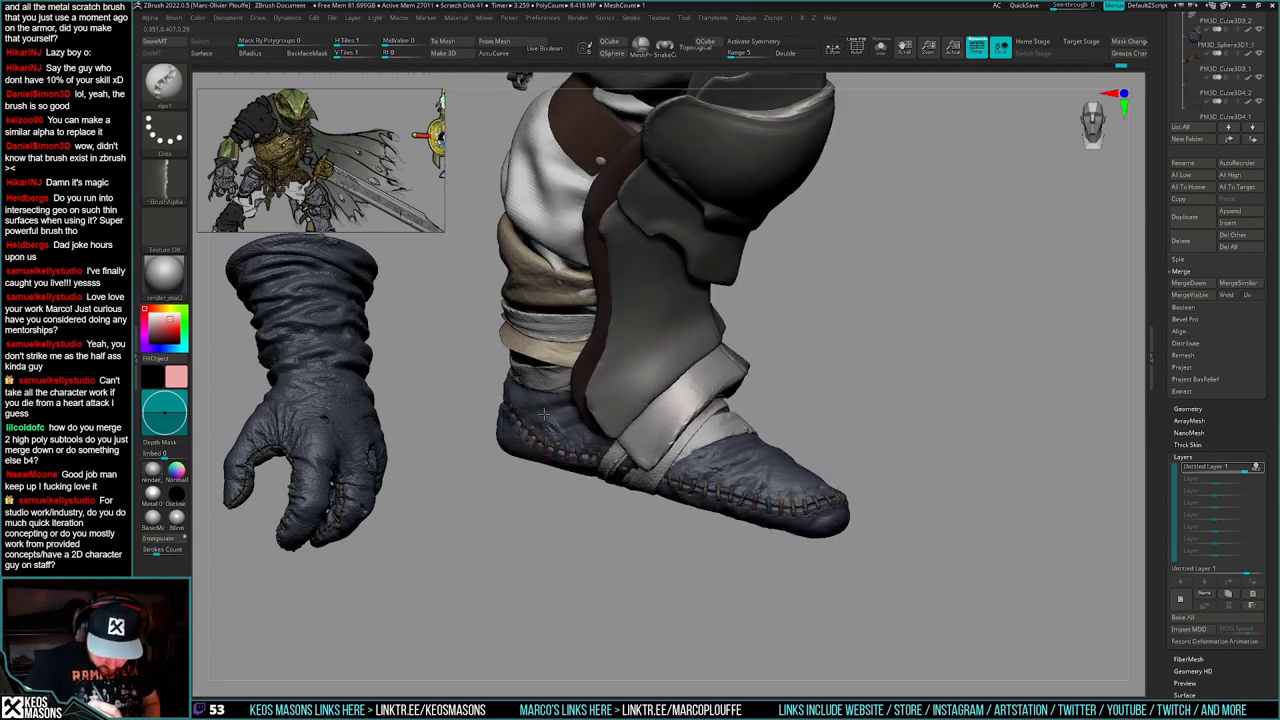
right_click_drag(558, 417, 505, 368)
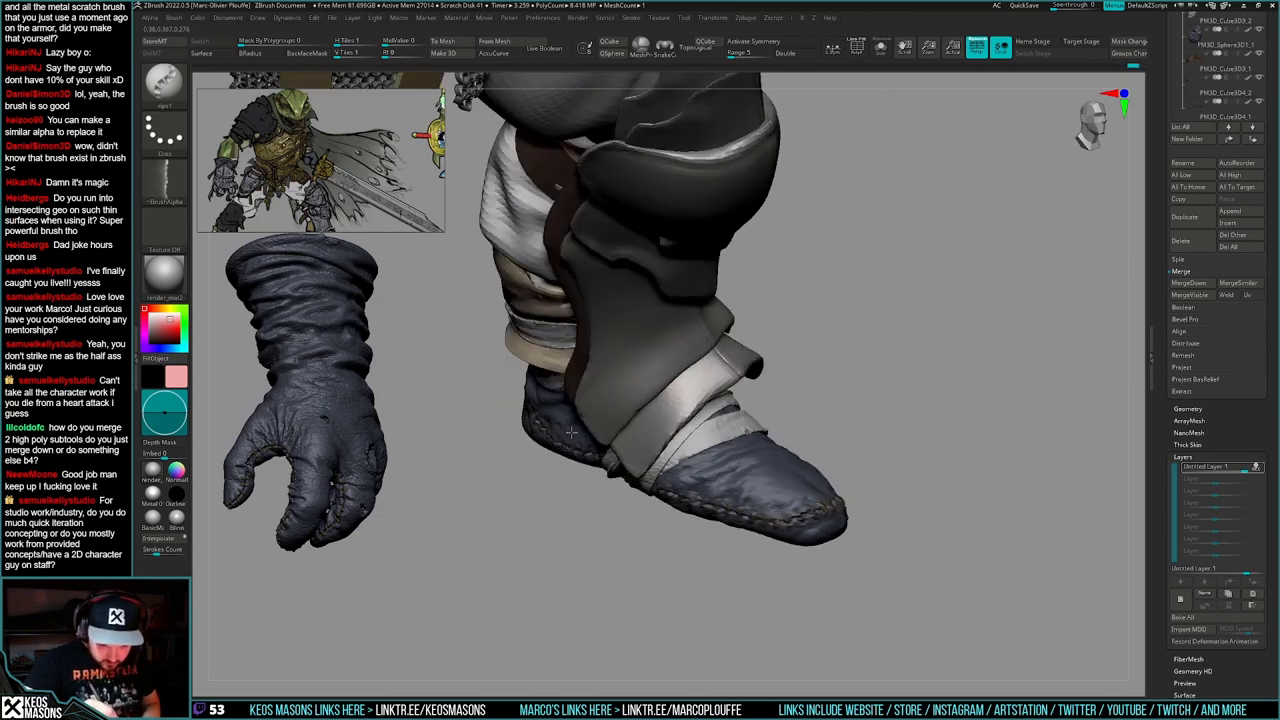
right_click_drag(735, 425, 725, 362, "ctrl")
right_click_drag(822, 466, 790, 495)
right_click_drag(790, 495, 870, 460, "ctrl")
right_click_drag(870, 460, 874, 492, "ctrl")
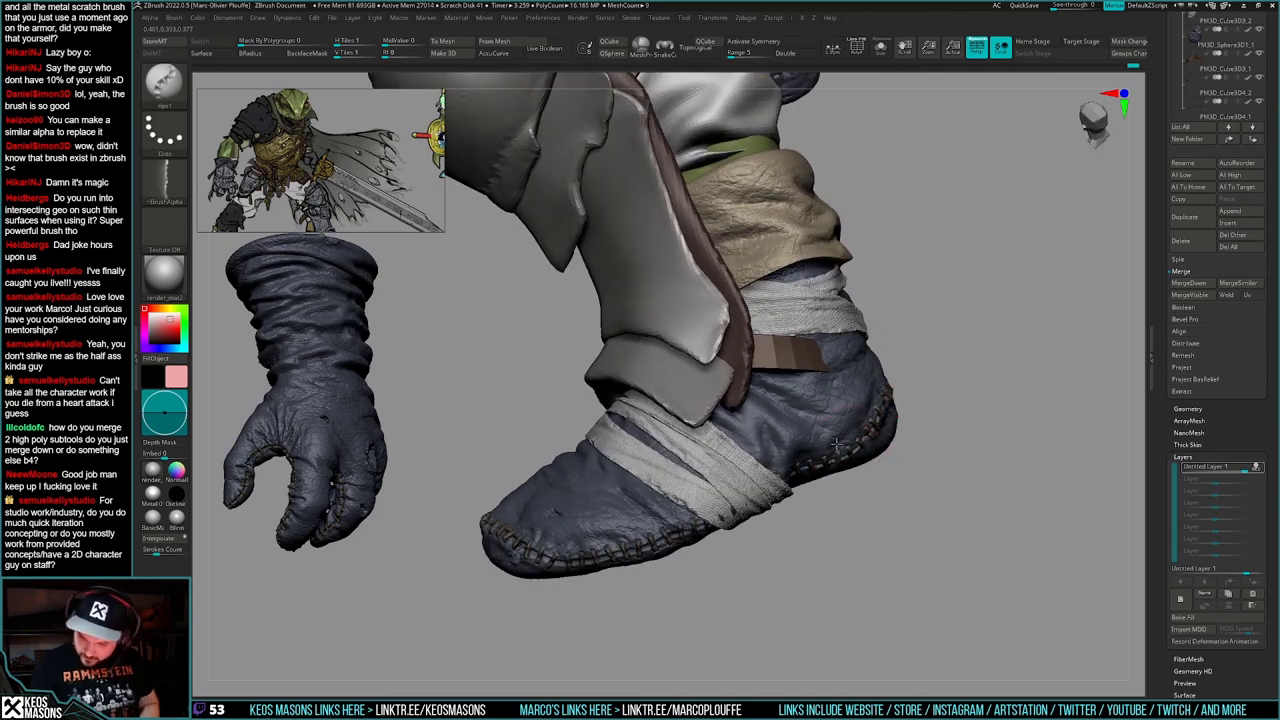
left_click_drag(854, 431, 848, 427)
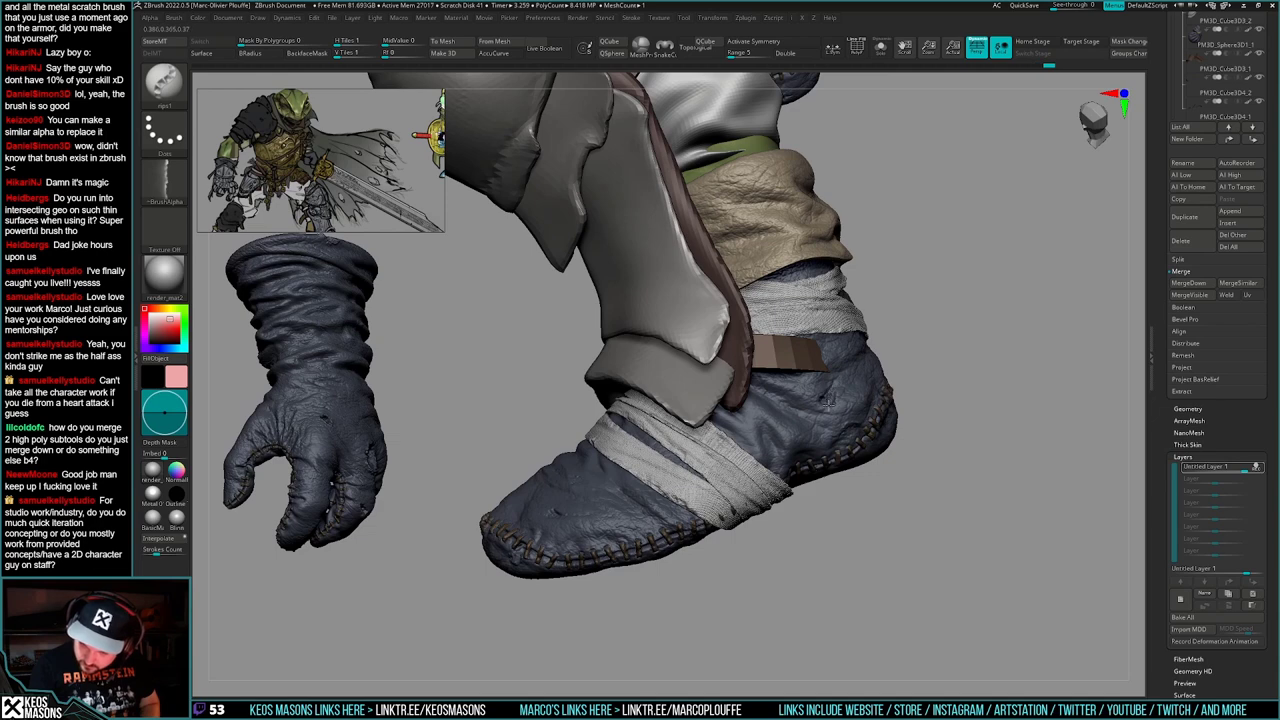
mouse_move(834, 390)
right_mouse_down()
mouse_move(841, 412)
mouse_move(880, 390)
mouse_move(862, 455)
mouse_move(792, 462)
mouse_move(855, 422)
mouse_move(895, 481)
right_mouse_up()
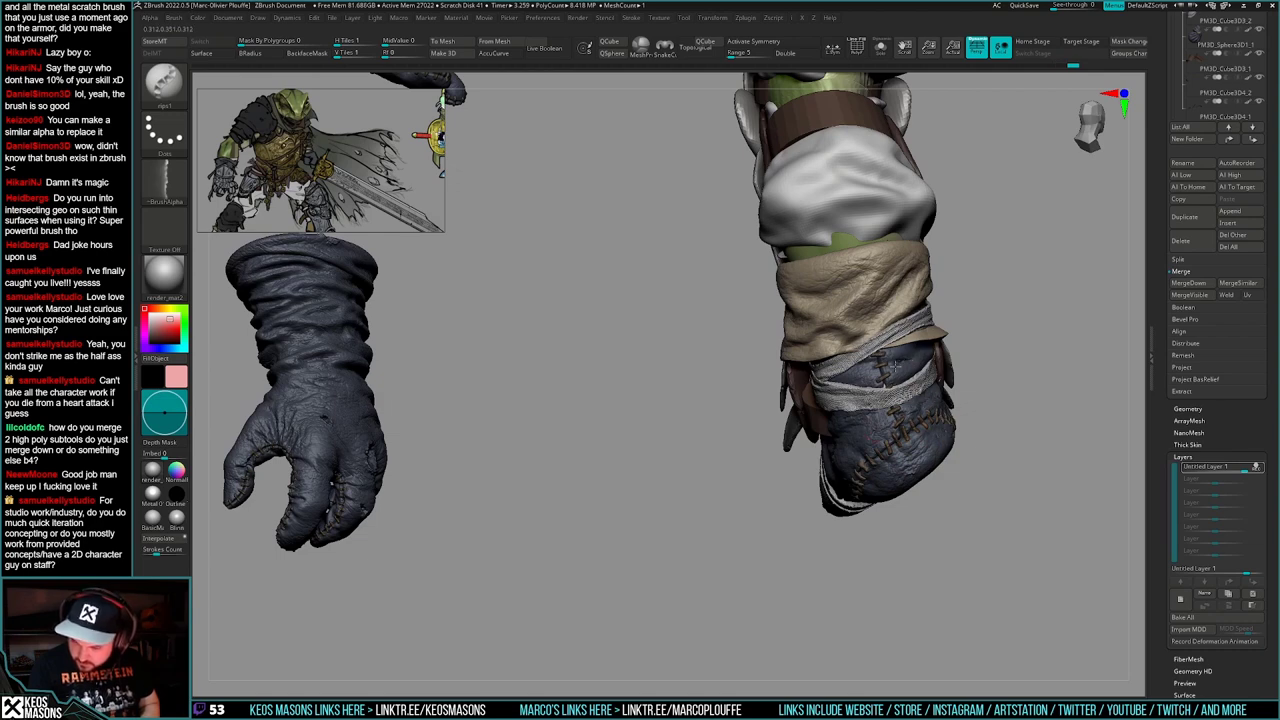
- Check the armoured leg's folded cuff from all sides and select the Move brush to reshape it
mouse_move(889, 397)
right_mouse_down("ctrl")
mouse_move(884, 352)
mouse_move(805, 378)
mouse_move(740, 410)
mouse_move(749, 478)
mouse_move(720, 460)
mouse_move(667, 494)
right_mouse_up("ctrl")
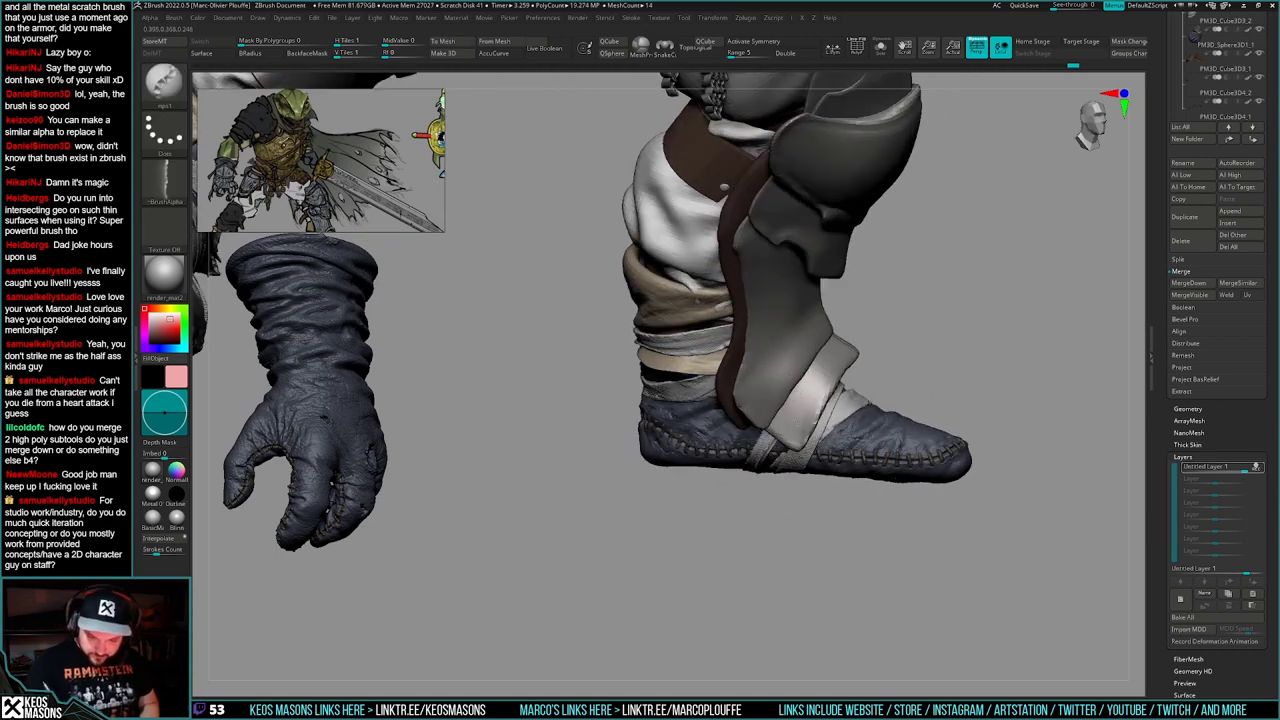
right_click_drag(664, 312, 669, 404, "alt")
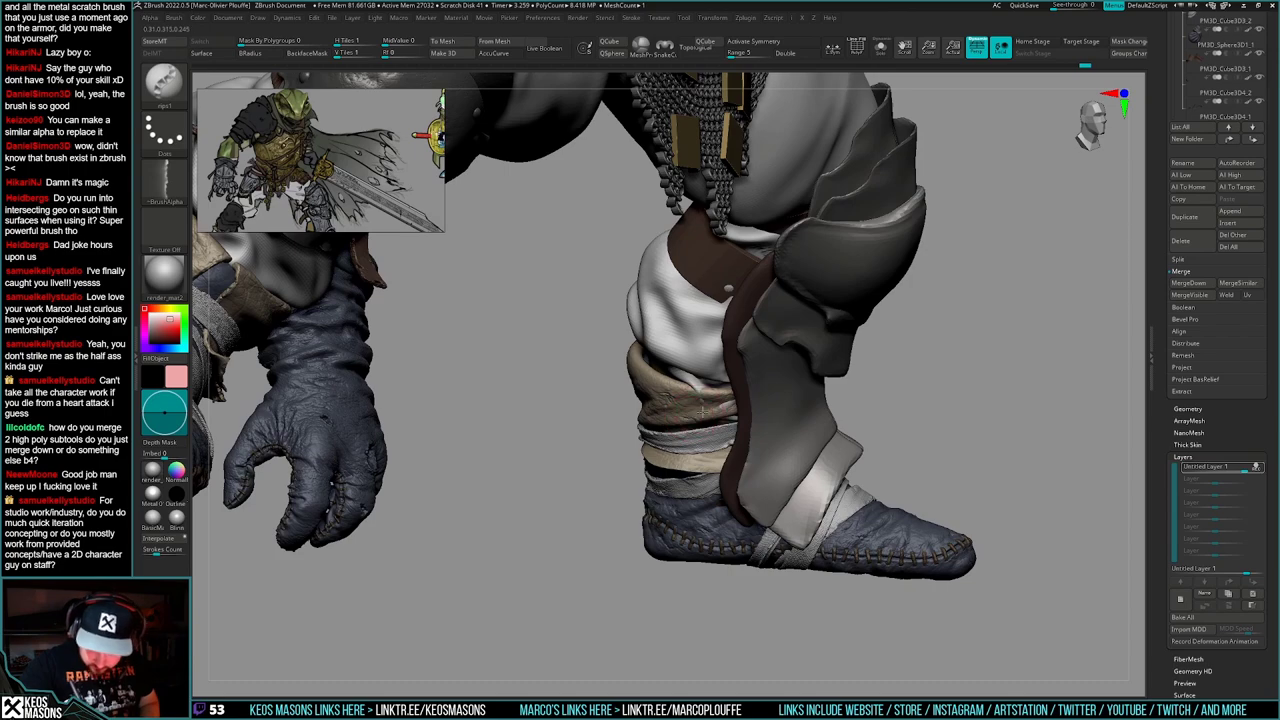
right_click_drag(701, 411, 639, 380)
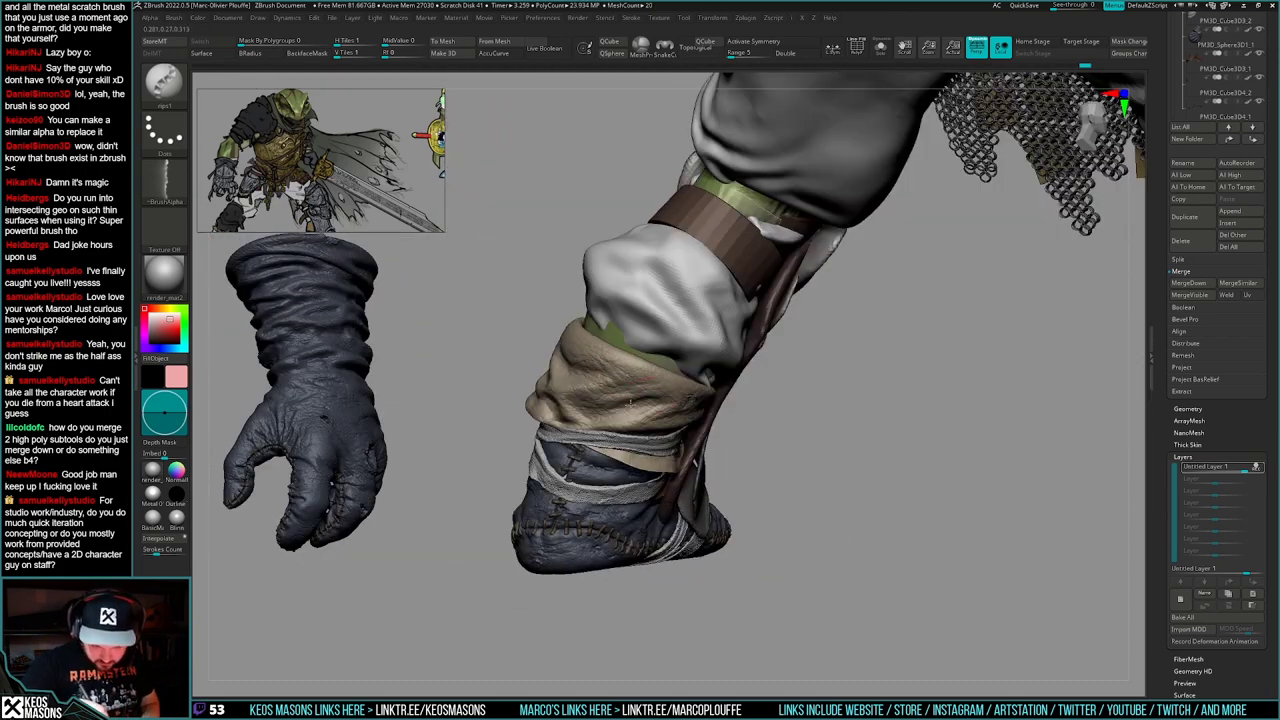
right_click_drag(581, 362, 700, 468)
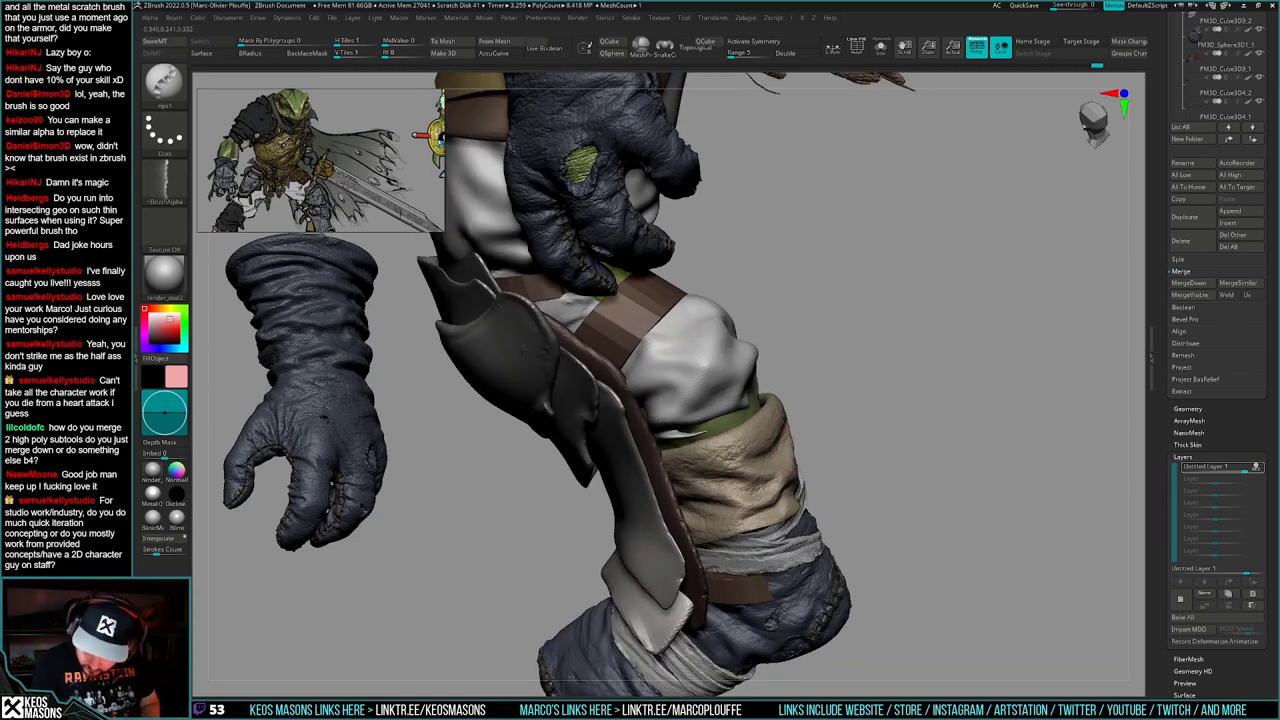
mouse_move(737, 508)
right_mouse_down()
mouse_move(724, 518)
mouse_move(771, 531)
mouse_move(767, 562)
mouse_move(757, 543)
mouse_move(776, 520)
mouse_move(758, 507)
mouse_move(789, 465)
mouse_move(752, 383)
mouse_move(809, 446)
mouse_move(823, 523)
mouse_move(857, 517)
mouse_move(850, 490)
mouse_move(790, 470)
mouse_move(688, 475)
mouse_move(614, 542)
mouse_move(619, 527)
mouse_move(839, 515)
right_mouse_up()
key("space")
left_click(825, 402)
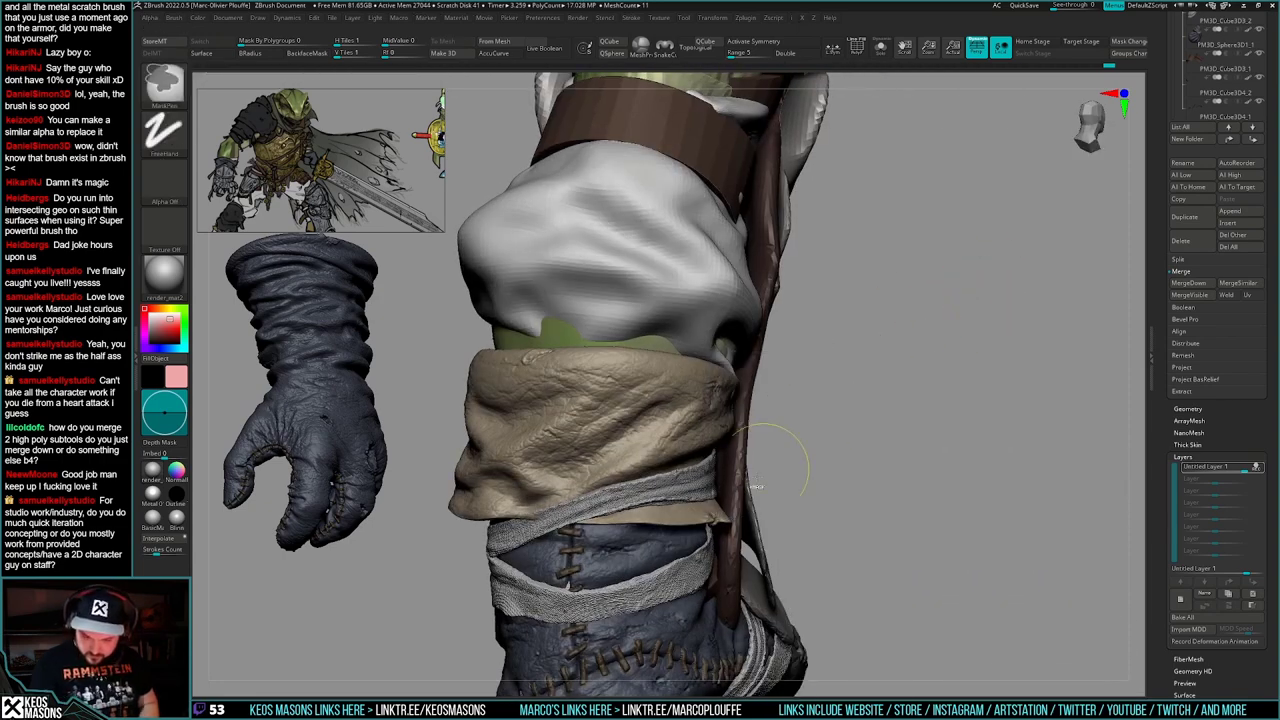
mouse_move(777, 449)
right_mouse_down()
mouse_move(705, 500)
mouse_move(680, 560)
mouse_move(708, 517)
mouse_move(697, 495)
mouse_move(834, 531)
mouse_move(560, 330)
right_mouse_up()
key("b")
key("m")
key("v")
key("space")
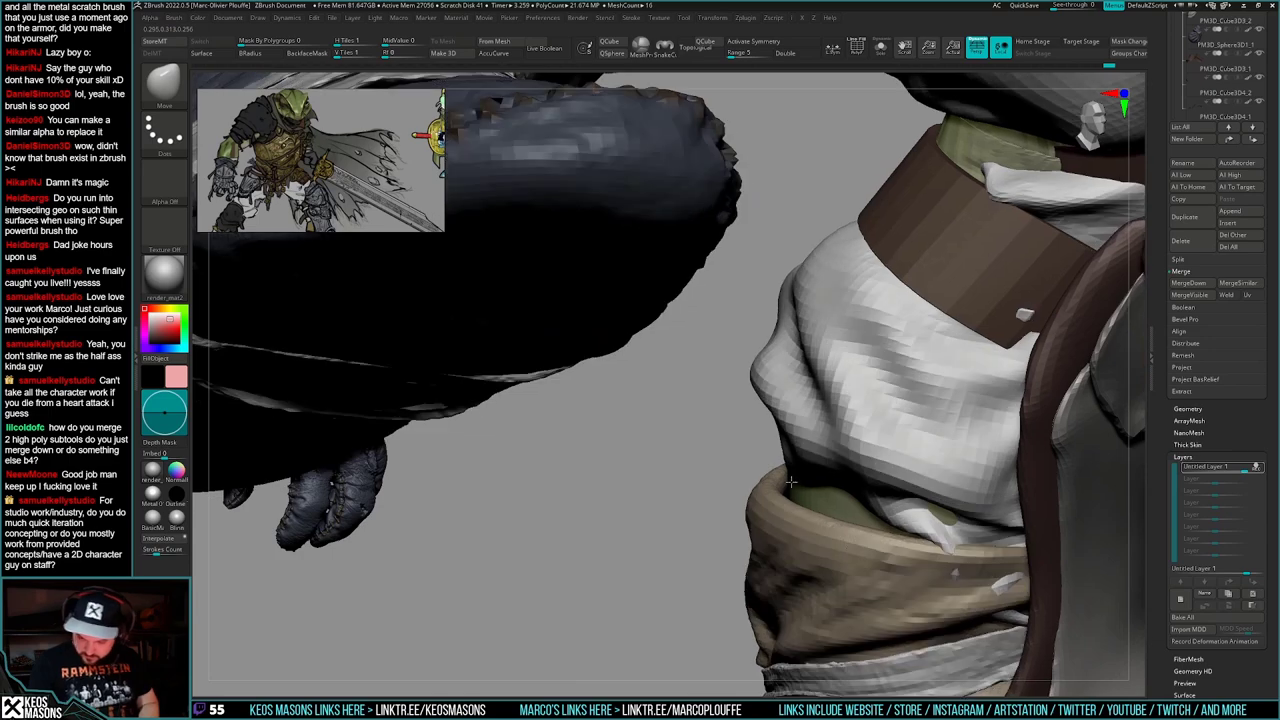
- Try the TrimDynamic brush on the folded cuff, return to the Move brush and pull the cuff's lower edge outward
right_click_drag(880, 560, 818, 473)
mouse_move(730, 547)
right_mouse_down()
mouse_move(775, 515)
mouse_move(783, 453)
right_mouse_up()
key("space")
left_click(776, 489)
key("space")
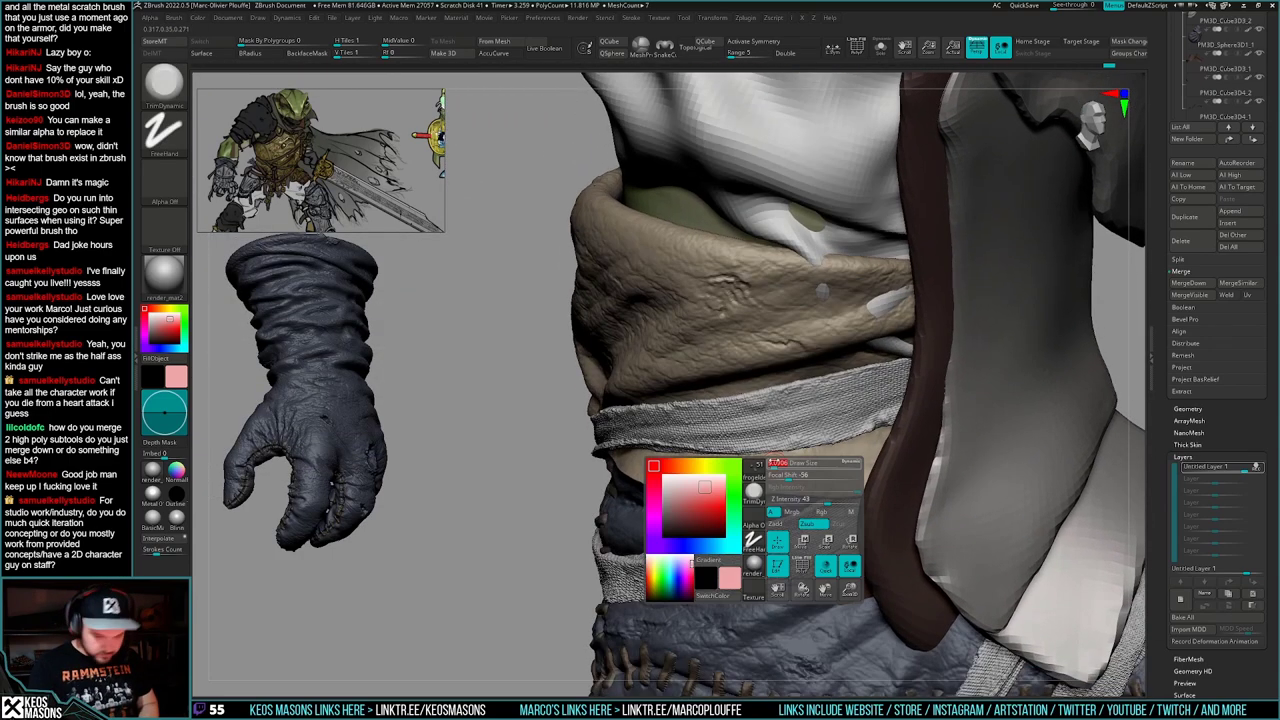
right_click_drag(727, 485, 660, 490)
key("space")
left_click(742, 417)
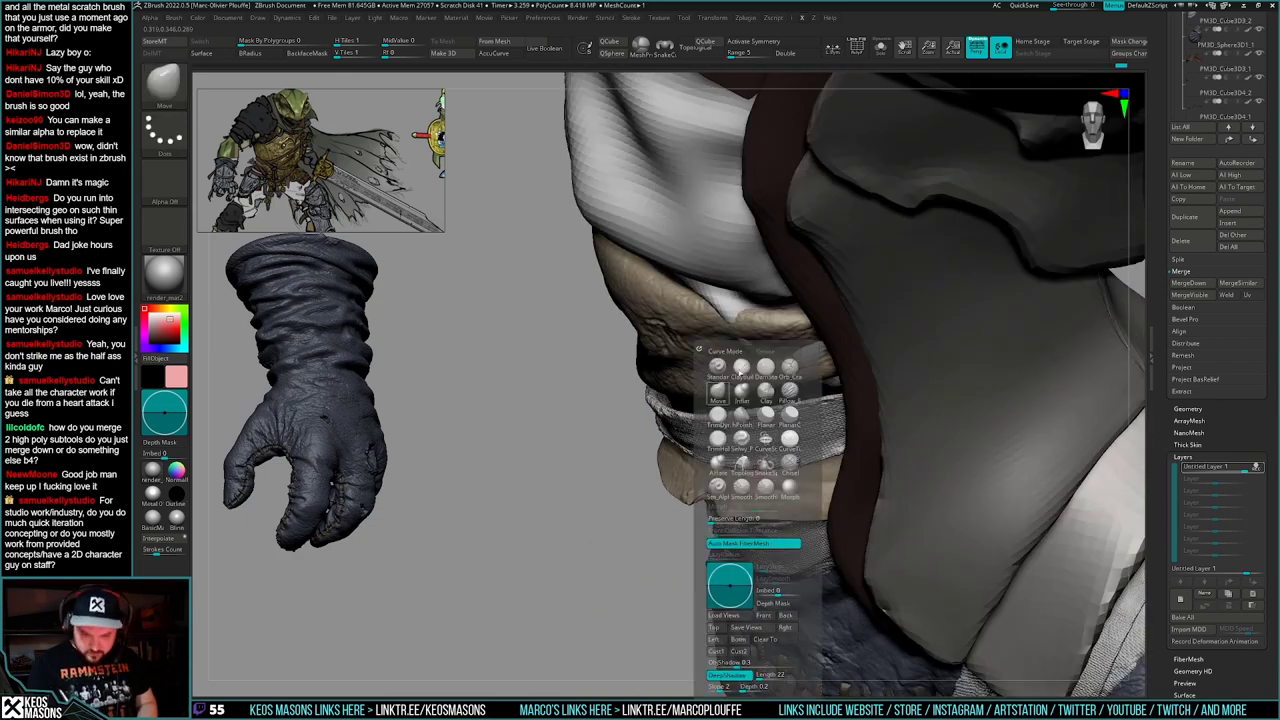
right_click_drag(738, 425, 722, 375)
right_click_drag(693, 486, 728, 546)
left_click_drag(653, 501, 642, 495)
right_click_drag(668, 518, 880, 482, "ctrl")
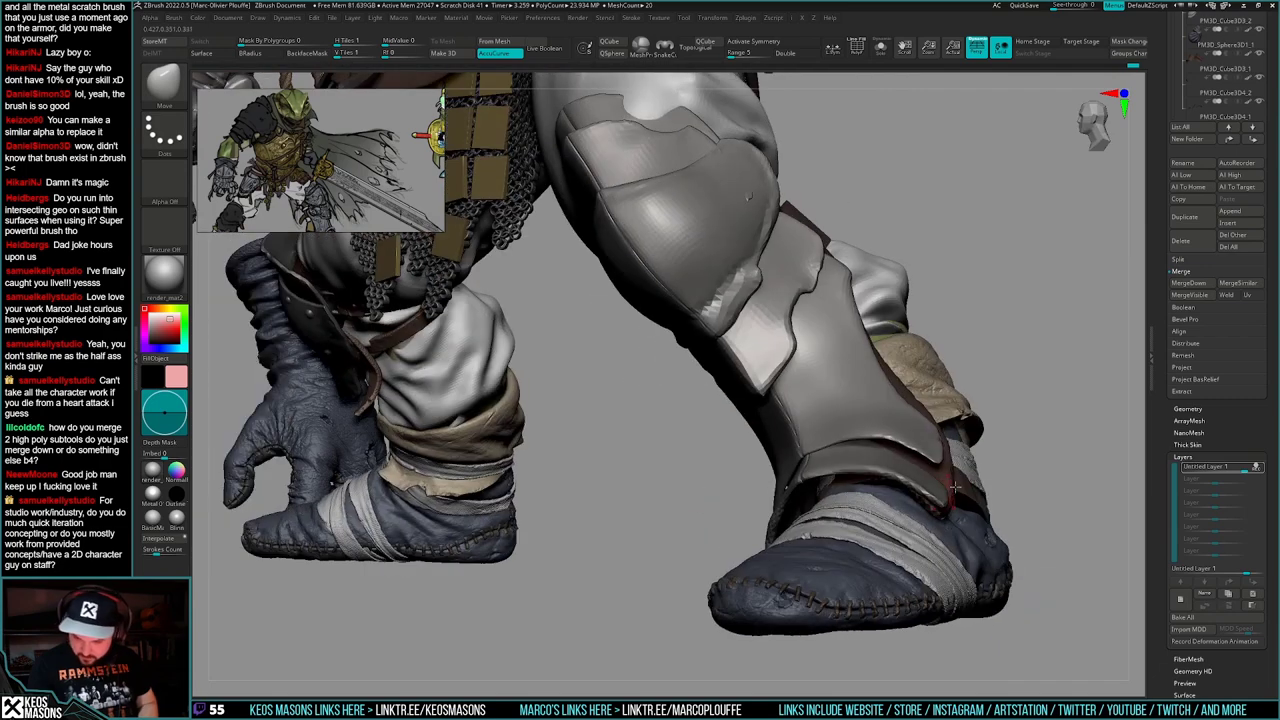
- Resize the Move brush and push up the torn nick in the lower edge of the folded cuff
key("s")
right_click_drag(976, 402, 970, 450)
right_click_drag(900, 400, 915, 470, "ctrl")
mouse_move(915, 470)
right_mouse_down()
mouse_move(890, 440)
mouse_move(900, 520)
mouse_move(918, 512)
mouse_move(852, 506)
right_mouse_up()
right_click(900, 520)
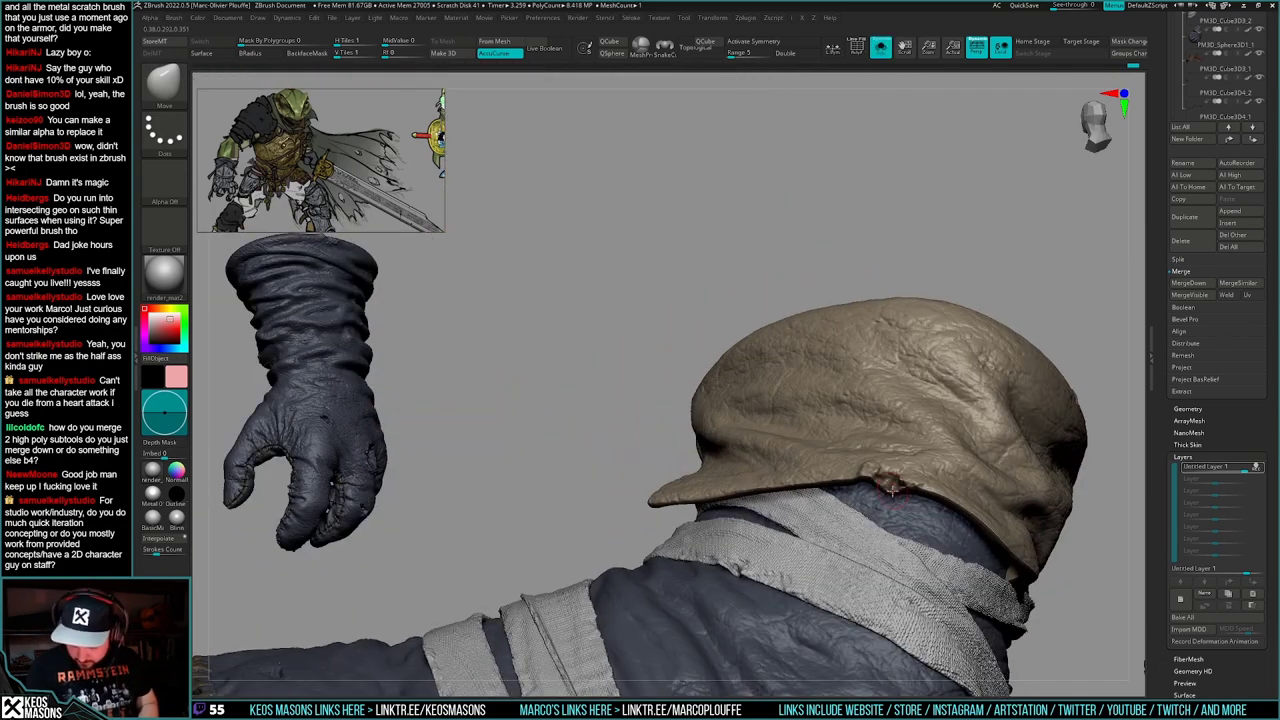
left_click_drag(889, 494, 889, 487)
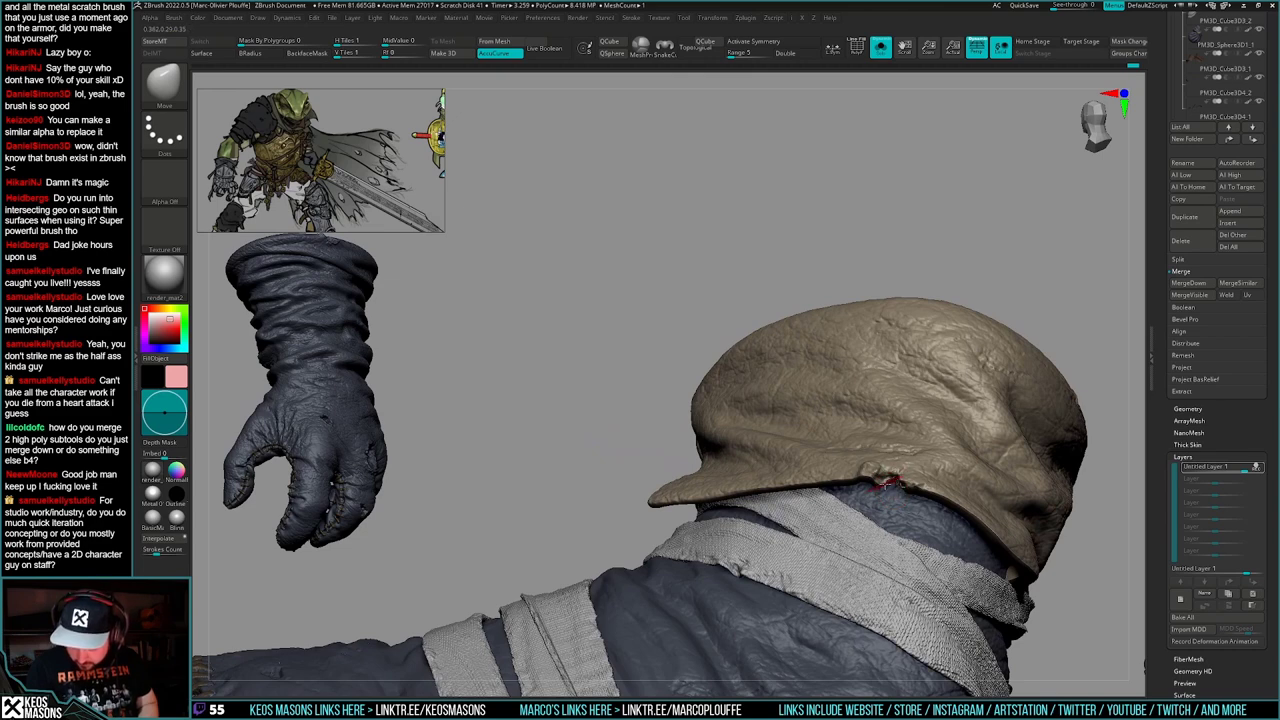
- Select the TrimDynamic brush and flatten the torn rim of the folded cuff from underneath
mouse_move(884, 471)
right_mouse_down()
mouse_move(860, 450)
mouse_move(904, 474)
mouse_move(907, 446)
right_mouse_up()
right_click(950, 420)
left_click(909, 417)
key("space")
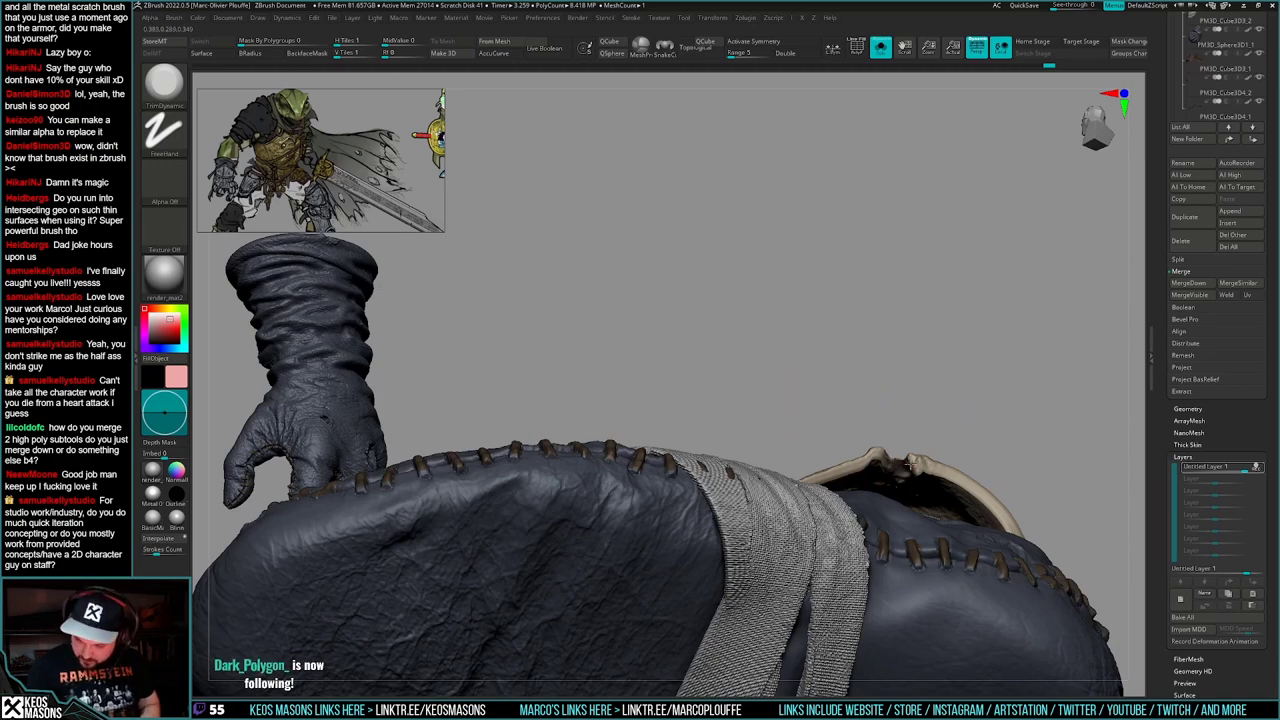
right_click_drag(900, 462, 972, 480)
key("shift+s")
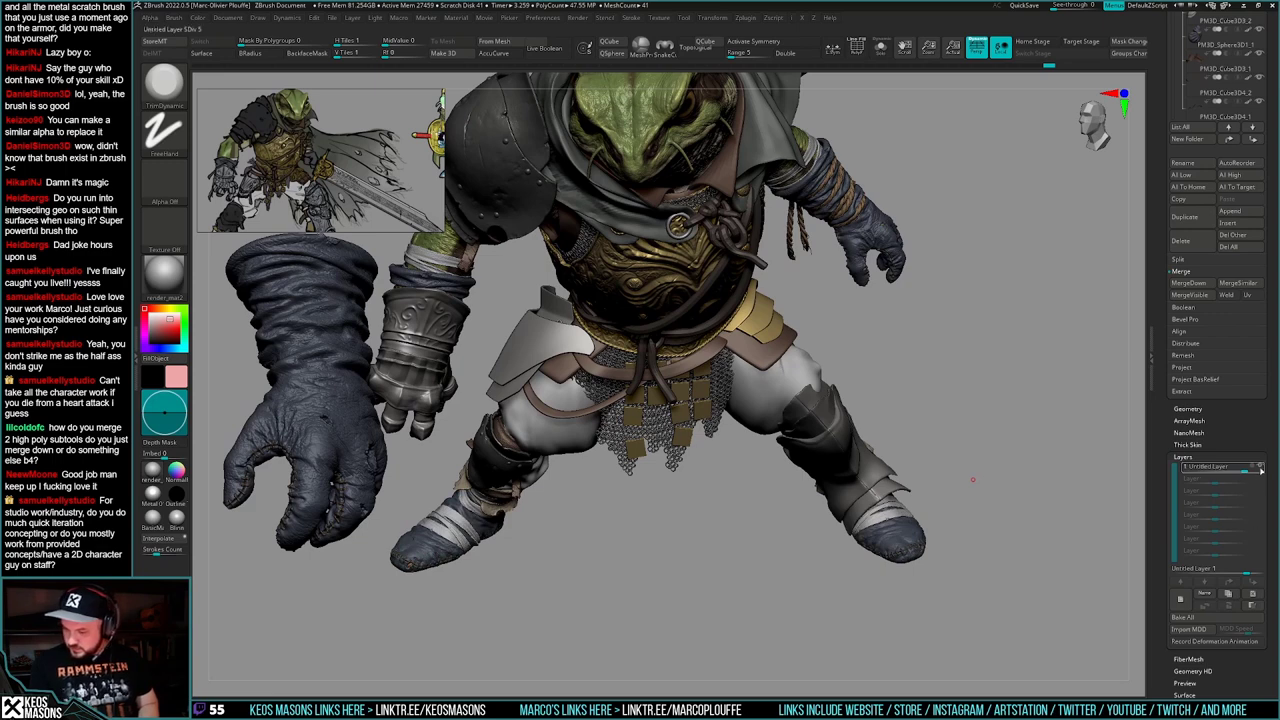
- Bake the sculpt layer into the mesh and clear the leftover glove image from the canvas
left_click(1221, 618)
right_click_drag(815, 508, 902, 501, "alt")
key("ctrl+n")
- Unhide the cape and the sword subtools and frame the full frog warrior
left_click_drag(1189, 437, 1189, 552)
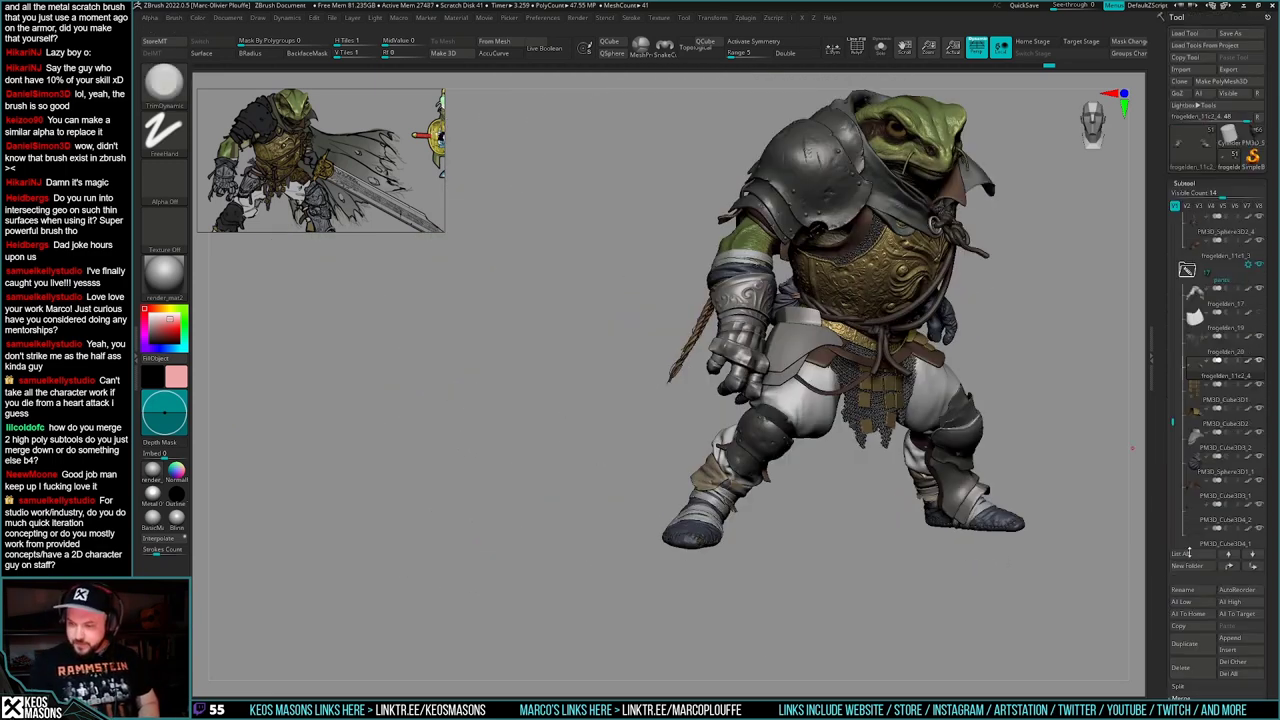
left_click_drag(1174, 422, 1187, 359)
mouse_move(1192, 358)
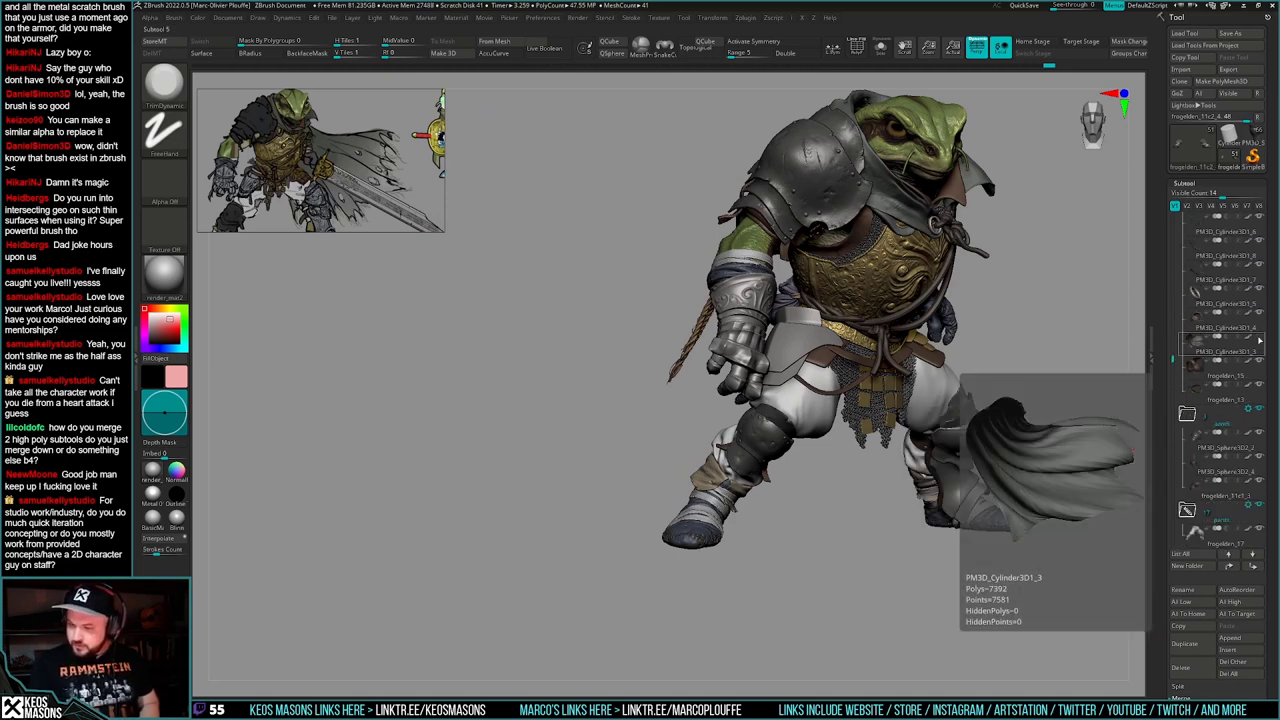
left_click(1260, 338)
right_click_drag(1090, 300, 864, 391, "alt")
left_click_drag(1181, 361, 1188, 298)
left_click(1261, 337)
right_click_drag(929, 480, 900, 475, "alt")
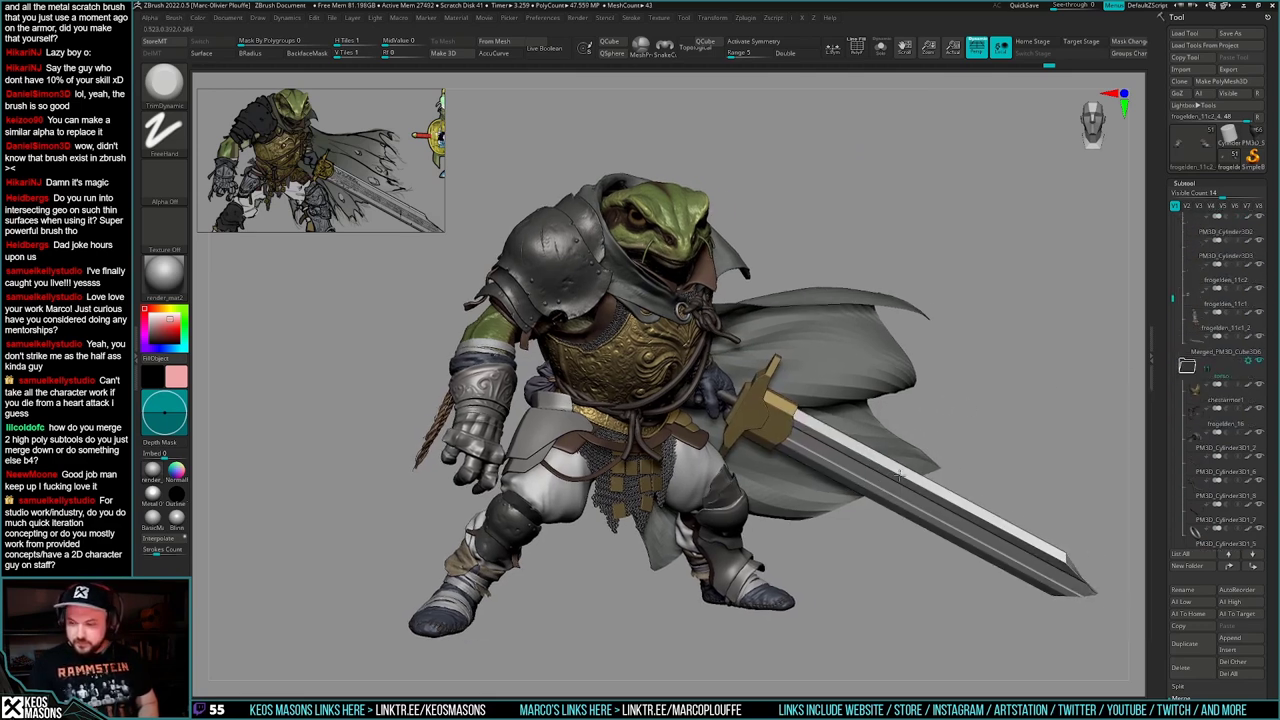
- Reorder the cape subtool to the start of the torso folder, above the chest armour
scroll(1197, 432, "down", 7)
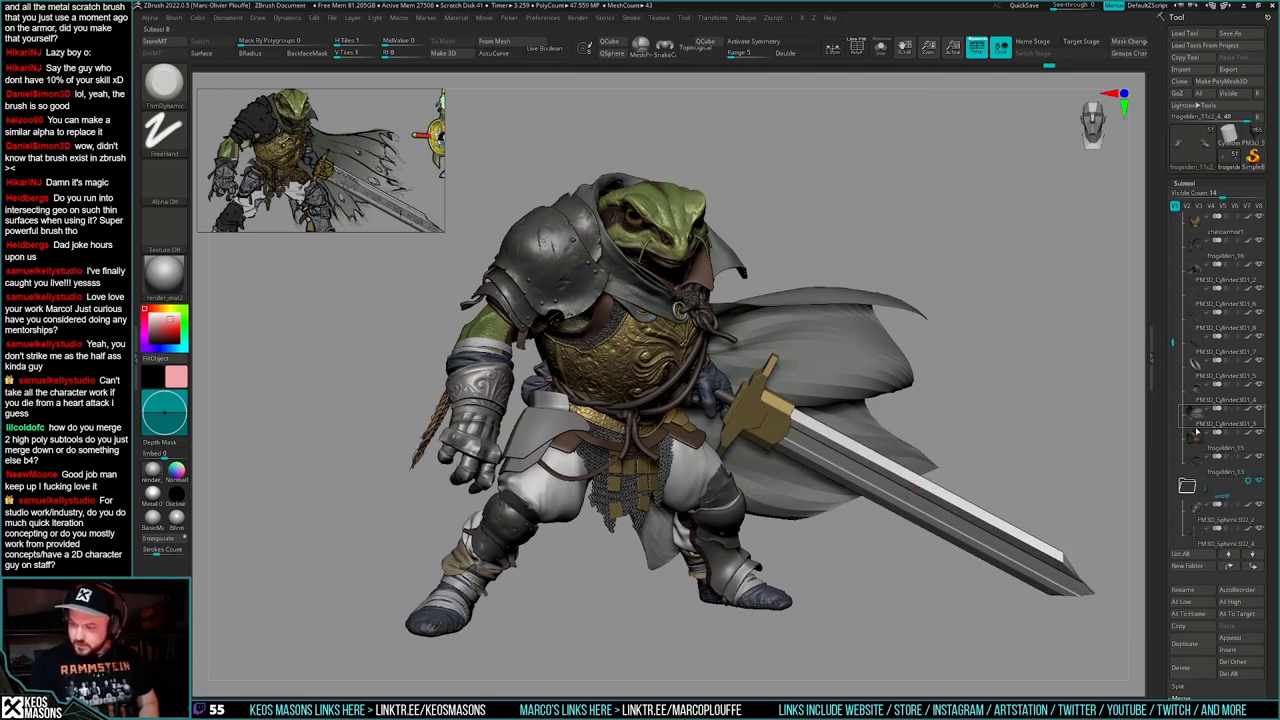
scroll(1196, 415, "up", 8)
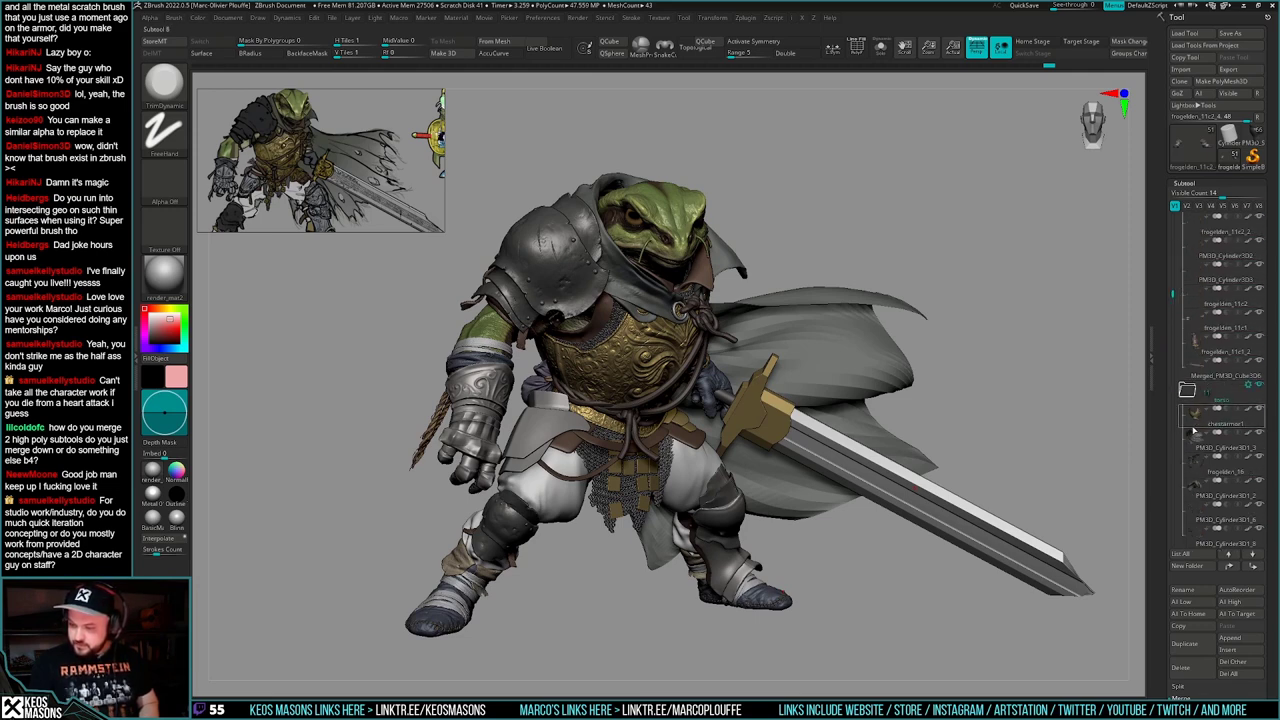
left_click_drag(1195, 433, 1195, 408)
- Look through the subtool list to review the parts in the character's folders
left_click_drag(1173, 296, 1173, 357)
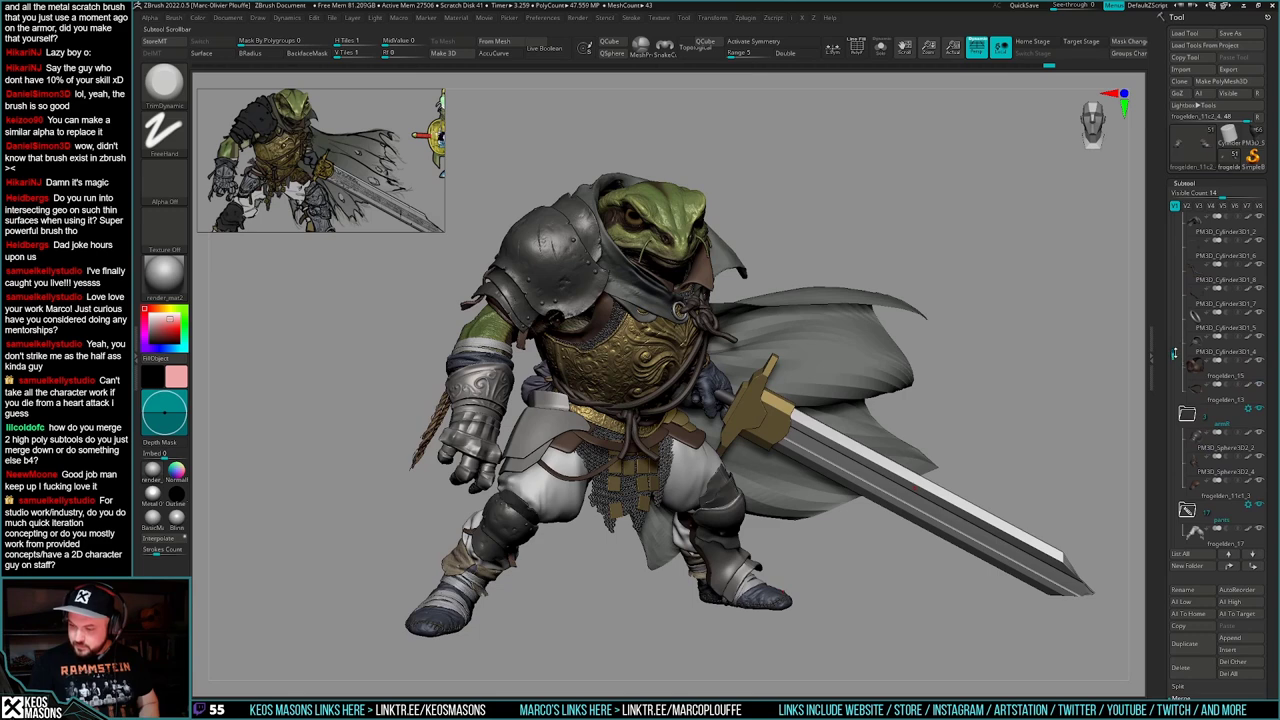
mouse_move(1188, 345)
left_click_drag(857, 535, 804, 549, "alt")
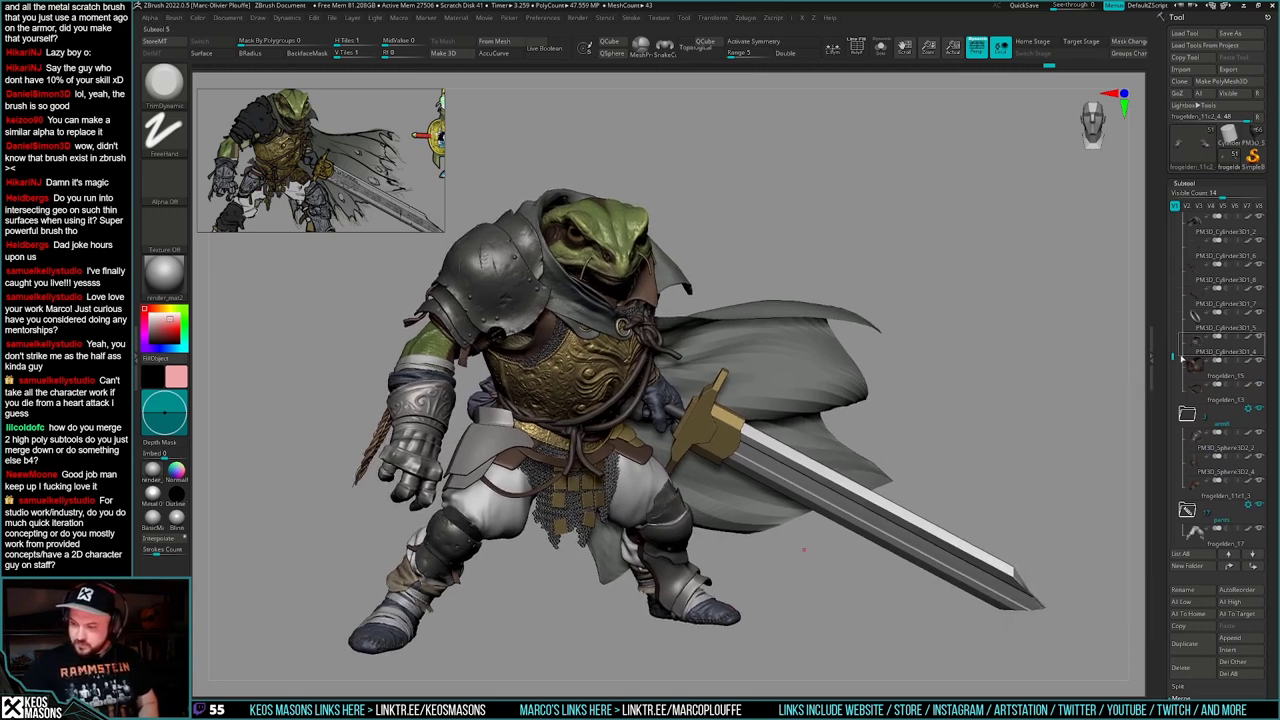
left_click_drag(1175, 358, 1181, 490)
scroll(1180, 490, "up", 10)
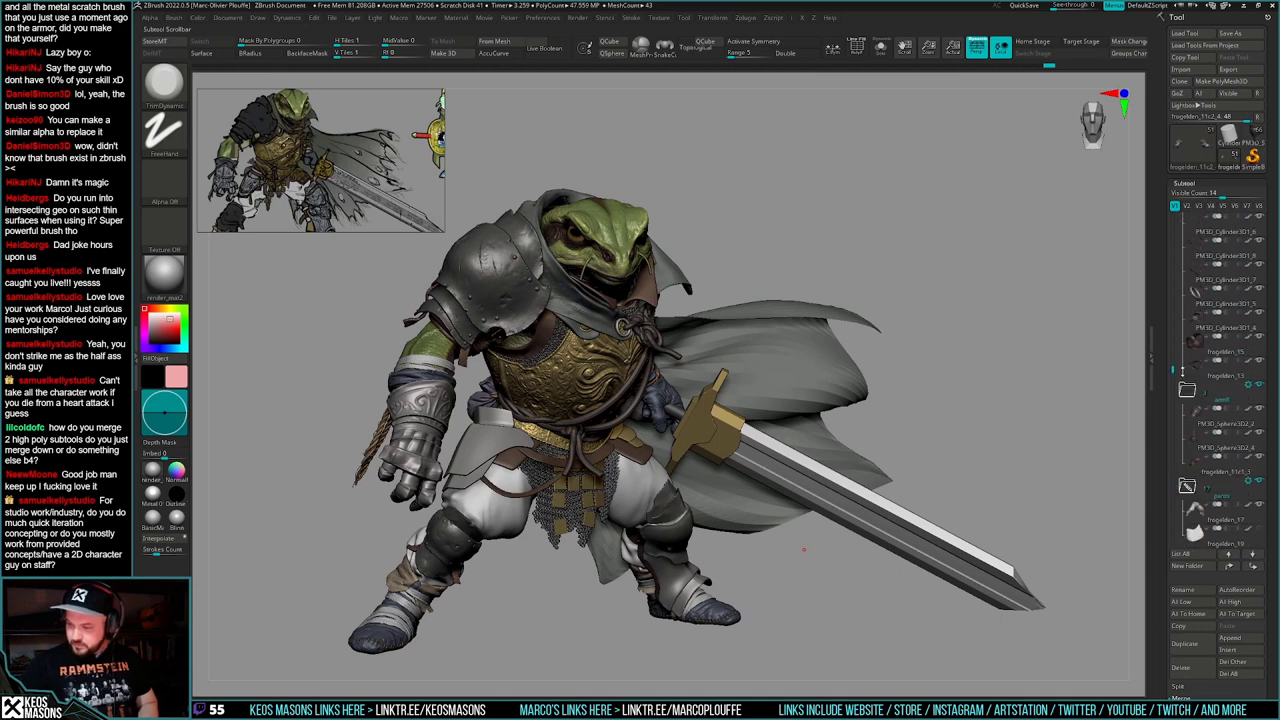
scroll(1185, 400, "up", 2)
mouse_move(1187, 390)
left_mouse_down()
mouse_move(1187, 228)
mouse_move(1187, 288)
left_mouse_up()
- Select the ClayBuildup brush and save the tool over the existing file frogelden_posed_05.ztl
left_click_drag(850, 580, 900, 564)
key("space")
left_click(846, 370)
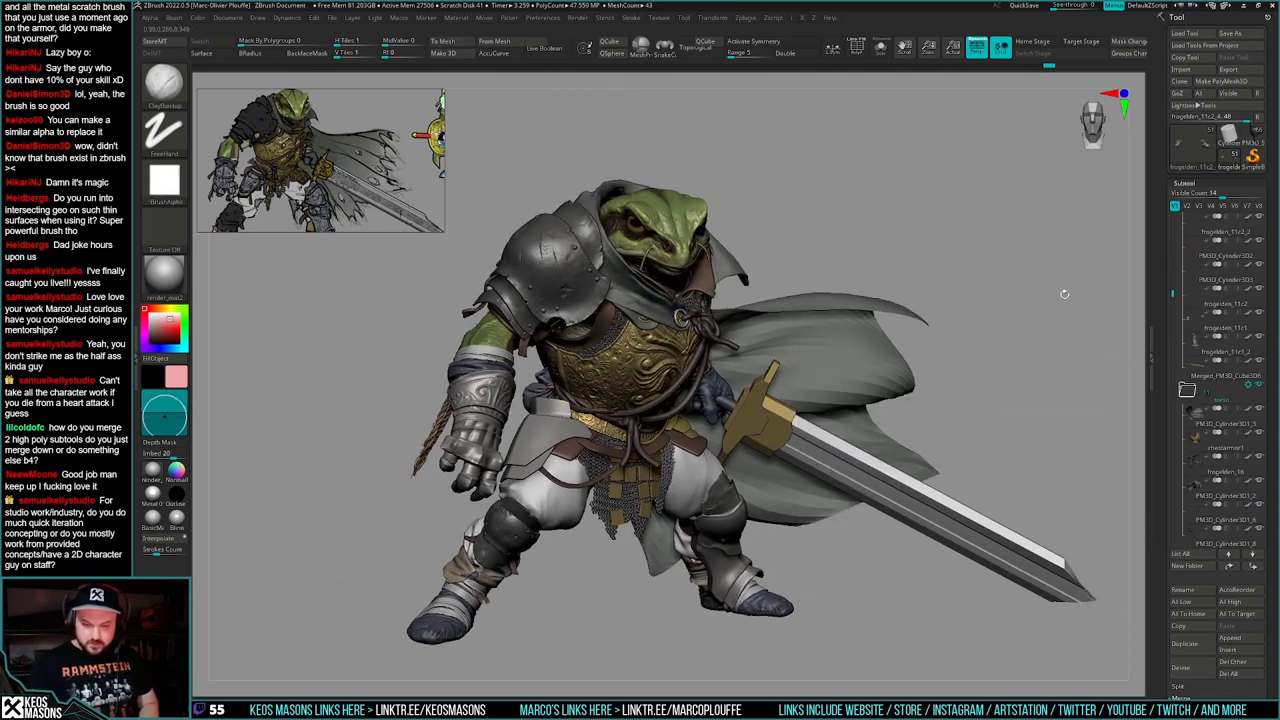
mouse_move(1000, 376)
right_mouse_down("alt")
mouse_move(963, 389)
mouse_move(977, 404)
right_mouse_up("alt")
key("ctrl+s")
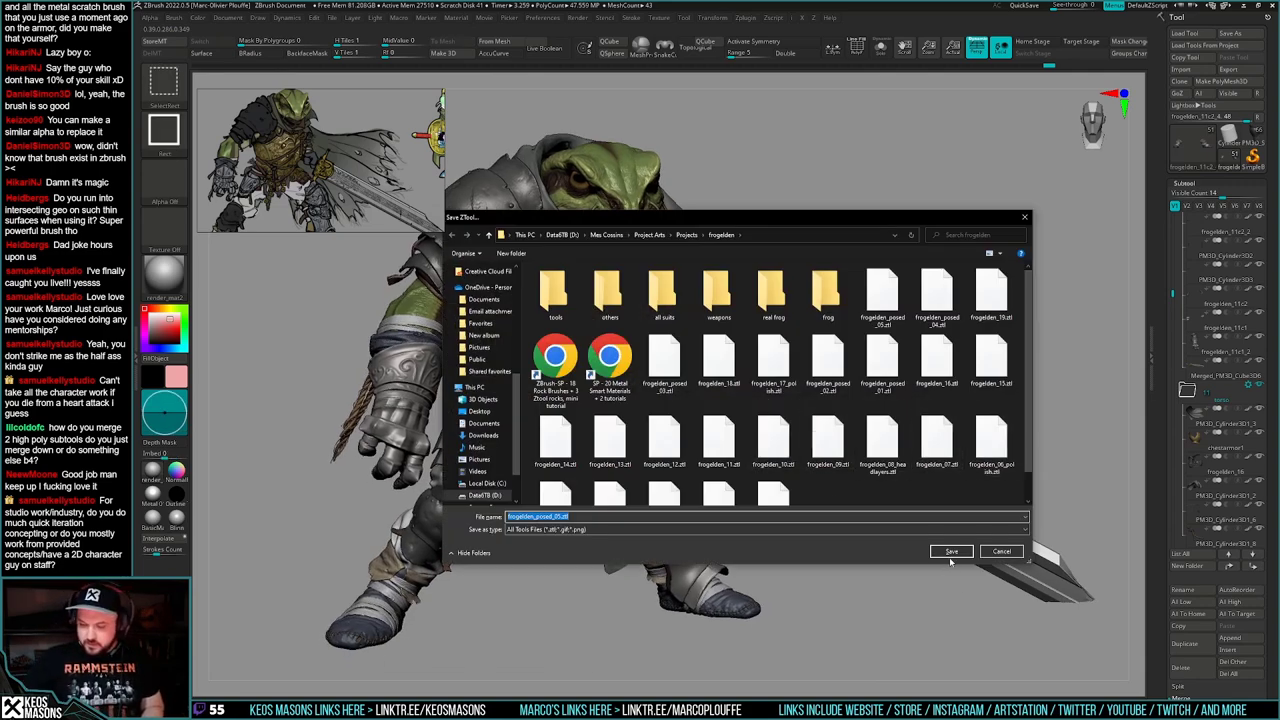
left_click(951, 551)
left_click(648, 360)
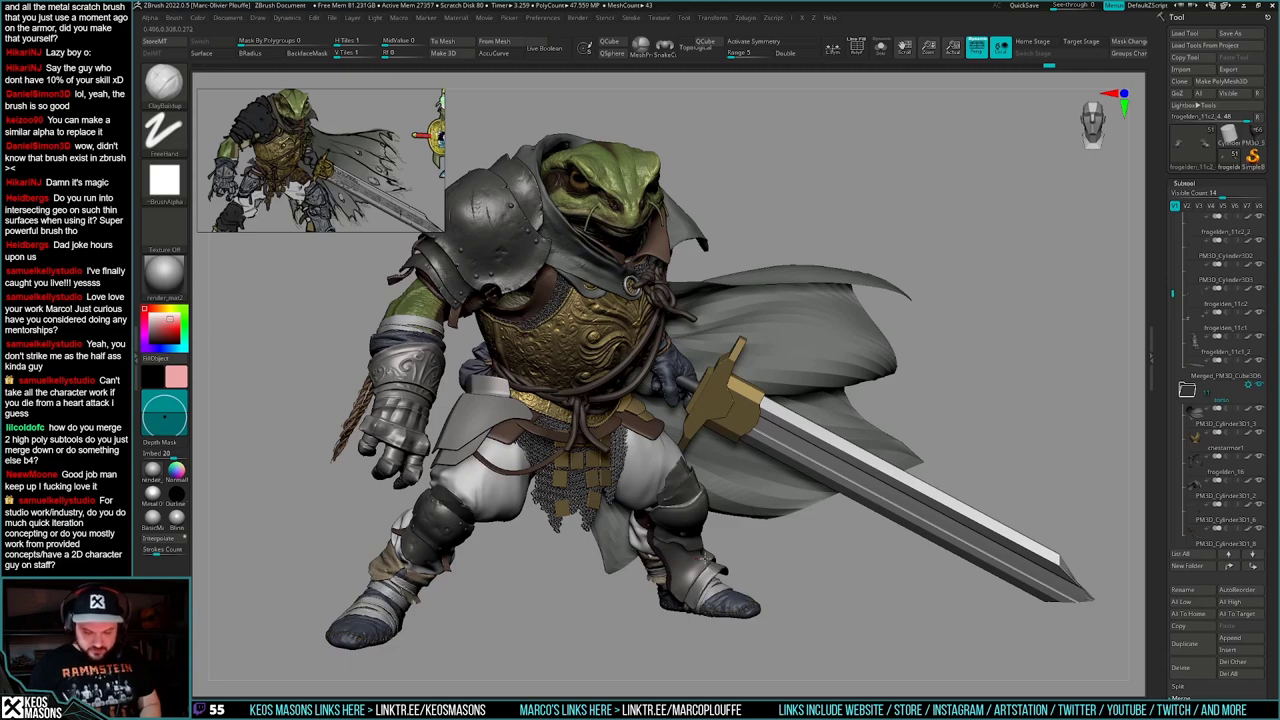
- Keep ClayBuildup as the brush, pick a muted pink colour and turn off polypaint on the cape
right_click_drag(704, 557, 850, 500)
right_click(850, 501)
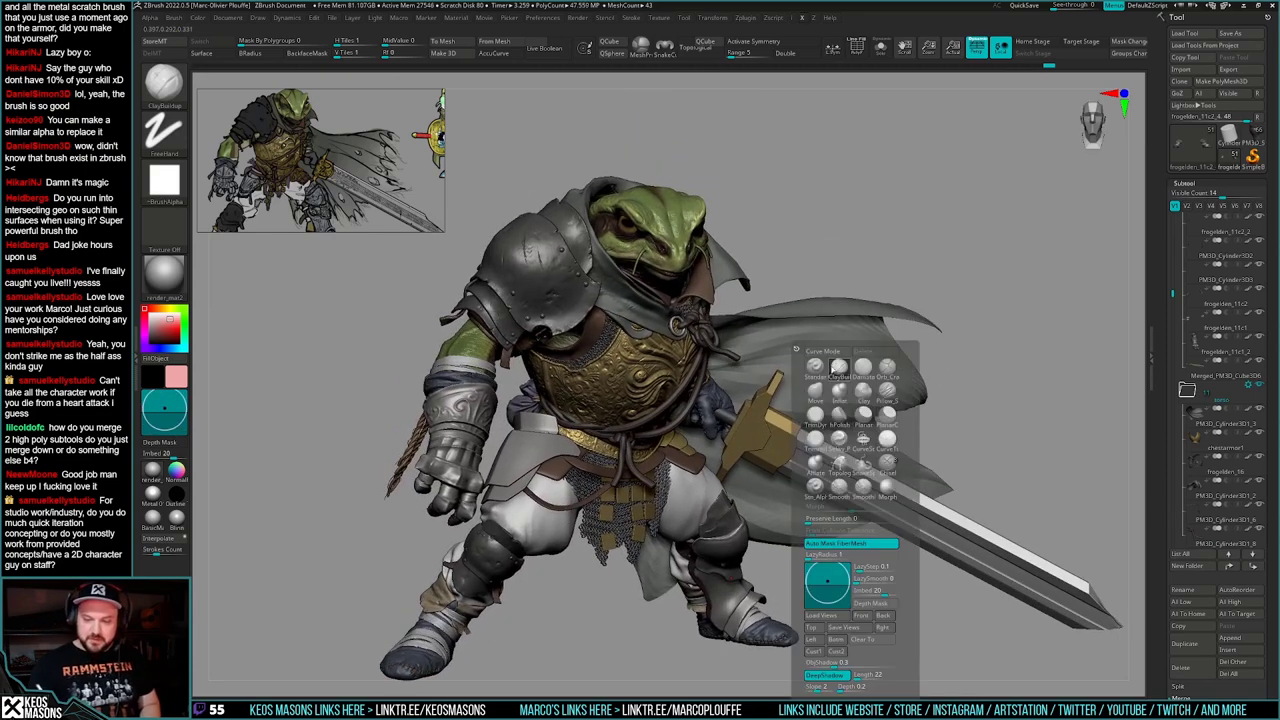
left_click(840, 370)
right_click_drag(890, 402, 880, 370)
right_click(877, 404)
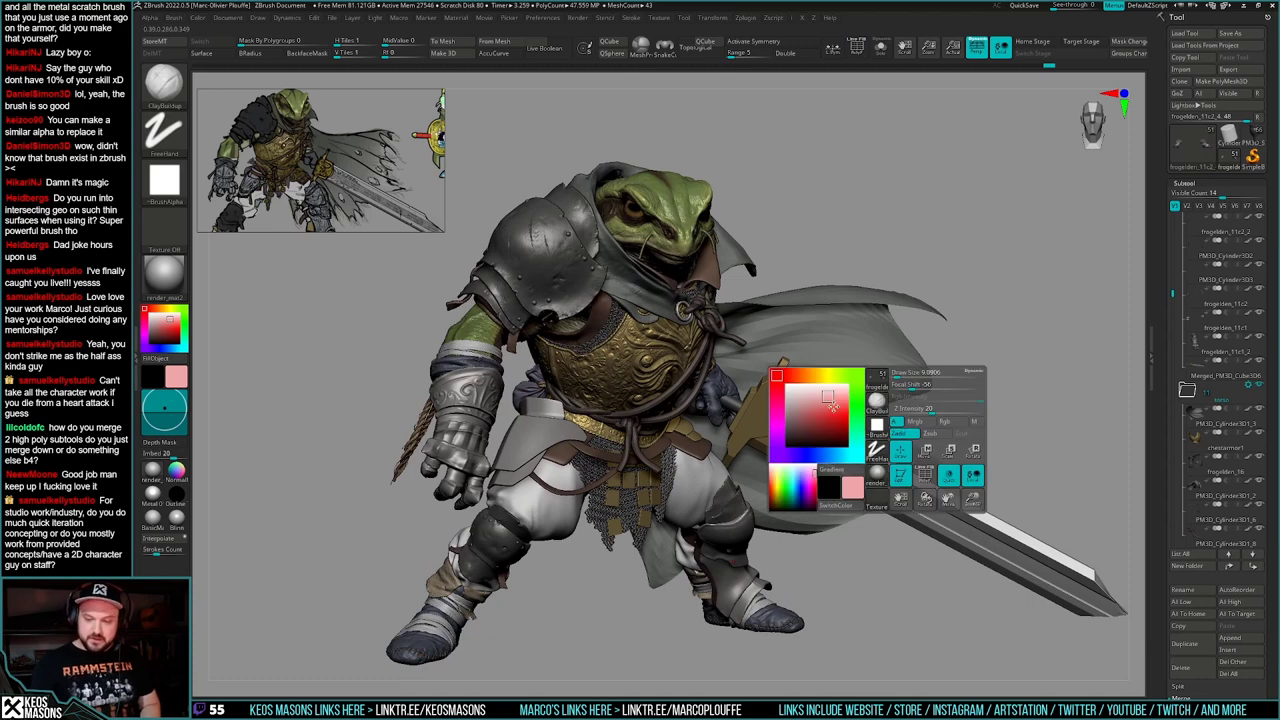
left_click(813, 405)
left_click(869, 354, "alt")
key("ctrl+f")
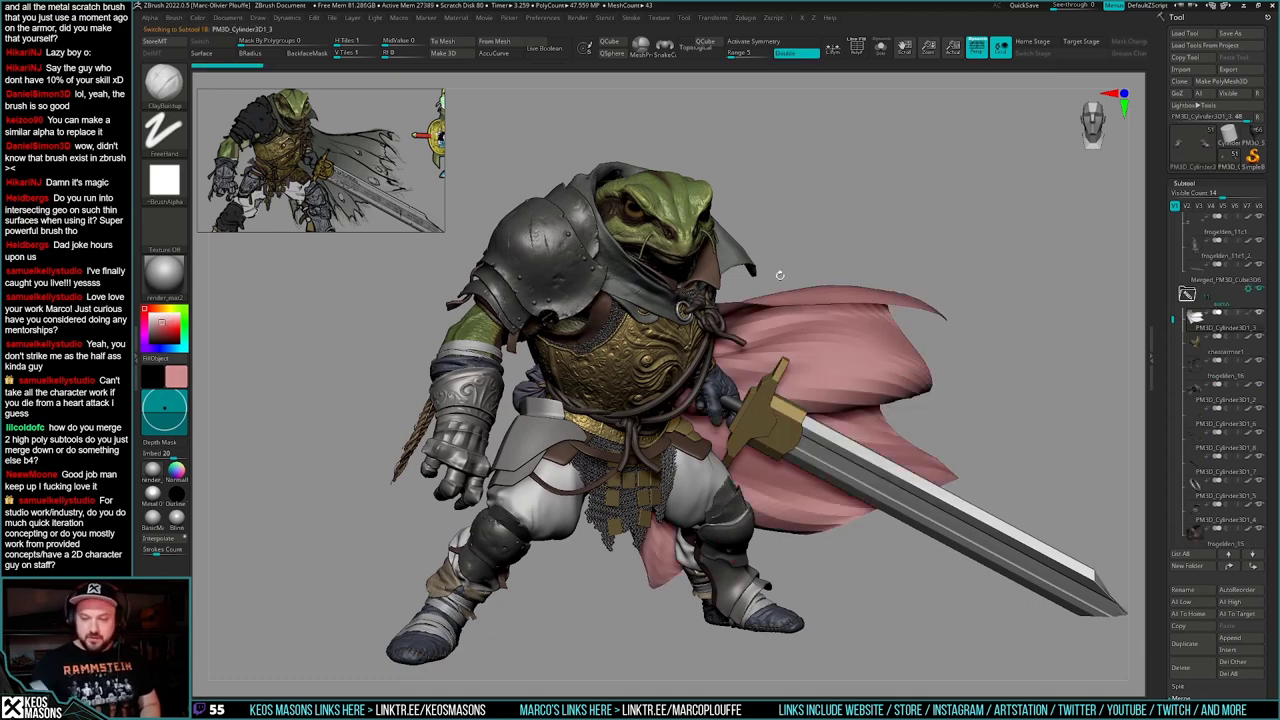
- Turn off polypaint on the hood and on the ropes tied across the chest and around the waist
left_click(740, 251, "alt")
key("ctrl+f")
key("shift+f")
left_click(722, 331, "alt")
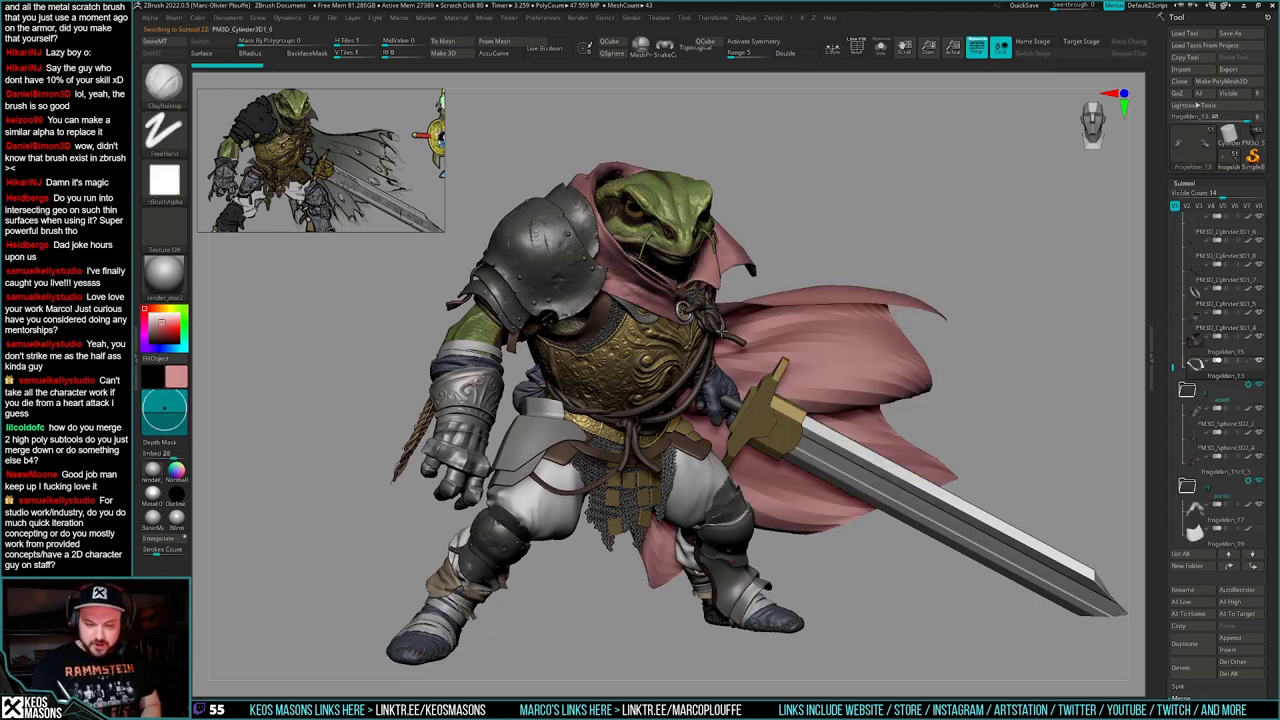
key("shift+f")
left_click(697, 361, "alt")
key("shift+f")
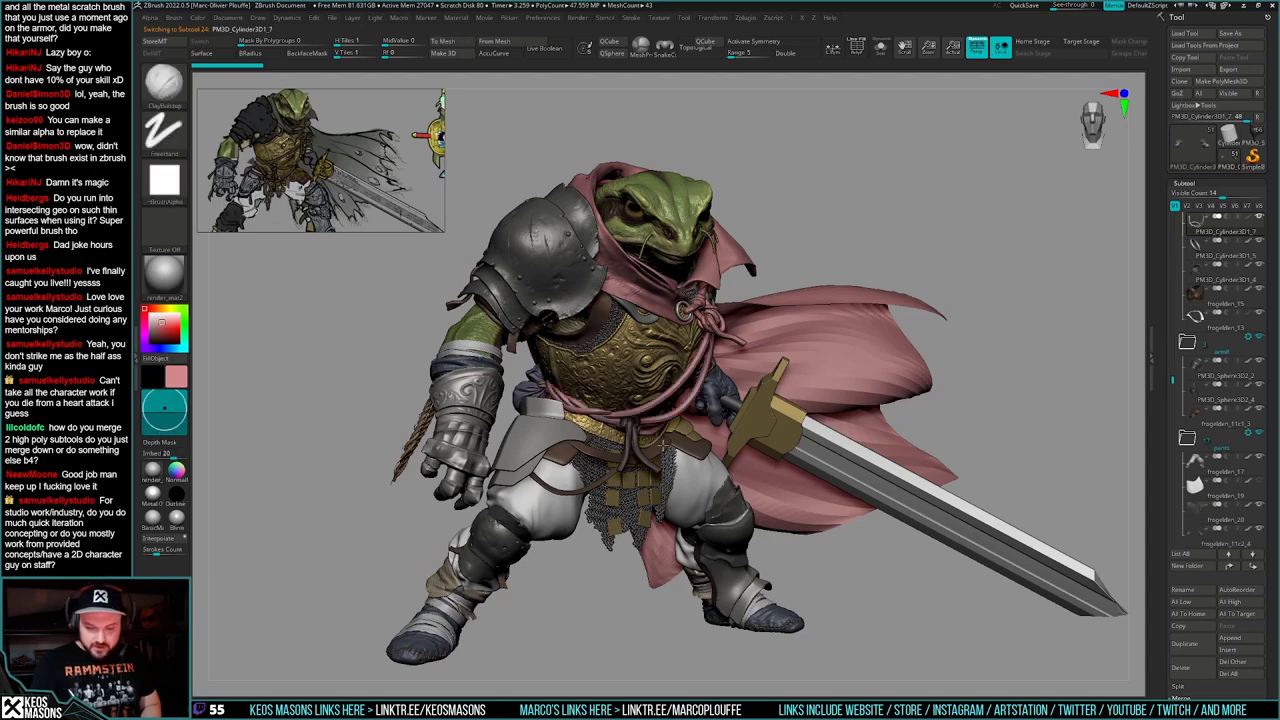
- Turn off polypaint on the armour and leather flaps hanging over the hips
left_click(681, 459, "alt")
key("shift+f")
left_click(700, 451, "alt")
key("shift+f")
left_click(684, 429, "alt")
key("shift+f")
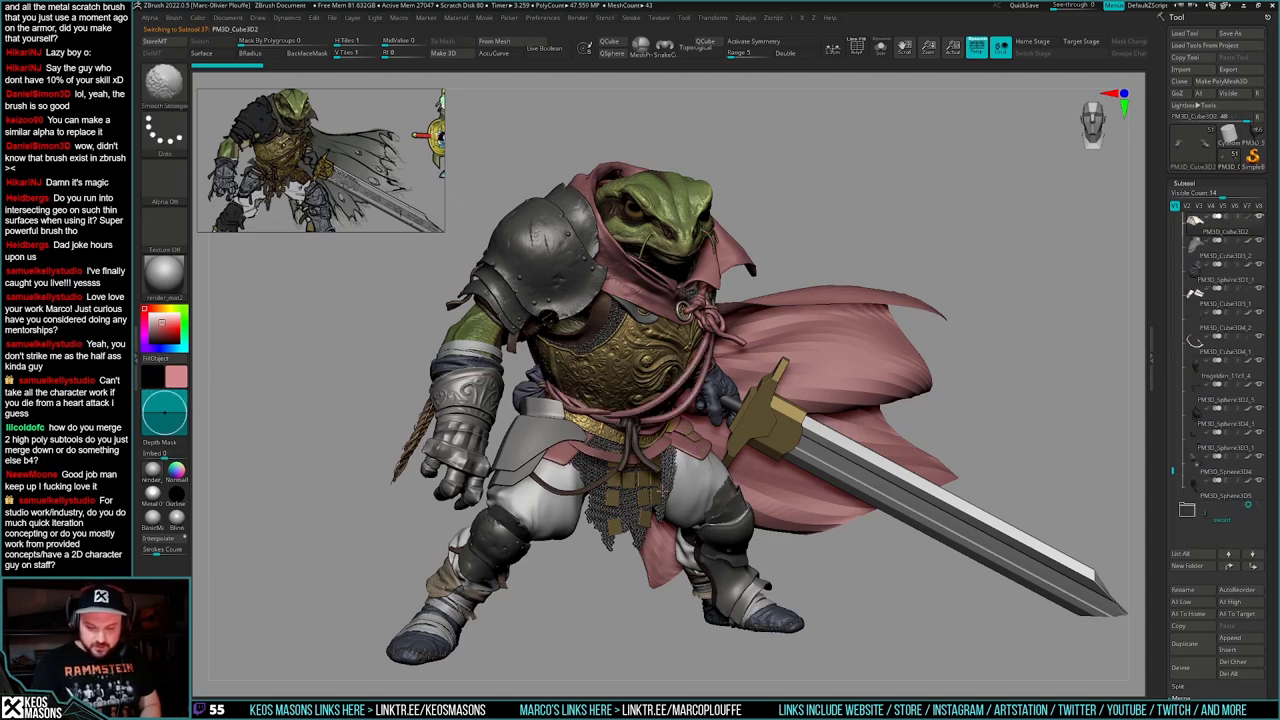
- Turn off polypaint on the chainmail skirt with its small plates and on the mail beneath the chest armour
left_click(650, 488, "alt")
key("shift+f")
left_click(670, 475, "alt")
key("shift+f")
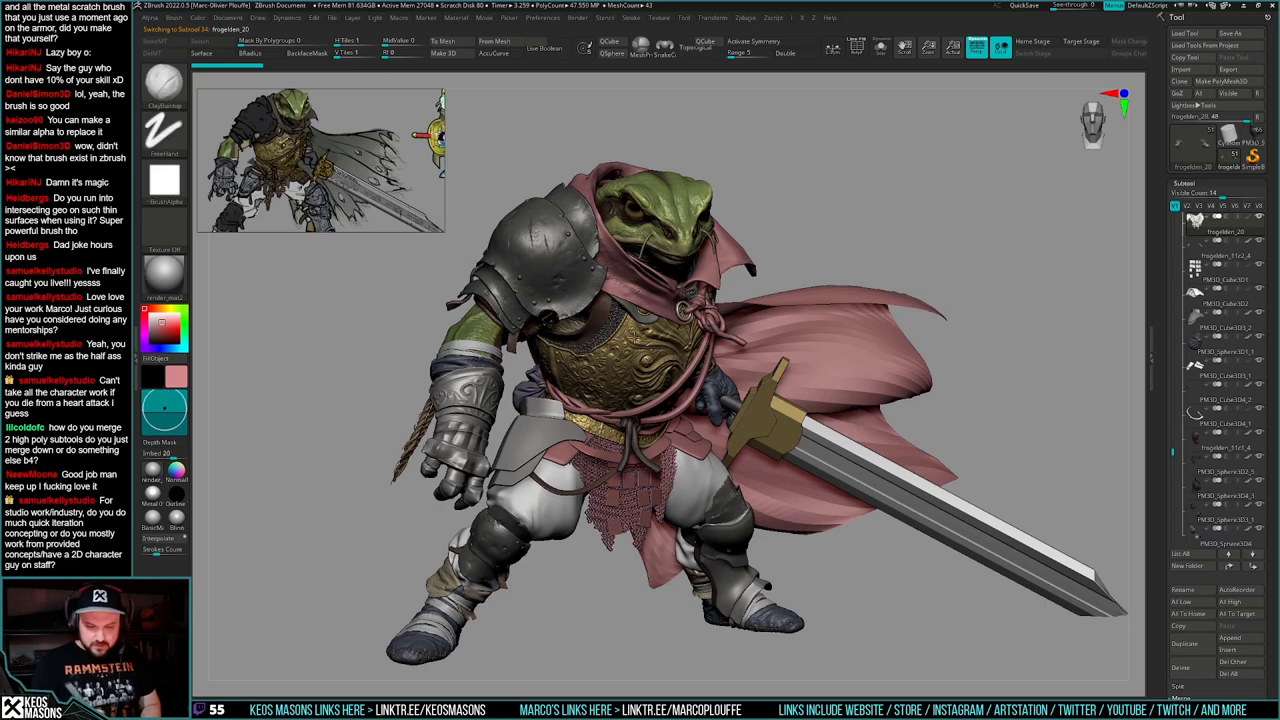
left_click(662, 540, "alt")
key("shift+f")
left_click(612, 322, "alt")
key("shift+f")
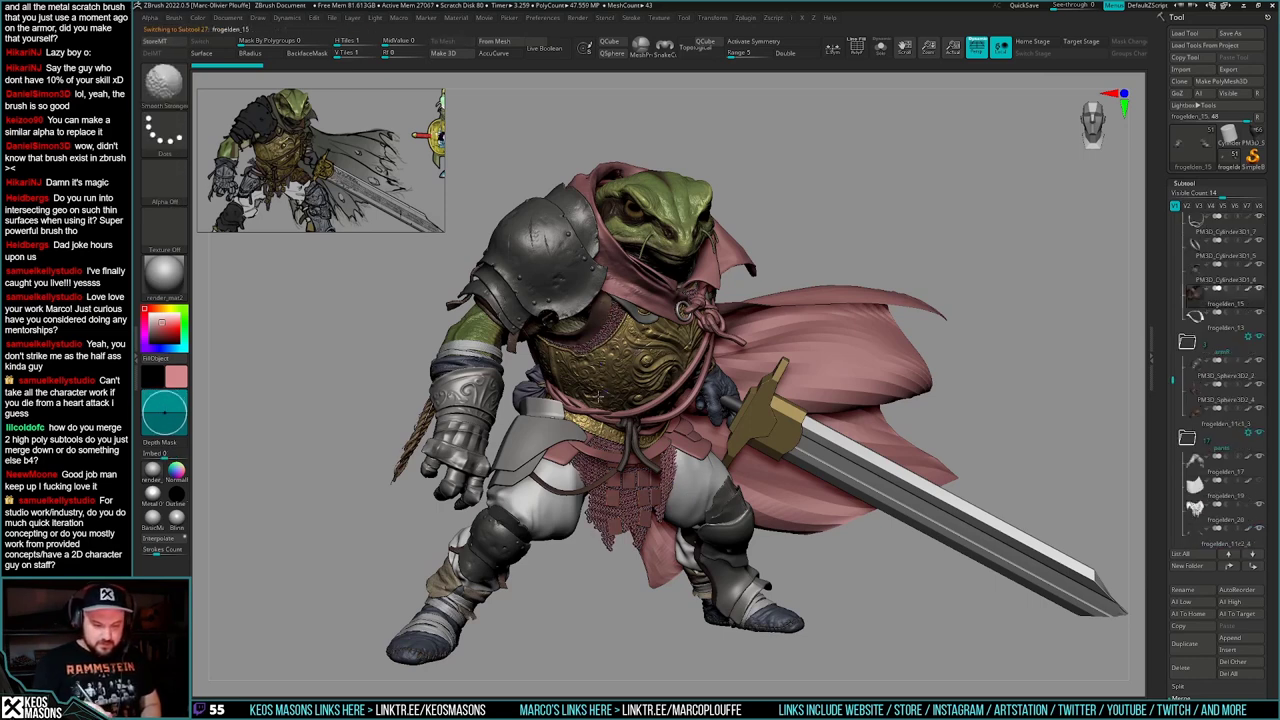
- Turn off polypaint on the plated gauntlet and on the trousers
left_click(498, 398, "alt")
key("shift+f")
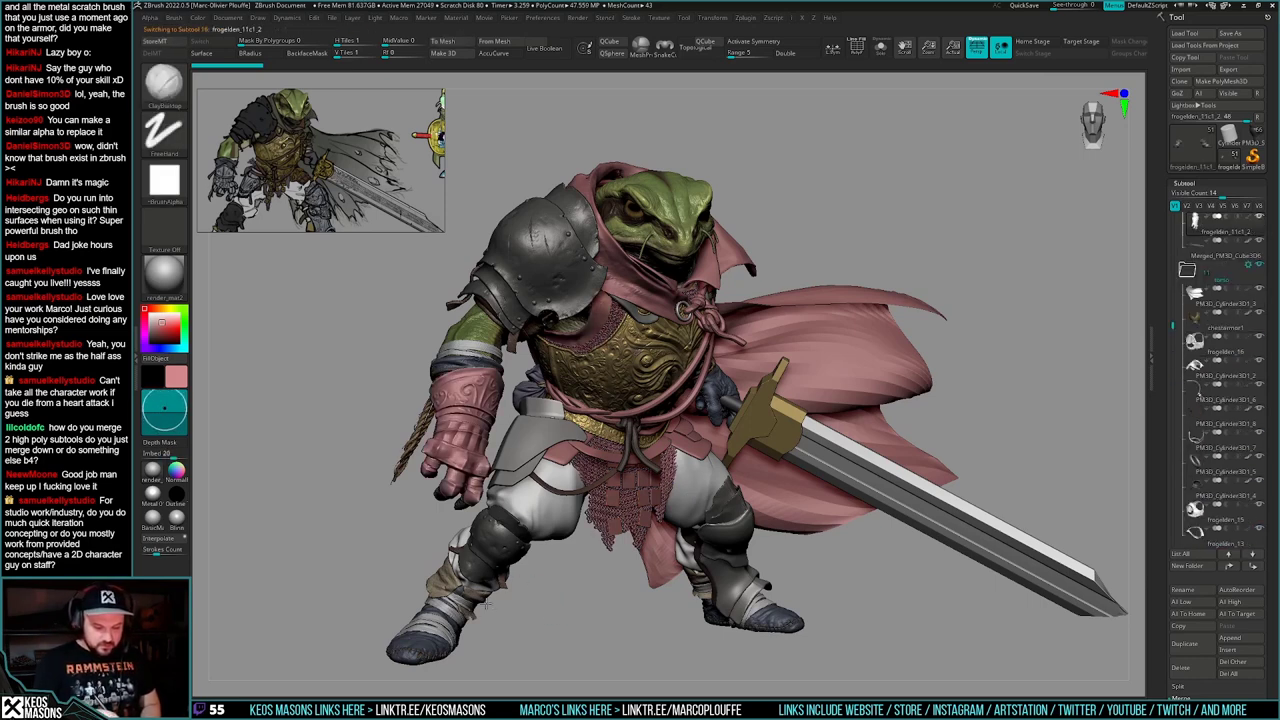
left_click(557, 519, "alt")
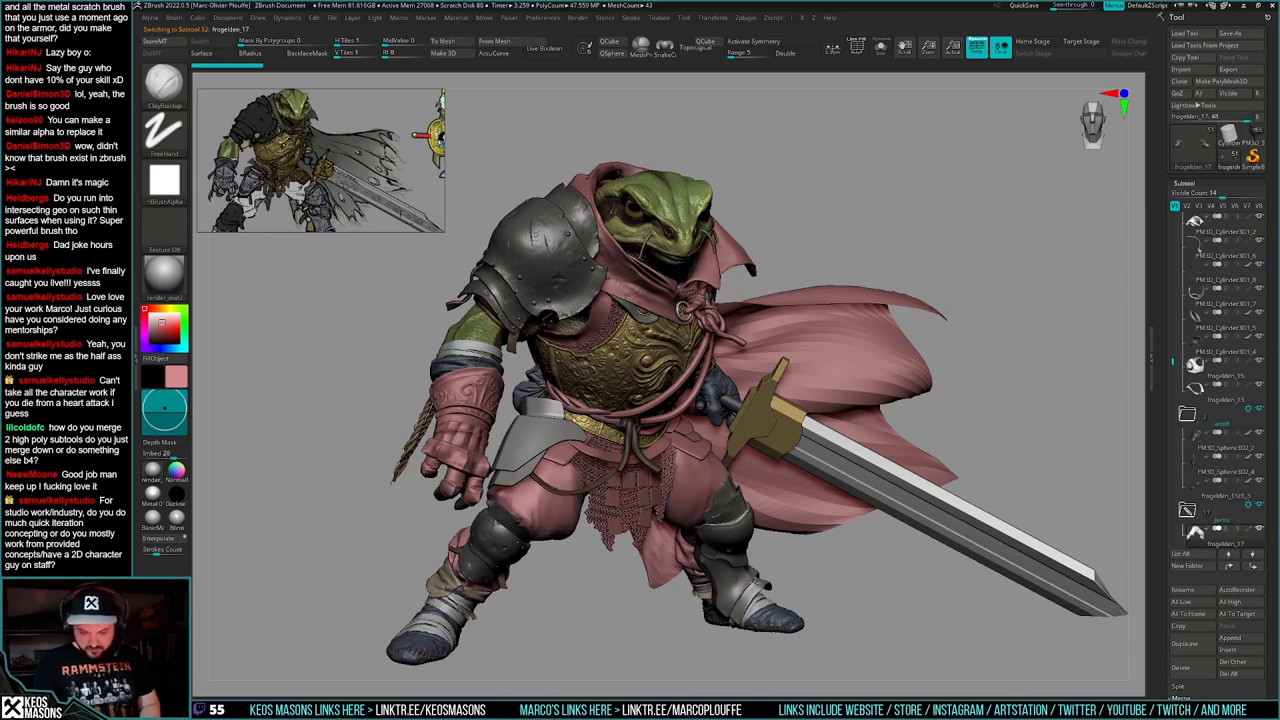
- Turn off polypaint on the knee and shin armour of the leg beside the sword and on the remaining hip piece
left_click(754, 582, "alt")
key("shift+f")
right_click_drag(742, 574, 792, 567)
left_click(710, 545, "alt")
key("shift+f")
left_click(718, 541, "alt")
key("shift+f")
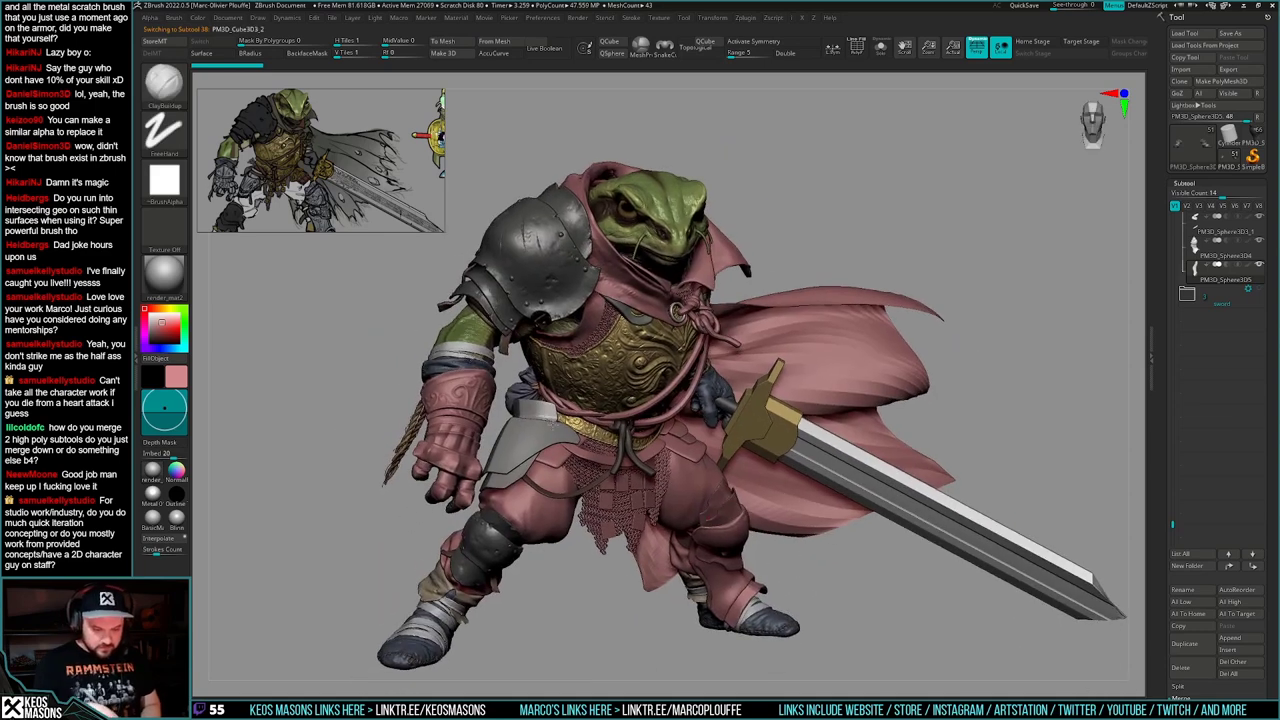
left_click(523, 392, "alt")
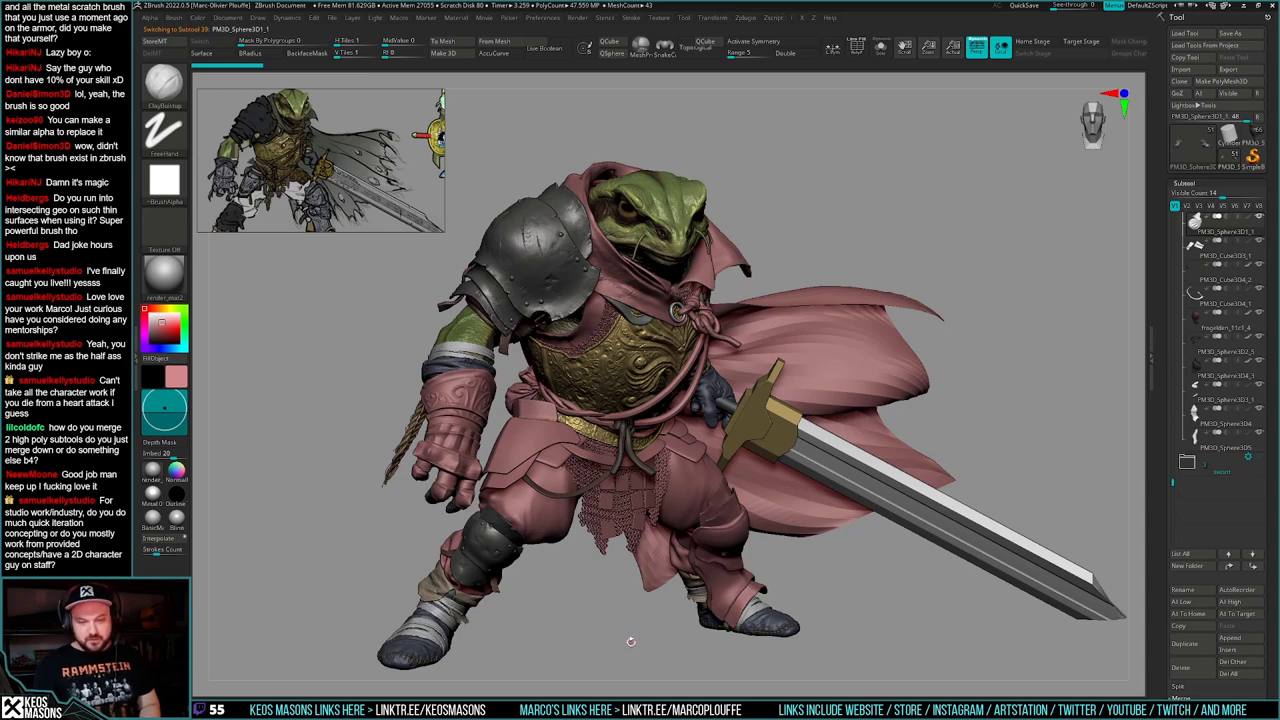
- Turn off polypaint on the cape's fastening ring, the sword and the knotted cord hanging from the belt
left_click(675, 308, "alt")
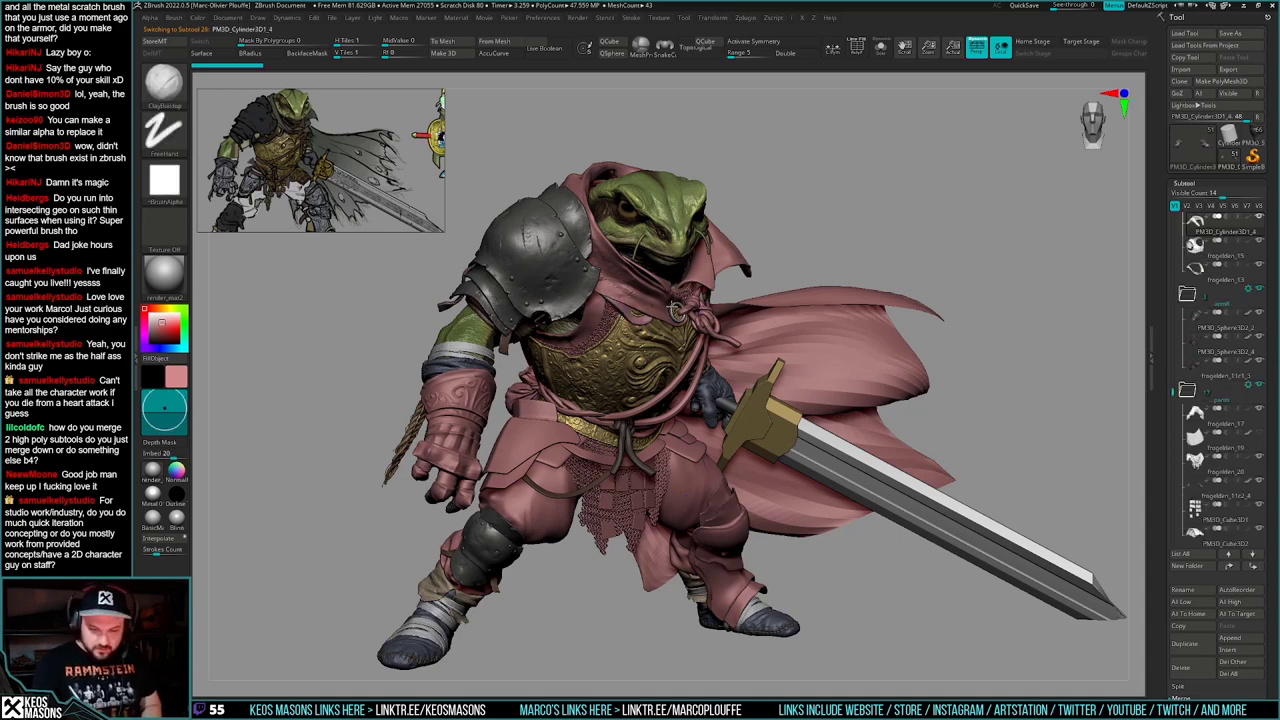
left_click(675, 309, "alt")
key("shift+c")
left_click(790, 445, "alt")
key("shift+c")
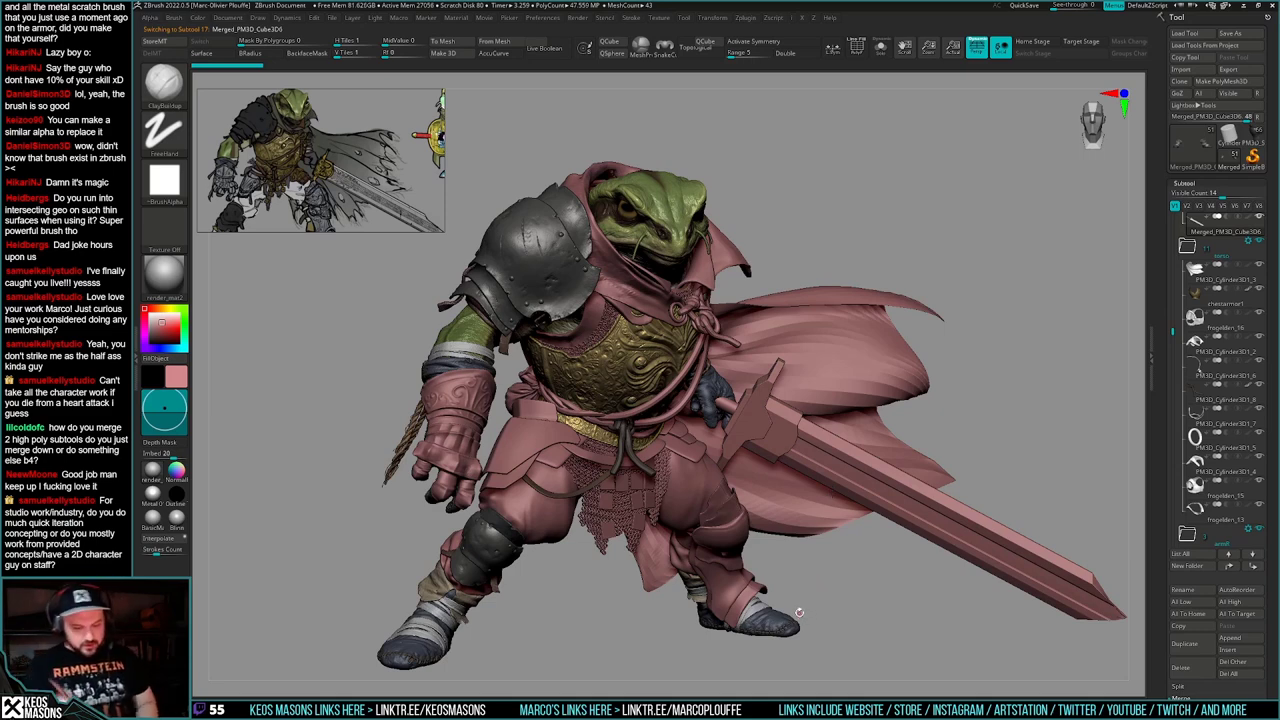
left_click(593, 493, "alt")
key("shift+c")
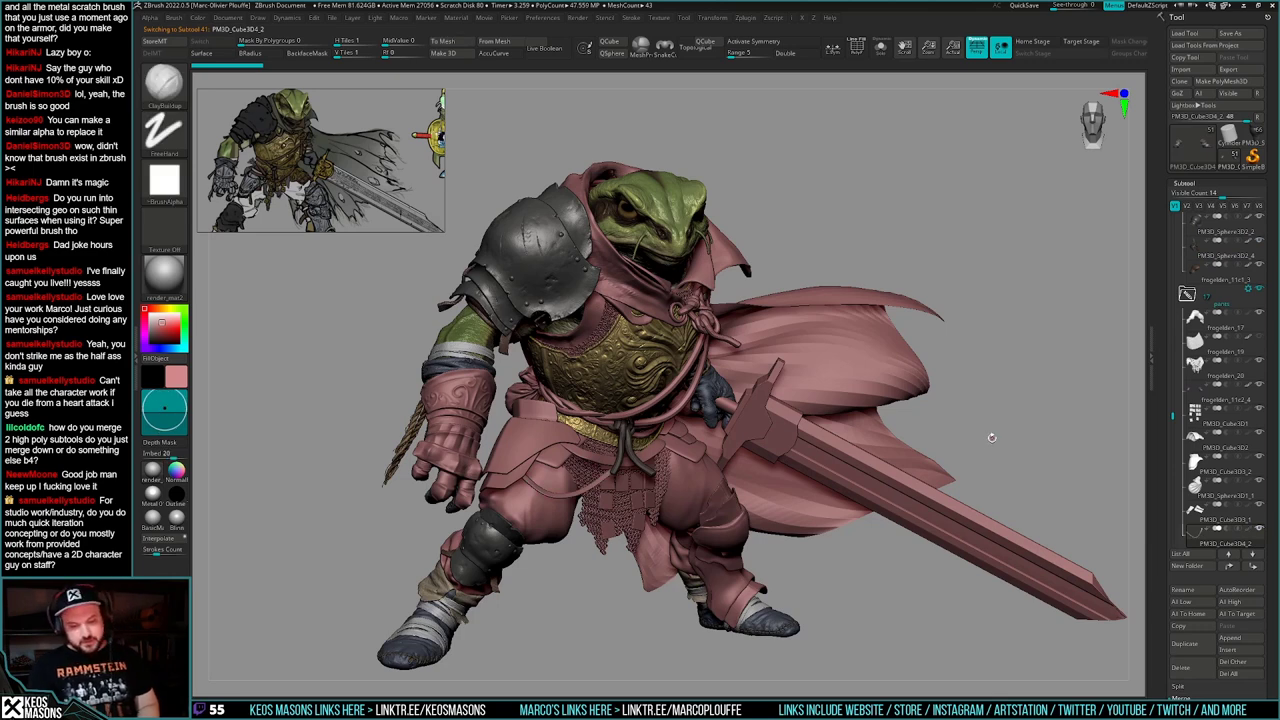
key("shift+c")
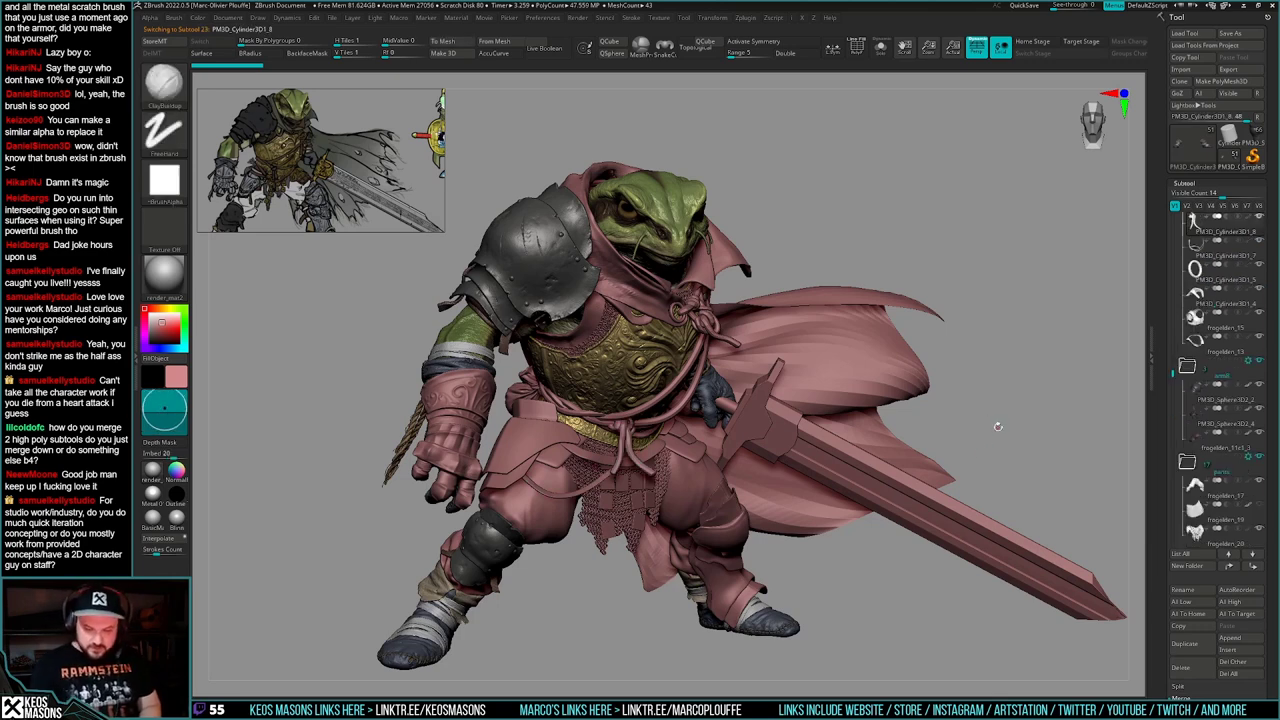
- Set the current colour to a neutral mid grey for the unpainted parts
mouse_move(1047, 407)
left_mouse_down()
mouse_move(990, 430)
mouse_move(1024, 409)
left_mouse_up()
key("space")
left_click(887, 438)
key("space")
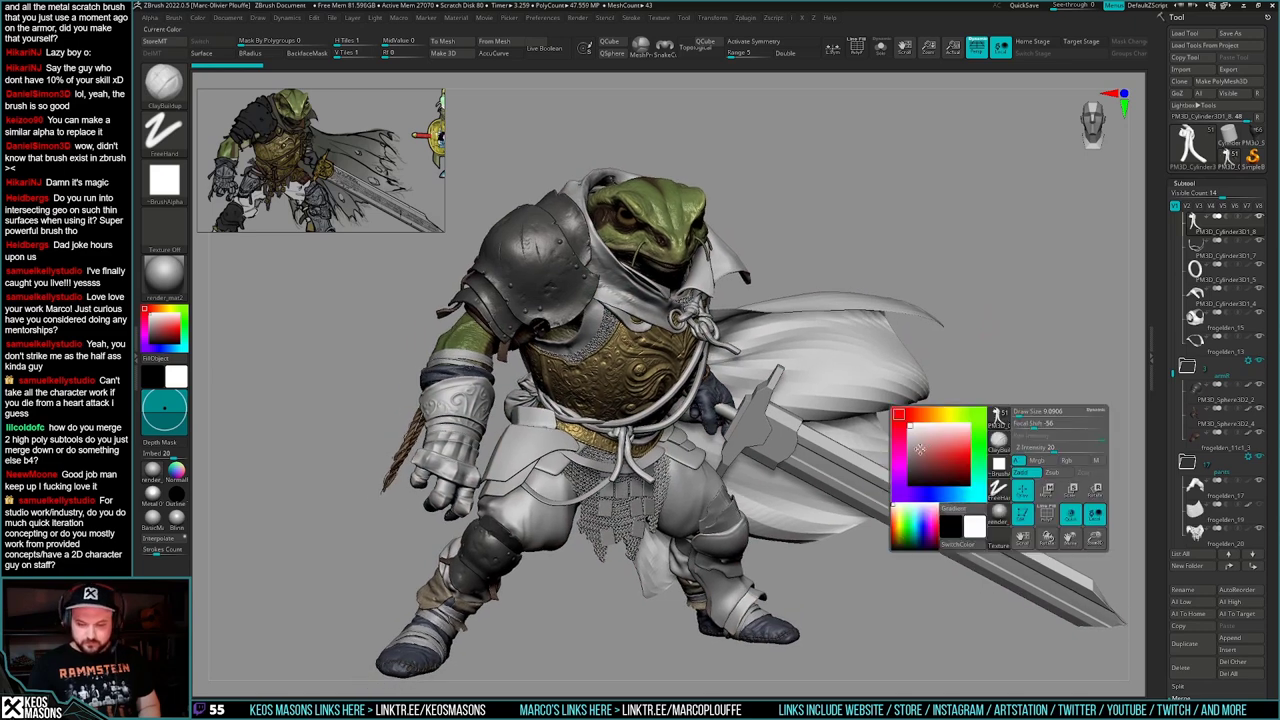
left_click(909, 450)
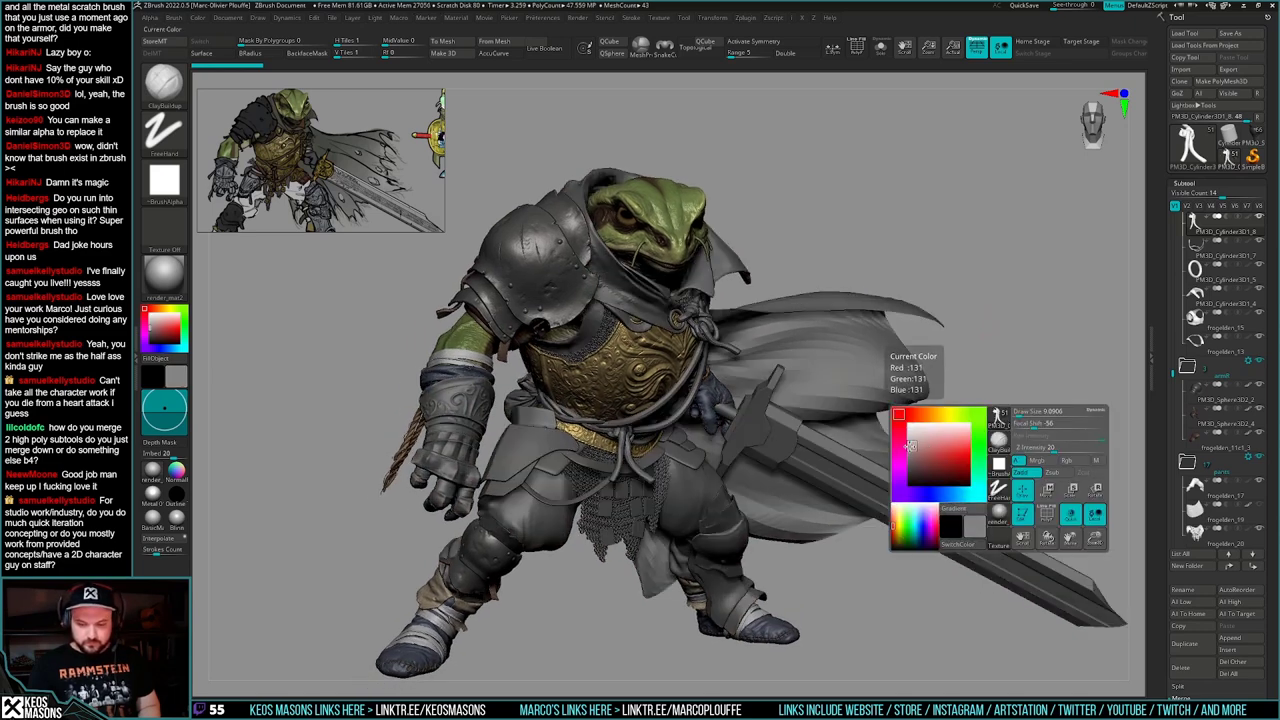
left_click(909, 444)
- Select the chainmail skirt, toggle its subdivision smoothing off and on, and check the character from behind
left_click_drag(1067, 406, 1050, 402)
left_click(606, 505, "alt")
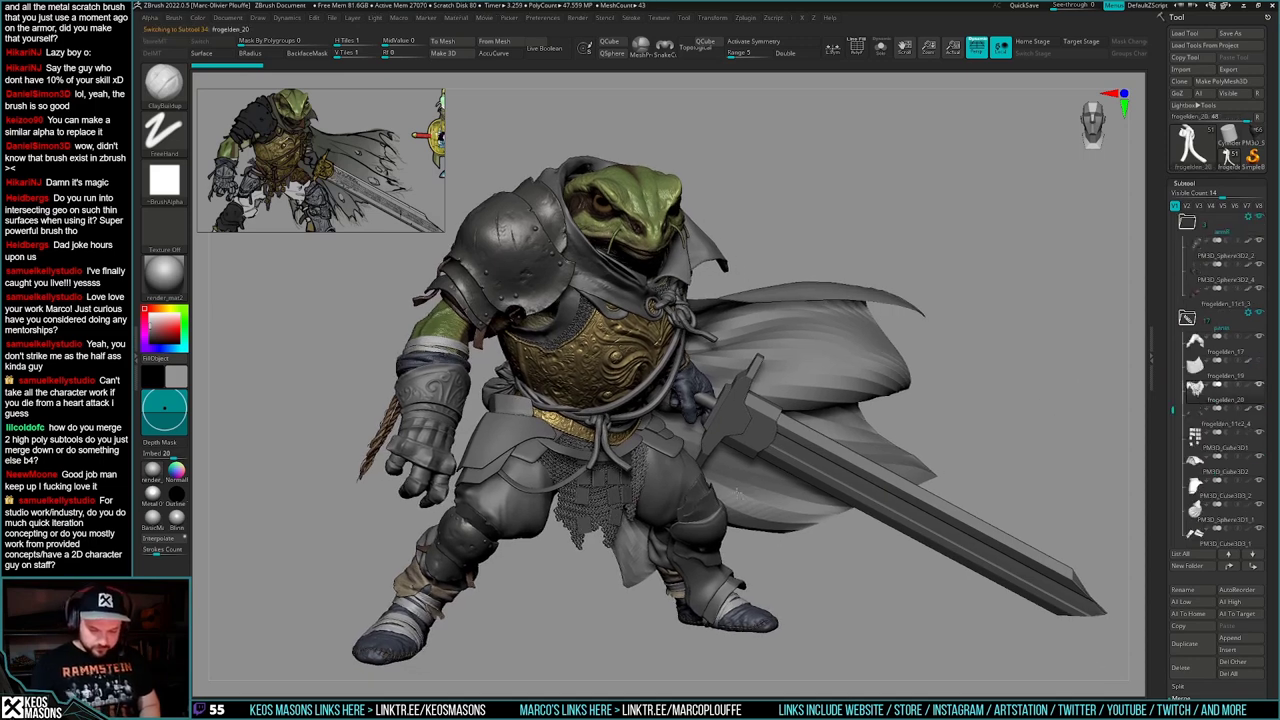
key("d")
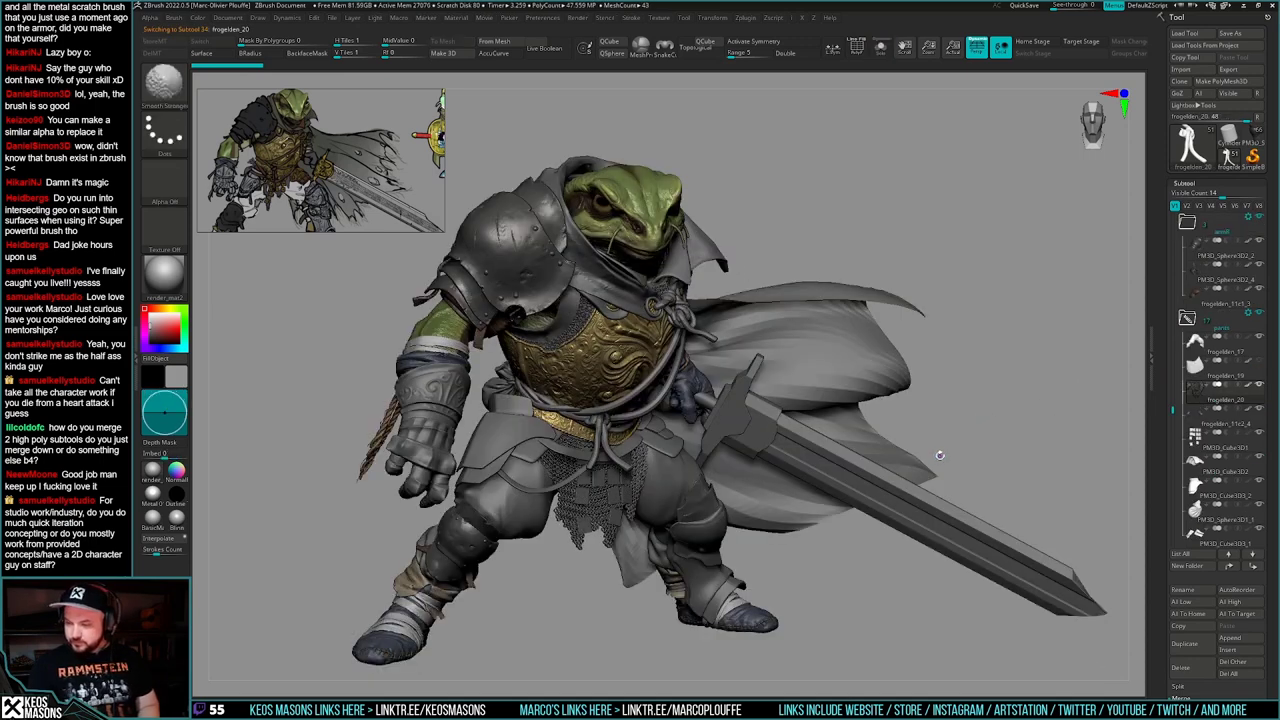
key("shift+d")
key("d")
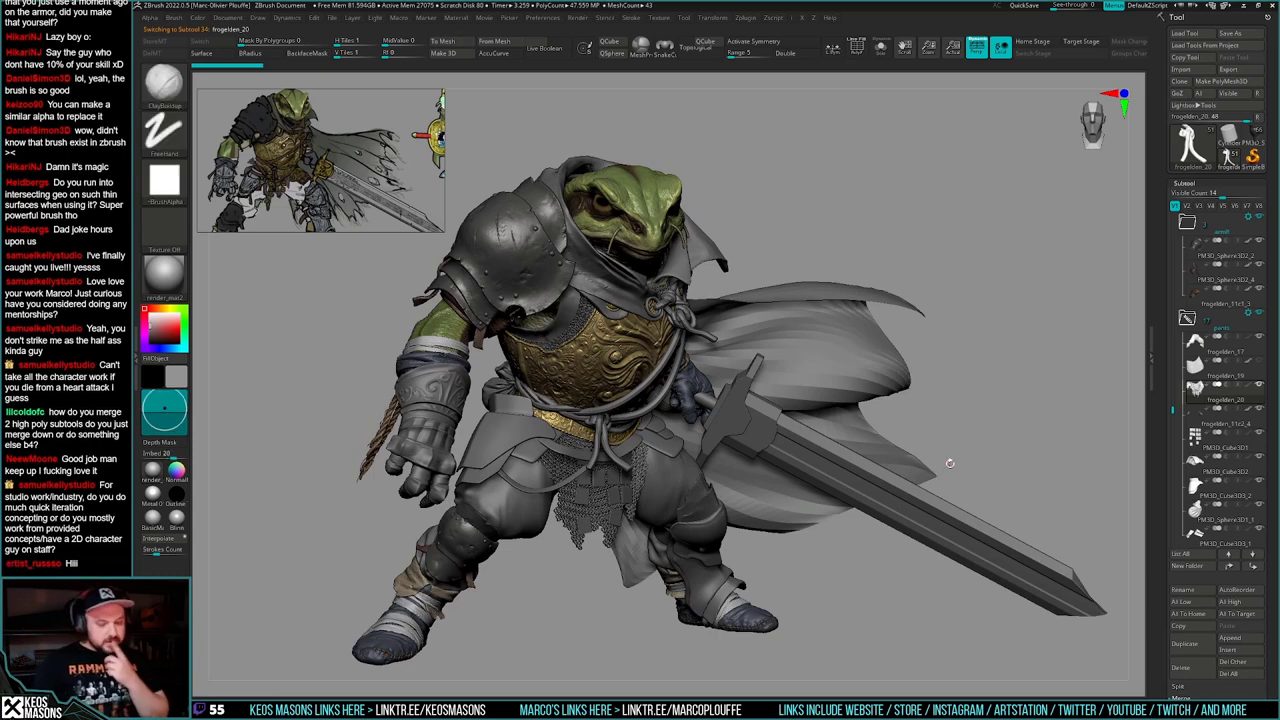
mouse_move(950, 461)
left_mouse_down()
mouse_move(868, 455)
mouse_move(850, 430)
mouse_move(885, 446)
mouse_move(955, 445)
left_mouse_up()
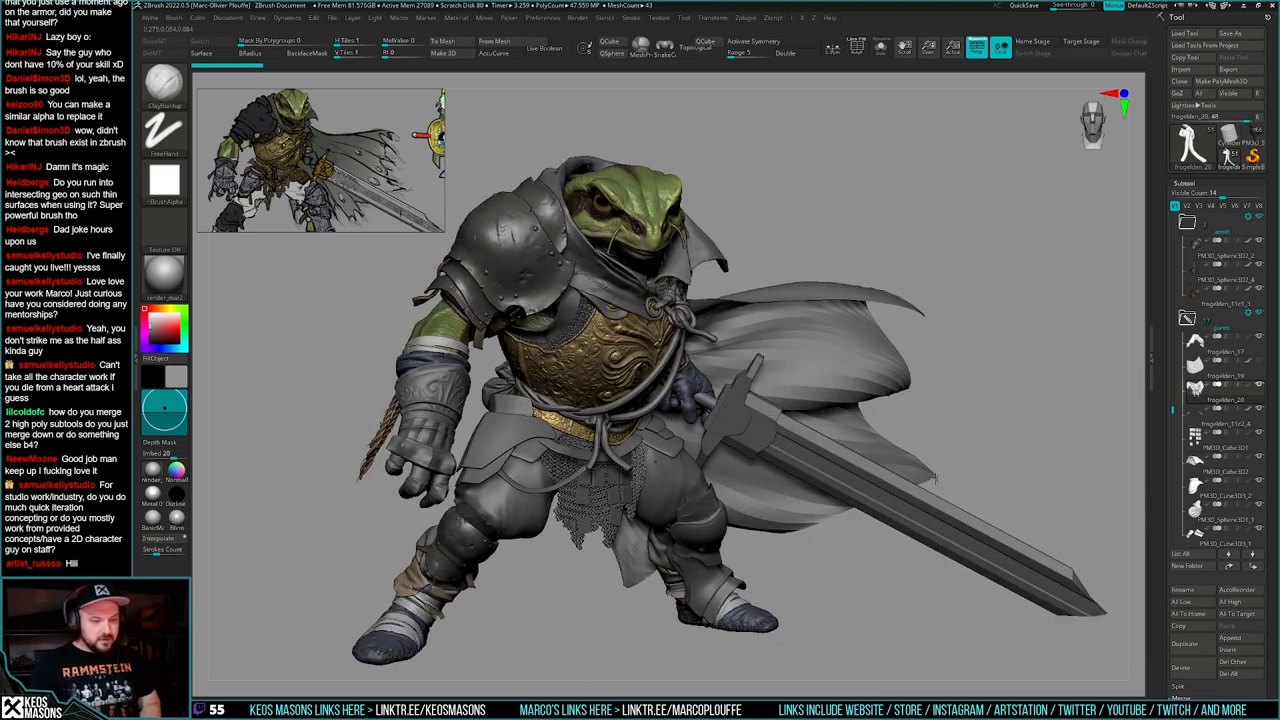
left_click_drag(936, 474, 986, 457)
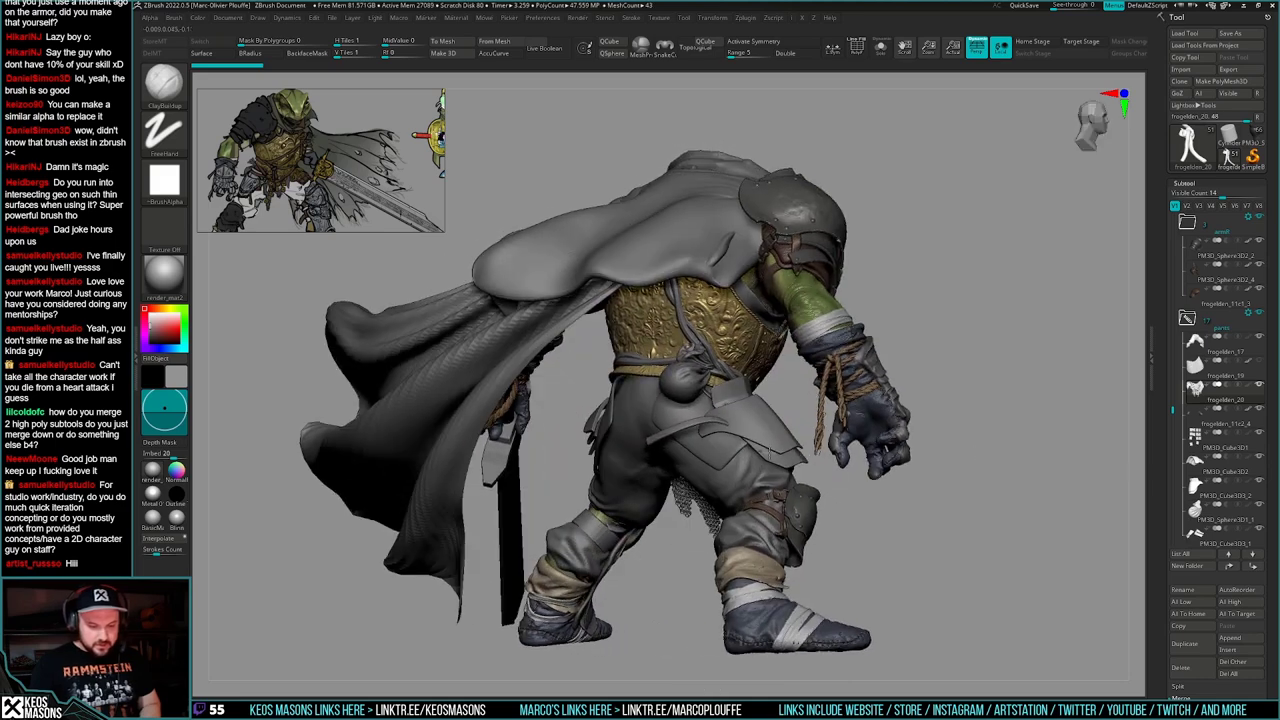
- Select the rope hanging from the wrist and isolate it briefly to inspect its strands
left_click(509, 397, "alt")
key("shift+s")
left_click_drag(540, 460, 697, 542, "alt")
key("shift+s")
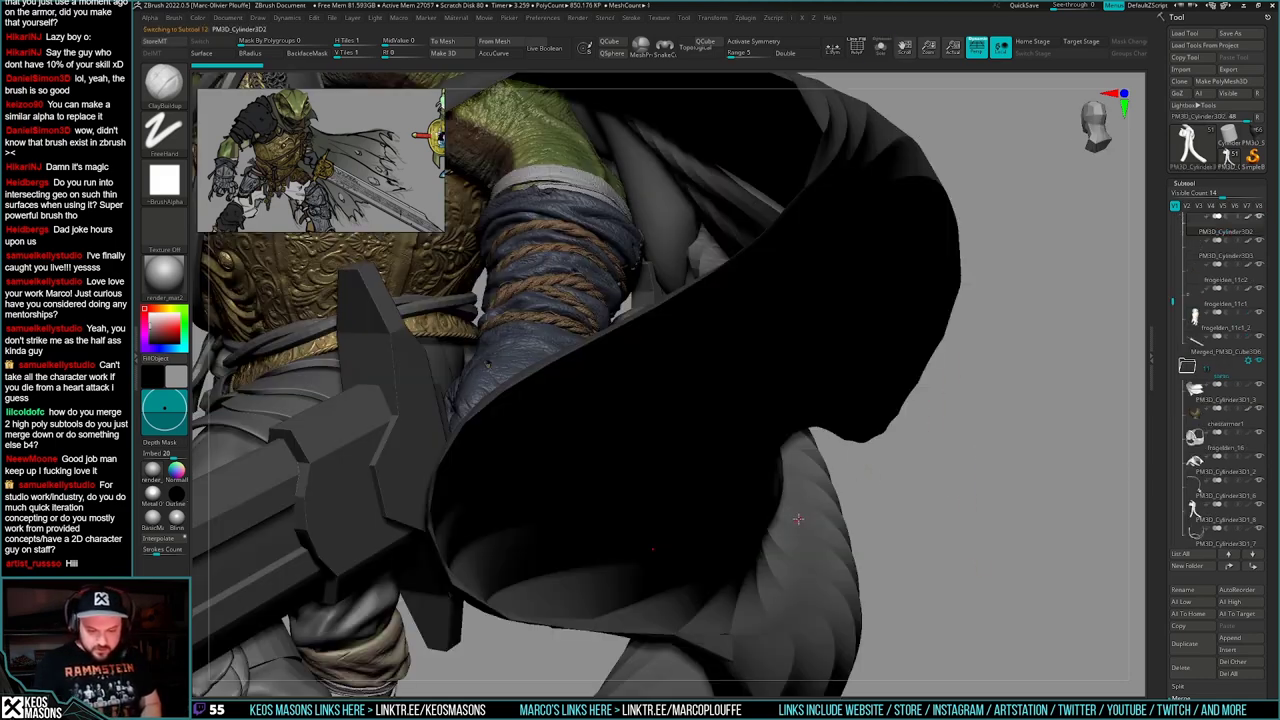
right_click_drag(801, 518, 840, 525)
key("shift+s")
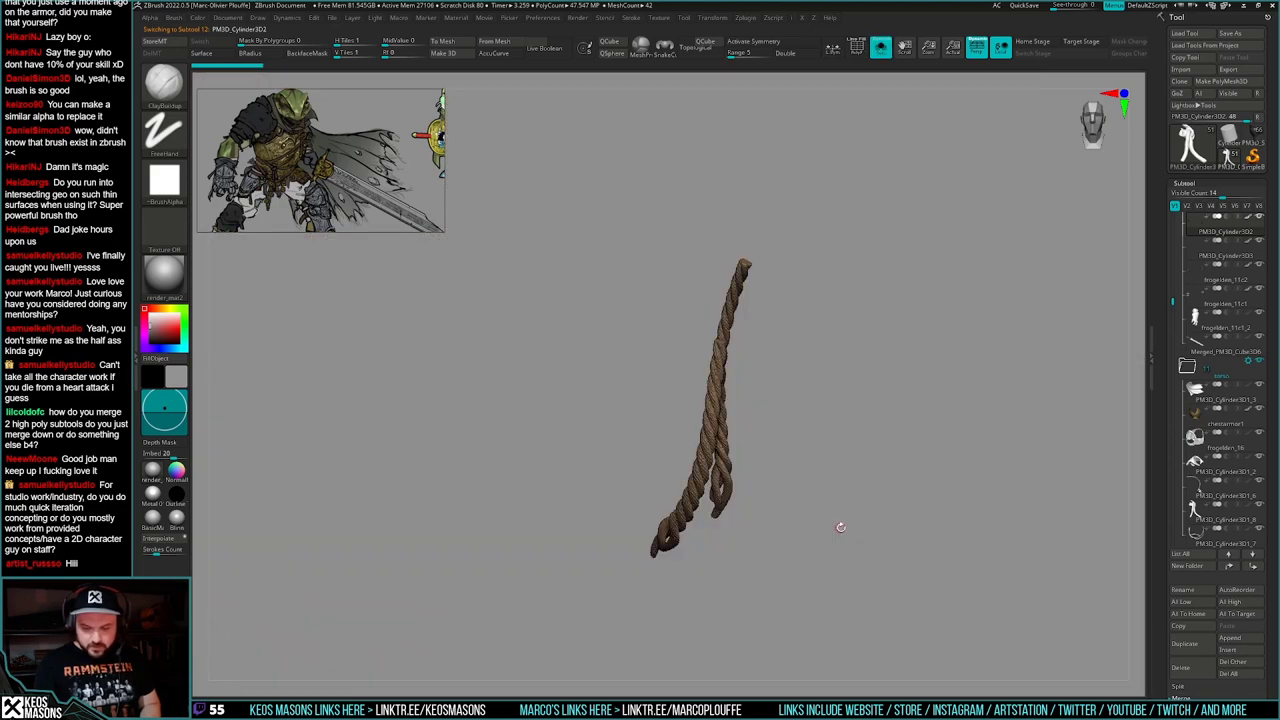
left_click_drag(840, 525, 783, 542)
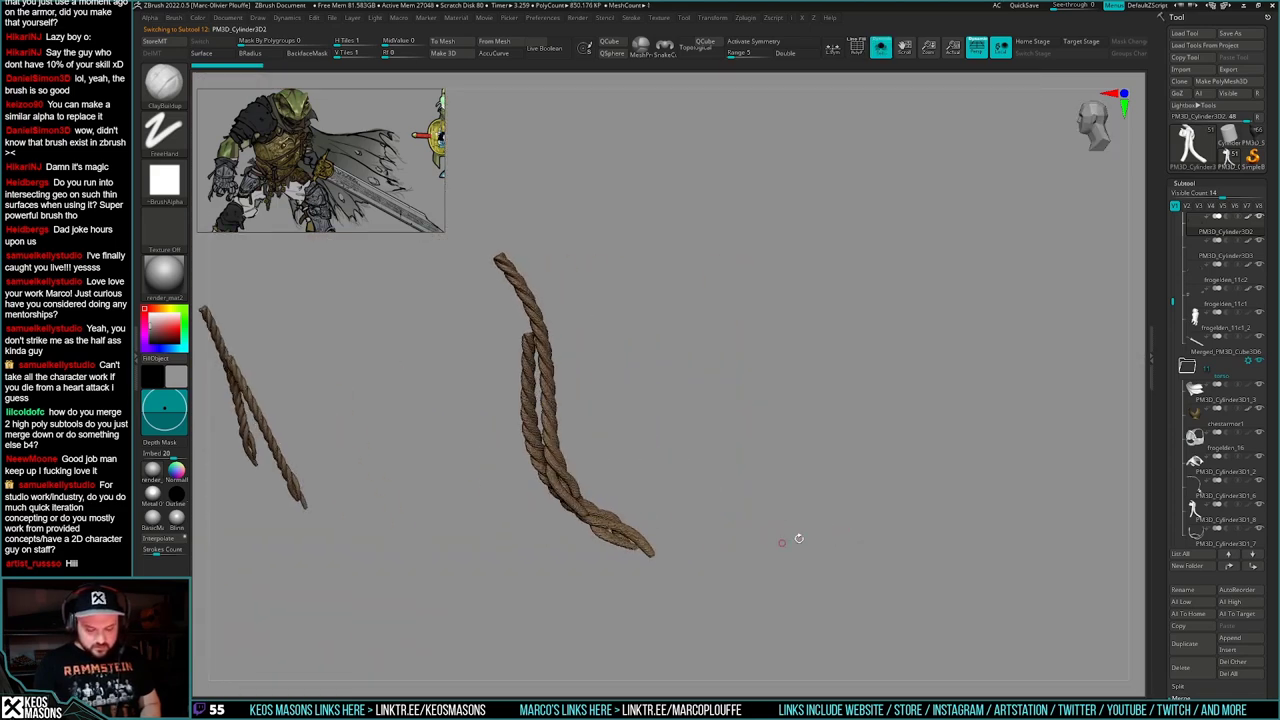
key("shift+s")
mouse_move(798, 538)
right_mouse_down()
mouse_move(784, 544)
mouse_move(810, 538)
right_mouse_up()
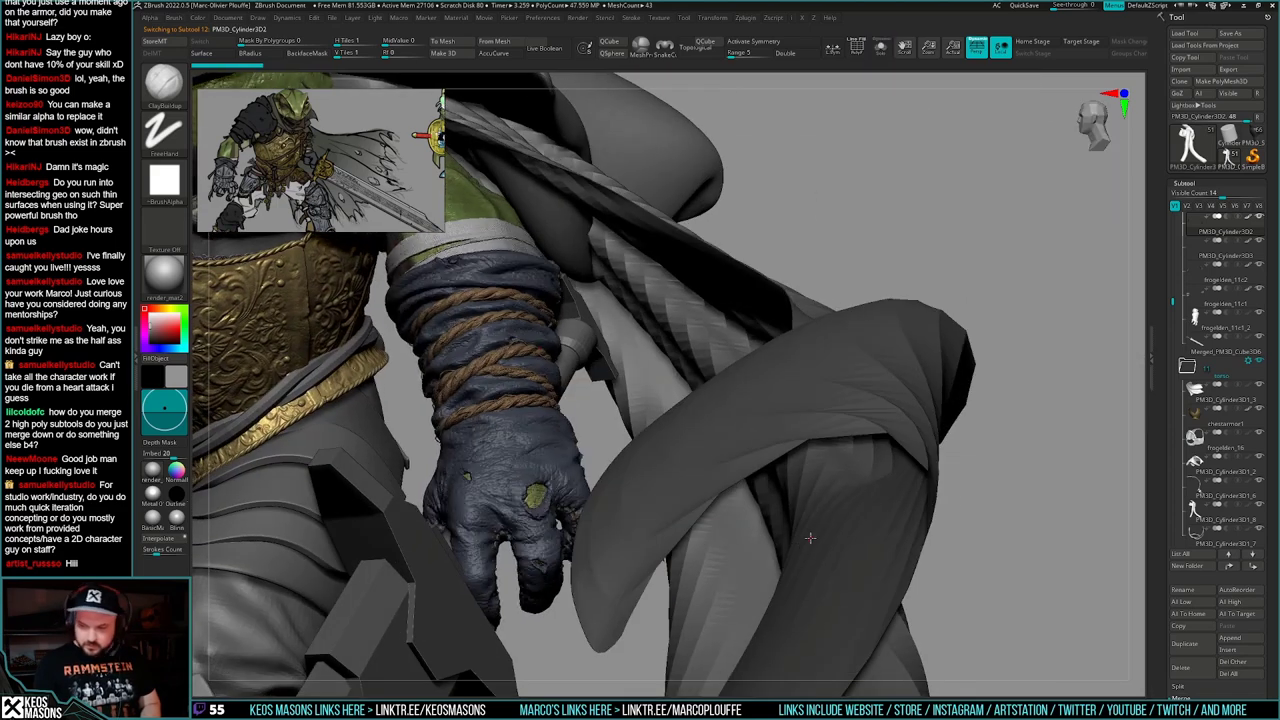
- Hide the cape and the sword to expose the rope-wrapped wrist from behind
left_click(1259, 385)
right_click_drag(957, 503, 901, 485, "ctrl")
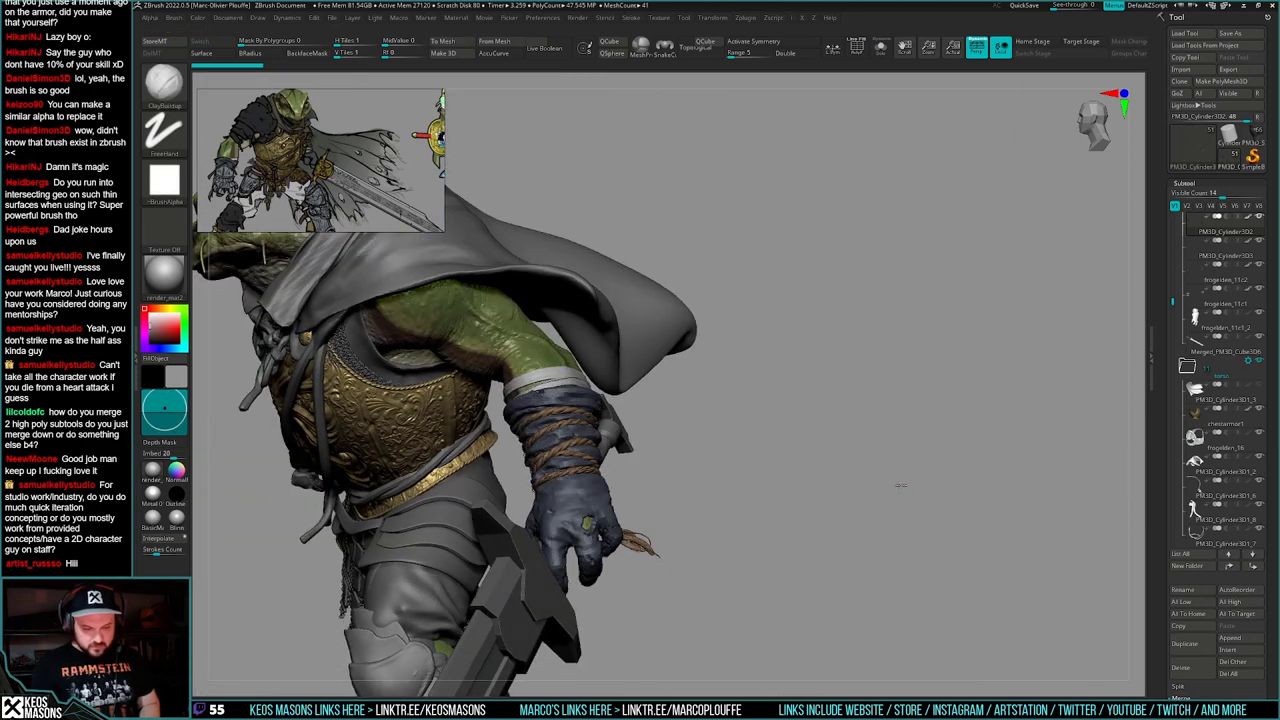
left_click_drag(900, 485, 928, 471)
left_click(1259, 340)
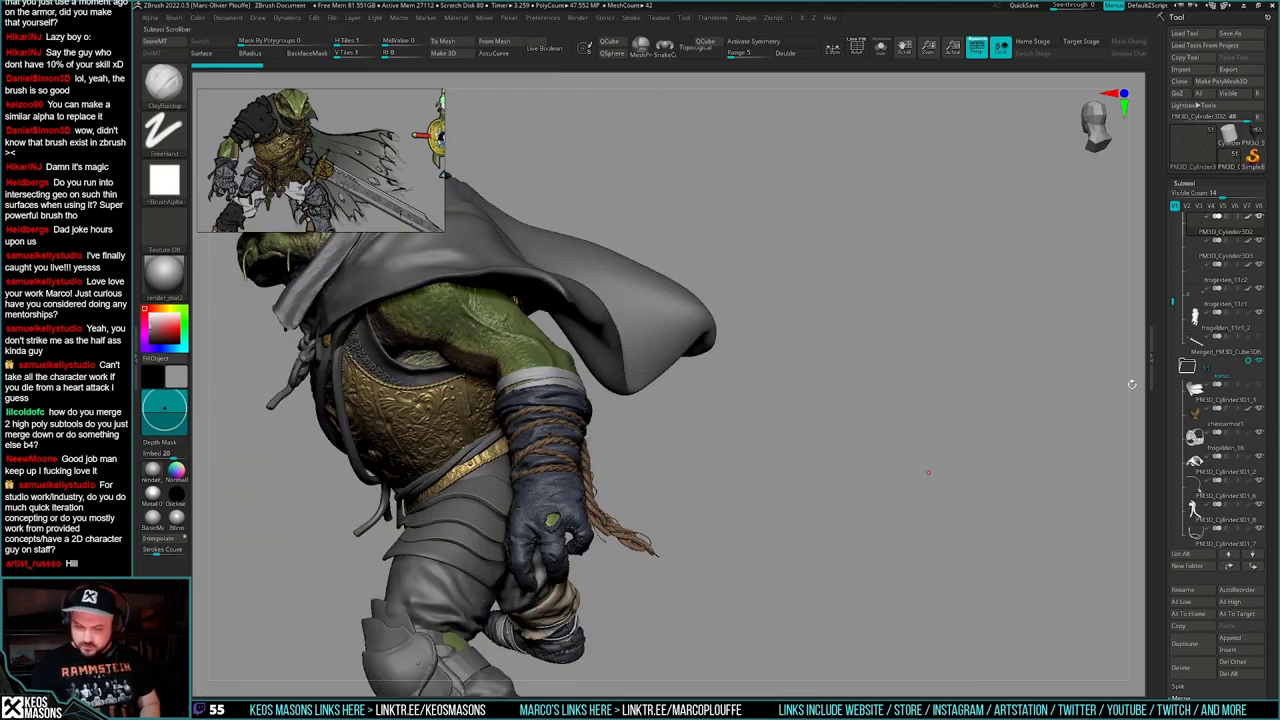
mouse_move(839, 548)
left_mouse_down("alt")
mouse_move(914, 442)
mouse_move(925, 477)
mouse_move(820, 480)
mouse_move(770, 527)
mouse_move(884, 530)
mouse_move(830, 563)
left_mouse_up("alt")
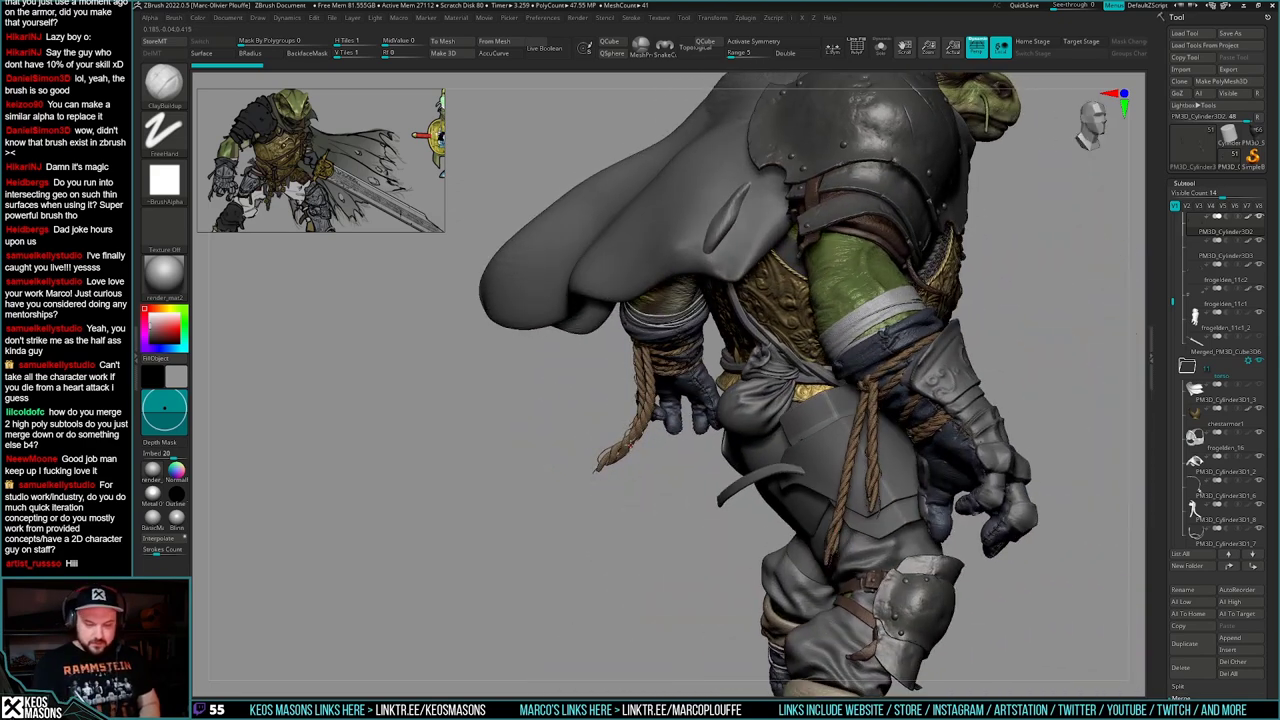
left_click_drag(600, 482, 668, 462)
mouse_move(720, 550)
left_mouse_down()
mouse_move(673, 544)
mouse_move(696, 551)
left_mouse_up()
key("alt+s")
key("alt+s")
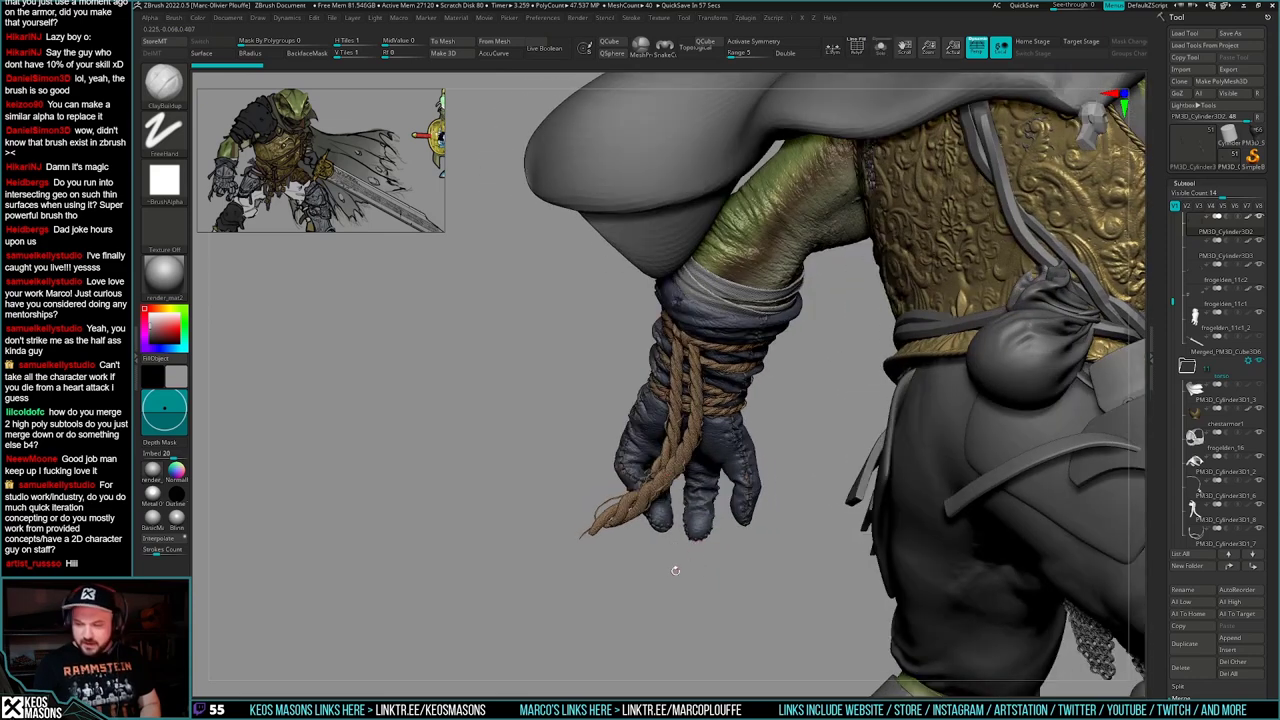
- Isolate the hanging wrist rope and look through the coiled and hanging rope subtools together with their separate loose fibres
key("shift+alt+s")
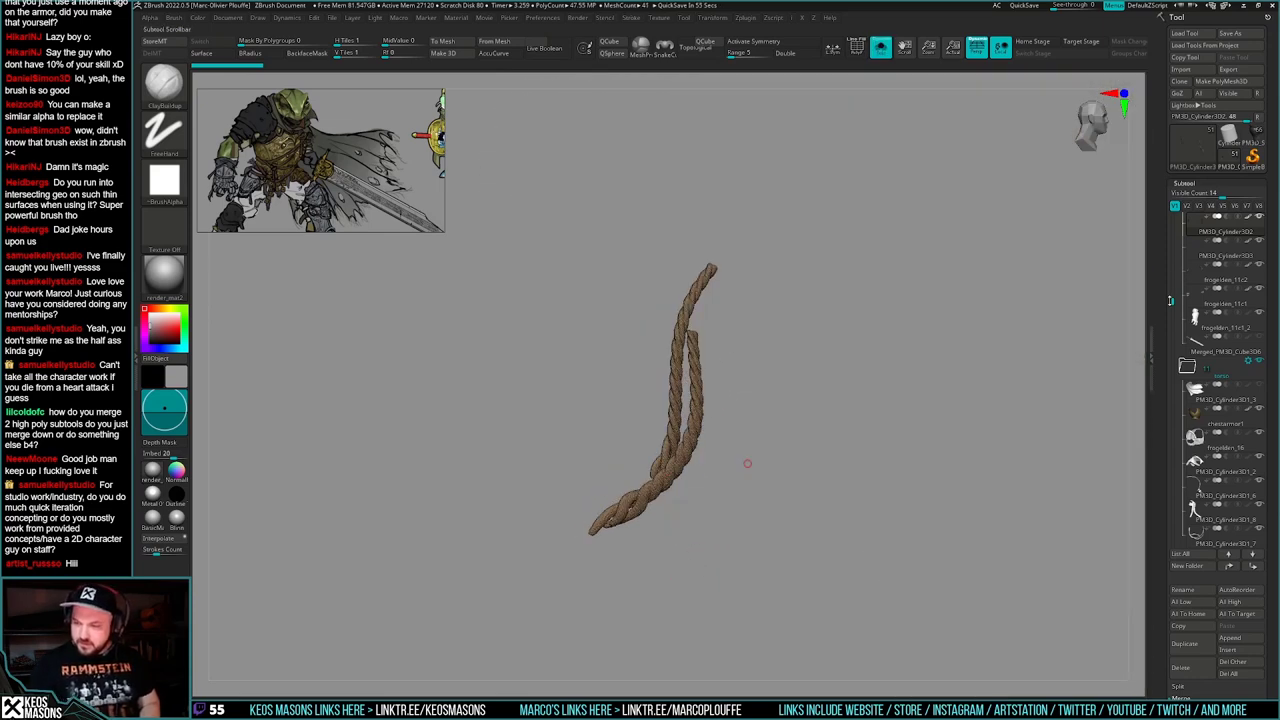
left_click_drag(1171, 301, 1172, 289)
left_click(1208, 294)
left_click(1196, 269)
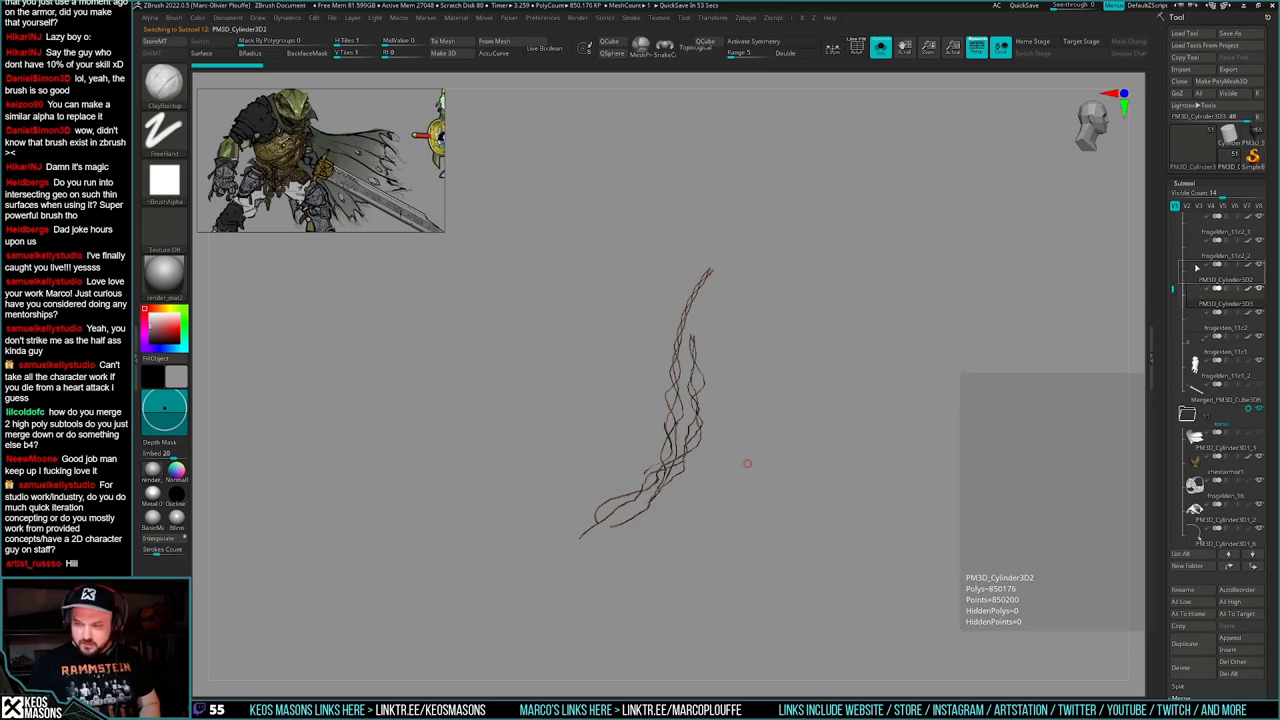
left_click(1197, 228)
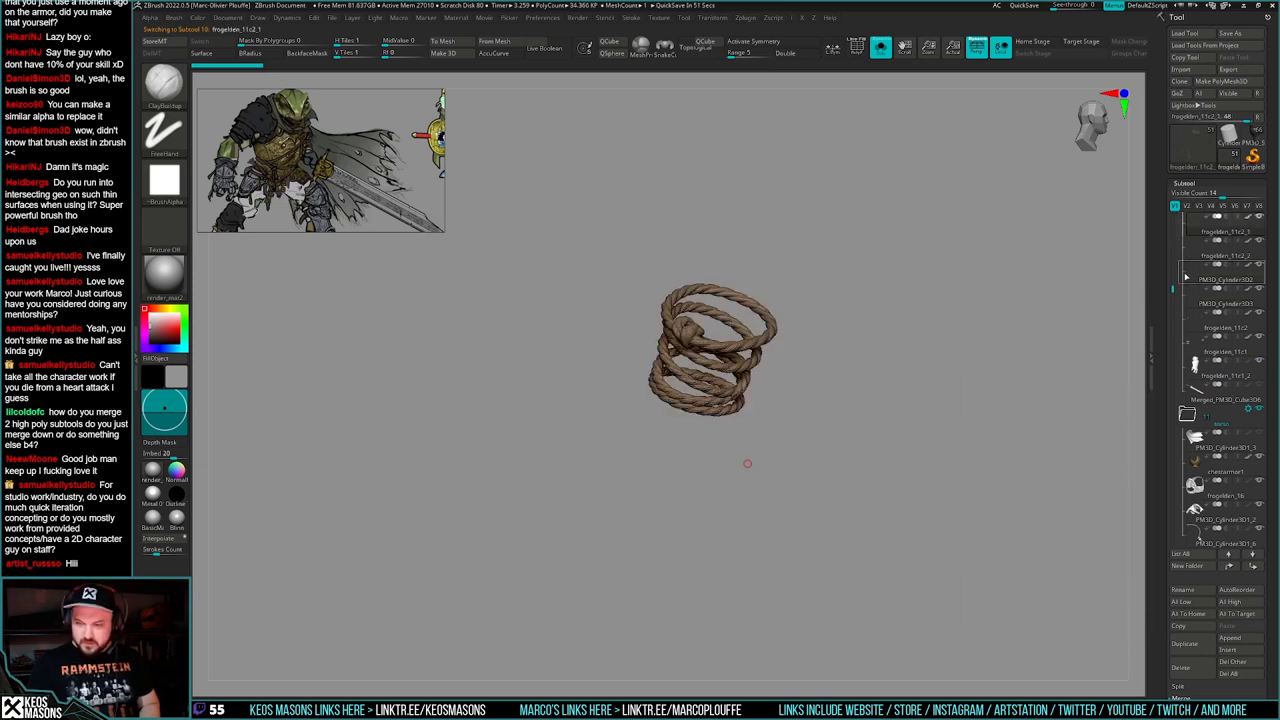
scroll(1186, 277, "up", 3)
left_click(1197, 322)
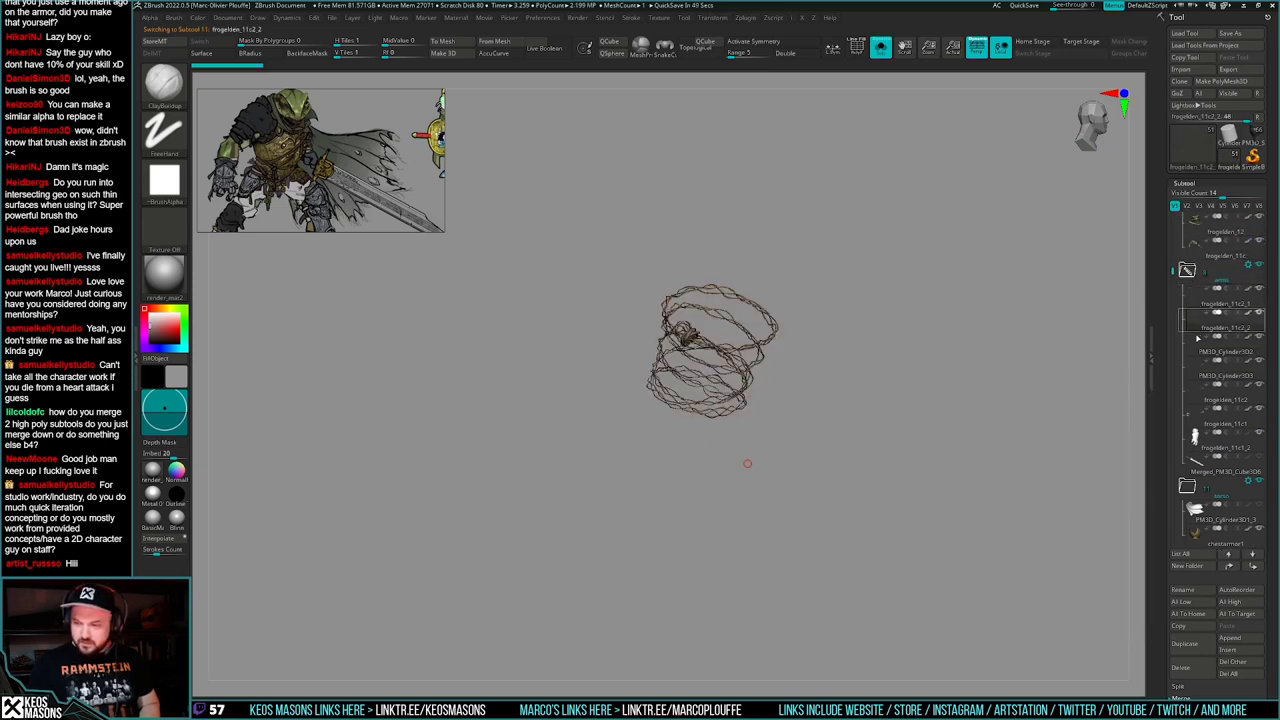
left_click(1197, 345)
left_click(1196, 372)
left_click(1193, 297)
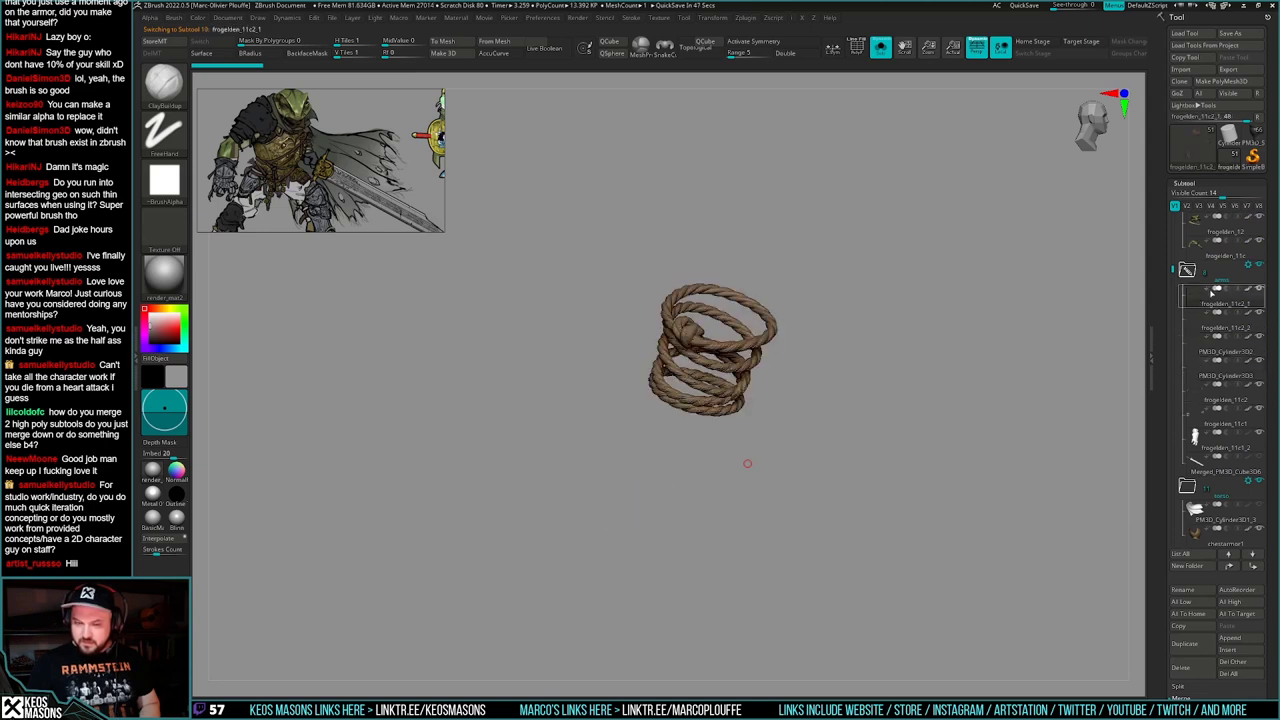
- Look through the rope and neighbouring subtools in the ZSceneManager list, comparing their point counts and subdivision levels
left_click_drag(1168, 619, 1168, 461)
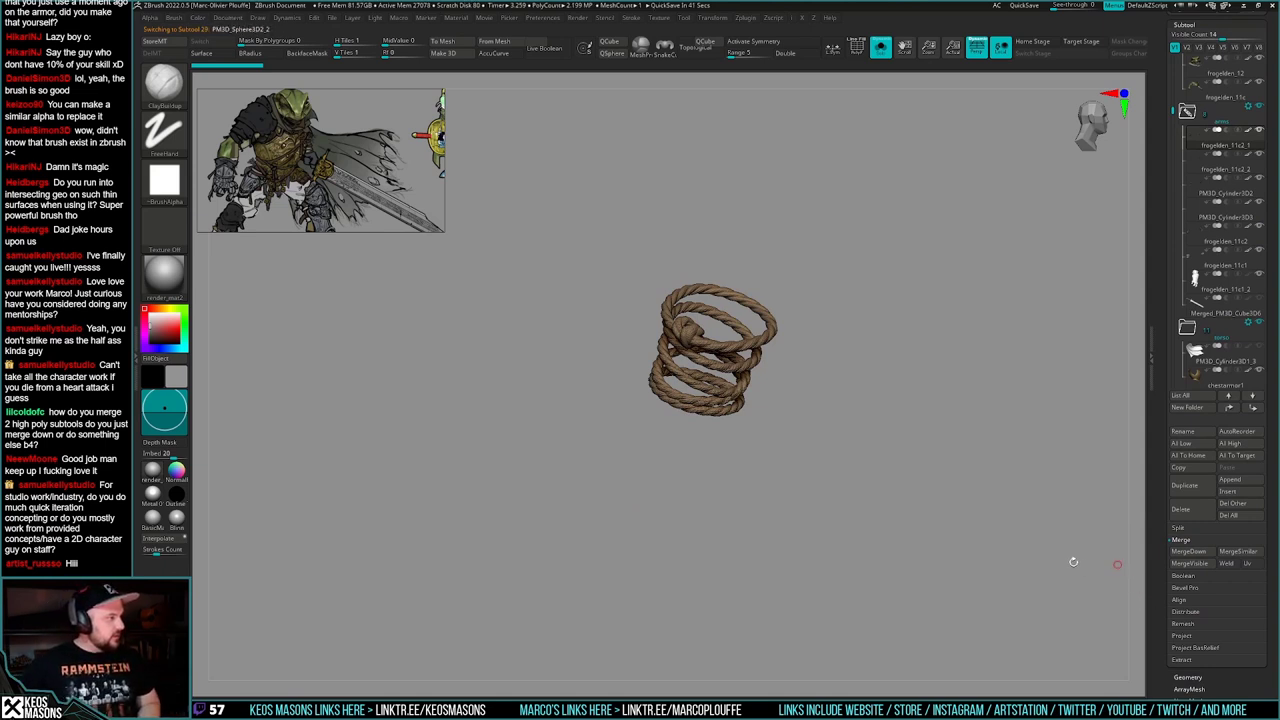
key("n")
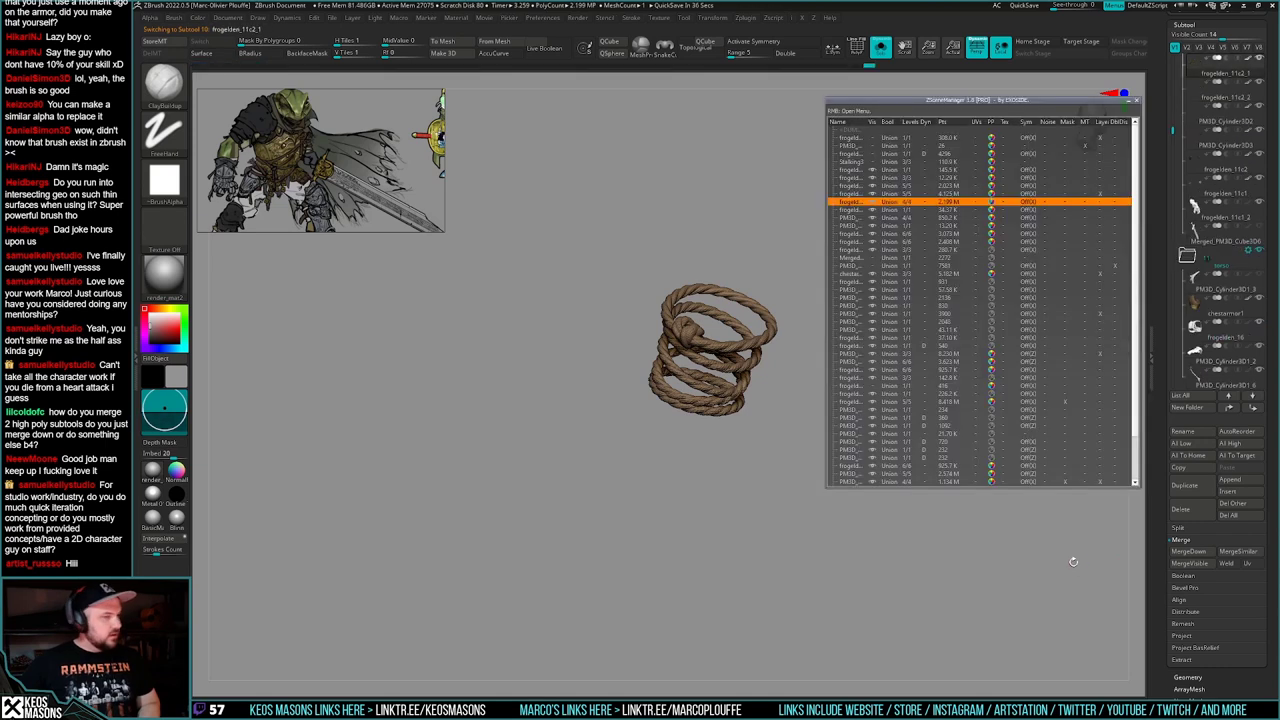
left_click(858, 194)
left_click(856, 202)
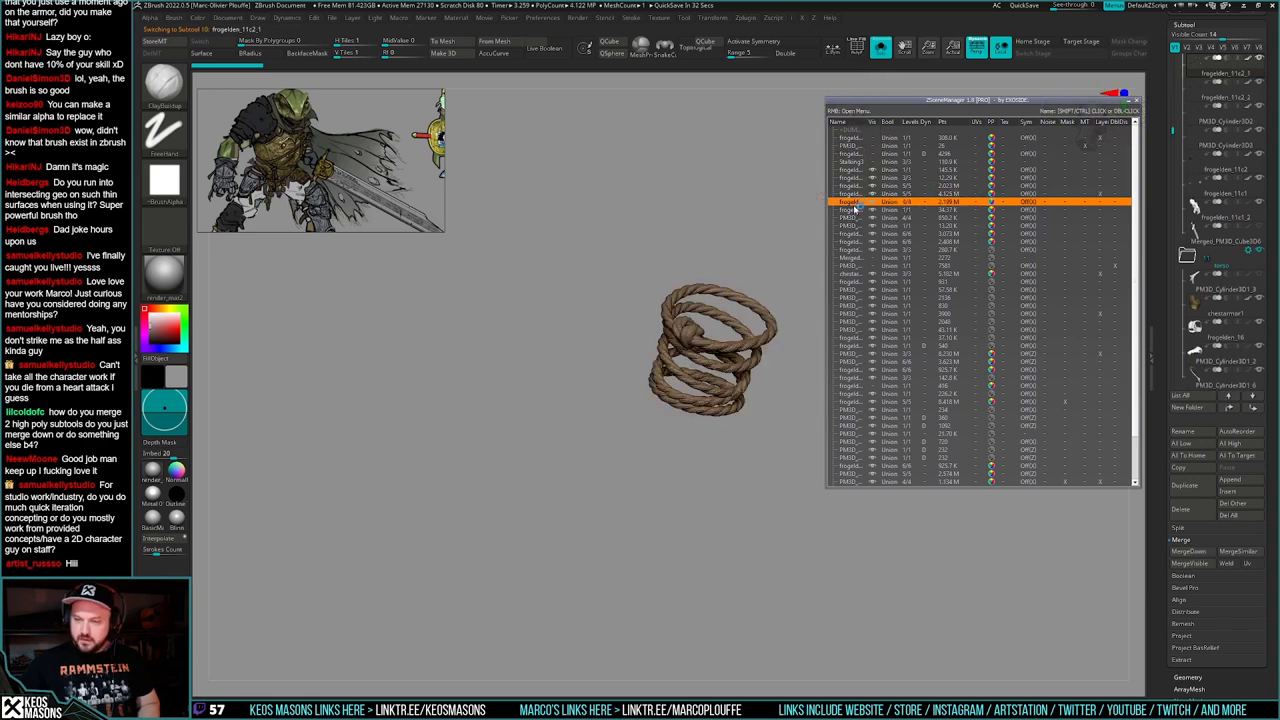
left_click(856, 266)
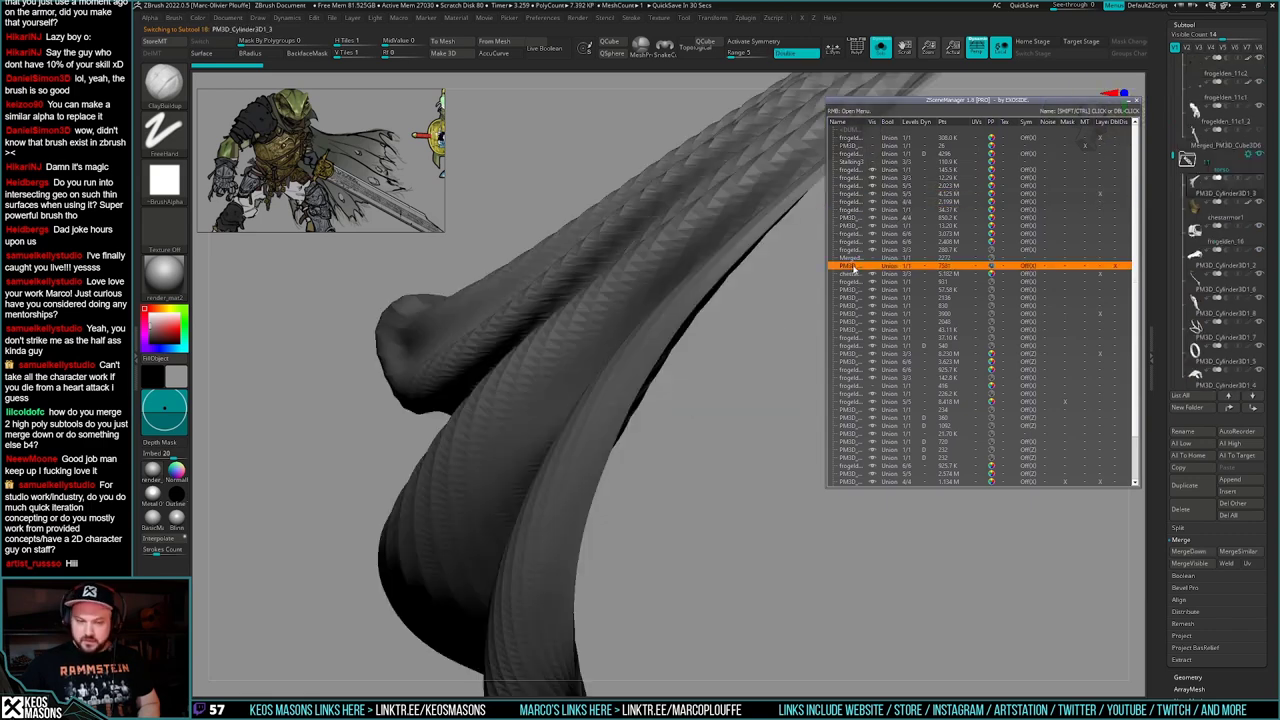
left_click(855, 274)
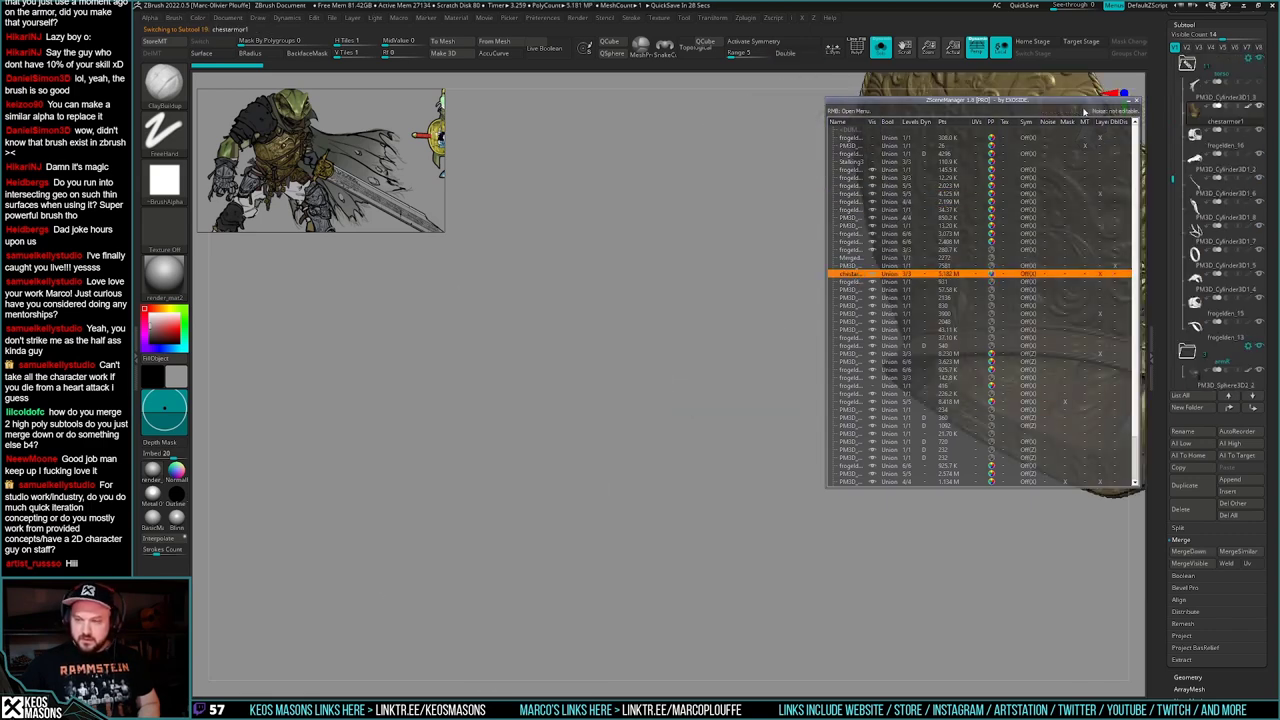
left_click(893, 227)
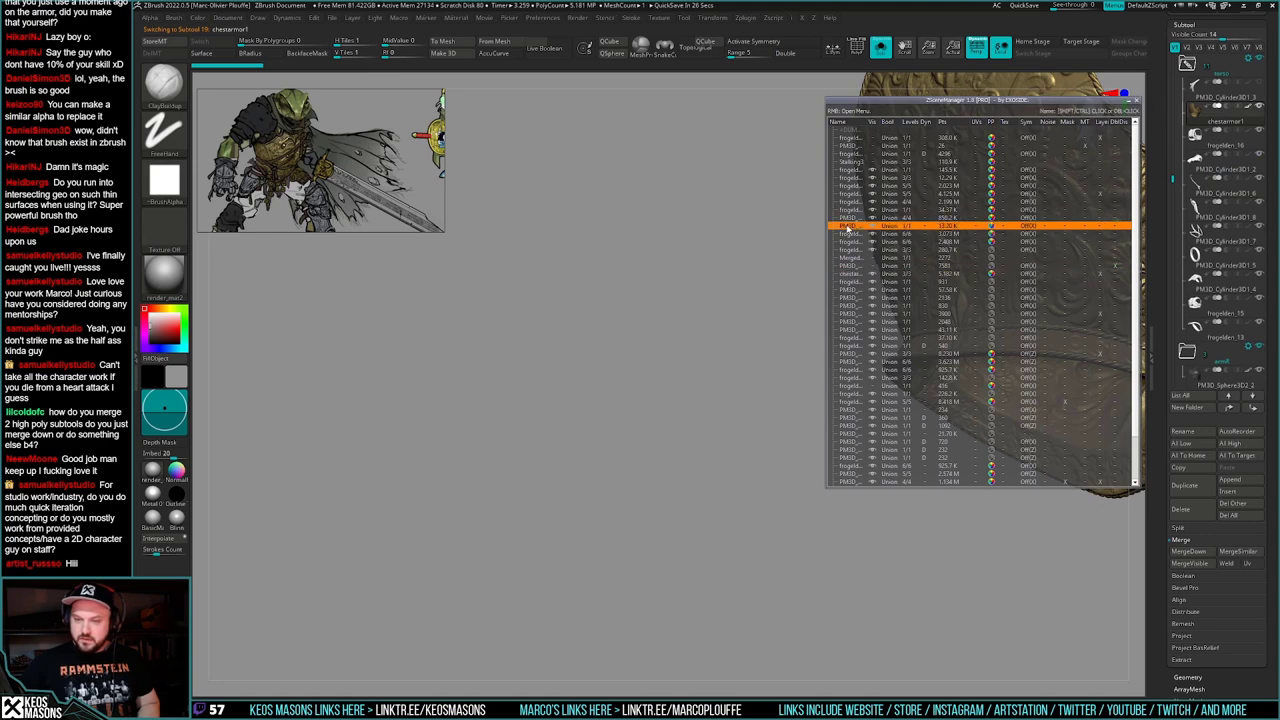
left_click(1137, 102)
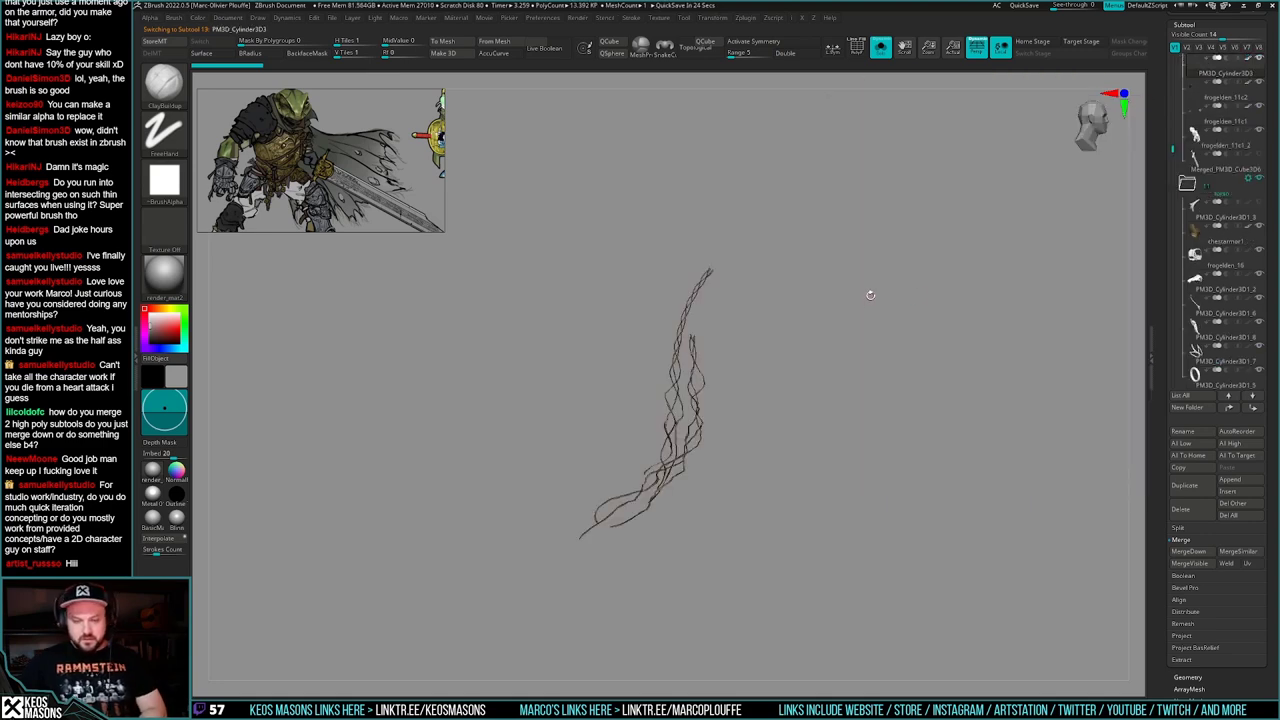
- Step through the rope, fibre and glove subtools and inspect their geometry settings and subdivision levels
key("Up")
key("Up")
key("Up")
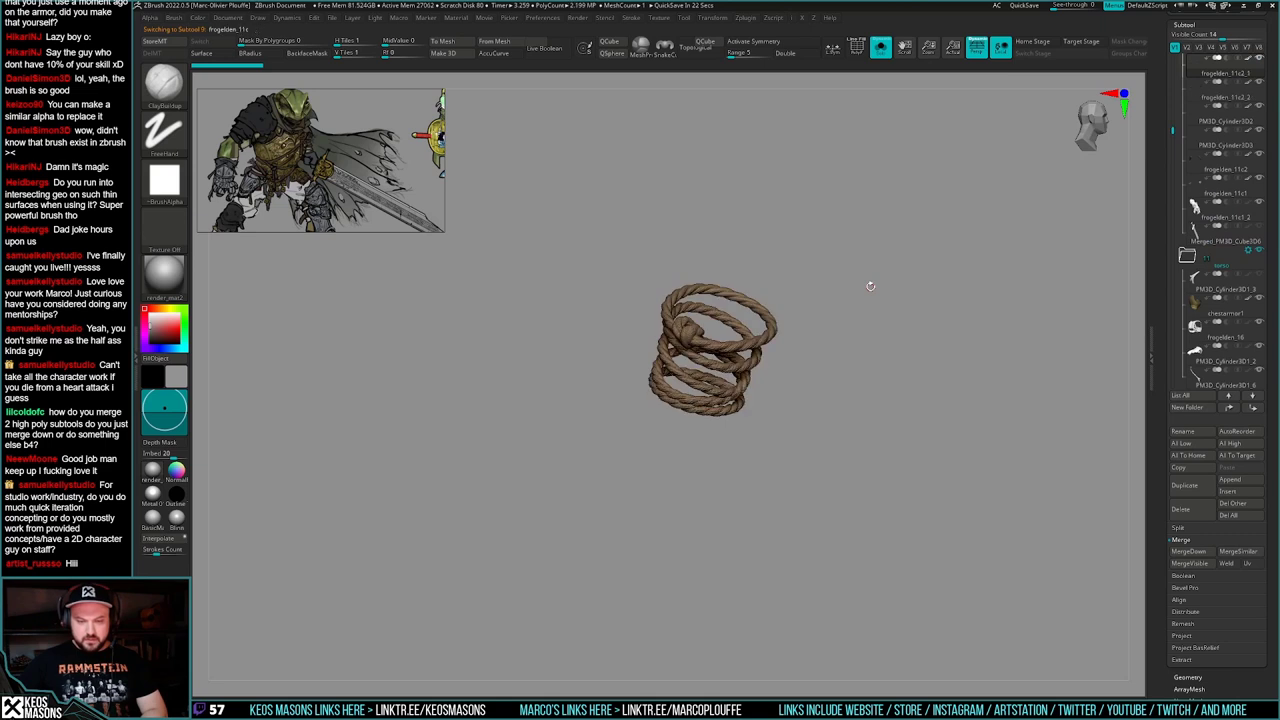
key("Up")
key("Down")
key("g")
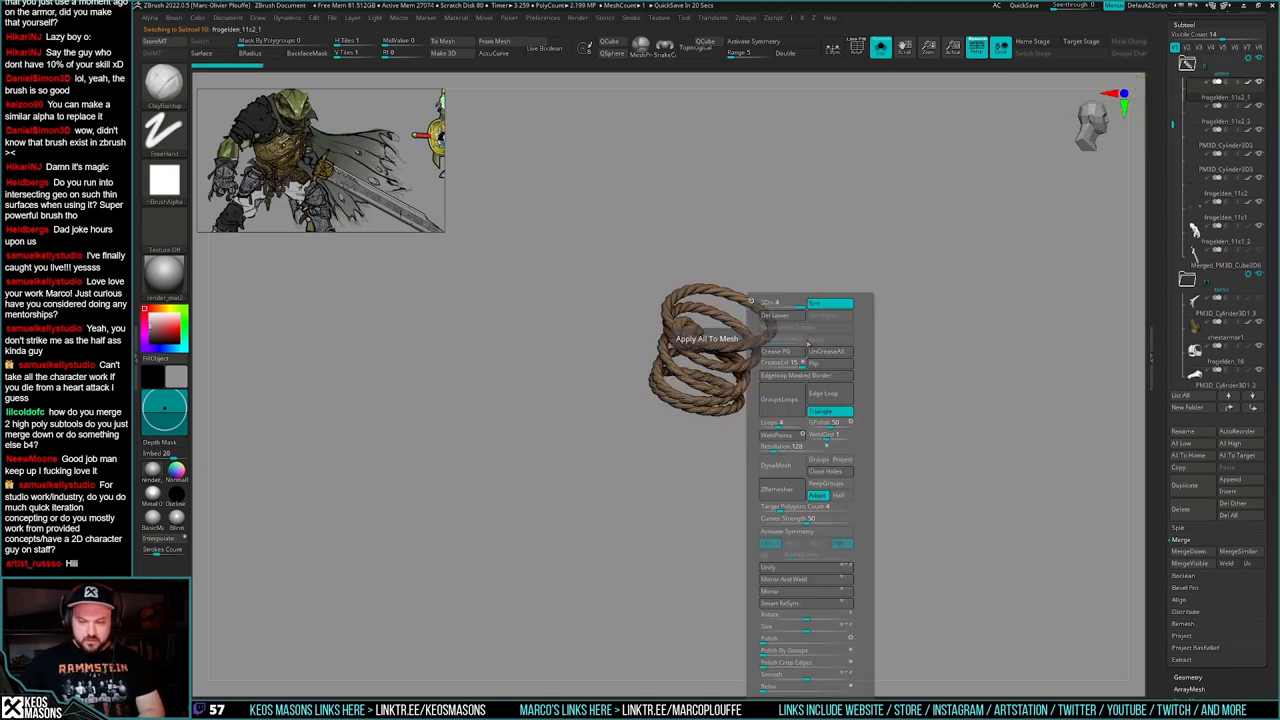
key("Down")
key("Down")
key("Down")
key("Down")
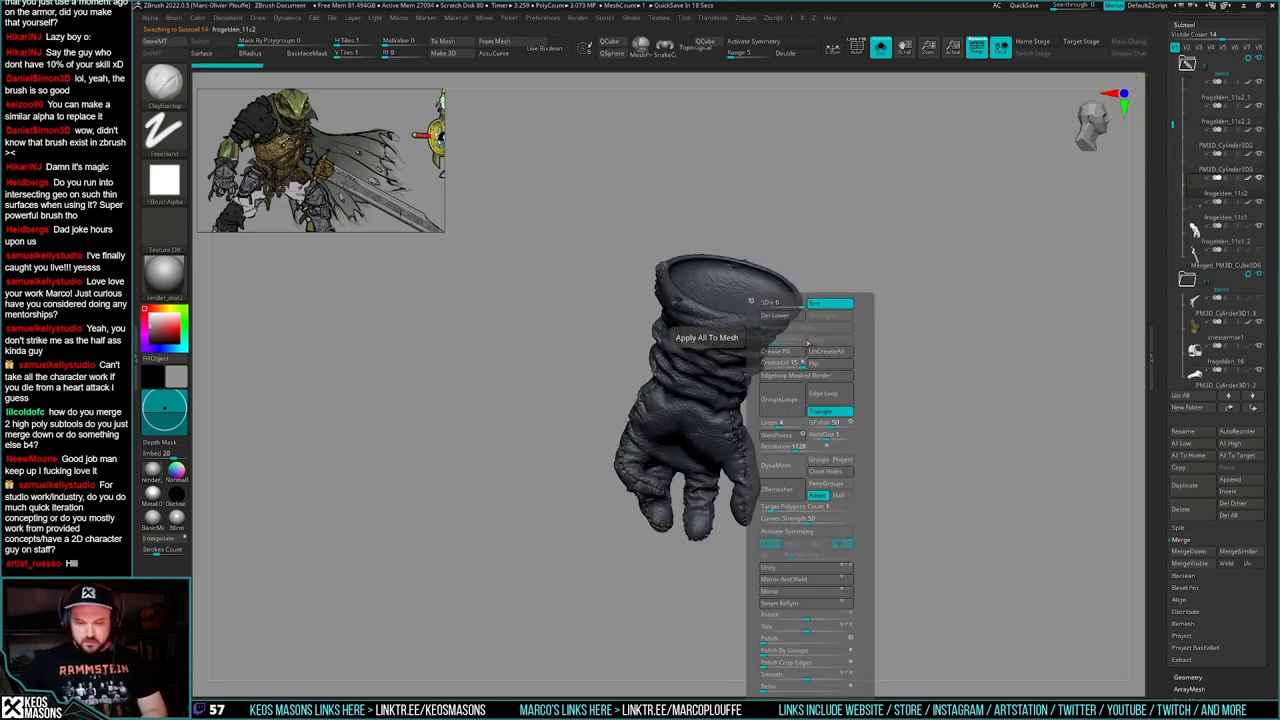
- Merge the coiled rope, the hanging rope and their two loose-fibre subtools down into one subtool
key("Up")
key("Up")
key("Up")
key("Up")
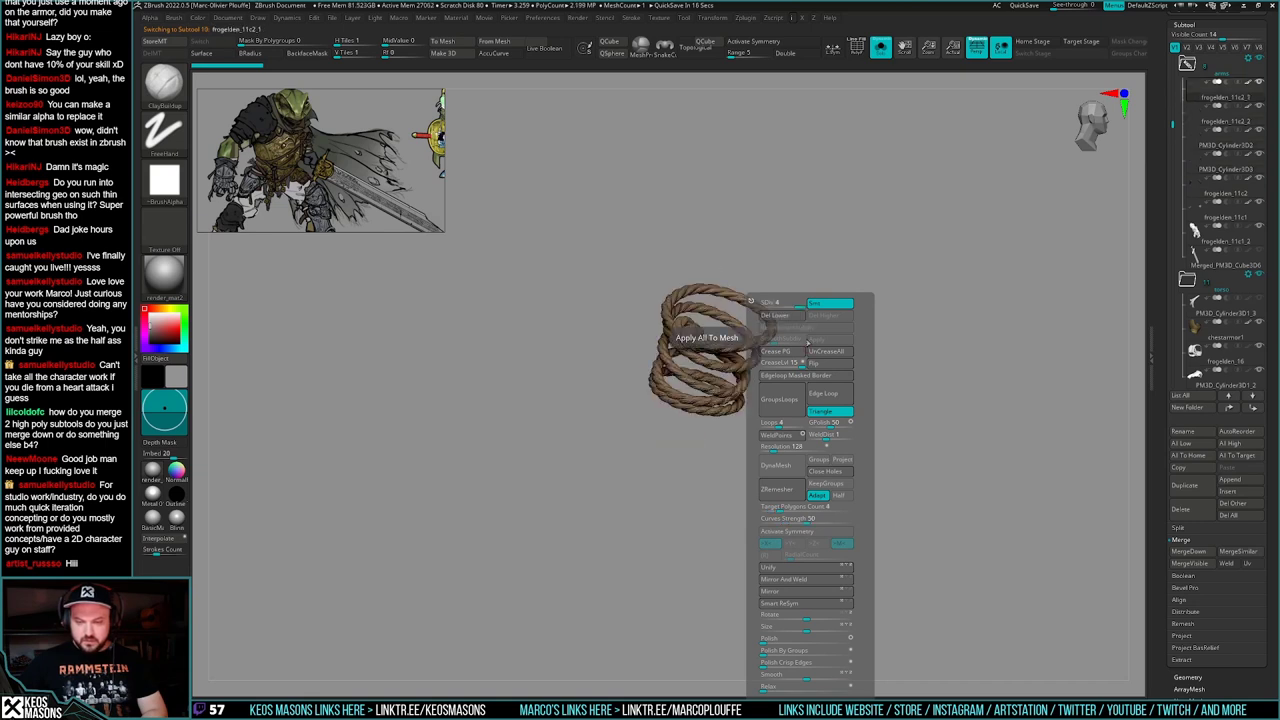
left_click(1188, 552)
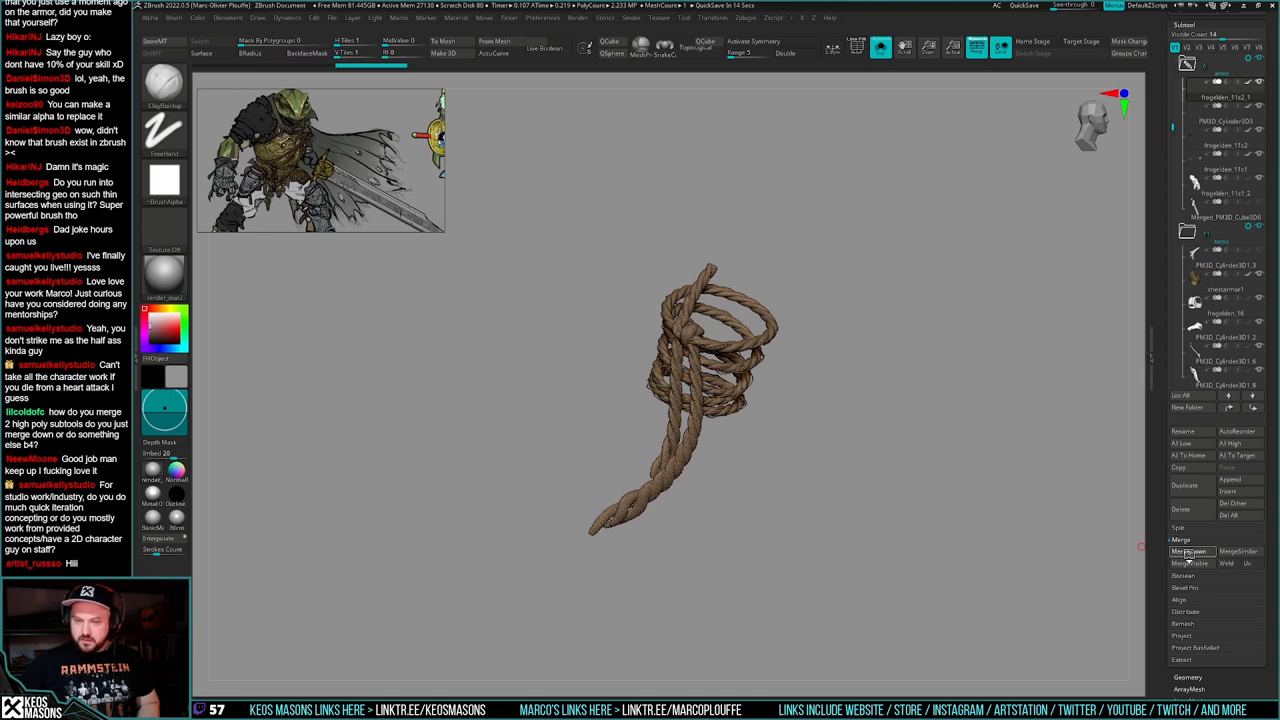
left_click_drag(787, 438, 820, 483, "alt")
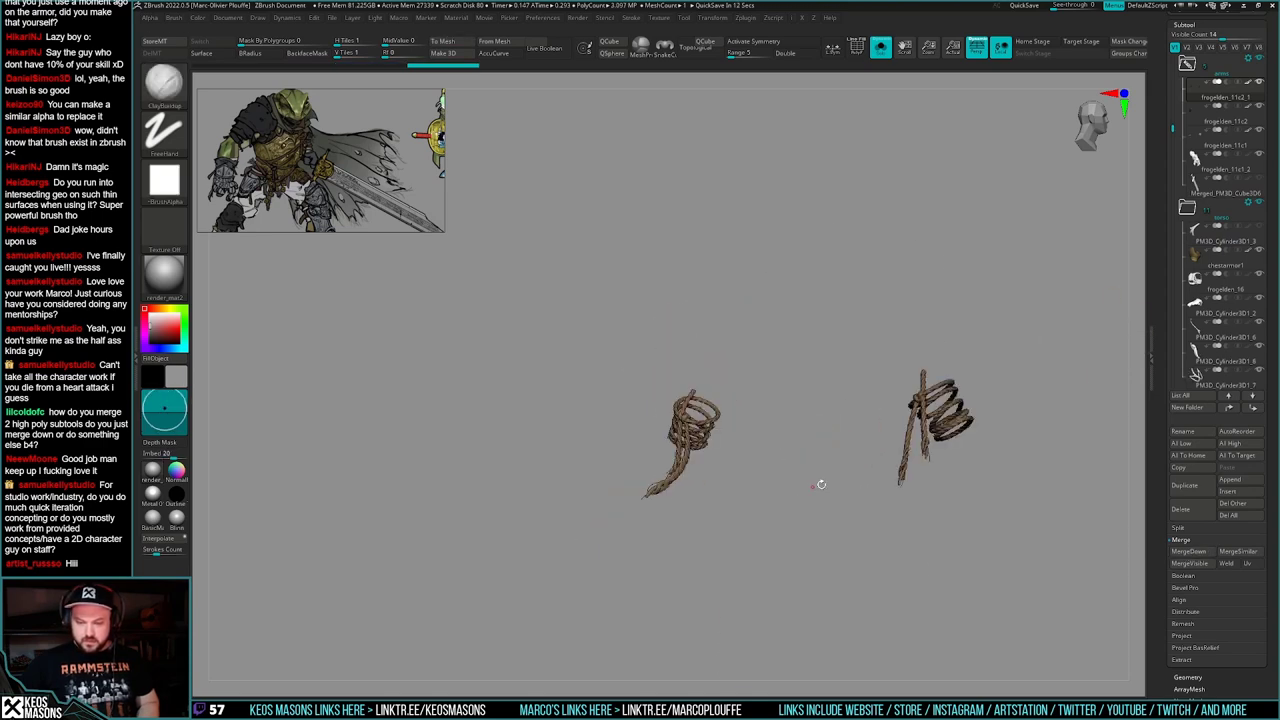
- Frame the merged ropes and isolate one strand group of the hanging ends to examine how the polygroups are split
key("alt+s")
mouse_move(709, 457)
right_mouse_down("ctrl")
mouse_move(715, 510)
mouse_move(734, 477)
mouse_move(780, 494)
mouse_move(779, 538)
mouse_move(697, 531)
right_mouse_up("ctrl")
key("alt+s")
key("f")
key("shift+f")
key("shift+f")
left_click(697, 531, "ctrl+shift")
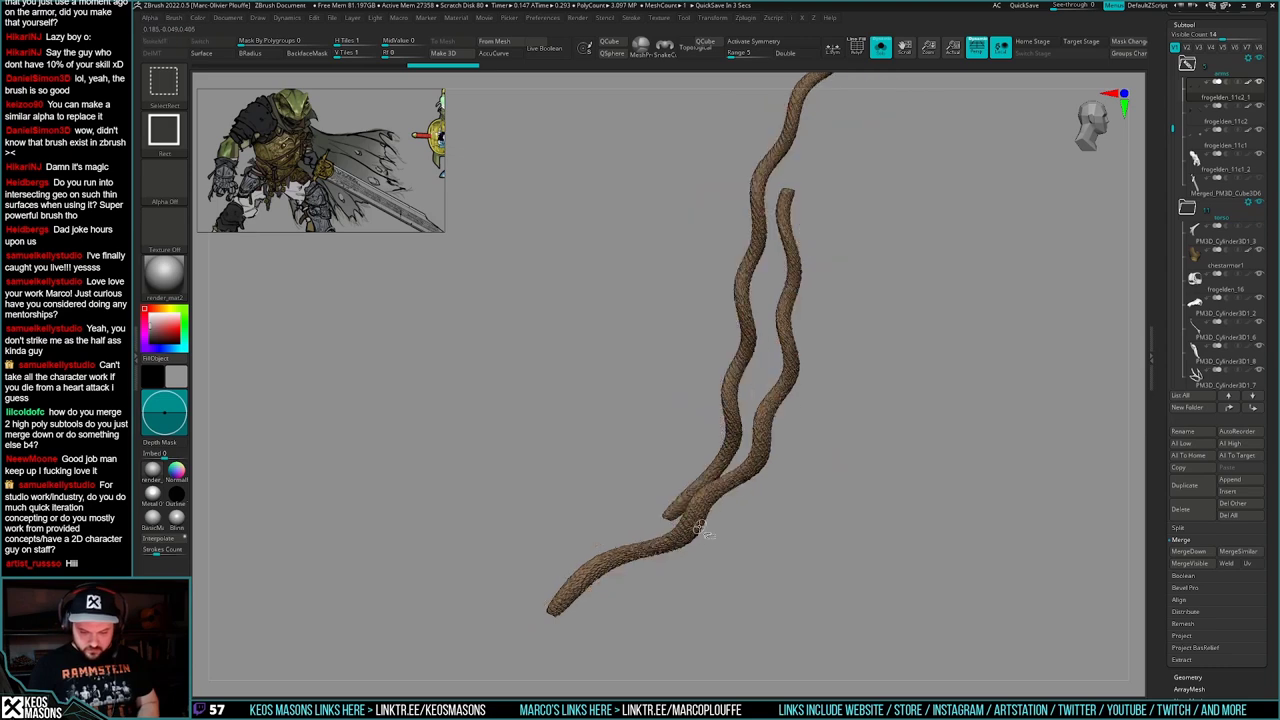
key("f")
mouse_move(808, 484)
right_mouse_down()
mouse_move(798, 497)
mouse_move(828, 482)
right_mouse_up()
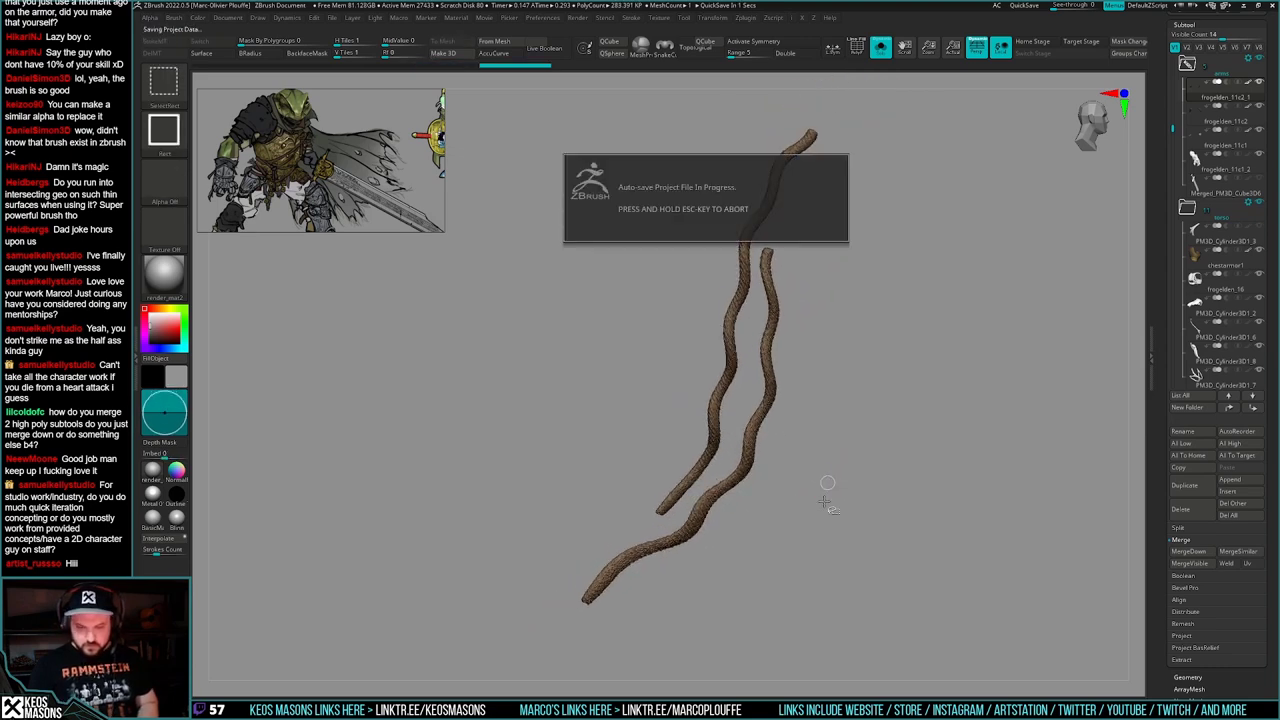
left_click(825, 502, "ctrl+shift")
- Hide the hanging ropes' strands and loose fibres group by group, and invert the visibility so only the hanging ropes show
left_click(771, 435, "ctrl+shift")
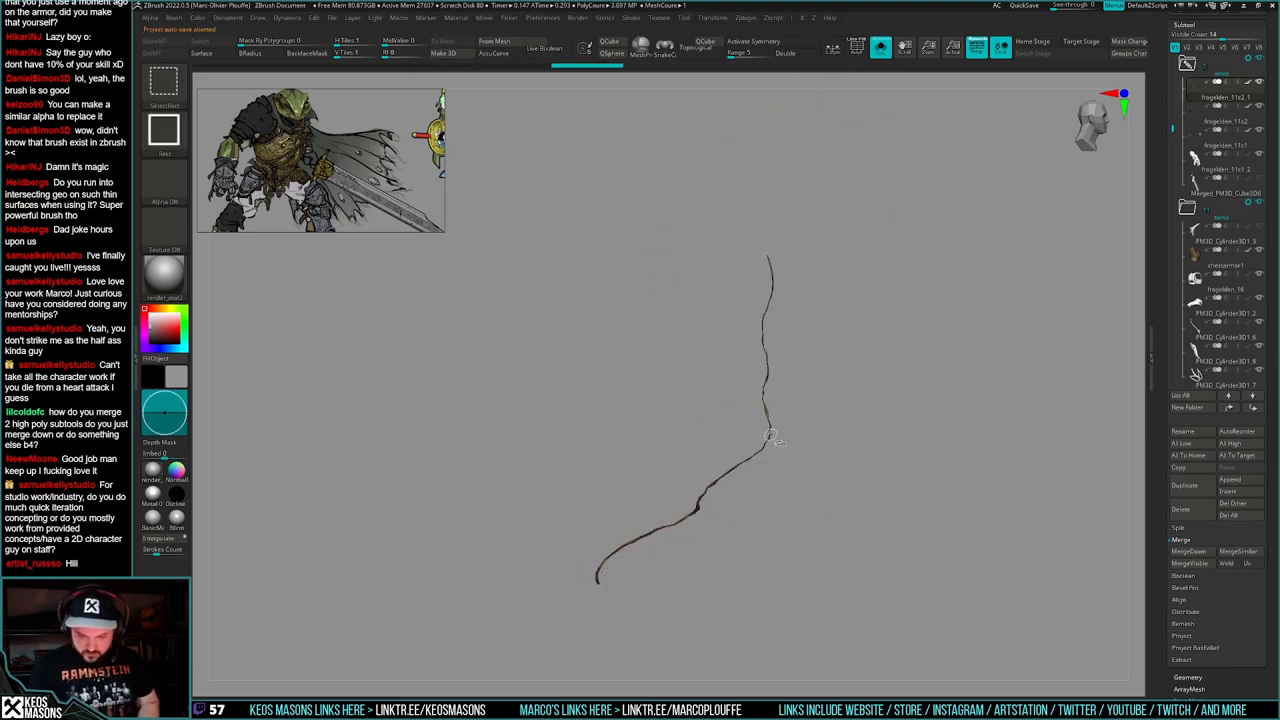
left_click(771, 503, "ctrl+shift")
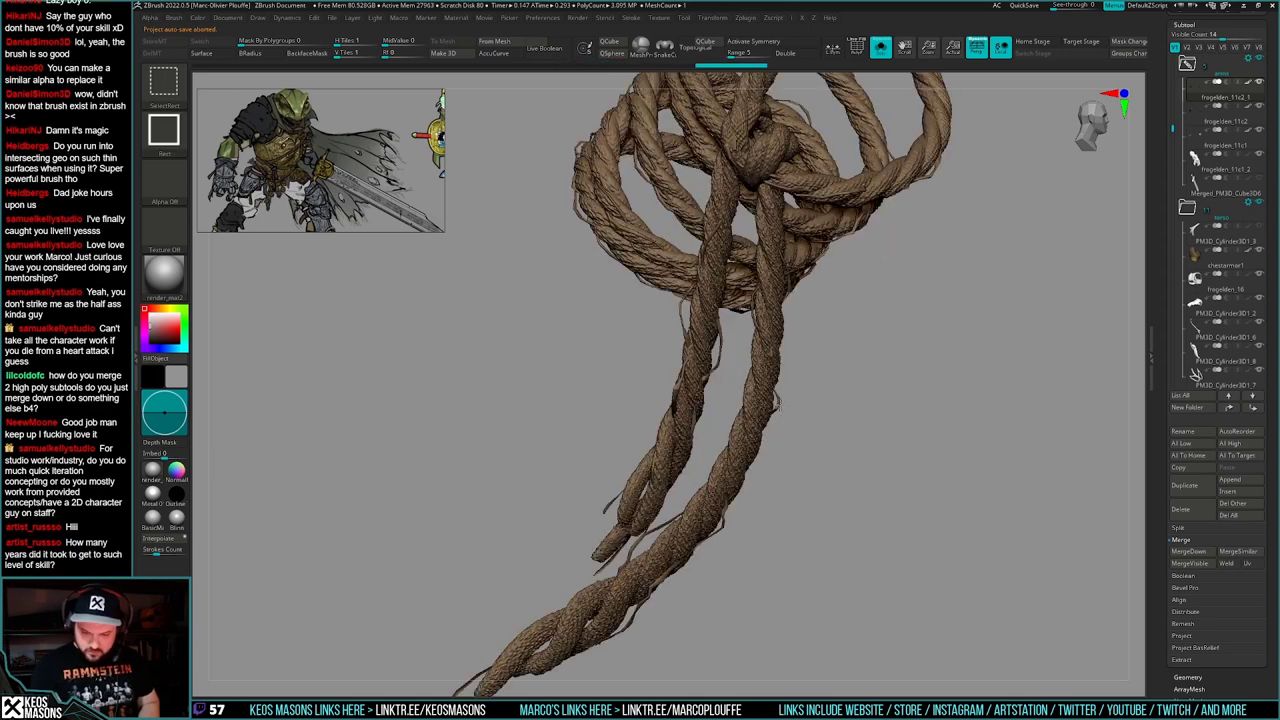
left_click(761, 412, "ctrl+shift")
left_click(752, 430, "ctrl+shift")
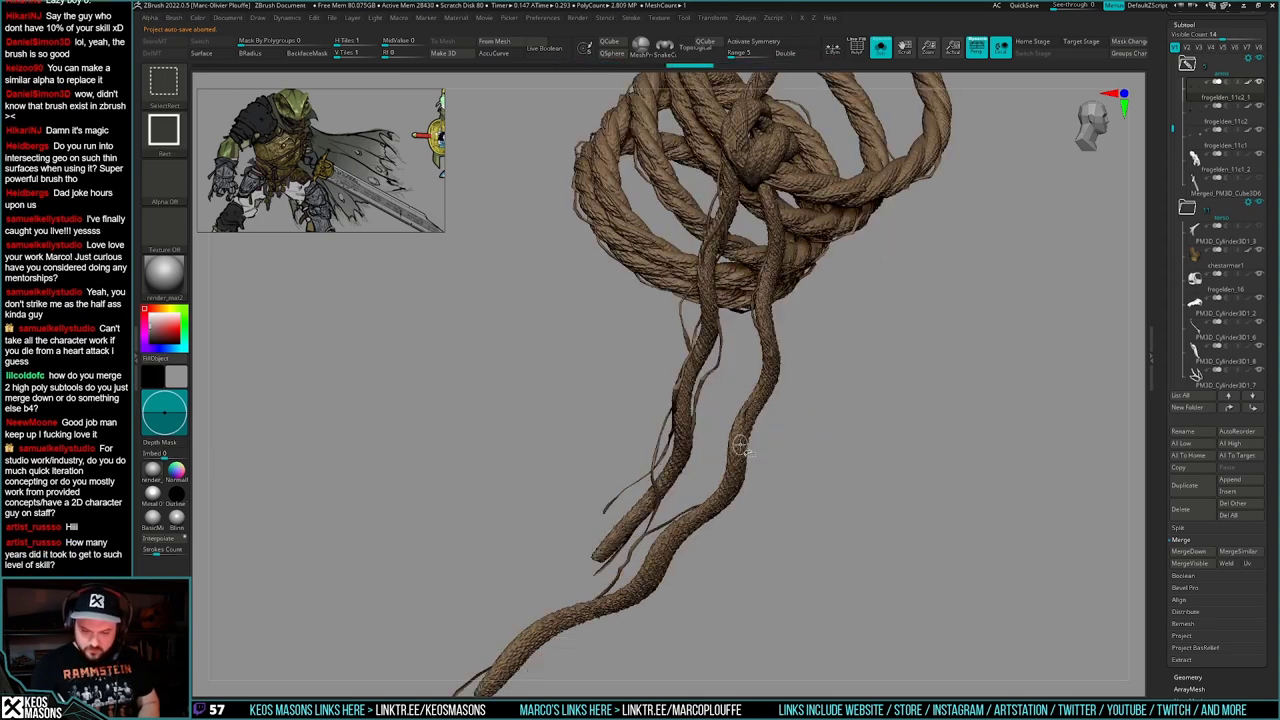
left_click(744, 446, "ctrl+shift")
right_click_drag(748, 470, 837, 460, "ctrl")
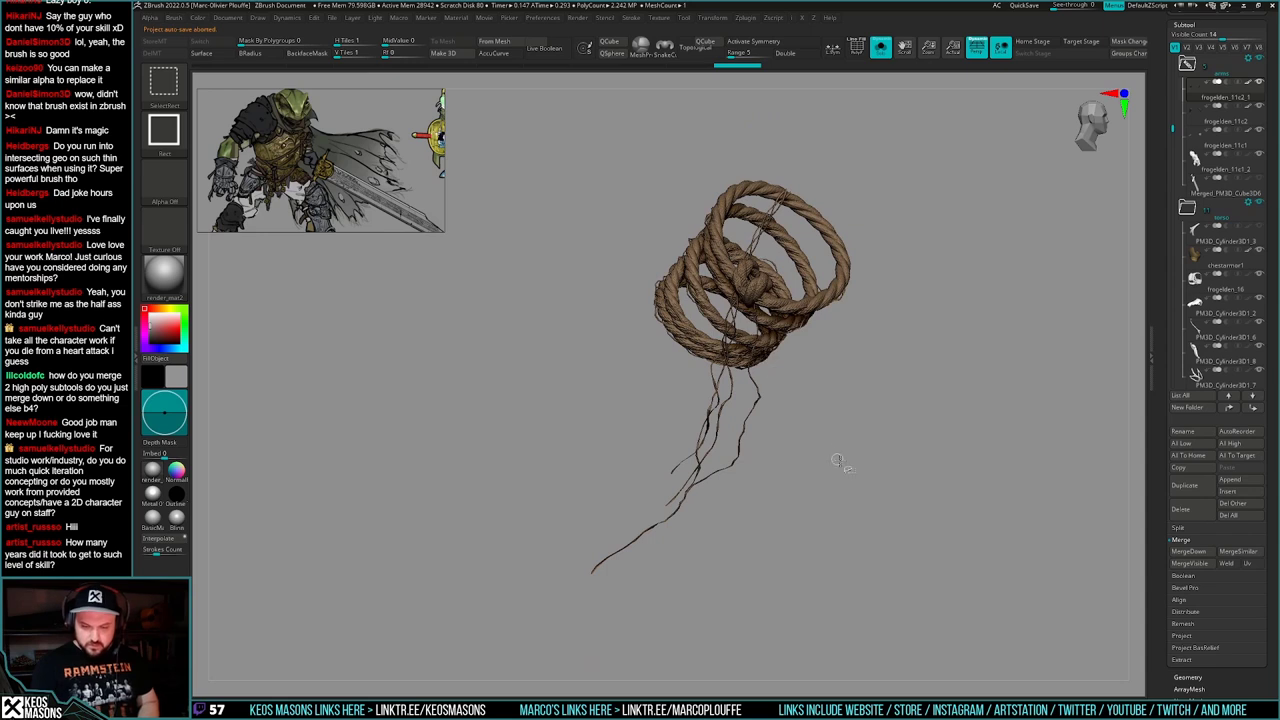
left_click(762, 401, "ctrl+shift")
right_click_drag(780, 408, 831, 424, "ctrl")
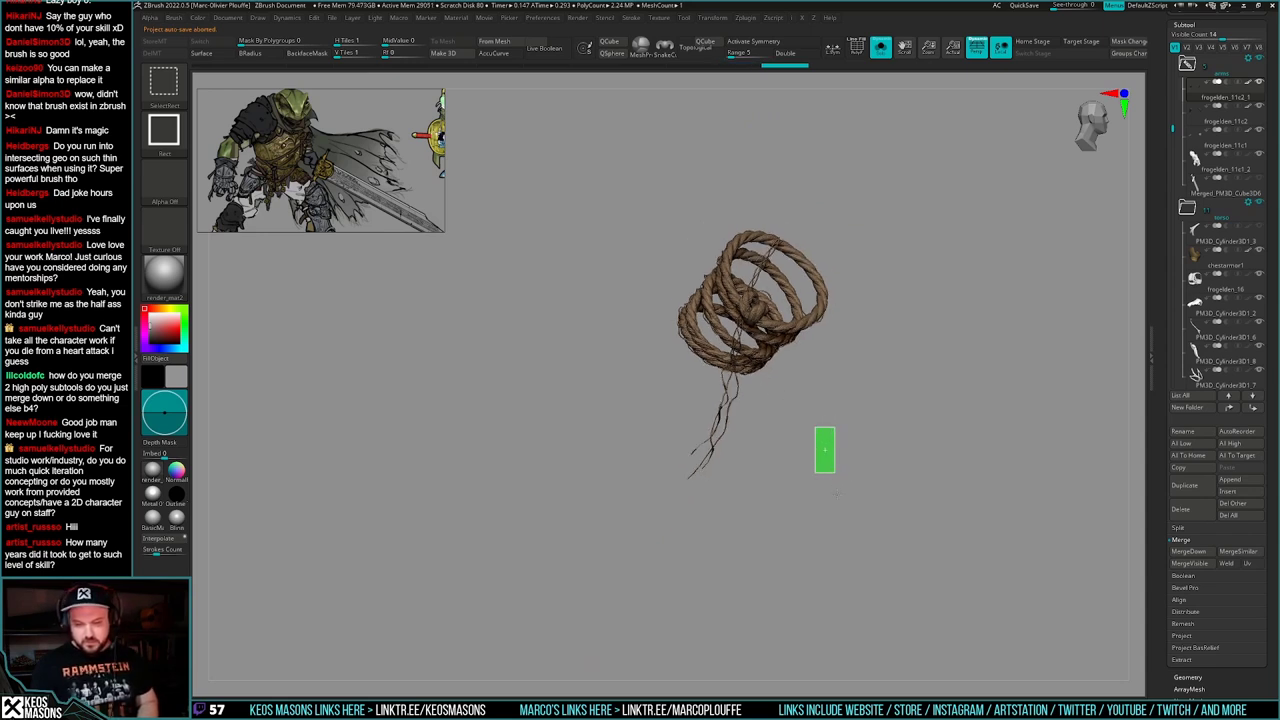
left_click_drag(837, 491, 838, 494, "ctrl+shift")
mouse_move(820, 474)
right_mouse_down()
mouse_move(837, 514)
mouse_move(826, 492)
right_mouse_up()
mouse_move(826, 492)
right_mouse_down("ctrl")
mouse_move(829, 512)
mouse_move(827, 484)
mouse_move(827, 499)
right_mouse_up("ctrl")
- Mask everything except the straighter hanging rope with the Transpose tool, and hide that rope
key("w")
left_click(713, 467, "ctrl")
left_click_drag(713, 467, 718, 436)
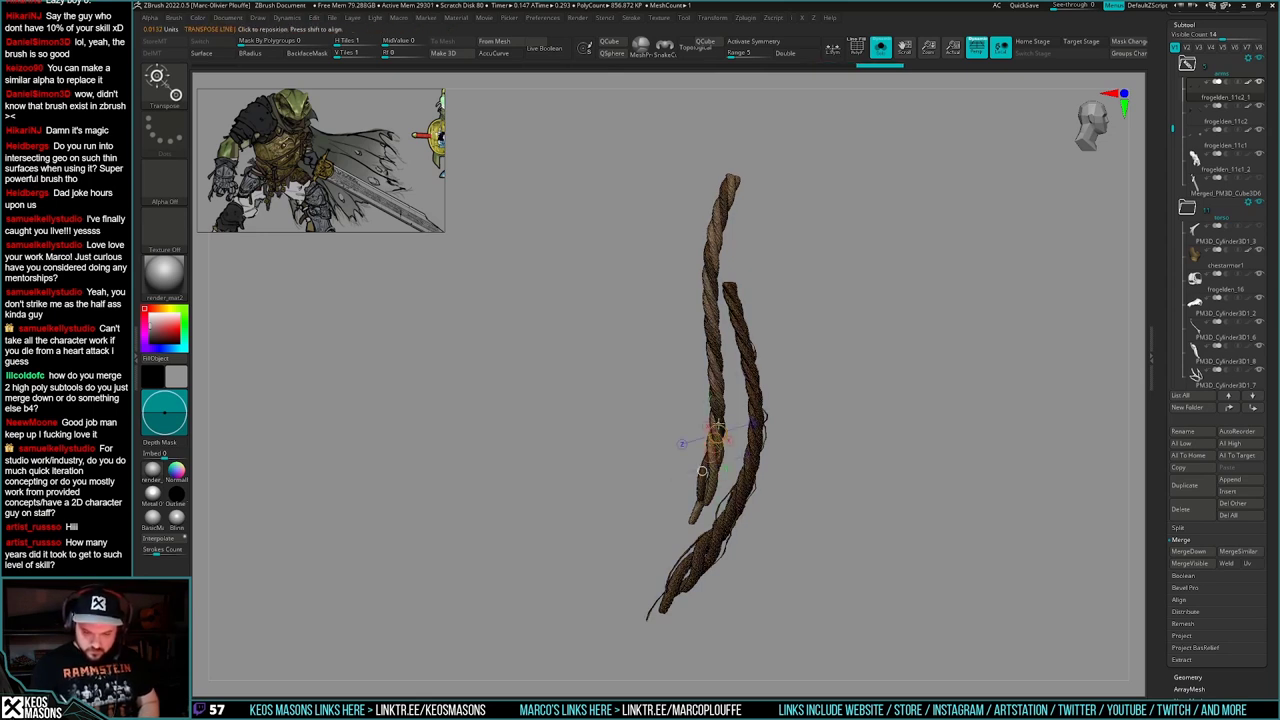
key("q")
left_click_drag(871, 497, 876, 504, "ctrl")
- Hide the two hanging ropes at the opposite wrist, keeping only the curved rope visible
right_click_drag(866, 498, 805, 425, "ctrl")
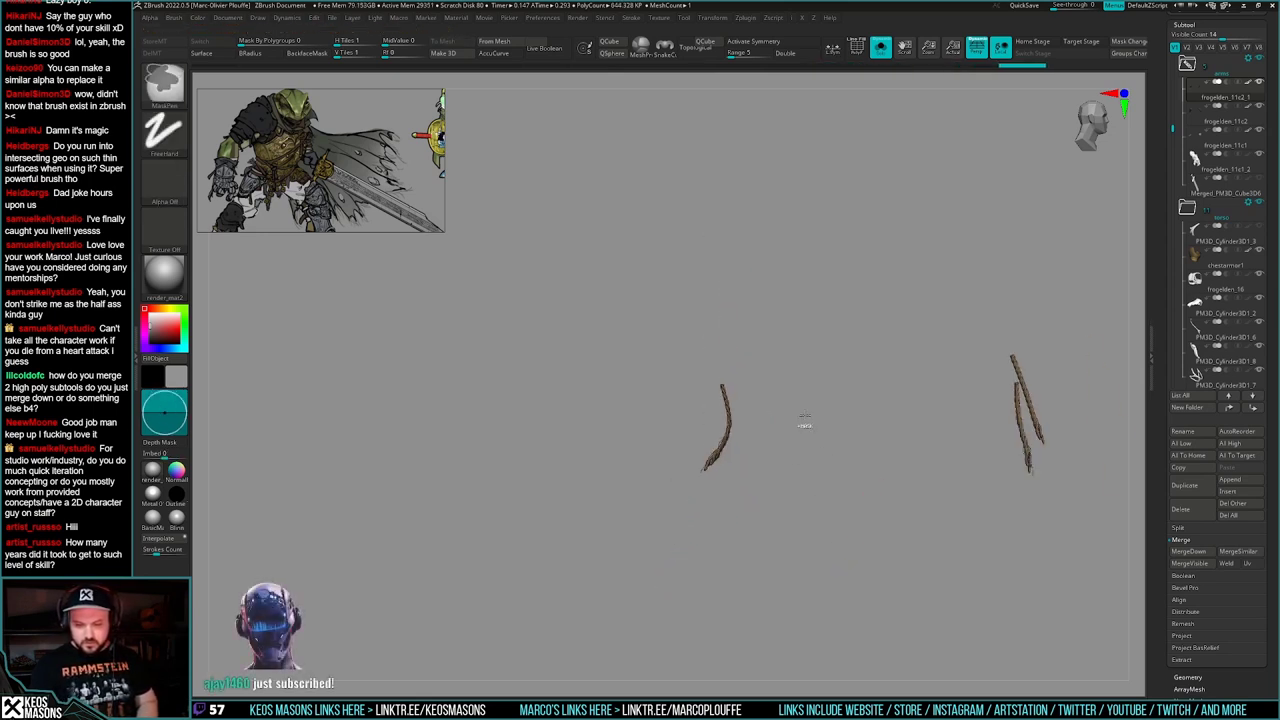
right_click_drag(797, 554, 749, 578, "alt")
right_click_drag(749, 578, 763, 580, "ctrl")
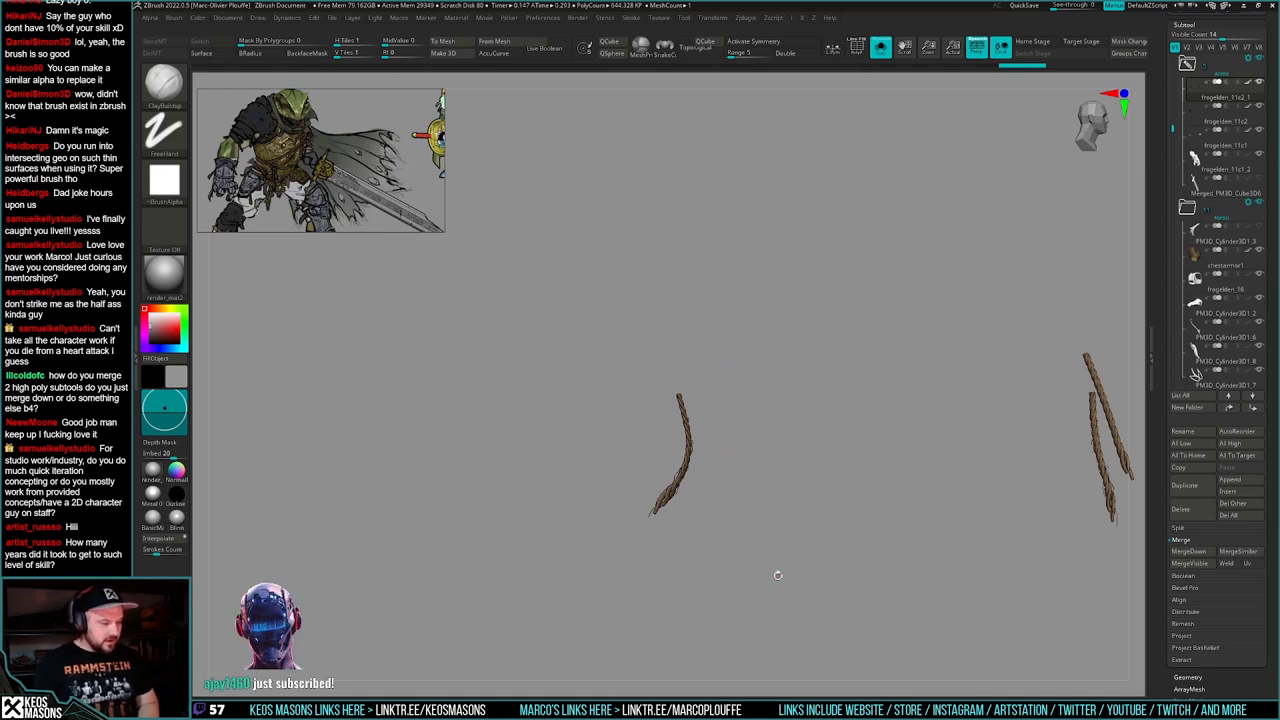
right_click_drag(848, 503, 683, 549, "alt")
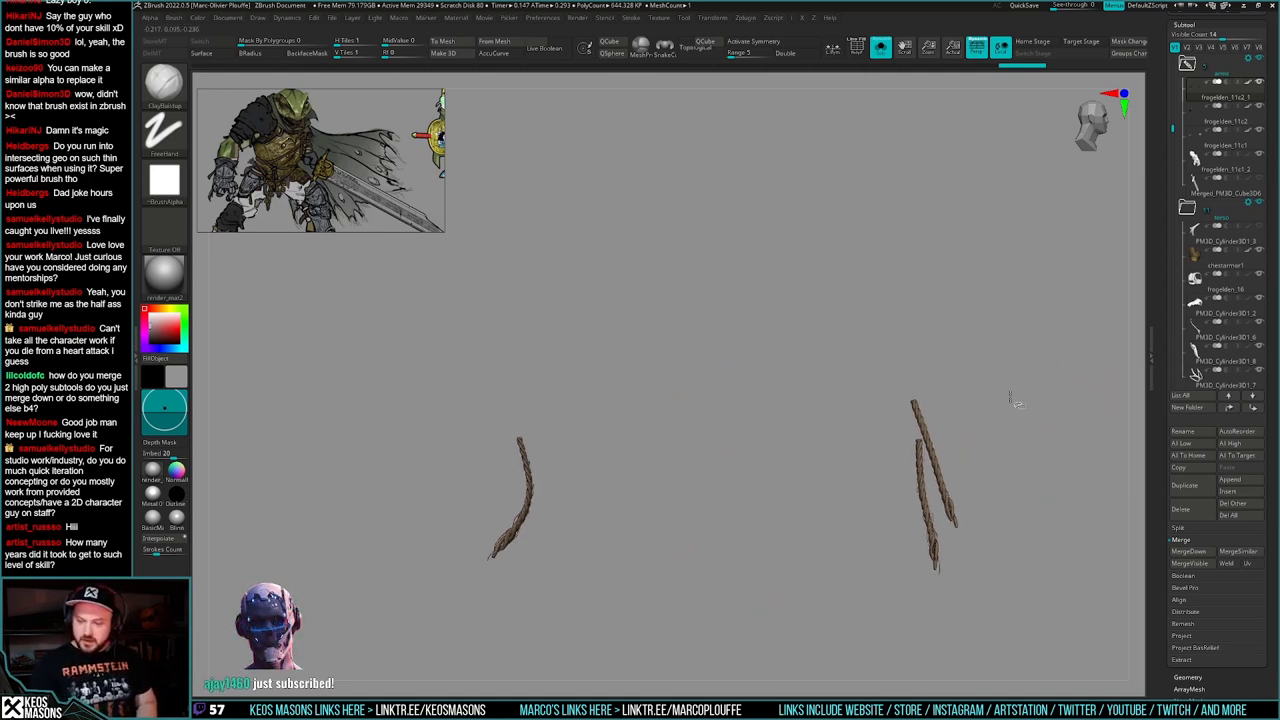
left_click_drag(1087, 332, 771, 629, "ctrl+alt+shift")
- Switch to the Move brush and reshape the lower part of the curved hanging rope
right_click_drag(697, 537, 868, 487, "alt")
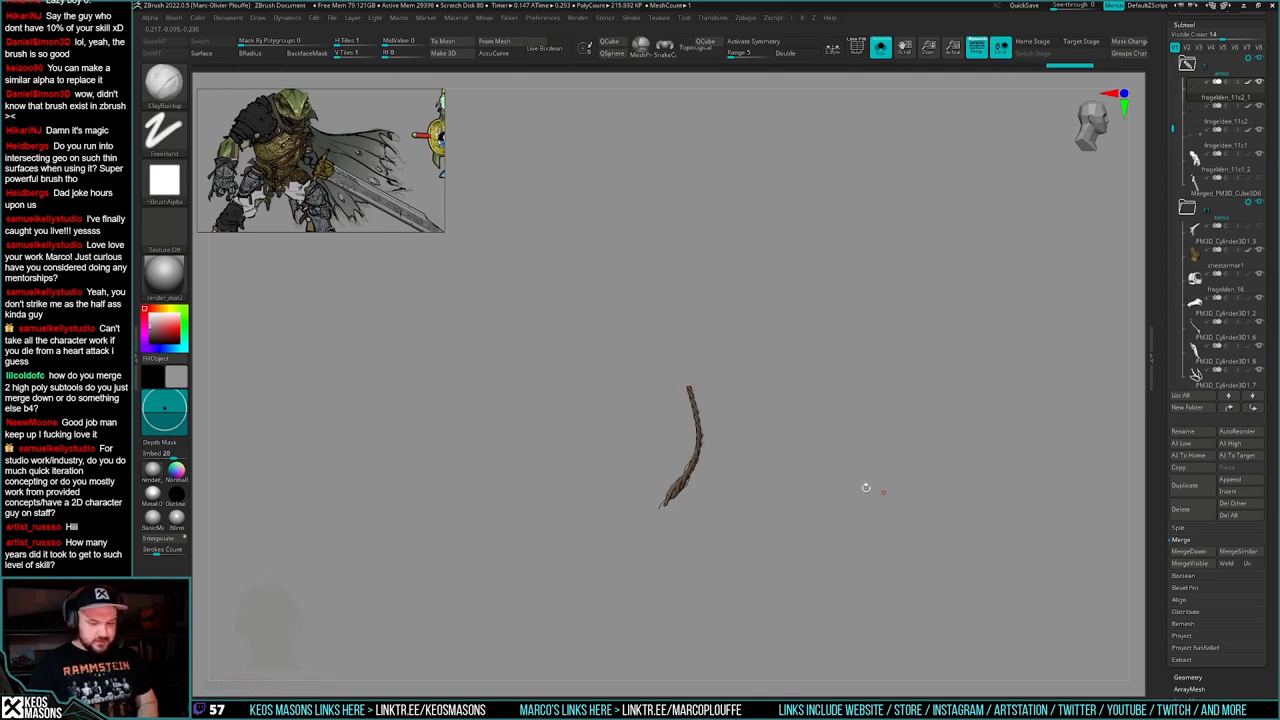
right_click_drag(725, 480, 692, 549, "ctrl")
mouse_move(743, 531)
right_mouse_down("alt")
mouse_move(797, 509)
mouse_move(777, 526)
mouse_move(817, 531)
mouse_move(786, 498)
right_mouse_up("alt")
right_click_drag(786, 498, 808, 504, "alt")
key("space")
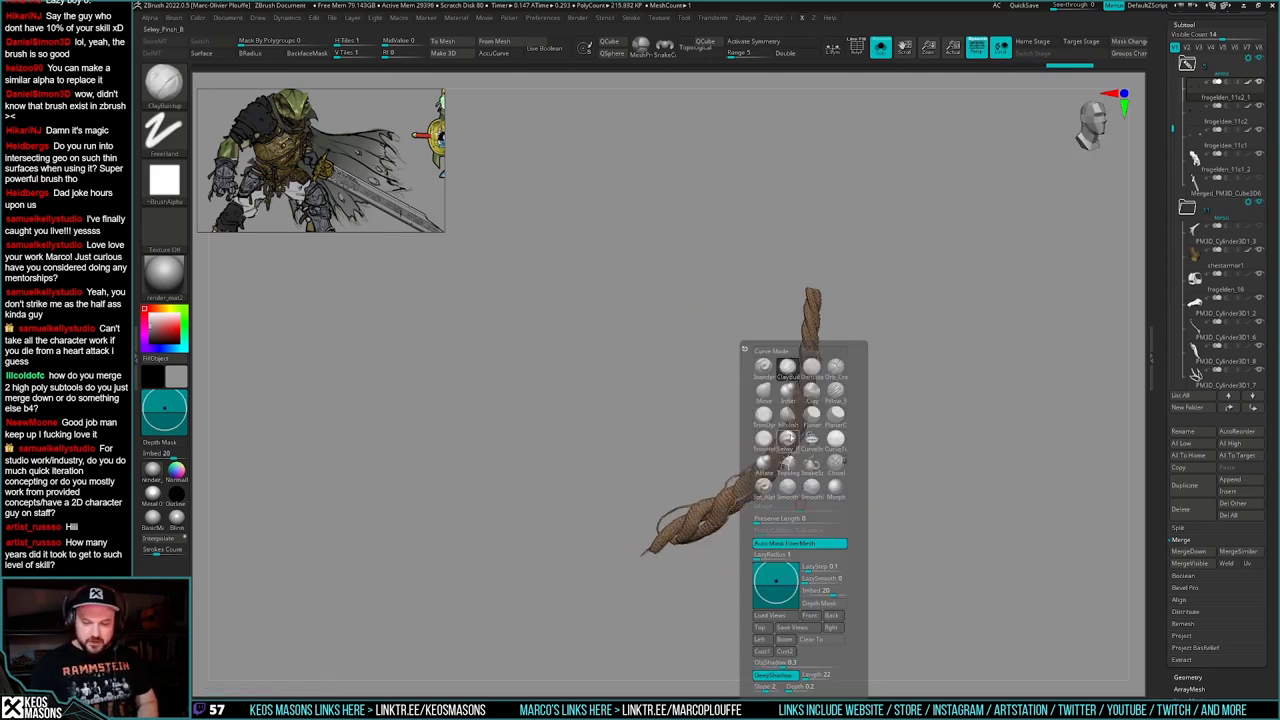
left_click(764, 394)
mouse_move(750, 540)
right_mouse_down("alt")
mouse_move(789, 525)
mouse_move(782, 533)
right_mouse_up("alt")
key("space")
mouse_move(798, 466)
left_mouse_down()
mouse_move(817, 465)
mouse_move(789, 497)
mouse_move(744, 489)
mouse_move(737, 523)
mouse_move(765, 511)
left_mouse_up()
- Bend the isolated hanging rope into a smoother curve with the Move brush
key("space")
left_click_drag(837, 422, 827, 426)
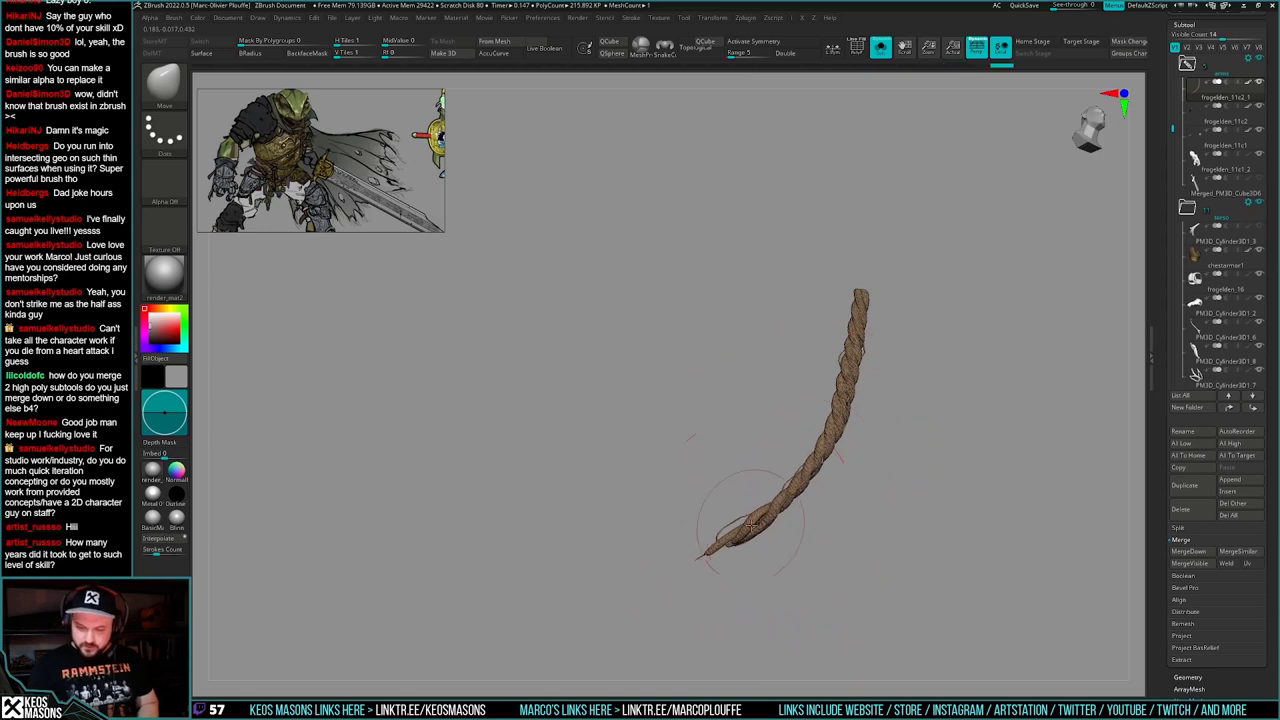
right_click_drag(848, 400, 852, 420)
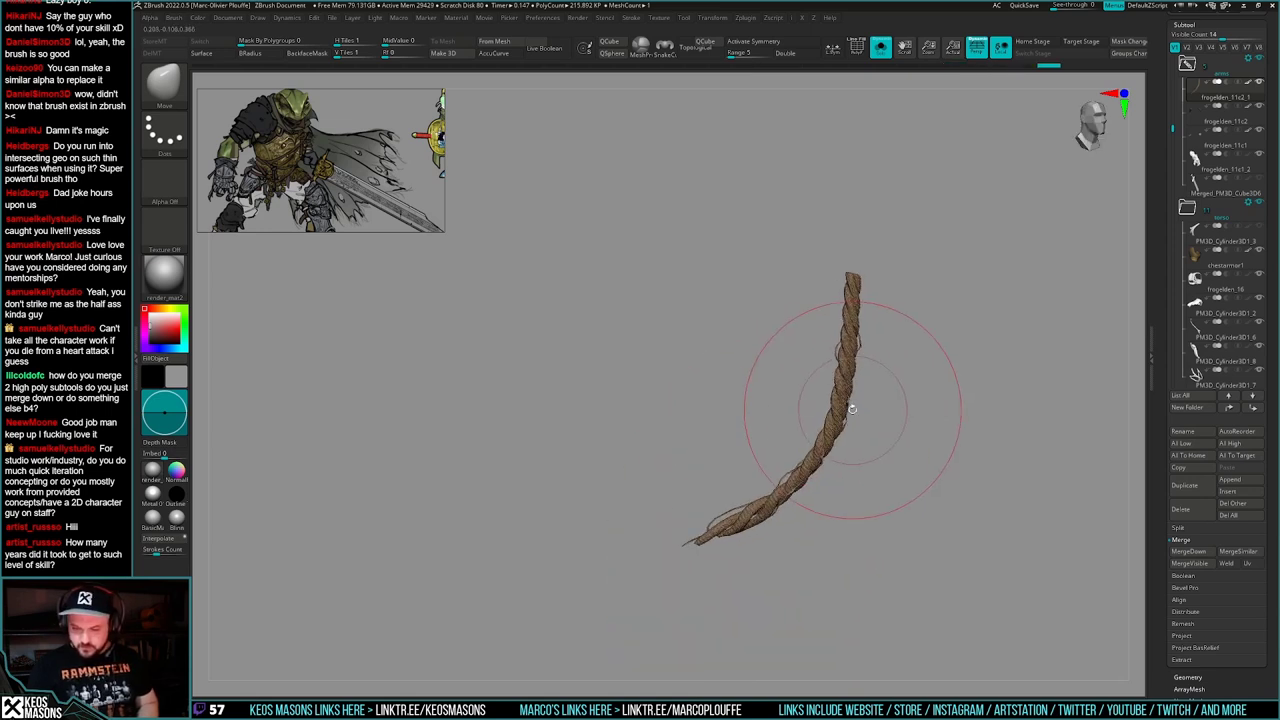
left_click_drag(839, 406, 828, 412)
mouse_move(822, 420)
right_mouse_down()
mouse_move(852, 446)
mouse_move(828, 450)
right_mouse_up()
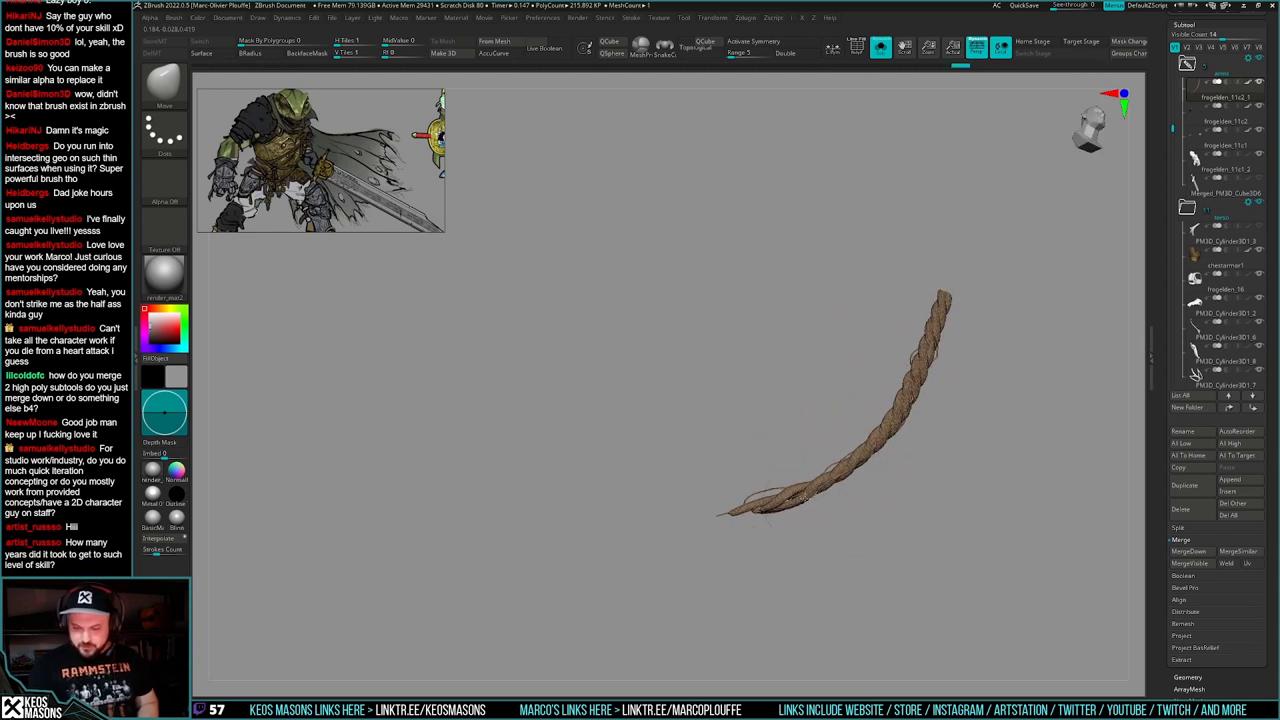
right_click_drag(803, 497, 815, 516)
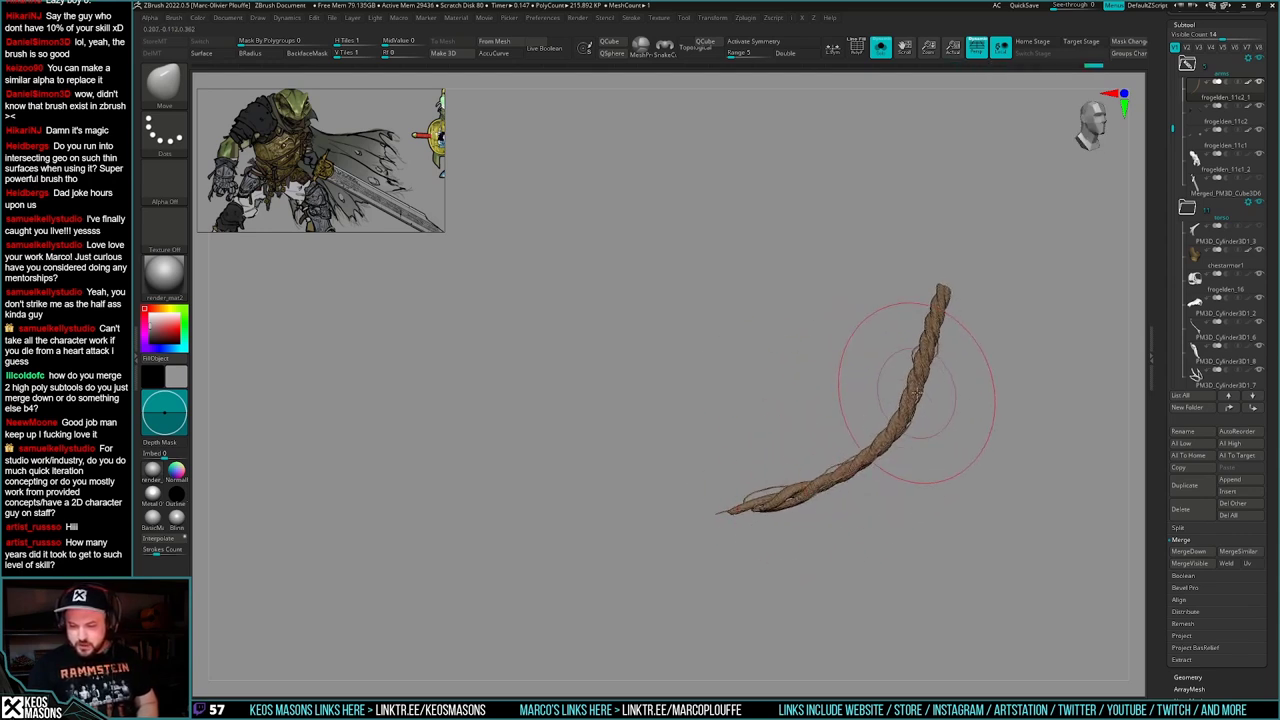
mouse_move(887, 437)
right_mouse_down()
mouse_move(818, 501)
mouse_move(879, 477)
mouse_move(914, 492)
mouse_move(854, 508)
mouse_move(870, 462)
mouse_move(826, 478)
right_mouse_up()
- Refine the curved rope's middle and upper sections with the Move brush, comparing its hang with the rest of the character
key("alt+s")
key("alt+s")
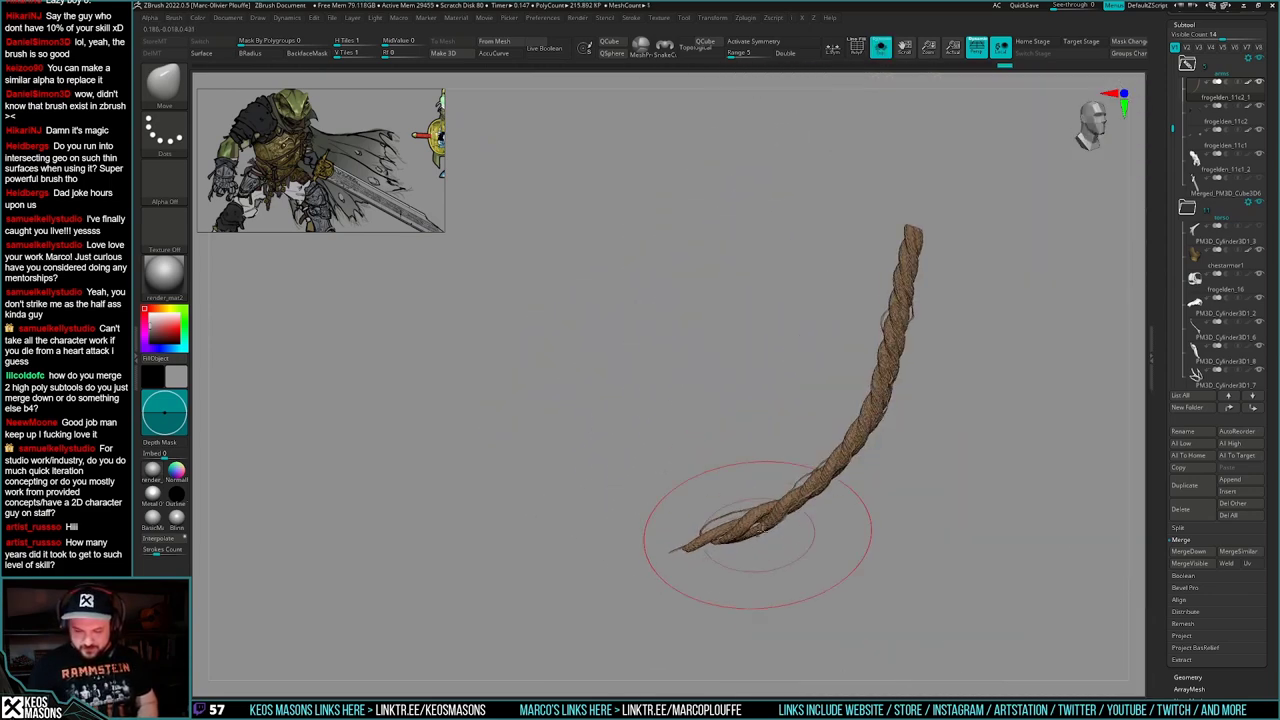
mouse_move(867, 411)
right_mouse_down()
mouse_move(871, 482)
mouse_move(925, 505)
mouse_move(994, 509)
mouse_move(995, 548)
mouse_move(868, 556)
mouse_move(940, 531)
mouse_move(1006, 534)
mouse_move(738, 520)
mouse_move(765, 498)
mouse_move(745, 467)
mouse_move(794, 472)
mouse_move(780, 482)
right_mouse_up()
key("alt+s")
key("alt+s")
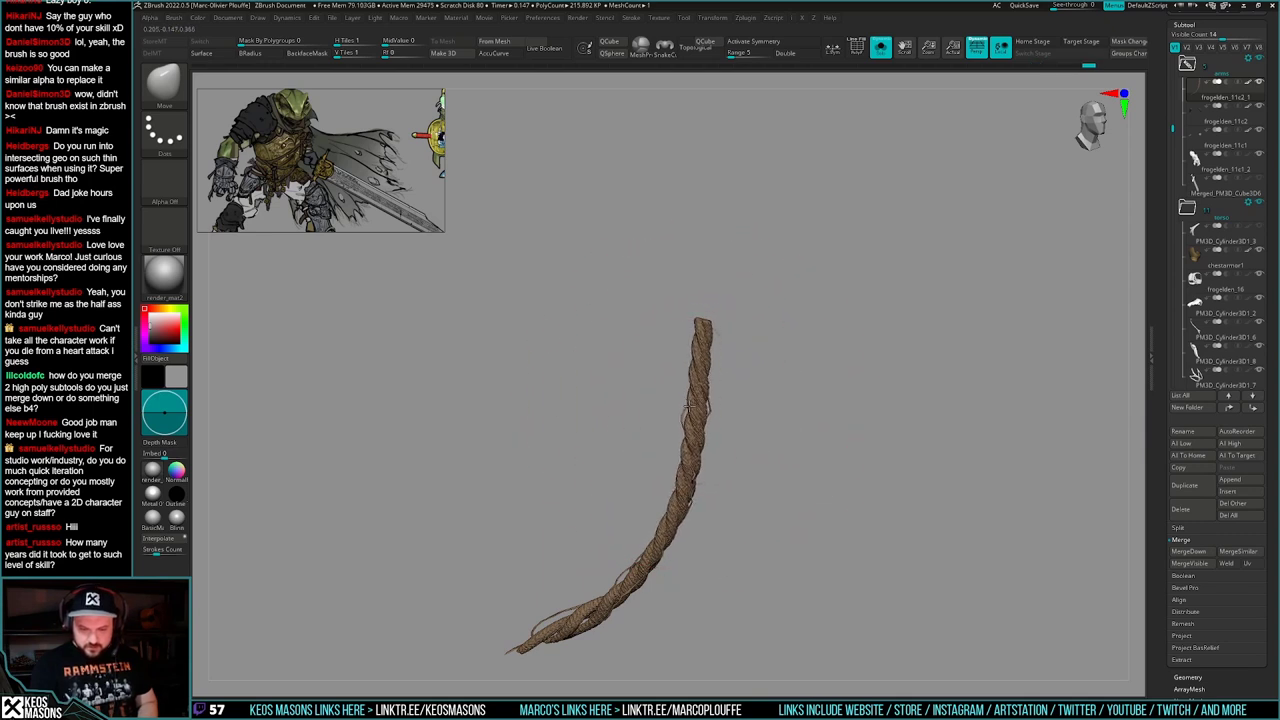
left_click_drag(679, 513, 684, 497)
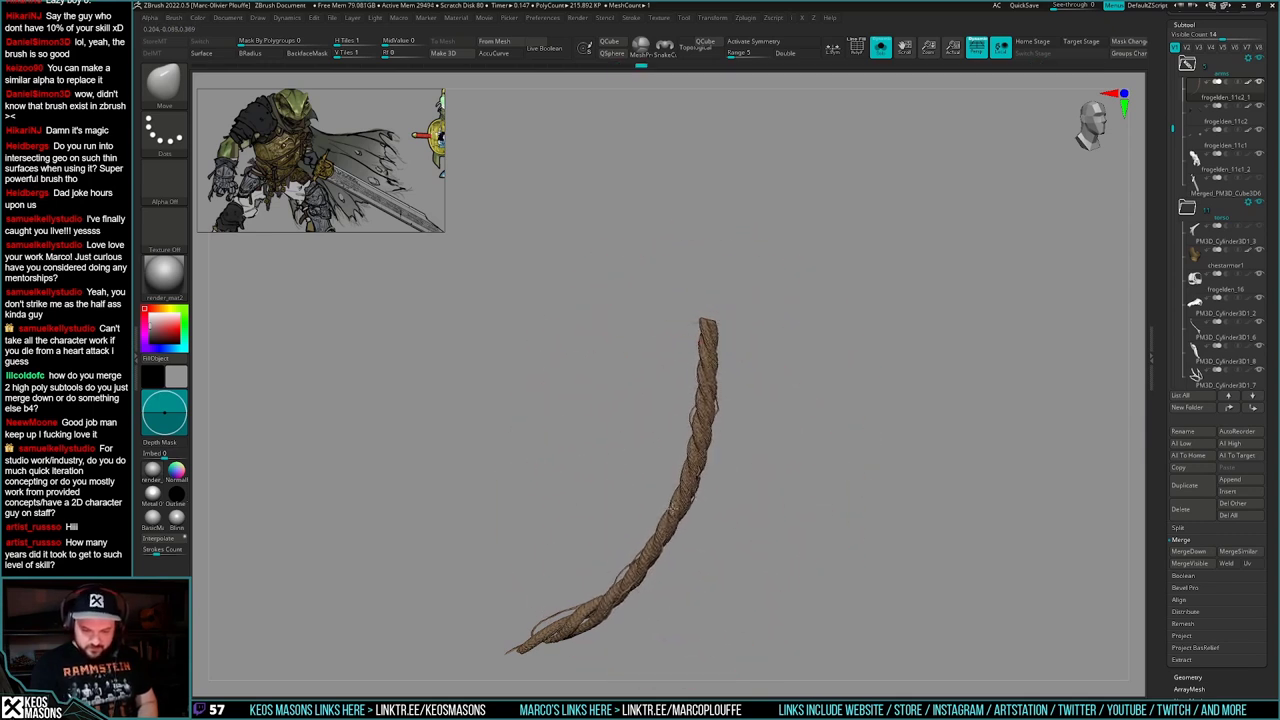
right_click(682, 450)
mouse_move(775, 440)
left_mouse_down()
mouse_move(803, 455)
mouse_move(793, 497)
mouse_move(820, 455)
mouse_move(795, 440)
left_mouse_up()
right_click(706, 392)
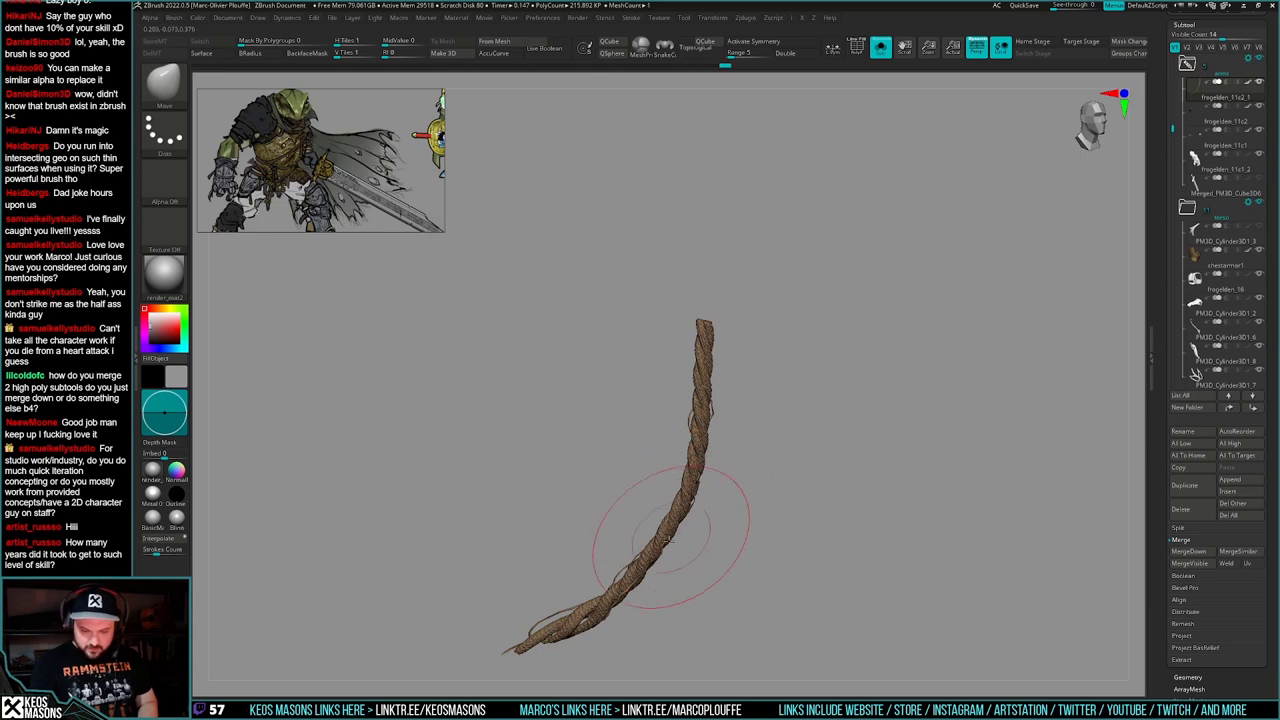
right_click_drag(651, 551, 679, 540)
- Invert the visibility and unhide all the wrist ropes, including the reshaped hanging rope
mouse_move(765, 540)
left_mouse_down()
mouse_move(791, 519)
mouse_move(812, 552)
mouse_move(792, 560)
mouse_move(836, 519)
left_mouse_up()
mouse_move(838, 516)
left_mouse_down("ctrl+shift")
mouse_move(814, 553)
mouse_move(782, 560)
mouse_move(749, 523)
mouse_move(722, 558)
mouse_move(740, 565)
left_mouse_up("ctrl+shift")
left_click(800, 582, "ctrl+shift")
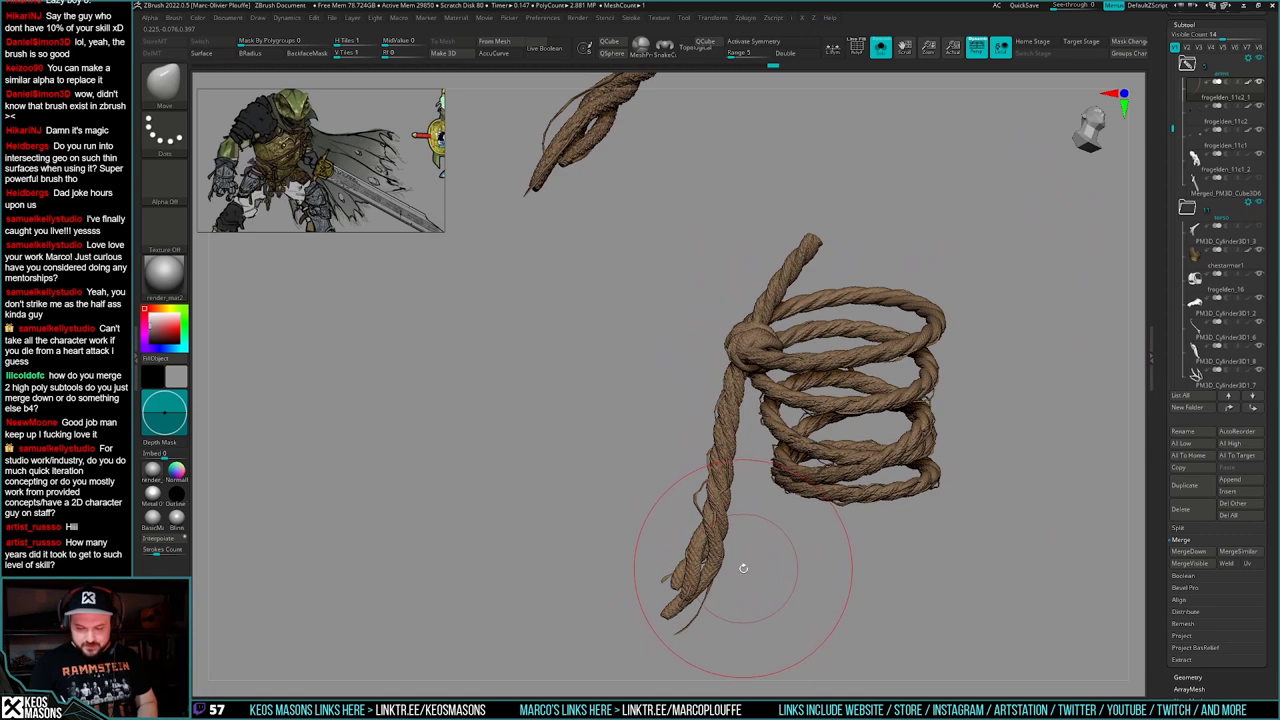
key("shift+f")
key("shift+f")
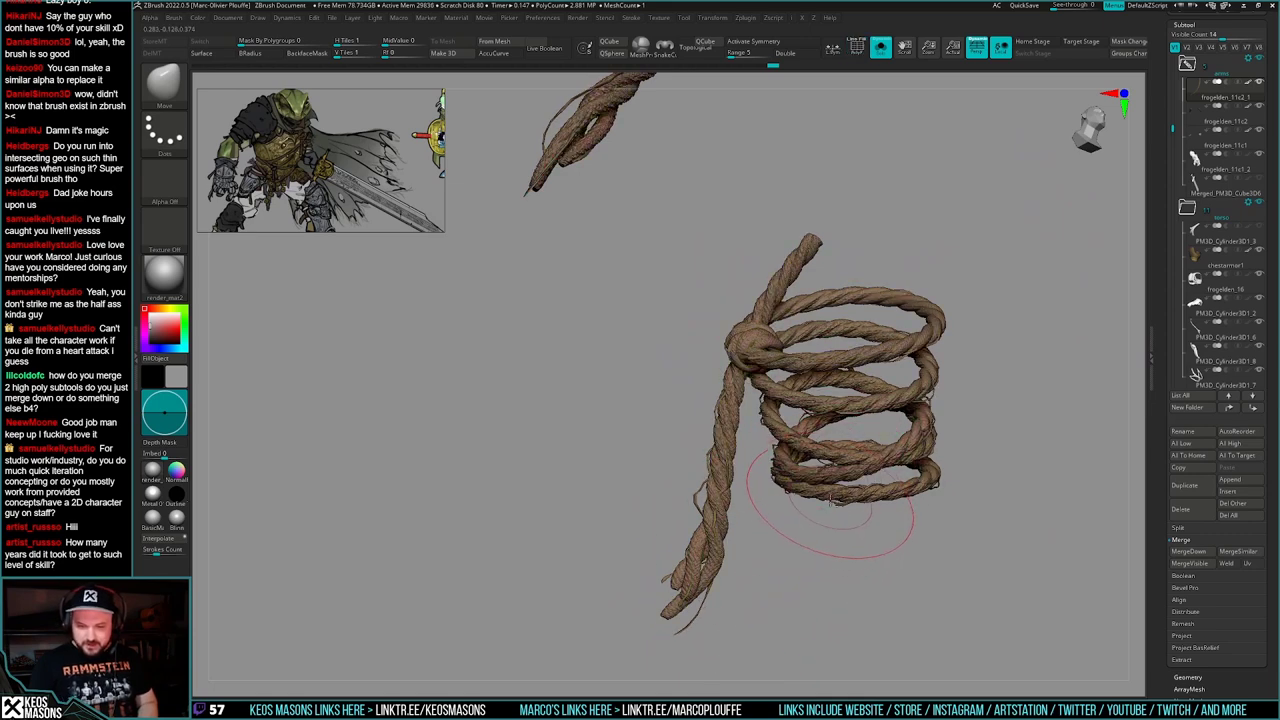
left_click(825, 558, "ctrl+shift")
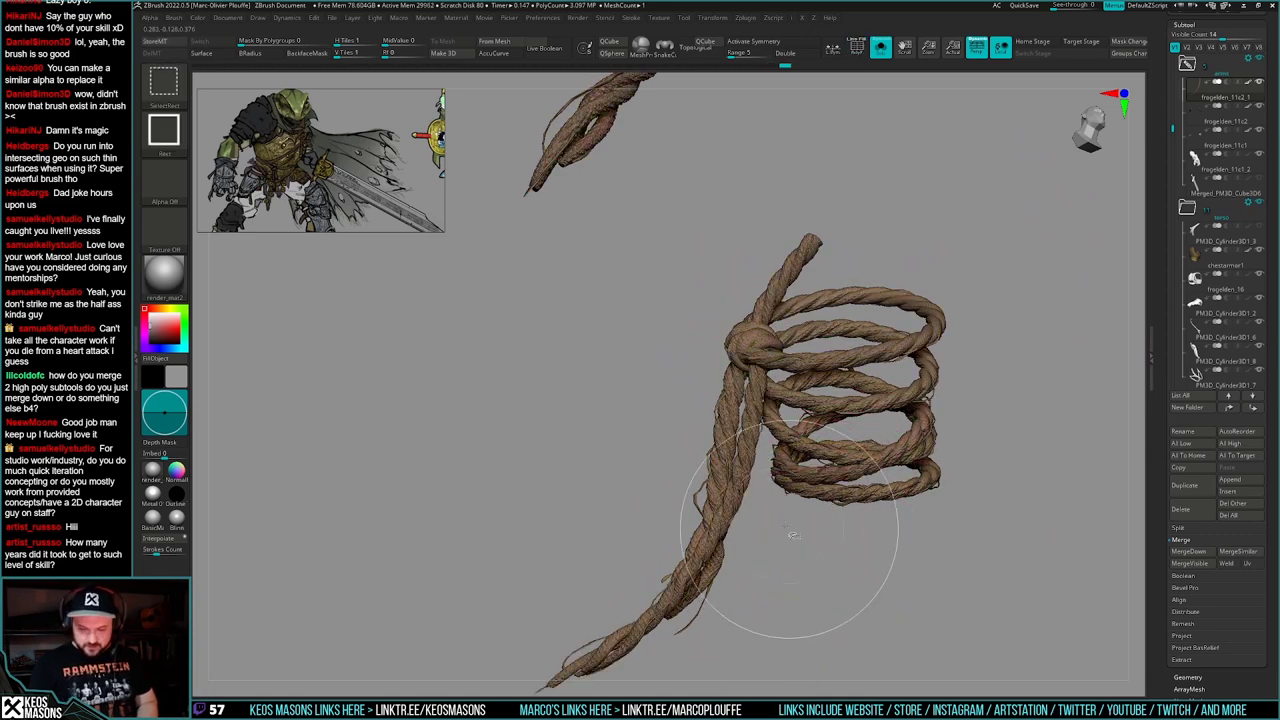
- Mask everything except the shorter hanging rope with the Transpose tool, give that rope its own polygroup, and isolate it
mouse_move(788, 532)
left_mouse_down()
mouse_move(740, 490)
mouse_move(750, 520)
mouse_move(694, 570)
left_mouse_up()
key("w")
left_click(694, 570, "ctrl")
left_click(686, 556, "ctrl")
left_click_drag(704, 521, 725, 470, "ctrl")
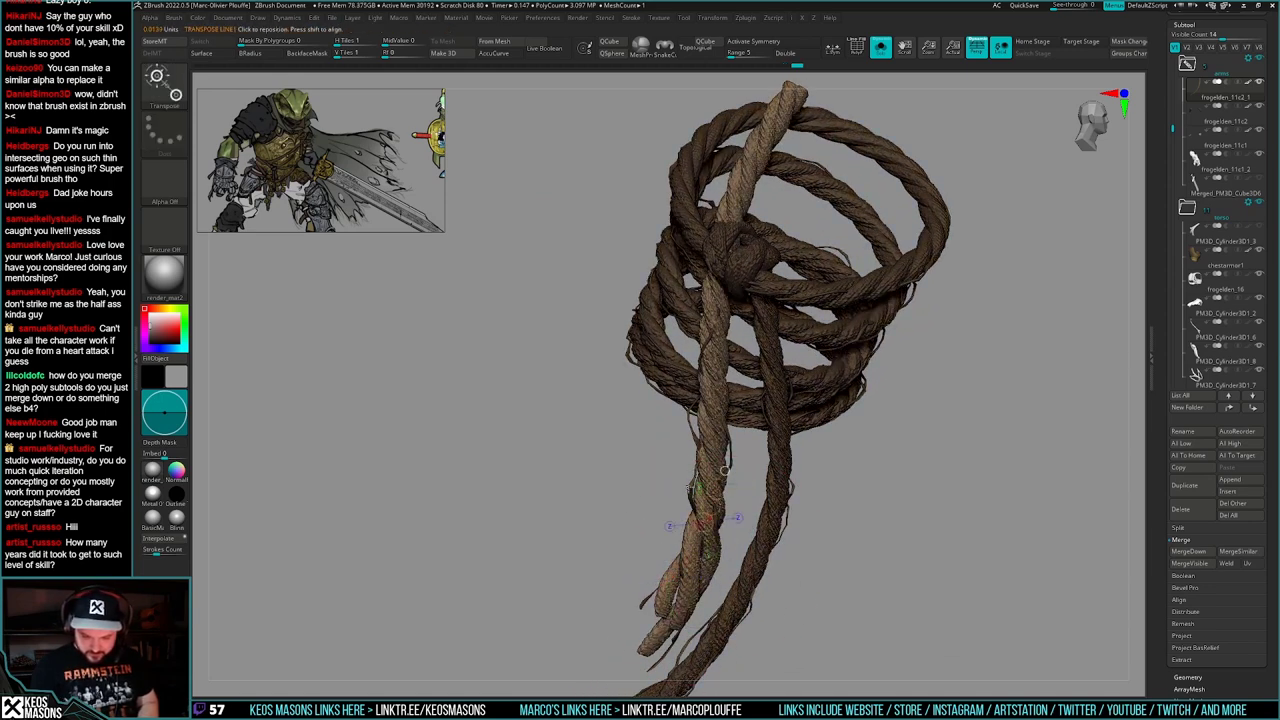
left_click_drag(714, 521, 715, 459, "ctrl")
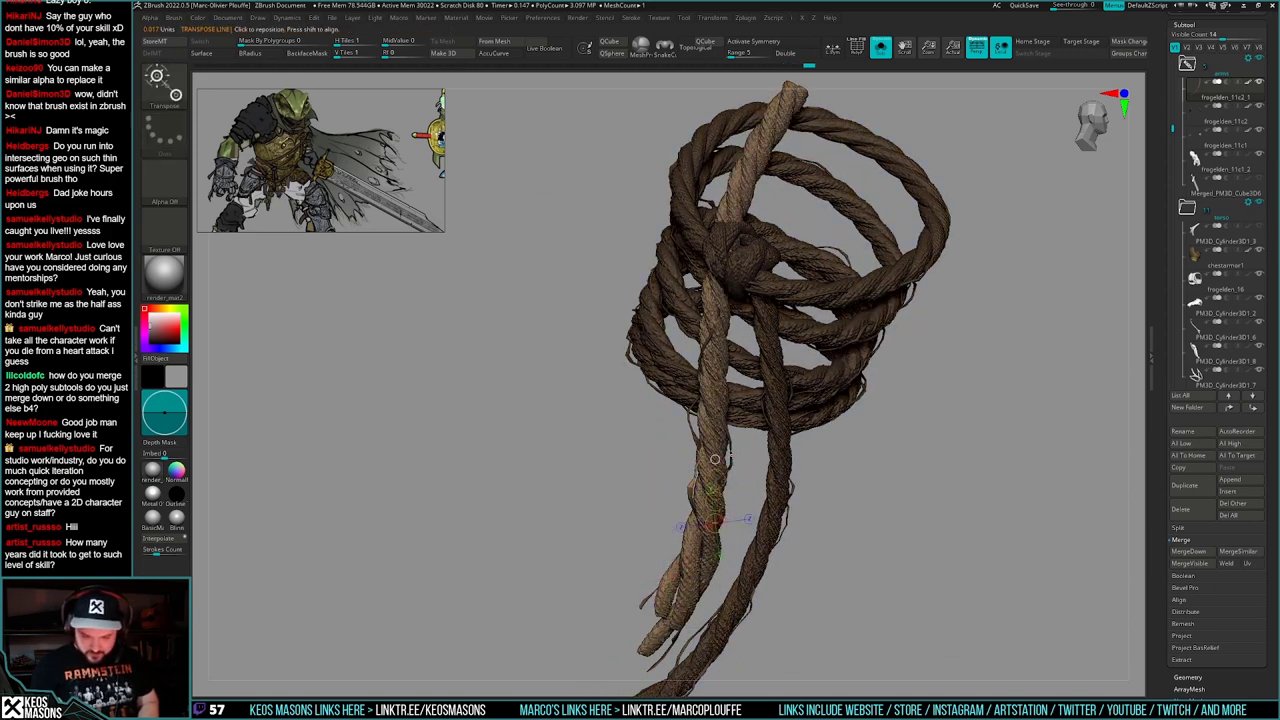
key("q")
left_click_drag(868, 490, 868, 552, "alt")
key("ctrl+w")
left_click_drag(868, 545, 812, 554)
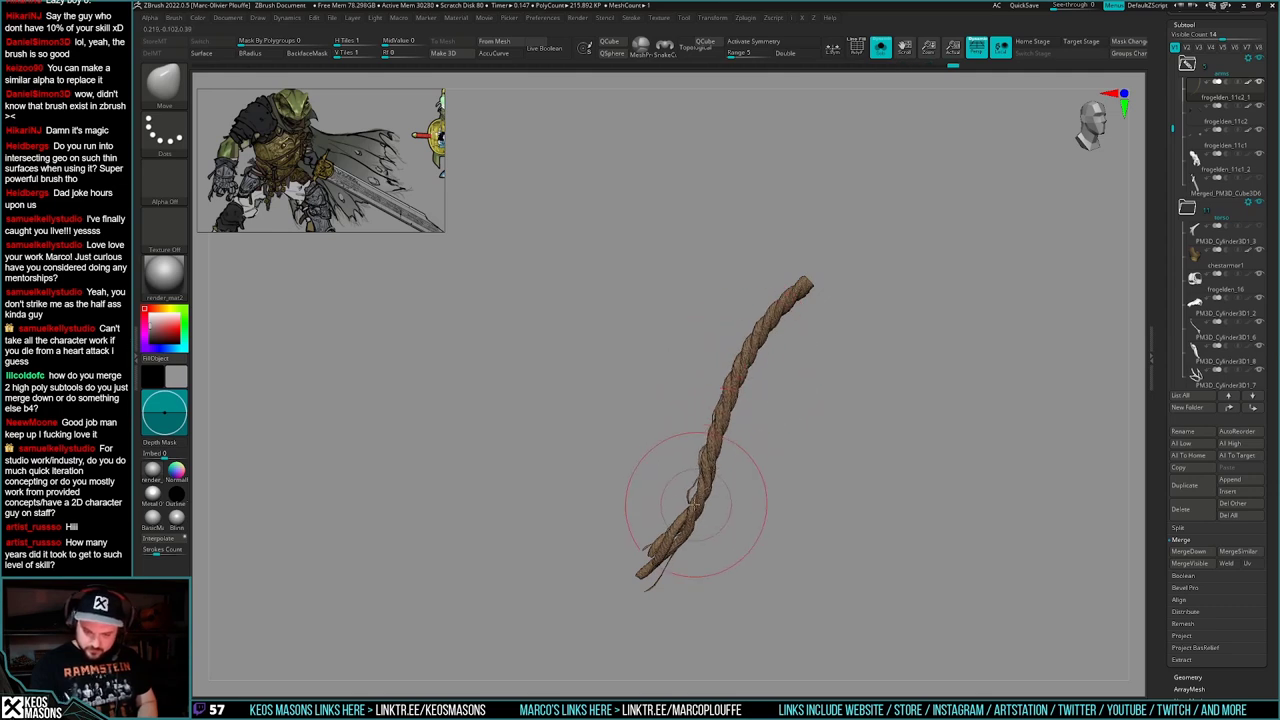
- Reshape the isolated shorter rope with the Move brush, comparing its hang with the full character
mouse_move(742, 504)
right_mouse_down()
mouse_move(832, 462)
mouse_move(757, 511)
mouse_move(809, 542)
mouse_move(797, 537)
mouse_move(937, 541)
mouse_move(885, 556)
mouse_move(815, 545)
mouse_move(755, 530)
mouse_move(750, 505)
right_mouse_up()
key("alt+s")
key("alt+s")
left_click(802, 542, "ctrl")
key("alt+s")
key("alt+s")
right_click_drag(746, 428, 780, 450, "ctrl")
right_click_drag(780, 450, 783, 506)
- Check the polygroups and unhide all the wrist ropes
key("shift+f")
key("shift+f")
left_click(716, 545, "ctrl+shift")
left_click_drag(801, 521, 799, 550, "ctrl+shift")
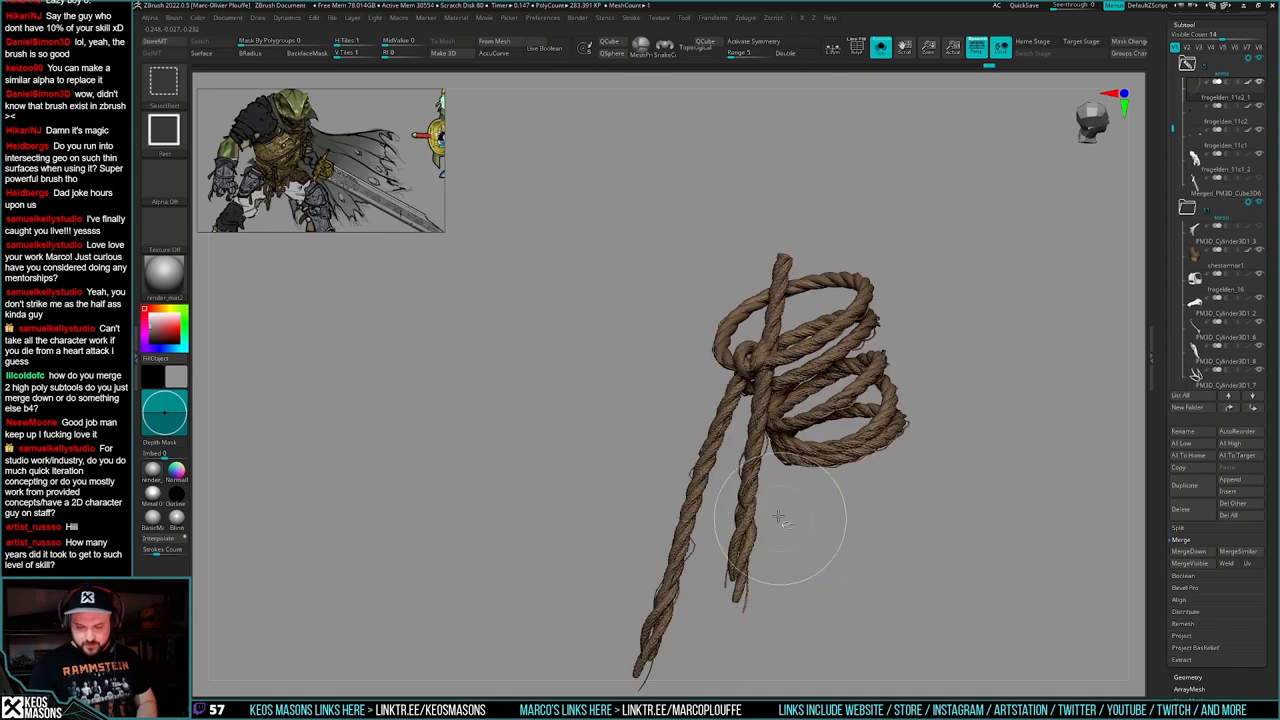
- Mask the shorter hanging rope at the opposite wrist with the Transpose tool, assign it its own polygroup, and check the grouping
key("w")
right_click_drag(777, 514, 755, 484, "ctrl")
mouse_move(754, 487)
left_mouse_down("ctrl")
mouse_move(754, 556)
mouse_move(752, 492)
mouse_move(770, 505)
left_mouse_up("ctrl")
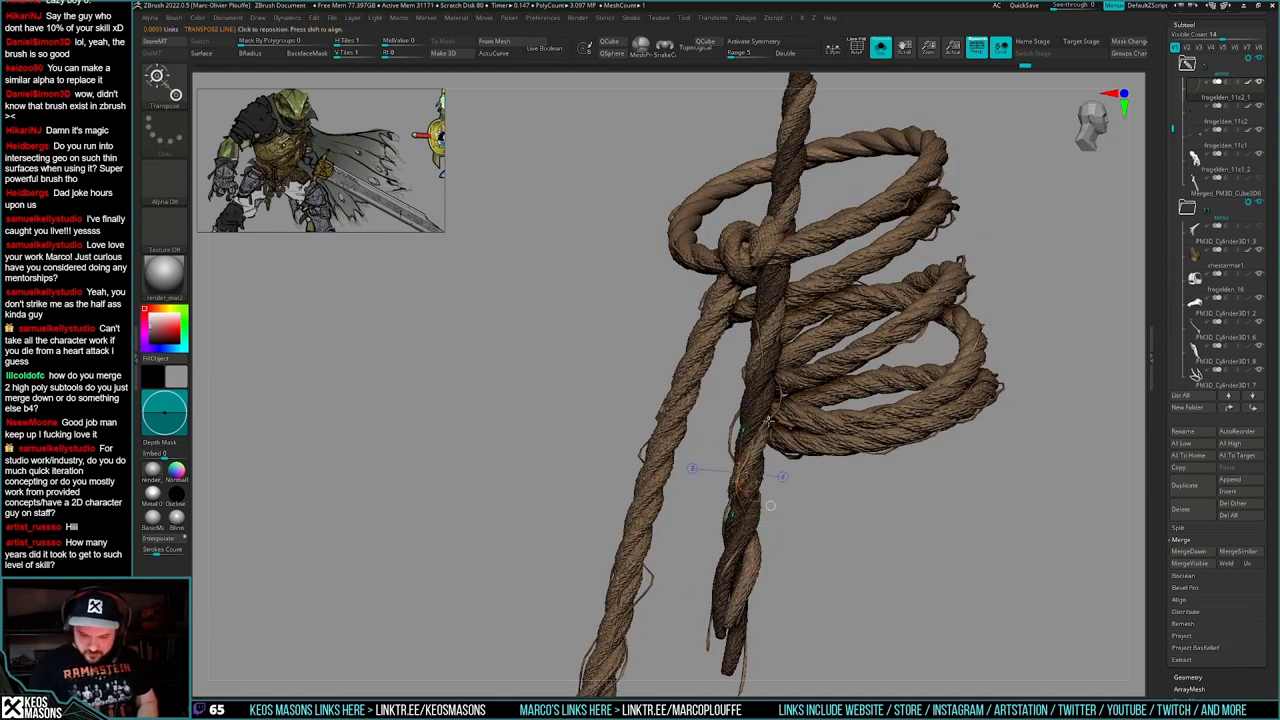
left_click_drag(755, 420, 751, 427, "ctrl")
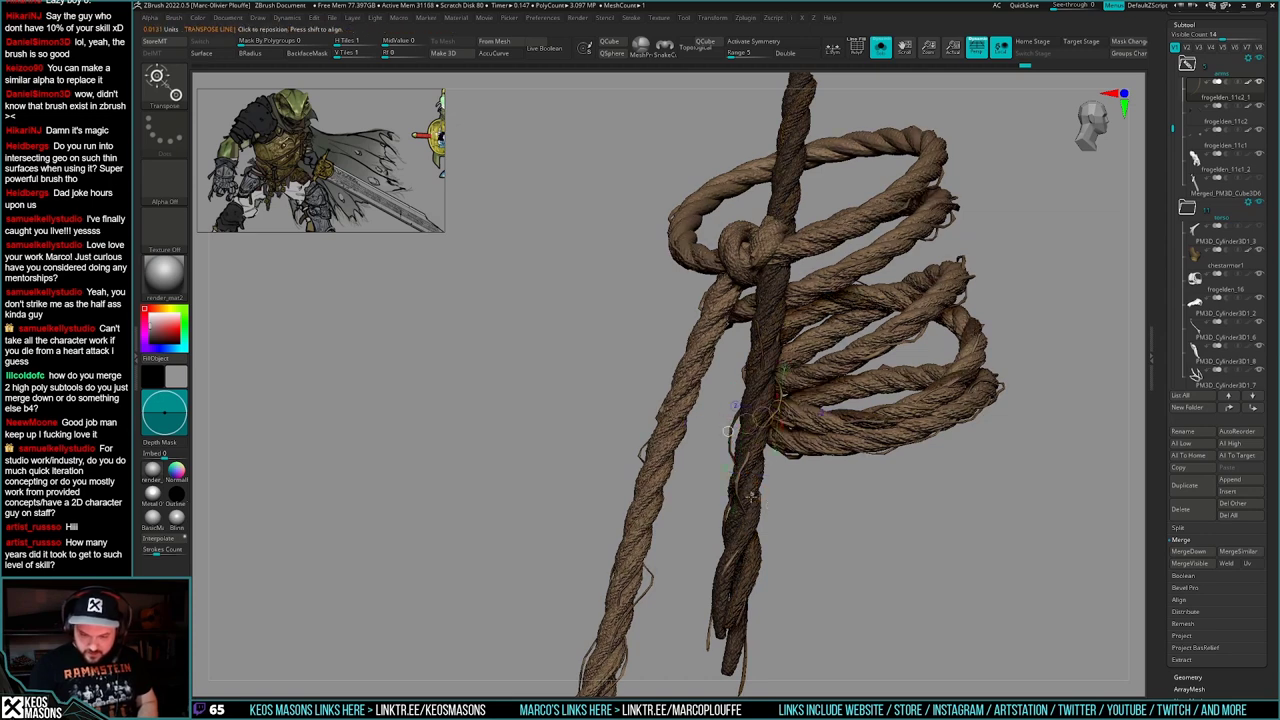
left_click_drag(739, 486, 754, 480)
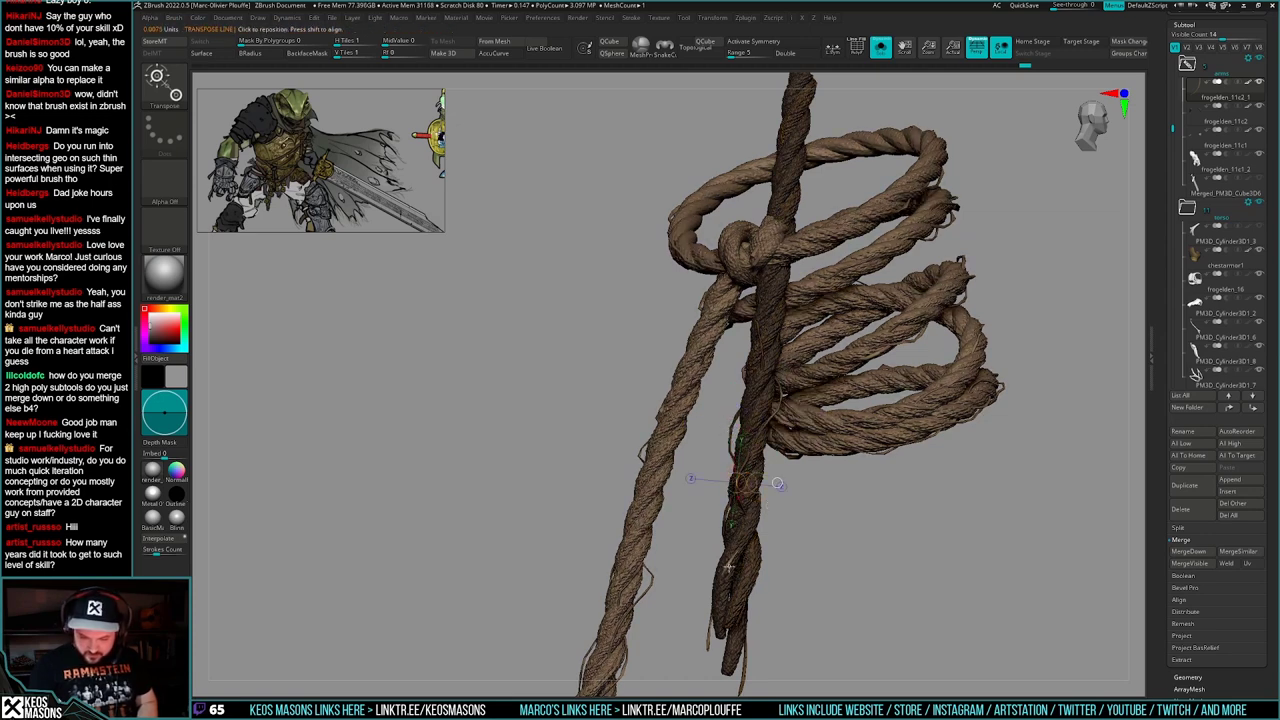
key("q")
mouse_move(848, 574)
left_mouse_down("ctrl")
mouse_move(838, 562)
mouse_move(909, 516)
left_mouse_up("ctrl")
key("shift+f")
key("shift+f")
- Mask everything except the longer hanging rope at this wrist with the Transpose tool, and separate that rope as a polygroup
key("w")
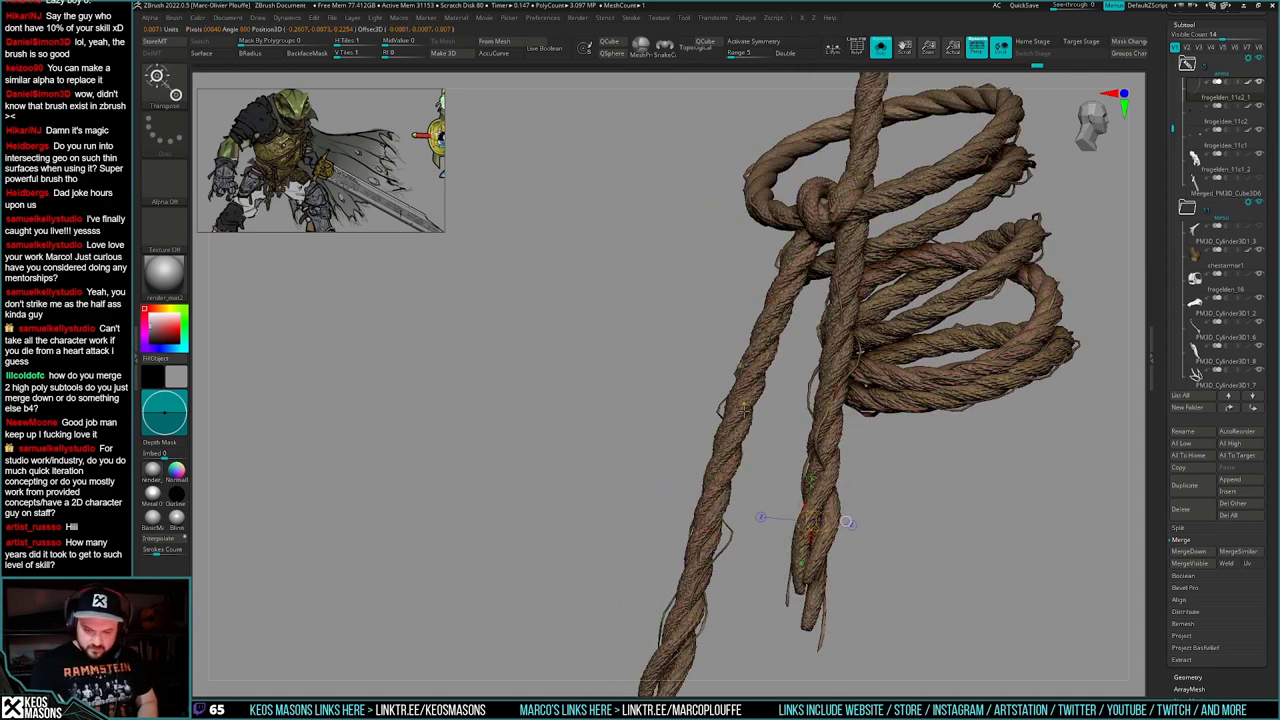
left_click_drag(745, 392, 738, 456, "ctrl")
left_click_drag(760, 328, 722, 490, "ctrl")
left_click_drag(700, 547, 716, 478, "ctrl")
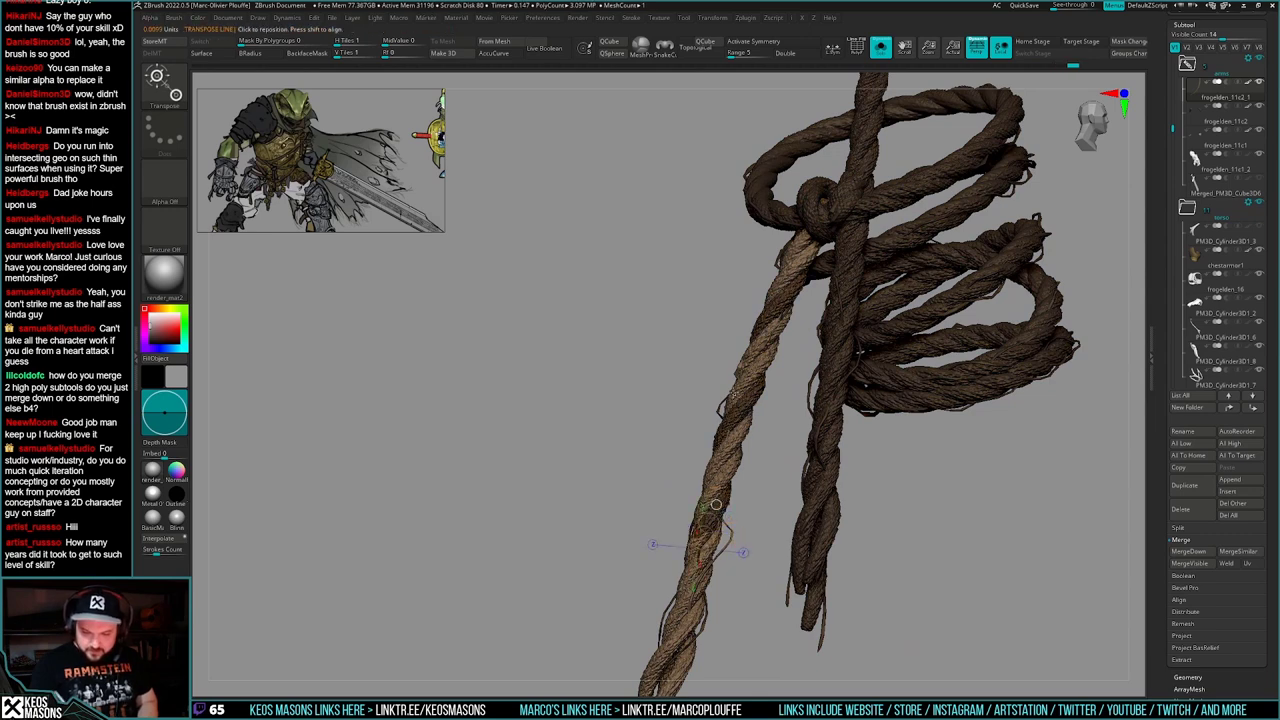
key("ctrl+z")
left_click_drag(719, 404, 759, 405, "ctrl")
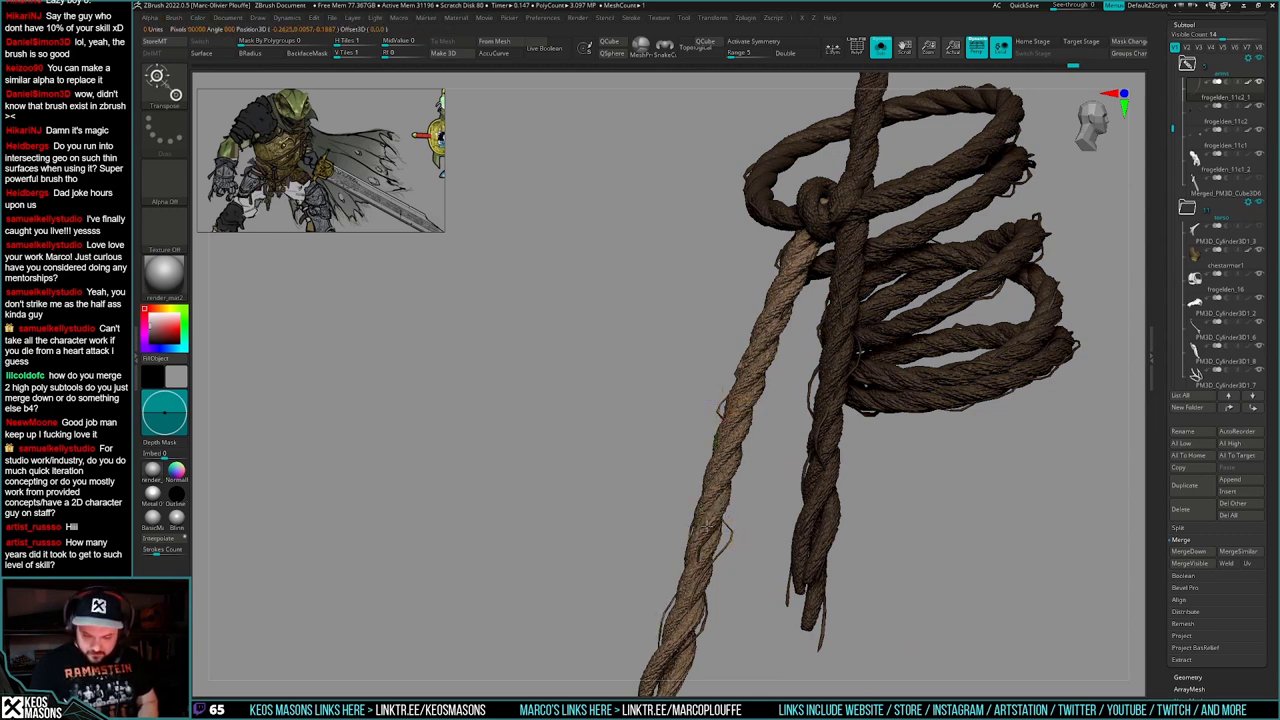
left_click_drag(728, 514, 748, 546, "ctrl")
key("ctrl+z")
key("q")
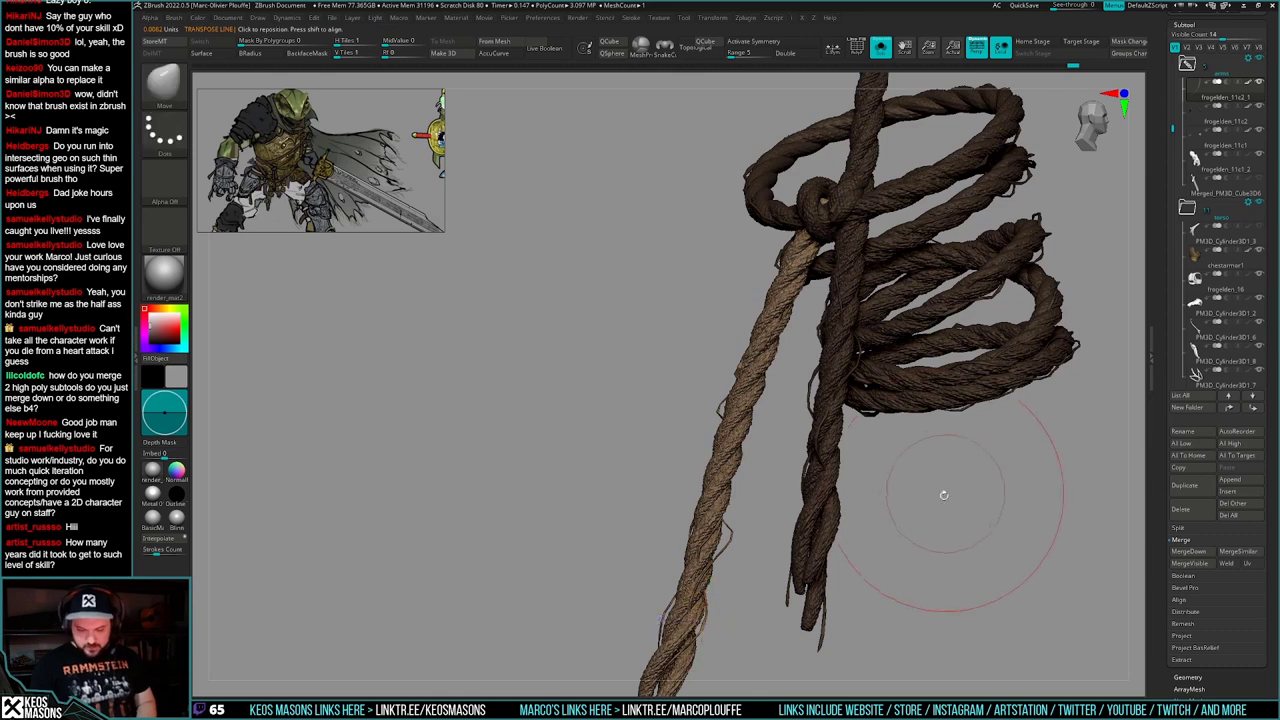
left_click(929, 529, "ctrl")
left_click_drag(929, 529, 934, 543, "ctrl")
- Return to the first wrist, mask everything except the long curved rope, and group that rope as one polygroup
right_click_drag(934, 543, 890, 480, "ctrl")
key("alt+s")
key("alt+s")
right_click_drag(600, 450, 803, 537, "alt")
right_click_drag(585, 360, 766, 563, "alt")
key("shift+f")
key("shift+f")
key("w")
left_click(748, 480, "ctrl")
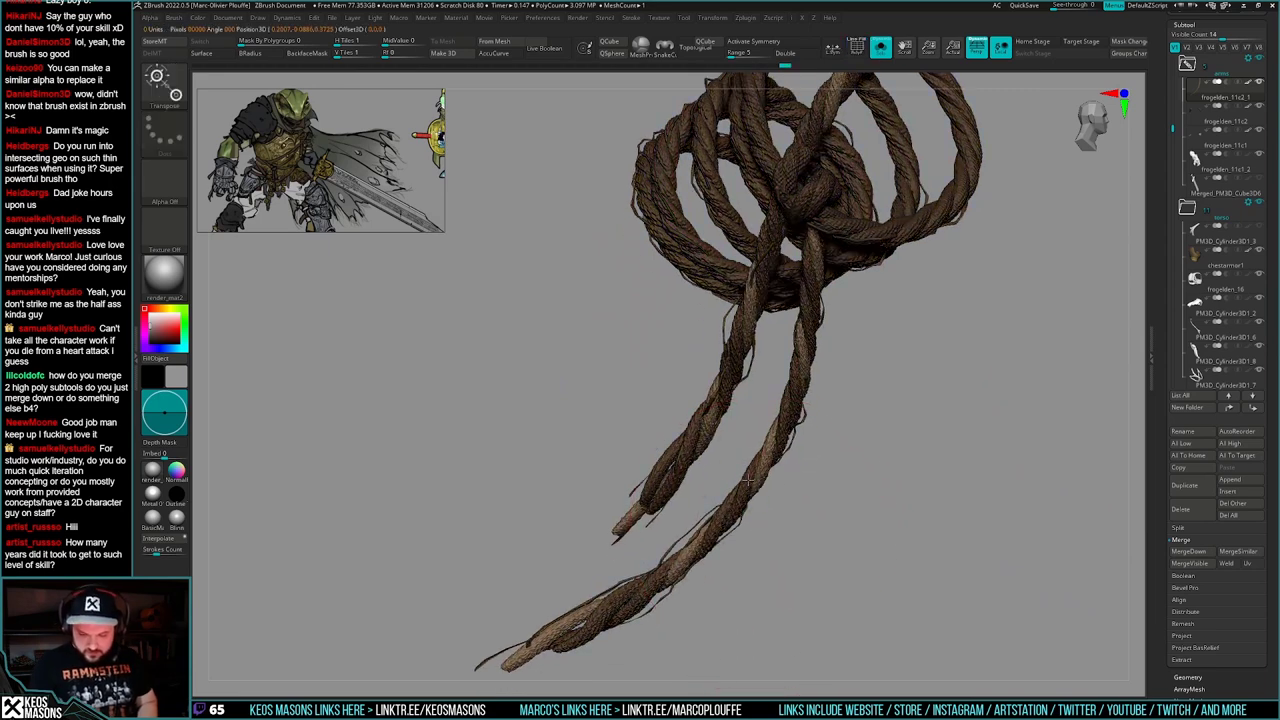
left_click_drag(748, 480, 735, 507, "ctrl")
left_click_drag(801, 418, 779, 433, "ctrl")
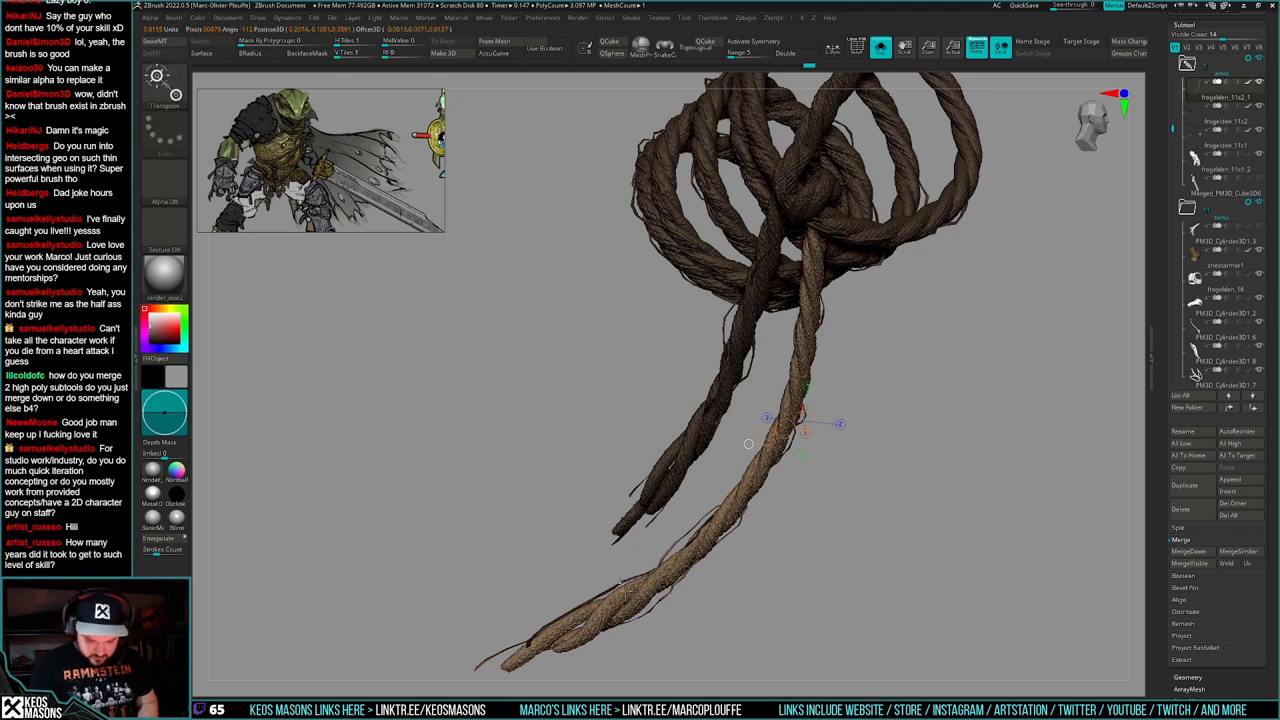
key("q")
left_click(829, 568, "ctrl")
left_click_drag(829, 569, 816, 553, "ctrl")
- Check the polygroup colours, mask everything except the shorter rope beside the curved one, and clear the mask after grouping it
key("shift+f")
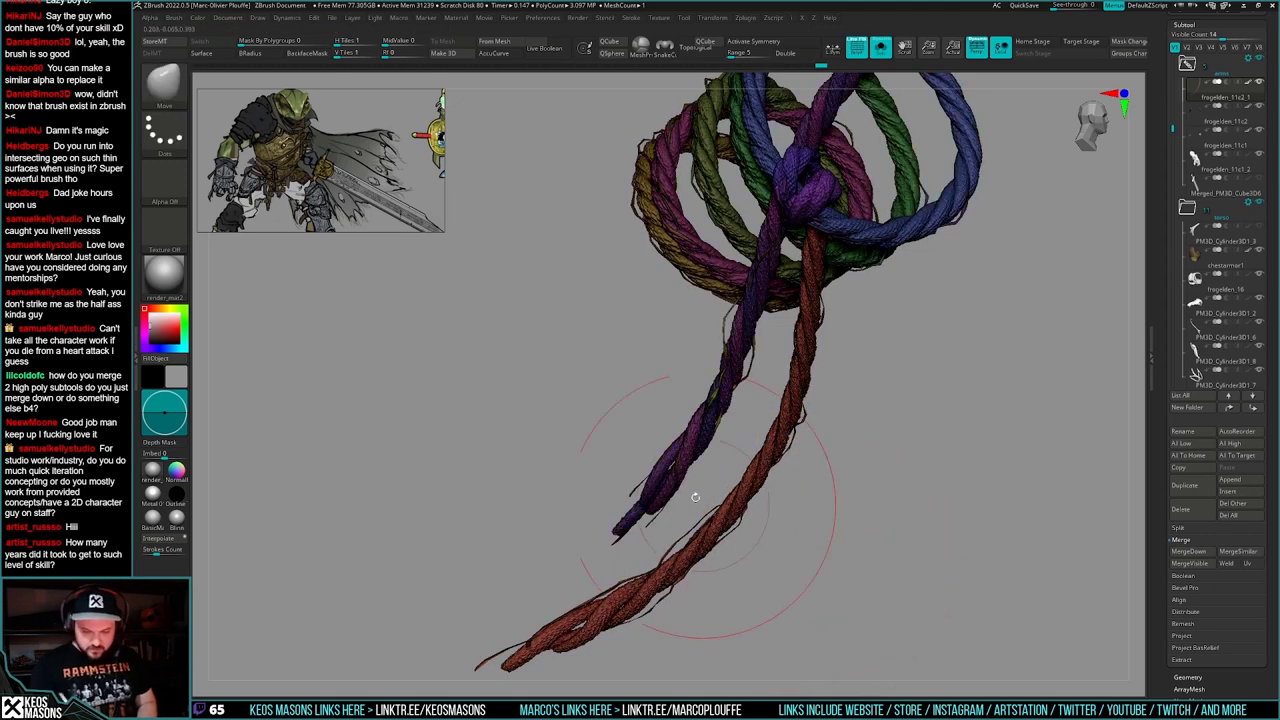
left_click_drag(695, 497, 610, 632, "alt")
key("w")
key("shift+f")
mouse_move(707, 446)
left_mouse_down("ctrl")
mouse_move(772, 316)
mouse_move(756, 287)
left_mouse_up("ctrl")
key("q")
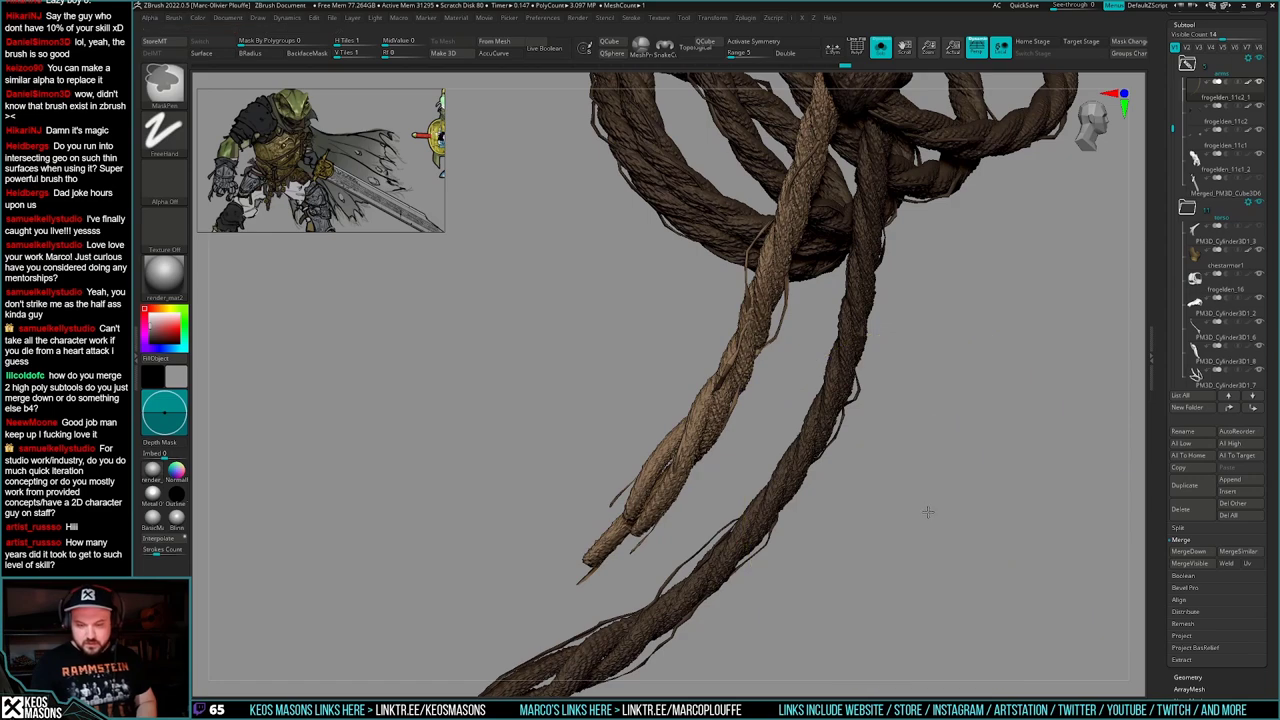
left_click_drag(929, 514, 906, 526, "ctrl")
- Check the ropes on the whole character and add a new sculpting layer to the rope subtool
right_click_drag(872, 492, 838, 352, "ctrl")
key("shift+s")
right_click_drag(935, 510, 725, 625, "alt")
left_click_drag(1167, 540, 1168, 277)
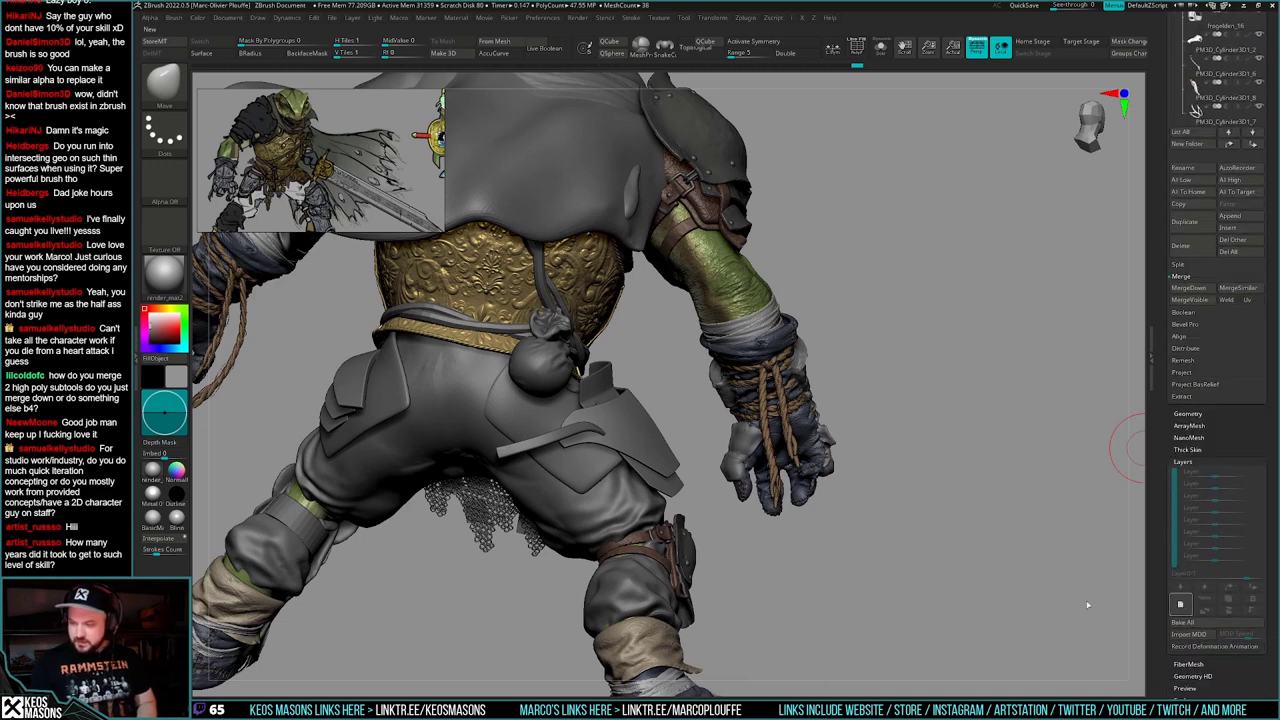
key("shift+s")
key("space")
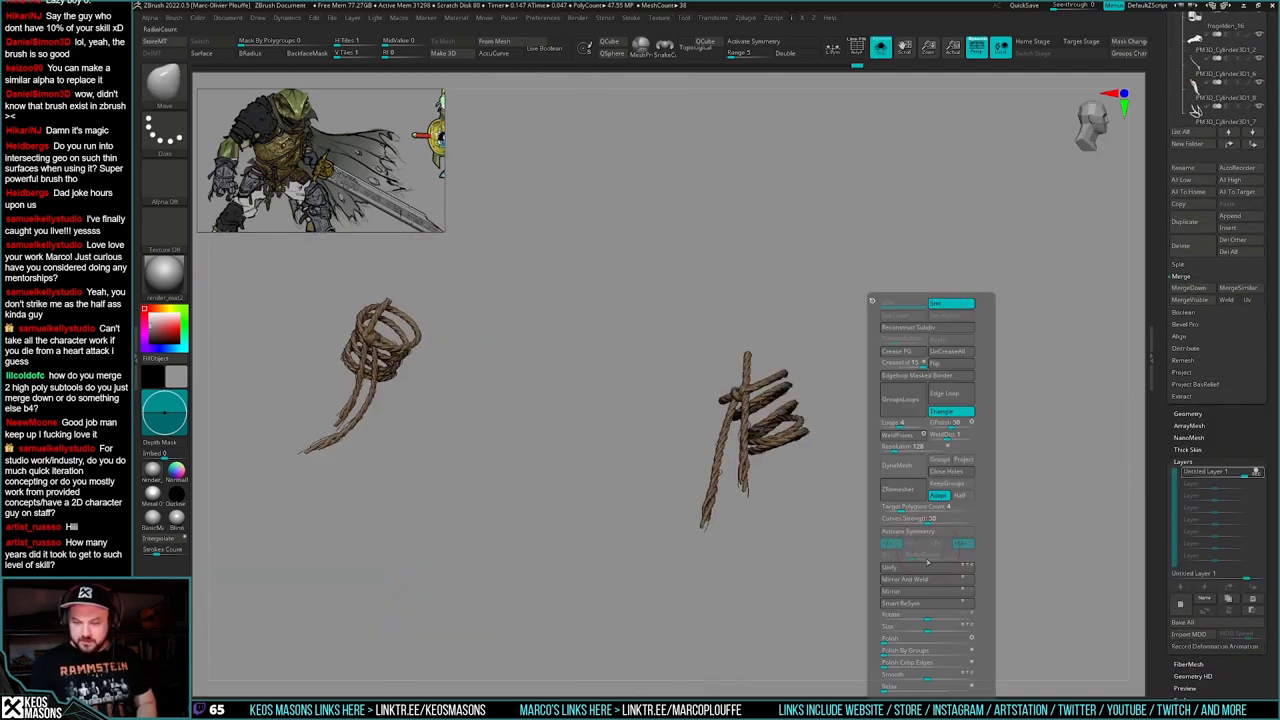
- Review the hanging ropes against the character and mask everything except one hanging rope with the Transpose tool
right_click_drag(966, 503, 911, 504)
key("shift+s")
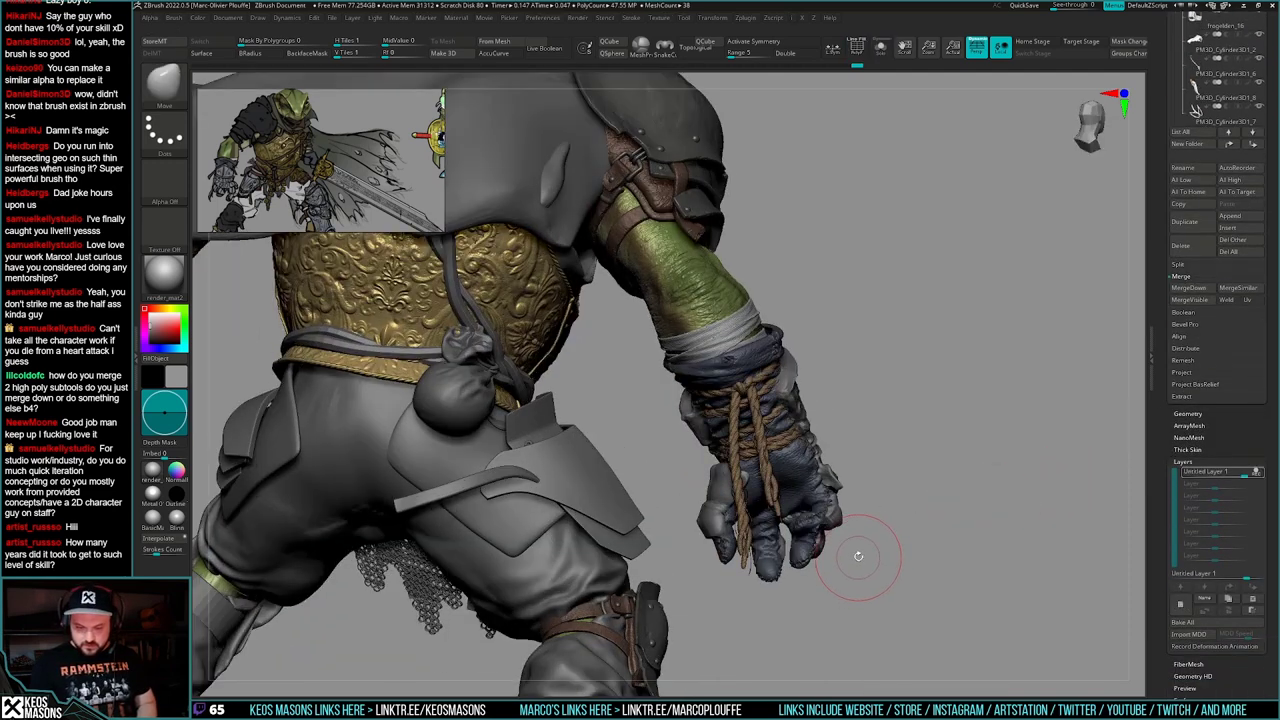
key("shift+s")
left_click_drag(866, 543, 864, 571)
key("shift+f")
key("shift+f")
key("w")
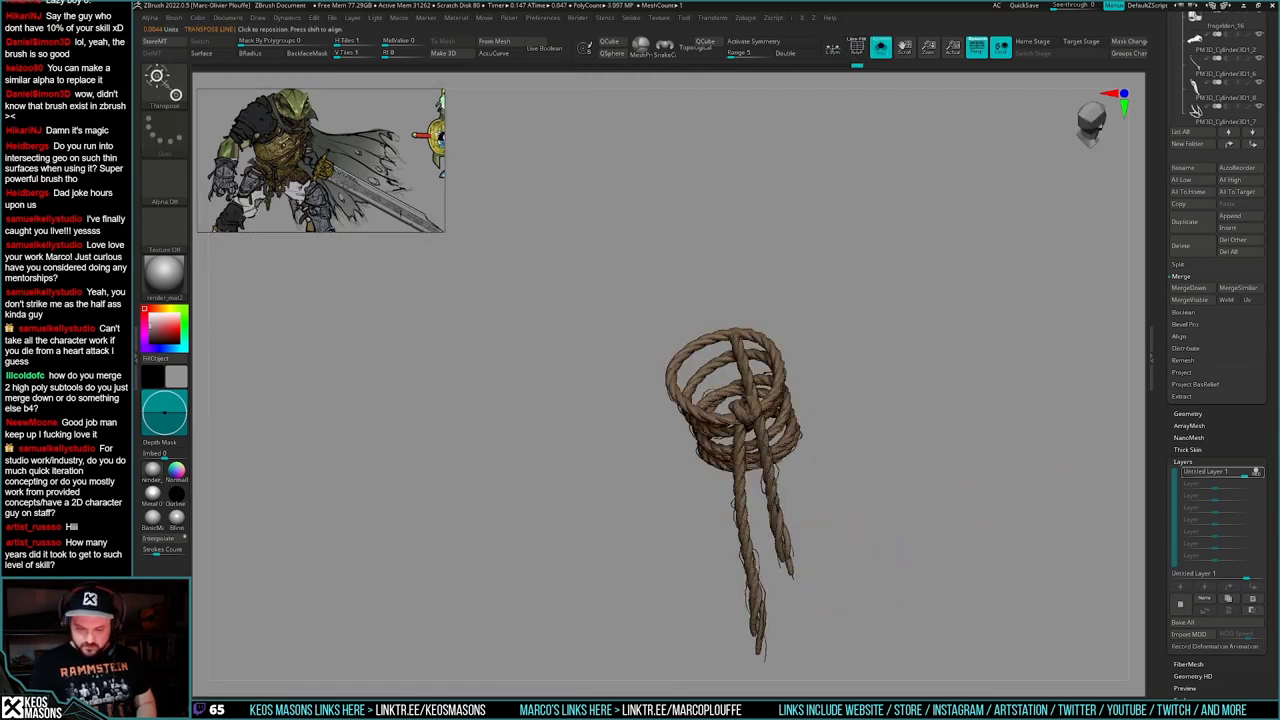
left_click(780, 535, "ctrl")
key("q")
right_click_drag(880, 534, 1030, 520)
key("shift+s")
right_click_drag(1030, 520, 851, 523, "alt")
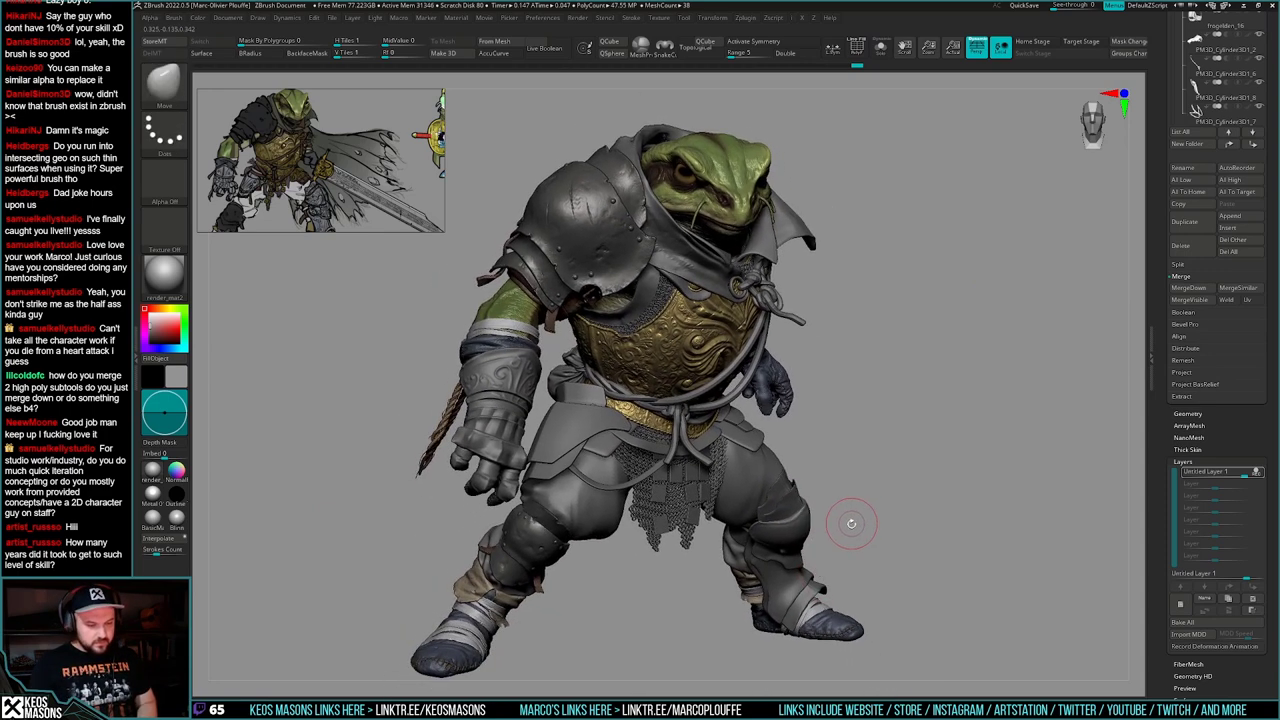
- Rotate the unmasked hanging rope outward from the gauntlet wrist with Transpose Rotate, and show the full character again
key("shift+s")
right_click_drag(624, 456, 638, 381)
key("space")
left_click_drag(638, 381, 645, 374)
left_click(660, 318, "ctrl")
key("space")
key("space")
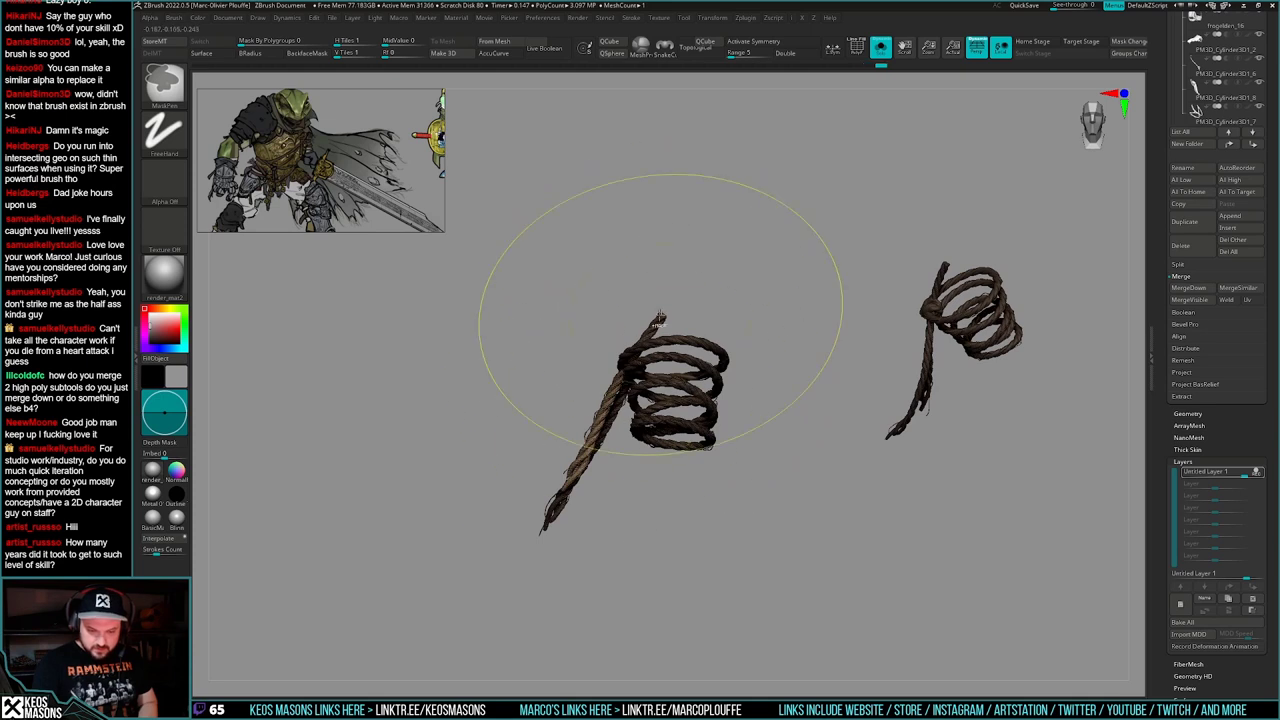
key("w")
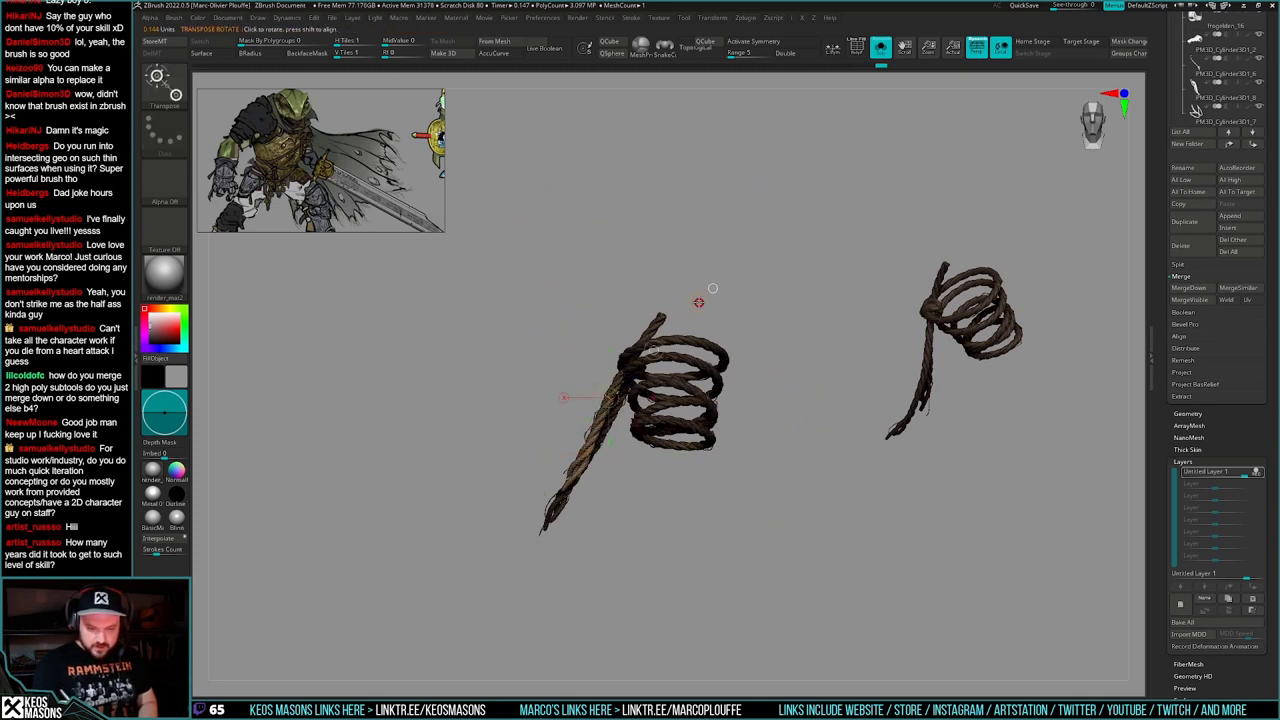
left_click_drag(699, 302, 727, 371)
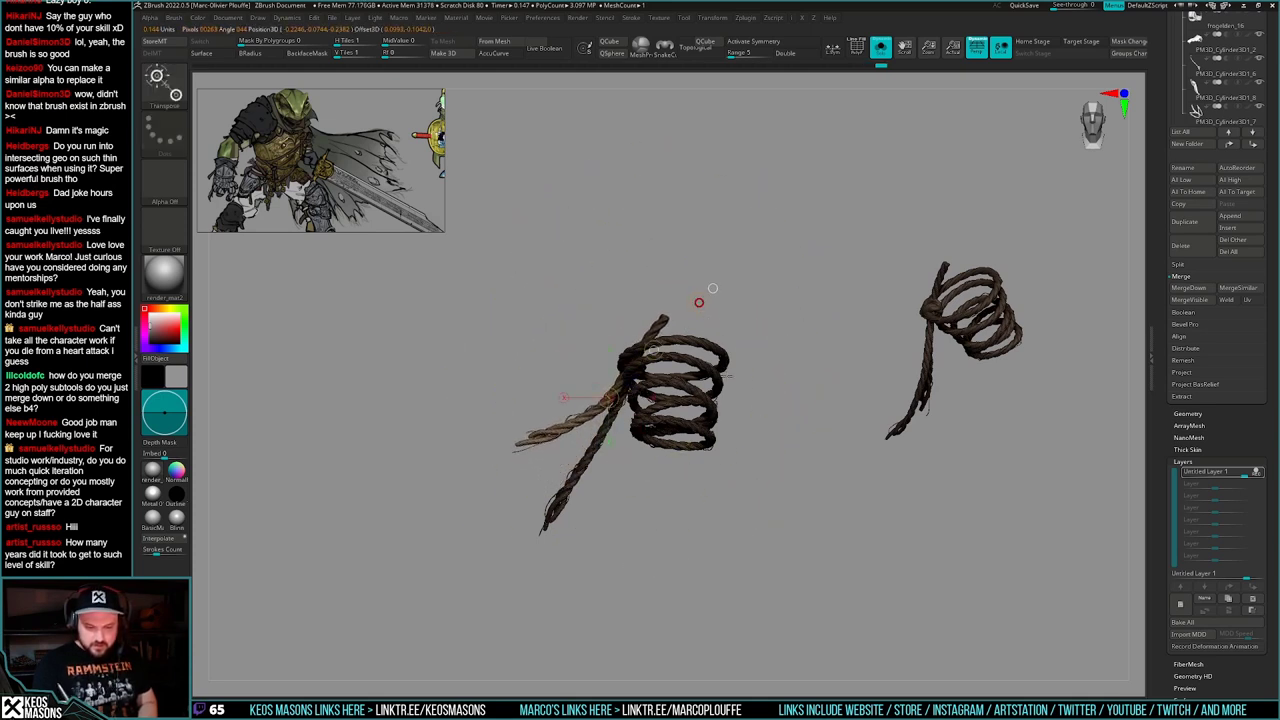
key("q")
key("alt+s")
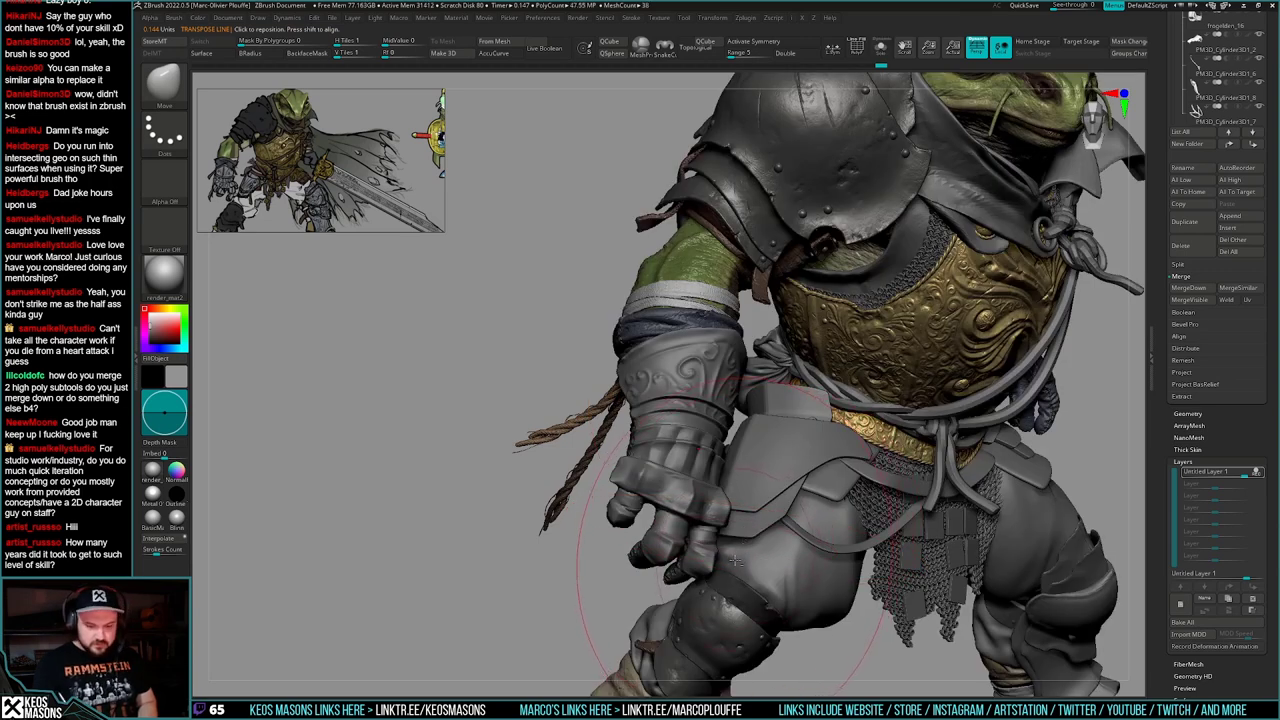
- Isolate the ropes and mask everything except the lower hanging rope at the gauntlet wrist
key("alt+s")
key("r")
left_click(590, 456, "ctrl")
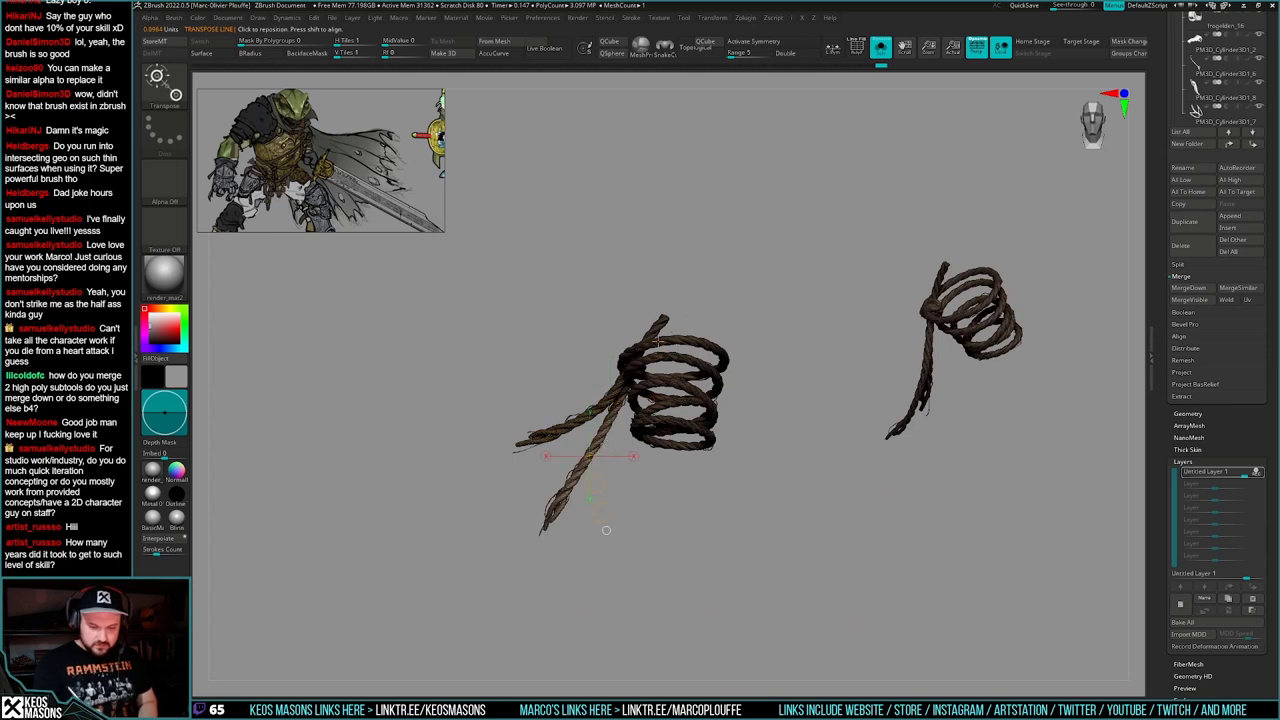
key("q")
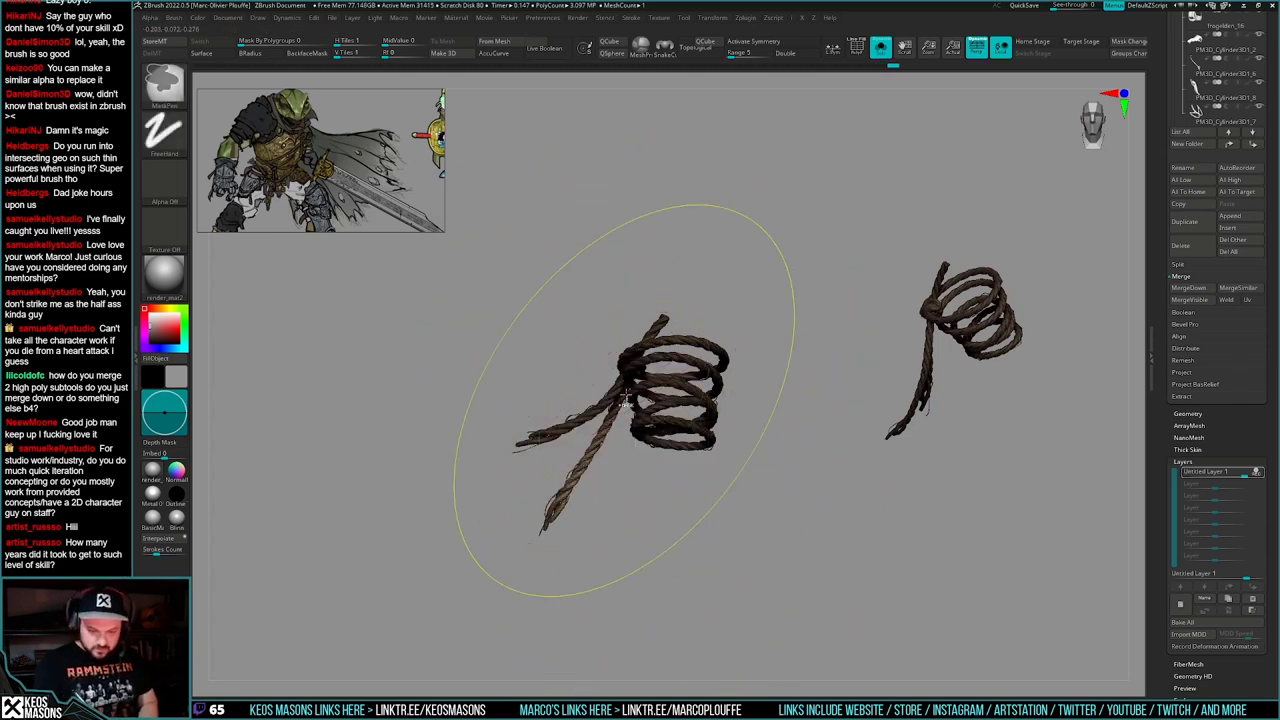
left_click(590, 473, "ctrl")
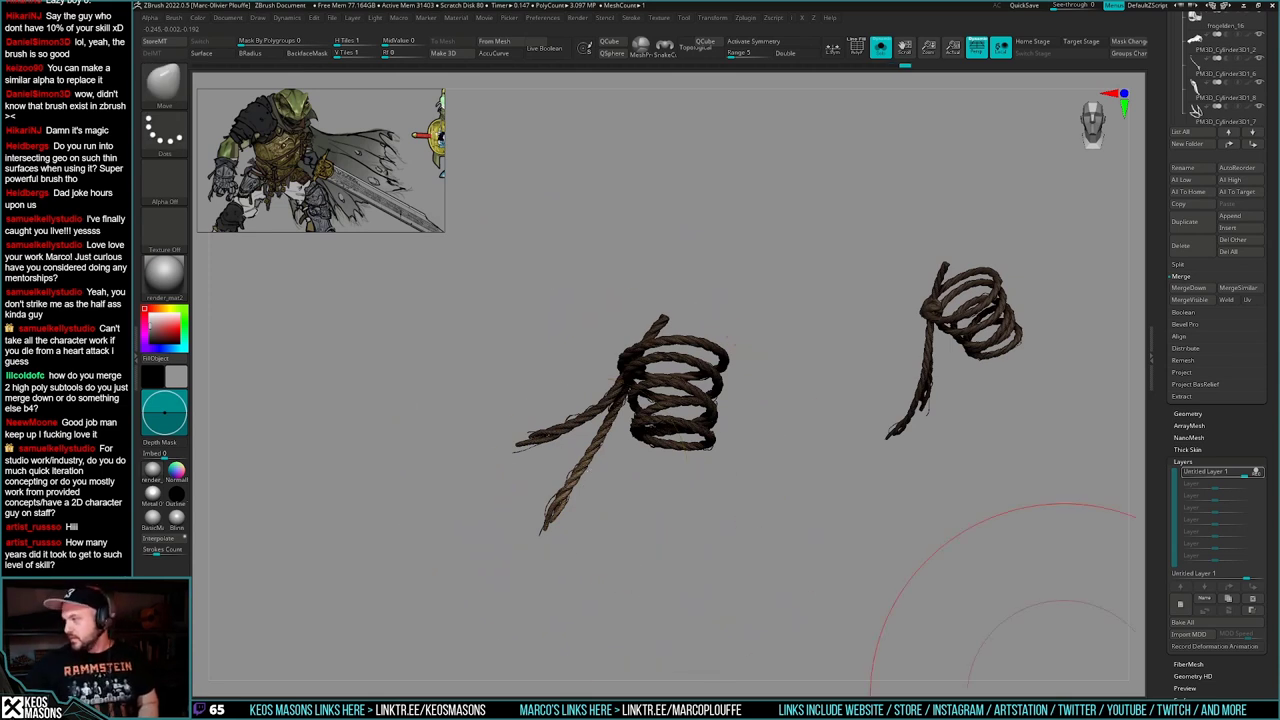
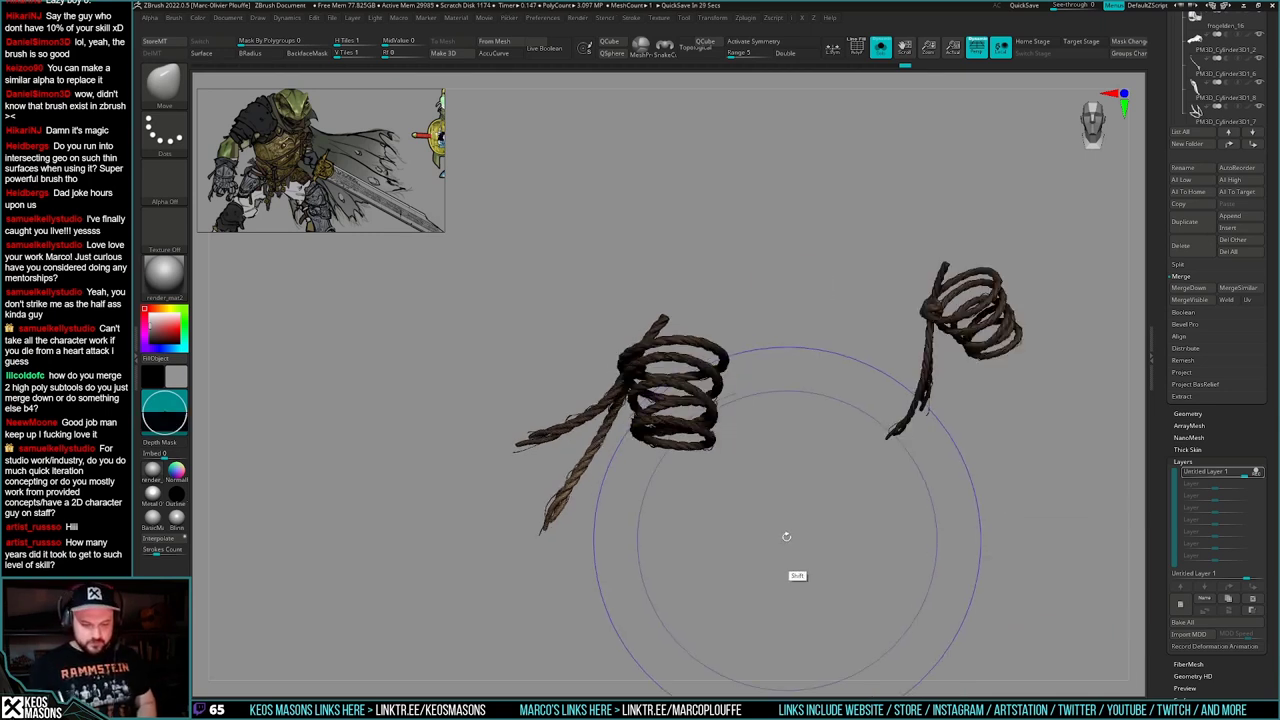
- Reposition the gauntlet's hanging rope with Transpose Move and check it on the full character
left_click_drag(788, 536, 834, 544, "alt")
key("w")
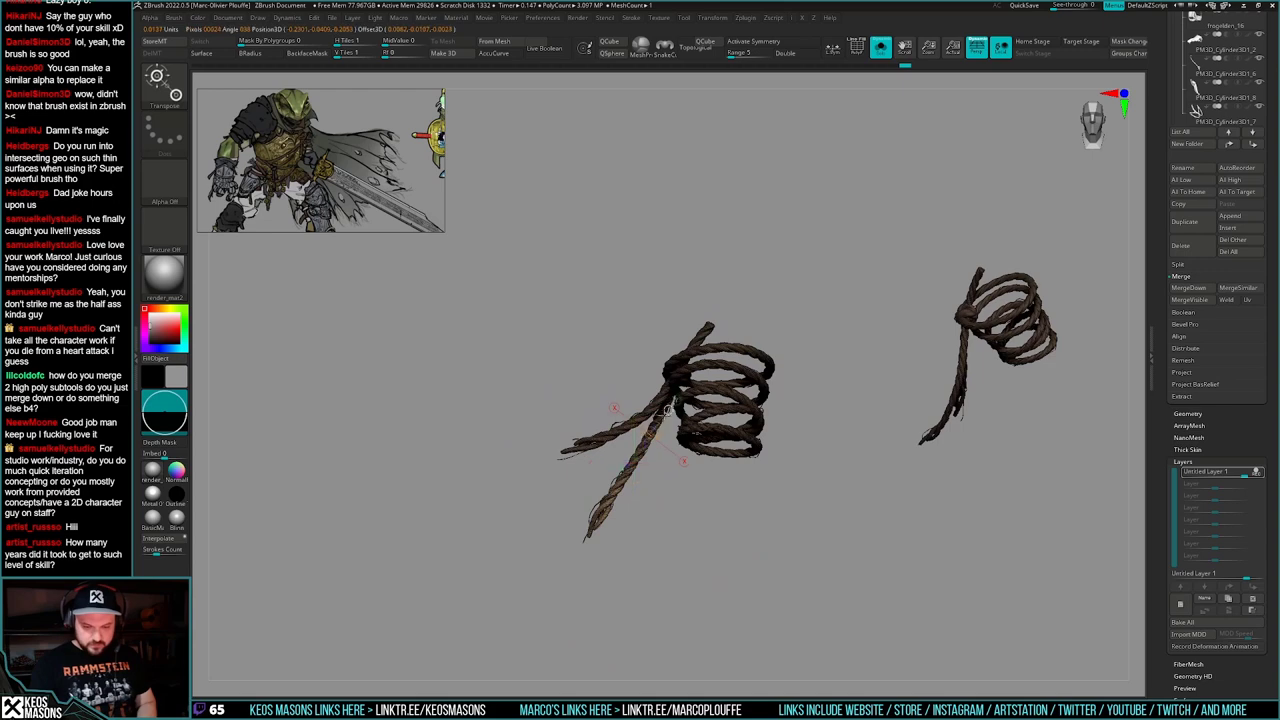
left_click_drag(790, 301, 797, 340)
key("q")
key("alt+s")
right_click_drag(817, 423, 930, 508, "ctrl")
right_click_drag(930, 508, 661, 491, "alt")
right_click_drag(661, 491, 909, 514, "ctrl")
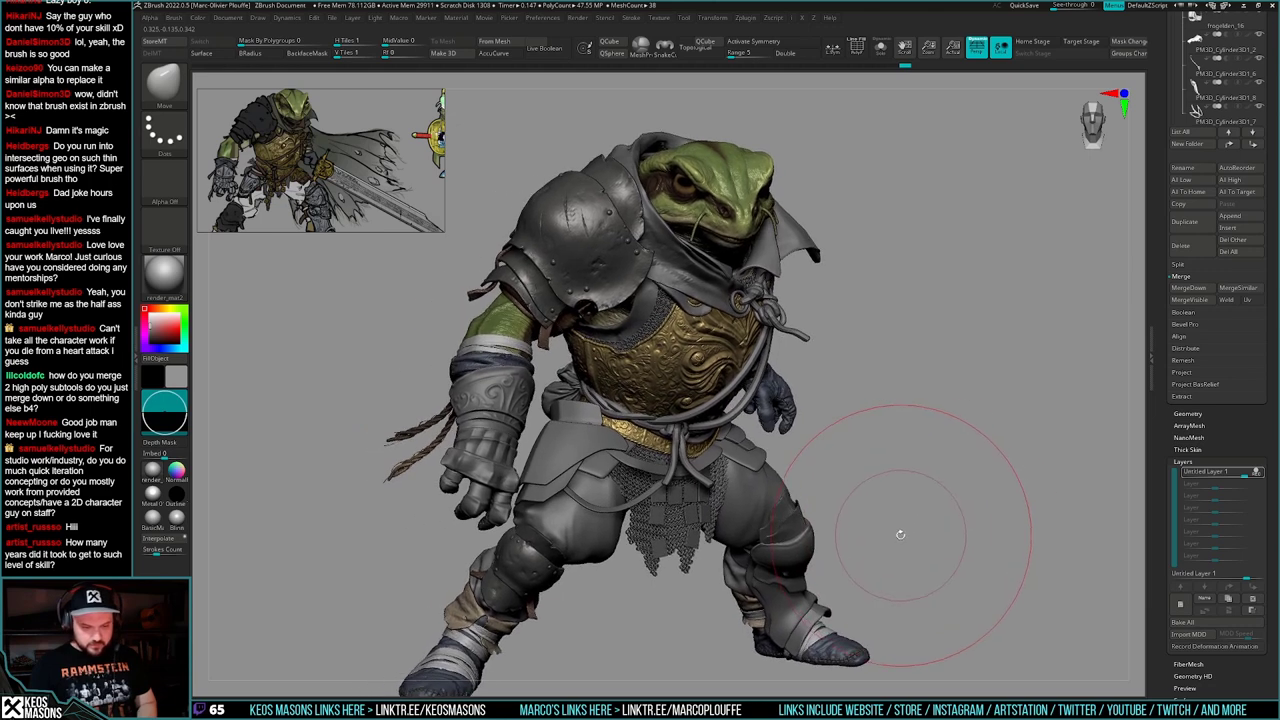
- Examine the ropes on both wrists from several angles, alone and together with the full character
key("alt+s")
right_click_drag(680, 534, 632, 492, "alt")
right_click_drag(777, 425, 892, 530, "ctrl")
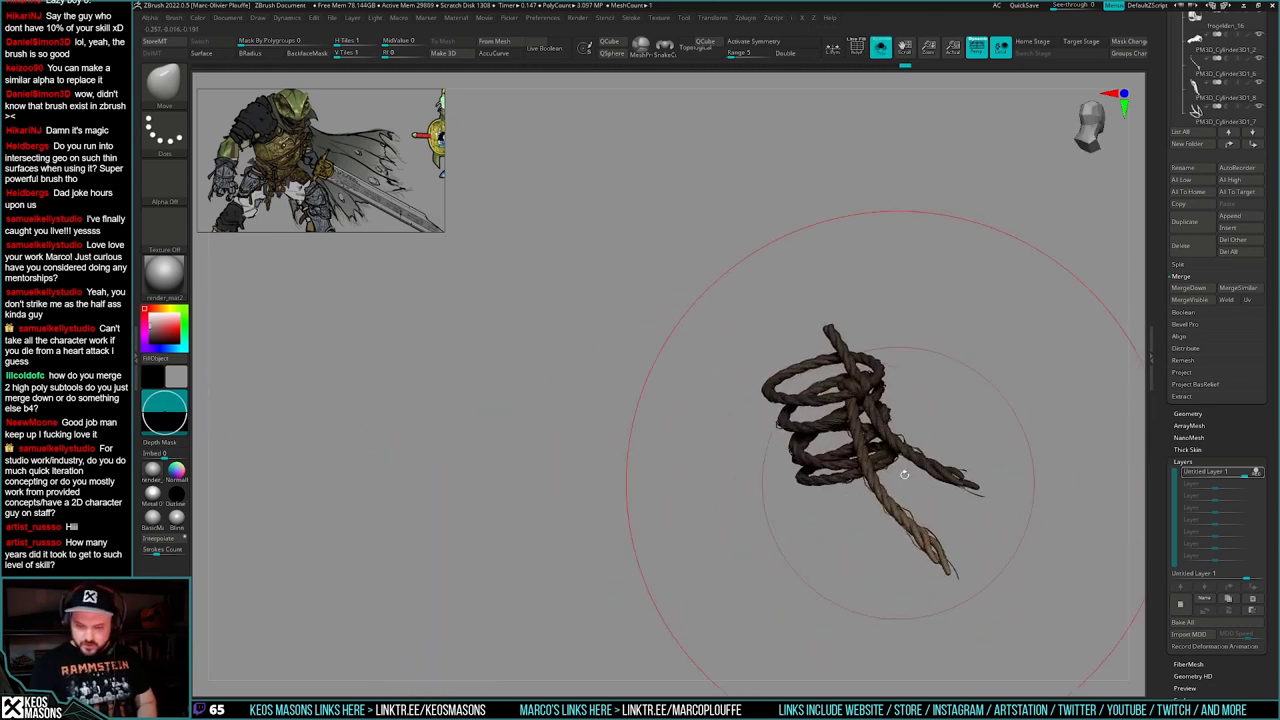
right_click_drag(1016, 433, 836, 515, "alt")
key("alt+s")
right_click_drag(763, 580, 1035, 515)
key("alt+s")
key("alt+s")
mouse_move(1035, 515)
right_mouse_down("ctrl")
mouse_move(1034, 448)
mouse_move(966, 489)
mouse_move(958, 470)
mouse_move(943, 508)
mouse_move(962, 525)
right_mouse_up("ctrl")
left_click_drag(961, 524, 955, 534)
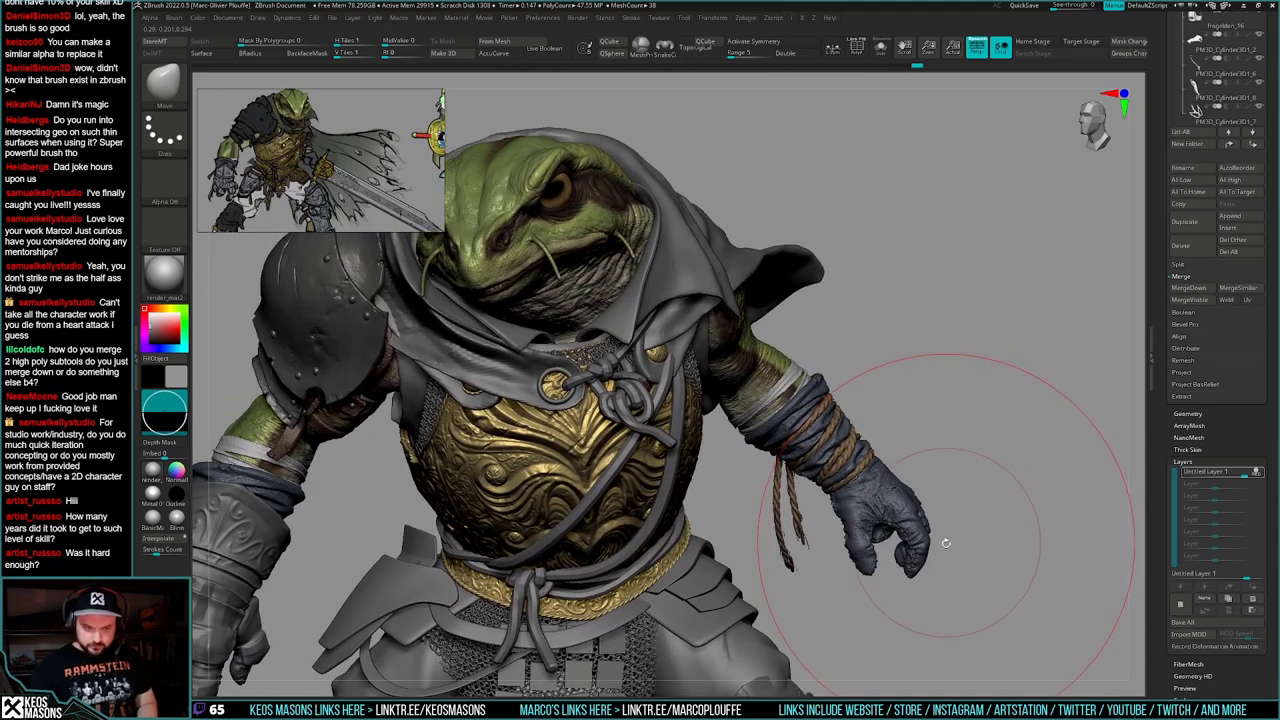
- Isolate the ropes and mask everything except the shorter hanging rope on the bandaged wrist
key("alt+s")
left_click_drag(946, 516, 956, 508, "alt")
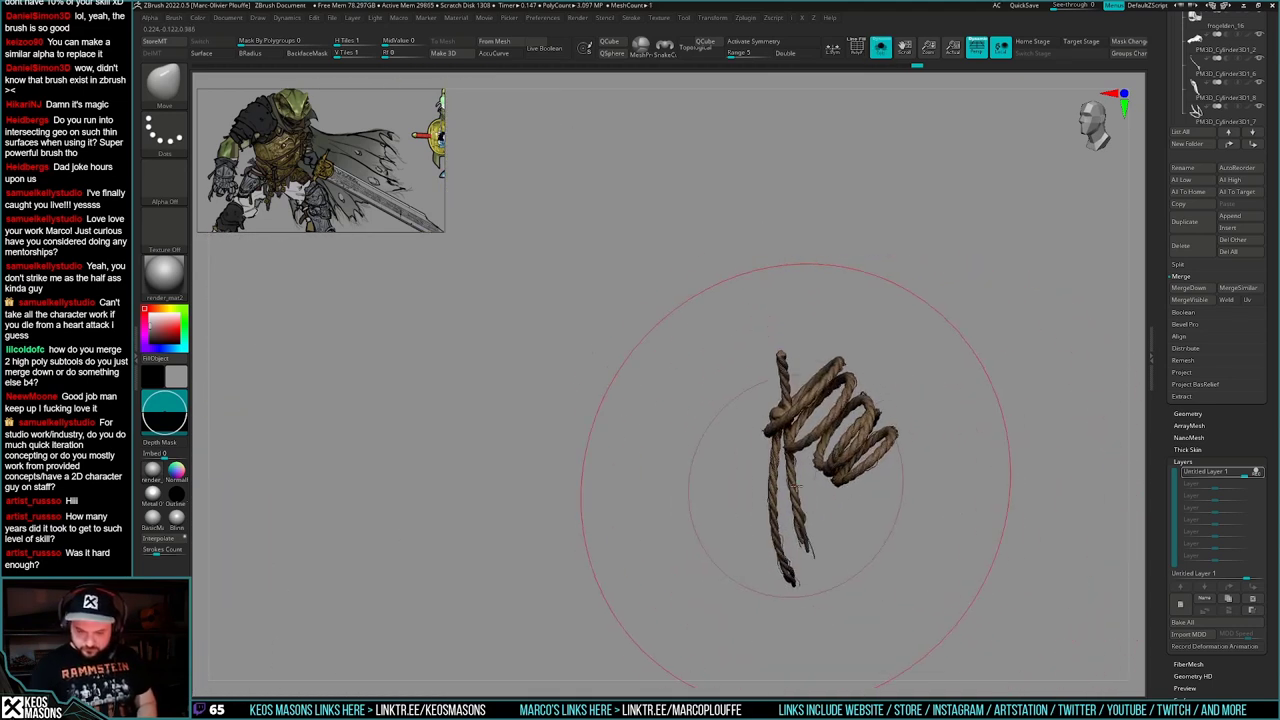
key("w")
left_click(799, 482, "ctrl")
key("q")
- Bend the bandaged wrist's shorter rope away from its neighbour with the Move brush, shift its upper stub outward, and show the full character
key("space")
left_click_drag(801, 479, 784, 479)
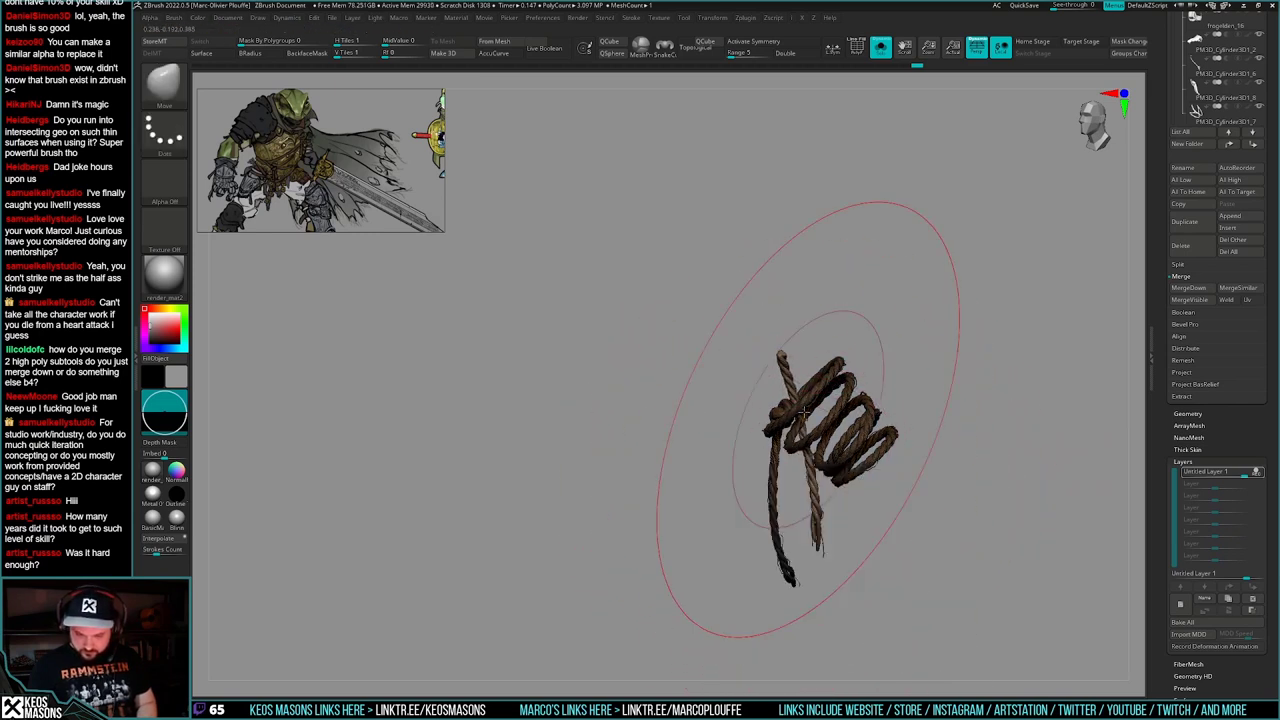
left_click_drag(783, 366, 767, 376)
left_click_drag(795, 452, 804, 452)
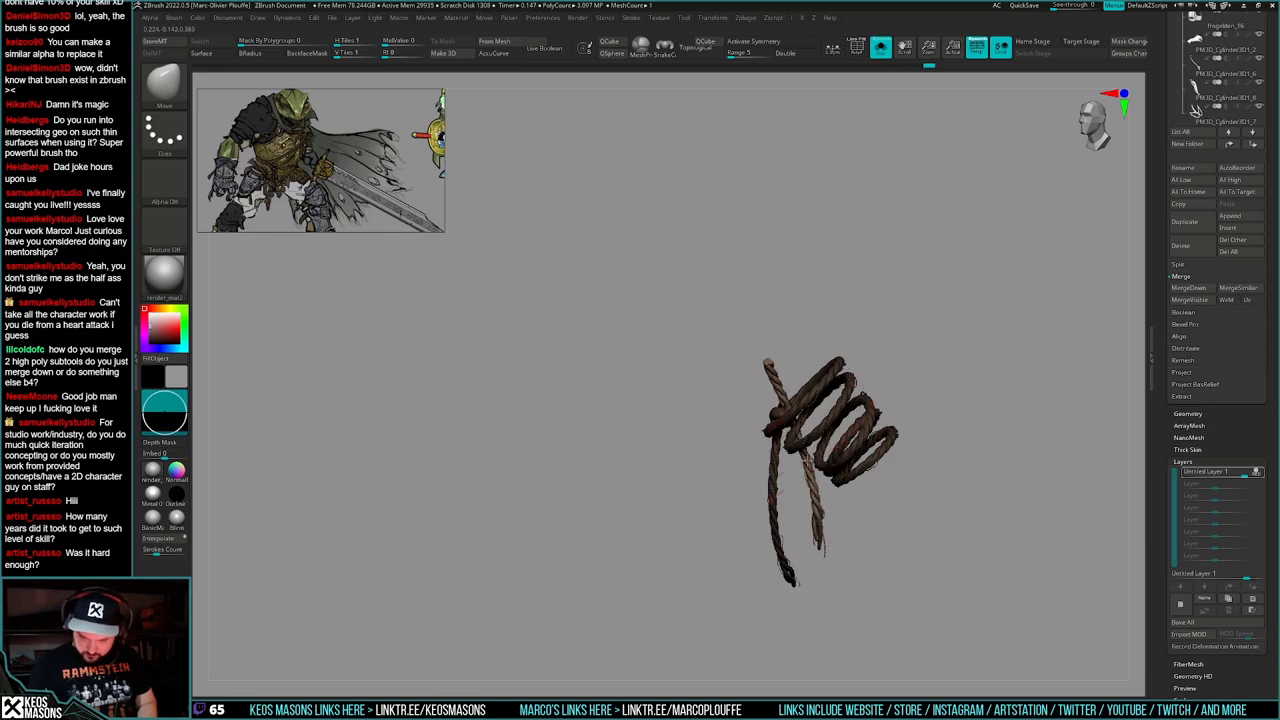
left_click_drag(815, 552, 797, 550, "alt")
key("alt+s")
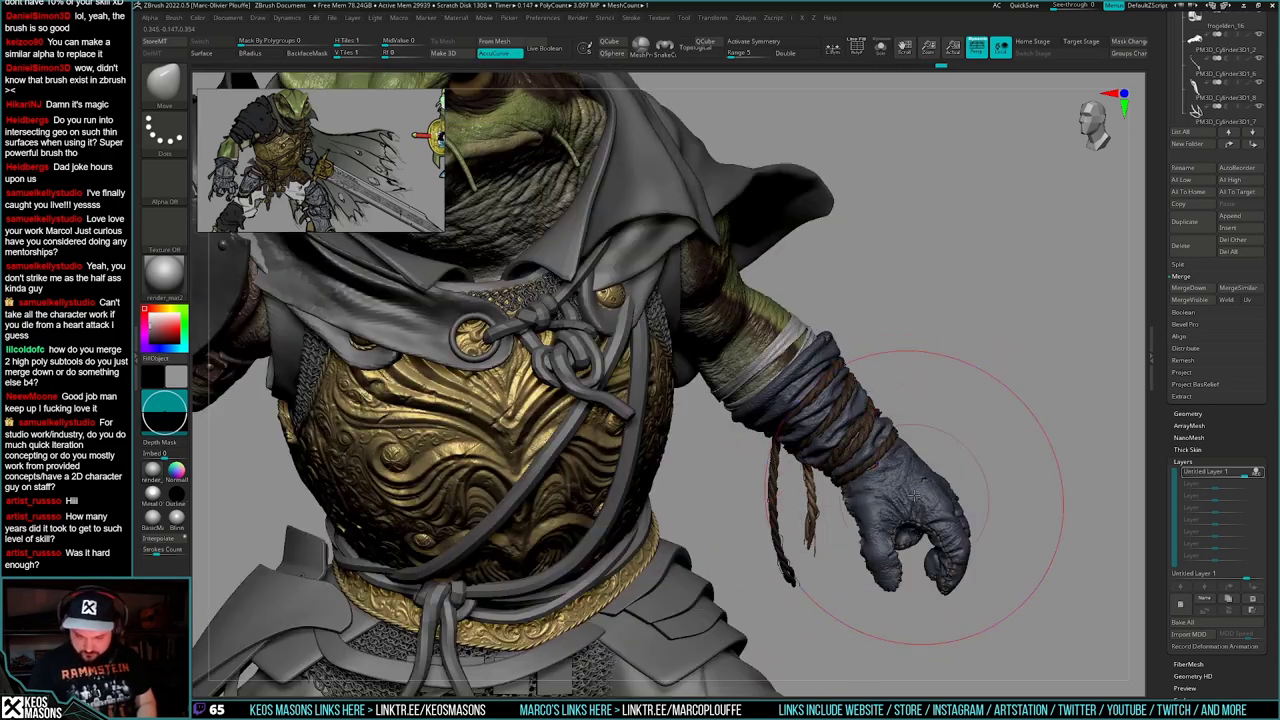
- Review the posed hanging ropes on the whole character from both sides
left_click_drag(923, 497, 913, 408)
right_click_drag(913, 408, 1012, 465)
right_click_drag(1012, 465, 1040, 494)
right_click_drag(925, 445, 760, 355, "alt")
right_click_drag(960, 520, 922, 492, "ctrl")
right_click_drag(922, 492, 910, 535, "ctrl")
right_click_drag(910, 535, 917, 502, "alt")
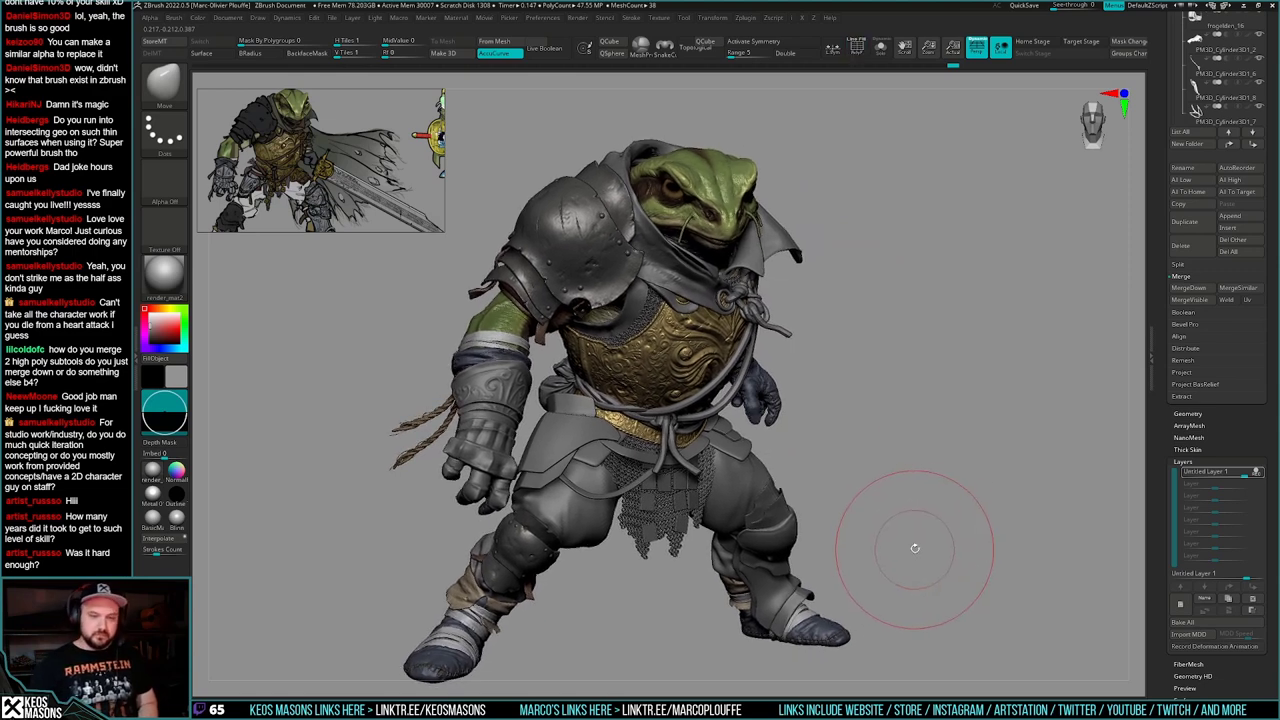
- Isolate the ropes, stop recording their sculpting layer, and bake it into the mesh
key("alt+s")
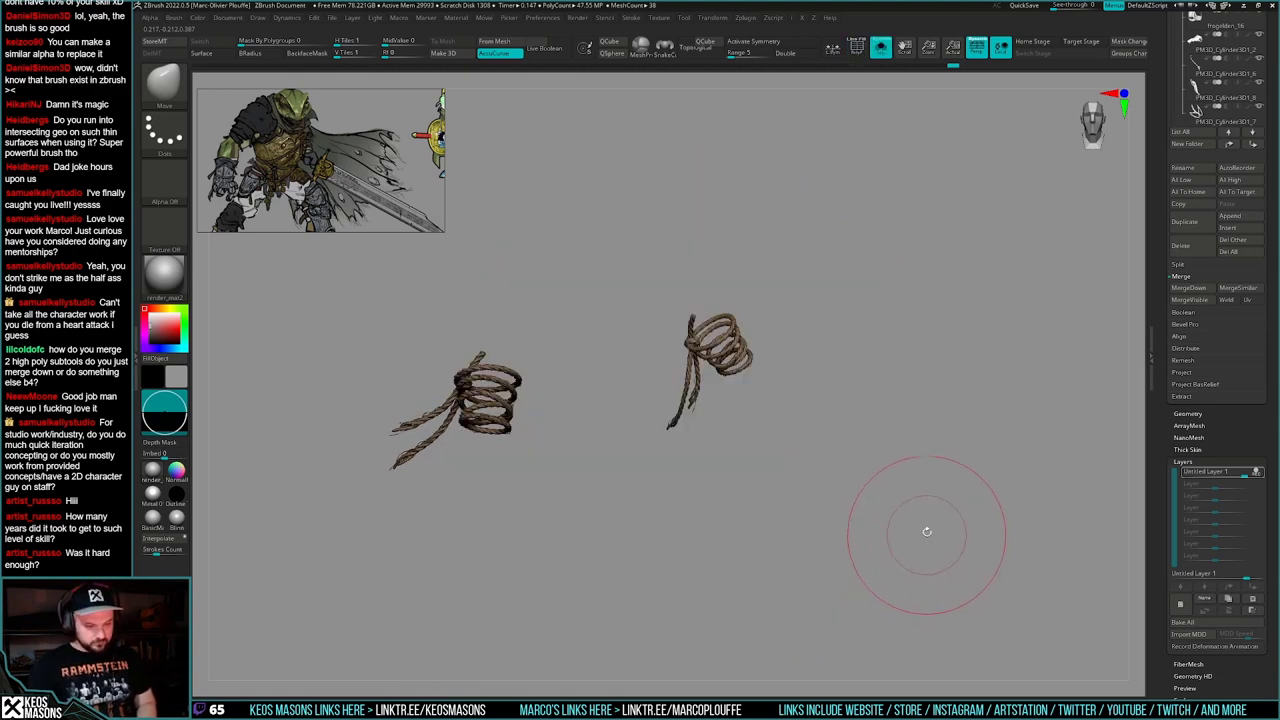
right_click_drag(926, 531, 923, 518)
left_click(1257, 475)
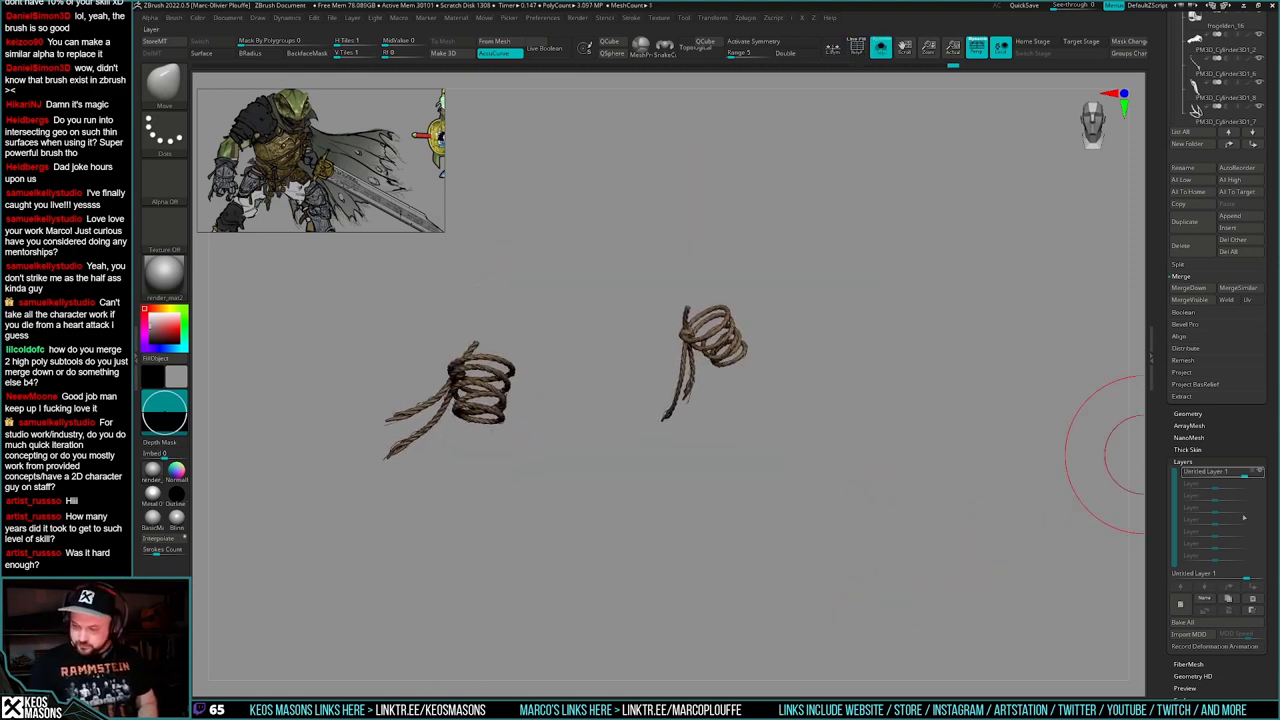
left_click(1231, 624)
- Switch to the ClayBuildup brush, show the full character, and reduce the brush's draw size
key("space")
left_click(876, 370)
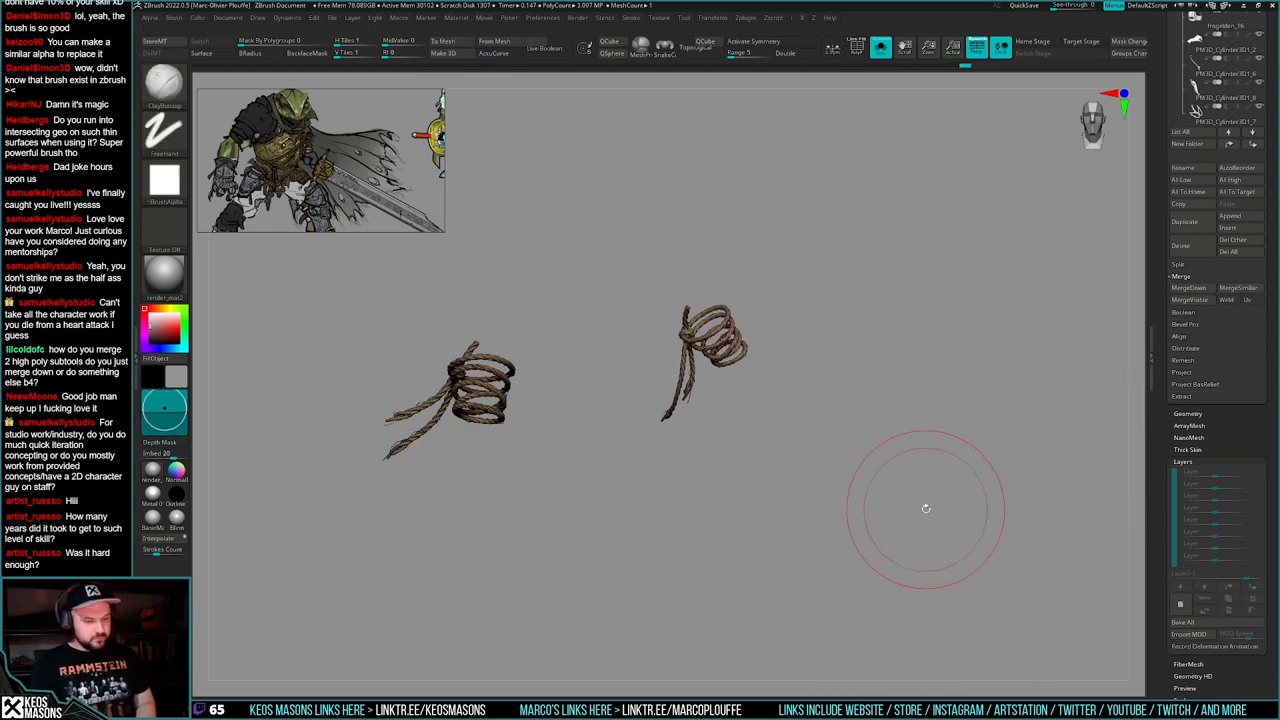
key("alt+s")
mouse_move(945, 467)
left_mouse_down()
mouse_move(967, 468)
mouse_move(977, 450)
mouse_move(924, 489)
mouse_move(930, 473)
left_mouse_up()
key("space")
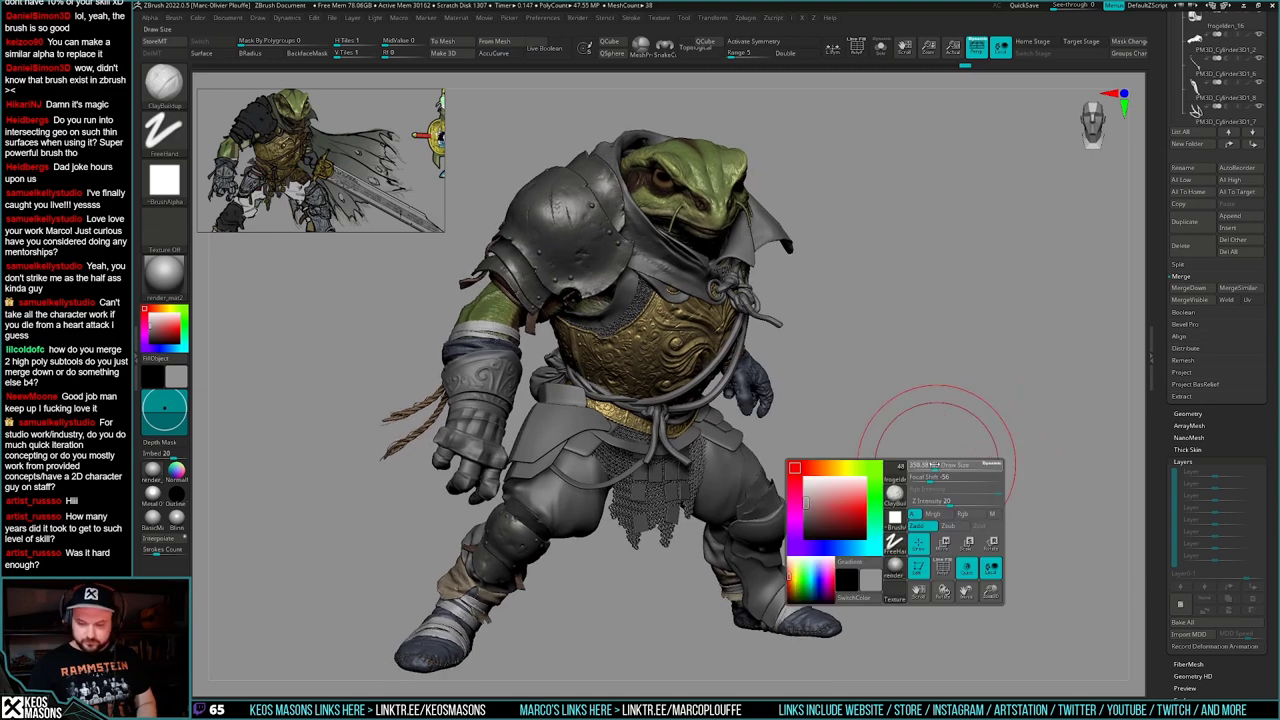
left_click(926, 467)
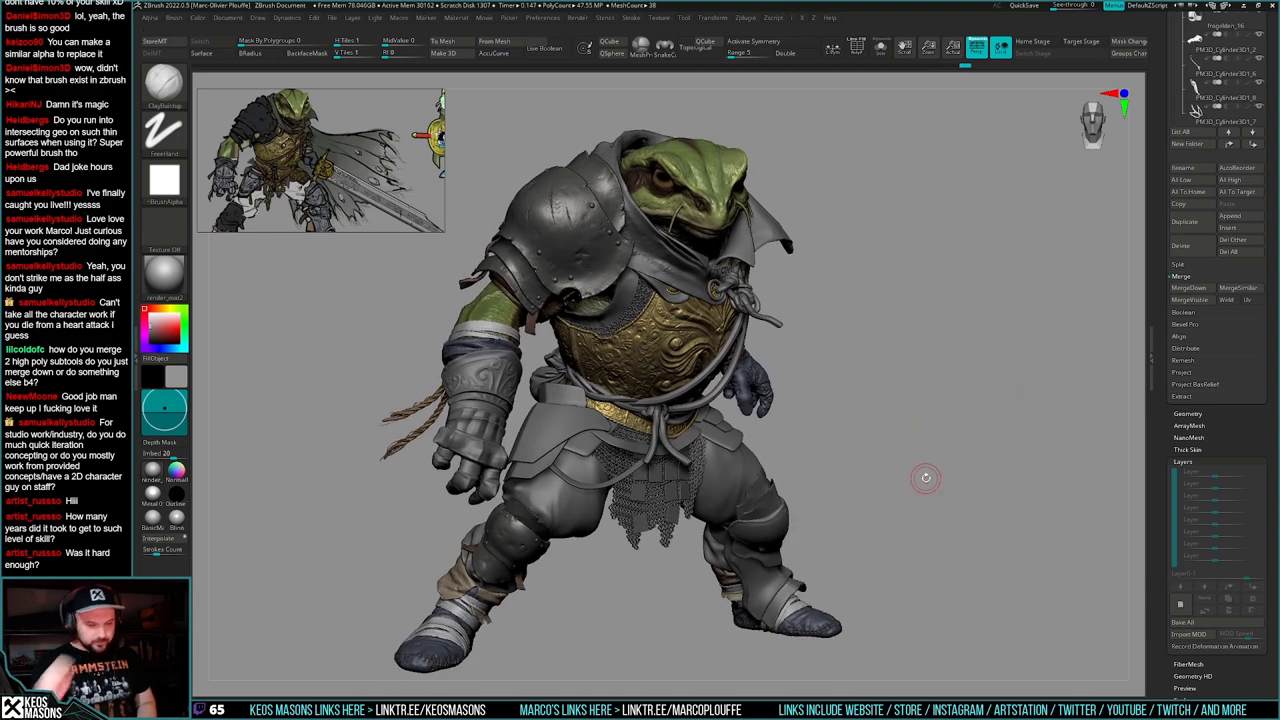
left_click_drag(974, 443, 978, 463)
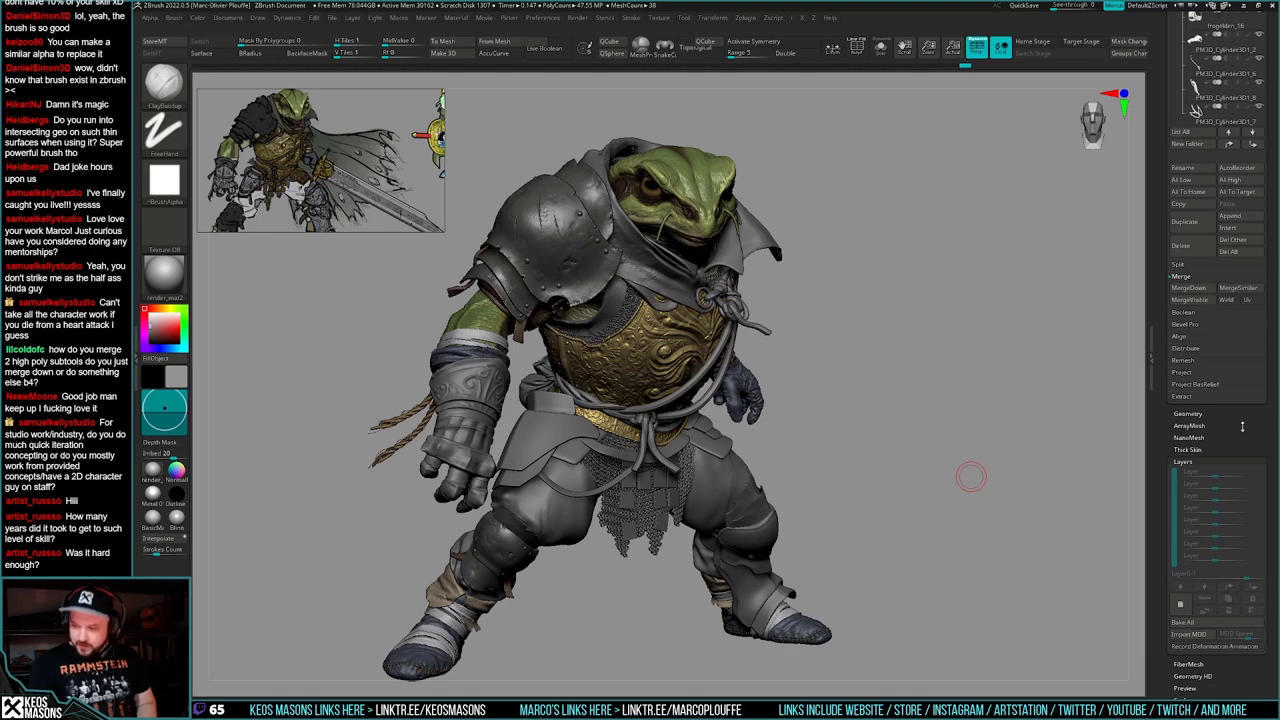
- Bring up the subtool list and save the character's tool file
left_click_drag(1241, 436, 1204, 636)
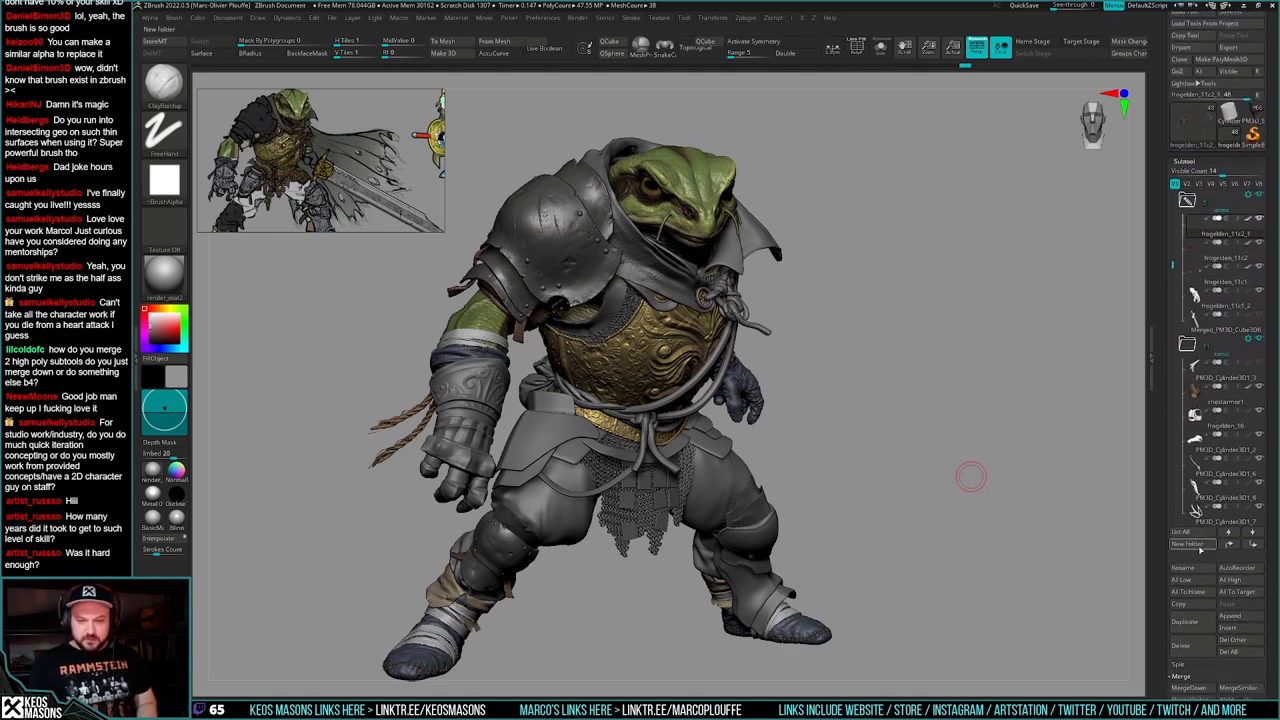
left_click_drag(953, 473, 945, 488, "alt")
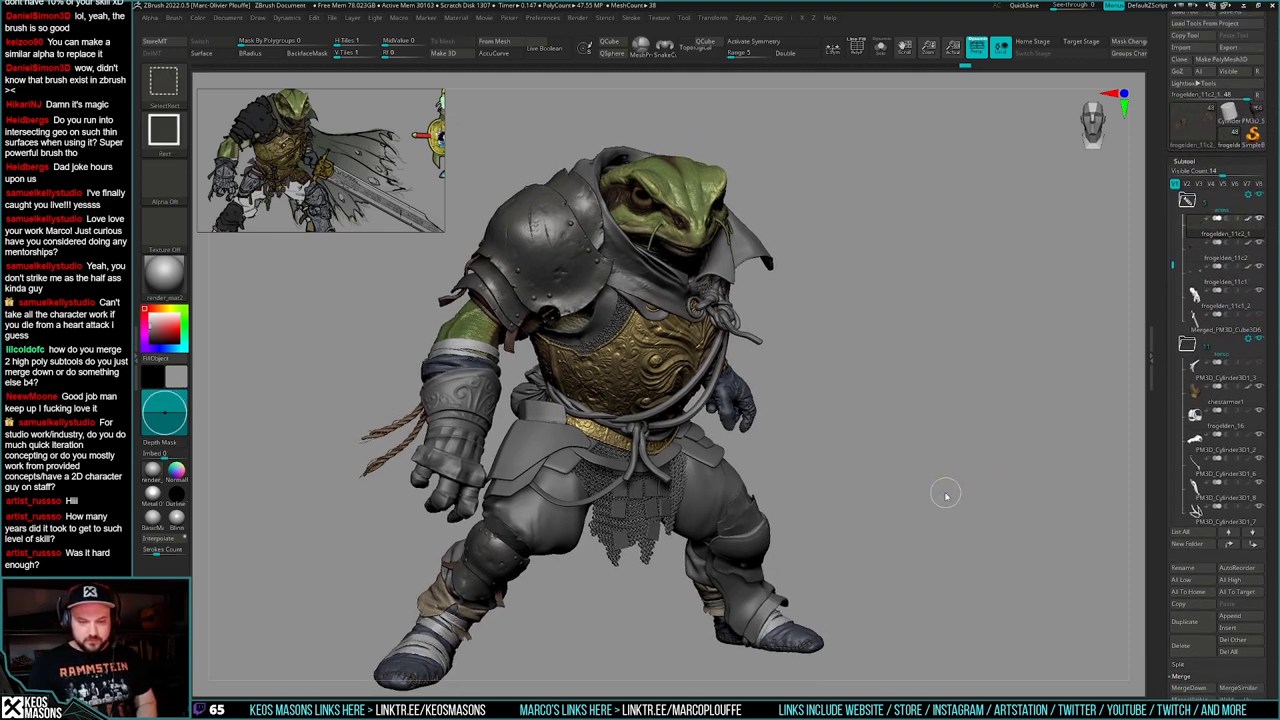
key("ctrl+shift+t")
left_click(952, 553)
left_click(677, 367)
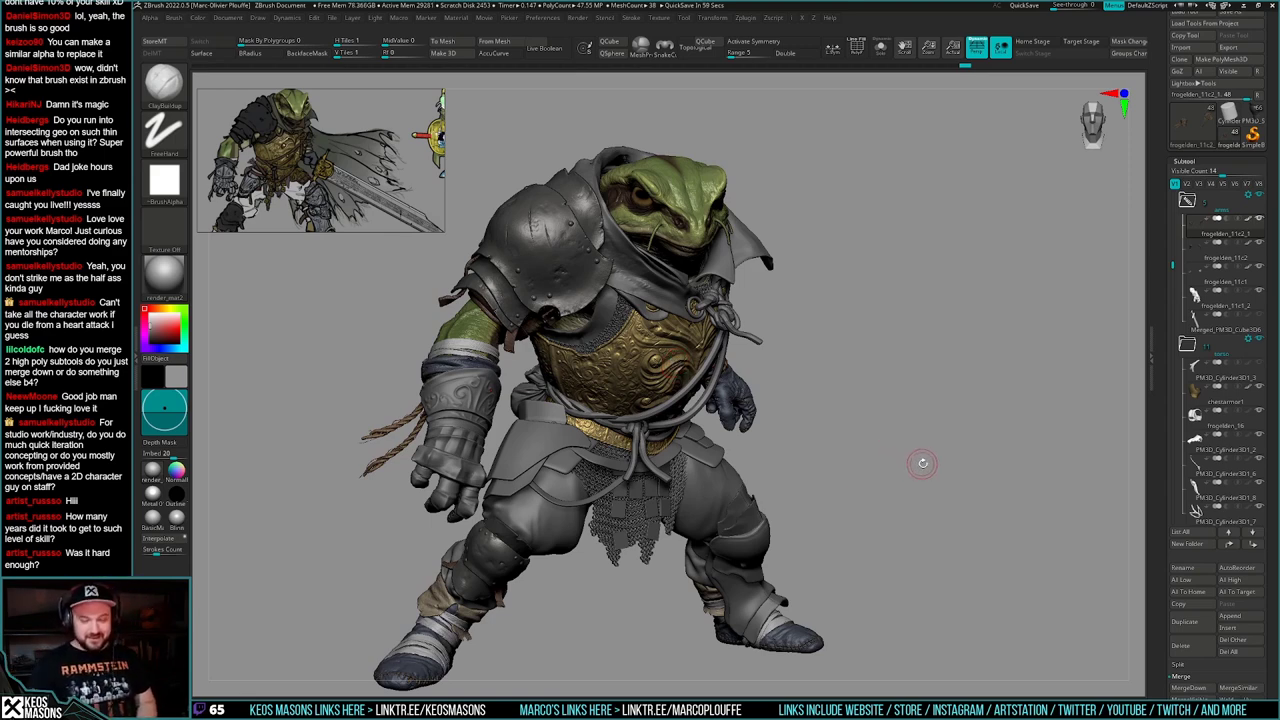
- Set the active colour to light pink so the unpainted armour and cloth parts stand out from the painted ones
mouse_move(920, 463)
left_mouse_down()
mouse_move(895, 457)
mouse_move(920, 466)
left_mouse_up()
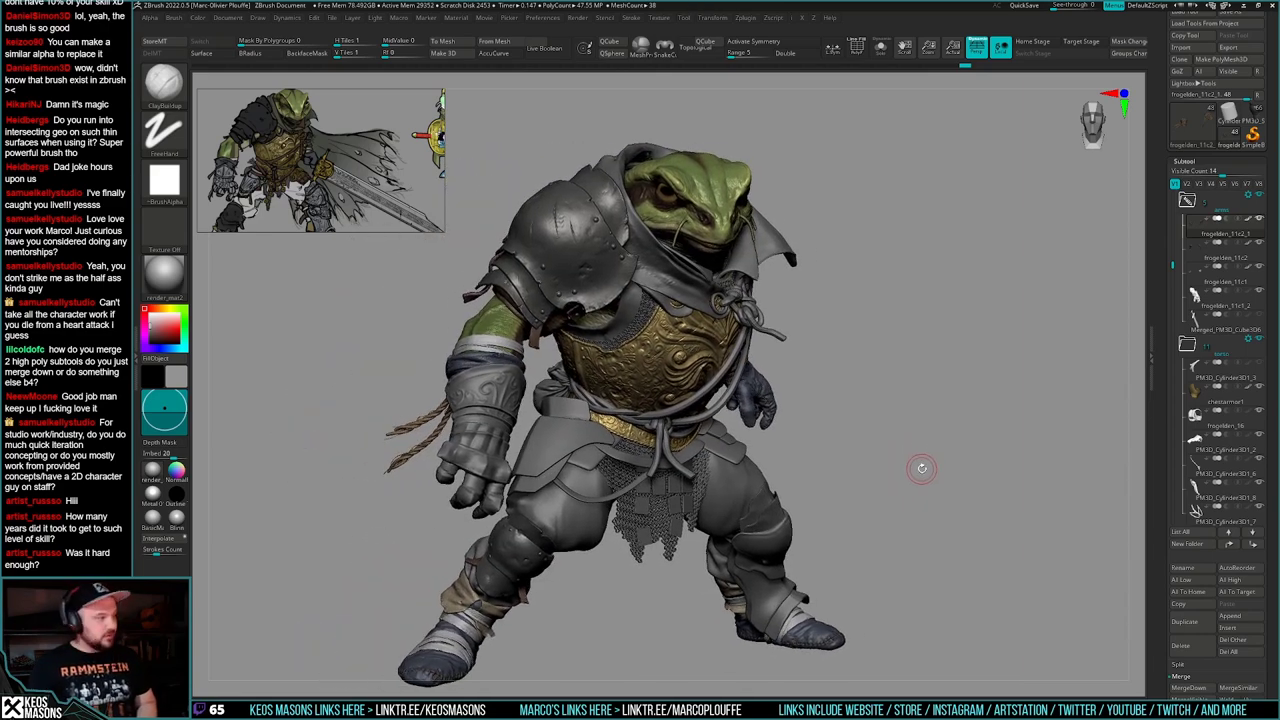
right_click_drag(948, 466, 926, 467, "alt")
left_click_drag(925, 466, 934, 455)
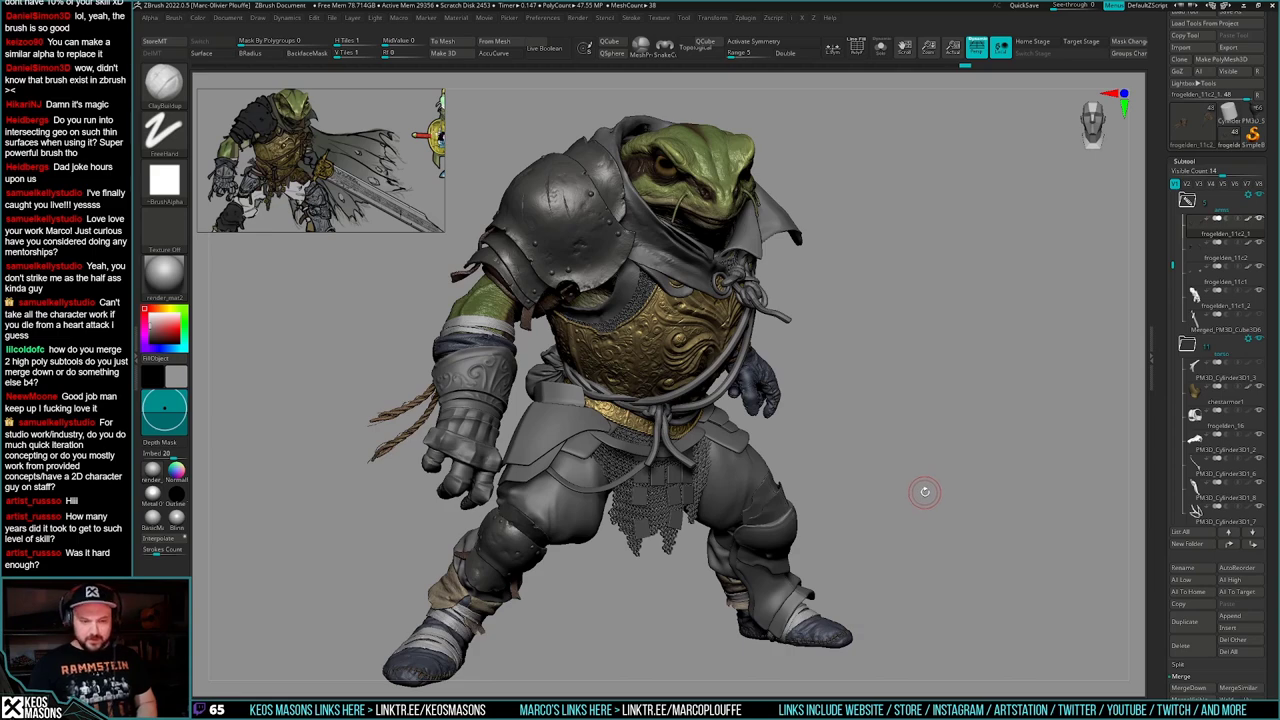
key("space")
left_click(827, 524)
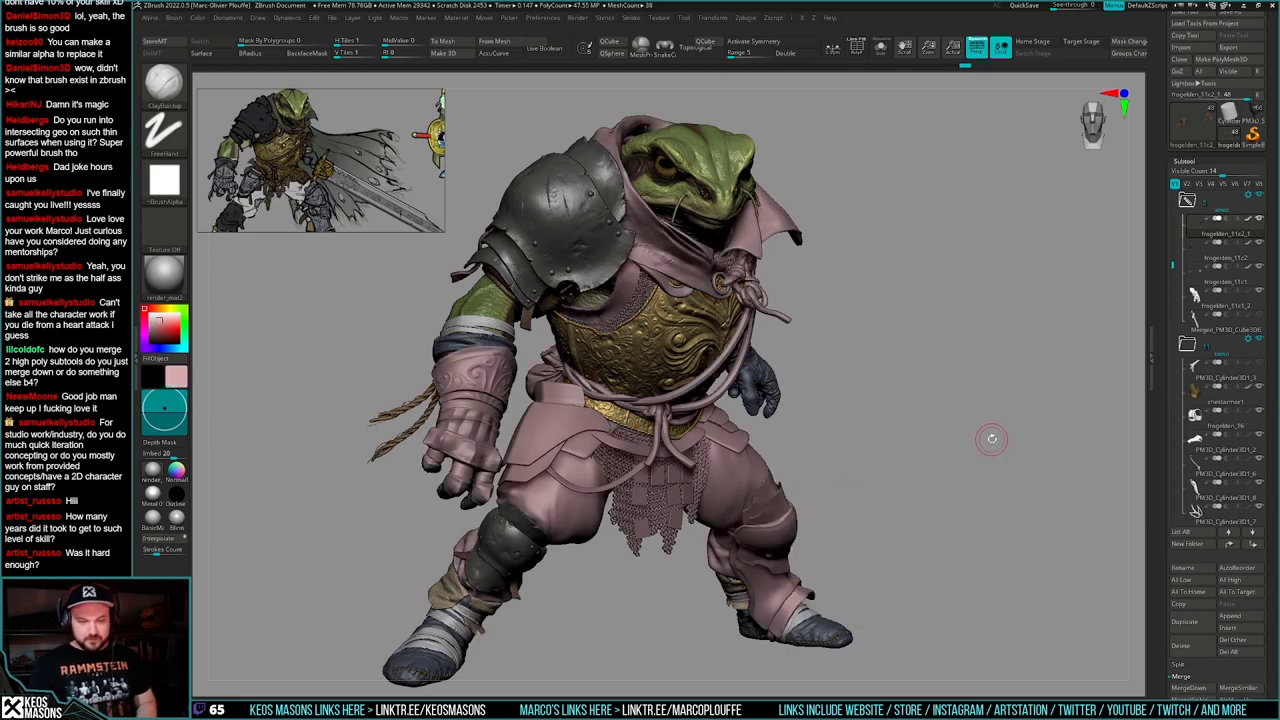
left_click_drag(1000, 443, 980, 450)
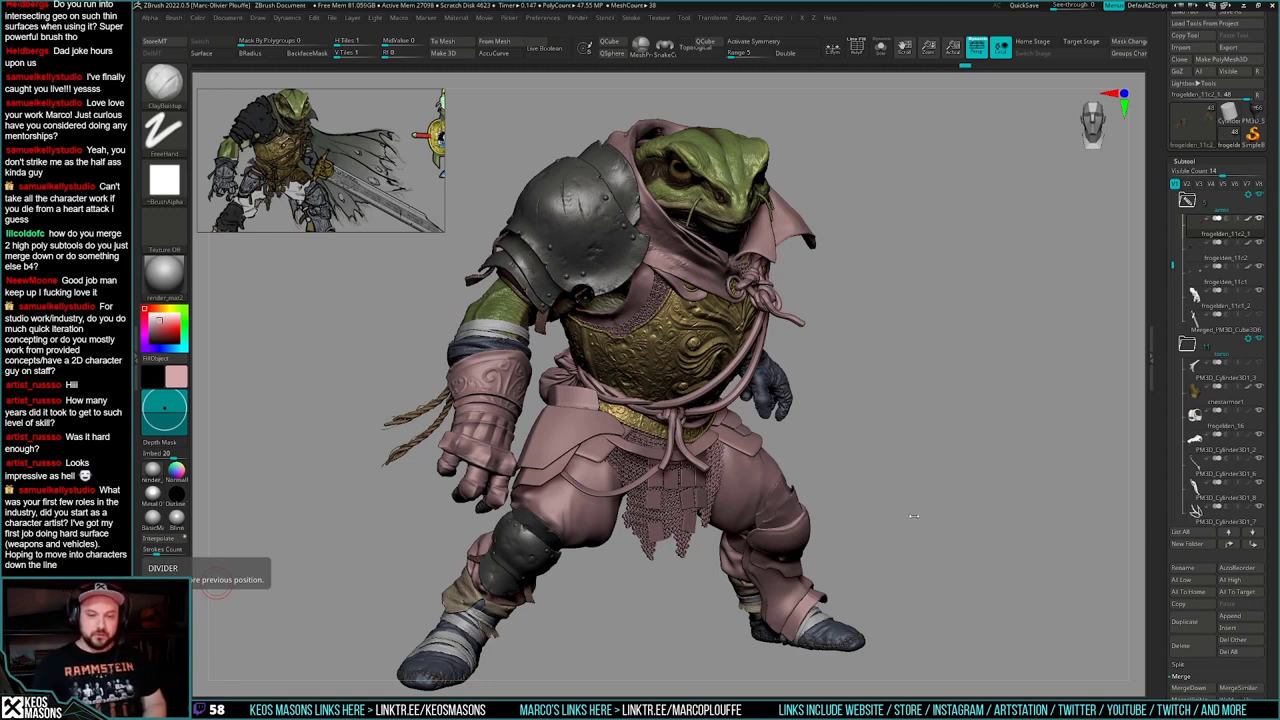
- Show the chest chainmail and the skirt chainmail in their own grey instead of the pink colour
mouse_move(931, 487)
left_mouse_down()
mouse_move(909, 497)
mouse_move(920, 491)
left_mouse_up()
key("shift+f")
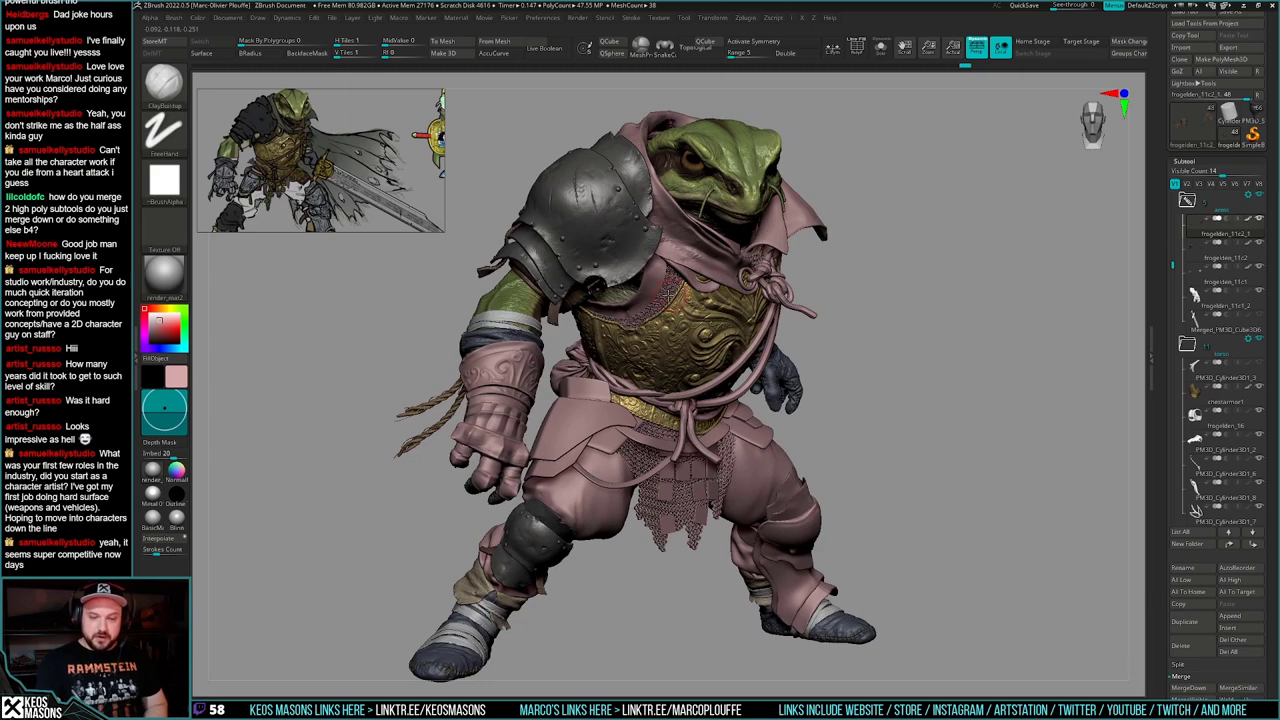
left_click(669, 294, "alt")
key("alt+s")
left_click(757, 514, "ctrl")
key("alt+s")
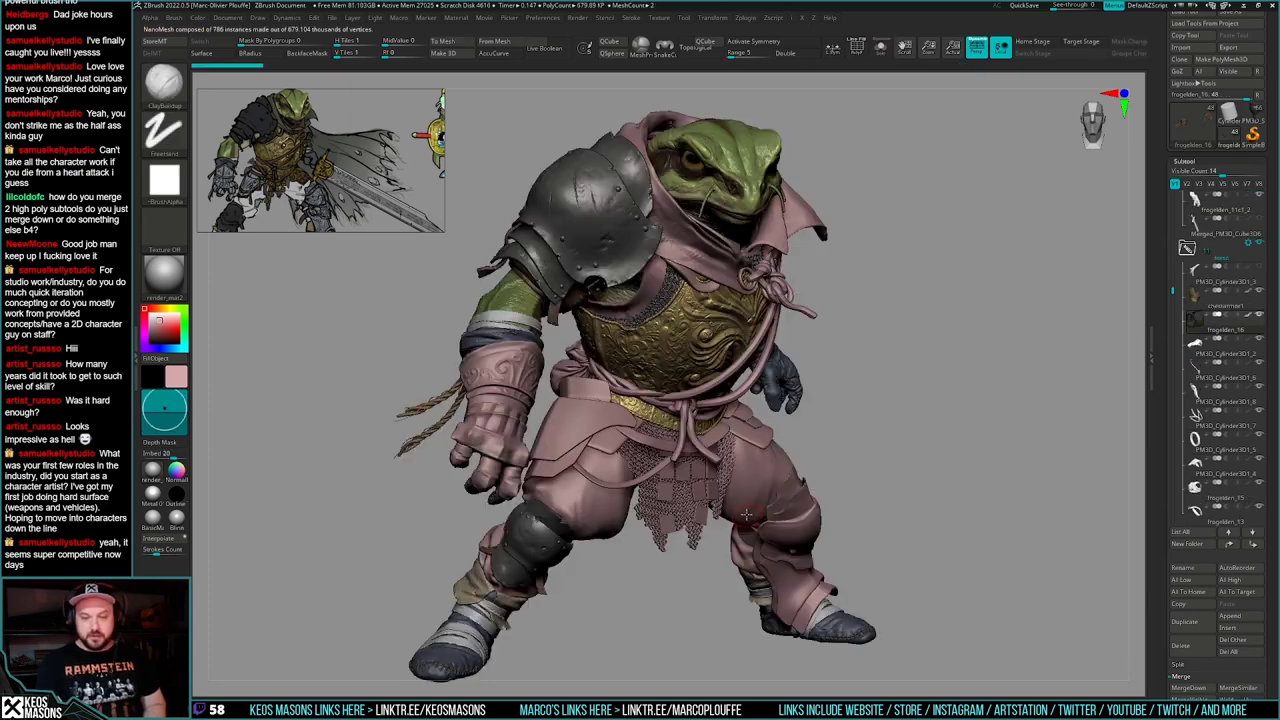
left_click(722, 474, "alt")
left_click(937, 457, "ctrl")
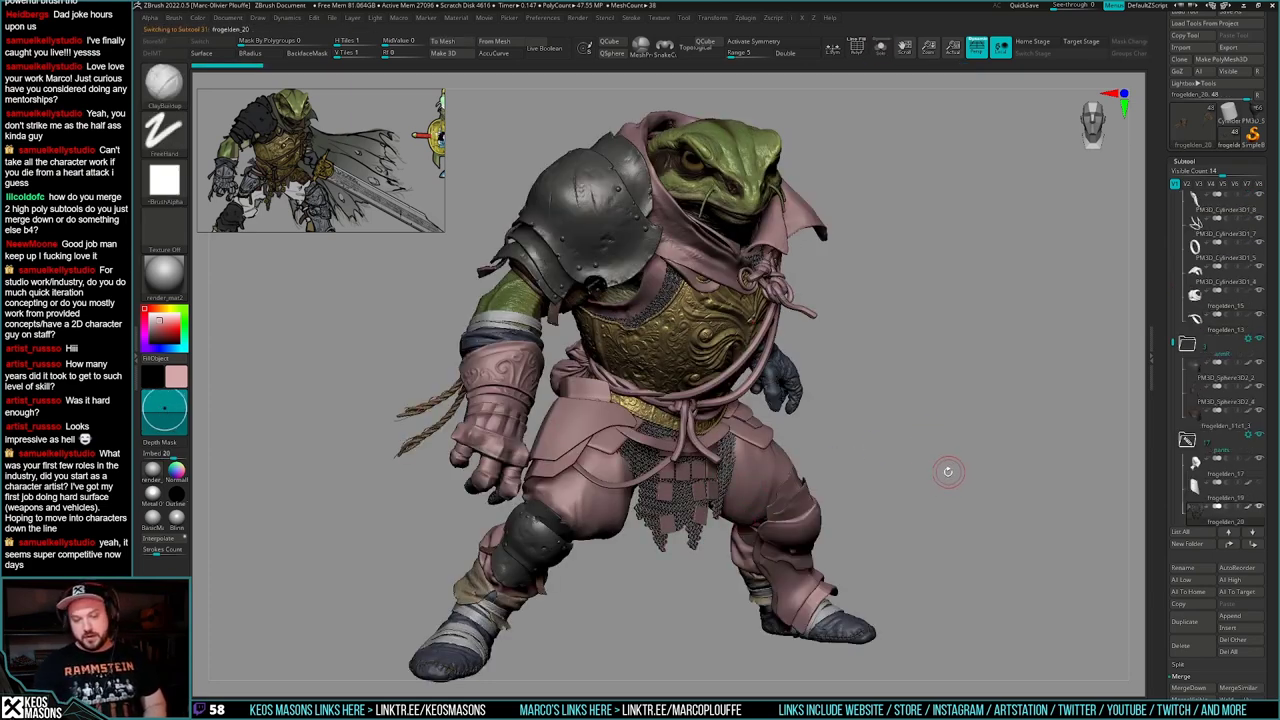
- Compare the painted and unpainted parts of the whole character from front and three-quarter views
left_click_drag(948, 473, 931, 477)
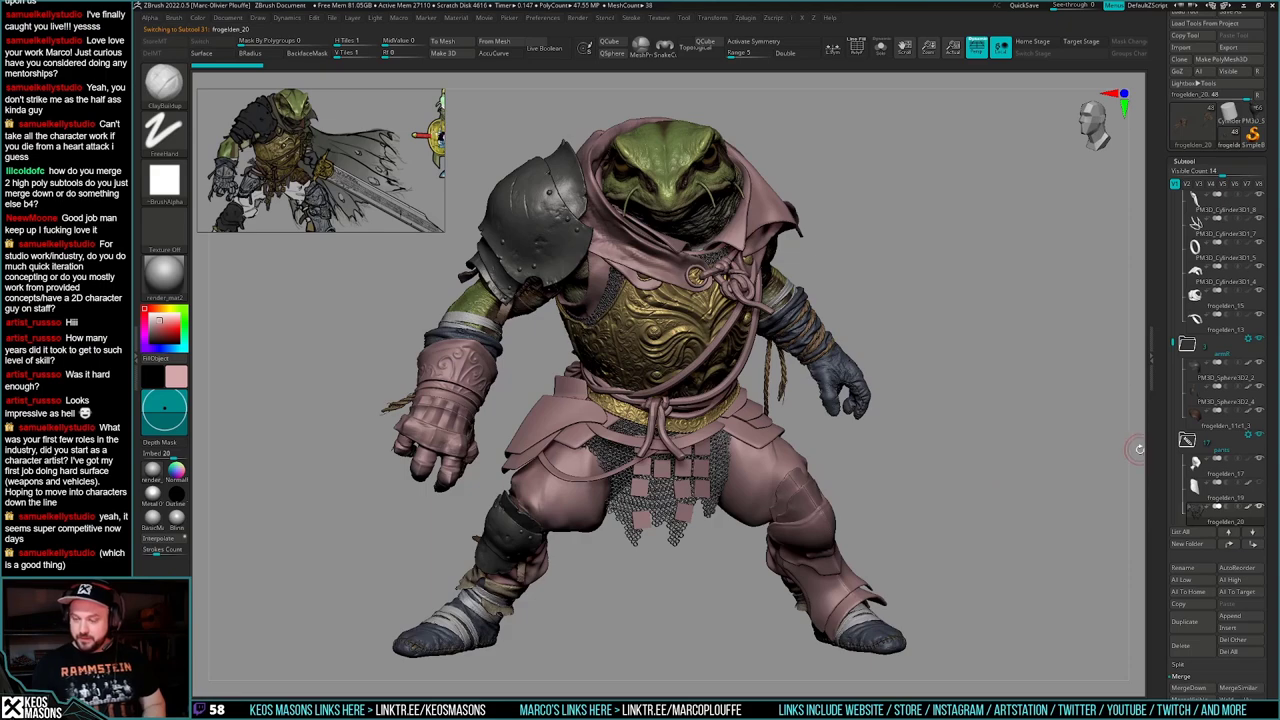
mouse_move(985, 477)
left_mouse_down()
mouse_move(967, 479)
mouse_move(987, 482)
left_mouse_up()
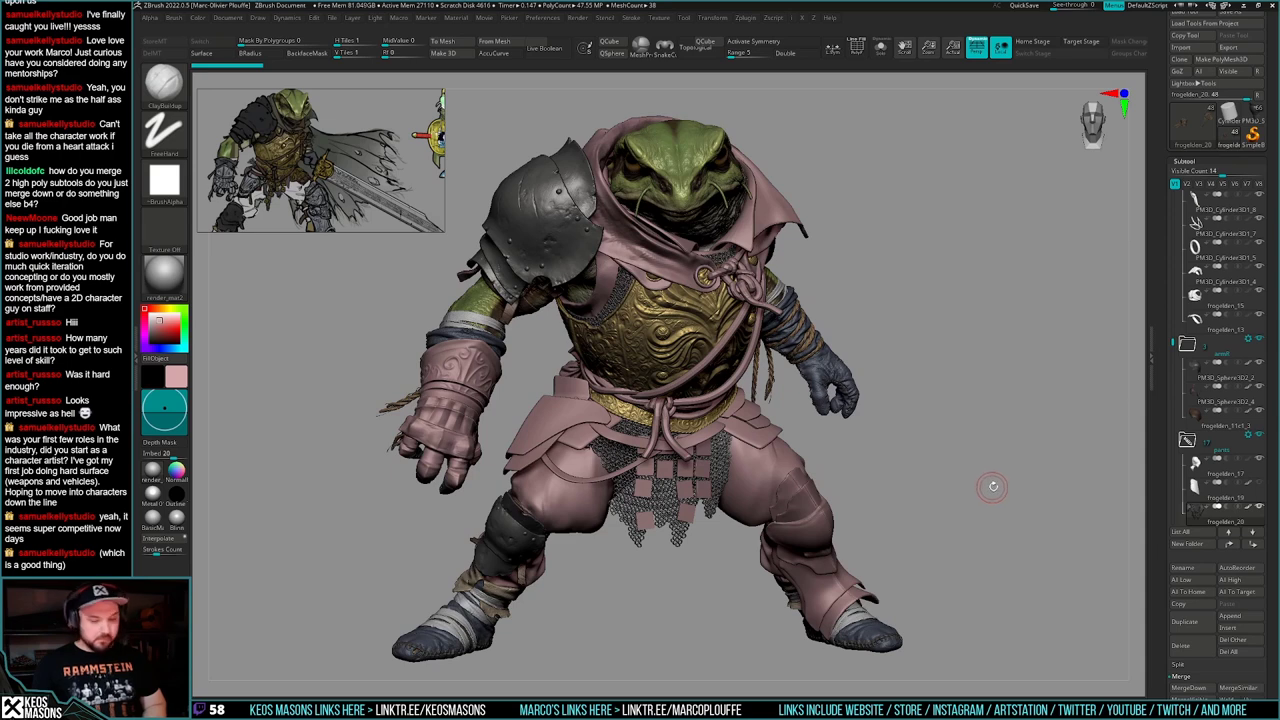
mouse_move(992, 487)
left_mouse_down()
mouse_move(971, 481)
mouse_move(984, 486)
left_mouse_up()
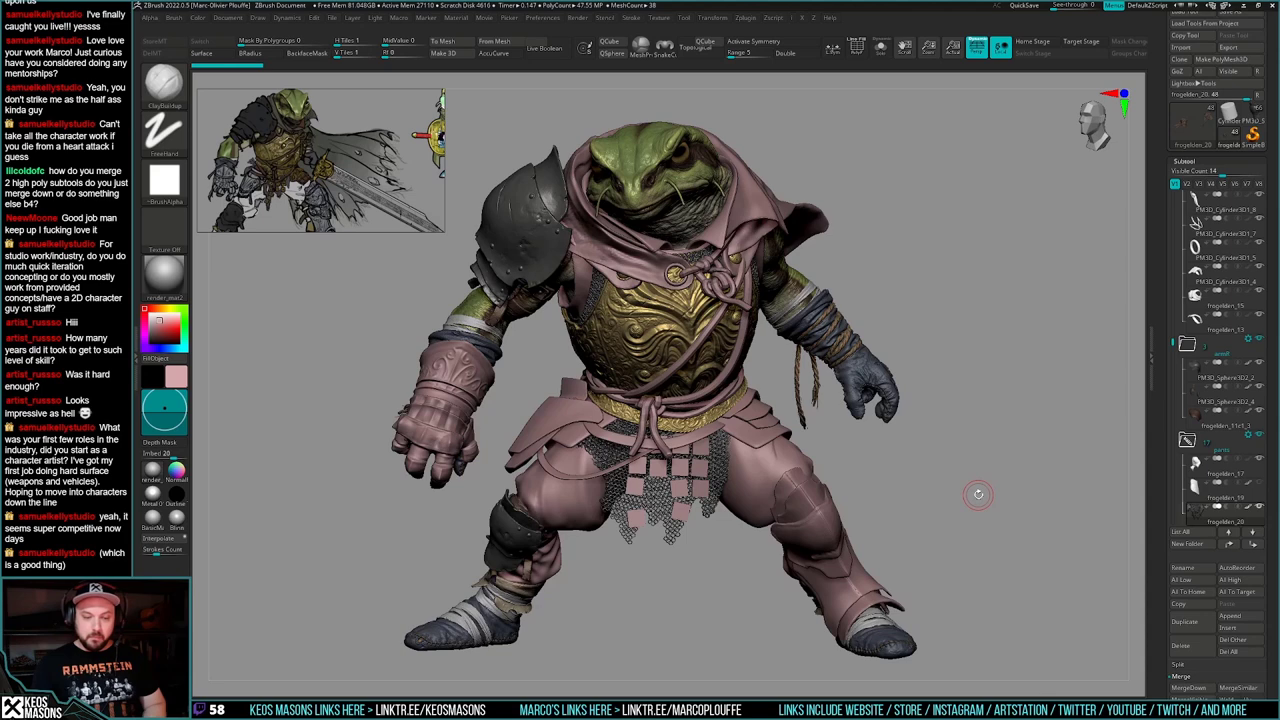
left_click_drag(978, 493, 982, 495)
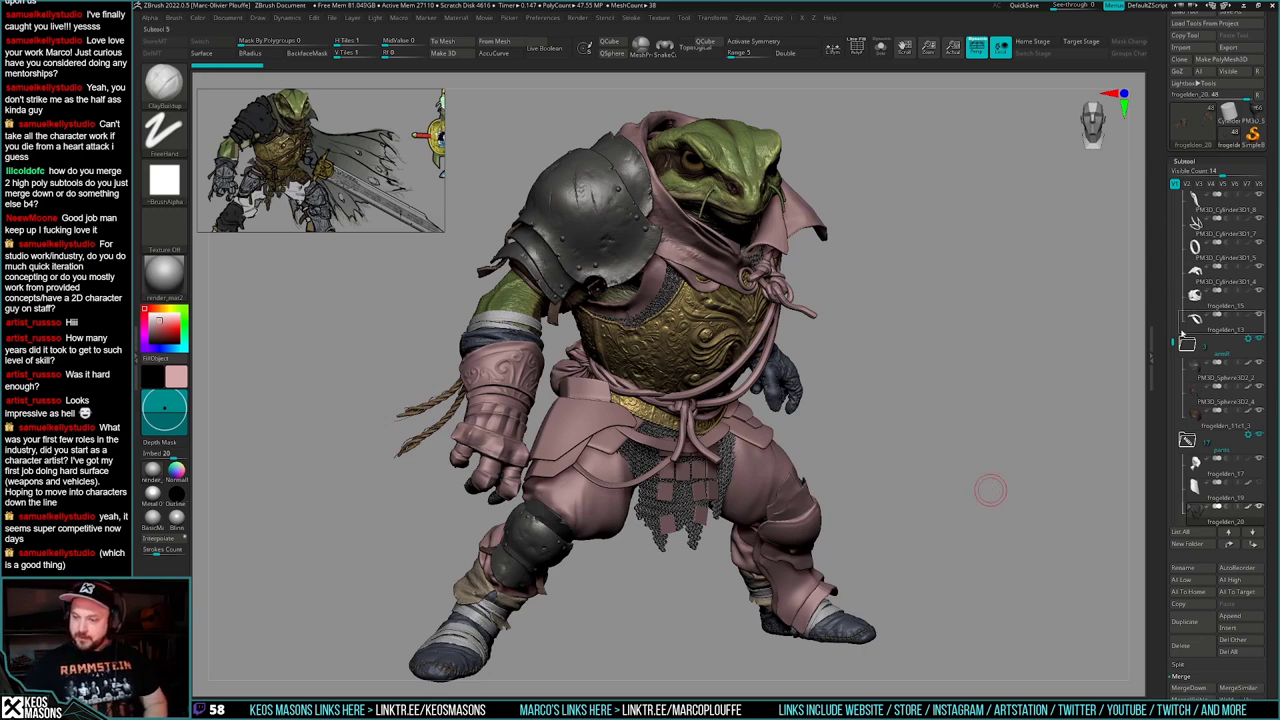
- Find the flat chainmail piece frogelden_19 among the subtools and examine it both isolated and with the whole character
left_click_drag(1175, 341, 1175, 314)
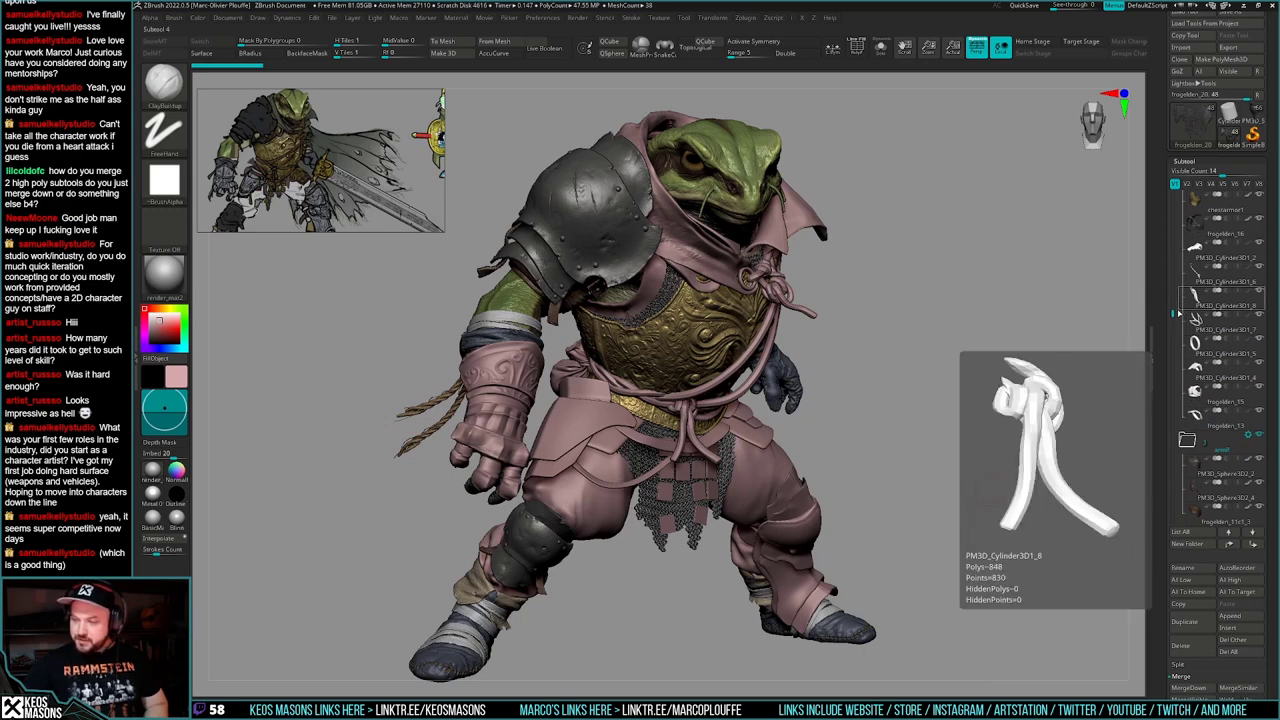
left_click_drag(1174, 314, 1174, 282)
mouse_move(1198, 301)
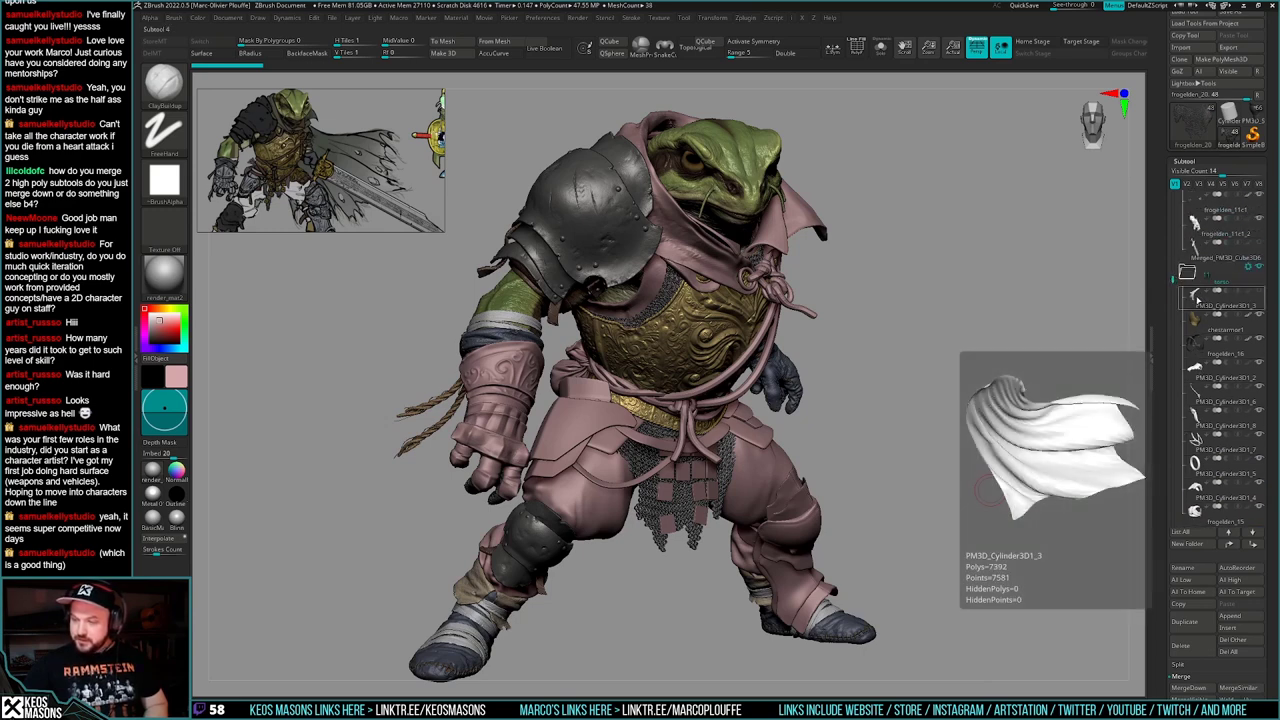
left_click_drag(1174, 280, 1174, 235)
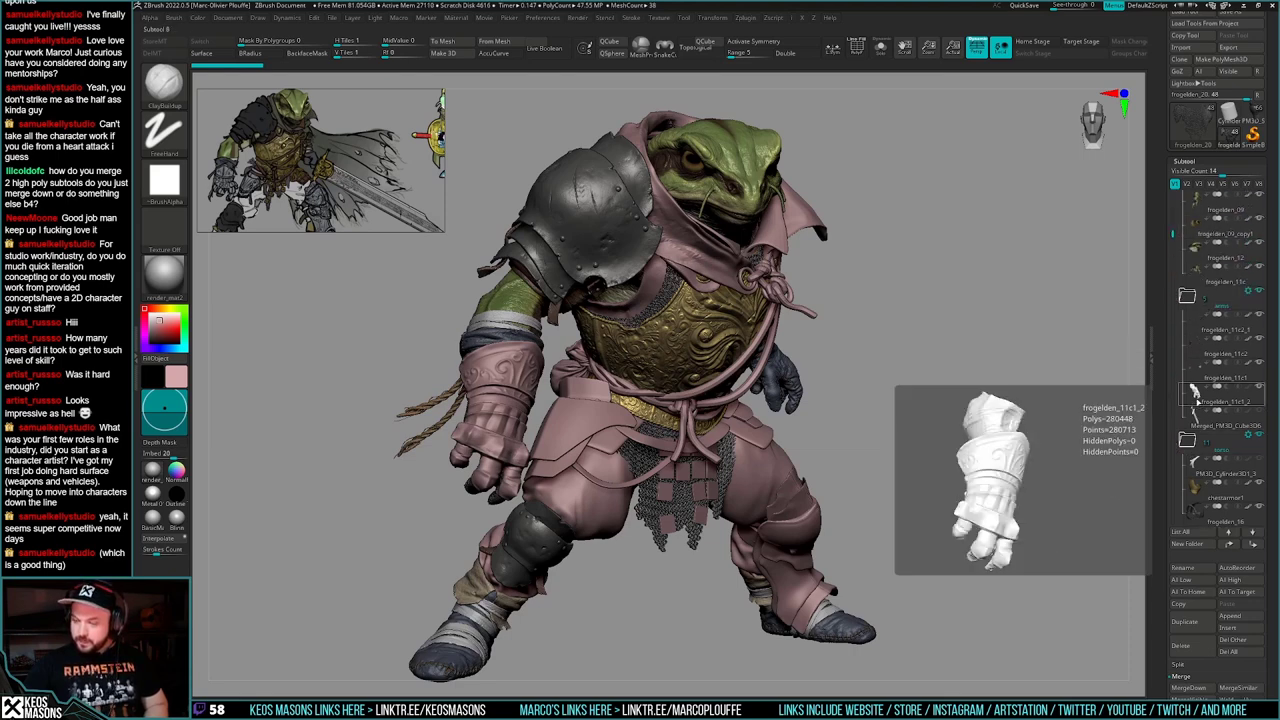
mouse_move(1196, 375)
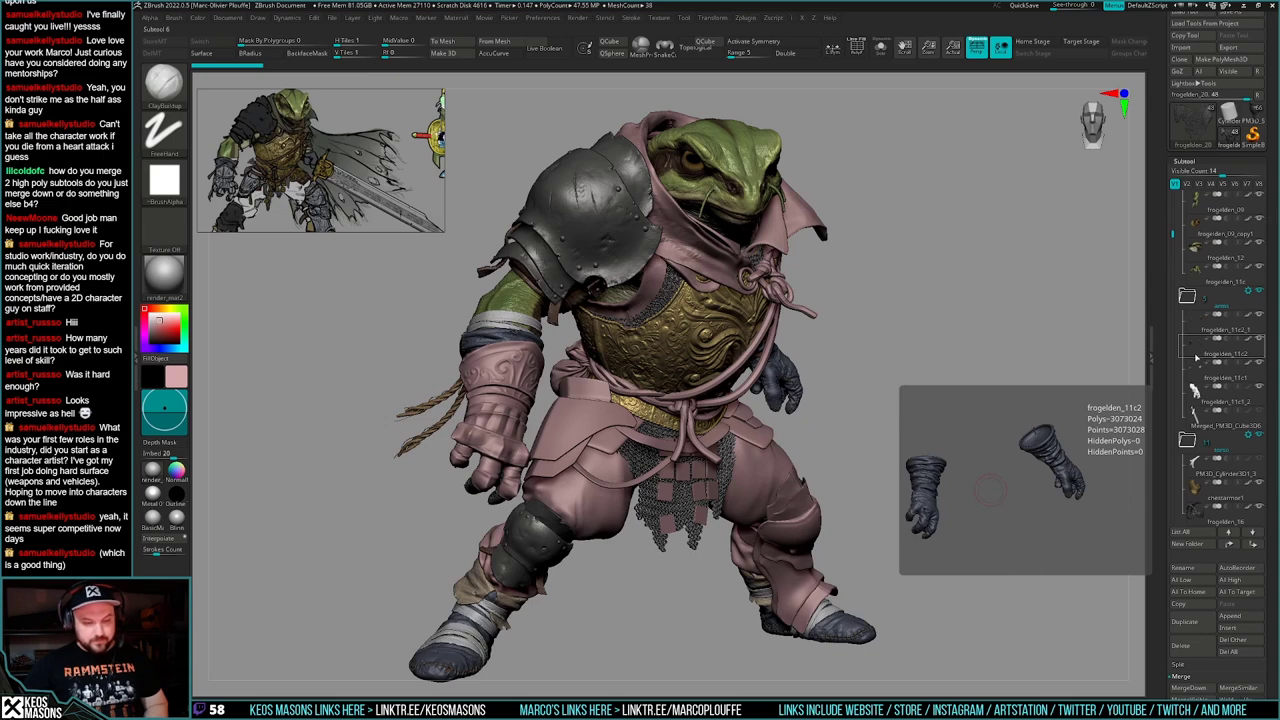
left_click_drag(1175, 235, 1183, 369)
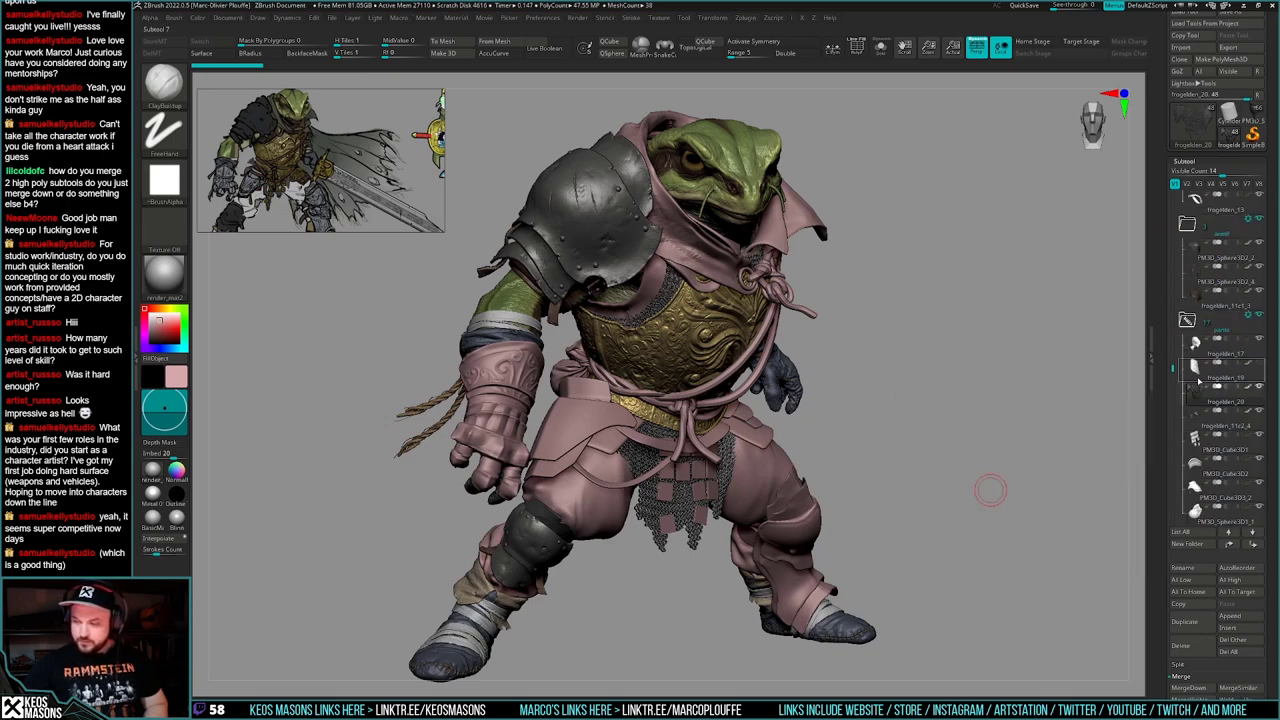
left_click(1197, 370)
key("alt+s")
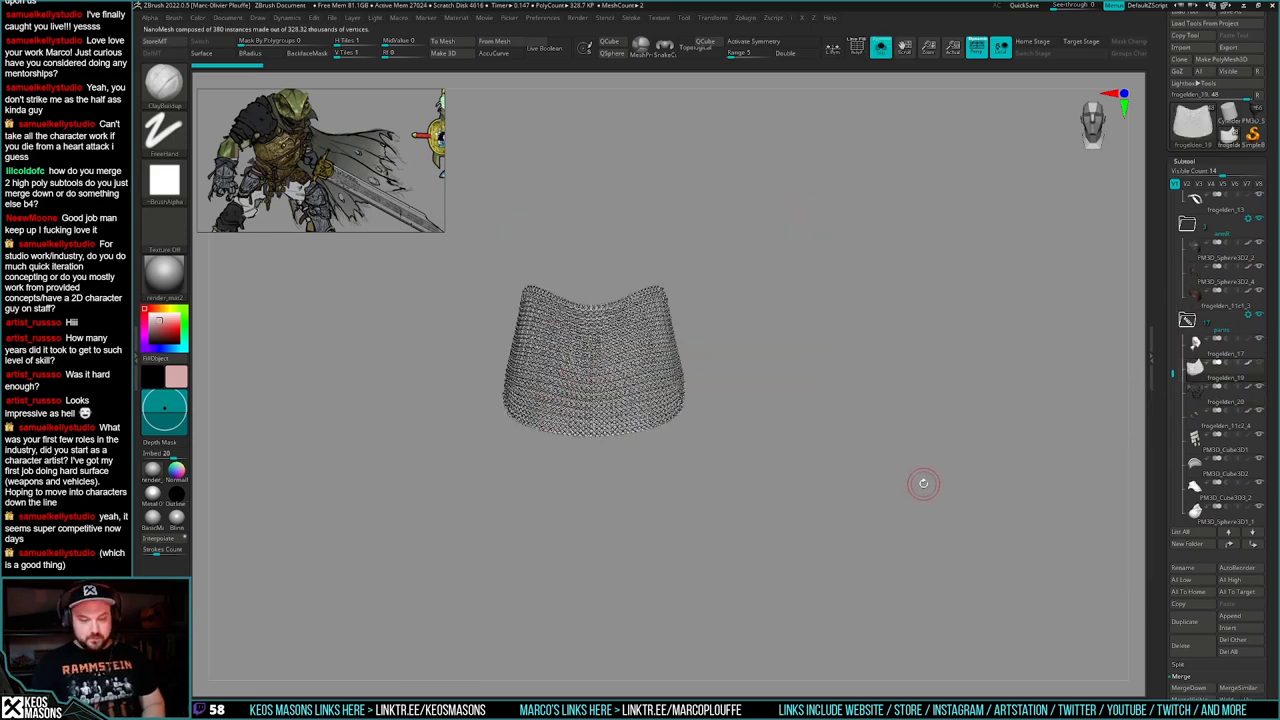
key("alt+s")
mouse_move(924, 483)
left_mouse_down()
mouse_move(937, 477)
mouse_move(620, 484)
mouse_move(916, 495)
left_mouse_up()
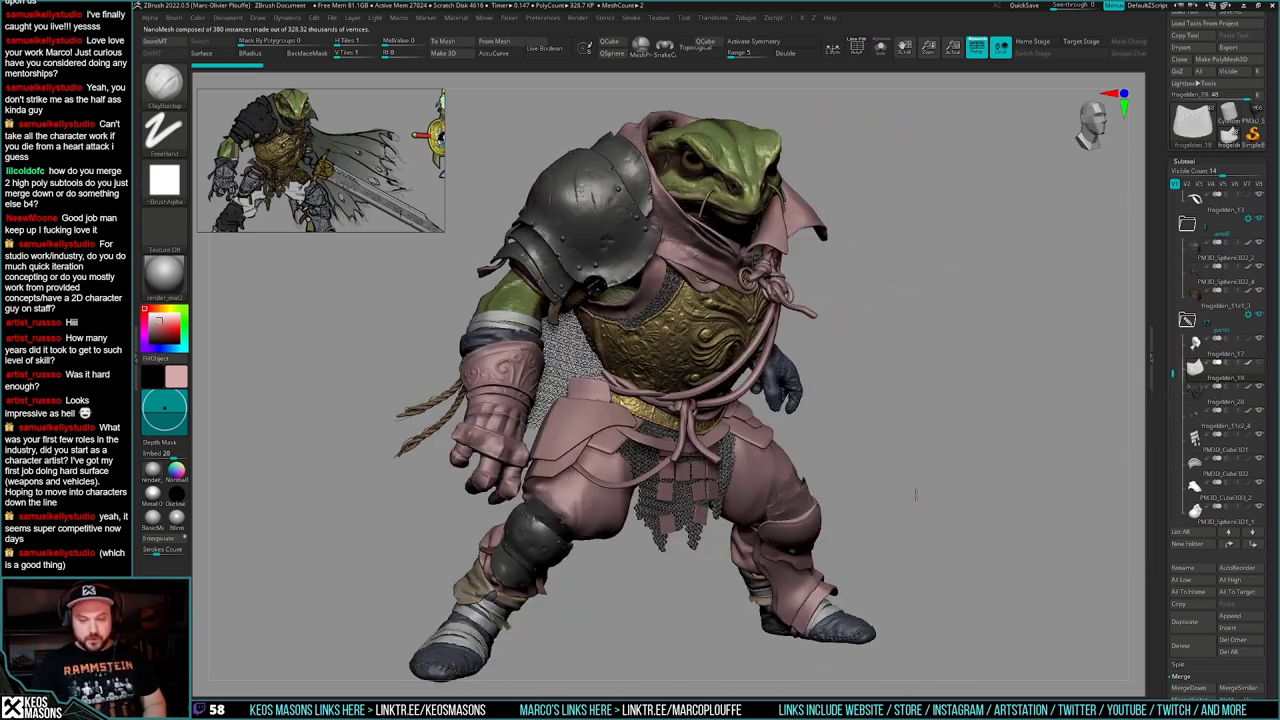
key("ctrl+shift+f")
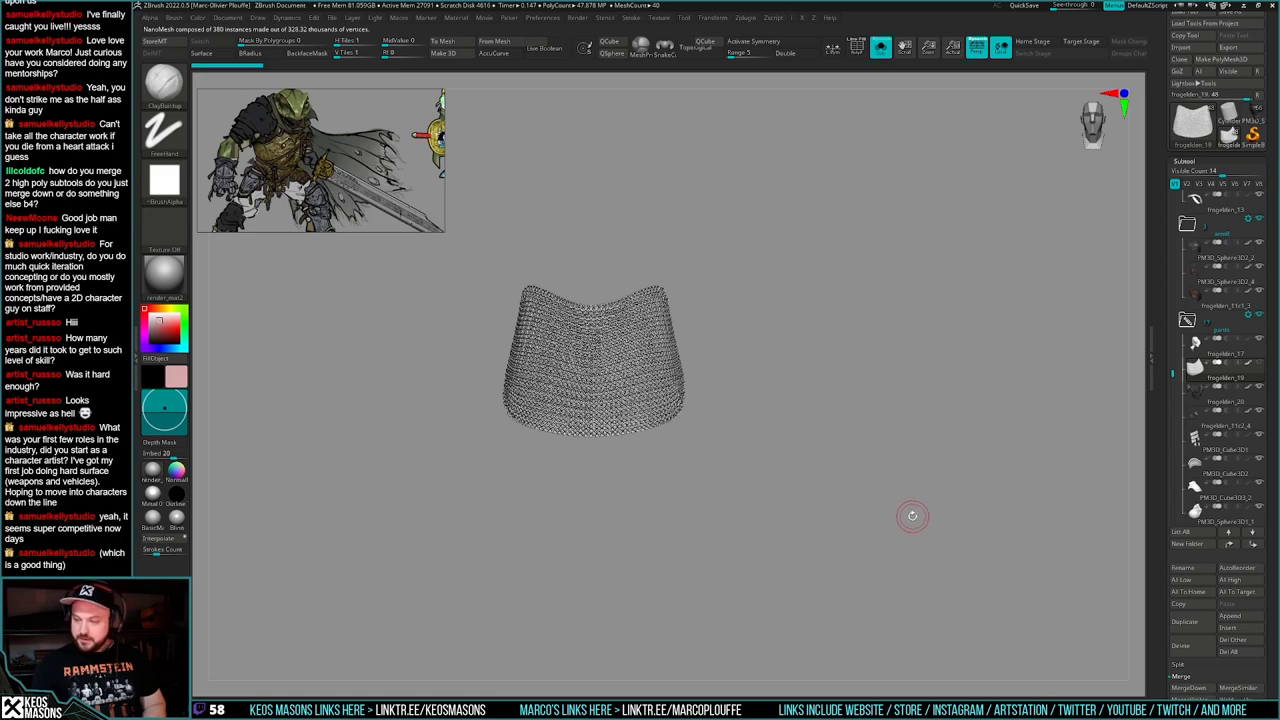
mouse_move(915, 517)
left_mouse_down()
mouse_move(926, 517)
mouse_move(891, 500)
mouse_move(903, 509)
left_mouse_up()
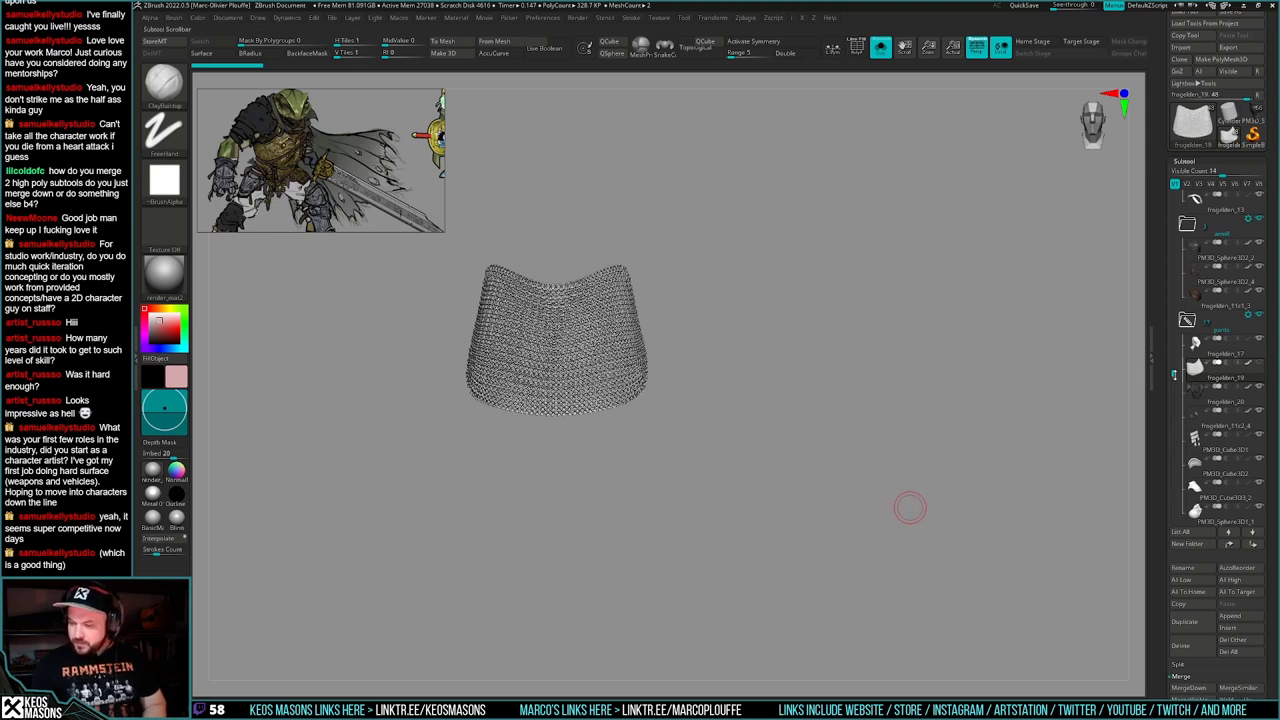
- Examine the plain bronze breastplate, the grey Stalking3 torso with arms and the green frog body one by one in isolation
left_click_drag(1175, 374, 1181, 240)
left_click_drag(1172, 238, 1179, 197)
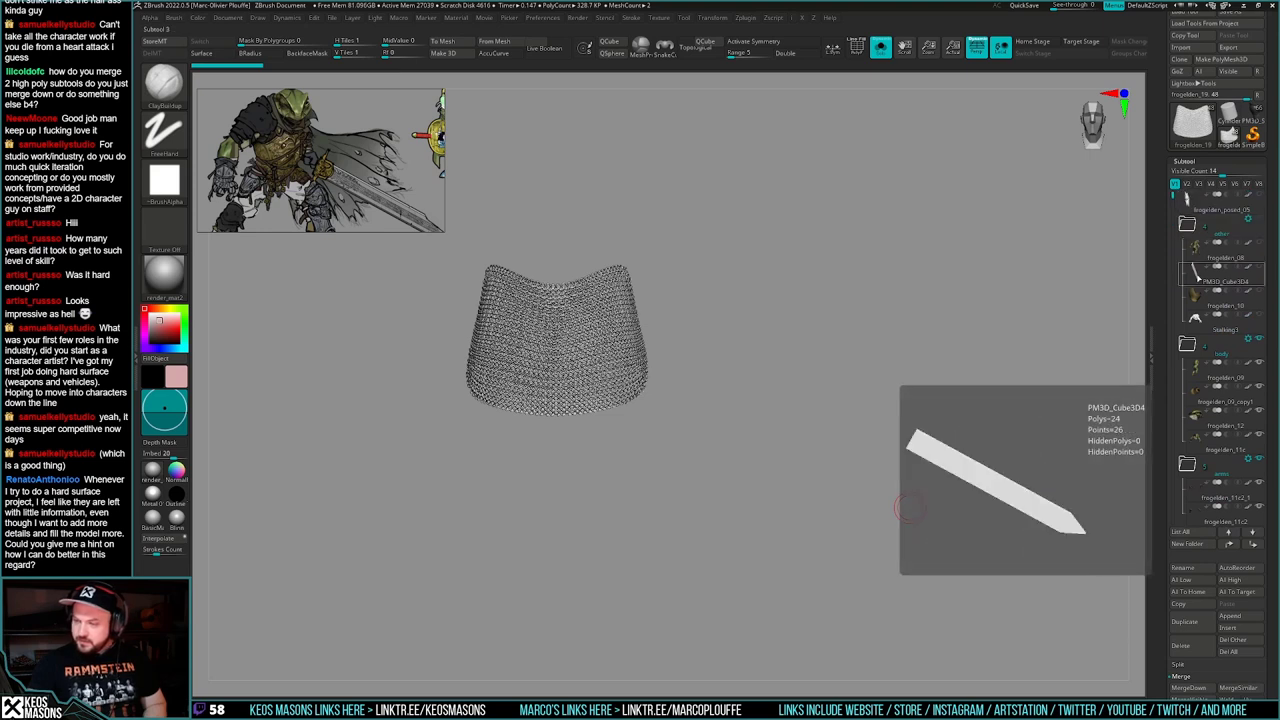
left_click(1198, 302)
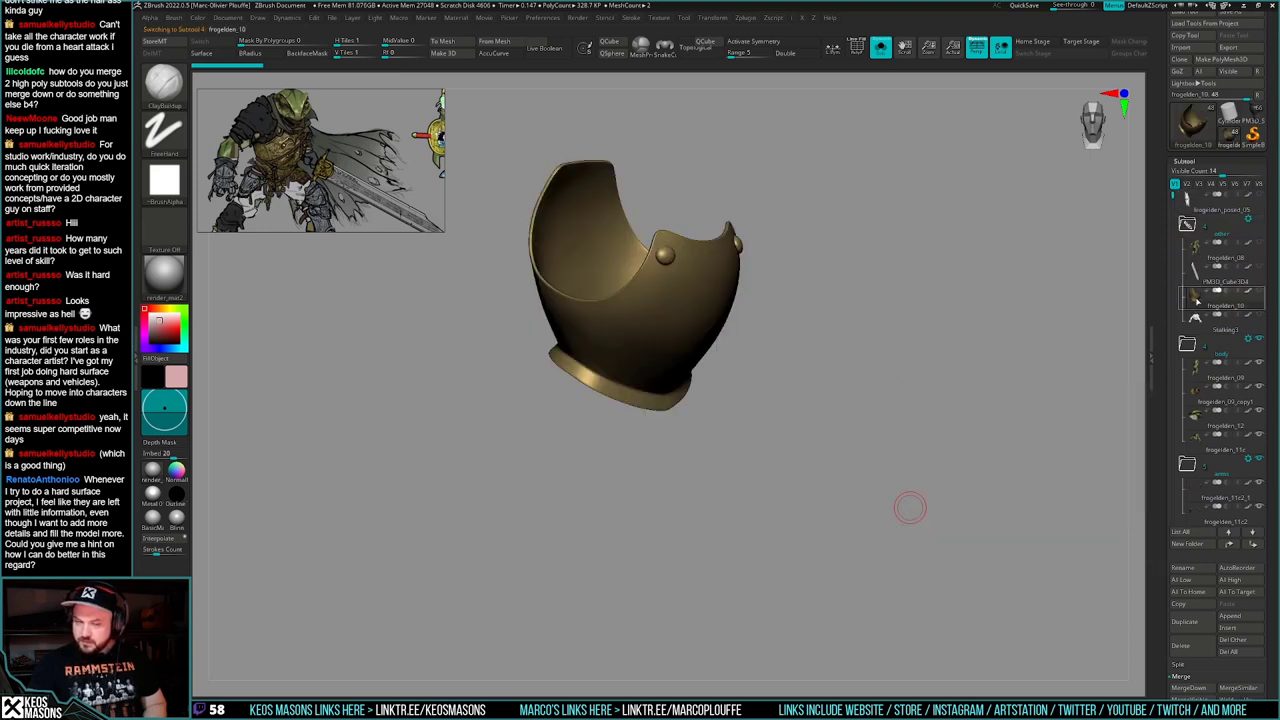
left_click(1200, 320)
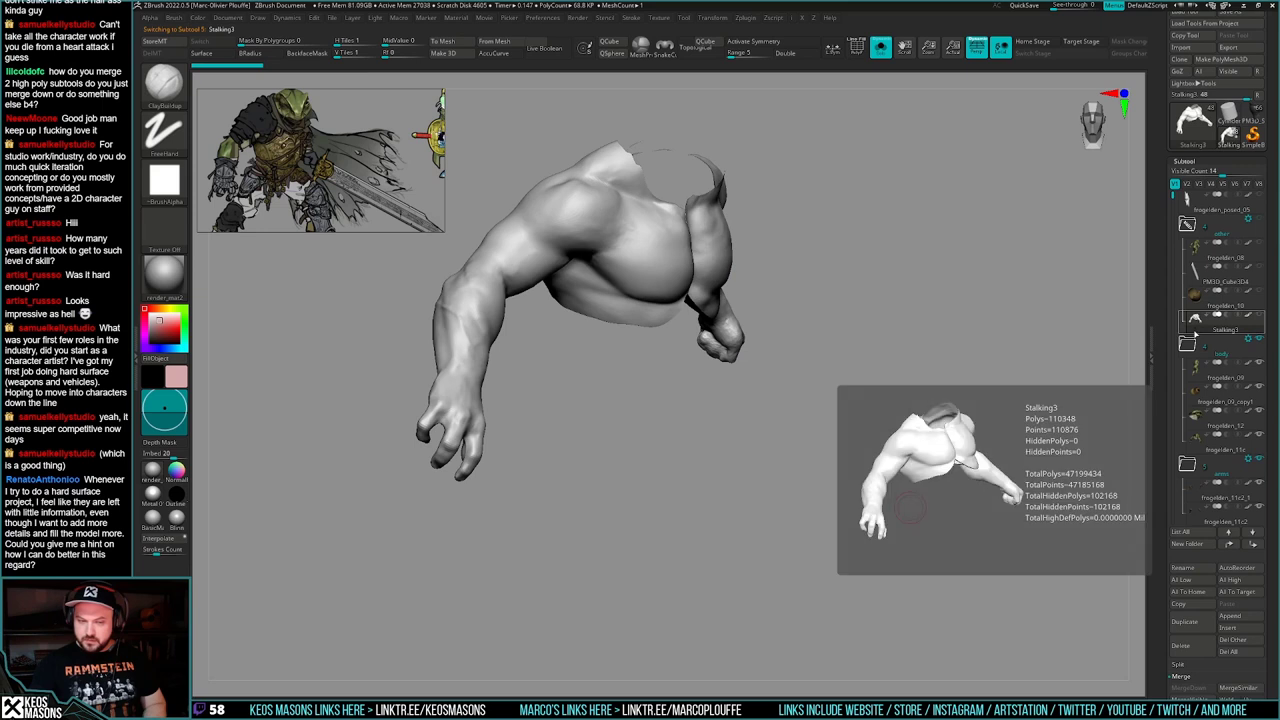
left_click(1193, 374)
mouse_move(1196, 414)
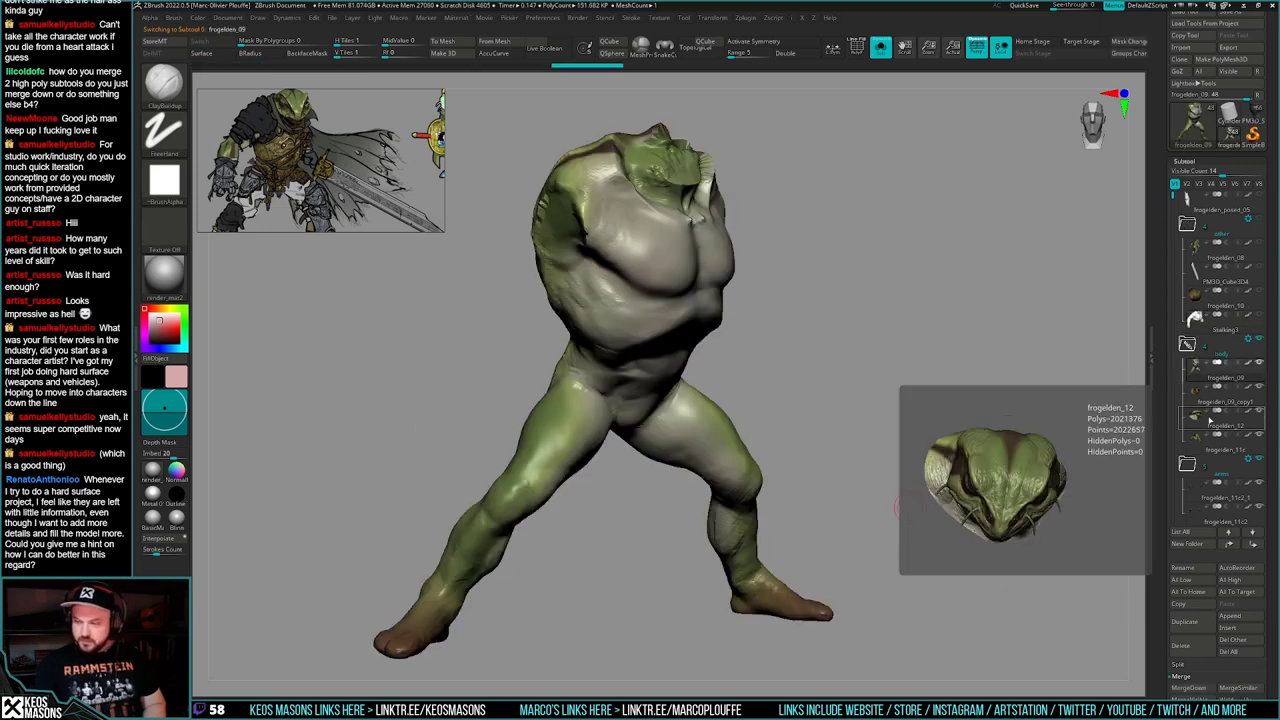
left_click_drag(1173, 197, 1173, 237)
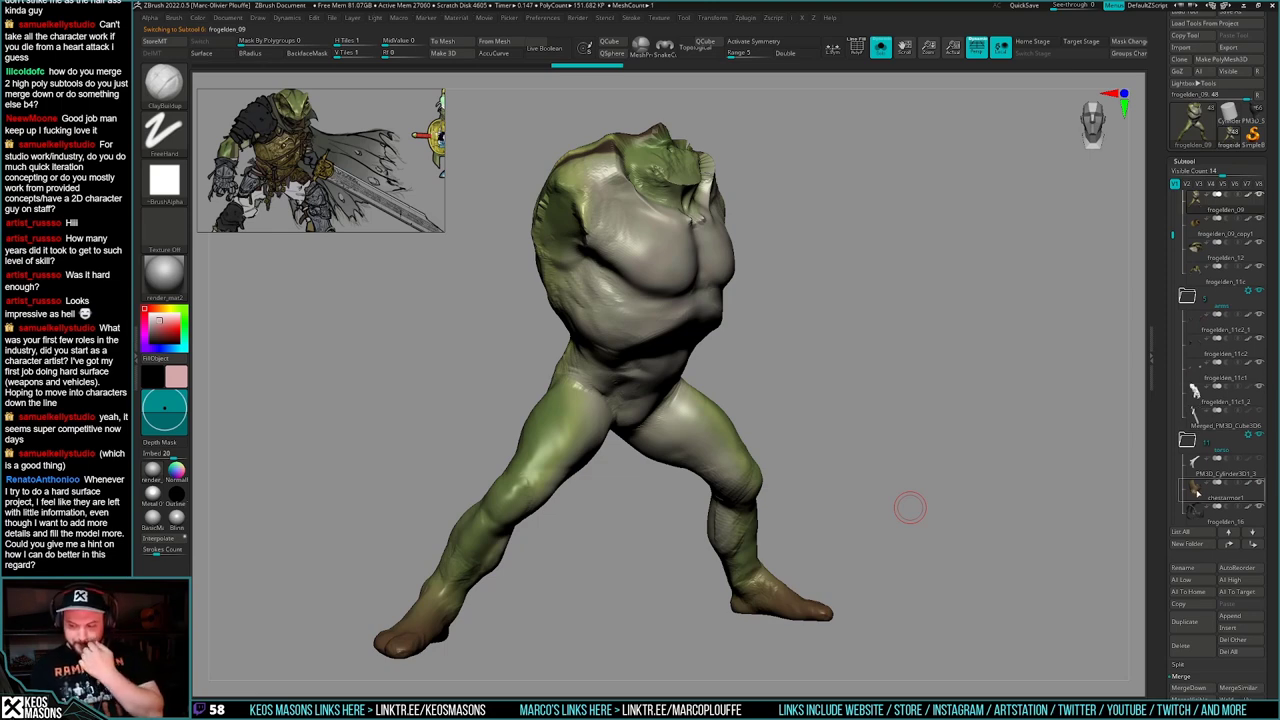
- Select the chainmail subtool frogelden_16 and open its NanoMesh settings
left_click(1197, 493)
key("Down")
key("Down")
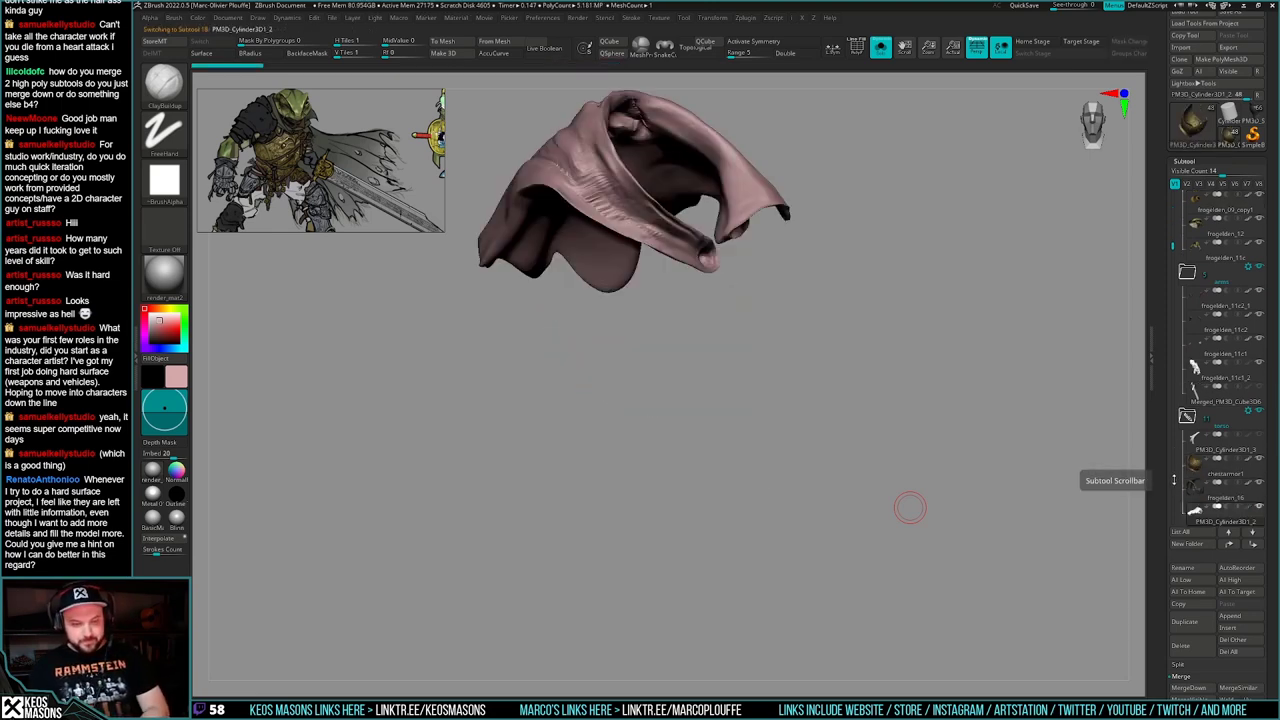
scroll(1174, 481, "down", 1)
scroll(1185, 455, "down", 10)
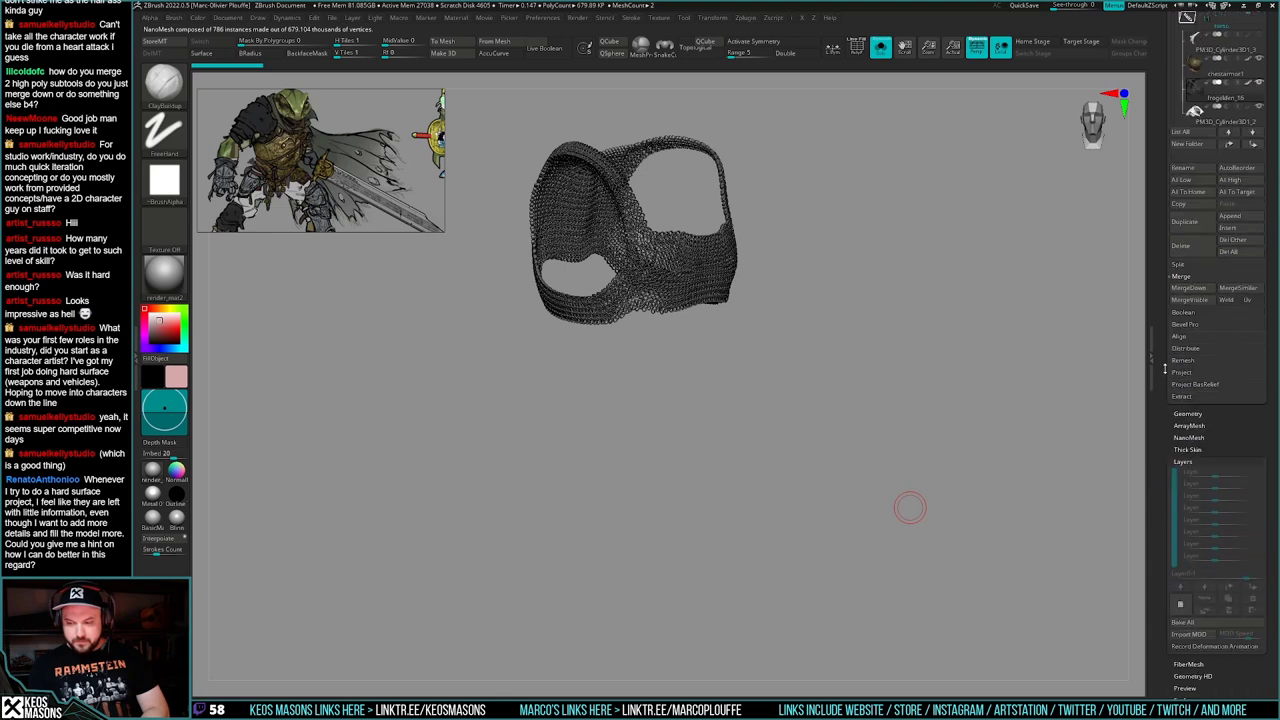
key("shift")
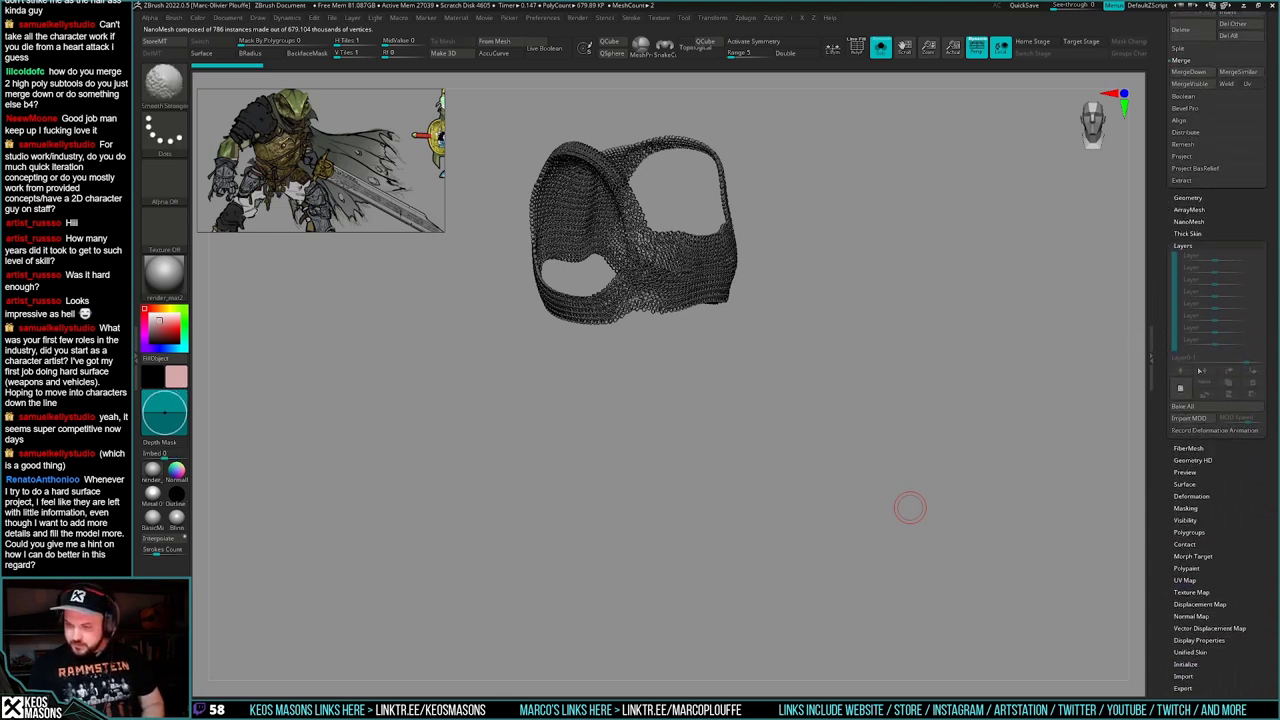
left_click(1200, 221)
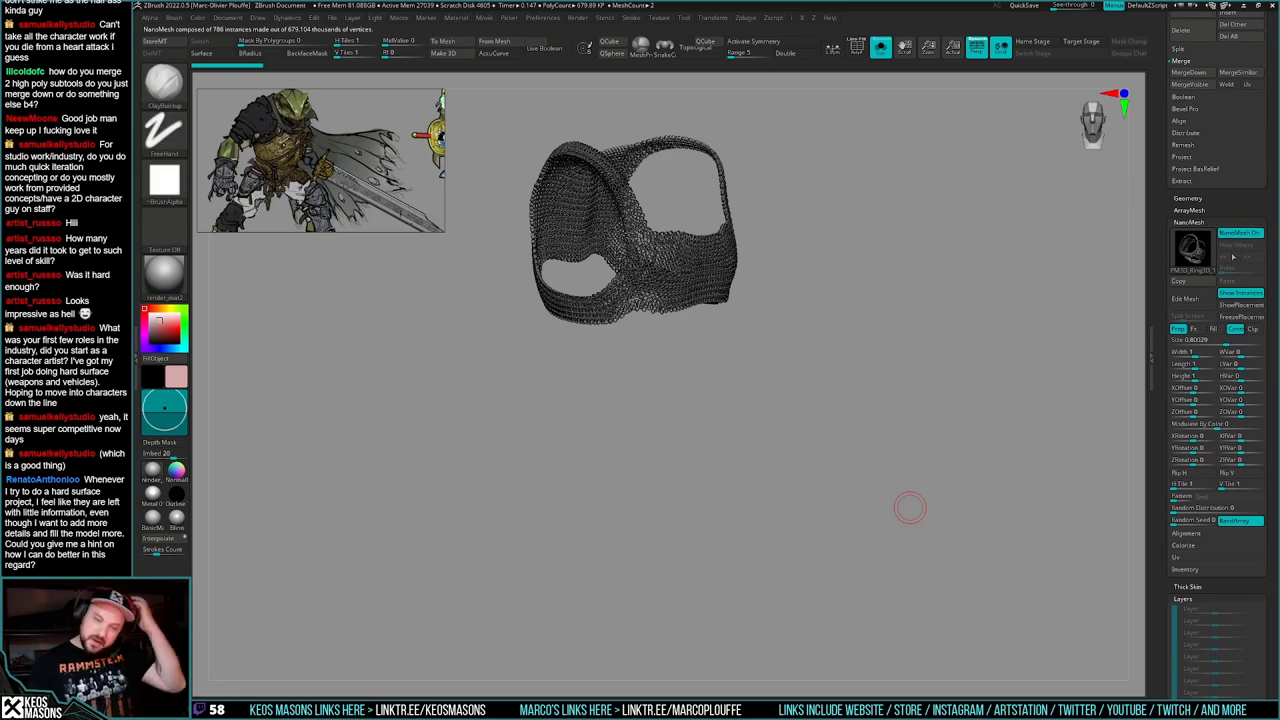
- Inspect the chainmail rings up close and turn off NanoMesh on this subtool
mouse_move(698, 413)
right_mouse_down("ctrl")
mouse_move(739, 580)
mouse_move(715, 554)
mouse_move(589, 508)
right_mouse_up("ctrl")
key("f")
key("alt+s")
key("alt+s")
right_click_drag(708, 598, 751, 536, "alt")
right_click_drag(711, 453, 717, 557)
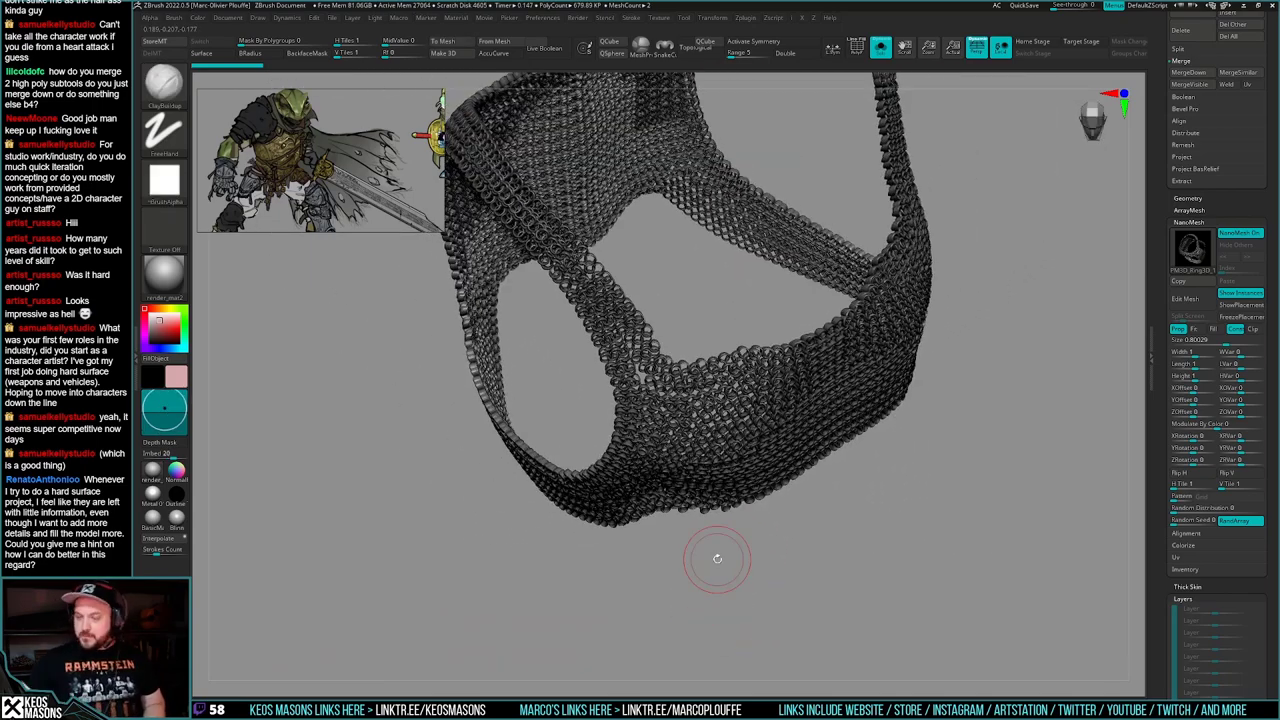
mouse_move(1195, 245)
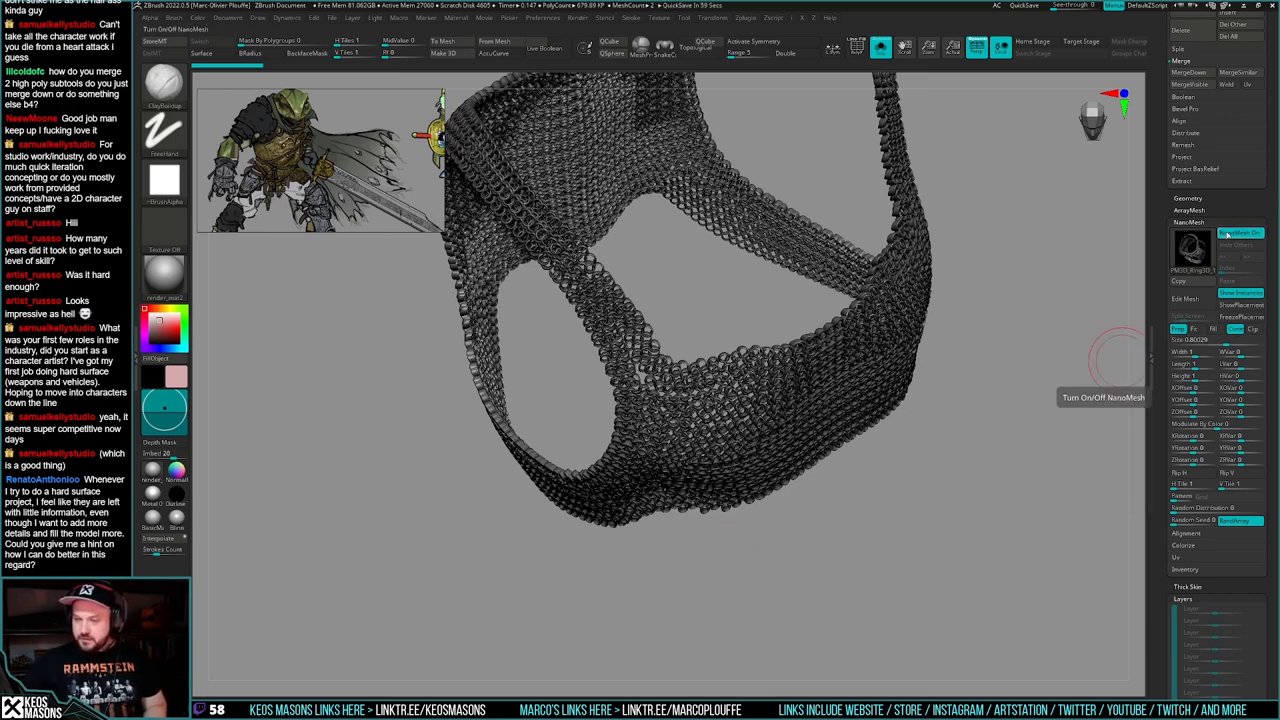
left_click(1232, 238)
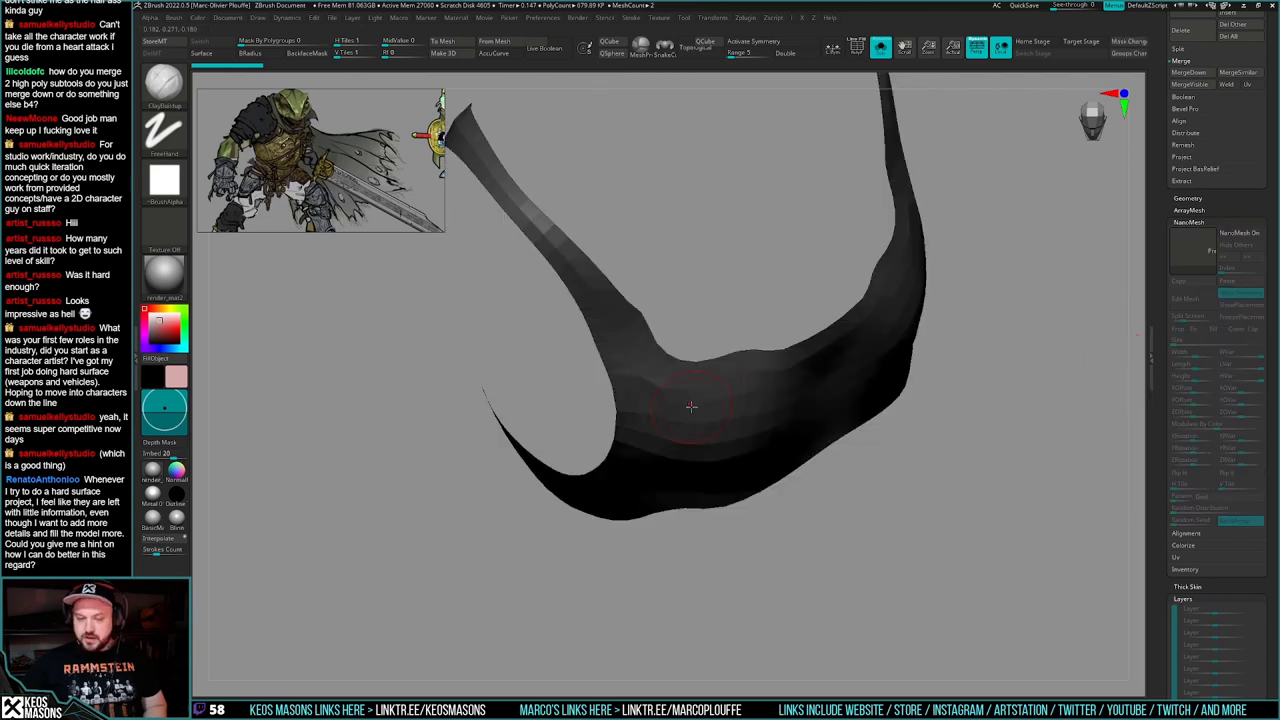
- Check the chainmail base mesh against the whole character and display its polyframe in isolation
right_click_drag(691, 403, 733, 428)
key("alt+s")
right_click_drag(670, 484, 677, 411, "alt")
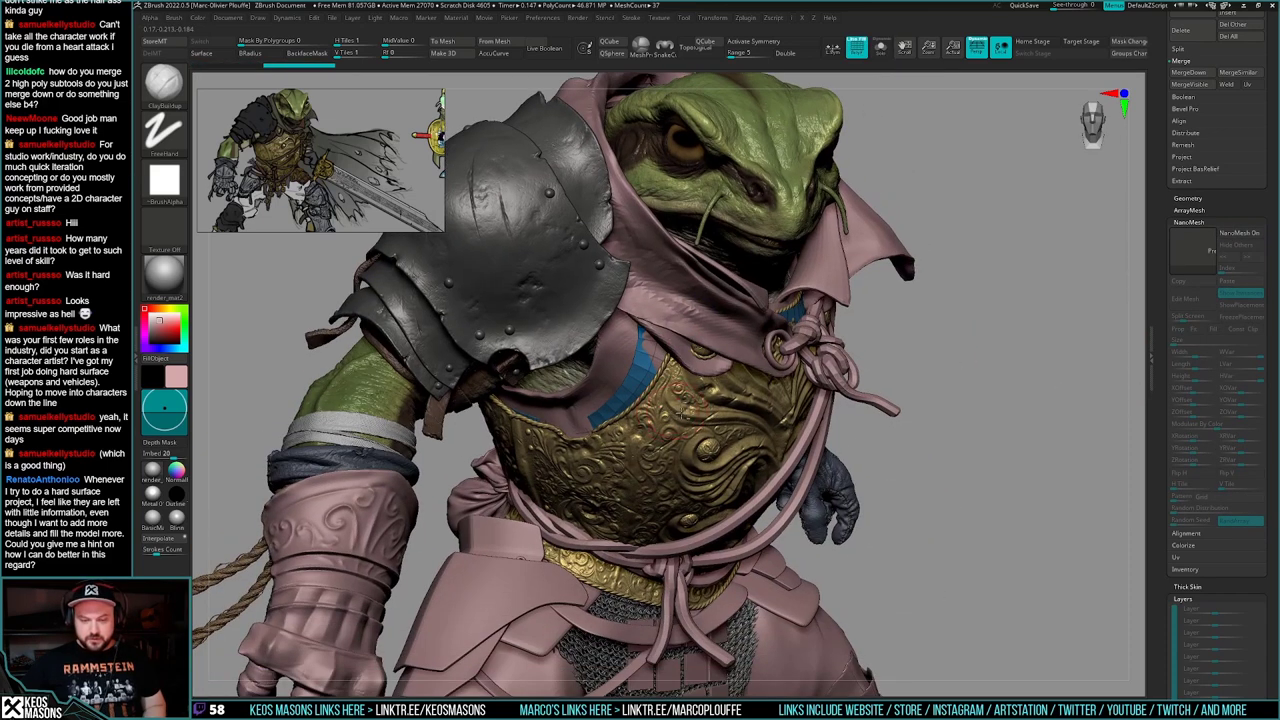
key("ctrl+shift+f")
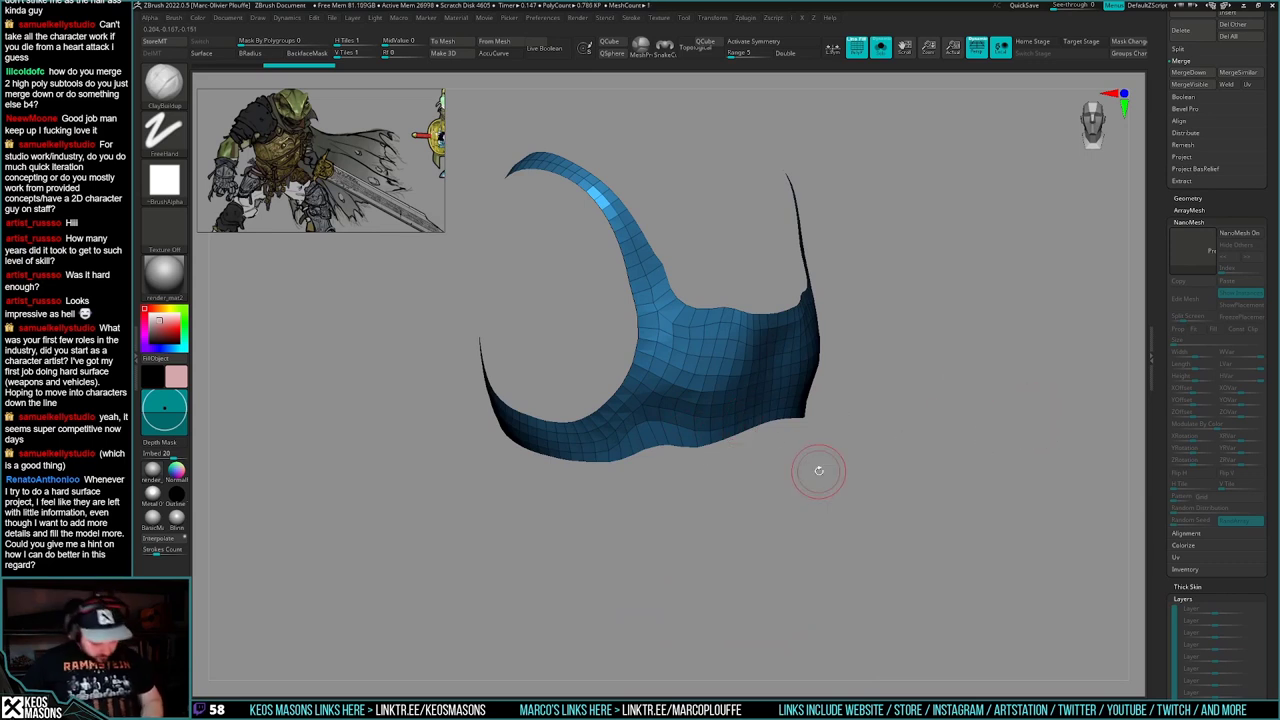
left_click_drag(1158, 268, 1156, 461)
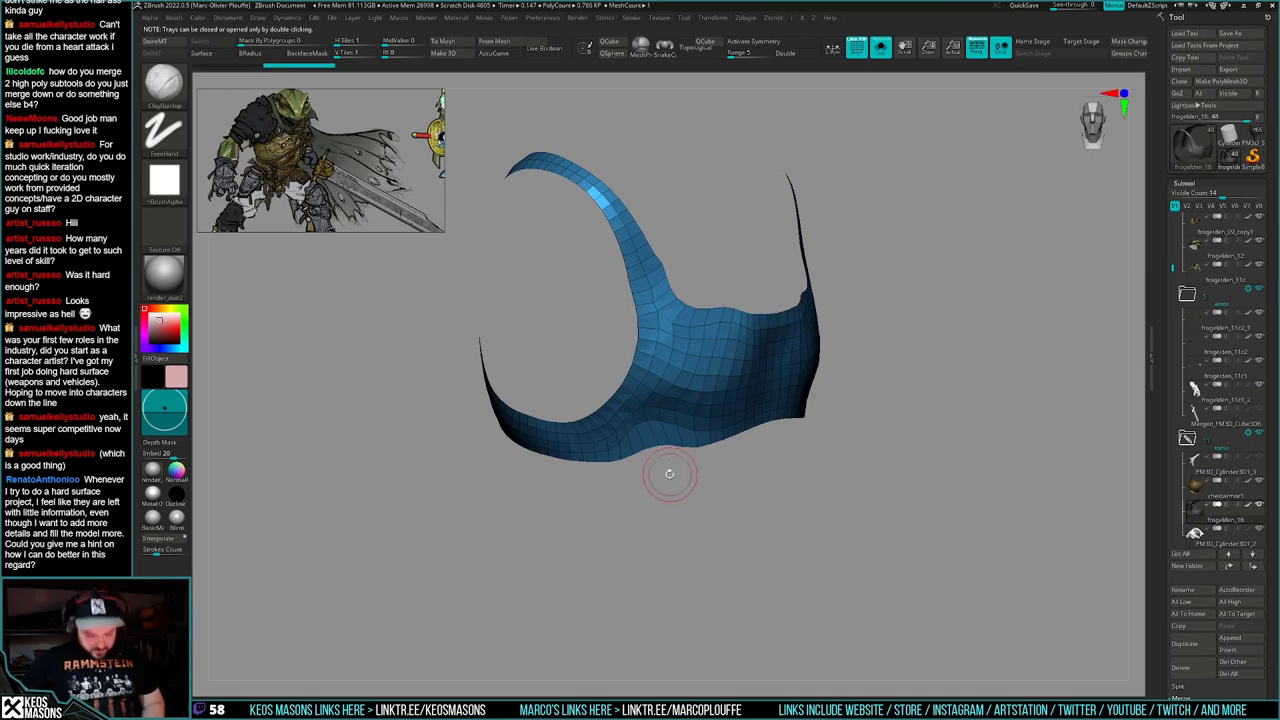
- Load the chainmail.ZBP brush from the project's tools folder and create a NanoMesh brush from it
key("b")
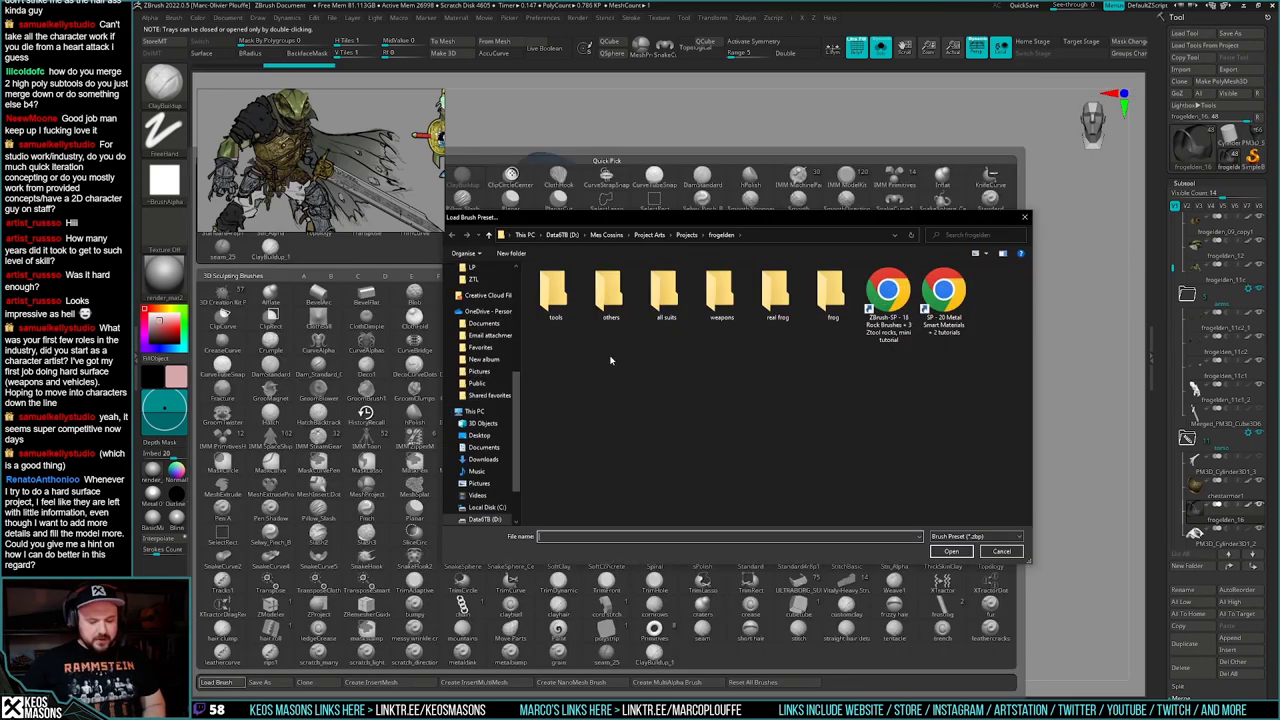
double_click(576, 289)
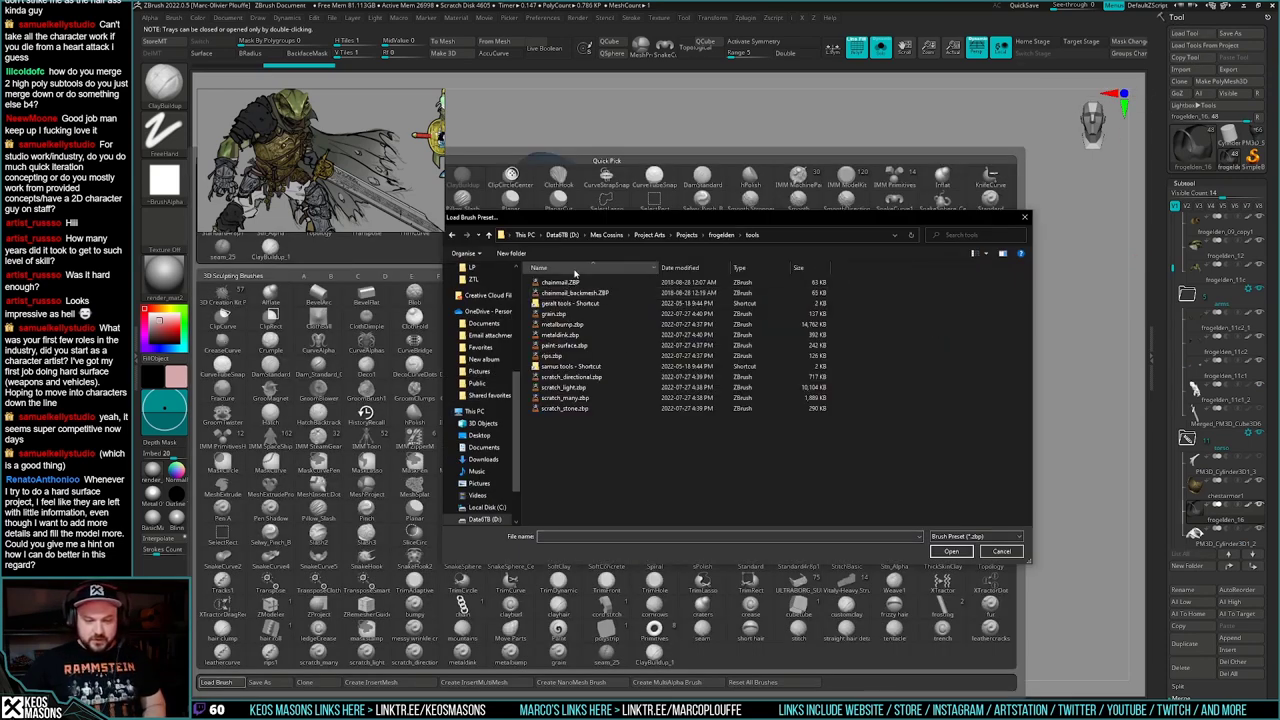
double_click(577, 287)
left_click(577, 287)
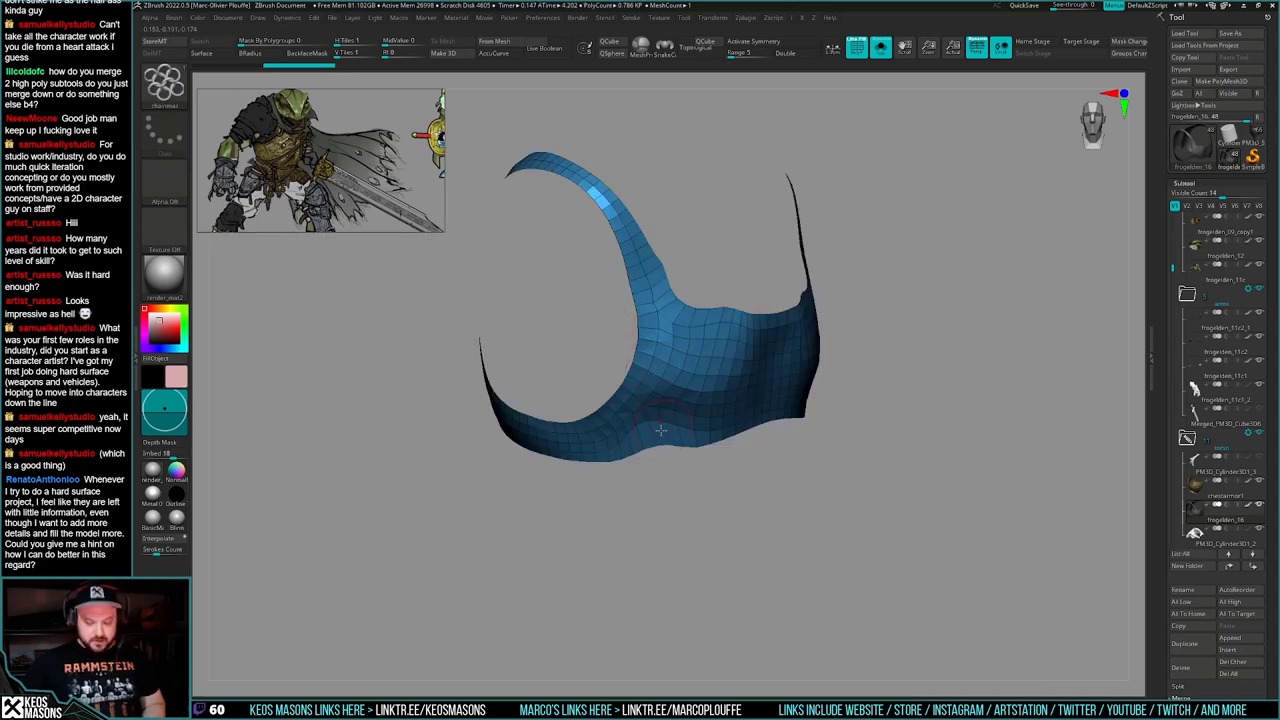
key("b")
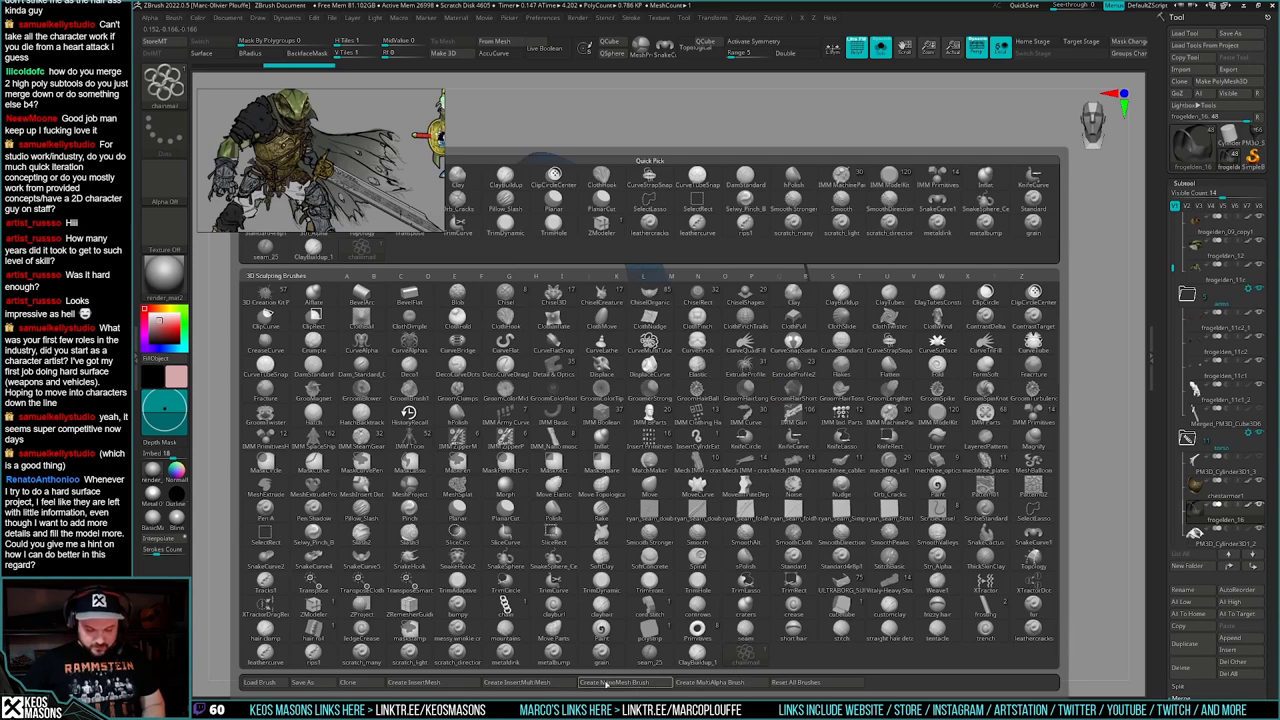
left_click(605, 683)
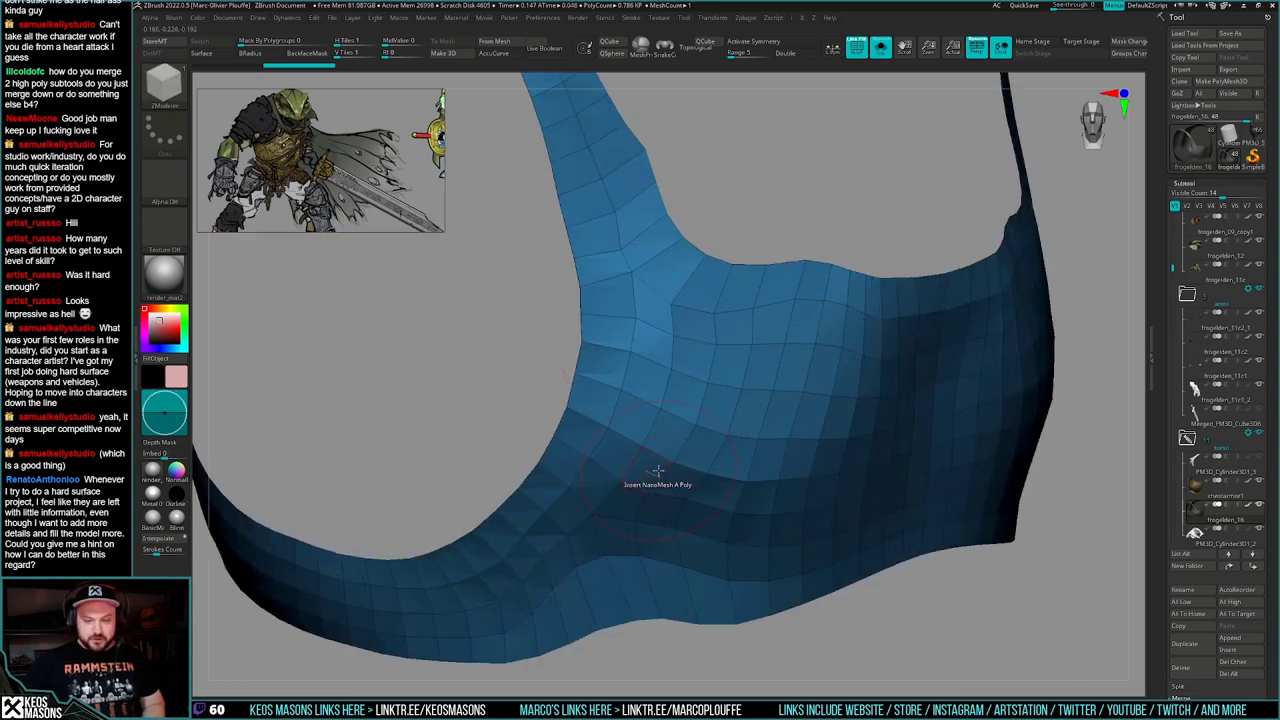
left_click(615, 326)
right_click_drag(693, 545, 861, 480)
key("ctrl+z")
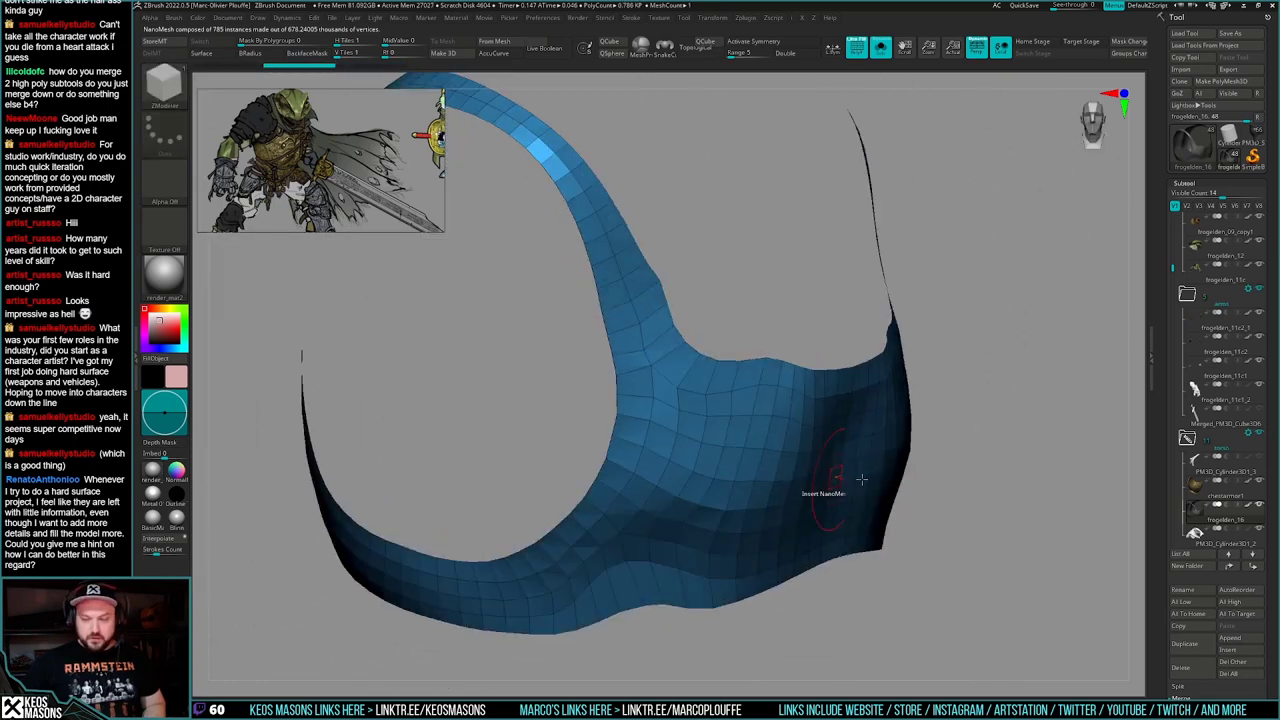
- Insert the chainmail NanoMesh over the whole base mesh using the Polygroup All target
left_click_drag(1168, 432, 1167, 377)
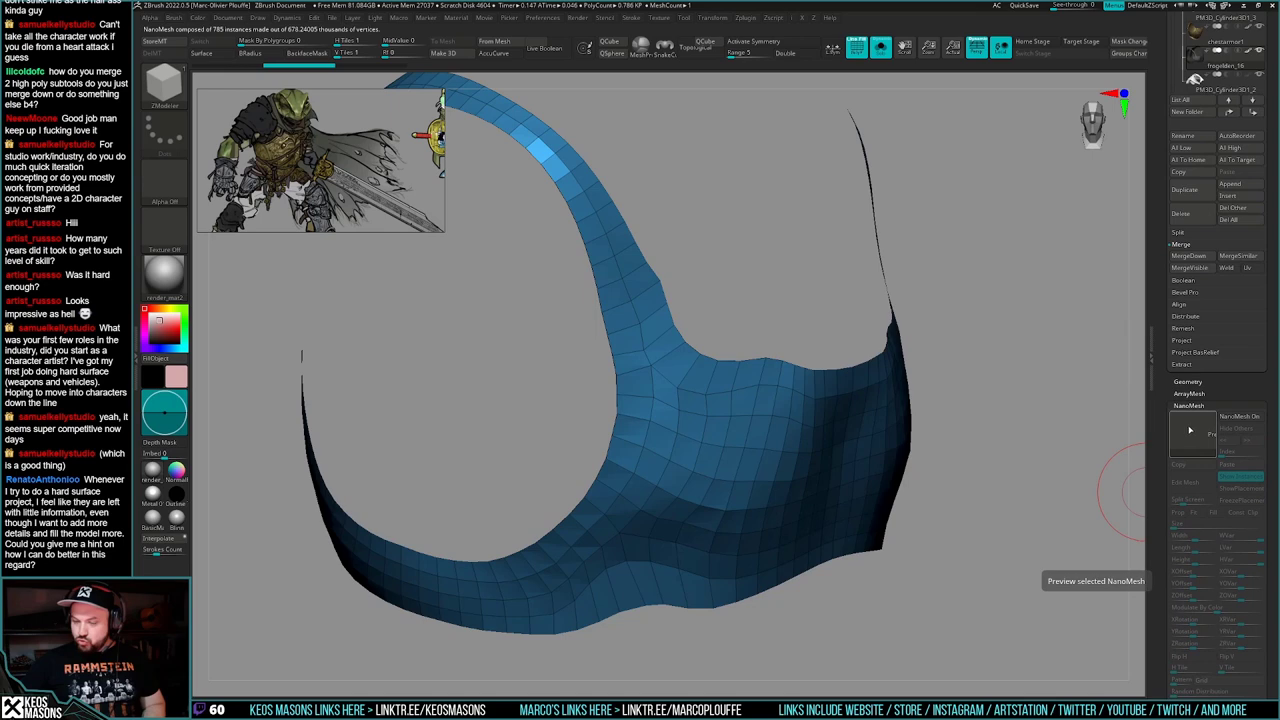
key("space")
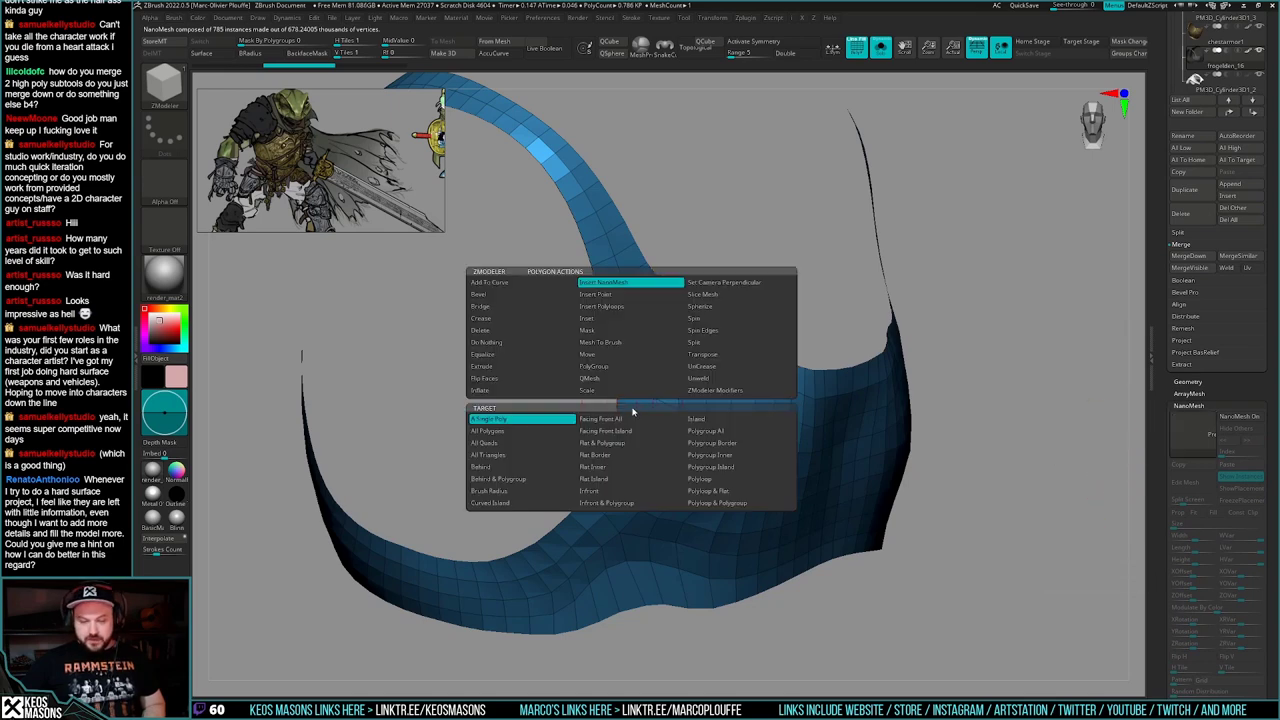
left_click(705, 431)
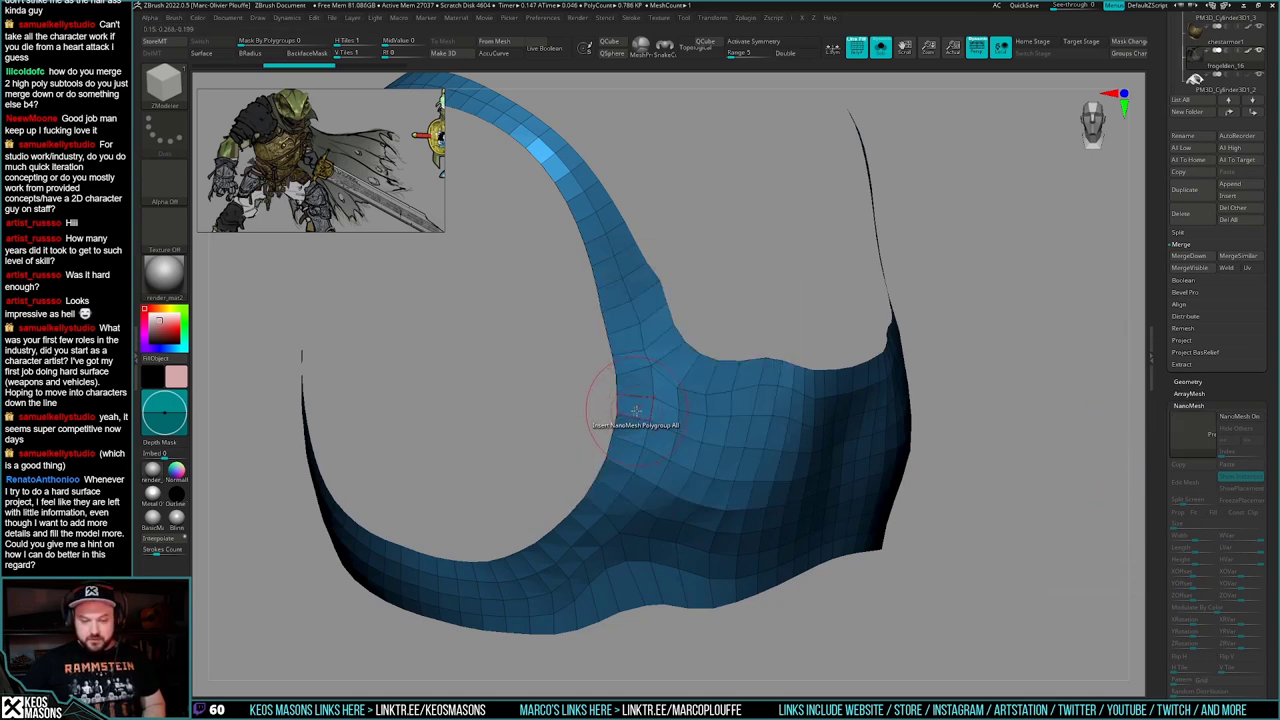
left_click(628, 450)
left_click_drag(629, 458, 551, 654)
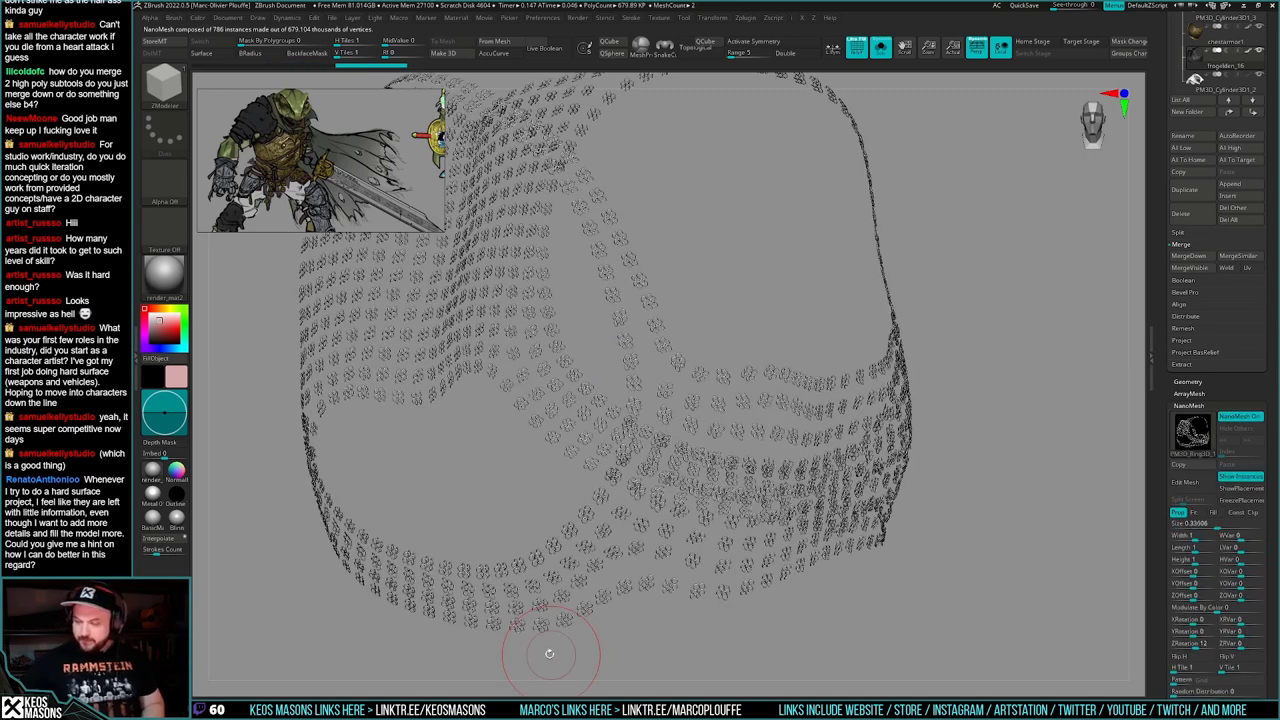
- Set the NanoMesh size of the chainmail rings to 1
type("1")
key("Return")
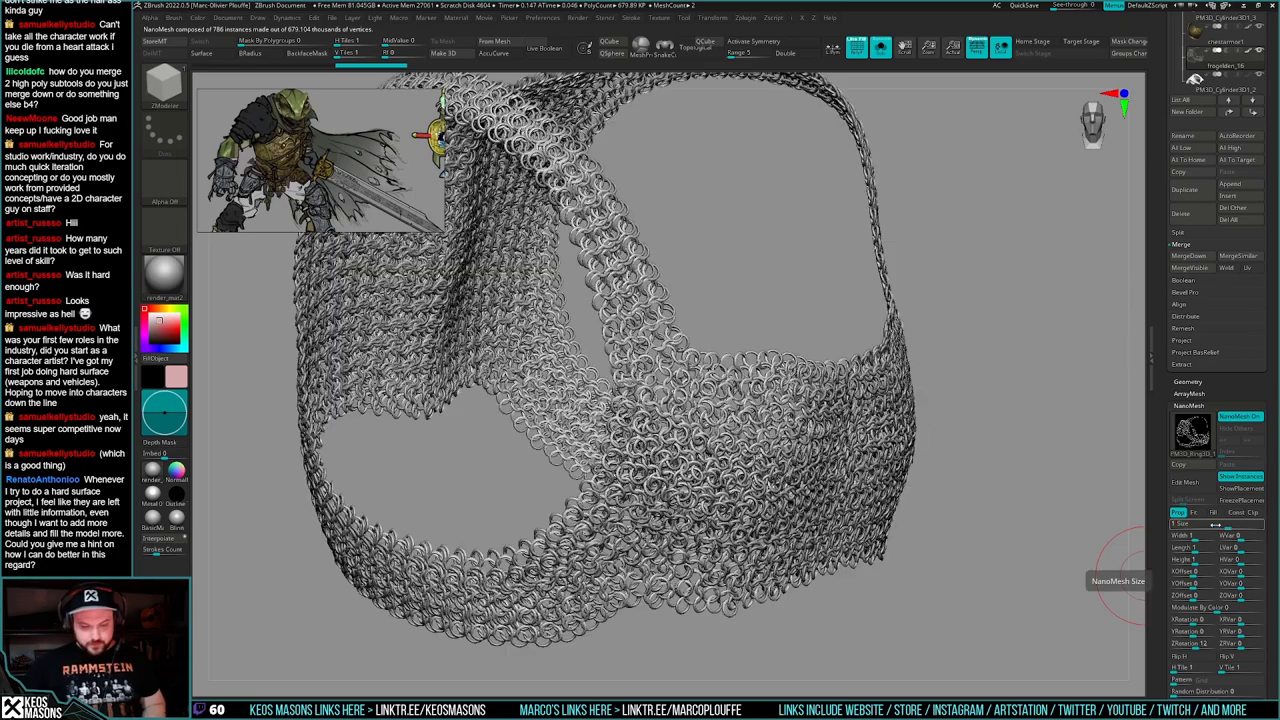
left_click_drag(1041, 525, 1043, 590)
key("alt+s")
key("alt+s")
- Try the Fit mode on the chainmail rings, return to Prop, and set their Z rotation to 0
left_click_drag(1163, 559, 1163, 500)
scroll(1164, 490, "down", 2)
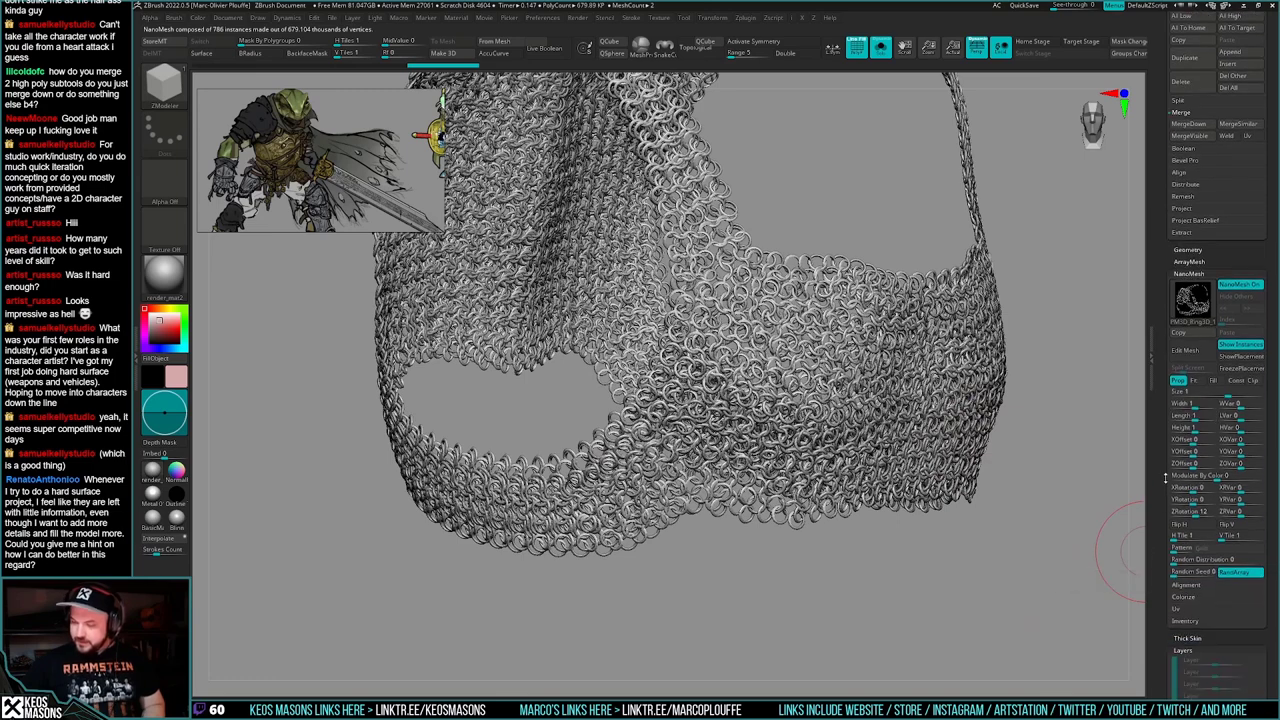
left_click(1198, 382)
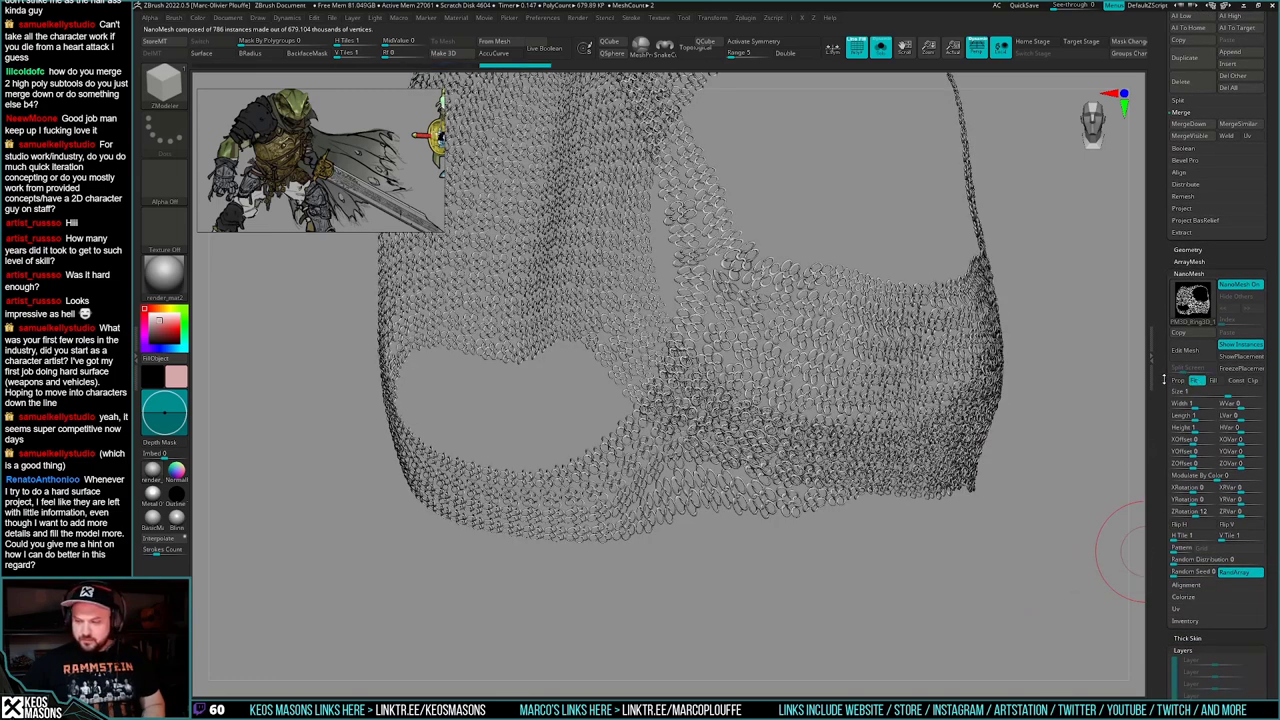
left_click(1179, 381)
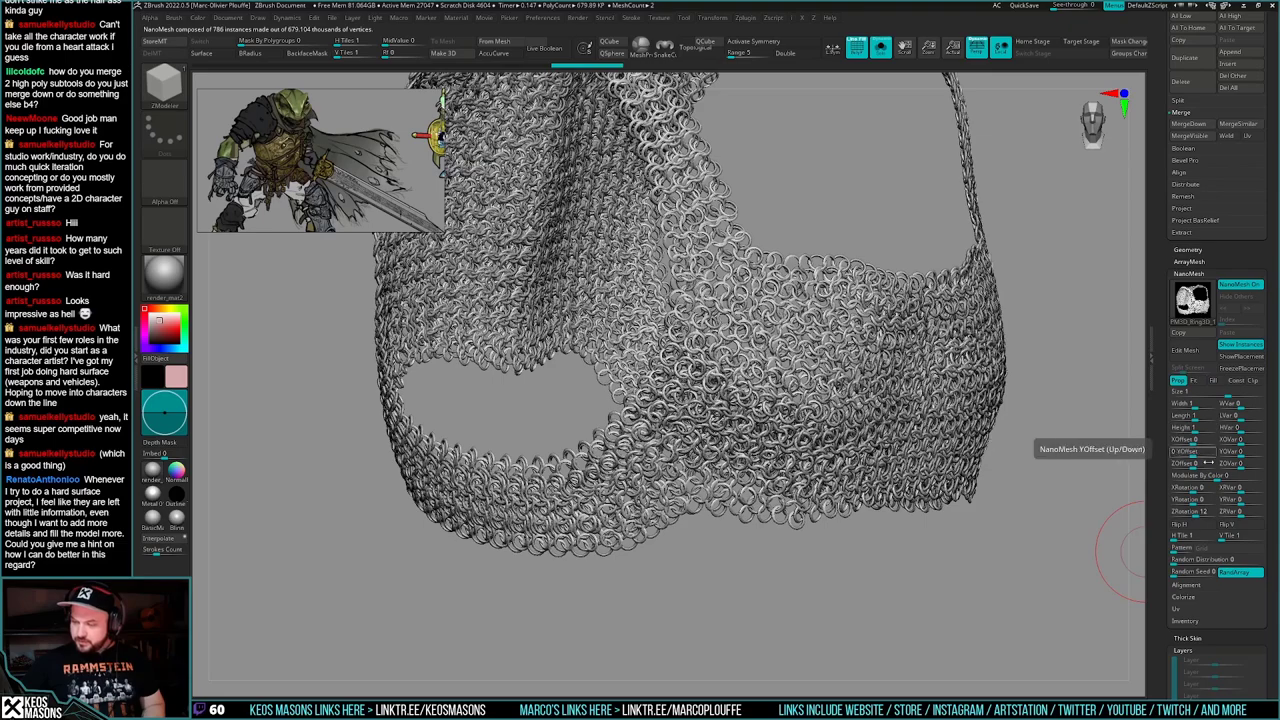
left_click_drag(1204, 513, 1192, 513)
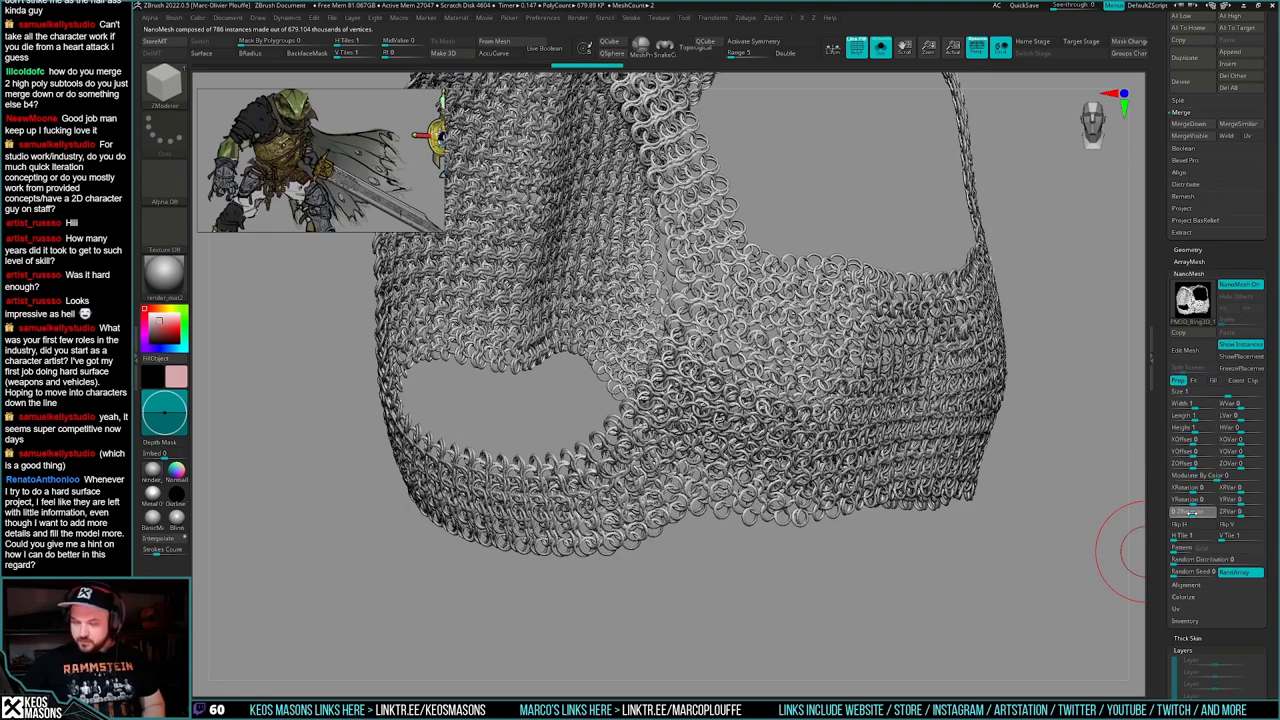
right_click_drag(880, 456, 893, 509)
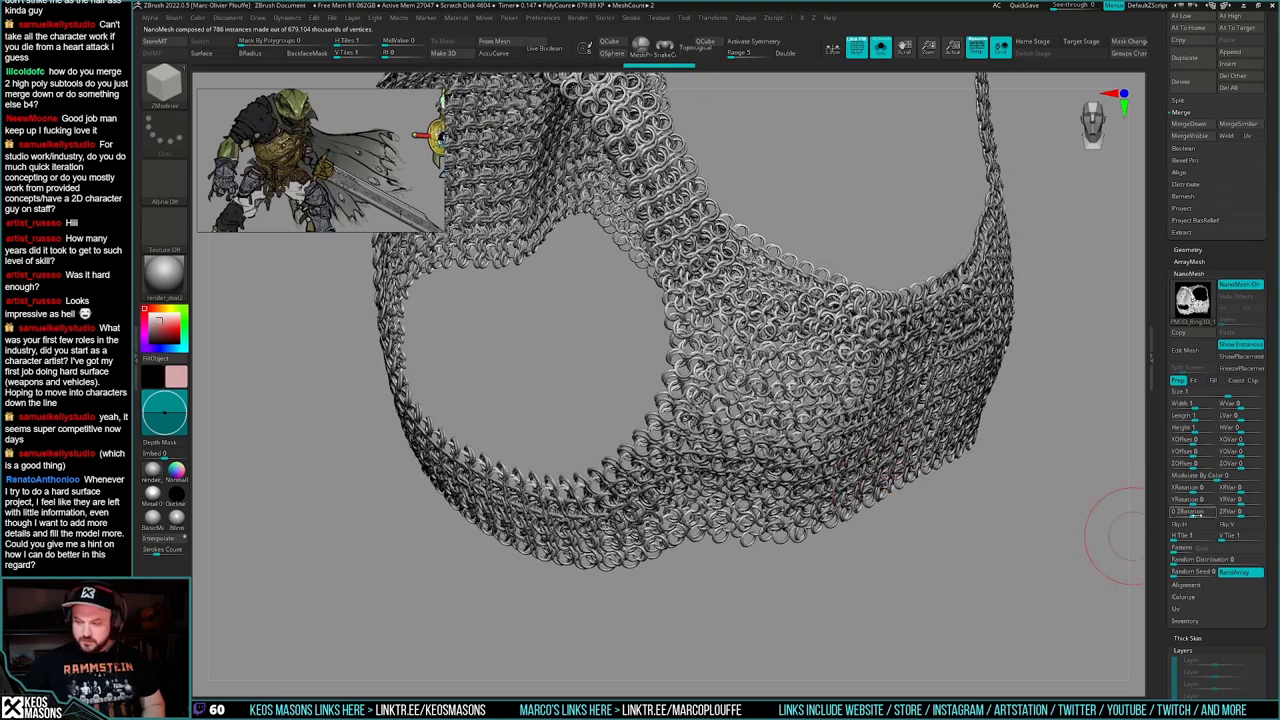
left_click_drag(1196, 515, 1194, 515)
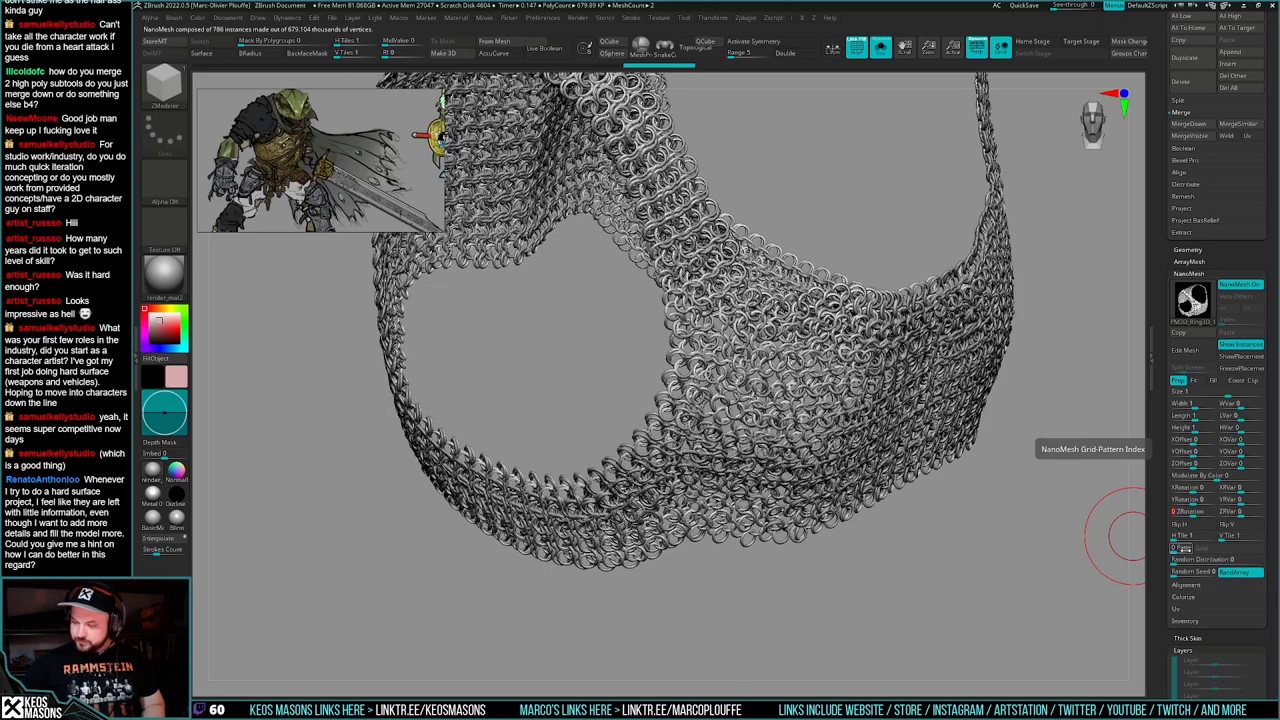
- Try aligning the NanoMesh rings to the short edge and inspect the resulting pattern
left_click(1186, 585)
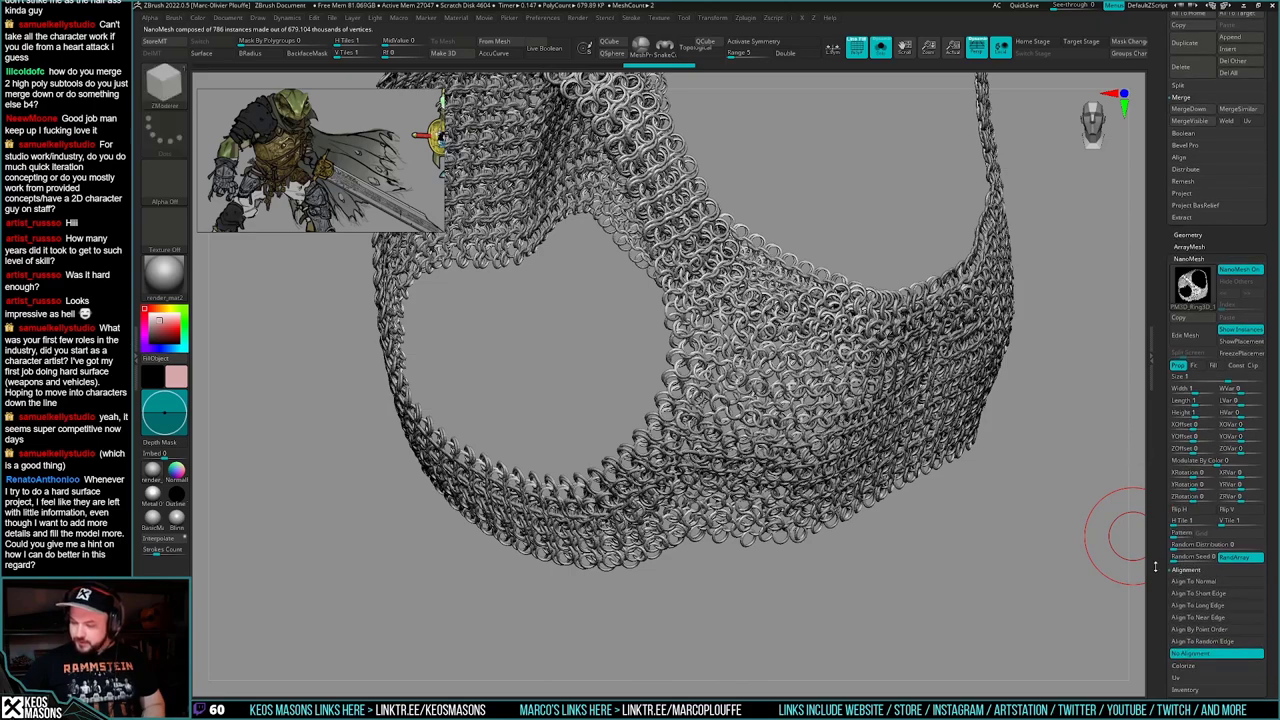
left_click(1198, 547)
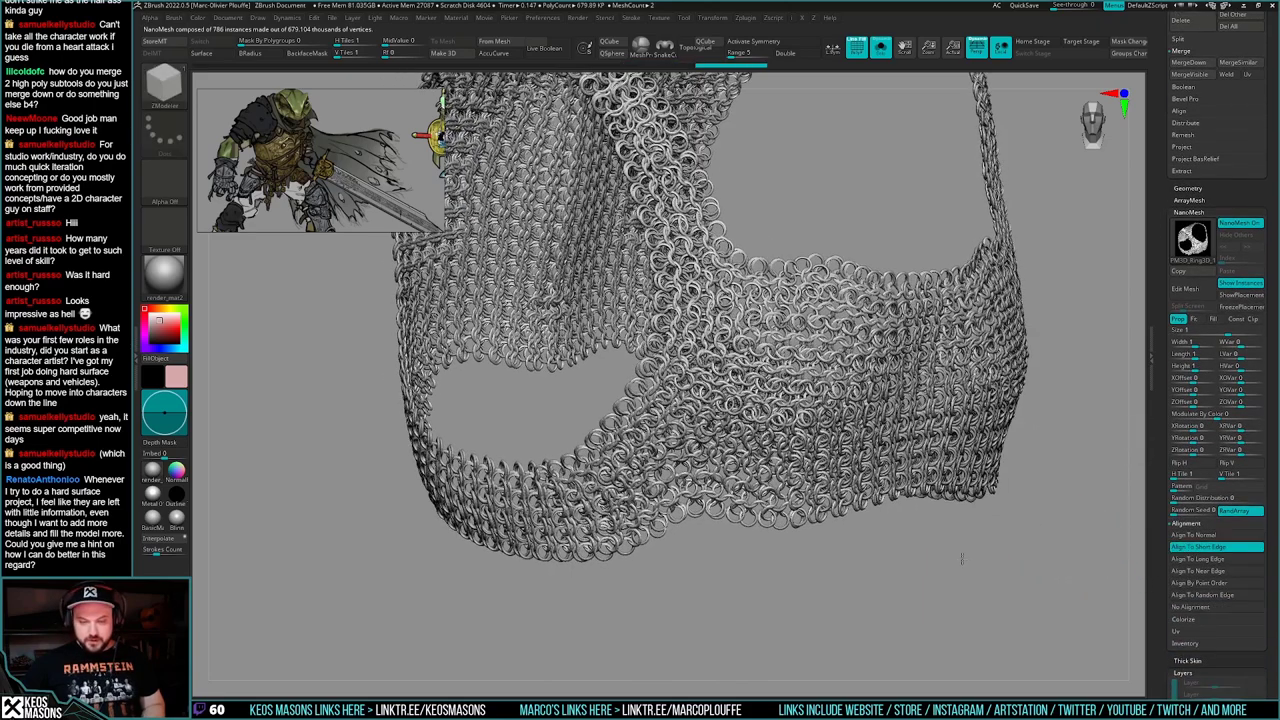
key("space")
mouse_move(872, 577)
left_mouse_down()
mouse_move(832, 564)
mouse_move(843, 590)
mouse_move(862, 594)
left_mouse_up()
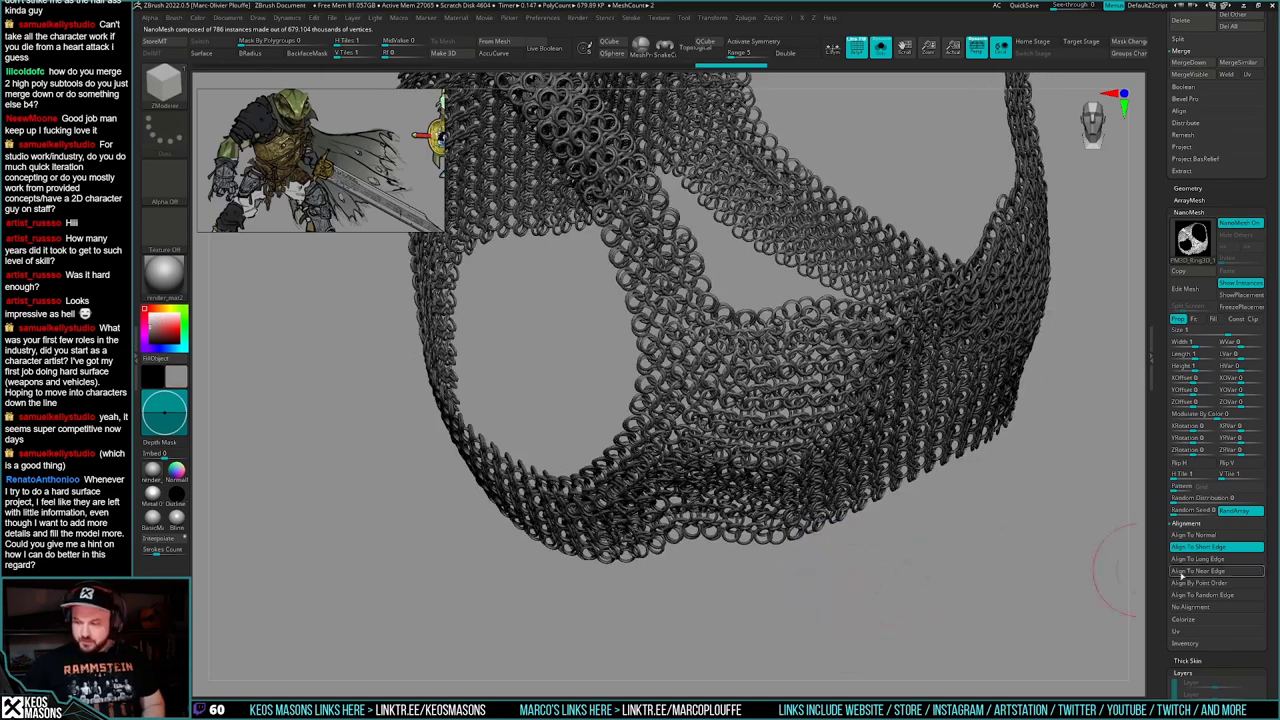
- Compare the long edge, near edge and point order alignments of the rings, returning to near edge
left_click(1208, 559)
mouse_move(955, 553)
left_mouse_down()
mouse_move(958, 543)
mouse_move(959, 568)
left_mouse_up()
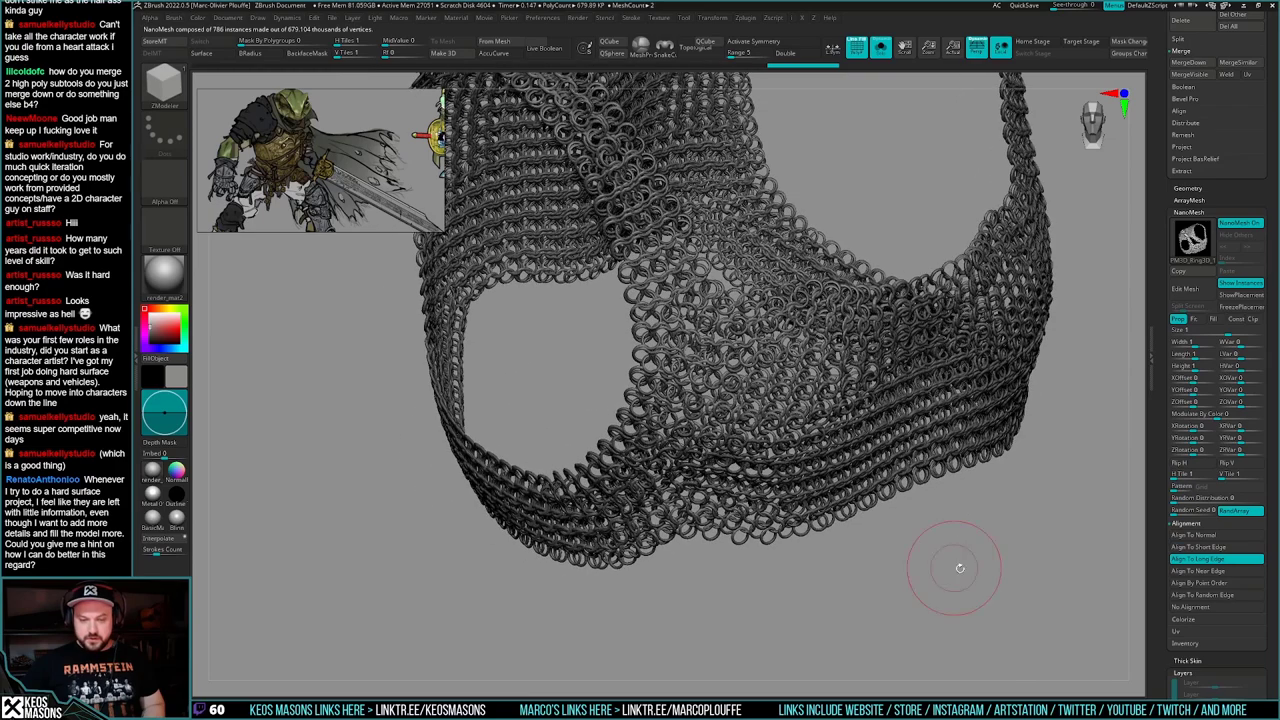
left_click(1197, 572)
left_click_drag(903, 610, 1114, 613)
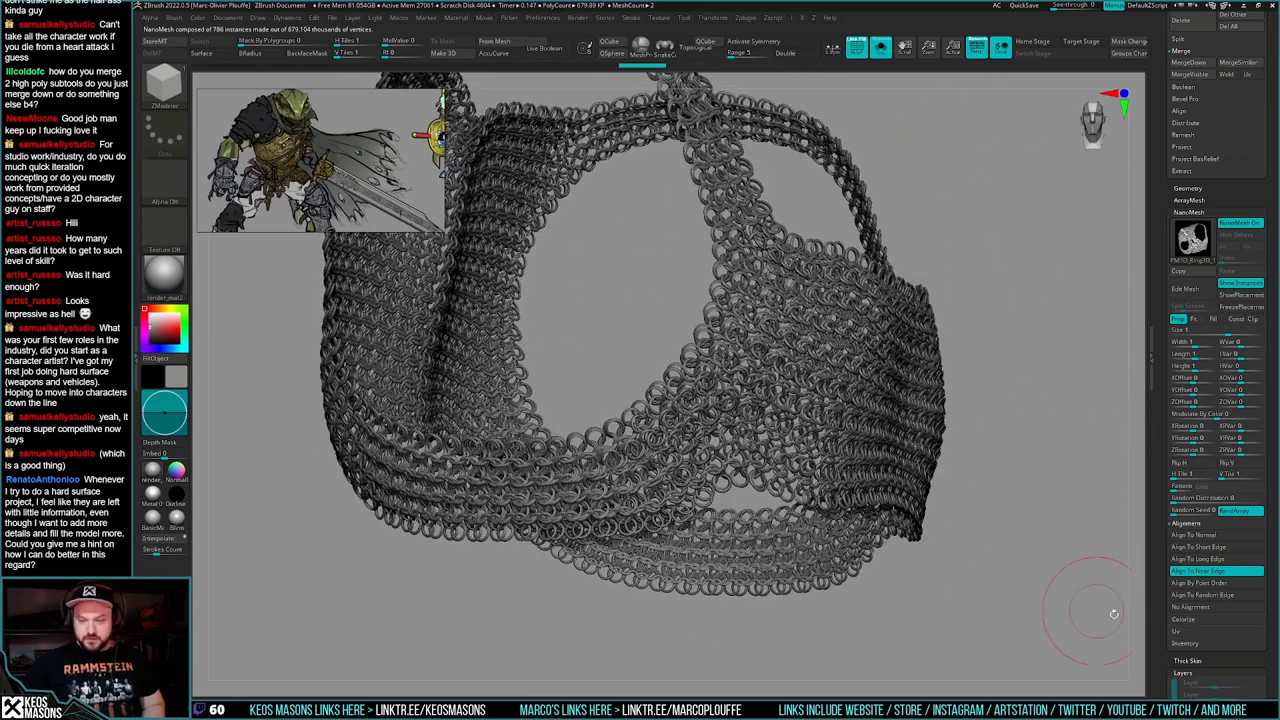
left_click(1202, 585)
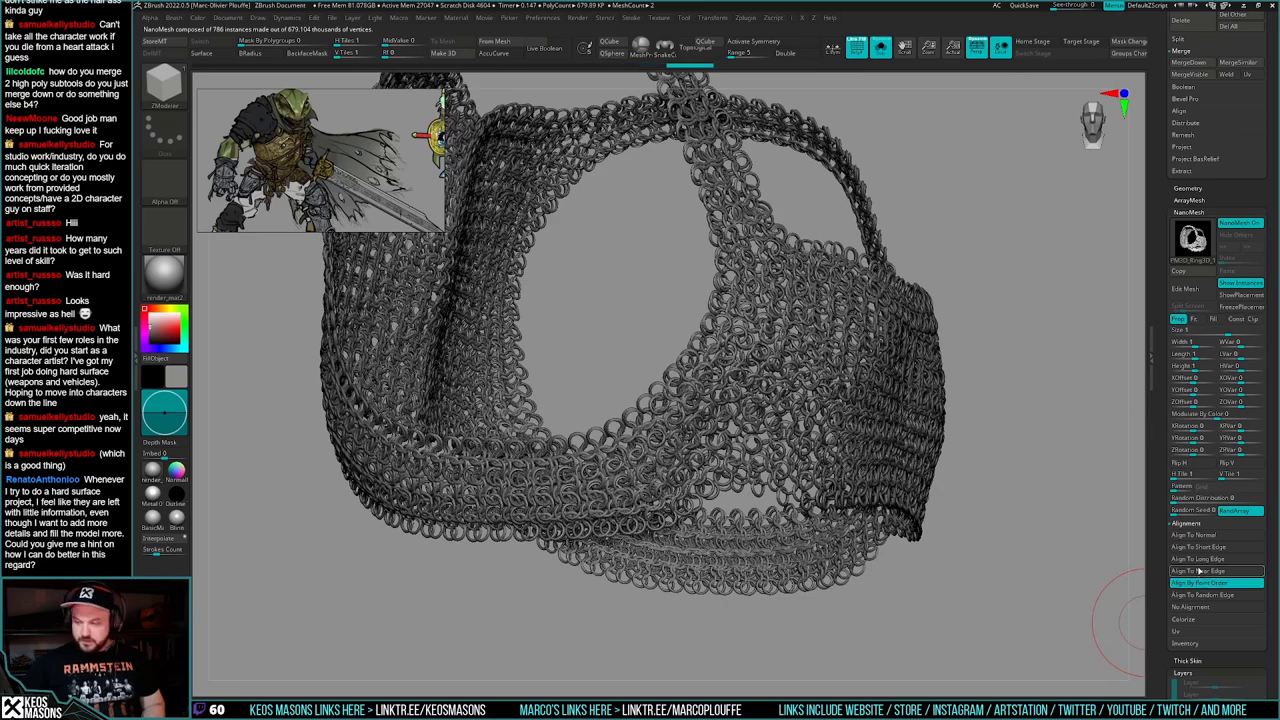
left_click(1201, 571)
- Reduce the NanoMesh ring size to about 0.81 and align the rings to the long edge
left_click_drag(1228, 332, 1226, 333)
left_click_drag(1070, 385, 945, 388)
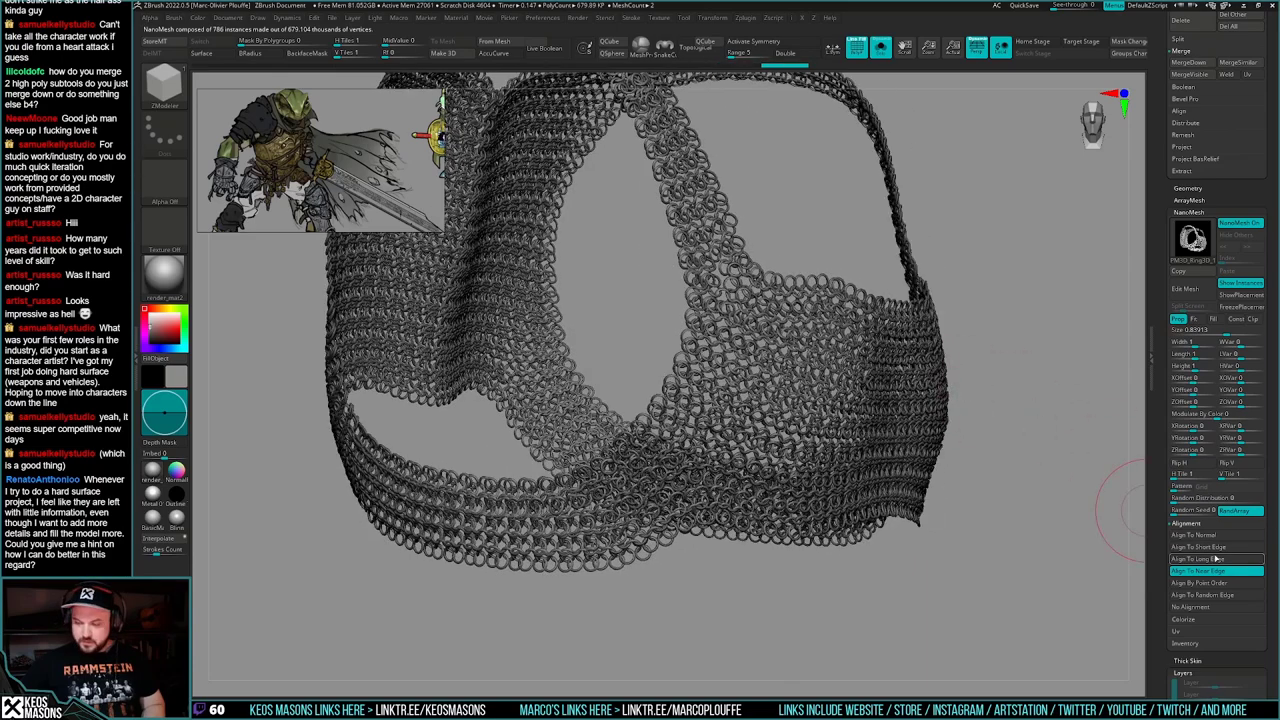
left_click(1216, 559)
right_click_drag(750, 453, 684, 468)
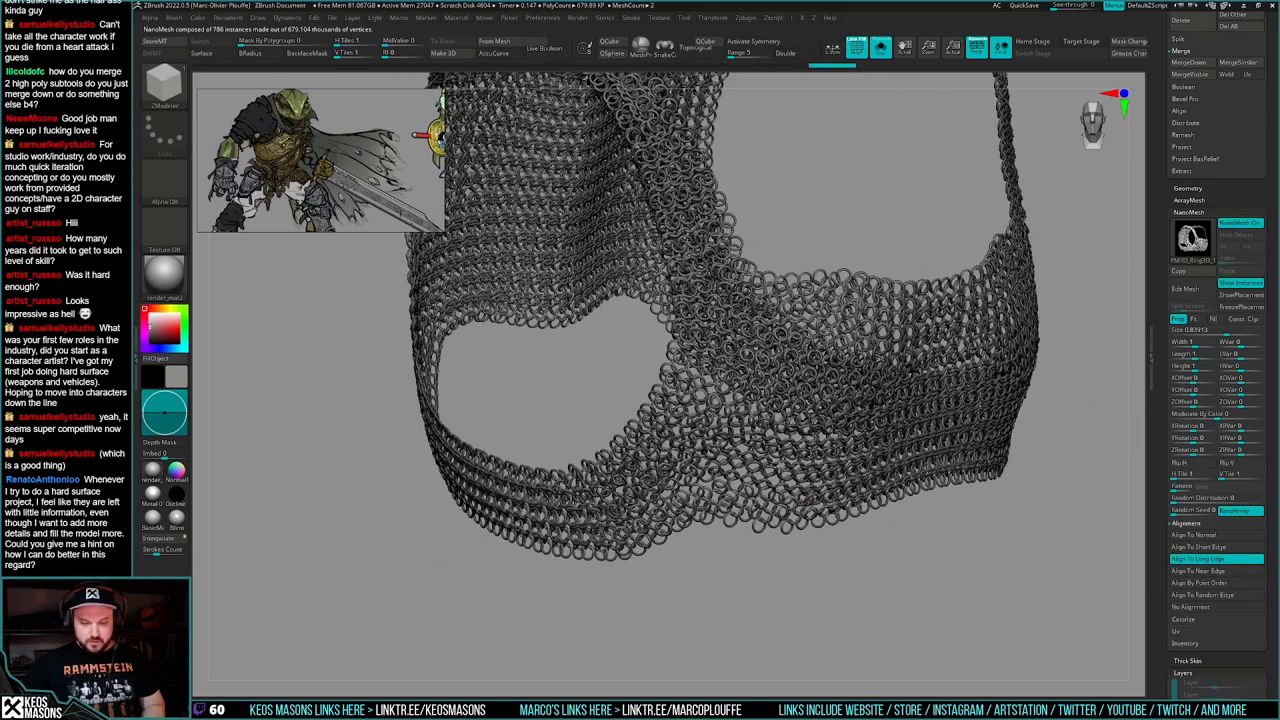
- Try aligning the NanoMesh rings to the short edge, comparing ring sizes of about 0.80 and 0.84
right_click_drag(796, 492, 820, 505)
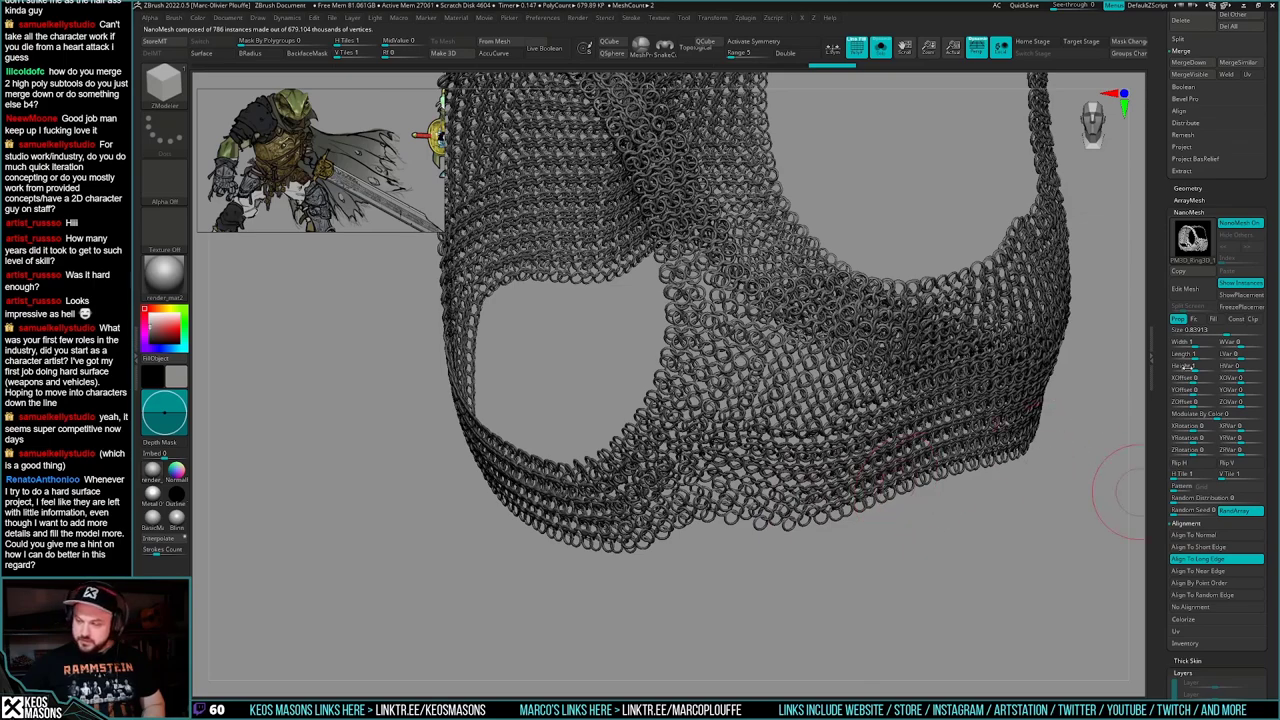
left_click_drag(1226, 333, 1225, 333)
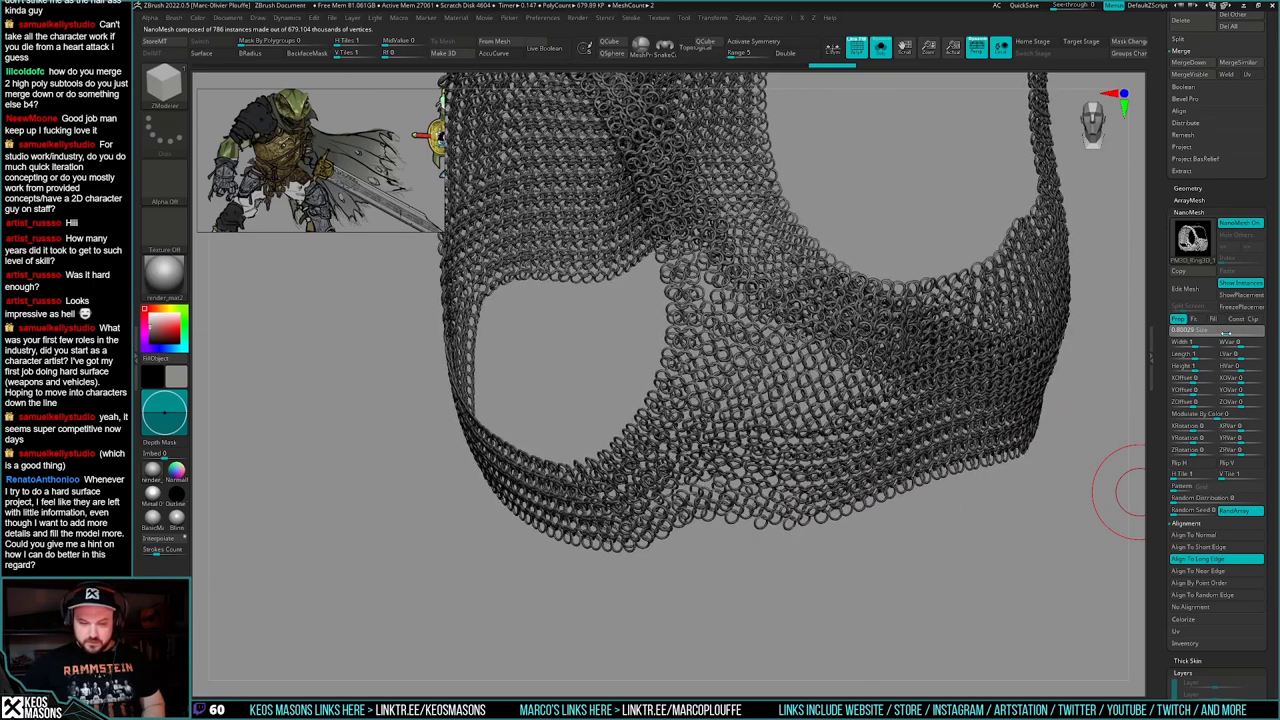
left_click(1216, 548)
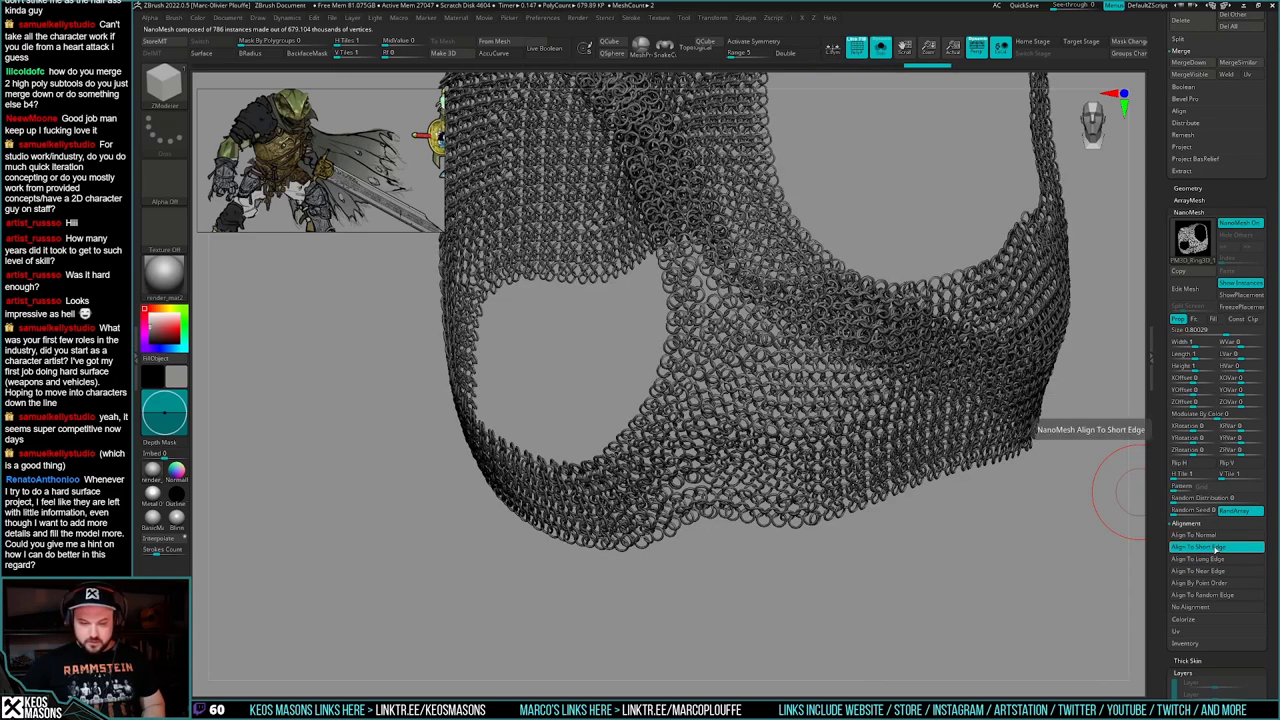
left_click_drag(1226, 331, 1227, 331)
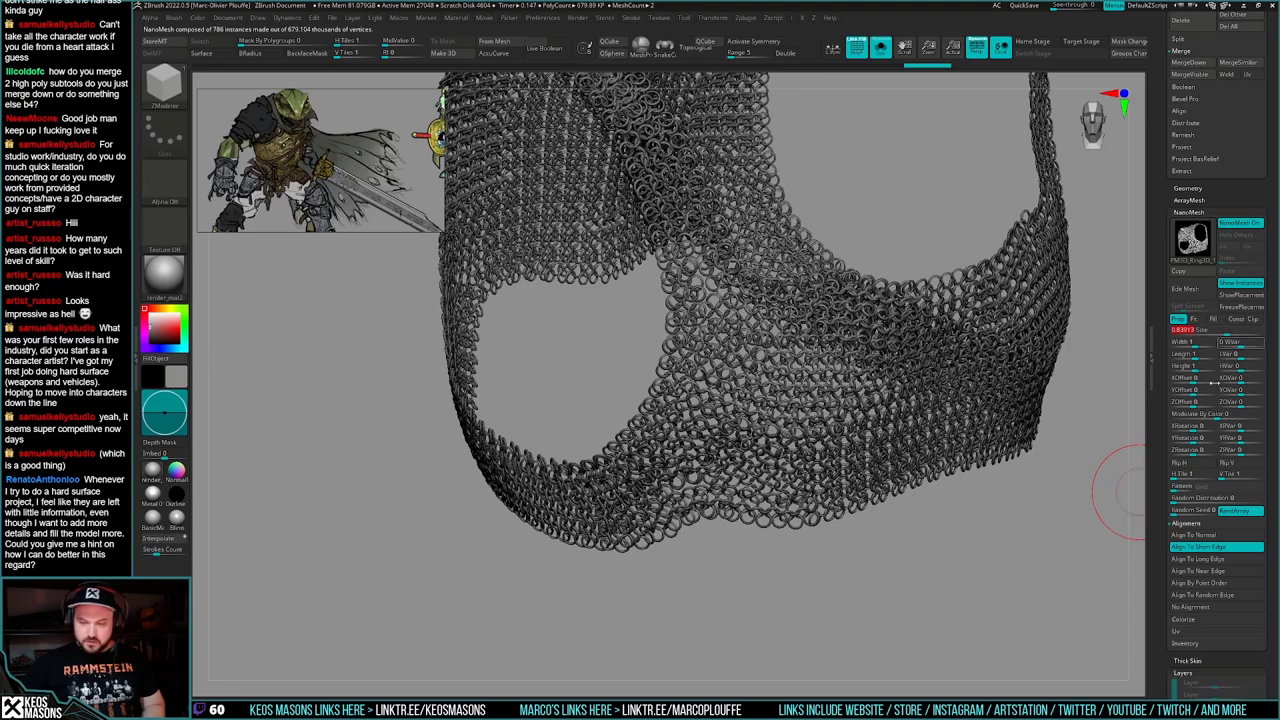
- Try aligning the rings to the normal with the ring size at about 0.80 and inspect the mesh
left_click(1212, 535)
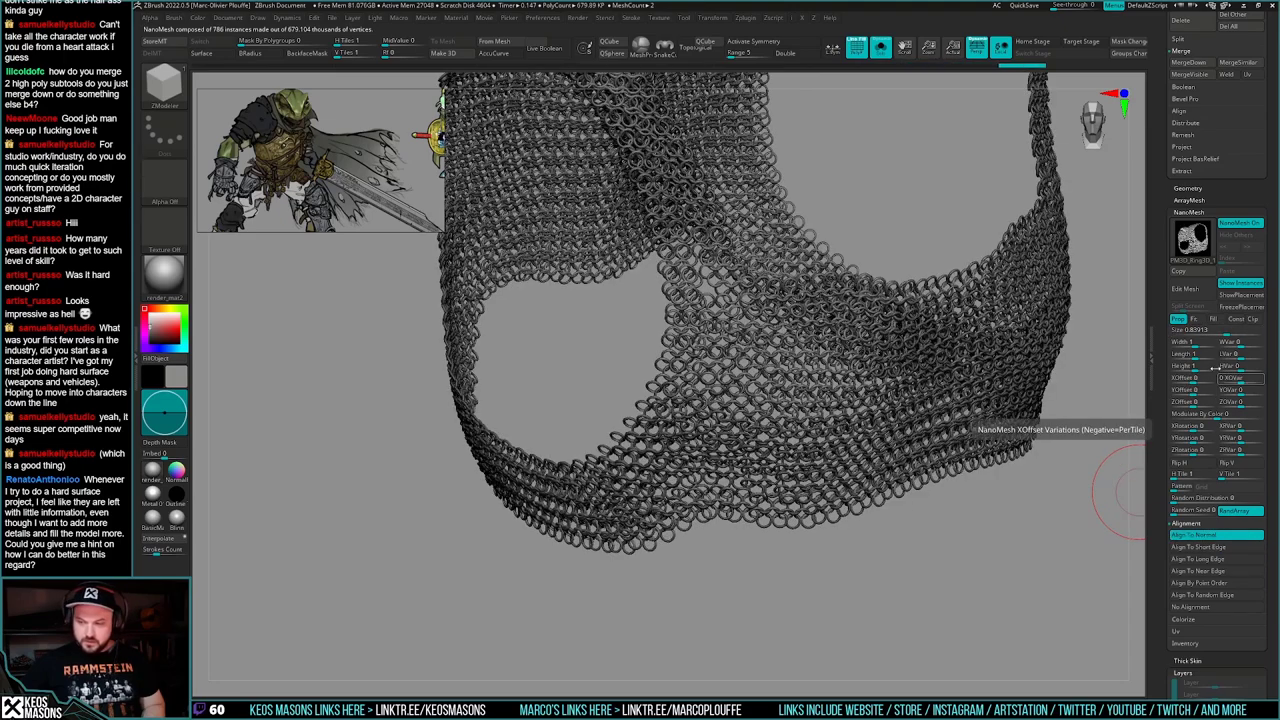
left_click_drag(1227, 332, 1226, 333)
left_click_drag(1054, 416, 830, 439)
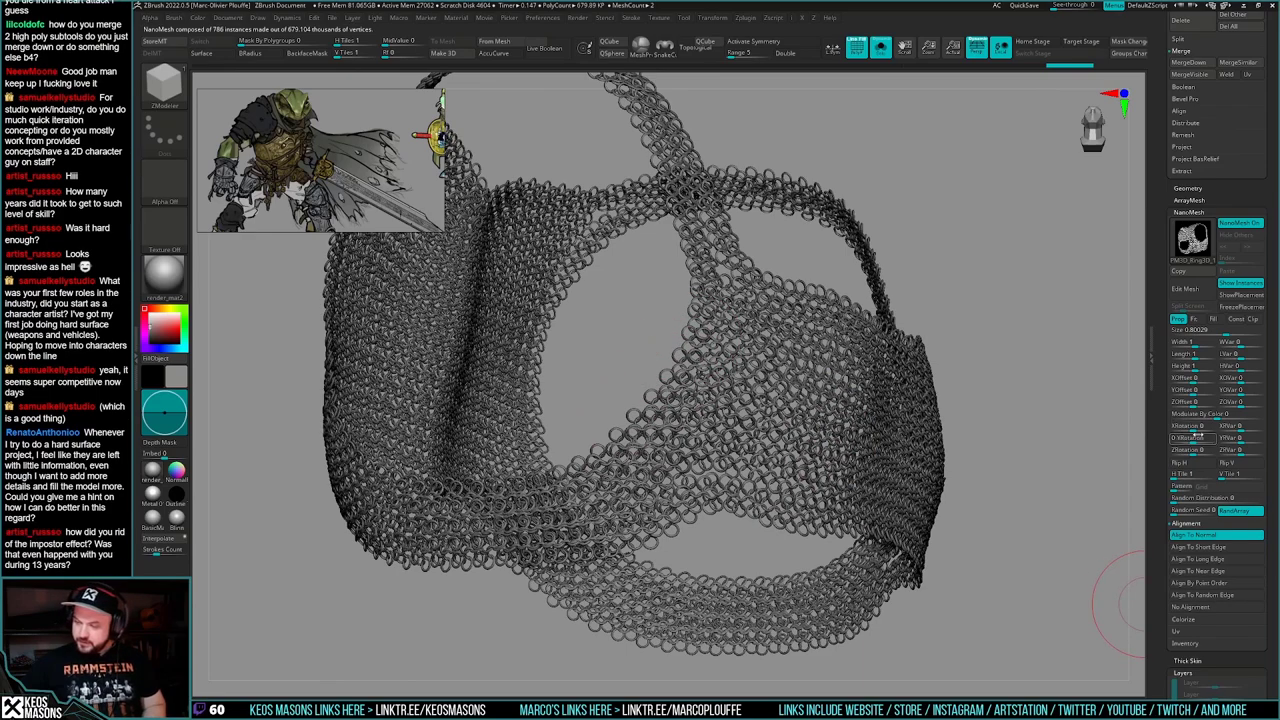
- Set the NanoMesh rings' Z rotation to 90 and check the pattern around the armholes
left_click_drag(1192, 454, 1201, 454)
left_click_drag(990, 460, 918, 455)
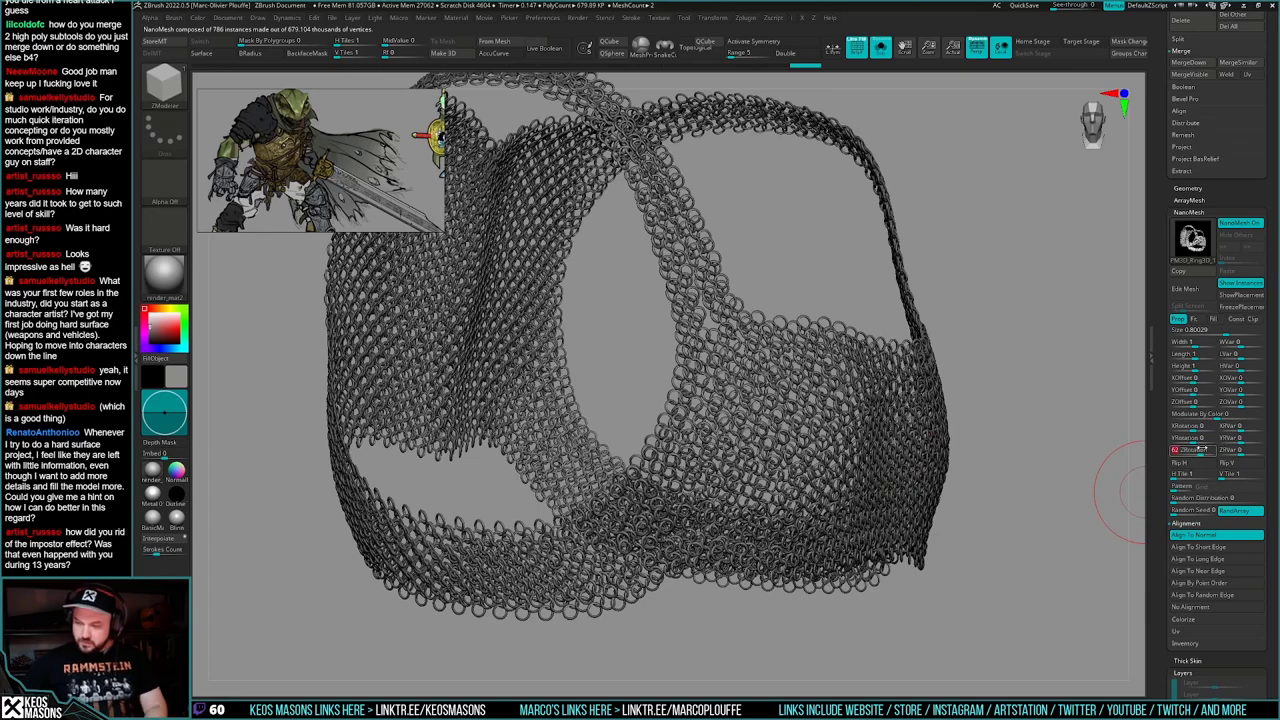
type("90")
key("Return")
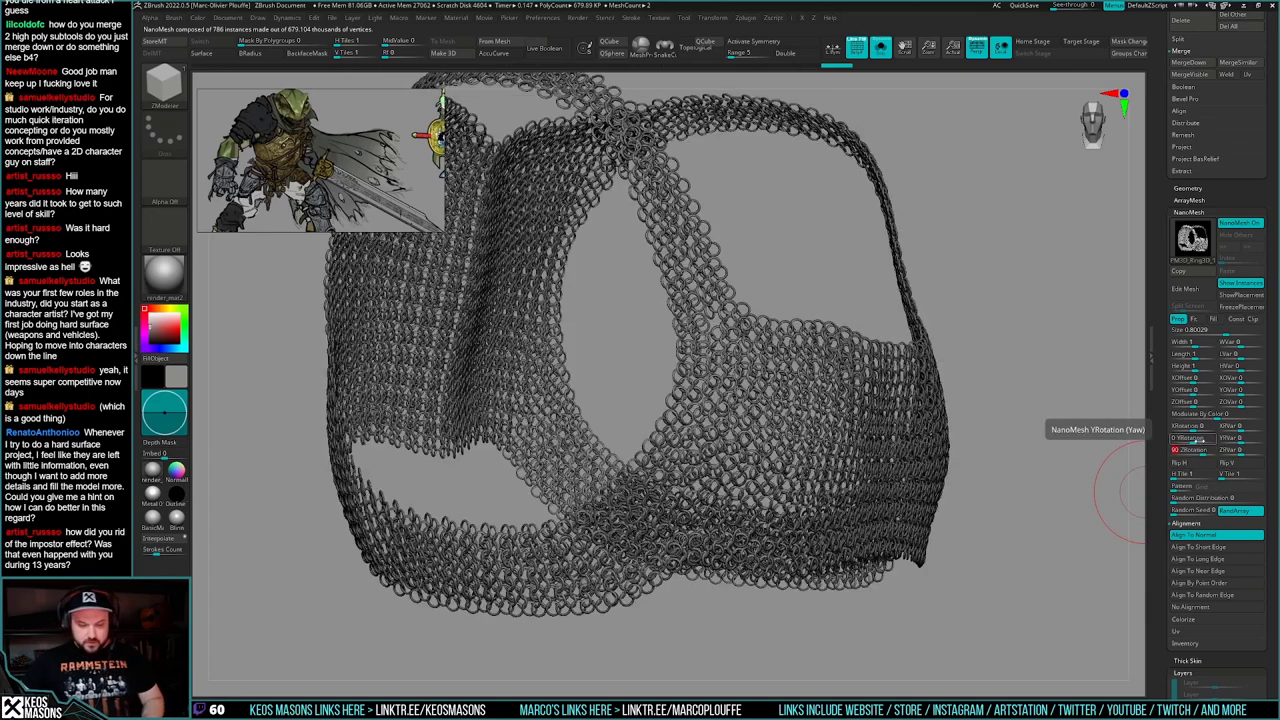
right_click_drag(785, 498, 749, 481)
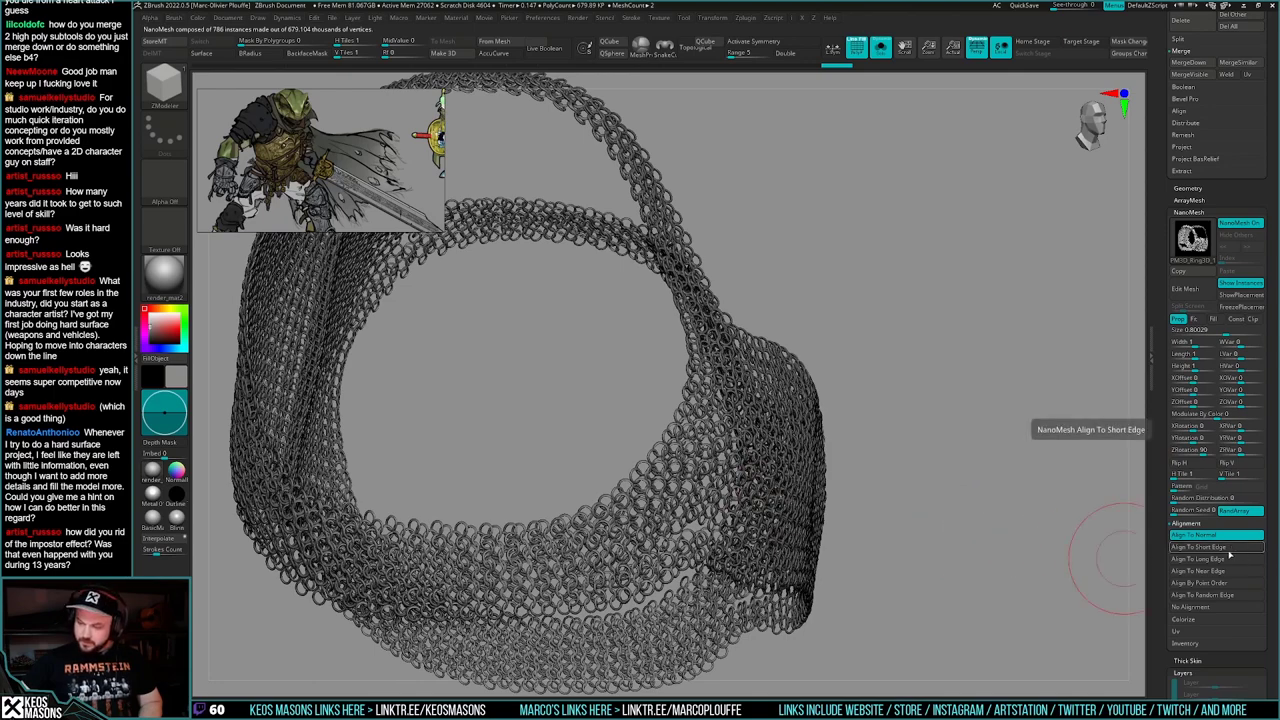
- Align the rings to the short edge and reduce their size to about 0.76
left_click(1230, 548)
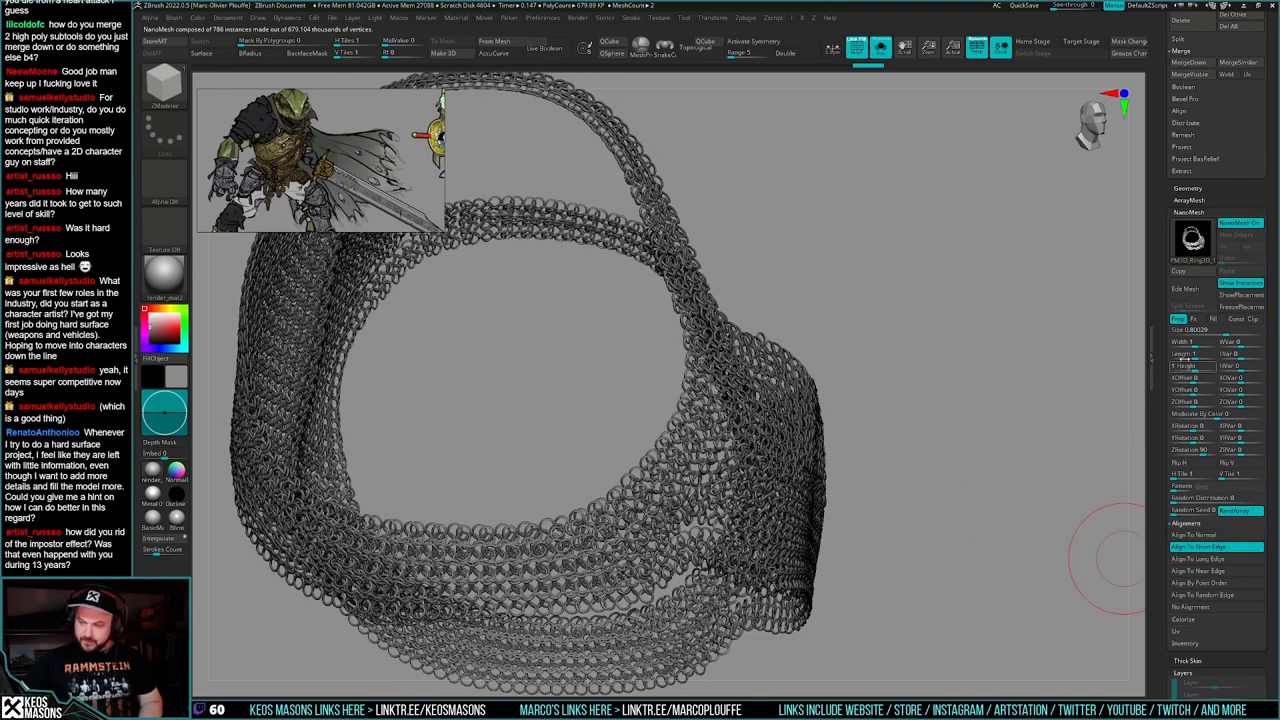
left_click_drag(1226, 331, 1225, 331)
left_click_drag(986, 343, 1095, 330)
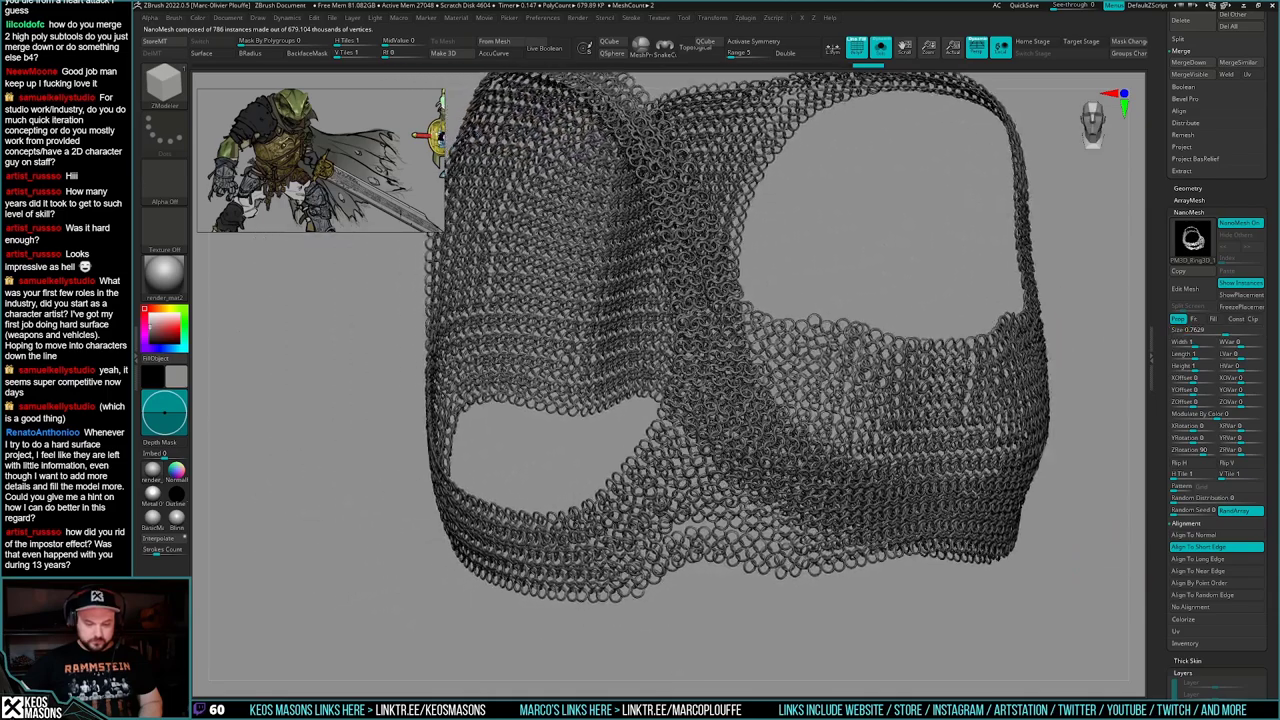
right_click_drag(998, 400, 866, 476)
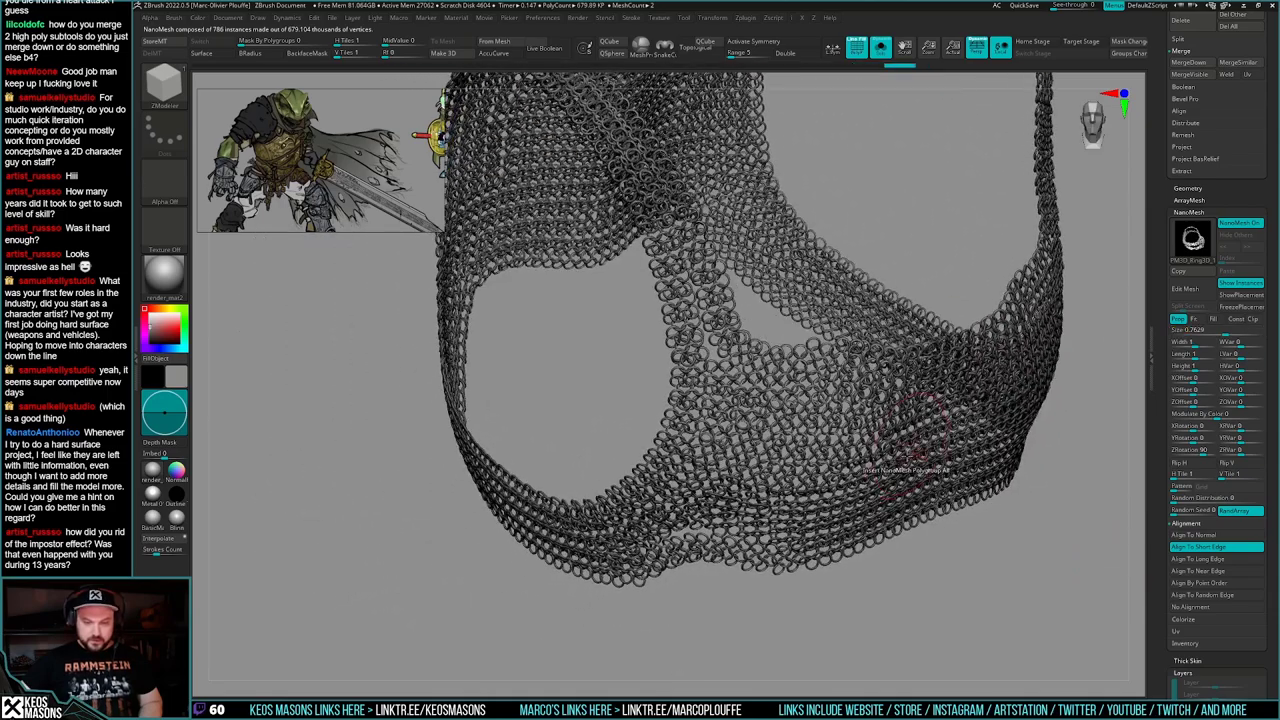
- Show the full character around the chainmail, switch to the Move brush and adjust its draw size at the armhole
key("alt+s")
right_click_drag(862, 432, 882, 395)
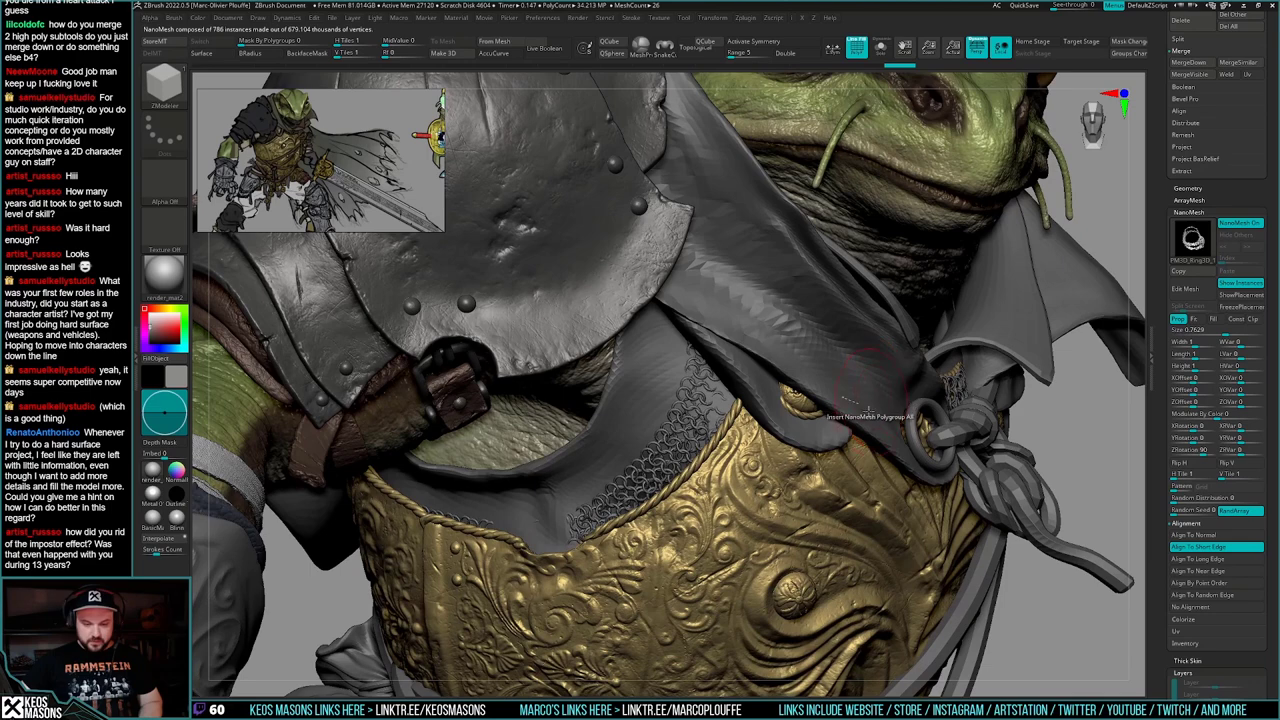
key("alt+s")
mouse_move(768, 545)
right_mouse_down("alt")
mouse_move(838, 570)
mouse_move(800, 555)
right_mouse_up("alt")
key("alt+s")
key("space")
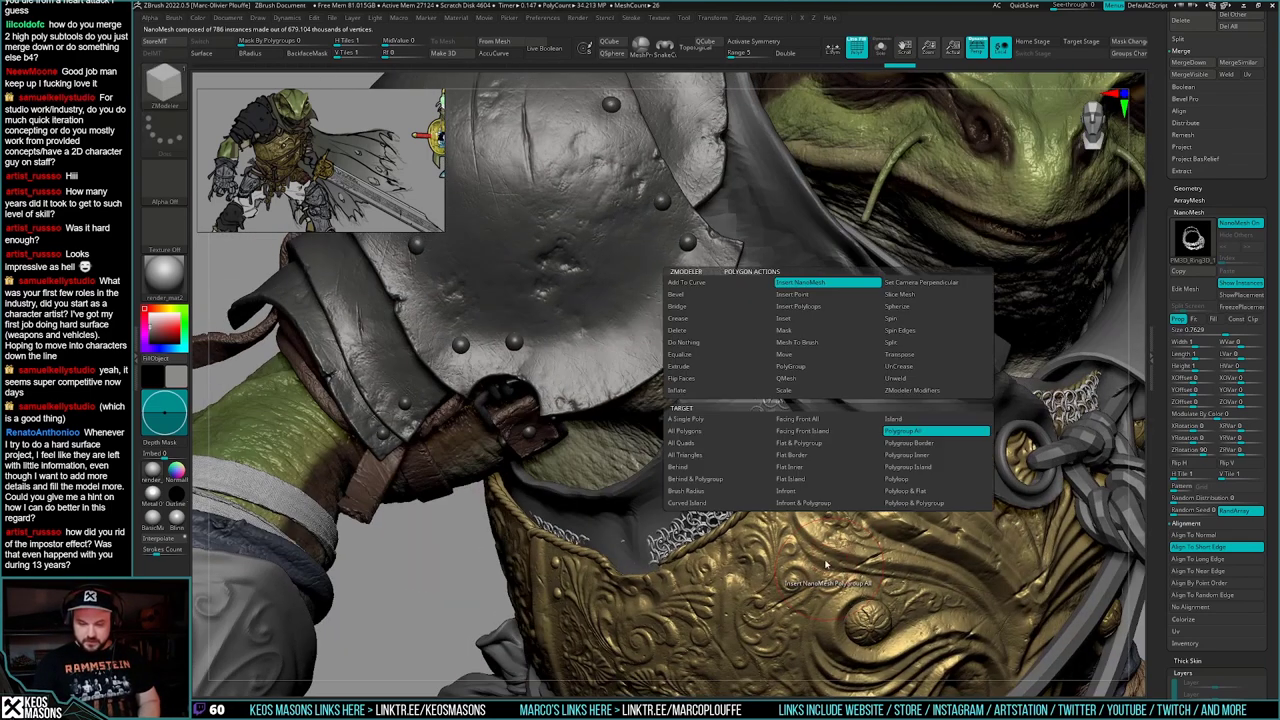
key("x")
left_click(762, 391)
right_click(608, 545)
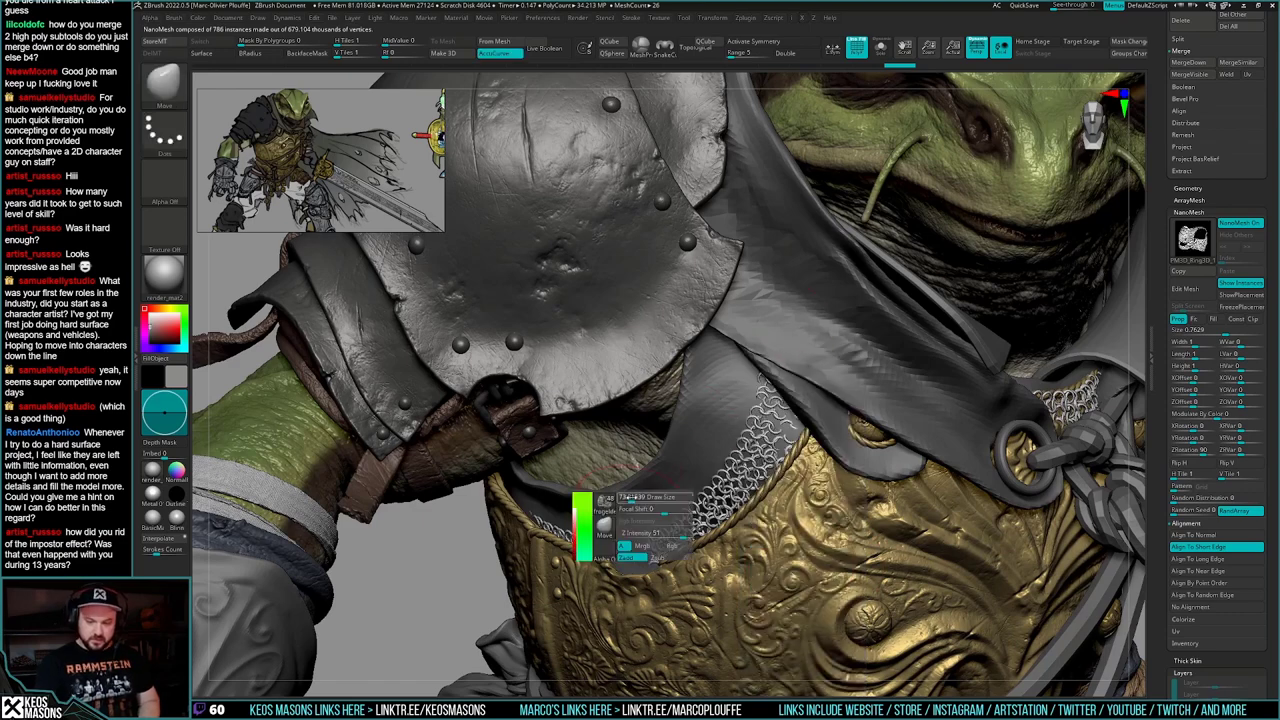
- Reshape the chainmail along the breastplate's edge at the frog's right armhole with the Move brush
mouse_move(622, 512)
right_mouse_down()
mouse_move(631, 506)
mouse_move(619, 541)
mouse_move(630, 528)
mouse_move(585, 500)
right_mouse_up()
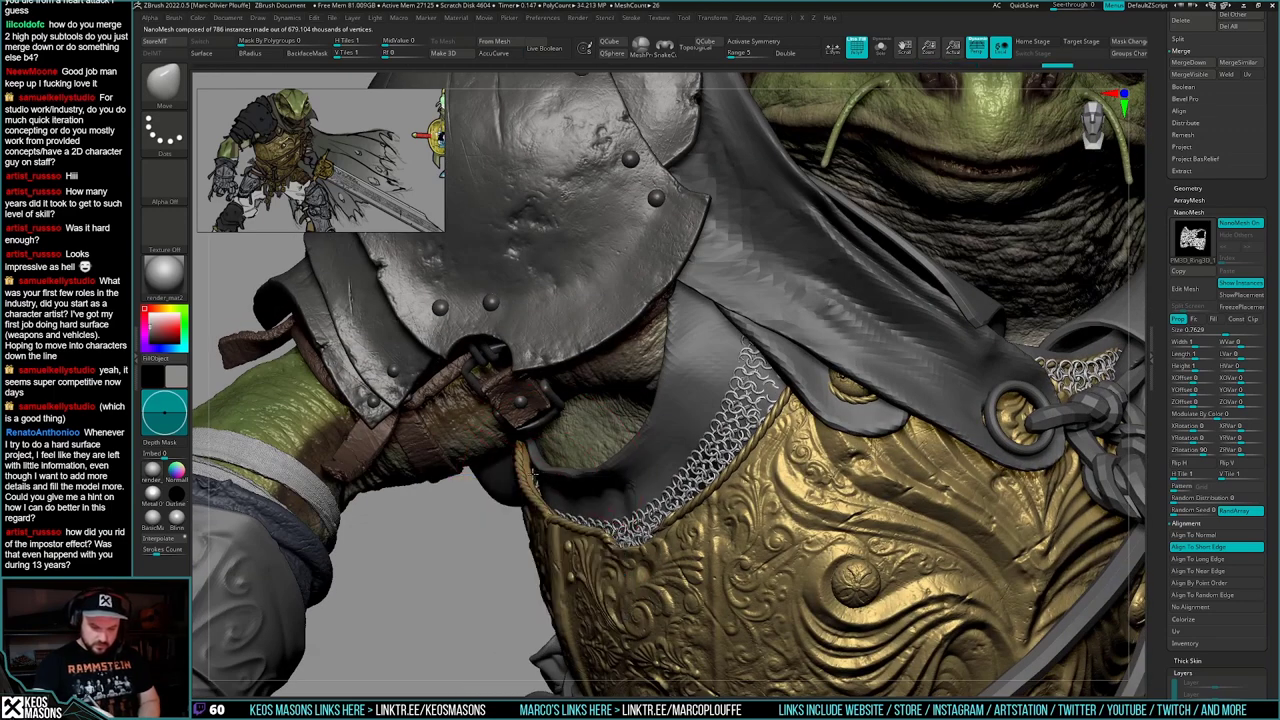
right_click_drag(558, 489, 858, 383)
left_click_drag(858, 383, 871, 394)
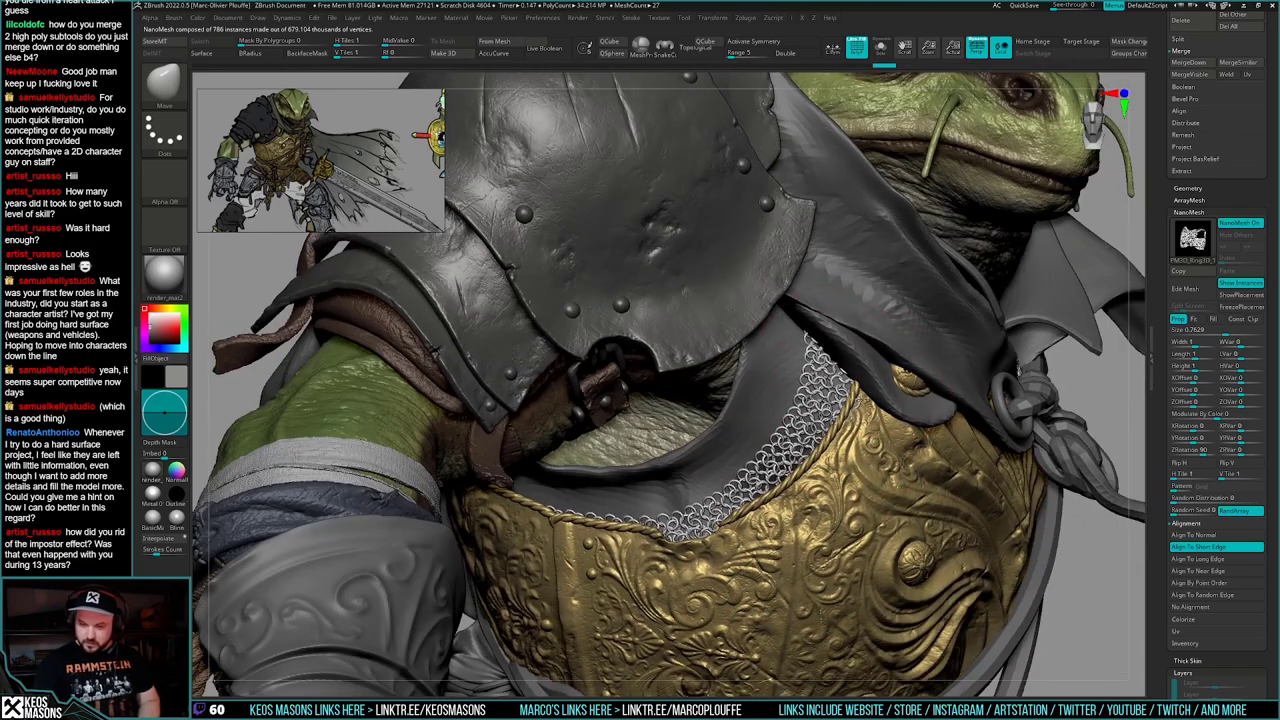
right_click_drag(862, 402, 832, 432)
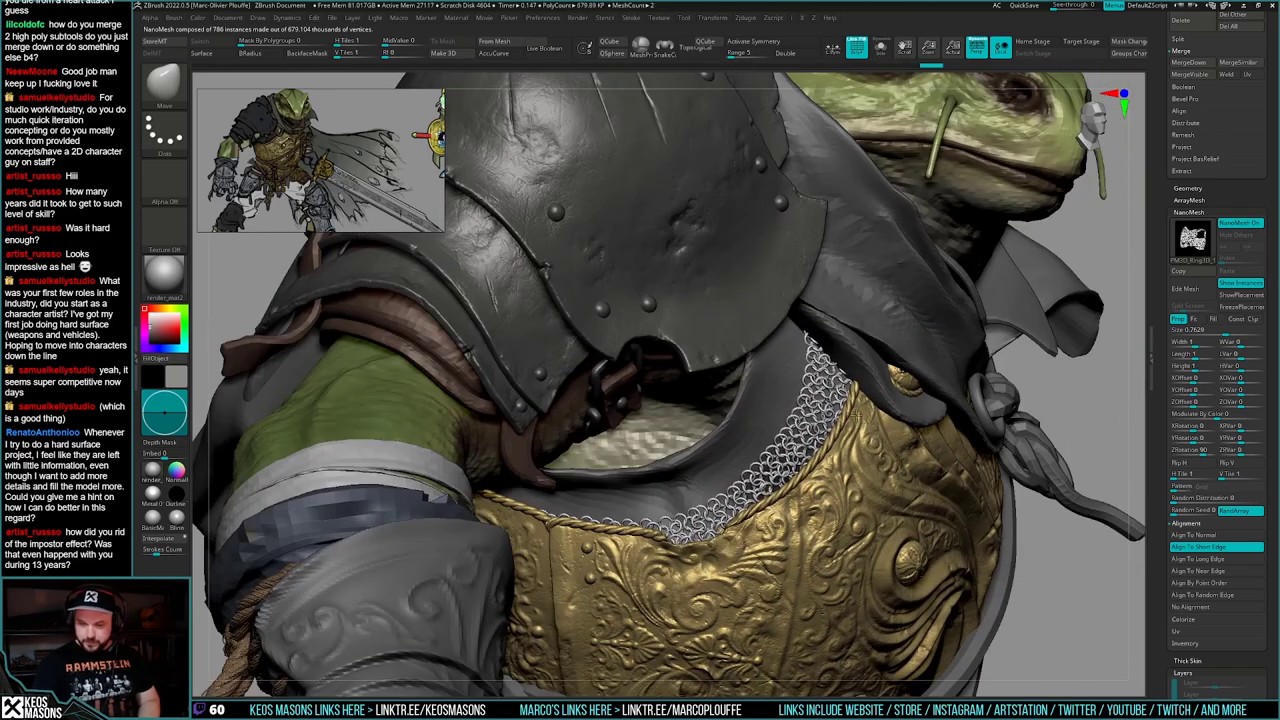
left_click_drag(799, 380, 782, 366)
- Reshape the chainmail at the neckline behind the cloak clasp with resized Move strokes and undo the last two changes
right_click_drag(808, 568, 735, 500)
right_click_drag(880, 600, 695, 520, "ctrl")
right_click_drag(695, 400, 800, 545, "ctrl")
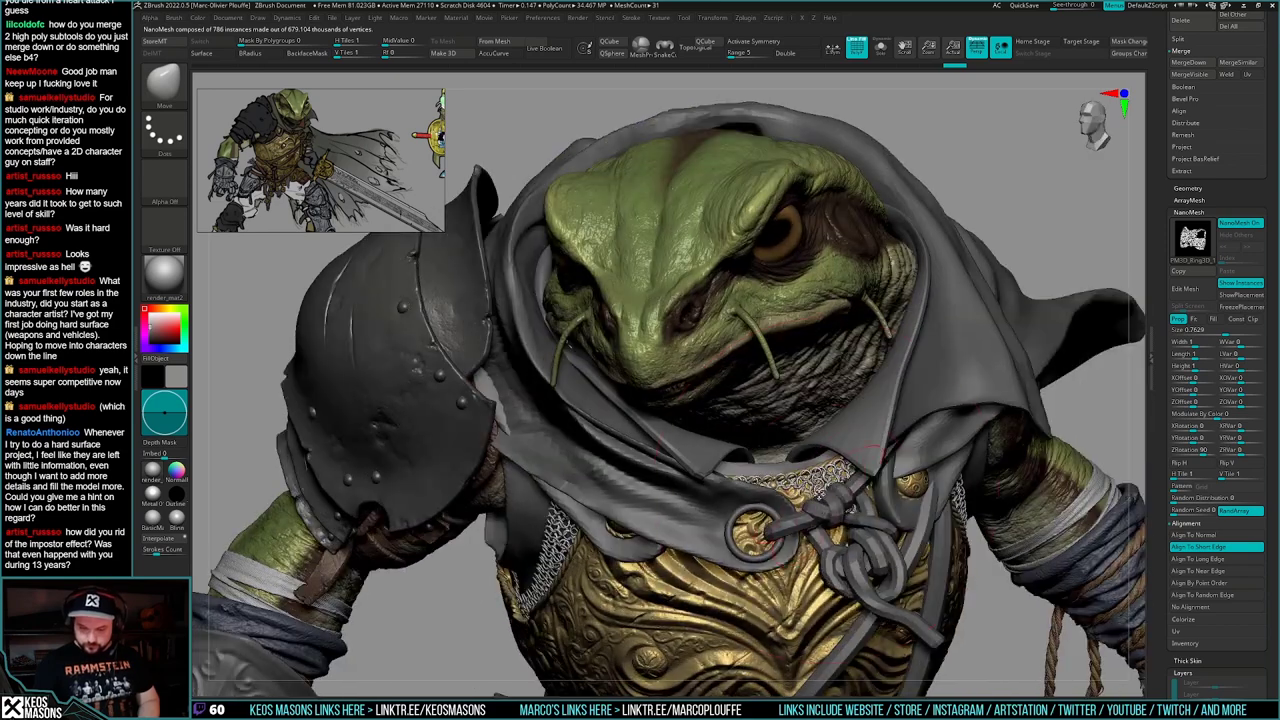
key("space")
key("space")
left_click_drag(790, 460, 788, 448)
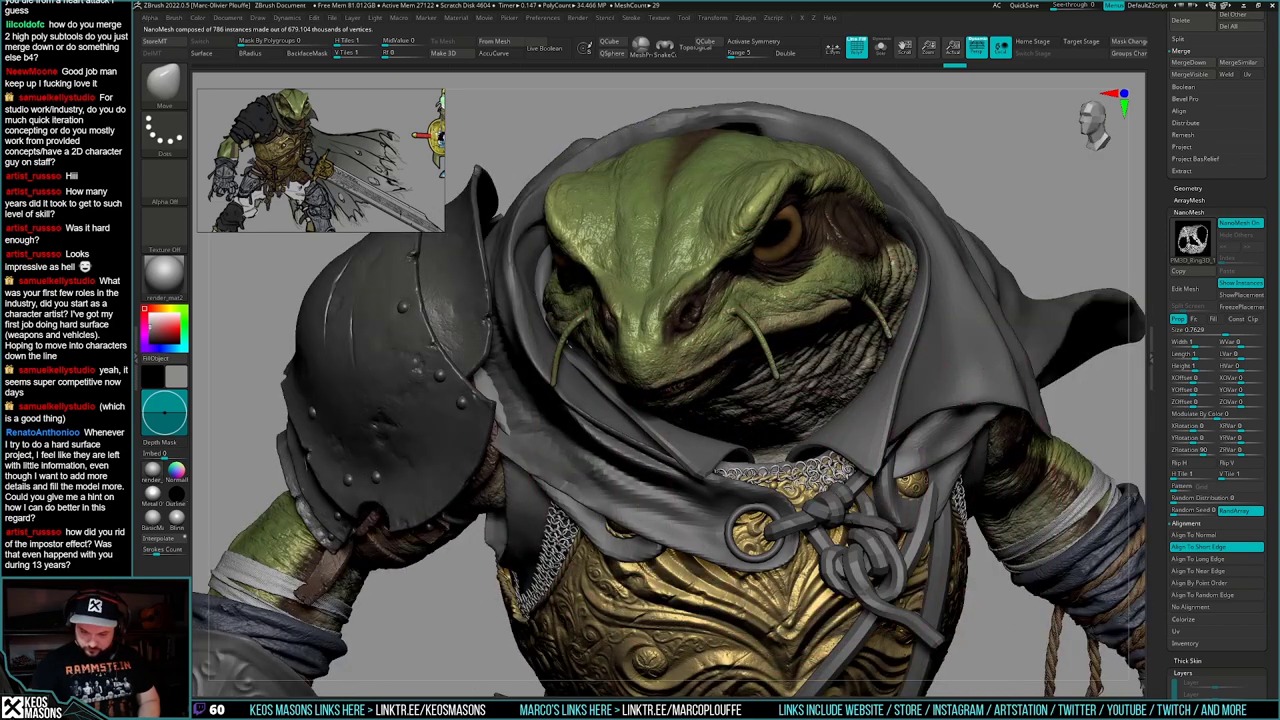
key("space")
key("space")
left_click_drag(872, 552, 854, 552)
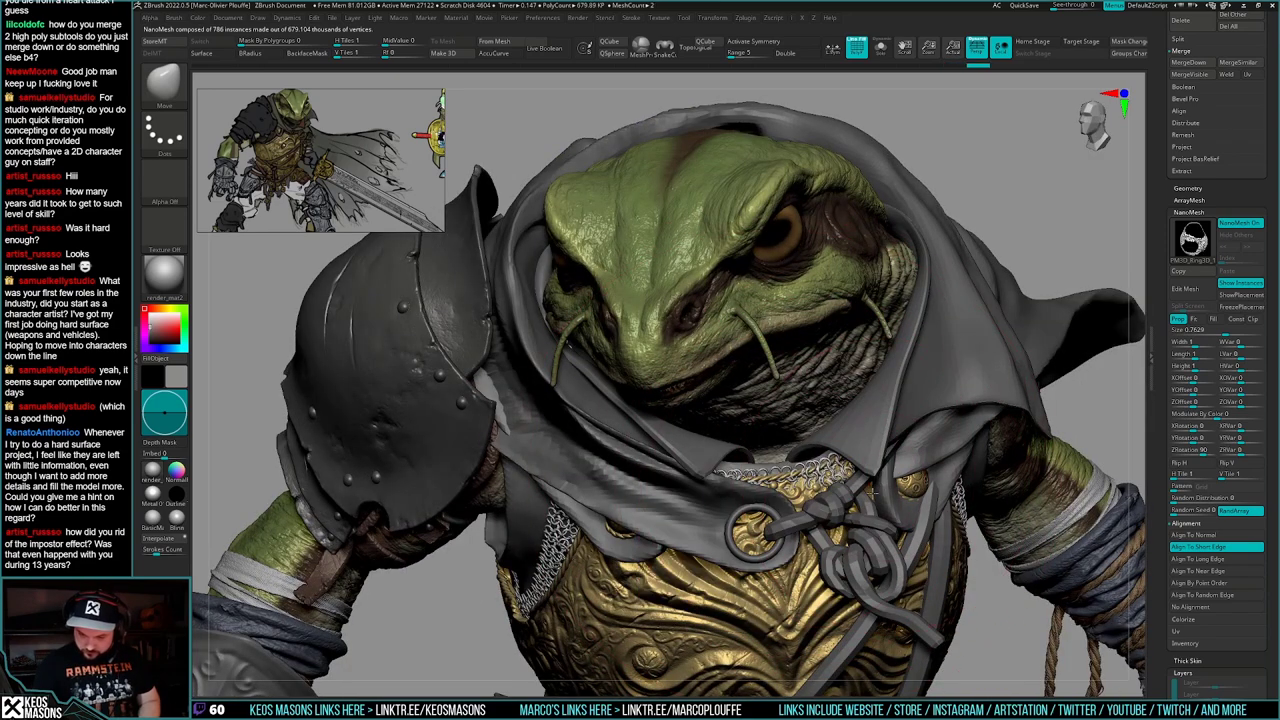
left_click_drag(866, 497, 825, 482)
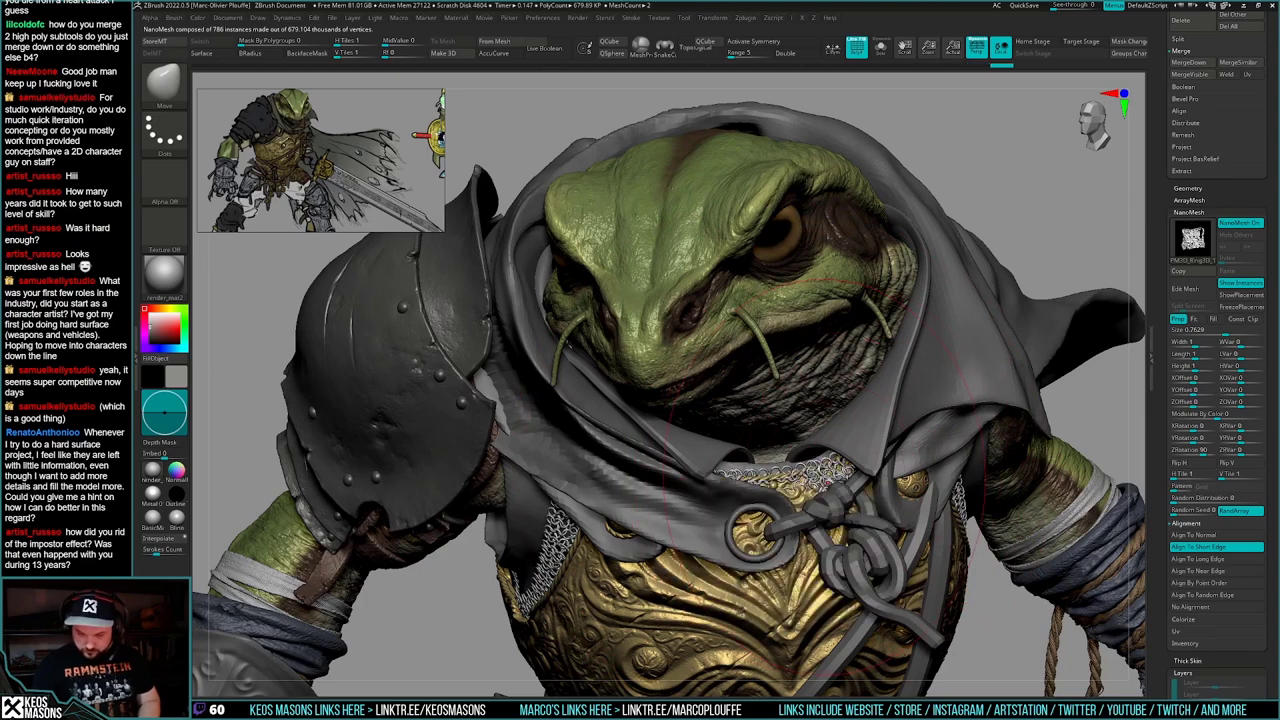
key("ctrl+z")
key("ctrl+z")
- Select the vest beneath the chainmail at the frog's left armhole and try to move its edge
right_click_drag(825, 482, 769, 442)
key("space")
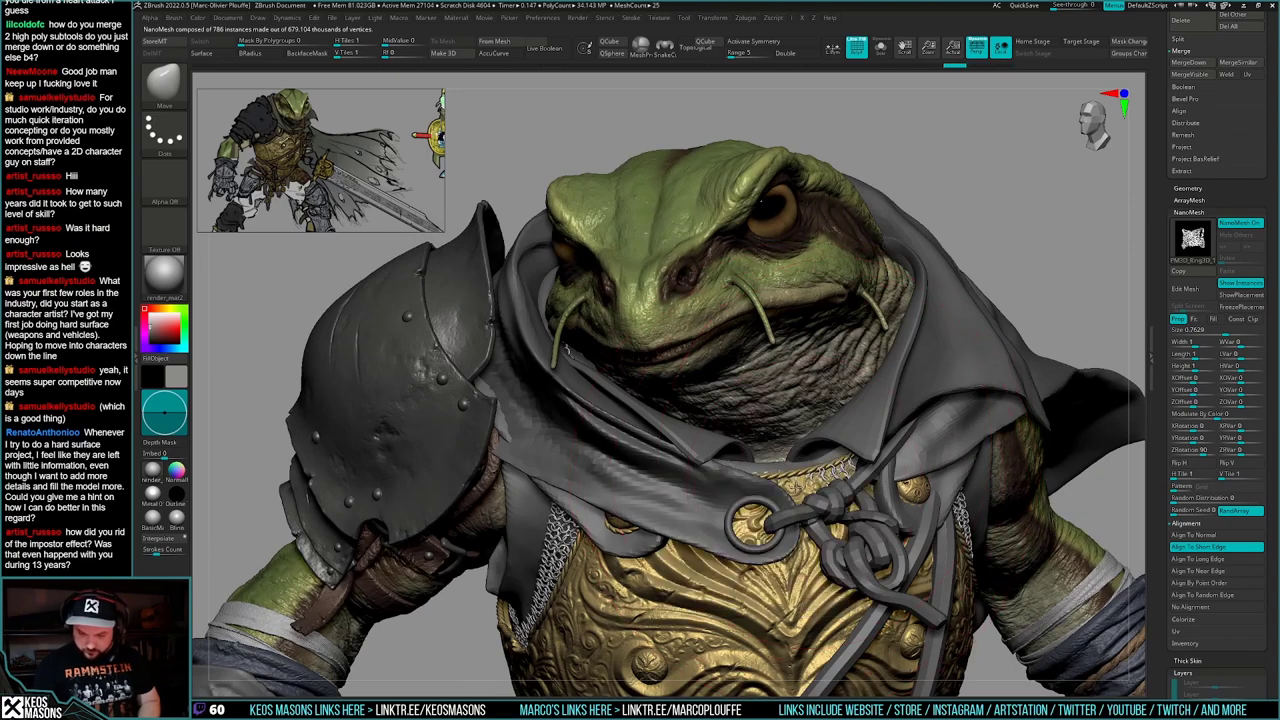
mouse_move(770, 440)
right_mouse_down()
mouse_move(738, 446)
mouse_move(604, 380)
mouse_move(490, 384)
right_mouse_up()
key("space")
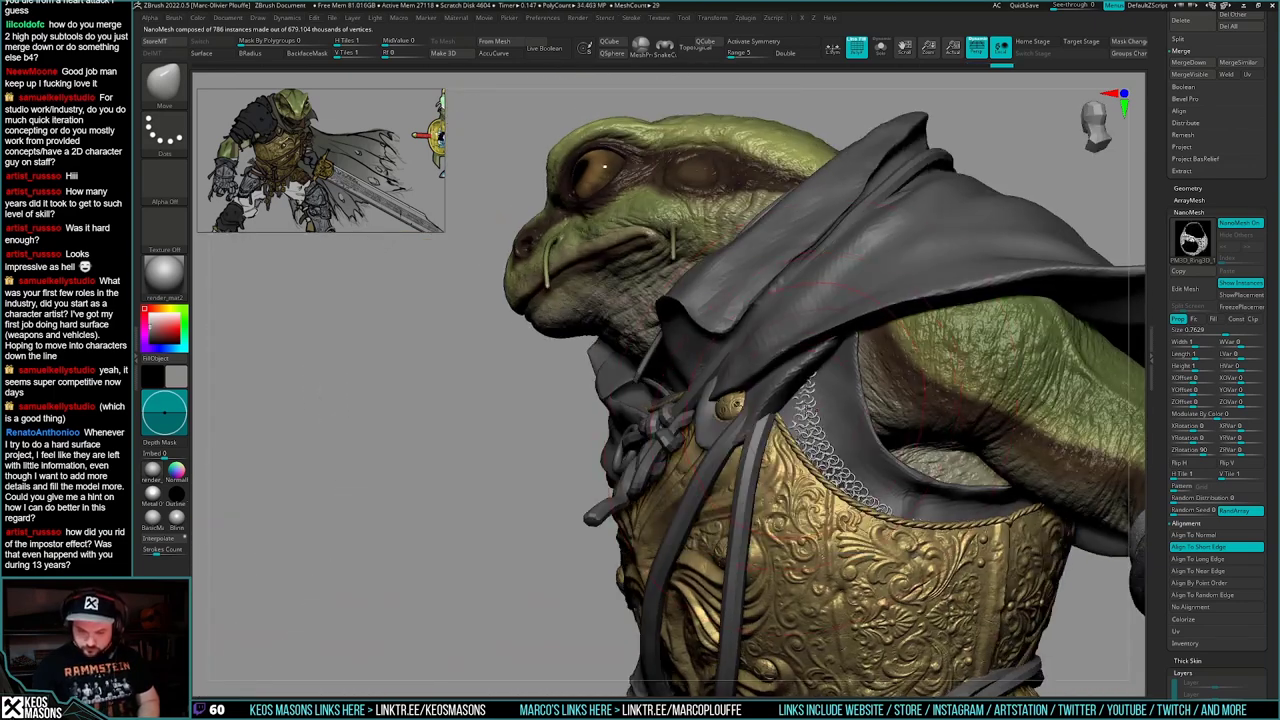
right_click_drag(817, 410, 770, 482)
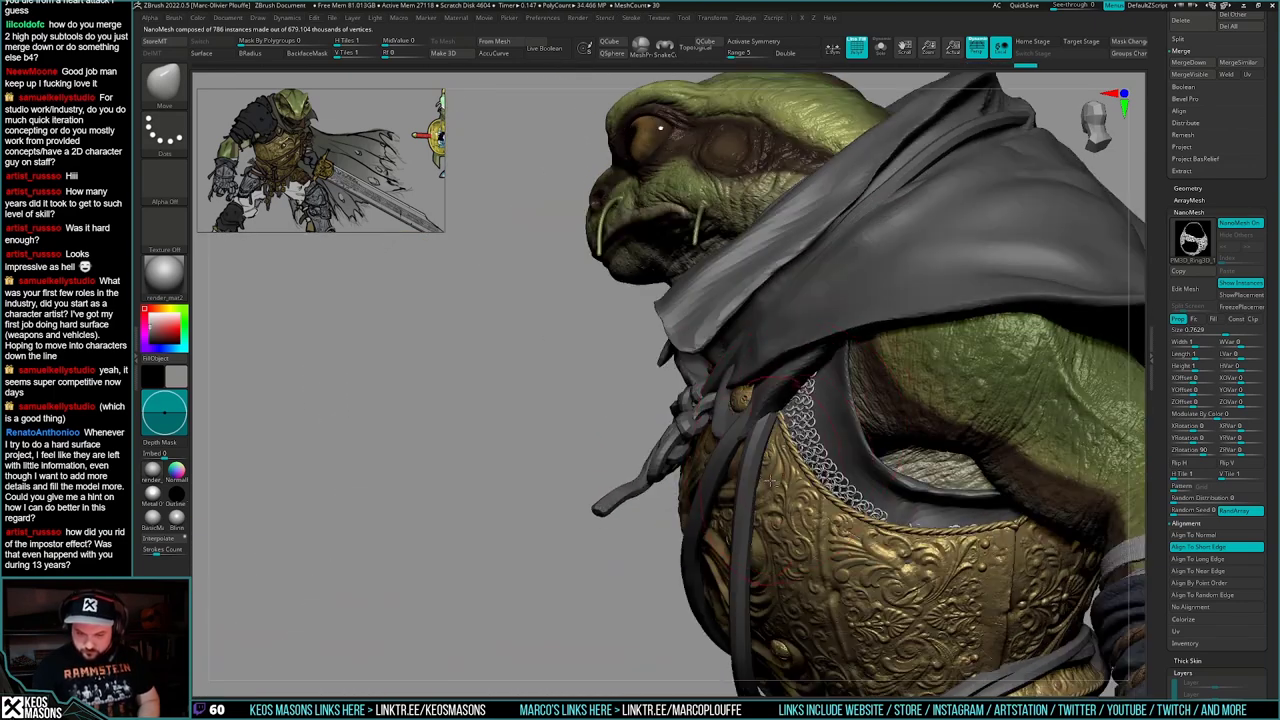
key("space")
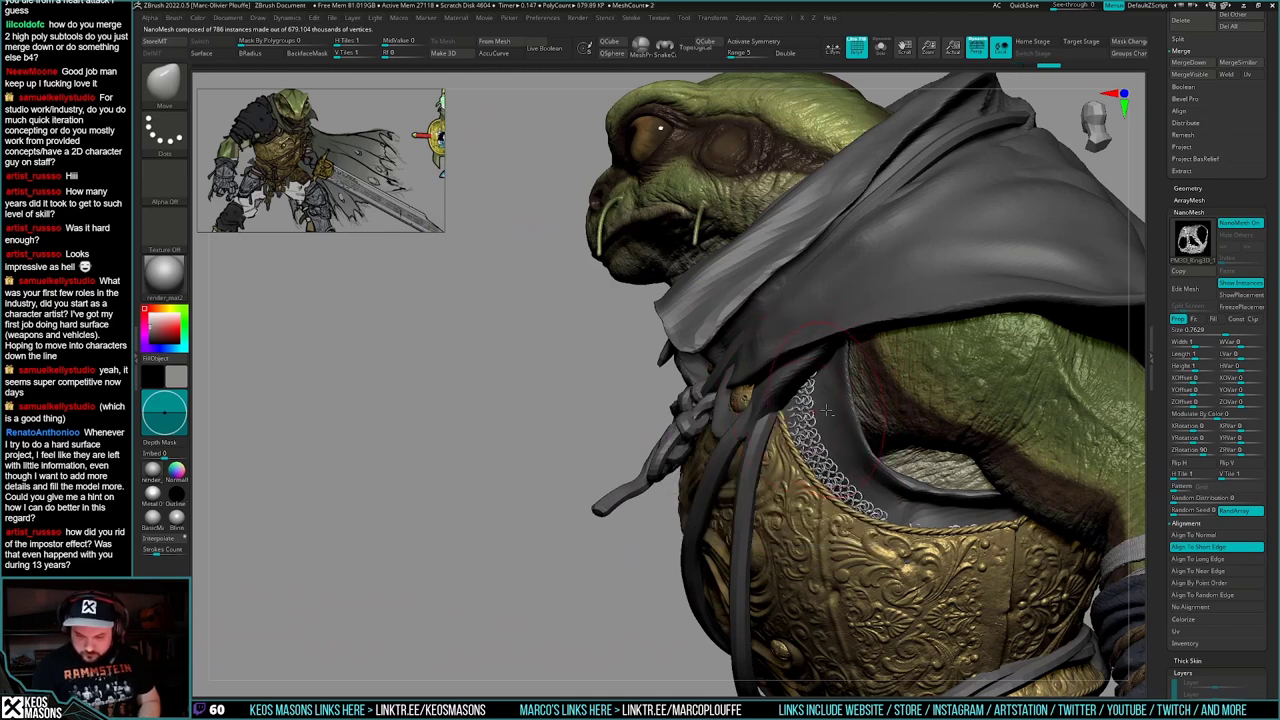
left_click(803, 460, "alt")
key("space")
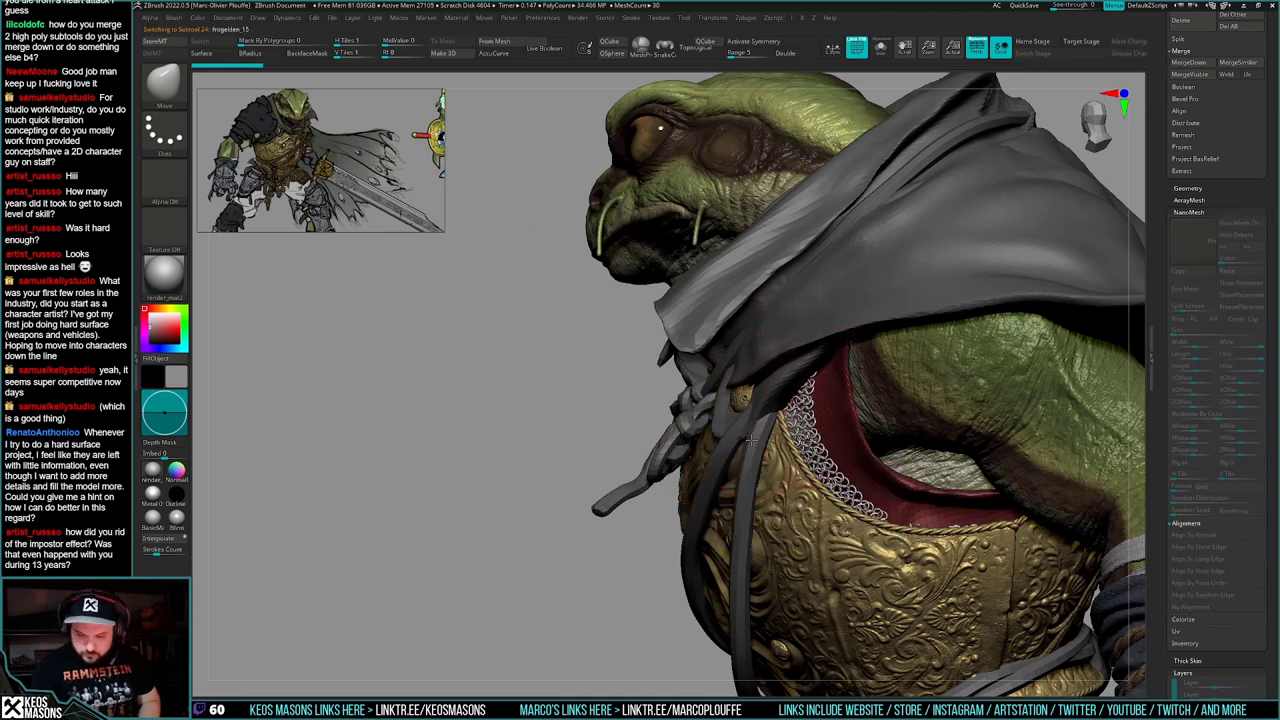
mouse_move(751, 440)
left_mouse_down()
mouse_move(810, 422)
mouse_move(800, 430)
left_mouse_up()
key("ctrl+z")
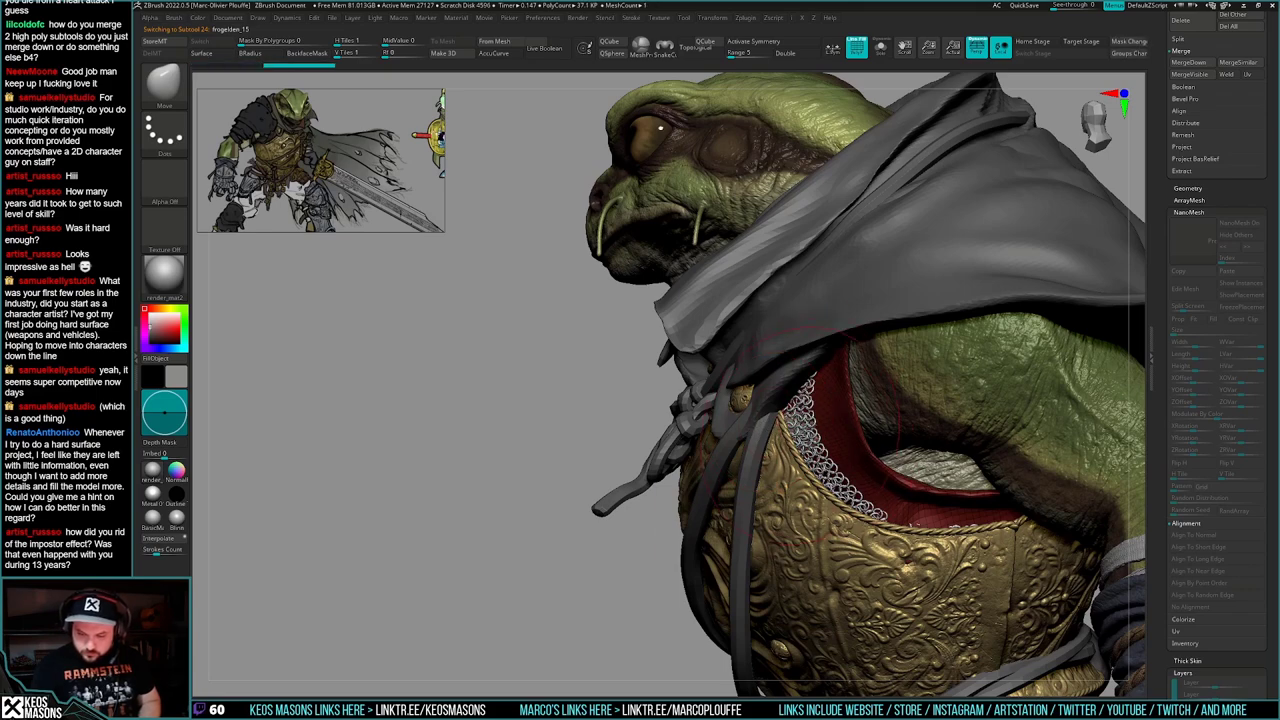
- Select the frog's body subtool, turn off the PolyFrame display and toggle its Untitled Layer 1
key("alt+s")
key("alt+s")
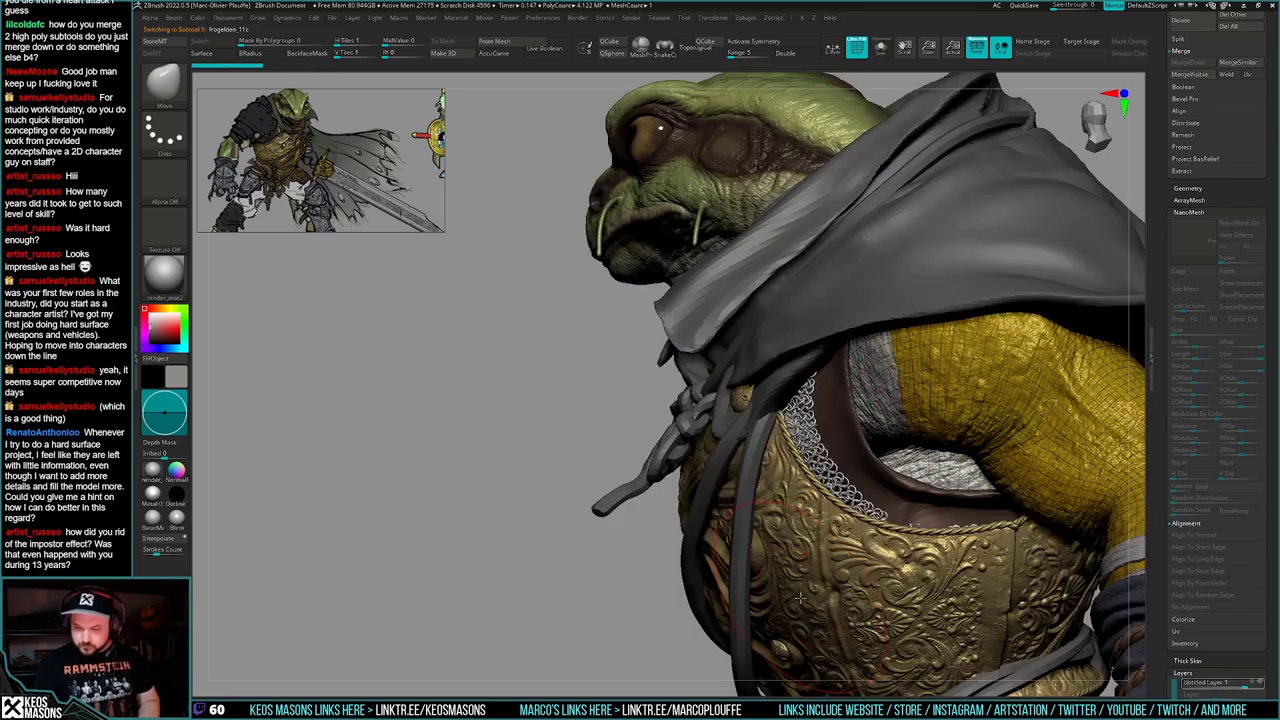
left_click_drag(1185, 608, 1187, 312)
key("shift+f")
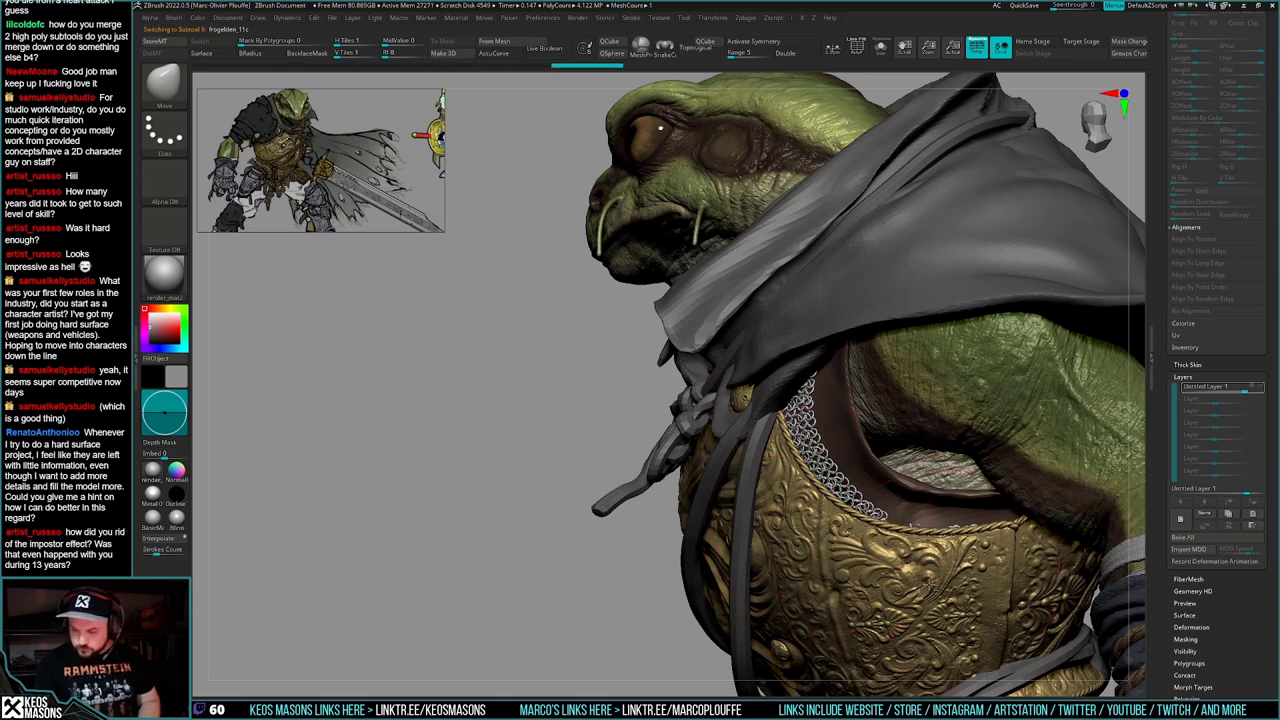
left_click(1259, 390)
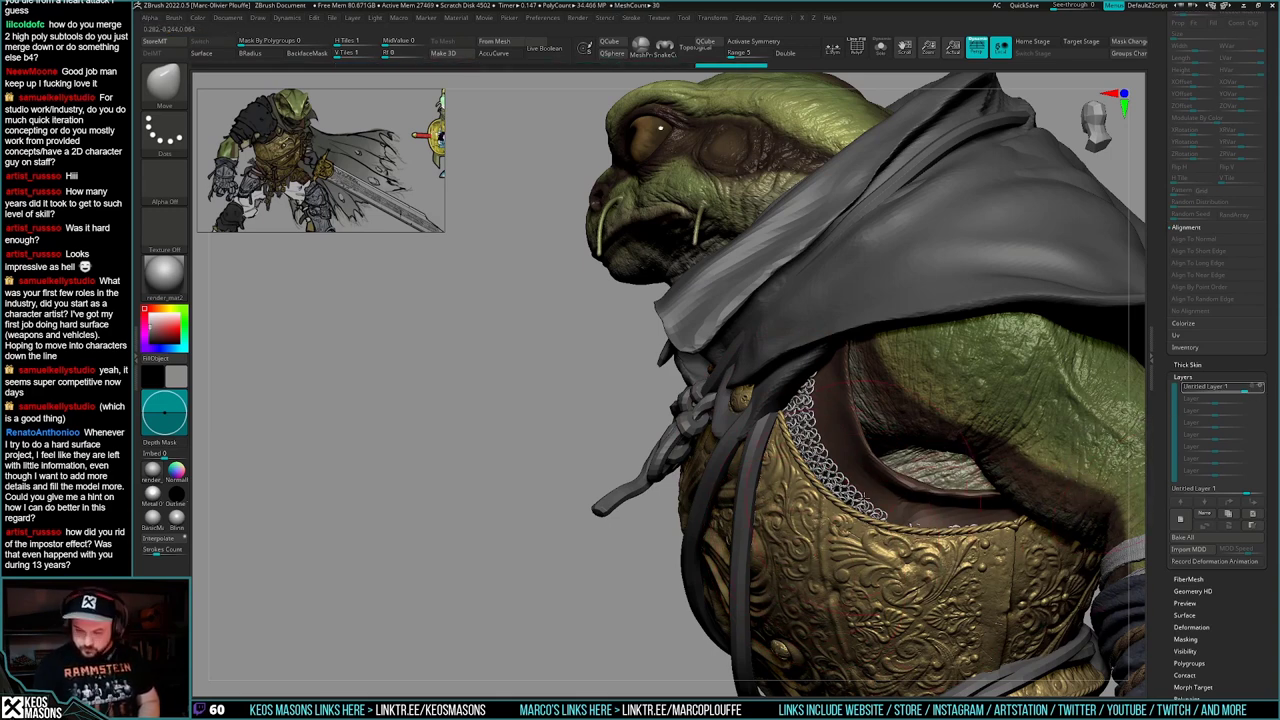
- Reselect the chainmail and nudge its lower edge at the frog's left armhole into place with the Move brush
right_click_drag(922, 515, 1030, 492)
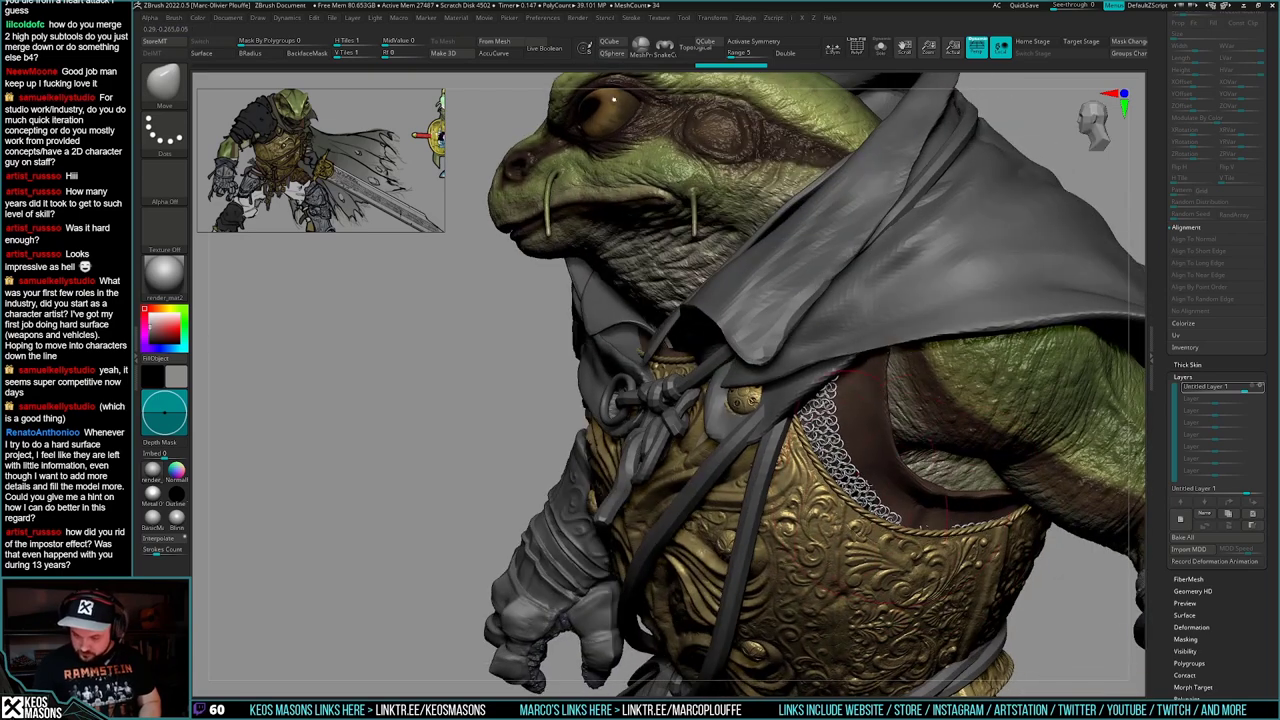
left_click(876, 484, "alt")
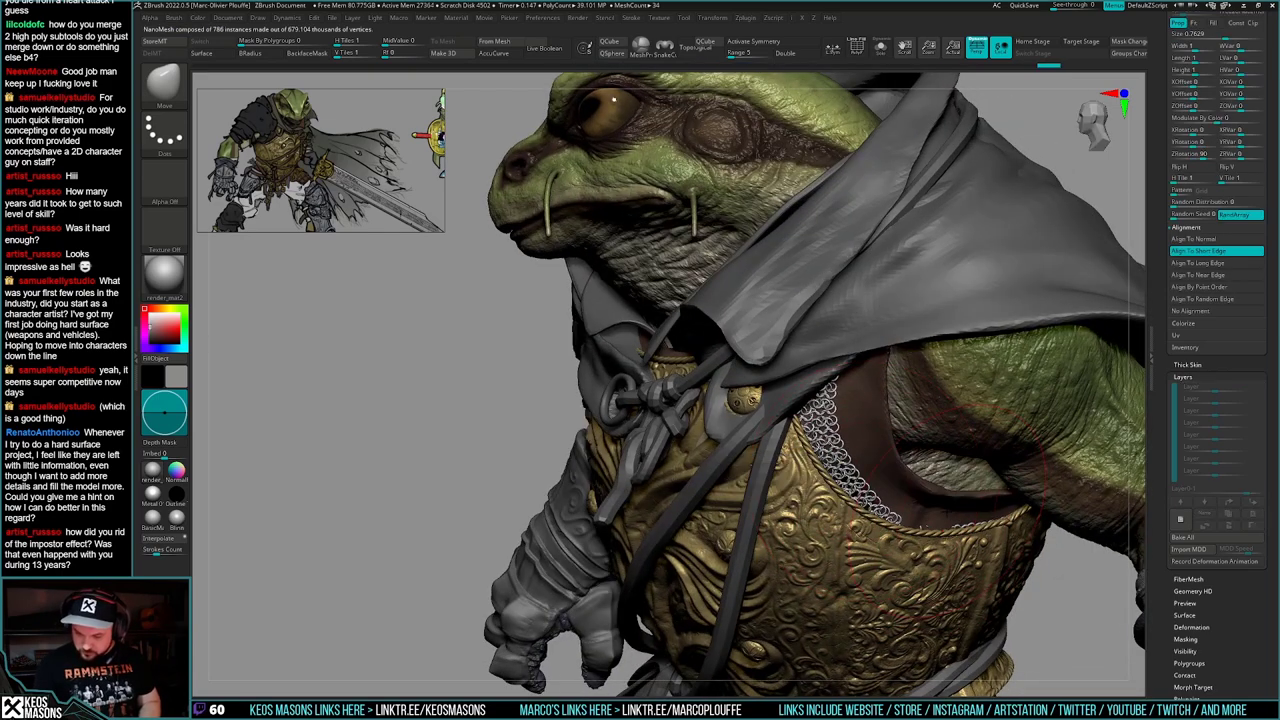
key("space")
left_click_drag(953, 506, 943, 509)
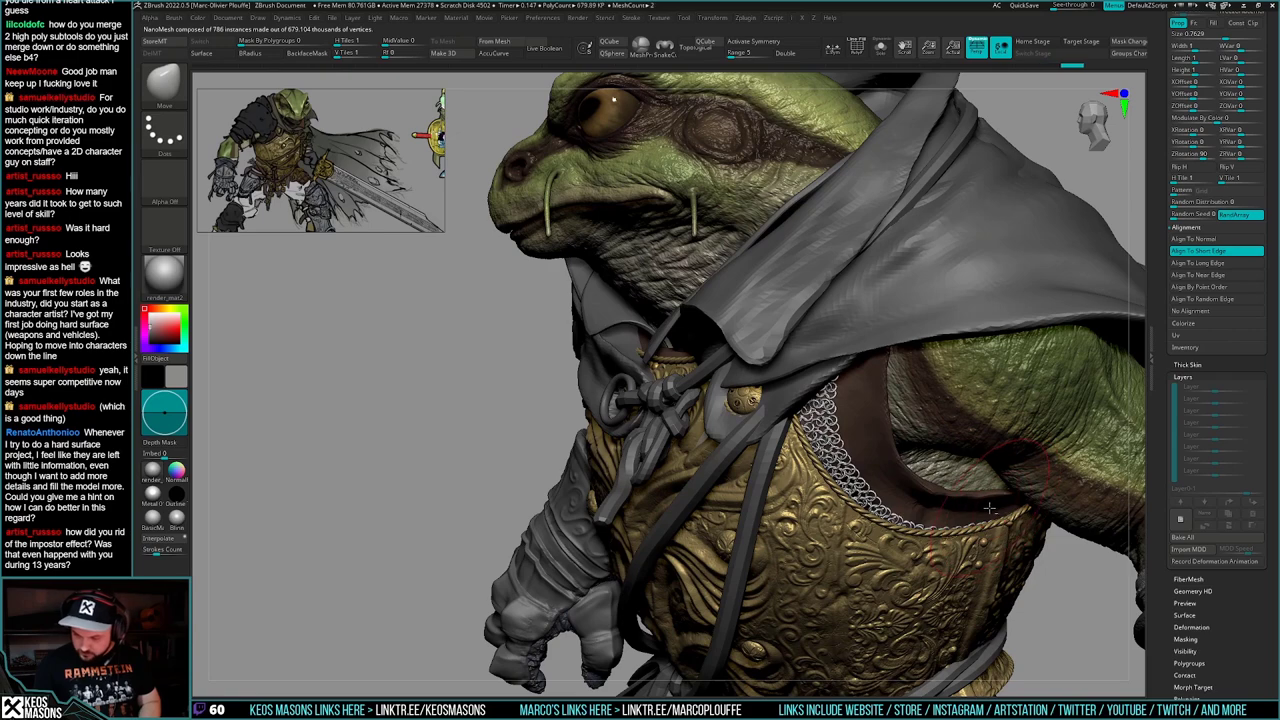
right_click_drag(984, 509, 1028, 494)
key("space")
left_click_drag(944, 507, 934, 494)
right_click_drag(971, 508, 1008, 550)
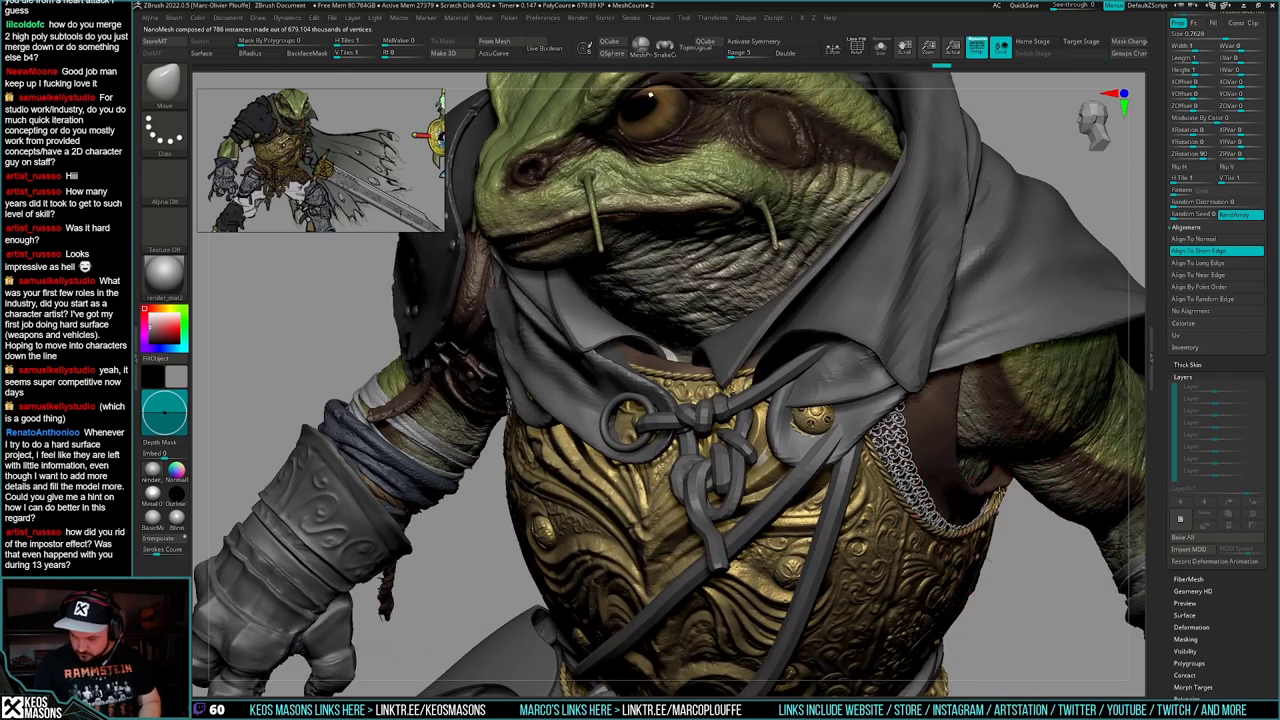
- Nudge the chainmail's edge at the frog's left armhole into the gap between the breastplate and vest with the Move brush
right_click_drag(985, 492, 814, 310)
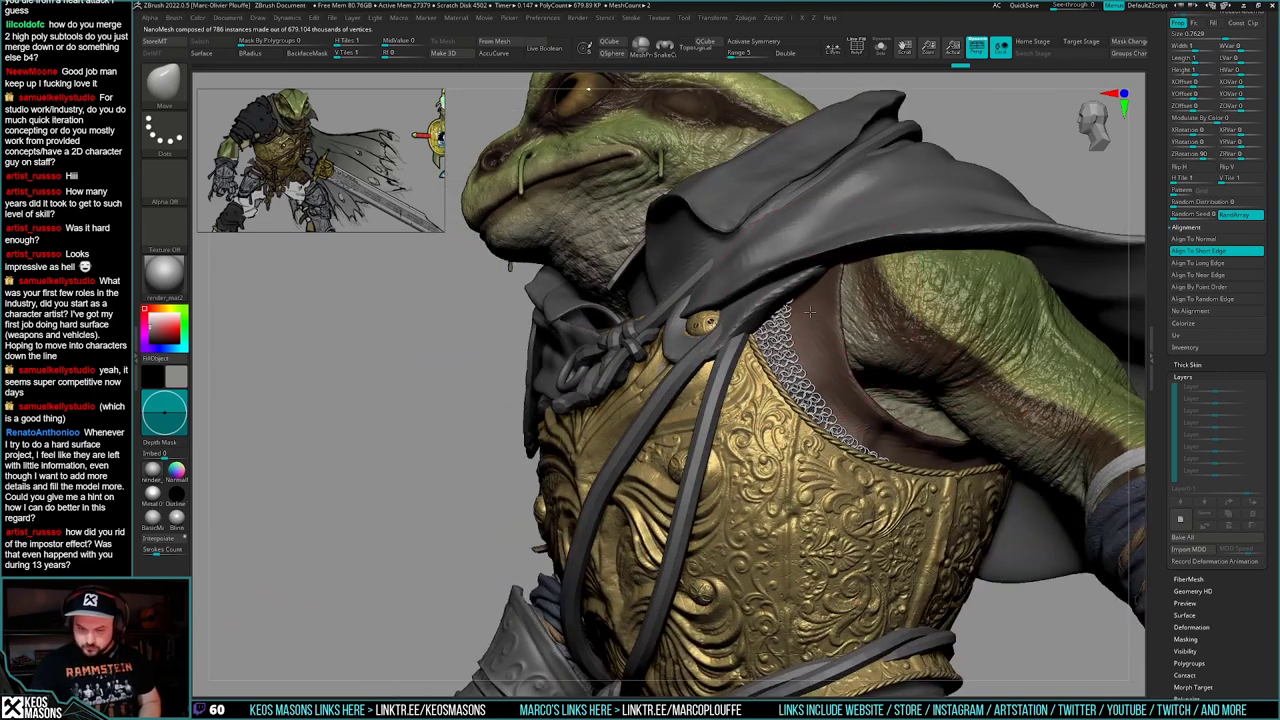
left_click_drag(784, 330, 774, 338)
right_click_drag(925, 450, 824, 459)
right_click_drag(824, 508, 788, 532)
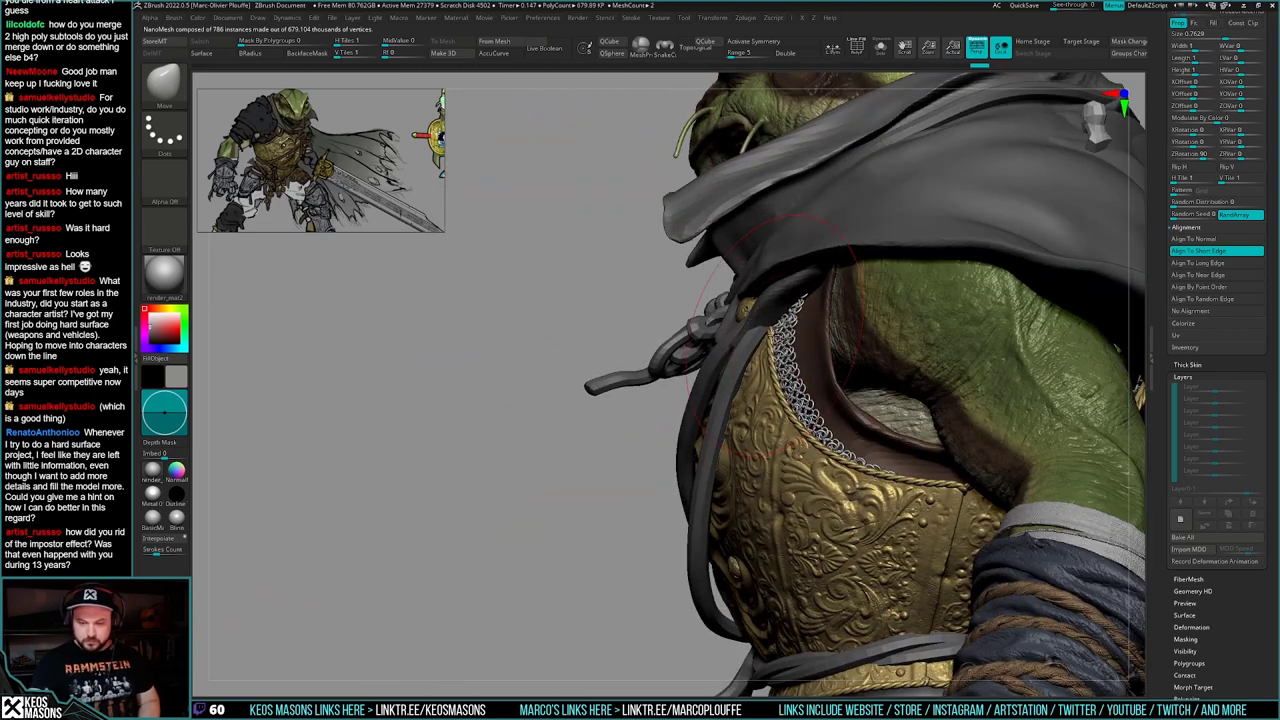
left_click_drag(780, 348, 767, 355)
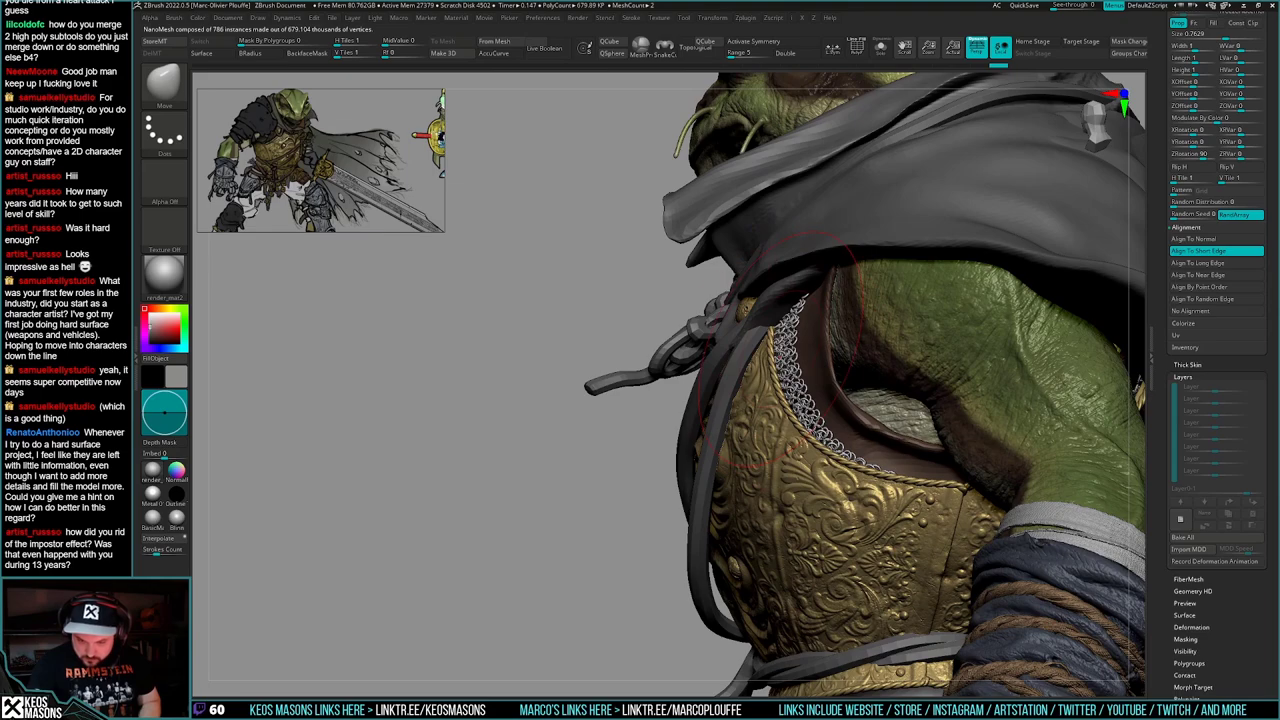
- Fit the chainmail's lower edge against the breastplate rim at the frog's right armhole with the Move brush
right_click_drag(790, 440, 905, 350)
right_click_drag(890, 500, 1000, 562)
mouse_move(878, 562)
right_mouse_down()
mouse_move(830, 560)
mouse_move(780, 600)
mouse_move(626, 592)
mouse_move(575, 535)
mouse_move(455, 520)
mouse_move(500, 435)
right_mouse_up()
right_click(555, 522)
right_click_drag(521, 509, 512, 510)
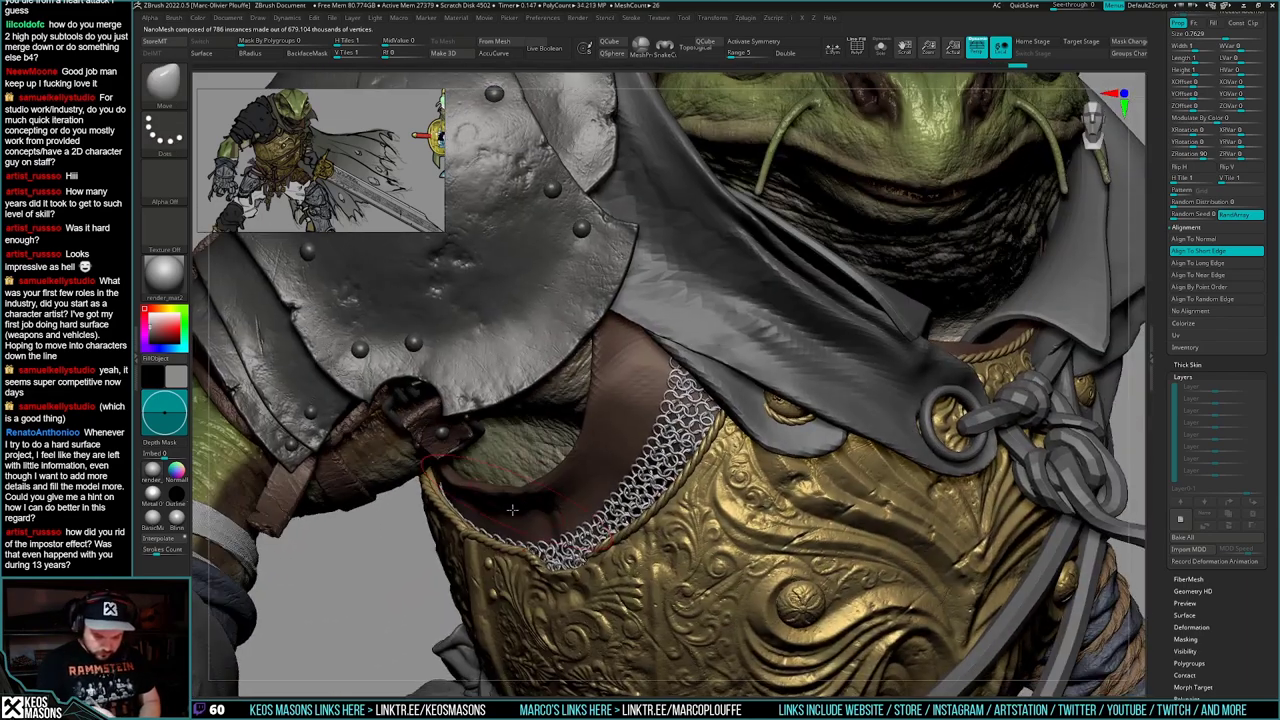
right_click_drag(602, 584, 632, 472, "ctrl")
right_click(632, 471)
mouse_move(679, 402)
right_mouse_down()
mouse_move(664, 482)
mouse_move(610, 500)
mouse_move(690, 445)
mouse_move(752, 470)
mouse_move(665, 546)
right_mouse_up()
right_click(665, 546)
- Select the vest at the frog's right armhole and adjust its edge with a resized Move brush
left_click(681, 558, "alt")
right_click(681, 558)
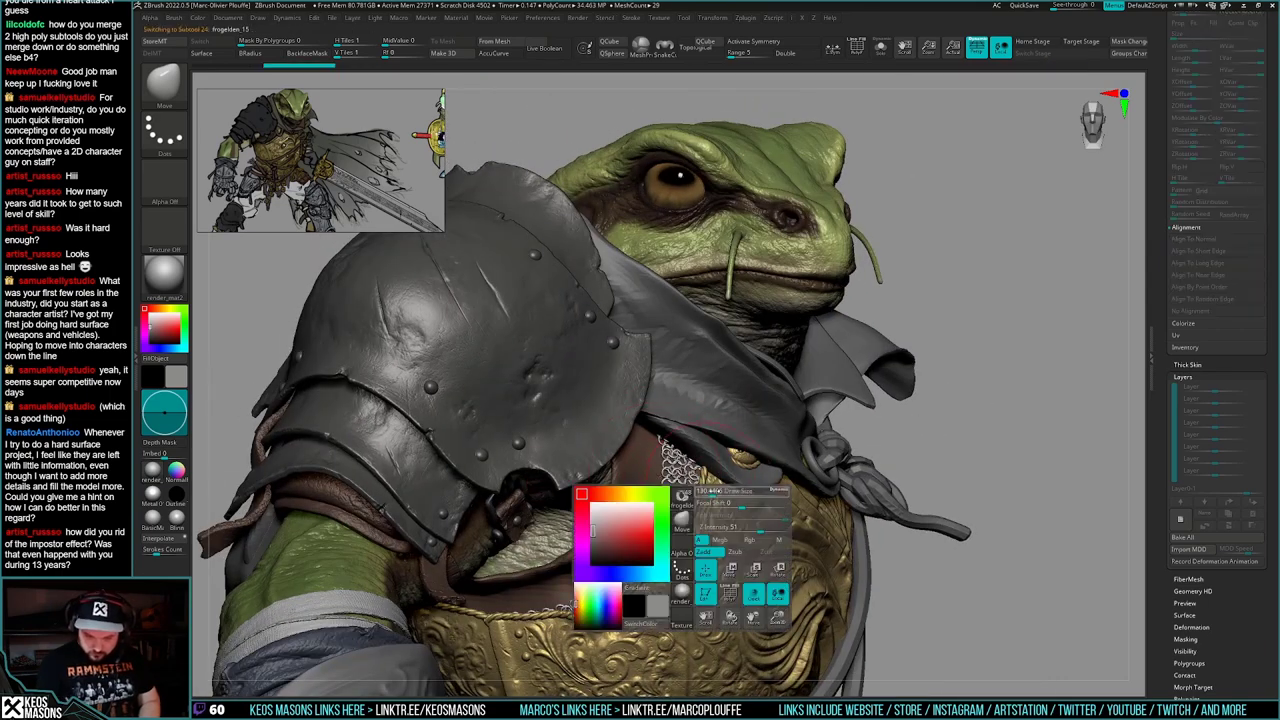
mouse_move(716, 482)
right_mouse_down()
mouse_move(745, 458)
mouse_move(748, 487)
mouse_move(738, 482)
right_mouse_up()
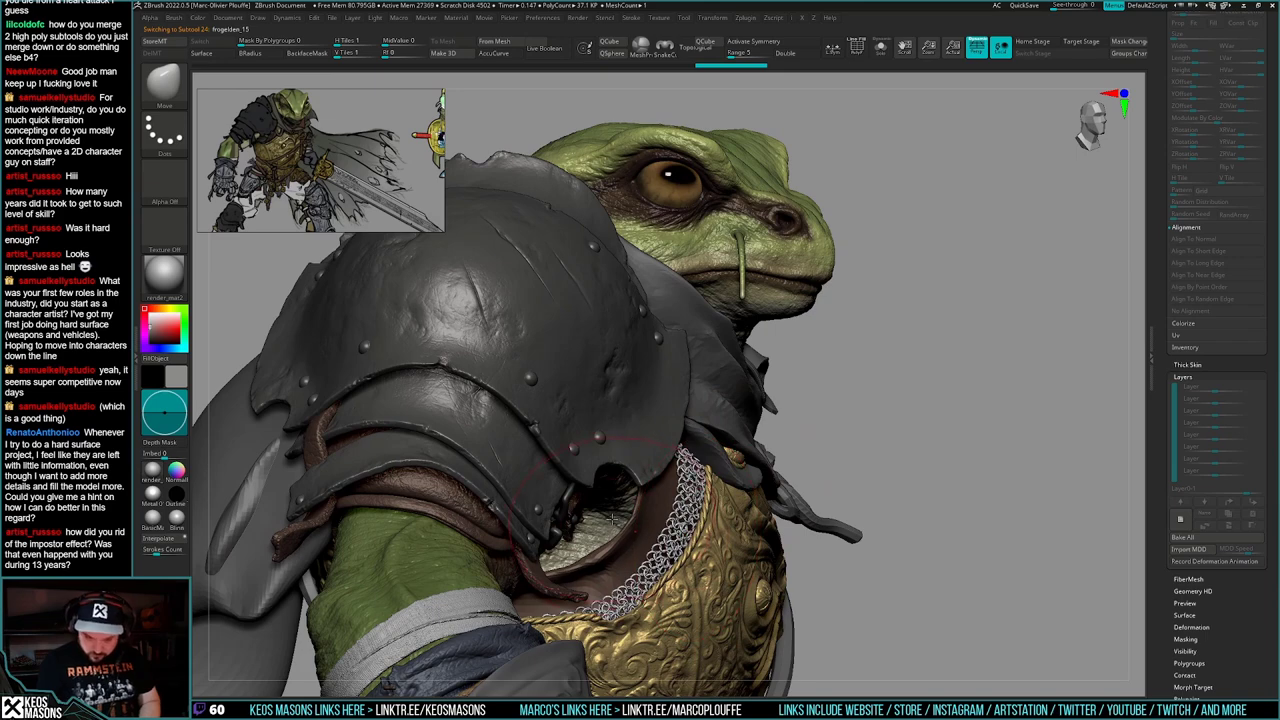
left_click(912, 567)
left_click(926, 560)
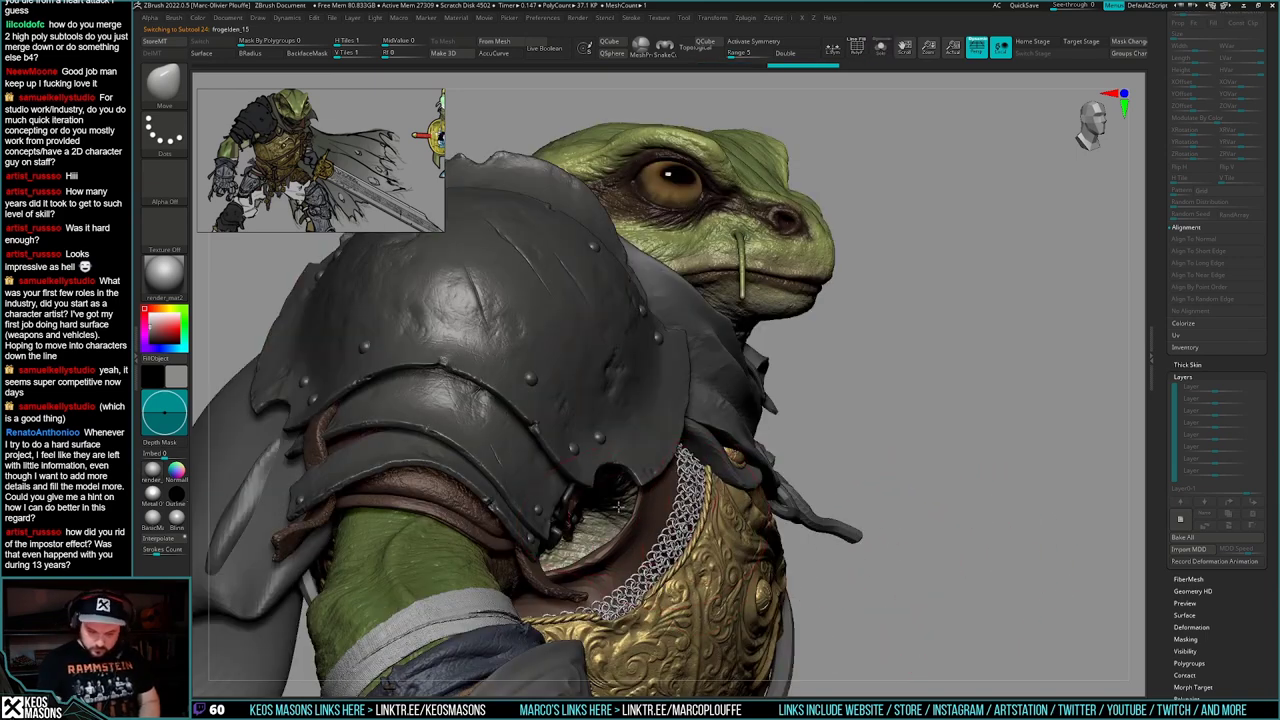
- Select and isolate the frog's body at the right armhole, toggle its Untitled Layer 1 and show all subtools again
left_click(618, 507, "alt")
left_click(811, 472)
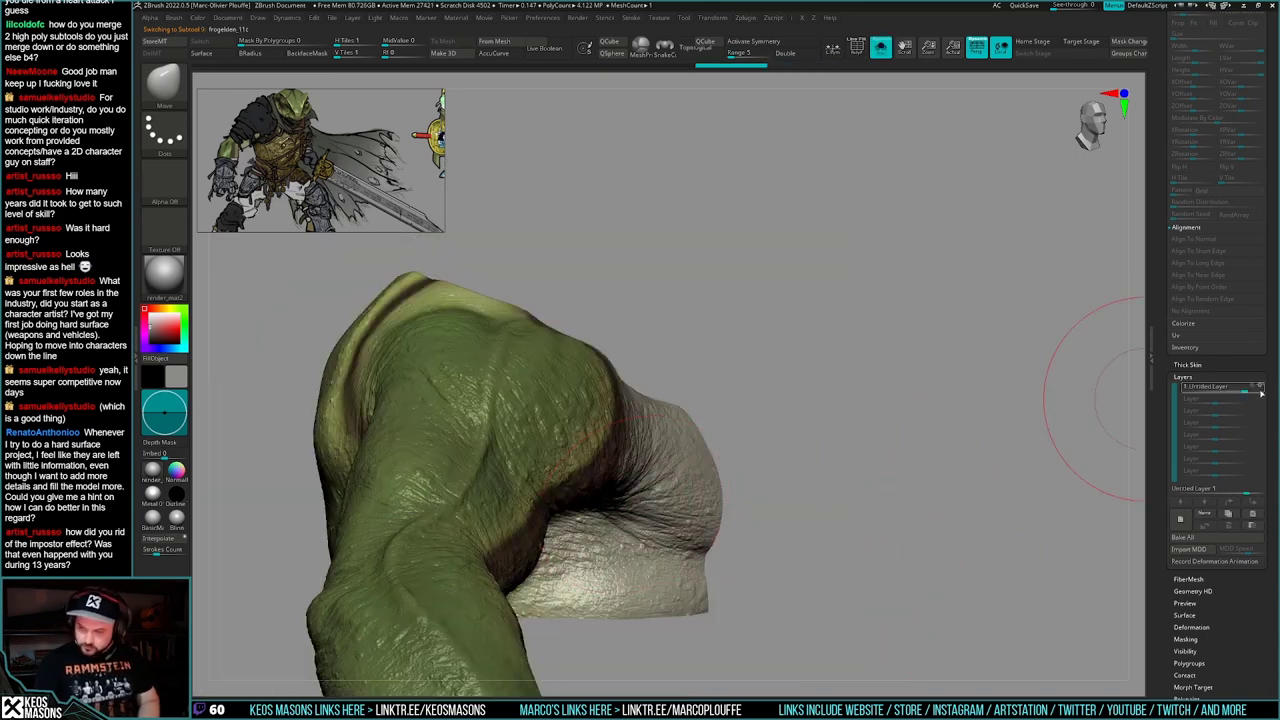
key("shift+alt+s")
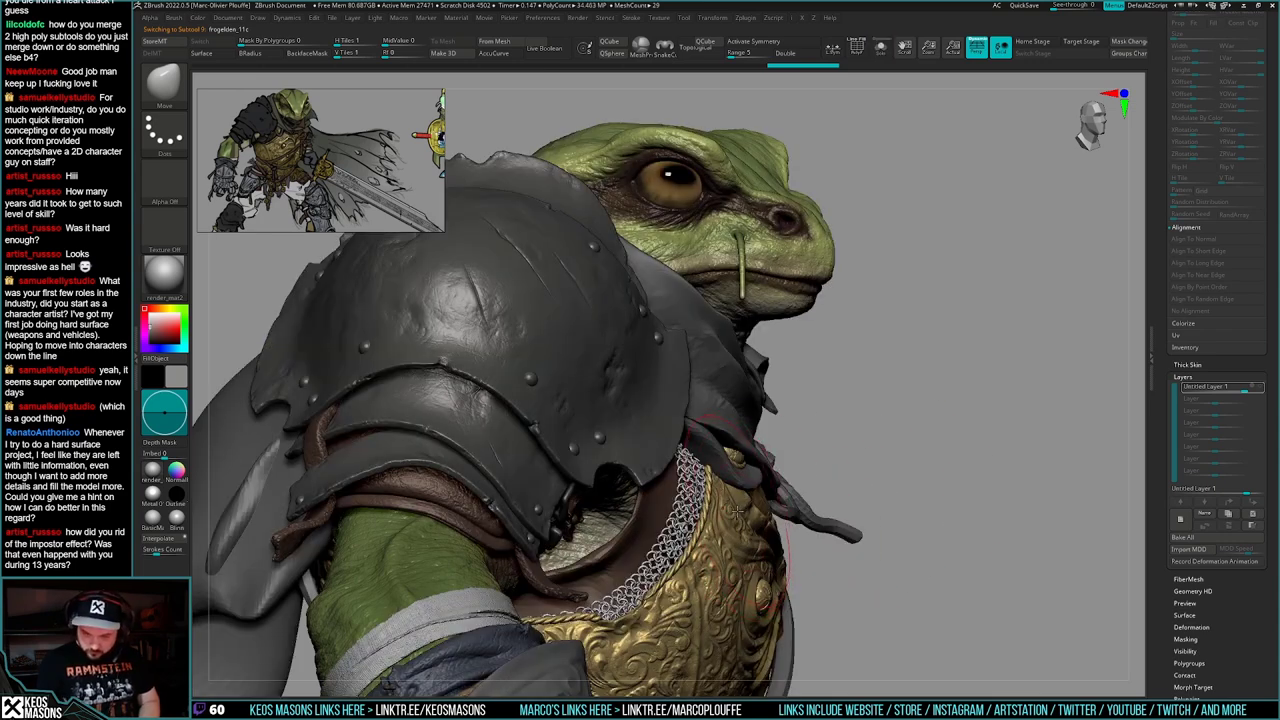
left_click(696, 577, "alt")
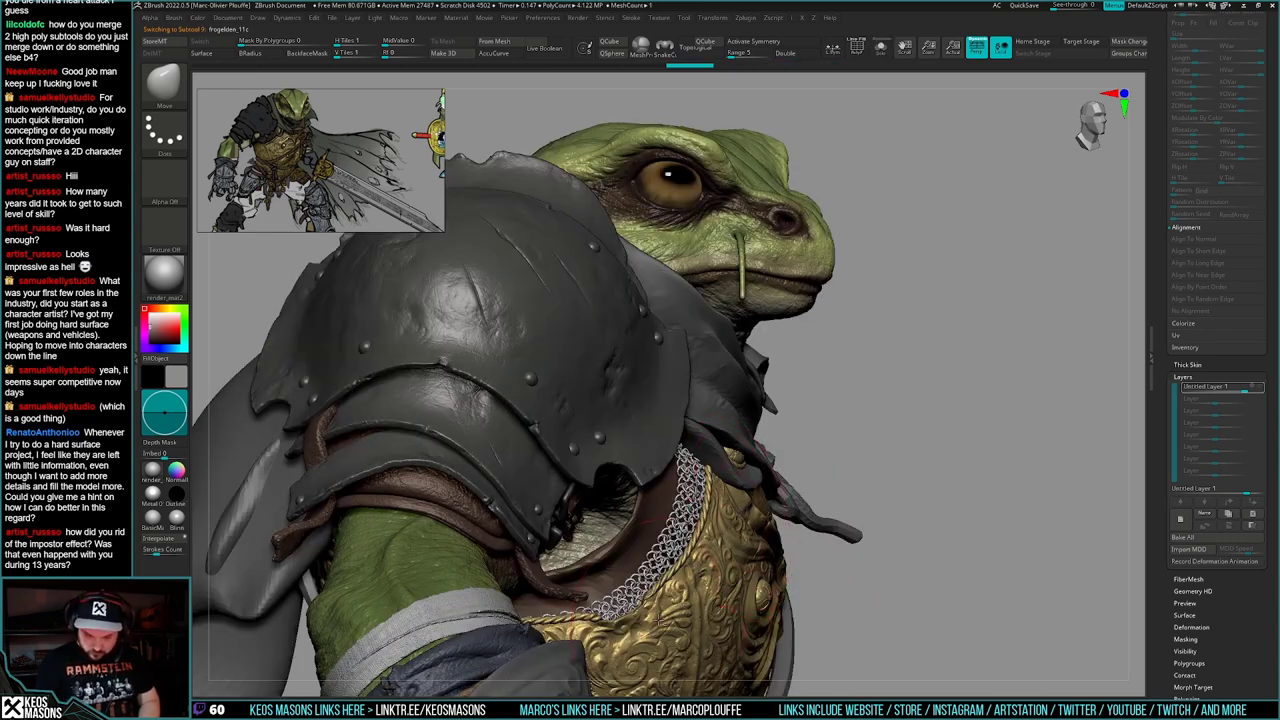
- Examine how the body, vest and chainmail meet at both armholes, briefly isolating the body
right_click_drag(920, 560, 894, 546, "ctrl")
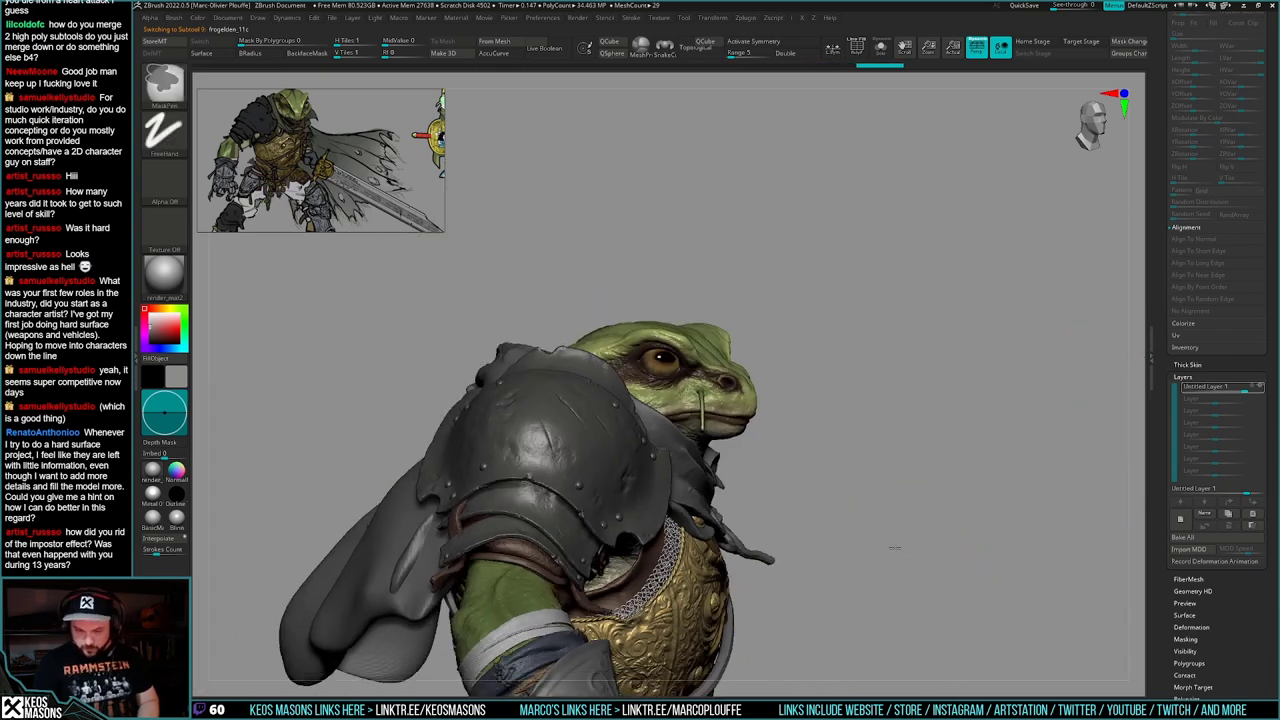
mouse_move(1085, 550)
right_mouse_down()
mouse_move(950, 590)
mouse_move(895, 535)
mouse_move(853, 576)
mouse_move(850, 545)
mouse_move(888, 570)
mouse_move(865, 590)
right_mouse_up()
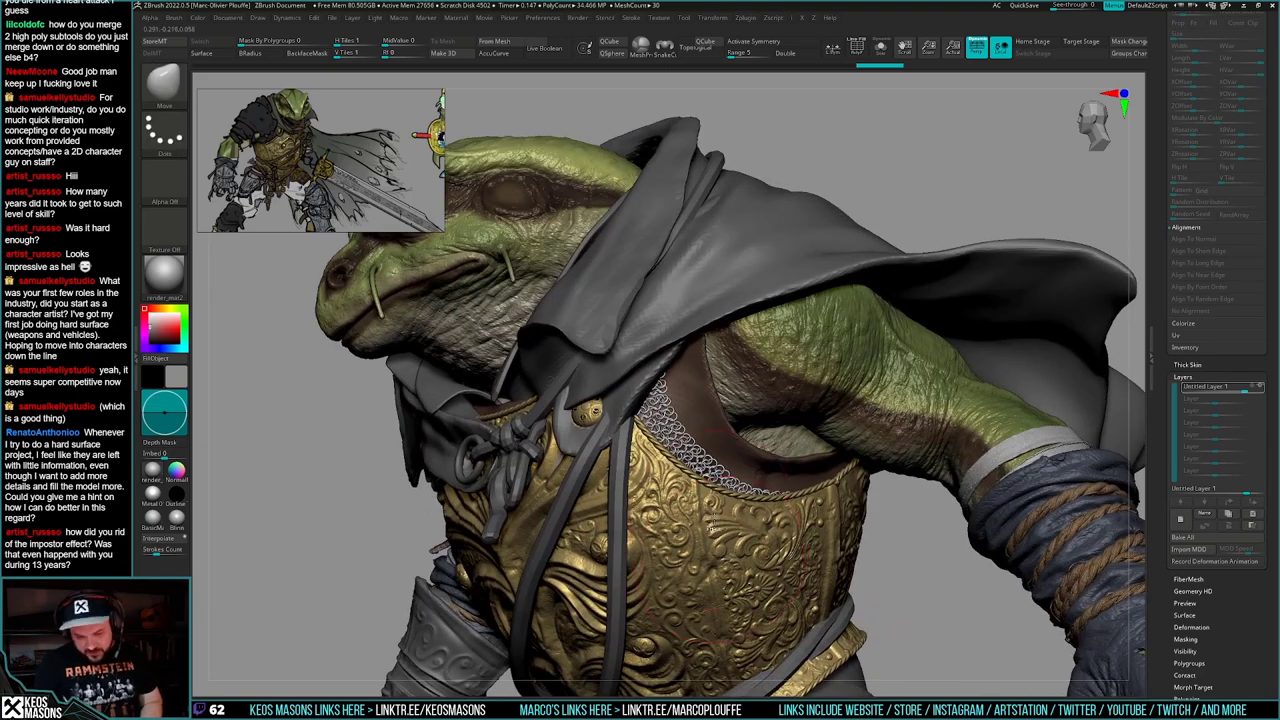
right_click_drag(712, 527, 703, 555, "ctrl")
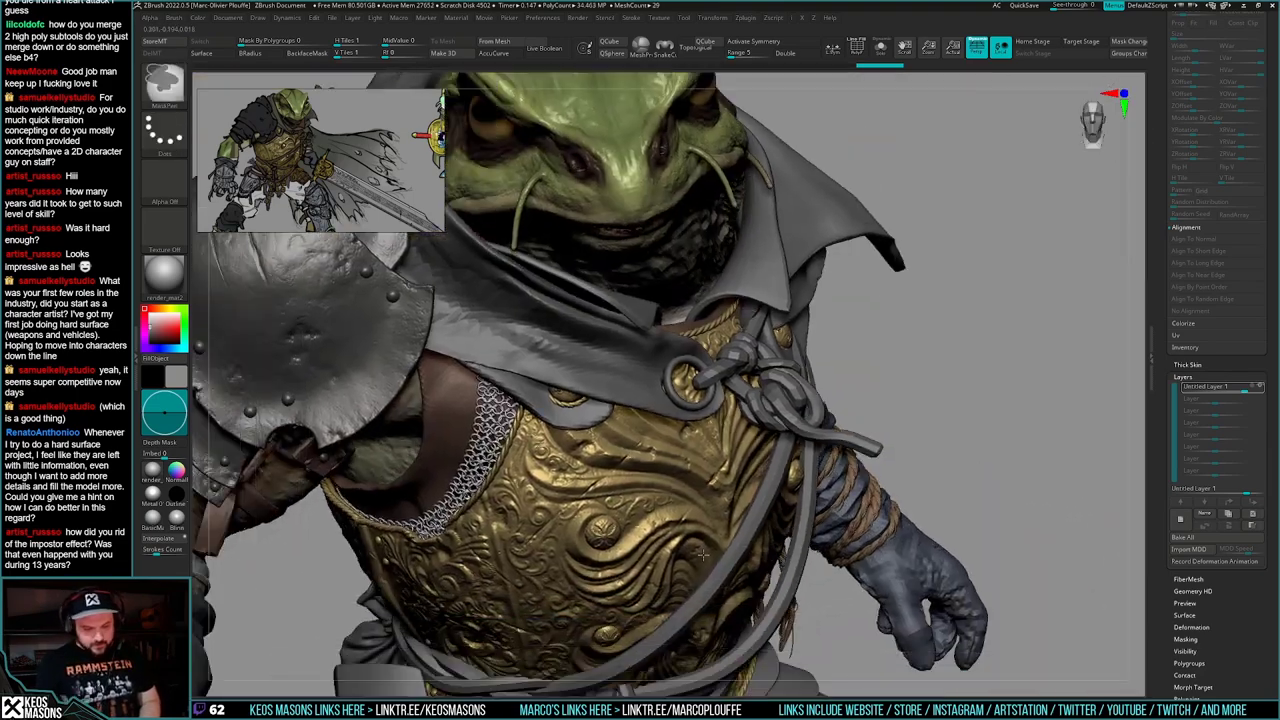
left_click_drag(702, 554, 716, 548)
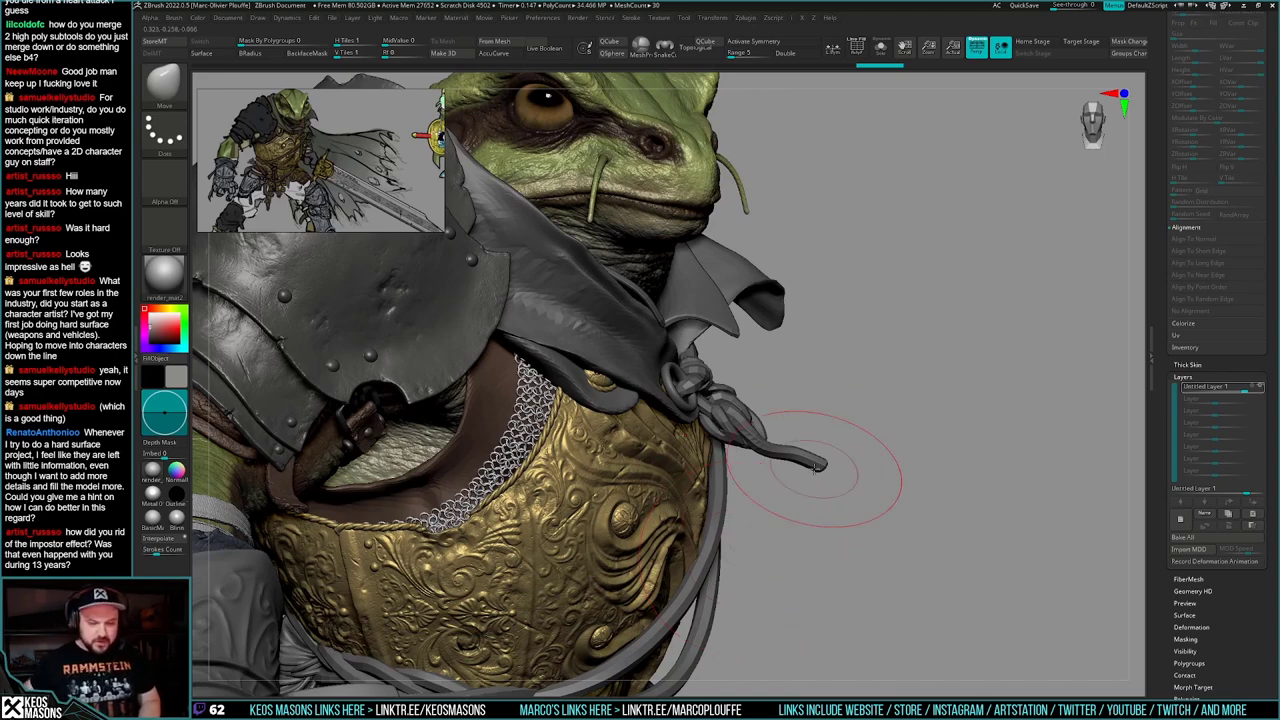
mouse_move(816, 466)
right_mouse_down()
mouse_move(640, 472)
mouse_move(645, 515)
mouse_move(777, 514)
mouse_move(707, 413)
mouse_move(712, 506)
right_mouse_up()
key("space")
key("space")
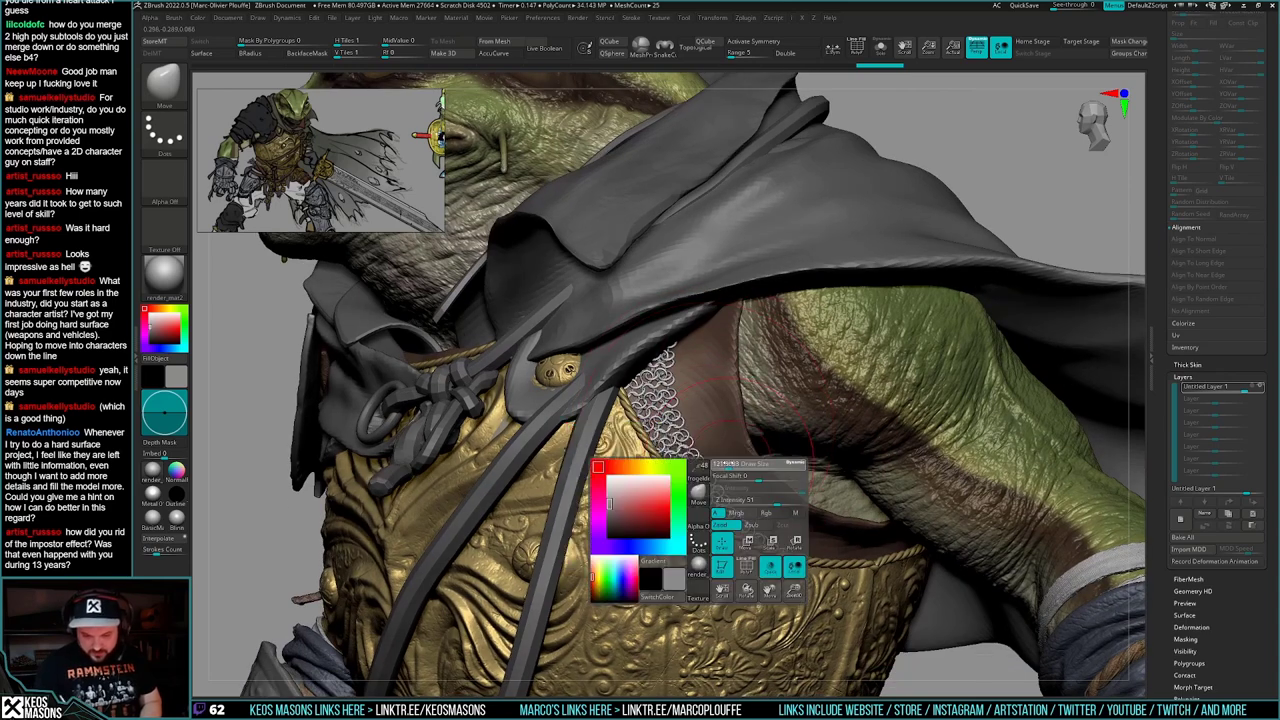
left_click_drag(728, 464, 721, 463)
left_click(726, 485)
key("alt+s")
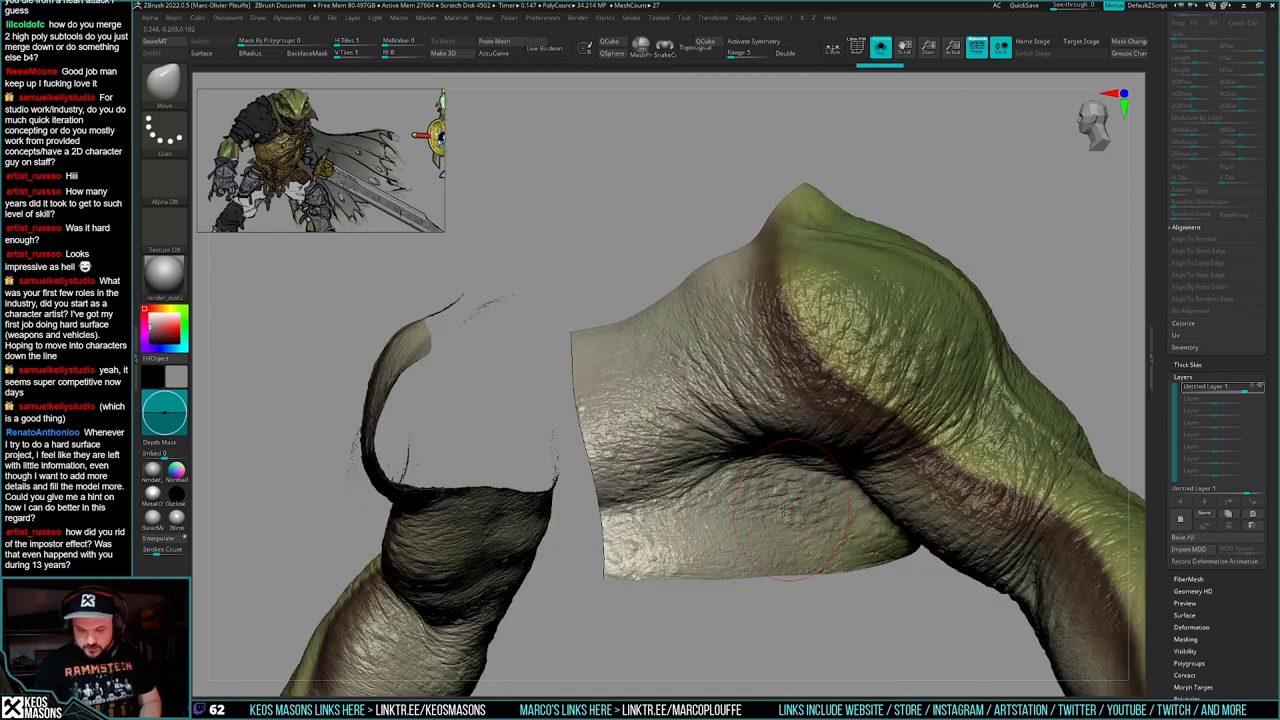
key("alt+s")
- Reselect the chainmail and refine its edge along the vest at the frog's left armhole with the Move brush
left_click(725, 507, "alt")
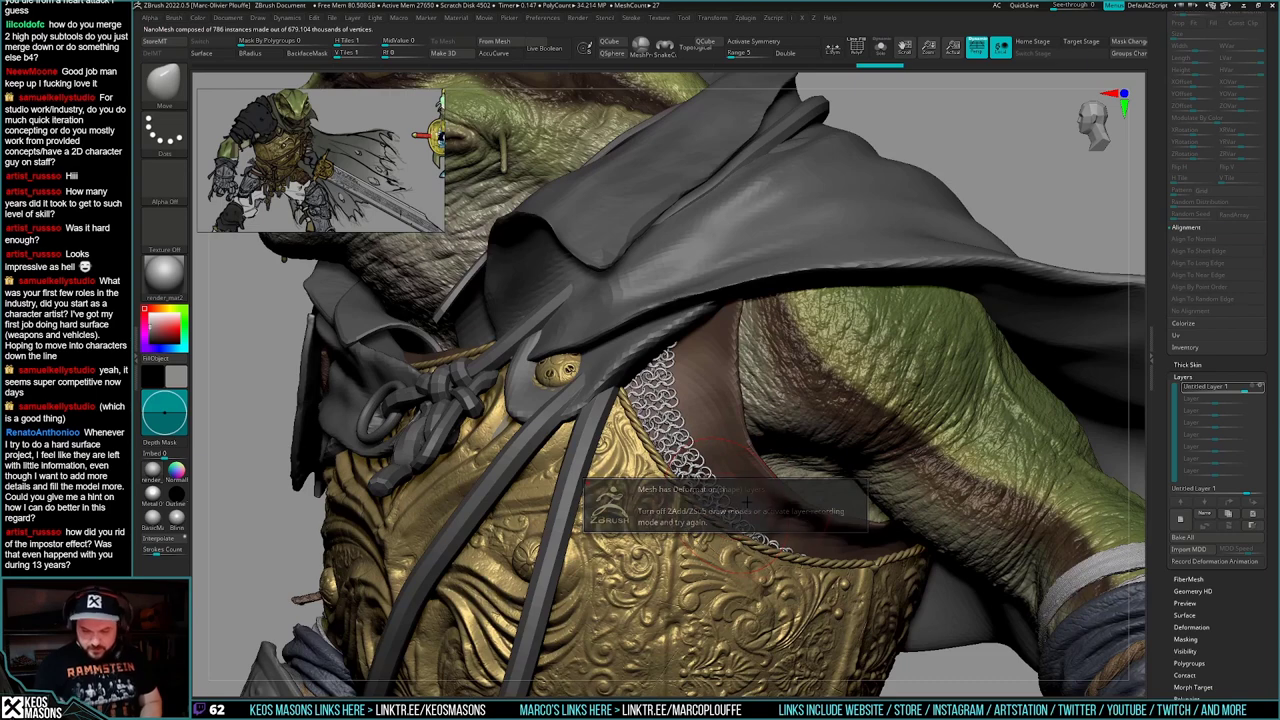
key("alt+s")
key("ctrl+shift+f")
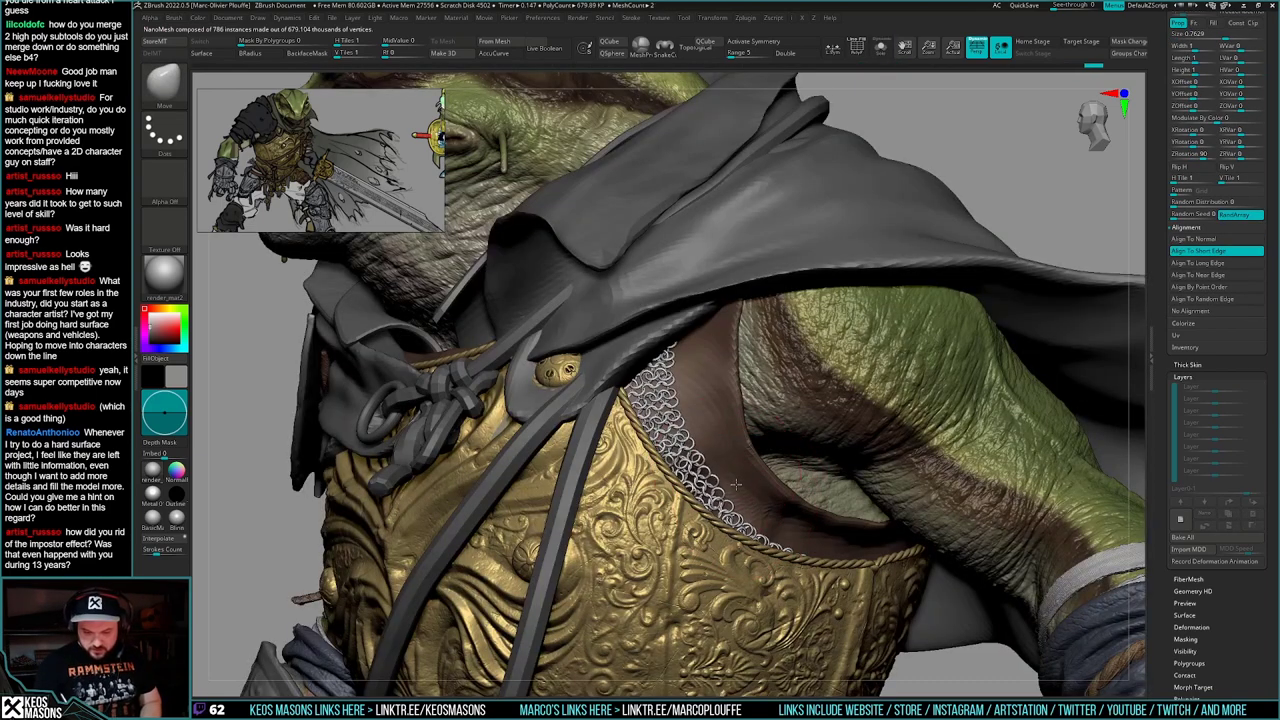
right_click_drag(704, 421, 697, 393)
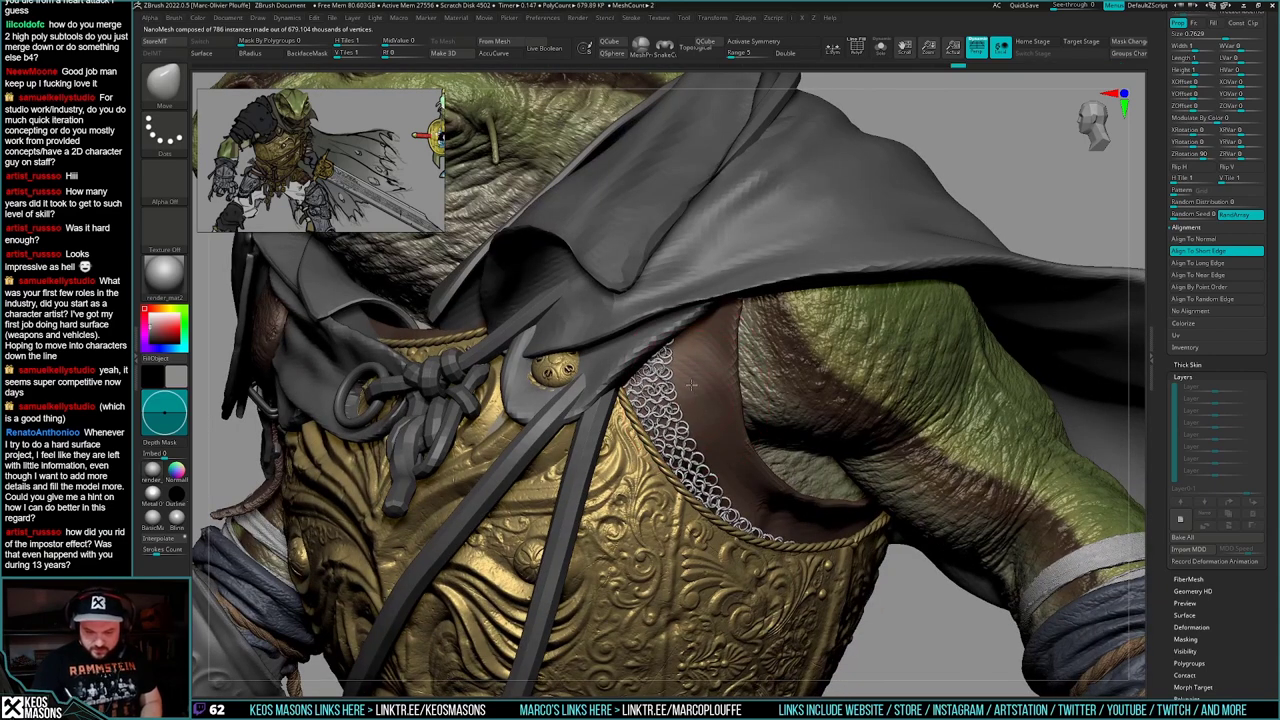
right_click_drag(660, 387, 695, 340)
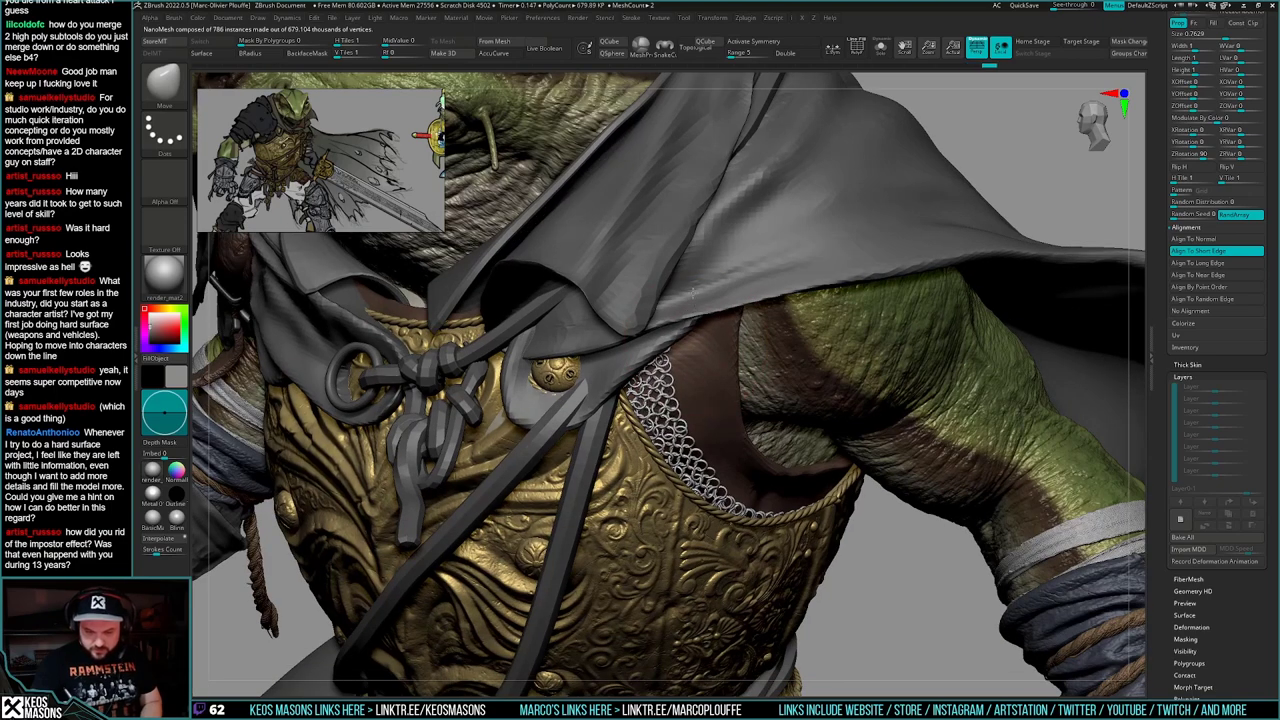
right_click_drag(885, 500, 788, 510)
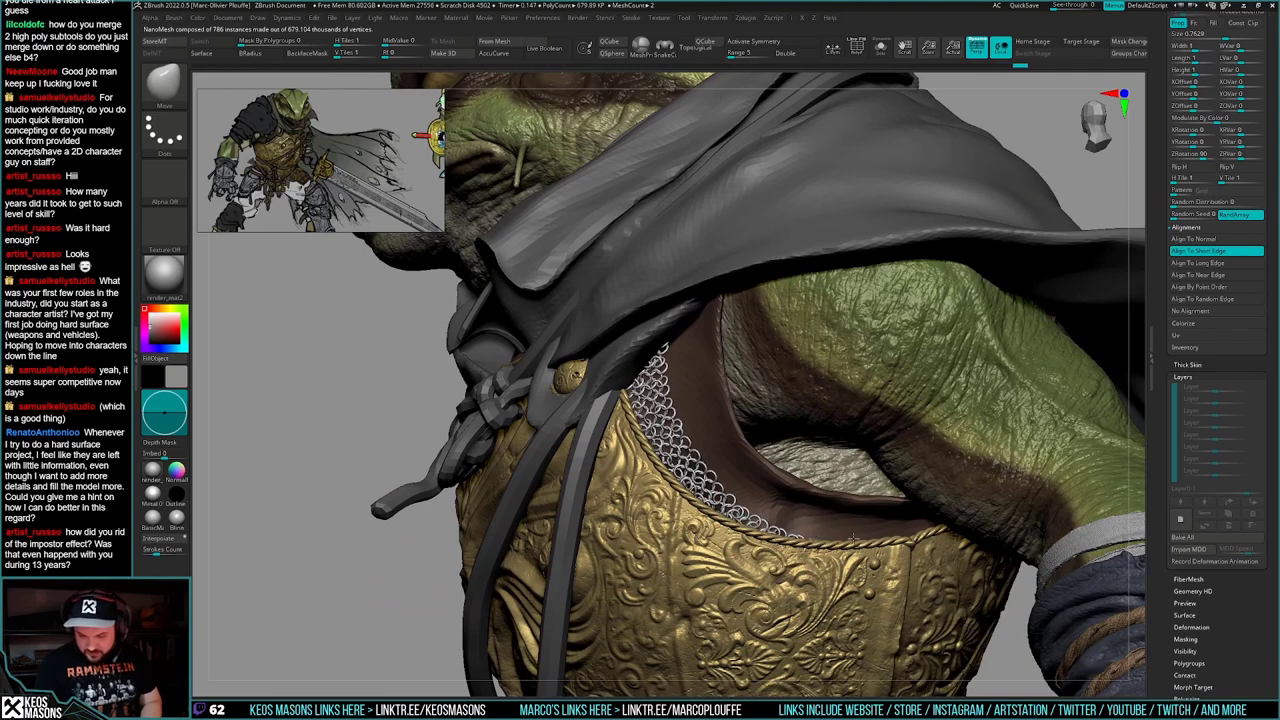
right_click_drag(802, 526, 777, 515)
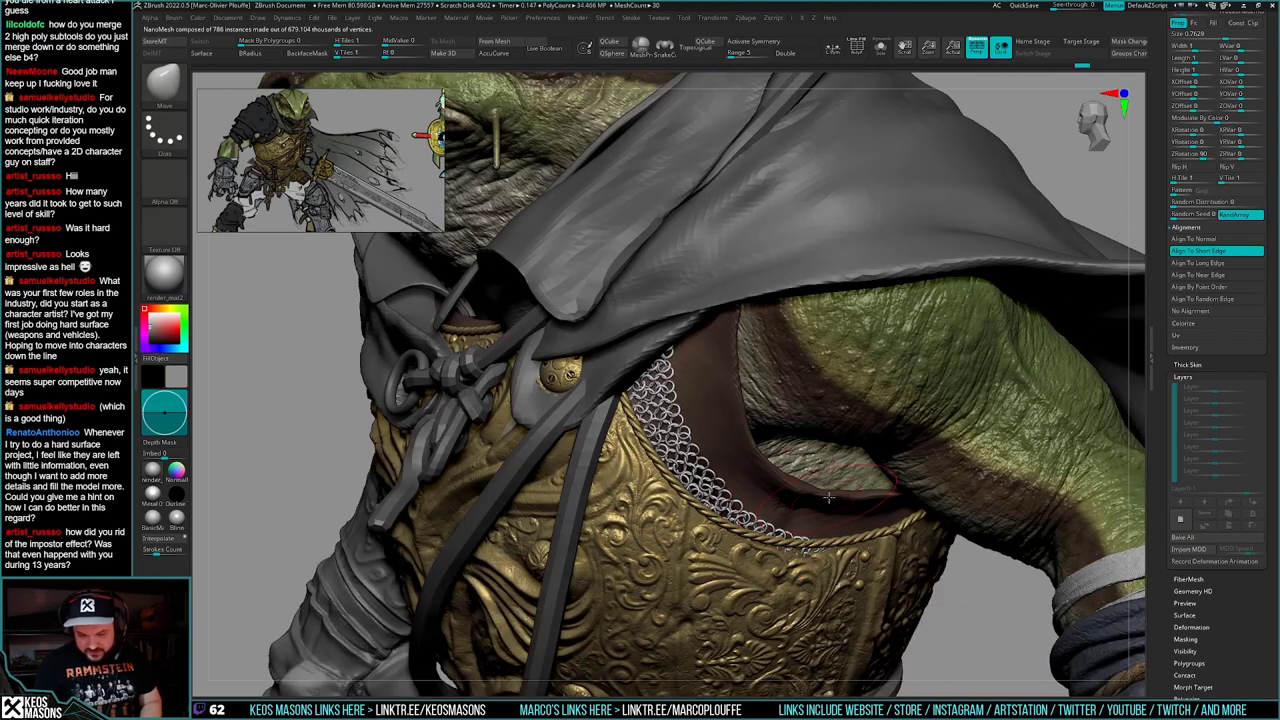
right_click_drag(848, 562, 810, 592)
left_click_drag(806, 589, 869, 526)
- Refine the chainmail's edge along the breastplate at the frog's right armhole
mouse_move(869, 526)
right_mouse_down()
mouse_move(824, 600)
mouse_move(820, 587)
mouse_move(968, 545)
right_mouse_up()
right_click_drag(650, 508, 773, 412)
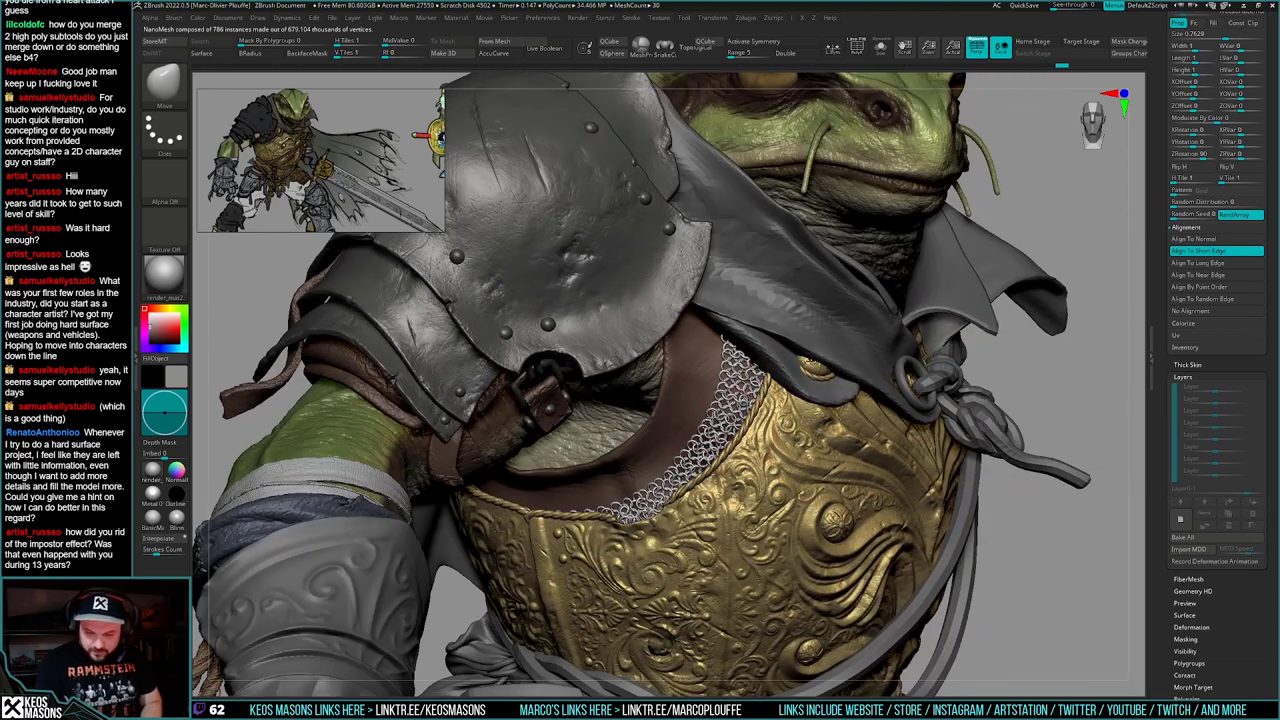
right_click_drag(683, 384, 752, 392)
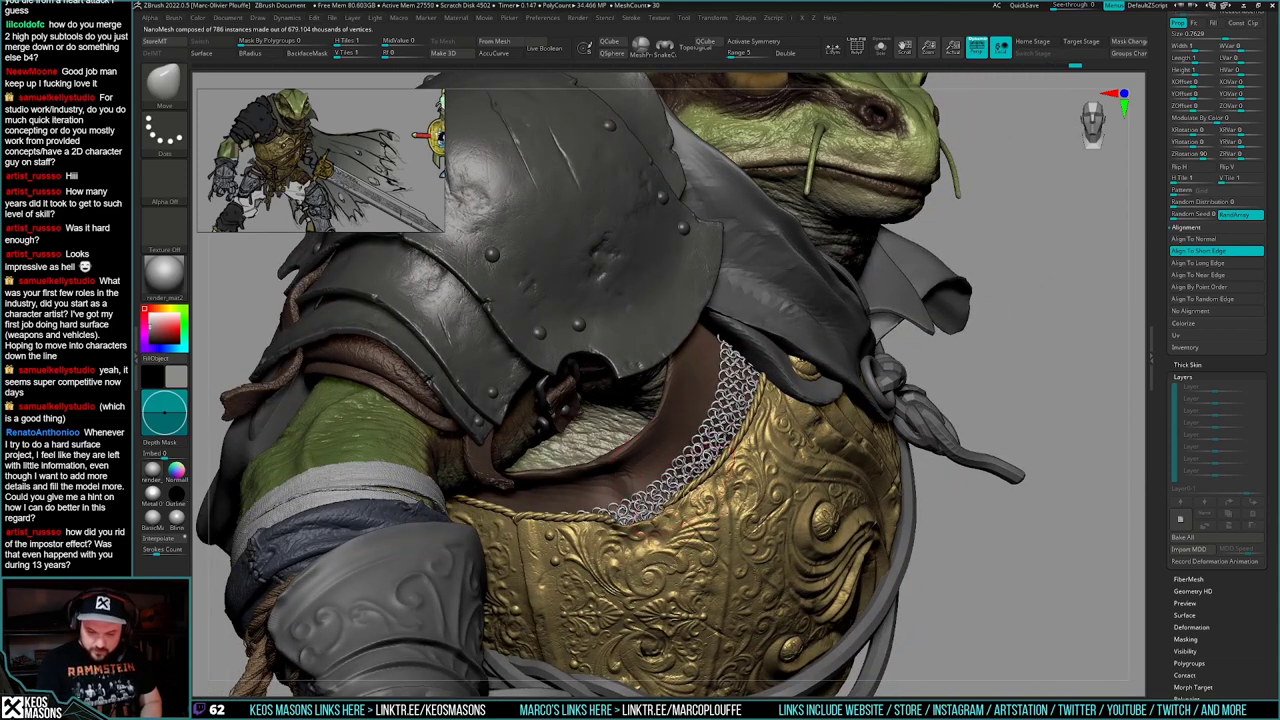
right_click_drag(640, 490, 520, 400)
right_click_drag(965, 480, 929, 491)
- Select the torn chainmail hanging below the belt and isolate it
right_click_drag(1006, 549, 976, 522)
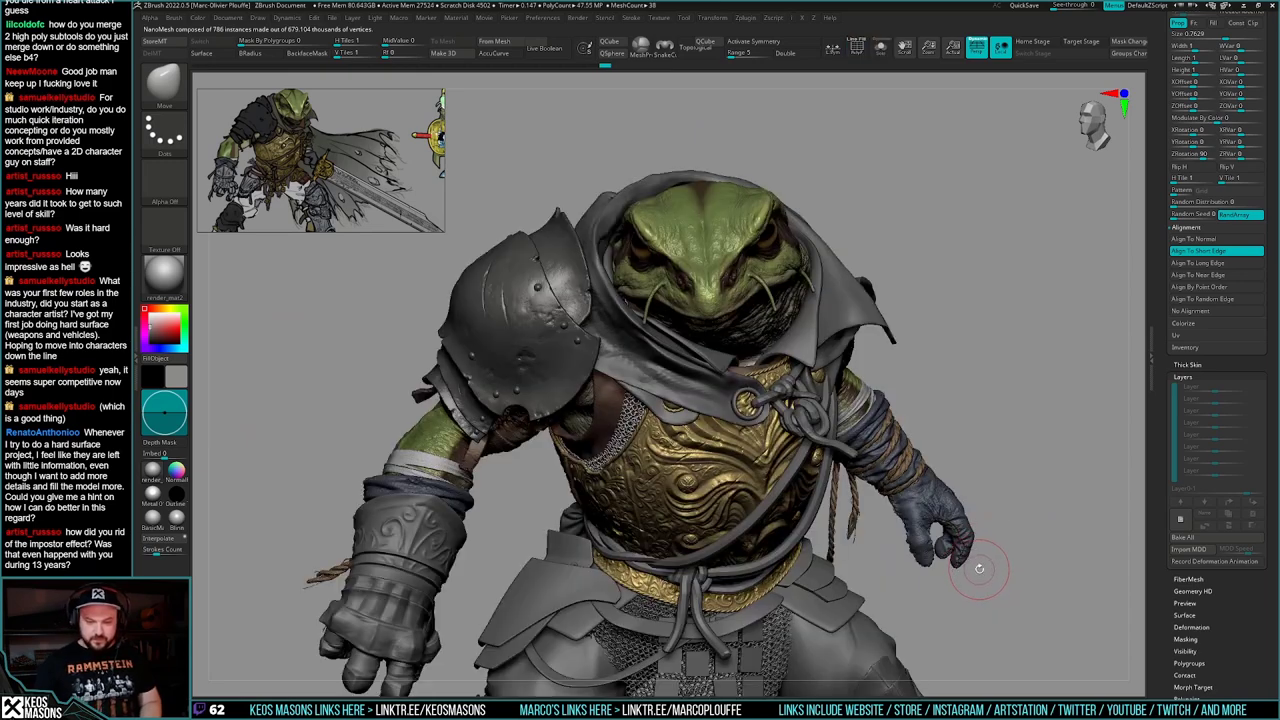
left_click(980, 556)
left_click_drag(971, 547, 964, 571)
mouse_move(965, 567)
right_mouse_down("alt")
mouse_move(977, 534)
mouse_move(1057, 557)
mouse_move(963, 571)
mouse_move(956, 588)
right_mouse_up("alt")
left_click(782, 582, "alt")
left_click(957, 514)
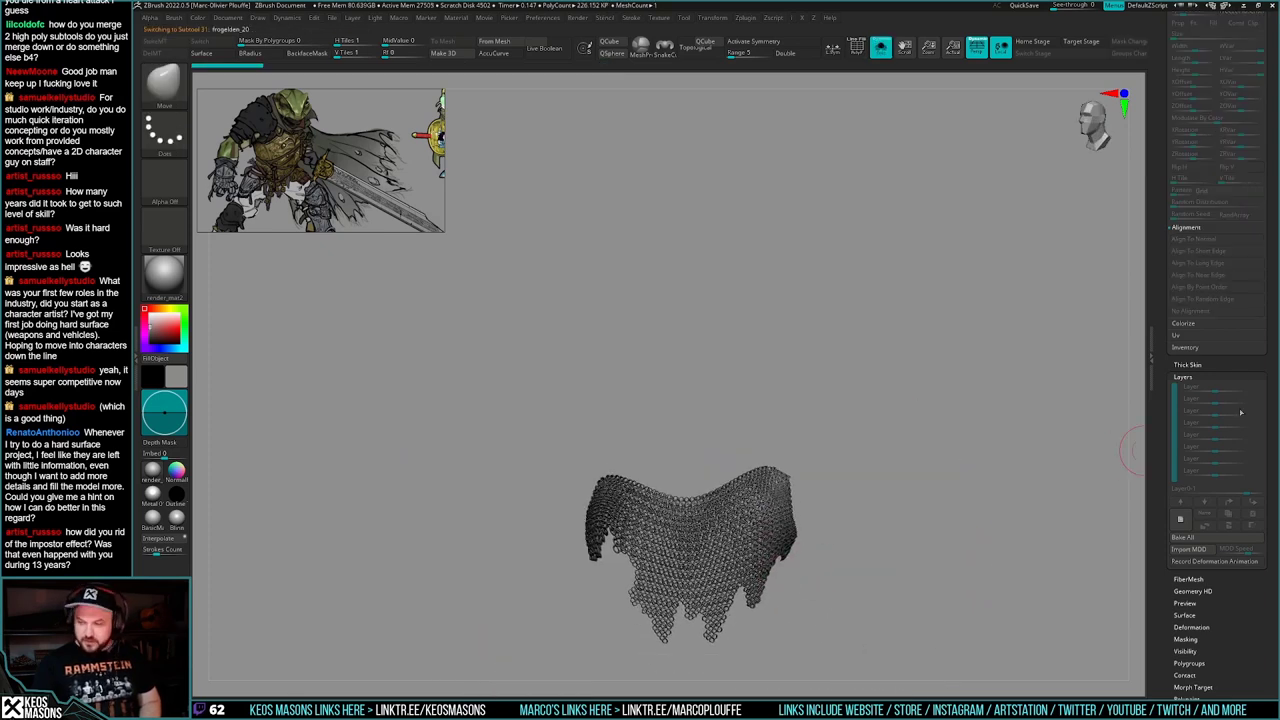
- Select the frogelden_19 subtool and turn off its NanoMesh so only the base mesh shows
left_click_drag(1221, 332, 1221, 439)
scroll(1220, 438, "up", 5)
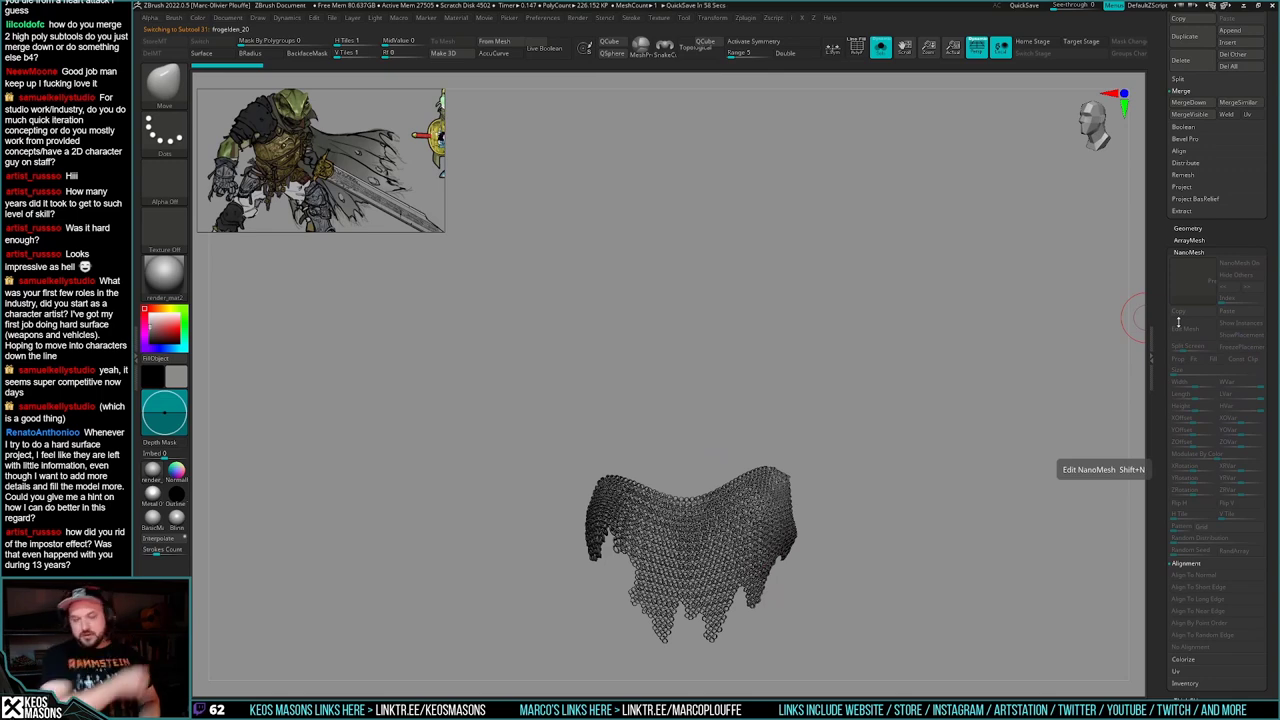
left_click_drag(1222, 274, 1224, 642)
left_click_drag(1226, 351, 1226, 552)
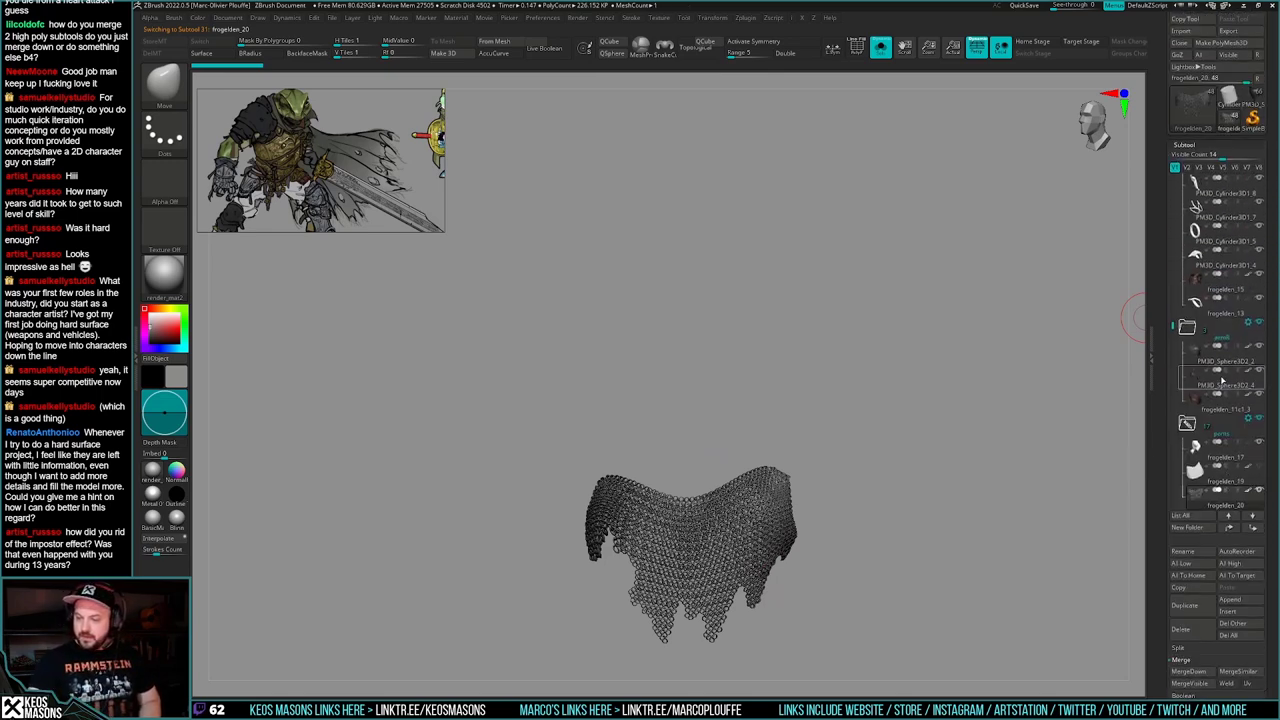
left_click(1191, 475)
mouse_move(902, 553)
left_mouse_down()
mouse_move(920, 554)
mouse_move(905, 553)
left_mouse_up()
left_click_drag(1173, 695, 1174, 322)
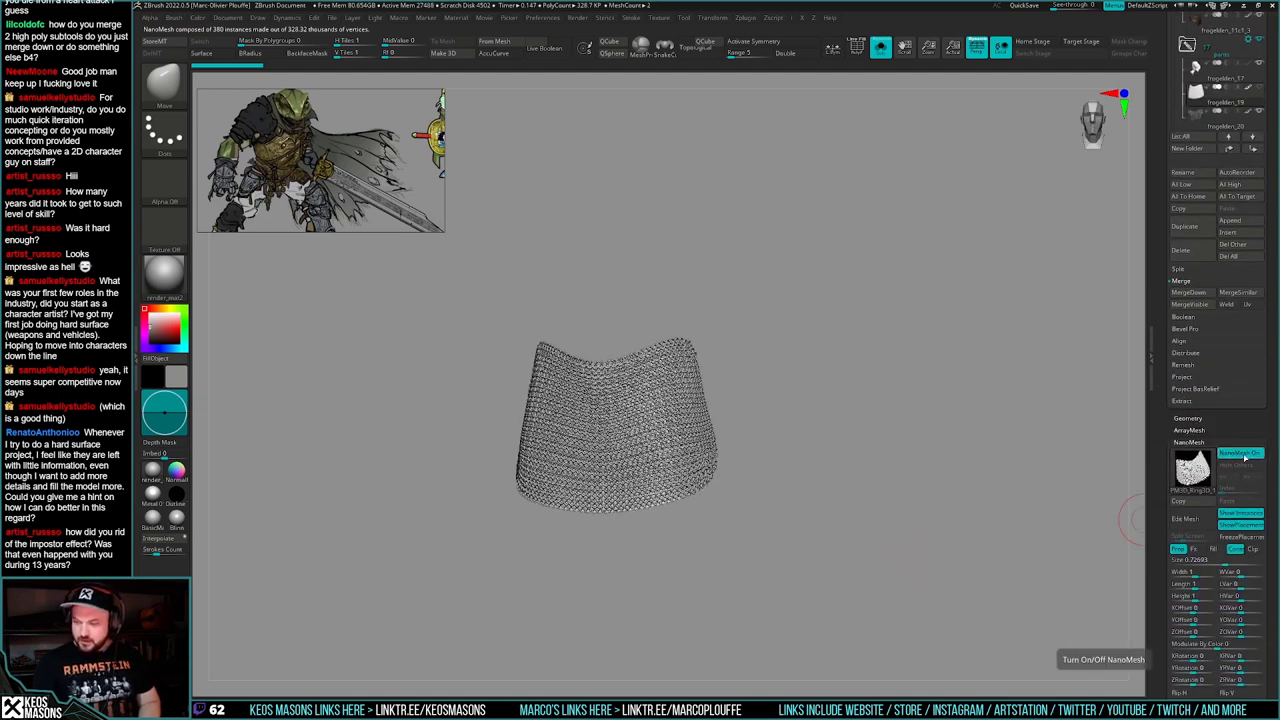
left_click(1244, 455)
- Show all subtools with PolyFrame on and move the chainmail base mesh to the front of the frog's hips
mouse_move(901, 550)
left_mouse_down()
mouse_move(908, 566)
mouse_move(899, 556)
left_mouse_up()
key("shift+f")
key("alt+s")
key("w")
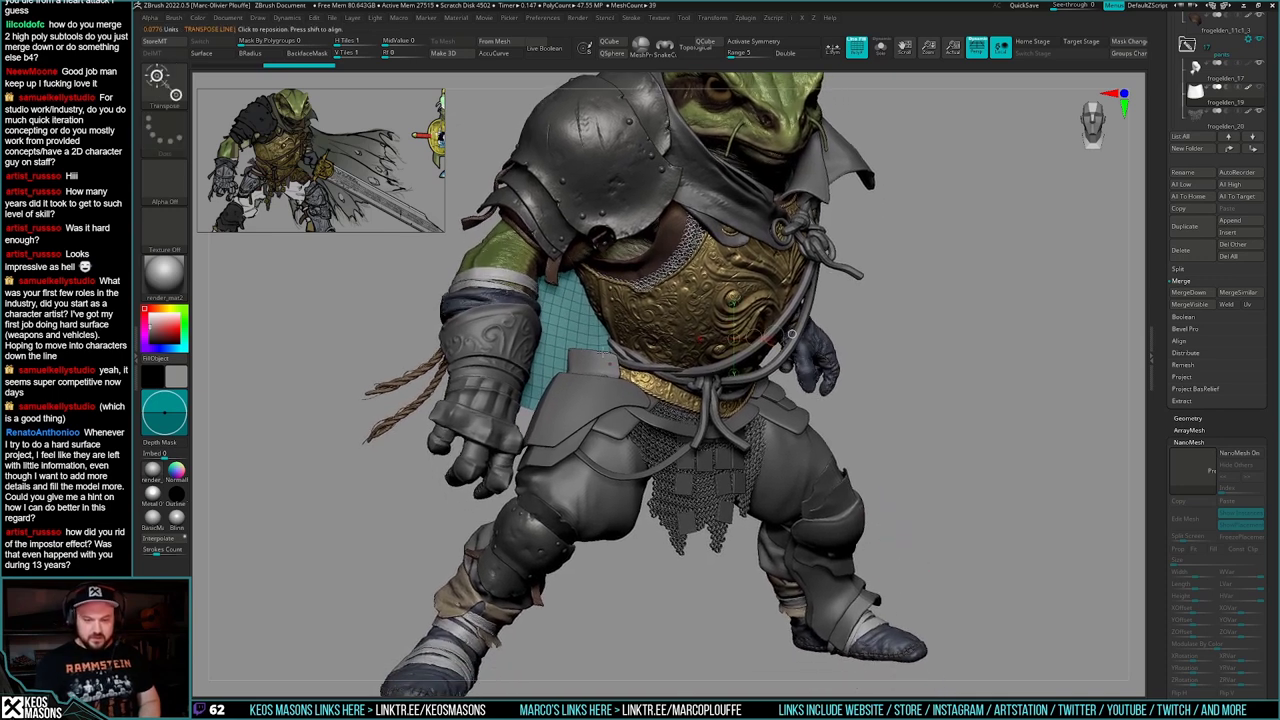
left_click_drag(587, 335, 738, 609)
mouse_move(662, 472)
left_mouse_down()
mouse_move(762, 534)
mouse_move(741, 520)
left_mouse_up()
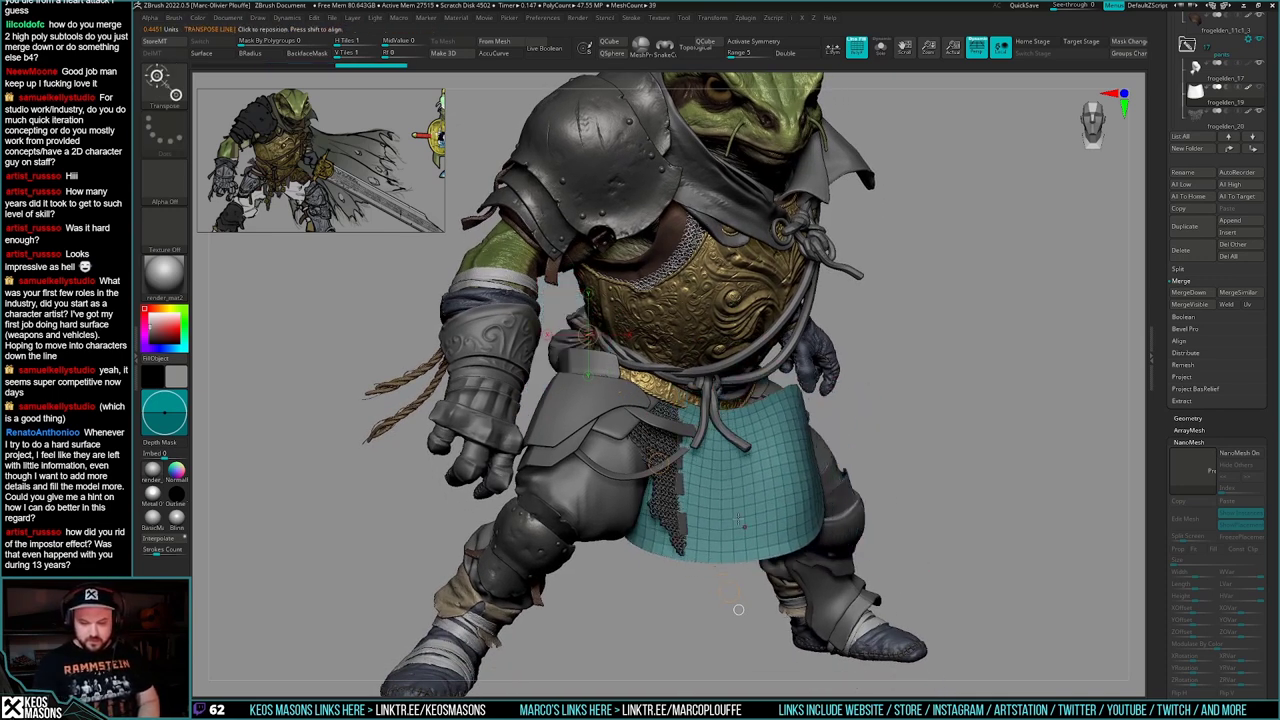
- Fine-tune the base mesh's position between the thighs, tucked beneath the belt behind the torn chainmail, using transpose lines
left_click_drag(714, 438, 714, 654)
left_click_drag(714, 545, 684, 540)
mouse_move(903, 432)
left_mouse_down()
mouse_move(778, 451)
mouse_move(729, 441)
mouse_move(726, 455)
left_mouse_up()
right_click_drag(726, 455, 762, 596)
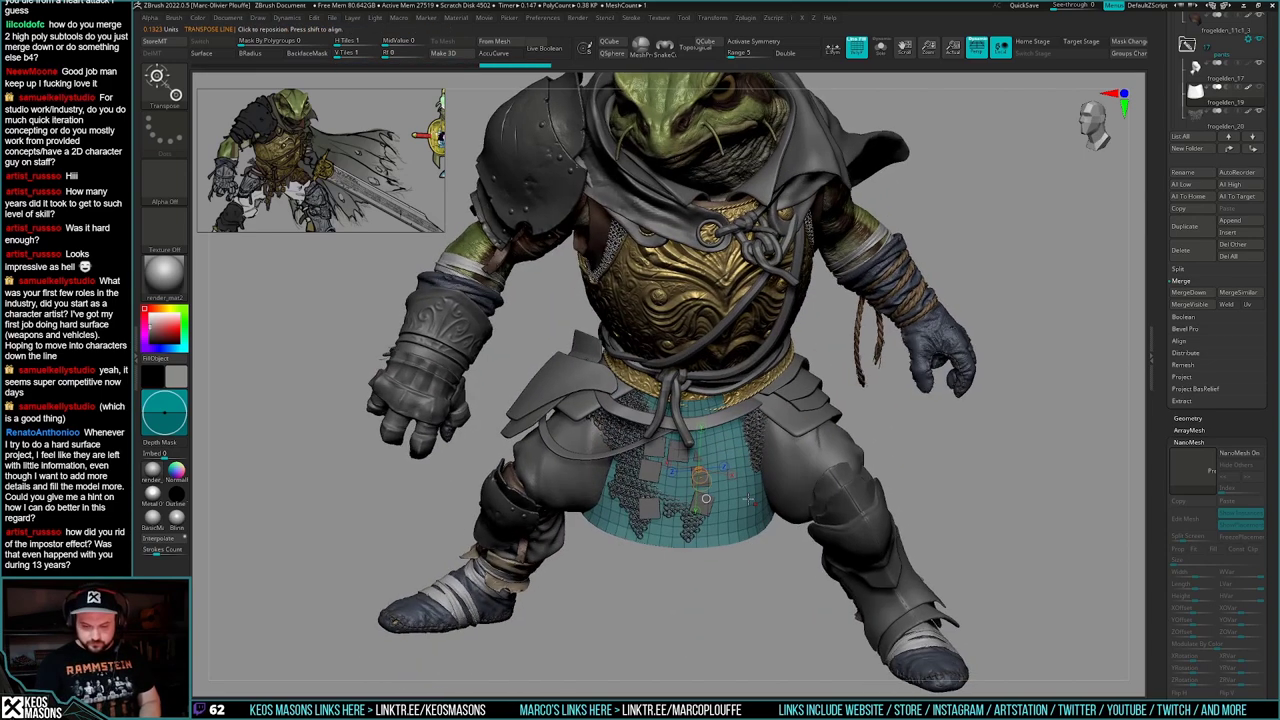
left_click_drag(736, 434, 770, 600)
left_click_drag(753, 517, 748, 497)
- Return to the Move brush, set a larger draw size for reshaping the chainmail base mesh, and turn off PolyFrame
key("q")
mouse_move(781, 526)
right_mouse_down()
mouse_move(884, 560)
mouse_move(886, 530)
mouse_move(908, 519)
mouse_move(906, 532)
right_mouse_up()
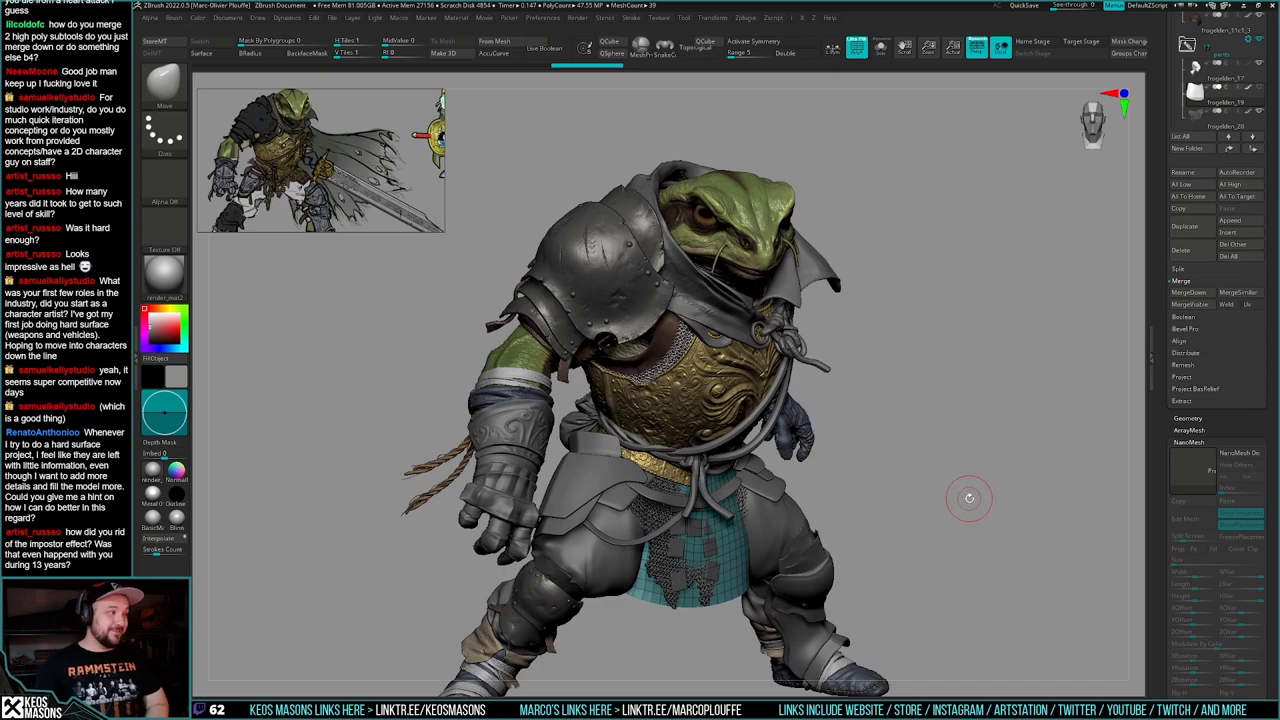
mouse_move(951, 489)
left_mouse_down()
mouse_move(946, 480)
mouse_move(954, 499)
left_mouse_up()
left_click_drag(954, 499, 798, 459, "alt")
right_click_drag(798, 459, 772, 510)
right_click(772, 512)
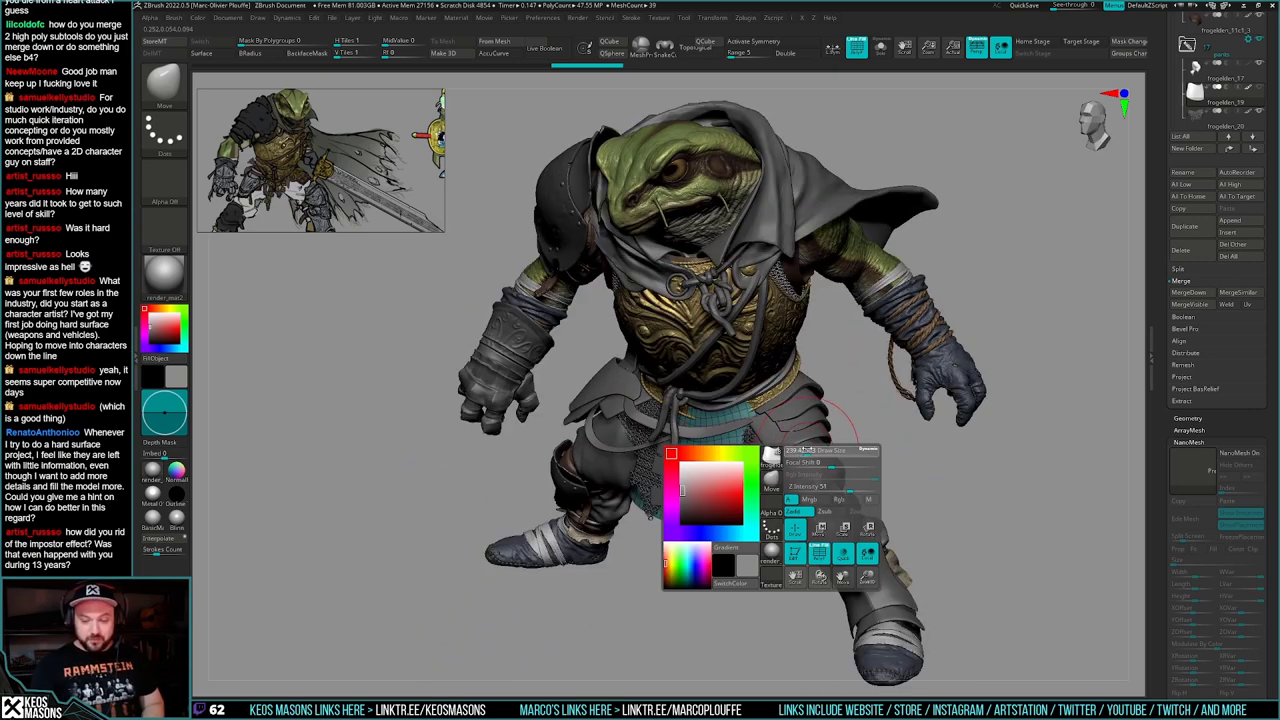
right_click_drag(842, 430, 765, 517)
right_click(765, 517)
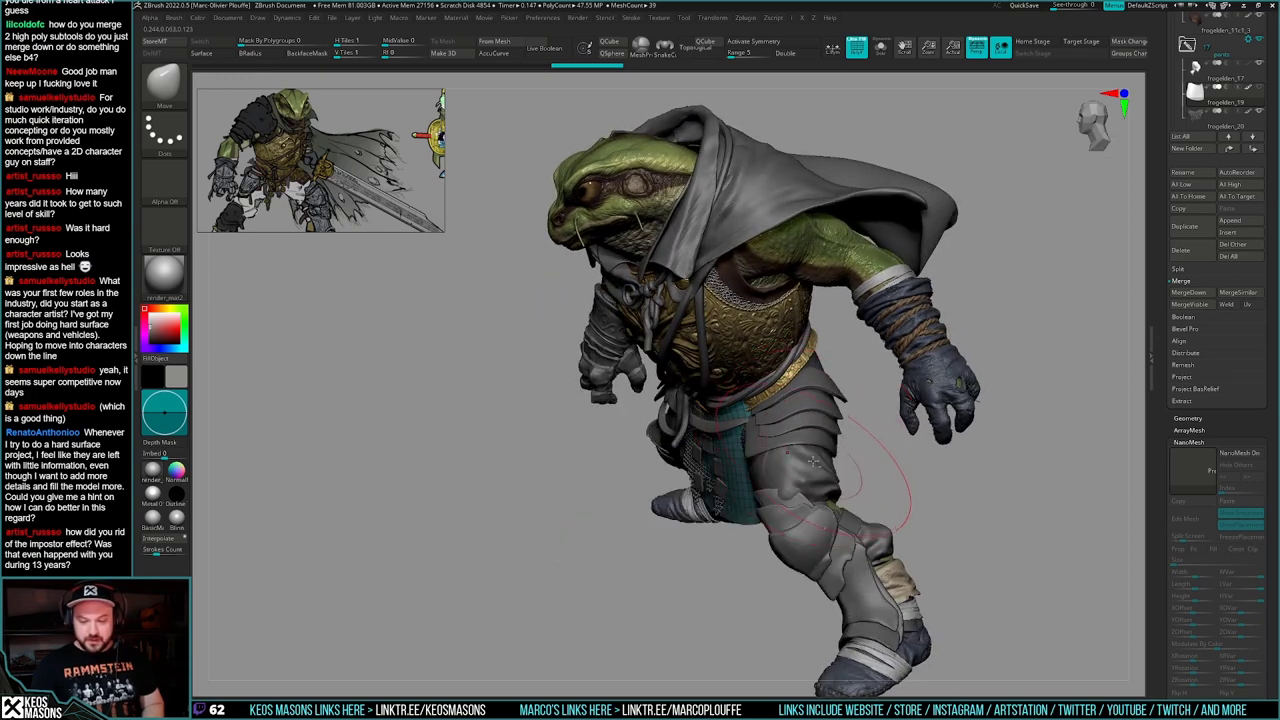
key("shift+f")
mouse_move(752, 474)
right_mouse_down()
mouse_move(798, 472)
mouse_move(760, 464)
right_mouse_up()
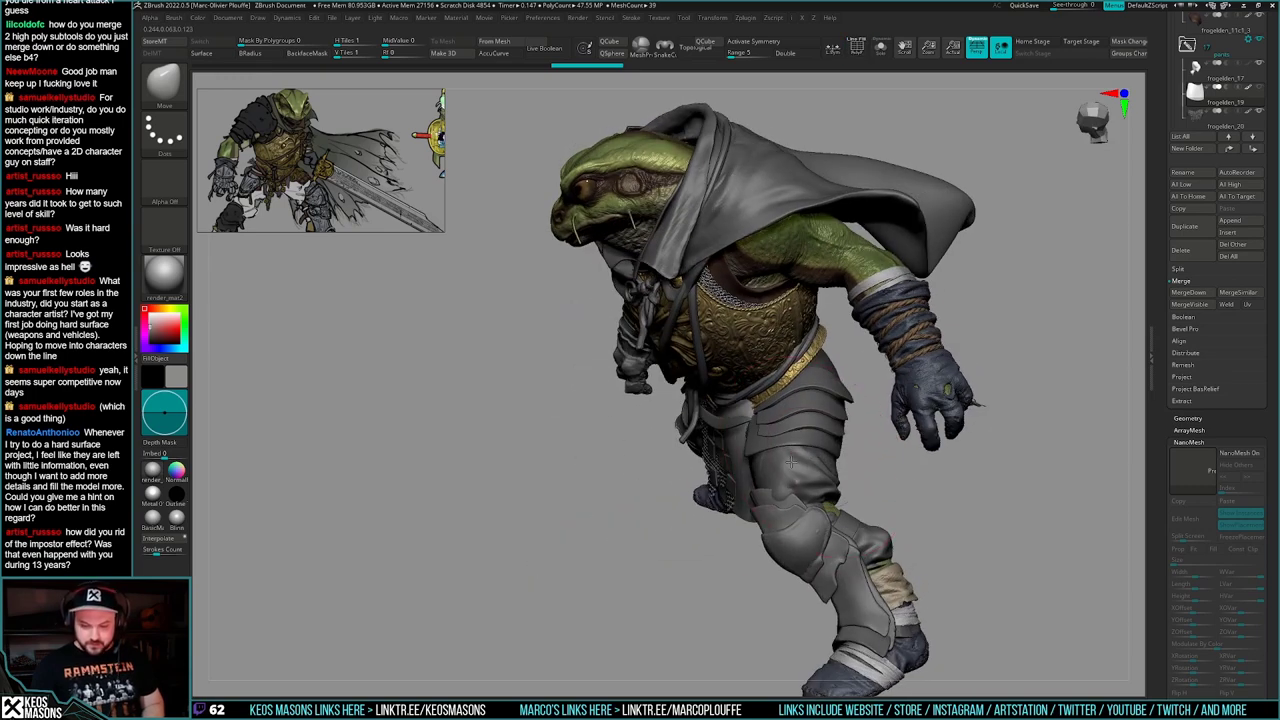
- Try to pull the side of the chainmail base mesh around the thigh with the Move brush
left_click_drag(811, 456, 811, 426)
right_click_drag(802, 444, 791, 474)
key("alt+shift+s")
key("alt+shift+s")
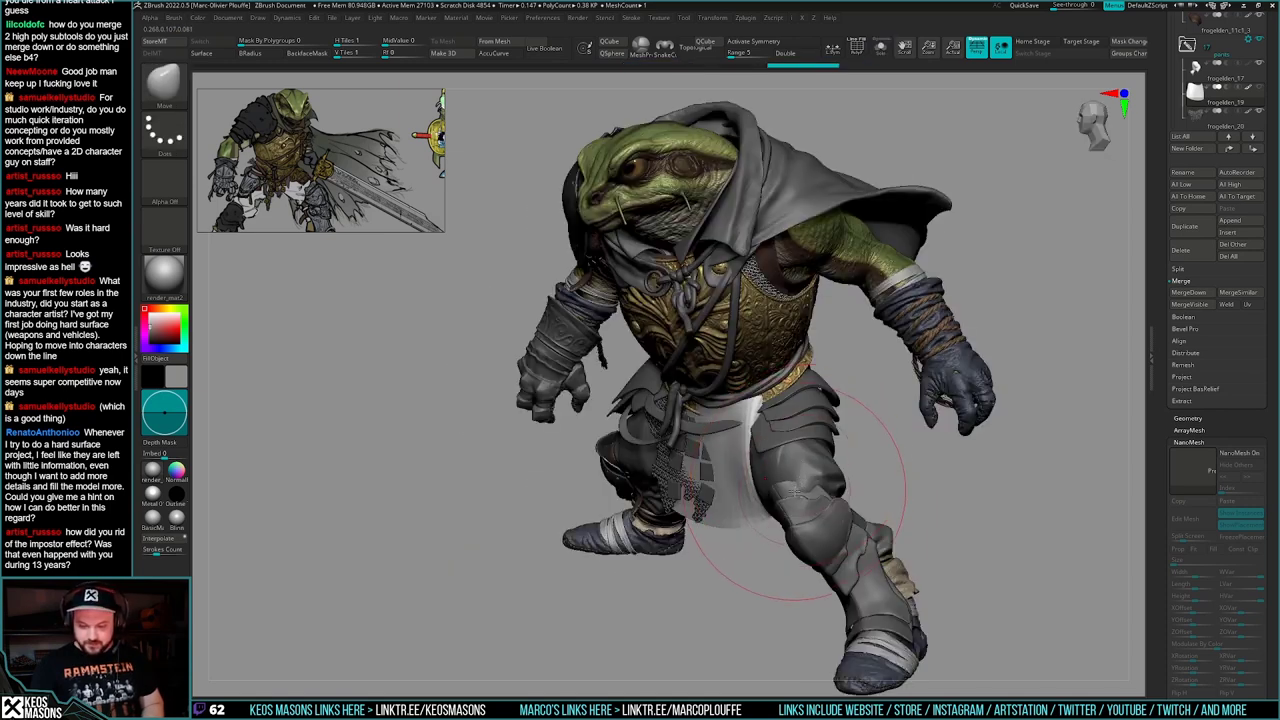
key("alt+shift+s")
key("ctrl+z")
left_click_drag(803, 486, 791, 485)
key("ctrl+z")
key("ctrl+z")
- Isolate the base mesh with PolyFrame on, mask all but one side, and move that side outward with a transpose line
key("shift+f")
mouse_move(791, 485)
right_mouse_down()
mouse_move(772, 434)
mouse_move(783, 433)
right_mouse_up()
right_click(783, 433)
key("ctrl")
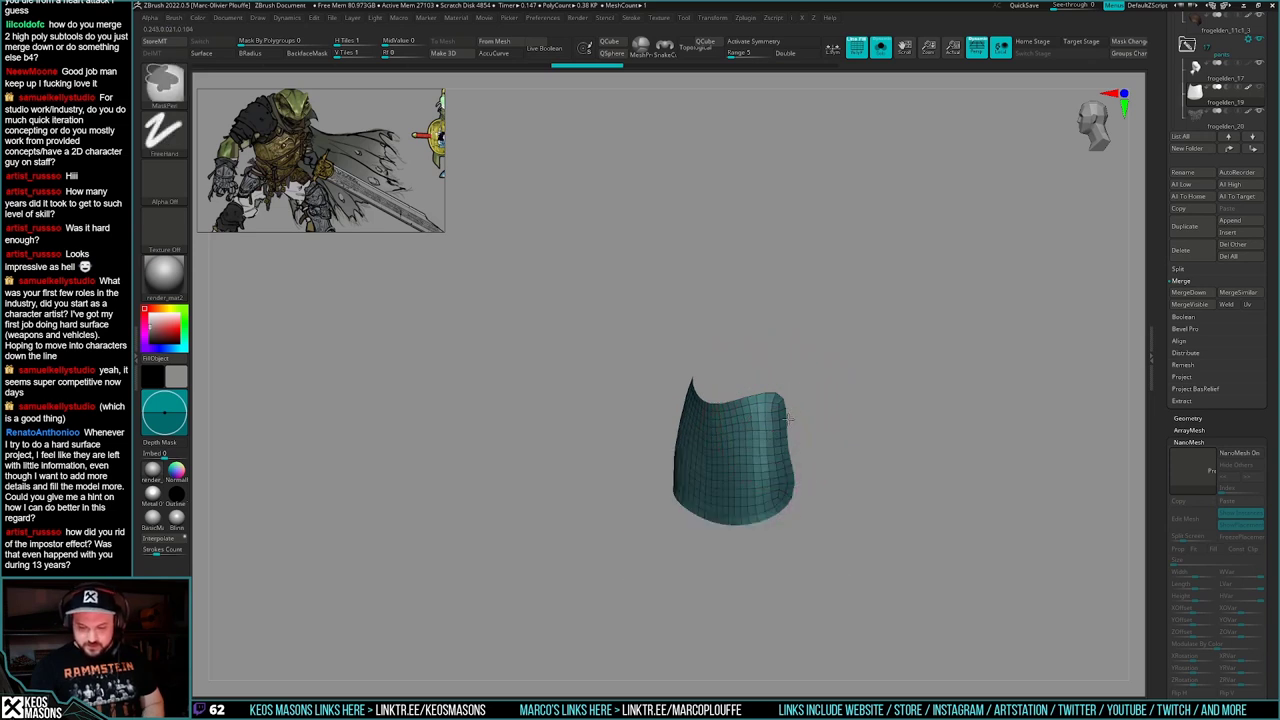
left_click_drag(809, 584, 811, 596, "ctrl")
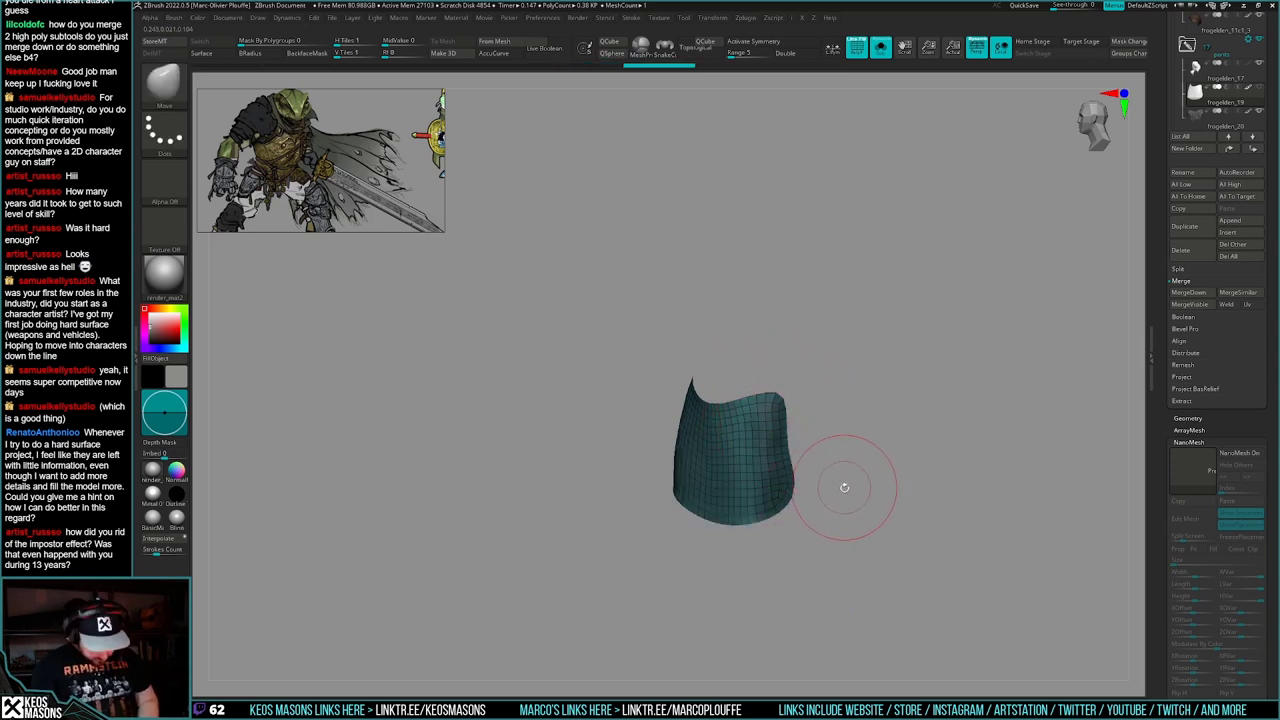
key("w")
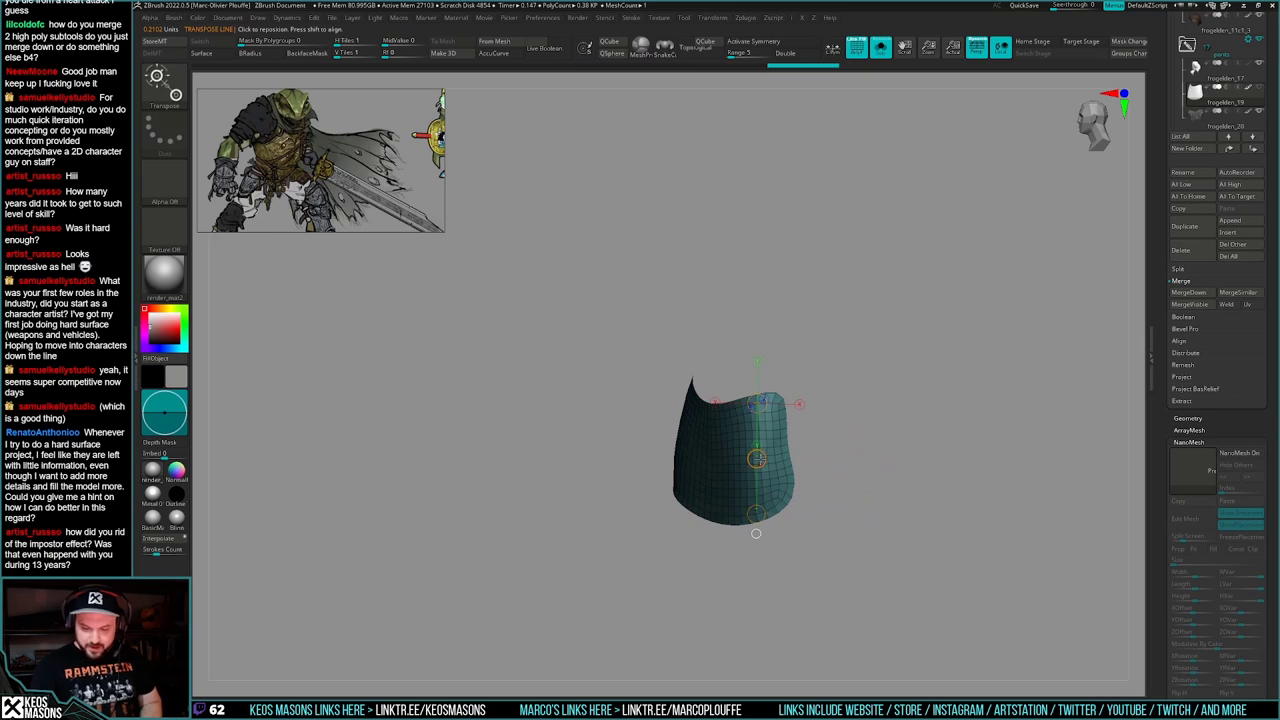
mouse_move(757, 459)
left_mouse_down()
mouse_move(744, 461)
mouse_move(885, 456)
mouse_move(835, 463)
left_mouse_up()
key("q")
key("alt+s")
key("shift+ctrl+s")
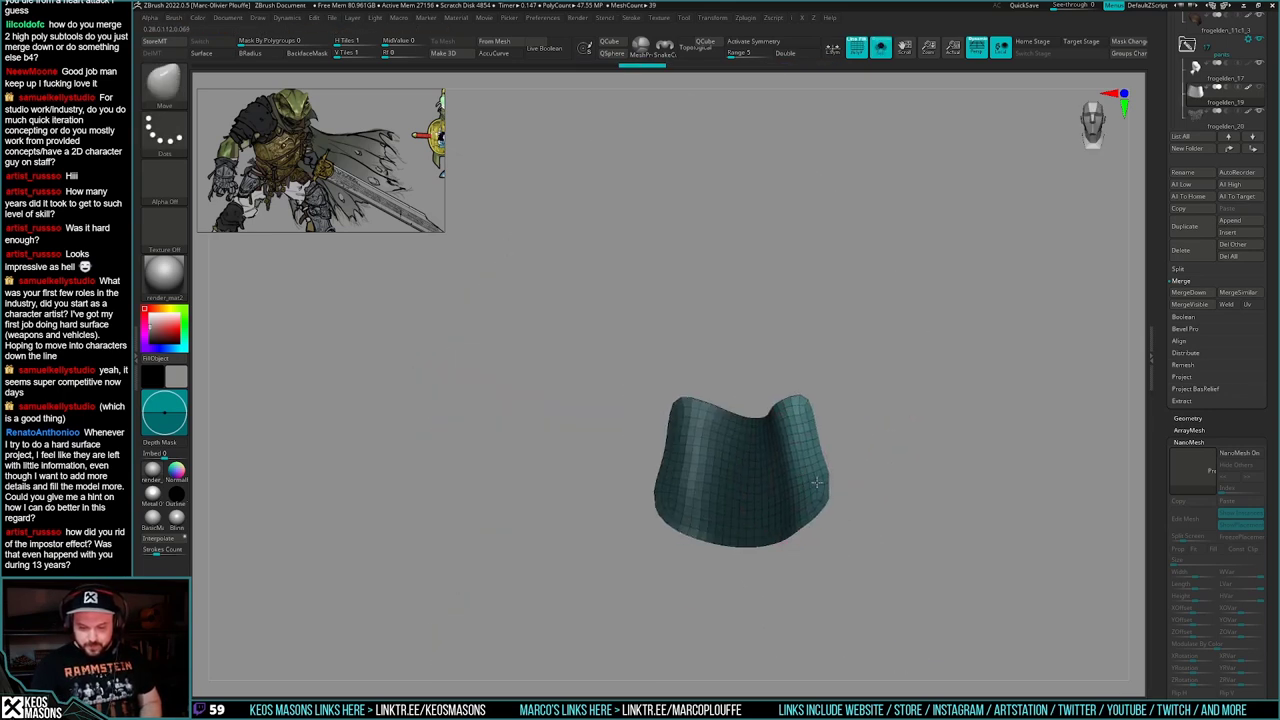
- Mask the base mesh for its opposite side, invert the mask, and move that side outward with a transpose line
right_click_drag(748, 468, 685, 466)
left_click_drag(576, 578, 850, 385, "ctrl")
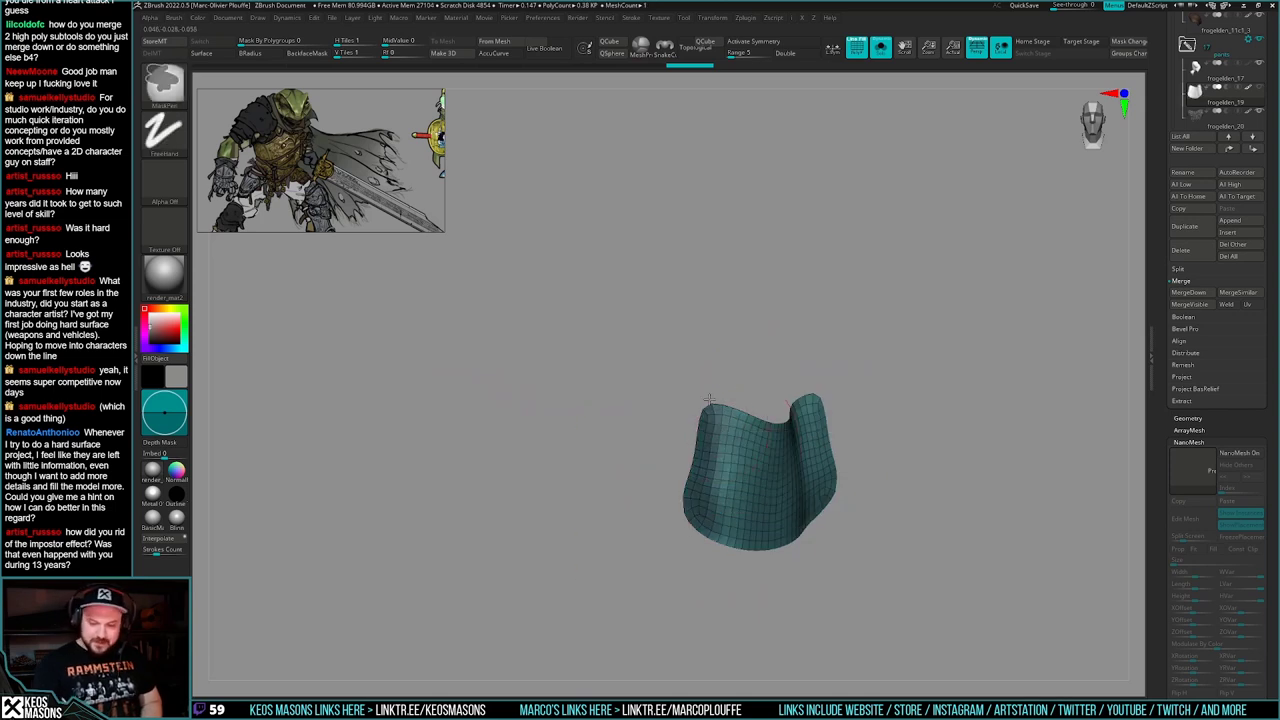
left_click_drag(682, 544, 688, 627, "ctrl")
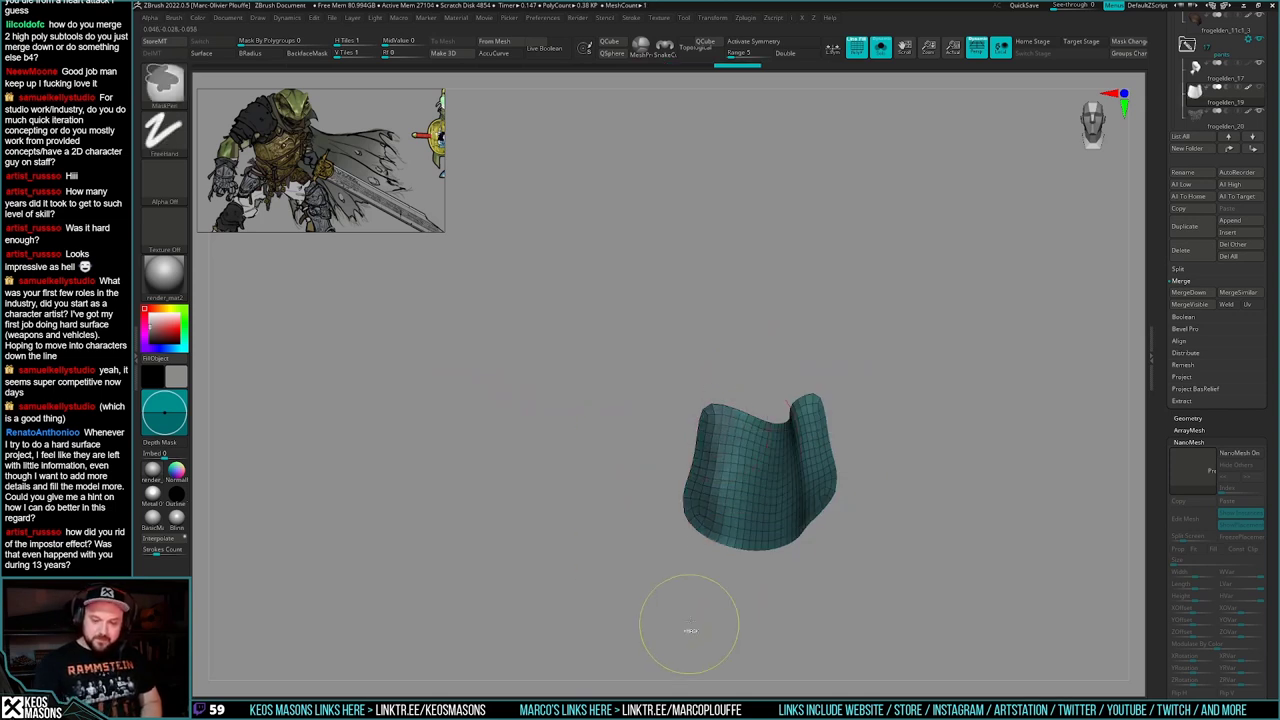
left_click(857, 521, "ctrl")
key("w")
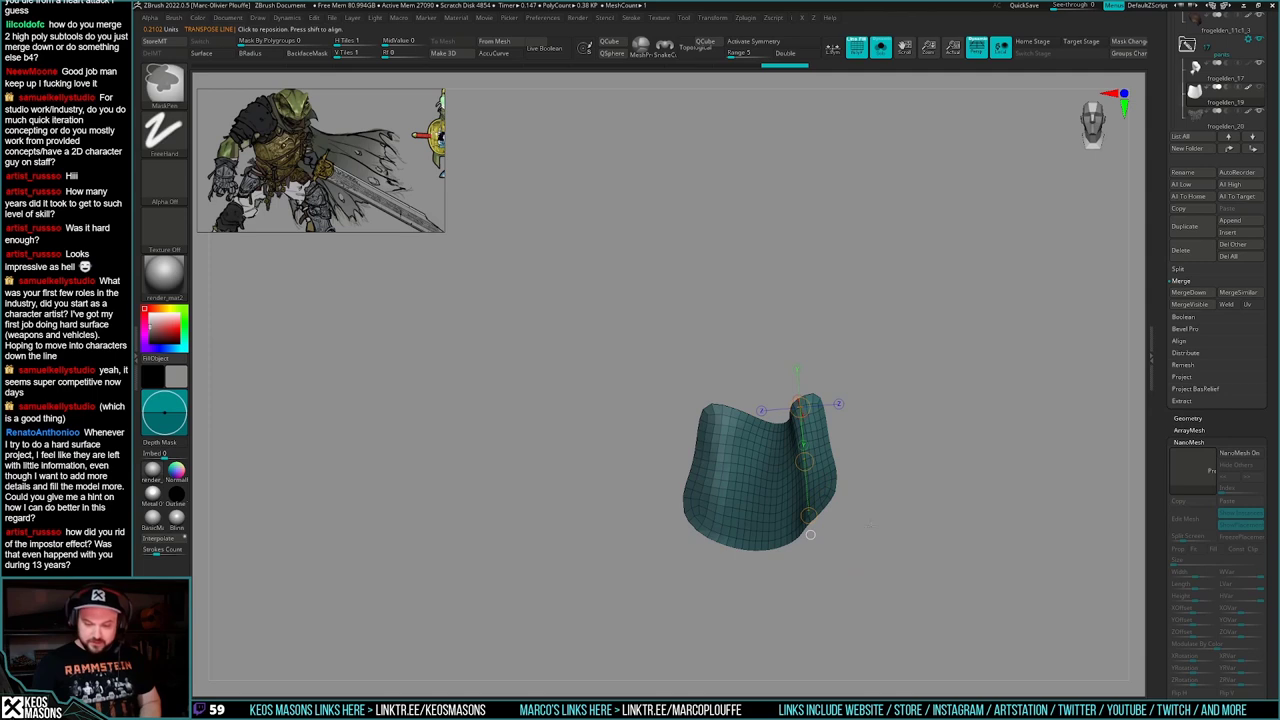
mouse_move(806, 450)
left_mouse_down("ctrl")
mouse_move(731, 436)
mouse_move(721, 534)
left_mouse_up("ctrl")
left_click_drag(725, 476, 735, 317)
key("q")
right_click_drag(885, 455, 850, 480)
key("alt+s")
mouse_move(770, 498)
right_mouse_down()
mouse_move(824, 511)
mouse_move(814, 506)
right_mouse_up()
key("alt+s")
- Adjust the flared side of the base mesh with another transpose move and check its fit among all subtools
key("w")
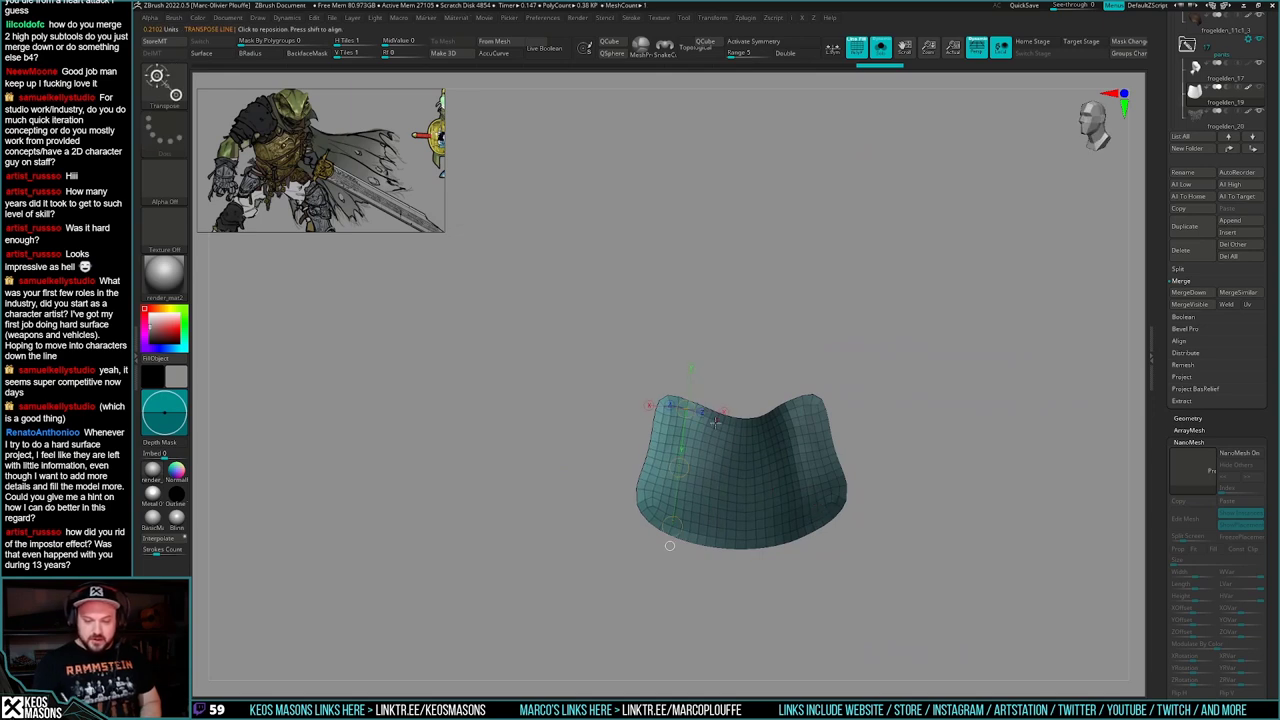
right_click_drag(706, 545, 720, 449)
mouse_move(716, 421)
left_mouse_down()
mouse_move(715, 478)
mouse_move(729, 402)
mouse_move(746, 384)
left_mouse_up()
key("q")
mouse_move(810, 410)
right_mouse_down()
mouse_move(858, 496)
mouse_move(760, 474)
mouse_move(779, 440)
mouse_move(851, 450)
mouse_move(836, 490)
mouse_move(906, 461)
mouse_move(897, 488)
right_mouse_up()
key("alt+s")
key("alt+s")
key("alt+s")
- Choose the hPolish brush and flatten the folds on both sides of the isolated base mesh
key("space")
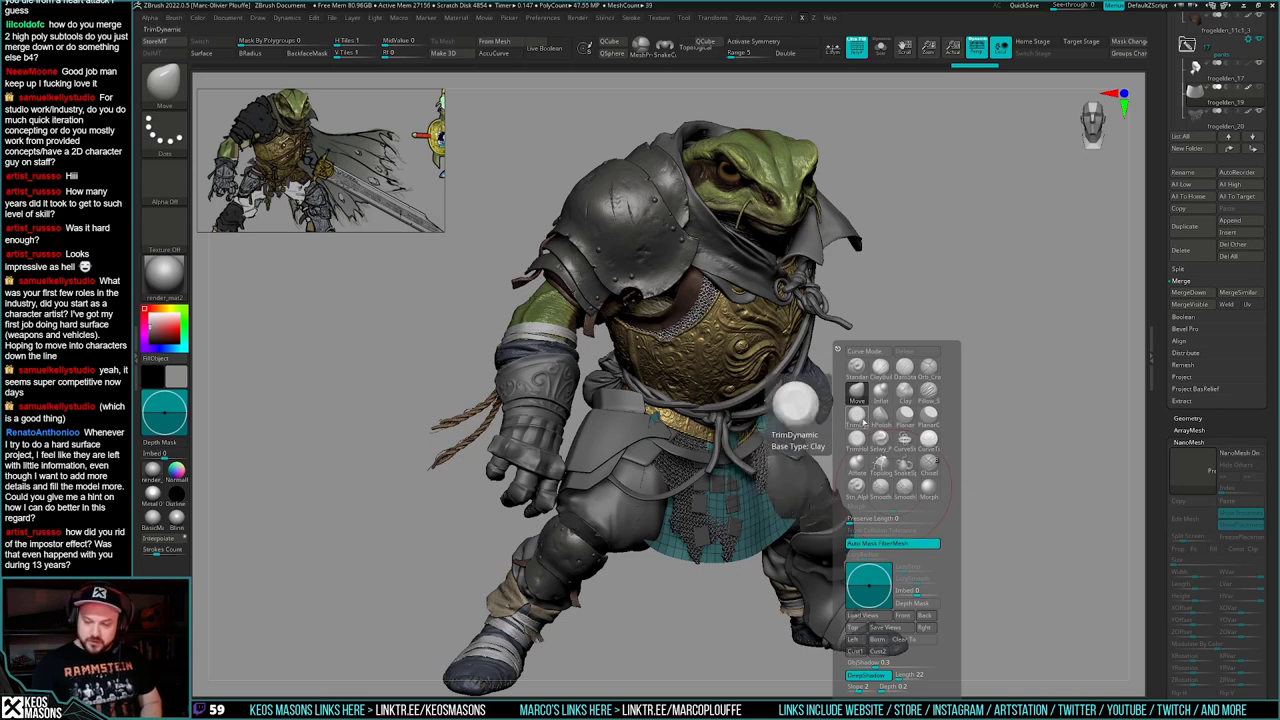
left_click(904, 414)
key("space")
left_click(881, 414)
key("alt+s")
right_click_drag(816, 467, 752, 485)
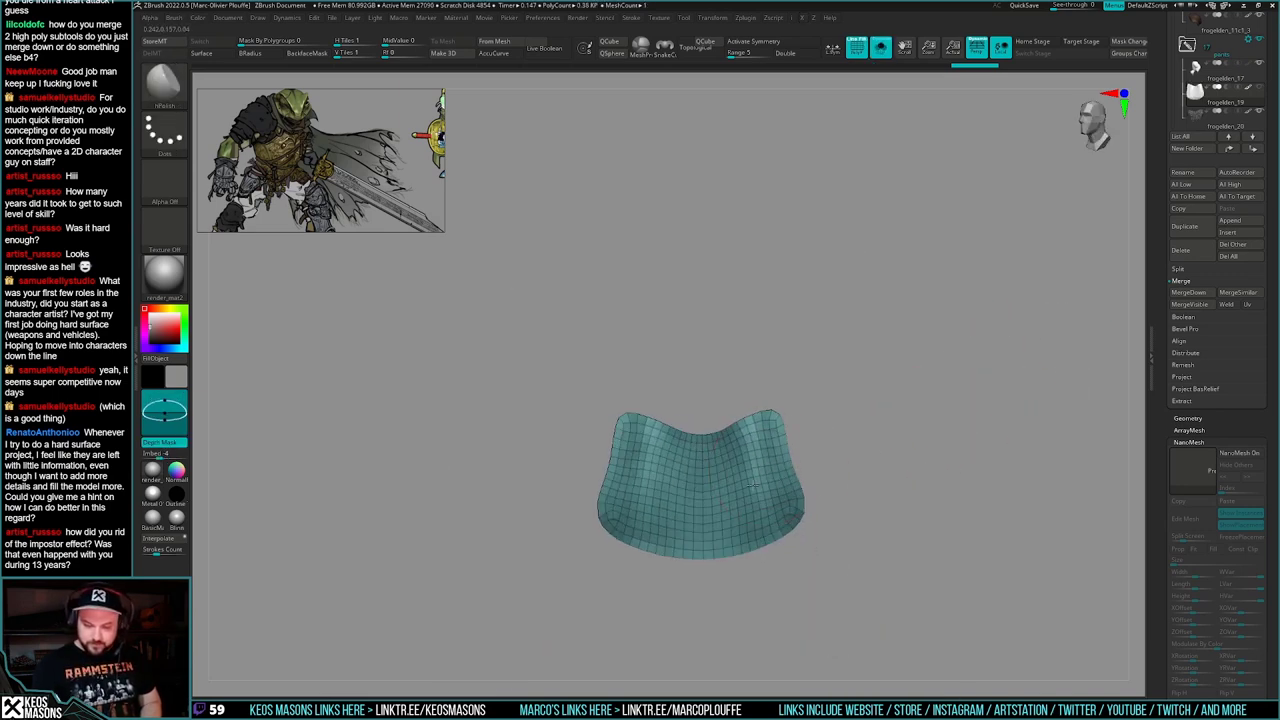
left_click_drag(766, 534, 741, 428)
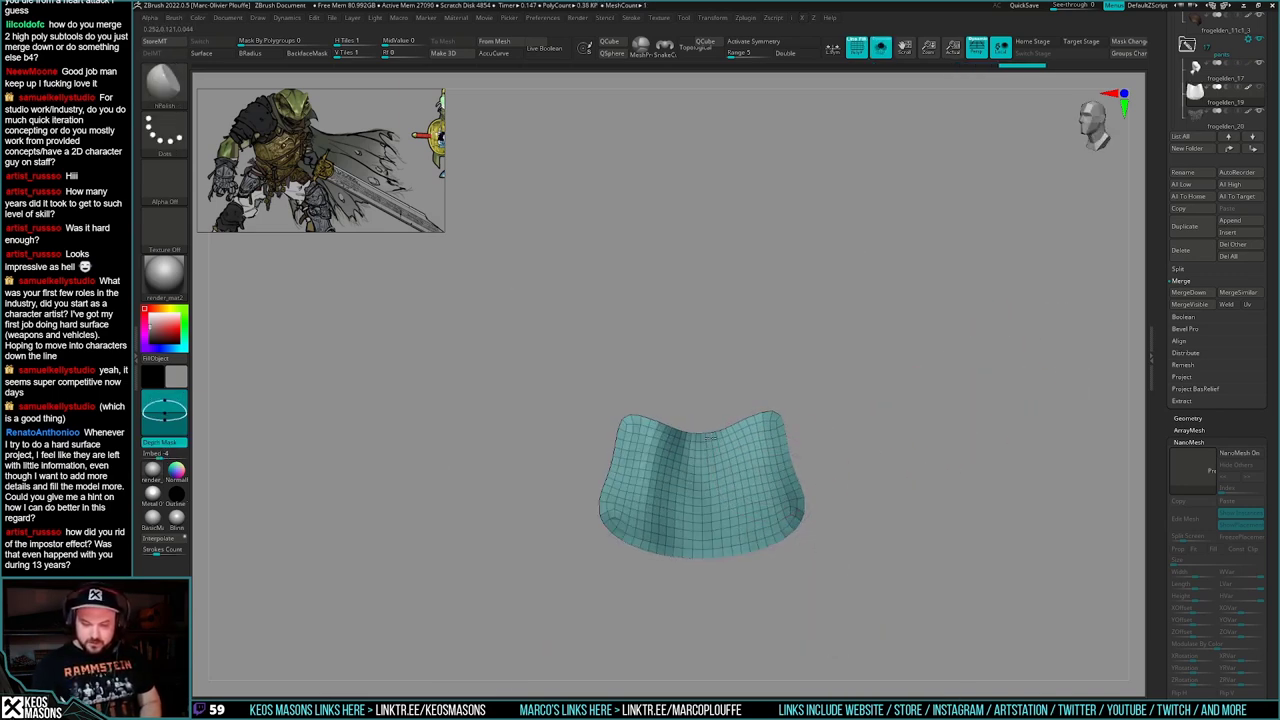
mouse_move(642, 485)
left_mouse_down()
mouse_move(650, 436)
mouse_move(671, 532)
left_mouse_up()
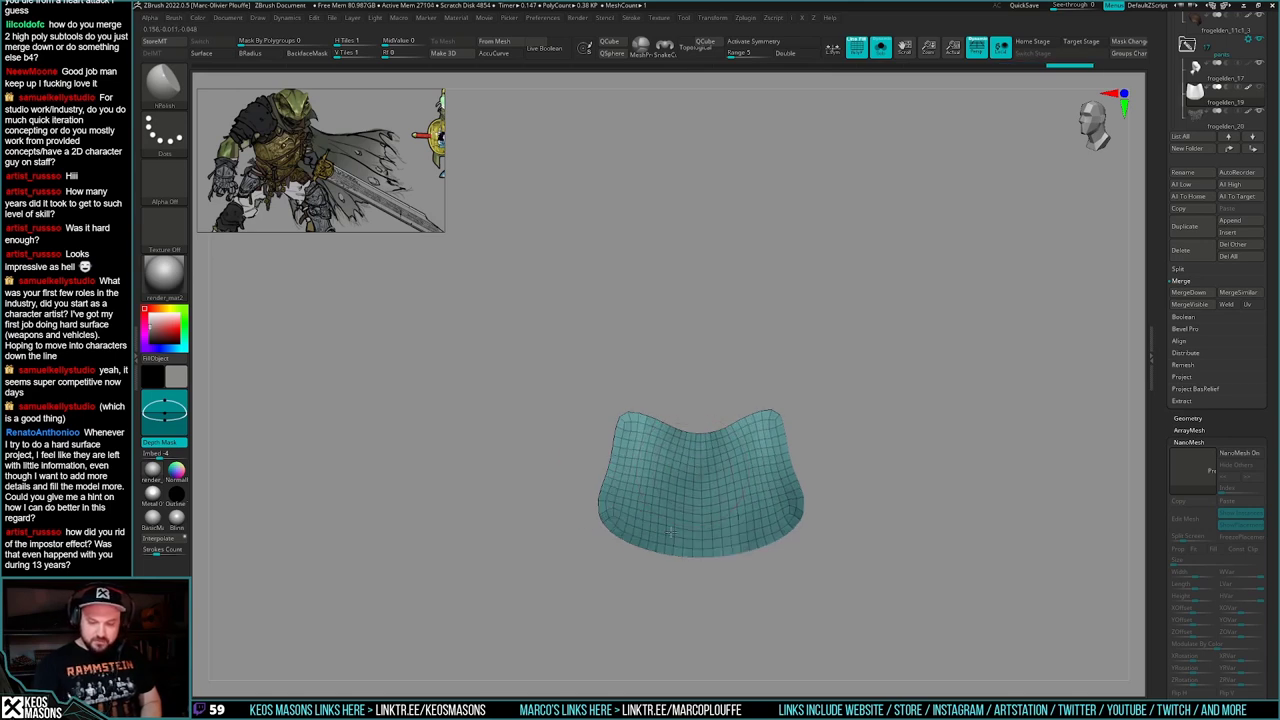
- Show all subtools and use the Move brush to pull both side edges of the base mesh over the thighs
key("alt+s")
right_click_drag(733, 538, 805, 498)
right_click_drag(767, 590, 710, 625)
left_click_drag(785, 570, 735, 580)
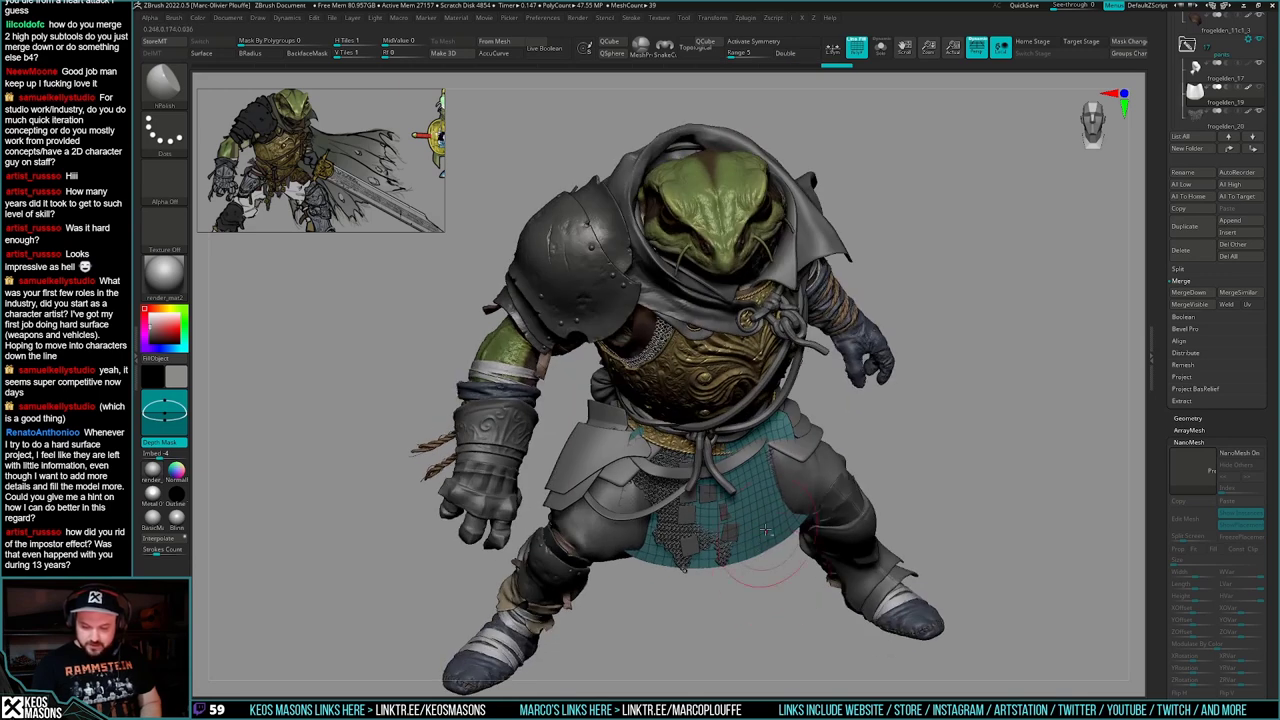
right_click_drag(712, 600, 770, 565)
key("space")
left_click(779, 398)
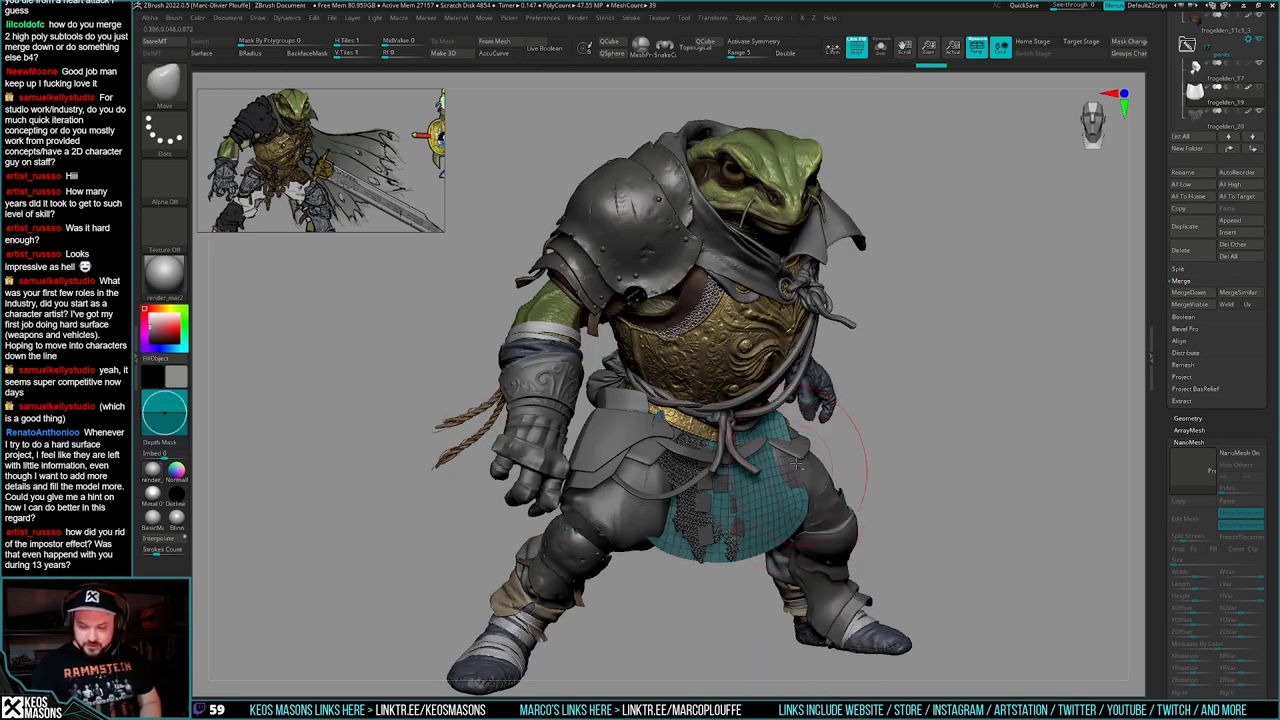
left_click_drag(790, 452, 802, 450)
mouse_move(800, 465)
right_mouse_down()
mouse_move(665, 490)
mouse_move(705, 505)
right_mouse_up()
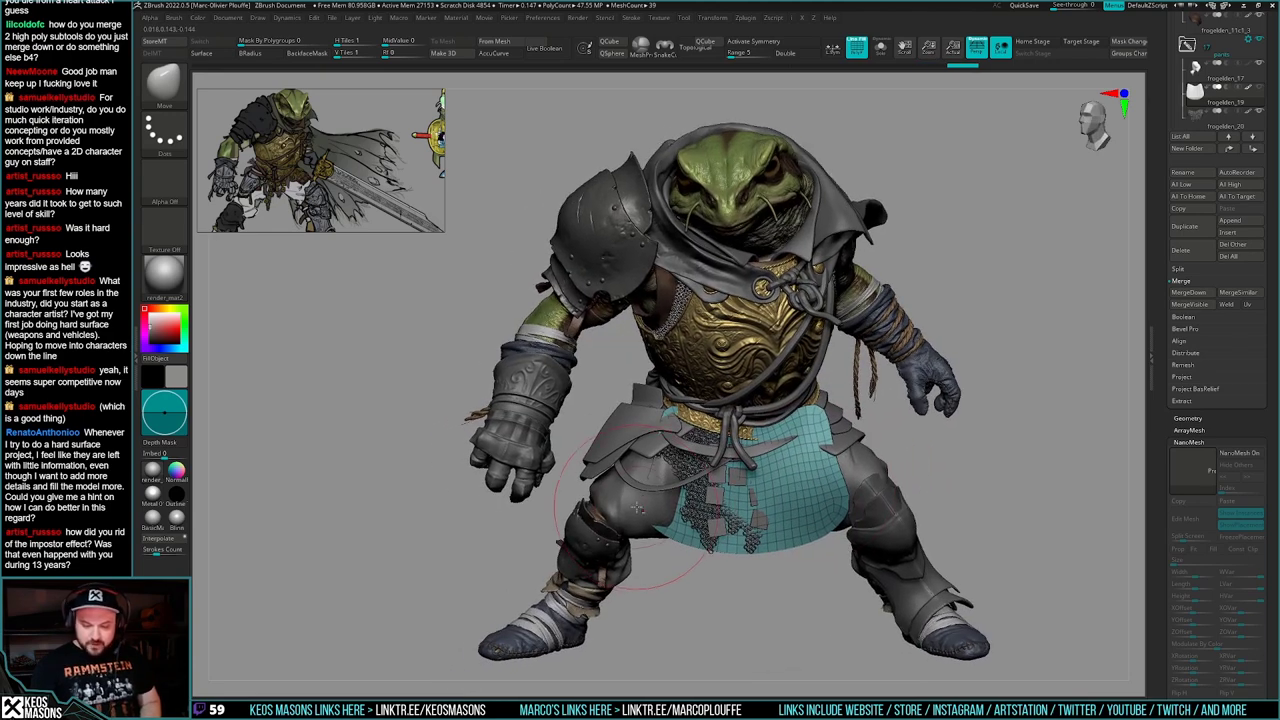
left_click_drag(637, 510, 667, 494)
right_click_drag(615, 555, 638, 527)
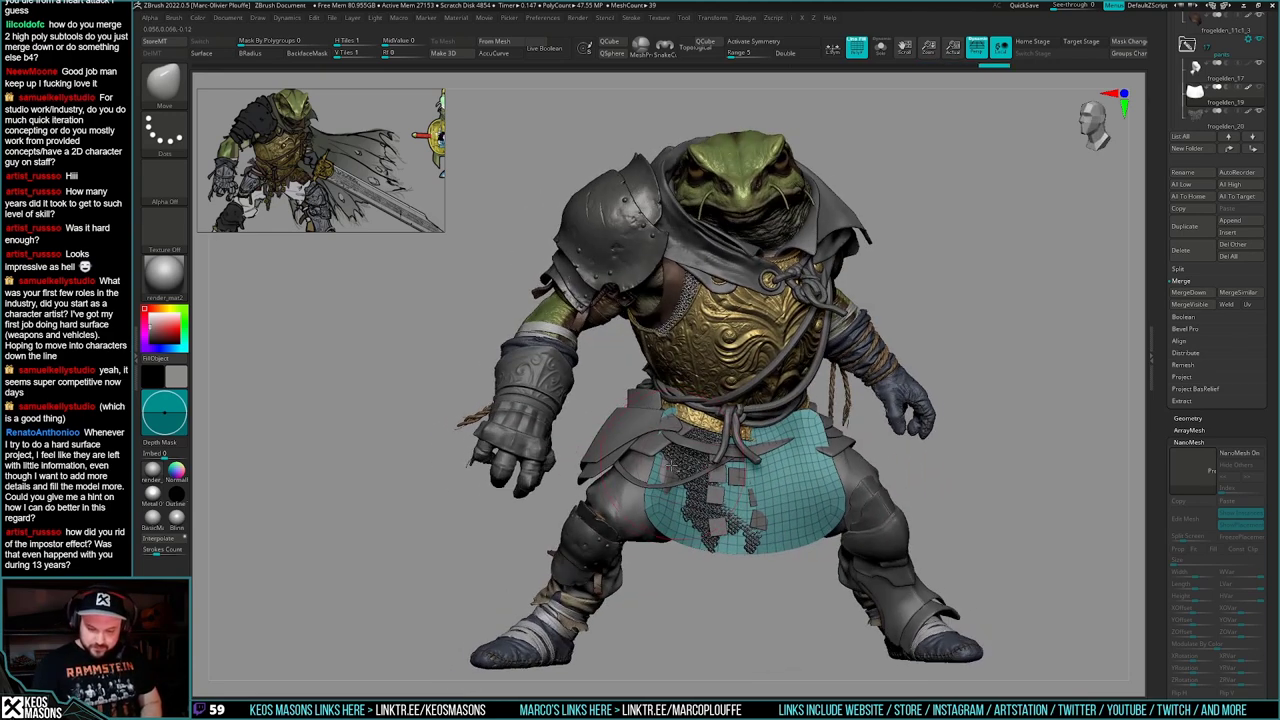
left_click_drag(684, 470, 670, 458)
mouse_move(705, 465)
right_mouse_down()
mouse_move(805, 468)
mouse_move(785, 500)
mouse_move(710, 506)
right_mouse_up()
- Reshape the base mesh's upper edge and front surface with the Move brush so it sits beneath the belt
left_click_drag(1216, 204, 1212, 530)
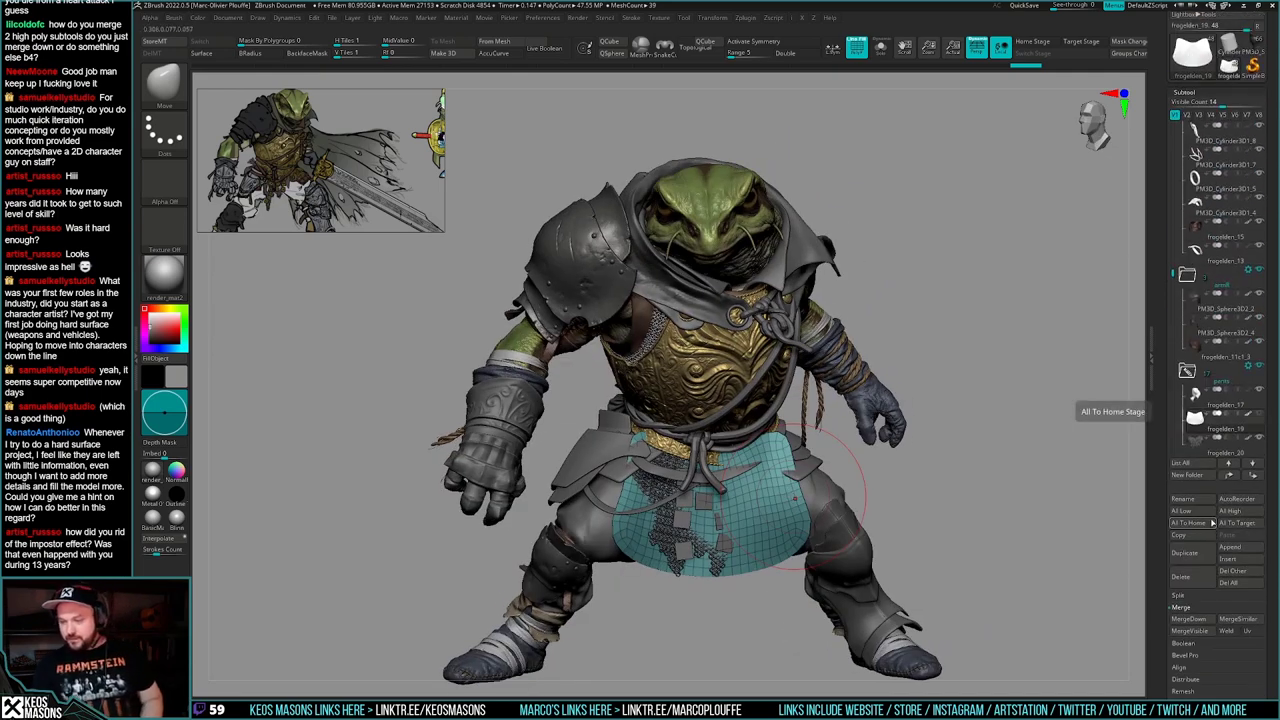
mouse_move(958, 504)
right_mouse_down()
mouse_move(840, 519)
mouse_move(796, 400)
right_mouse_up()
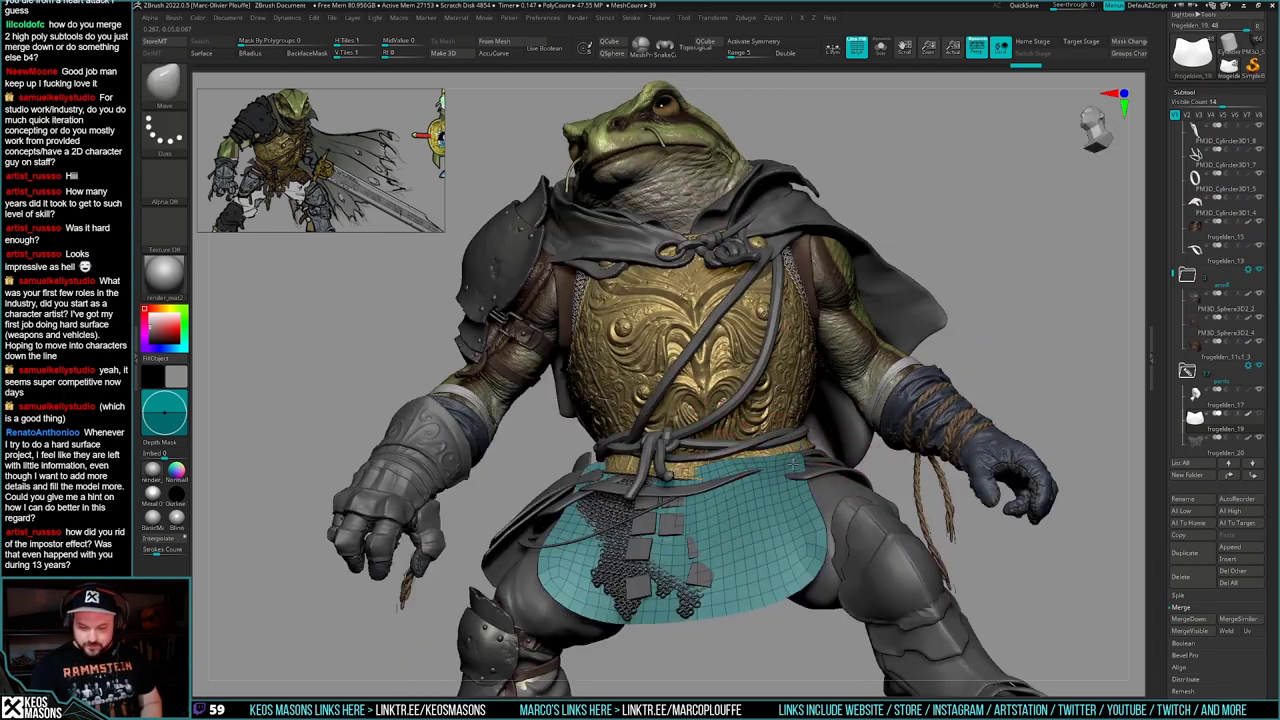
right_click_drag(794, 465, 786, 492)
left_click_drag(757, 452, 750, 474)
mouse_move(848, 498)
right_mouse_down()
mouse_move(780, 505)
mouse_move(728, 530)
mouse_move(745, 512)
right_mouse_up()
left_click_drag(768, 500, 784, 508)
right_click_drag(750, 478, 833, 440)
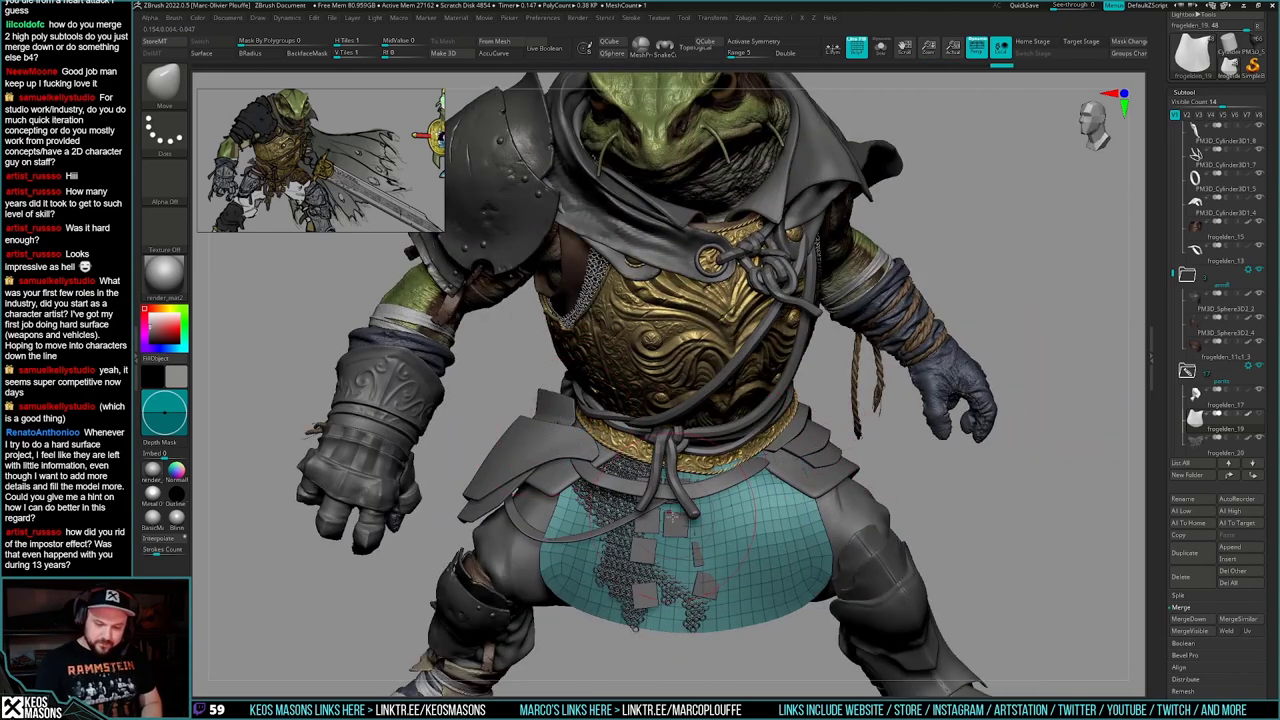
- Turn on AccuCurve for the Move brush and push the base mesh's outer edge inward beside the thigh armor
right_click_drag(662, 528, 752, 433, "alt")
key("space")
left_click(652, 482)
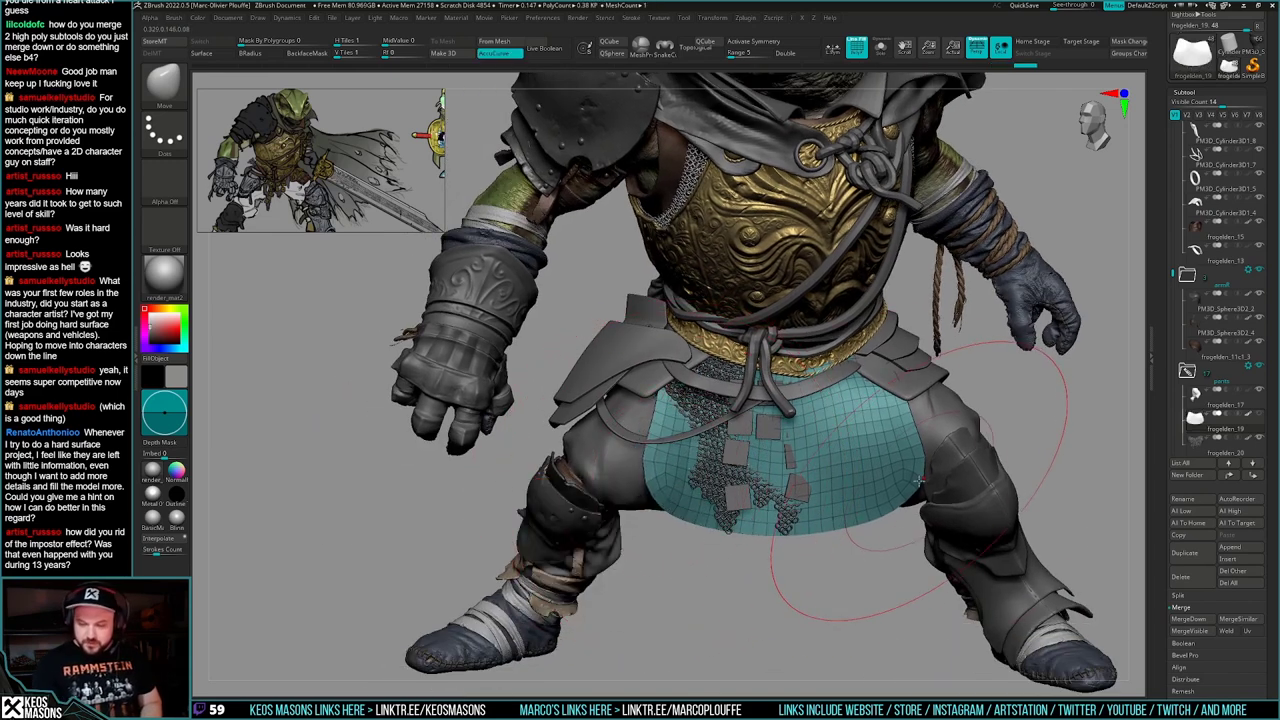
mouse_move(885, 497)
right_mouse_down()
mouse_move(930, 512)
mouse_move(895, 515)
mouse_move(965, 518)
right_mouse_up()
key("space")
left_click_drag(878, 453, 872, 453)
right_click_drag(905, 468, 828, 480)
left_click_drag(880, 466, 864, 464)
mouse_move(873, 508)
left_mouse_down()
mouse_move(870, 533)
mouse_move(865, 519)
left_mouse_up()
- Refine the lower corners of the base mesh with small Move brush strokes
key("space")
left_click_drag(868, 533, 862, 526)
right_click_drag(878, 529, 852, 524)
left_click_drag(688, 514, 686, 521)
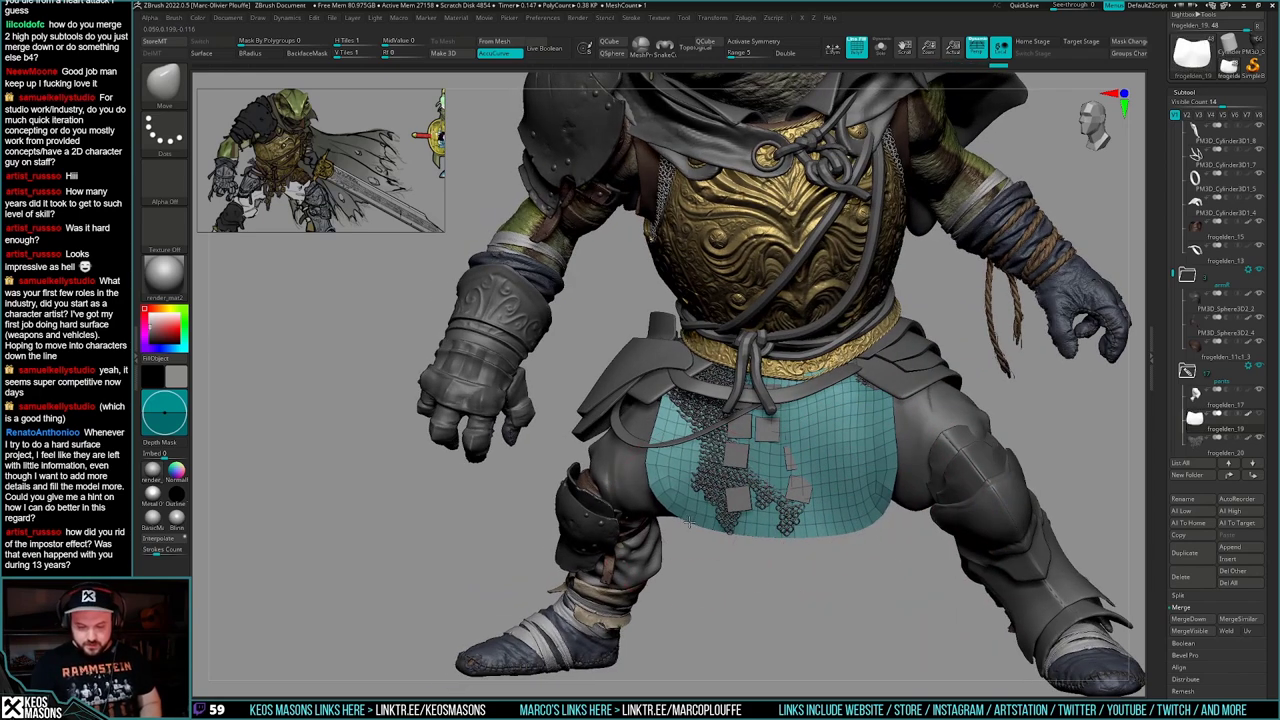
right_click_drag(745, 509, 760, 512)
- Isolate the base mesh, delete an edge loop near its lower corner with ZModeler, and show all subtools again
key("alt+s")
mouse_move(857, 523)
right_mouse_down()
mouse_move(841, 537)
mouse_move(823, 490)
right_mouse_up()
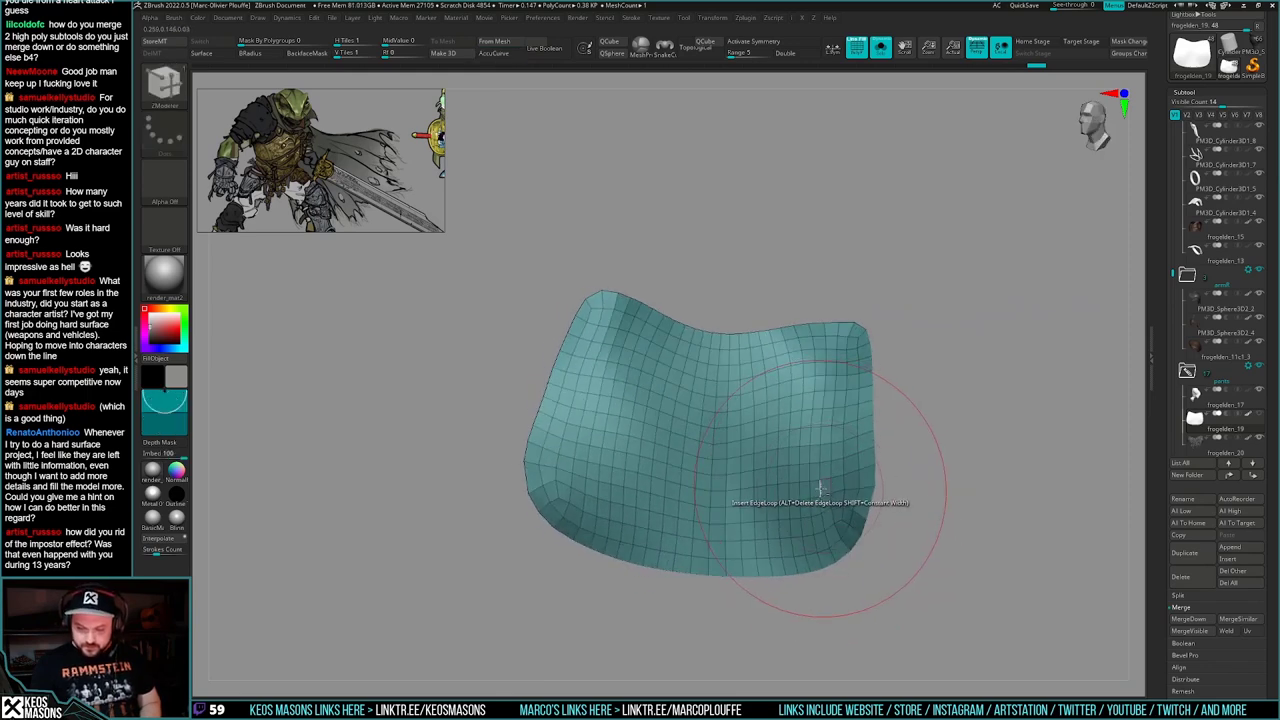
left_click(822, 491, "alt")
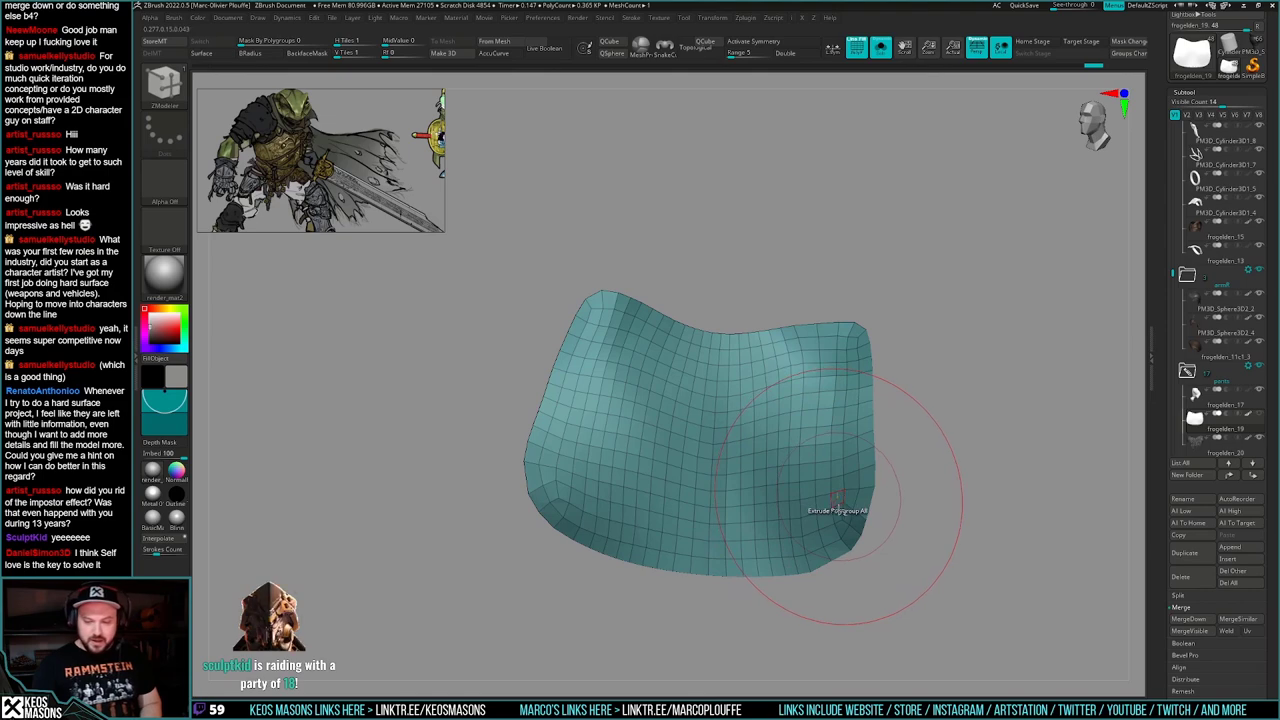
key("alt+s")
right_click_drag(828, 528, 836, 483, "ctrl")
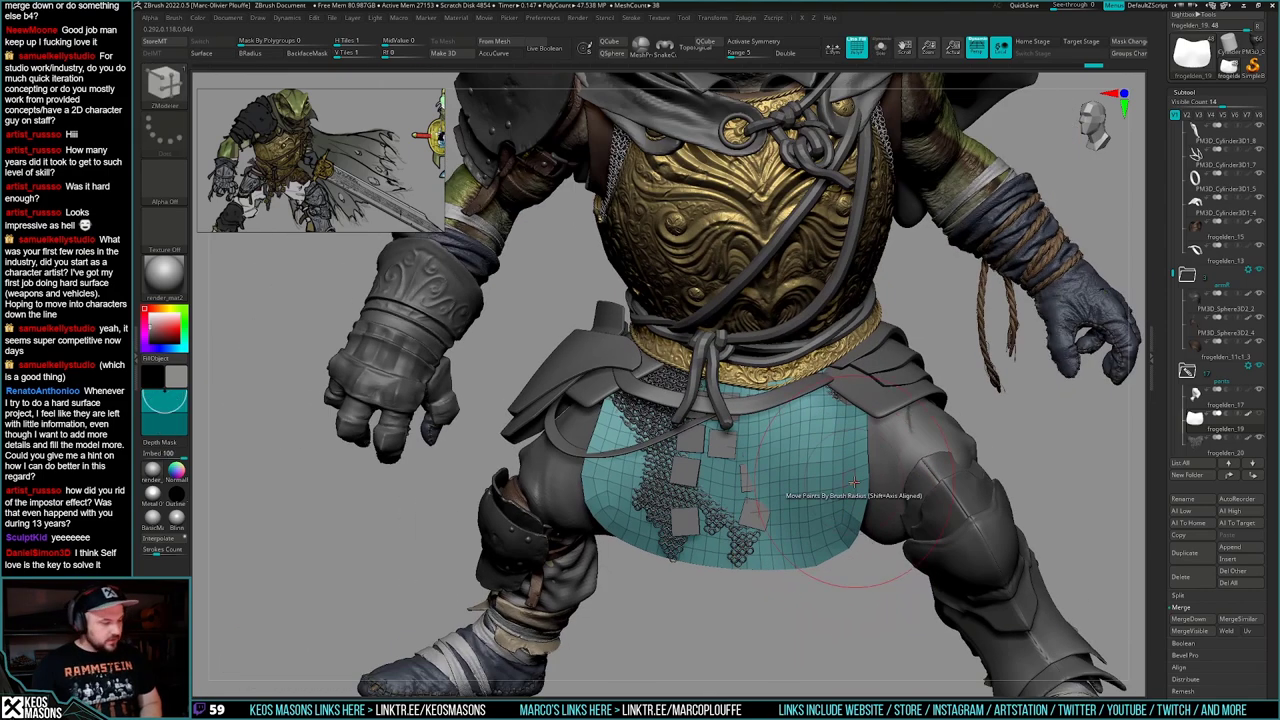
right_click_drag(833, 534, 834, 478, "ctrl")
right_click_drag(834, 478, 847, 504)
- Turn off PolyFrame and examine how the reshaped chainmail base hangs between the thighs from several angles
key("shift+f")
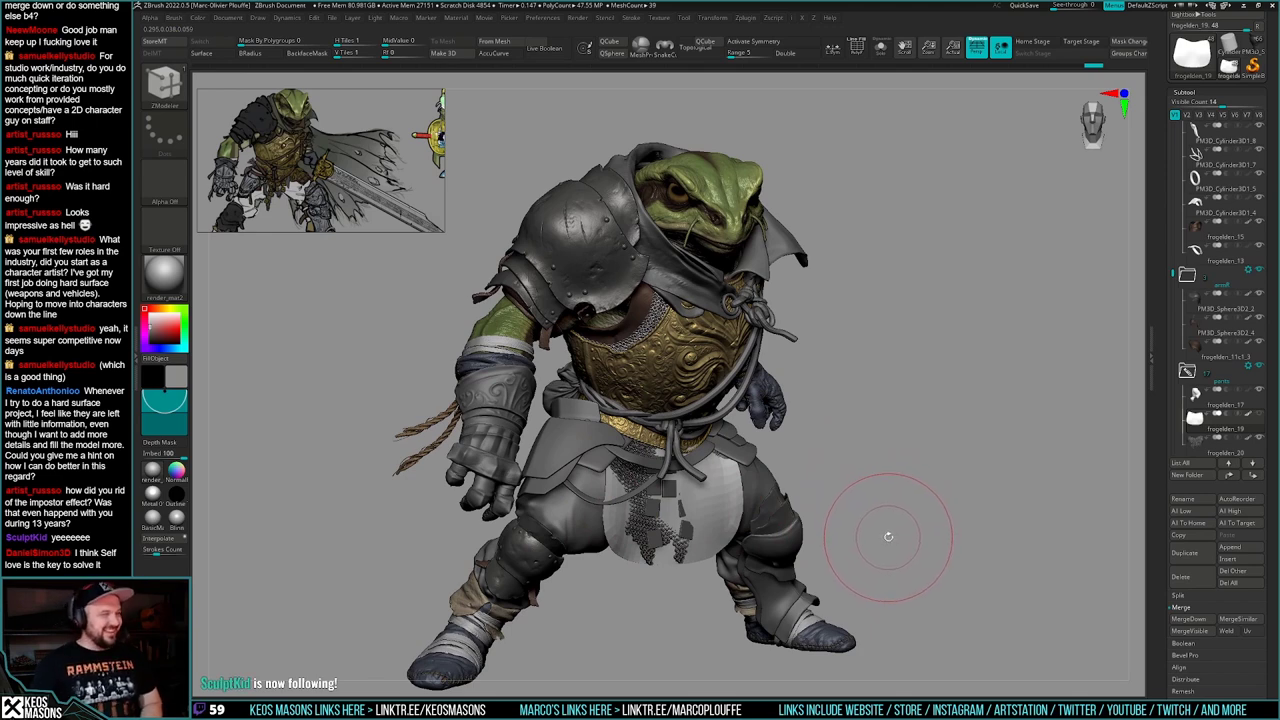
right_click_drag(889, 514, 880, 503)
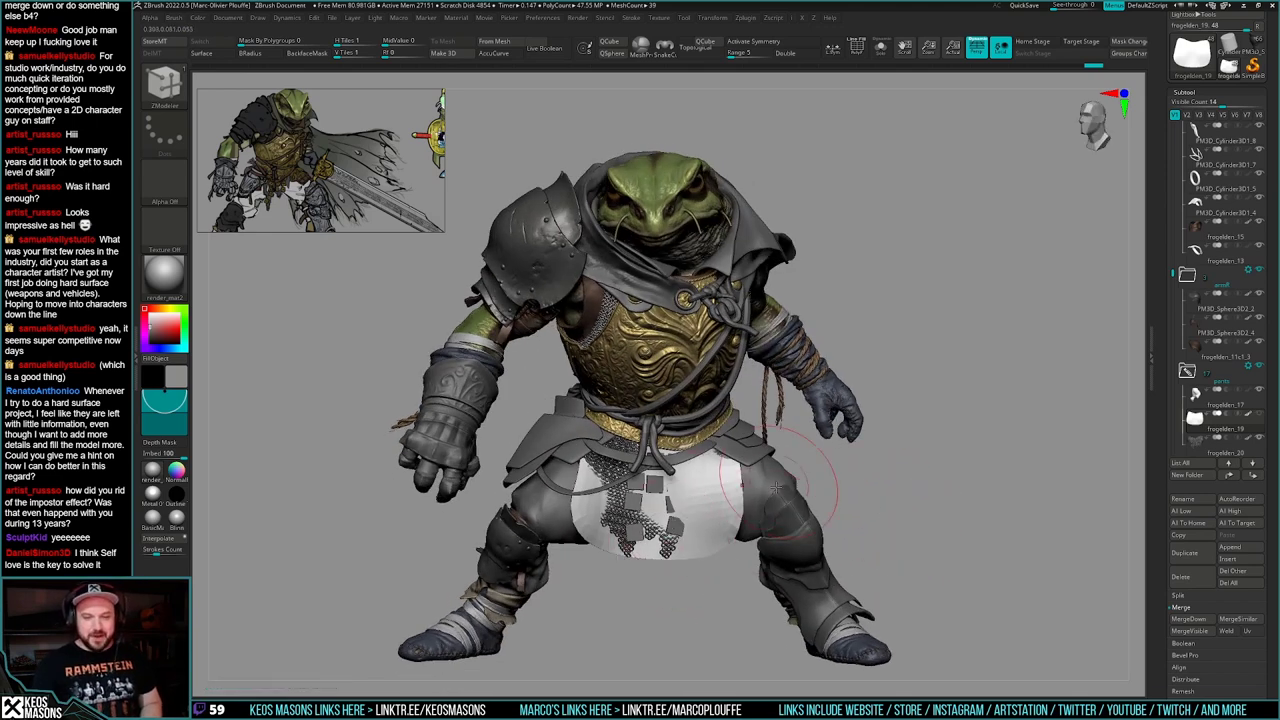
right_click_drag(757, 539, 752, 566)
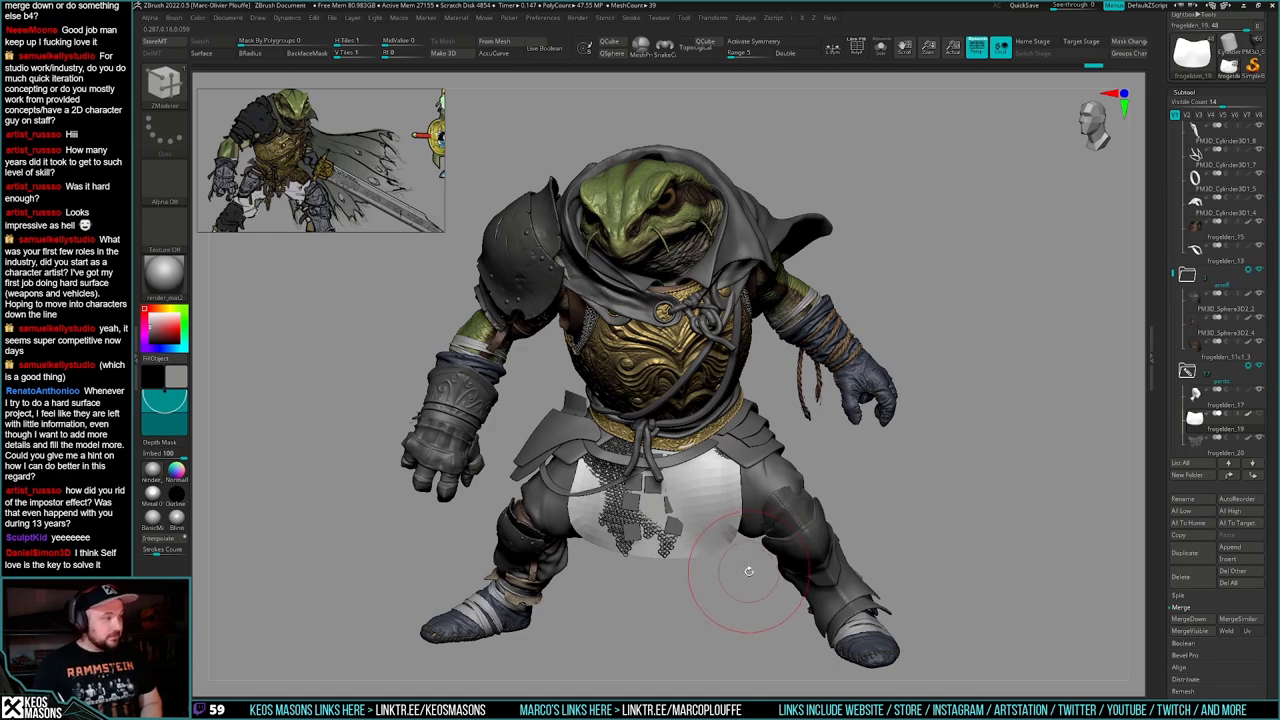
mouse_move(752, 567)
right_mouse_down()
mouse_move(795, 563)
mouse_move(745, 570)
mouse_move(761, 528)
right_mouse_up()
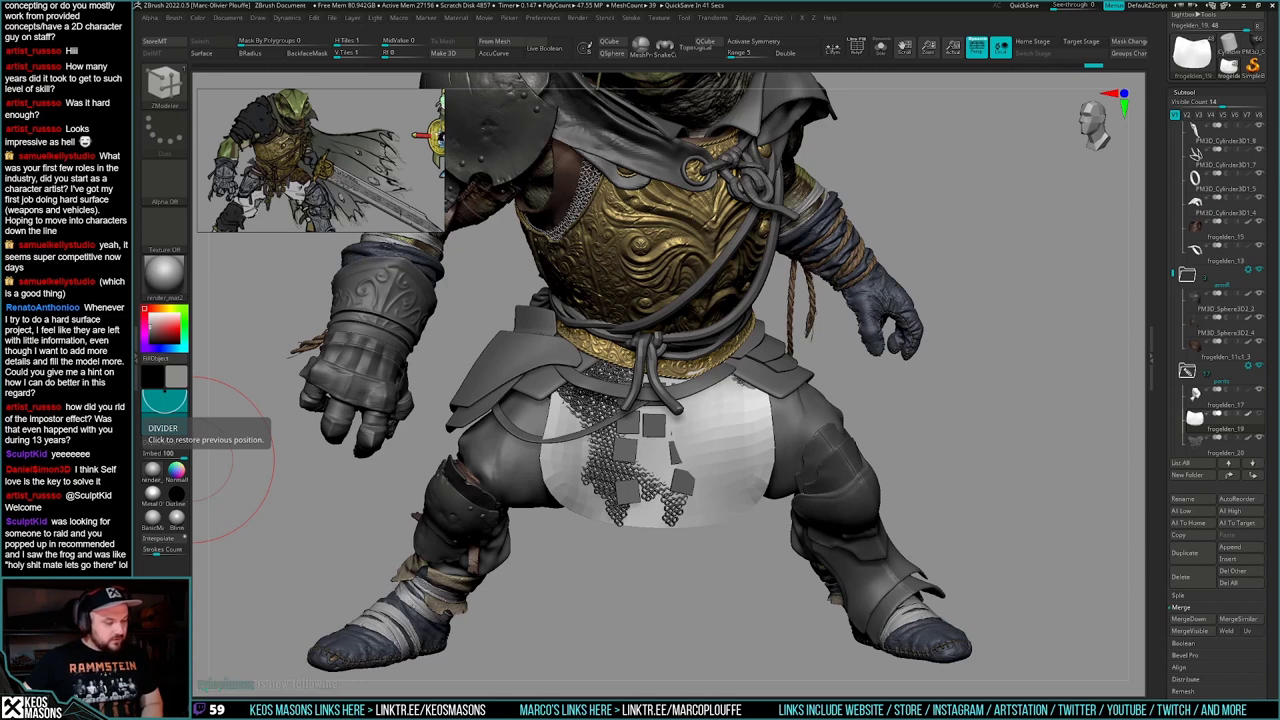
mouse_move(840, 480)
left_mouse_down()
mouse_move(880, 475)
mouse_move(851, 499)
left_mouse_up()
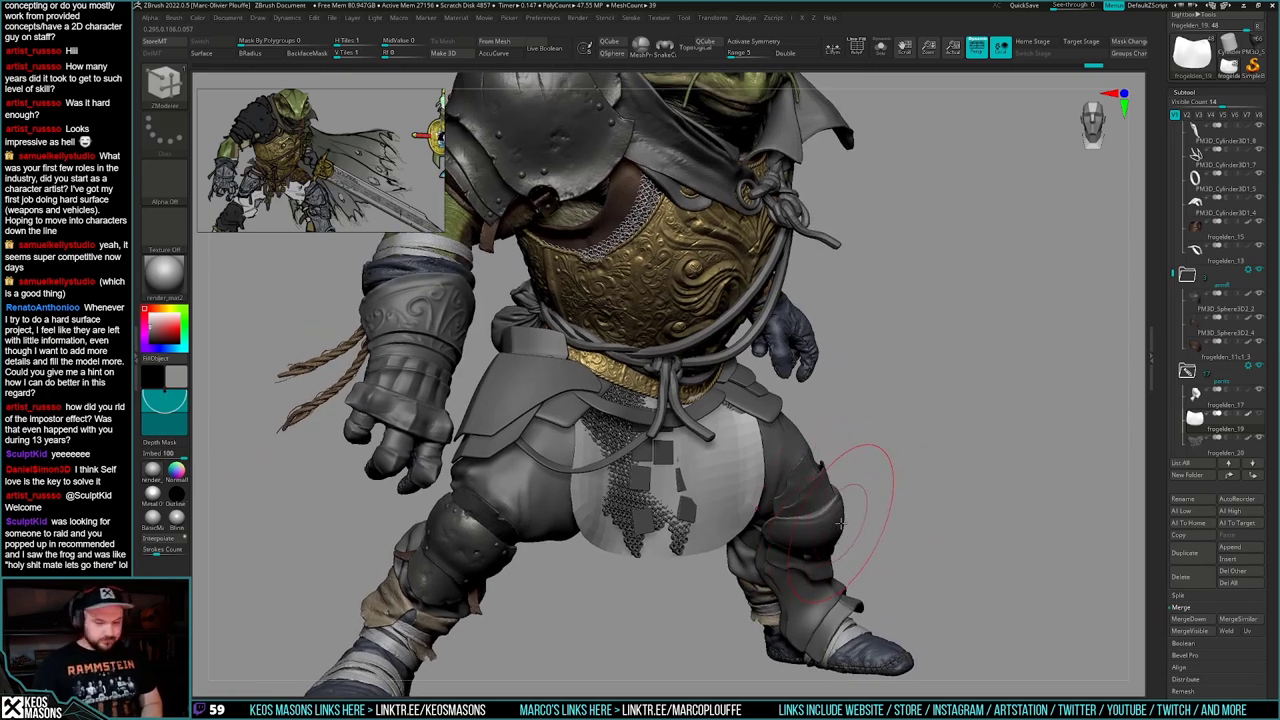
left_click_drag(867, 511, 819, 516)
right_click_drag(818, 516, 826, 516)
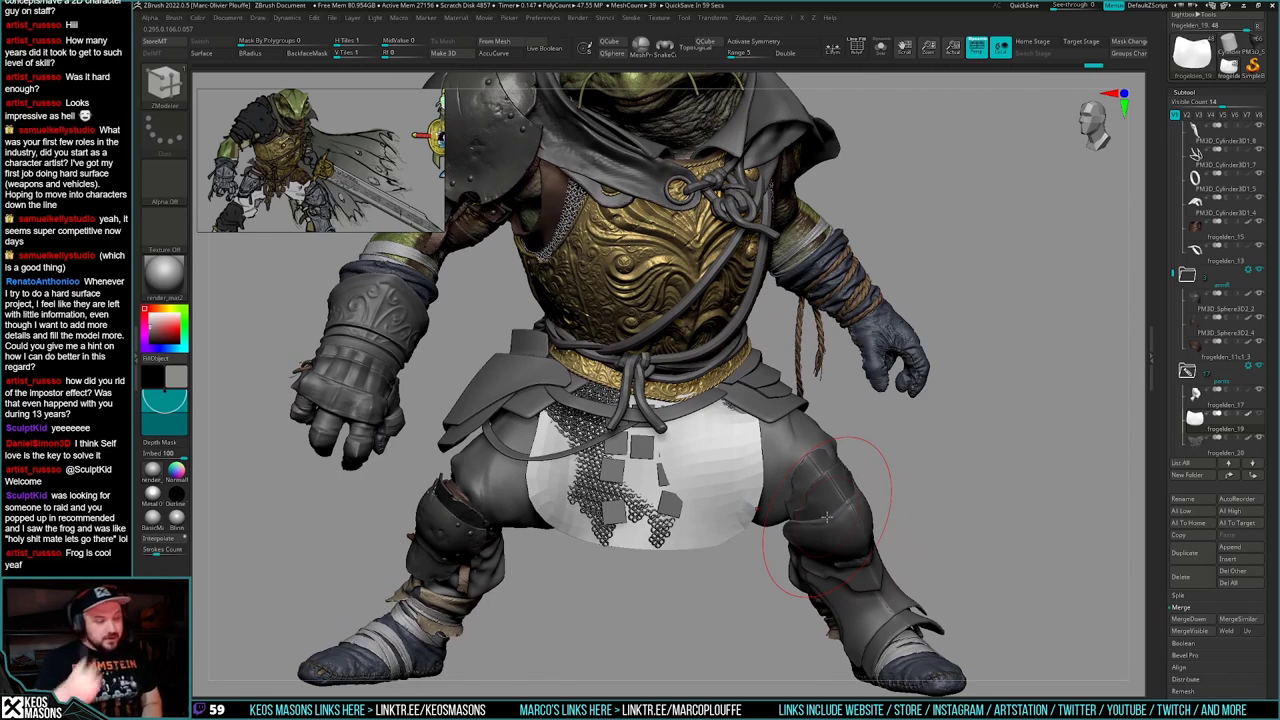
- Pull the outer side edges of the chainmail base mesh into shape between the thighs with small Move brush strokes
mouse_move(857, 500)
right_mouse_down()
mouse_move(842, 466)
mouse_move(841, 499)
mouse_move(866, 483)
mouse_move(576, 486)
mouse_move(735, 500)
right_mouse_up()
key("space")
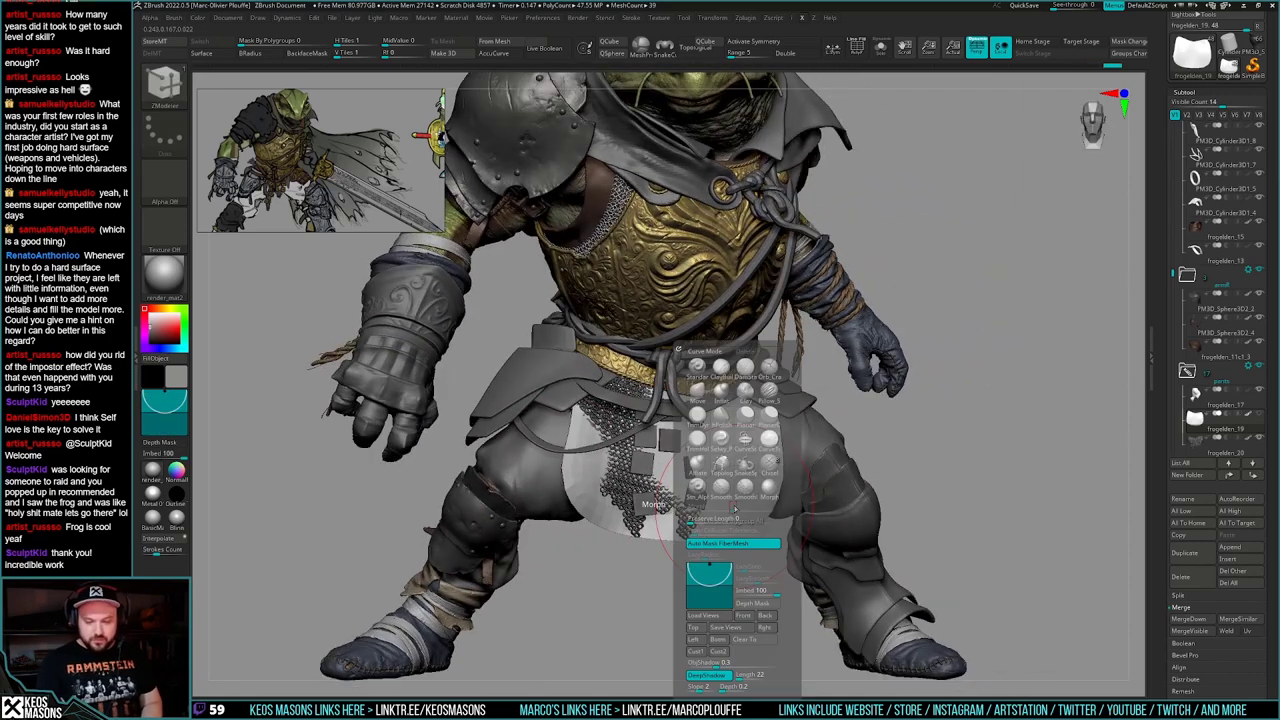
left_click(720, 394)
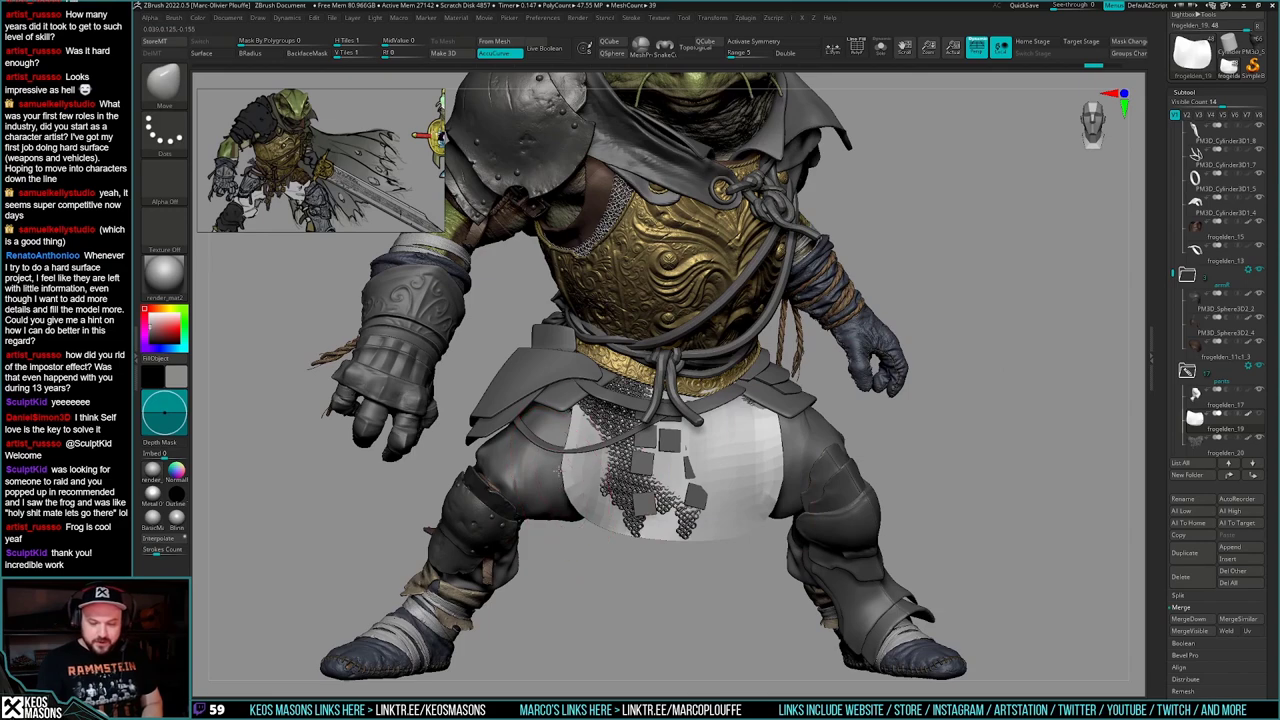
left_click_drag(567, 470, 579, 468)
right_click_drag(560, 472, 612, 462)
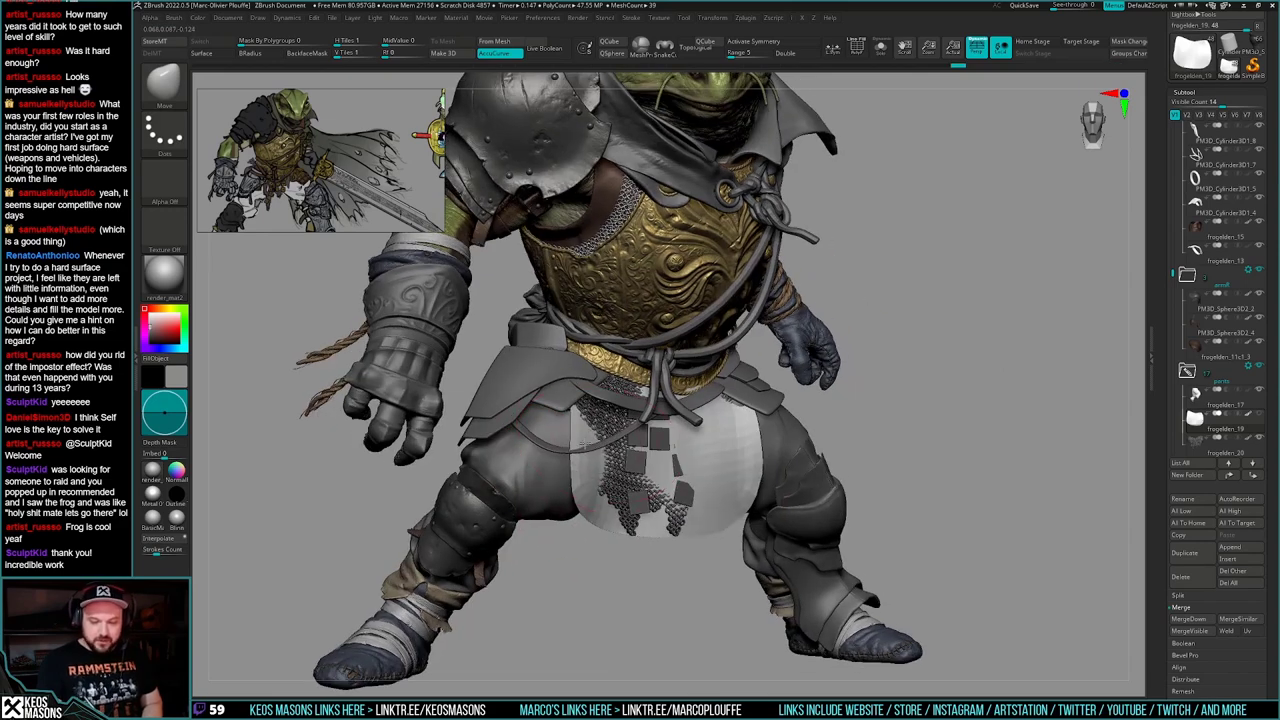
left_click_drag(585, 469, 589, 469)
right_click_drag(589, 469, 532, 478)
right_click_drag(790, 483, 829, 453)
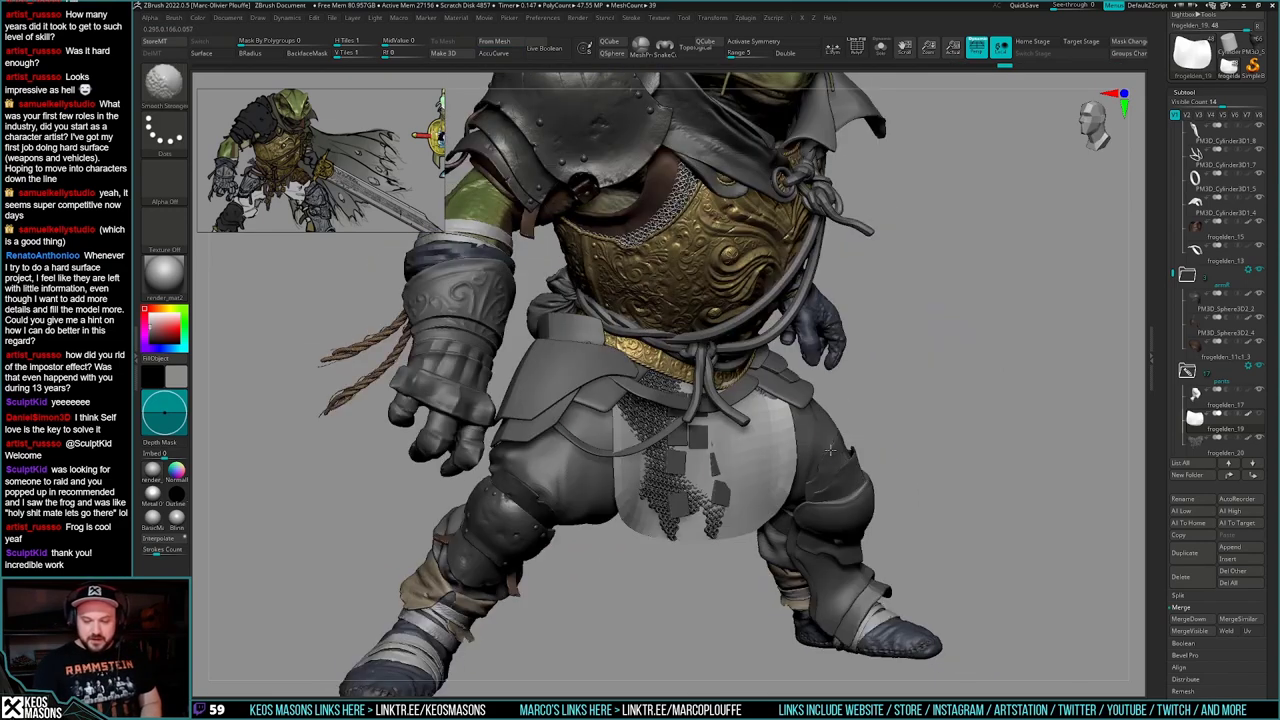
left_click_drag(734, 533, 780, 514)
right_click_drag(776, 515, 715, 507)
left_click_drag(802, 463, 797, 459)
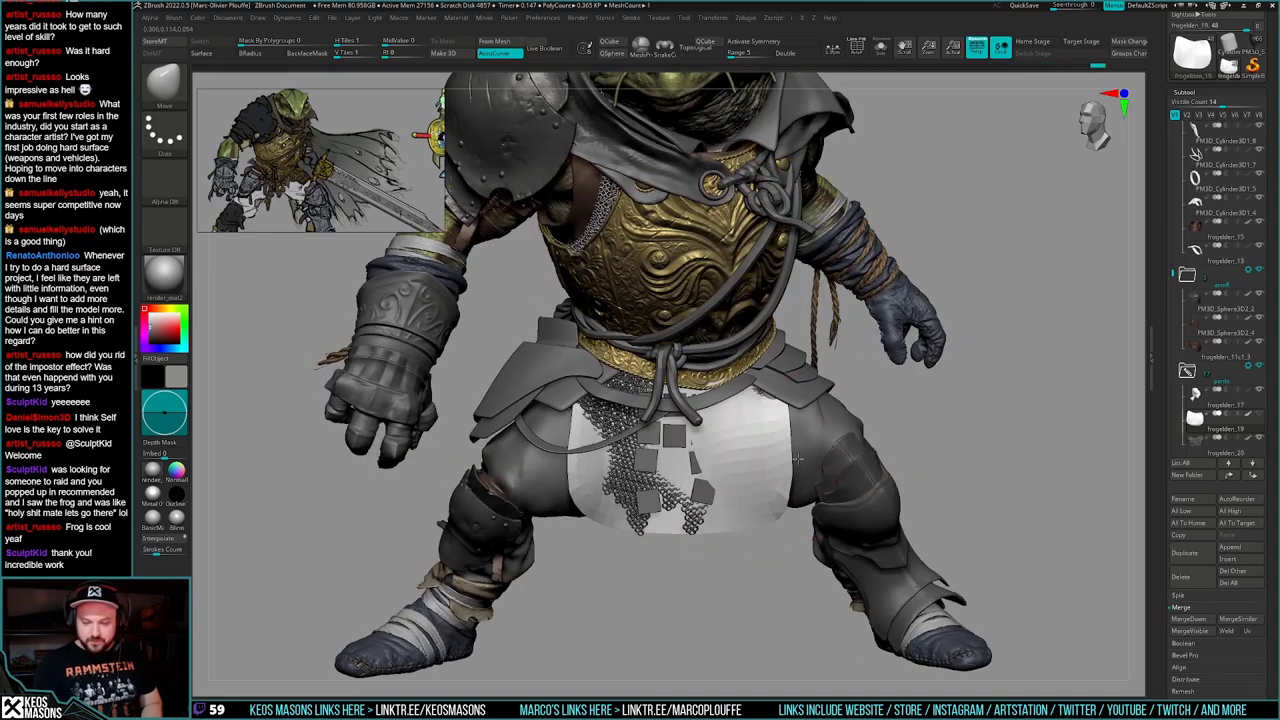
- Isolate the base mesh with PolyFrame on and even out its surface with broad sculpting strokes
key("ctrl+shift+s")
mouse_move(792, 502)
right_mouse_down()
mouse_move(803, 474)
mouse_move(811, 491)
mouse_move(789, 486)
mouse_move(797, 446)
mouse_move(785, 457)
right_mouse_up()
key("shift+f")
mouse_move(785, 457)
left_mouse_down()
mouse_move(794, 452)
mouse_move(766, 483)
left_mouse_up()
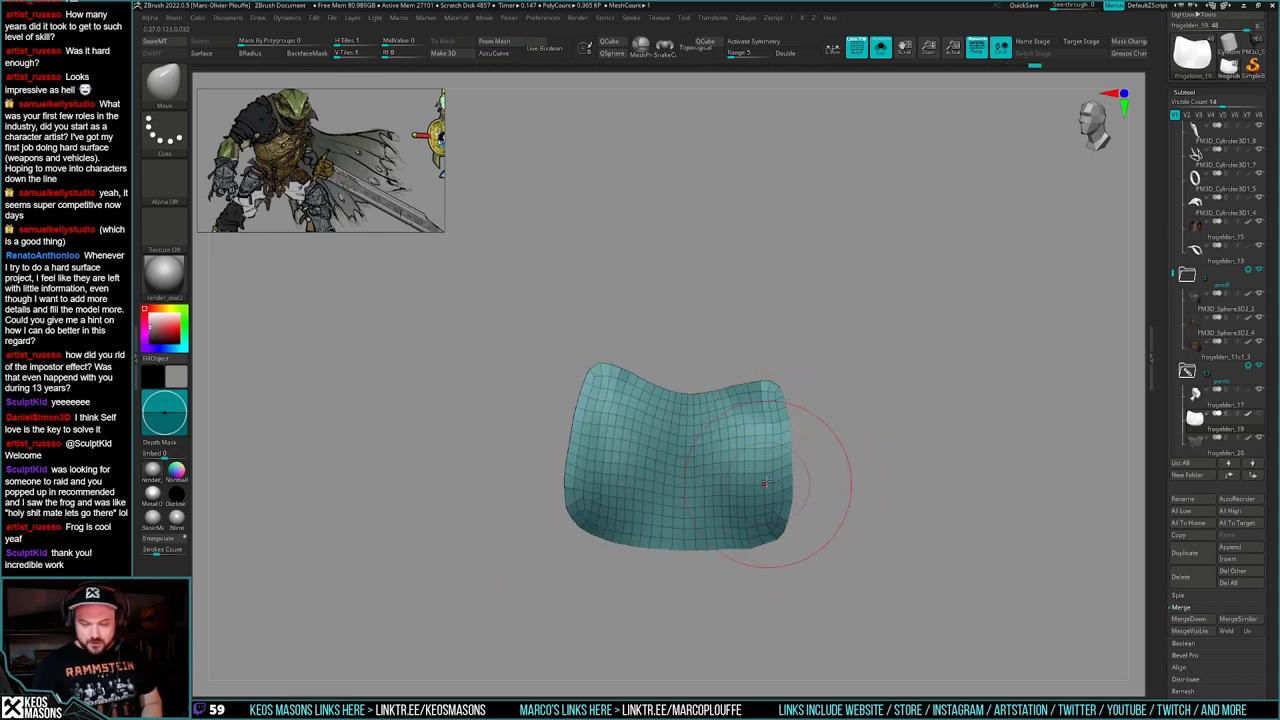
mouse_move(614, 451)
left_mouse_down()
mouse_move(611, 468)
mouse_move(645, 457)
left_mouse_up()
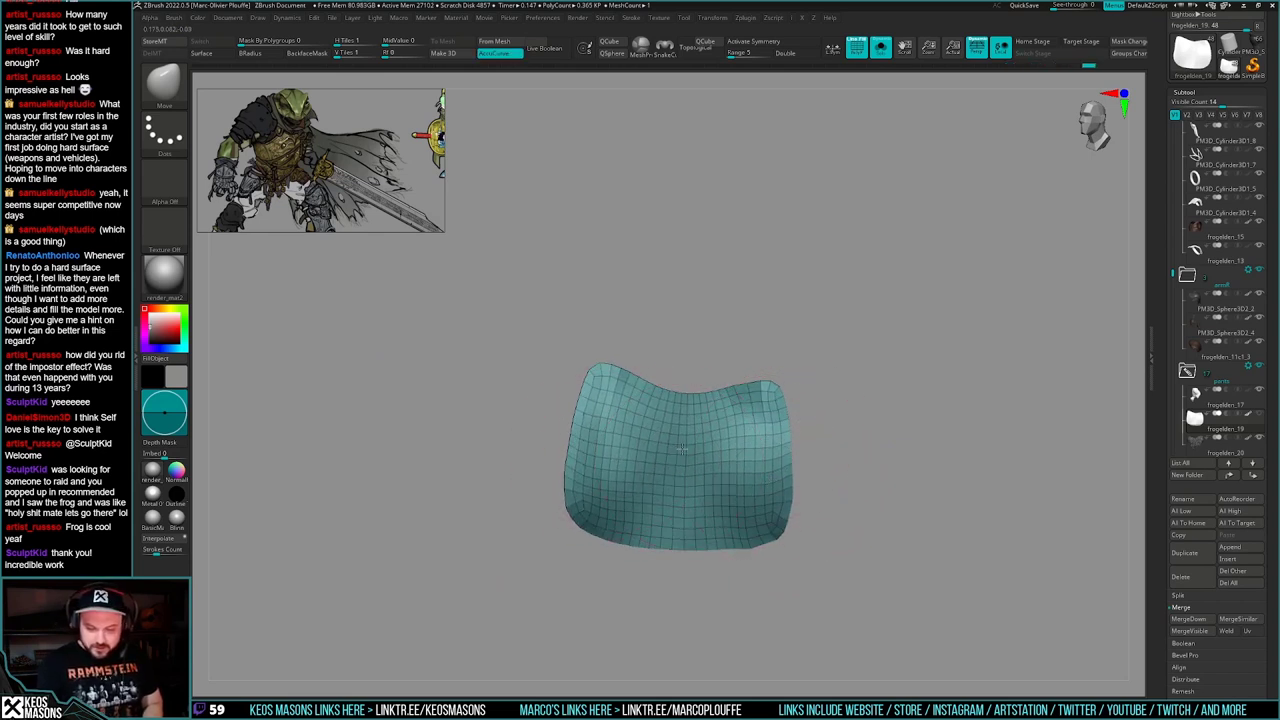
left_click_drag(740, 507, 736, 500)
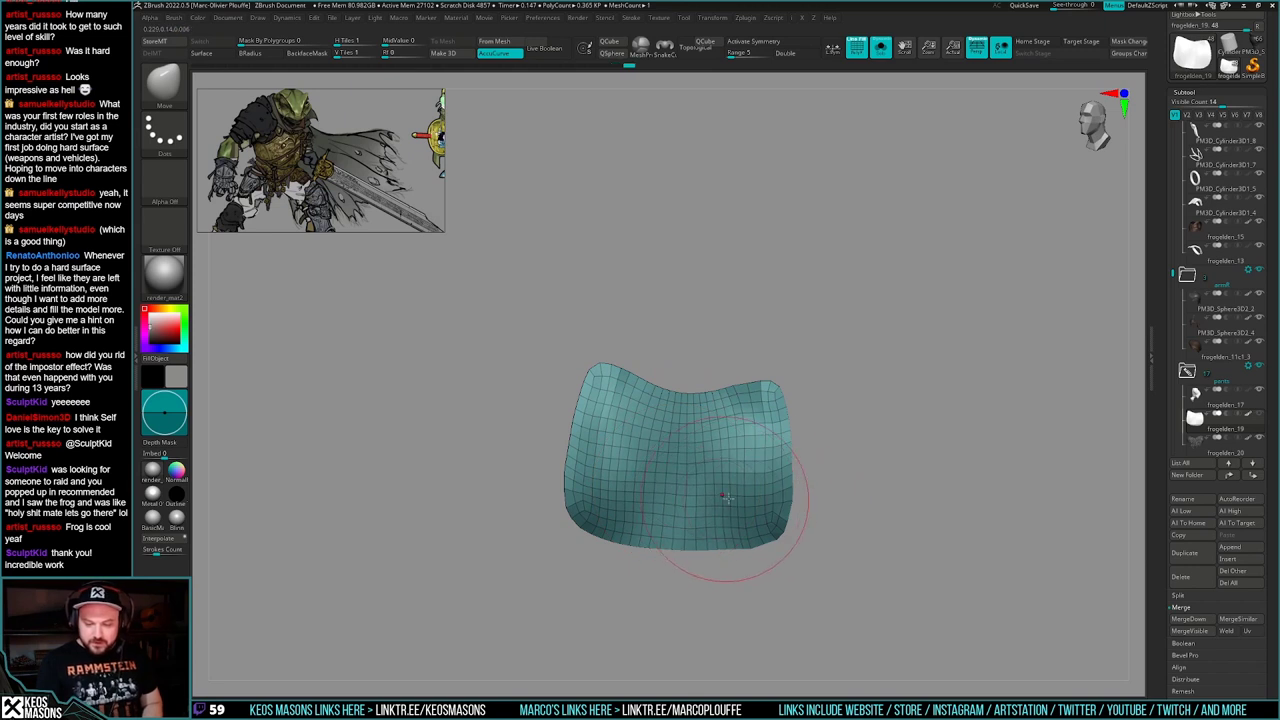
- Reduce the brush size and refine the base mesh's side edges and lower corners, checking them against the legs
key("space")
left_click_drag(808, 475, 796, 475)
key("space")
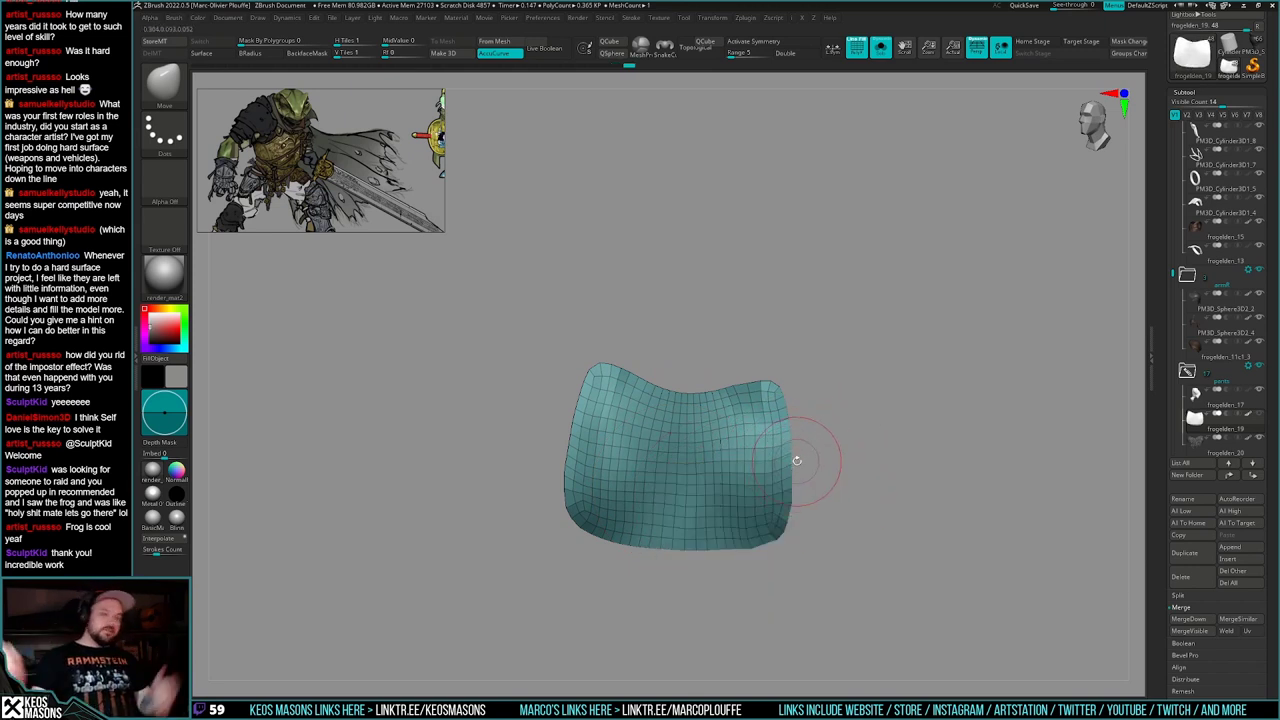
left_click_drag(791, 475, 791, 524)
key("space")
left_click_drag(791, 524, 802, 483, "alt")
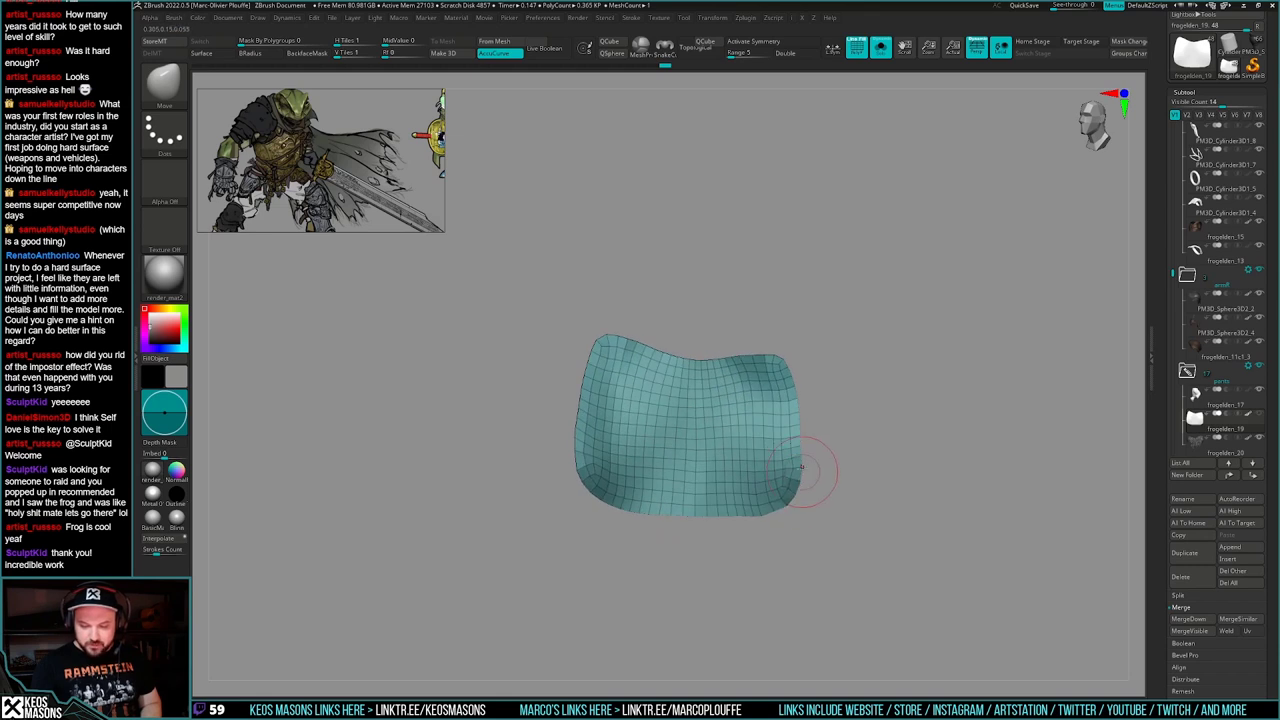
right_click_drag(801, 466, 792, 486)
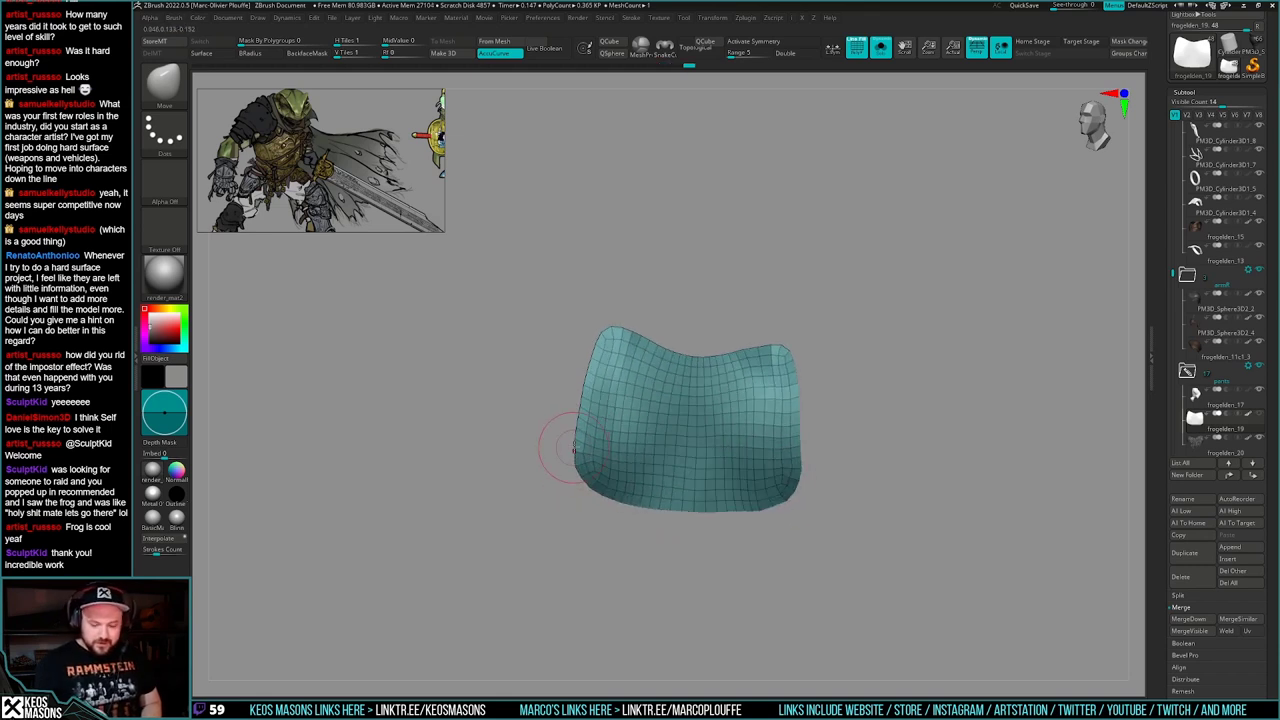
key("space")
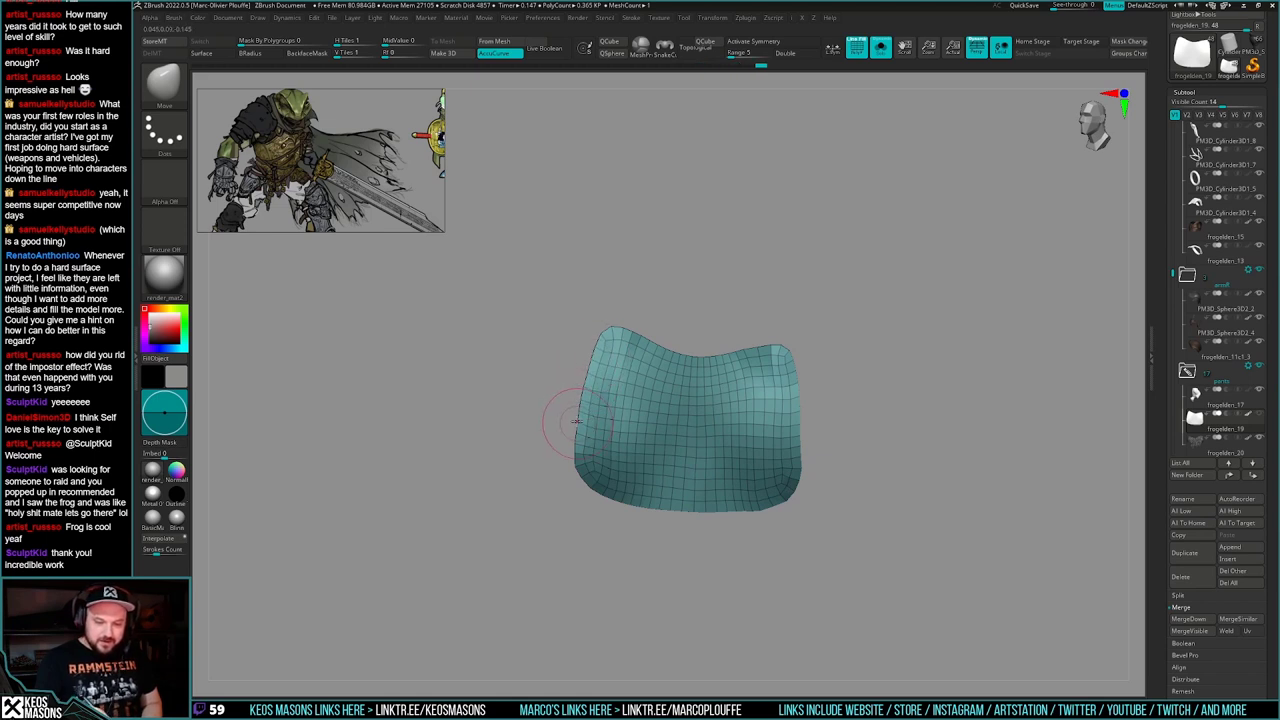
mouse_move(815, 458)
left_mouse_down()
mouse_move(816, 483)
mouse_move(834, 446)
mouse_move(891, 414)
mouse_move(881, 444)
mouse_move(847, 469)
mouse_move(852, 488)
mouse_move(752, 474)
left_mouse_up()
key("alt+s")
key("alt+s")
mouse_move(843, 509)
left_mouse_down("alt")
mouse_move(849, 477)
mouse_move(869, 480)
mouse_move(852, 478)
left_mouse_up("alt")
- Remove three edge loops from the isolated base mesh with ZModeler to thin out its dense topology
key("b")
key("z")
key("m")
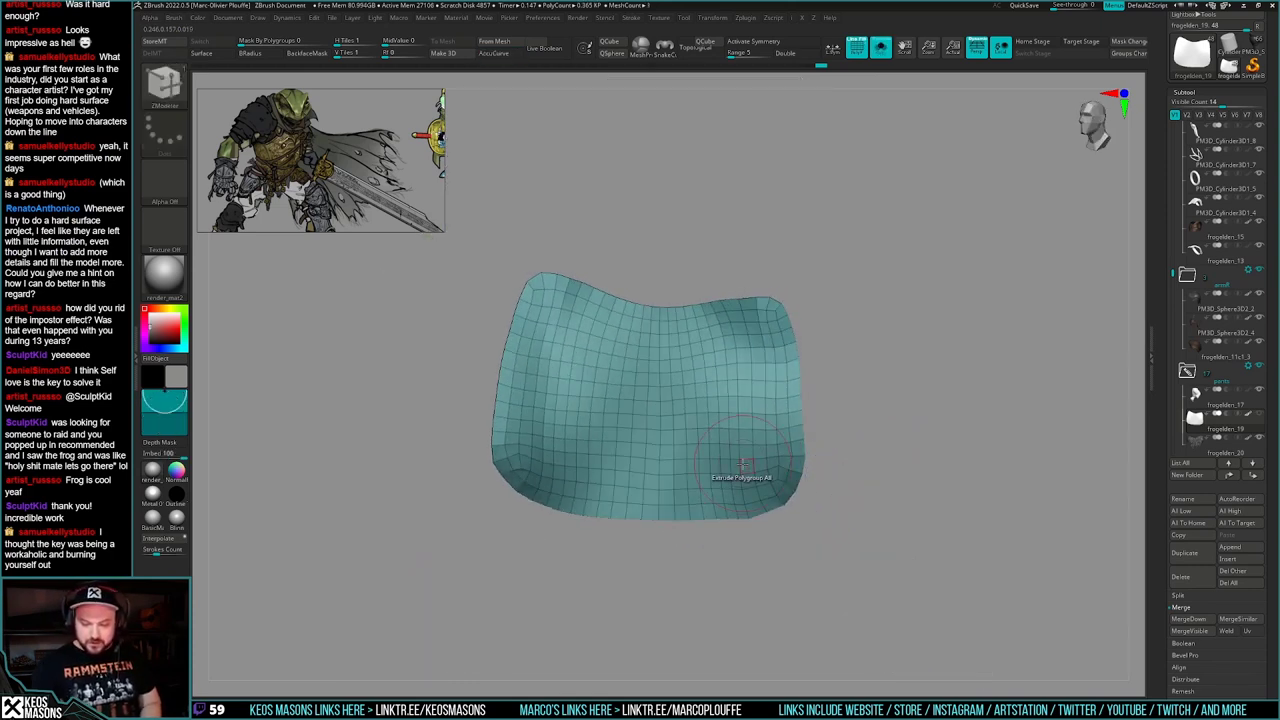
left_click(722, 460)
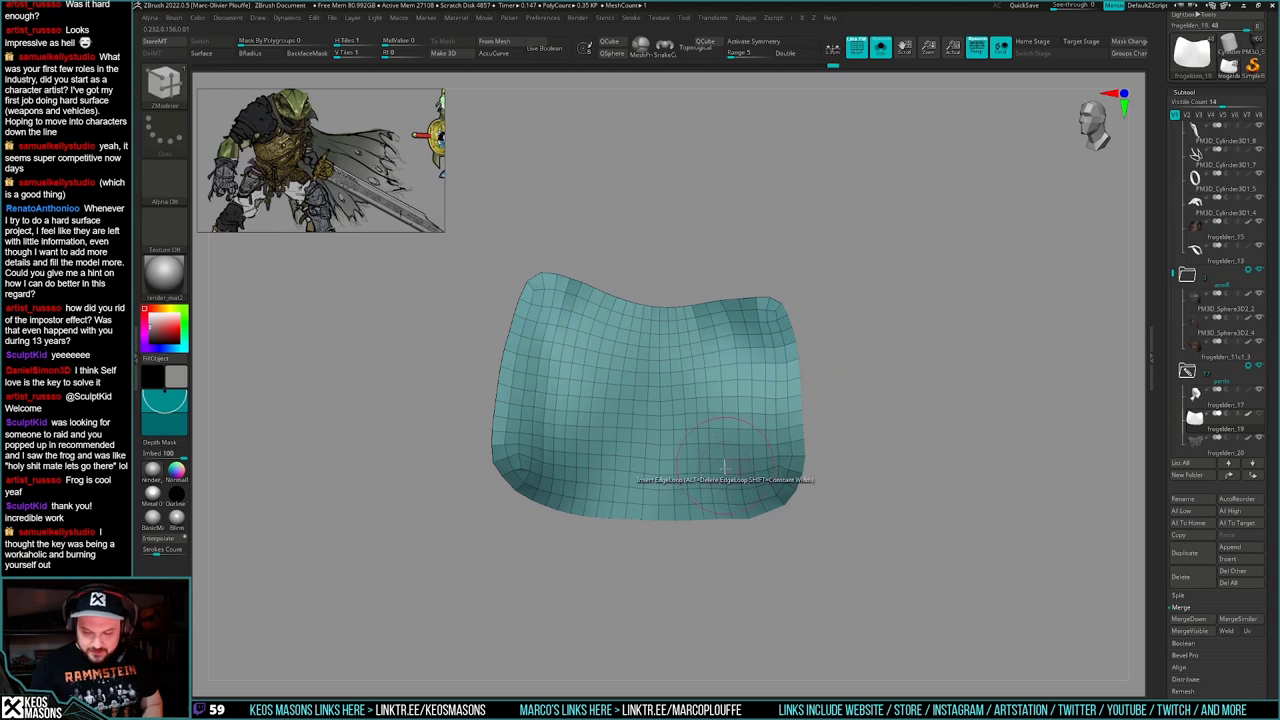
right_click_drag(727, 467, 709, 472)
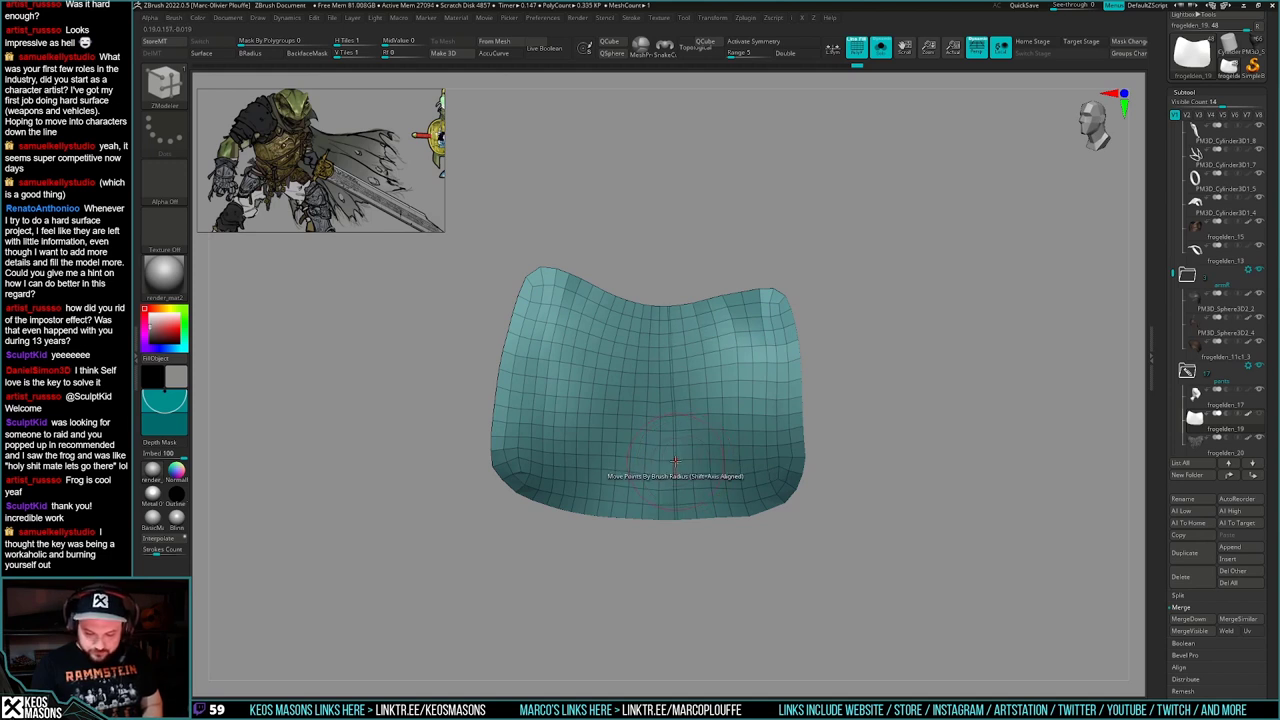
left_click_drag(791, 523, 746, 515)
left_click_drag(804, 467, 880, 505, "alt")
left_click_drag(880, 505, 837, 493, "alt")
right_click_drag(837, 493, 675, 477, "alt")
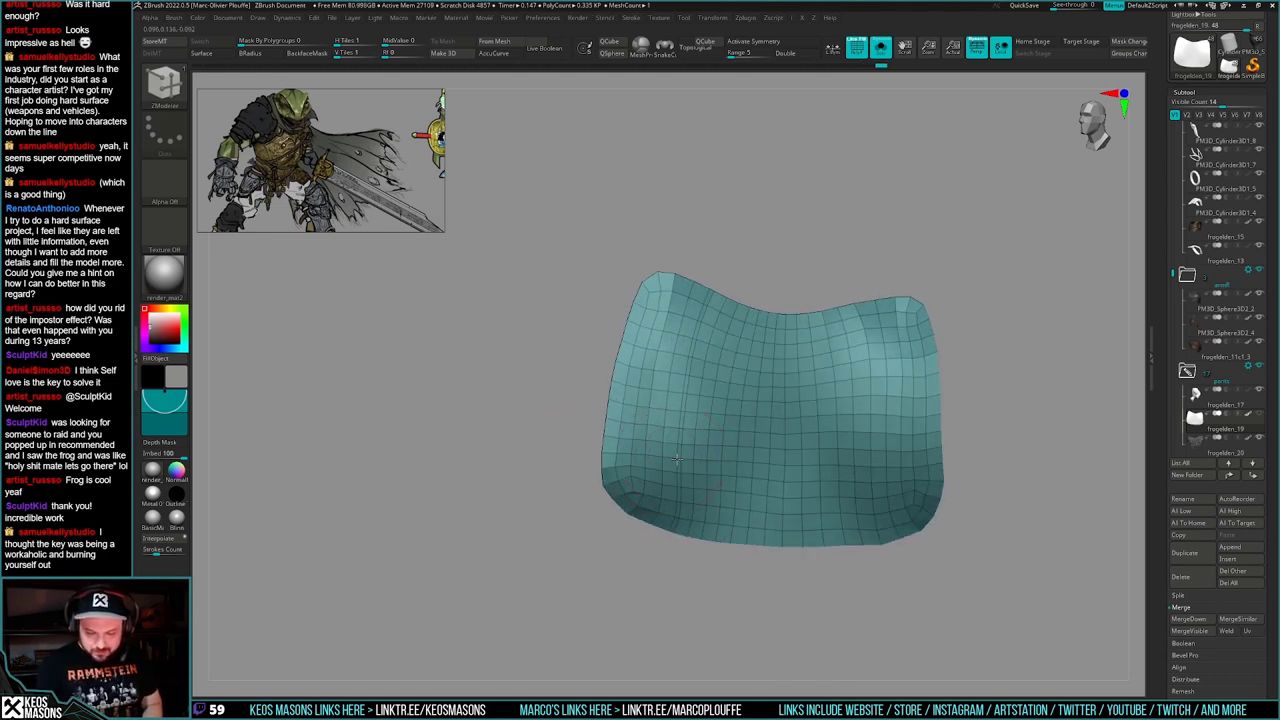
key("ctrl+z")
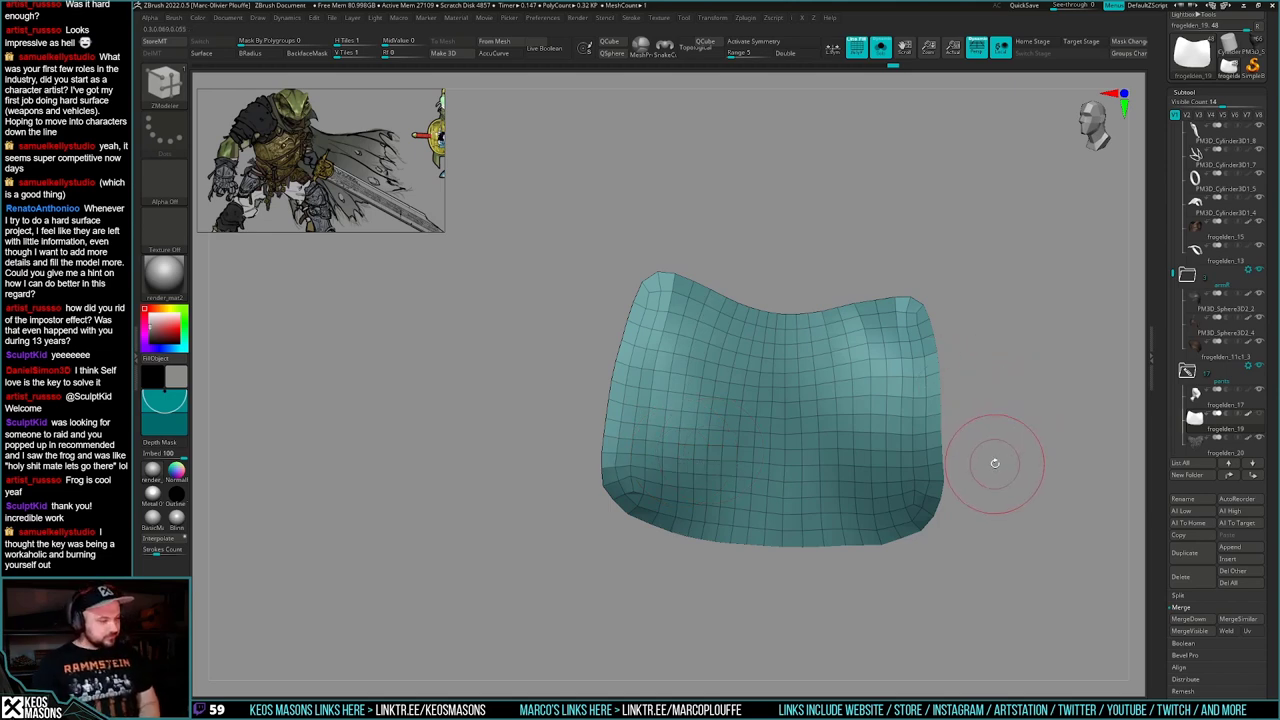
- Show all subtools and examine how the simplified base mesh sits against the belt and thighs from several angles
mouse_move(991, 457)
right_mouse_down()
mouse_move(997, 468)
mouse_move(979, 451)
mouse_move(951, 486)
mouse_move(943, 457)
mouse_move(946, 490)
mouse_move(957, 484)
right_mouse_up()
key("s")
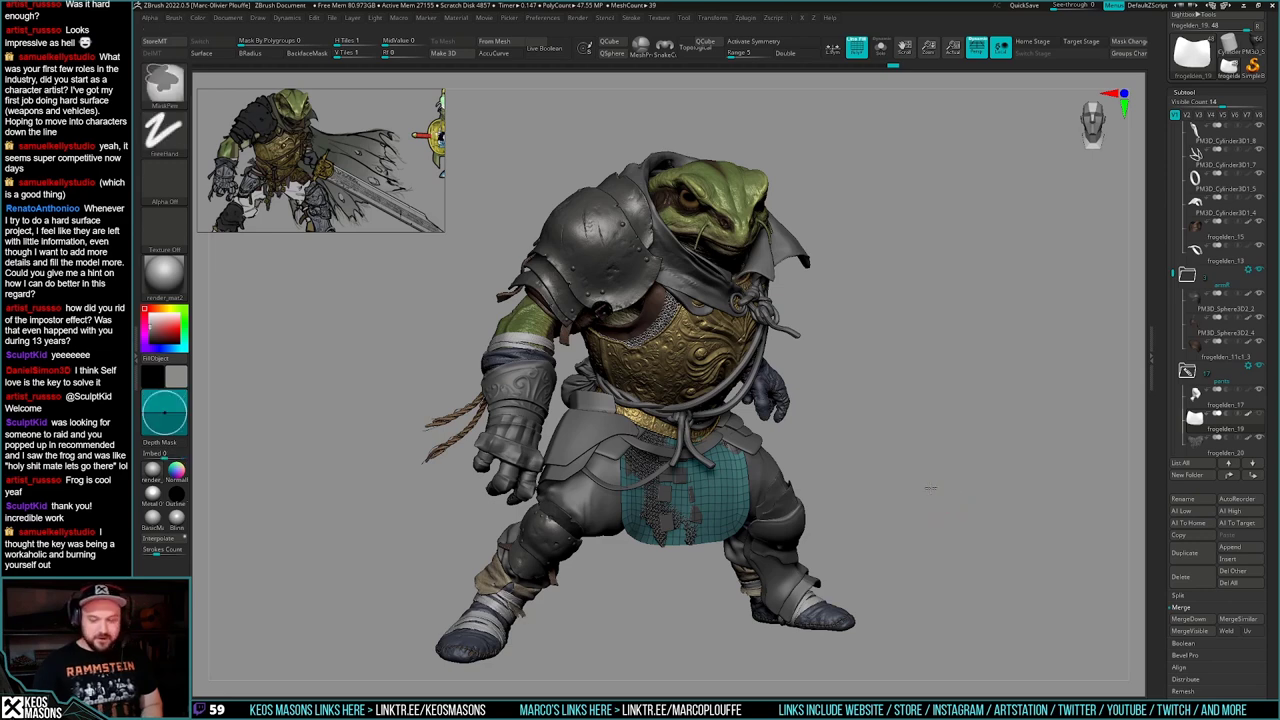
mouse_move(929, 487)
right_mouse_down("ctrl")
mouse_move(954, 480)
mouse_move(945, 498)
mouse_move(957, 480)
right_mouse_up("ctrl")
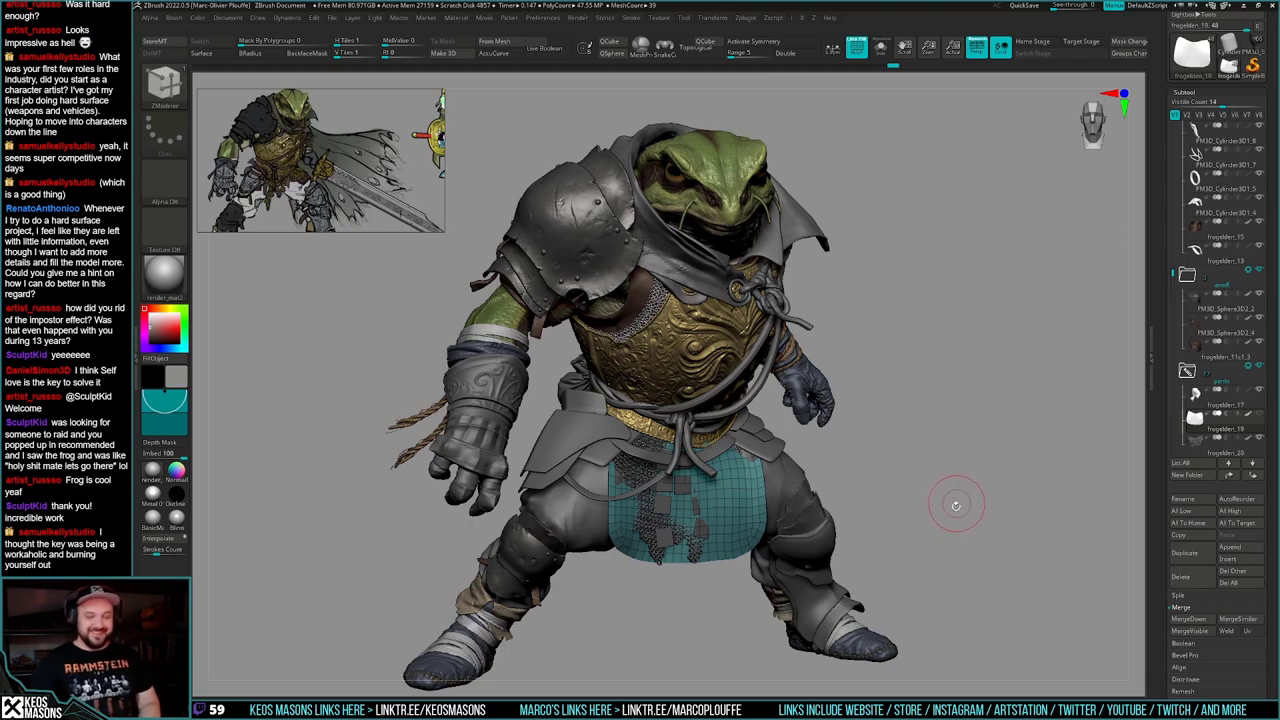
mouse_move(931, 537)
right_mouse_down("alt")
mouse_move(937, 486)
mouse_move(962, 495)
mouse_move(920, 480)
mouse_move(802, 512)
mouse_move(850, 520)
mouse_move(815, 524)
mouse_move(785, 508)
mouse_move(794, 531)
mouse_move(781, 521)
right_mouse_up("alt")
key("alt+s")
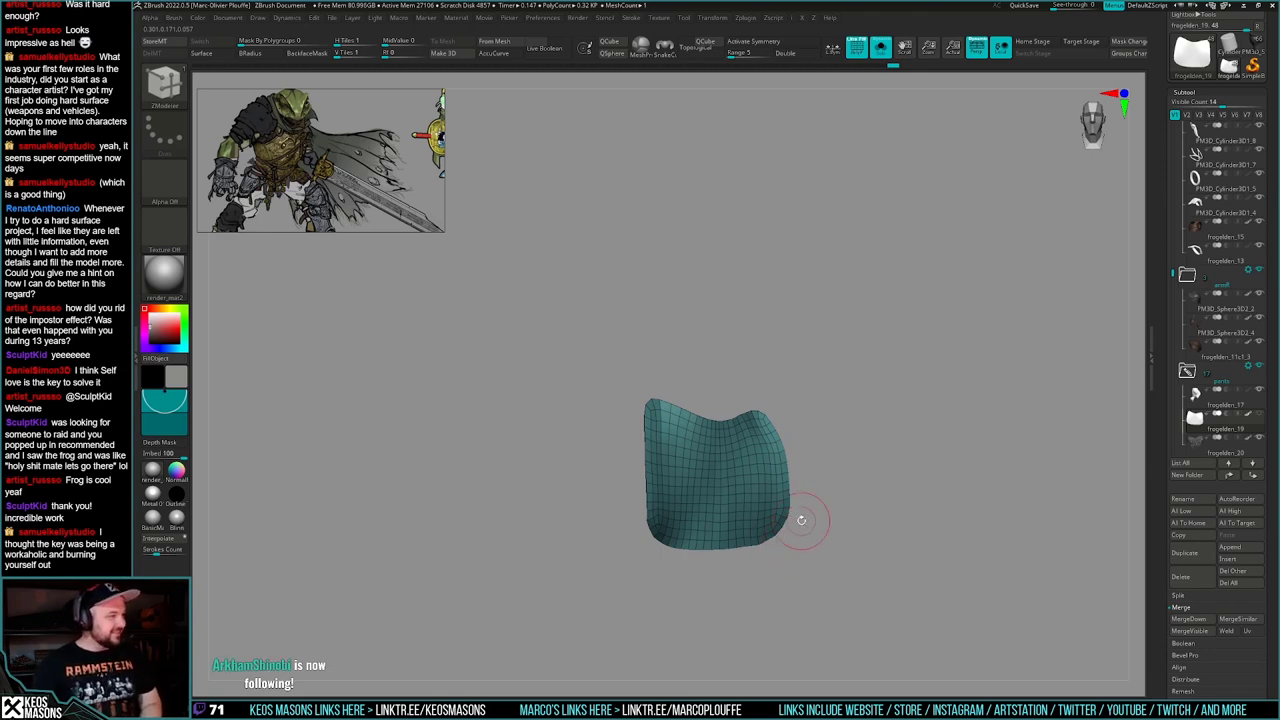
right_click_drag(801, 520, 835, 503)
key("alt+s")
mouse_move(835, 503)
right_mouse_down("ctrl")
mouse_move(847, 519)
mouse_move(806, 511)
mouse_move(869, 504)
mouse_move(841, 503)
right_mouse_up("ctrl")
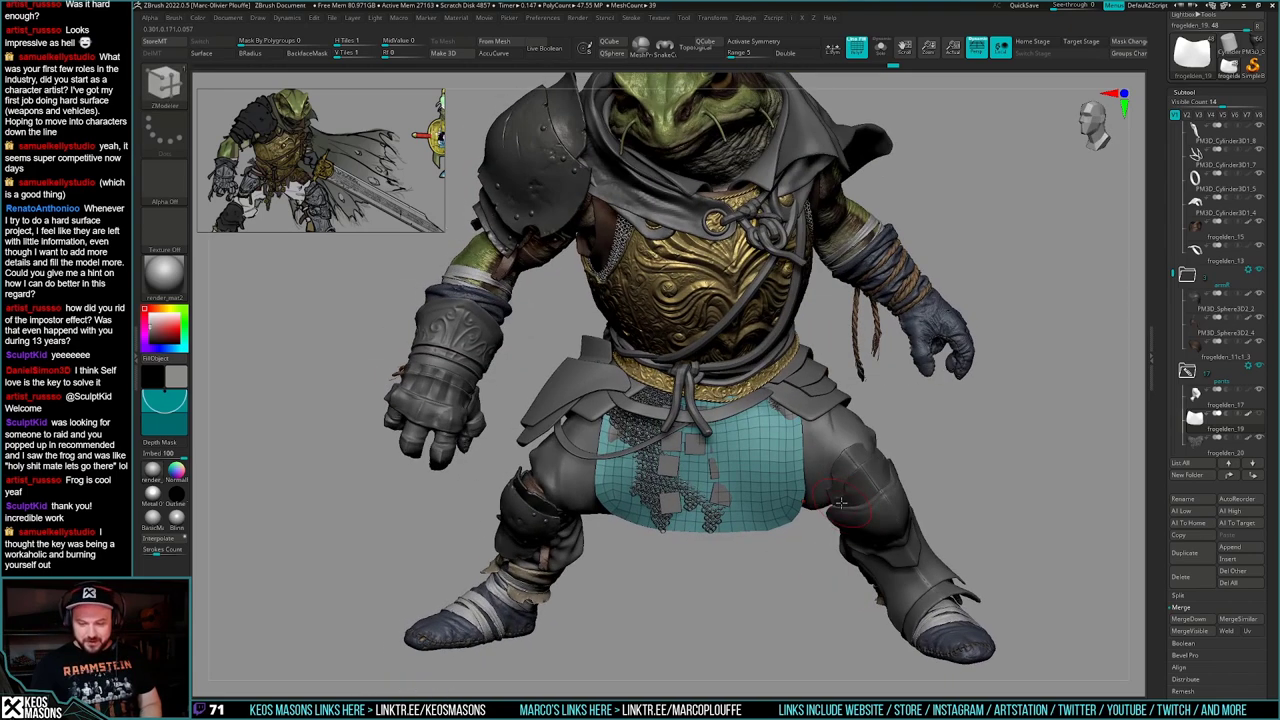
- Isolate the base mesh again, switch to the Move brush with a much larger size, and smooth the whole surface
key("alt+s")
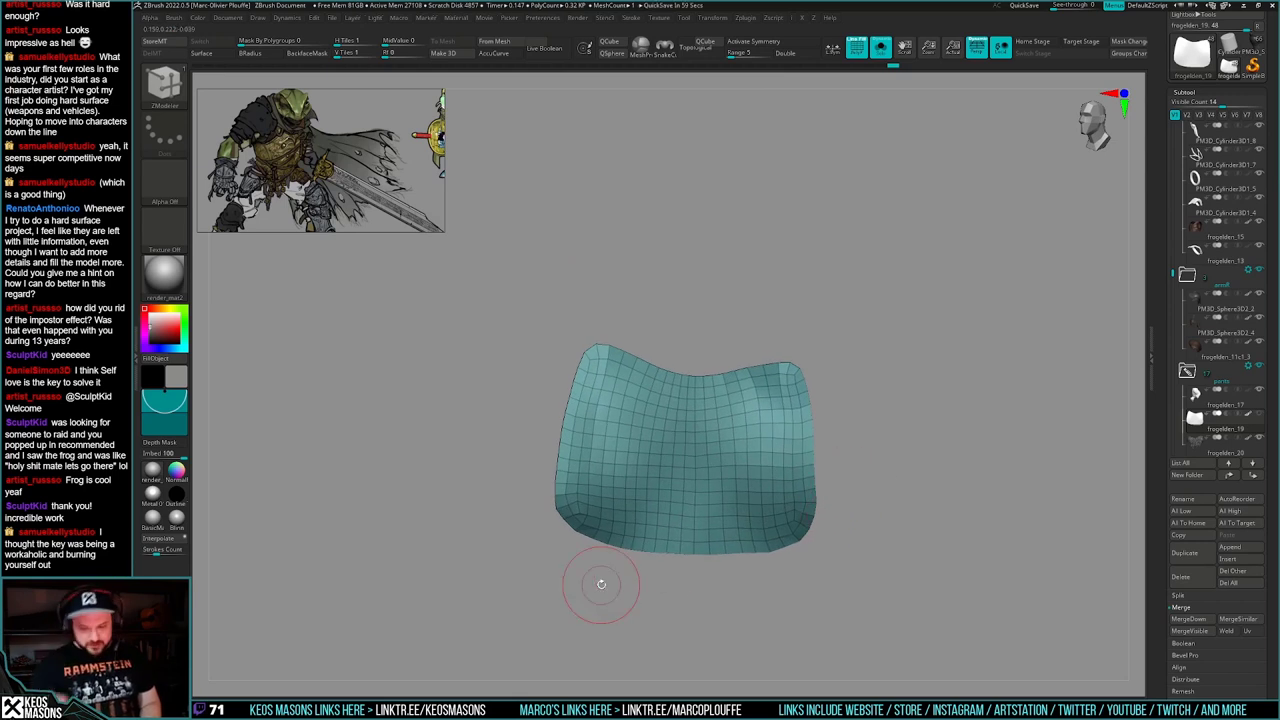
mouse_move(866, 485)
right_mouse_down()
mouse_move(829, 453)
mouse_move(868, 490)
right_mouse_up()
key("space")
left_click(862, 391)
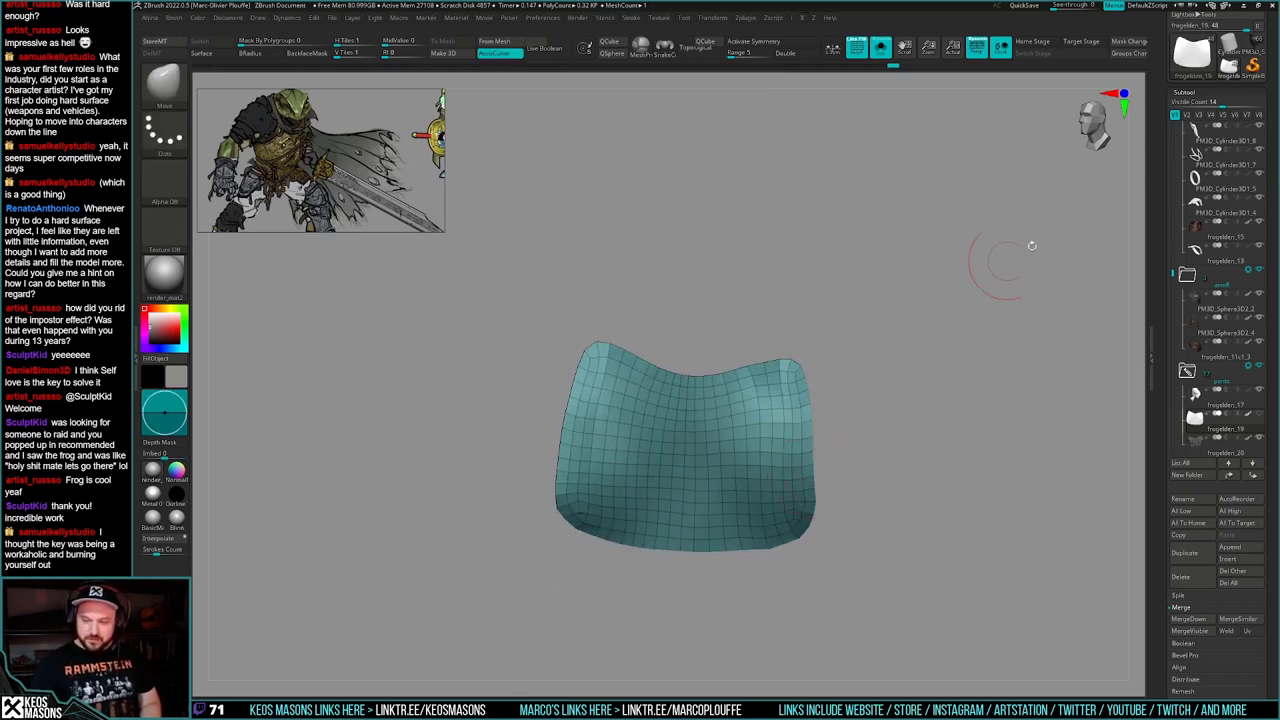
key("space")
left_click_drag(780, 406, 812, 405)
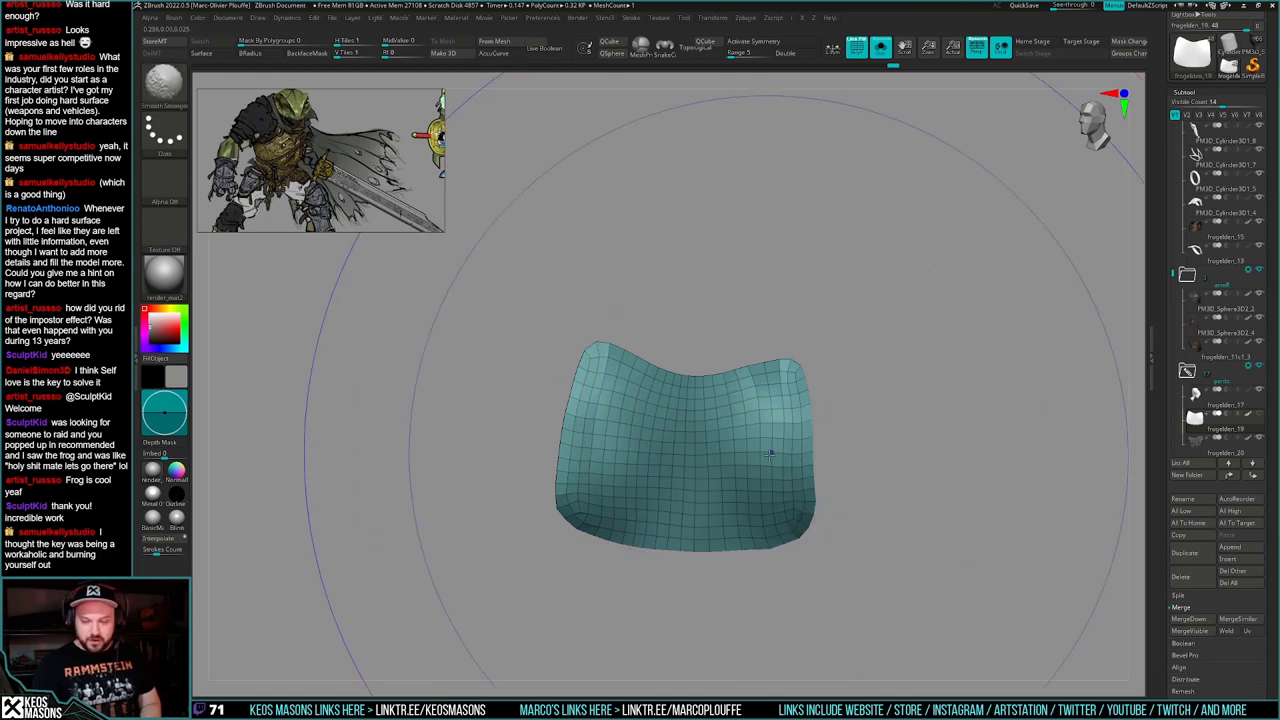
left_click_drag(768, 456, 773, 467, "shift")
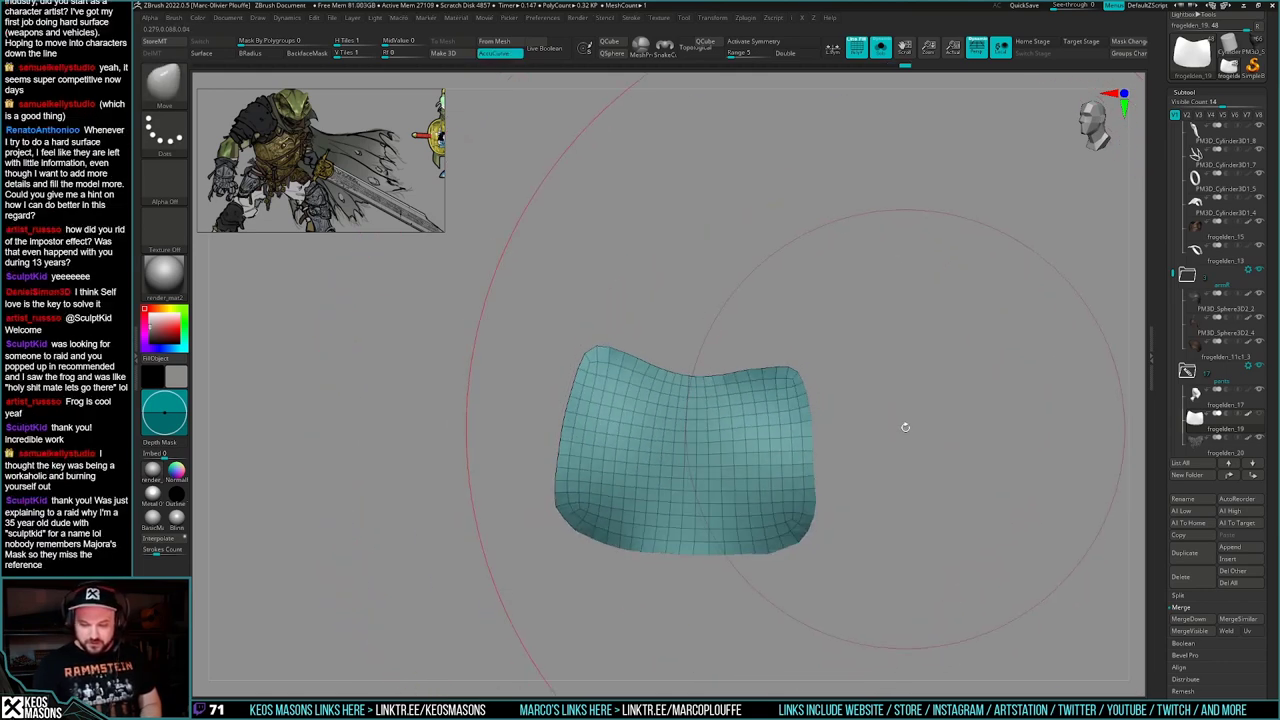
right_click_drag(905, 426, 891, 446)
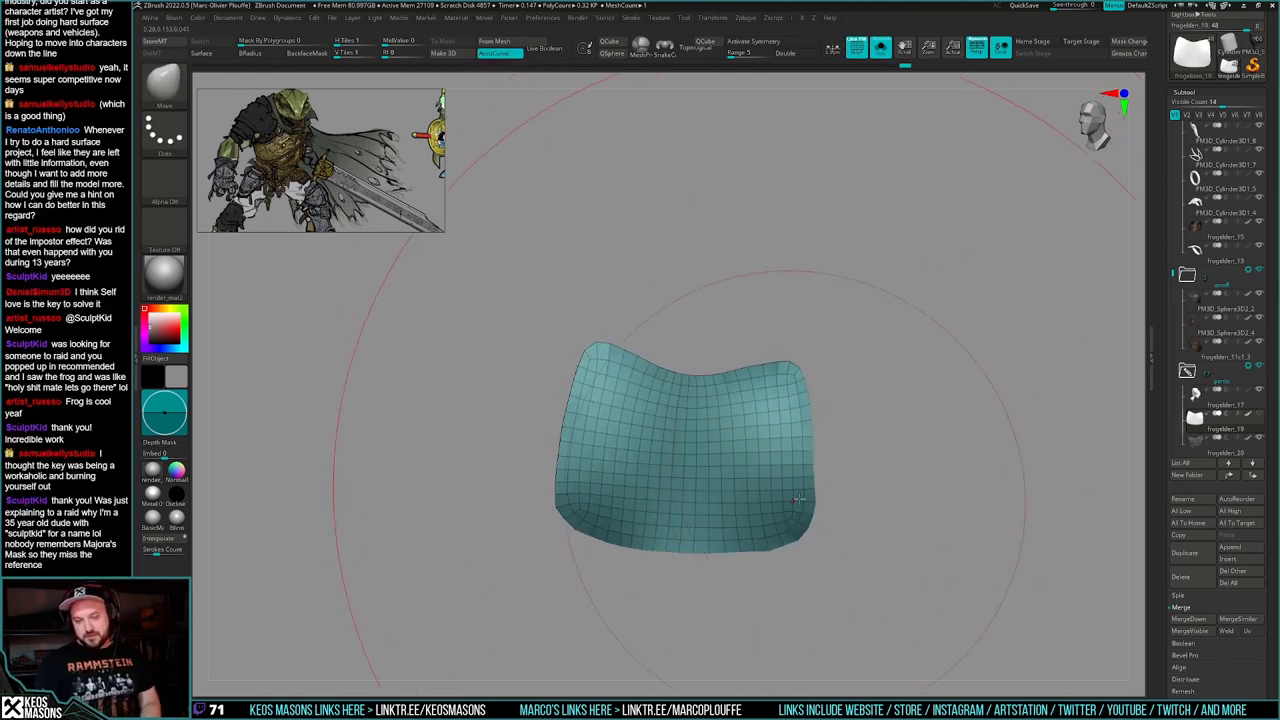
- Turn off PolyFrame, show all subtools, and examine the smoothed base mesh on the figure from below and from the front
key("alt+s")
right_click_drag(917, 491, 921, 516)
key("shift+f")
key("shift+ctrl+alt+s")
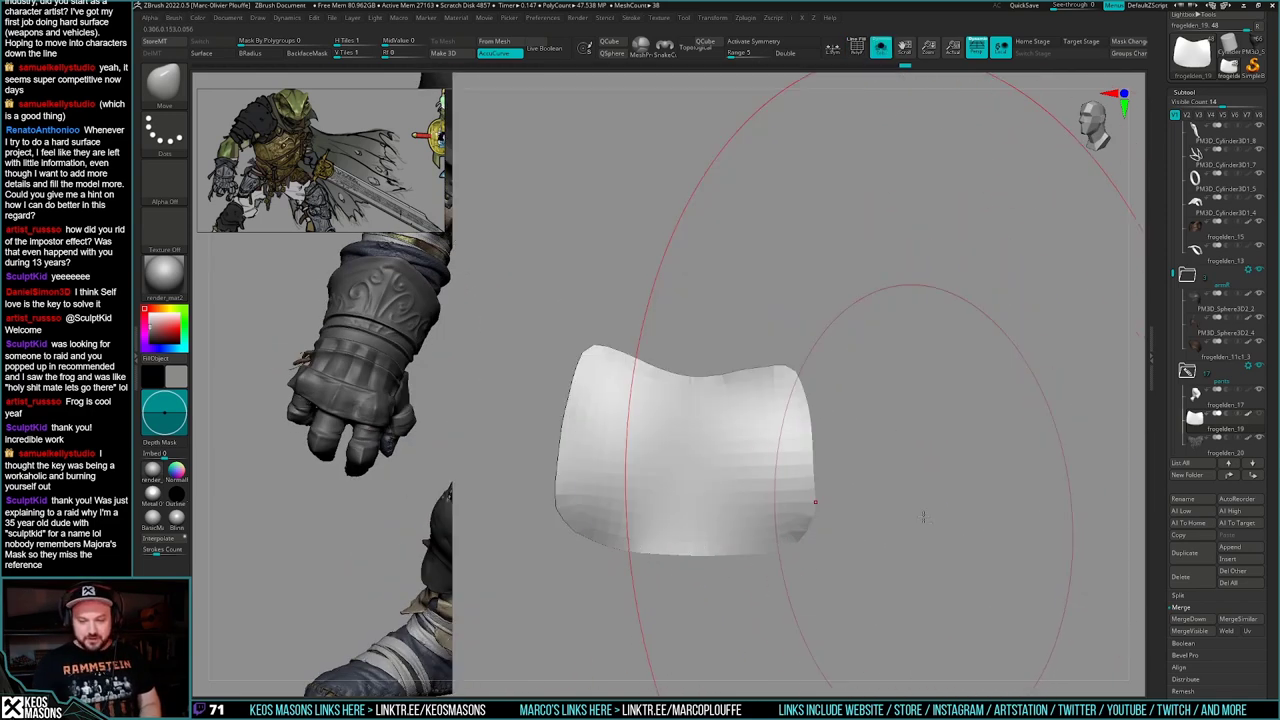
key("shift+ctrl+alt+s")
mouse_move(890, 511)
right_mouse_down()
mouse_move(894, 429)
mouse_move(862, 350)
mouse_move(876, 455)
right_mouse_up()
key("space")
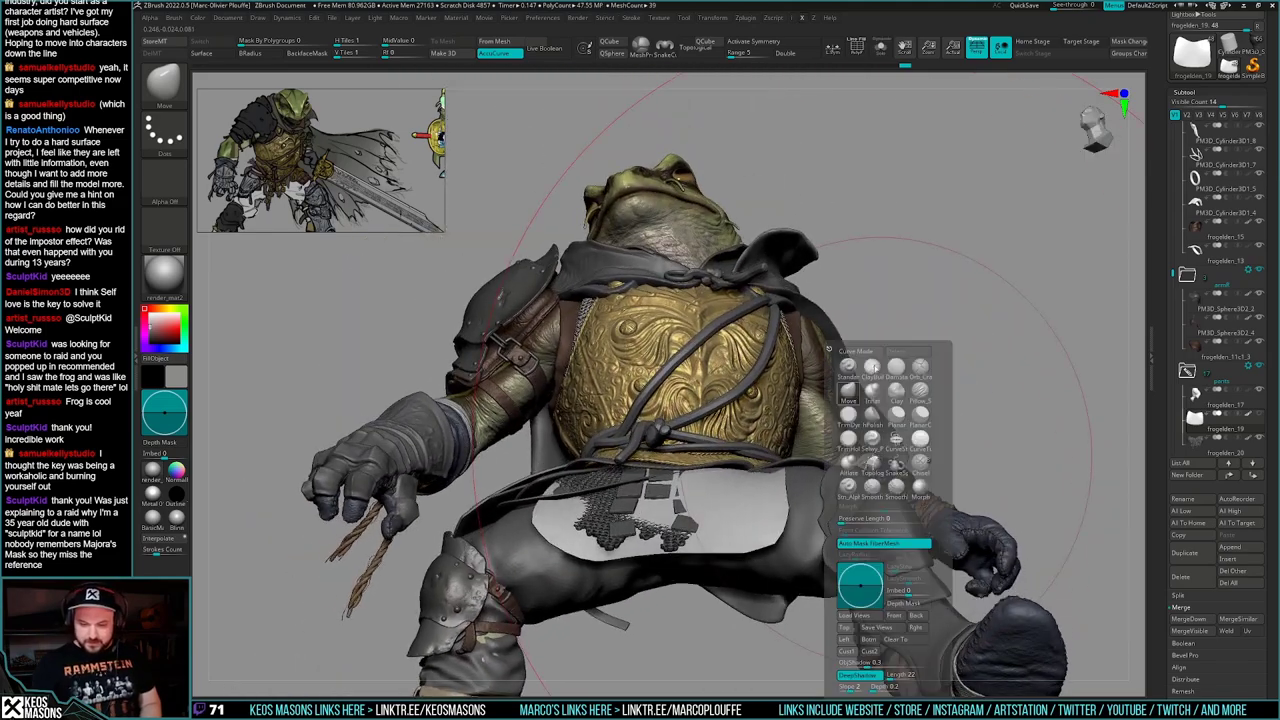
key("space")
left_click_drag(782, 461, 758, 461)
right_click_drag(758, 461, 735, 530)
key("space")
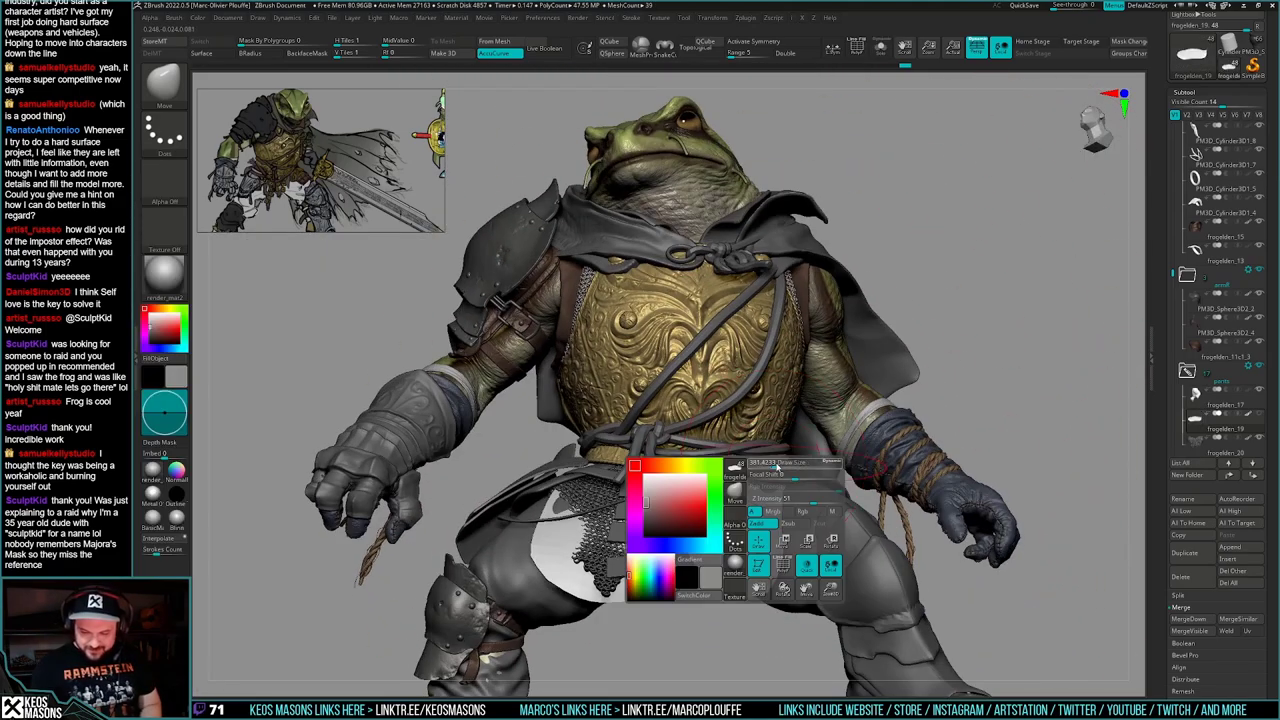
right_click_drag(778, 492, 828, 535)
right_click_drag(828, 535, 860, 510, "ctrl")
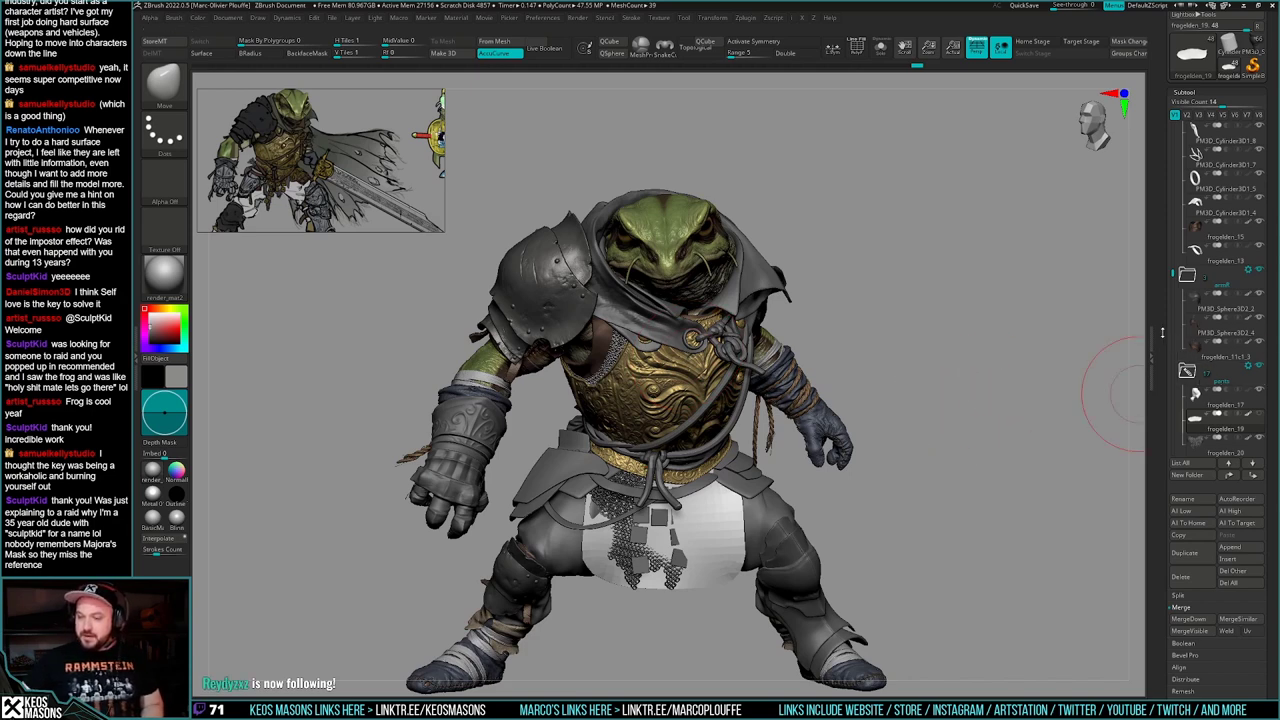
- Select the chest chainmail subtool, check it in isolation, bring up its NanoMesh settings, and show the full figure again
left_click_drag(1162, 332, 1162, 423)
right_click_drag(400, 375, 635, 381)
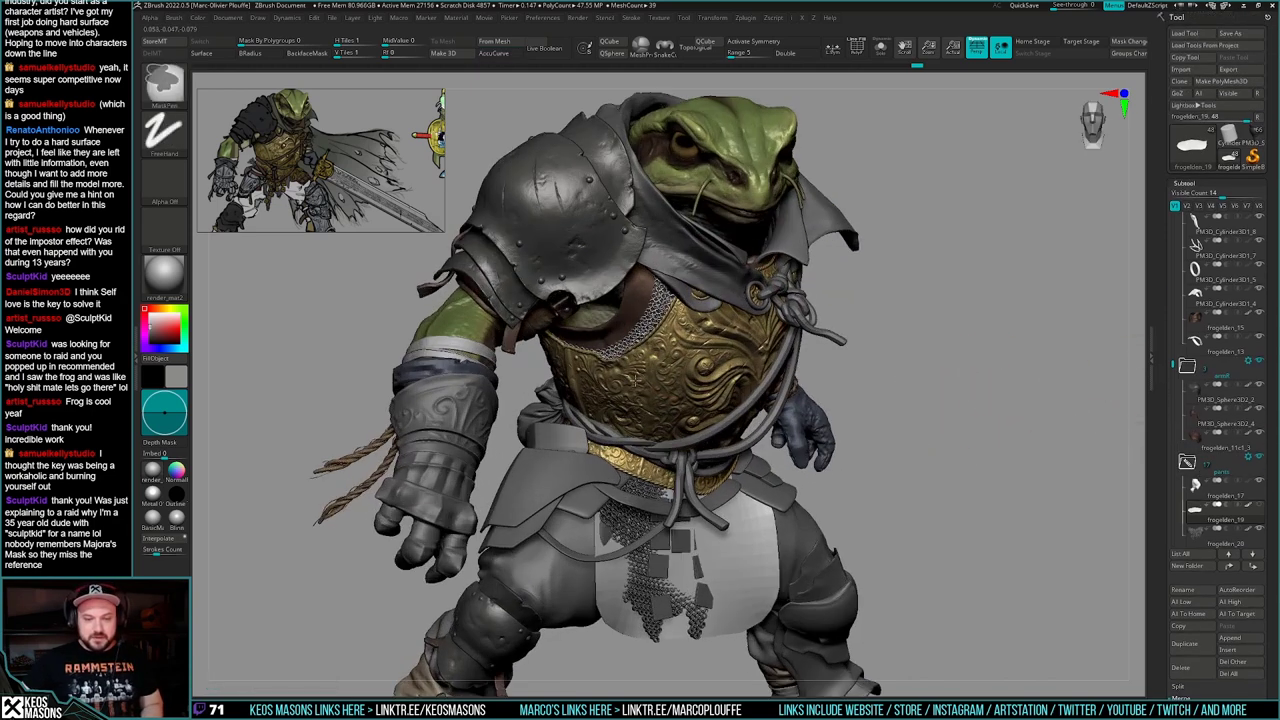
left_click(659, 314, "alt")
key("alt+s")
key("alt+s")
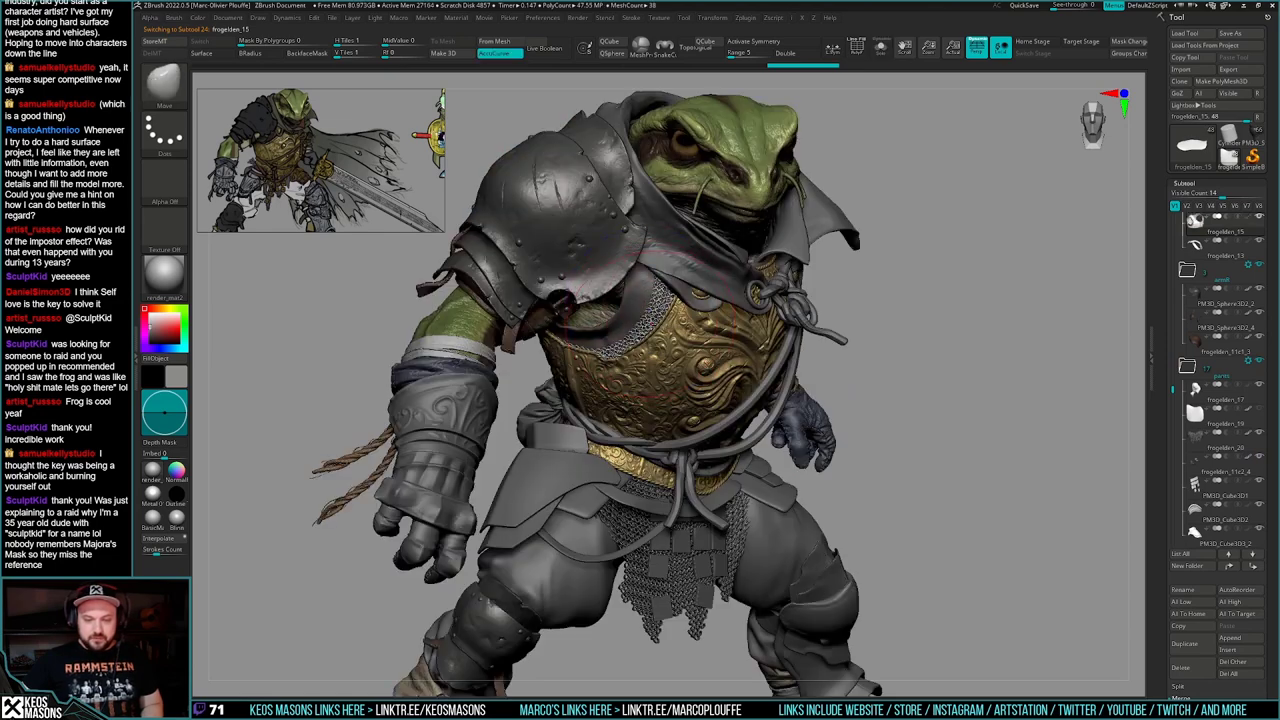
left_click(644, 318, "alt")
key("alt+s")
left_click_drag(1162, 480, 1150, 397)
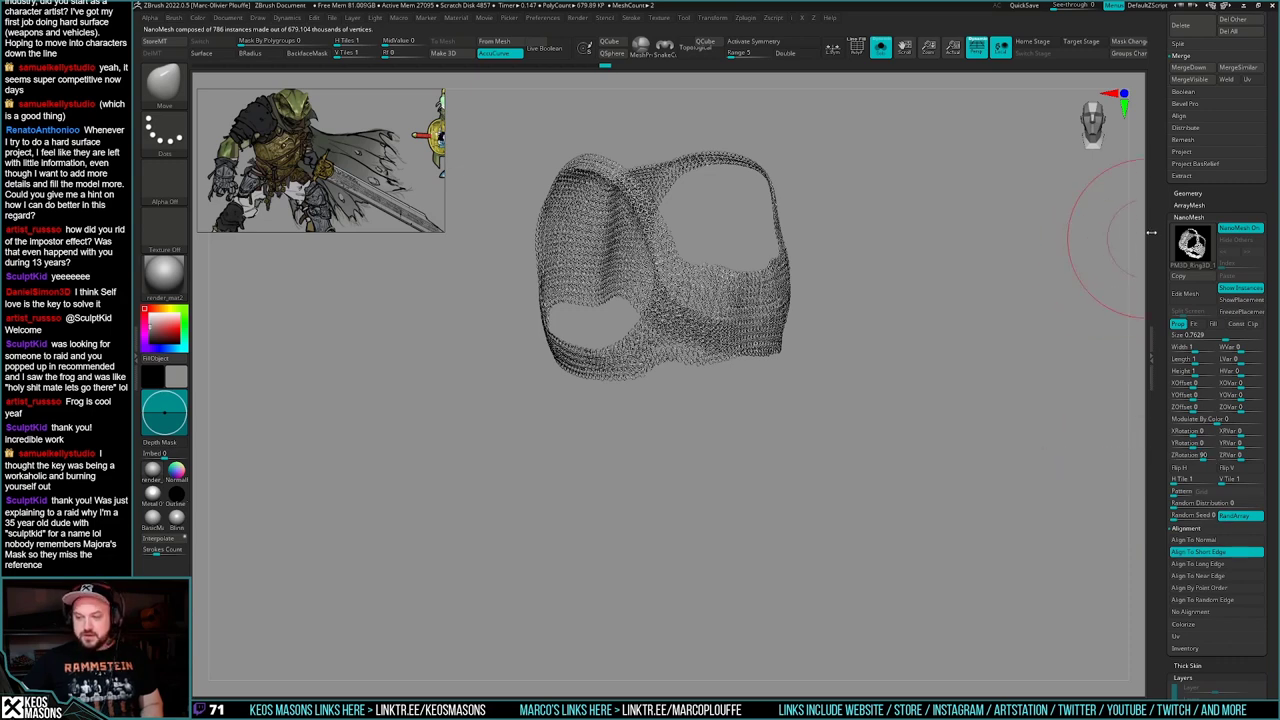
left_click_drag(1158, 209, 1158, 514)
left_click(881, 47)
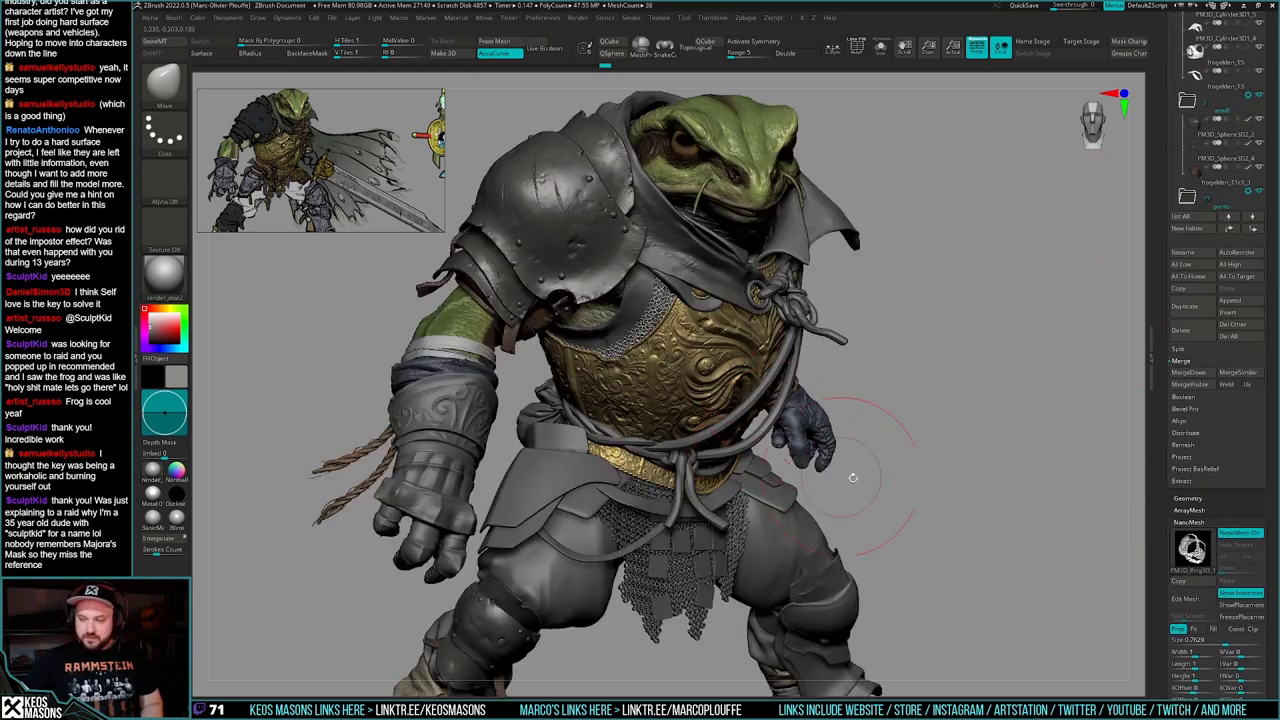
left_click_drag(840, 474, 758, 447, "alt")
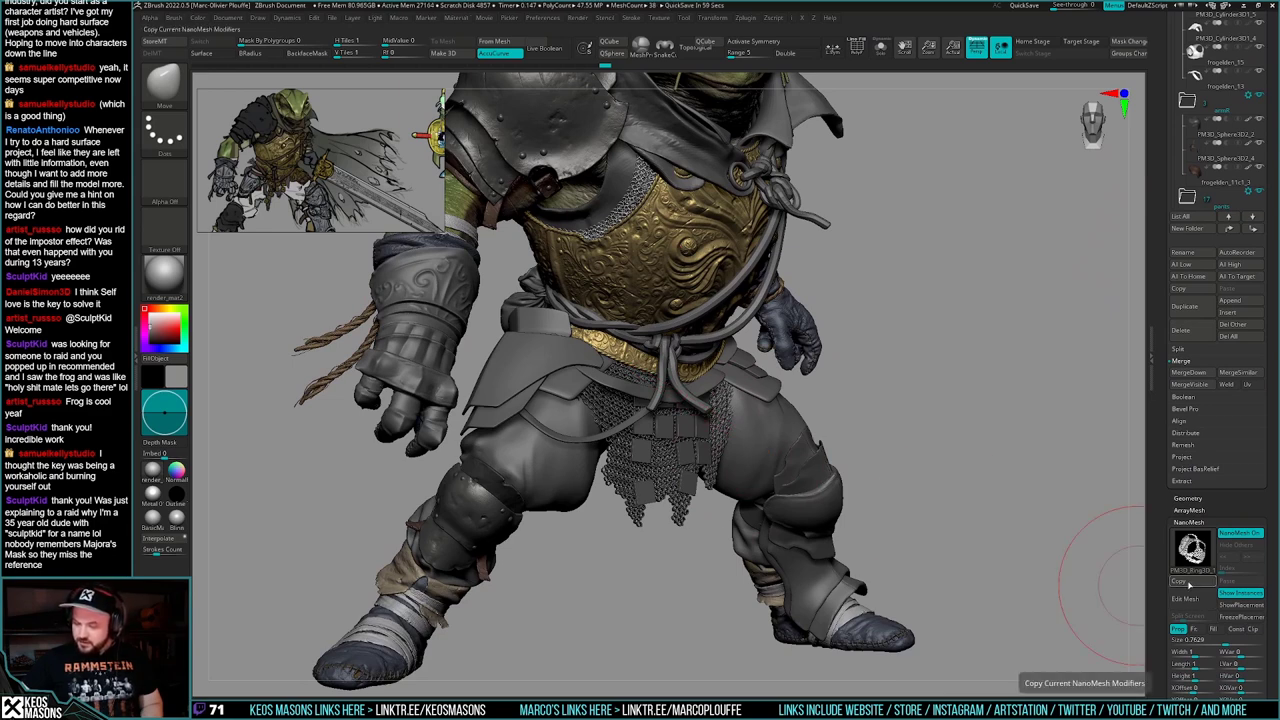
- Copy the chest chainmail's NanoMesh settings, then select and isolate the simplified skirt base mesh
left_click(1187, 583)
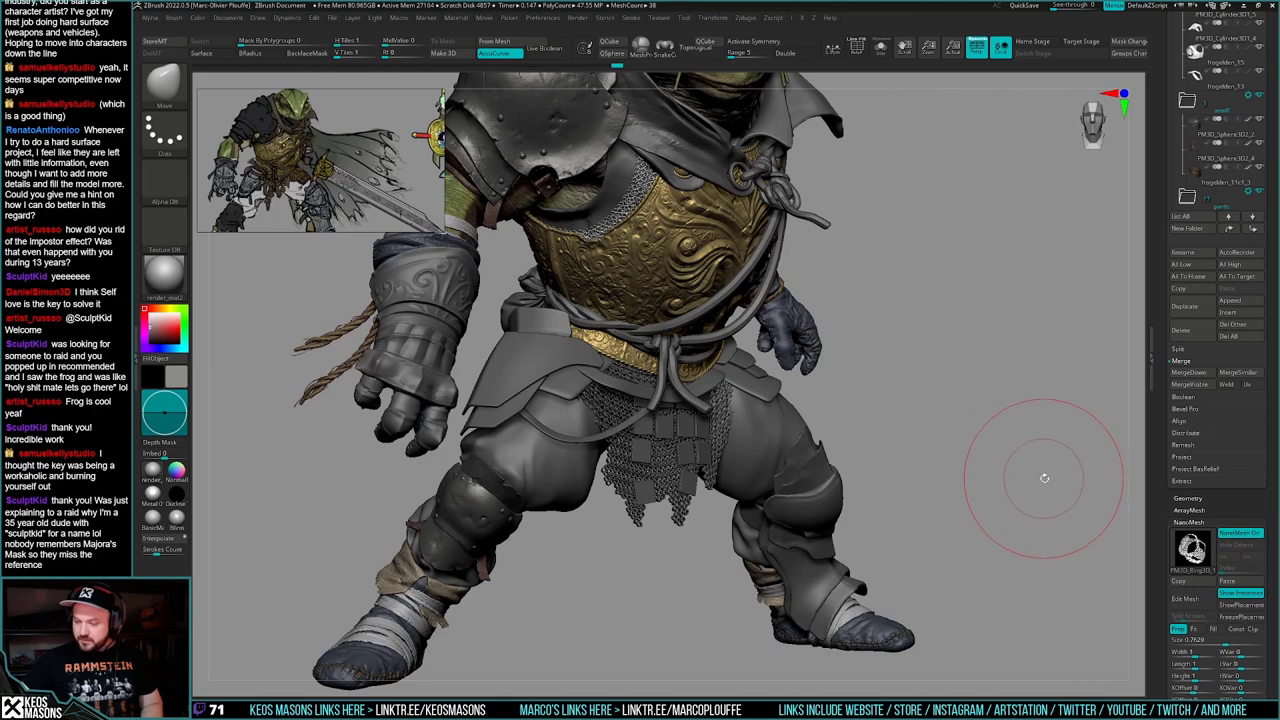
left_click(673, 459, "alt")
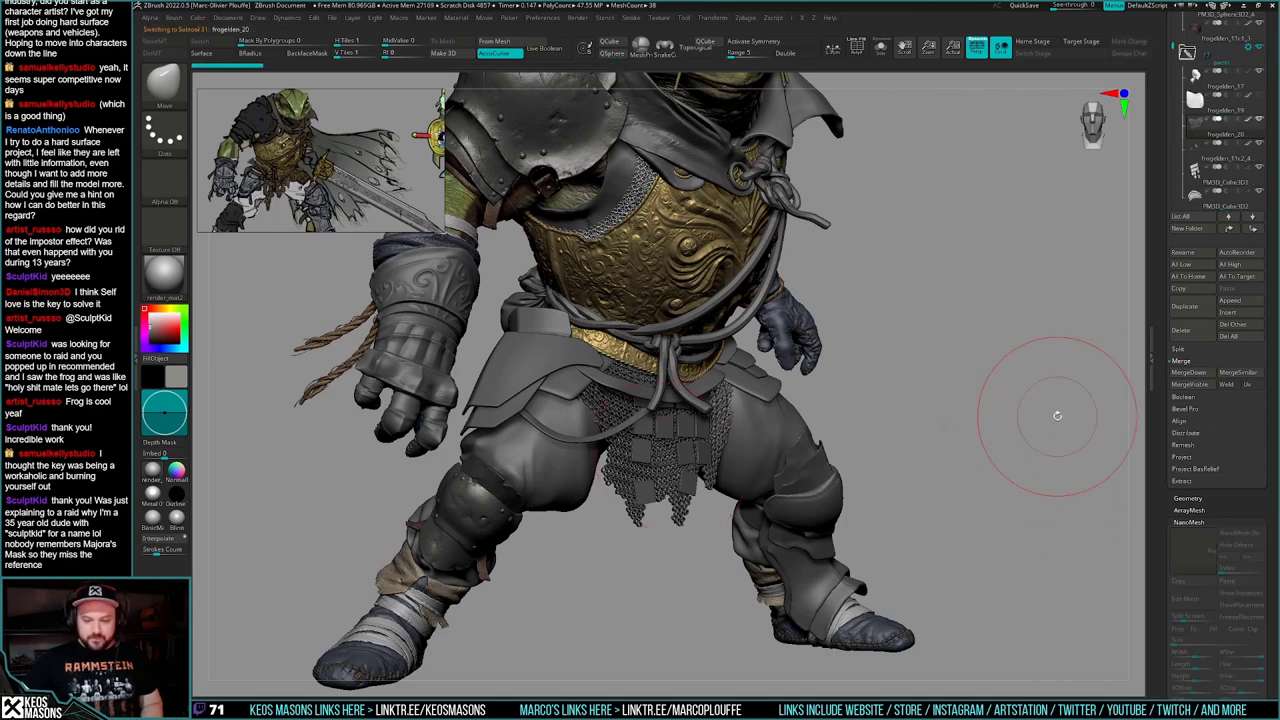
left_click_drag(1158, 317, 1158, 505)
left_click(1195, 292)
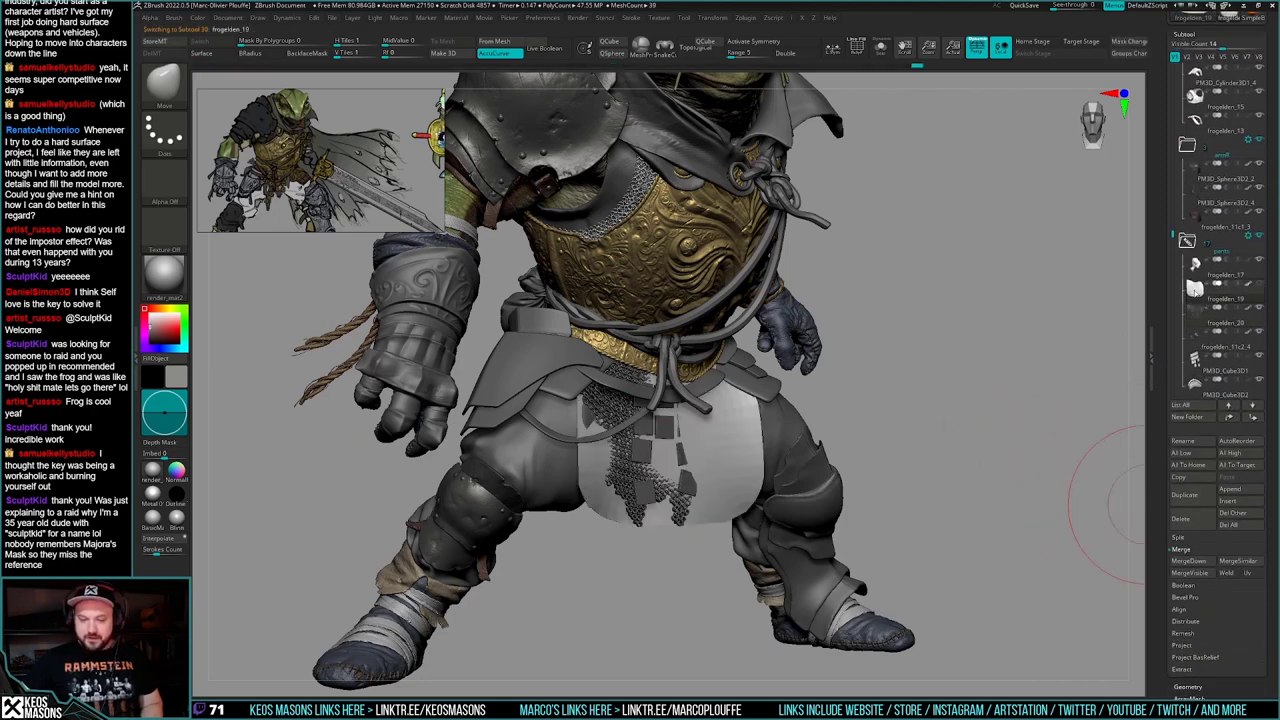
key("alt+s")
left_click_drag(951, 446, 843, 457)
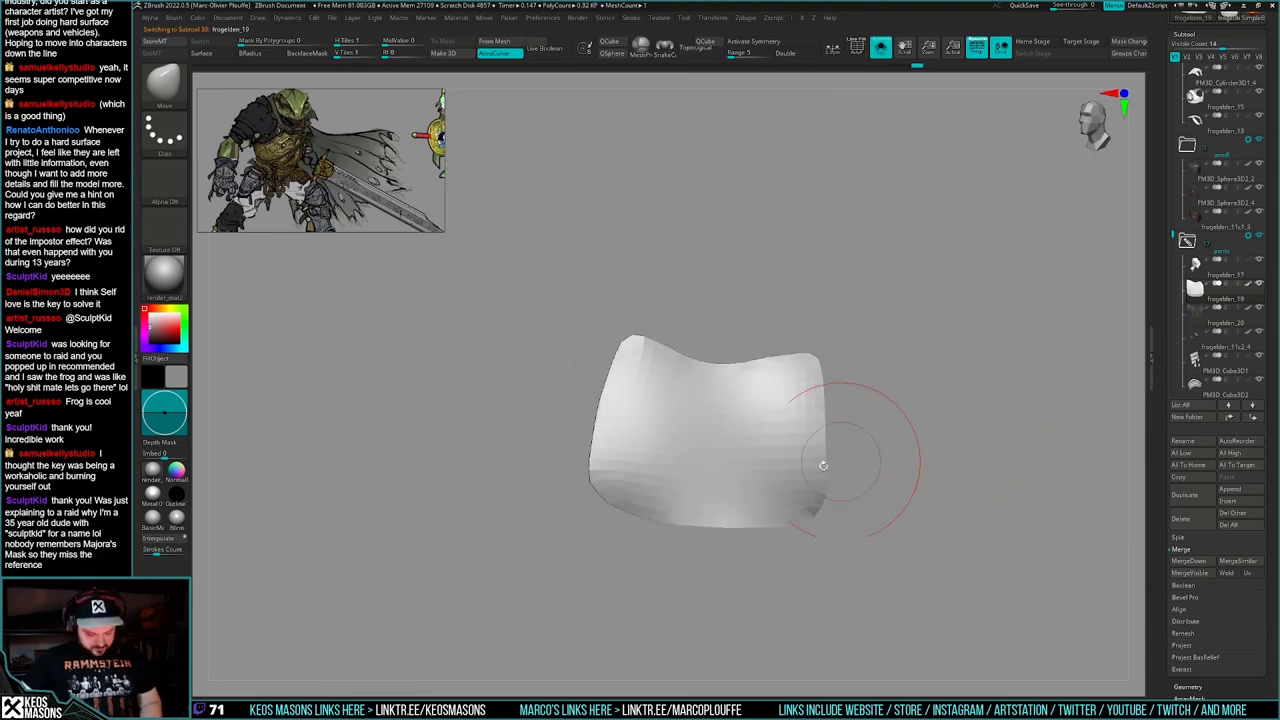
- Pick the chainmail insert brush as the NanoMesh source, switch to ZModeler, and frame the base mesh with PolyFrame on
key("b")
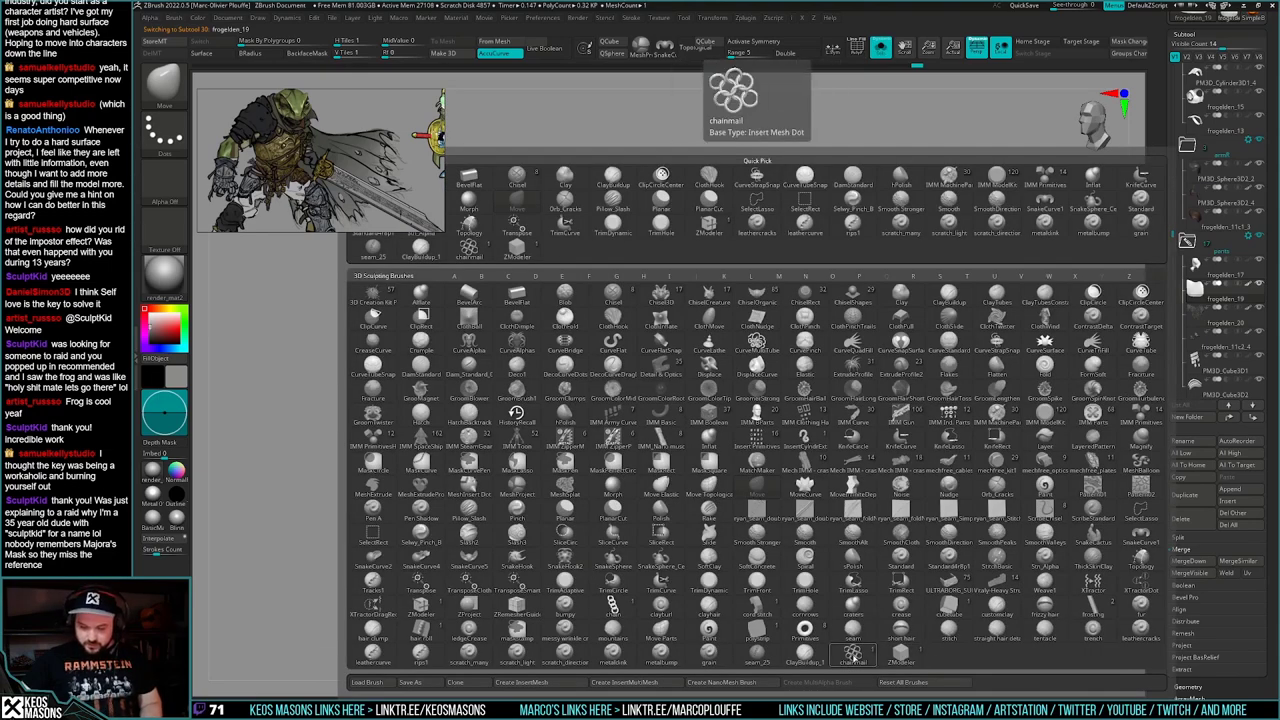
left_click(902, 655)
key("b")
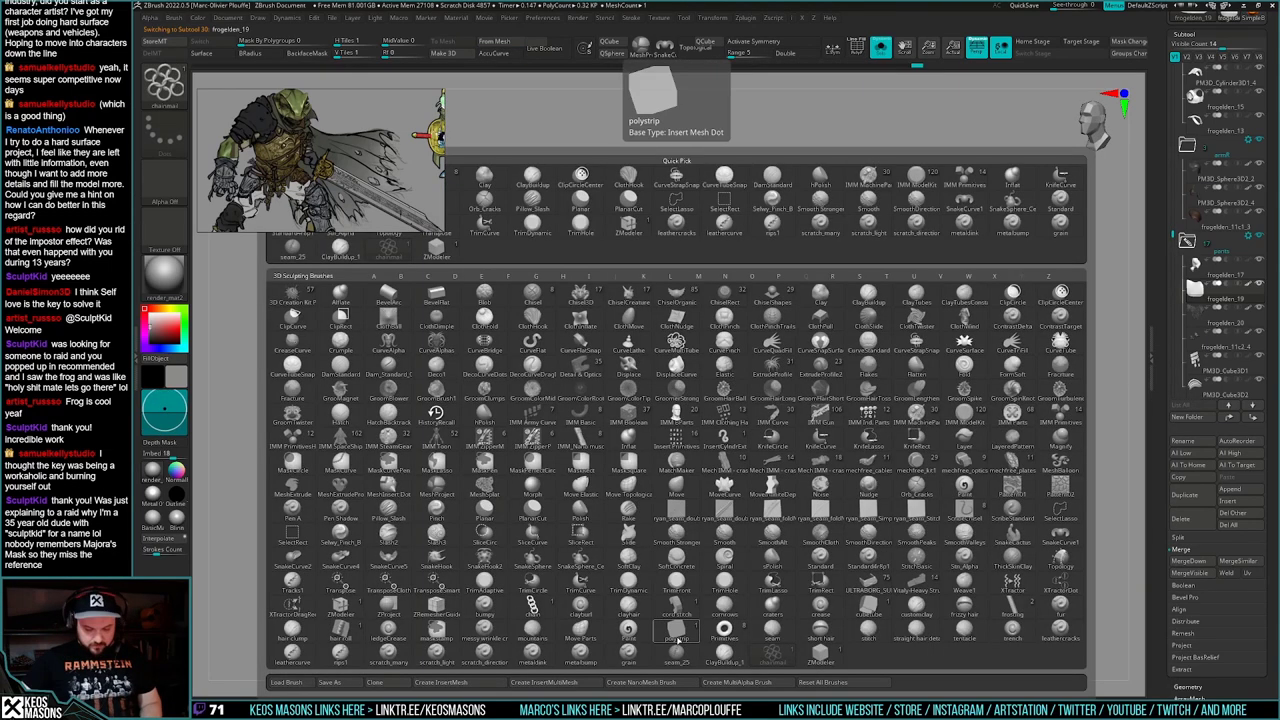
left_click(632, 685)
key("f")
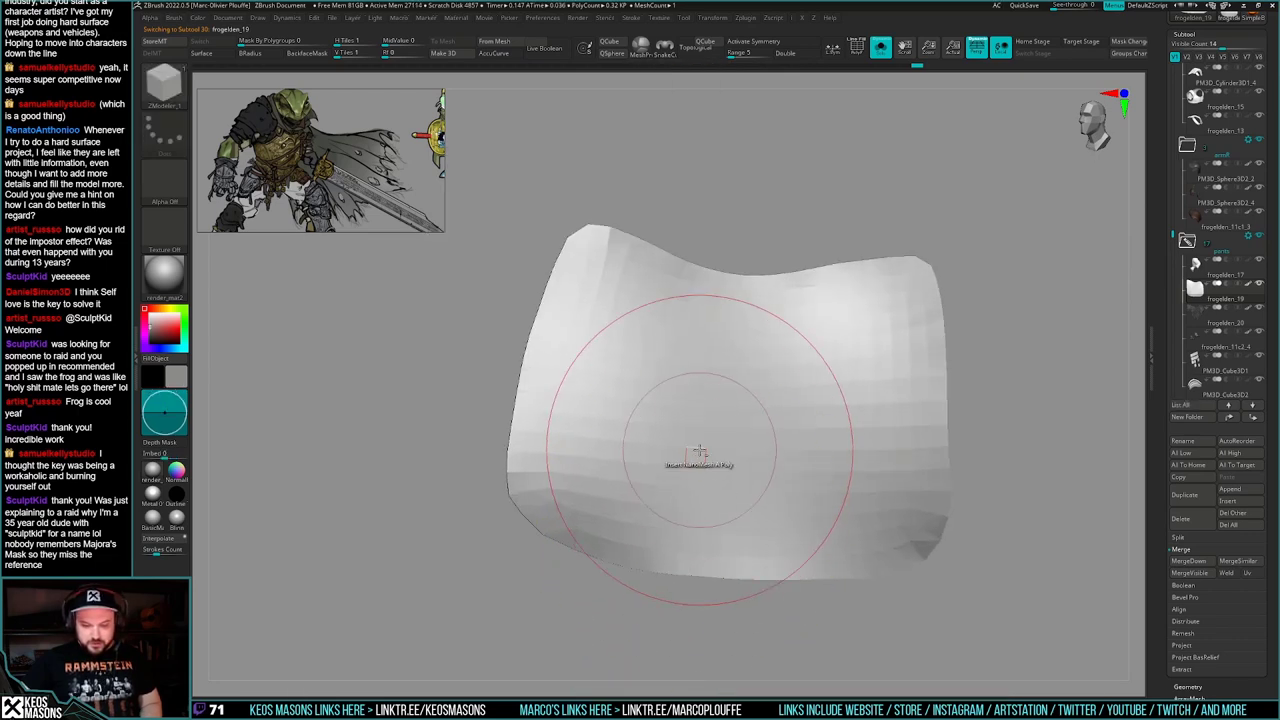
key("shift+f")
- Try to cover the base mesh with chainmail using Insert NanoMesh, masking and unmasking part of its surface between attempts
left_click(718, 420)
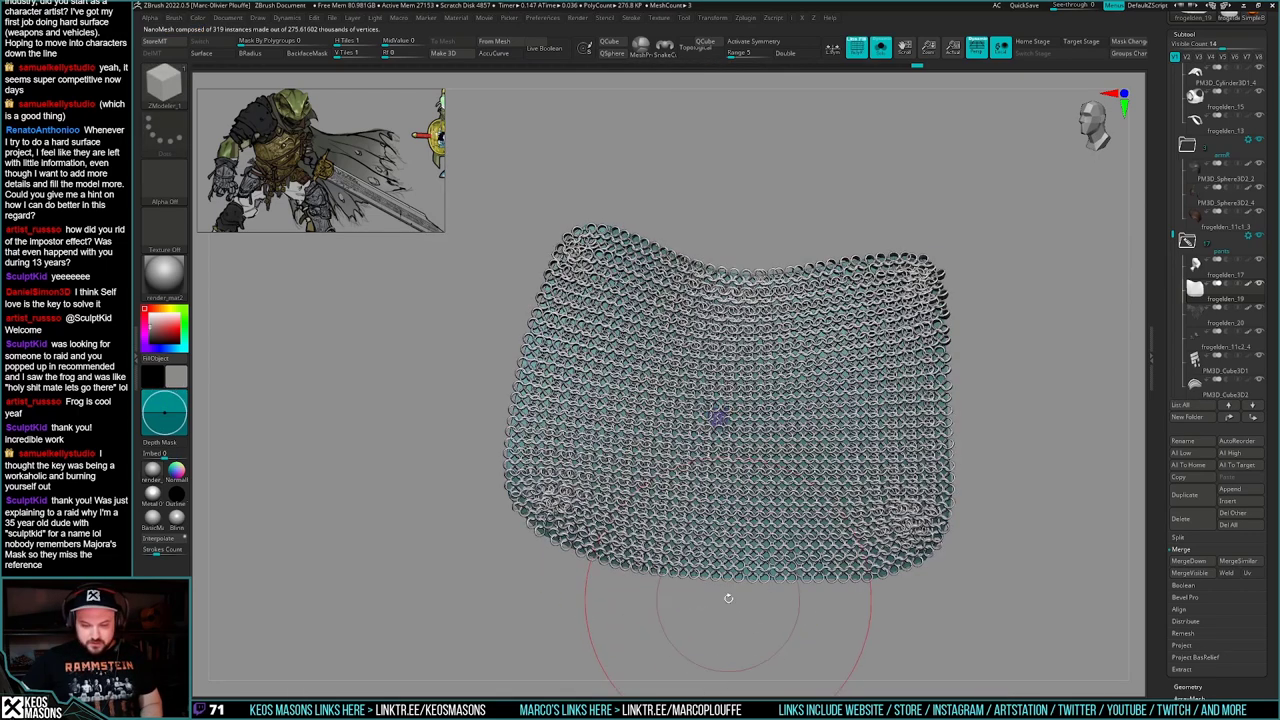
key("shift+d")
left_click_drag(925, 613, 742, 350, "ctrl")
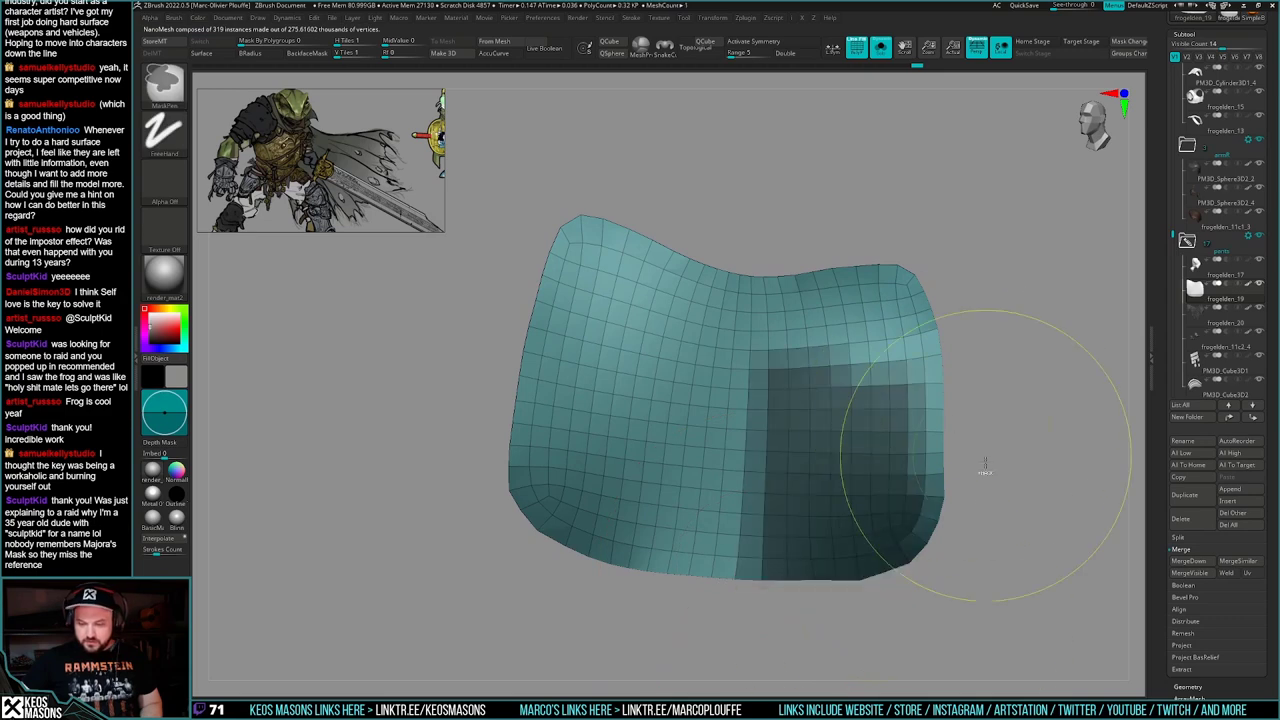
left_click_drag(985, 465, 972, 528, "ctrl")
key("d")
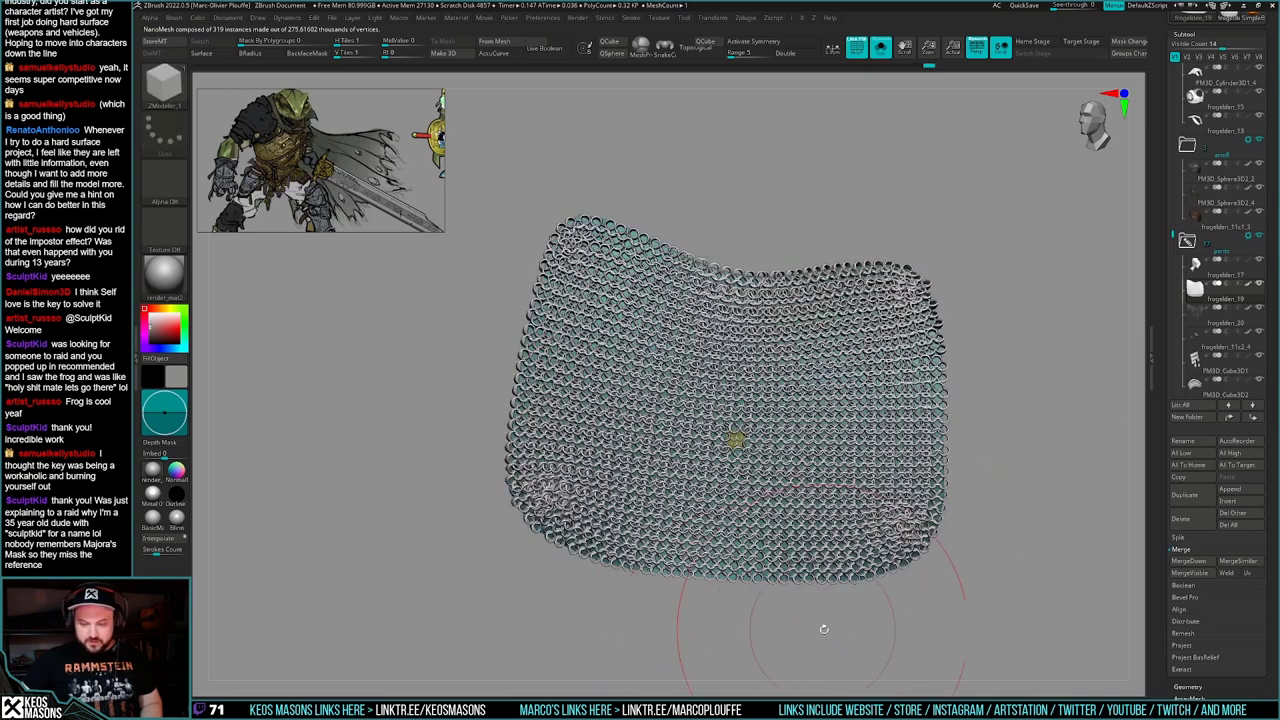
key("shift+d")
- Toggle NanoMesh on the base mesh, try inserting the chainmail again, and undo the insertion
left_click_drag(1161, 567, 1165, 468)
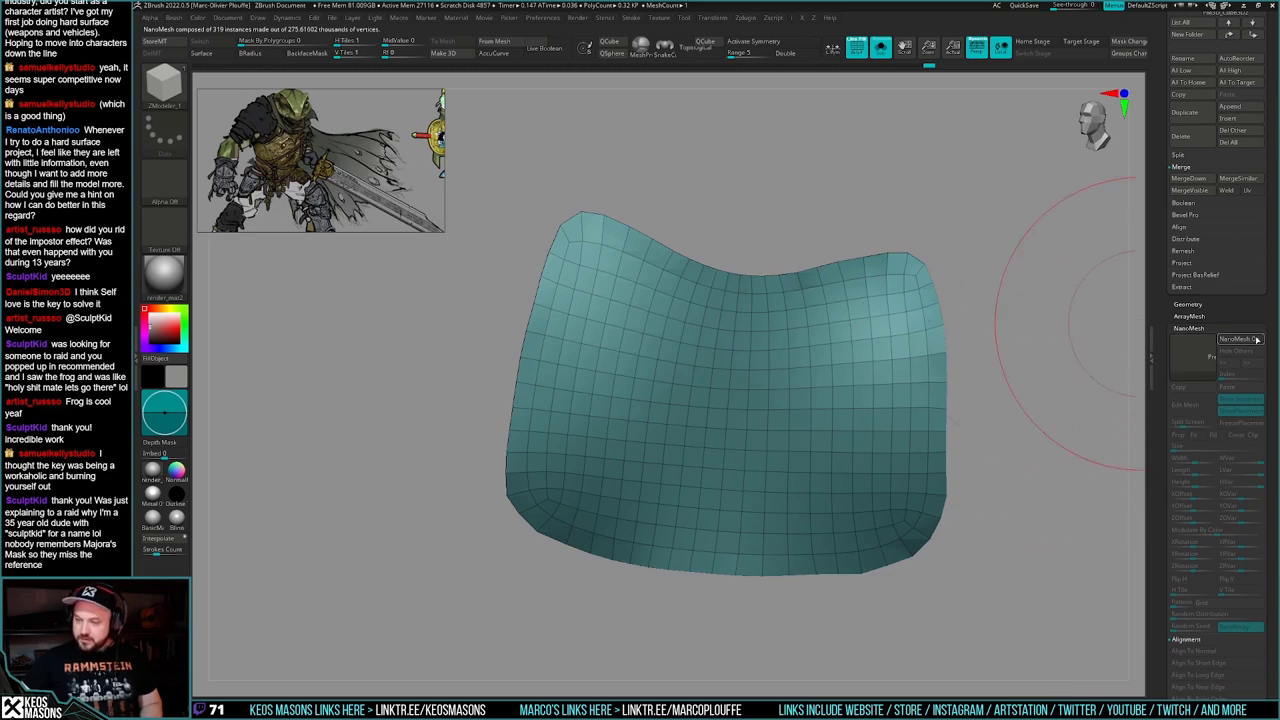
left_click(1256, 339)
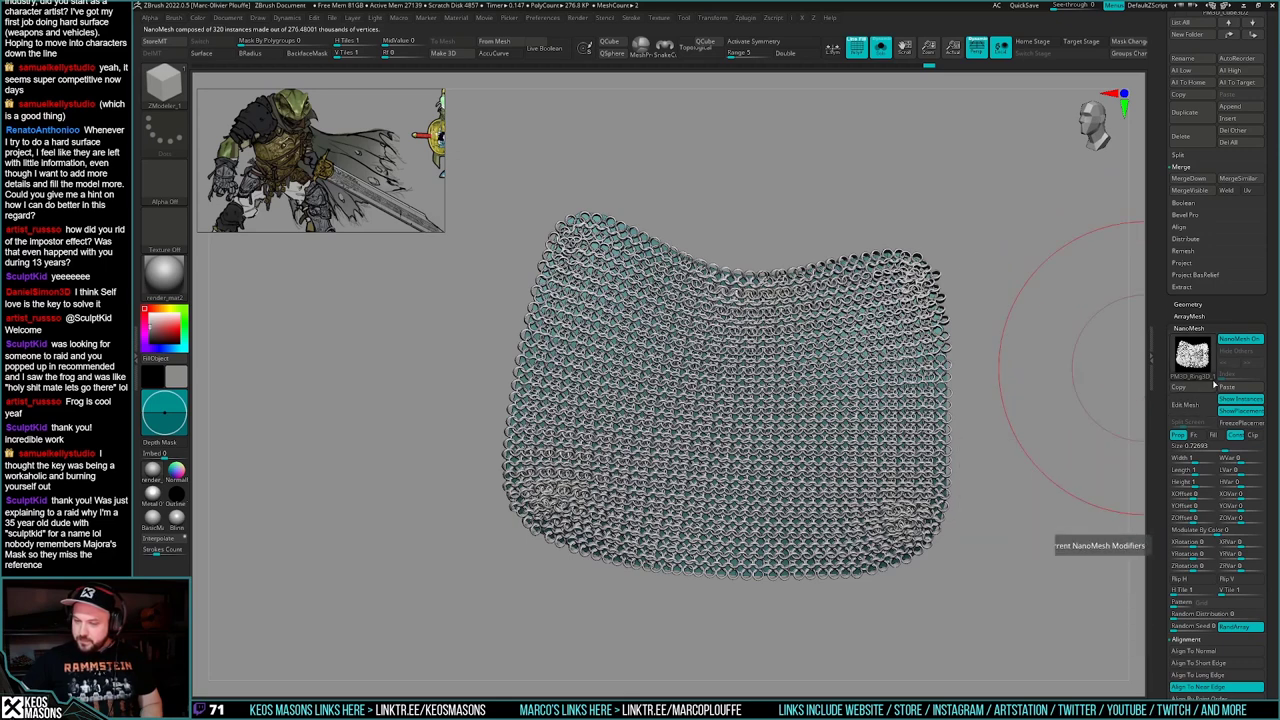
left_click(1231, 341)
left_click_drag(801, 395, 807, 455)
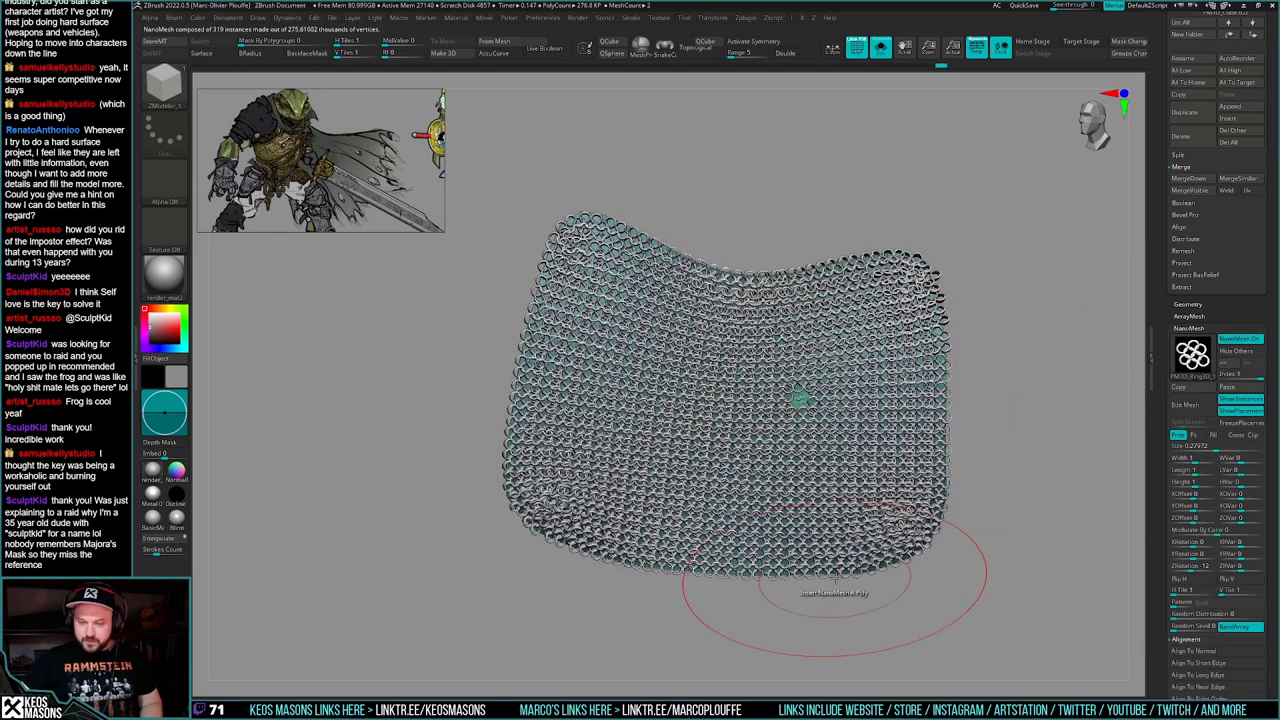
key("ctrl+z")
left_click_drag(1226, 306, 1217, 409)
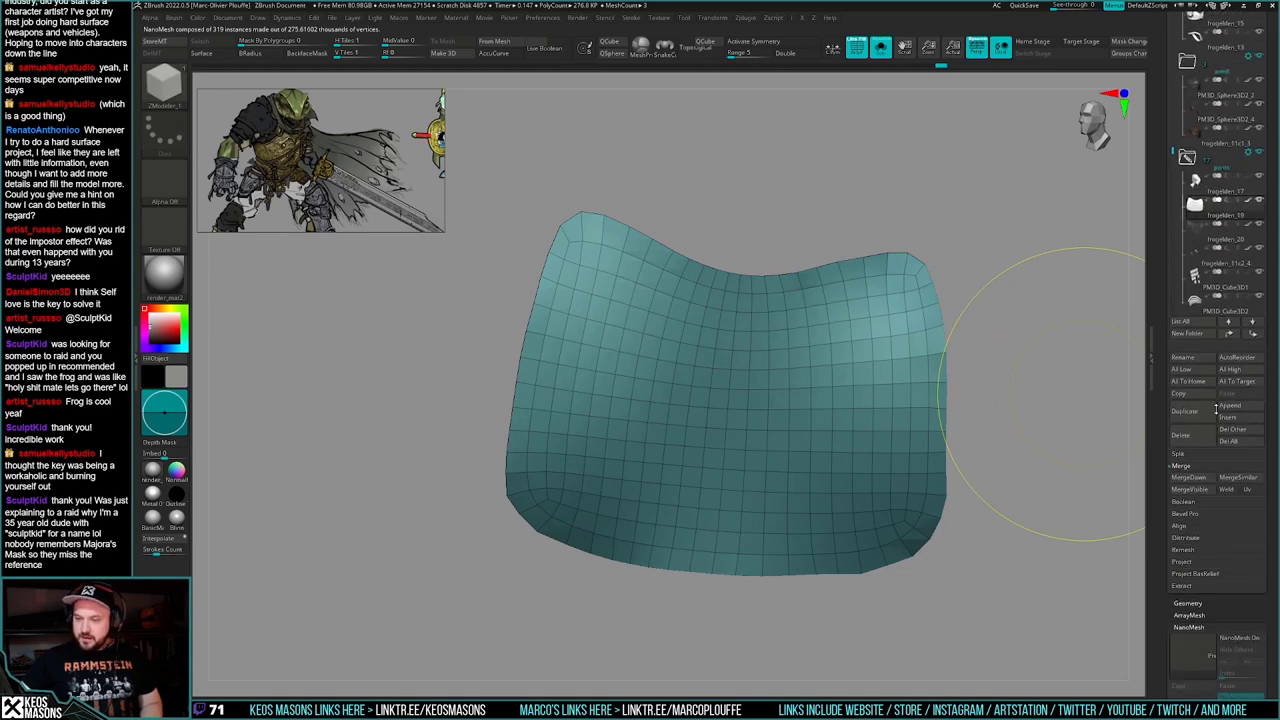
scroll(1216, 408, "up", 5)
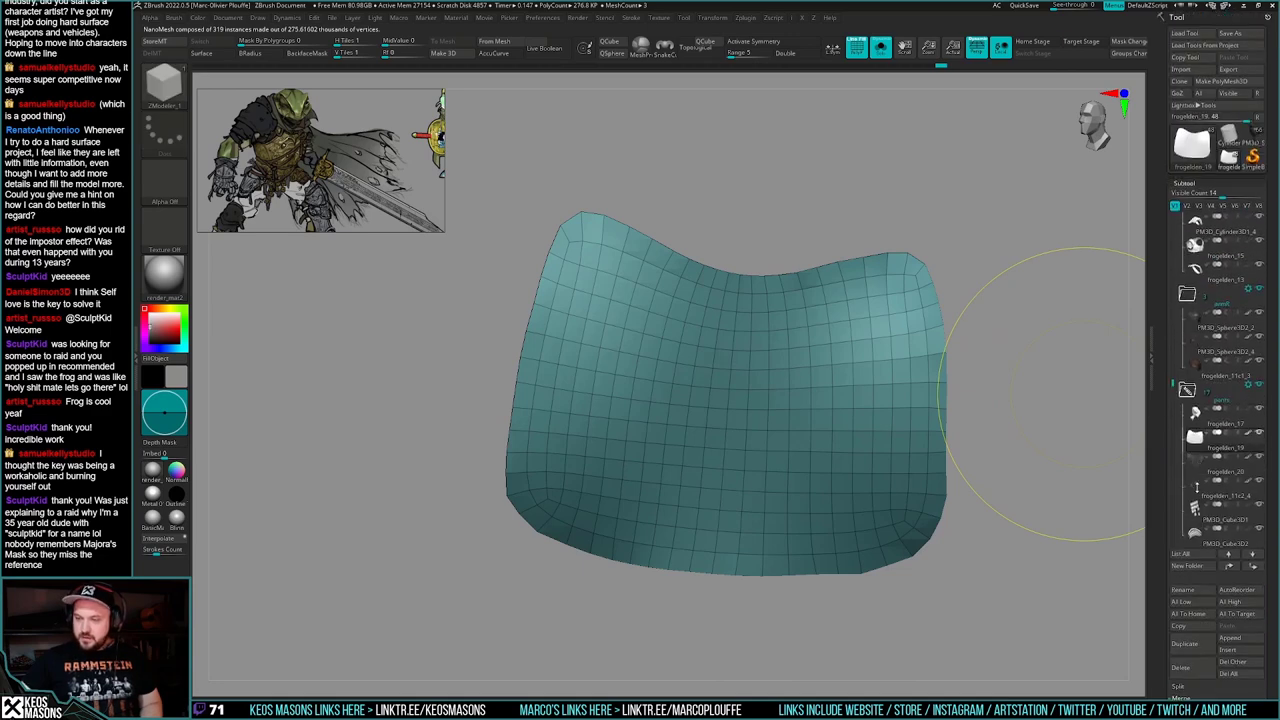
- Make a PolyMesh3D copy of the base mesh, insert it as a subtool of the figure, and delete the original base mesh
left_click(1226, 83)
left_click(822, 363)
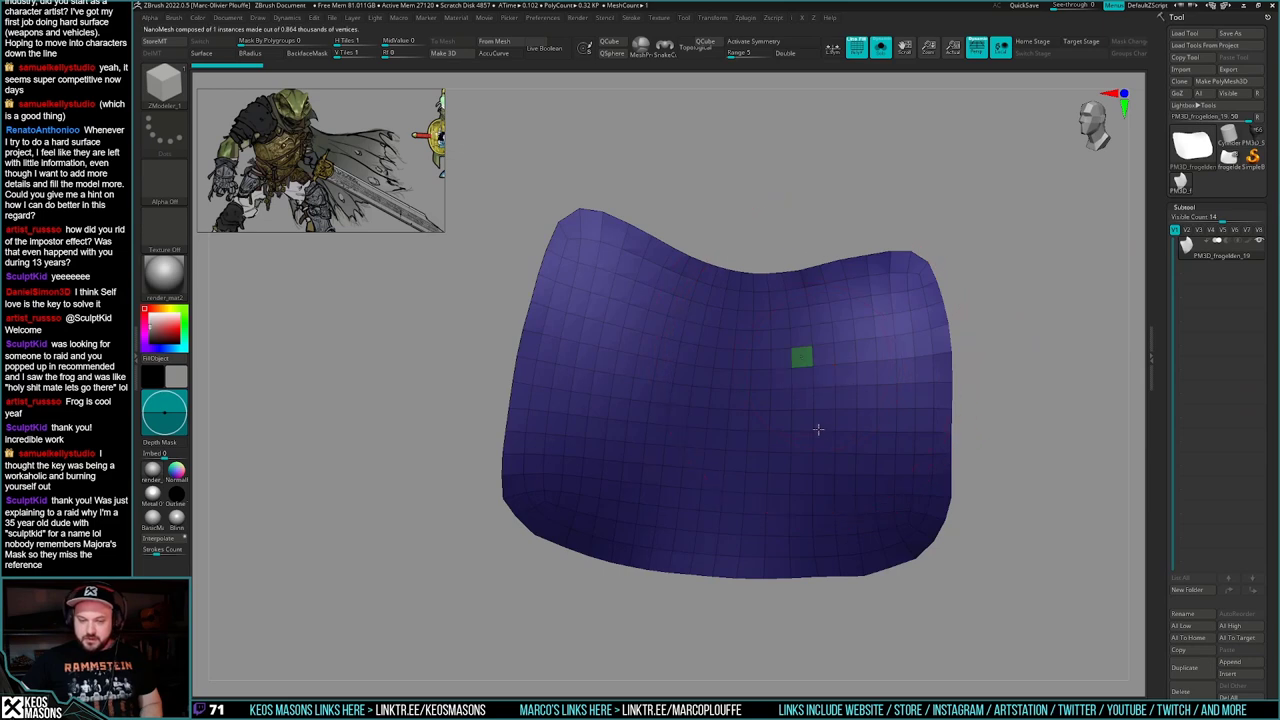
key("ctrl+z")
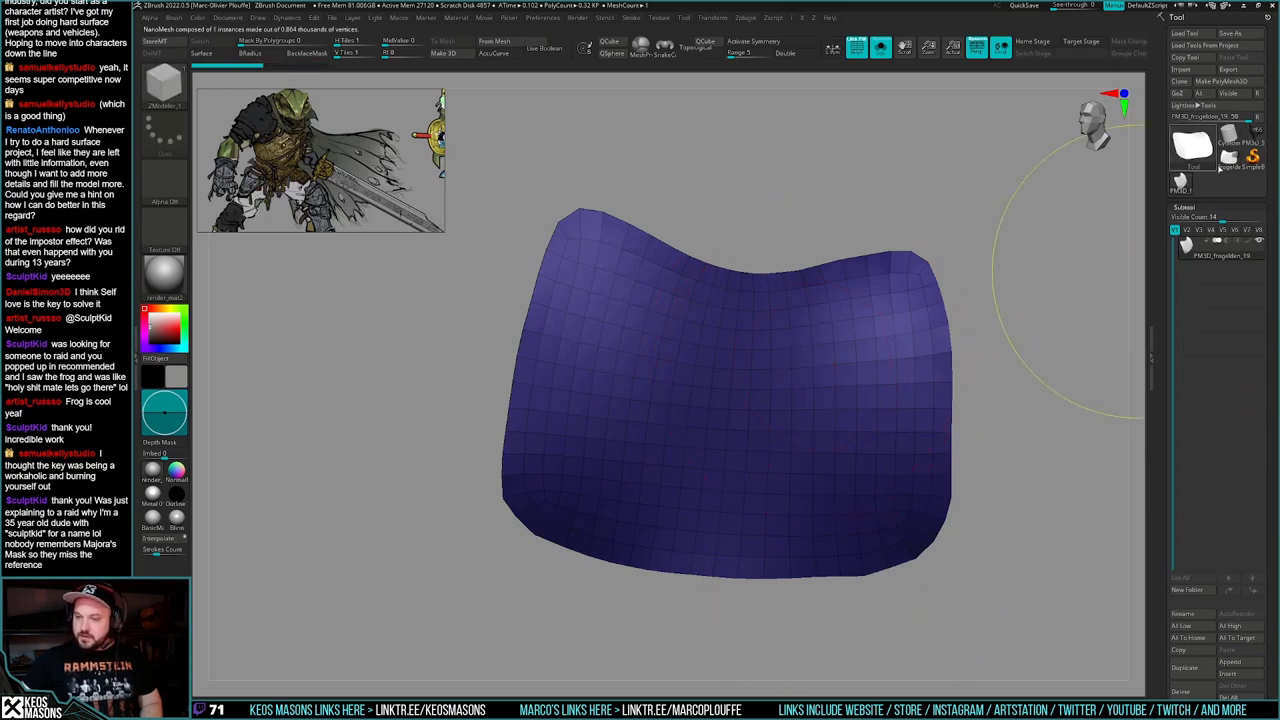
left_click(1229, 160)
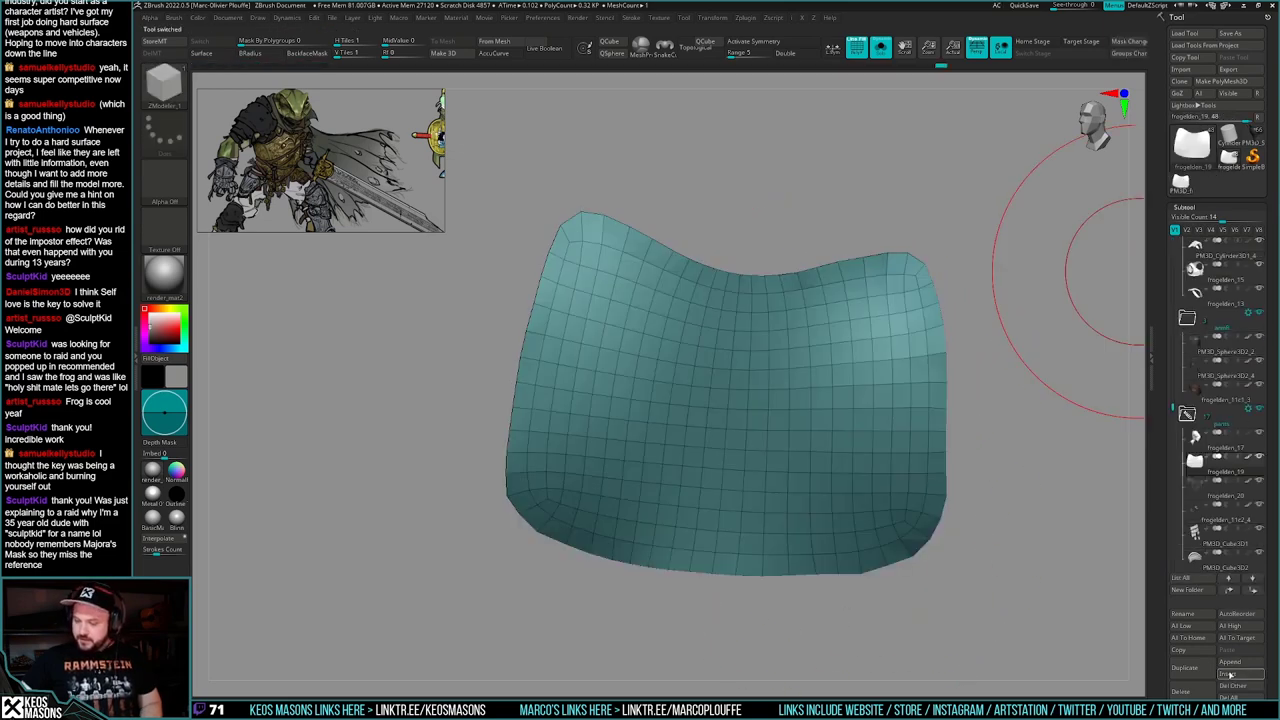
left_click(1228, 675)
left_click(798, 562)
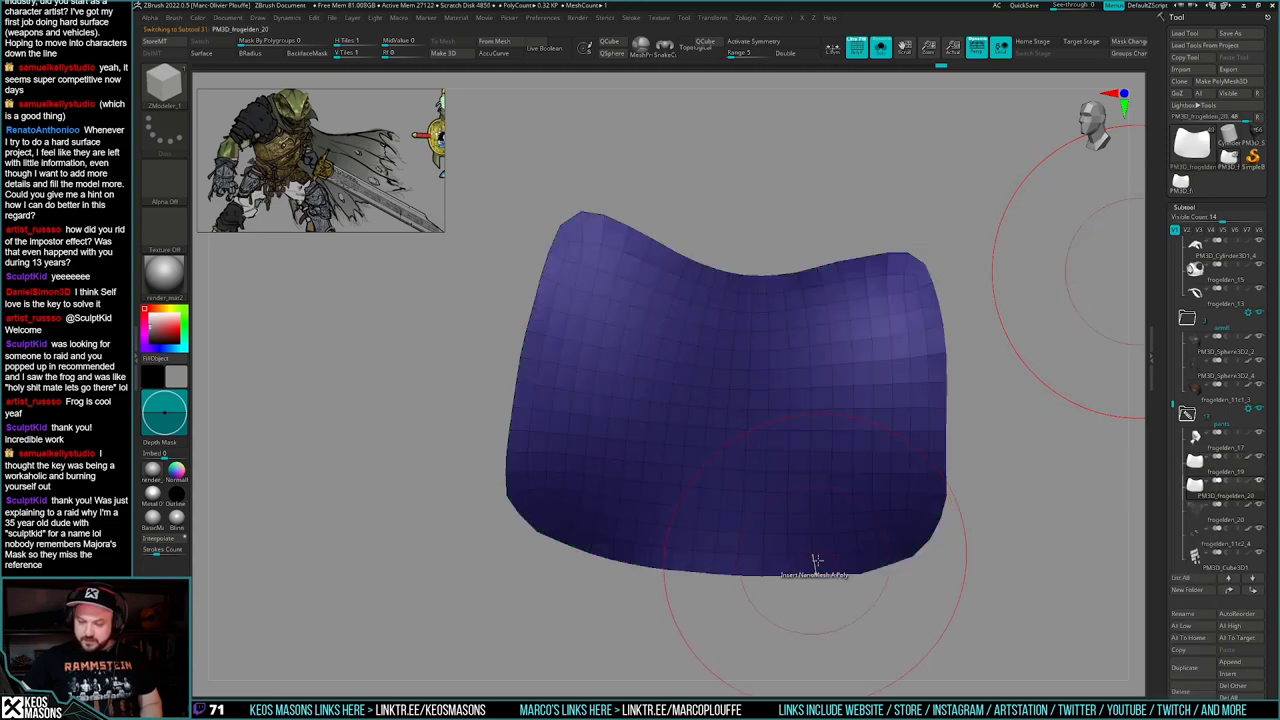
left_click(1183, 691)
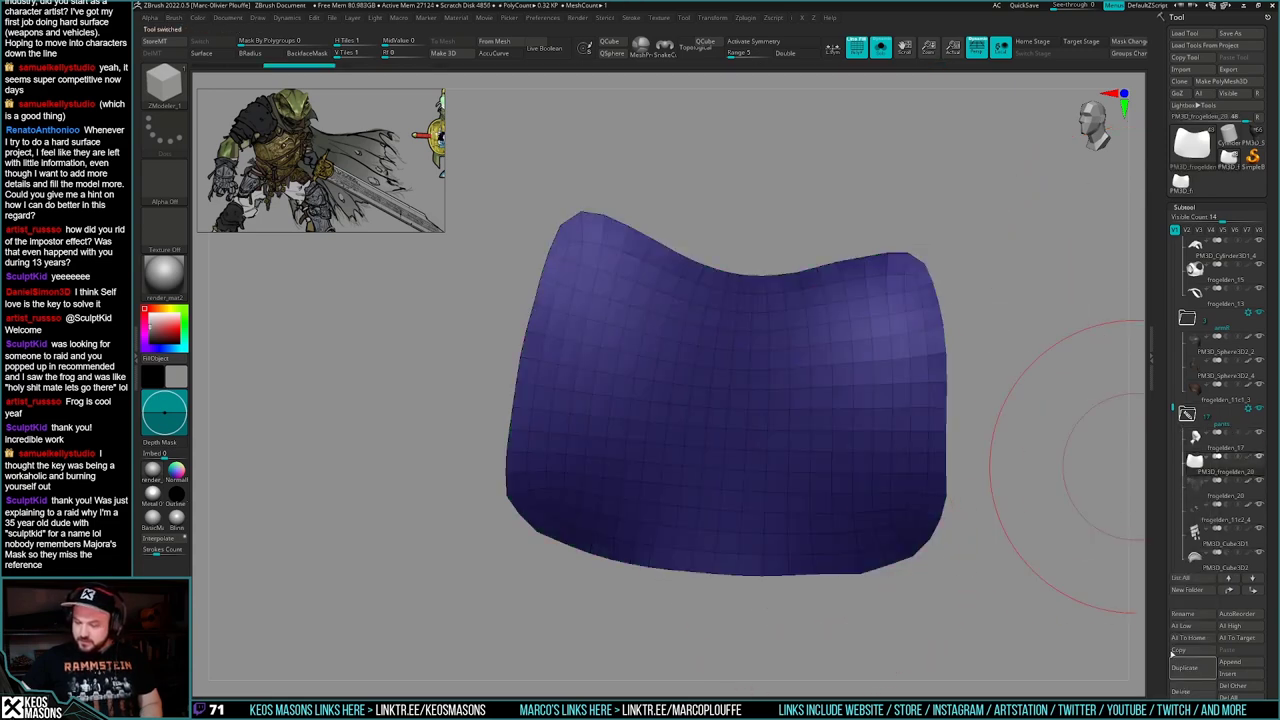
- Set the Insert NanoMesh target to Polygroup All and fill the new base mesh with chainmail
left_click(800, 398)
key("ctrl+z")
key("space")
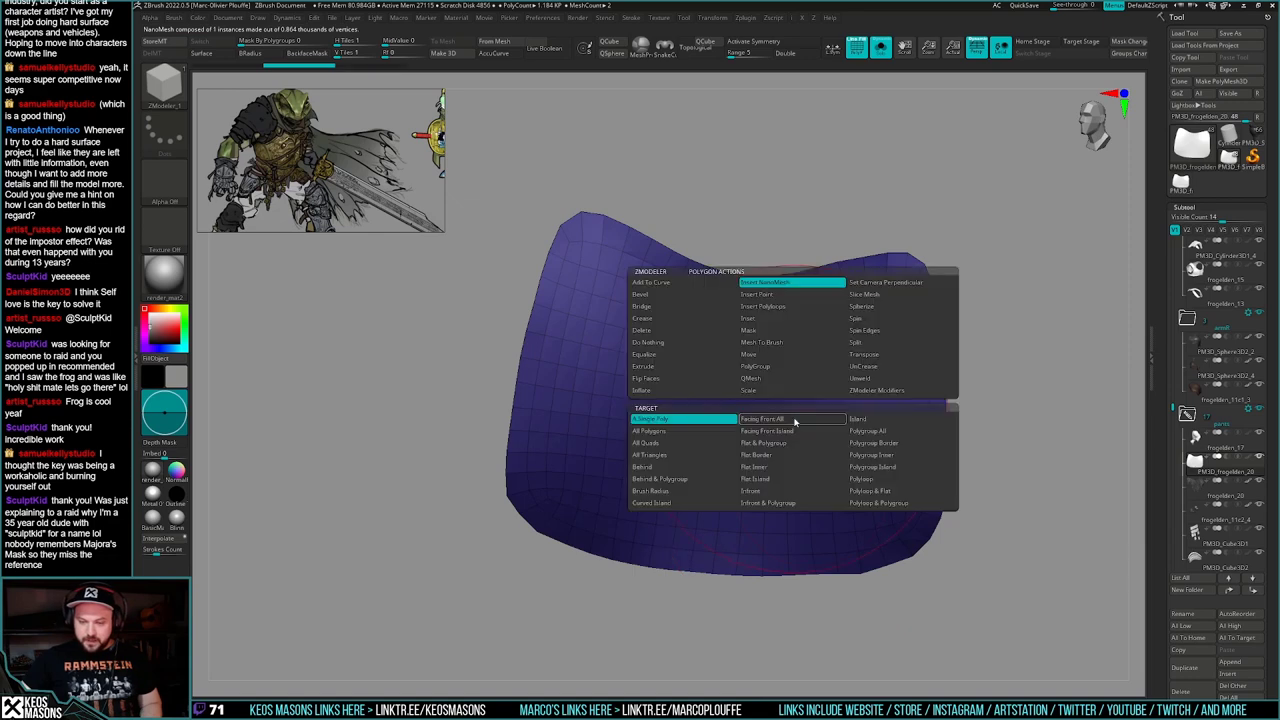
key("space")
left_click(866, 432)
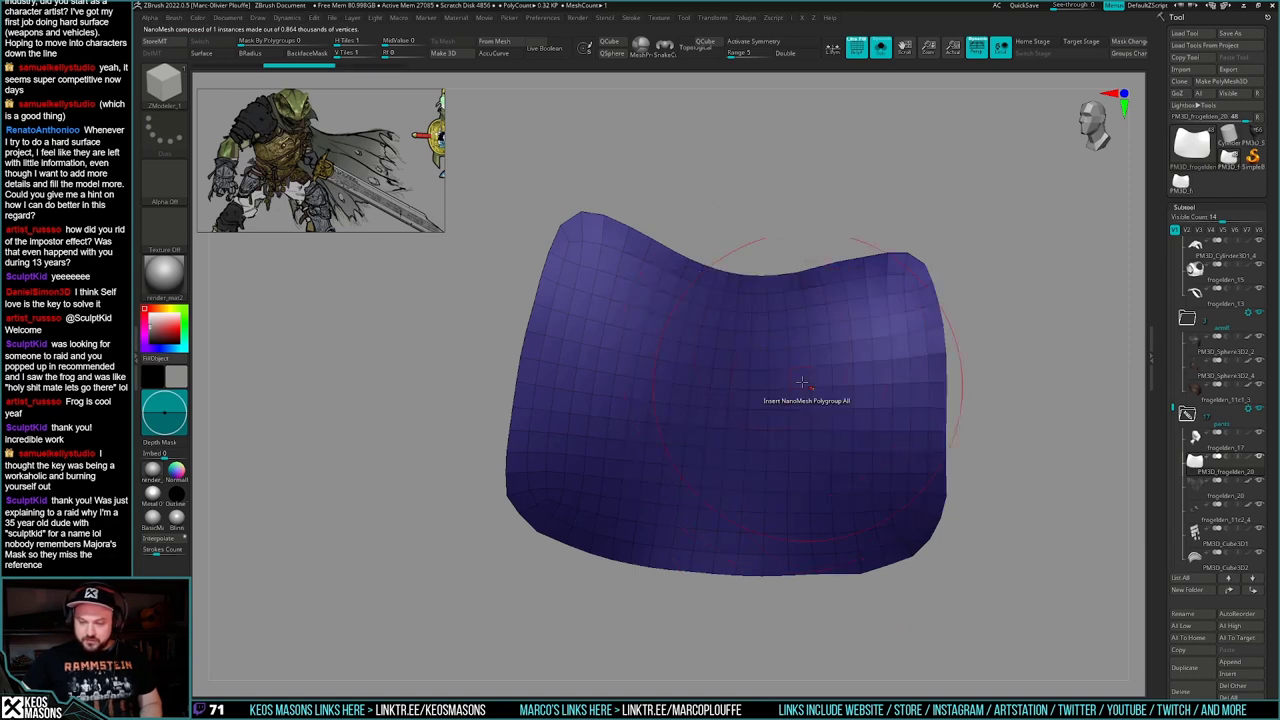
left_click(763, 324)
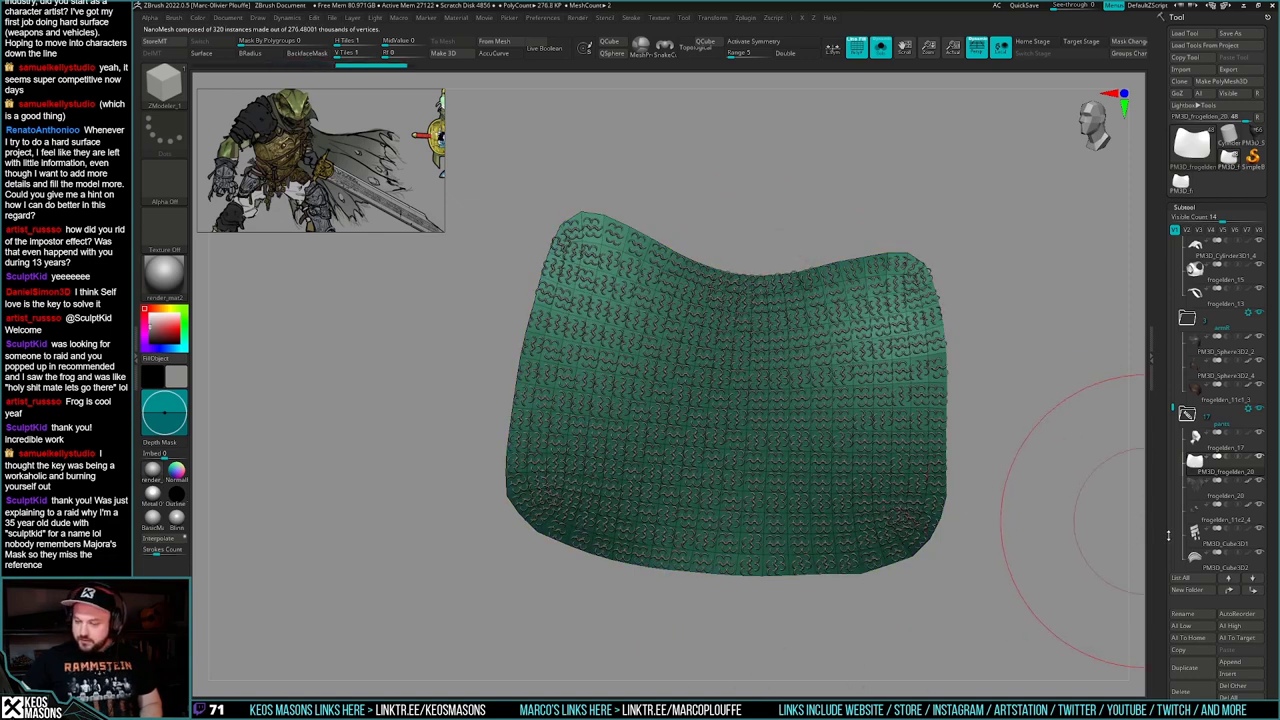
- Paste the chest chainmail's NanoMesh settings onto the skirt and check it on the full figure with PolyFrame off before isolating it again
left_click_drag(1168, 530, 1167, 398)
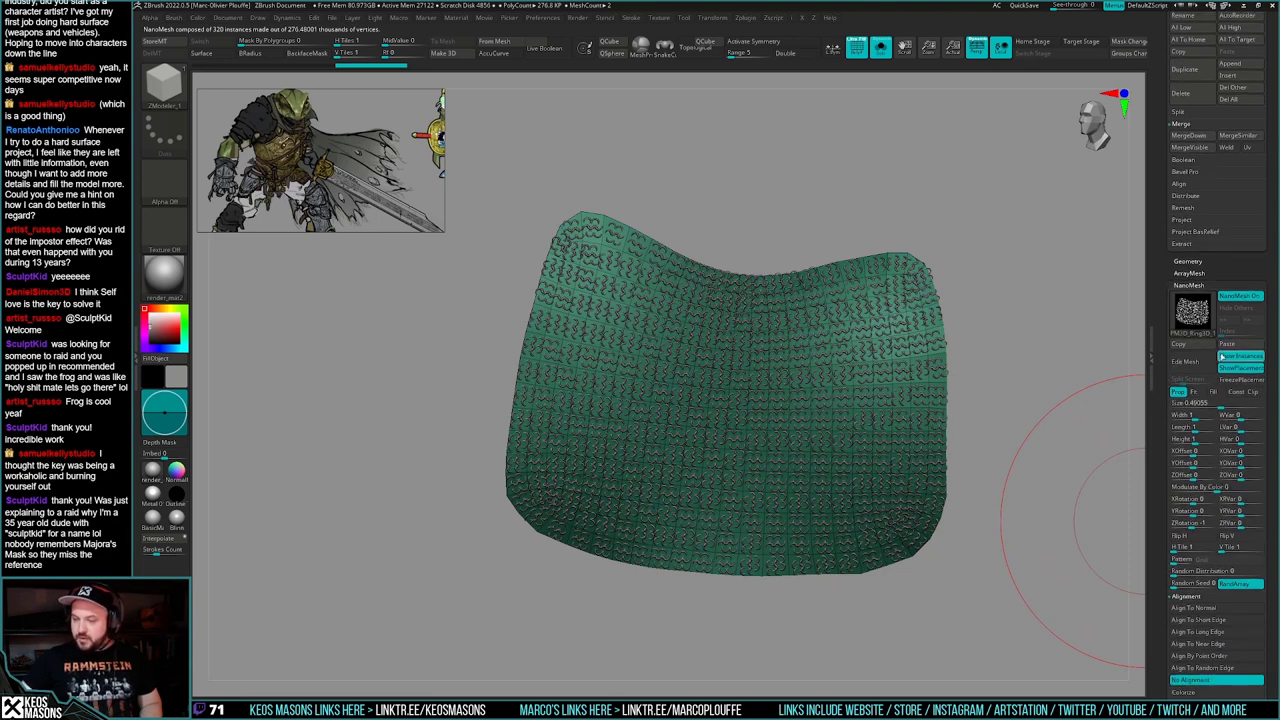
left_click(1232, 345)
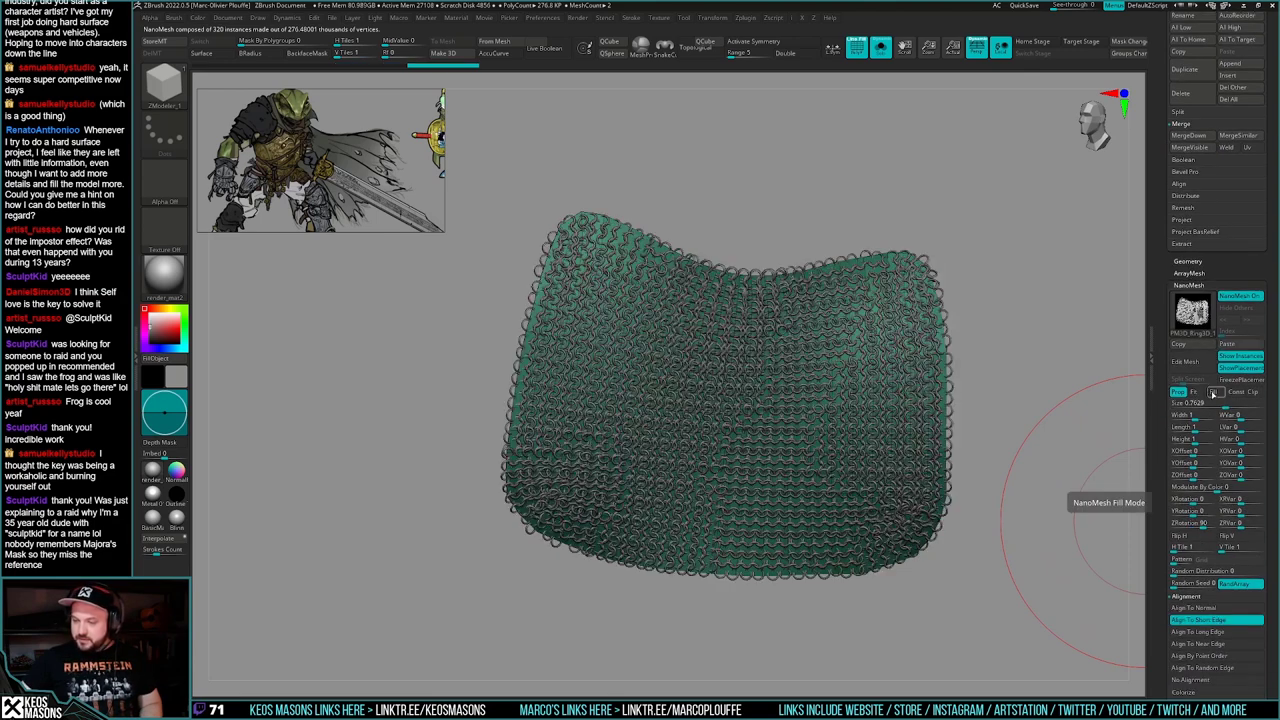
key("alt+s")
key("shift+f")
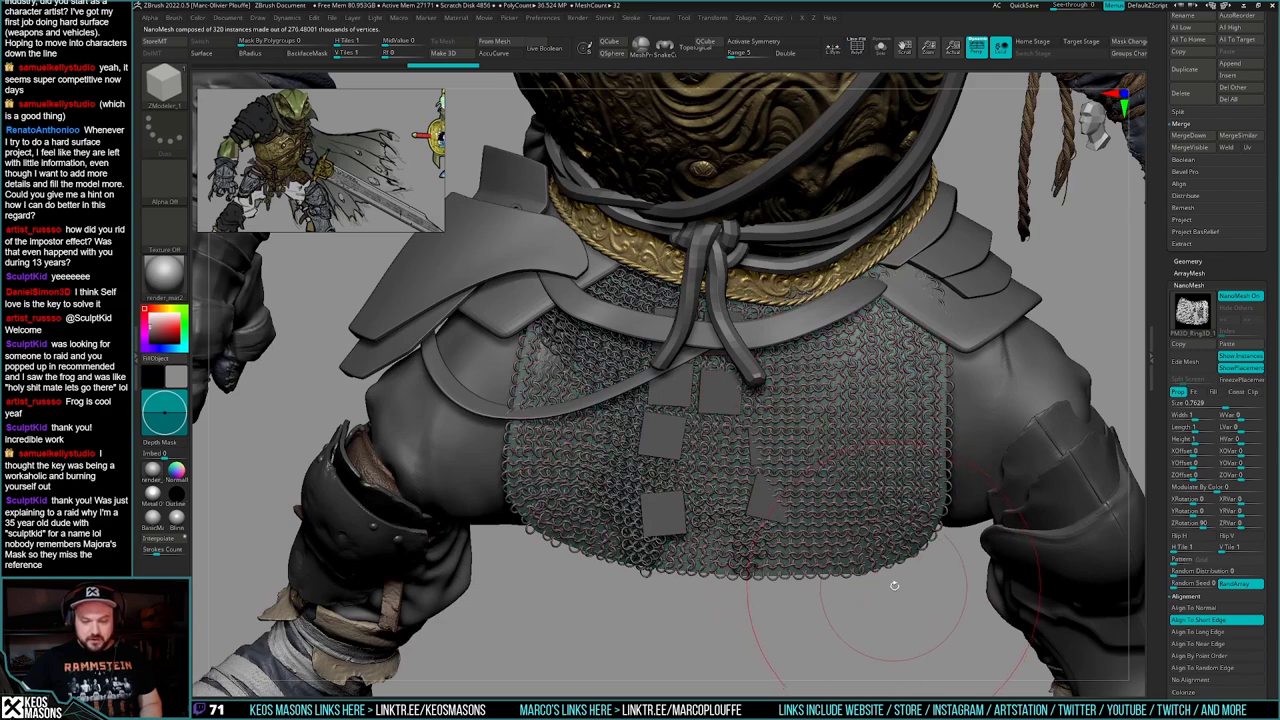
key("alt+s")
scroll(1156, 520, "up", 8)
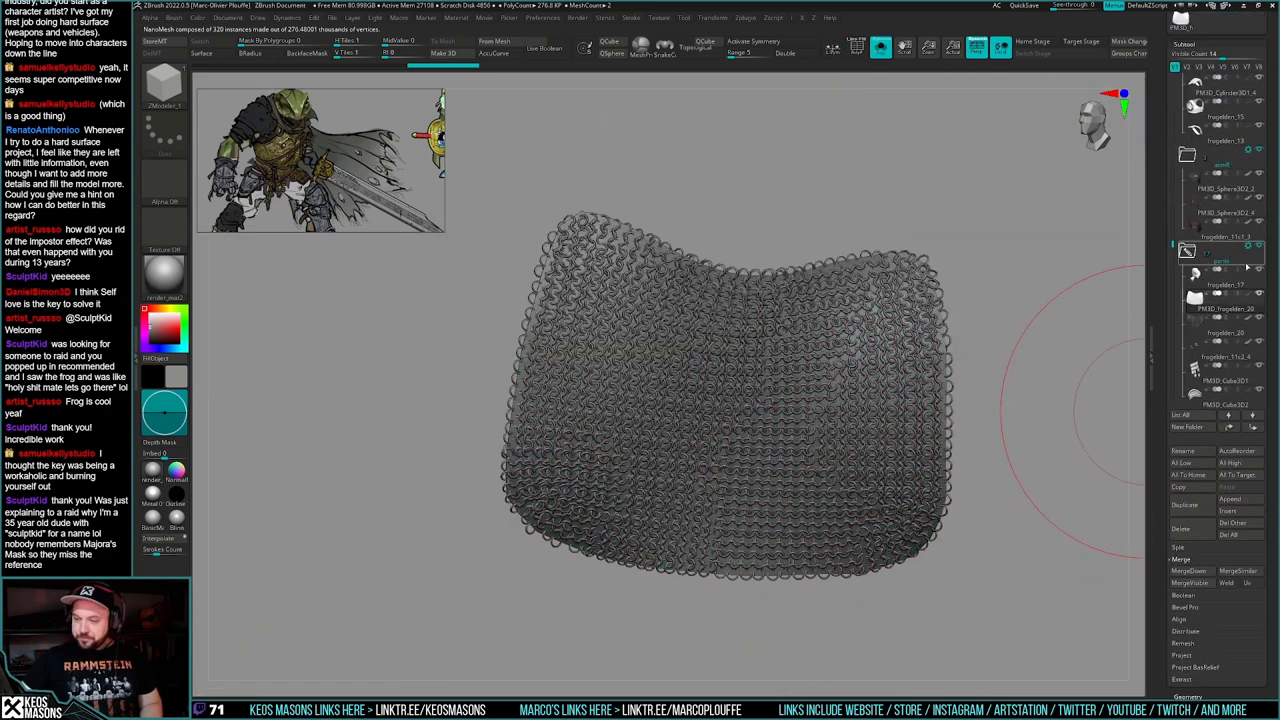
- Hide the placement polygons of the skirt's NanoMesh and check the chainmail from farther out
mouse_move(1231, 275)
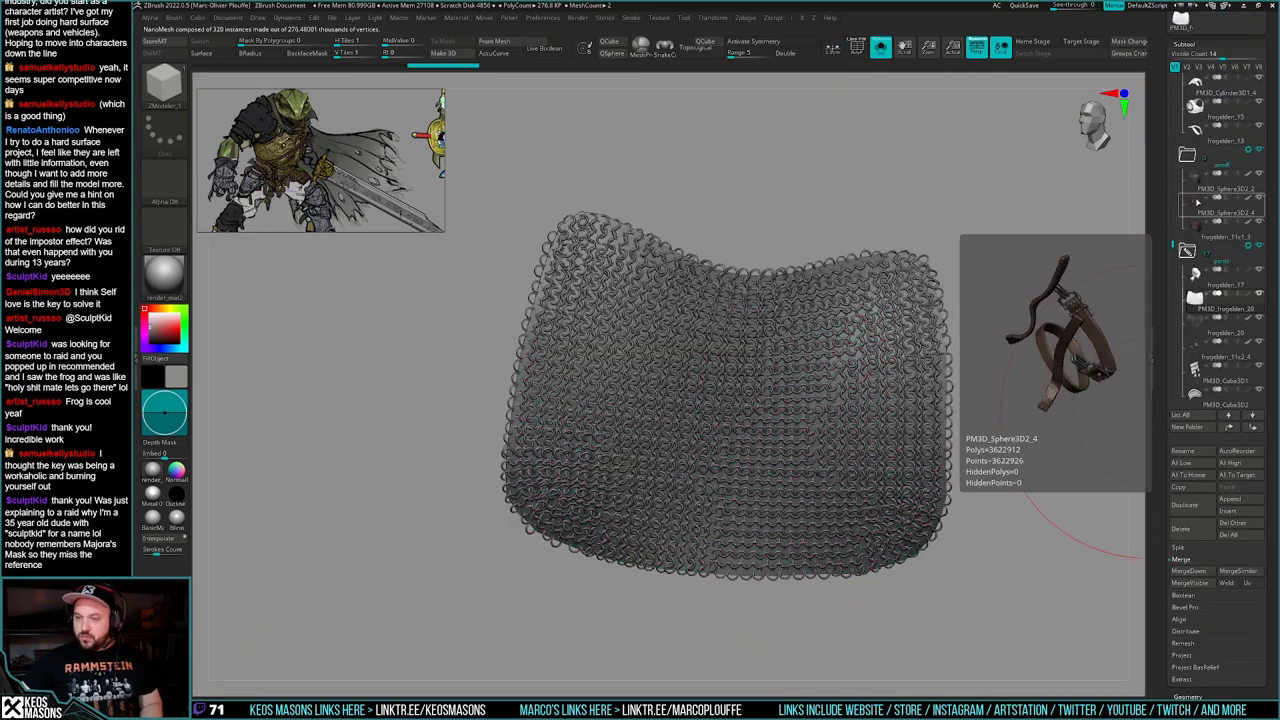
left_click_drag(1169, 335, 1171, 211)
scroll(1172, 215, "down", 2)
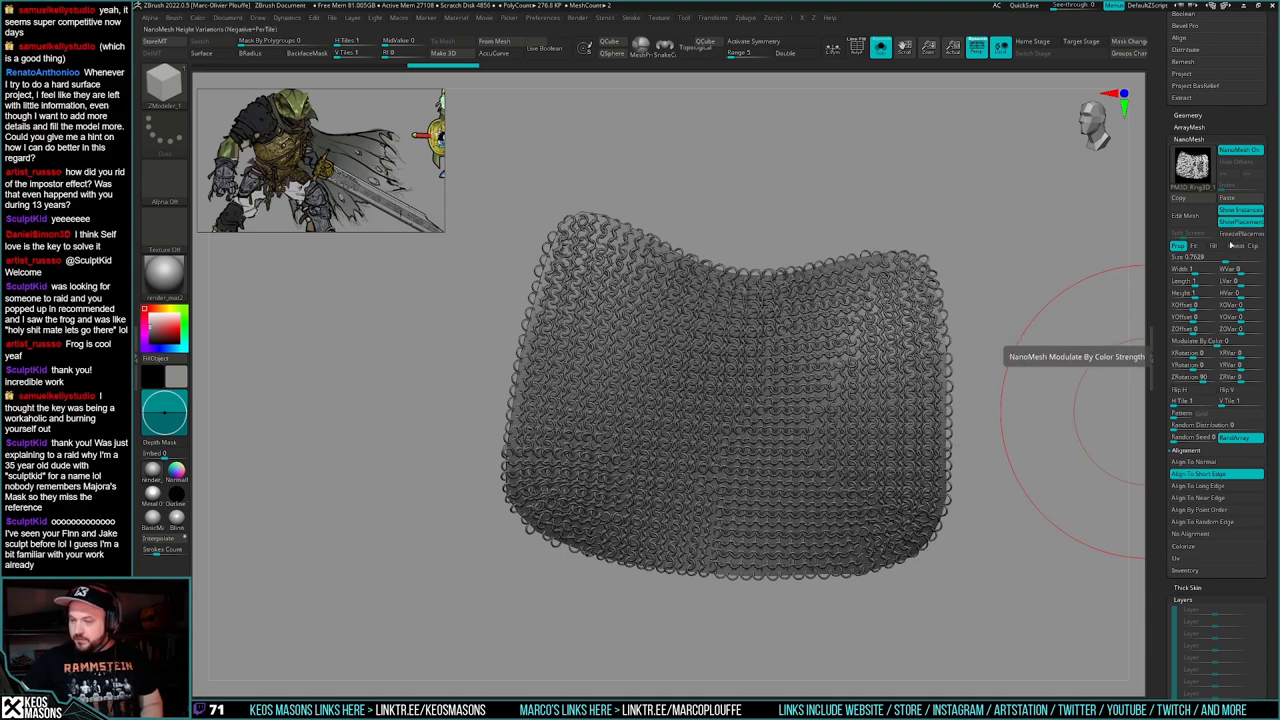
left_click(1241, 232)
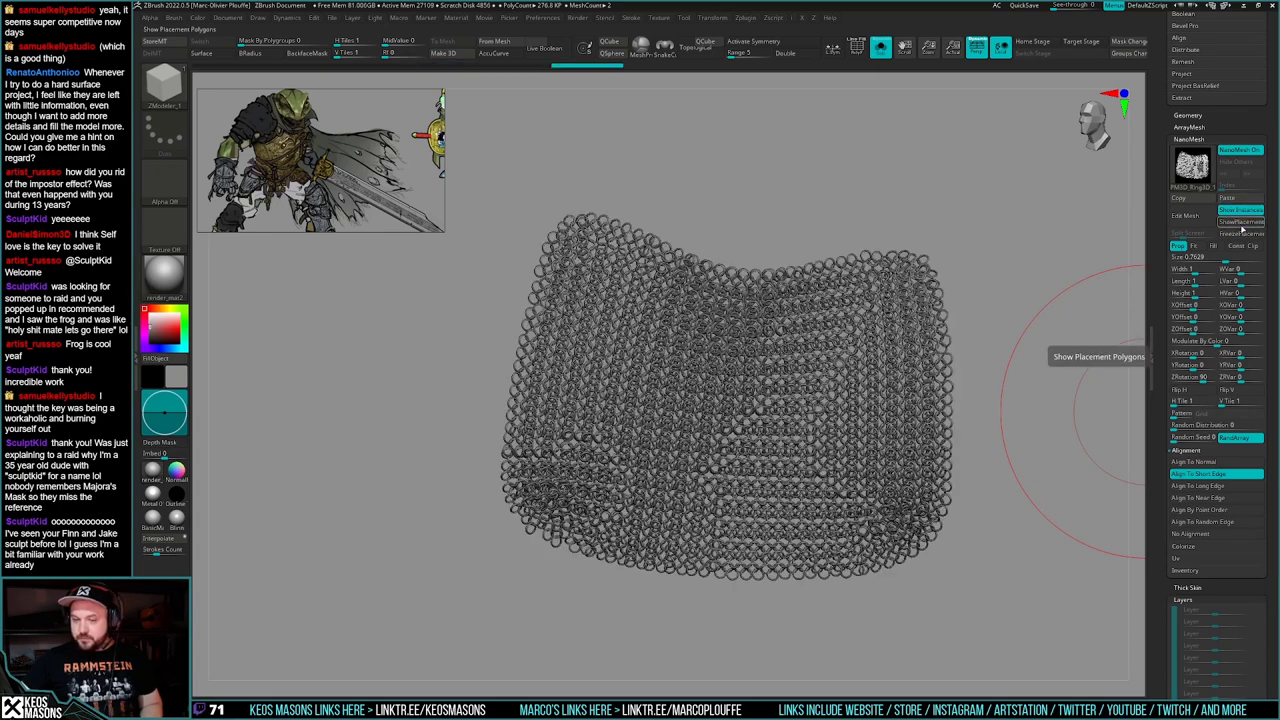
left_click_drag(1157, 312, 1159, 437)
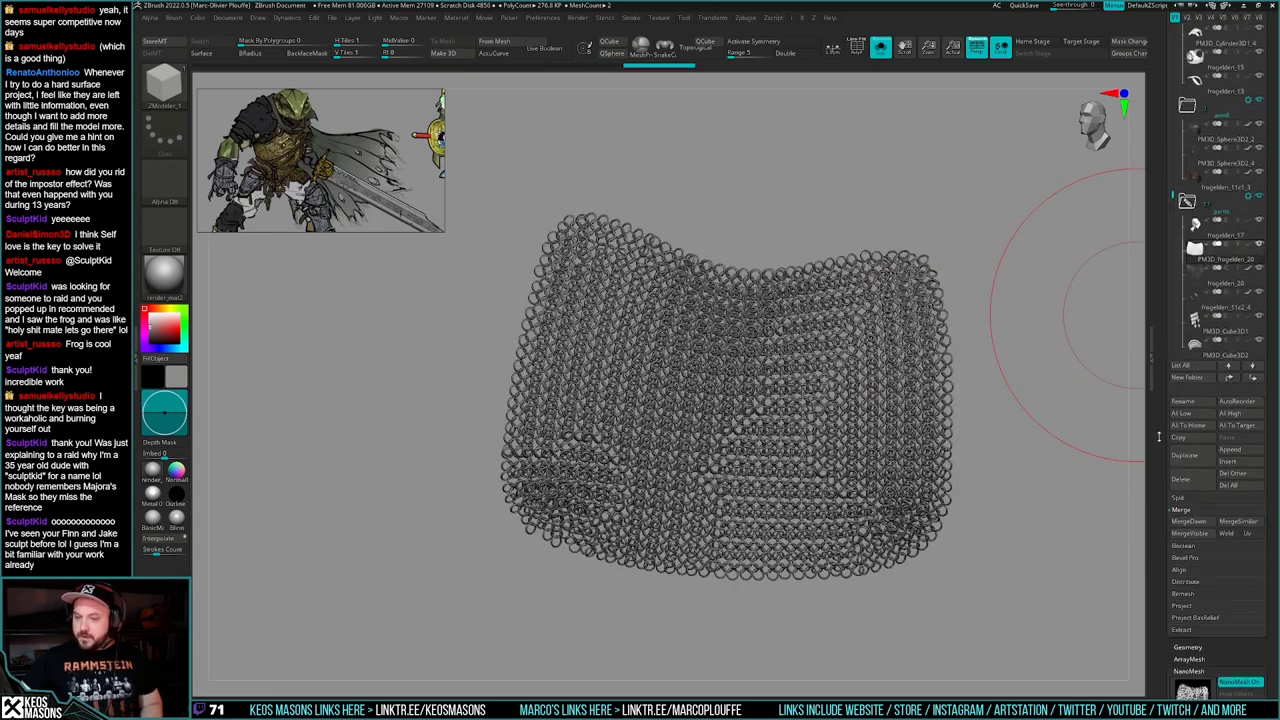
left_click_drag(1108, 362, 1108, 308)
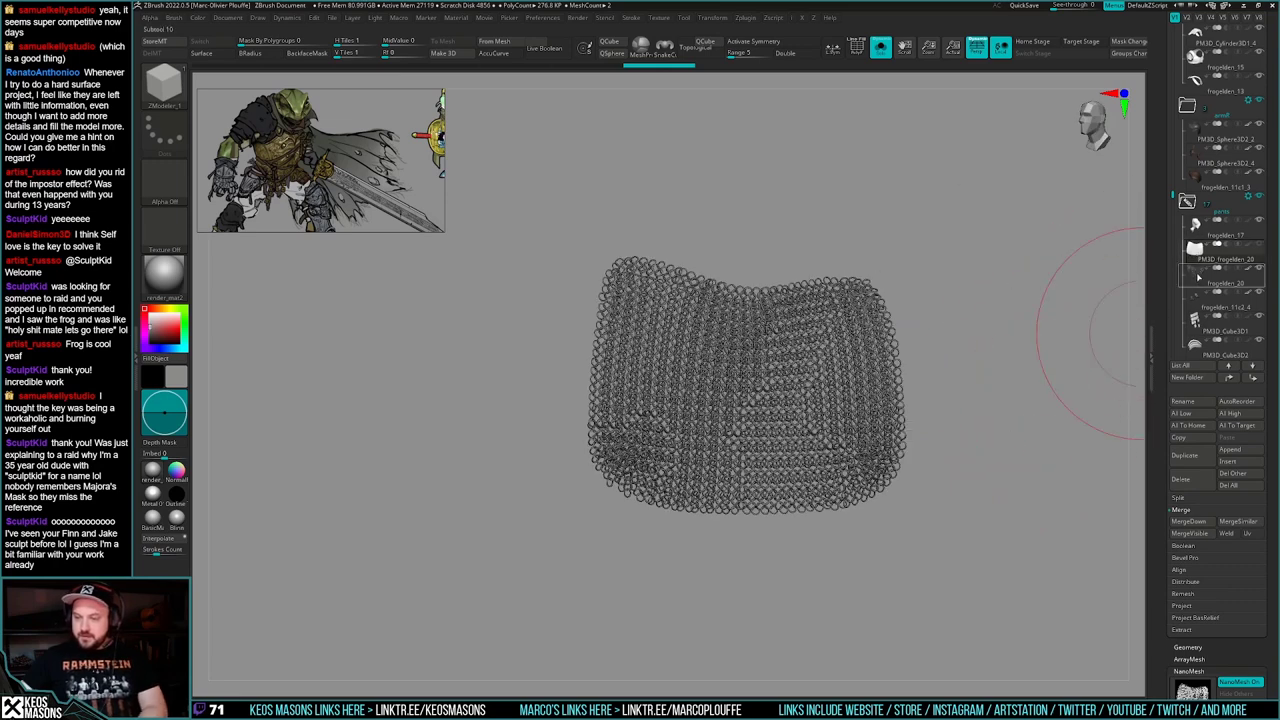
- Show the full figure, select the new chainmail skirt subtool, and set the current color to light pink
left_click(1198, 277)
key("s")
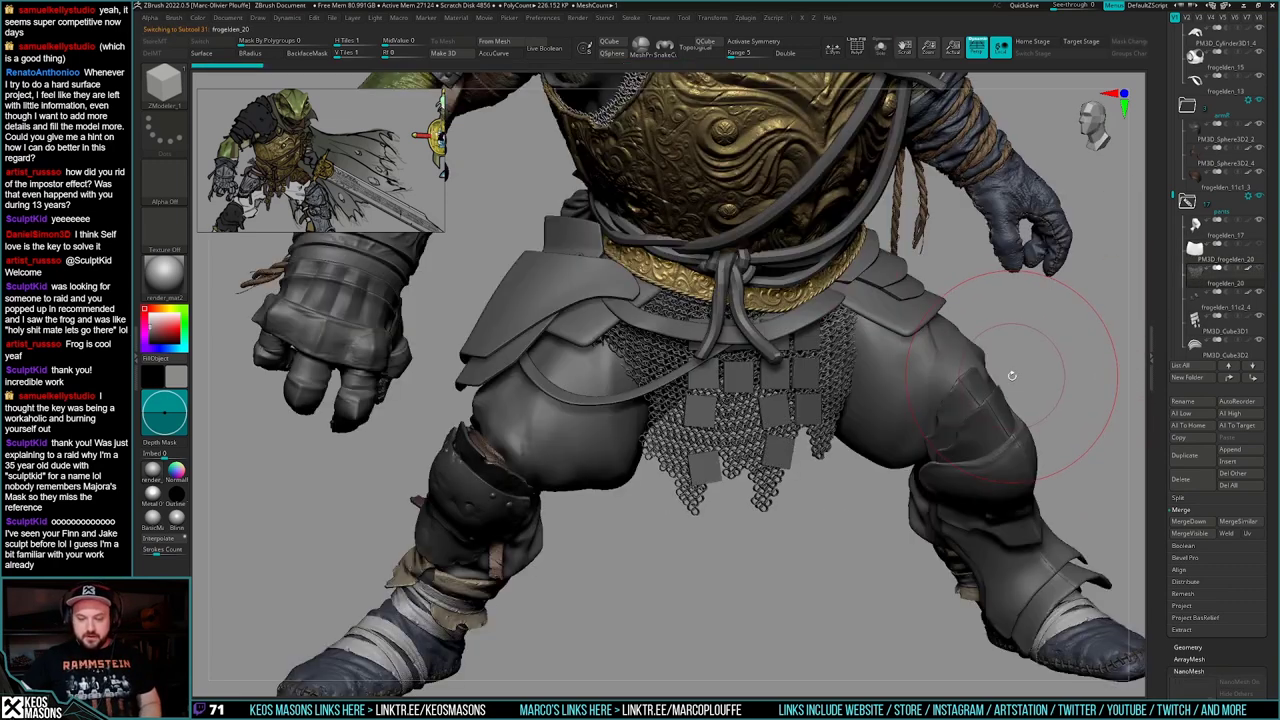
left_click(1230, 255)
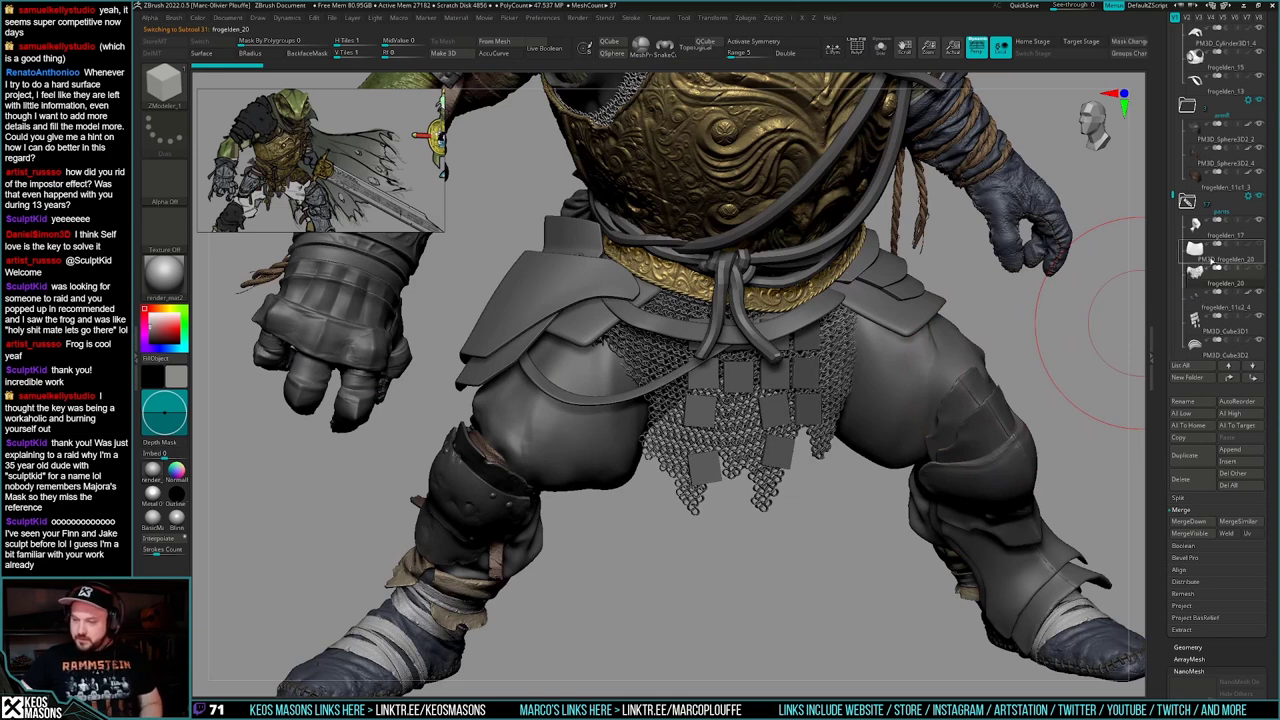
key("space")
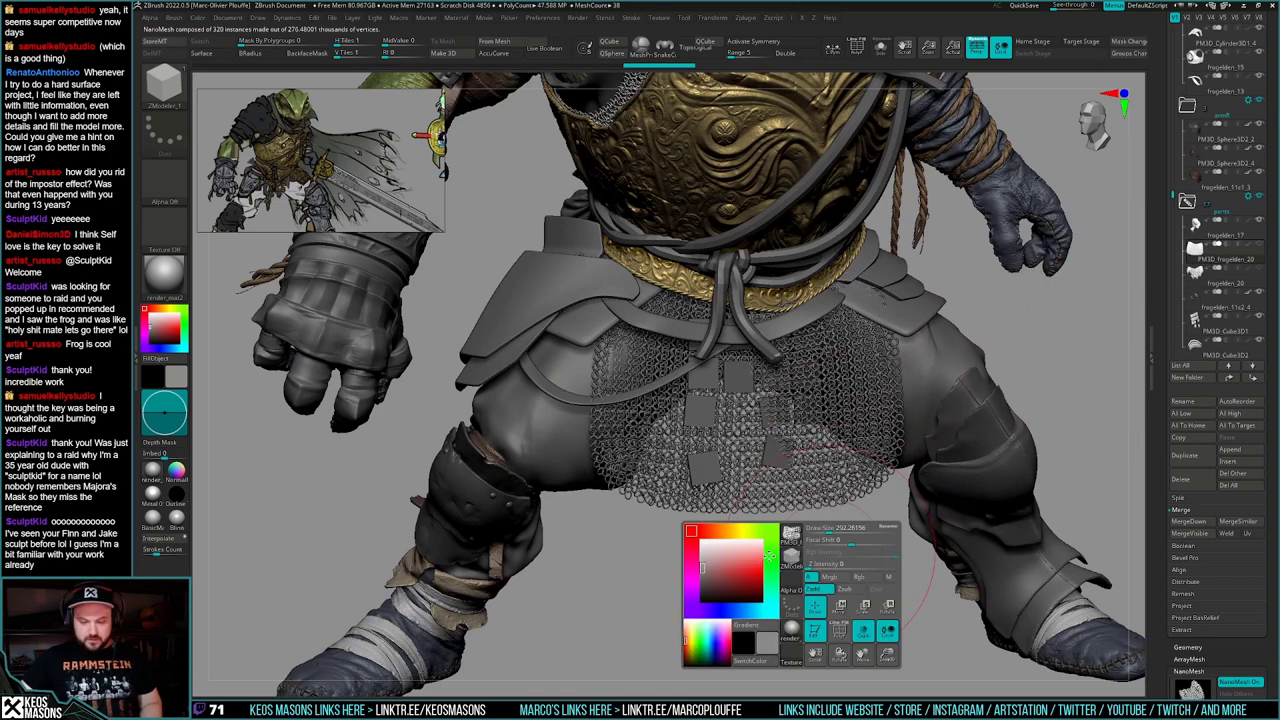
left_click(731, 554)
left_click(829, 563)
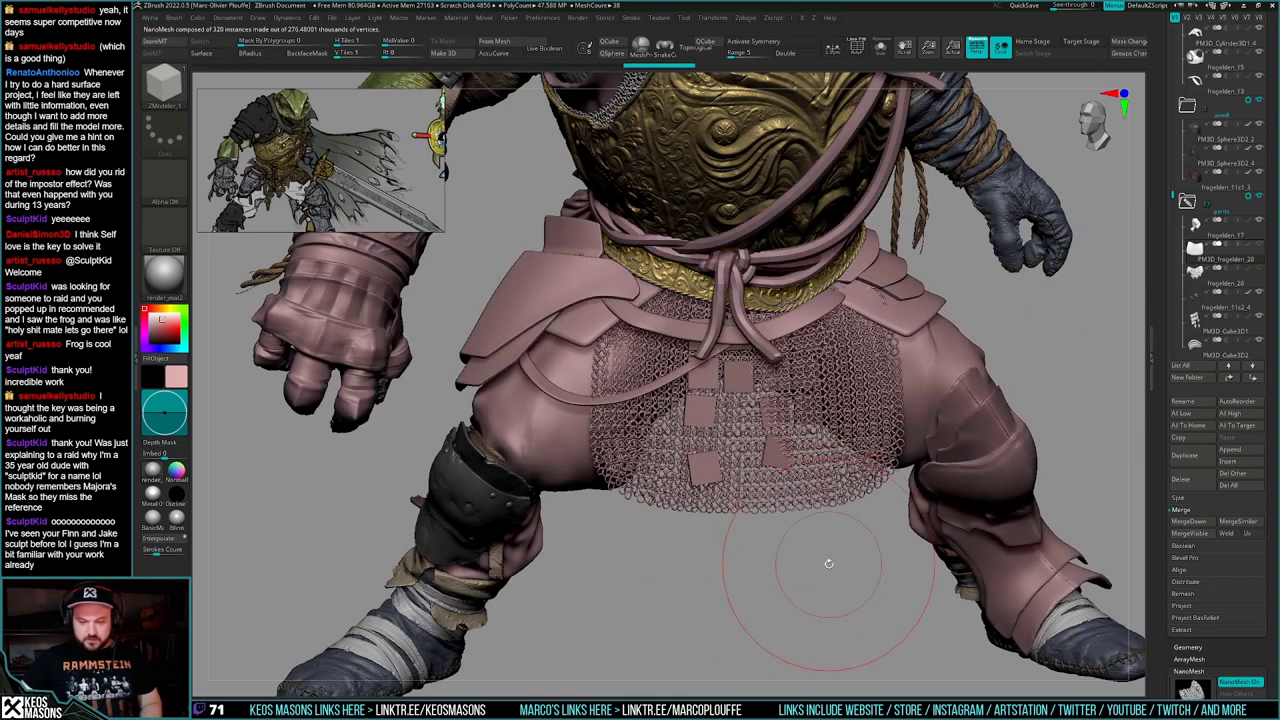
- Compare the new chainmail skirt with the surrounding armor from several angles, then isolate it for close inspection
left_click(1261, 269)
key("ctrl+z")
left_click_drag(838, 598, 821, 614, "shift")
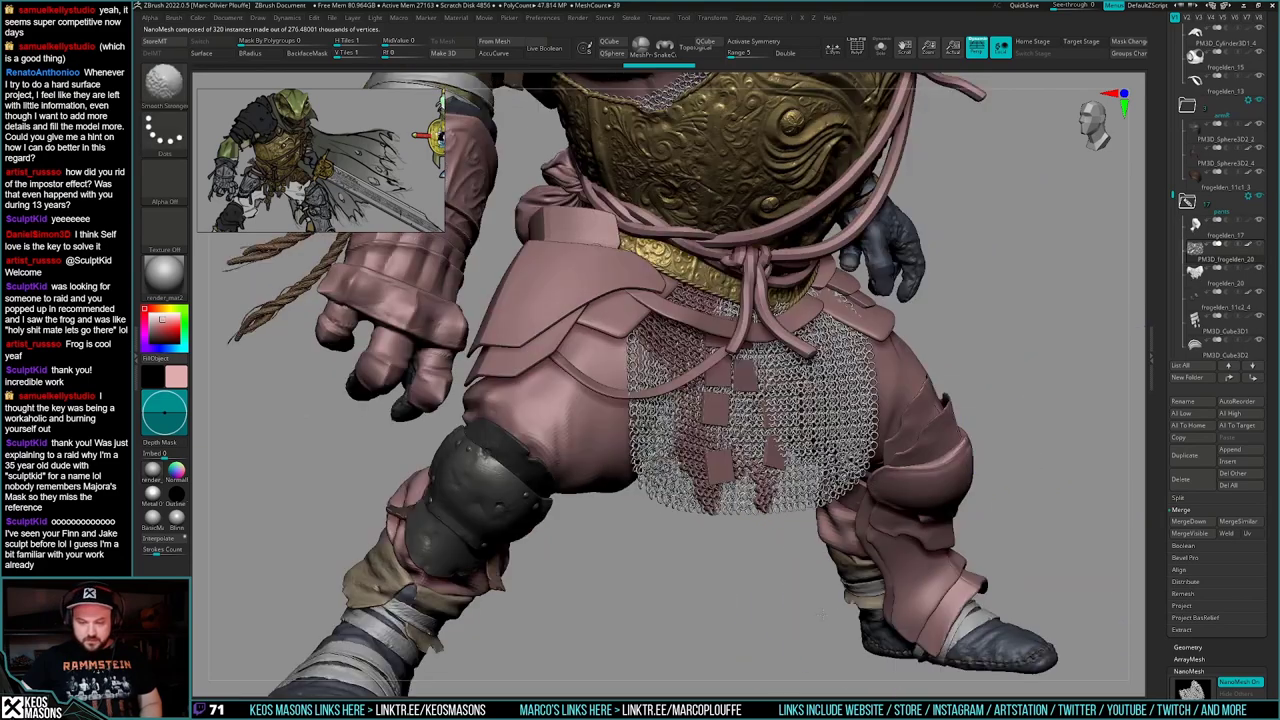
mouse_move(828, 589)
right_mouse_down()
mouse_move(790, 492)
mouse_move(806, 580)
mouse_move(802, 556)
right_mouse_up()
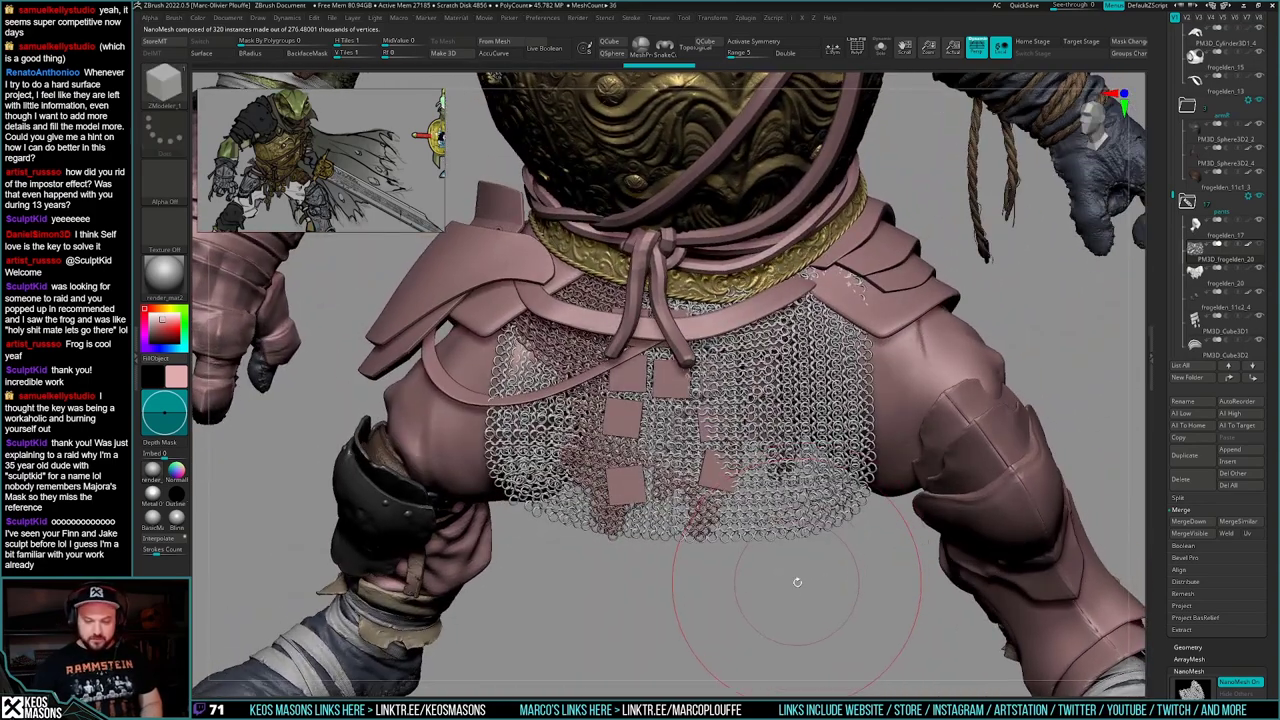
key("alt+s")
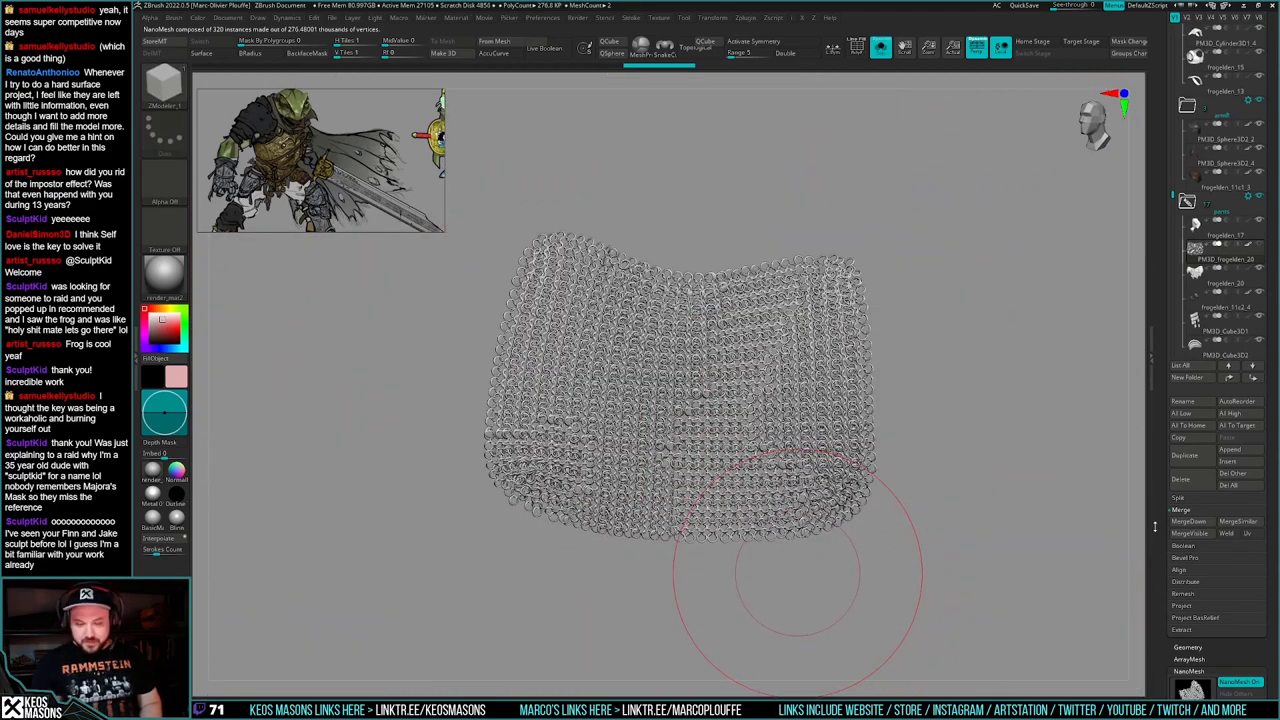
right_click_drag(779, 592, 808, 582, "alt")
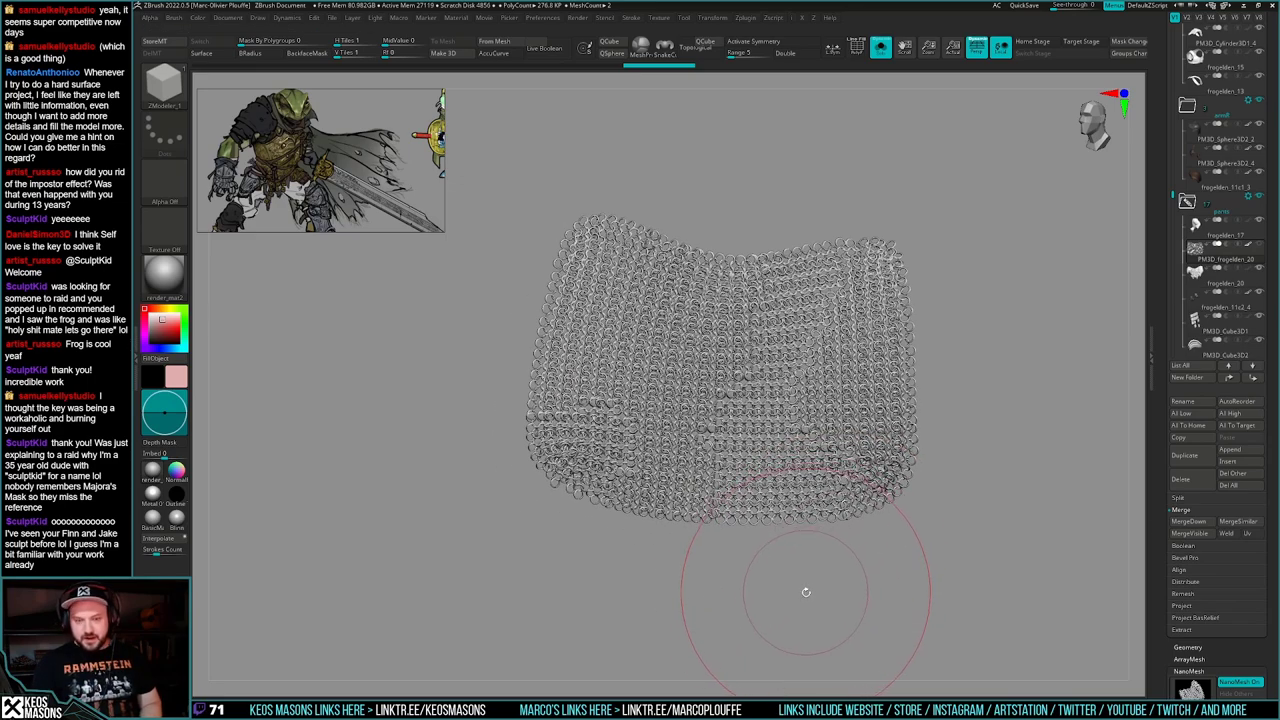
mouse_move(804, 599)
left_mouse_down()
mouse_move(807, 631)
mouse_move(809, 602)
left_mouse_up()
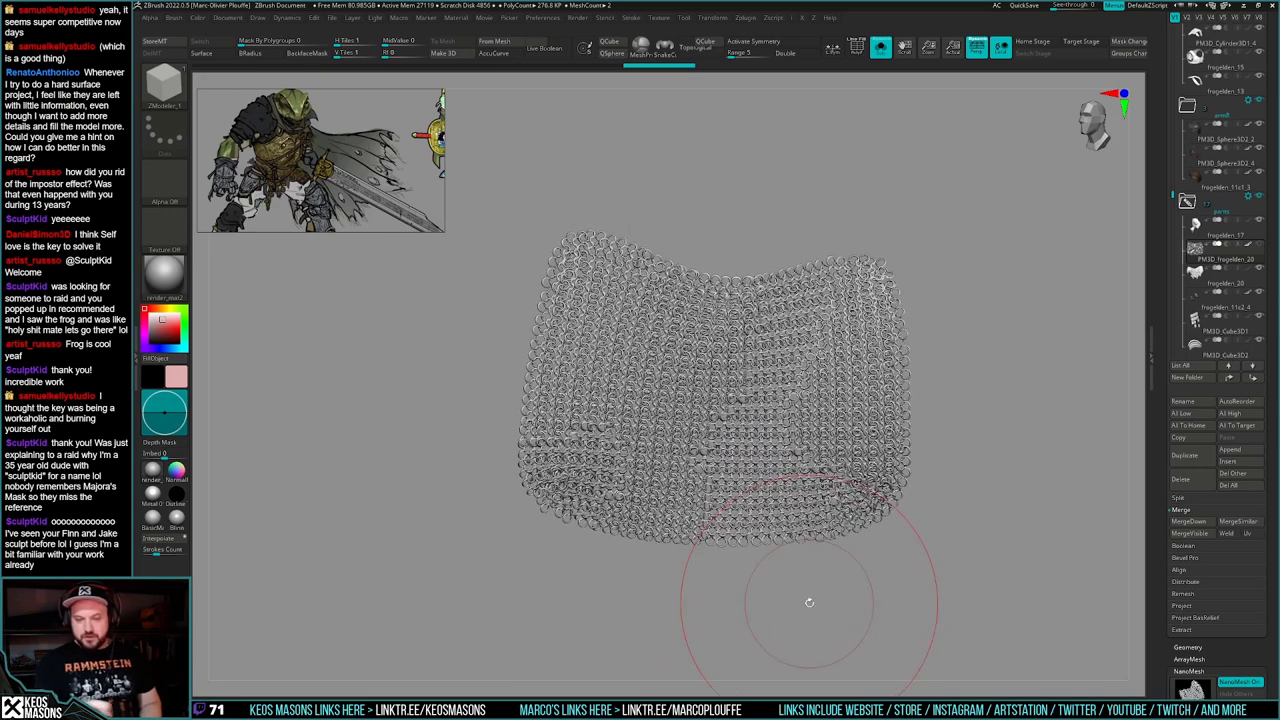
left_click_drag(1169, 535, 1168, 486)
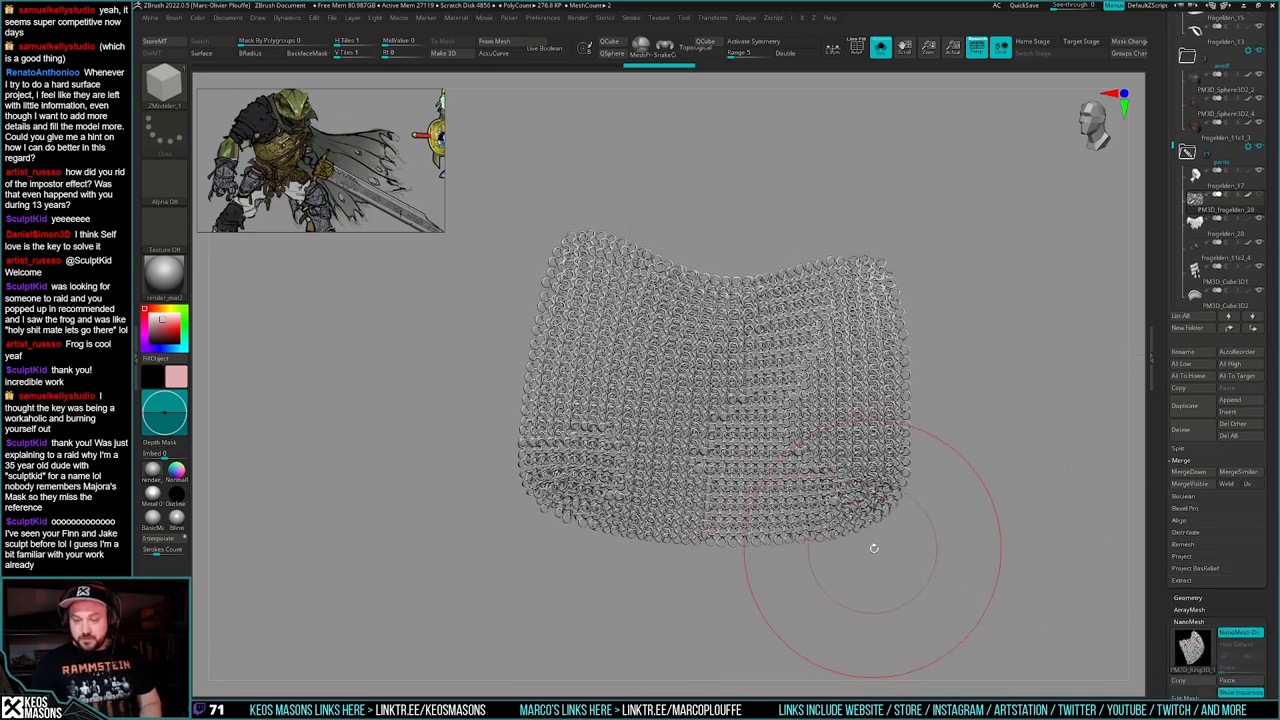
- Switch to the Move brush and reduce its draw size for reshaping the chainmail skirt
mouse_move(874, 548)
left_mouse_down()
mouse_move(889, 538)
mouse_move(883, 520)
left_mouse_up()
key("space")
left_click(867, 440)
left_click_drag(1008, 384, 1010, 398)
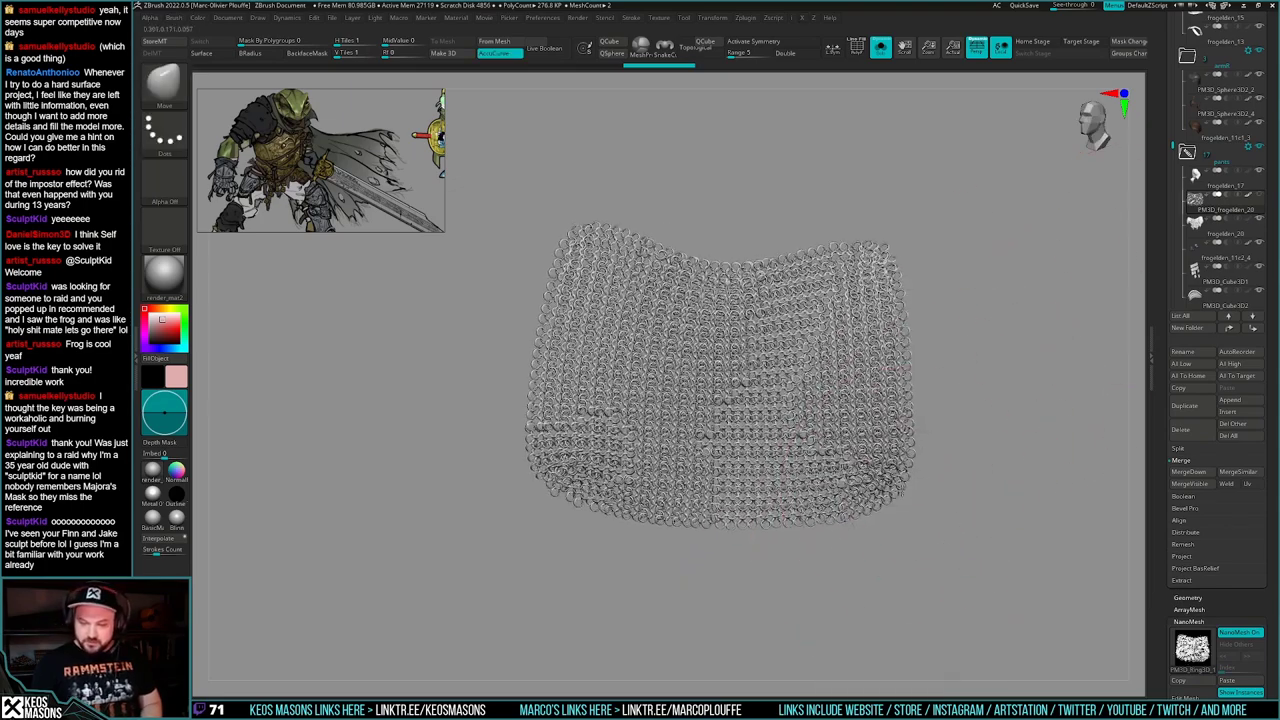
mouse_move(900, 506)
left_mouse_down("alt")
mouse_move(896, 490)
mouse_move(912, 505)
mouse_move(913, 491)
left_mouse_up("alt")
key("space")
left_click_drag(1167, 510, 1167, 453)
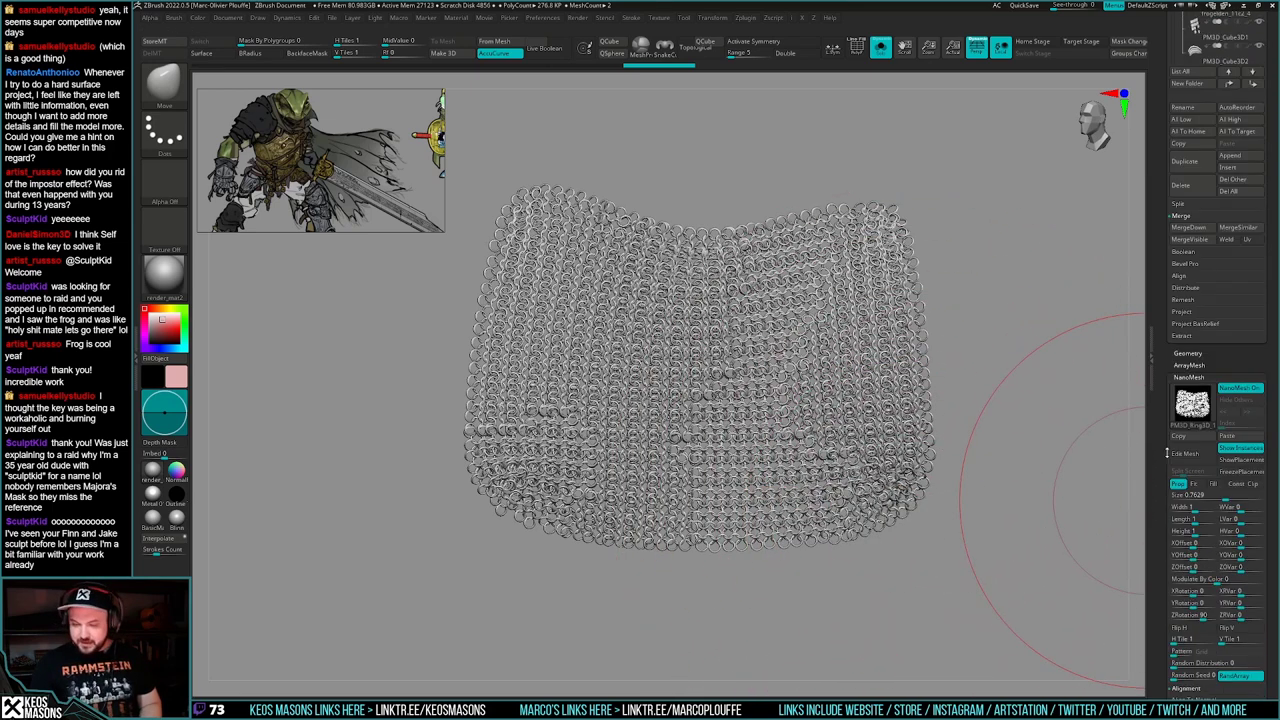
key("1")
key("space")
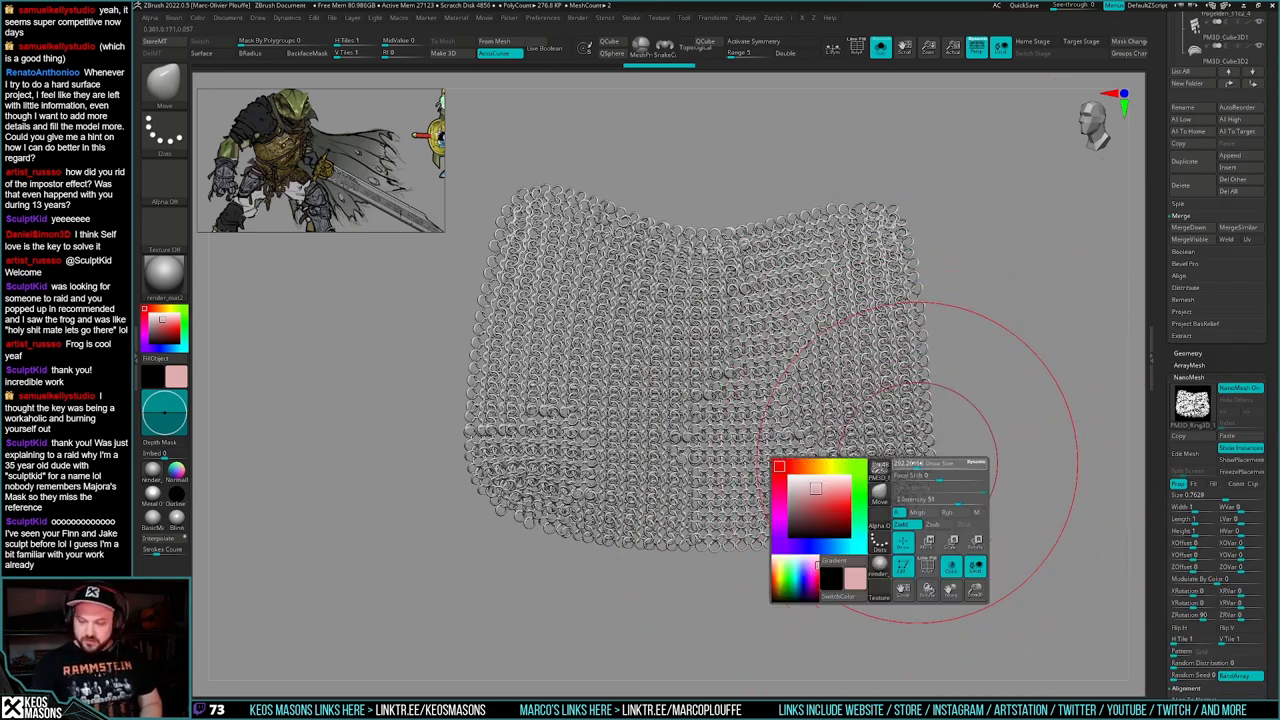
left_click_drag(917, 463, 911, 463)
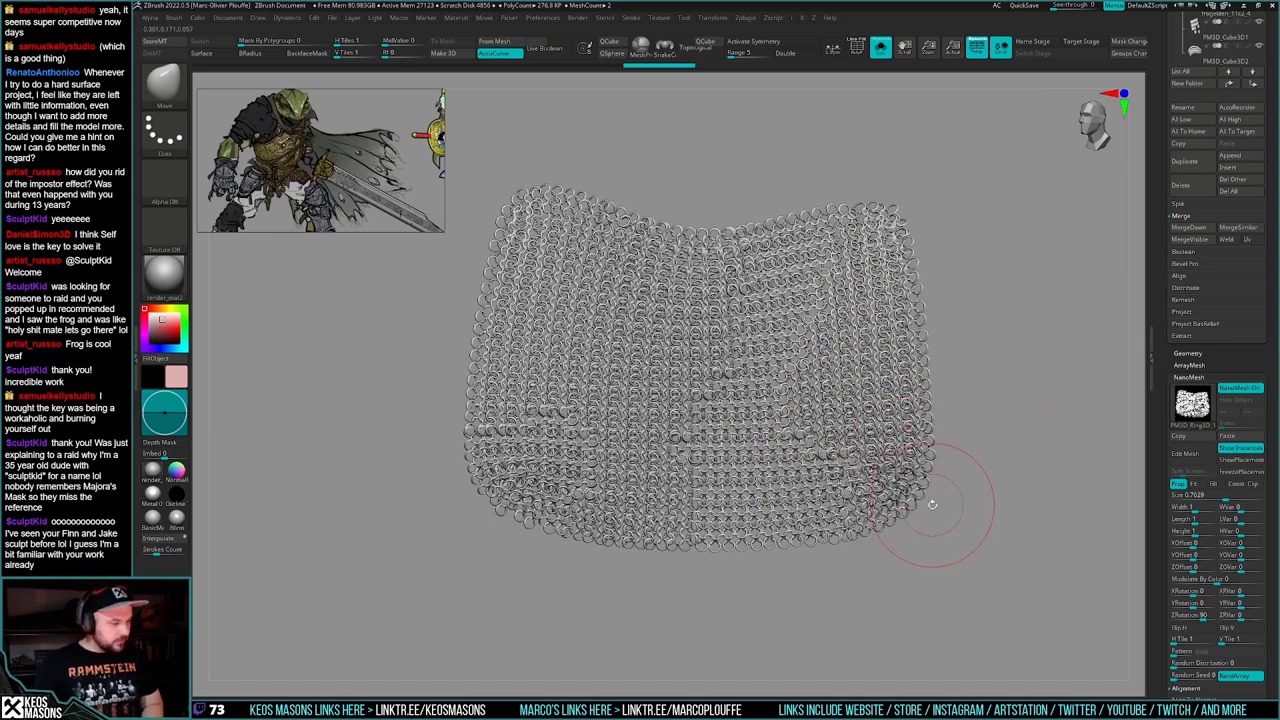
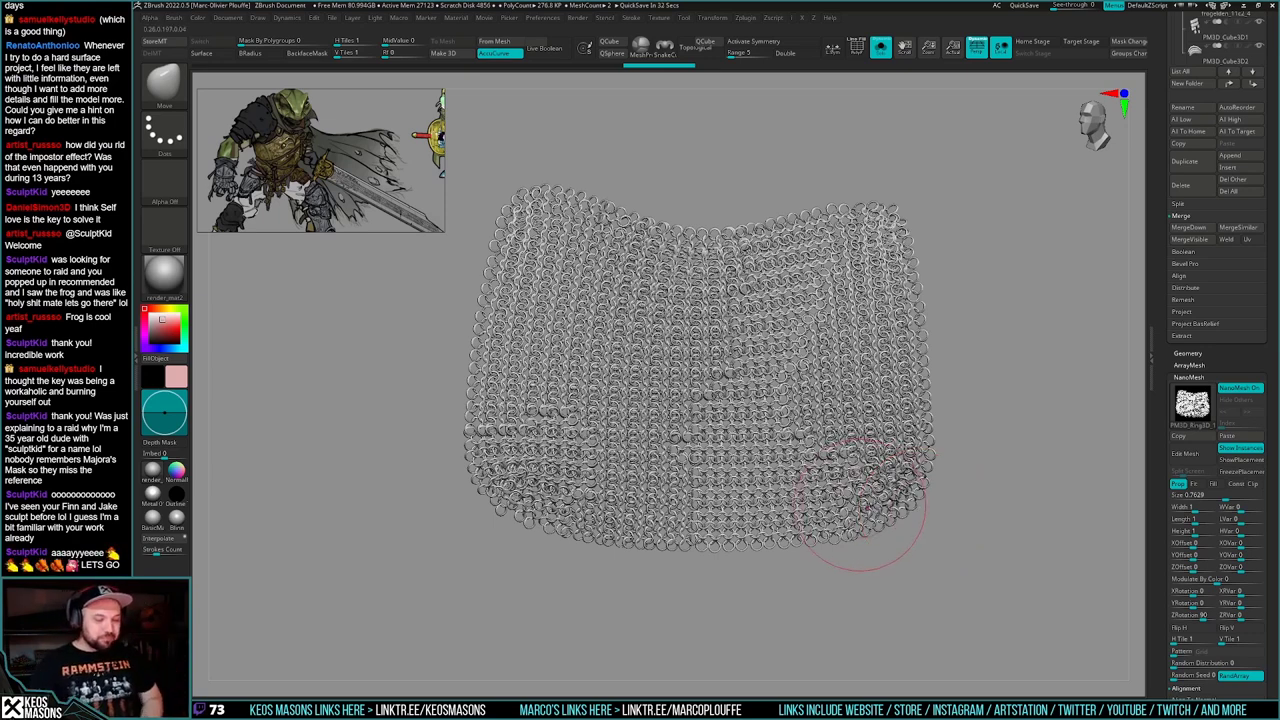
- Pull both lower corners of the chainmail skirt outward and down to square off its rounded hem
mouse_move(832, 554)
left_mouse_down()
mouse_move(811, 569)
mouse_move(925, 522)
mouse_move(922, 468)
mouse_move(919, 482)
mouse_move(942, 480)
mouse_move(935, 466)
mouse_move(914, 496)
left_mouse_up()
key("space")
key("space")
left_click_drag(912, 520, 938, 499)
right_click_drag(937, 500, 1000, 493)
right_click_drag(771, 475, 665, 455)
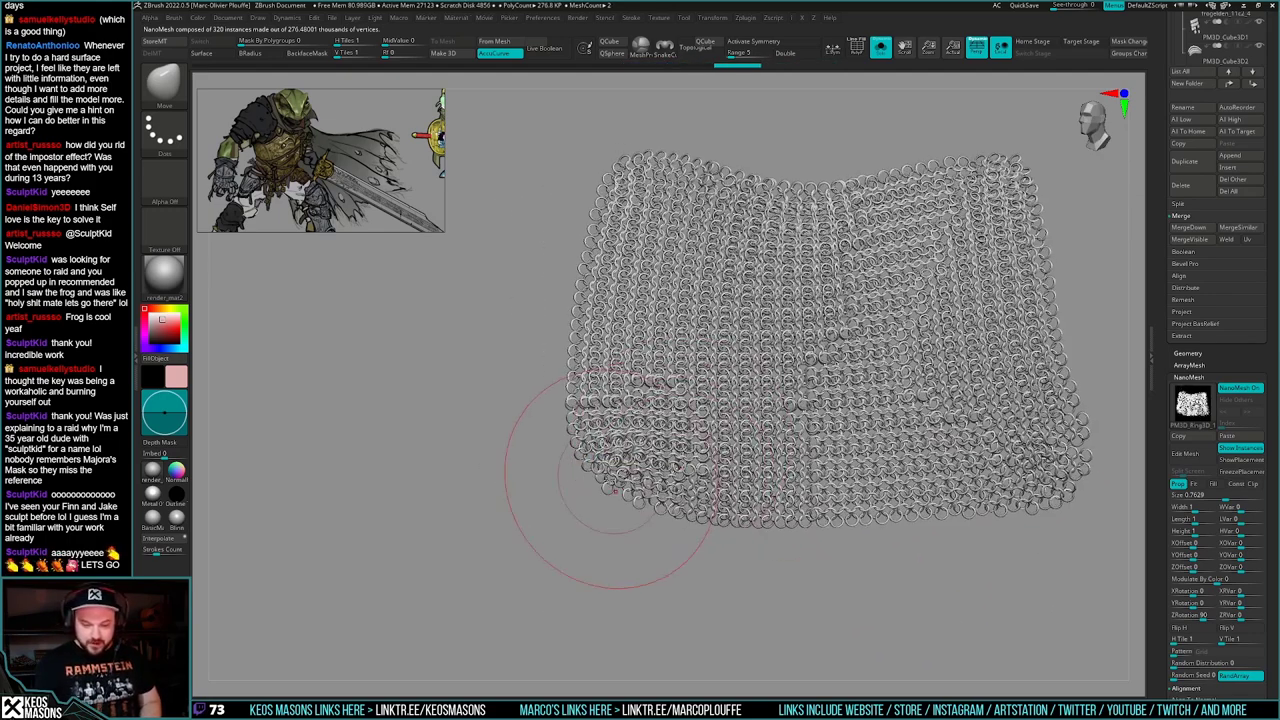
mouse_move(606, 492)
left_mouse_down()
mouse_move(562, 553)
mouse_move(572, 562)
mouse_move(590, 542)
left_mouse_up()
right_click_drag(622, 527, 590, 571, "alt")
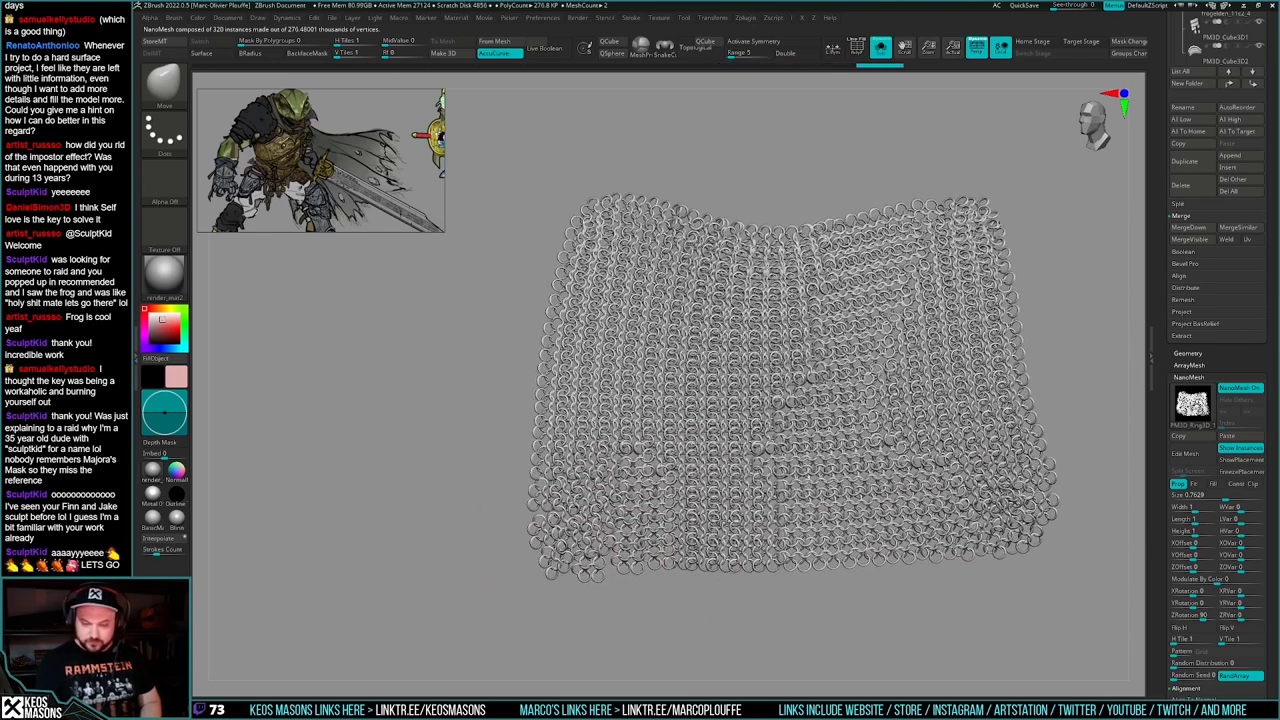
left_click_drag(596, 570, 588, 573)
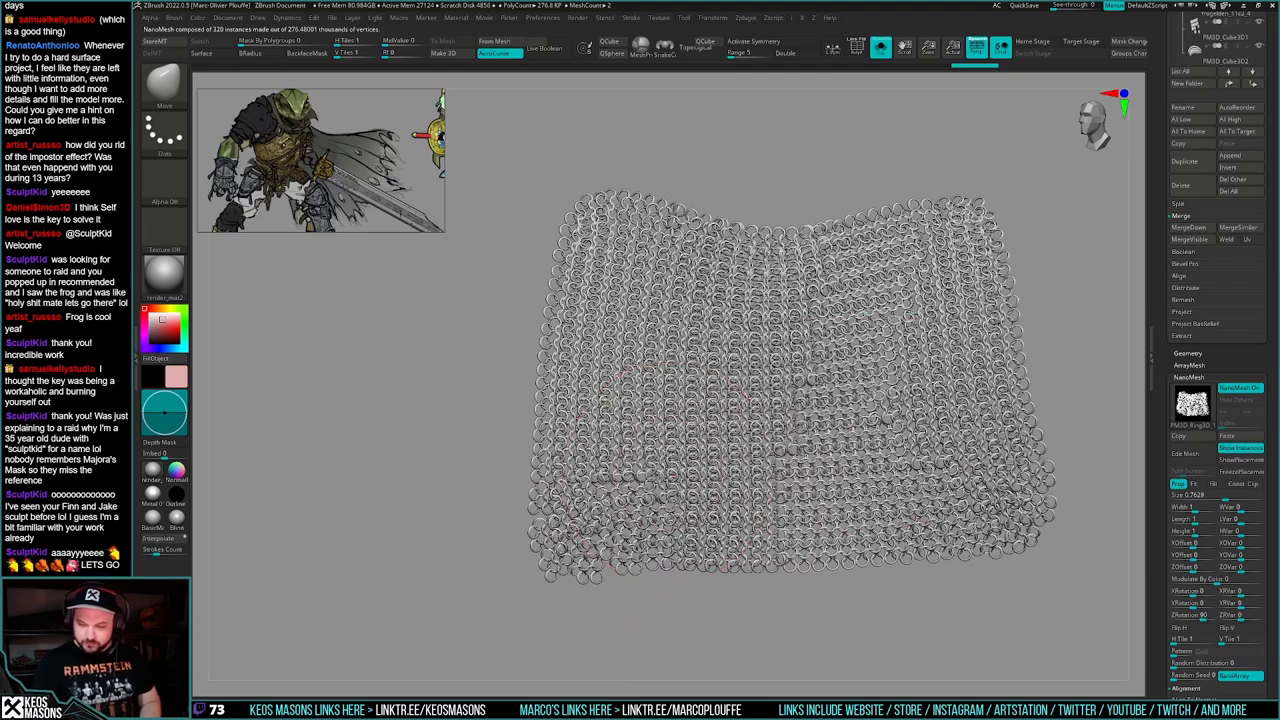
- Adjust the middle and lower edge of the skirt with a resized Move brush and check the shape on the full figure
left_click_drag(827, 433, 812, 380)
key("space")
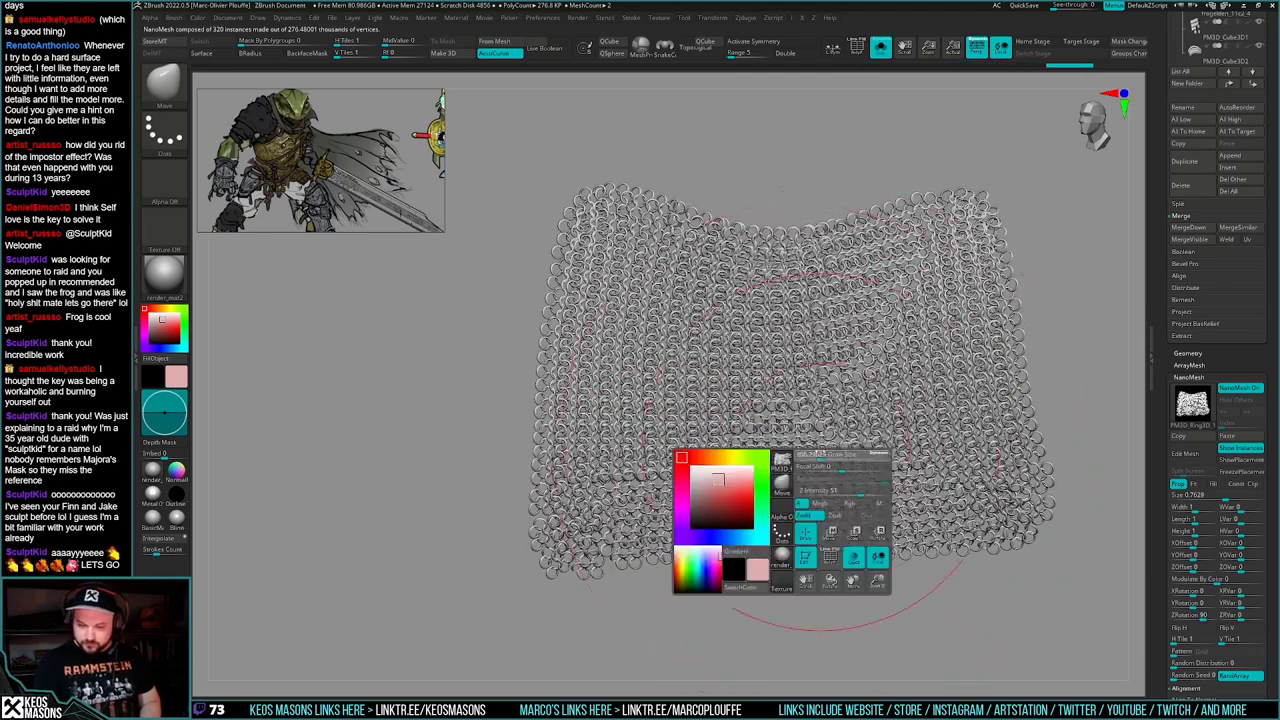
left_click_drag(802, 482, 812, 452)
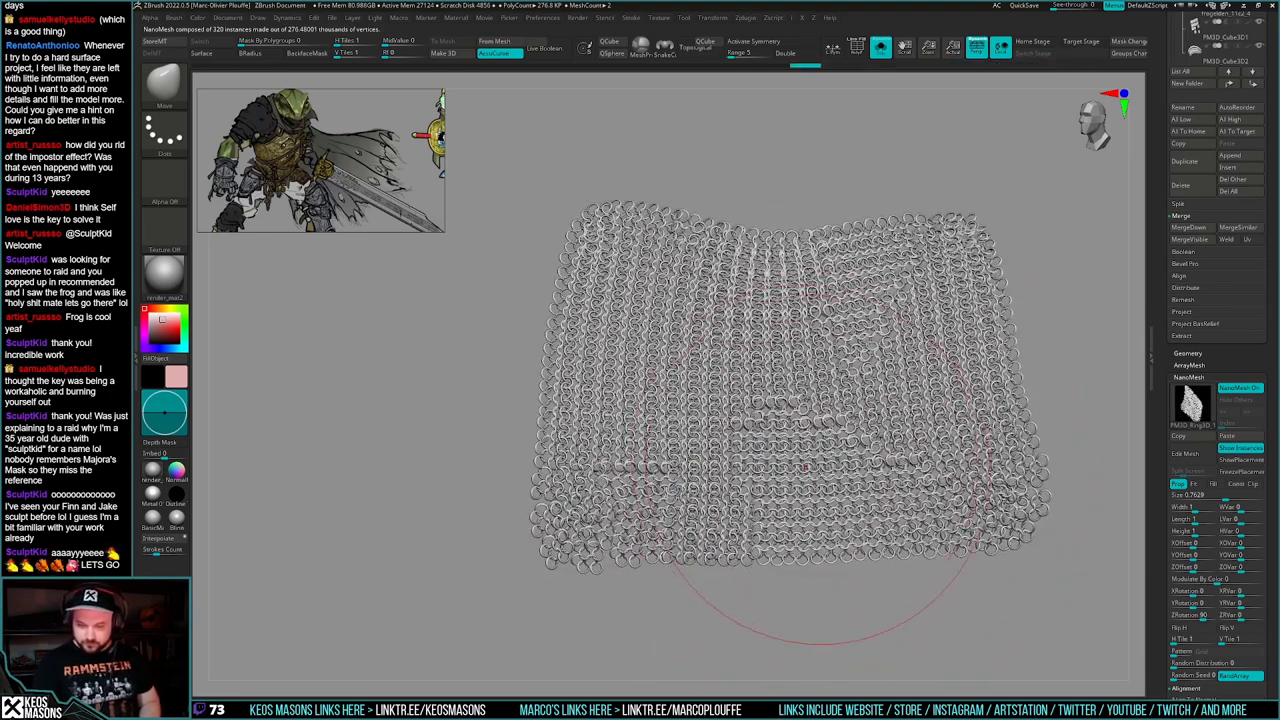
right_click_drag(812, 450, 890, 446)
mouse_move(878, 500)
right_mouse_down()
mouse_move(862, 588)
mouse_move(824, 590)
right_mouse_up()
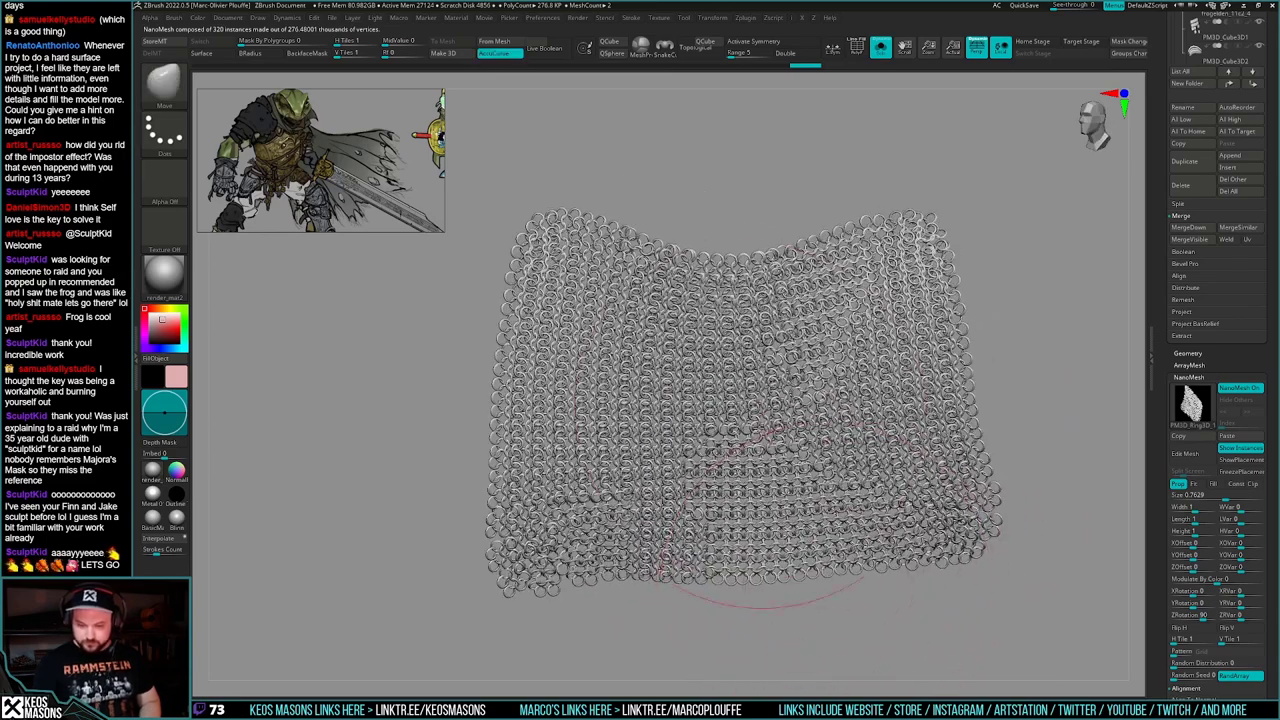
left_click_drag(736, 388, 747, 366)
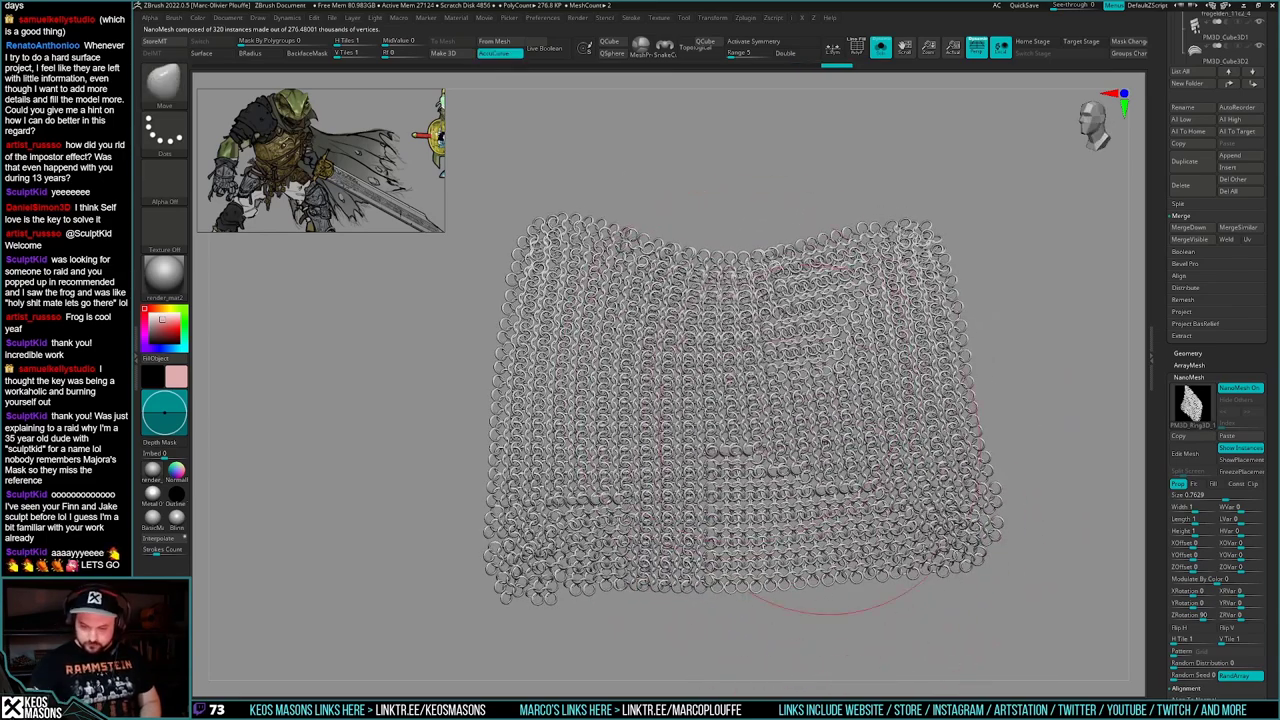
left_click_drag(728, 522, 708, 524)
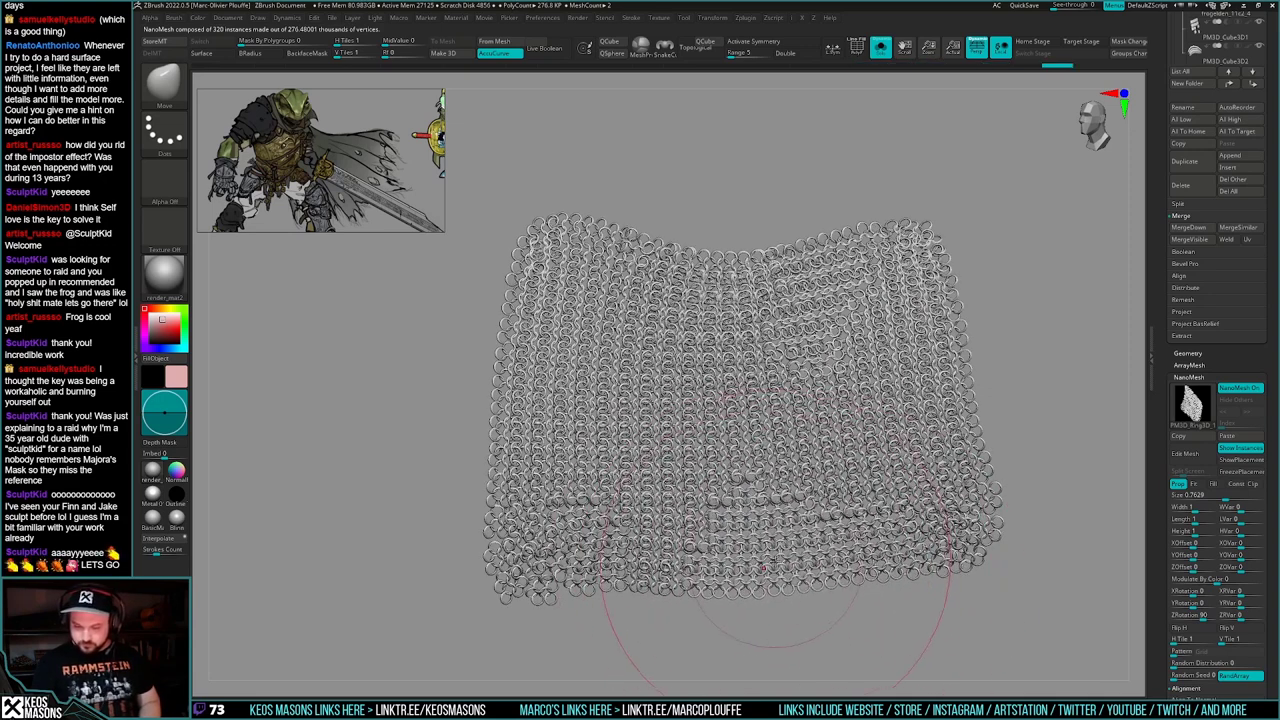
left_click_drag(850, 615, 1010, 554)
key("s")
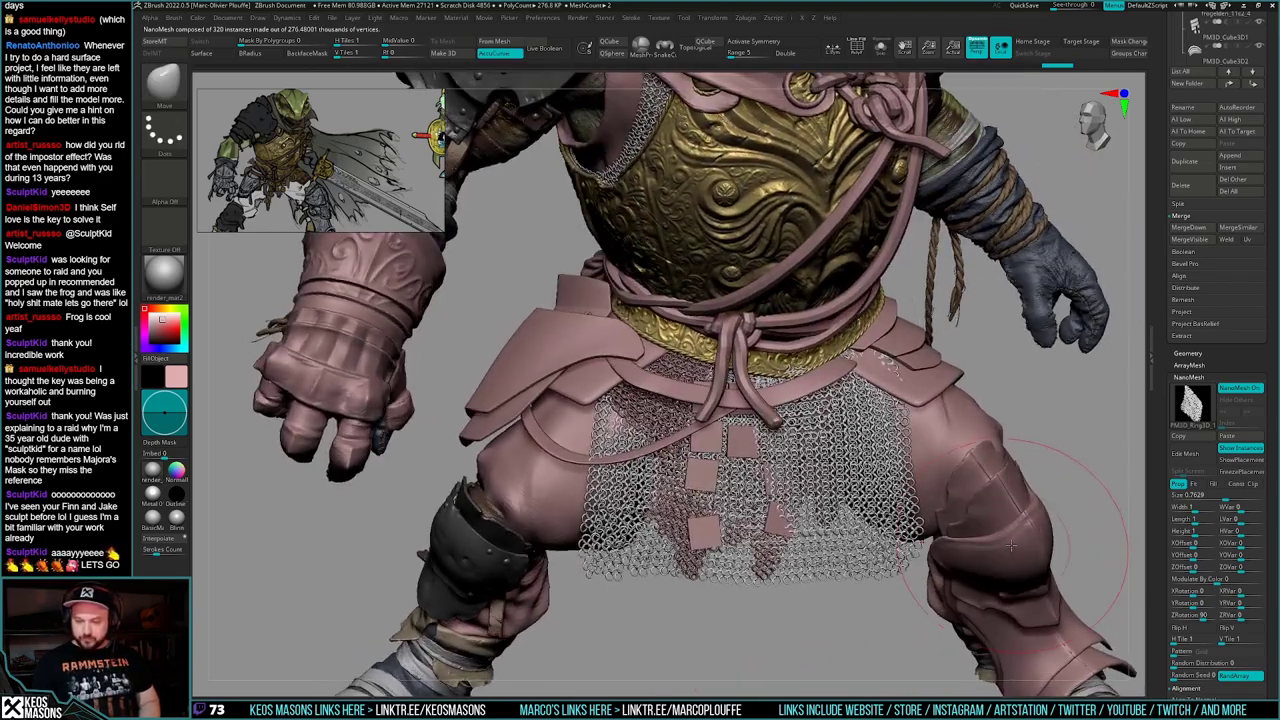
key("s")
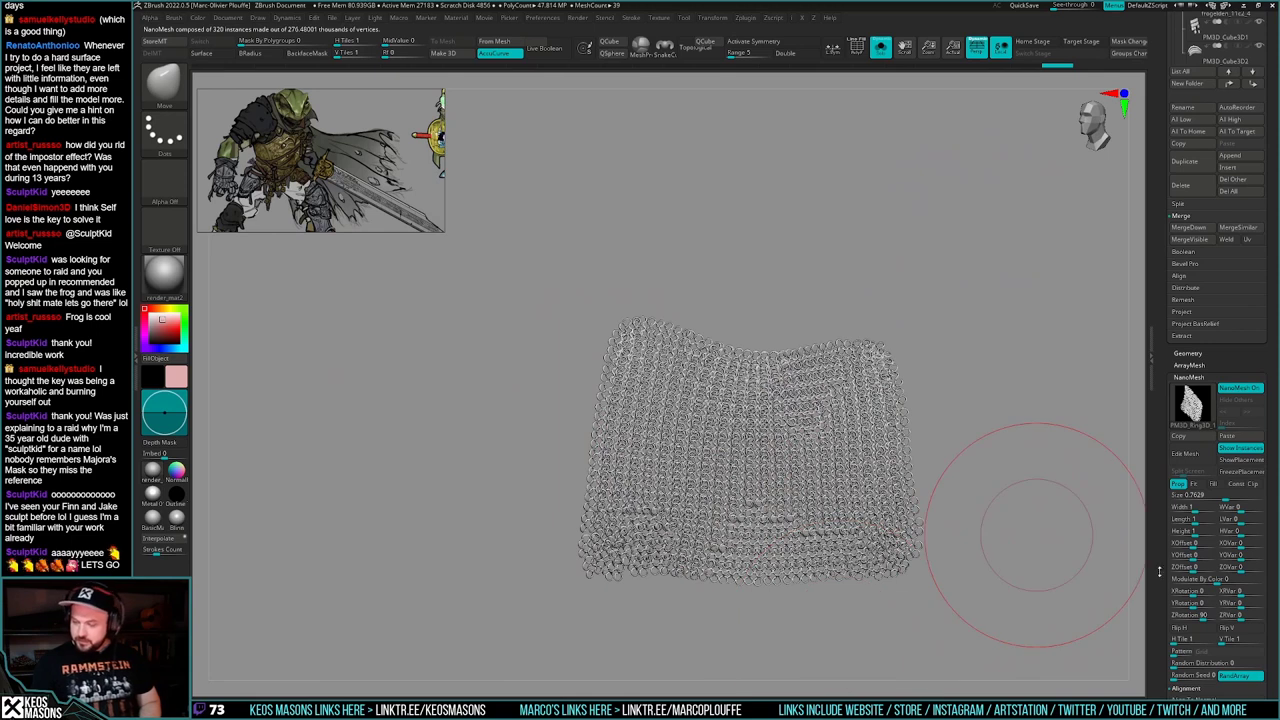
- Set the skirt's NanoMesh Colorize options to use the base mesh's MRGB and material
left_click_drag(1170, 675, 1174, 514)
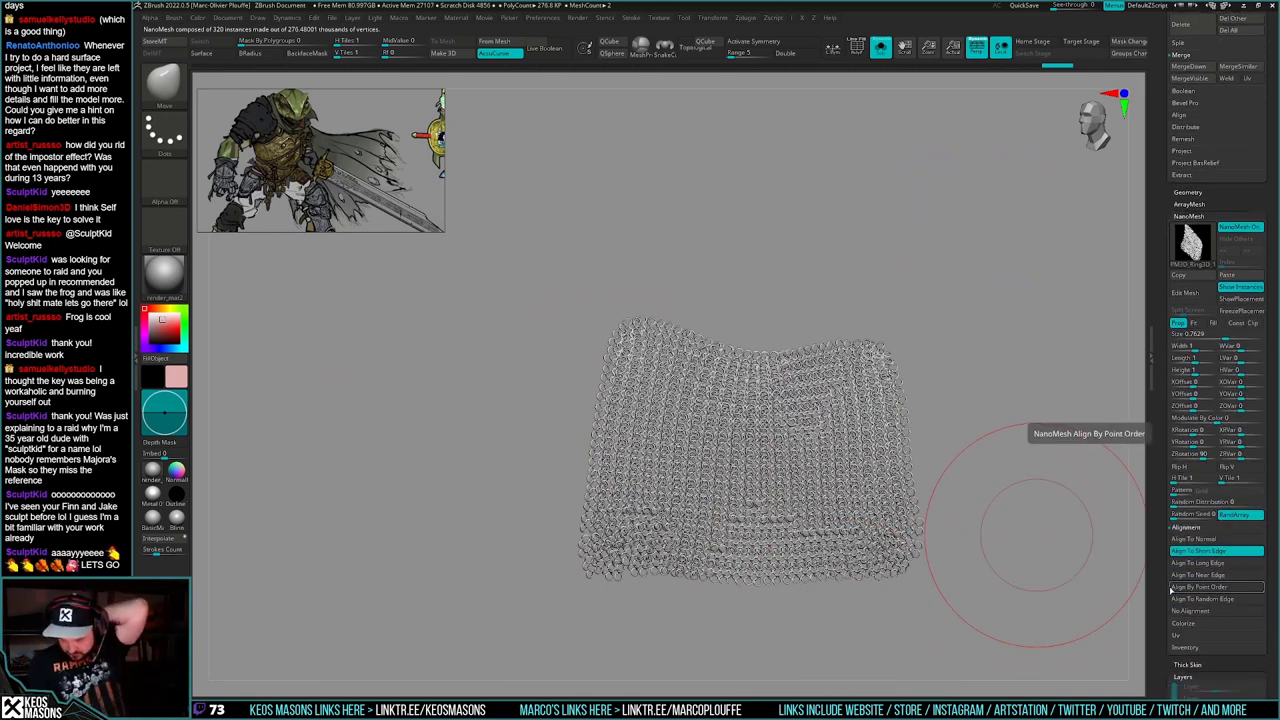
scroll(1180, 525, "down", 2)
left_click(1208, 533)
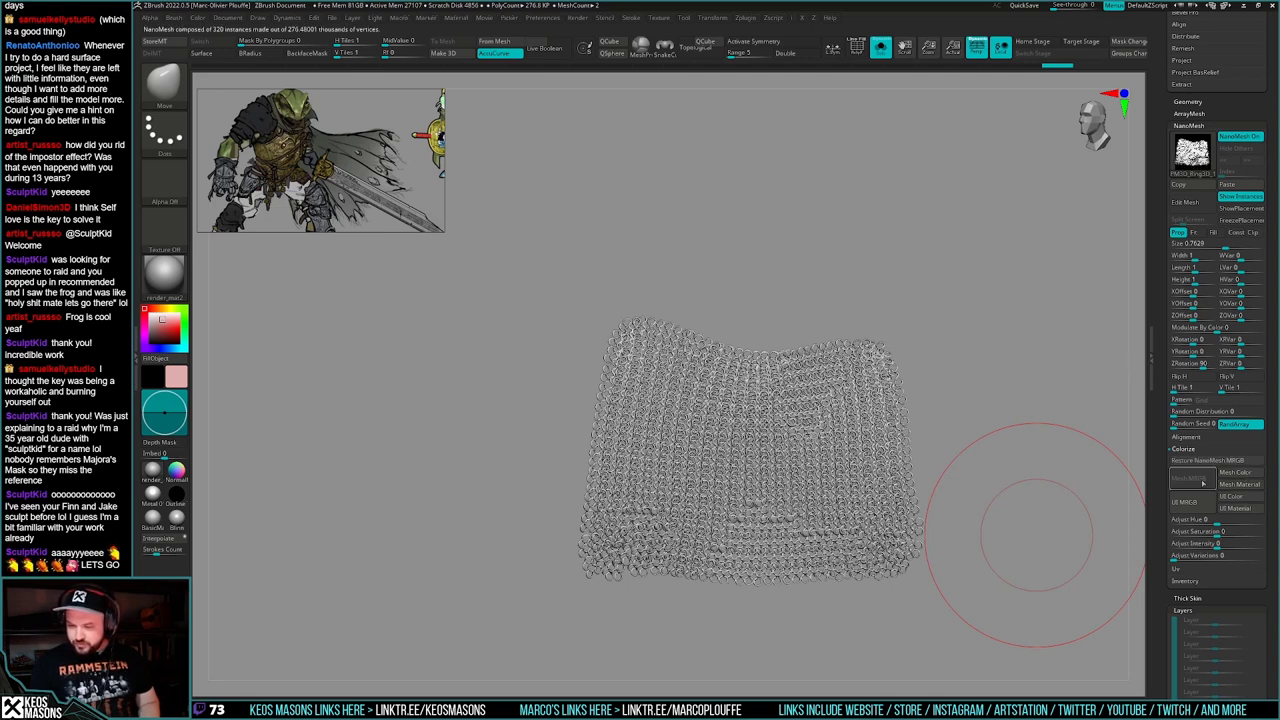
left_click(1205, 484)
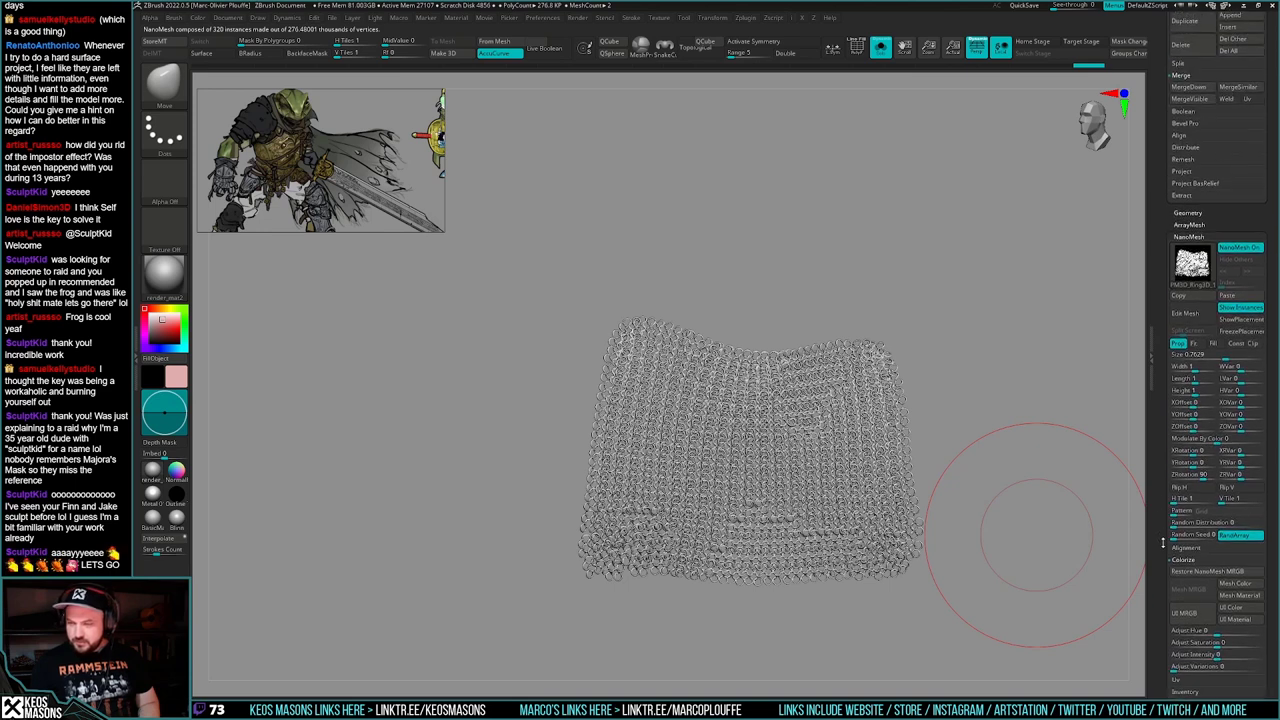
left_click_drag(1163, 543, 1243, 536)
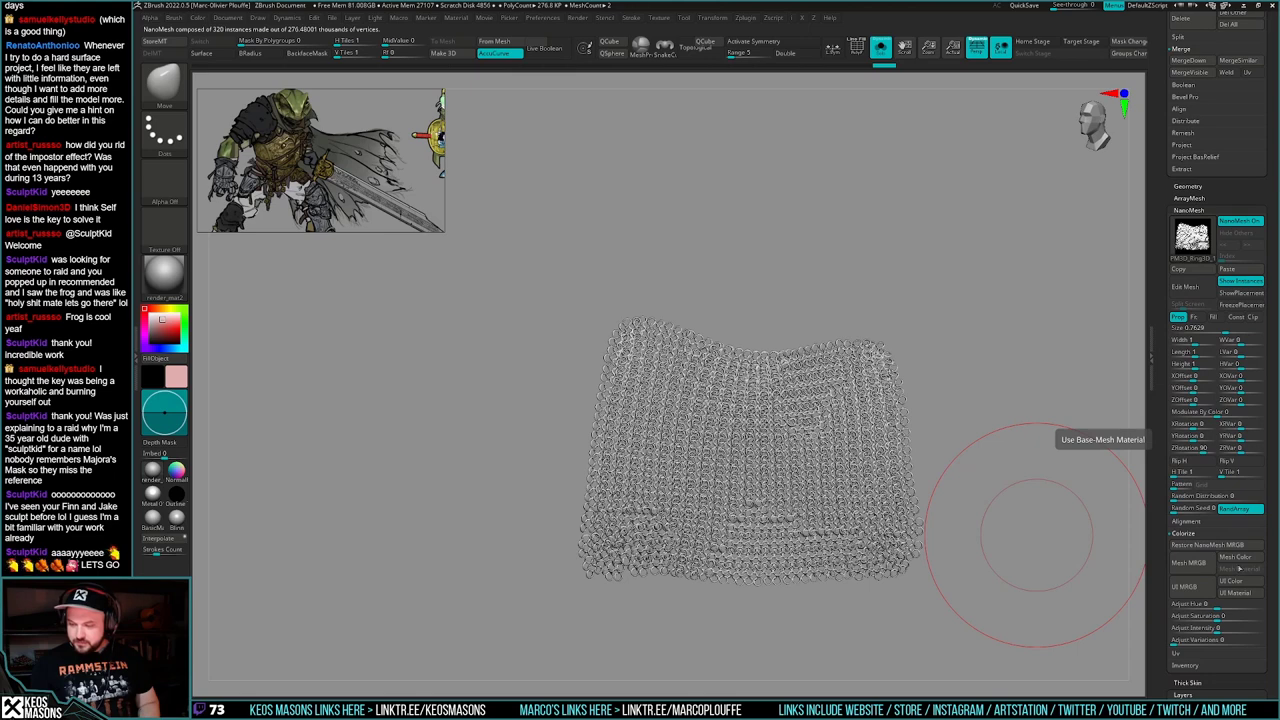
- Convert the skirt's NanoMesh rings to real geometry with One To Mesh from the NanoMesh inventory
scroll(1185, 606, "down", 5)
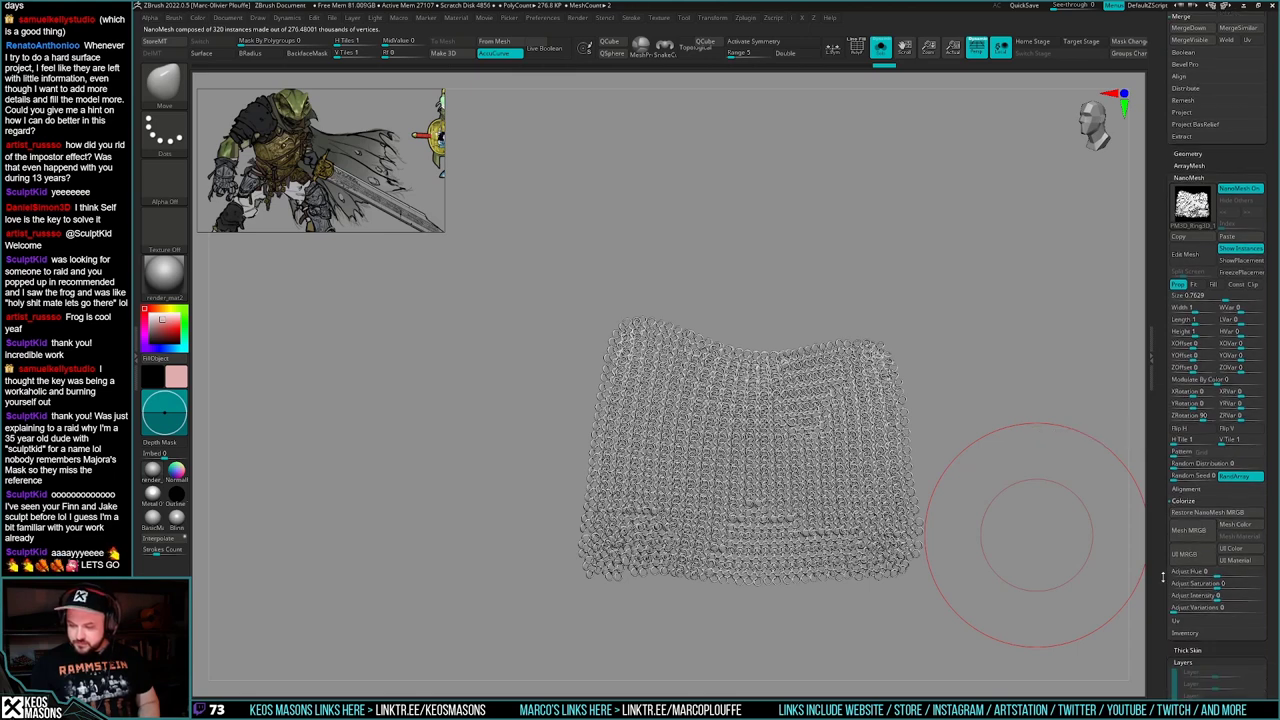
left_click(1205, 615)
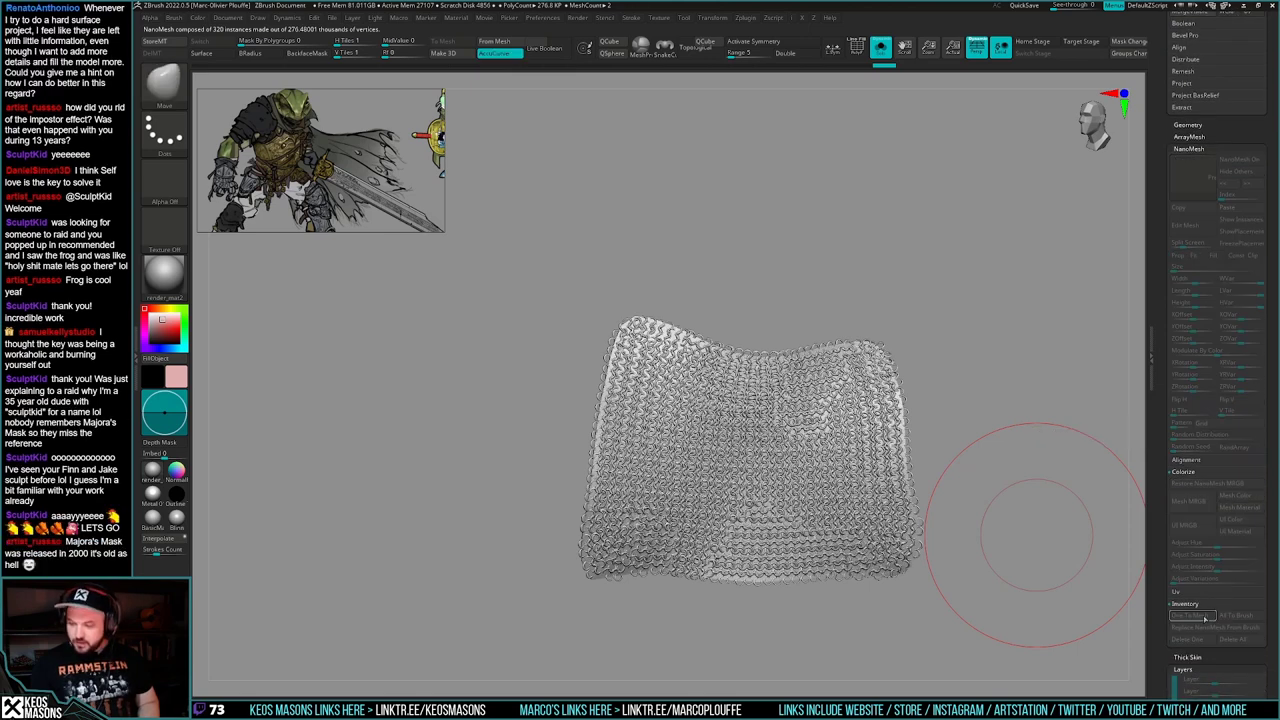
left_click_drag(1160, 536, 1162, 667)
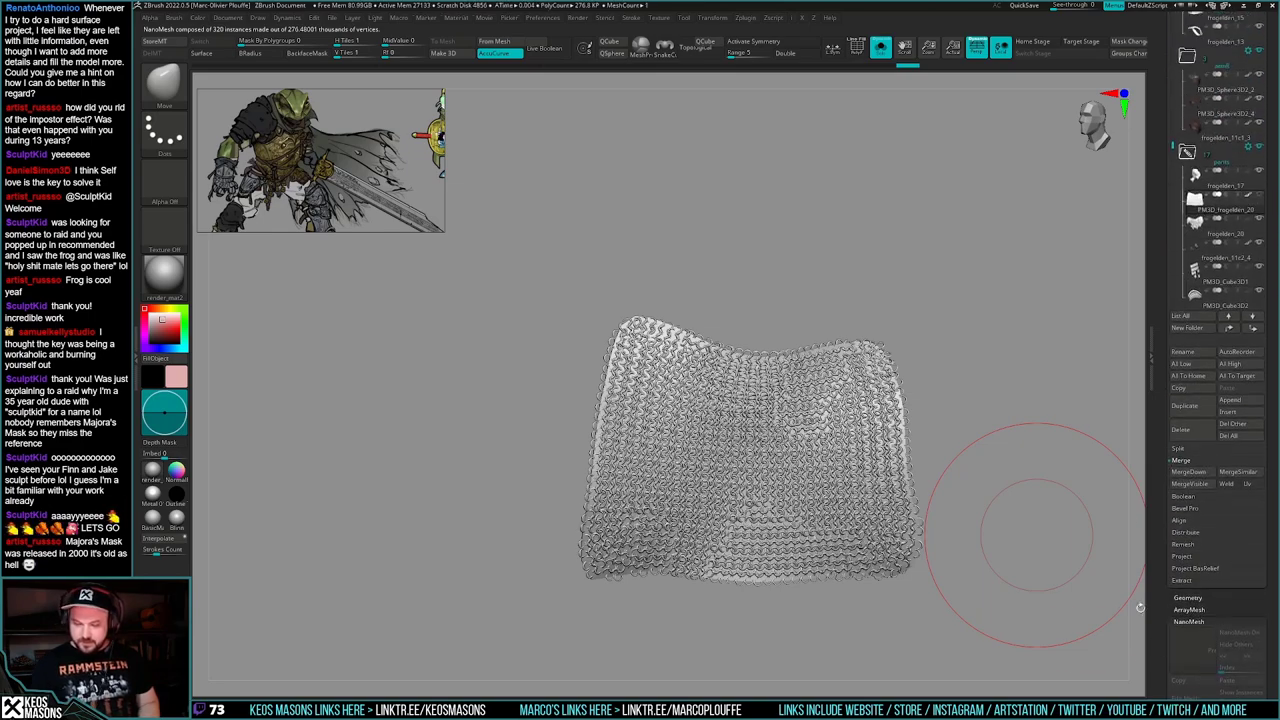
- Display the skirt's polygroups with PolyFrame, hide the base surface's polygroup to reveal the rings, and isolate the base surface
left_click_drag(995, 525, 920, 543)
key("shift+f")
key("f")
key("shift+f")
key("shift+f")
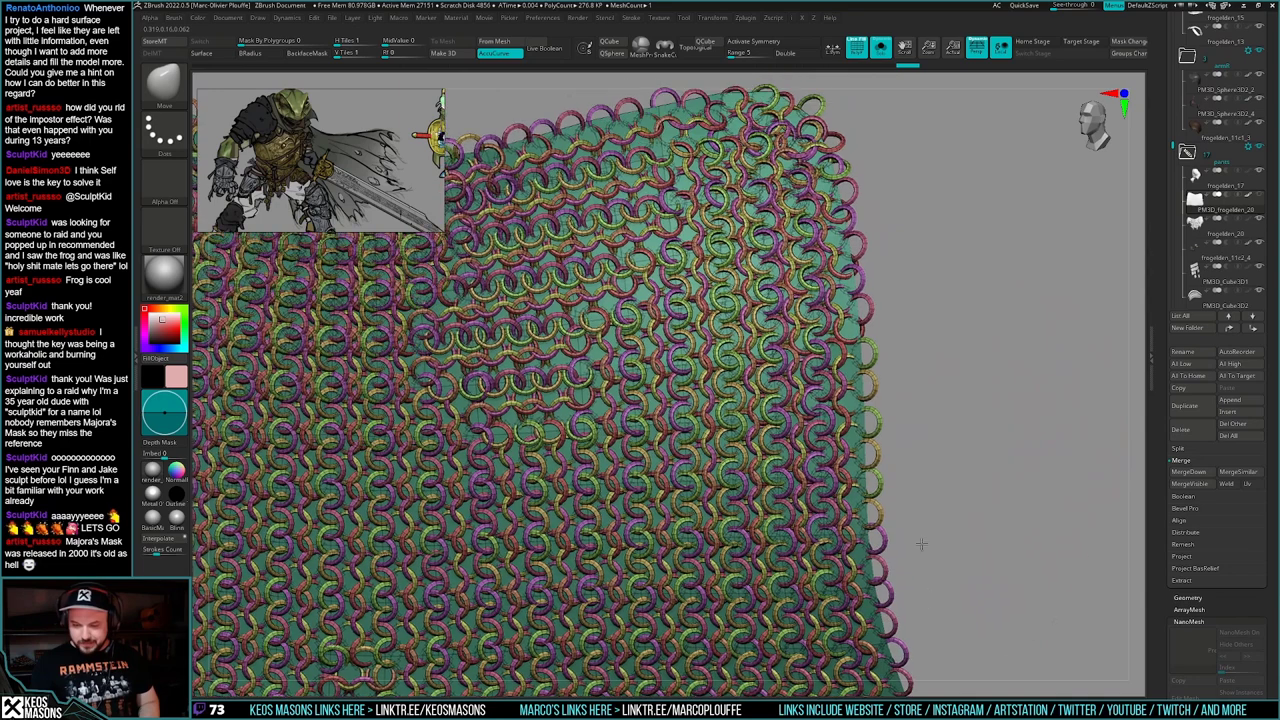
left_click(882, 416, "ctrl+shift")
left_click(882, 417, "ctrl+shift")
left_click(866, 414, "ctrl+shift")
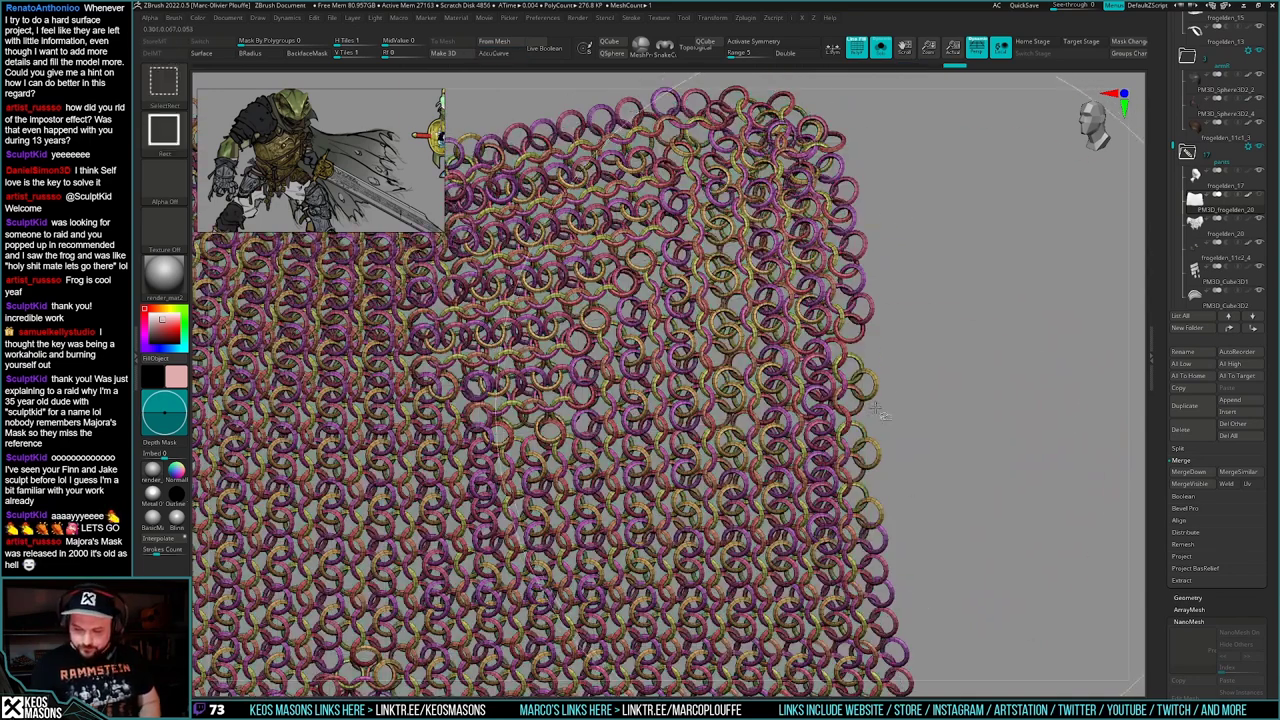
left_click_drag(904, 390, 891, 306, "ctrl+shift")
left_click(852, 400, "ctrl+shift")
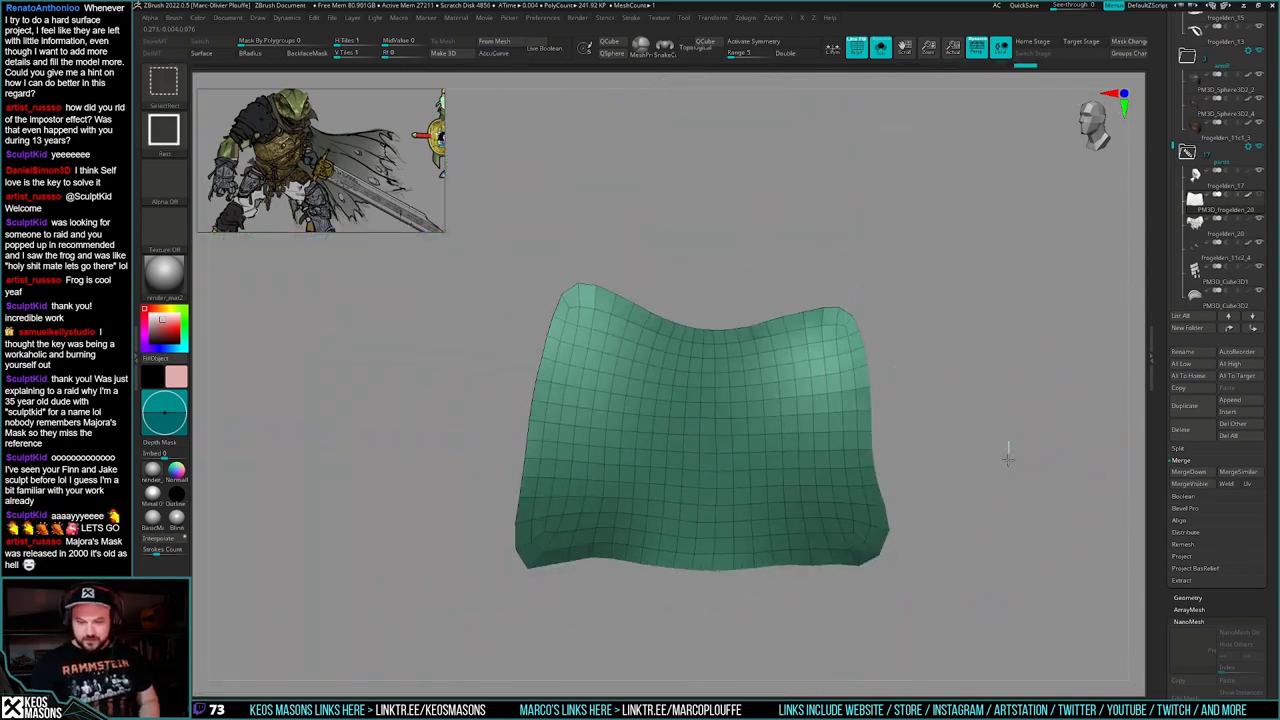
- Show only the chainmail rings instead of the base surface, turn off PolyFrame, and return to the full figure
left_click_drag(1003, 450, 988, 512, "ctrl+shift")
key("shift+f")
left_click_drag(1165, 455, 1162, 576)
key("alt+s")
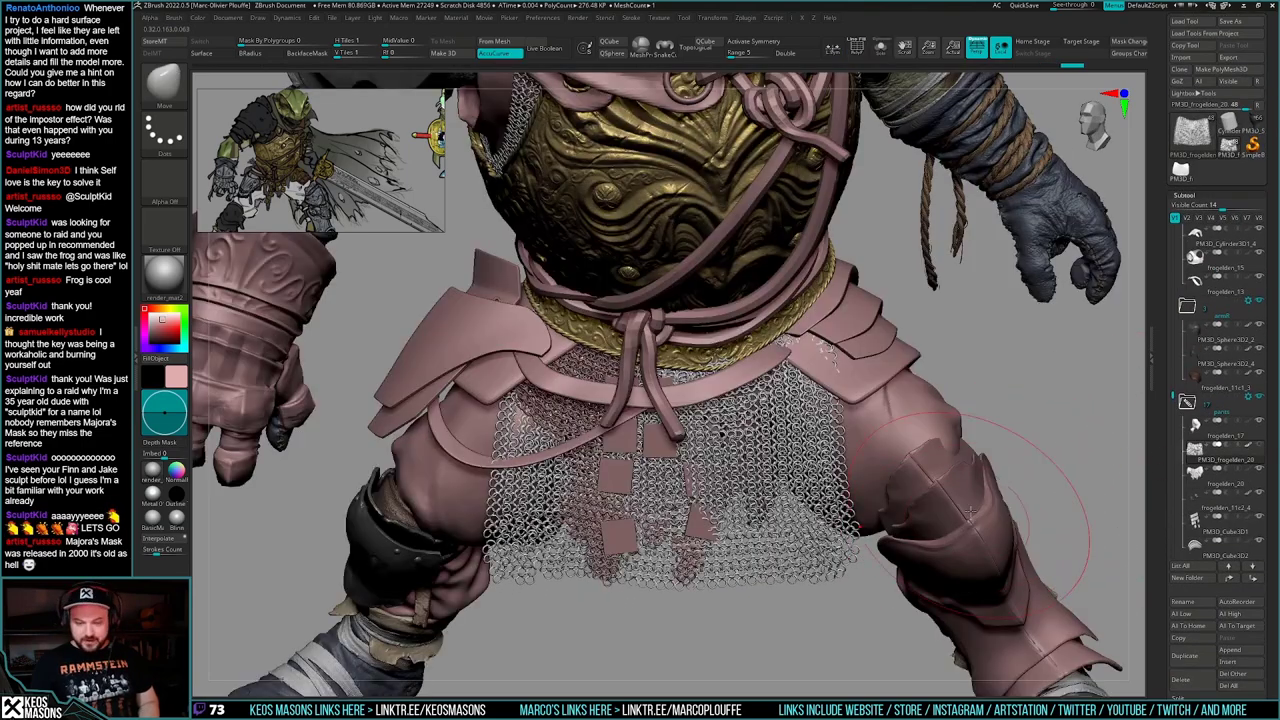
left_click_drag(968, 463, 973, 496)
right_click_drag(974, 508, 973, 464, "ctrl")
left_click_drag(973, 464, 973, 538, "alt")
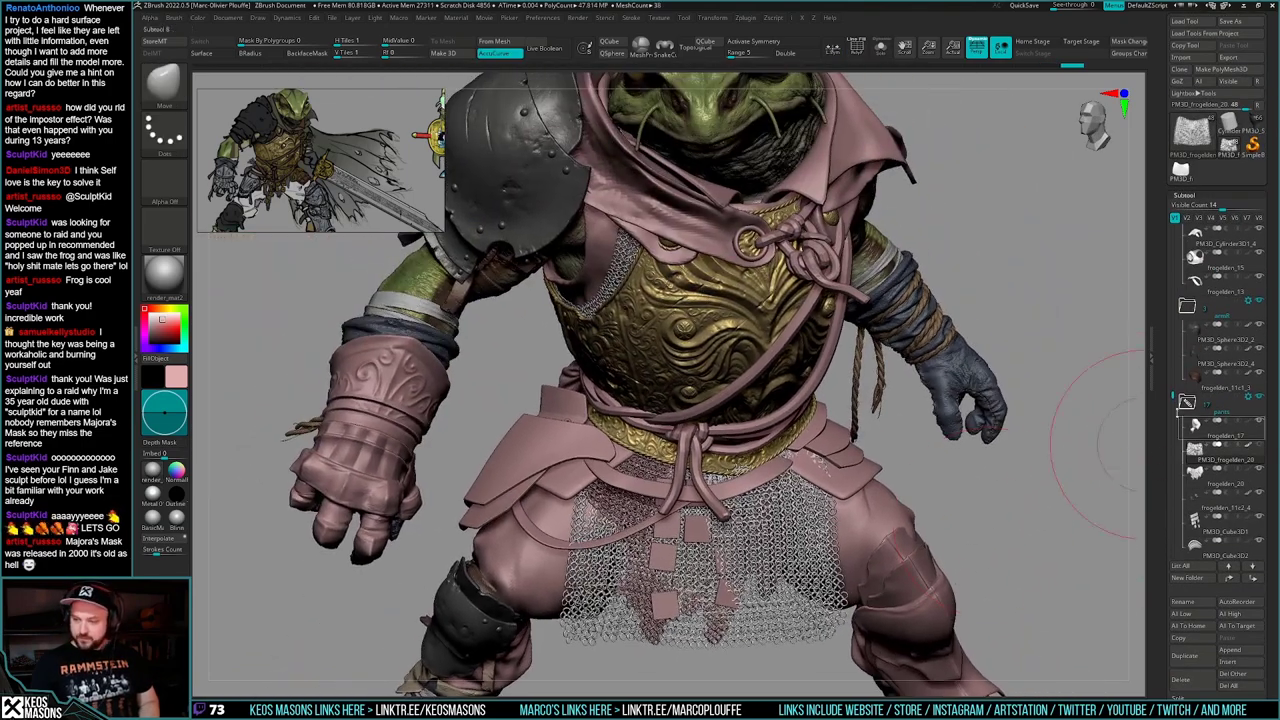
- Find the existing frogelden_16 chainmail for reference, choose the Metal 01_initial material, and set the main color to grey
left_click_drag(1176, 398, 1176, 298)
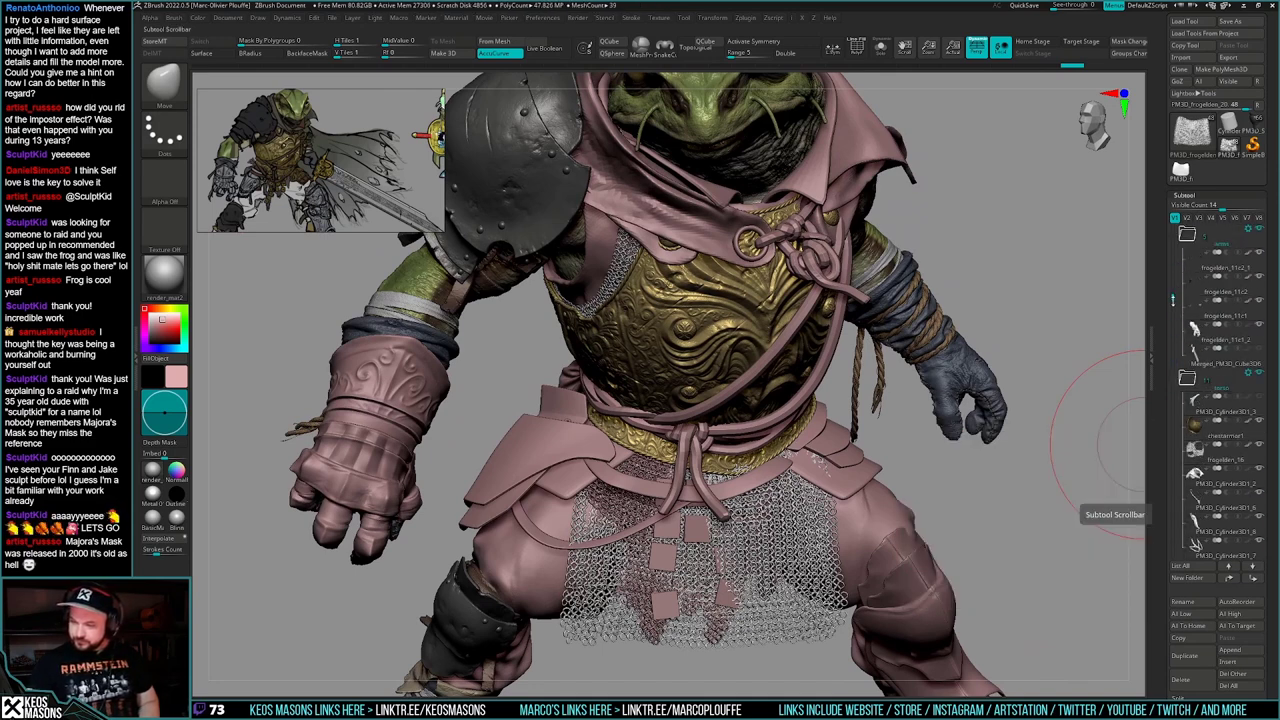
left_click_drag(1175, 298, 1175, 330)
mouse_move(1196, 337)
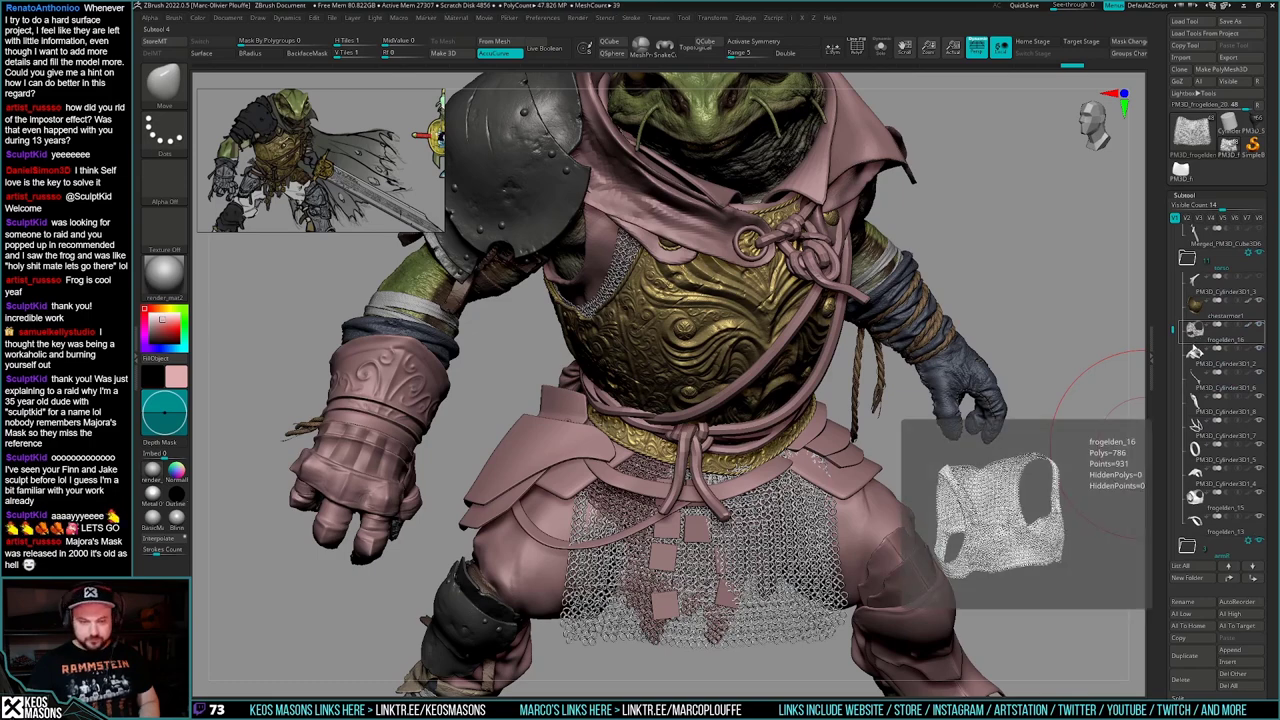
left_click_drag(878, 522, 918, 537)
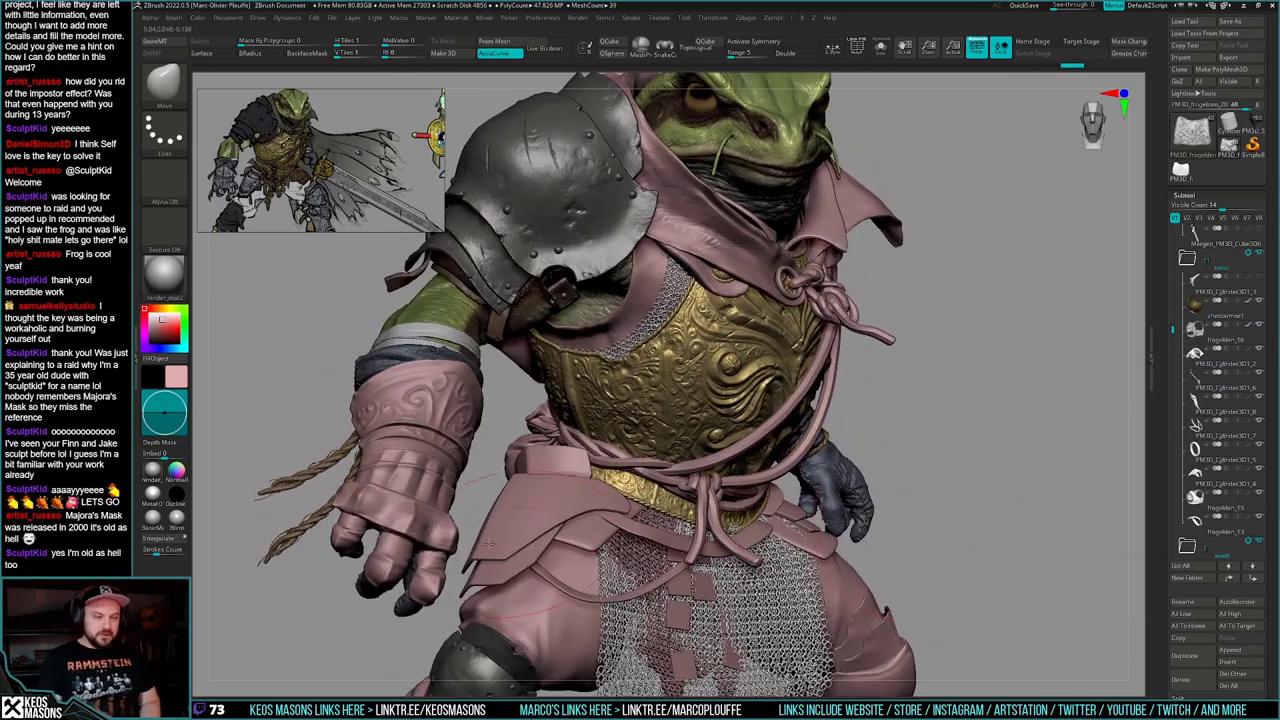
left_click(172, 282)
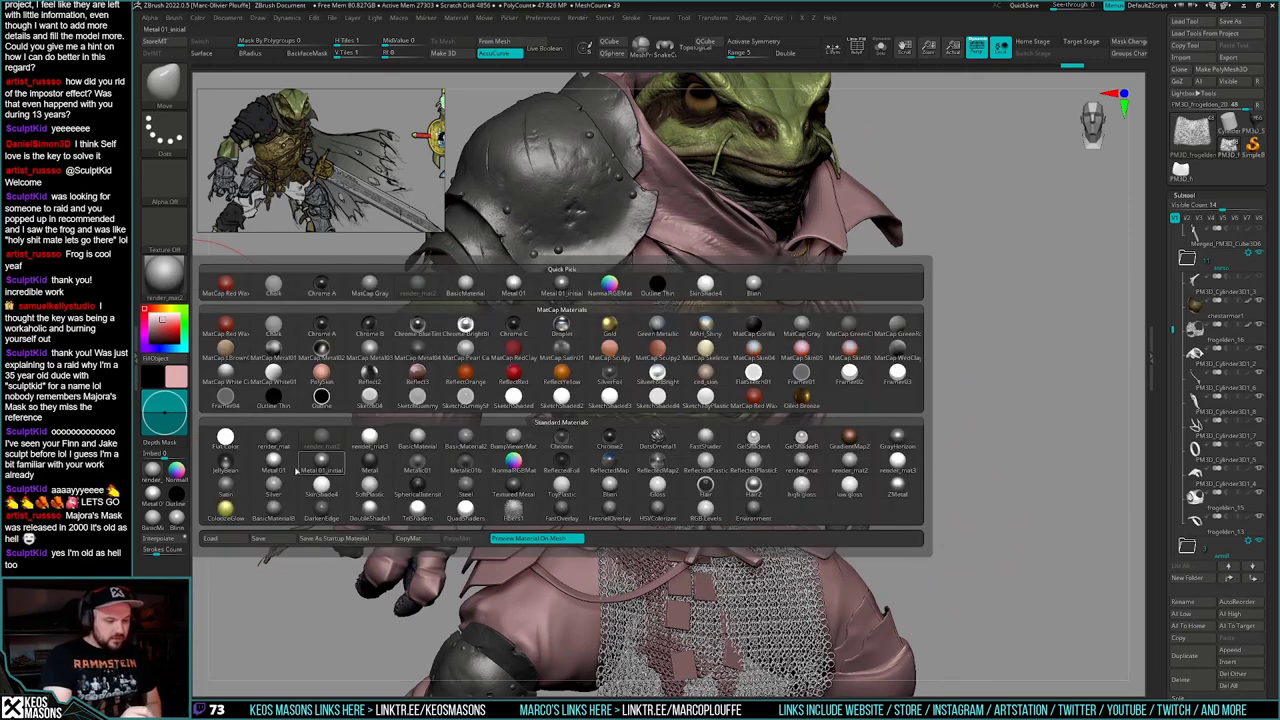
left_click(318, 462)
left_click_drag(981, 472, 960, 490)
left_click(172, 281)
left_click(321, 463)
key("alt+s")
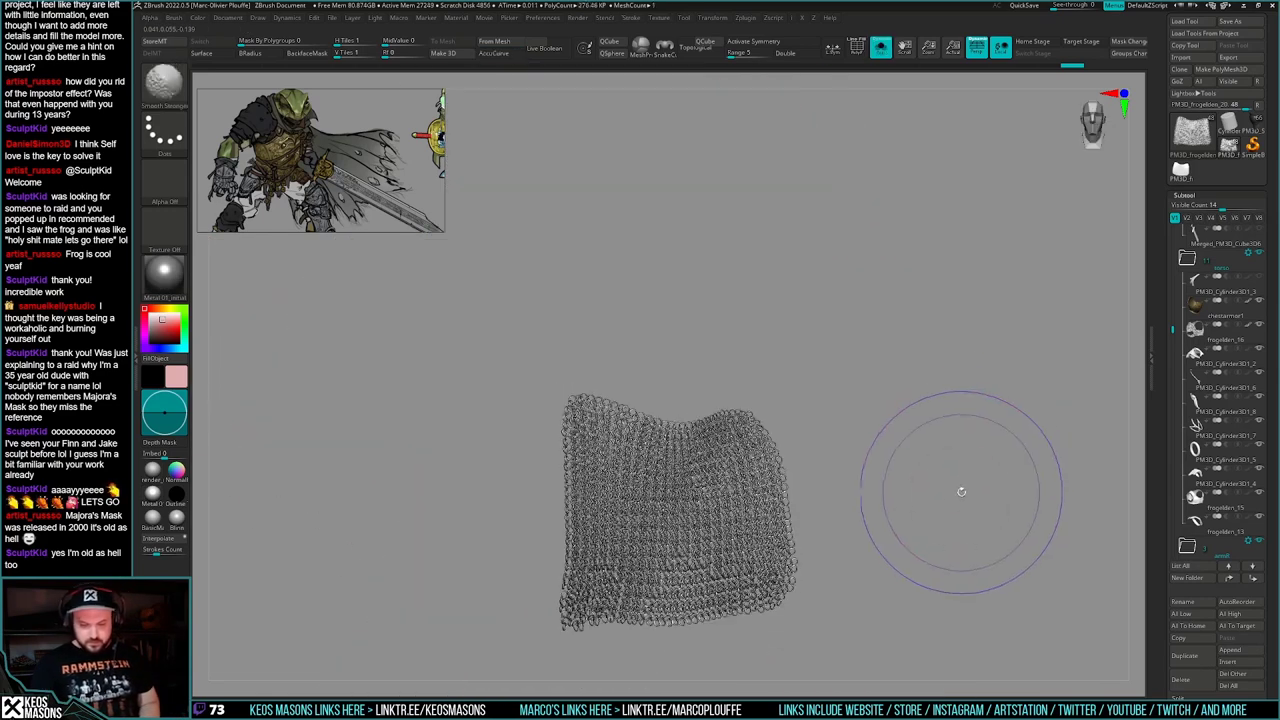
key("alt+s")
key("space")
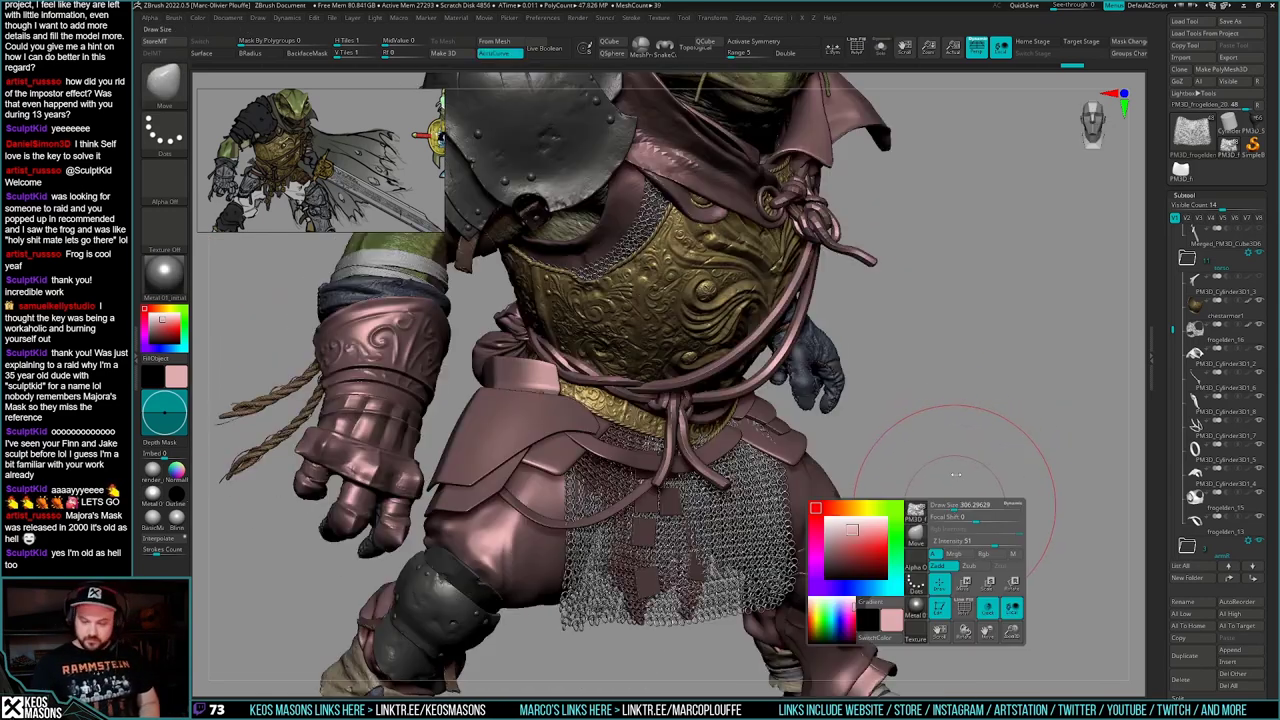
left_click(820, 546)
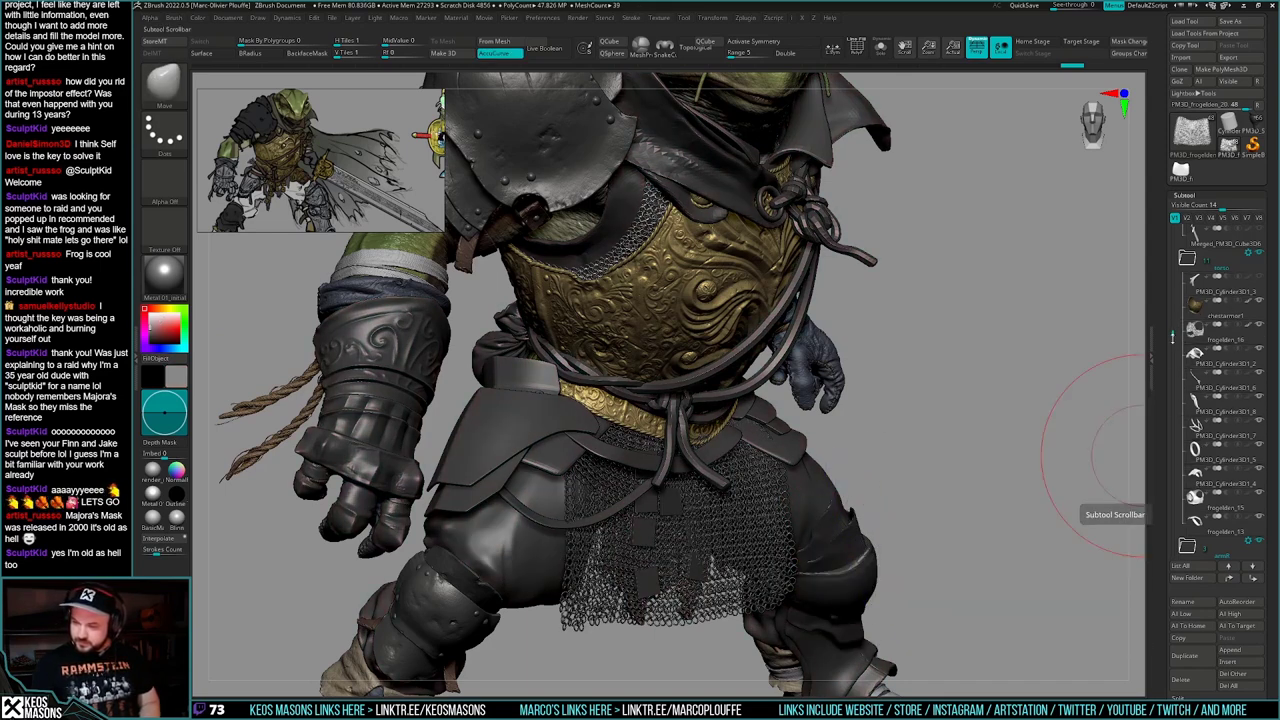
- Hide the old frogelden_20 chainmail, choose a light neutral grey for the new skirt, and isolate the skirt
left_click_drag(1173, 337, 1173, 434)
left_click(1260, 302)
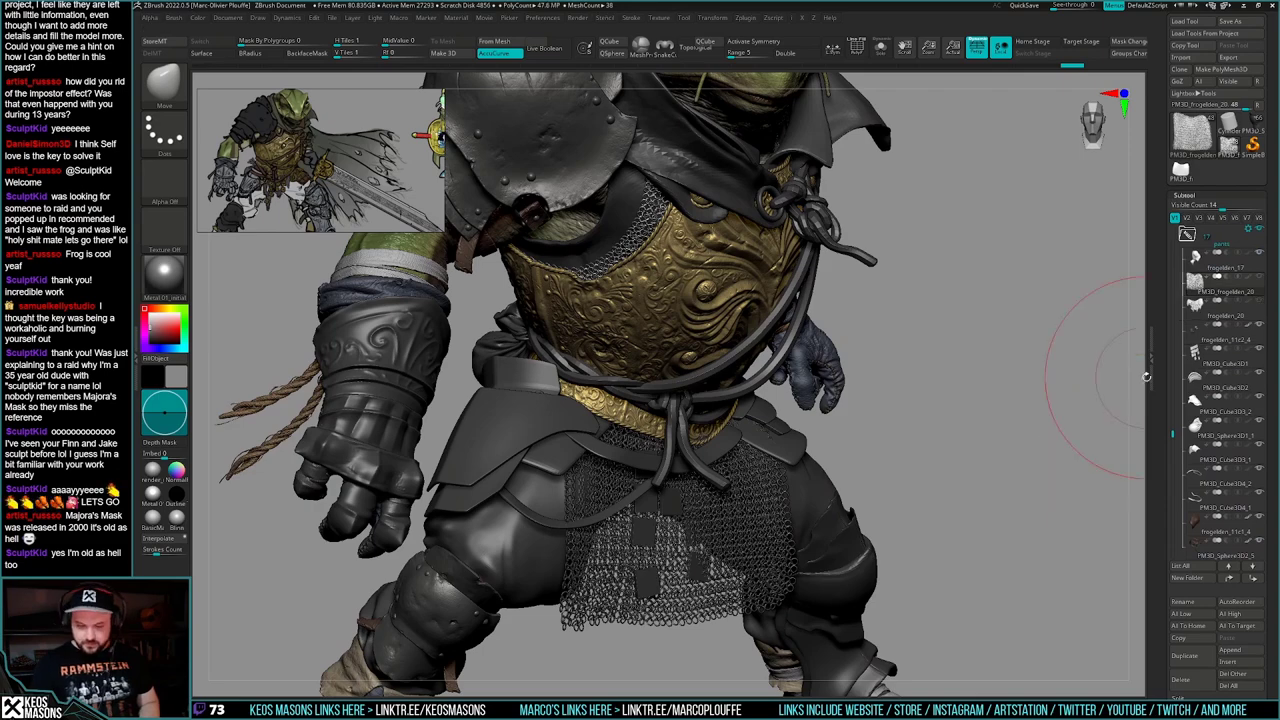
left_click_drag(1120, 385, 1040, 480)
key("space")
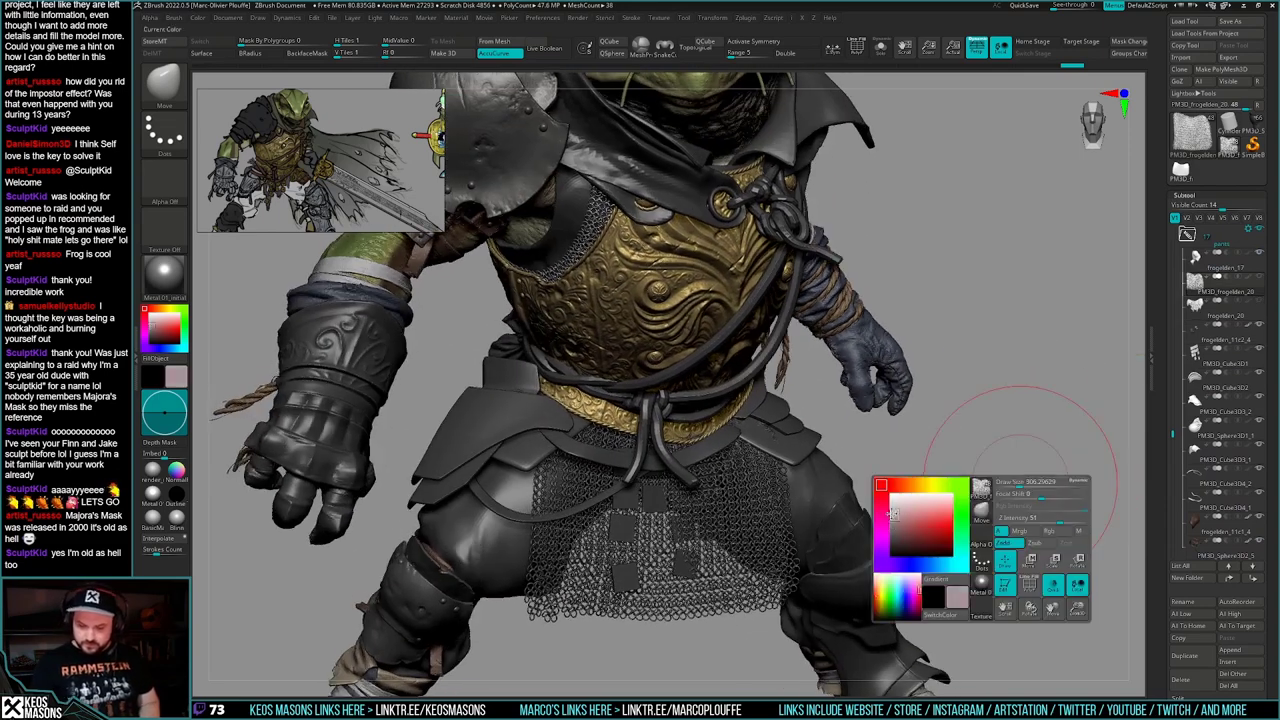
left_click_drag(893, 514, 888, 510)
left_click_drag(945, 474, 1037, 468)
key("alt+s")
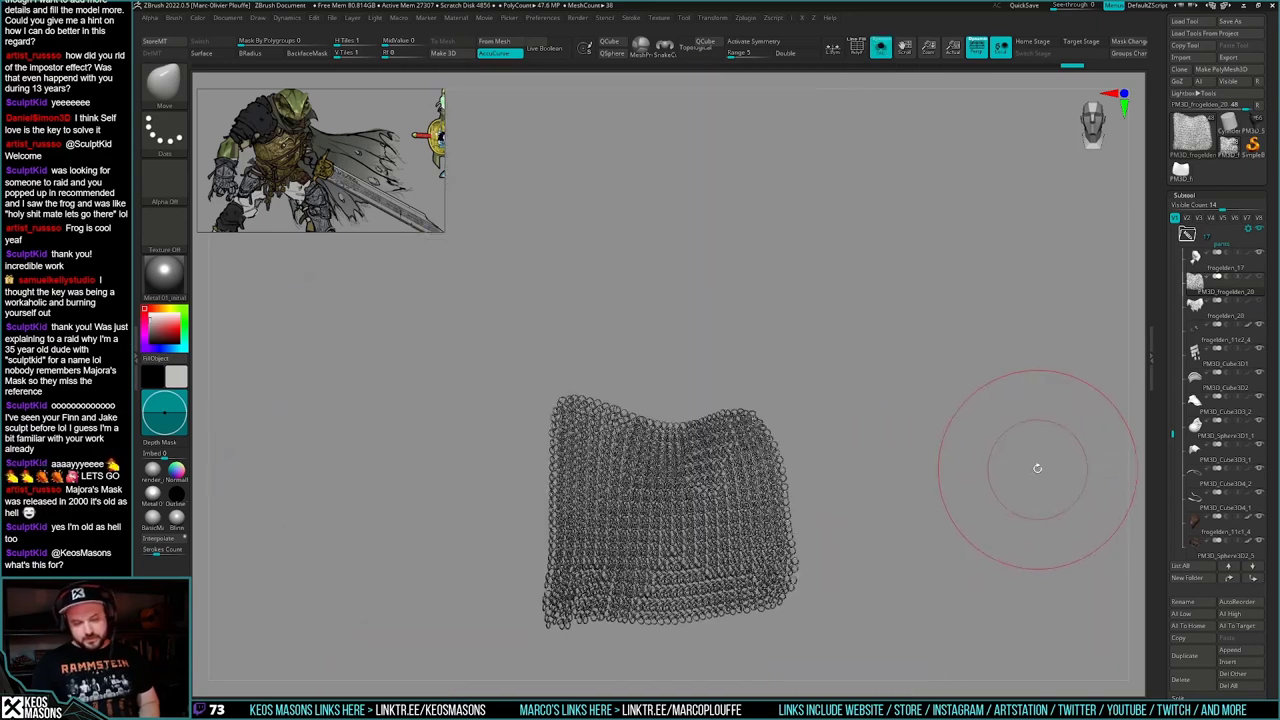
key("space")
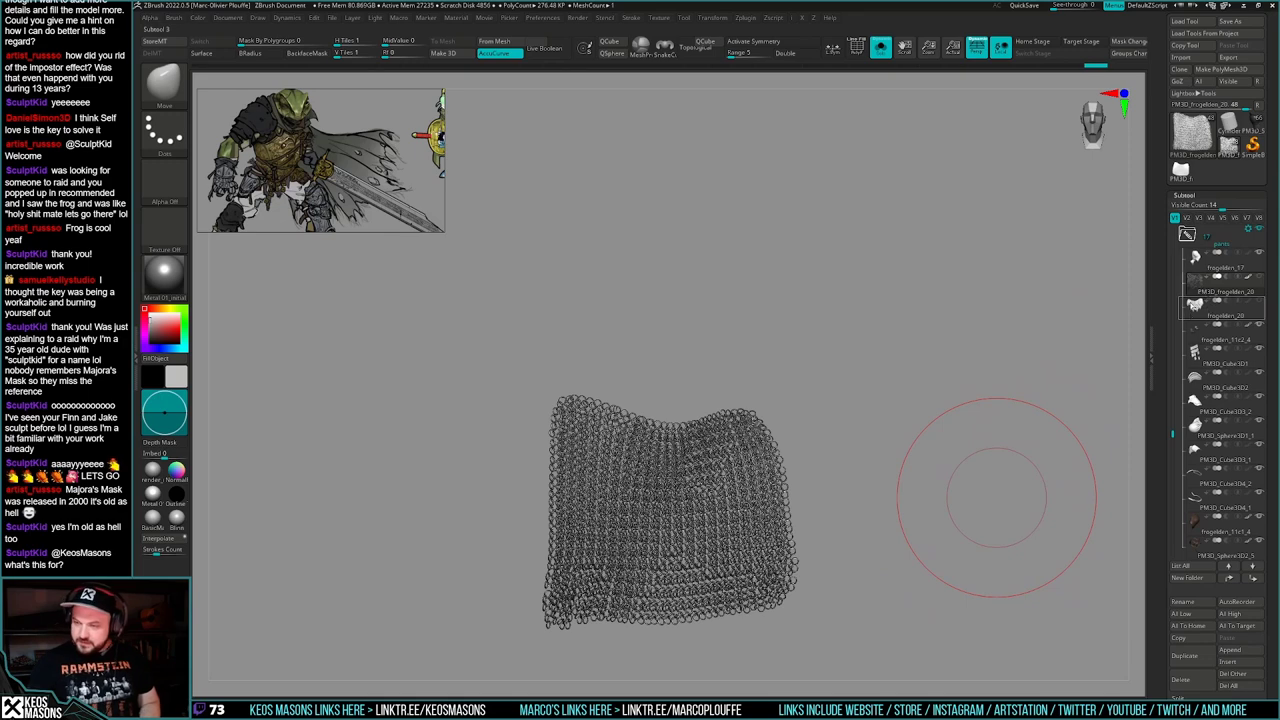
- Make the frogelden_16 chainmail shirt the active subtool and toggle Mrgb mode for its color and material
left_click_drag(1173, 429, 1173, 319)
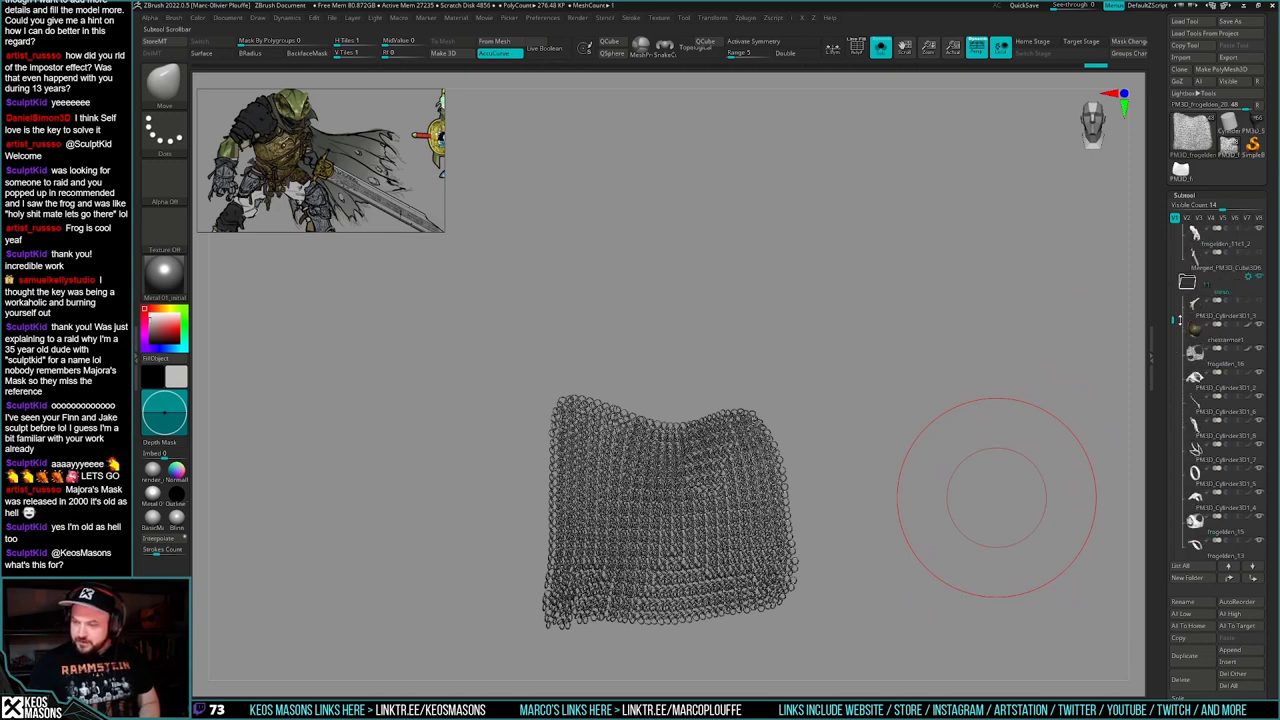
left_click(1197, 357)
left_click_drag(908, 420, 904, 547, "alt")
left_click(904, 547)
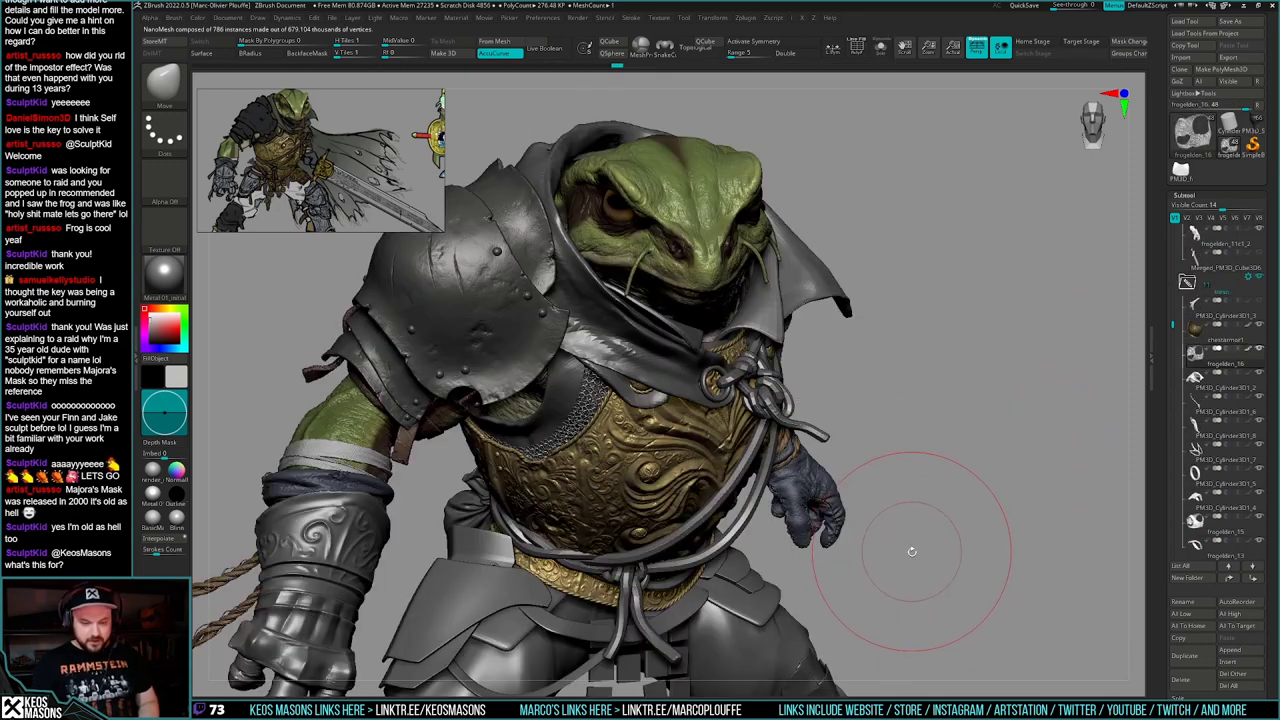
key("space")
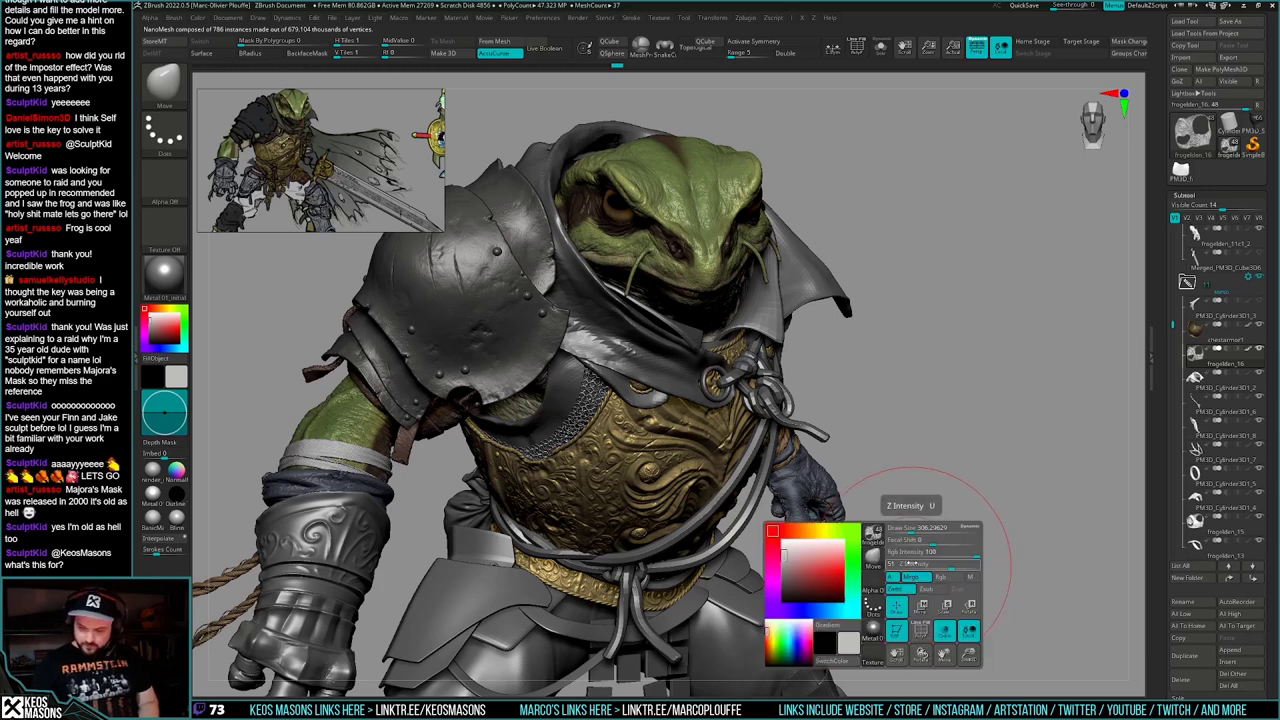
left_click(927, 579)
- Restore the muted pink main color and the render_mat2 material, and check the whole figure
left_click_drag(966, 588, 958, 536, "alt")
key("space")
left_click(865, 550)
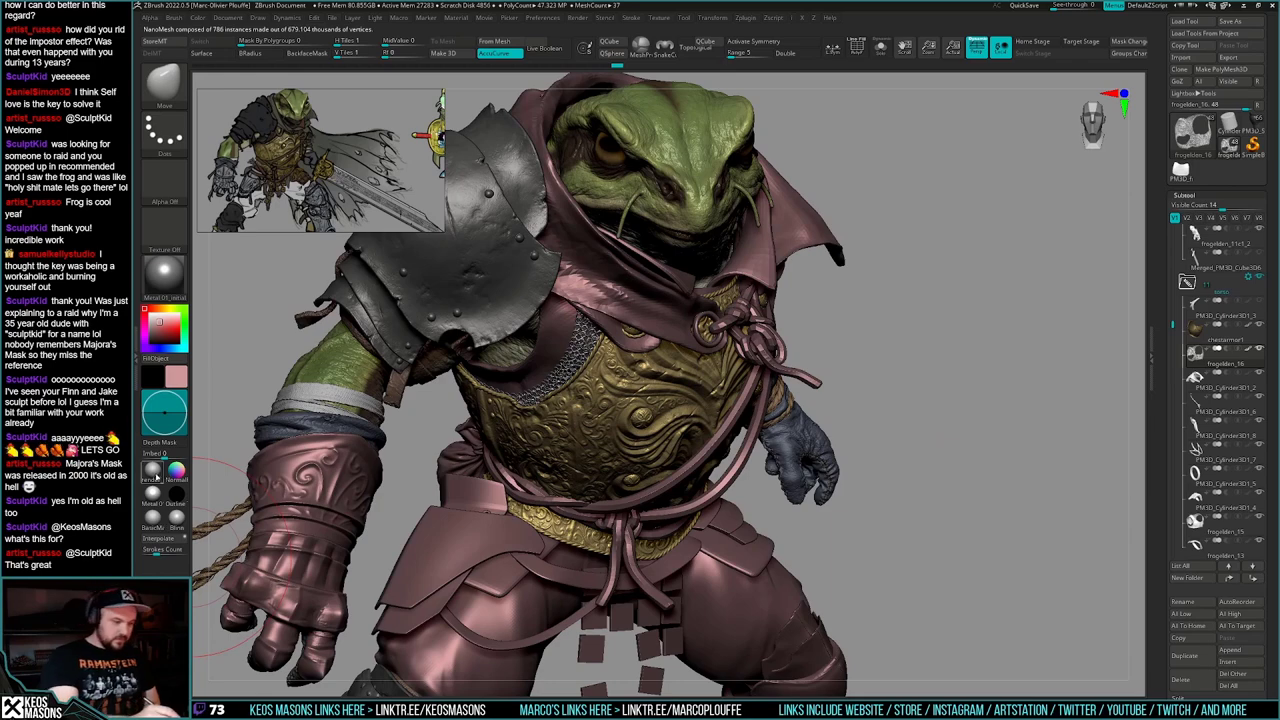
left_click(155, 477)
right_click_drag(978, 610, 958, 636, "ctrl")
right_click_drag(958, 636, 932, 534, "alt")
right_click_drag(932, 534, 974, 538)
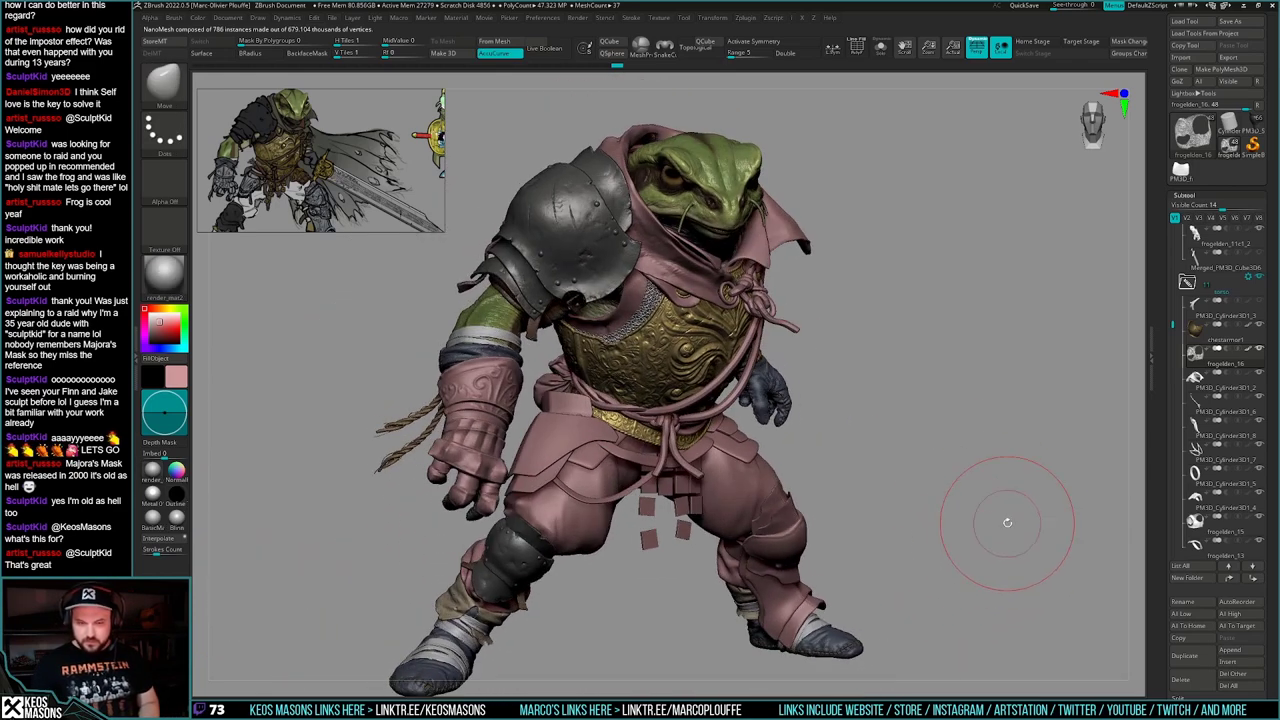
- Compare with the ragged frogelden_20 mesh, select the new PM3D_frogelden_20 chainmail skirt, and isolate it
left_click_drag(1172, 328, 1173, 452)
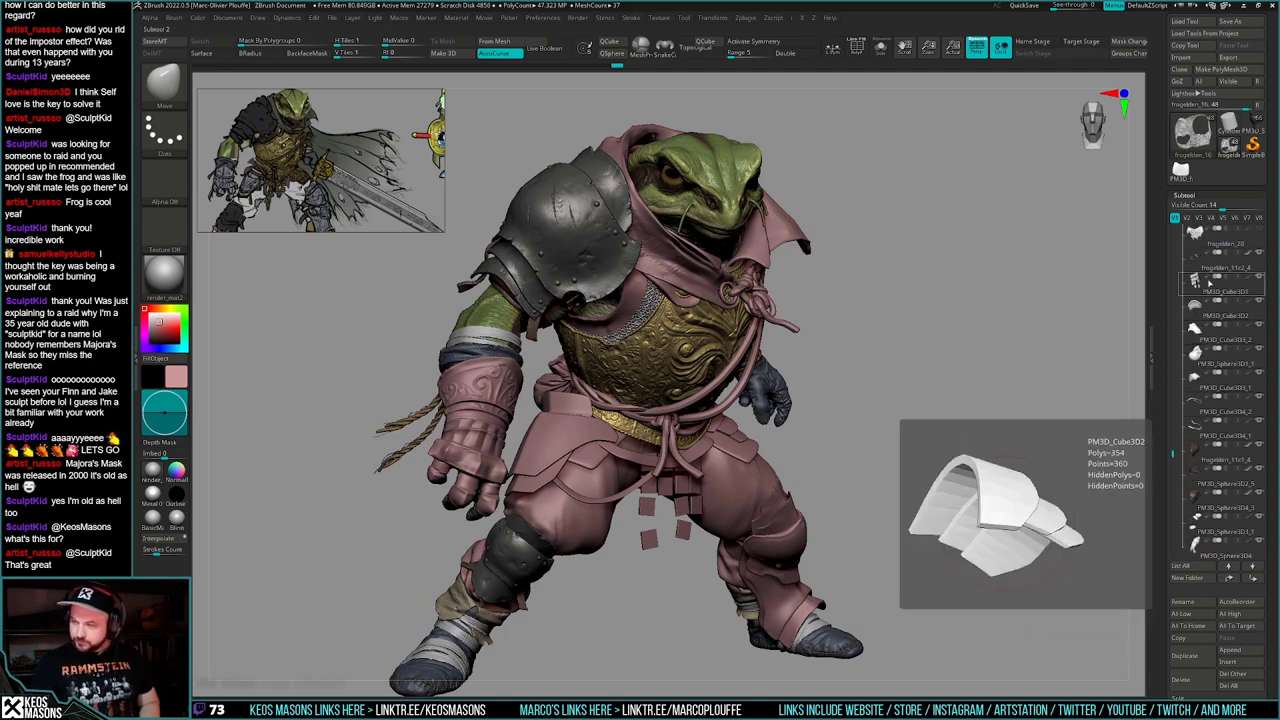
left_click(1195, 235)
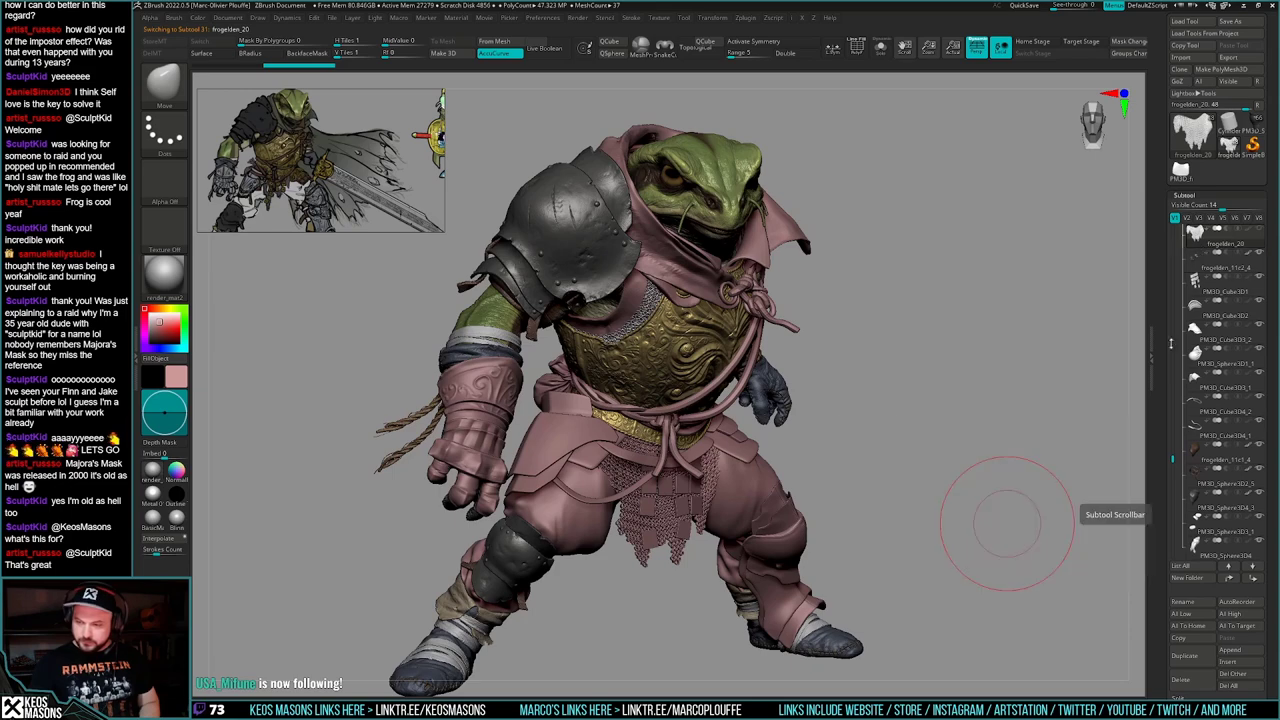
left_click_drag(1173, 453, 1173, 428)
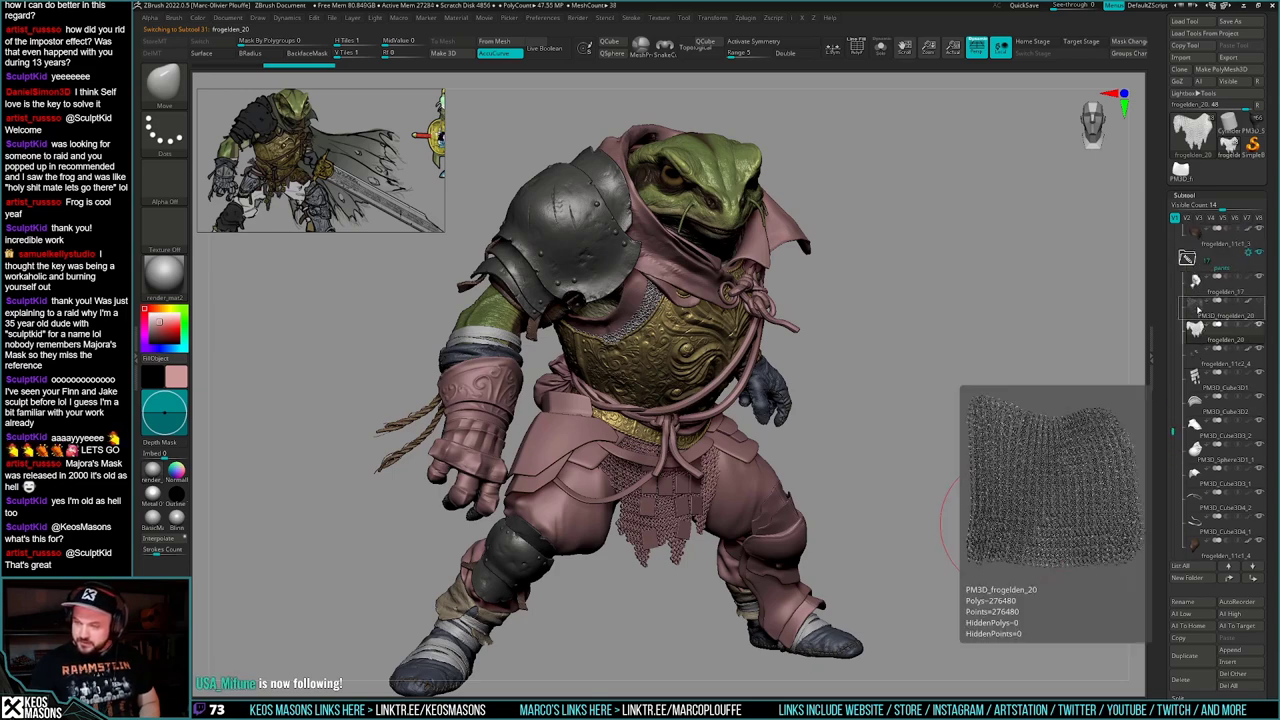
left_click(1199, 306)
mouse_move(957, 509)
left_mouse_down("alt")
mouse_move(985, 498)
mouse_move(988, 590)
mouse_move(800, 586)
left_mouse_up("alt")
left_click_drag(797, 640, 774, 625)
key("alt+shift+s")
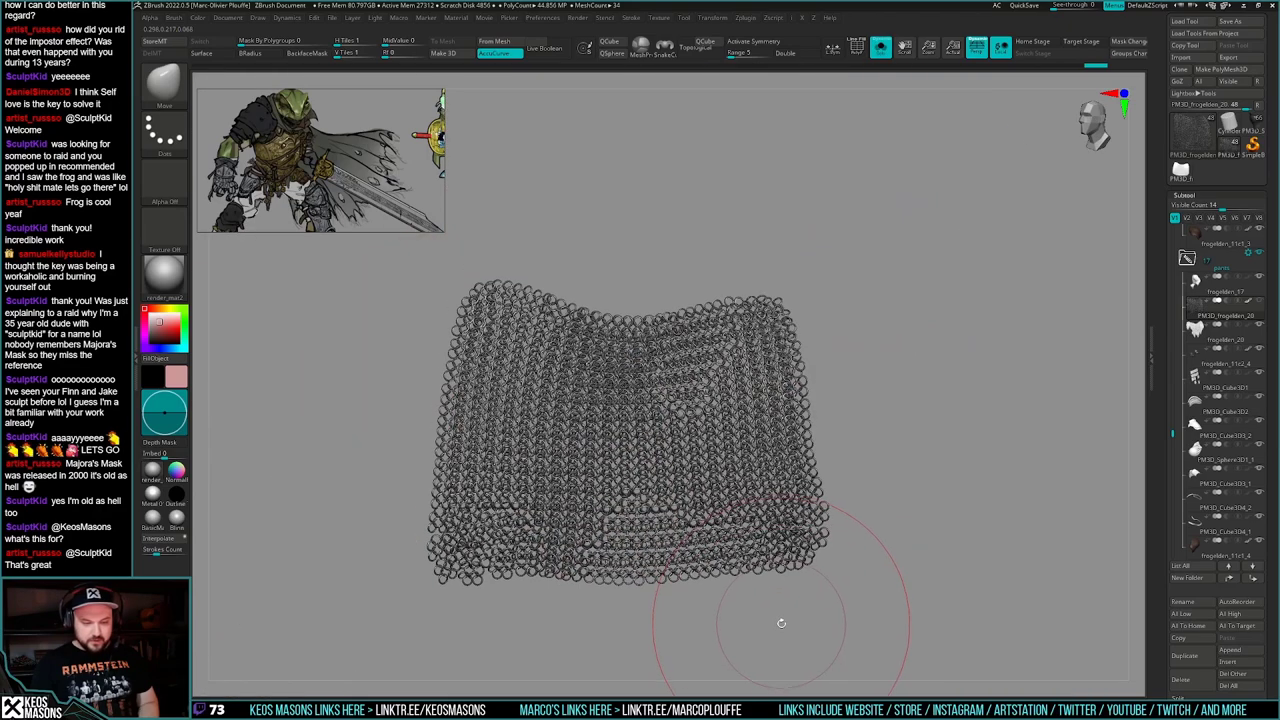
- Hide irregular patches along the skirt's lower edge with lasso selections over the see-through figure, and isolate the ragged skirt
key("shift+f")
left_click_drag(785, 605, 798, 573)
key("z")
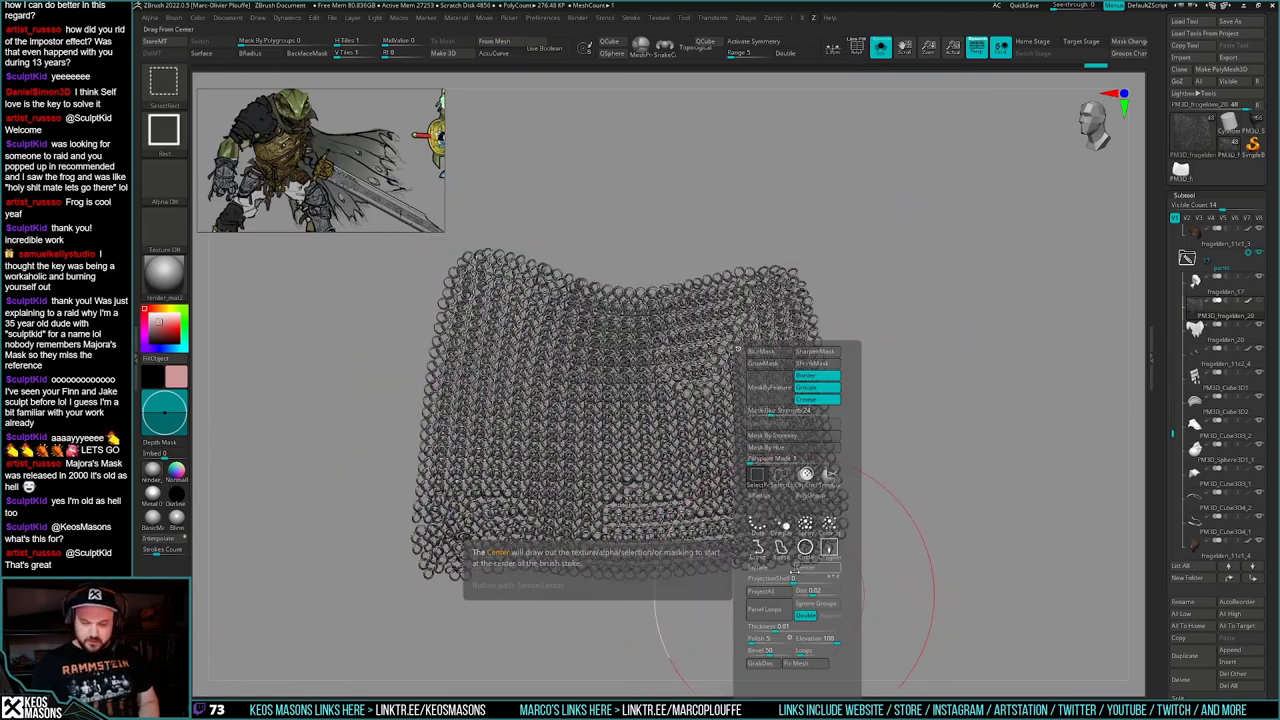
key("alt+shift+s")
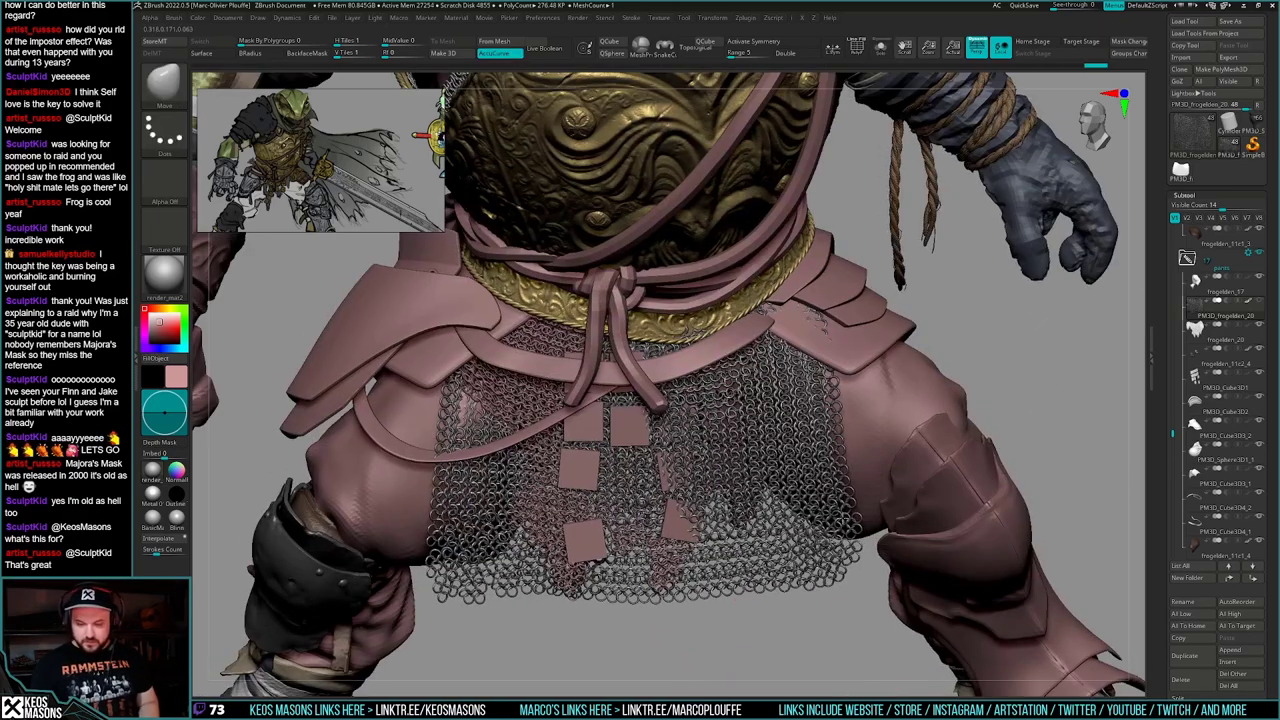
right_click_drag(851, 486, 858, 502)
mouse_move(704, 452)
right_mouse_down()
mouse_move(697, 397)
mouse_move(676, 440)
mouse_move(700, 452)
mouse_move(690, 436)
mouse_move(684, 490)
mouse_move(668, 504)
mouse_move(690, 492)
right_mouse_up()
key("shift+t")
key("shift+g")
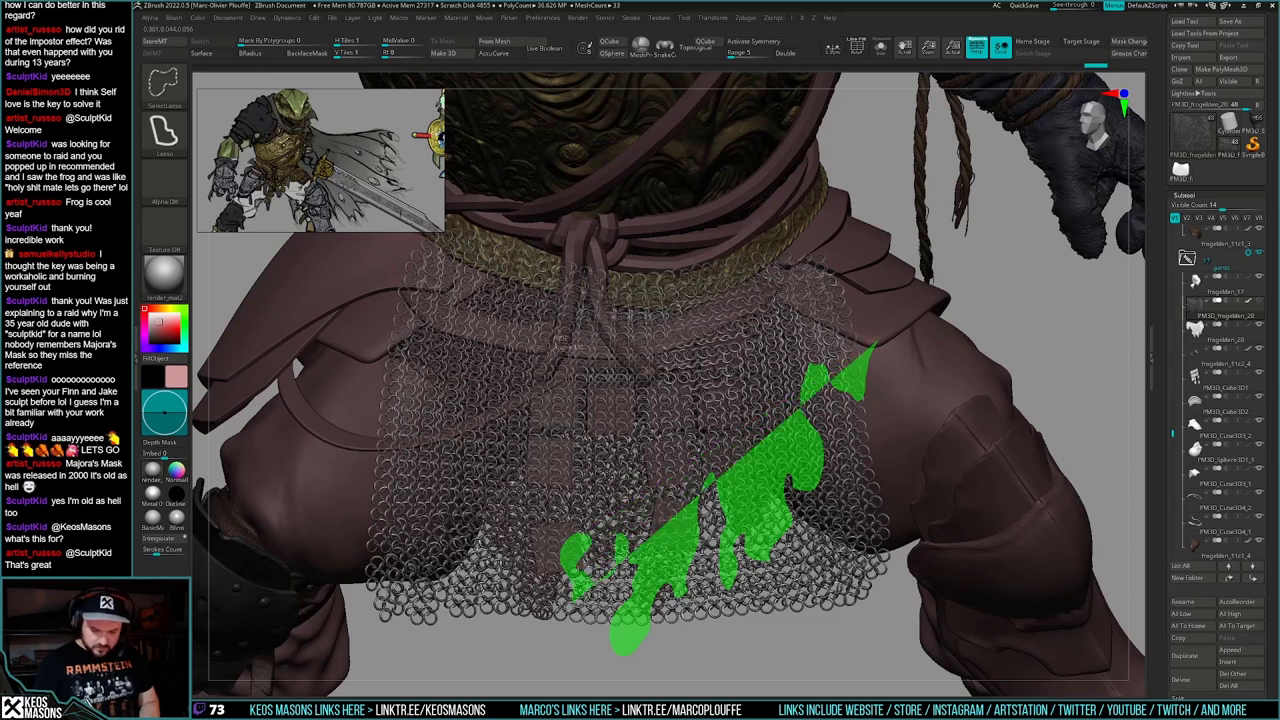
mouse_move(549, 625)
left_mouse_down("ctrl+shift")
mouse_move(520, 578)
mouse_move(495, 582)
mouse_move(478, 535)
mouse_move(460, 529)
mouse_move(446, 447)
mouse_move(414, 382)
mouse_move(321, 605)
mouse_move(638, 681)
mouse_move(922, 646)
mouse_move(1052, 523)
mouse_move(900, 542)
mouse_move(993, 549)
left_mouse_up("ctrl+shift")
key("alt+s")
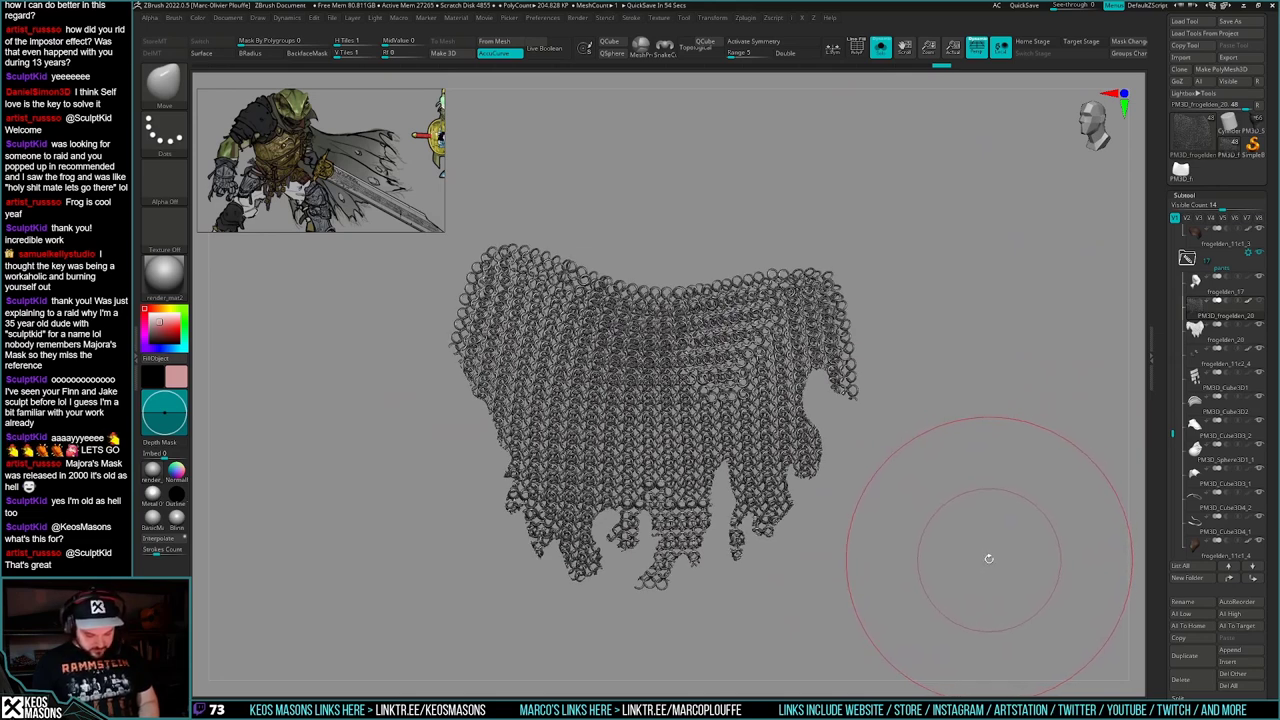
- Go back to an earlier state of the skirt and redo its edits up to the ragged lower edge
left_click(944, 517, "ctrl+shift")
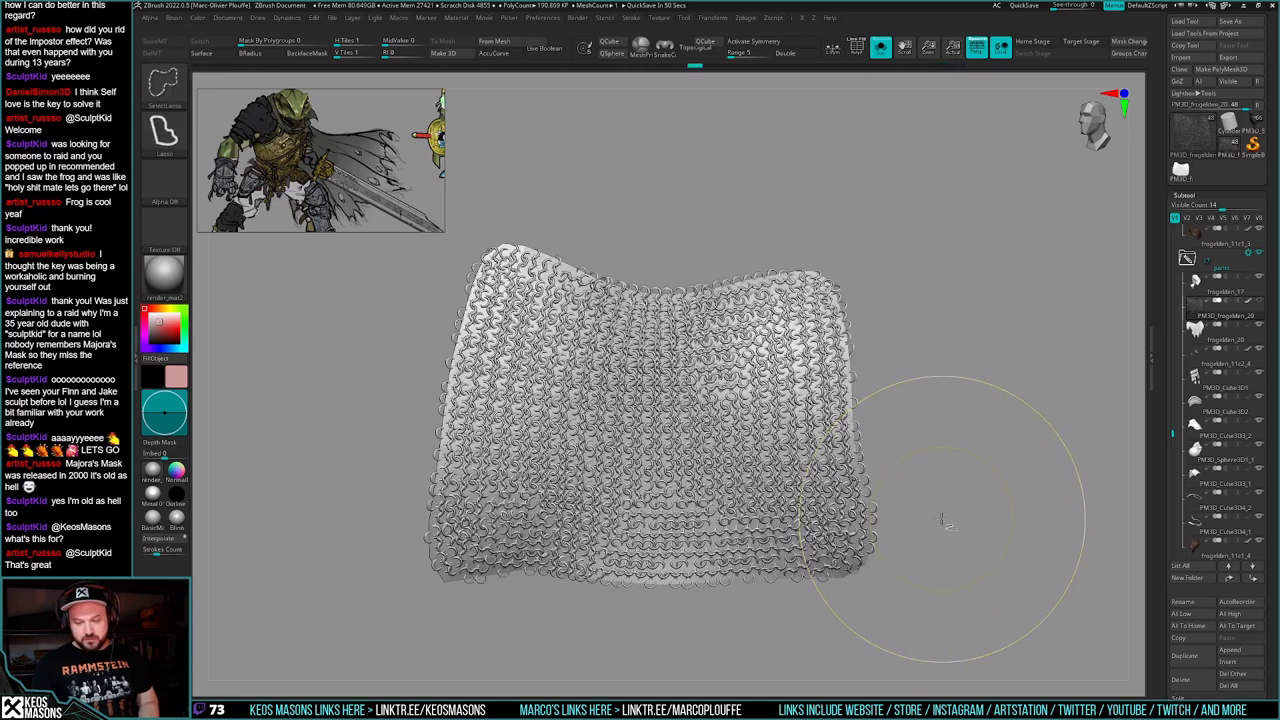
key("ctrl+shift+z")
key("ctrl+shift+z")
key("ctrl+shift+z")
key("ctrl+shift+z")
key("ctrl+shift+z")
key("ctrl+shift+z")
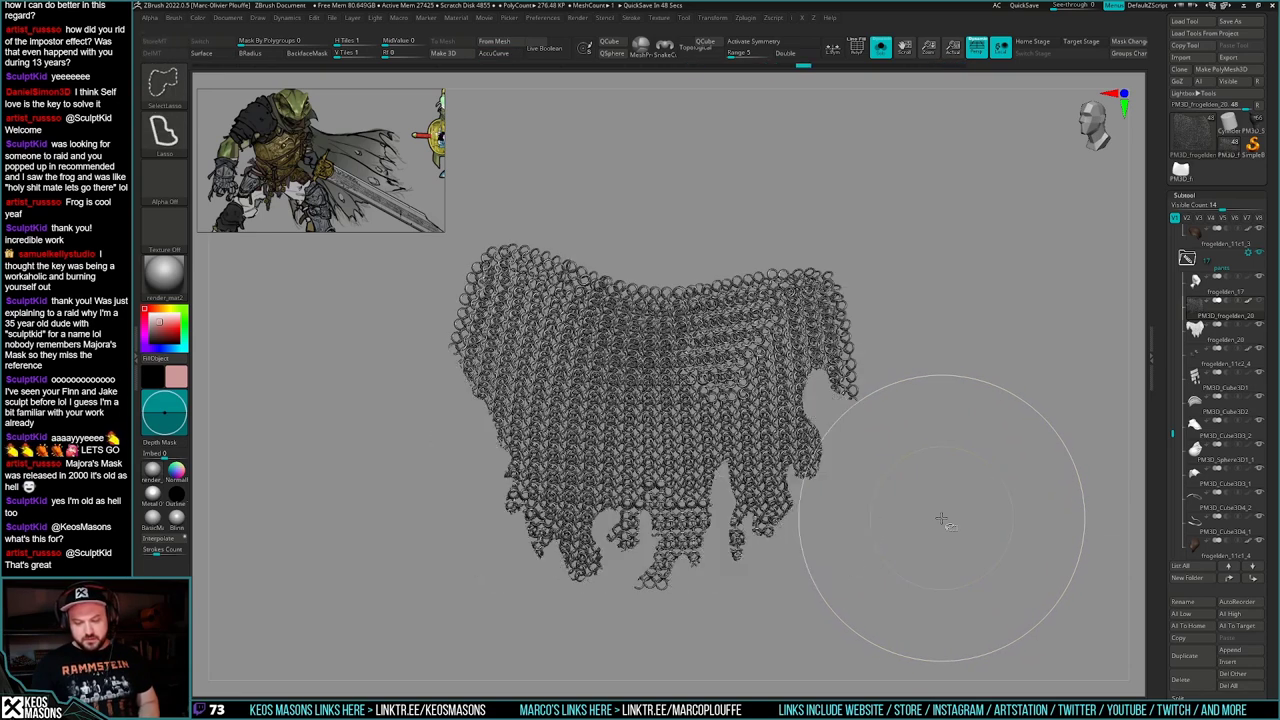
key("g")
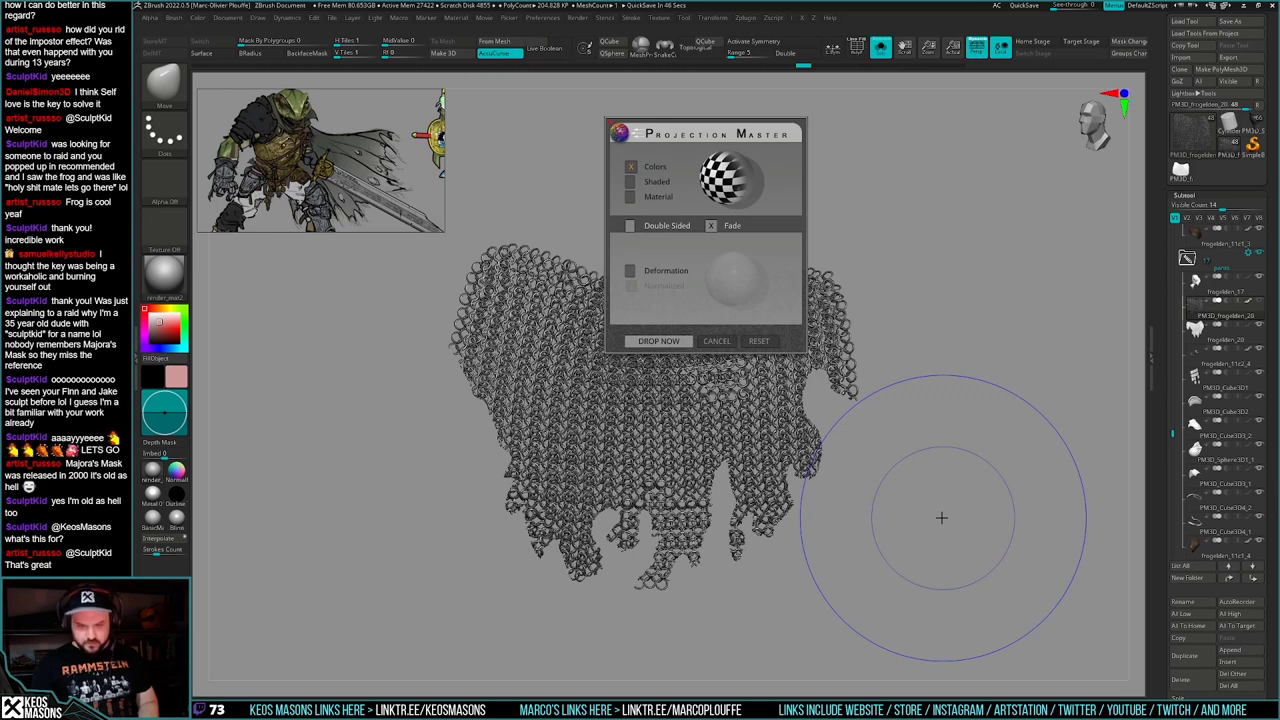
key("Escape")
- Undo the skirt's cuts back to the full sheet and redo them up to the ragged edge made of whole rings
key("ctrl+shift+z")
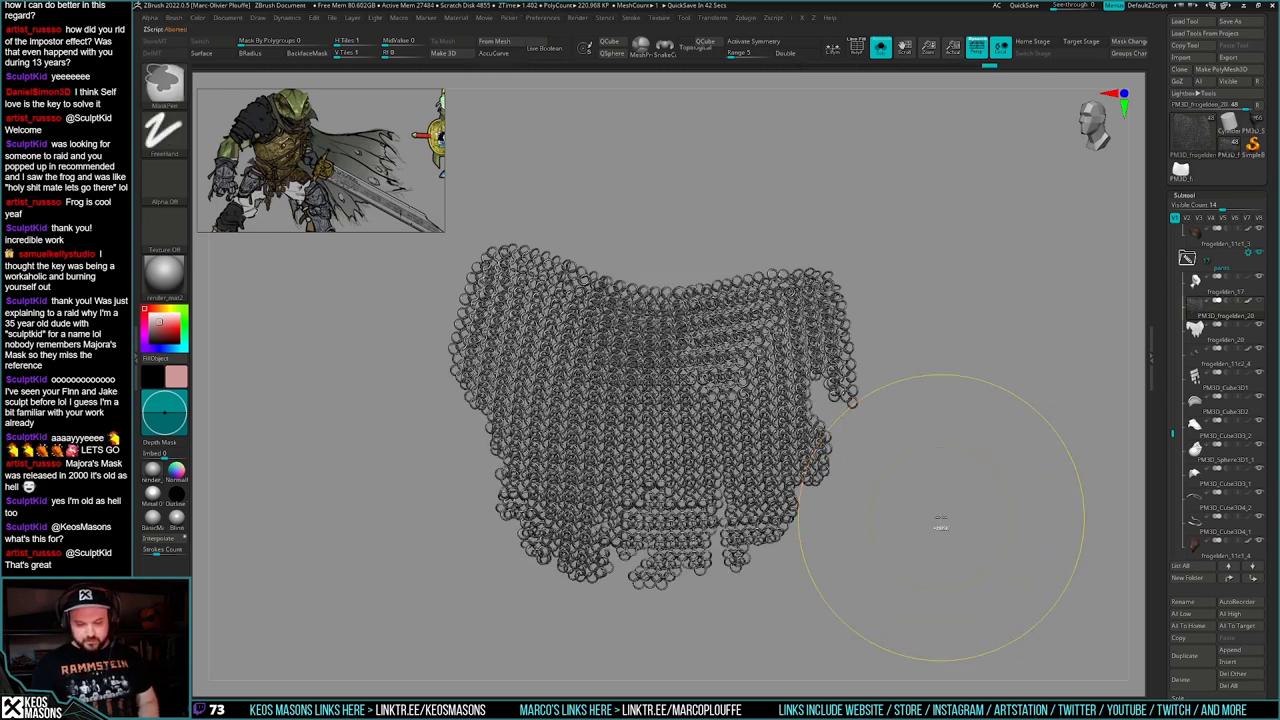
key("ctrl+z")
key("ctrl+z")
key("ctrl+z")
key("ctrl+z")
key("ctrl+z")
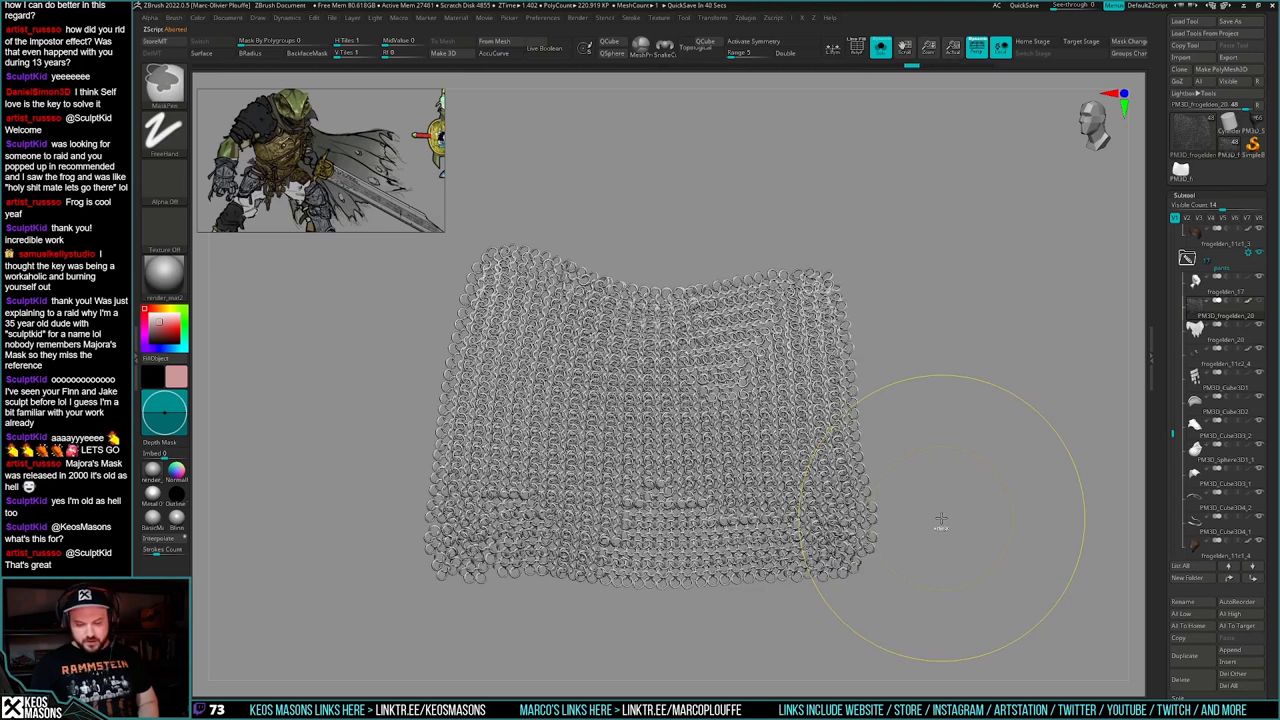
key("ctrl+shift+z")
key("ctrl+shift+z")
key("ctrl+shift+z")
key("ctrl+shift+z")
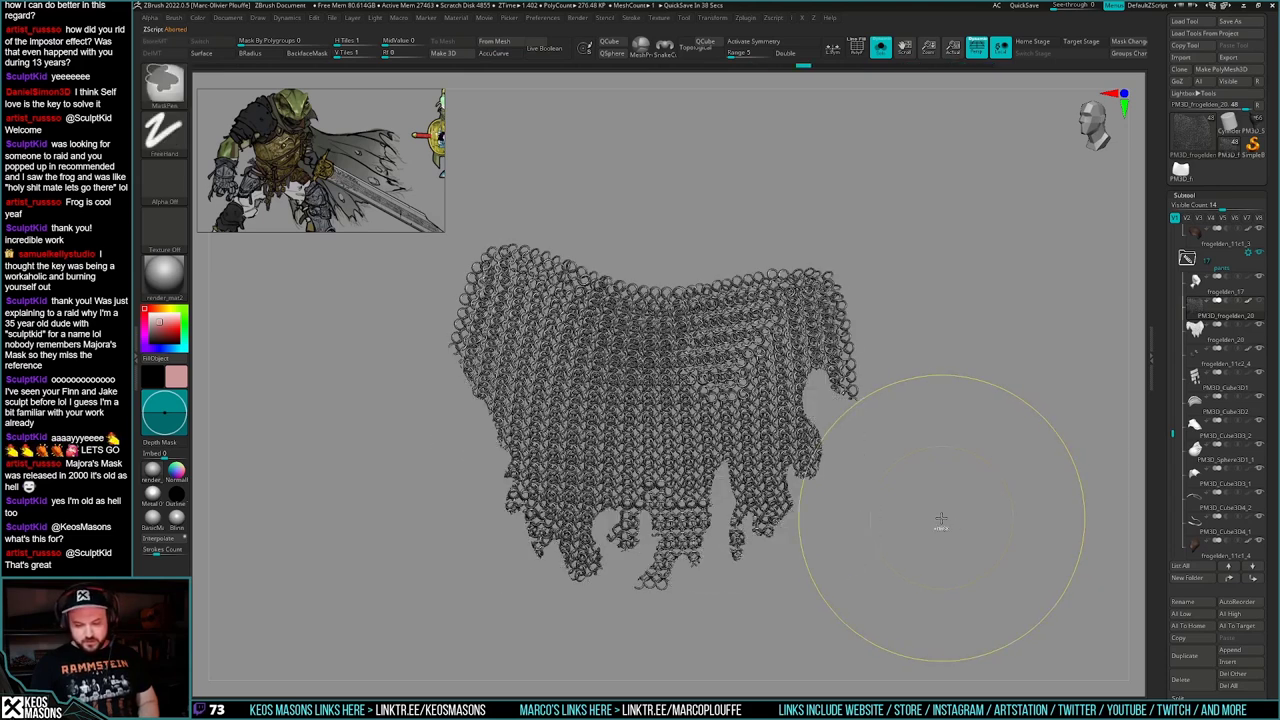
key("ctrl+shift+z")
key("ctrl+shift+z")
key("ctrl+shift+z")
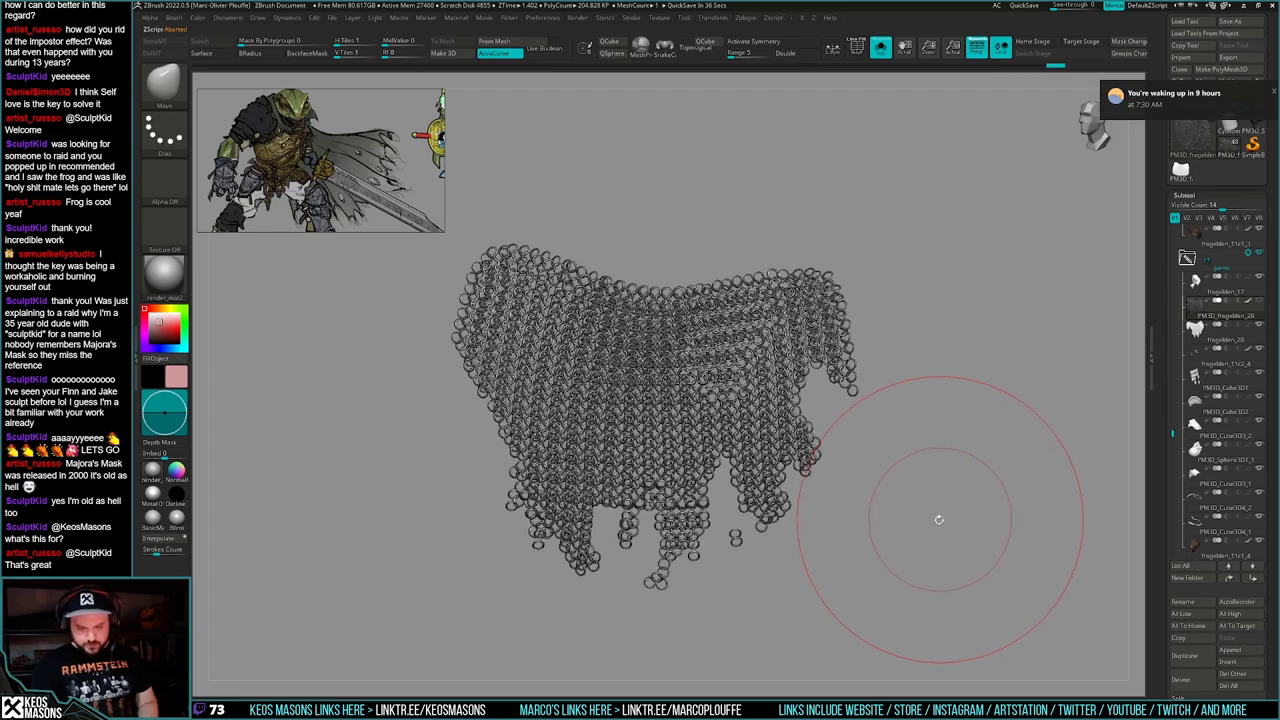
key("ctrl+shift+z")
key("ctrl+shift+z")
- Examine the trimmed ragged skirt both on its own and on the full figure
key("alt+s")
right_click_drag(949, 516, 913, 510)
key("alt+s")
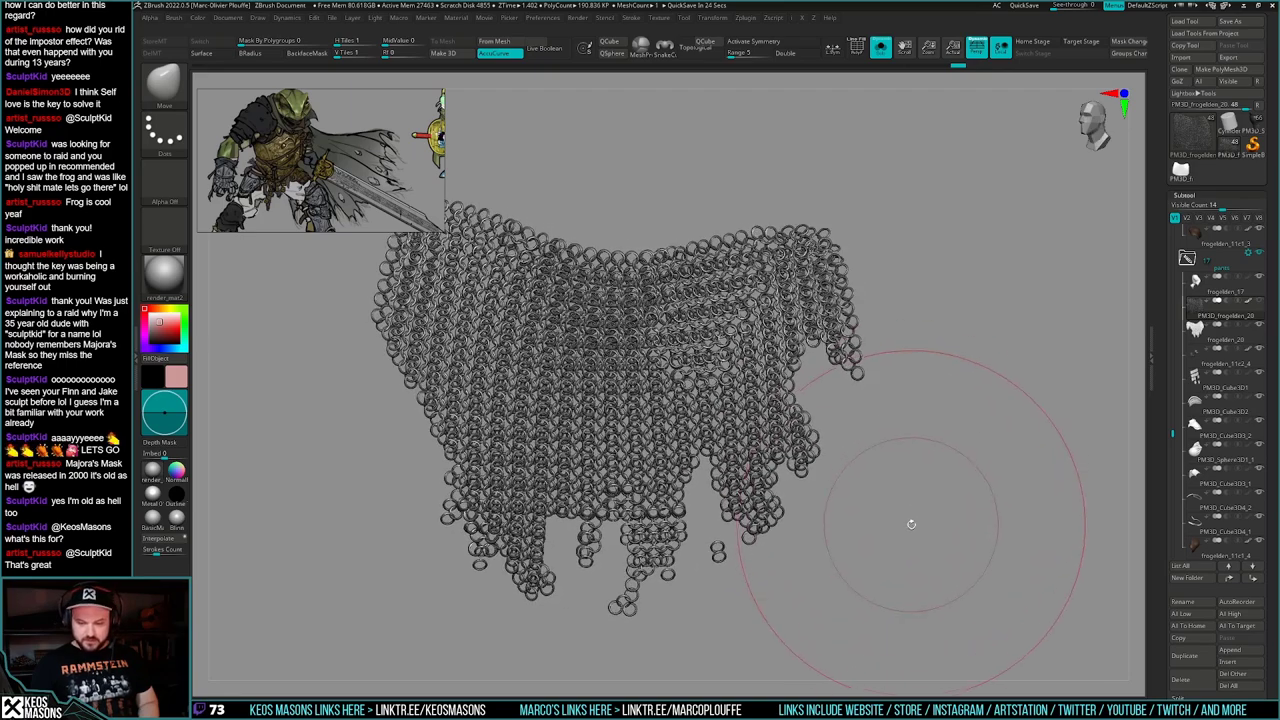
right_click_drag(911, 529, 946, 504, "ctrl")
key("shift+s")
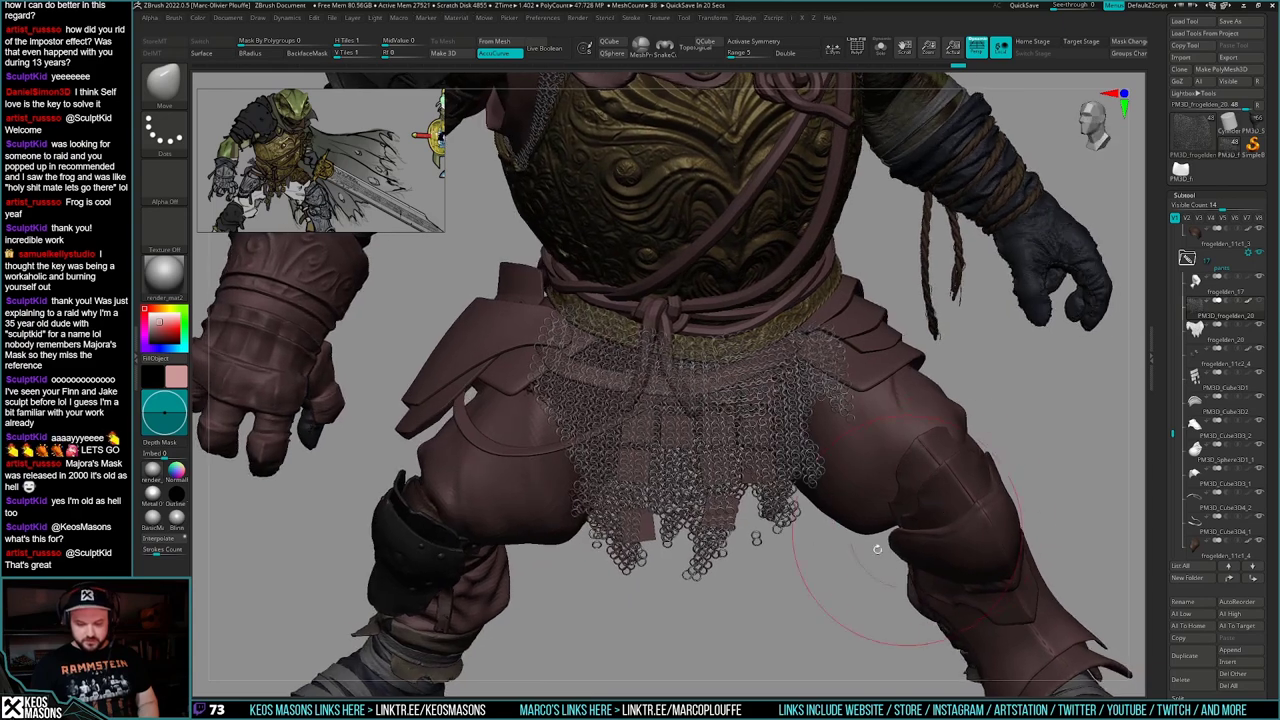
- Isolate the chainmail skirt and hide the stray rings along its lower edge with lasso selections
key("shift+s")
key("f")
right_click_drag(813, 613, 825, 592)
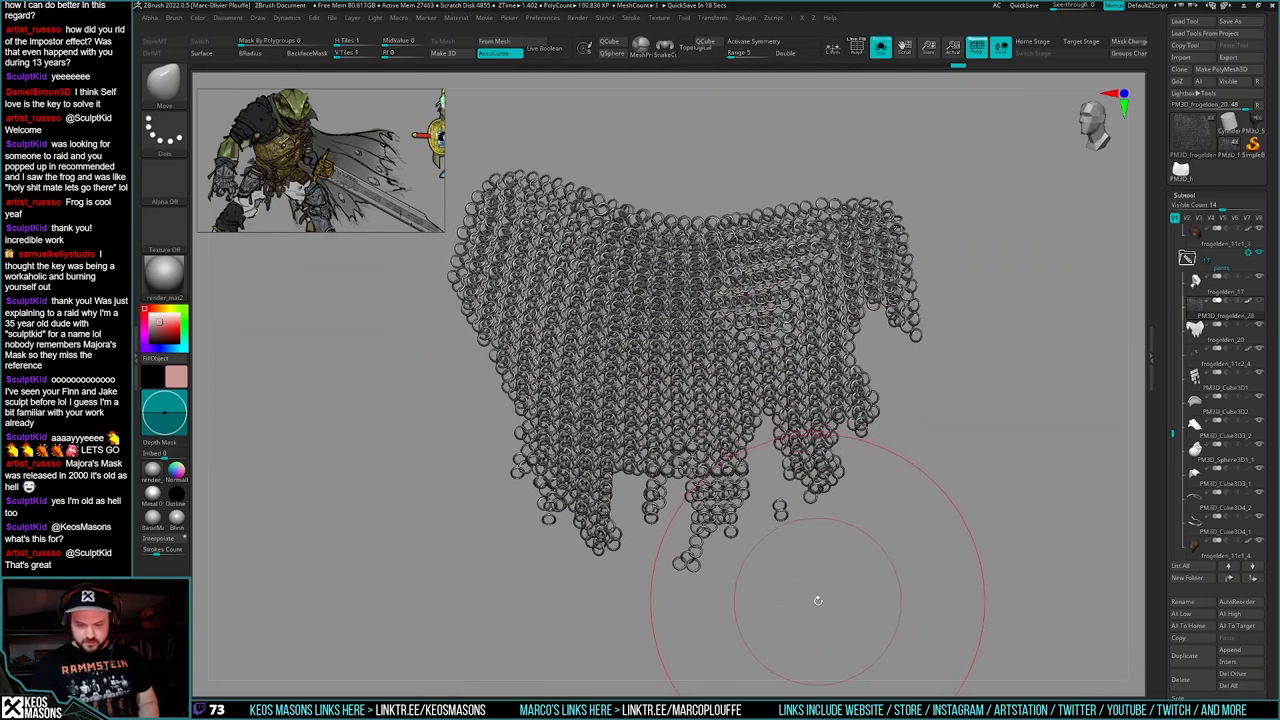
left_click_drag(769, 570, 795, 516, "ctrl+shift")
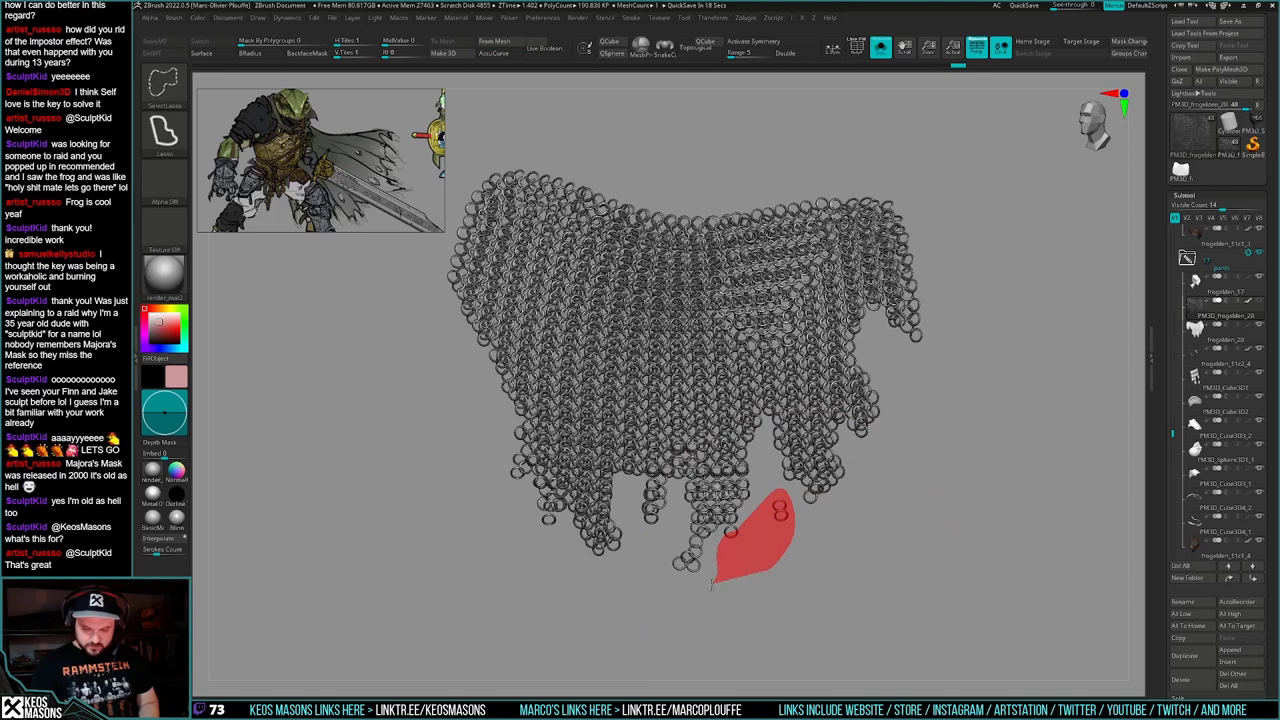
left_click_drag(680, 555, 649, 539, "ctrl+shift")
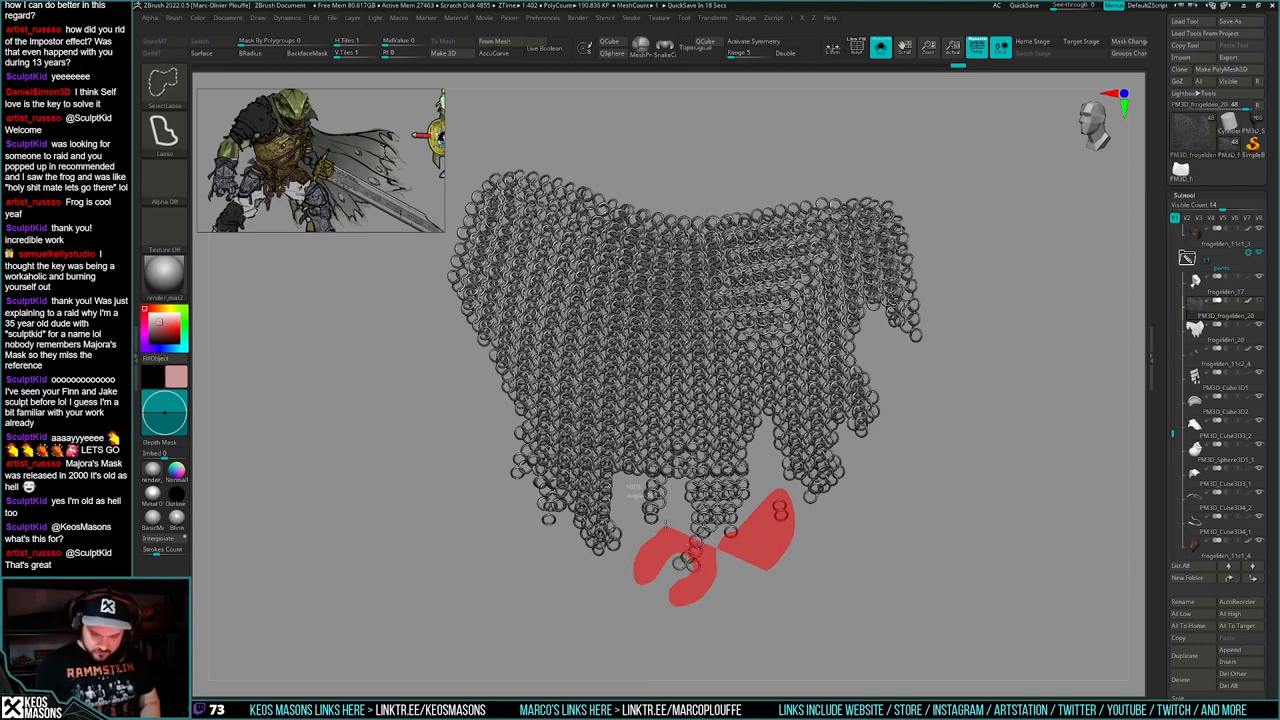
left_click_drag(624, 555, 558, 546, "ctrl+shift")
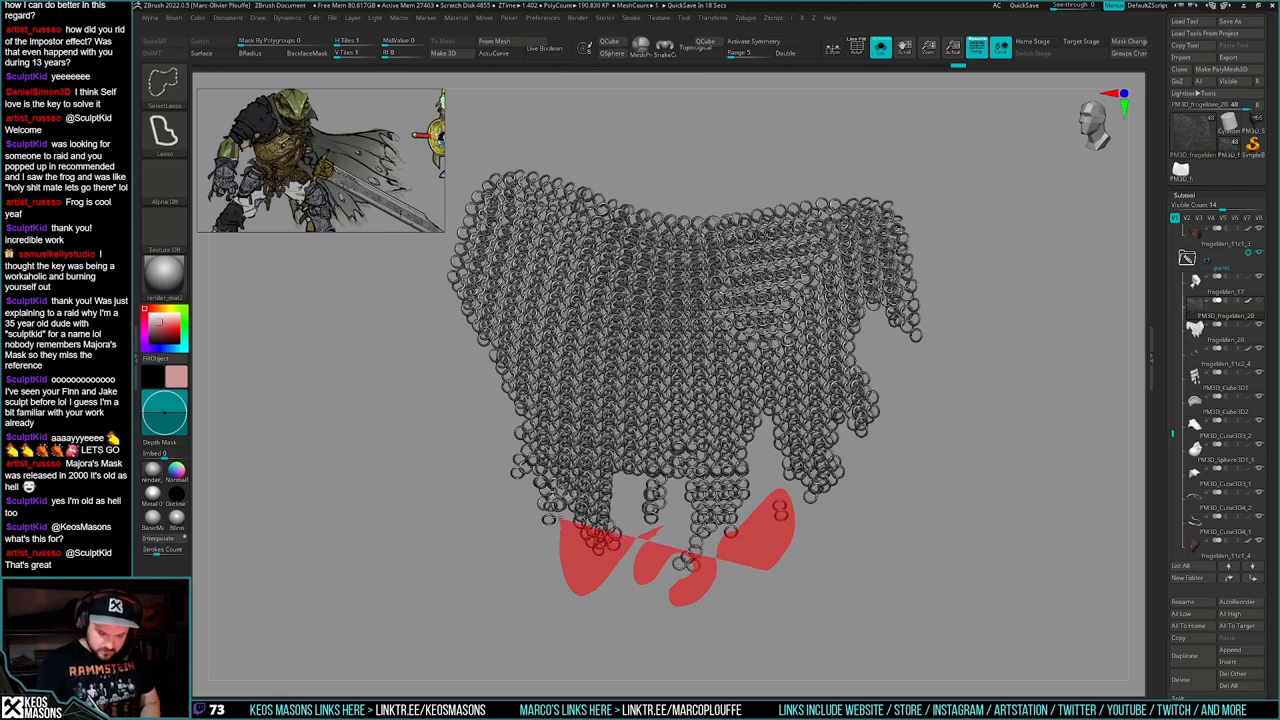
mouse_move(513, 489)
left_mouse_down("ctrl+alt+shift")
mouse_move(682, 640)
mouse_move(911, 580)
mouse_move(891, 572)
left_mouse_up("ctrl+alt+shift")
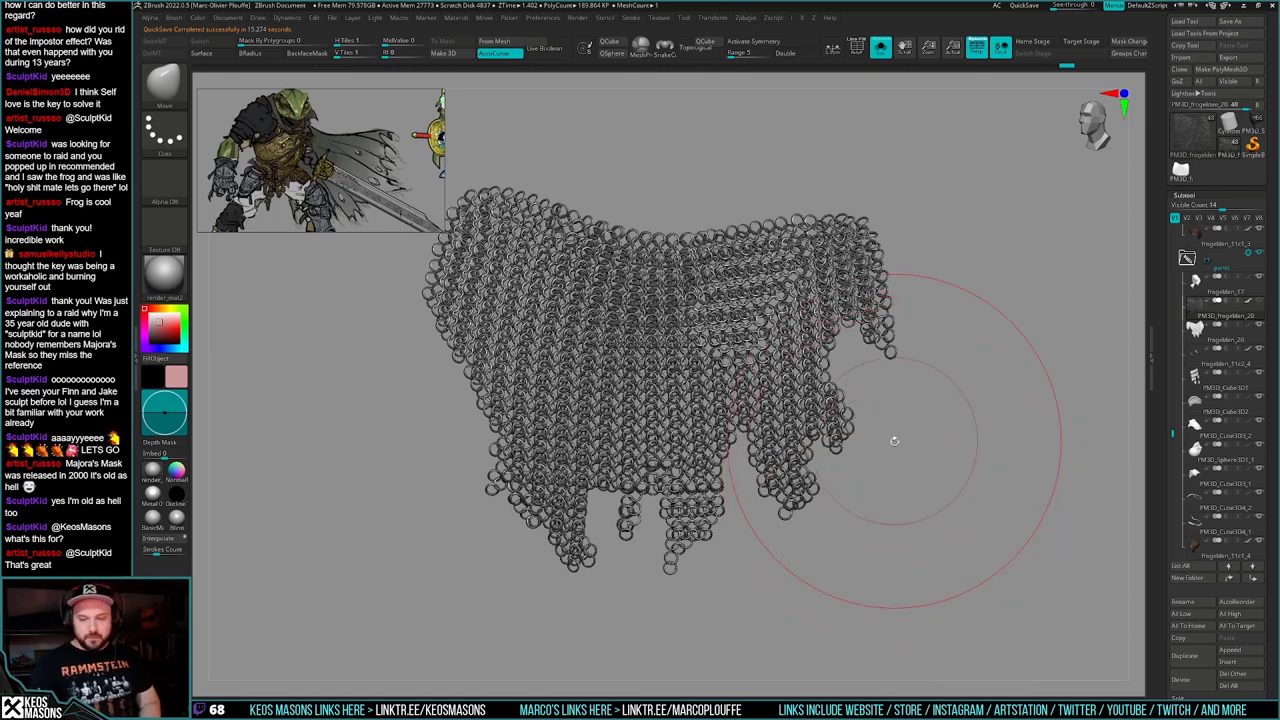
- Hide more rings from the ragged strips on the skirt's right side with the lasso, checking the hidden portion by inverting visibility
mouse_move(894, 437)
left_mouse_down()
mouse_move(871, 446)
mouse_move(866, 475)
left_mouse_up()
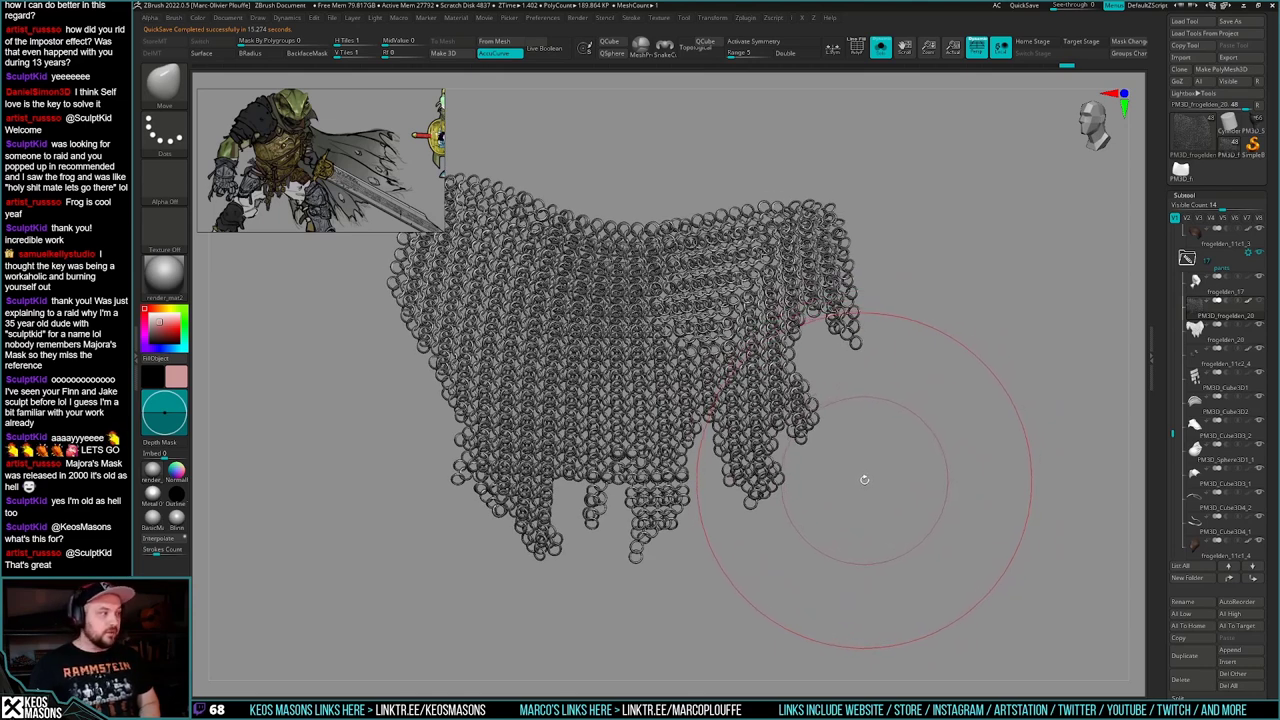
left_click_drag(795, 480, 783, 443, "ctrl+shift")
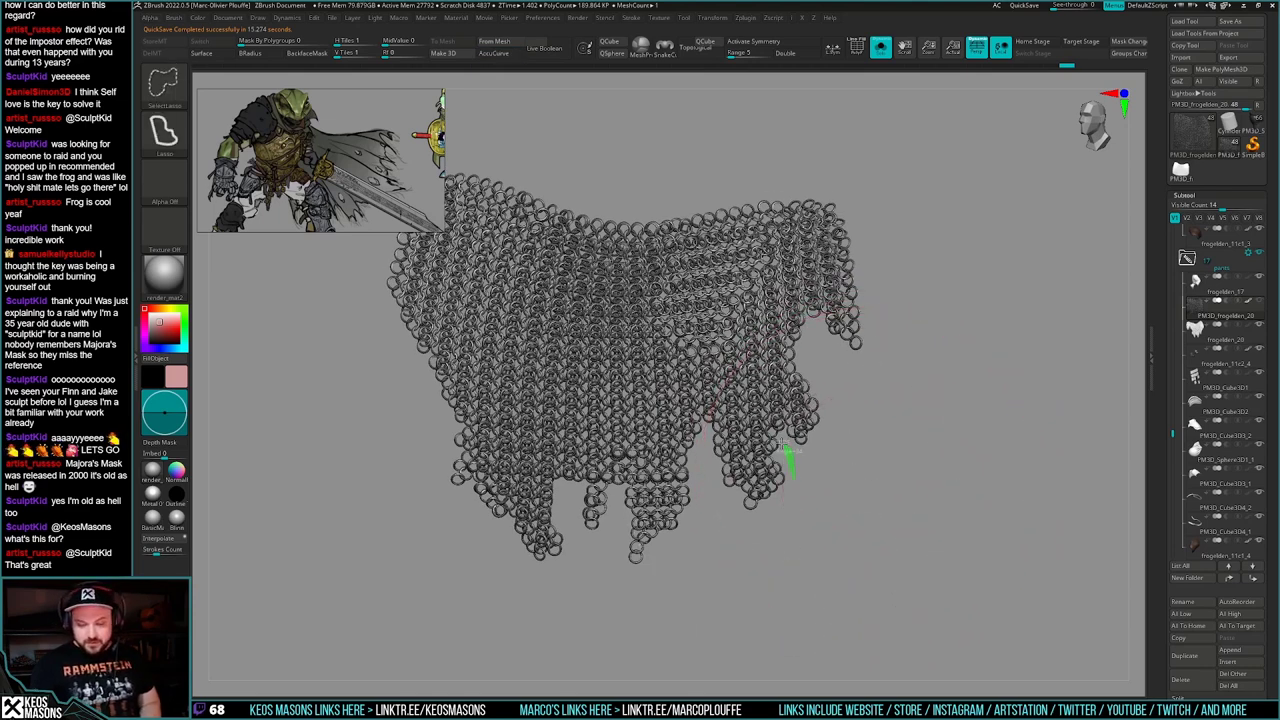
mouse_move(767, 518)
left_mouse_down("ctrl+shift")
mouse_move(886, 514)
mouse_move(902, 492)
left_mouse_up("ctrl+shift")
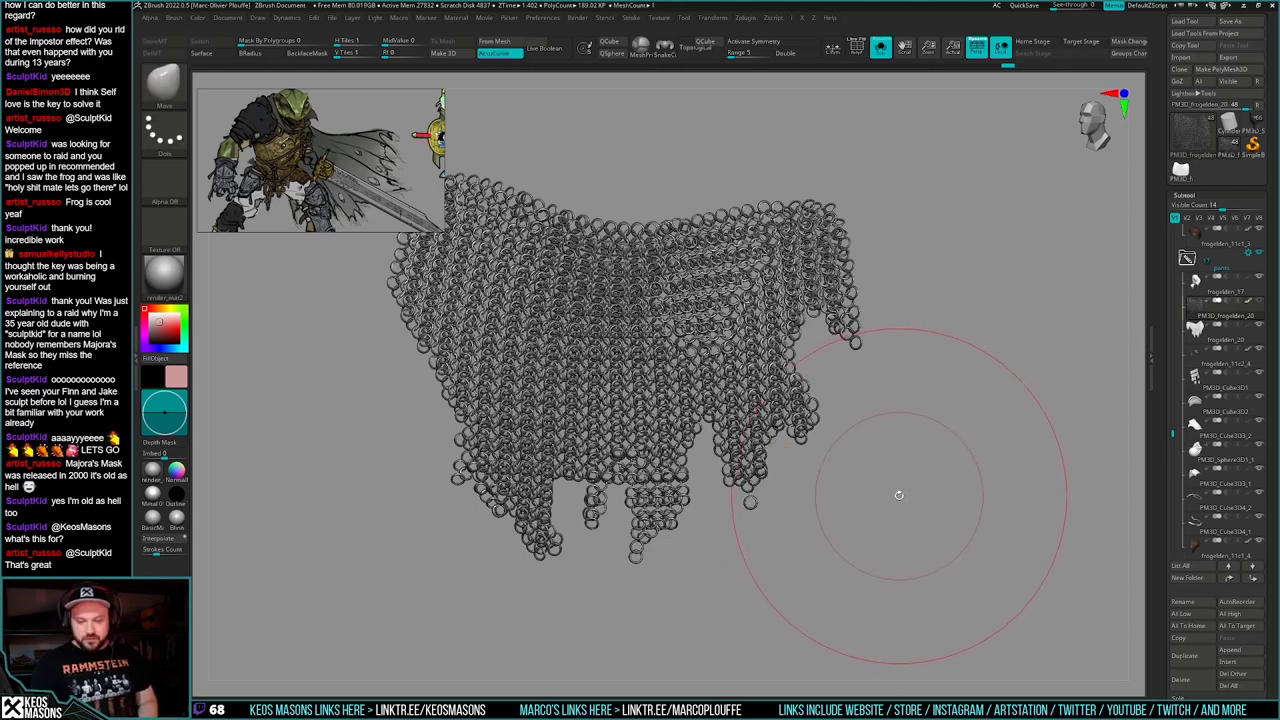
left_click_drag(853, 471, 905, 493, "alt")
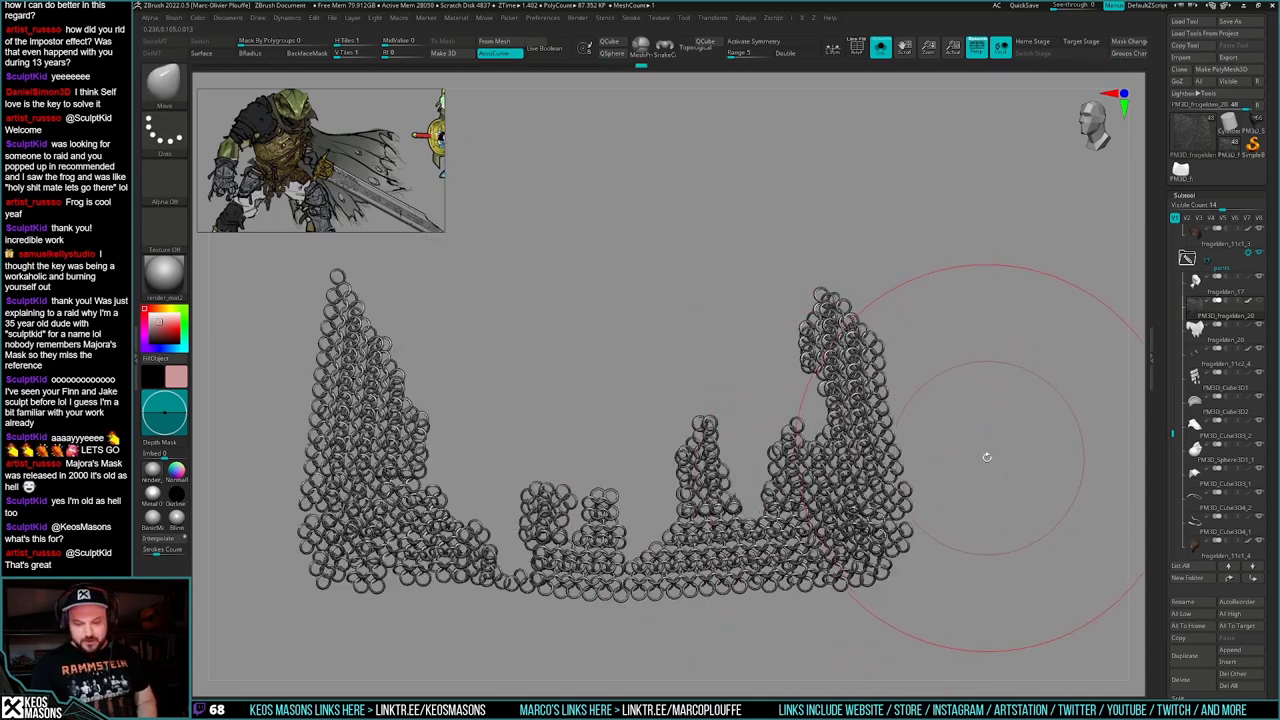
left_click_drag(993, 411, 1006, 439, "ctrl+shift")
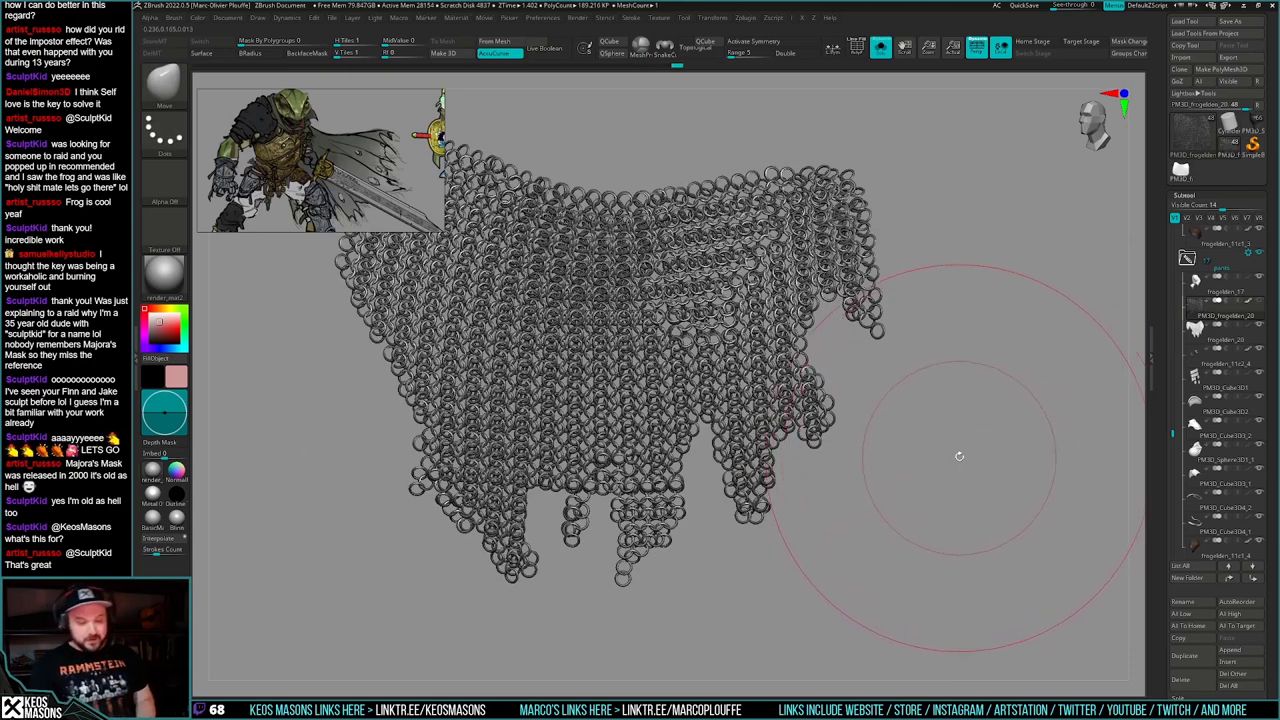
mouse_move(940, 466)
left_mouse_down("alt")
mouse_move(972, 466)
mouse_move(944, 478)
mouse_move(941, 453)
left_mouse_up("alt")
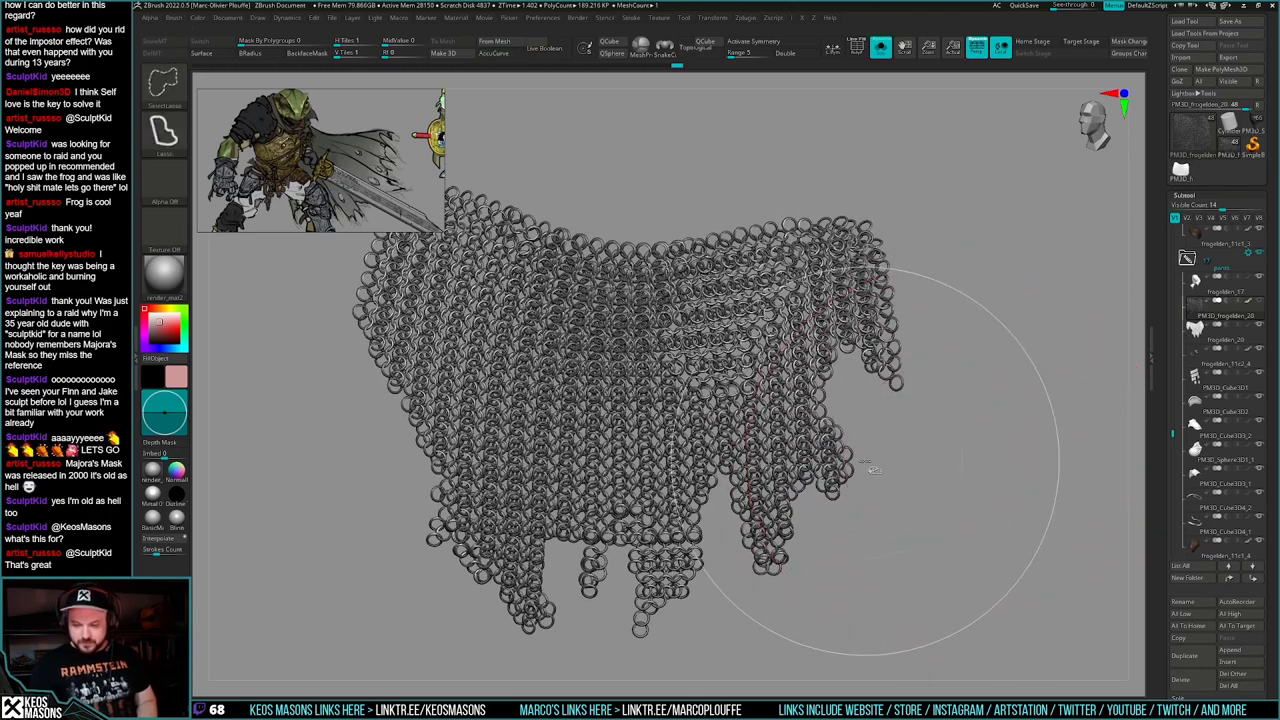
left_click_drag(862, 434, 901, 497, "ctrl+shift")
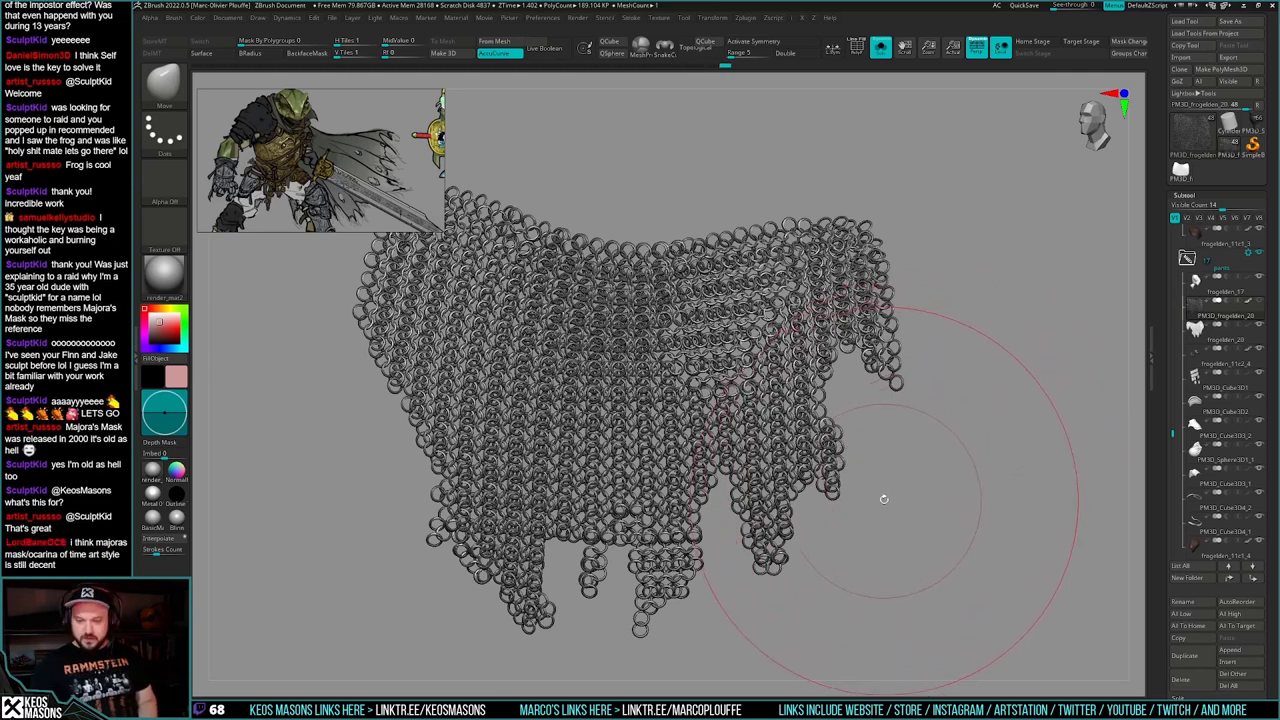
- Refine which lower-edge rings stay hidden by lassoing in the inverted view, and return to the ragged skirt
left_click_drag(904, 446, 909, 388)
mouse_move(908, 442)
left_mouse_down("ctrl+shift")
mouse_move(911, 427)
mouse_move(870, 441)
mouse_move(897, 437)
mouse_move(875, 458)
left_mouse_up("ctrl+shift")
key("alt+s")
mouse_move(883, 474)
right_mouse_down()
mouse_move(862, 468)
mouse_move(877, 479)
mouse_move(872, 443)
mouse_move(922, 420)
mouse_move(898, 461)
mouse_move(910, 447)
mouse_move(916, 456)
right_mouse_up()
key("alt+s")
left_click_drag(674, 602, 692, 618, "ctrl+shift")
key("ctrl+shift")
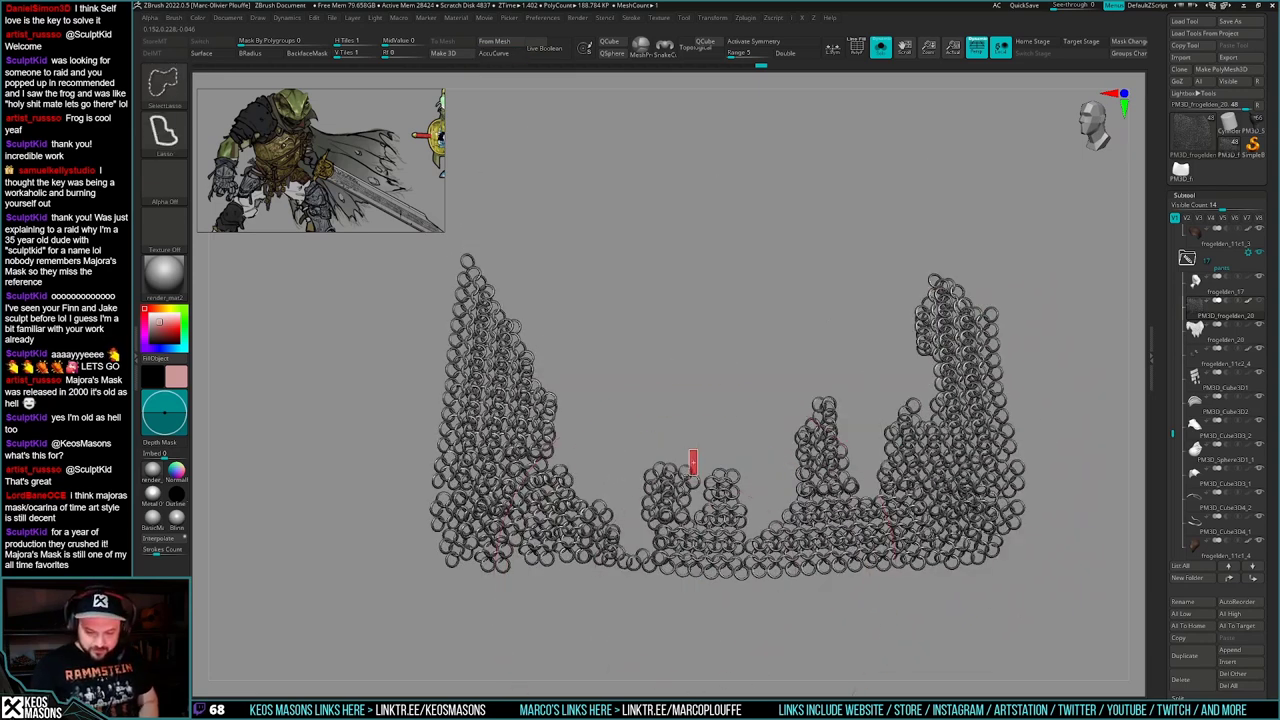
key("ctrl+alt+shift+d")
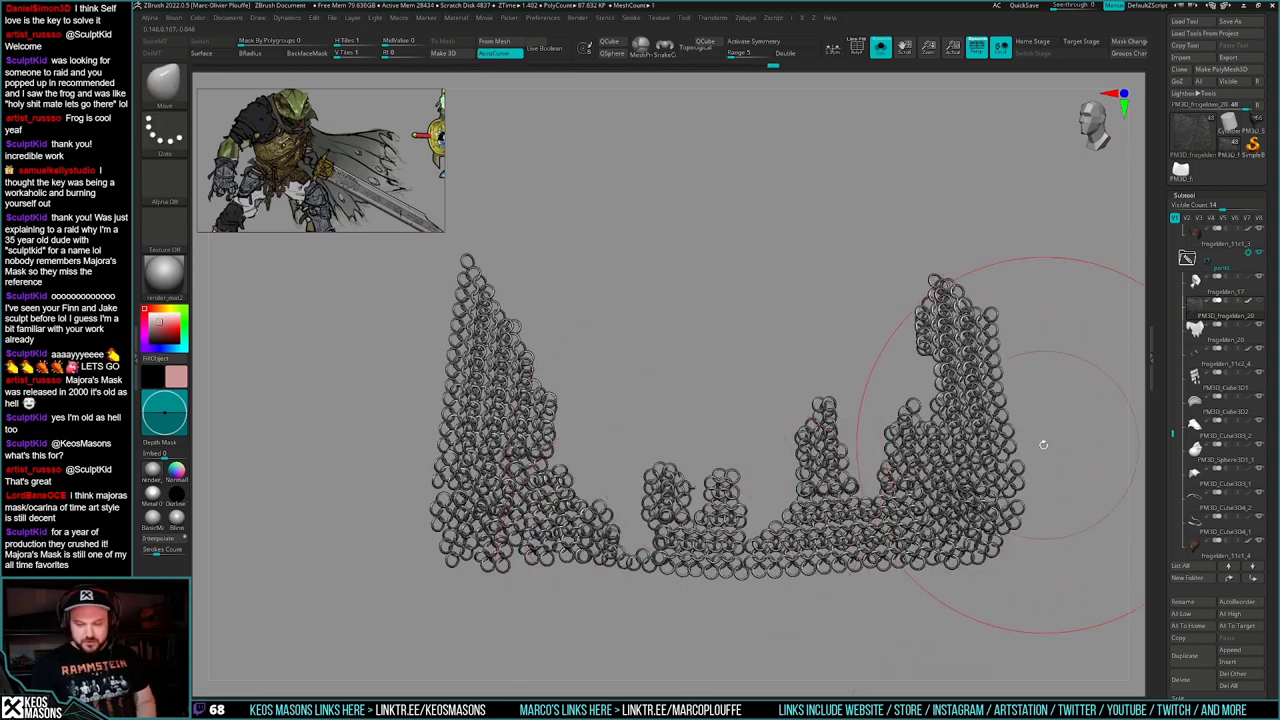
left_click(1086, 414, "ctrl+shift")
- Trim loose rings at the lower-left end of the skirt, correct the inverted cut-off portion, and bring the skirt back
mouse_move(1072, 436)
left_mouse_down()
mouse_move(1029, 443)
mouse_move(1026, 463)
mouse_move(1014, 465)
mouse_move(1017, 451)
mouse_move(977, 466)
mouse_move(954, 506)
mouse_move(952, 450)
left_mouse_up()
key("alt+s")
key("alt+s")
key("alt+s")
key("alt+s")
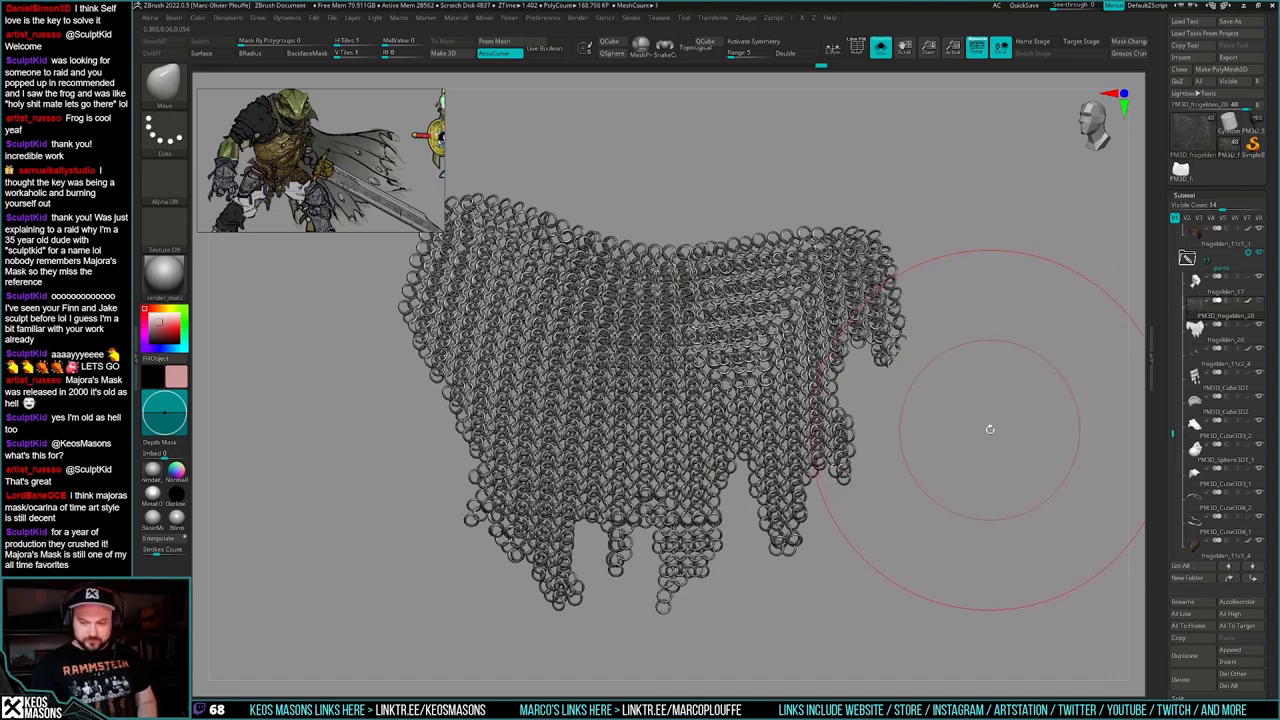
left_click_drag(990, 411, 975, 428)
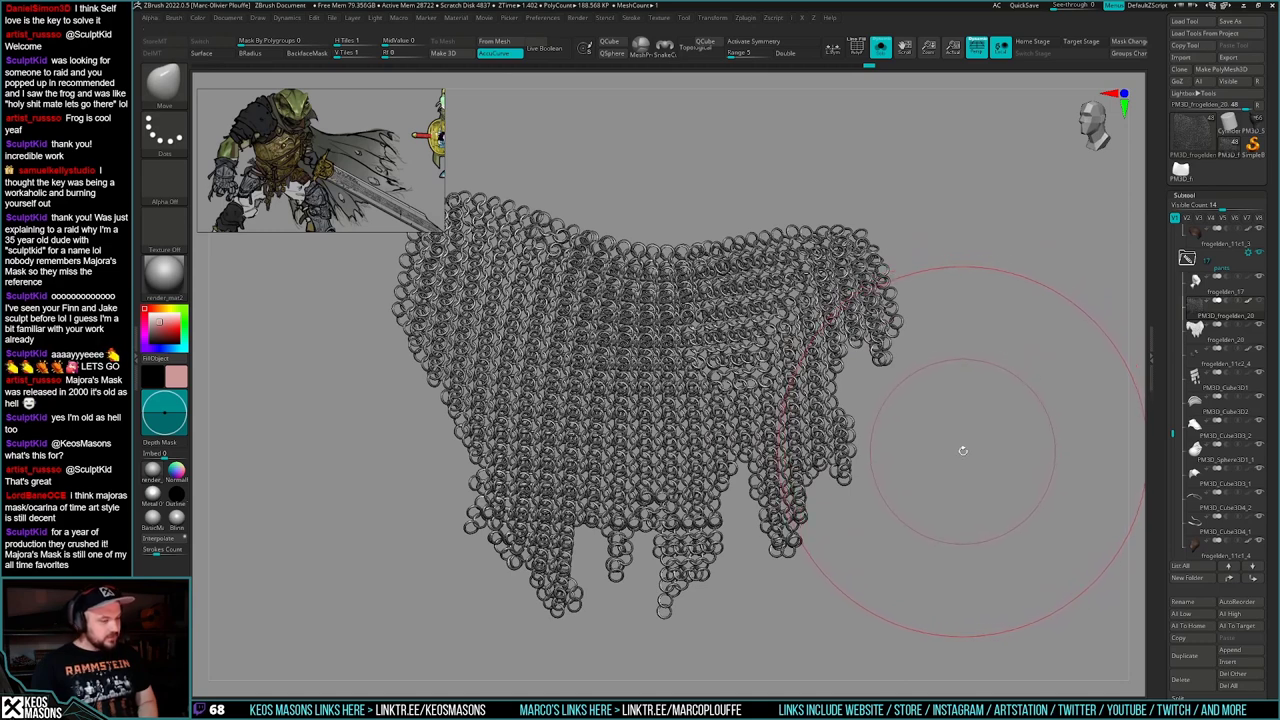
mouse_move(971, 443)
left_mouse_down()
mouse_move(930, 450)
mouse_move(1050, 432)
mouse_move(1085, 440)
mouse_move(1082, 452)
left_mouse_up()
mouse_move(650, 524)
left_mouse_down("ctrl+alt+shift")
mouse_move(628, 602)
mouse_move(634, 590)
left_mouse_up("ctrl+alt+shift")
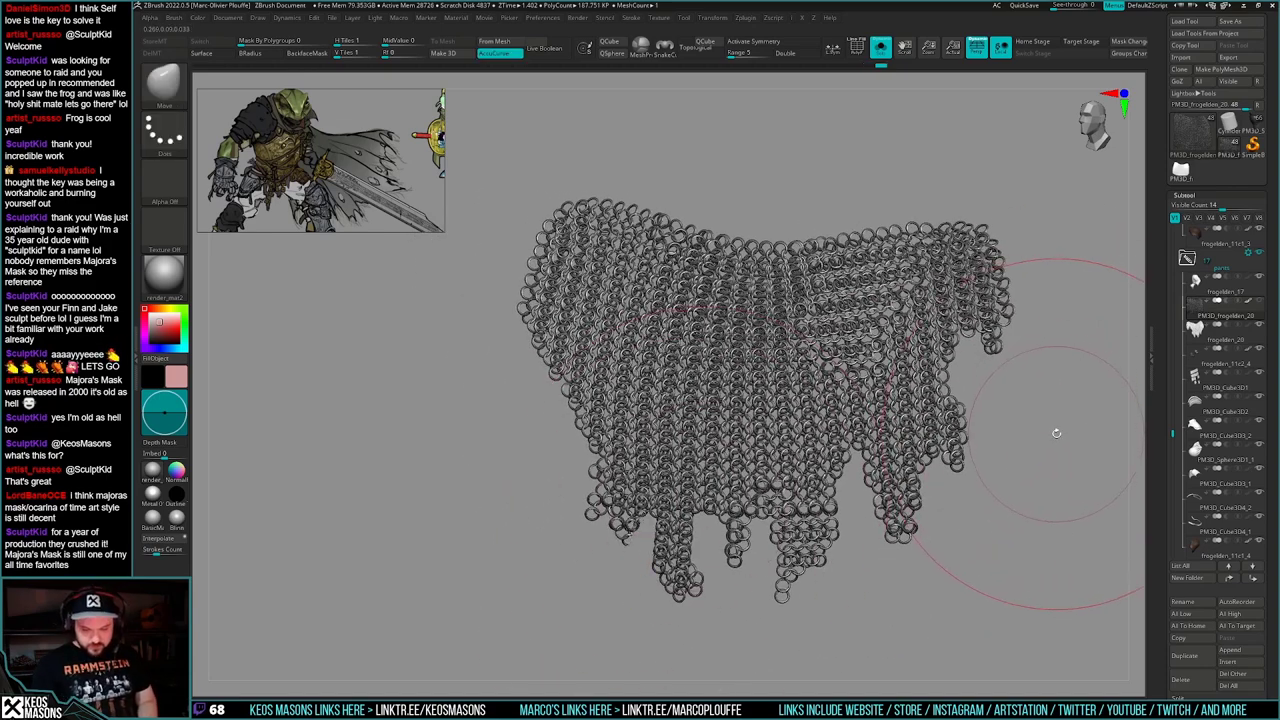
mouse_move(670, 526)
left_mouse_down("ctrl+alt+shift")
mouse_move(690, 536)
mouse_move(682, 528)
mouse_move(710, 592)
left_mouse_up("ctrl+alt+shift")
mouse_move(685, 503)
left_mouse_down("ctrl+alt+shift")
mouse_move(702, 516)
mouse_move(662, 508)
left_mouse_up("ctrl+alt+shift")
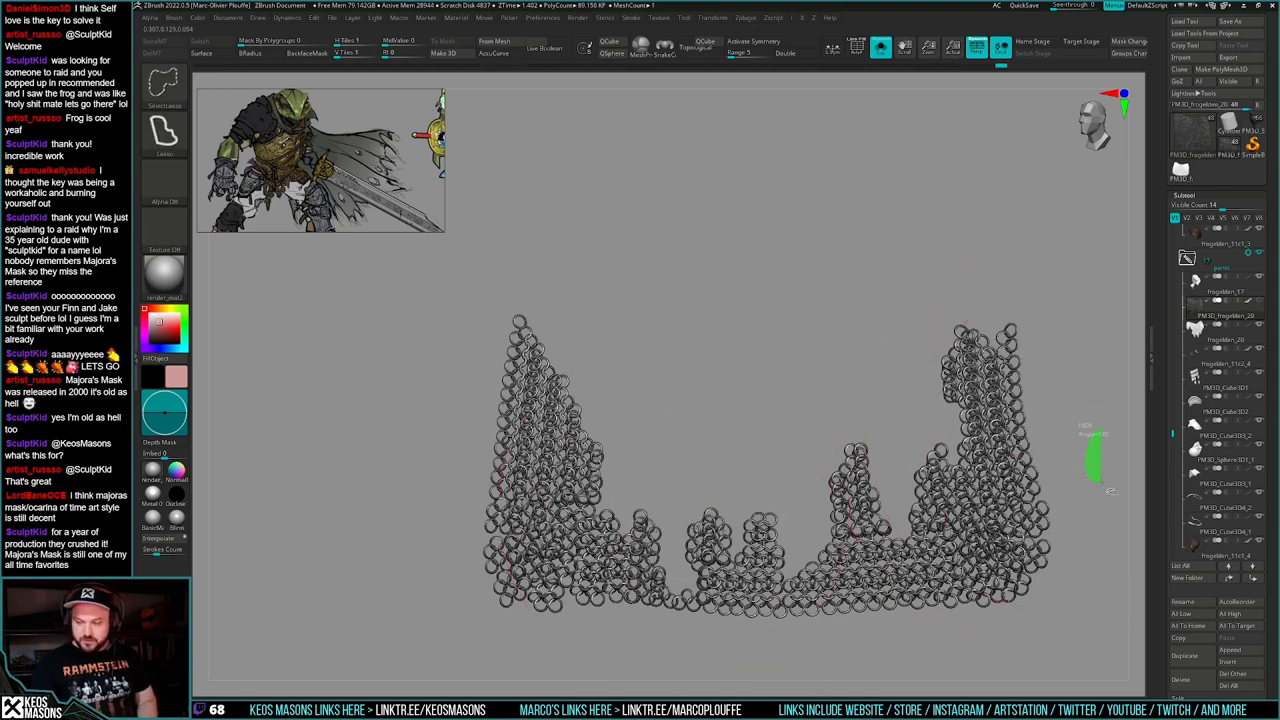
left_click(1090, 460, "ctrl+shift")
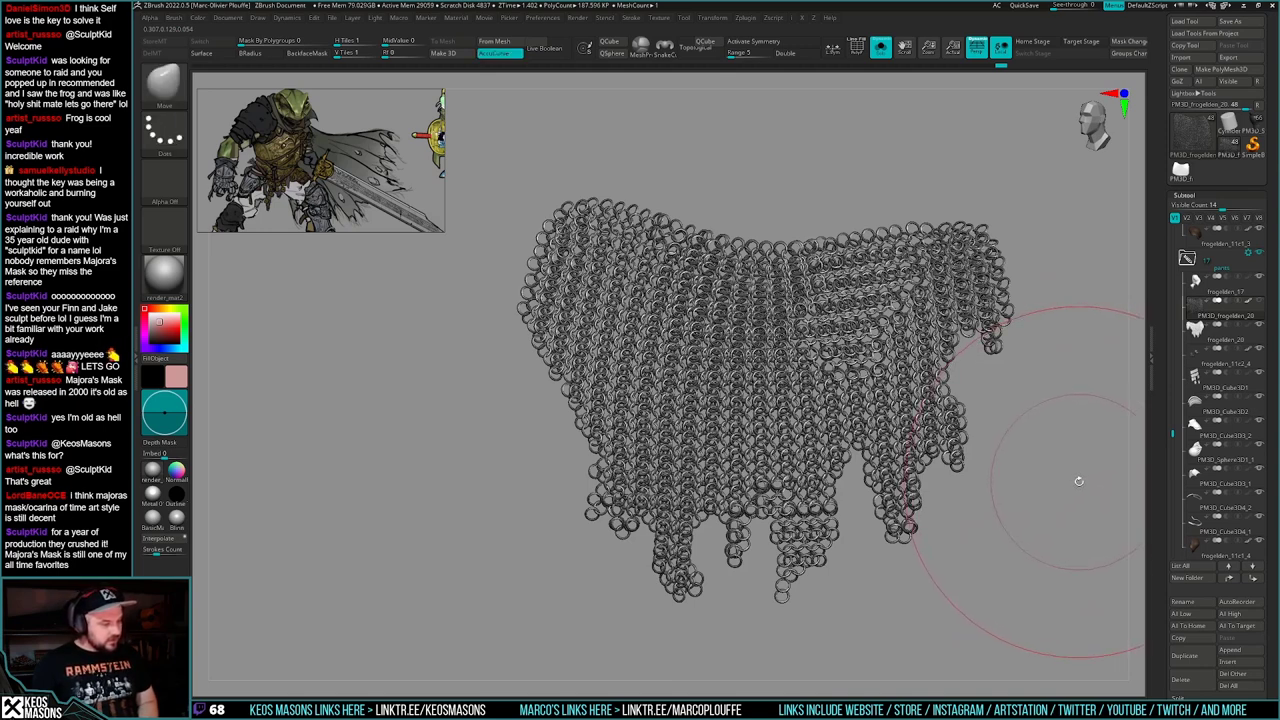
- Shorten and narrow the hanging strip left of the skirt's centre with lasso cuts, and check the inverse for leftover rings
mouse_move(1080, 437)
left_mouse_down()
mouse_move(983, 457)
mouse_move(975, 488)
mouse_move(1023, 440)
left_mouse_up()
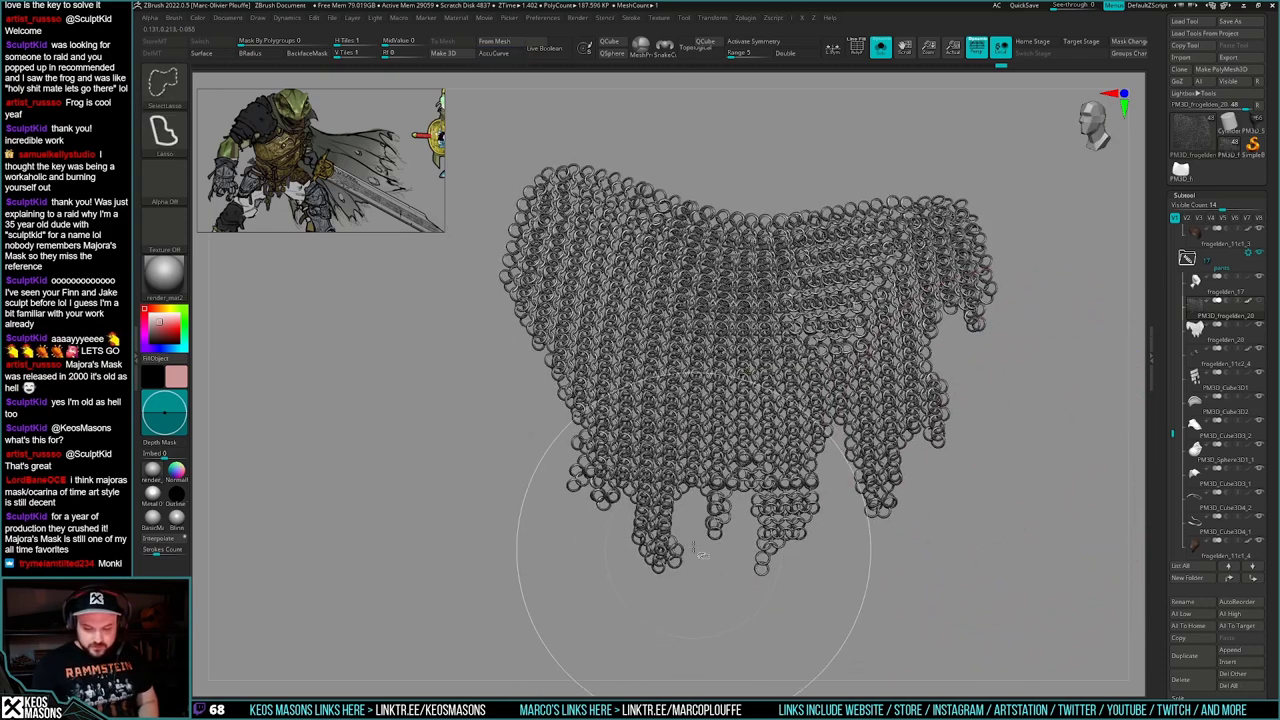
mouse_move(690, 536)
left_mouse_down("ctrl+alt+shift")
mouse_move(658, 592)
mouse_move(704, 552)
left_mouse_up("ctrl+alt+shift")
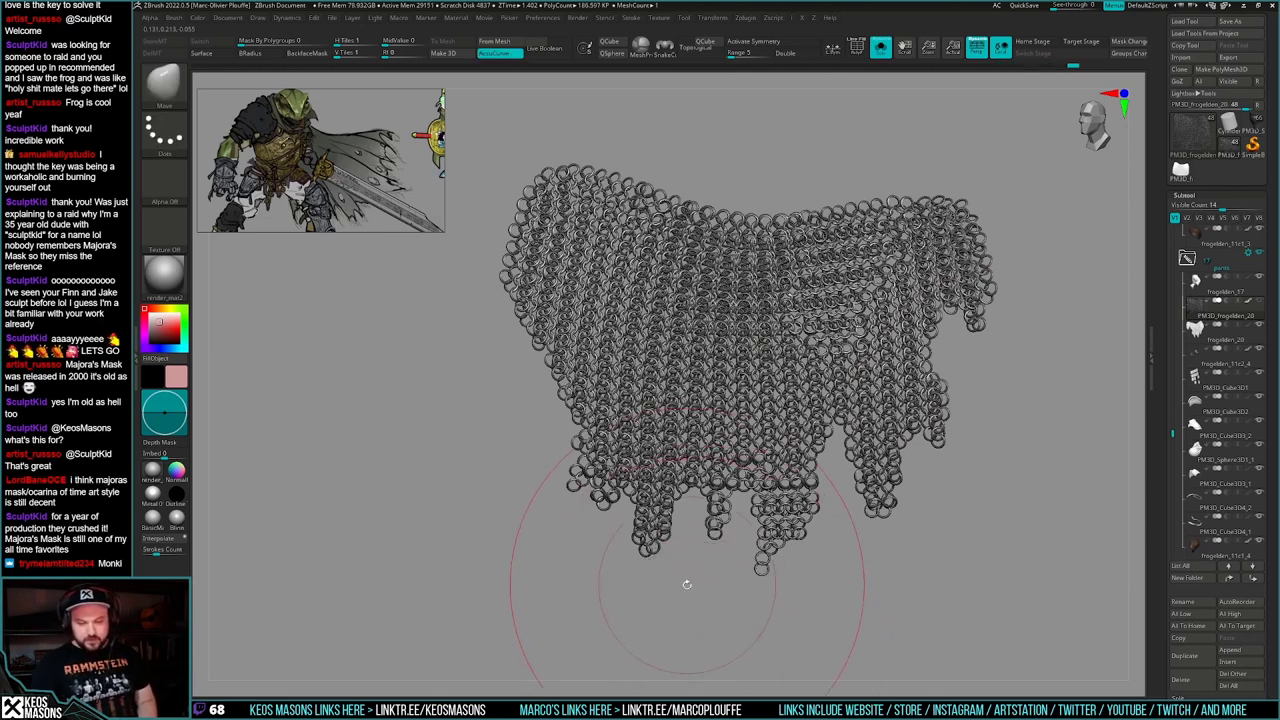
mouse_move(638, 567)
left_mouse_down("ctrl+alt+shift")
mouse_move(642, 516)
mouse_move(645, 530)
left_mouse_up("ctrl+alt+shift")
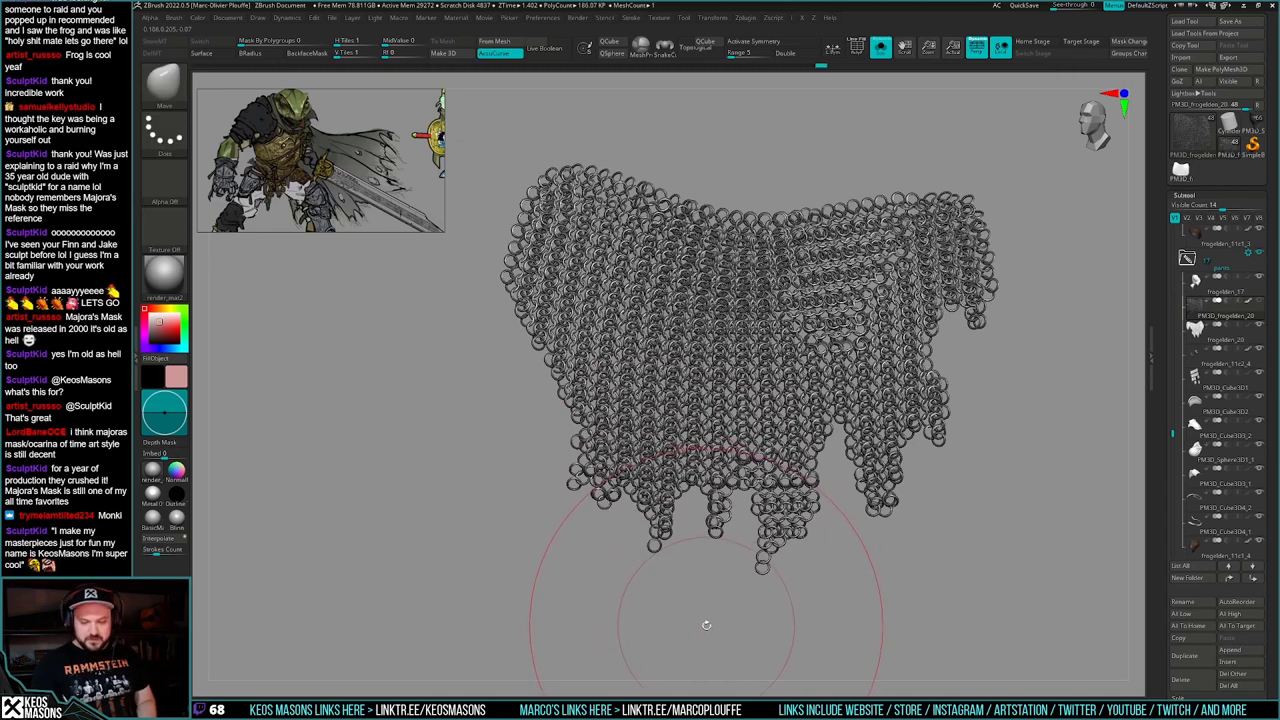
mouse_move(686, 613)
left_mouse_down()
mouse_move(680, 603)
mouse_move(706, 600)
mouse_move(692, 612)
left_mouse_up()
left_click_drag(692, 612, 693, 581)
left_click_drag(677, 471, 668, 522, "ctrl+alt+shift")
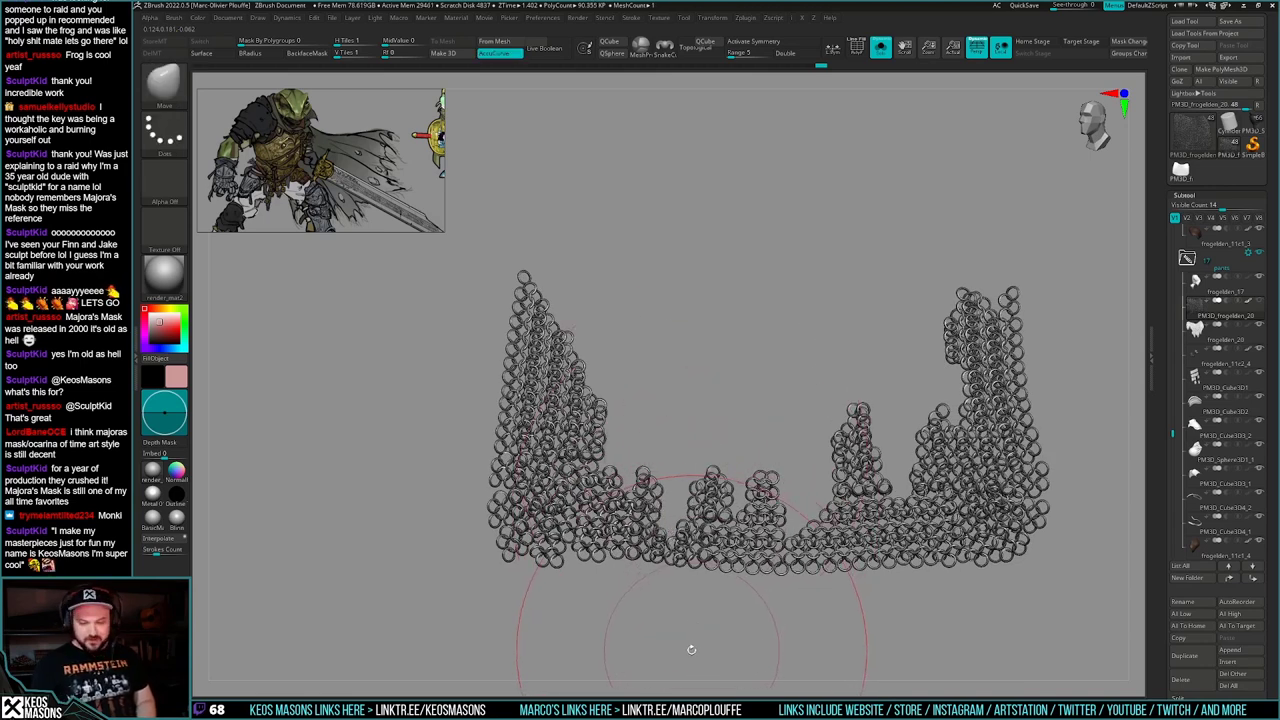
mouse_move(1106, 426)
left_mouse_down("ctrl+shift")
mouse_move(1103, 445)
mouse_move(1040, 472)
left_mouse_up("ctrl+shift")
- Cut a stepped notch into the skirt's left edge and thin out the rings at its lower-left corner
left_click_drag(632, 545, 618, 586, "ctrl+alt+shift")
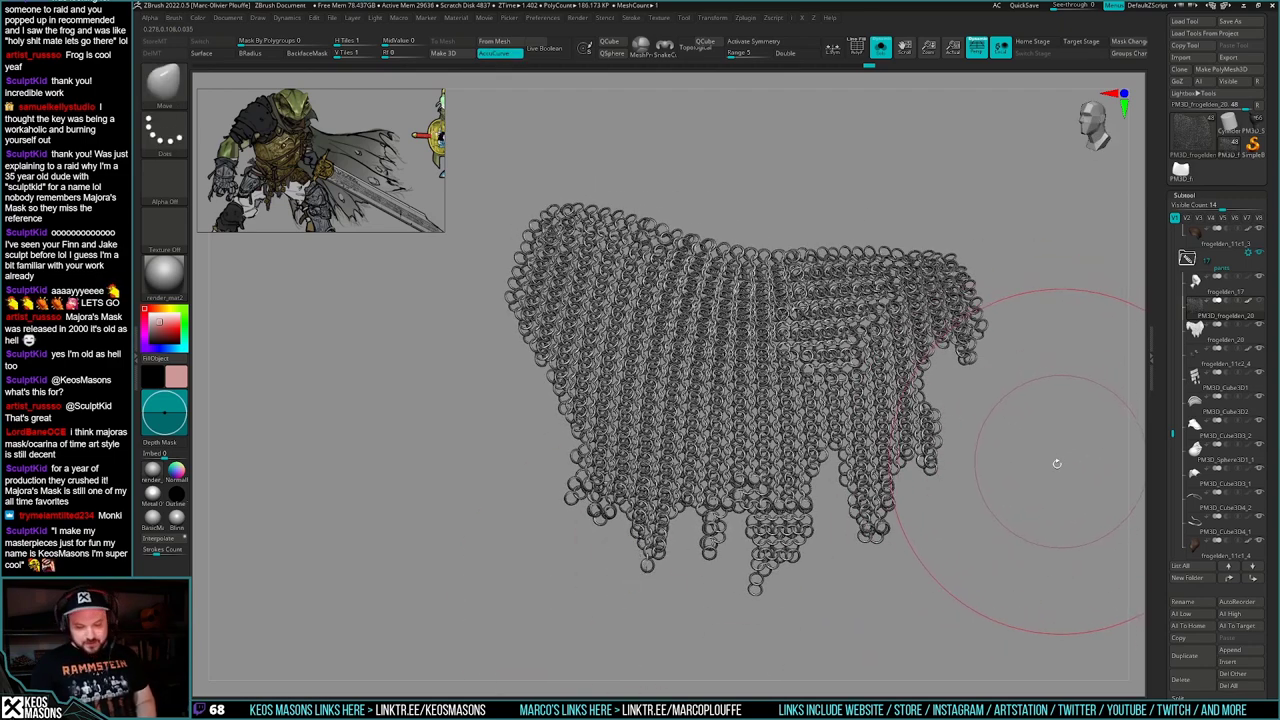
mouse_move(1046, 459)
left_mouse_down()
mouse_move(1040, 485)
mouse_move(1041, 461)
mouse_move(1020, 468)
left_mouse_up()
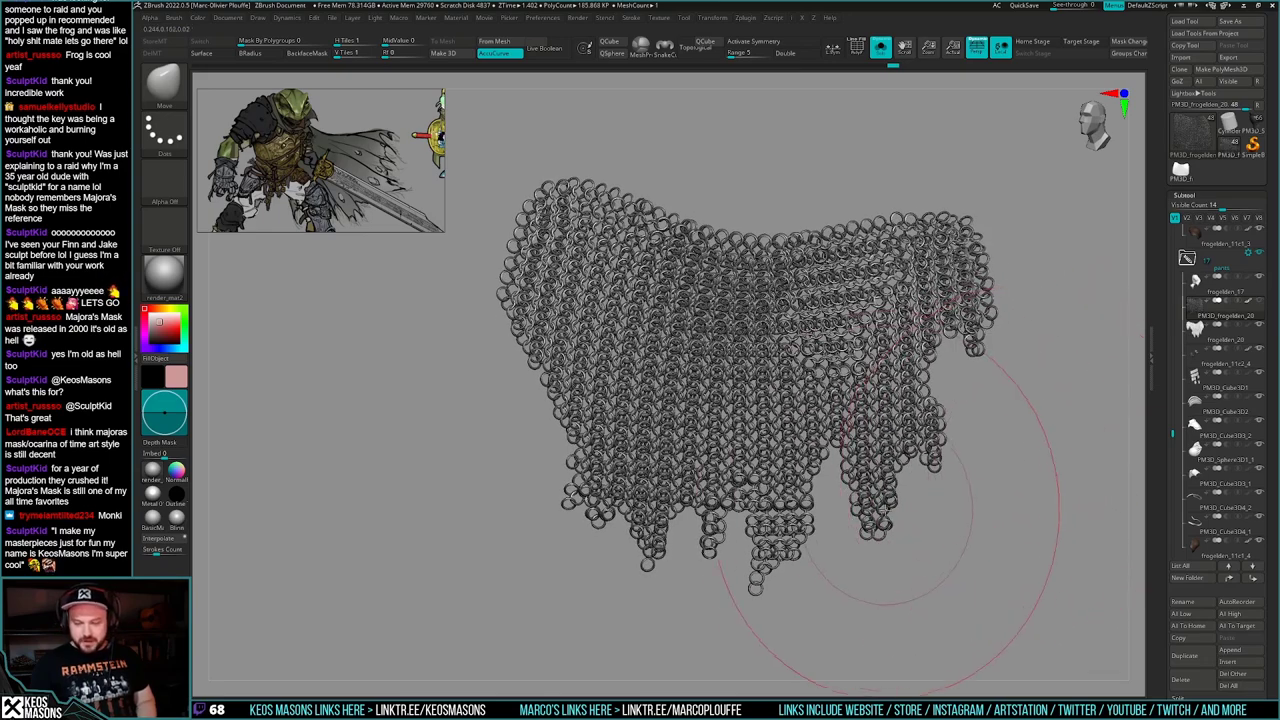
mouse_move(799, 580)
left_mouse_down()
mouse_move(808, 495)
mouse_move(813, 545)
mouse_move(924, 605)
left_mouse_up()
key("alt+s")
key("alt+s")
left_click_drag(712, 545, 675, 494)
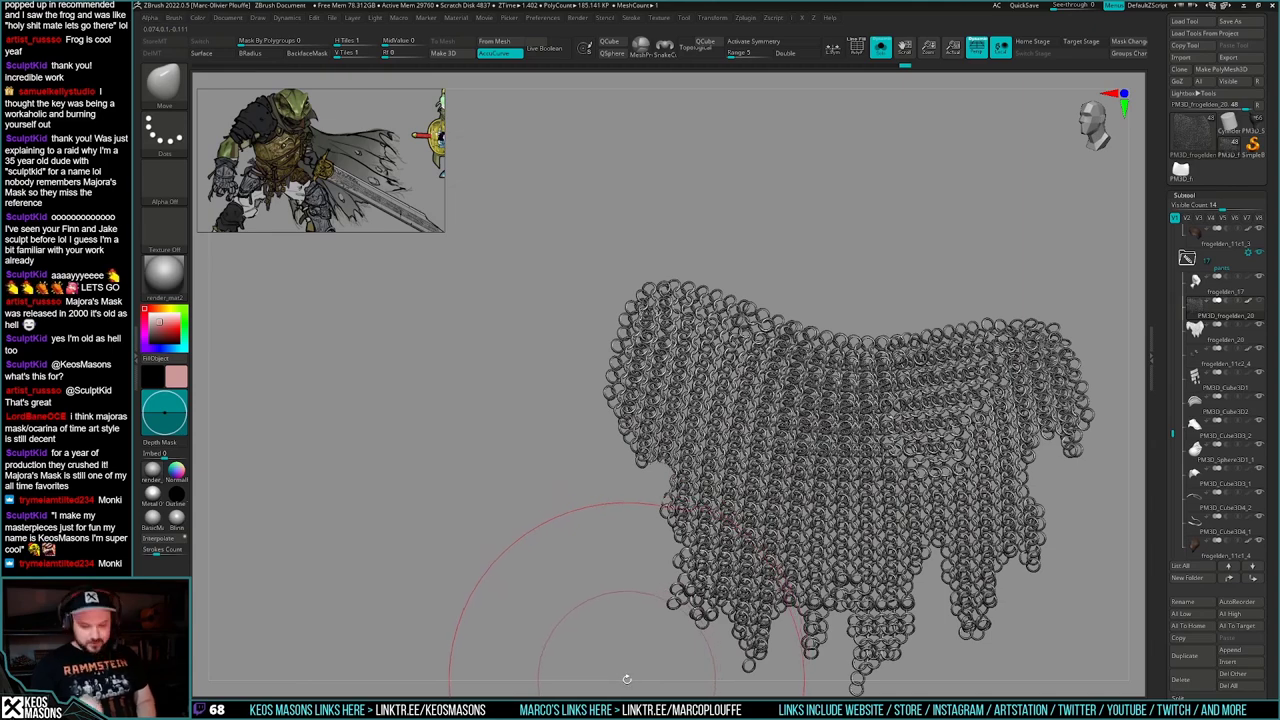
- Examine the trimmed skirt's ragged outline against the full figure and on its own
right_click_drag(950, 452, 1010, 482)
key("alt+s")
key("alt+s")
right_click_drag(1010, 482, 992, 430, "alt")
left_click_drag(991, 430, 997, 425)
mouse_move(995, 433)
right_mouse_down()
mouse_move(1011, 437)
mouse_move(994, 451)
mouse_move(991, 429)
mouse_move(992, 443)
right_mouse_up()
key("alt+s")
left_click_drag(992, 443, 995, 448)
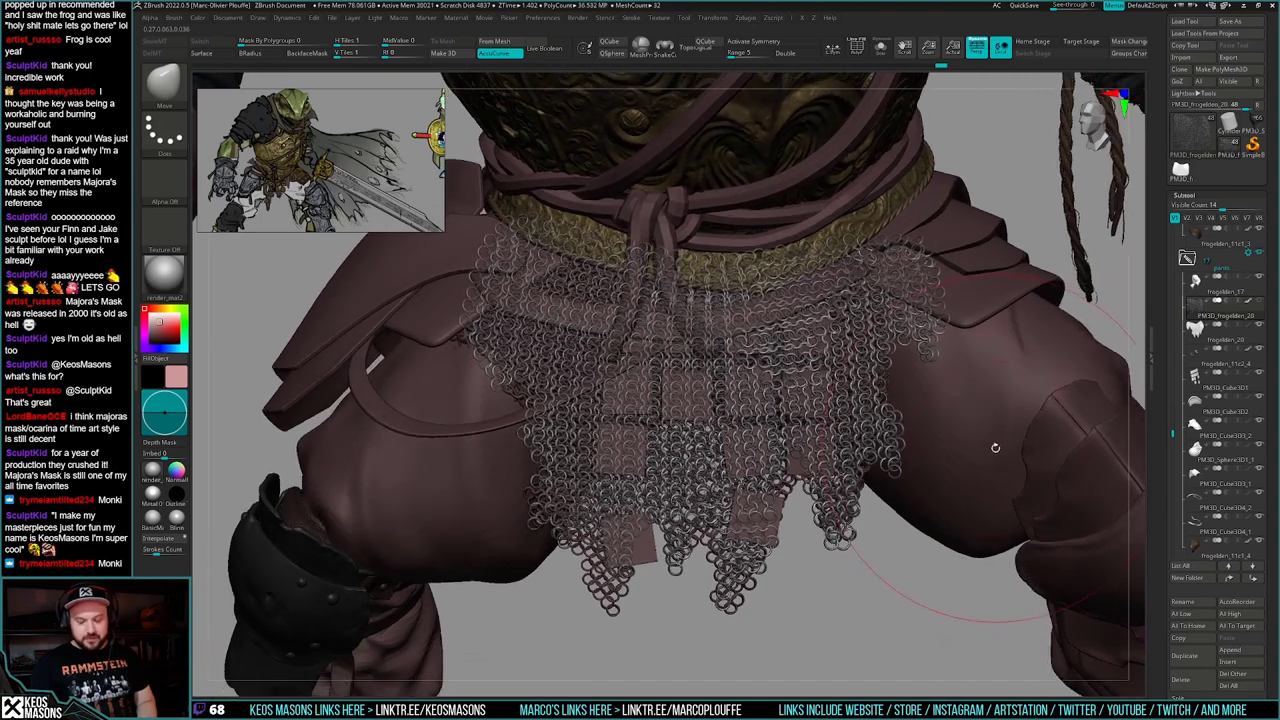
key("alt+s")
right_click_drag(986, 468, 890, 497)
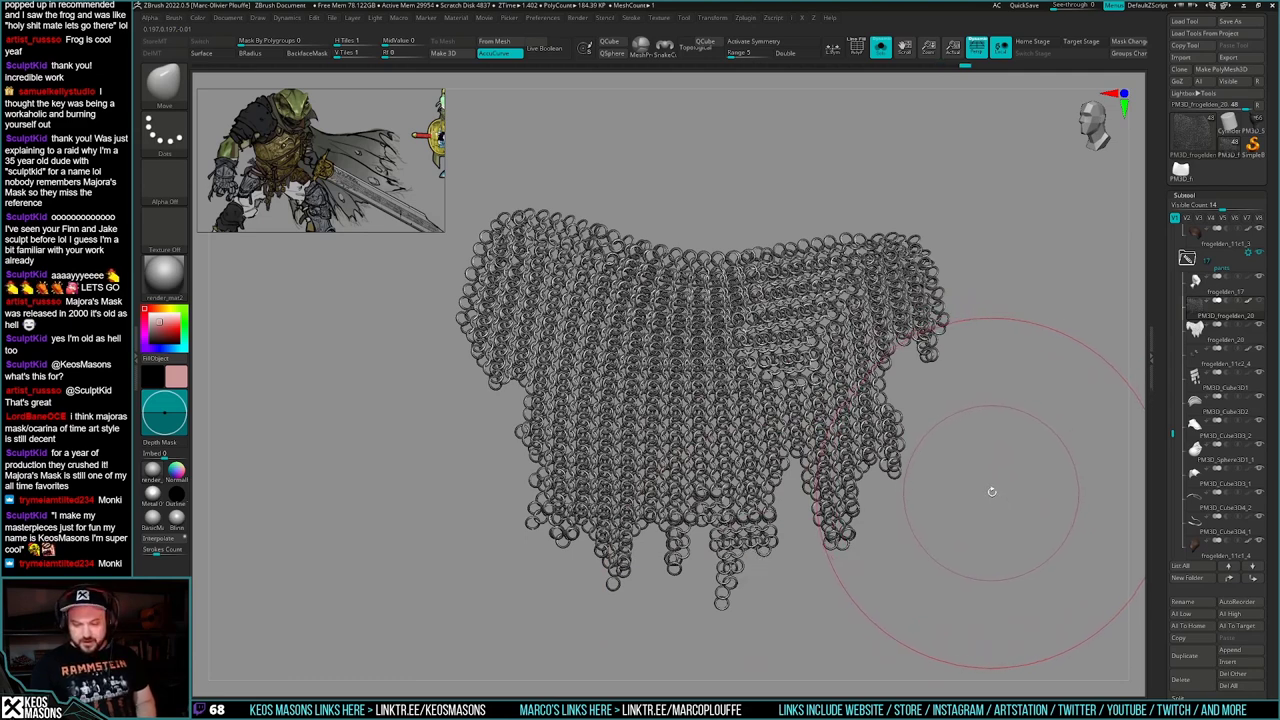
- Narrow the central hanging strip, restore a few of its rings from the inverted view, and show the ragged skirt again
key("shift+alt+s")
key("shift+s")
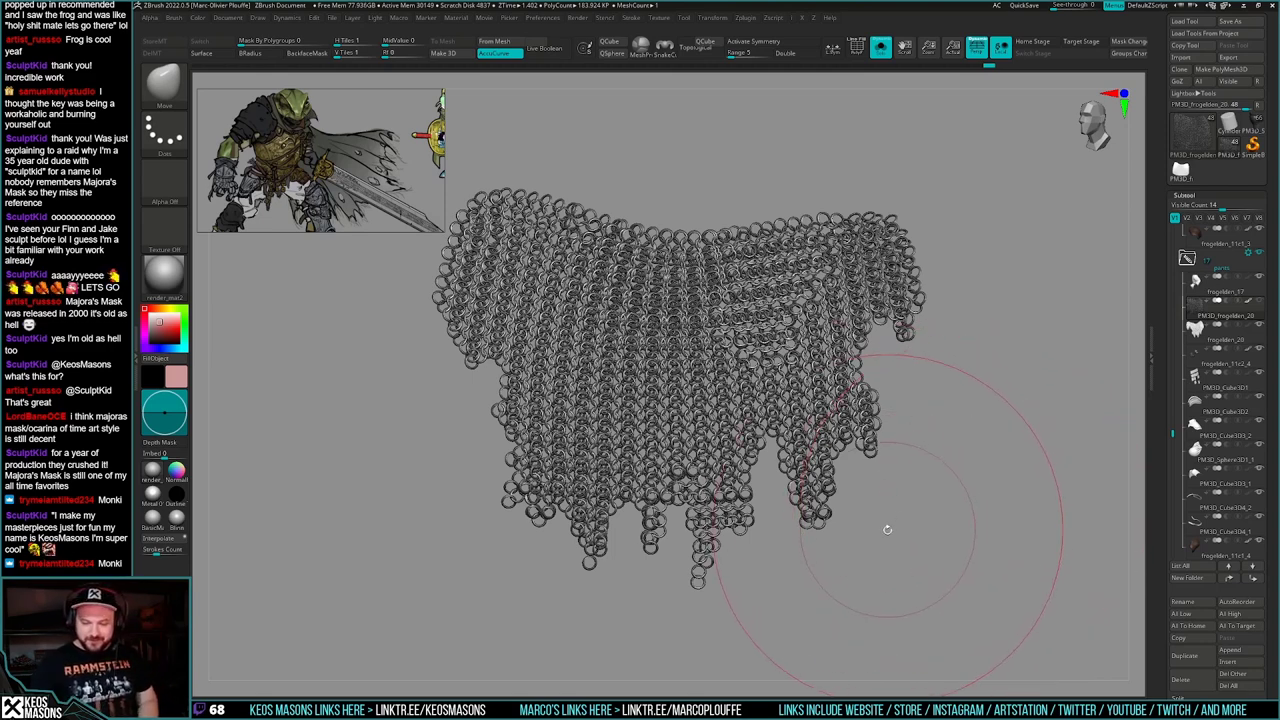
mouse_move(884, 532)
left_mouse_down()
mouse_move(880, 485)
mouse_move(890, 529)
mouse_move(918, 527)
left_mouse_up()
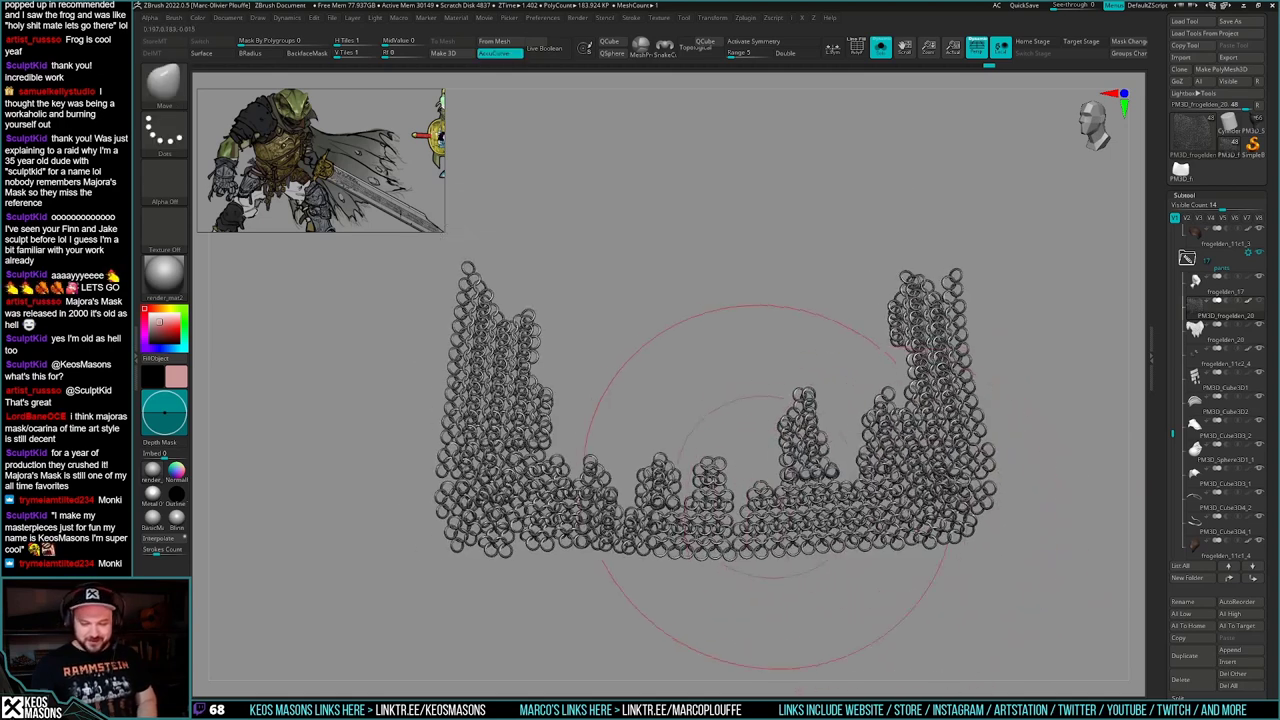
left_click_drag(714, 449, 740, 450, "ctrl+alt+shift")
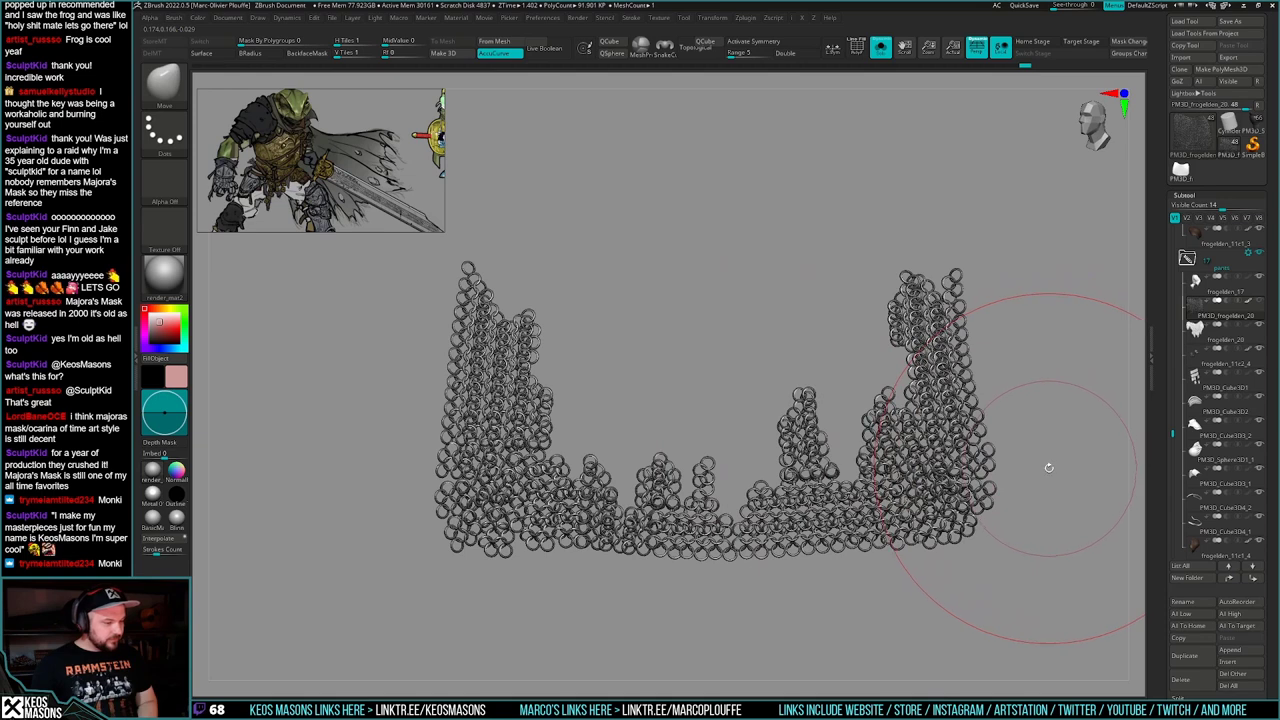
left_click_drag(1079, 442, 1041, 456, "alt")
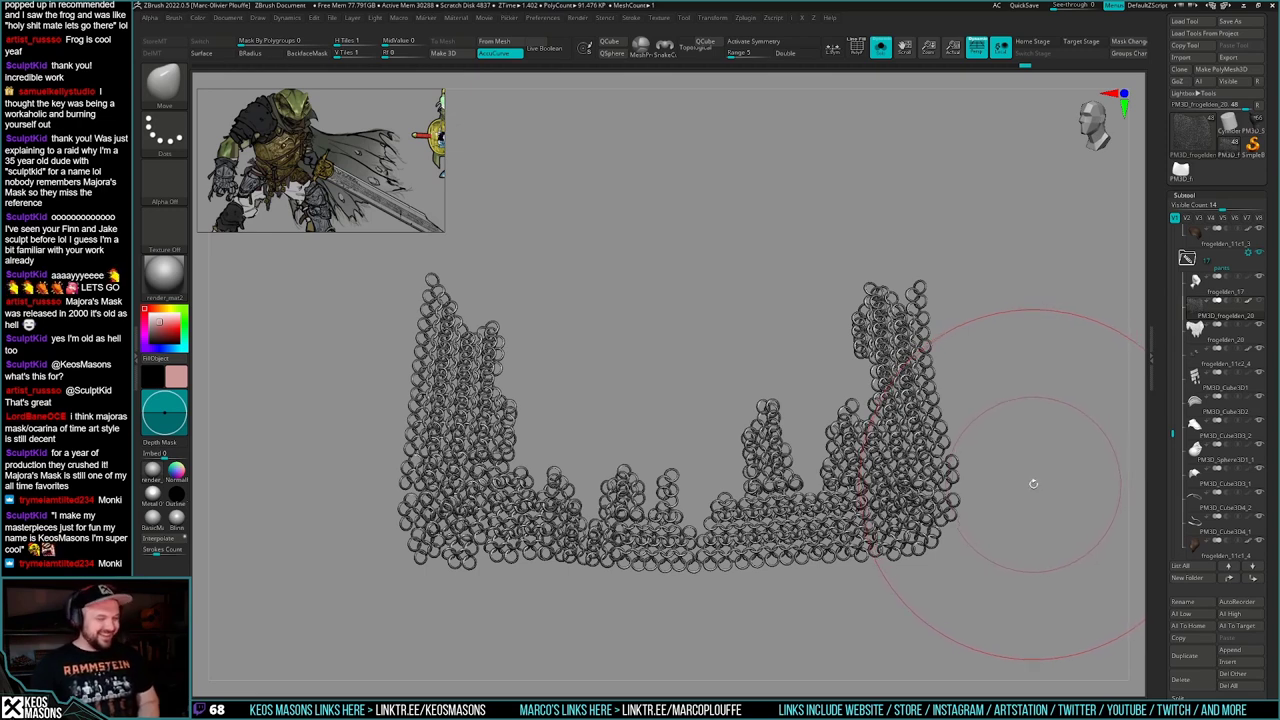
mouse_move(1025, 463)
left_mouse_down("shift")
mouse_move(1037, 482)
mouse_move(994, 491)
mouse_move(994, 527)
mouse_move(976, 526)
left_mouse_up("shift")
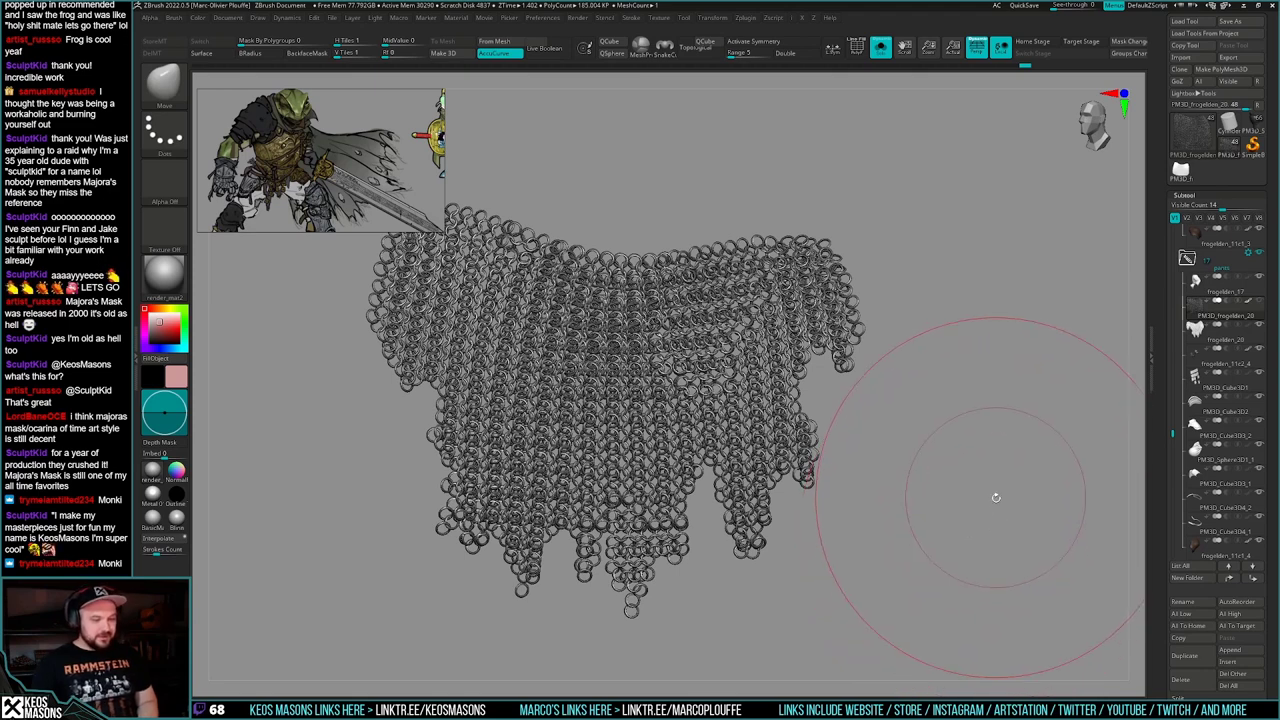
left_click_drag(1000, 497, 1000, 503)
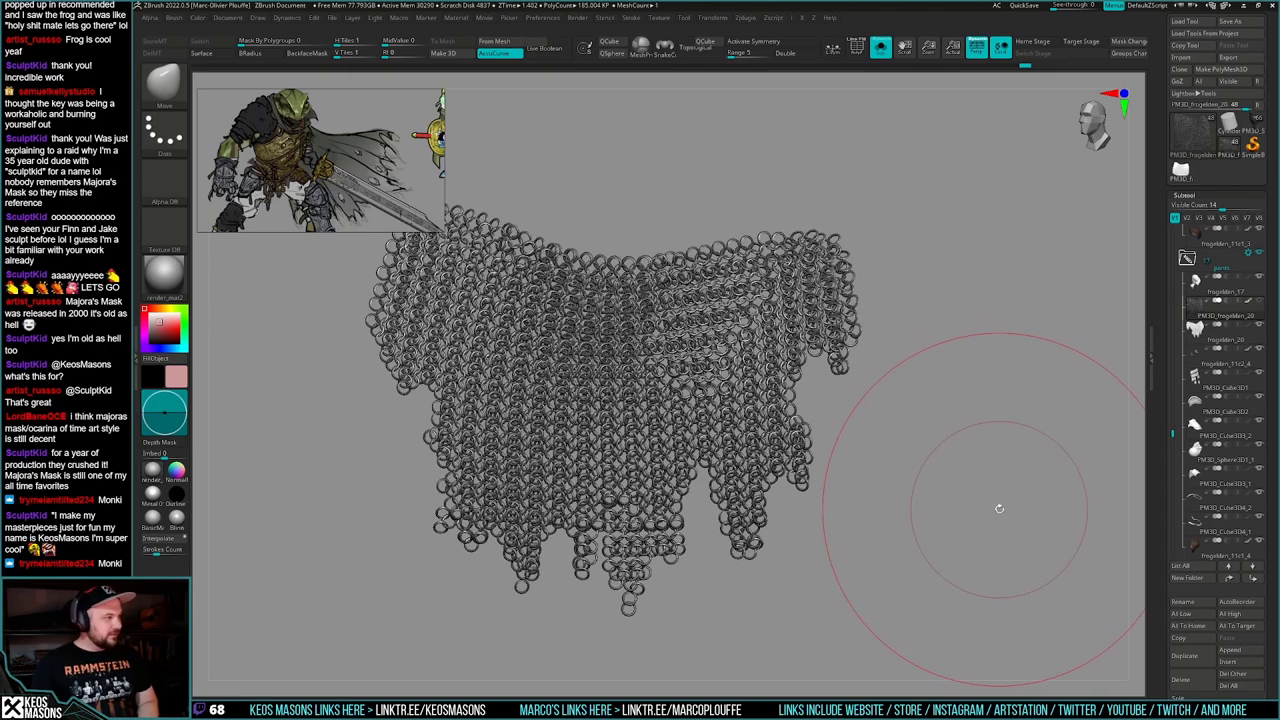
left_click_drag(989, 514, 994, 496)
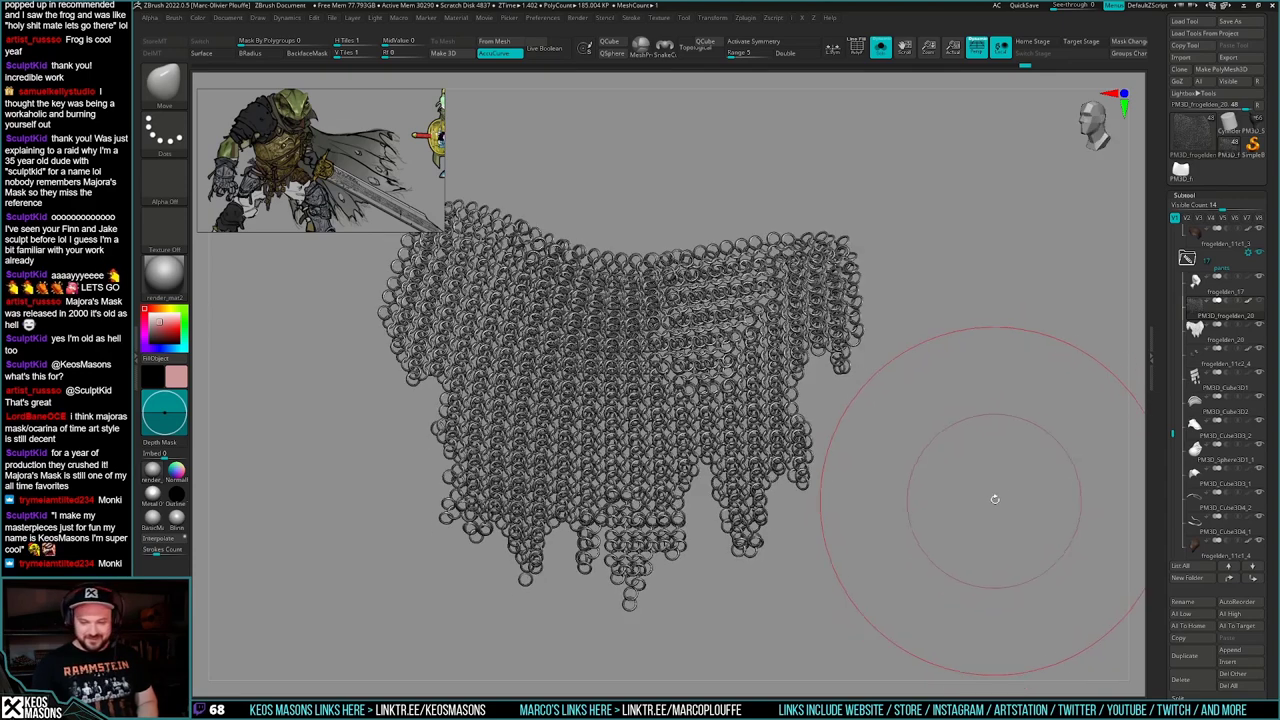
- Examine the ragged skirt's outline with the full figure, on its own, and with its polygon wireframe displayed
key("alt+s")
right_click_drag(987, 512, 987, 497, "ctrl")
mouse_move(987, 496)
left_mouse_down()
mouse_move(980, 504)
mouse_move(1012, 511)
mouse_move(973, 504)
left_mouse_up()
key("alt+s")
right_click_drag(973, 504, 1006, 498, "ctrl")
key("shift+f")
left_click_drag(990, 512, 960, 518)
left_click_drag(958, 520, 960, 486, "alt")
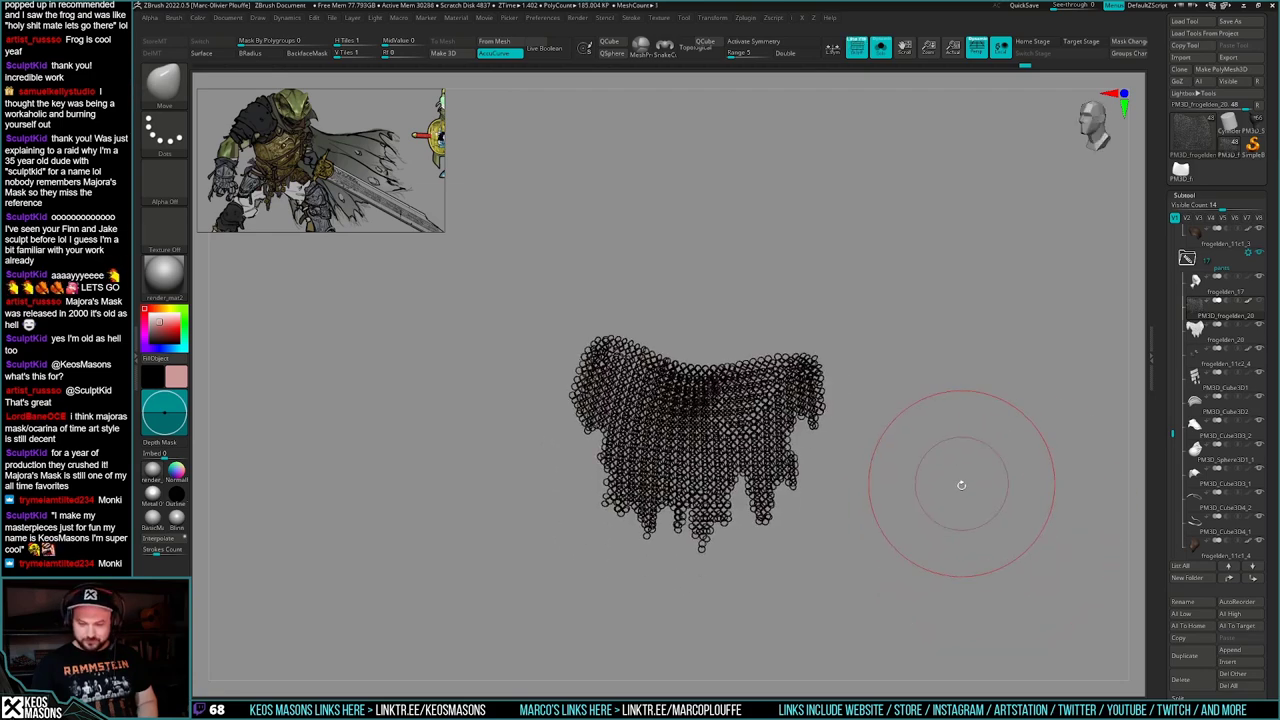
right_click_drag(960, 486, 994, 489, "ctrl")
key("shift+f")
left_click(987, 503, "ctrl+shift")
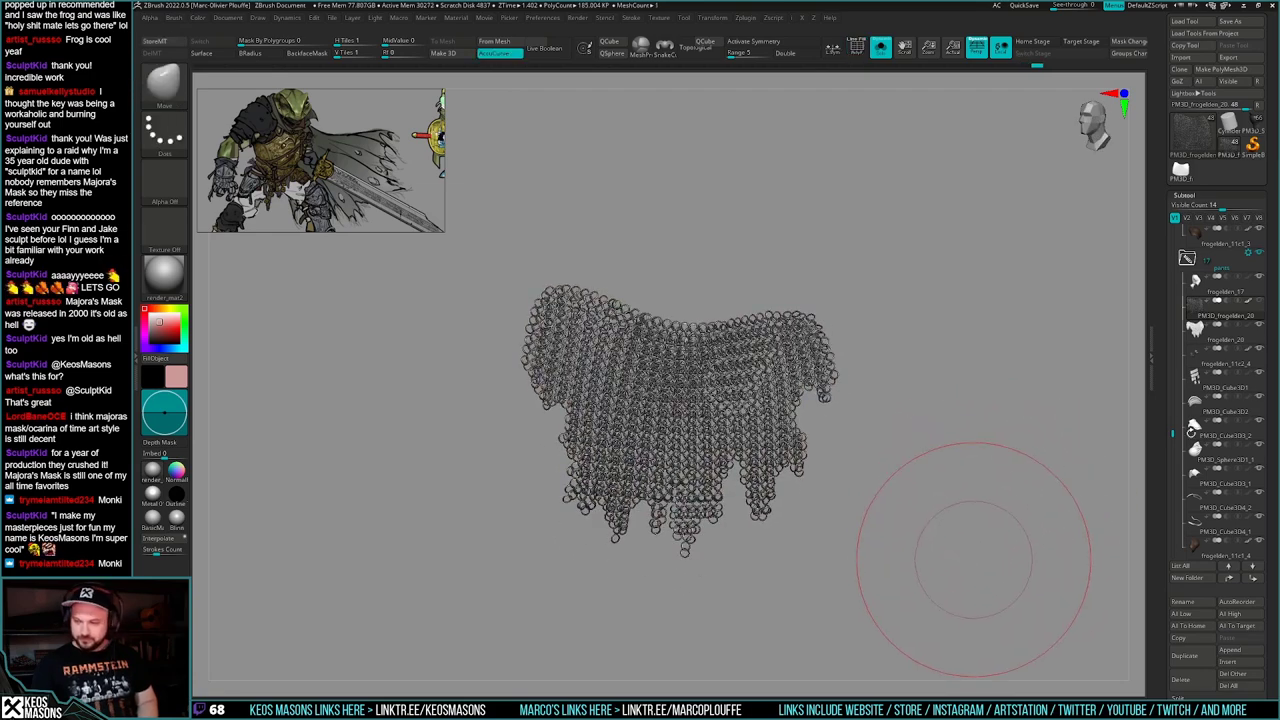
- Delete the old frogelden_20 skirt mesh and show the PM3D_frogelden_20 skirt with the full figure
left_click(1200, 330)
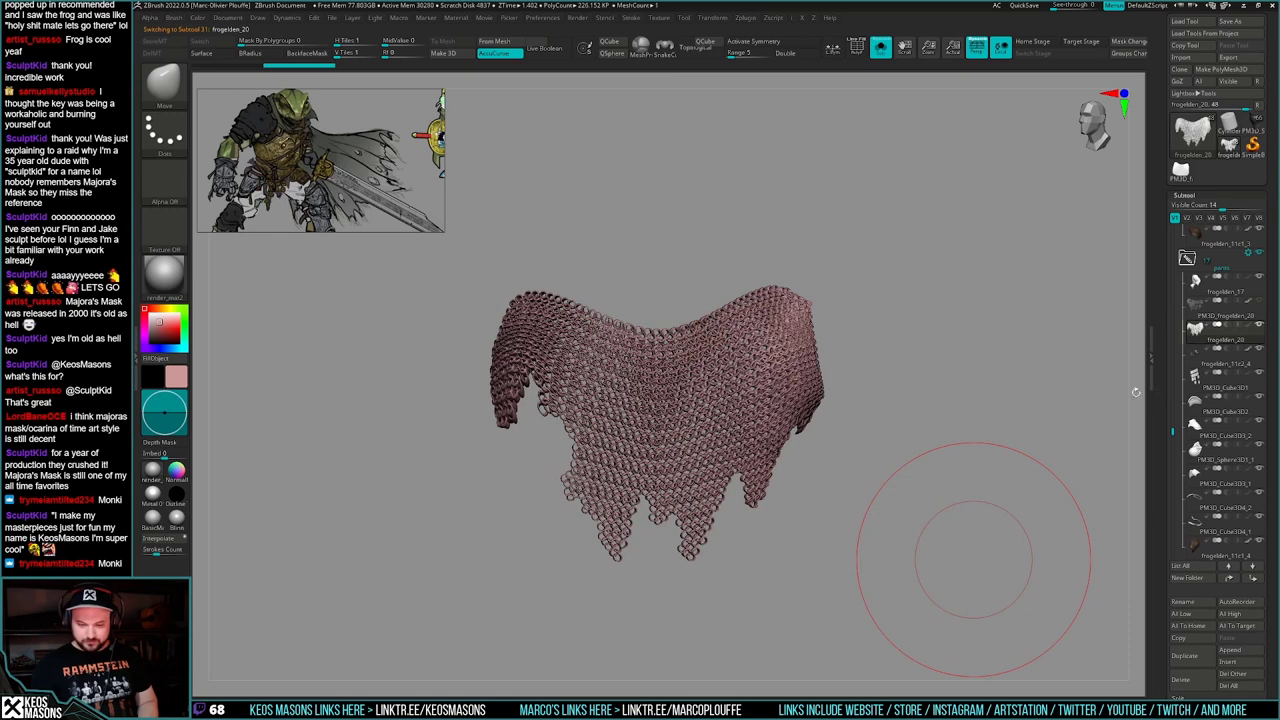
left_click(1188, 688)
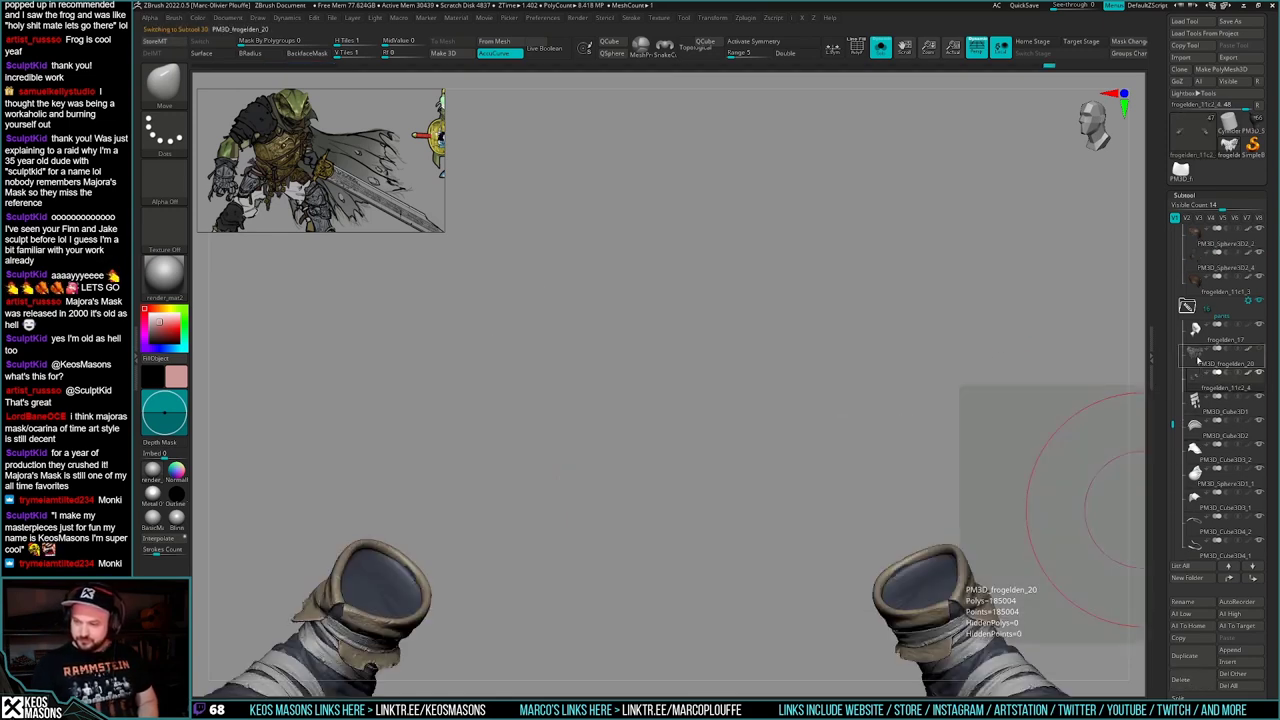
key("shift+f")
mouse_move(984, 493)
left_mouse_down()
mouse_move(963, 514)
mouse_move(986, 486)
mouse_move(966, 487)
mouse_move(984, 515)
left_mouse_up()
key("f")
key("shift+f")
key("alt+s")
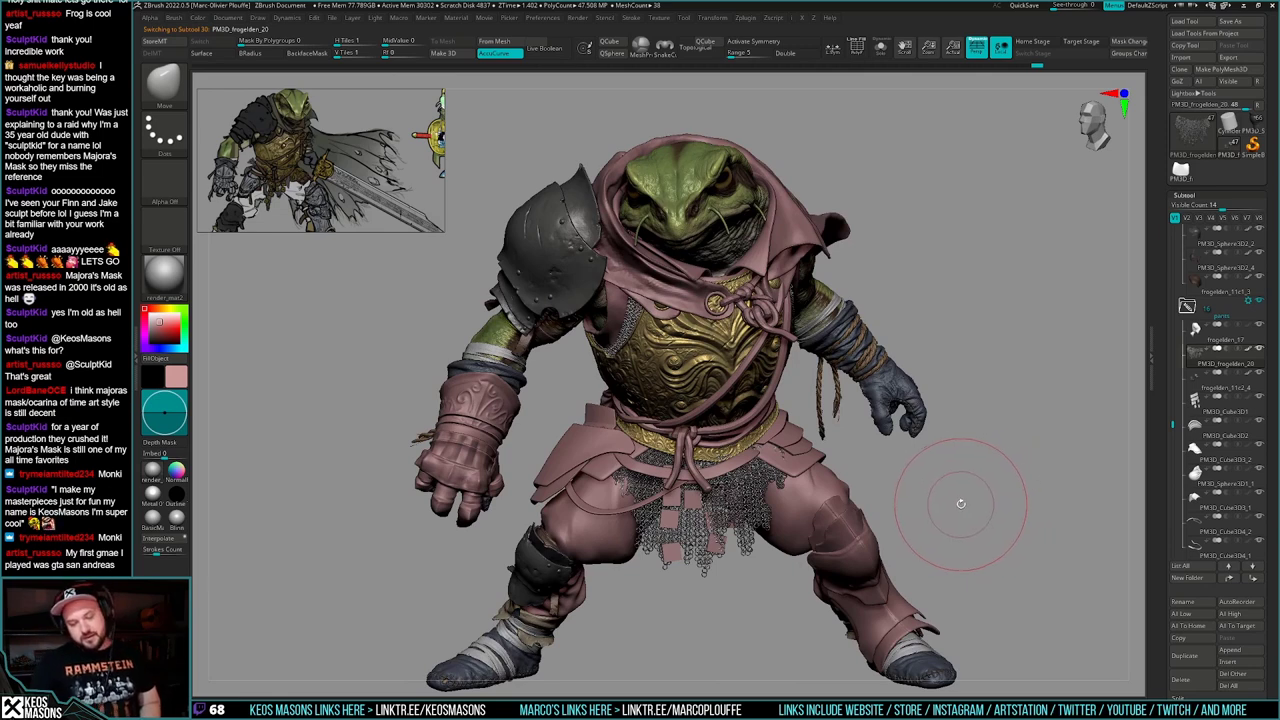
- Fill the notch below the skirt's upper-right flap by restoring its hidden rings from the inverted view
mouse_move(982, 506)
left_mouse_down()
mouse_move(974, 491)
mouse_move(989, 483)
mouse_move(971, 517)
mouse_move(986, 508)
left_mouse_up()
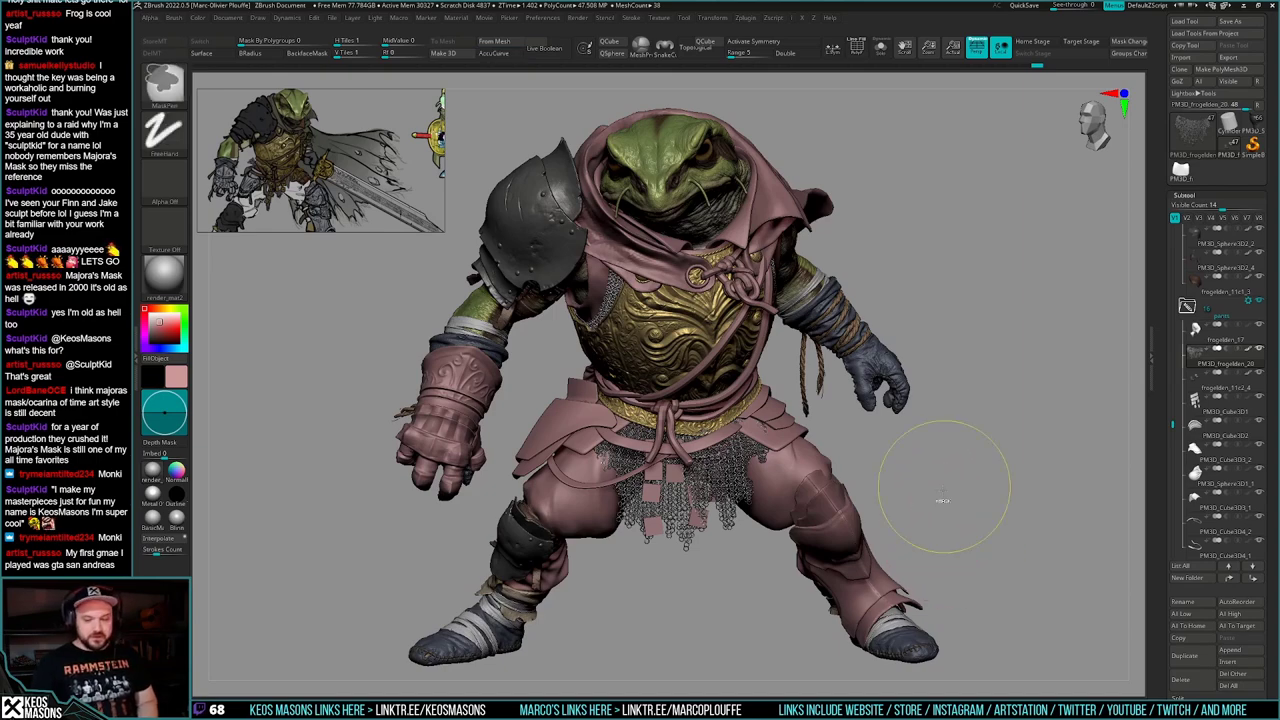
right_click_drag(943, 500, 923, 527, "ctrl")
key("shift+s")
key("ctrl+shift")
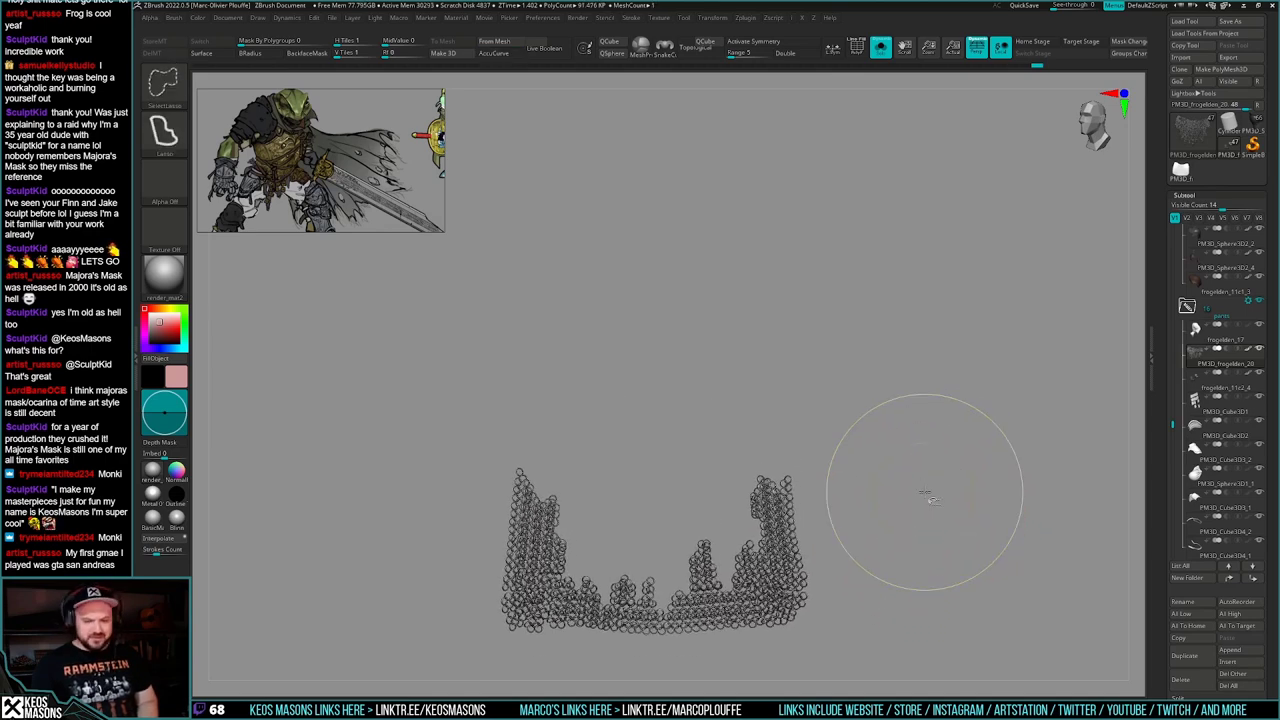
left_click_drag(785, 458, 784, 463, "ctrl+alt+shift")
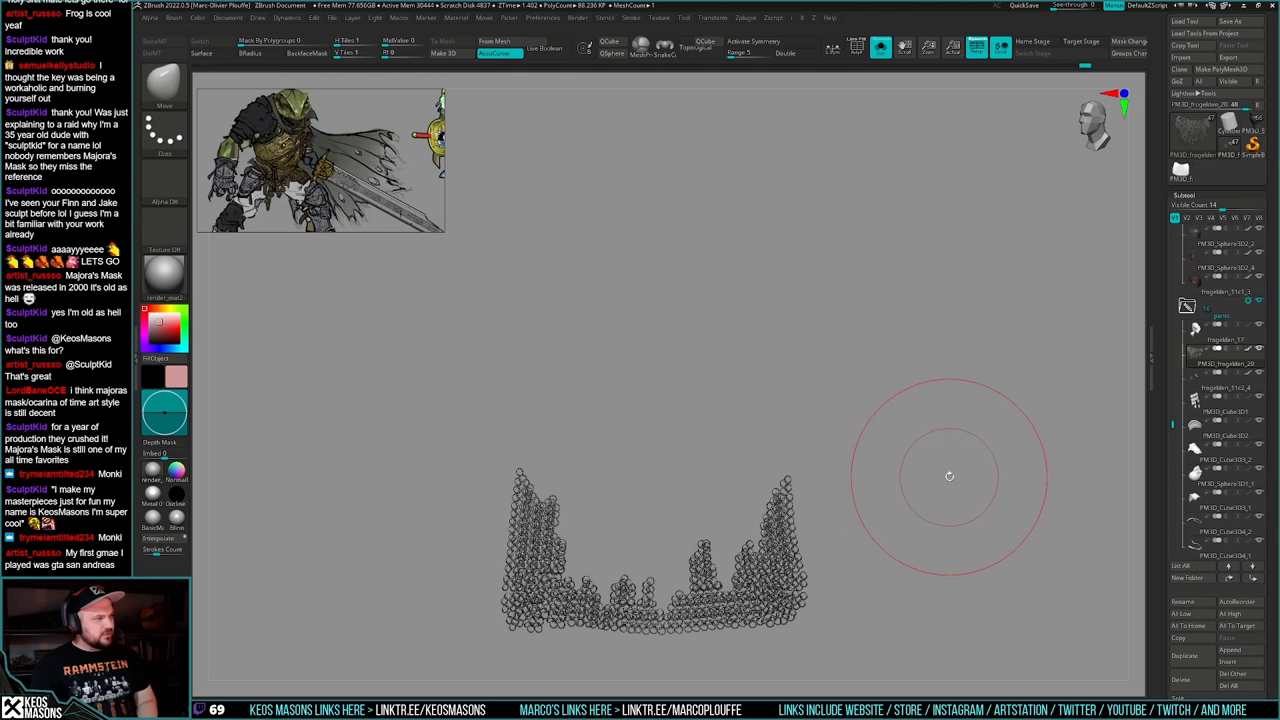
left_click_drag(924, 489, 930, 488)
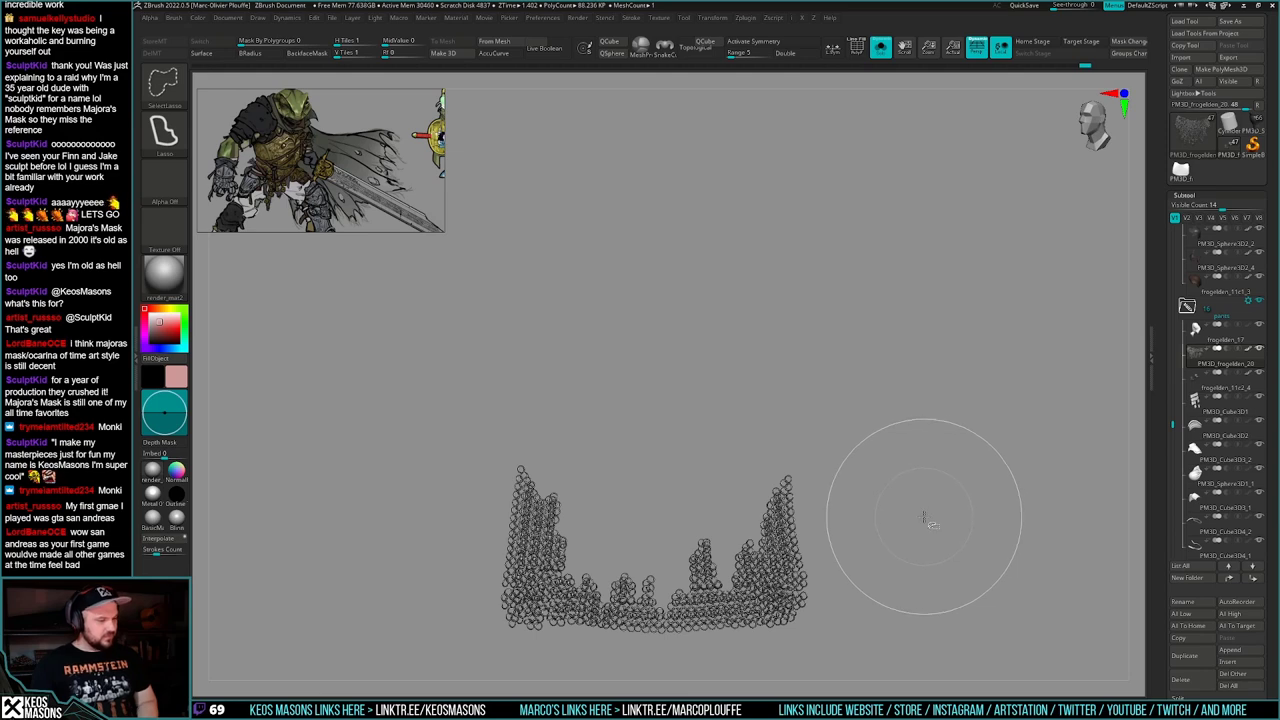
left_click(933, 524, "ctrl+shift")
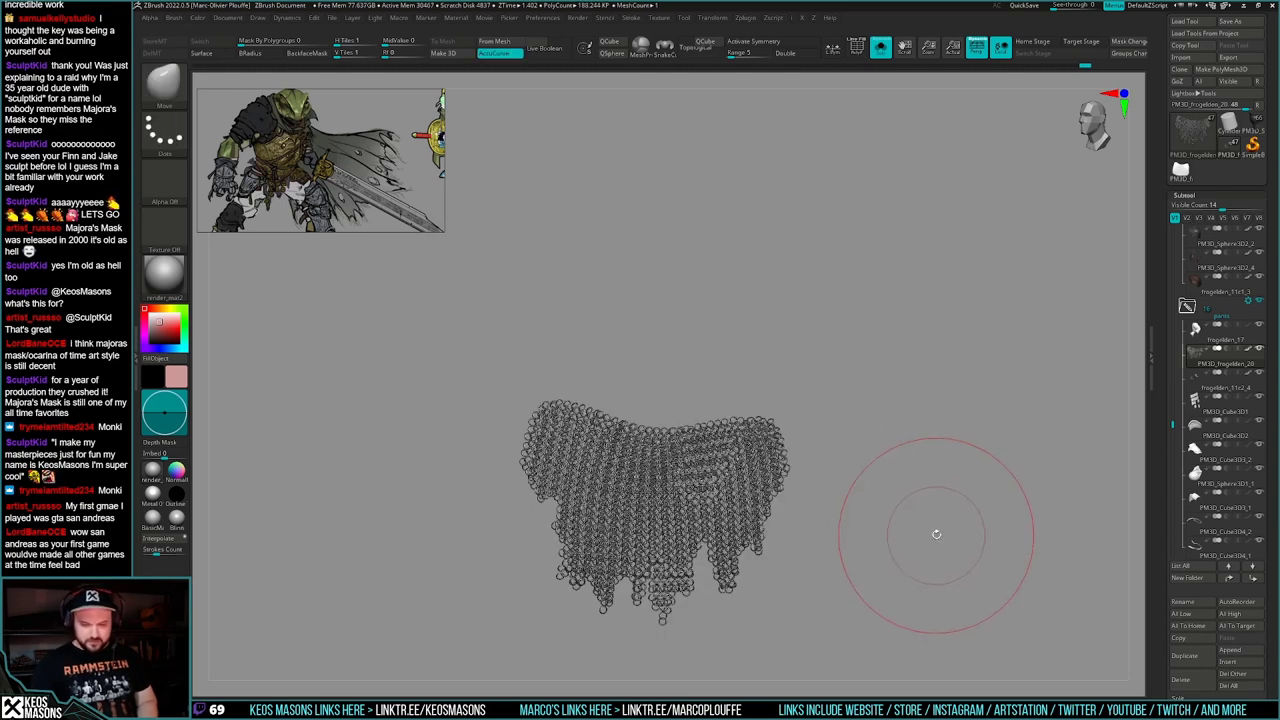
- Restore the hidden rings in the deep gap right of the skirt's centre from the inverted view, and show the figure again
key("alt+s")
mouse_move(930, 527)
left_mouse_down()
mouse_move(953, 519)
mouse_move(934, 526)
mouse_move(946, 497)
left_mouse_up()
key("alt+s")
left_click_drag(925, 558, 910, 528, "ctrl+shift")
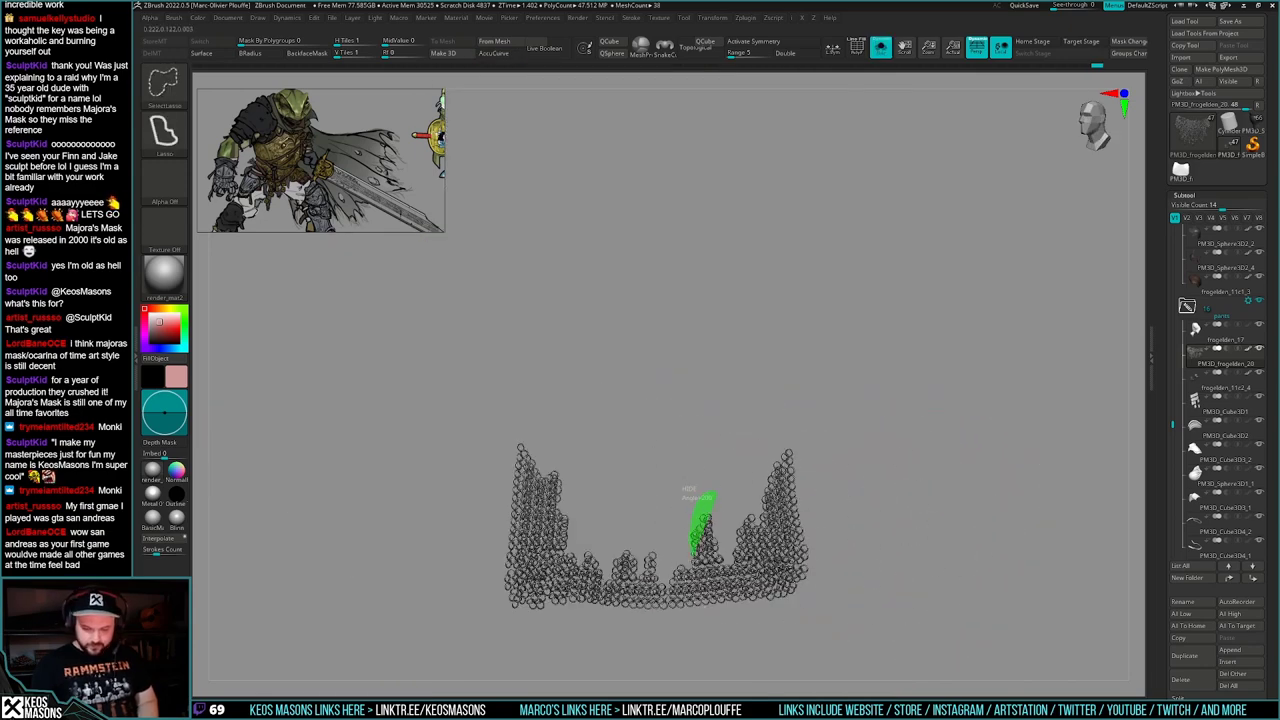
left_click_drag(694, 555, 718, 494, "ctrl+alt+shift")
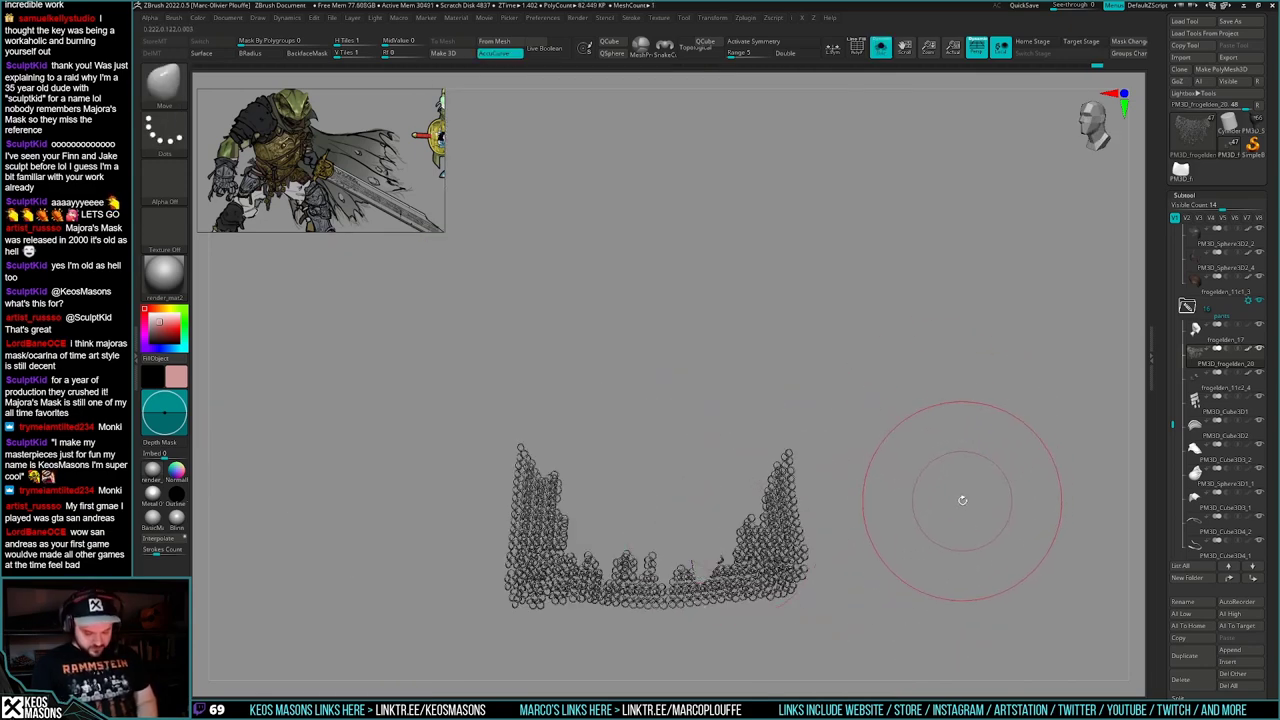
key("ctrl+shift+s")
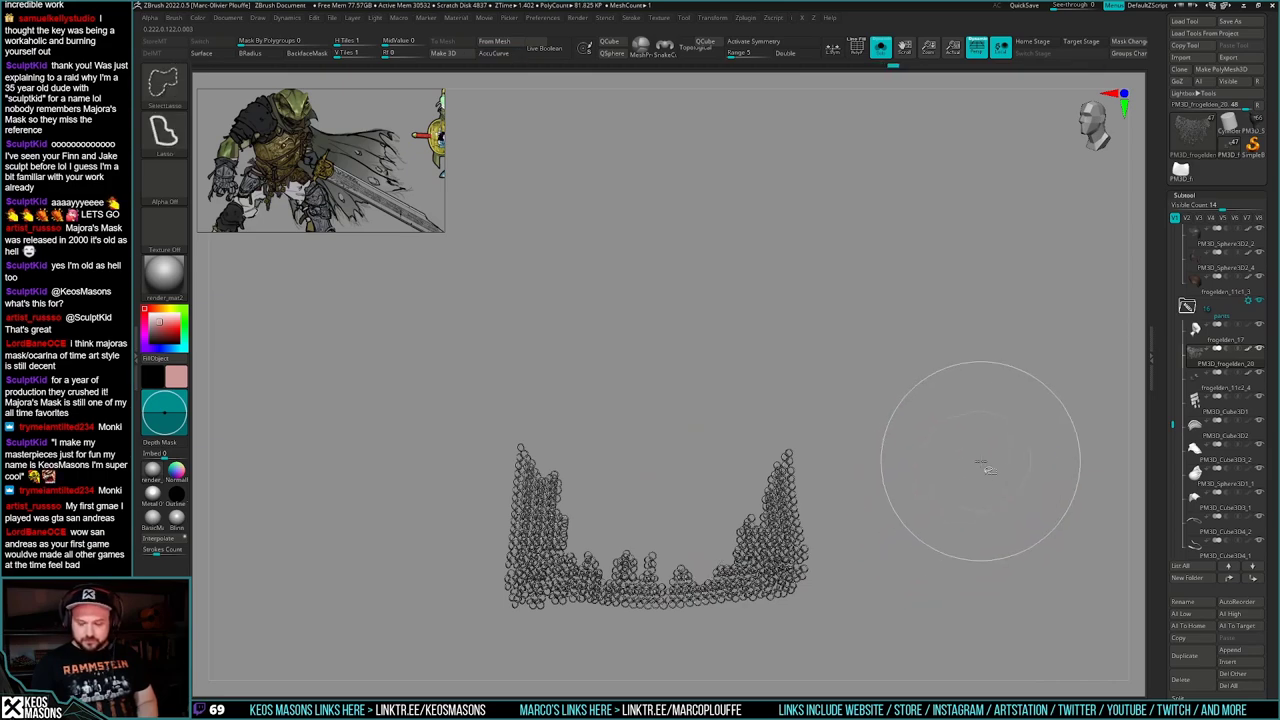
mouse_move(984, 460)
left_mouse_down("ctrl+shift")
mouse_move(949, 503)
mouse_move(954, 486)
mouse_move(937, 497)
mouse_move(955, 500)
left_mouse_up("ctrl+shift")
key("alt+s")
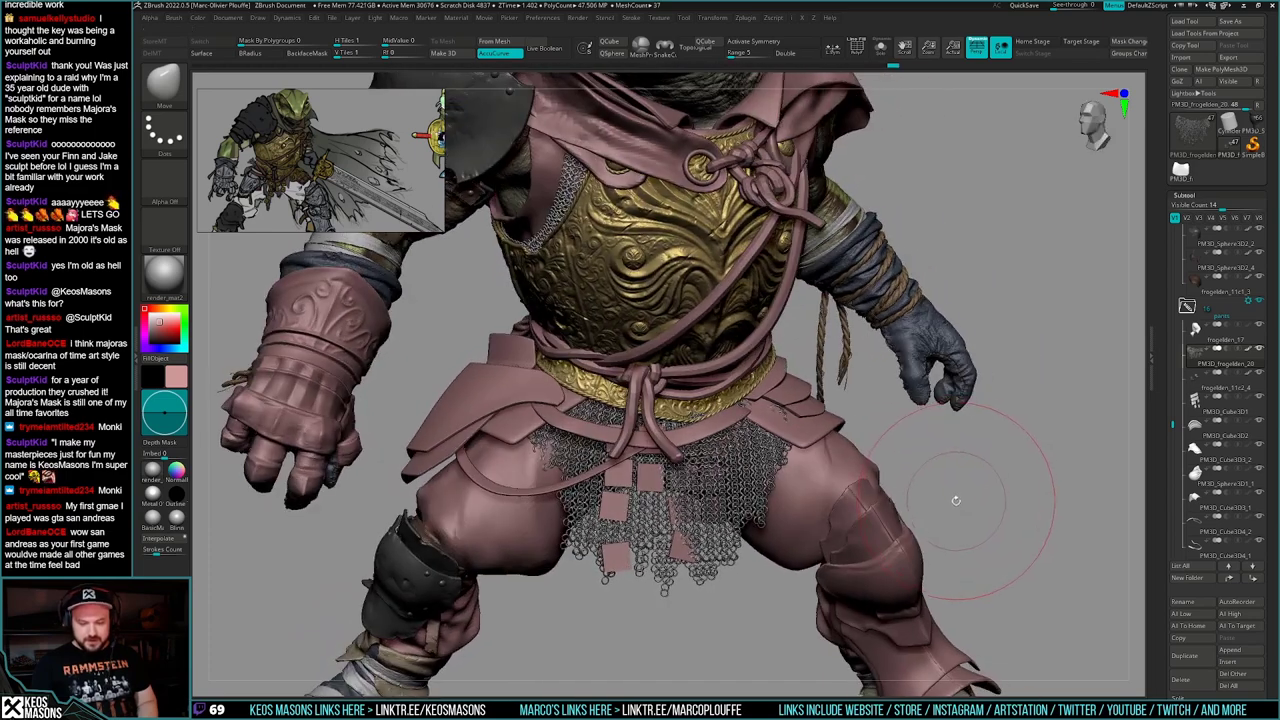
- Restore a few hidden rings in the narrow gap left of the central hanging strip, and show the skirt on the figure
key("alt+s")
left_click_drag(885, 530, 868, 544, "ctrl+shift")
key("f")
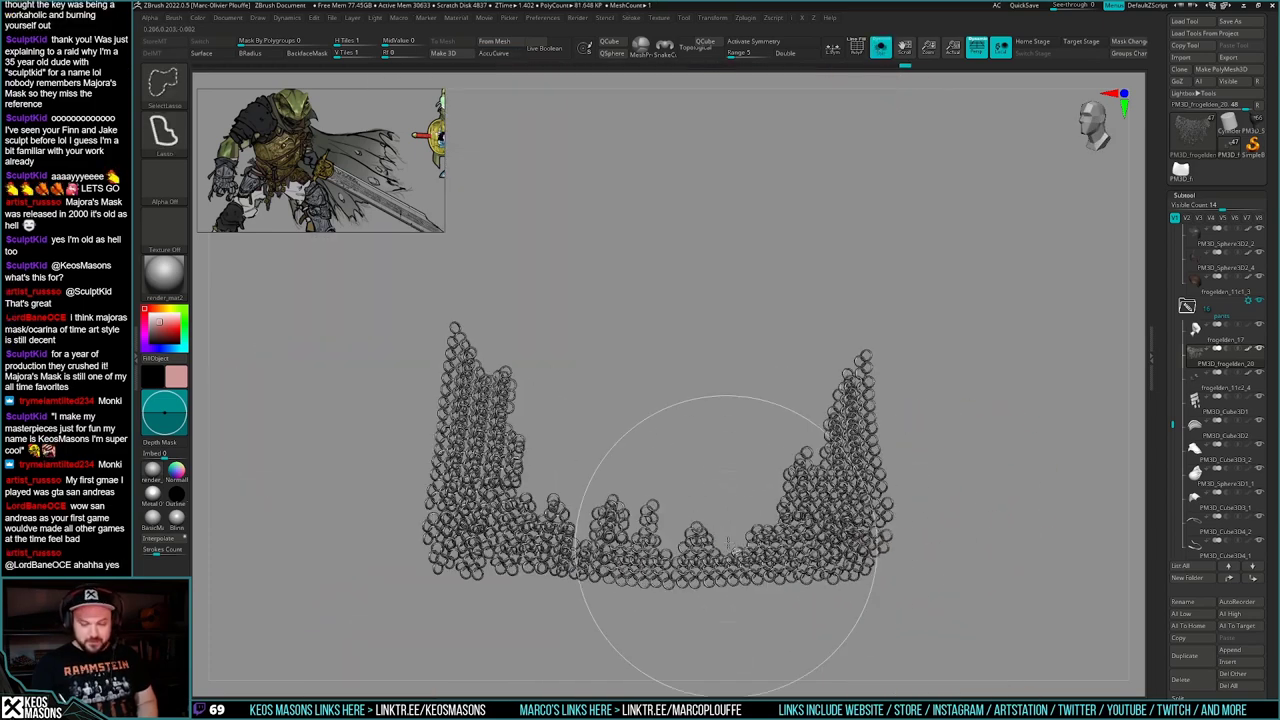
left_click_drag(636, 500, 648, 510, "ctrl+alt+shift")
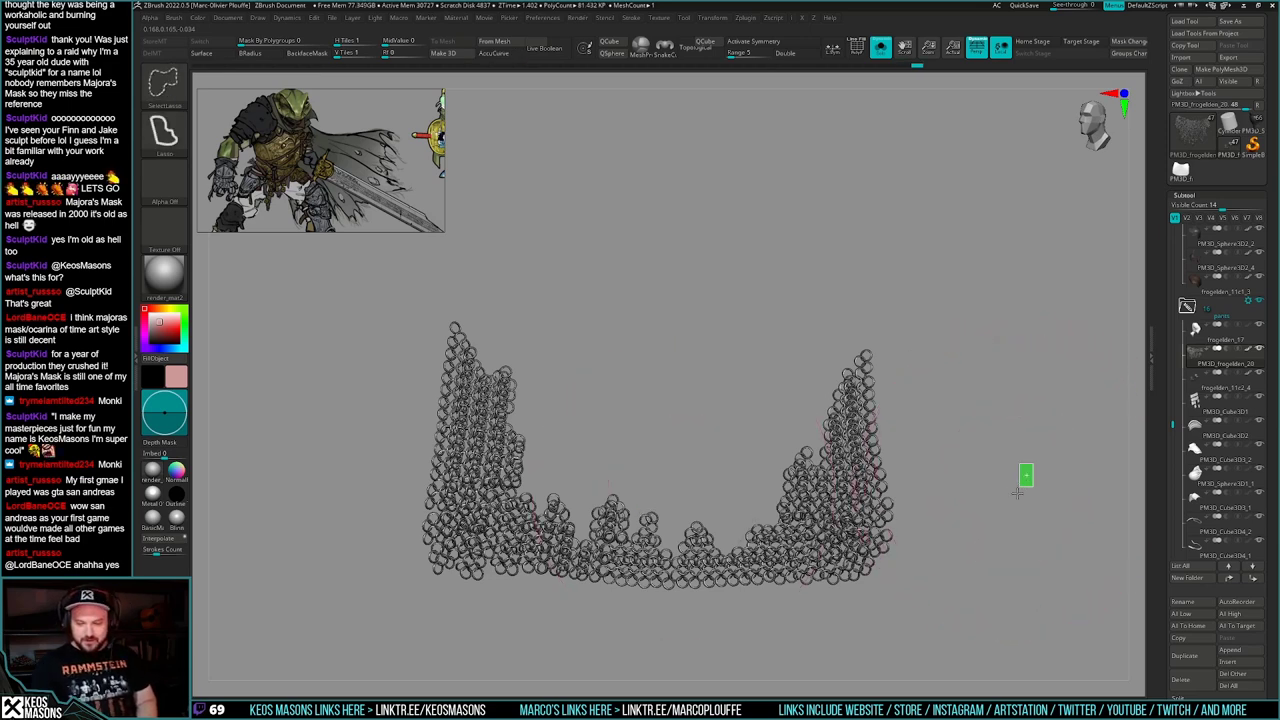
left_click(1022, 476, "ctrl+shift")
key("alt+s")
mouse_move(1030, 480)
right_mouse_down()
mouse_move(1078, 464)
mouse_move(1003, 457)
mouse_move(983, 487)
mouse_move(962, 491)
mouse_move(988, 497)
right_mouse_up()
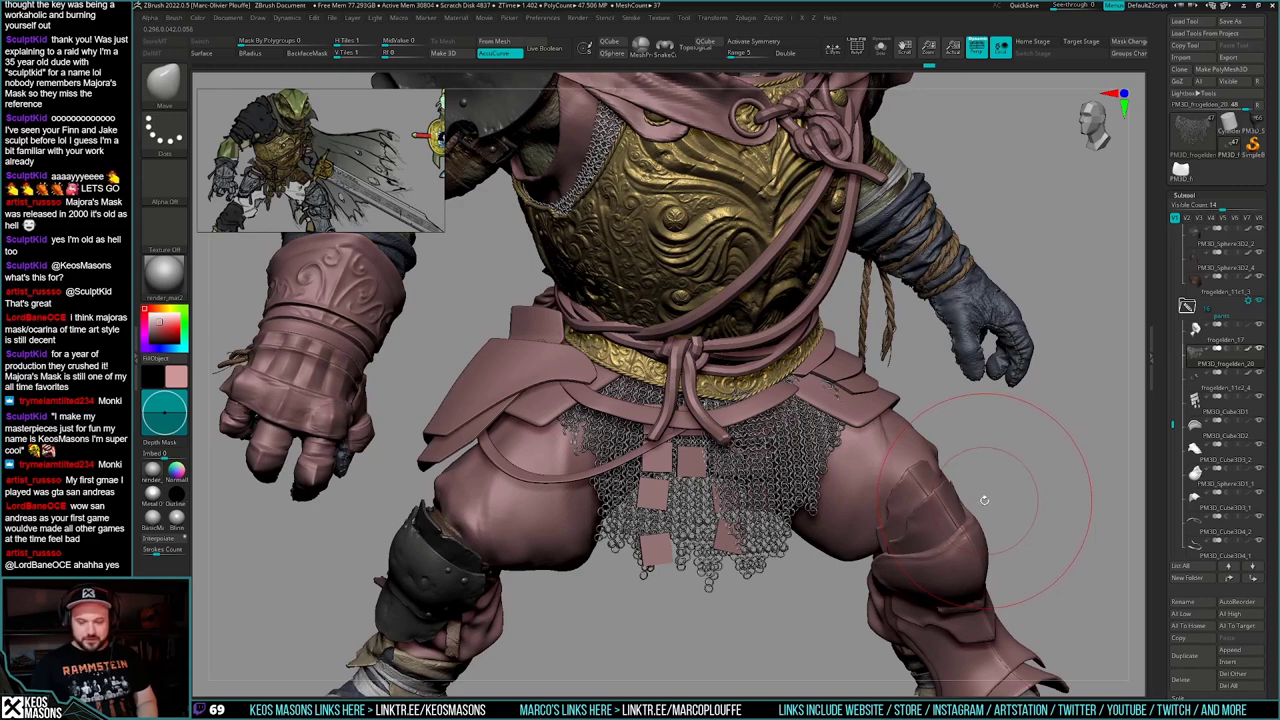
- Smooth the step in the skirt's lower-right edge by restoring more hidden rings from the inverted view
mouse_move(992, 500)
right_mouse_down()
mouse_move(958, 494)
mouse_move(990, 497)
right_mouse_up()
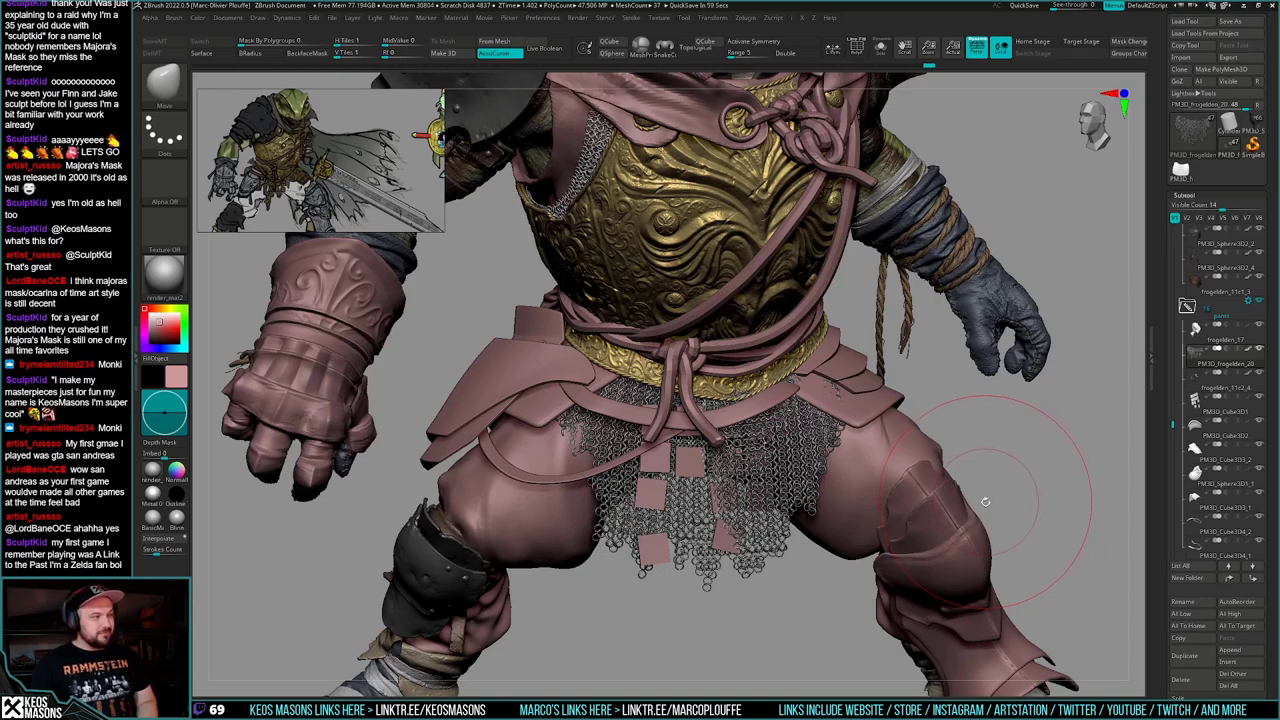
left_click_drag(1004, 496, 940, 490)
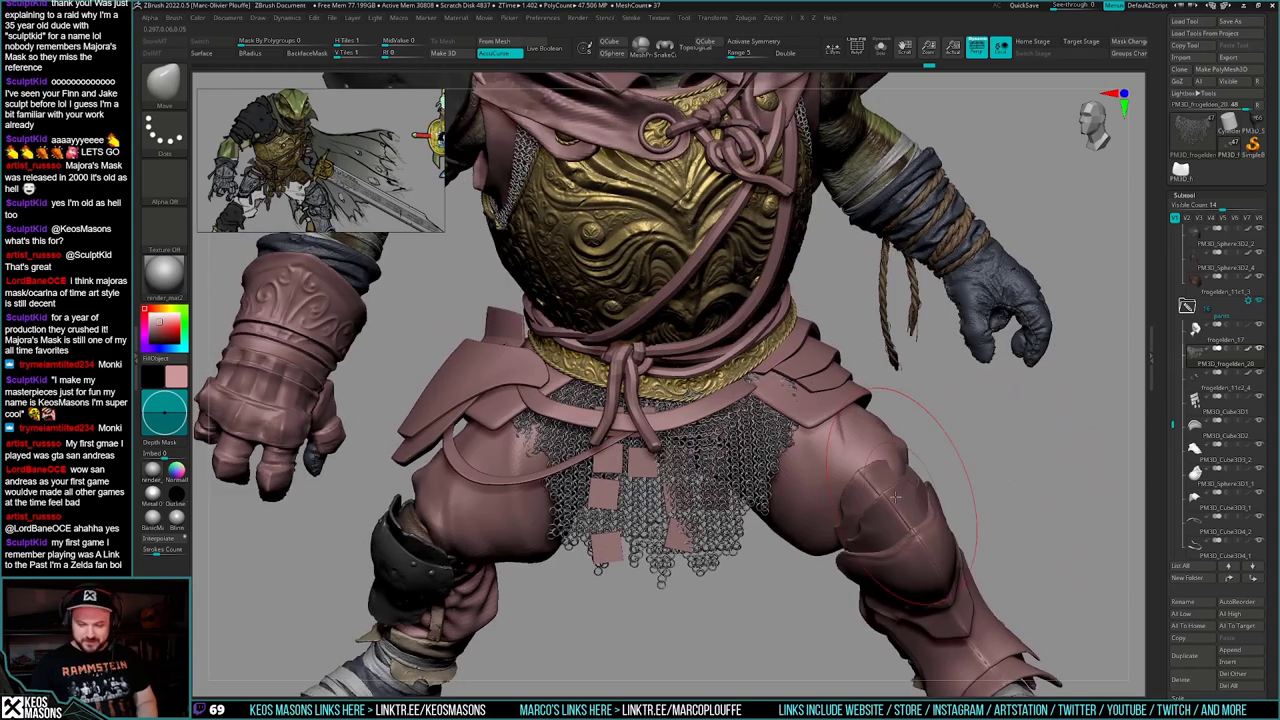
left_click_drag(748, 560, 782, 518)
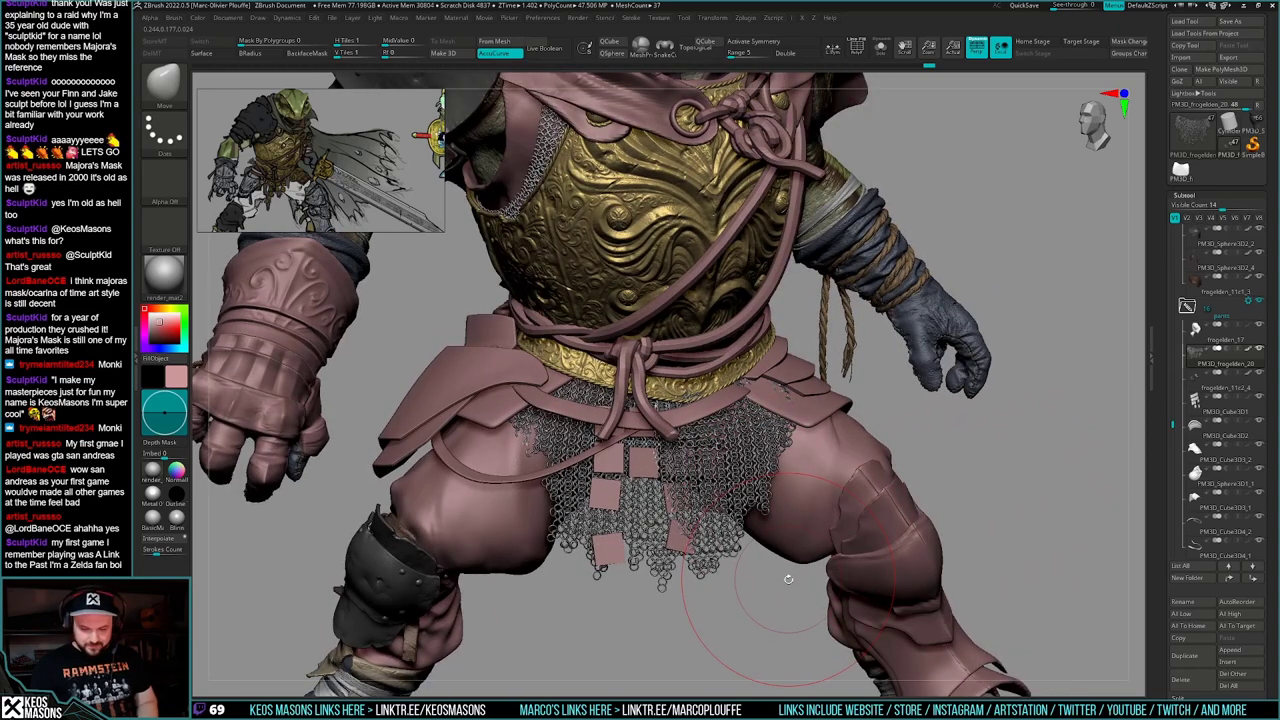
key("alt+s")
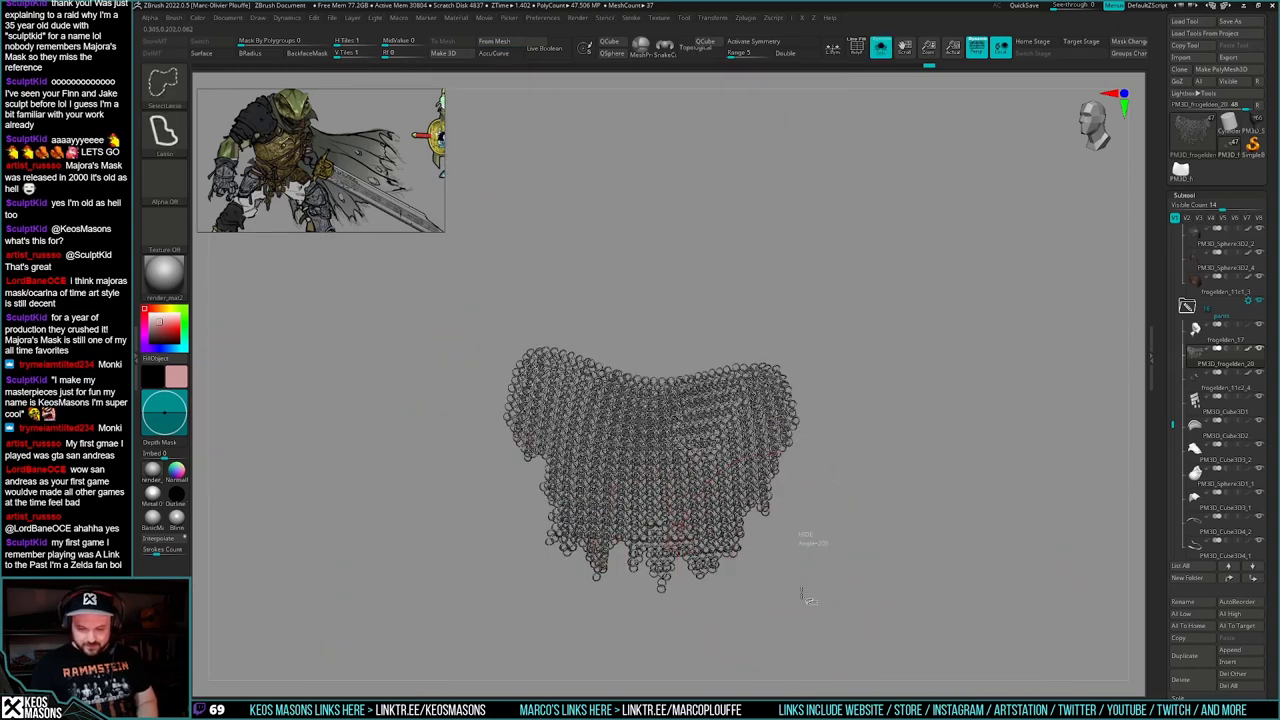
left_click_drag(803, 596, 807, 591, "ctrl+shift")
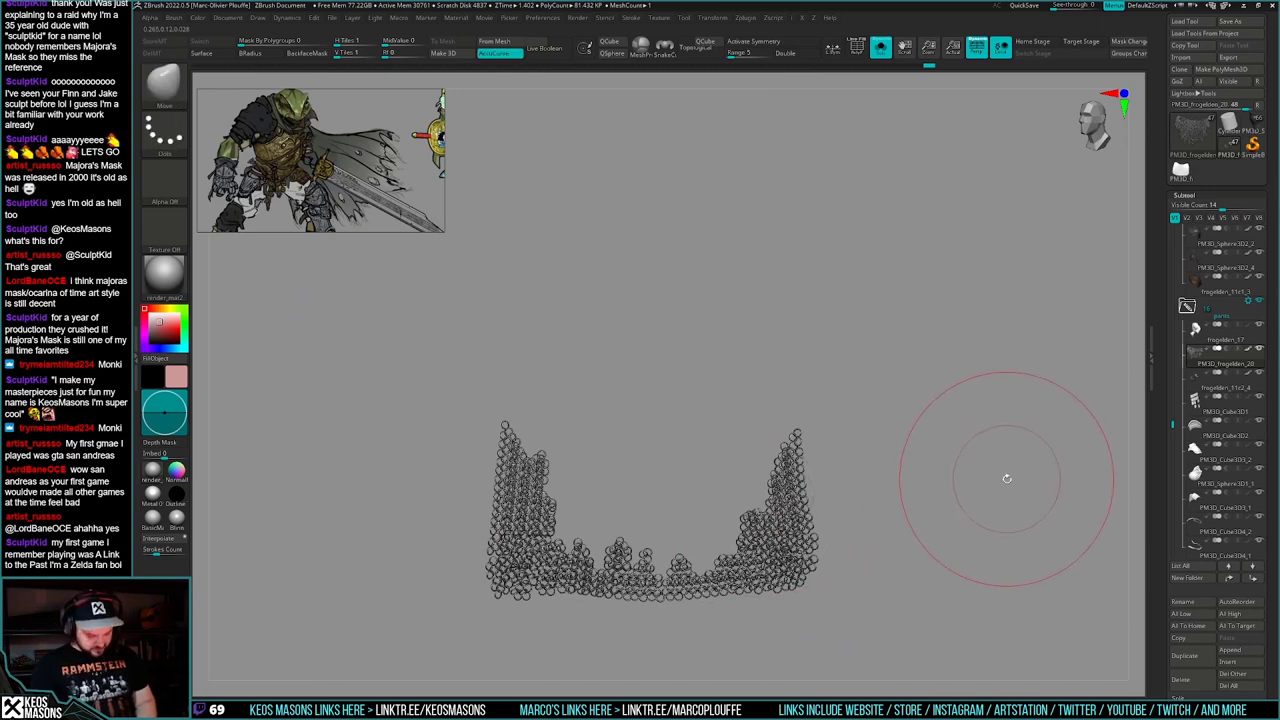
left_click_drag(977, 508, 982, 500, "ctrl+shift")
key("alt+s")
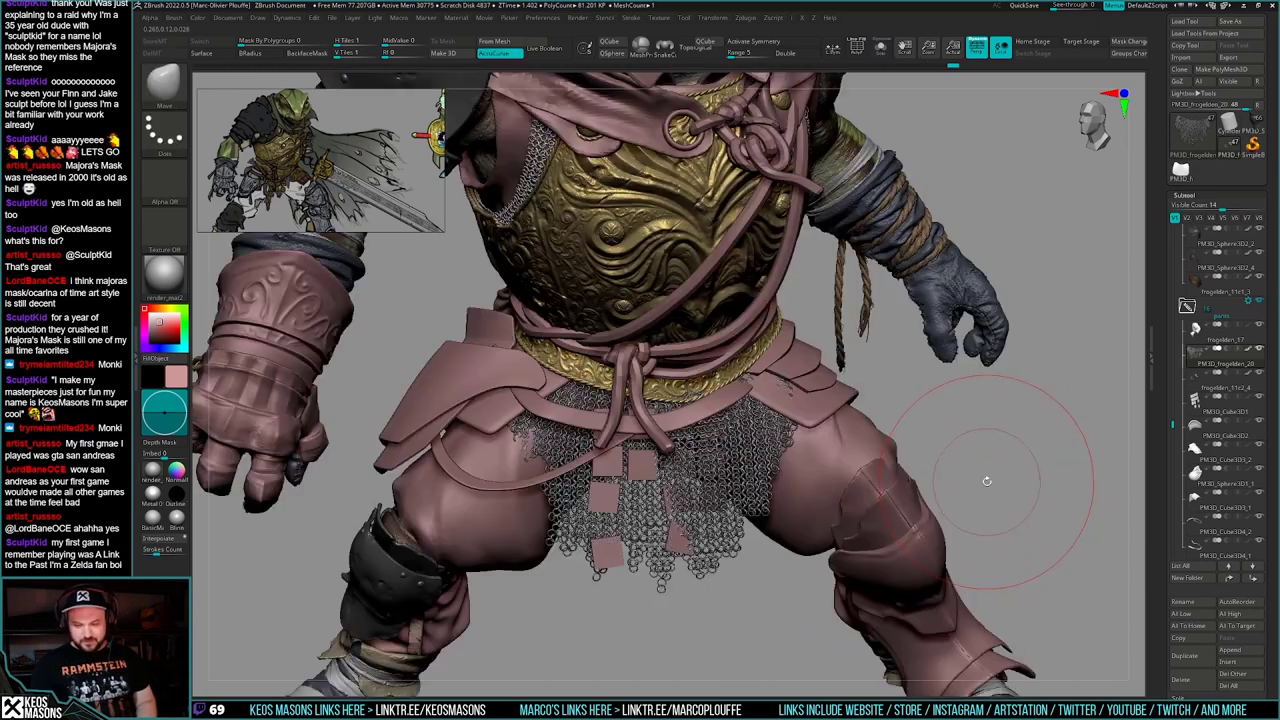
key("alt+s")
left_click_drag(872, 504, 864, 511, "ctrl+shift")
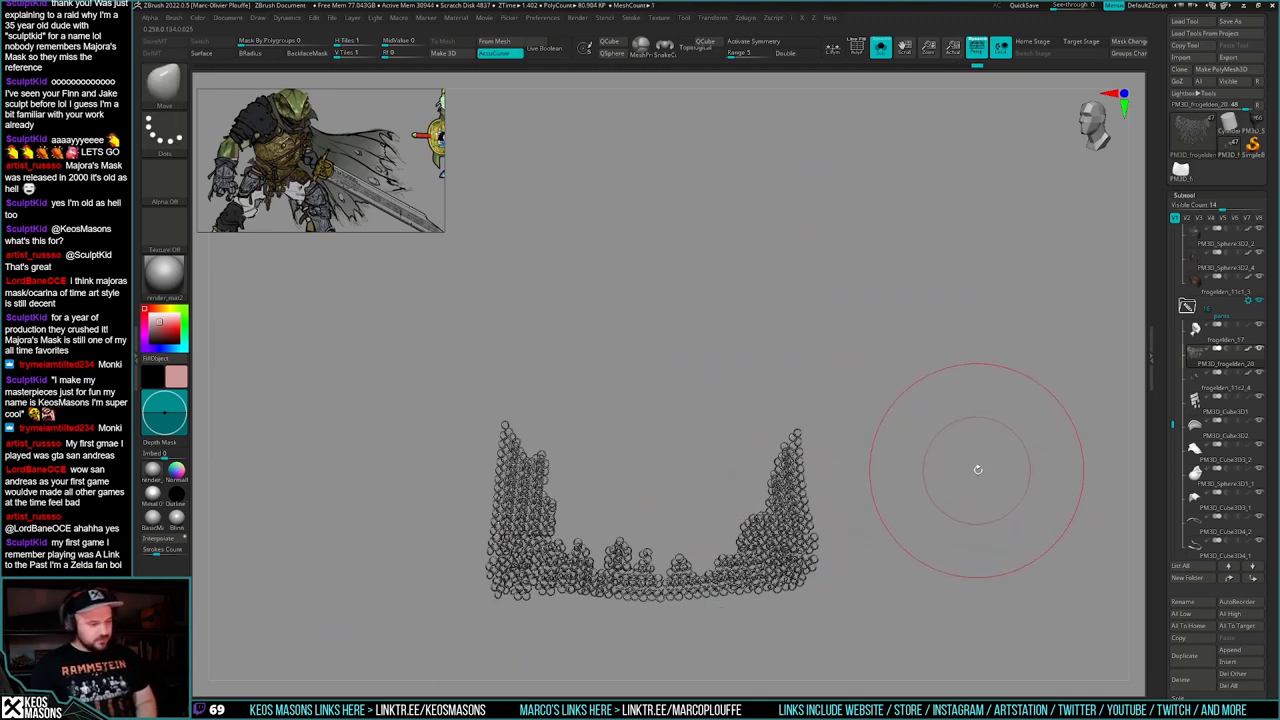
left_click_drag(1008, 458, 1000, 500, "ctrl+shift")
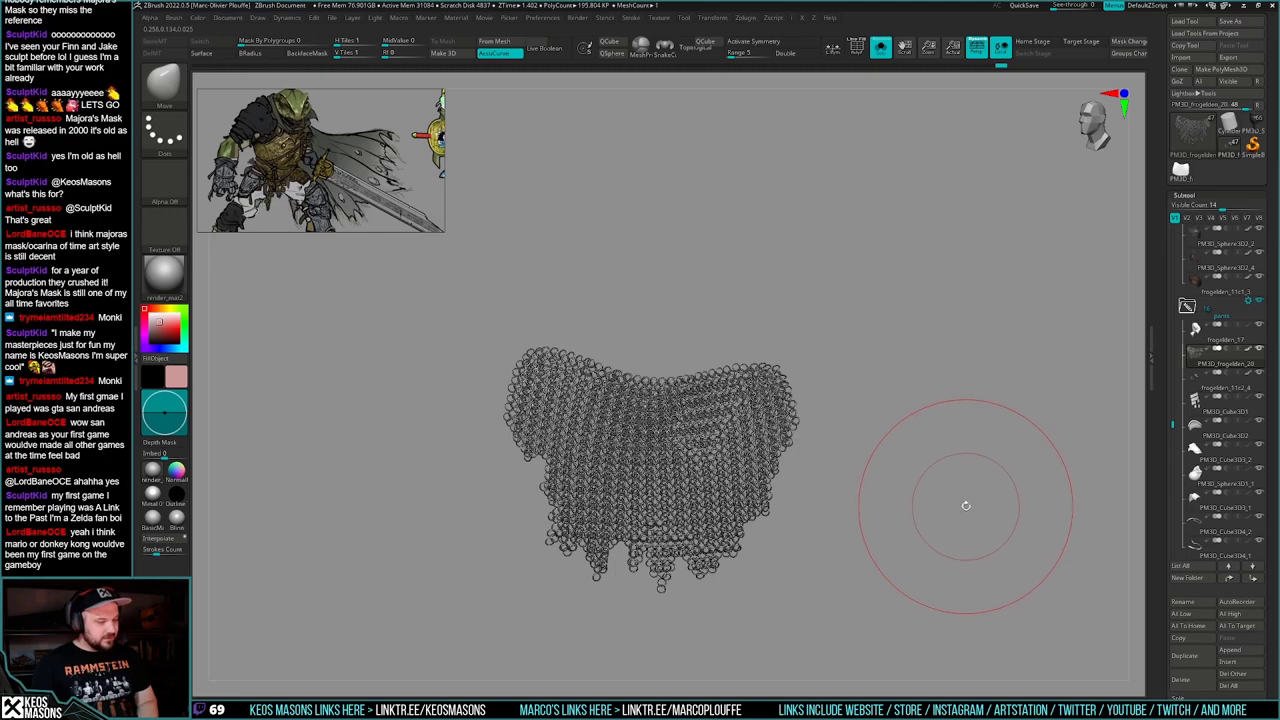
- Check the skirt on the figure and hide the lowest rings at the tip of its left hanging strip
mouse_move(966, 506)
left_mouse_down("shift")
mouse_move(951, 490)
mouse_move(984, 483)
mouse_move(943, 481)
mouse_move(966, 486)
left_mouse_up("shift")
key("alt+s")
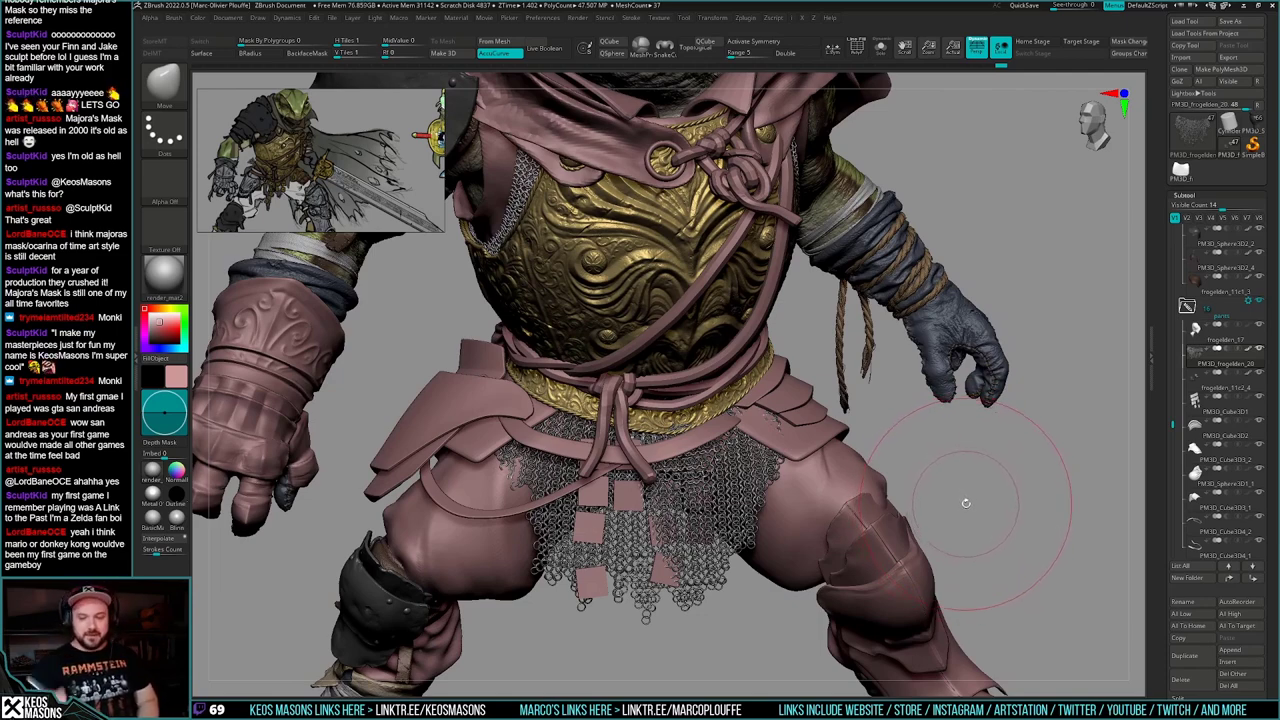
right_click_drag(842, 478, 902, 471)
left_click_drag(903, 472, 893, 502)
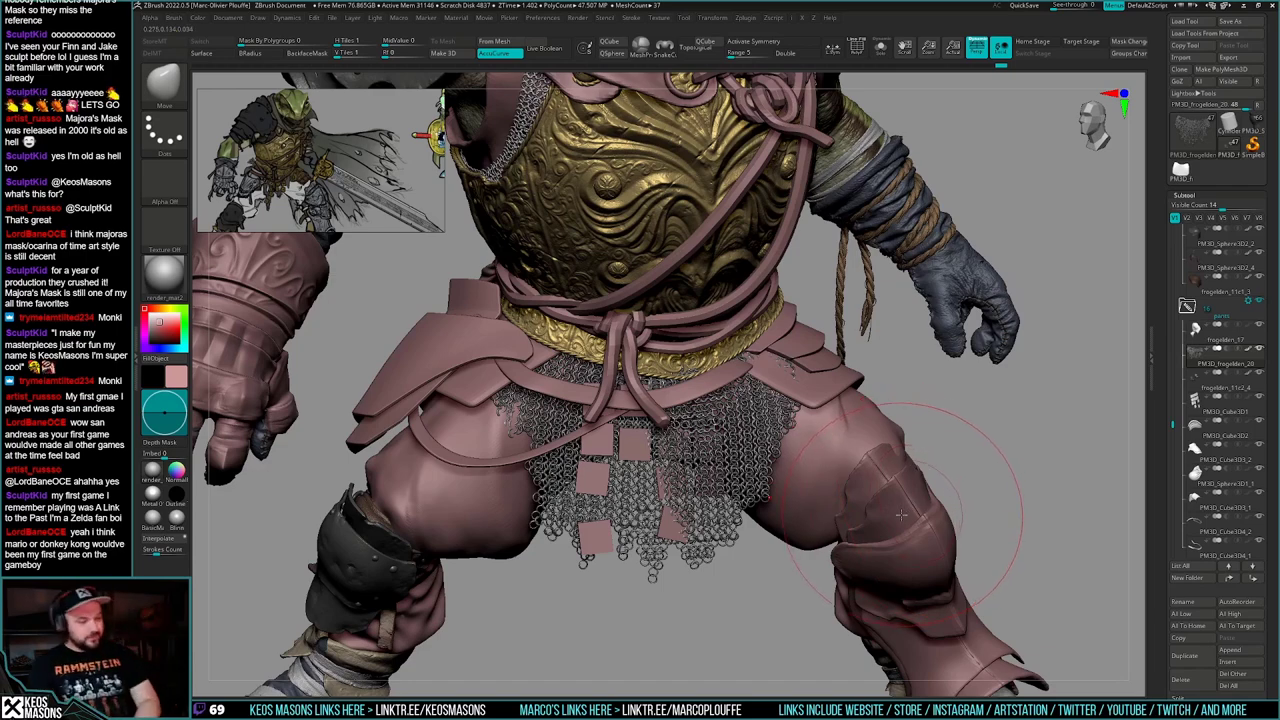
mouse_move(906, 513)
right_mouse_down("ctrl")
mouse_move(903, 480)
mouse_move(872, 498)
mouse_move(894, 502)
right_mouse_up("ctrl")
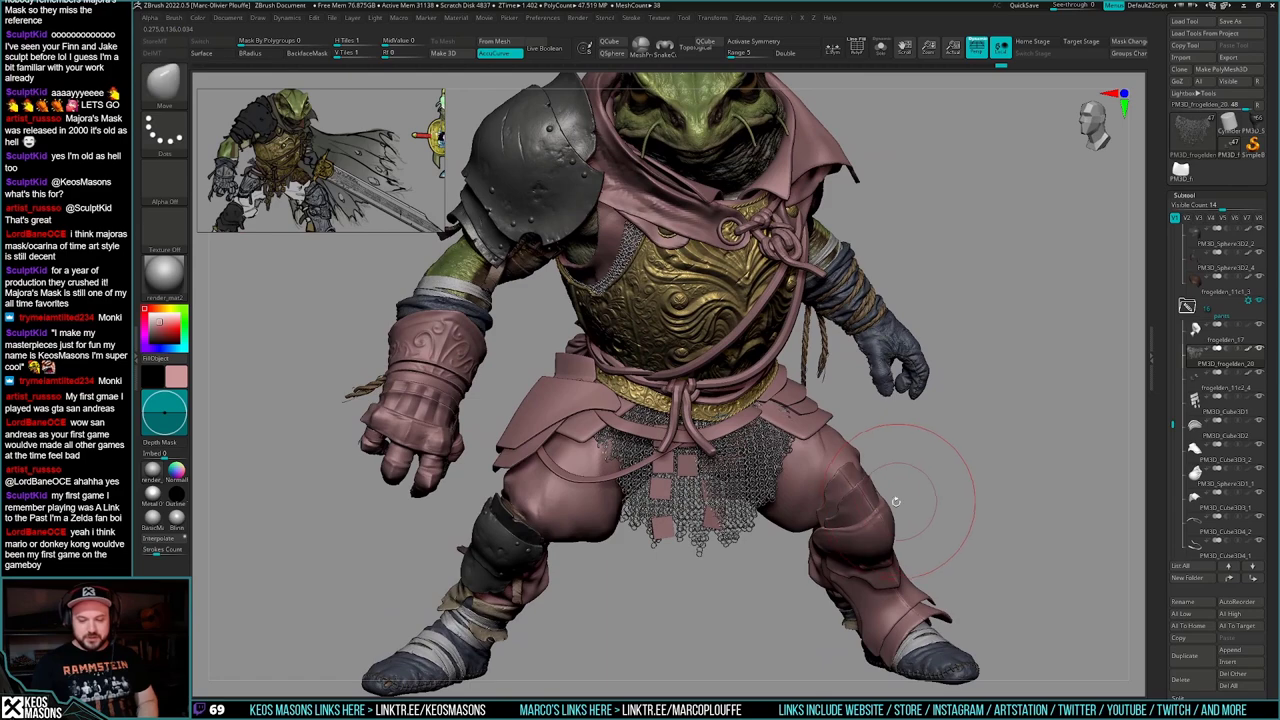
key("alt+s")
right_click_drag(765, 537, 686, 566, "ctrl")
key("ctrl+shift")
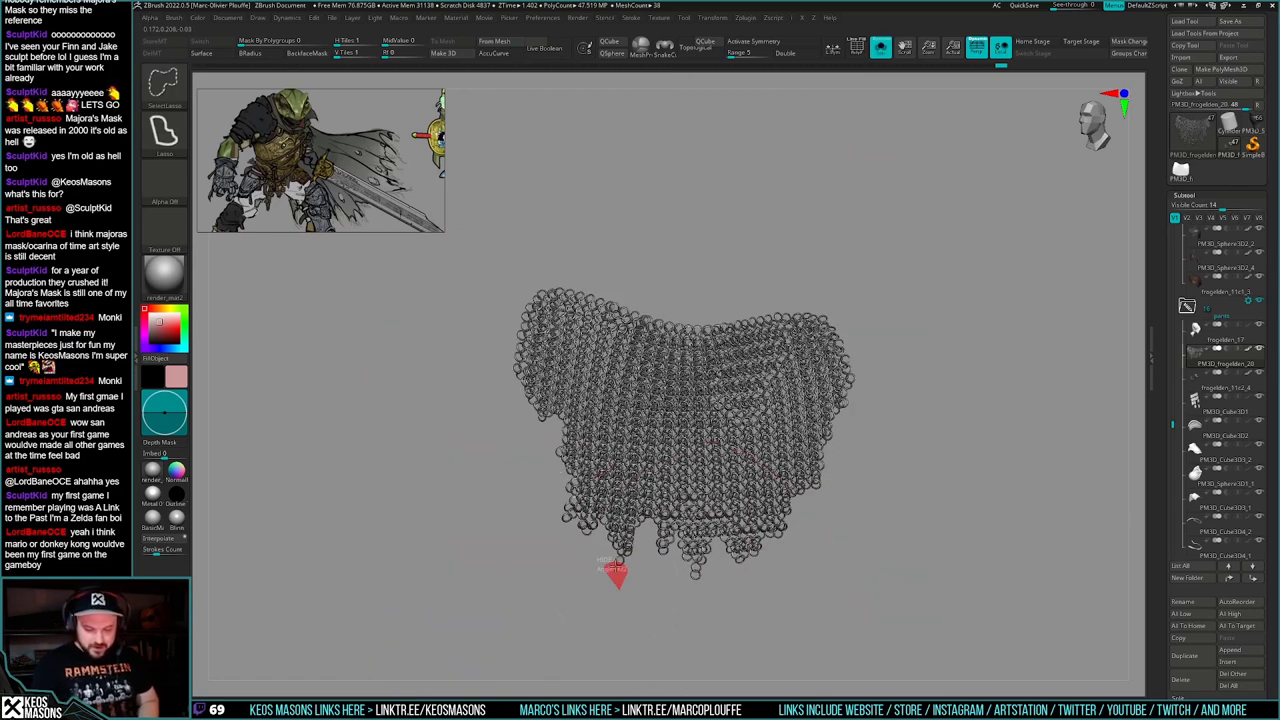
left_click_drag(617, 567, 615, 564, "ctrl+alt+shift")
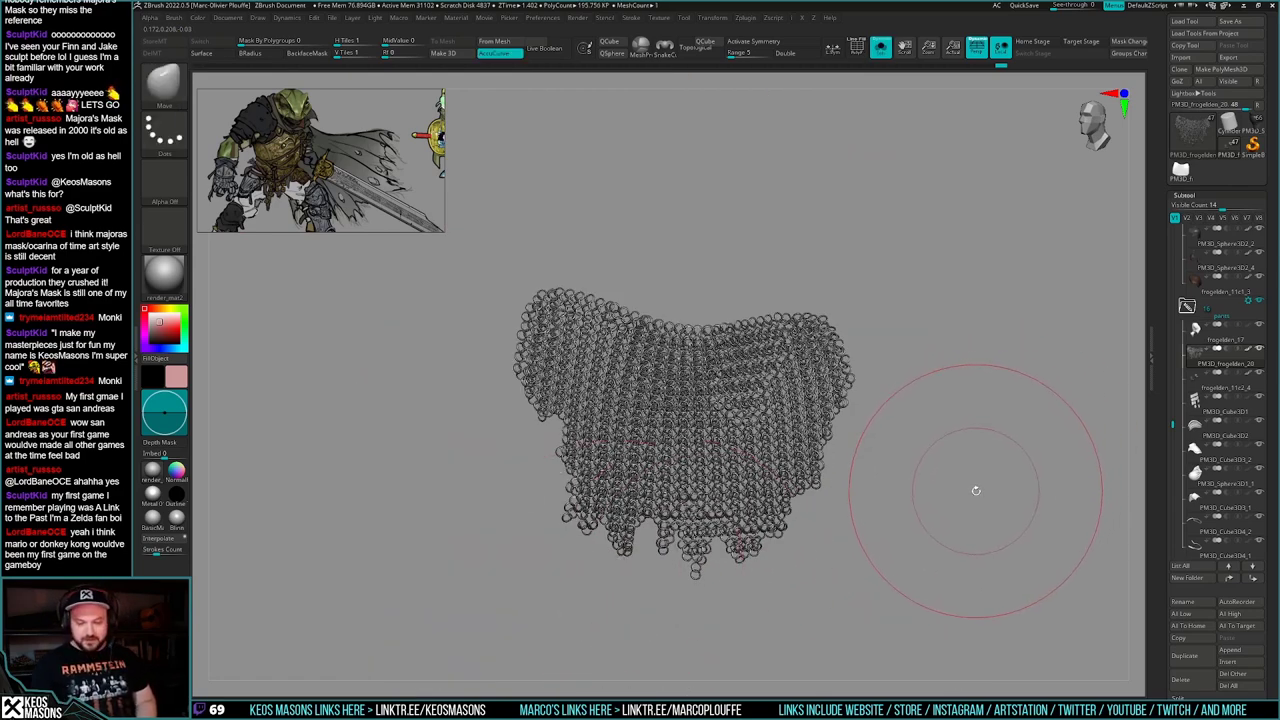
- Hide a few stray rings along the skirt's right edge with a lasso cut after checking it against the figure
key("alt+s")
mouse_move(978, 486)
right_mouse_down()
mouse_move(966, 480)
mouse_move(961, 507)
right_mouse_up()
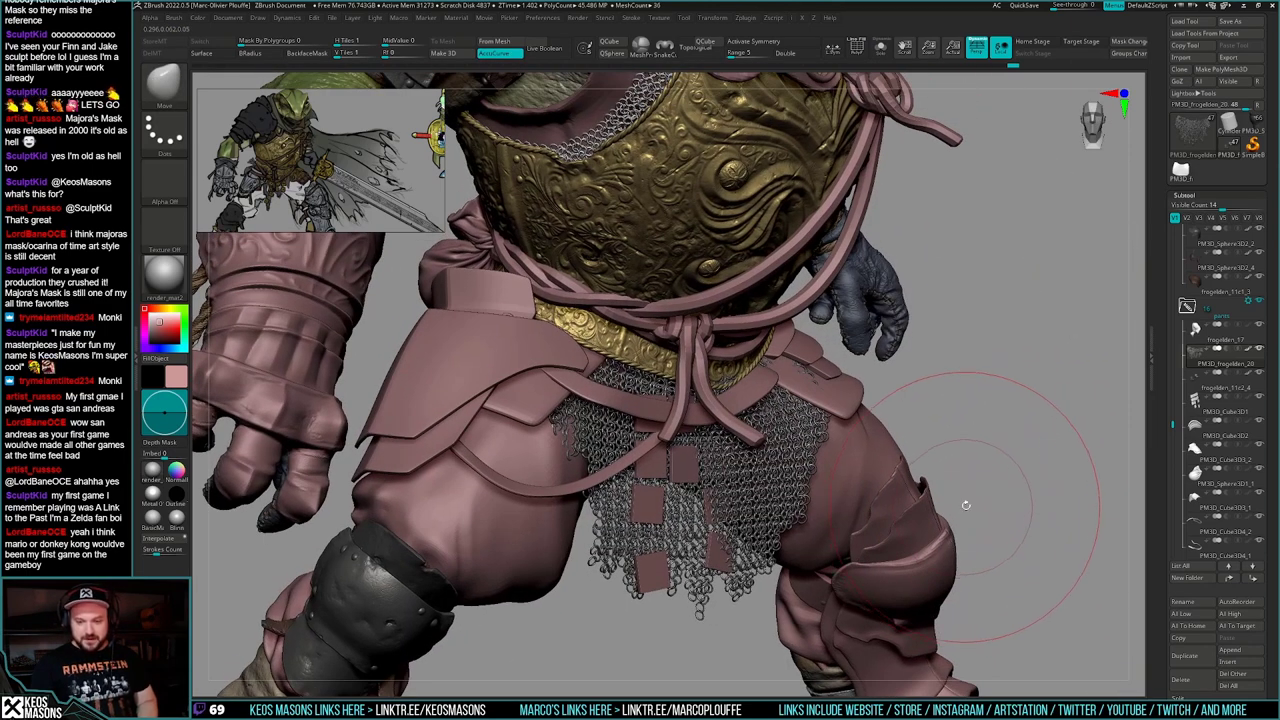
key("alt+s")
left_click_drag(843, 537, 833, 523)
mouse_move(833, 523)
right_mouse_down()
mouse_move(830, 542)
mouse_move(804, 509)
right_mouse_up()
left_click_drag(804, 509, 795, 505, "ctrl+alt+shift")
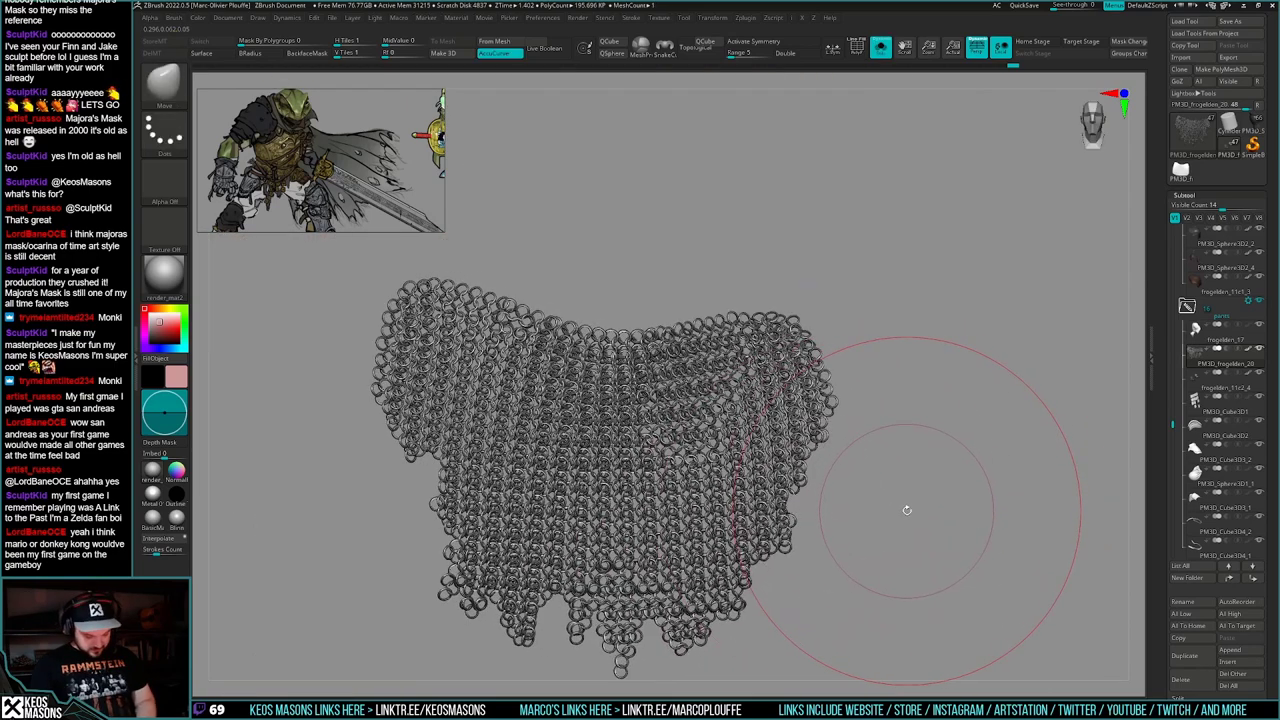
- Compare the chainmail skirt with the full figure and undo the most recent ring visibility changes
key("alt+s")
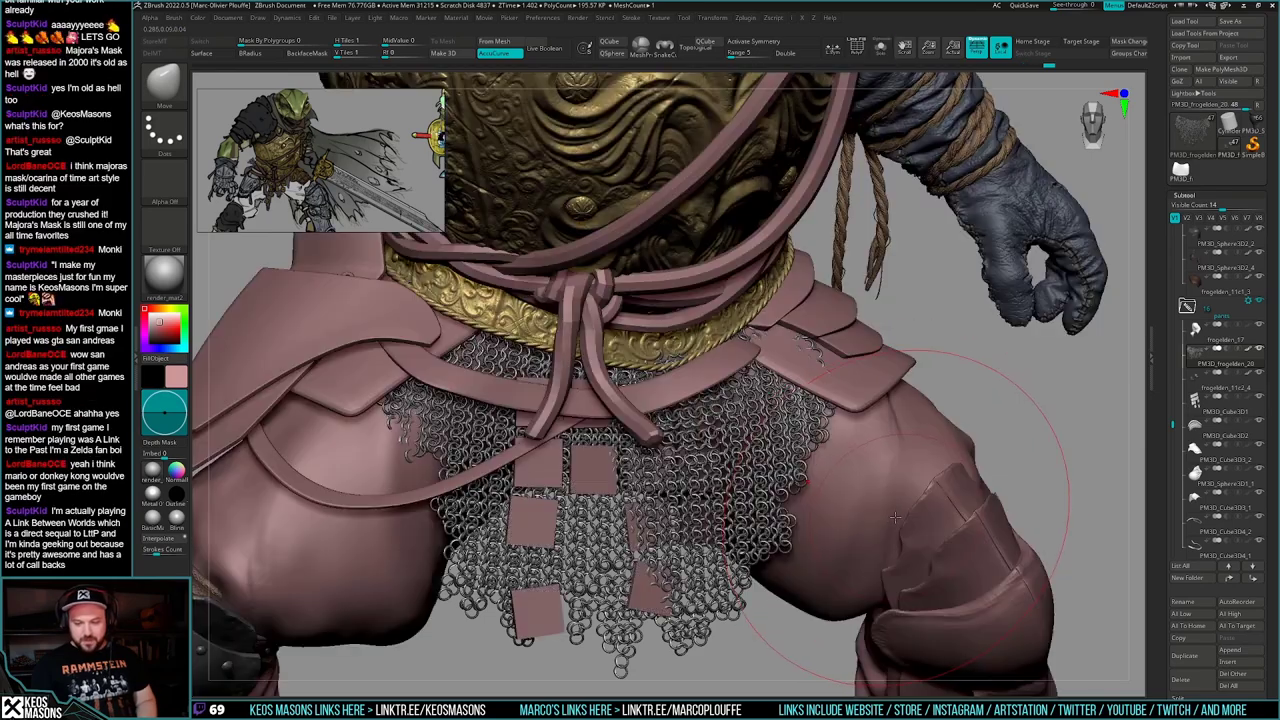
mouse_move(894, 518)
right_mouse_down("shift")
mouse_move(879, 522)
mouse_move(872, 505)
mouse_move(894, 543)
right_mouse_up("shift")
key("alt+s")
key("ctrl+z")
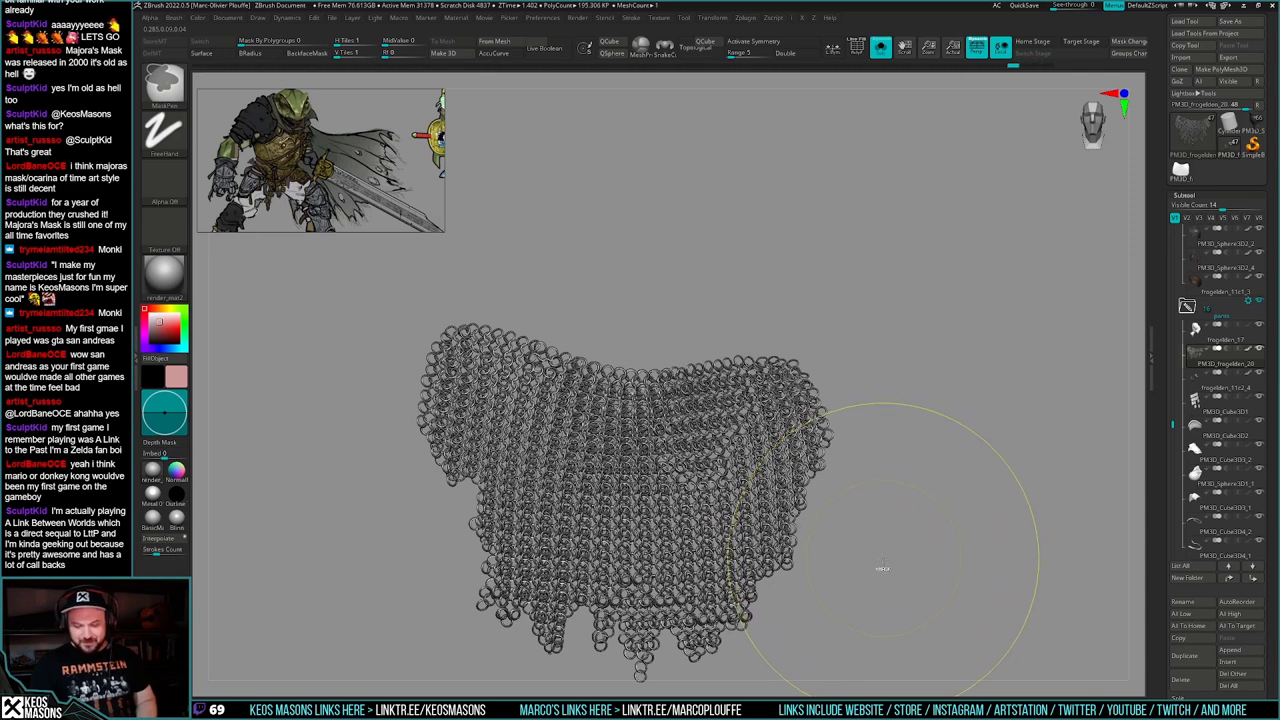
key("ctrl+shift")
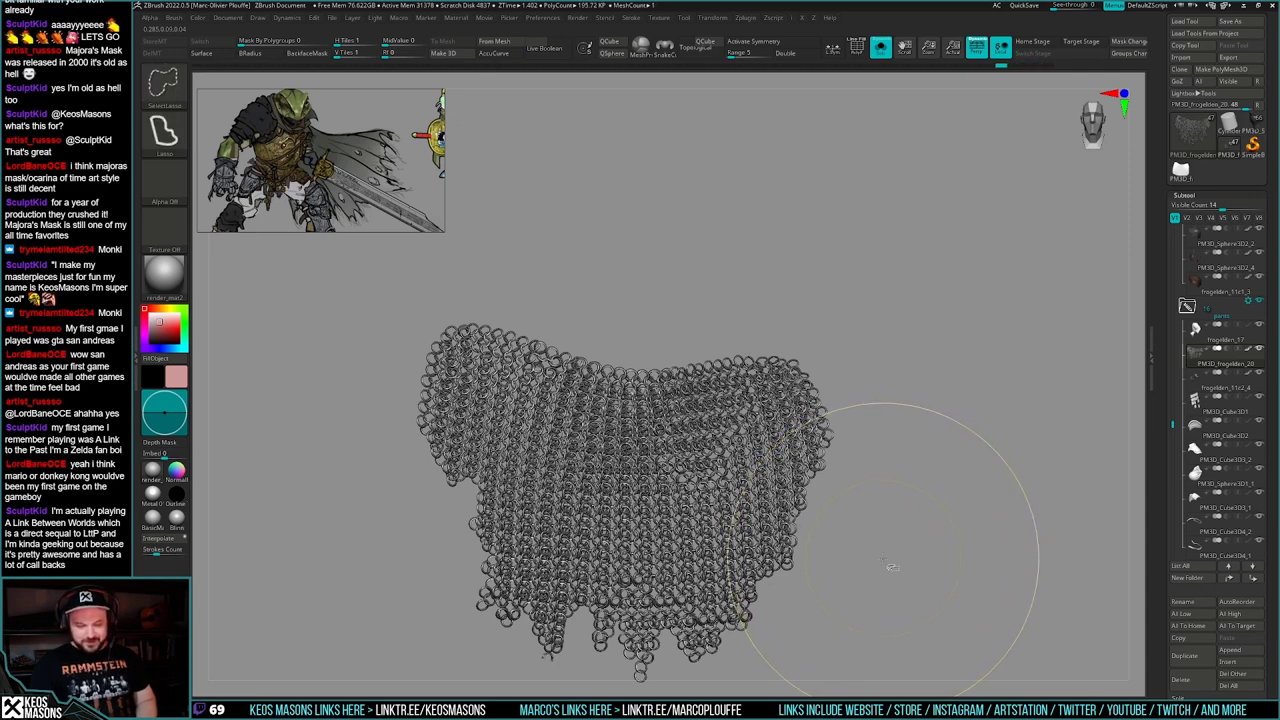
key("ctrl")
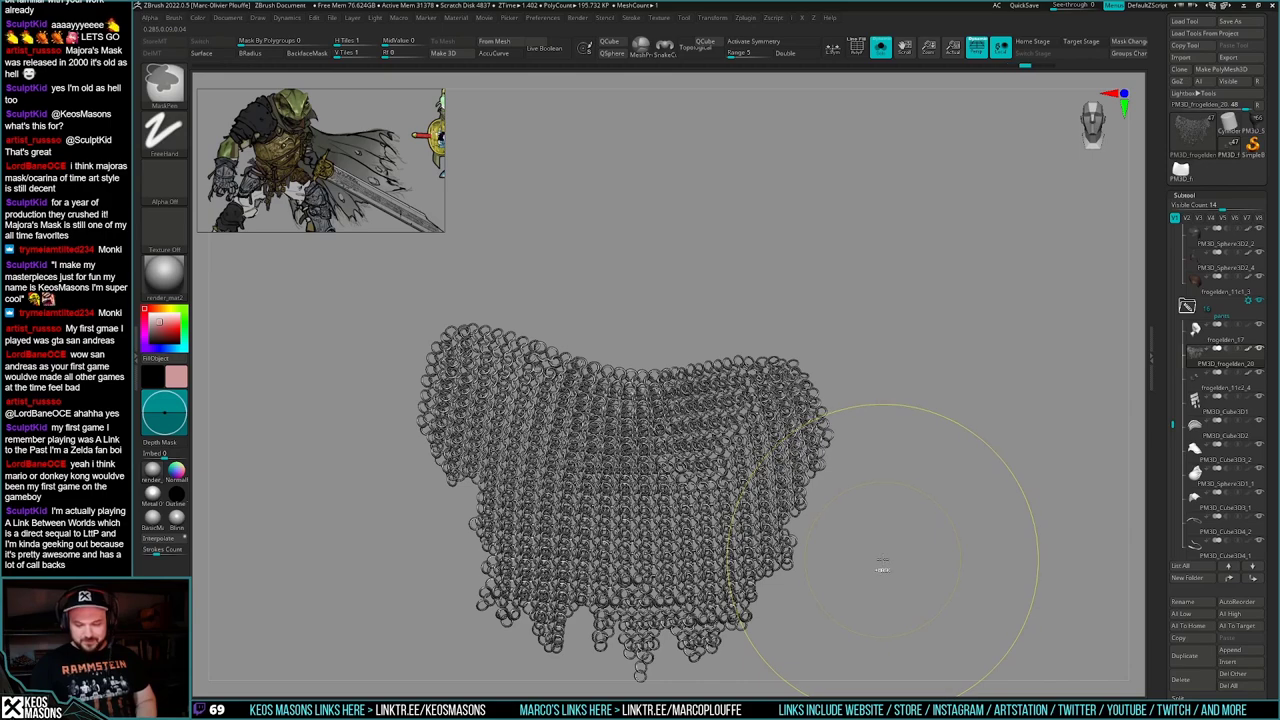
key("ctrl+z")
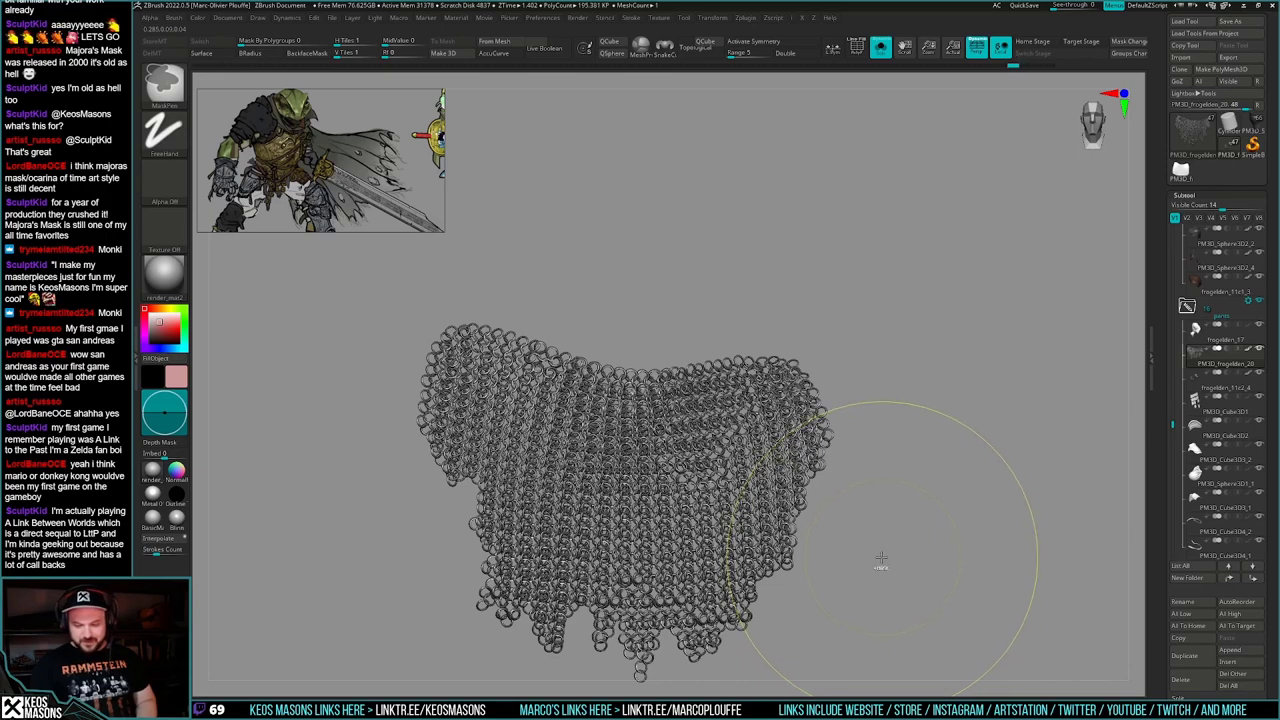
- Hide the rings overlapping the thigh along the skirt's left edge with a lasso cut on the full figure
mouse_move(881, 557)
right_mouse_down("ctrl")
mouse_move(894, 520)
mouse_move(906, 532)
mouse_move(872, 500)
mouse_move(930, 470)
mouse_move(1004, 493)
mouse_move(986, 501)
mouse_move(1063, 506)
mouse_move(973, 512)
mouse_move(982, 530)
mouse_move(991, 511)
mouse_move(938, 492)
right_mouse_up("ctrl")
key("s")
mouse_move(886, 423)
left_mouse_down("ctrl+shift")
mouse_move(814, 385)
mouse_move(734, 474)
mouse_move(775, 607)
mouse_move(1020, 450)
left_mouse_up("ctrl+shift")
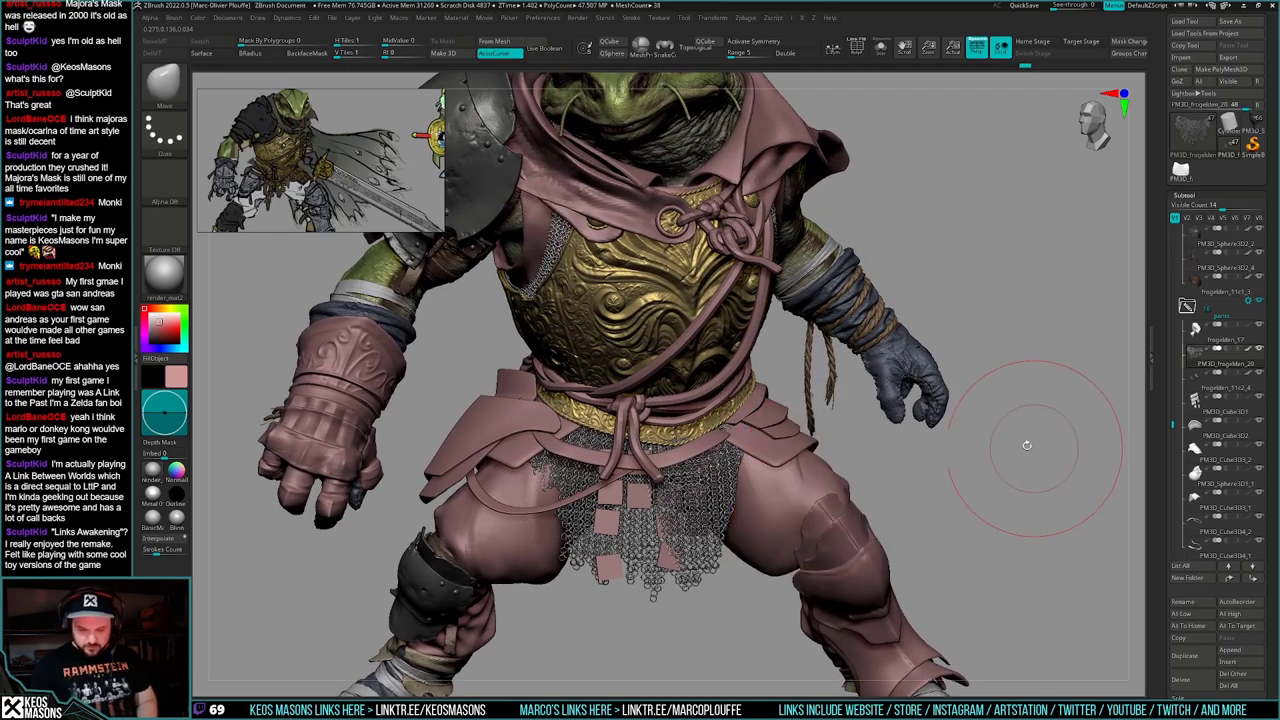
left_click_drag(573, 603, 576, 566, "ctrl+shift")
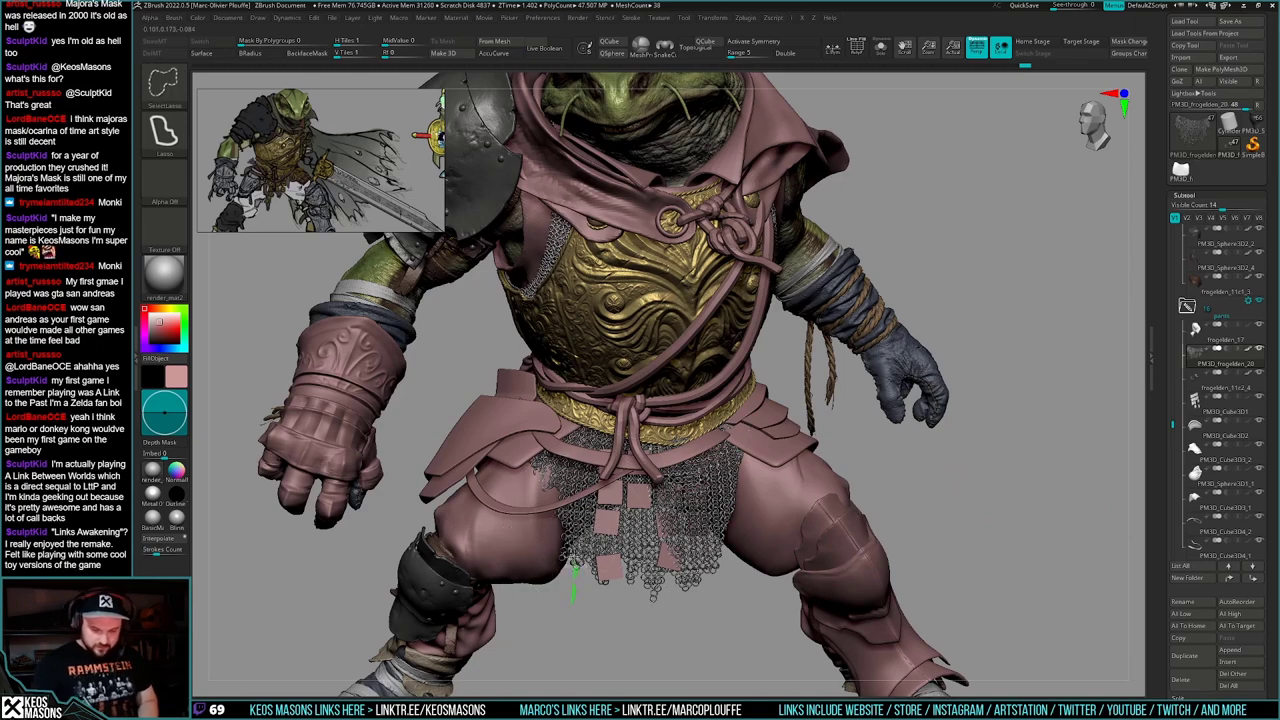
mouse_move(556, 475)
left_mouse_down("ctrl+alt+shift")
mouse_move(433, 612)
mouse_move(637, 611)
left_mouse_up("ctrl+alt+shift")
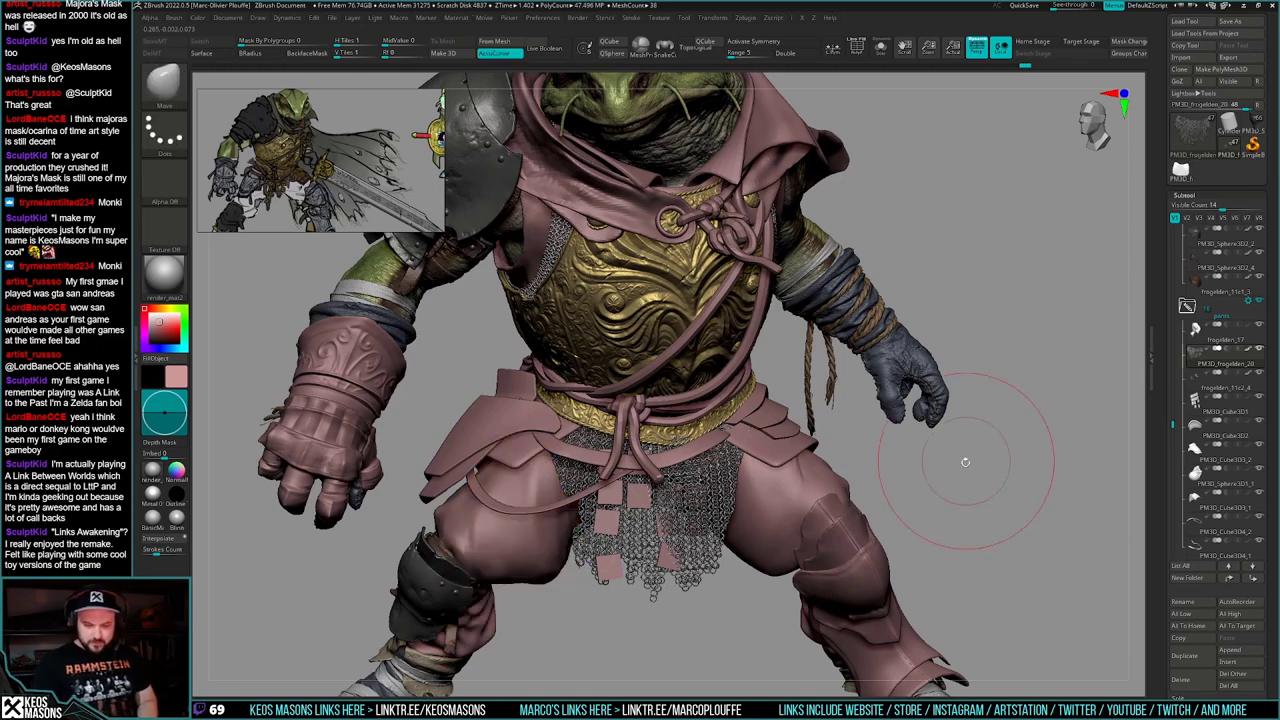
- Check the trimmed skirt on the figure, isolate it, and invert its visibility to show only the hidden side rings
right_click_drag(890, 474, 955, 482)
left_click_drag(955, 488, 940, 491)
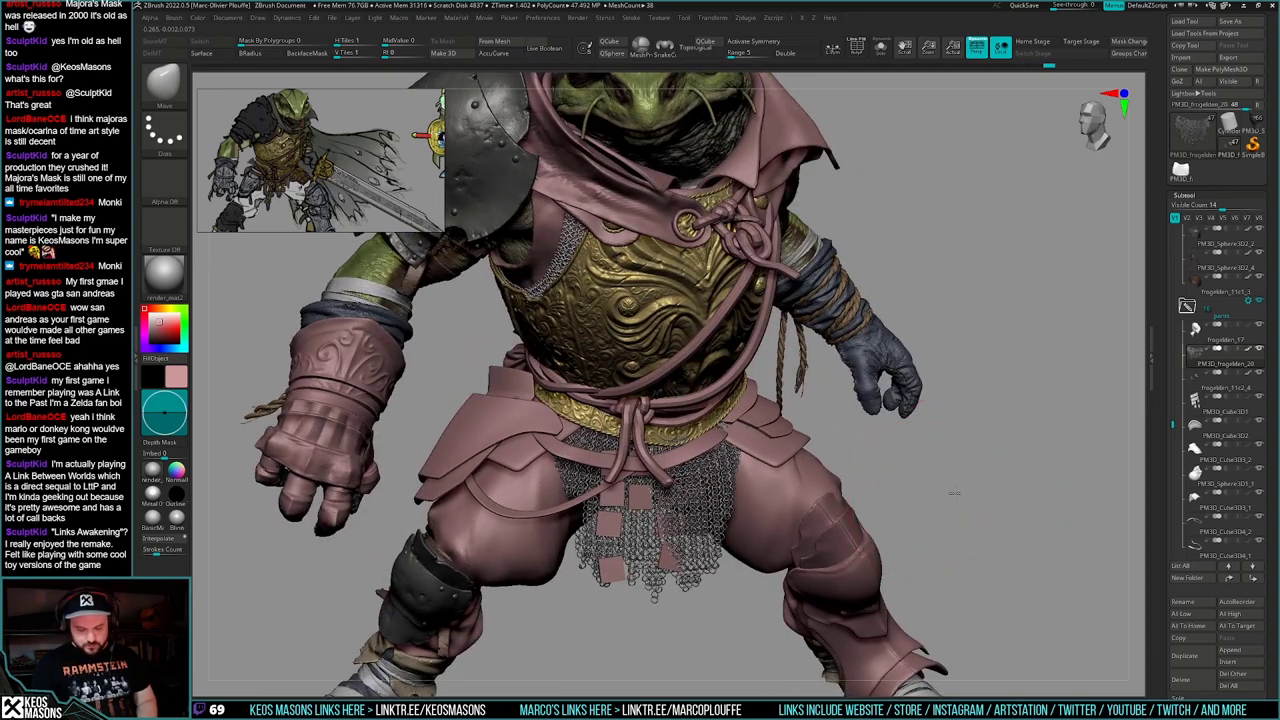
key("alt+s")
left_click_drag(940, 505, 916, 495)
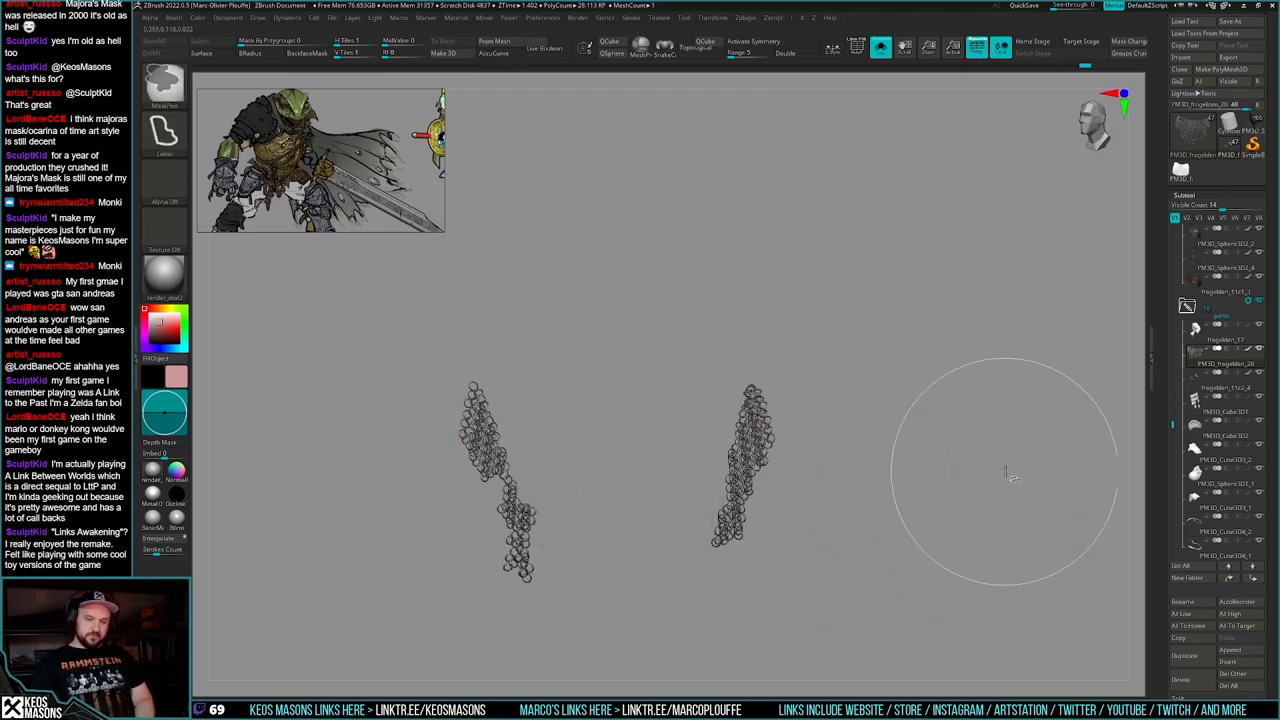
- Leave the isolated view of the chainmail pieces and show the whole posed character without its wireframe
left_click(1000, 490, "ctrl+shift")
key("s")
mouse_move(965, 525)
right_mouse_down("ctrl")
mouse_move(971, 514)
mouse_move(963, 535)
mouse_move(936, 527)
mouse_move(960, 534)
mouse_move(950, 479)
mouse_move(949, 491)
right_mouse_up("ctrl")
key("ctrl+shift+s")
key("ctrl+shift+s")
key("space")
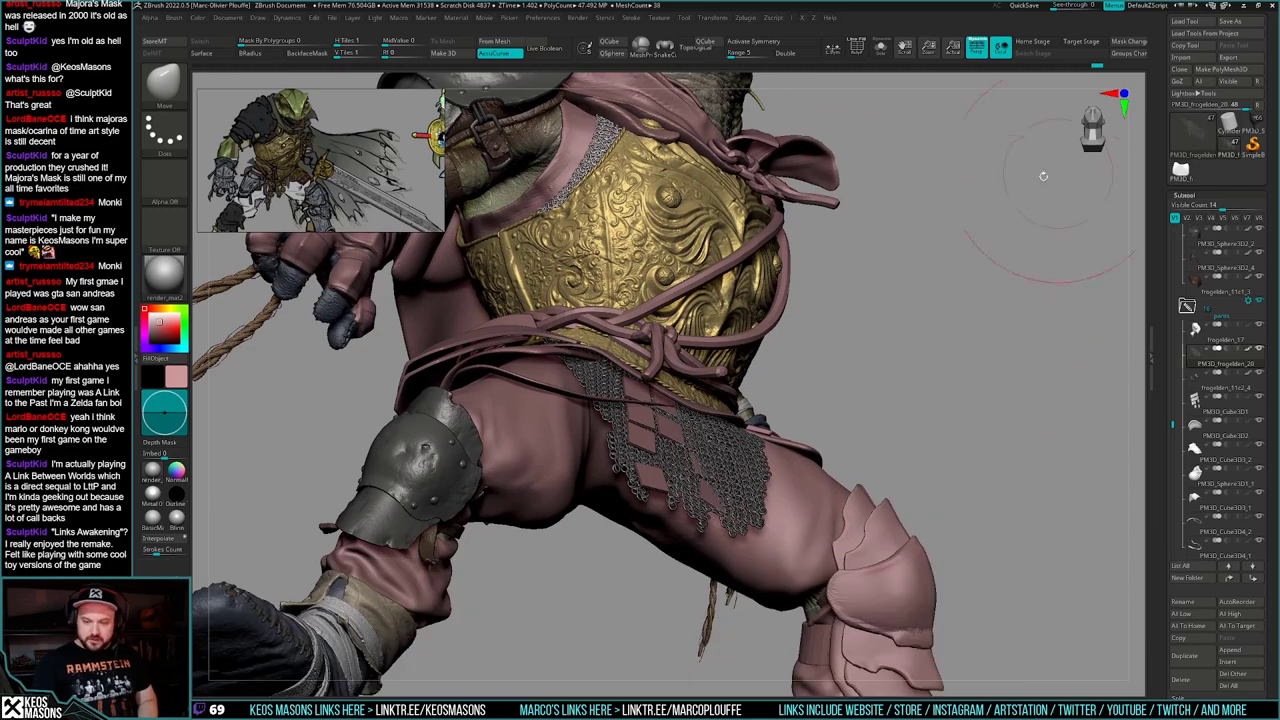
- Examine the posed frog knight's armor, waist cloth and chainmail skirt from several angles
right_click_drag(1043, 176, 1125, 271, "alt")
key("space")
left_click_drag(662, 463, 650, 472)
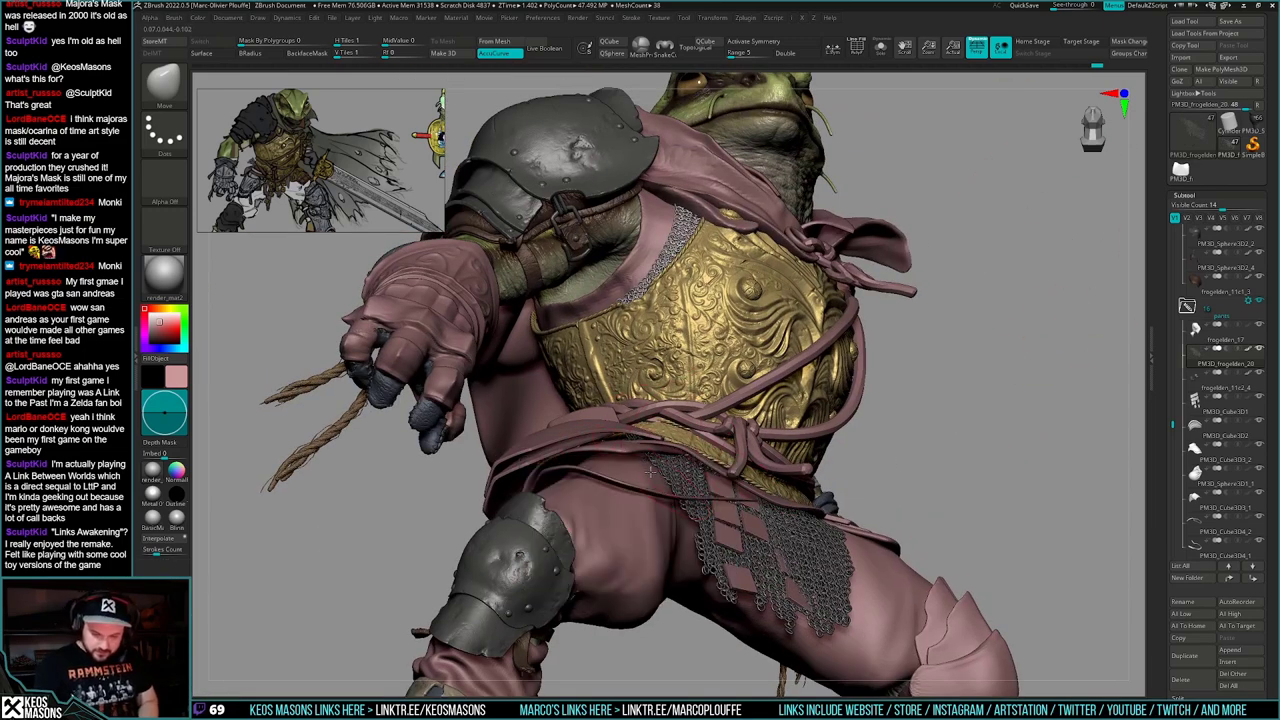
key("space")
right_click_drag(653, 487, 591, 467)
key("space")
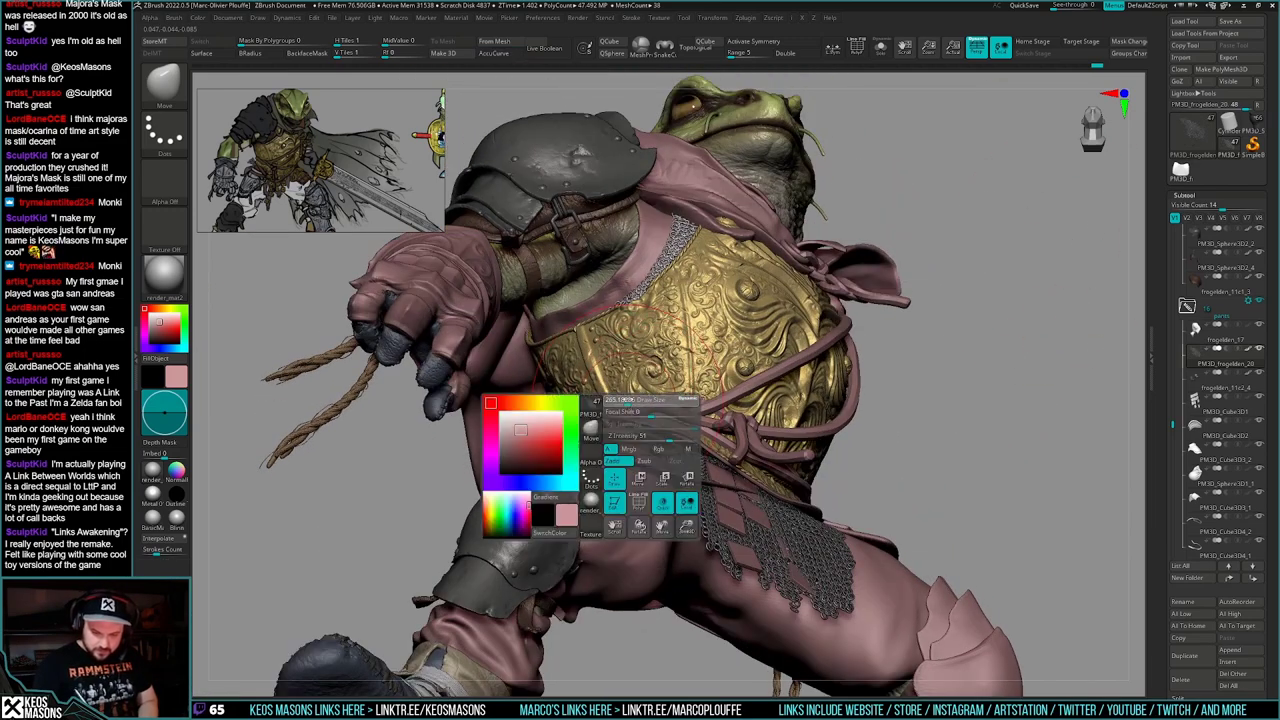
right_click_drag(617, 409, 884, 544)
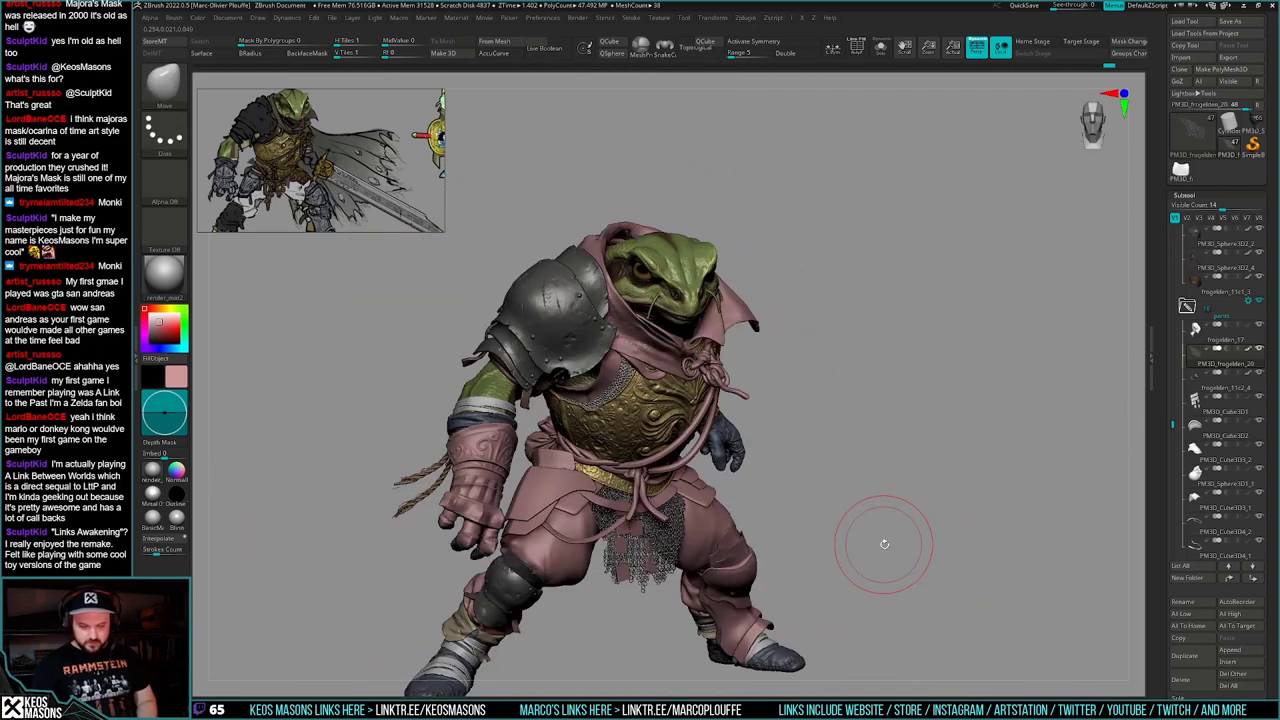
right_click_drag(914, 497, 925, 525, "ctrl")
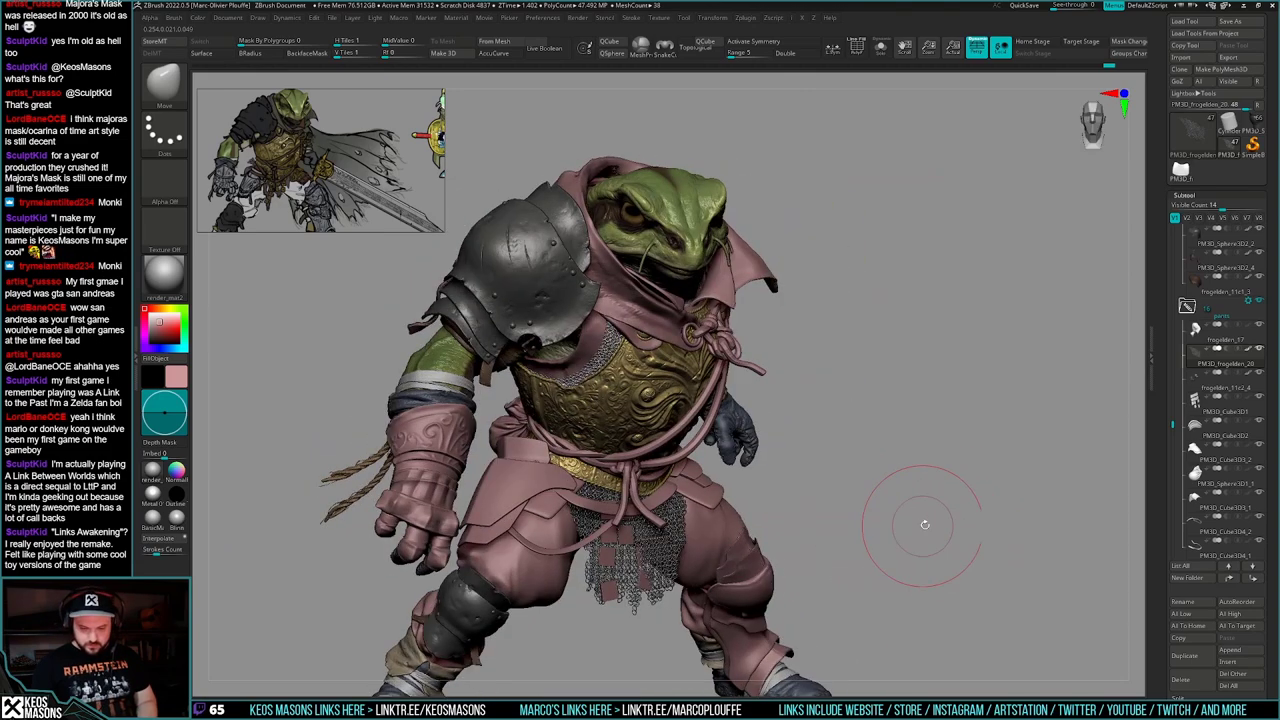
left_click_drag(925, 524, 916, 522)
mouse_move(900, 530)
right_mouse_down()
mouse_move(929, 520)
mouse_move(913, 517)
right_mouse_up()
left_click_drag(912, 515, 925, 497)
right_click_drag(919, 506, 897, 524)
left_click_drag(895, 522, 914, 528)
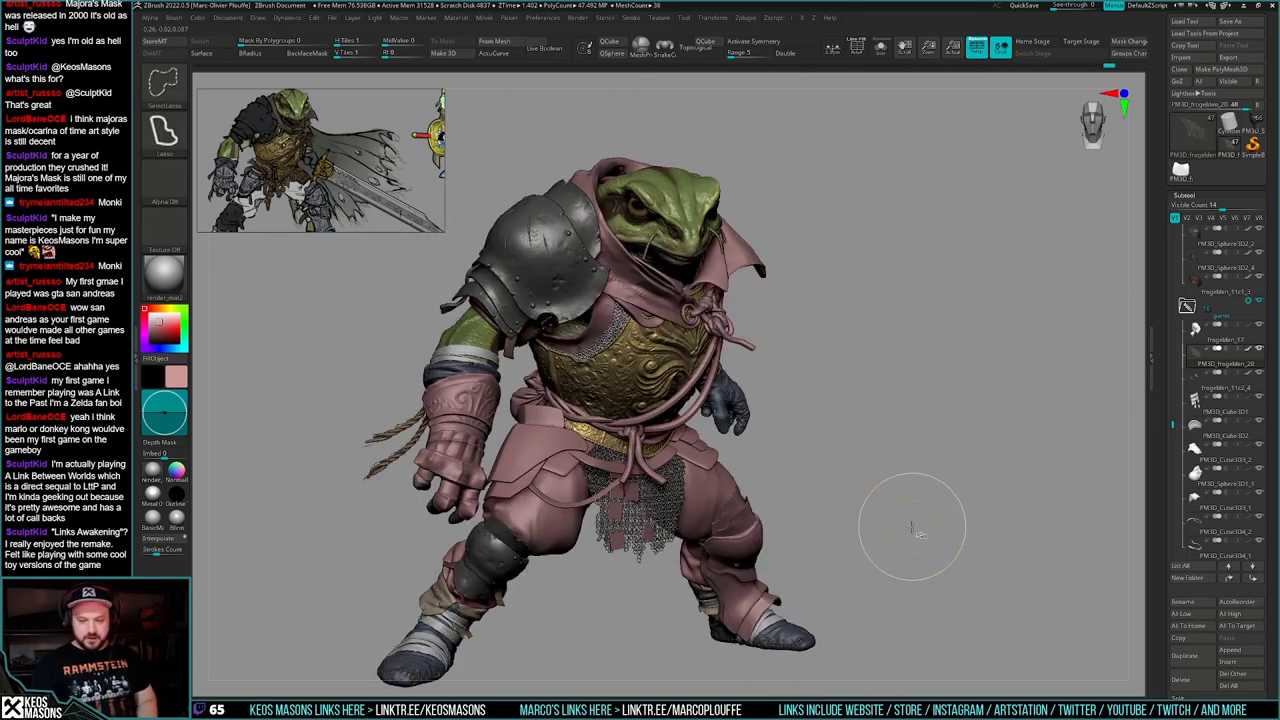
- Save the posed tool over the existing frogelden_posed_05.ztl file
key("ctrl+shift+t")
left_click(953, 551)
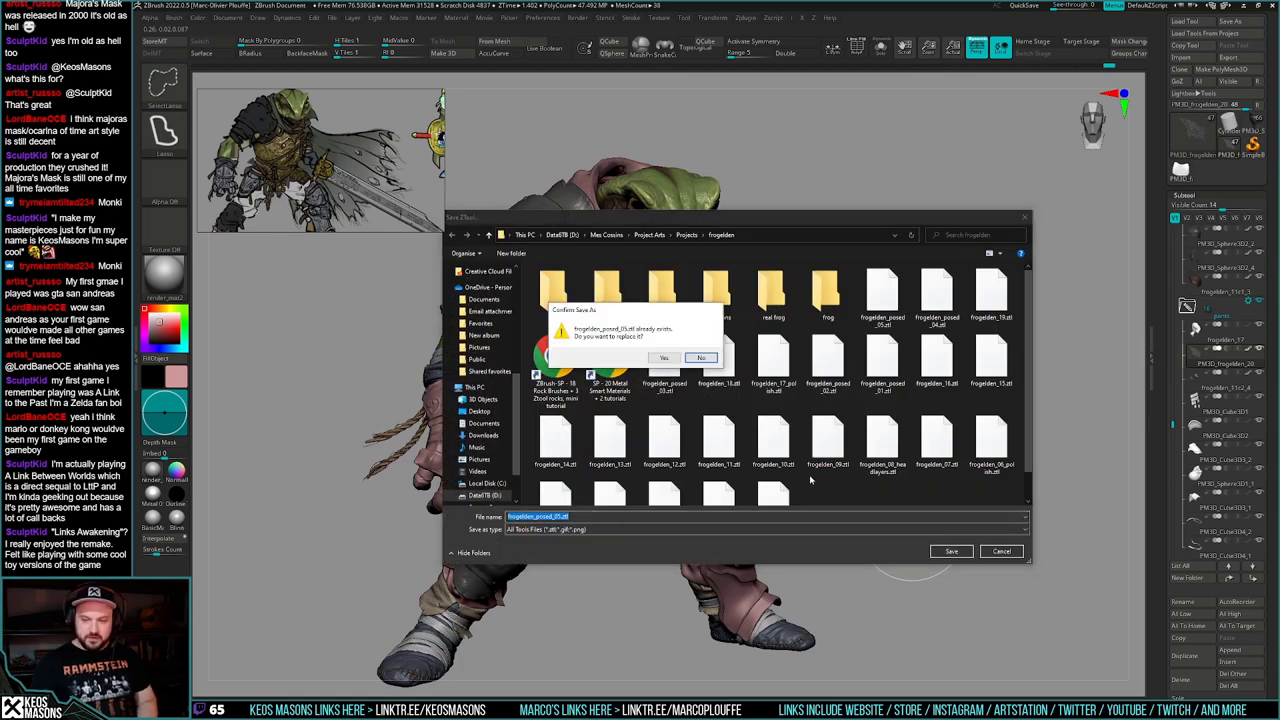
left_click(678, 366)
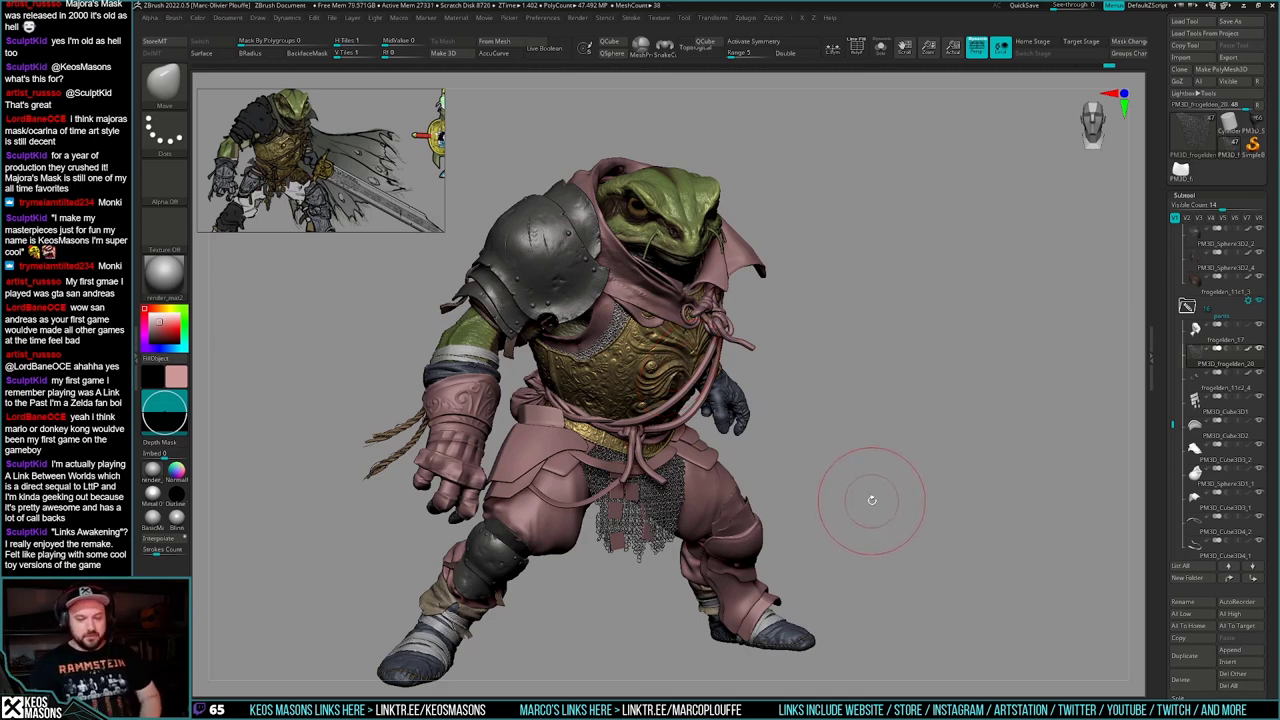
- Compare the posed character with the concept reference, enlarging the reference around the waist plates and straps
left_click_drag(904, 508, 914, 506)
mouse_move(914, 506)
left_mouse_down()
mouse_move(886, 500)
mouse_move(977, 511)
mouse_move(962, 530)
mouse_move(943, 509)
mouse_move(935, 517)
mouse_move(957, 500)
mouse_move(943, 528)
left_mouse_up()
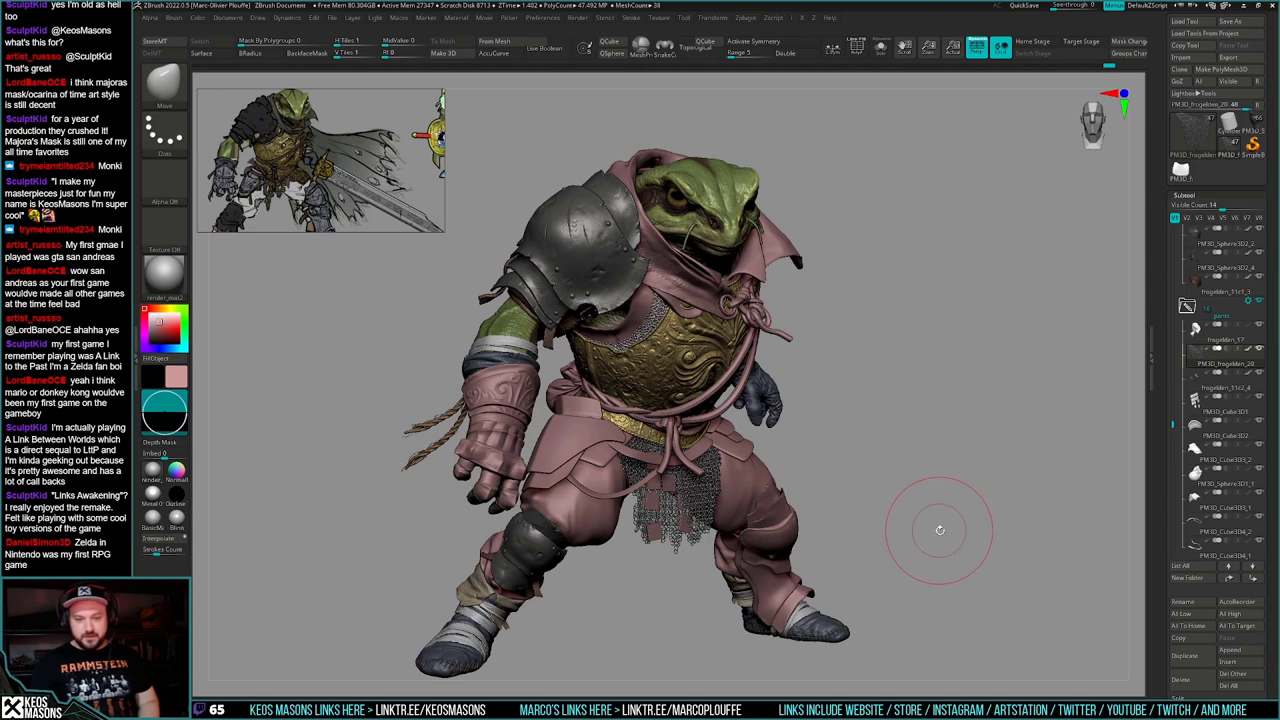
left_click_drag(966, 523, 950, 521)
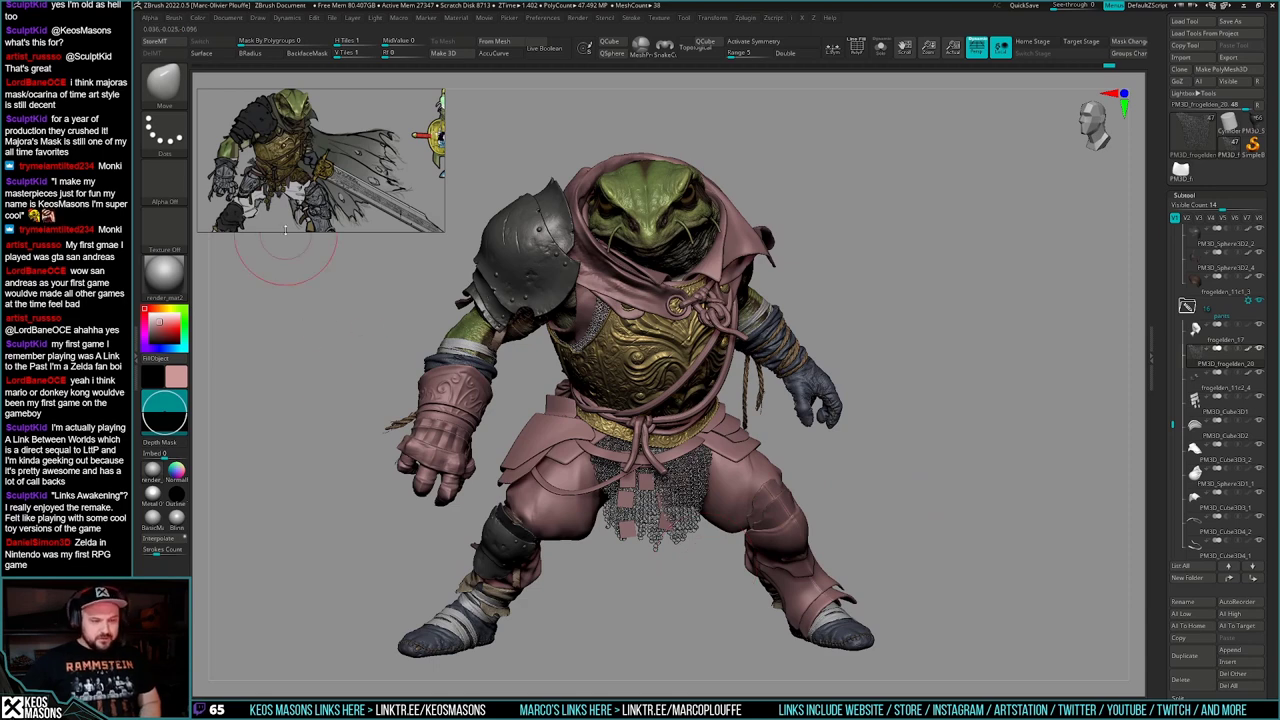
scroll(284, 200, "up", 5)
mouse_move(281, 204)
middle_mouse_down()
mouse_move(325, 186)
mouse_move(335, 148)
middle_mouse_up()
scroll(325, 180, "up", 3)
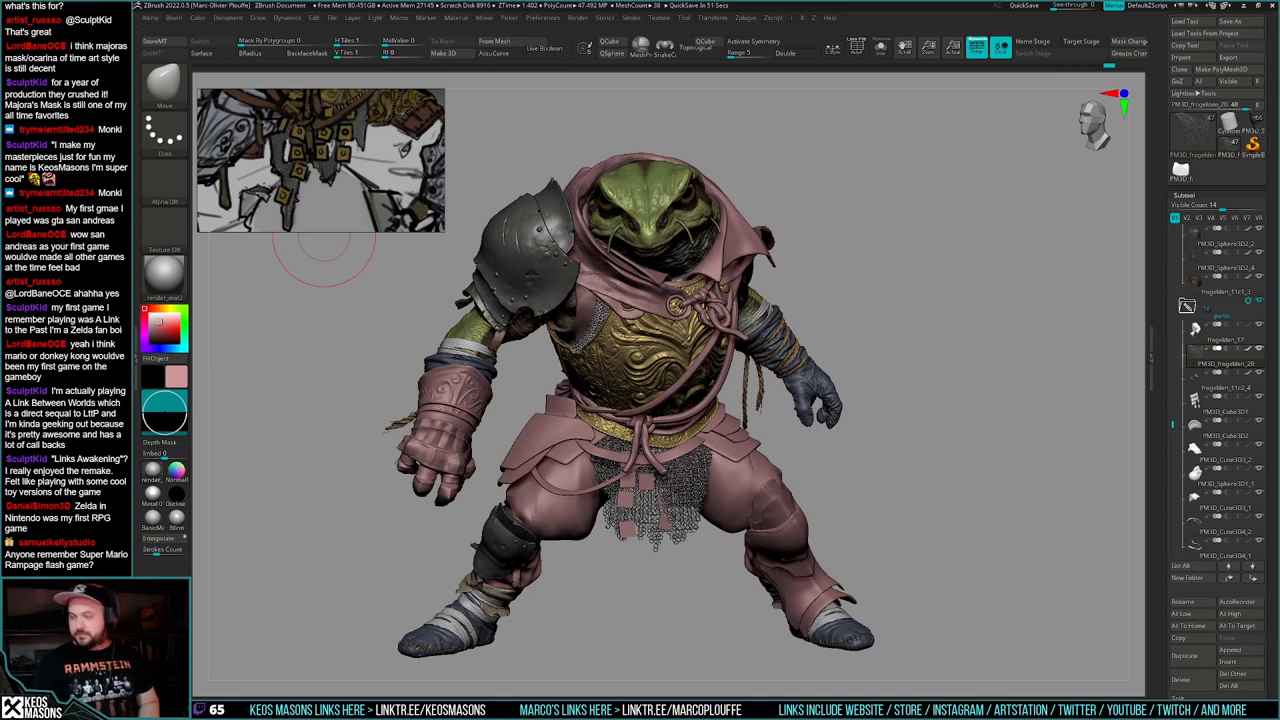
- Save the tool again, replacing frogelden_posed_05.ztl
mouse_move(883, 466)
left_mouse_down()
mouse_move(884, 488)
mouse_move(886, 475)
left_mouse_up()
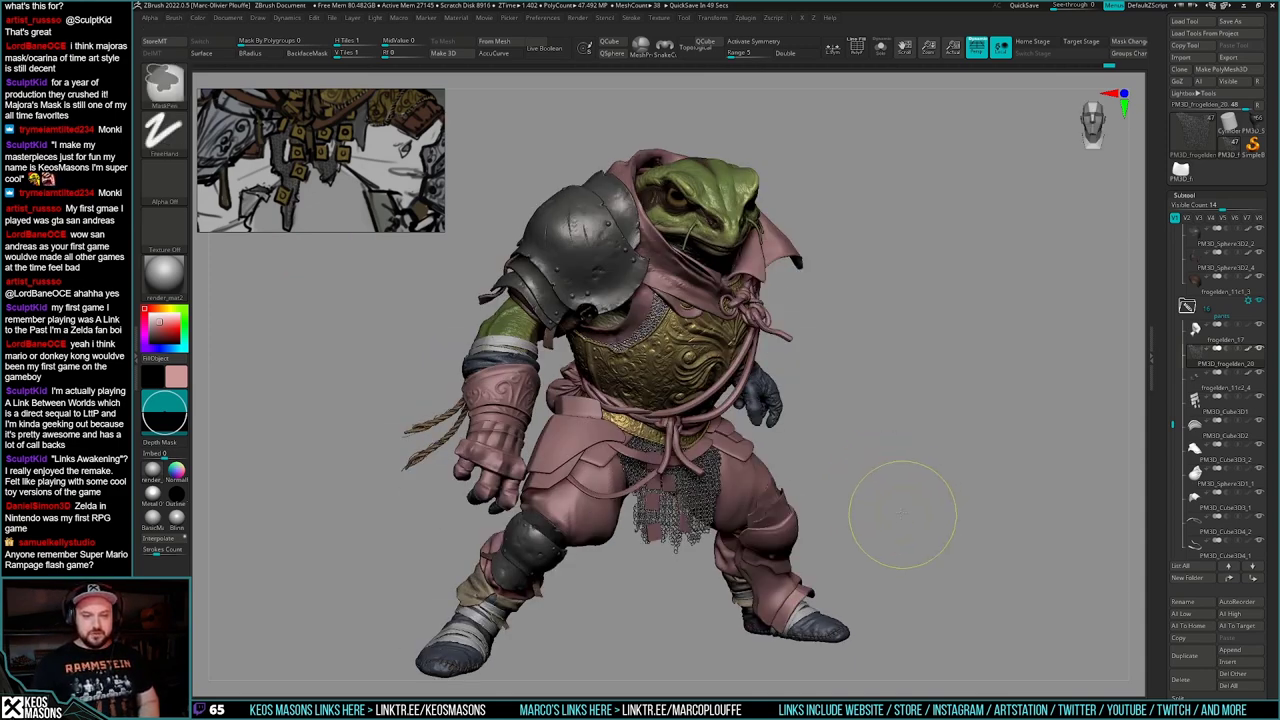
right_click_drag(902, 513, 901, 498, "ctrl")
right_click_drag(901, 498, 889, 500)
key("ctrl+shift+t")
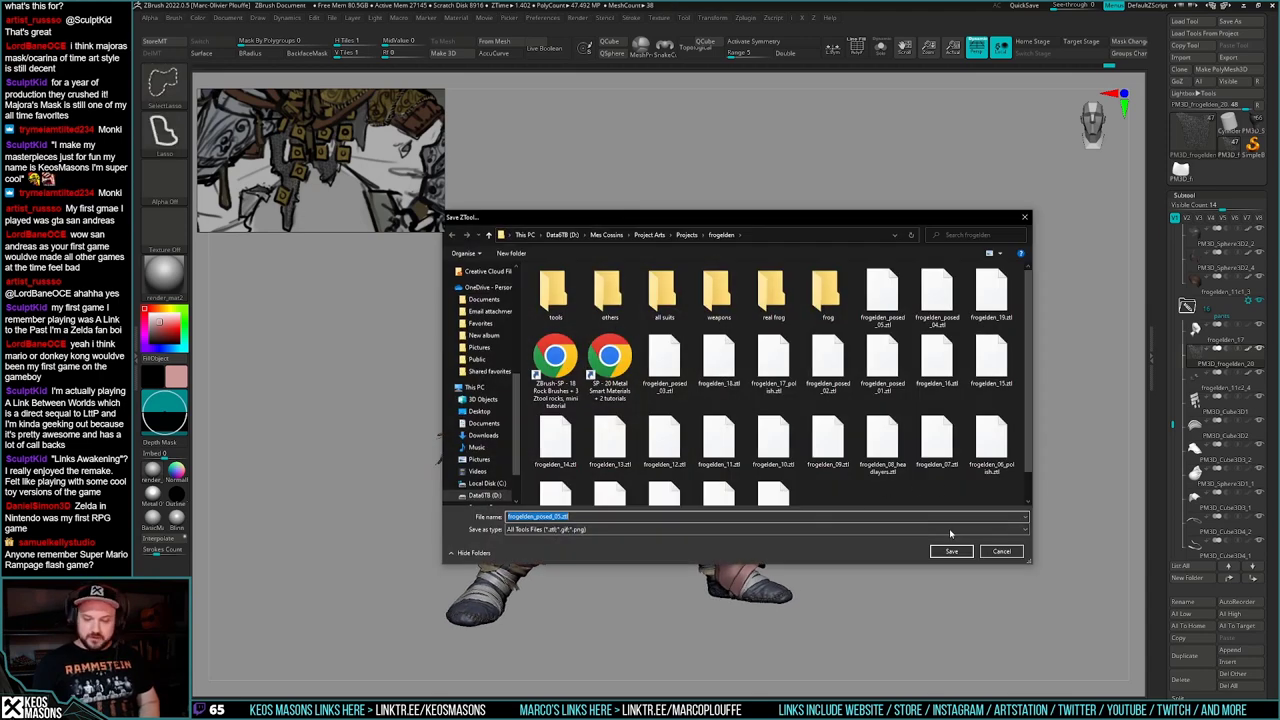
left_click(952, 551)
left_click(674, 355)
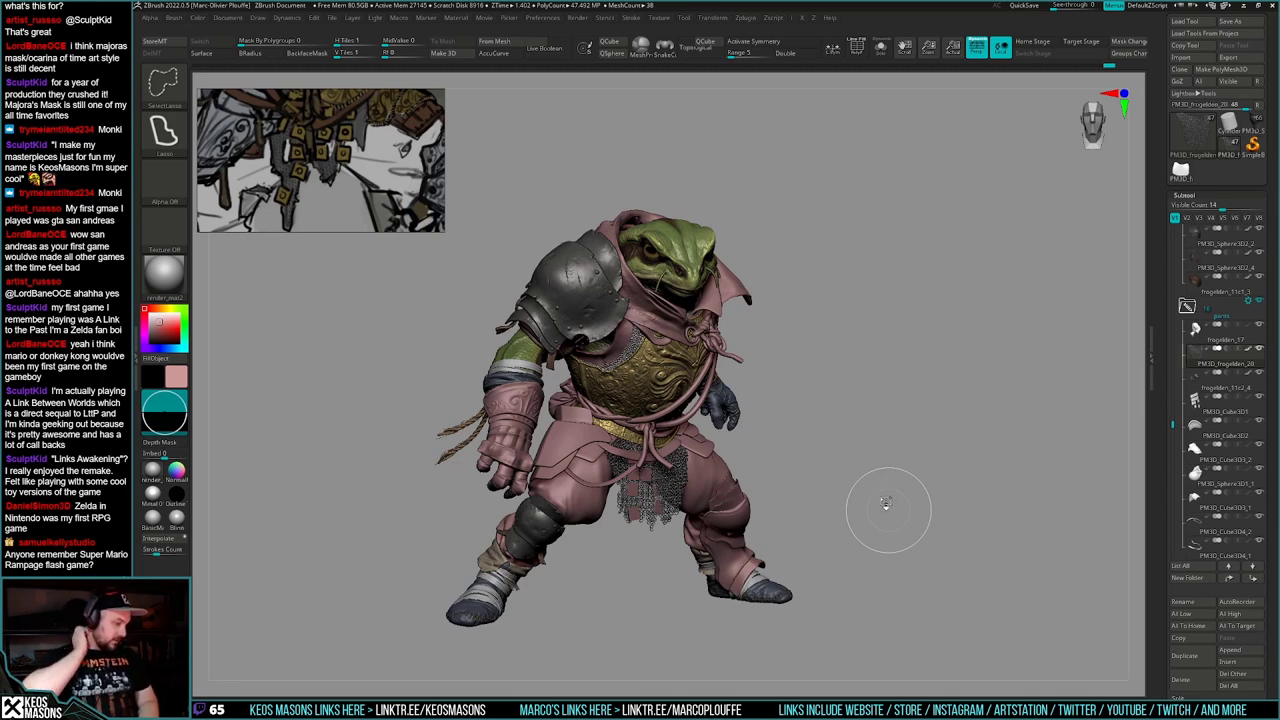
left_click_drag(1161, 410, 1158, 453)
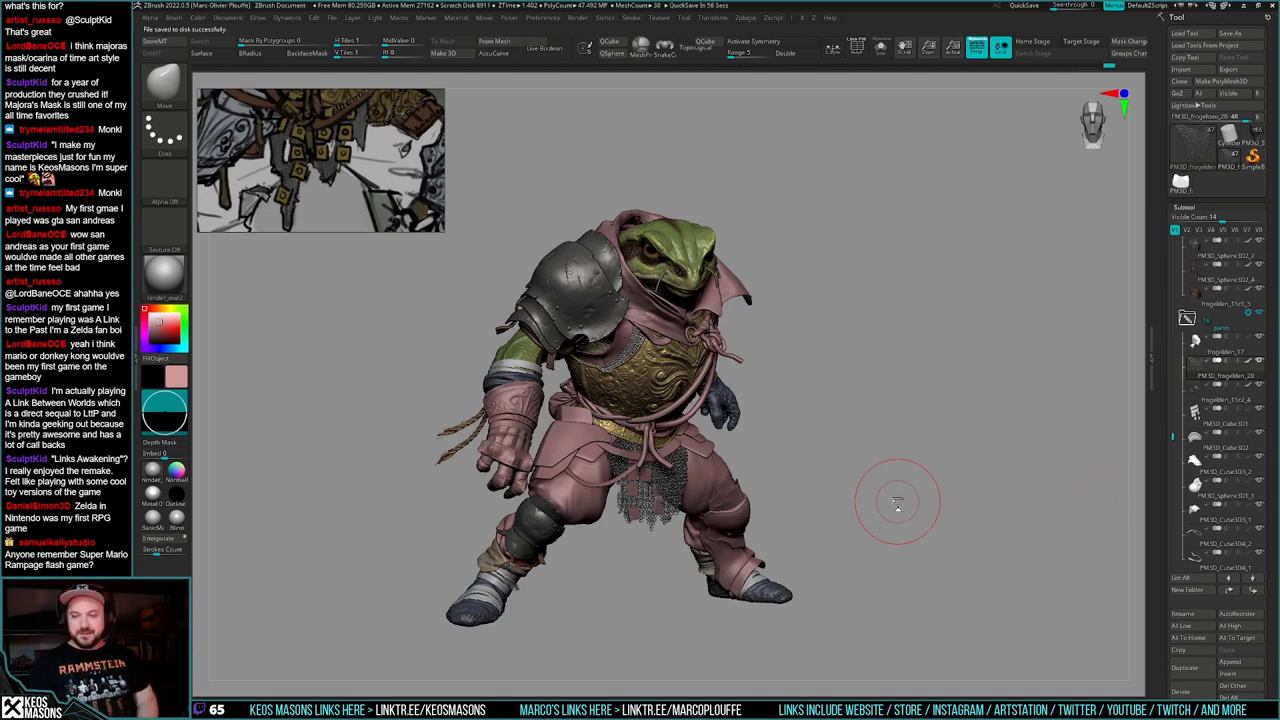
left_click(1248, 144)
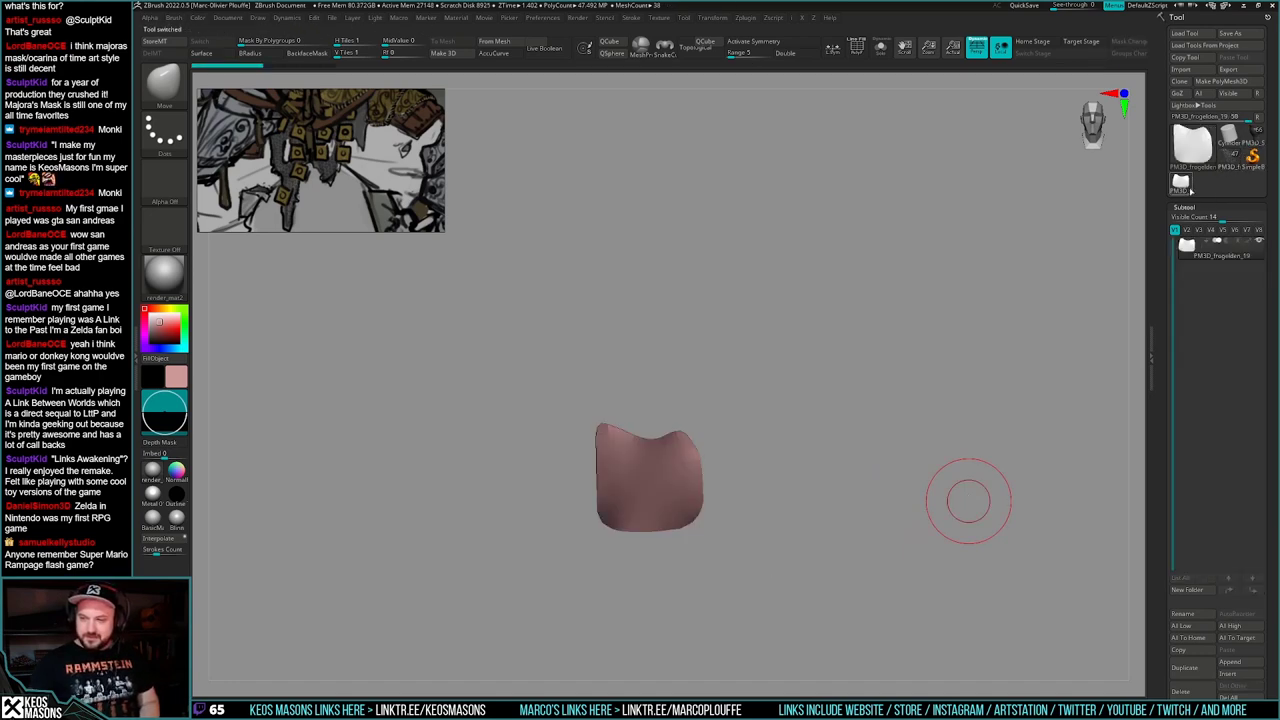
left_click(1233, 160)
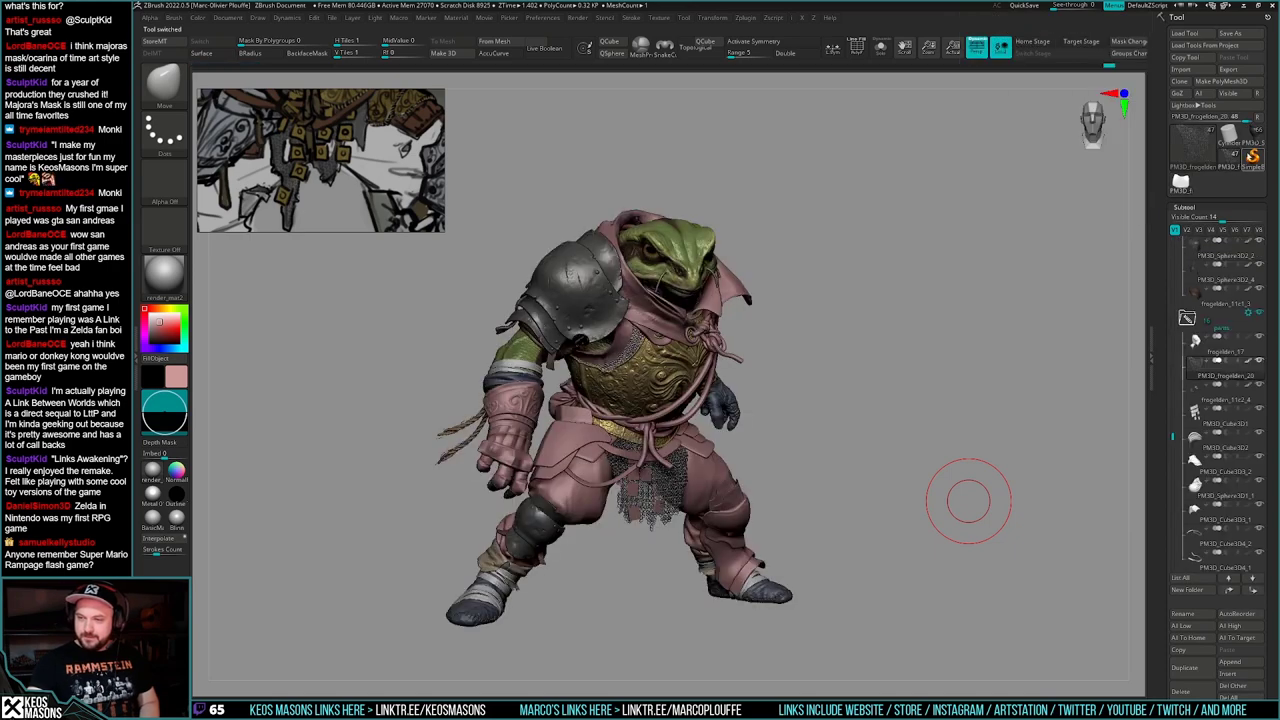
left_click(1252, 143)
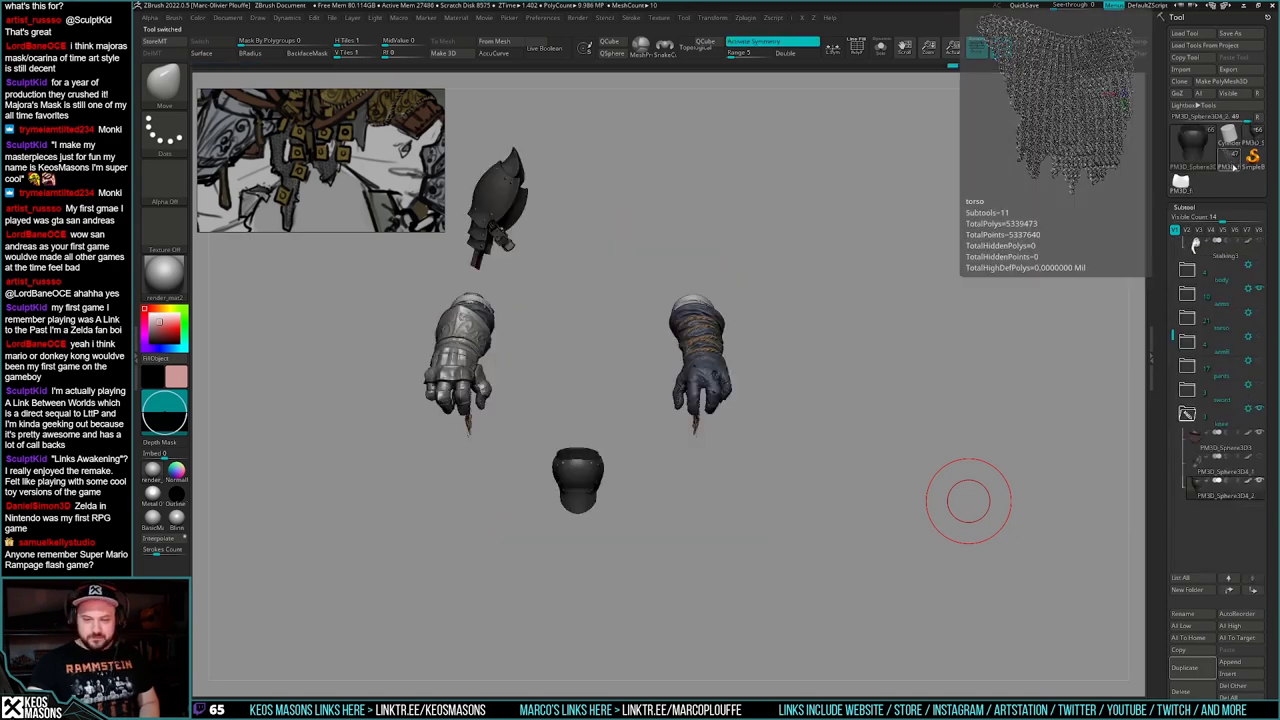
left_click(1233, 168)
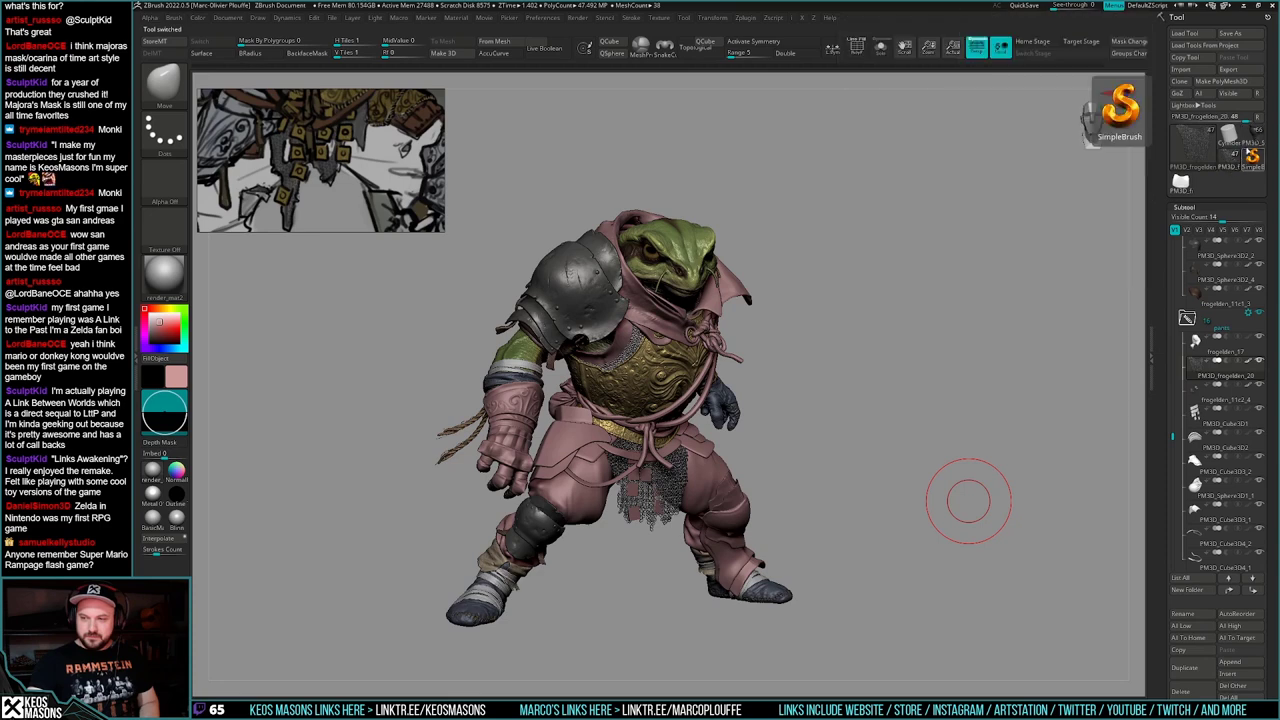
- Switch to the unposed character tool and make its pants folder visible
left_click(1252, 140)
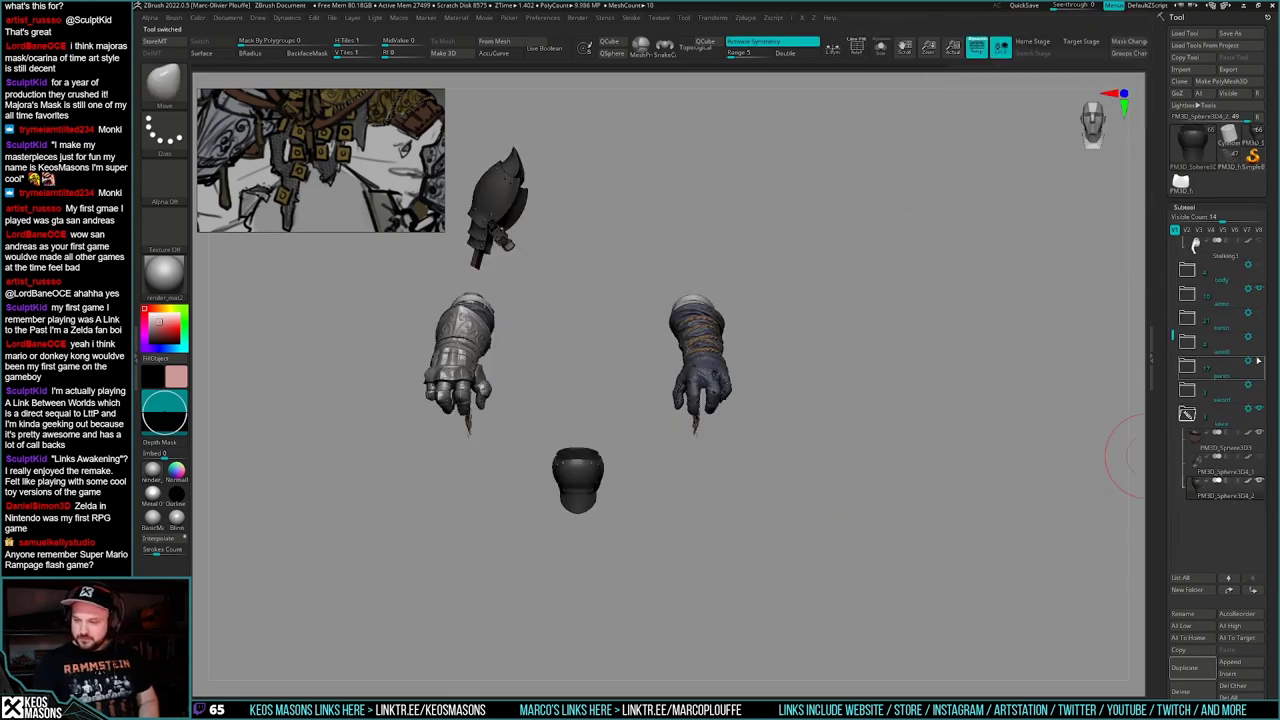
left_click(1261, 388)
left_click(1254, 384)
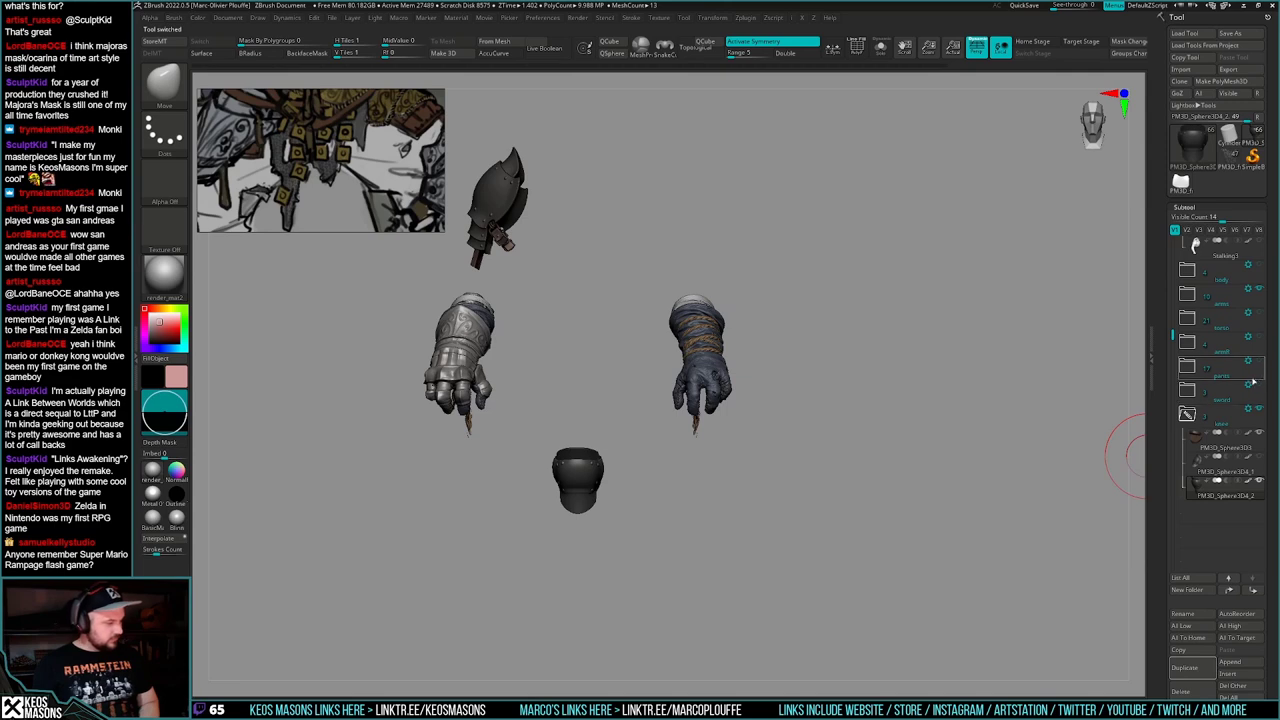
left_click(1261, 364)
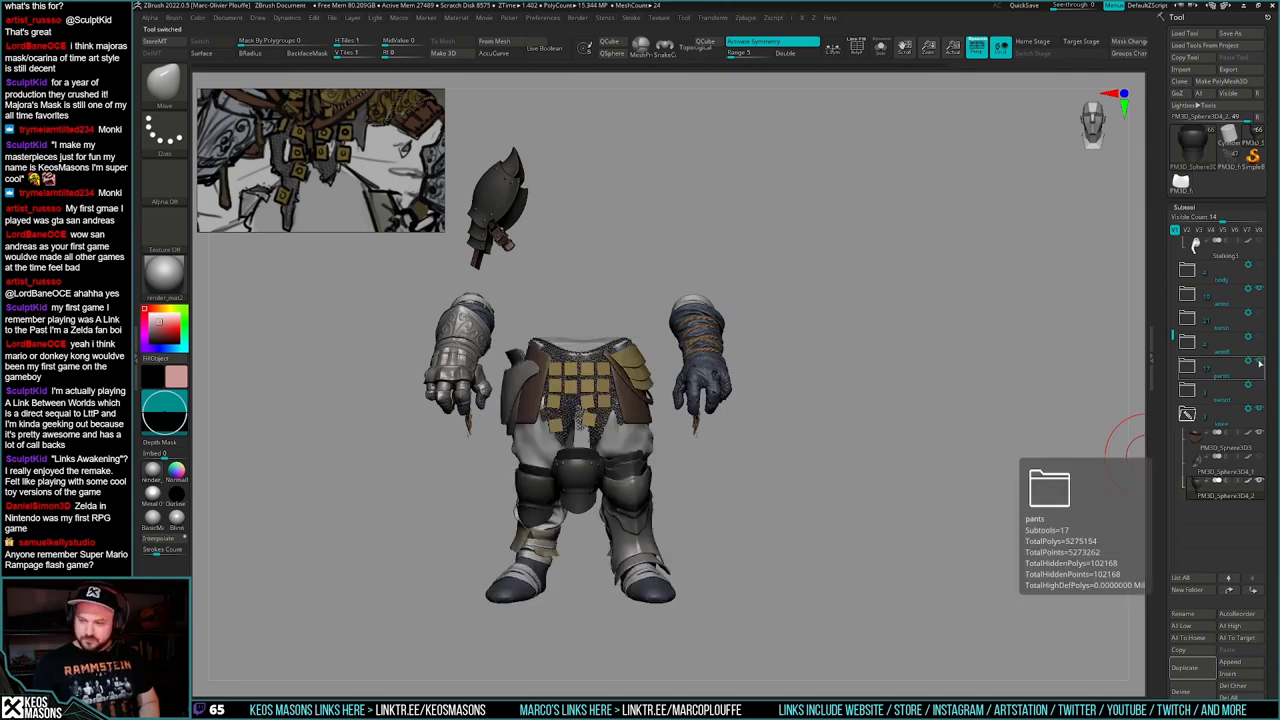
- Select the gold square plates on the chainmail skirt and check their wireframe
mouse_move(689, 415)
right_mouse_down("alt")
mouse_move(697, 433)
mouse_move(613, 313)
mouse_move(683, 423)
mouse_move(671, 402)
right_mouse_up("alt")
key("shift+f")
key("shift+f")
left_click(664, 431, "alt")
key("shift+f")
mouse_move(676, 447)
right_mouse_down("alt")
mouse_move(676, 467)
mouse_move(682, 445)
right_mouse_up("alt")
key("shift+f")
right_click_drag(838, 551, 879, 507, "ctrl")
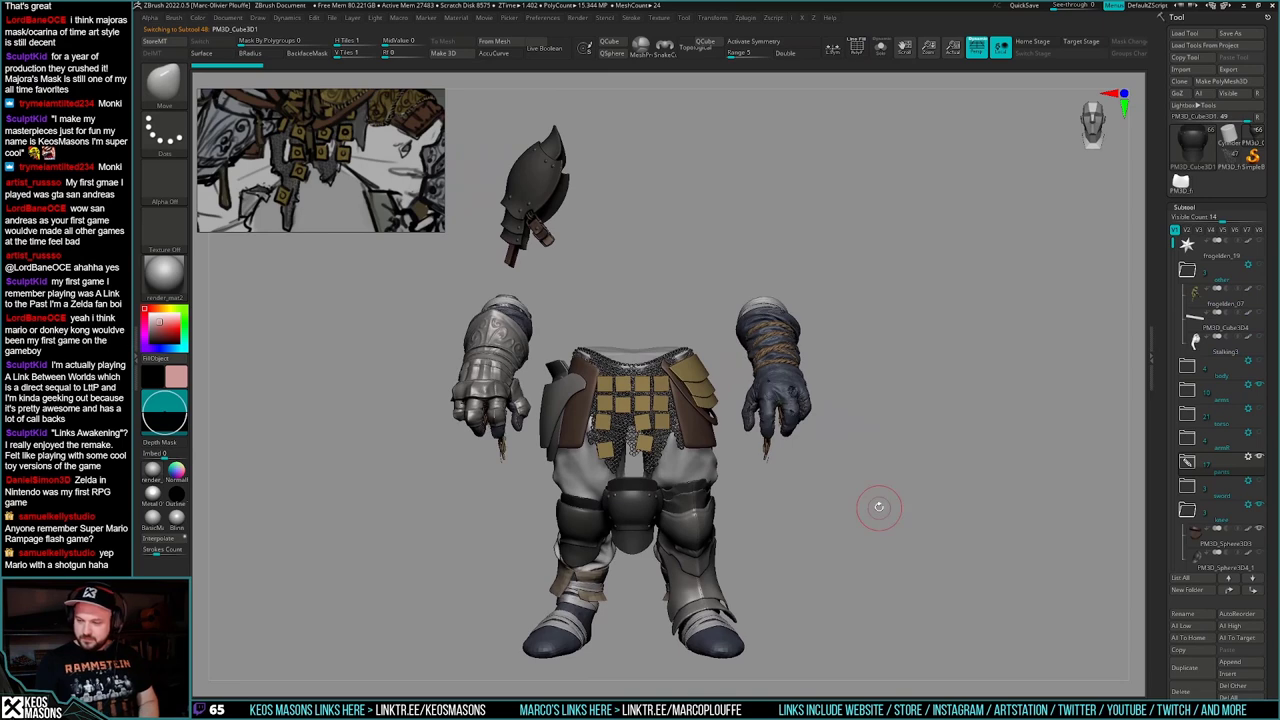
- Collapse the last subtool folder, select it and append a Cube3D subtool
left_click_drag(1173, 244, 1173, 361)
left_click(1188, 414)
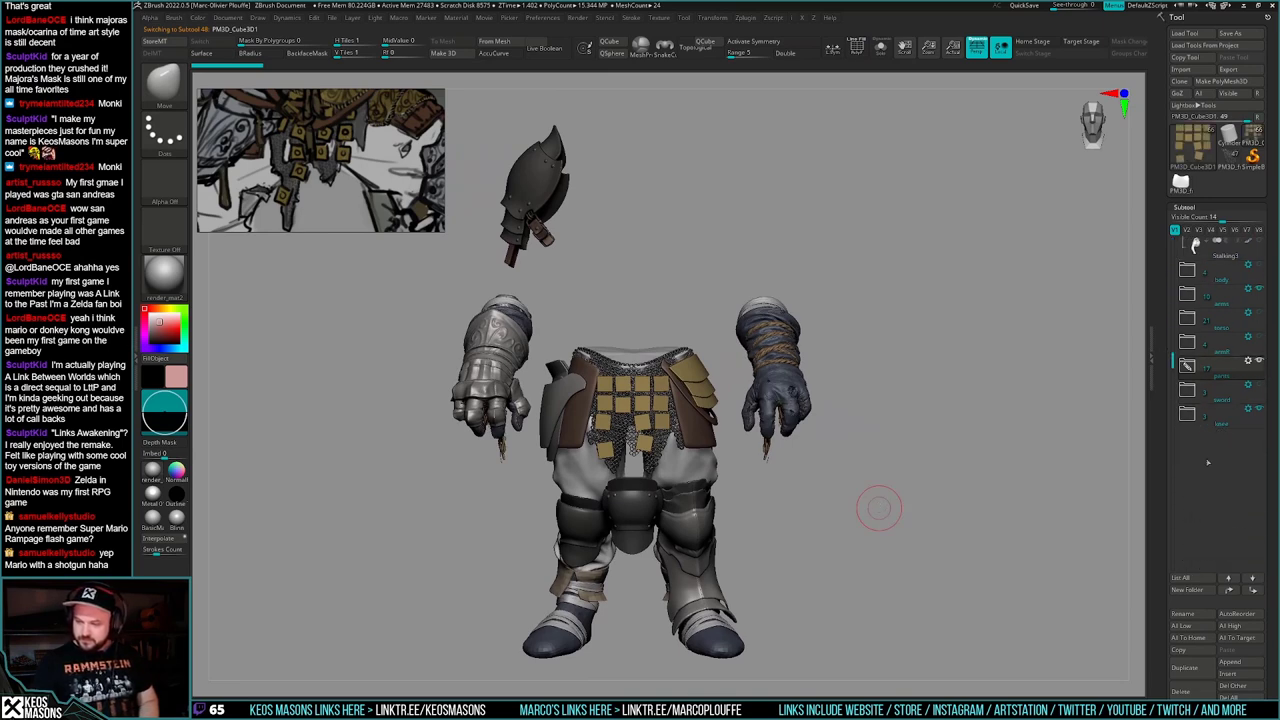
left_click(1215, 428)
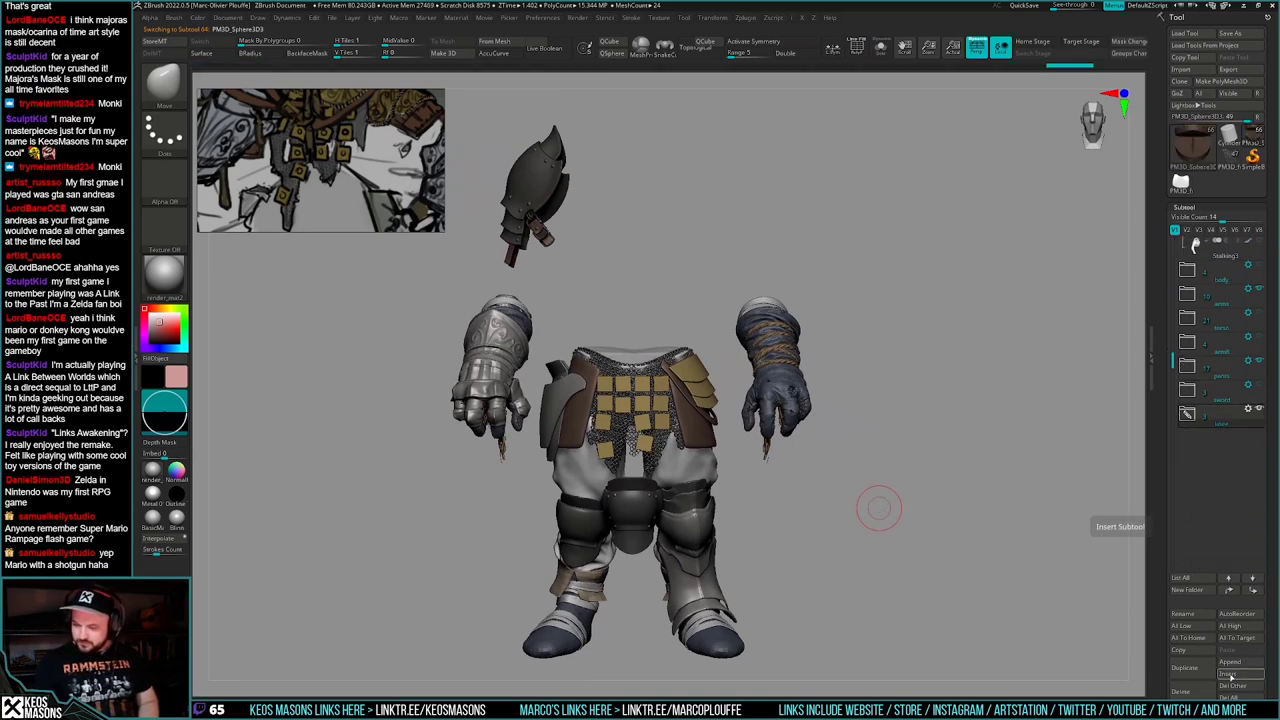
left_click(1233, 665)
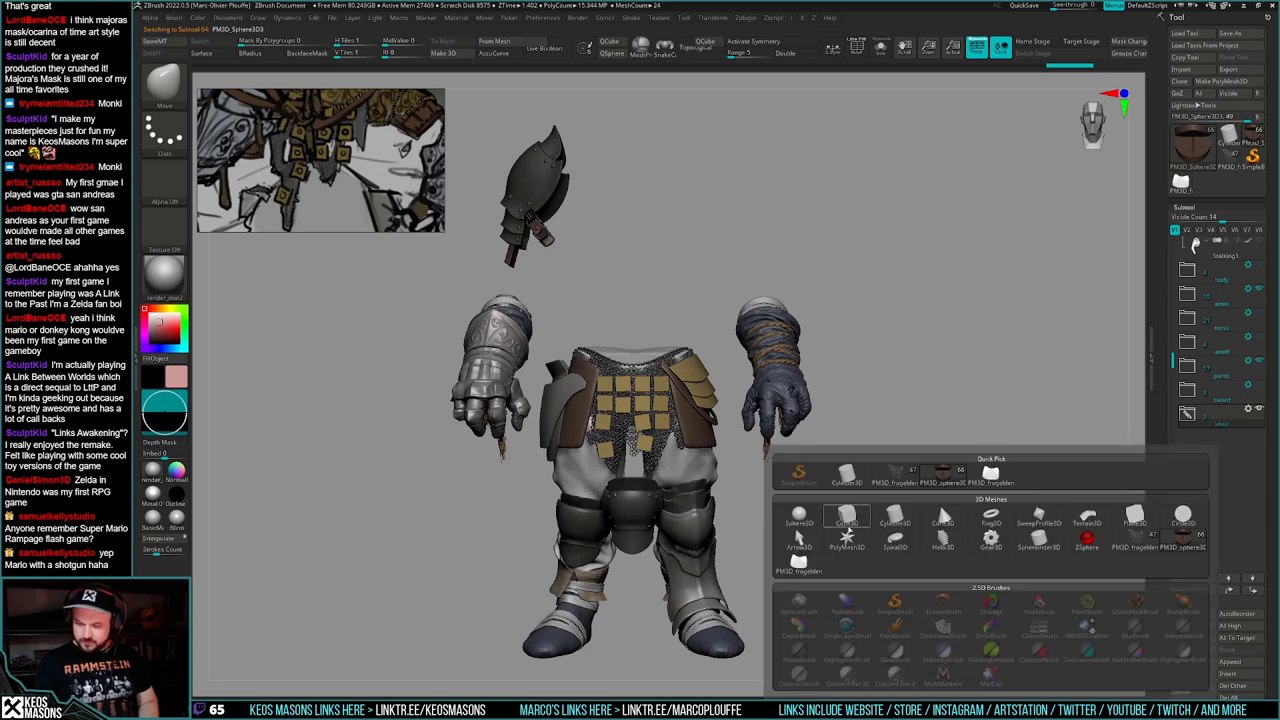
left_click(849, 518)
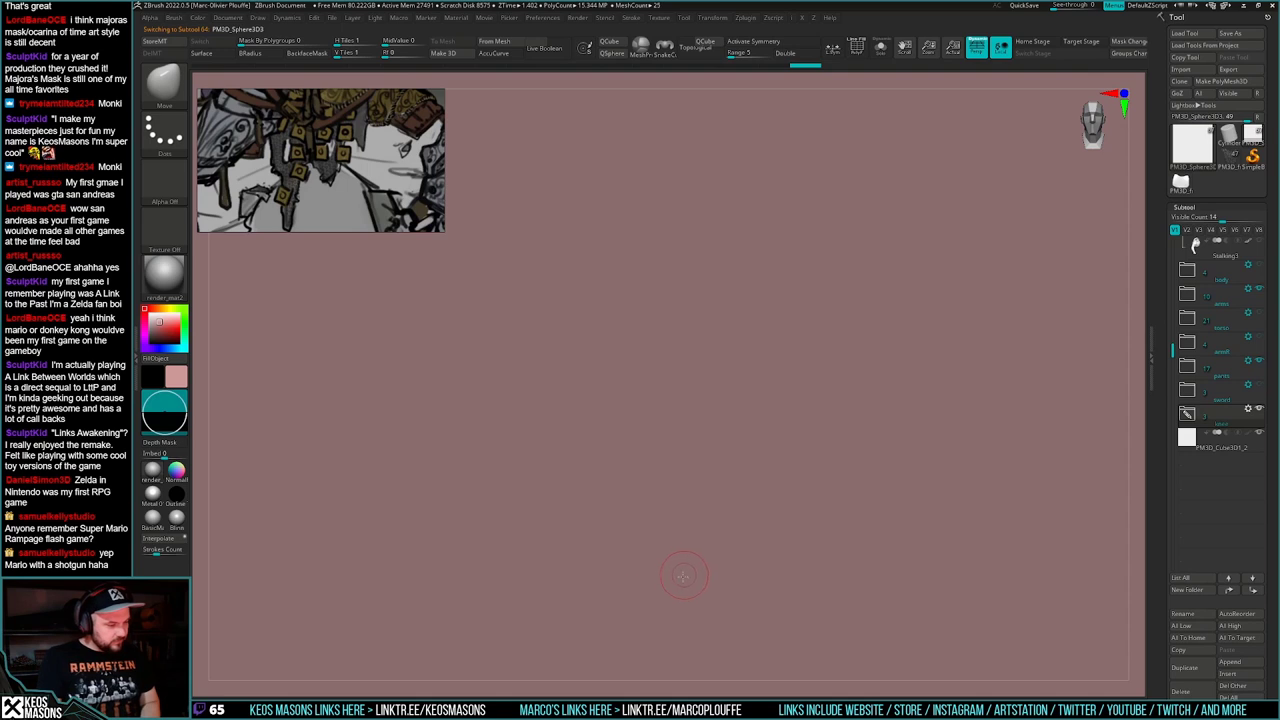
- Try to draw a diagonal transpose line across the new cube with symmetry toggled
right_click_drag(680, 579, 664, 490, "ctrl")
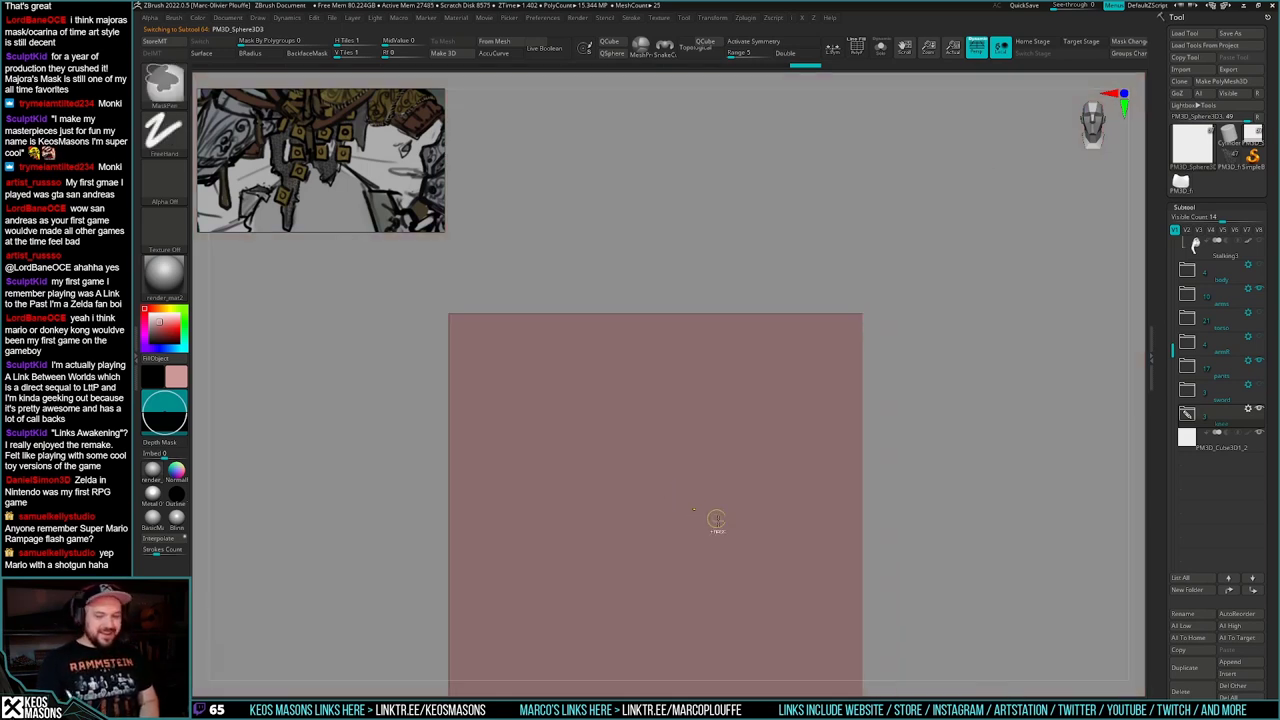
right_click_drag(717, 523, 708, 470, "alt")
key("x")
key("w")
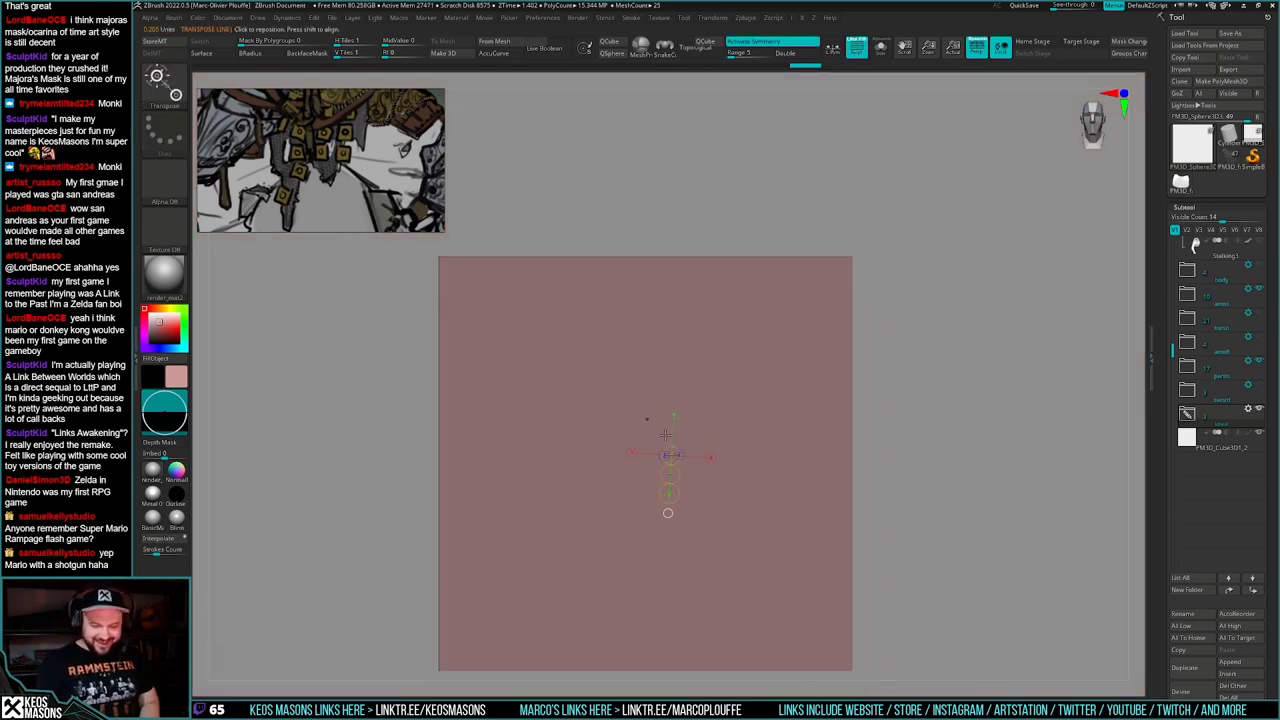
left_click_drag(648, 457, 718, 388)
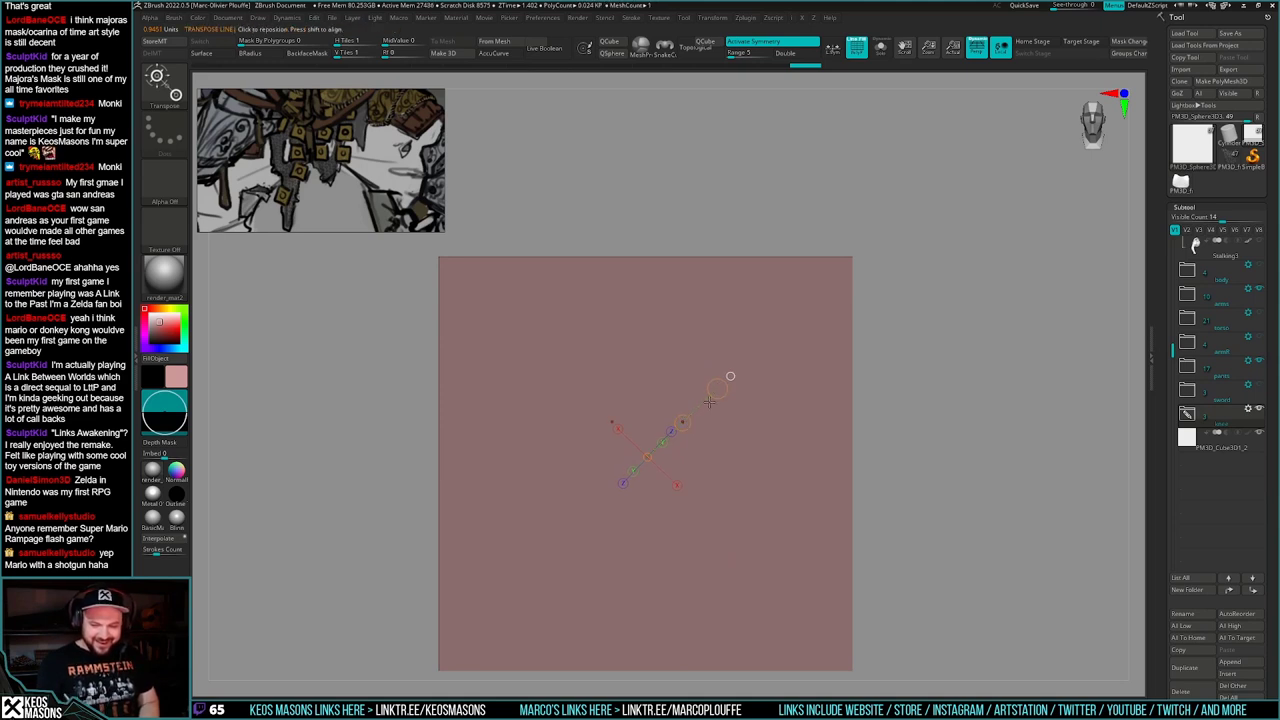
mouse_move(881, 504)
right_mouse_down()
mouse_move(831, 540)
mouse_move(871, 514)
mouse_move(867, 525)
mouse_move(841, 518)
right_mouse_up()
key("q")
- Expand the last subtool folder, turn on the wireframe display and select the appended PM3D_Cube3D1_2 cube
key("alt+s")
left_click(1187, 413)
key("alt+s")
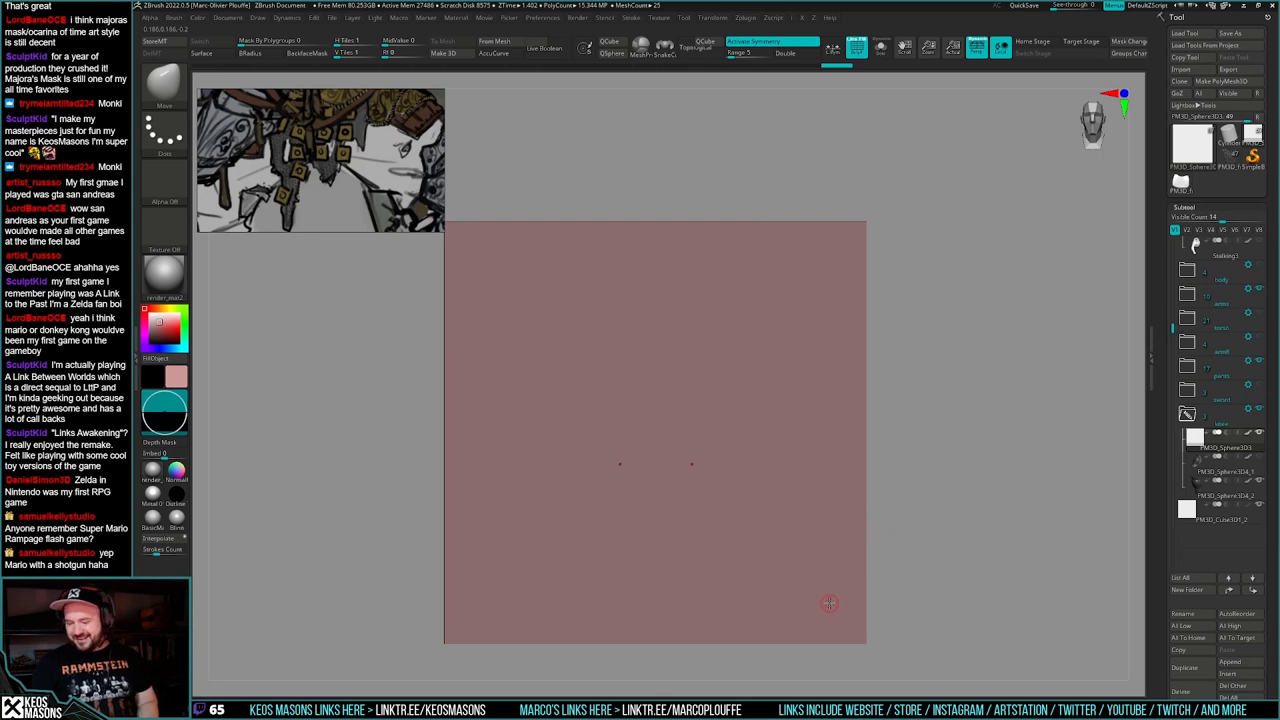
key("ctrl")
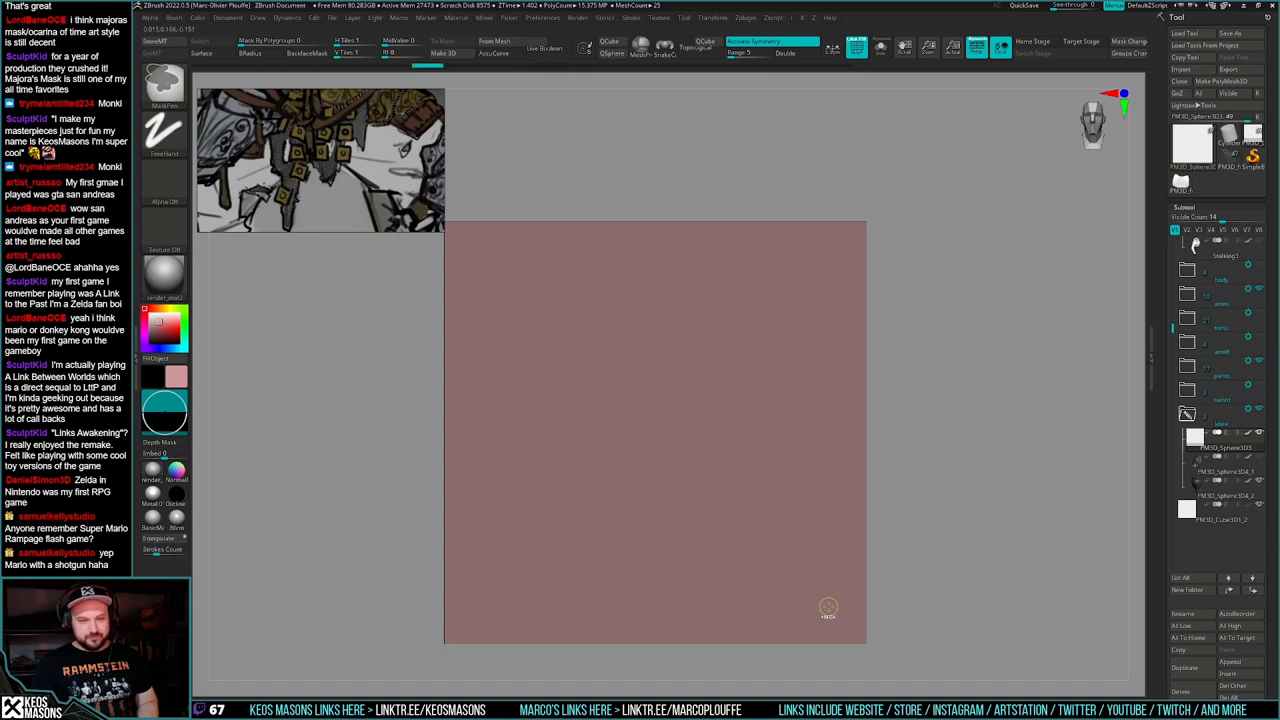
key("s")
left_click(828, 607, "ctrl+shift")
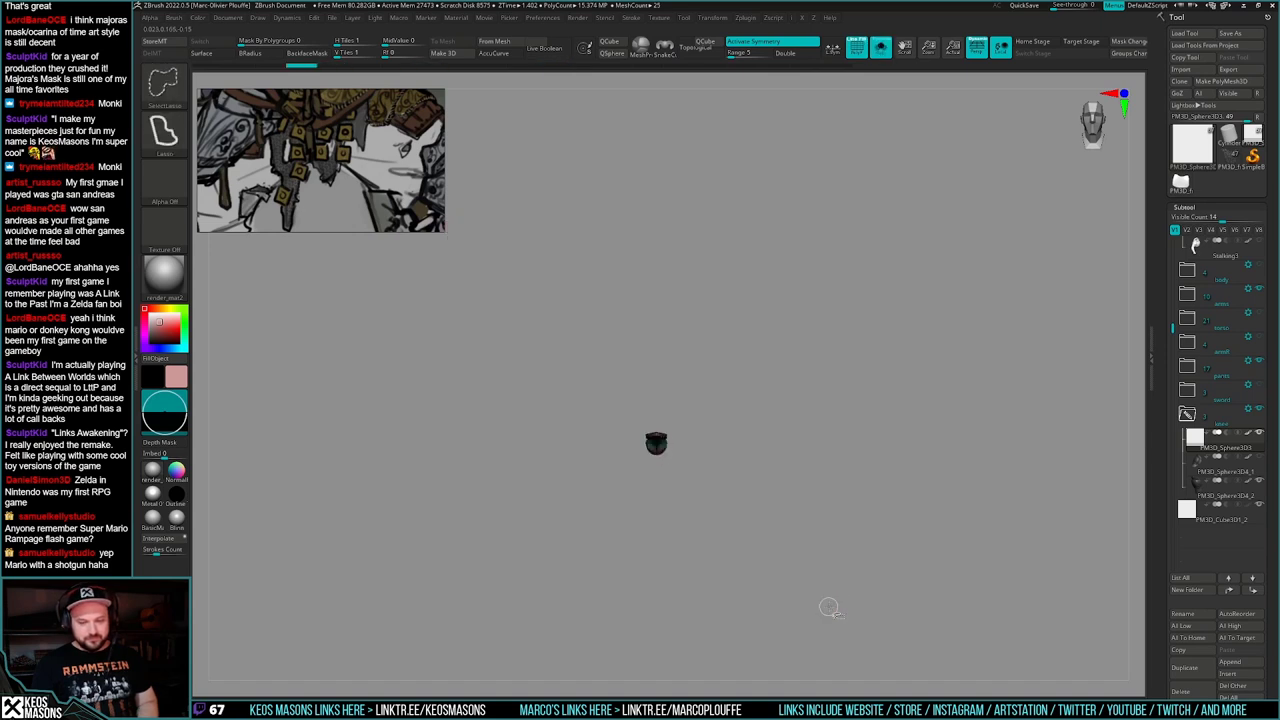
key("ctrl+shift+z")
key("ctrl+z")
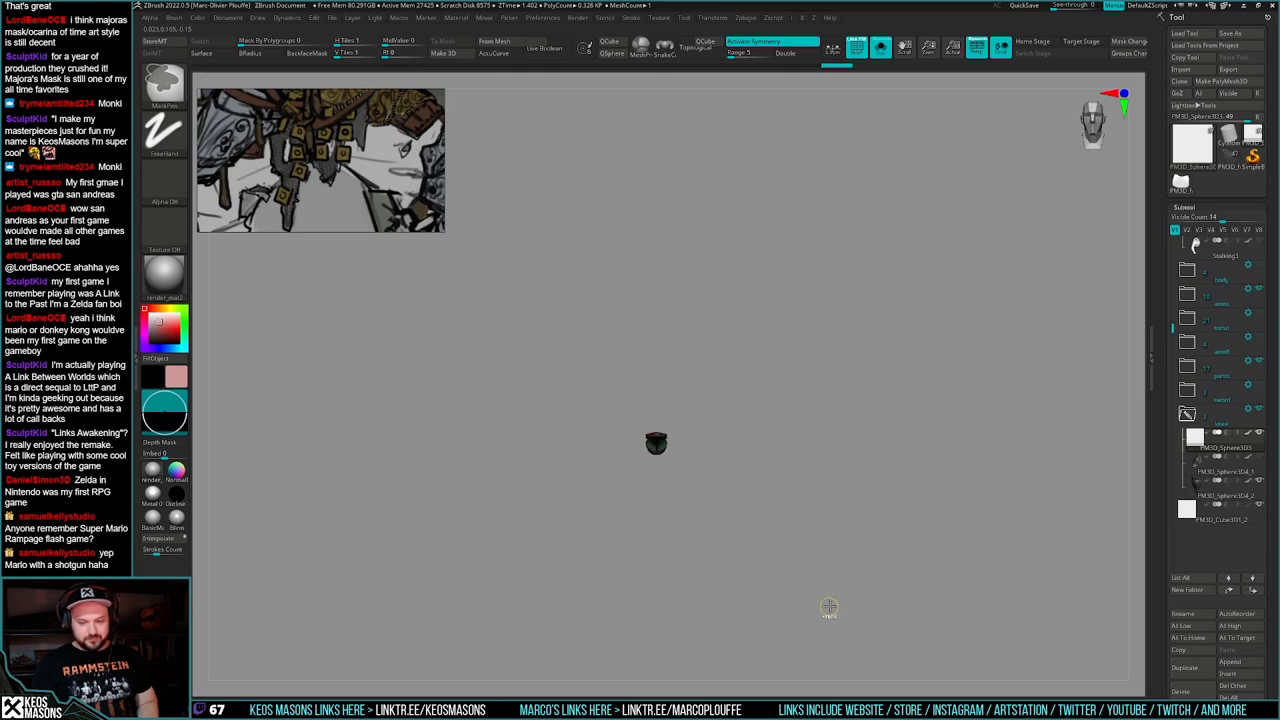
left_click(1194, 514)
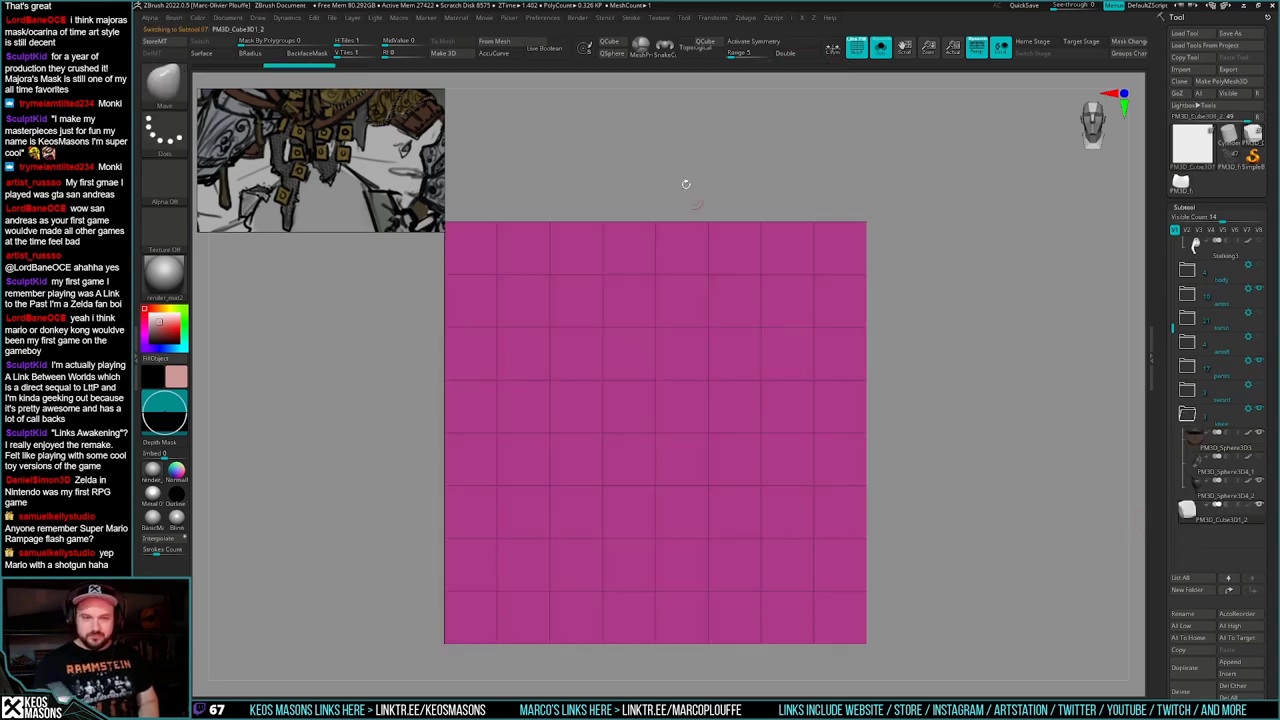
- Convert the new cube to a QCube with a two-by-two grid per side and scale it down to skirt-plate size
left_click(611, 43)
key("alt+s")
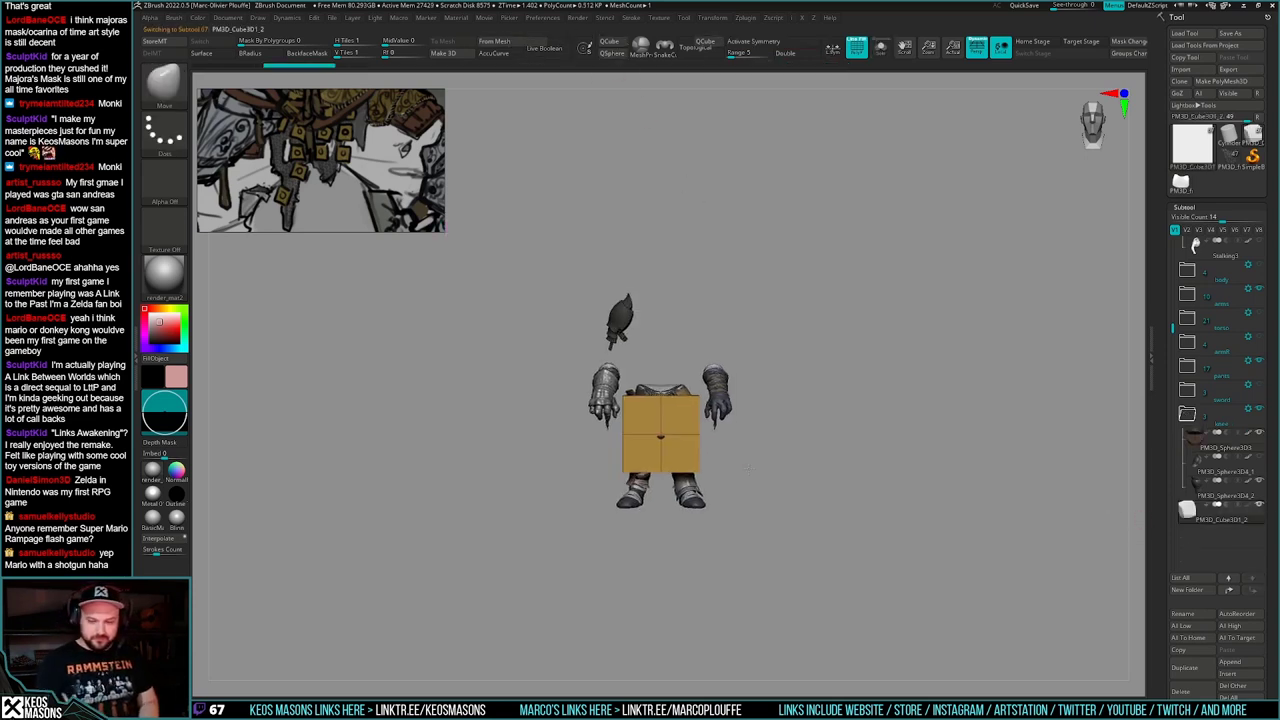
right_click_drag(722, 440, 734, 592, "ctrl")
key("x")
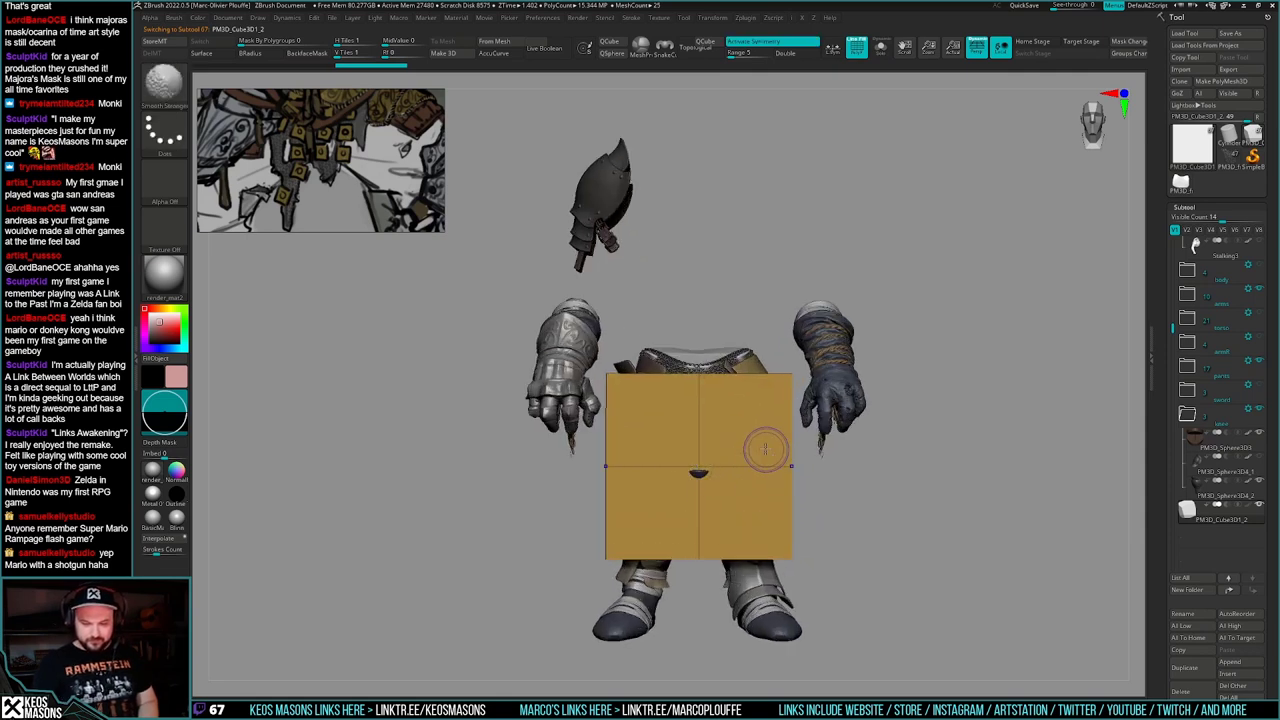
key("x")
right_click_drag(770, 452, 744, 521, "alt")
key("w")
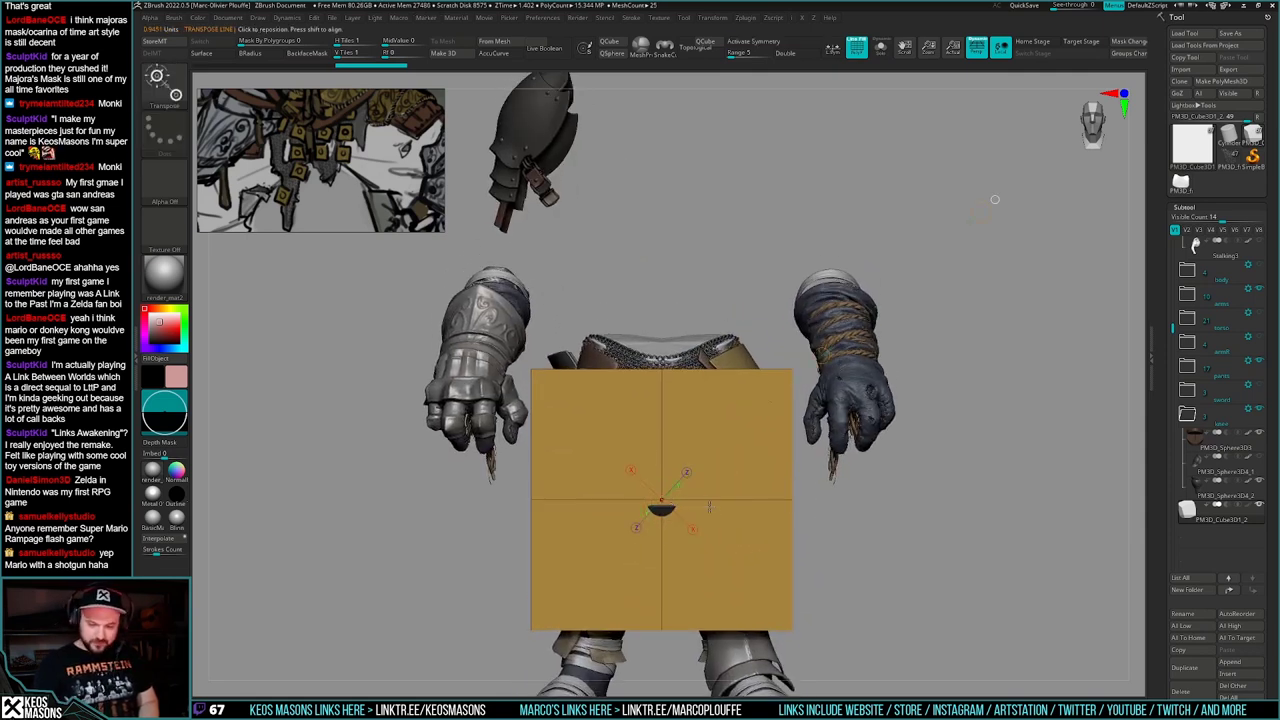
left_click_drag(662, 500, 734, 442)
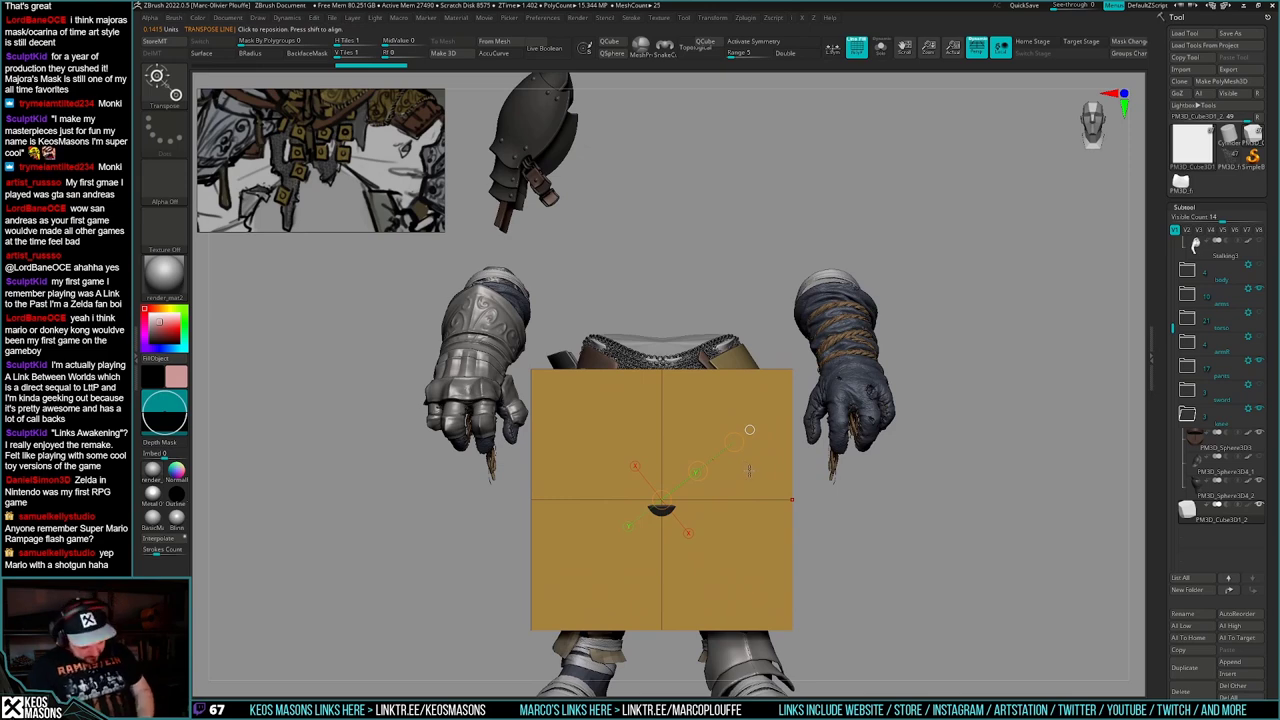
left_click_drag(734, 442, 698, 472)
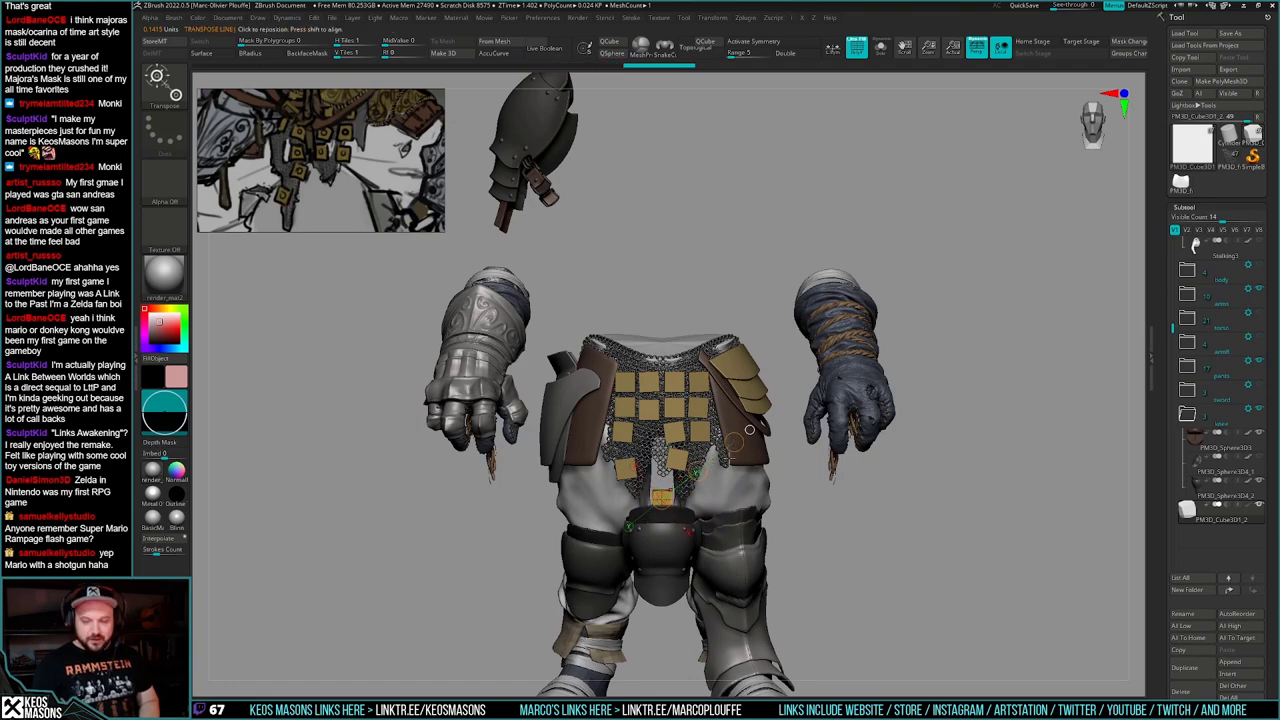
- Move the small cube up onto the top row of gold plates on the chainmail skirt
right_click_drag(749, 430, 770, 530, "alt")
right_click_drag(600, 440, 800, 435)
right_click_drag(797, 537, 805, 571, "alt")
mouse_move(722, 543)
left_mouse_down("shift")
mouse_move(811, 543)
mouse_move(667, 317)
mouse_move(689, 340)
left_mouse_up("shift")
key("q")
mouse_move(1010, 480)
right_mouse_down()
mouse_move(869, 494)
mouse_move(896, 496)
mouse_move(854, 523)
right_mouse_up()
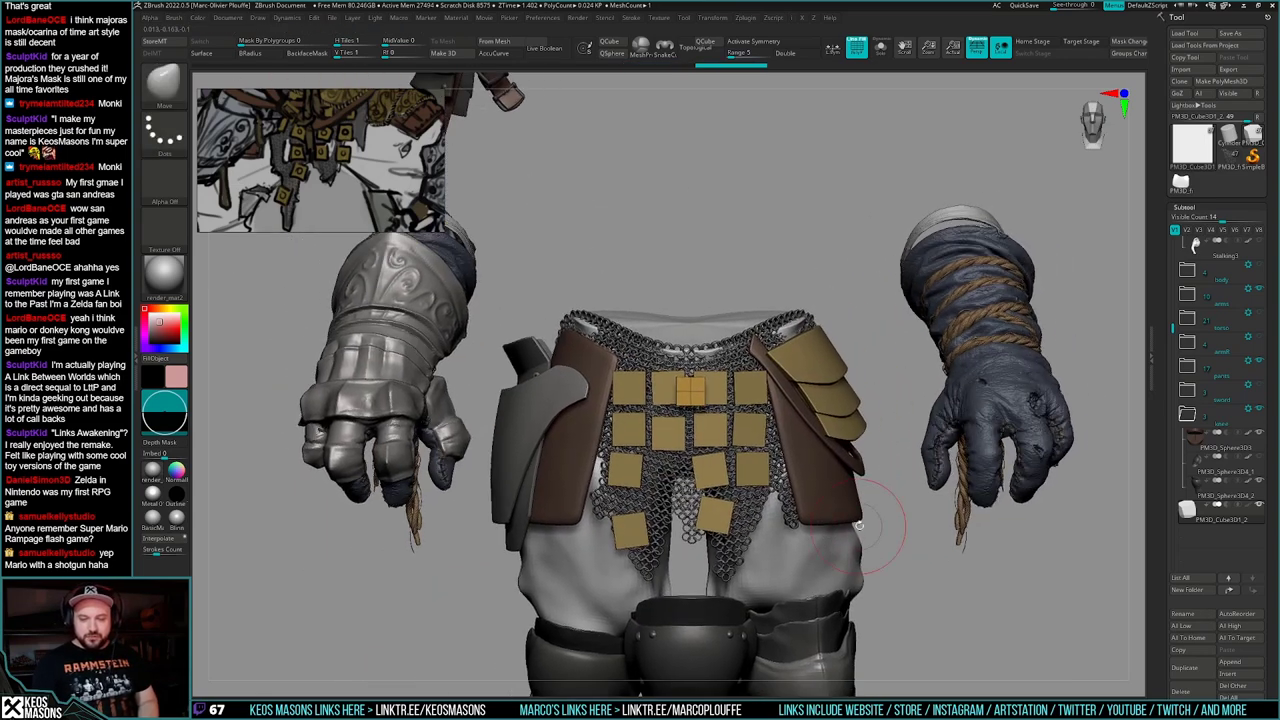
- Nudge the cube vertically so it lines up with the top row of gold plates
key("w")
right_click_drag(677, 597, 680, 640, "ctrl")
mouse_move(690, 399)
left_mouse_down()
mouse_move(797, 355)
mouse_move(774, 365)
left_mouse_up()
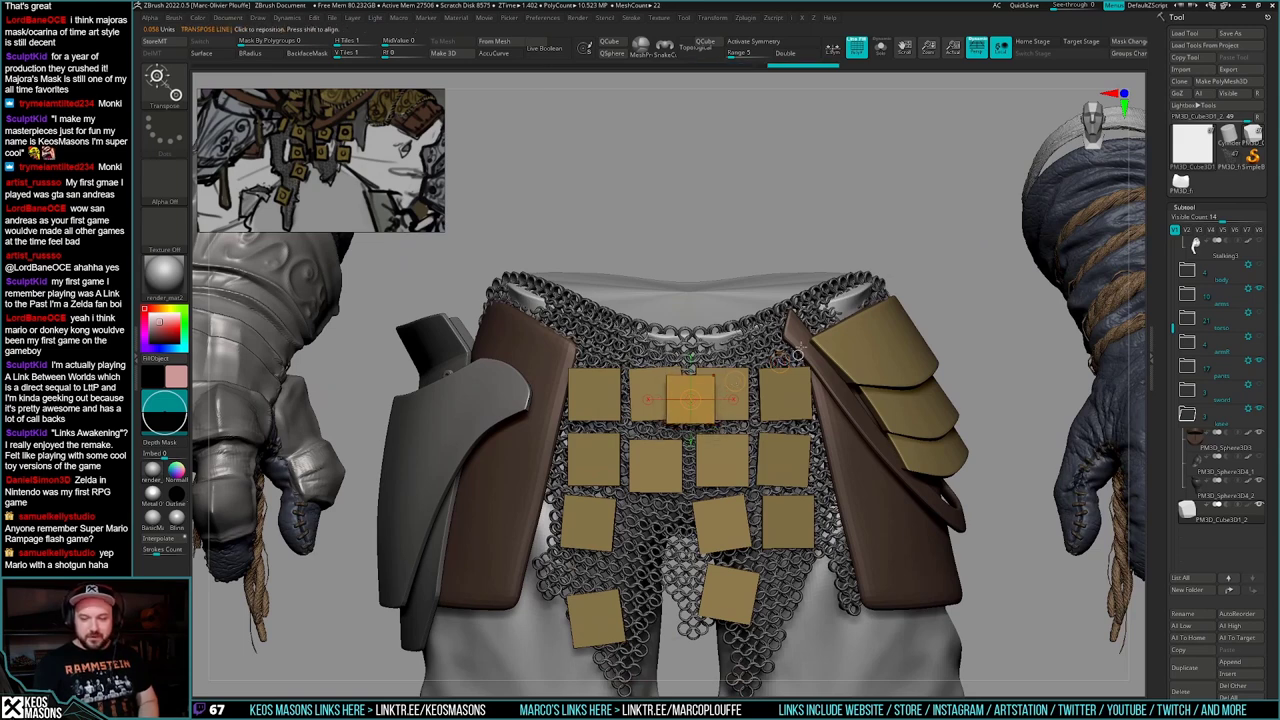
key("q")
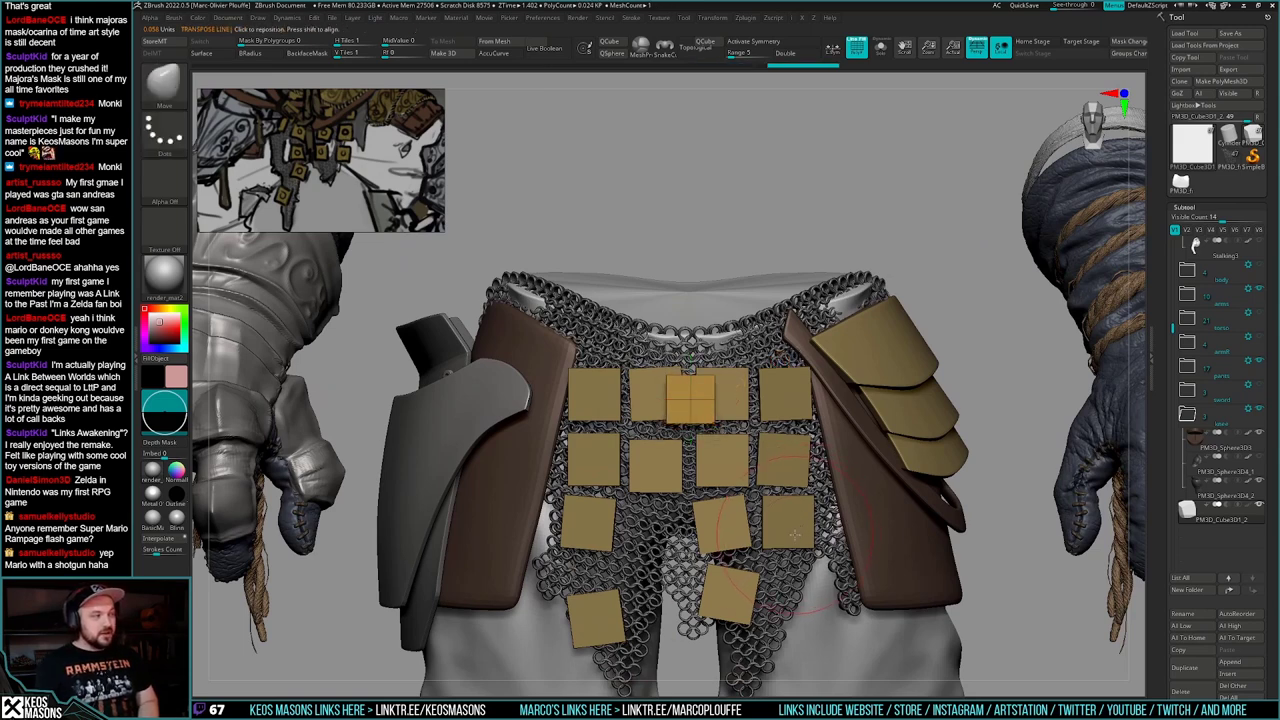
right_click_drag(793, 536, 776, 532, "alt")
key("w")
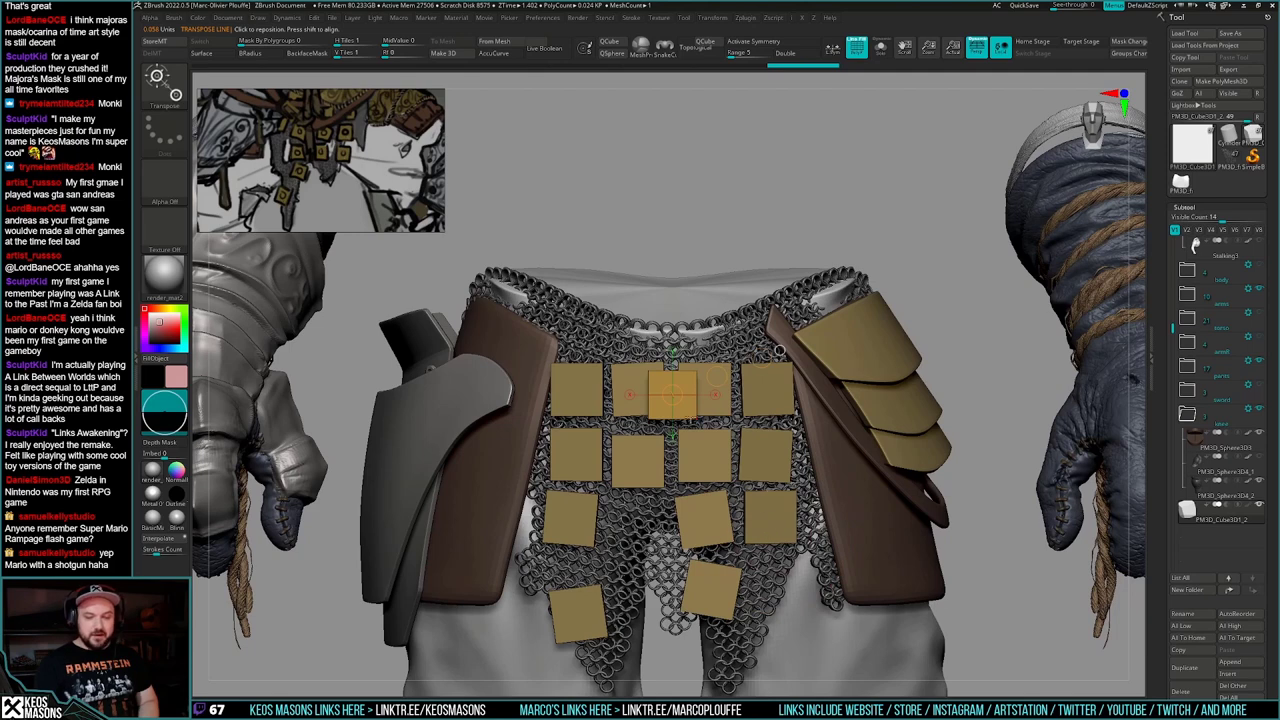
left_click_drag(686, 409, 686, 511, "shift")
left_click_drag(686, 450, 686, 444, "shift")
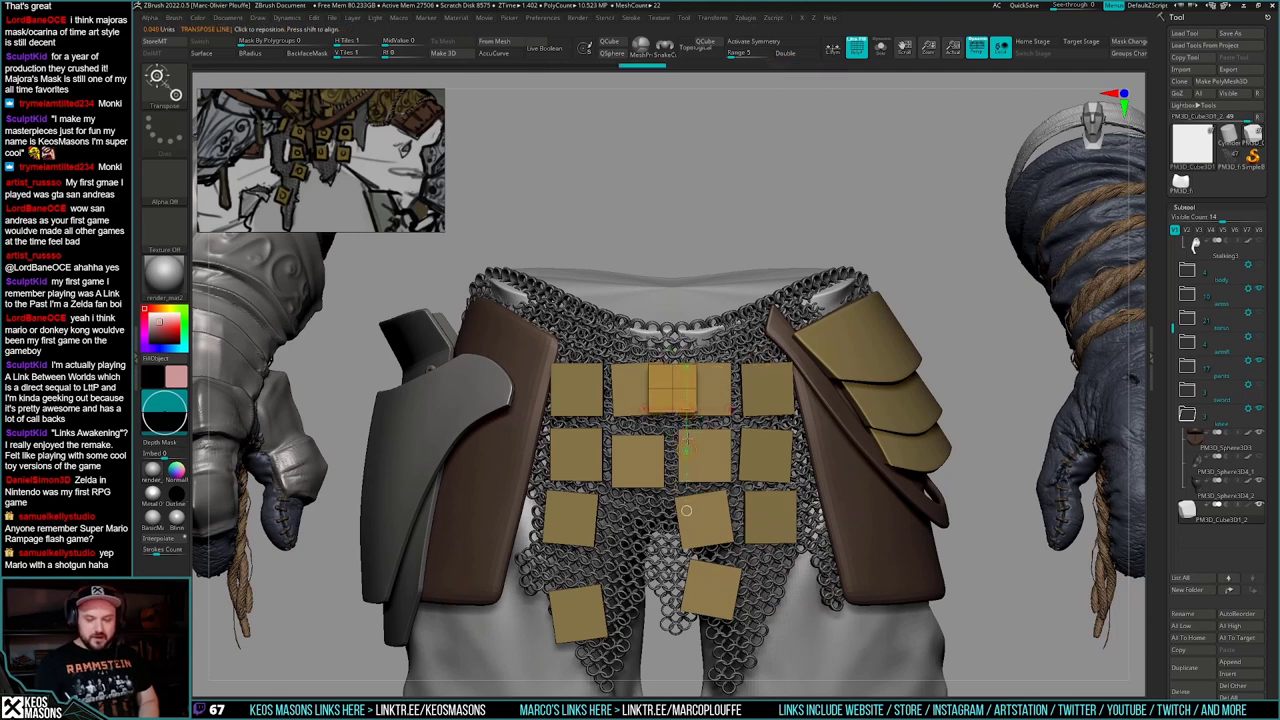
left_click_drag(672, 388, 740, 220)
- Isolate the cube in side view and flatten its depth into a thin square plate
key("e")
right_click_drag(740, 454, 798, 468)
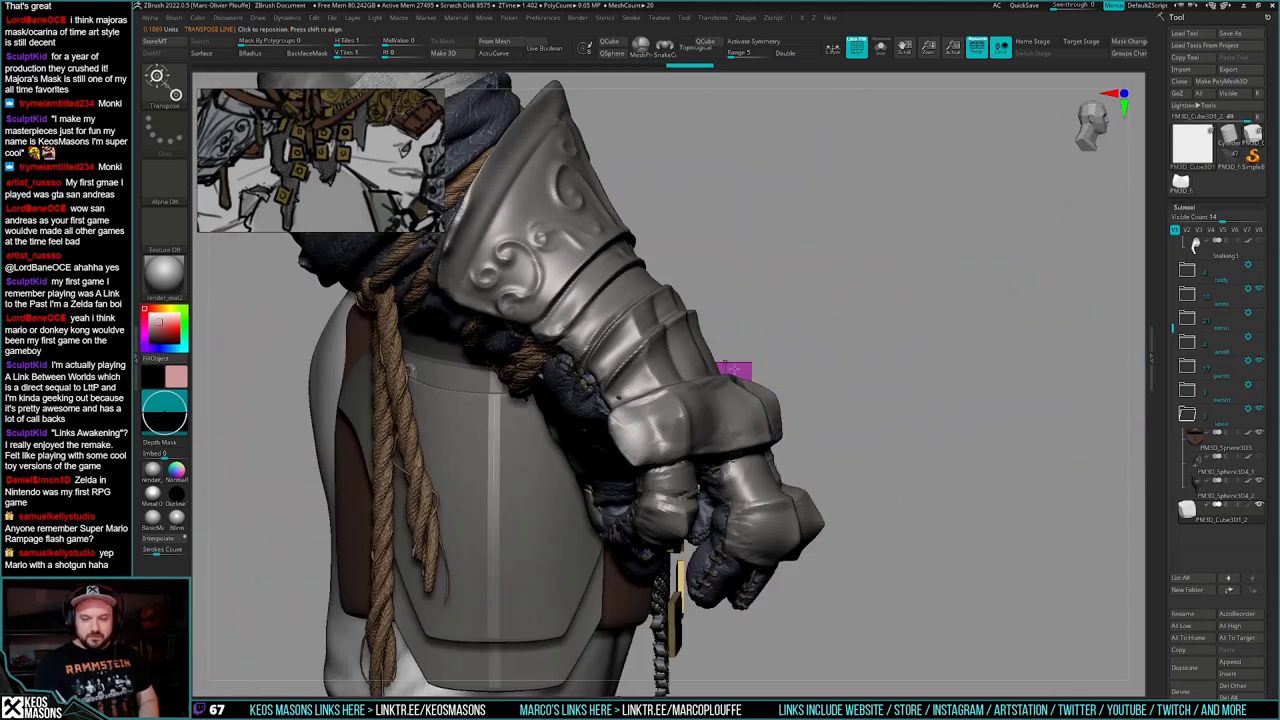
key("shift+s")
right_click_drag(733, 369, 700, 429)
left_click_drag(694, 430, 770, 430, "shift")
mouse_move(694, 392)
left_mouse_down("shift")
mouse_move(781, 392)
mouse_move(728, 423)
left_mouse_up("shift")
- Delete the middle edge loop running around the thin sides of the plate with the ZModeler brush
key("q")
mouse_move(755, 419)
right_mouse_down()
mouse_move(803, 514)
mouse_move(803, 563)
mouse_move(789, 563)
mouse_move(815, 497)
mouse_move(777, 466)
mouse_move(831, 471)
mouse_move(774, 533)
right_mouse_up()
key("b")
key("z")
key("m")
right_click_drag(774, 533, 773, 552, "ctrl")
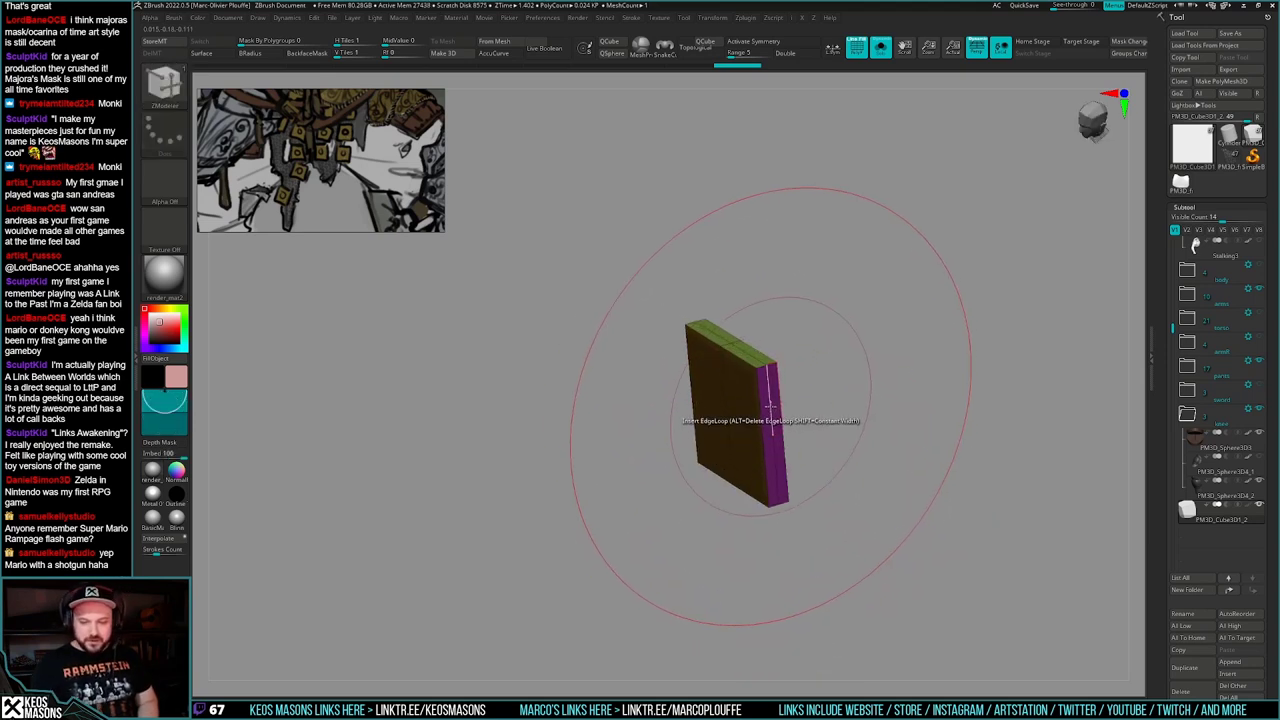
key("space")
left_click(771, 401, "alt")
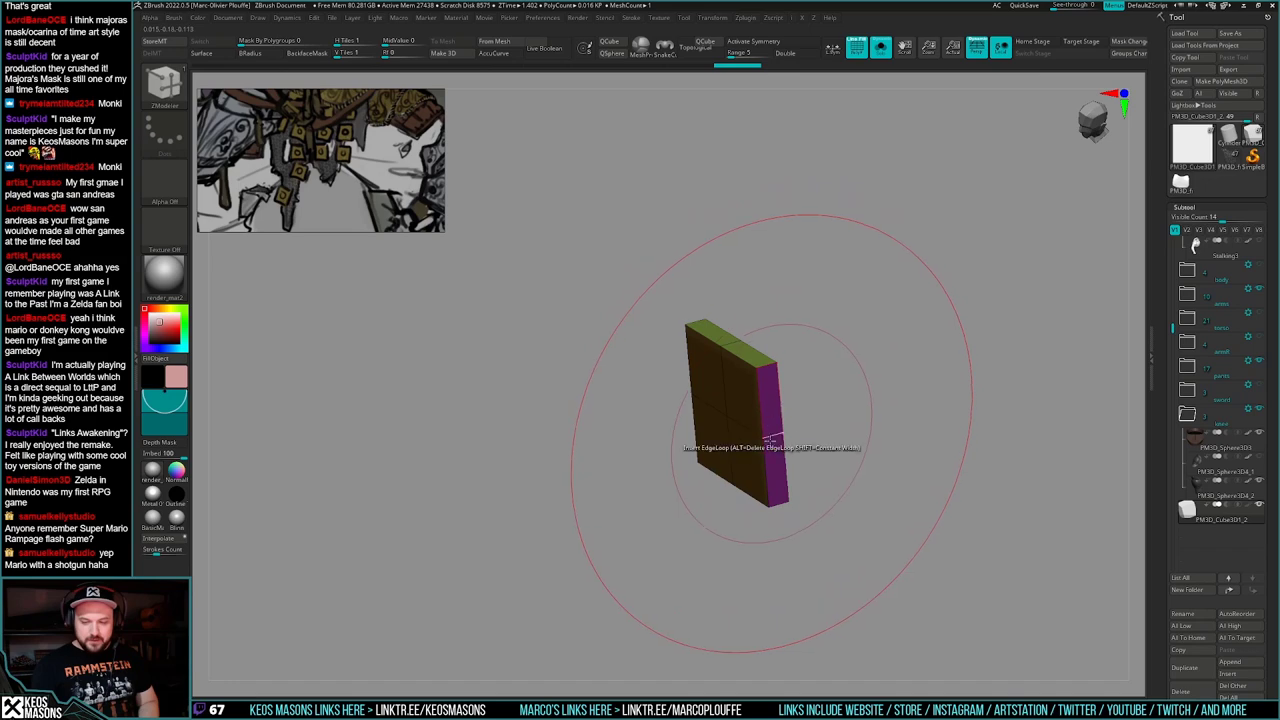
- Insert multiple edge loops across the plate in both directions to divide its front into a four-by-four grid
right_click_drag(773, 435, 796, 474, "shift")
key("alt+s")
key("alt+s")
mouse_move(786, 486)
right_mouse_down()
mouse_move(804, 494)
mouse_move(791, 494)
right_mouse_up()
key("ctrl+shift+s")
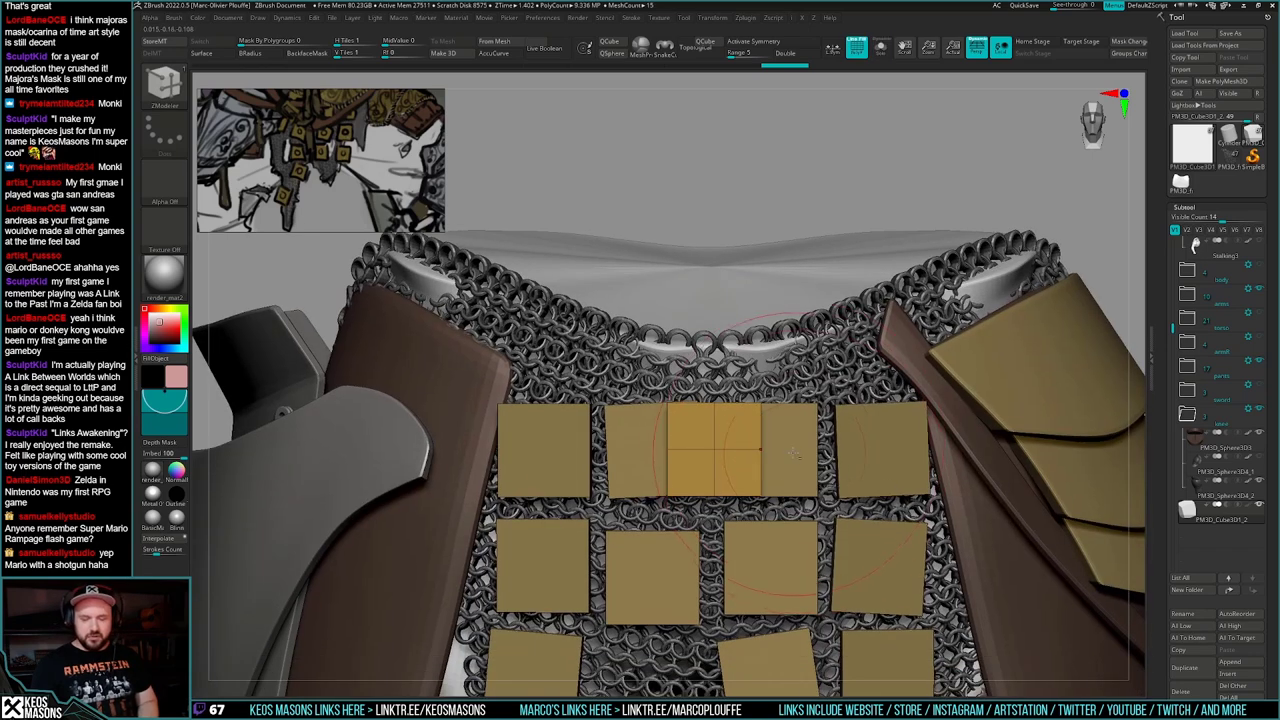
key("ctrl+shift+s")
key("space")
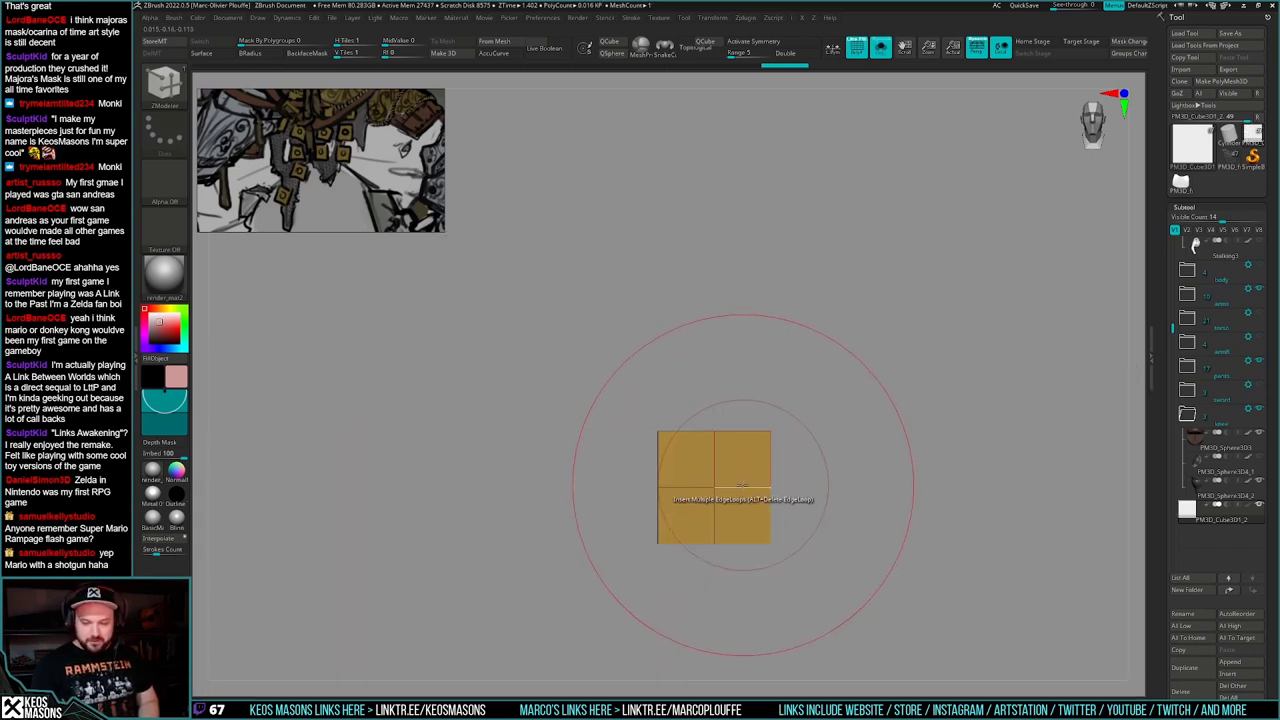
left_click(743, 487)
left_click(691, 487)
left_click(714, 470)
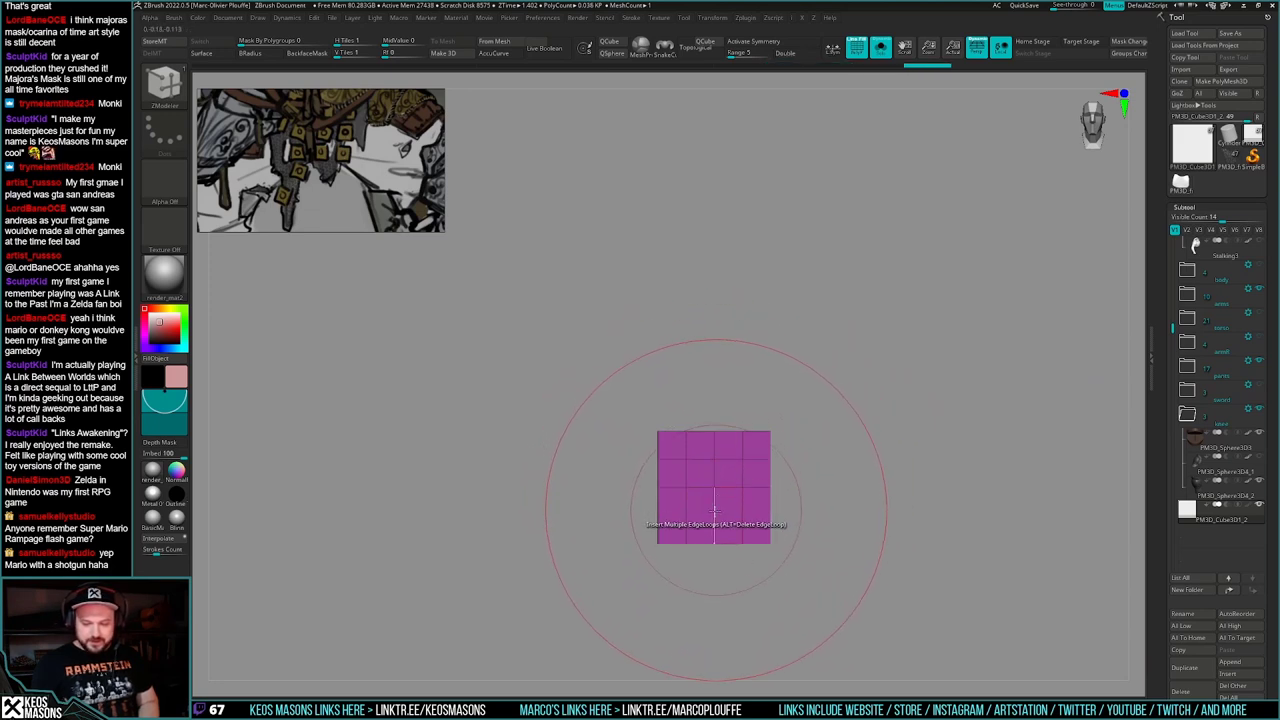
left_click(714, 512)
- Examine the subdivided plate alone and among the existing gold plates on the skirt
mouse_move(888, 434)
left_mouse_down()
mouse_move(929, 438)
mouse_move(906, 514)
mouse_move(888, 469)
left_mouse_up()
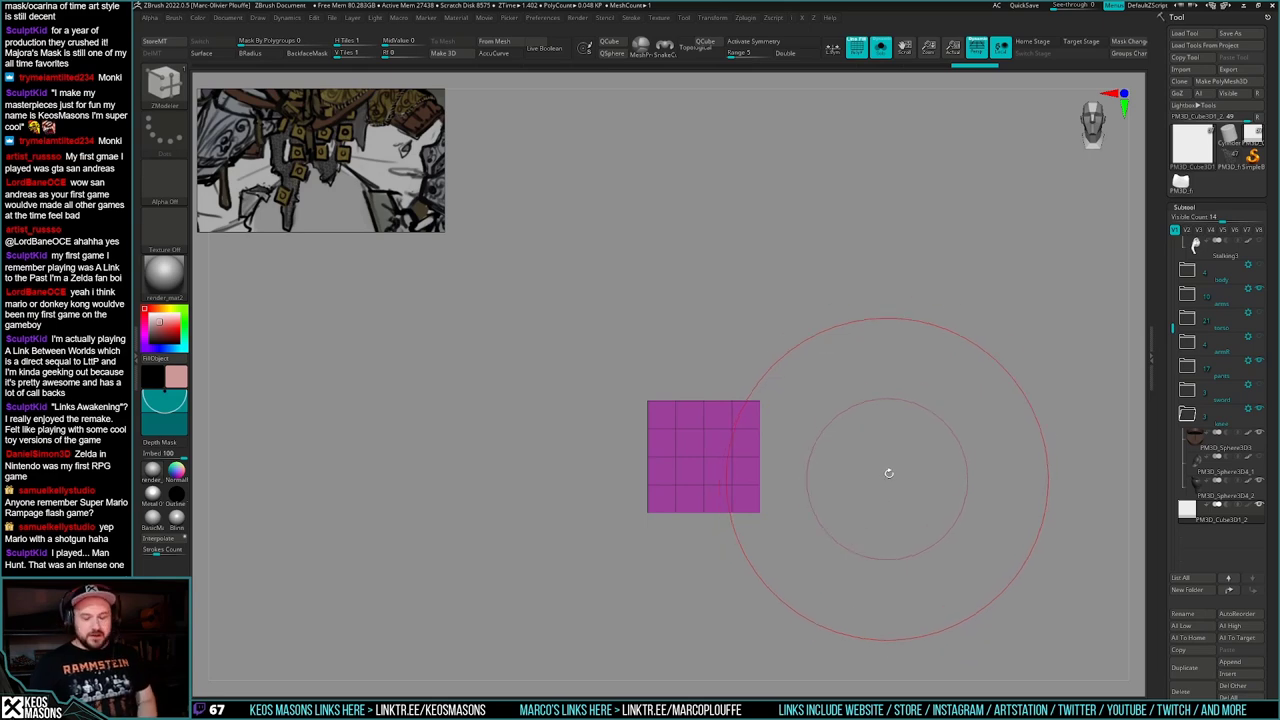
left_click_drag(886, 471, 866, 488, "alt")
key("alt+s")
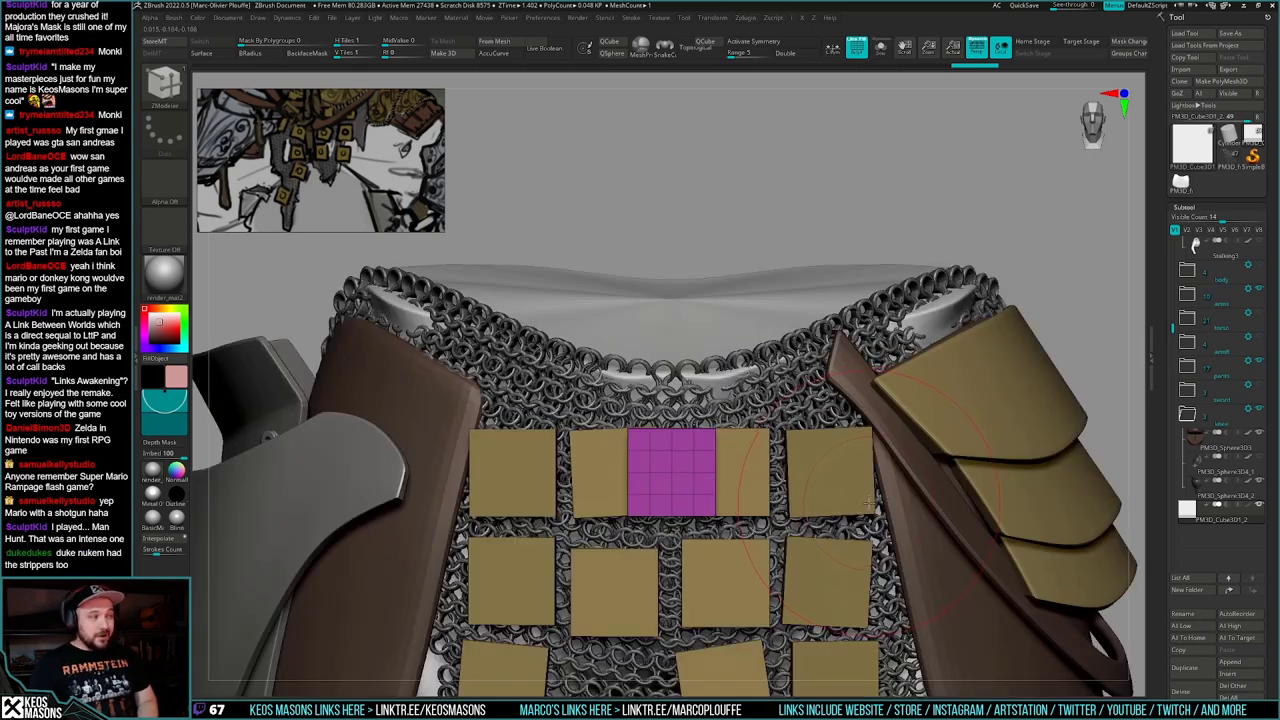
key("alt+s")
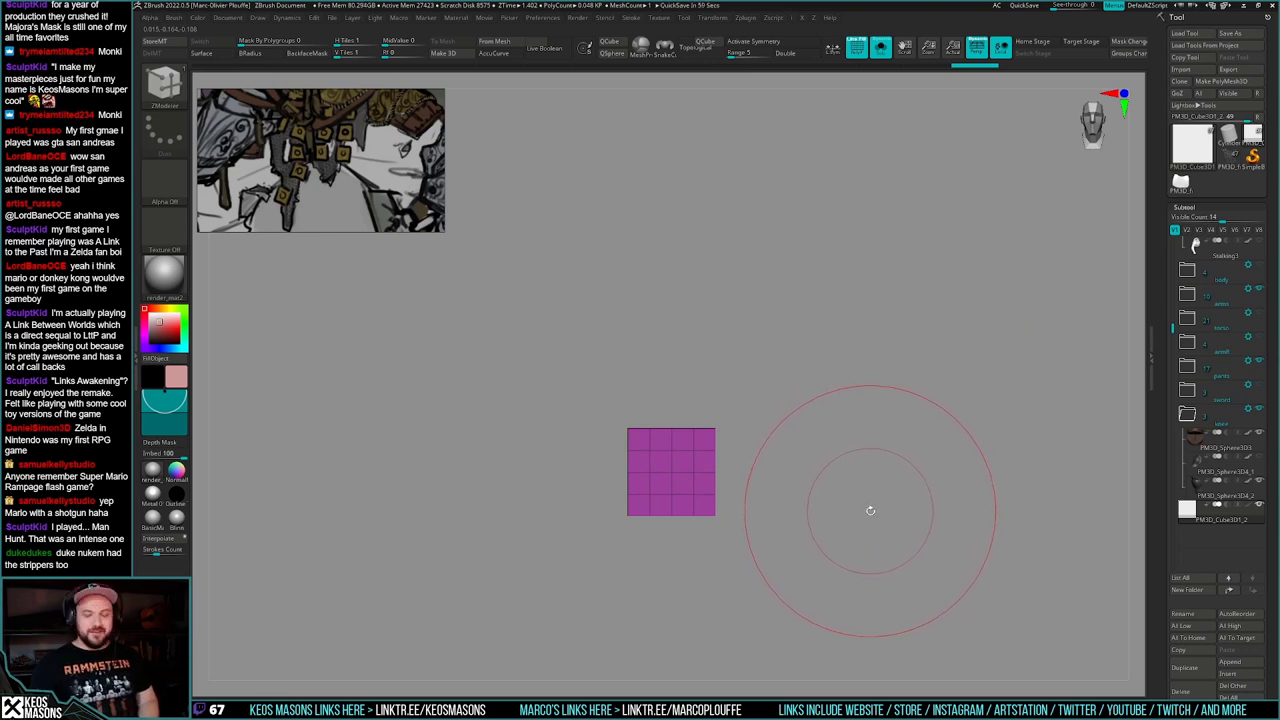
left_click_drag(869, 513, 867, 487, "alt")
key("alt+s")
key("alt+s")
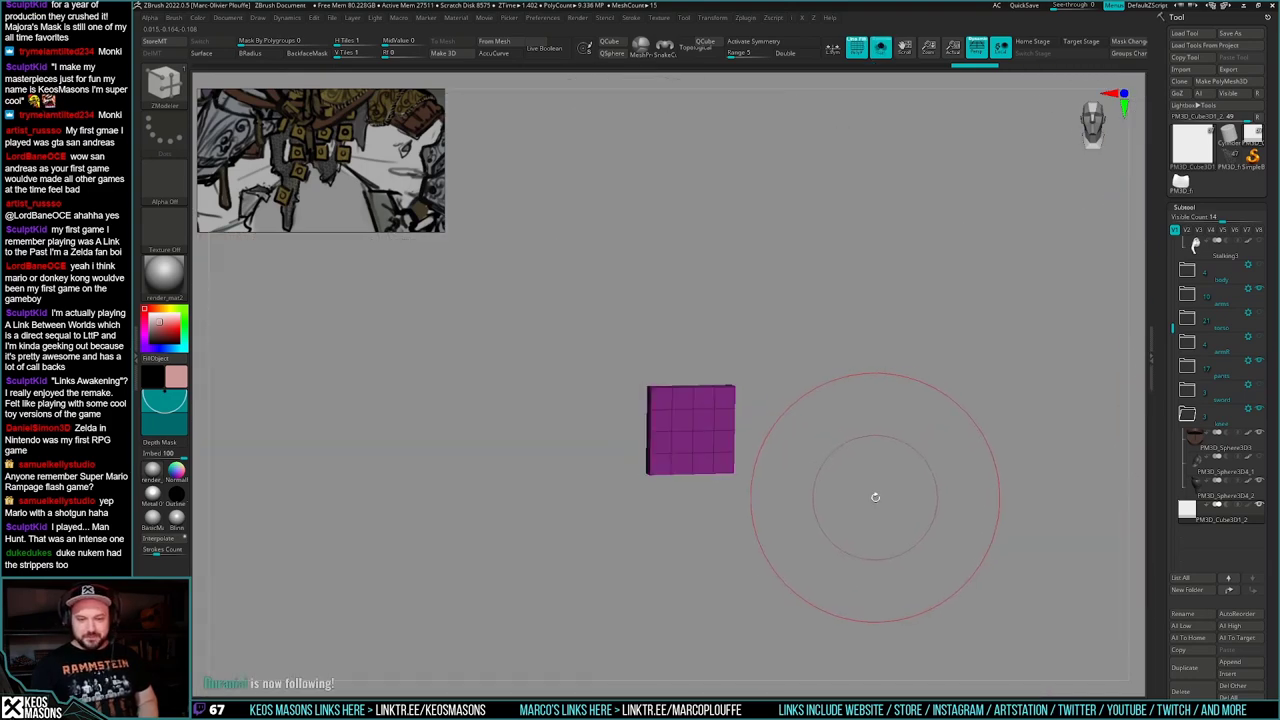
- Switch to the Move brush and check the plate's distance to the chainmail from above, with the wireframe turned off
key("b")
key("m")
key("v")
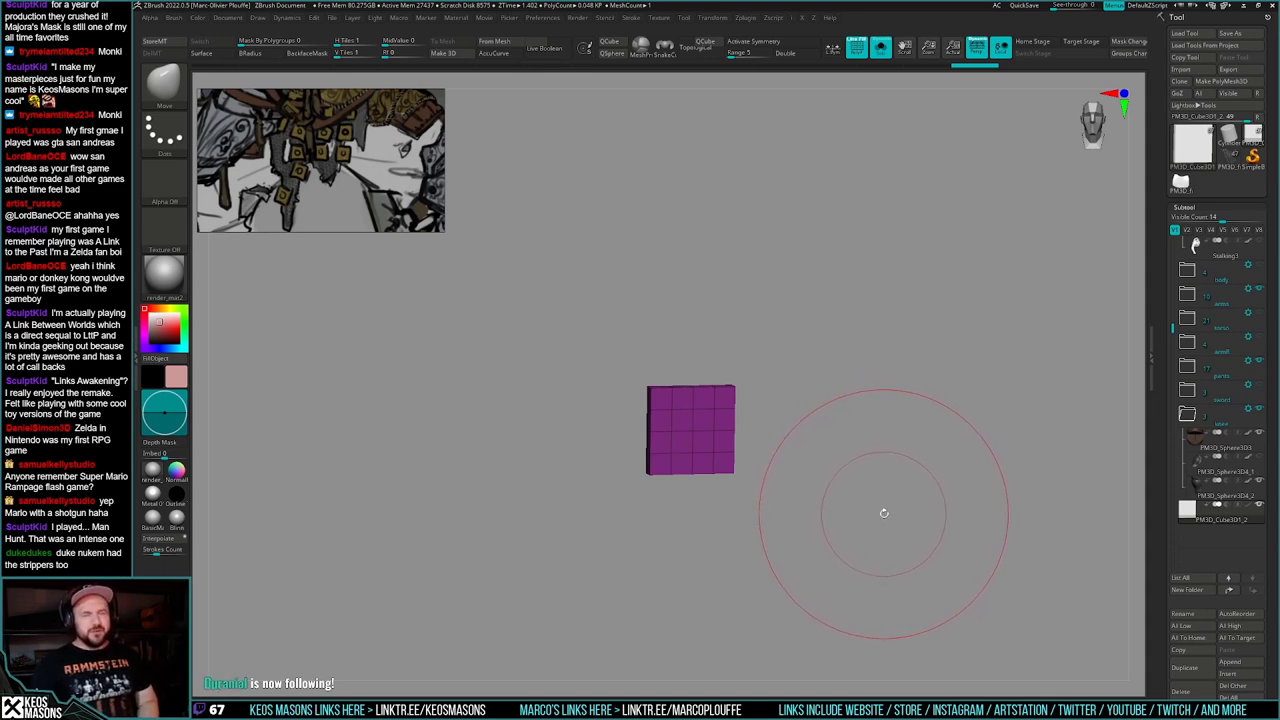
left_click_drag(885, 507, 880, 471, "shift")
key("alt+s")
right_click_drag(880, 471, 872, 660)
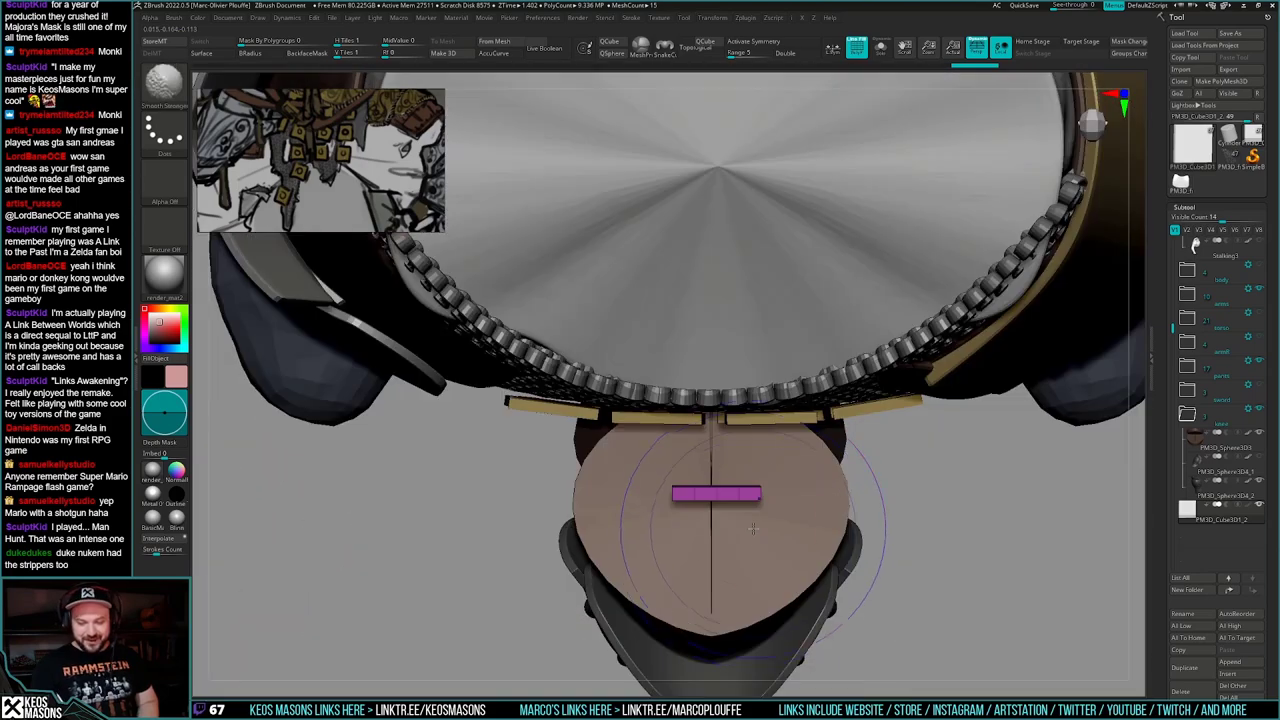
right_click_drag(744, 526, 766, 485, "shift")
key("shift+f")
key("alt+s")
key("alt+s")
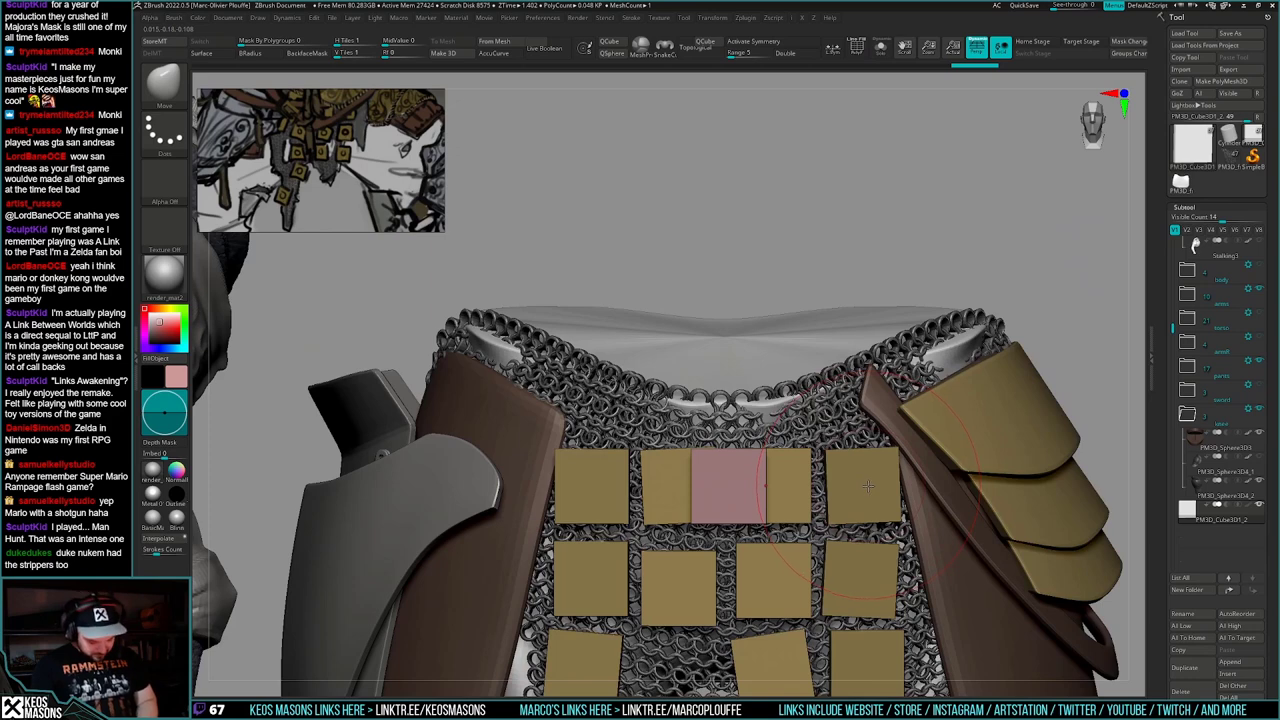
- Sample the gold colour from the neighbouring skirt plates and isolate the new plate
key("c")
key("alt+s")
mouse_move(860, 520)
right_mouse_down("alt")
mouse_move(831, 477)
mouse_move(842, 500)
right_mouse_up("alt")
key("space")
left_click(845, 501, "alt")
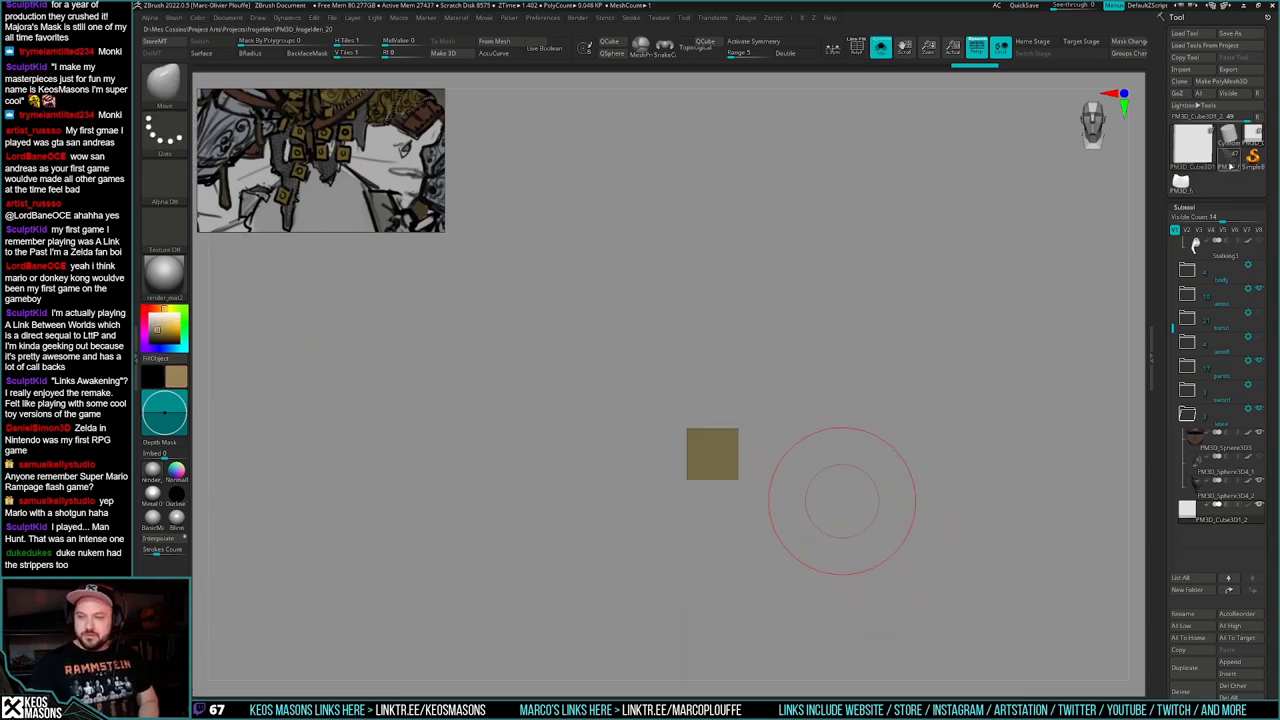
- Switch to the posed frog knight to pick up its gold armor colour, and return to the unposed character
right_click_drag(983, 383, 829, 403, "ctrl")
key("alt+s")
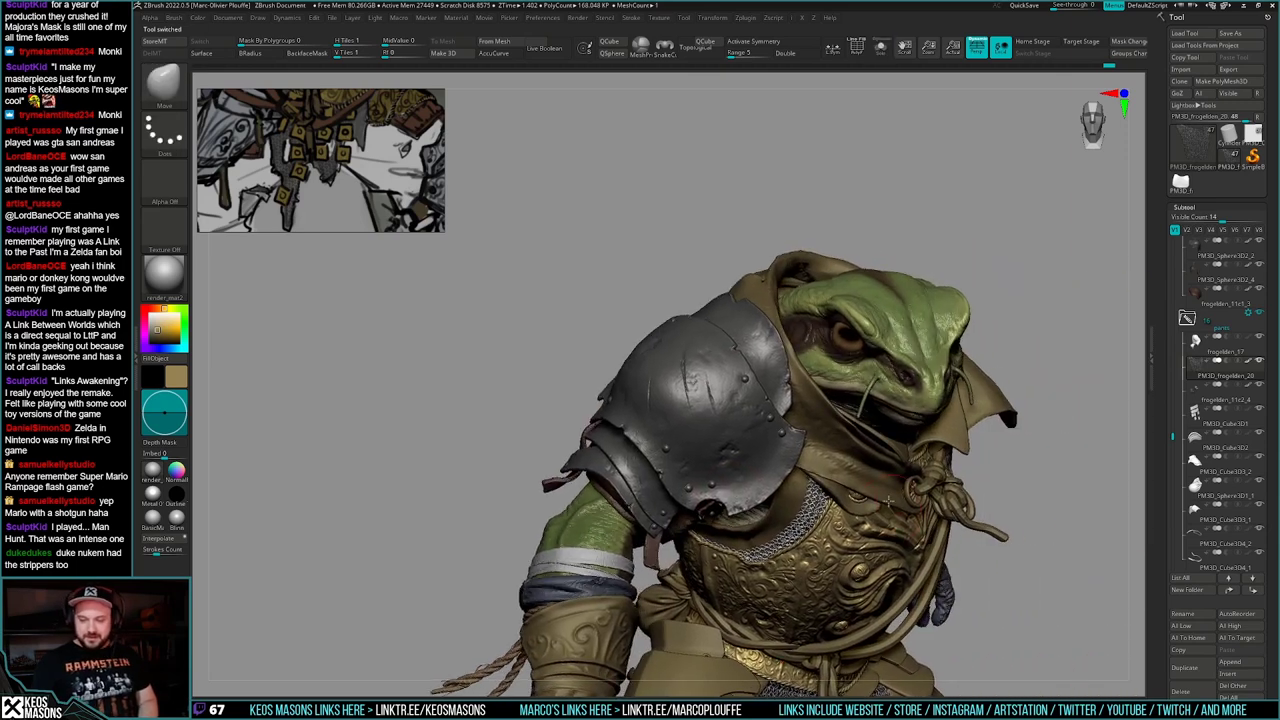
left_click(1232, 164)
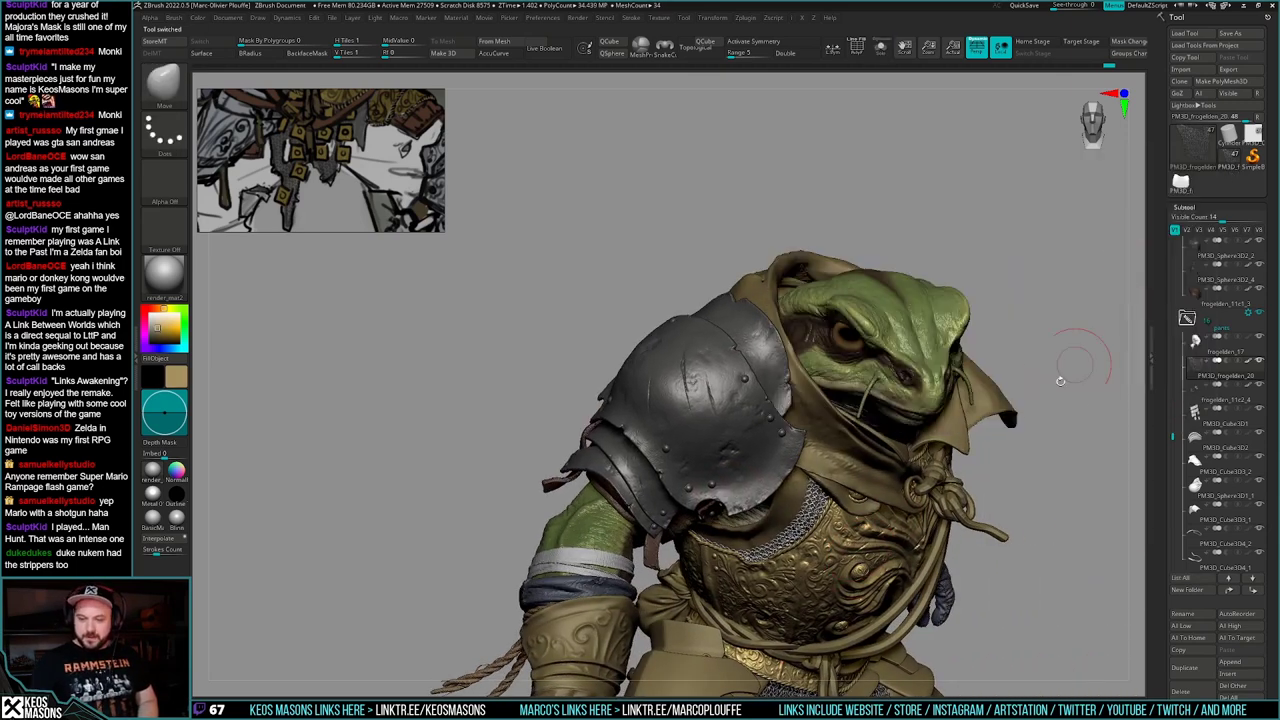
left_click(1257, 145)
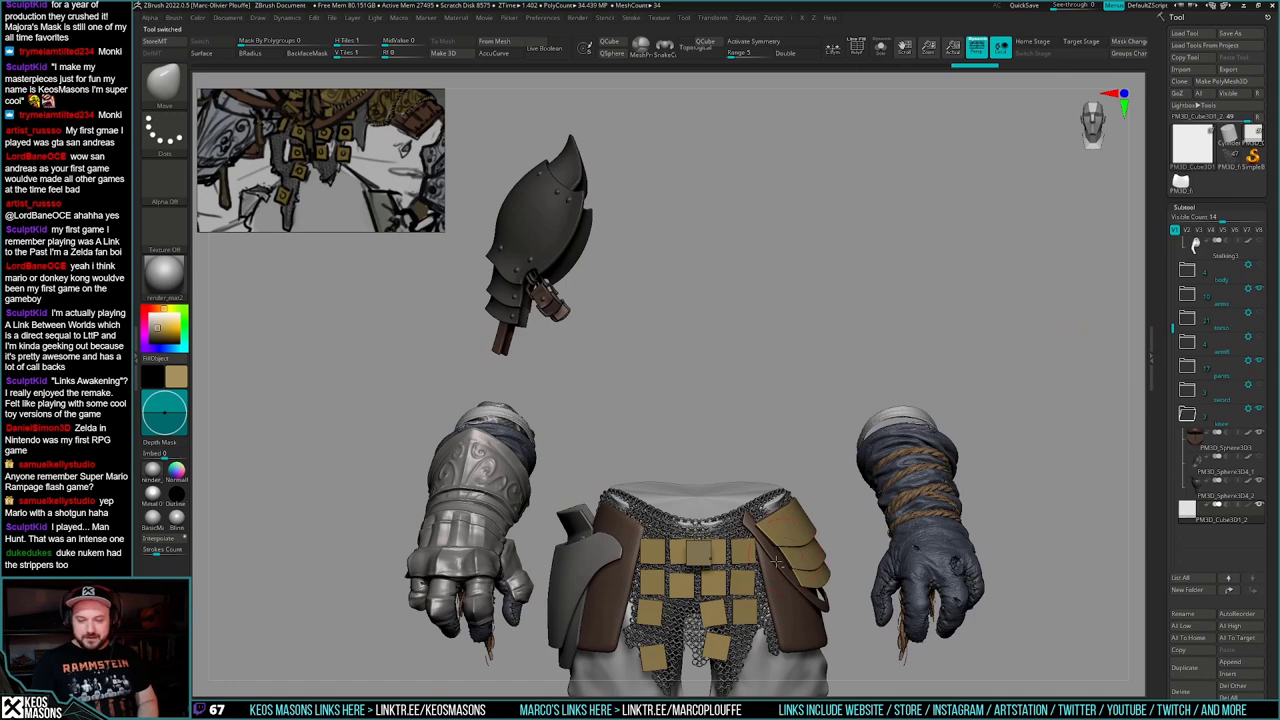
- Isolate the new plate and apply the gold colour and the metal material to it
key("alt+s")
key("f")
right_click(744, 549)
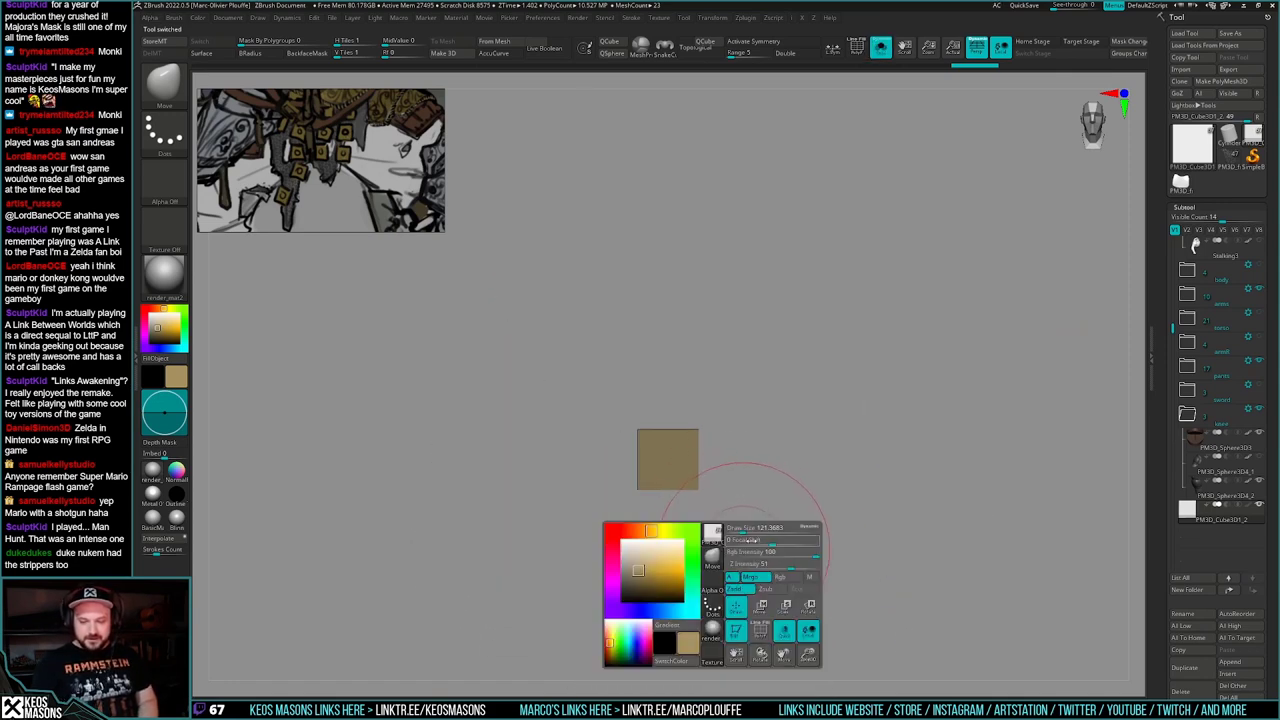
left_click(153, 495)
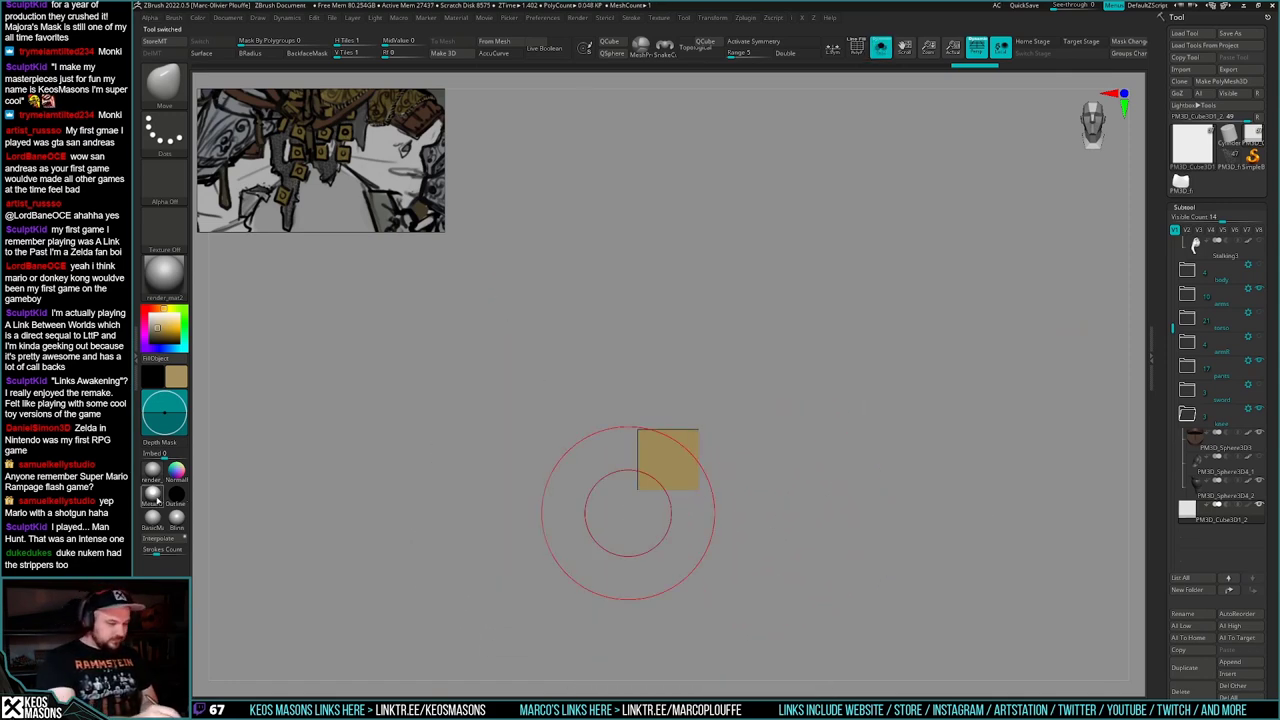
- Compare the gold plate with its neighbours on the chainmail skirt, isolated and in context, with the wireframe on and off
left_click_drag(823, 492, 858, 505, "alt")
key("shift+f")
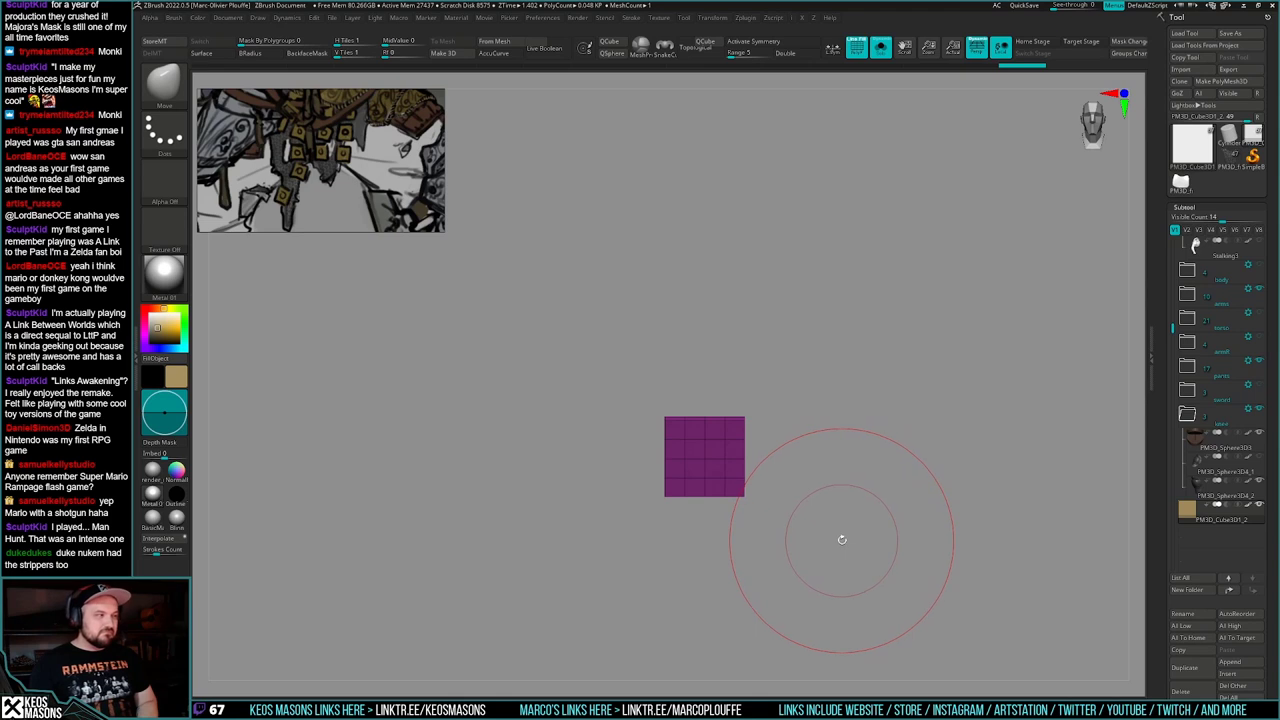
left_click_drag(843, 539, 849, 470, "shift")
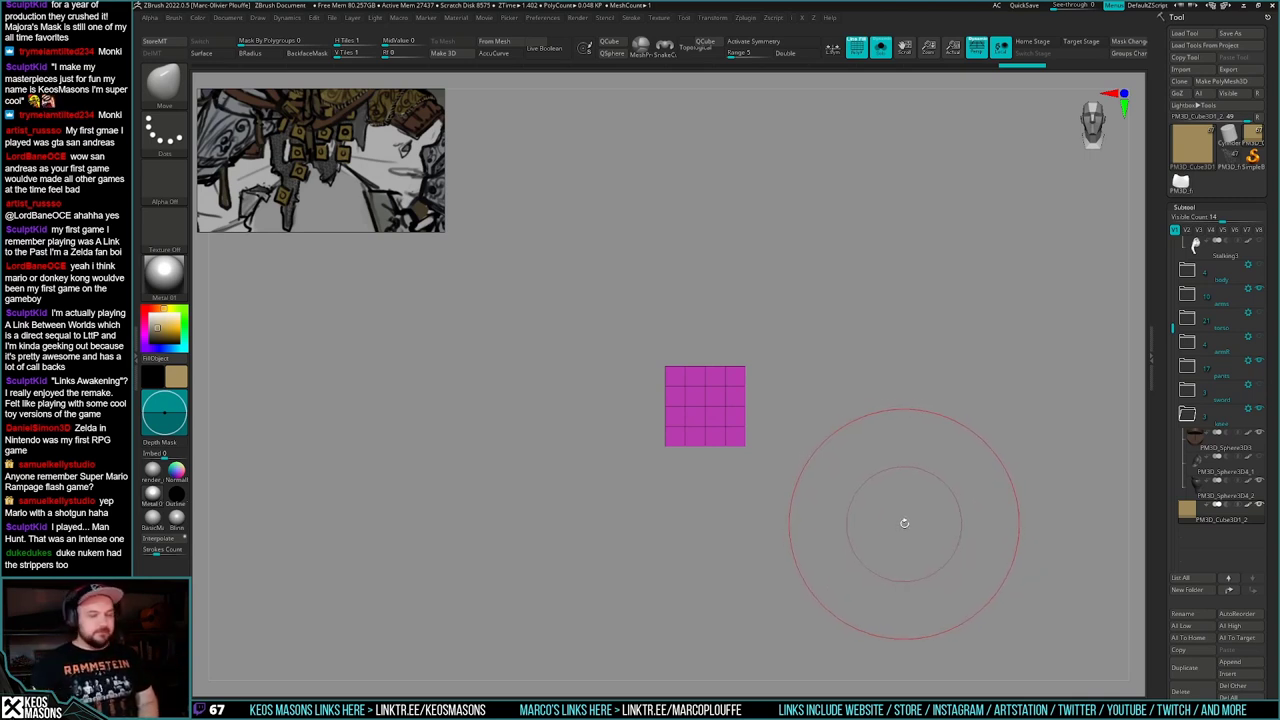
key("alt+s")
right_click_drag(902, 465, 870, 455, "alt")
key("shift+f")
key("shift+f")
key("shift+f")
right_click_drag(870, 455, 901, 486, "alt")
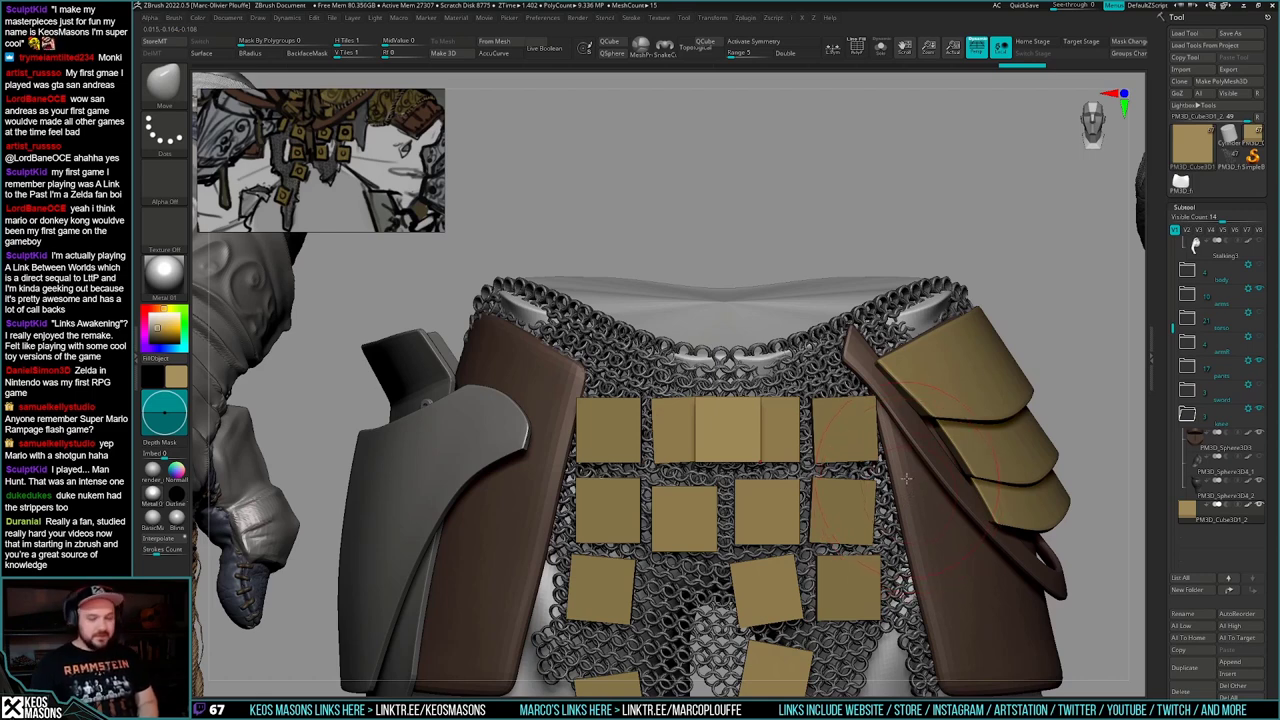
mouse_move(906, 478)
right_mouse_down()
mouse_move(888, 486)
mouse_move(897, 509)
mouse_move(885, 533)
mouse_move(885, 520)
right_mouse_up()
key("alt+s")
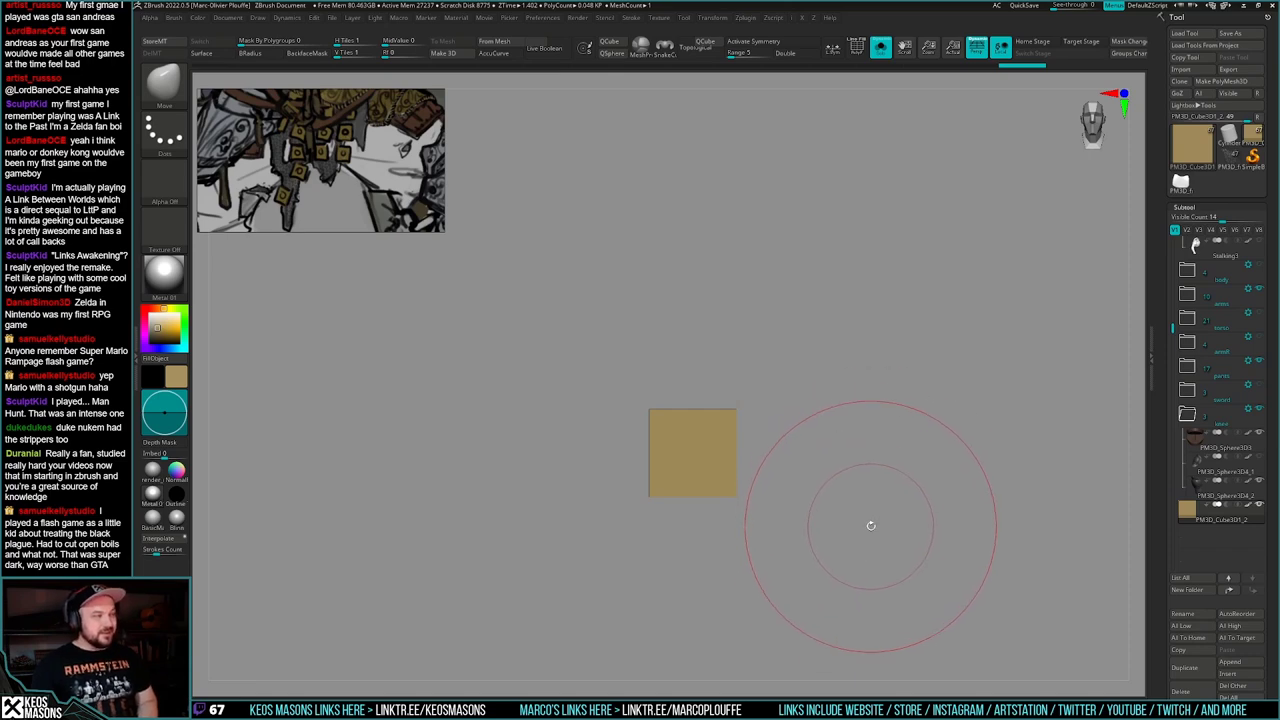
key("shift+s")
right_click_drag(857, 526, 857, 450, "ctrl")
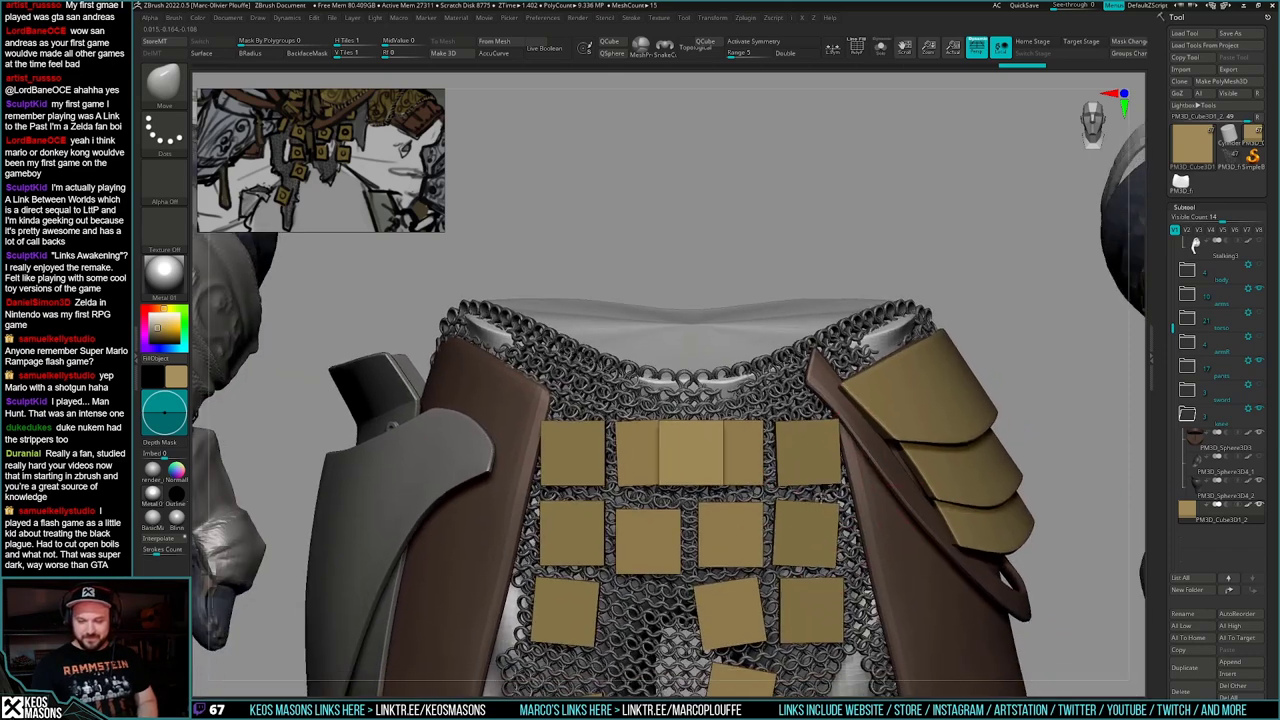
right_click_drag(837, 495, 817, 475, "alt")
right_click_drag(817, 475, 817, 522, "ctrl")
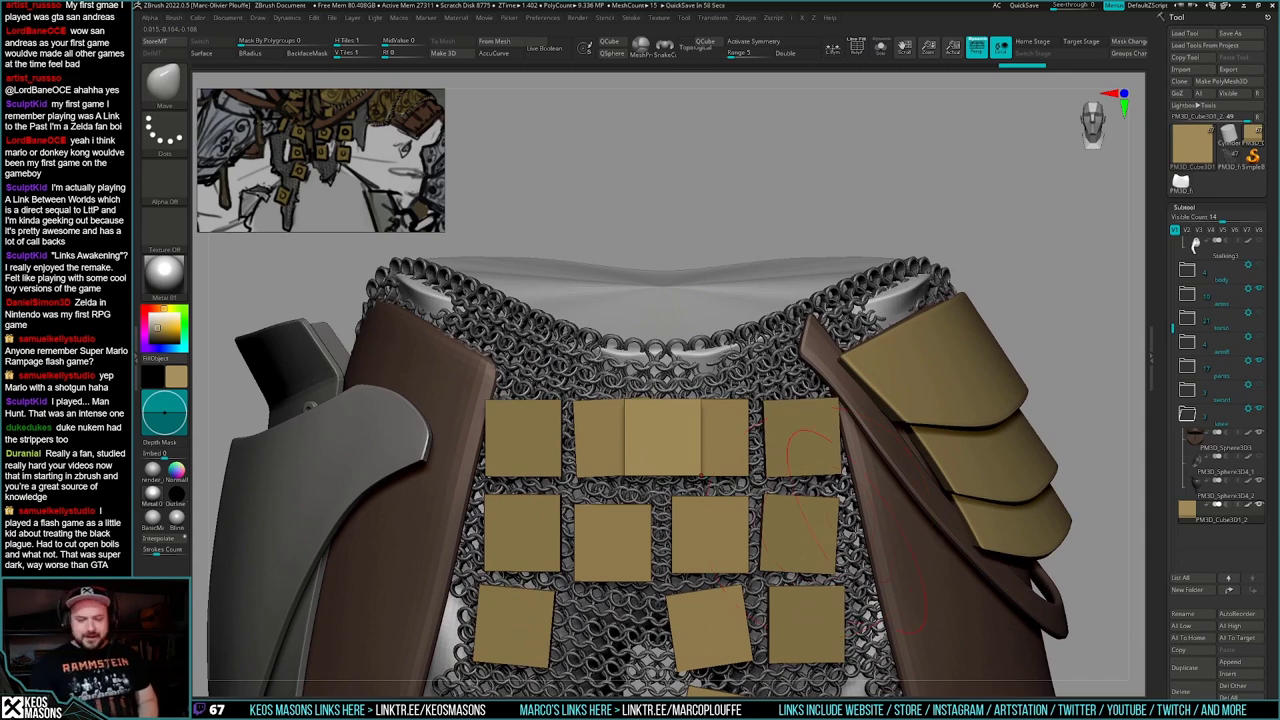
- Isolate the new gold plate and duplicate it as a separate subtool
key("shift+s")
right_click_drag(847, 538, 802, 549, "alt")
key("shift+f")
right_click_drag(720, 410, 763, 484, "alt")
right_click_drag(763, 484, 744, 545, "ctrl")
right_click_drag(744, 545, 745, 513, "ctrl")
right_click_drag(745, 513, 748, 543, "ctrl")
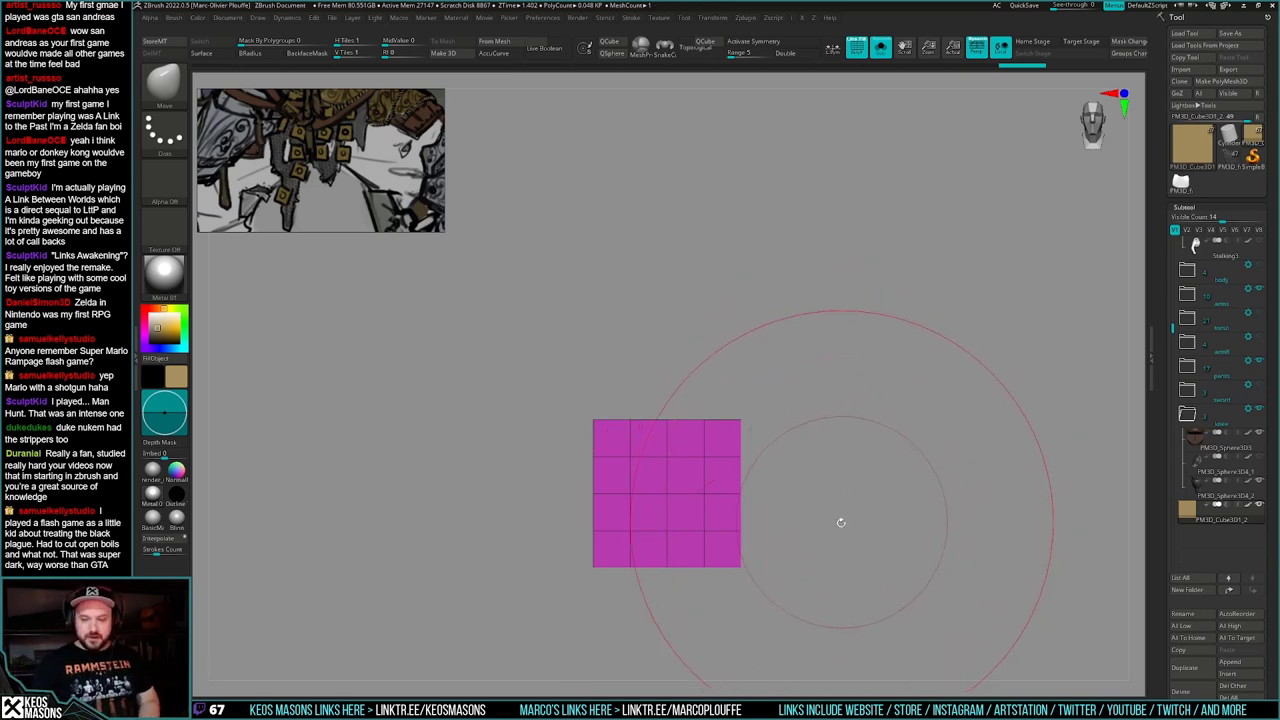
mouse_move(841, 523)
left_mouse_down("alt")
mouse_move(829, 503)
mouse_move(829, 526)
left_mouse_up("alt")
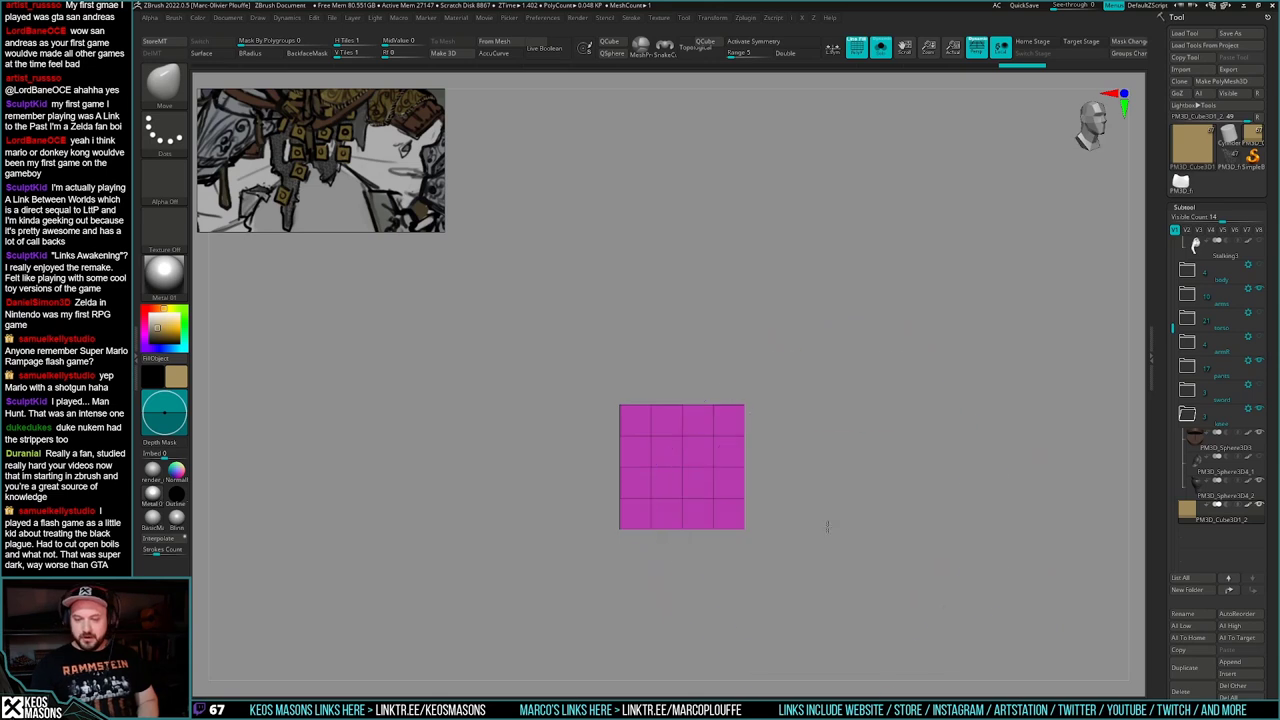
left_click(1191, 673)
left_click_drag(838, 599, 852, 600, "alt")
right_click(847, 598)
left_click_drag(861, 512, 884, 528, "alt")
key("shift+f")
key("shift+f")
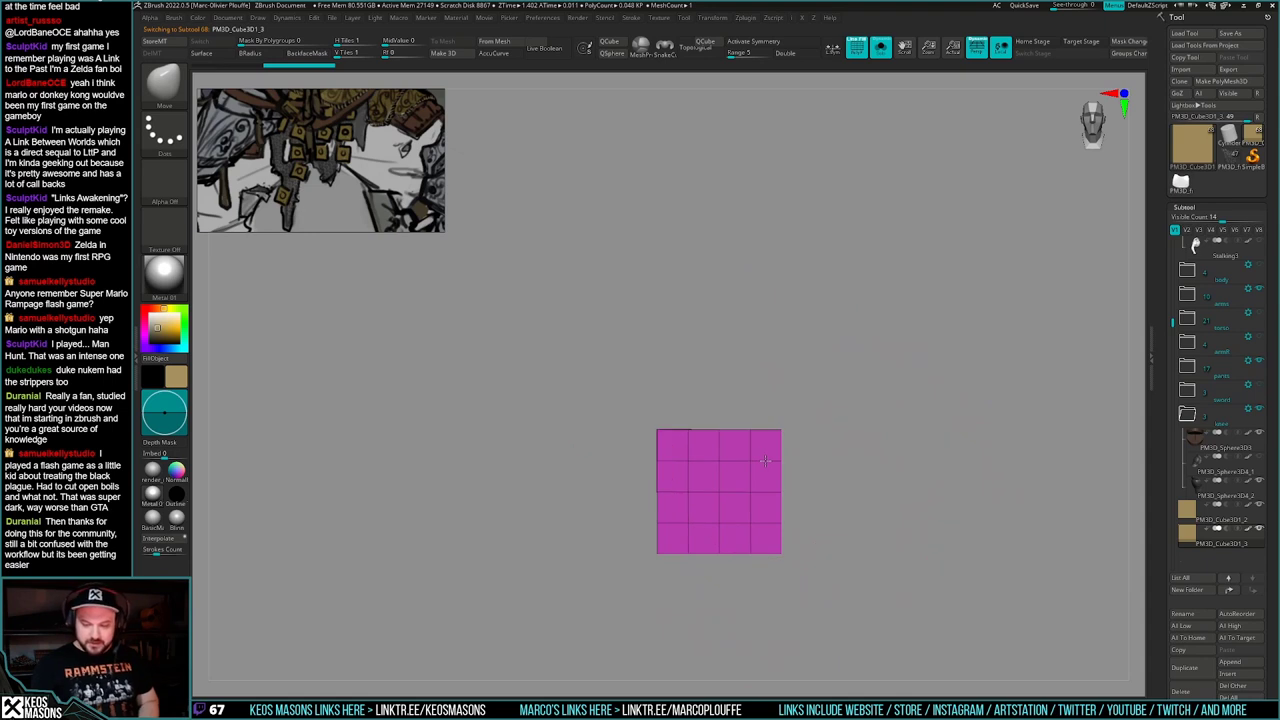
- Inset a narrow border around the large faces of the duplicated plate with the ZModeler brush
left_click_drag(871, 480, 816, 466)
key("b")
key("z")
key("m")
key("space")
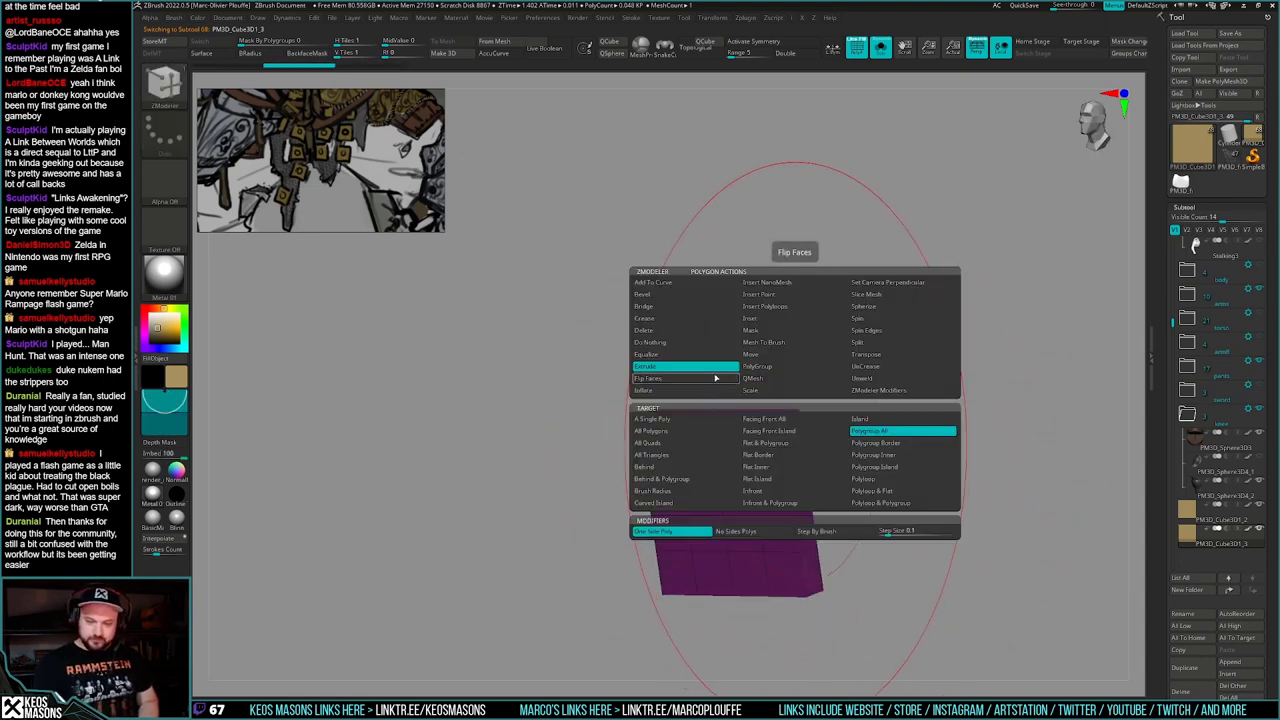
left_click(883, 467)
left_click_drag(883, 452, 802, 447)
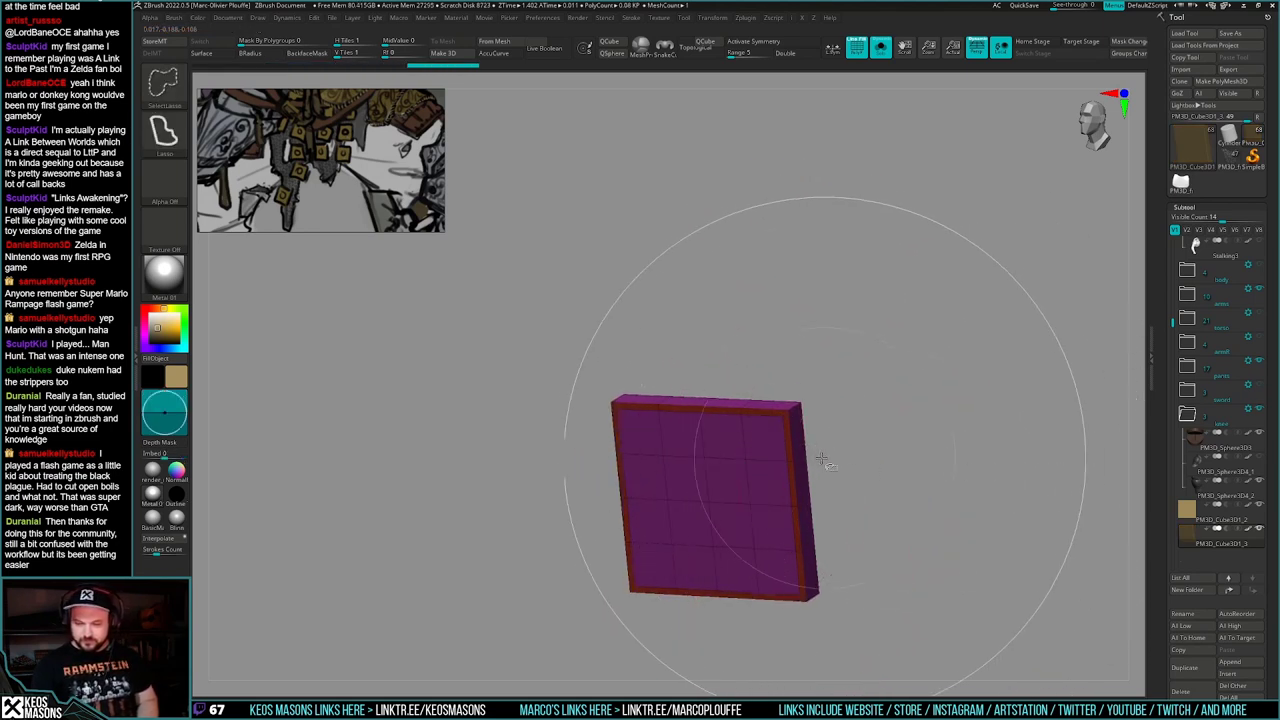
- Put the duplicated plate's outer side faces into one polygroup and isolate that strip
left_click(808, 458, "ctrl+shift")
key("ctrl+w")
left_click(854, 474, "ctrl+shift")
left_click(804, 466, "ctrl+shift")
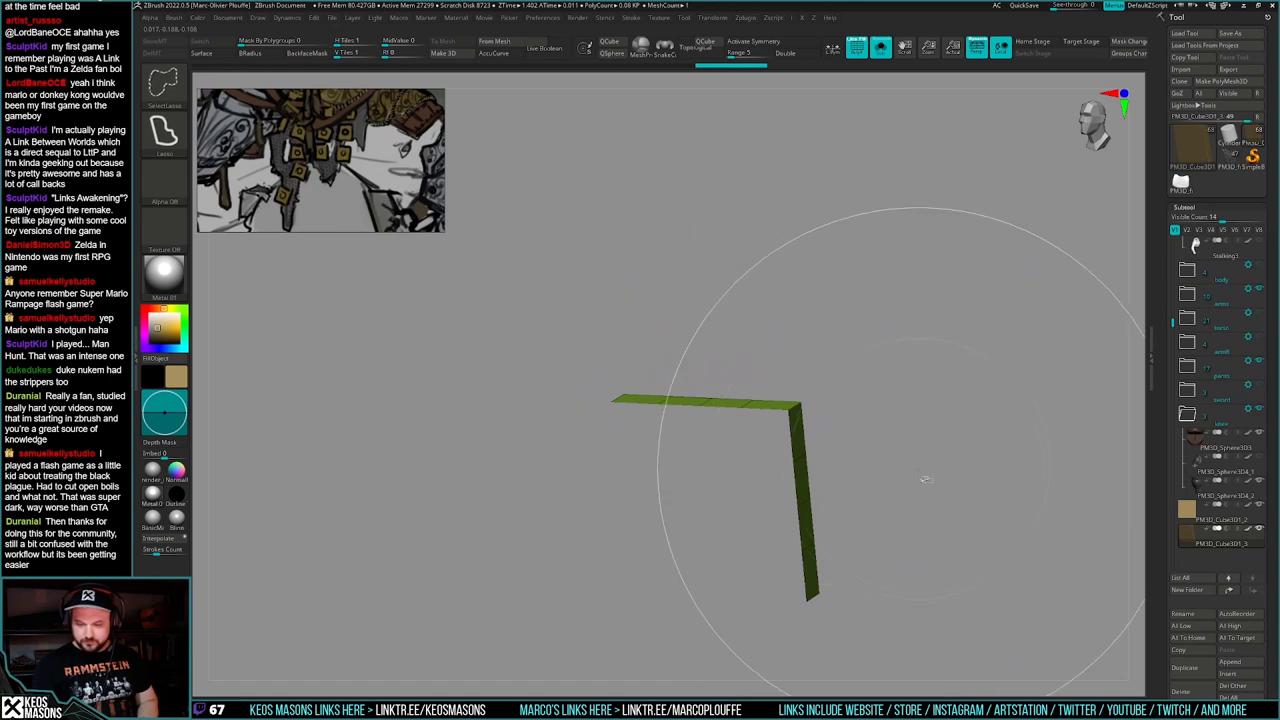
mouse_move(931, 469)
left_mouse_down()
mouse_move(877, 455)
mouse_move(849, 474)
left_mouse_up()
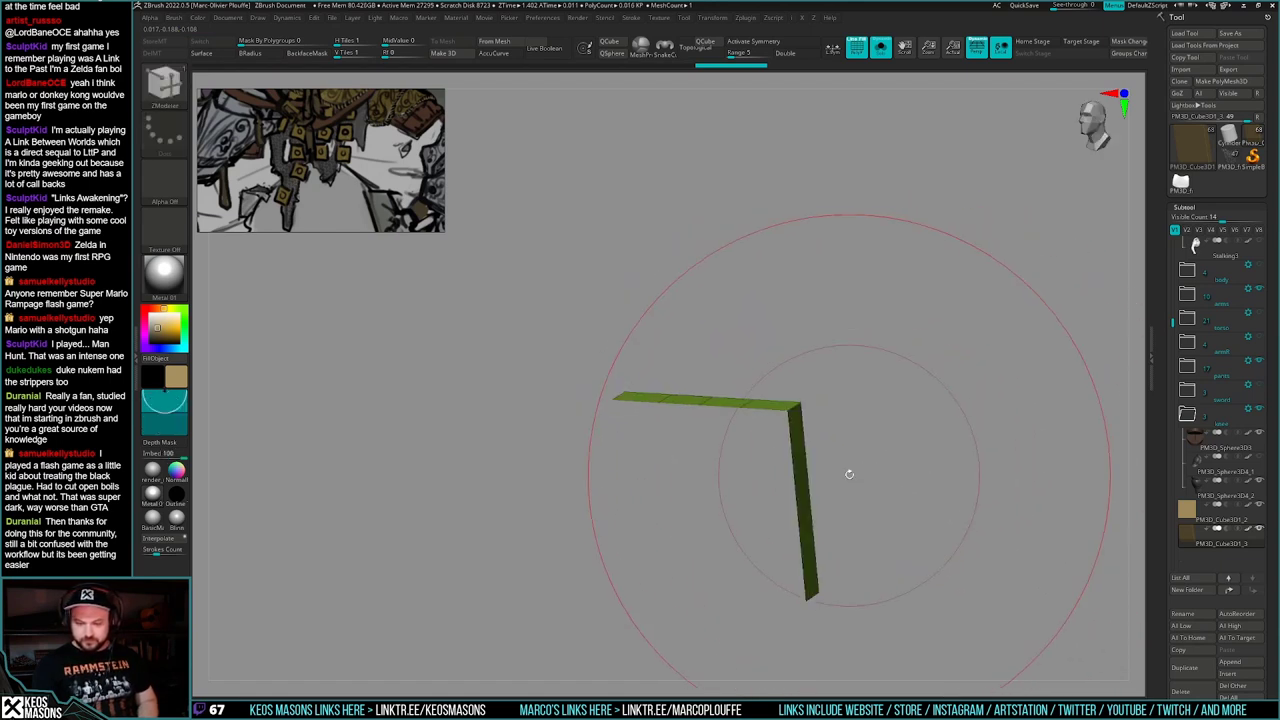
right_click_drag(803, 482, 808, 486)
left_click_drag(808, 486, 877, 451)
key("ctrl+z")
- Set Panel Loops to polish 0 and bevel 0 and try it on the side strip with thickness 0.01
left_click_drag(989, 474, 949, 487)
key("z")
left_click_drag(960, 652, 926, 652)
left_click_drag(966, 640, 921, 641)
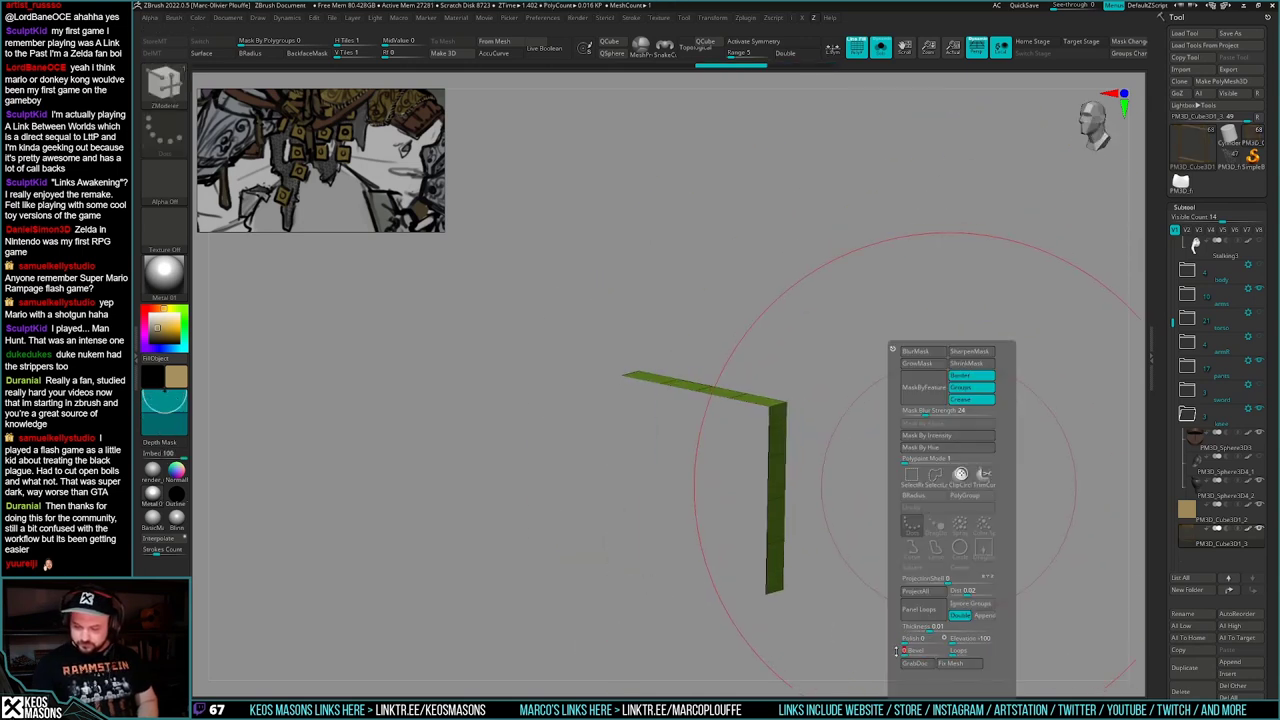
left_click(922, 610)
key("ctrl+z")
- Try Panel Loops on the side strip with a thickness of 0.00122
key("x")
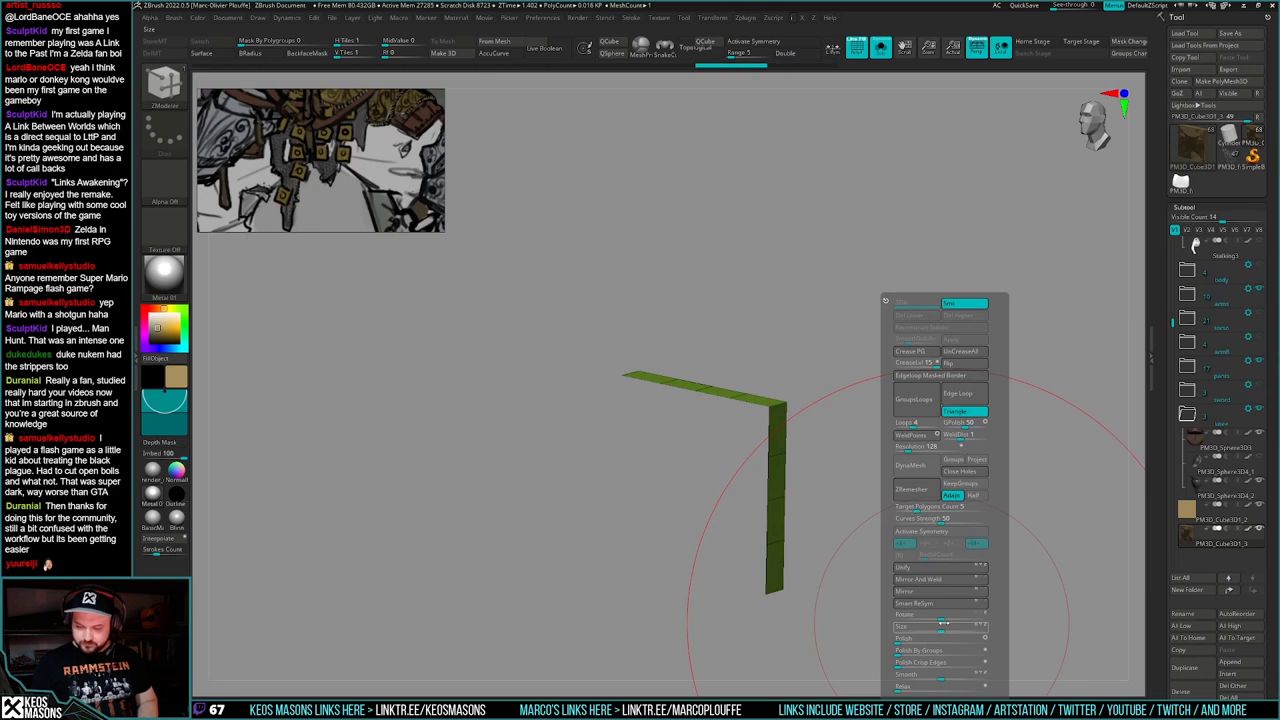
key("z")
left_click_drag(936, 627, 907, 627)
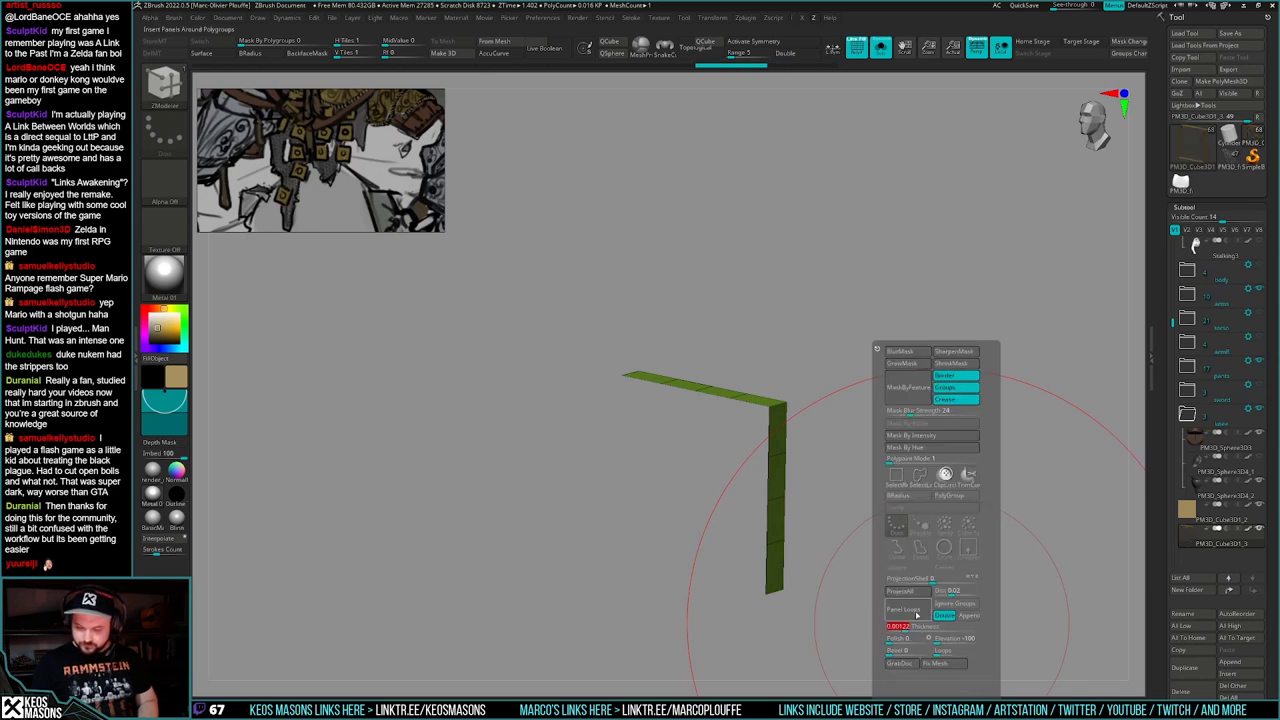
left_click(917, 615)
left_click_drag(1014, 514, 938, 553)
key("ctrl+z")
- Turn the side strip into a square frame using Panel Loops with a thickness of 0.00217
key("z")
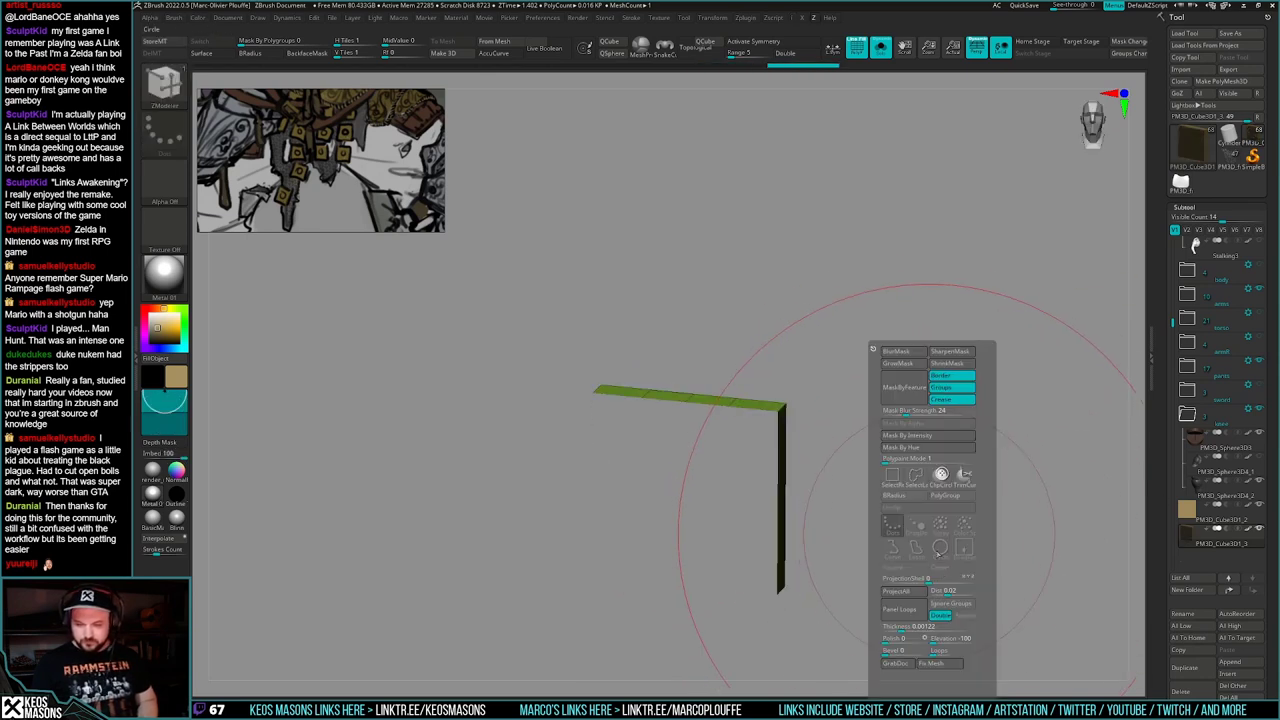
left_click(911, 615)
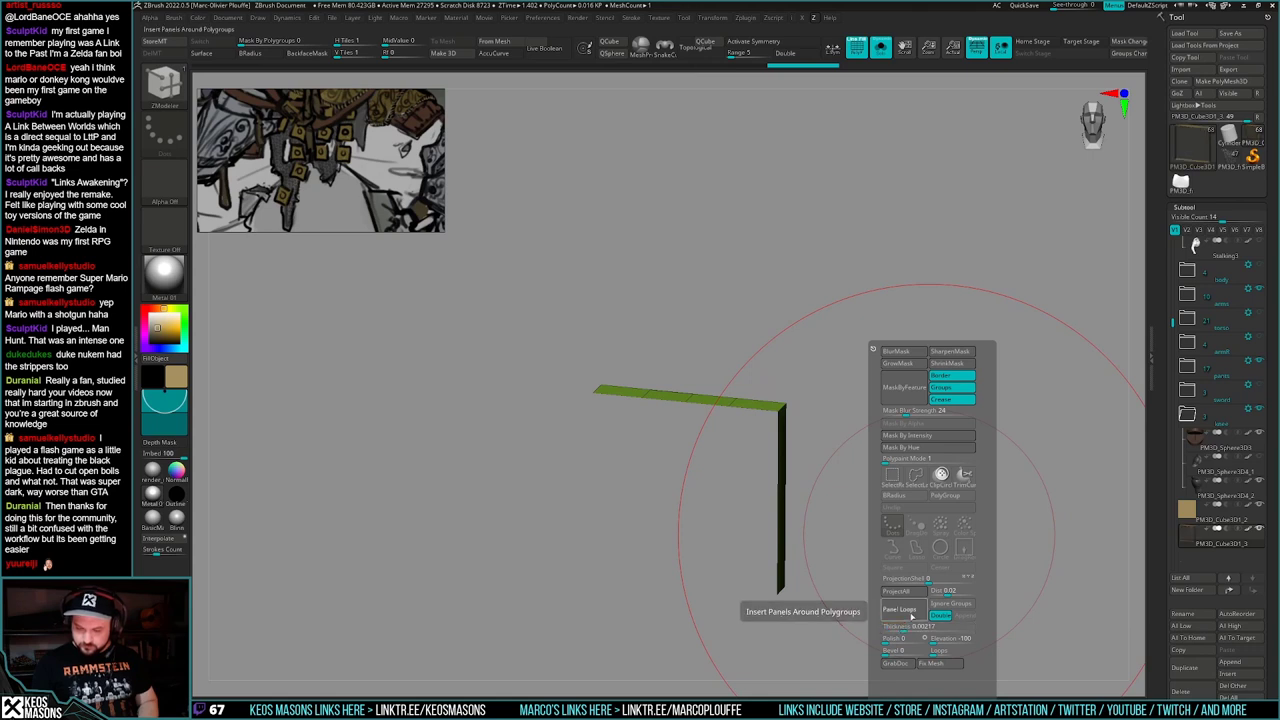
mouse_move(951, 580)
left_mouse_down("shift")
mouse_move(917, 611)
mouse_move(903, 603)
mouse_move(909, 630)
mouse_move(937, 592)
mouse_move(909, 635)
left_mouse_up("shift")
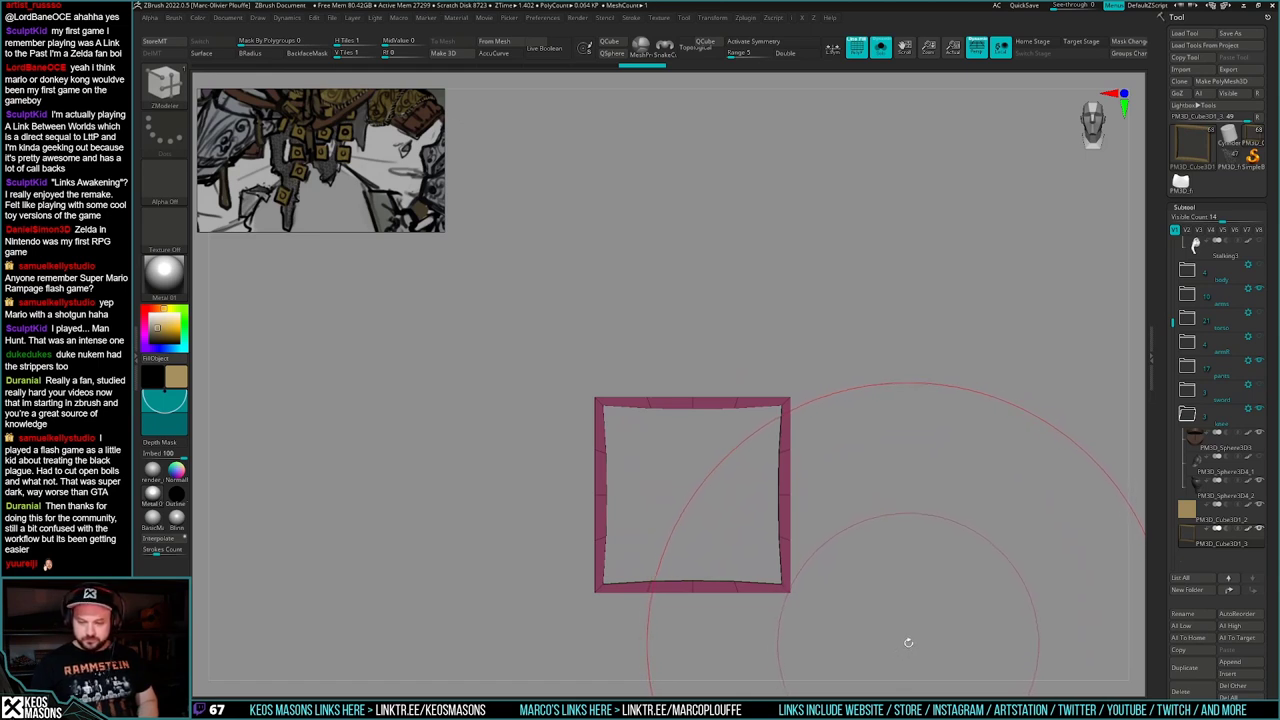
- Regroup the square frame's faces into separate polygroups and leave only its inner walls visible
mouse_move(908, 644)
left_mouse_down()
mouse_move(936, 608)
mouse_move(914, 620)
left_mouse_up()
mouse_move(866, 535)
left_mouse_down("alt")
mouse_move(875, 495)
mouse_move(837, 517)
mouse_move(915, 495)
mouse_move(869, 529)
mouse_move(908, 532)
mouse_move(948, 503)
mouse_move(923, 523)
mouse_move(932, 533)
left_mouse_up("alt")
left_click(870, 530, "ctrl+shift")
left_click(806, 537, "ctrl+shift")
key("ctrl+w")
left_click(934, 516, "ctrl+shift")
left_click(804, 538, "ctrl+shift")
key("ctrl+w")
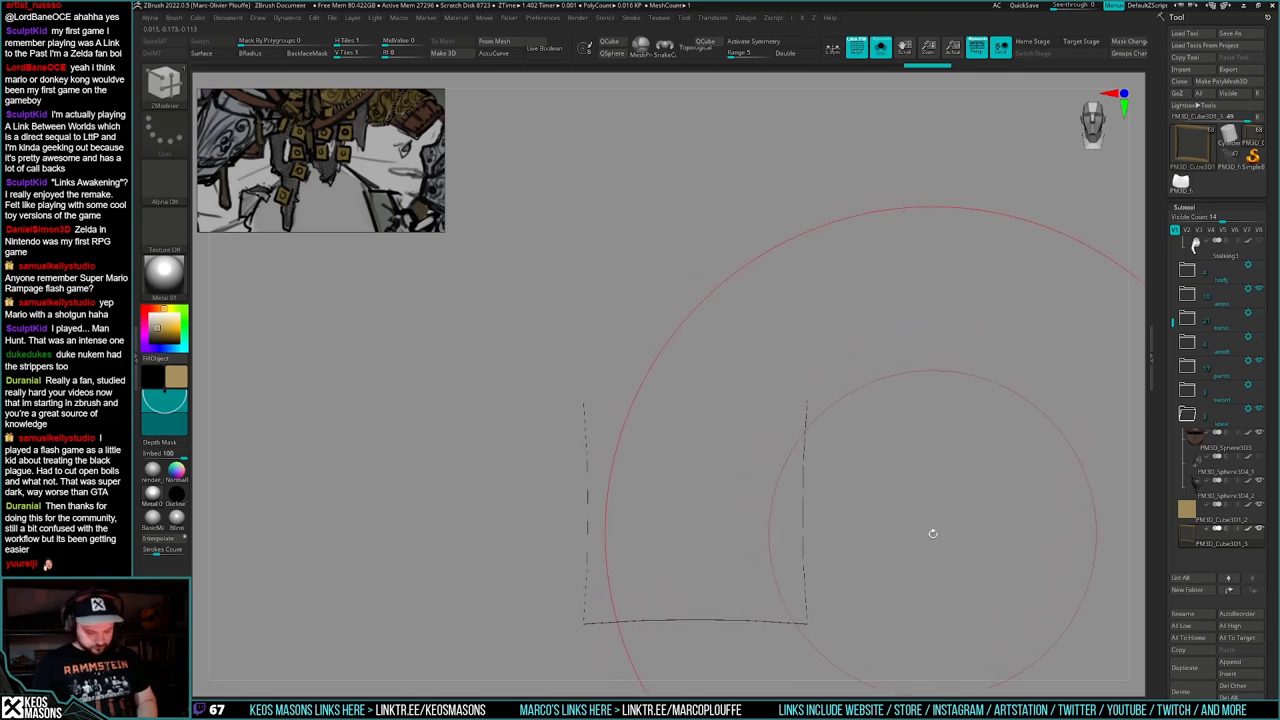
key("c")
left_click(921, 555)
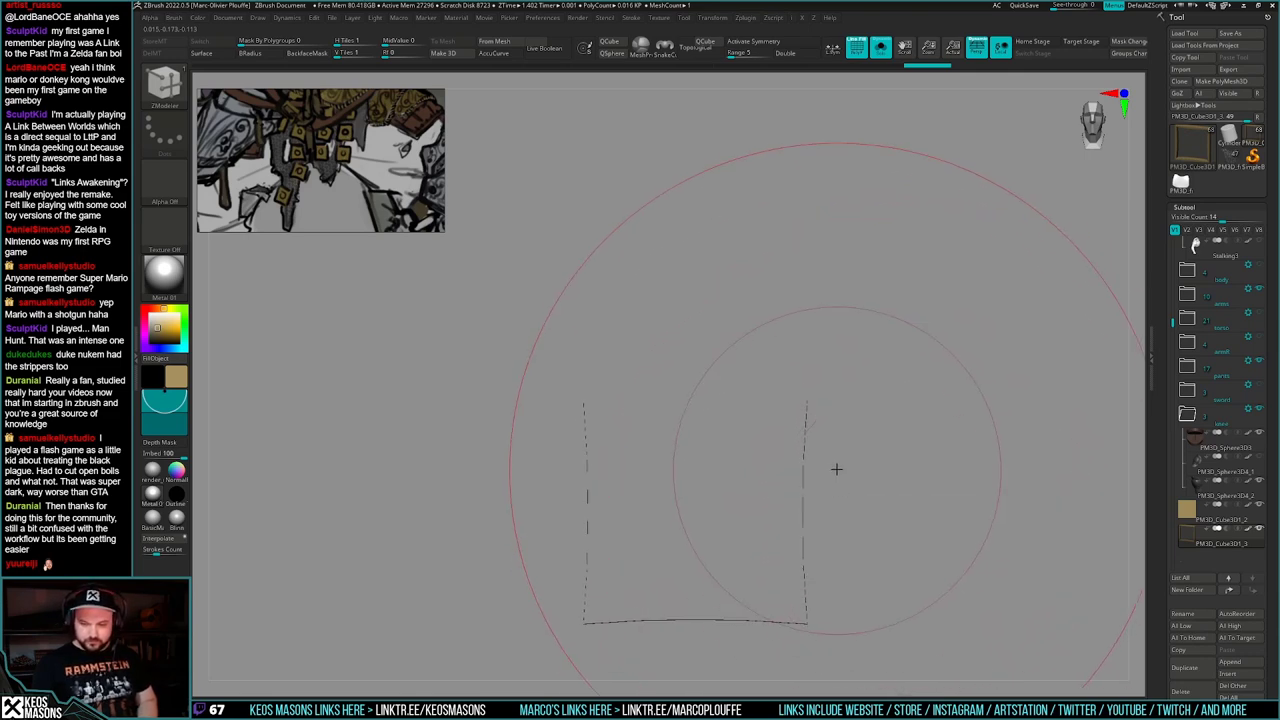
key("shift+s")
key("shift+f")
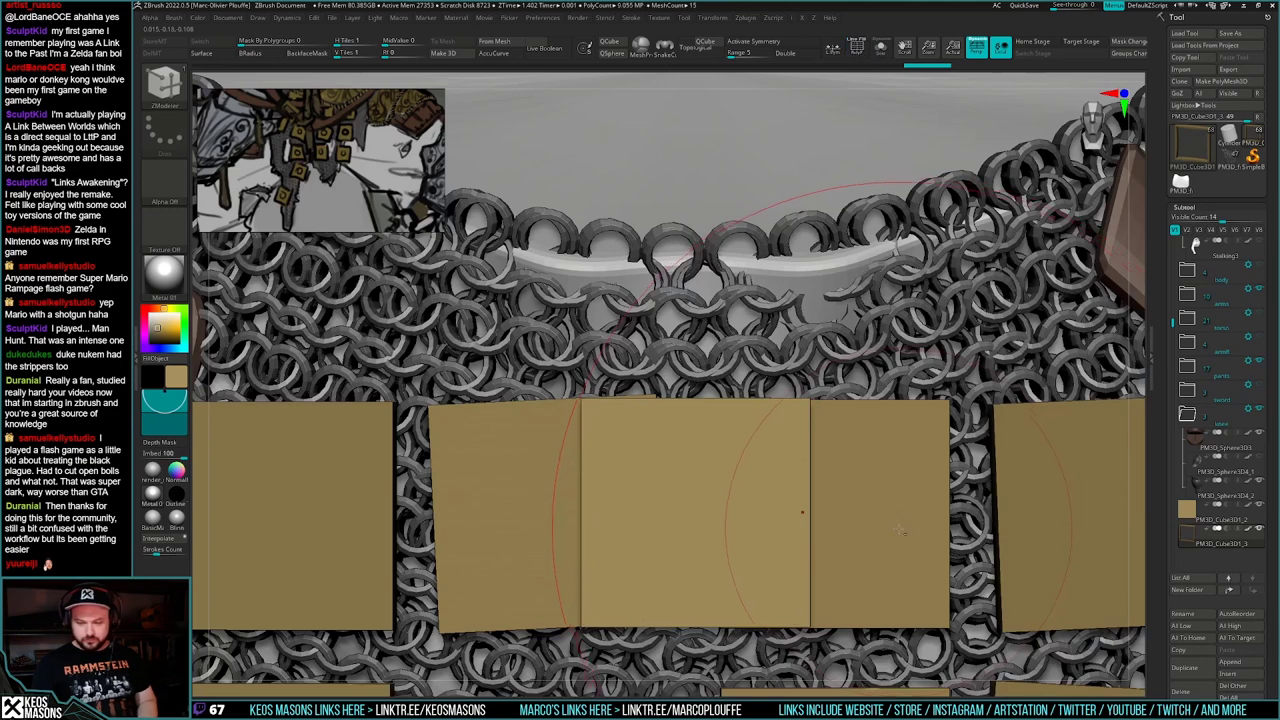
key("ctrl+shift")
left_click_drag(793, 368, 786, 654, "ctrl+shift")
left_click_drag(584, 414, 939, 421, "ctrl+shift")
key("ctrl+z")
key("ctrl+z")
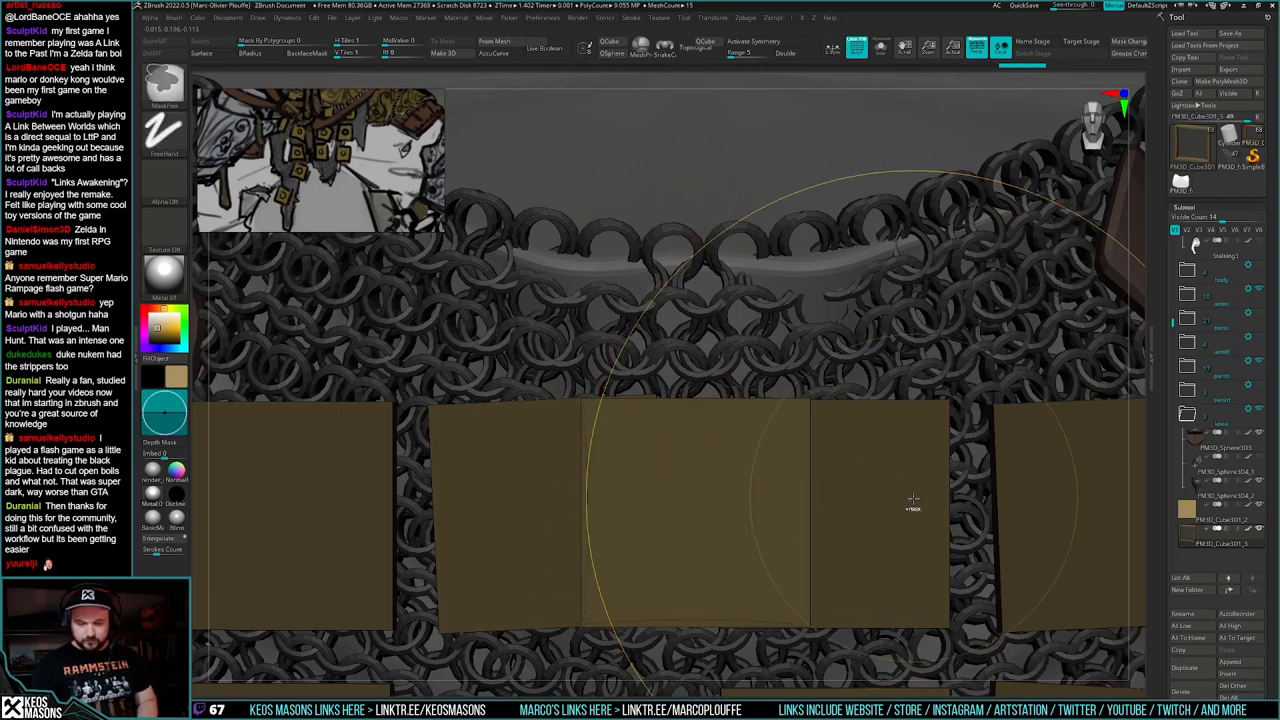
- Turn on symmetry and straighten the frame's inner walls with clip lines along the sides, upper edge and lower edge
key("x")
mouse_move(788, 378)
left_mouse_down("ctrl+shift")
mouse_move(776, 554)
mouse_move(788, 673)
left_mouse_up("ctrl+shift")
mouse_move(582, 426)
left_mouse_down("ctrl+shift")
mouse_move(978, 425)
mouse_move(935, 414)
left_mouse_up("ctrl+shift")
key("alt+s")
left_click_drag(907, 501, 900, 540)
key("alt+s")
left_click_drag(844, 618, 522, 618, "ctrl+shift")
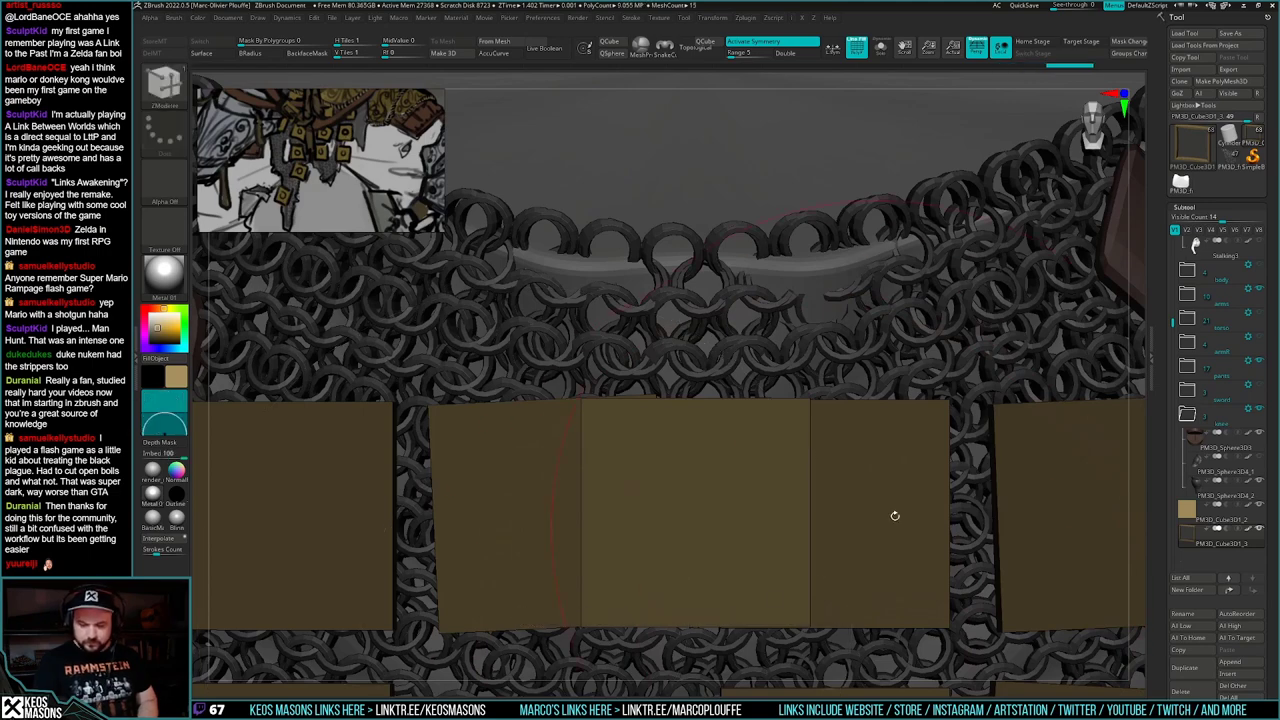
- Isolate the whole frame and preview it smoothed with dynamic subdivision
key("alt+s")
left_click_drag(893, 517, 946, 480)
key("ctrl+z")
key("alt+s")
key("alt+s")
key("w")
mouse_move(567, 456)
left_mouse_down("shift")
mouse_move(740, 441)
mouse_move(954, 486)
mouse_move(962, 473)
mouse_move(897, 537)
mouse_move(913, 527)
left_mouse_up("shift")
key("q")
key("alt+s")
key("alt+s")
key("d")
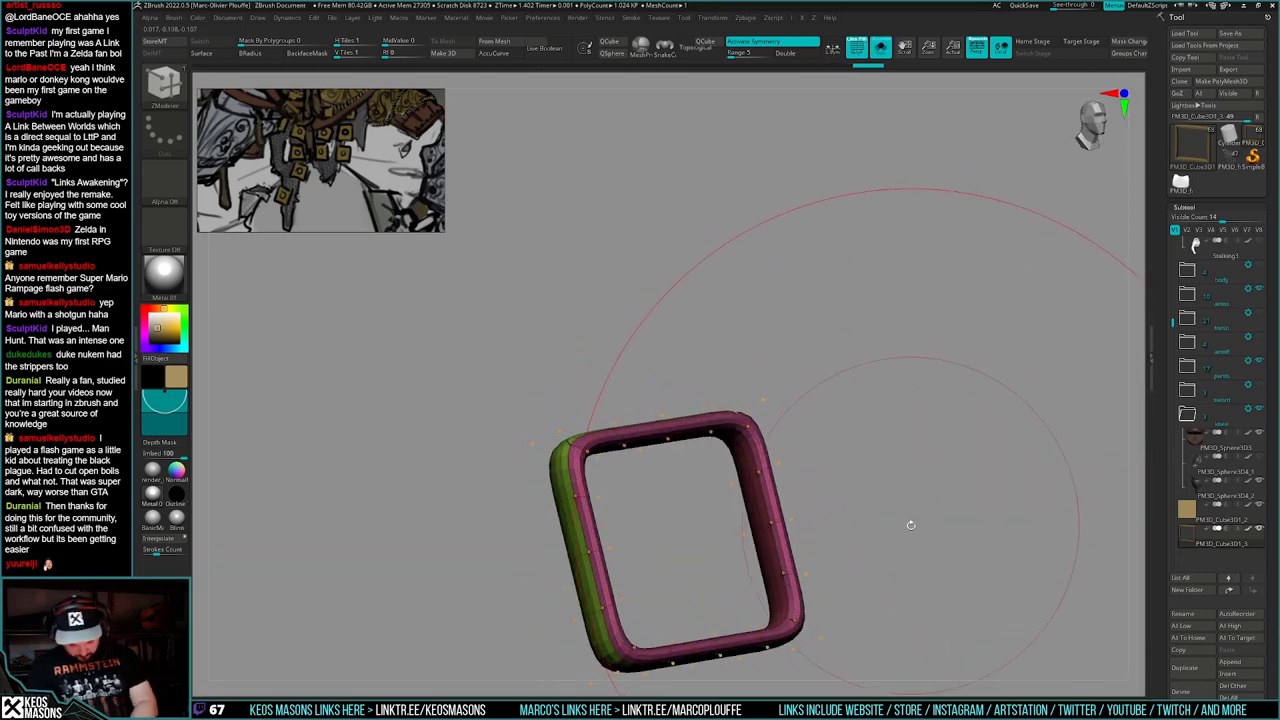
- Crease the frame's polygroup borders, smooth it with dynamic subdivision and show it among the skirt plates
key("shift+d")
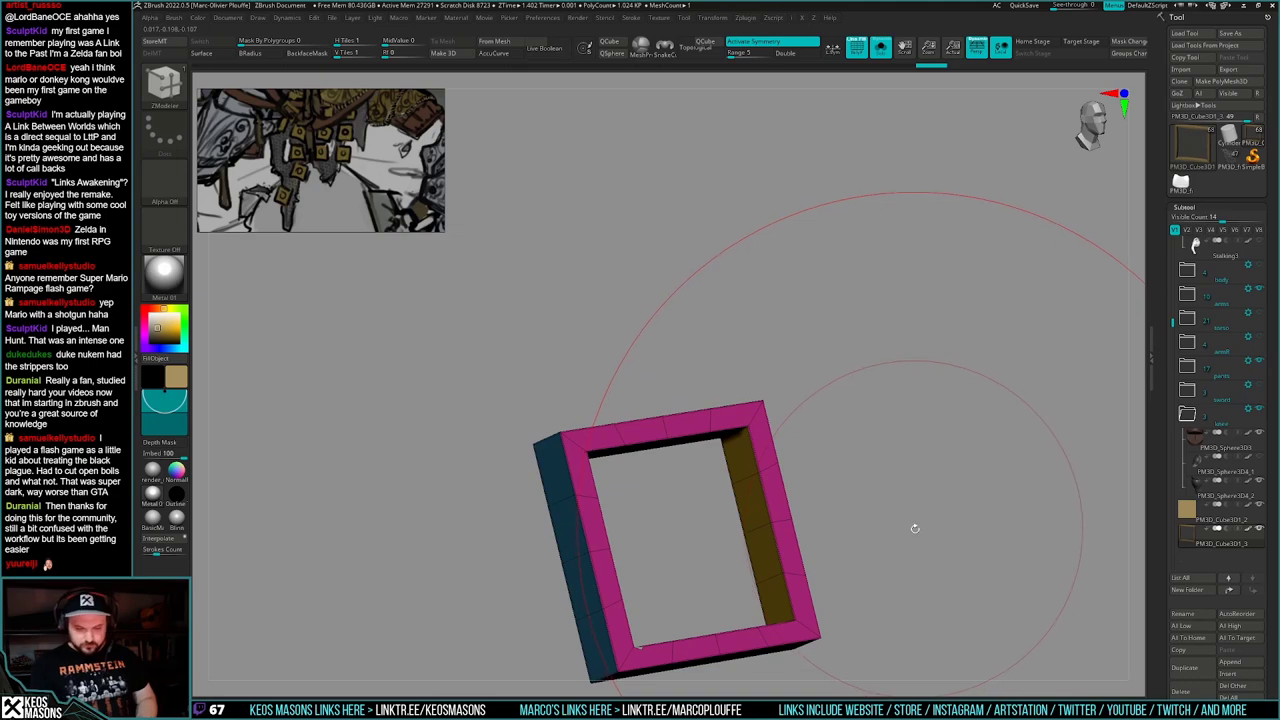
key("g")
left_click(892, 351)
key("d")
key("shift+f")
left_click_drag(1028, 402, 997, 432, "shift")
key("alt+s")
- Fill the frame with a neutral grey of RGB 167, 167, 167
right_click_drag(997, 432, 966, 456, "ctrl")
right_click(966, 456)
key("c")
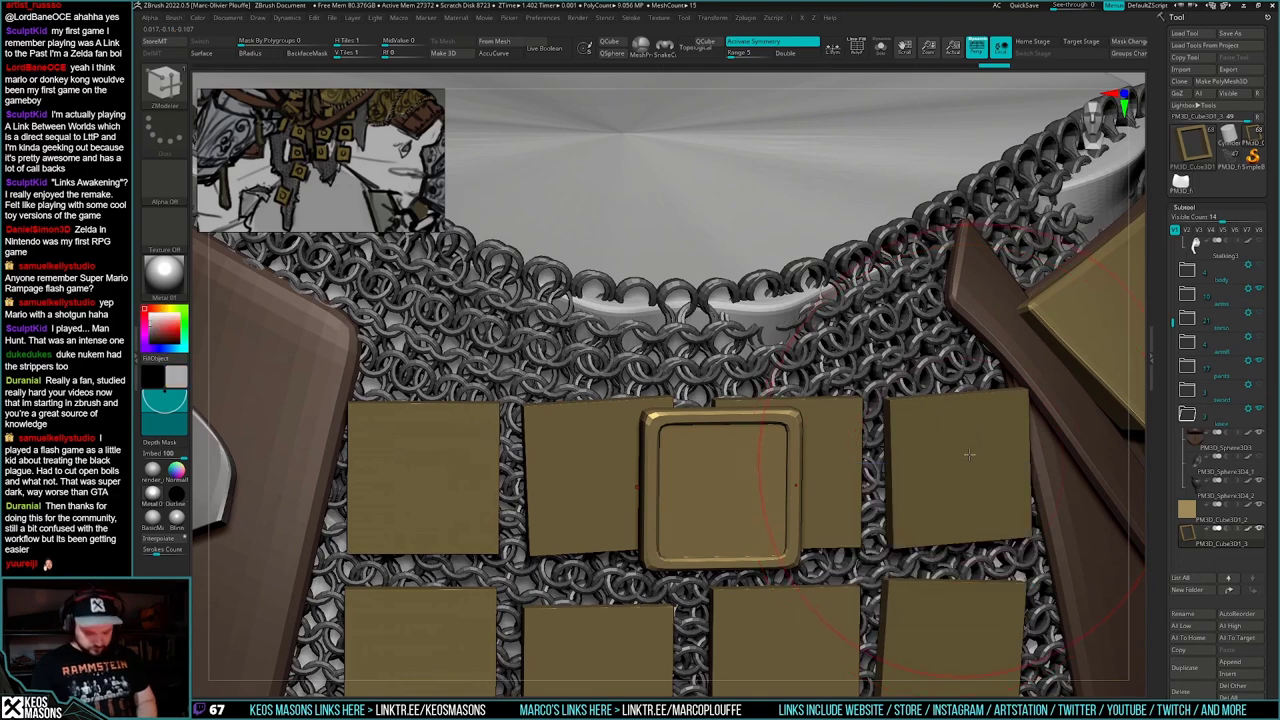
key("ctrl+f")
right_click(960, 490)
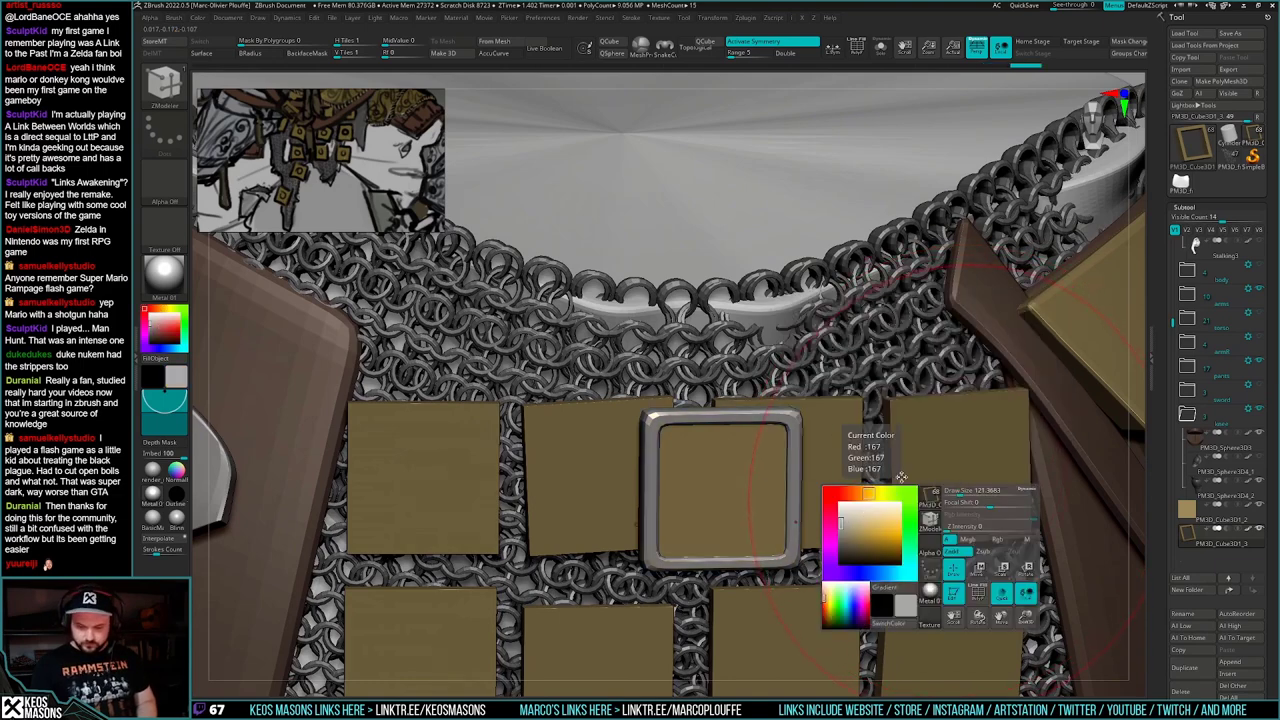
right_click_drag(892, 490, 919, 494, "shift")
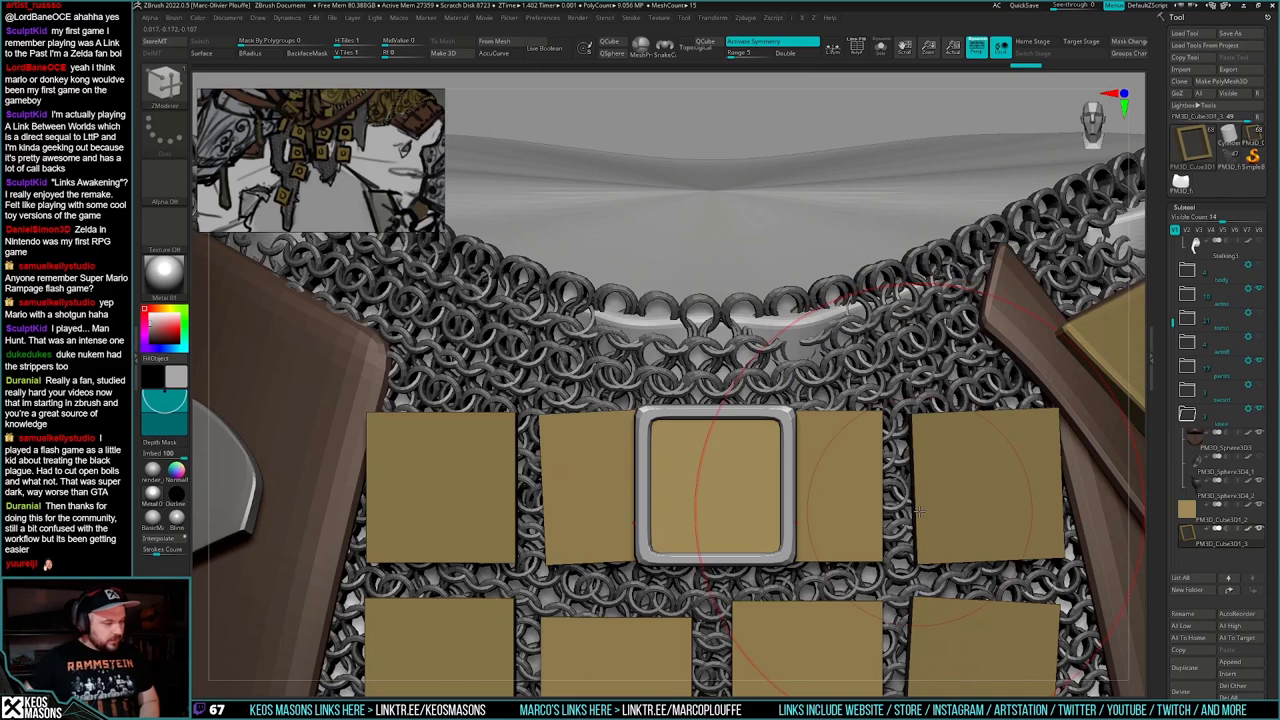
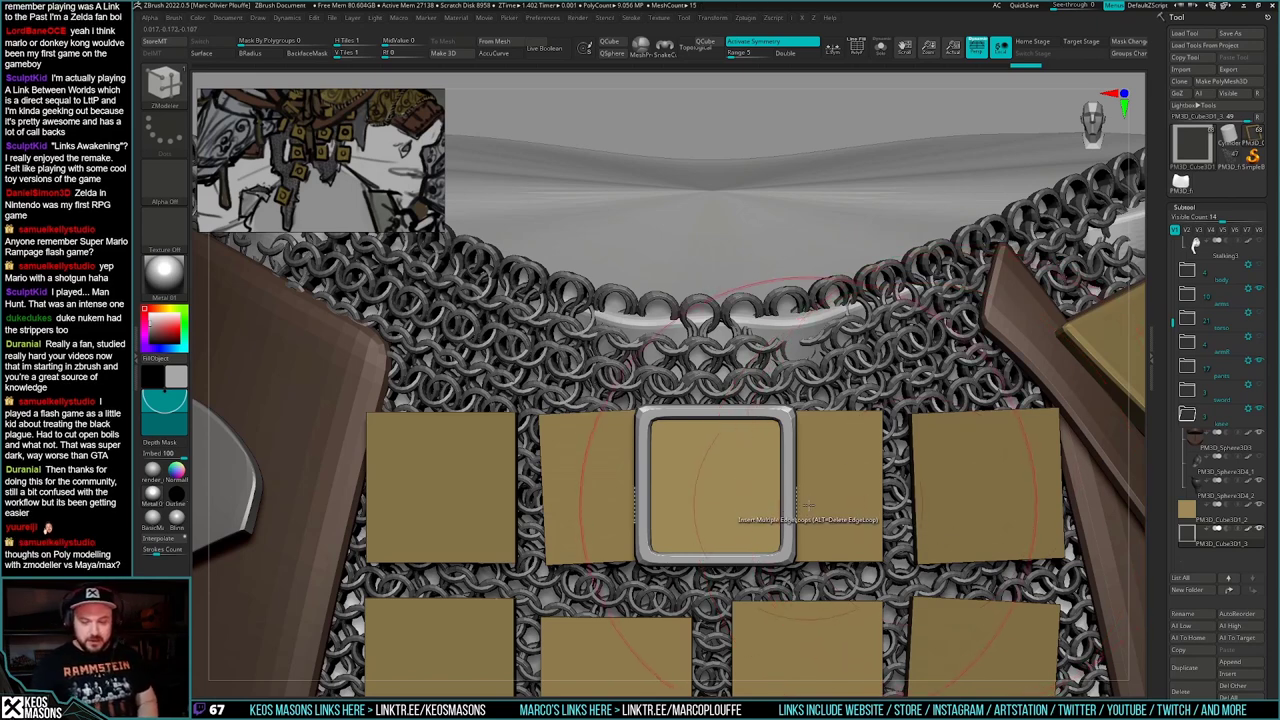
- Set the ZModeler edge action to Crease on the unsmoothed frame and turn its dynamic subdivision back on
mouse_move(782, 523)
left_mouse_down()
mouse_move(805, 511)
mouse_move(800, 495)
left_mouse_up()
key("shift+d")
key("b")
key("z")
key("m")
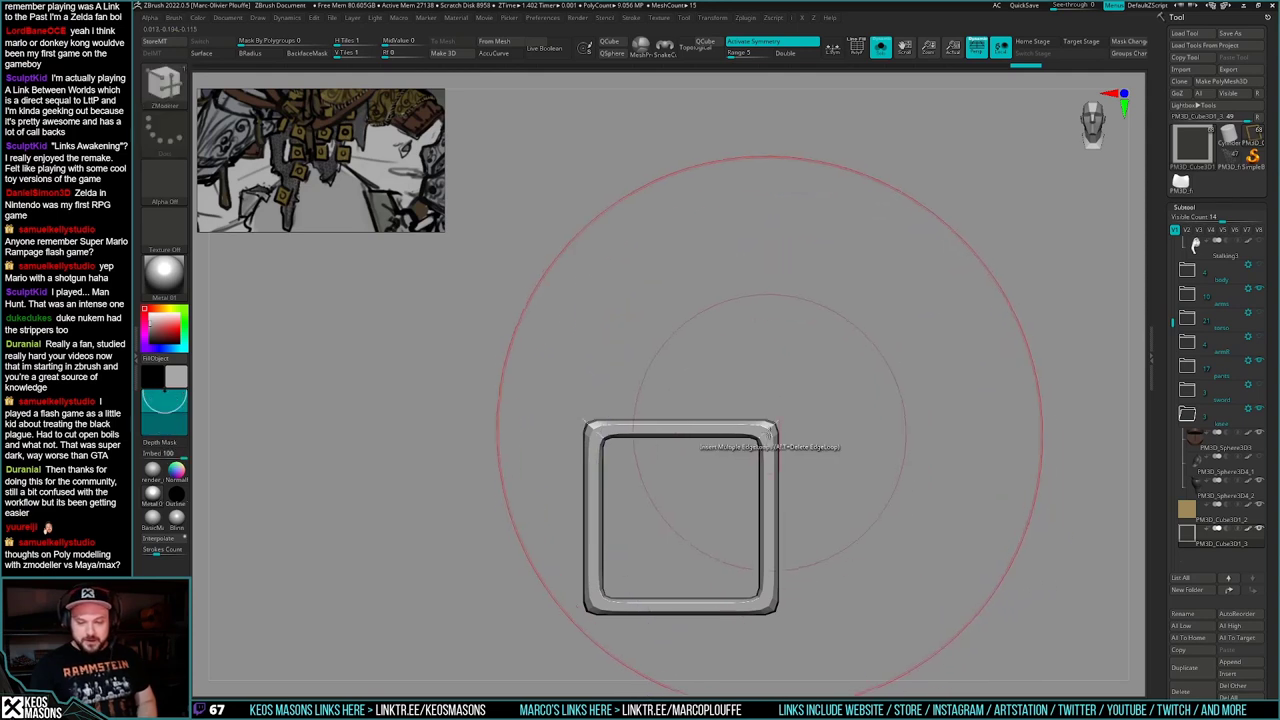
key("space")
left_click(697, 441)
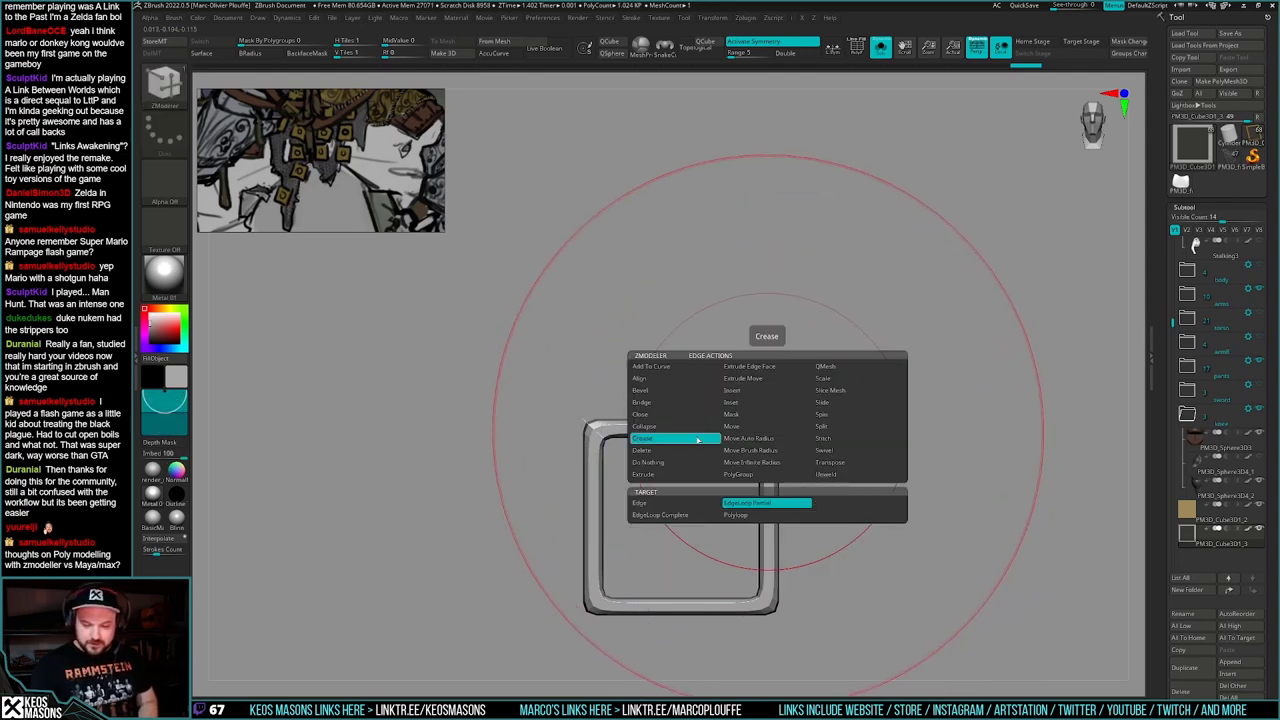
key("d")
left_click_drag(851, 591, 848, 519, "alt")
left_click(846, 489)
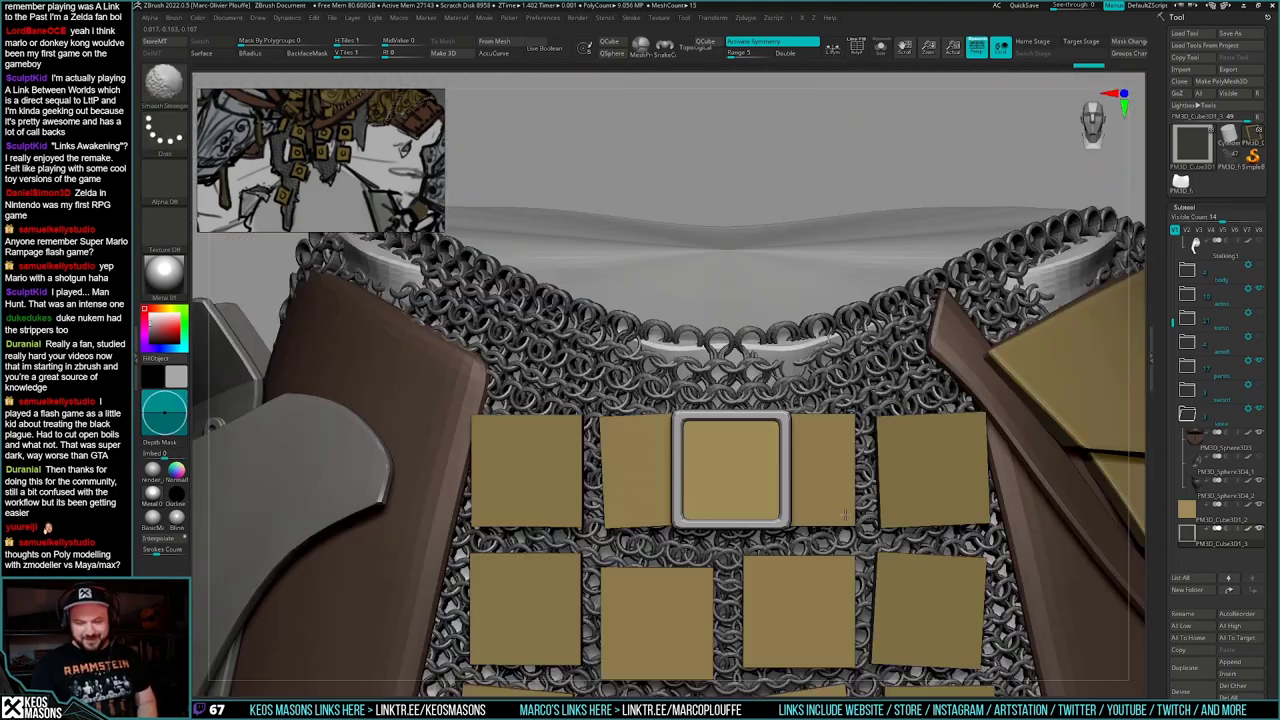
- Isolate the frame and choose the Fasteners_6 insert from the IMM ModelKit brush
key("alt+s")
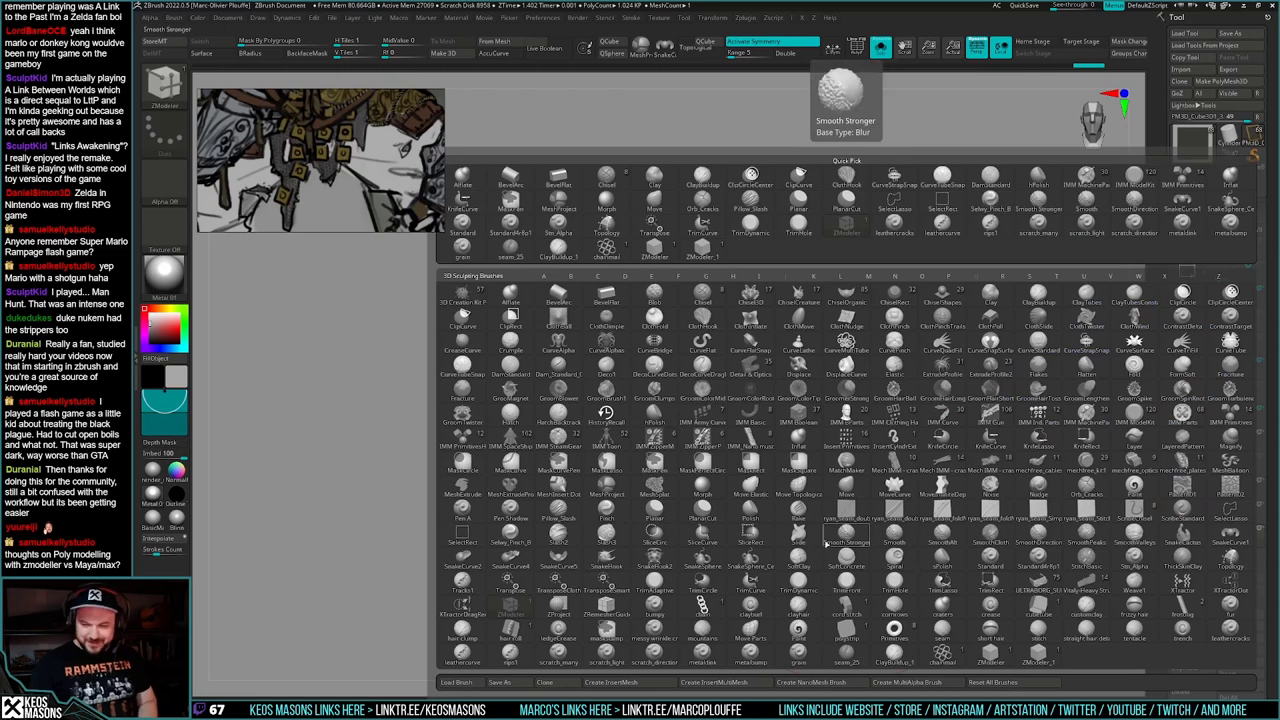
left_click(1134, 416)
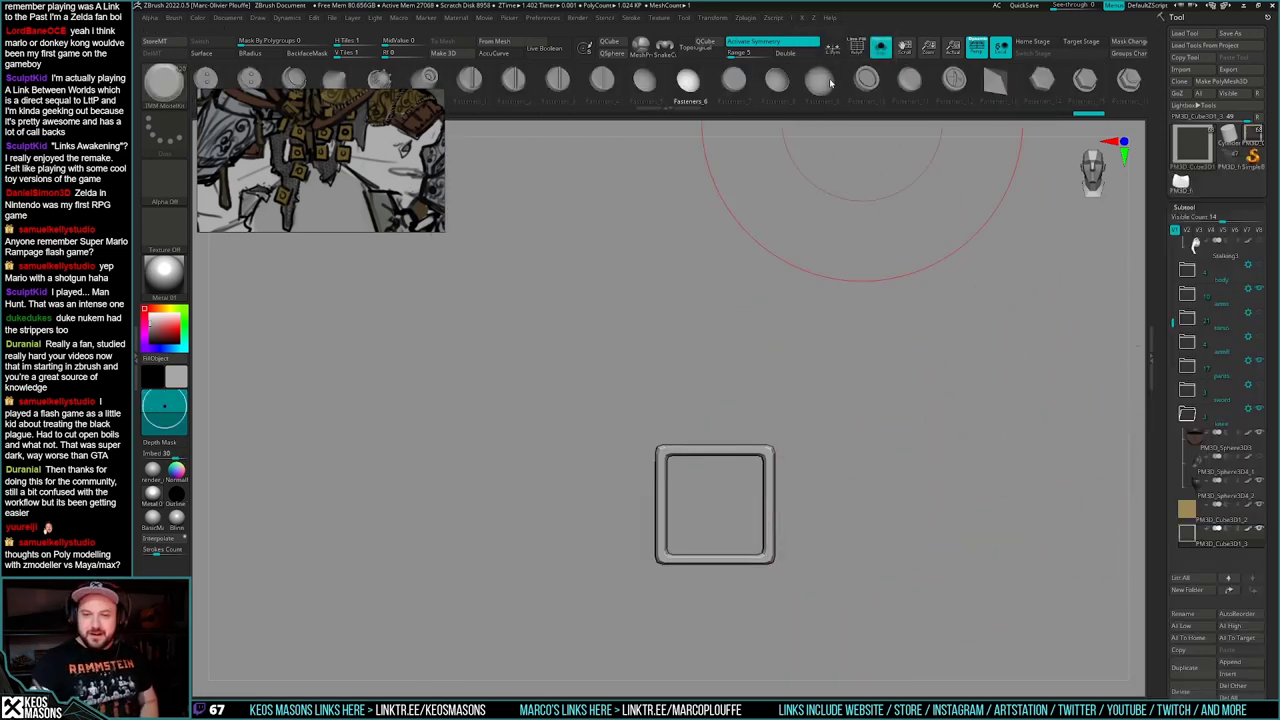
key("space")
left_click_drag(718, 504, 706, 504)
key("space")
key("x")
key("x")
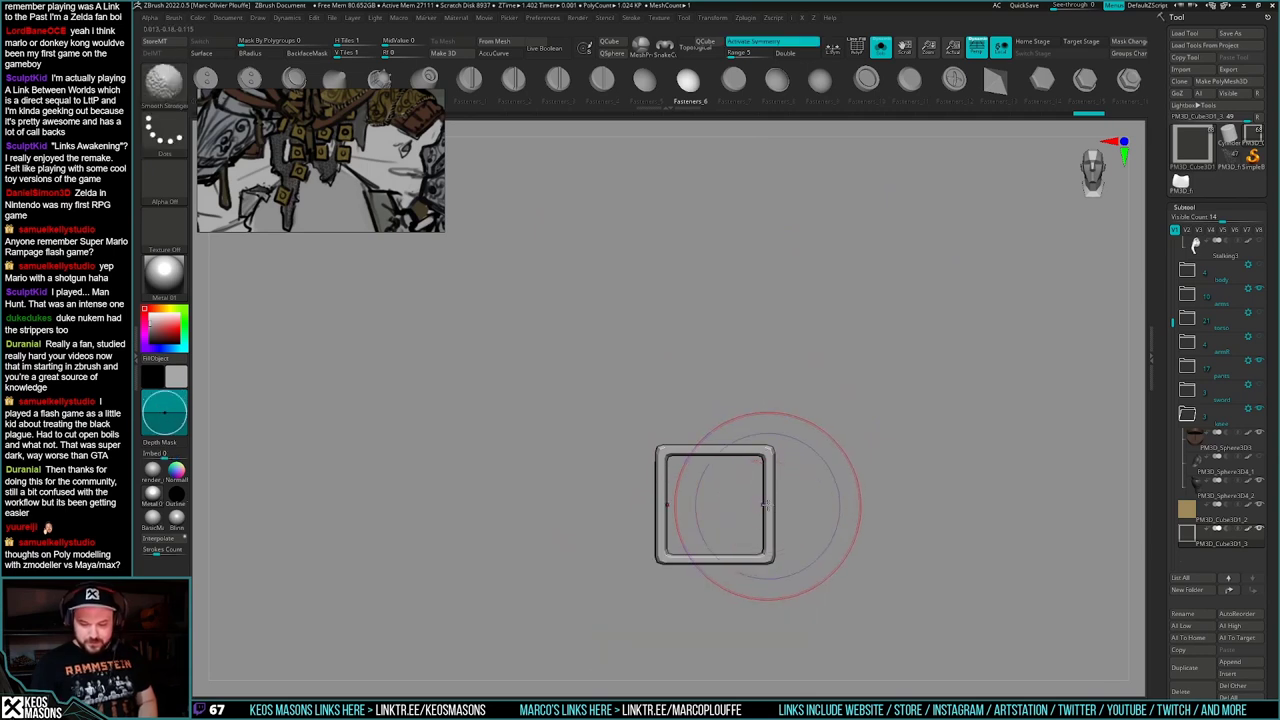
- Set the frame's symmetry to the X and Y axes and show its wireframe
key("ctrl+space")
left_click(776, 543)
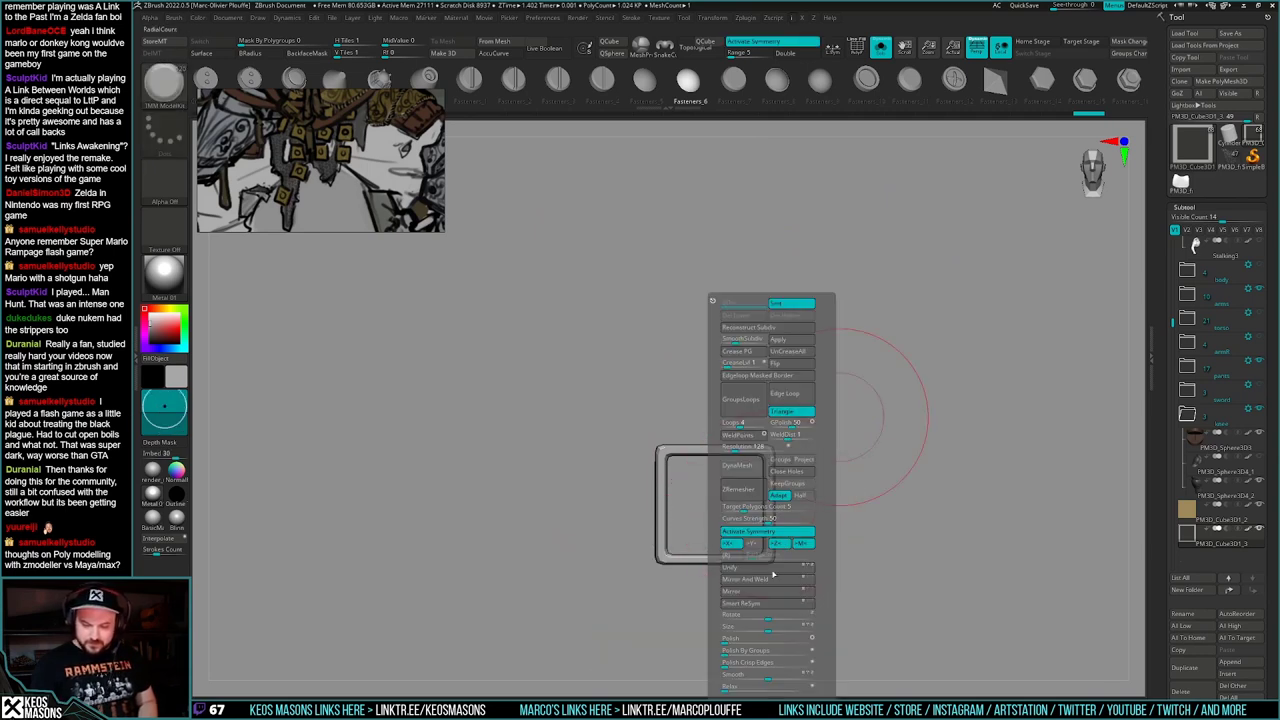
key("ctrl+space")
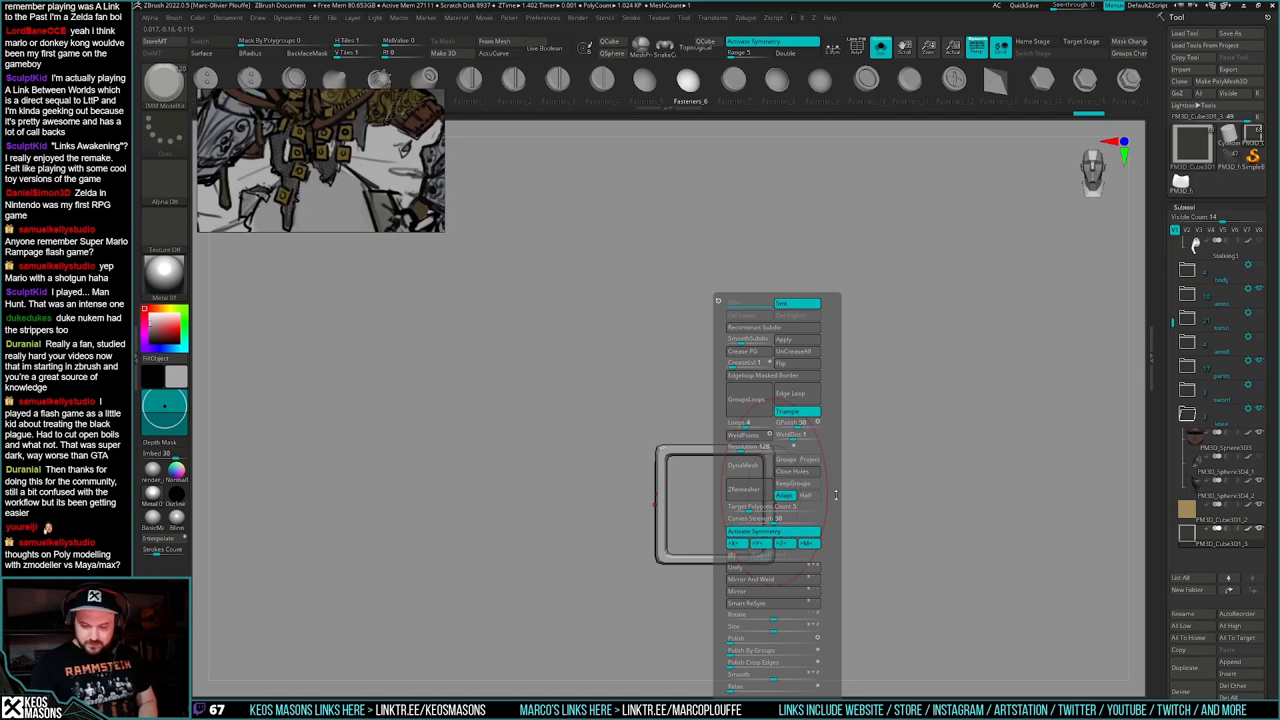
key("ctrl+space")
key("ctrl+space")
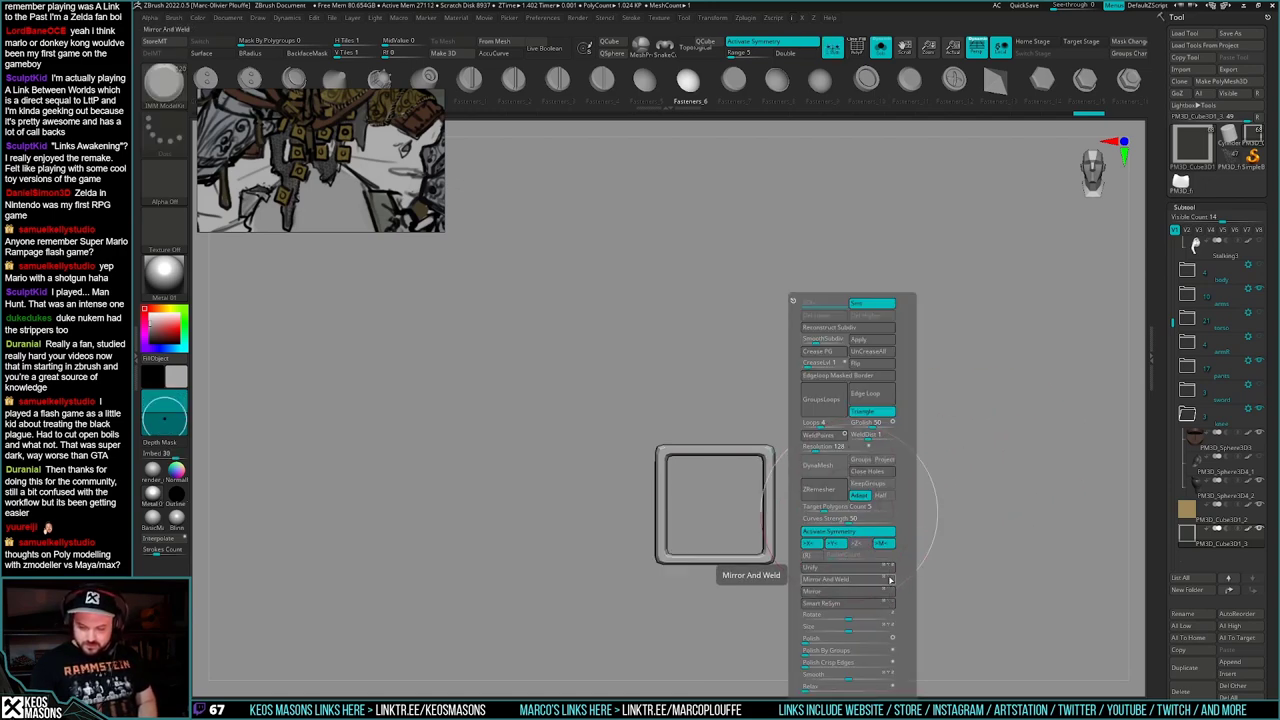
key("shift+f")
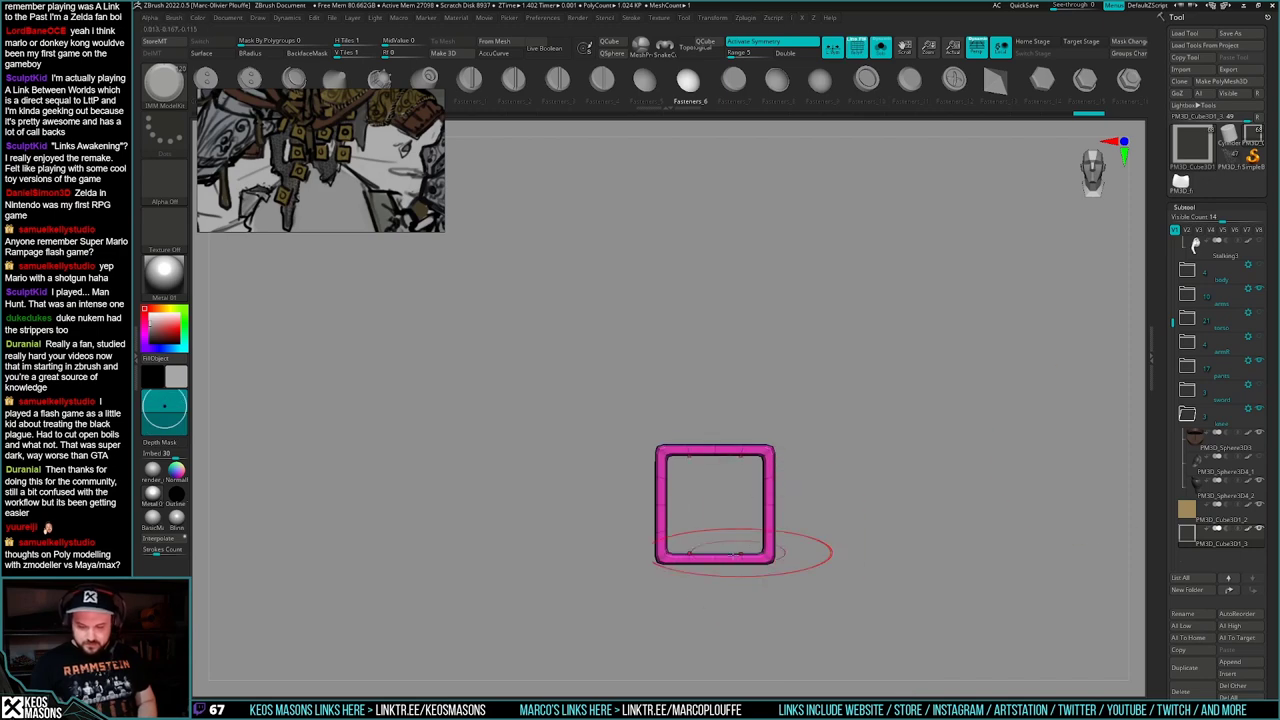
- Insert a Fasteners_6 dome at the centre of the frame, in front of the gold plate
left_click_drag(810, 552, 890, 534)
key("ctrl+z")
key("shift+s")
right_click_drag(720, 500, 734, 495, "alt")
key("space")
left_click_drag(734, 495, 730, 492)
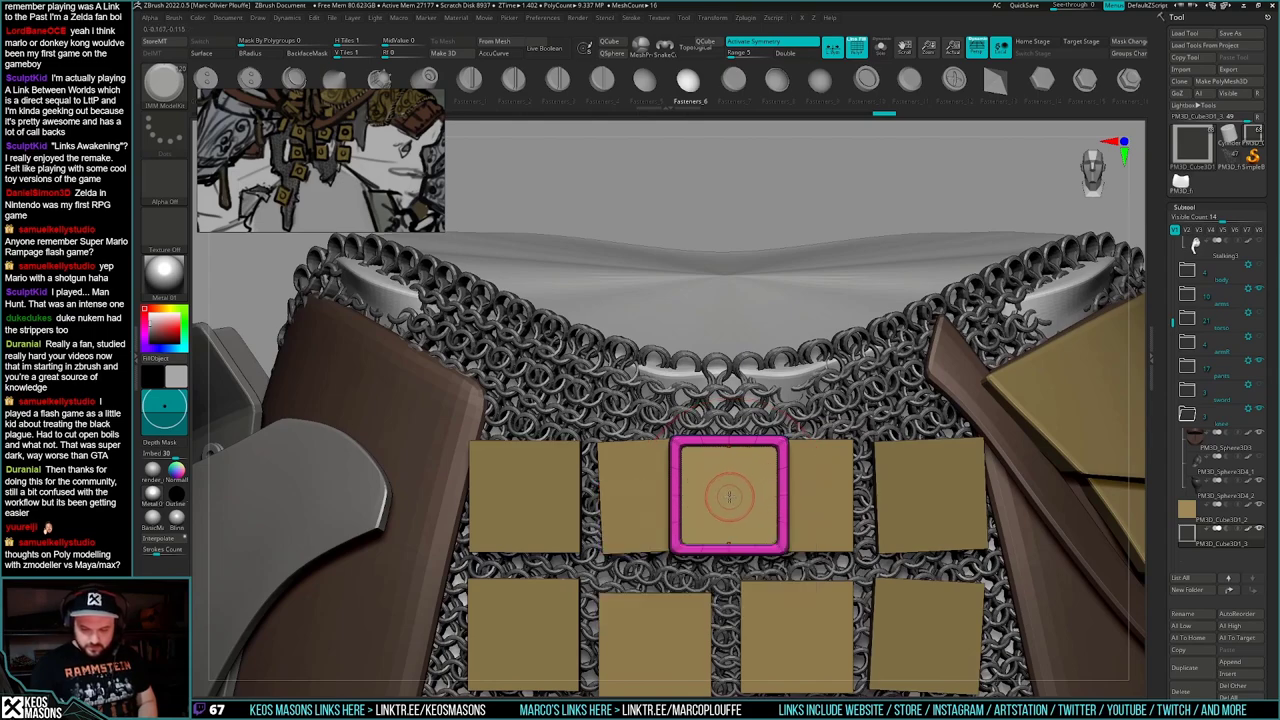
left_click_drag(730, 514, 730, 516)
- Isolate the frame with its new dome and clear the mask from the frame
right_click_drag(730, 516, 878, 522)
key("alt+s")
key("shift+f")
key("shift+f")
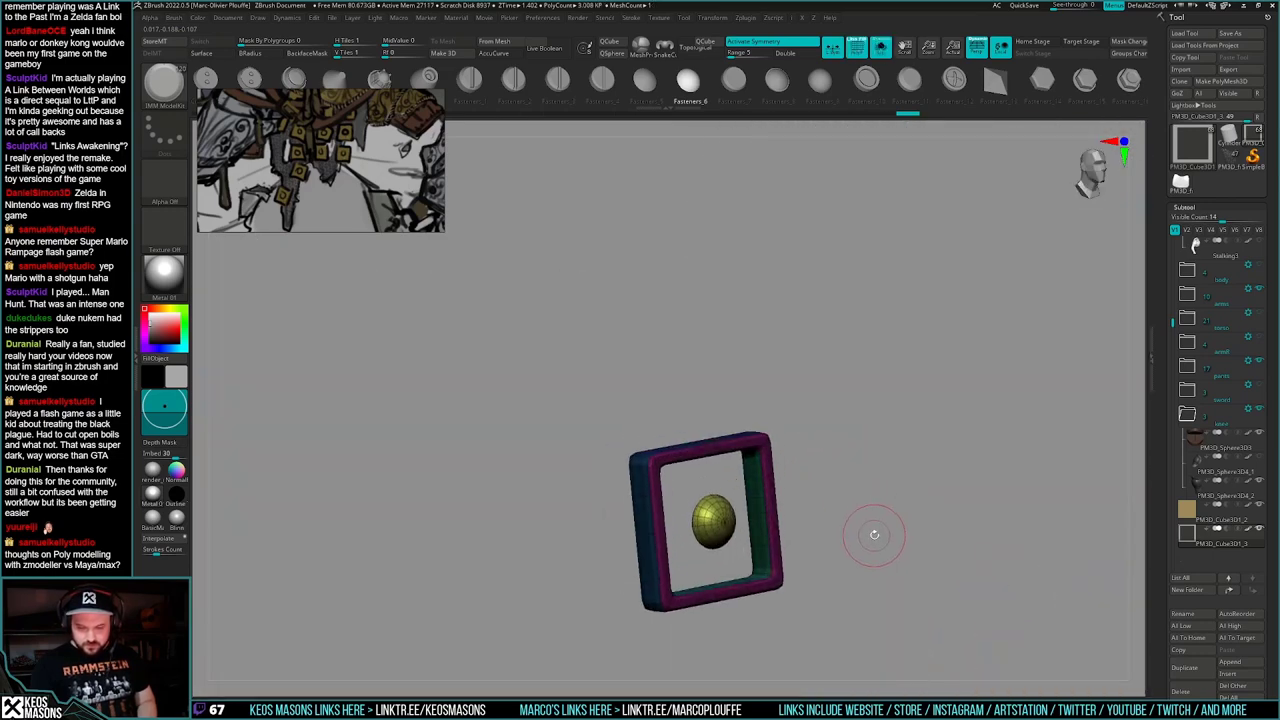
left_click_drag(923, 503, 903, 550, "ctrl")
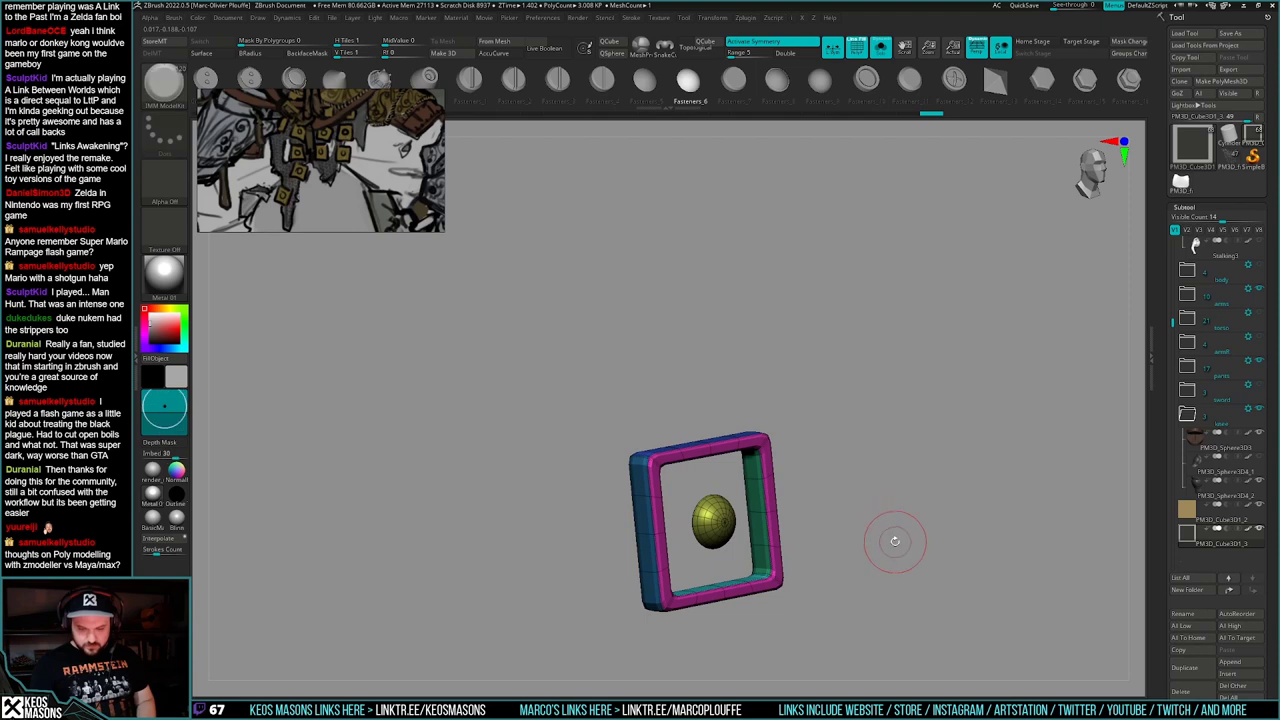
key("w")
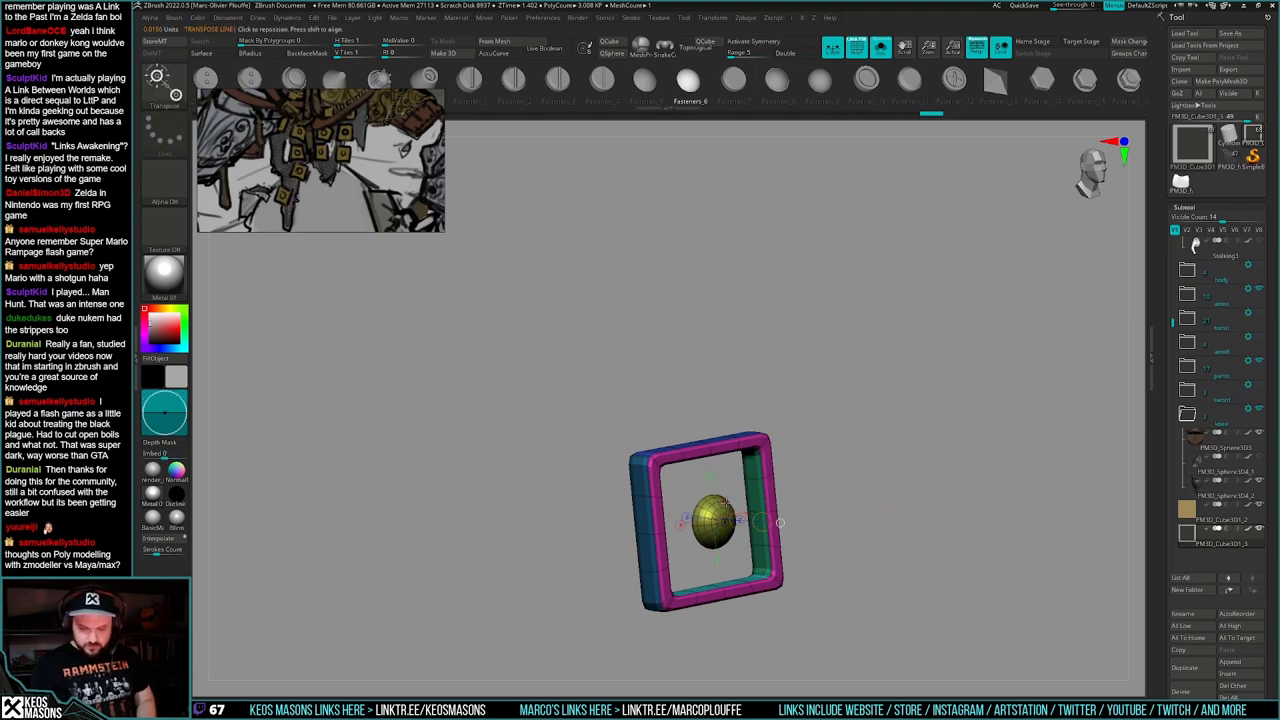
left_click_drag(763, 443, 777, 426, "ctrl")
key("q")
key("ctrl+shift+h")
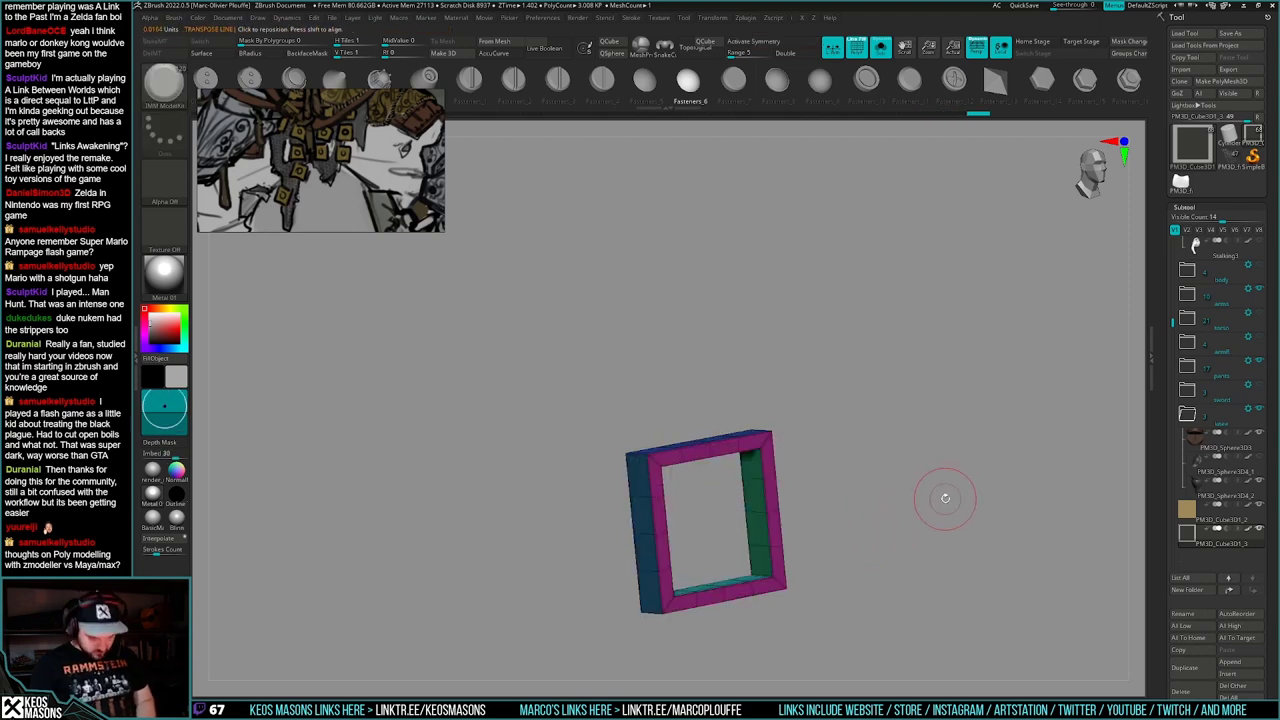
key("ctrl+shift+z")
key("ctrl+shift+z")
- Mask the frame but not the dome, and set up a larger Move brush with backface masking on
mouse_move(957, 486)
right_mouse_down()
mouse_move(903, 523)
mouse_move(920, 500)
right_mouse_up()
key("shift+f")
key("w")
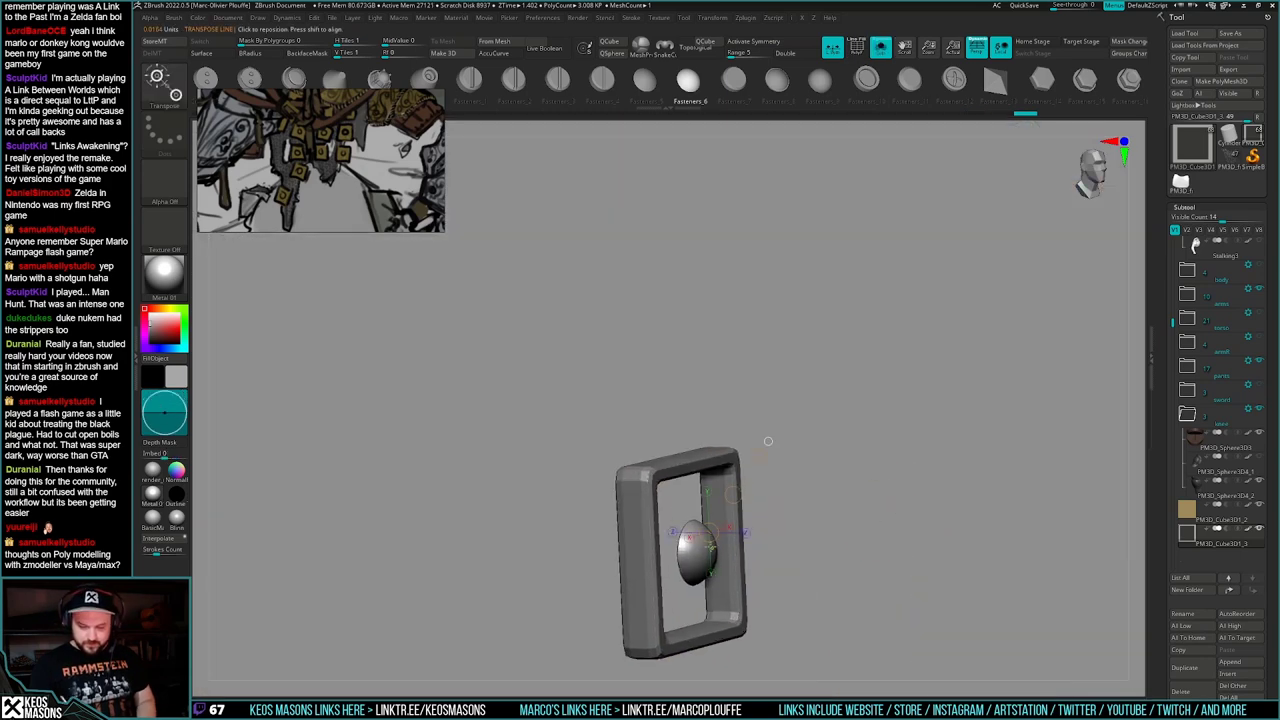
key("q")
right_click_drag(751, 520, 823, 511, "shift")
key("b")
left_click(844, 488)
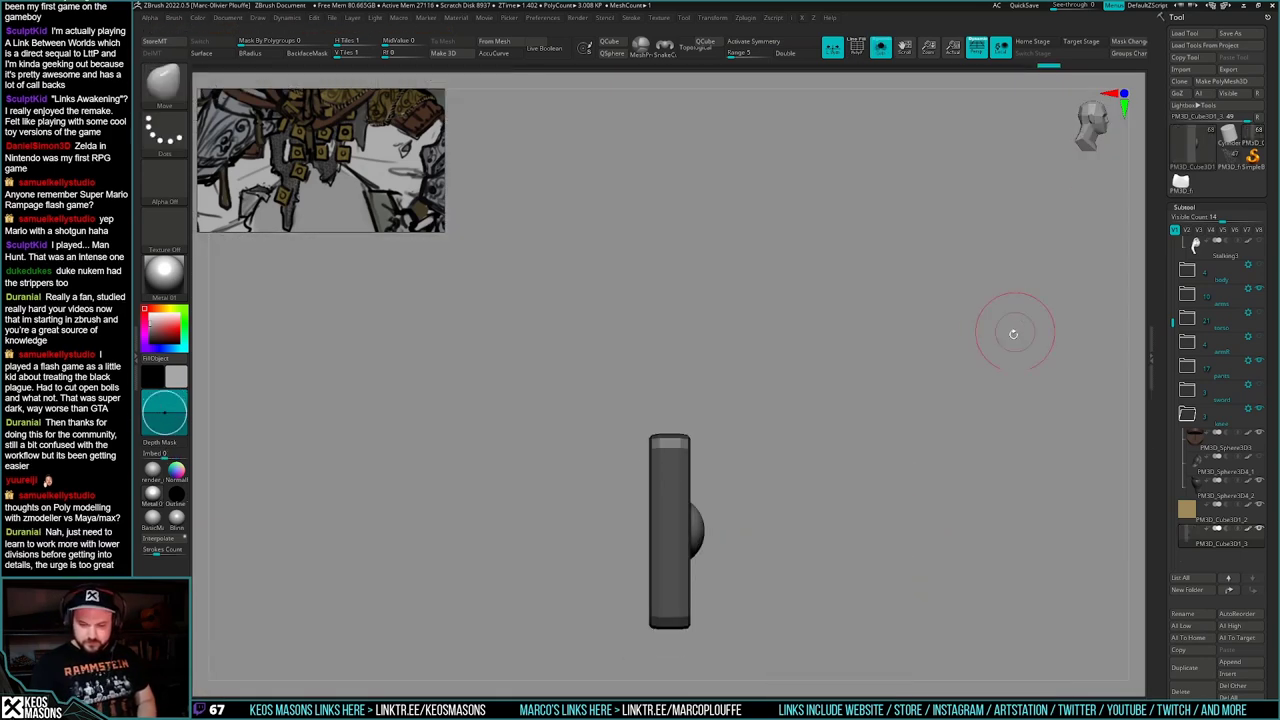
key("space")
left_click_drag(960, 397, 972, 397)
key("ctrl+b")
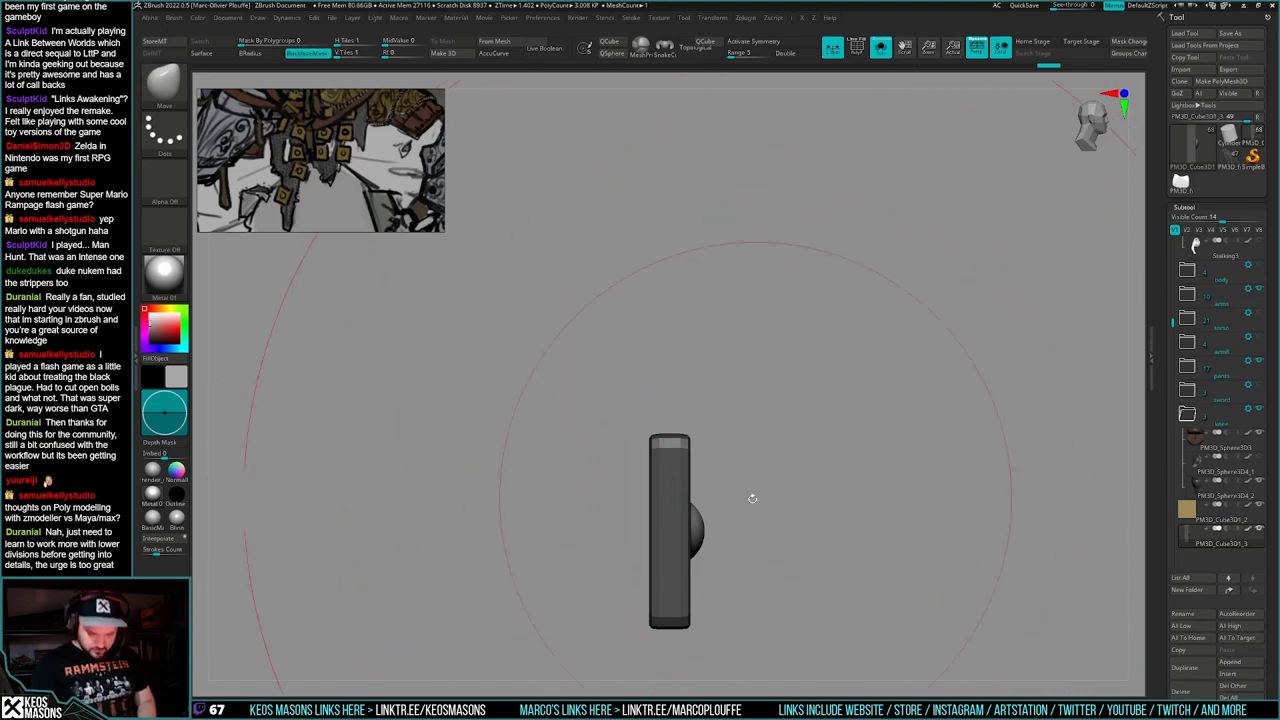
- Clear the frame's mask and view the frame and dome against the gold plates of the skirt
right_click_drag(685, 536, 615, 538, "shift")
mouse_move(720, 545)
right_mouse_down("alt")
mouse_move(692, 534)
mouse_move(716, 527)
right_mouse_up("alt")
key("alt+s")
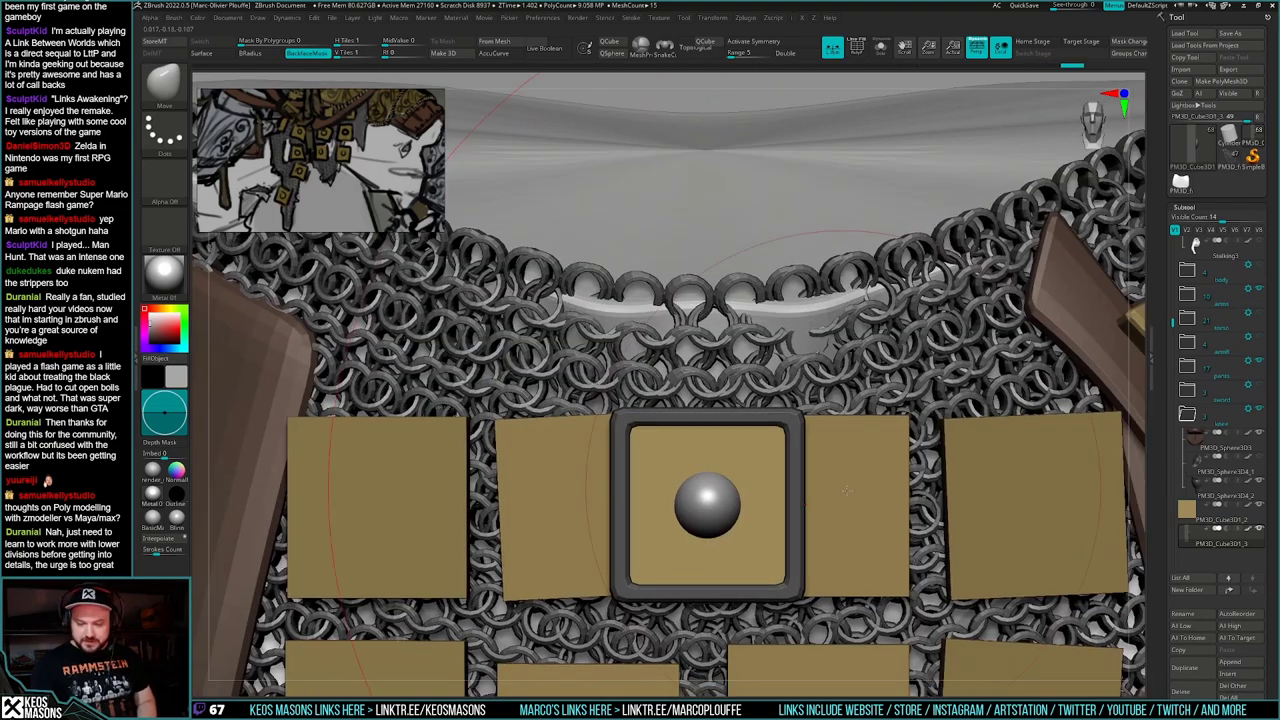
right_click_drag(790, 510, 863, 508)
key("alt+s")
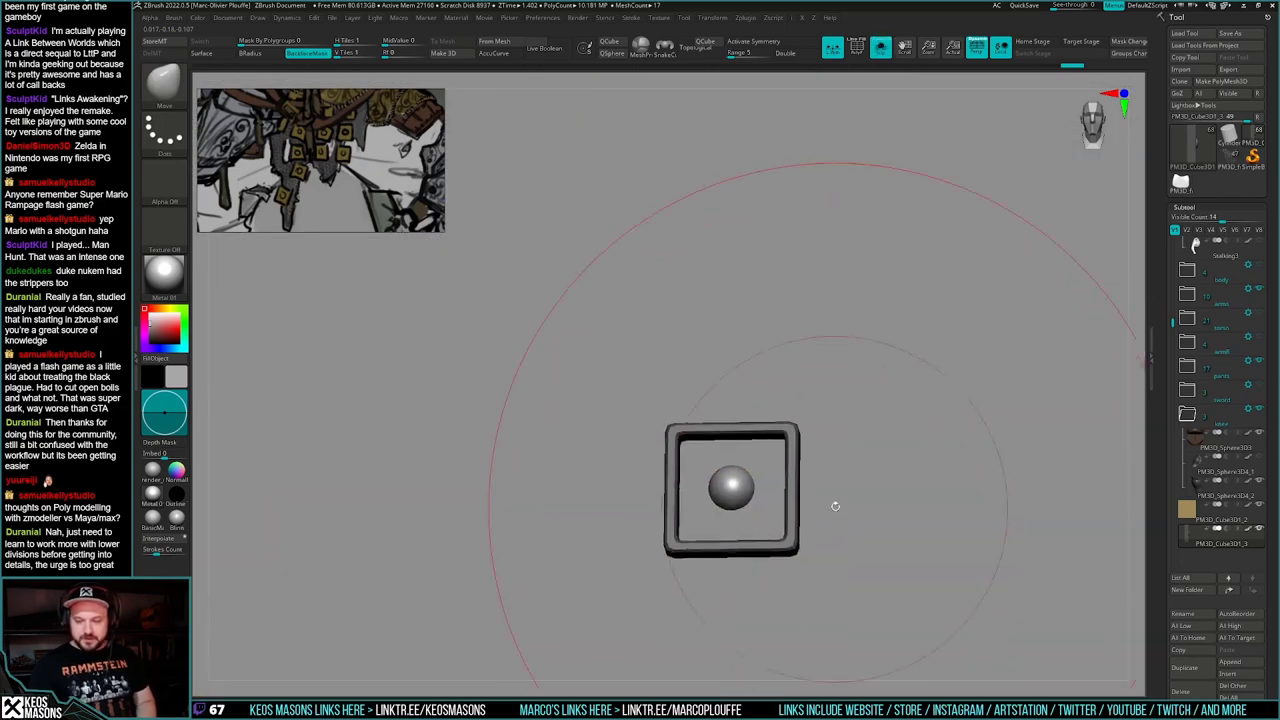
left_click_drag(888, 505, 867, 572, "ctrl")
right_click_drag(866, 560, 843, 535, "ctrl")
key("shift+f")
key("alt+s")
key("shift+f")
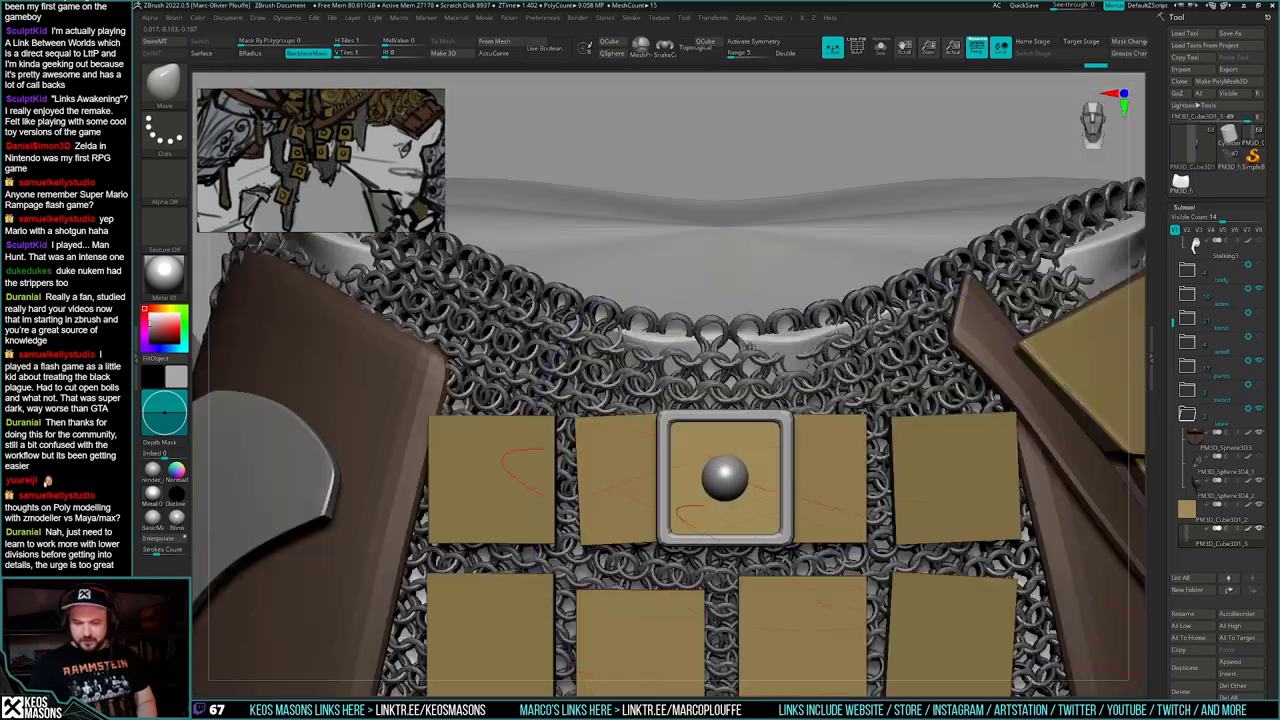
- Reduce the brush size and isolate the gold plate with its wireframe shown
right_click_drag(692, 515, 862, 519)
key("space")
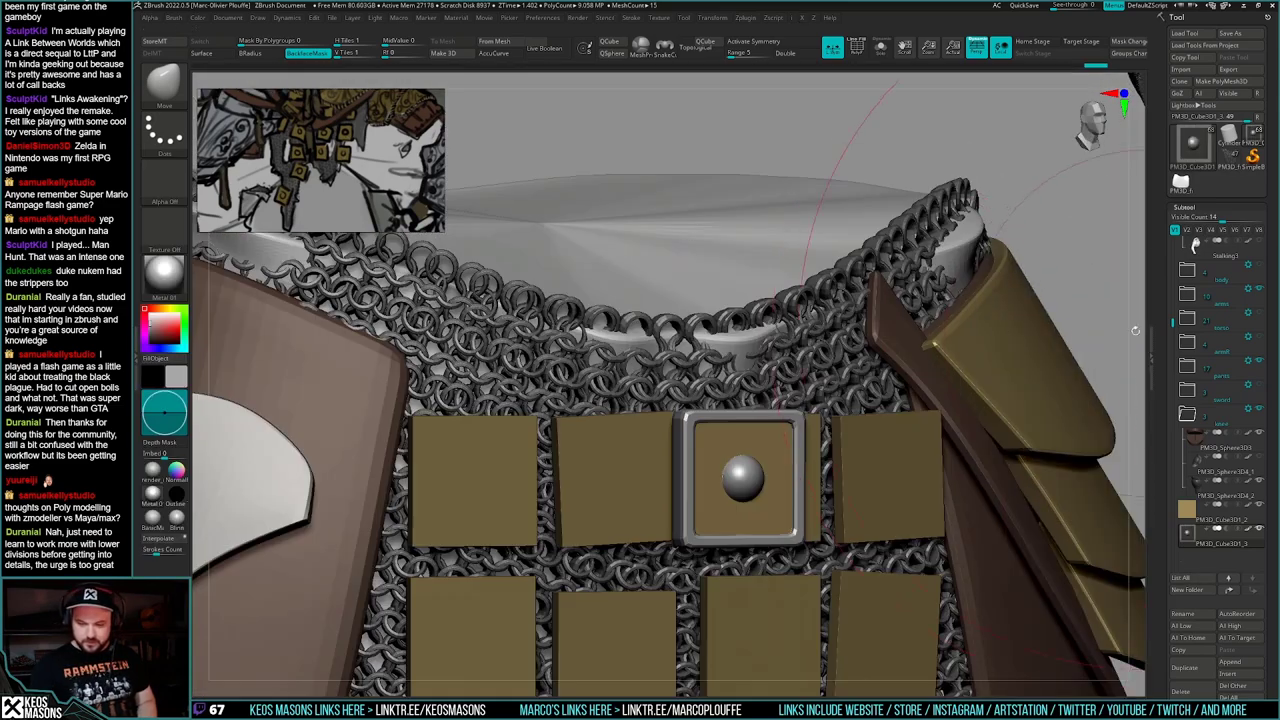
key("space")
left_click_drag(814, 463, 795, 462)
right_click_drag(797, 464, 817, 503)
key("alt+s")
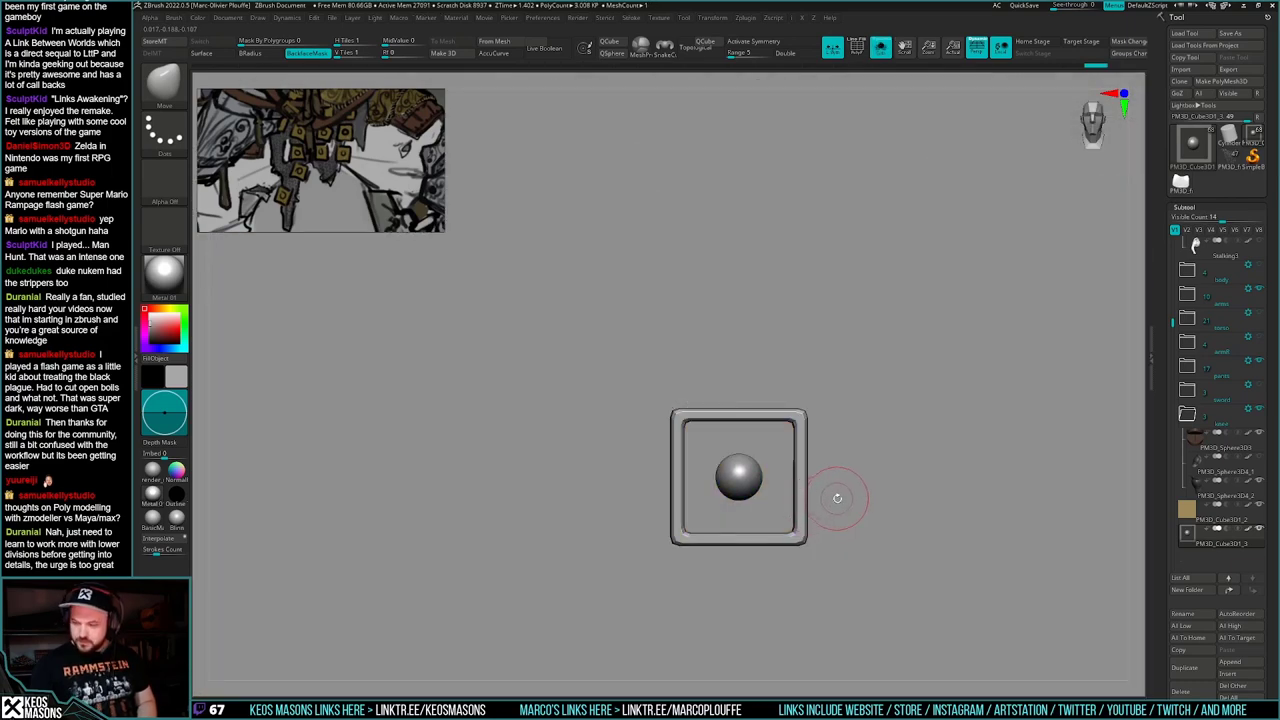
left_click(1188, 513)
key("shift+f")
key("space")
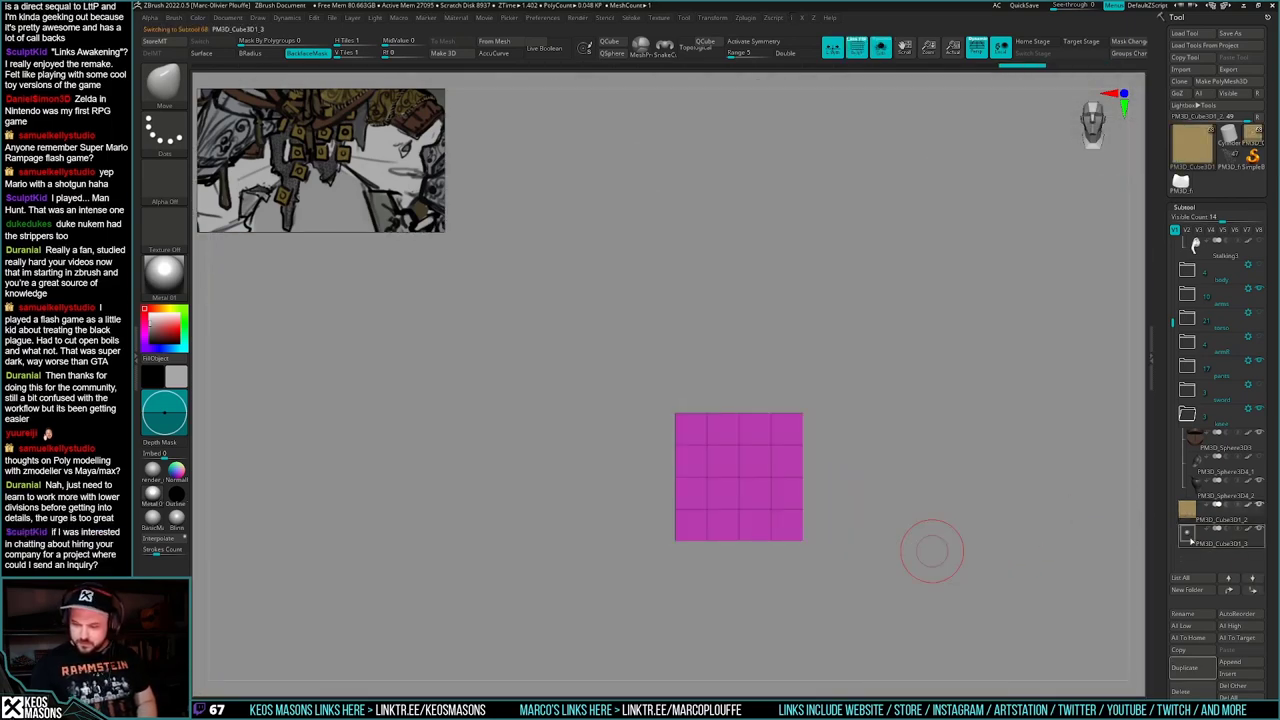
- Use a mask to split the dome off the frame into its own subtool, then clear the mask
left_click(1188, 535)
key("w")
left_click_drag(801, 470, 806, 423, "ctrl")
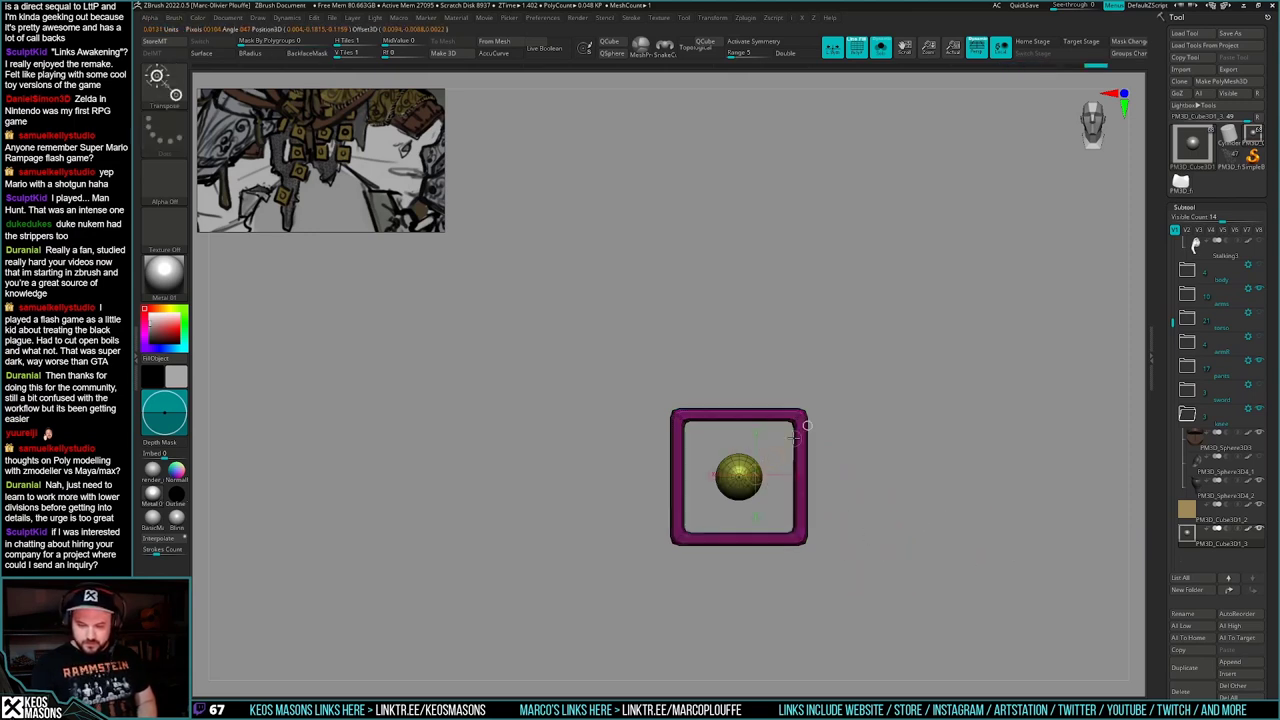
key("q")
key("ctrl+shift+s")
left_click_drag(872, 356, 936, 382, "ctrl")
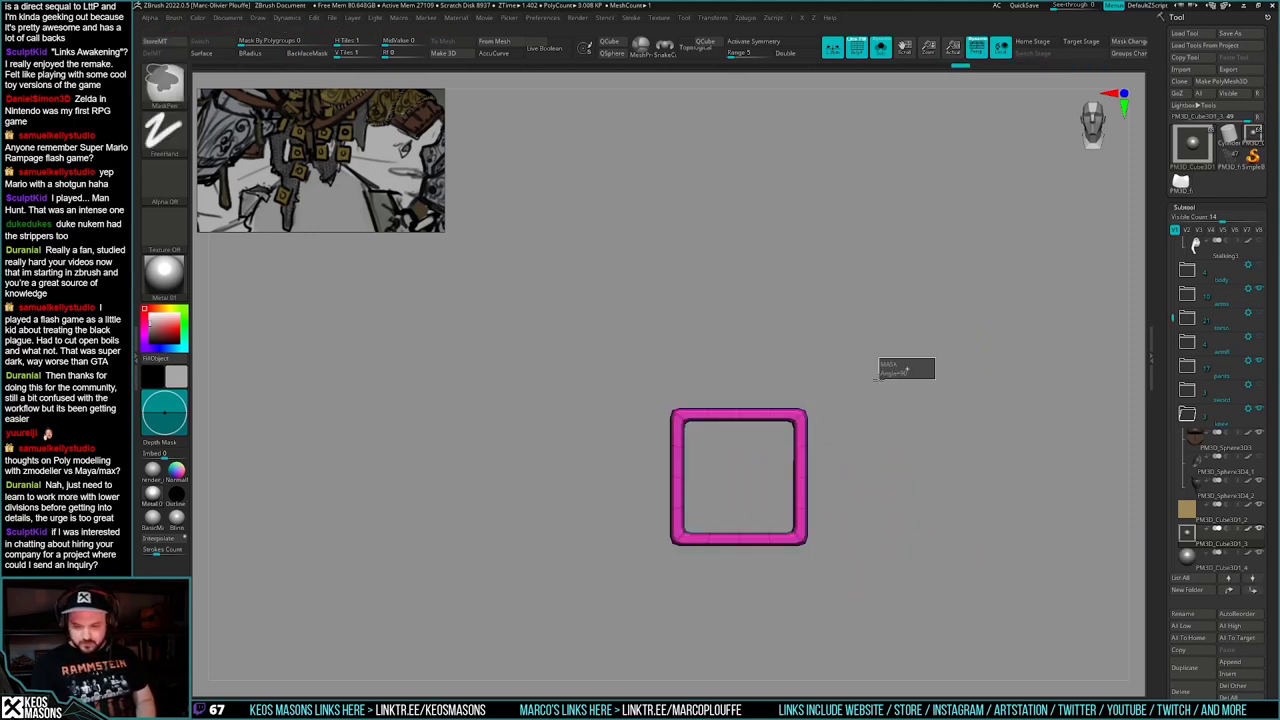
- Merge the frame into the gold plate's subtool and turn dynamic subdivision on for the merged piece
left_click(1198, 522)
left_click_drag(1172, 699, 1173, 632)
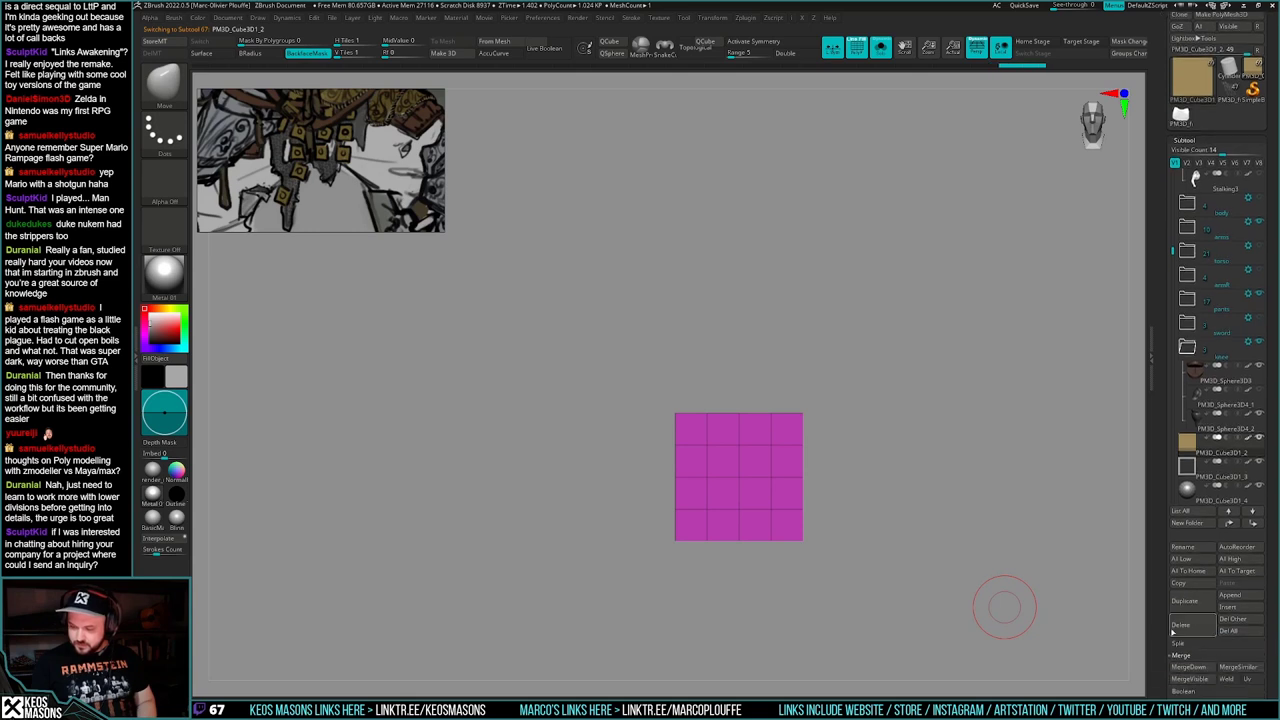
left_click(1194, 664)
key("shift+f")
key("ctrl+d")
key("ctrl+d")
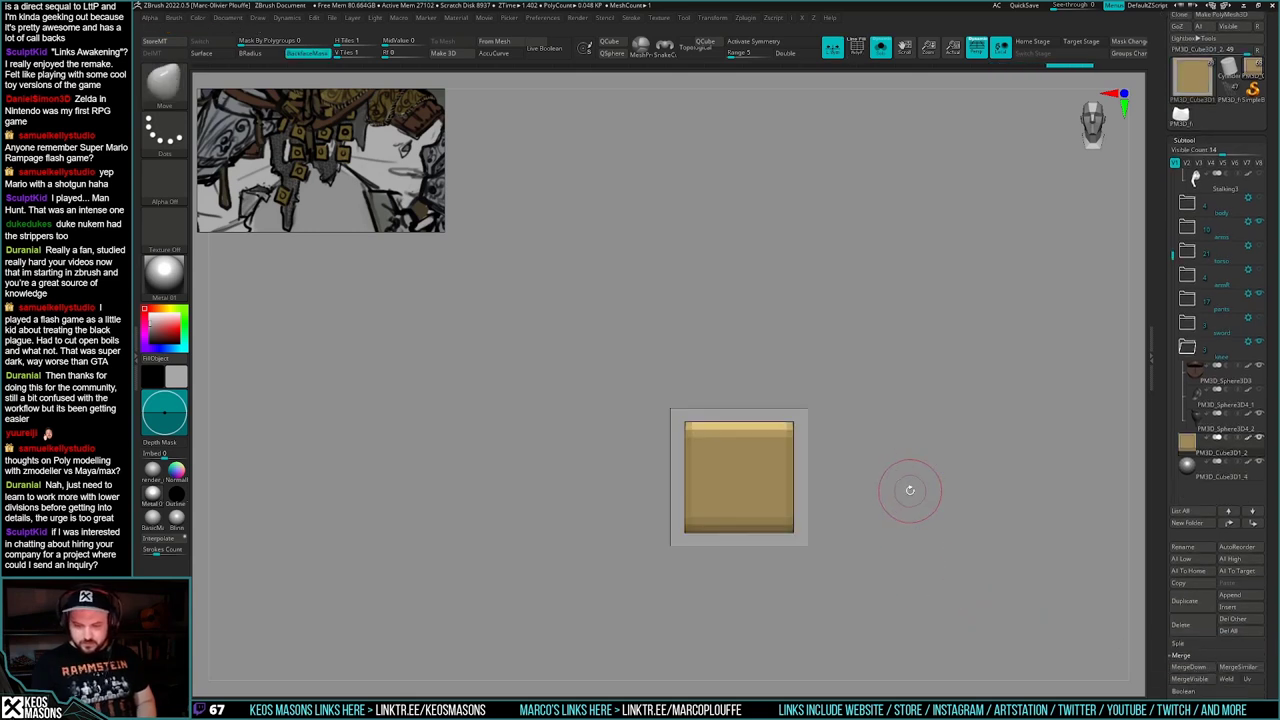
- Round the edges of the merged plate and frame with a crease level of 1 and a smooth subdivision preview
mouse_move(909, 490)
left_mouse_down()
mouse_move(926, 477)
mouse_move(914, 486)
left_mouse_up()
key("space")
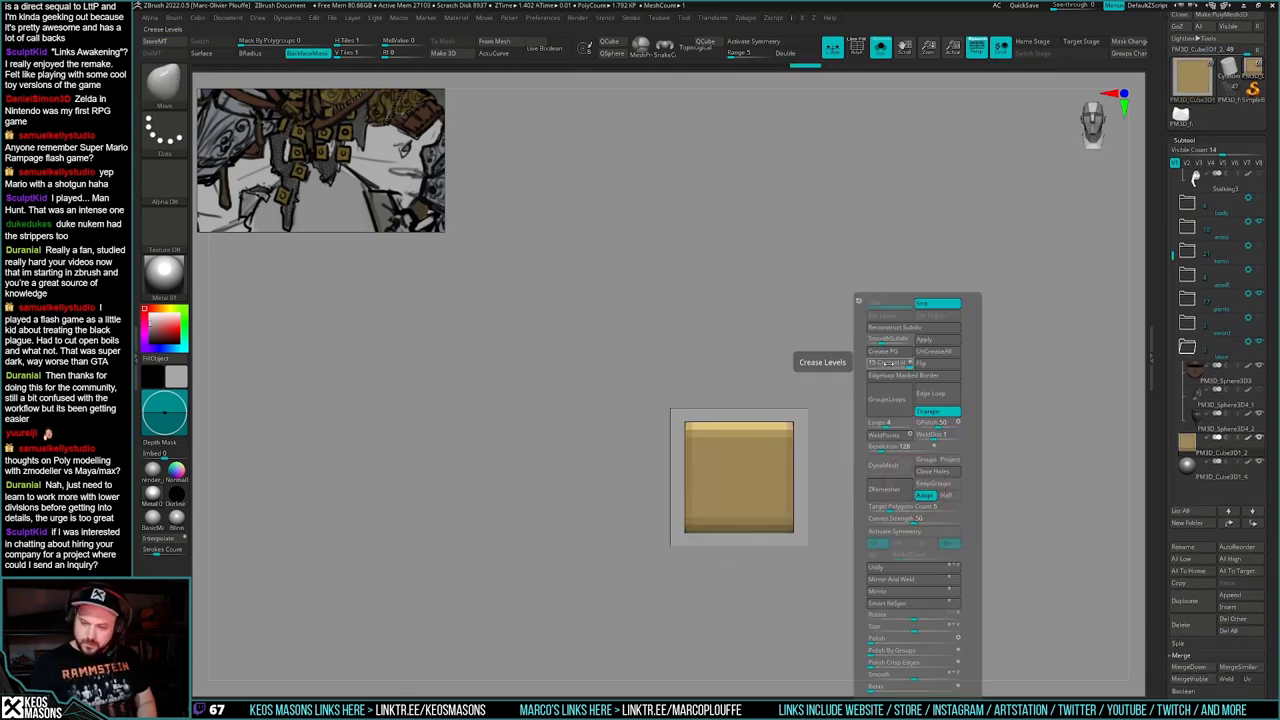
left_click(890, 340)
key("shift+f")
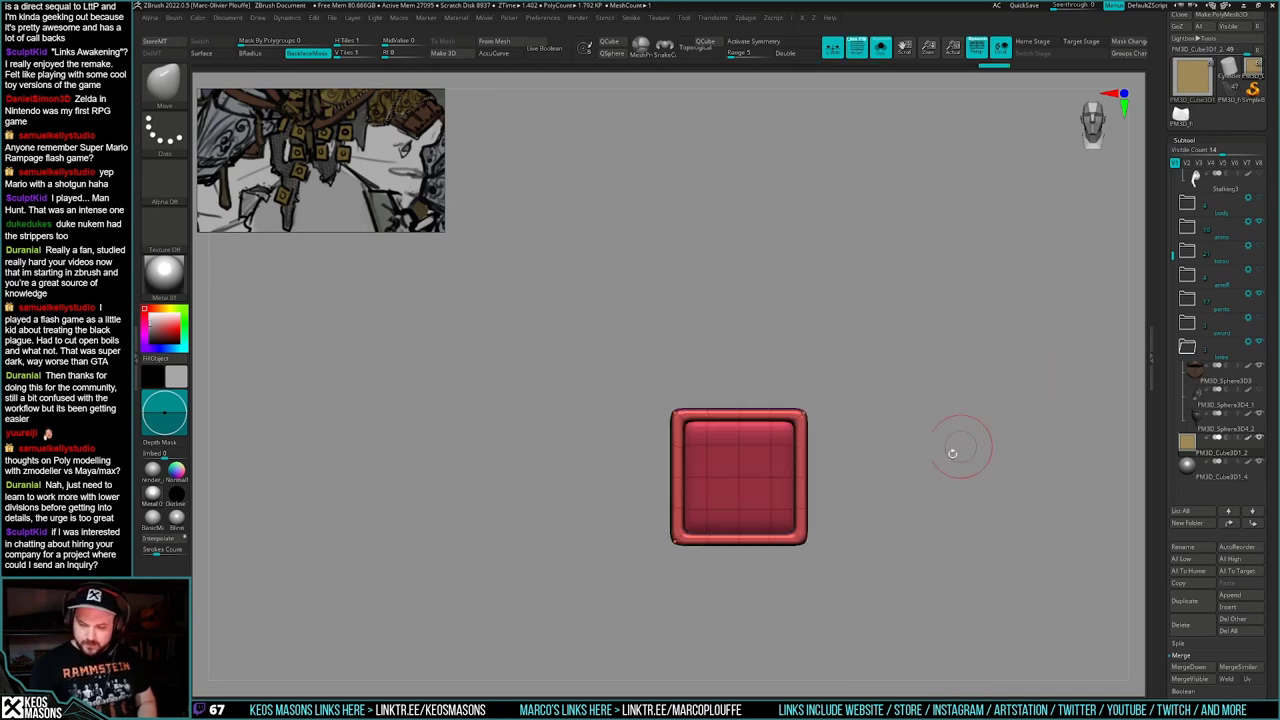
key("shift+f")
left_click_drag(961, 451, 950, 467)
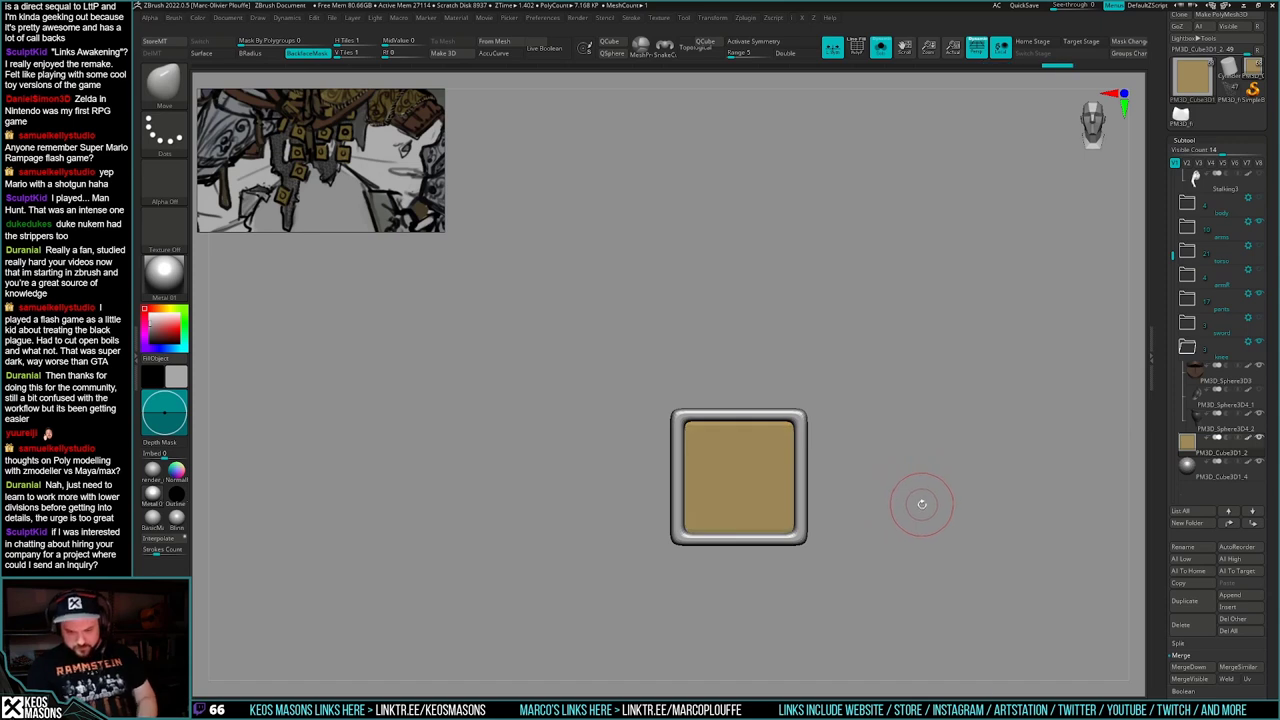
key("space")
key("shift+f")
key("shift+f")
left_click_drag(914, 535, 888, 540, "alt")
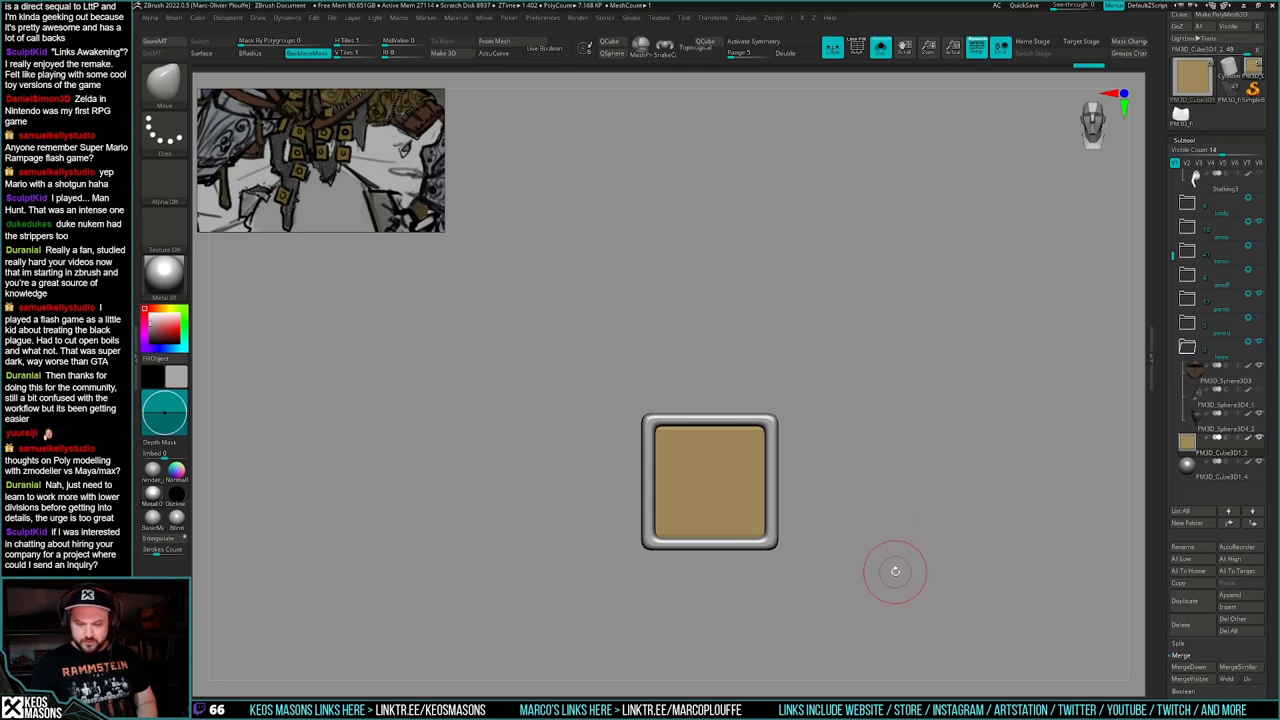
key("space")
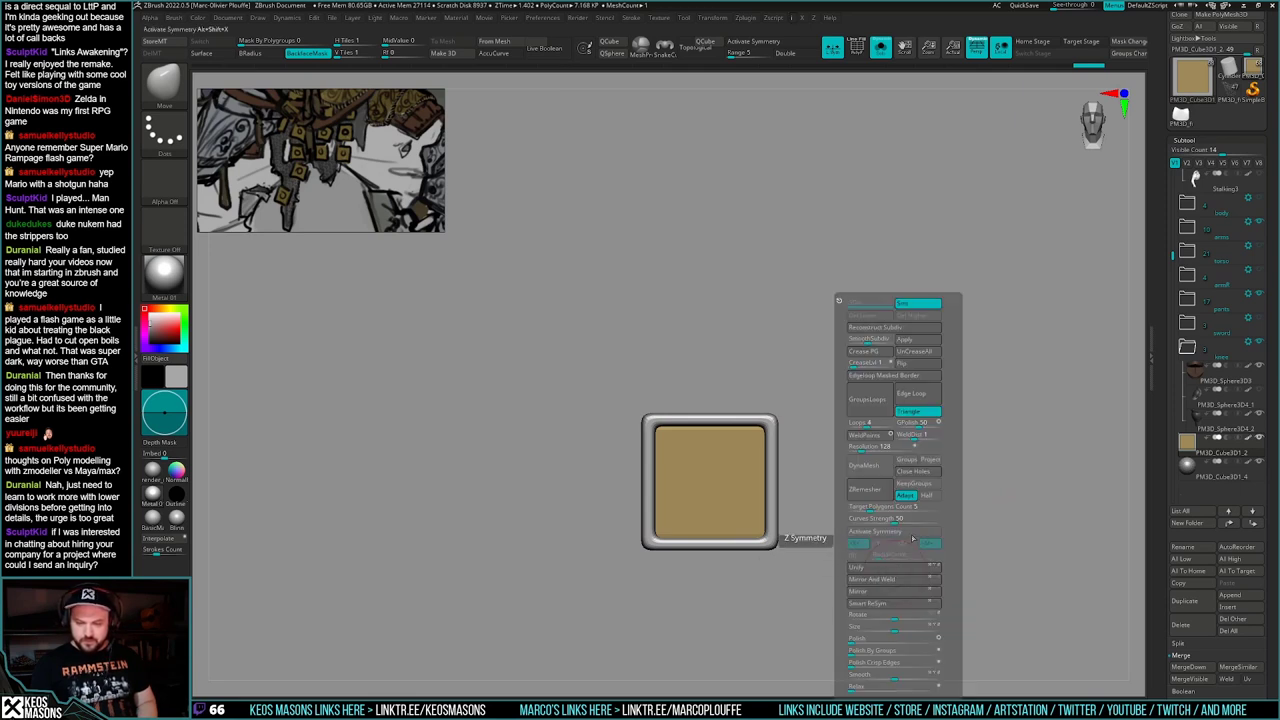
- Mask the frame and split the gold plate from it into a separate subtool
key("w")
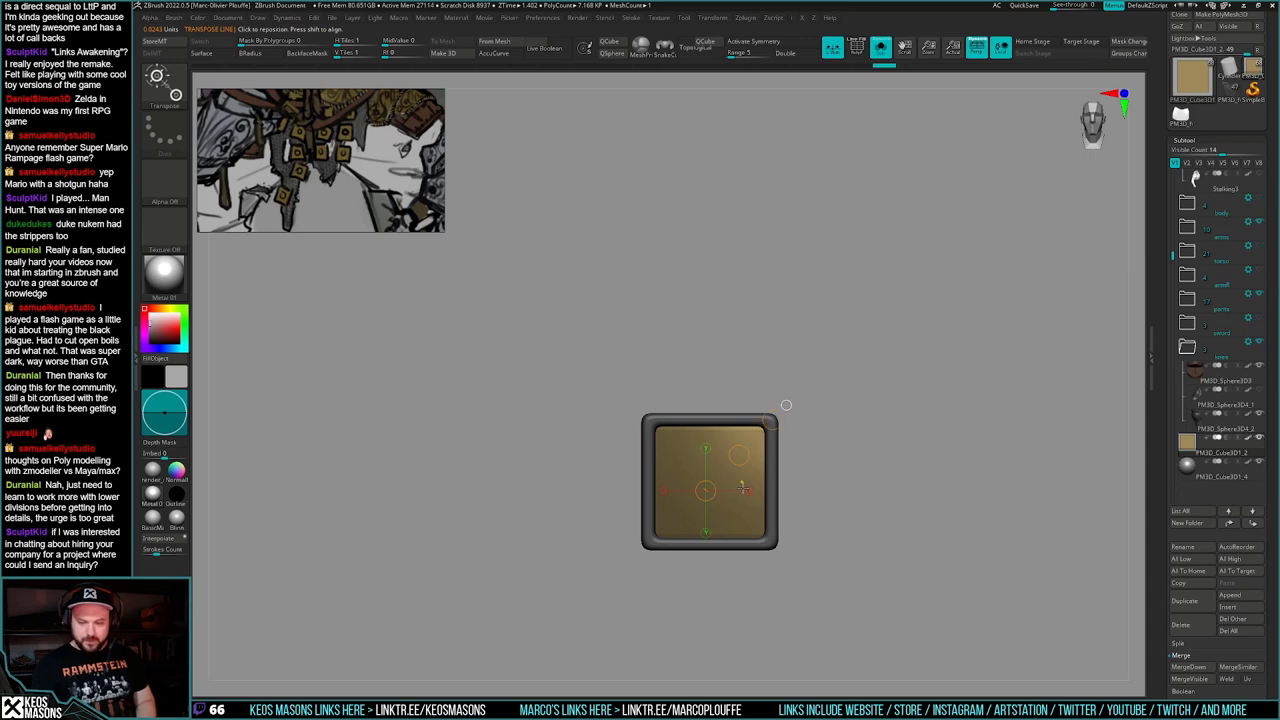
left_click_drag(744, 504, 764, 512)
key("e")
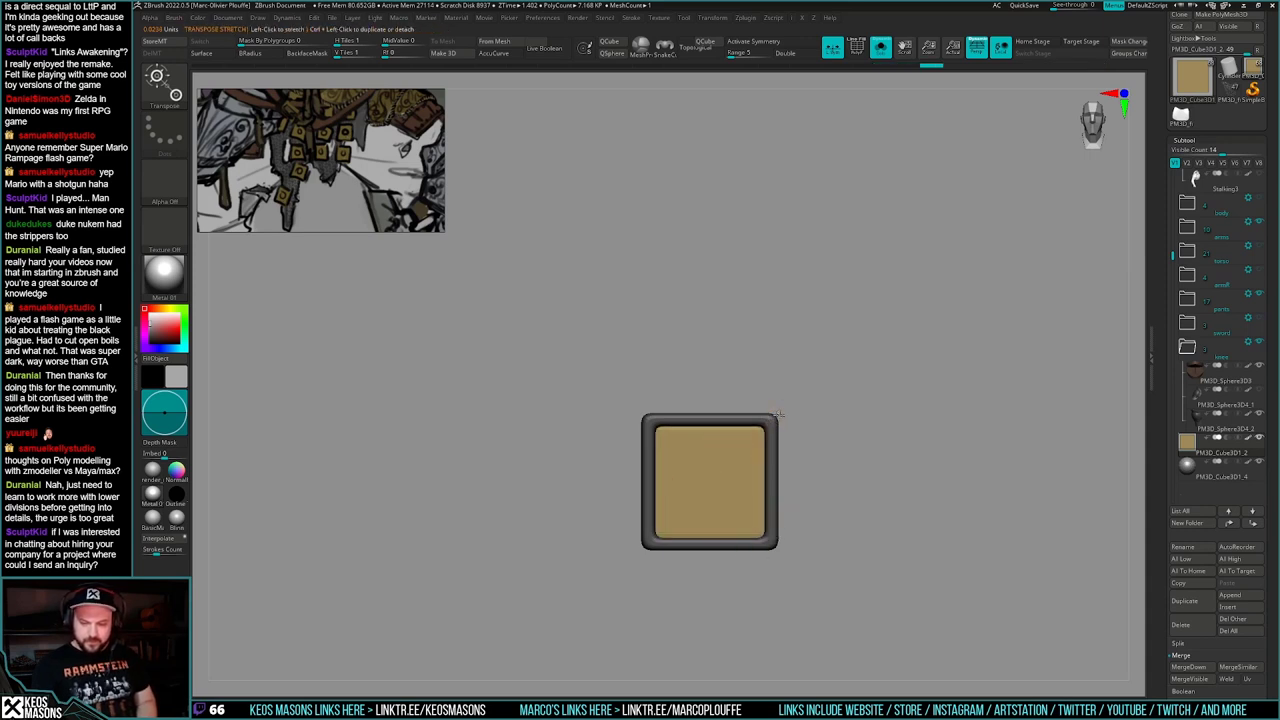
left_click_drag(771, 419, 776, 415)
key("d")
key("Down")
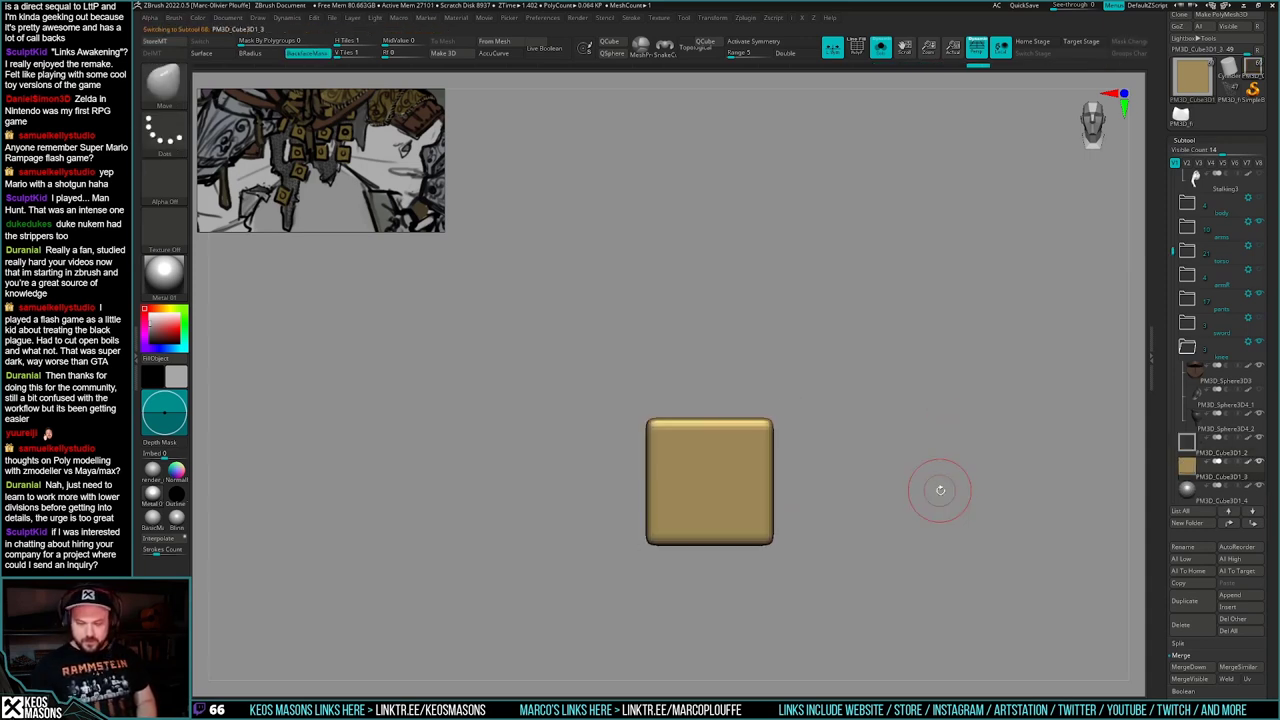
- Tighten the gold plate's edges by adjusting its crease level and smooth subdivision level
key("space")
left_click_drag(870, 364, 860, 364)
left_click(880, 340)
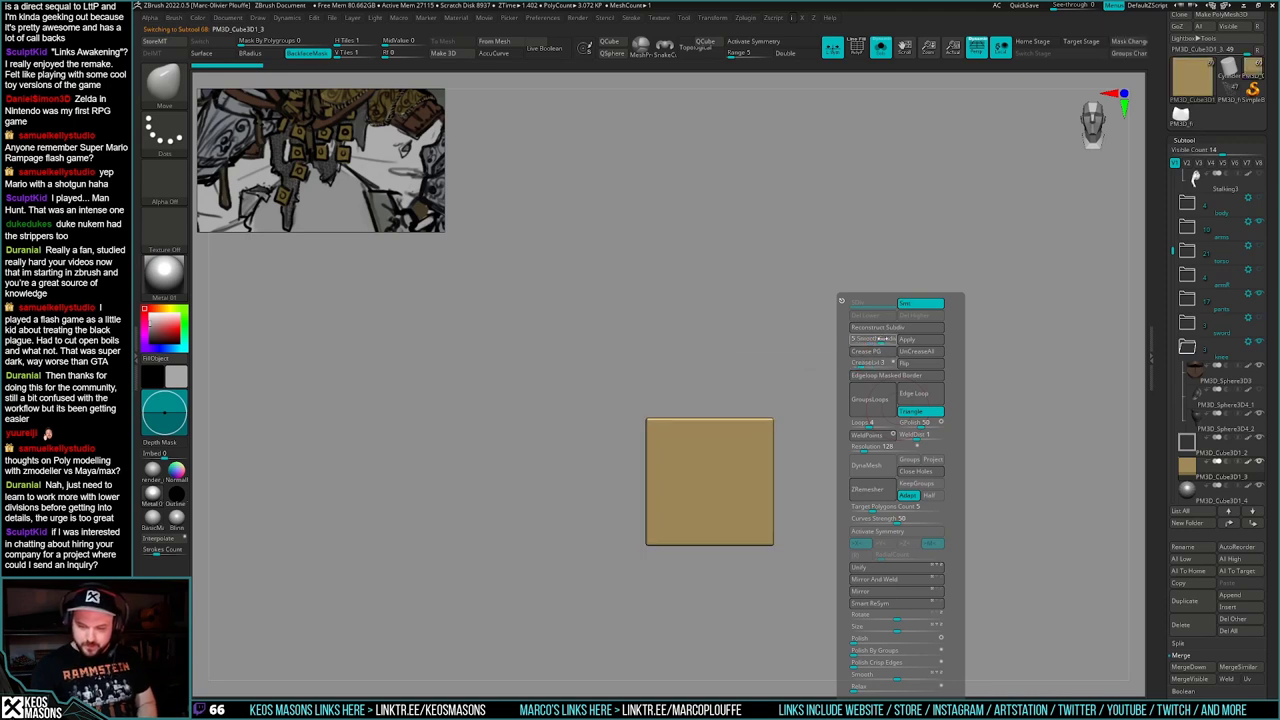
left_click(880, 339)
left_click(876, 339)
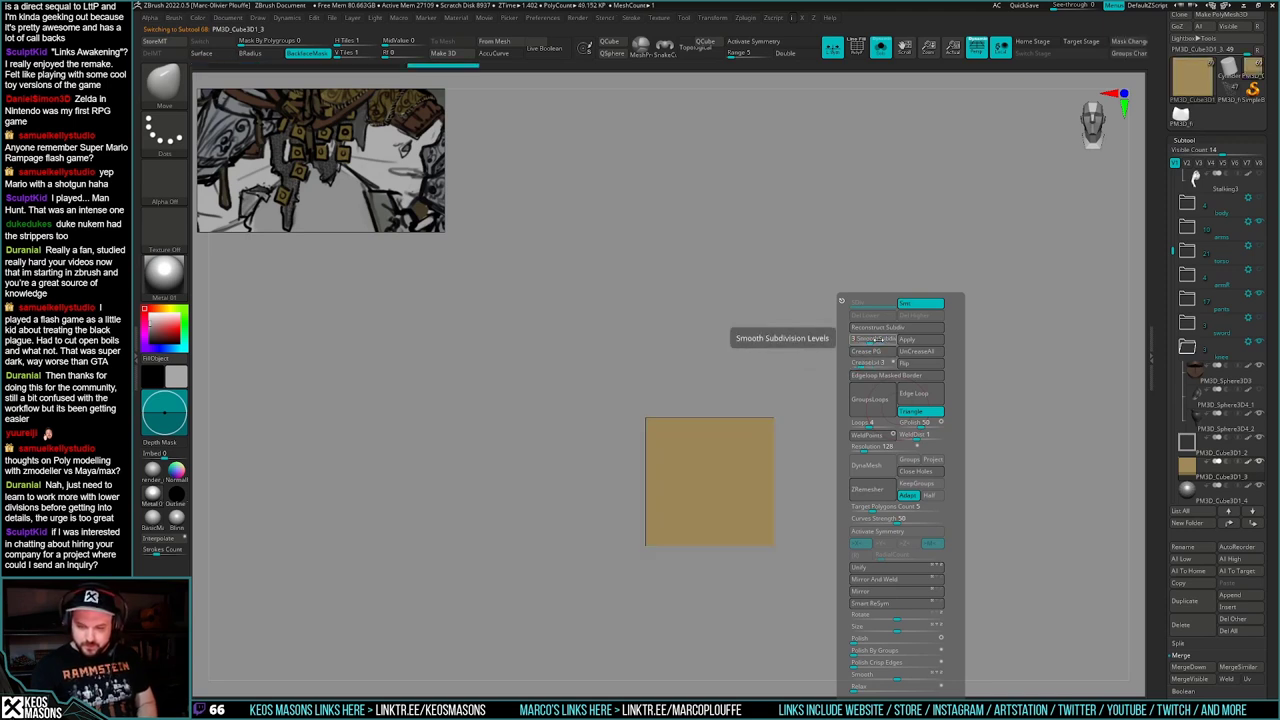
left_click(878, 339)
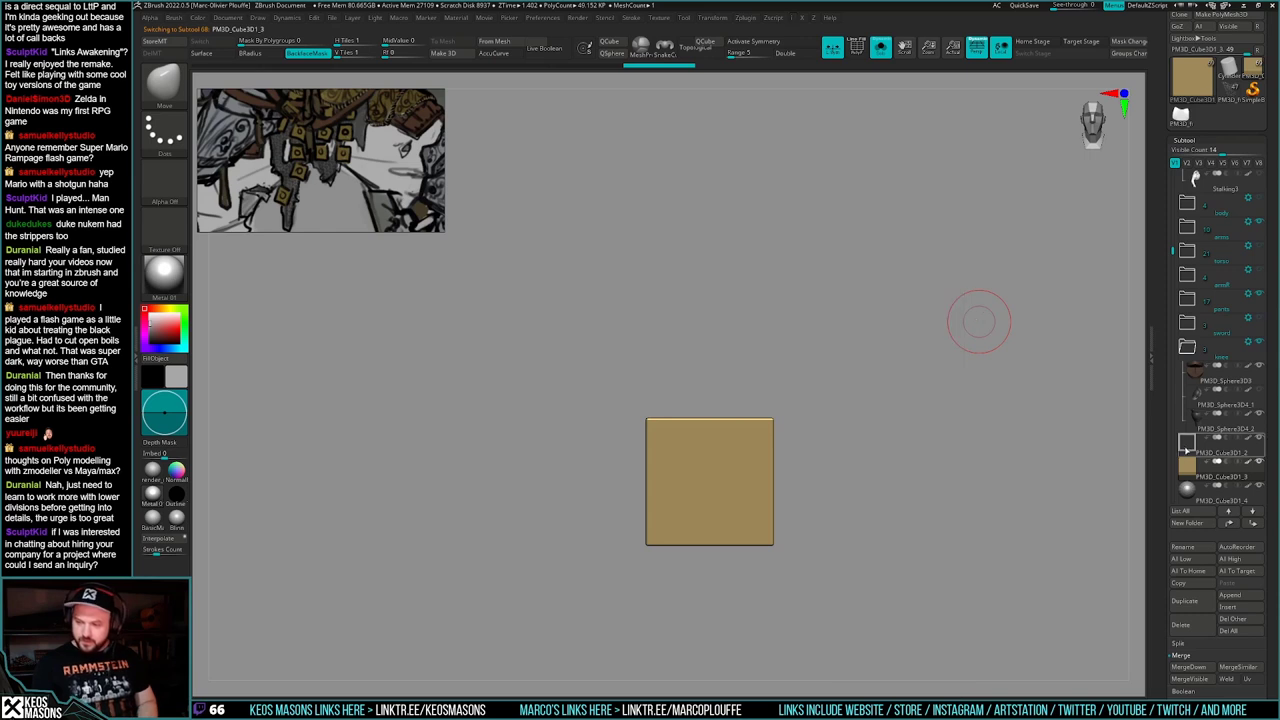
key("space")
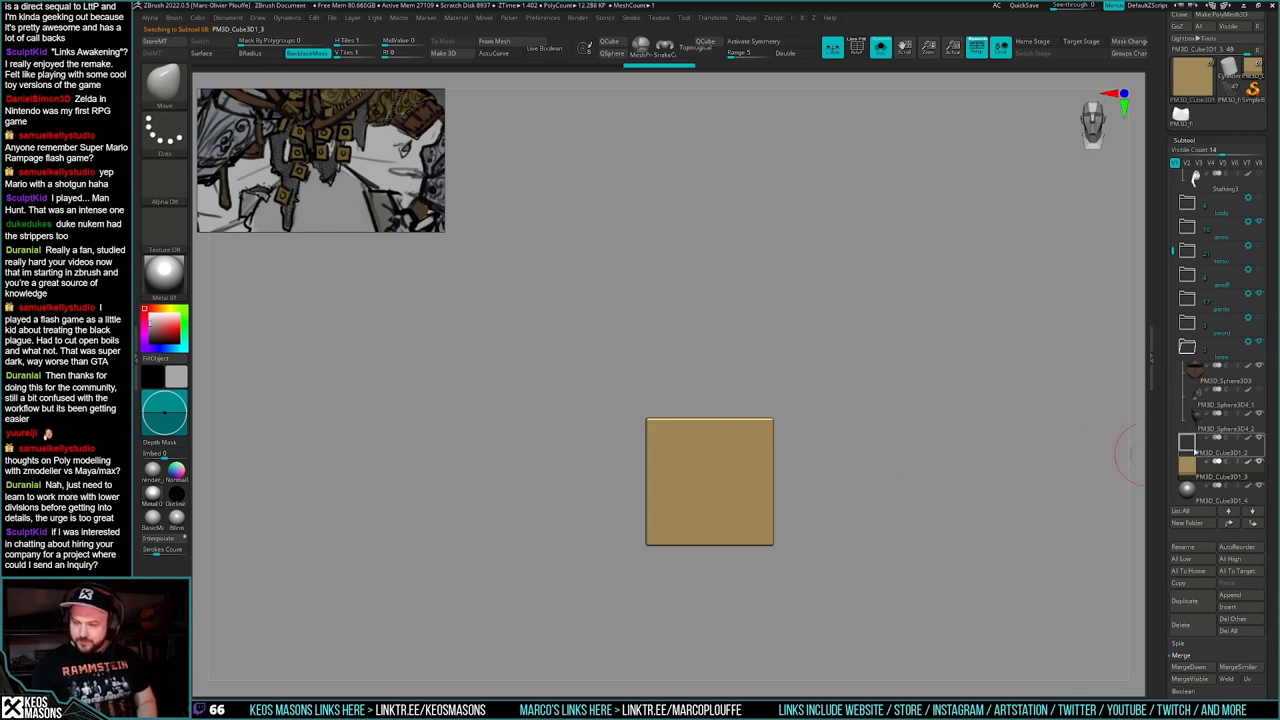
- Apply the dynamic subdivision to the grey frame as real geometry
left_click(1190, 445)
key("space")
left_click(953, 342)
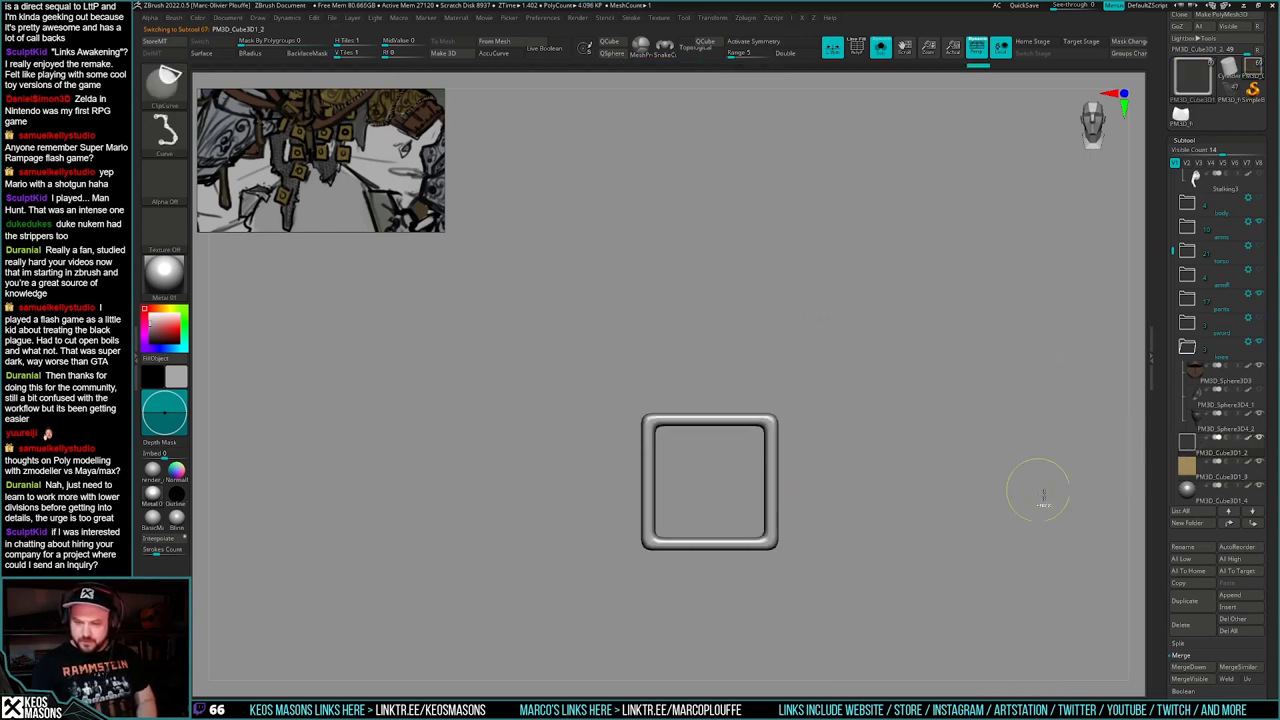
- Merge the frame, gold plate and dome into one subtool
left_click(1189, 490)
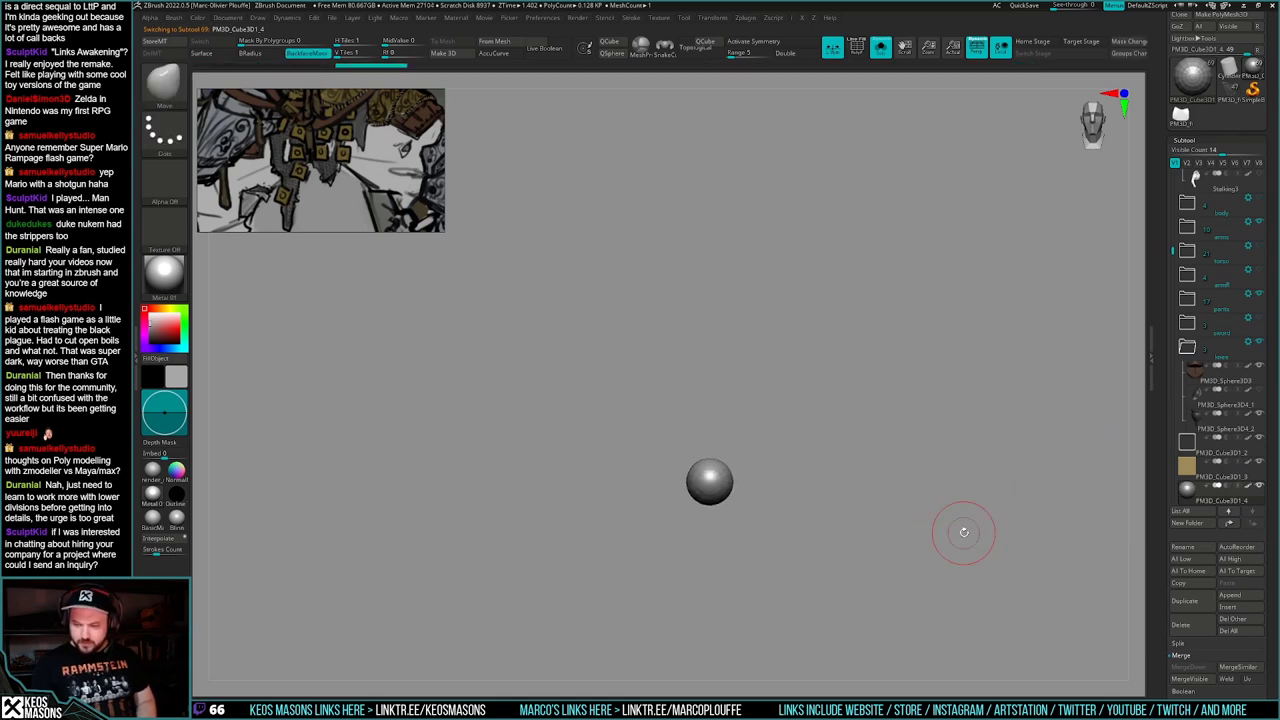
left_click(1190, 449)
left_click(1198, 667)
left_click(1198, 667)
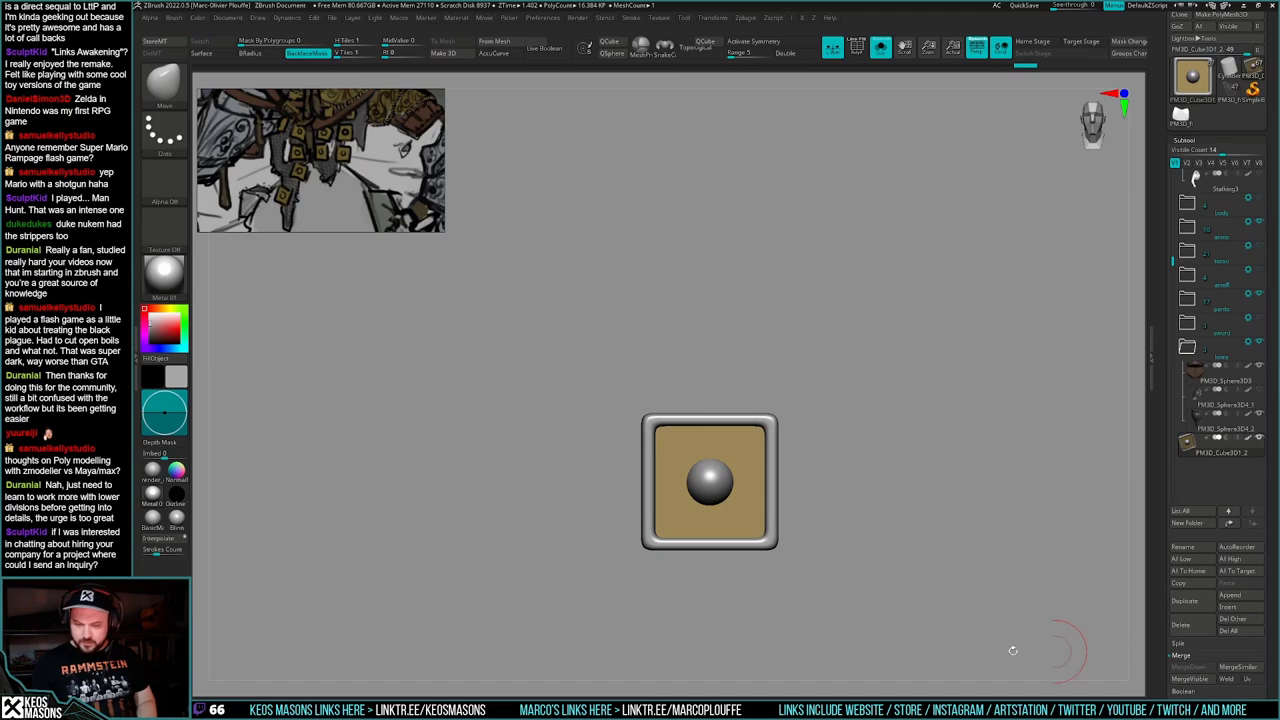
- Clear any mask on the merged plate and regroup its polygroups, checking them in the wireframe display
key("shift+f")
key("shift+f")
left_click_drag(859, 518, 859, 572)
key("shift+f")
key("shift+f")
key("shift+f")
key("ctrl+w")
key("shift+f")
- Isolate the merged plate, mask everything except its gold surface, and choose the DamStandard brush
key("alt+s")
mouse_move(859, 572)
right_mouse_down()
mouse_move(885, 530)
mouse_move(840, 534)
mouse_move(843, 508)
mouse_move(840, 543)
mouse_move(857, 538)
mouse_move(845, 517)
mouse_move(868, 520)
right_mouse_up()
key("alt+s")
key("shift+f")
key("shift+f")
key("w")
left_click(767, 481, "ctrl")
key("q")
key("space")
left_click(878, 393)
key("space")
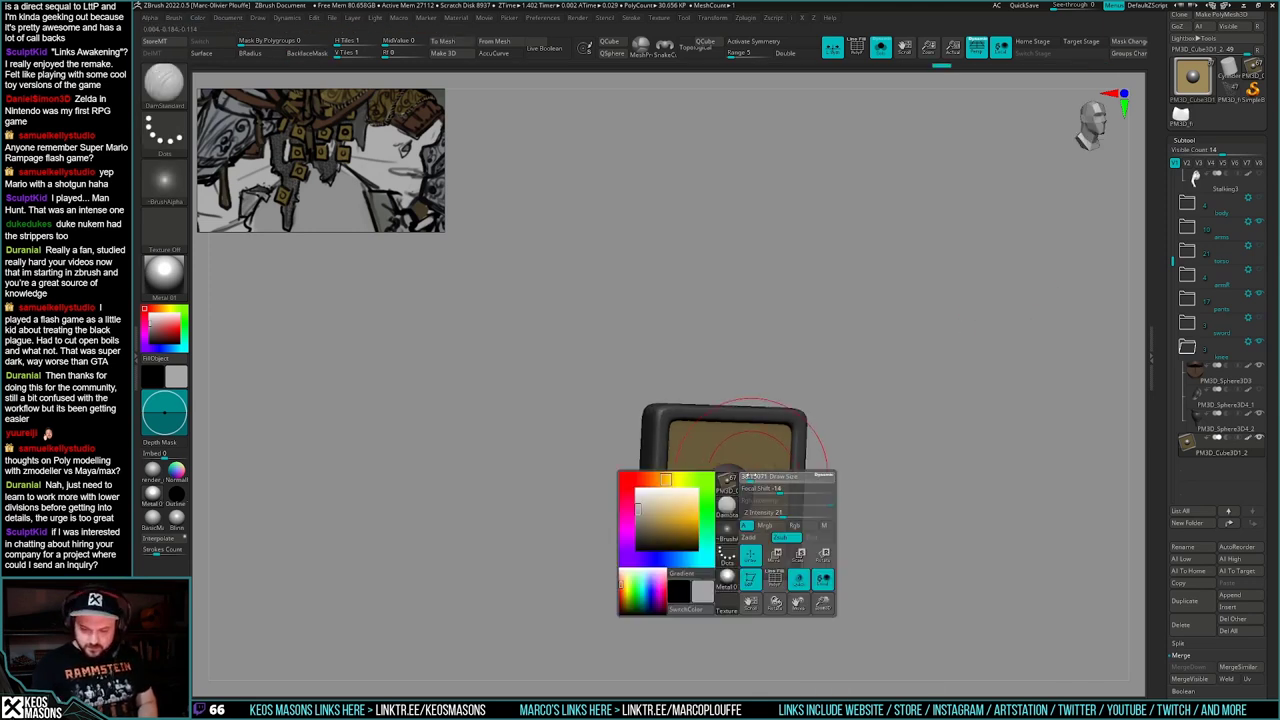
key("space")
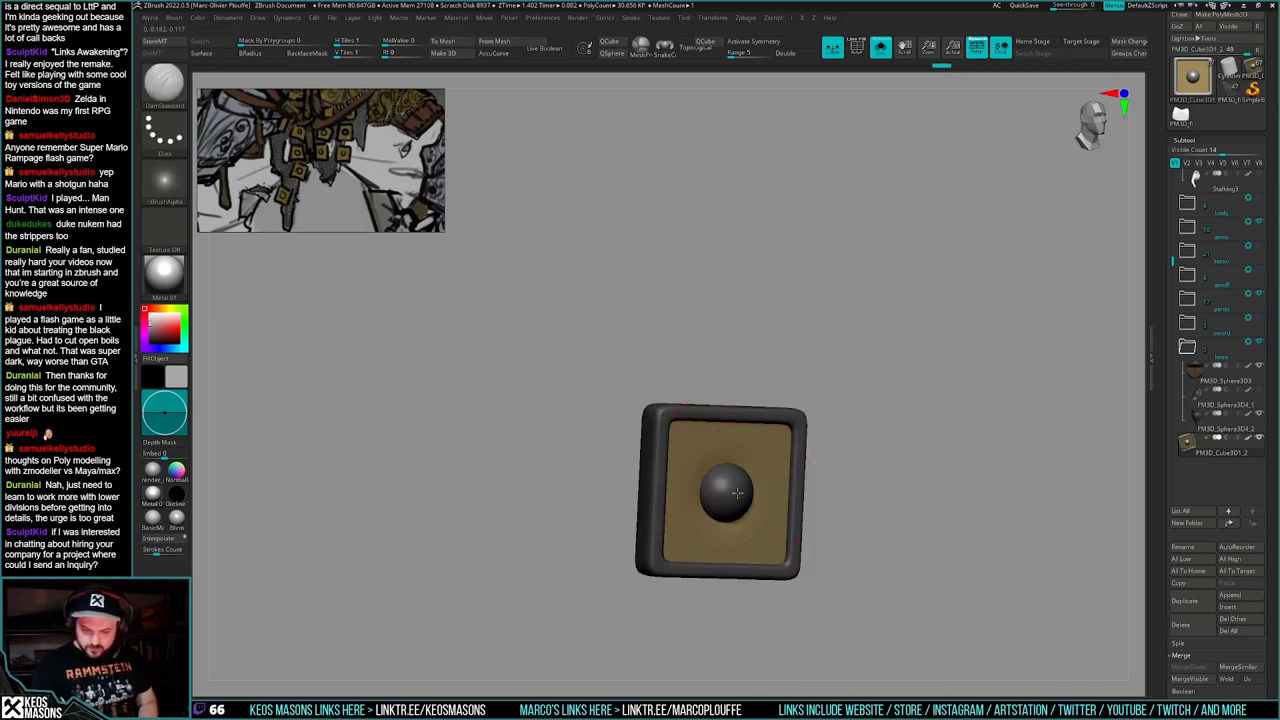
- Adjust the DamStandard brush size and carve uneven dents into the gold surface along its right border with the grey frame
mouse_move(737, 493)
right_mouse_down()
mouse_move(757, 463)
mouse_move(743, 480)
mouse_move(748, 510)
mouse_move(750, 483)
right_mouse_up()
key("space")
key("space")
left_click_drag(762, 479, 757, 486)
right_click_drag(757, 486, 780, 482)
left_click_drag(815, 478, 812, 486)
right_click_drag(812, 486, 795, 466)
left_click_drag(818, 465, 822, 477)
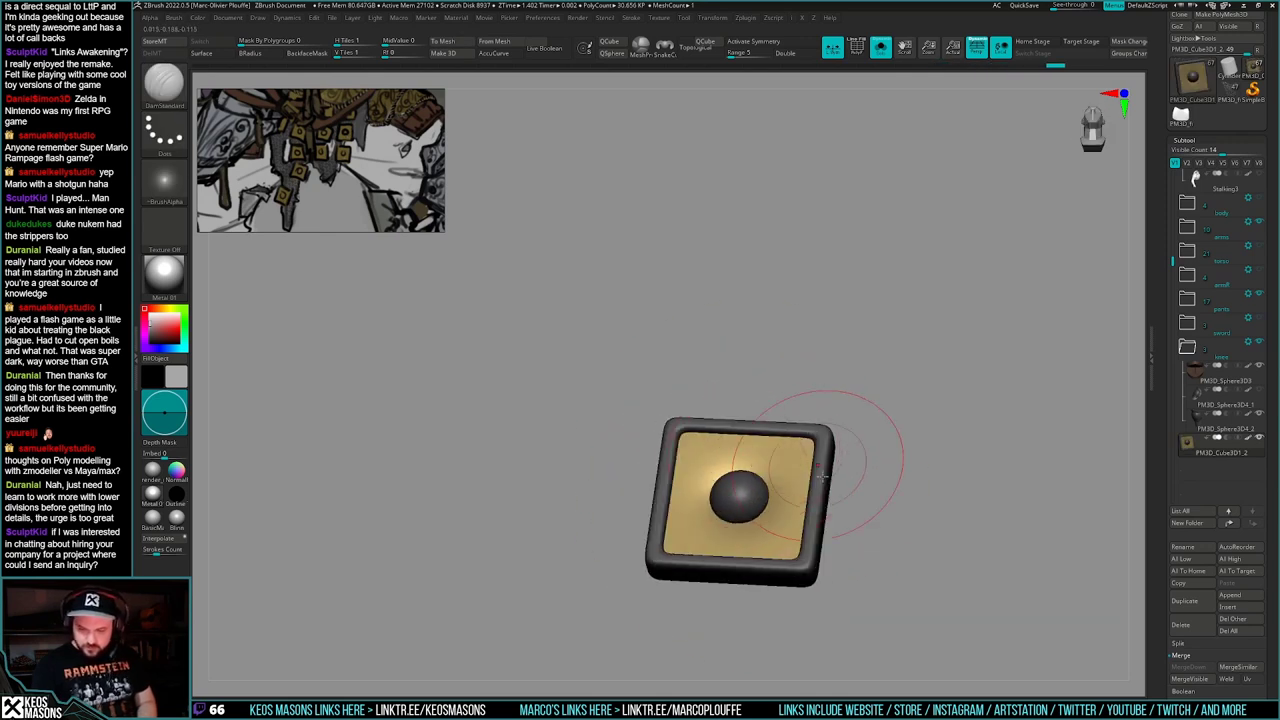
right_click_drag(822, 477, 828, 477, "shift")
key("space")
left_click_drag(828, 477, 820, 477)
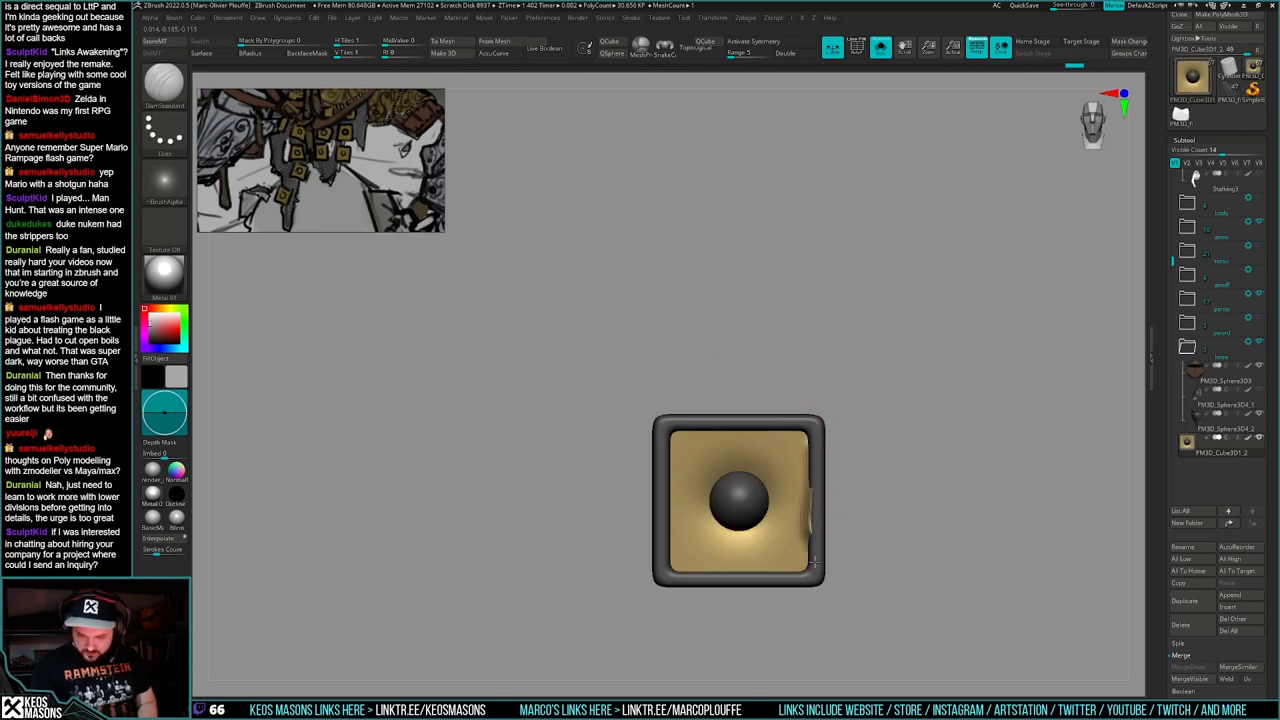
left_click_drag(815, 562, 815, 565)
- Resize the DamStandard brush and carve soft irregularities around the remaining edges of the gold surface
mouse_move(830, 530)
right_mouse_down("alt")
mouse_move(811, 483)
mouse_move(820, 465)
right_mouse_up("alt")
key("space")
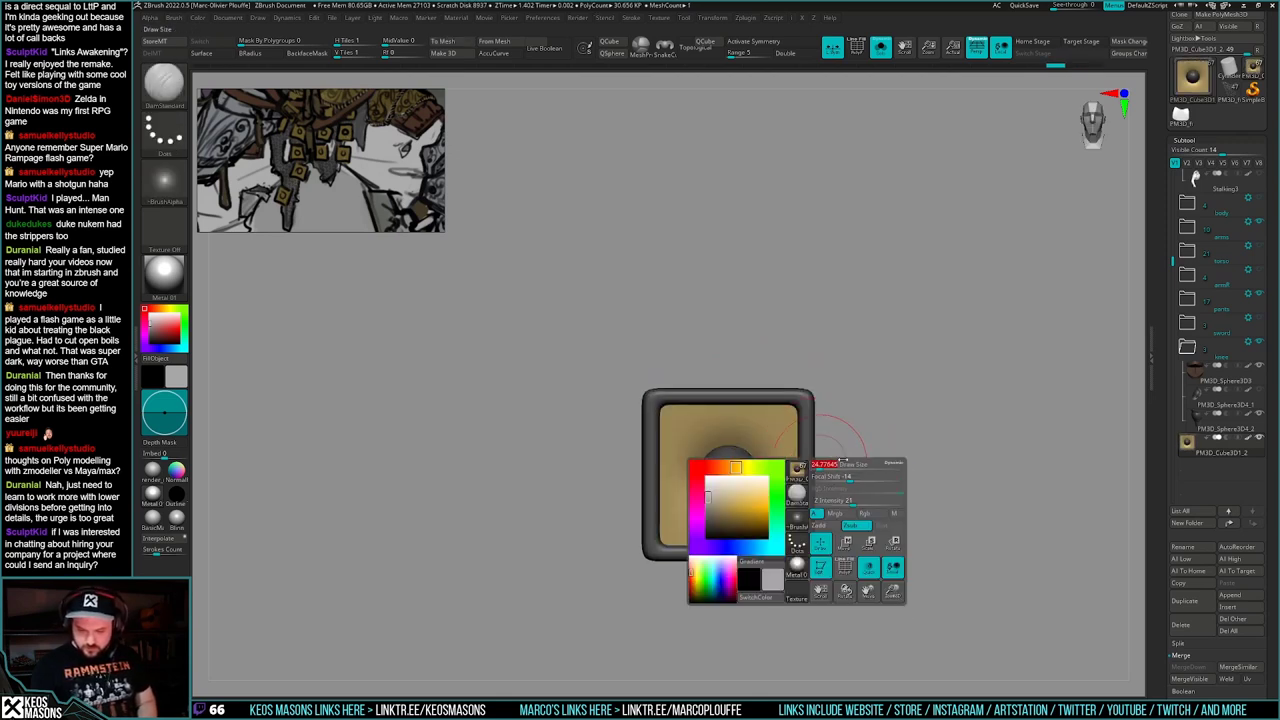
key("Return")
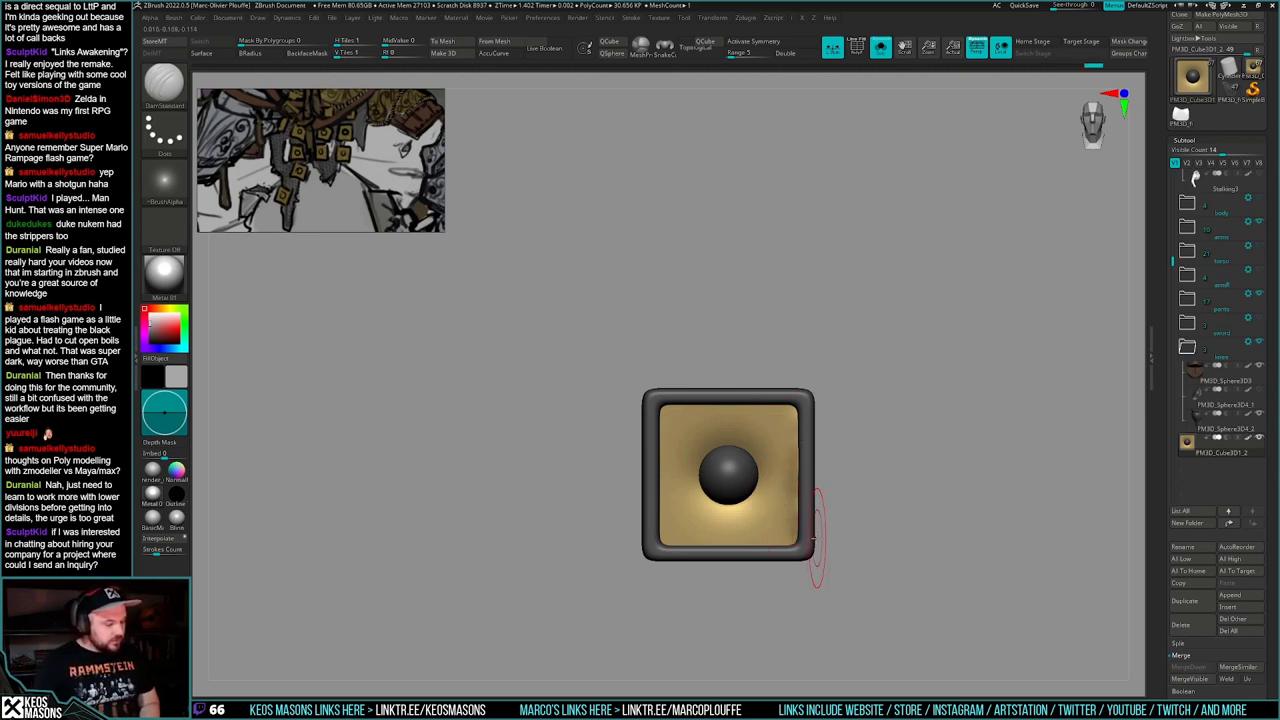
right_click_drag(815, 525, 820, 537, "alt")
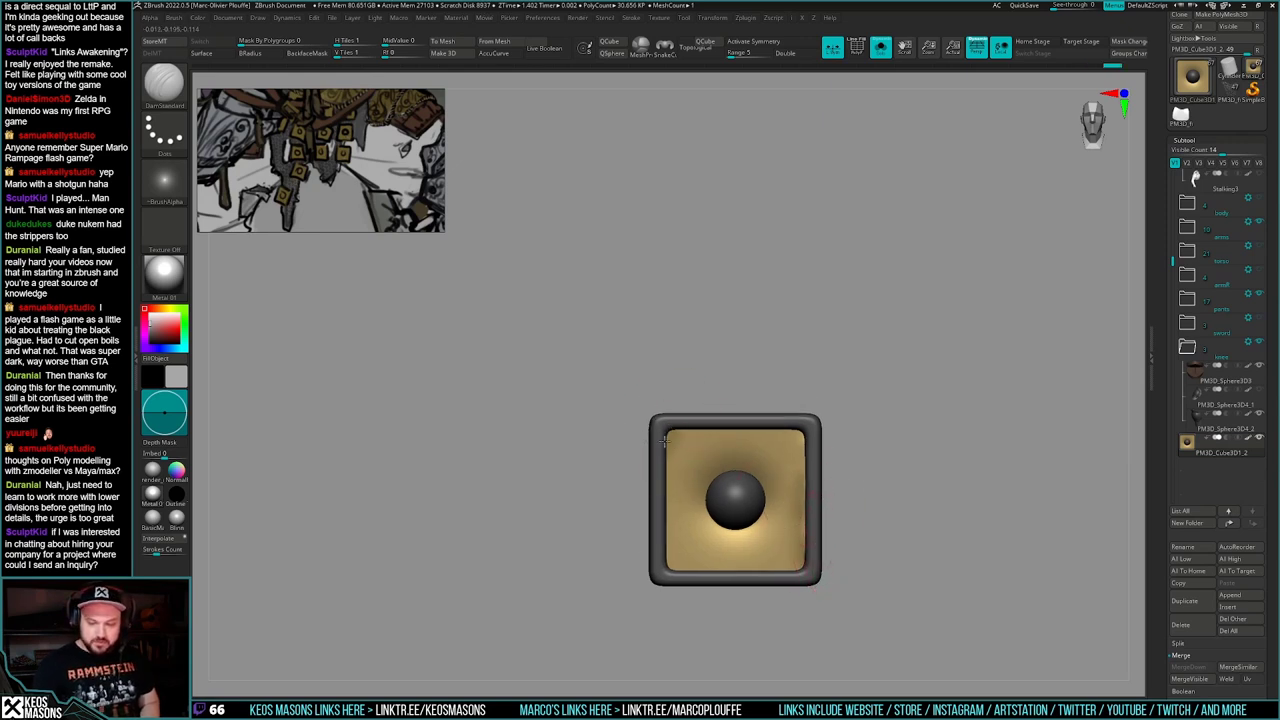
right_click_drag(697, 492, 844, 525)
right_click_drag(735, 575, 860, 517)
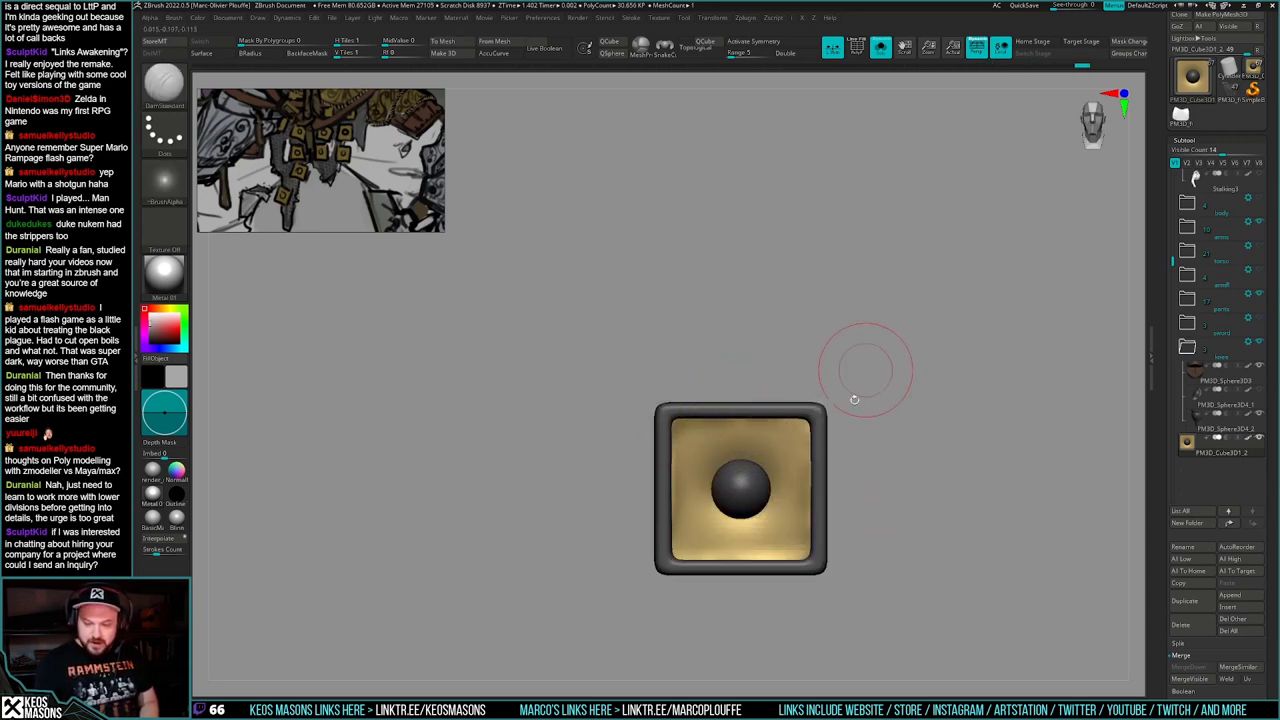
right_click_drag(855, 399, 823, 407, "alt")
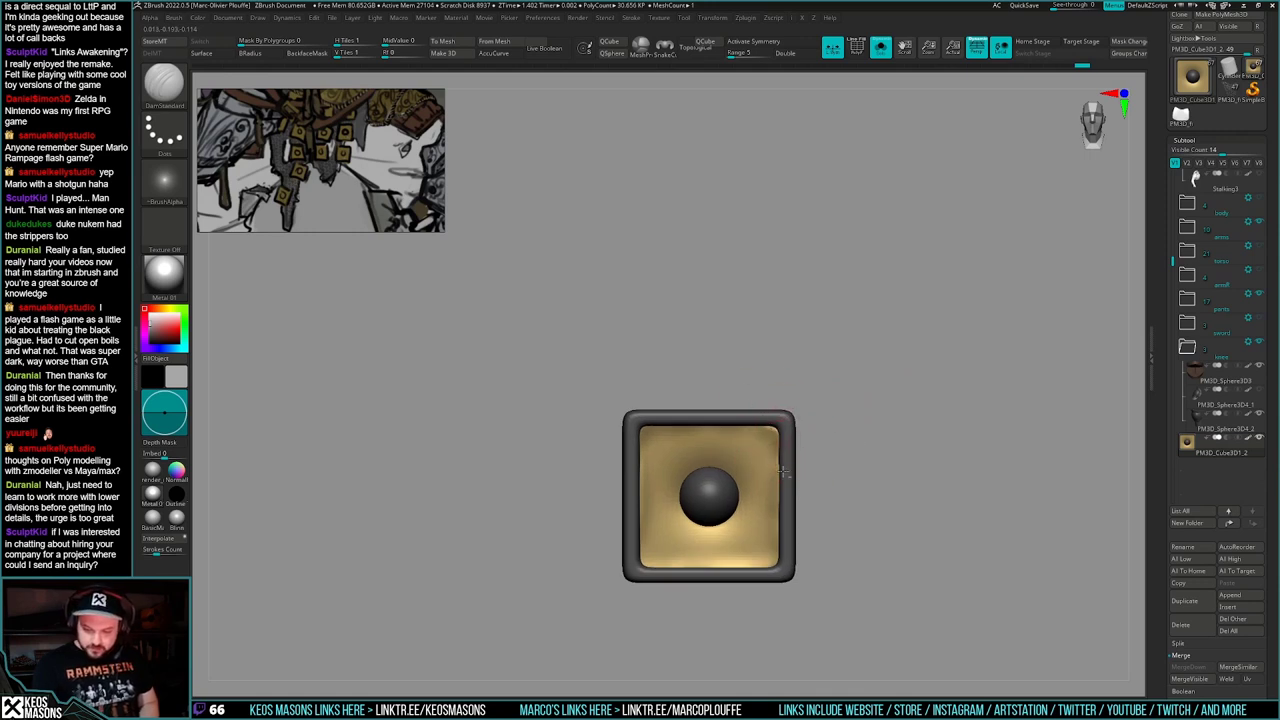
mouse_move(783, 470)
right_mouse_down()
mouse_move(810, 410)
mouse_move(724, 514)
mouse_move(796, 492)
right_mouse_up()
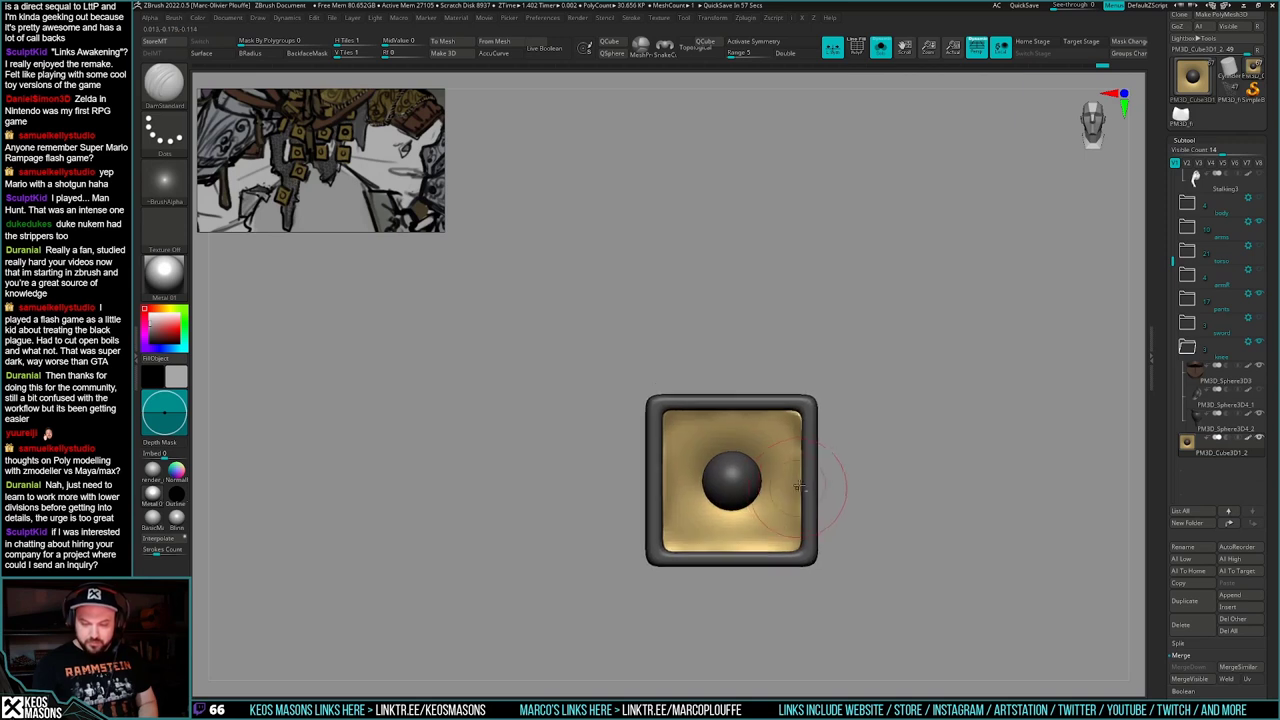
- Switch to the Move brush and push the gold surface's right edge into an uneven, hammered shape
key("space")
left_click(816, 400)
right_click_drag(890, 456, 815, 438)
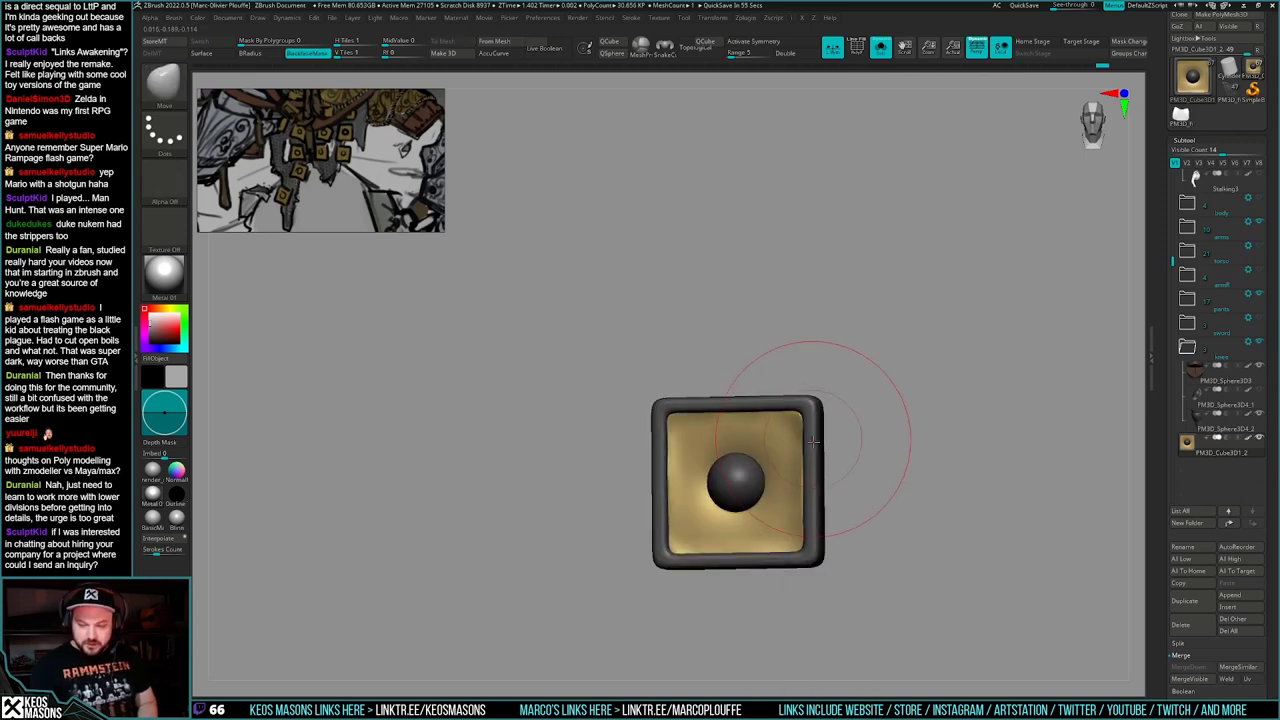
left_click_drag(815, 438, 822, 442)
right_click(818, 445)
right_click_drag(826, 446, 819, 461)
left_click_drag(811, 472, 817, 468)
right_click_drag(817, 468, 793, 483)
right_click(812, 463)
key("alt+s")
key("alt+s")
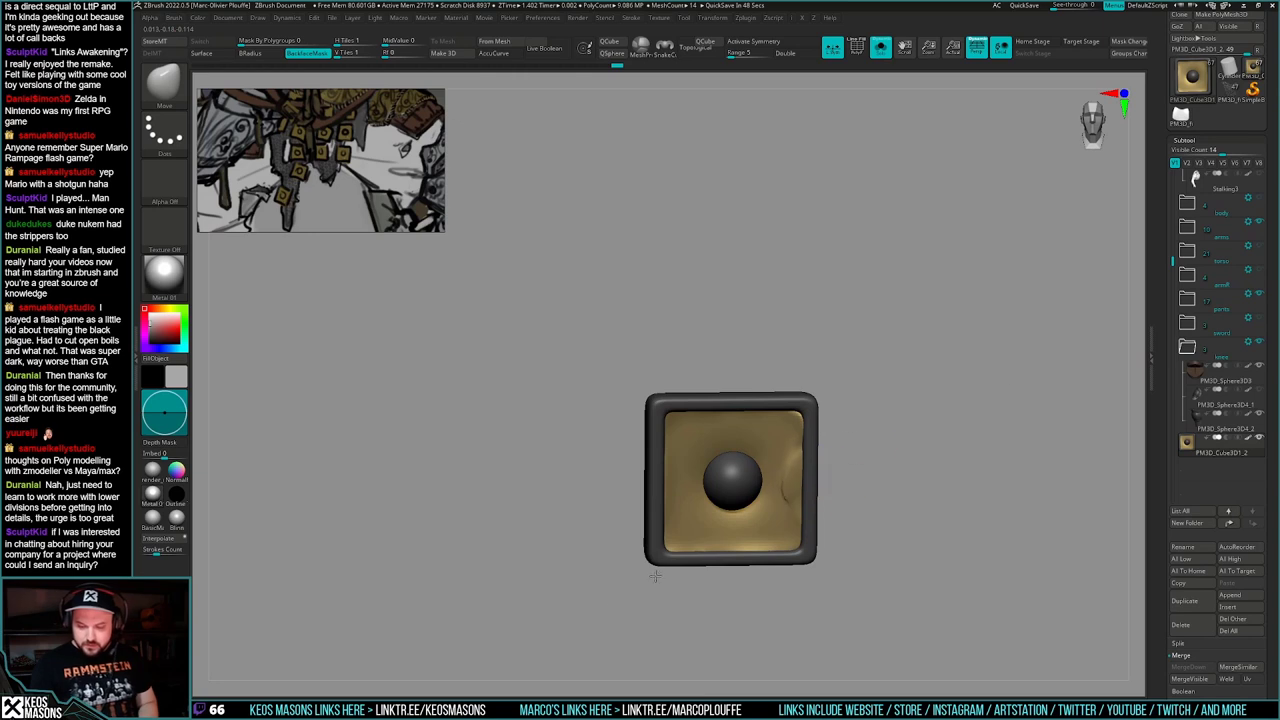
right_click_drag(883, 457, 866, 483, "shift")
key("w")
left_click_drag(775, 465, 831, 386, "ctrl")
key("q")
left_click_drag(816, 481, 503, 519)
key("ctrl+z")
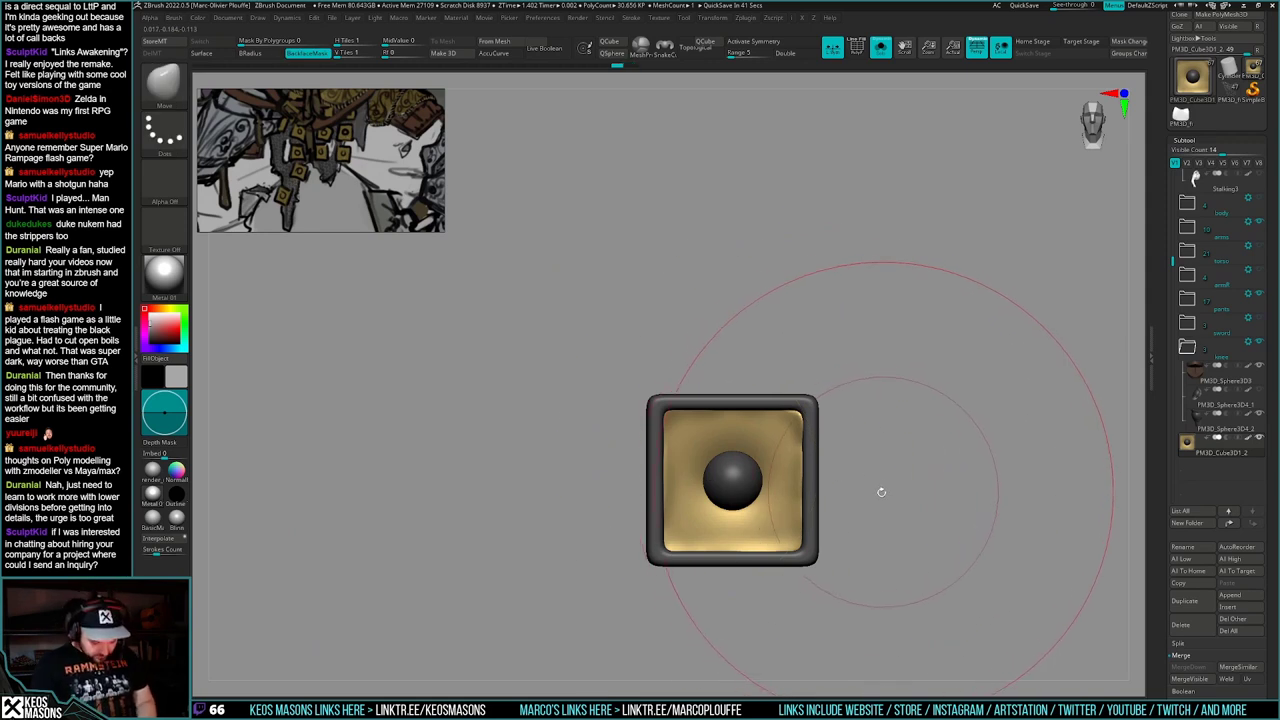
- Shrink the Move brush and nudge the gold surface's right side into small irregular waves
key("ctrl+b")
key("space")
left_click_drag(828, 461, 823, 462)
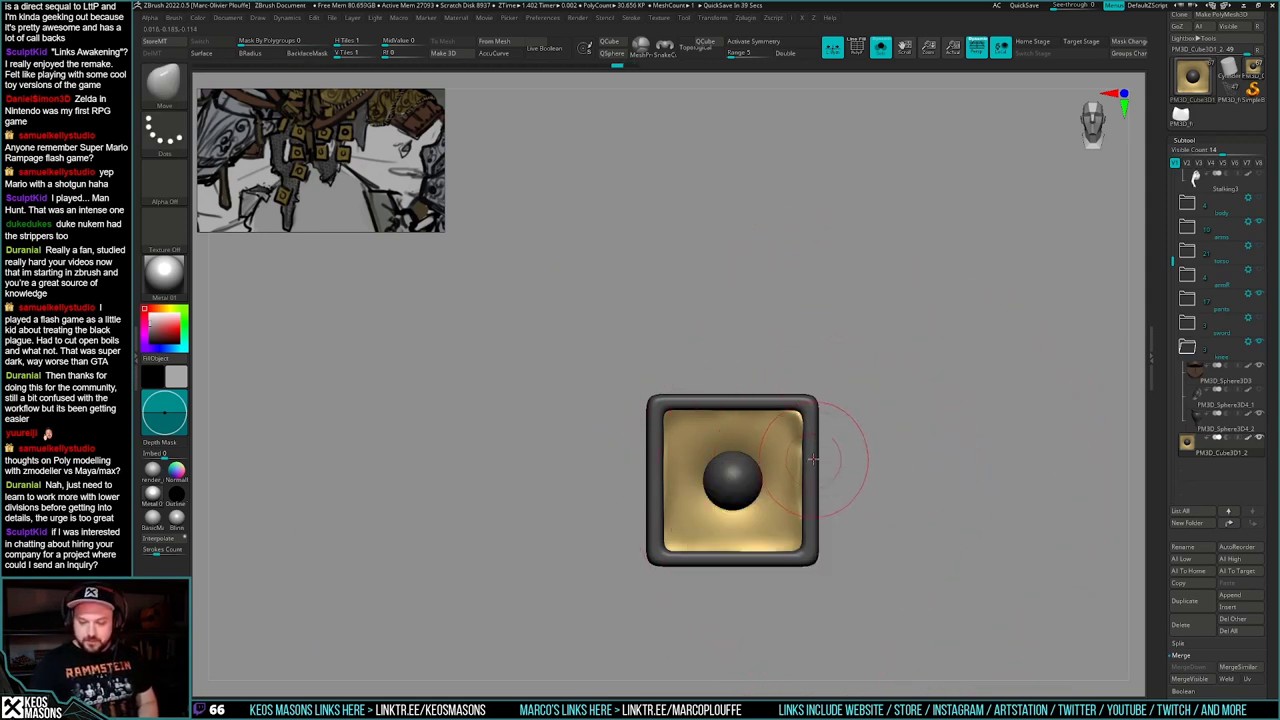
key("space")
left_click_drag(824, 491, 810, 508)
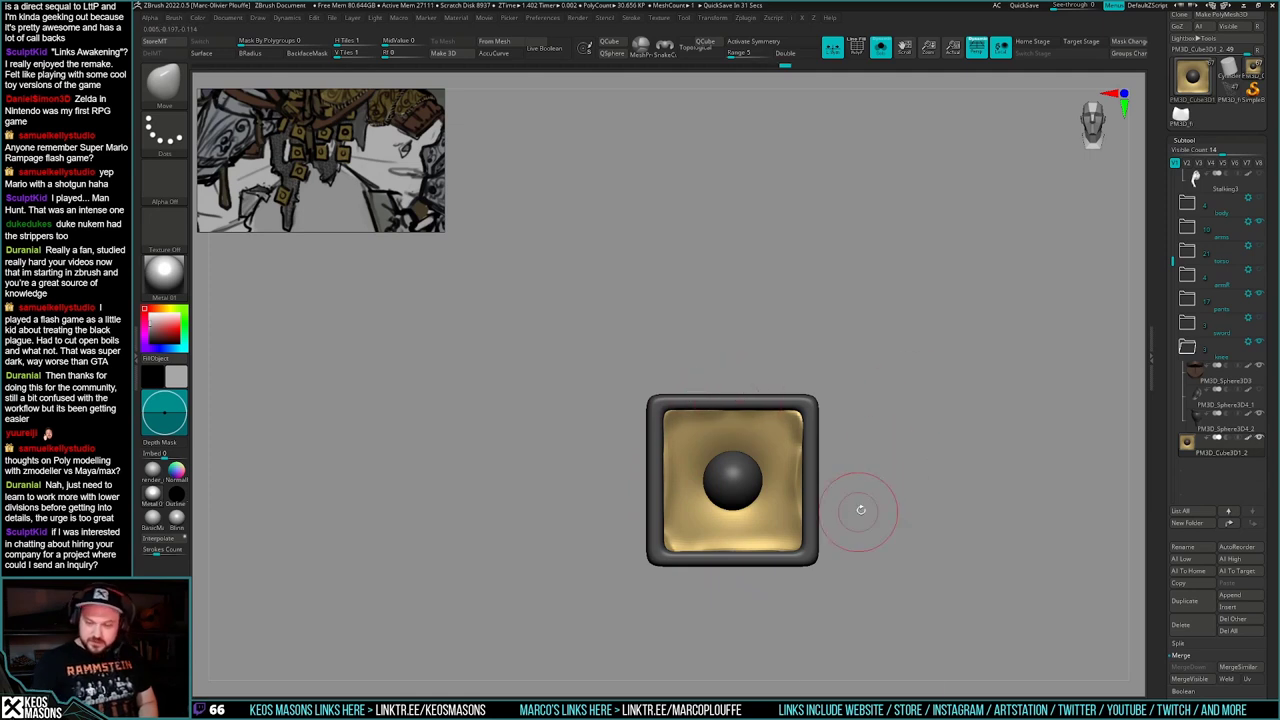
- Choose the Orb_Cracks brush, adjust its size and intensity, and carve fine wear into the gold surface's right edge
key("z")
left_click(900, 371)
key("space")
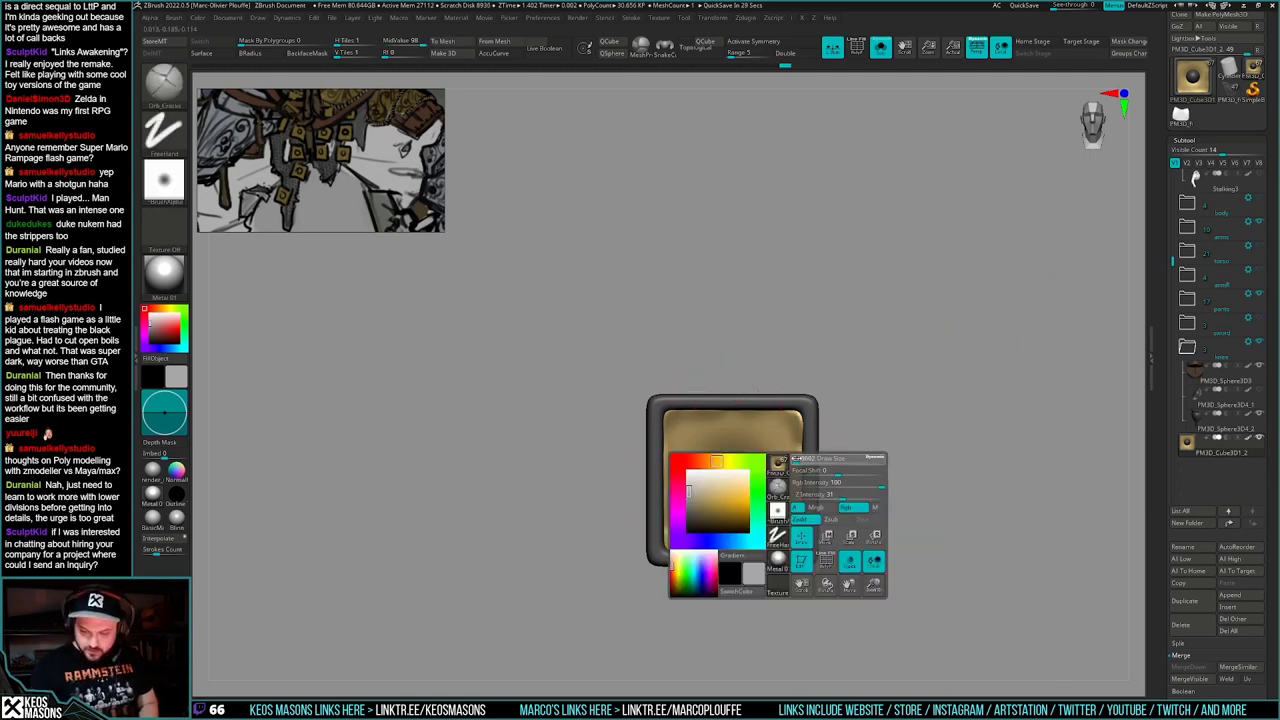
key("space")
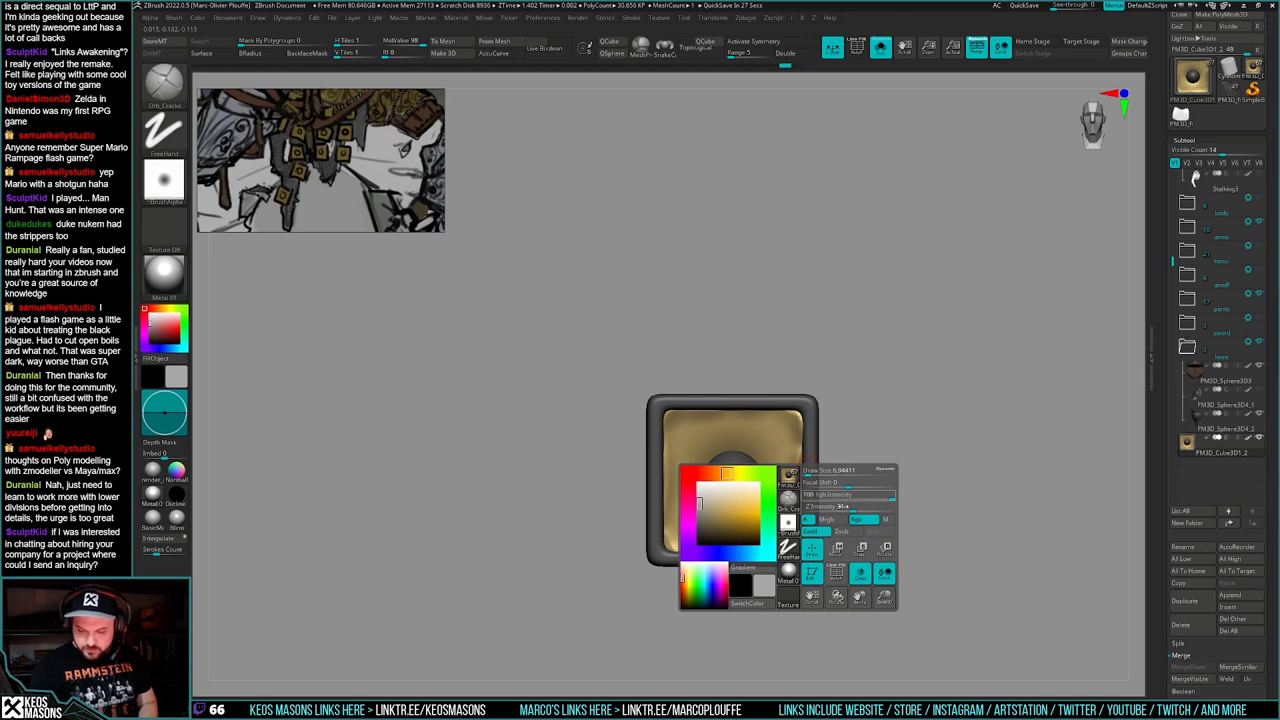
key("ctrl+z")
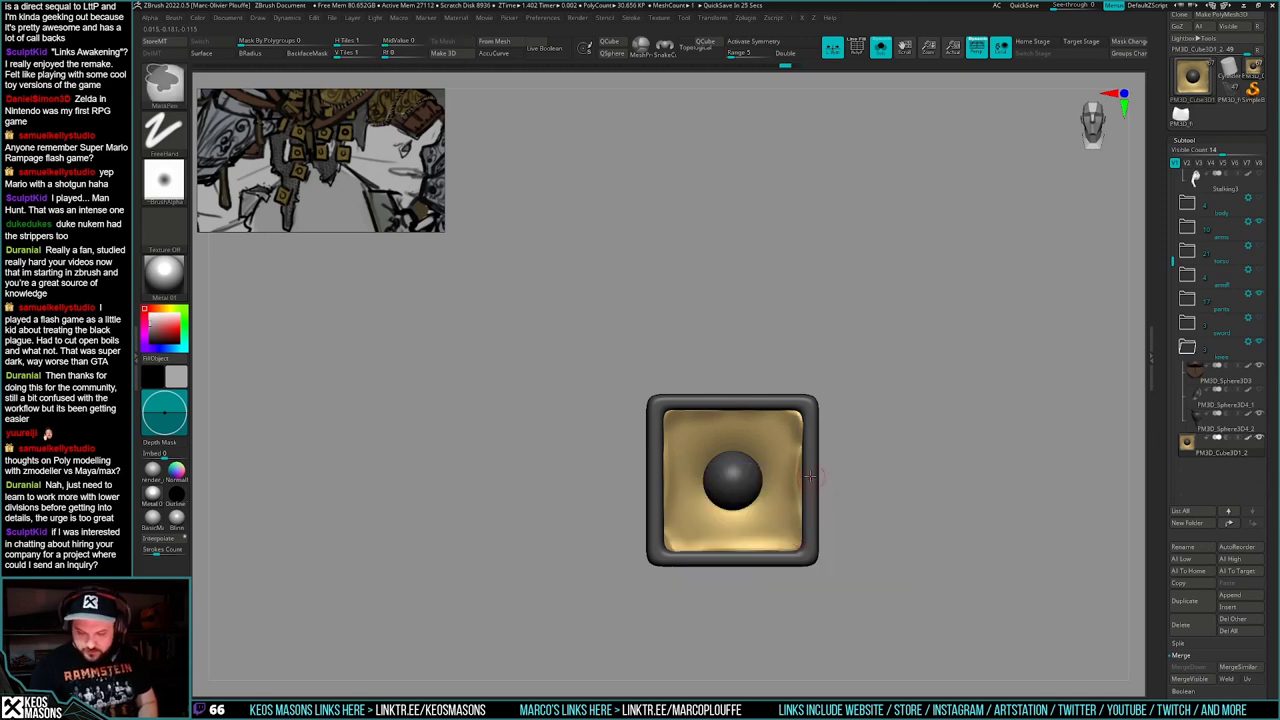
key("space")
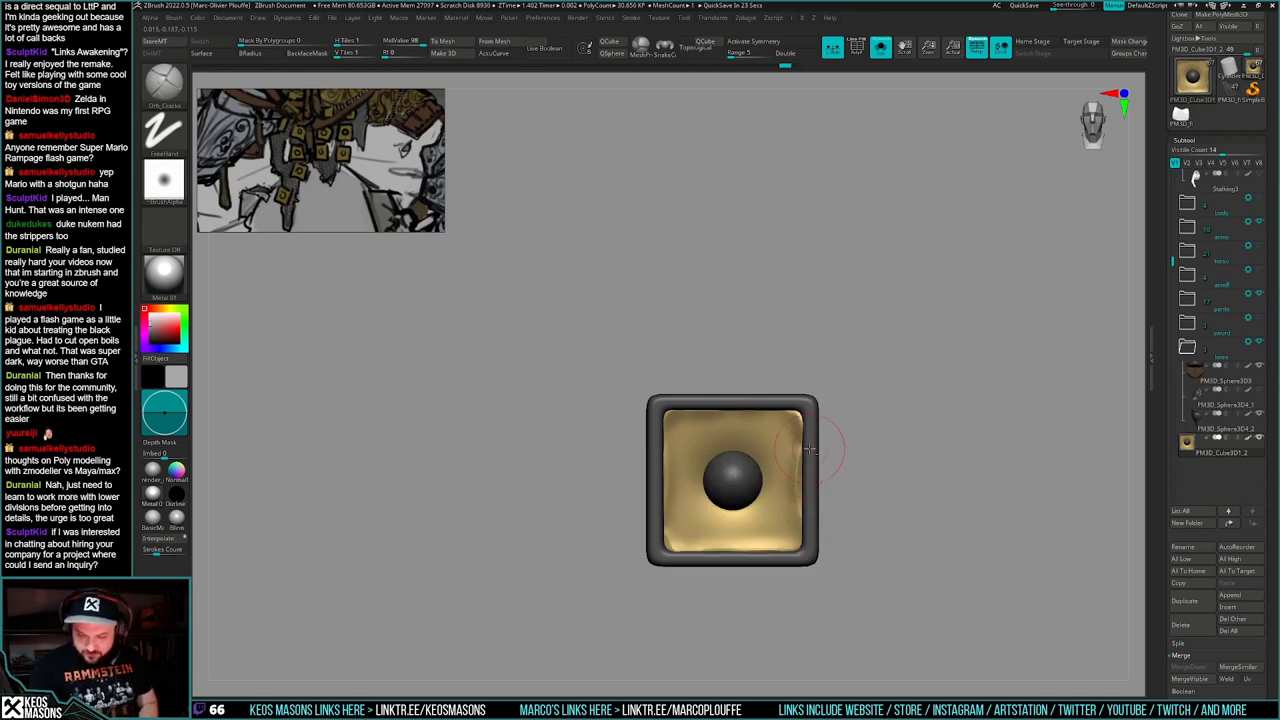
key("space")
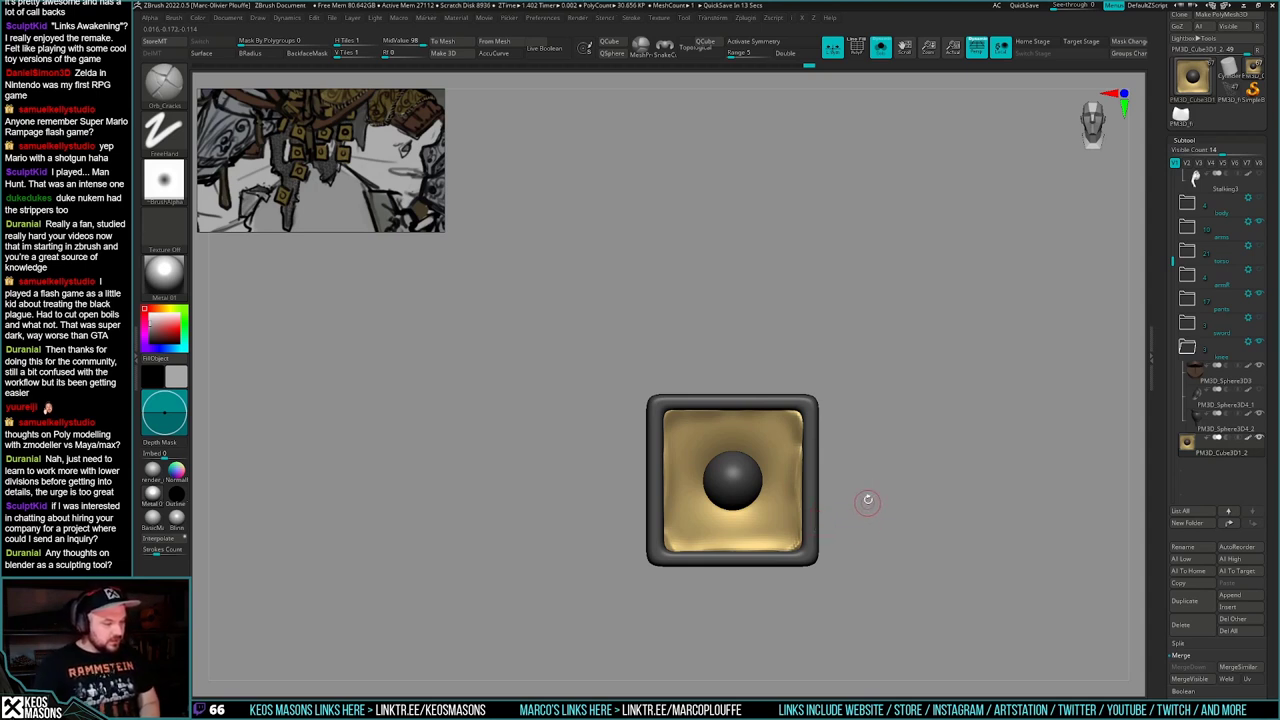
- Carve Orb_Cracks wear along the gold surface's bottom and top edges, undoing the unwanted stroke
left_click_drag(836, 486, 874, 467, "alt")
key("space")
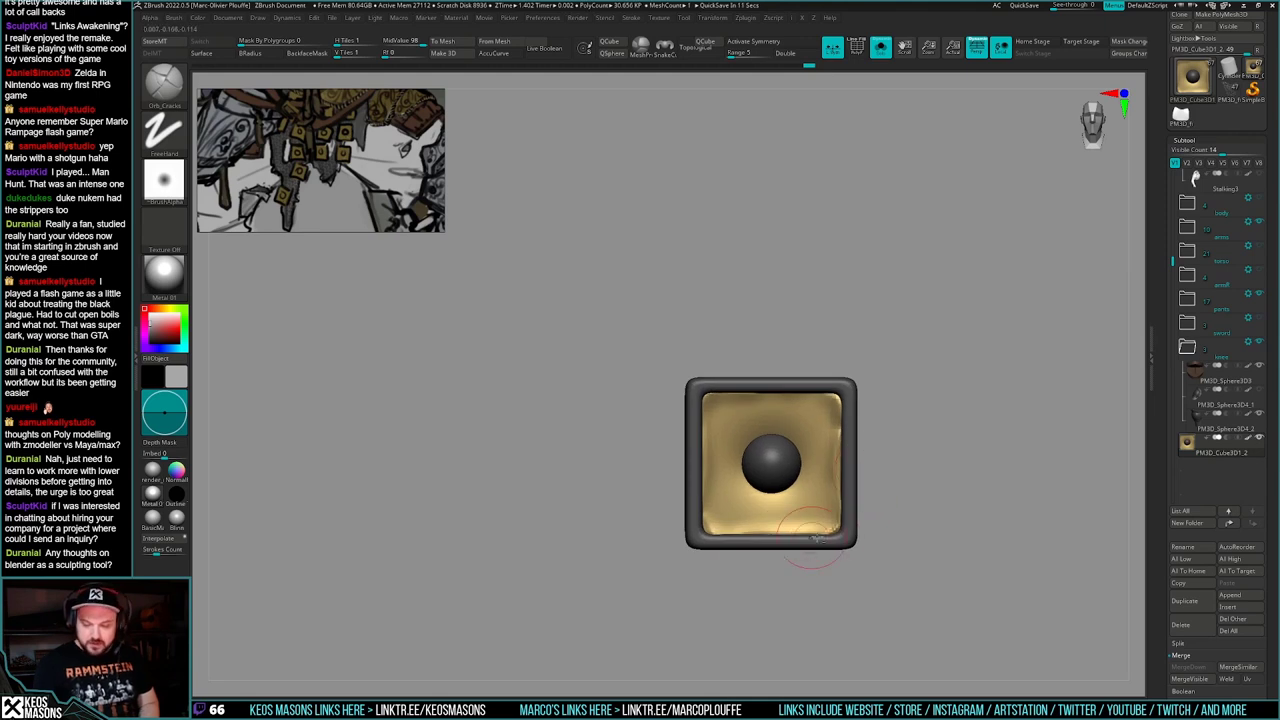
left_click_drag(729, 538, 778, 538)
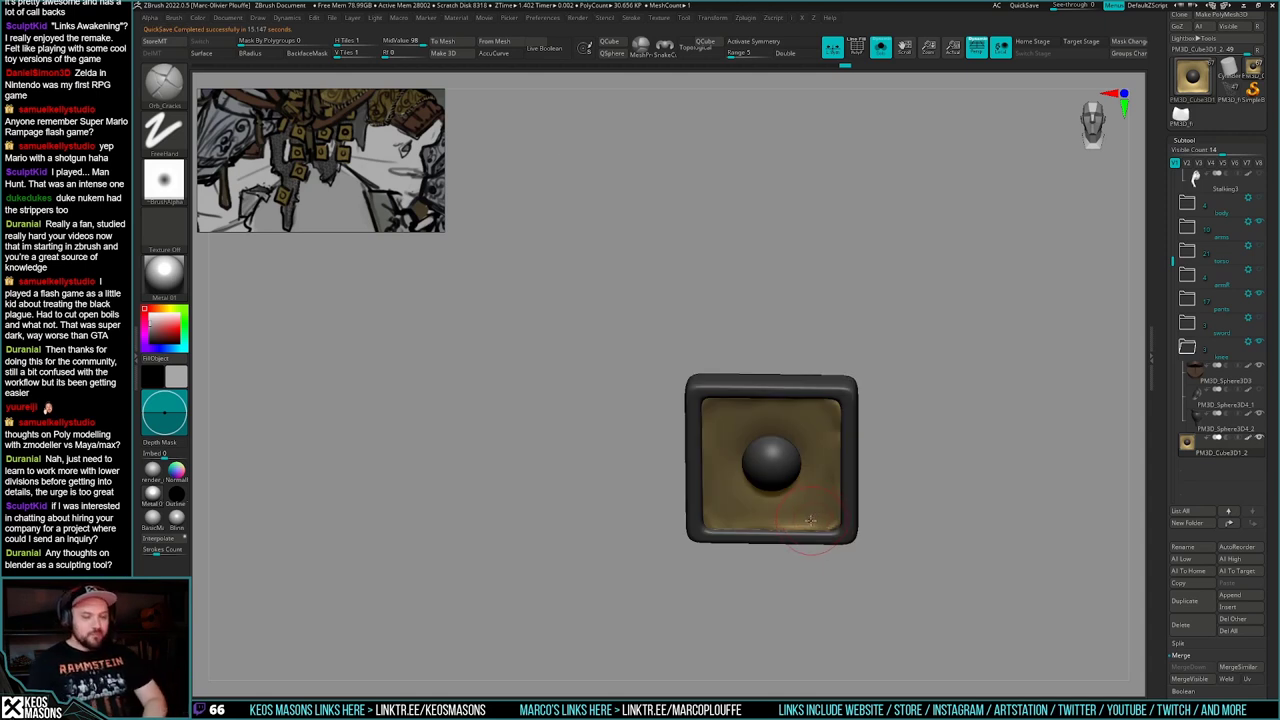
mouse_move(814, 505)
right_mouse_down("shift")
mouse_move(809, 482)
mouse_move(803, 526)
mouse_move(811, 501)
right_mouse_up("shift")
left_click_drag(755, 411, 718, 410)
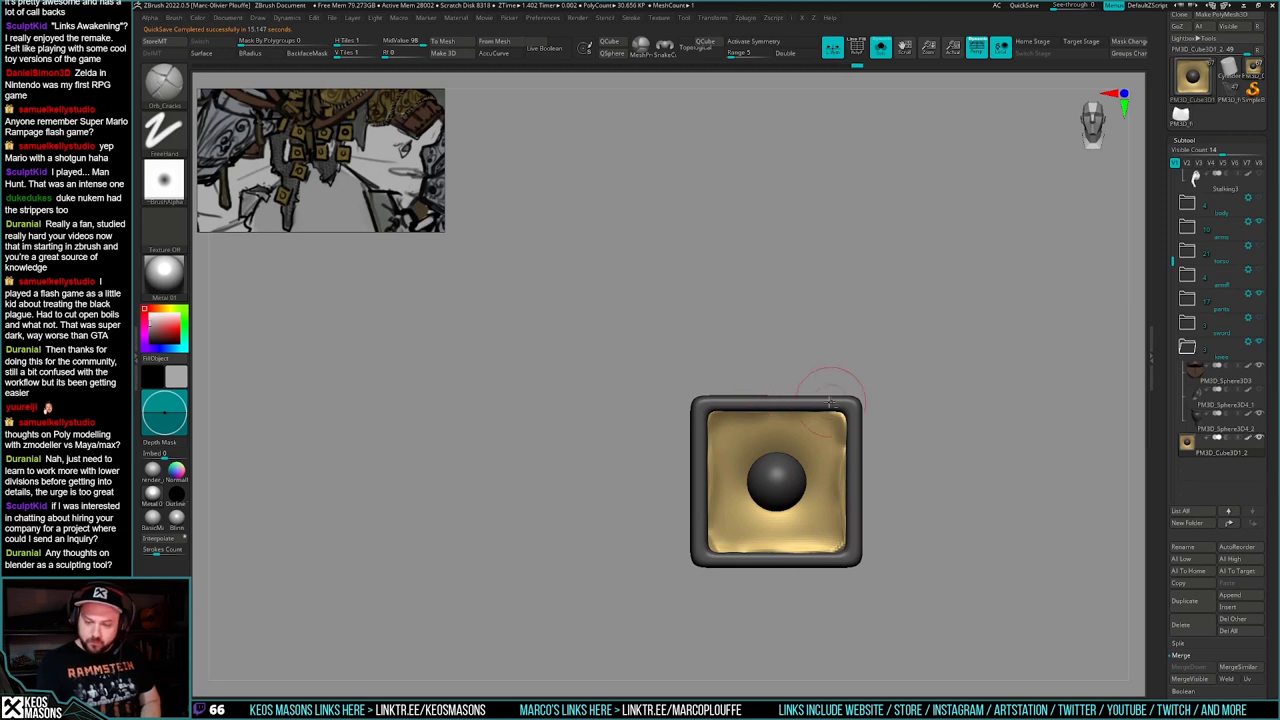
key("ctrl+z")
right_click_drag(870, 428, 902, 430, "alt")
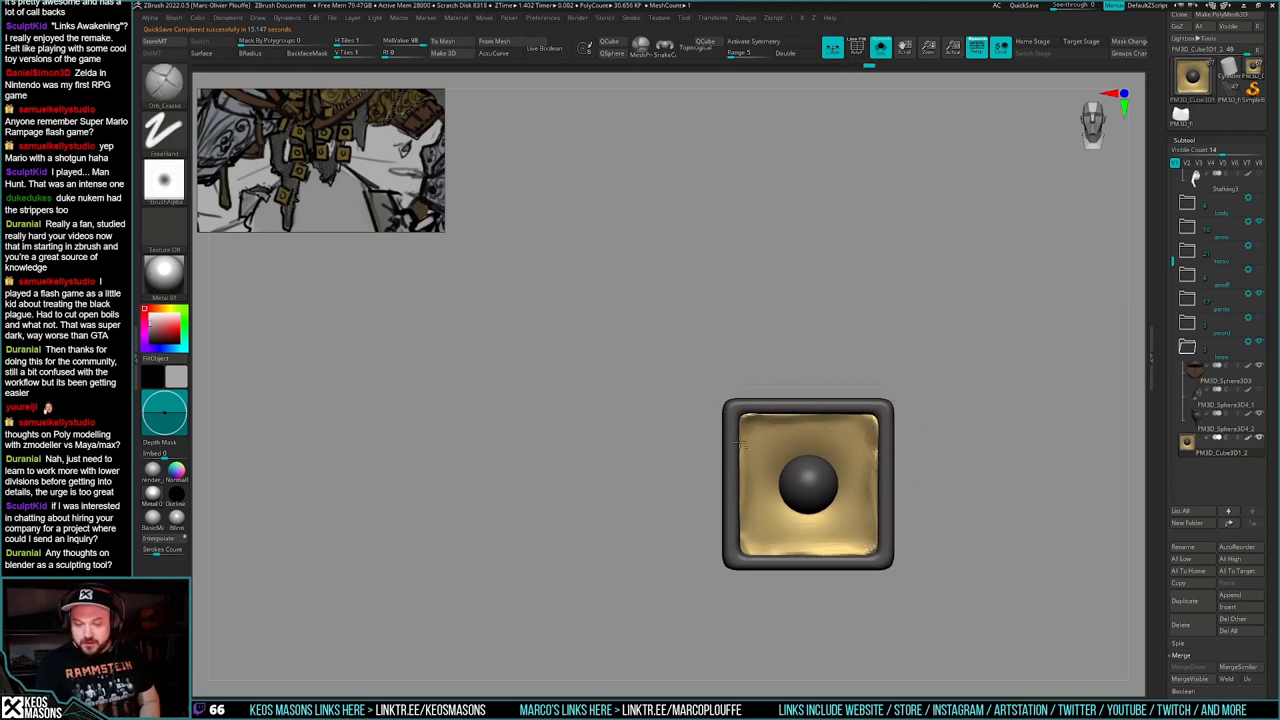
- Carve Orb_Cracks wear along the gold surface's left edge, lower-left corner and top edge
left_click_drag(740, 479, 740, 445)
left_click_drag(742, 566, 744, 547)
left_click_drag(761, 564, 746, 556)
mouse_move(806, 532)
right_mouse_down()
mouse_move(893, 525)
mouse_move(852, 588)
mouse_move(836, 583)
mouse_move(874, 510)
mouse_move(878, 455)
mouse_move(849, 509)
mouse_move(833, 380)
right_mouse_up()
mouse_move(802, 361)
left_mouse_down()
mouse_move(772, 389)
mouse_move(800, 360)
left_mouse_up()
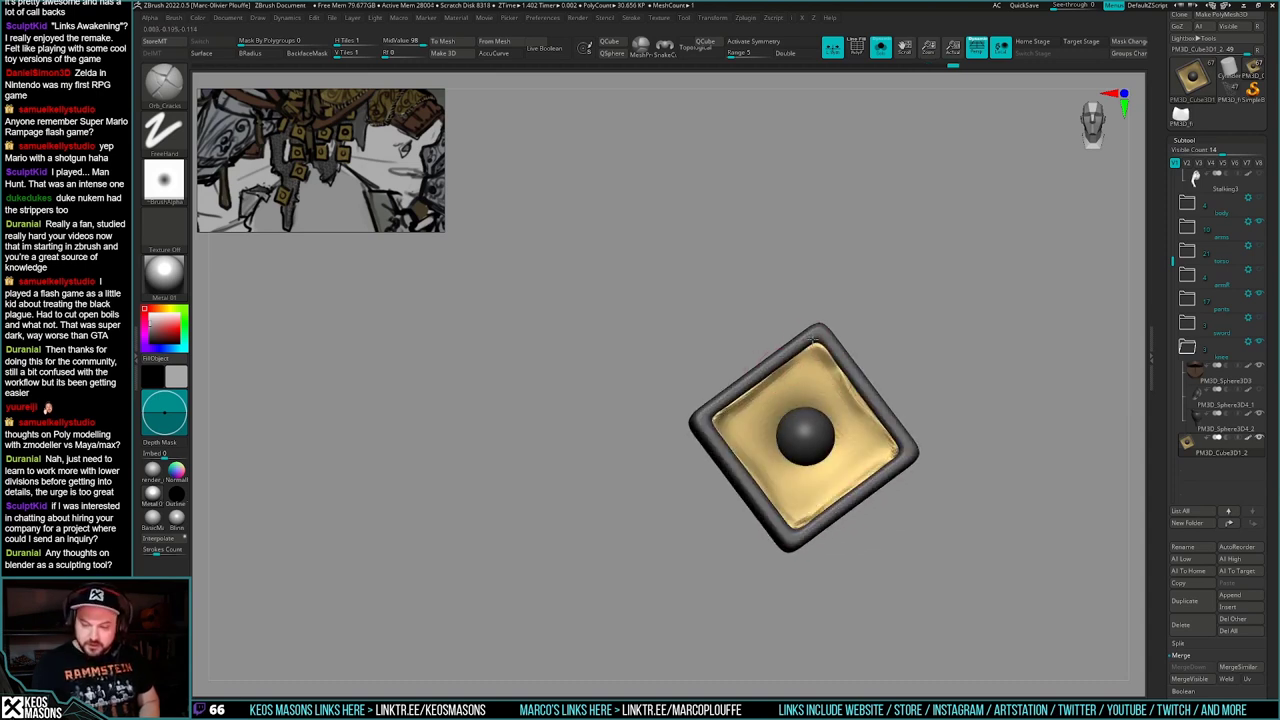
mouse_move(818, 341)
right_mouse_down()
mouse_move(815, 373)
mouse_move(822, 345)
right_mouse_up()
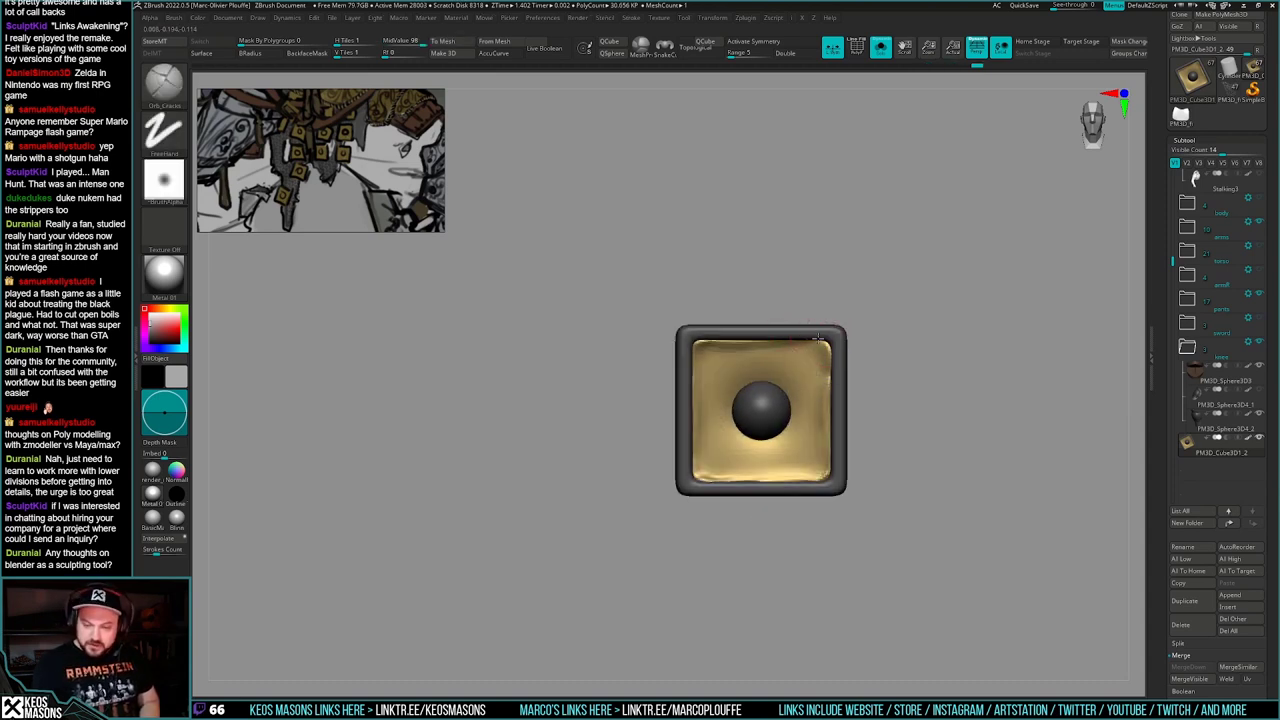
left_click_drag(818, 338, 812, 342)
mouse_move(812, 342)
right_mouse_down()
mouse_move(829, 323)
mouse_move(842, 372)
right_mouse_up()
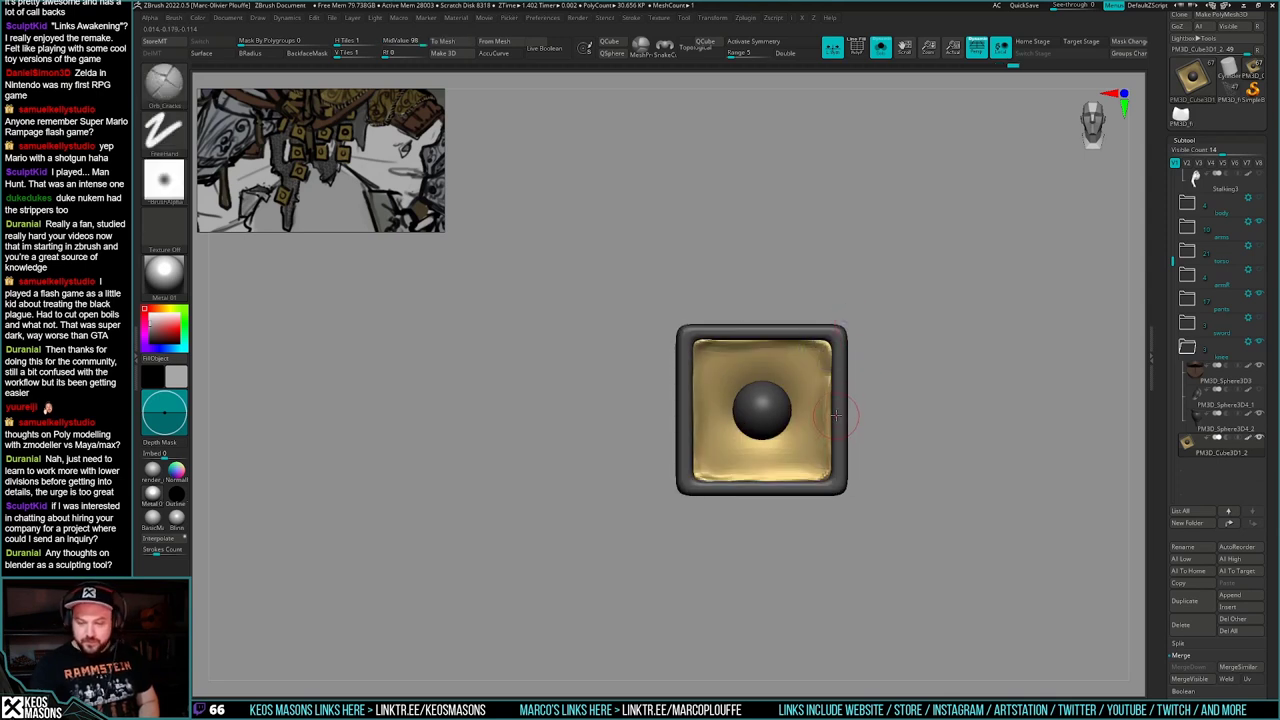
- Deepen the worn creases down the gold surface's right edge, into its upper-right corner and along its left edge
right_click(836, 416)
right_click_drag(822, 424, 834, 427)
left_click_drag(833, 399, 826, 482)
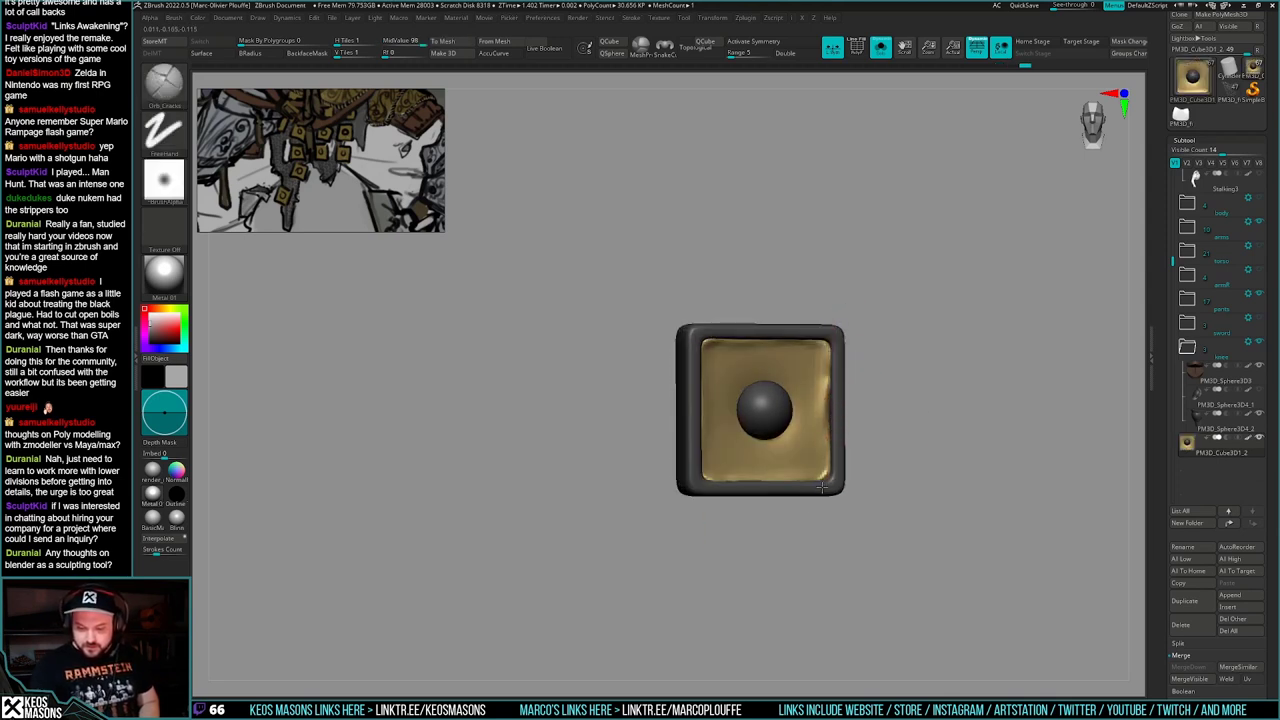
right_click_drag(830, 440, 835, 371)
left_click_drag(832, 380, 830, 342)
right_click_drag(830, 336, 804, 342)
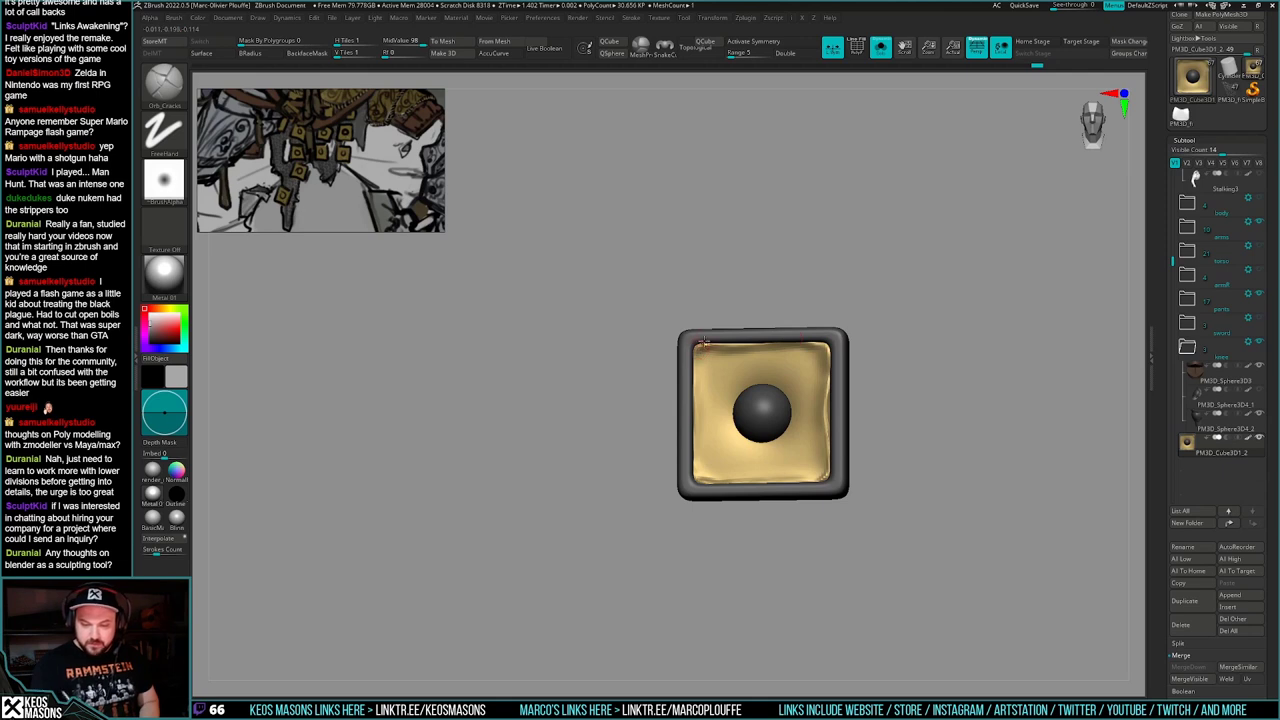
left_click_drag(689, 417, 691, 448)
right_click_drag(693, 448, 705, 443, "shift")
- Clear the mask from the merged plate and check its sculpted detail against the wireframe display
key("shift+f")
right_click_drag(913, 423, 871, 493, "alt")
key("shift+f")
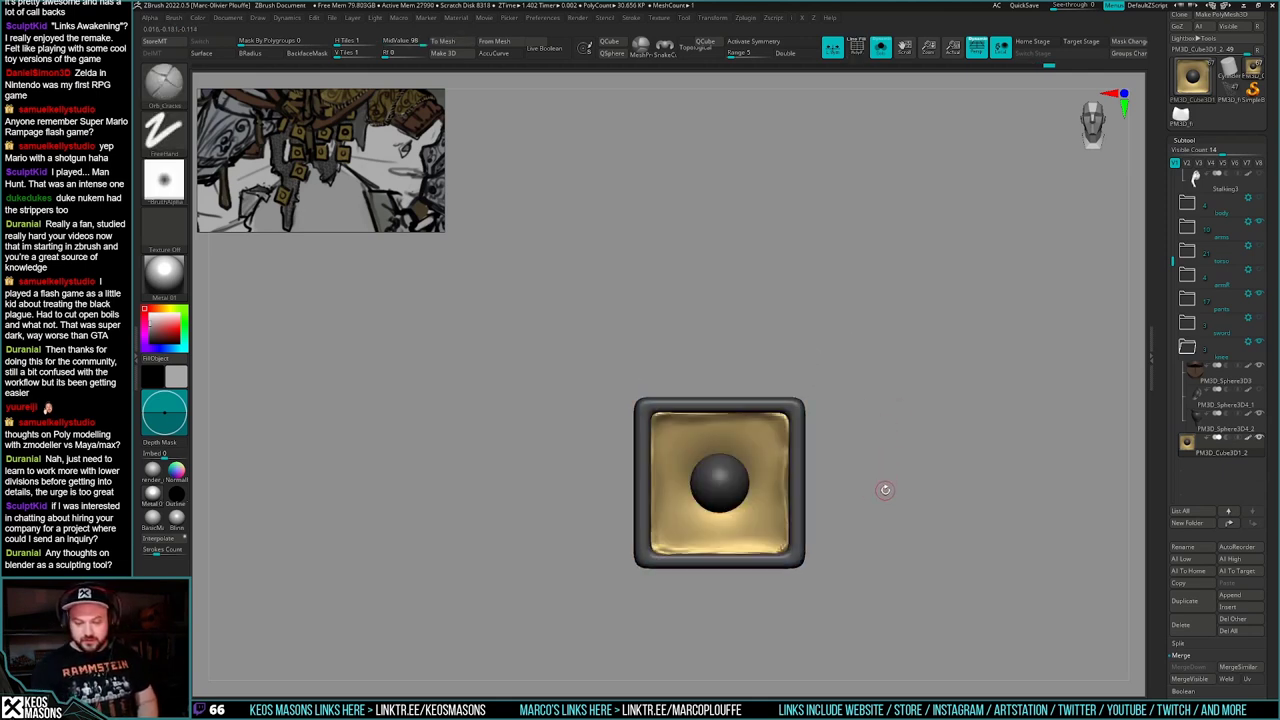
left_click_drag(884, 489, 887, 512, "ctrl")
key("shift+f")
key("shift+f")
mouse_move(873, 503)
right_mouse_down("alt")
mouse_move(859, 428)
mouse_move(909, 452)
right_mouse_up("alt")
right_click_drag(909, 452, 862, 545)
key("alt+s")
right_click_drag(746, 498, 774, 543)
key("alt+s")
key("shift+f")
key("shift+f")
key("shift+f")
key("shift+f")
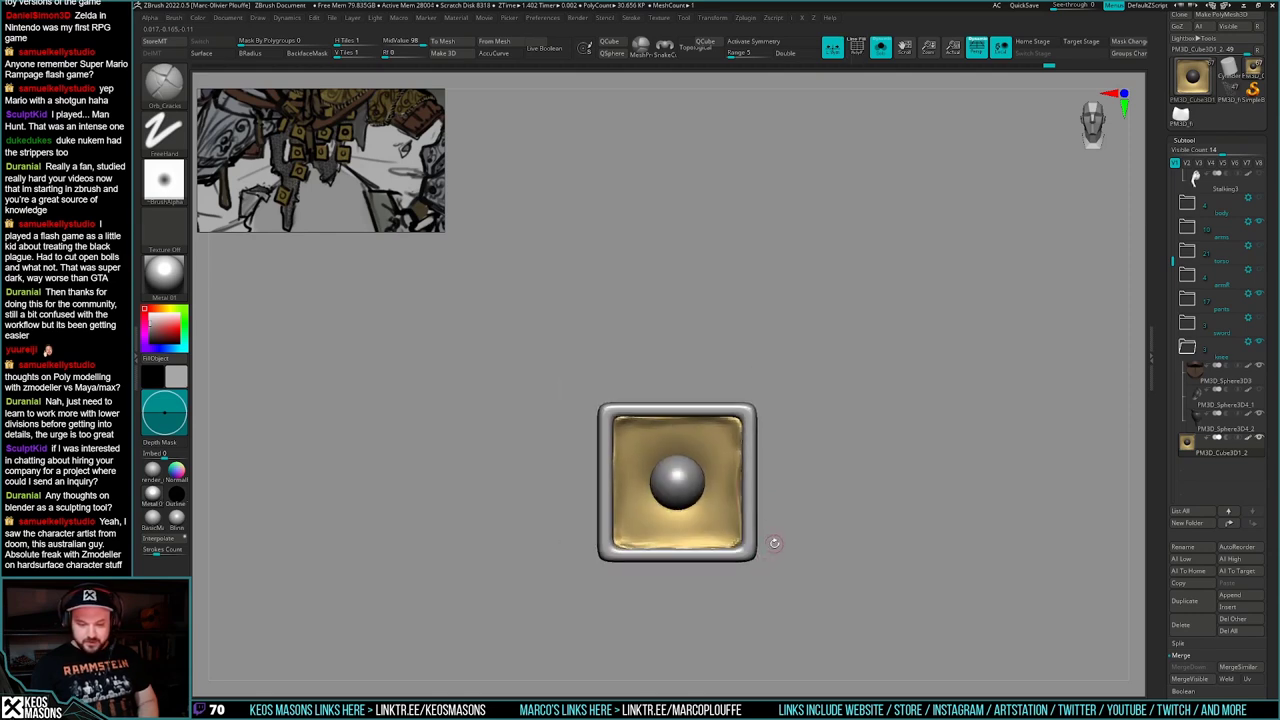
- End the plate's isolation to show it in place on the chainmail skirt with the rest of the armor
key("space")
left_click(762, 421)
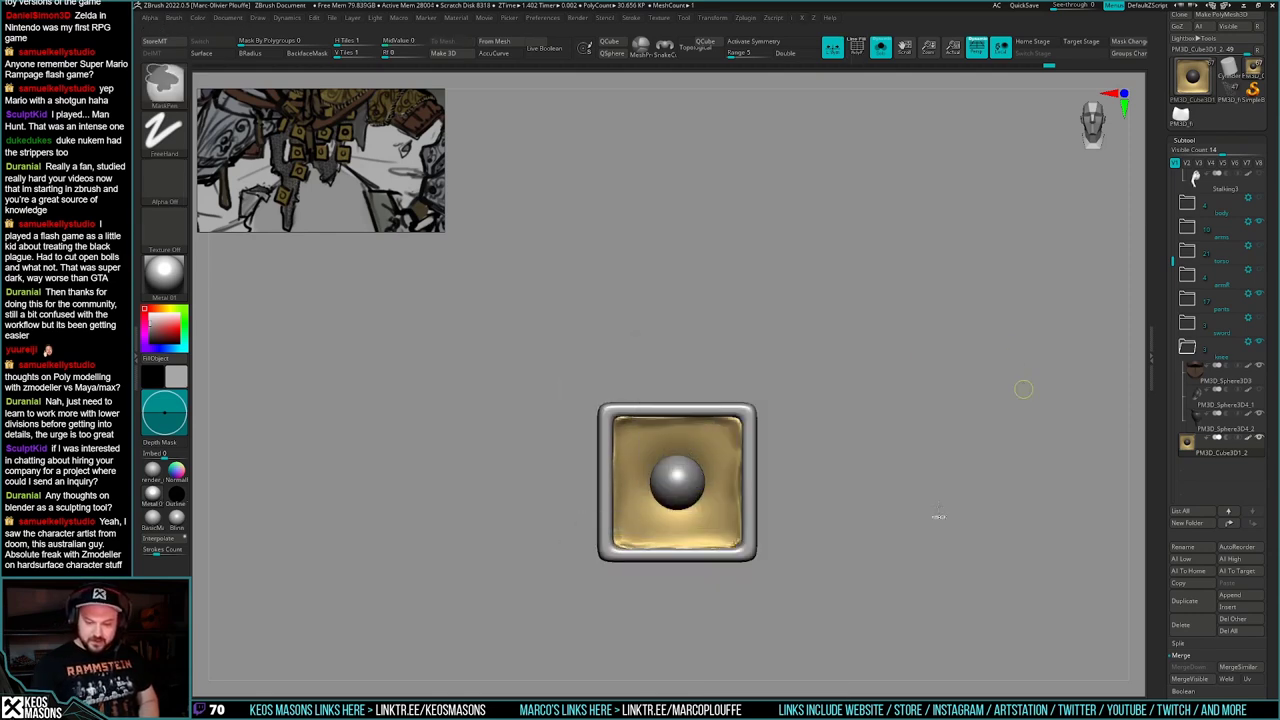
right_click_drag(938, 517, 880, 449, "ctrl")
right_click_drag(882, 508, 840, 463, "alt")
key("alt+s")
key("shift+f")
right_click_drag(894, 540, 872, 486, "alt")
key("shift+f")
right_click_drag(873, 570, 882, 508, "alt")
- Save the tool over the existing frogelden_19.ztl file
key("ctrl+shift+t")
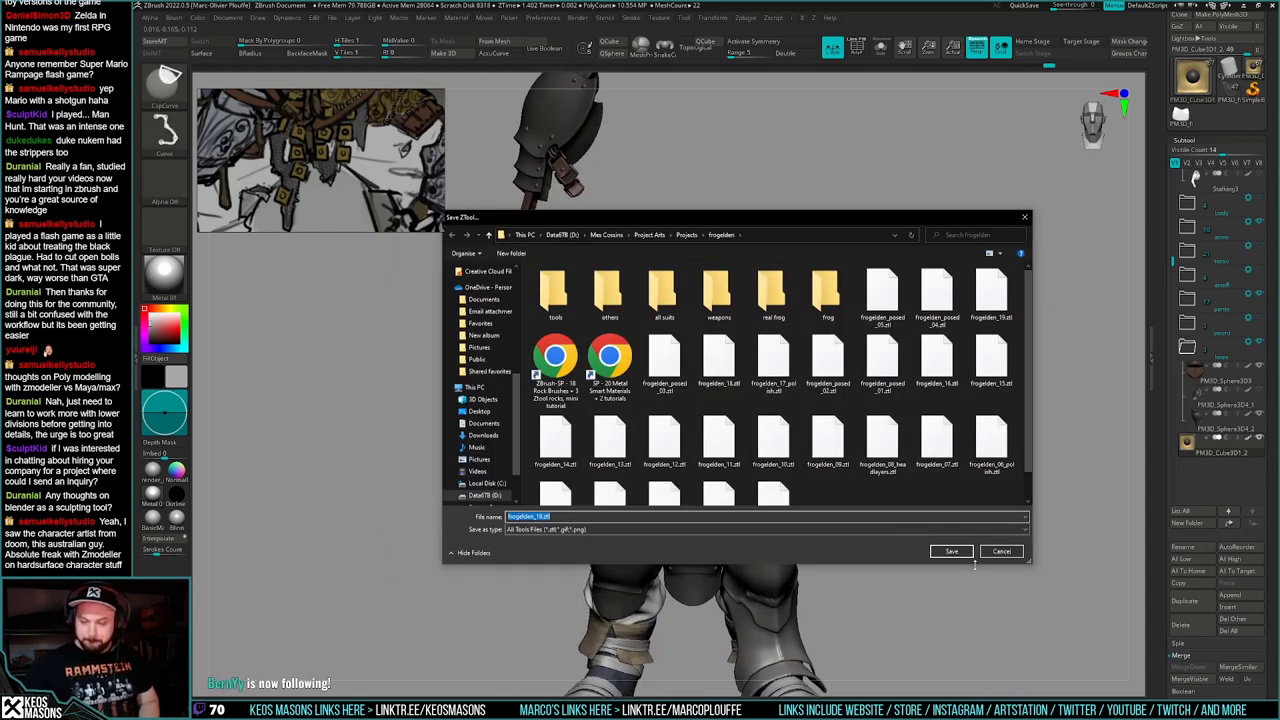
left_click(952, 551)
left_click(665, 358)
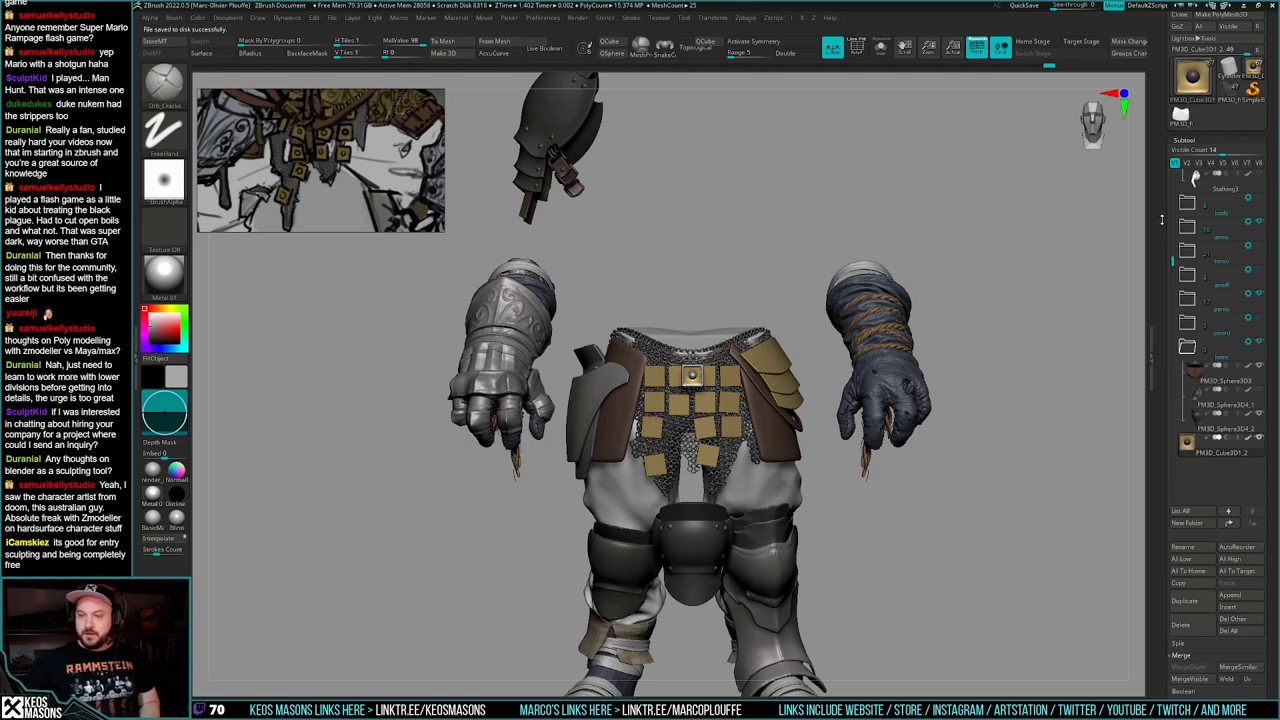
- Switch to the posed frog knight tool and frame the full figure to view its chainmail skirt
left_click_drag(1162, 219, 1160, 271)
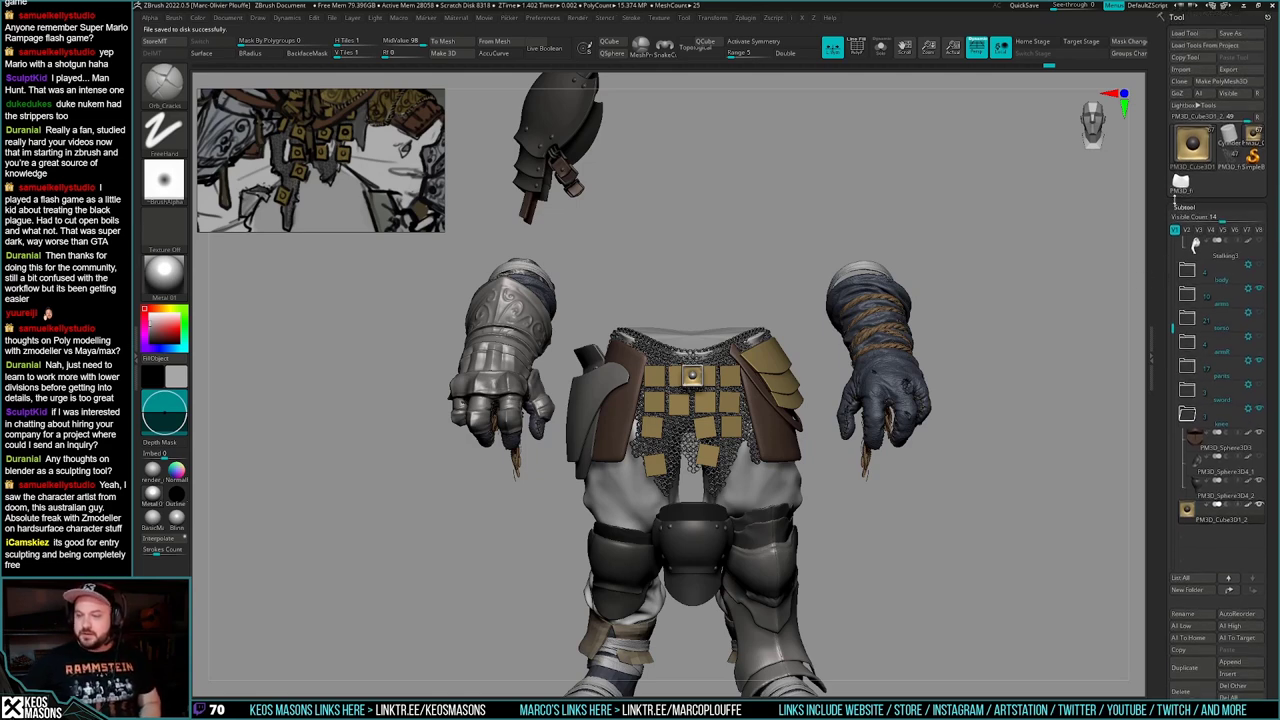
left_click(1229, 159)
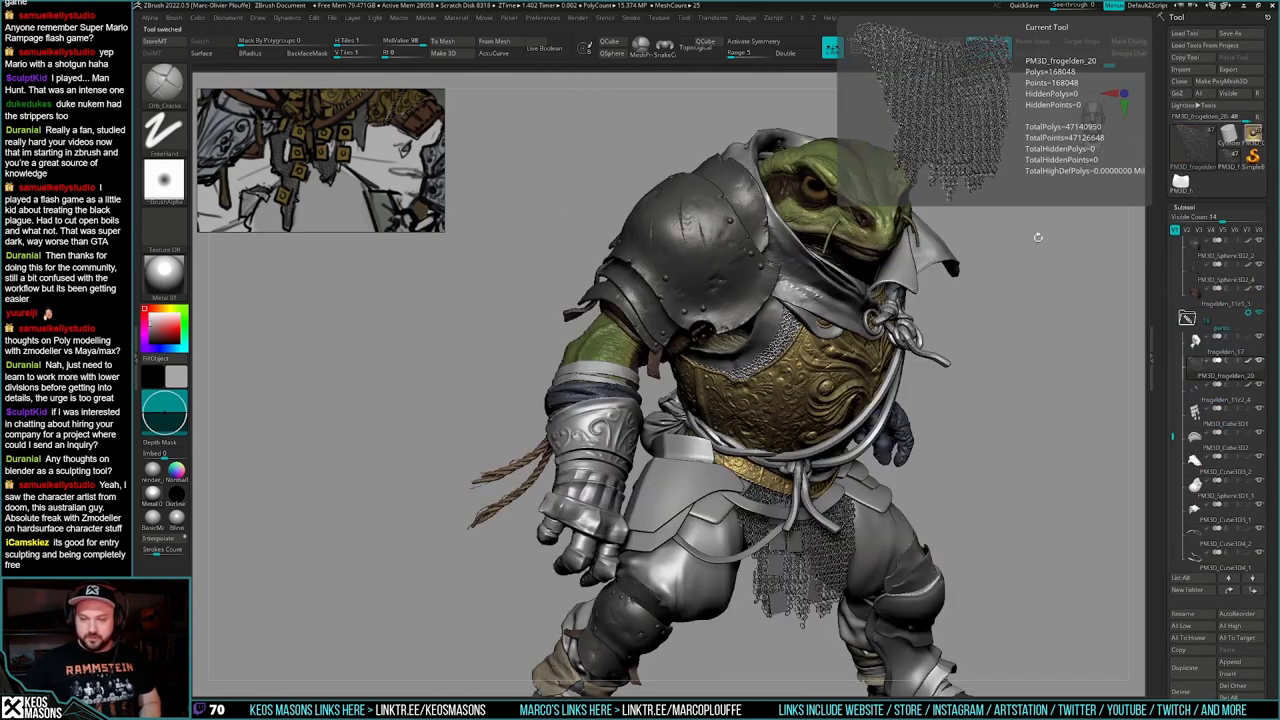
left_click_drag(970, 421, 919, 387)
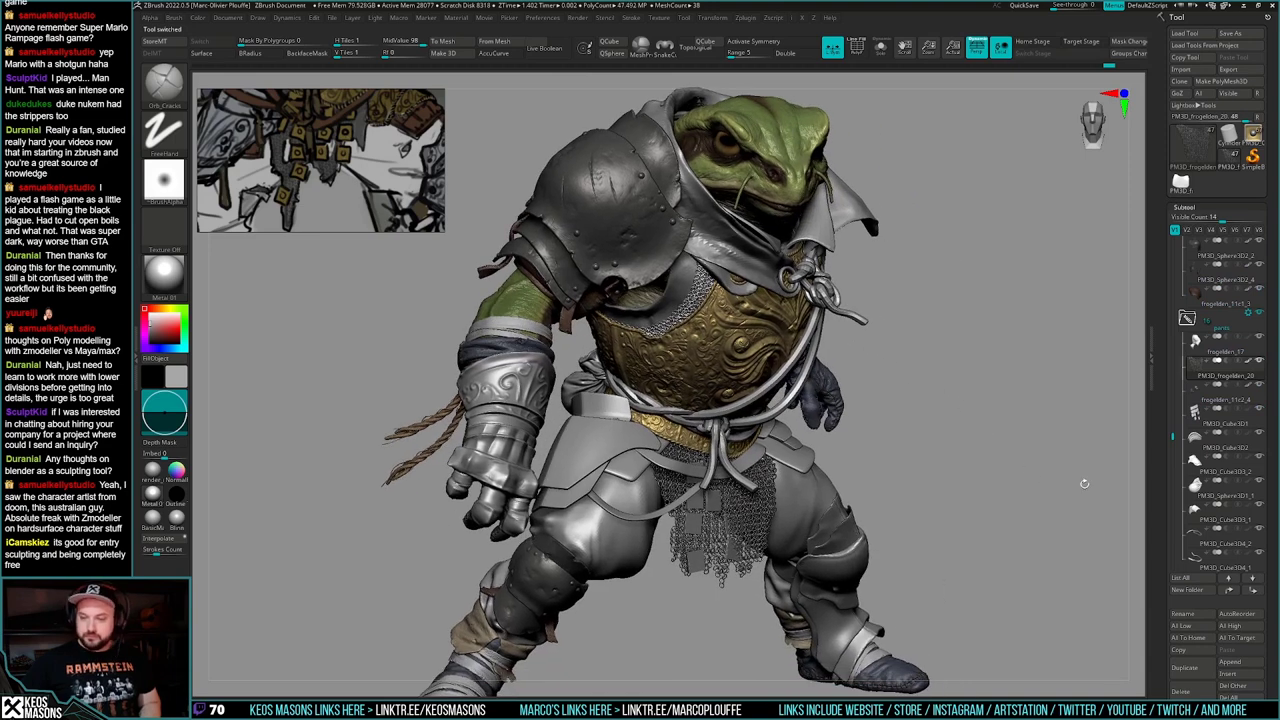
- Insert the detailed gold plate as a subtool of the posed figure and place it below frogelden_11c2_4 in the subtool order
left_click_drag(1156, 518, 1158, 451)
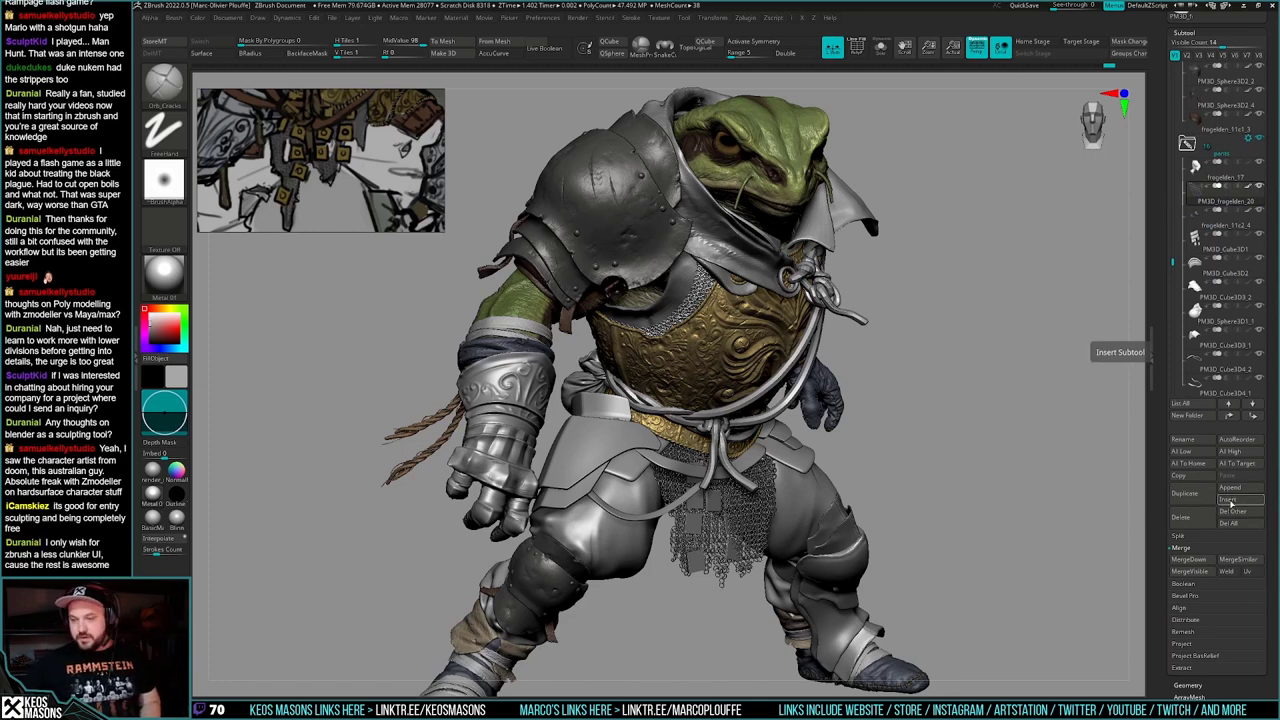
left_click(1229, 502)
left_click(1184, 541)
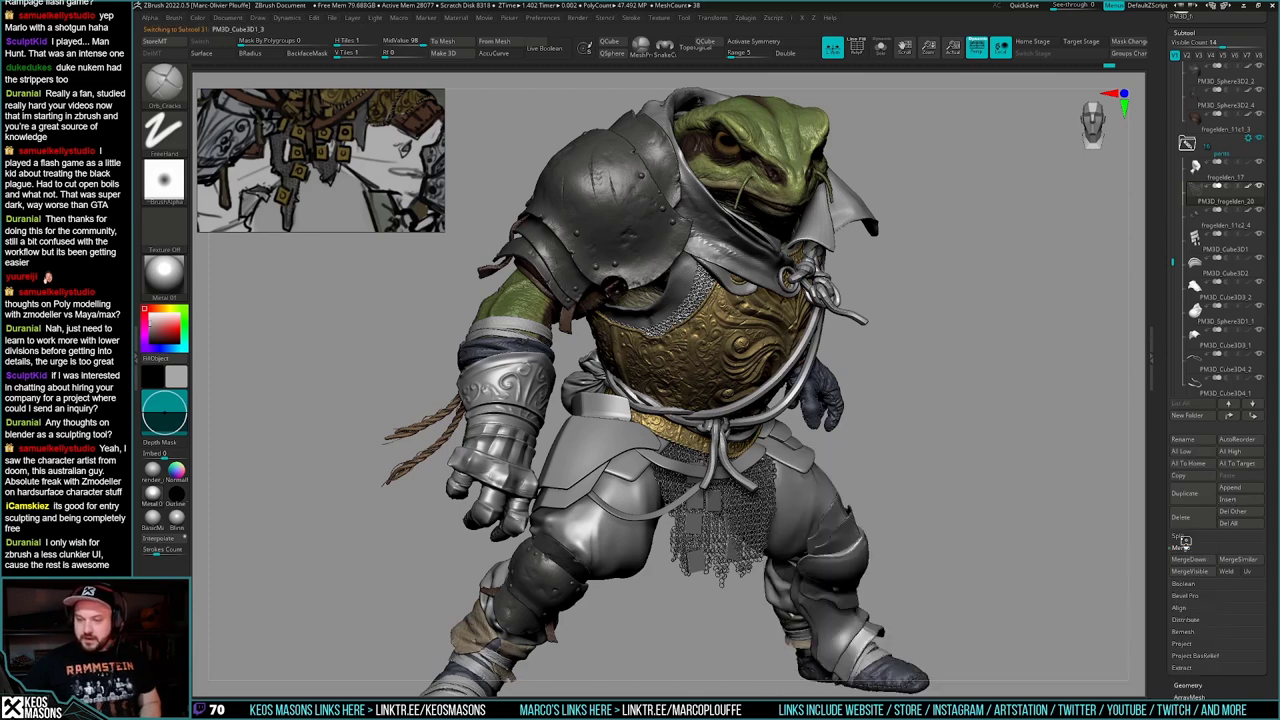
key("alt+s")
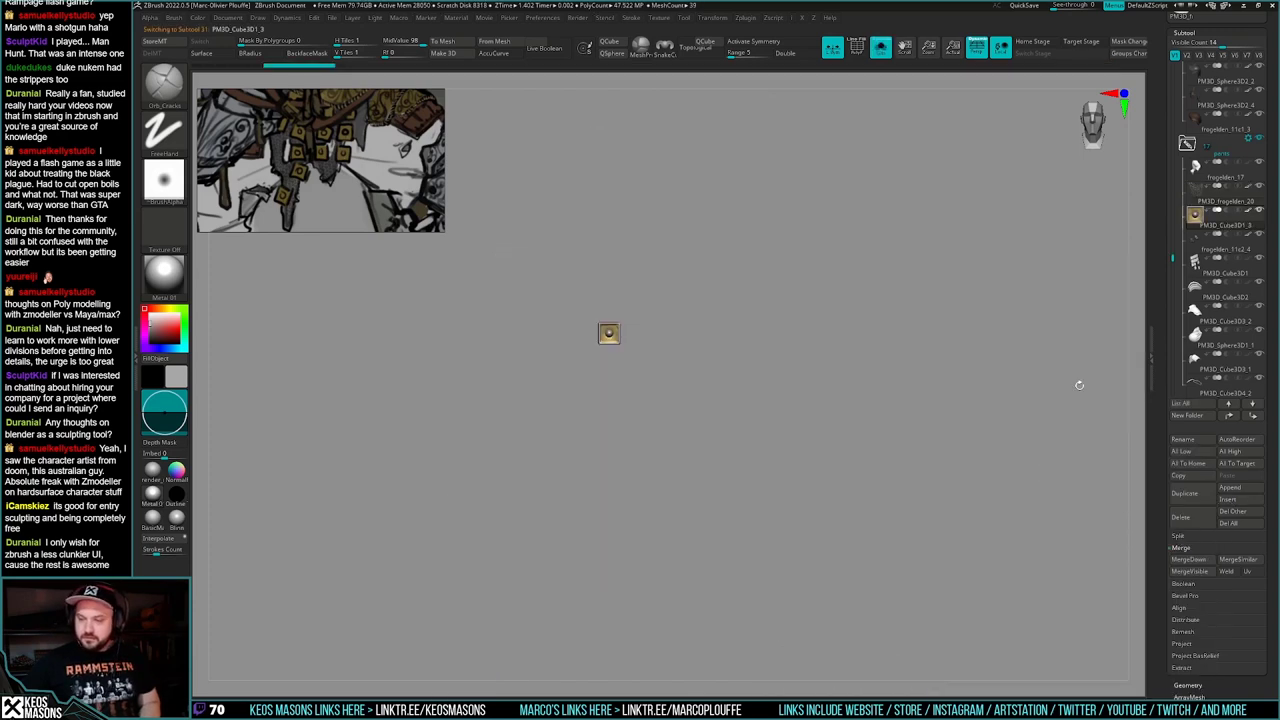
key("alt+s")
left_click_drag(1168, 233, 1173, 448)
mouse_move(1193, 350)
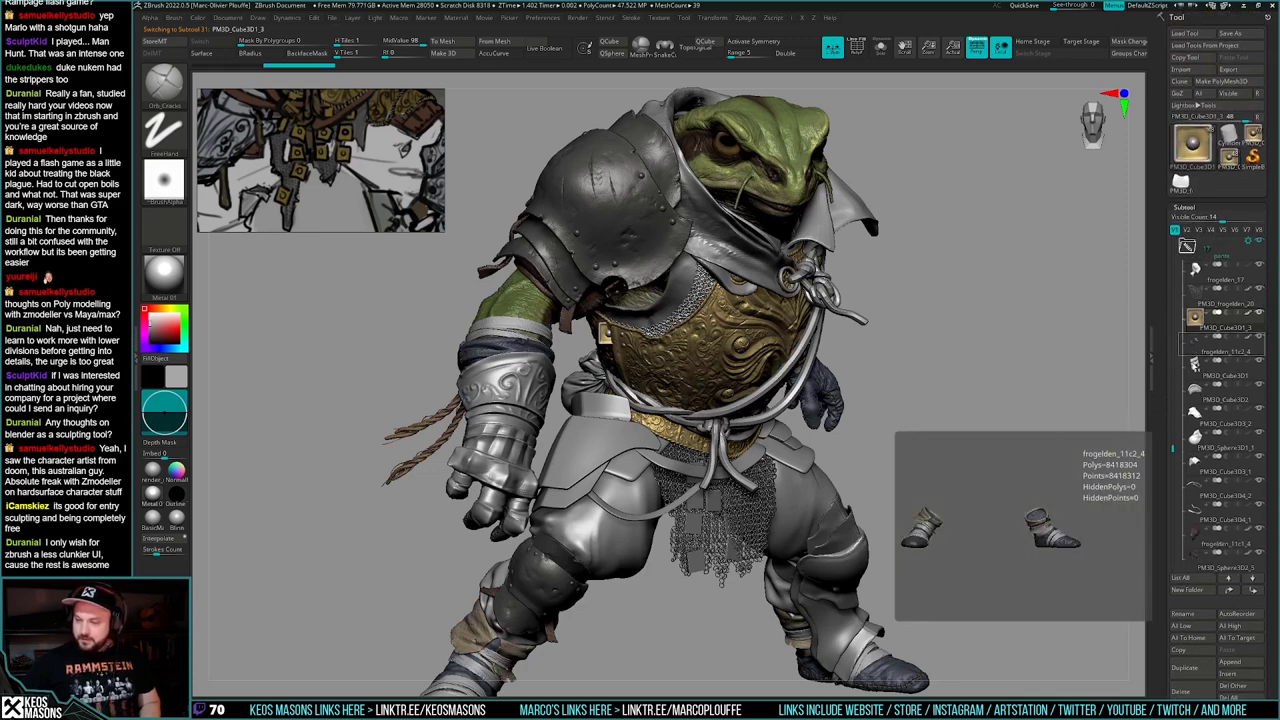
left_click_drag(1196, 323, 1192, 358)
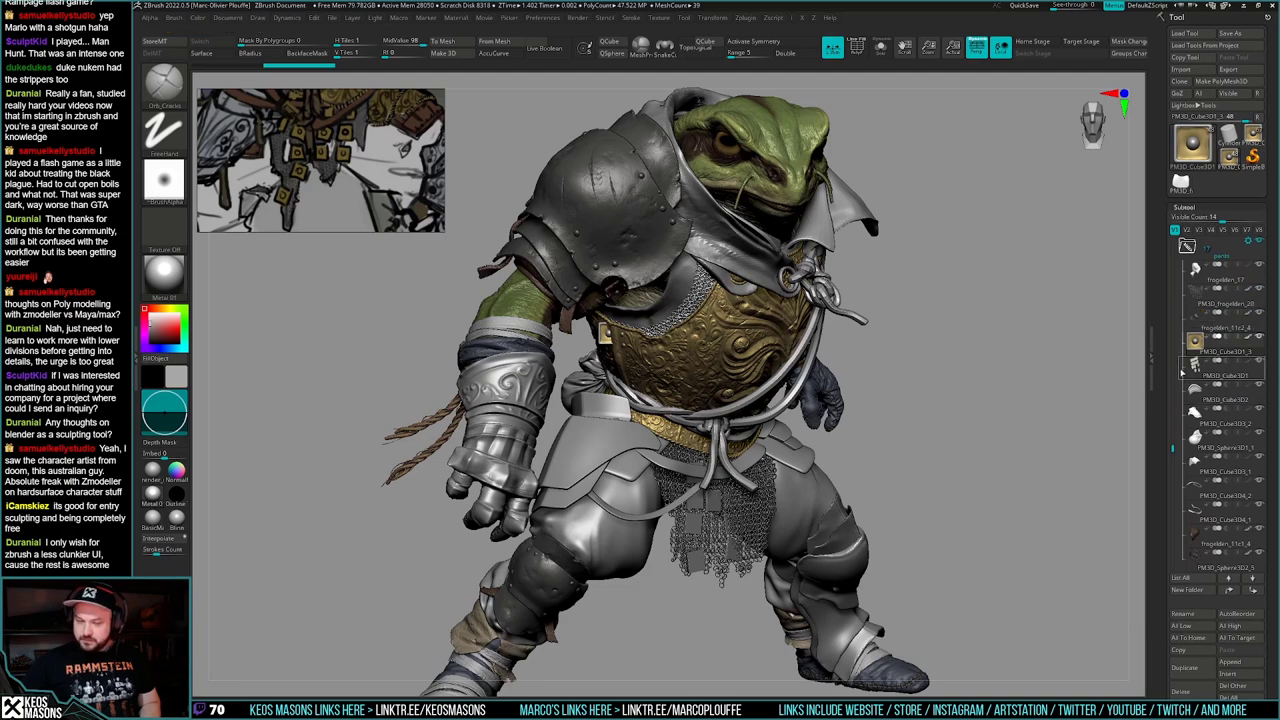
- Move the gold plate from the chest down to the upper middle of the chainmail skirt
key("alt+s")
key("w")
left_click_drag(619, 338, 672, 466)
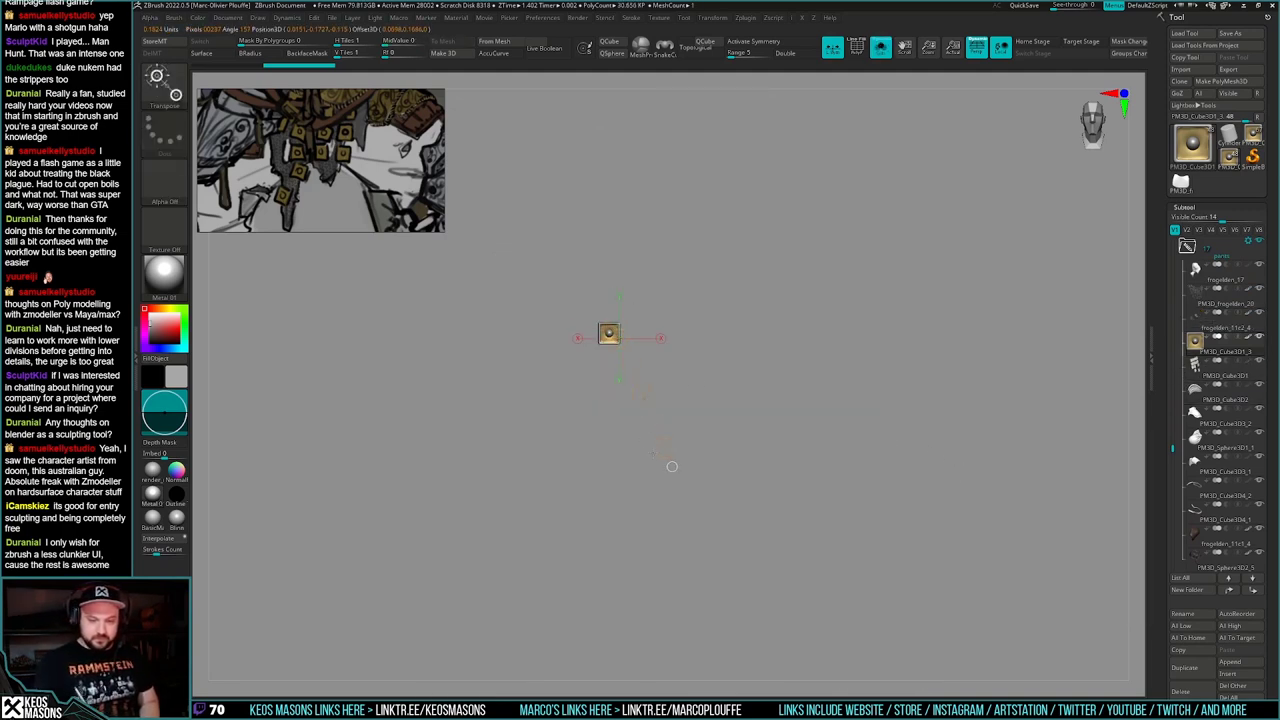
key("alt+s")
left_click_drag(645, 398, 751, 566)
key("q")
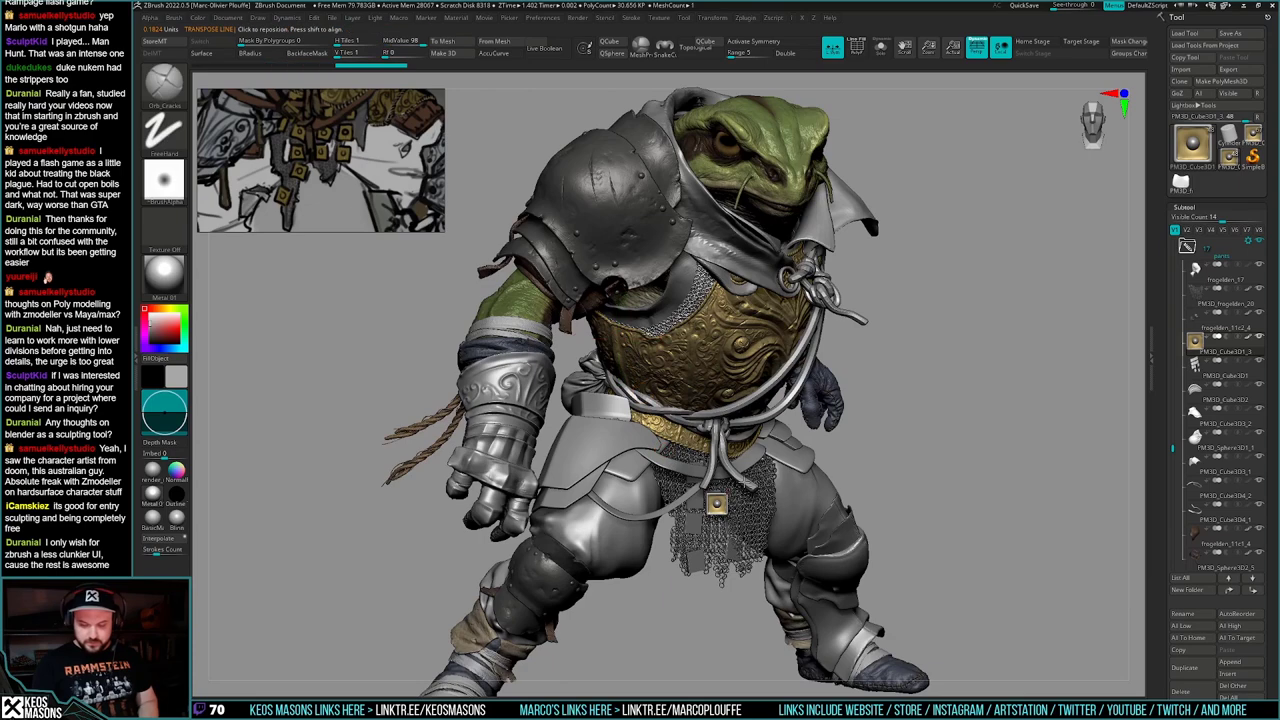
- Rotate and shift the gold plate so it lies against the front of the chainmail below the belt knot
right_click_drag(748, 484, 728, 420, "ctrl")
key("w")
left_click_drag(711, 525, 717, 612)
right_click_drag(717, 612, 720, 532)
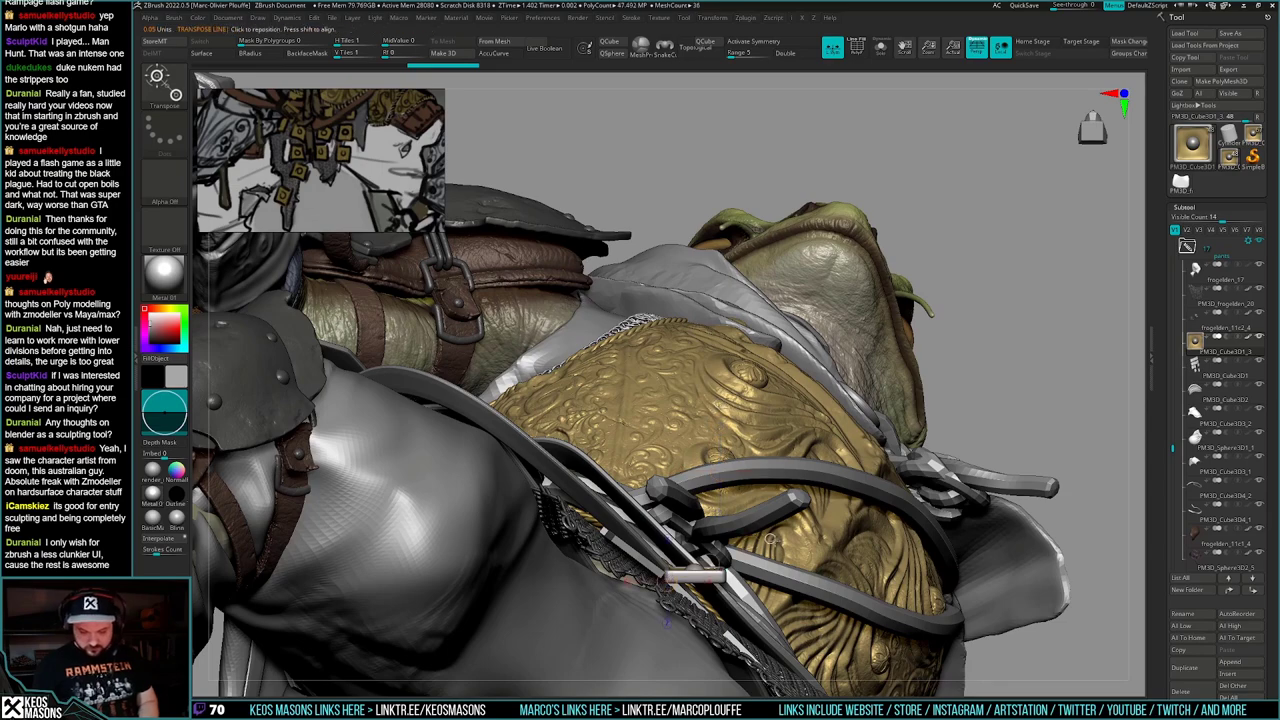
left_click_drag(752, 546, 755, 567)
left_click_drag(761, 619, 762, 622)
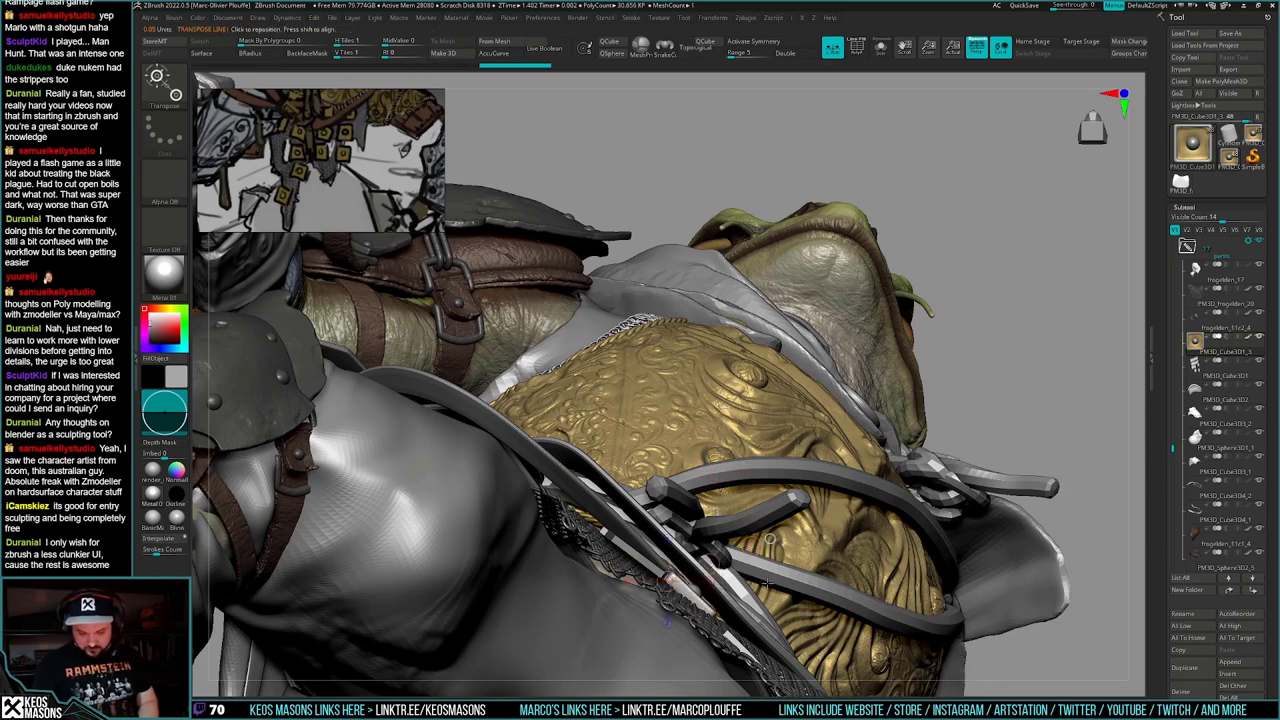
right_click_drag(762, 540, 712, 580)
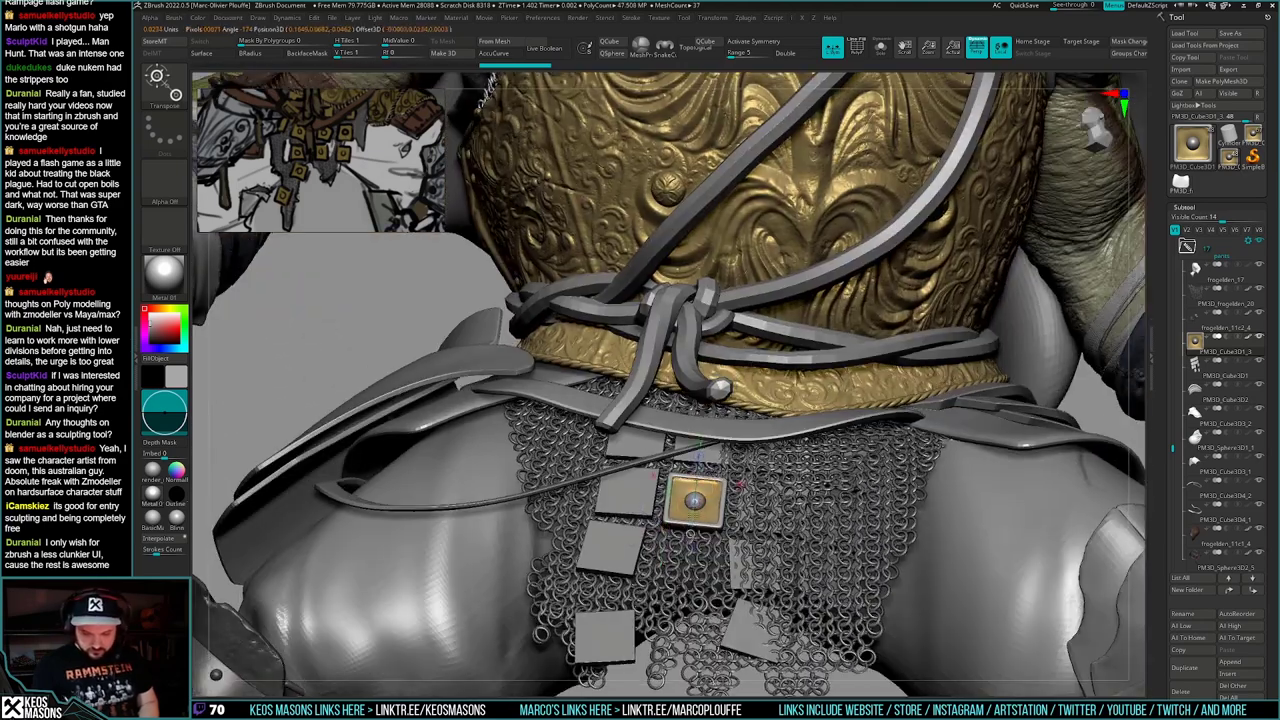
- Isolate the gold plate and examine its front face and edges against the wireframe display
key("q")
mouse_move(716, 509)
right_mouse_down()
mouse_move(735, 606)
mouse_move(655, 622)
mouse_move(680, 618)
mouse_move(746, 538)
mouse_move(822, 562)
mouse_move(830, 540)
mouse_move(740, 530)
mouse_move(757, 474)
mouse_move(690, 545)
mouse_move(762, 600)
mouse_move(752, 505)
mouse_move(806, 540)
mouse_move(779, 564)
mouse_move(775, 640)
right_mouse_up()
key("w")
key("q")
key("alt+s")
right_click_drag(774, 574, 776, 604, "ctrl")
mouse_move(776, 604)
right_mouse_down()
mouse_move(794, 603)
mouse_move(788, 622)
mouse_move(816, 540)
mouse_move(769, 606)
right_mouse_up()
key("shift+f")
key("shift+f")
key("shift+f")
key("shift+f")
- Smooth the raised rim of the isolated plate while its inner panel and stud are masked
key("space")
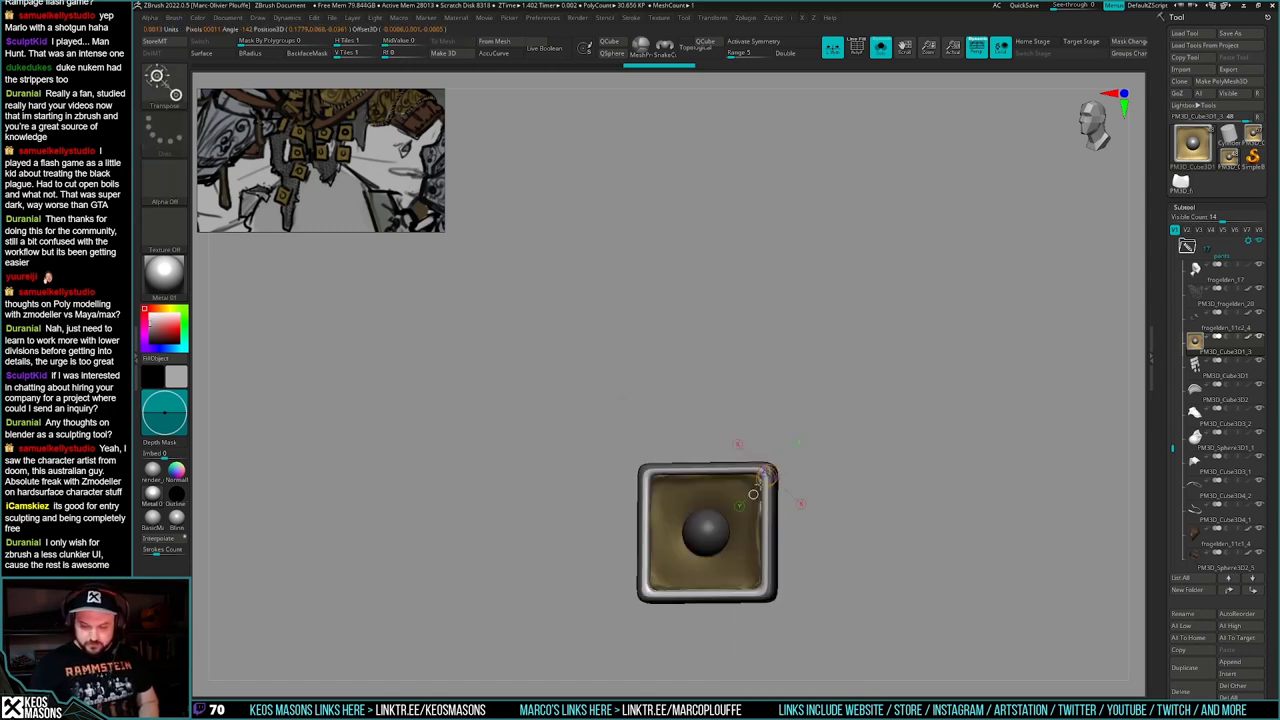
key("space")
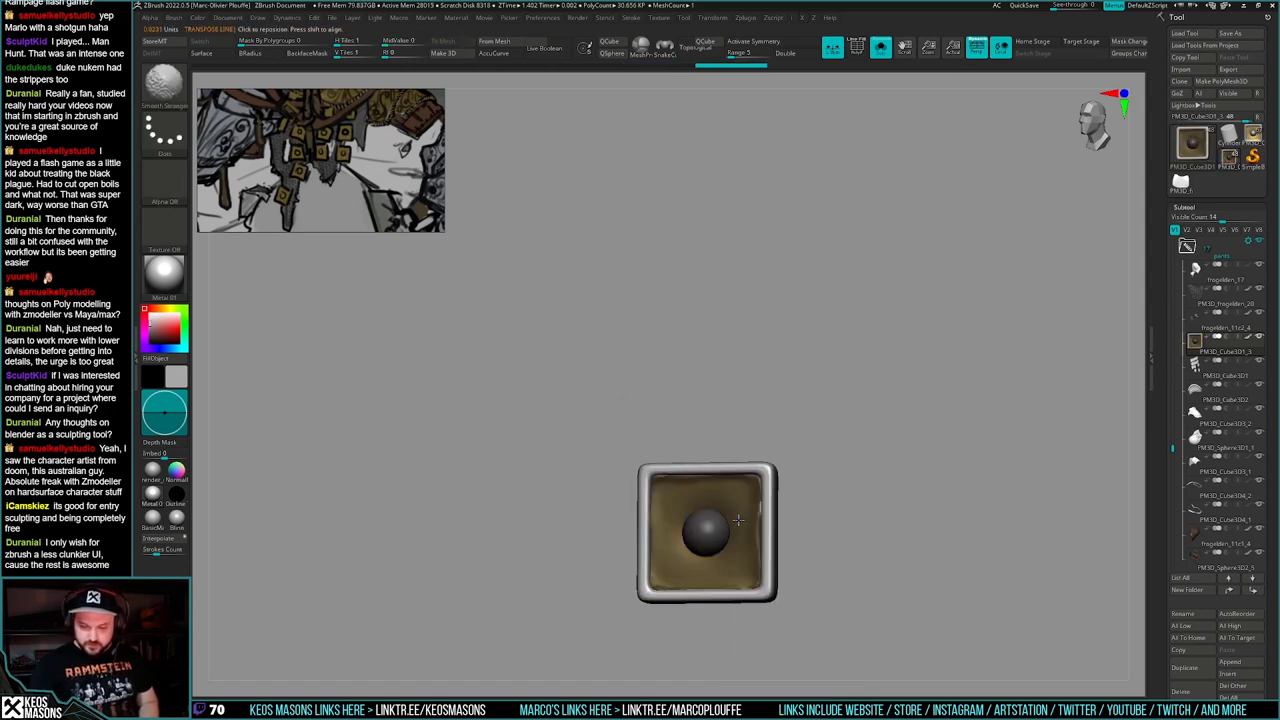
left_click_drag(737, 514, 737, 520, "shift")
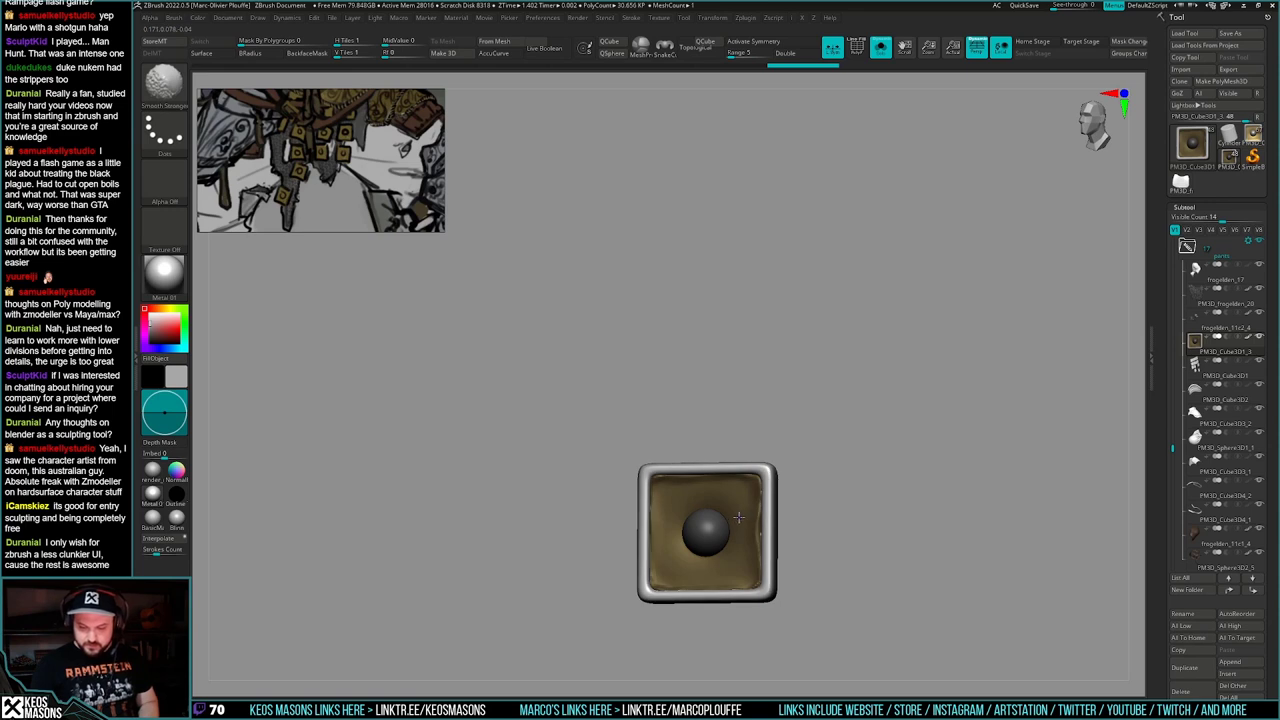
left_click_drag(850, 505, 838, 508)
left_click_drag(660, 588, 680, 590, "shift")
mouse_move(868, 476)
left_mouse_down()
mouse_move(886, 468)
mouse_move(847, 490)
left_mouse_up()
key("space")
left_click(820, 418)
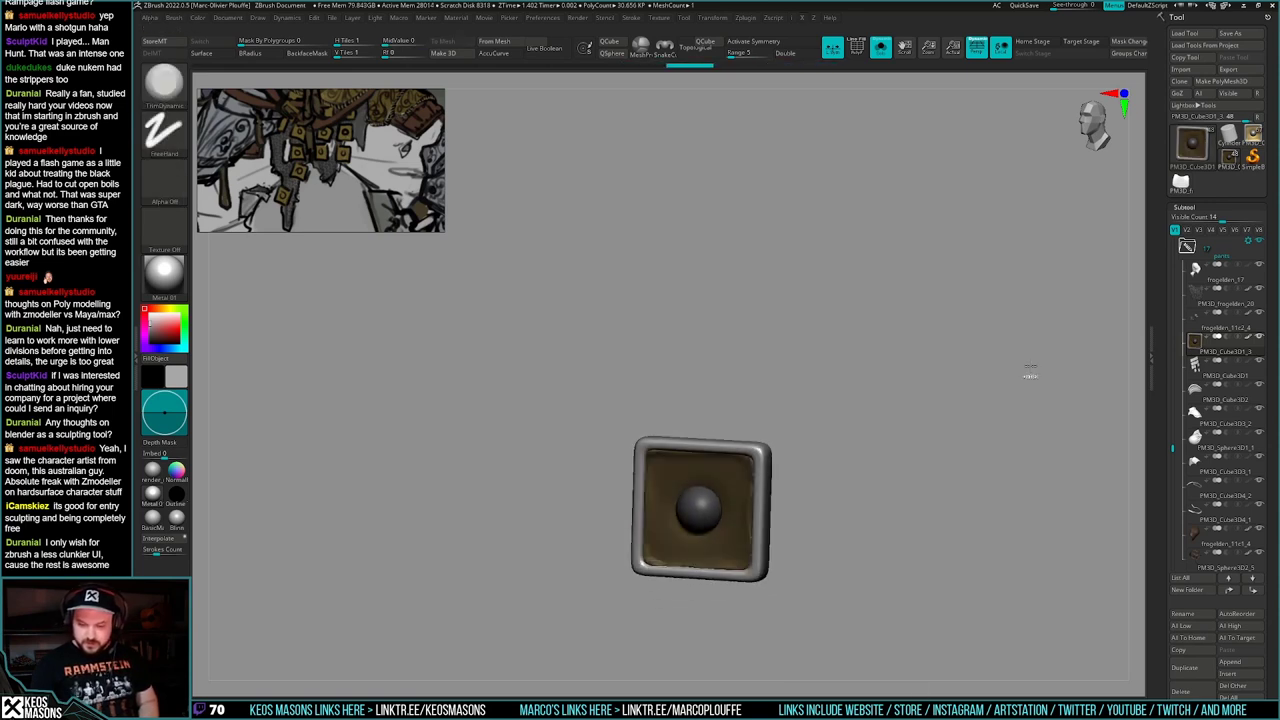
- Clear the plate's mask, roughen the rim edges with the TrimDynamic brush, and show the plate on the figure again
left_click(1031, 374, "ctrl")
mouse_move(752, 463)
right_mouse_down("ctrl")
mouse_move(752, 491)
mouse_move(707, 524)
right_mouse_up("ctrl")
key("space")
mouse_move(749, 456)
left_mouse_down()
mouse_move(728, 456)
mouse_move(772, 468)
mouse_move(763, 492)
left_mouse_up()
left_click_drag(882, 470, 868, 482)
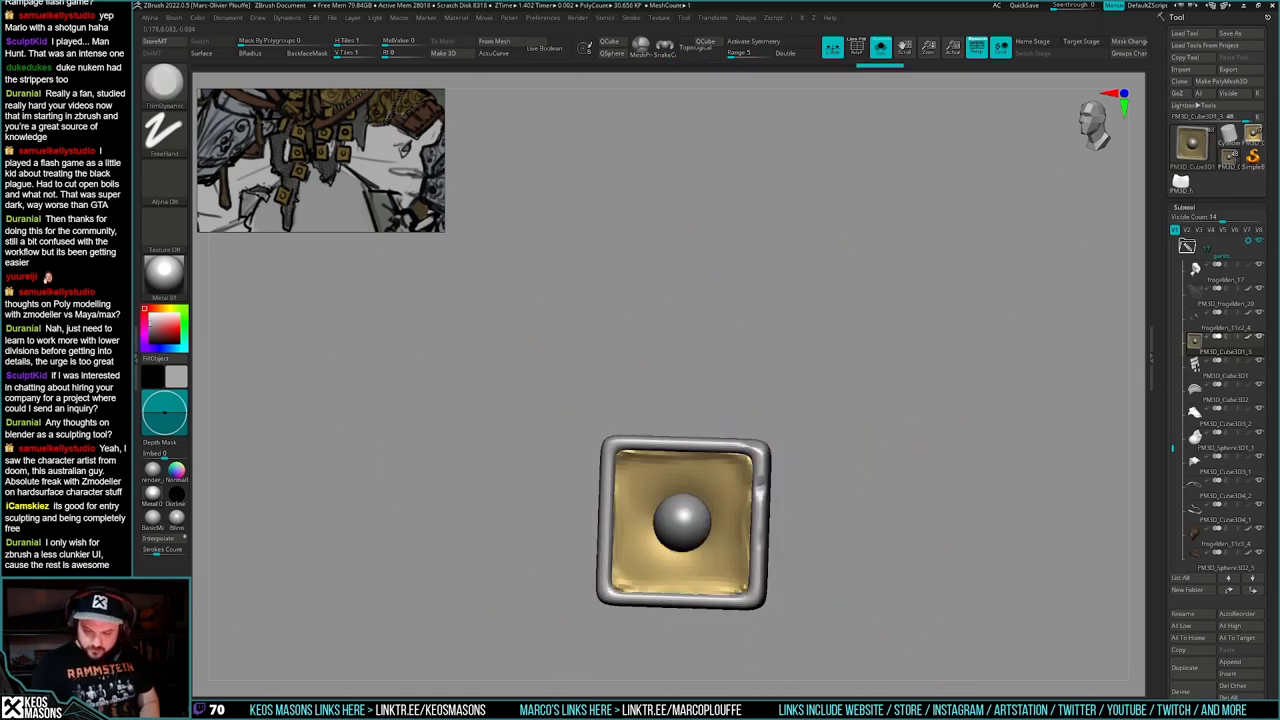
right_click_drag(868, 482, 868, 454, "ctrl")
left_click_drag(858, 466, 855, 498)
mouse_move(855, 498)
right_mouse_down("ctrl")
mouse_move(848, 472)
mouse_move(867, 492)
mouse_move(872, 477)
right_mouse_up("ctrl")
key("alt+s")
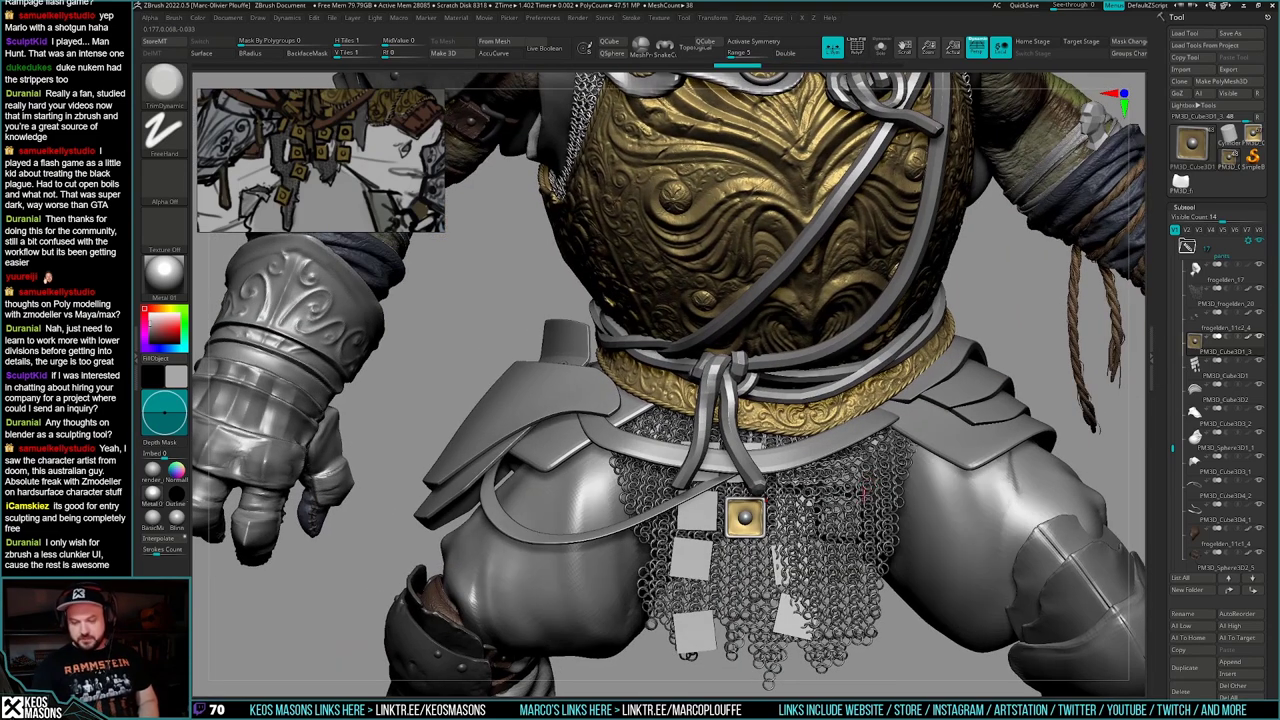
- Save the posed tool over the existing frogelden_posed_05.ztl file
right_click_drag(908, 548, 846, 538, "alt")
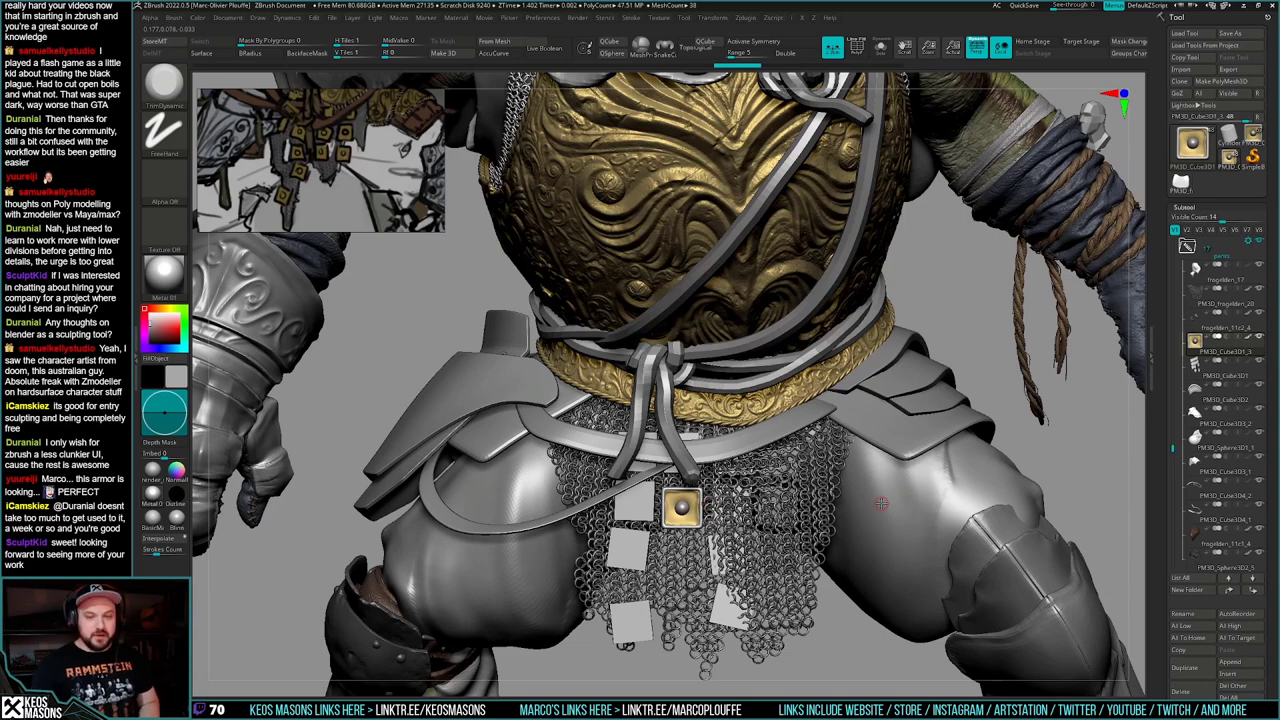
right_click_drag(858, 512, 872, 514)
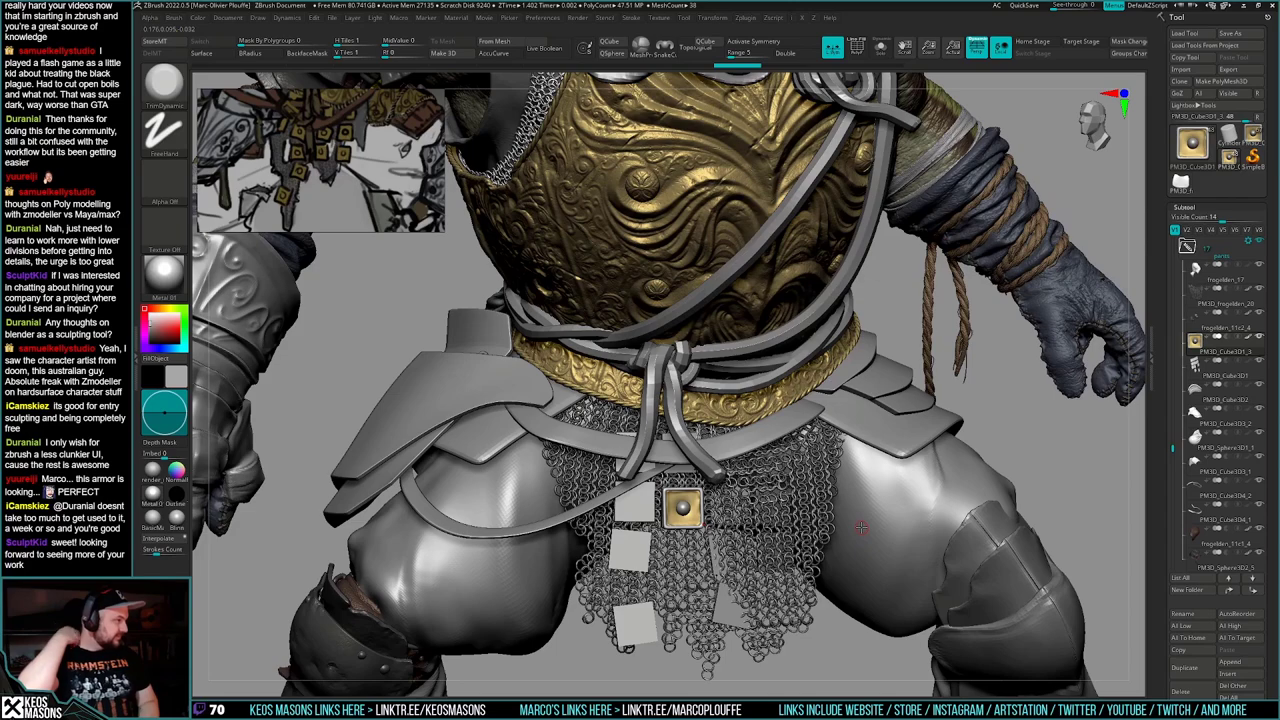
mouse_move(840, 548)
right_mouse_down("ctrl")
mouse_move(782, 500)
mouse_move(840, 508)
mouse_move(780, 515)
mouse_move(752, 560)
mouse_move(812, 516)
mouse_move(798, 522)
mouse_move(812, 540)
mouse_move(867, 516)
right_mouse_up("ctrl")
key("alt+s")
key("space")
left_click(815, 322)
key("alt+s")
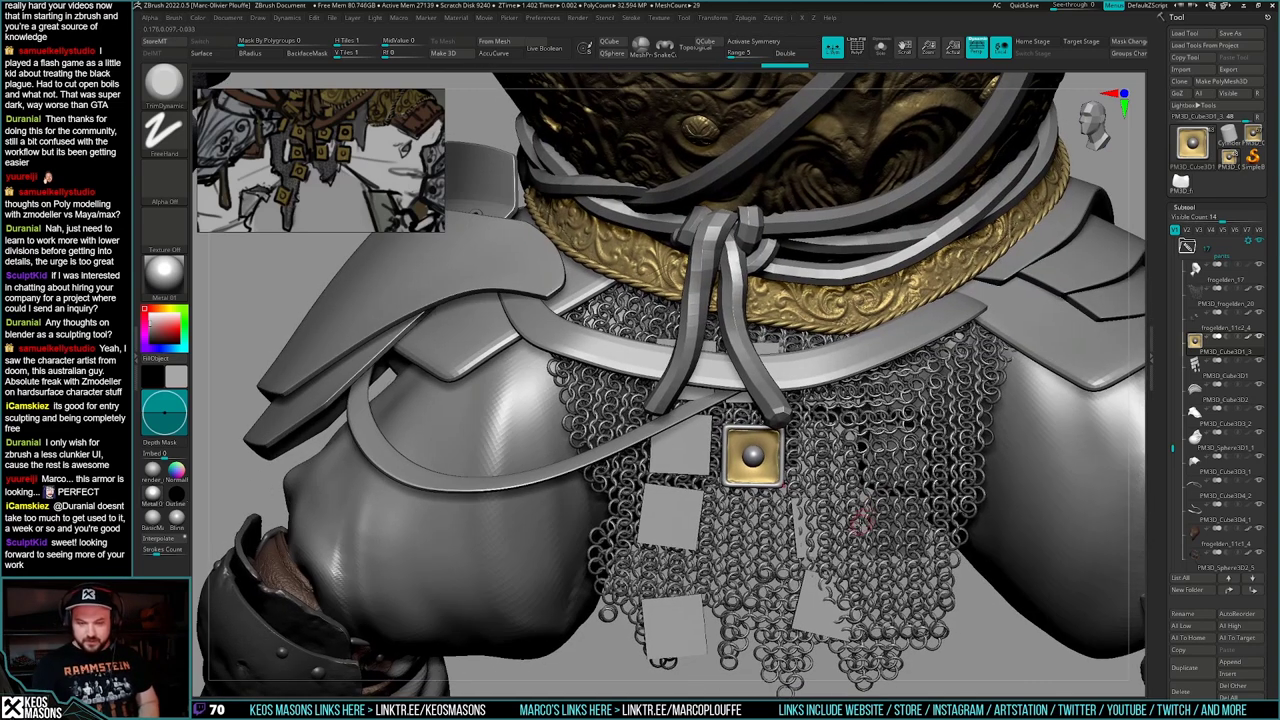
key("ctrl+shift+t")
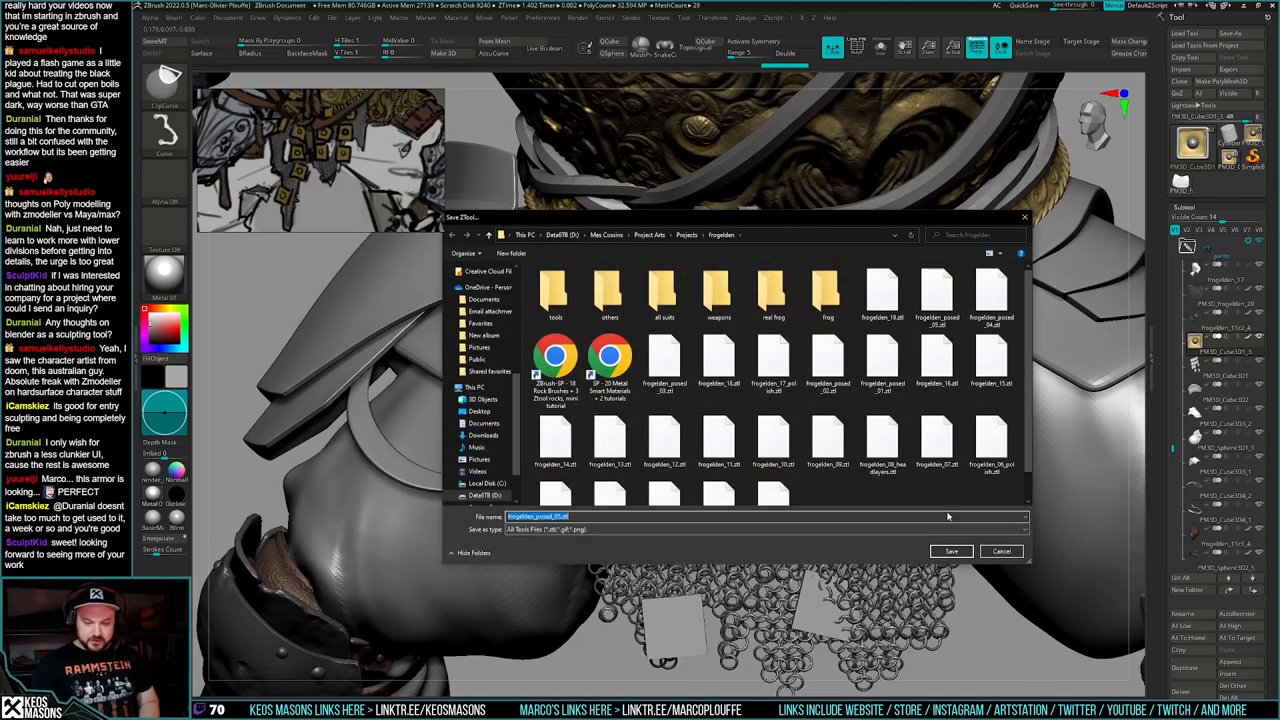
left_click(951, 551)
left_click(665, 357)
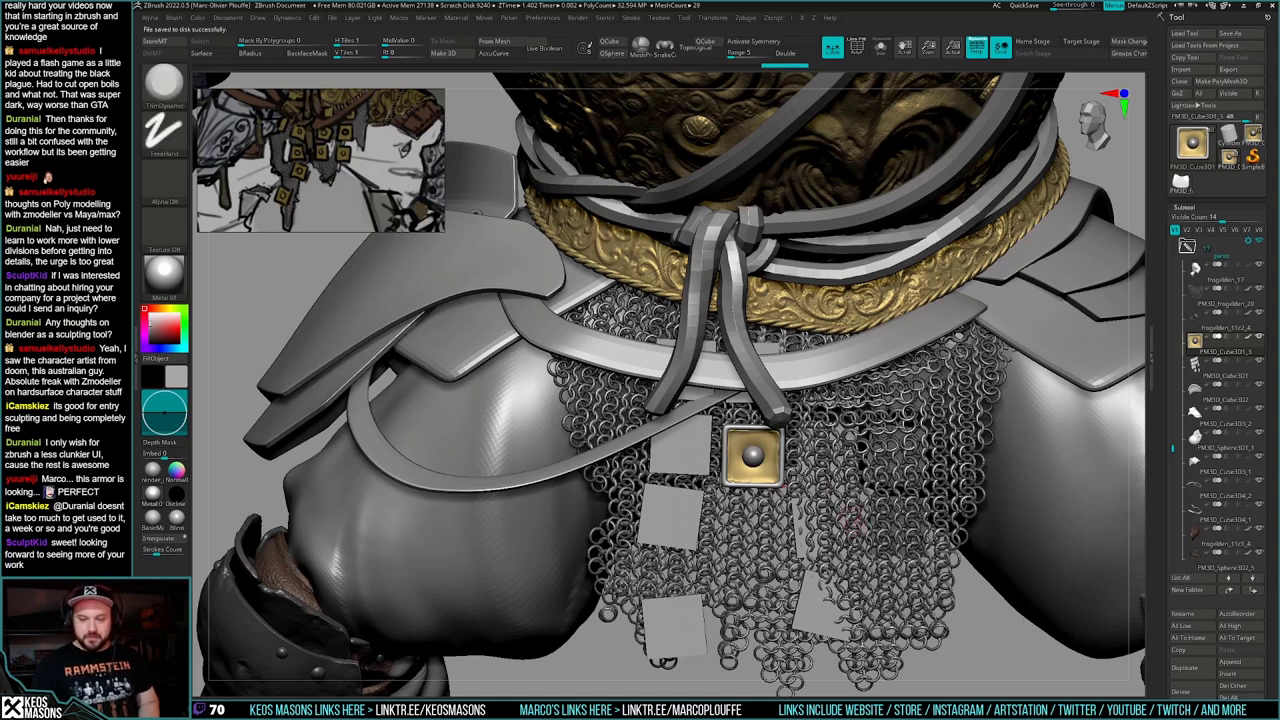
- Duplicate the gold plate onto the two placeholder squares beside and below it in the first column, matching their tilt
mouse_move(843, 517)
right_mouse_down()
mouse_move(868, 517)
mouse_move(848, 518)
right_mouse_up()
key("w")
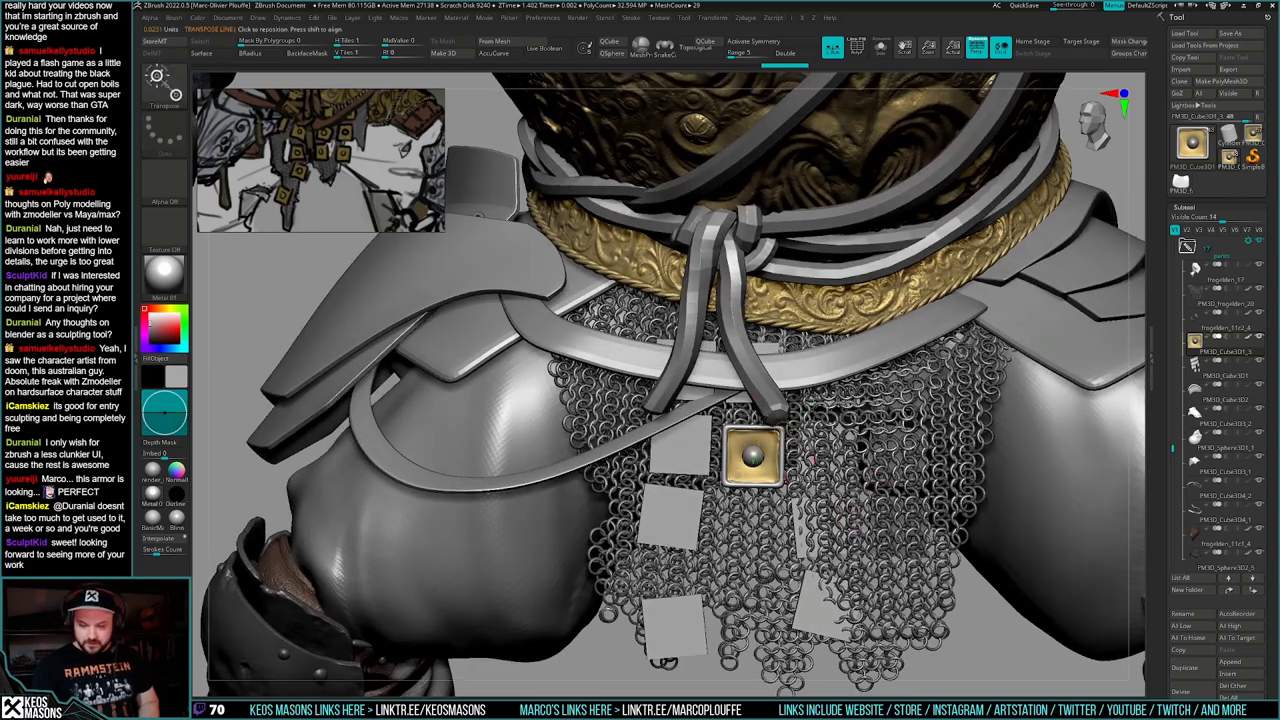
left_click_drag(776, 475, 822, 502, "ctrl")
left_click_drag(754, 474, 744, 548, "ctrl")
left_click_drag(671, 516, 831, 532)
key("r")
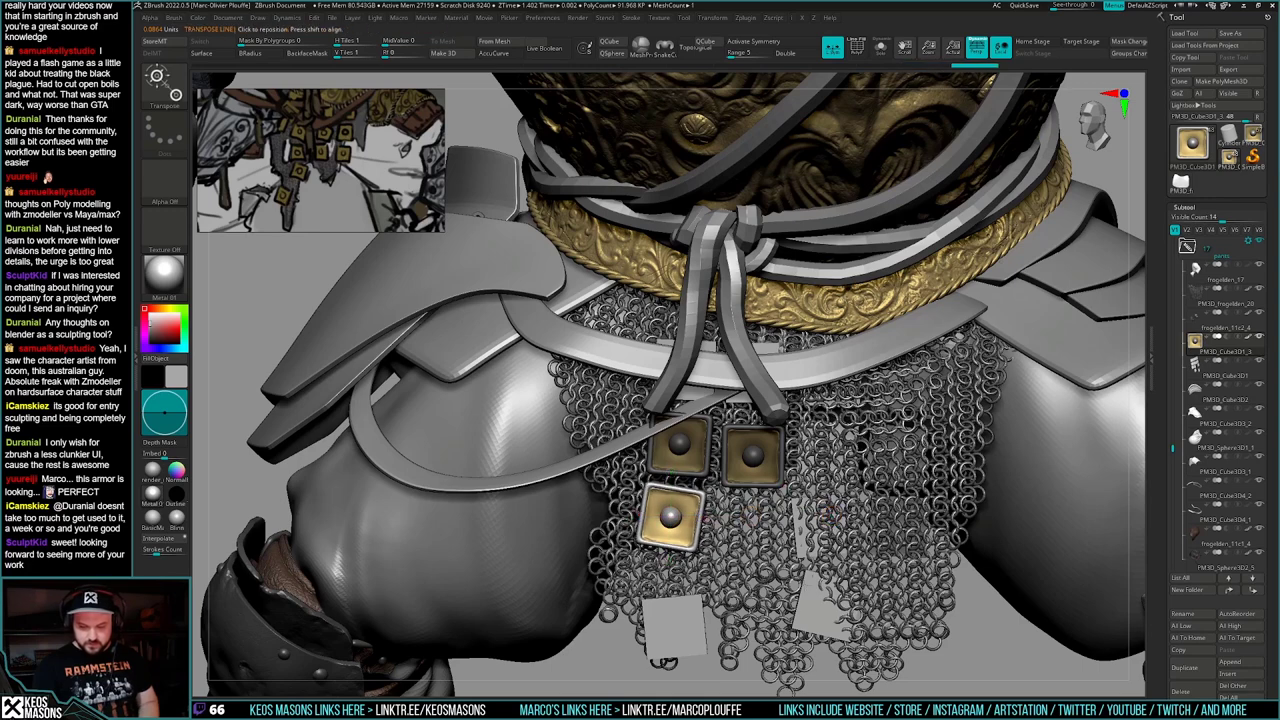
- Duplicate the plate onto the lowest placeholder square of the first column and align it
right_click_drag(831, 532, 857, 466, "alt")
key("w")
left_click_drag(774, 462, 777, 572, "ctrl")
mouse_move(700, 562)
left_mouse_down()
mouse_move(810, 578)
mouse_move(829, 562)
left_mouse_up()
key("r")
right_click_drag(829, 562, 817, 638, "alt")
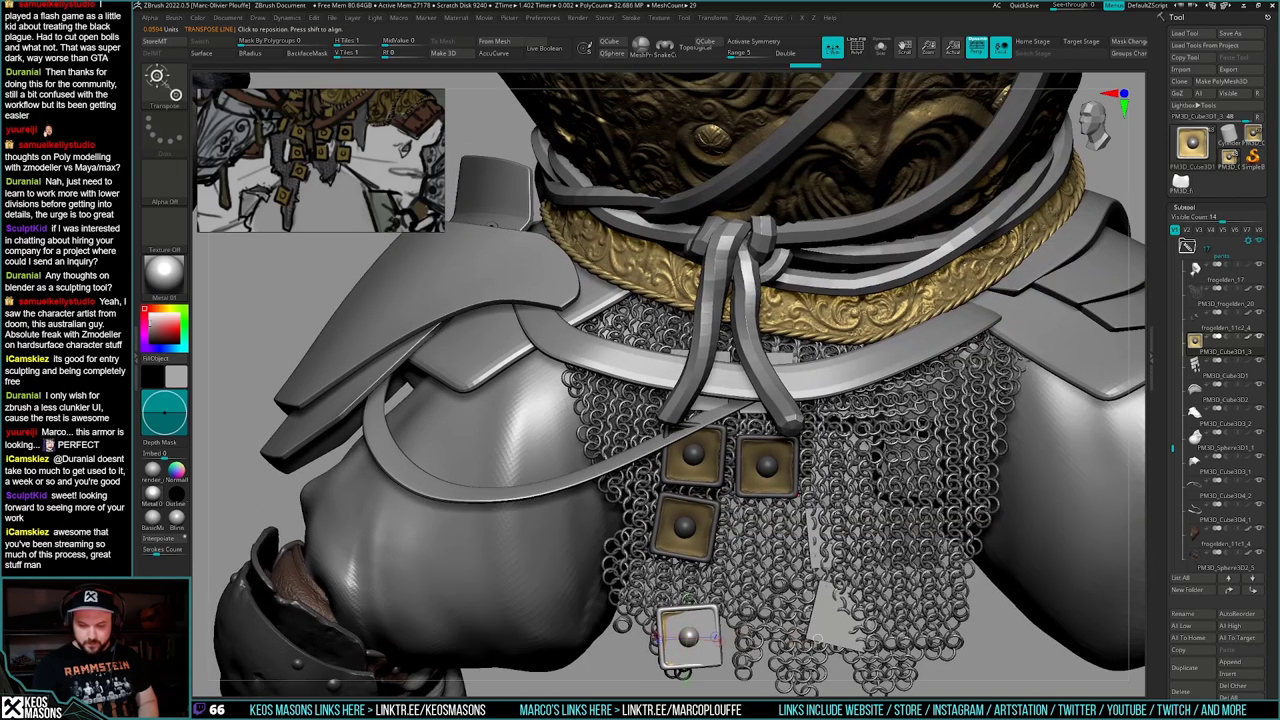
- Duplicate plates onto the squares tucked behind the belt and down the third column, rotating each to match its placeholder
mouse_move(710, 618)
left_mouse_down()
mouse_move(726, 685)
mouse_move(734, 402)
mouse_move(820, 391)
mouse_move(757, 385)
mouse_move(816, 382)
mouse_move(856, 422)
left_mouse_up()
left_click_drag(767, 384, 820, 407)
right_click_drag(820, 407, 673, 377, "alt")
mouse_move(675, 377)
left_mouse_down("ctrl")
mouse_move(820, 355)
mouse_move(760, 357)
mouse_move(757, 446)
mouse_move(753, 431)
mouse_move(811, 424)
mouse_move(750, 507)
mouse_move(791, 507)
mouse_move(748, 583)
mouse_move(731, 583)
mouse_move(789, 583)
left_mouse_up("ctrl")
key("w")
key("r")
key("w")
key("r")
left_click_drag(789, 583, 741, 585)
key("w")
right_click_drag(859, 508, 825, 533, "alt")
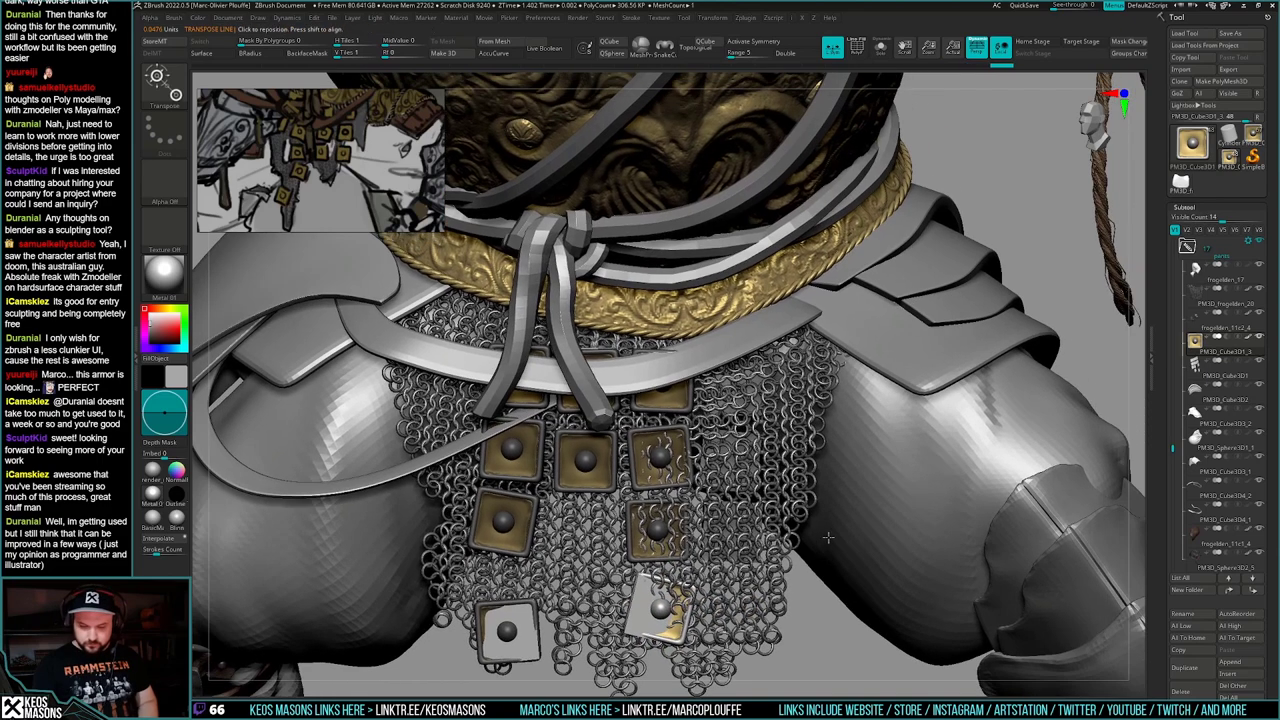
- Duplicate the plate onto the third-row square of the outermost column, partly sunk in the chainmail
left_click_drag(754, 607, 814, 542, "ctrl")
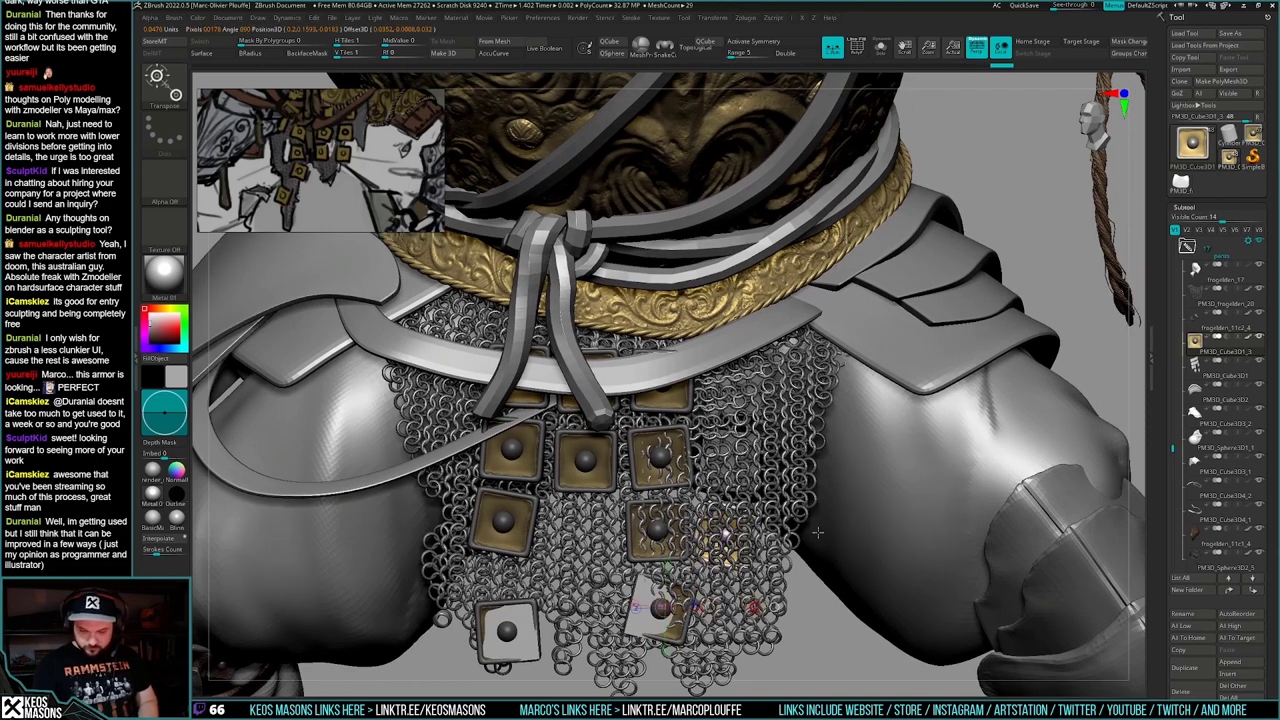
left_click_drag(729, 536, 828, 536)
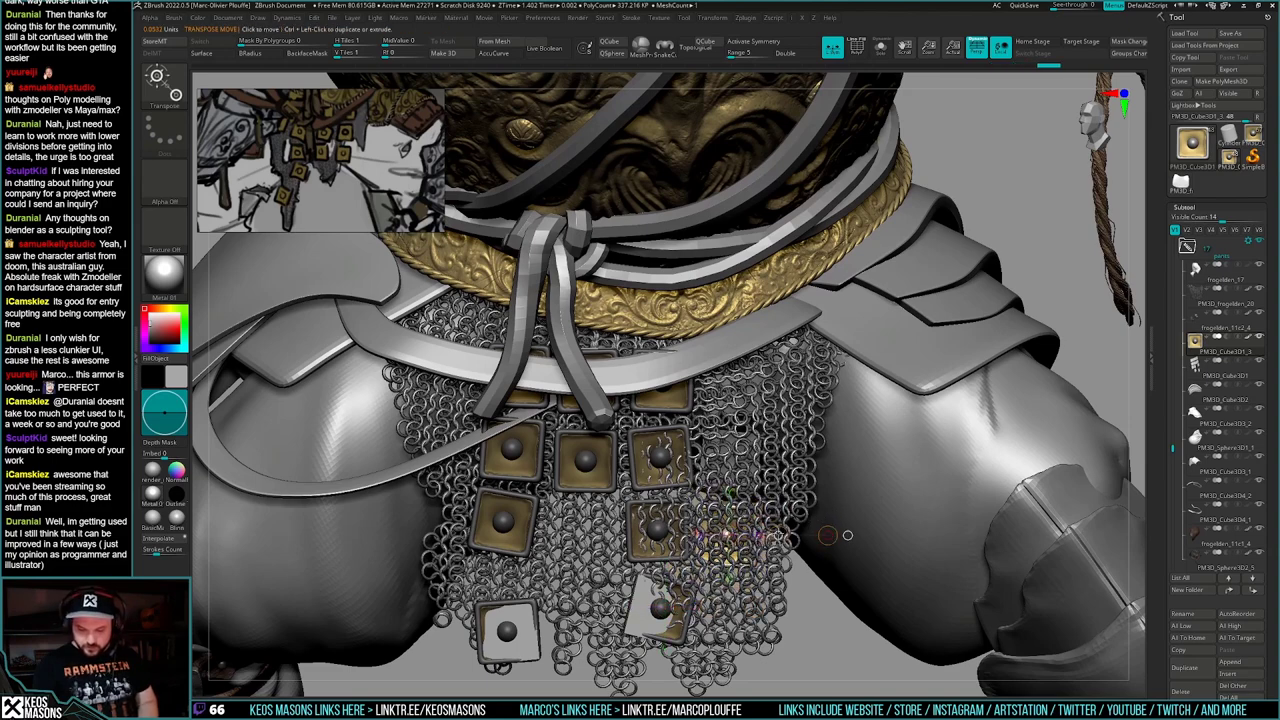
key("q")
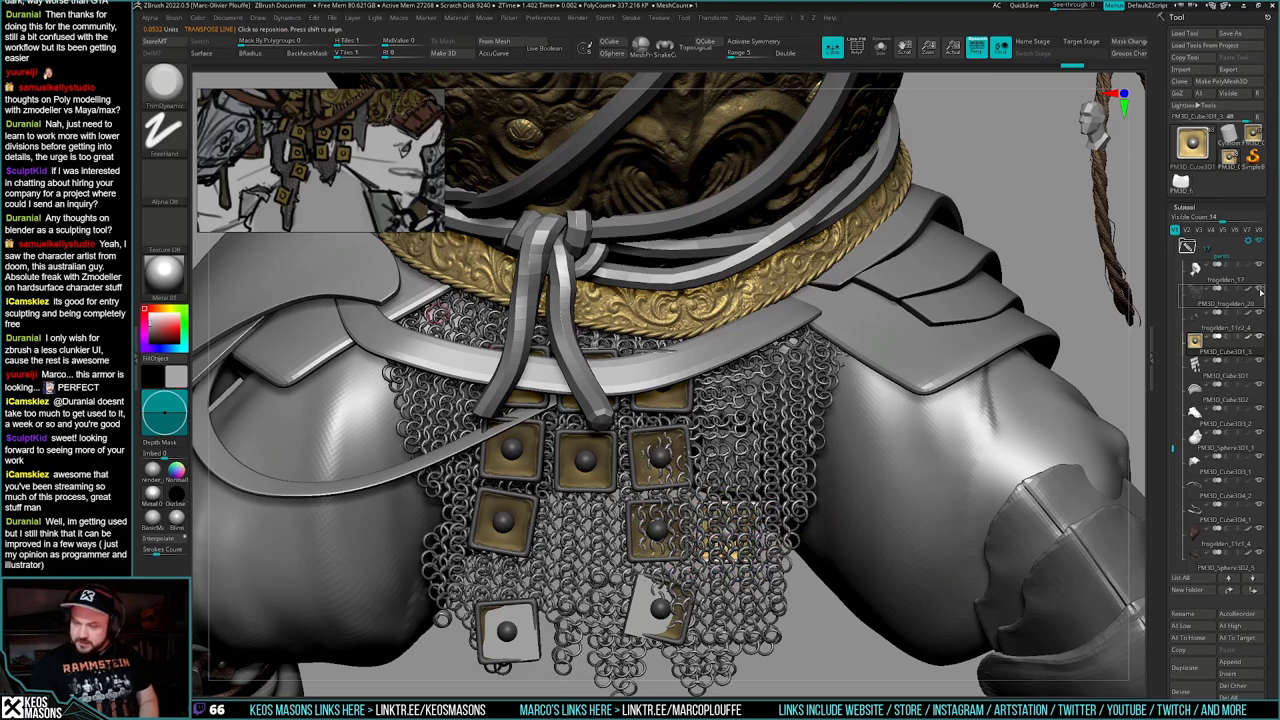
- Hide the chainmail and copy the outermost column's plate onto the two placeholder squares above it
left_click(1260, 292)
key("w")
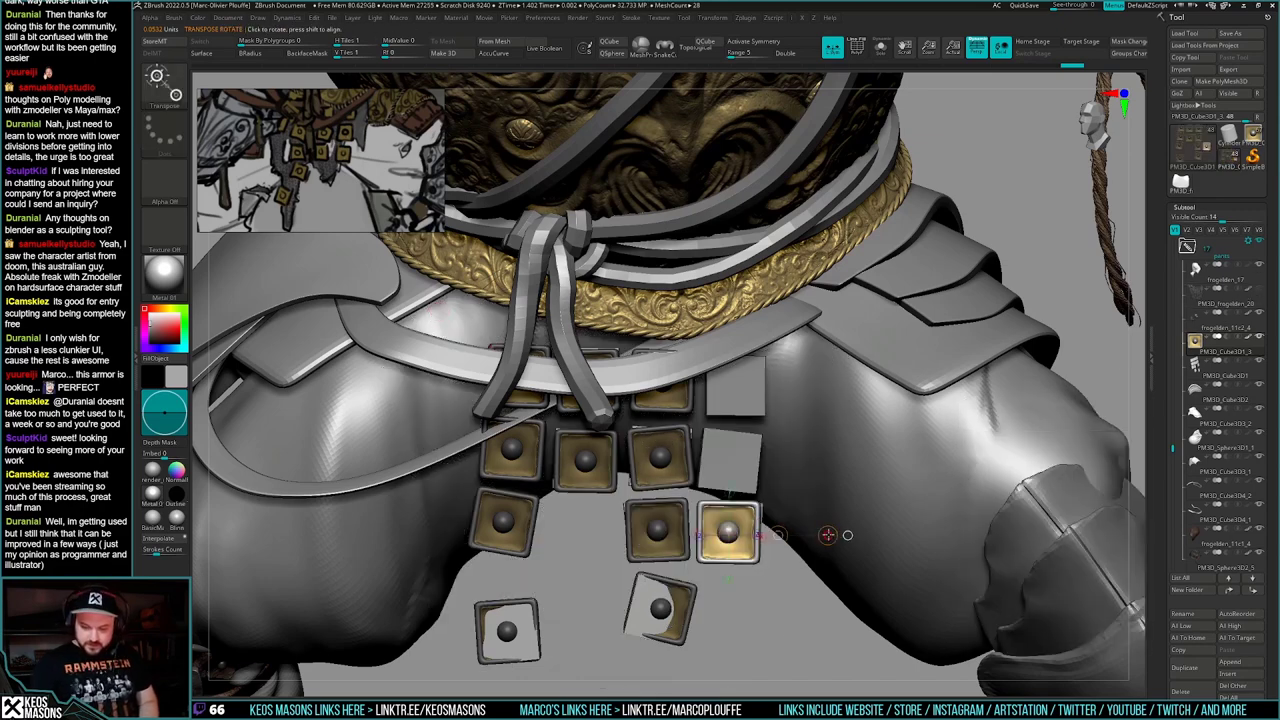
left_click_drag(777, 535, 779, 461)
key("ctrl+z")
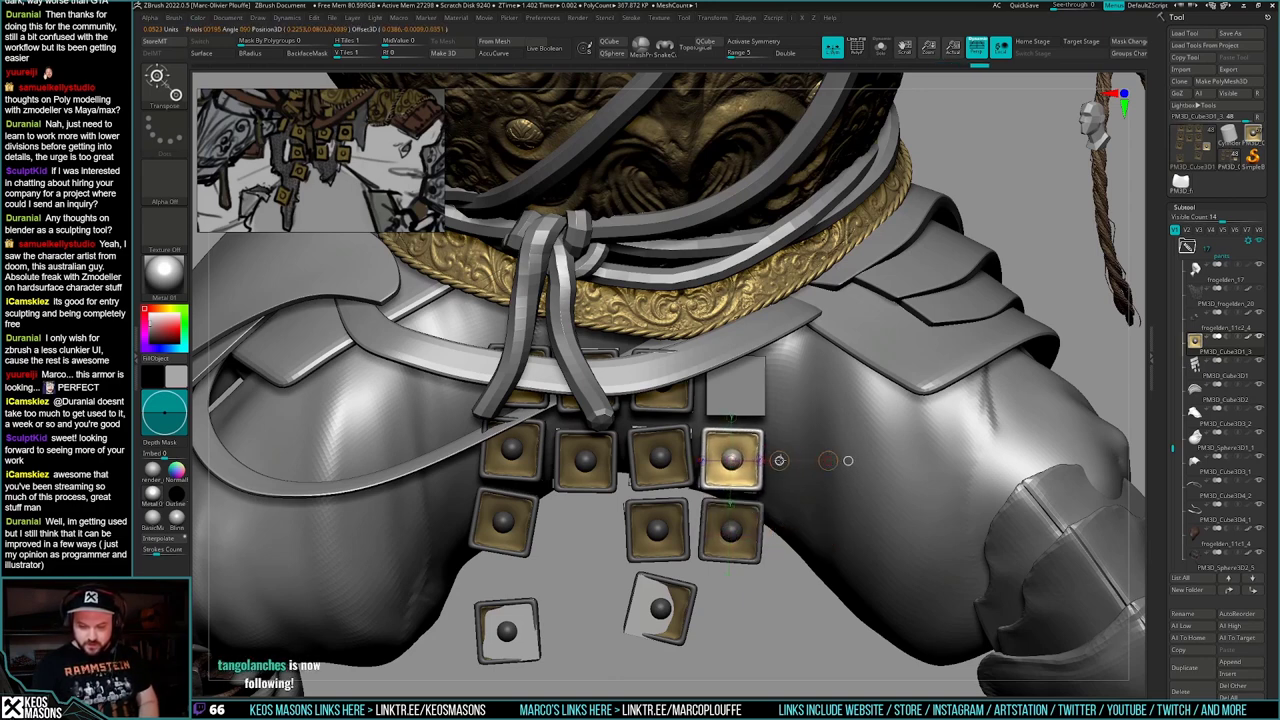
mouse_move(779, 461)
left_mouse_down("ctrl")
mouse_move(783, 391)
mouse_move(818, 387)
left_mouse_up("ctrl")
key("q")
- Delete the subtool of plain placeholder squares and turn the chainmail skirt's visibility back on
right_click_drag(818, 388, 785, 428, "ctrl")
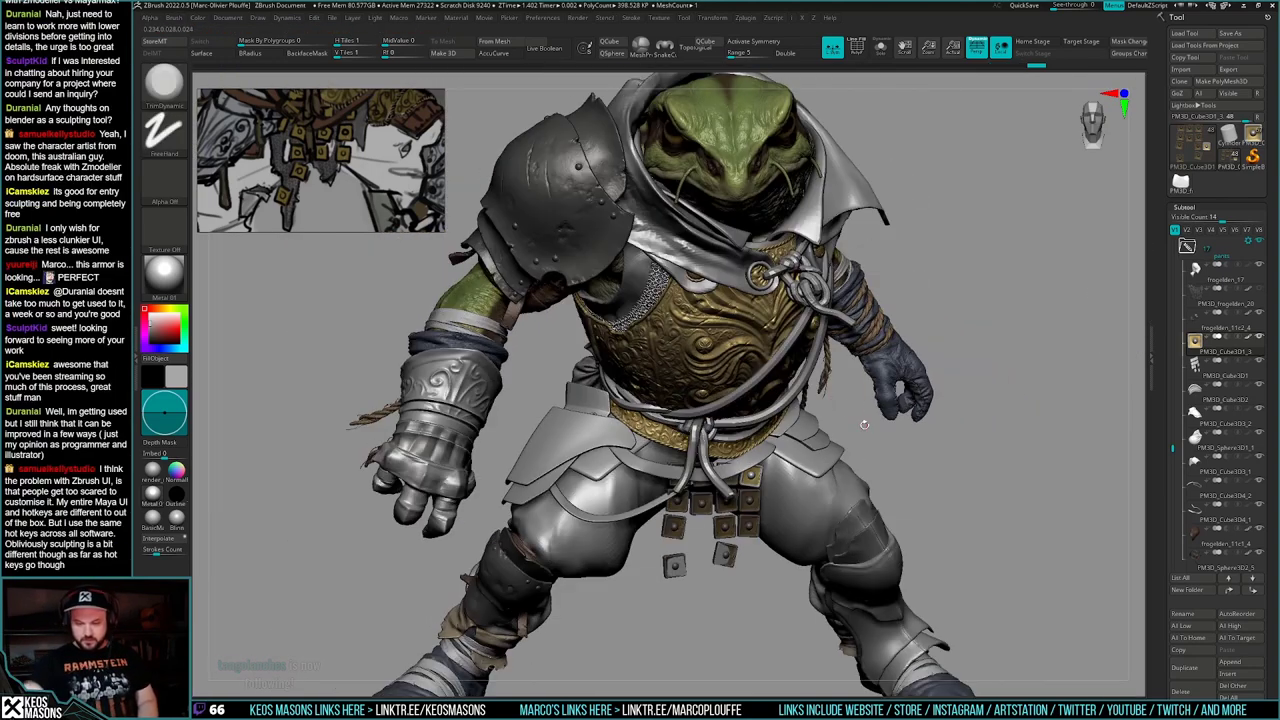
mouse_move(868, 440)
right_mouse_down("shift")
mouse_move(914, 486)
mouse_move(958, 504)
right_mouse_up("shift")
mouse_move(925, 615)
right_mouse_down()
mouse_move(850, 505)
mouse_move(787, 569)
mouse_move(815, 640)
mouse_move(791, 540)
mouse_move(1000, 455)
right_mouse_up()
key("alt+s")
key("Down")
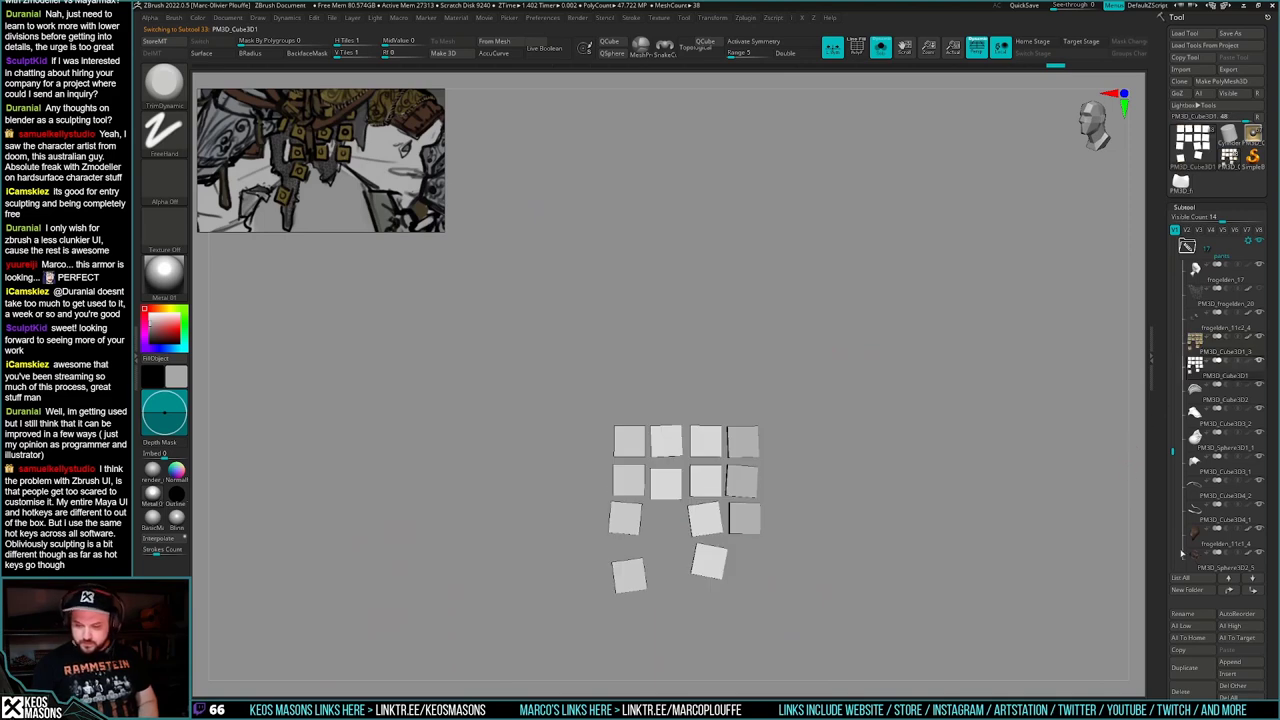
left_click(1180, 691)
left_click(1222, 368)
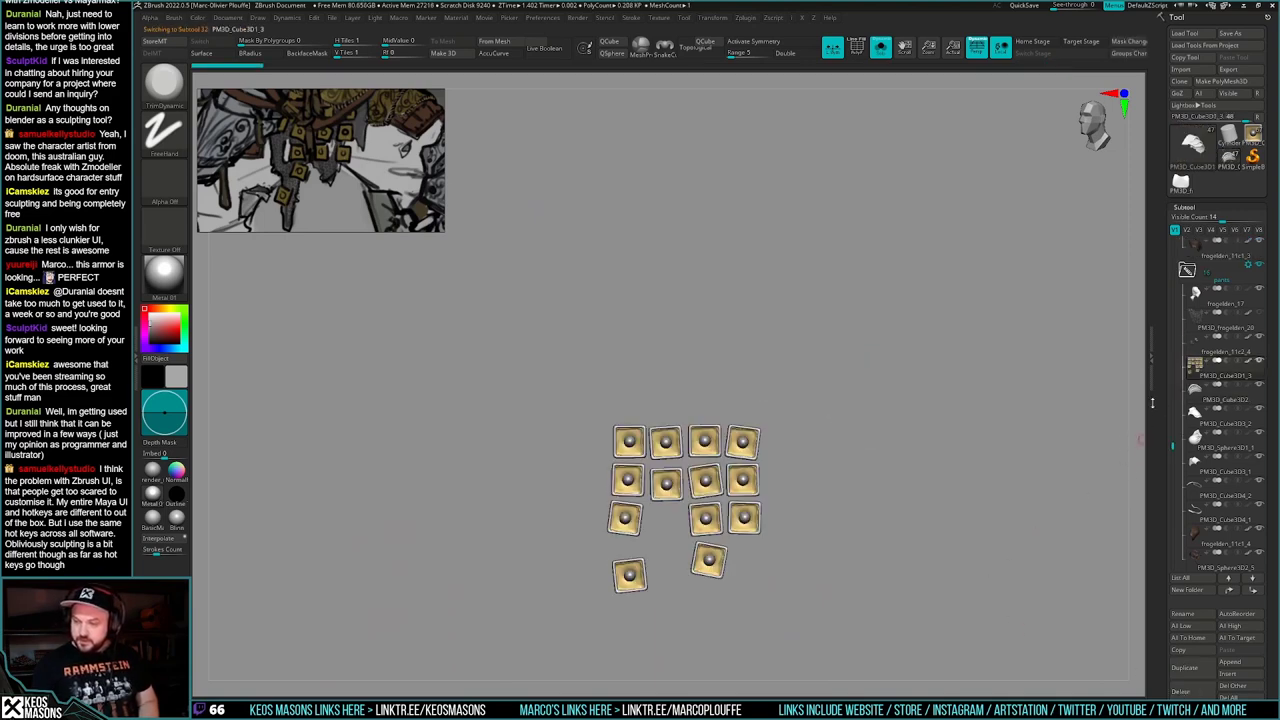
right_click_drag(1010, 520, 912, 489)
key("alt+s")
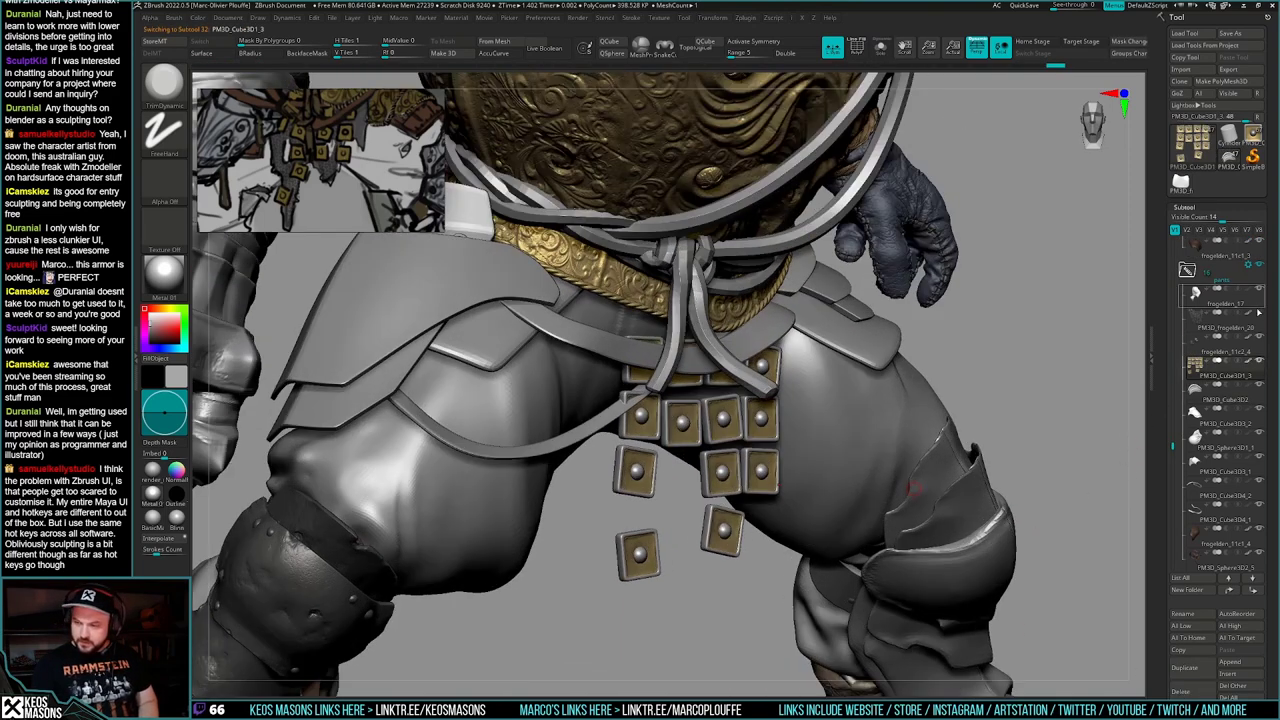
left_click(1259, 313)
- Frame the full figure and set the active colour to a darker grey for the unpainted armor
right_click_drag(1020, 421, 925, 570)
right_click_drag(925, 570, 1000, 473, "ctrl")
key("space")
left_click(897, 439)
left_click(885, 467)
key("space")
left_click(908, 448)
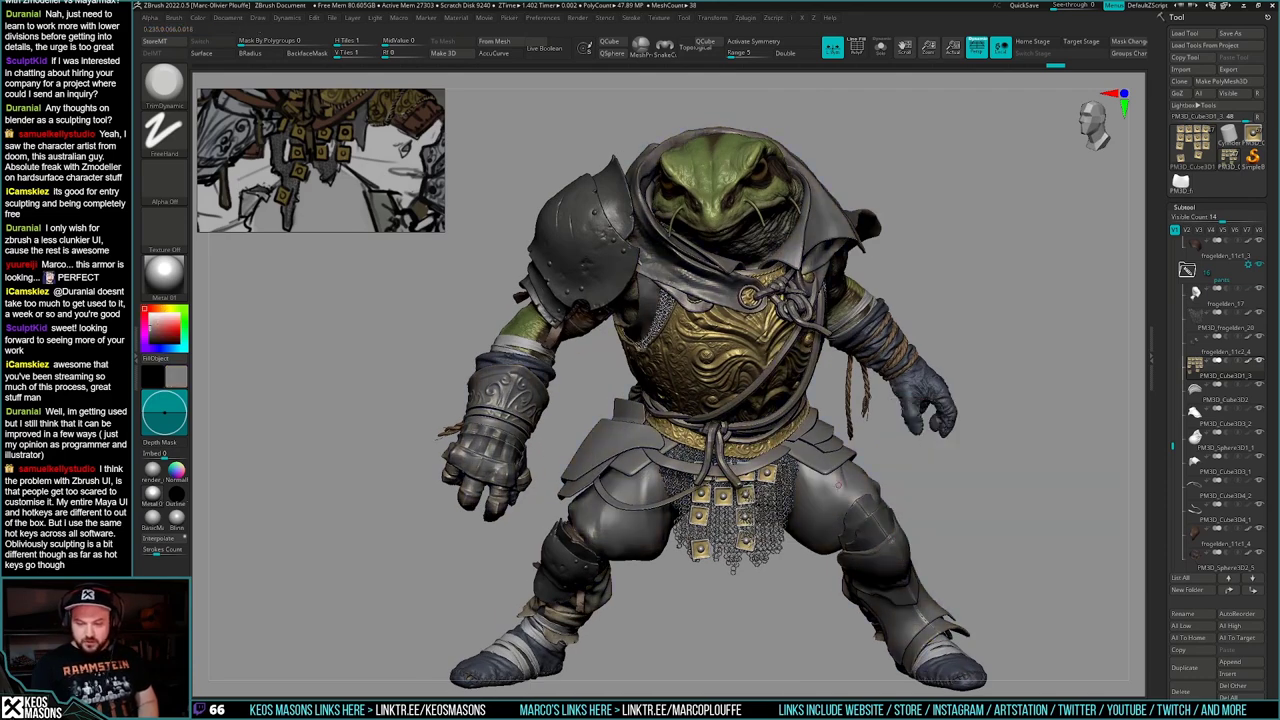
- Turn on the visibility of the cape and the sword to view them with the full frog knight
right_click_drag(800, 475, 846, 515)
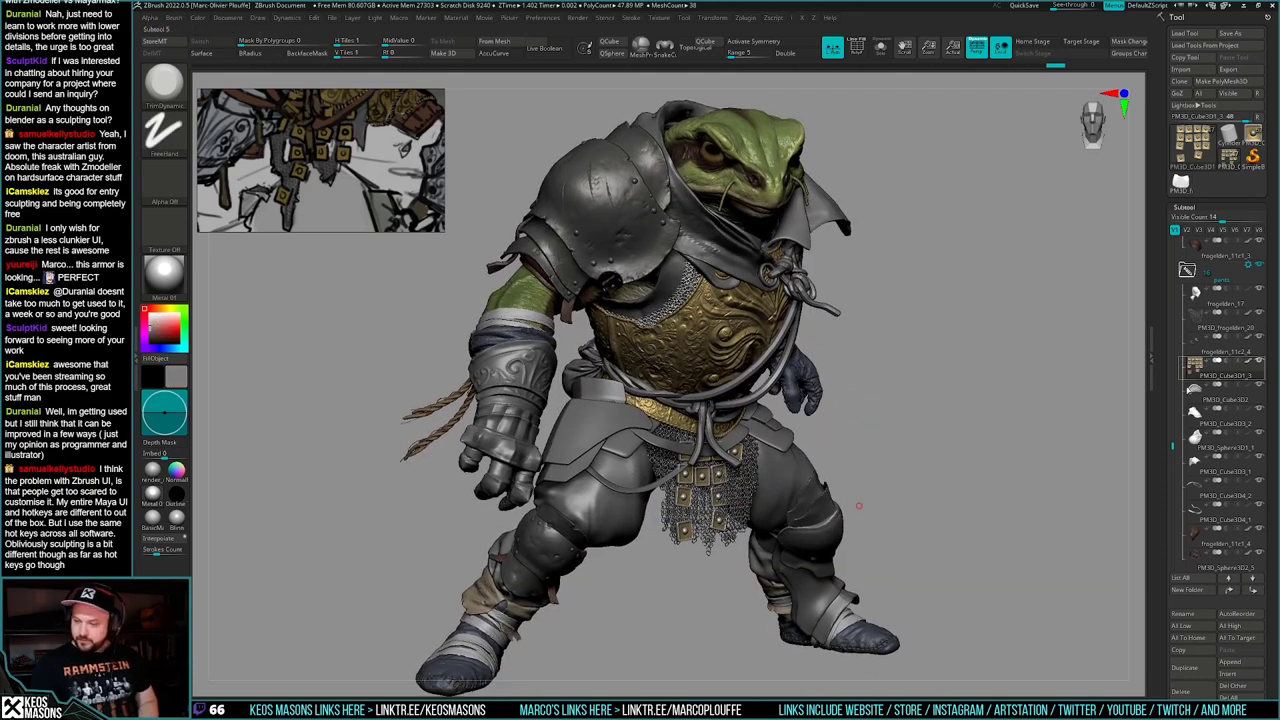
left_click_drag(1180, 449, 1188, 290)
left_click(1263, 485)
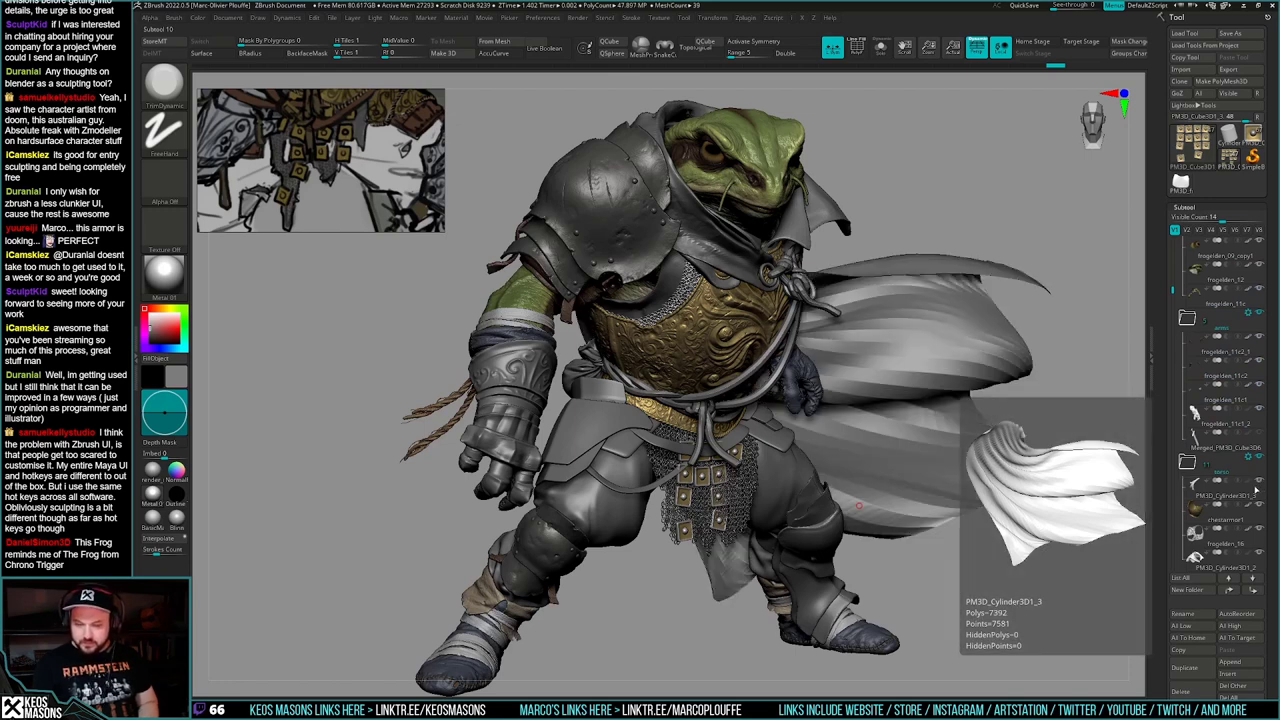
mouse_move(1175, 290)
left_mouse_down()
mouse_move(1175, 243)
mouse_move(1175, 356)
mouse_move(1175, 292)
left_mouse_up()
left_click(1258, 433)
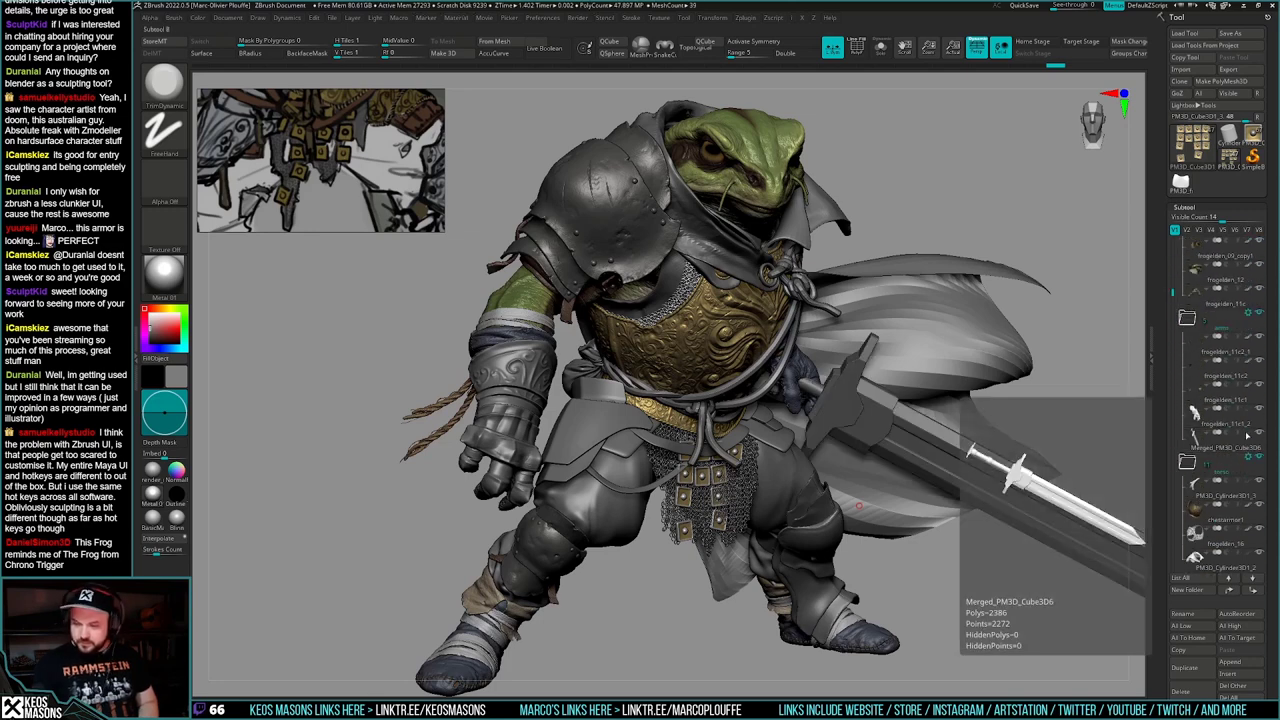
left_click_drag(985, 600, 734, 590)
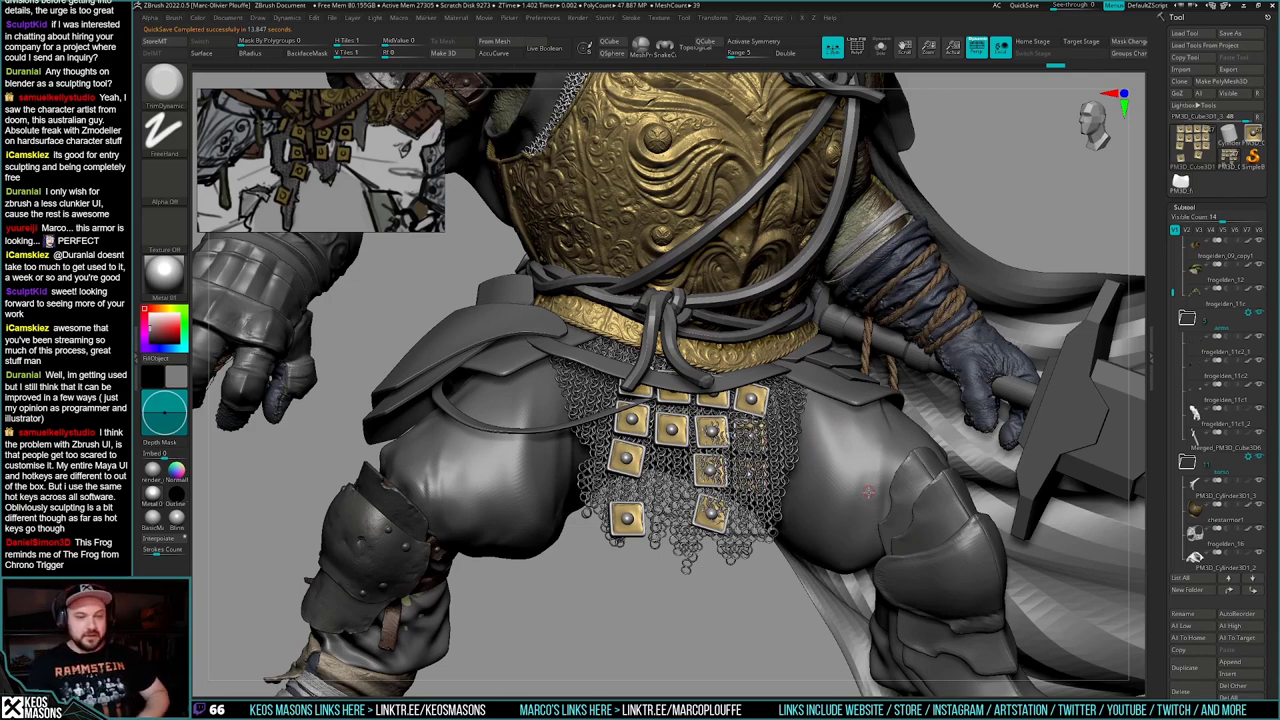
- Shift and rotate the whole set of gold plates so they sit farther out on the chainmail skirt
right_click_drag(868, 496, 742, 470)
key("space")
key("w")
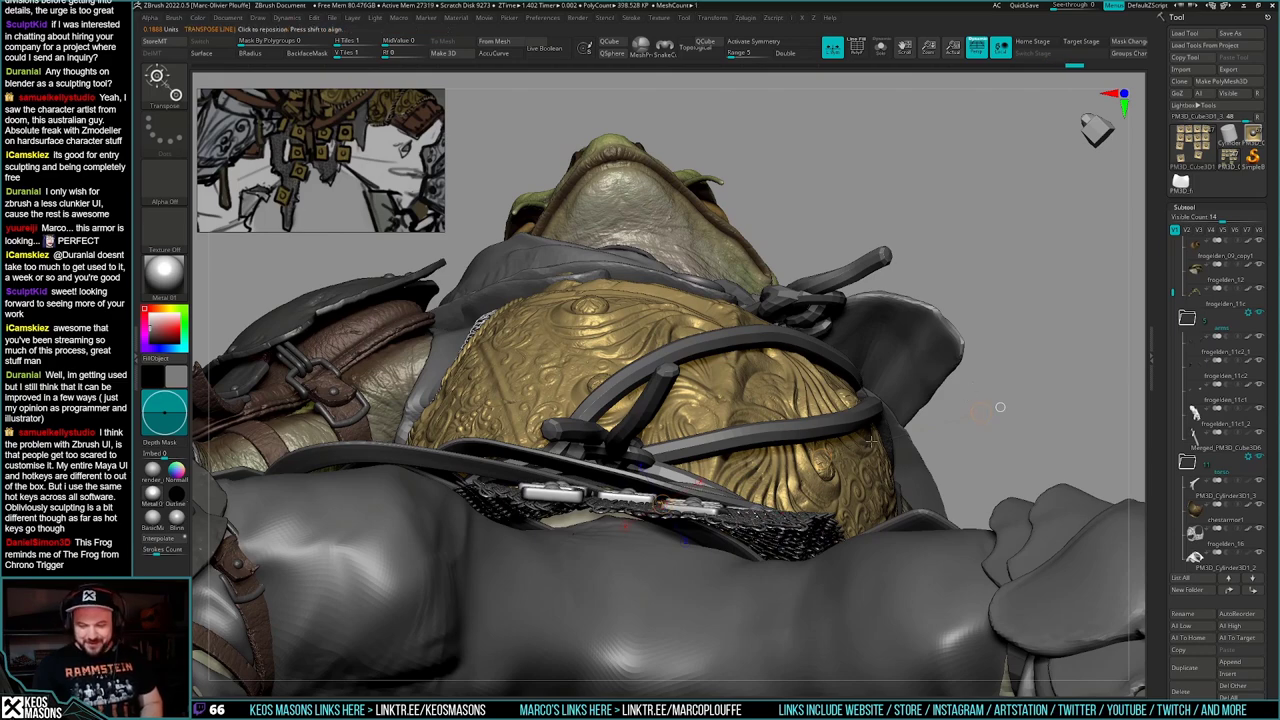
left_click_drag(990, 260, 860, 560)
left_click_drag(953, 638, 975, 667)
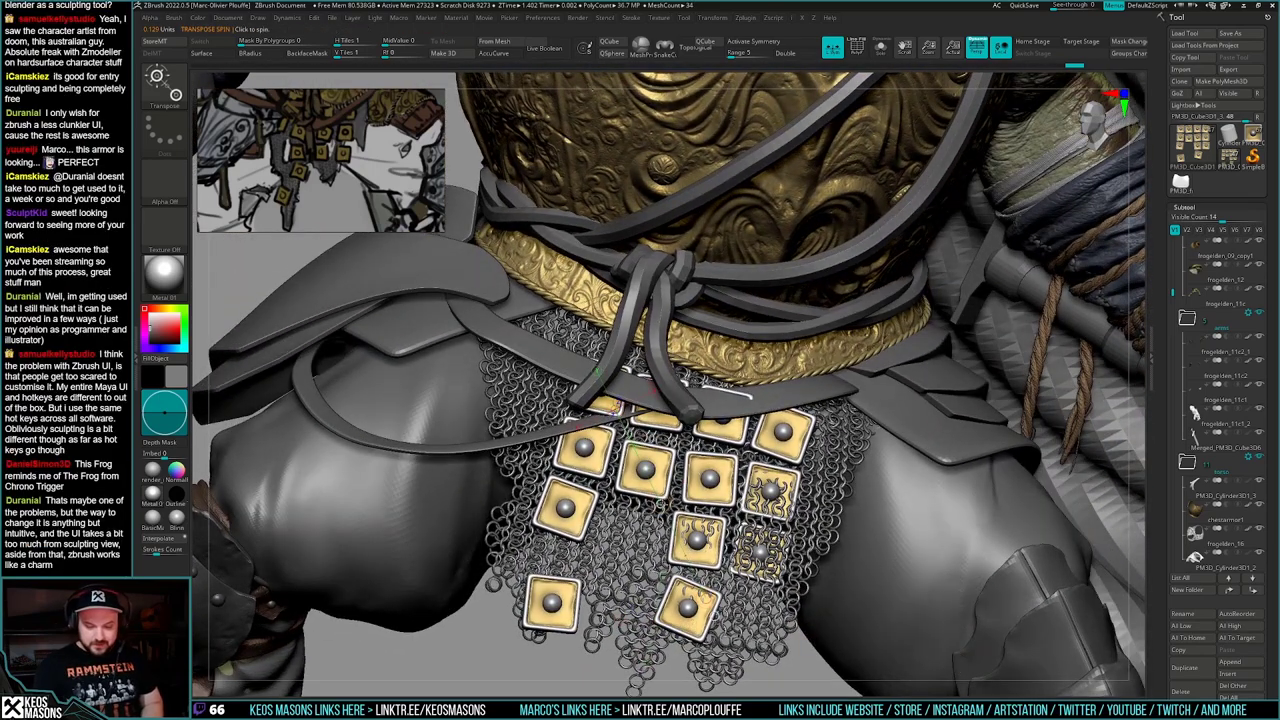
key("q")
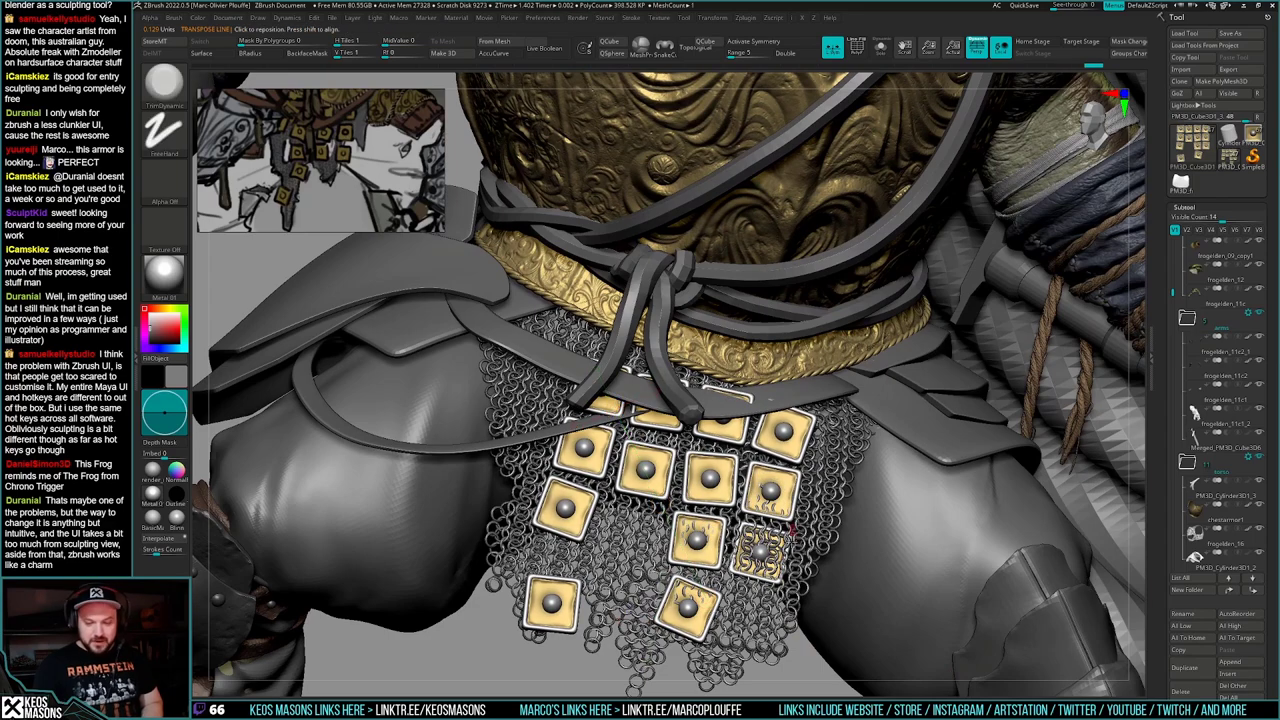
mouse_move(375, 640)
left_mouse_down()
mouse_move(450, 600)
mouse_move(545, 520)
mouse_move(640, 480)
mouse_move(515, 590)
mouse_move(430, 610)
mouse_move(440, 630)
mouse_move(570, 605)
mouse_move(575, 575)
mouse_move(450, 550)
mouse_move(470, 525)
mouse_move(575, 530)
mouse_move(655, 553)
mouse_move(465, 560)
left_mouse_up()
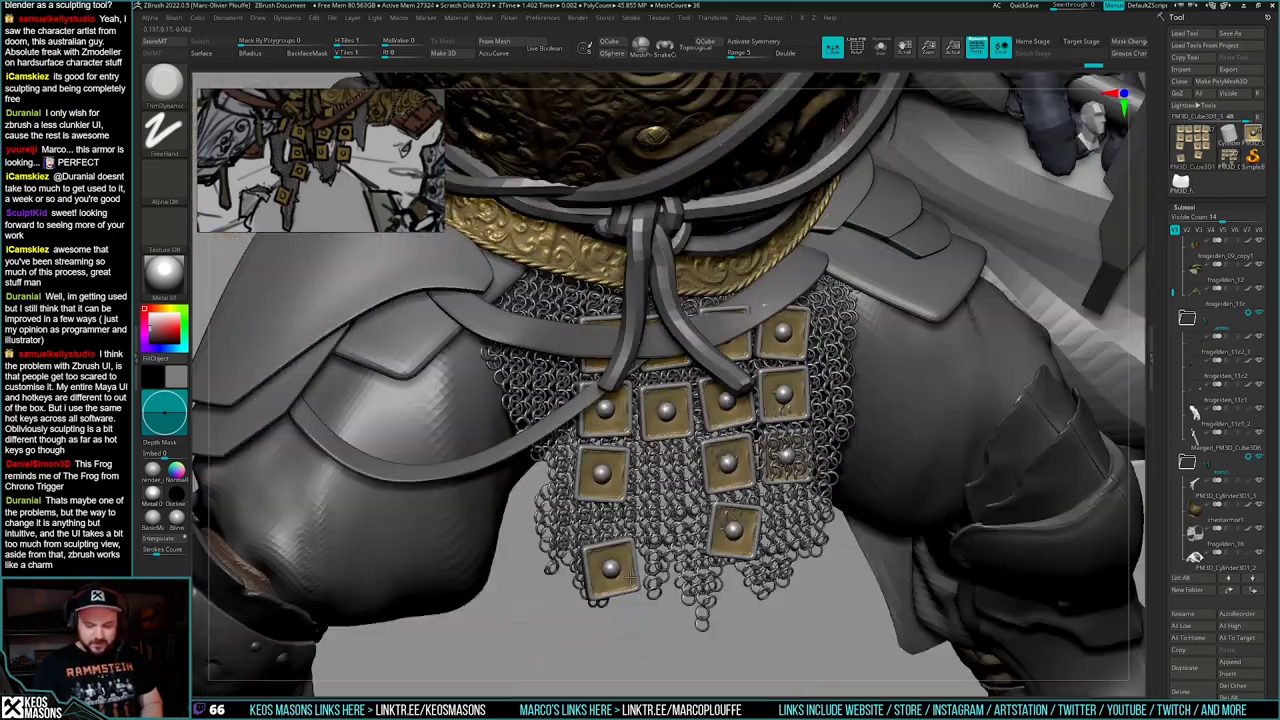
- Mask everything but the lowest plate of the leftmost column and adjust its placement against the chainmail
key("alt+s")
left_click_drag(610, 520, 655, 563)
left_click_drag(543, 631, 690, 471, "ctrl")
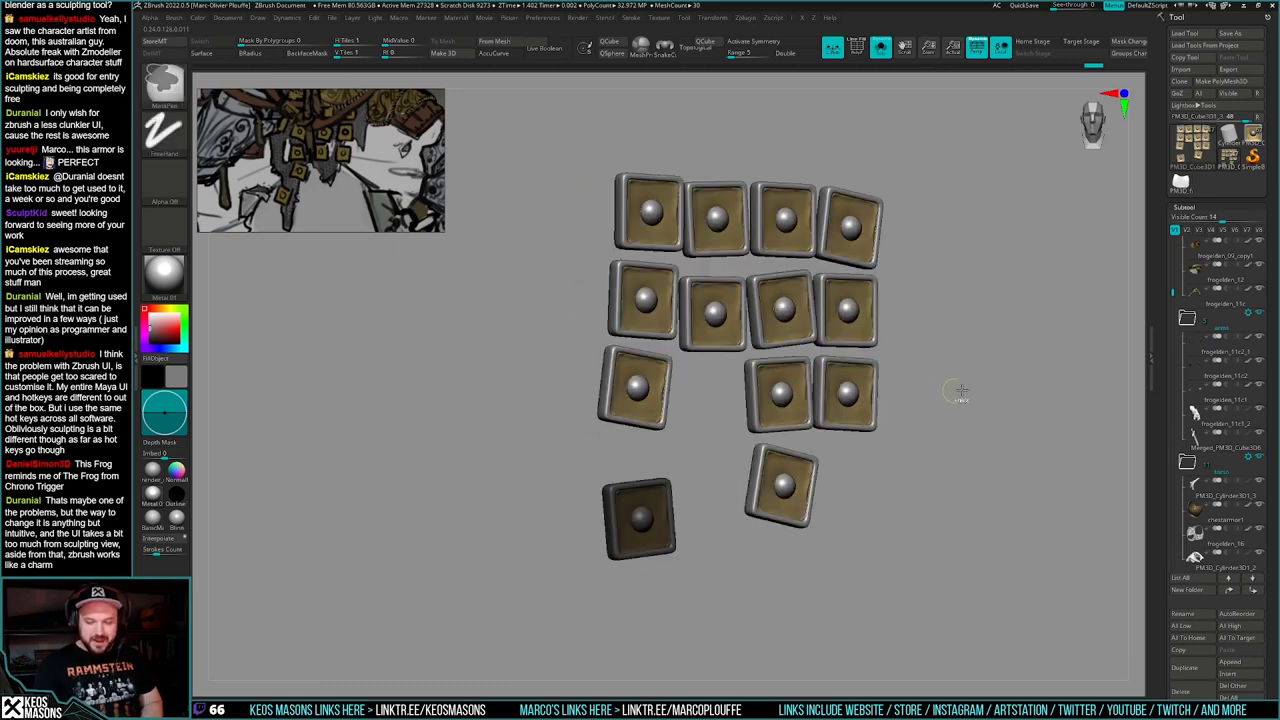
mouse_move(961, 391)
left_mouse_down()
mouse_move(958, 421)
mouse_move(980, 395)
left_mouse_up()
left_click(758, 546, "ctrl")
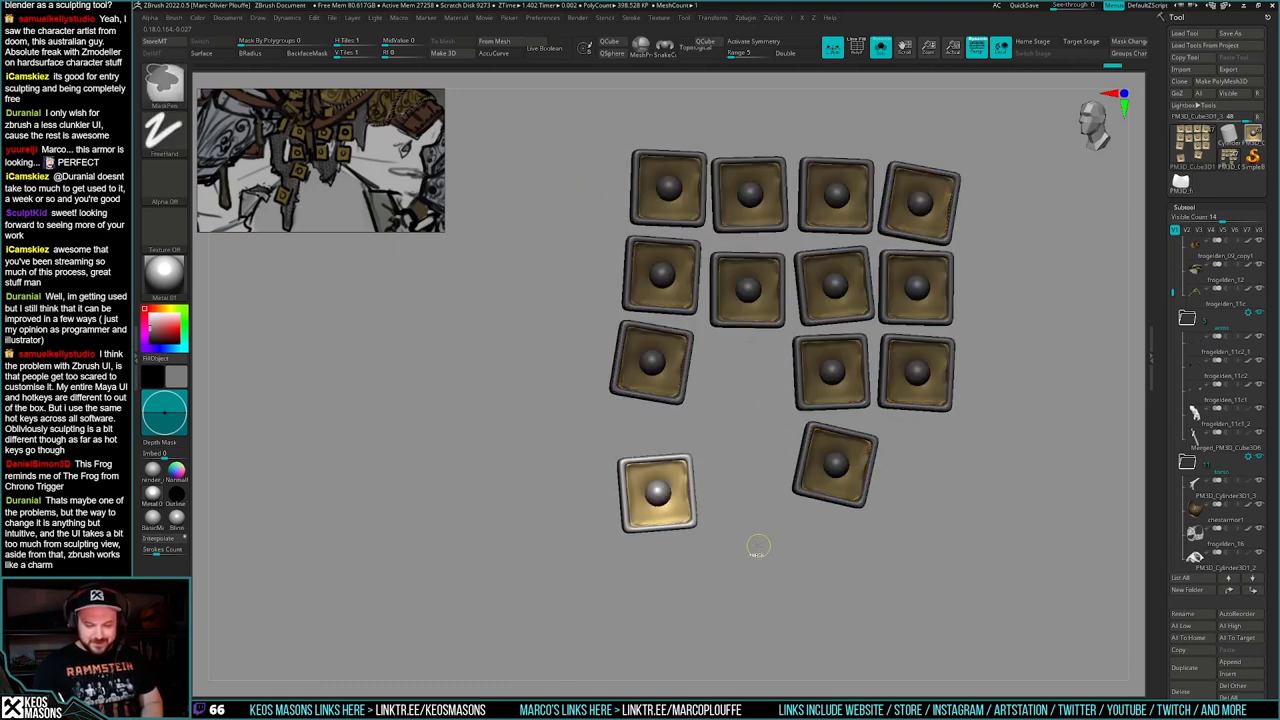
mouse_move(758, 546)
left_mouse_down()
mouse_move(935, 402)
mouse_move(700, 396)
mouse_move(580, 454)
mouse_move(512, 448)
left_mouse_up()
key("w")
key("alt+s")
key("q")
- Leave only the bottom plate of the third column unmasked and reposition it to follow the chainmail's curve
key("alt+s")
left_click_drag(811, 508, 800, 535, "ctrl")
left_click_drag(623, 634, 798, 486, "ctrl")
left_click(798, 504, "ctrl")
key("w")
mouse_move(491, 574)
left_mouse_down()
mouse_move(906, 457)
mouse_move(986, 478)
mouse_move(970, 440)
mouse_move(966, 472)
mouse_move(606, 508)
mouse_move(592, 535)
mouse_move(560, 530)
left_mouse_up()
key("alt+s")
left_click_drag(745, 560, 688, 495)
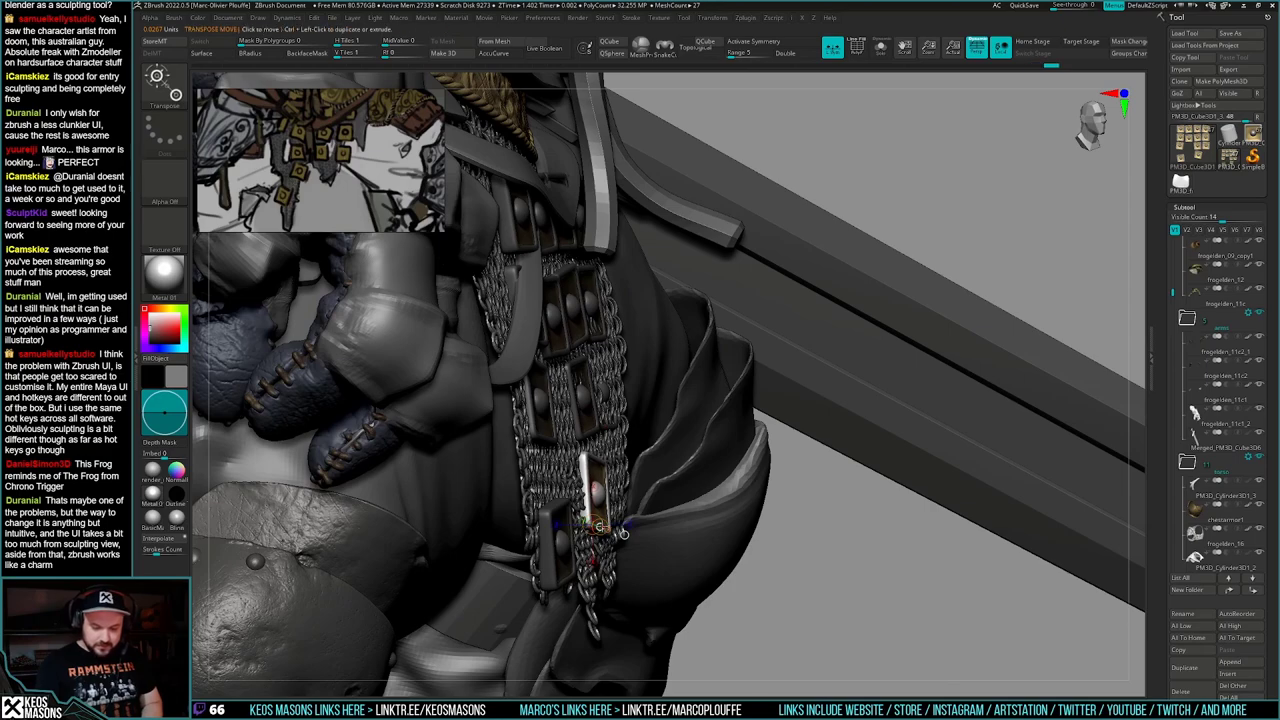
key("q")
mouse_move(822, 510)
left_mouse_down()
mouse_move(920, 448)
mouse_move(1093, 576)
mouse_move(763, 526)
mouse_move(873, 484)
mouse_move(835, 508)
left_mouse_up()
- Clear the mask, single out the third-row plate of the leftmost column, and move and rotate it against the chainmail
key("alt+s")
left_click_drag(563, 566, 583, 553, "ctrl")
left_click_drag(583, 553, 690, 501, "alt")
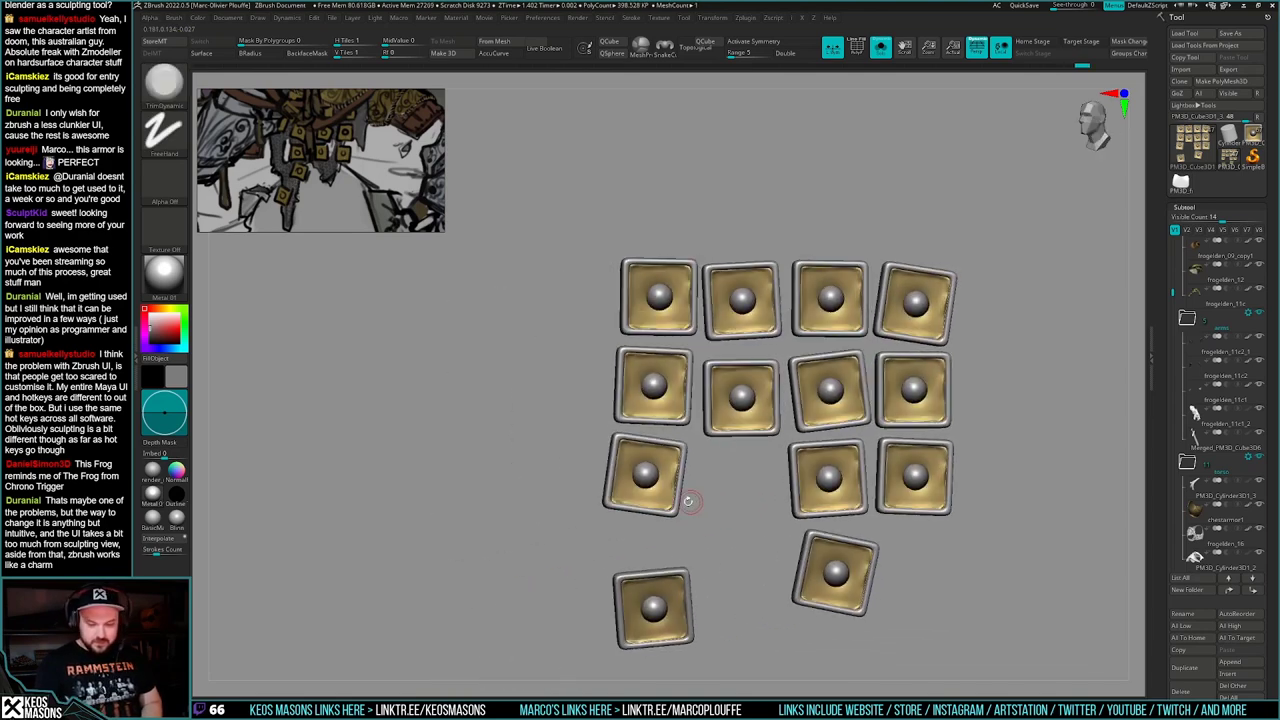
left_click_drag(696, 560, 543, 443, "ctrl")
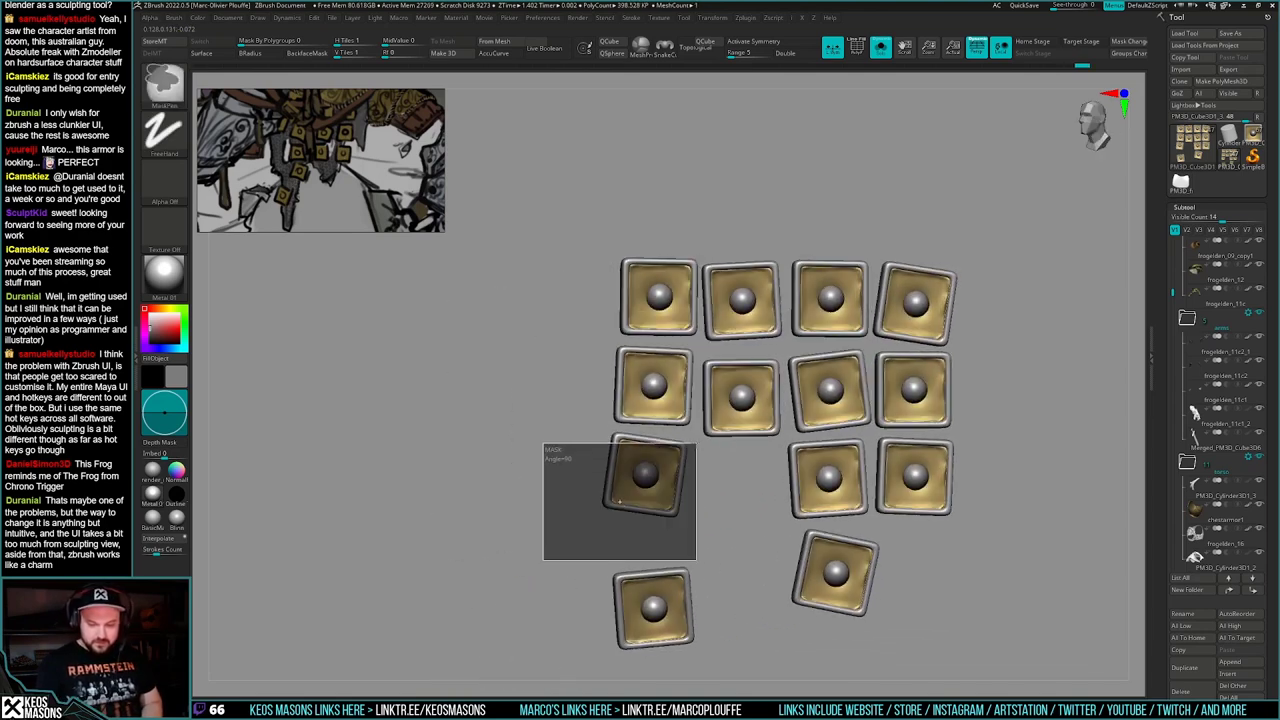
left_click(705, 454, "ctrl")
key("alt+s")
mouse_move(840, 470)
left_mouse_down()
mouse_move(640, 490)
mouse_move(780, 476)
mouse_move(795, 462)
left_mouse_up()
key("w")
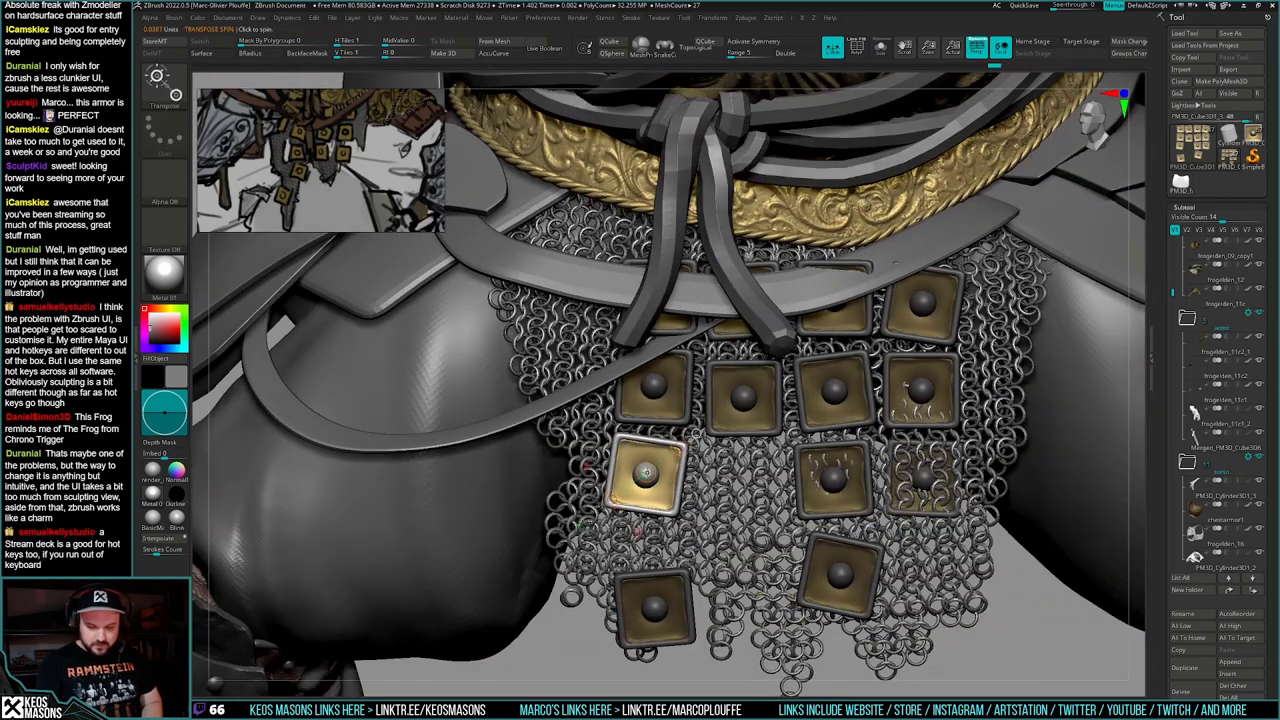
right_click_drag(840, 474, 806, 478)
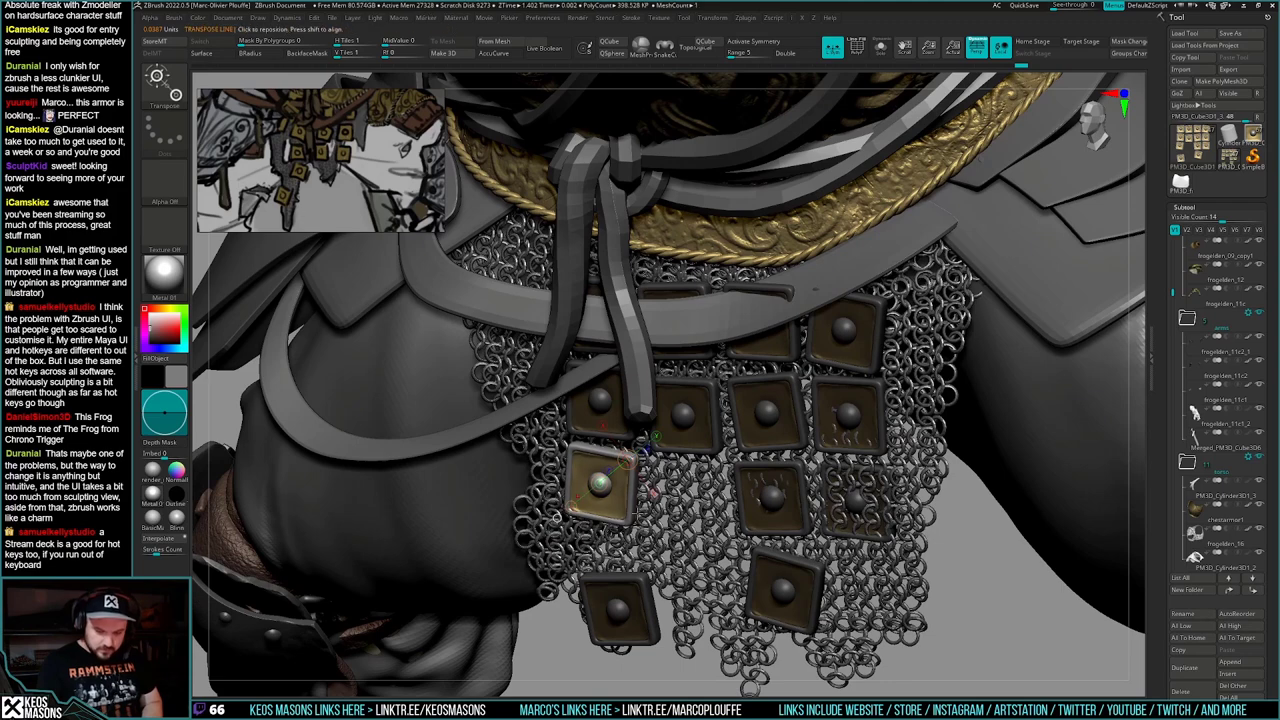
mouse_move(620, 545)
right_mouse_down()
mouse_move(712, 500)
mouse_move(722, 538)
right_mouse_up()
- Unmask only the second-row plate of the leftmost column and fit its position and angle to the chainmail
key("q")
key("shift+s")
key("w")
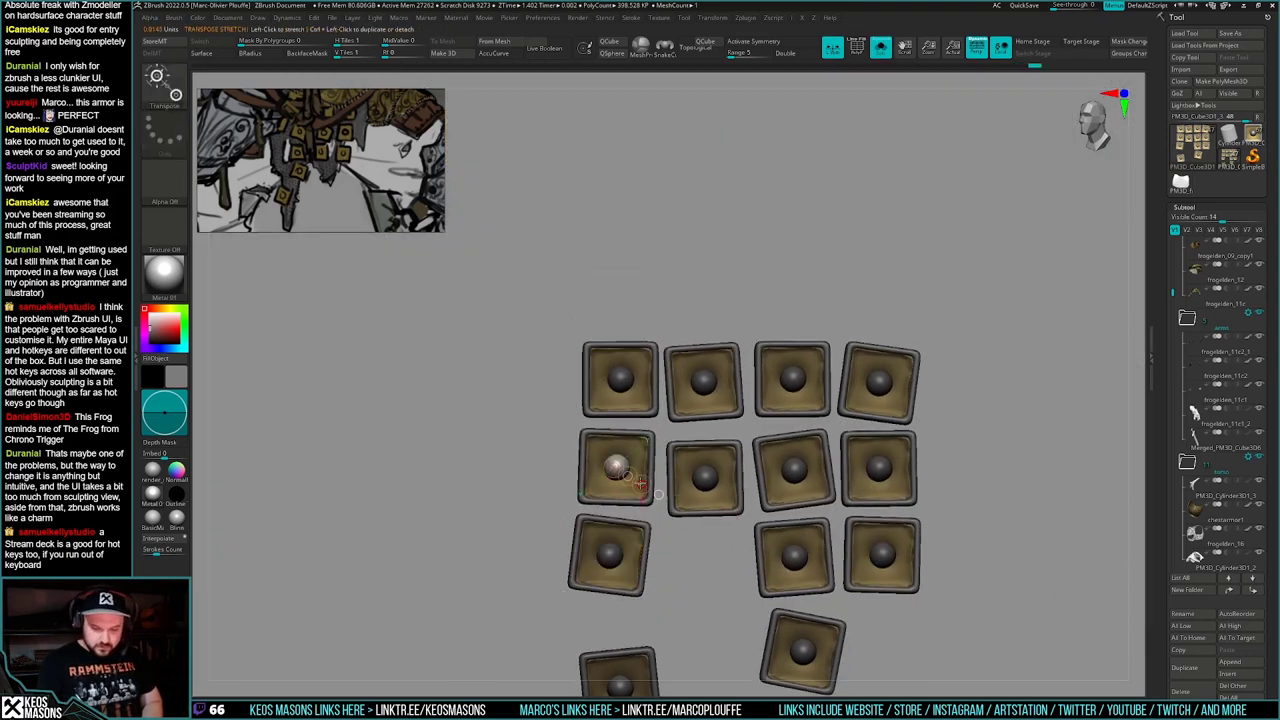
left_click(627, 485, "ctrl")
left_click(649, 490, "ctrl")
key("q")
key("shift+s")
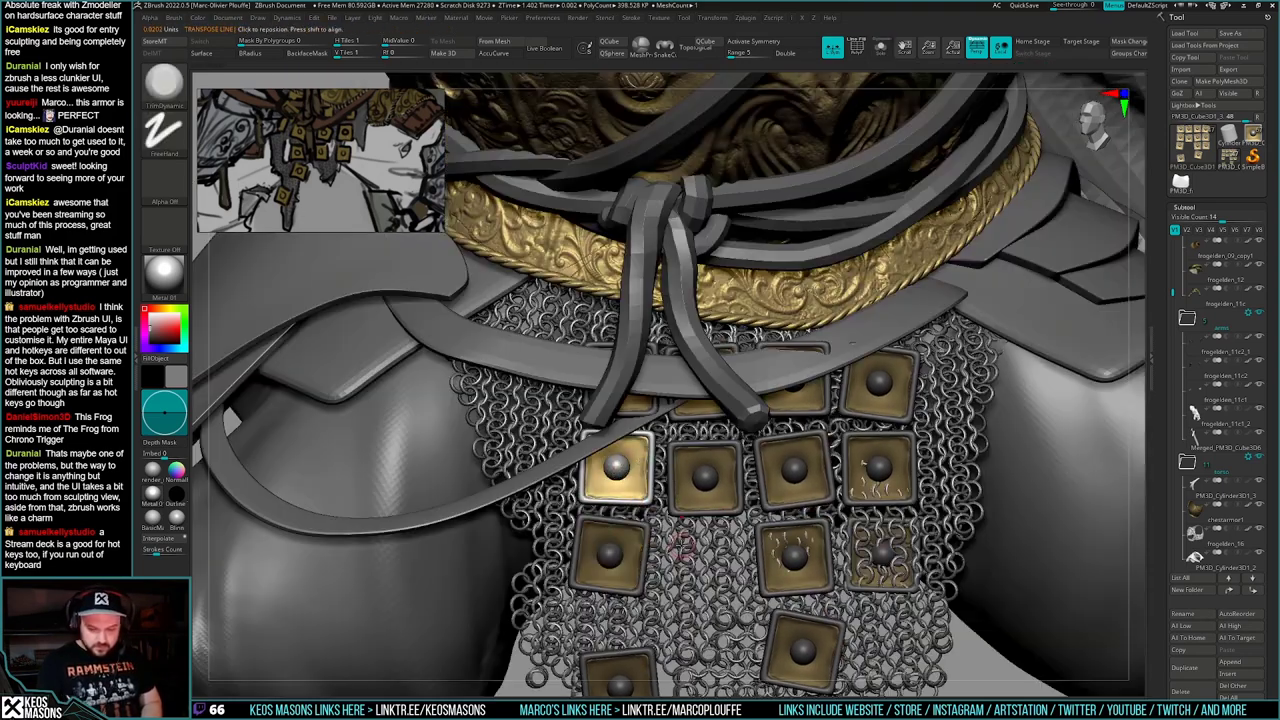
mouse_move(690, 528)
right_mouse_down()
mouse_move(680, 455)
mouse_move(682, 486)
mouse_move(685, 466)
mouse_move(710, 482)
mouse_move(640, 474)
right_mouse_up()
key("w")
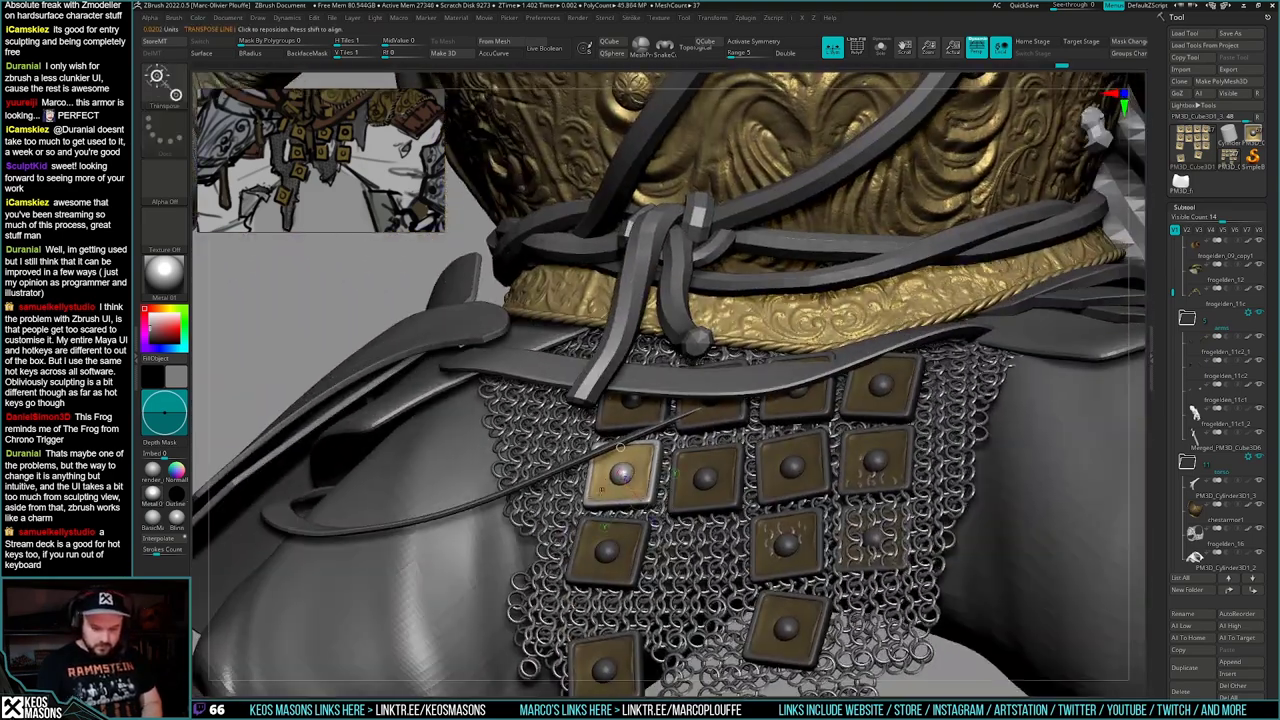
left_click_drag(652, 449, 654, 451)
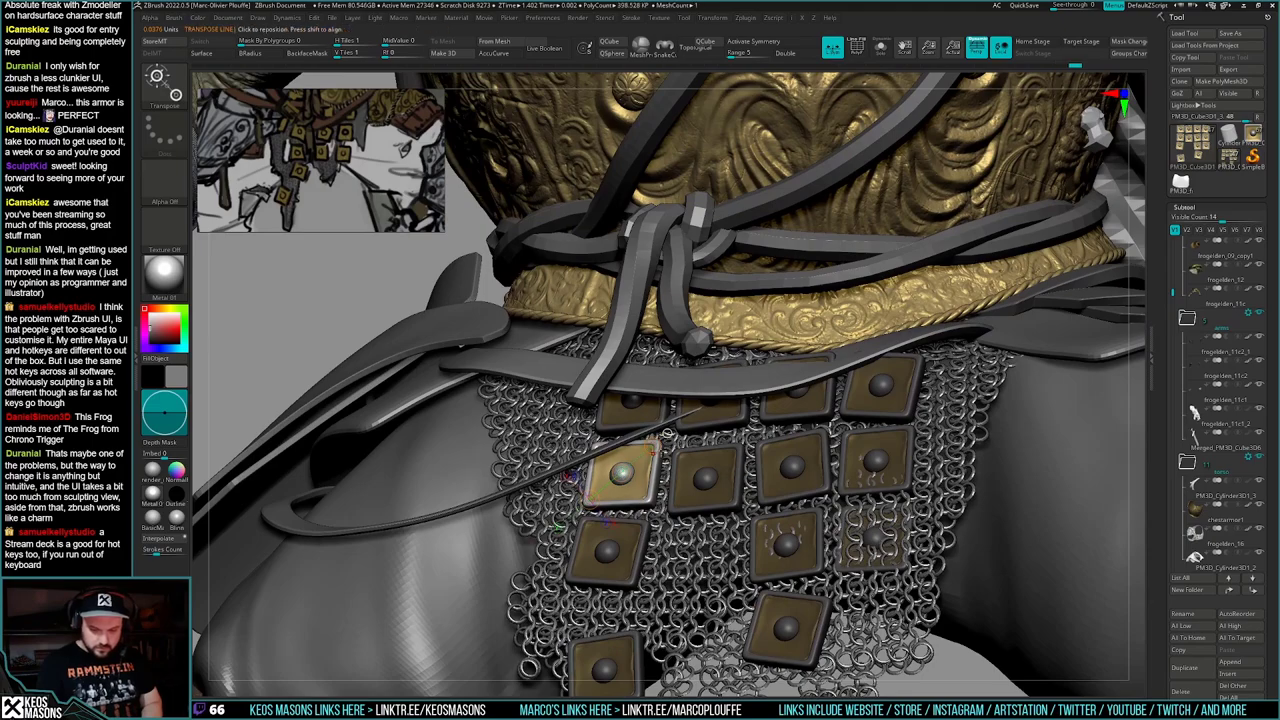
right_click_drag(640, 421, 818, 470)
- Single out the top-row plate of the third column and adjust its seating beneath the waist armor
key("alt+s")
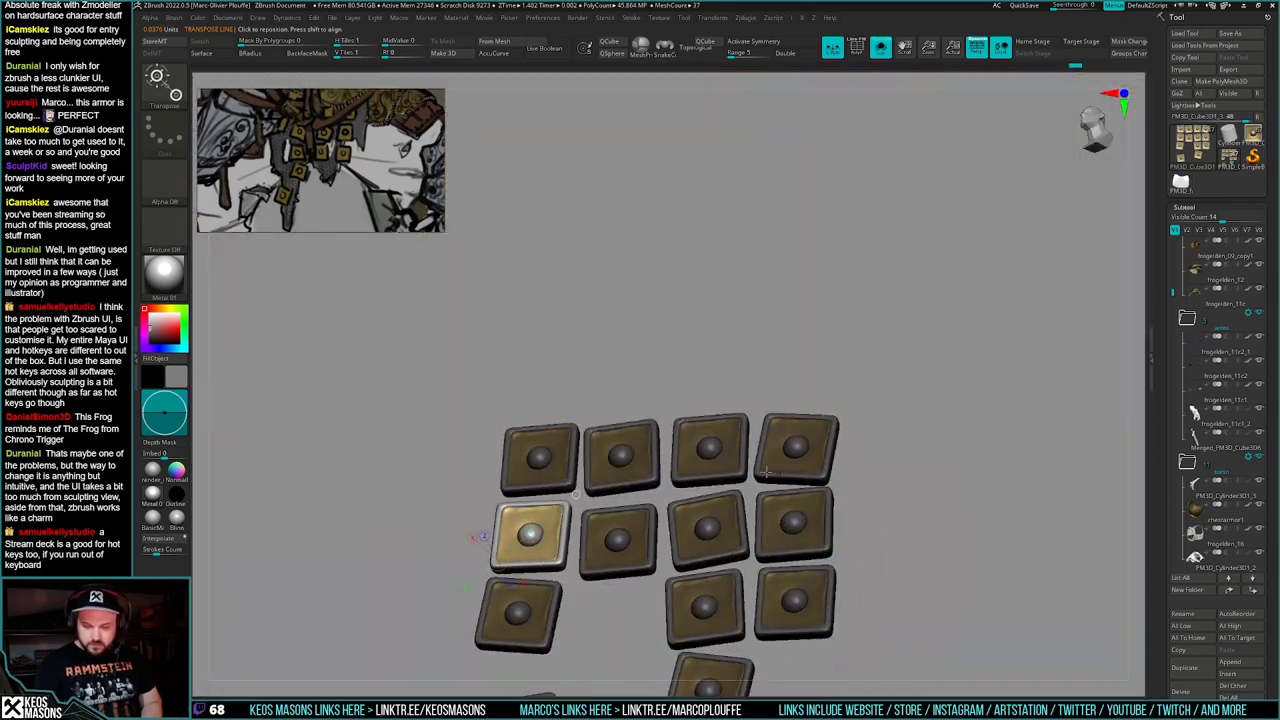
left_click(712, 450, "ctrl")
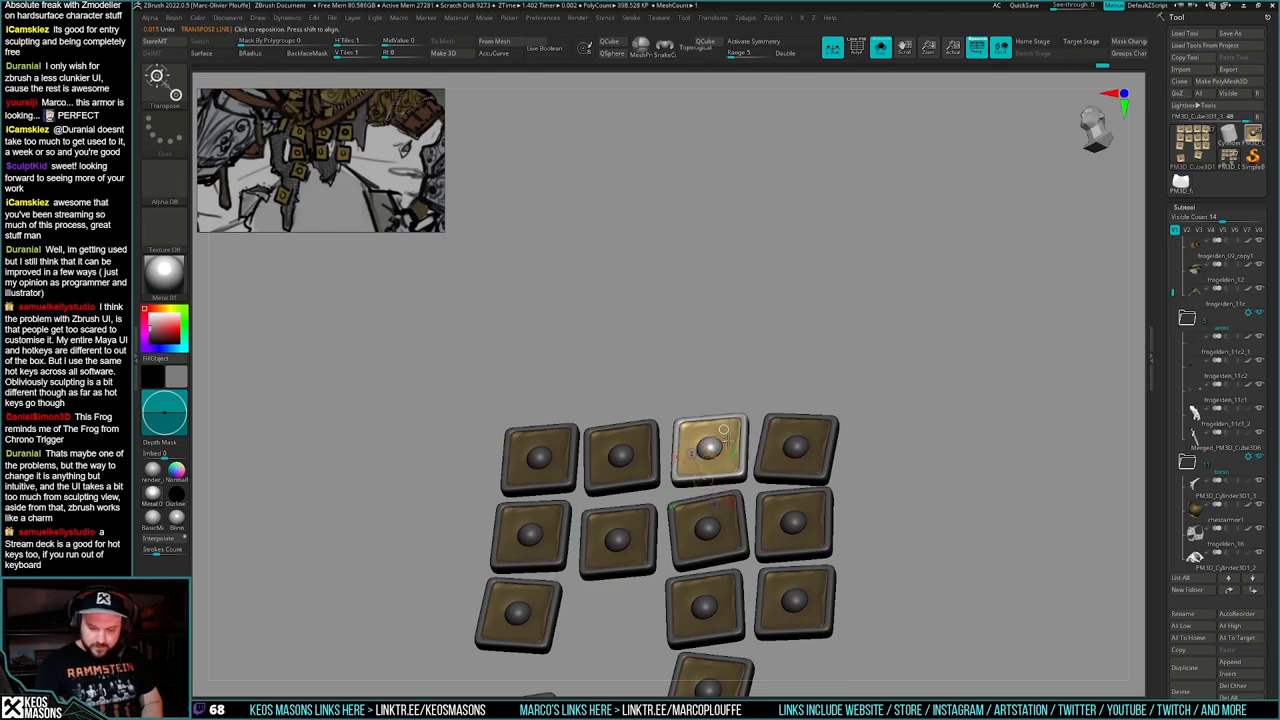
key("q")
mouse_move(738, 540)
right_mouse_down()
mouse_move(748, 500)
mouse_move(762, 530)
mouse_move(780, 500)
mouse_move(787, 522)
right_mouse_up()
key("alt+s")
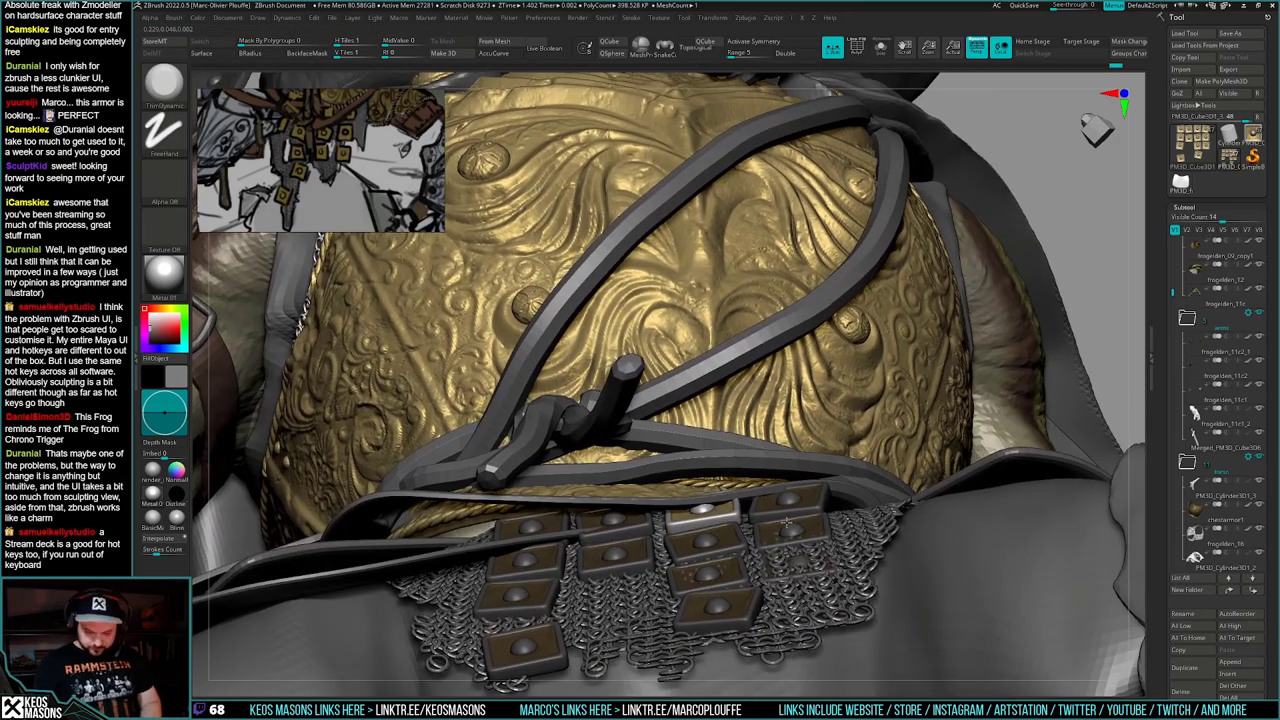
key("w")
left_click_drag(686, 515, 717, 496)
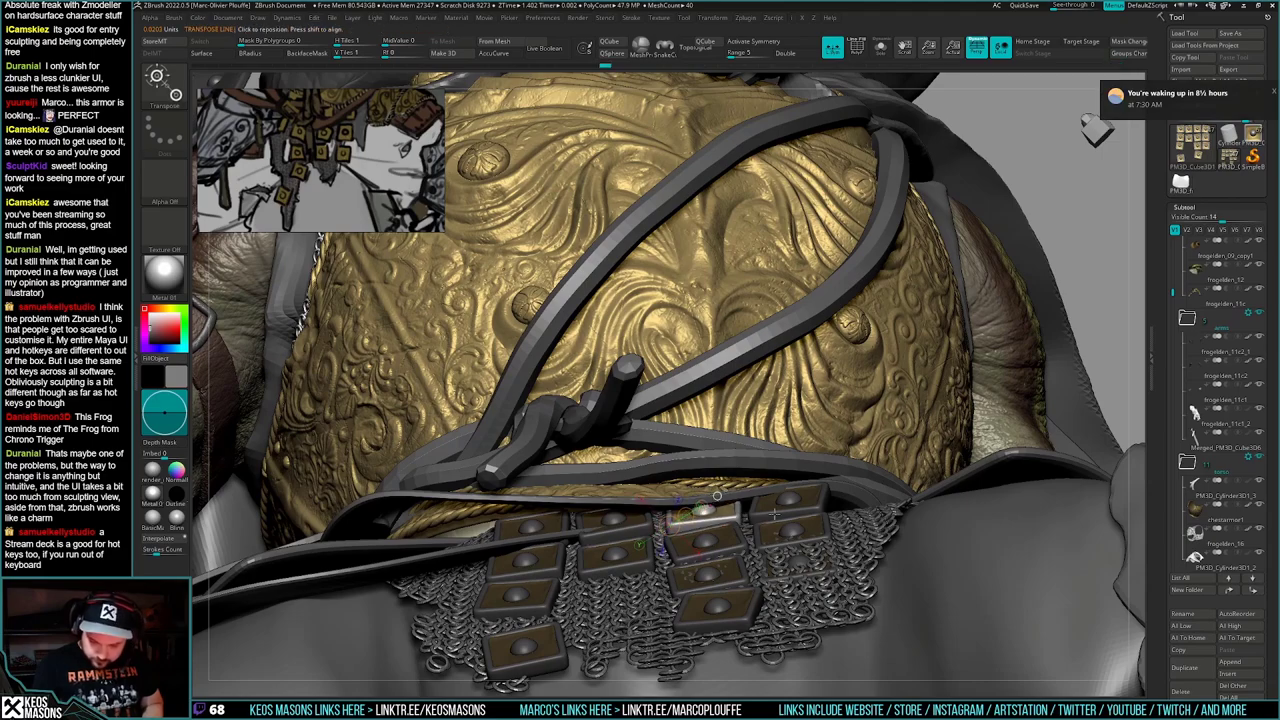
right_click_drag(800, 520, 762, 521)
- Unmask only the top-row plate of the rightmost column, then move and rotate it to lie flush on the chainmail
left_click_drag(753, 516, 785, 481, "ctrl")
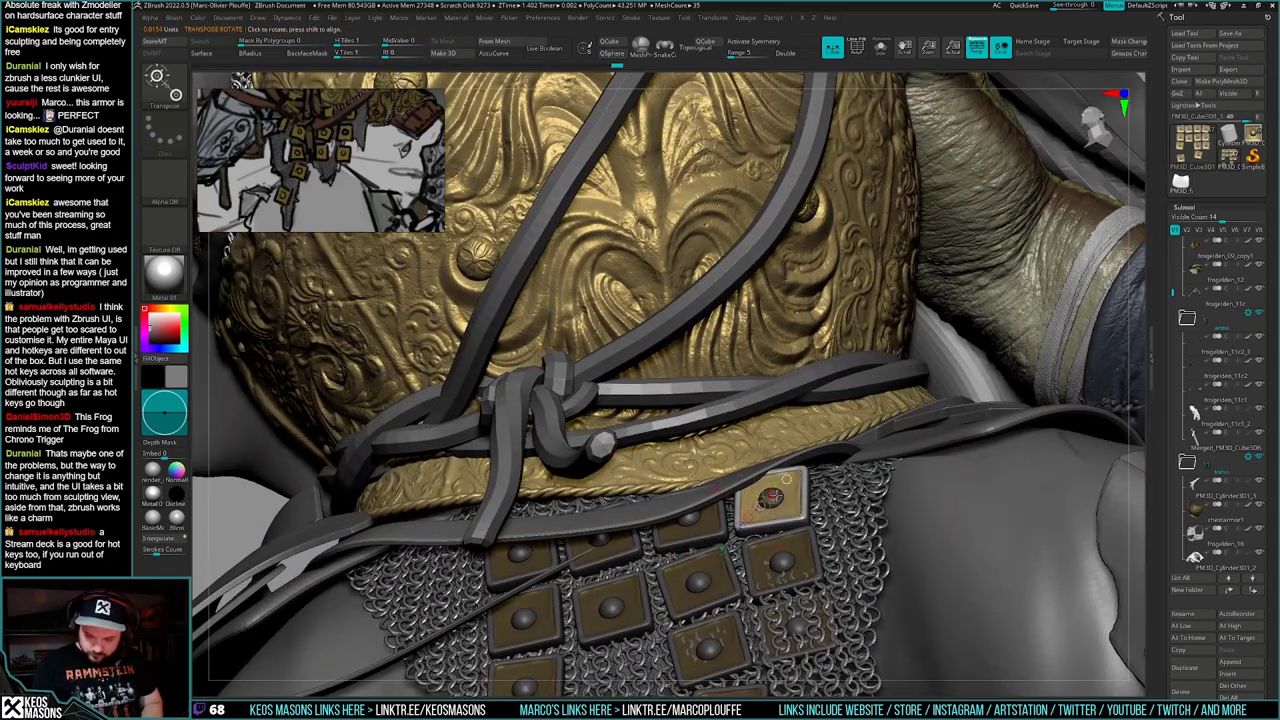
mouse_move(801, 521)
right_mouse_down()
mouse_move(862, 506)
mouse_move(808, 498)
mouse_move(768, 527)
mouse_move(780, 520)
right_mouse_up()
left_click_drag(738, 529, 807, 459)
right_click_drag(807, 459, 722, 466)
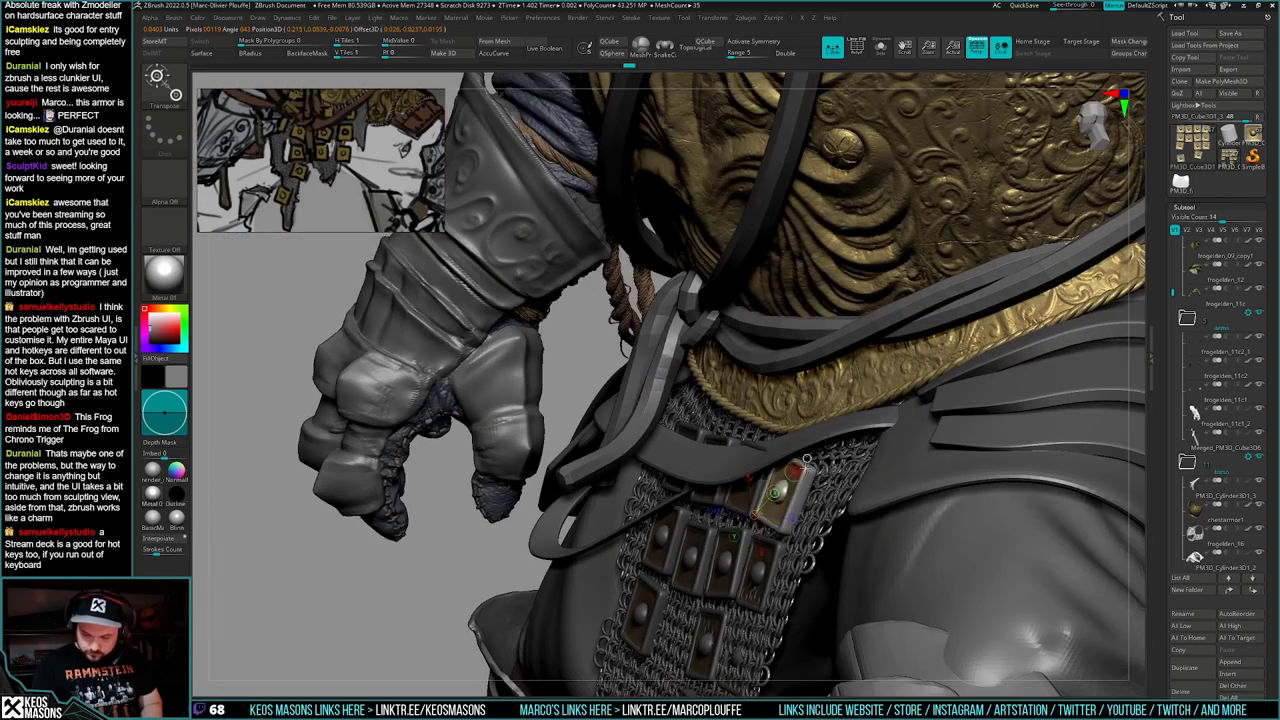
right_click_drag(820, 459, 742, 492)
left_click_drag(744, 517, 808, 461)
mouse_move(875, 508)
right_mouse_down()
mouse_move(798, 512)
mouse_move(770, 535)
mouse_move(808, 540)
mouse_move(820, 518)
mouse_move(794, 543)
right_mouse_up()
- Isolate the second-row plate of the rightmost column by masking and align it with the chainmail surface
key("q")
key("alt+s")
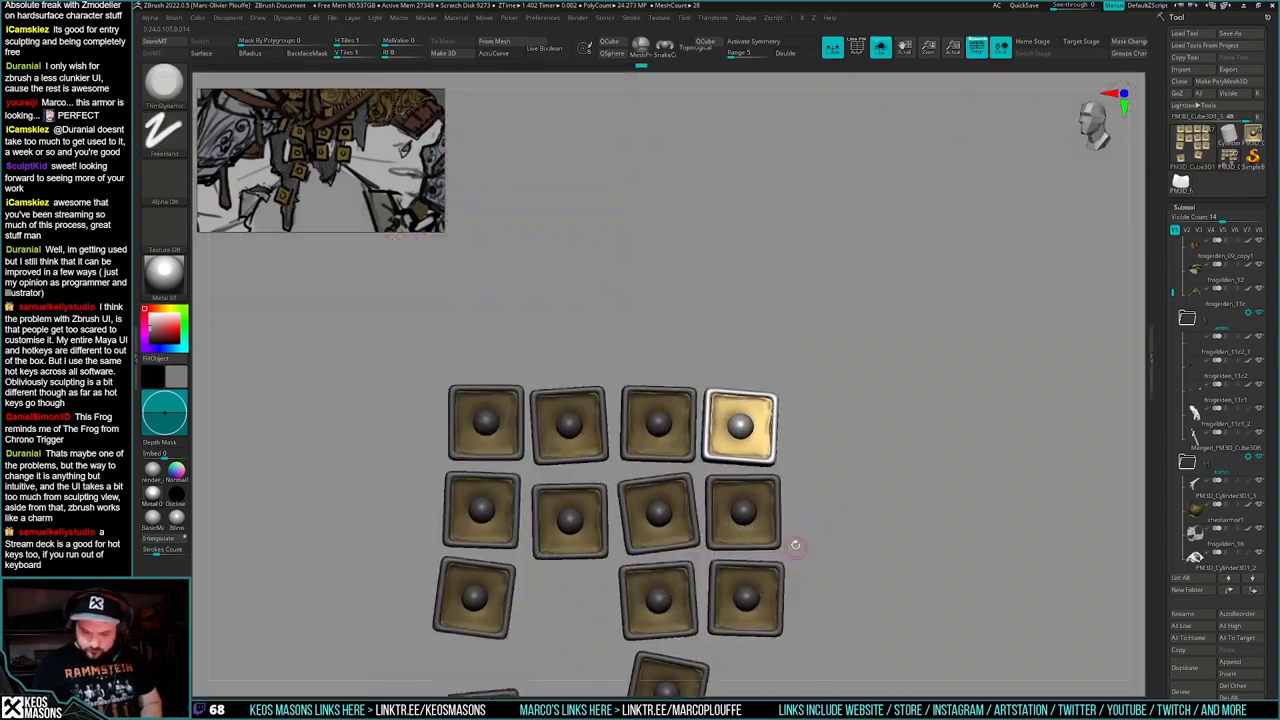
key("w")
left_click_drag(743, 512, 762, 490, "ctrl")
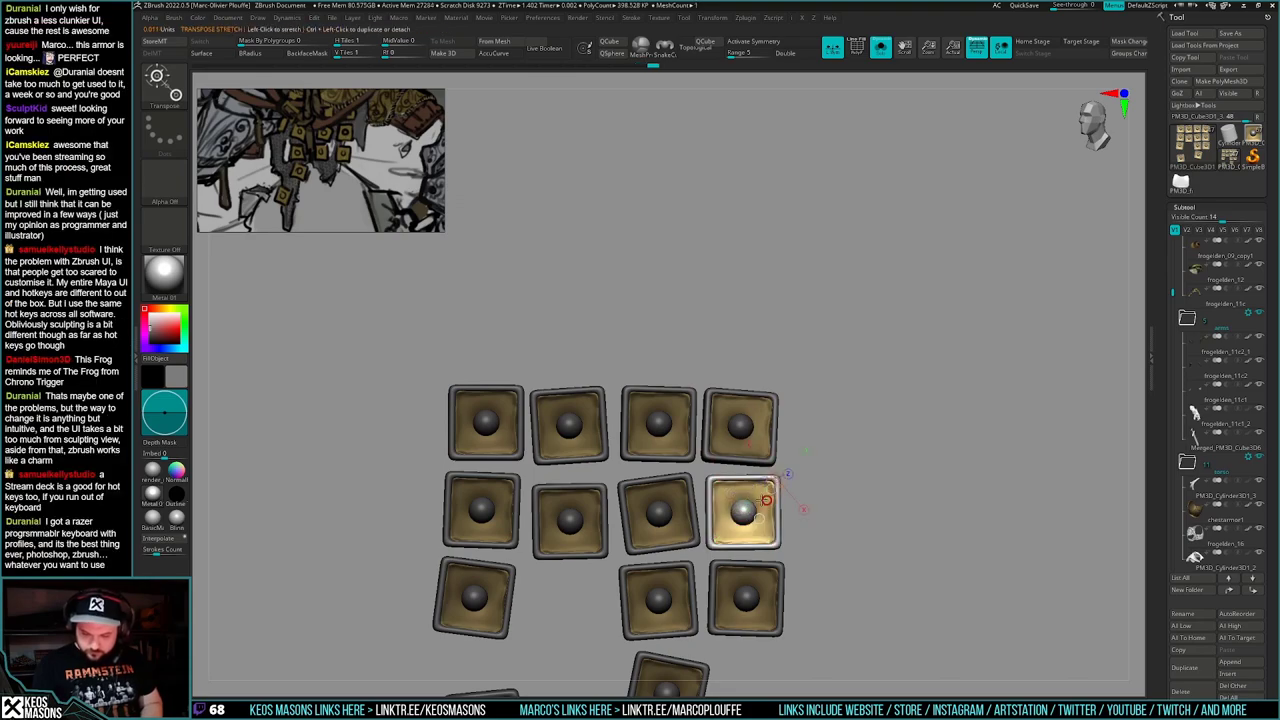
key("alt+s")
right_click_drag(786, 496, 744, 512)
mouse_move(743, 510)
left_mouse_down()
mouse_move(766, 487)
mouse_move(742, 502)
left_mouse_up()
mouse_move(742, 502)
right_mouse_down()
mouse_move(768, 508)
mouse_move(722, 501)
right_mouse_up()
left_click_drag(722, 501, 721, 499)
right_click_drag(721, 499, 701, 547)
left_click_drag(701, 547, 722, 550)
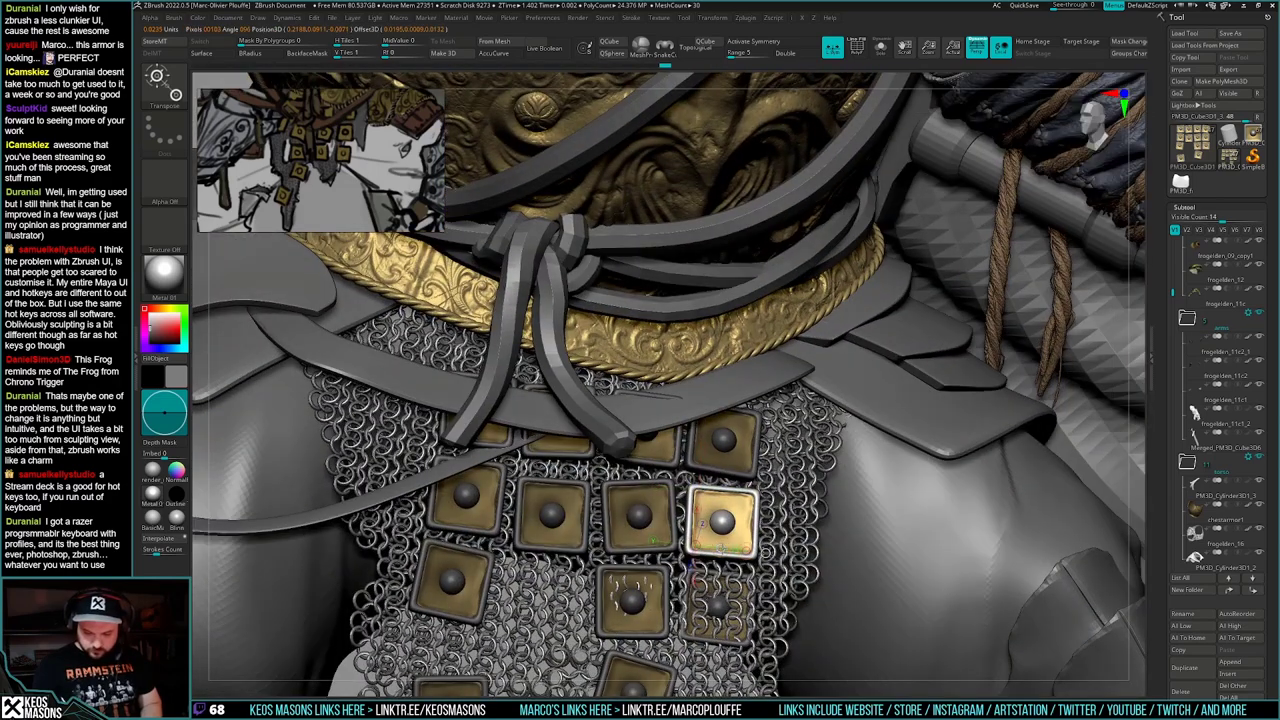
right_click_drag(702, 522, 710, 497)
- Unmask only the second-row plate of the third column and nudge and tilt it into place
left_click(640, 514, "ctrl")
left_click(659, 510, "ctrl")
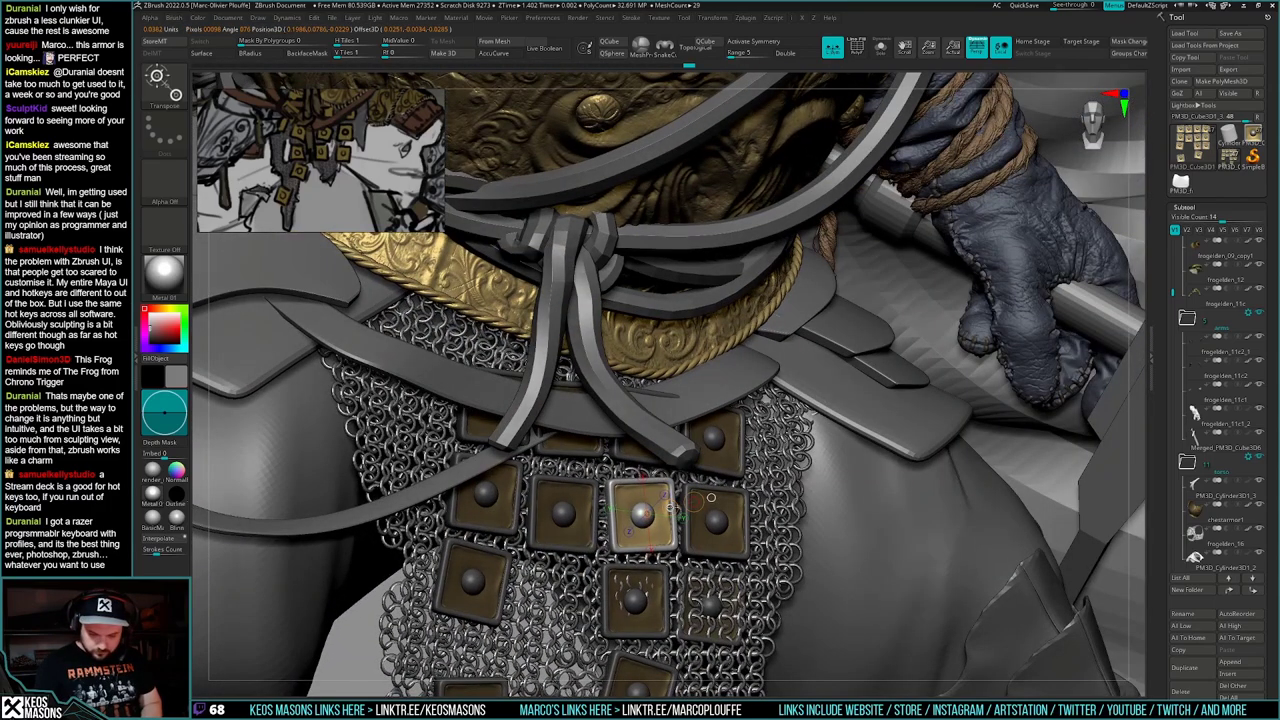
left_click_drag(672, 508, 676, 507)
left_click_drag(600, 486, 688, 482)
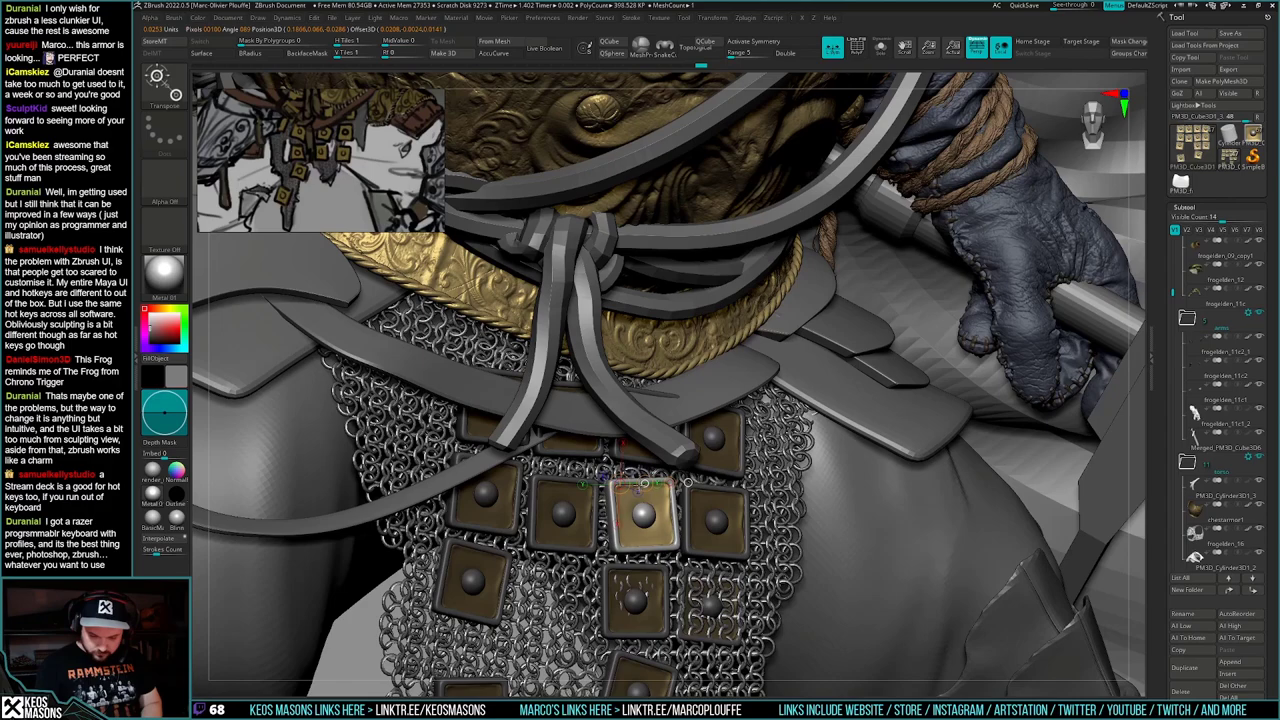
key("q")
- Single out the second-row plate of the second column and adjust its position on the chainmail
mouse_move(688, 490)
right_mouse_down()
mouse_move(602, 505)
mouse_move(772, 532)
mouse_move(632, 508)
mouse_move(696, 515)
right_mouse_up()
key("w")
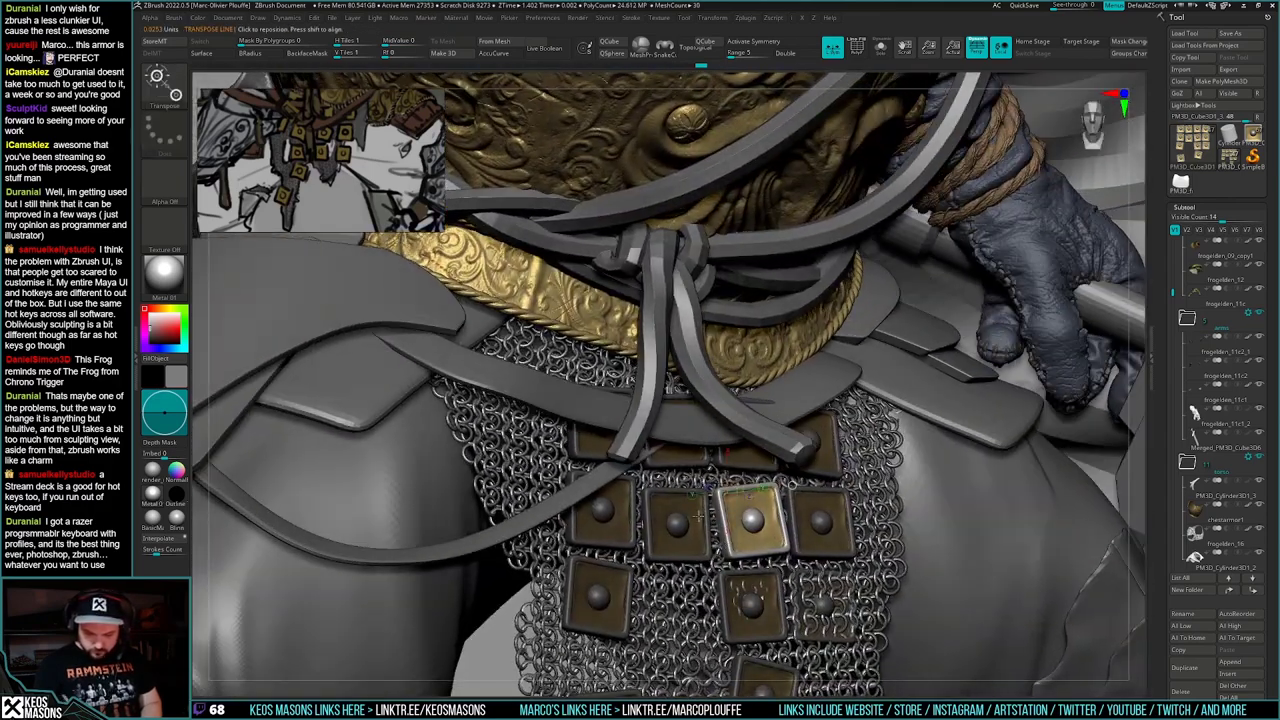
mouse_move(676, 523)
left_mouse_down()
mouse_move(685, 530)
mouse_move(698, 512)
left_mouse_up()
key("q")
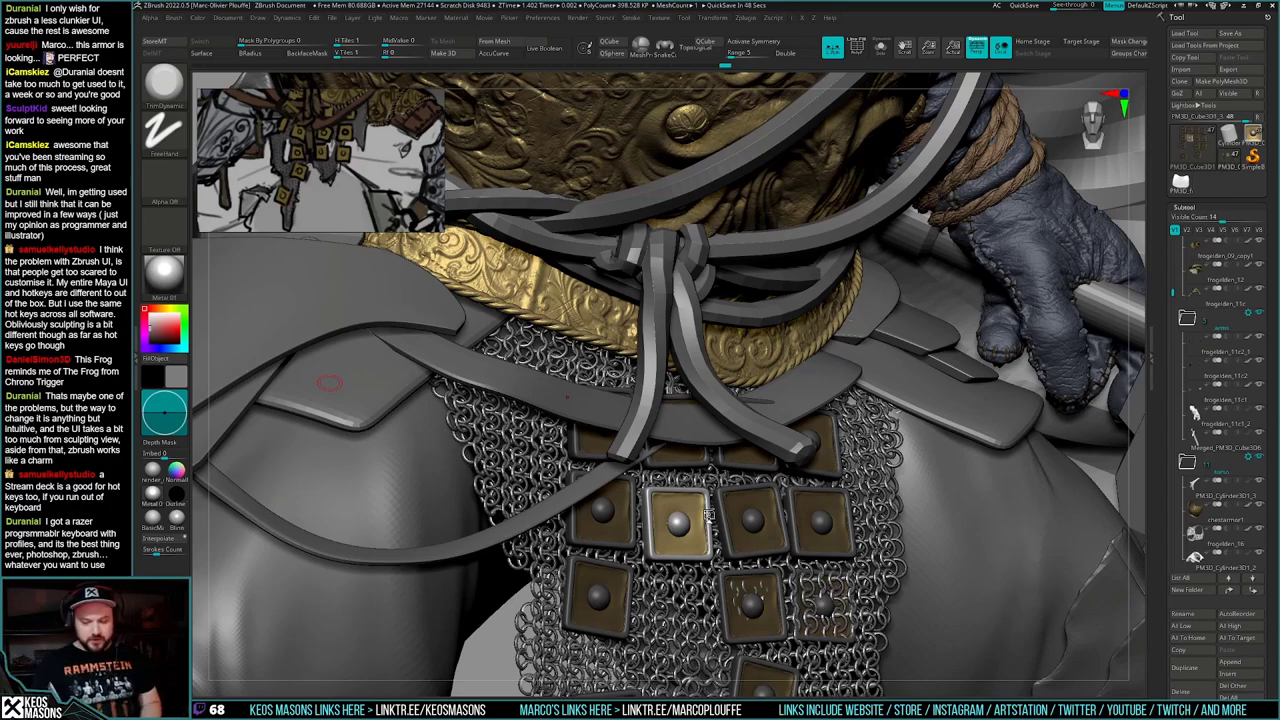
- Unmask only the third-row plate of the third column and reposition it flush against the chainmail
right_click_drag(782, 523, 655, 585)
key("w")
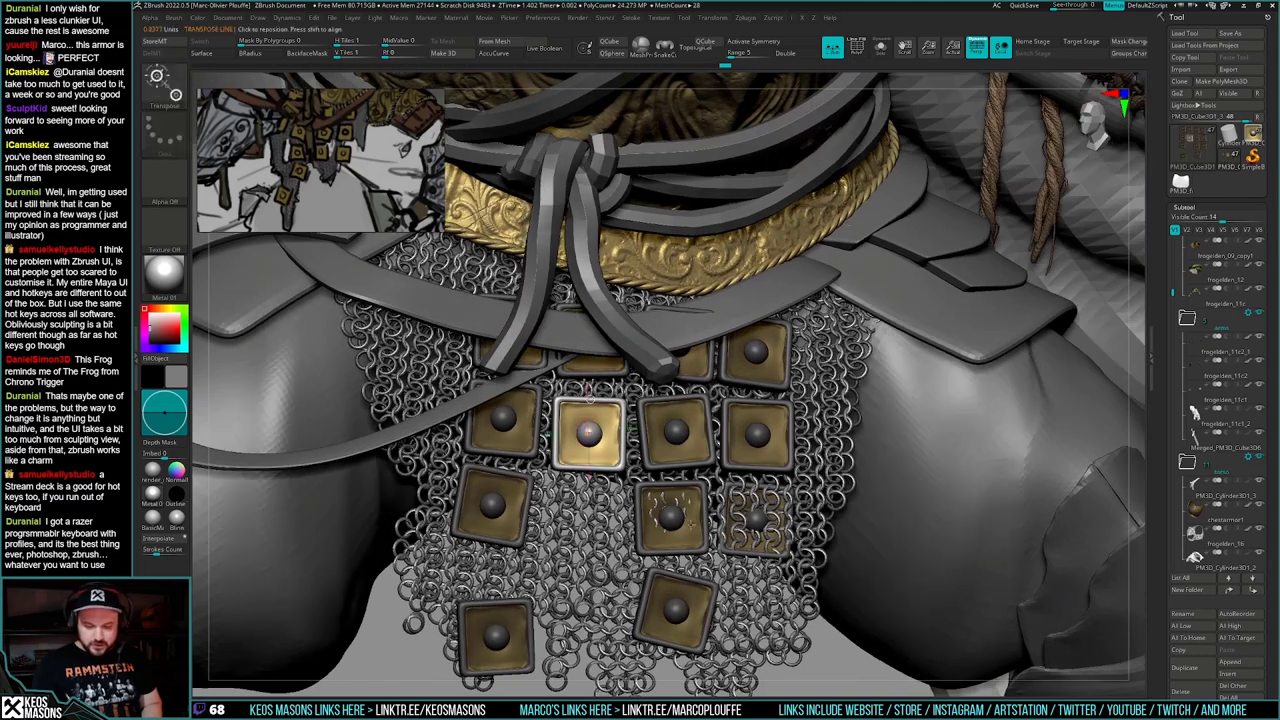
left_click(676, 520, "ctrl")
left_click(688, 537, "ctrl")
left_click(698, 549, "ctrl")
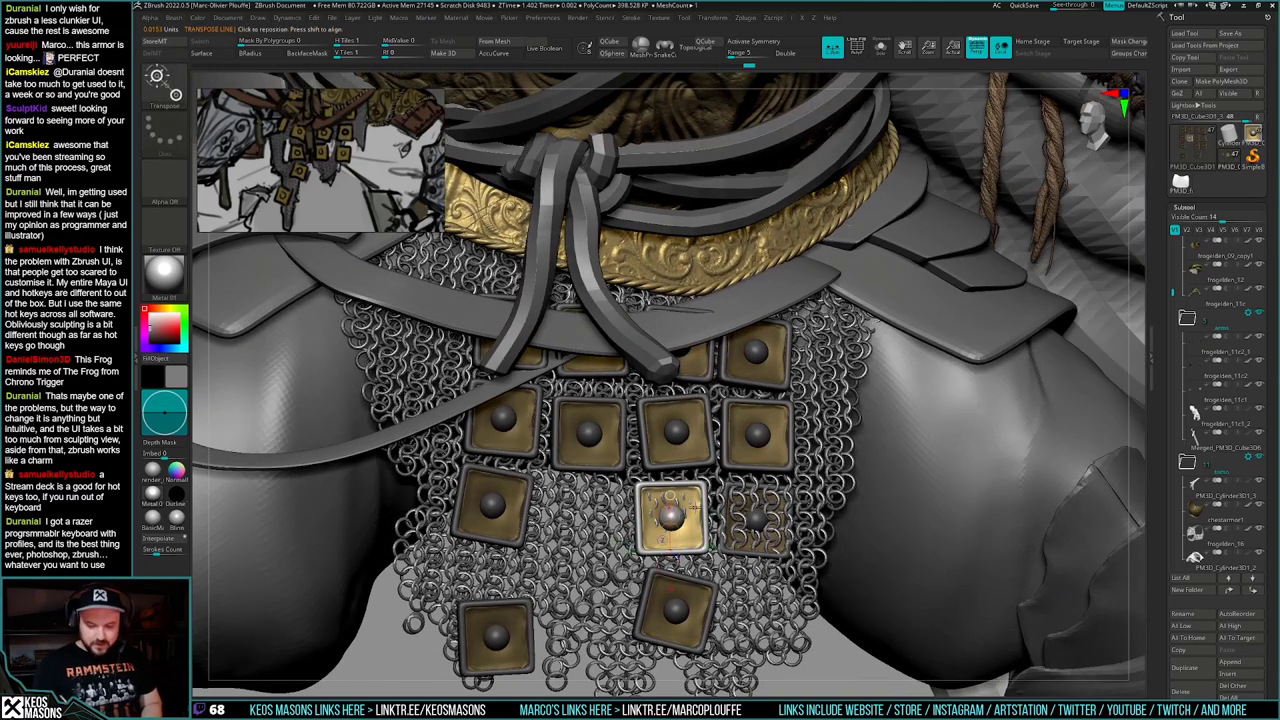
key("q")
mouse_move(698, 549)
right_mouse_down()
mouse_move(760, 550)
mouse_move(693, 516)
right_mouse_up()
key("w")
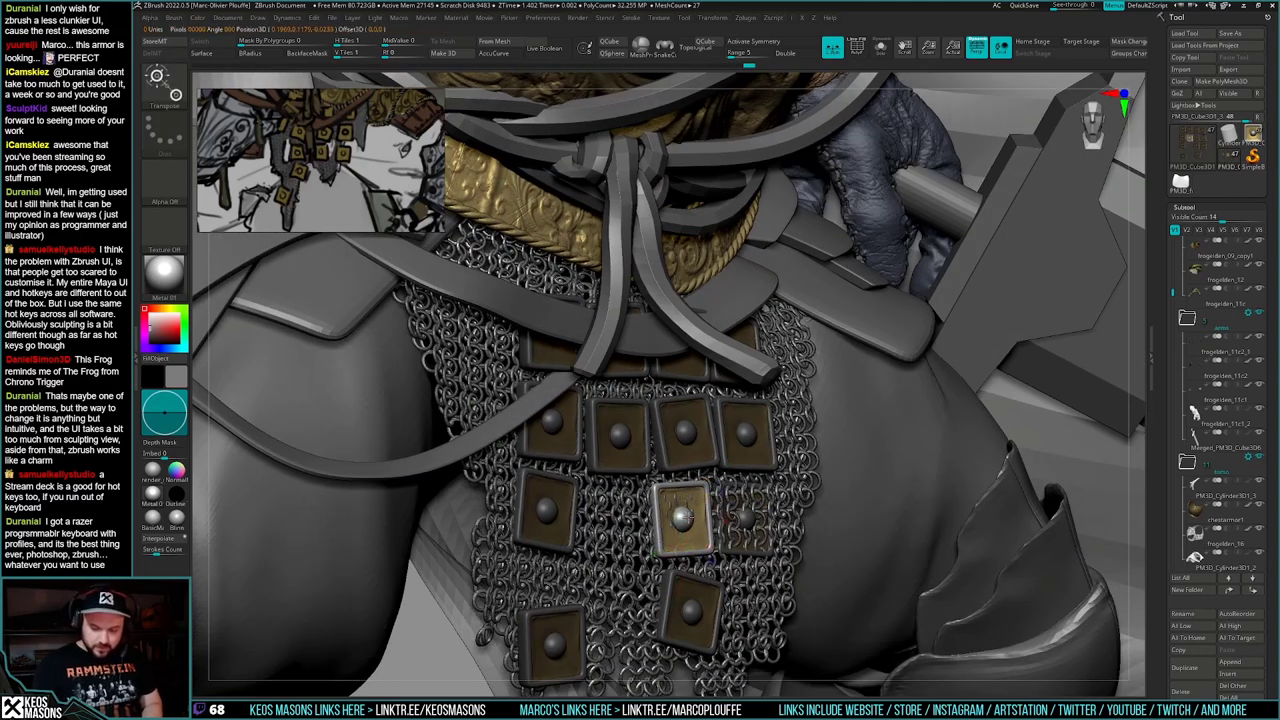
left_click_drag(716, 514, 758, 508)
key("q")
mouse_move(706, 548)
right_mouse_down()
mouse_move(818, 560)
mouse_move(733, 559)
right_mouse_up()
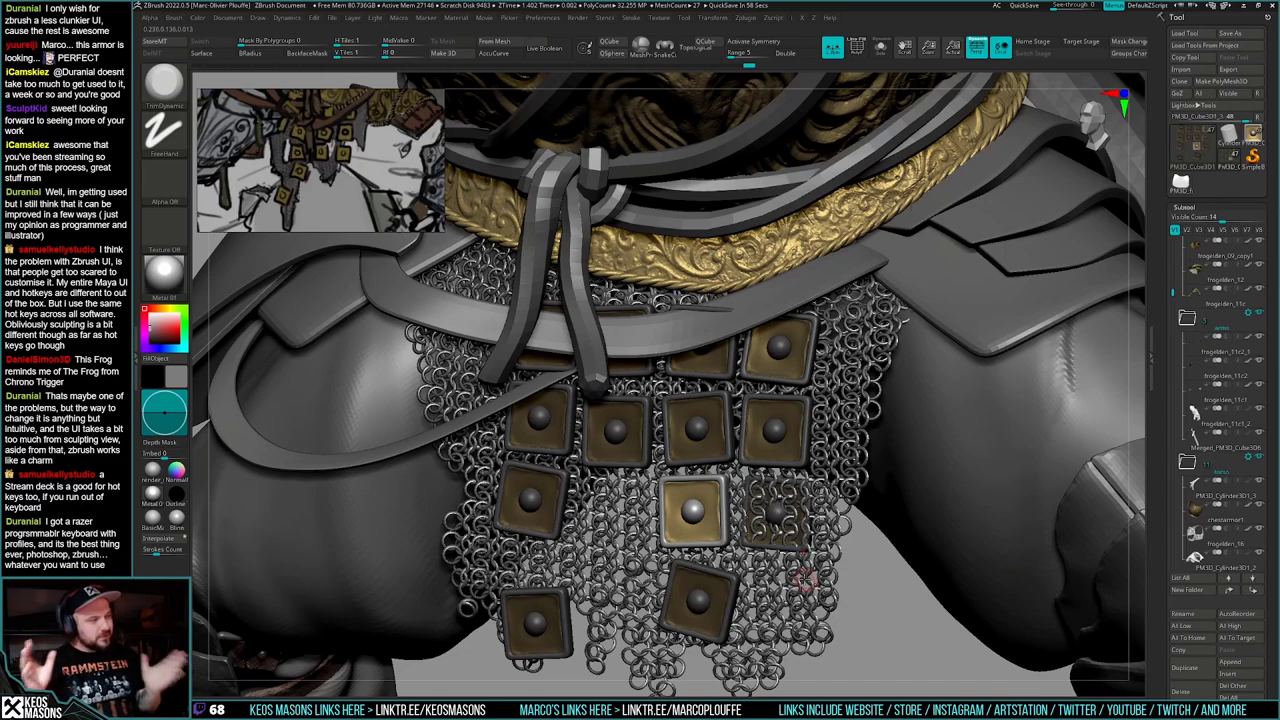
- Isolate the third-row plate of the rightmost column by masking and move it out onto the chainmail surface
right_click_drag(803, 564, 769, 554)
key("alt+s")
key("w")
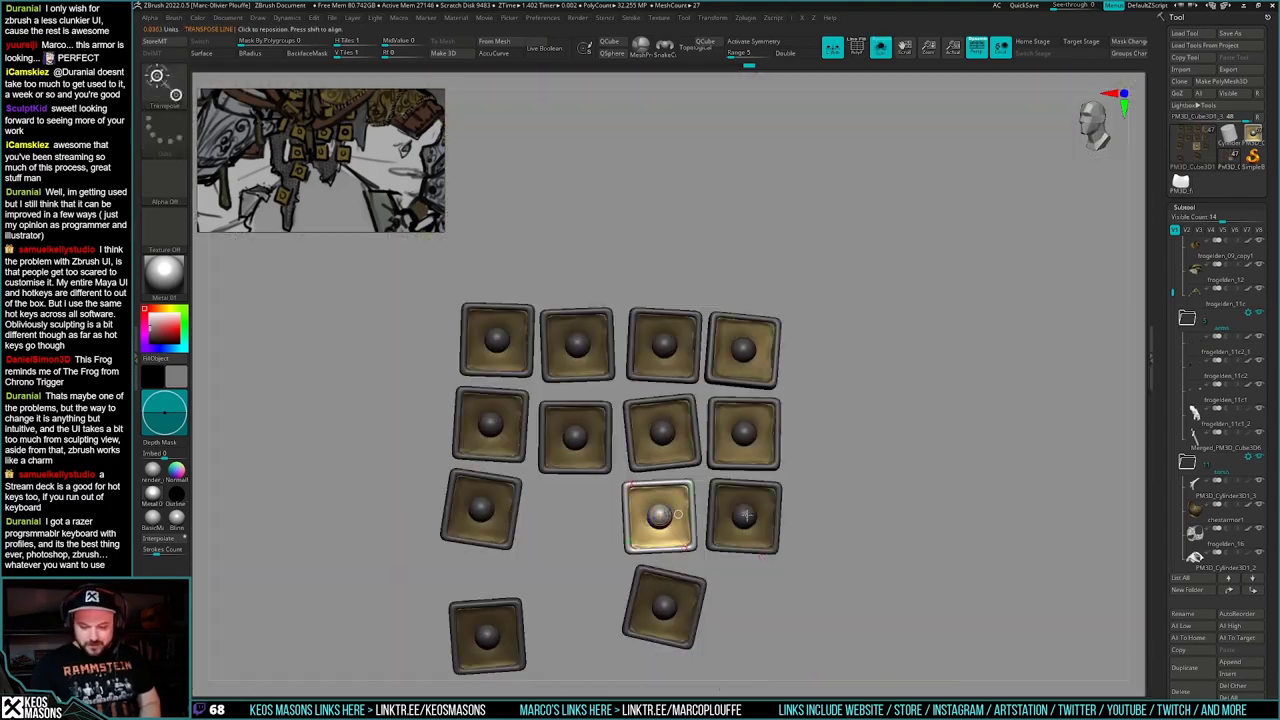
left_click(752, 514, "ctrl")
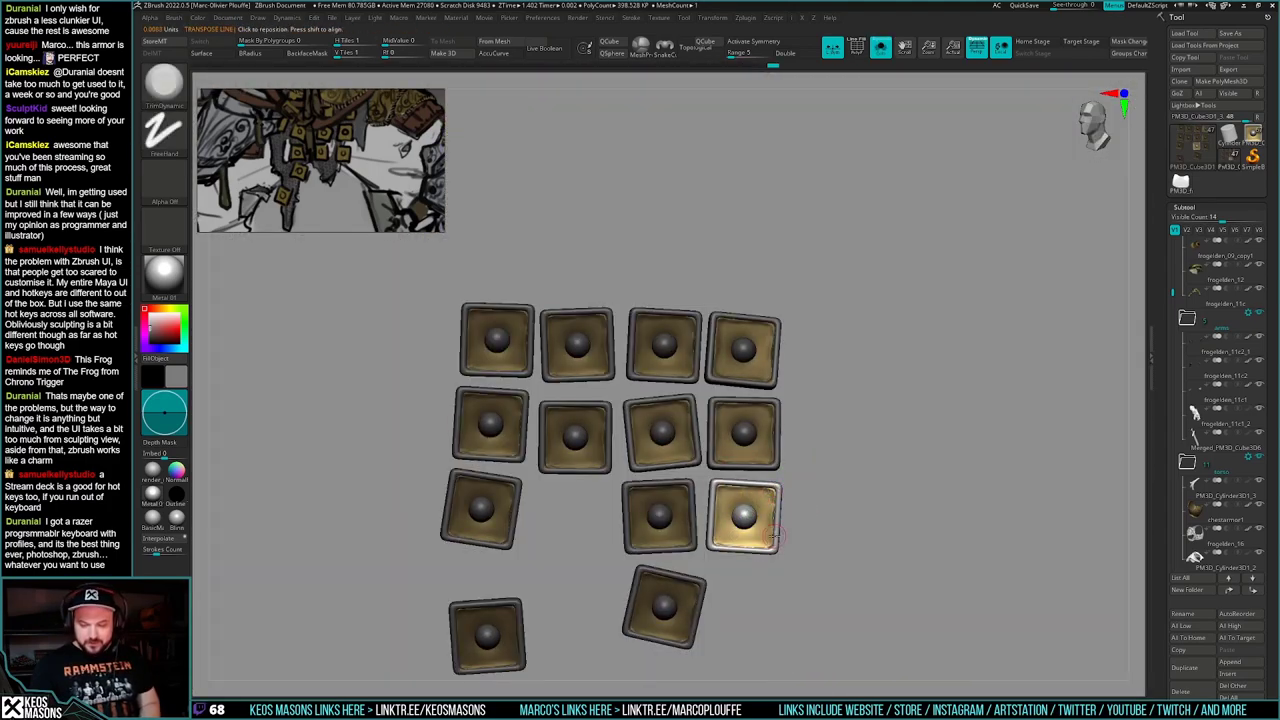
right_click_drag(771, 496, 765, 533, "shift")
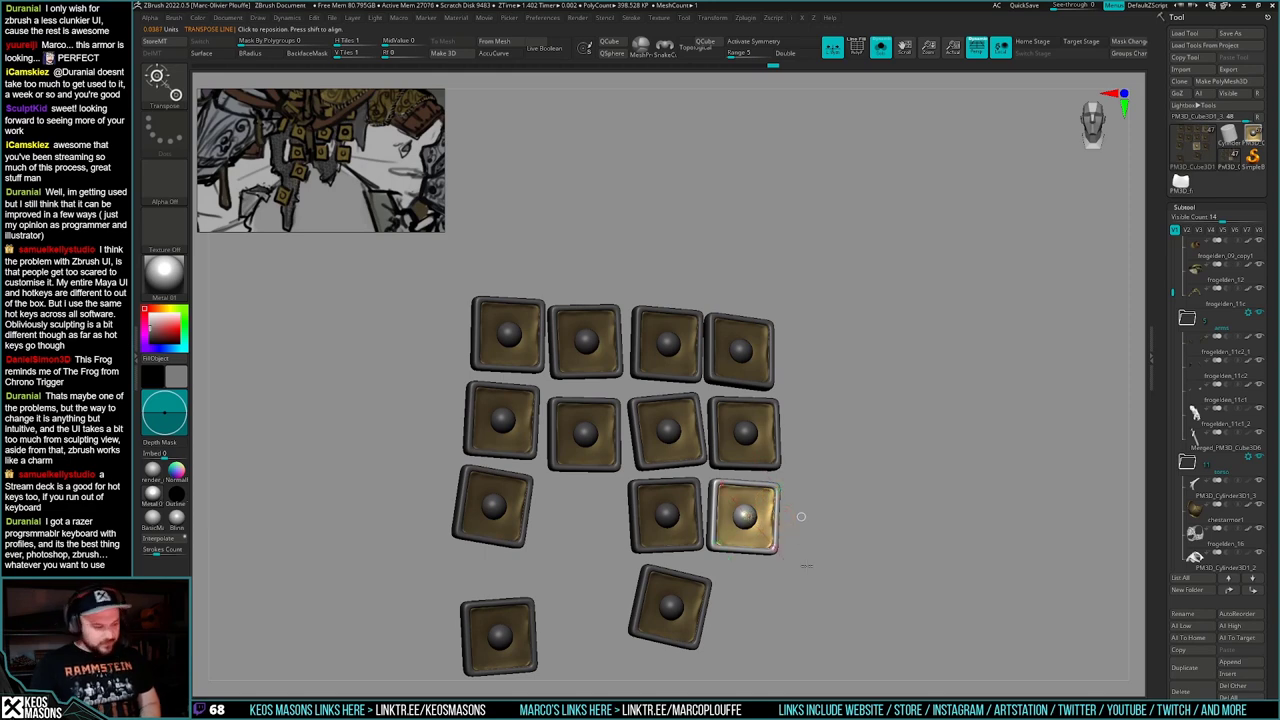
key("shift+s")
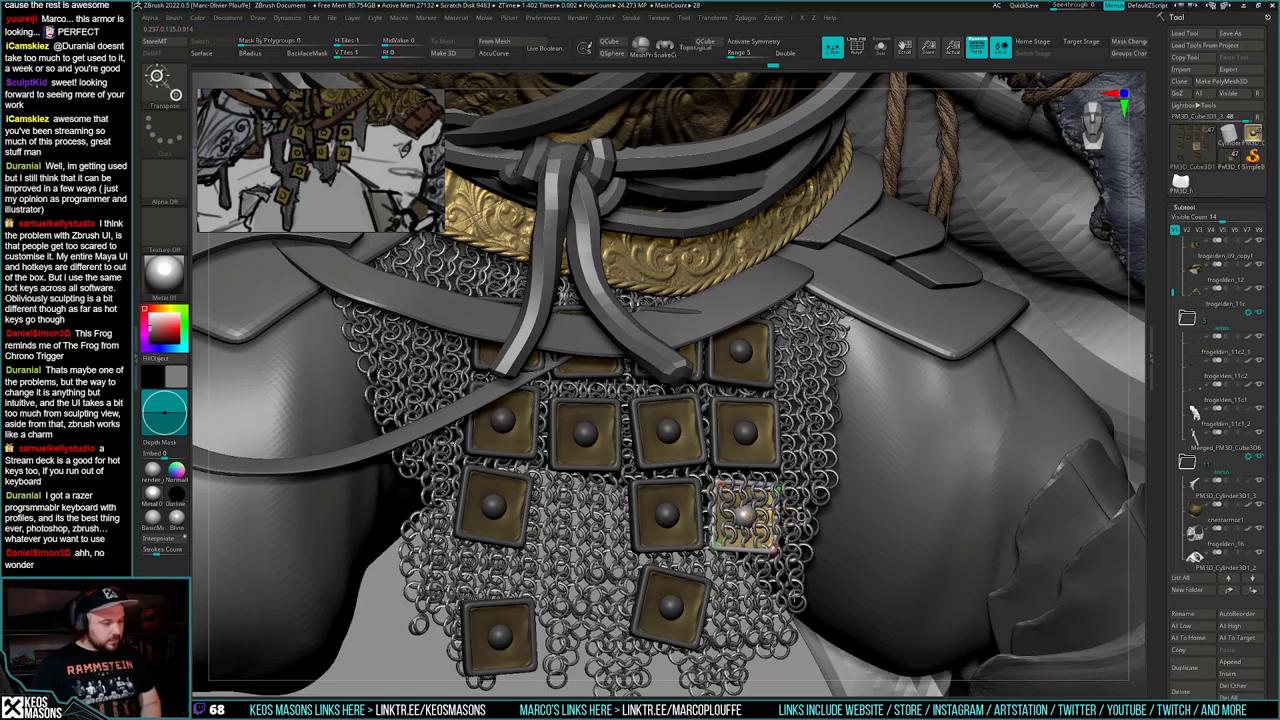
left_click_drag(759, 516, 766, 517)
key("q")
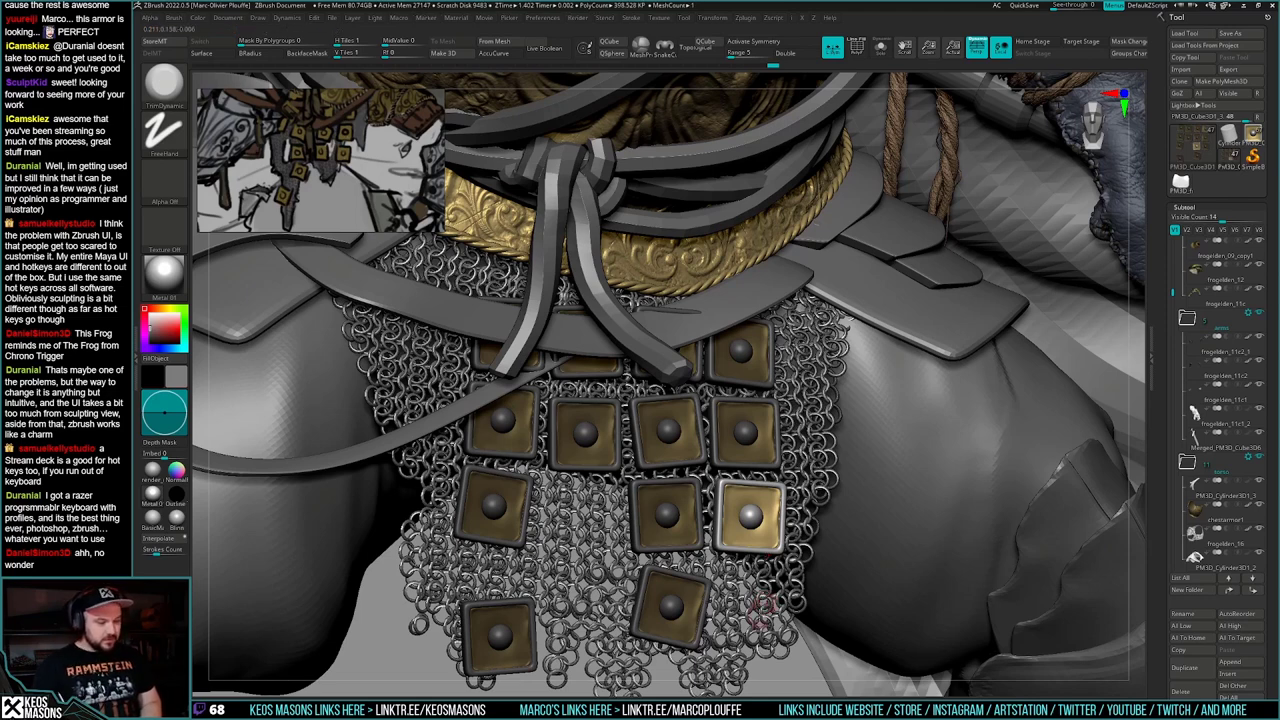
- Check the plates against the full figure and clear the mask from all of them
right_click_drag(770, 592, 560, 125, "ctrl")
right_click_drag(690, 690, 677, 620, "alt")
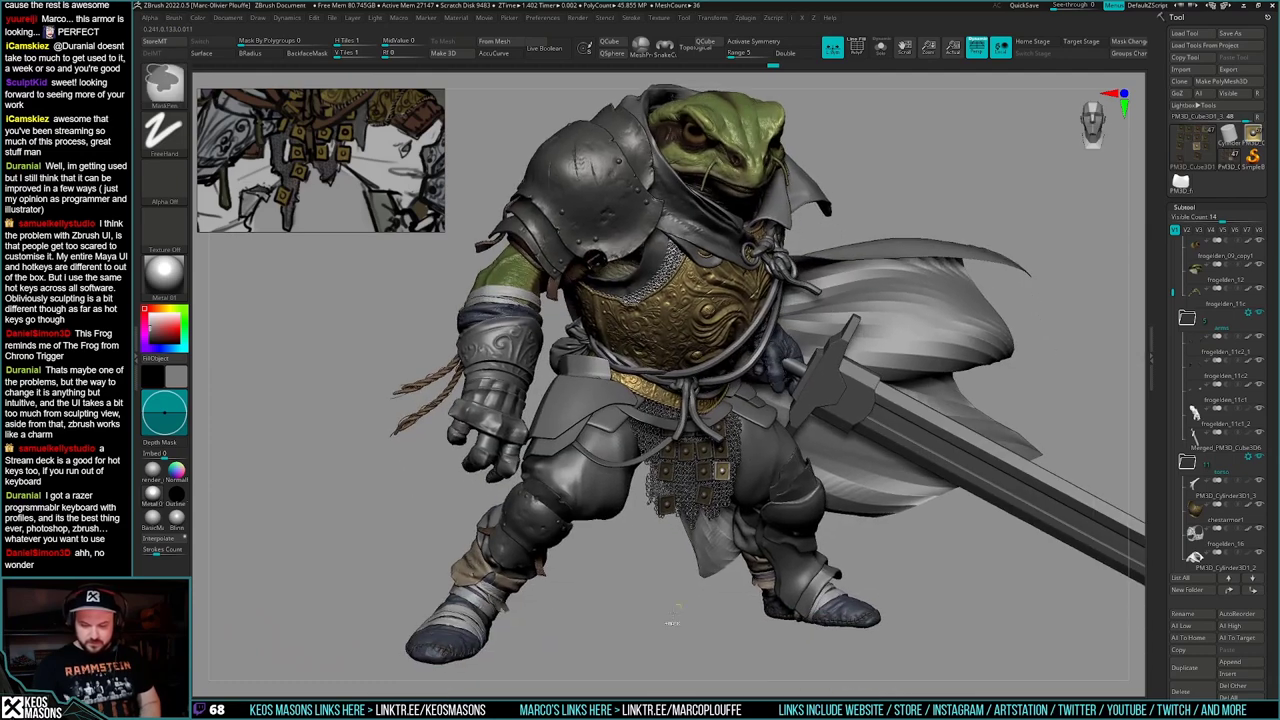
right_click_drag(795, 555, 780, 578)
left_click(730, 610)
left_click(730, 610)
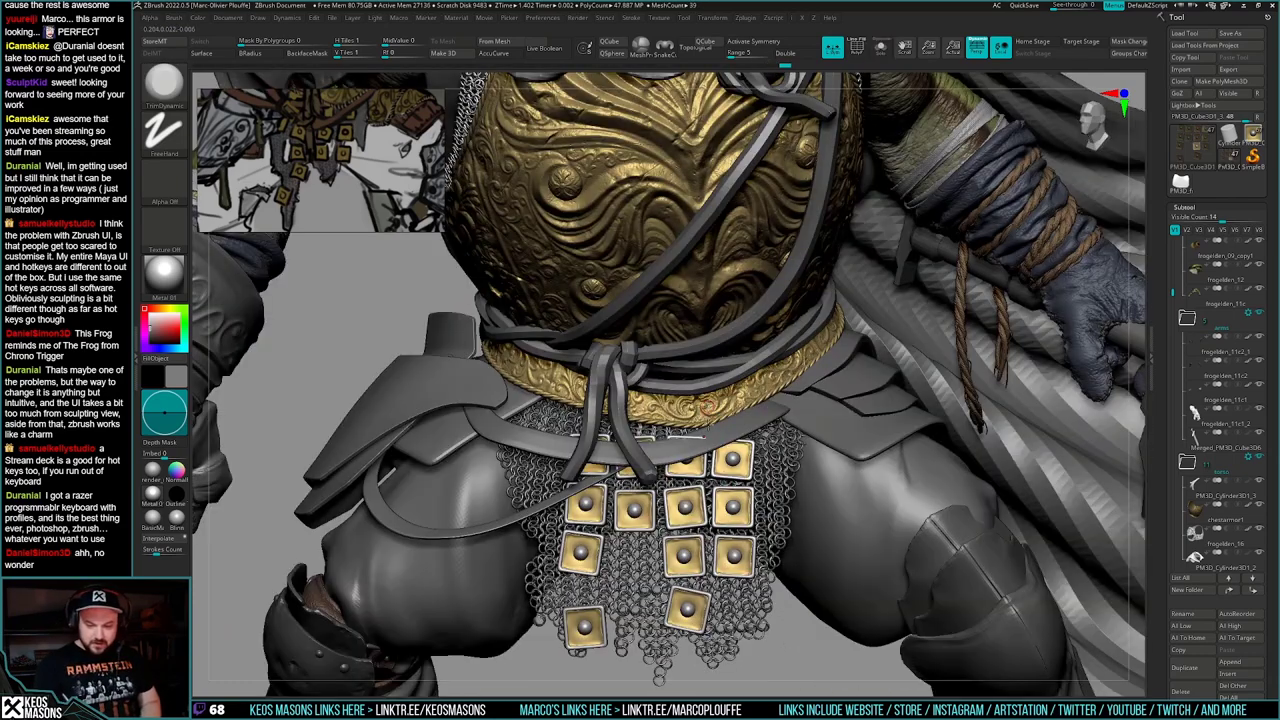
- Try a sampled gold tone as the active colour and return it to neutral grey
key("c")
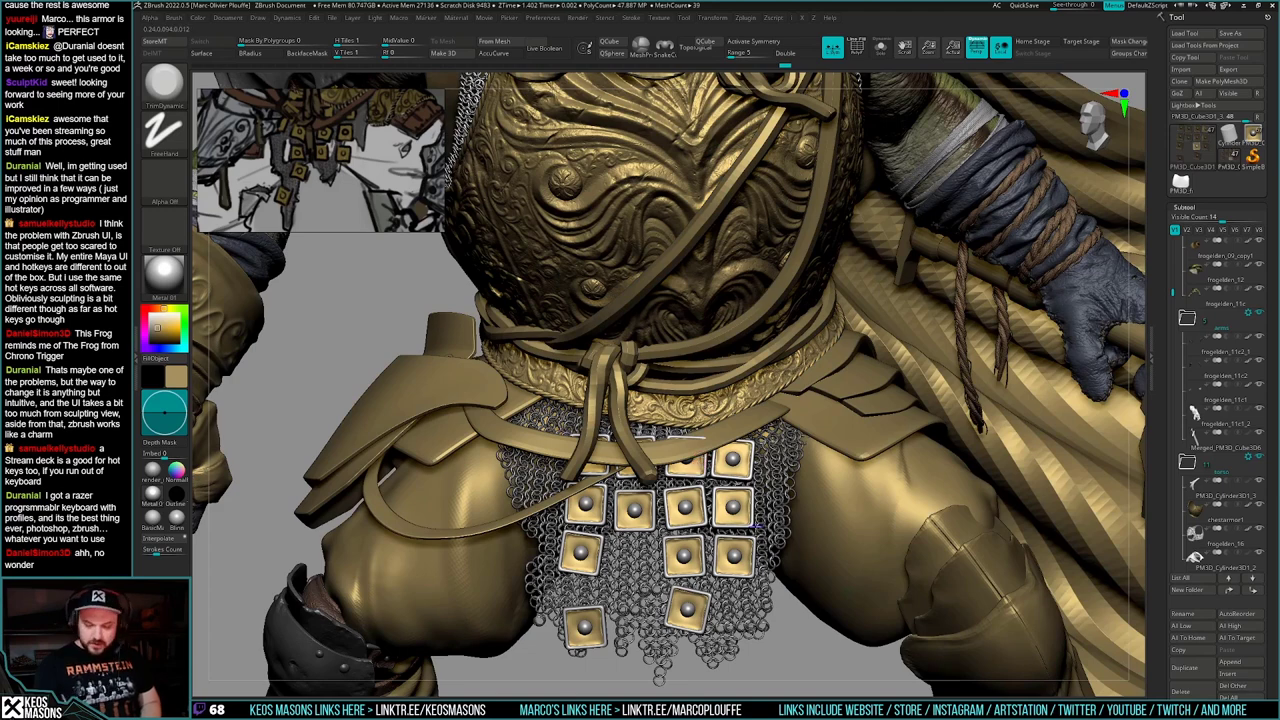
right_click_drag(756, 525, 725, 590)
key("space")
left_click(642, 548)
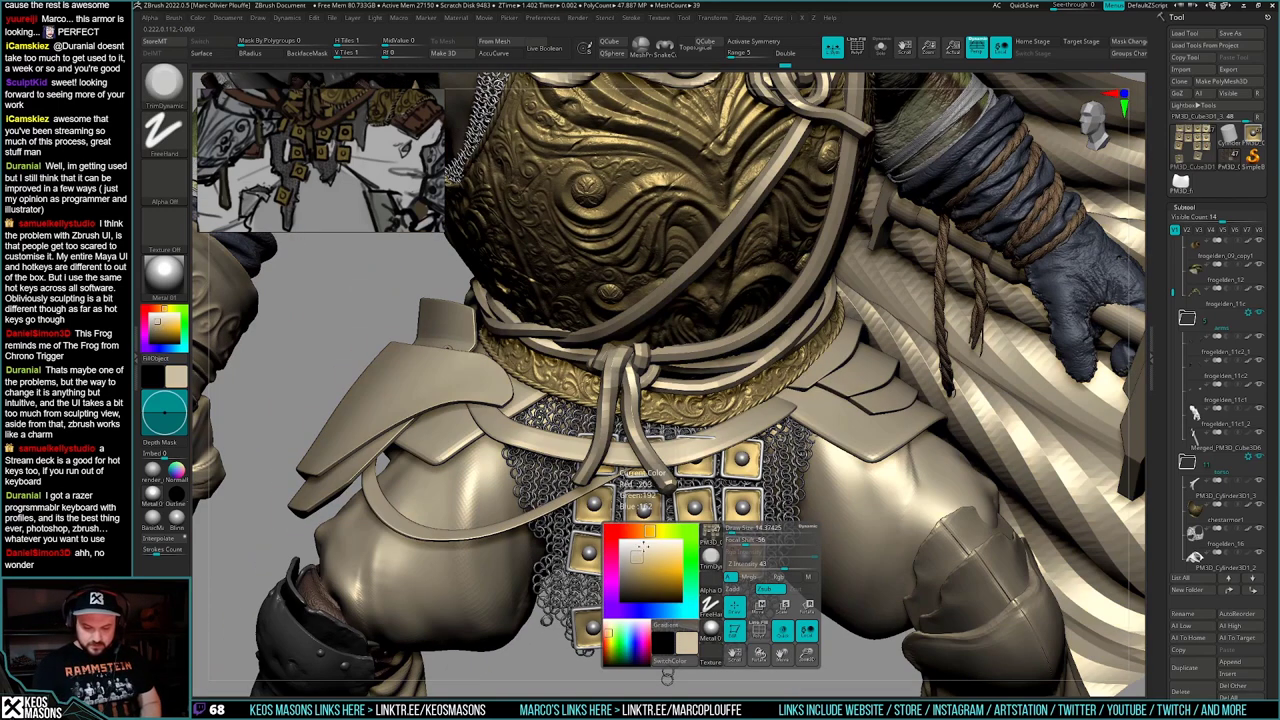
left_click(608, 528)
left_click(620, 564)
- Show the gold plates alone and check their polygroups and wireframe
right_click_drag(622, 566, 715, 545)
right_click_drag(715, 545, 757, 545, "ctrl")
key("alt+s")
key("shift+f")
key("shift+f")
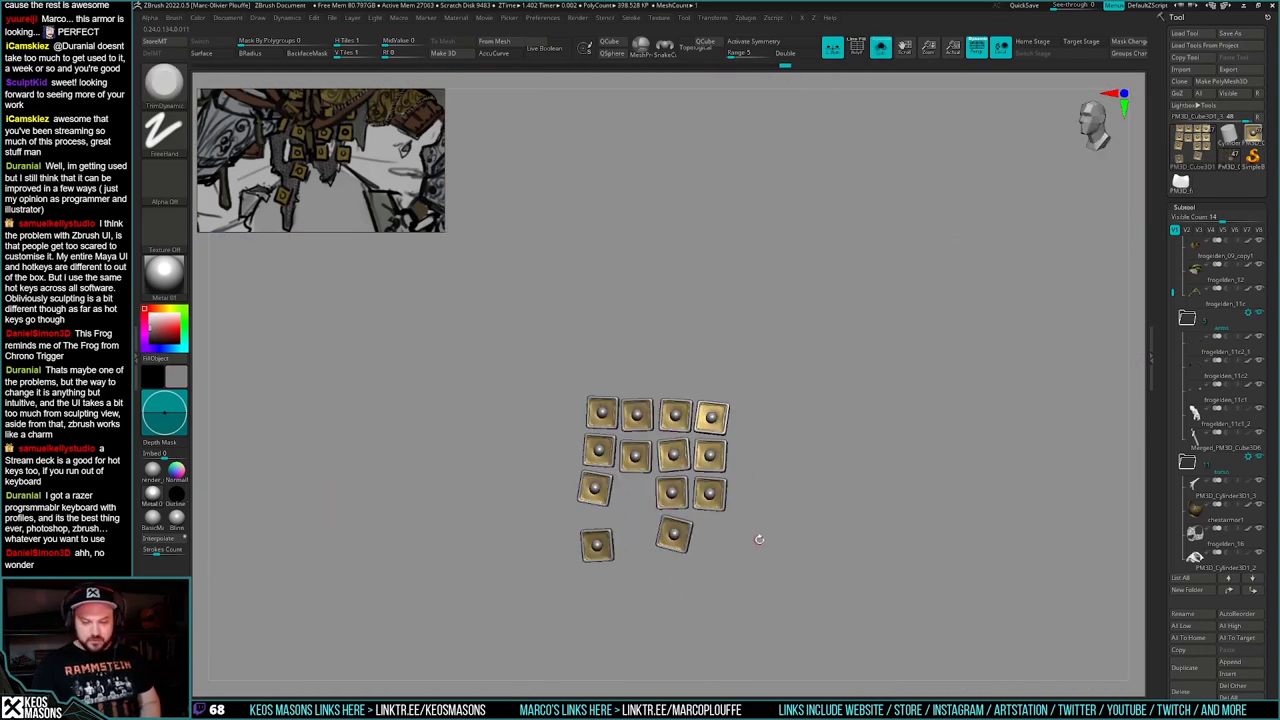
- Try to reconstruct a lower subdivision level for the gold plates
key("g")
left_click(986, 329)
left_click(990, 329)
left_click(992, 329)
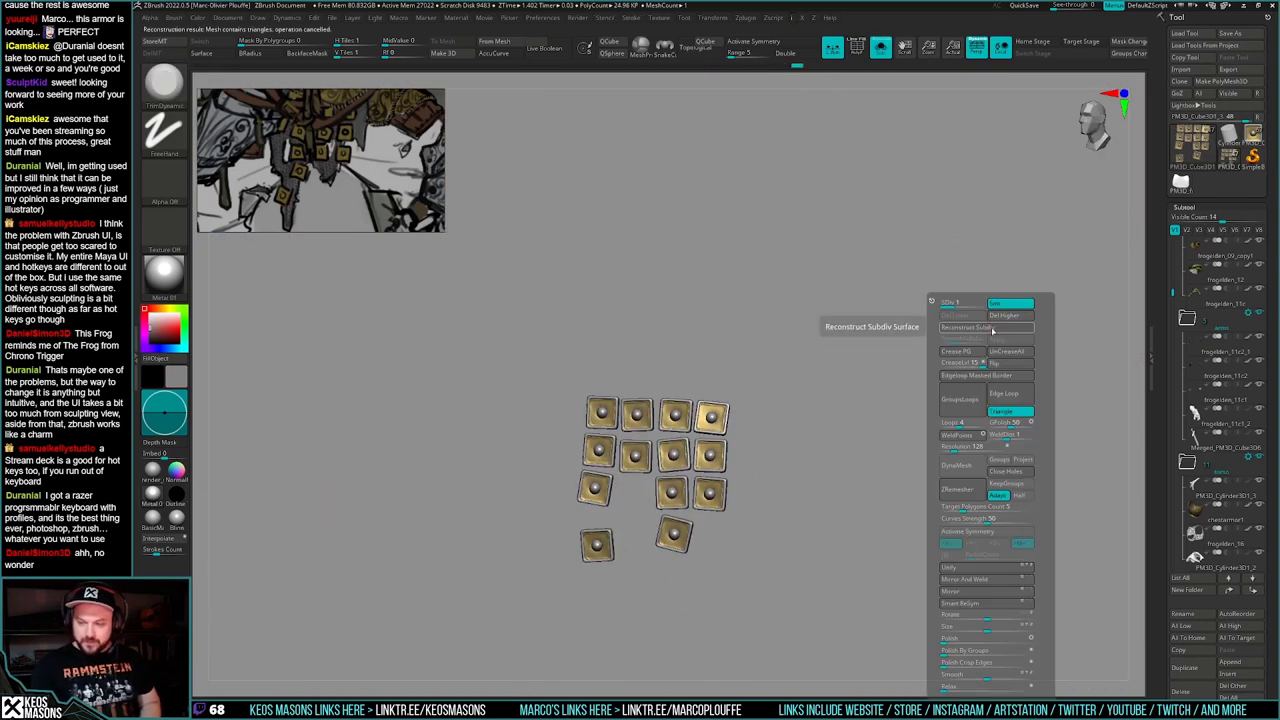
key("g")
key("g")
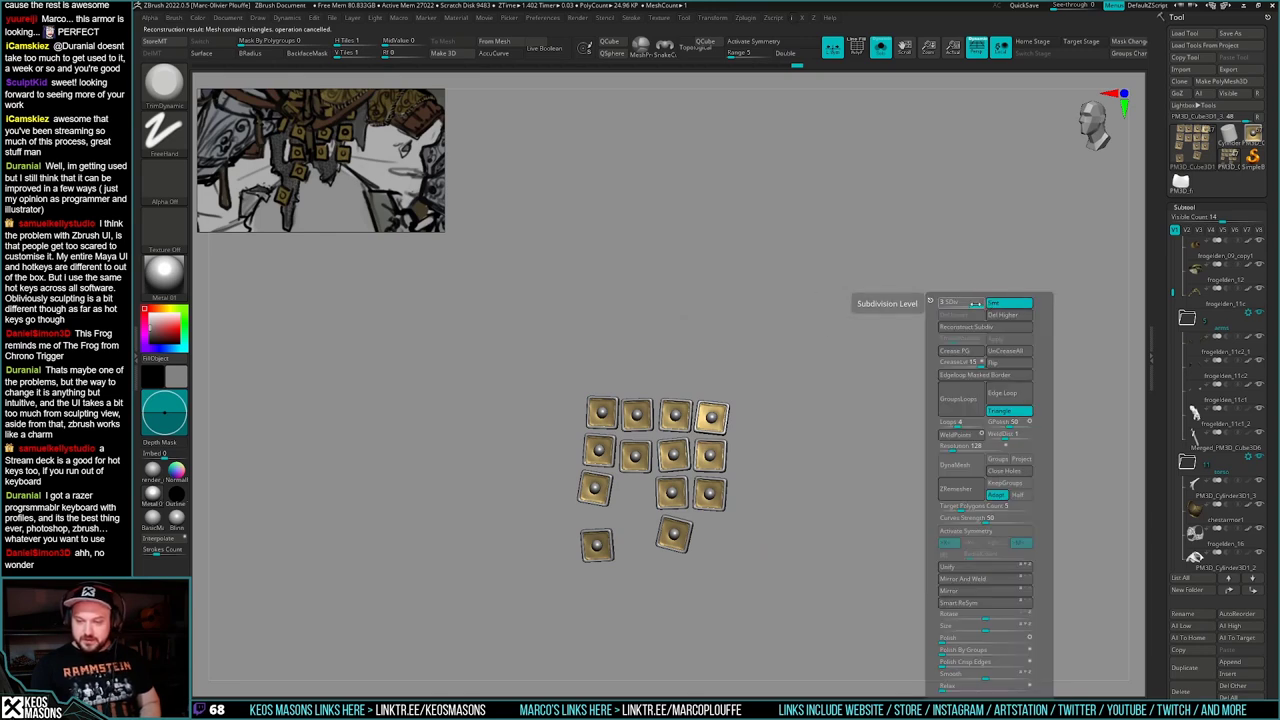
left_click(992, 313)
- Add a new sculpt layer to the gold plates
left_click_drag(1168, 590, 1167, 428)
scroll(1188, 487, "down", 10)
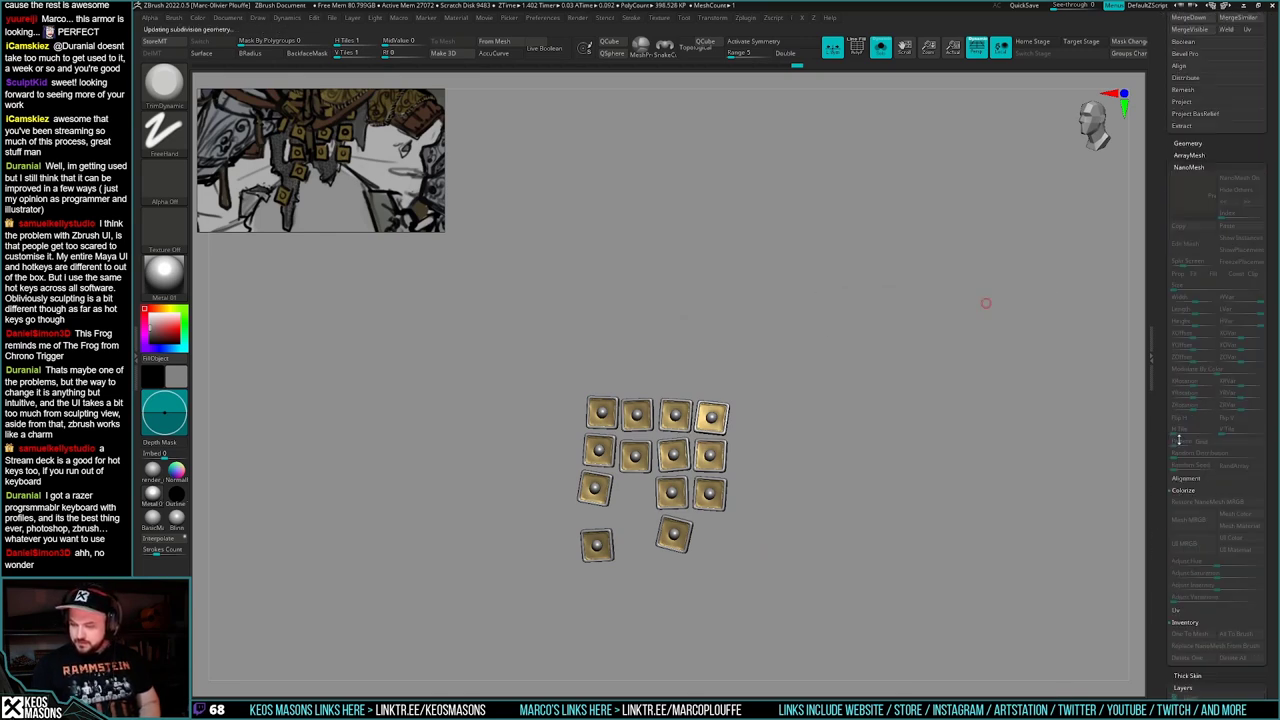
left_click(1180, 513)
- Try masking everything except the third plate of the second row
left_click_drag(880, 480, 849, 577, "alt")
key("w")
left_click_drag(739, 475, 810, 477, "ctrl")
key("q")
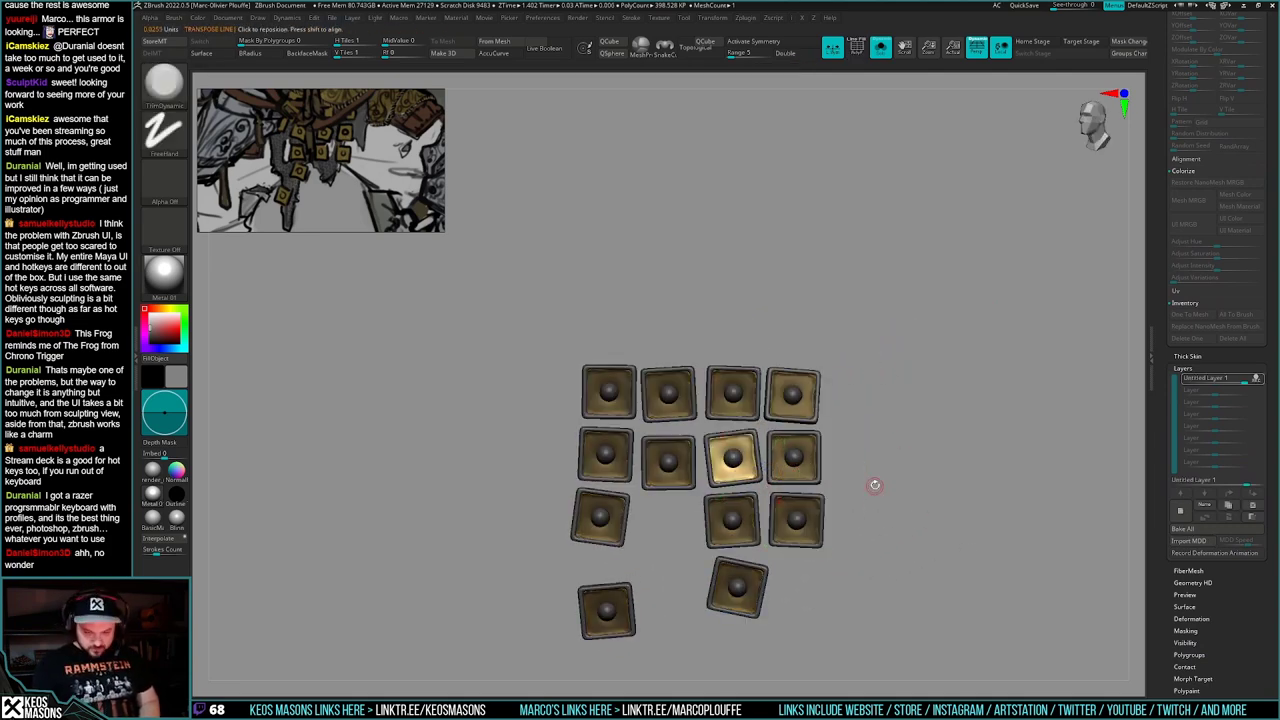
left_click_drag(917, 481, 899, 513, "ctrl")
key("space")
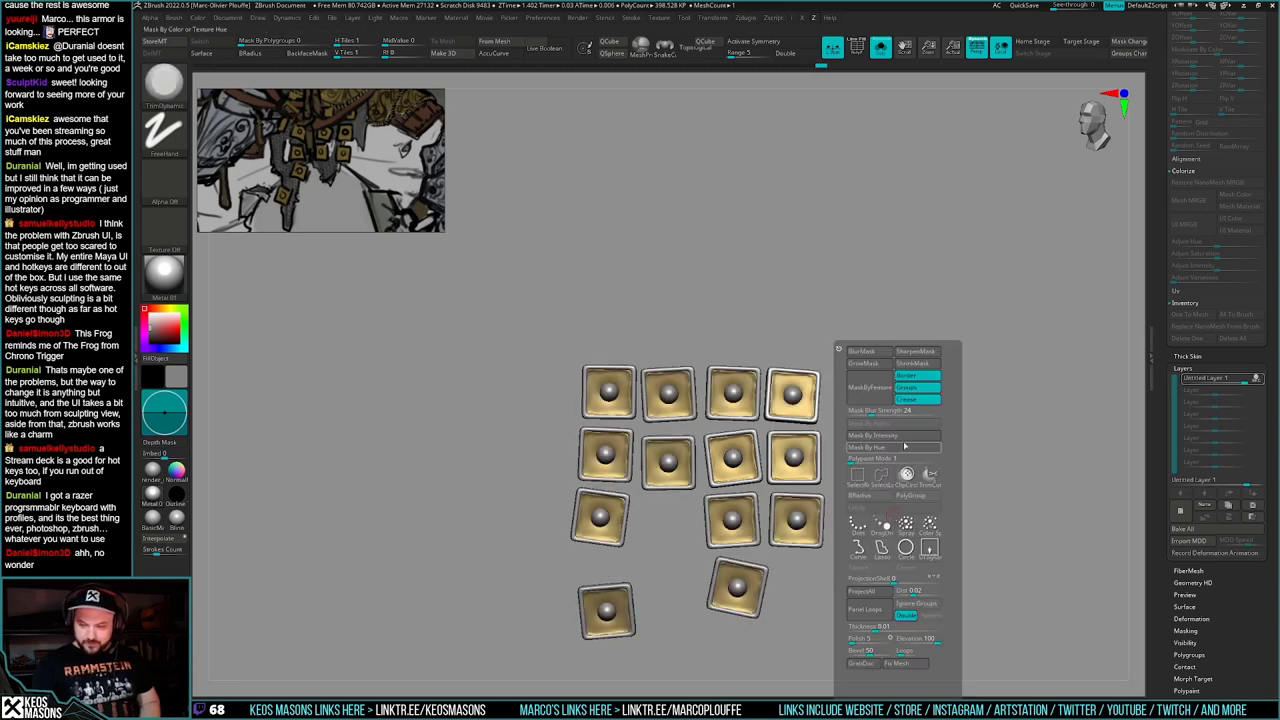
- Mask the frames and studs by polygroup, leaving only the gold panels editable
key("shift+f")
left_click_drag(984, 470, 974, 475)
key("shift+f")
key("w")
left_click(812, 468, "ctrl")
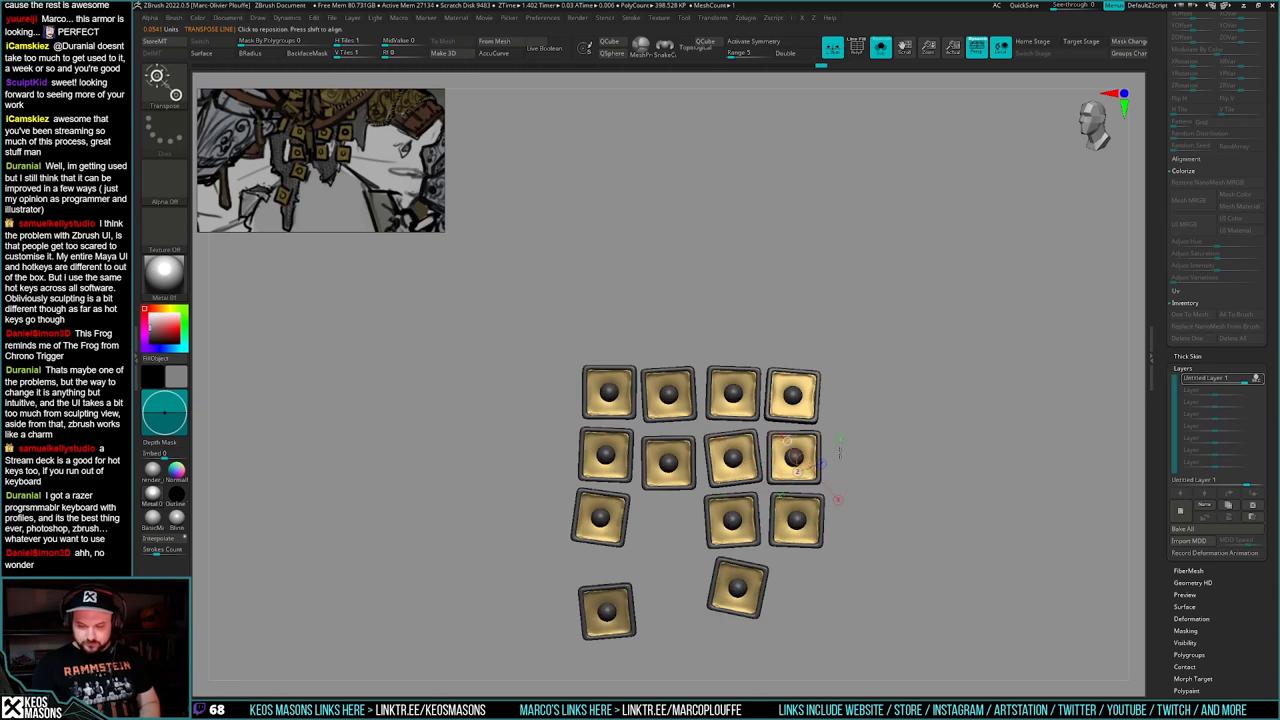
- Try the scratch_many brush across the gold panels and undo the scratches
key("q")
key("b")
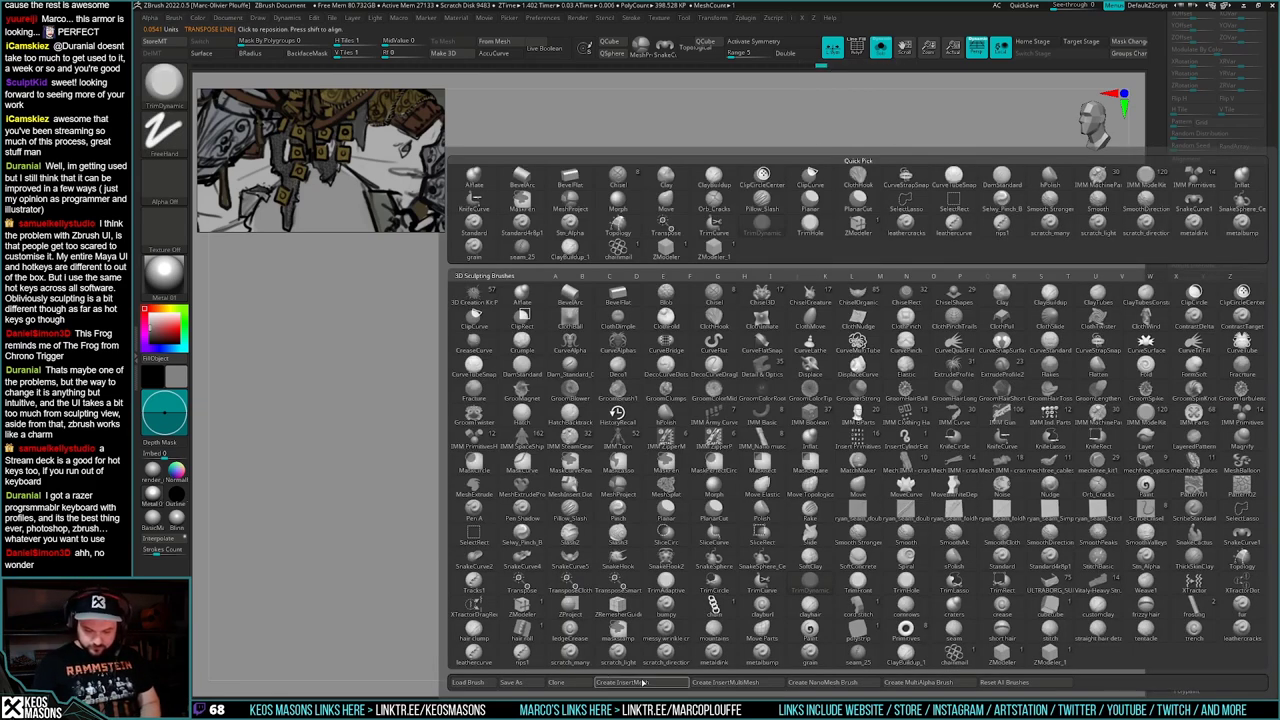
left_click(569, 652)
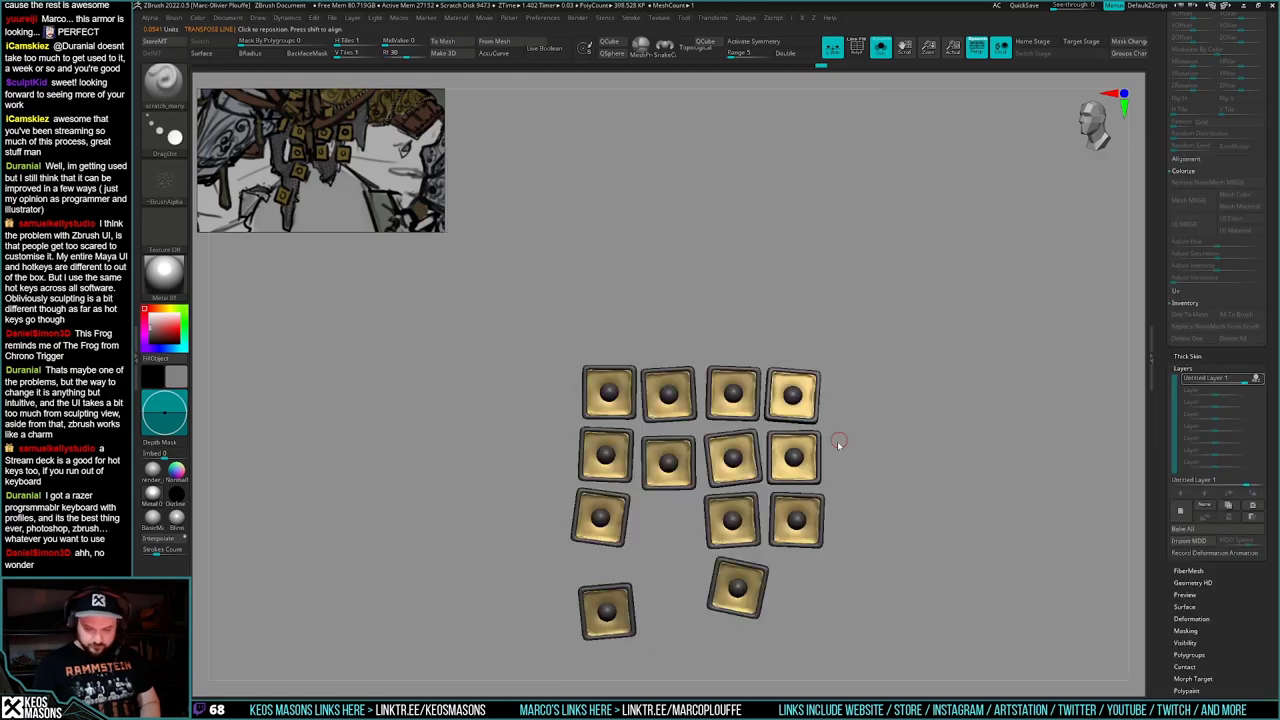
left_click_drag(724, 483, 740, 475)
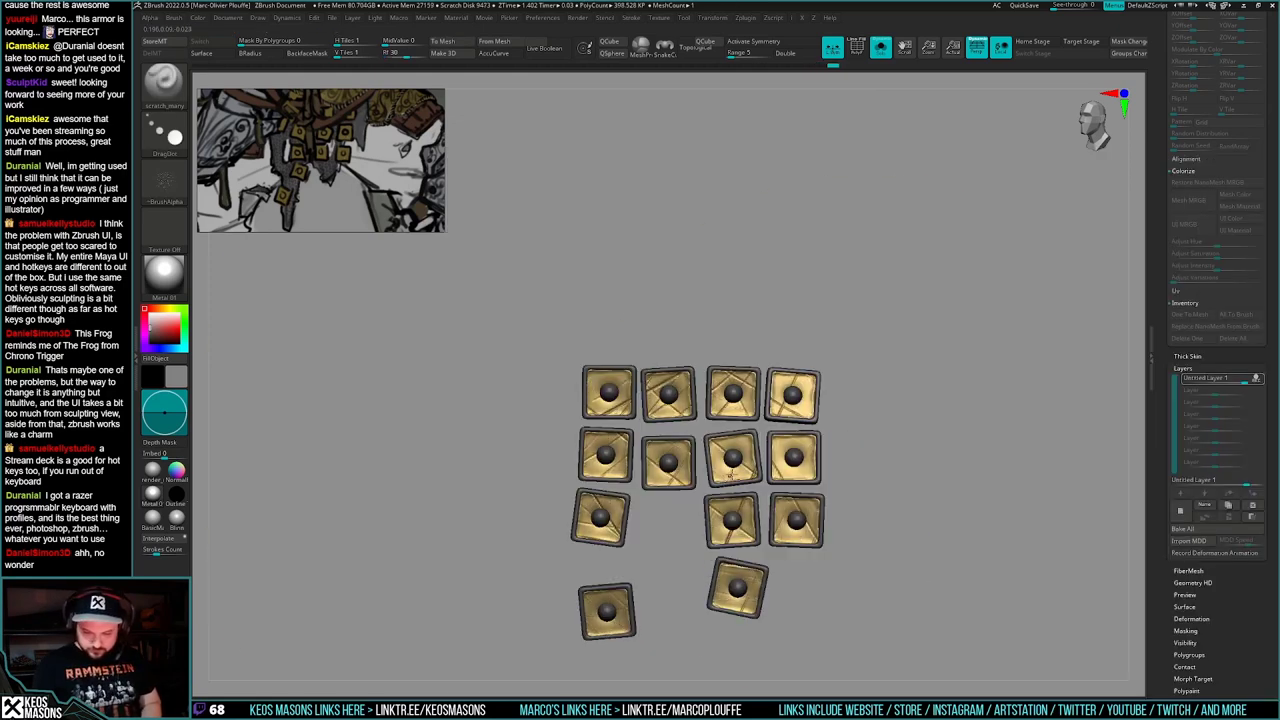
key("ctrl+z")
- Choose the scratch_direction brush, reduce its draw size and undo a test stroke on the gold panels
key("b")
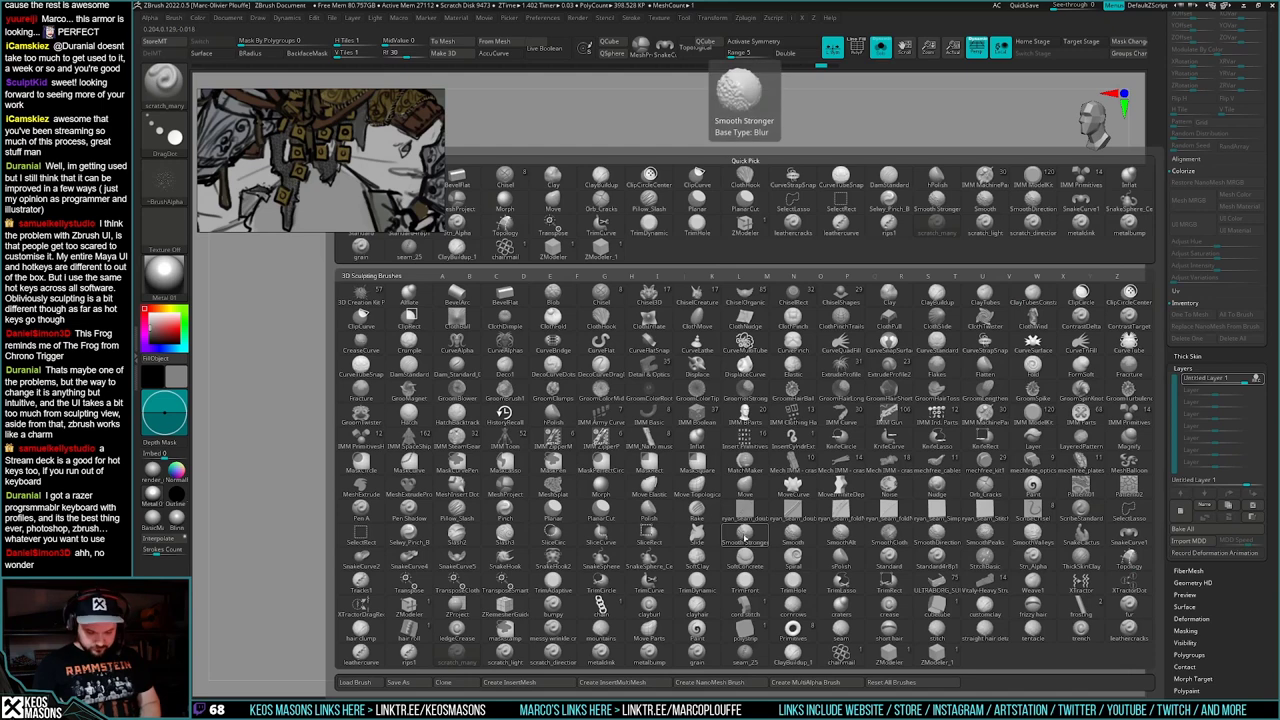
left_click(567, 655)
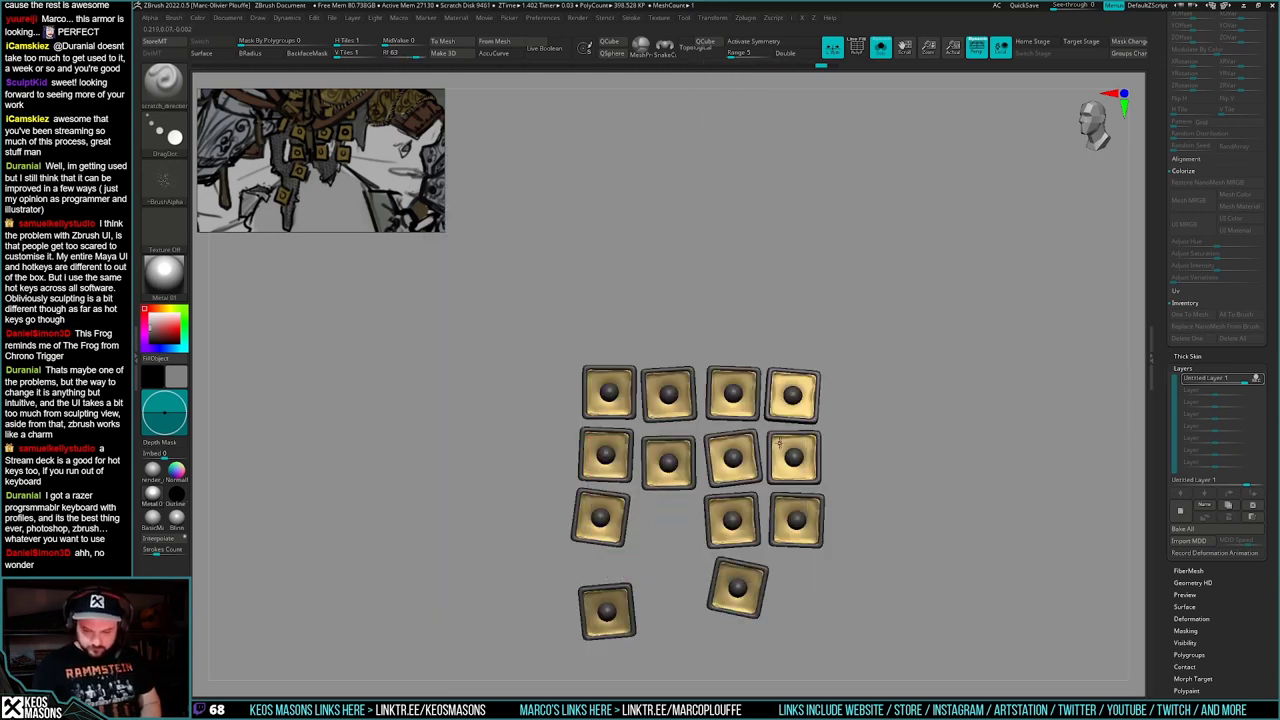
key("space")
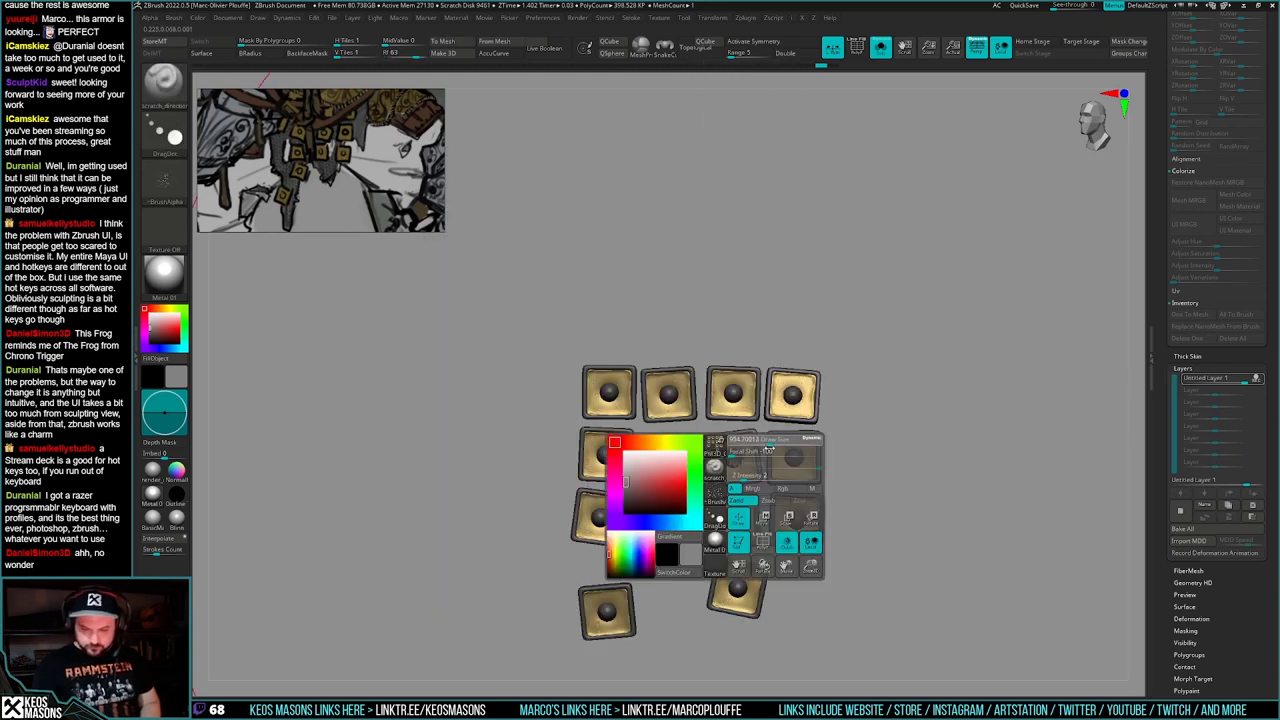
left_click_drag(768, 445, 759, 449)
key("space")
left_click_drag(847, 457, 843, 456)
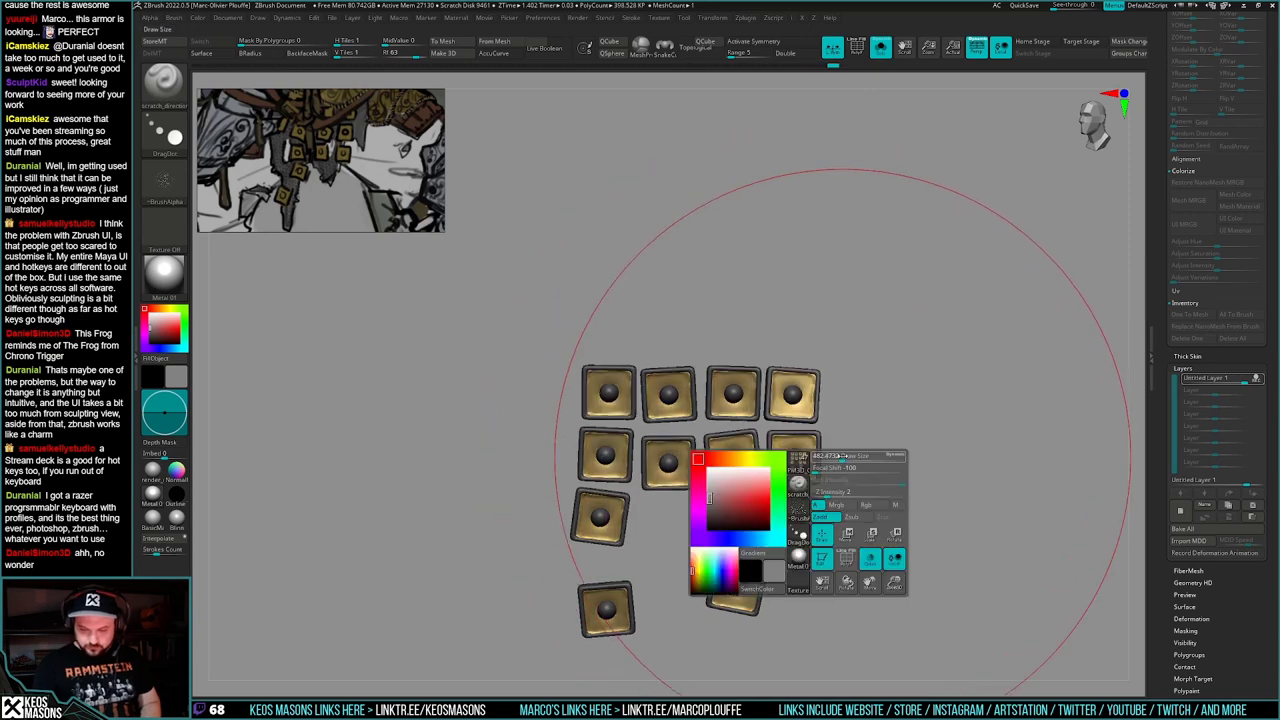
key("ctrl+z")
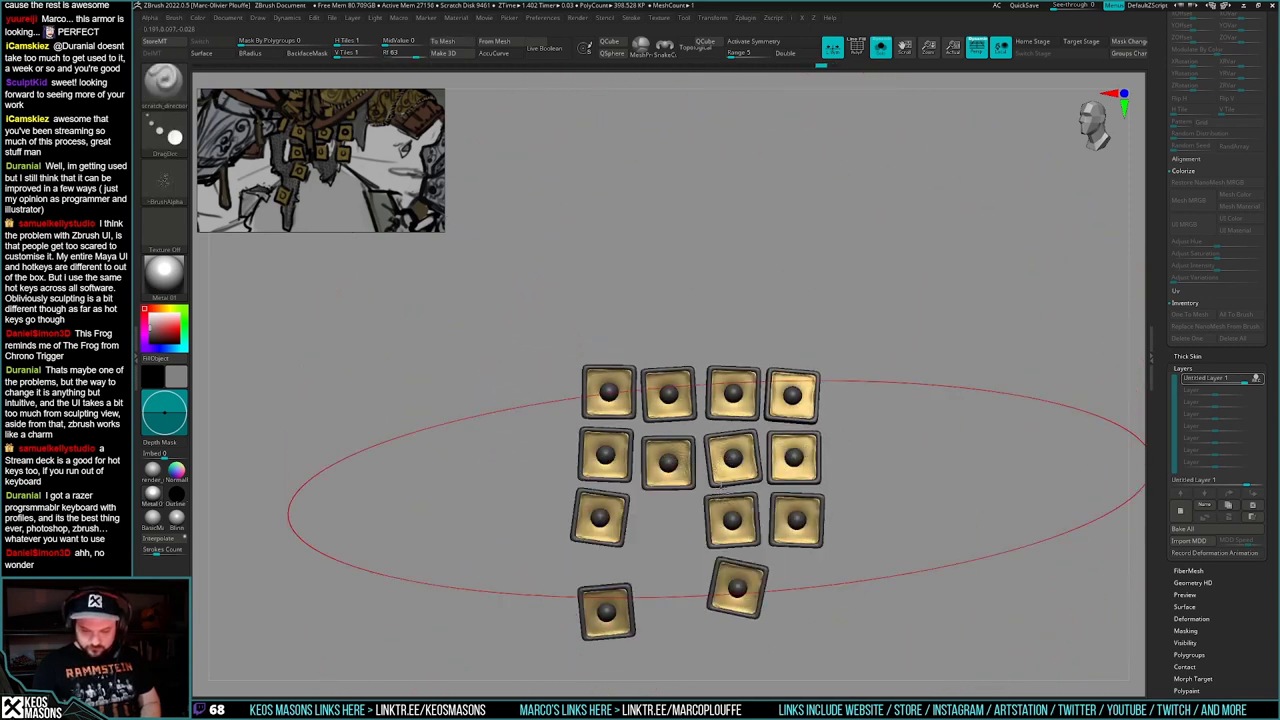
- Replace the sculpt layer with a fresh one after subdividing the gold plates one more level
left_click(1253, 506)
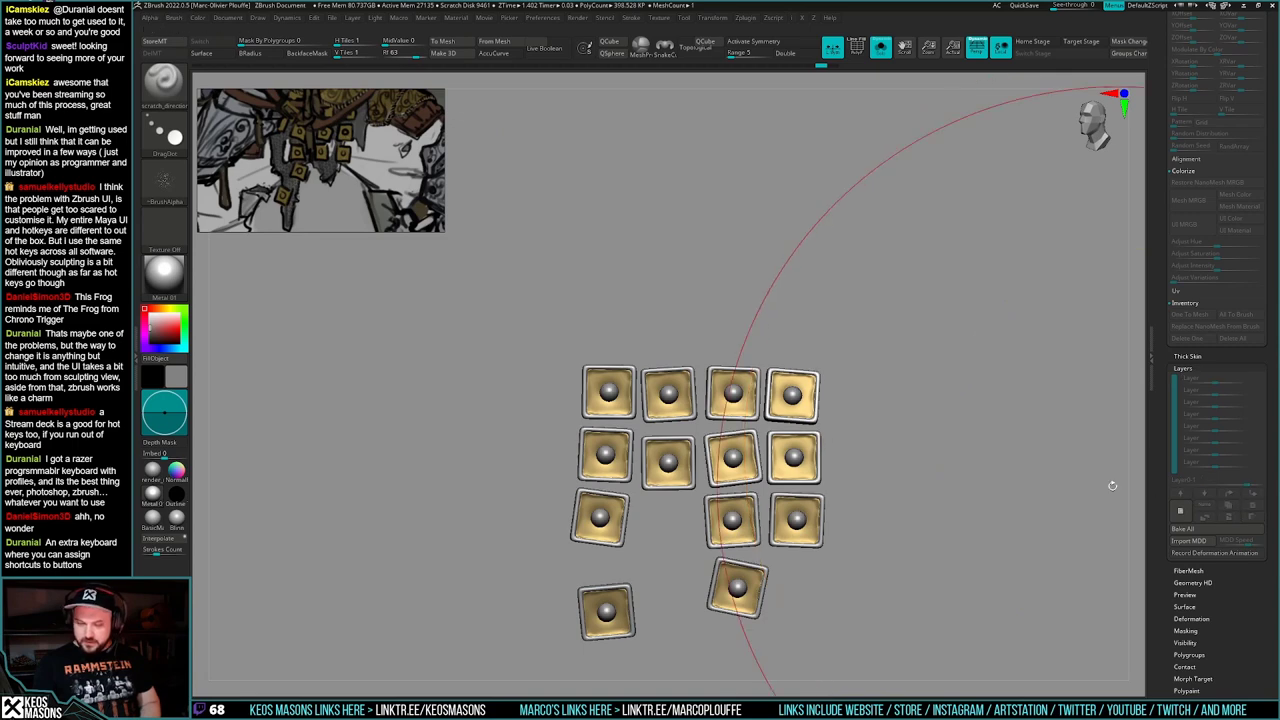
key("ctrl+d")
left_click(1181, 511)
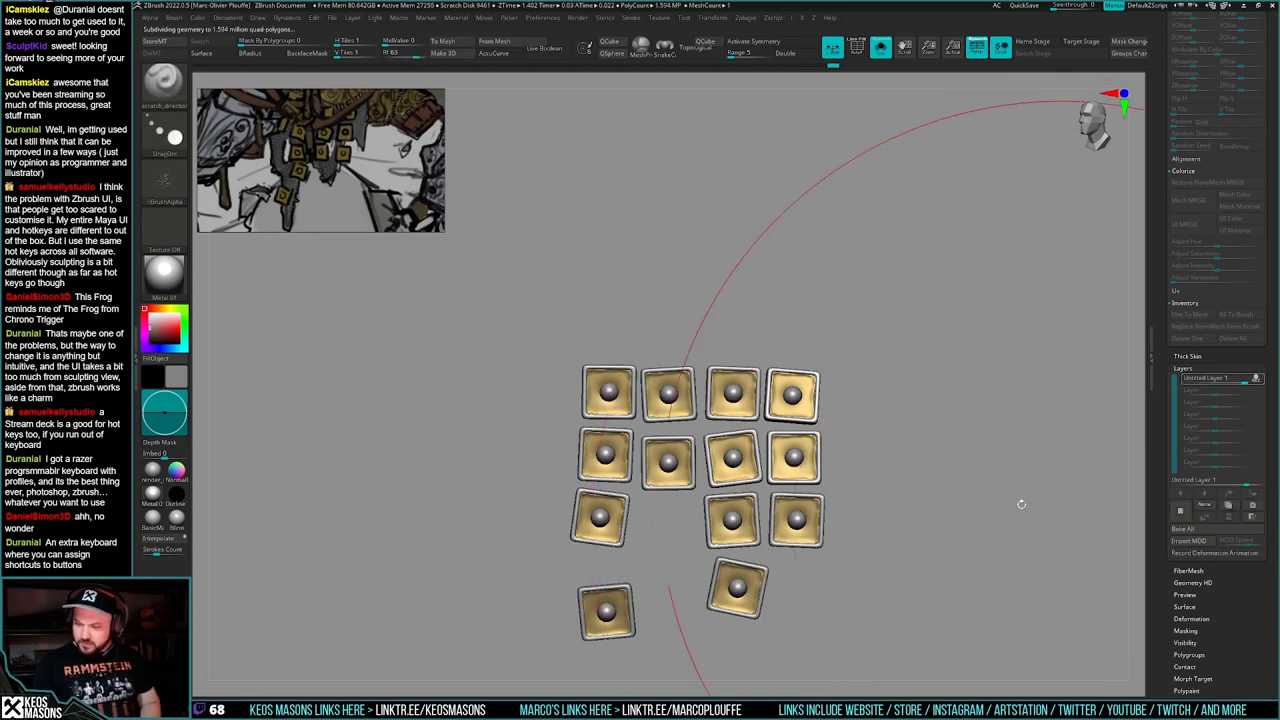
- Mask the frames and studs again so only the subdivided gold panels can be sculpted
key("w")
left_click(802, 410, "ctrl")
right_click_drag(790, 450, 743, 508)
key("q")
- Apply fine directional scratches across the gold panels of all plates
key("space")
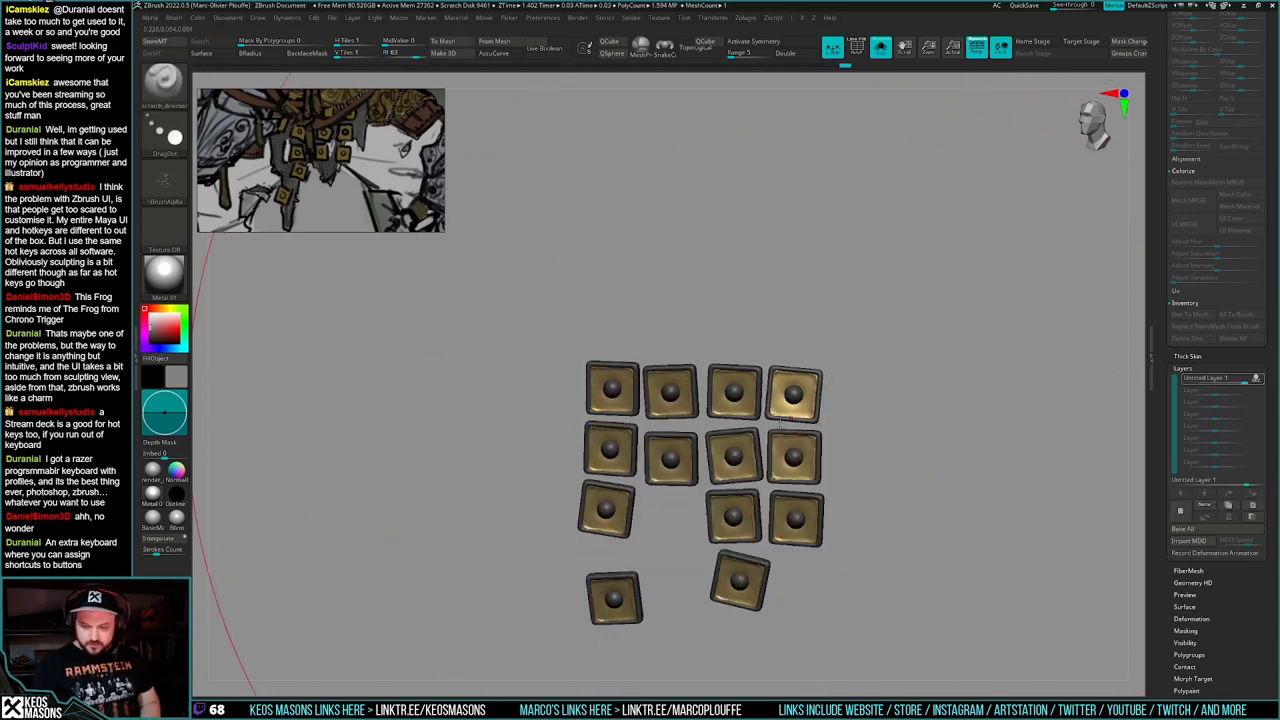
right_click_drag(783, 424, 793, 360)
left_click_drag(793, 360, 731, 469)
right_click_drag(722, 513, 804, 465, "alt")
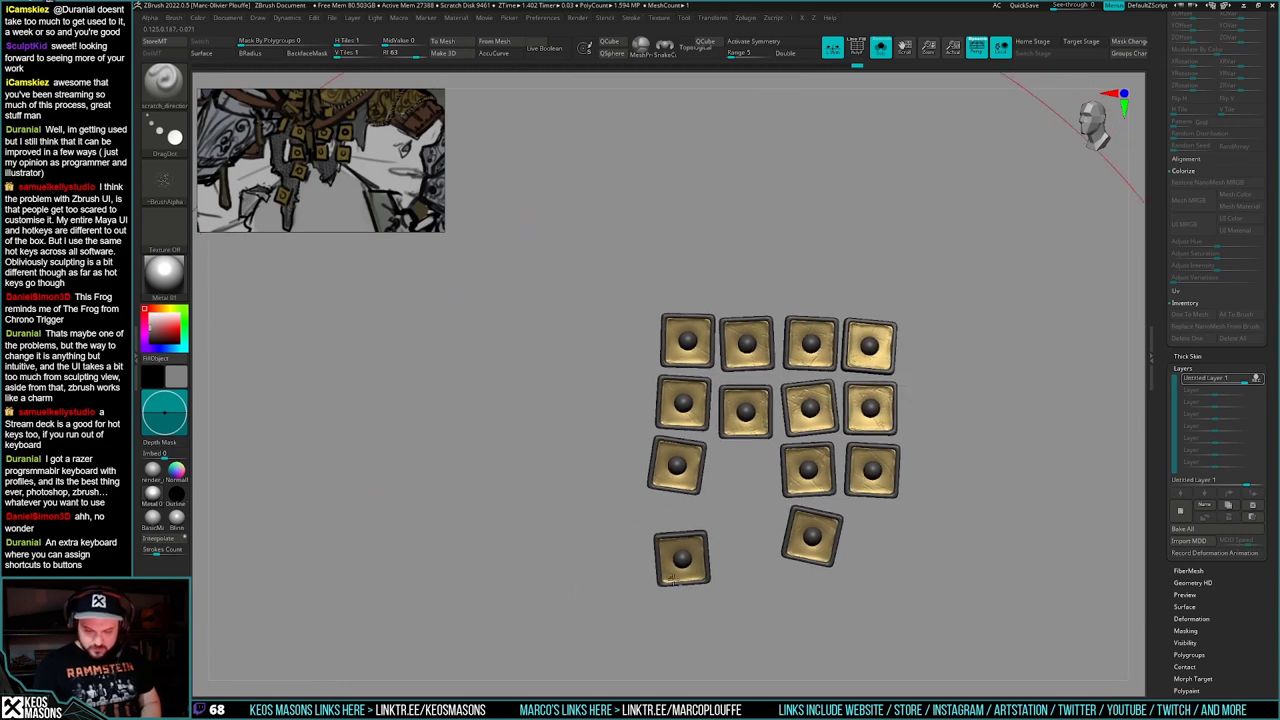
right_click_drag(778, 410, 797, 465)
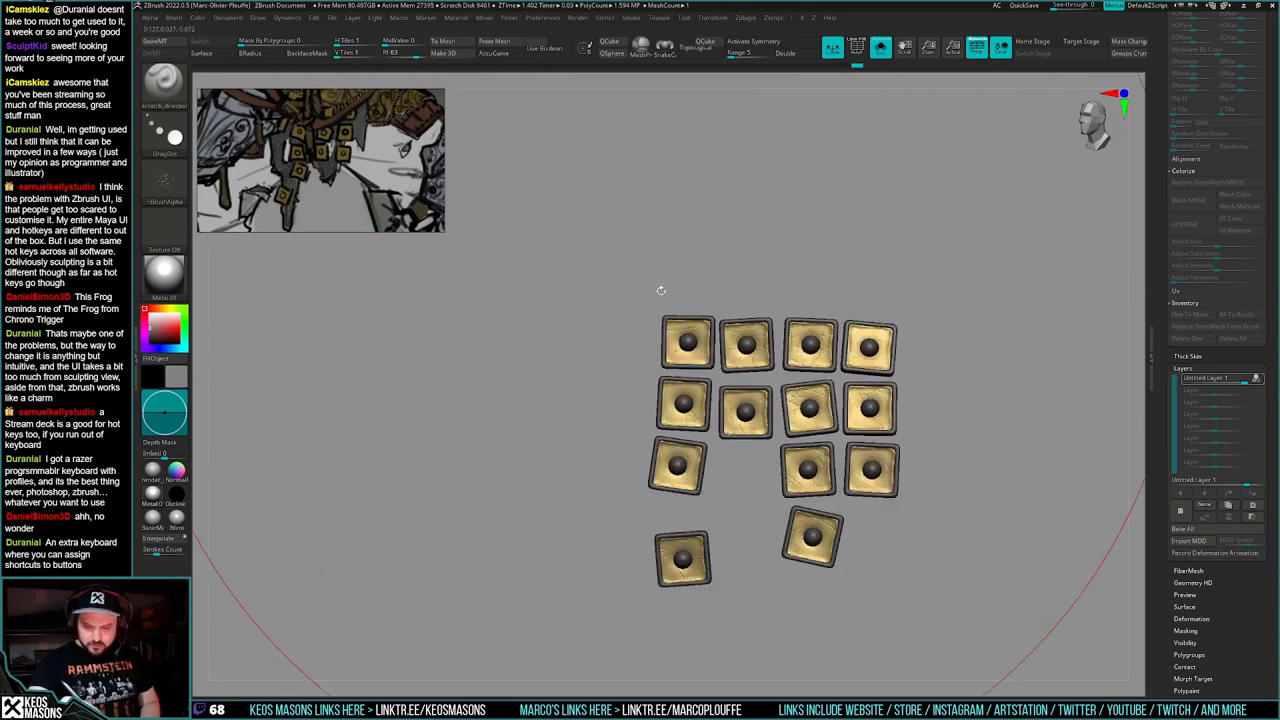
- Invert the mask so the plates' frames and studs are editable instead of the panels
right_click_drag(661, 291, 843, 546, "ctrl")
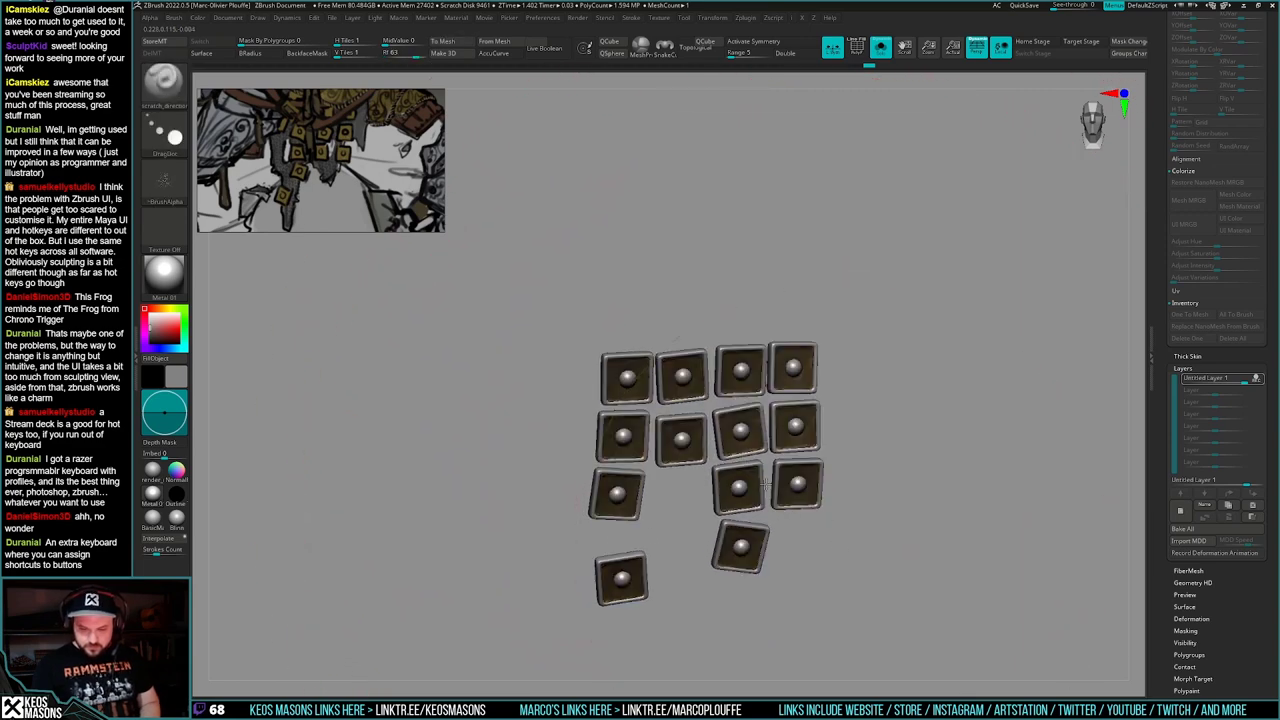
right_click_drag(765, 485, 680, 332)
right_click_drag(590, 546, 604, 568)
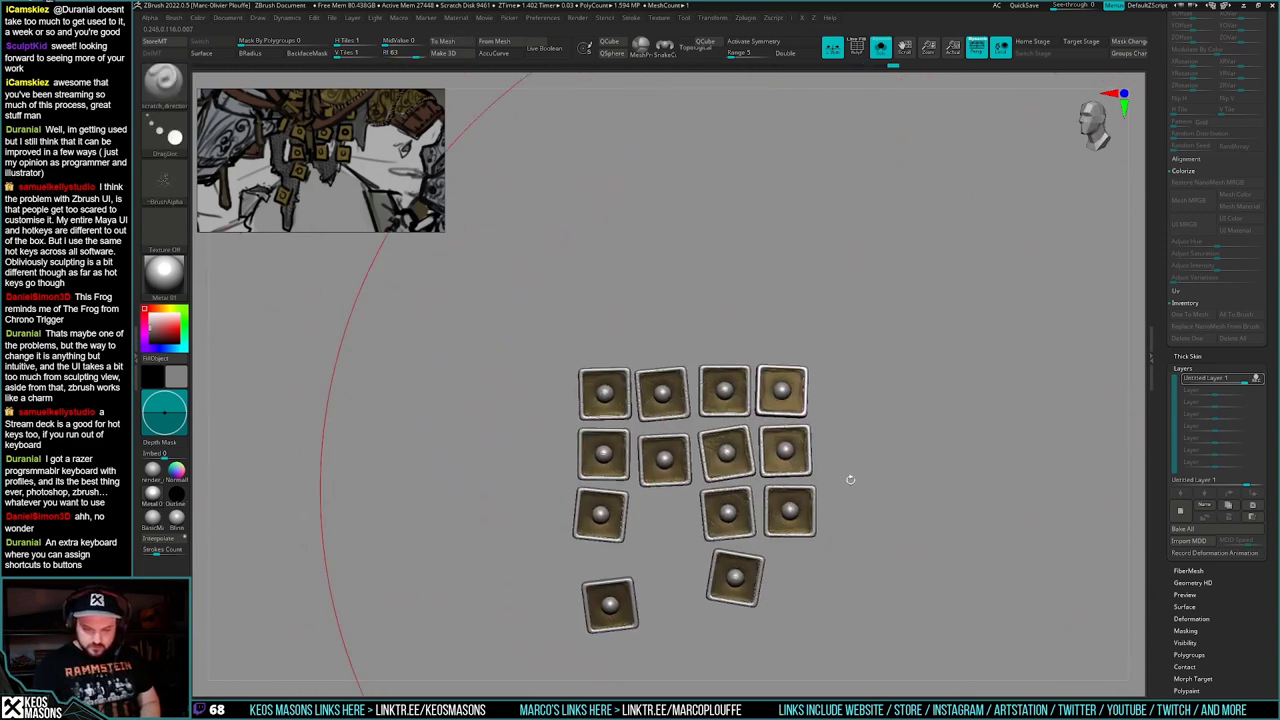
- Apply fine directional scratches across the frames and studs of the isolated plates
key("alt+s")
right_click_drag(888, 500, 886, 468, "alt")
key("alt+s")
right_click_drag(597, 657, 583, 677, "alt")
right_click_drag(843, 504, 865, 478, "alt")
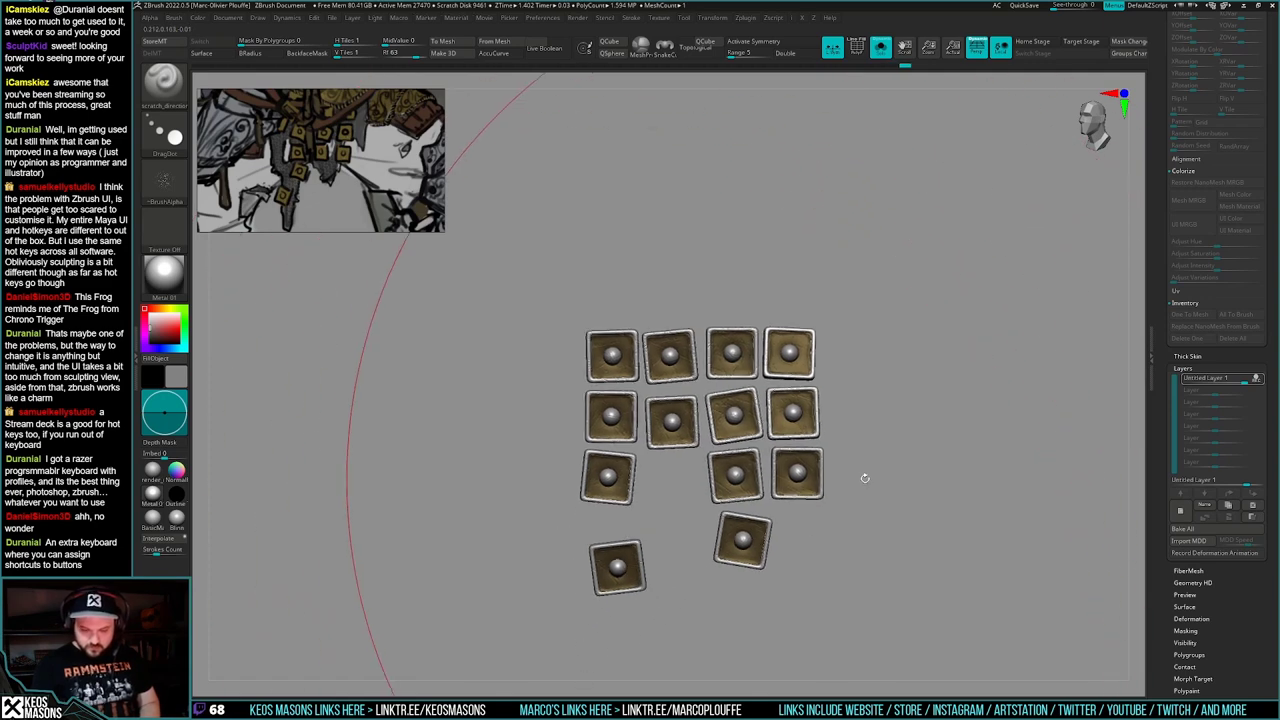
key("alt+s")
key("alt+s")
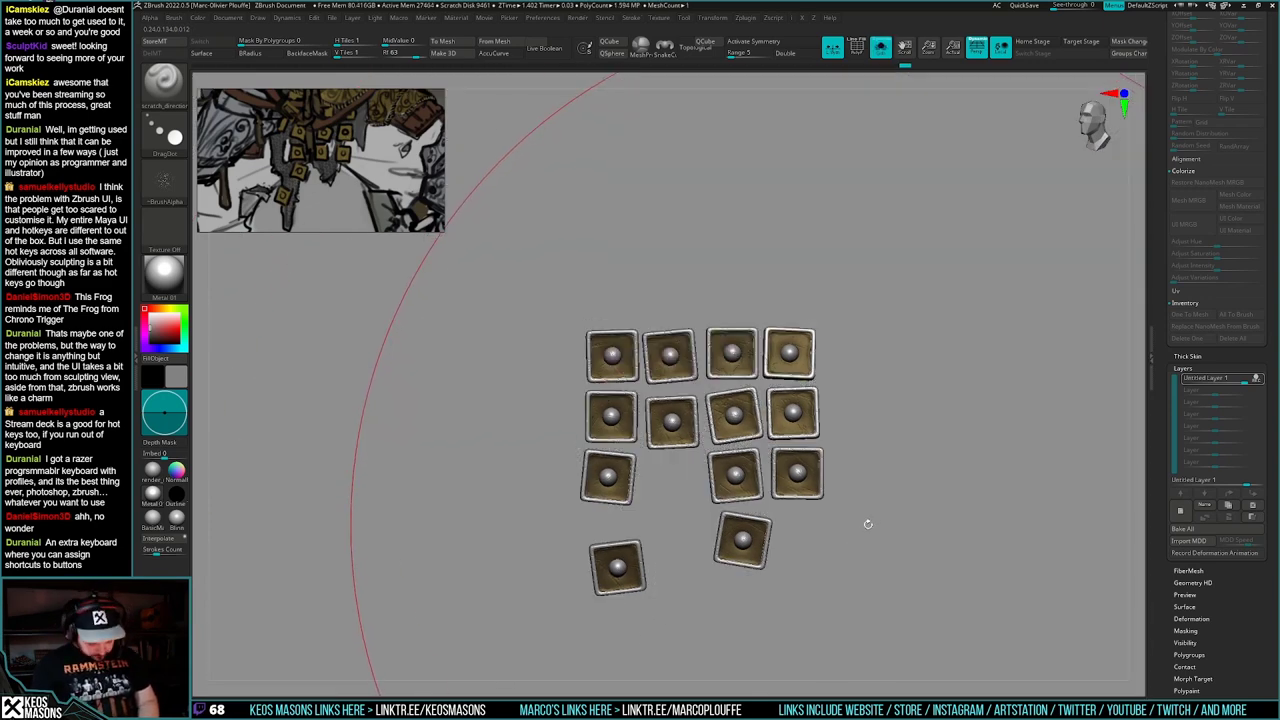
left_click_drag(867, 571, 868, 546)
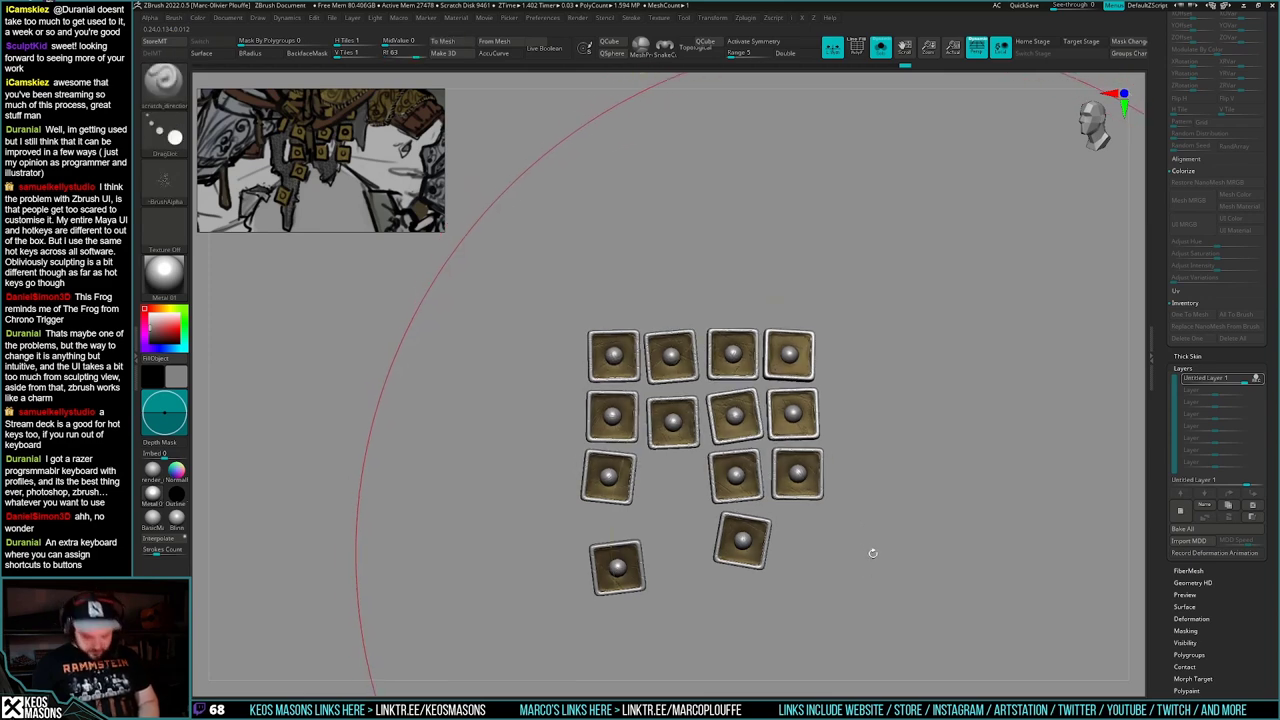
- Apply surface grain to the plates' frames and studs using the grain brush at a smaller draw size
key("b")
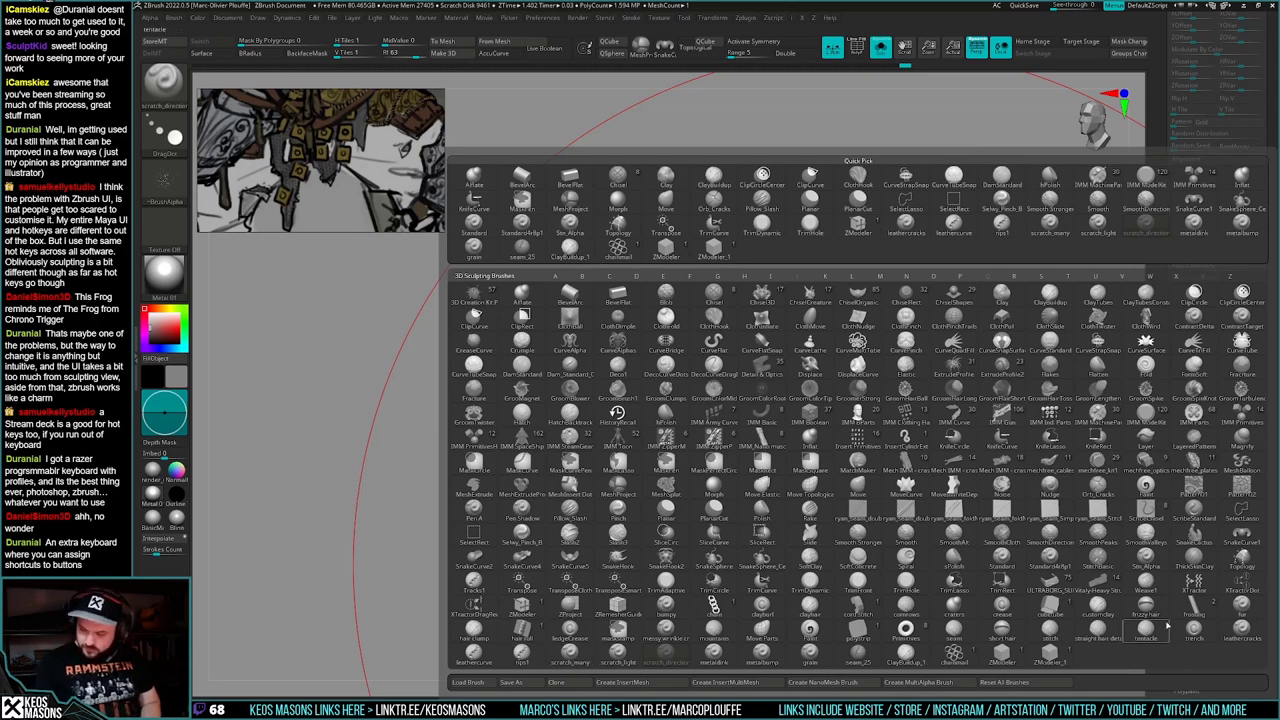
left_click(811, 657)
key("space")
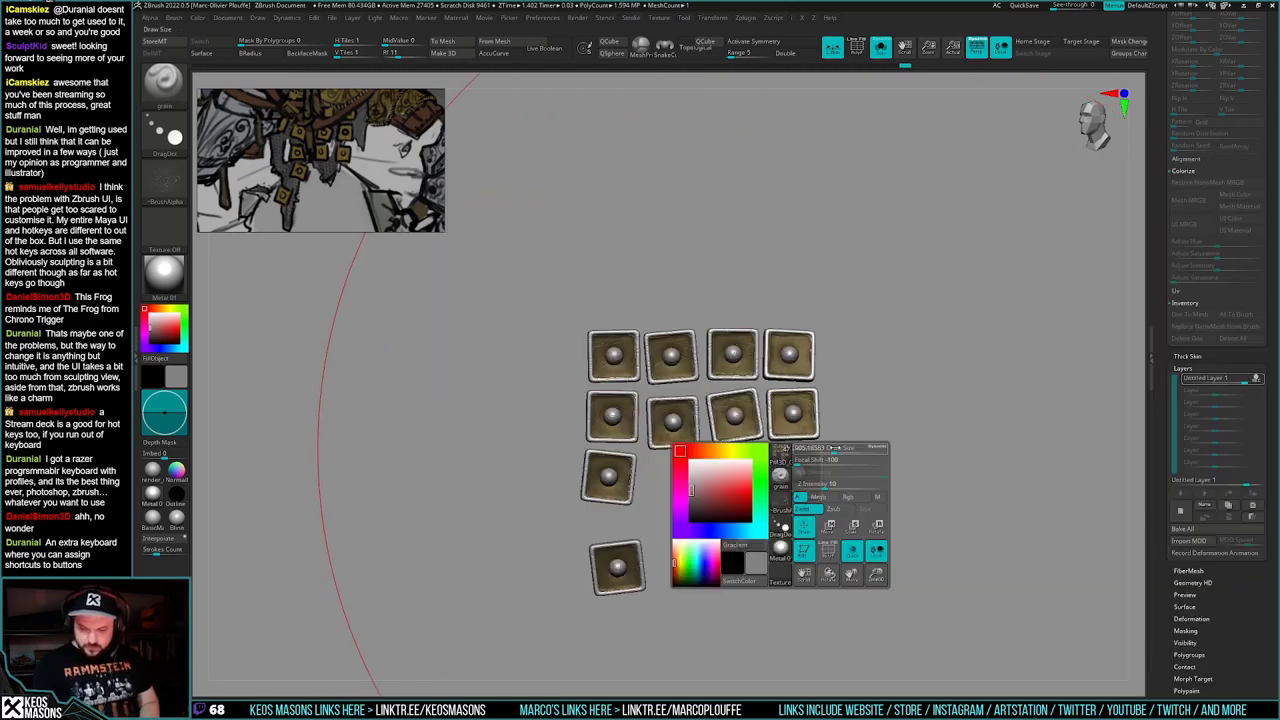
left_click_drag(832, 449, 803, 447)
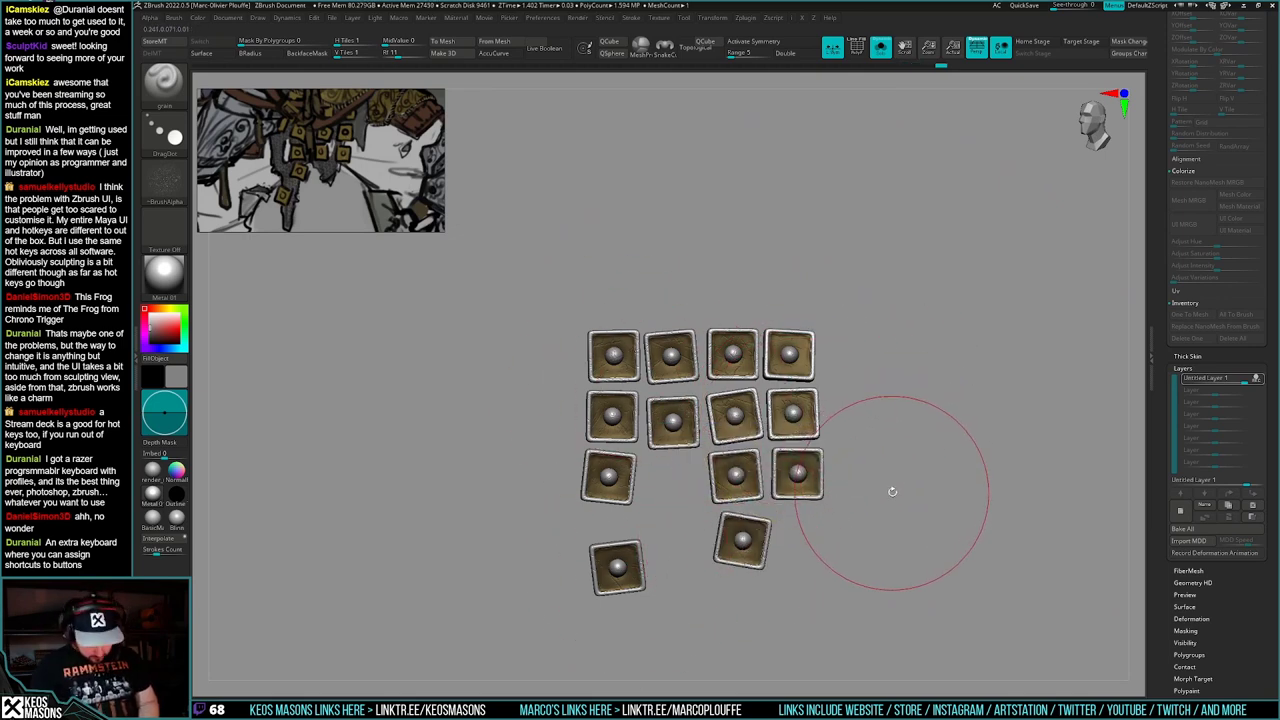
- Clear the mask and stamp metal dents across the plates with the metalbump brush at a reduced size
key("b")
left_click(762, 655)
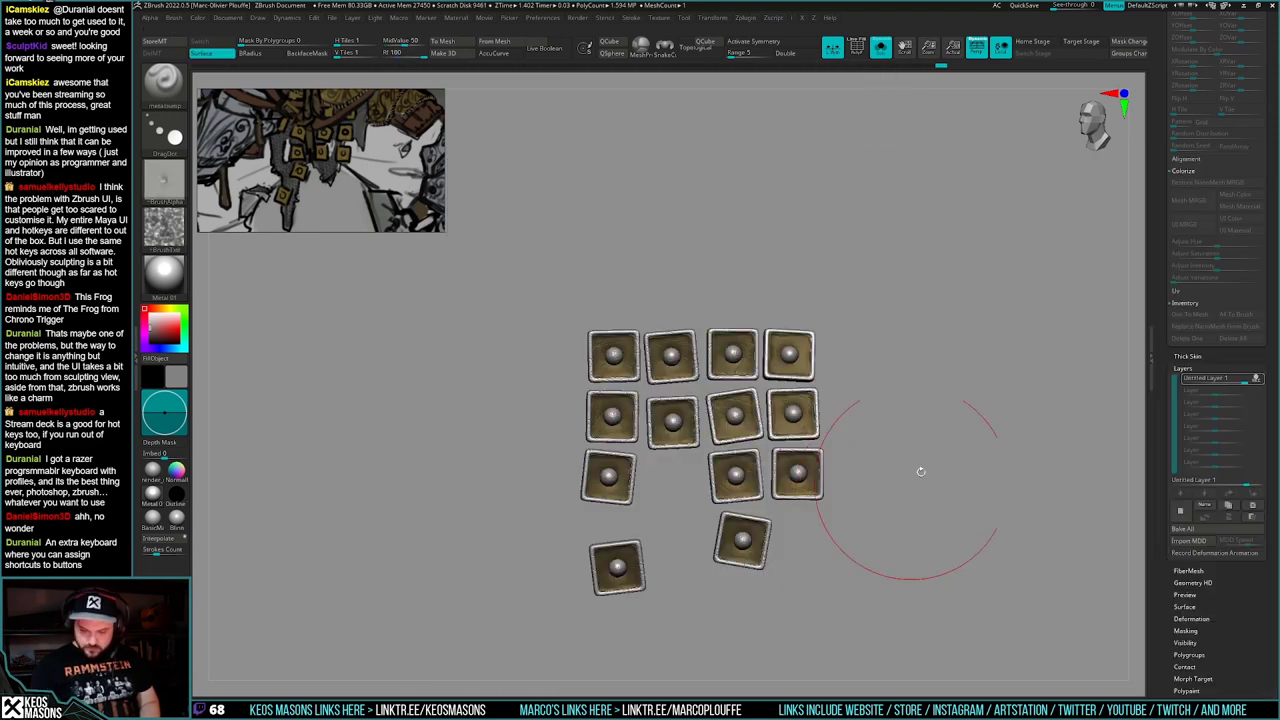
key("space")
left_click_drag(848, 455, 836, 457)
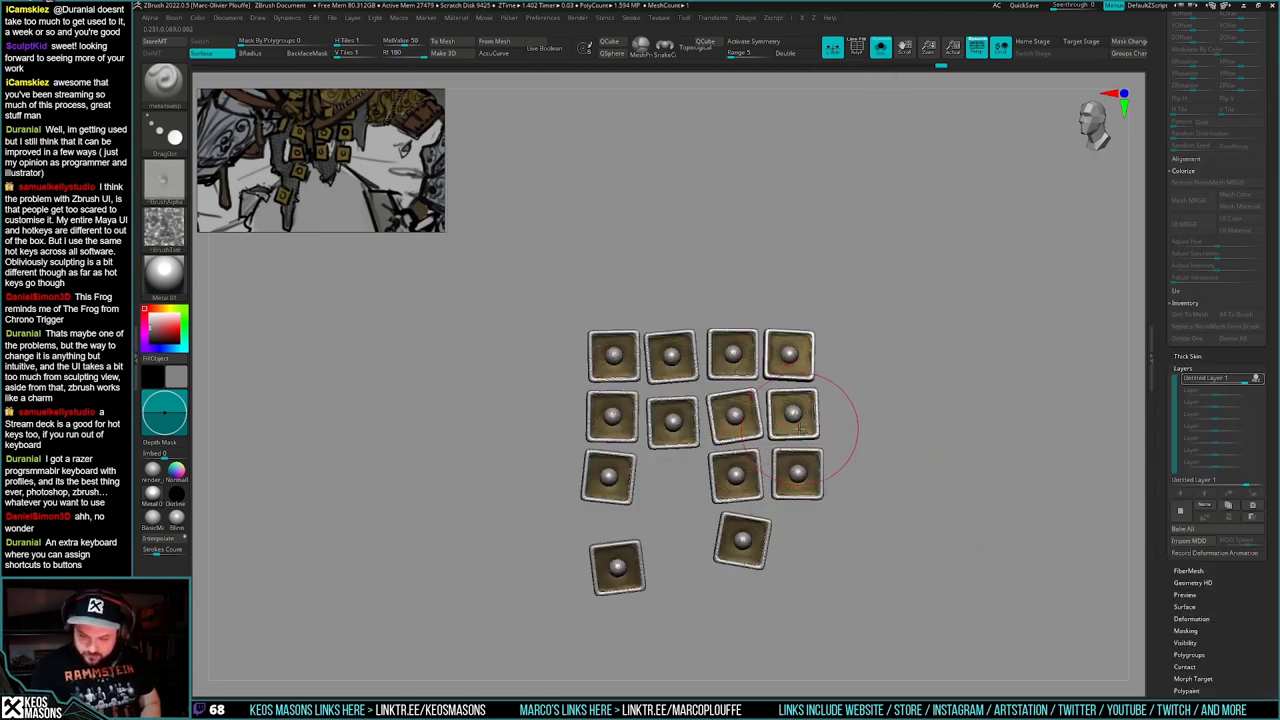
left_click(930, 438, "ctrl")
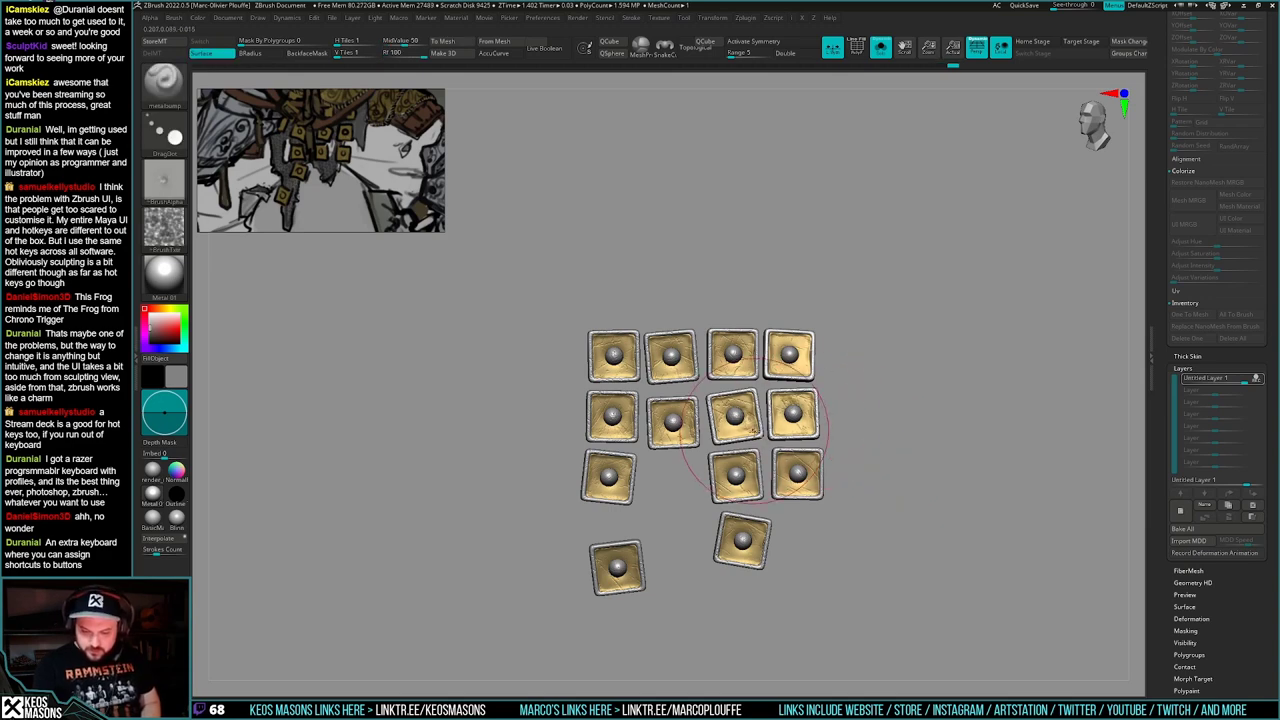
mouse_move(754, 430)
right_mouse_down()
mouse_move(758, 464)
mouse_move(750, 434)
right_mouse_up()
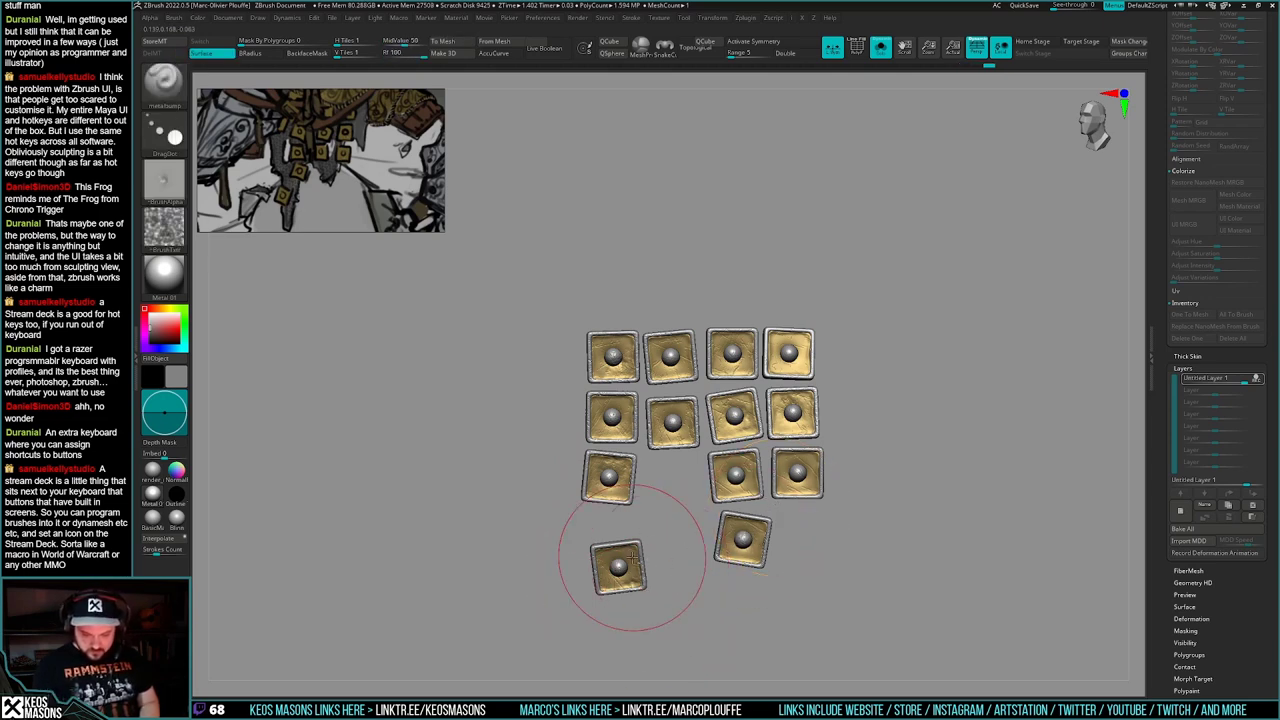
key("alt+s")
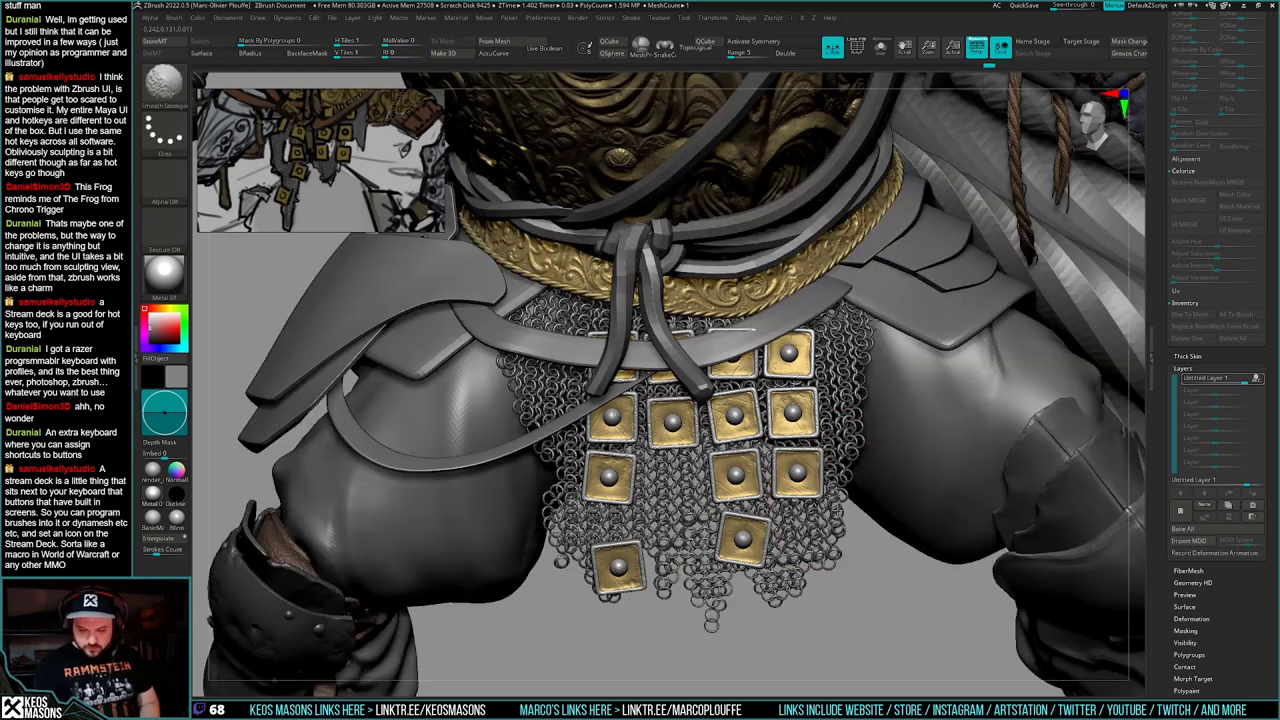
- Stamp smaller metalbump dents on individual plates' studs and frames with a further reduced draw size
mouse_move(838, 500)
right_mouse_down()
mouse_move(905, 472)
mouse_move(815, 501)
right_mouse_up()
key("space")
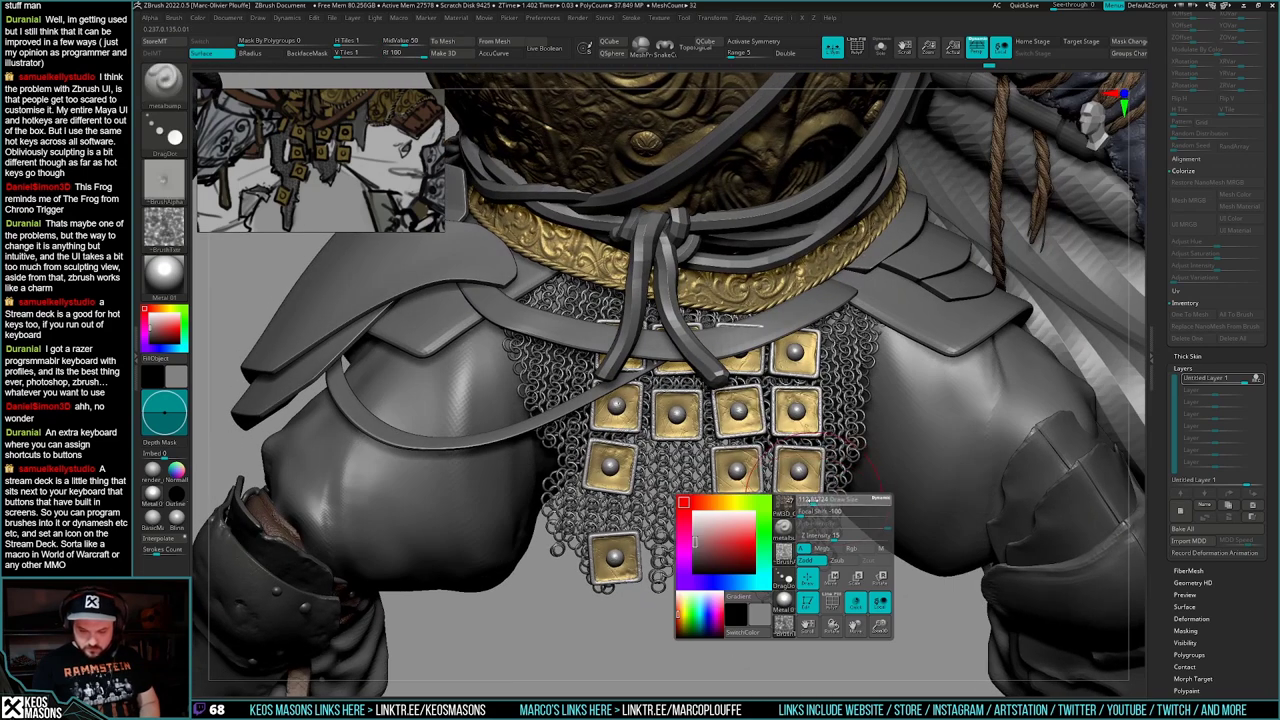
left_click_drag(815, 501, 806, 501)
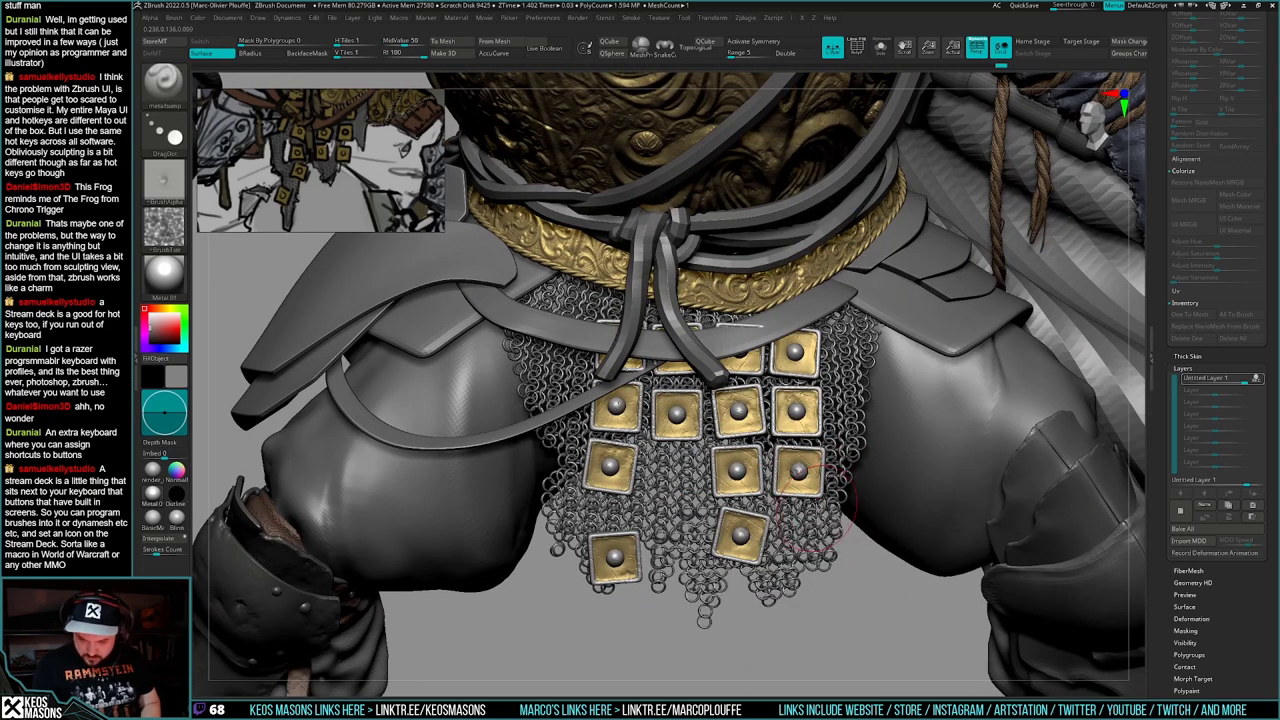
key("alt+s")
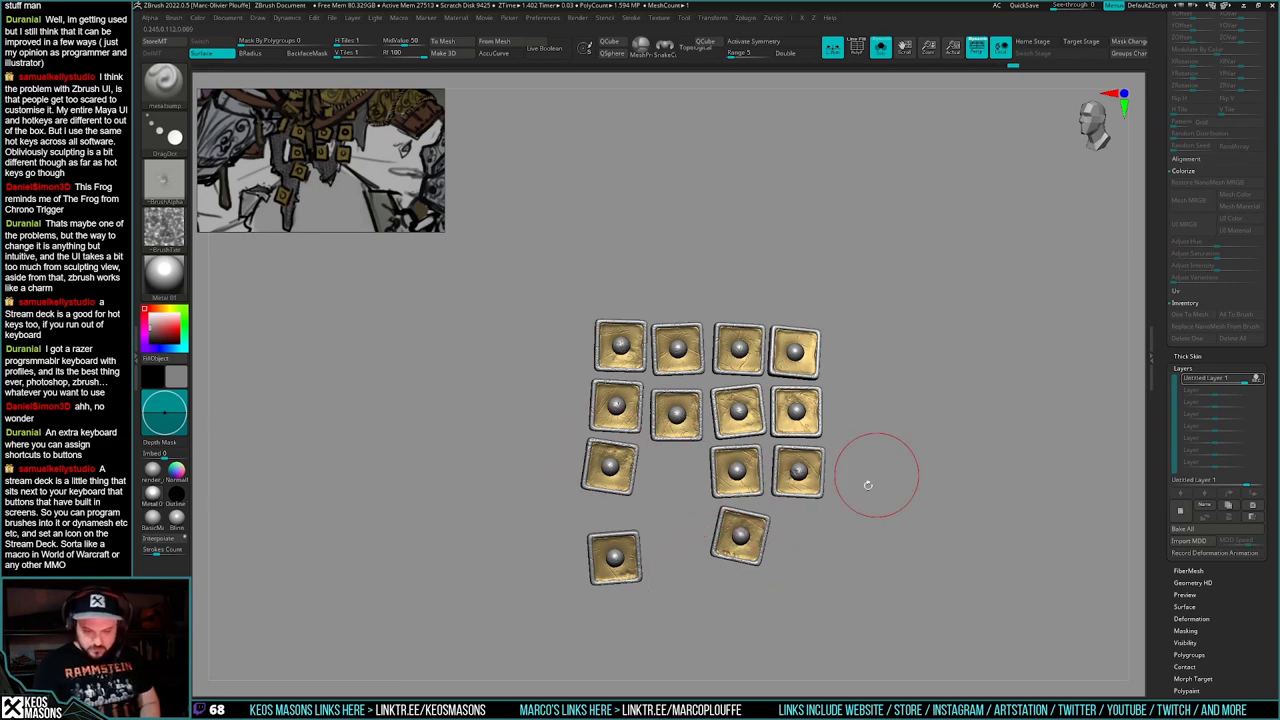
key("alt+s")
key("shift+alt+s")
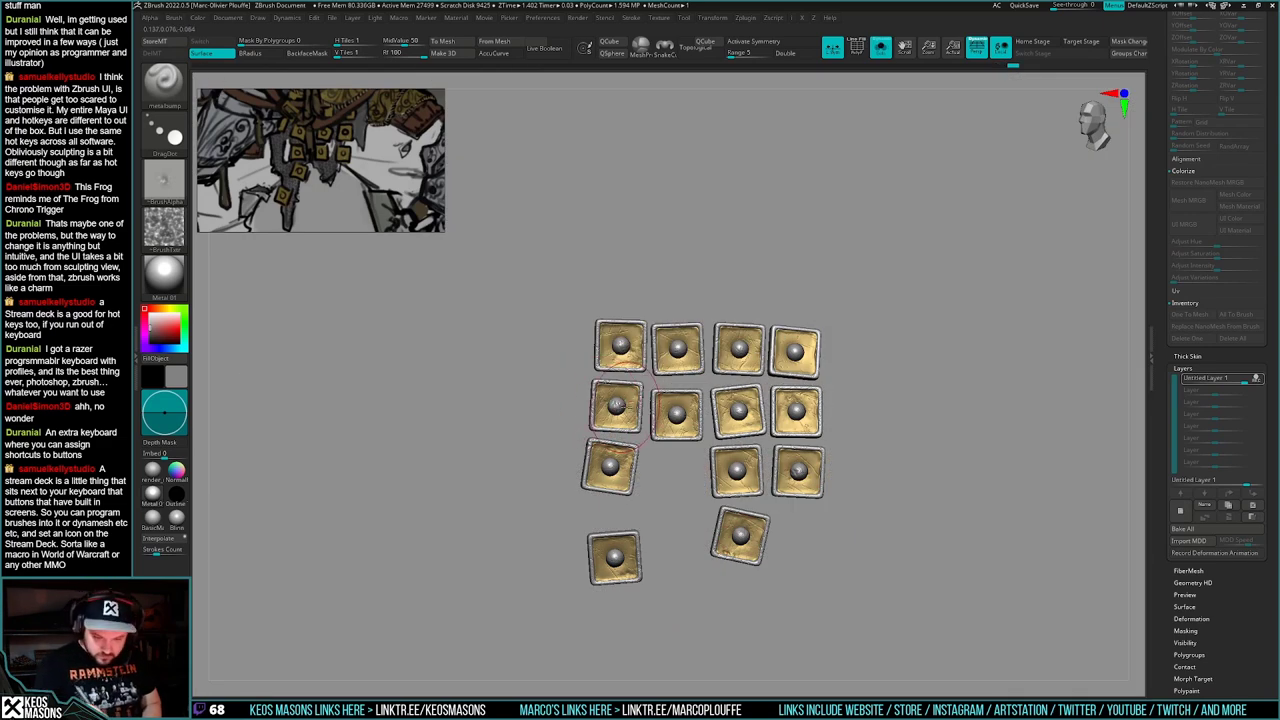
key("shift+alt+s")
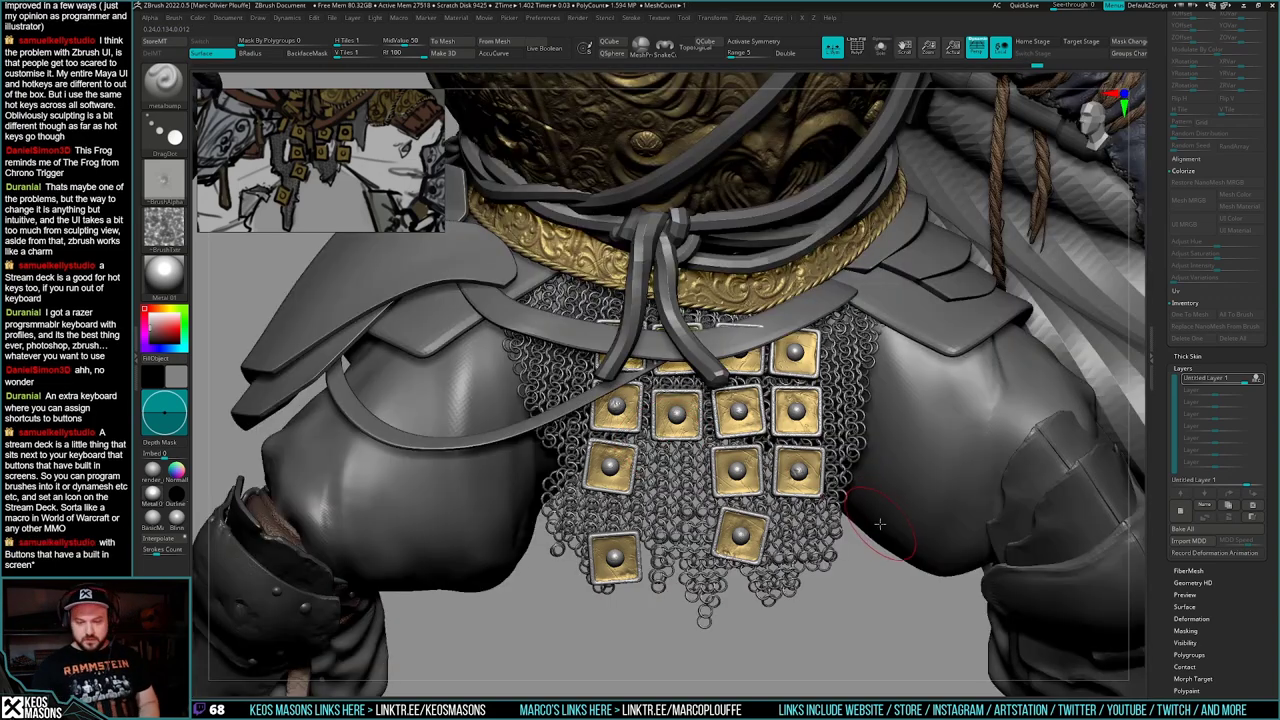
- Inspect the dented plates from several angles, both in isolation and against the chainmail skirt
mouse_move(886, 600)
left_mouse_down()
mouse_move(975, 610)
mouse_move(895, 600)
left_mouse_up()
key("shift+alt+s")
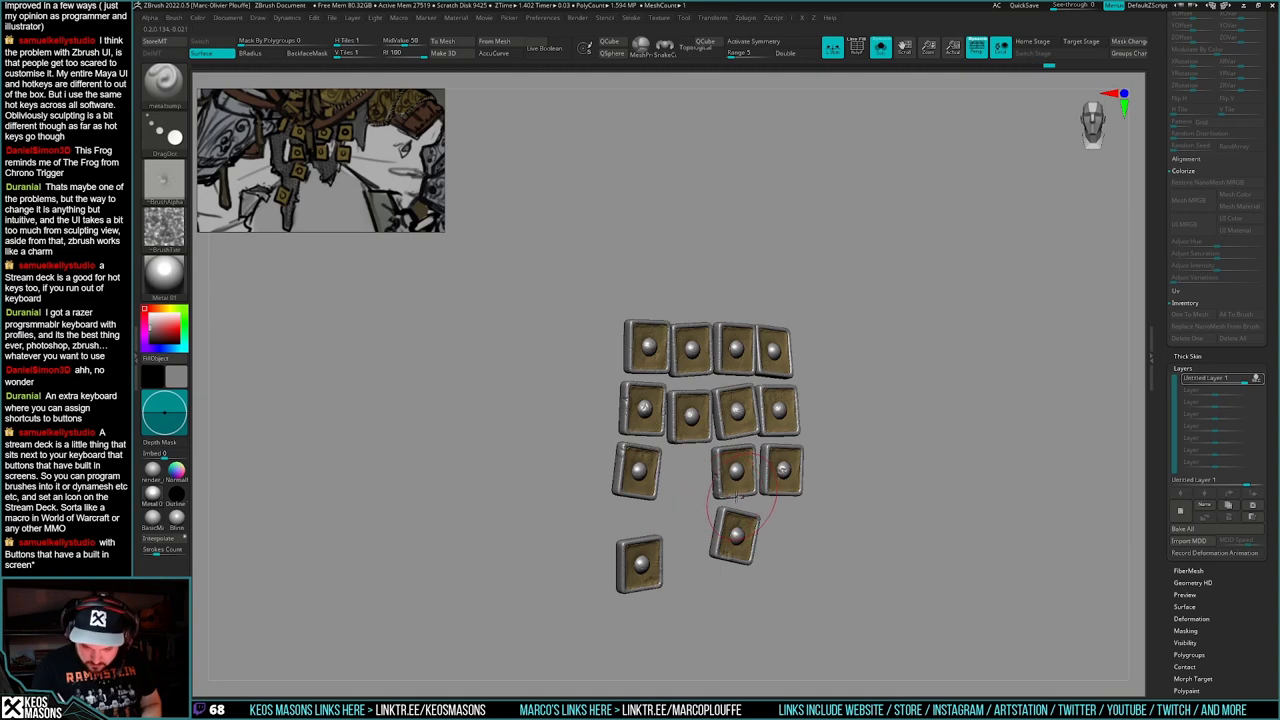
right_click_drag(739, 497, 802, 489)
right_click_drag(781, 432, 792, 450)
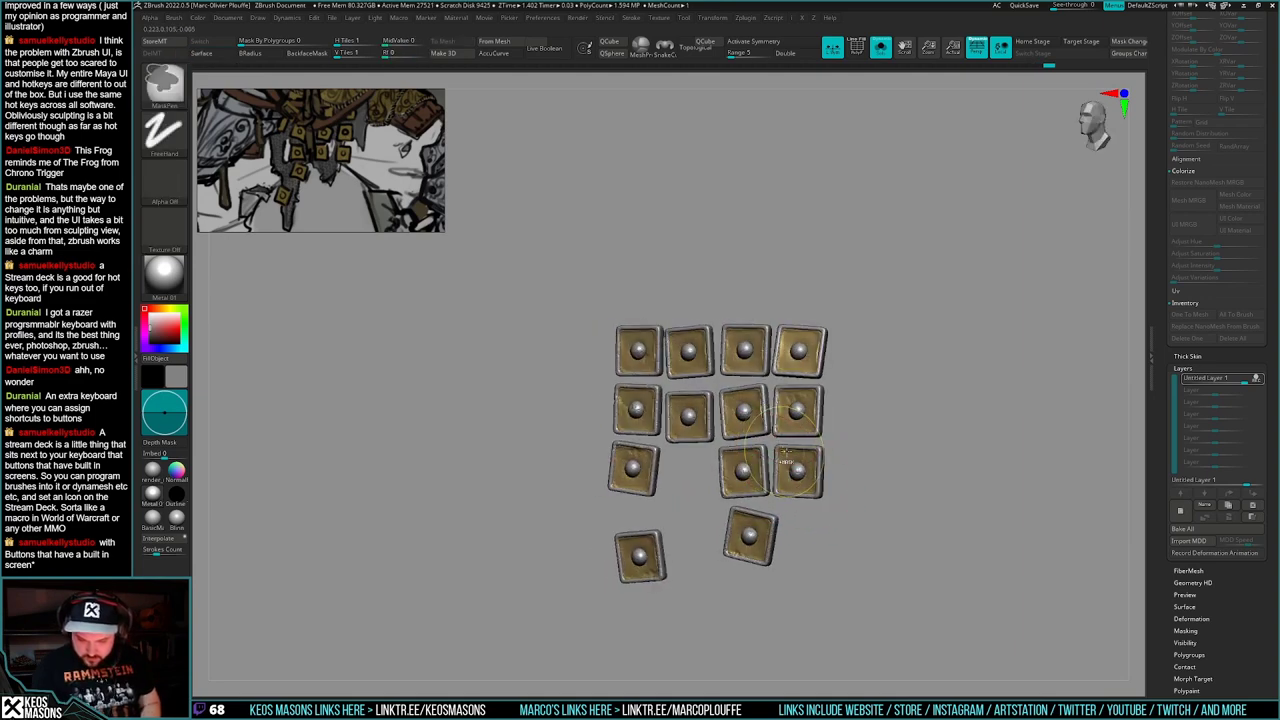
left_click_drag(776, 453, 790, 456, "shift")
right_click_drag(690, 468, 765, 508)
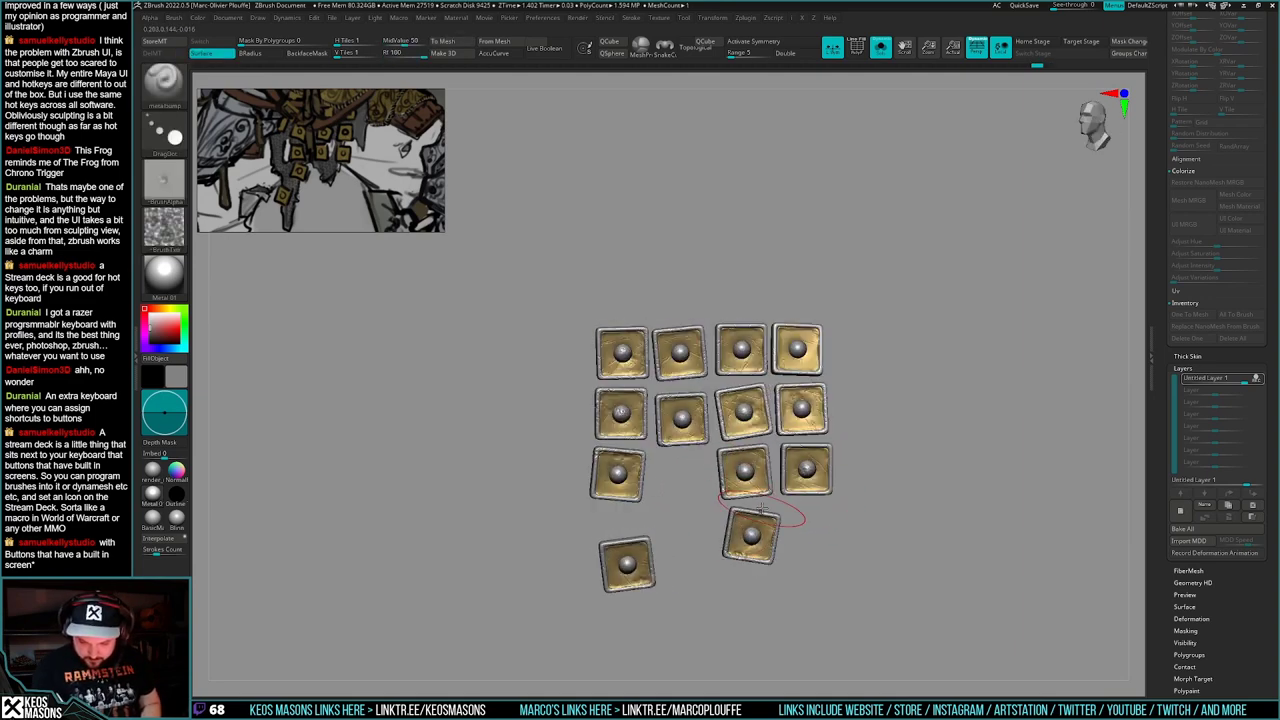
key("shift+s")
right_click_drag(897, 500, 897, 528)
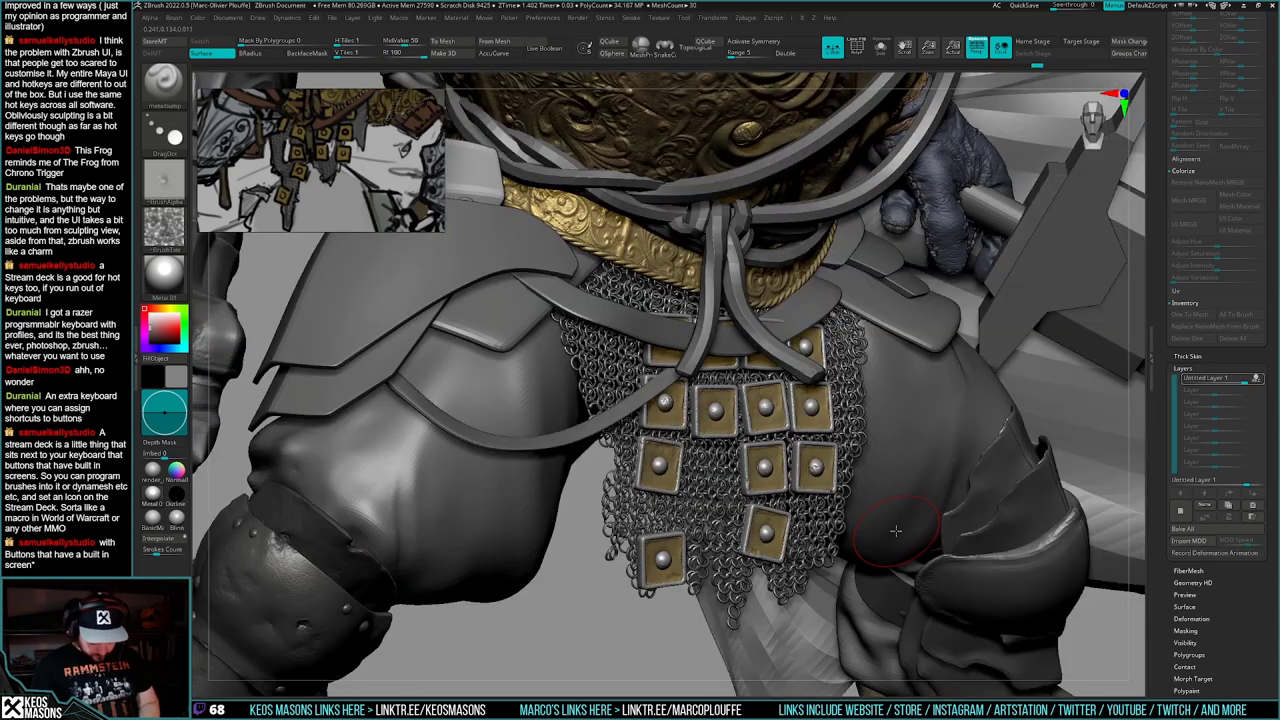
- Switch to the Orb_Cracks brush and adjust its draw size for nicking the frames of the lowest plates
key("b")
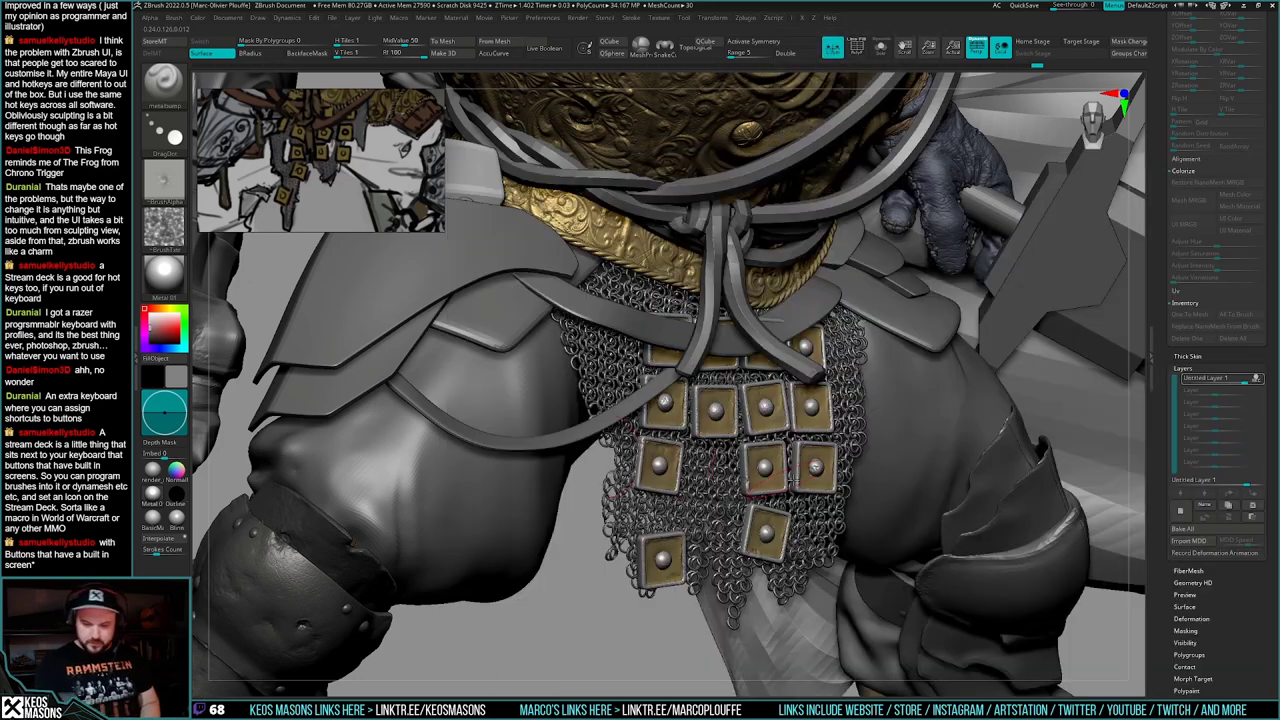
left_click_drag(390, 471, 820, 515)
key("alt+s")
key("space")
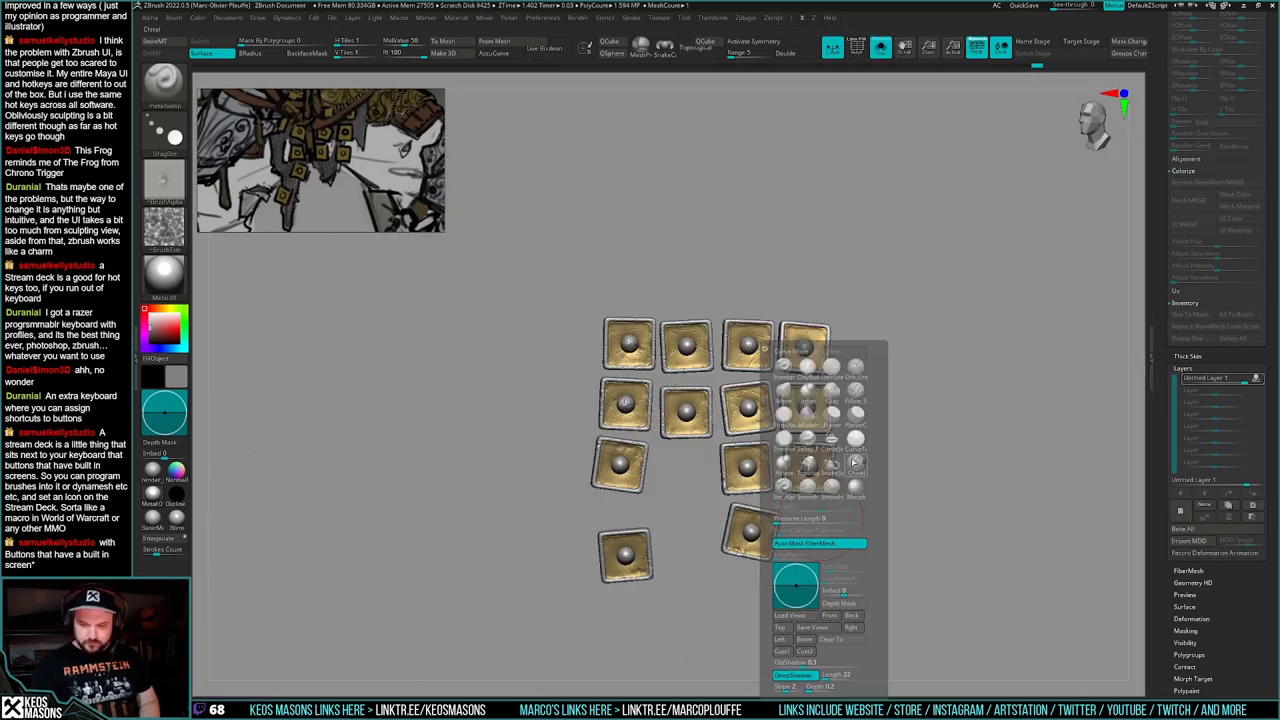
left_click(856, 371)
left_click_drag(966, 333, 940, 420, "alt")
key("alt+s")
right_click_drag(838, 455, 846, 449, "alt")
key("space")
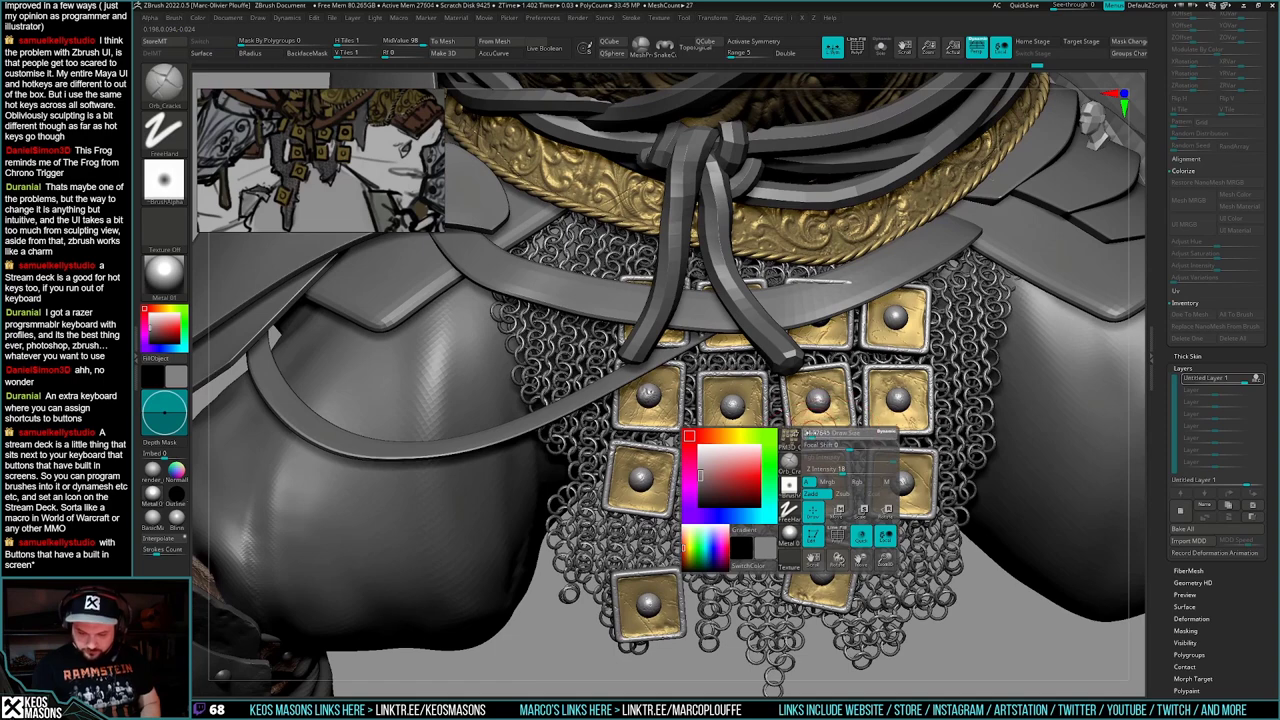
right_click_drag(822, 607, 845, 507, "alt")
key("space")
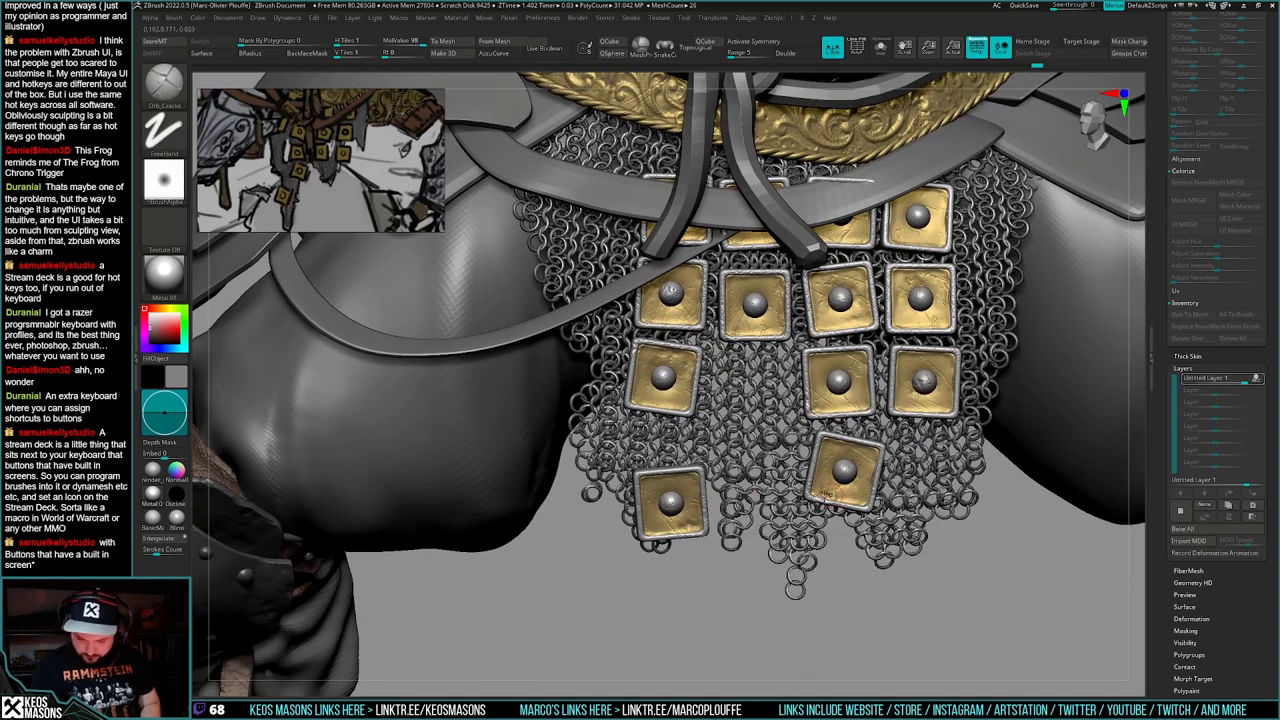
- Carve cracks and nicks into the bottom edge of the lowest plate's frame, covering its front and underside
key("alt+s")
left_click_drag(682, 521, 690, 537)
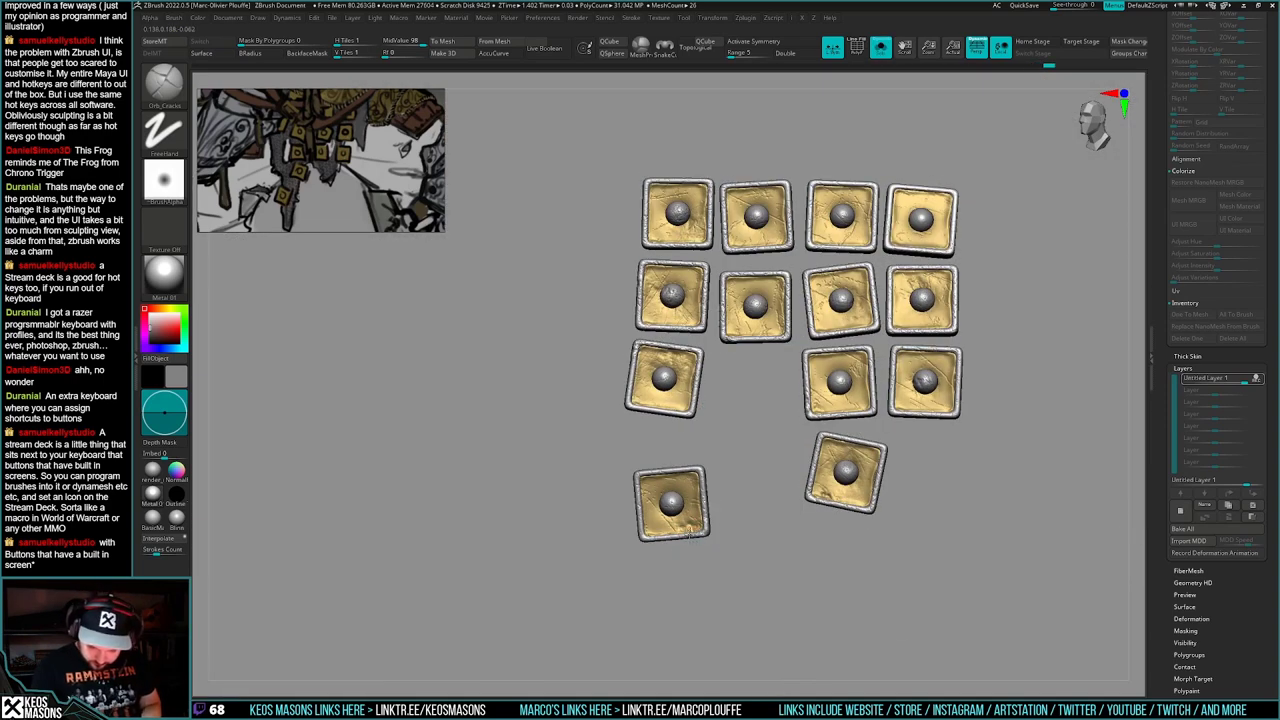
left_click_drag(691, 535, 687, 530)
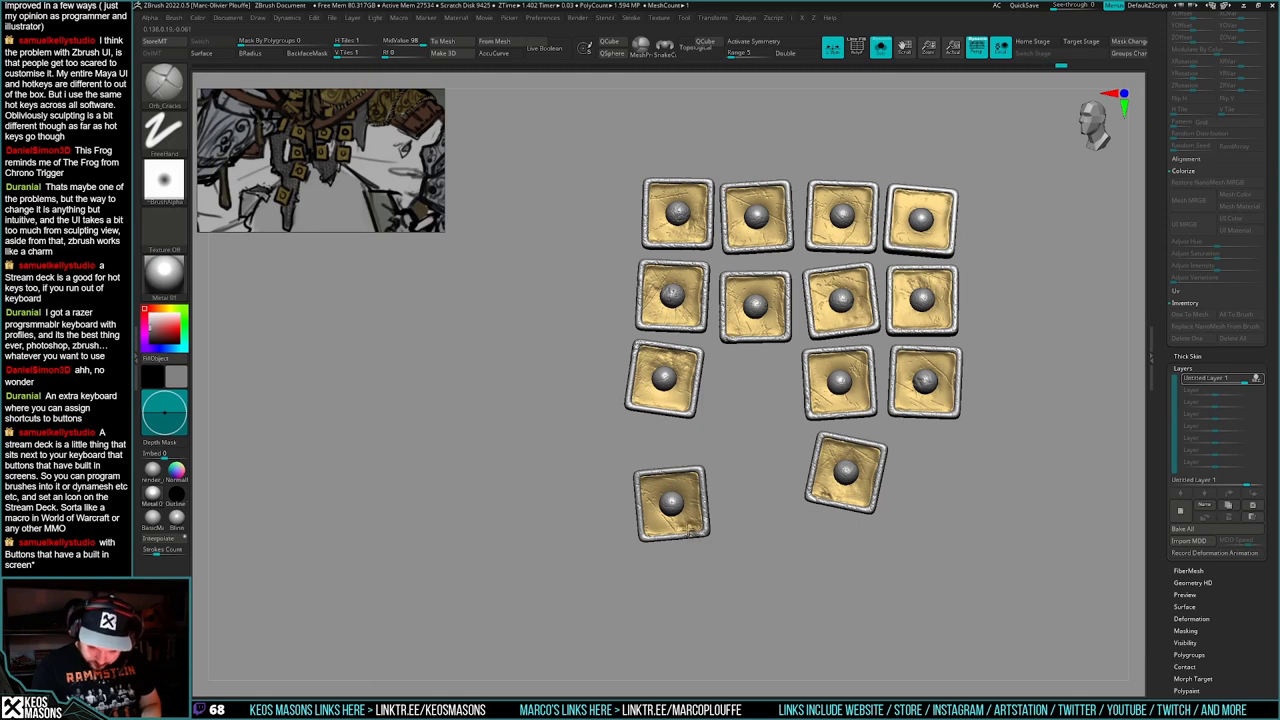
right_click_drag(690, 532, 694, 526)
left_click_drag(694, 526, 689, 534)
right_click_drag(689, 530, 689, 507)
left_click_drag(688, 507, 695, 539)
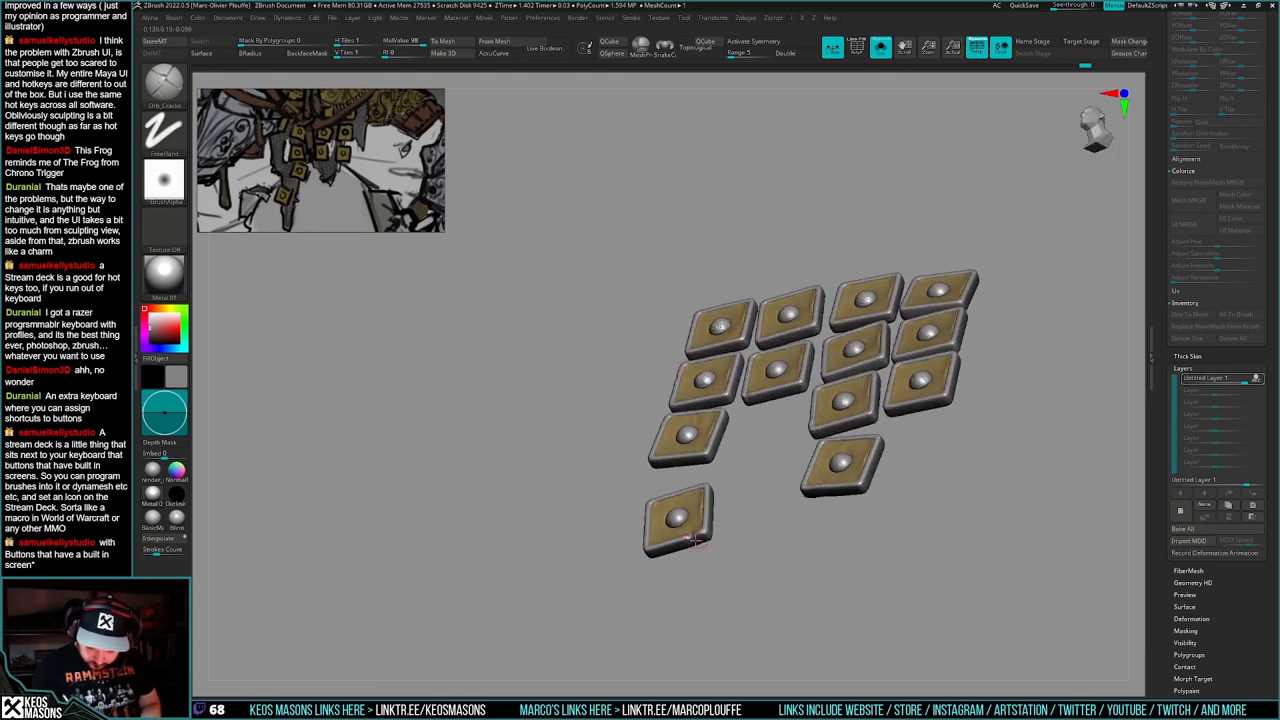
mouse_move(691, 540)
right_mouse_down()
mouse_move(709, 597)
mouse_move(687, 528)
right_mouse_up()
left_click_drag(687, 528, 691, 533)
mouse_move(691, 533)
right_mouse_down()
mouse_move(760, 543)
mouse_move(728, 543)
mouse_move(742, 590)
mouse_move(806, 535)
right_mouse_up()
key("shift+s")
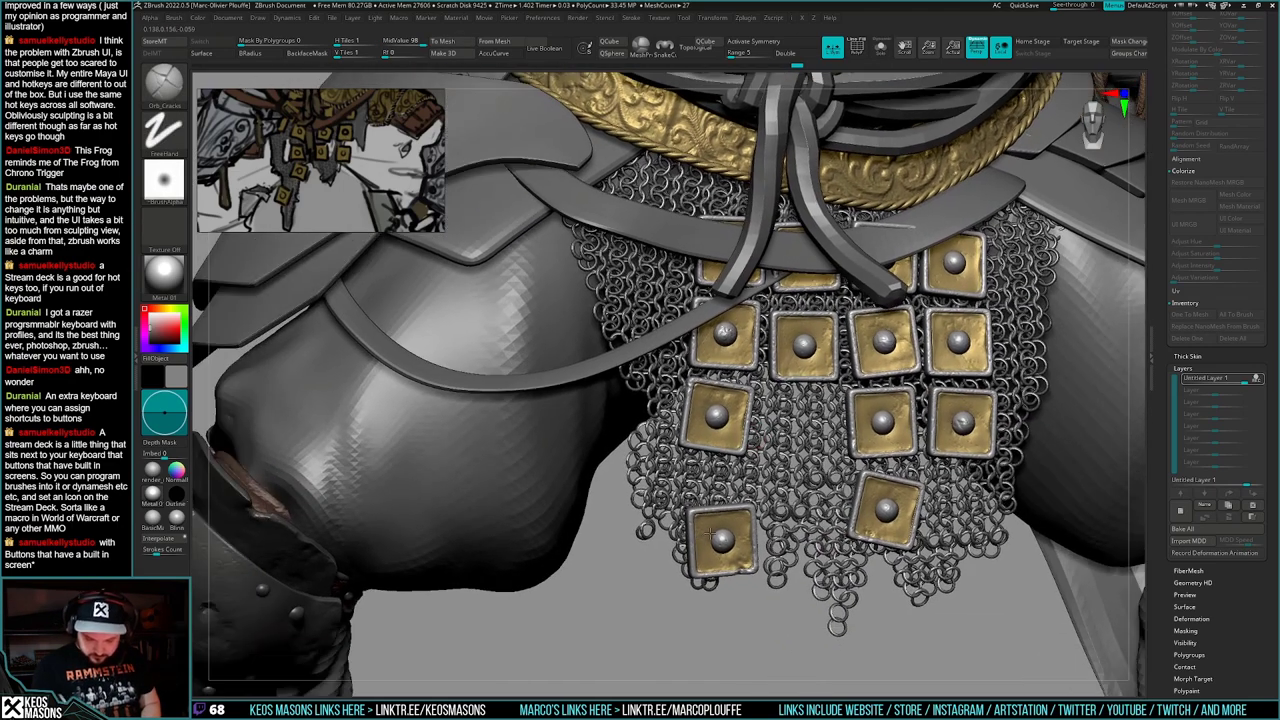
- Carve nicks into the left edge of the lowest plate's frame
key("shift+s")
left_click_drag(694, 544, 696, 553)
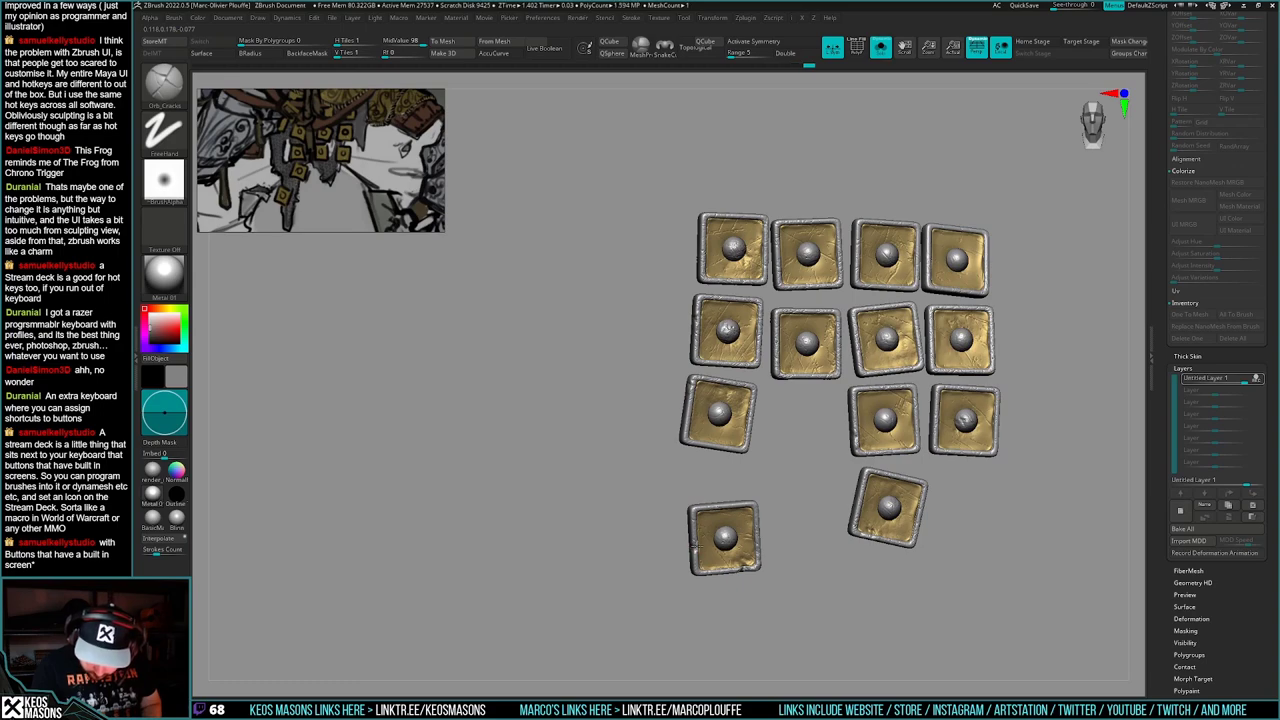
right_click_drag(696, 553, 682, 580)
left_click_drag(695, 545, 701, 551)
mouse_move(701, 551)
right_mouse_down()
mouse_move(696, 535)
mouse_move(825, 554)
mouse_move(726, 618)
right_mouse_up()
- Carve small cracks into the studs and frames of the third-row outer plates with a smaller Orb_Cracks brush
key("shift+s")
key("space")
left_click_drag(819, 471, 812, 471)
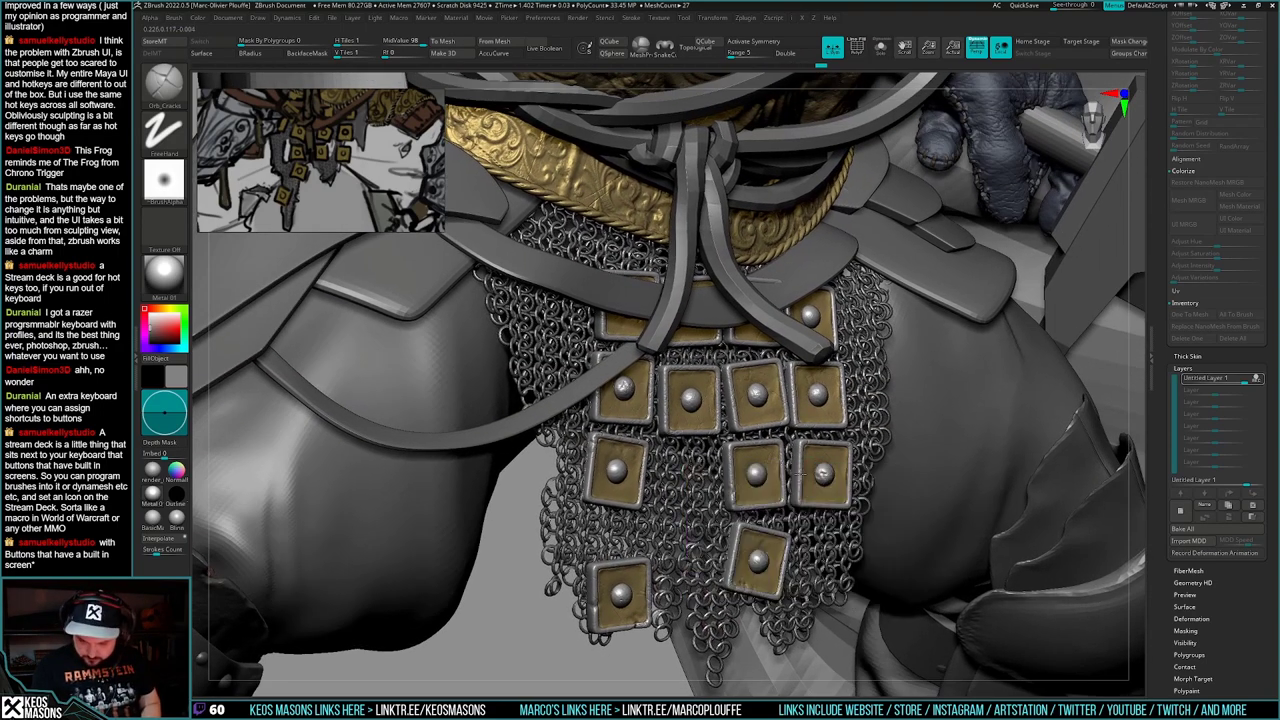
mouse_move(806, 484)
right_mouse_down()
mouse_move(833, 508)
mouse_move(876, 490)
mouse_move(825, 504)
mouse_move(861, 468)
mouse_move(794, 473)
right_mouse_up()
key("shift+s")
key("shift+s")
key("shift+s")
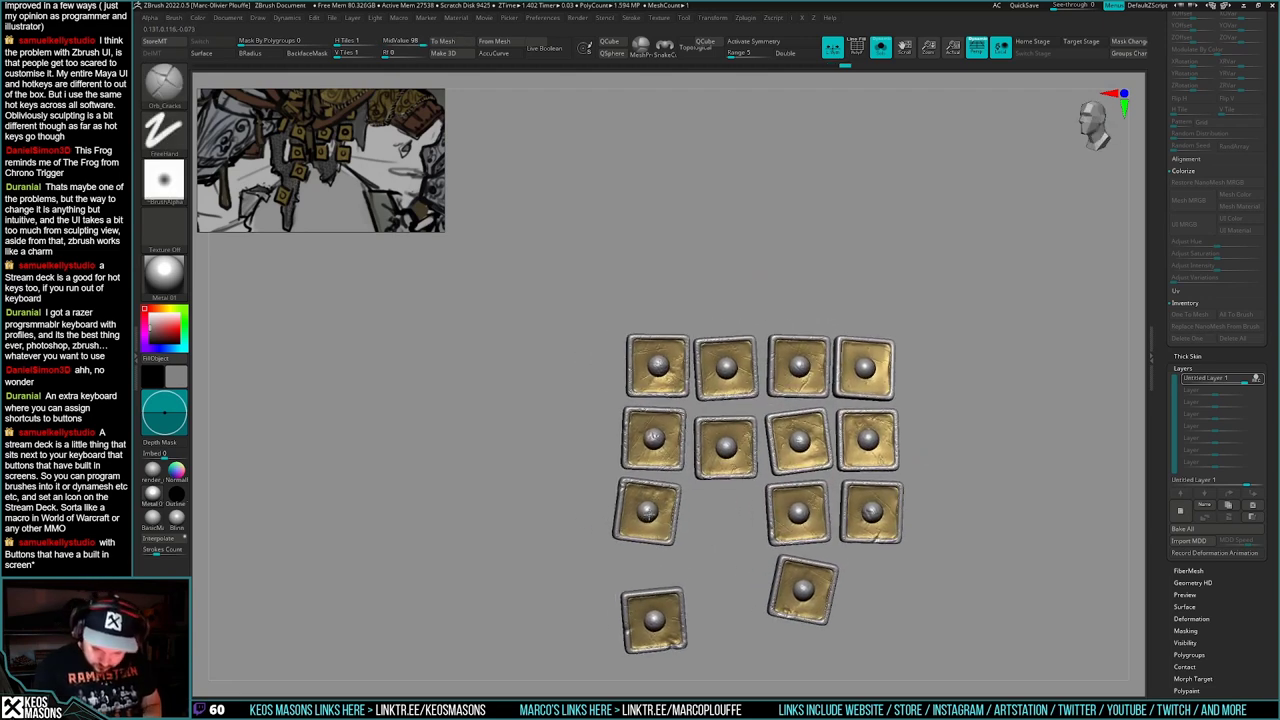
left_click_drag(648, 515, 653, 512)
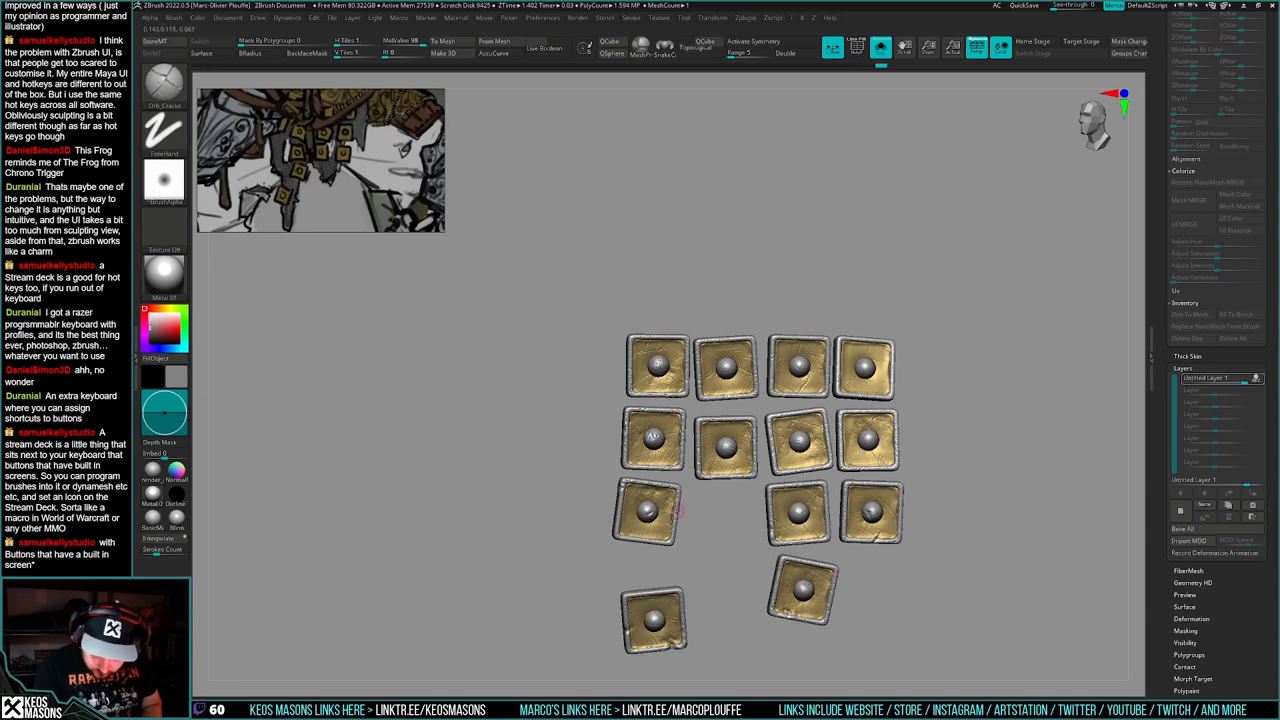
left_click_drag(873, 513, 877, 510)
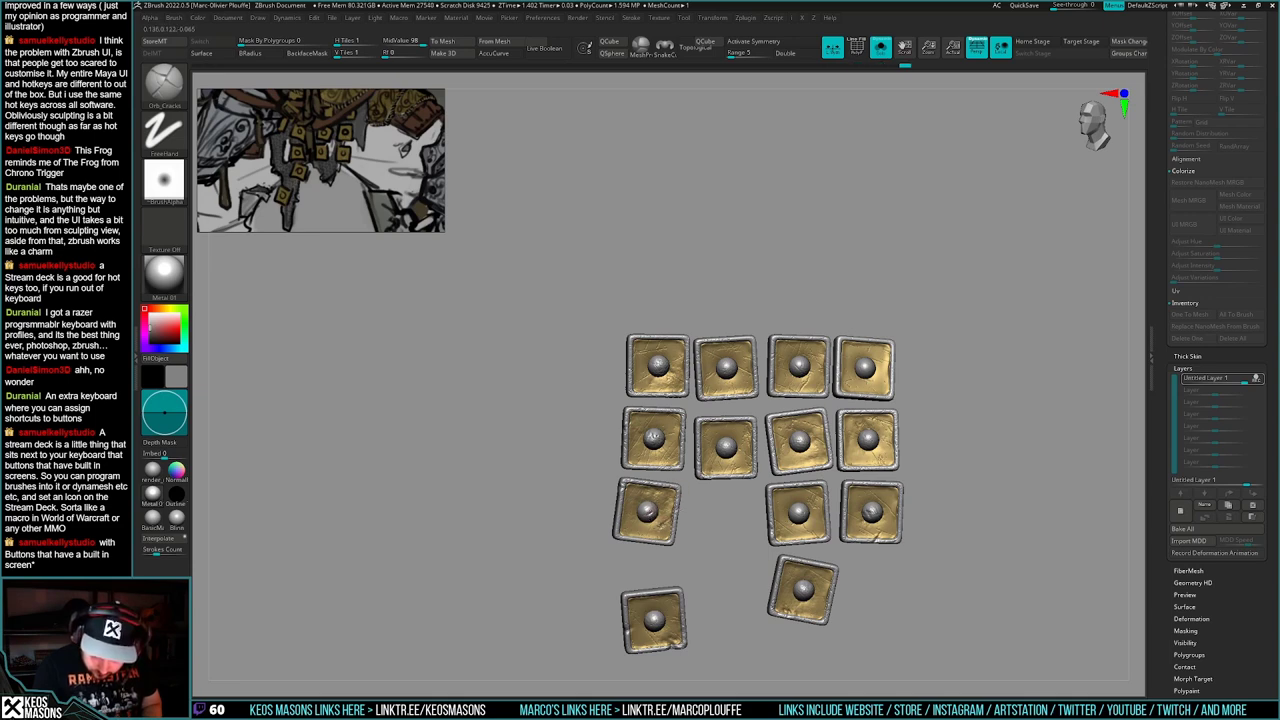
left_click_drag(661, 524, 685, 507)
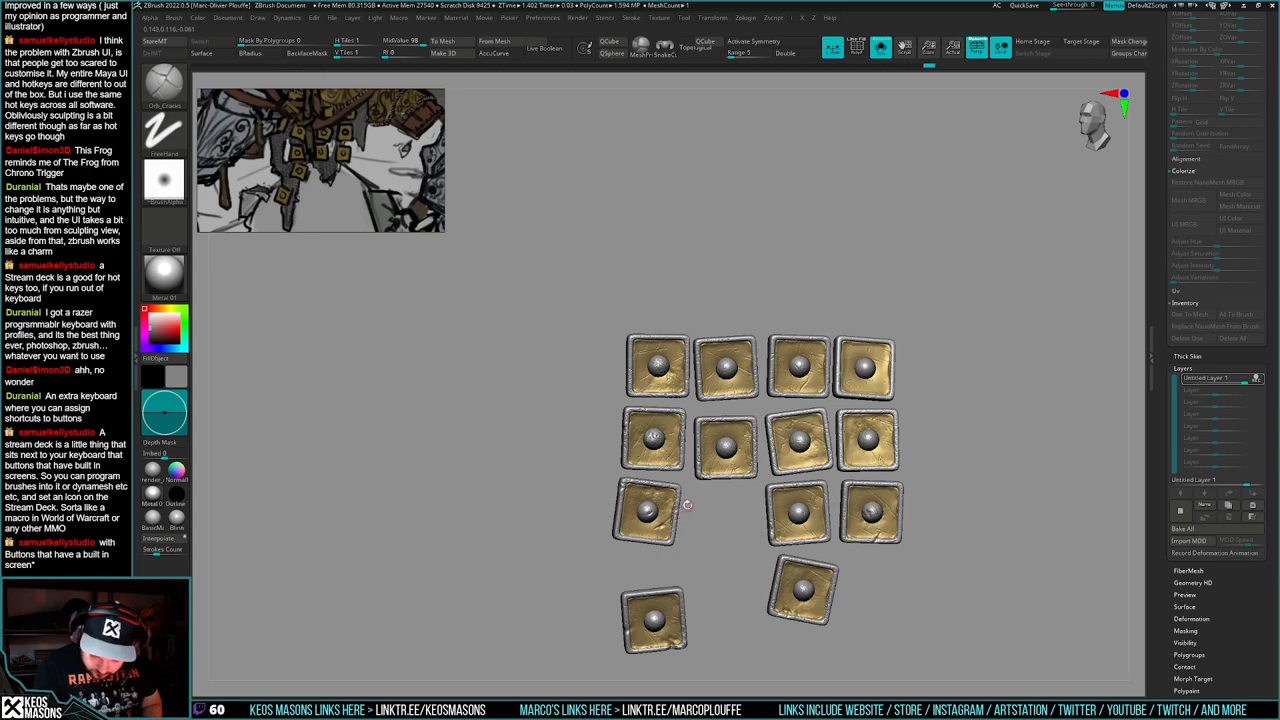
right_click_drag(686, 505, 645, 508, "ctrl")
mouse_move(645, 508)
right_mouse_down()
mouse_move(849, 500)
mouse_move(851, 540)
mouse_move(823, 557)
mouse_move(819, 545)
mouse_move(833, 541)
mouse_move(813, 571)
mouse_move(820, 584)
mouse_move(841, 560)
mouse_move(820, 561)
mouse_move(835, 558)
right_mouse_up()
key("alt+s")
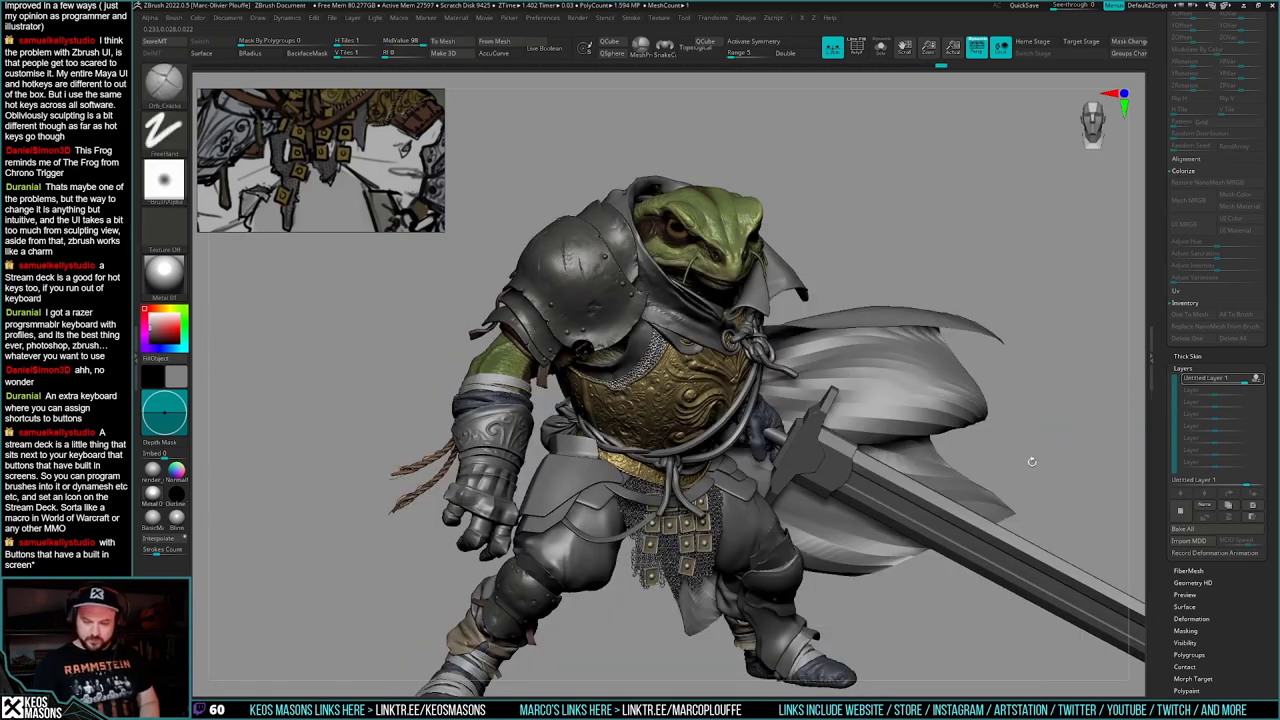
- Change the active colour to pink and bake the gold plates' sculpt layer into the mesh
mouse_move(1032, 461)
right_mouse_down("alt")
mouse_move(981, 440)
mouse_move(1015, 448)
mouse_move(999, 471)
right_mouse_up("alt")
key("space")
left_click(895, 467)
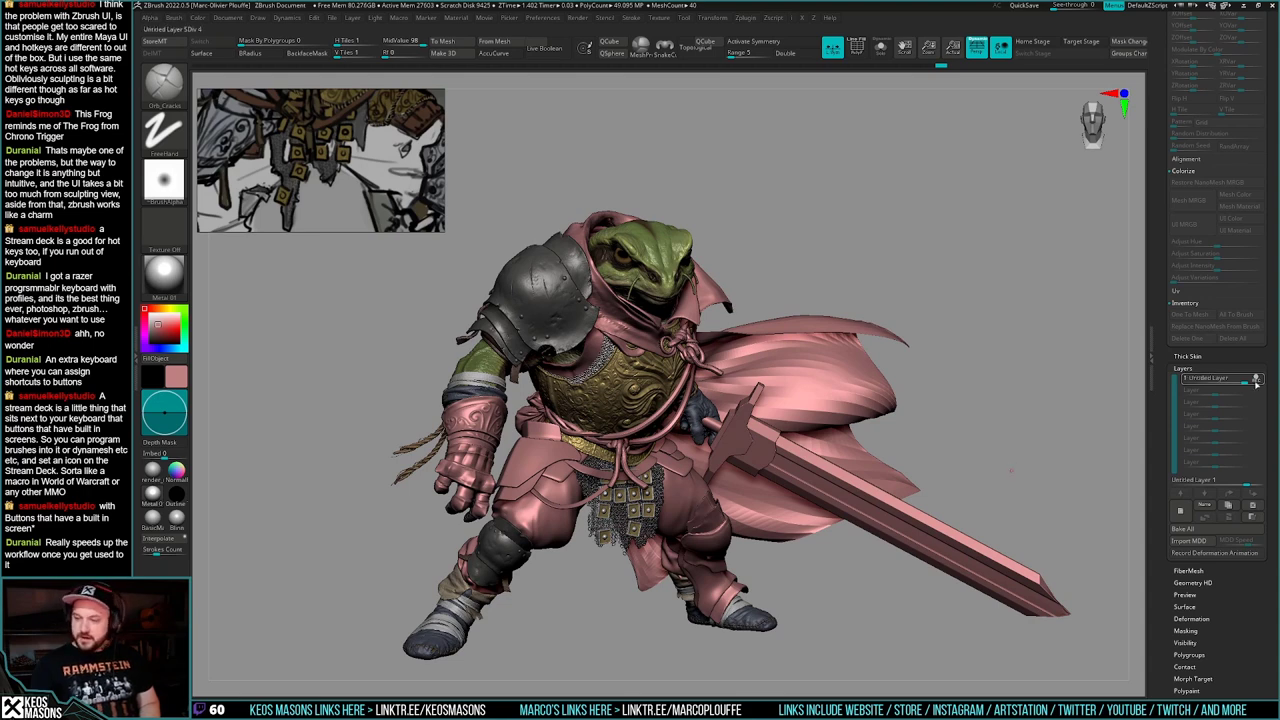
left_click(1233, 530)
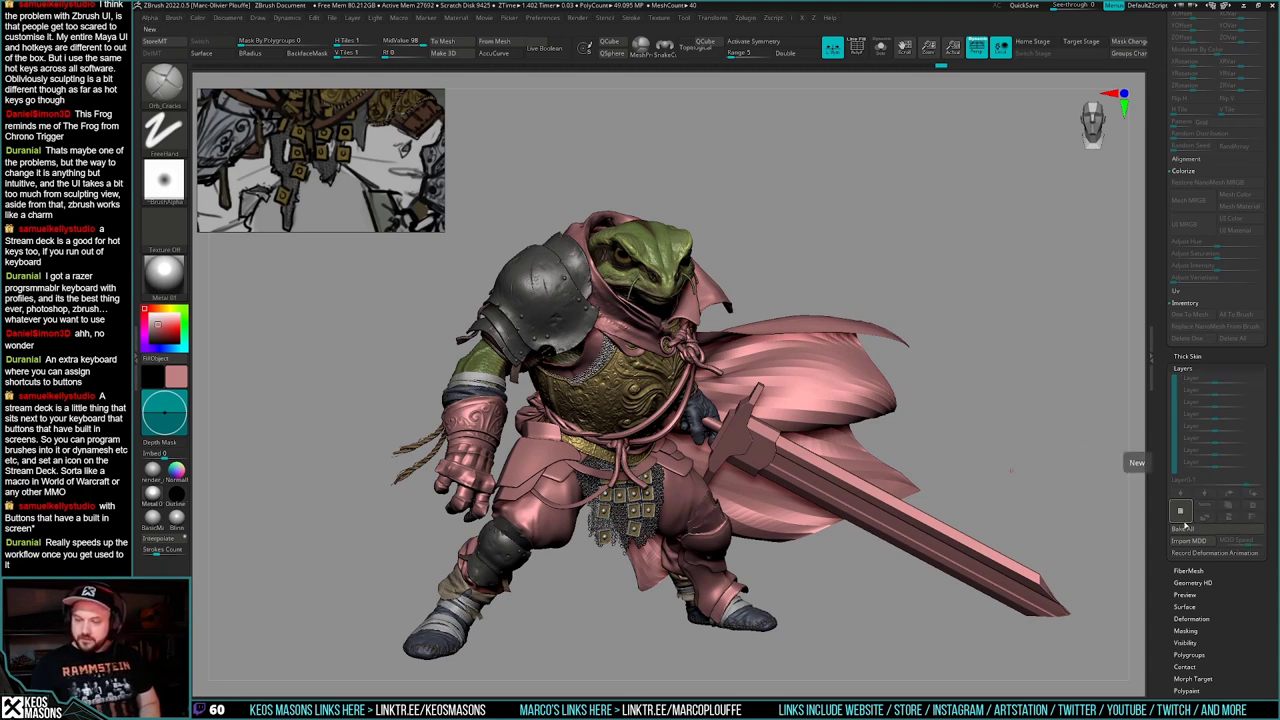
key("shift+f")
key("shift+f")
- Switch to the ClayBuildup brush
key("space")
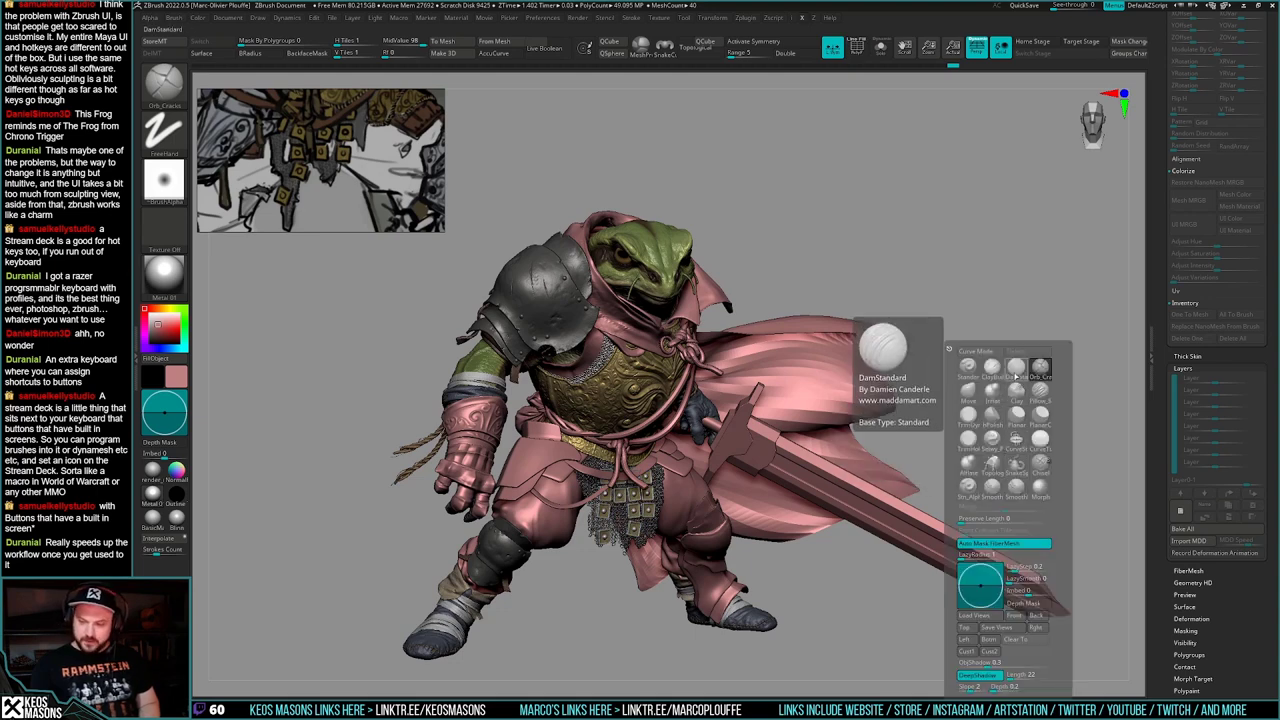
left_click(994, 370)
mouse_move(1001, 412)
left_mouse_down()
mouse_move(1003, 448)
mouse_move(994, 436)
left_mouse_up()
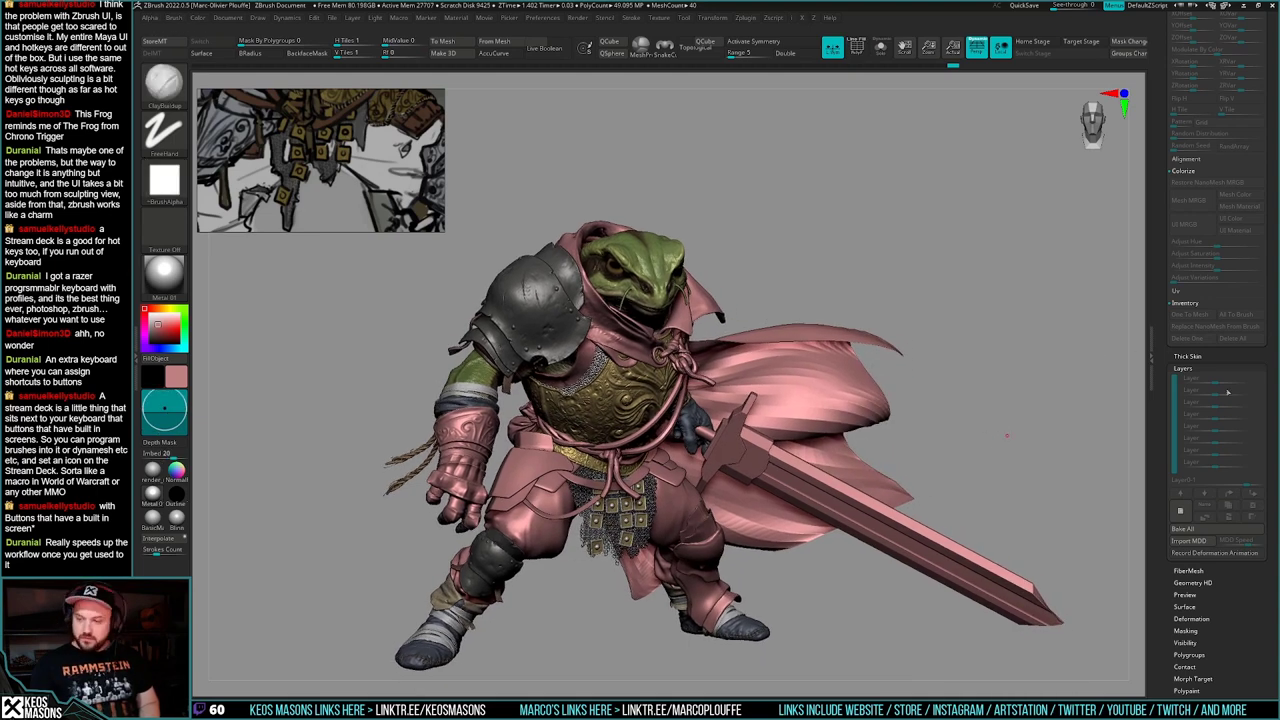
- Turn on the painted colour display for all subtools so the whole figure shows its polypaint
left_click_drag(1169, 363, 1147, 547)
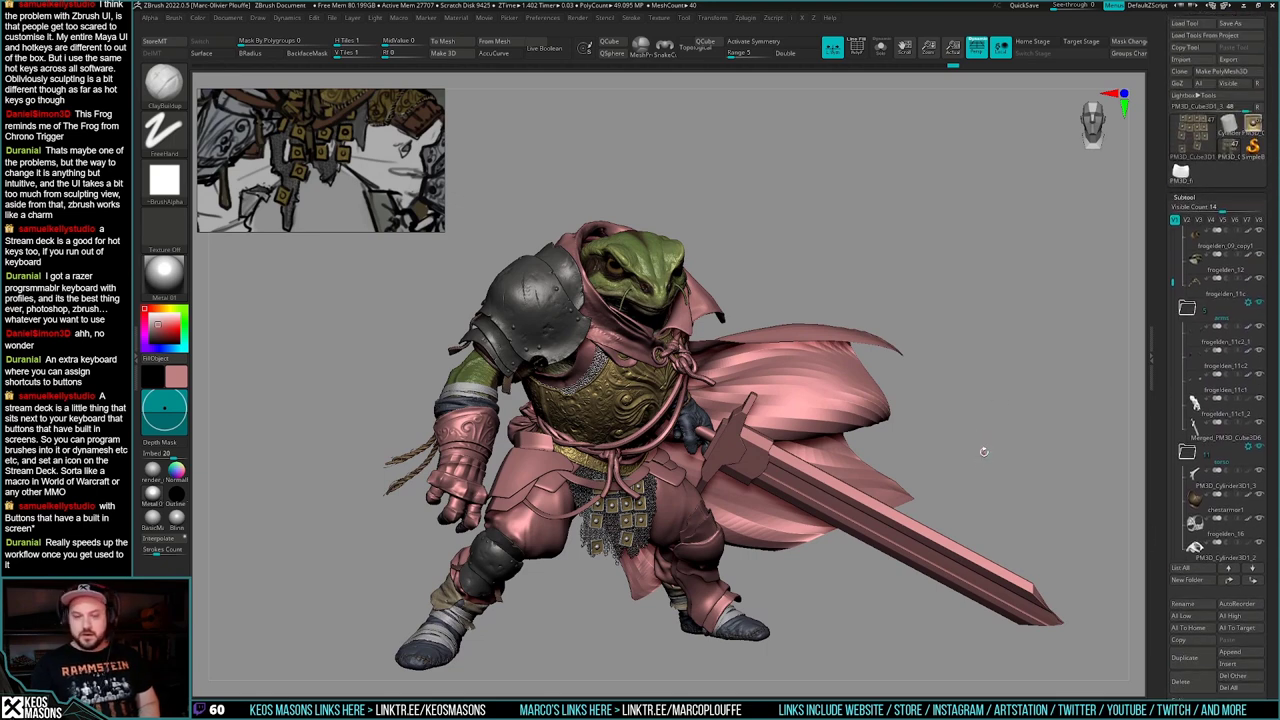
mouse_move(996, 443)
left_mouse_down("alt")
mouse_move(958, 429)
mouse_move(977, 447)
left_mouse_up("alt")
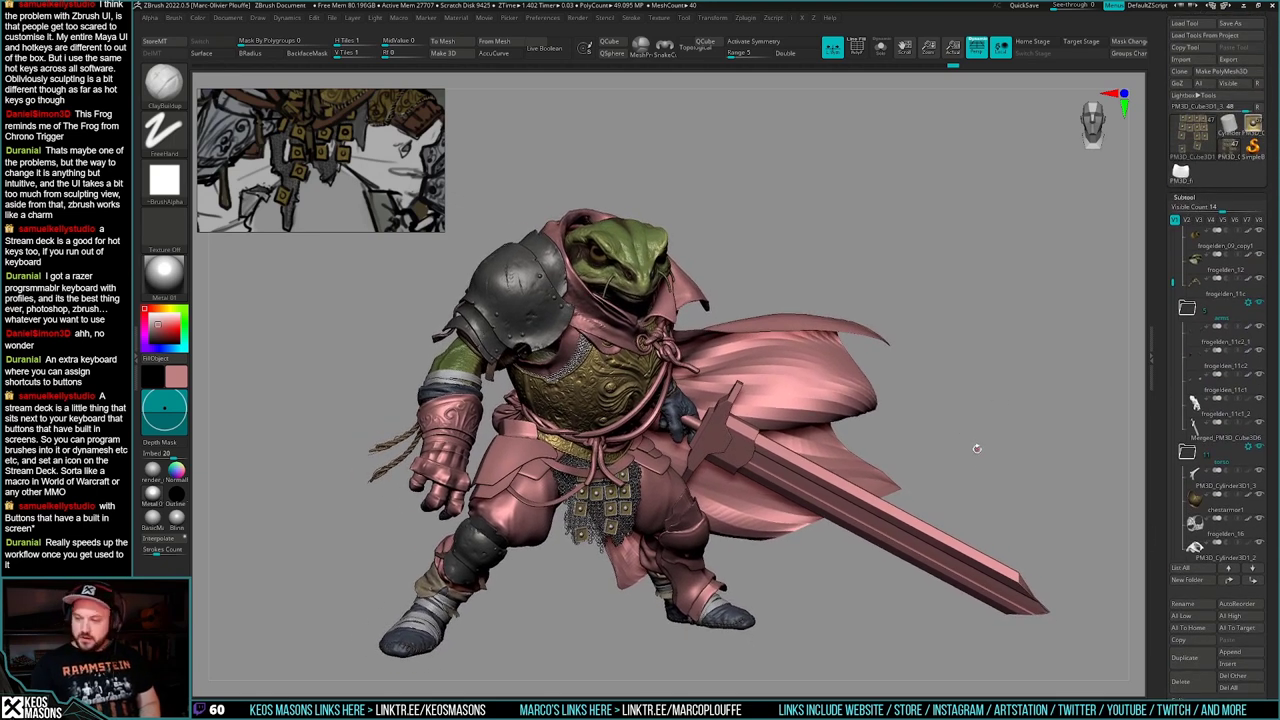
left_click(1248, 399, "shift")
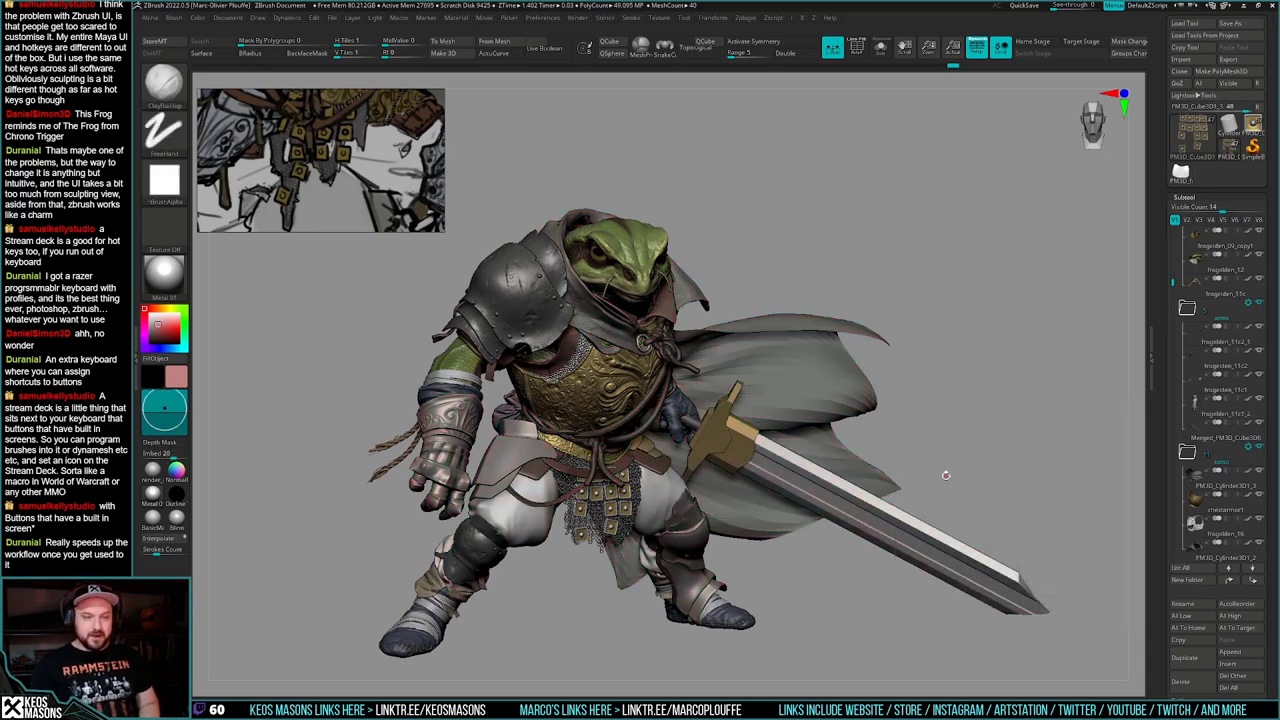
left_click_drag(967, 464, 942, 458, "alt")
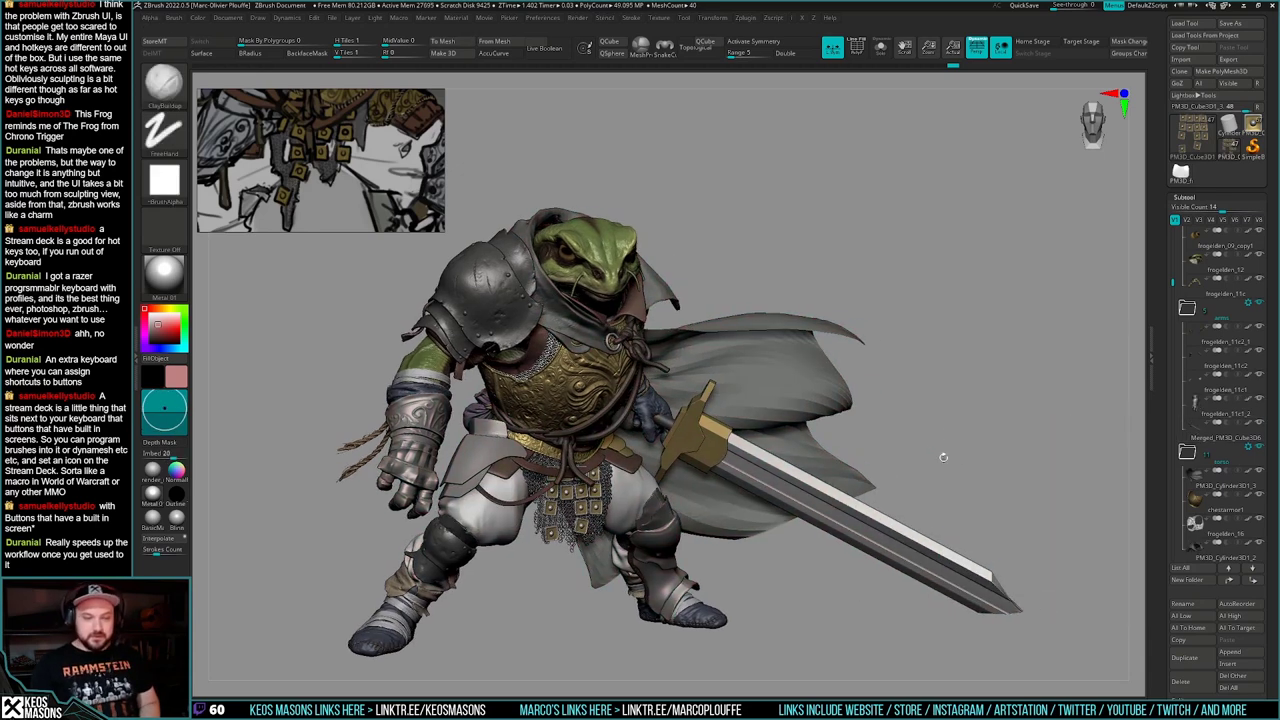
- Remove the concept reference image from the canvas and frame the full frog knight
right_click(426, 157)
left_click(473, 358)
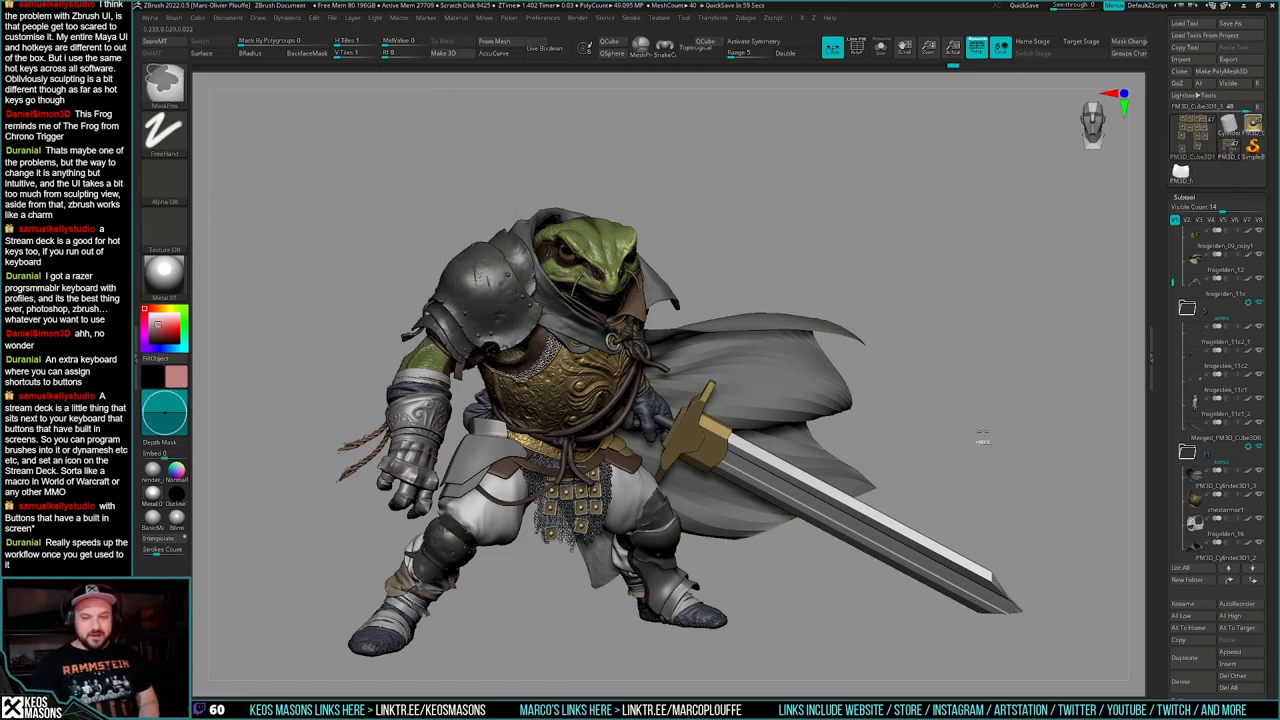
right_click_drag(983, 437, 998, 460, "ctrl")
right_click_drag(998, 460, 980, 439, "alt")
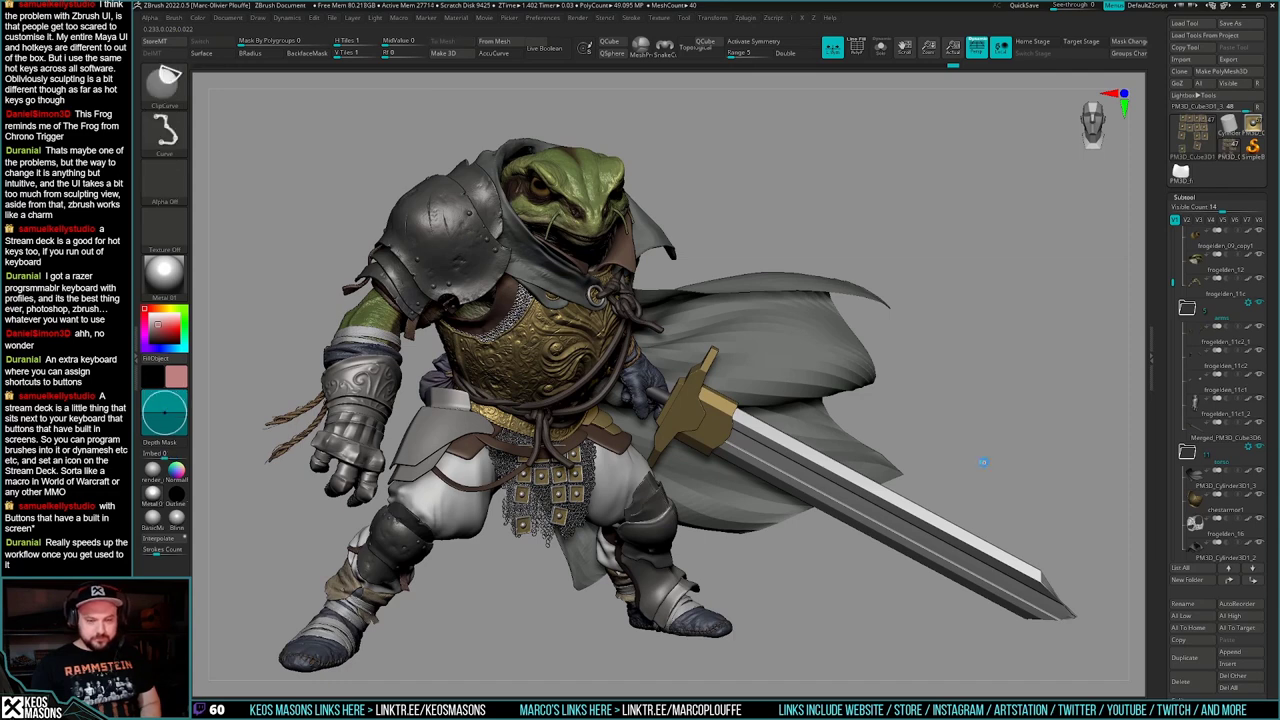
- Save the tool as frogelden_posed_05.ztl, replacing the existing file
key("ctrl+shift+t")
left_click(962, 552)
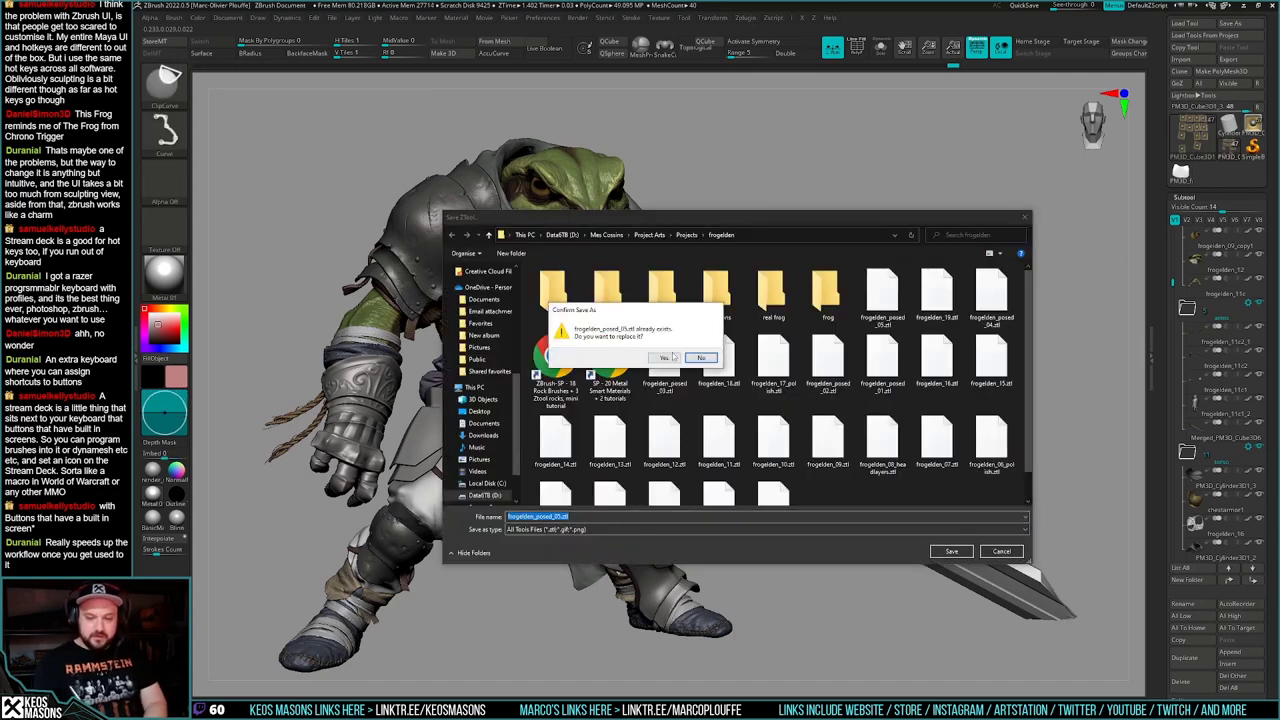
left_click(676, 358)
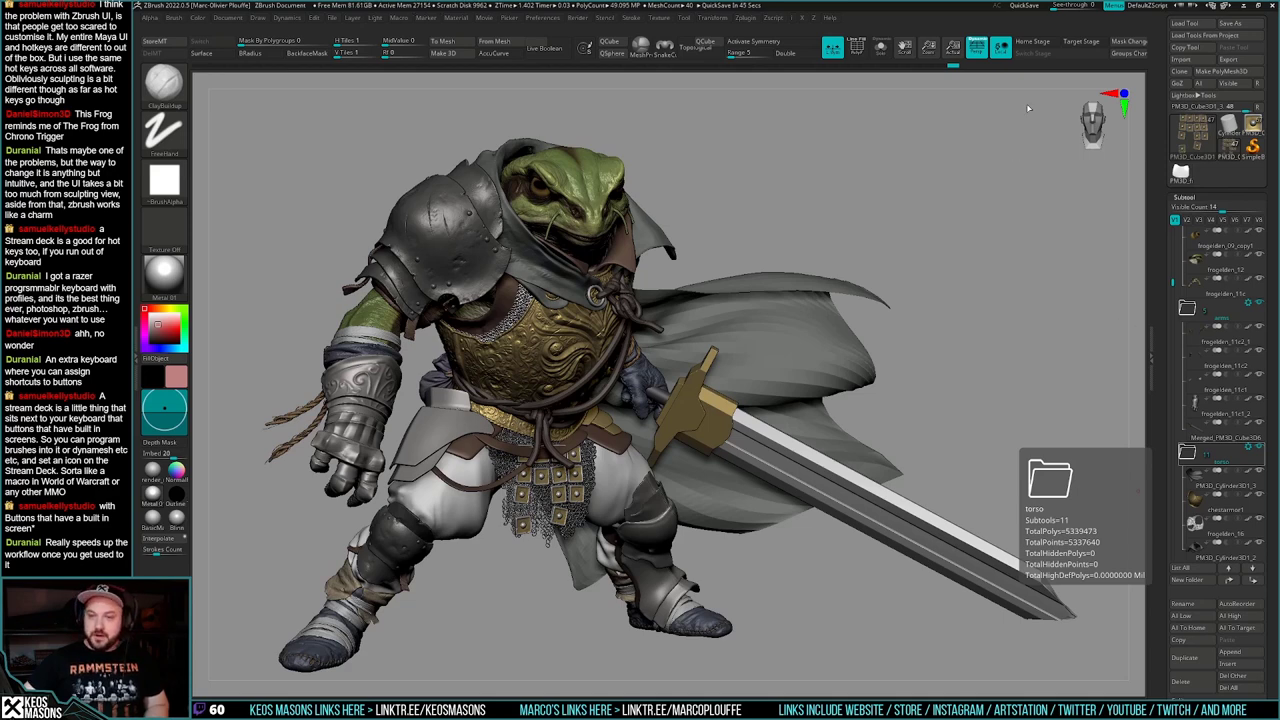
left_click_drag(879, 181, 809, 186)
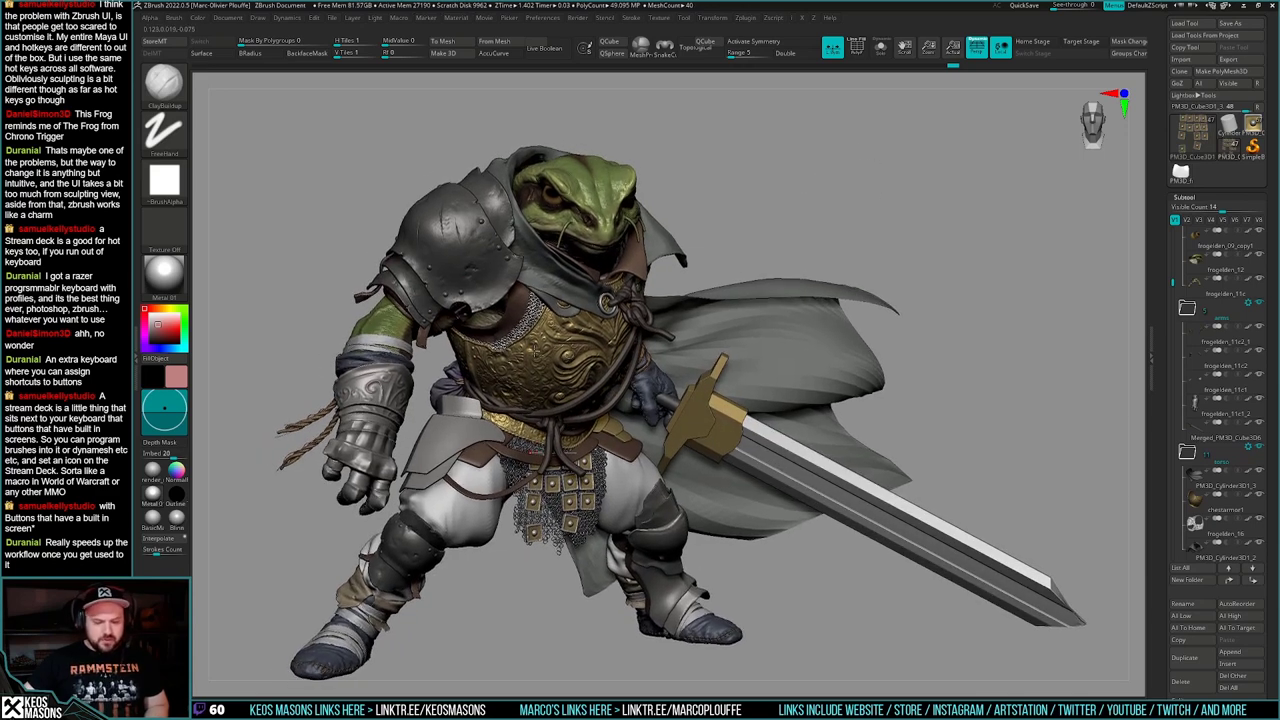
left_click_drag(420, 612, 324, 643)
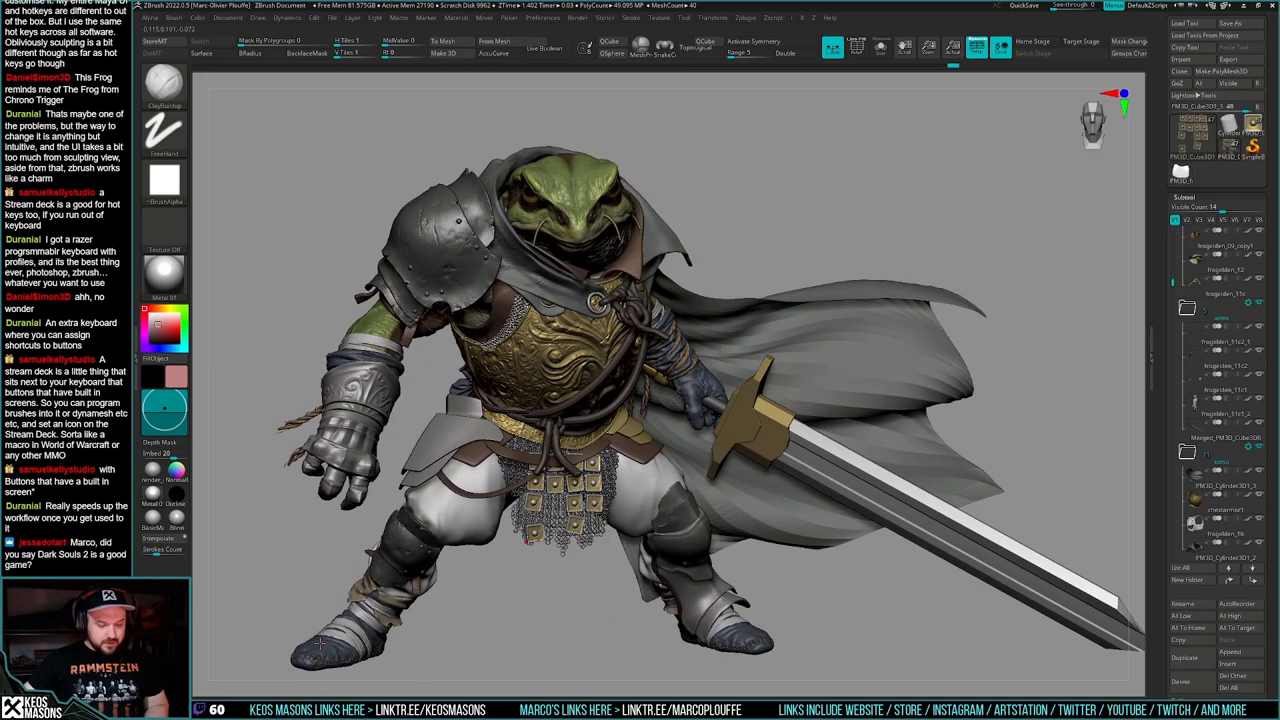
left_click_drag(423, 641, 484, 638)
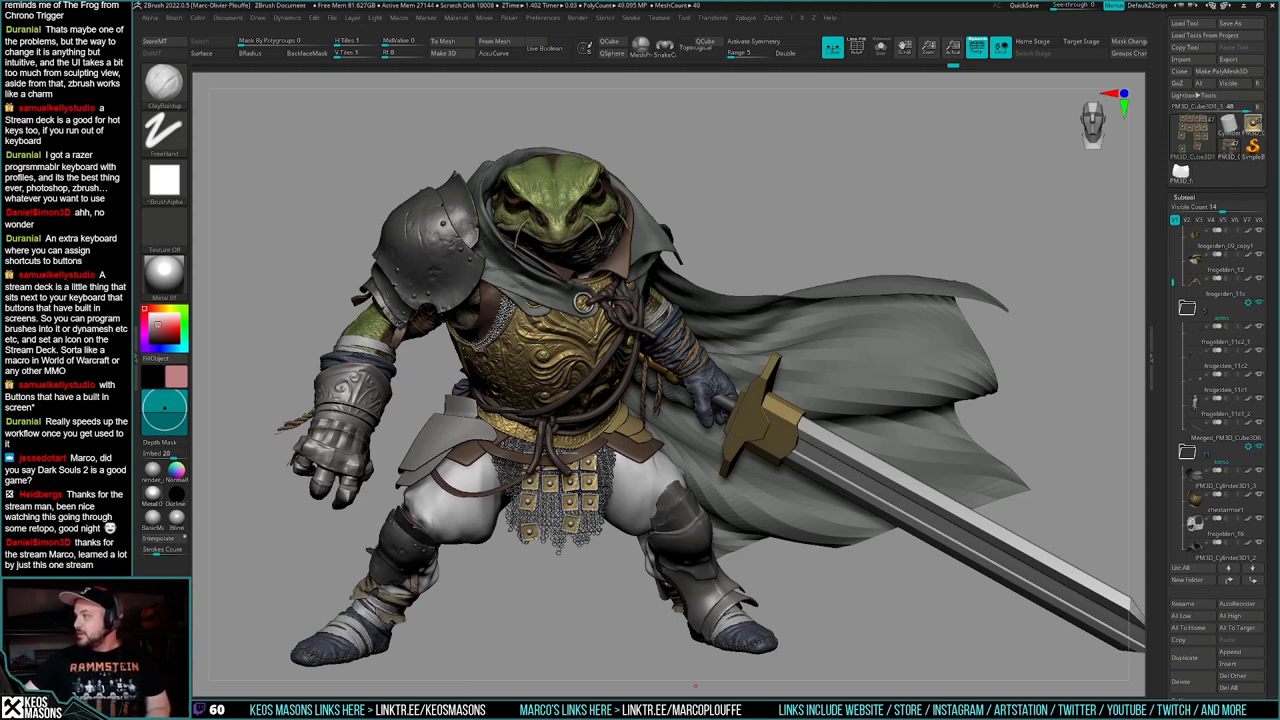
- Switch to the Chrome browser, enlarge its window and open the Keos Masons website and Linktree page
left_click_drag(1010, 715, 607, 98)
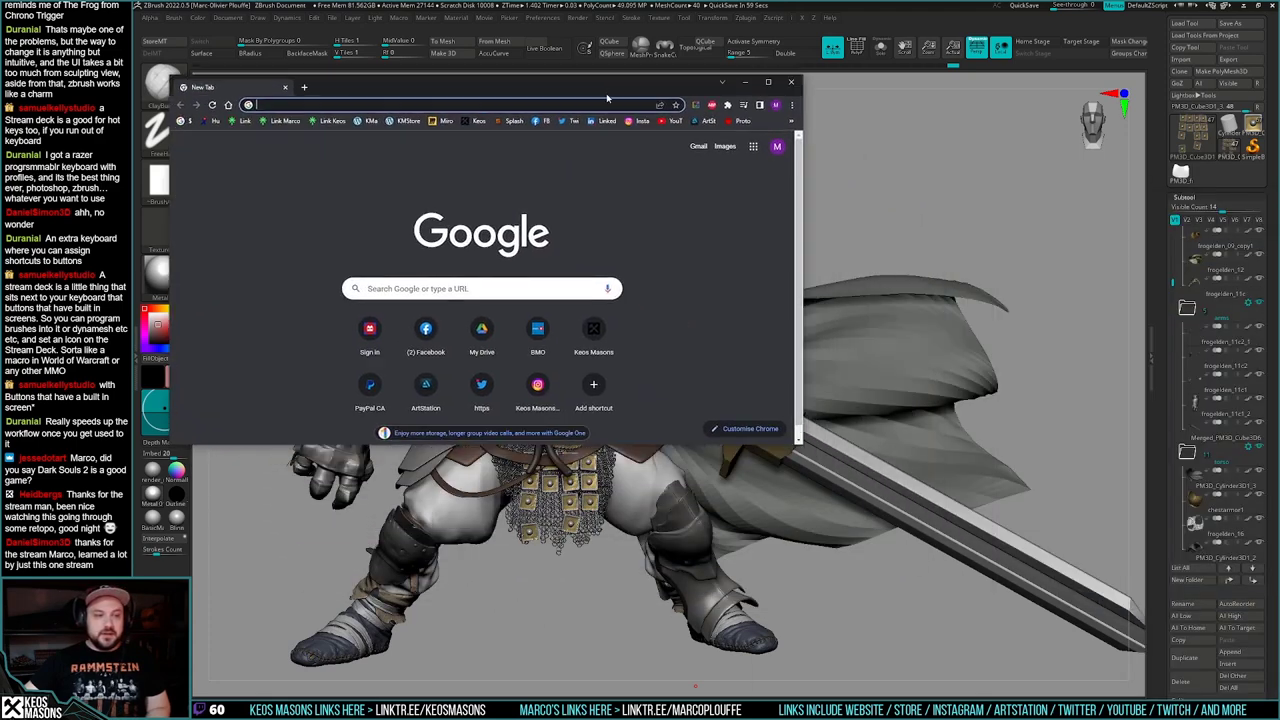
left_click_drag(804, 447, 1141, 669)
left_click(470, 123)
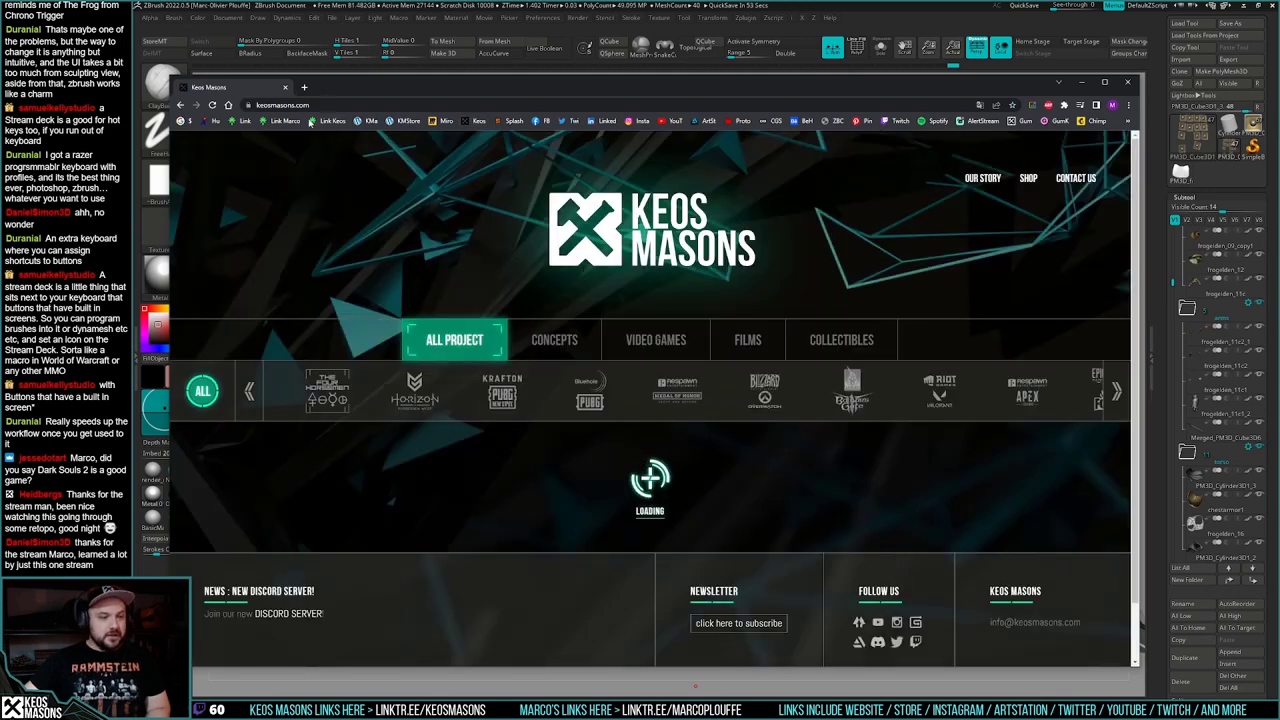
left_click(334, 121)
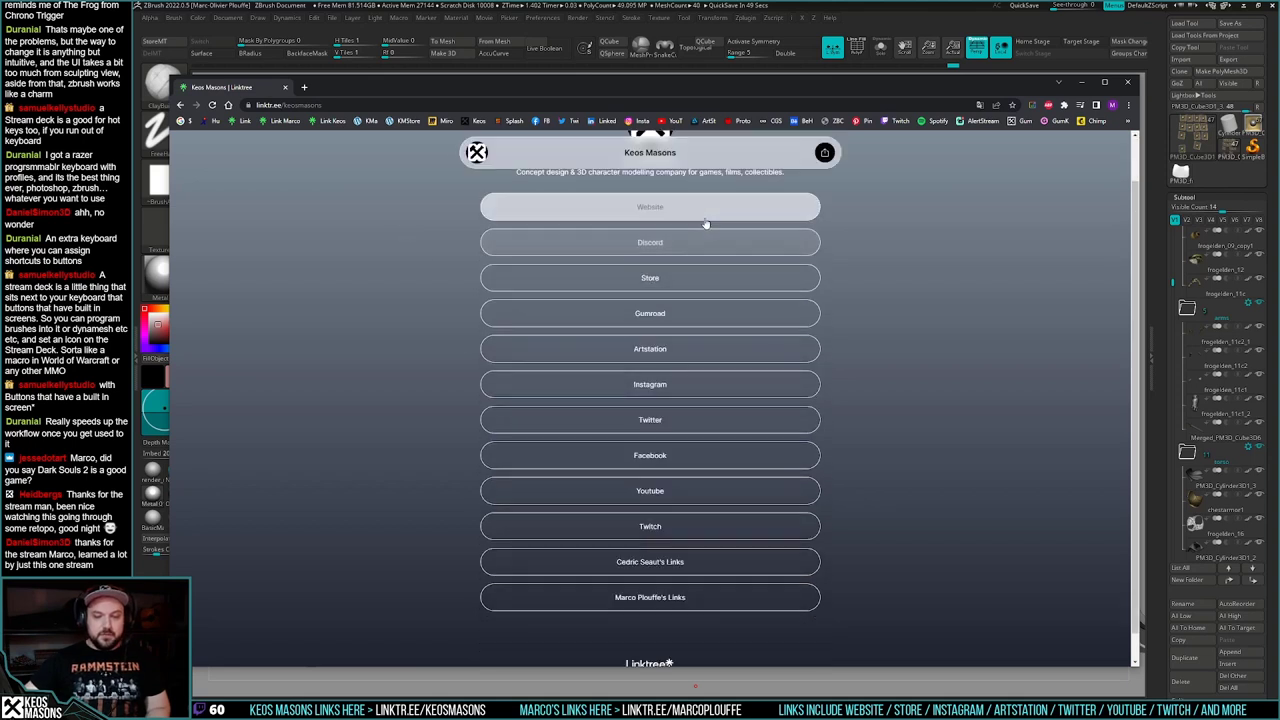
scroll(790, 300, "up", 1)
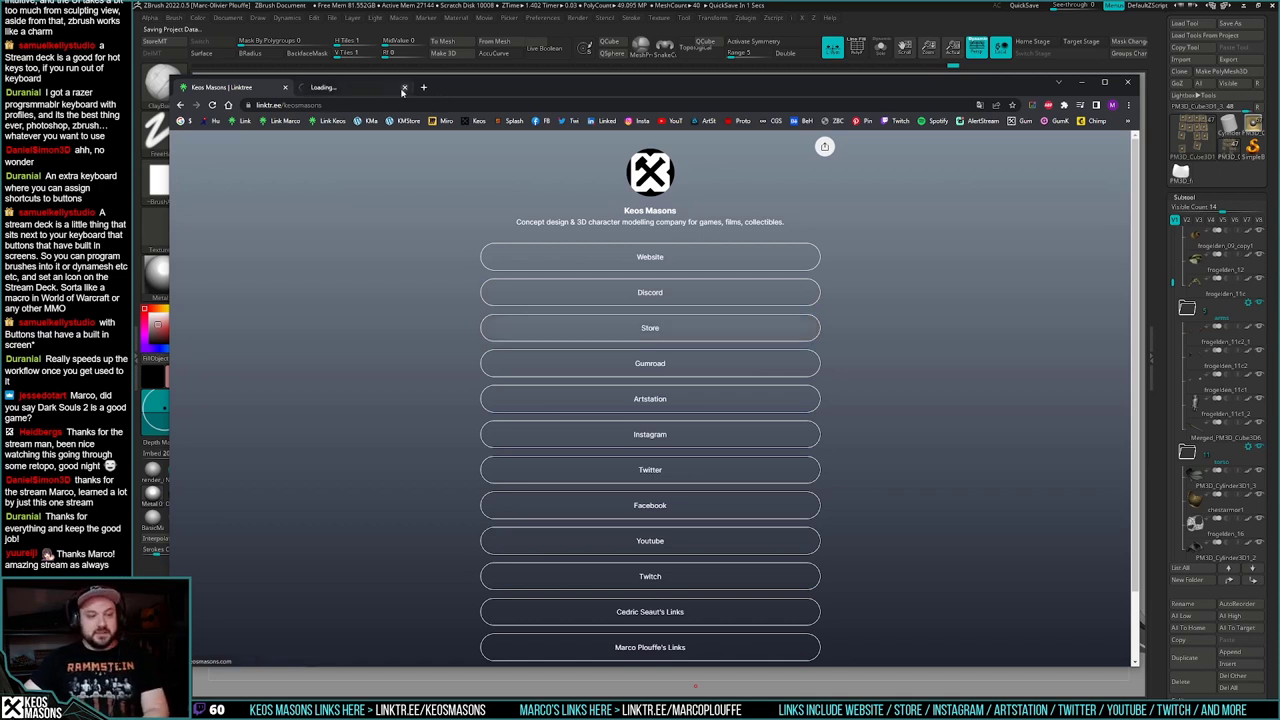
- View the Keos Masons shop and browse its available and preorder collectibles
left_click(363, 88)
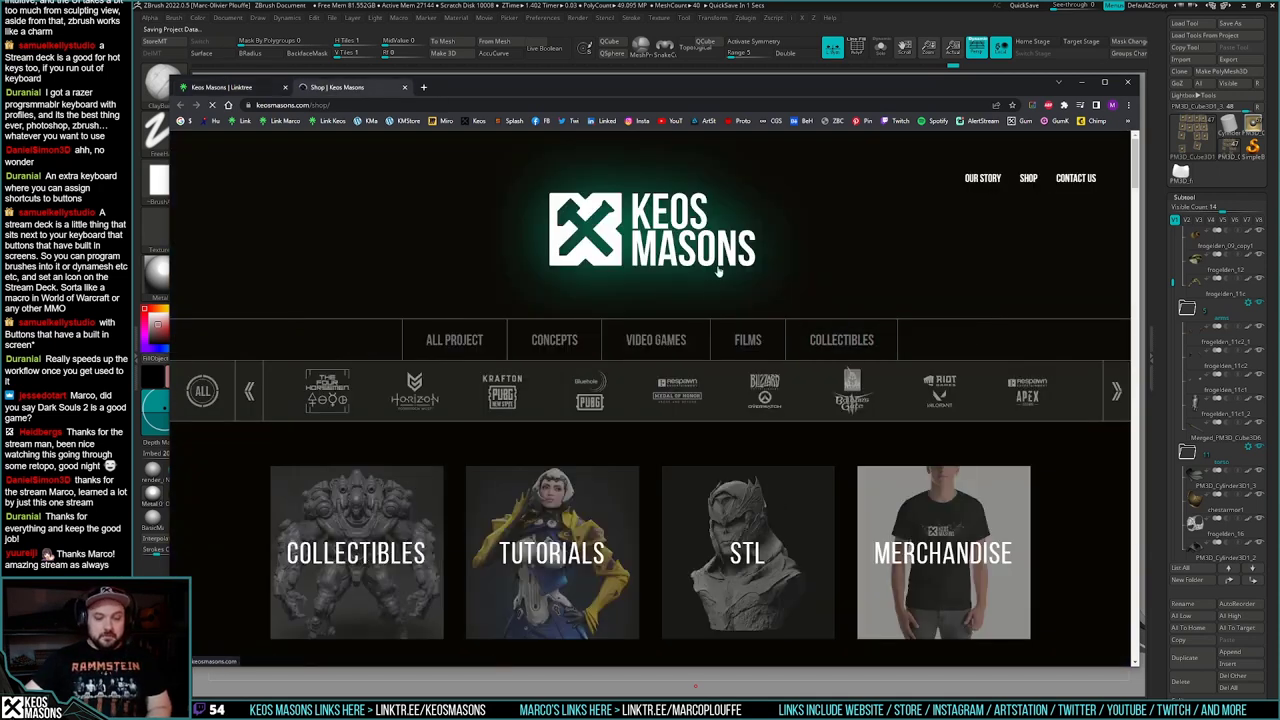
scroll(650, 320, "down", 3)
scroll(578, 355, "down", 3)
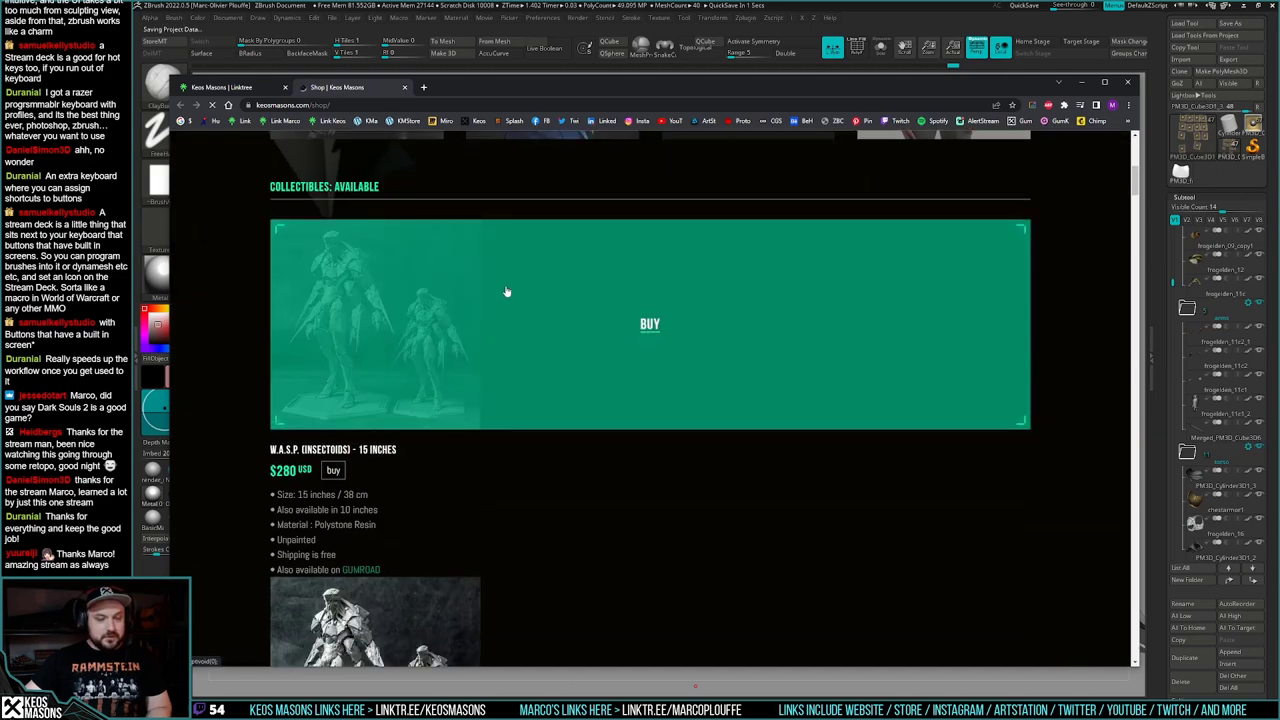
scroll(929, 482, "down", 5)
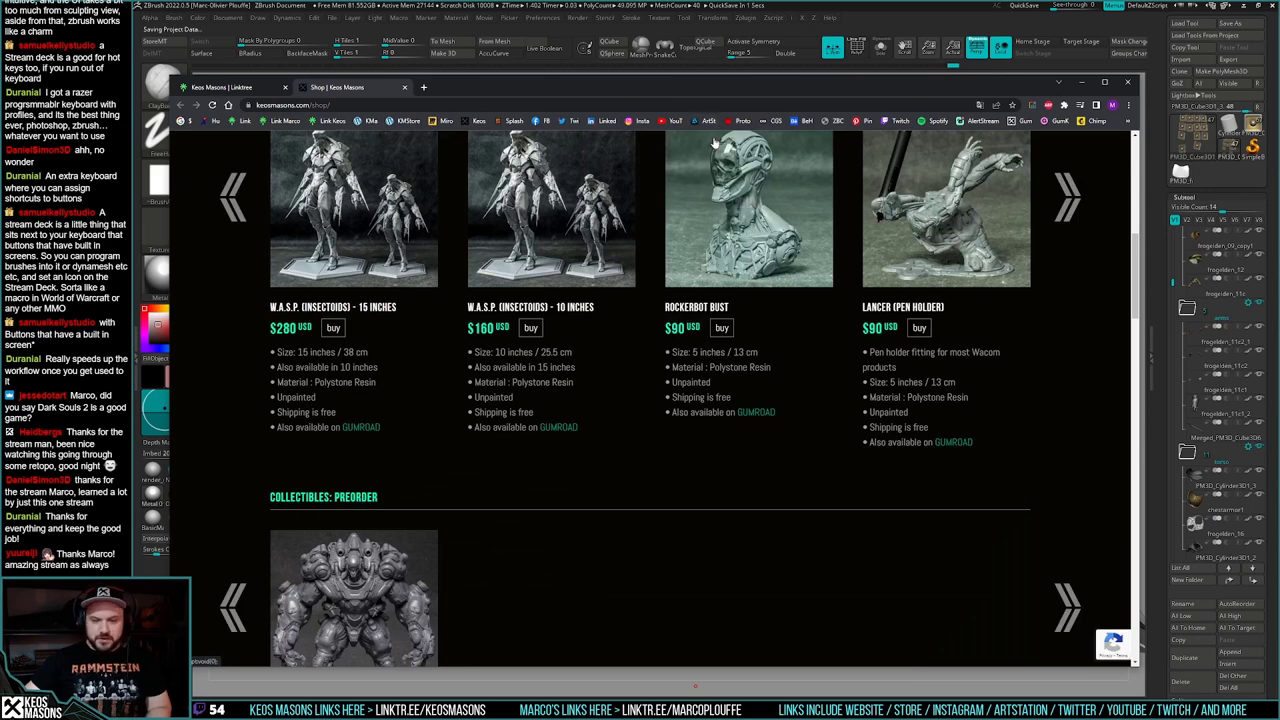
scroll(575, 265, "up", 2)
scroll(575, 265, "down", 2)
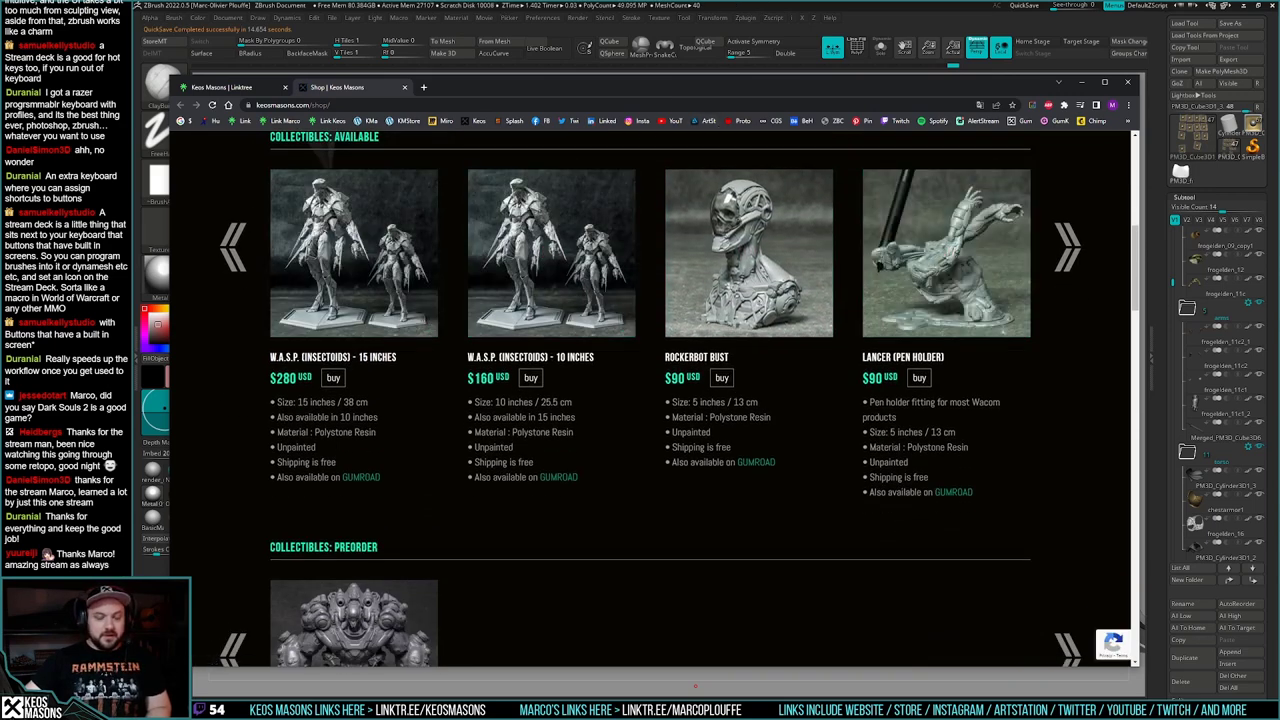
scroll(383, 453, "down", 2)
scroll(400, 420, "down", 1)
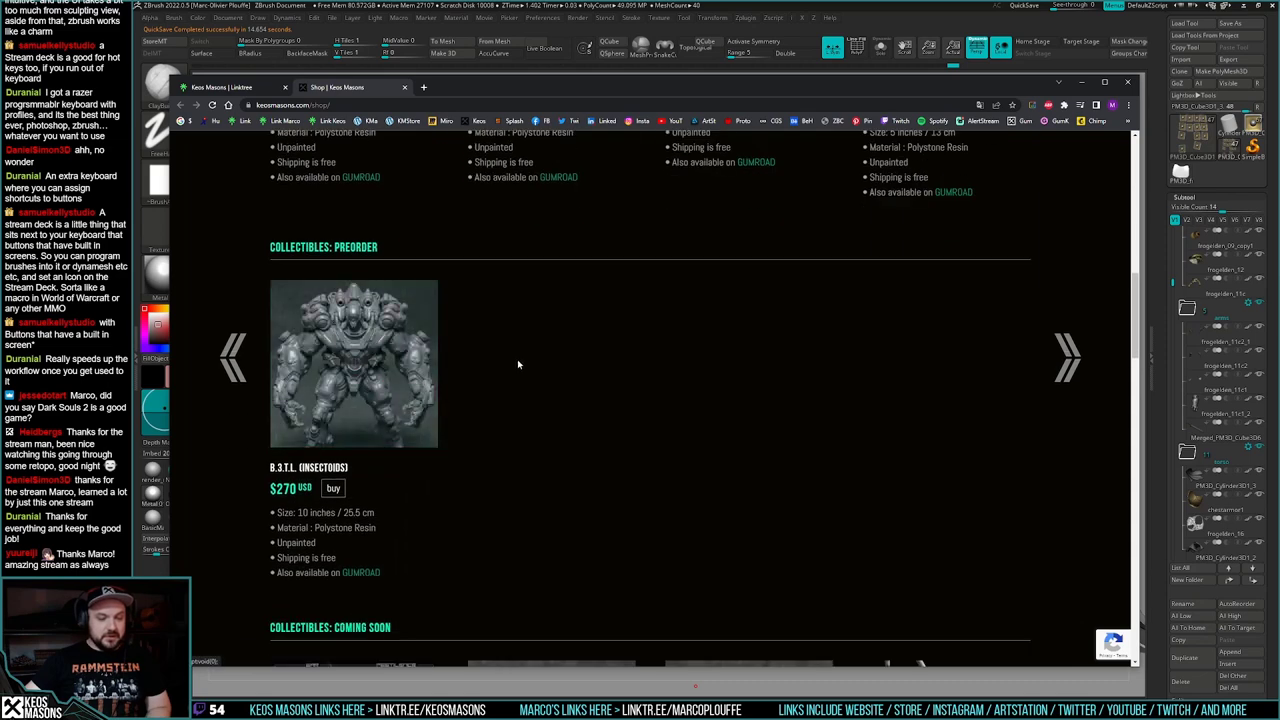
scroll(533, 390, "down", 1)
scroll(534, 420, "down", 1)
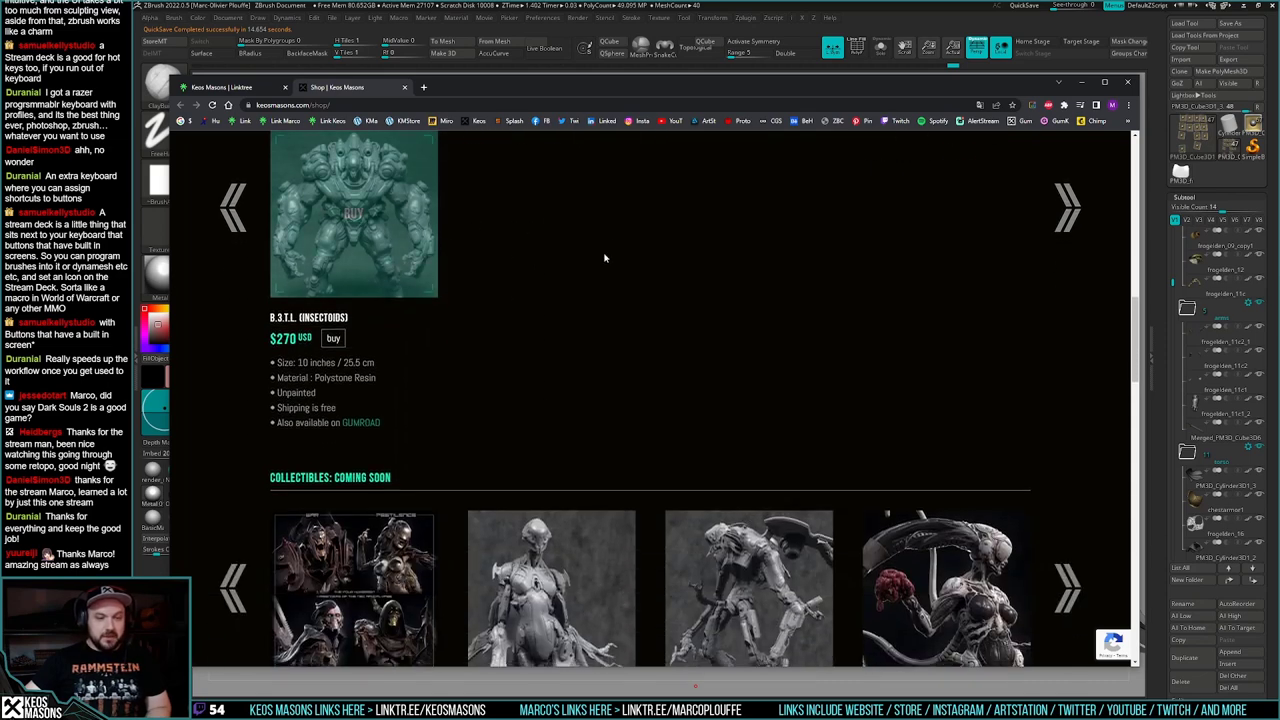
- Browse the shop's coming-soon collectibles, tutorials, STL files and merchandise, and close the shop page
scroll(605, 262, "down", 2)
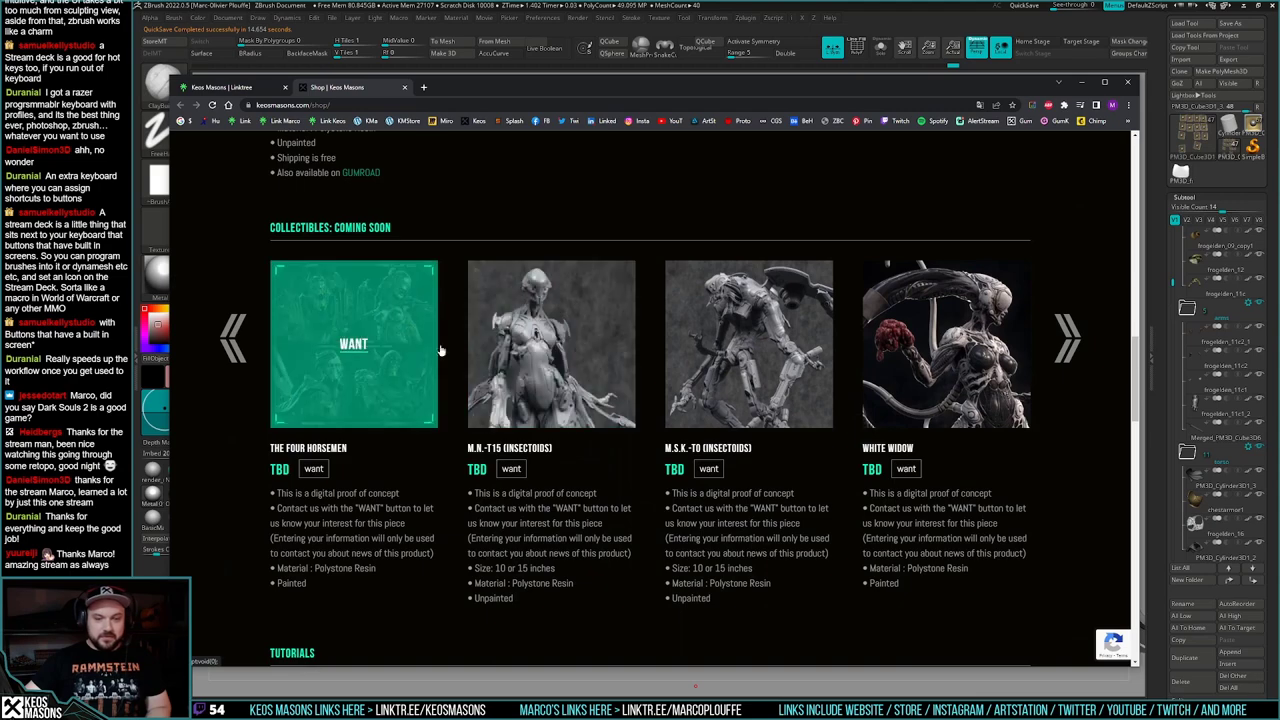
scroll(841, 425, "down", 1)
scroll(840, 424, "down", 4)
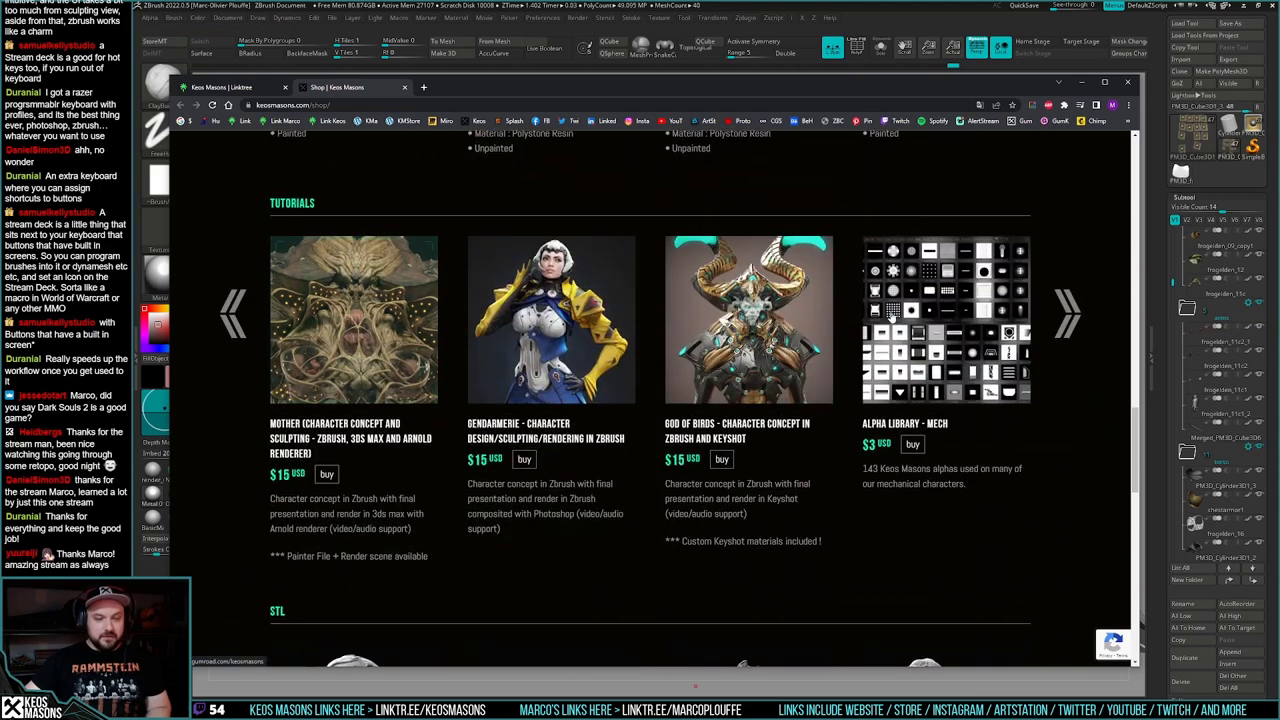
scroll(372, 231, "down", 5)
scroll(805, 335, "down", 3)
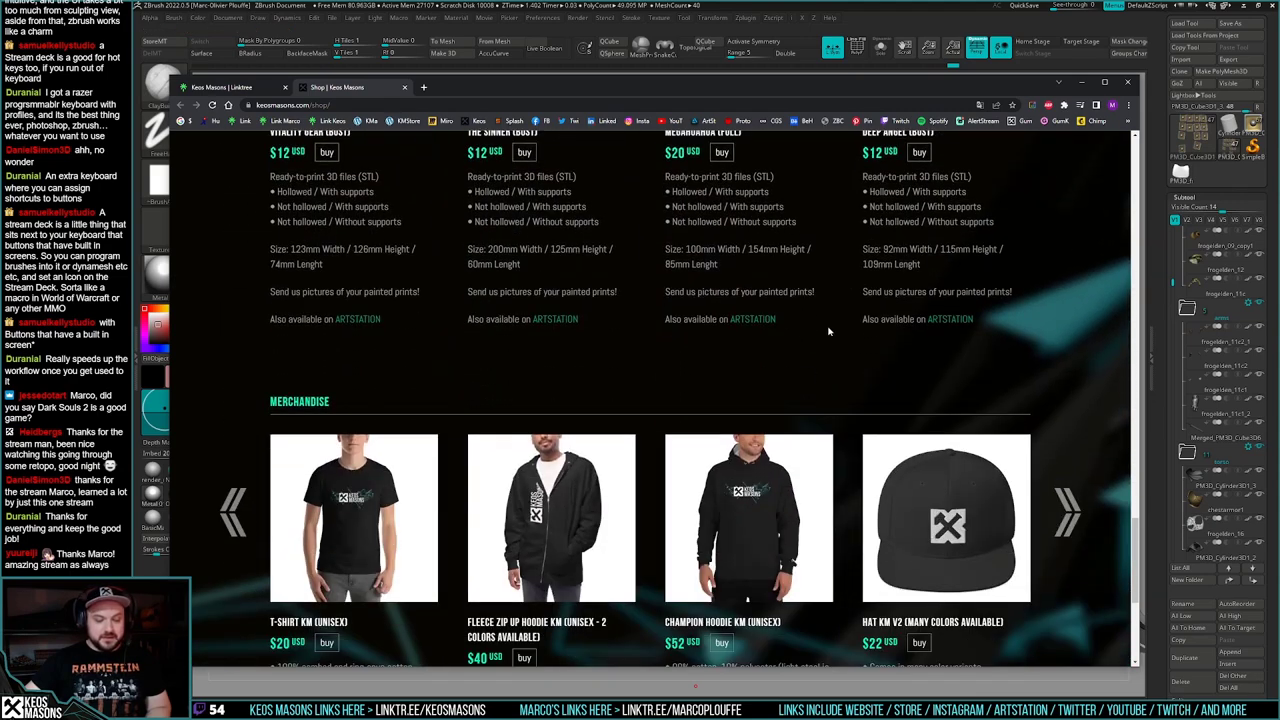
scroll(819, 326, "up", 10)
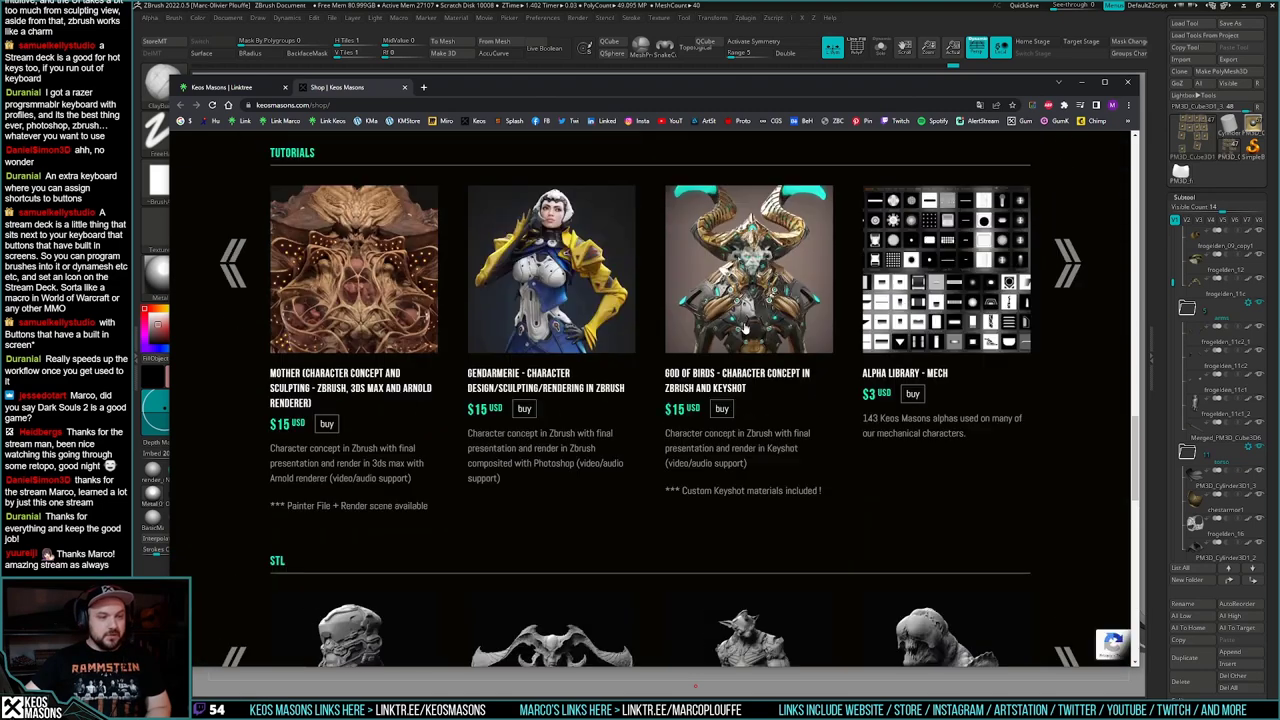
left_click(405, 88)
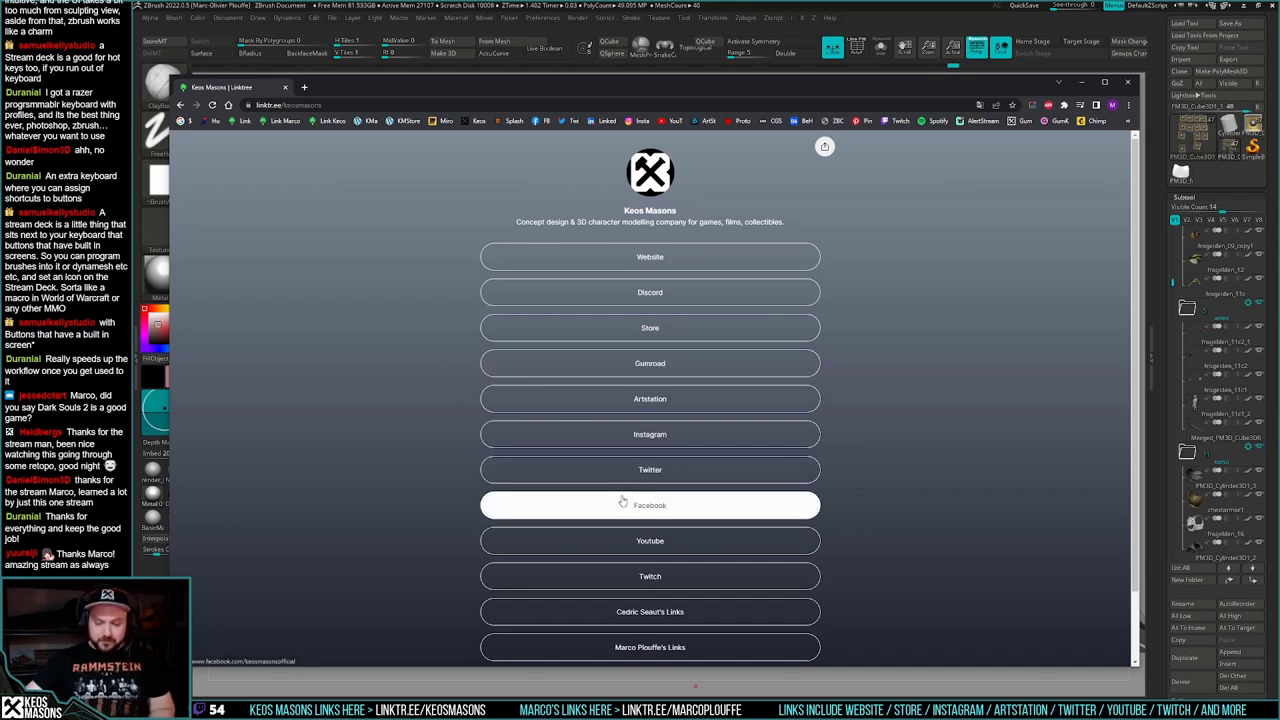
- Open the artist's ArtStation portfolio from the co-founder's links page and look through the artwork thumbnails
left_click(671, 652)
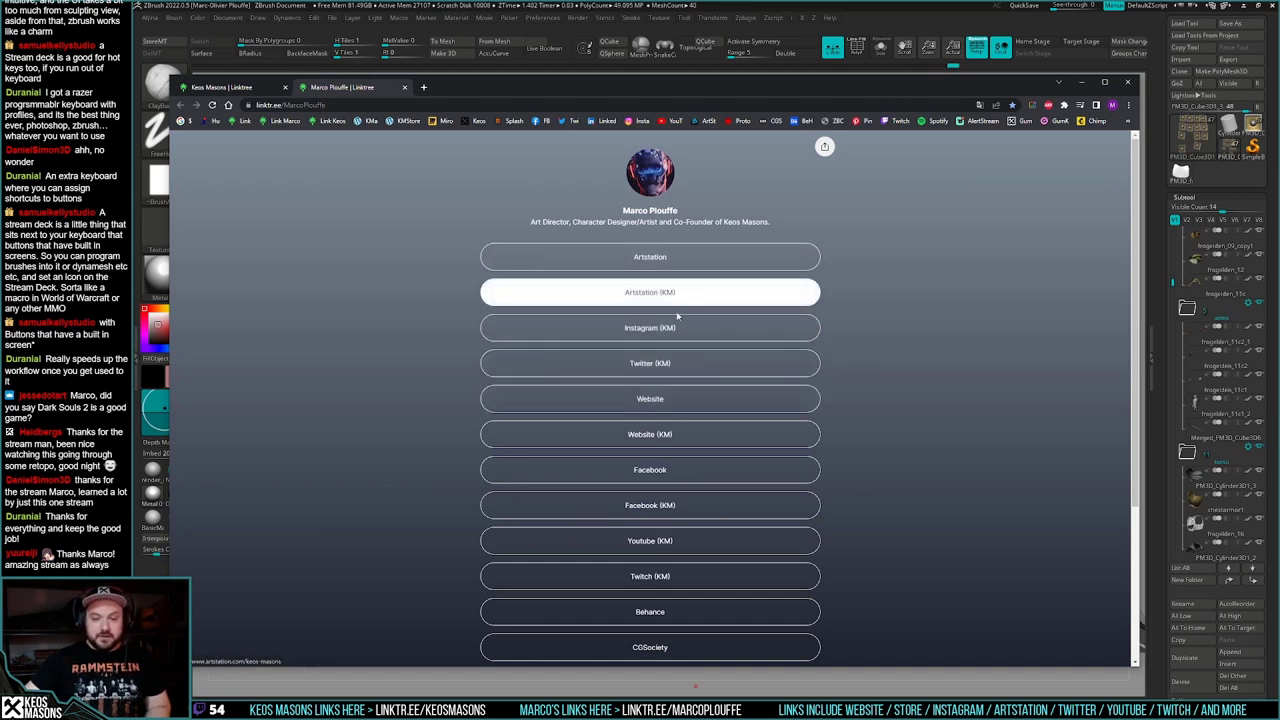
middle_click(666, 258)
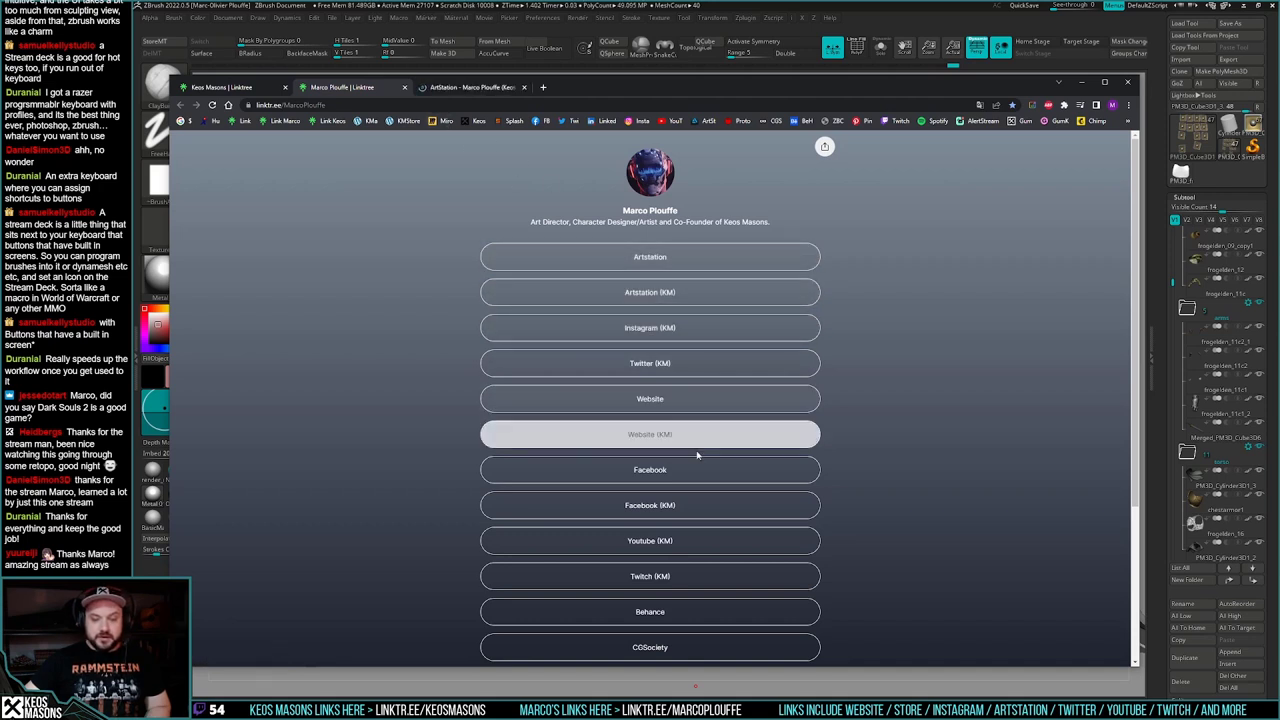
left_click(470, 87)
scroll(745, 443, "down", 5)
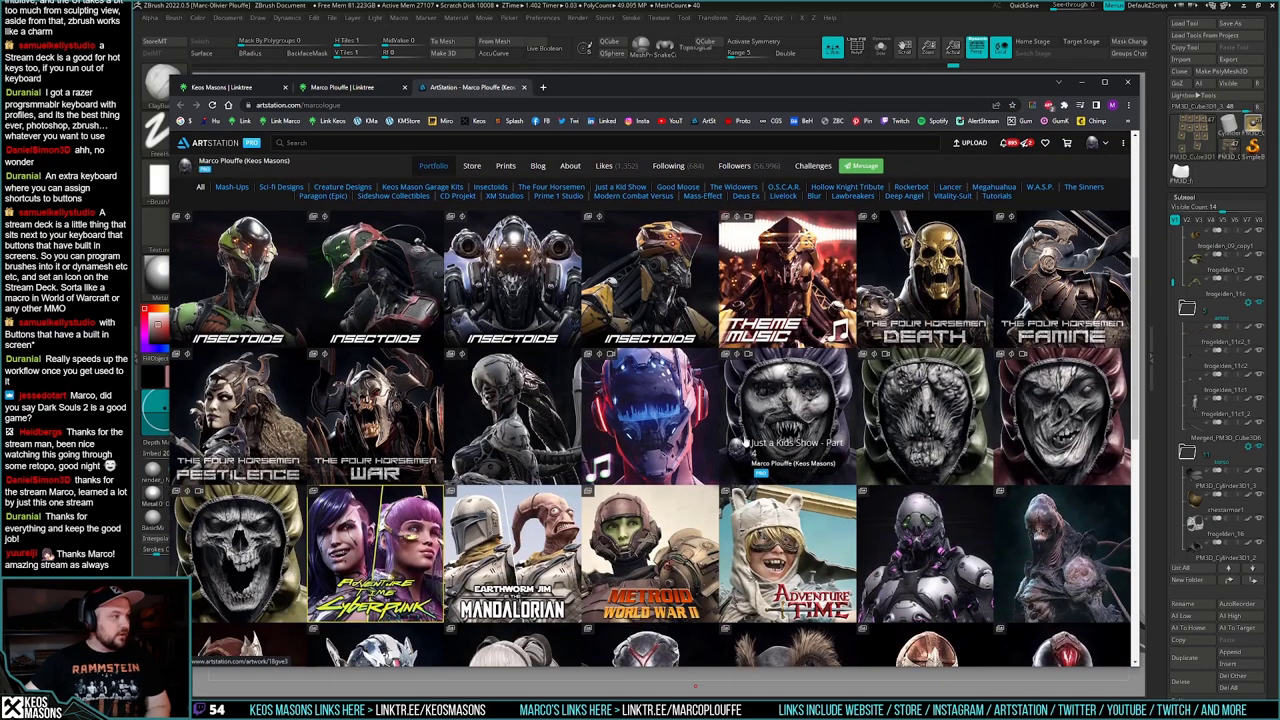
scroll(745, 443, "down", 6)
scroll(745, 443, "down", 1)
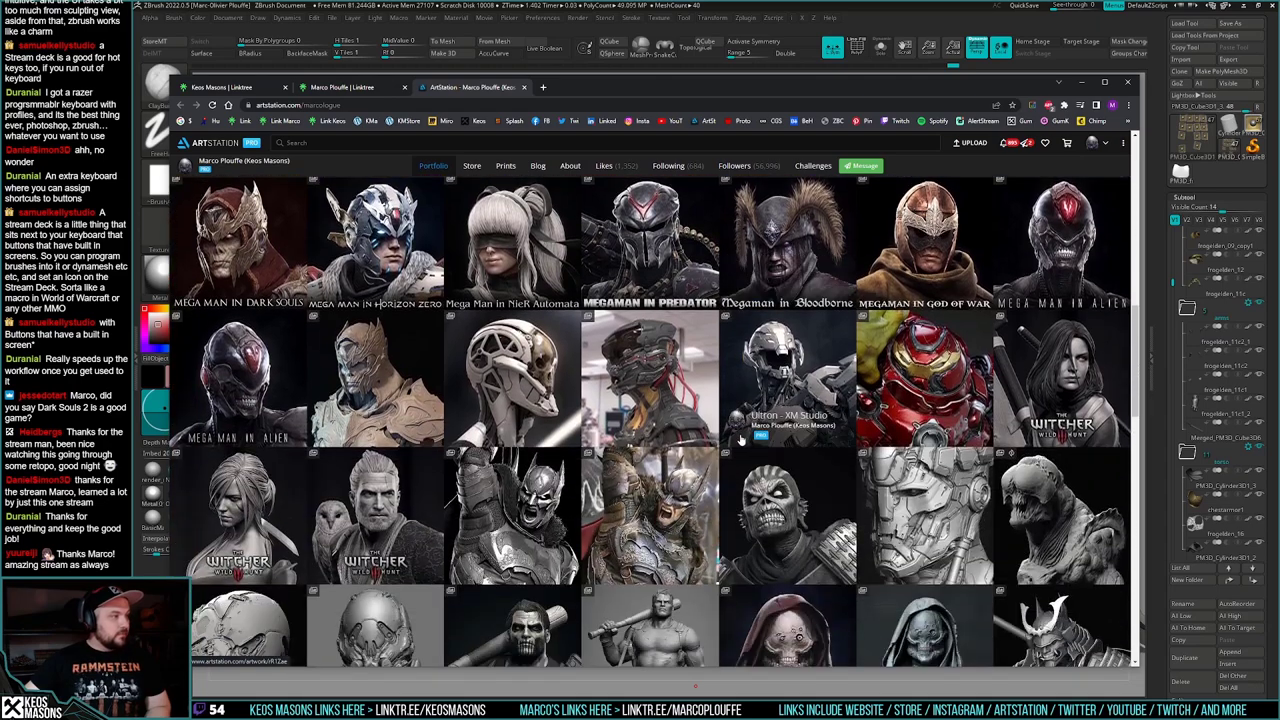
scroll(745, 432, "down", 3)
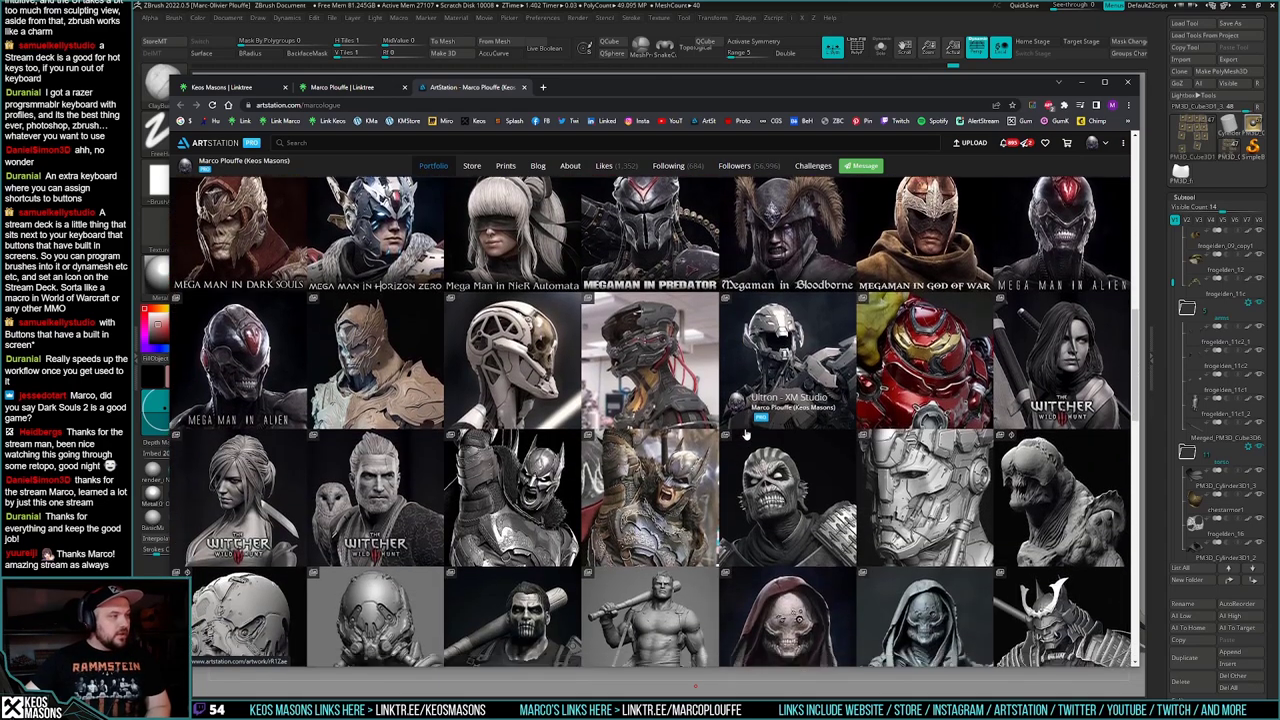
scroll(744, 433, "up", 8)
scroll(743, 434, "up", 4)
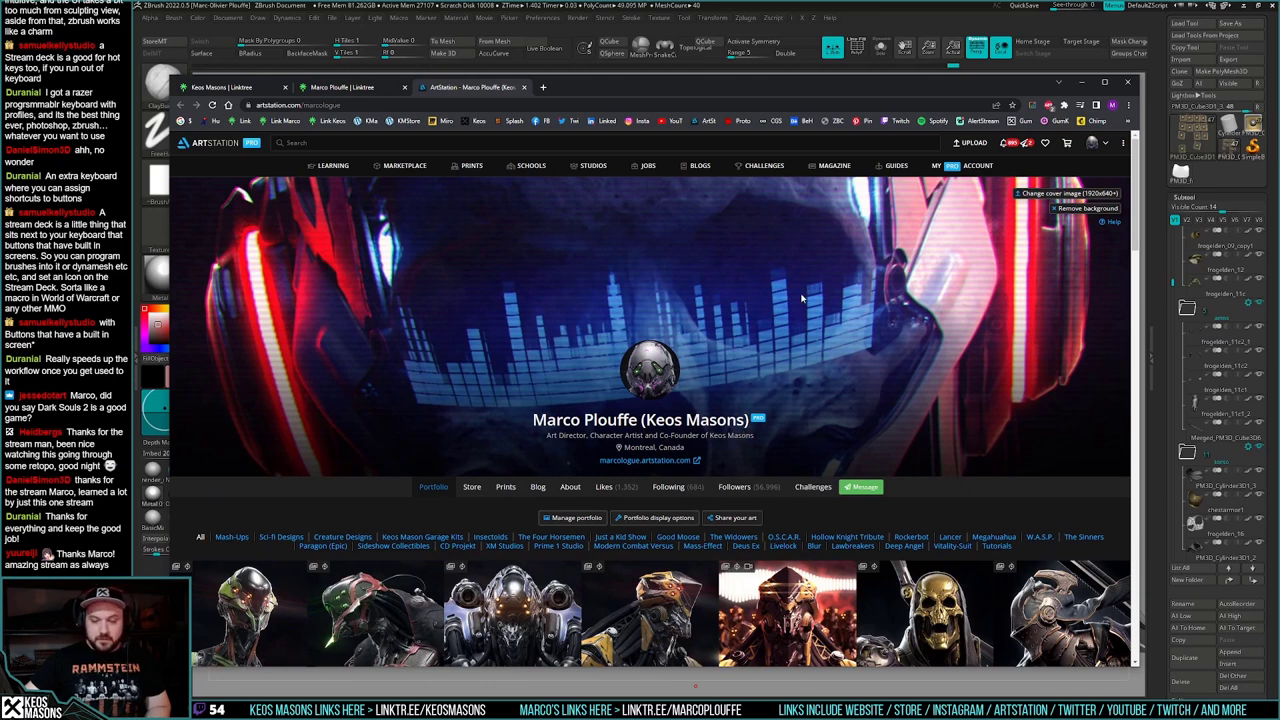
- Close the ArtStation and Linktree pages and return to the frog knight in ZBrush
left_click(523, 87)
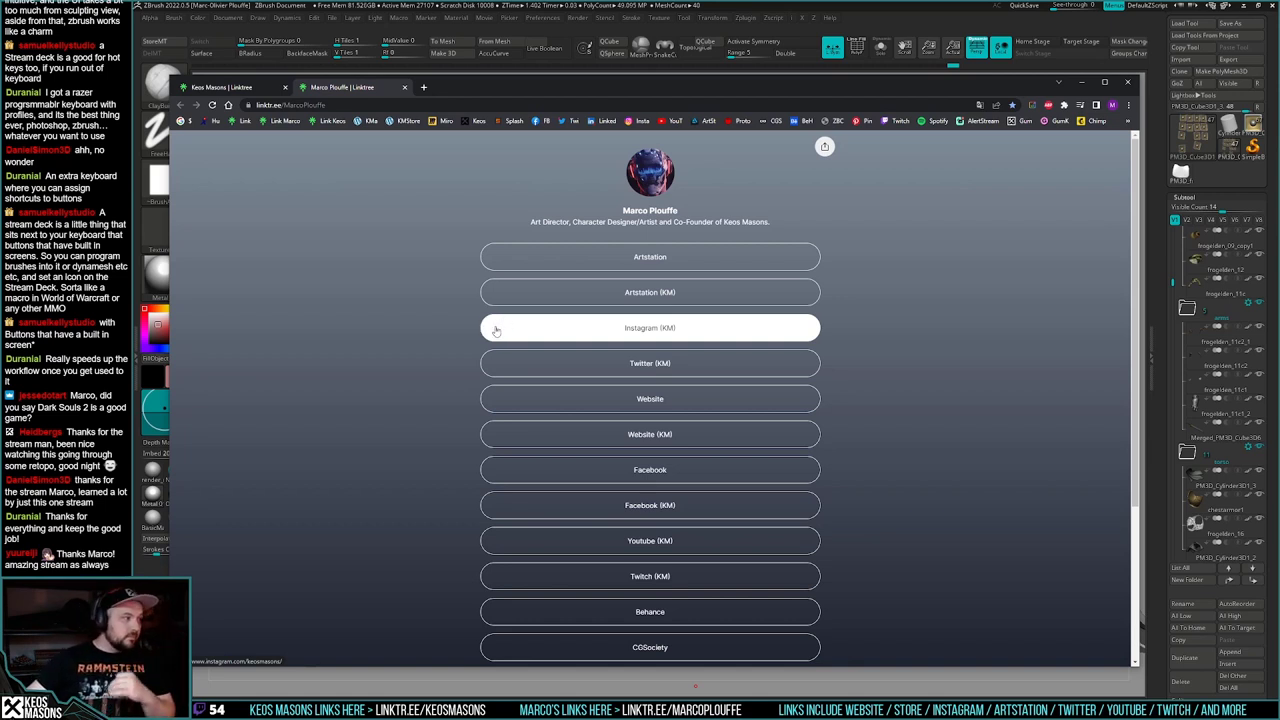
left_click(404, 87)
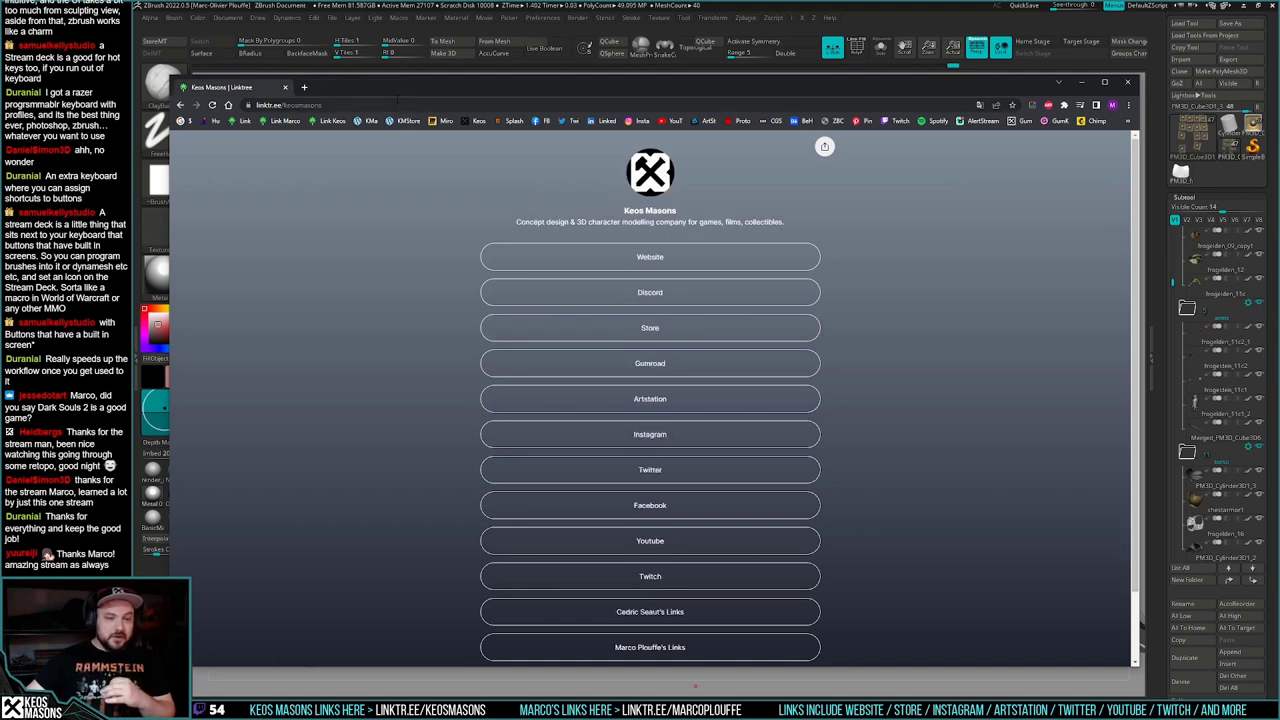
left_click(285, 87)
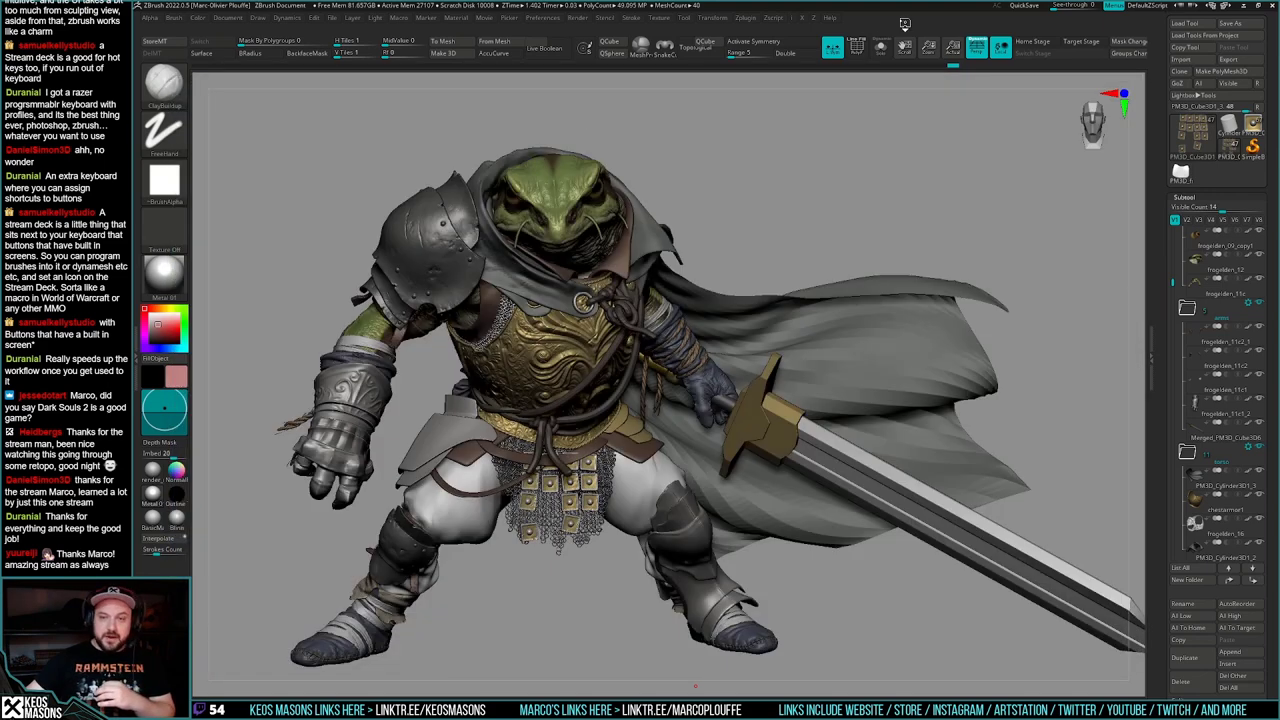
left_click_drag(759, 214, 763, 197)
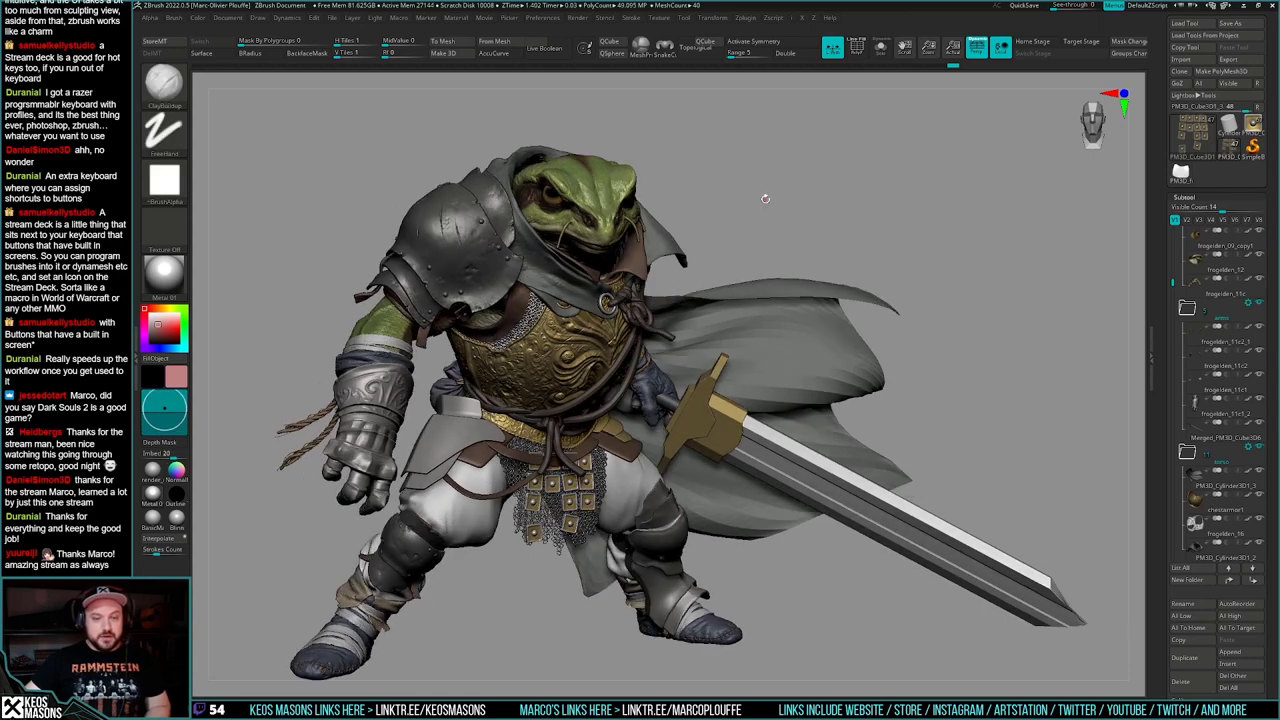